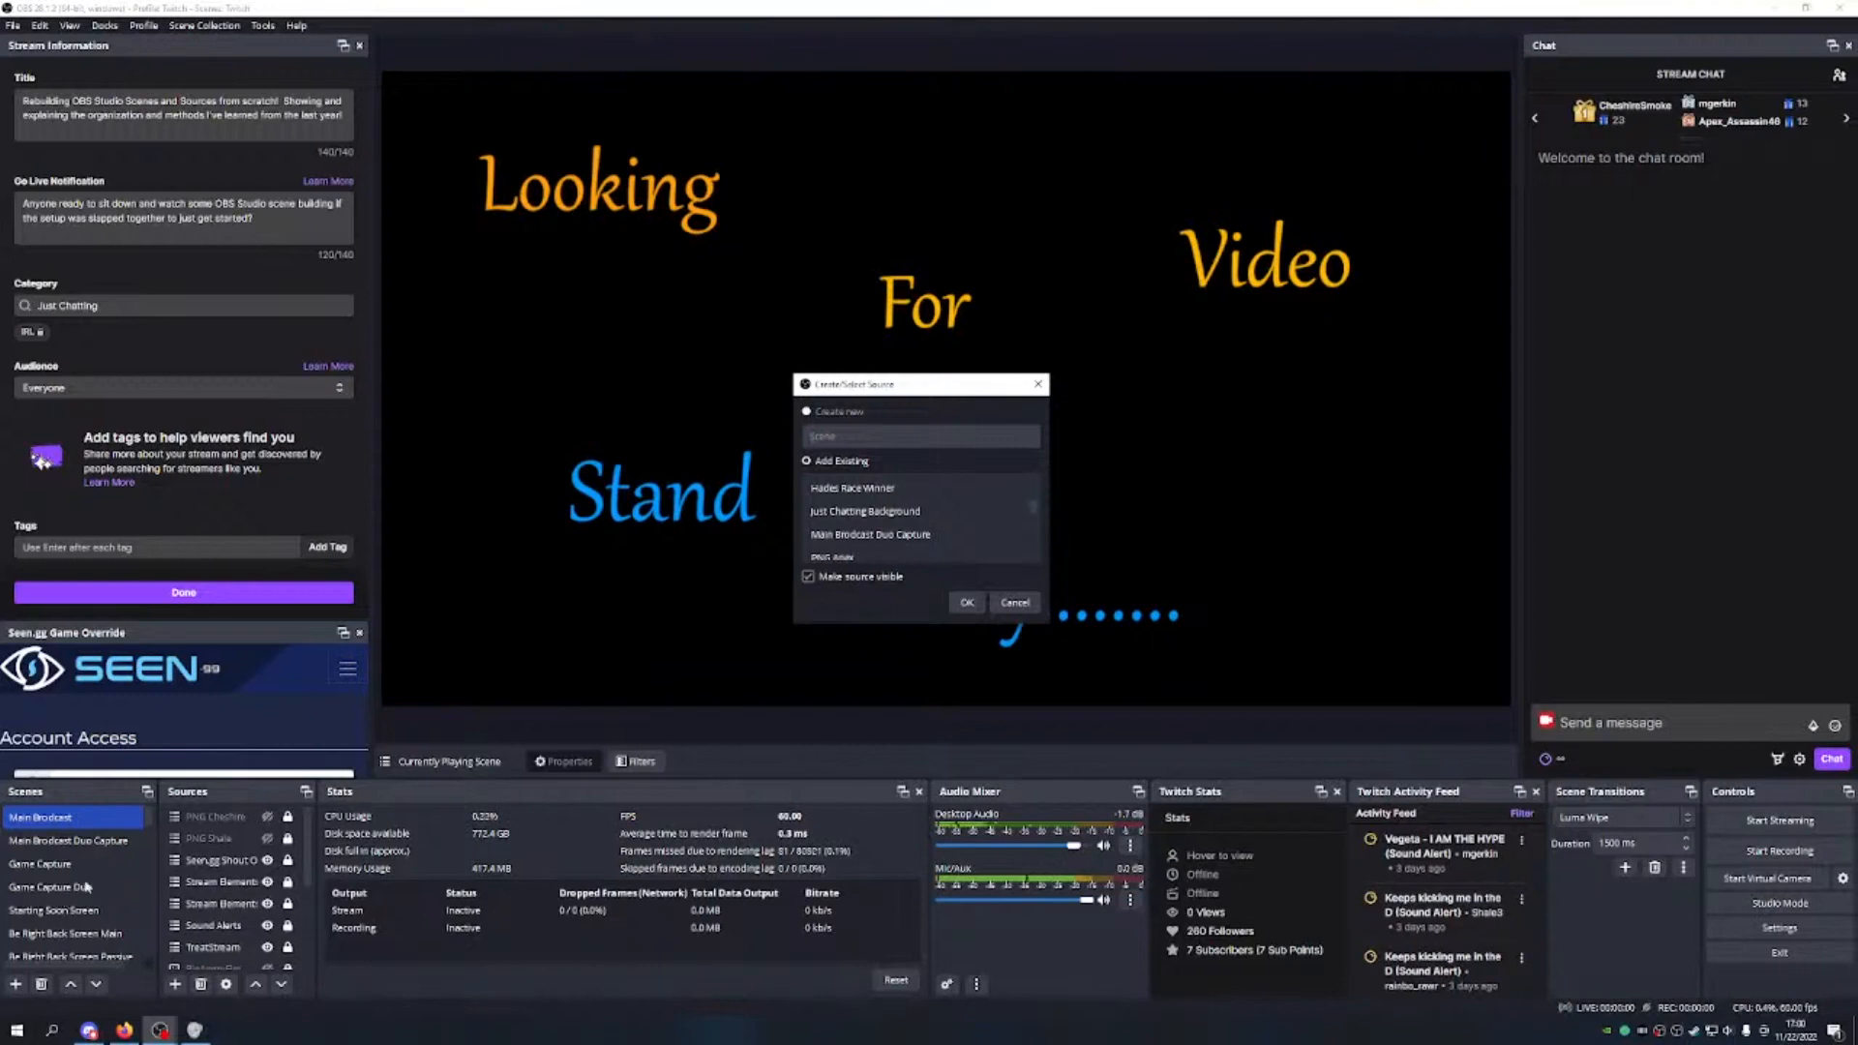
# Step: Choose Seen.gg Game Cover Art from the existing sources list and add it to Main Broadcast
pyautogui.scroll(3, 912, 533)
pyautogui.click(912, 492)
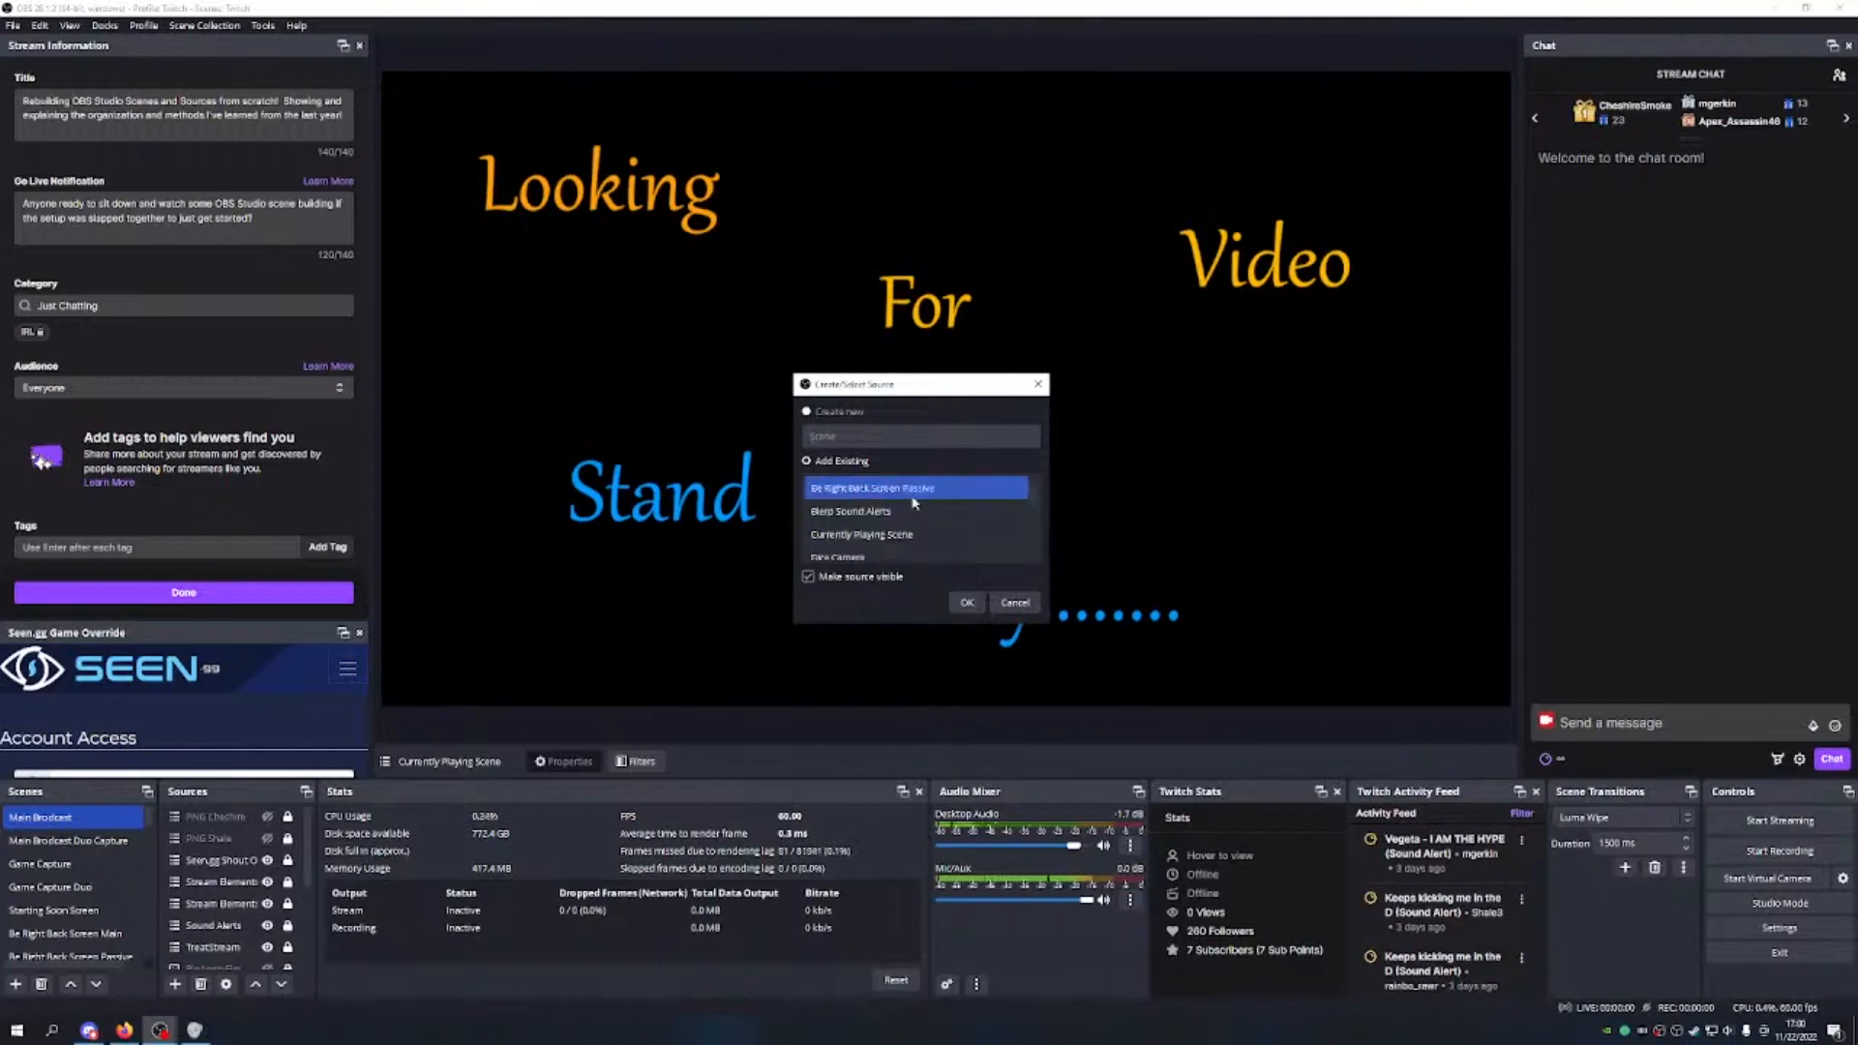
pyautogui.scroll(-7, 911, 498)
pyautogui.scroll(2, 877, 510)
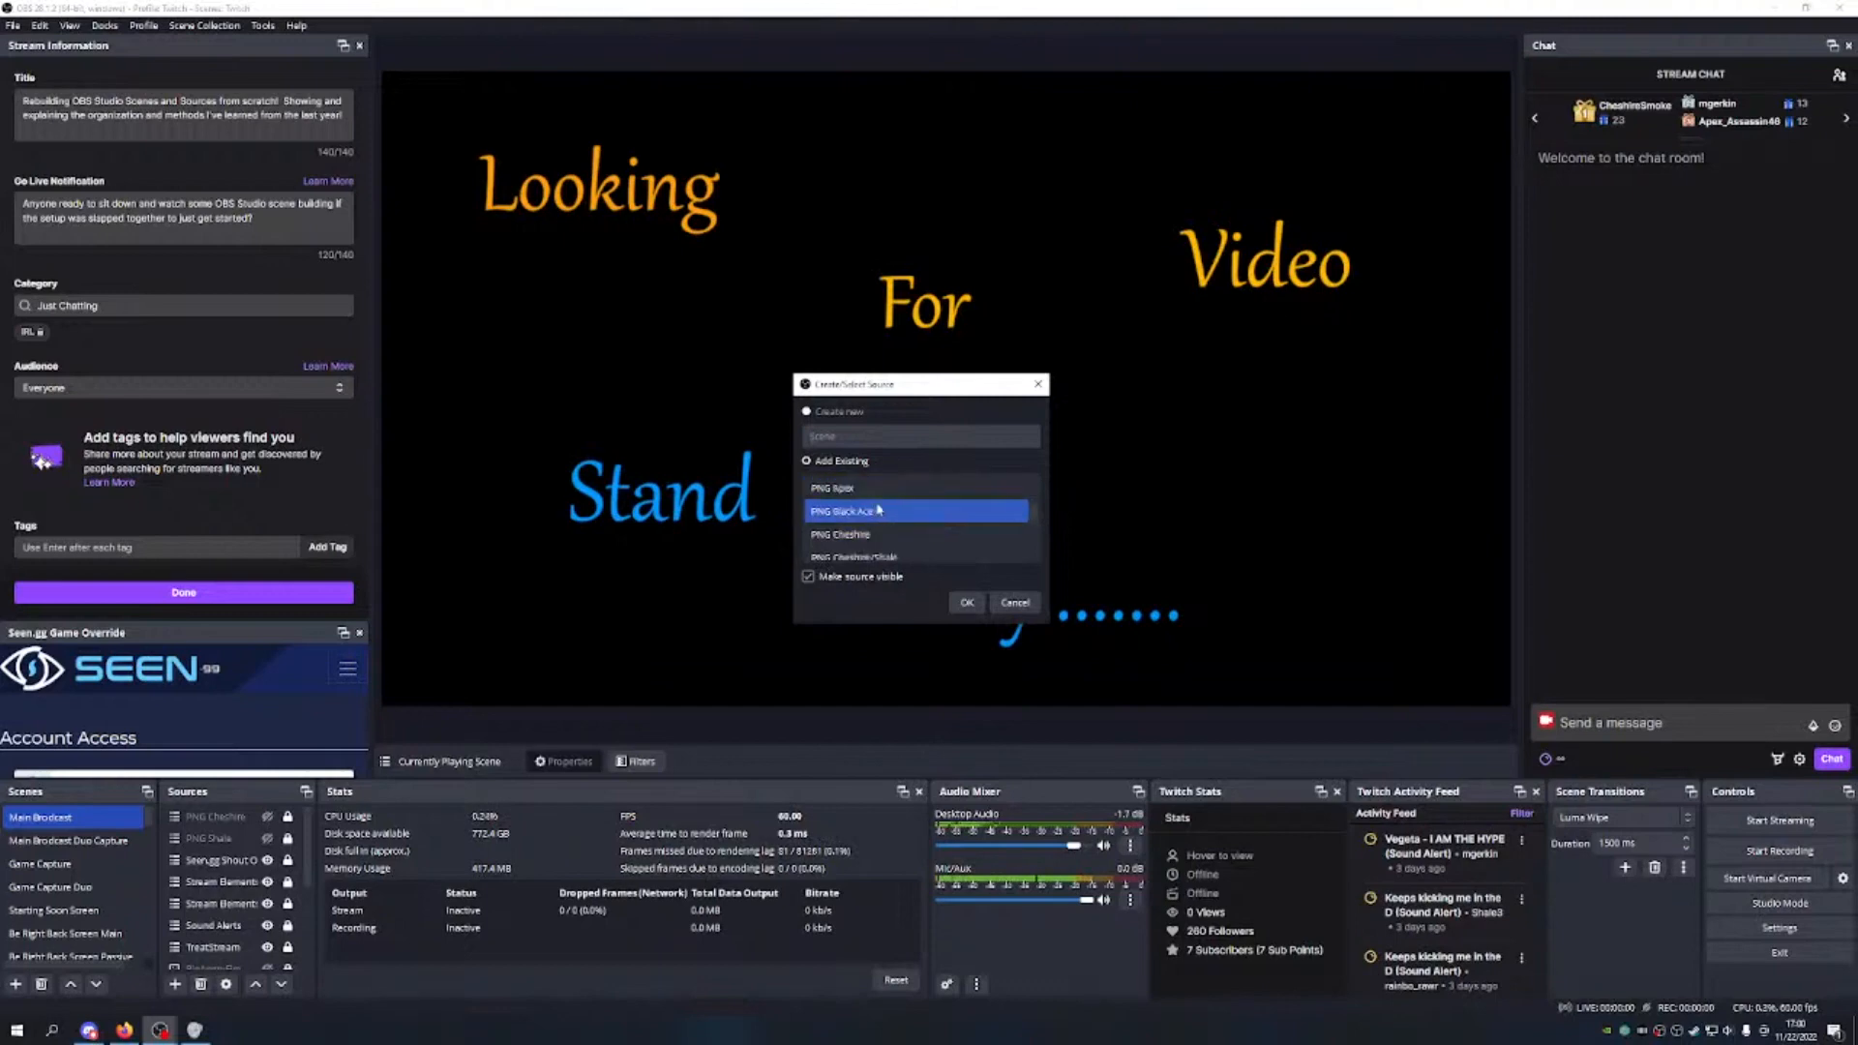
pyautogui.scroll(-2, 899, 493)
pyautogui.scroll(-3, 897, 522)
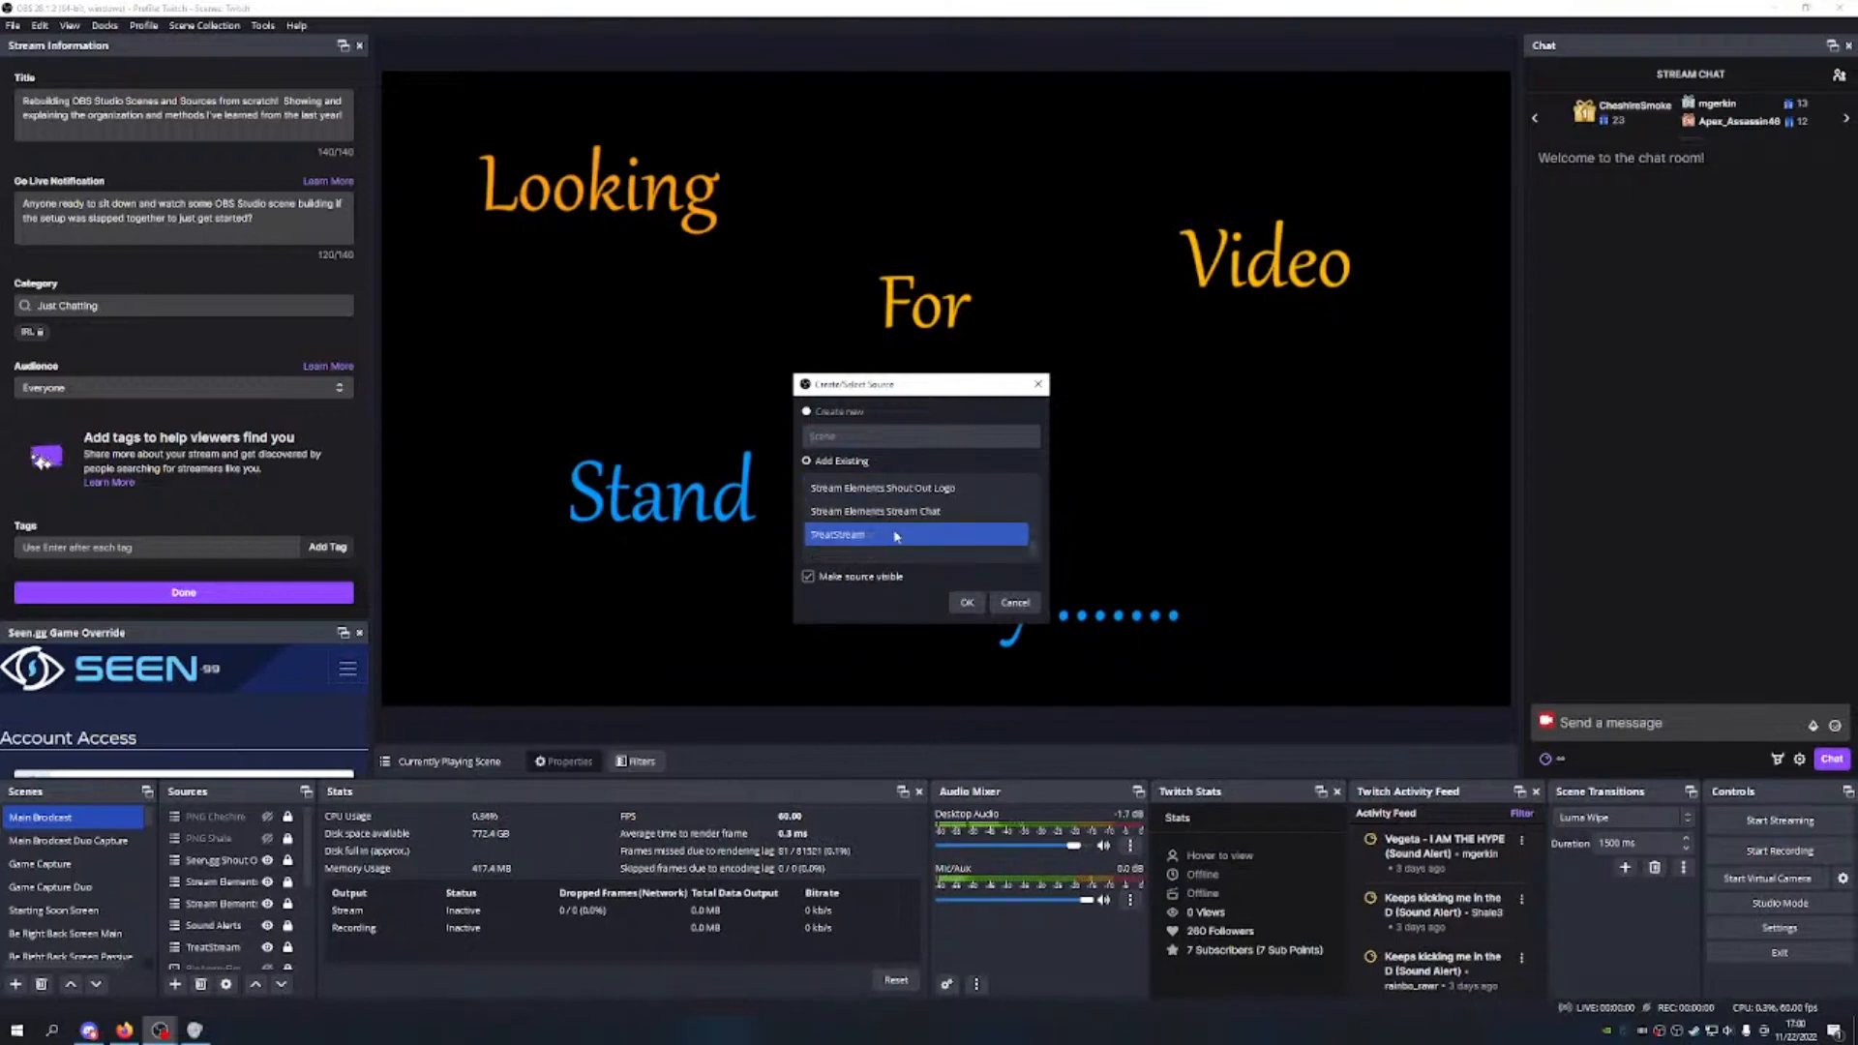
pyautogui.scroll(2, 920, 499)
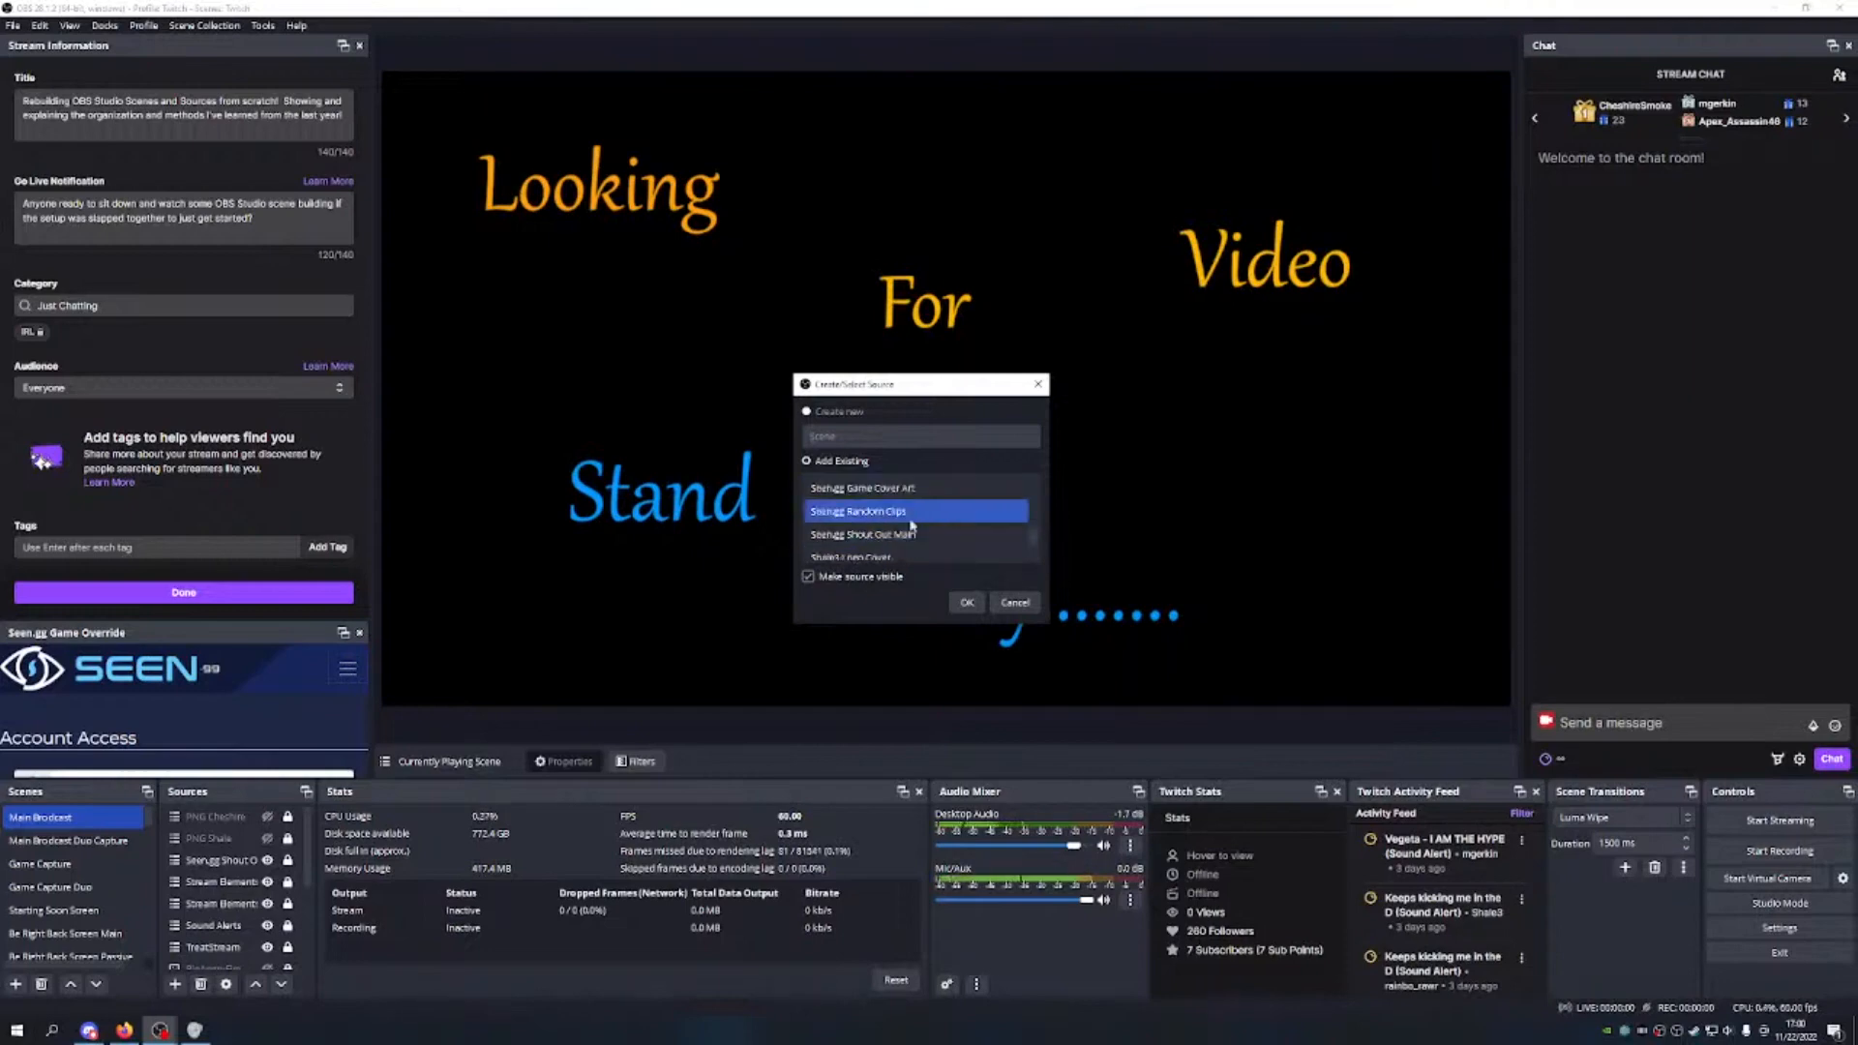
pyautogui.scroll(-1, 914, 532)
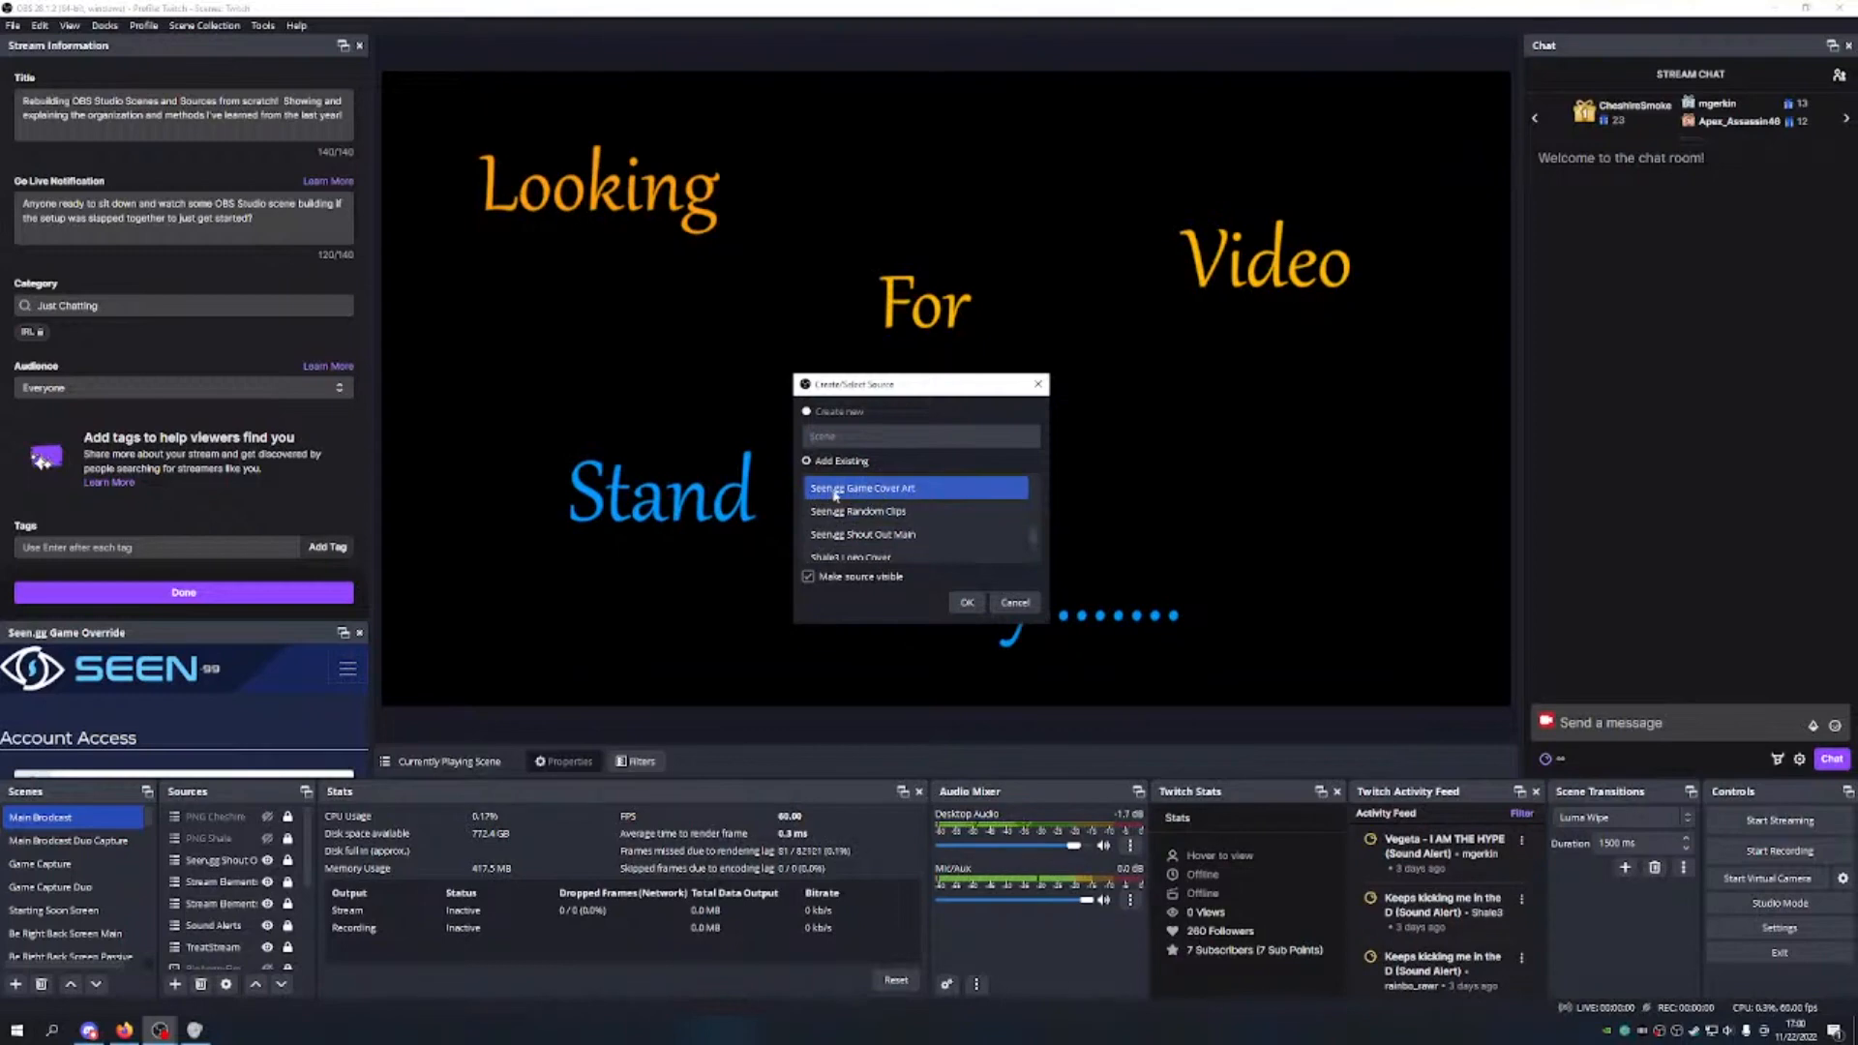
pyautogui.click(967, 603)
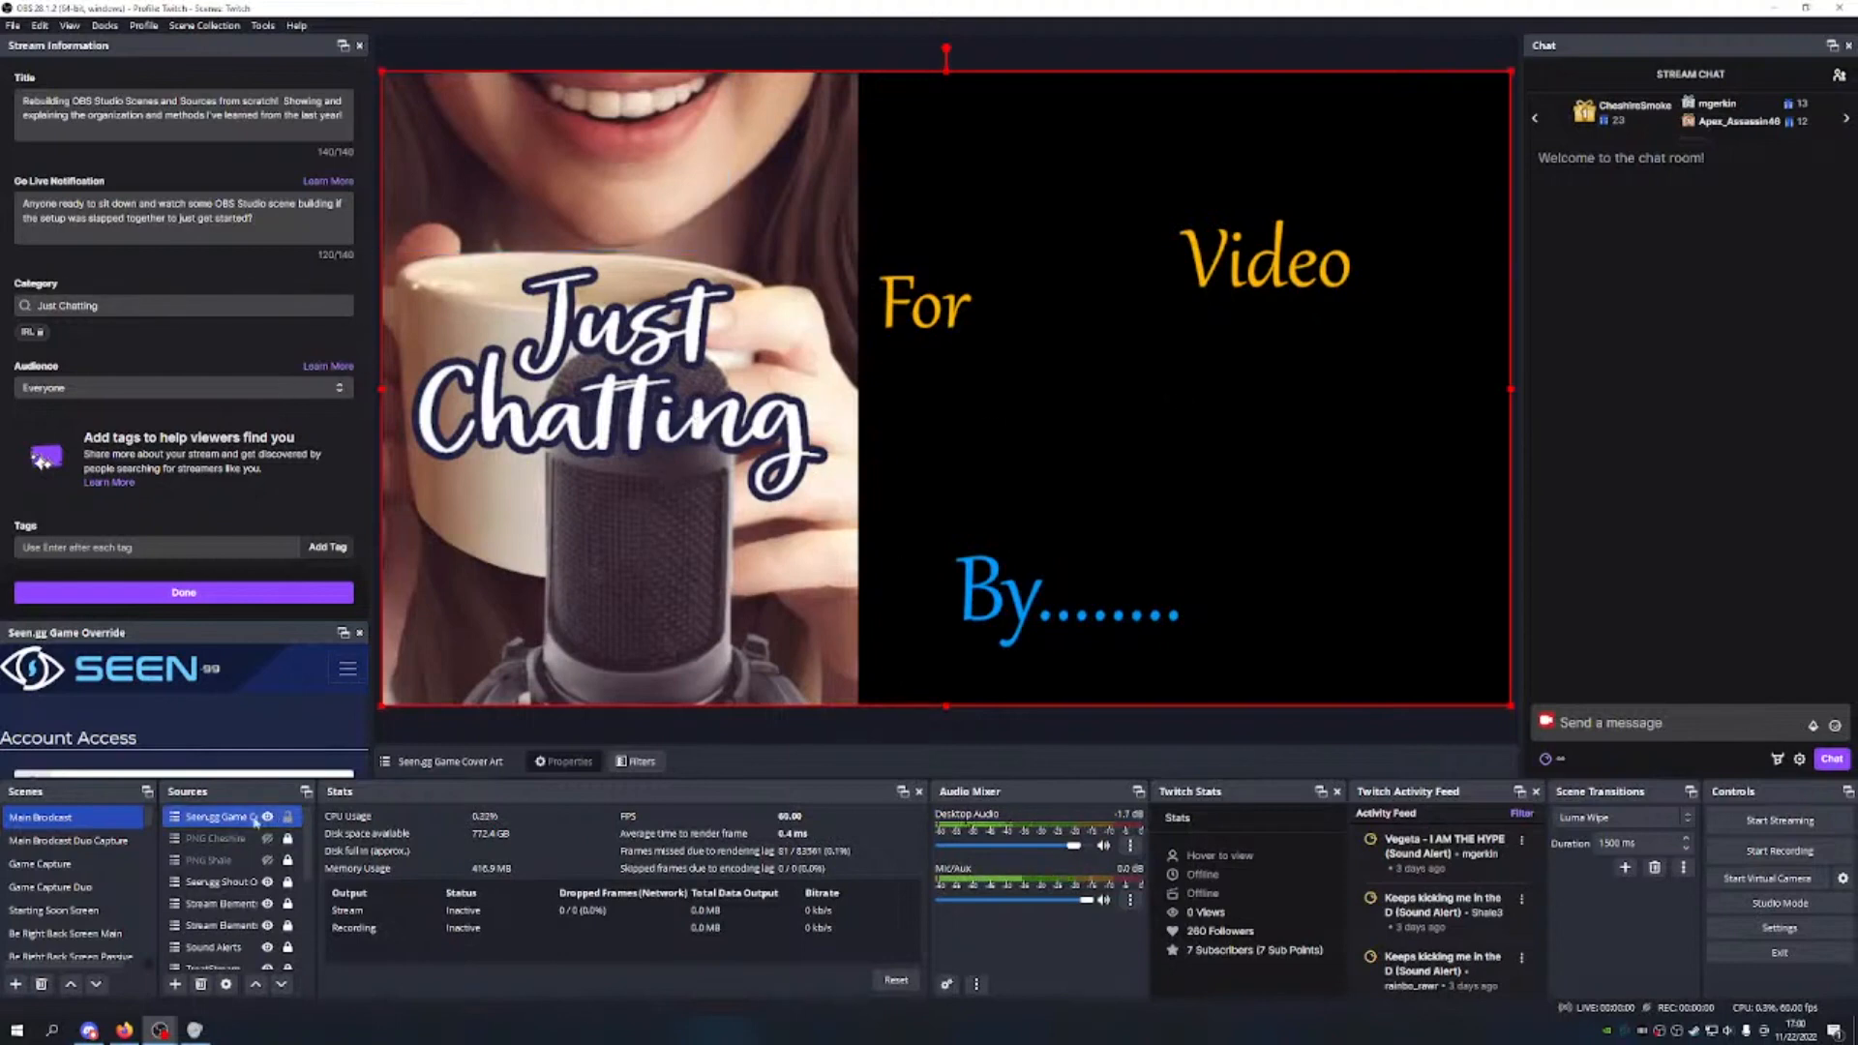
# Step: Toggle the cover art's visibility off and on twice, then move it up and right
pyautogui.rightClick(241, 820)
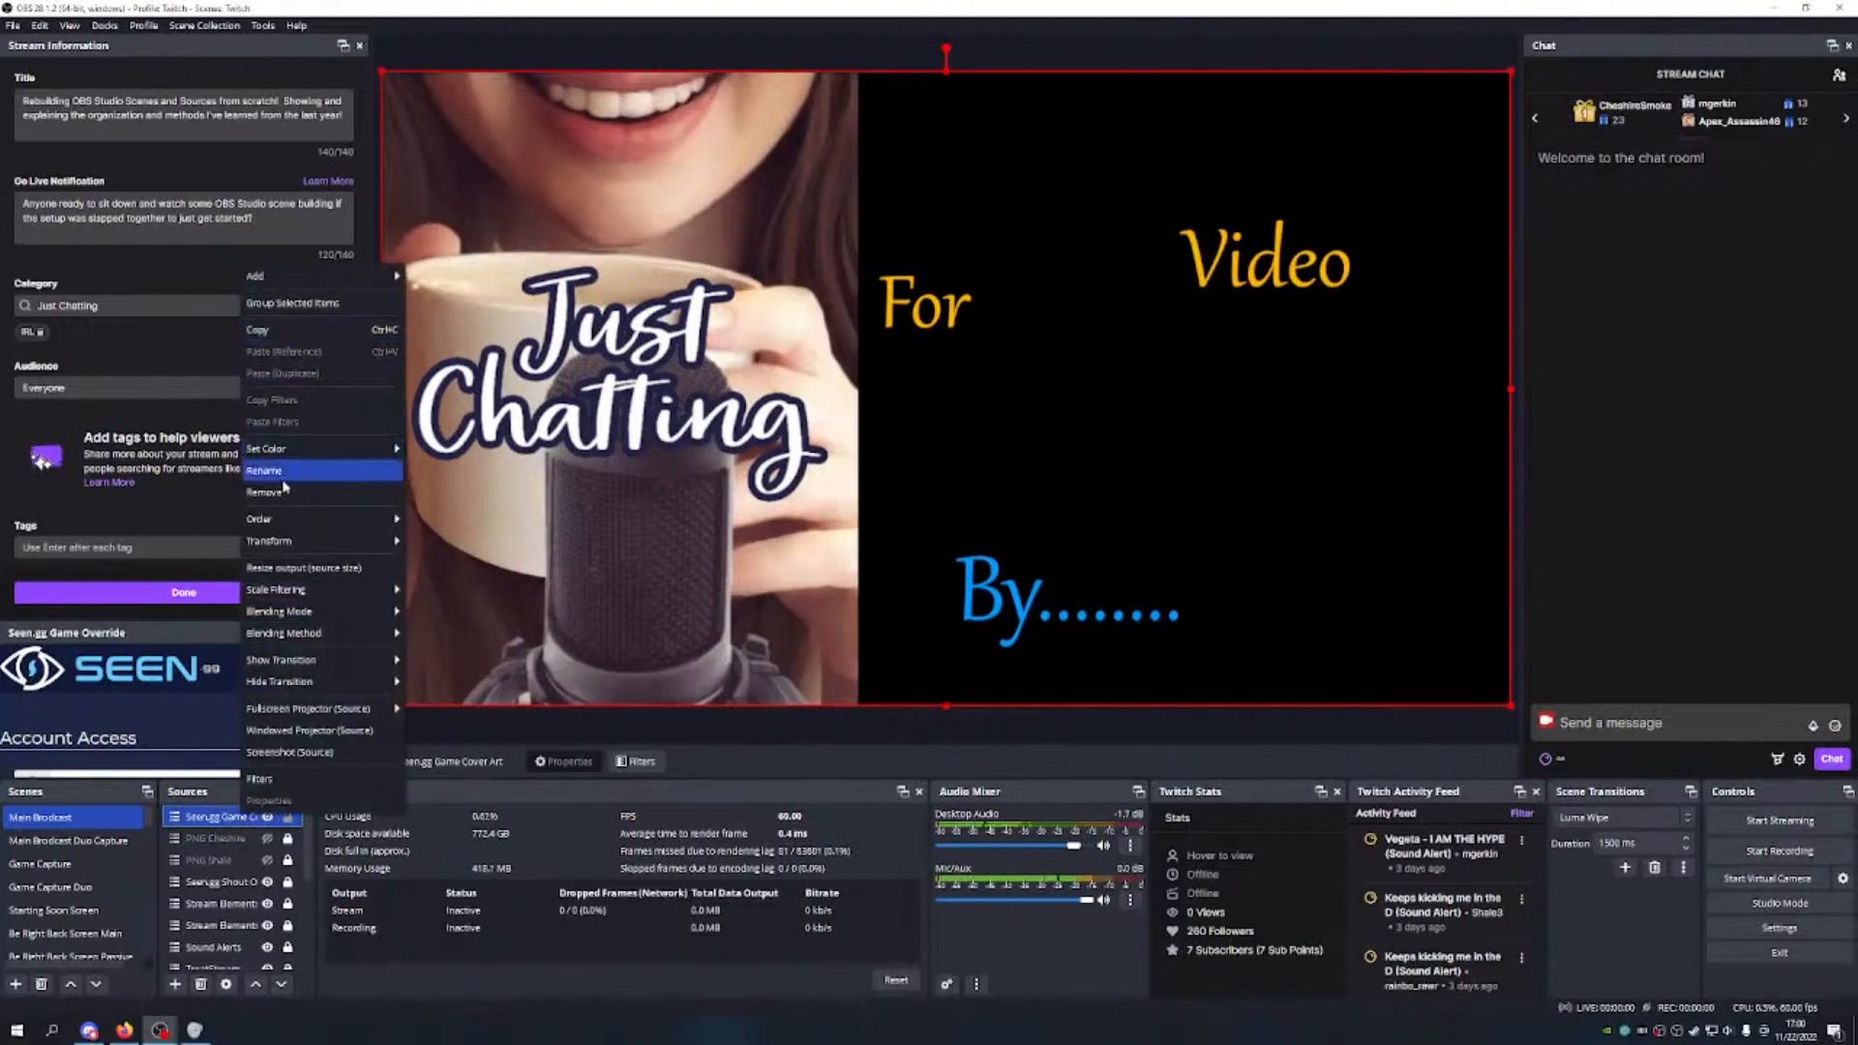
pyautogui.click(180, 817)
pyautogui.click(268, 817)
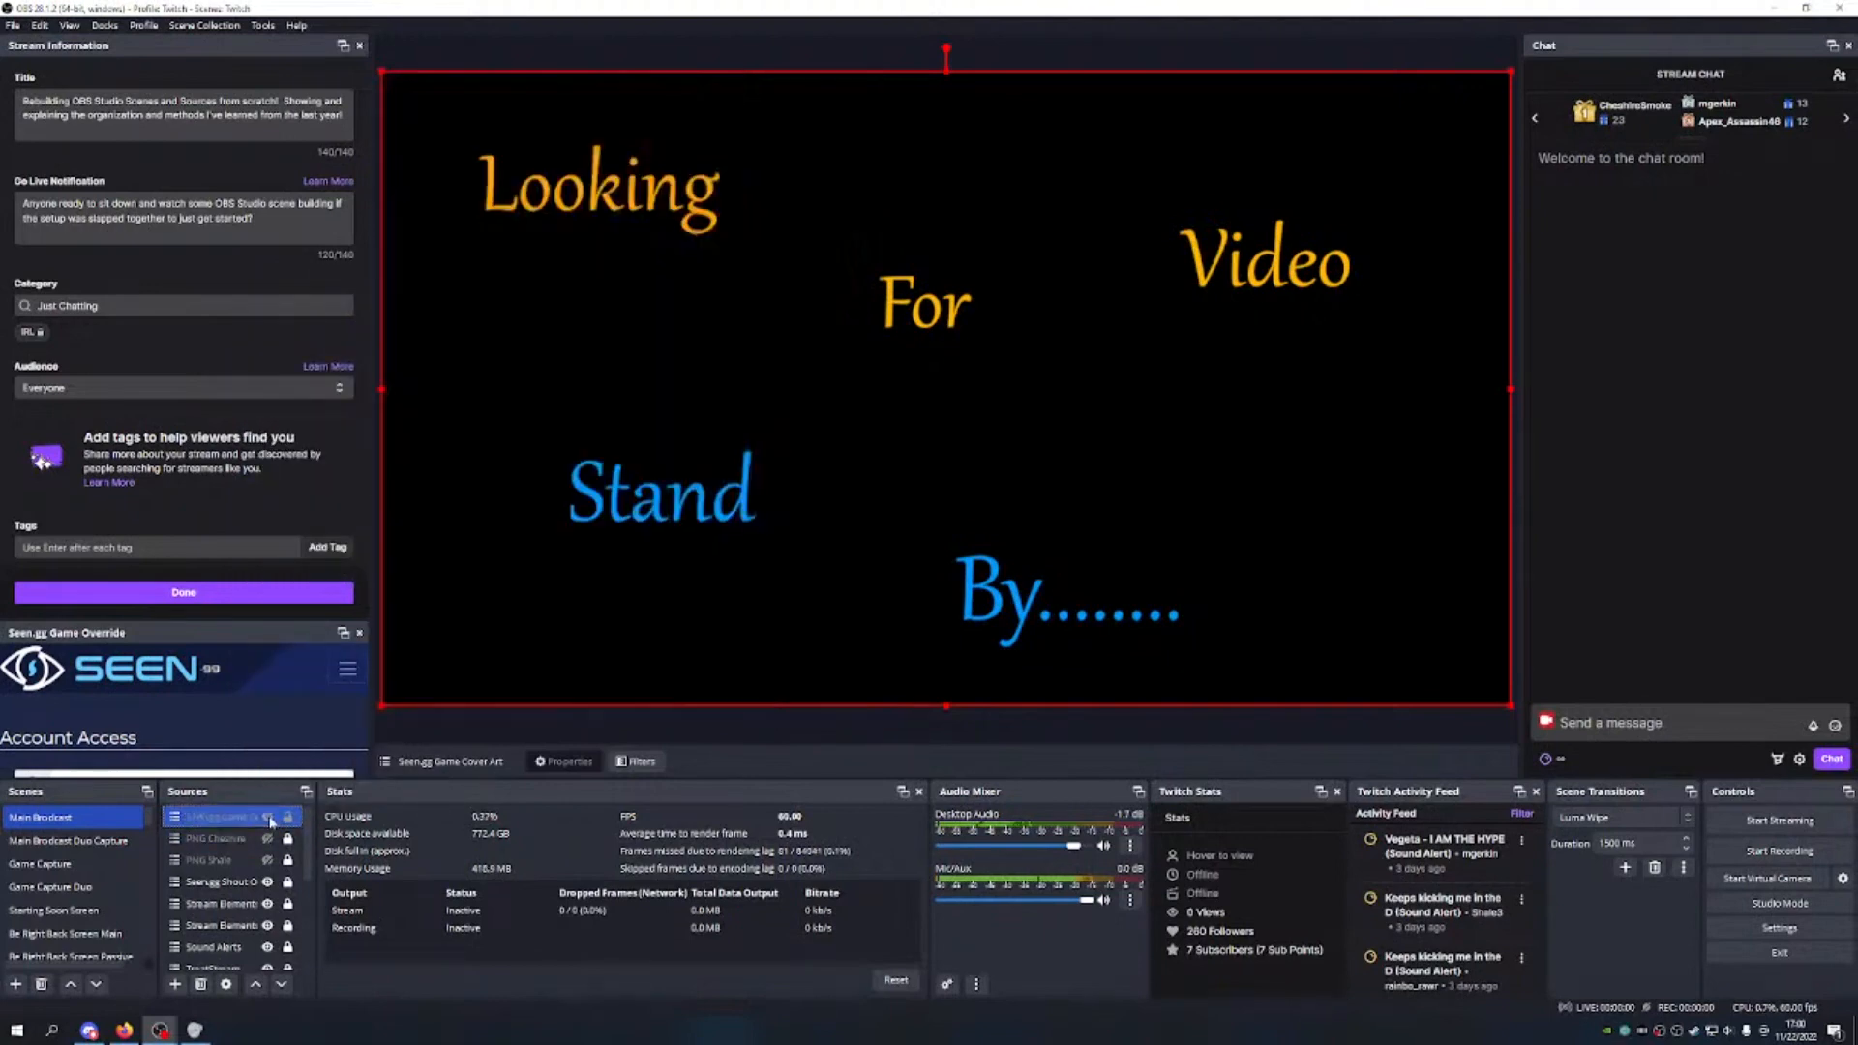
pyautogui.click(268, 818)
pyautogui.click(268, 817)
pyautogui.click(268, 818)
pyautogui.moveTo(958, 261); pyautogui.dragTo(1275, 188)
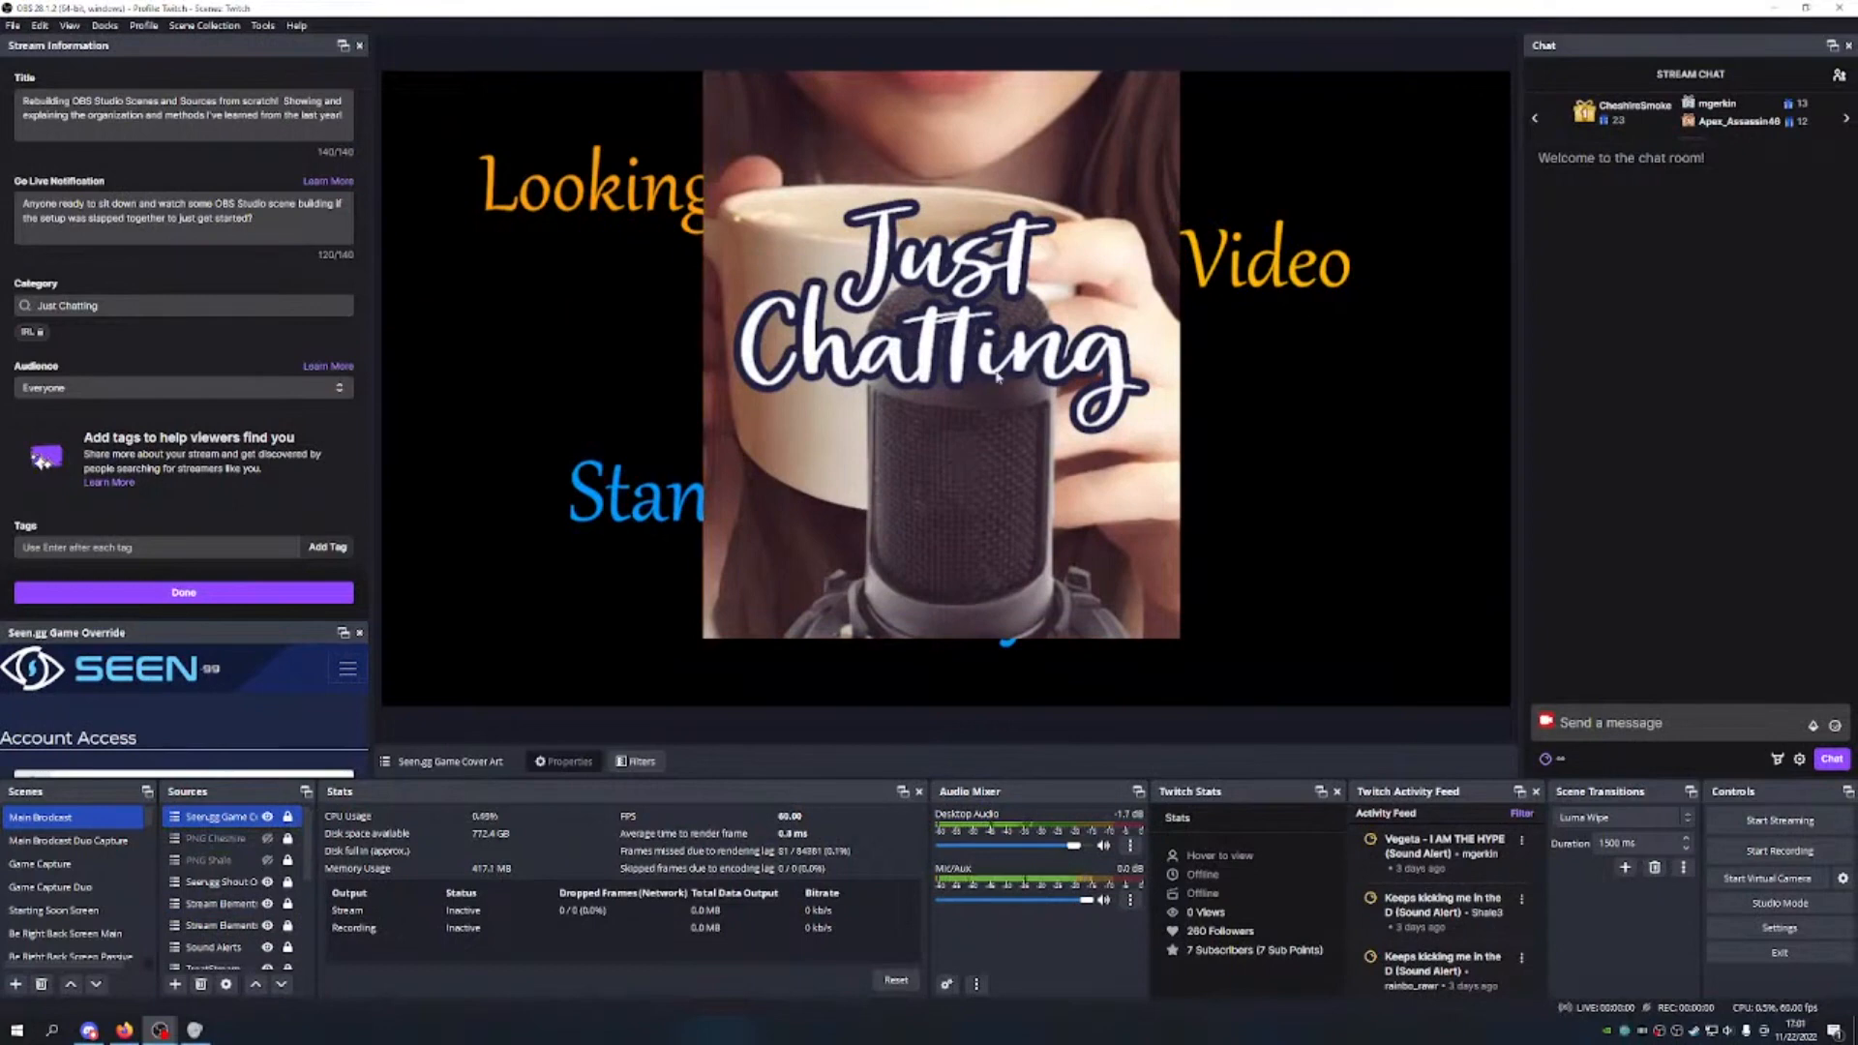
# Step: Delete the Seen.gg Game Cover Art source from Main Broadcast
pyautogui.click(278, 818)
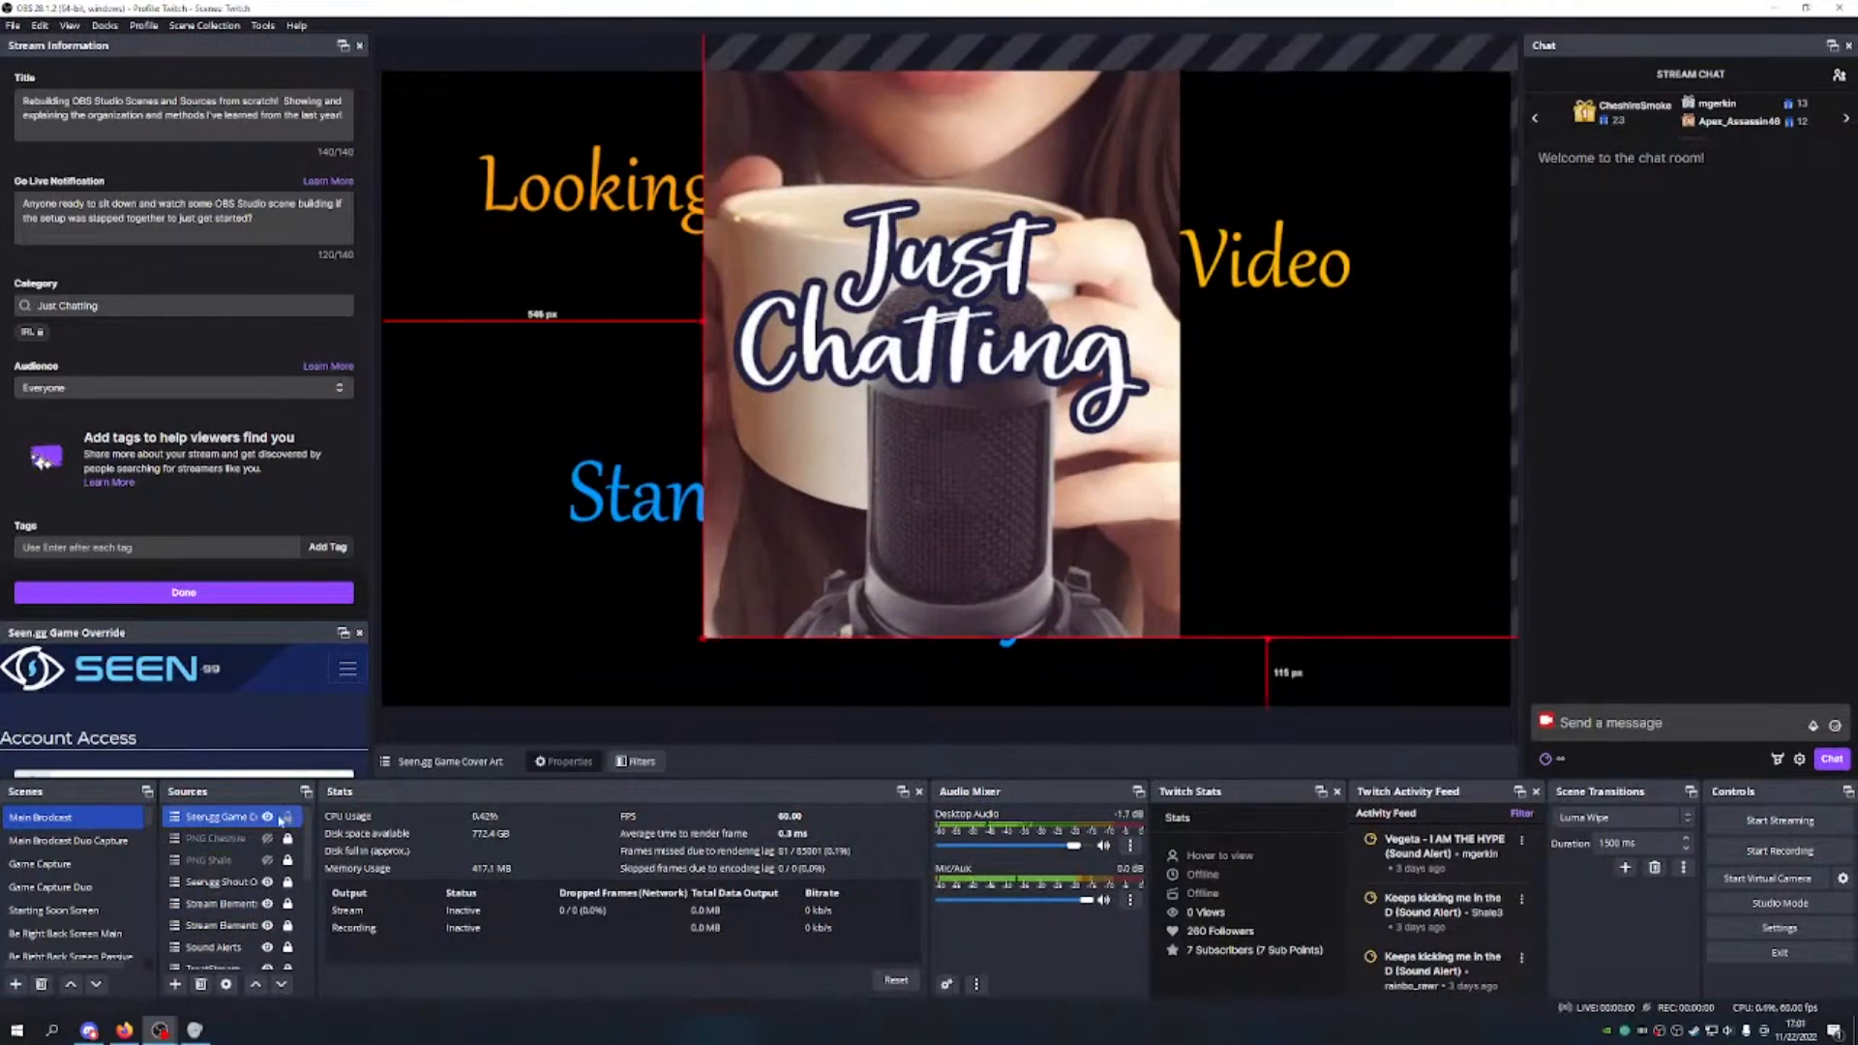
pyautogui.press('Delete')
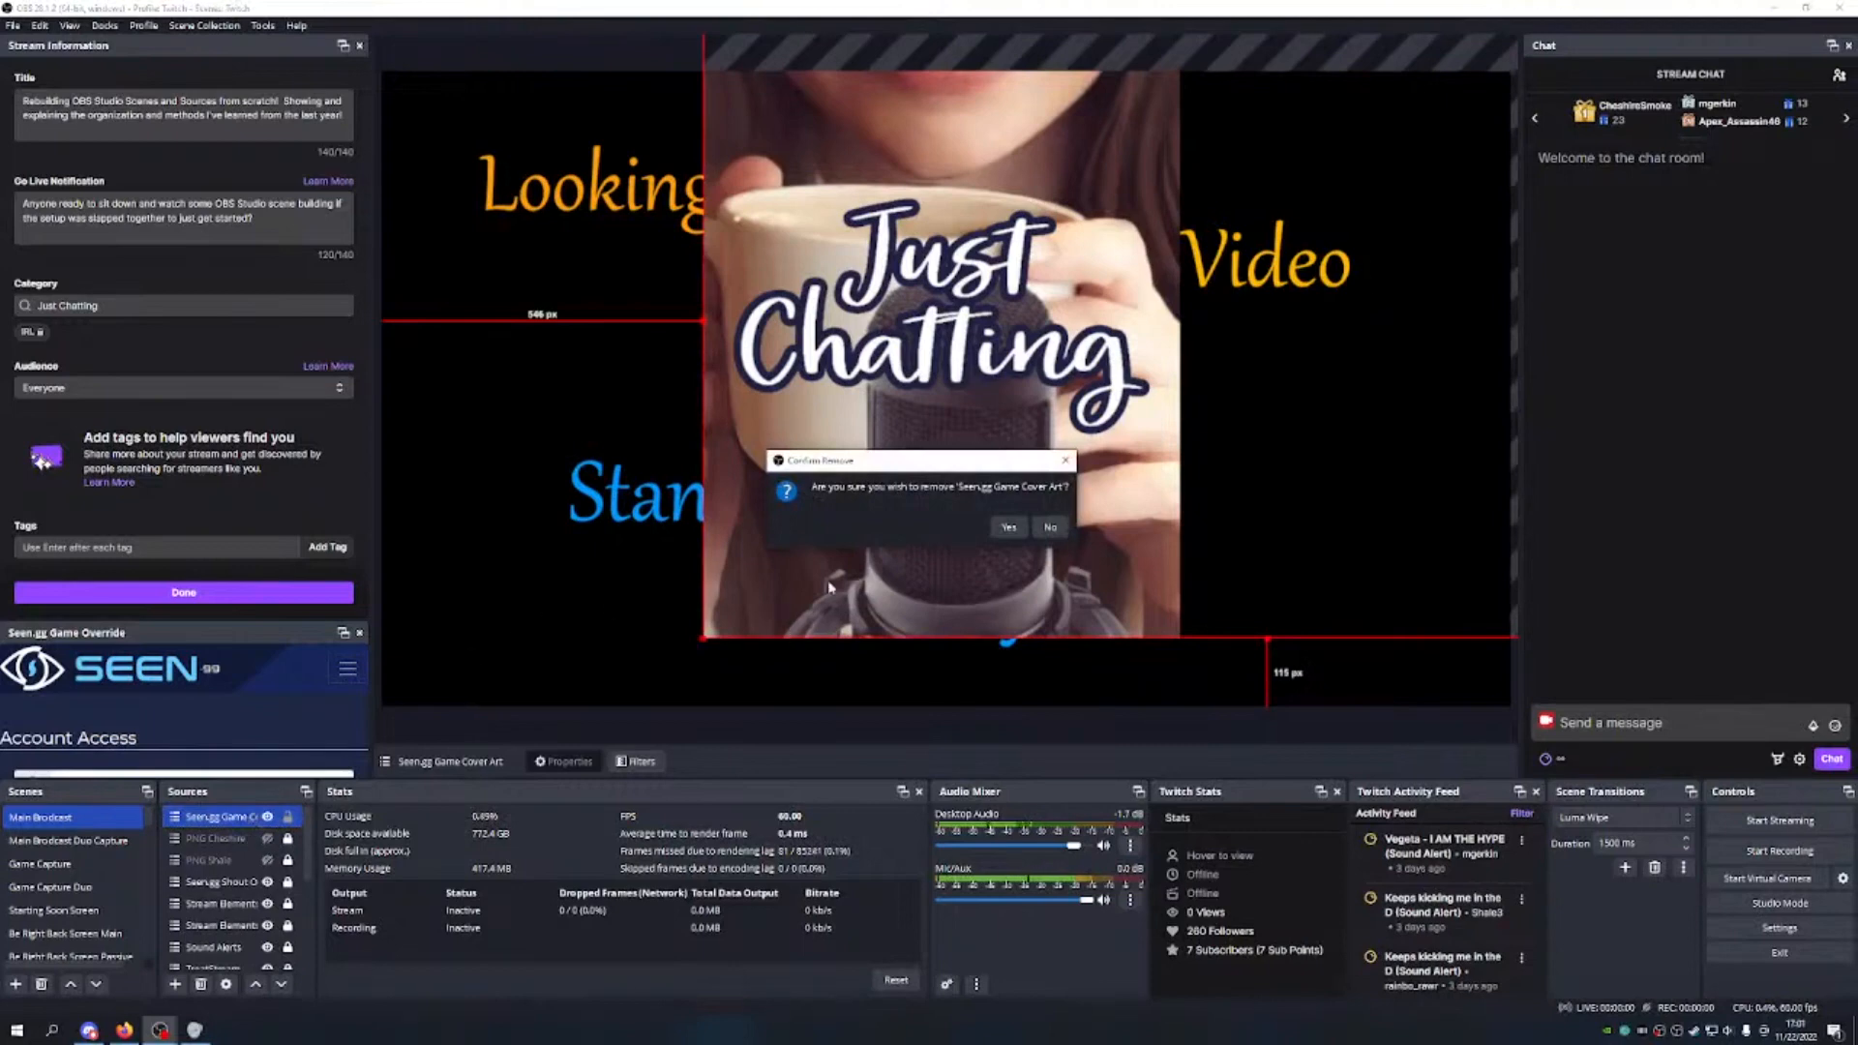
pyautogui.click(1006, 529)
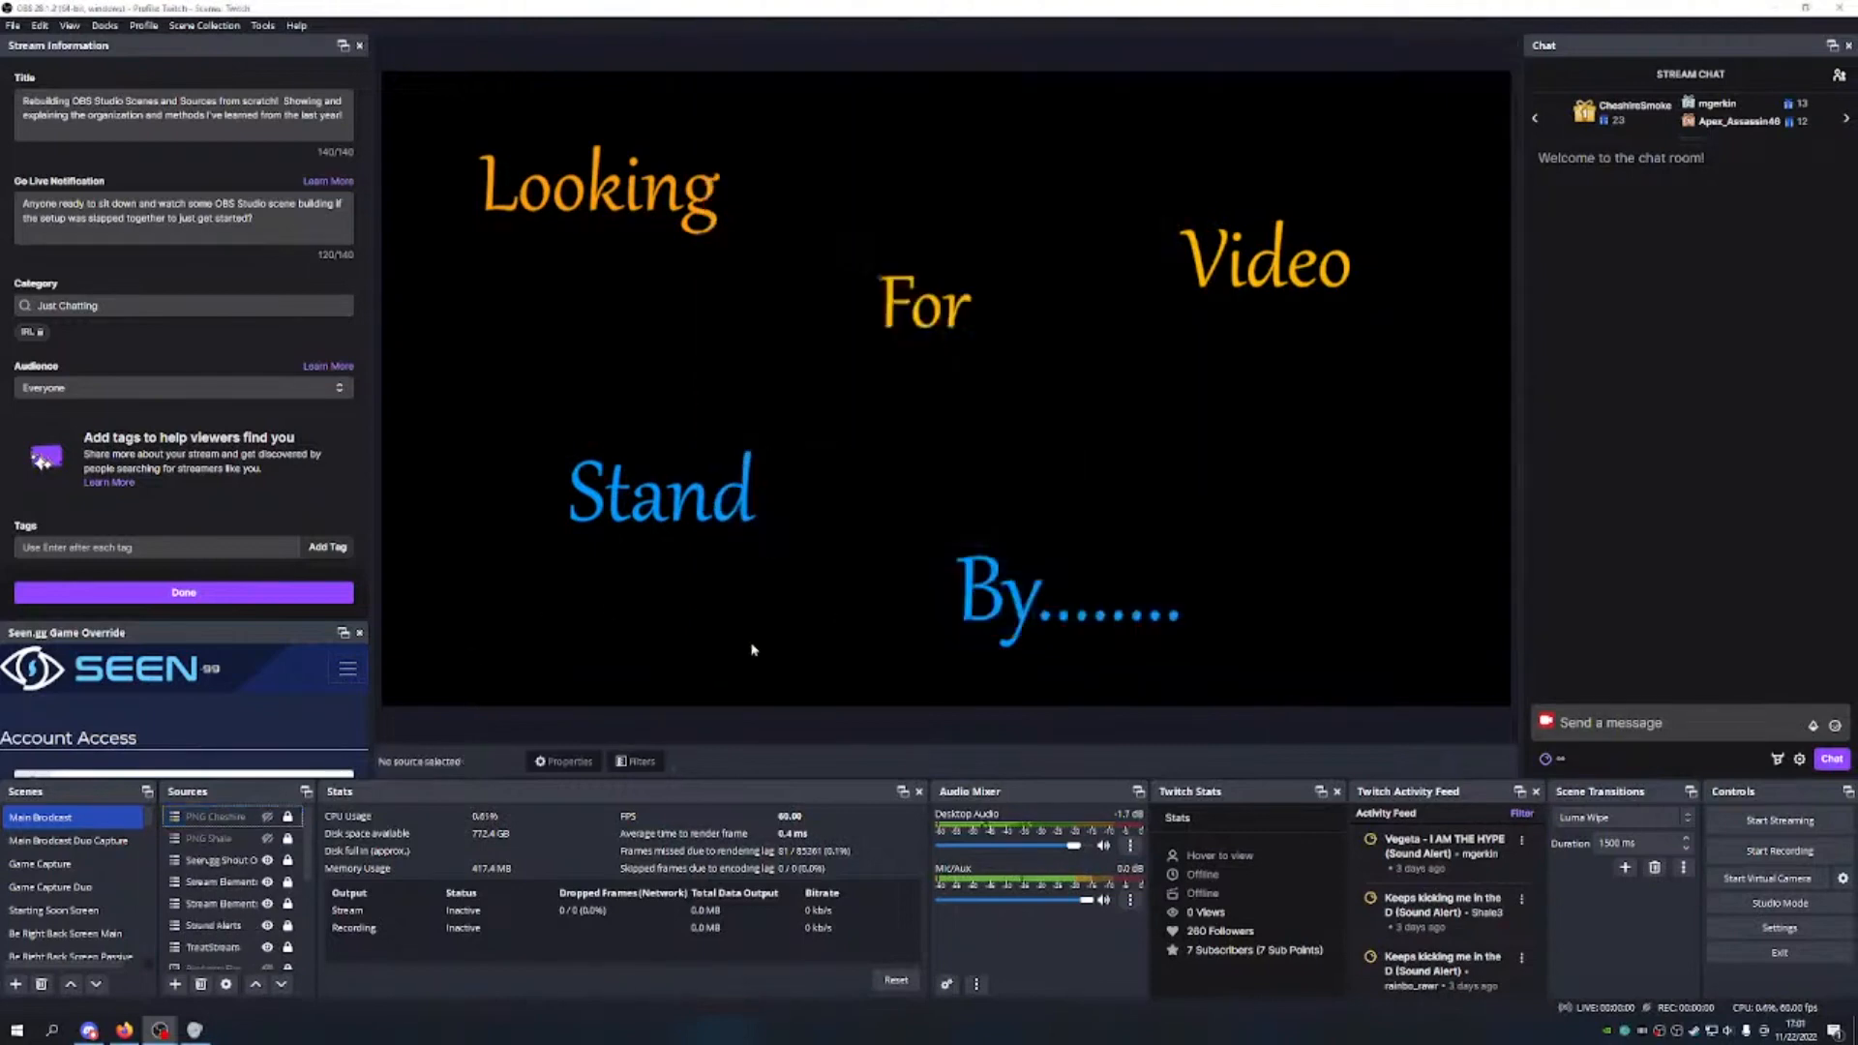
pyautogui.click(86, 841)
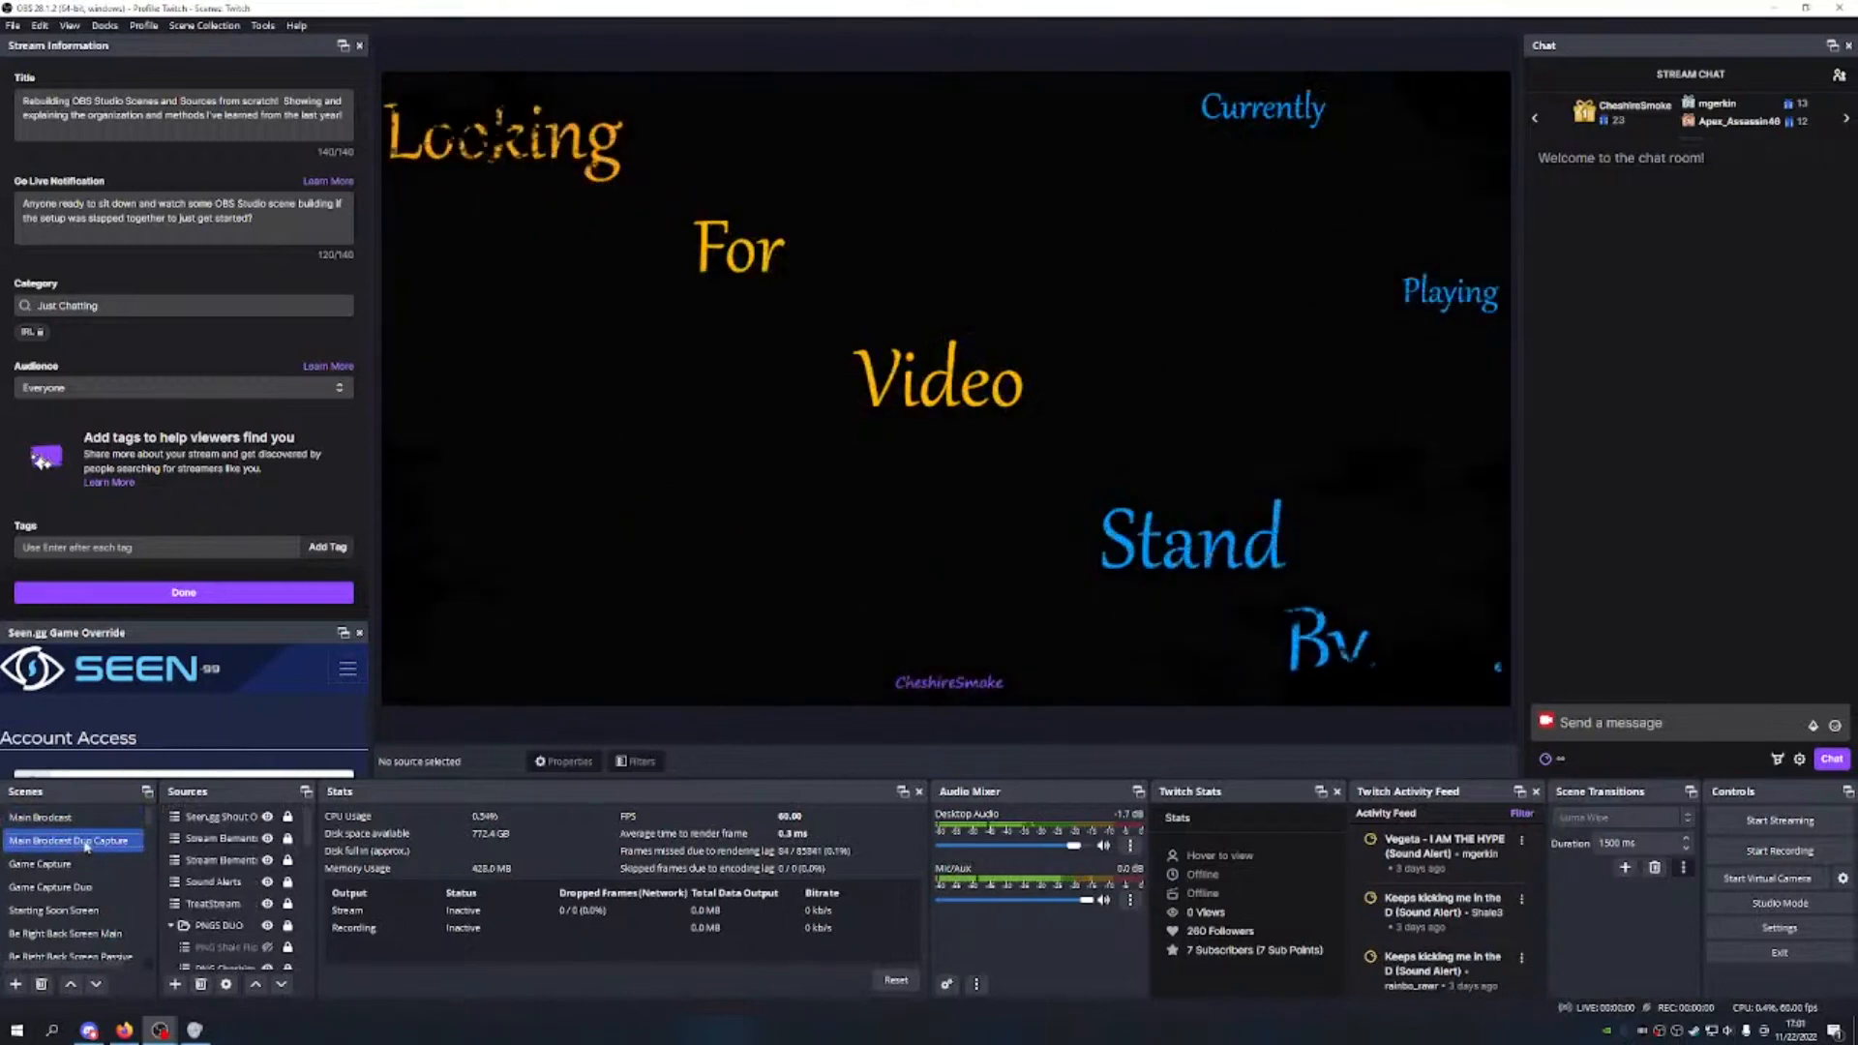
pyautogui.click(53, 818)
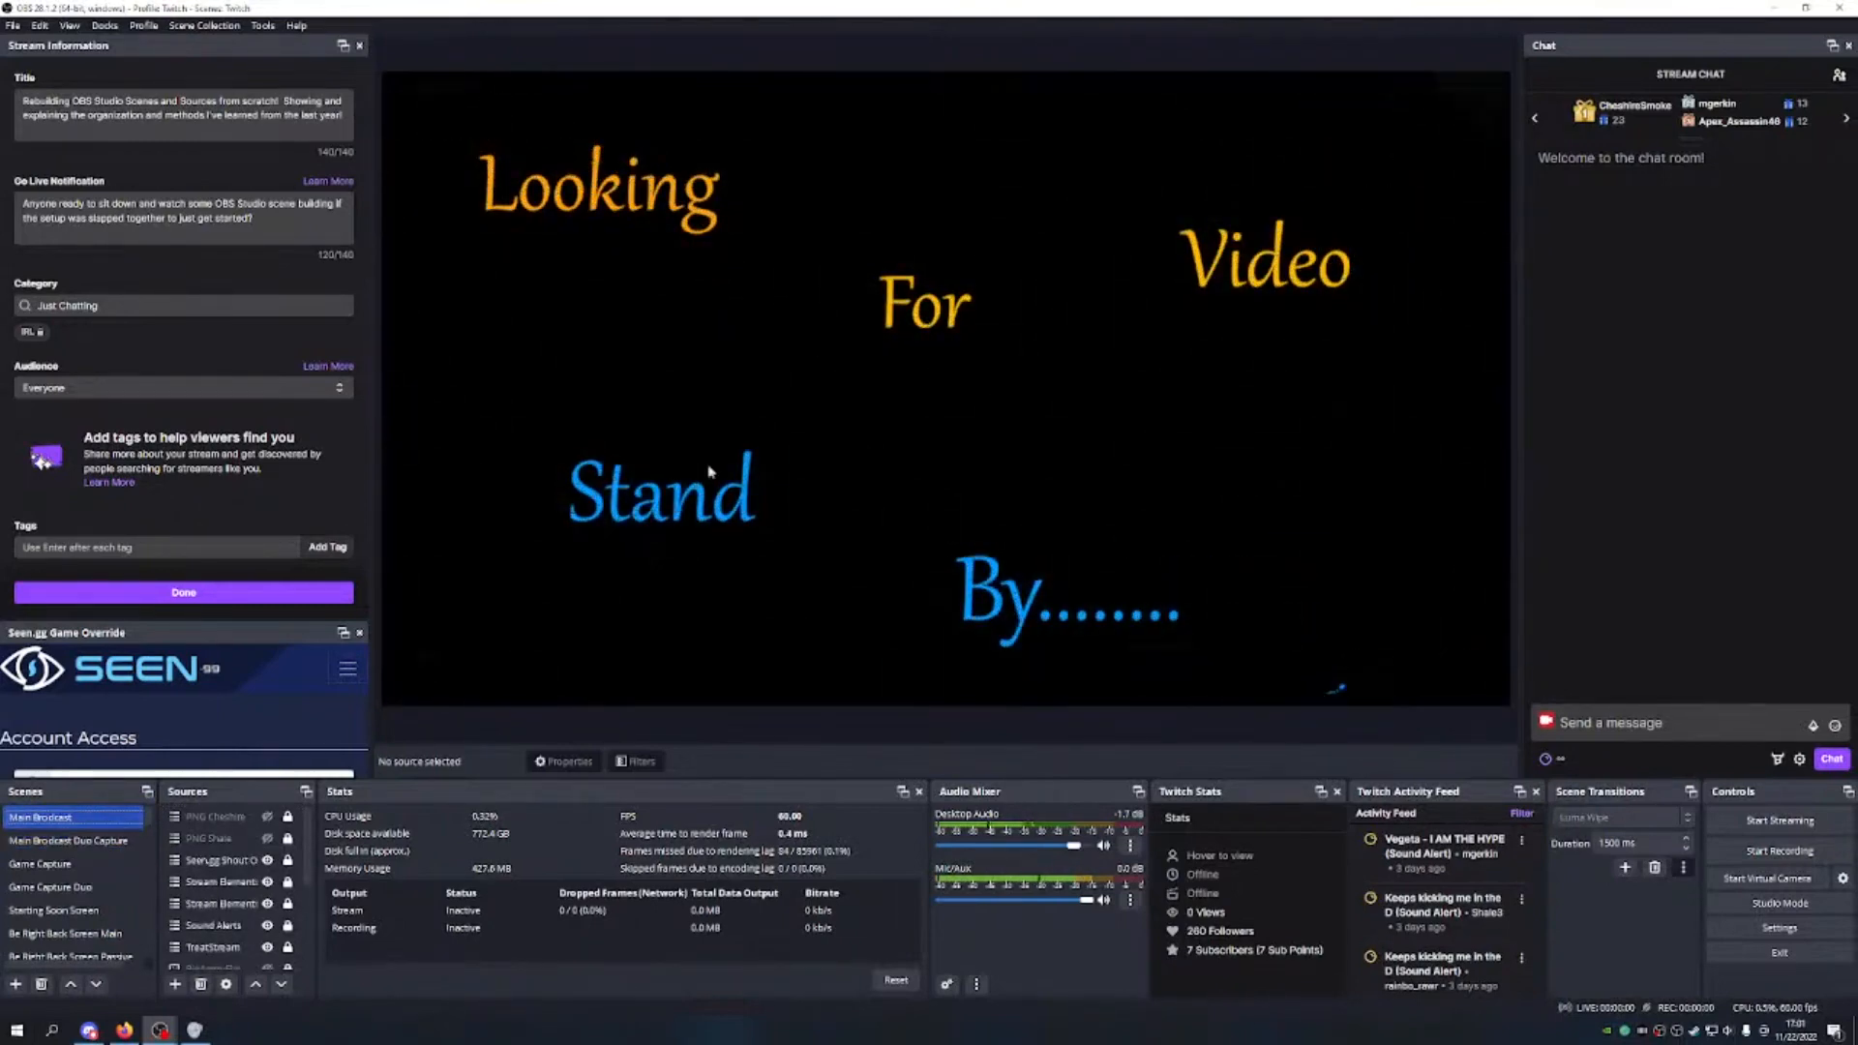
pyautogui.scroll(-5, 225, 909)
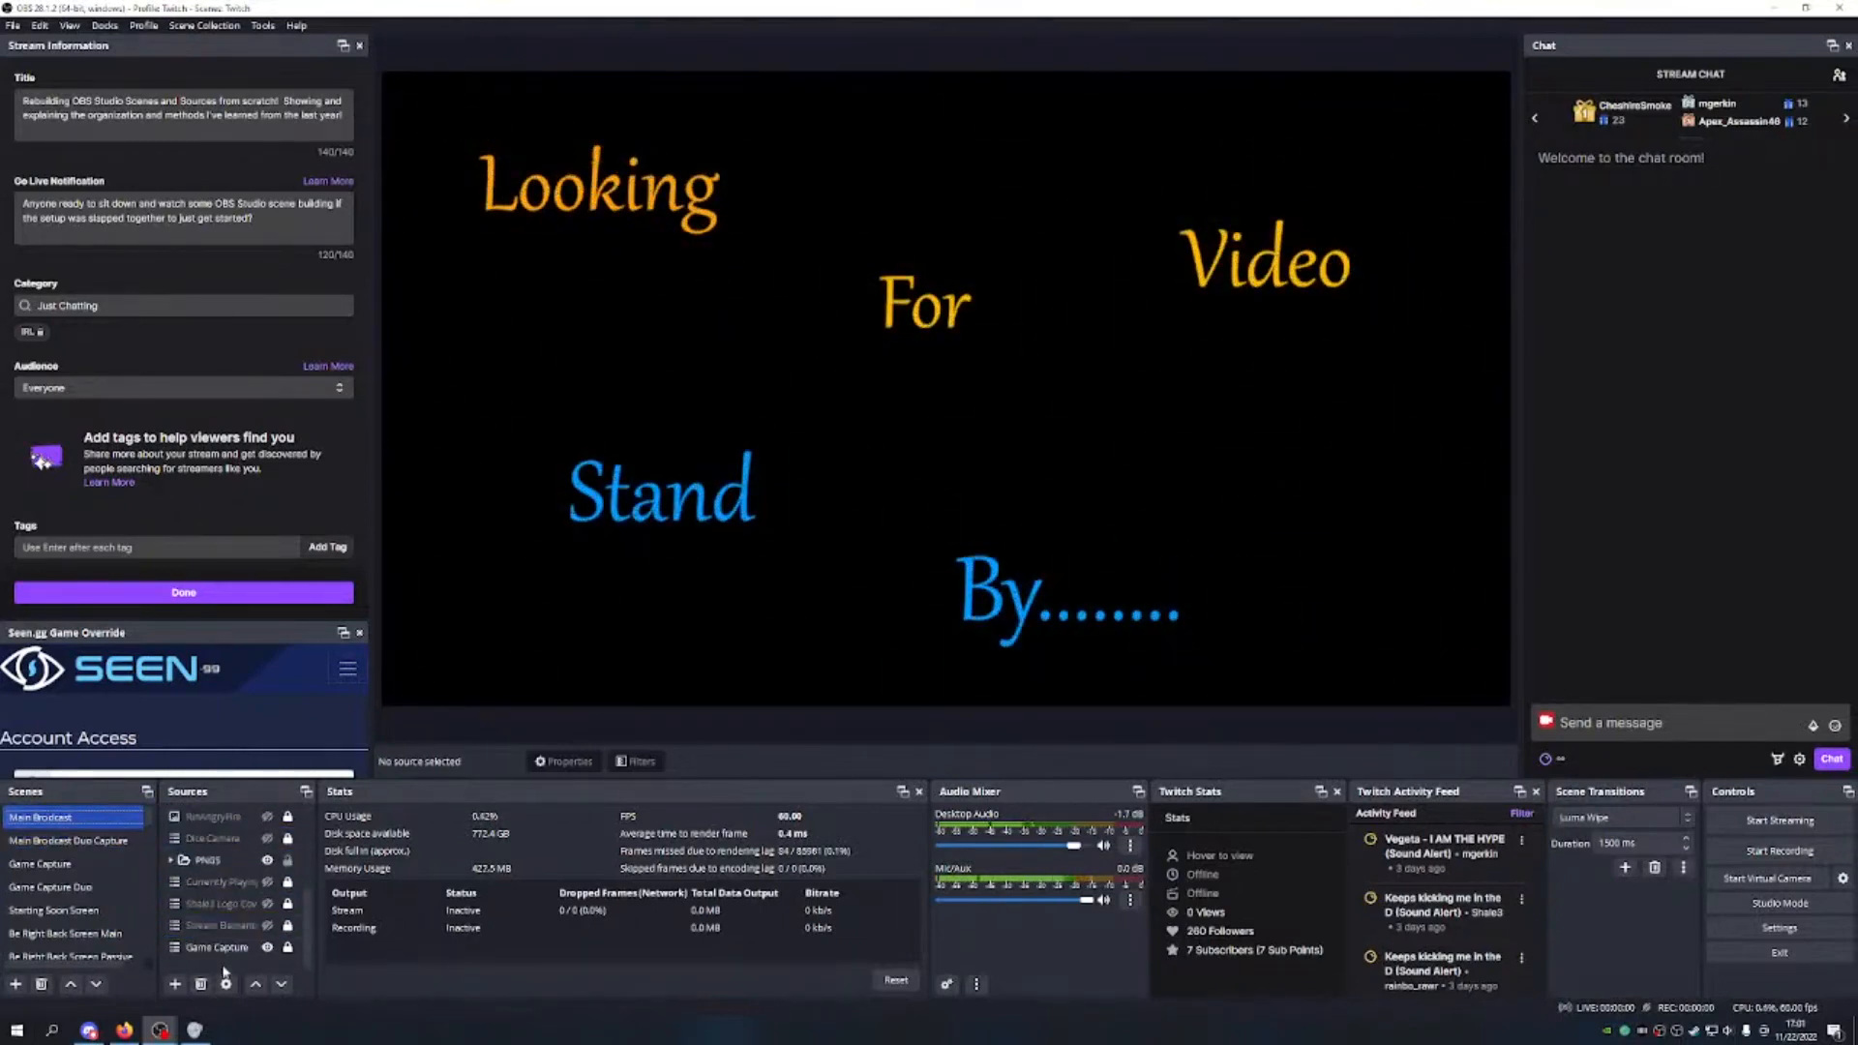
pyautogui.click(230, 949)
pyautogui.click(224, 924)
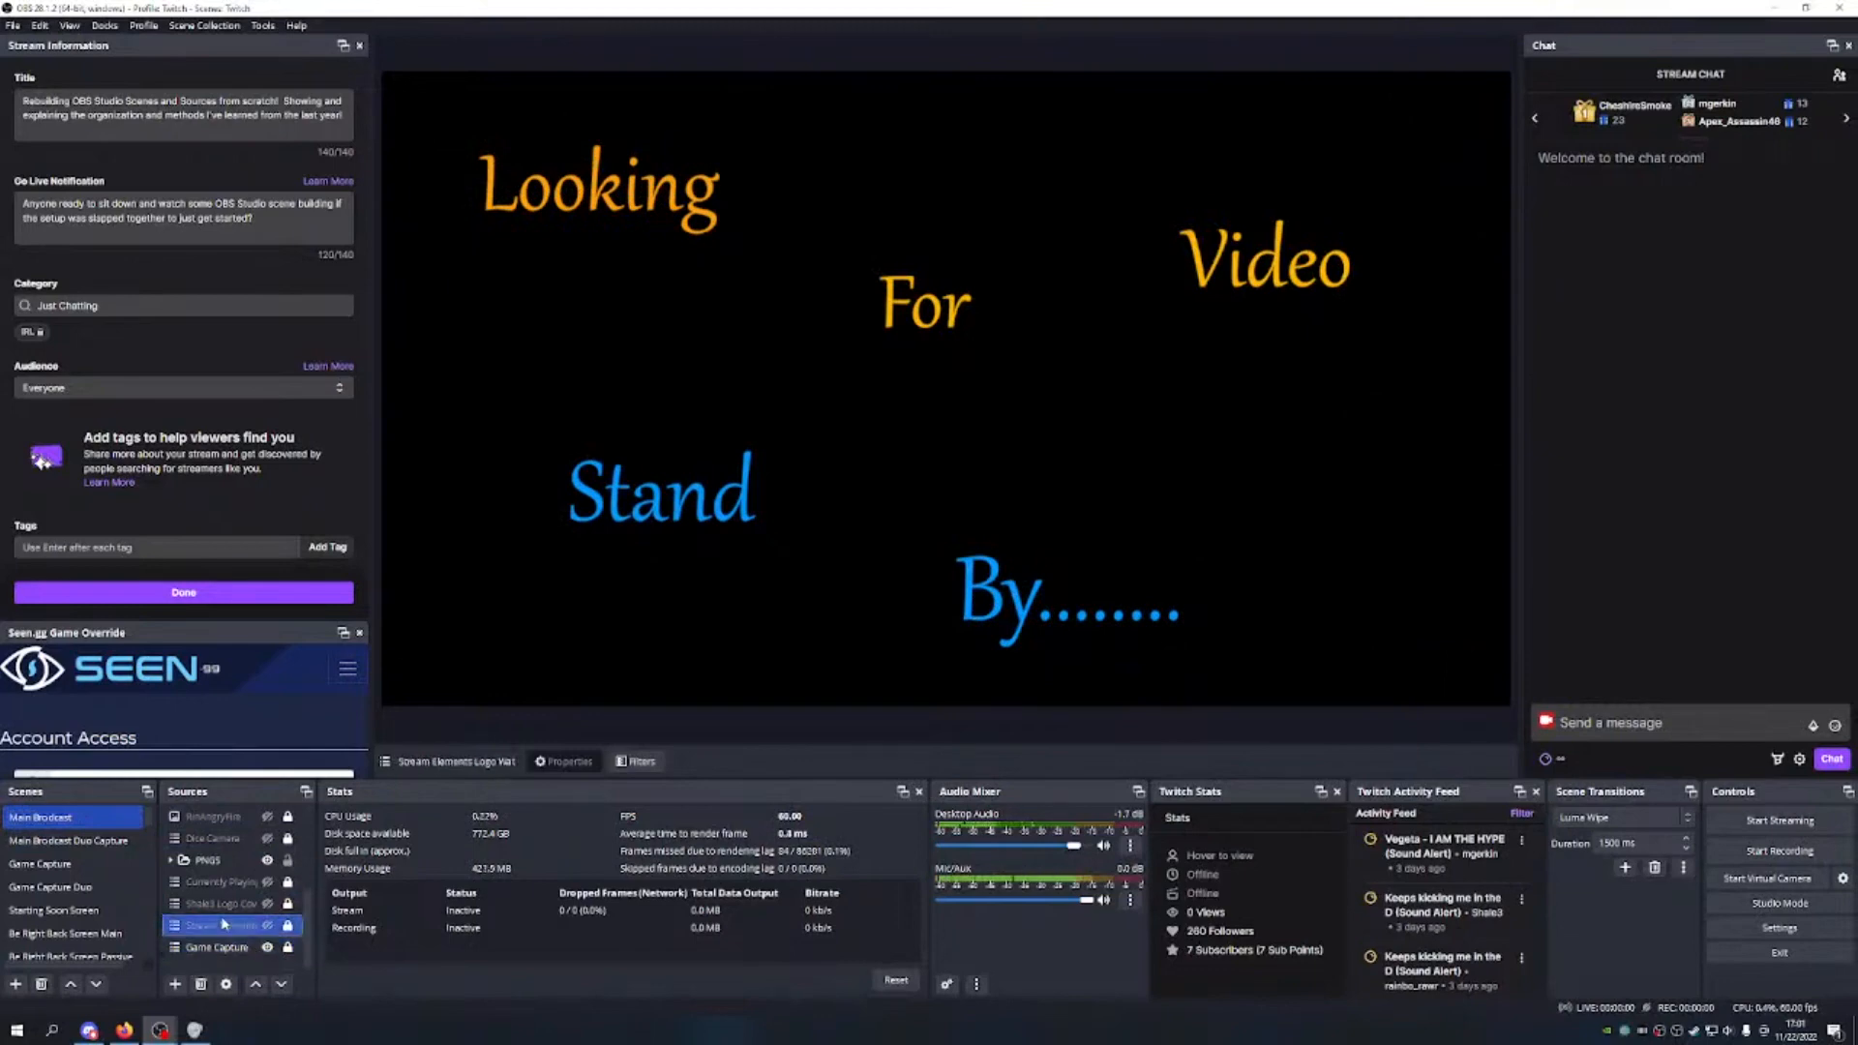
pyautogui.click(210, 907)
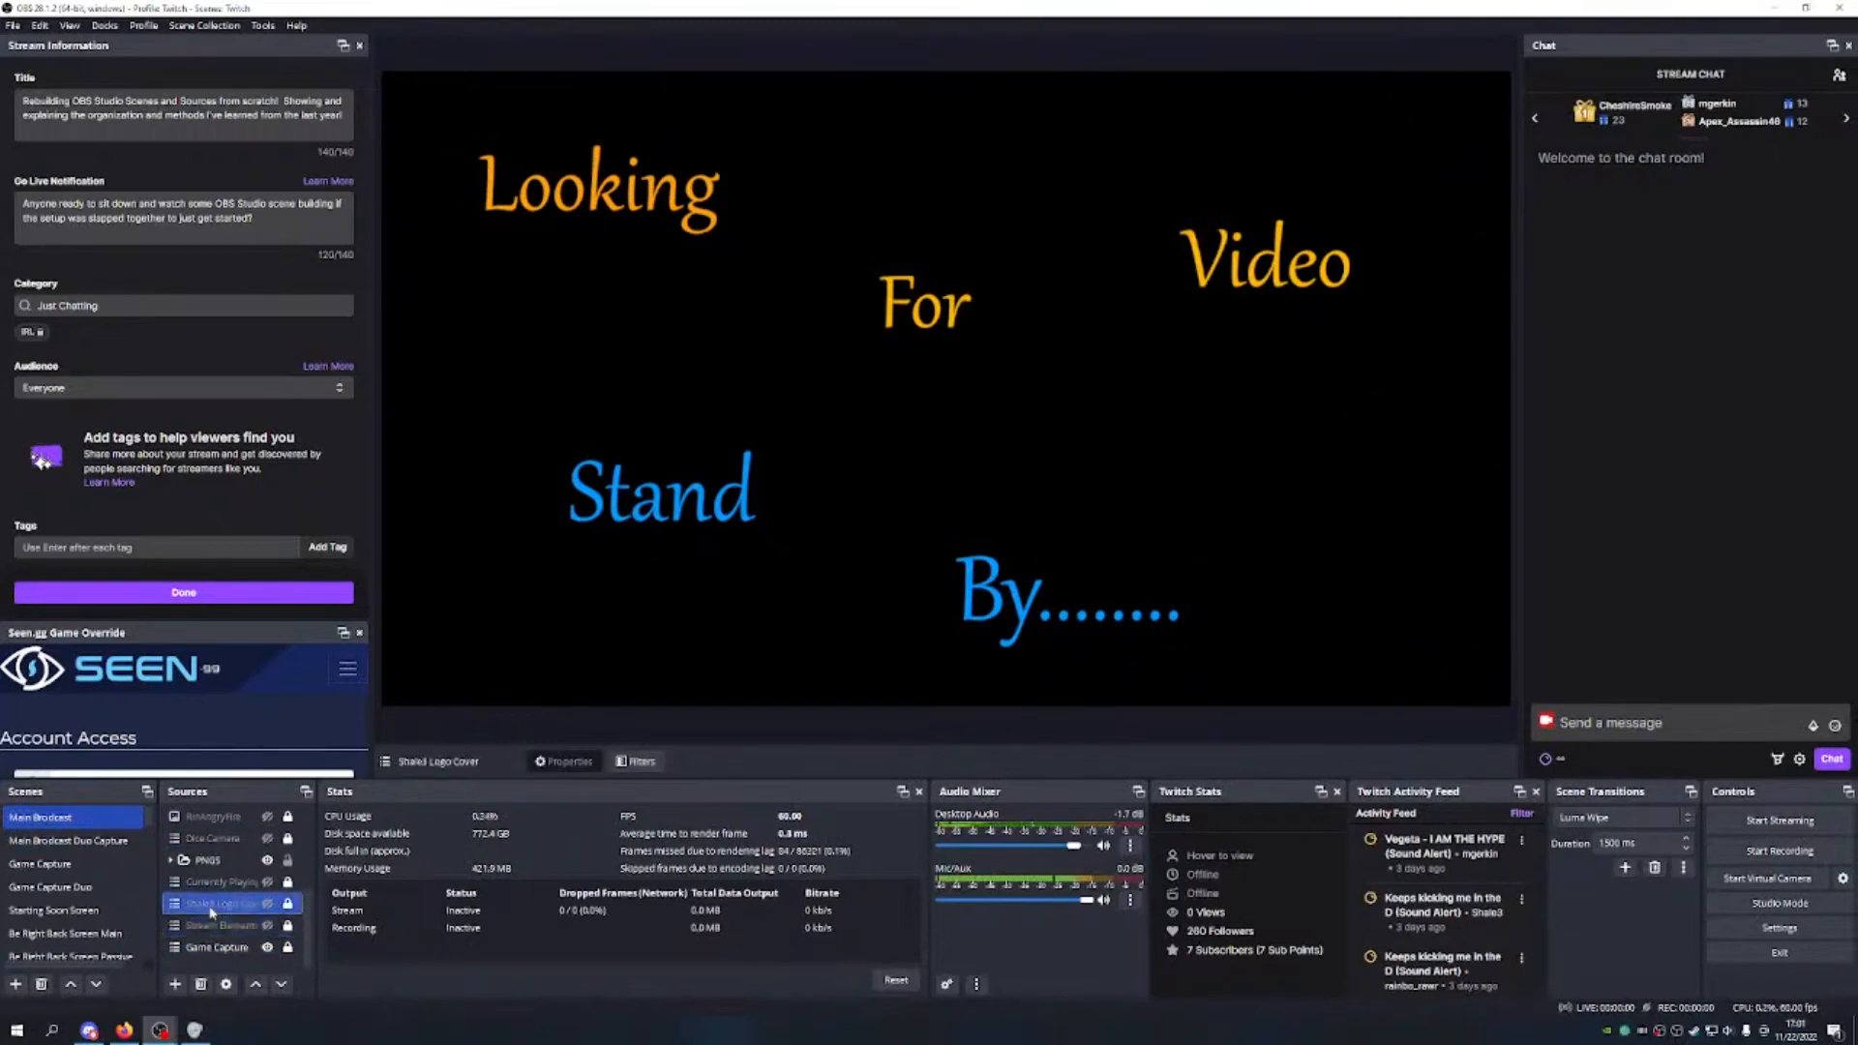
pyautogui.click(268, 904)
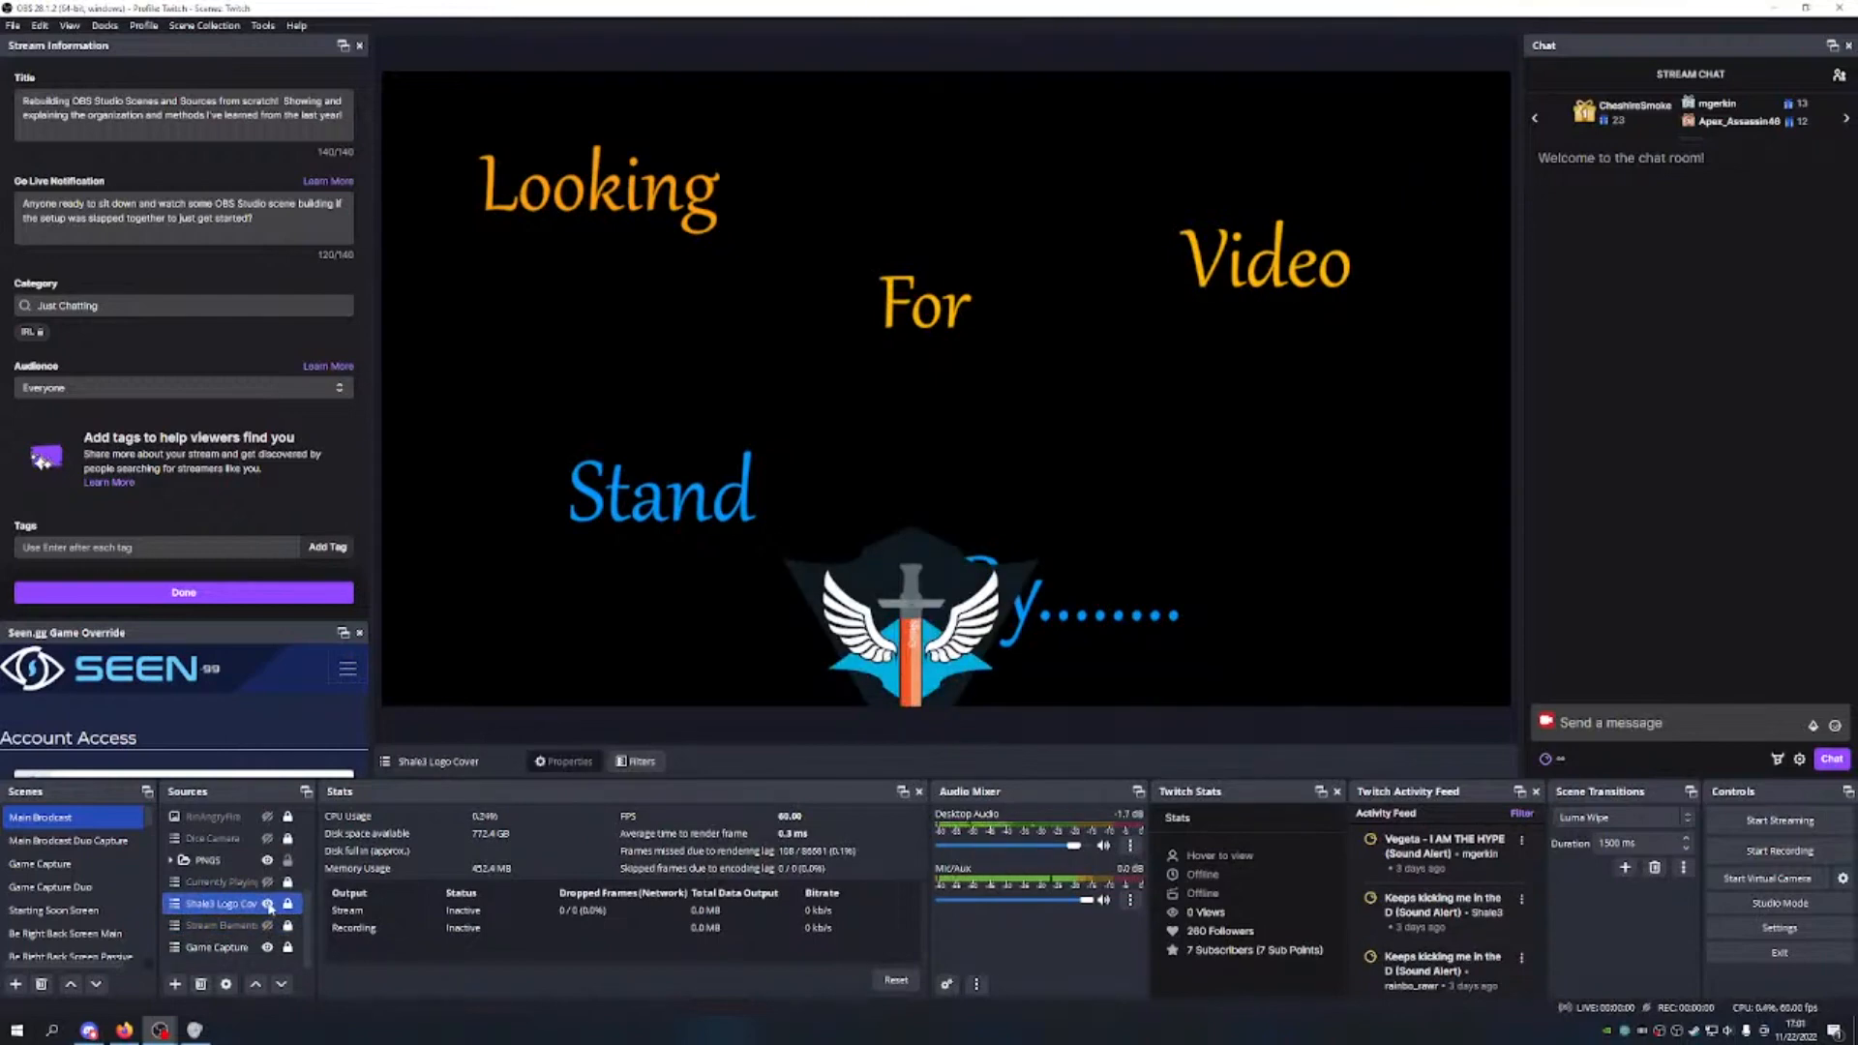
pyautogui.click(270, 907)
pyautogui.click(268, 882)
pyautogui.click(268, 882)
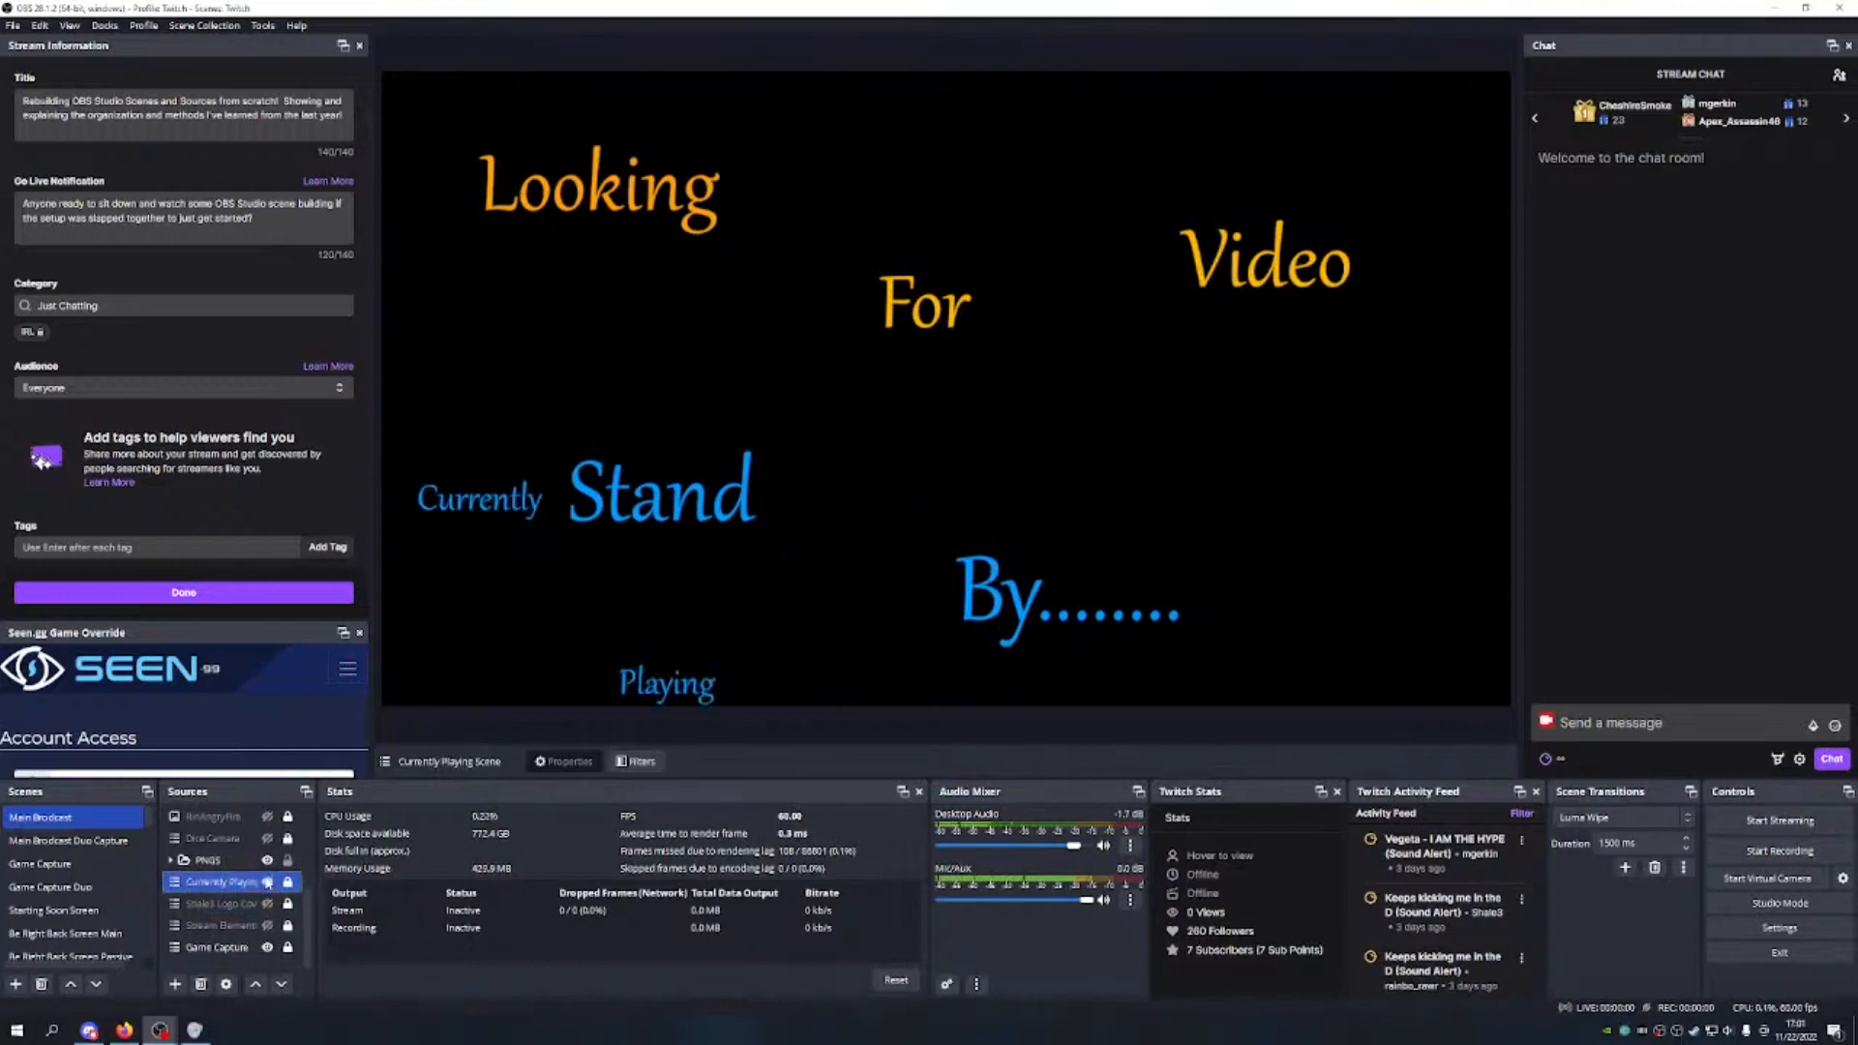
pyautogui.click(268, 882)
pyautogui.keyDown('ctrl'); pyautogui.click(203, 860); pyautogui.keyUp('ctrl')
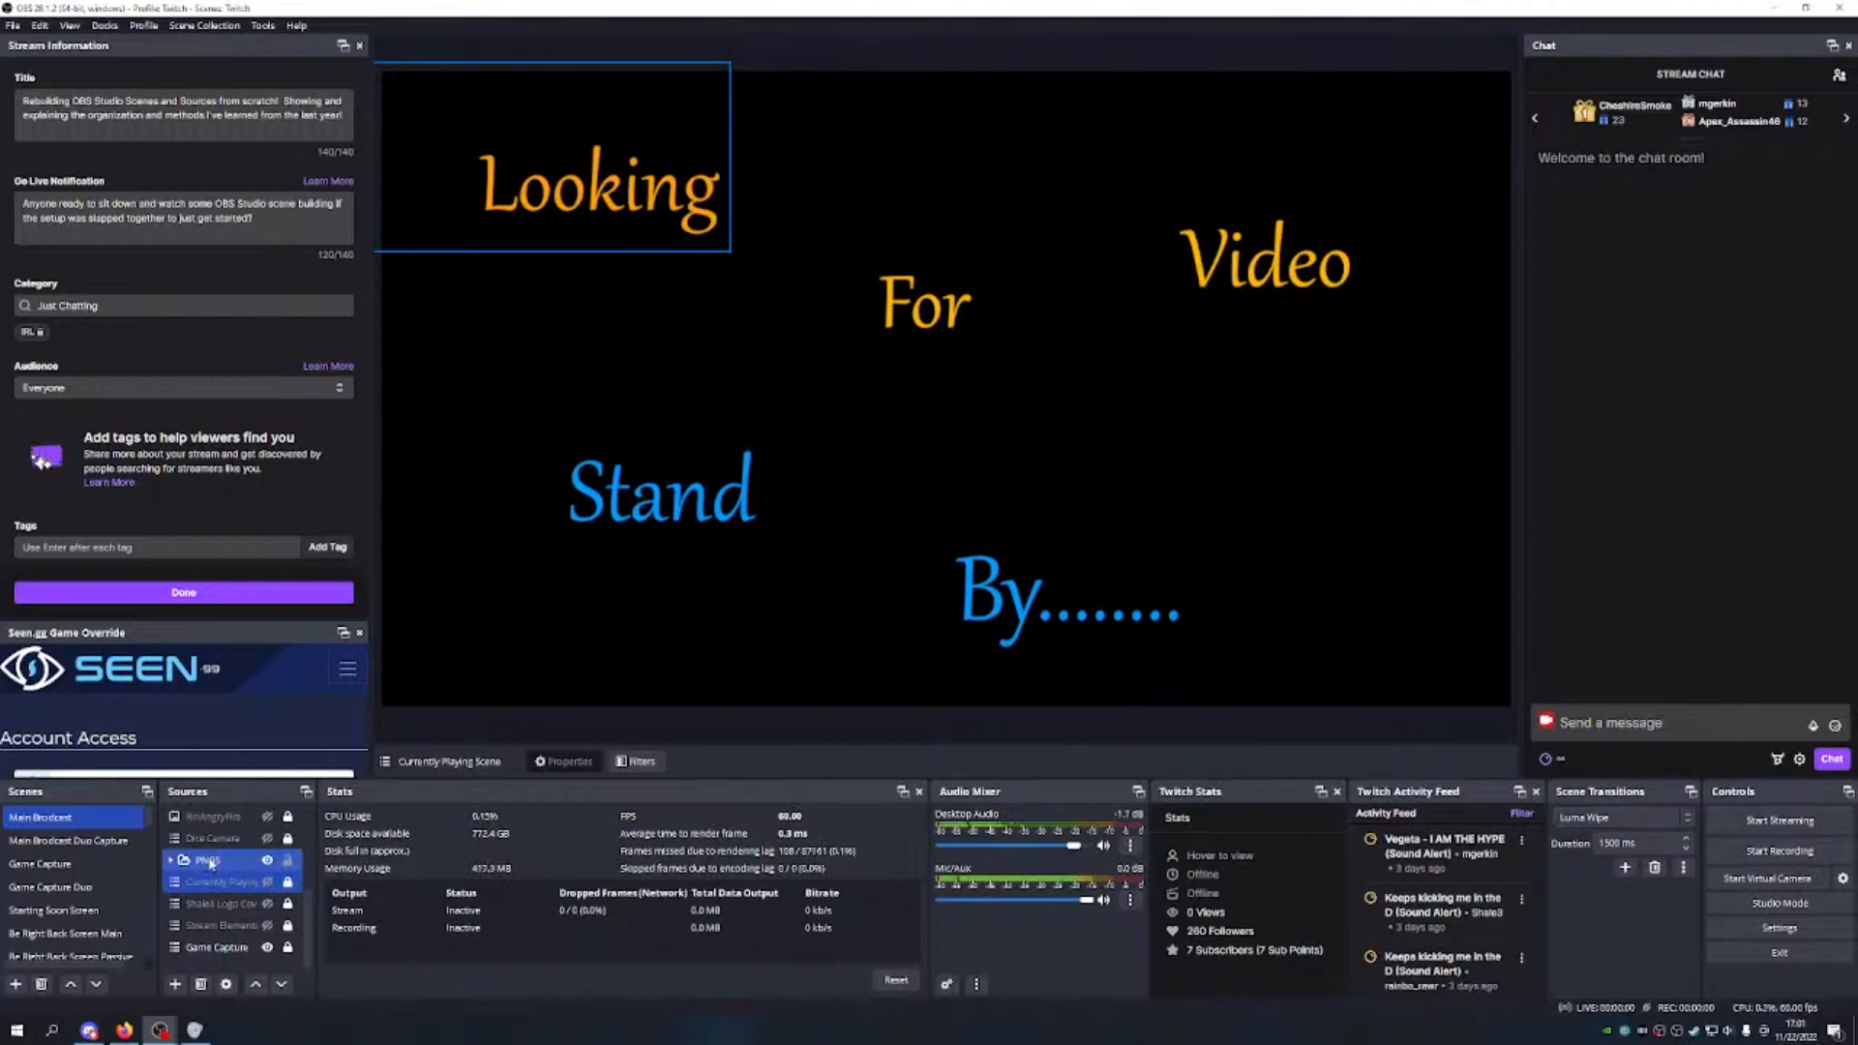
# Step: Inspect the PNGS group's images, move the group over the text, then undo back to top-left
pyautogui.click(225, 864)
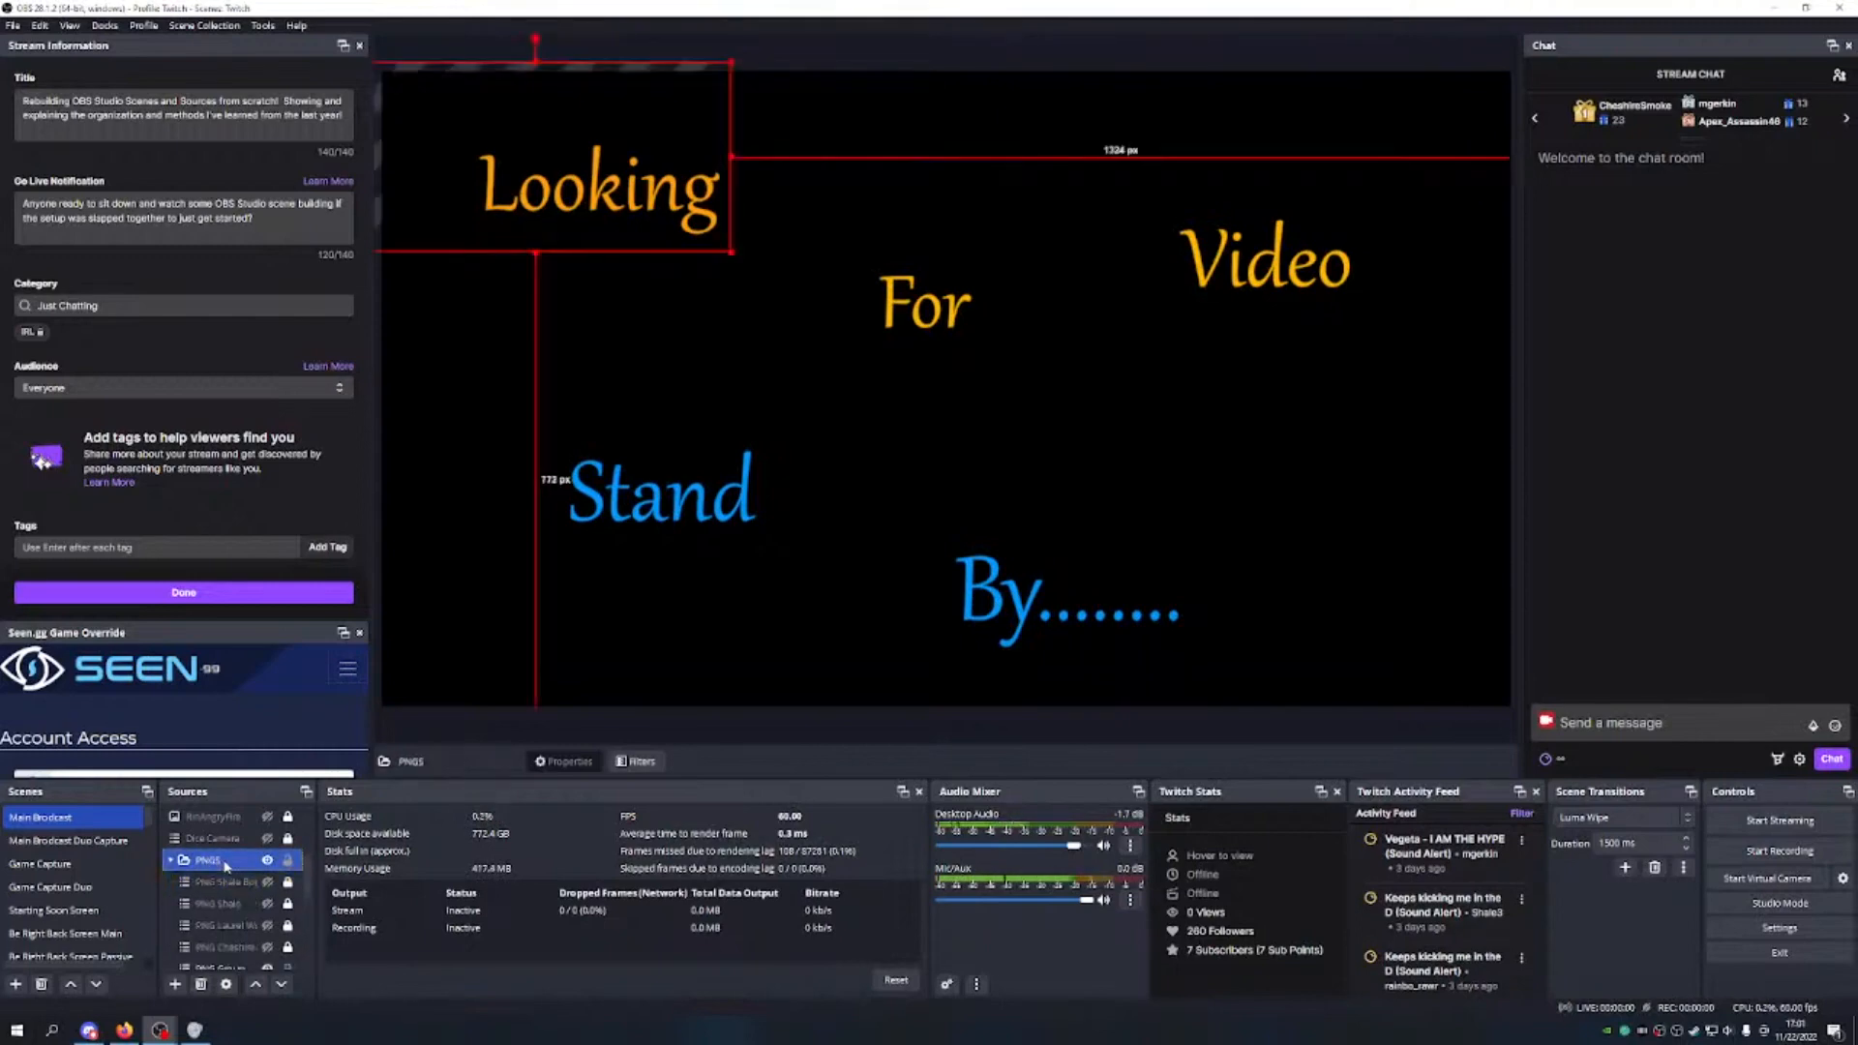
pyautogui.scroll(-3, 230, 869)
pyautogui.click(247, 840)
pyautogui.scroll(-1, 244, 852)
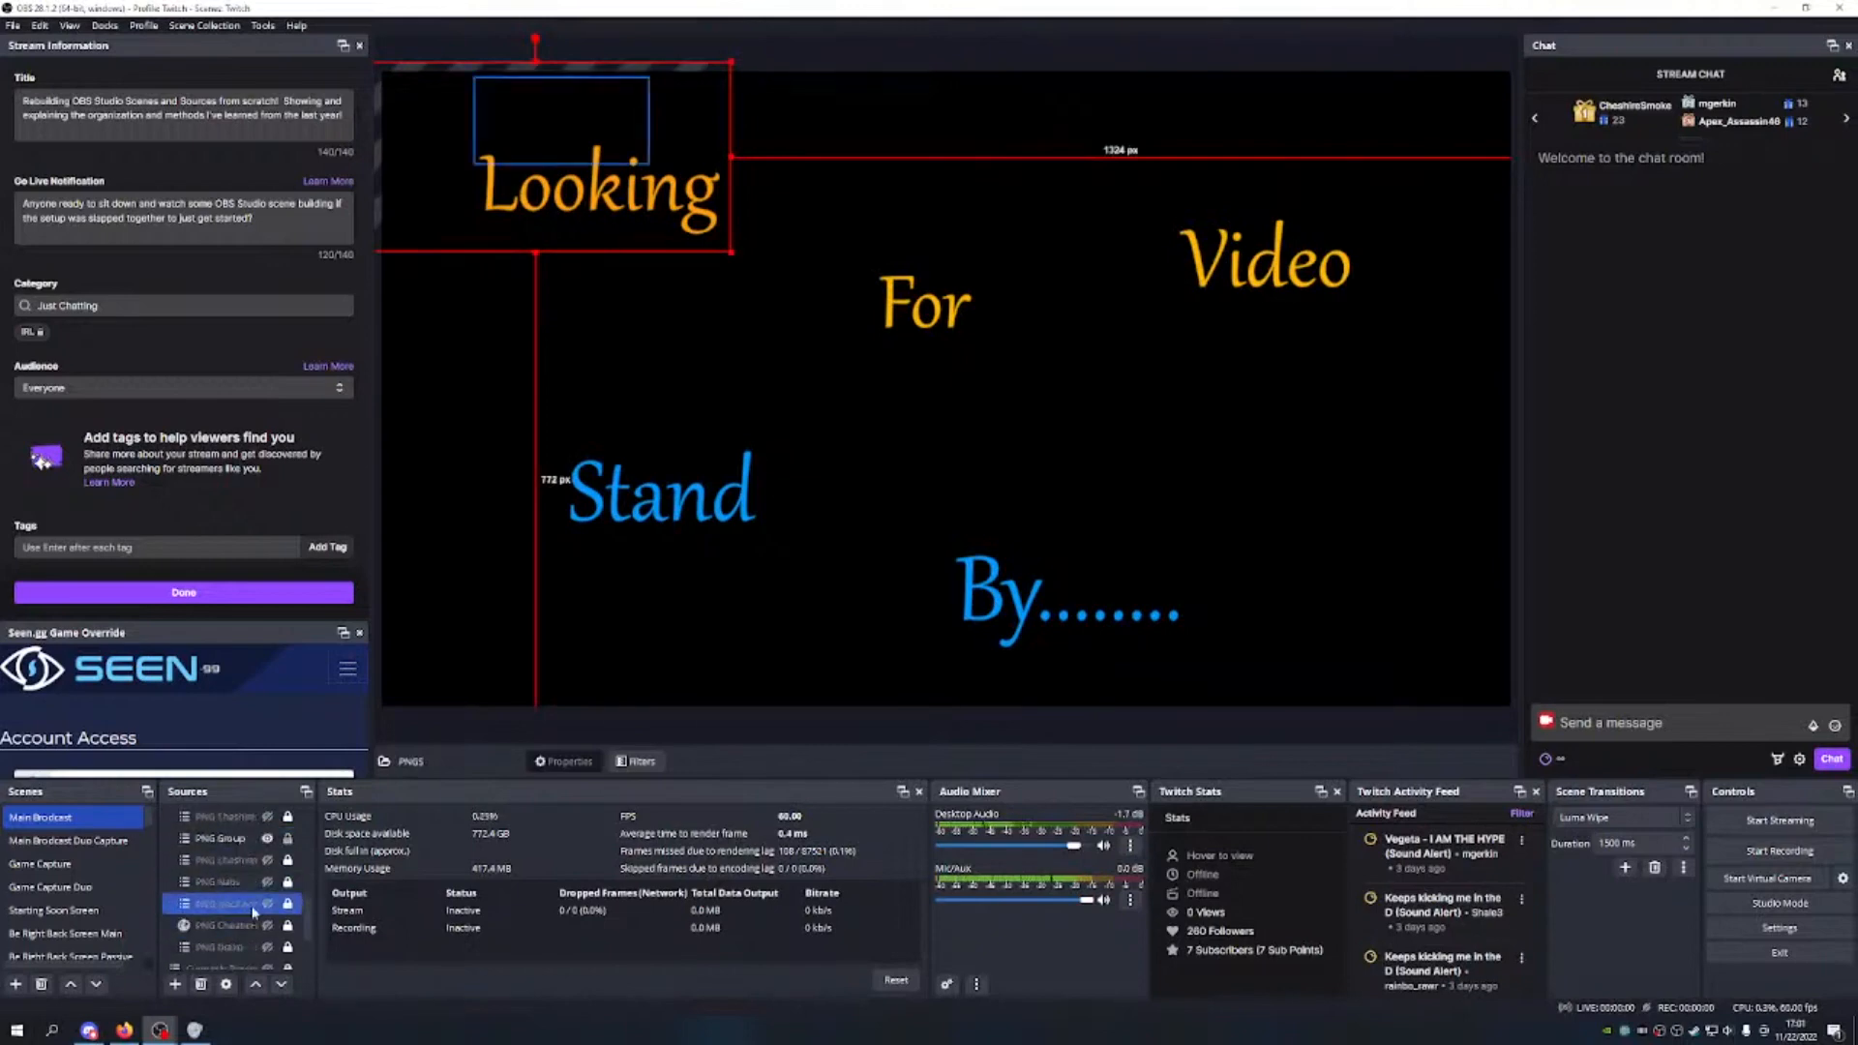
pyautogui.click(238, 883)
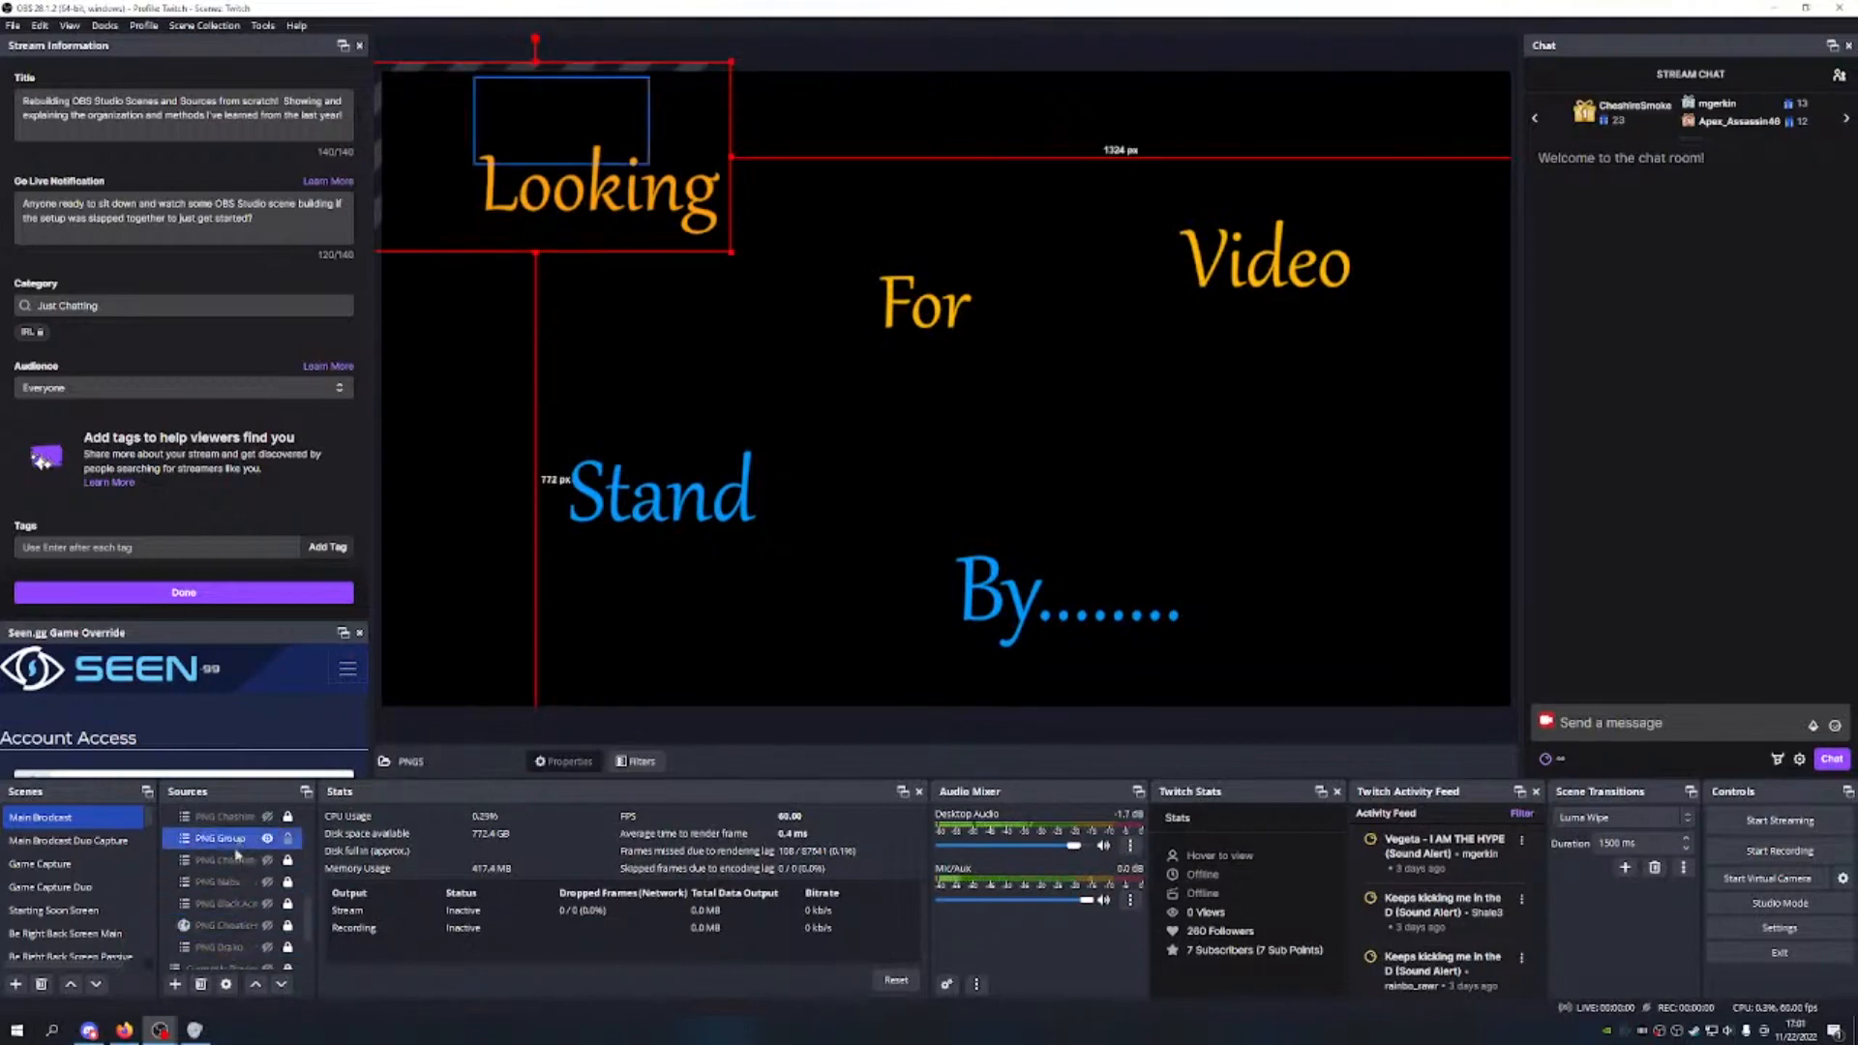
pyautogui.scroll(5, 229, 866)
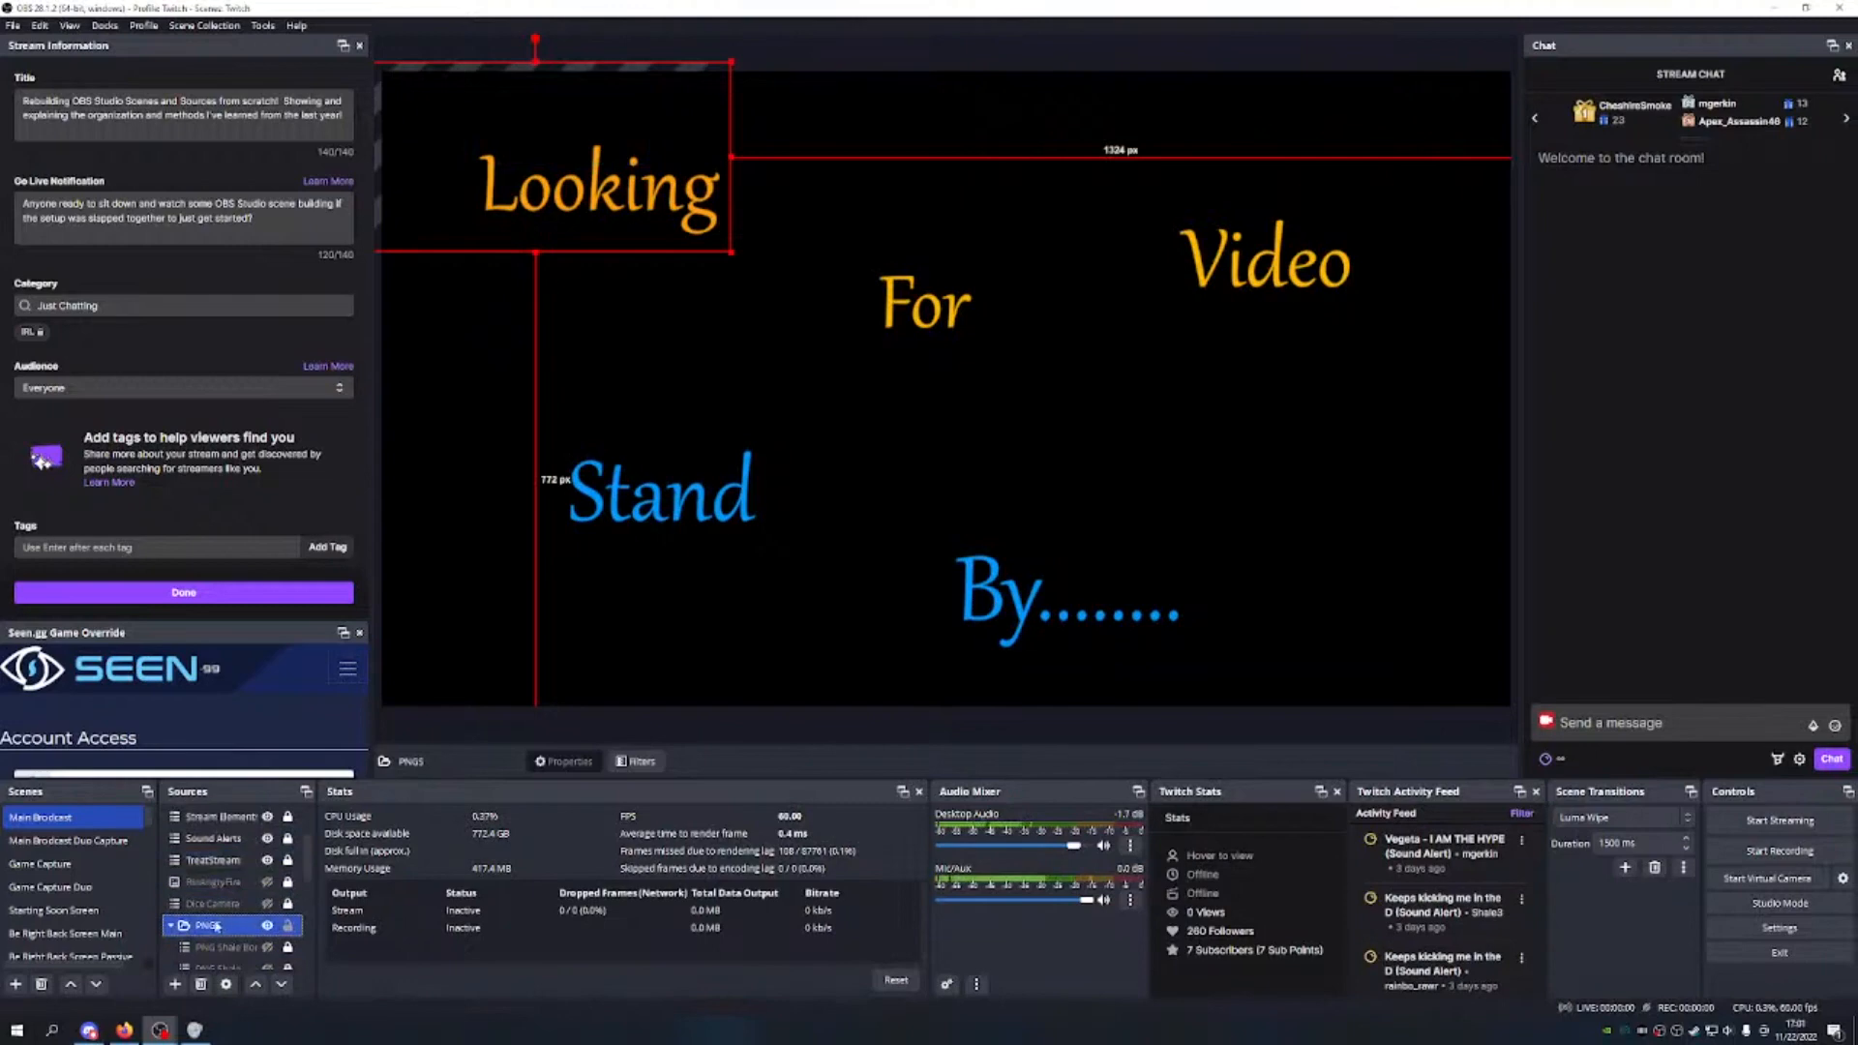
pyautogui.scroll(-3, 230, 871)
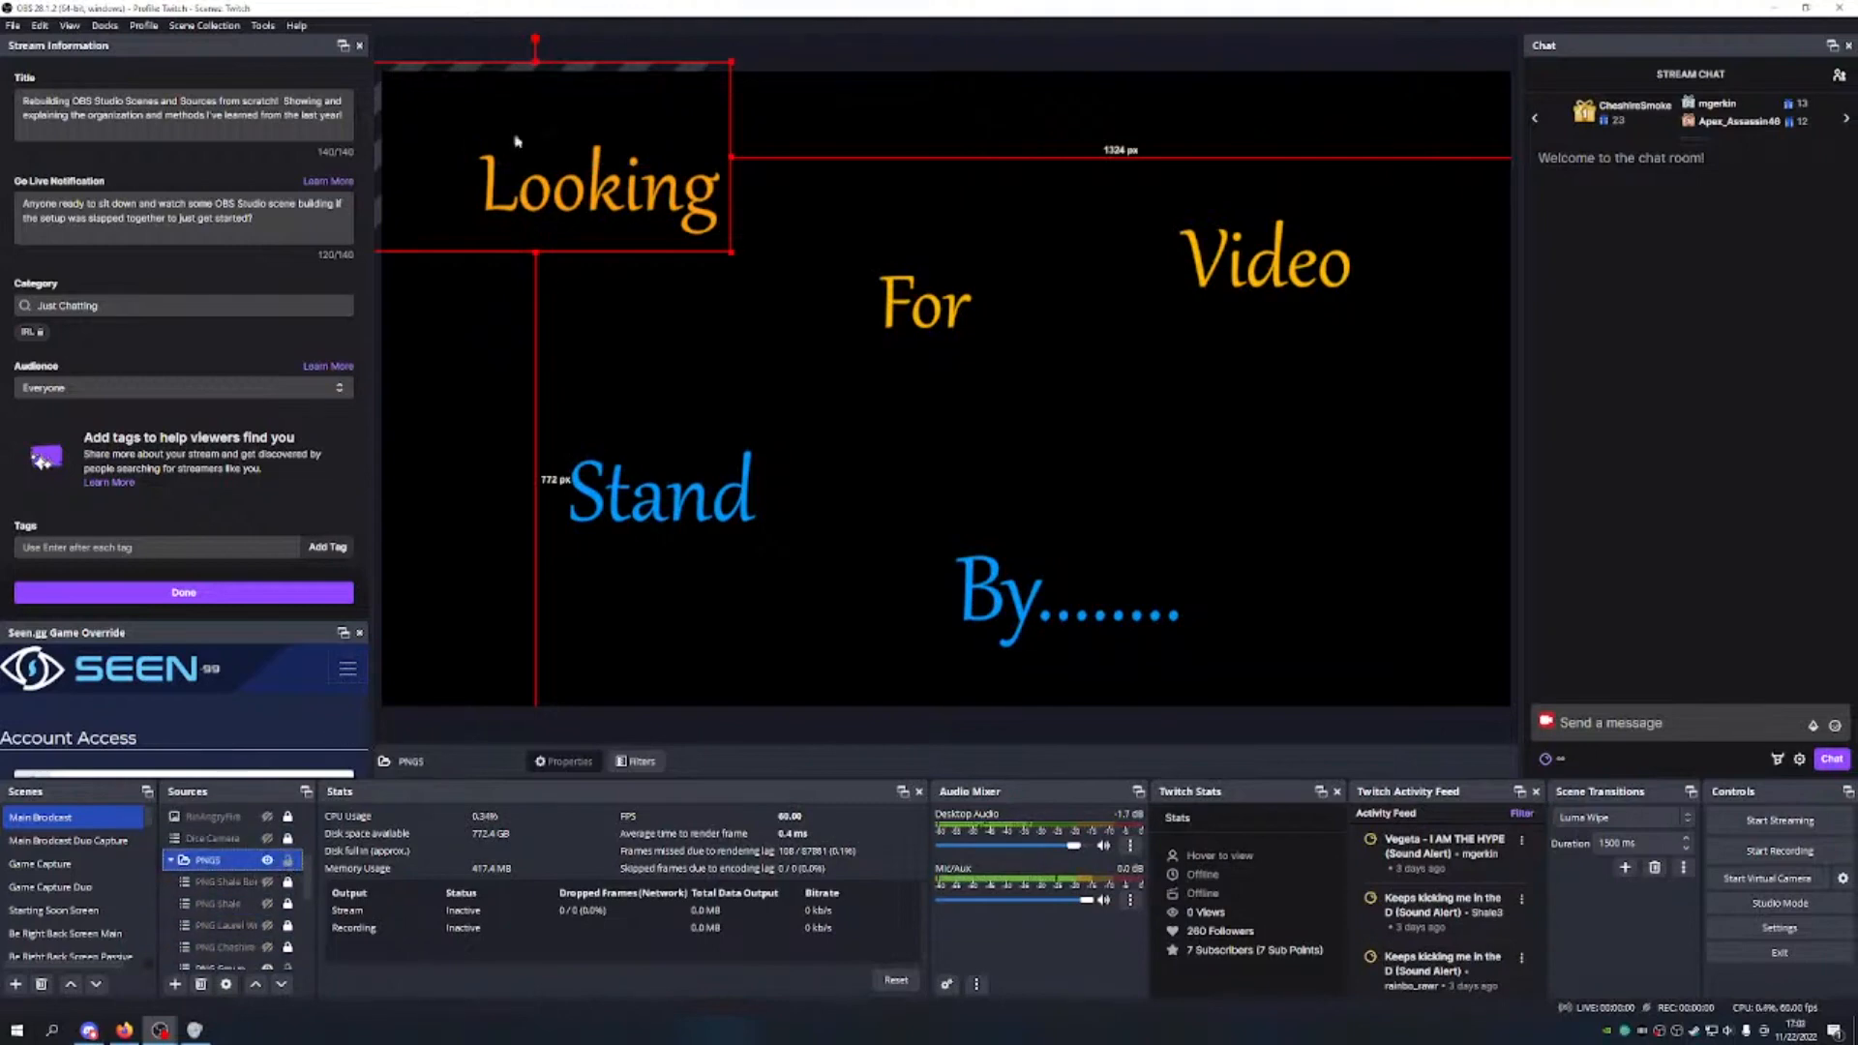
pyautogui.moveTo(538, 167); pyautogui.dragTo(968, 297)
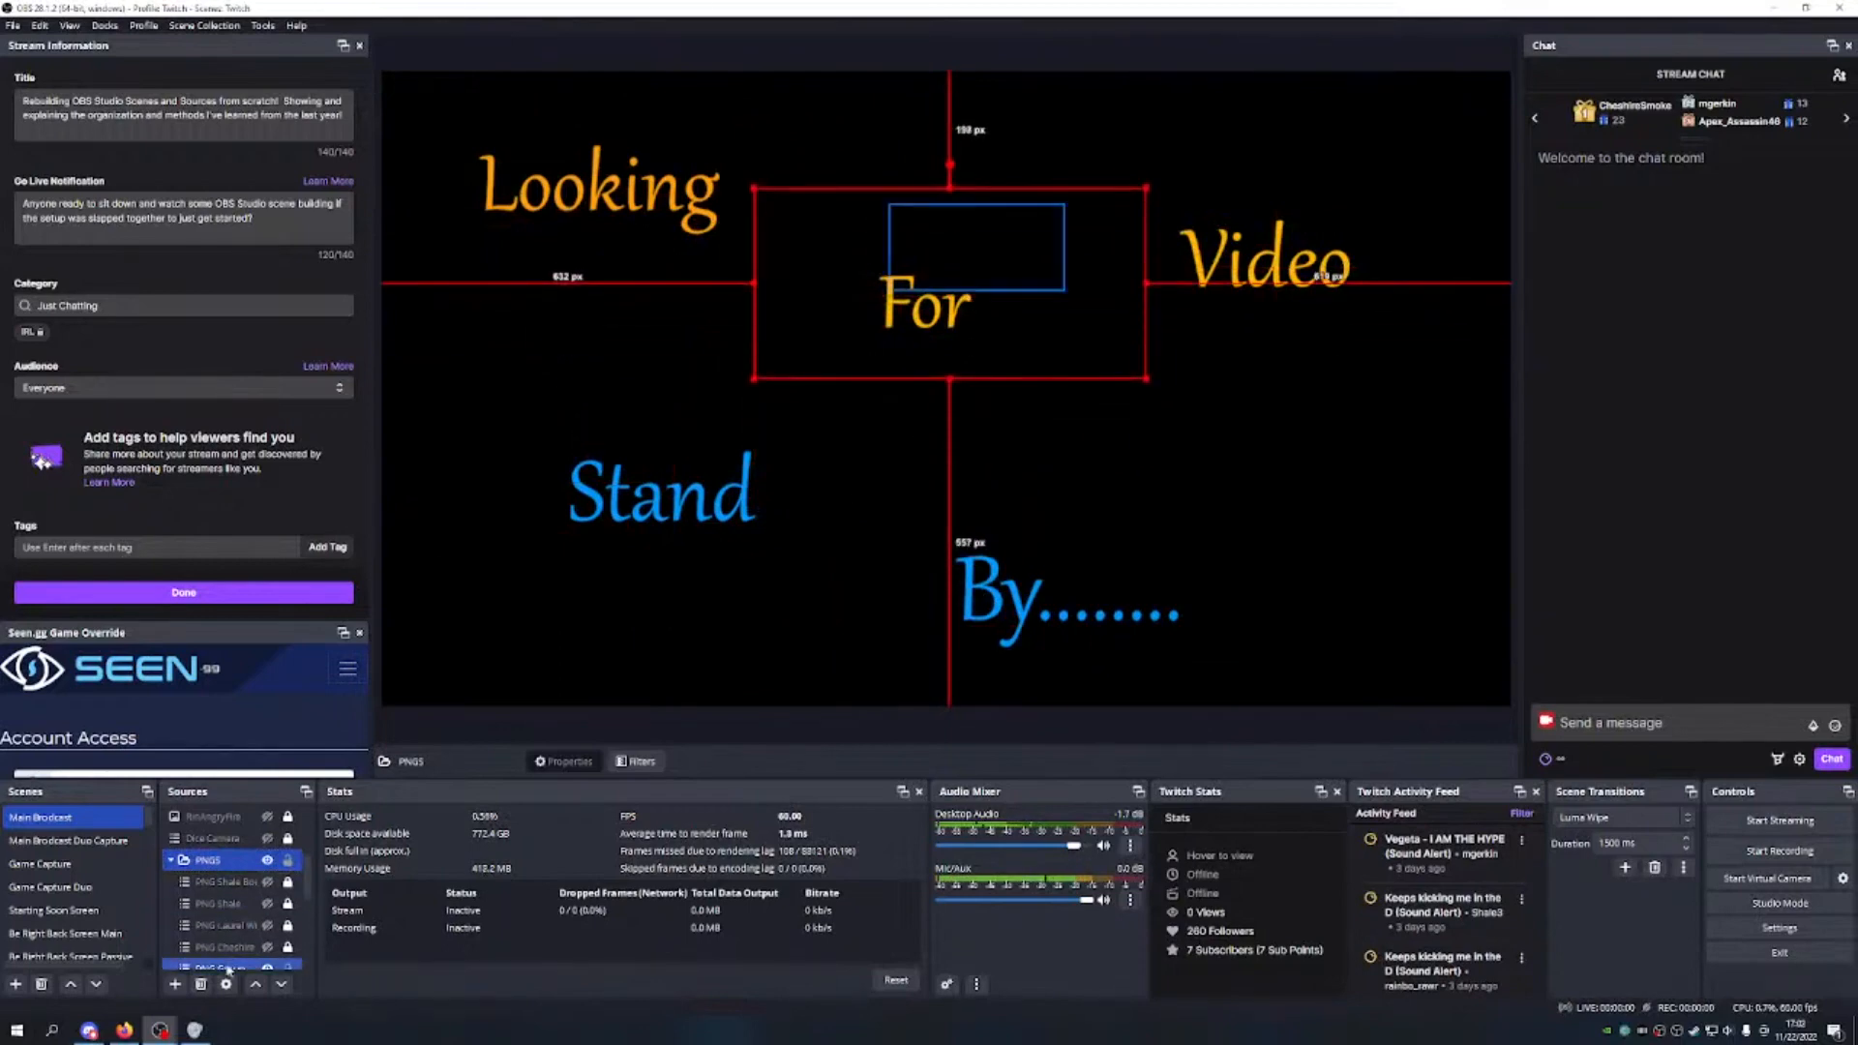
pyautogui.moveTo(1107, 373); pyautogui.dragTo(1099, 435)
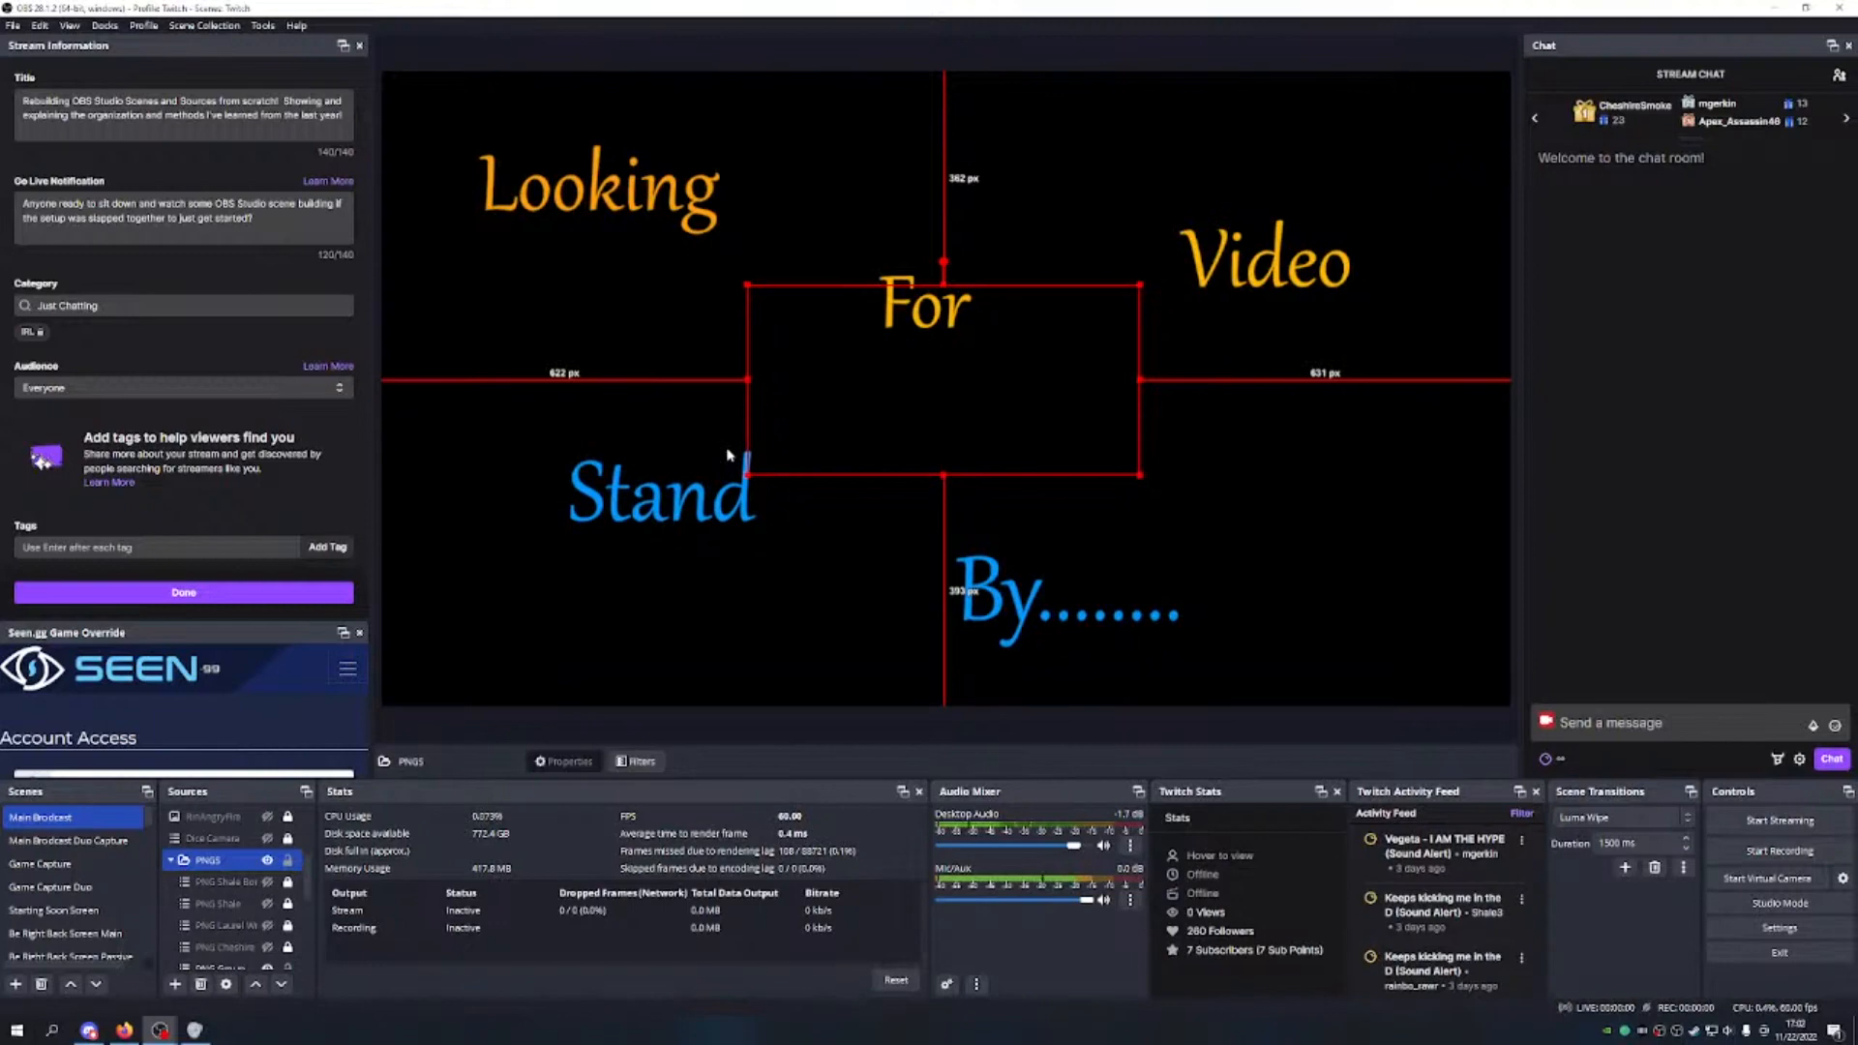
pyautogui.hotkey('ctrl', 'z')
pyautogui.hotkey('ctrl', 'z')
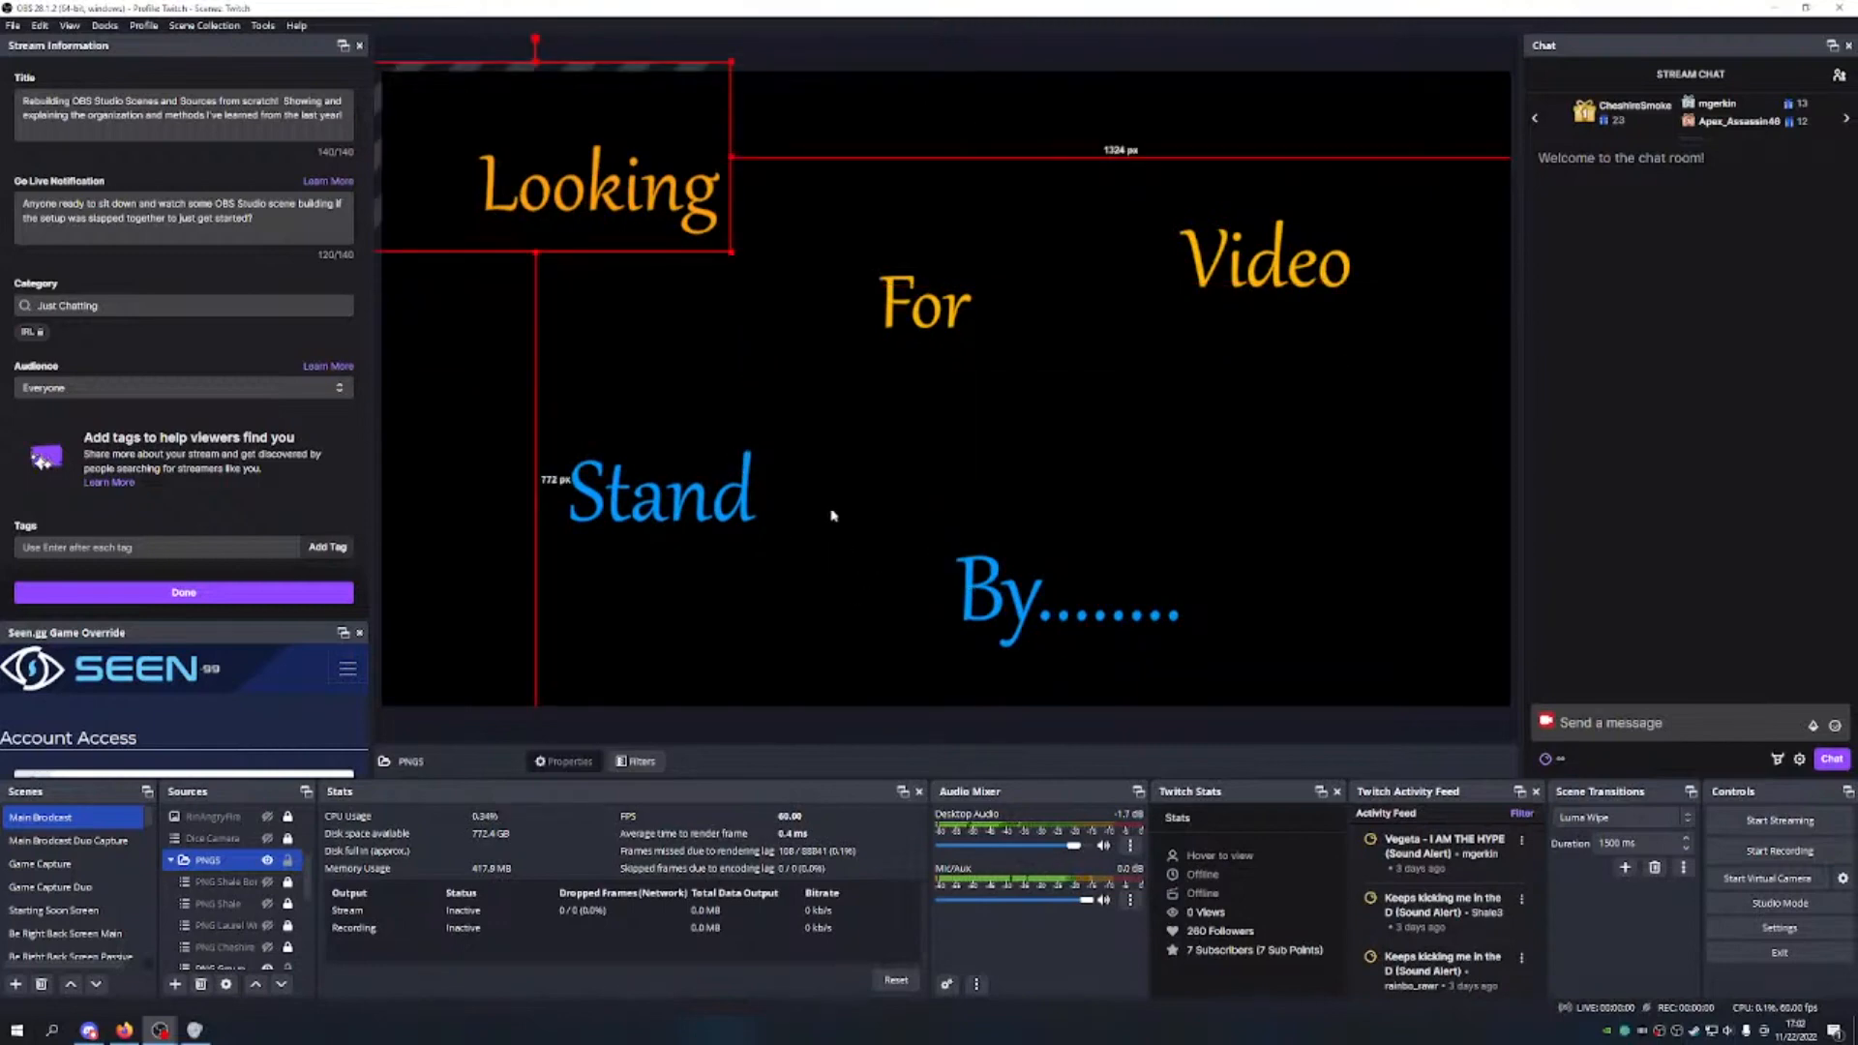
# Step: Lock the PNGS group at its top-left position and collapse it
pyautogui.click(711, 335)
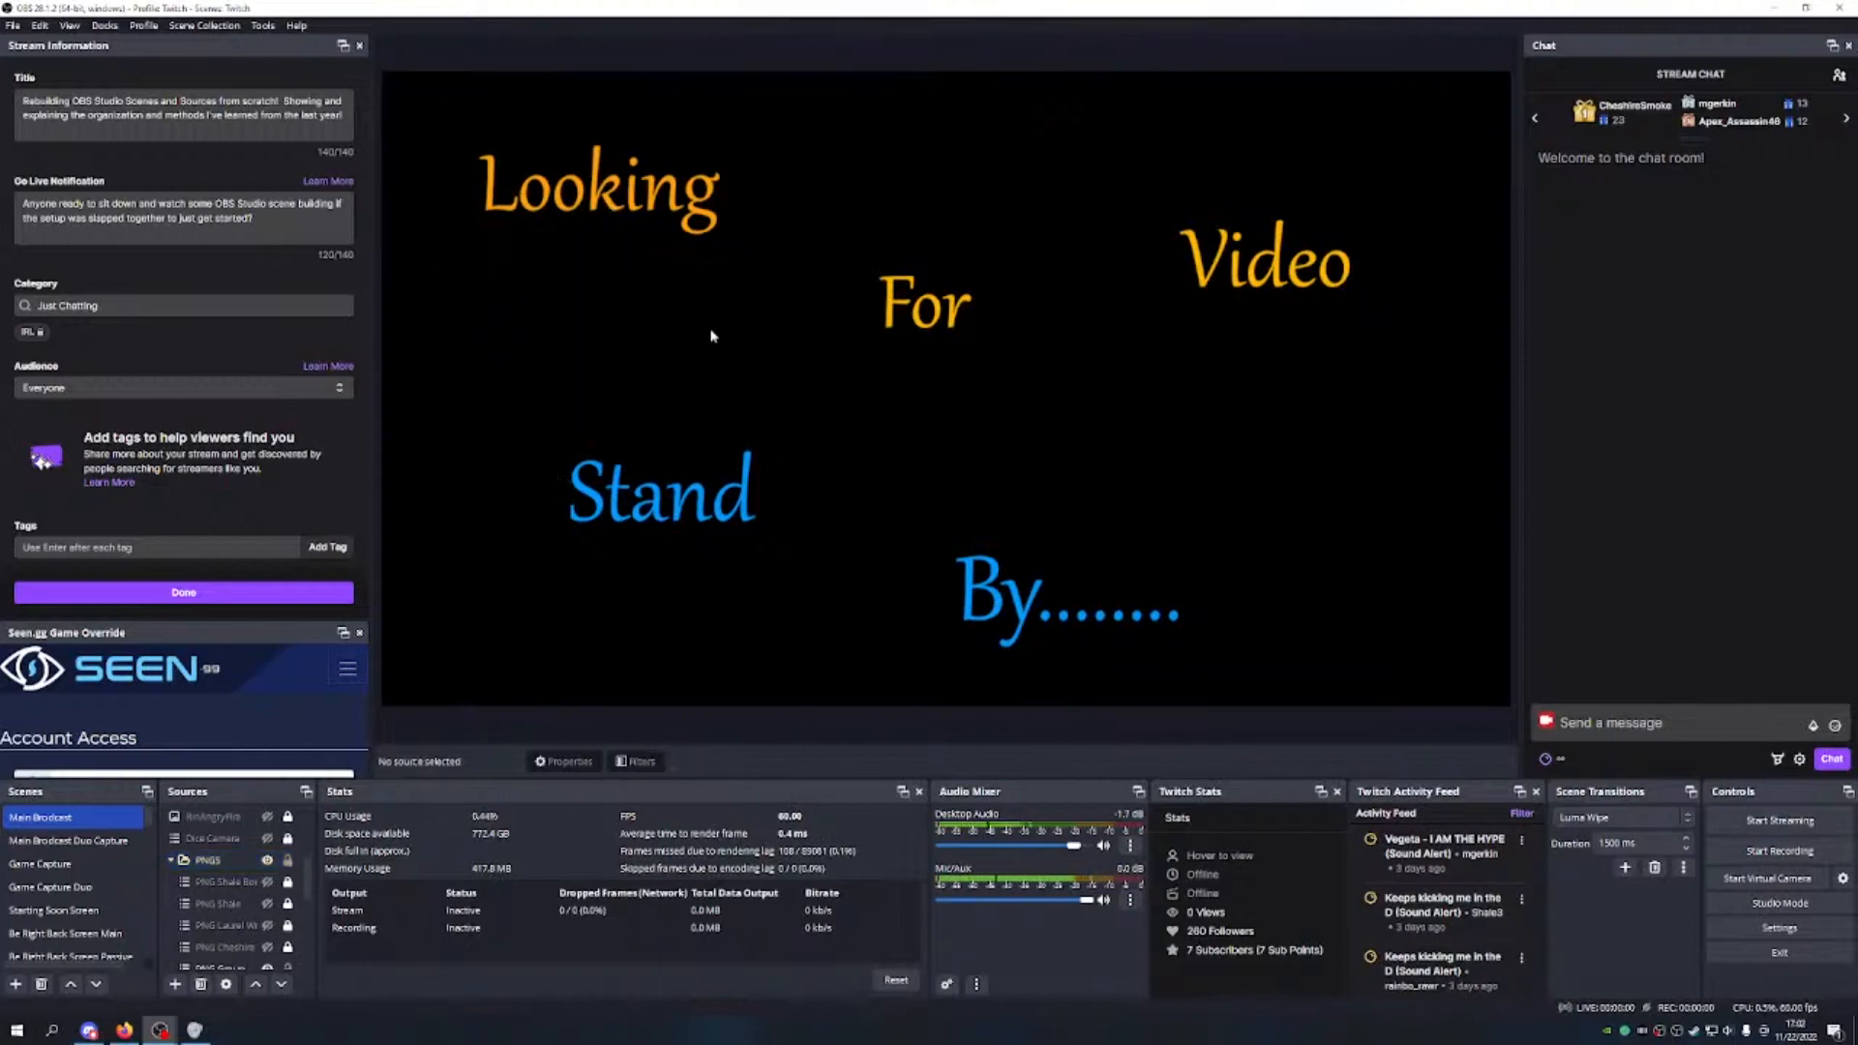
pyautogui.click(288, 859)
pyautogui.click(235, 902)
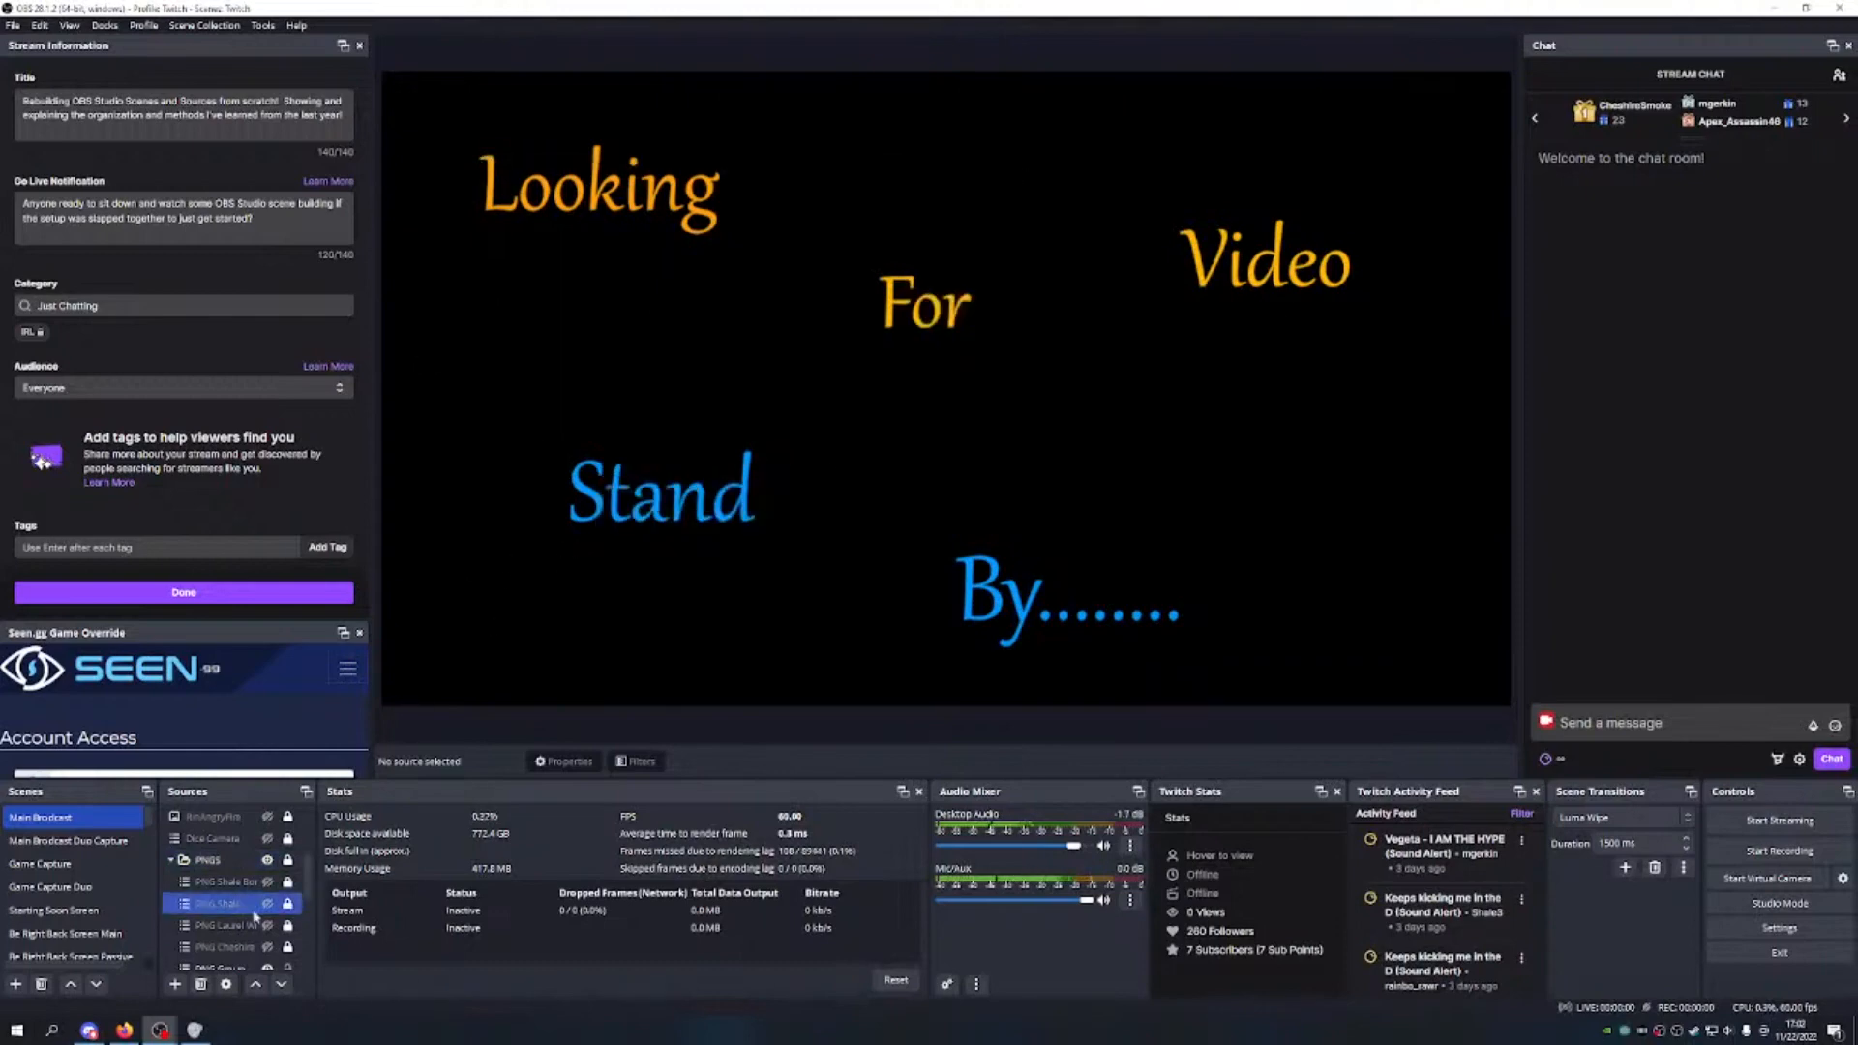
pyautogui.click(215, 863)
pyautogui.doubleClick(215, 863)
pyautogui.scroll(-5, 100, 885)
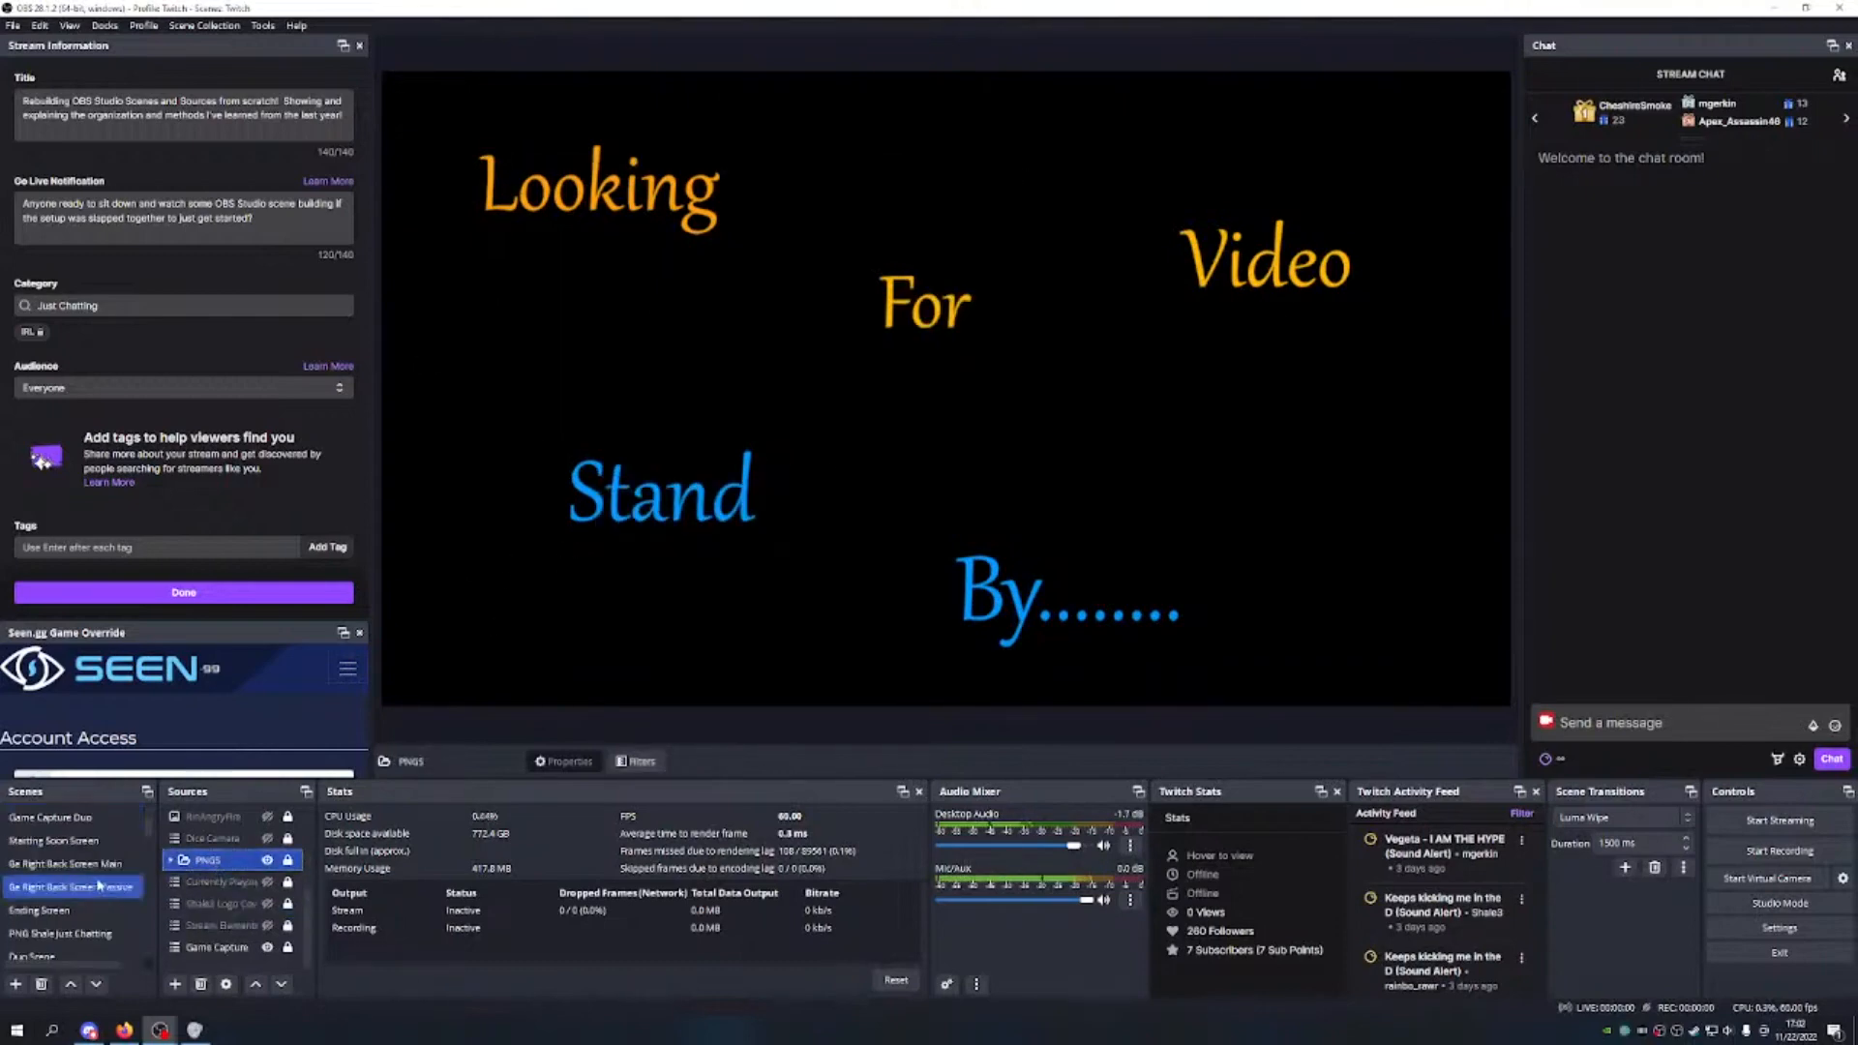
pyautogui.scroll(5, 100, 884)
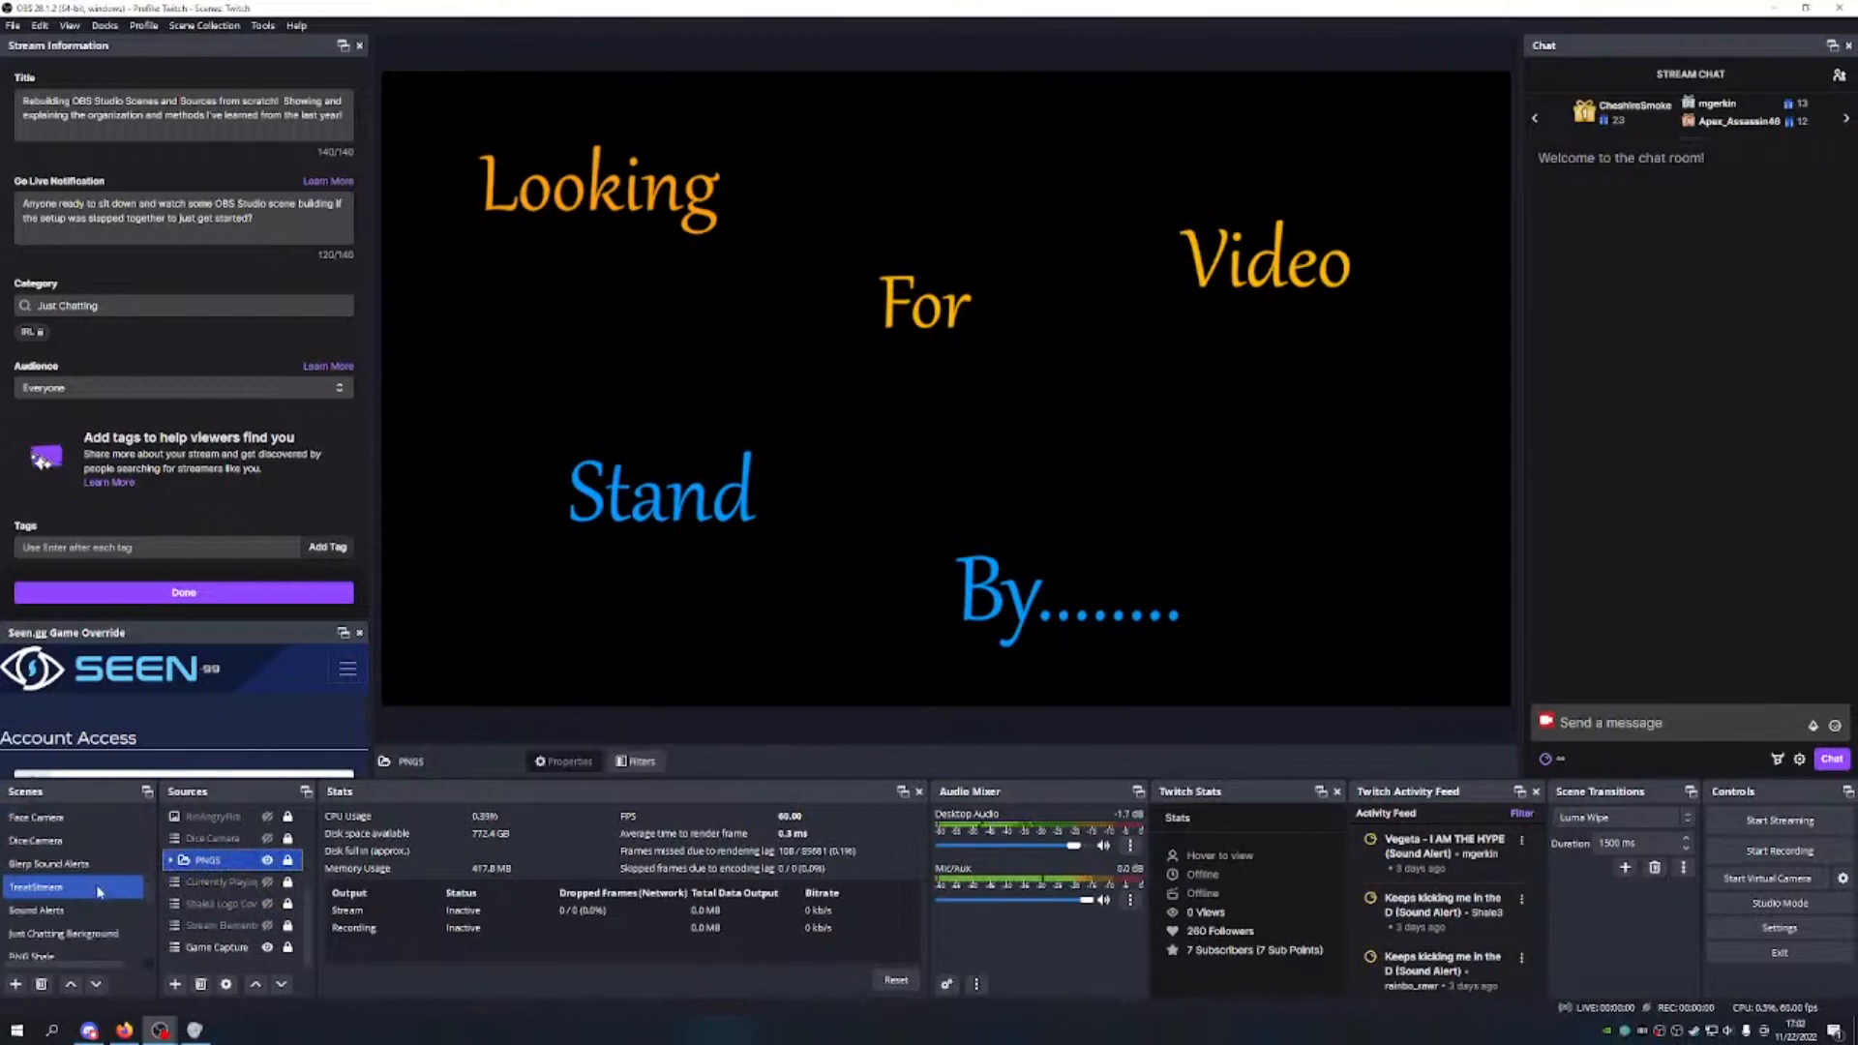
pyautogui.doubleClick(216, 861)
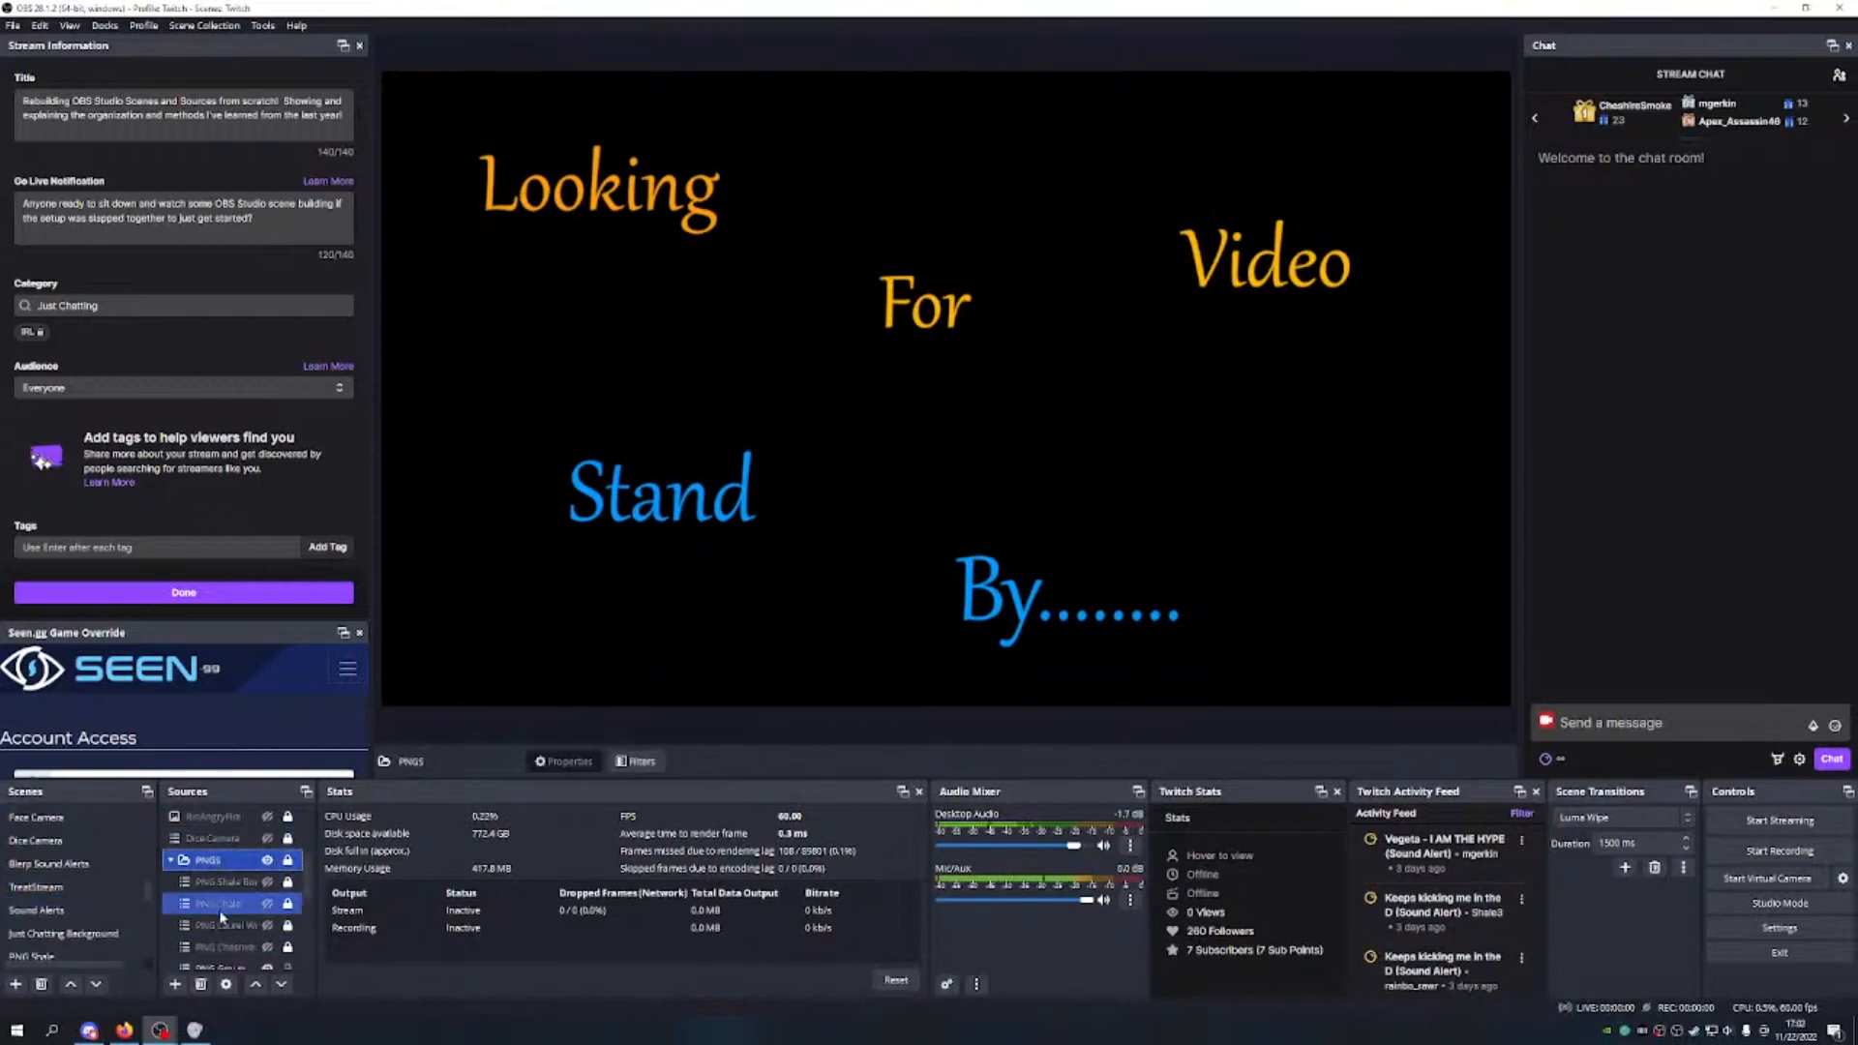
pyautogui.scroll(-1, 220, 910)
pyautogui.scroll(3, 235, 845)
pyautogui.doubleClick(232, 862)
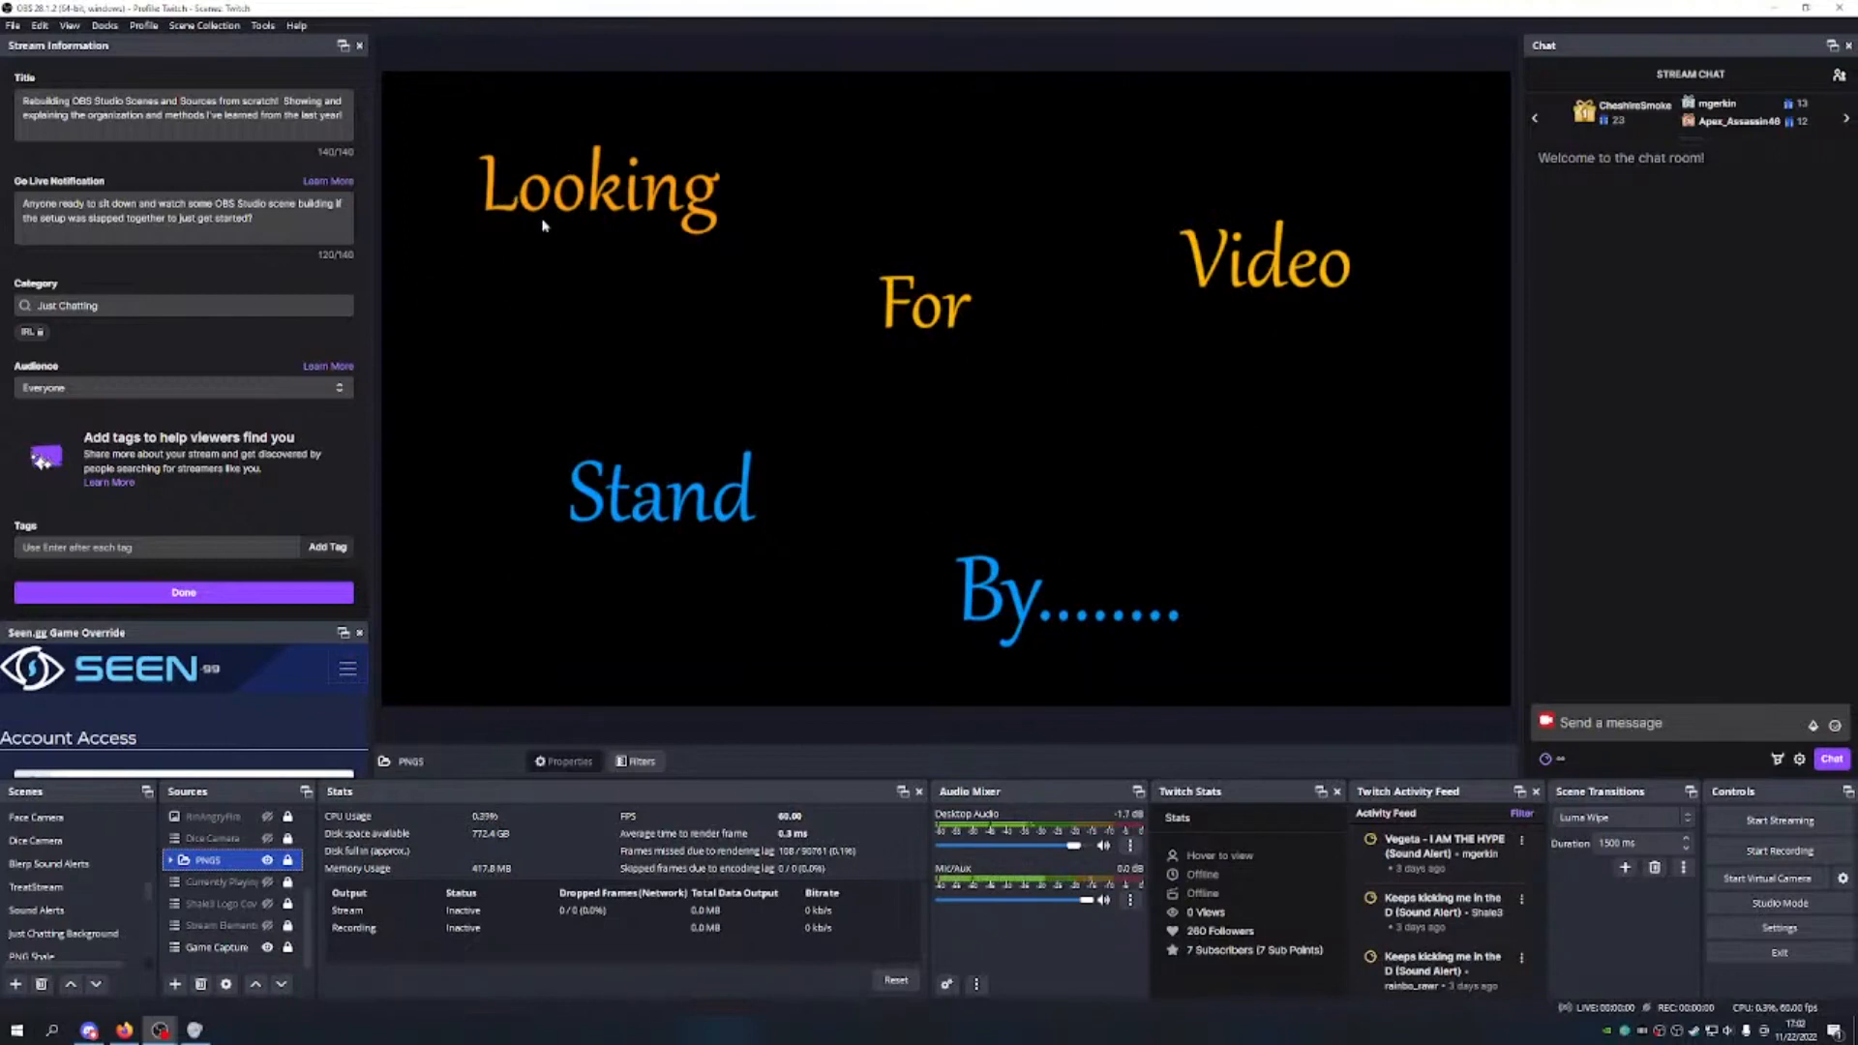
pyautogui.scroll(-3, 87, 895)
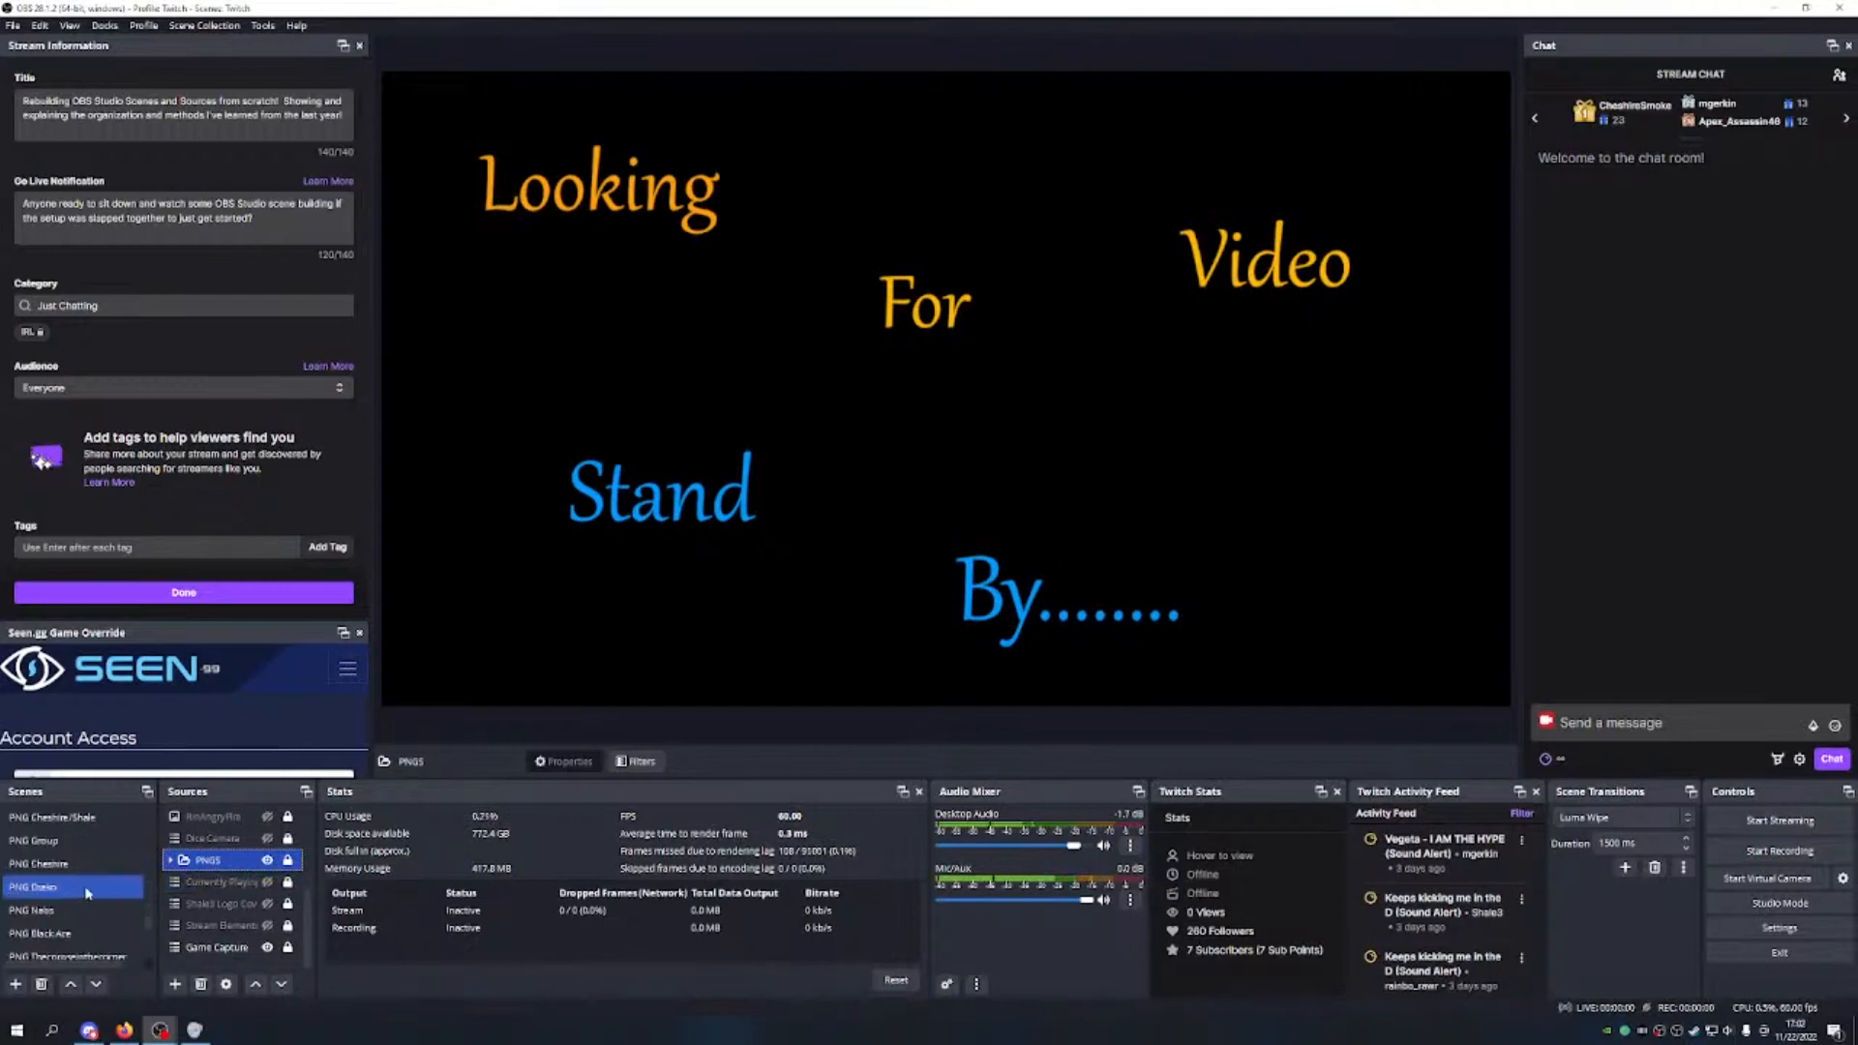
# Step: Switch to the PNG Shale scene and select its Shale text and My PNG Solo sources
pyautogui.scroll(3, 88, 892)
pyautogui.click(87, 888)
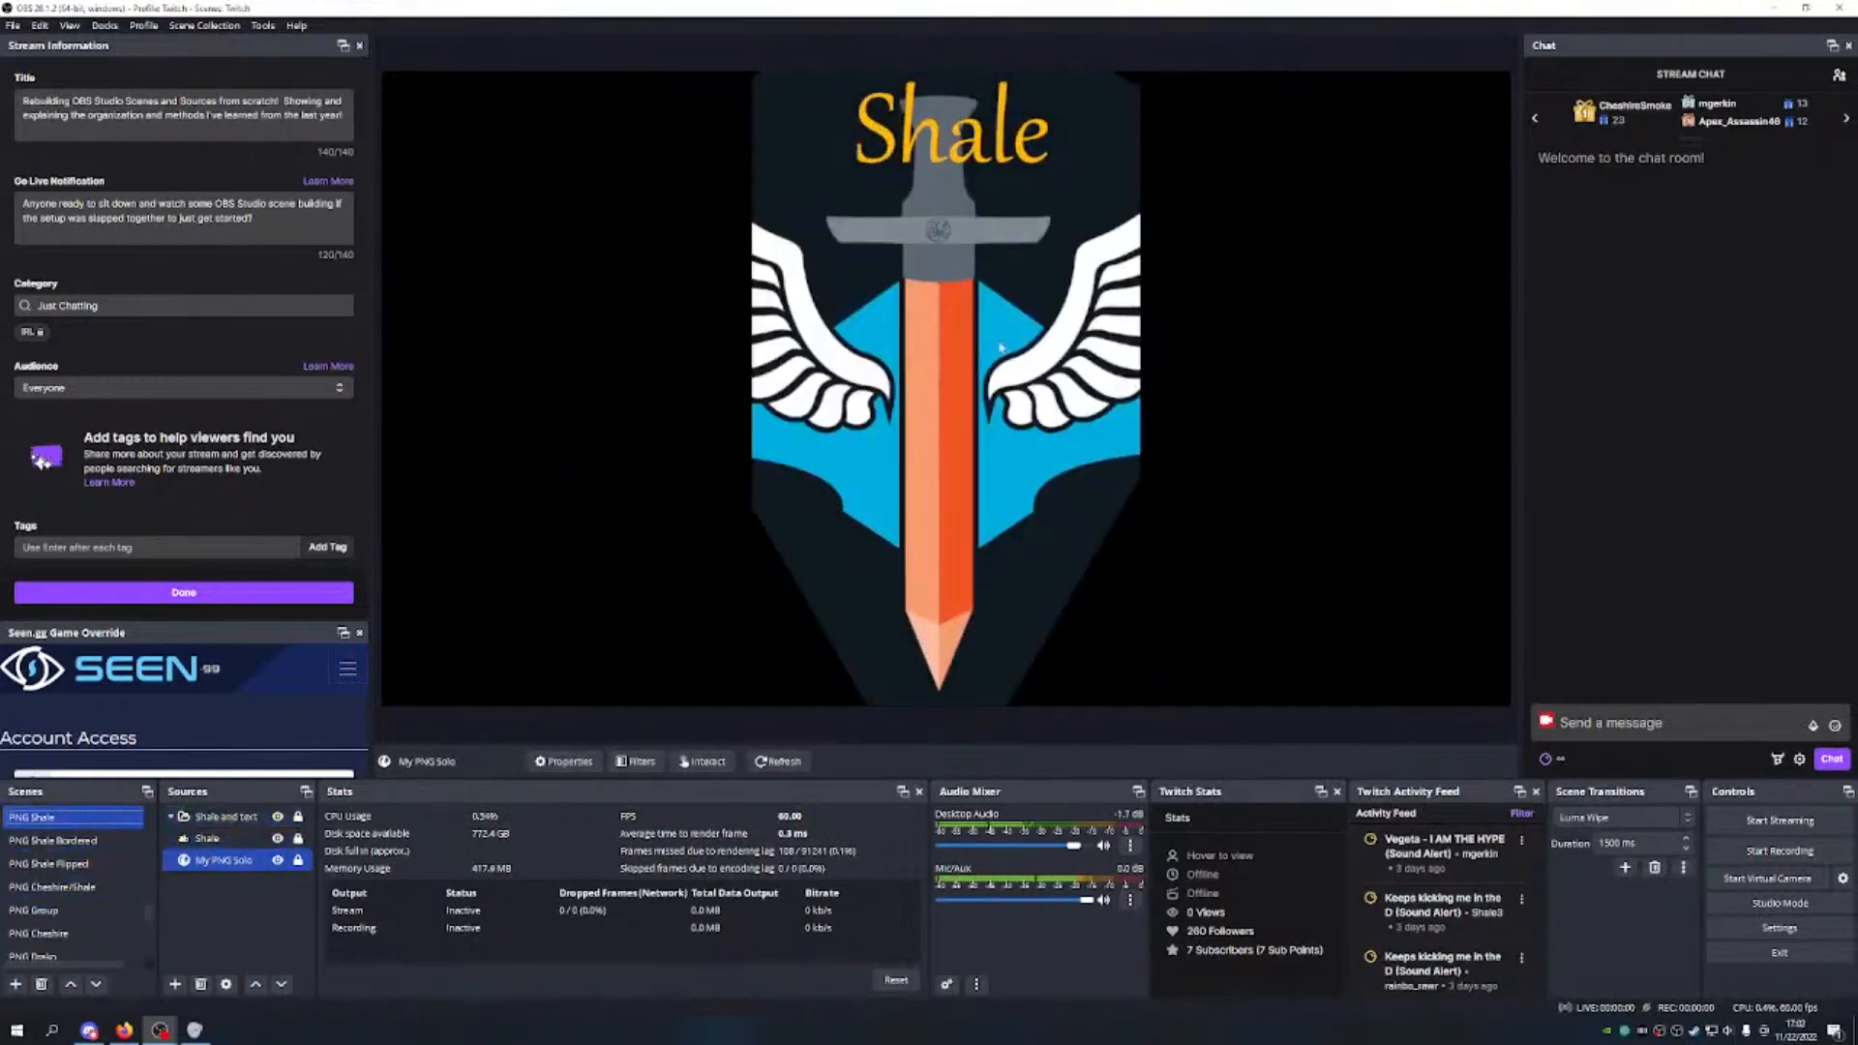
pyautogui.click(207, 838)
pyautogui.keyDown('ctrl'); pyautogui.click(233, 868); pyautogui.keyUp('ctrl')
pyautogui.click(234, 869)
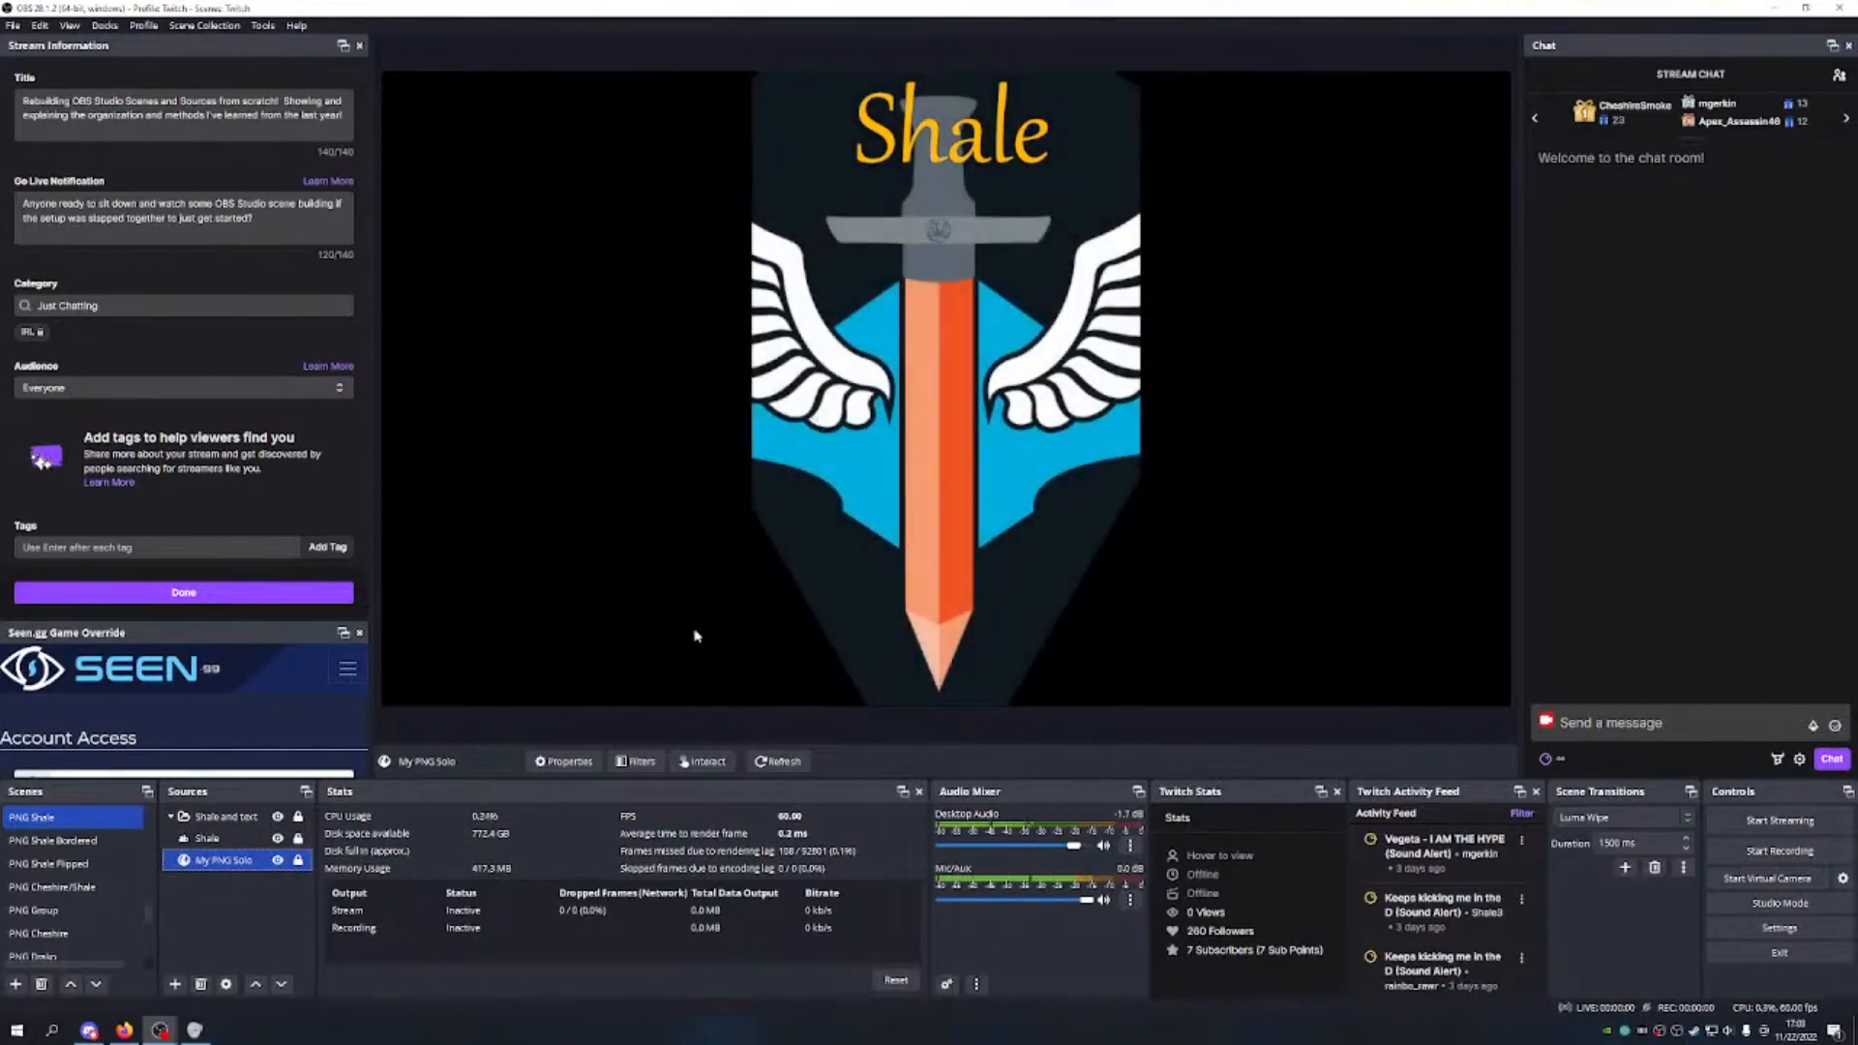
# Step: Collapse the Shale and text group, test-move it, undo back to centre, and lock it
pyautogui.click(232, 838)
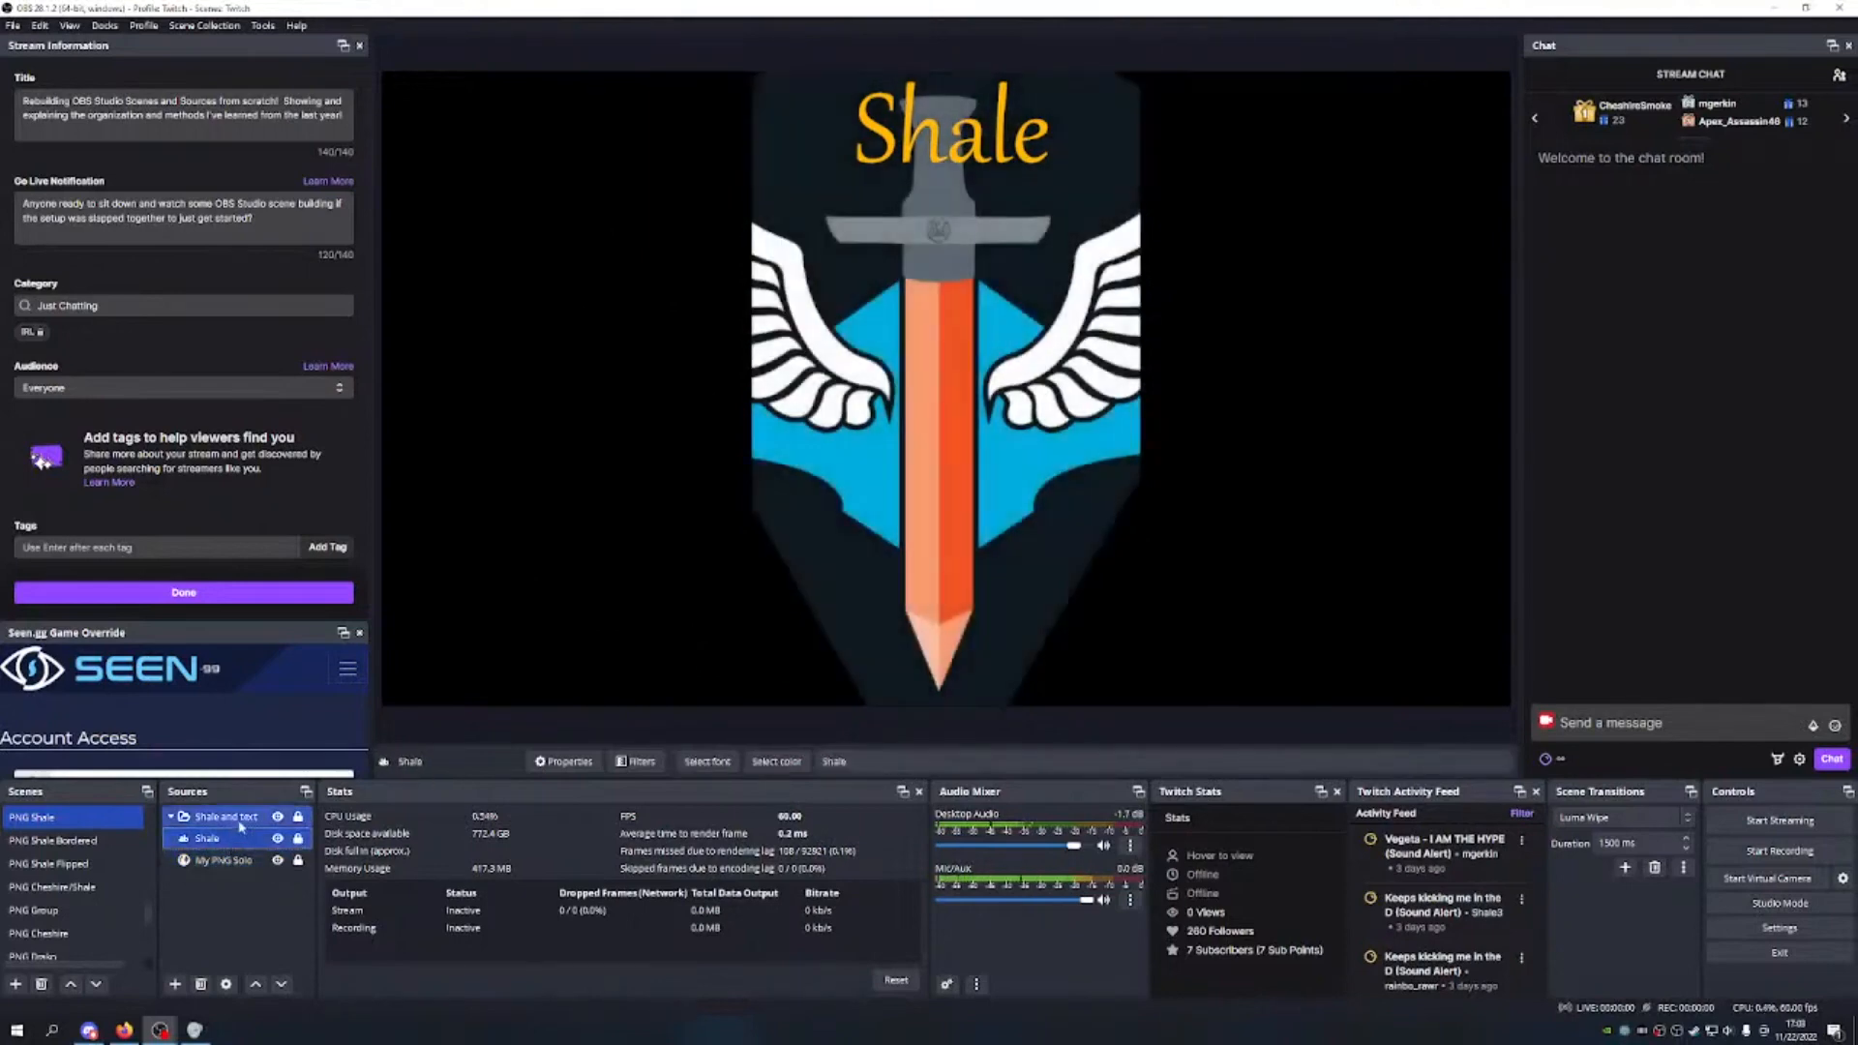
pyautogui.click(239, 819)
pyautogui.click(817, 465)
pyautogui.moveTo(958, 345); pyautogui.dragTo(701, 386)
pyautogui.moveTo(682, 453); pyautogui.dragTo(1090, 471)
pyautogui.hotkey('ctrl', 'z')
pyautogui.hotkey('ctrl', 'z')
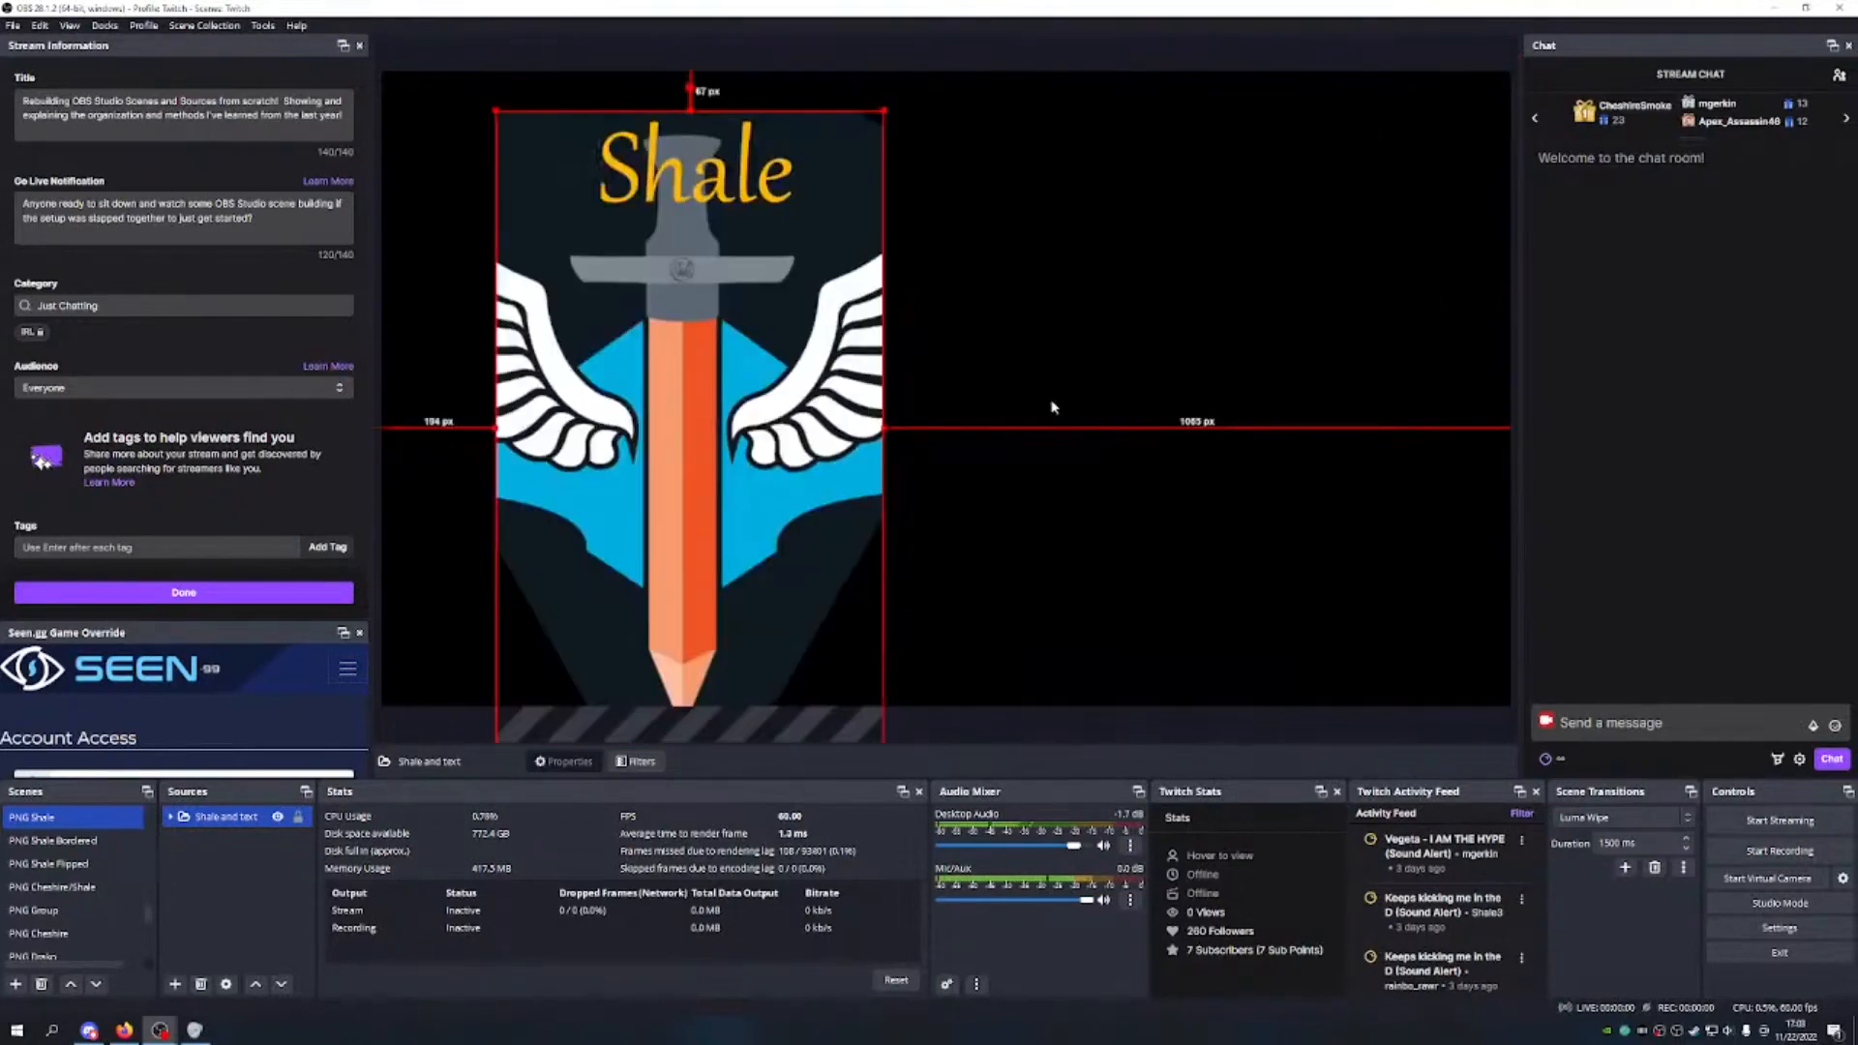
pyautogui.click(298, 817)
# Step: Preview the PNG Apex and PNG Fumbles scenes
pyautogui.scroll(-1, 53, 909)
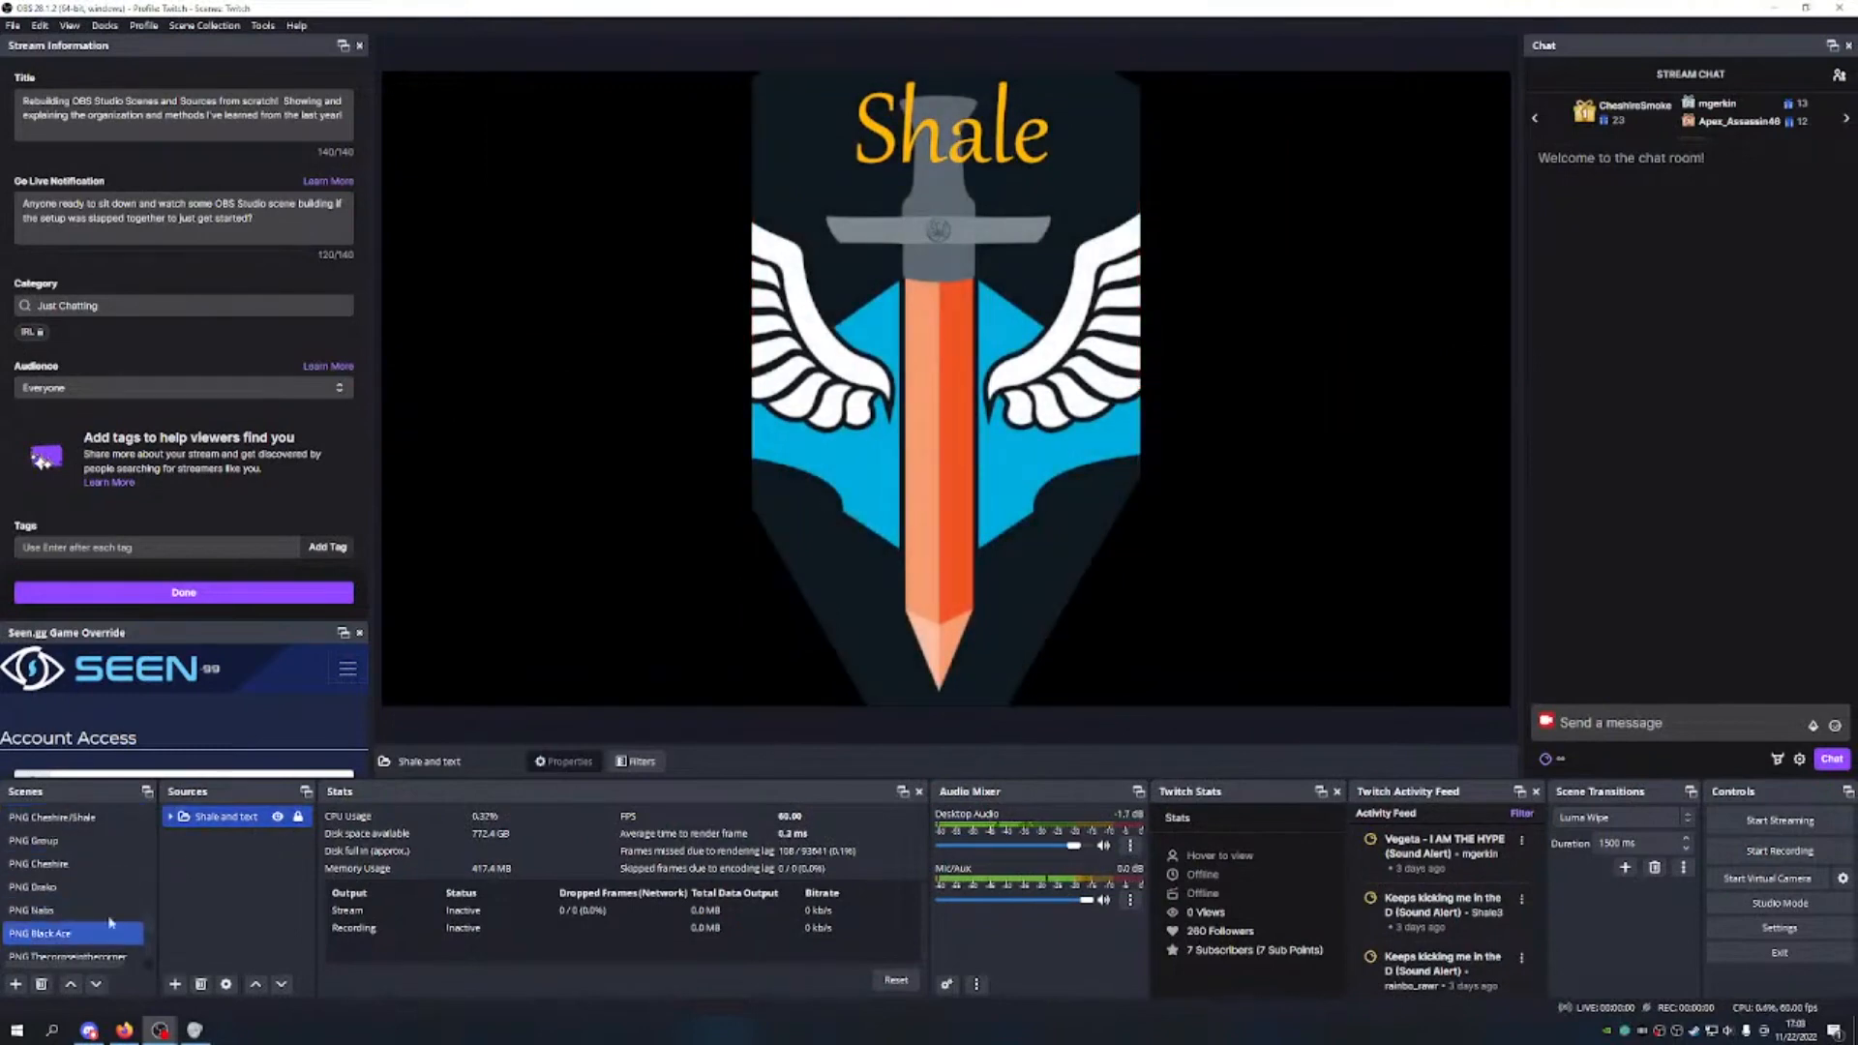
pyautogui.scroll(-1, 107, 904)
pyautogui.click(85, 864)
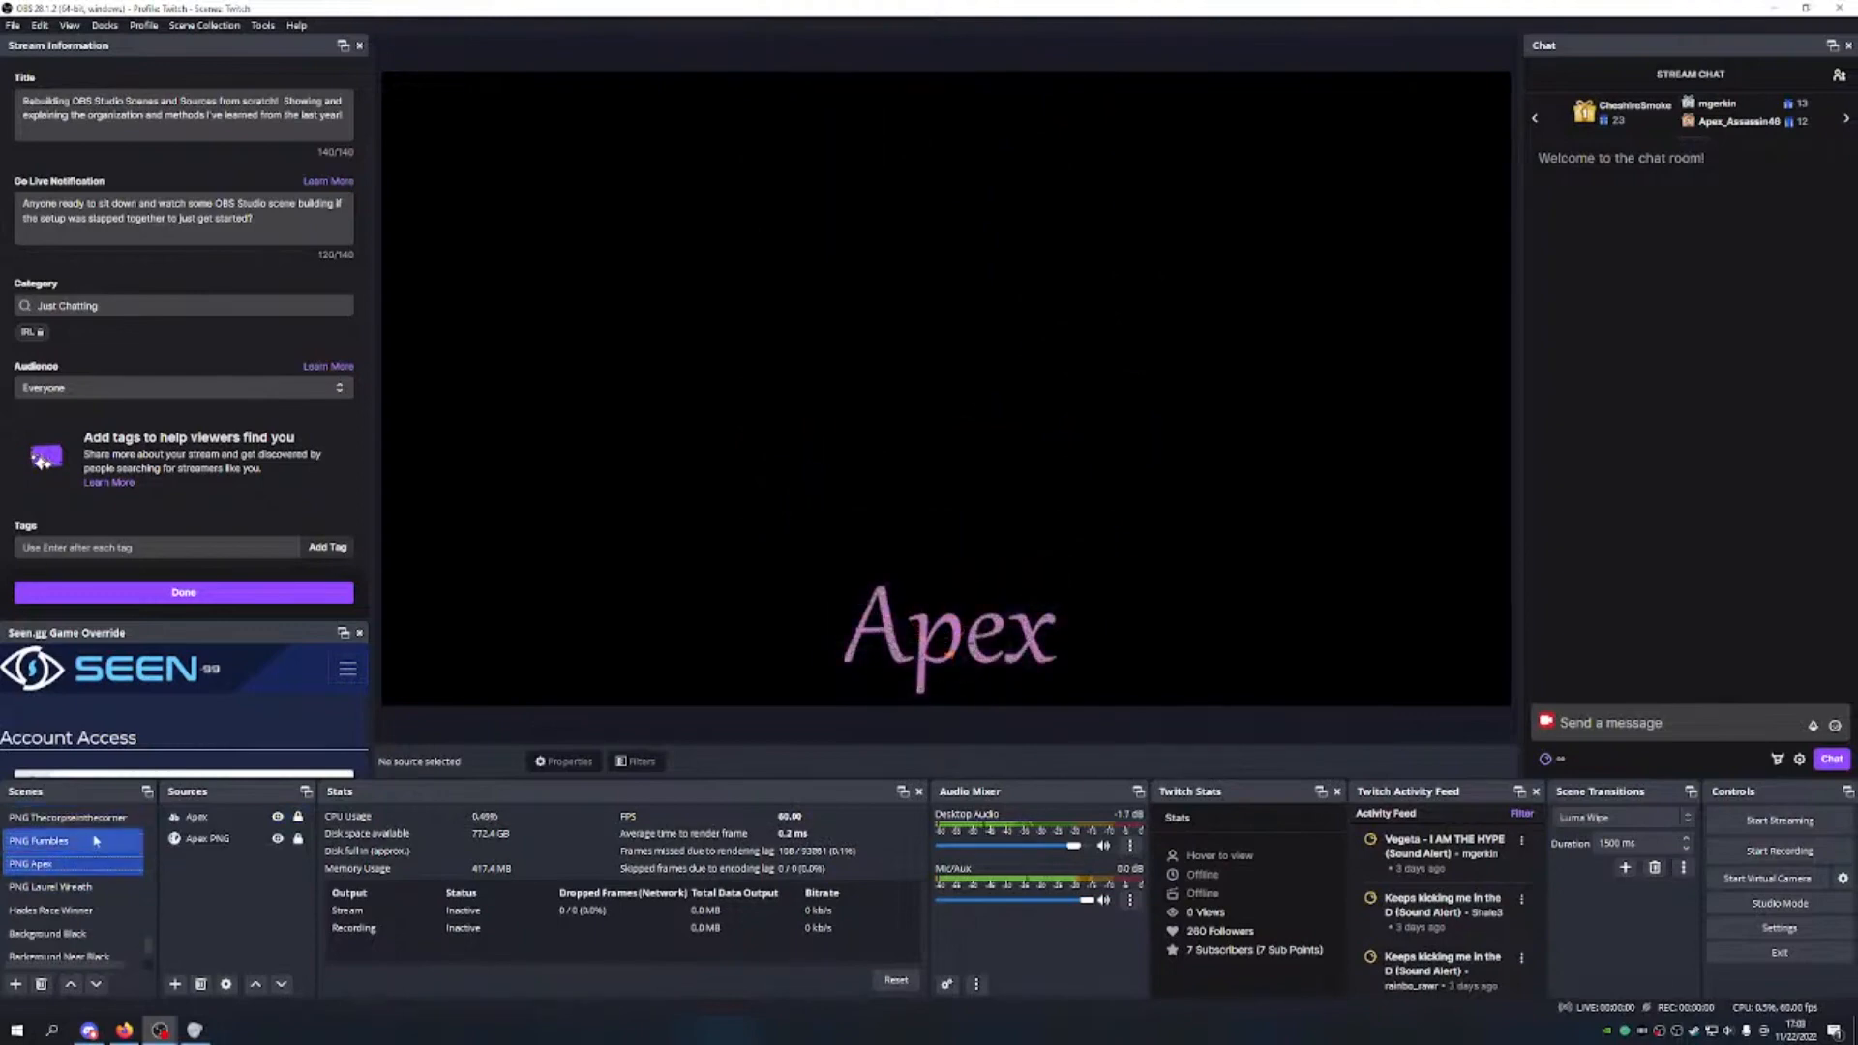
pyautogui.click(94, 841)
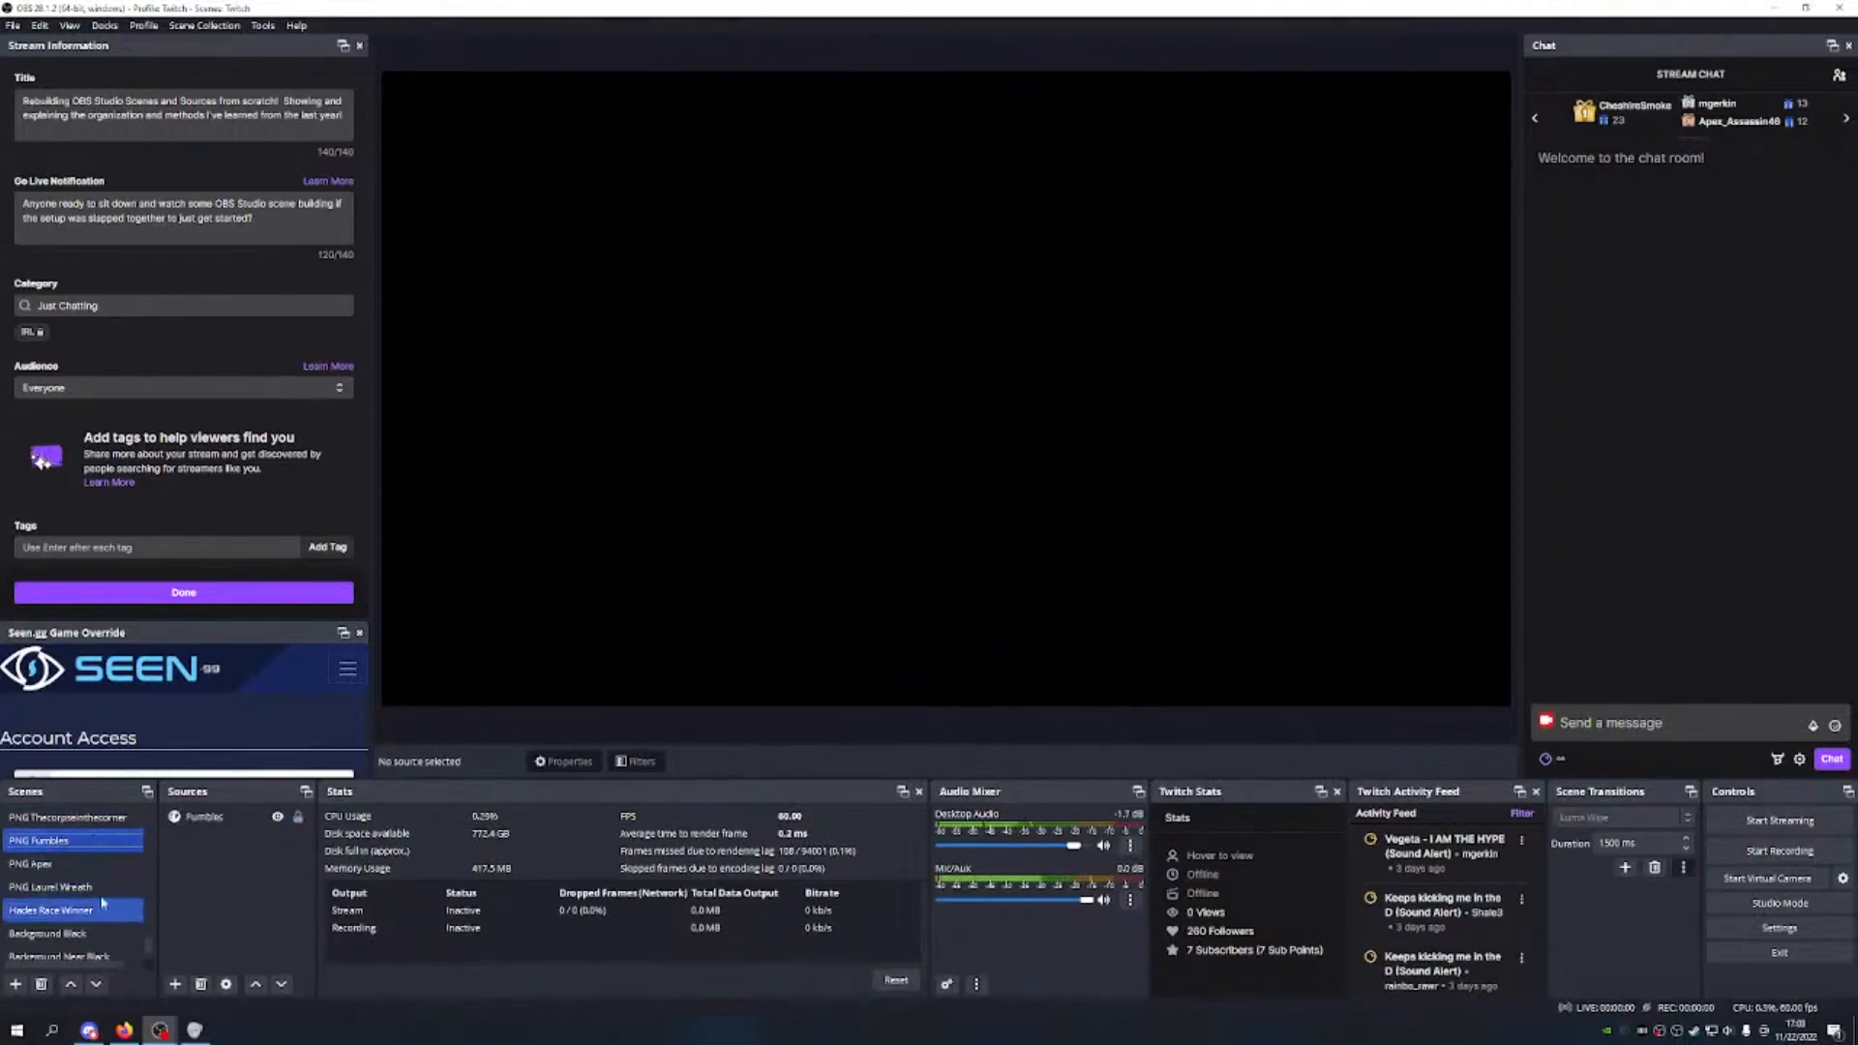
# Step: Switch to the PNG Nabs scene and scroll back to the top of the Scenes list
pyautogui.scroll(-1, 104, 904)
pyautogui.scroll(1, 104, 859)
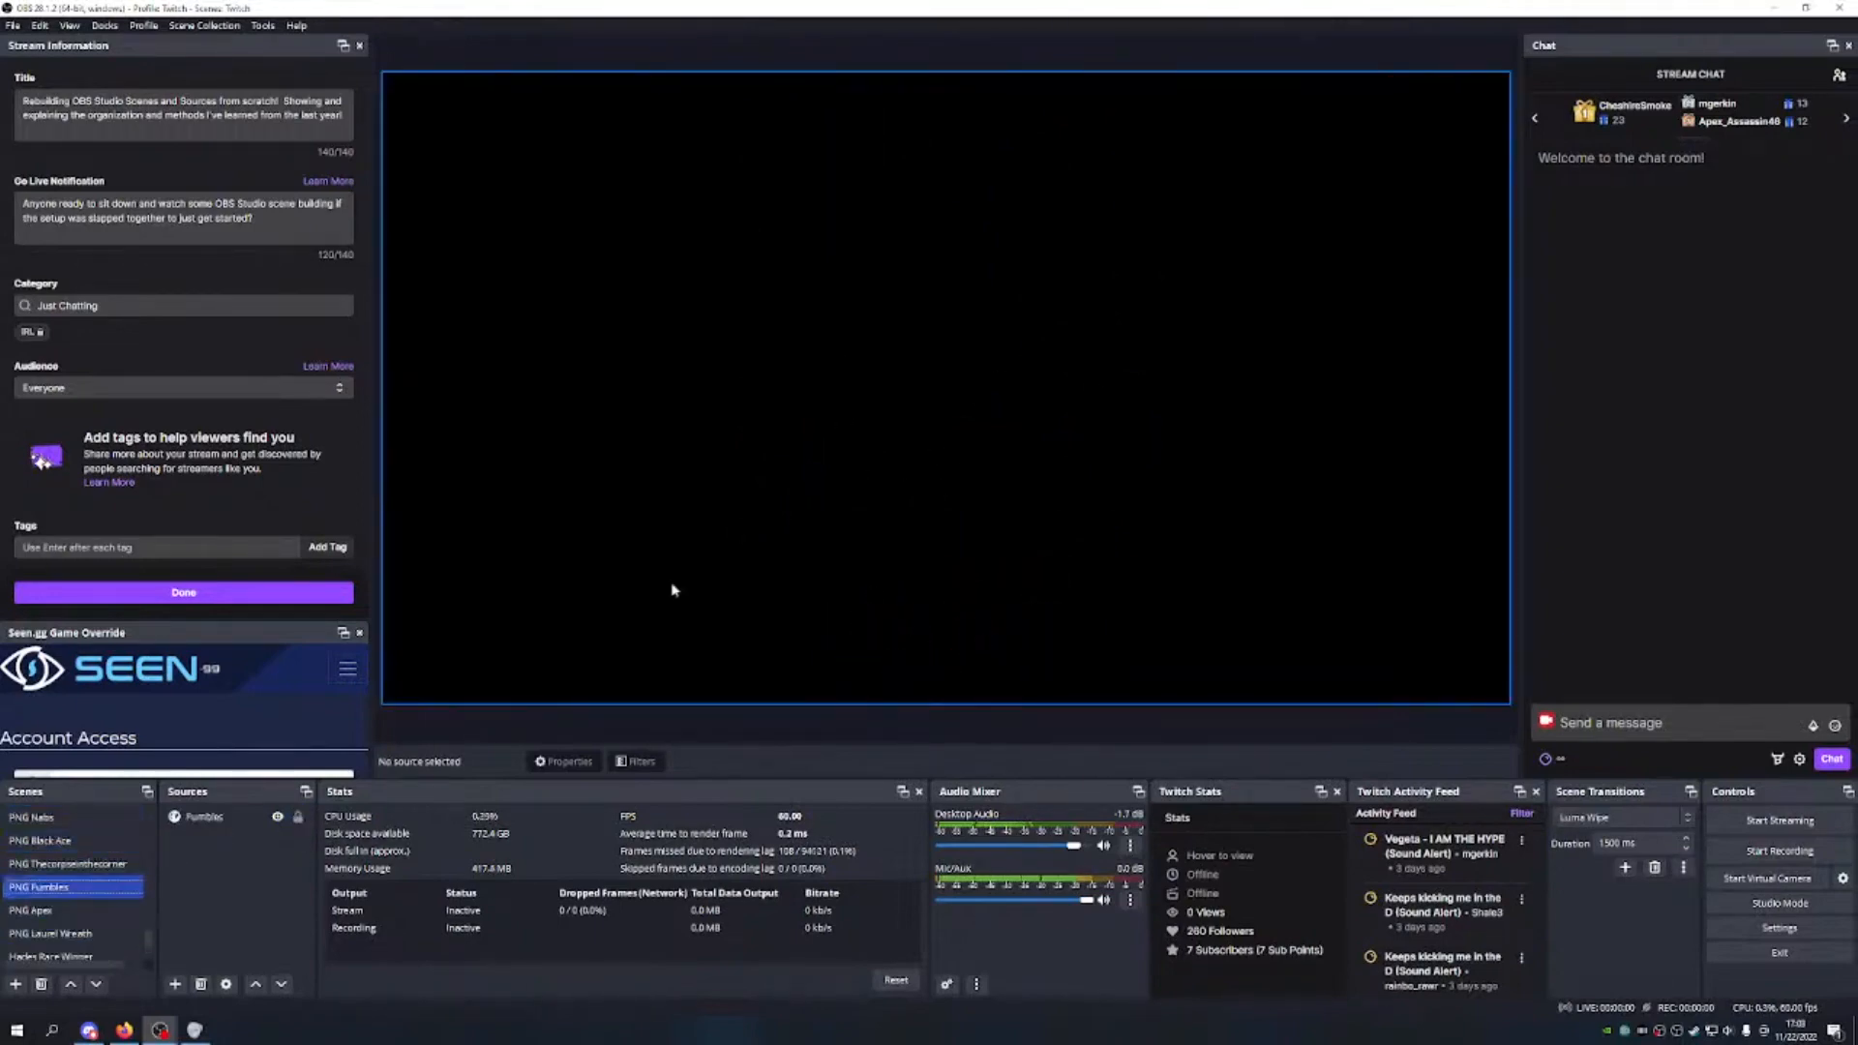
pyautogui.click(58, 818)
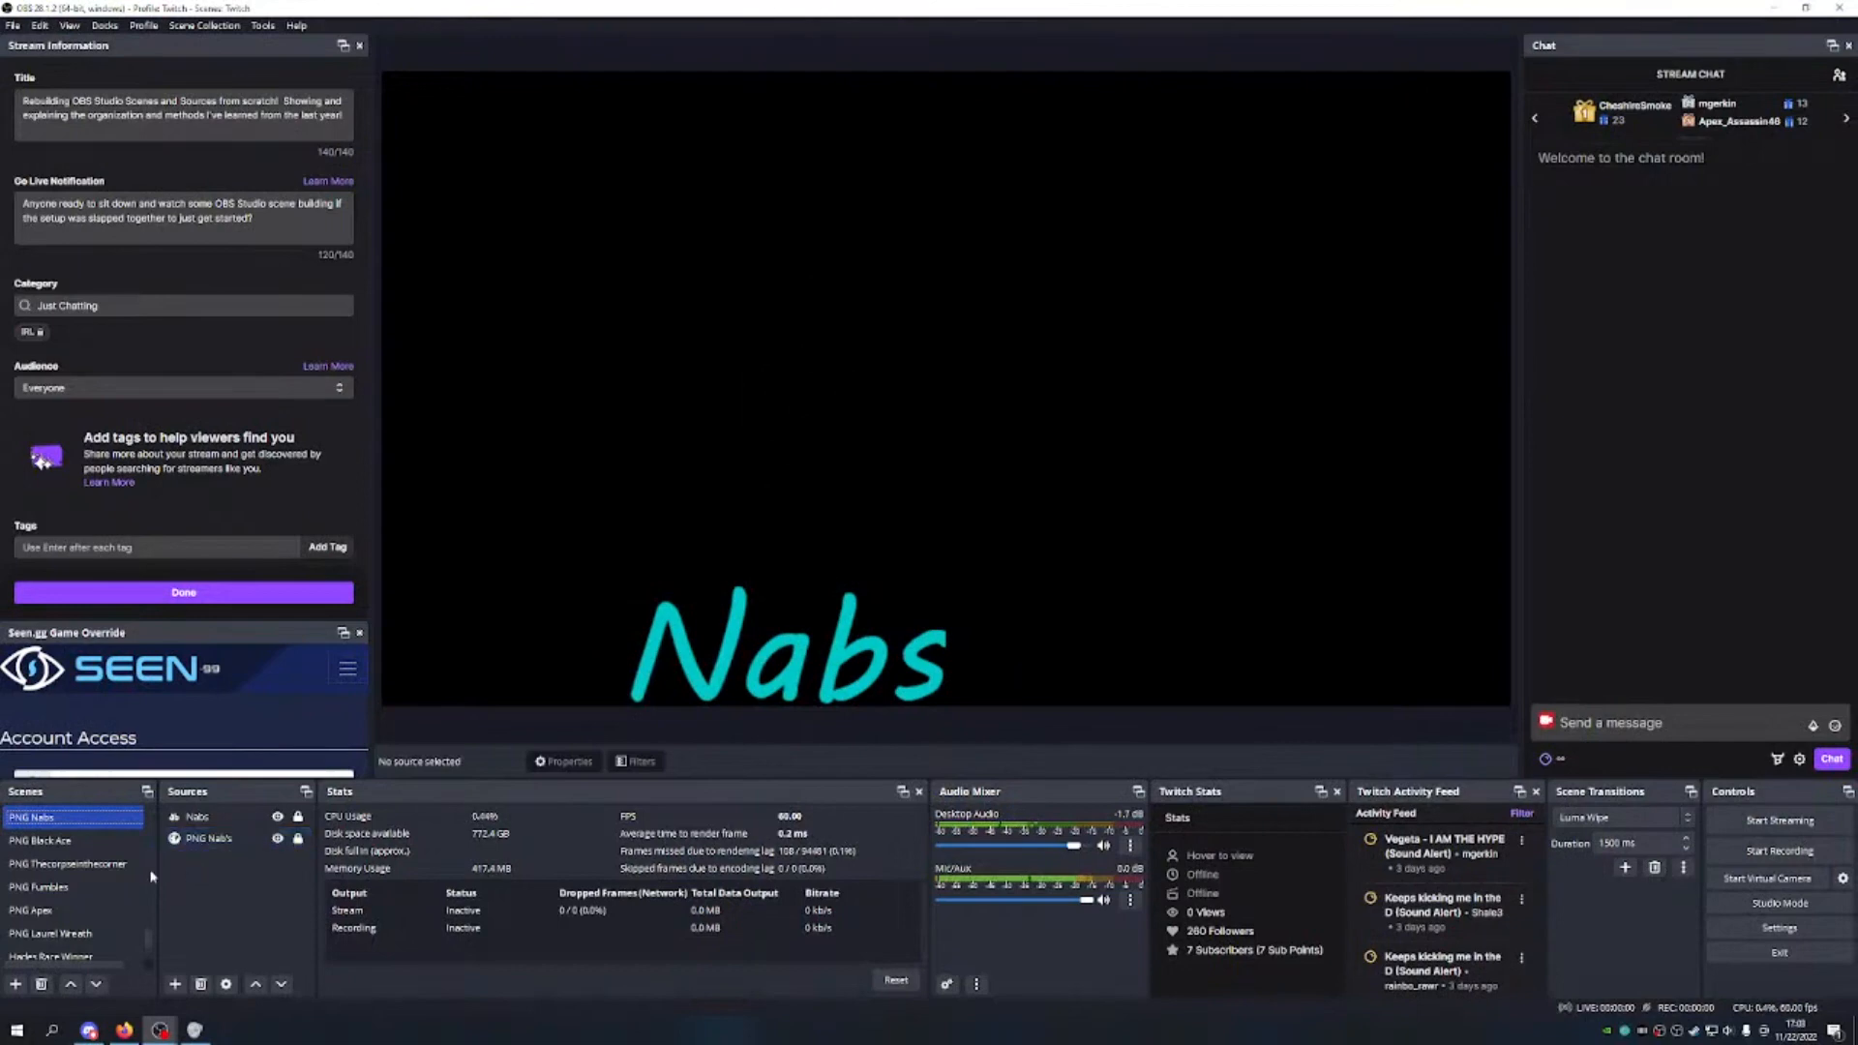
pyautogui.scroll(-1, 150, 876)
pyautogui.click(94, 910)
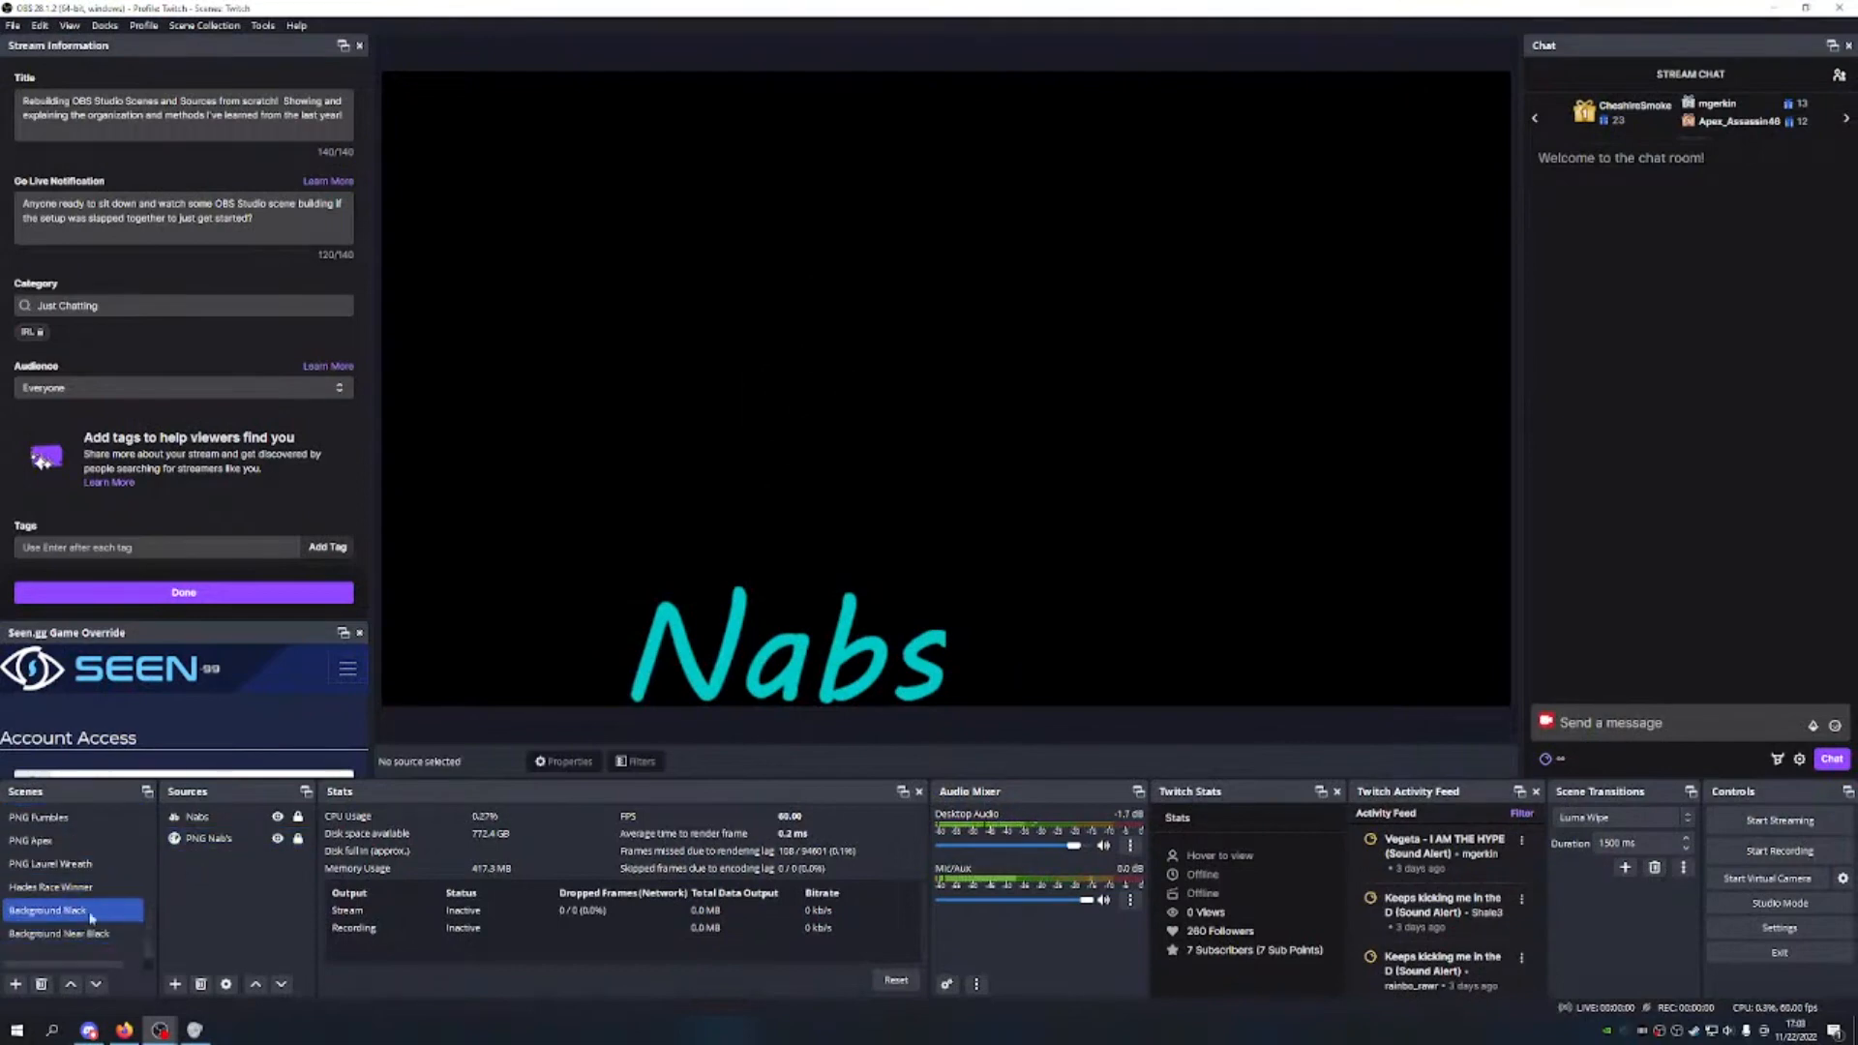
pyautogui.scroll(4, 91, 867)
pyautogui.scroll(3, 91, 868)
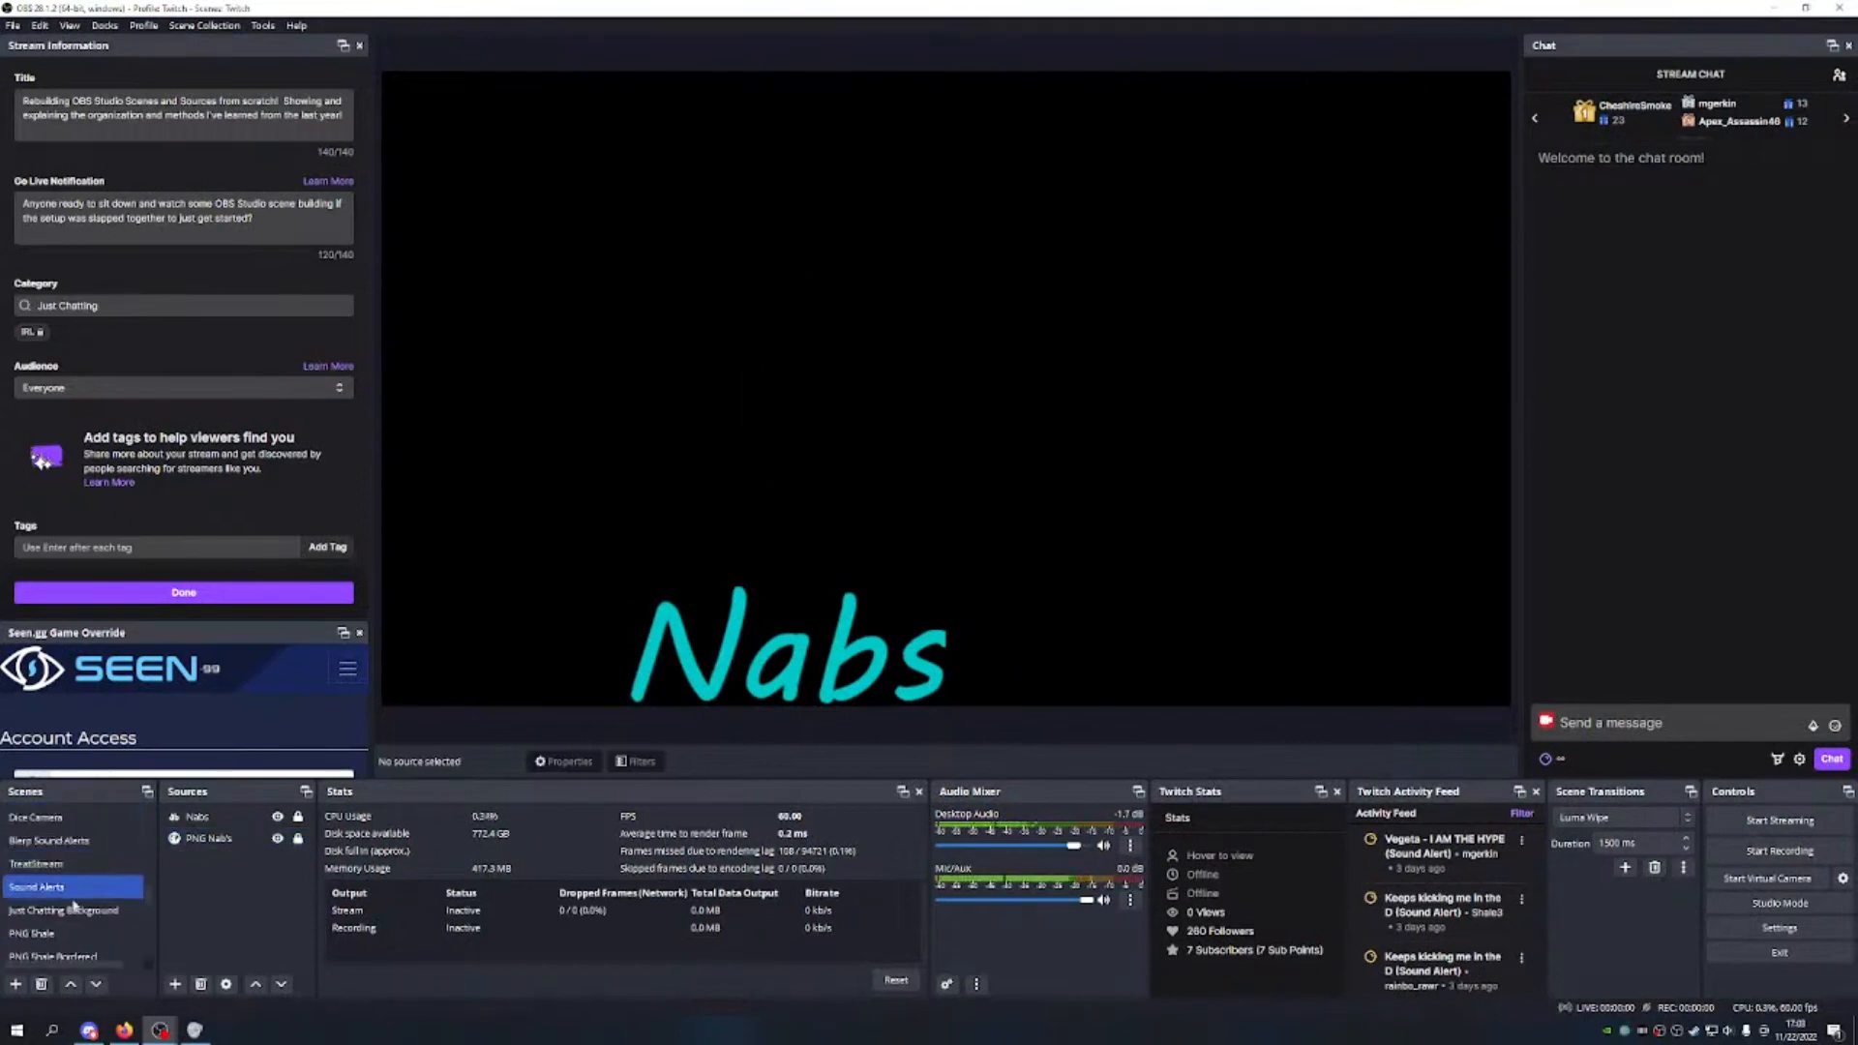
pyautogui.scroll(1, 109, 886)
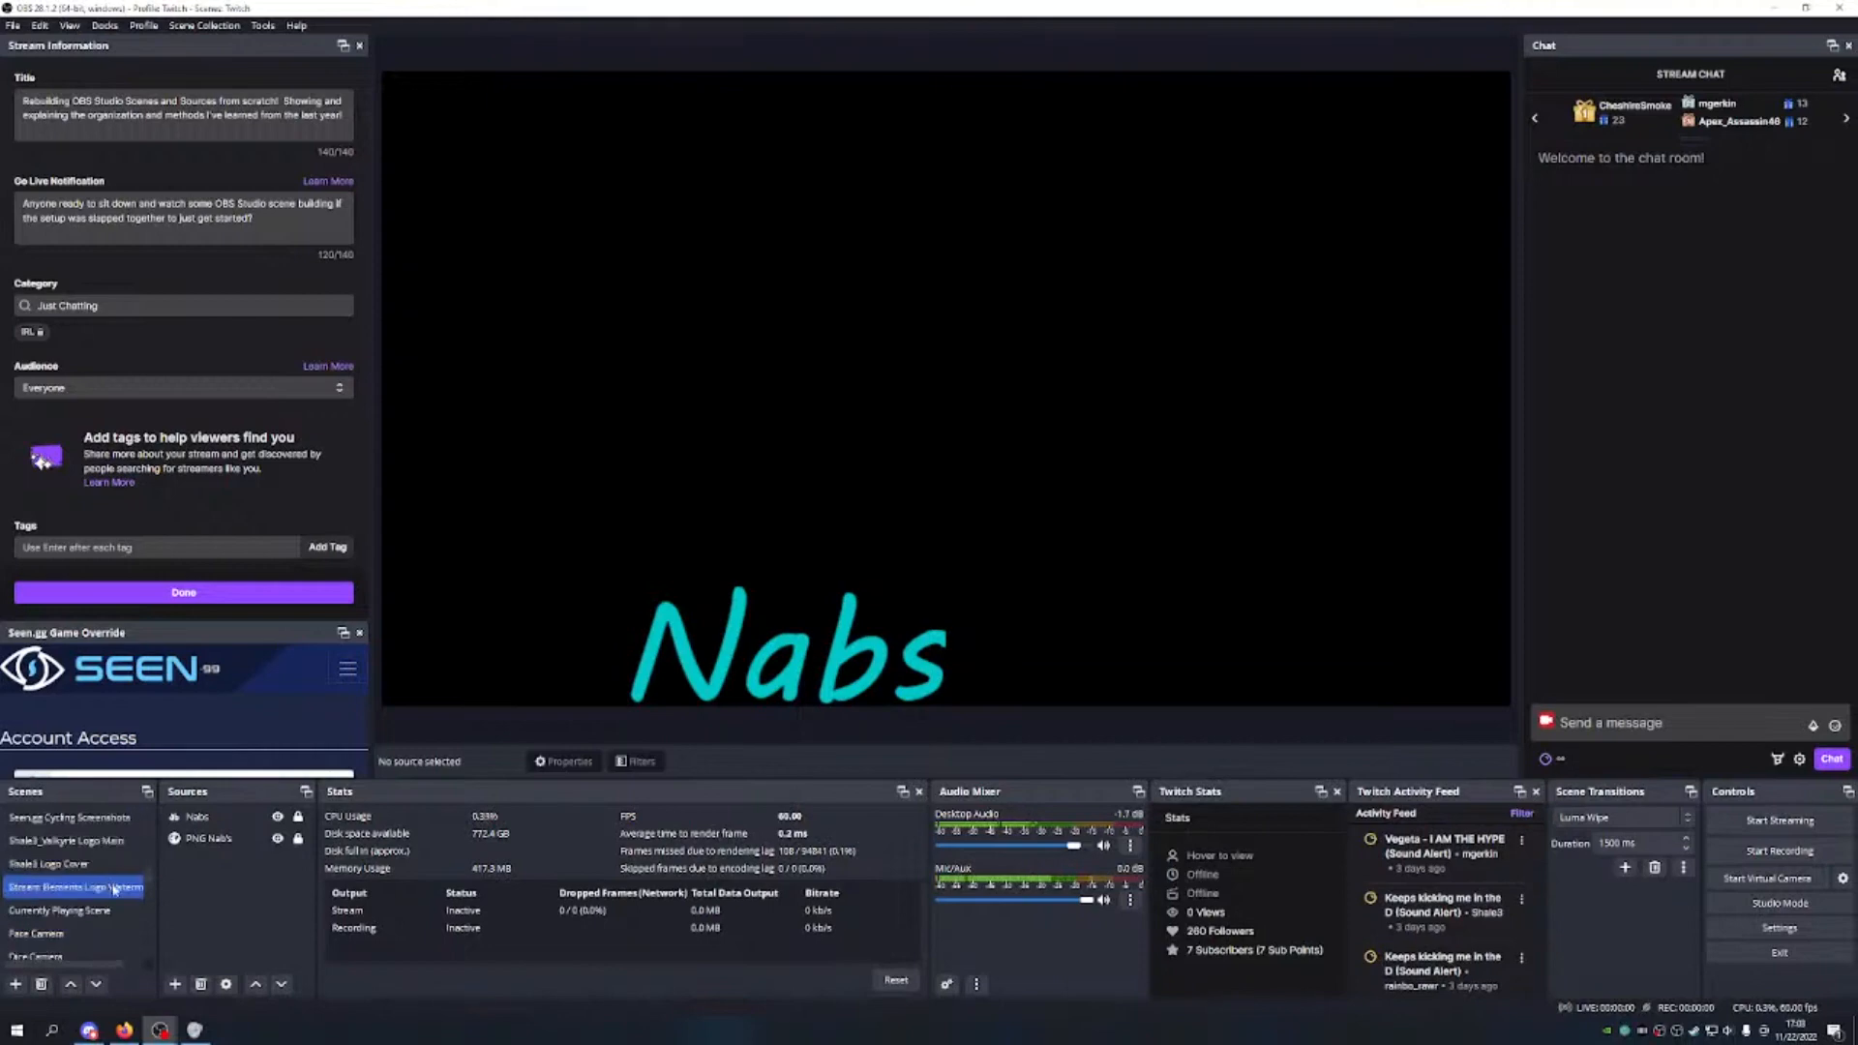
pyautogui.scroll(2, 107, 924)
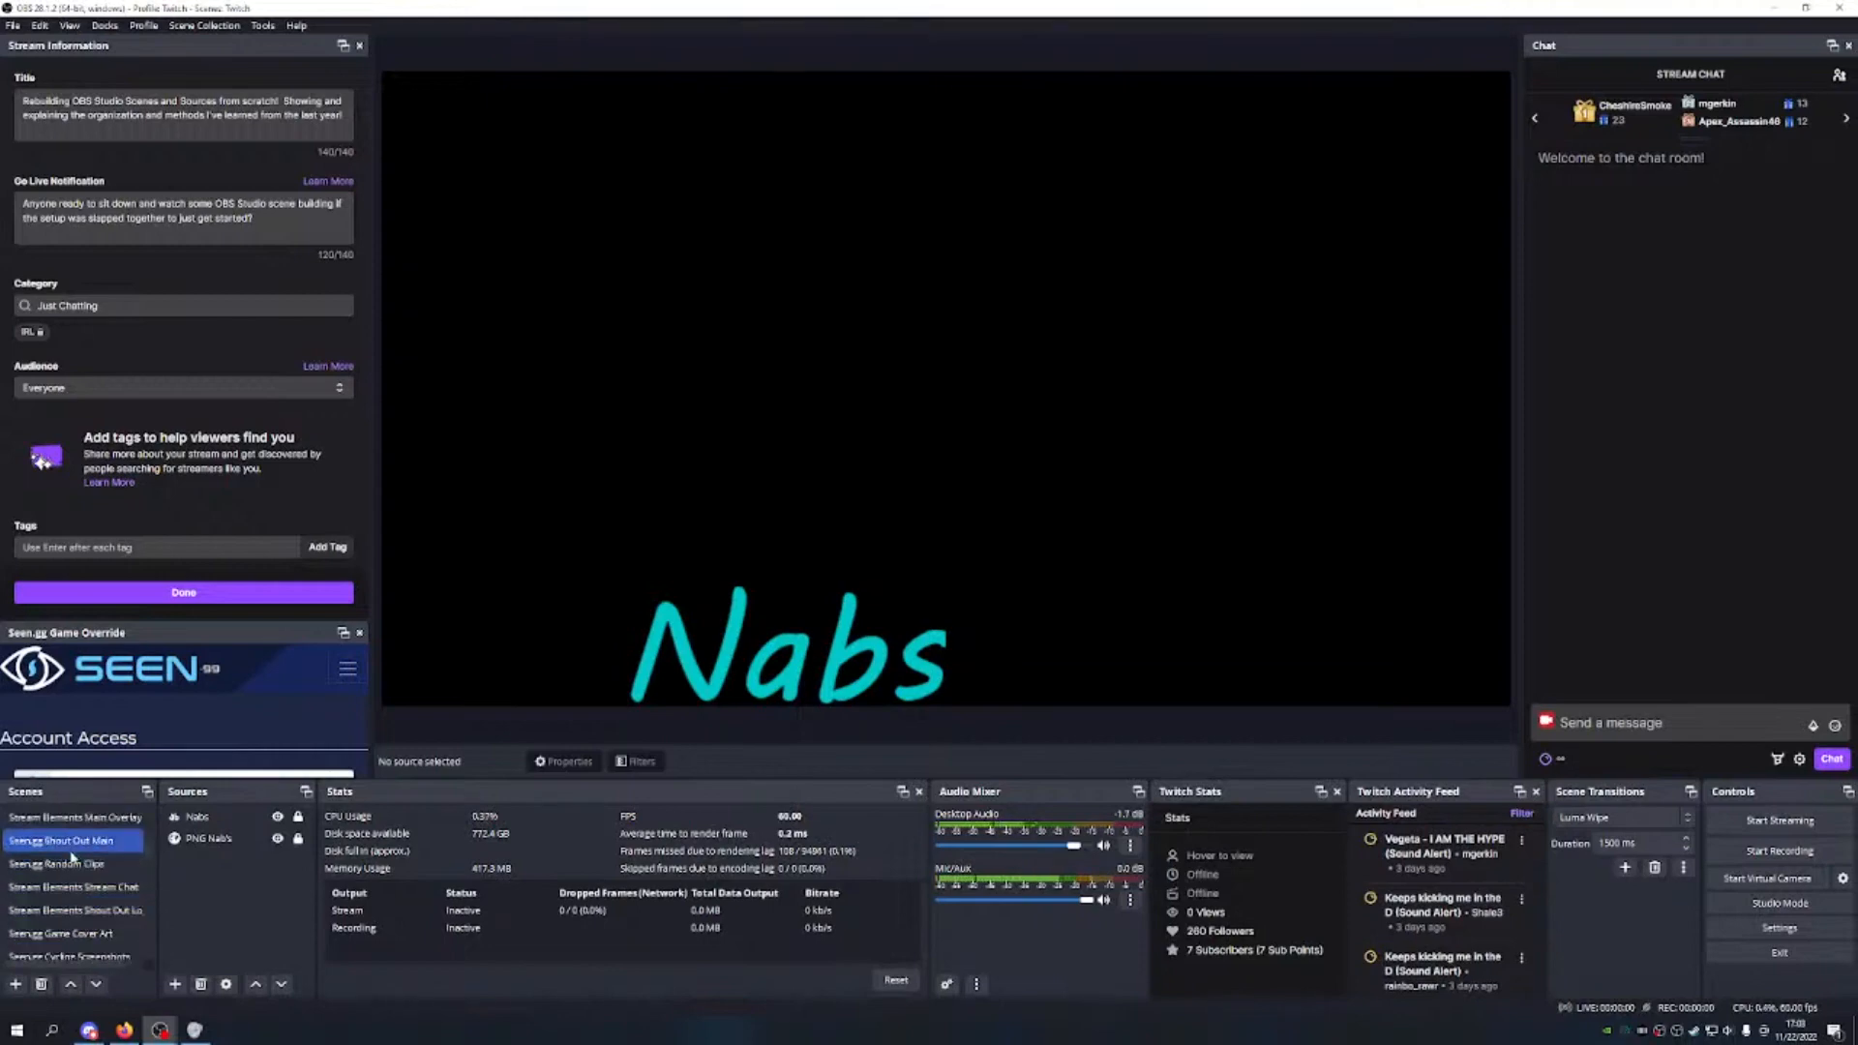
pyautogui.scroll(3, 81, 864)
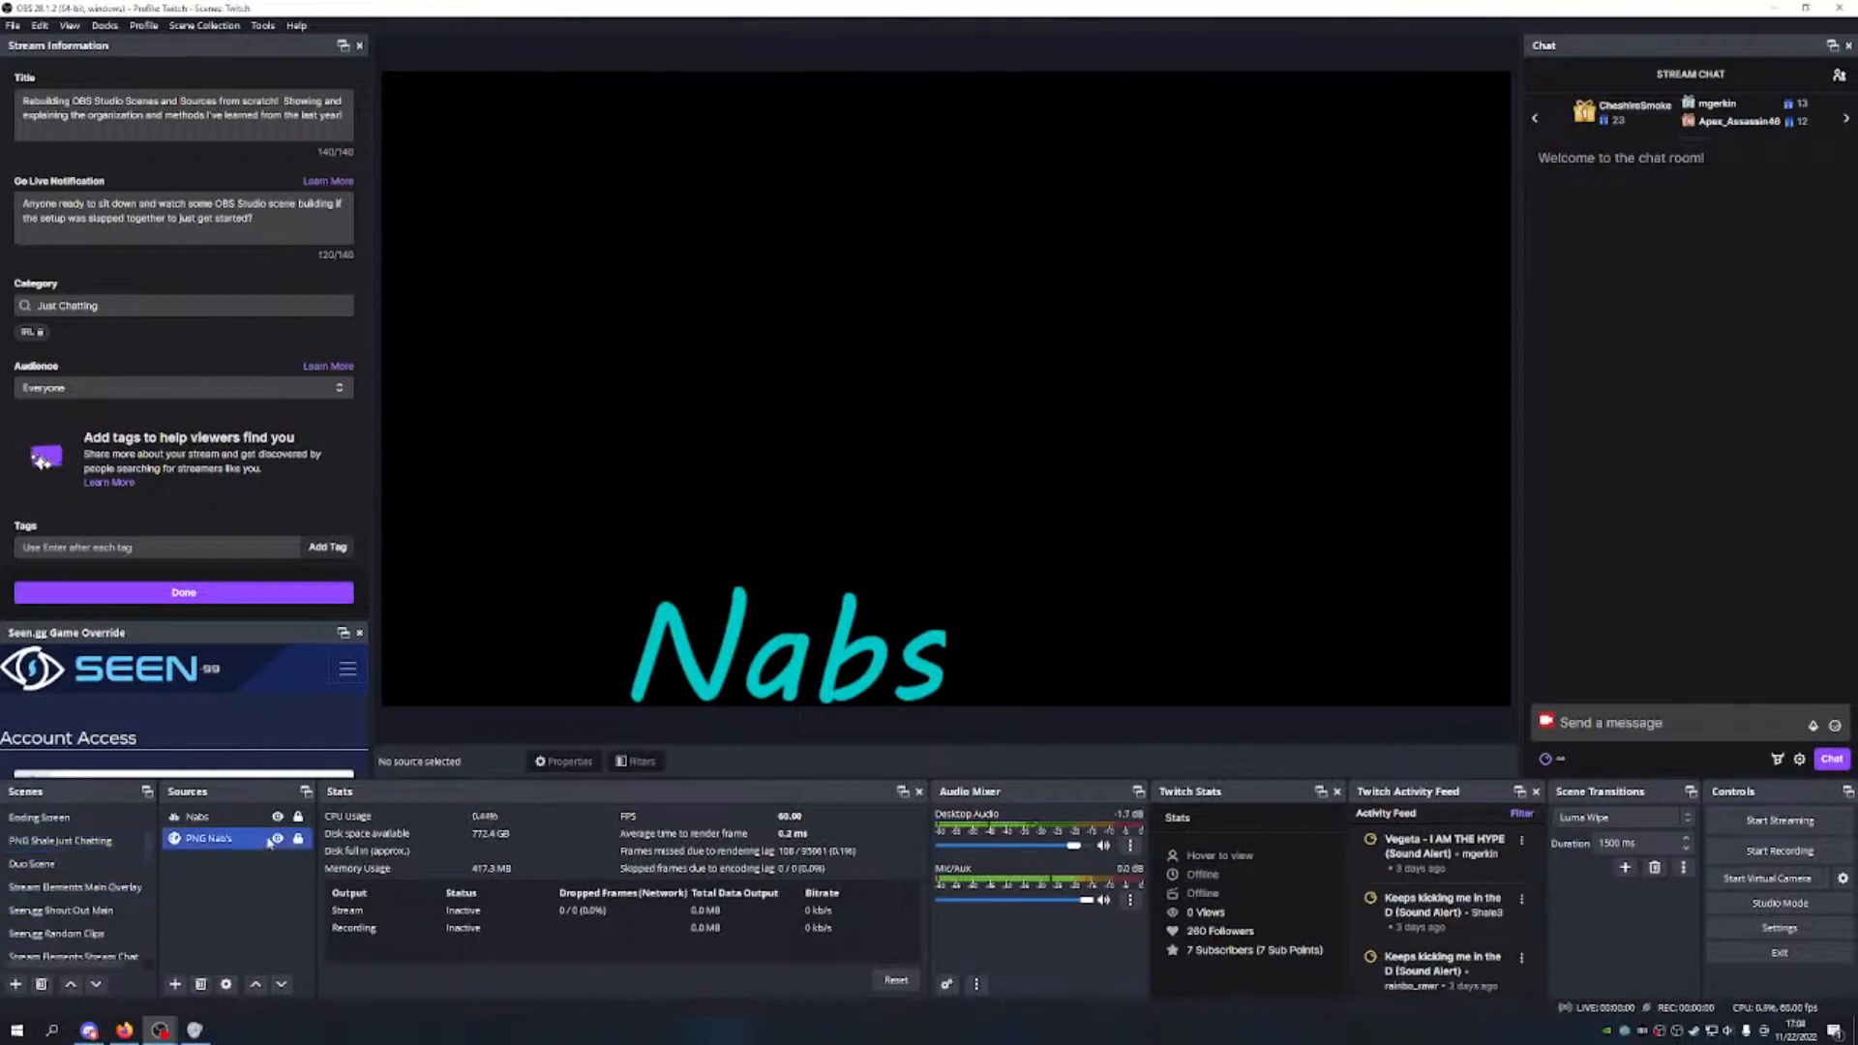
# Step: Briefly view Be Right Back Screen Passive, then return to the Main Broadcast scene
pyautogui.click(65, 866)
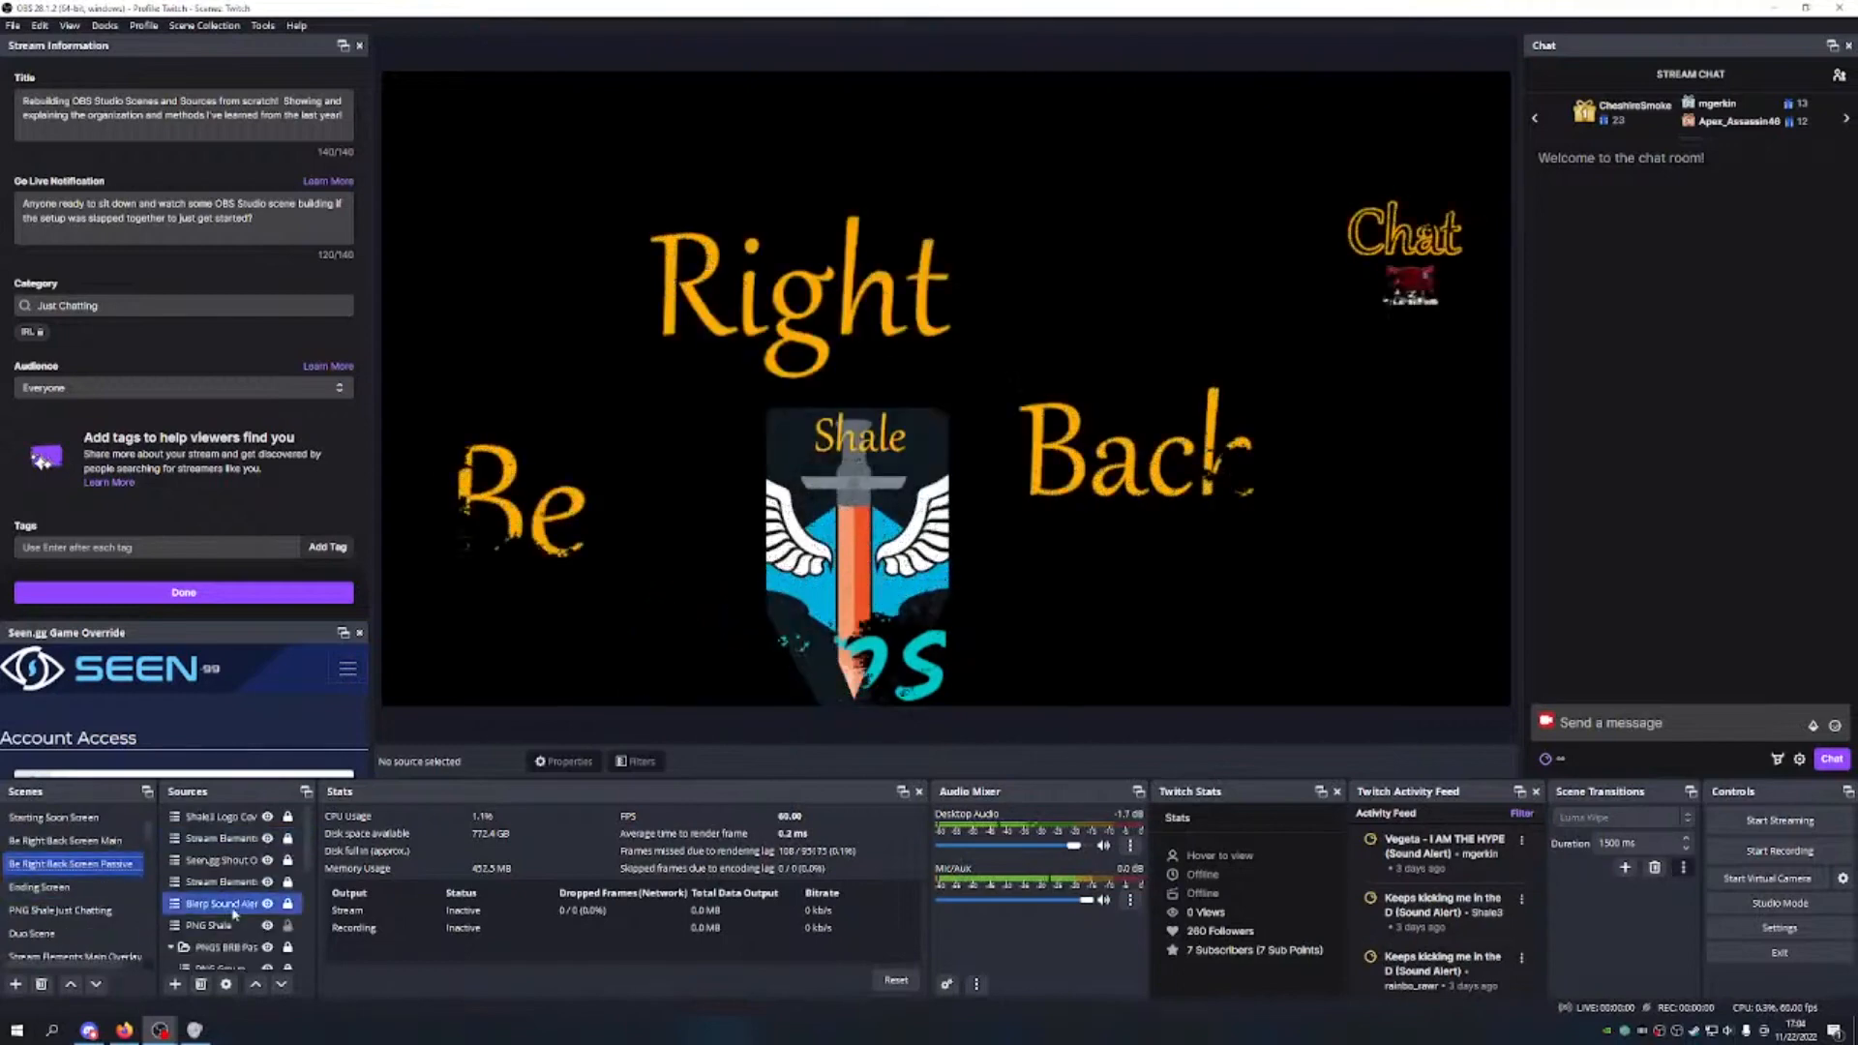
pyautogui.scroll(2, 97, 871)
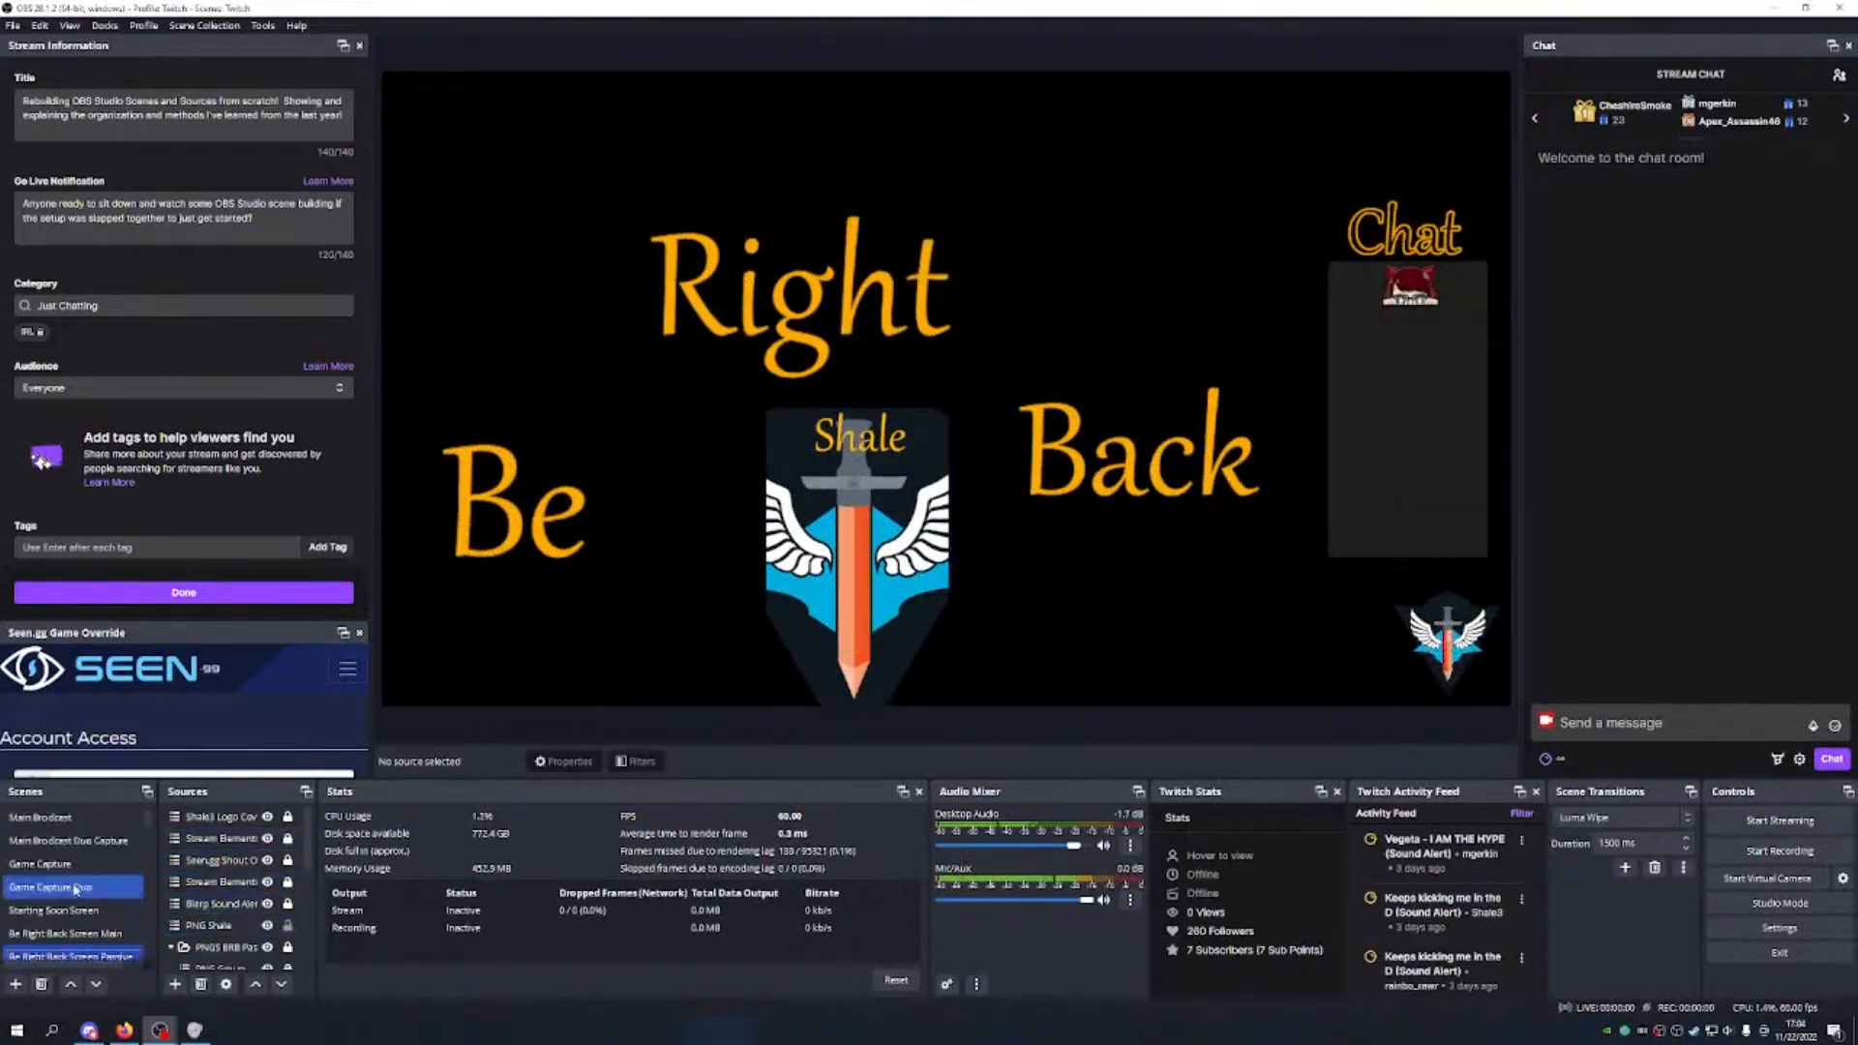
pyautogui.click(86, 827)
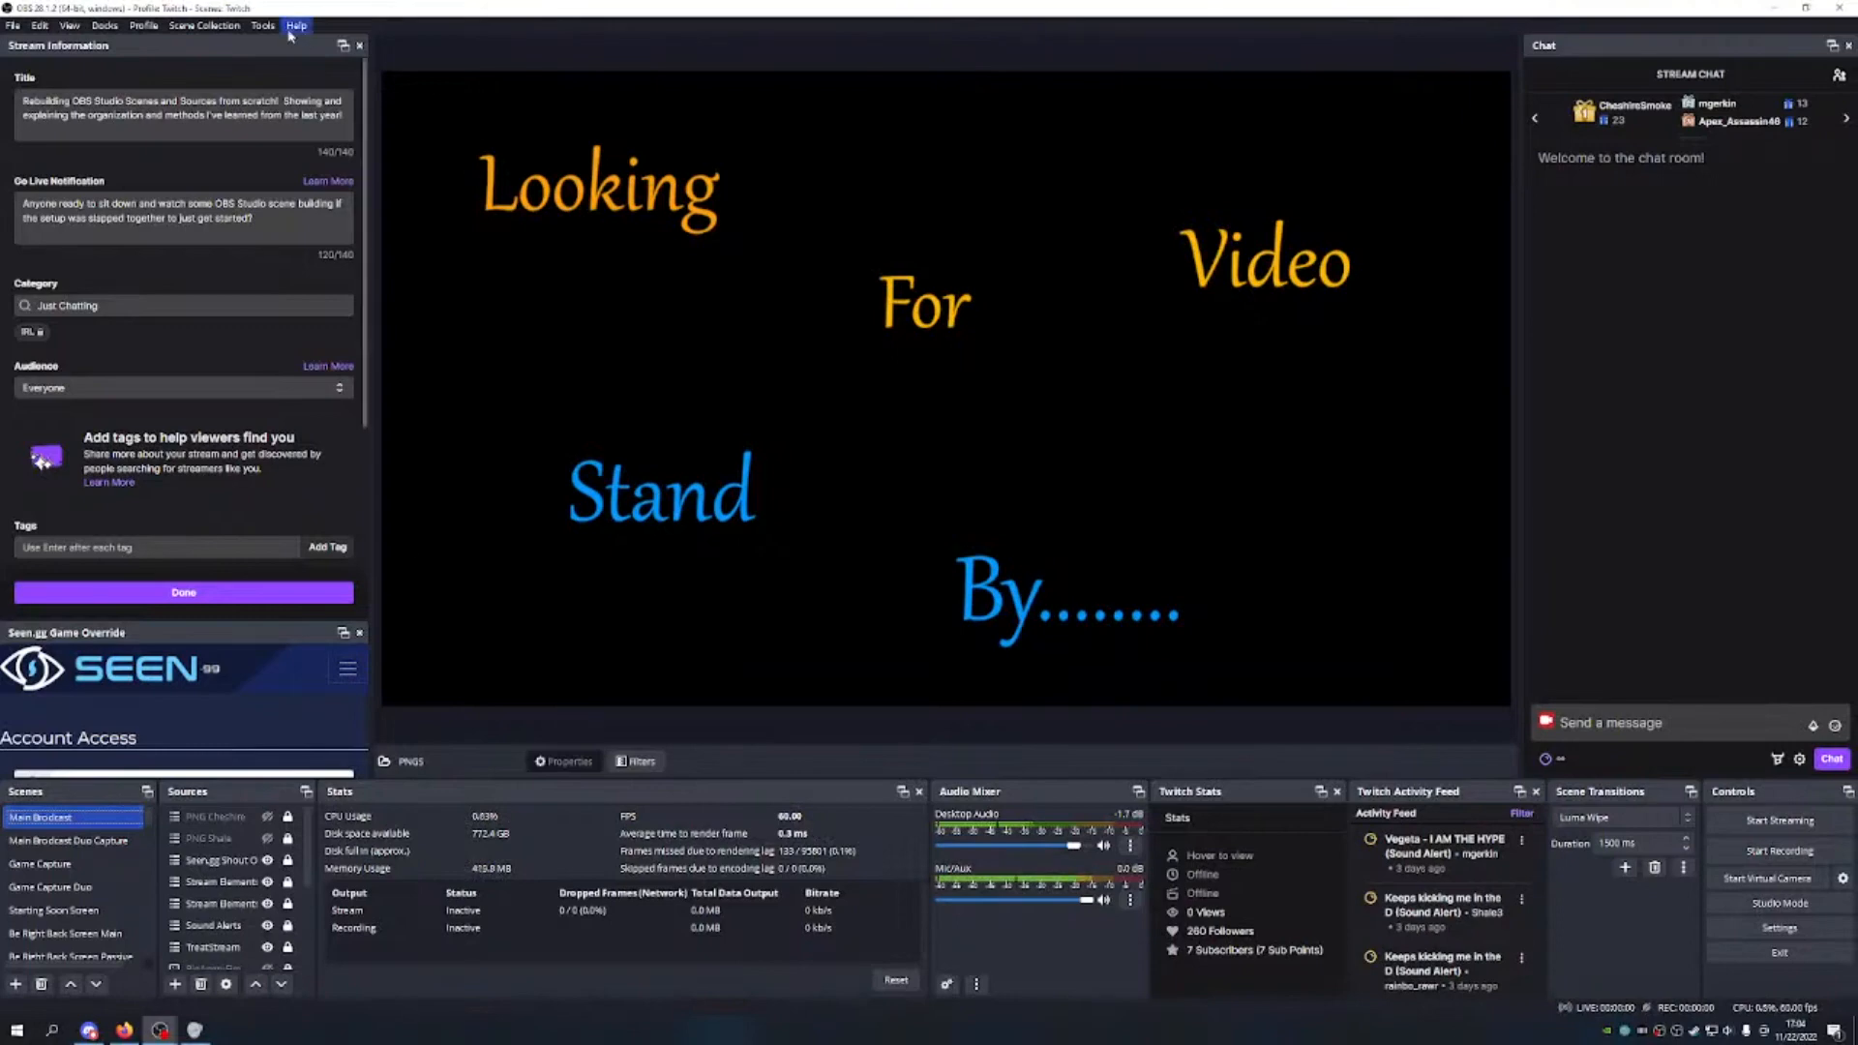
# Step: Load the Youtube scene collection from the Scene Collection menu
pyautogui.click(230, 24)
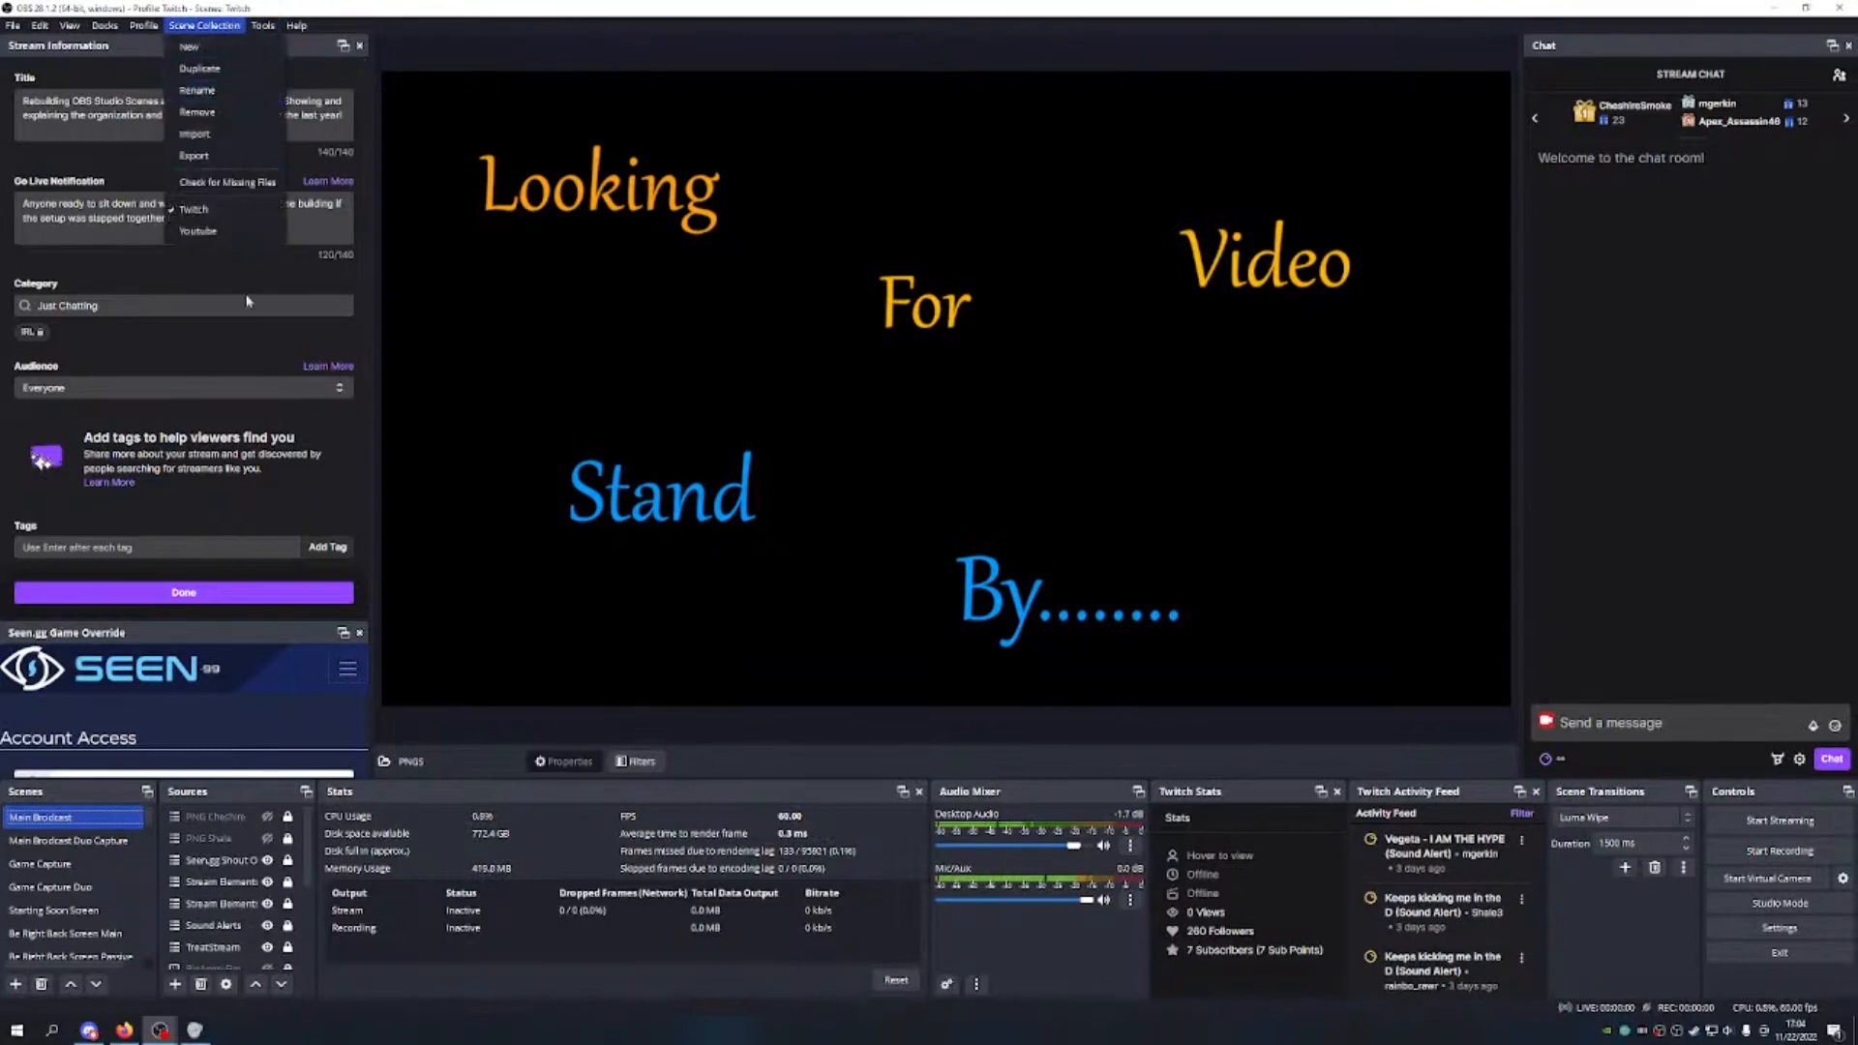
pyautogui.click(225, 232)
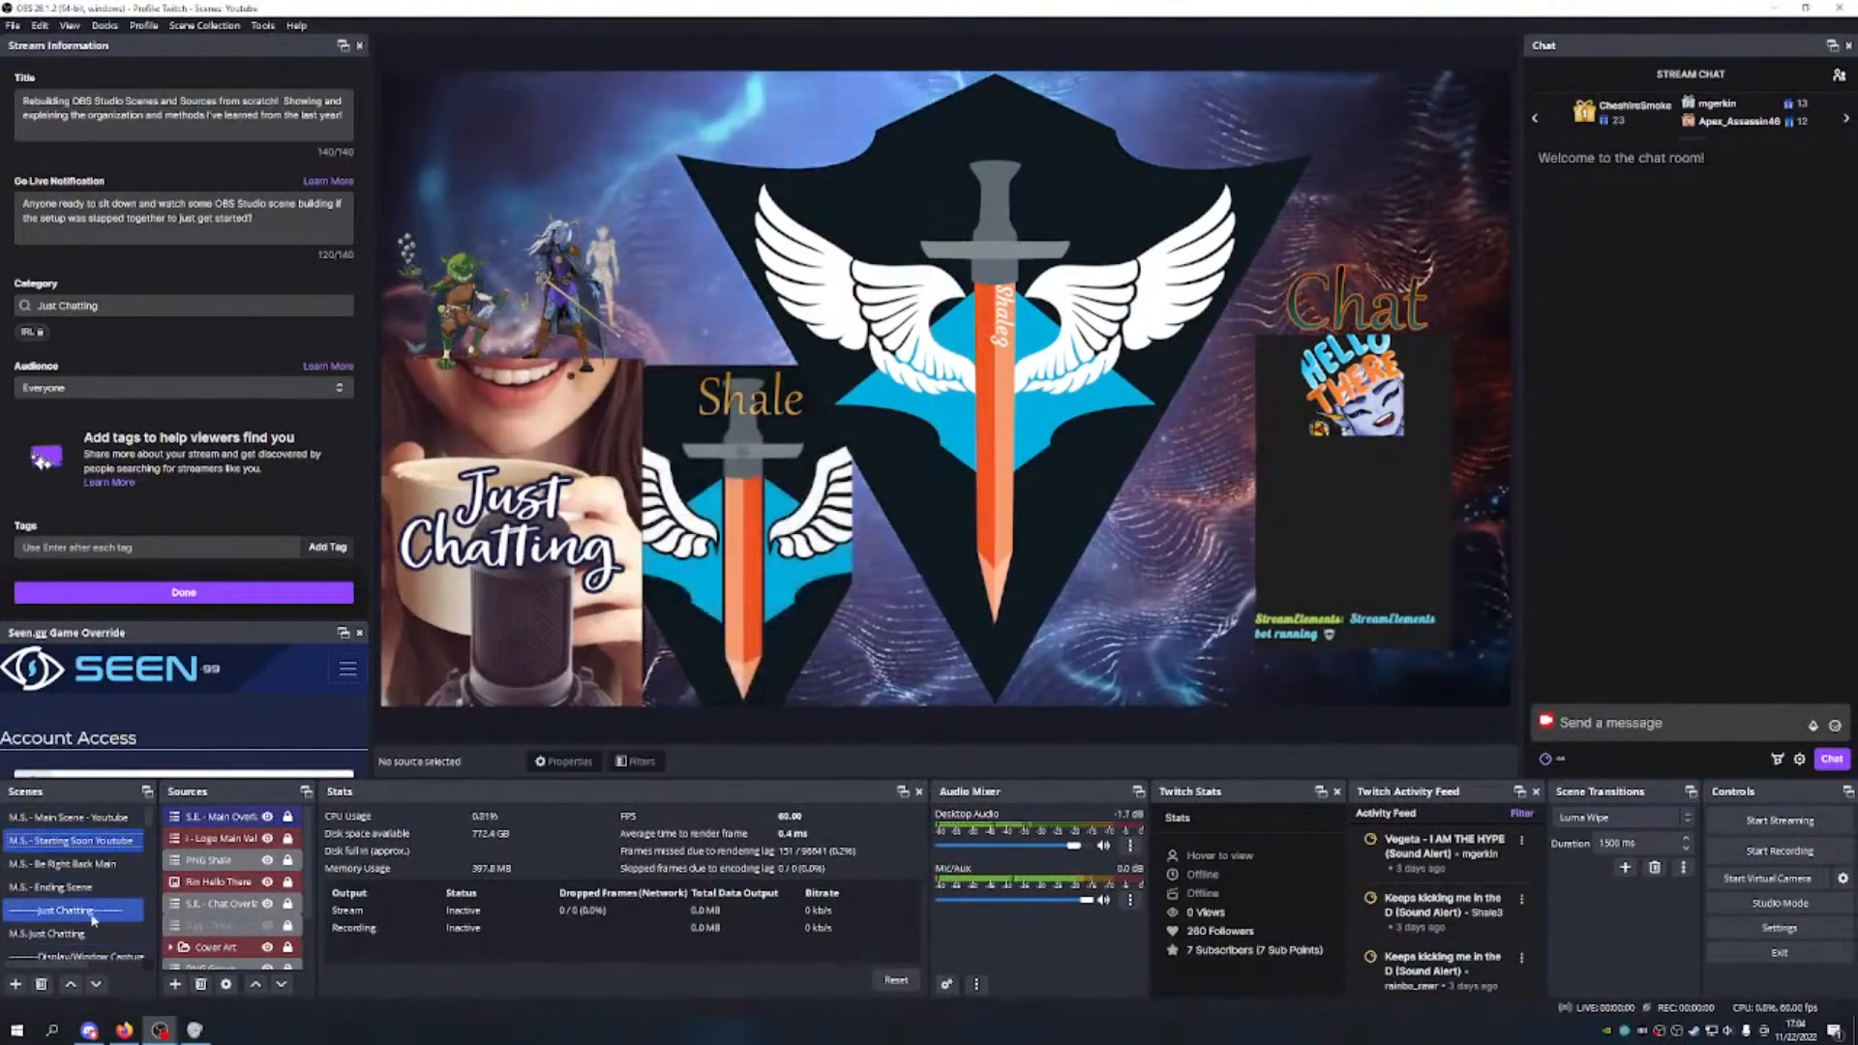
# Step: Preview M.S. - Be Right Back Main and M.S. - Ending Scene, then select M.S. - Main Scene - Youtube
pyautogui.scroll(-1, 87, 900)
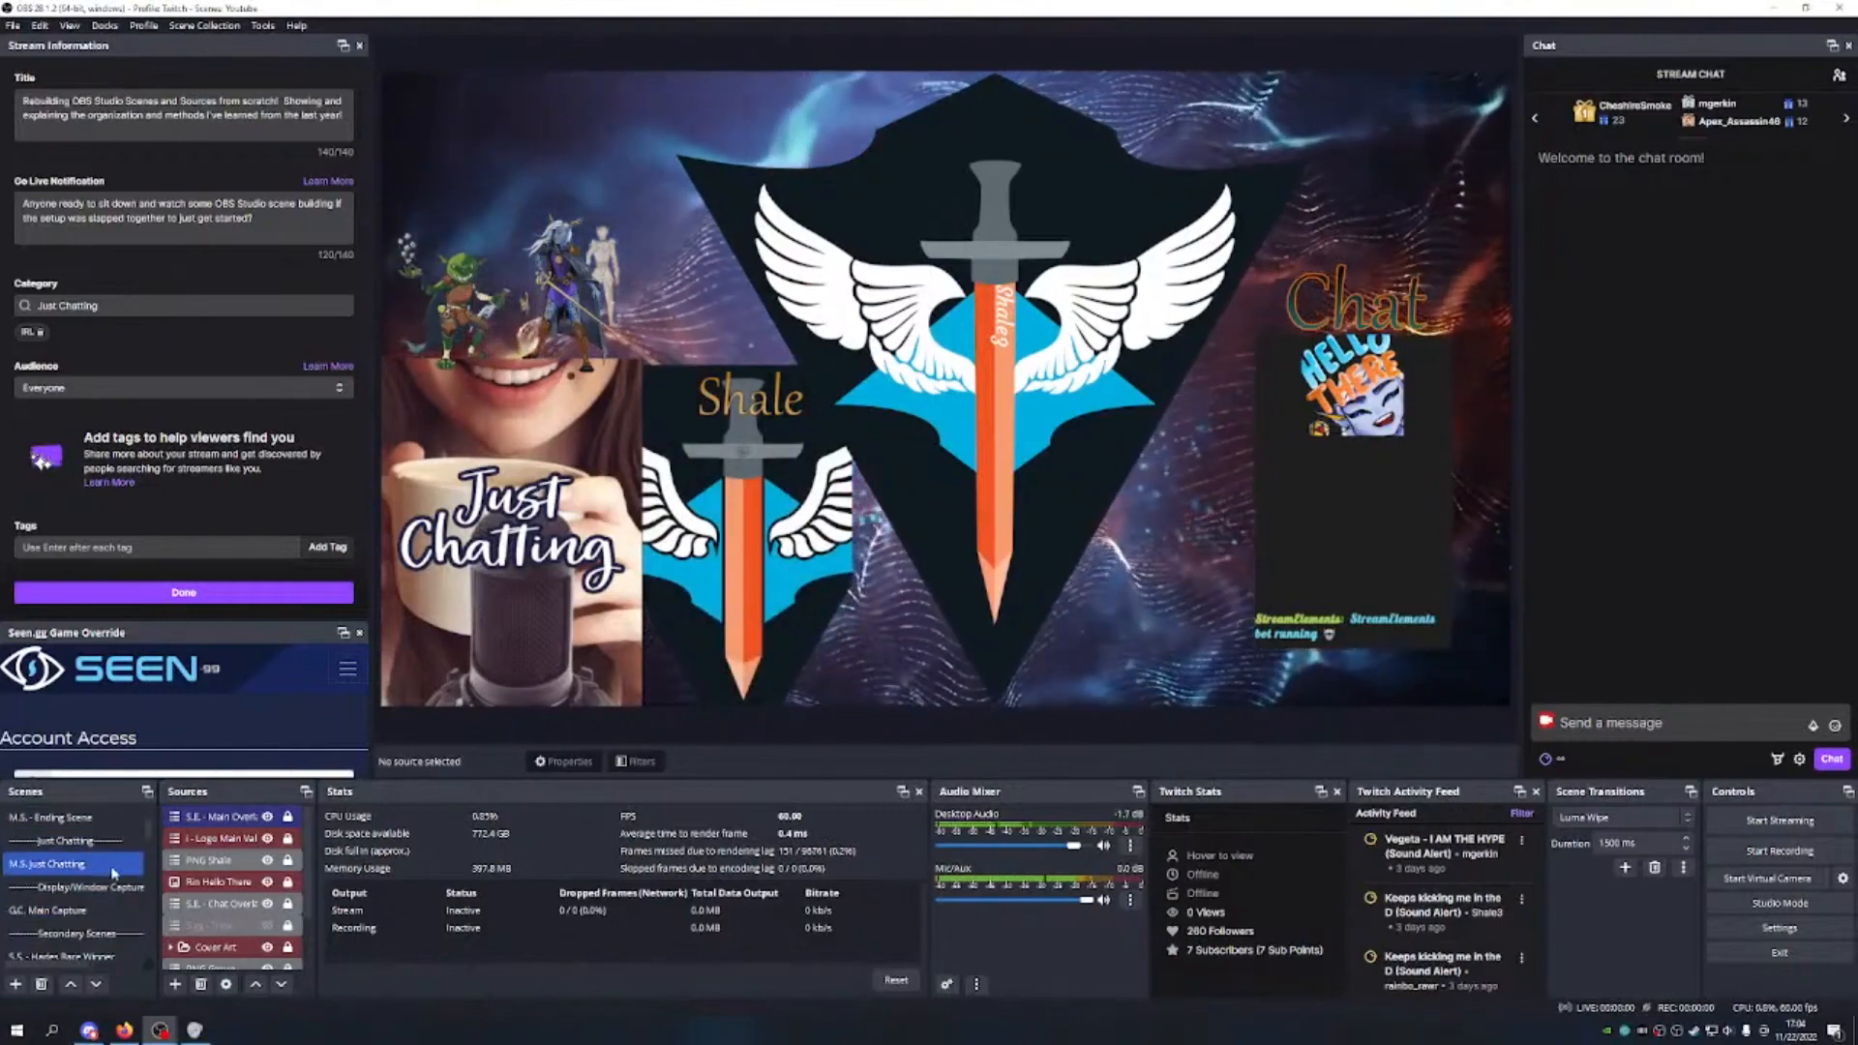
pyautogui.scroll(1, 87, 861)
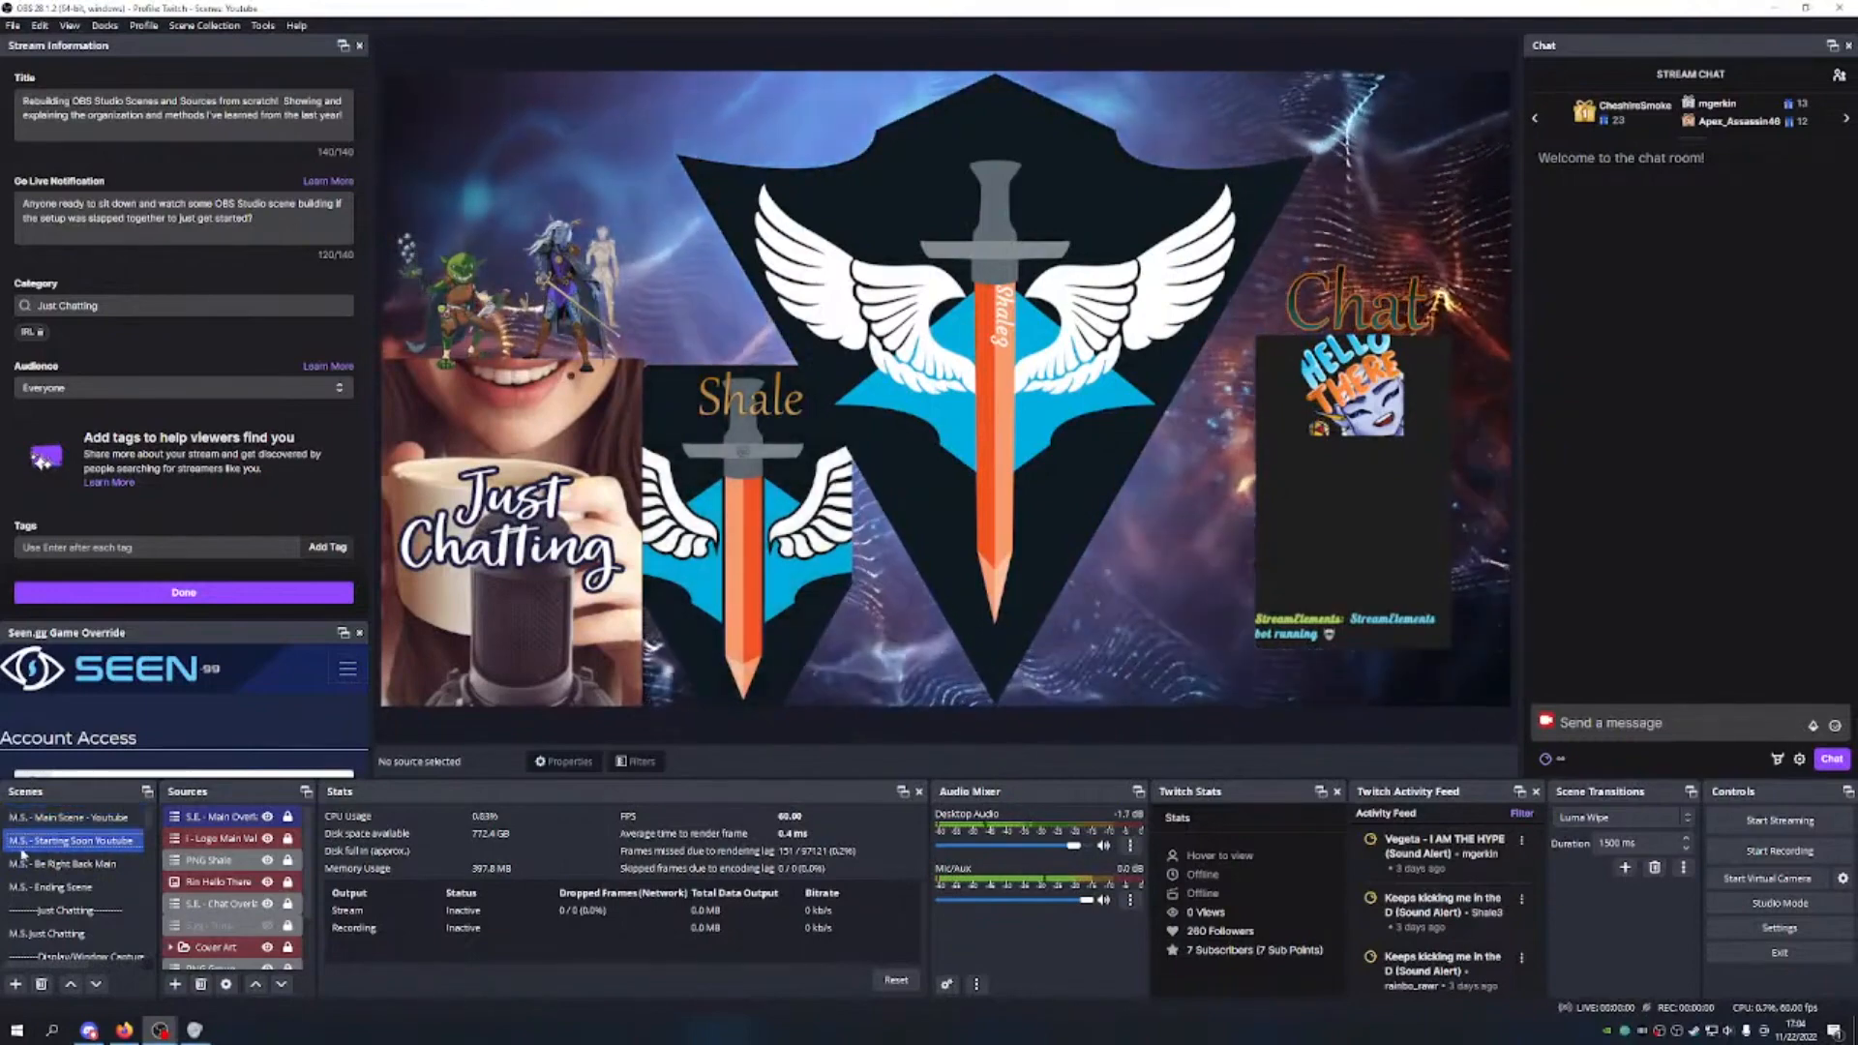
pyautogui.click(82, 863)
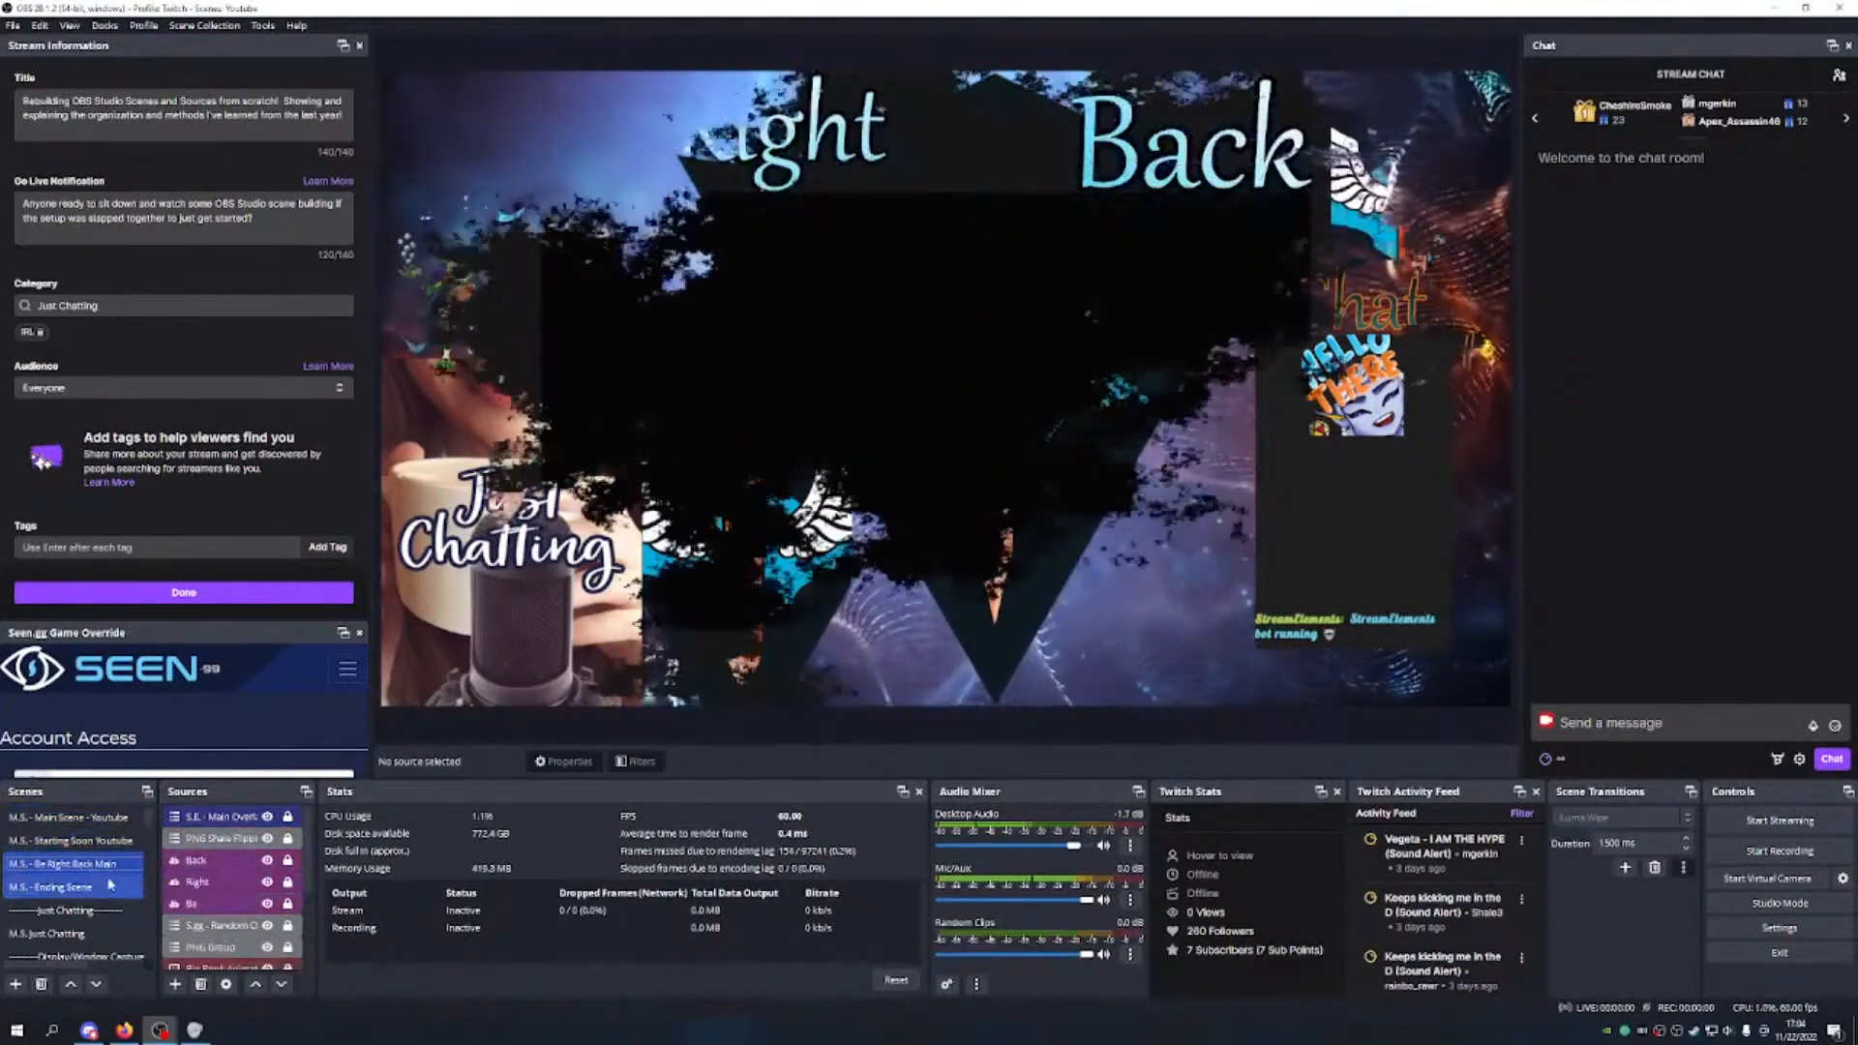
pyautogui.click(108, 887)
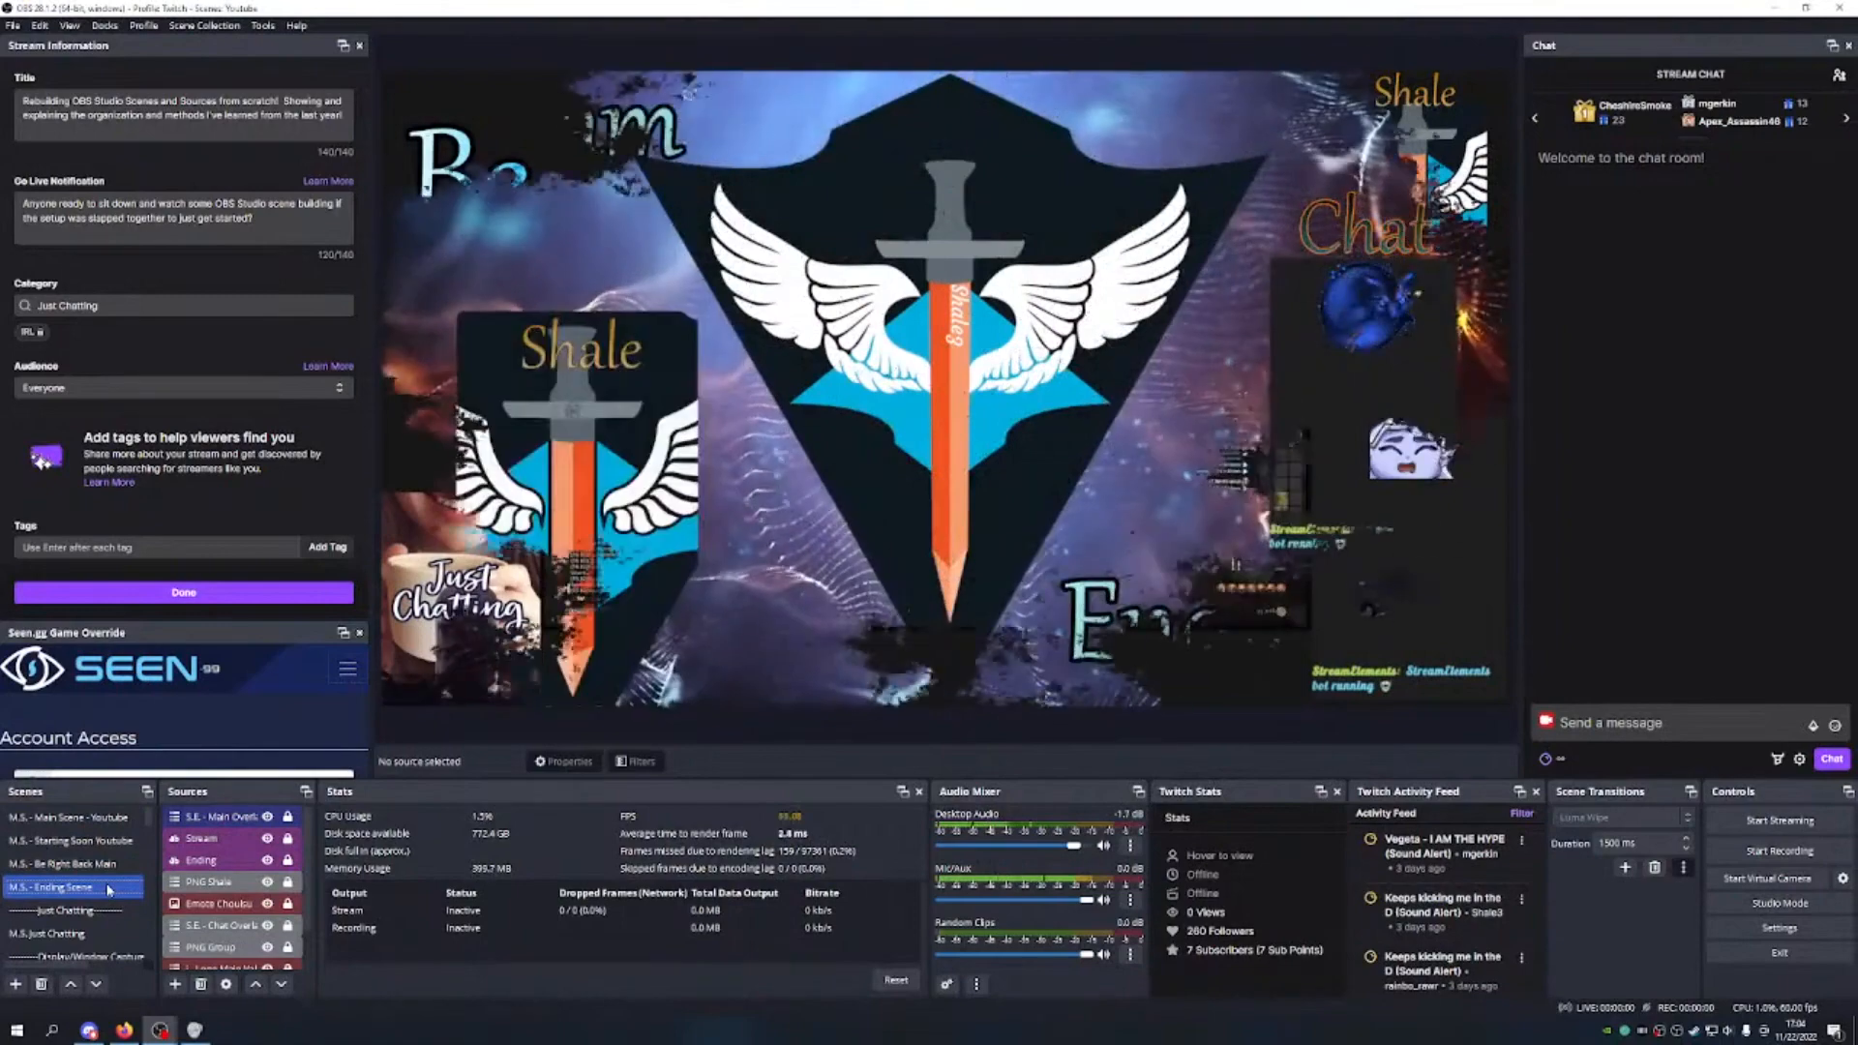
pyautogui.press('Up')
pyautogui.press('Up')
pyautogui.press('Up')
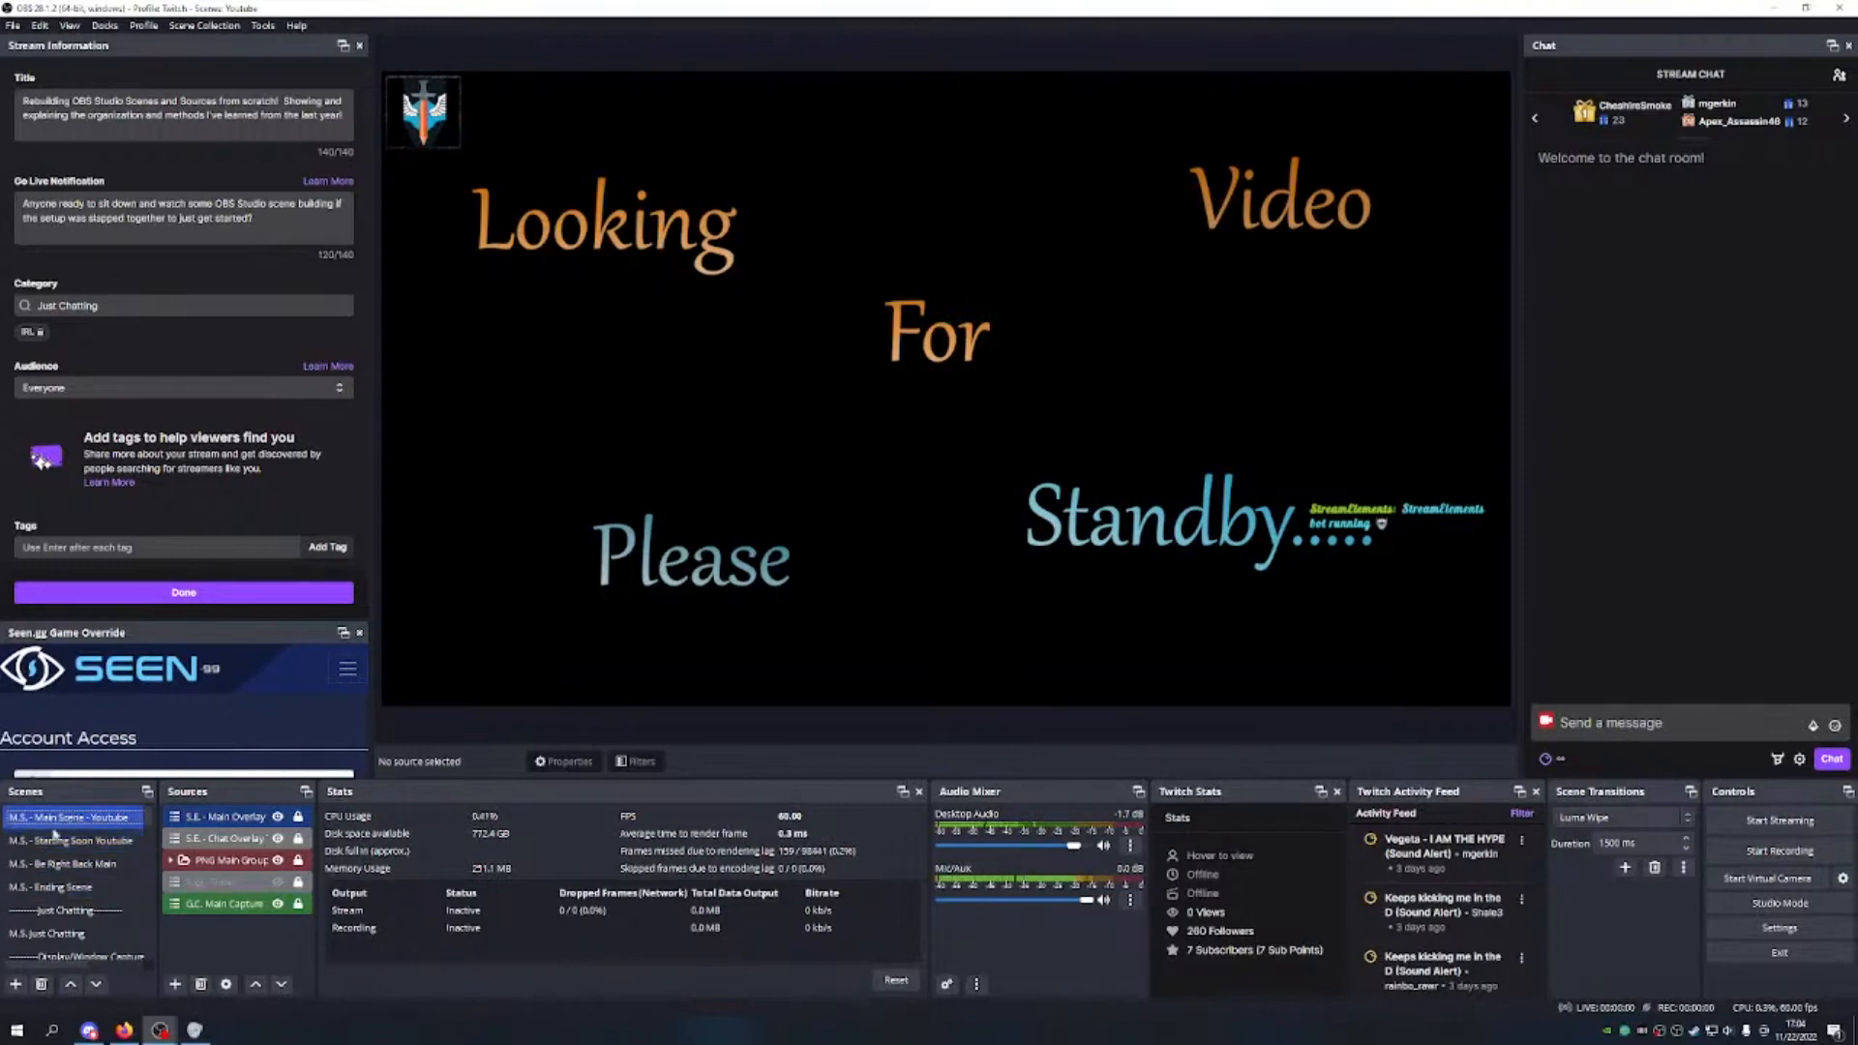
pyautogui.scroll(-3, 49, 926)
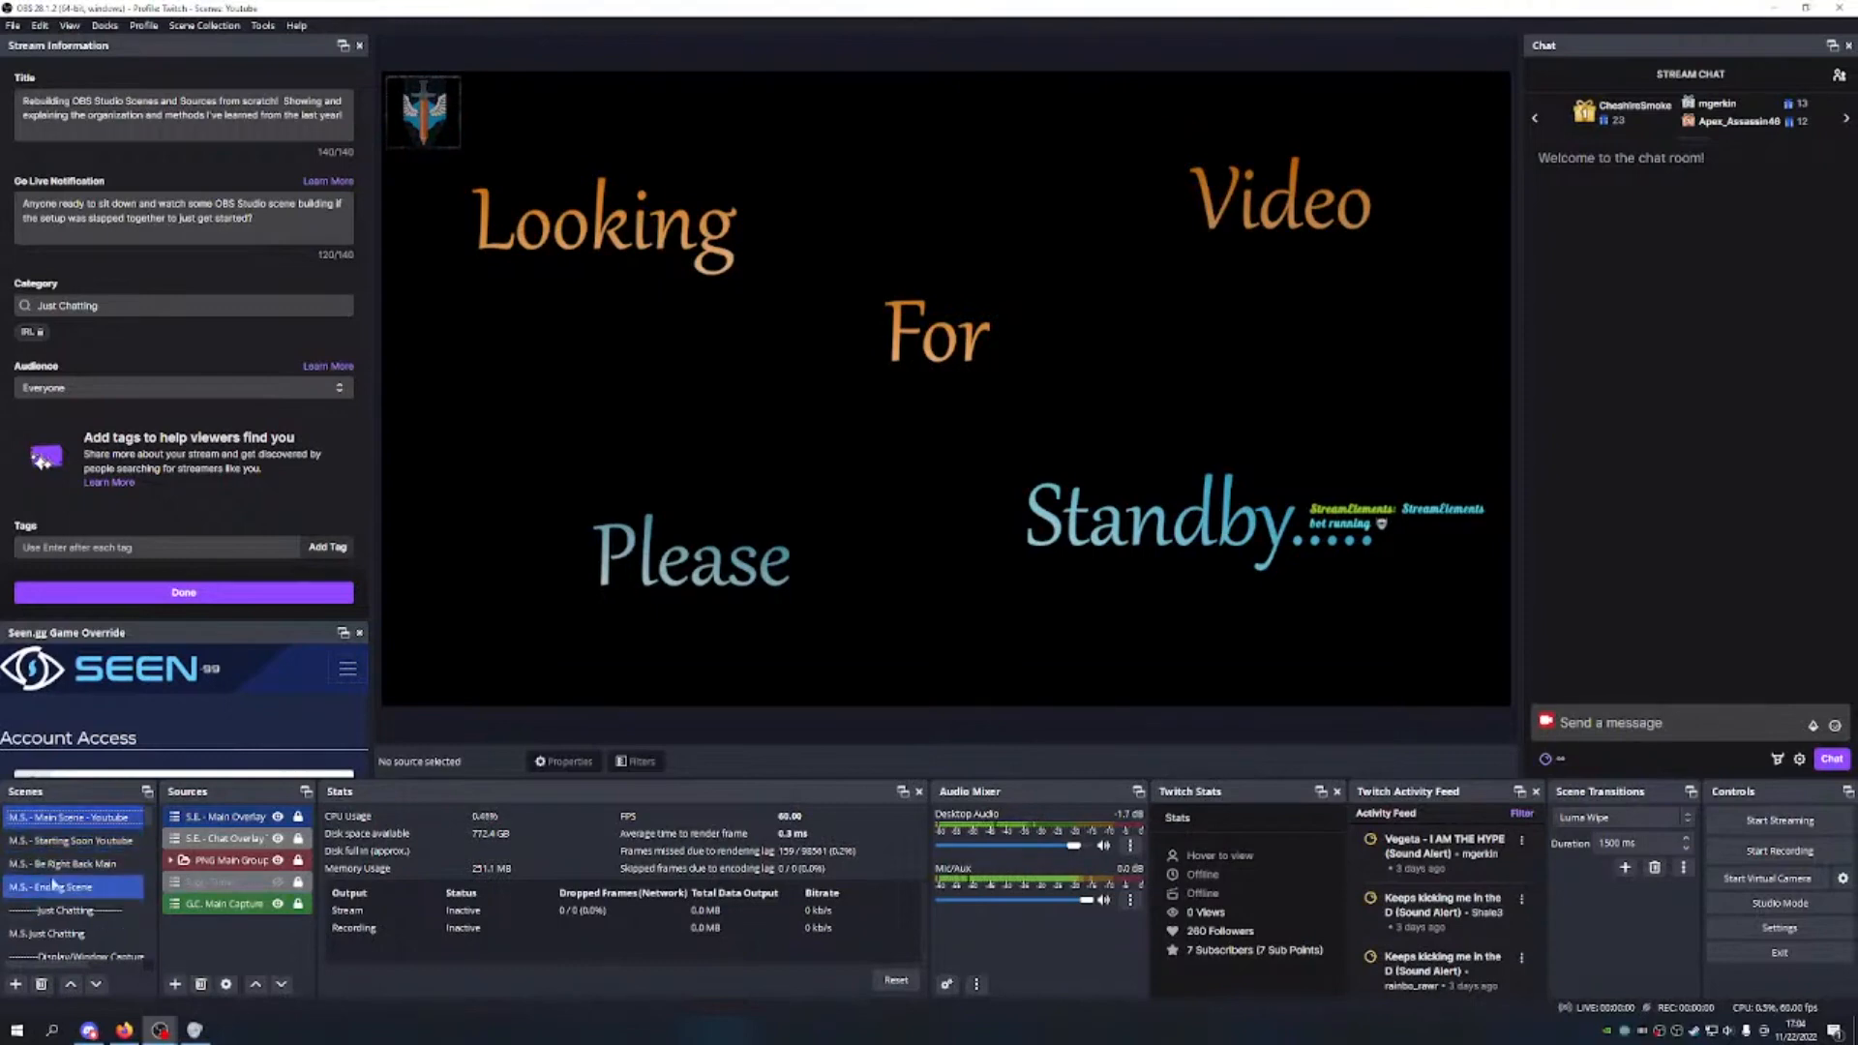
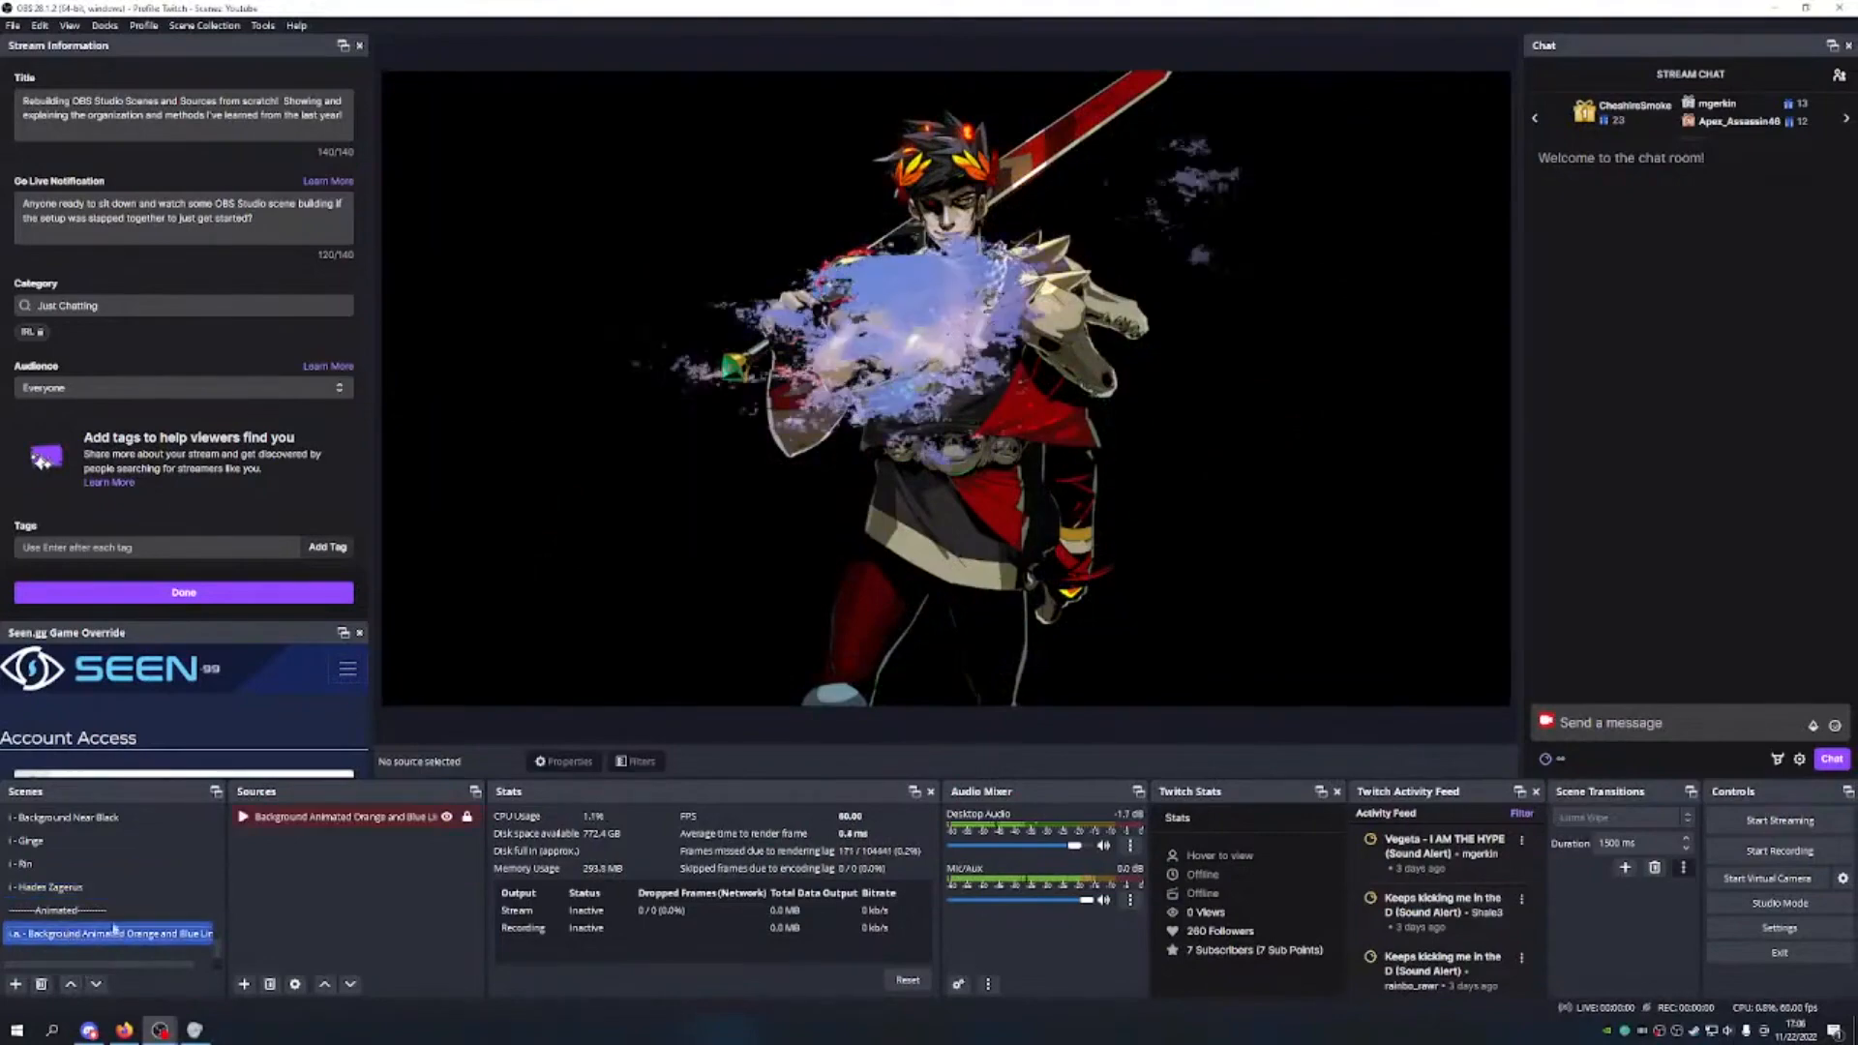
# Step: Show the M.S. - Starting Soon Youtube scene from the top of the Scenes list
pyautogui.scroll(5, 155, 851)
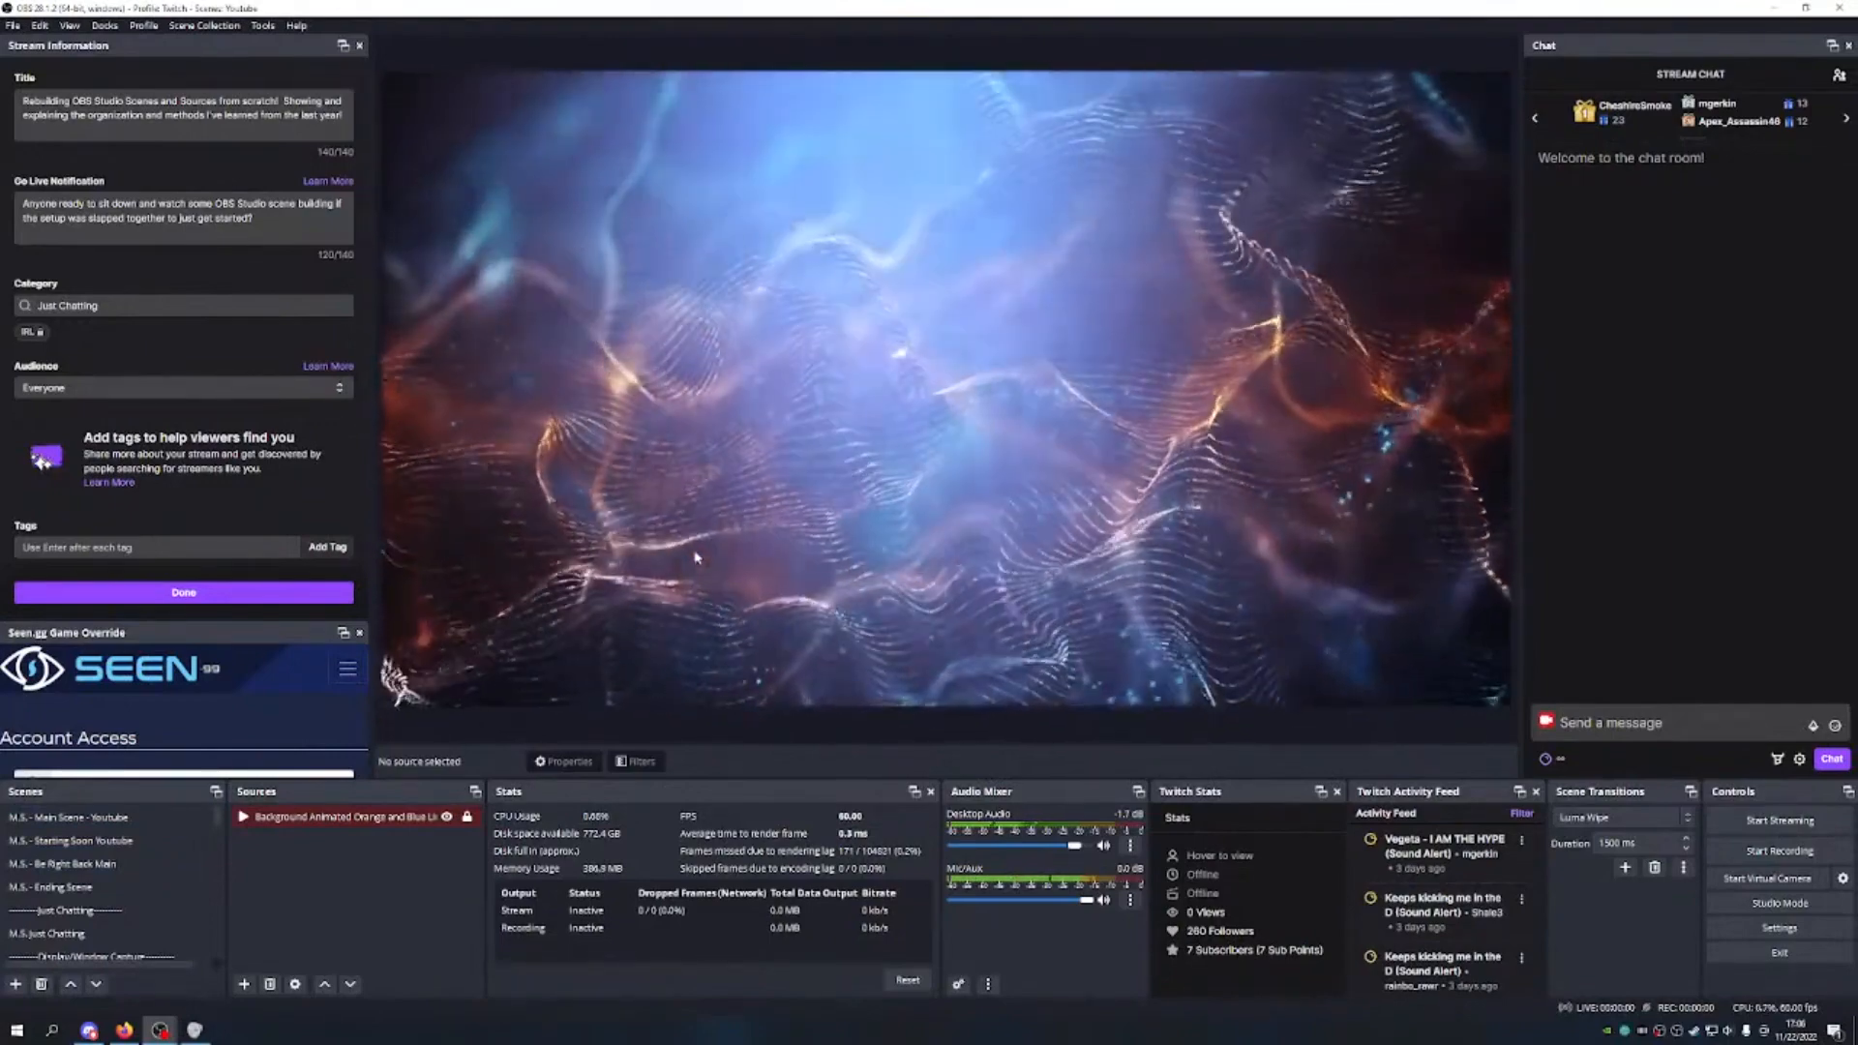
pyautogui.click(160, 841)
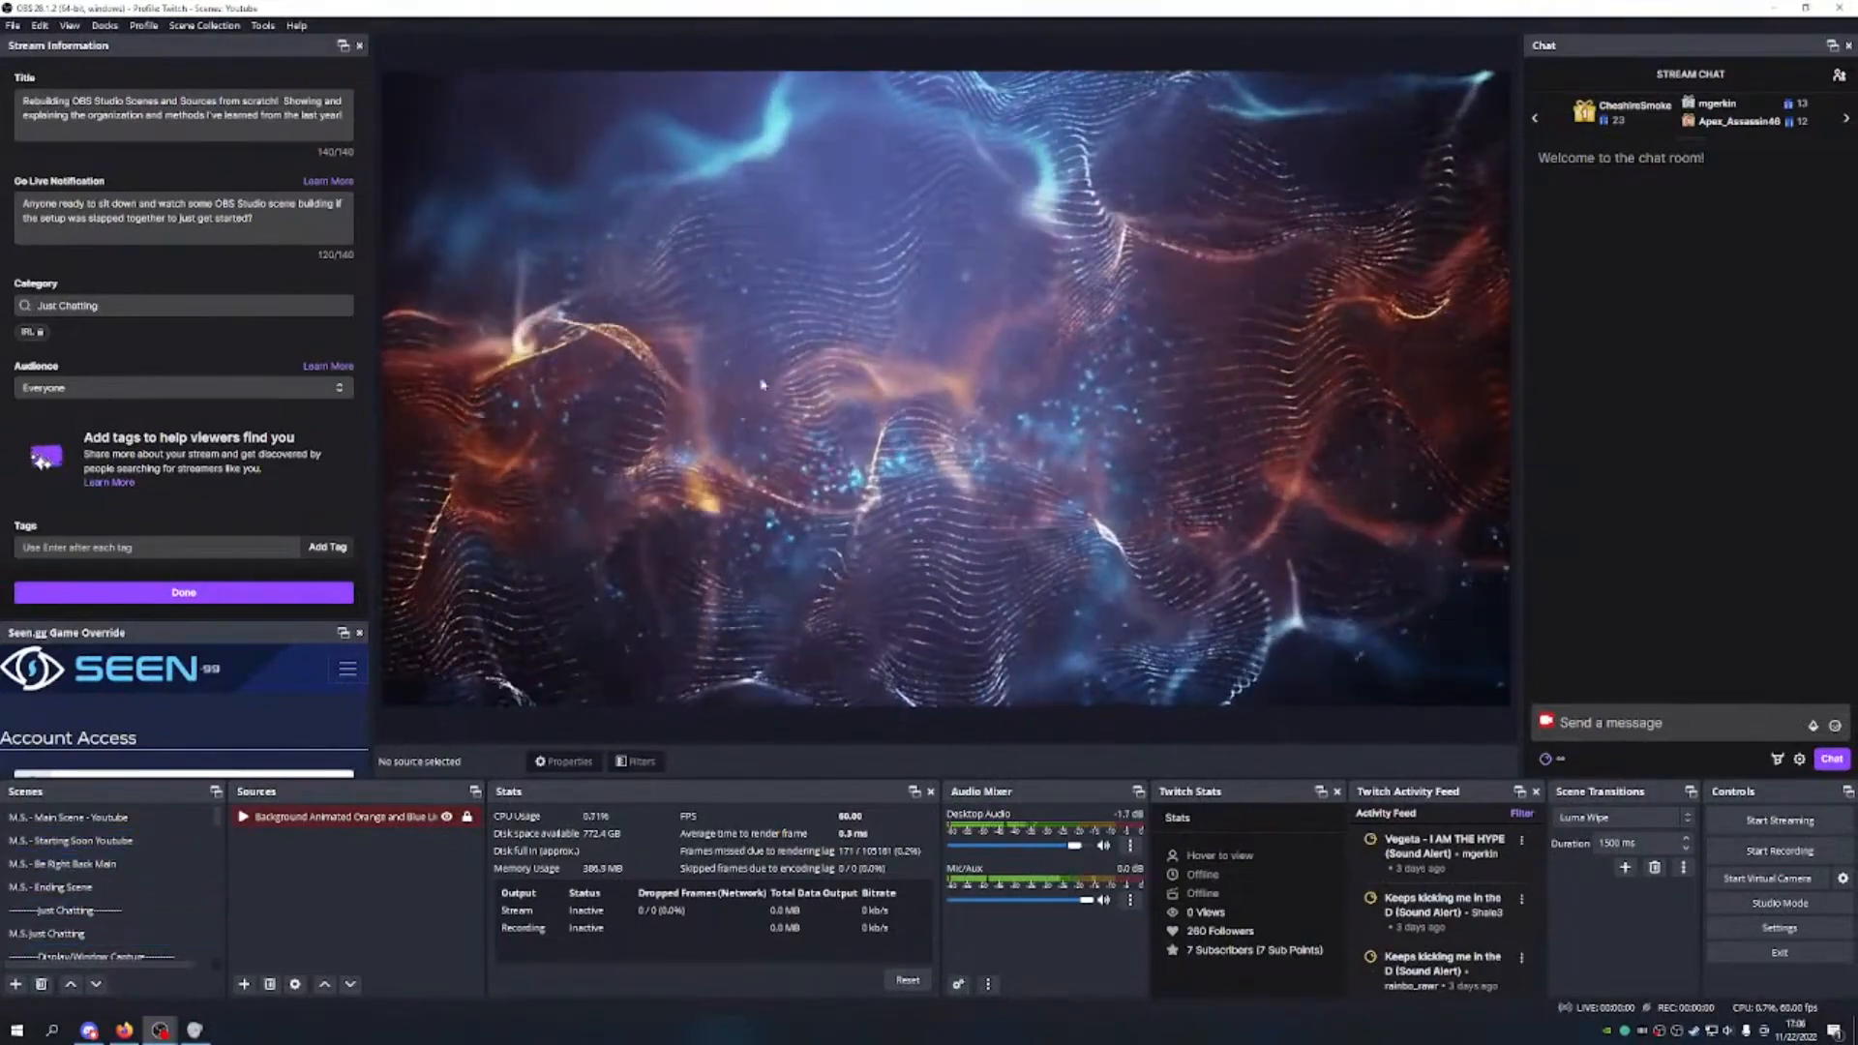
# Step: Switch to the Youtube profile, then preview M.S. - Ending Scene and M.S. Just Chatting
pyautogui.click(142, 26)
pyautogui.click(157, 204)
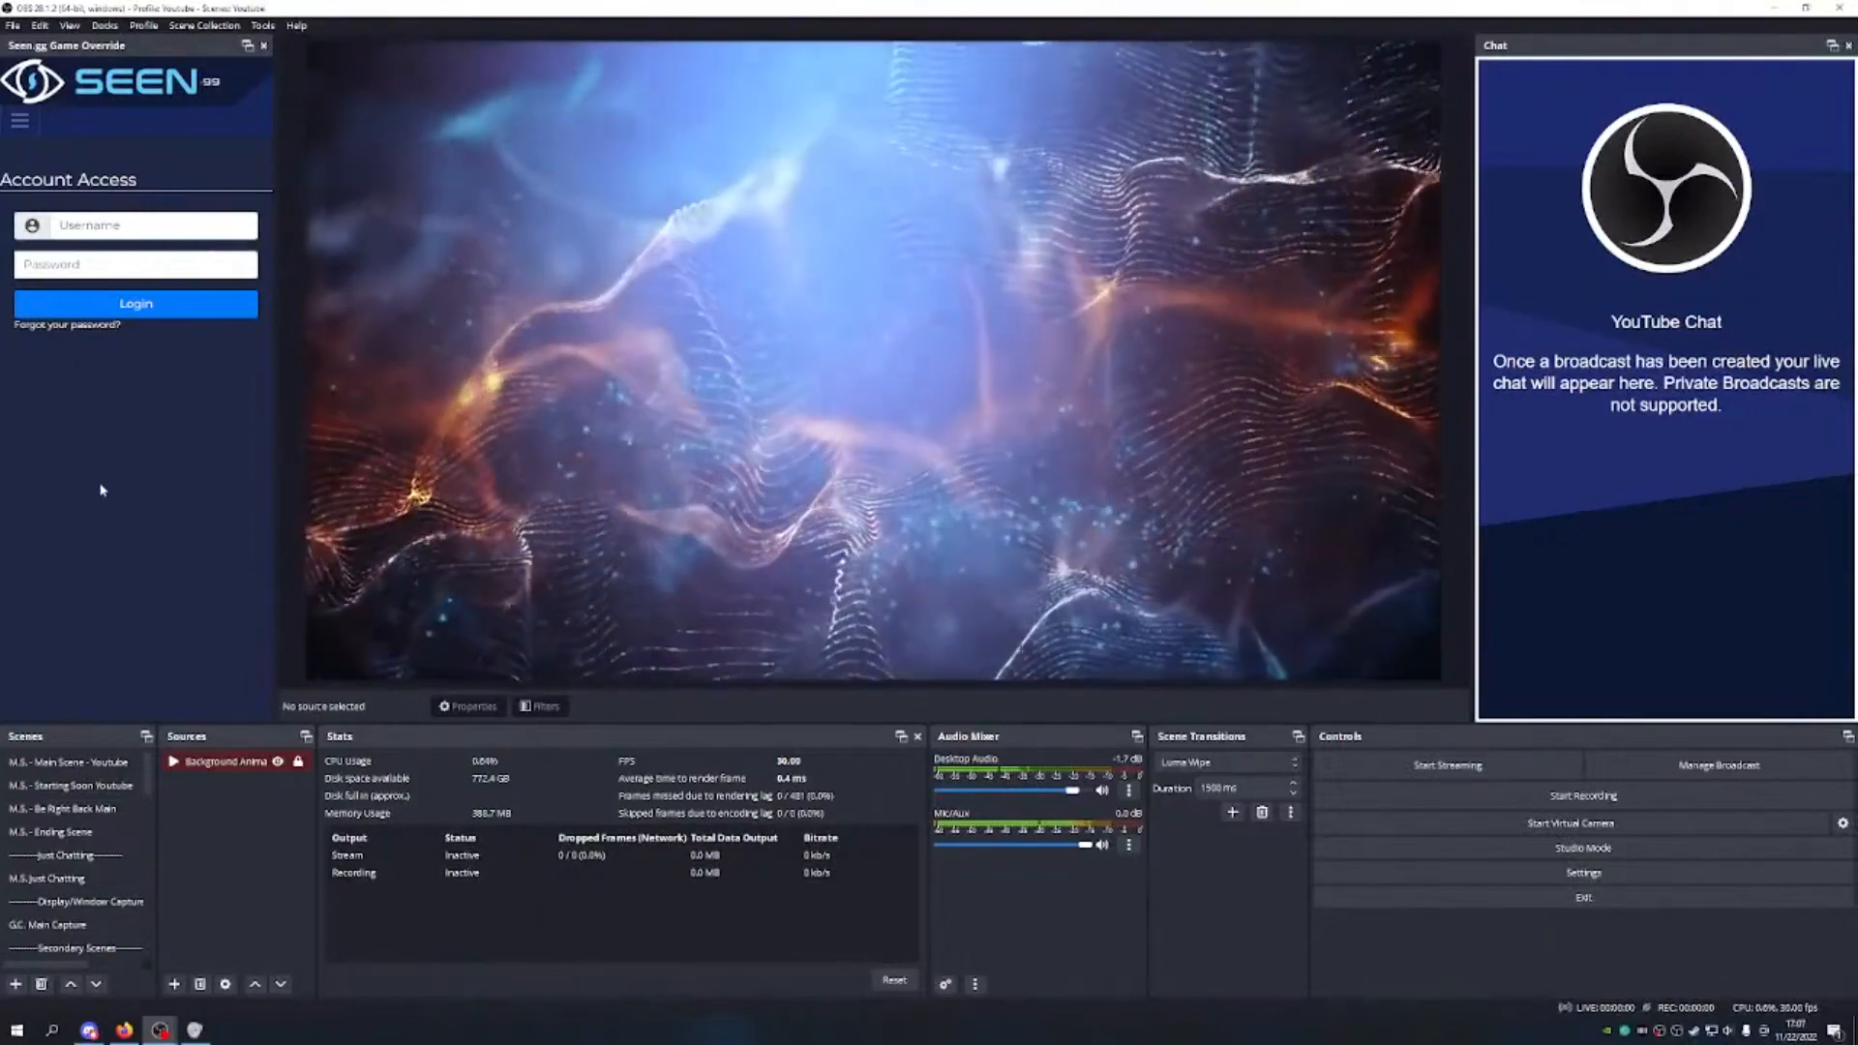
pyautogui.click(114, 836)
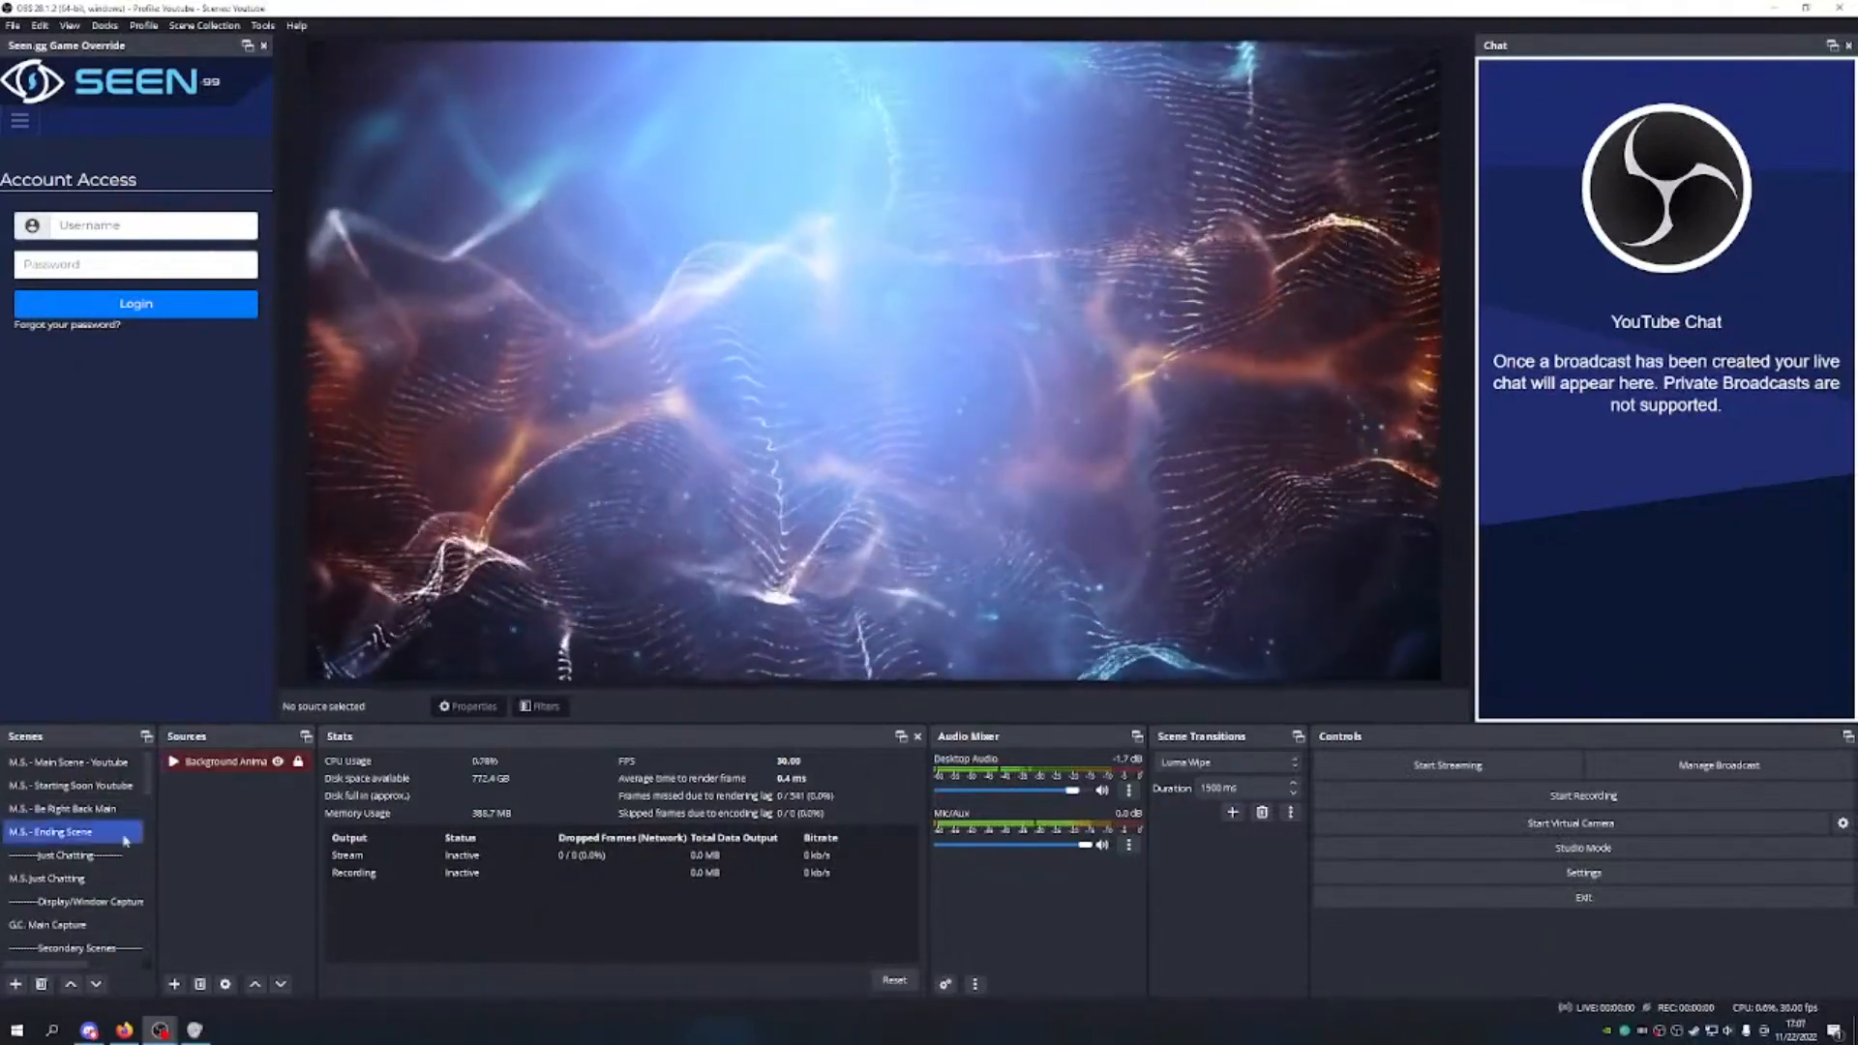
pyautogui.click(58, 877)
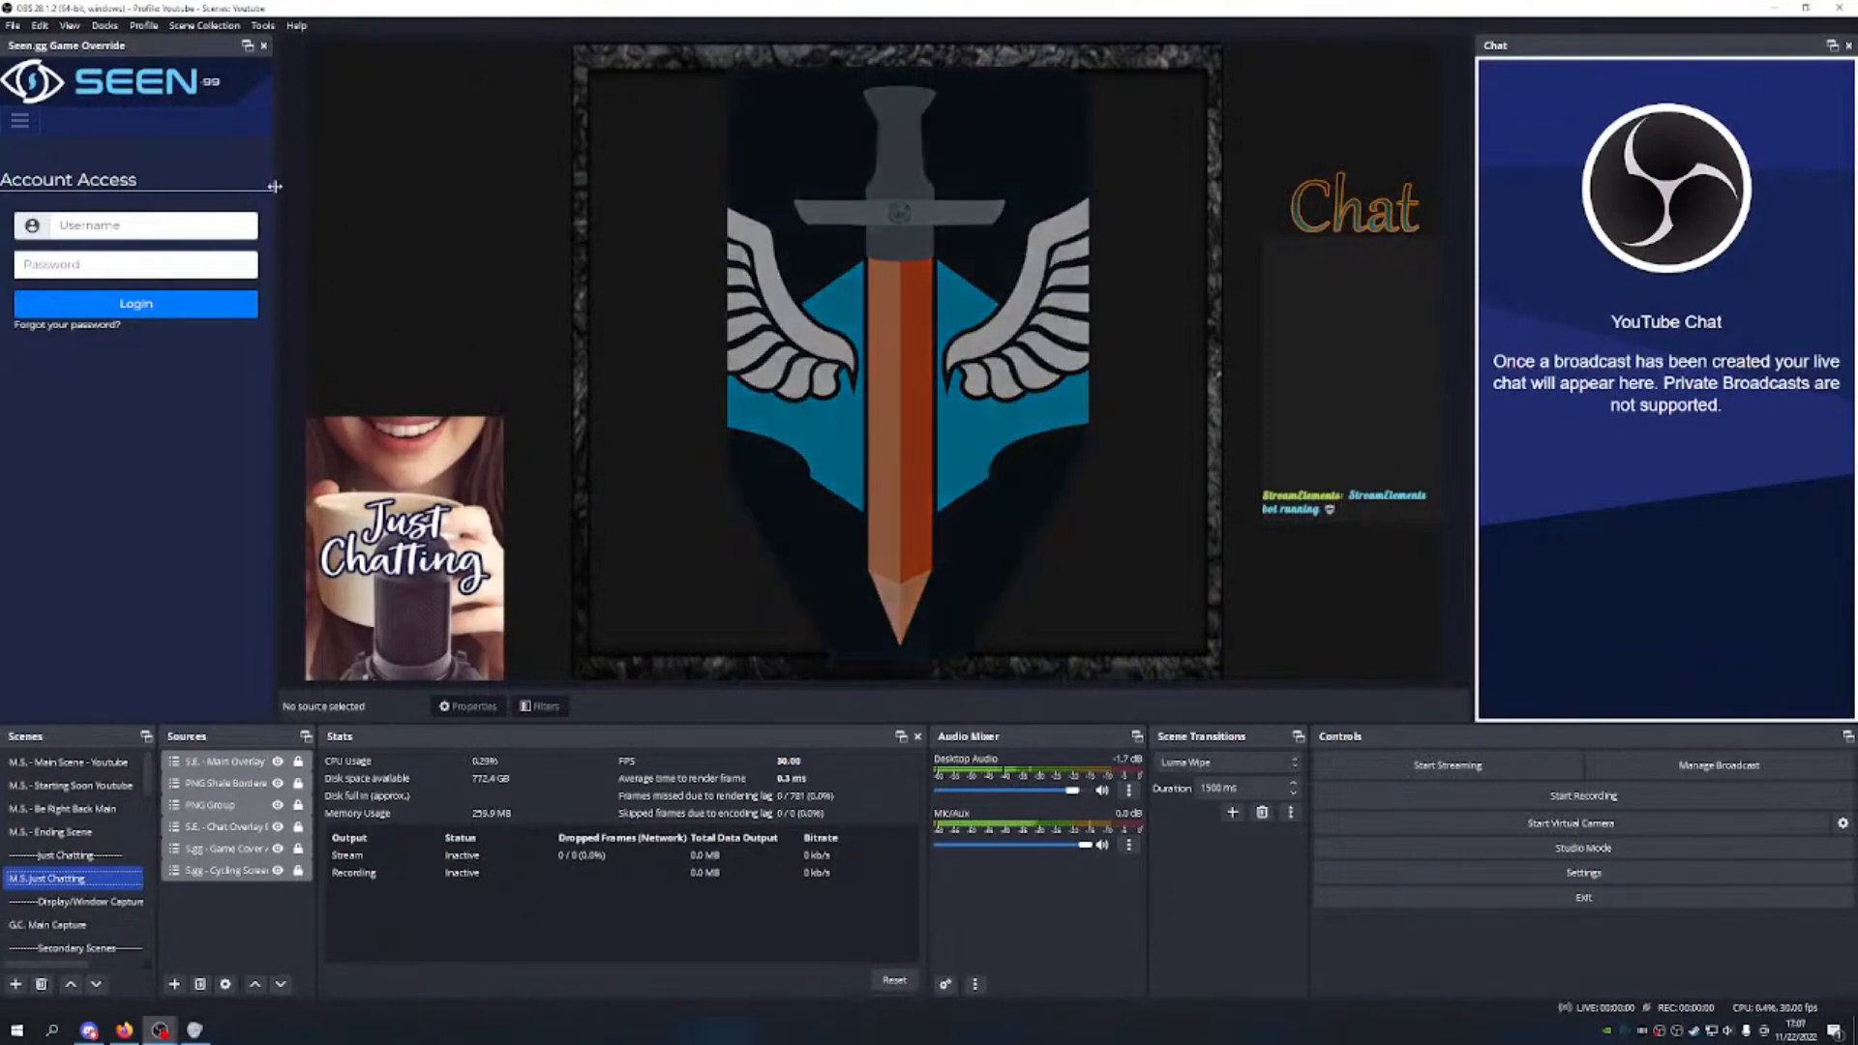
# Step: Duplicate the current profile as 'Youtube example' and check it in the Profile menu
pyautogui.click(144, 26)
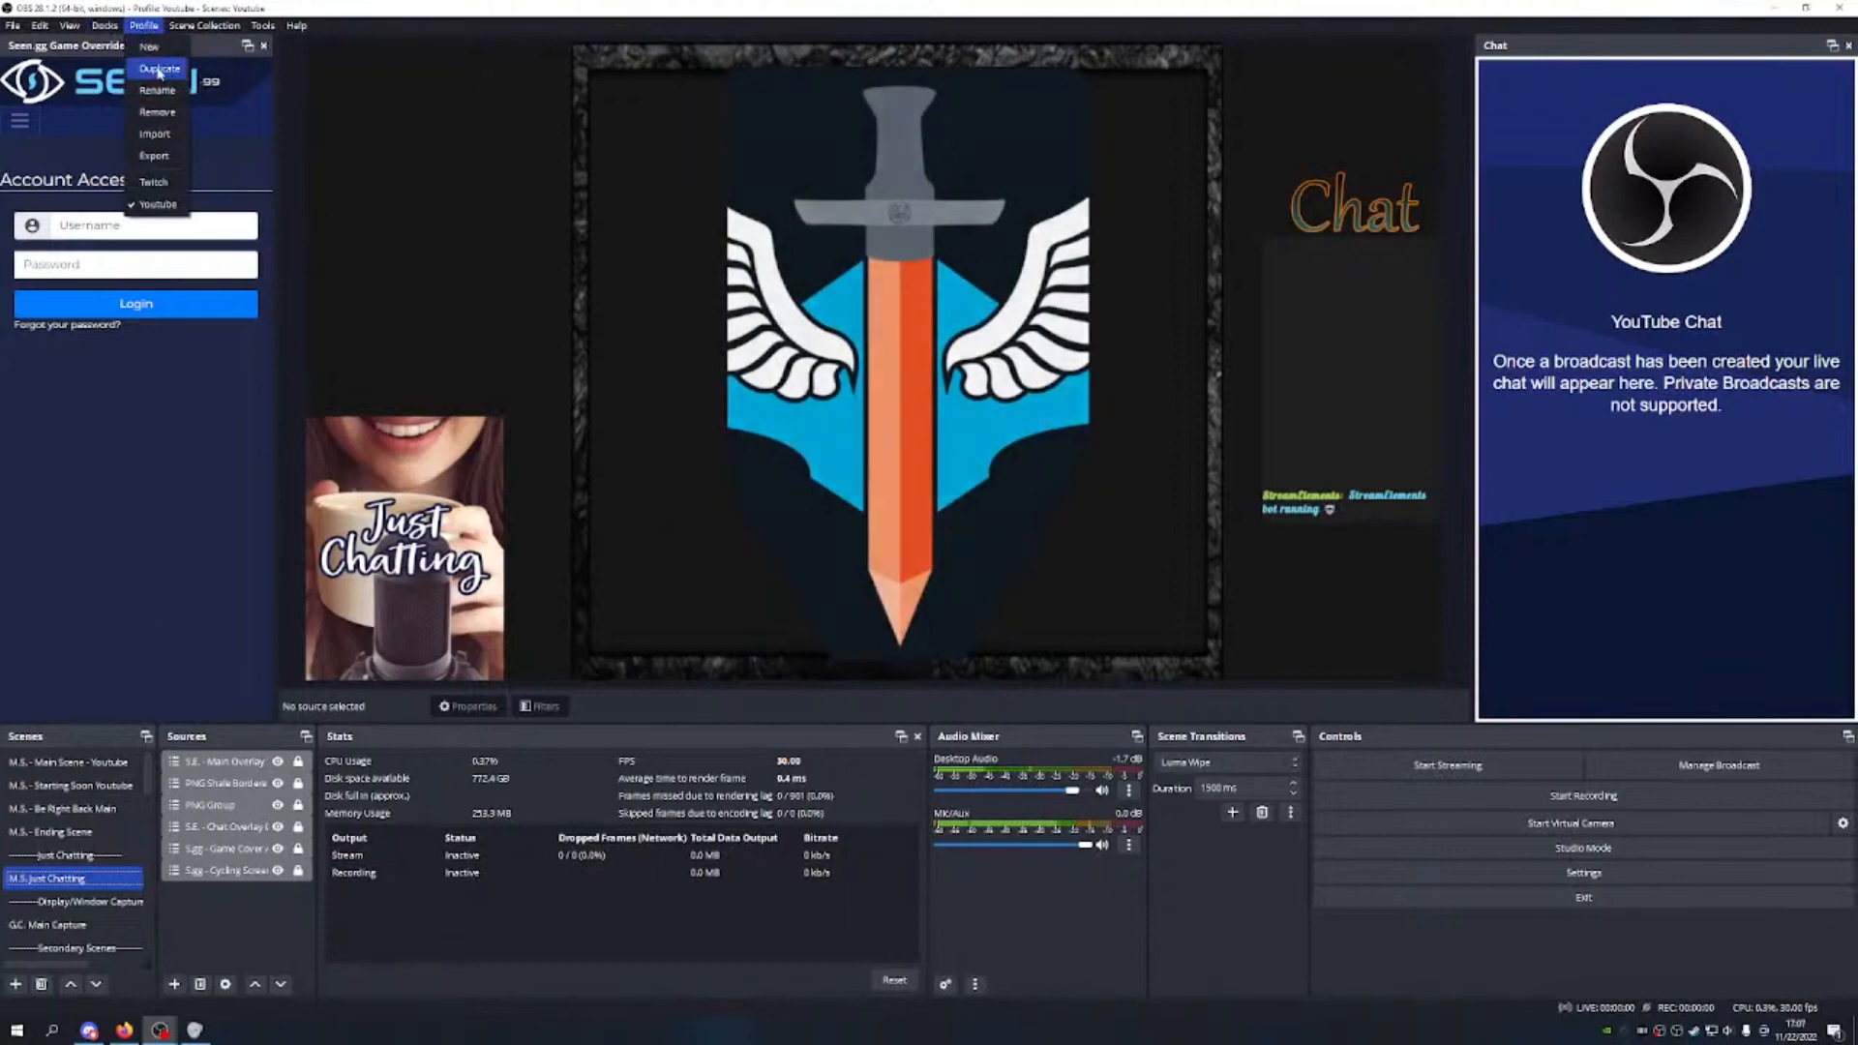
pyautogui.click(159, 70)
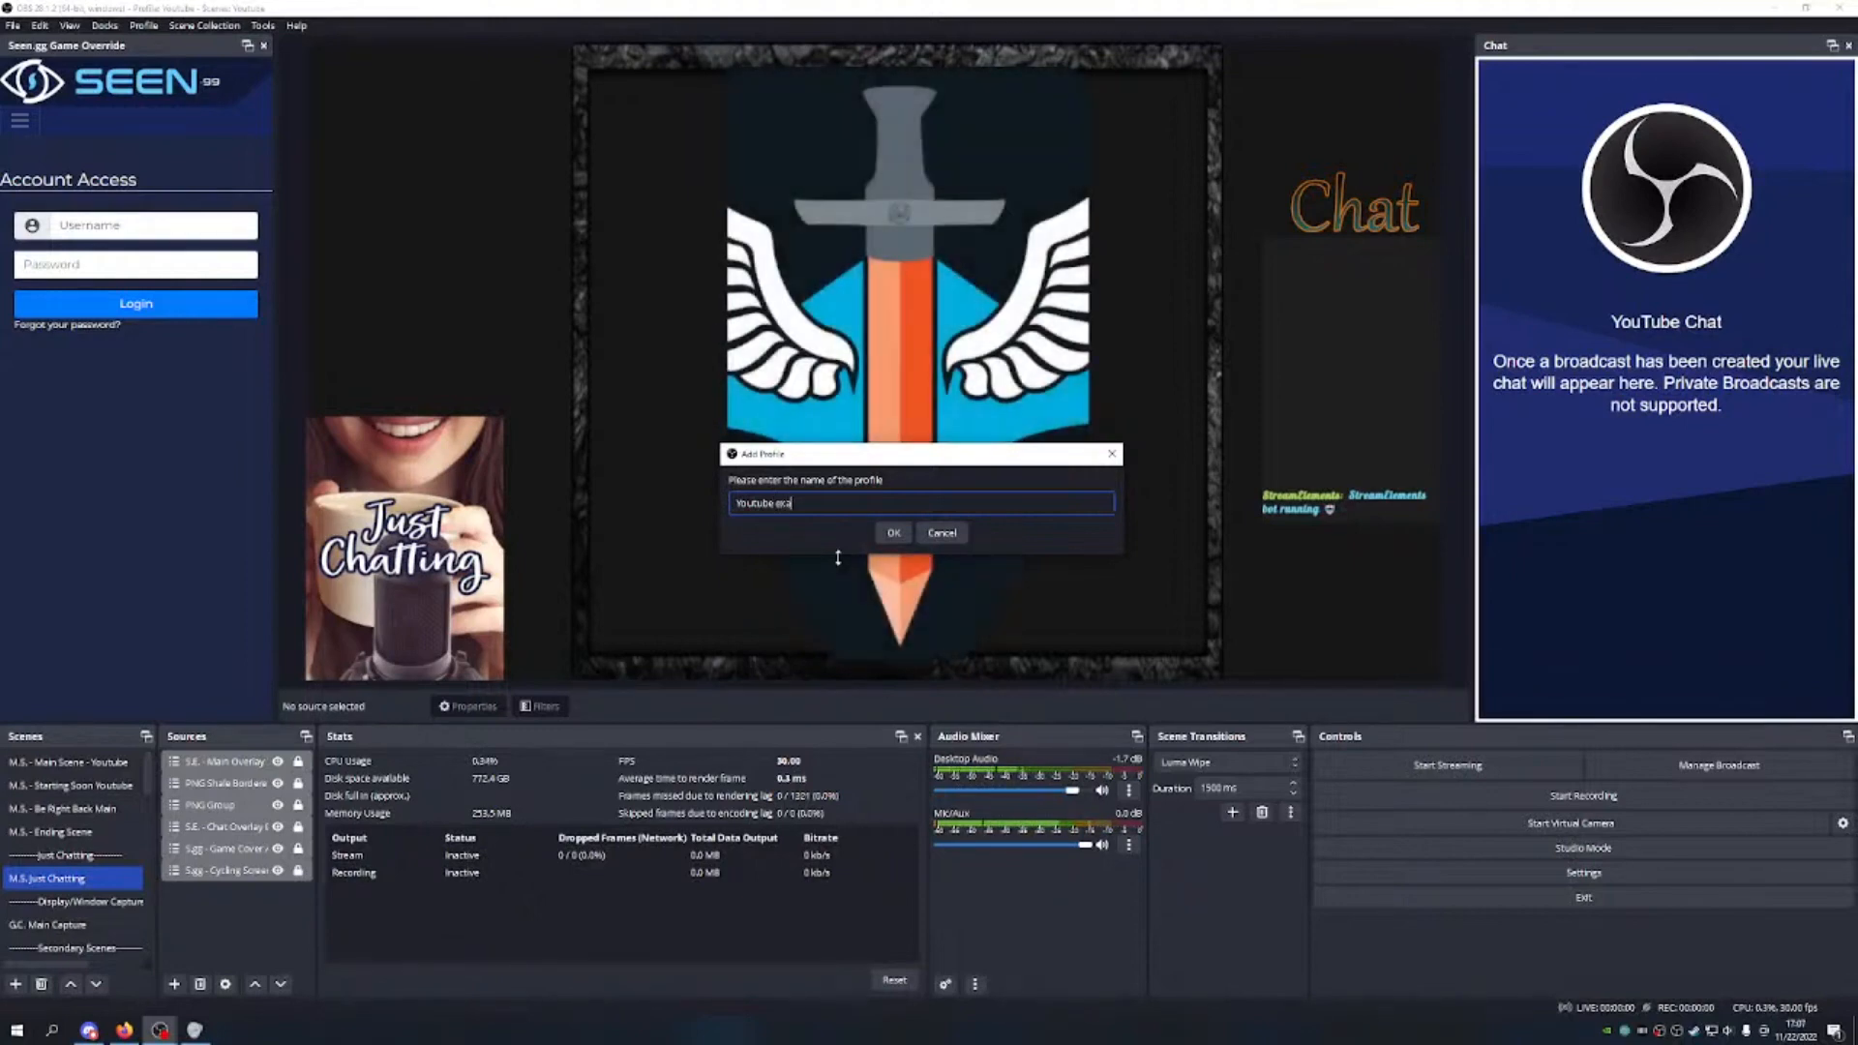
pyautogui.write('mple')
pyautogui.press('Return')
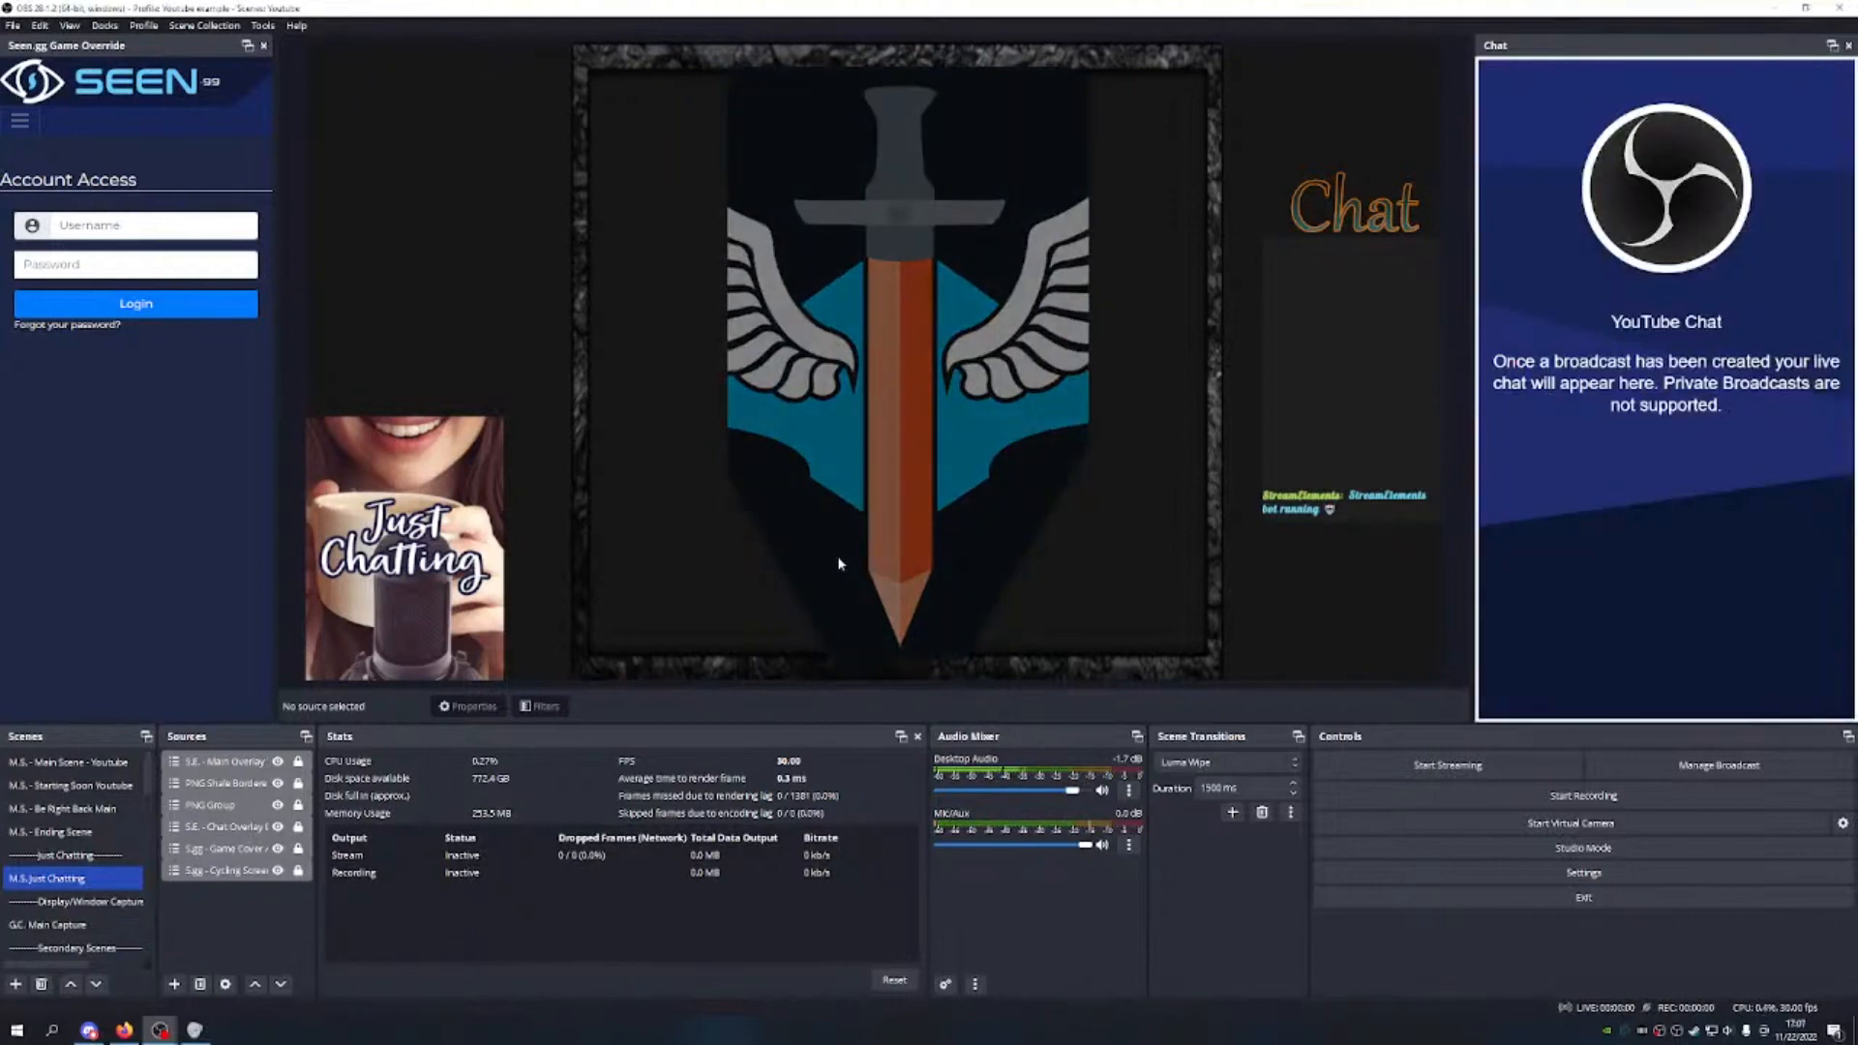
pyautogui.click(144, 25)
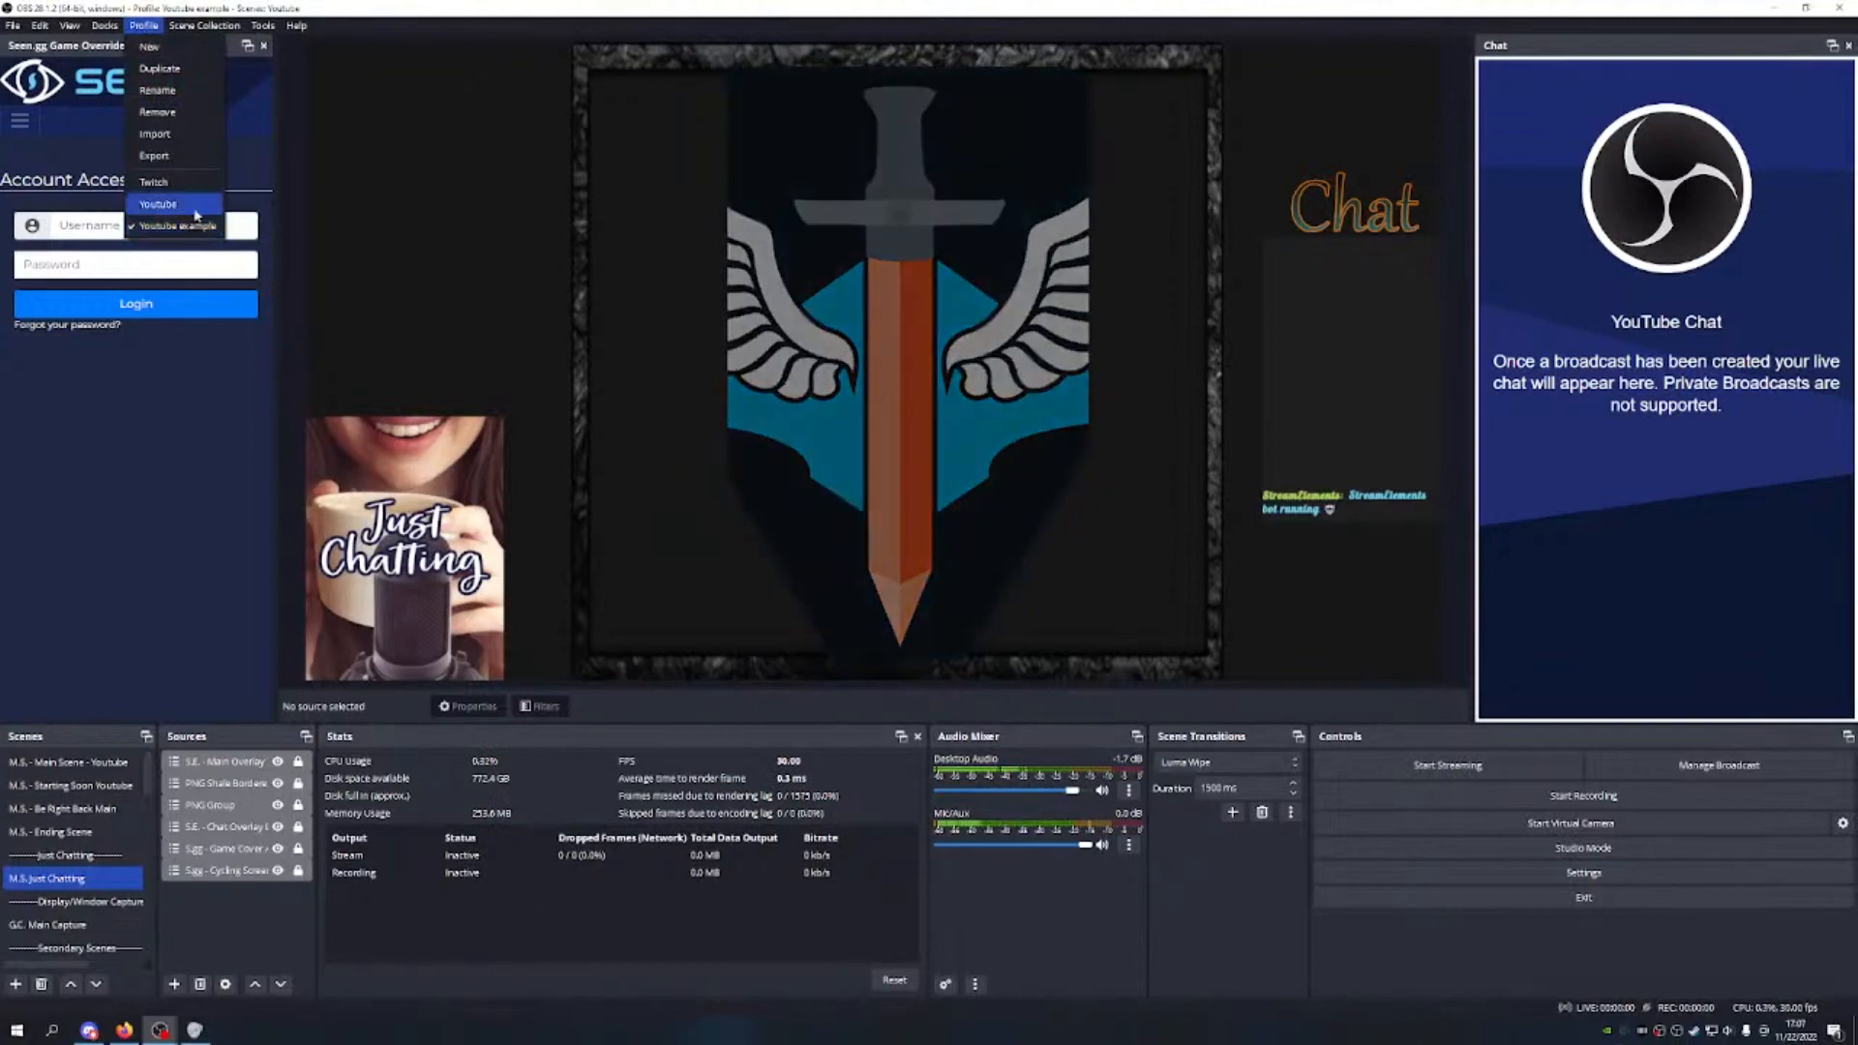
pyautogui.click(195, 206)
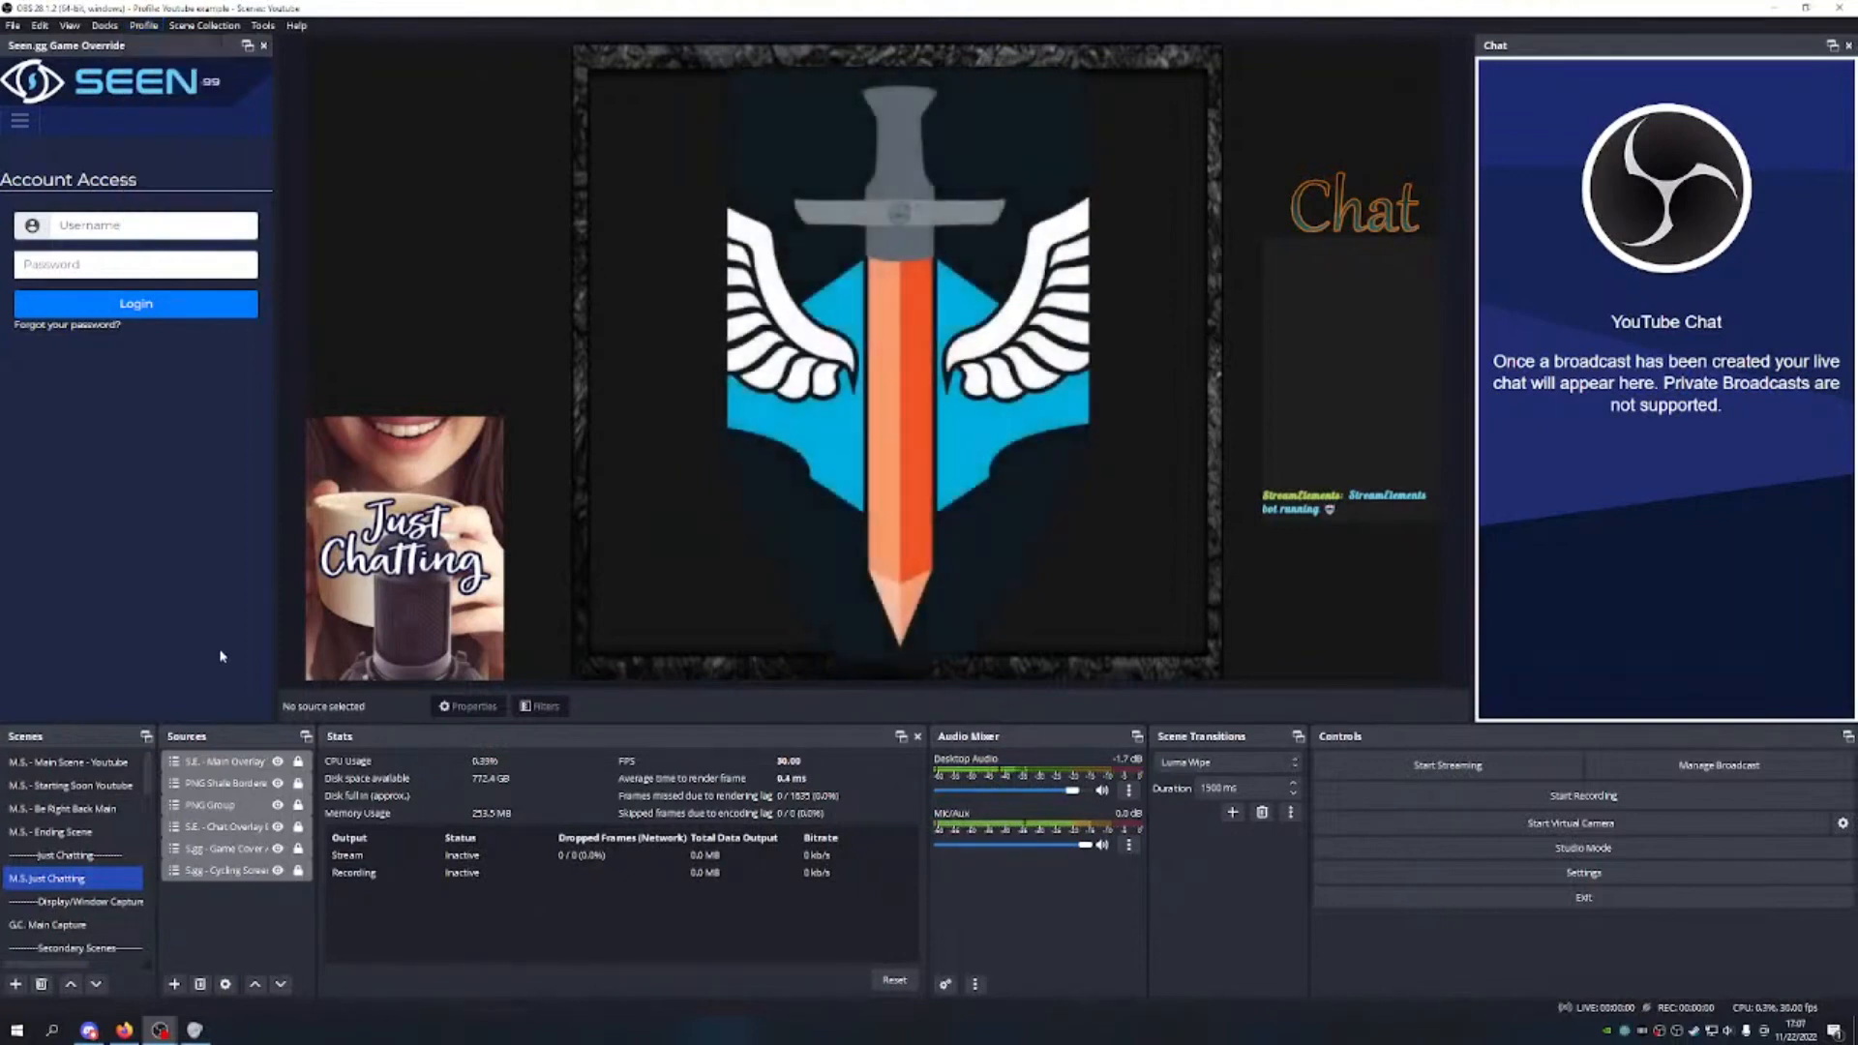
# Step: Widen the Scenes and Sources docks
pyautogui.scroll(-5, 81, 849)
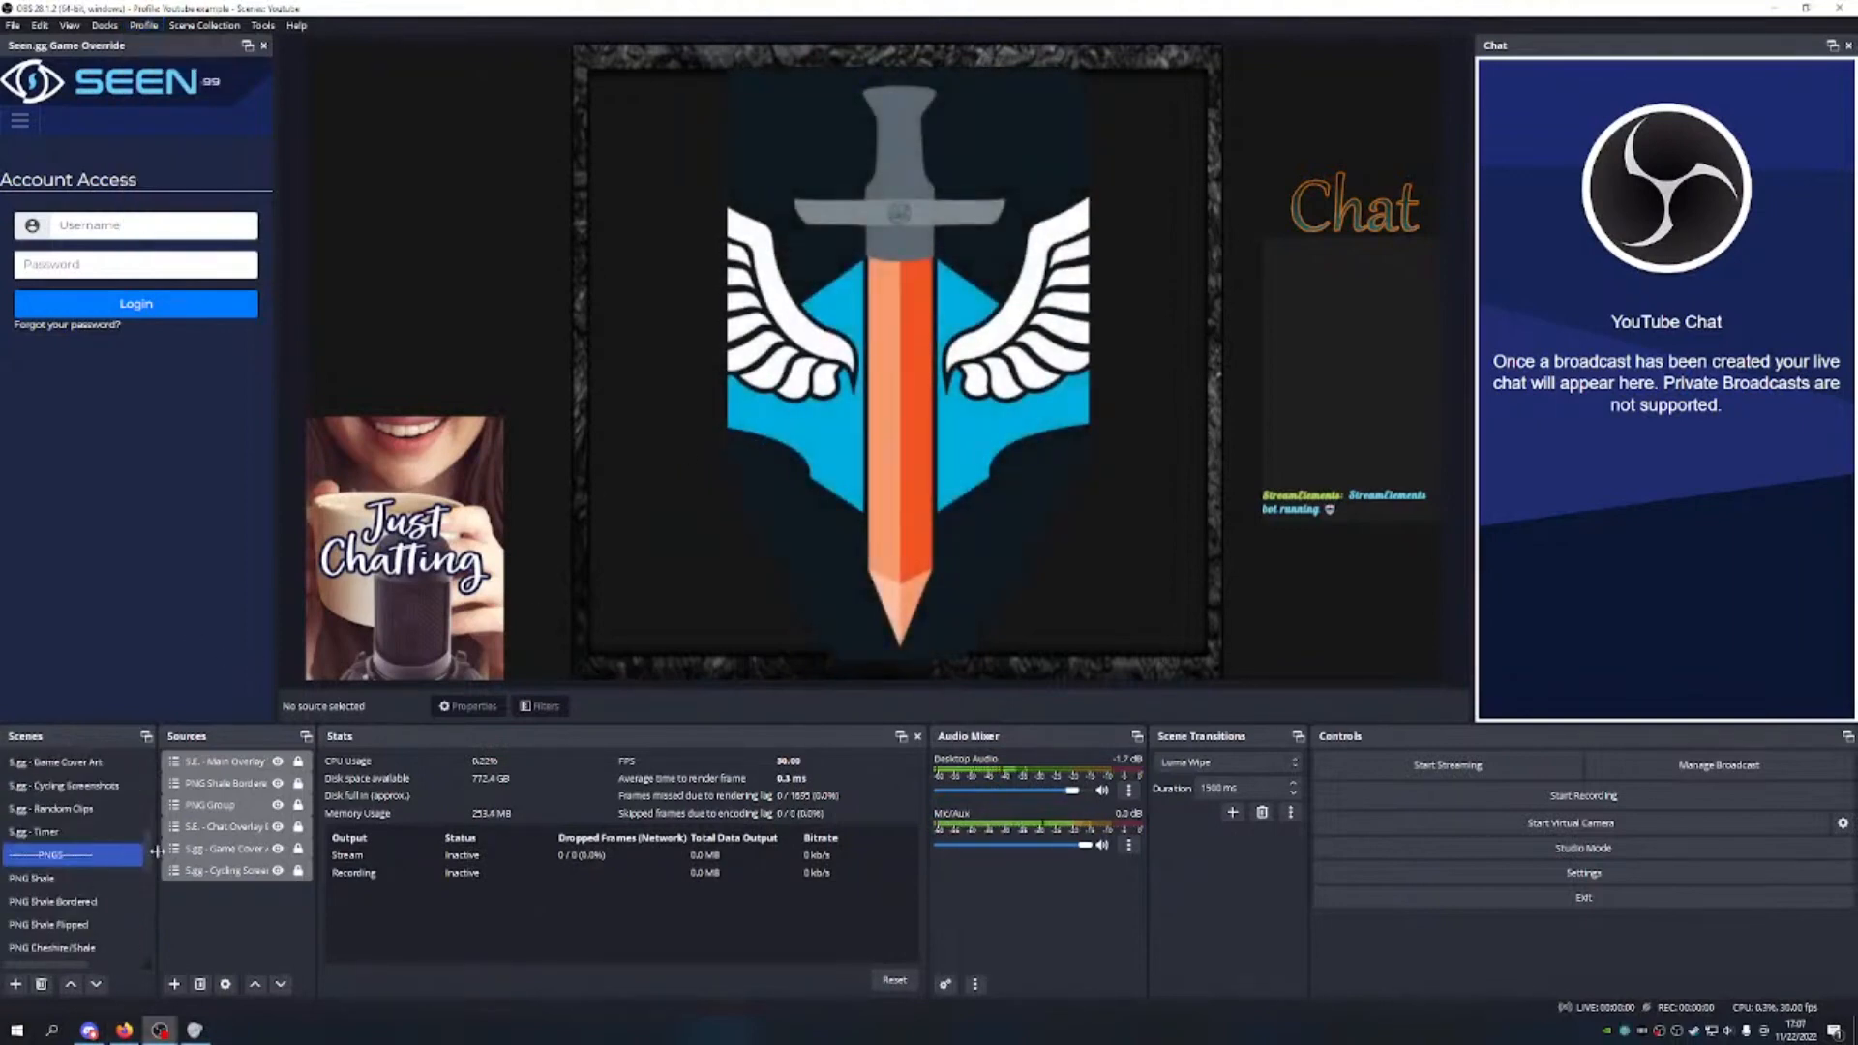
pyautogui.moveTo(157, 851); pyautogui.dragTo(265, 857)
pyautogui.moveTo(380, 849); pyautogui.dragTo(491, 852)
pyautogui.scroll(5, 135, 838)
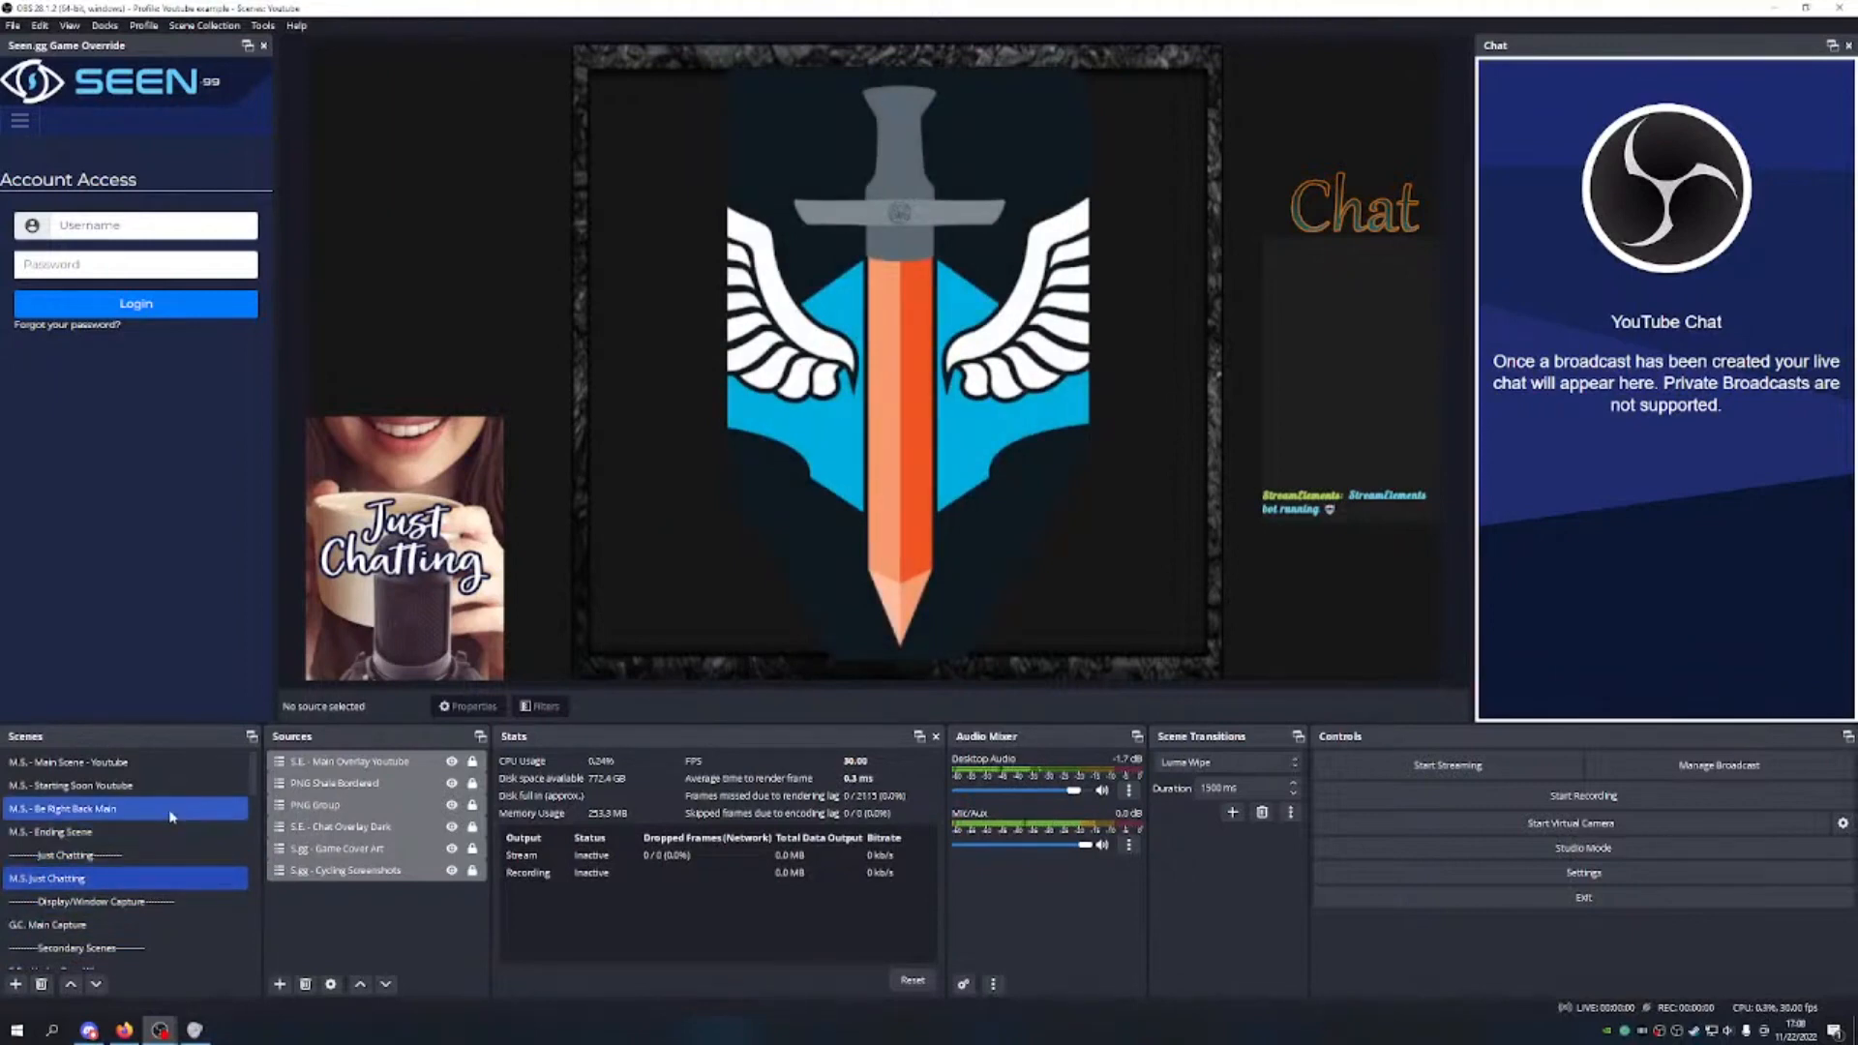
# Step: Select M.S. - Ending Scene and start adding a new scene
pyautogui.click(155, 832)
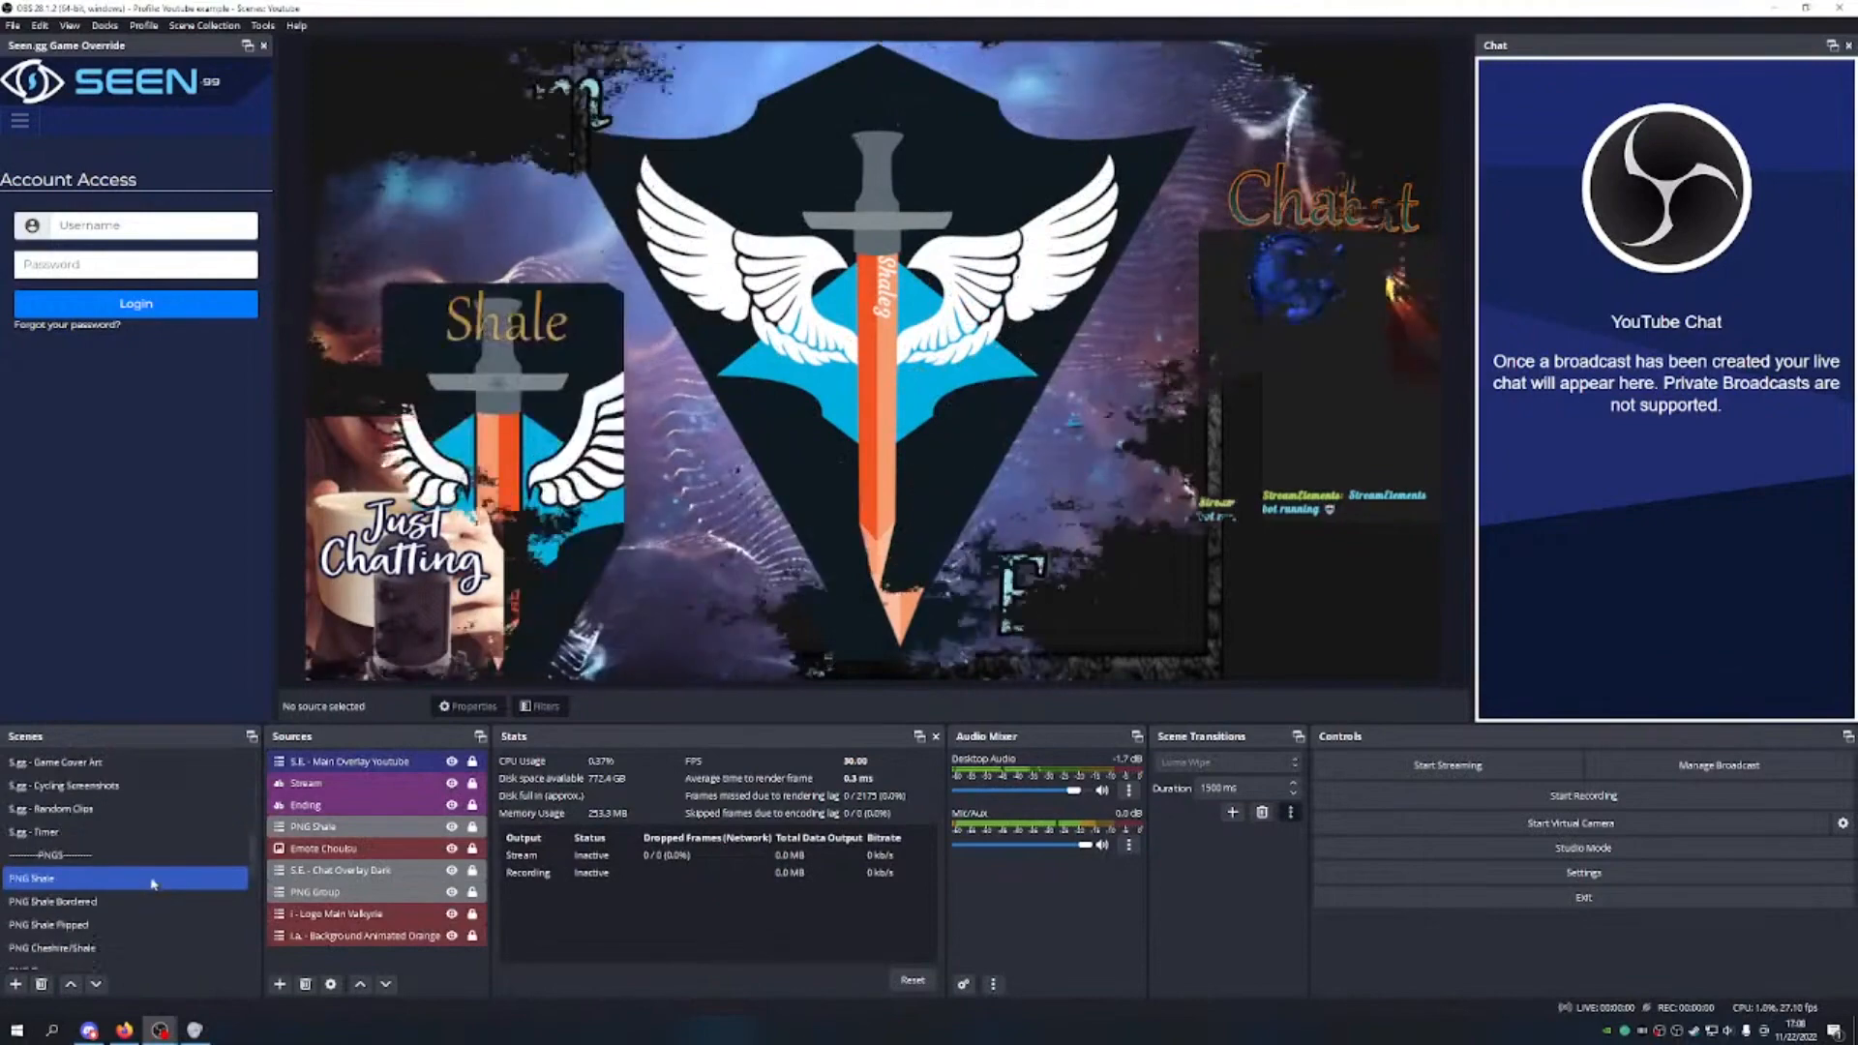
pyautogui.scroll(-5, 159, 919)
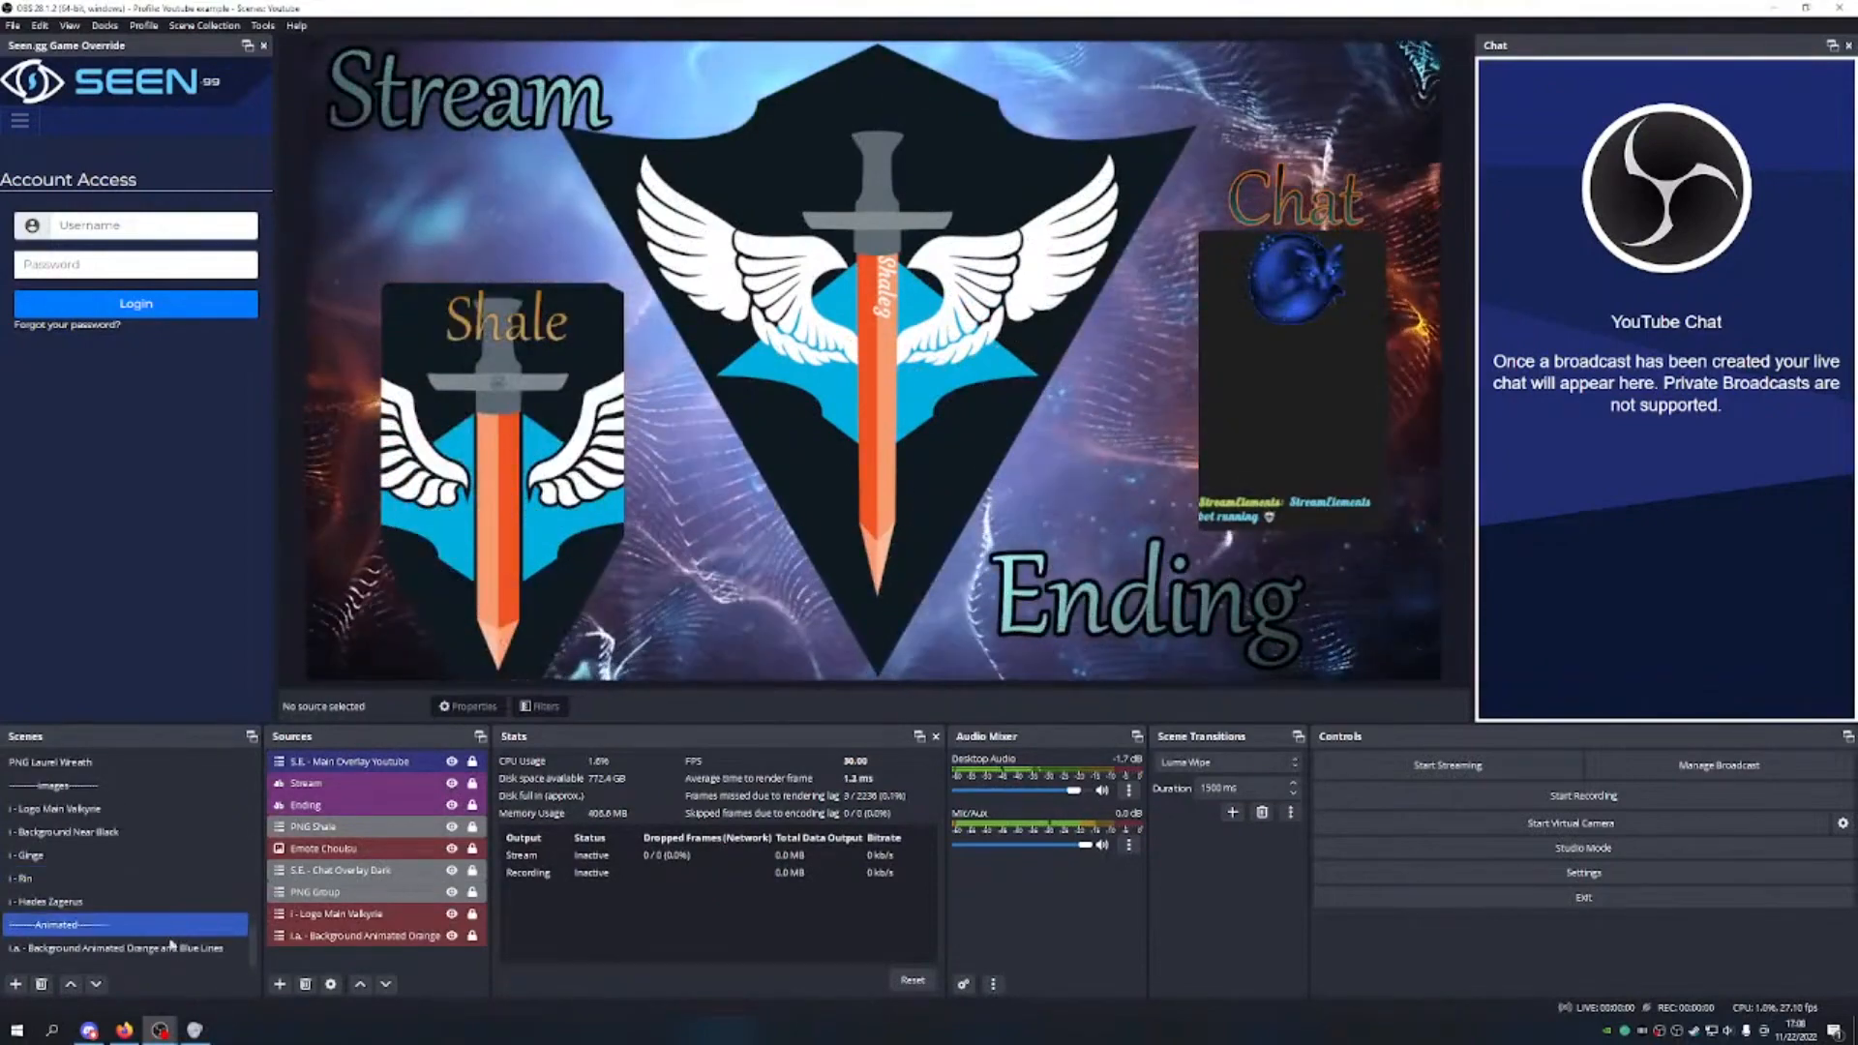
pyautogui.click(15, 983)
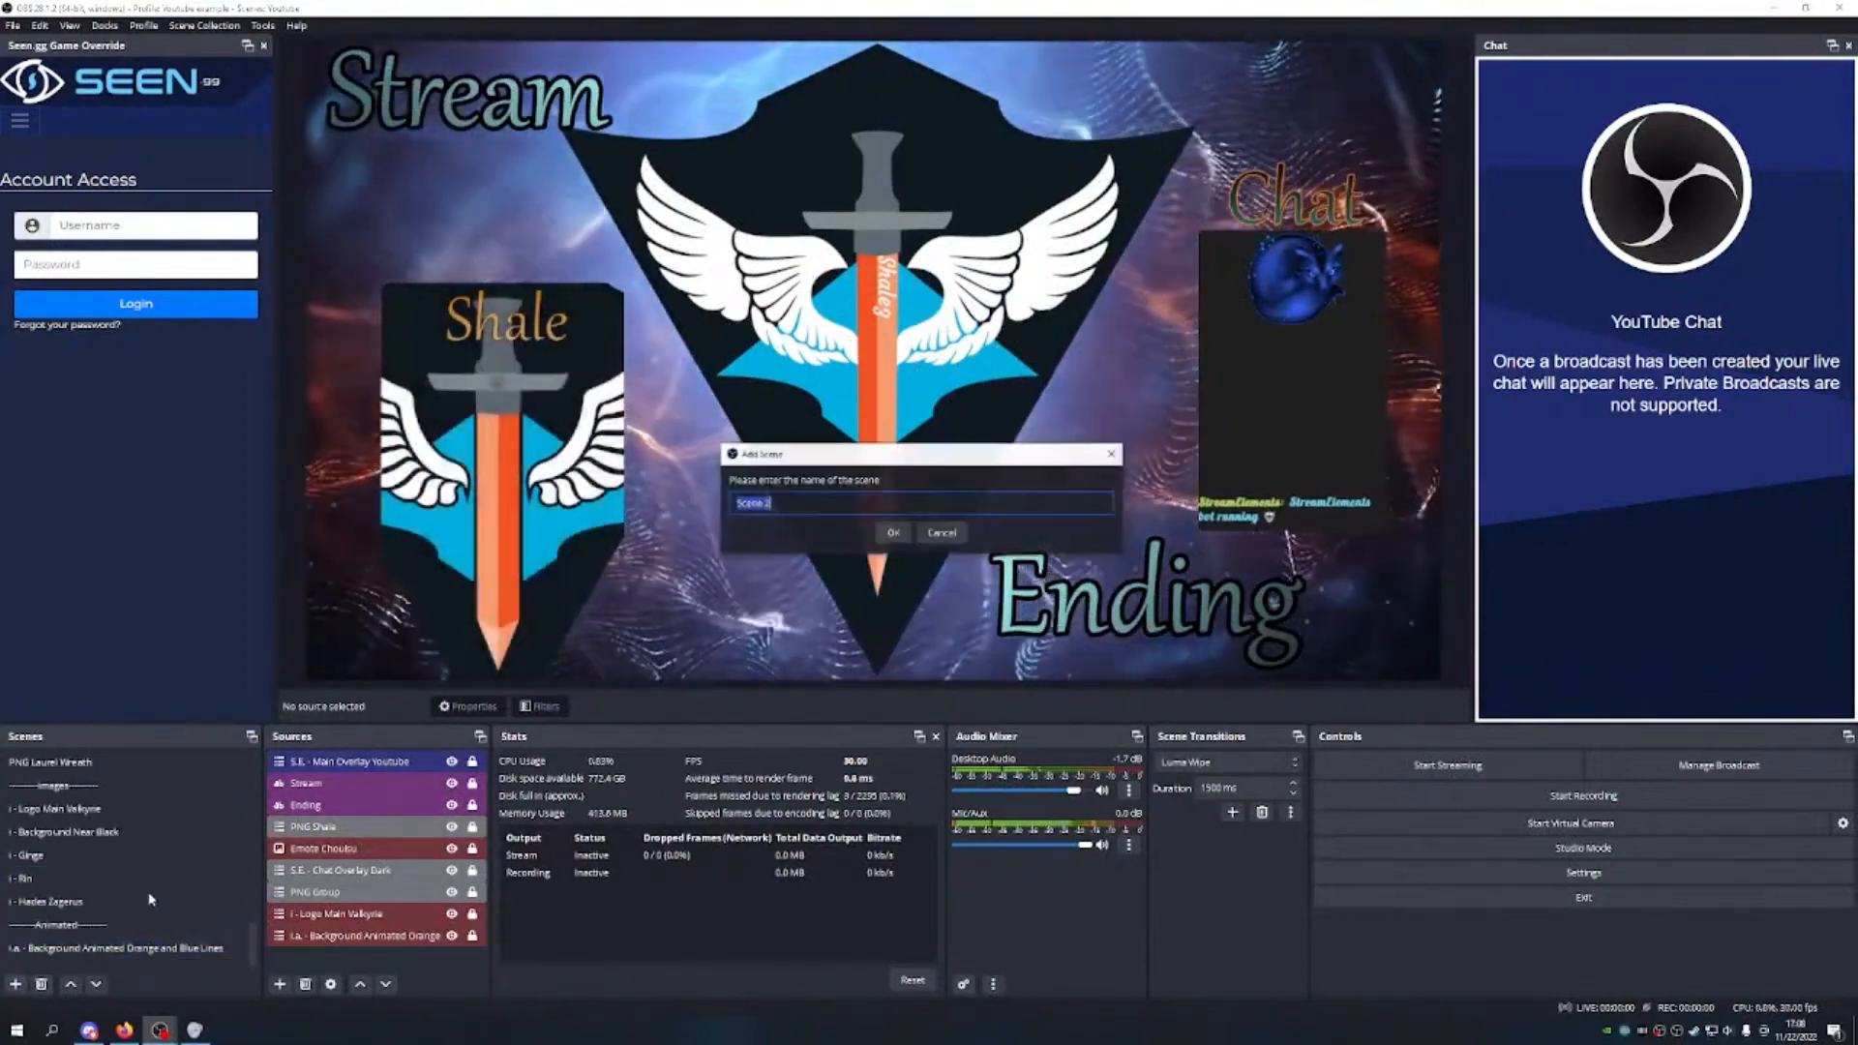
# Step: Name the new scene 'Example' and start adding an Image source to it
pyautogui.write('I')
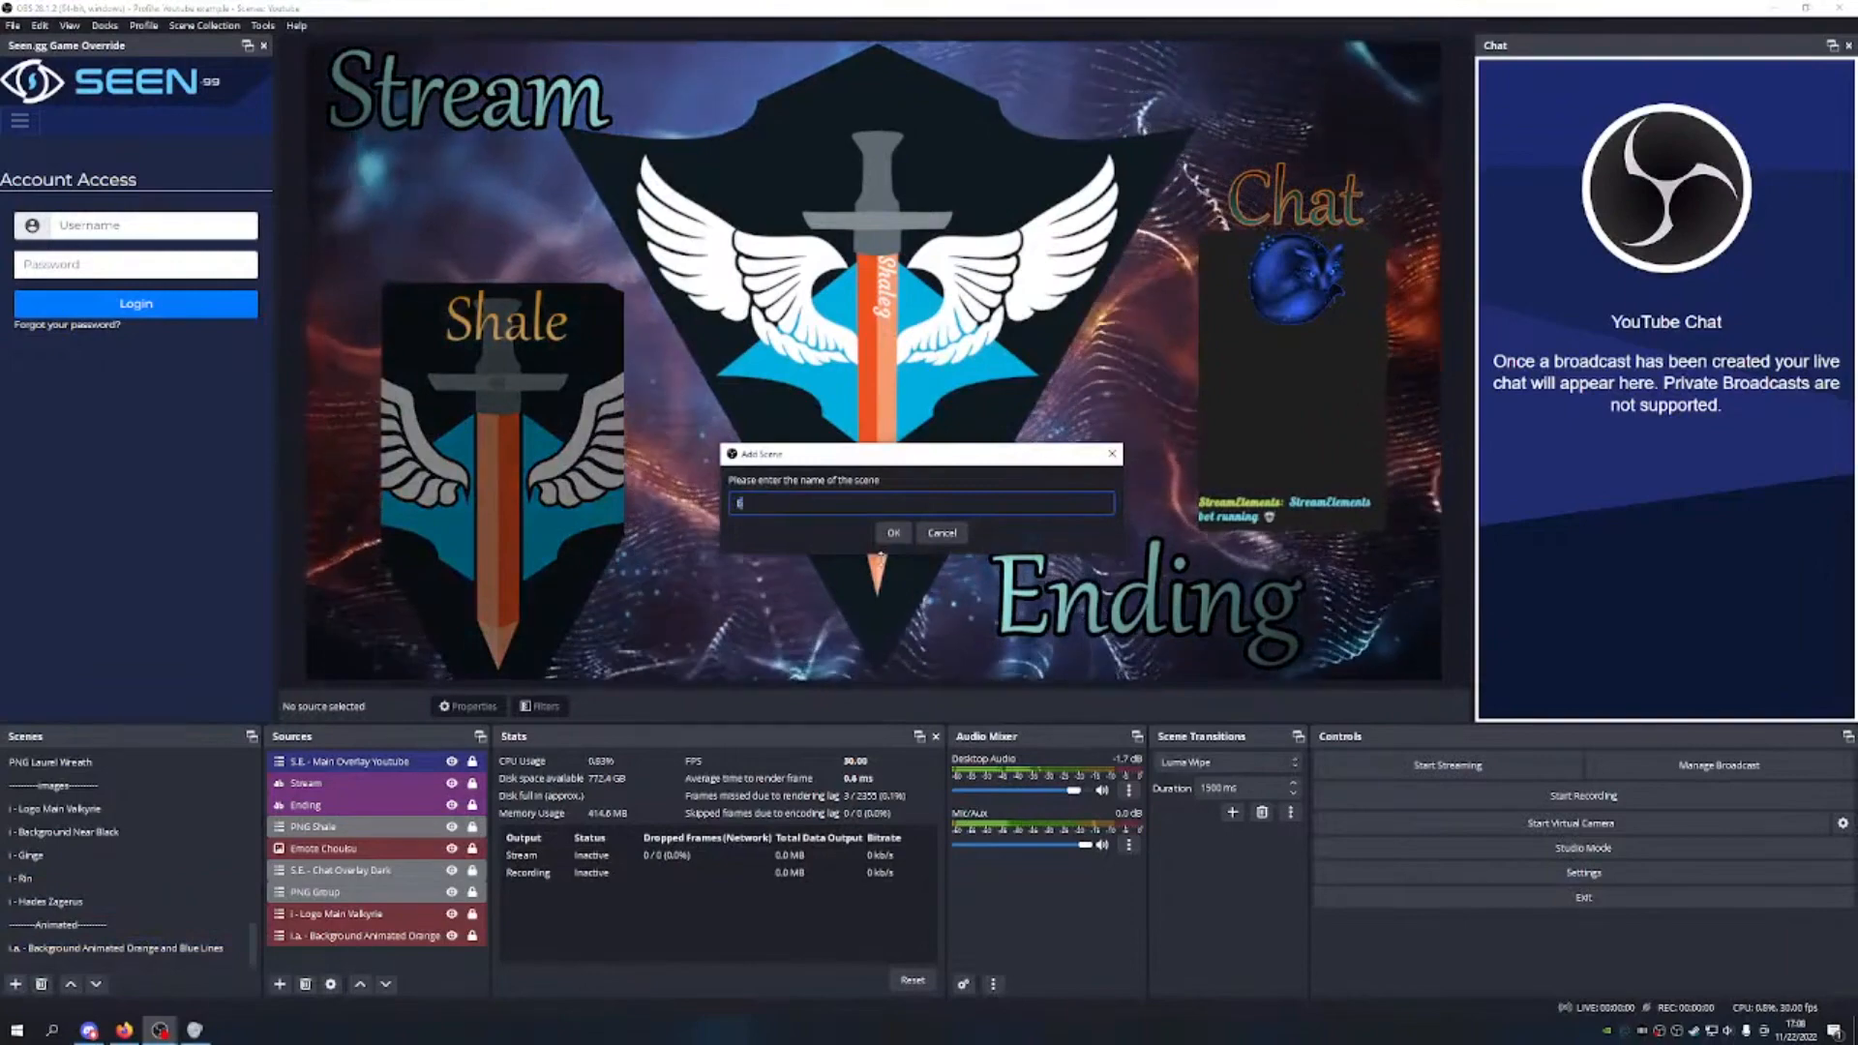
pyautogui.write('xa')
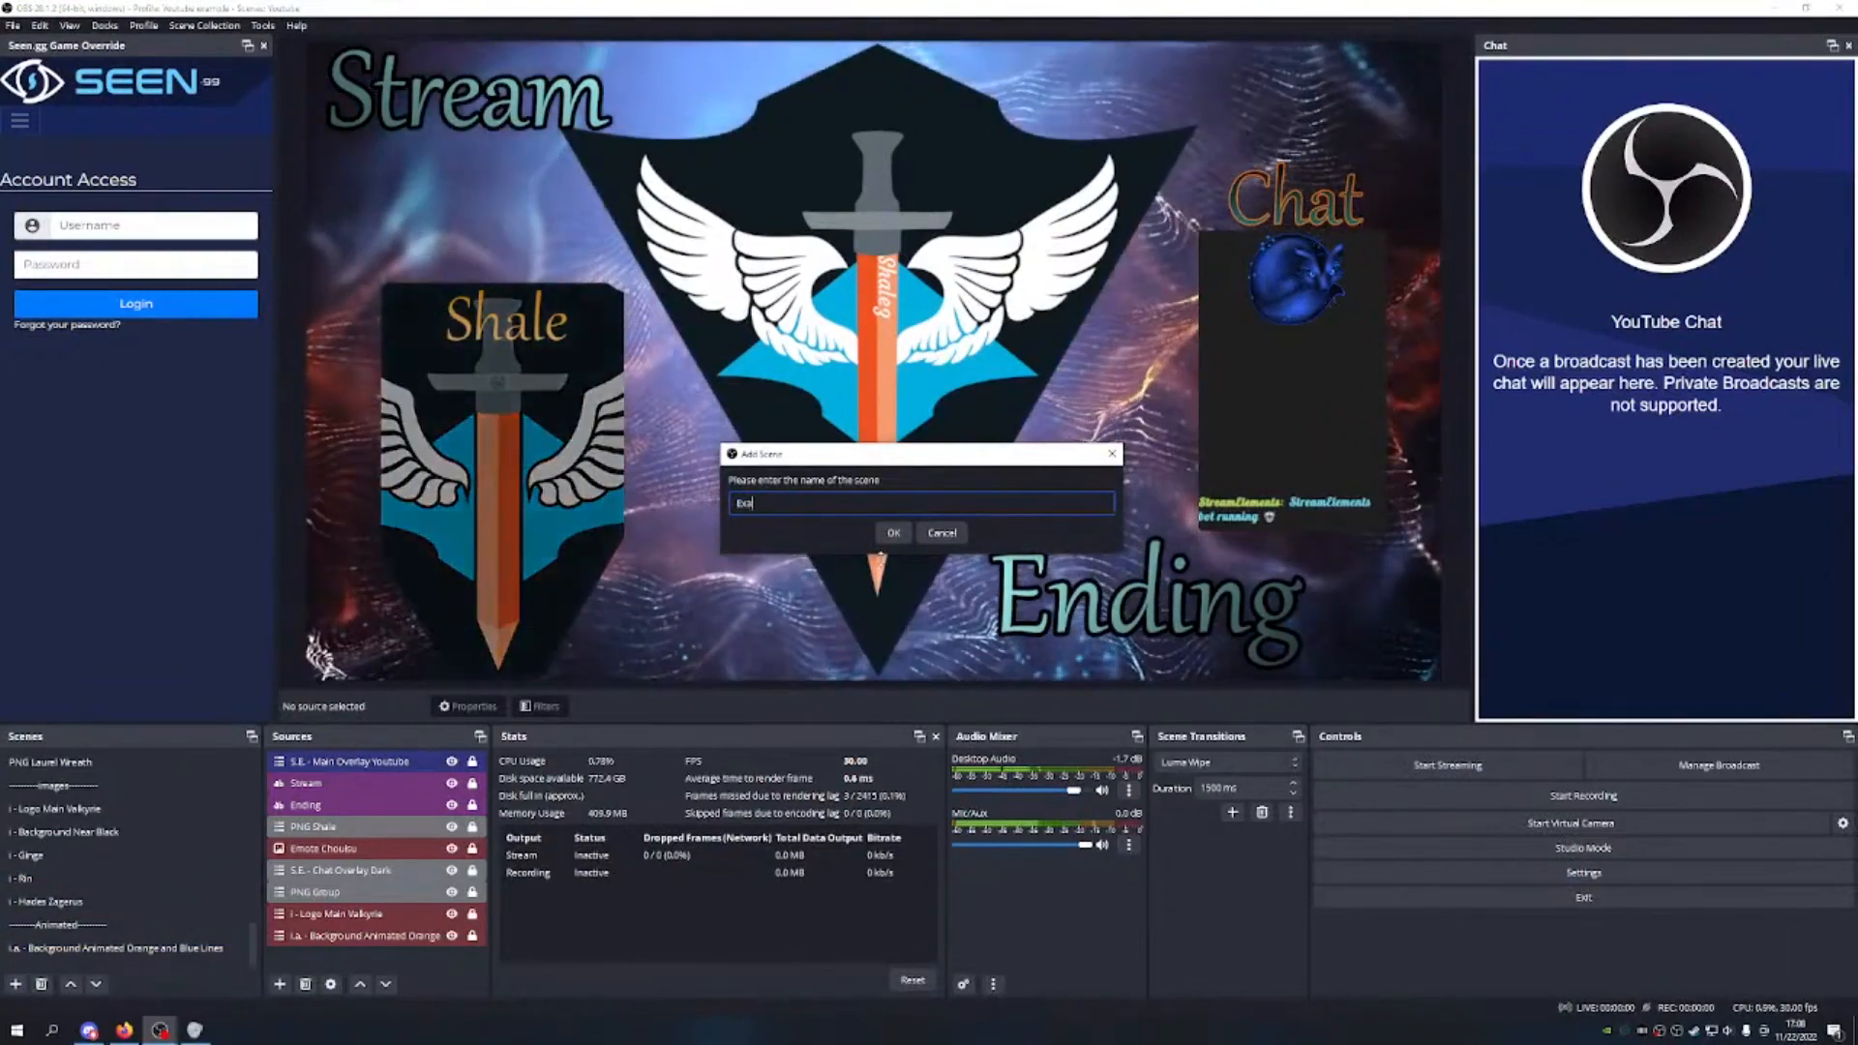
pyautogui.write('mple')
pyautogui.press('Return')
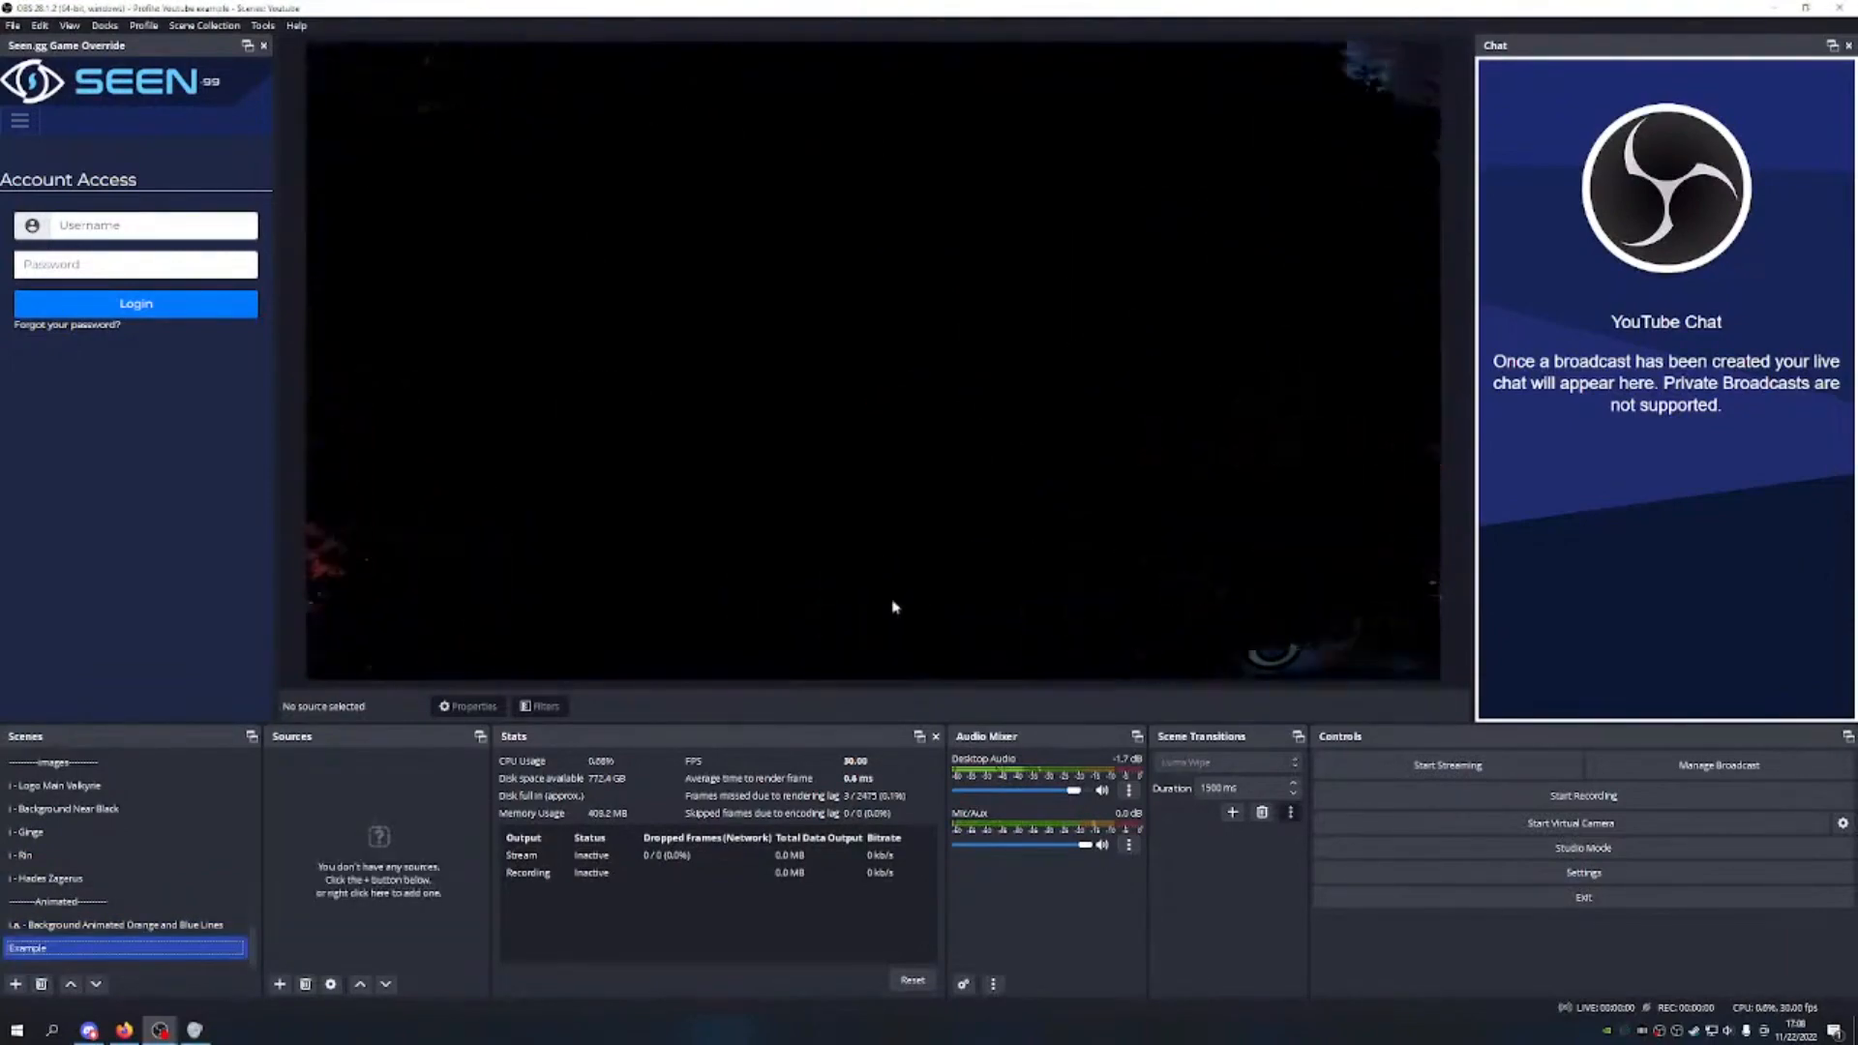
pyautogui.click(279, 984)
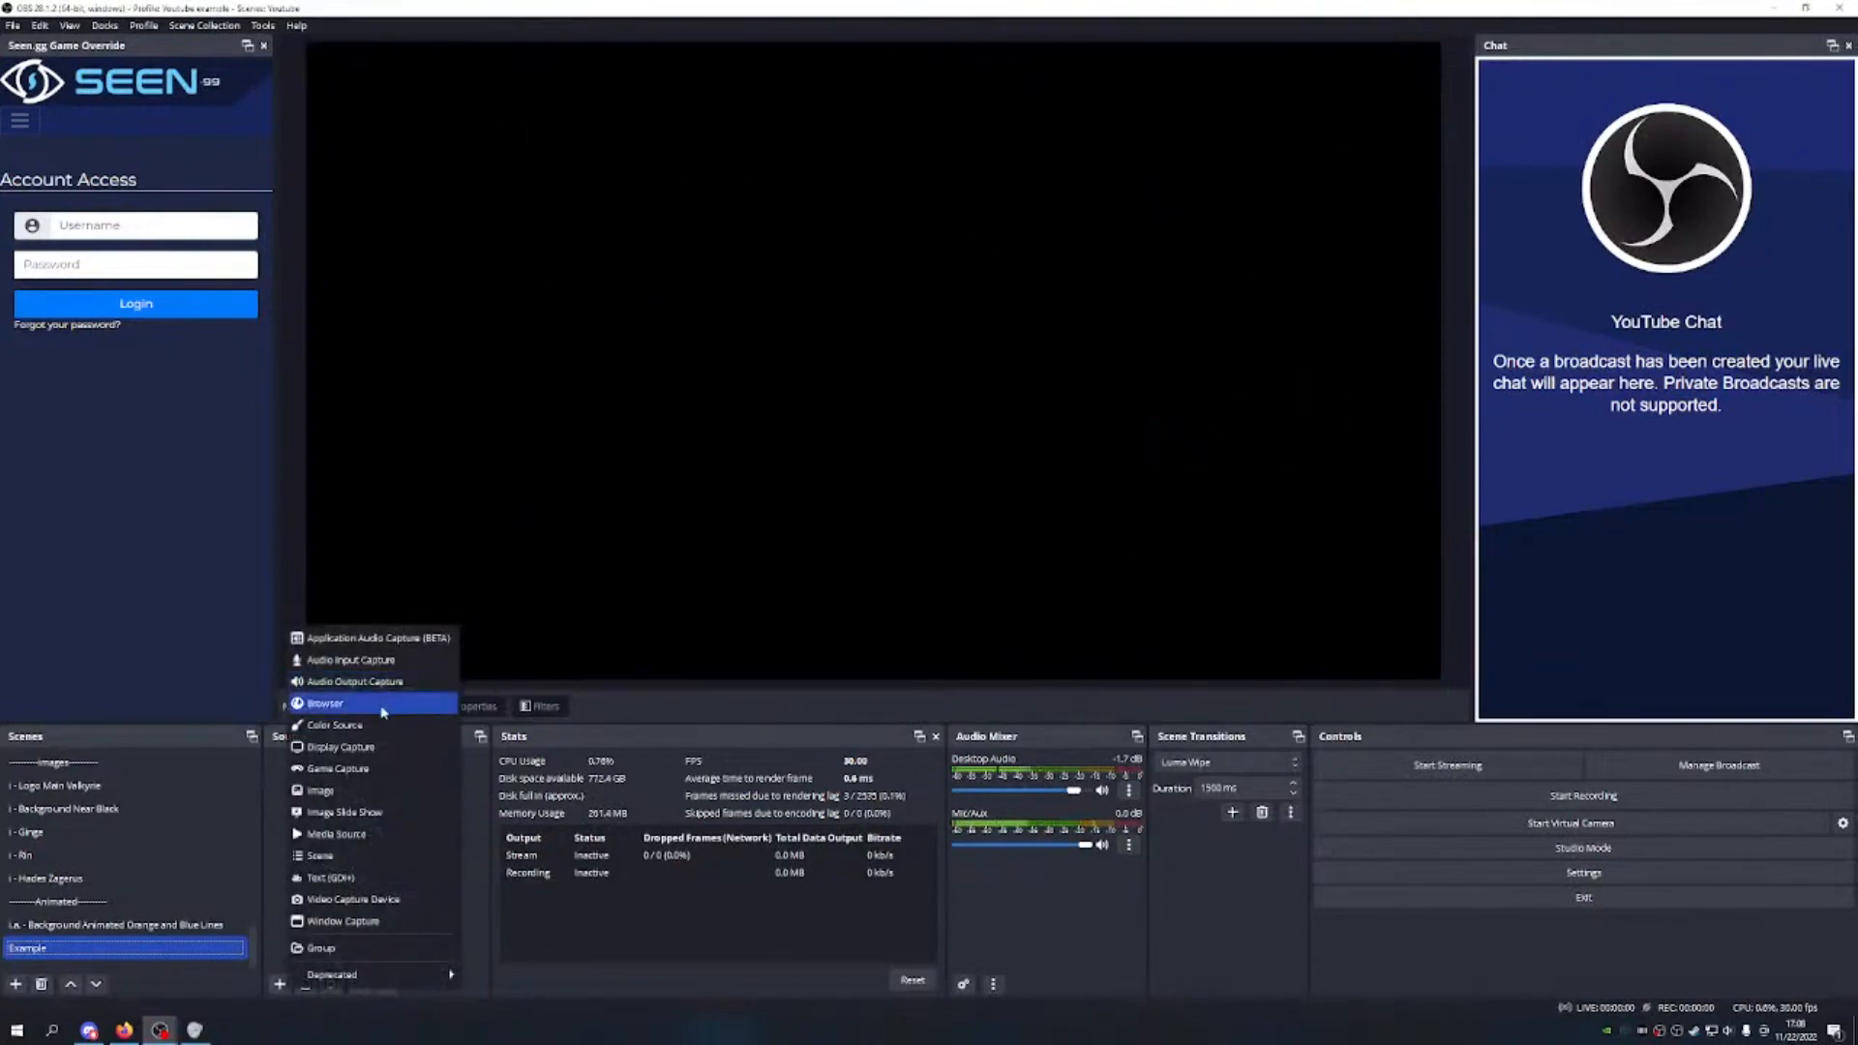
pyautogui.click(321, 790)
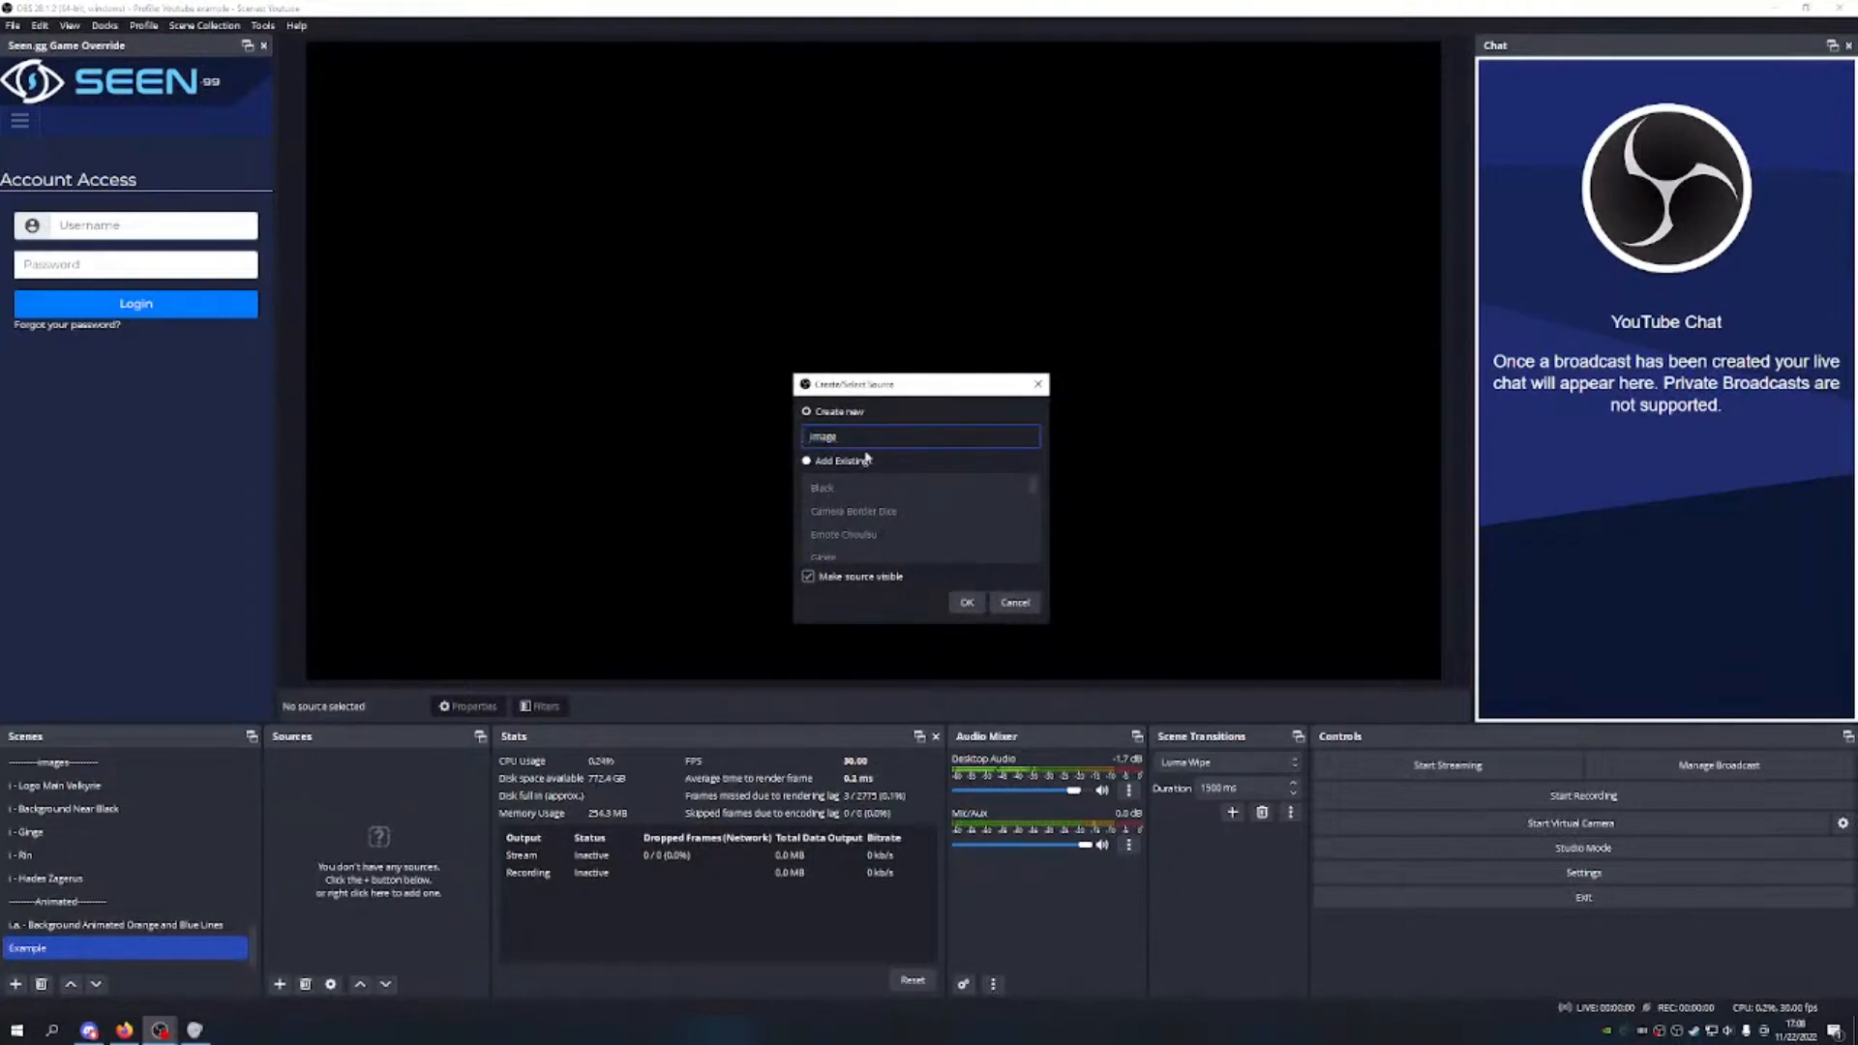
# Step: Add the existing Emote Choulsu image and move it to the canvas centre
pyautogui.press('Left')
pyautogui.write('i')
pyautogui.click(806, 462)
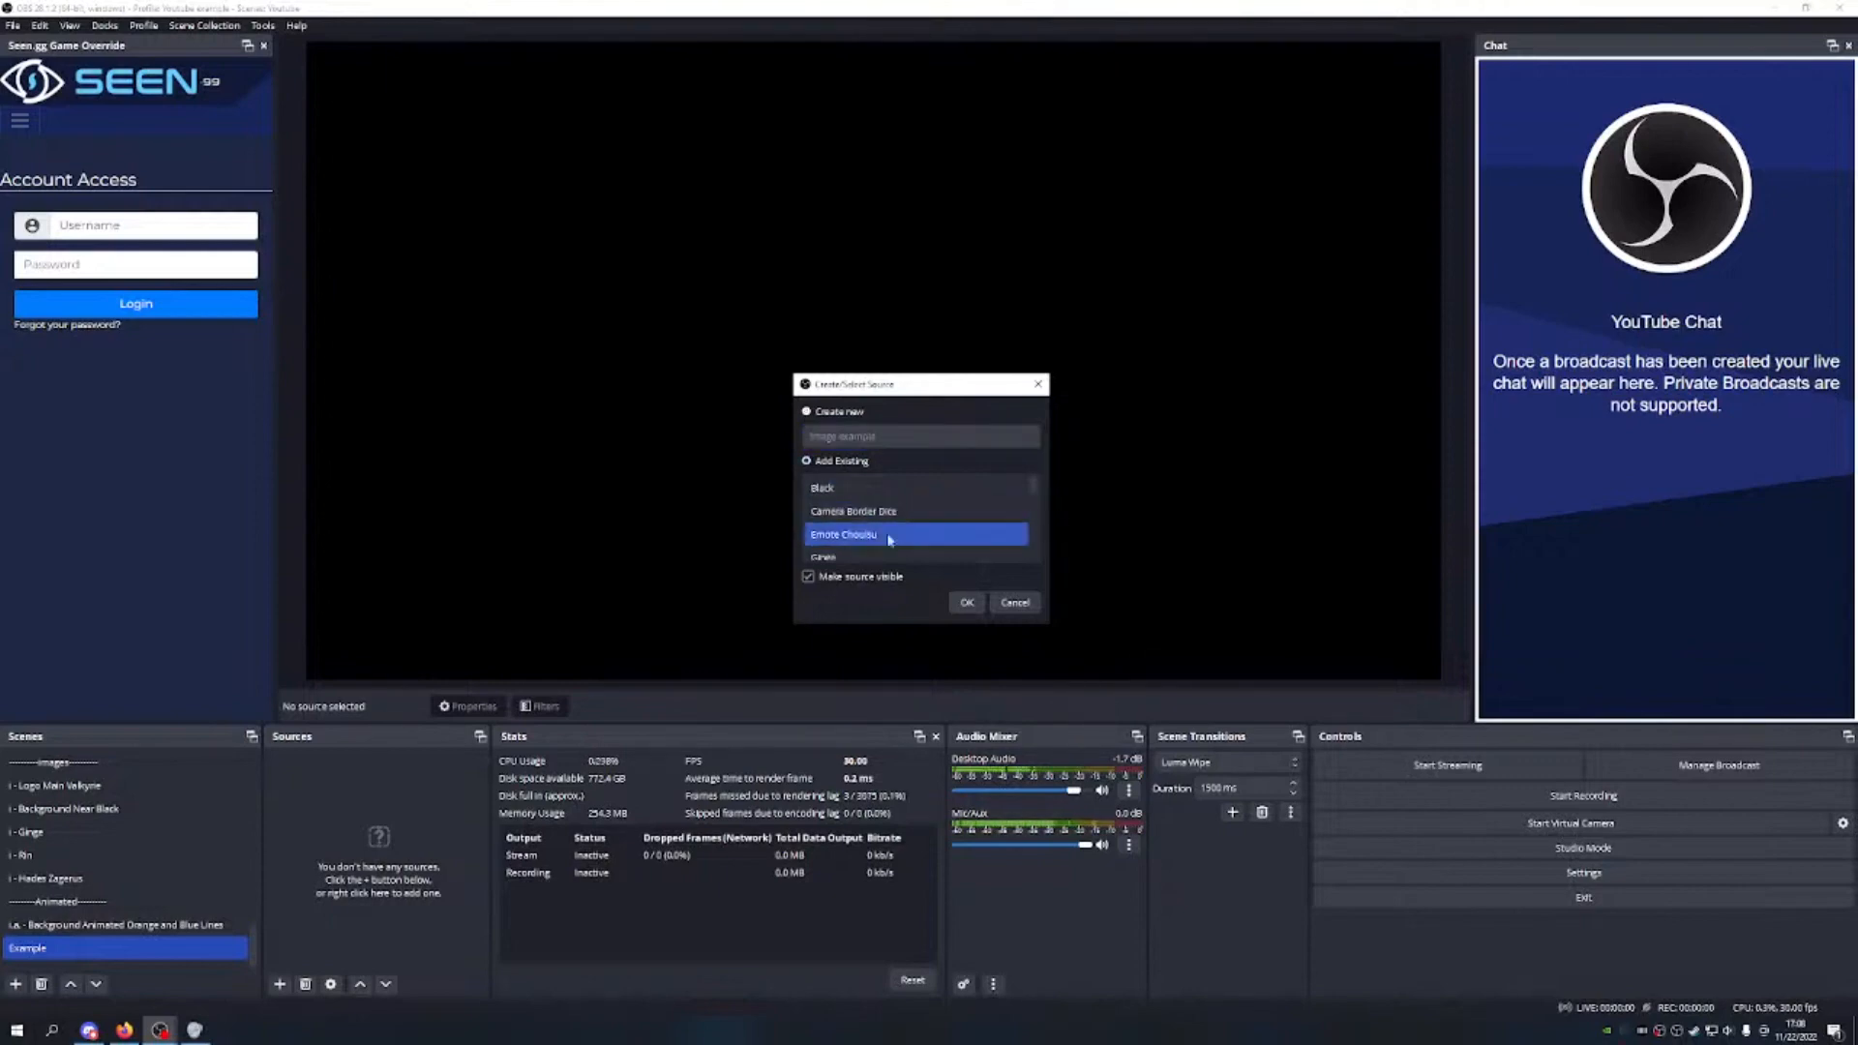
pyautogui.scroll(-1, 866, 532)
pyautogui.scroll(2, 914, 515)
pyautogui.click(852, 534)
pyautogui.click(971, 603)
pyautogui.moveTo(451, 140); pyautogui.dragTo(903, 379)
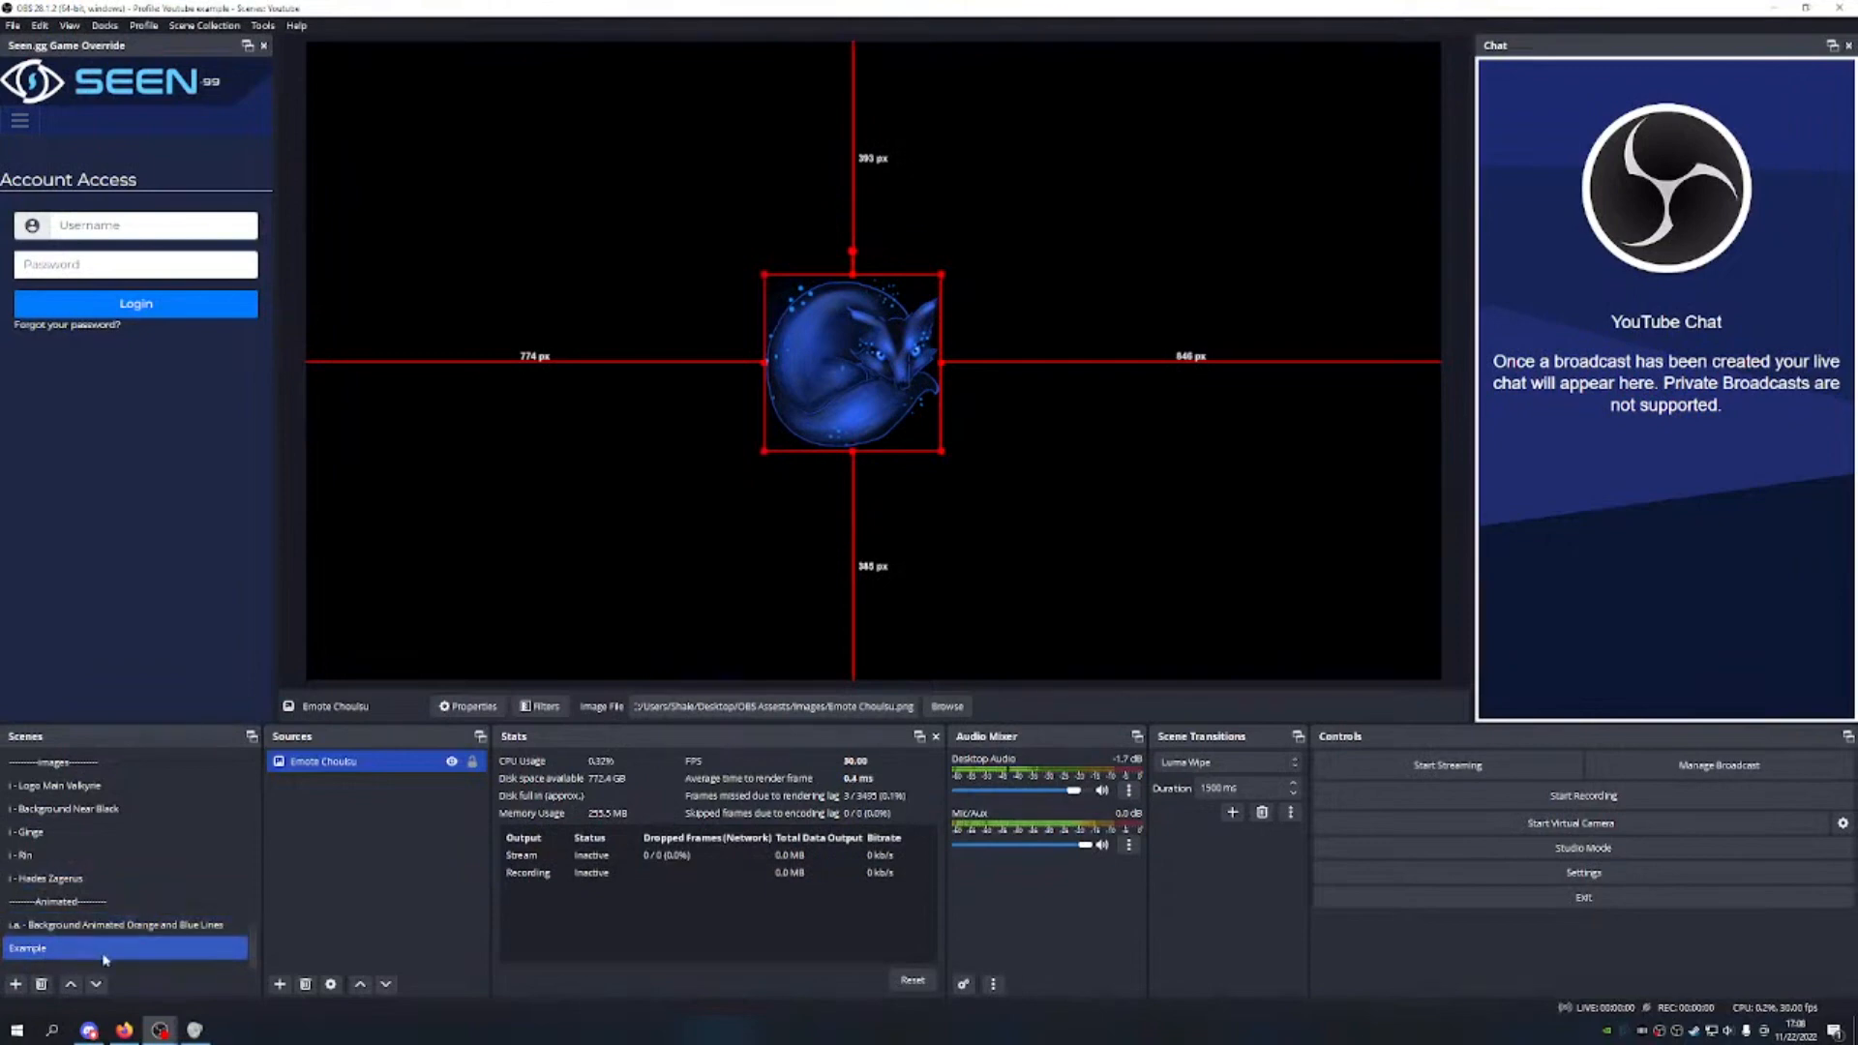
pyautogui.click(681, 528)
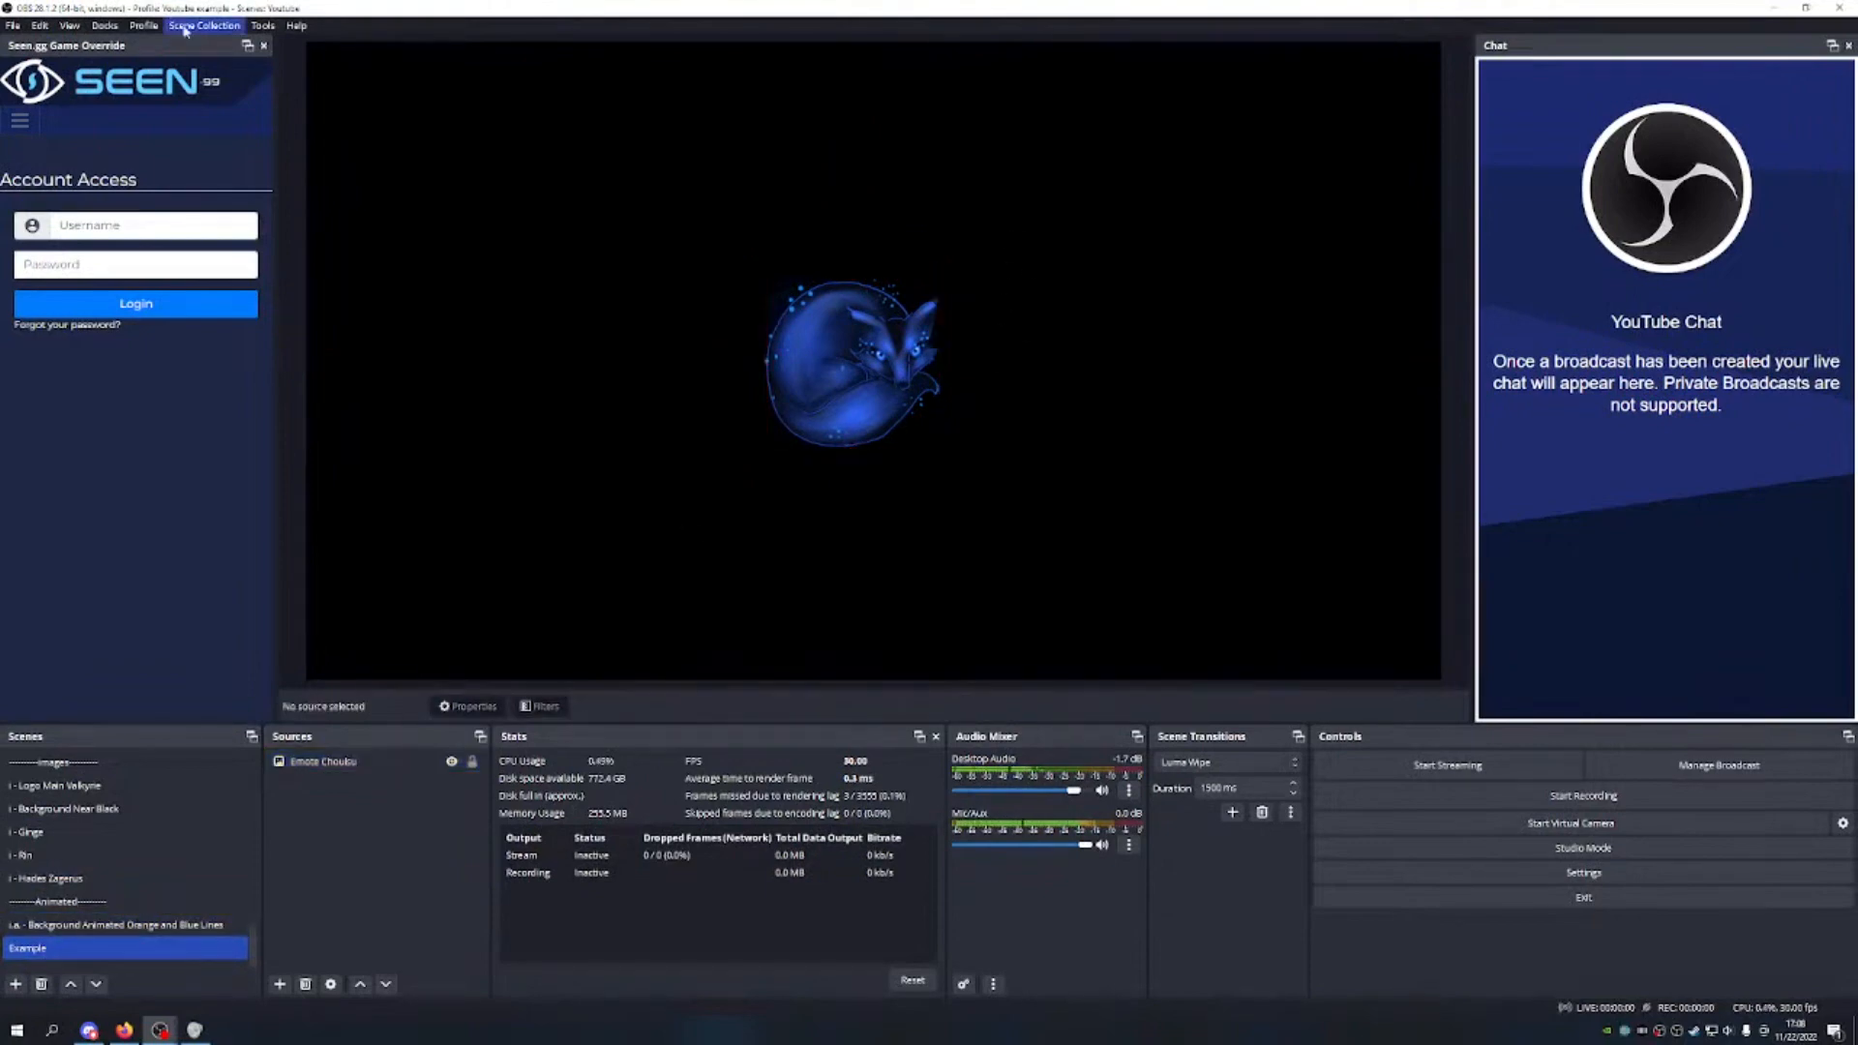
# Step: Switch to the Twitch profile, preview the animated background scene, then reselect Example
pyautogui.click(150, 27)
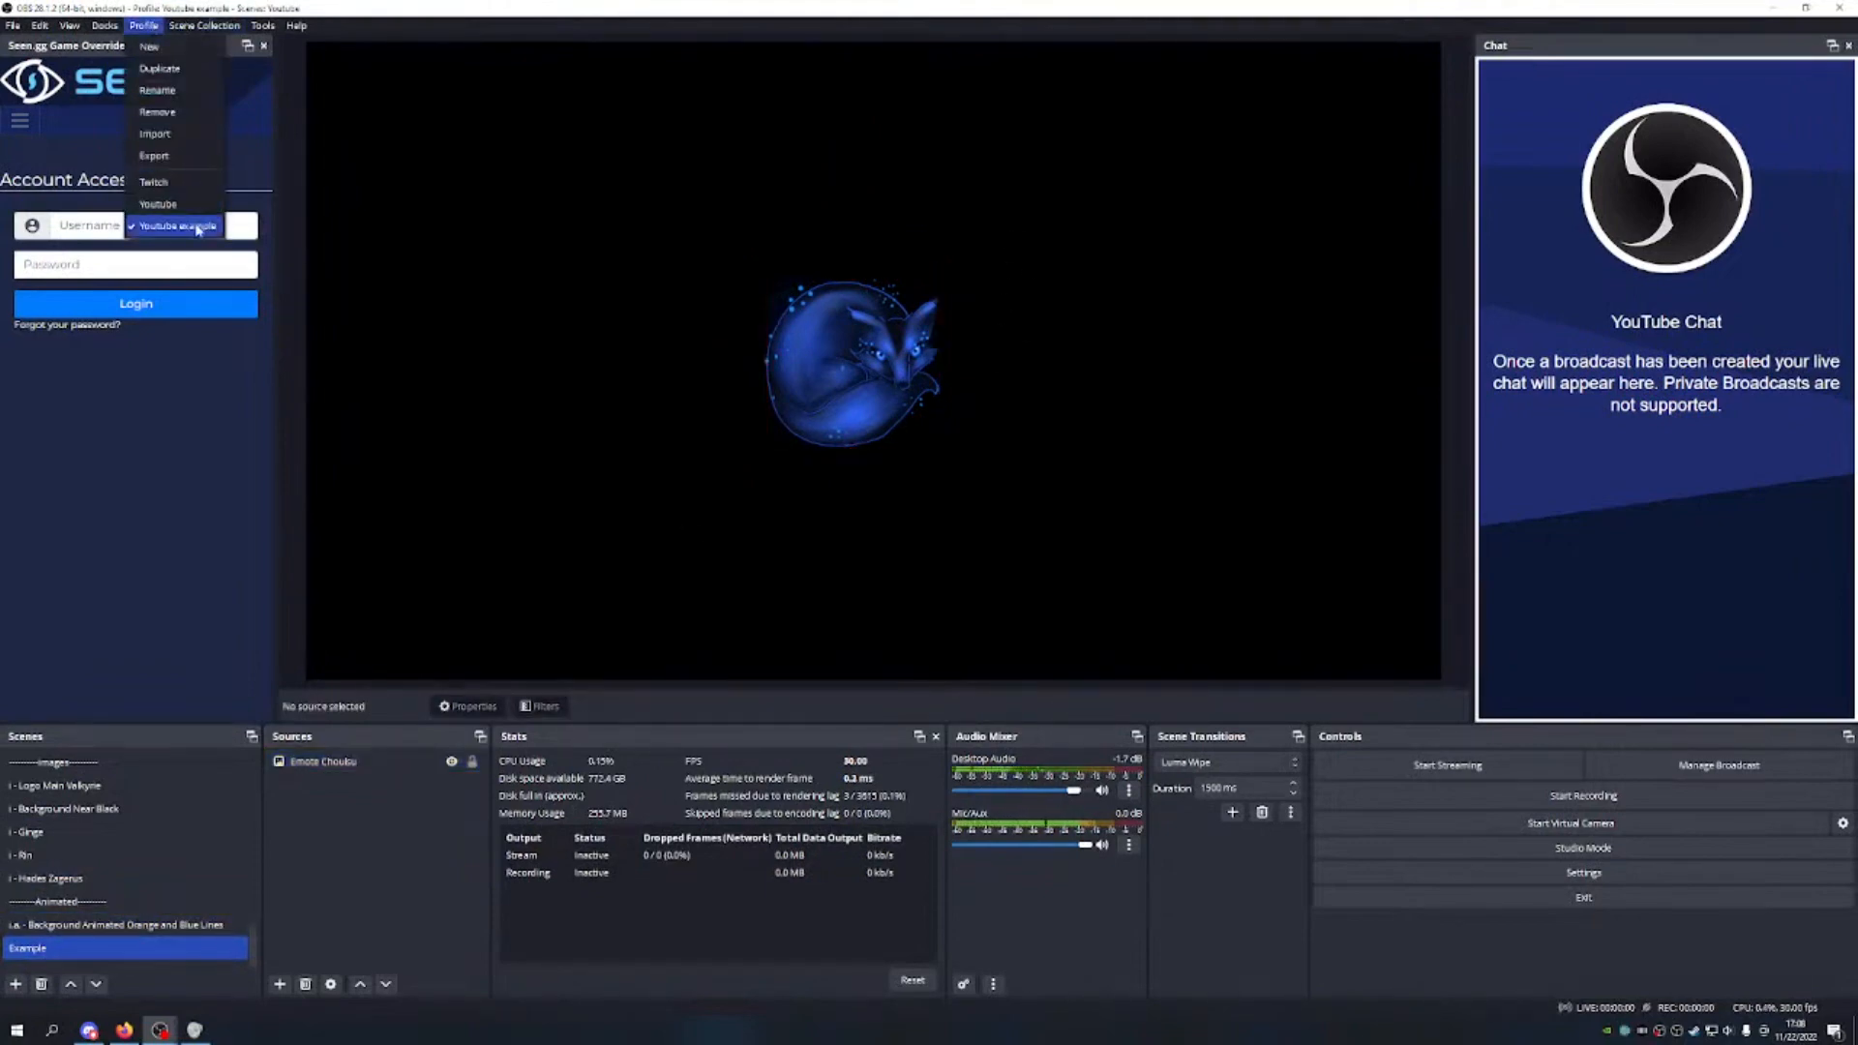
pyautogui.click(192, 187)
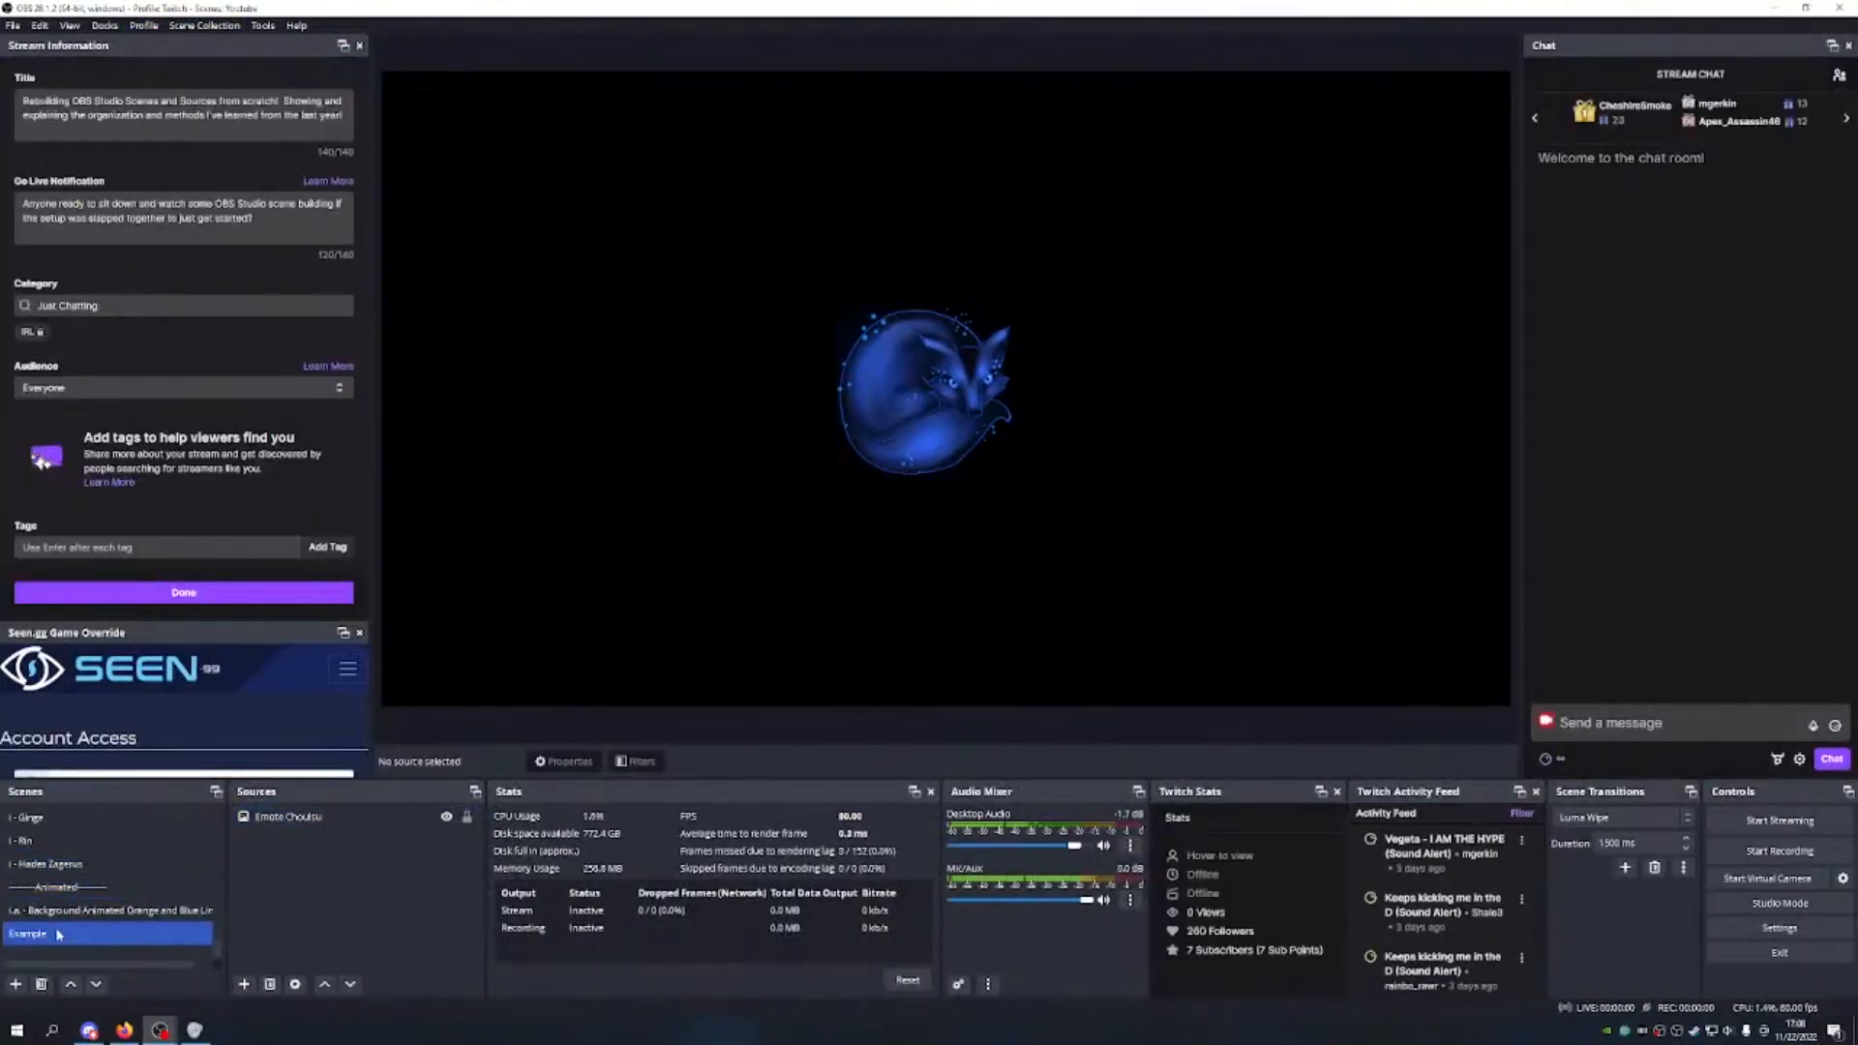
pyautogui.click(111, 912)
pyautogui.click(111, 934)
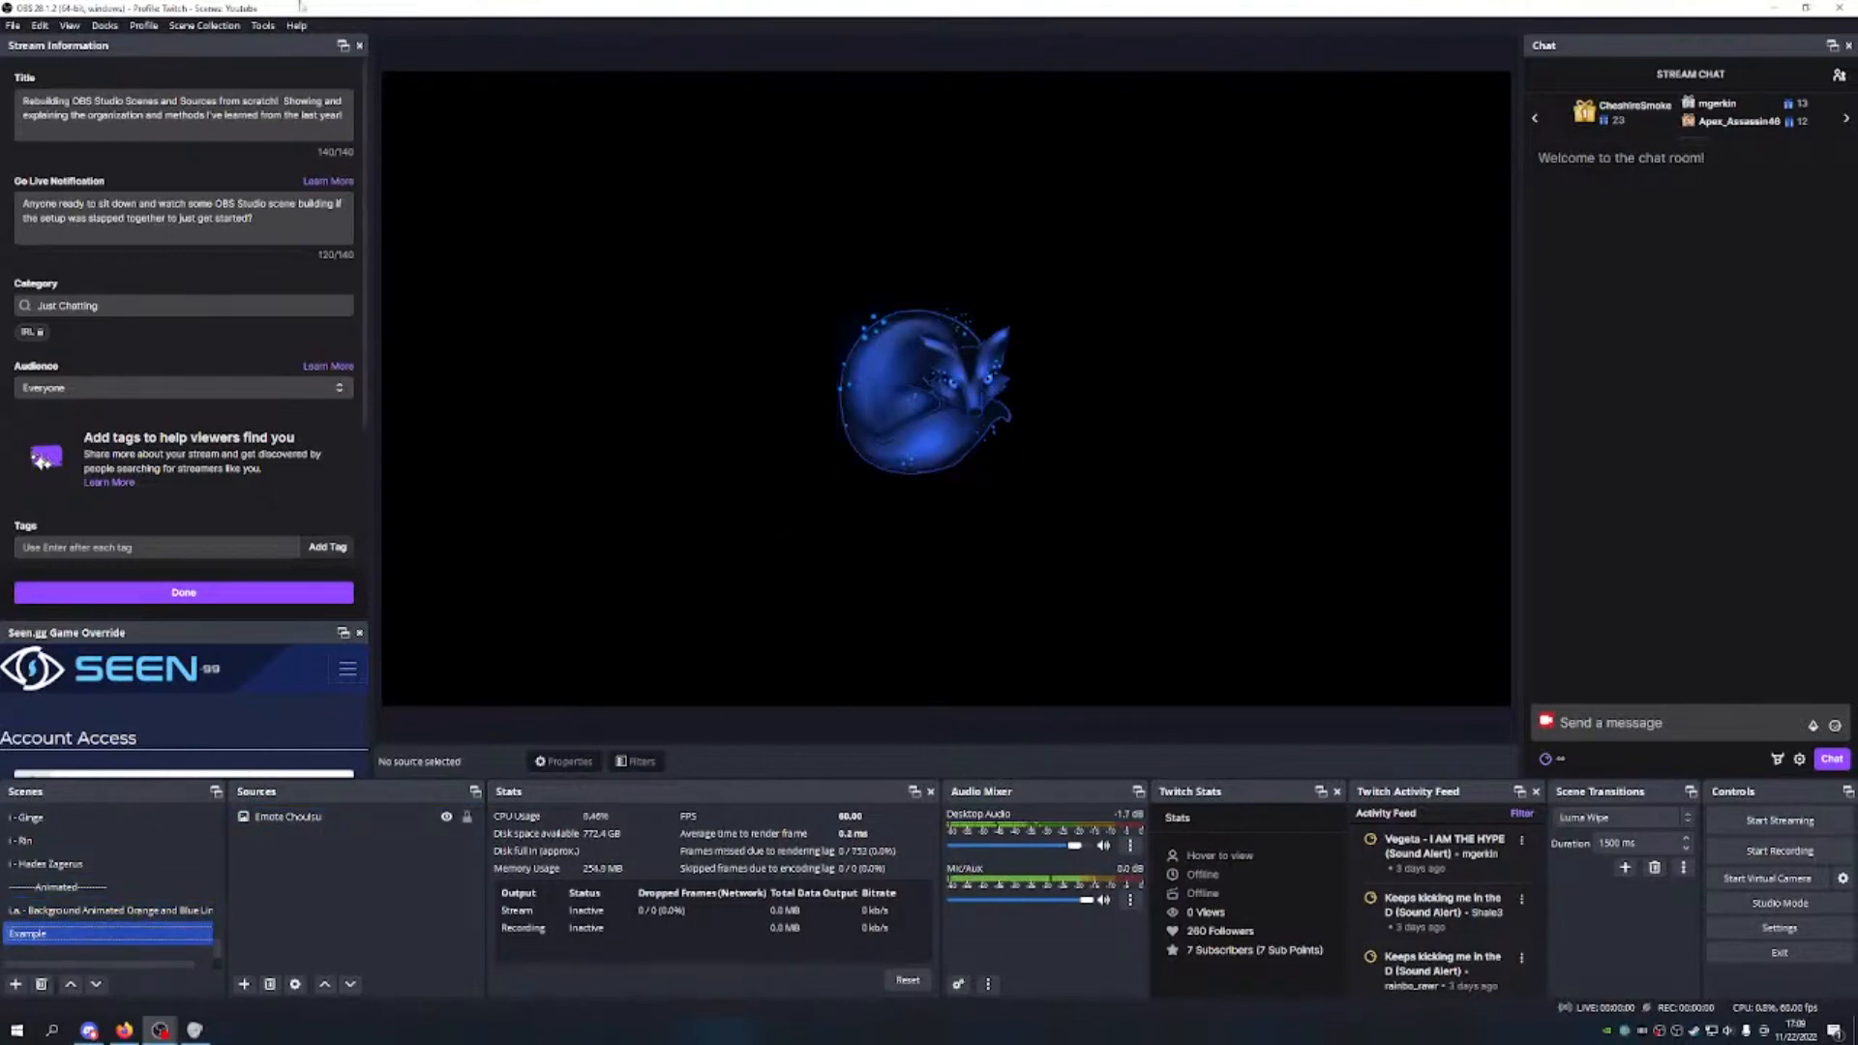
# Step: Switch to Youtube, widen the scene list, return to Twitch, and delete the Example scene
pyautogui.click(143, 25)
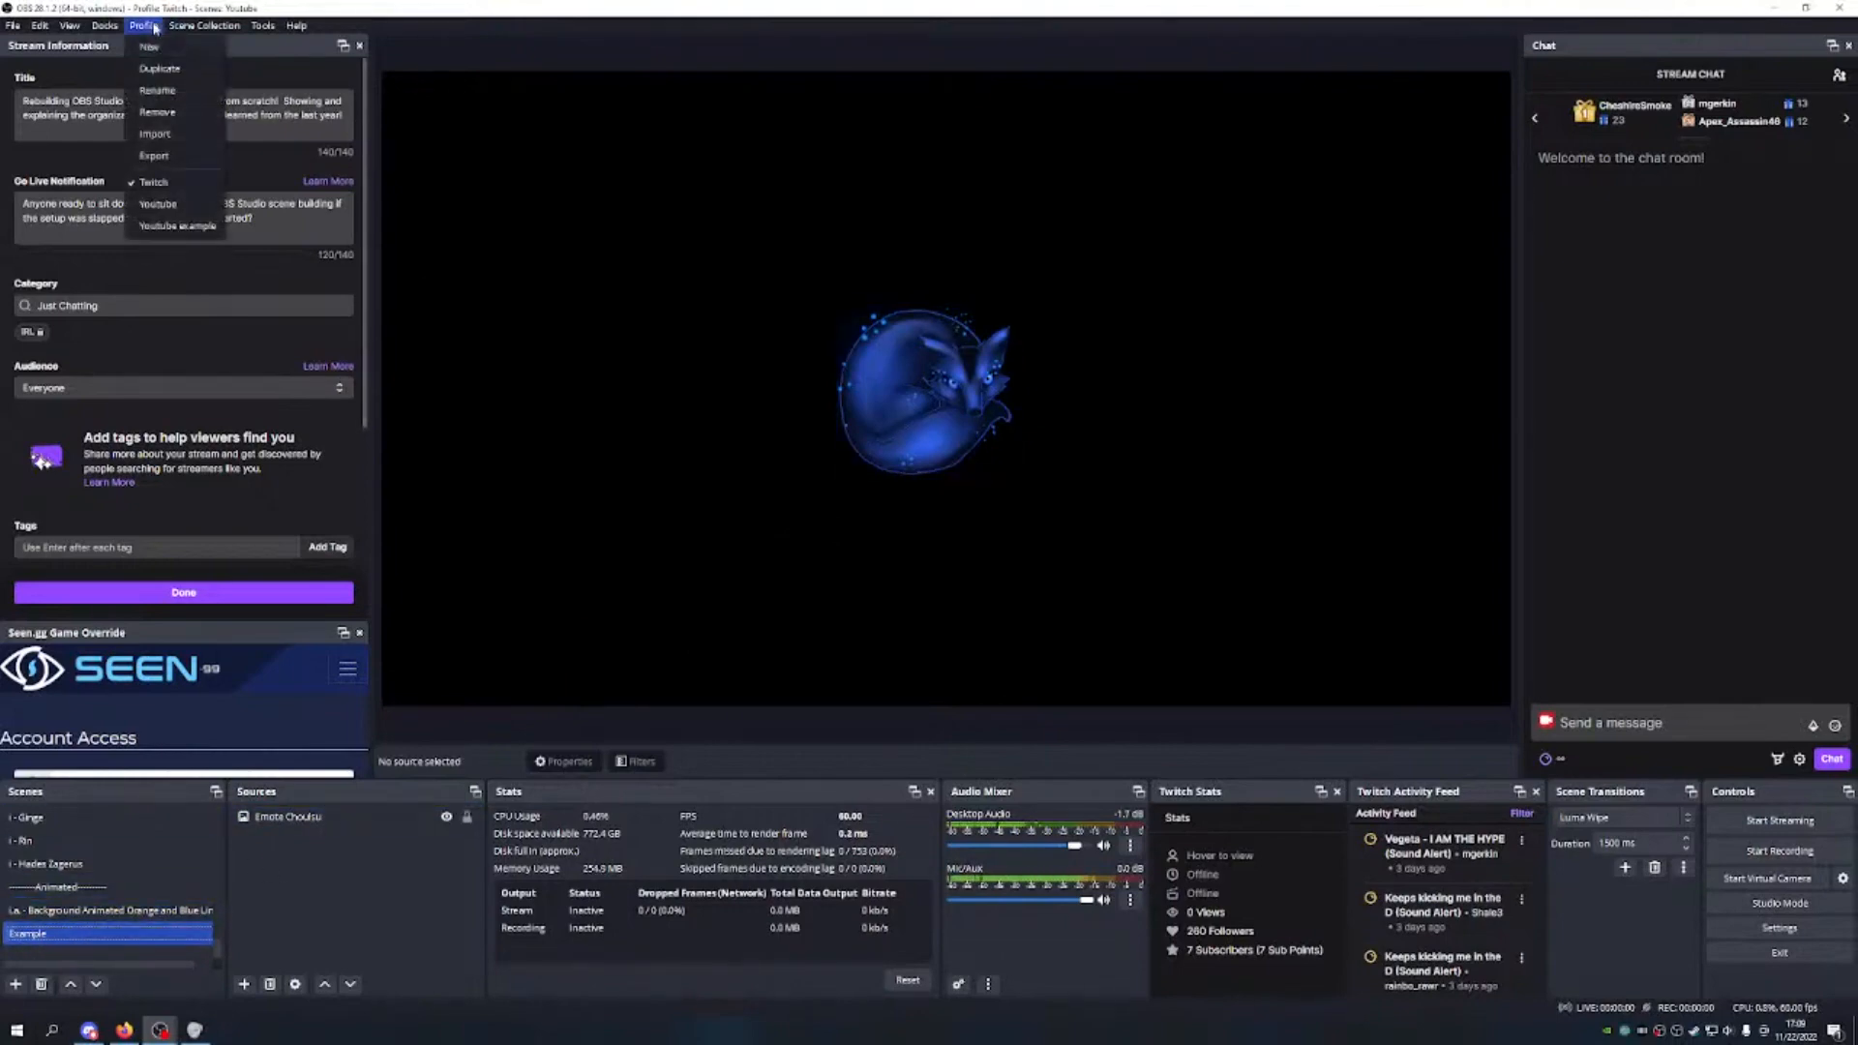
pyautogui.click(158, 203)
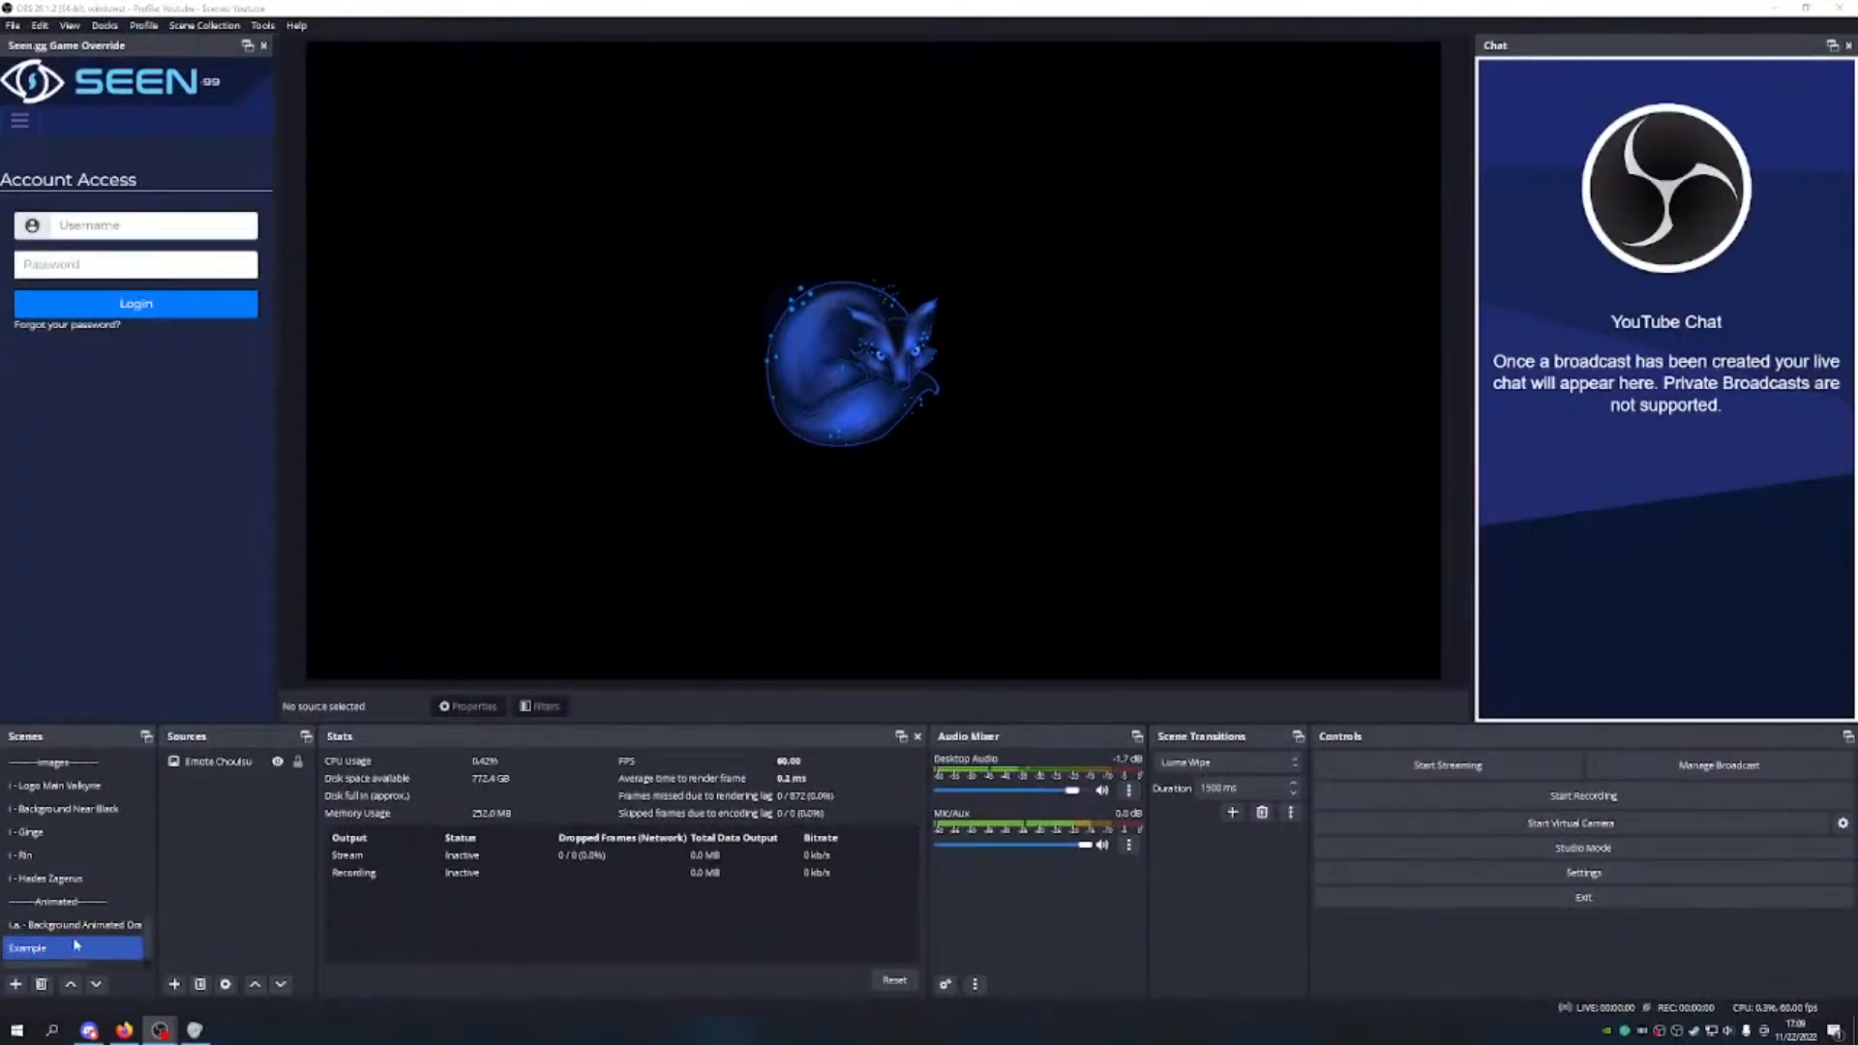
pyautogui.moveTo(156, 881); pyautogui.dragTo(260, 880)
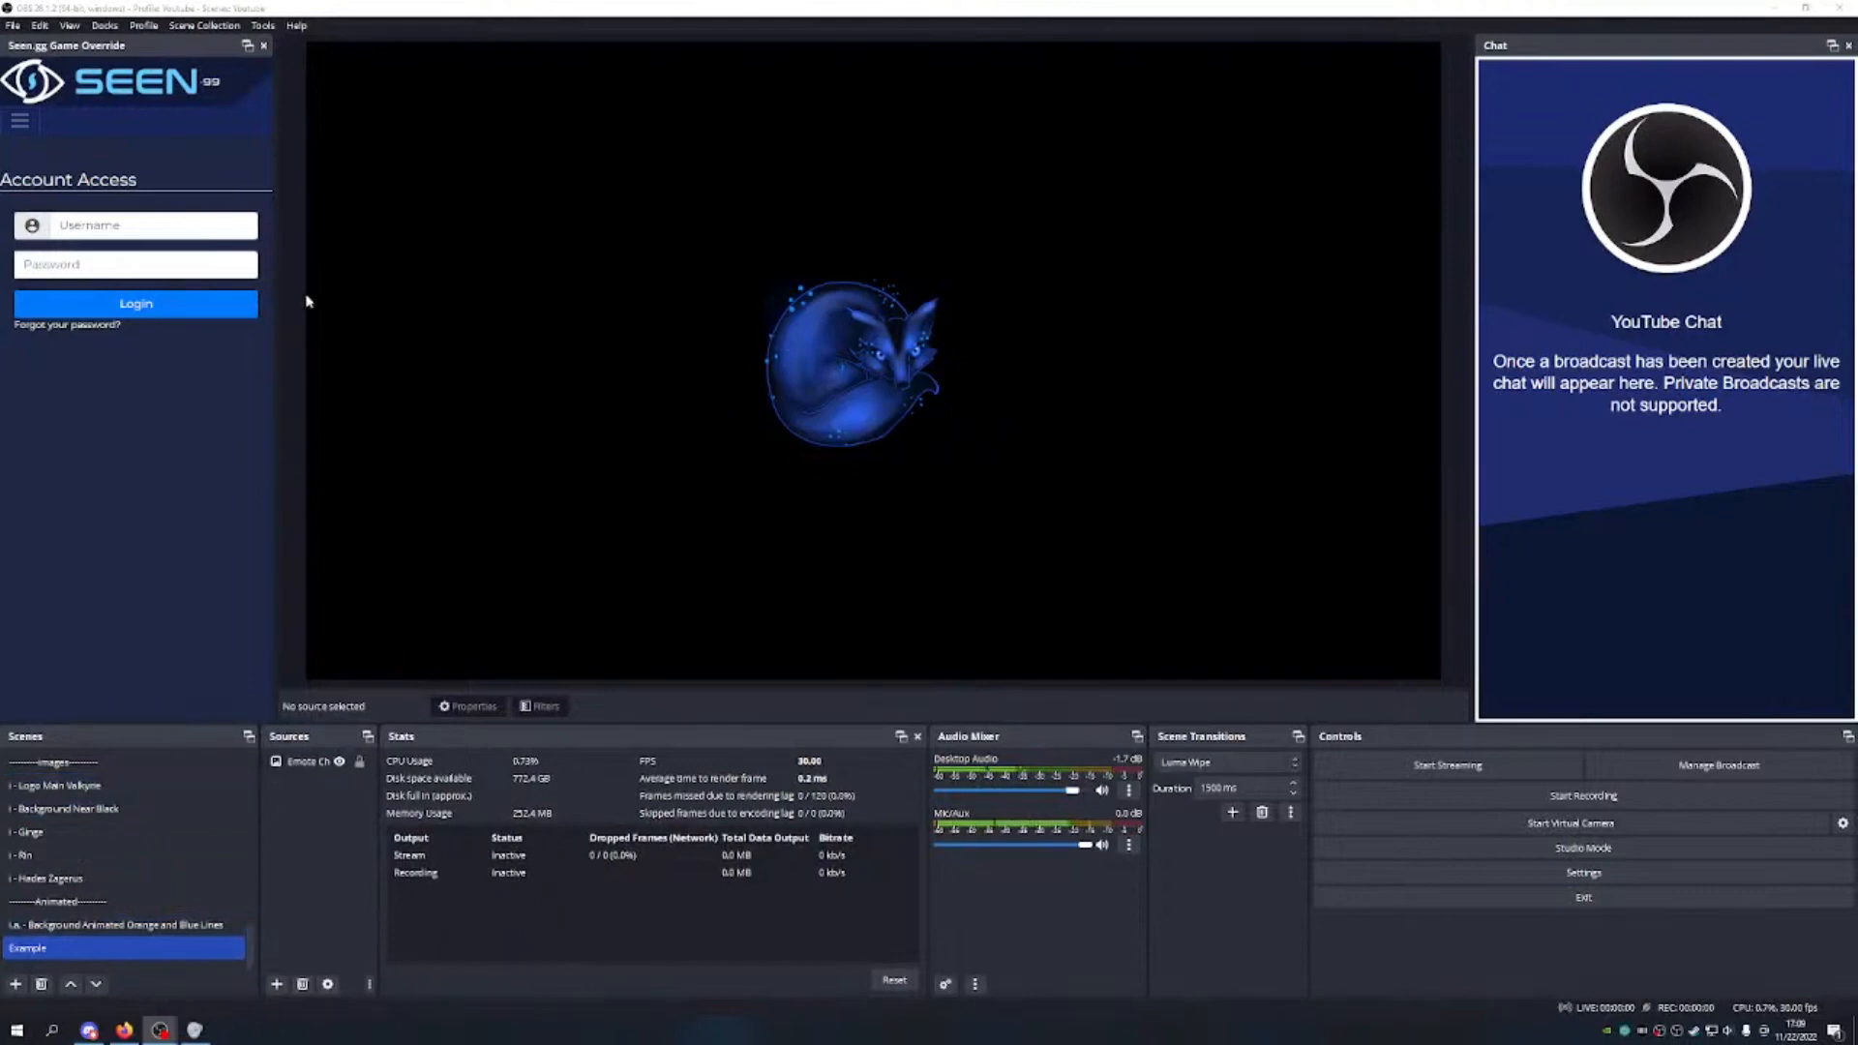
pyautogui.click(143, 25)
pyautogui.click(153, 182)
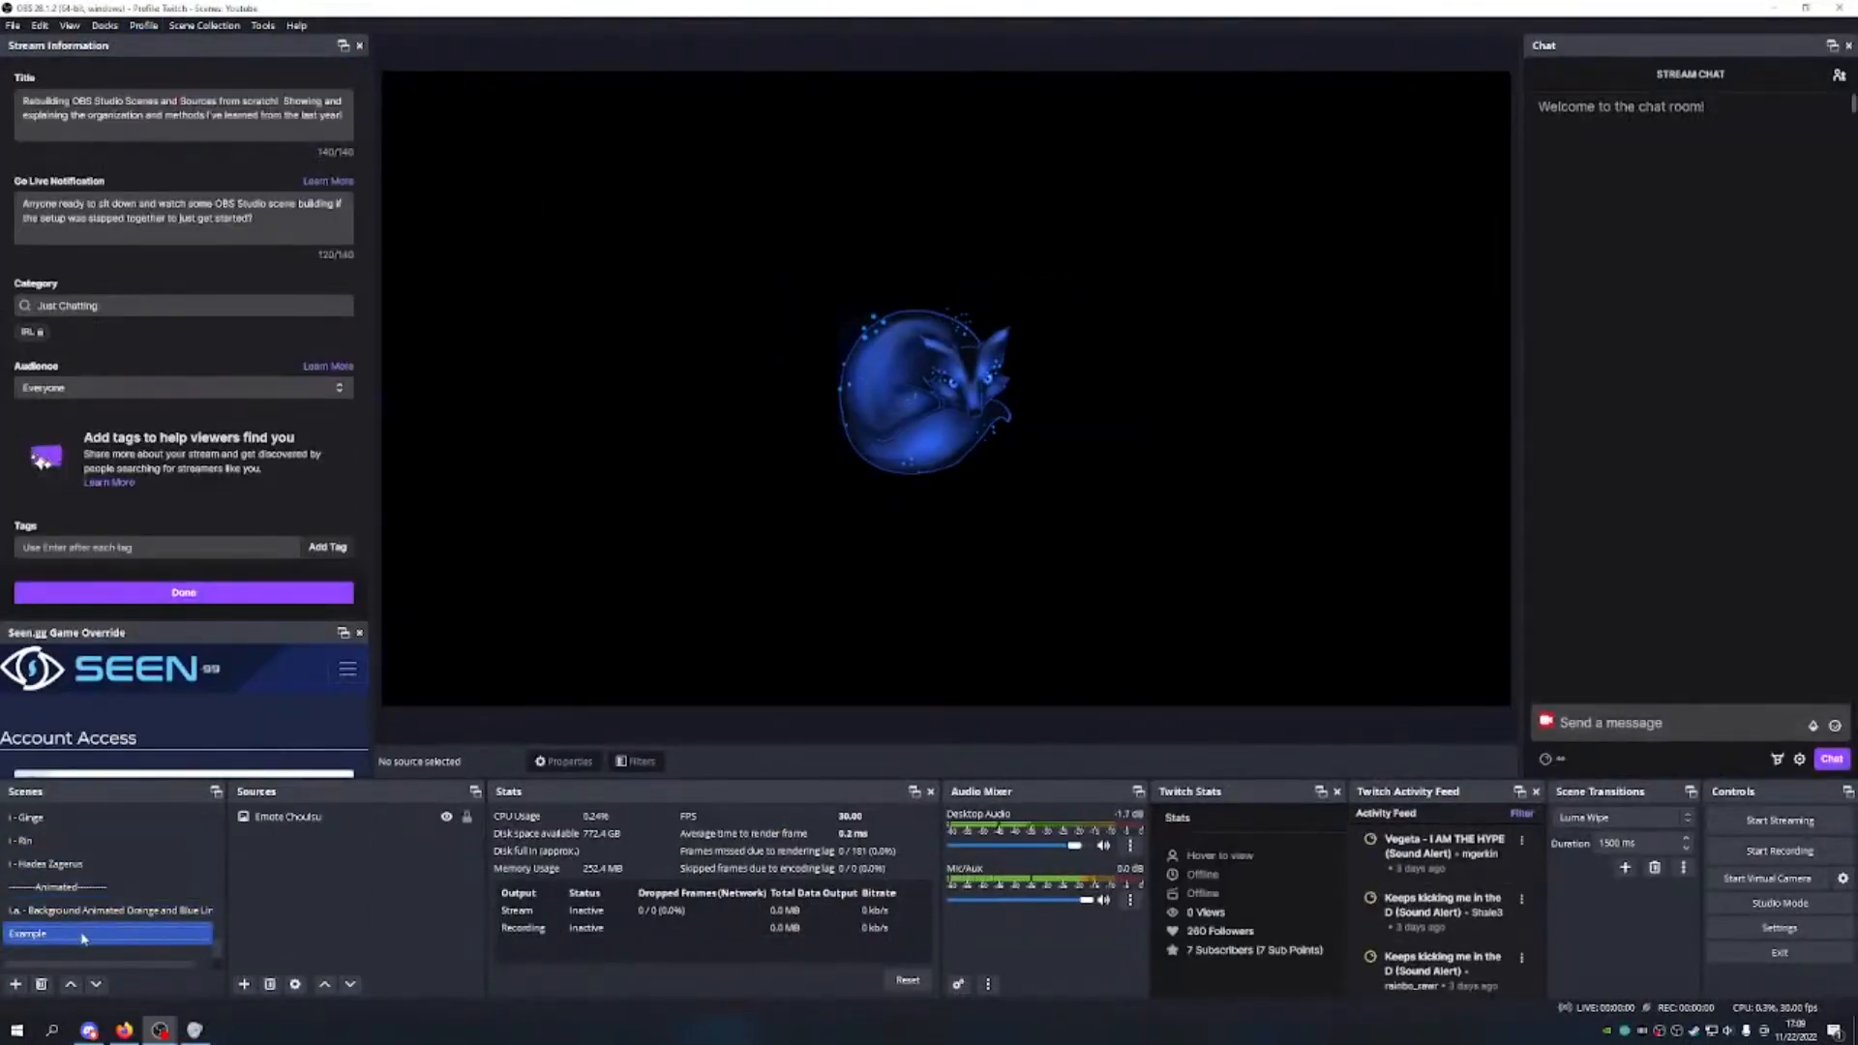
pyautogui.press('Delete')
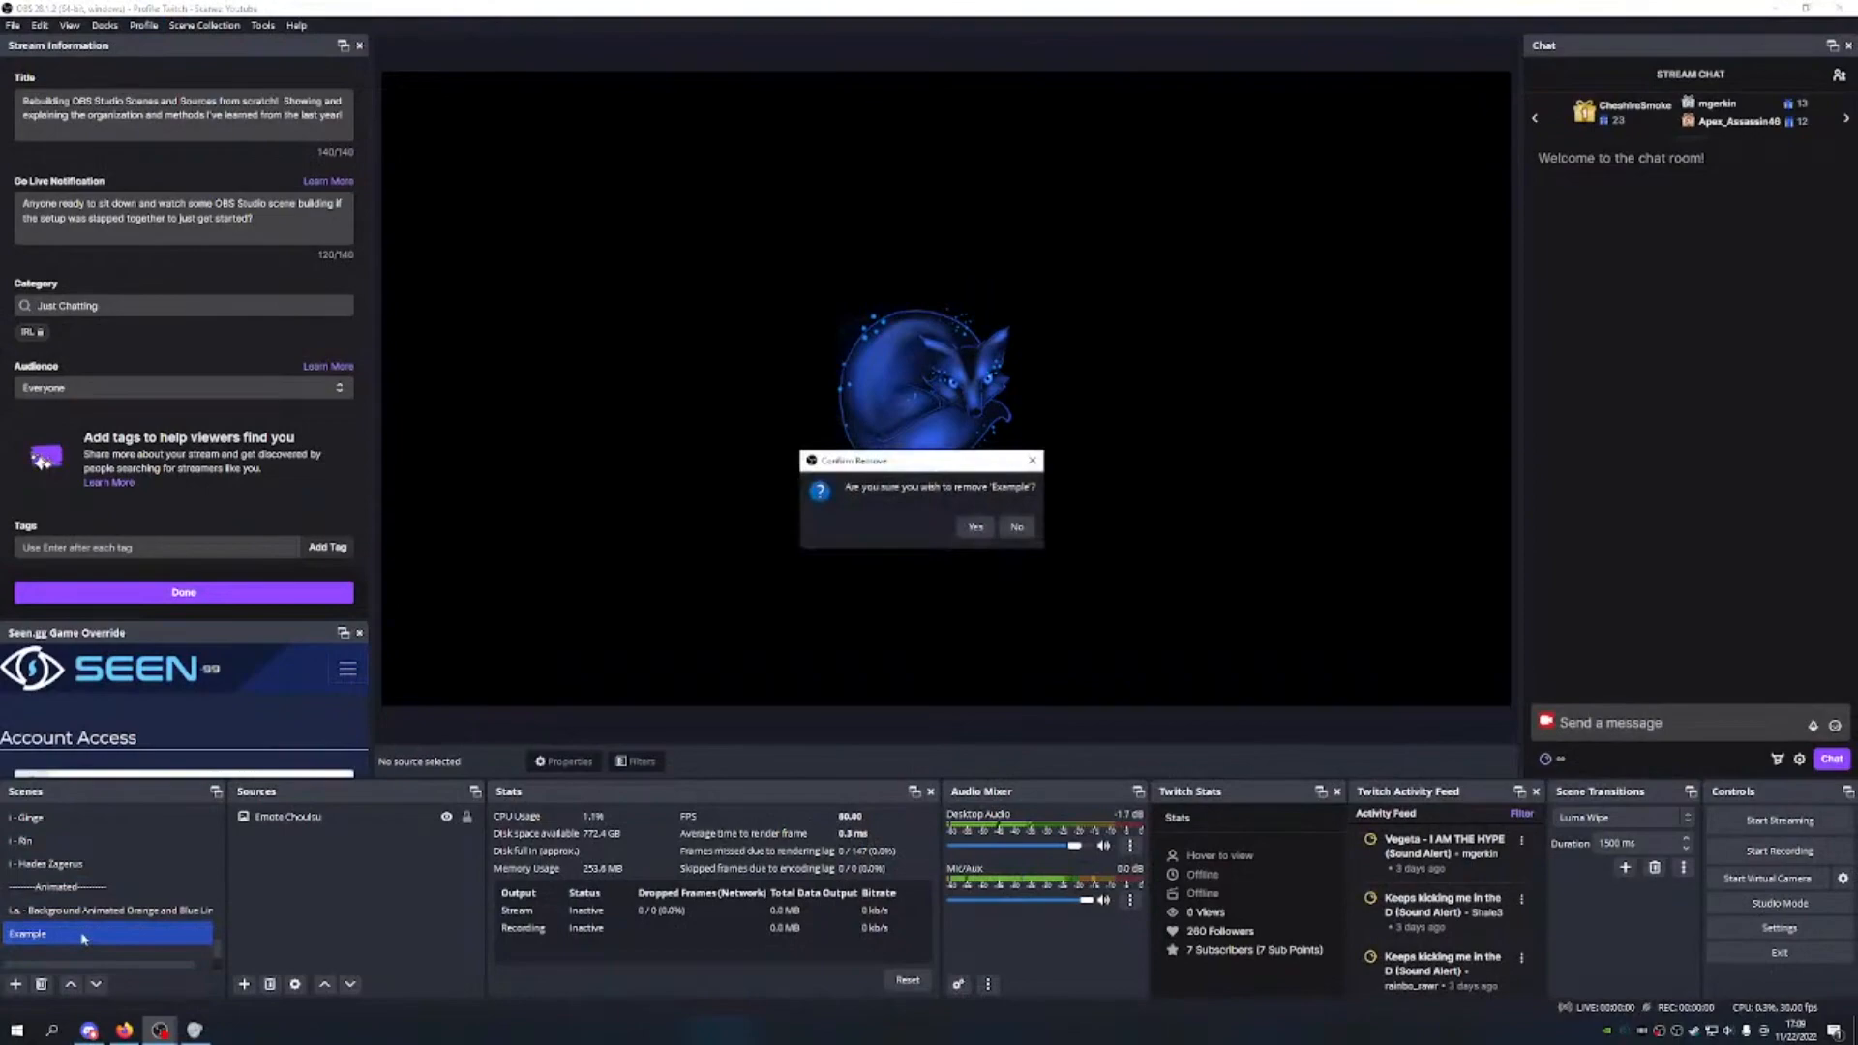
# Step: Confirm removing the Example scene and switch to the Youtube example profile
pyautogui.click(982, 523)
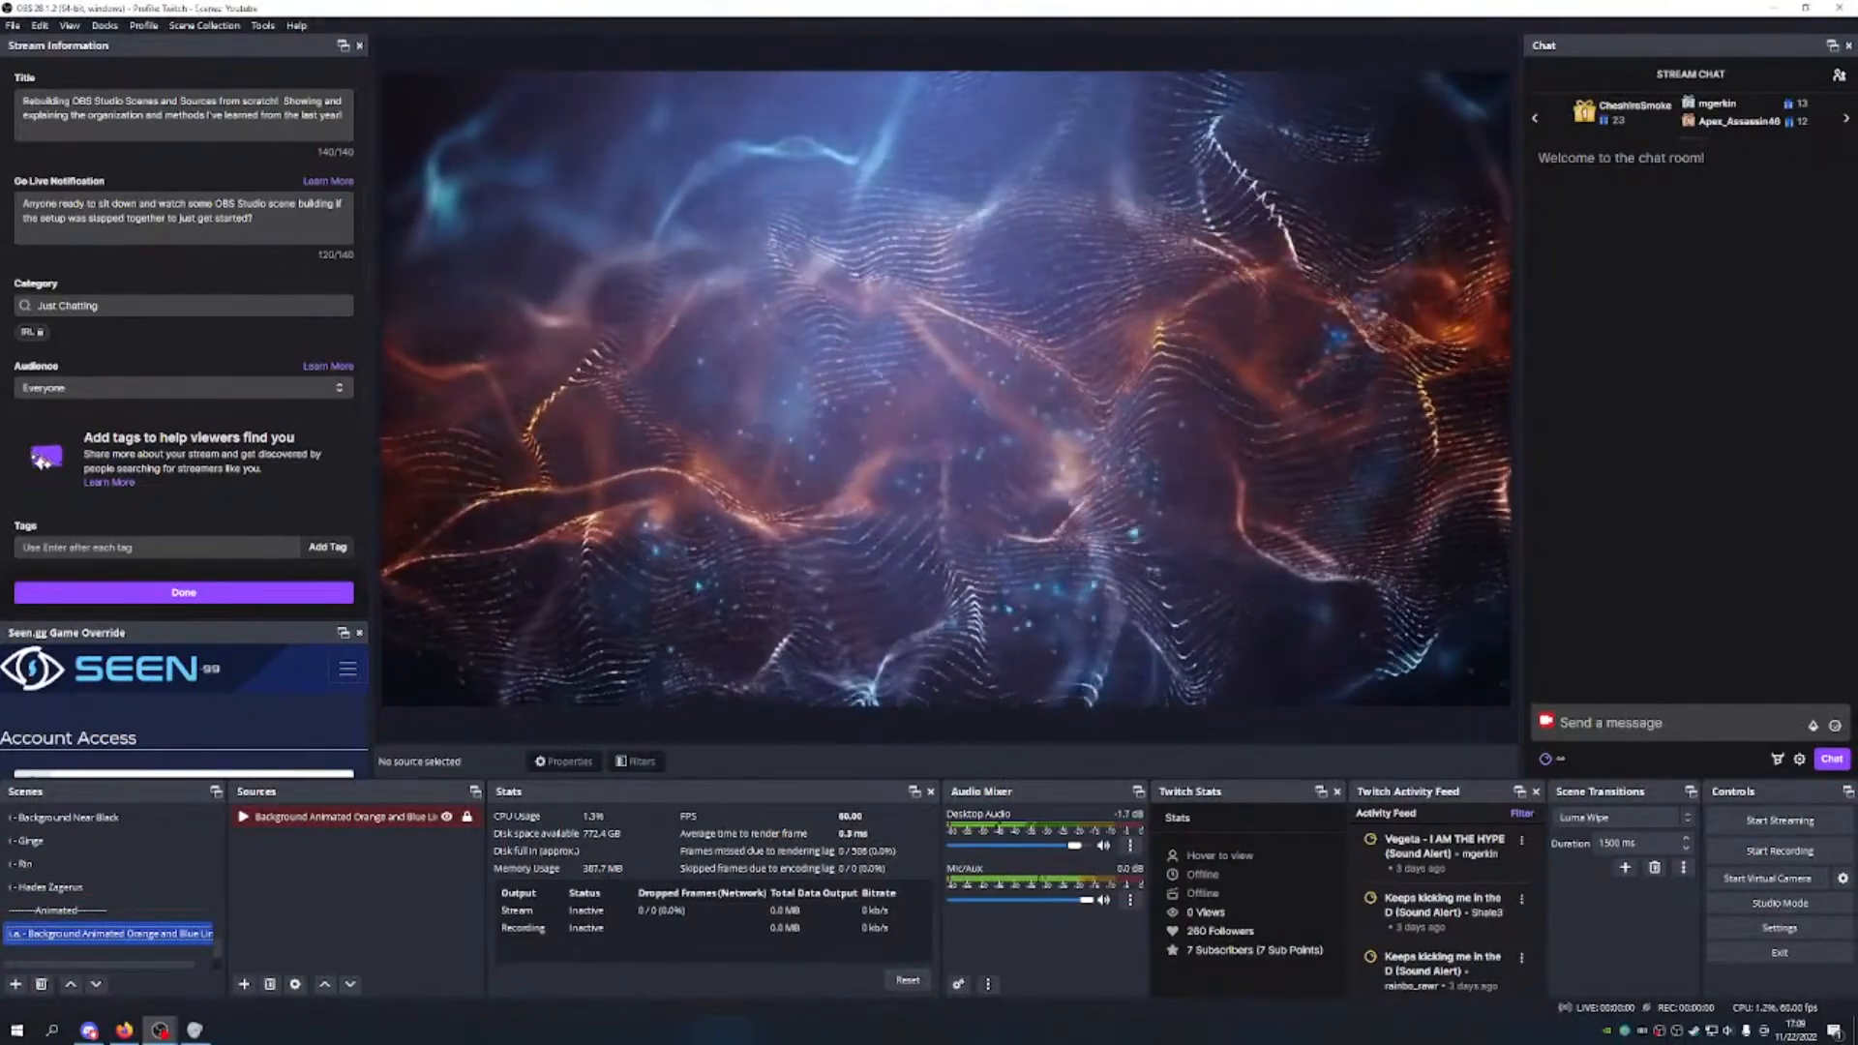
pyautogui.click(145, 26)
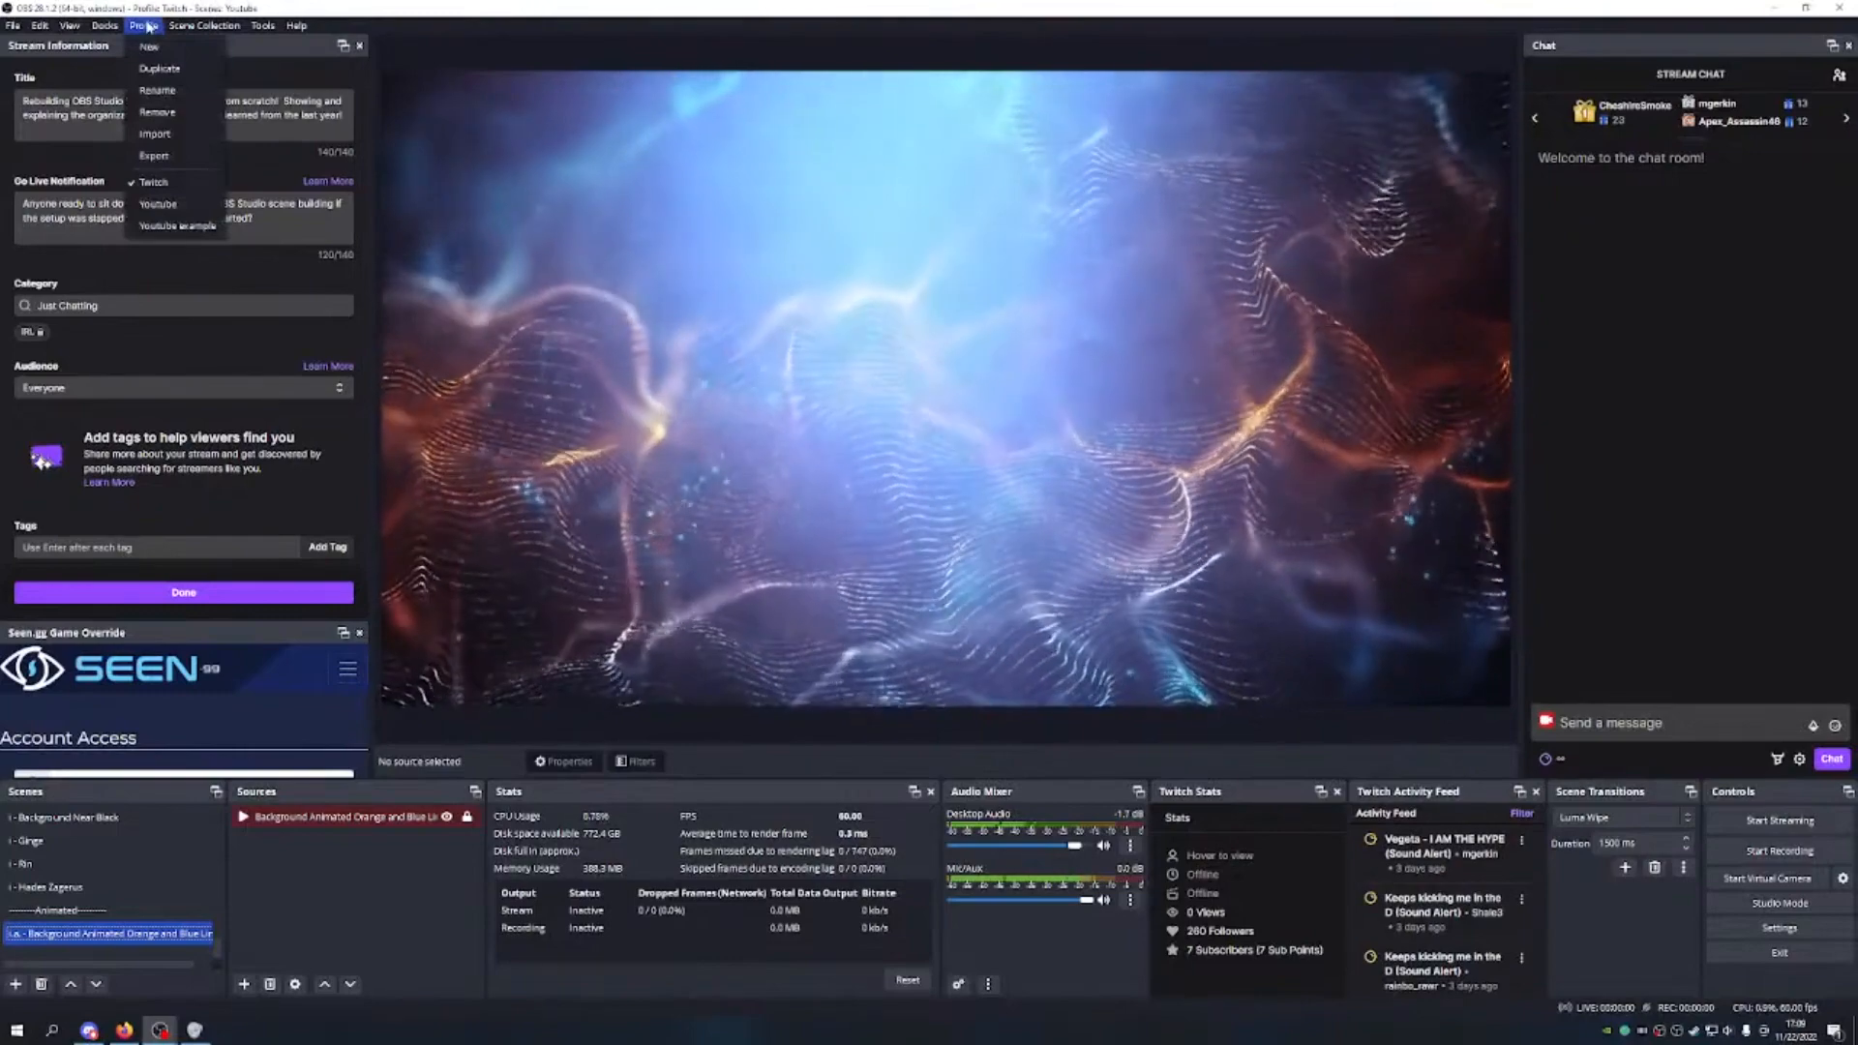
pyautogui.click(195, 232)
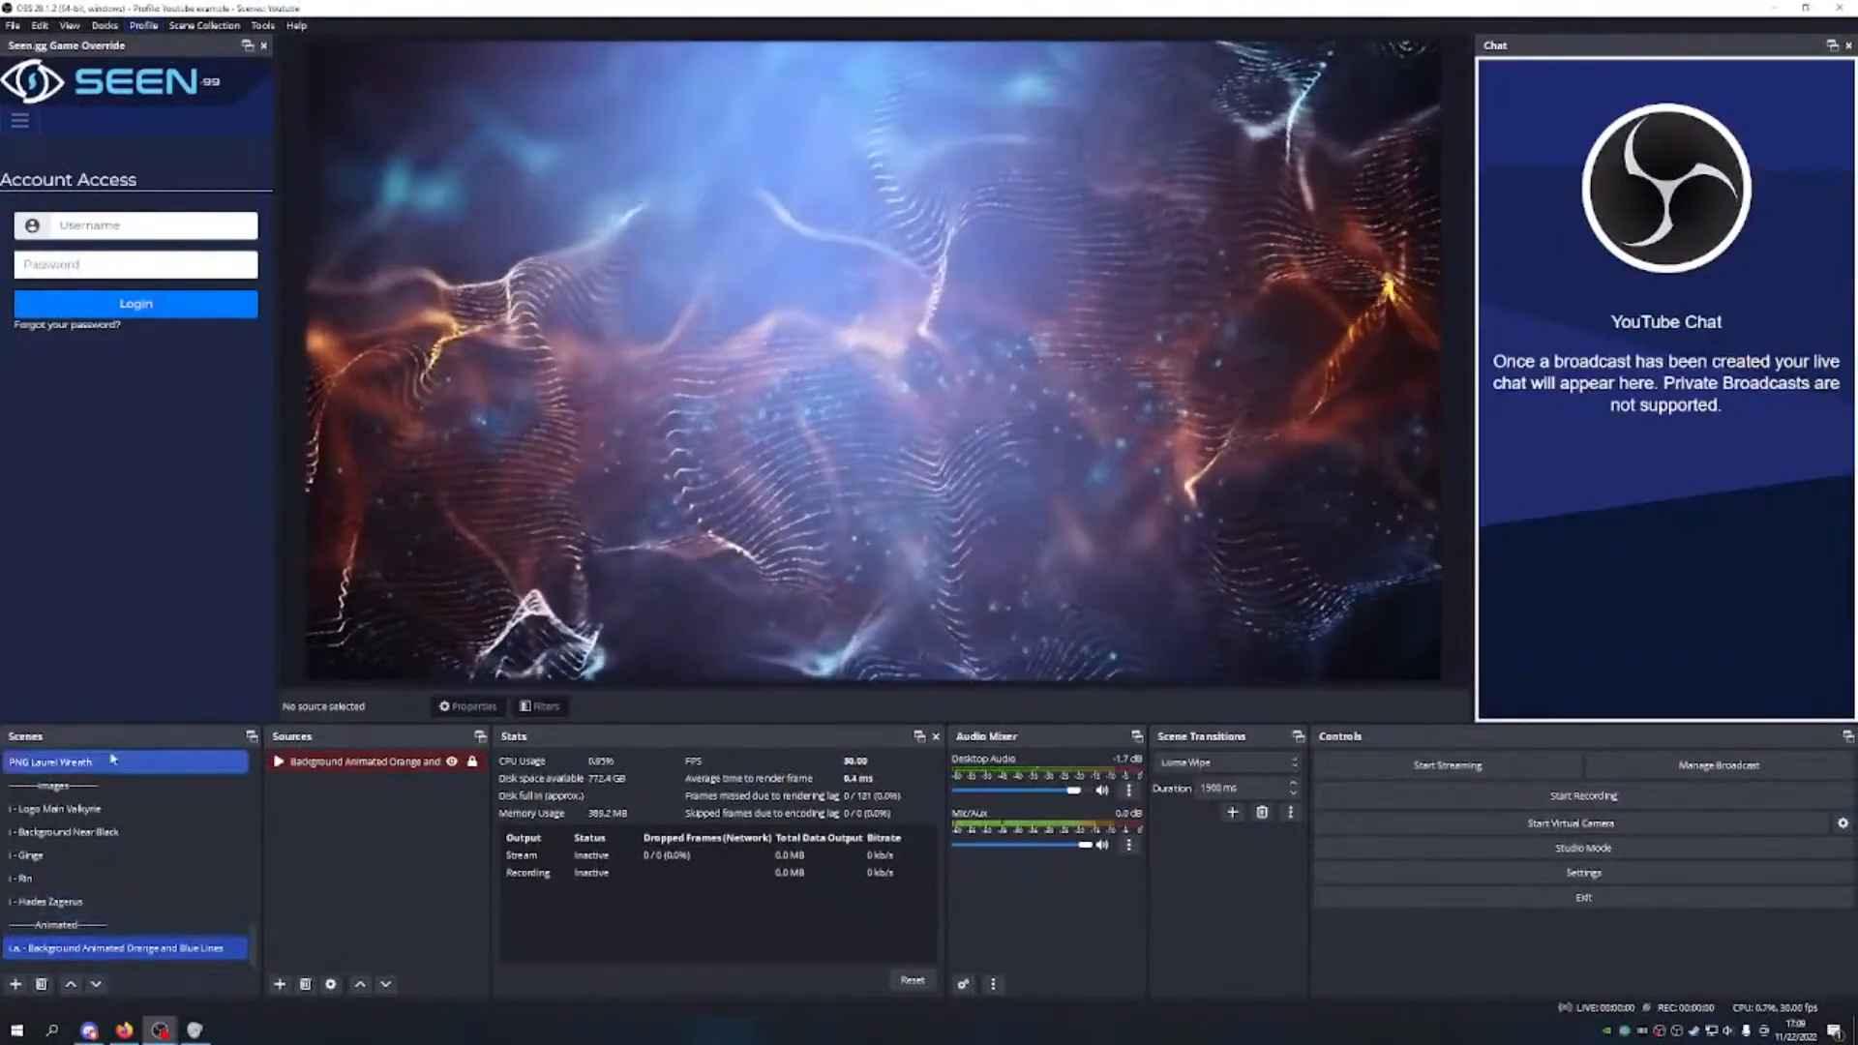
# Step: Scroll up the Scenes list and browse the Scene Collection and Profile menus
pyautogui.scroll(4, 116, 871)
pyautogui.scroll(4, 115, 845)
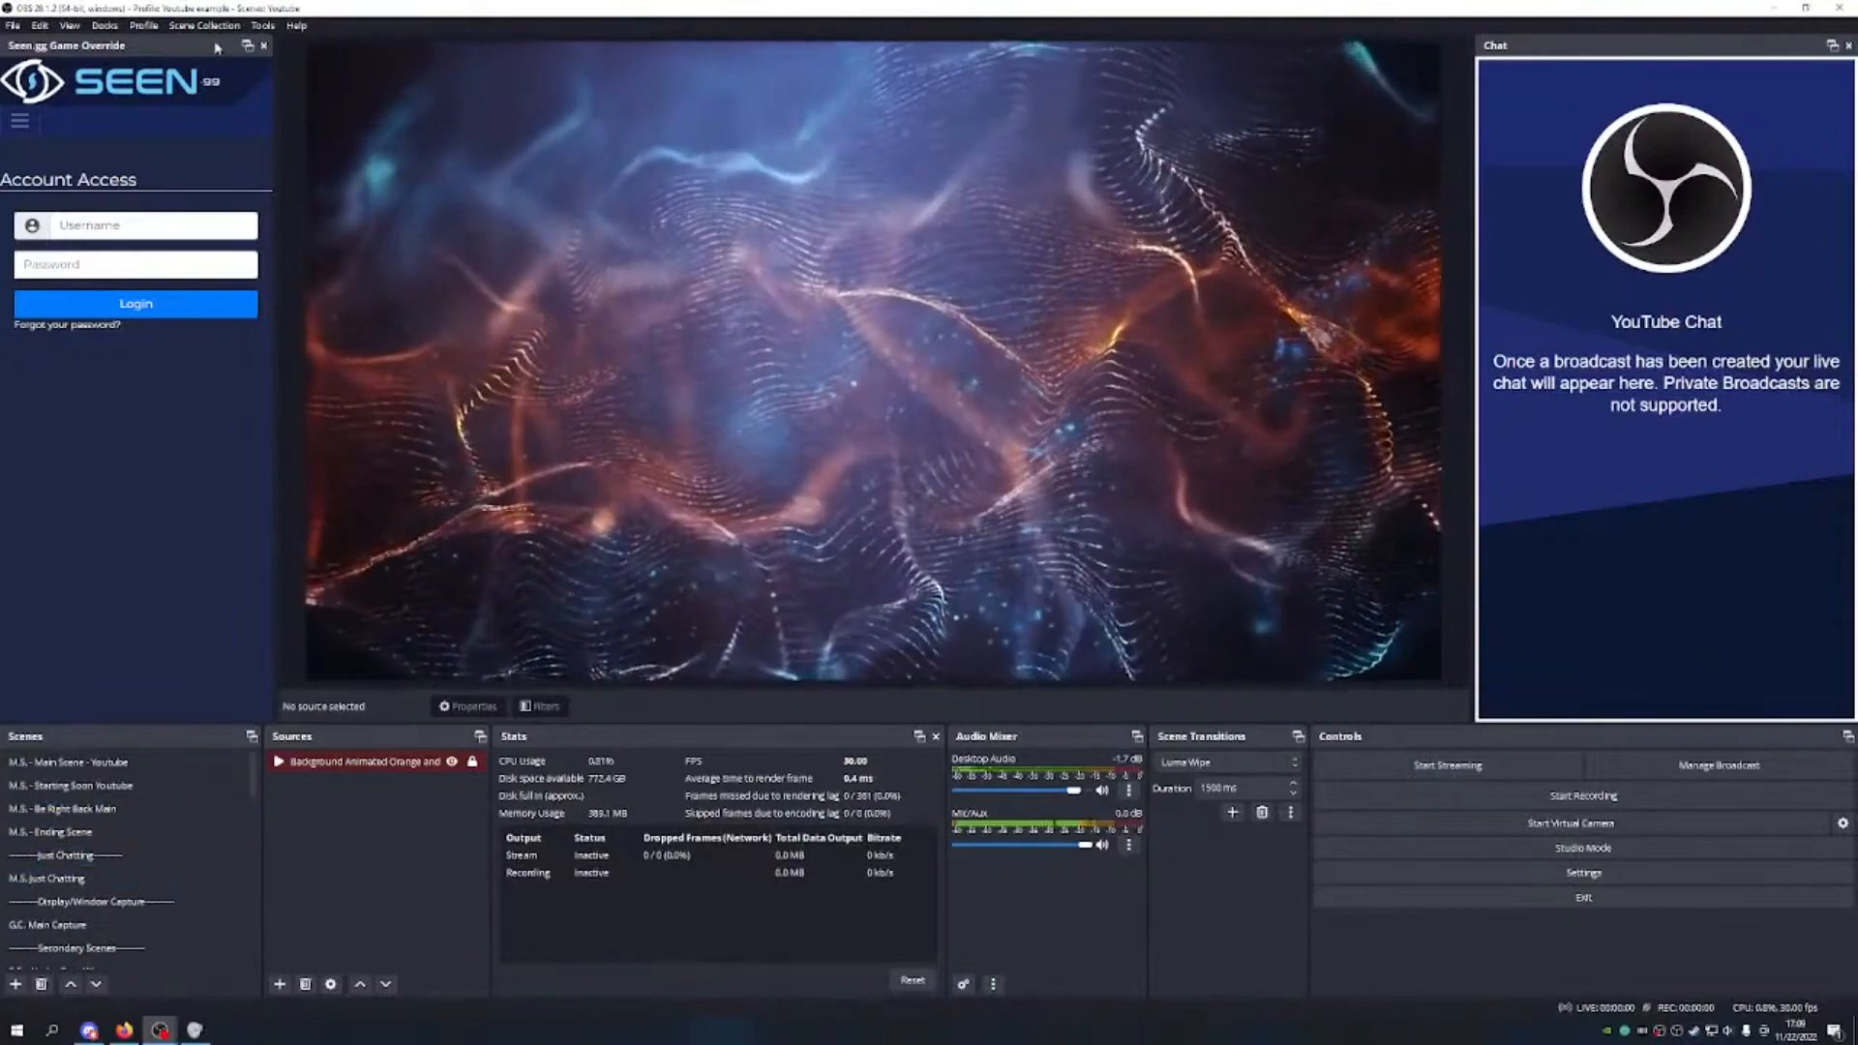
pyautogui.click(183, 30)
pyautogui.moveTo(145, 26)
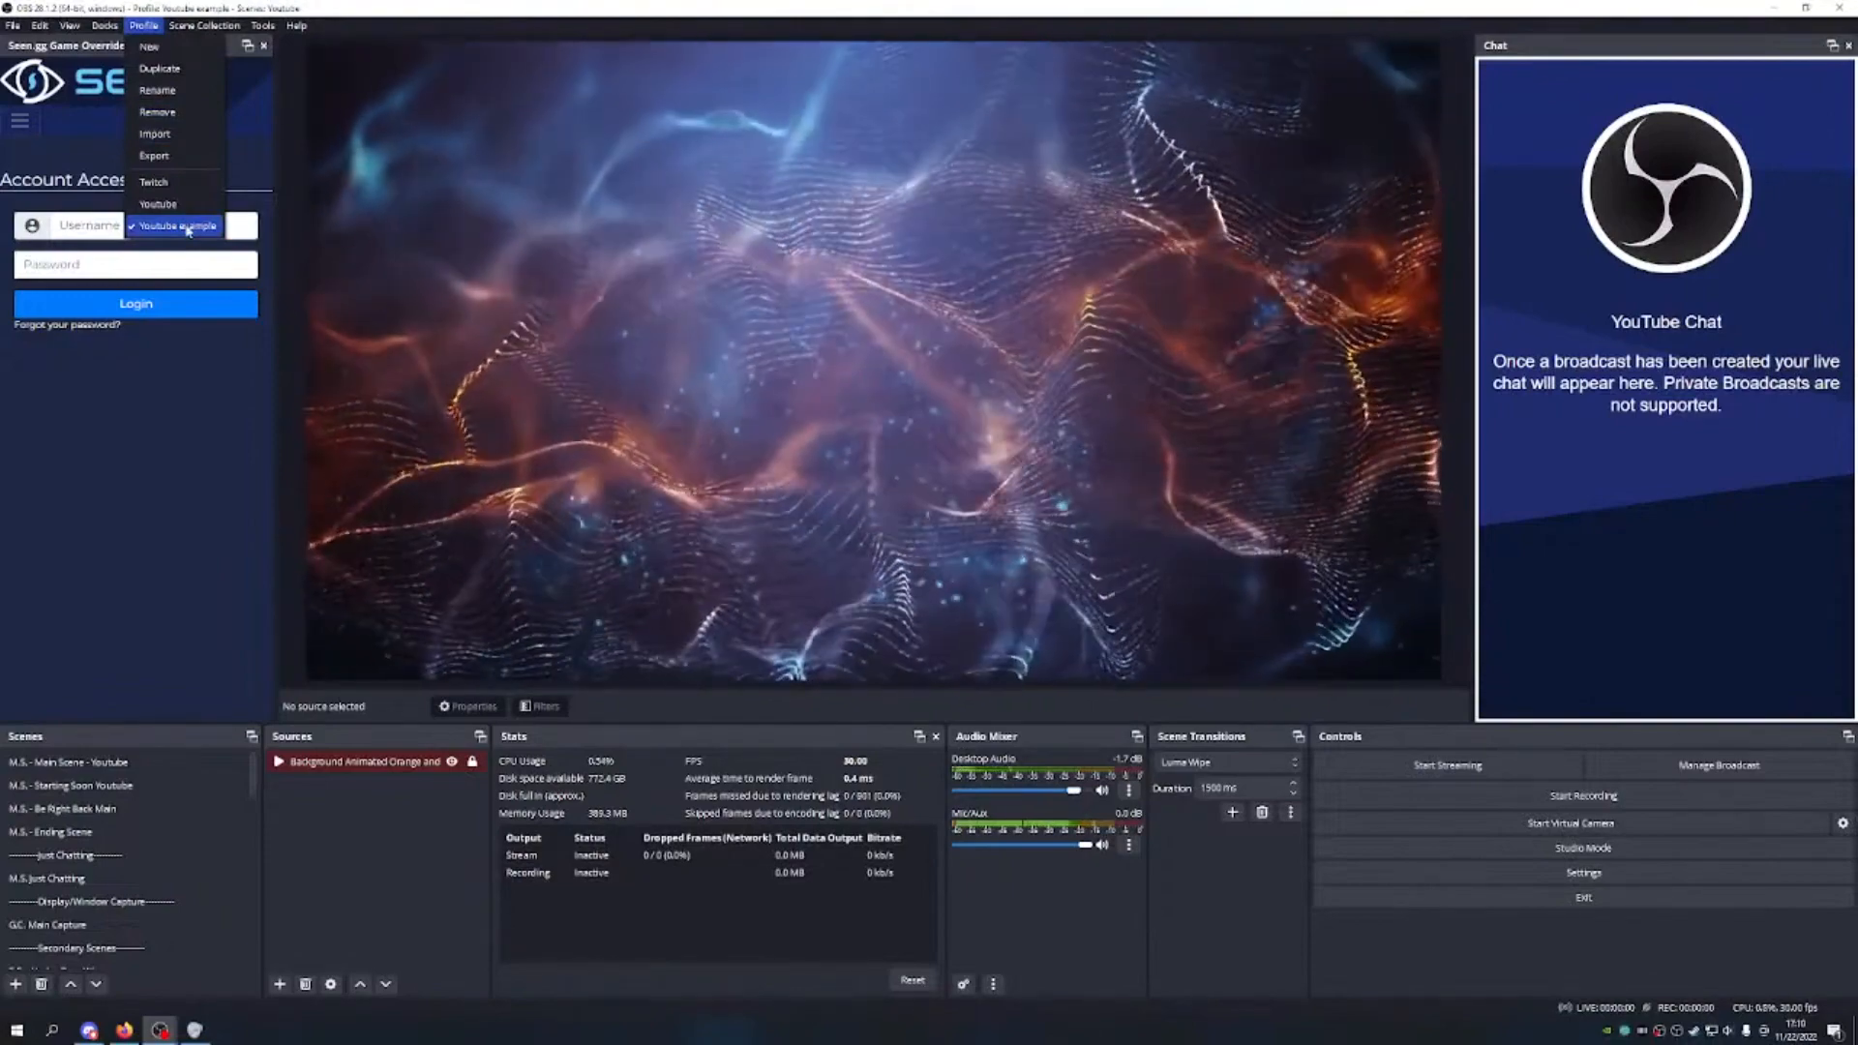
# Step: Remove the Youtube example profile, confirm, and reopen the profile list
pyautogui.click(174, 123)
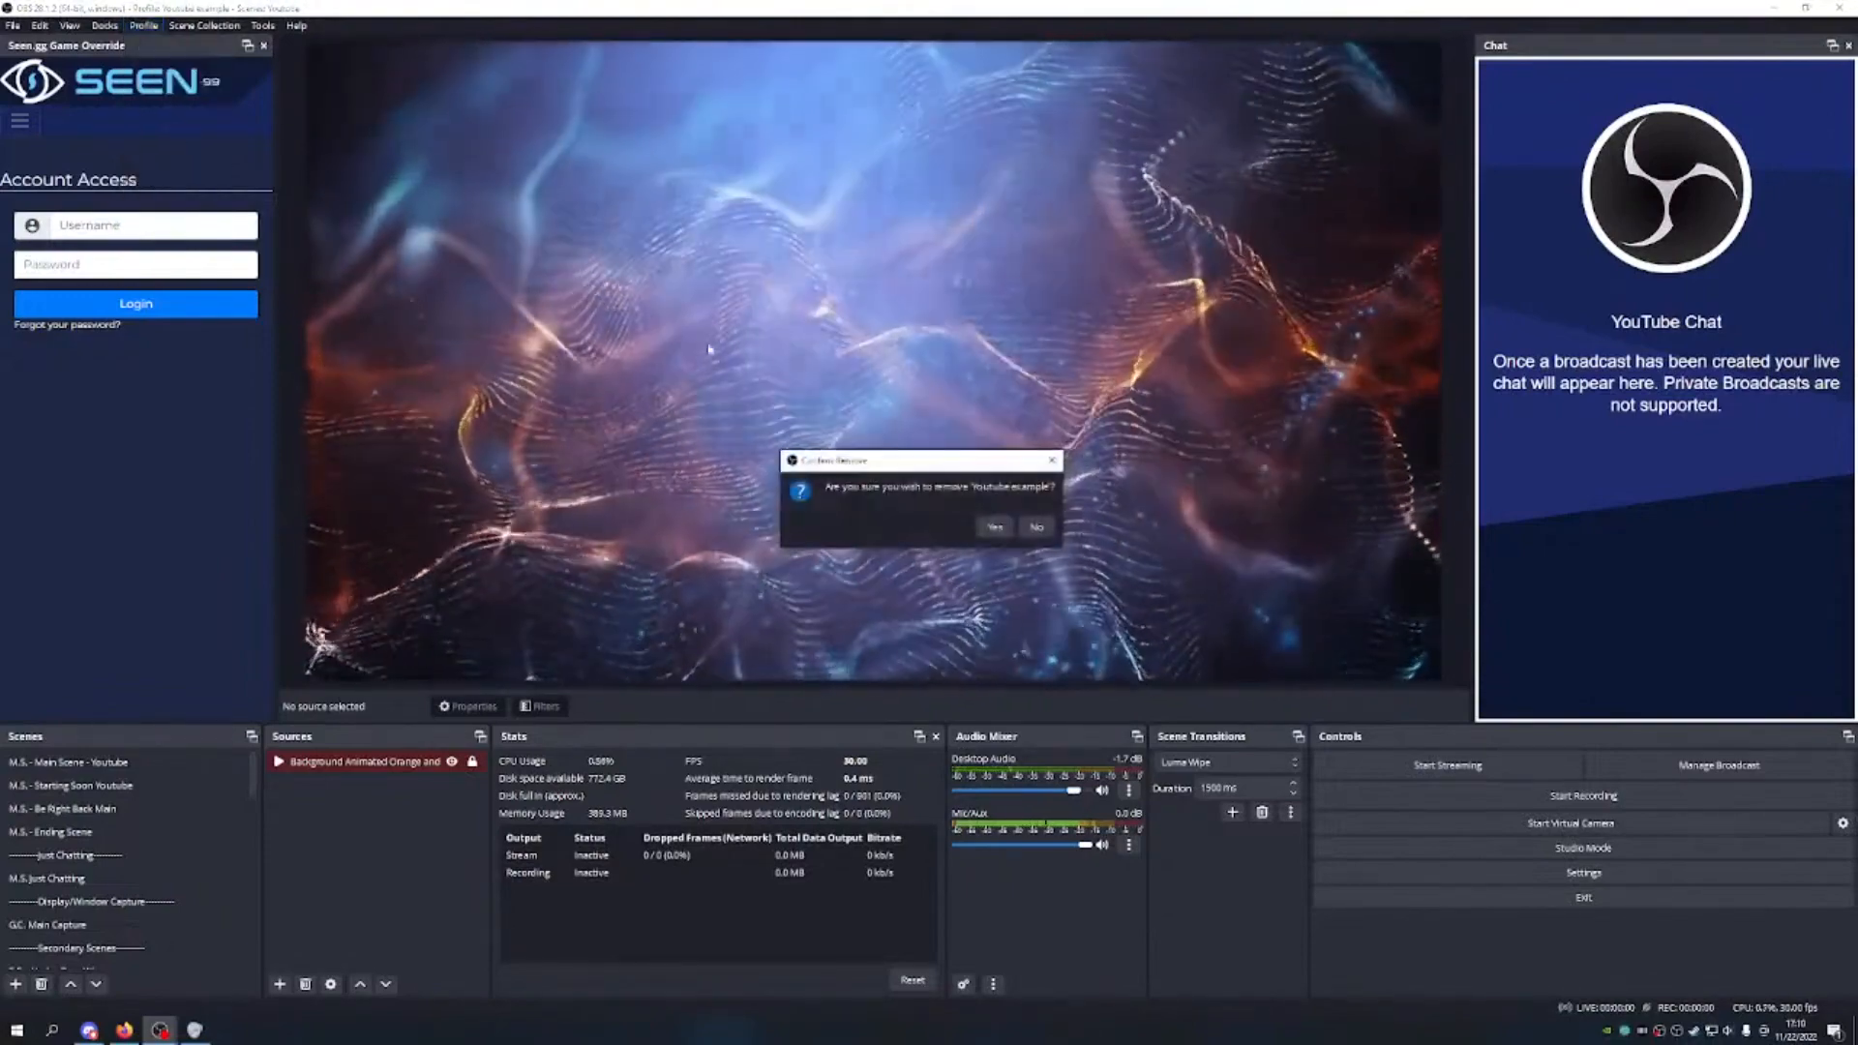
pyautogui.press('Return')
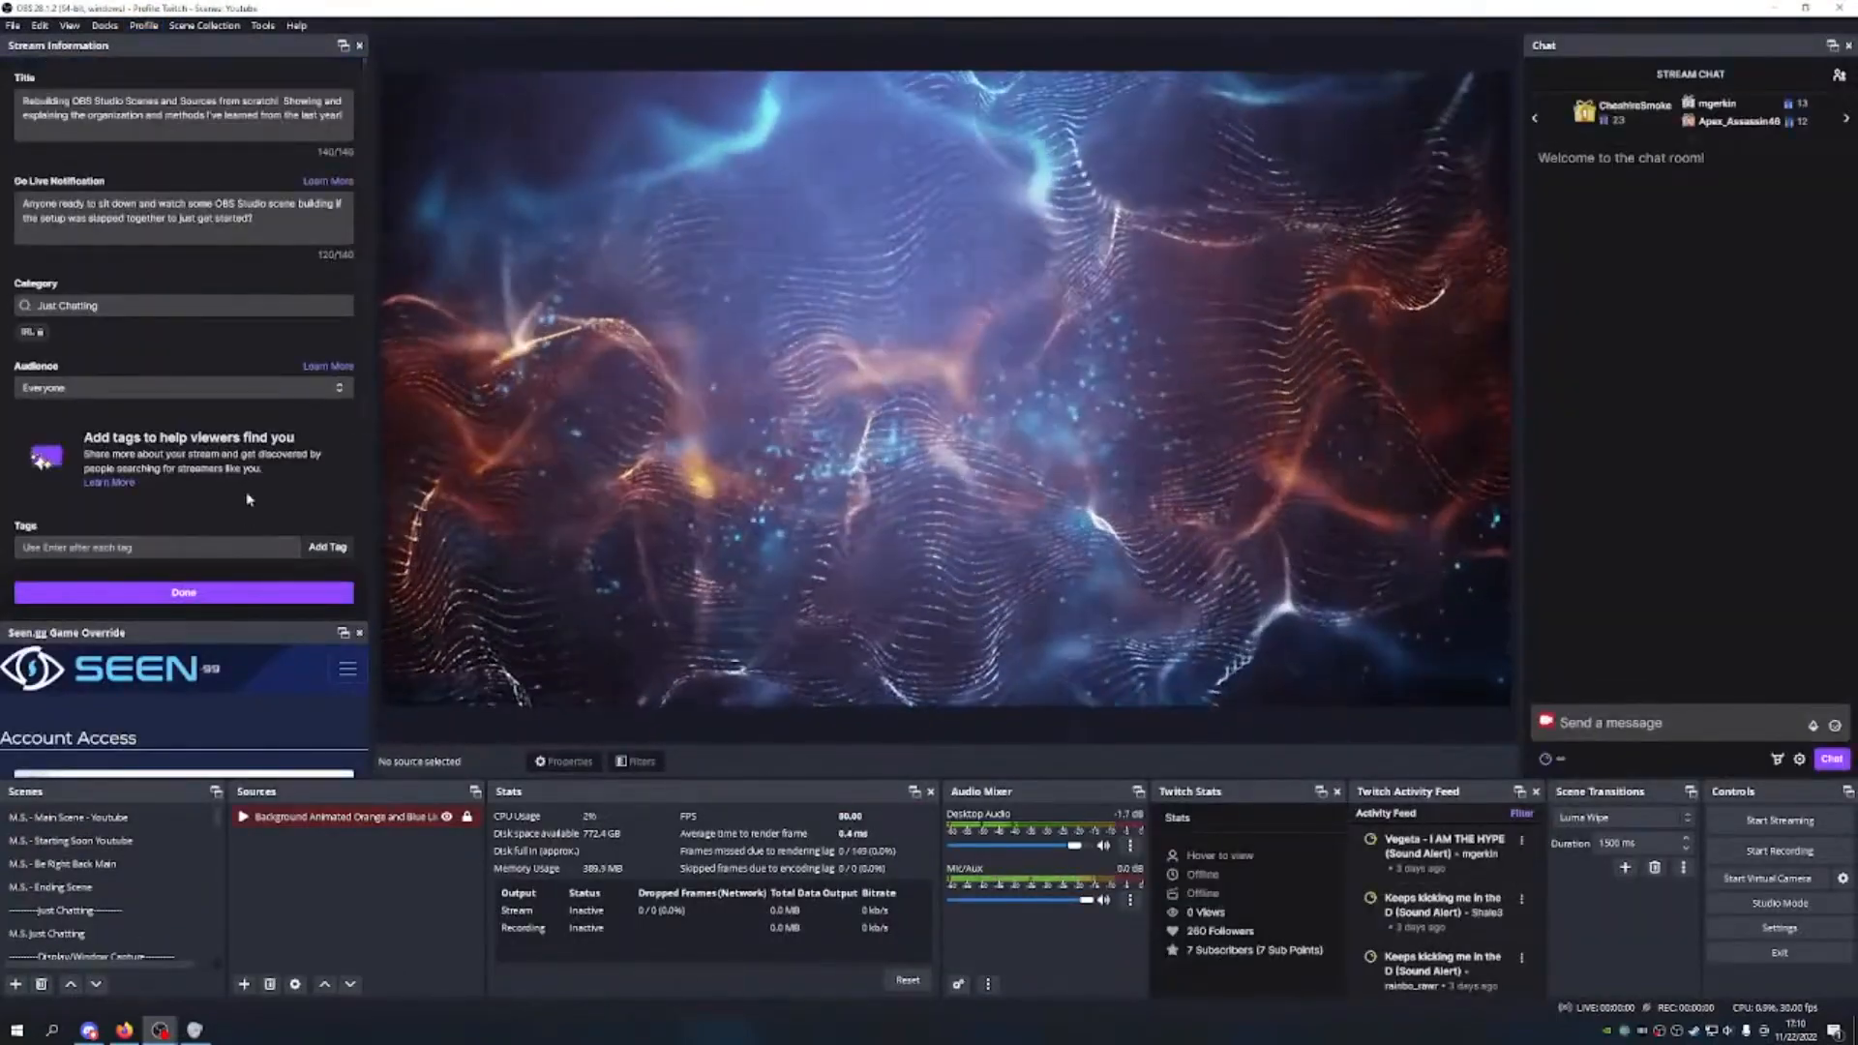
pyautogui.click(145, 25)
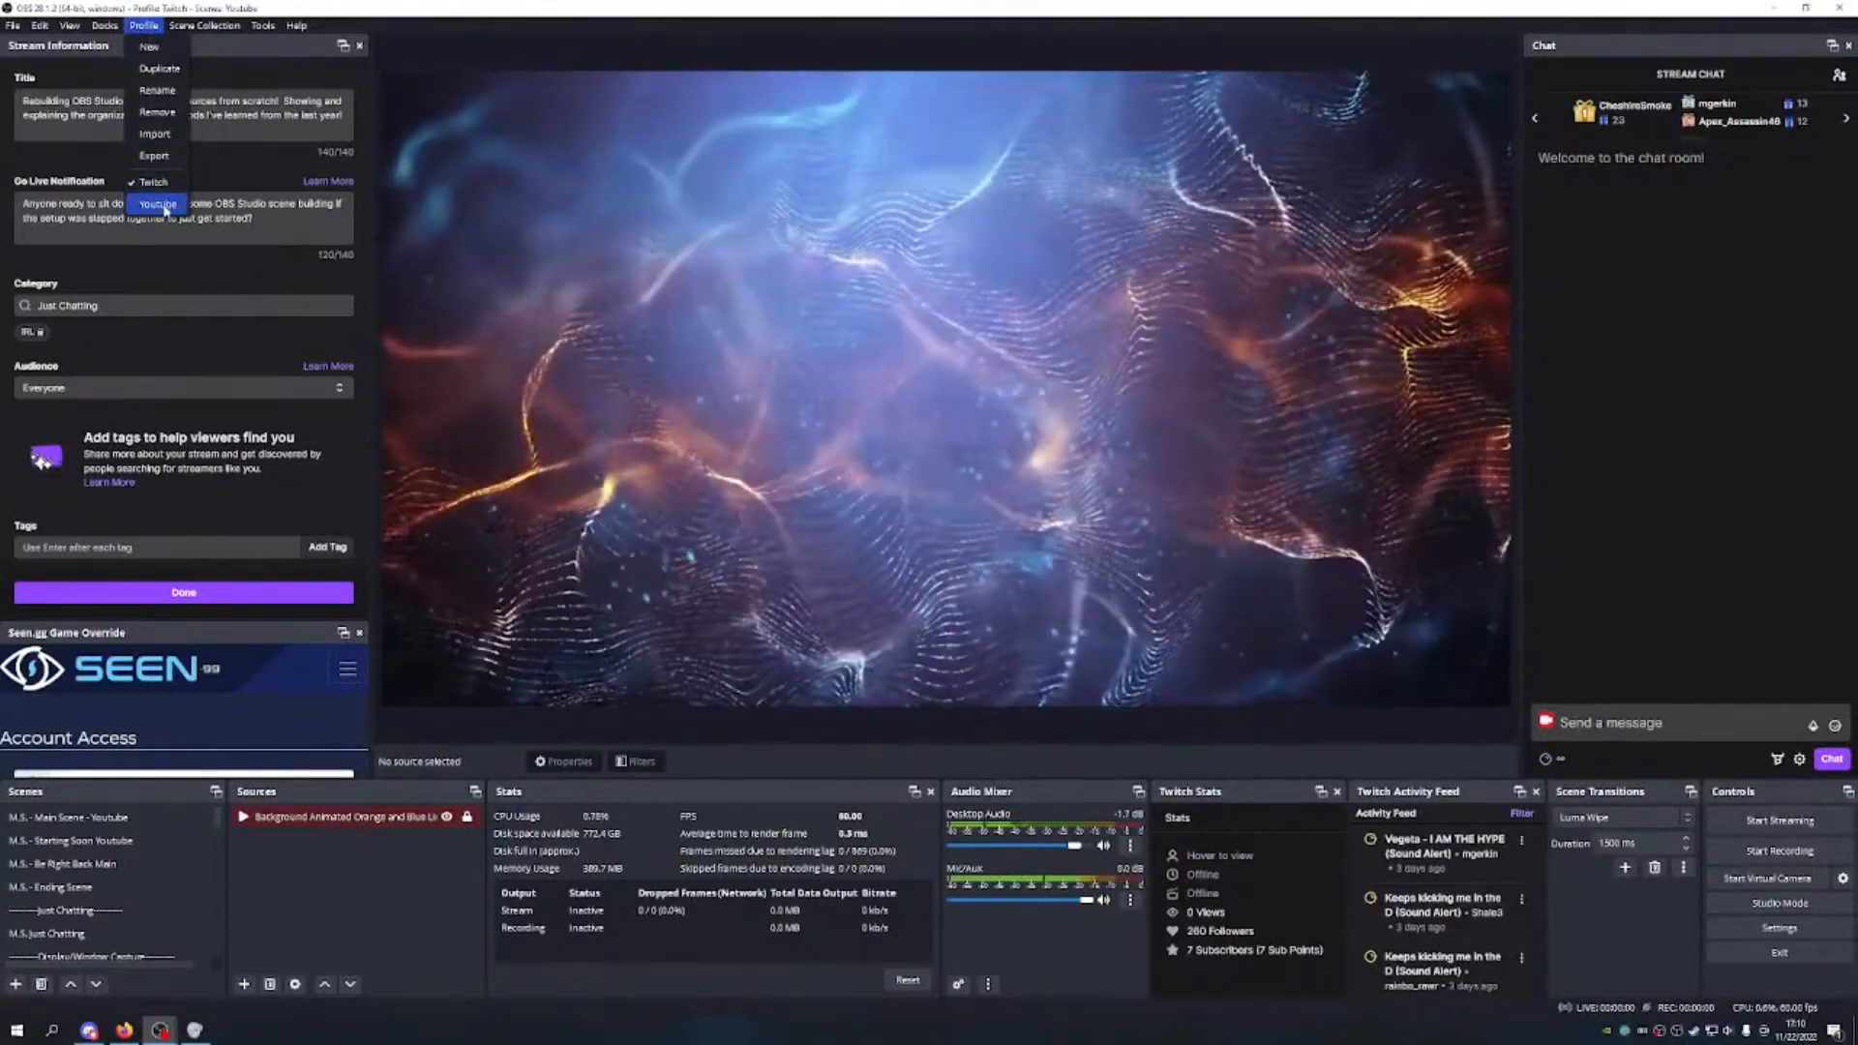
# Step: Clear a stray text selection and switch to the Youtube profile
pyautogui.click(224, 236)
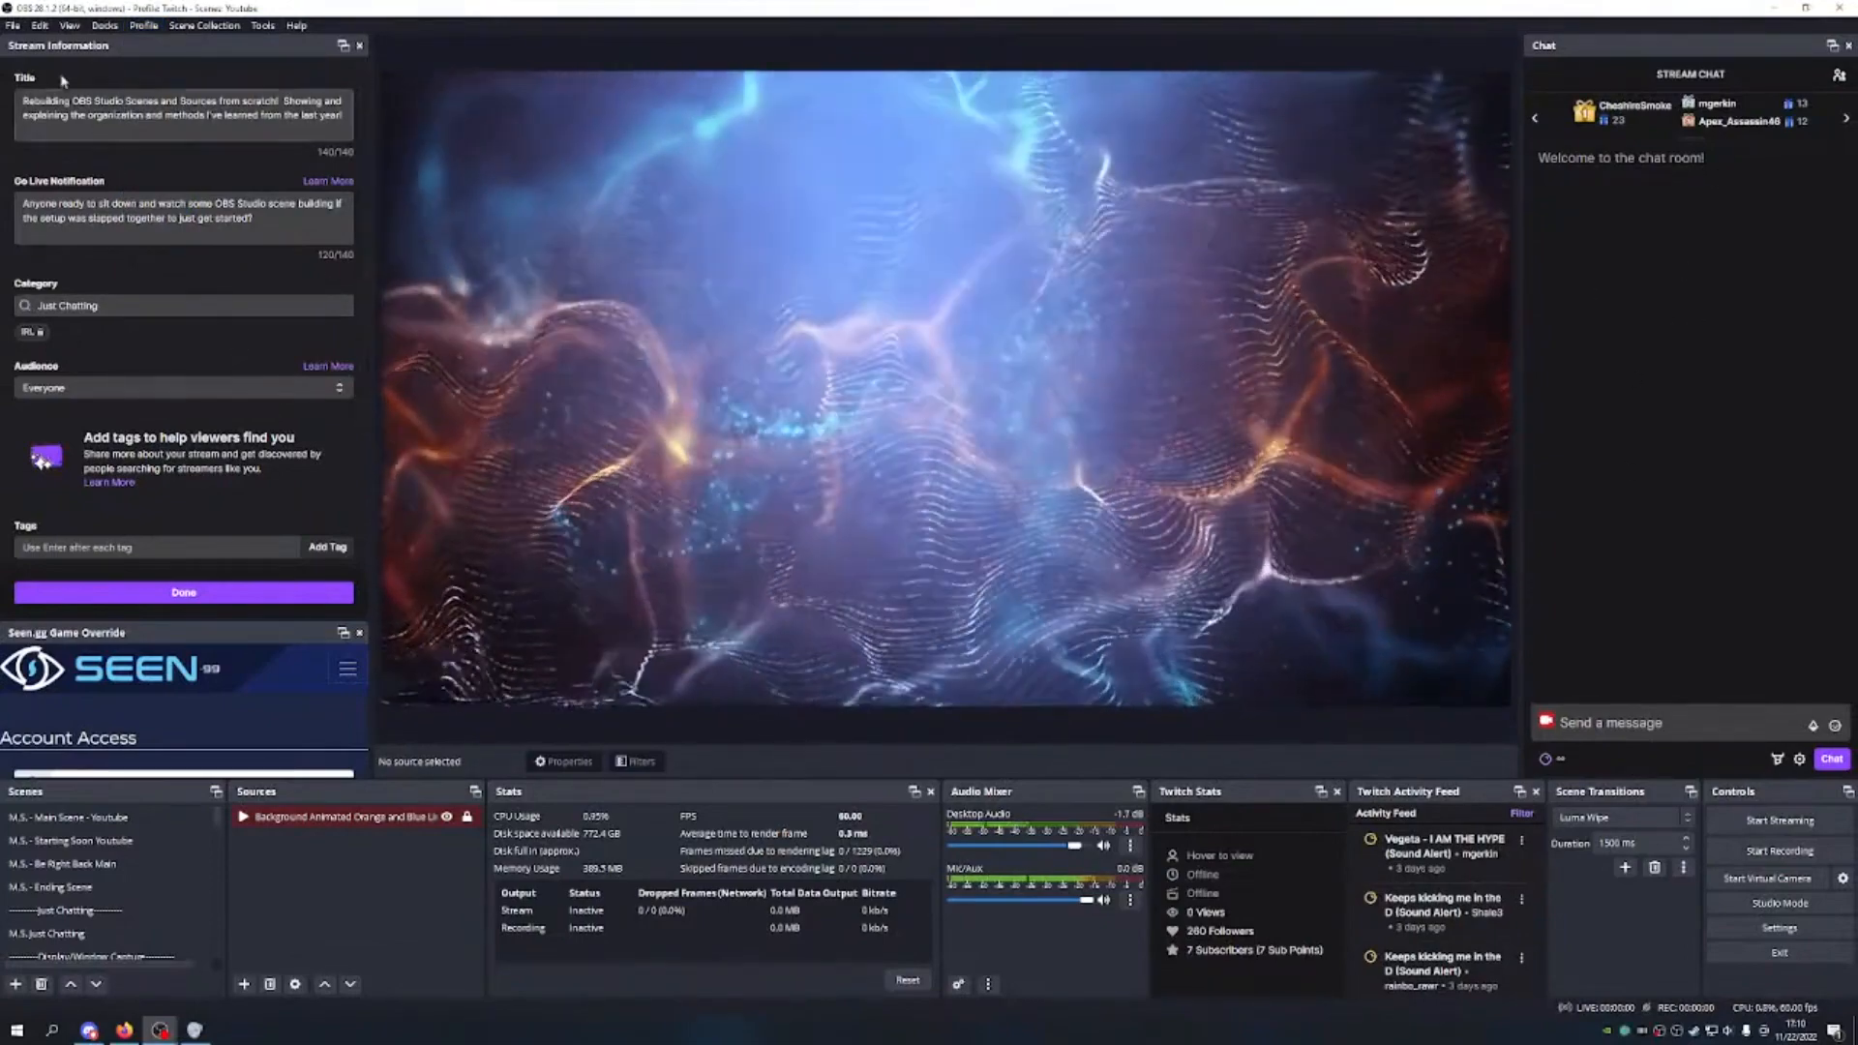
pyautogui.moveTo(43, 91); pyautogui.dragTo(230, 522)
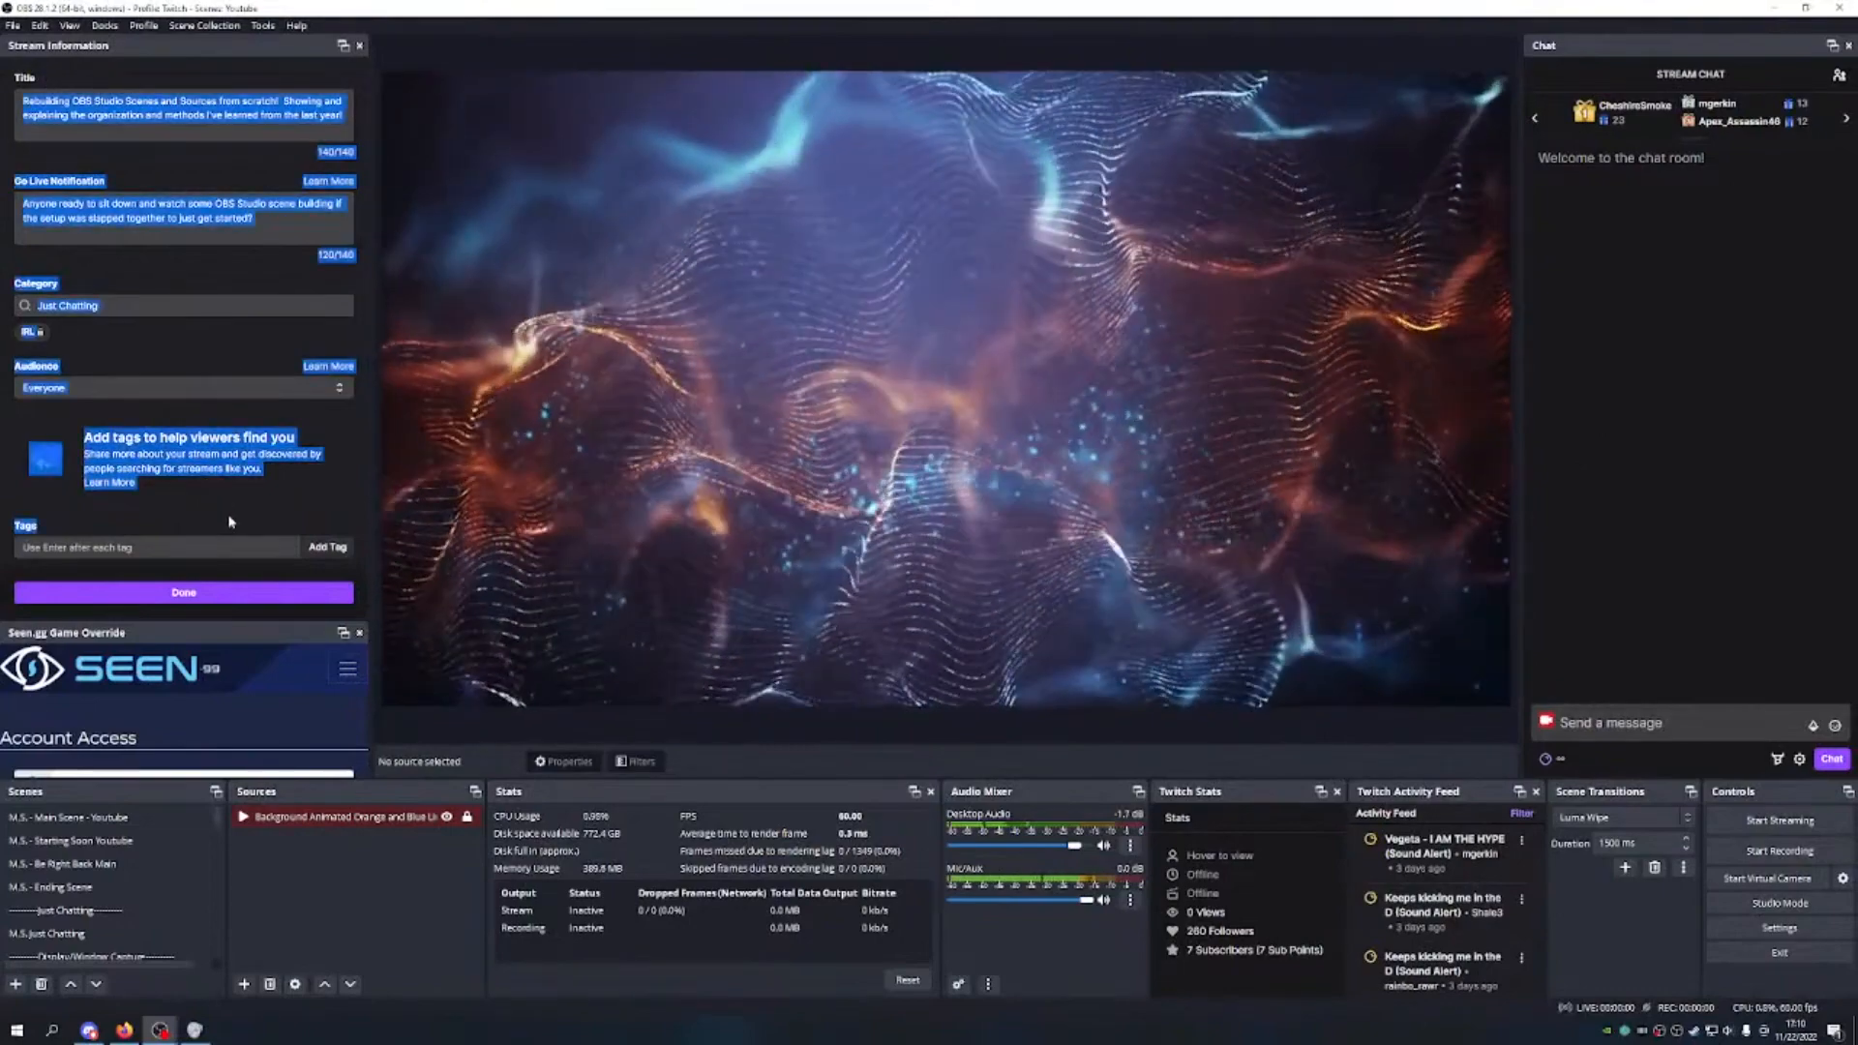
pyautogui.click(230, 513)
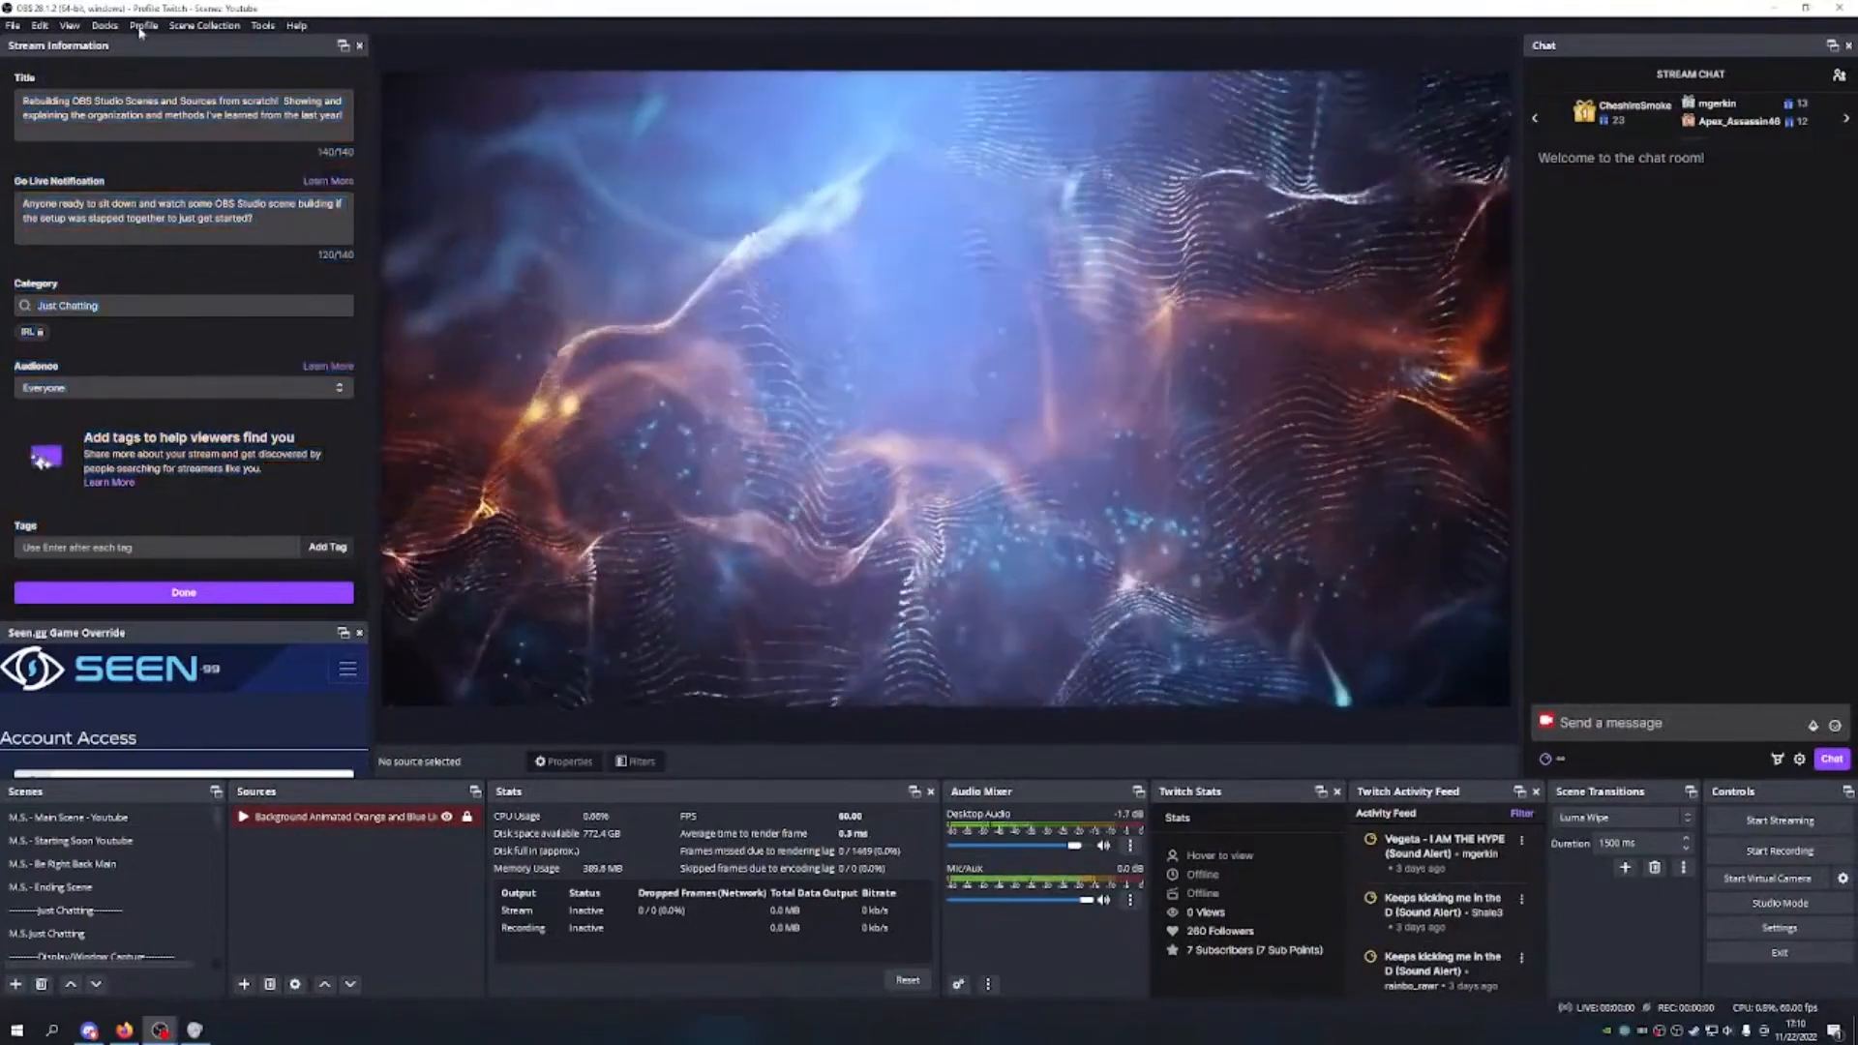
pyautogui.click(142, 25)
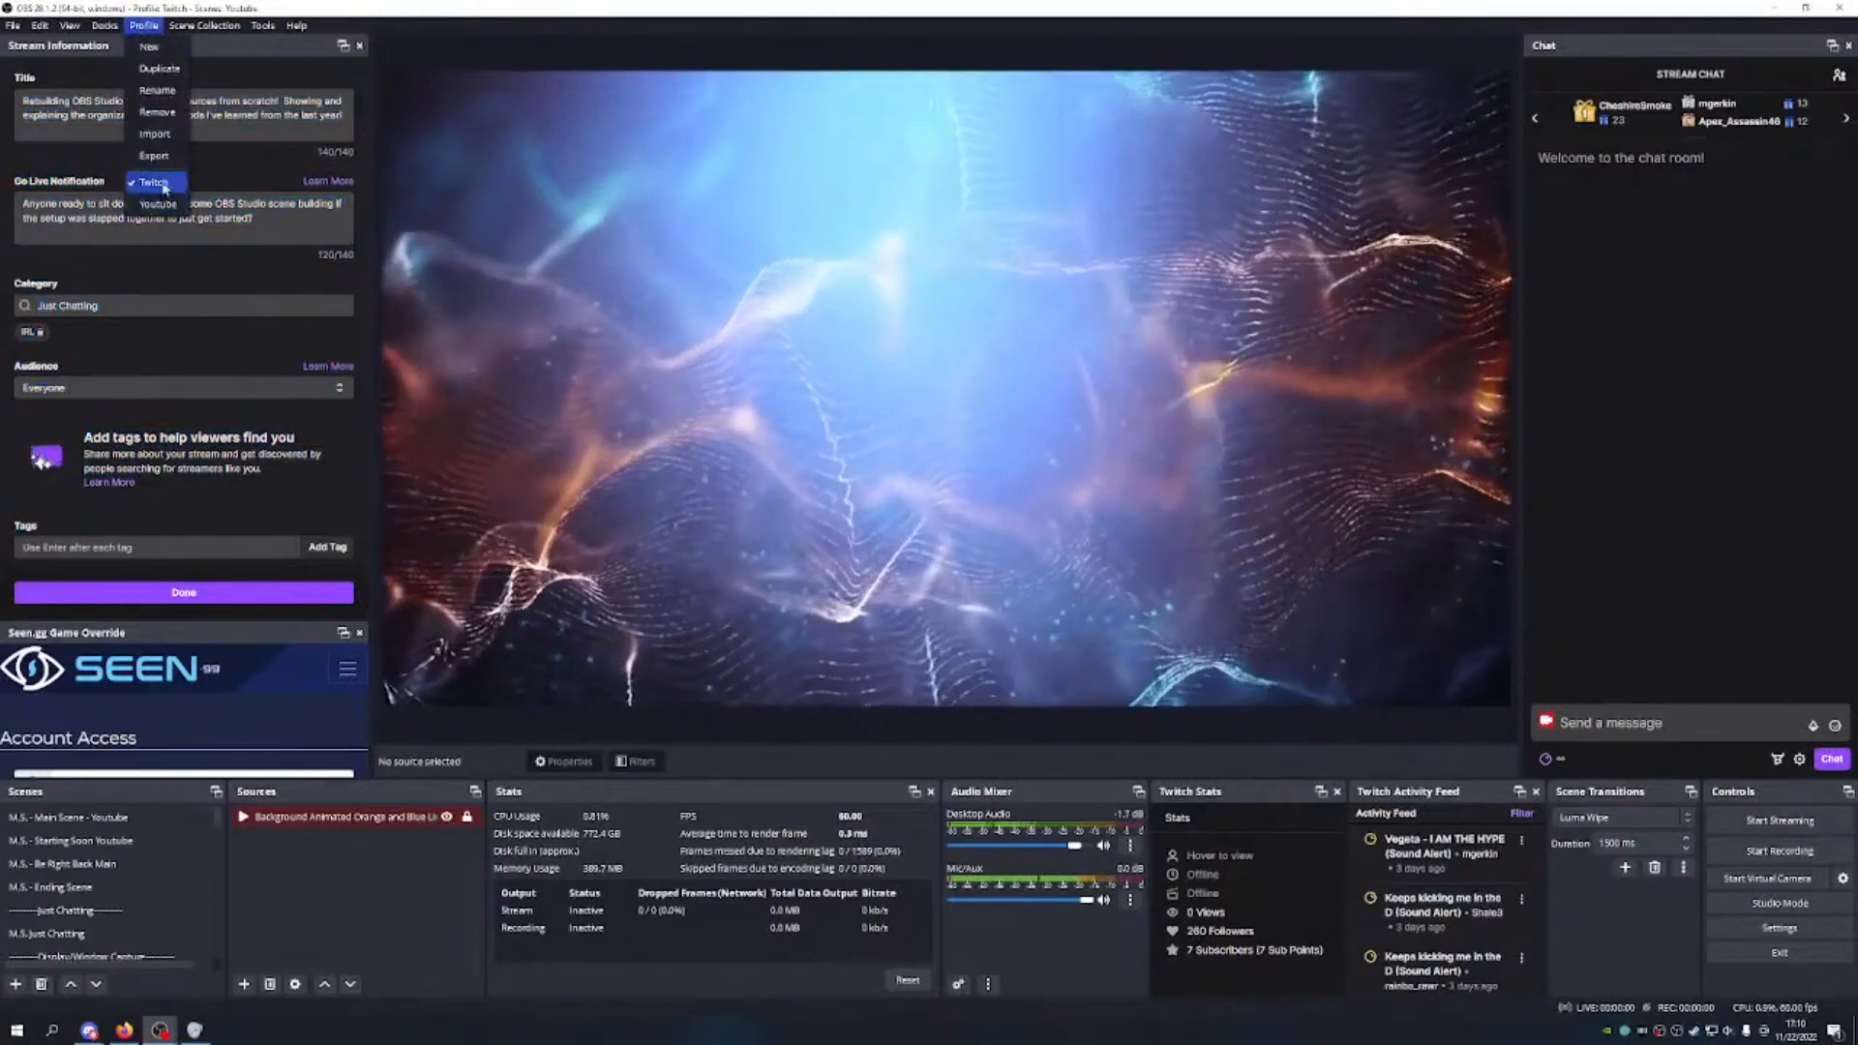
pyautogui.click(156, 204)
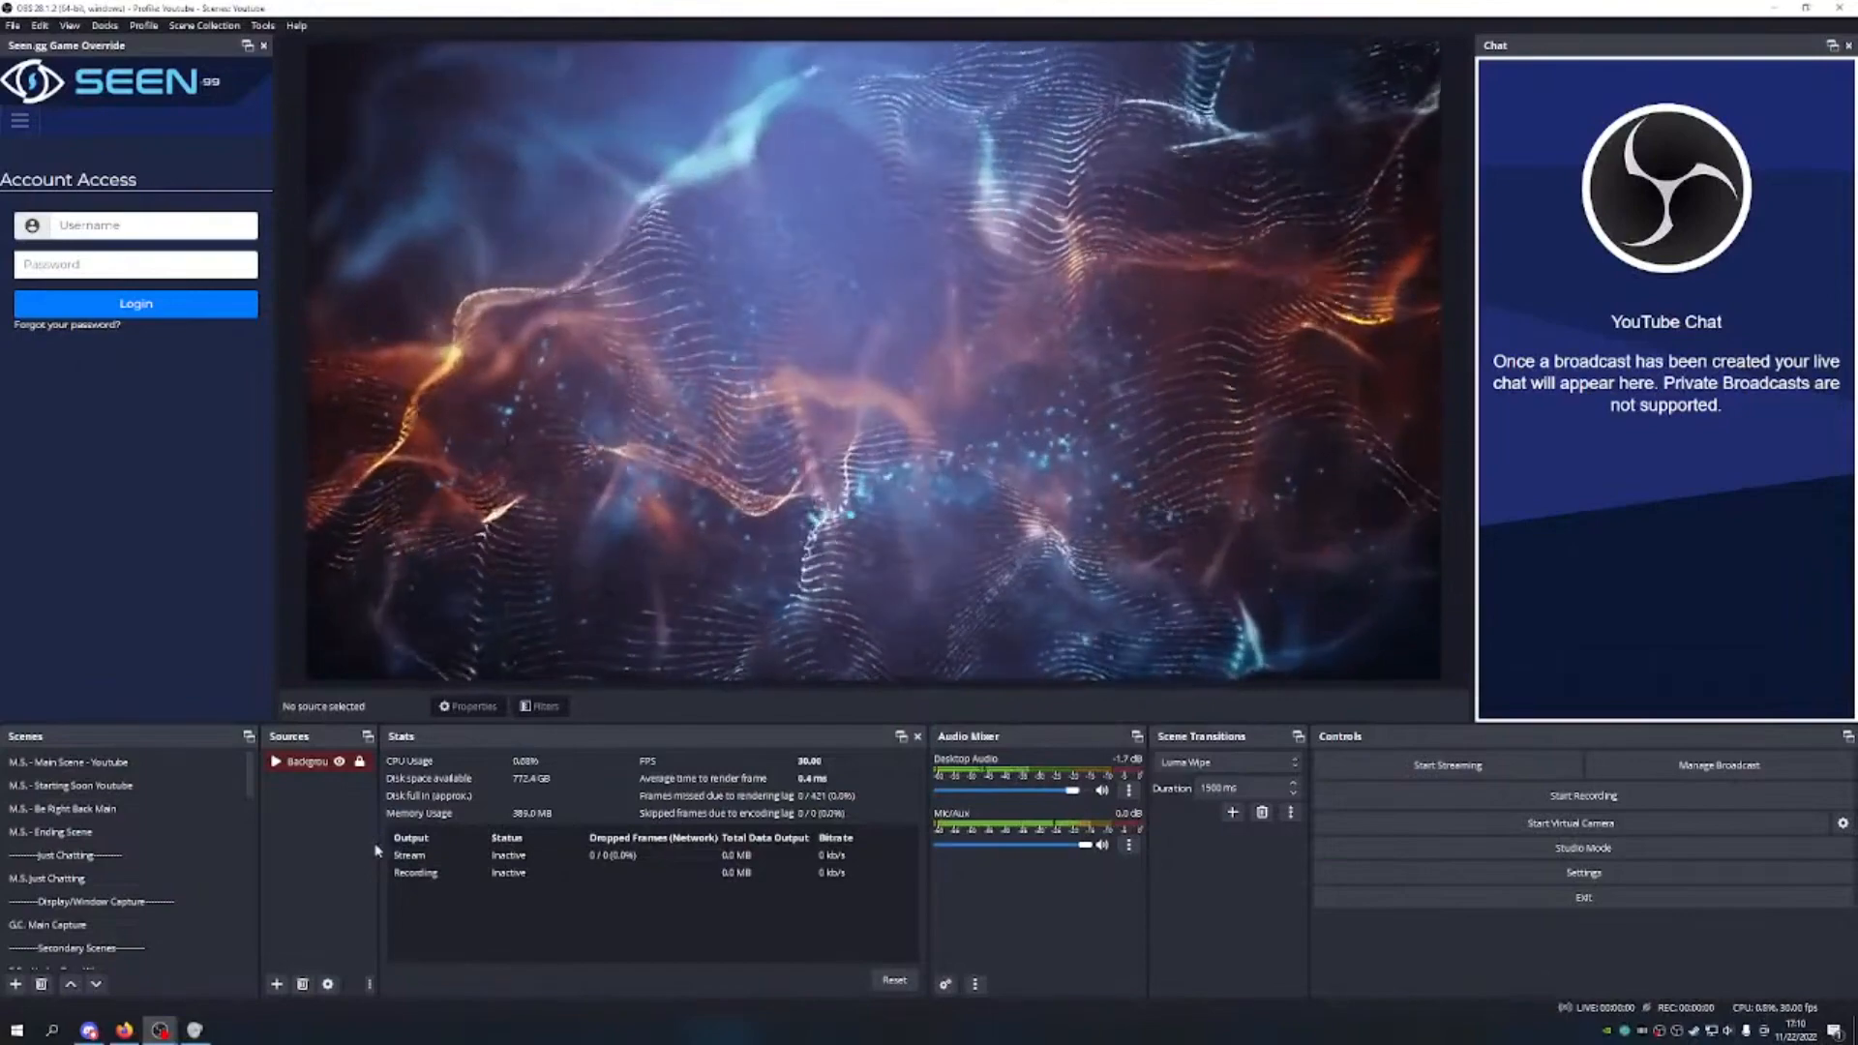
# Step: Widen the Sources dock so the background source's full name shows
pyautogui.moveTo(381, 842); pyautogui.dragTo(543, 820)
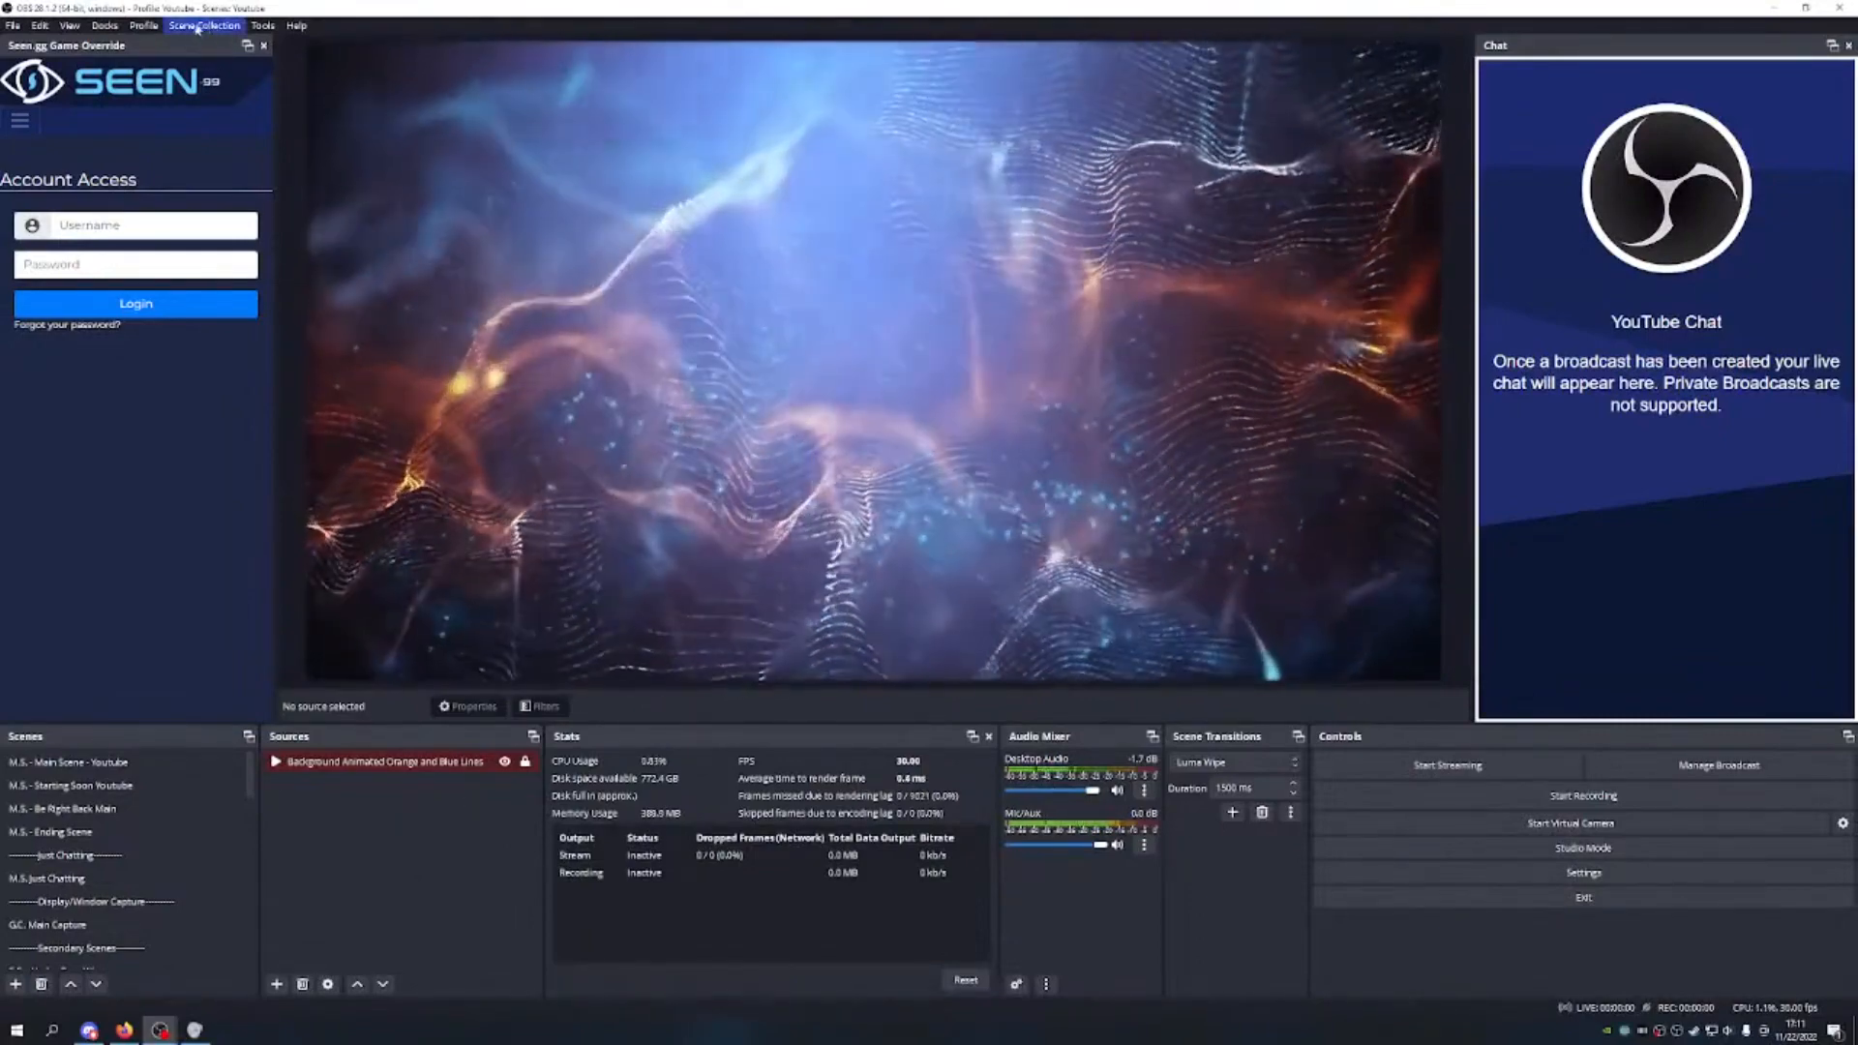
pyautogui.click(147, 26)
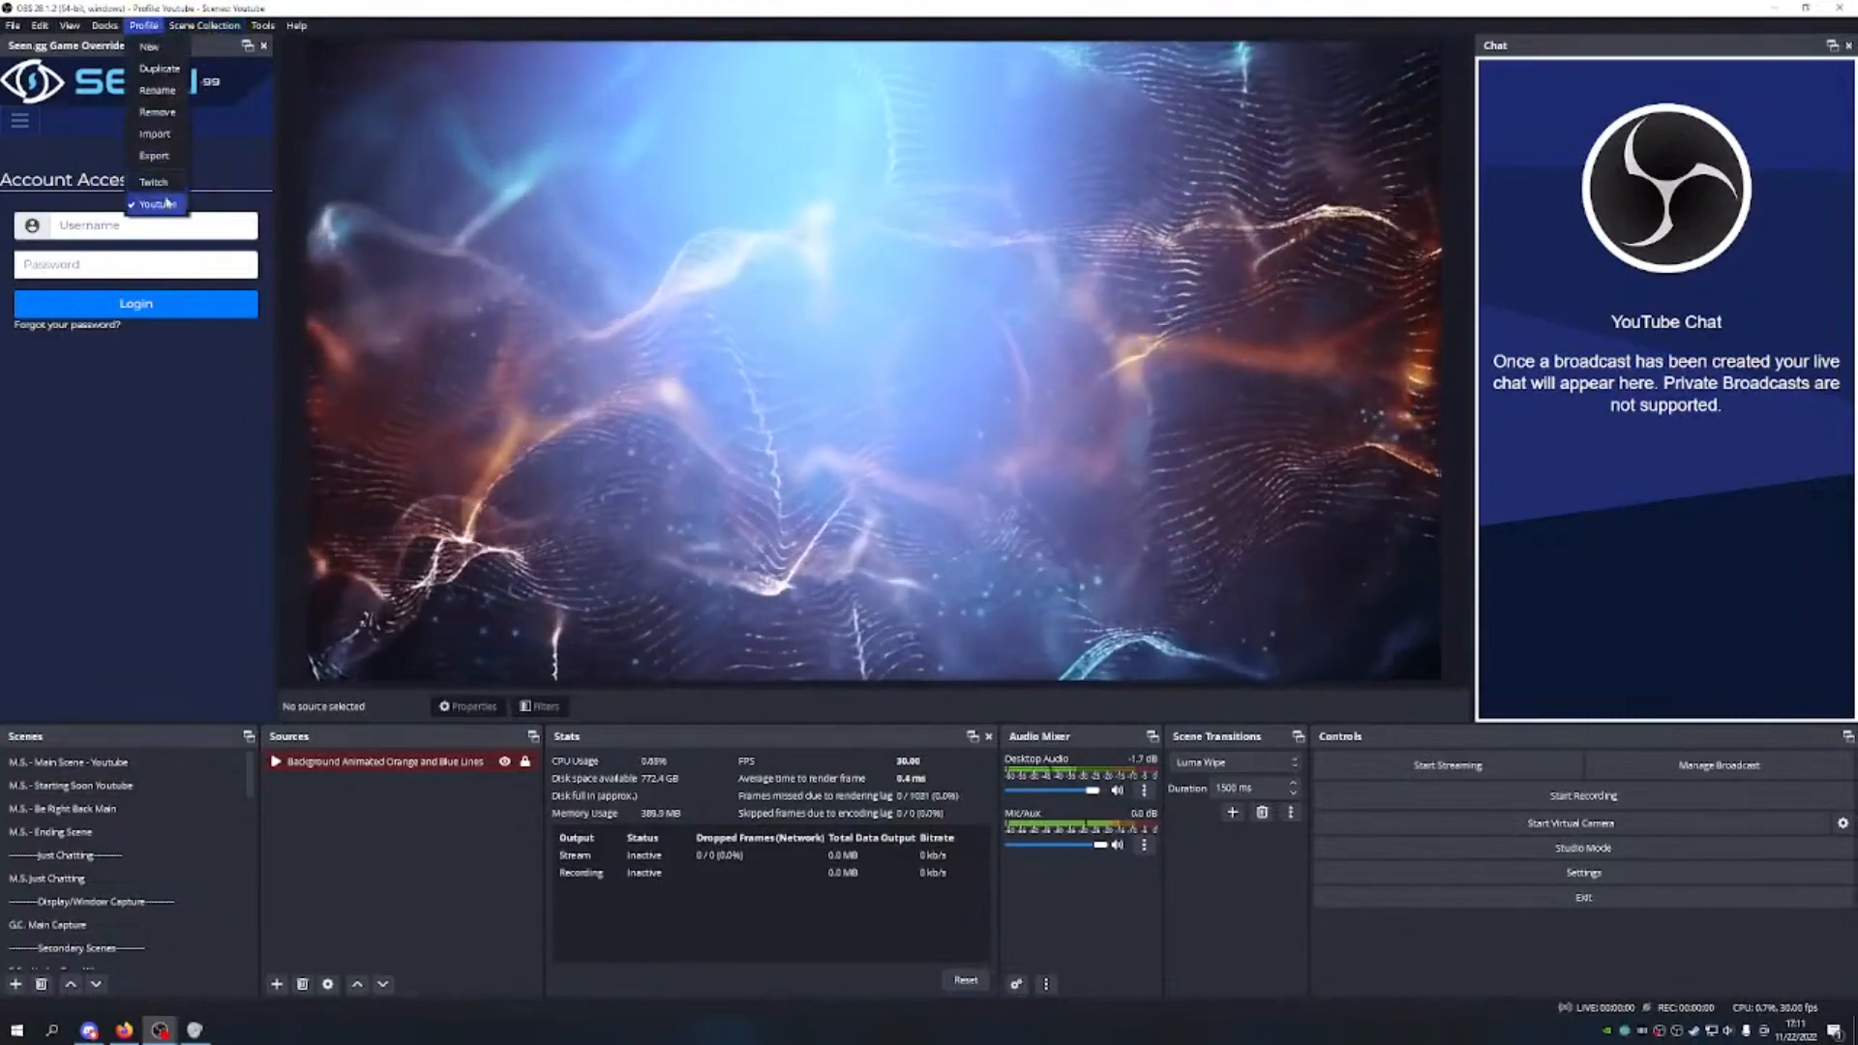
pyautogui.moveTo(182, 29)
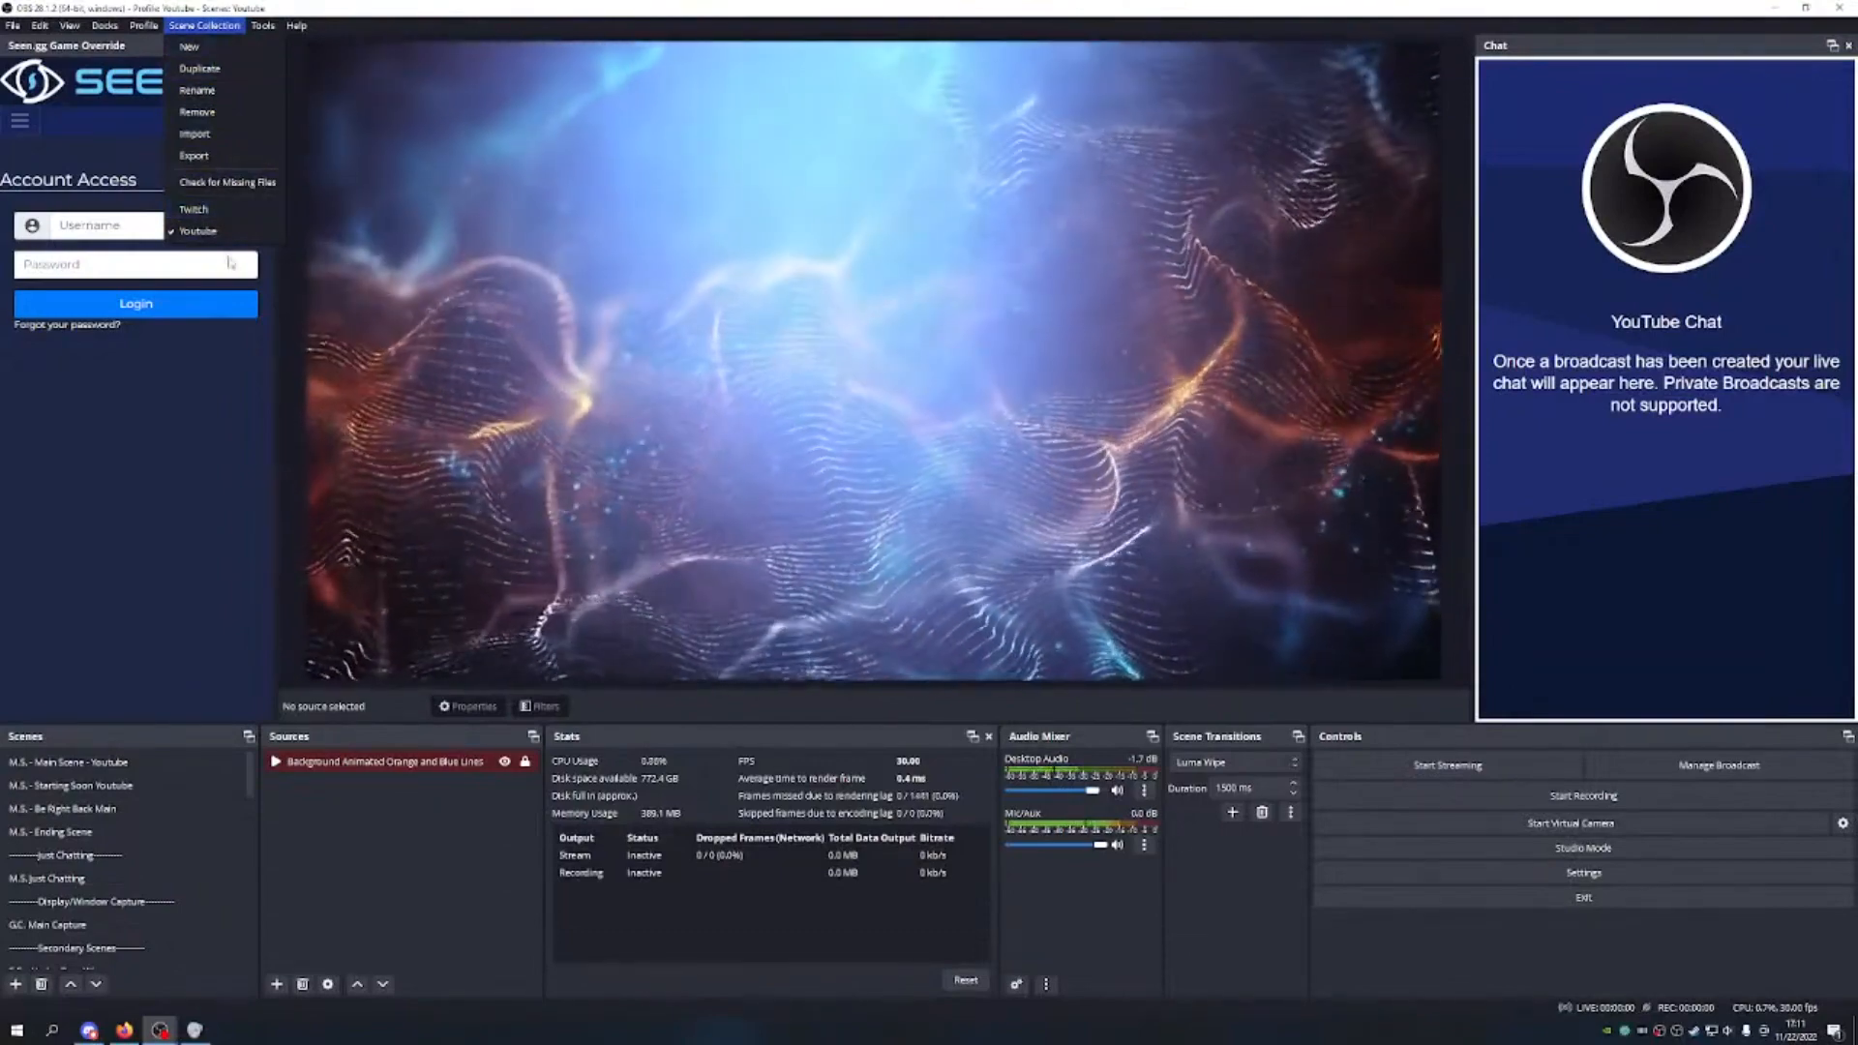
# Step: Load the Twitch scene collection and verify it in the Scene Collection menu
pyautogui.click(230, 213)
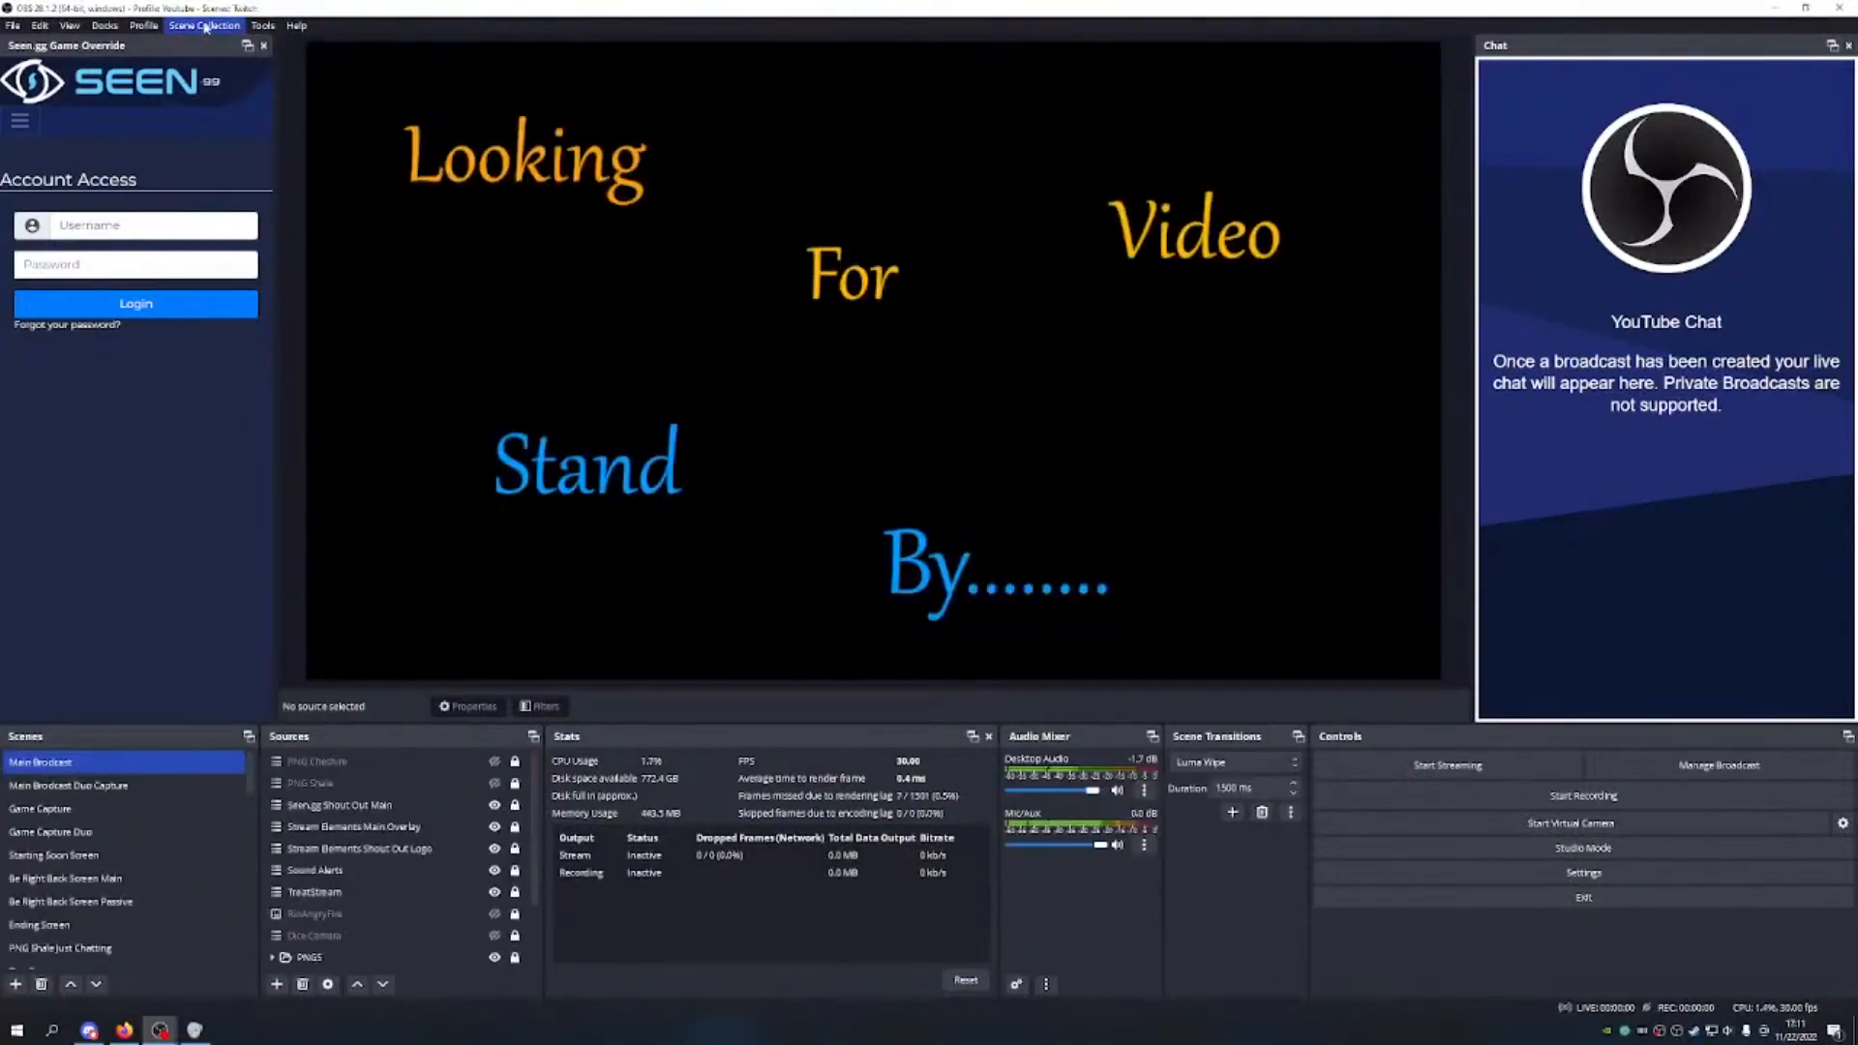
pyautogui.click(205, 27)
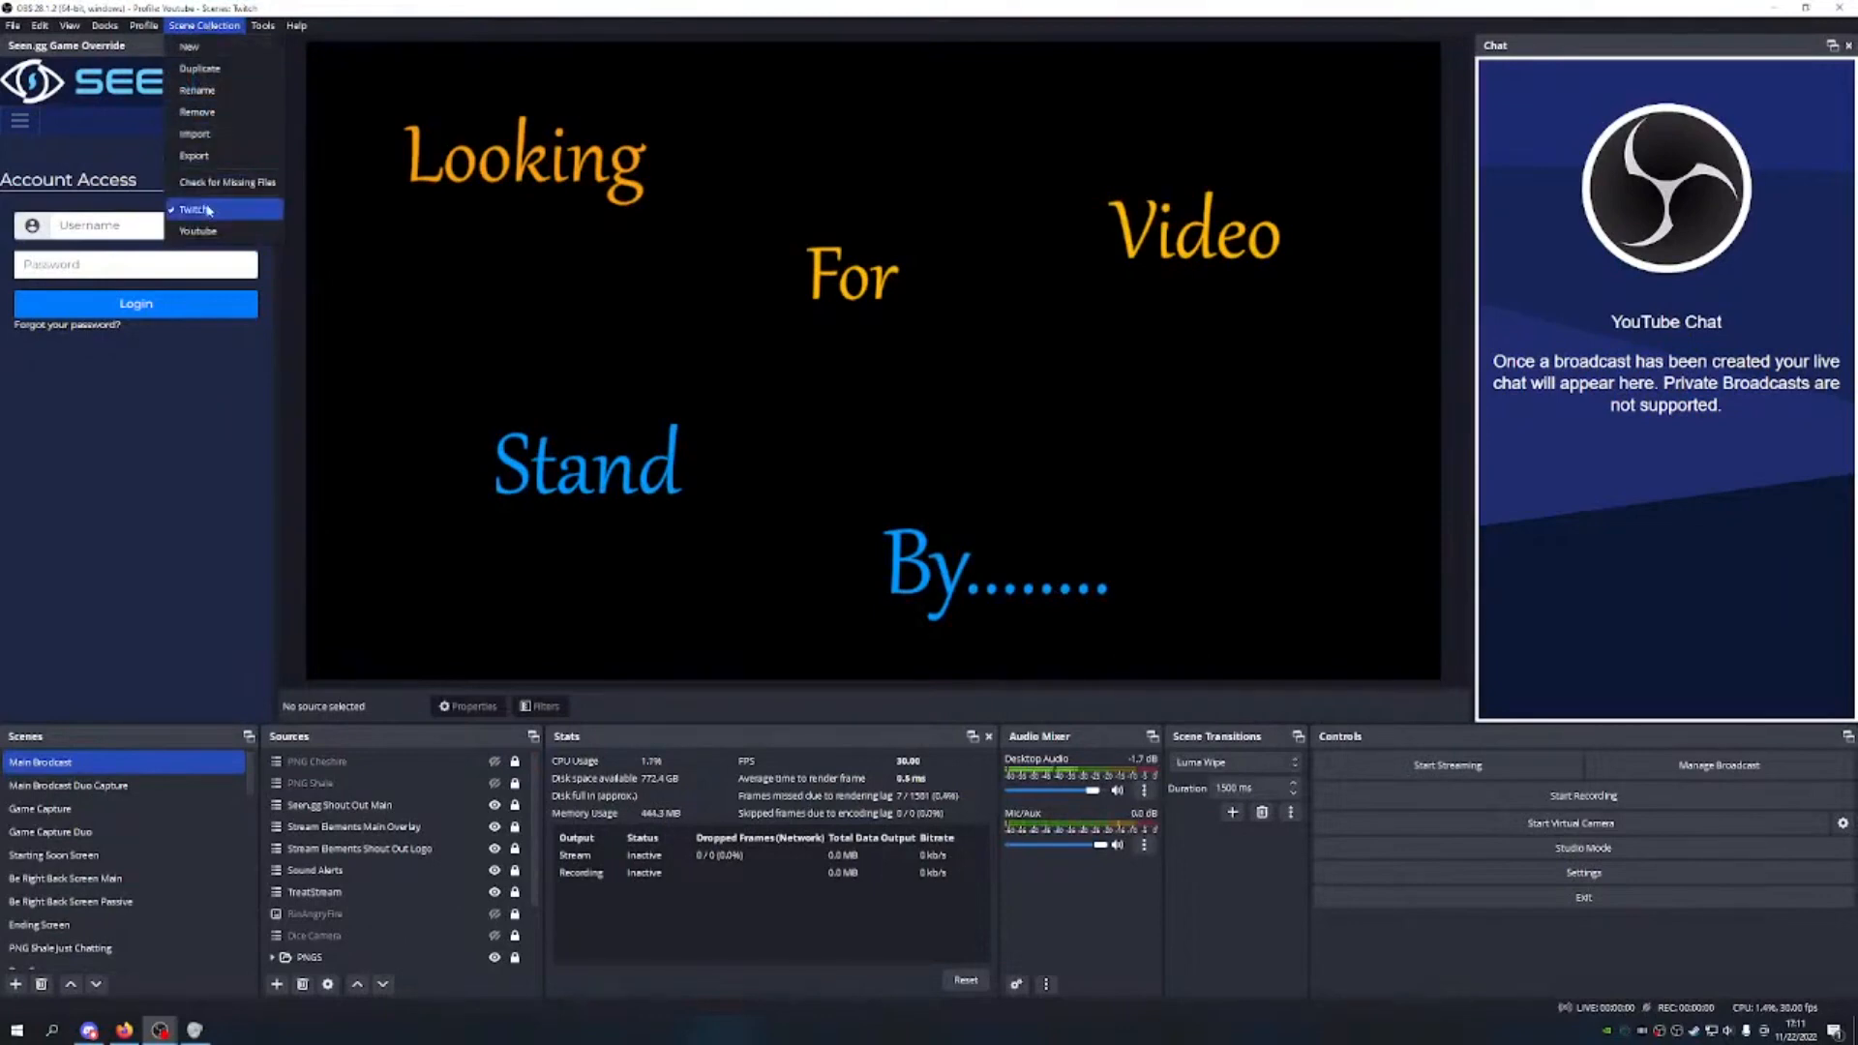
pyautogui.click(160, 532)
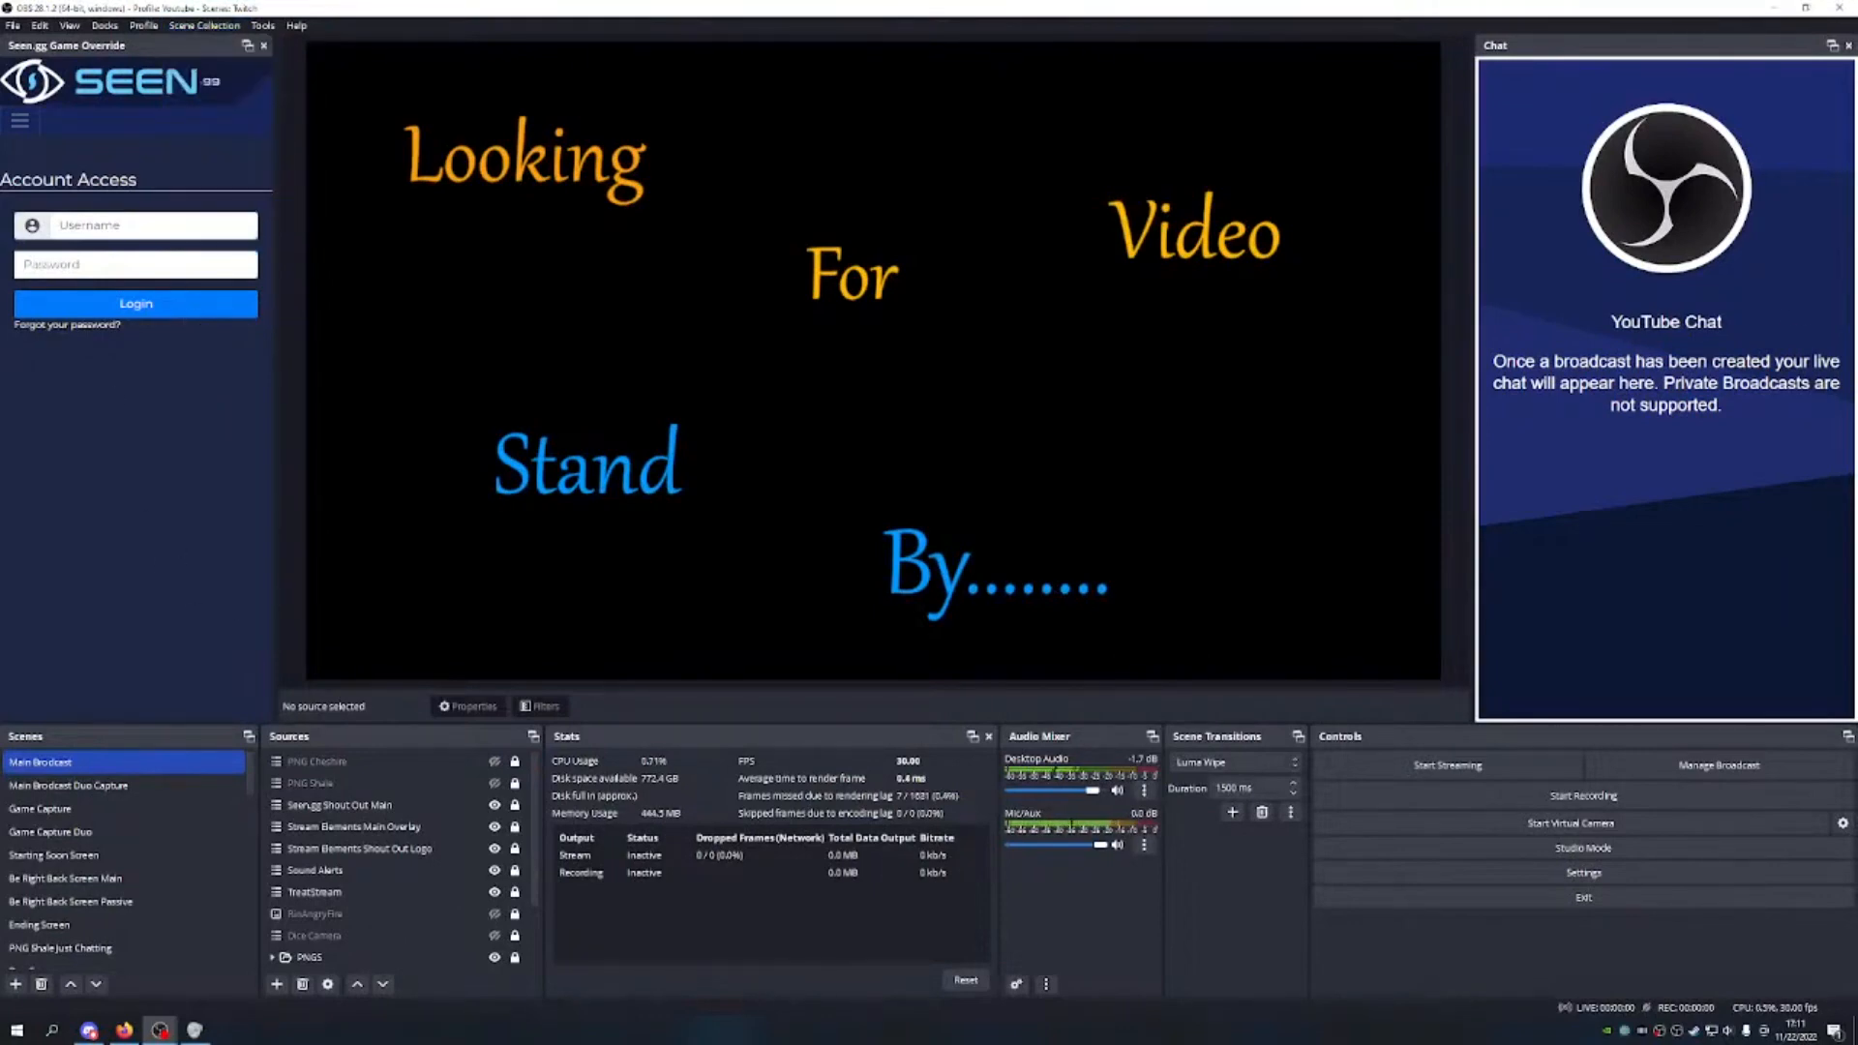
# Step: Switch to the Twitch profile and scroll through its scenes
pyautogui.click(143, 25)
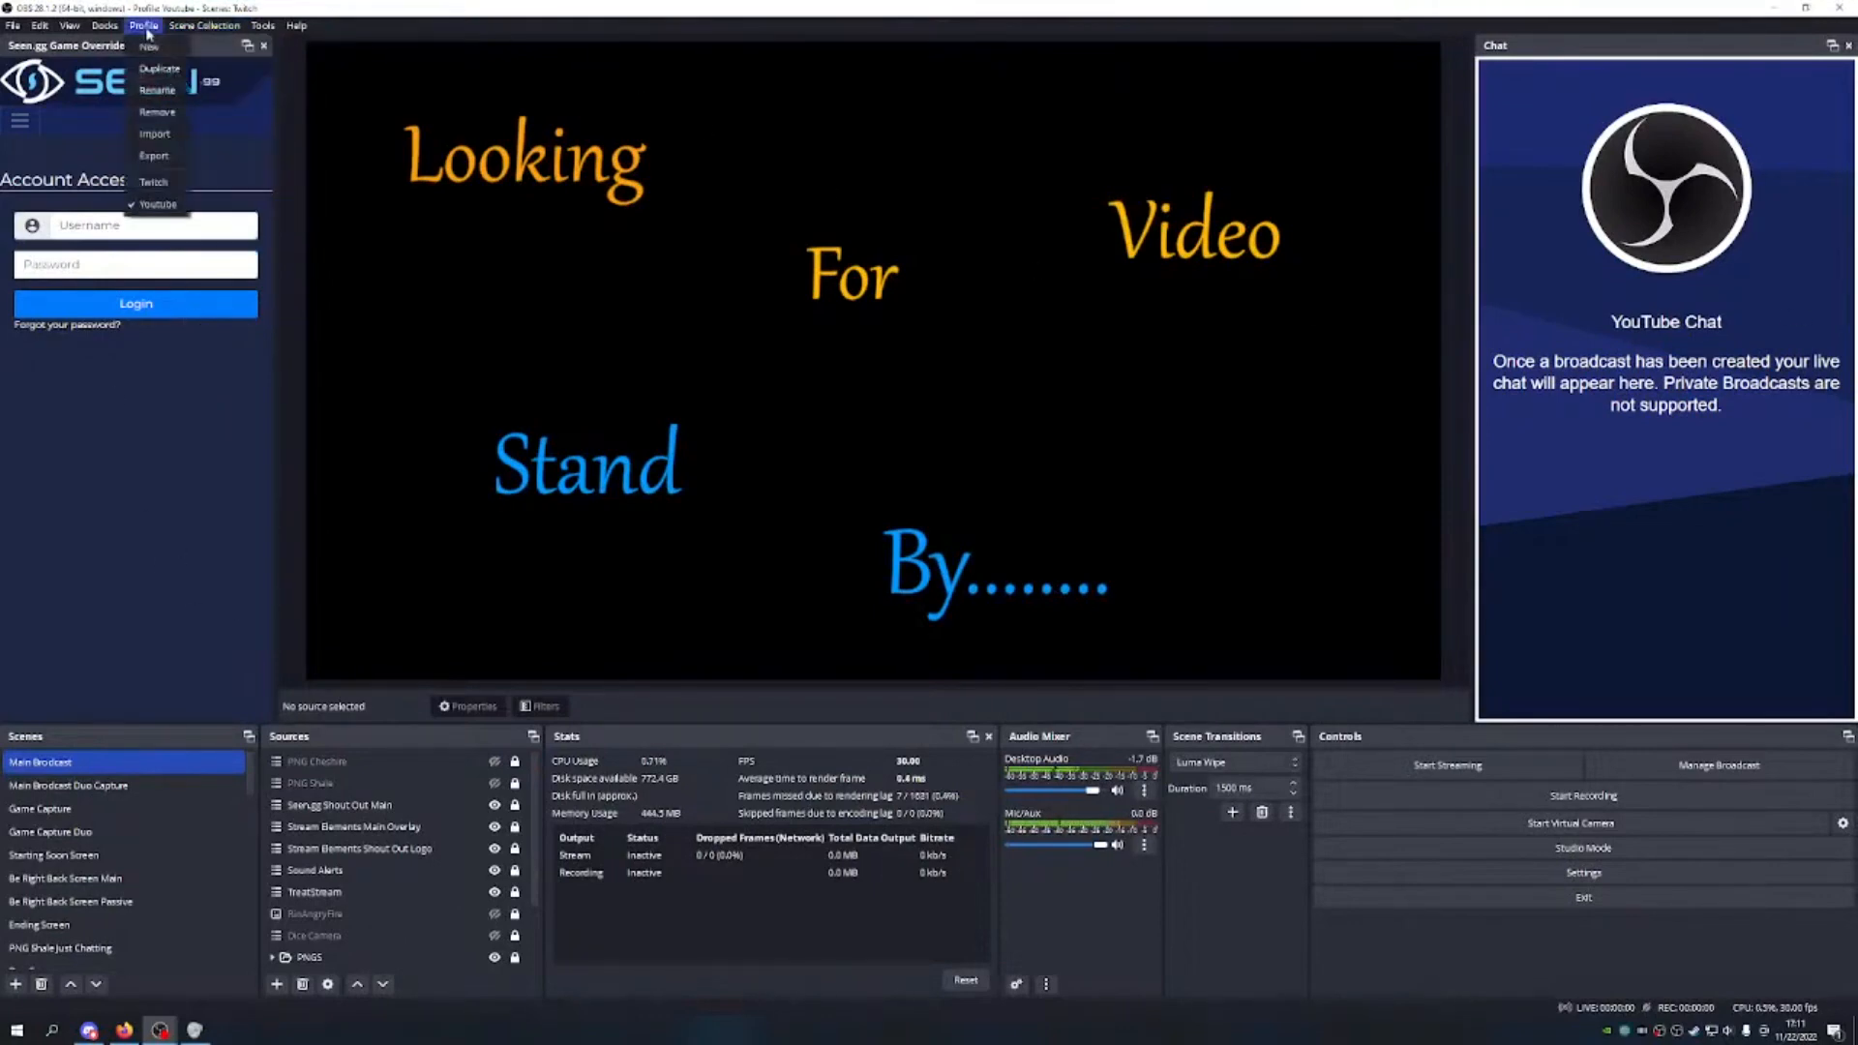
pyautogui.click(153, 182)
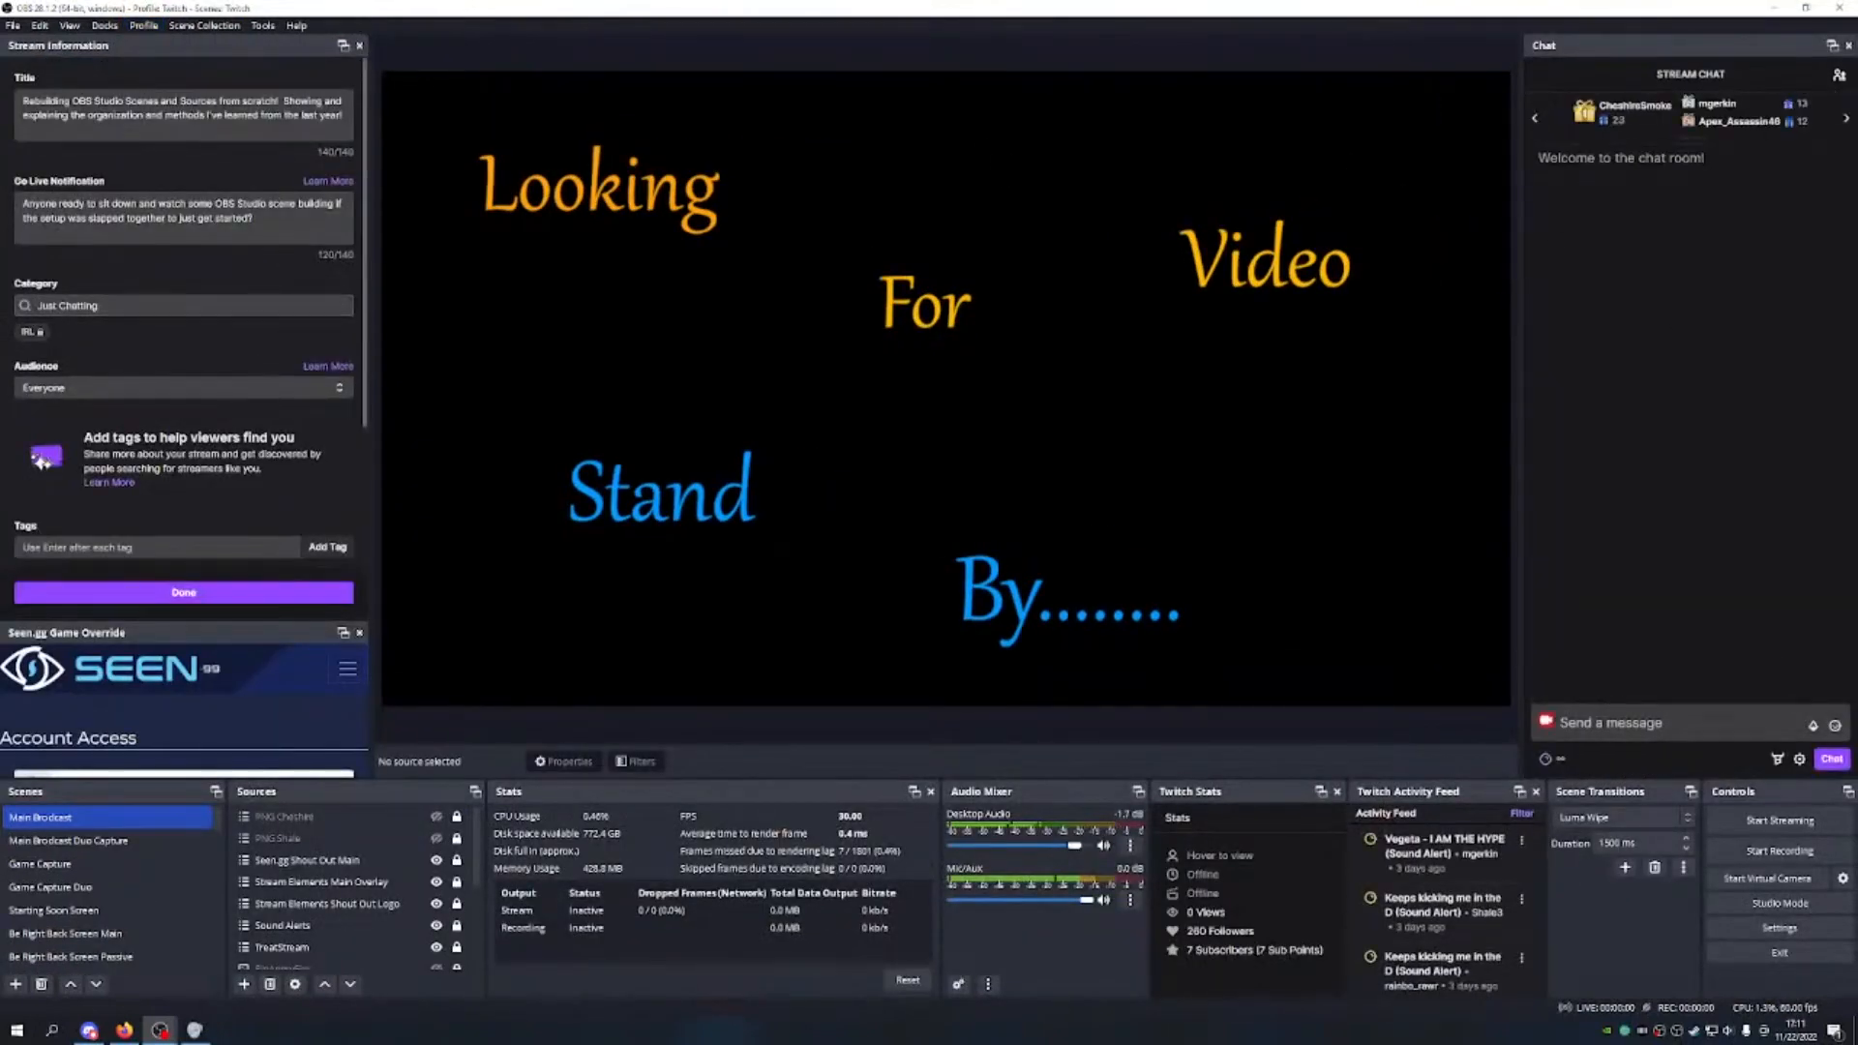
pyautogui.scroll(-2, 228, 431)
pyautogui.scroll(-2, 151, 920)
pyautogui.scroll(-5, 145, 900)
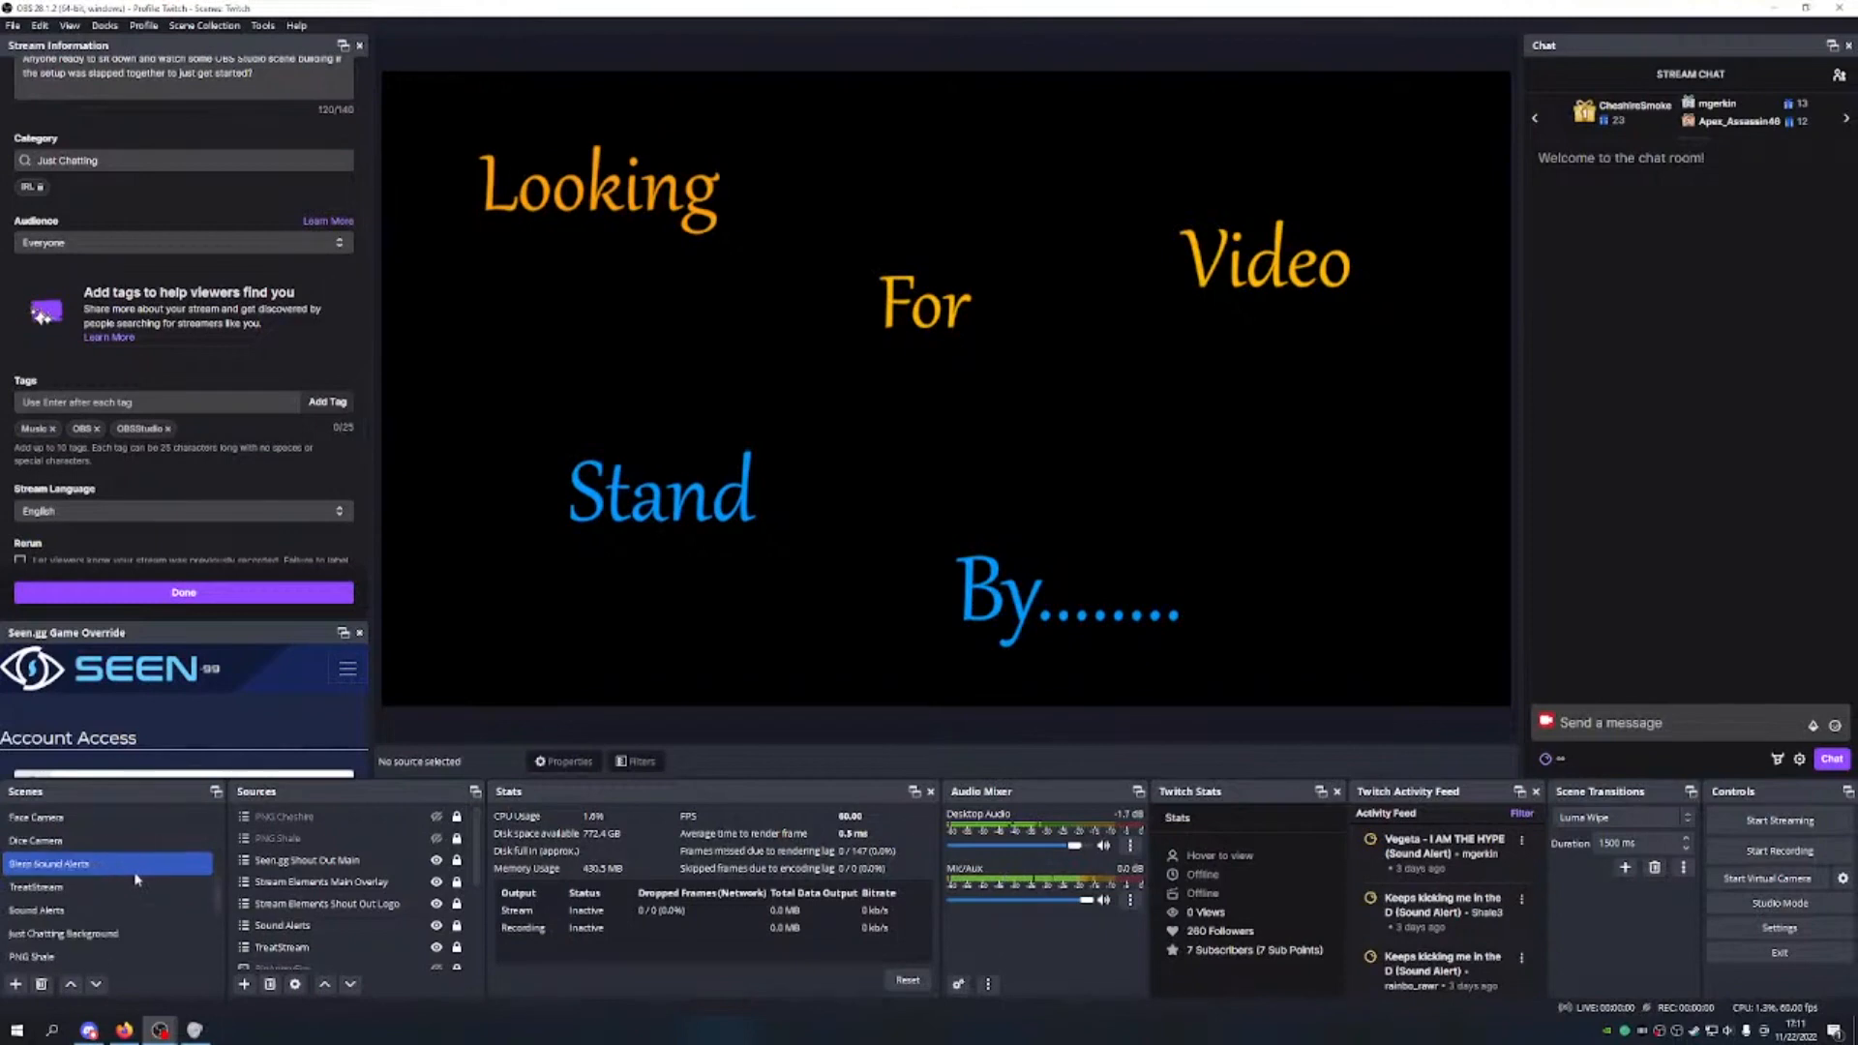
pyautogui.scroll(5, 127, 889)
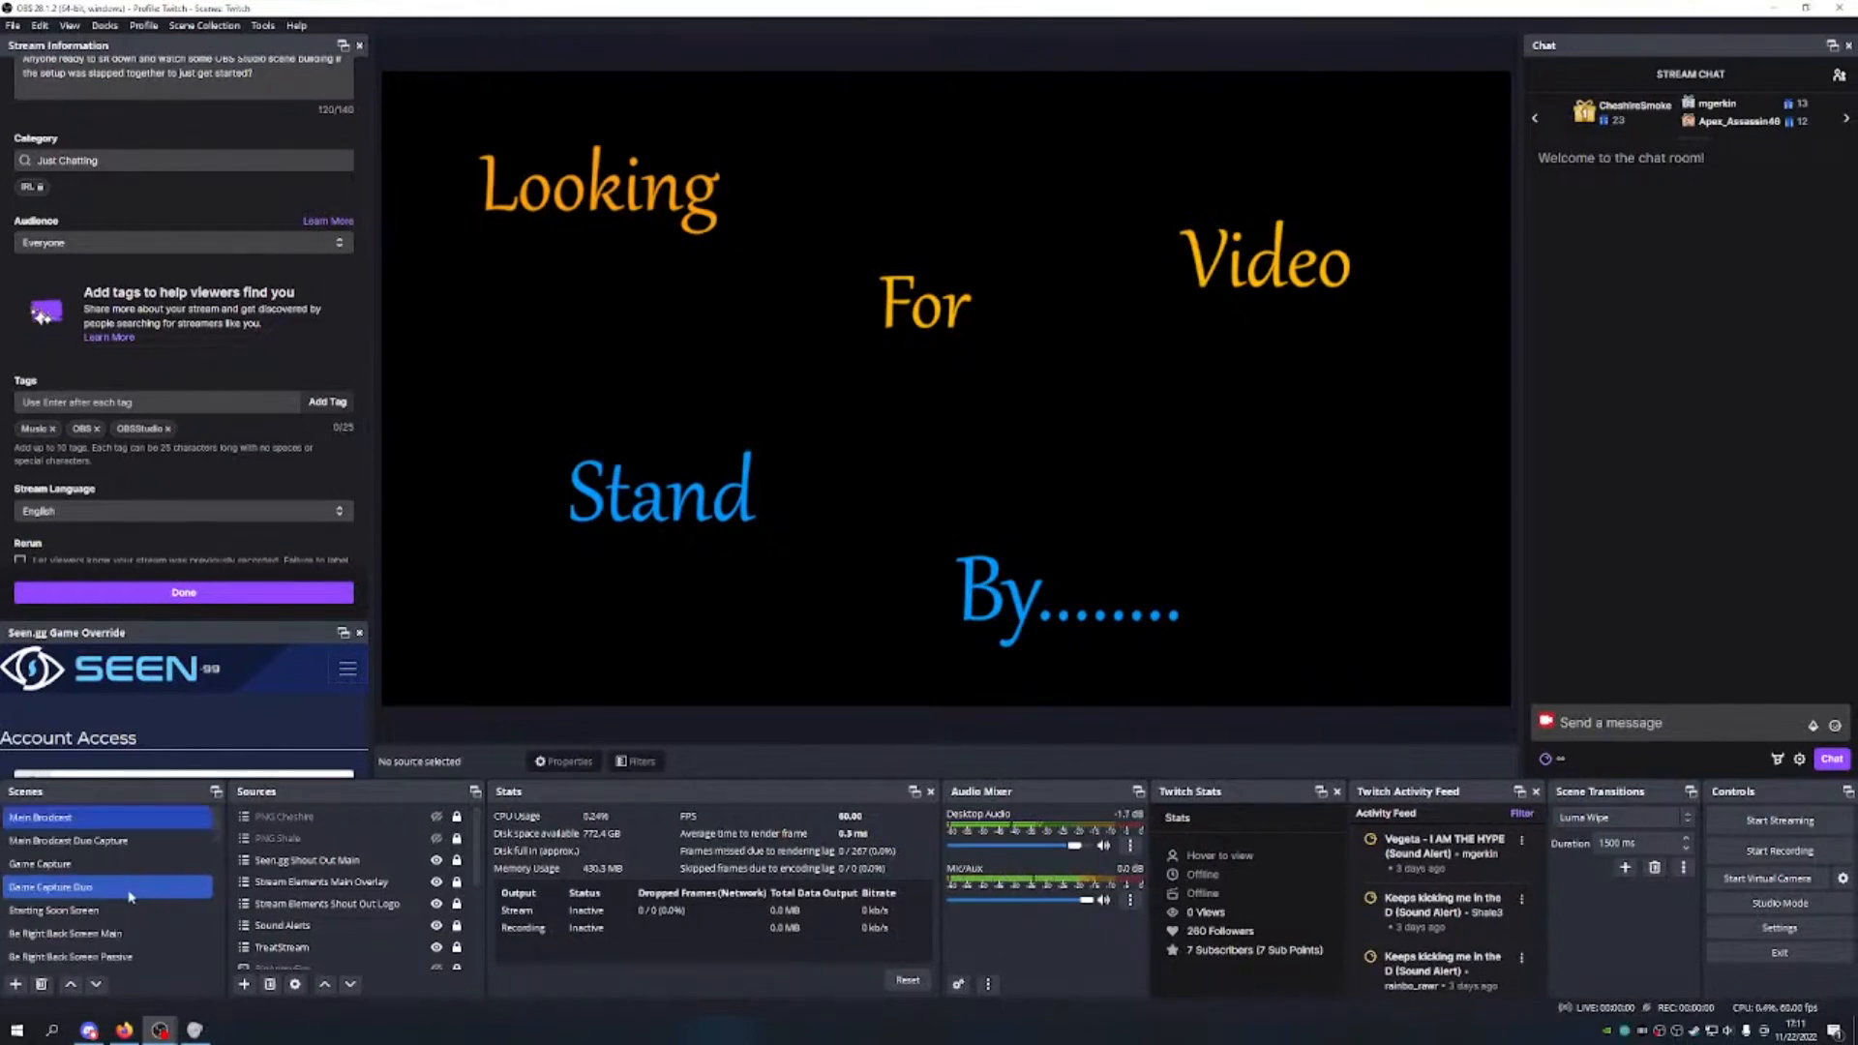
pyautogui.scroll(-3, 316, 865)
pyautogui.scroll(3, 316, 865)
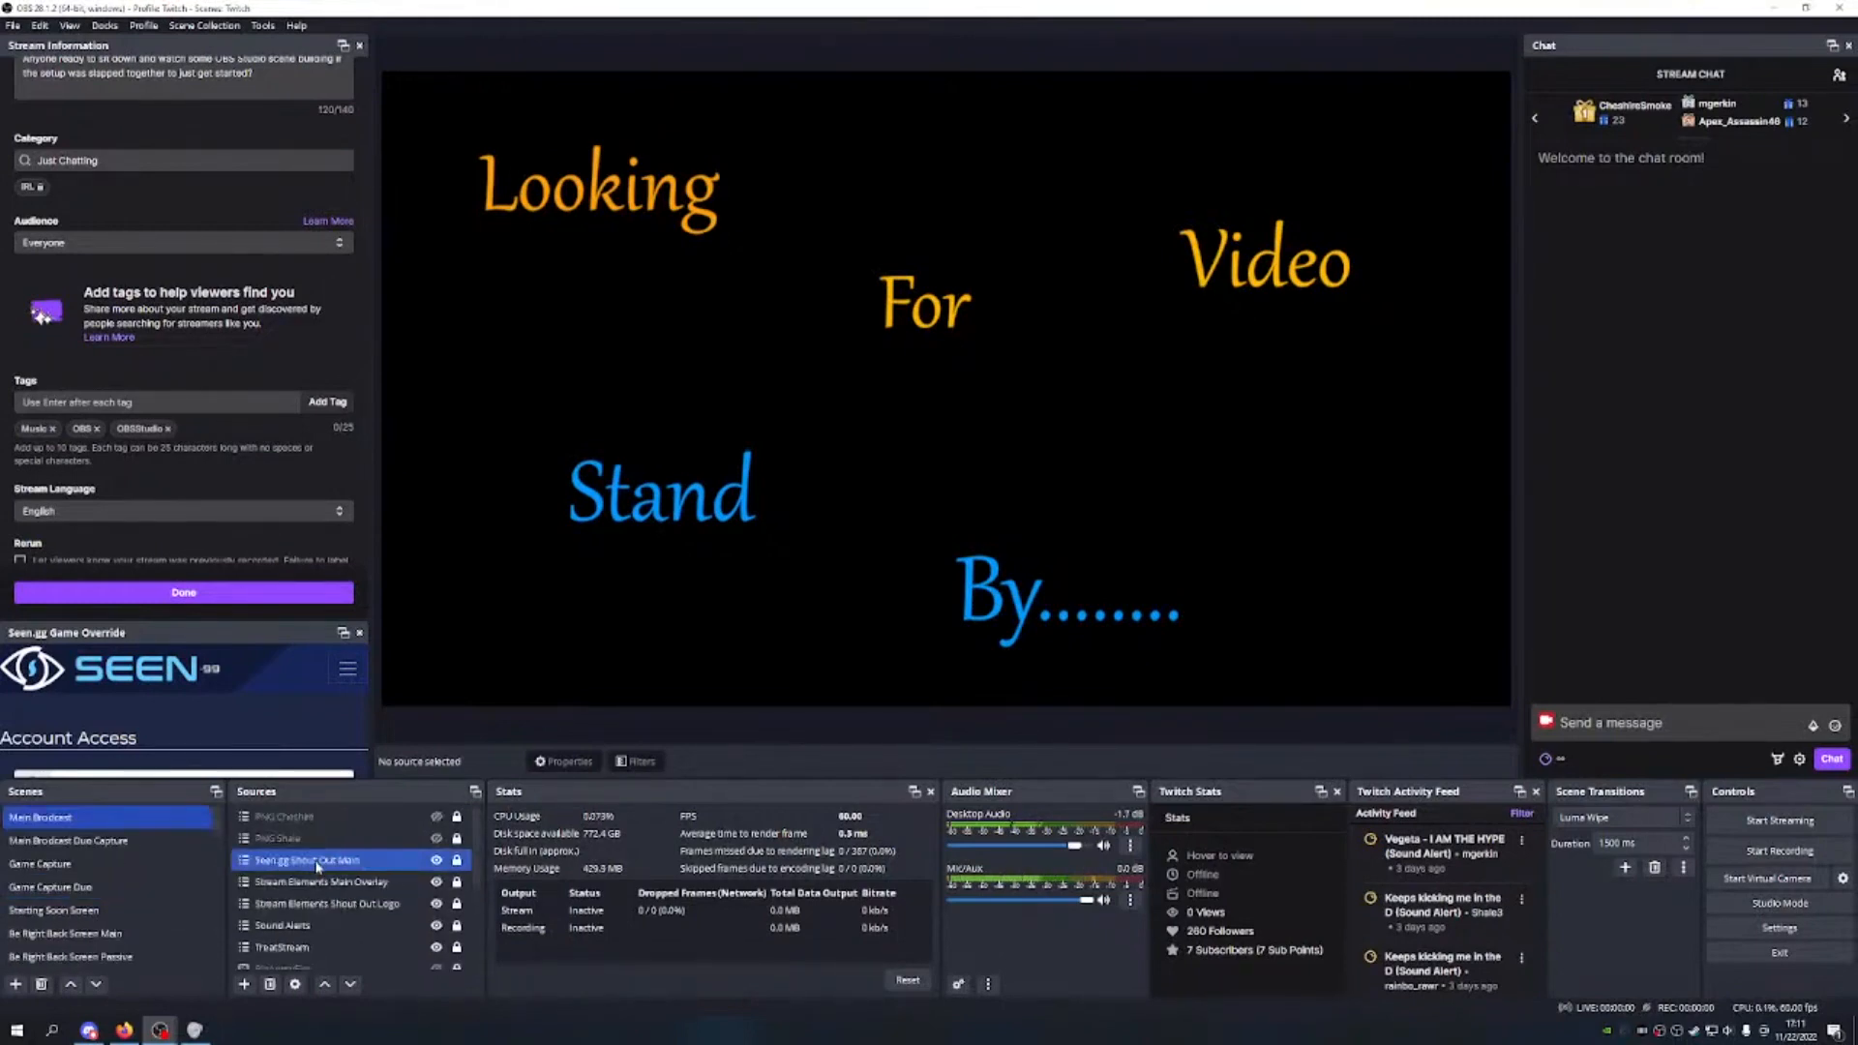
# Step: Duplicate the current Twitch scene collection under the name 'Twitch example'
pyautogui.click(203, 25)
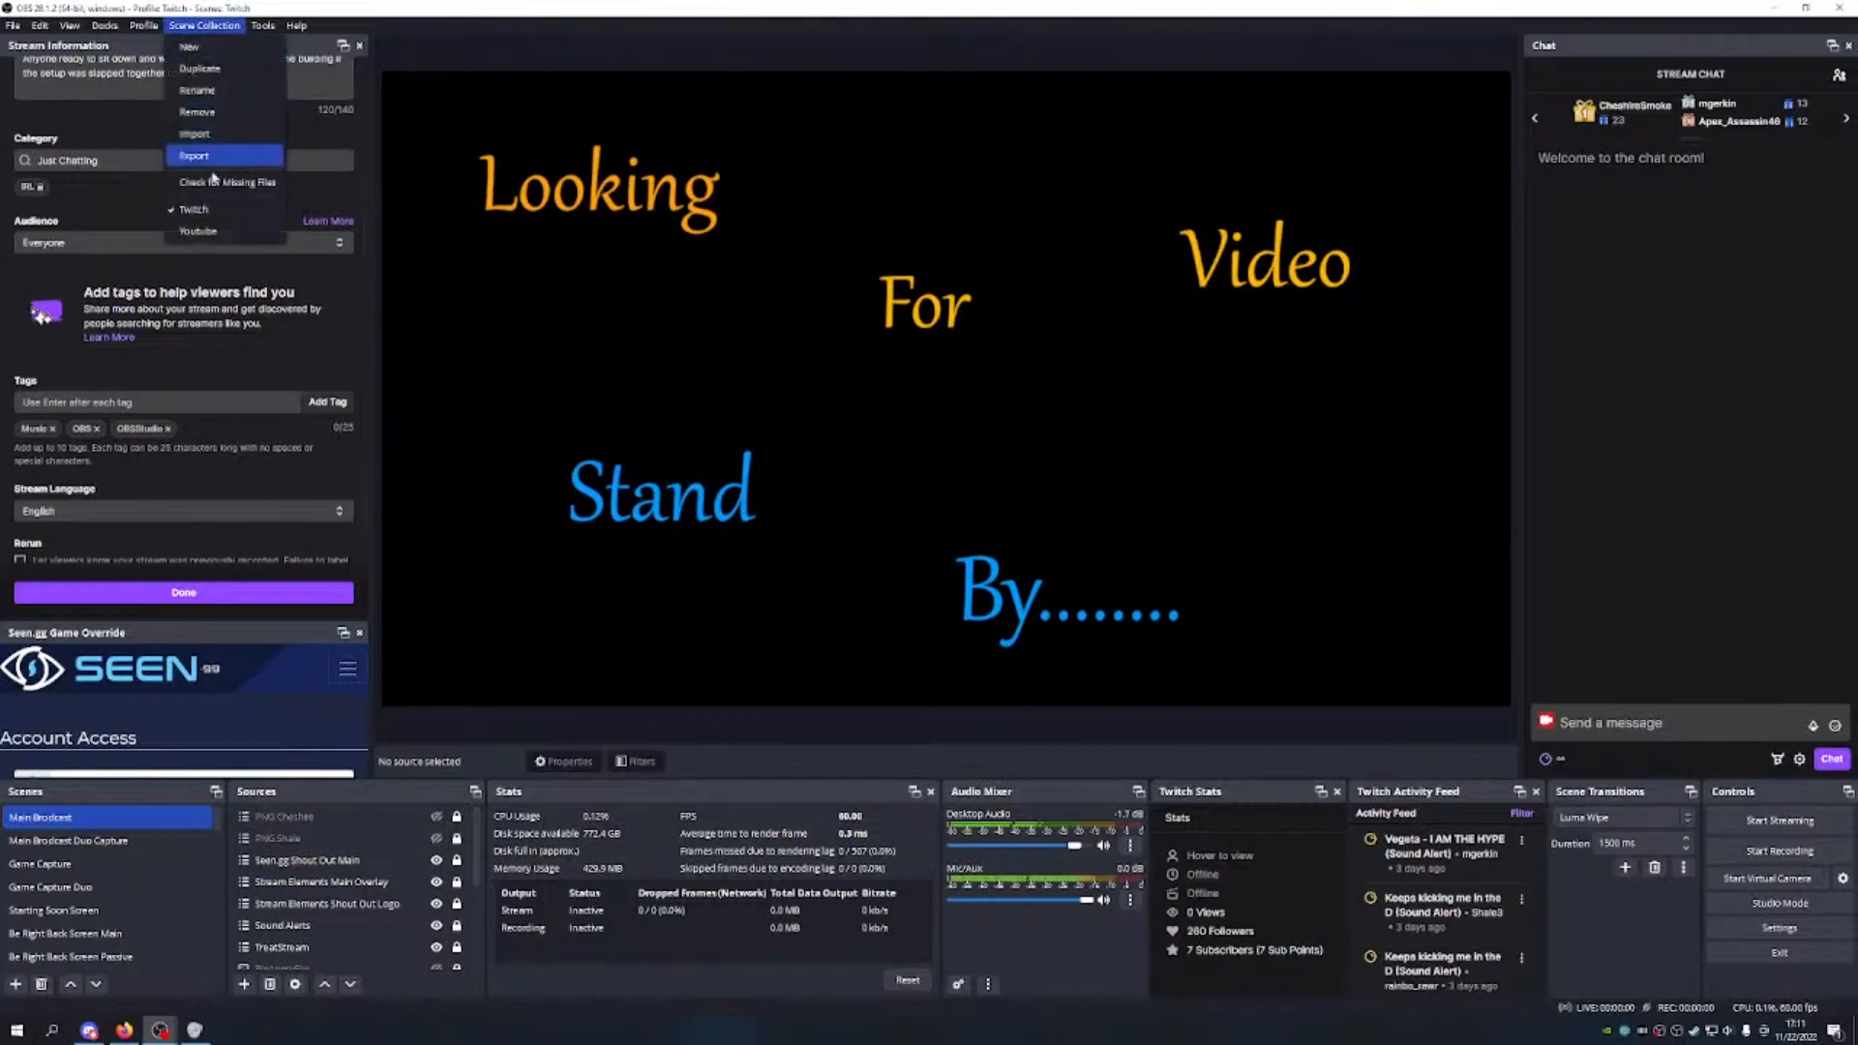
pyautogui.click(210, 72)
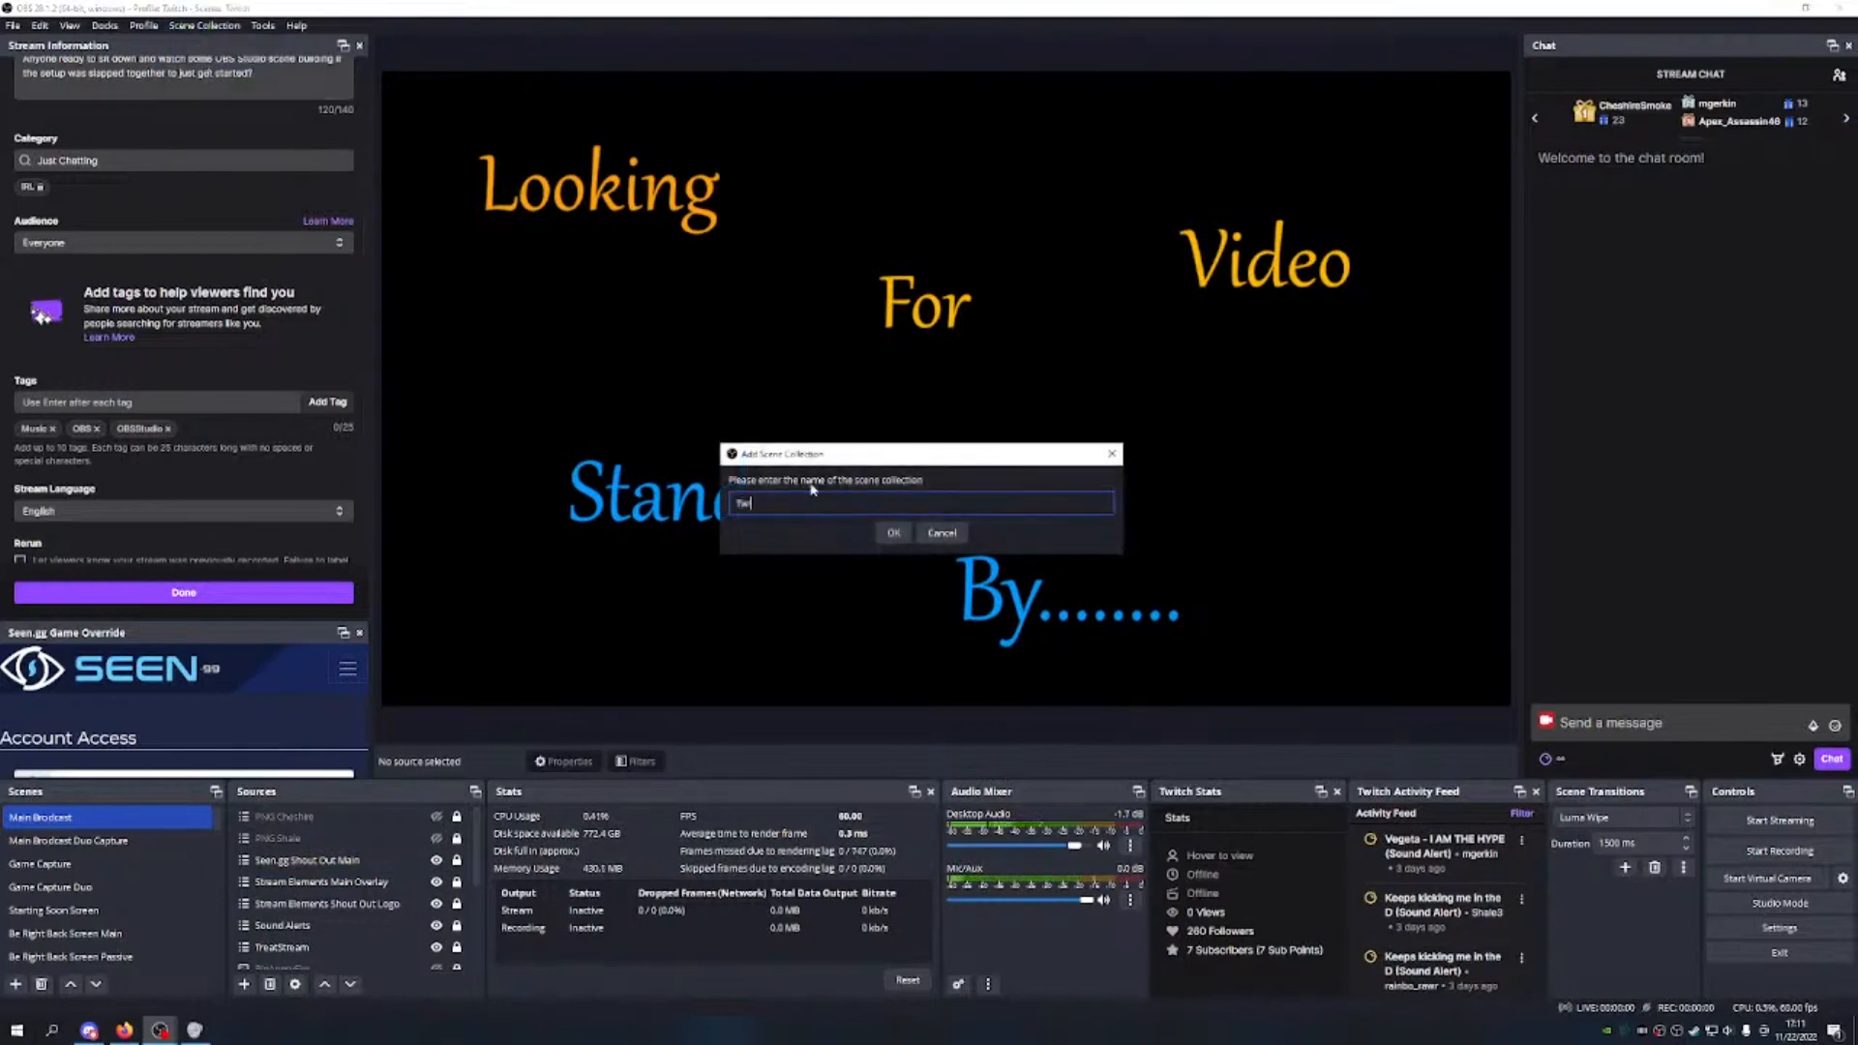
pyautogui.write('Twitch example')
pyautogui.press('Return')
# Step: Check the scene collection list and the scenes panel to confirm 'Twitch example' is active
pyautogui.click(203, 25)
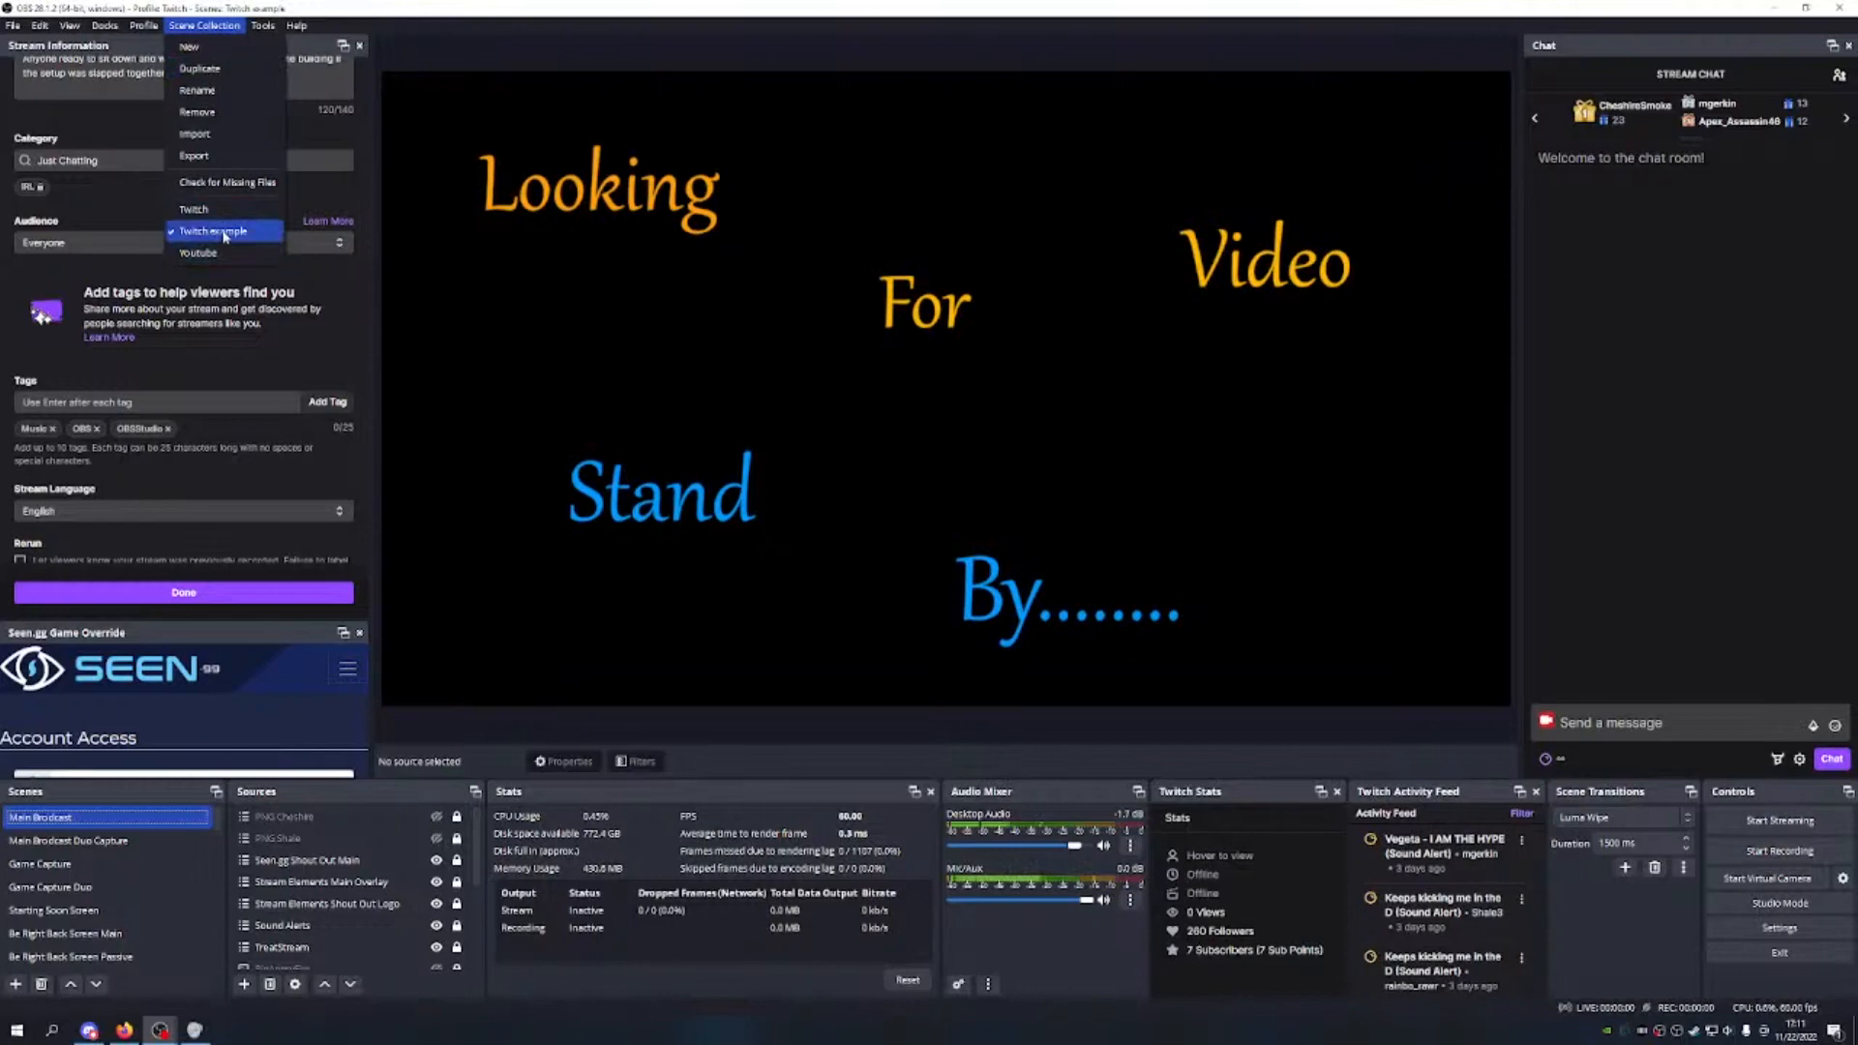
pyautogui.click(468, 547)
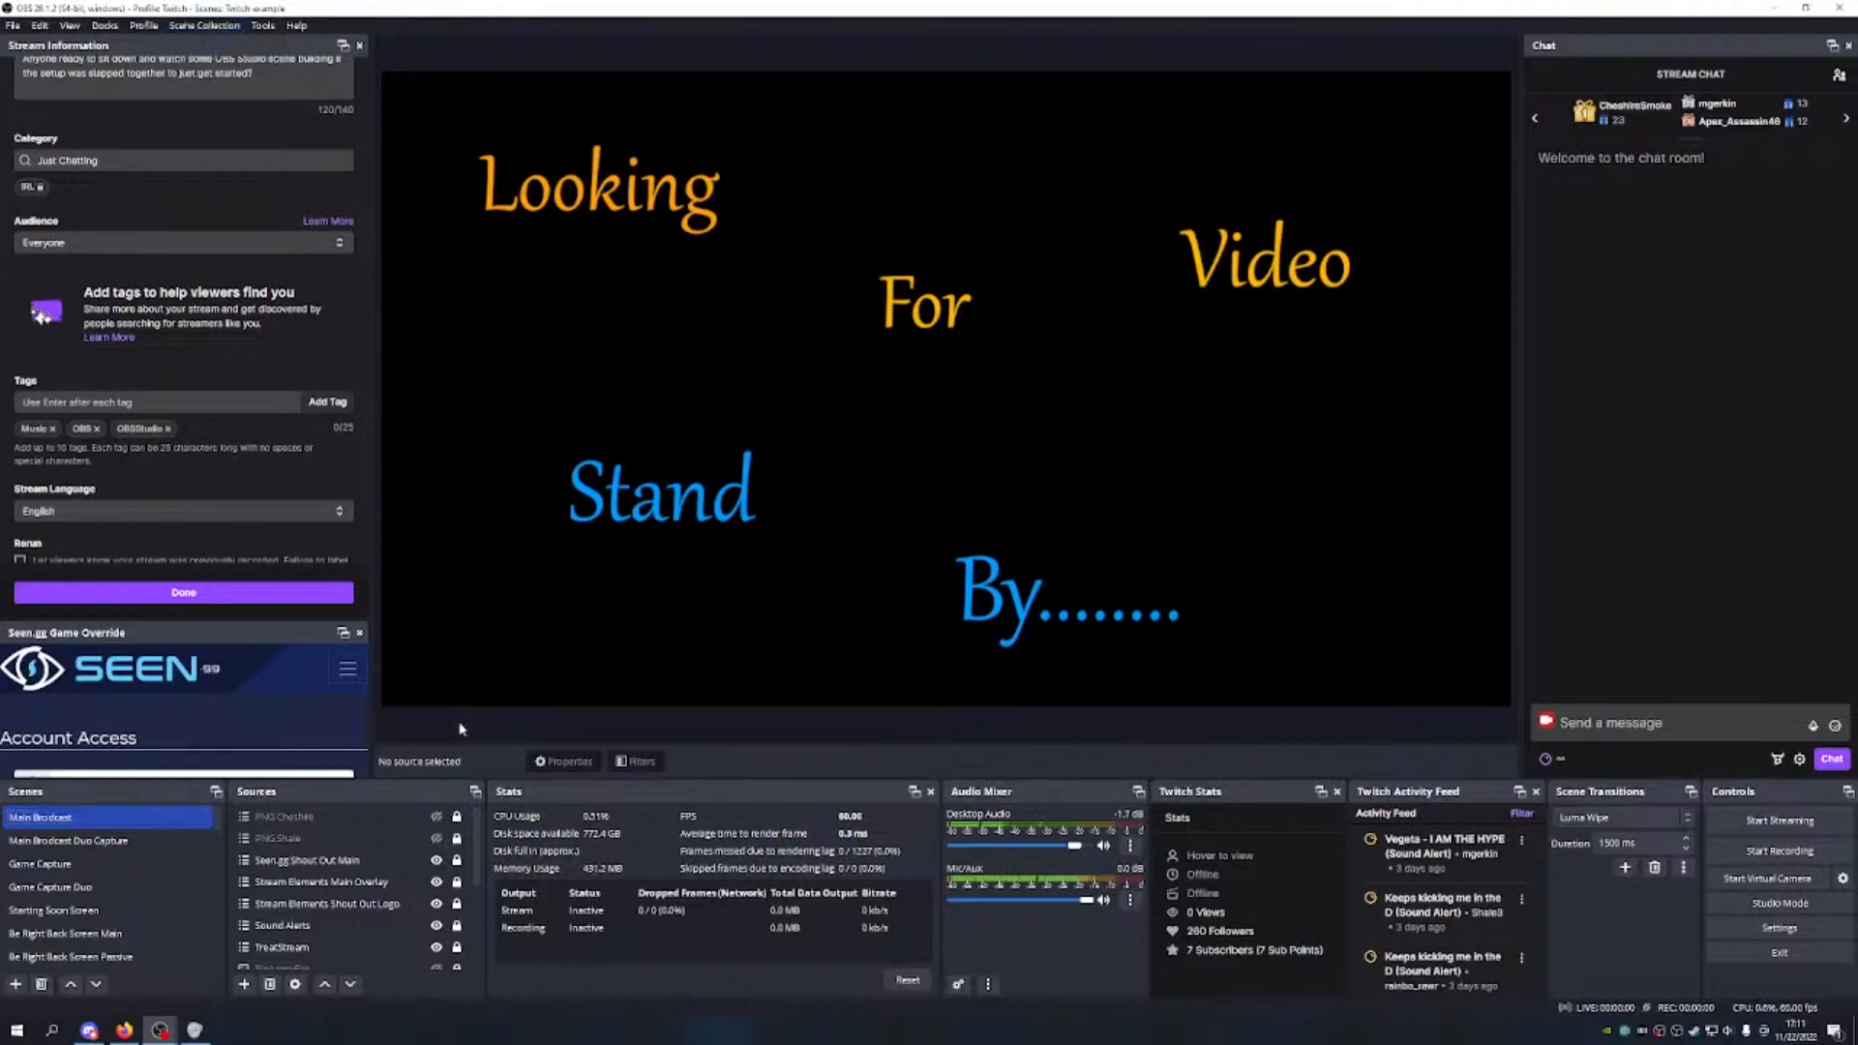
pyautogui.click(125, 910)
pyautogui.scroll(-14, 127, 910)
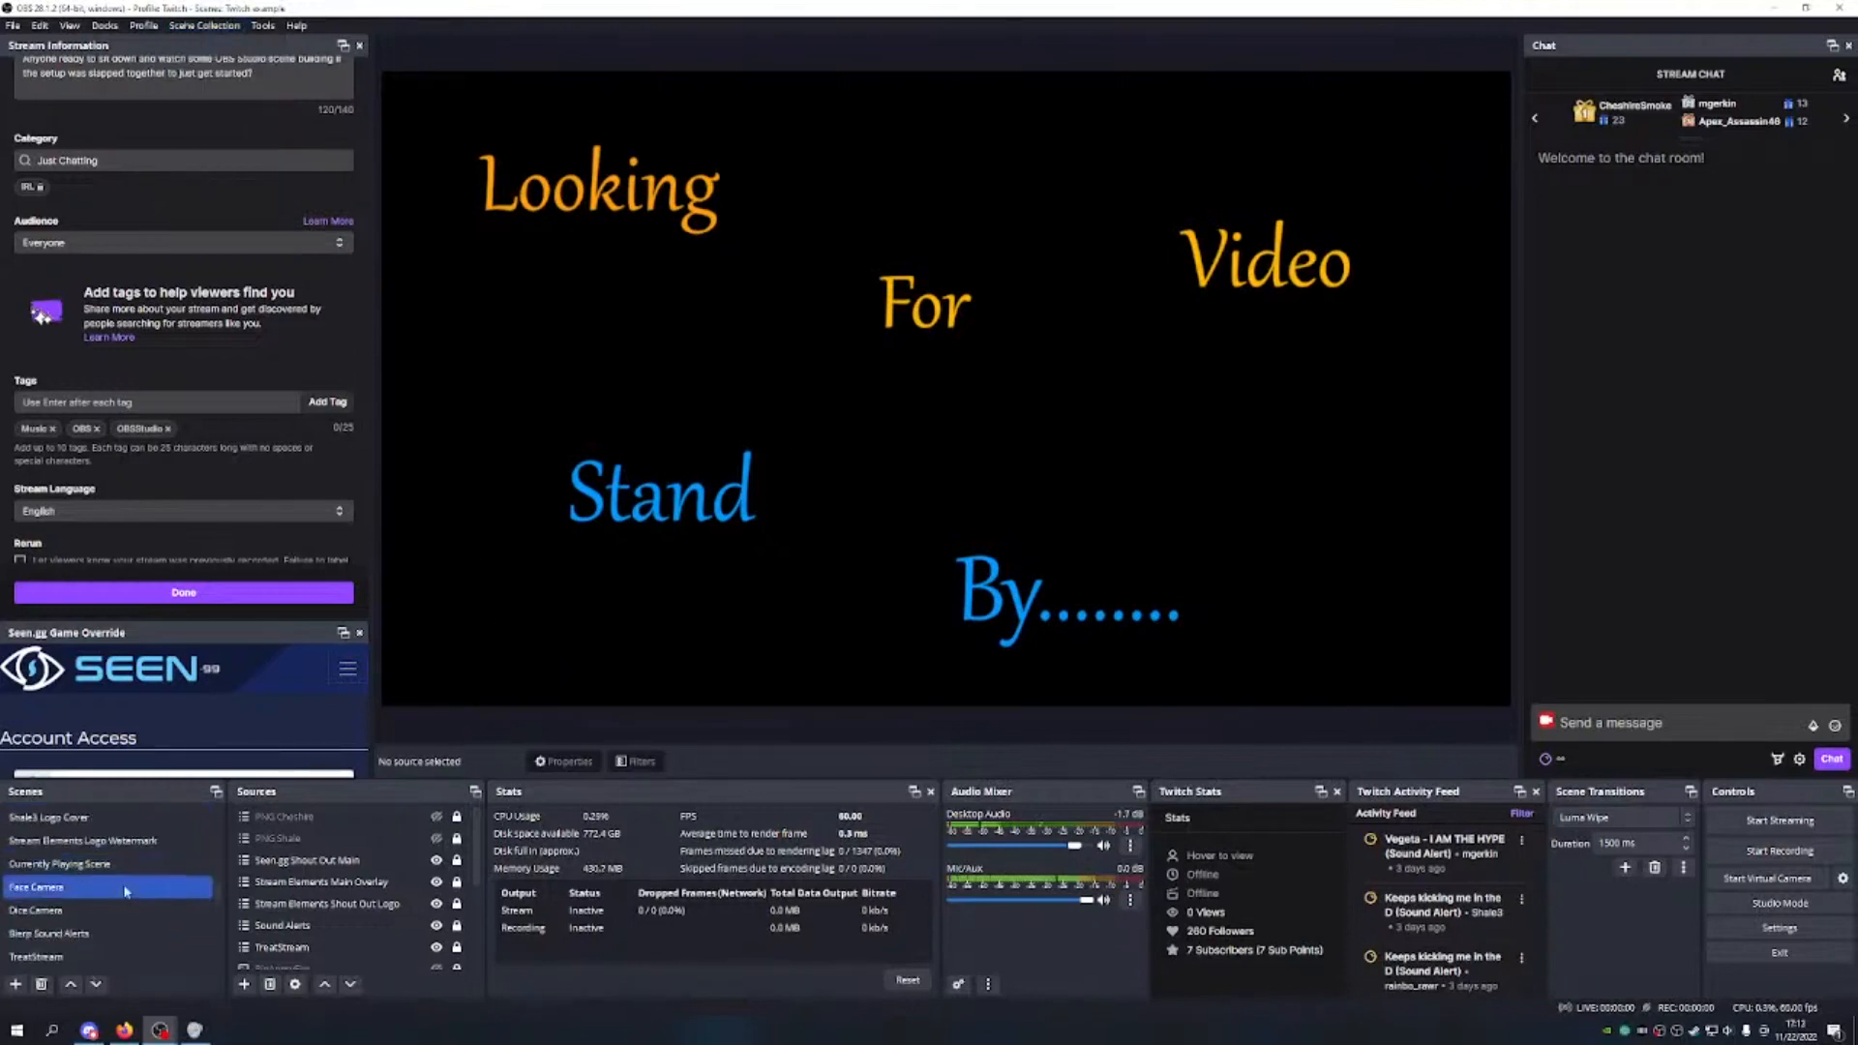
pyautogui.scroll(12, 122, 856)
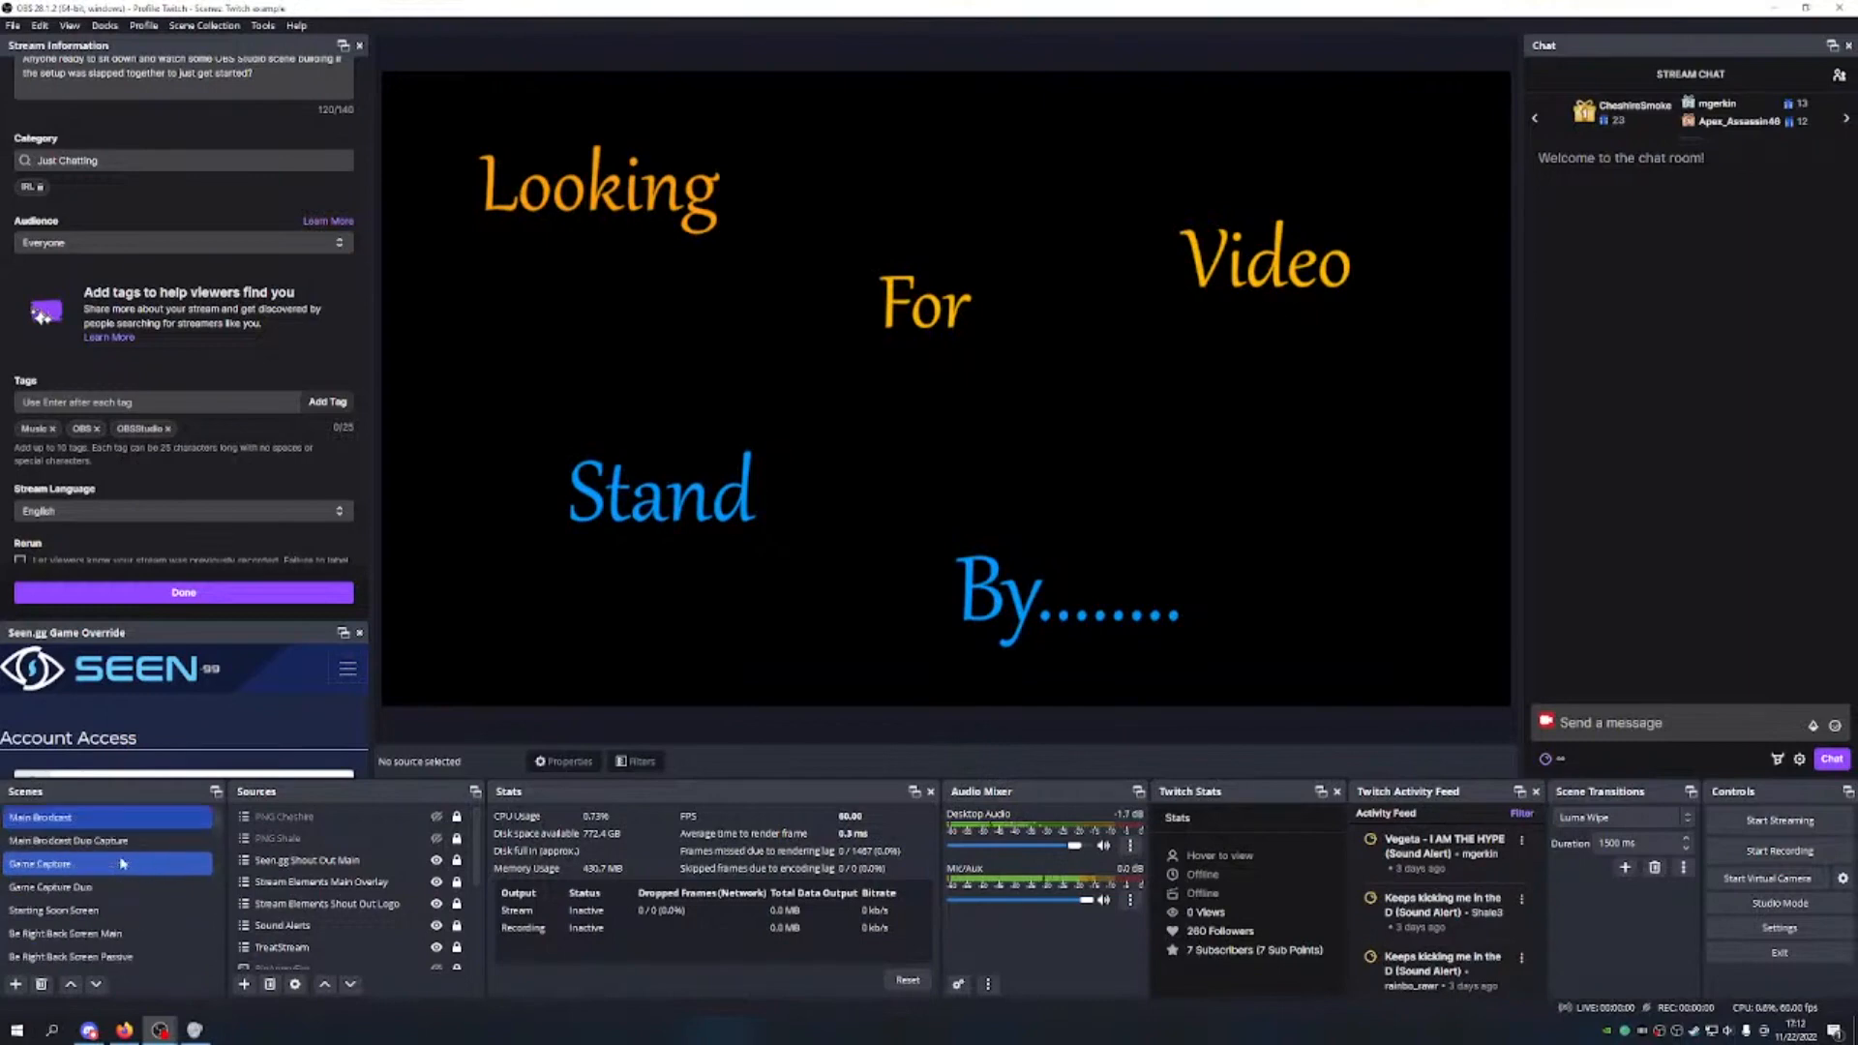
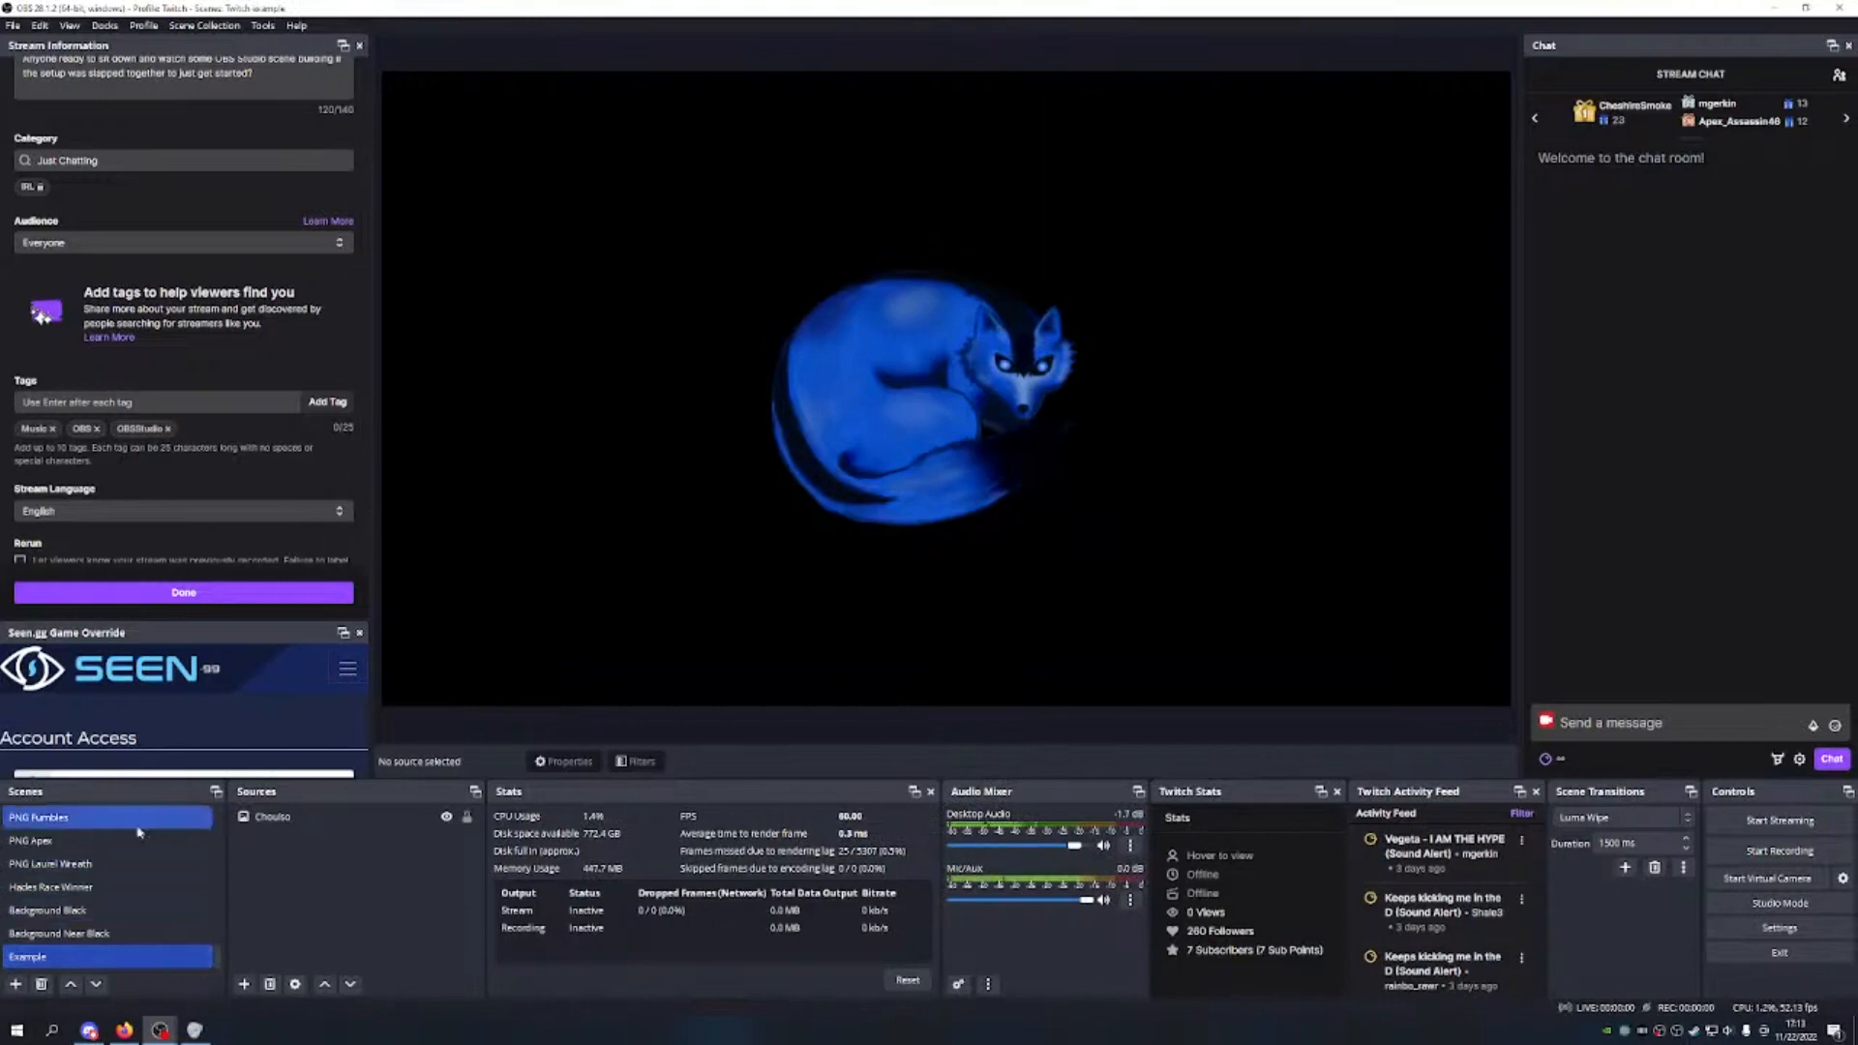
# Step: Delete the Example scene from the Twitch example collection
pyautogui.click(107, 886)
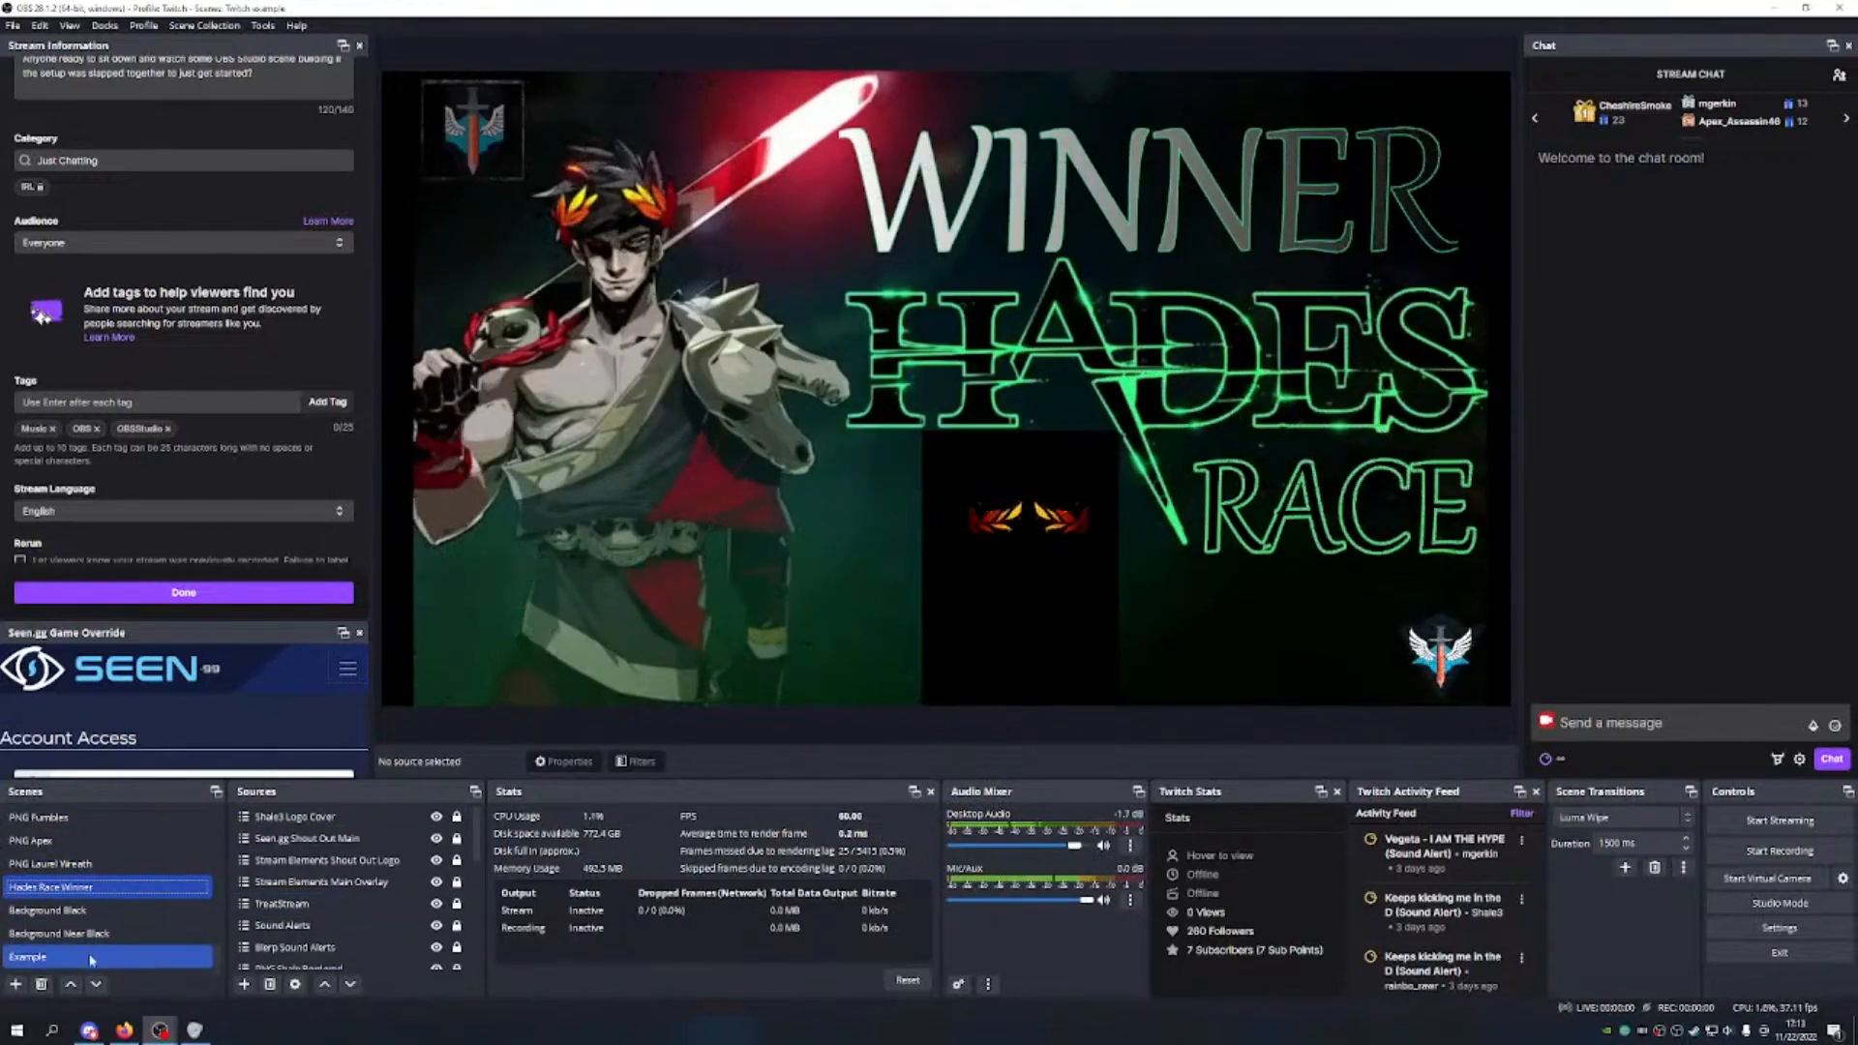
pyautogui.click(63, 956)
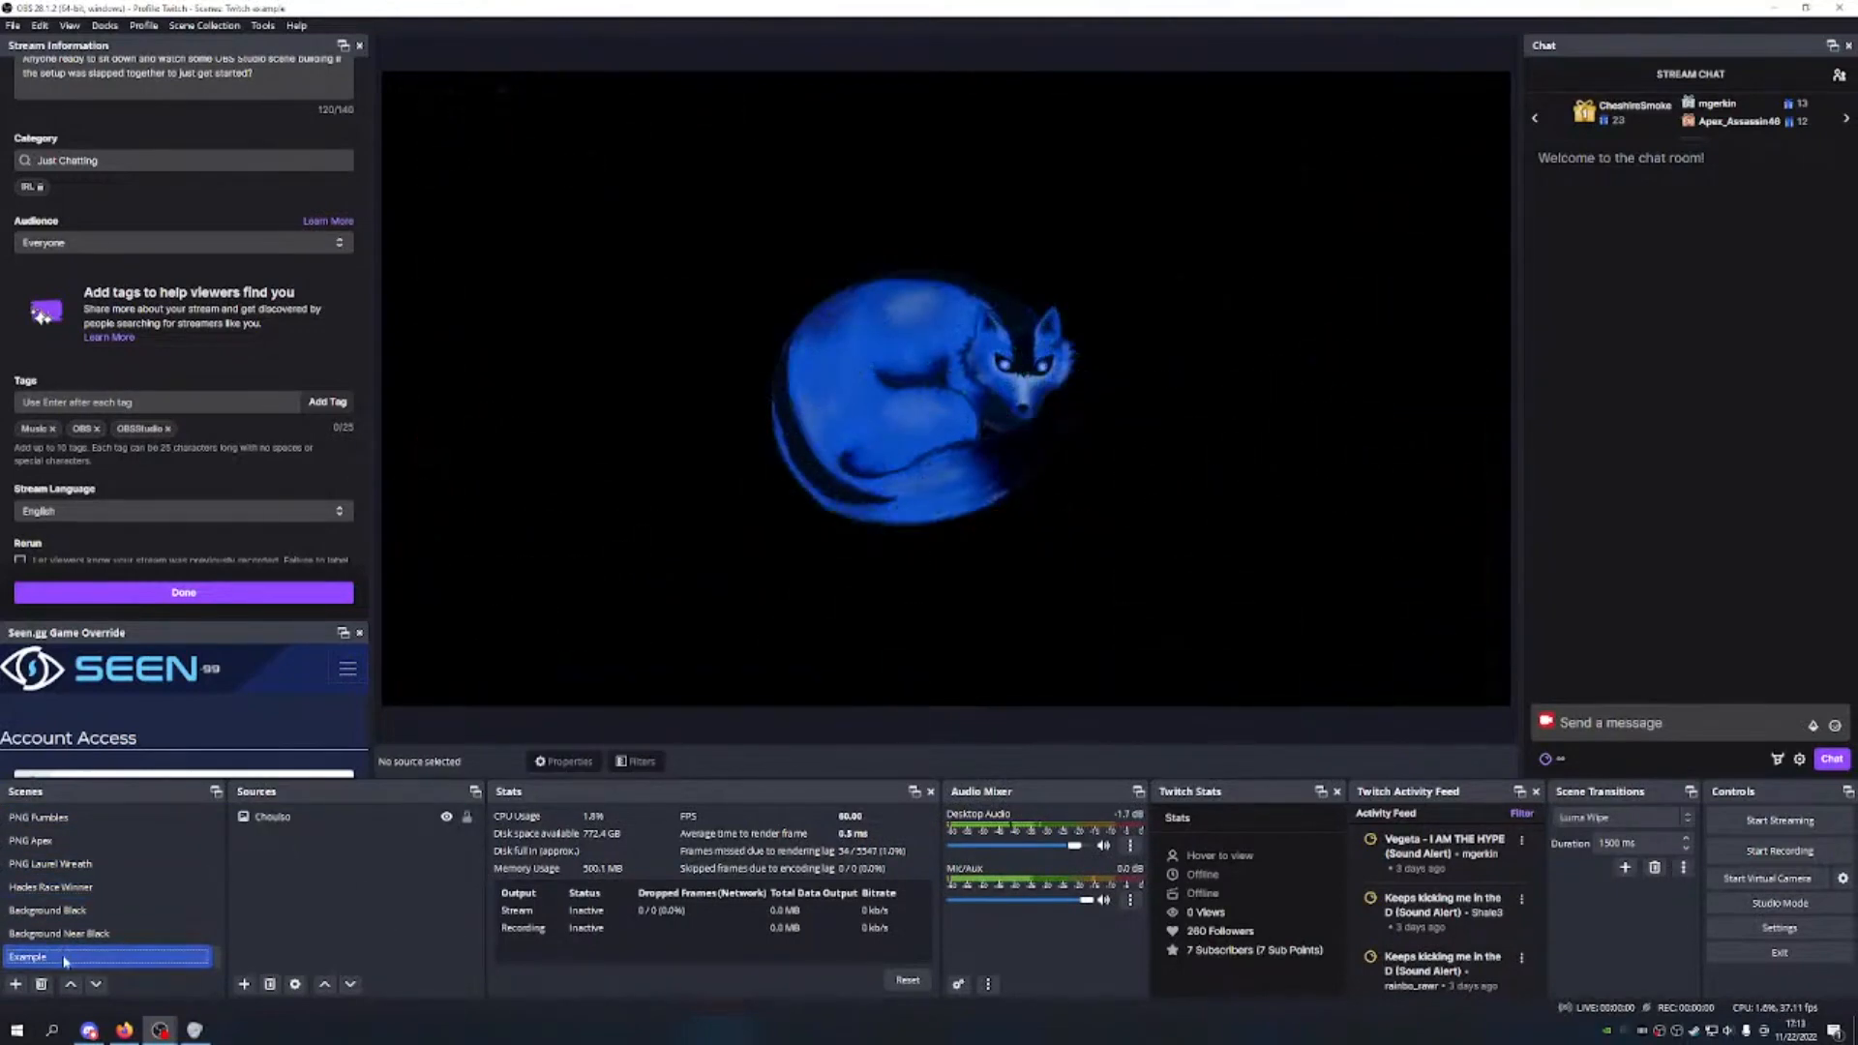
pyautogui.press('Delete')
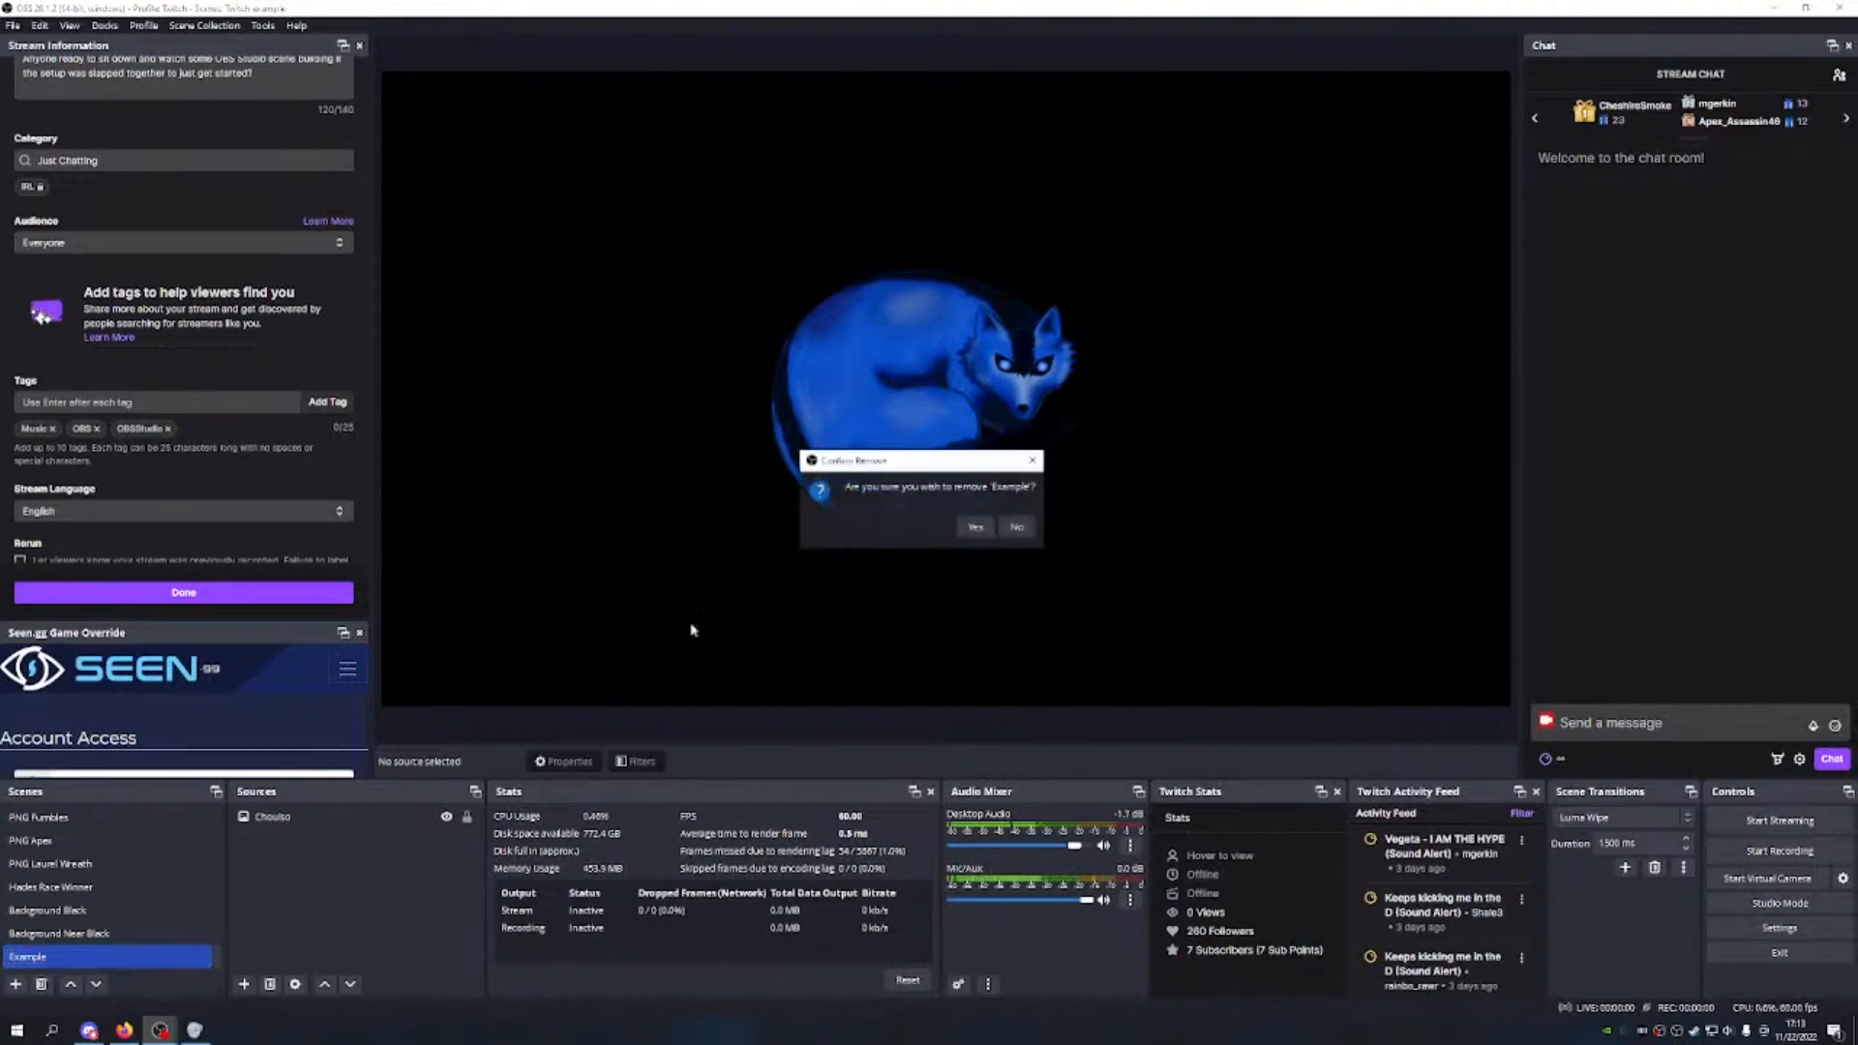
pyautogui.click(975, 527)
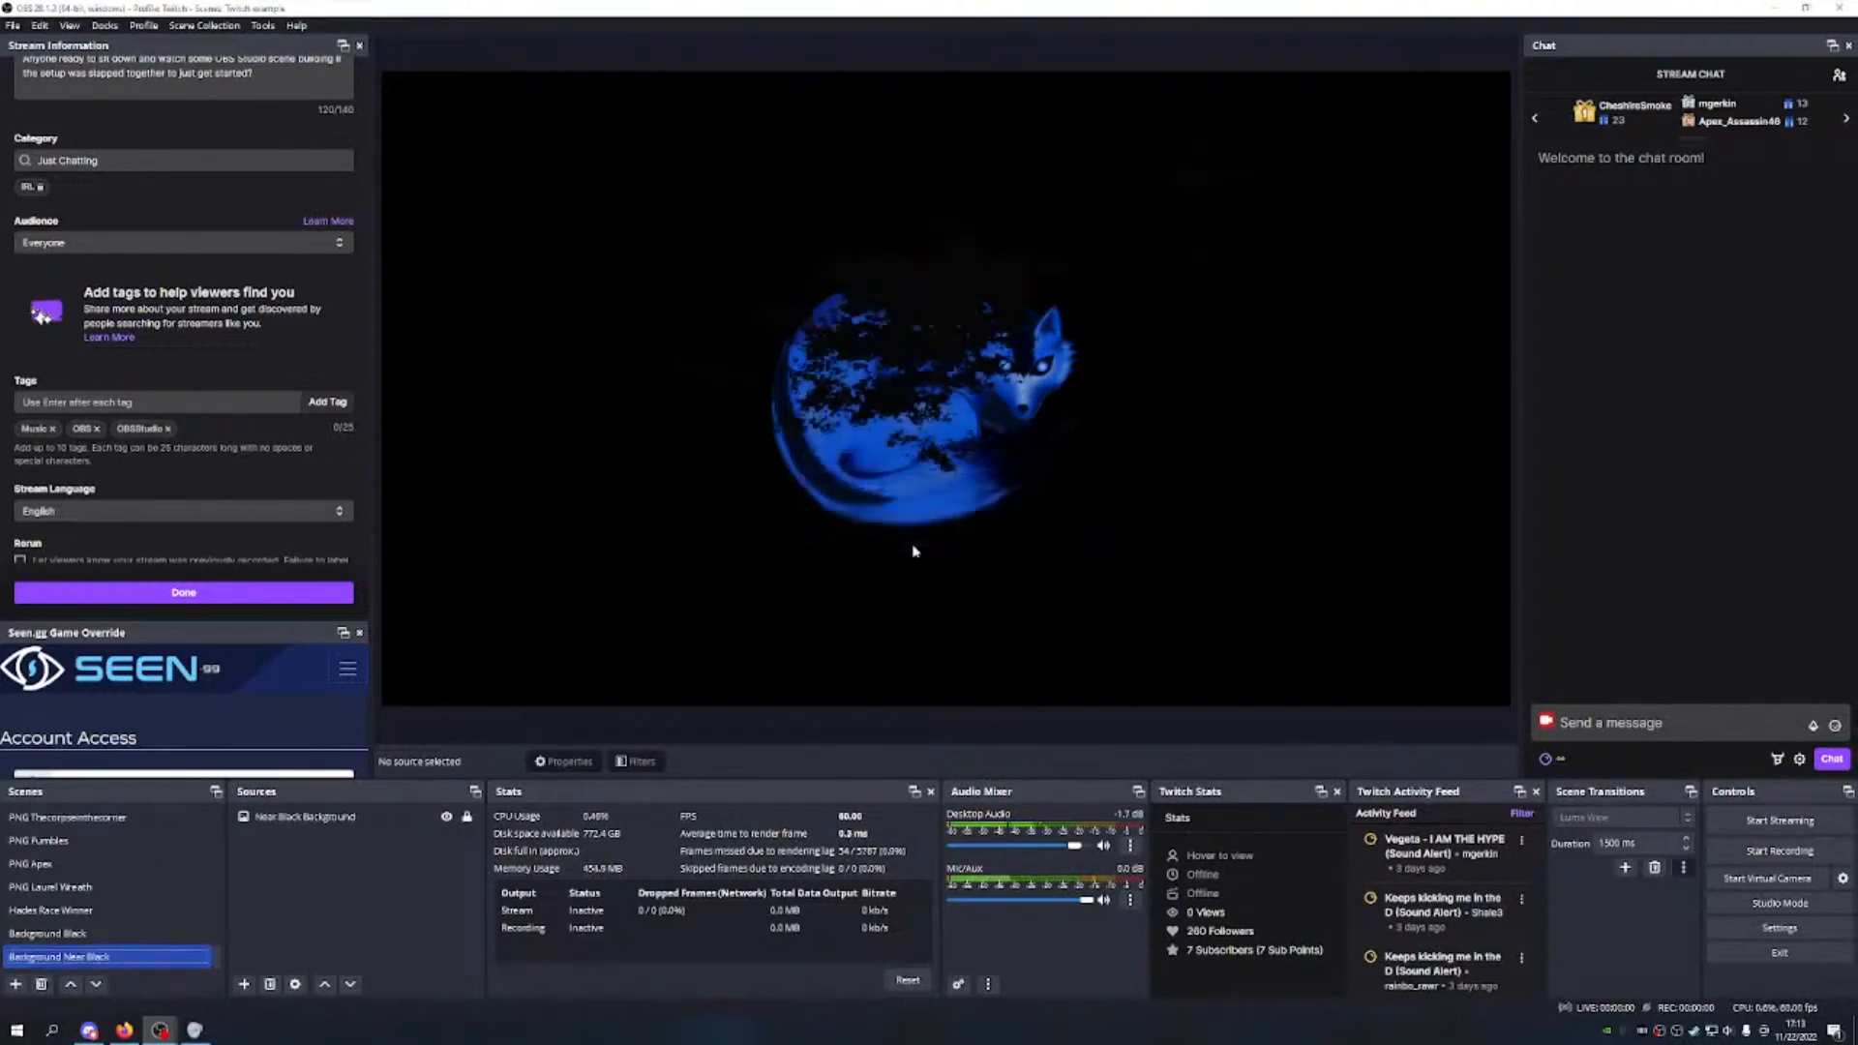
# Step: Remove the 'Twitch example' scene collection, confirming with Yes
pyautogui.click(204, 25)
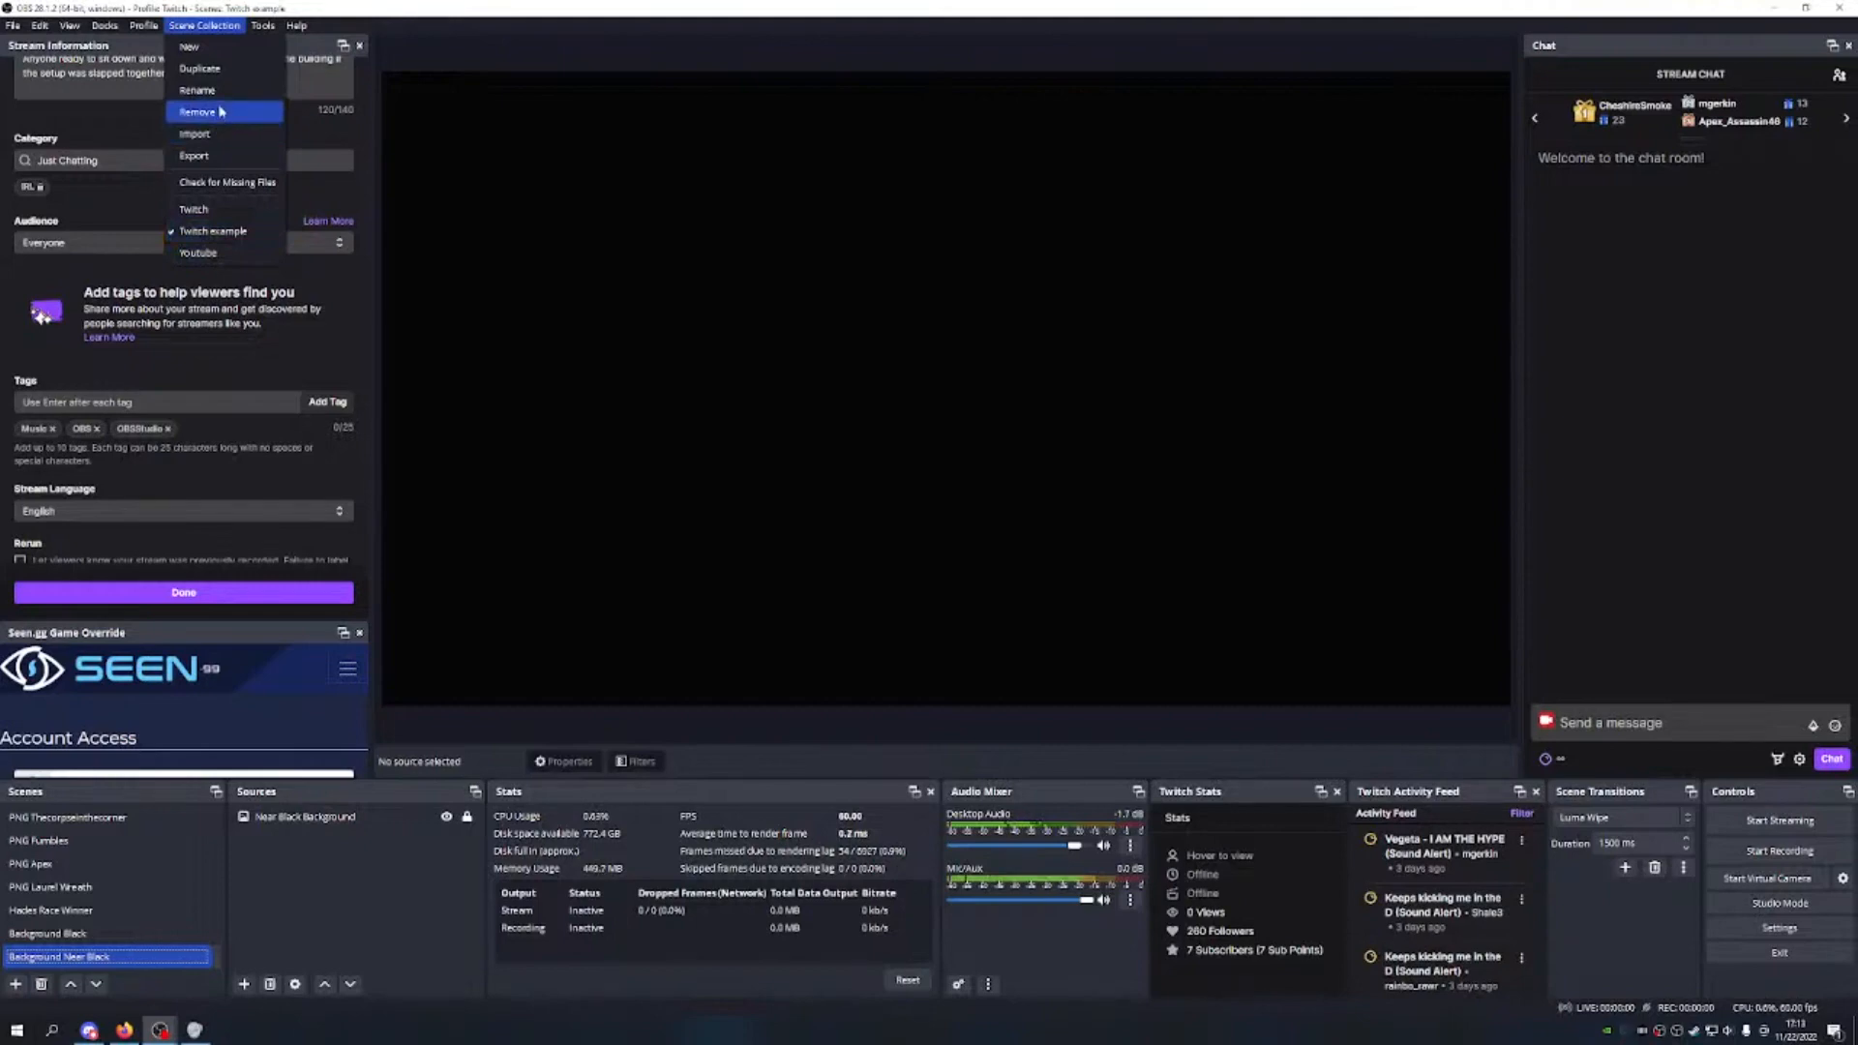
pyautogui.click(223, 114)
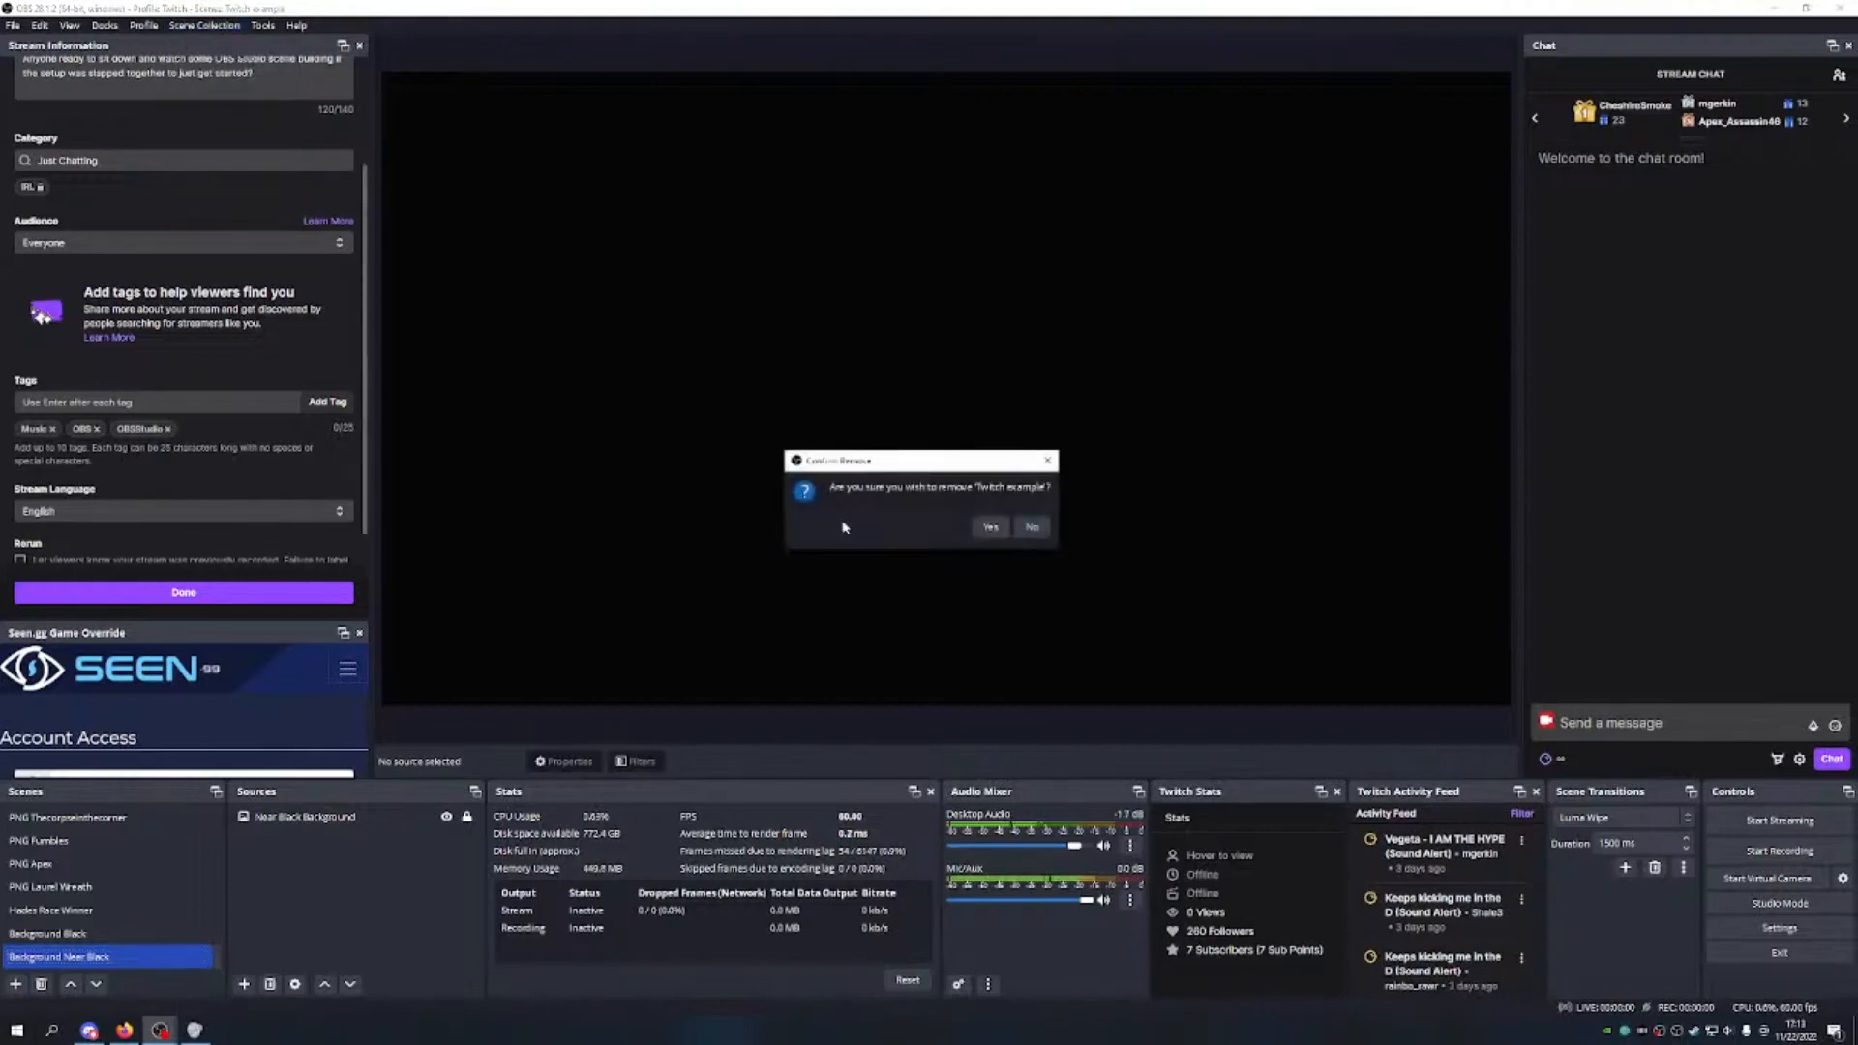
pyautogui.click(987, 525)
pyautogui.click(204, 25)
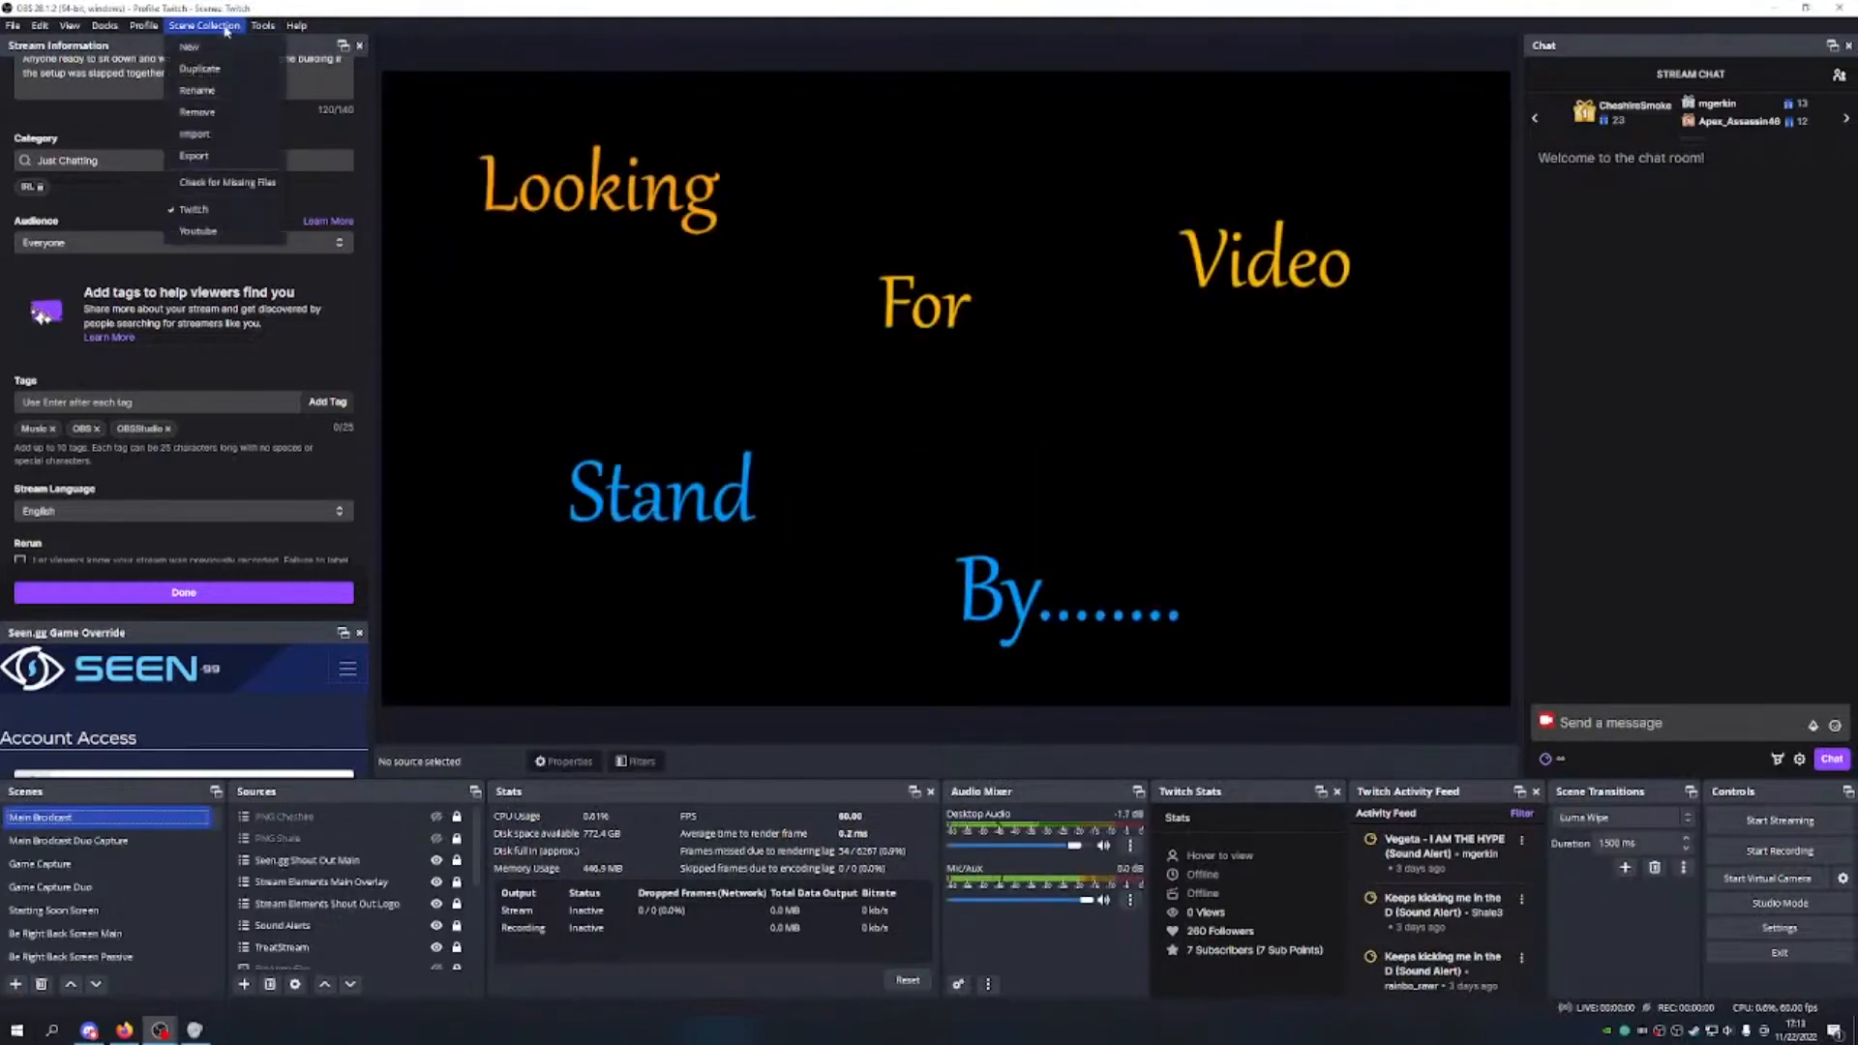
# Step: Switch to the Youtube scene collection and preview its Be Right Back, Starting Soon and Main scenes
pyautogui.click(215, 233)
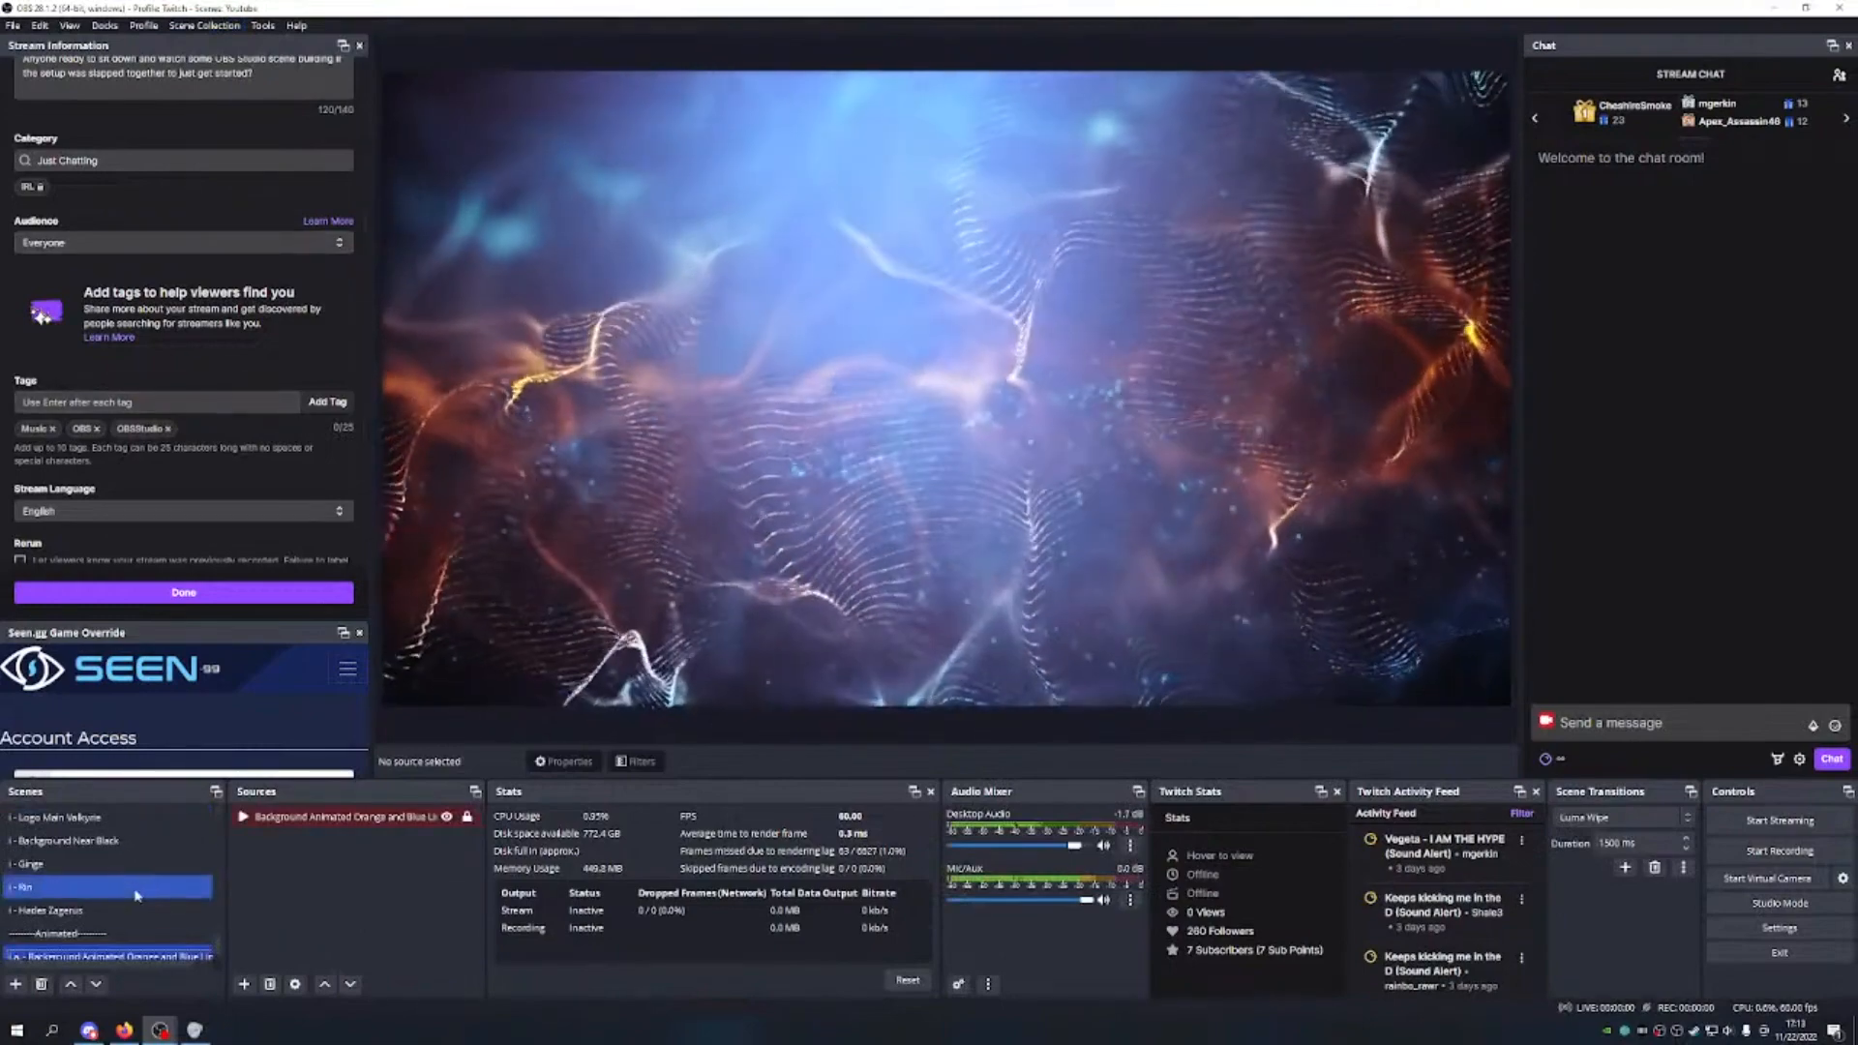
pyautogui.scroll(5, 135, 895)
pyautogui.click(131, 864)
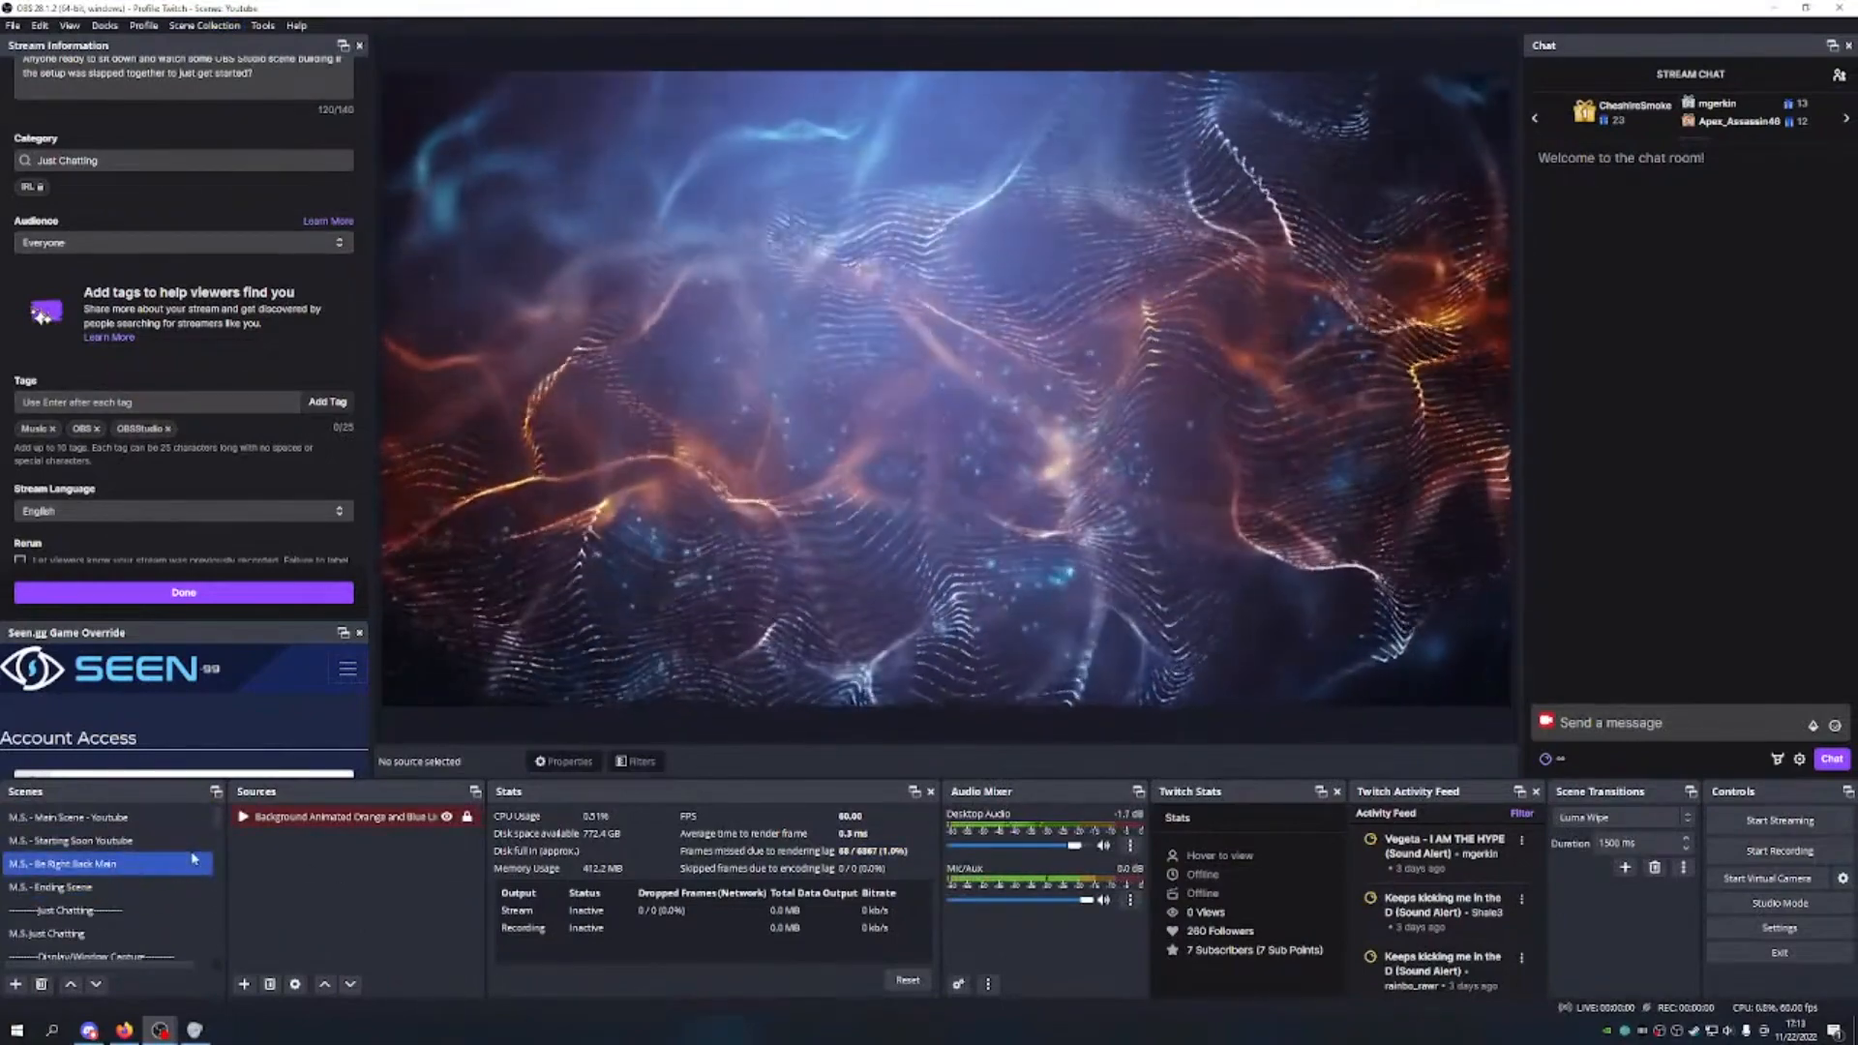
pyautogui.click(195, 851)
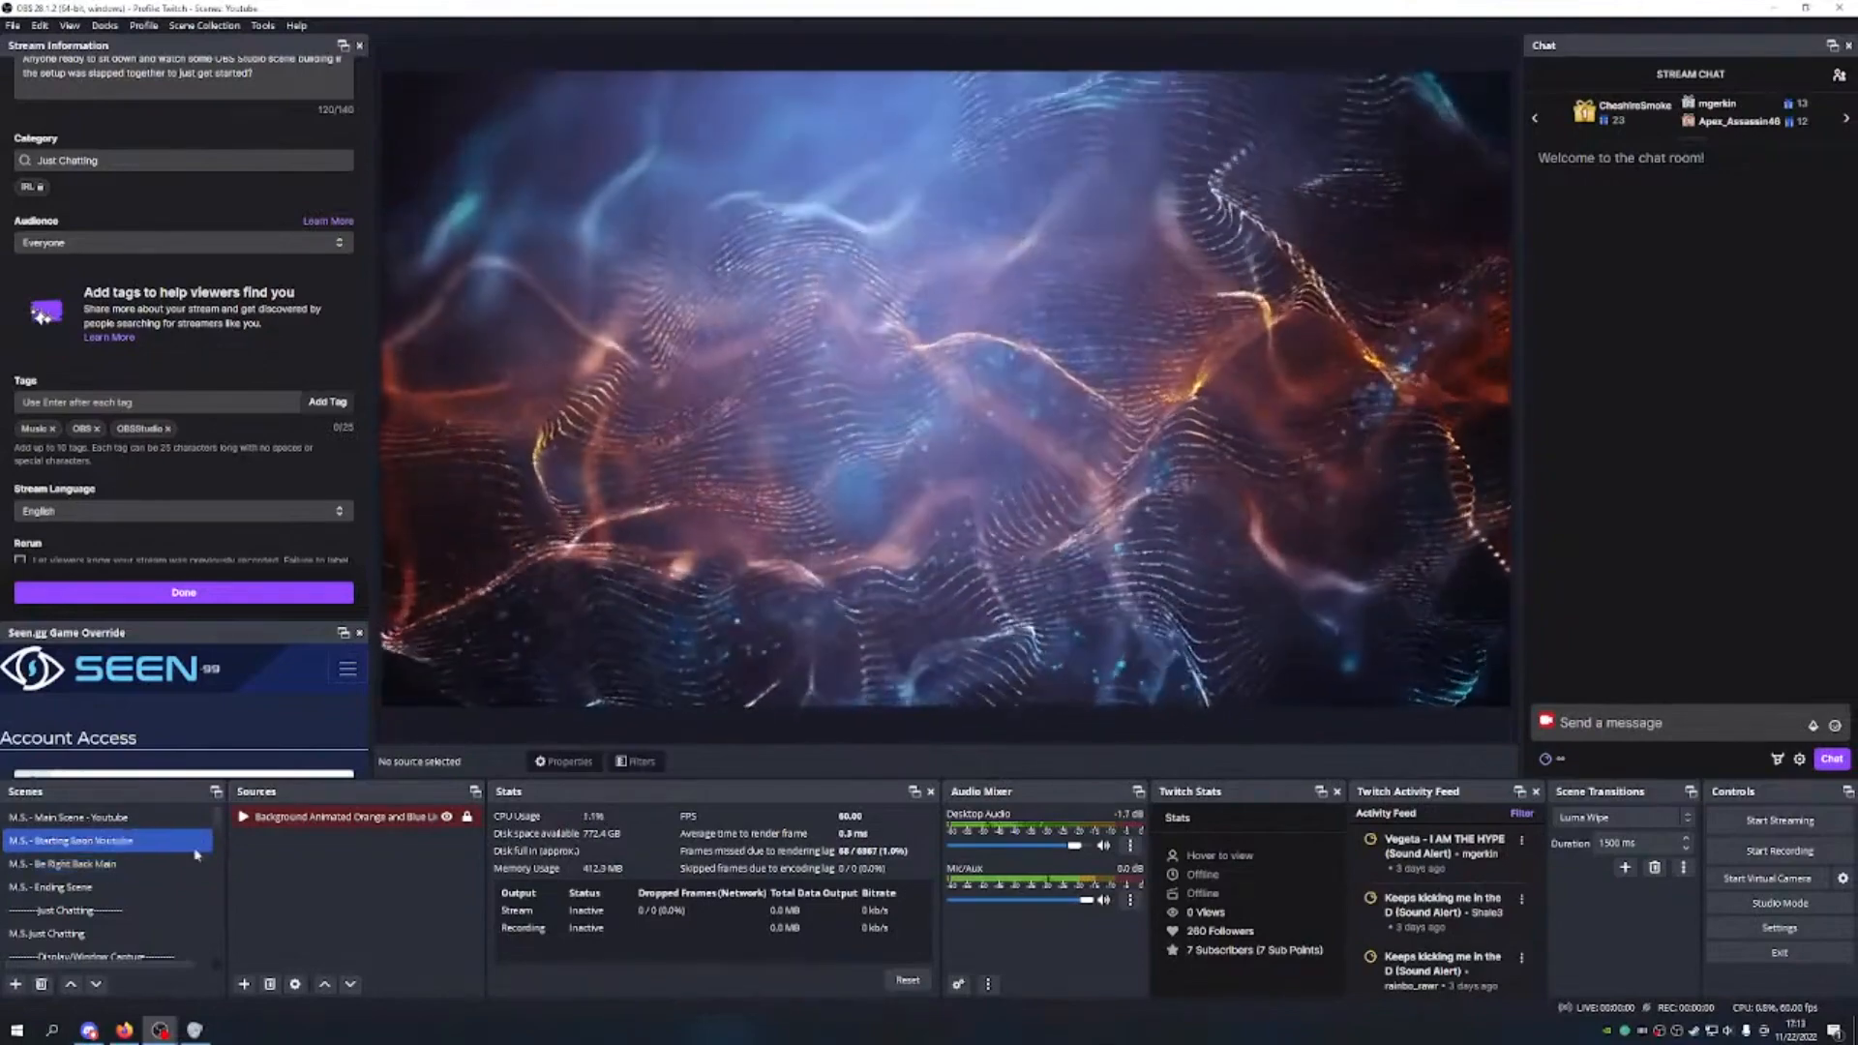
pyautogui.click(100, 822)
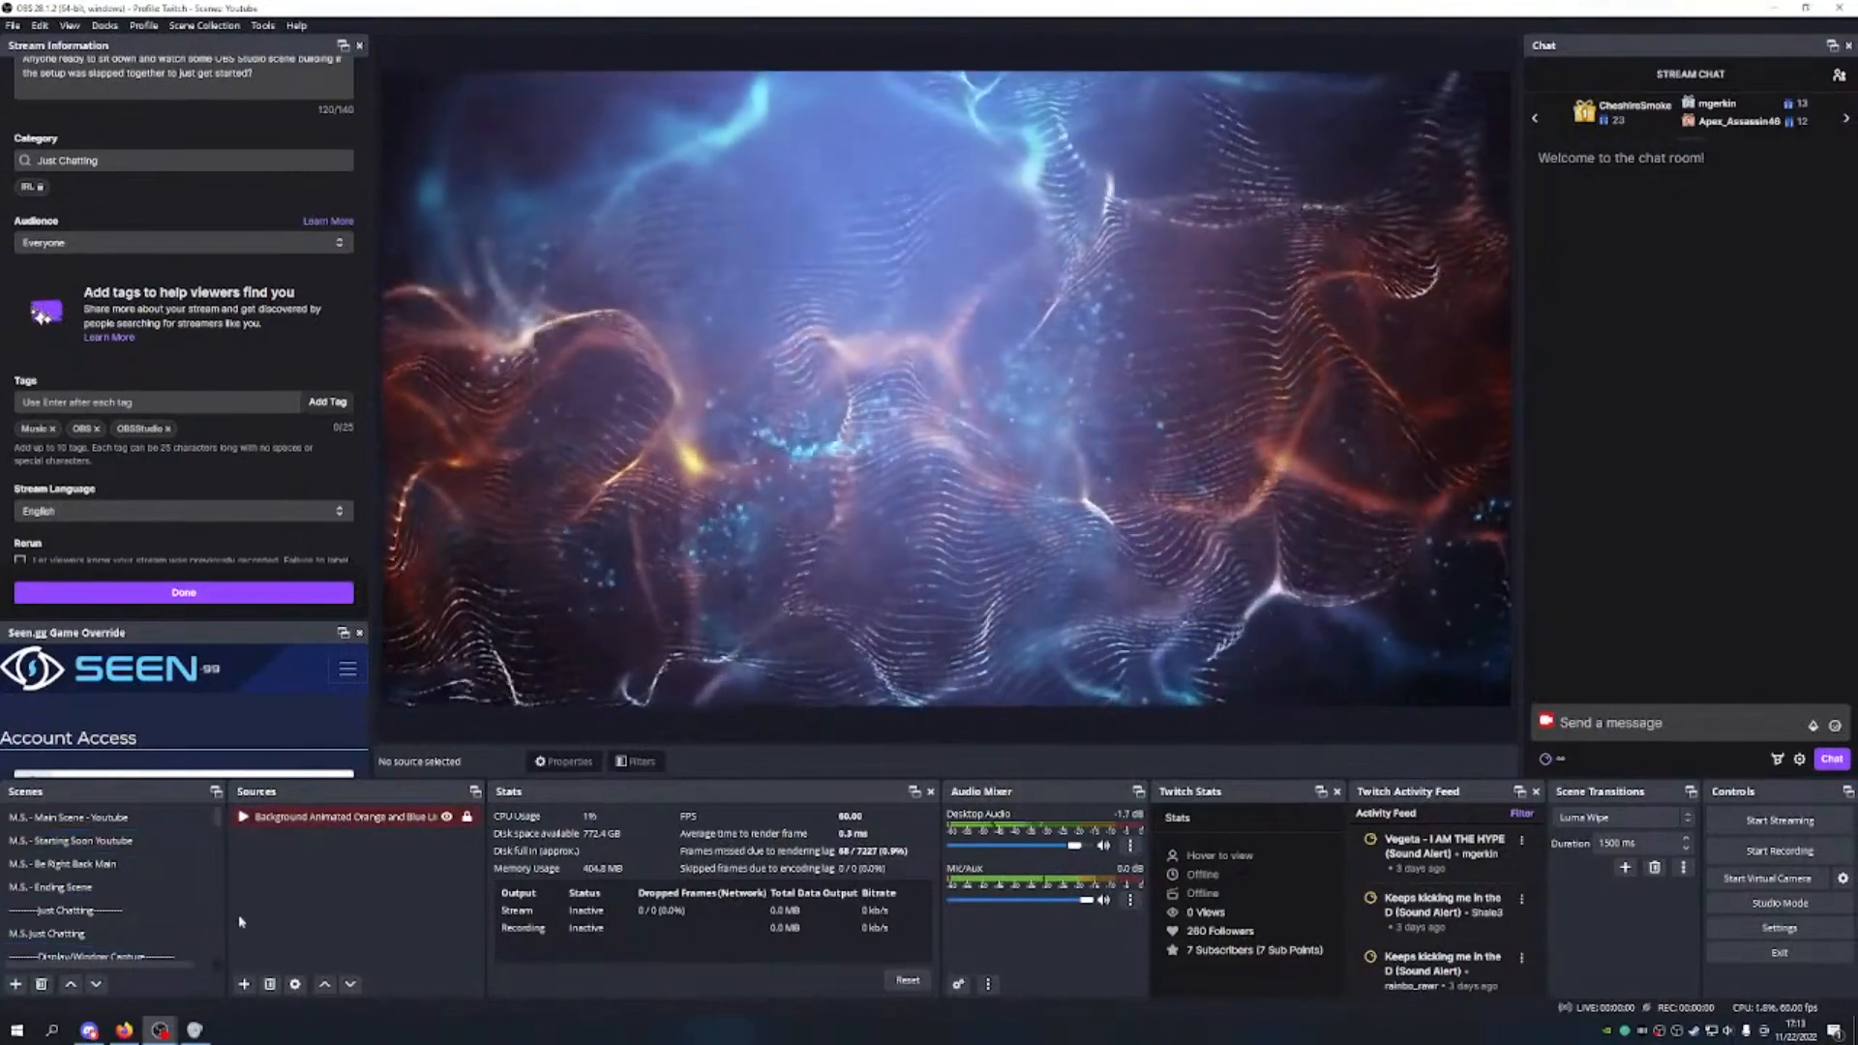
# Step: Browse down to PNG Tumbles, then return to M.S. - Main Scene - Youtube
pyautogui.scroll(-5, 164, 900)
pyautogui.click(155, 887)
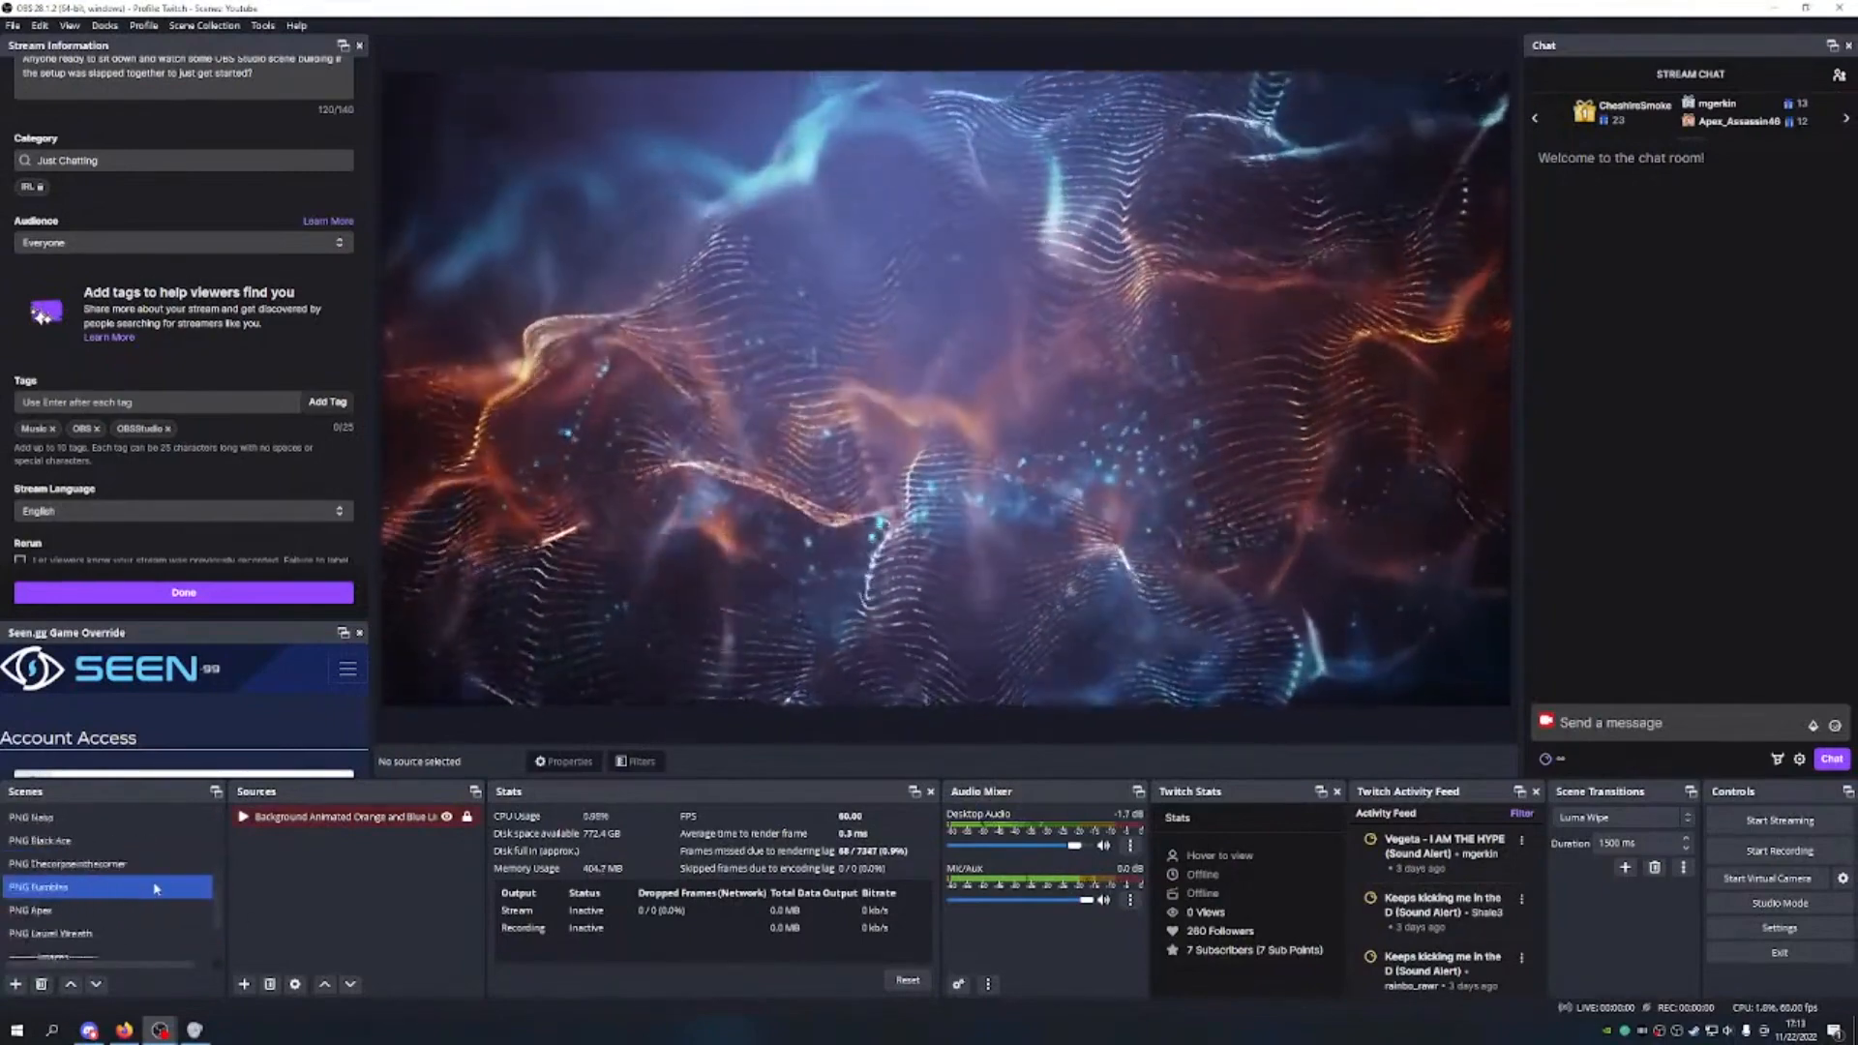
pyautogui.scroll(-3, 154, 884)
pyautogui.scroll(10, 155, 884)
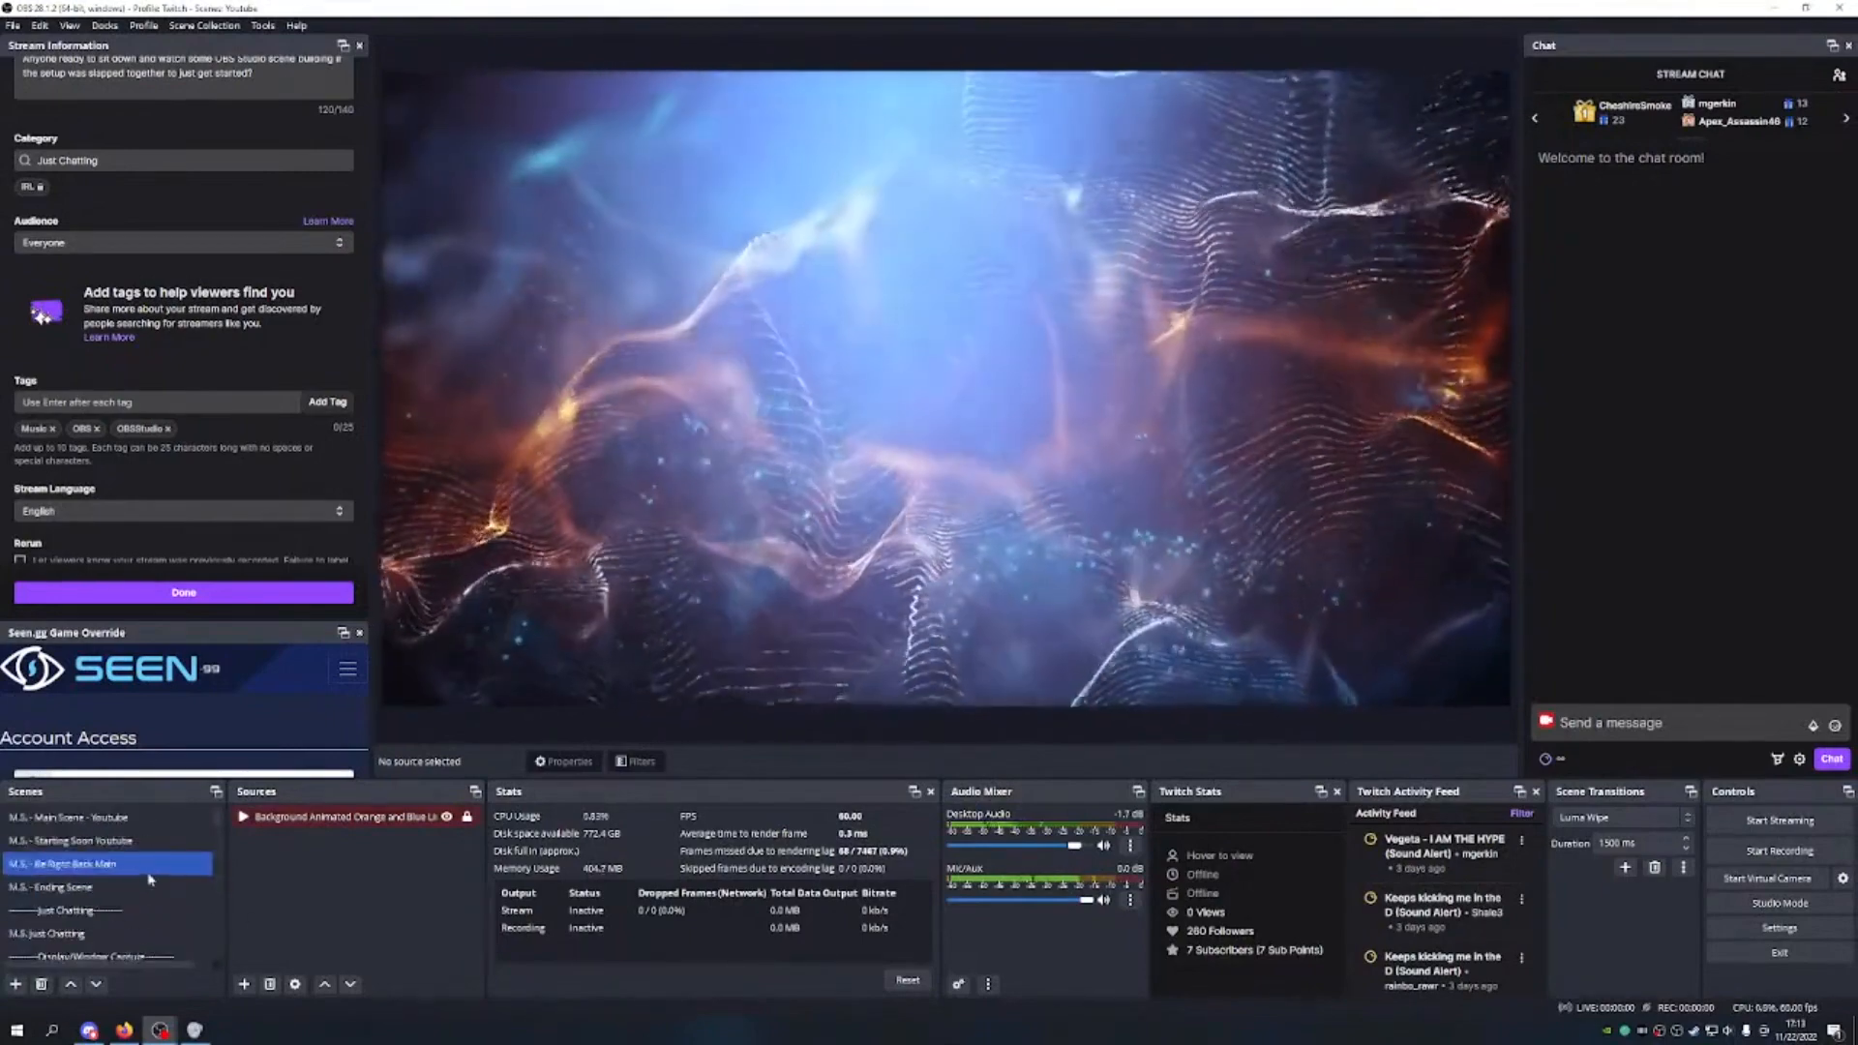
pyautogui.scroll(3, 145, 871)
pyautogui.click(117, 817)
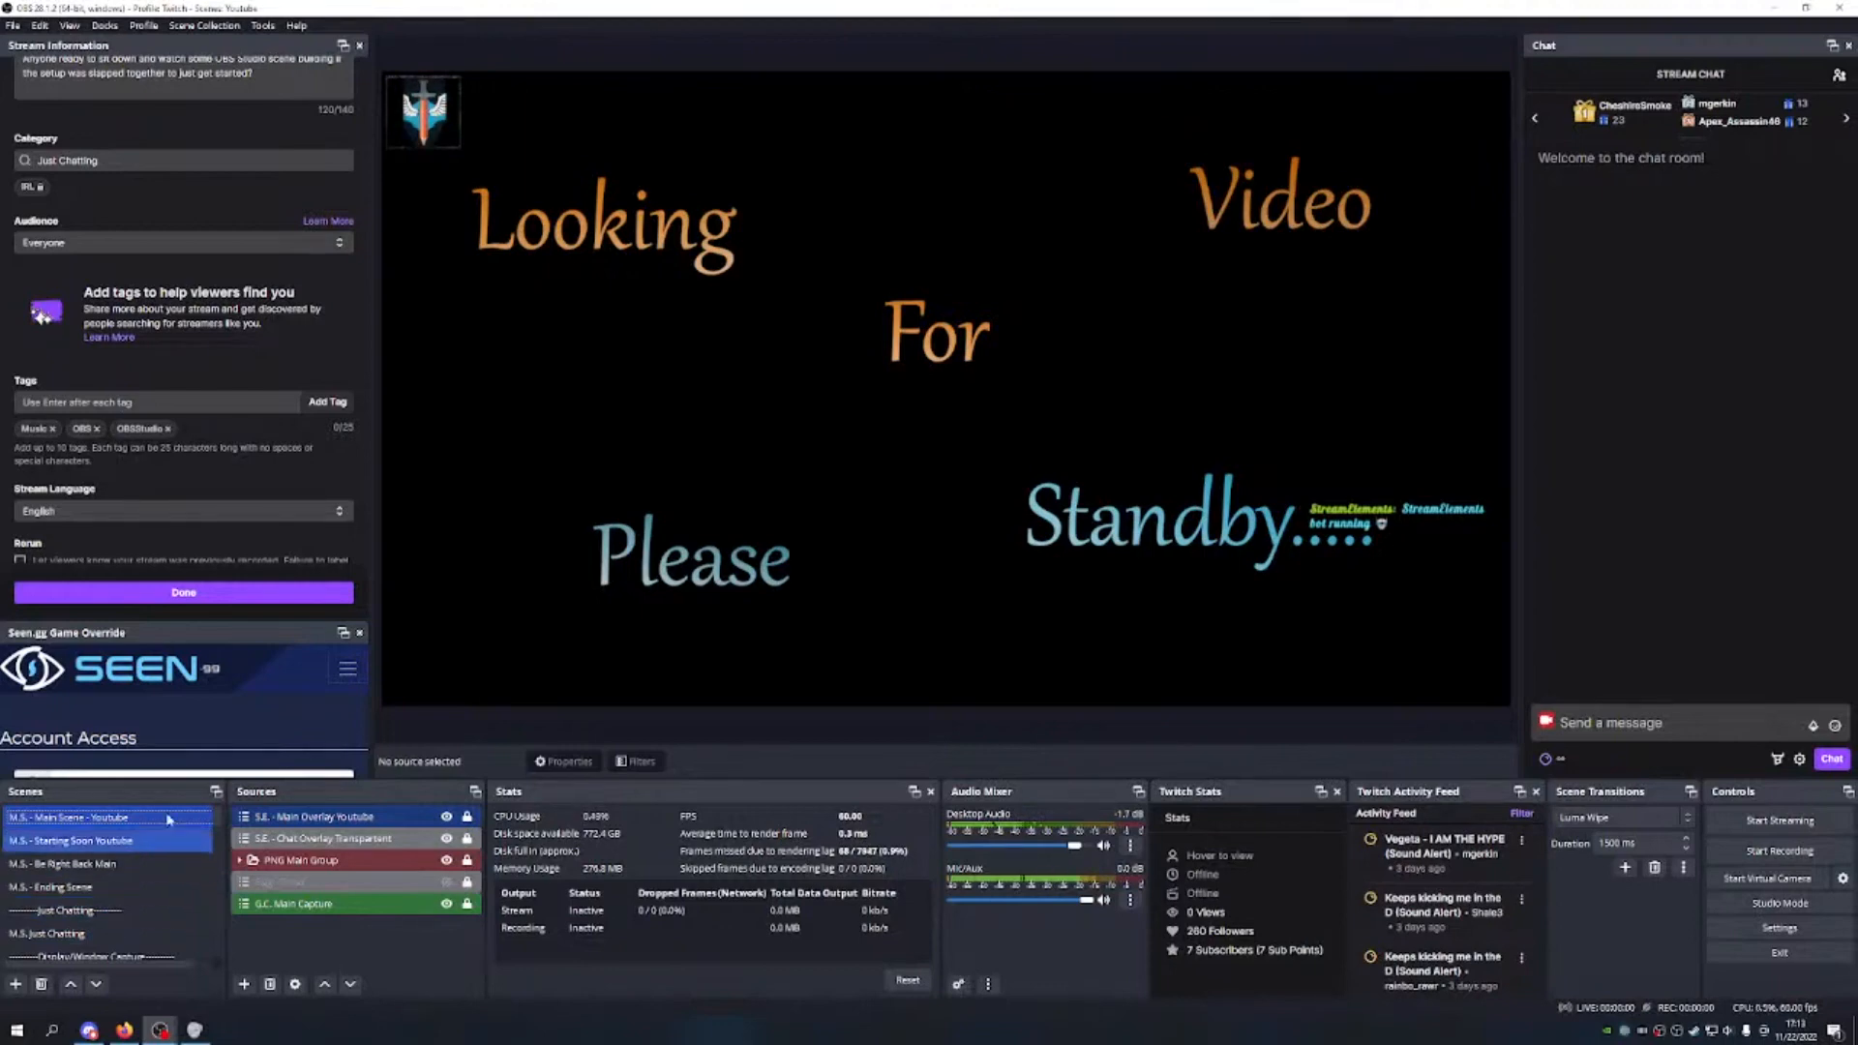
pyautogui.scroll(3, 193, 72)
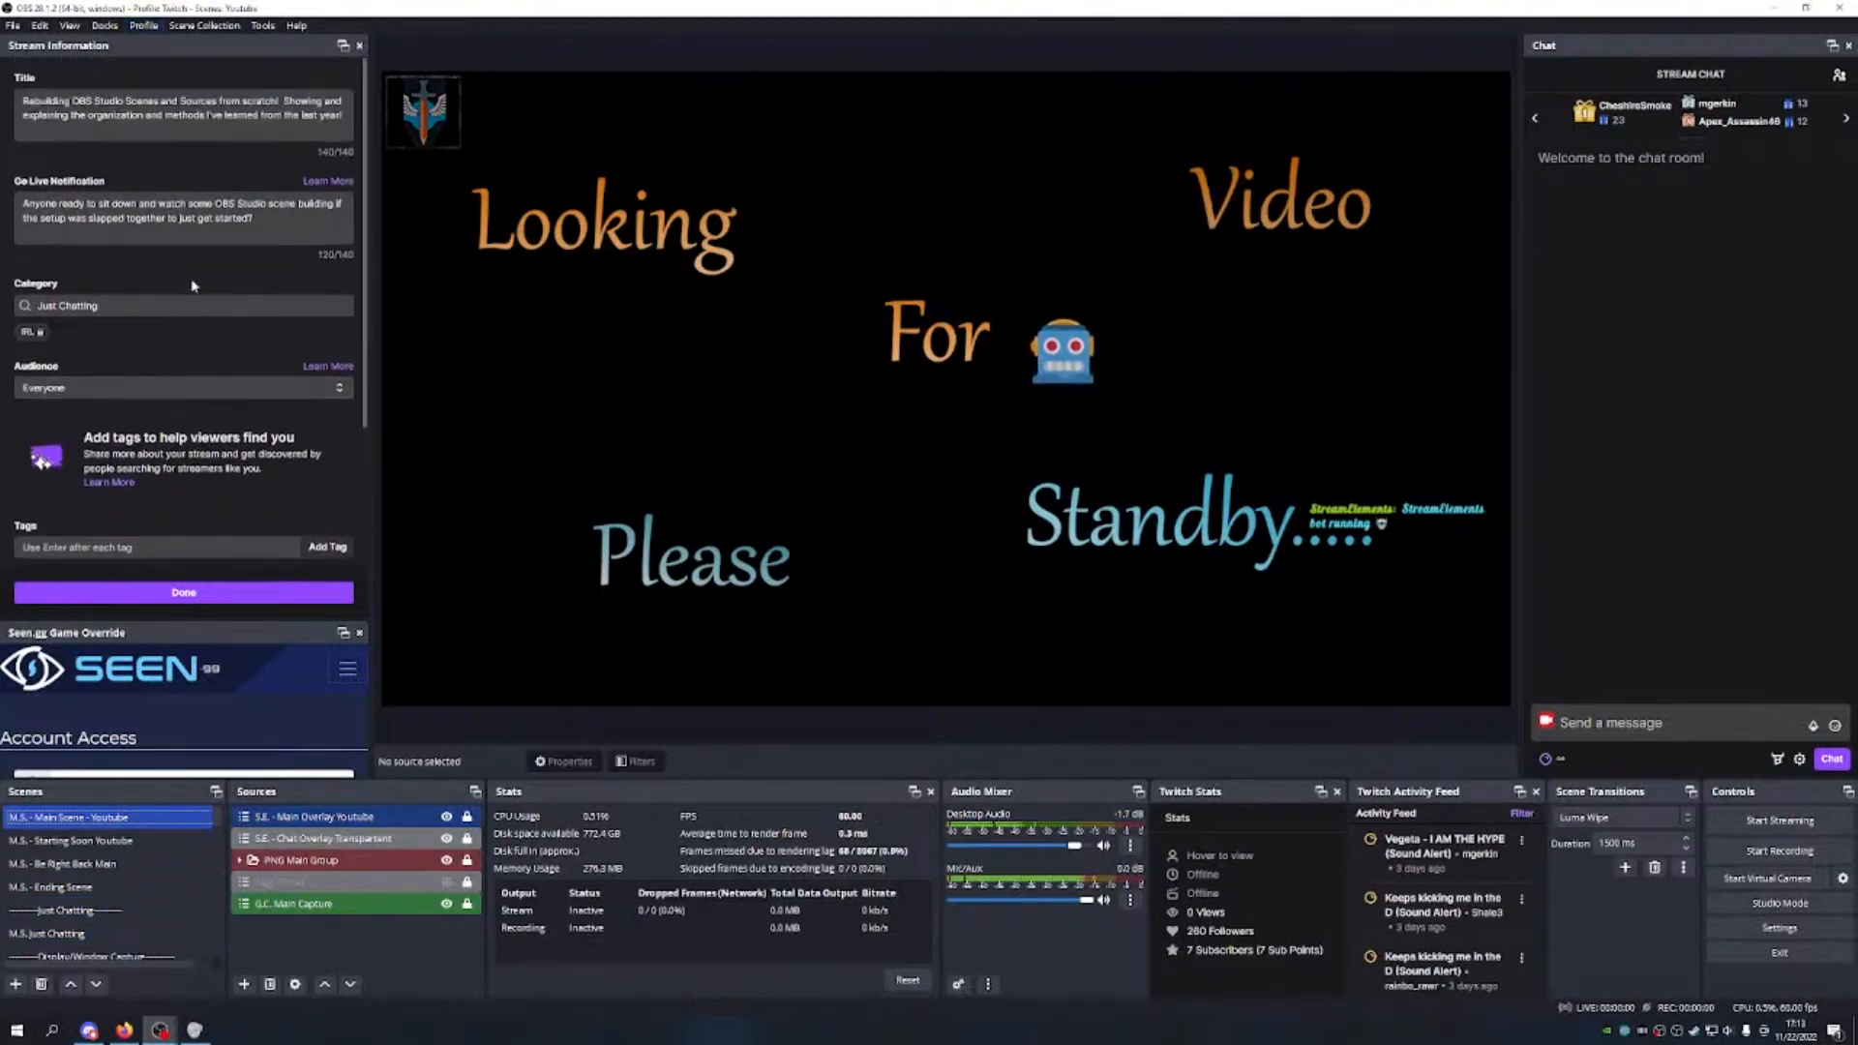
pyautogui.click(204, 25)
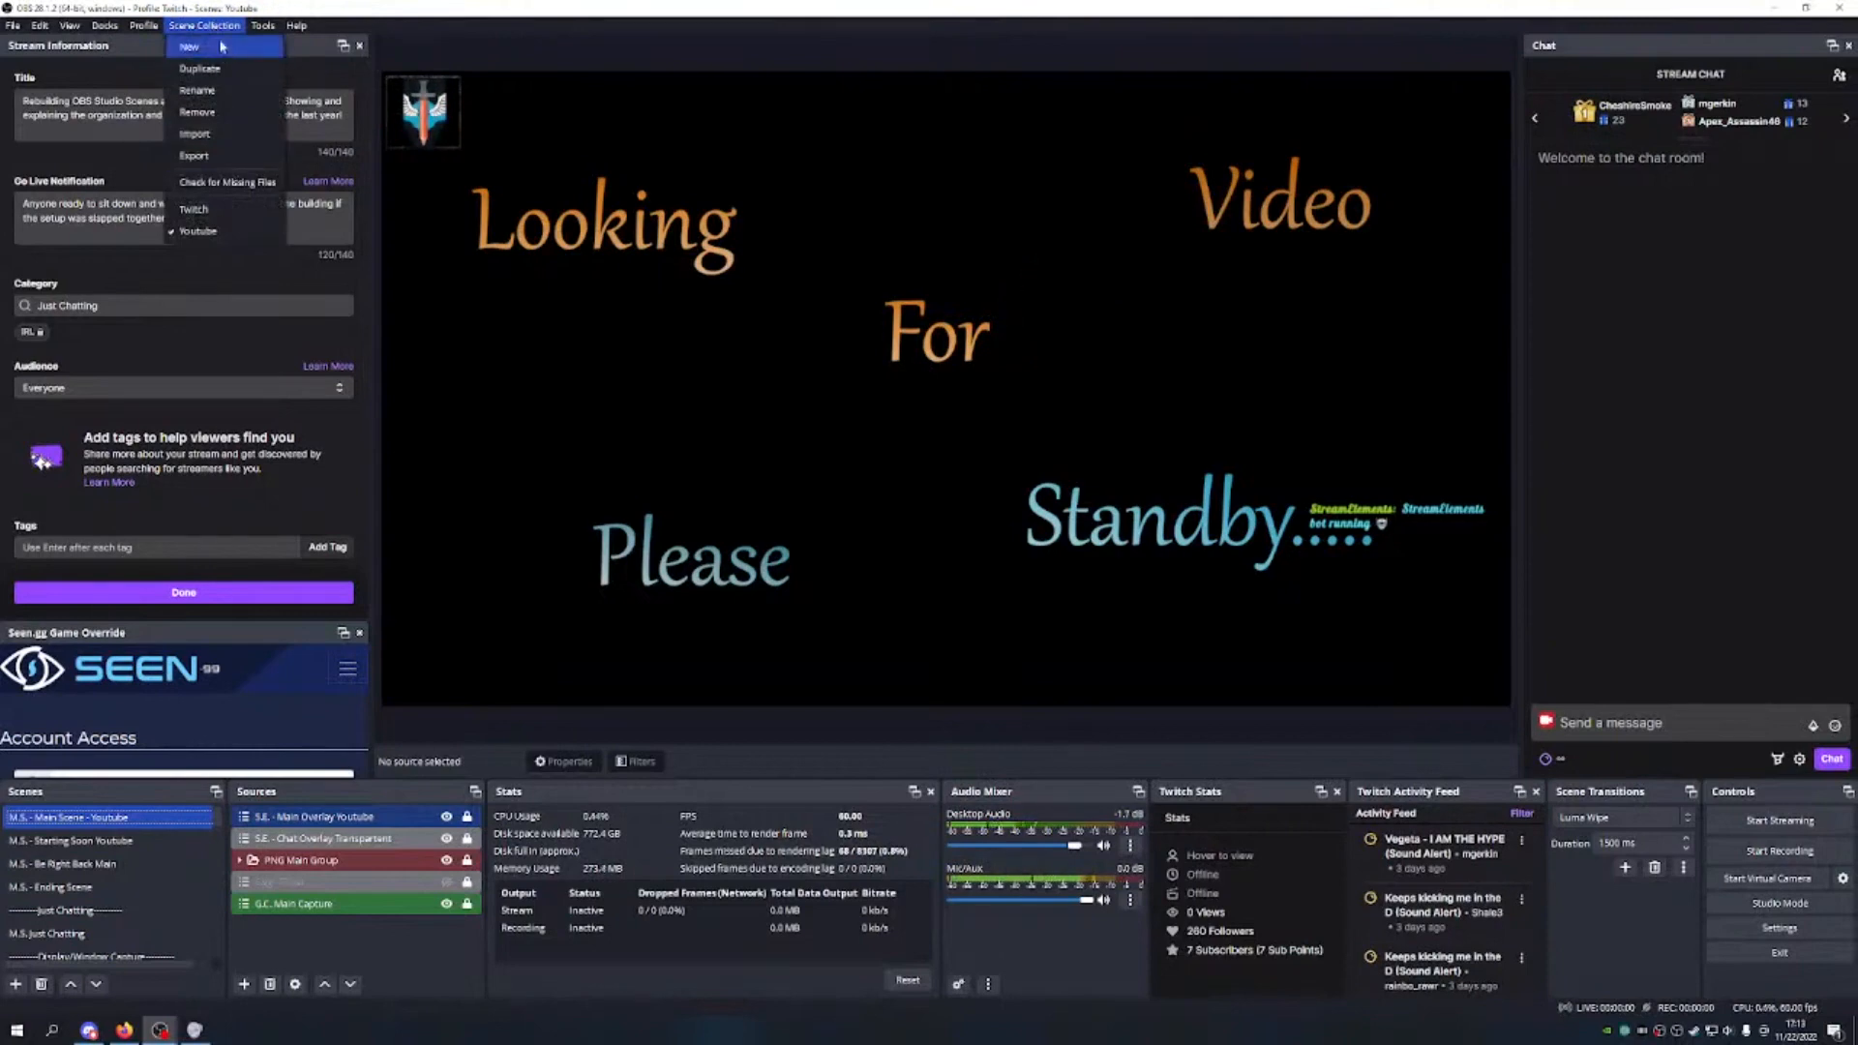
# Step: Switch back to the Twitch scene collection
pyautogui.click(221, 47)
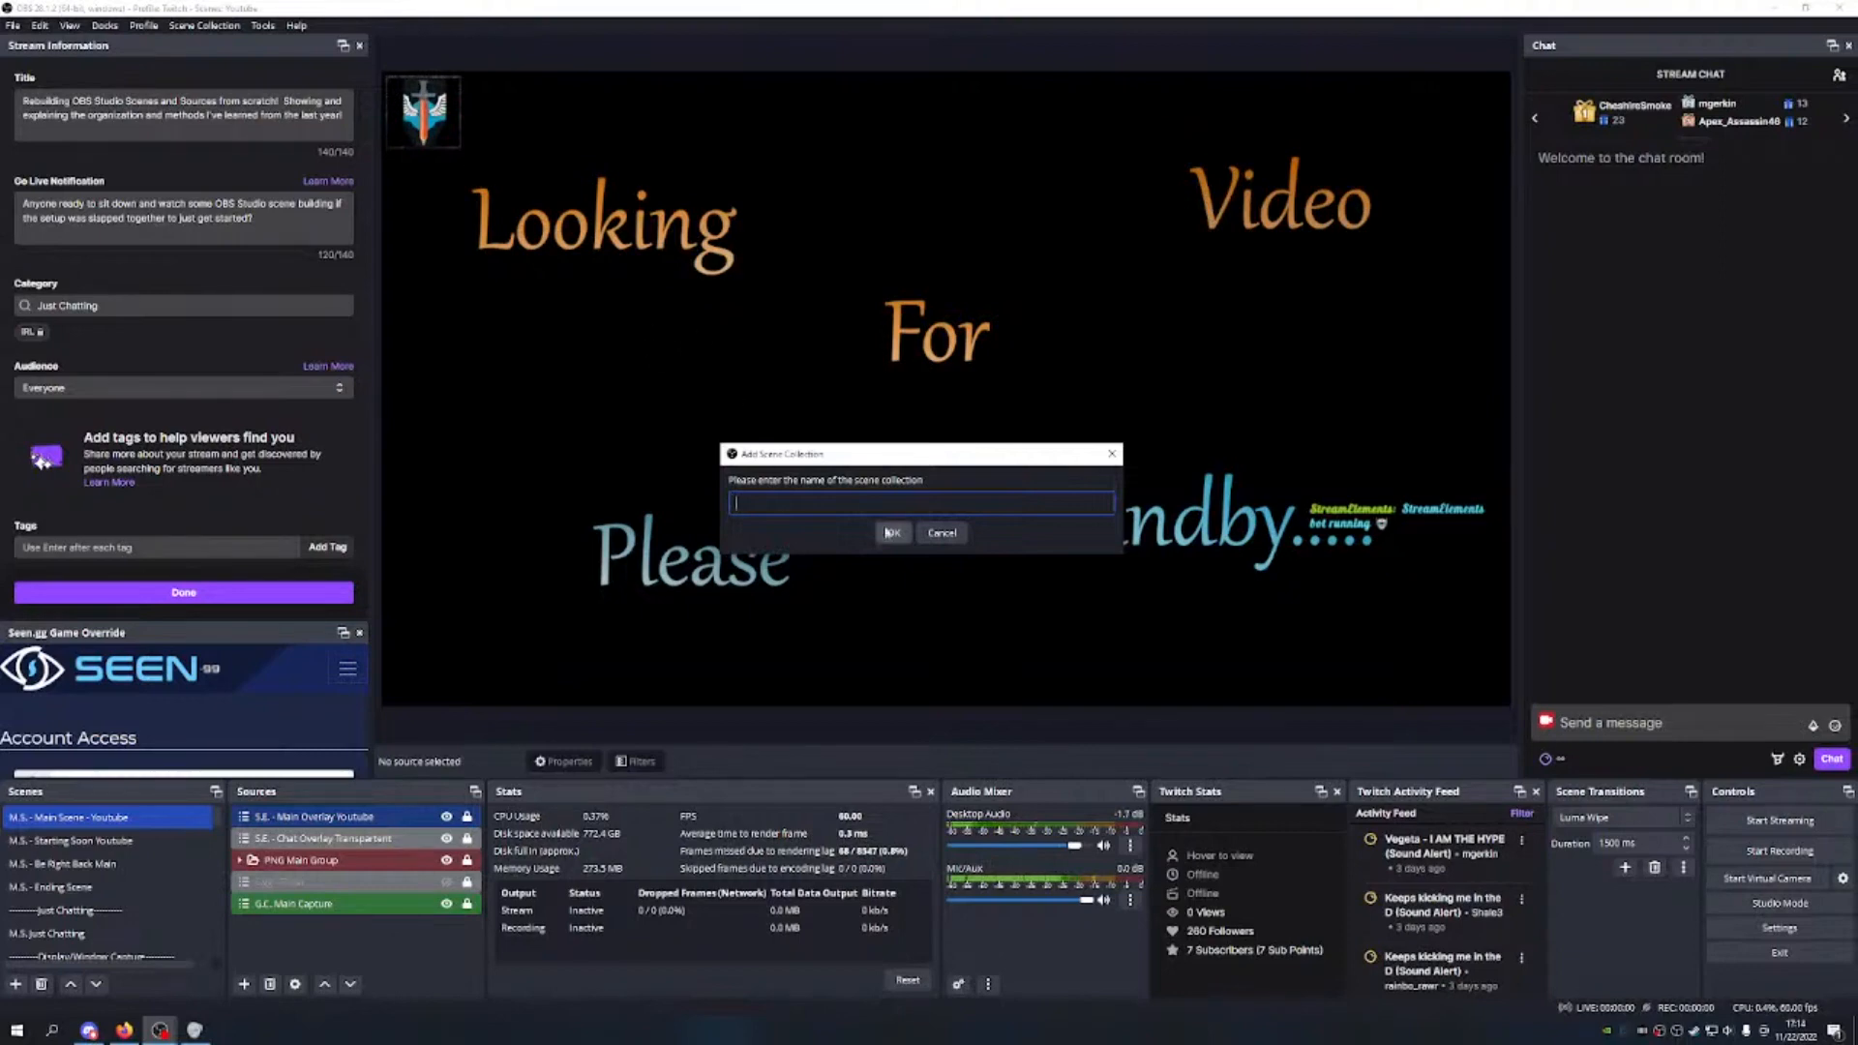
pyautogui.click(942, 533)
pyautogui.click(204, 25)
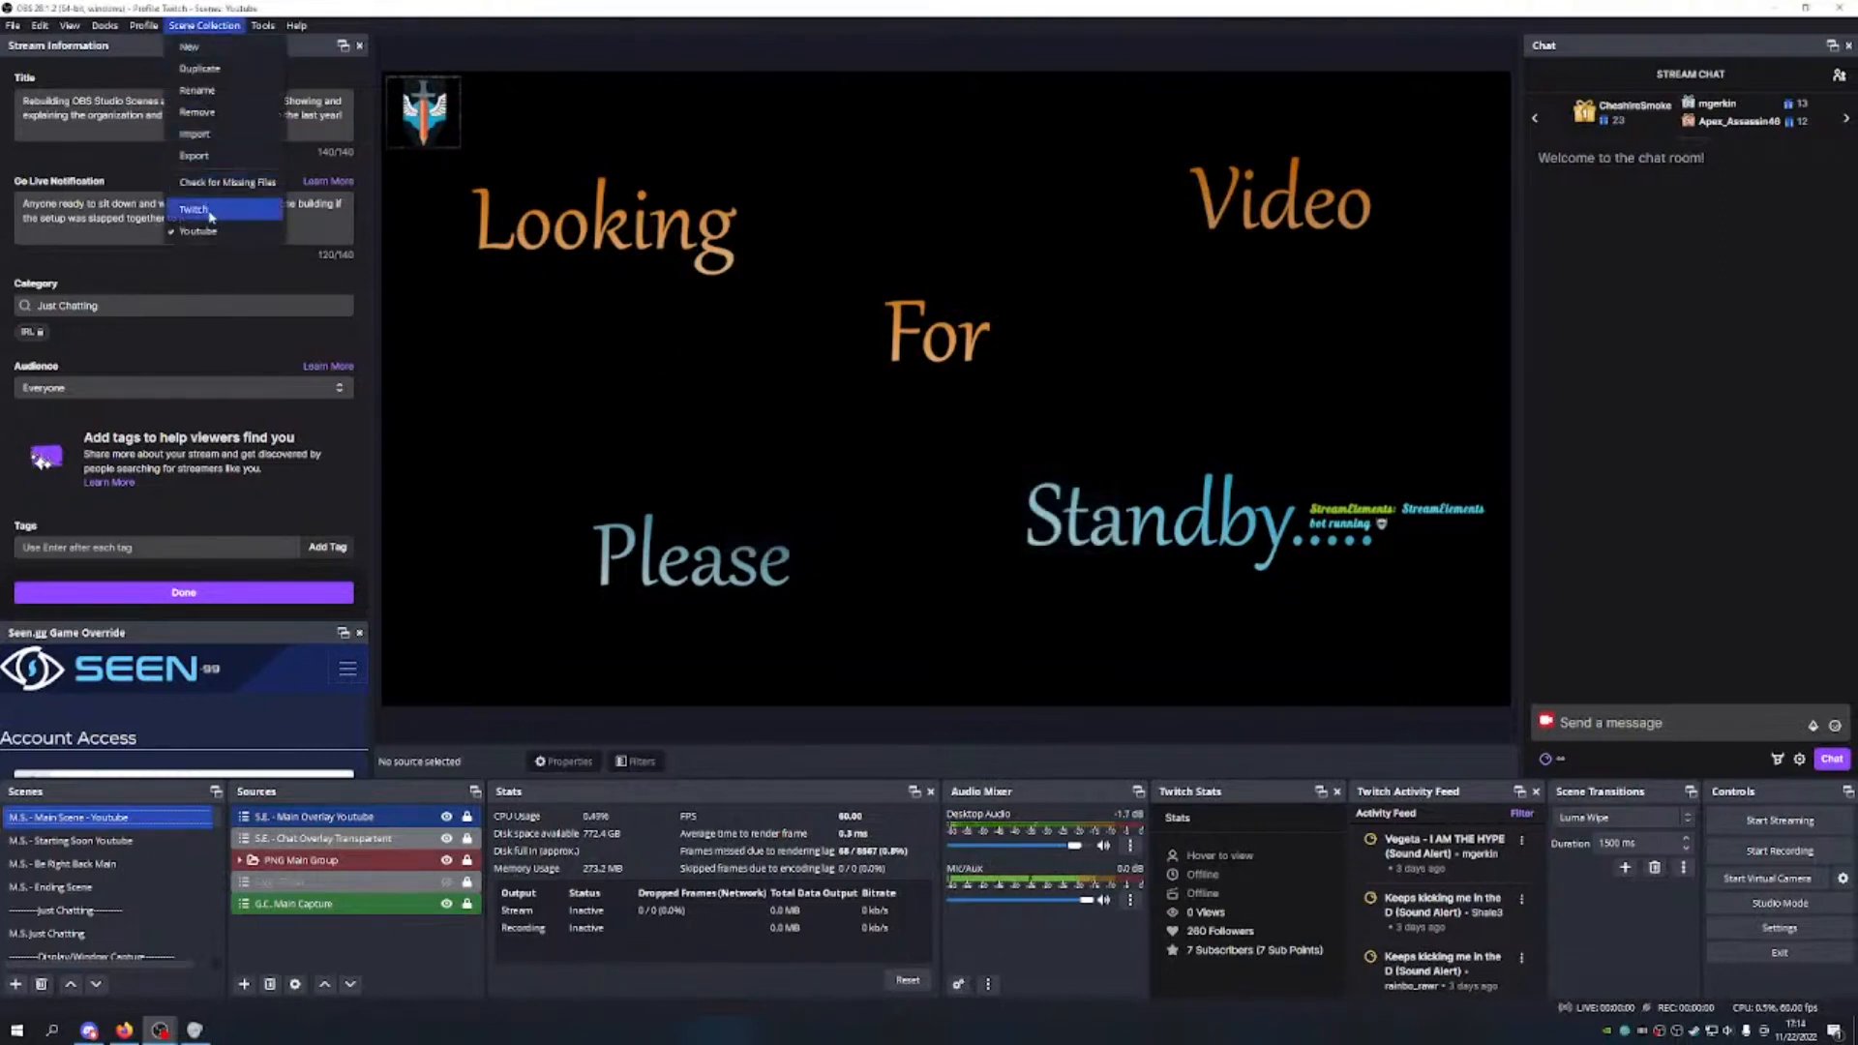
pyautogui.click(193, 209)
# Step: Rename the Twitch scene collection to 'Twitch Old'
pyautogui.click(201, 26)
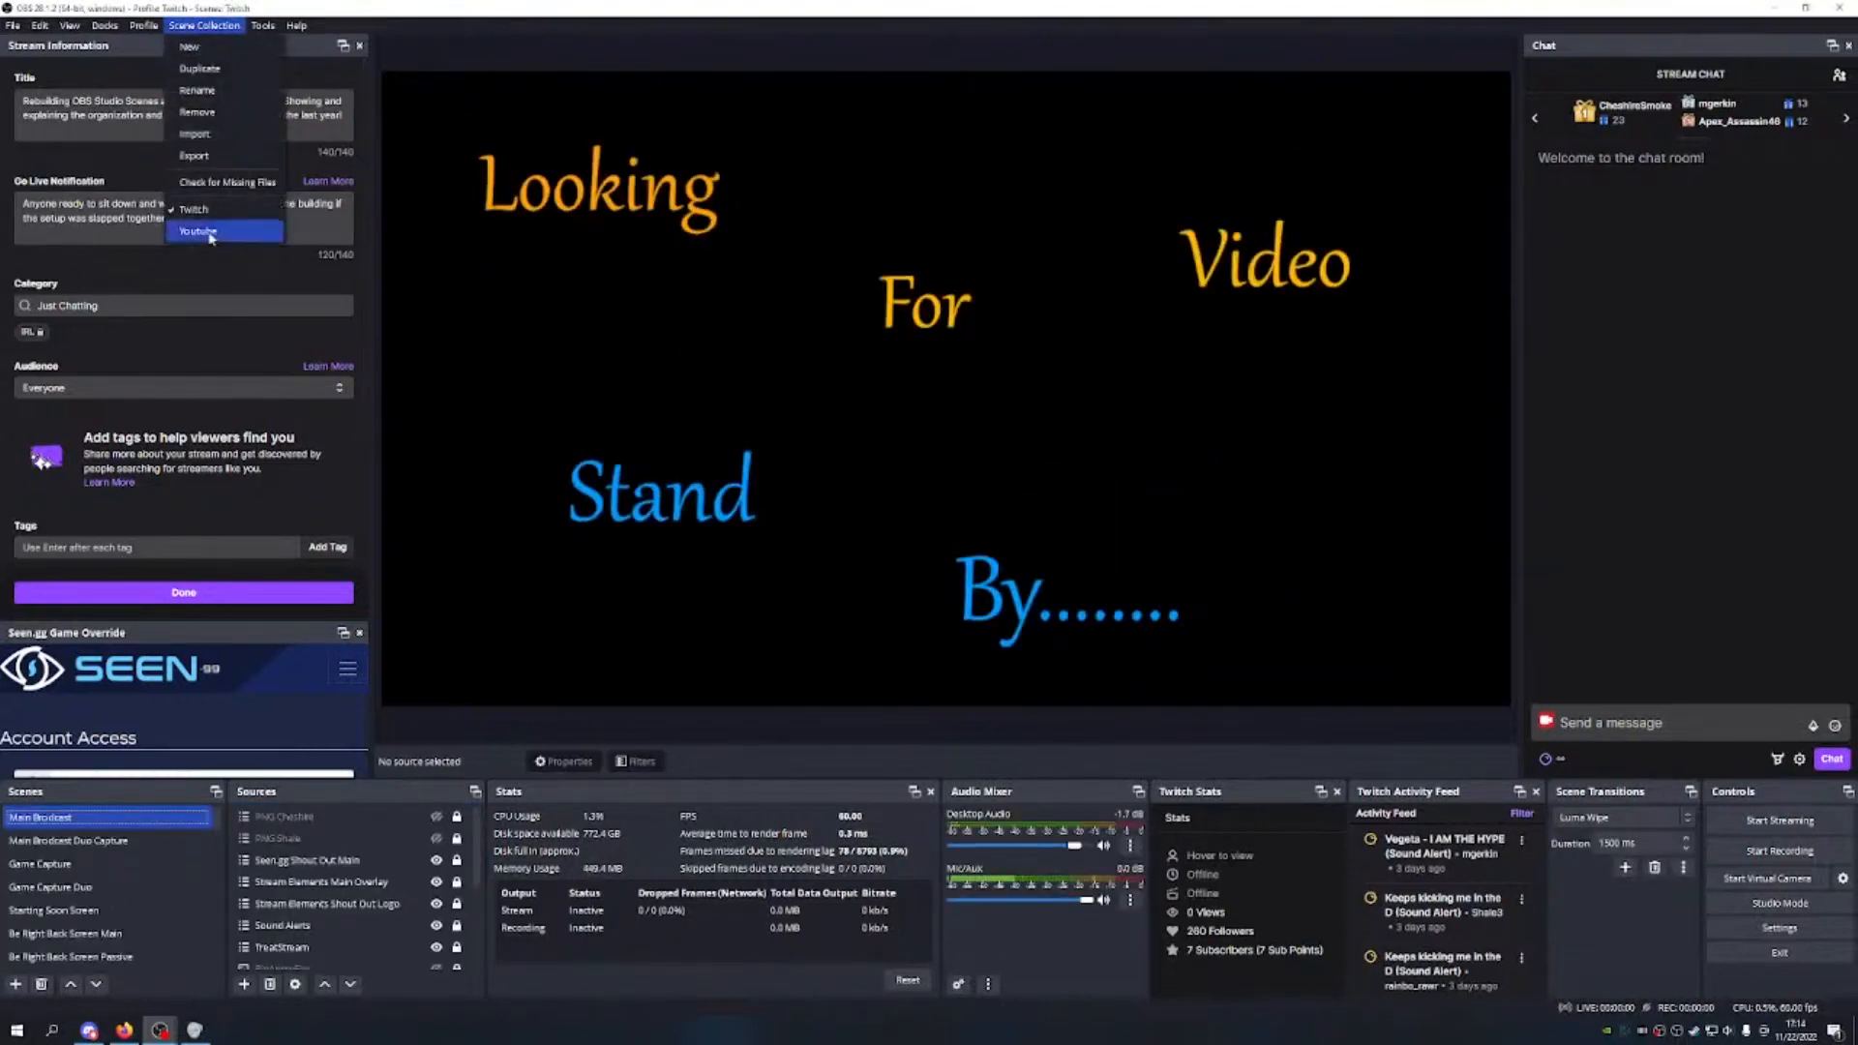
pyautogui.click(212, 94)
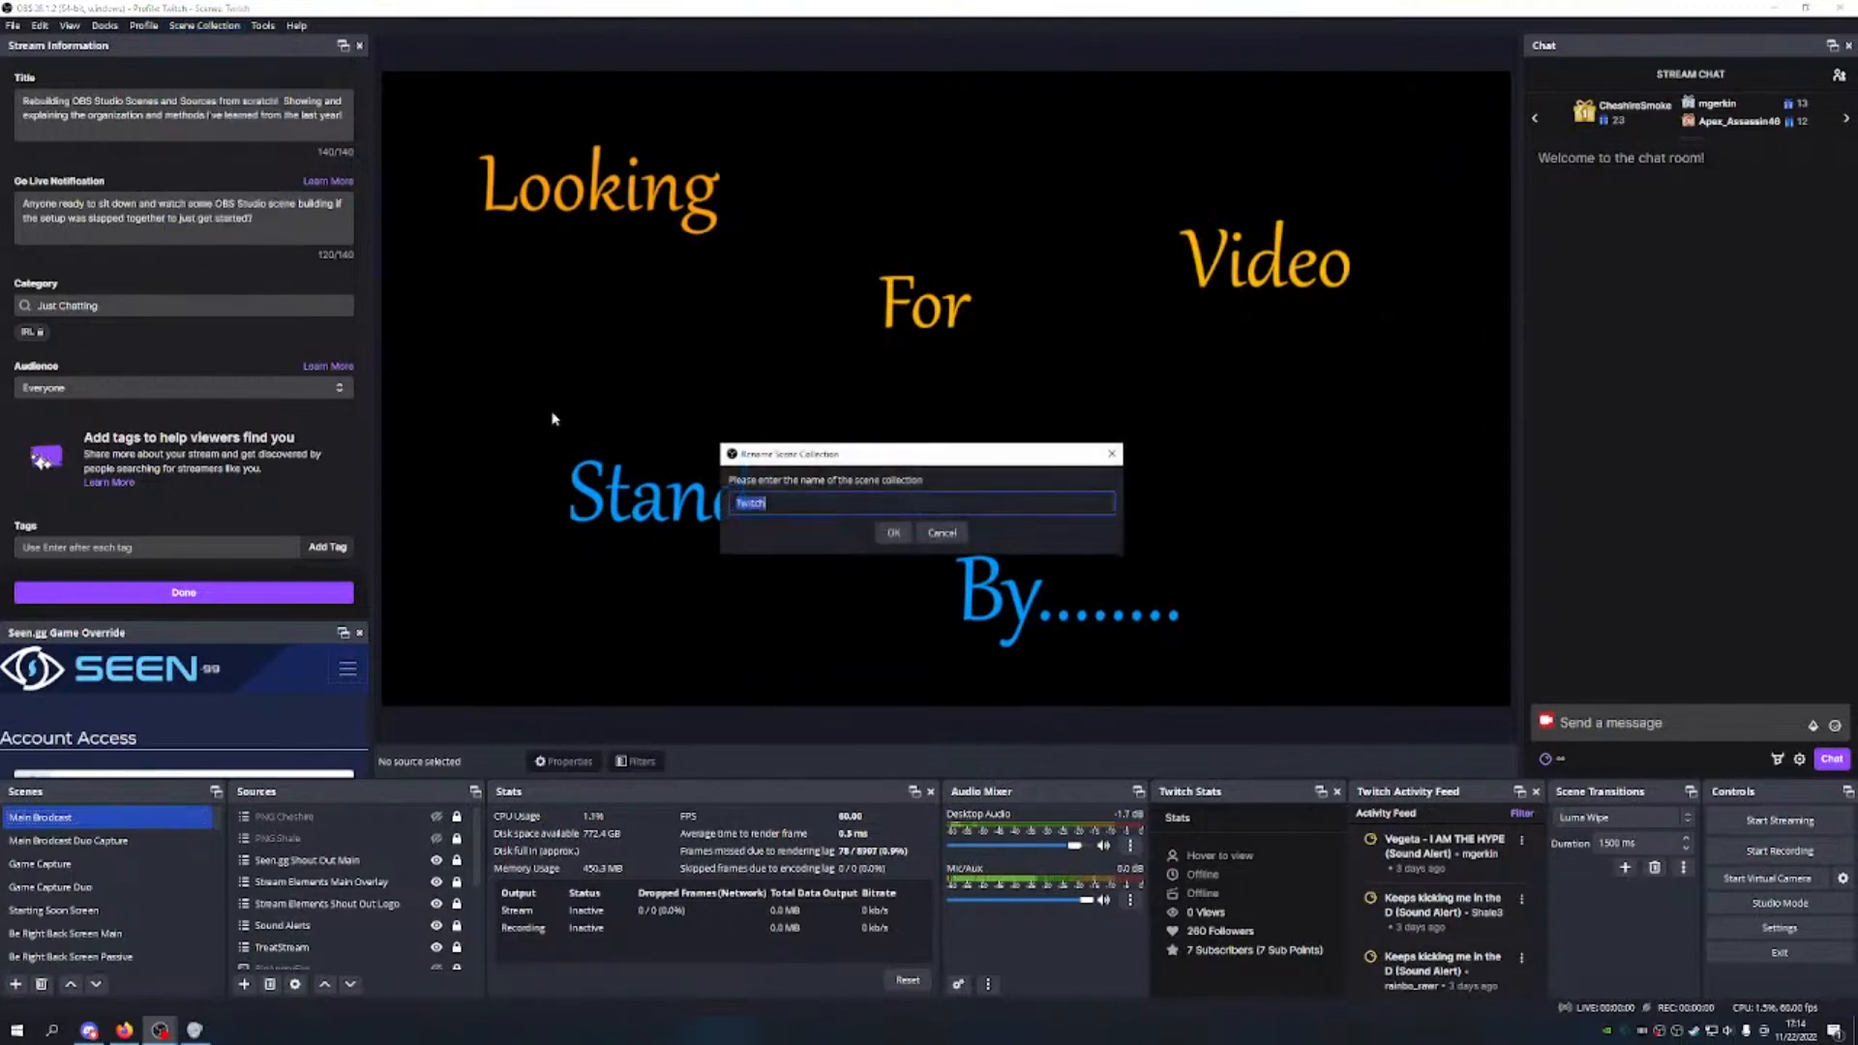
pyautogui.press('End')
pyautogui.write('Old')
pyautogui.click(893, 532)
# Step: Create a new empty scene collection named 'Twitch'
pyautogui.click(204, 26)
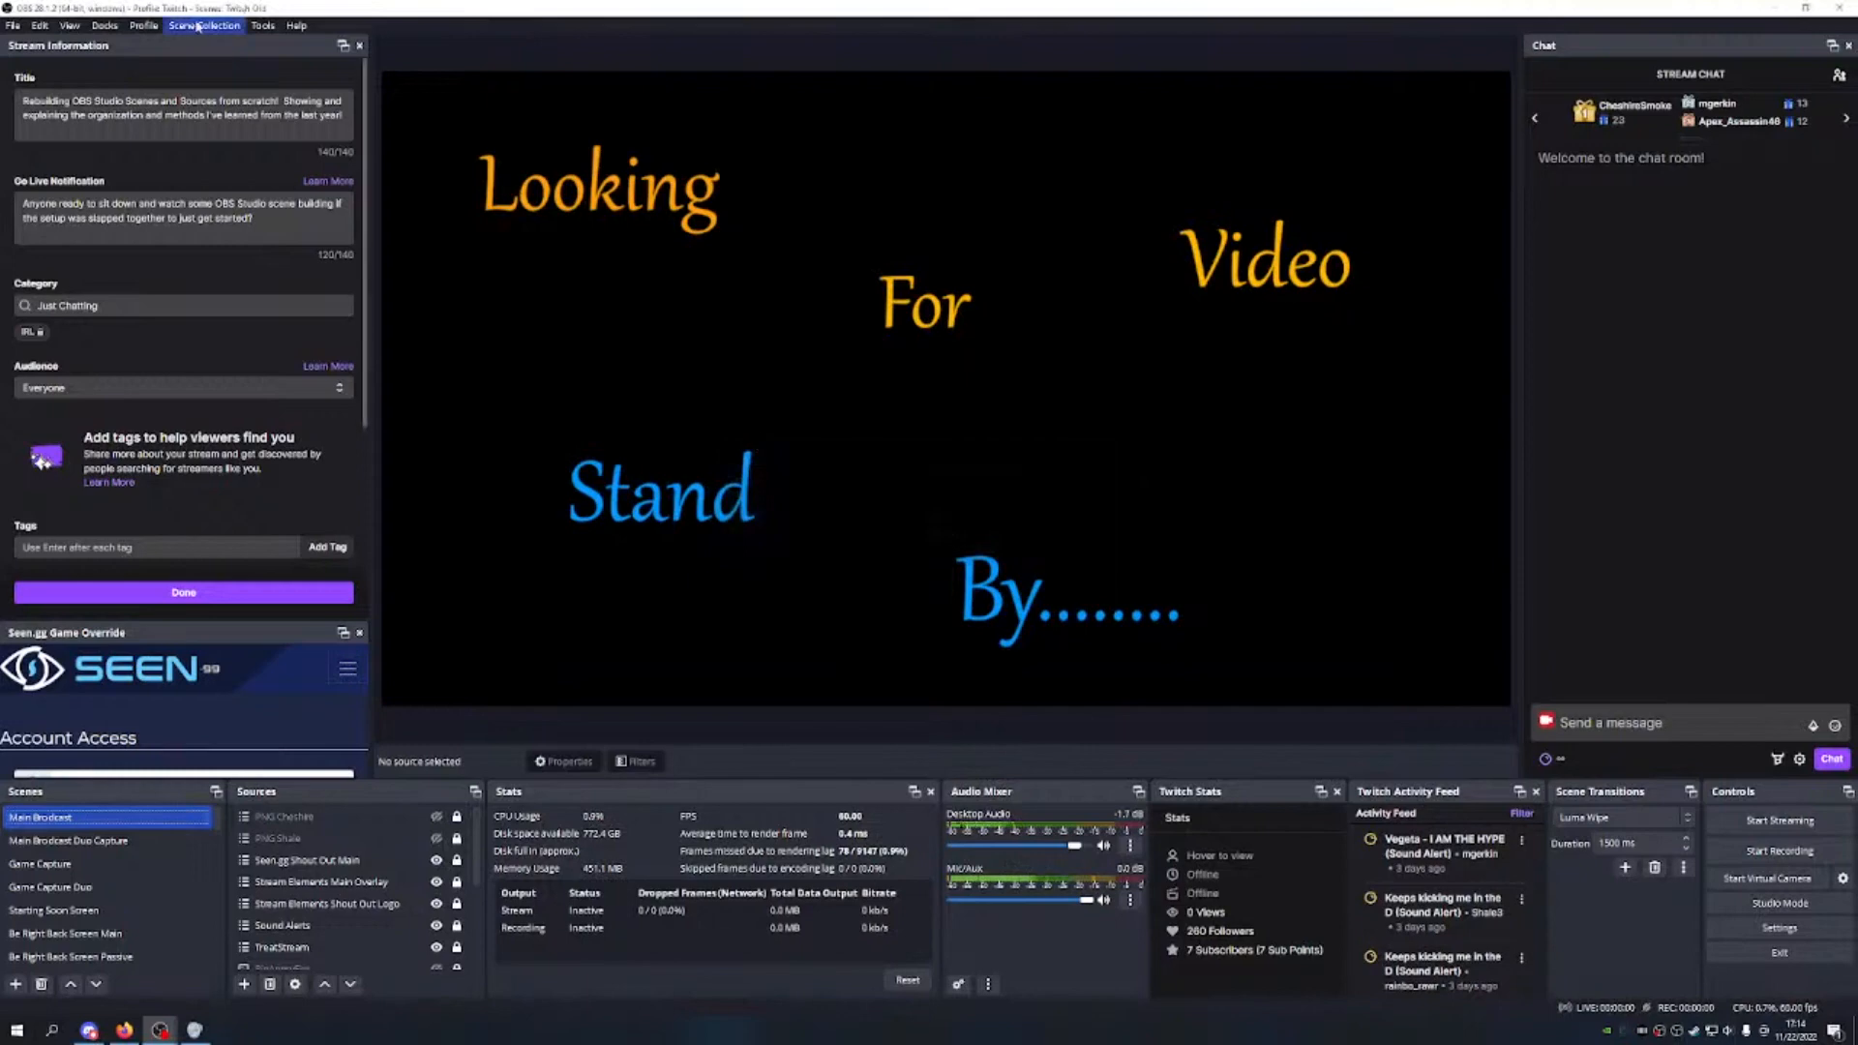
pyautogui.click(204, 43)
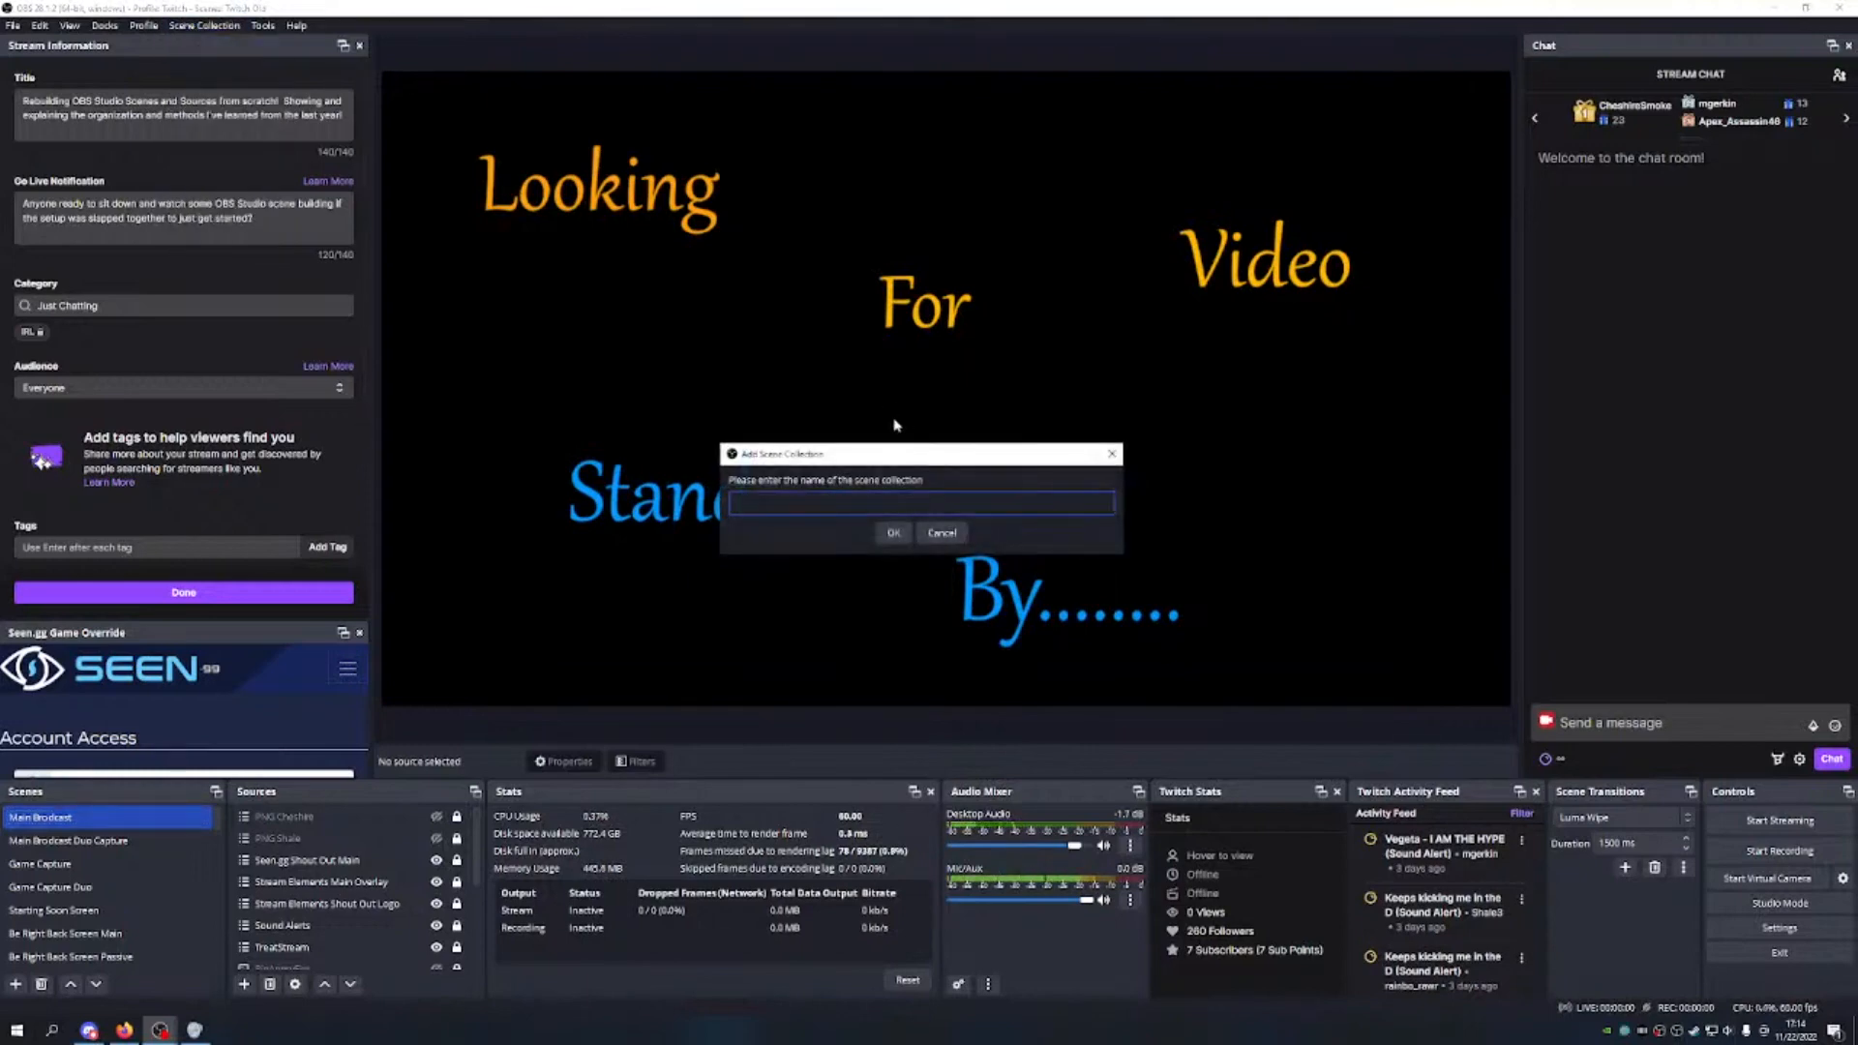
pyautogui.write('Twitch')
pyautogui.click(894, 533)
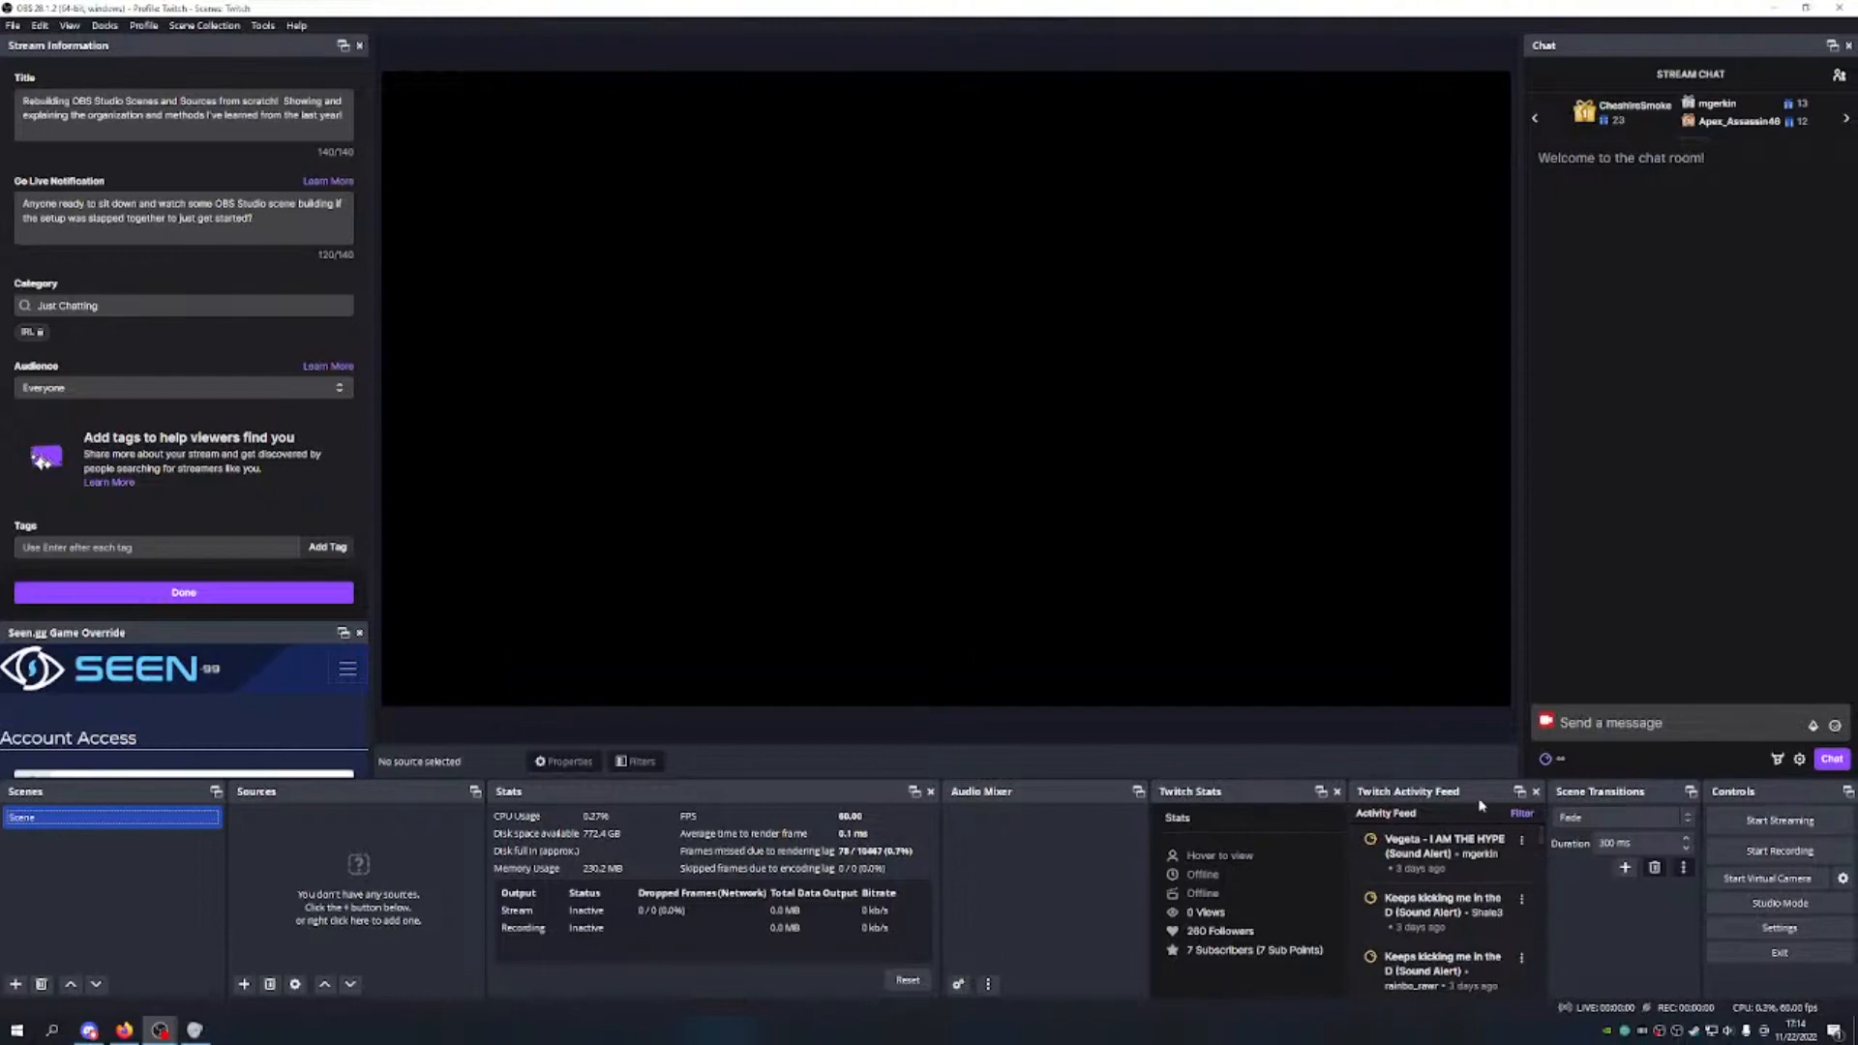
pyautogui.click(151, 26)
pyautogui.click(155, 203)
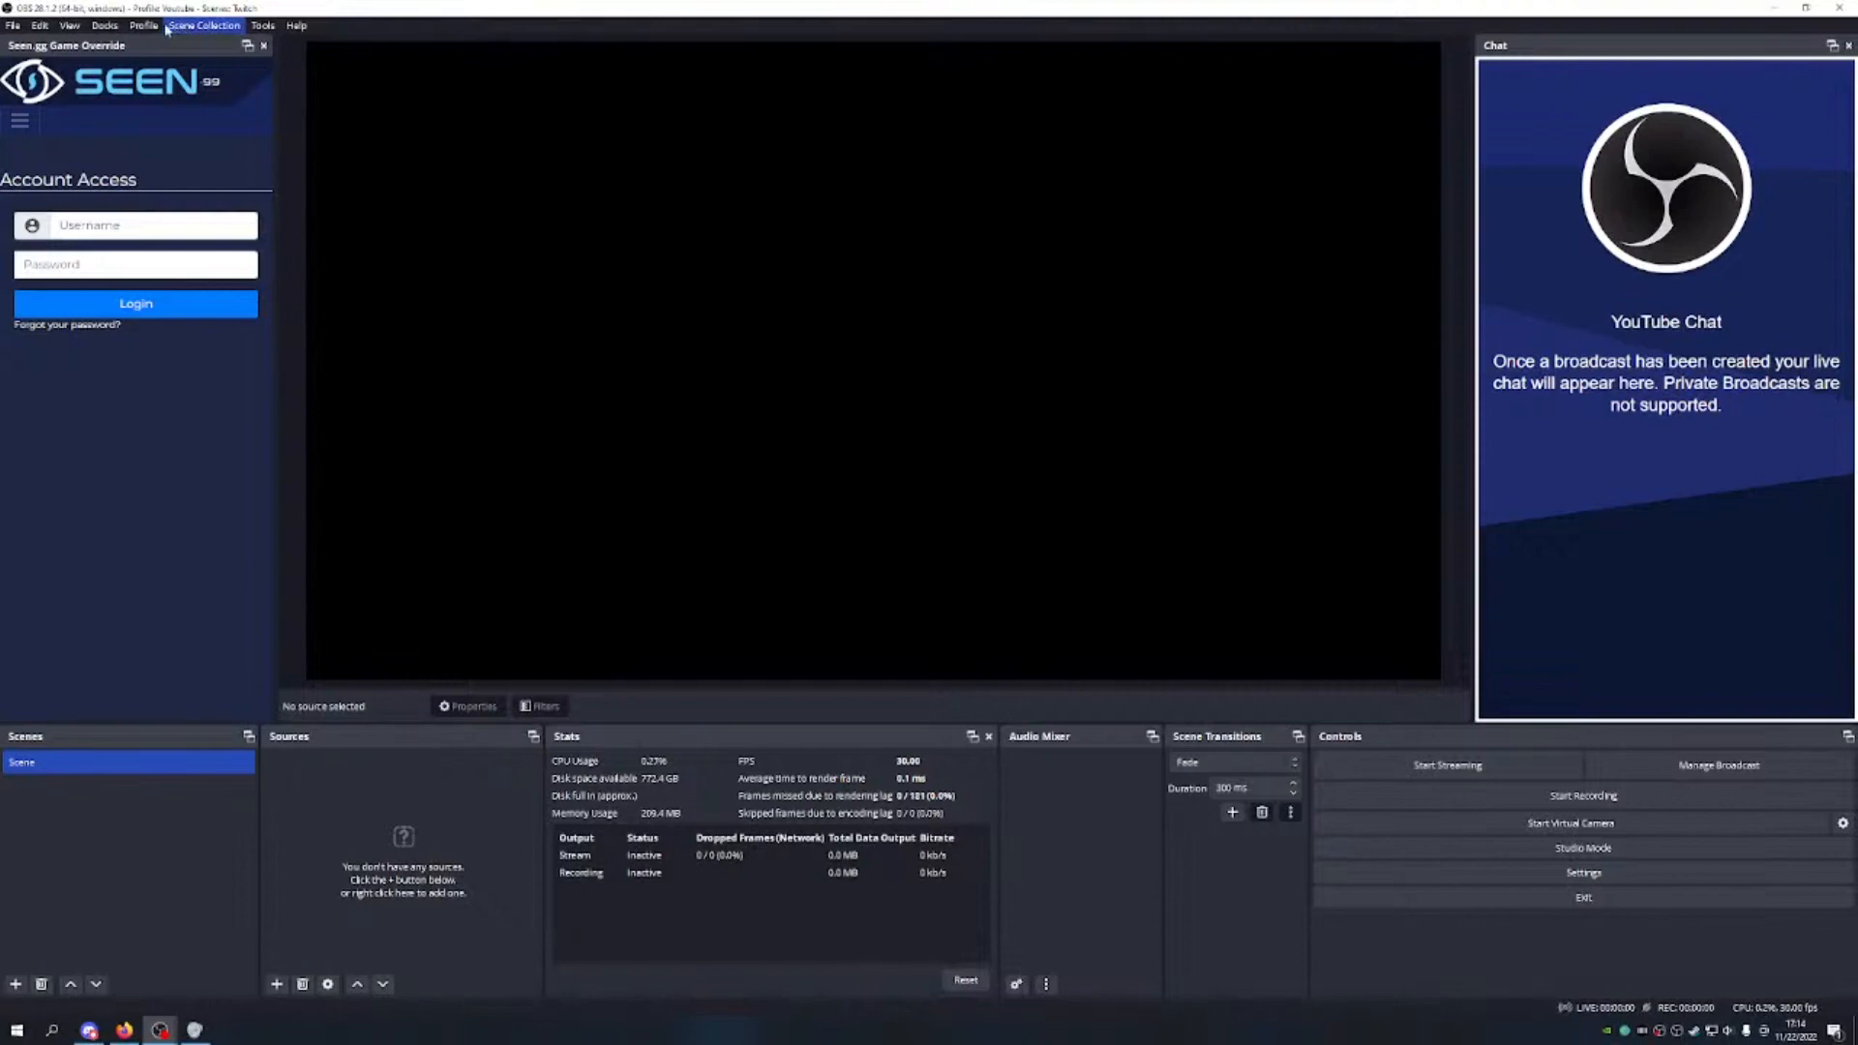
pyautogui.click(143, 25)
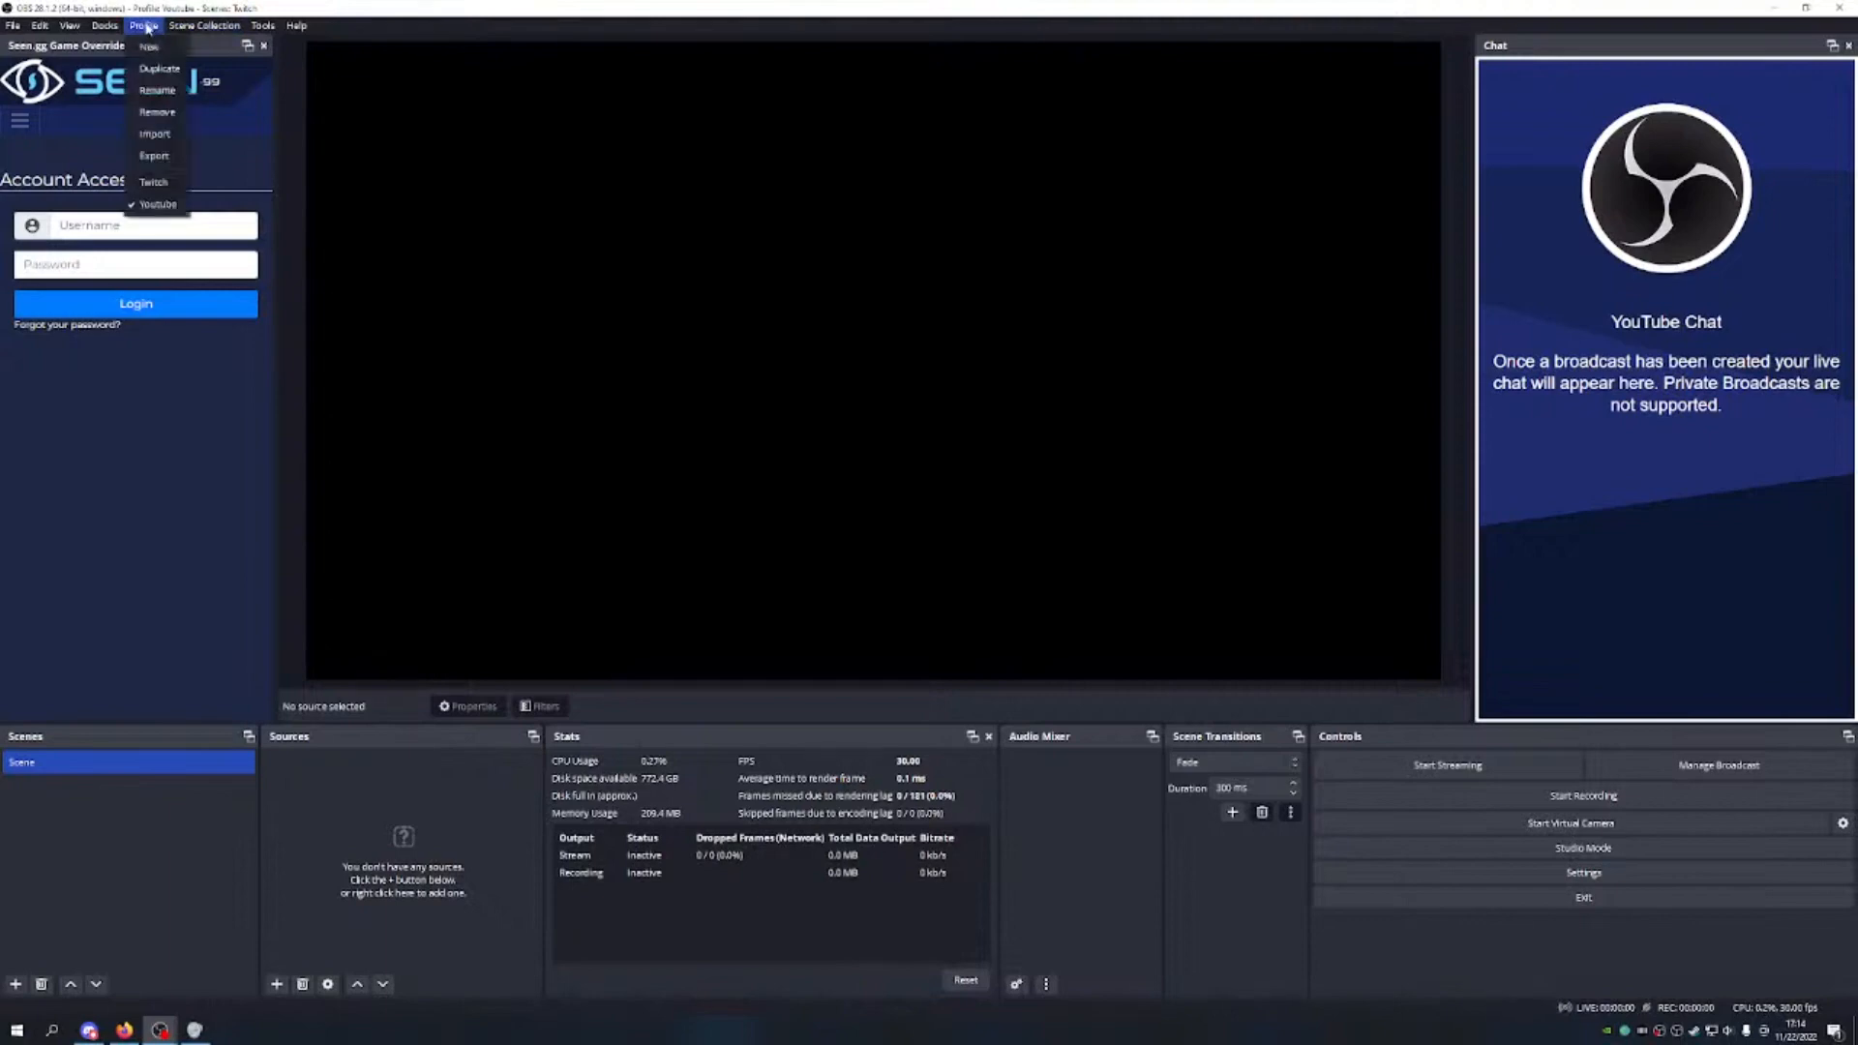
pyautogui.click(161, 182)
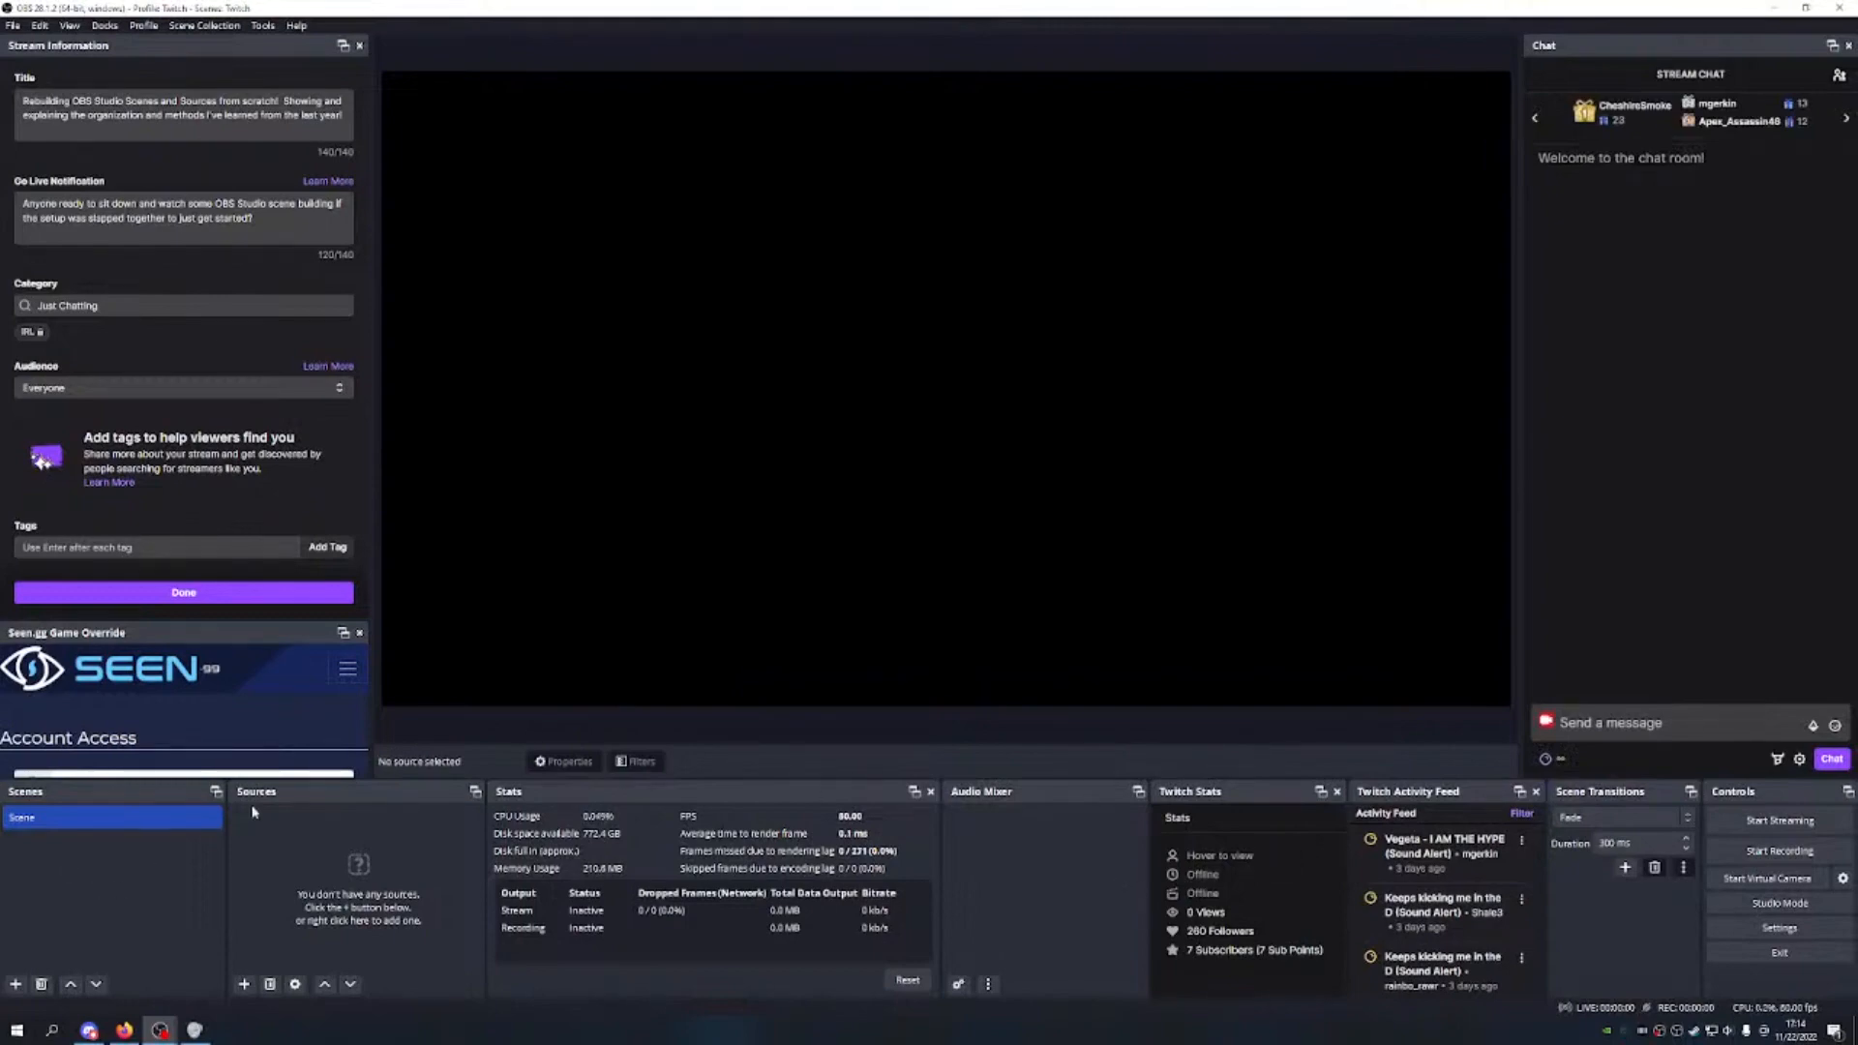
# Step: Rename the default 'Scene' to '1 - Keyboard Shortcuts' through its right-click Rename
pyautogui.click(58, 823)
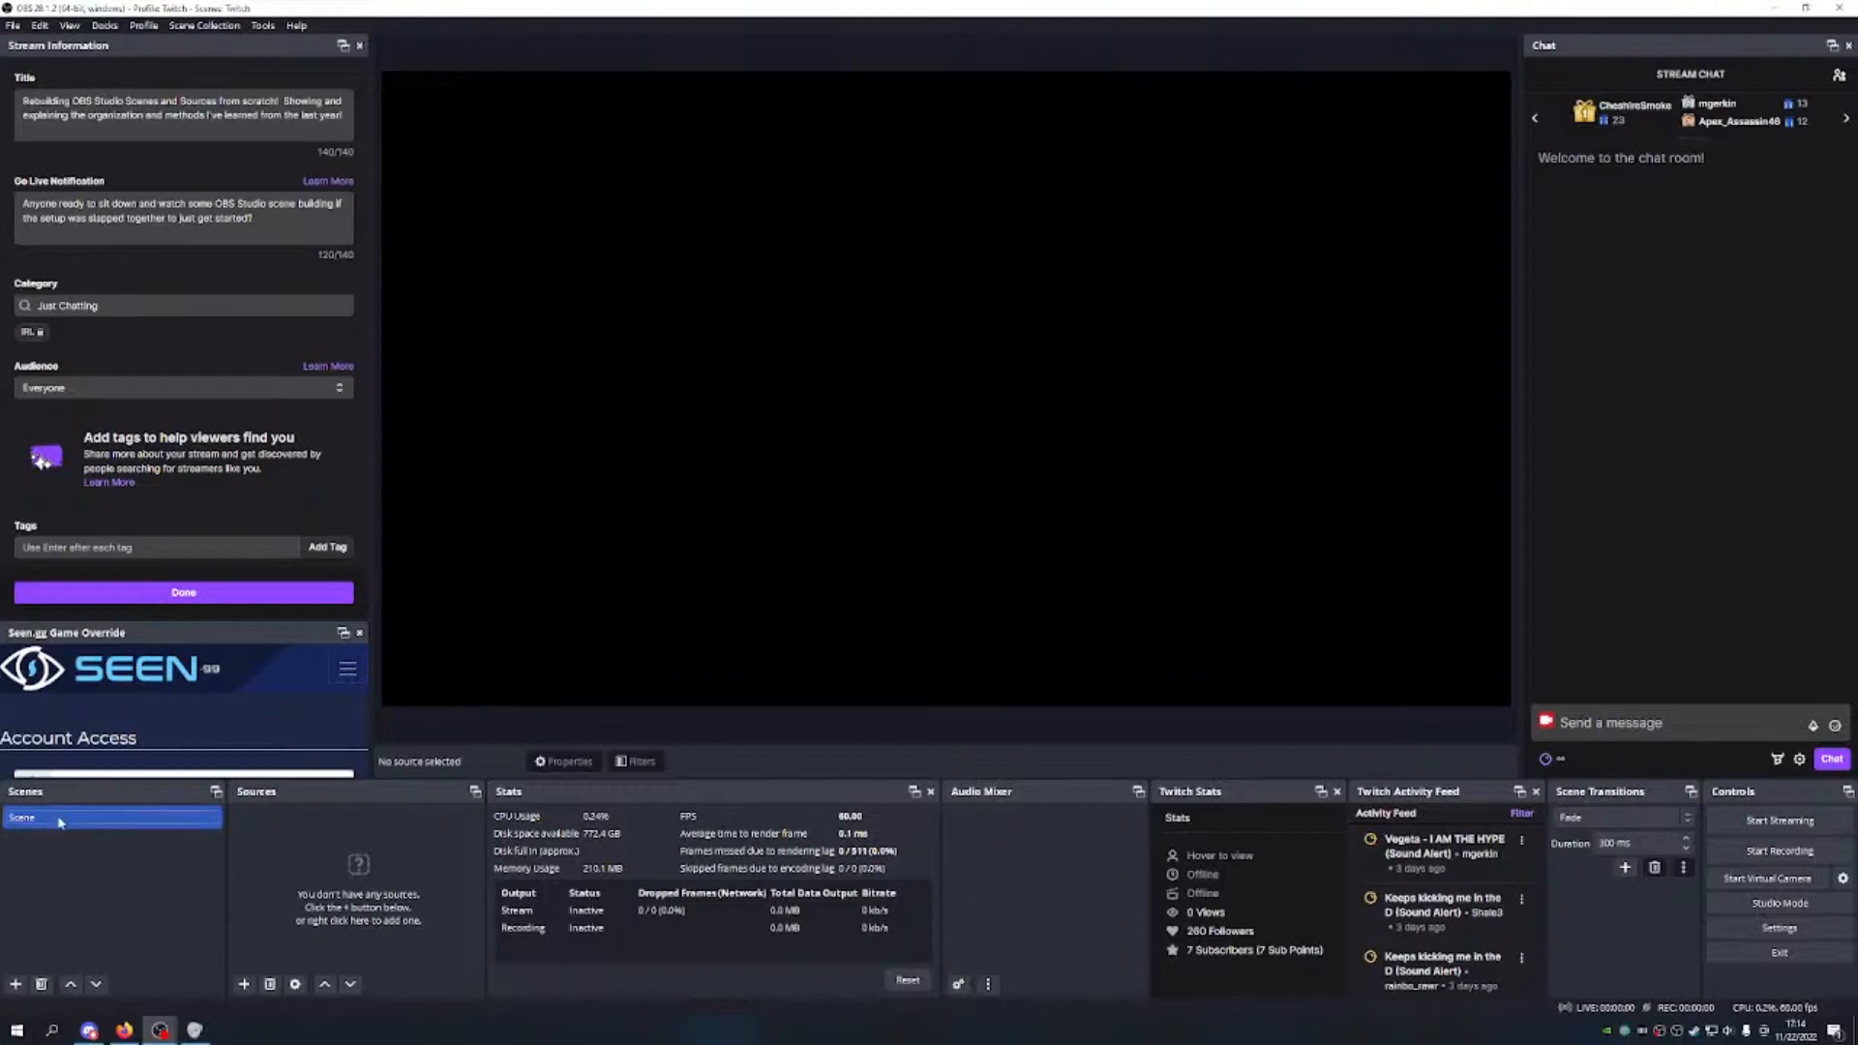
pyautogui.rightClick(101, 819)
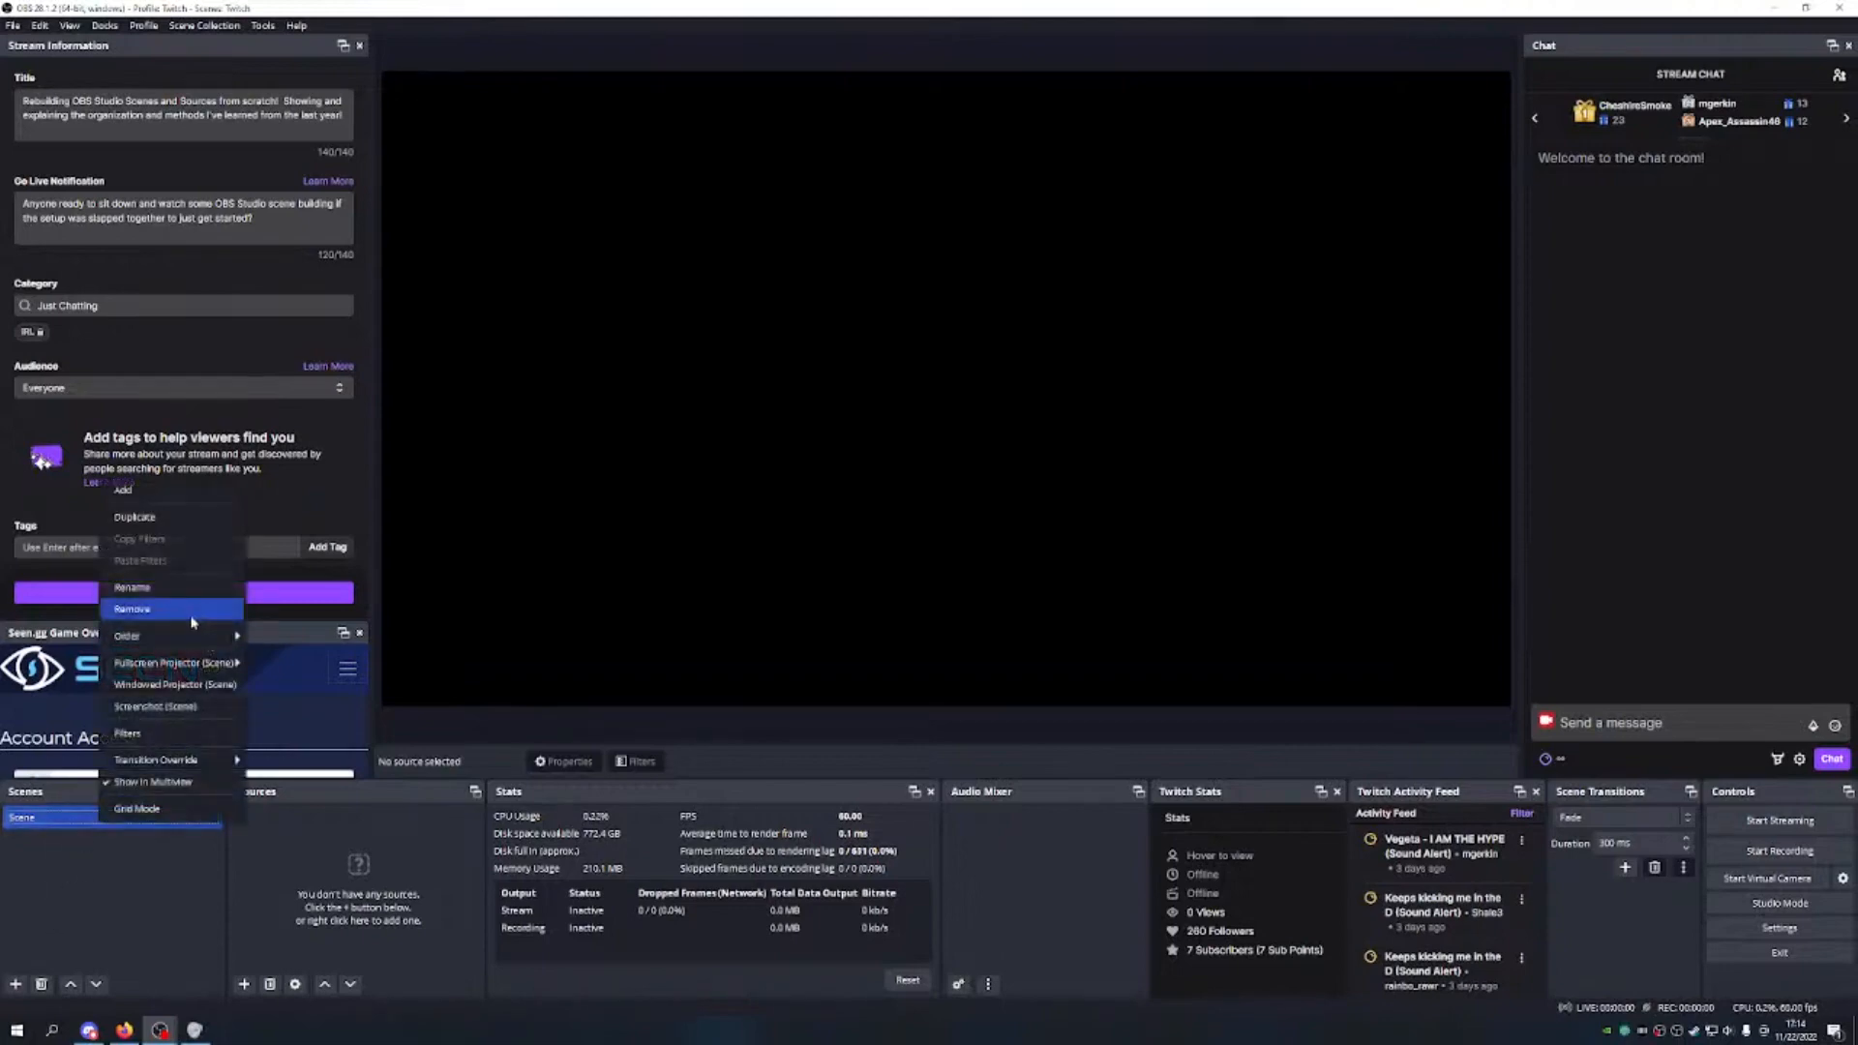
pyautogui.click(172, 588)
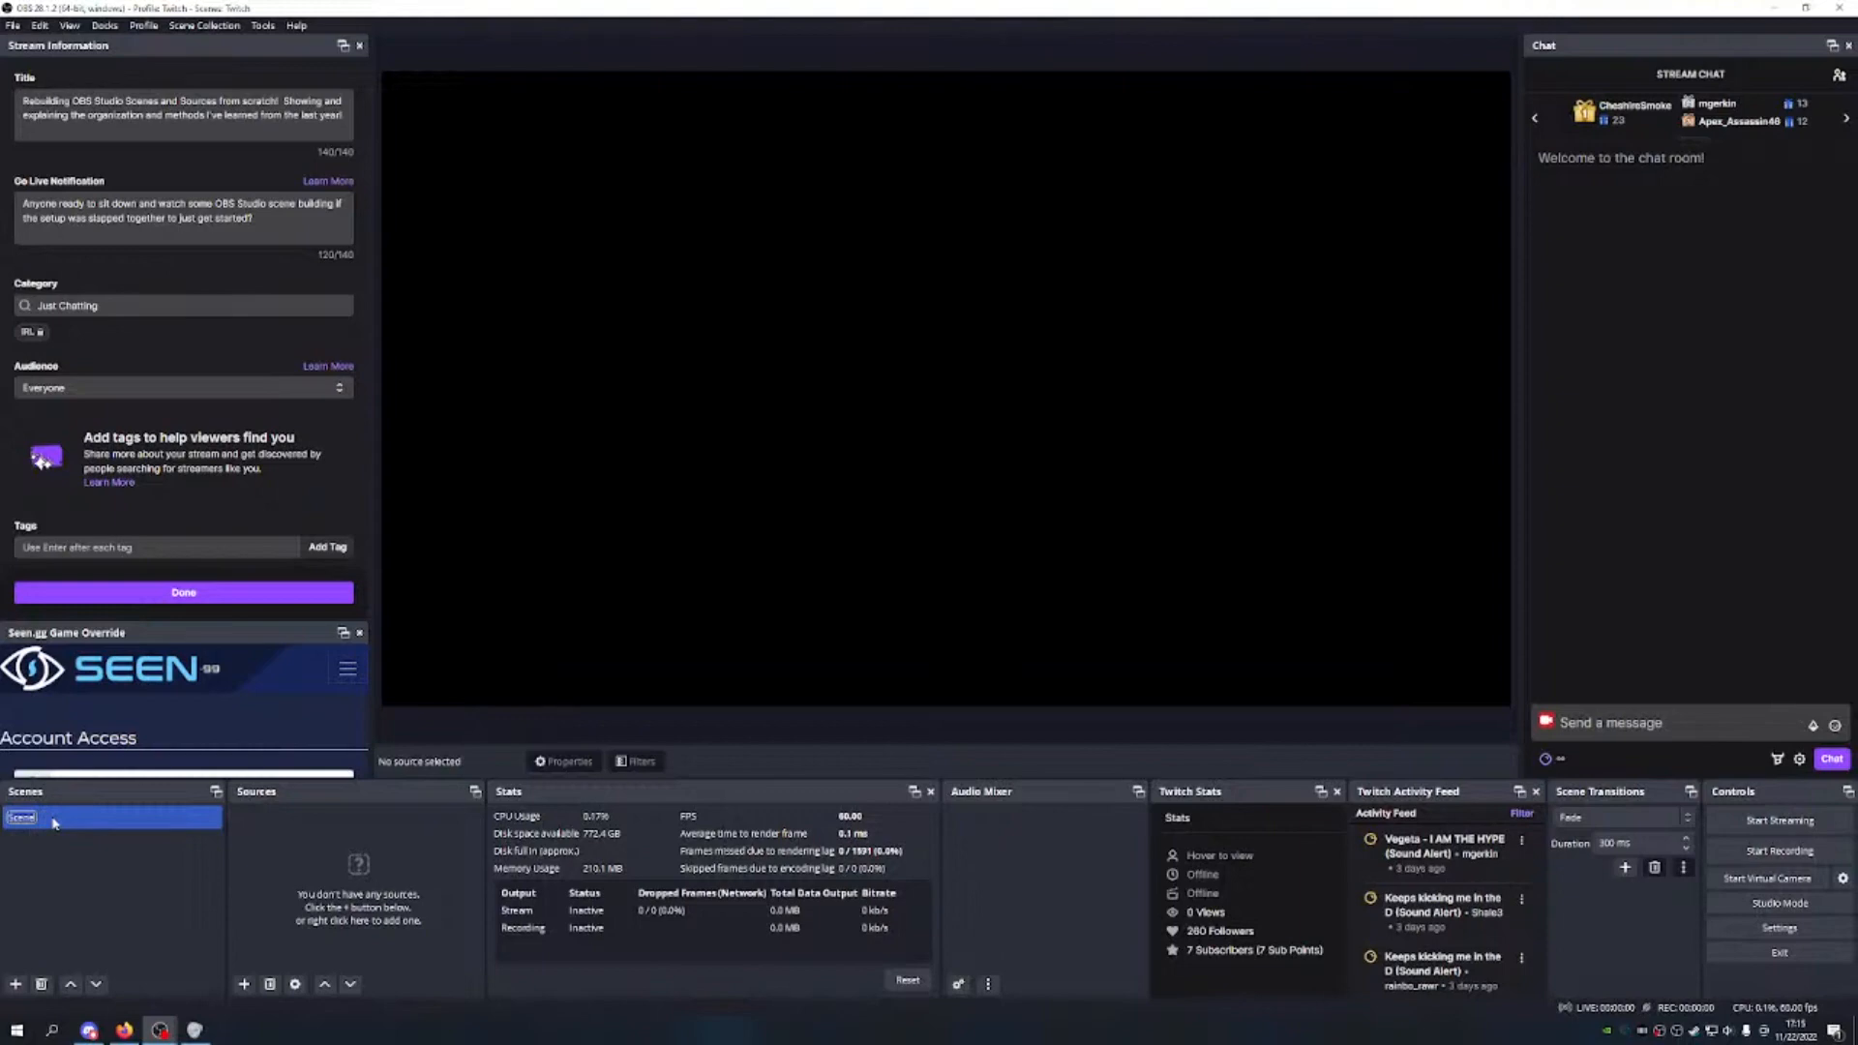
pyautogui.write('Ky')
pyautogui.write('yboard')
pyautogui.write(' Shortcut')
pyautogui.write('s')
pyautogui.press('Home')
pyautogui.write('C: S:')
pyautogui.press('BackSpace')
pyautogui.press('BackSpace')
pyautogui.press('BackSpace')
pyautogui.press('BackSpace')
pyautogui.press('BackSpace')
pyautogui.write('1 -')
pyautogui.press('BackSpace')
pyautogui.press('BackSpace')
pyautogui.write('-')
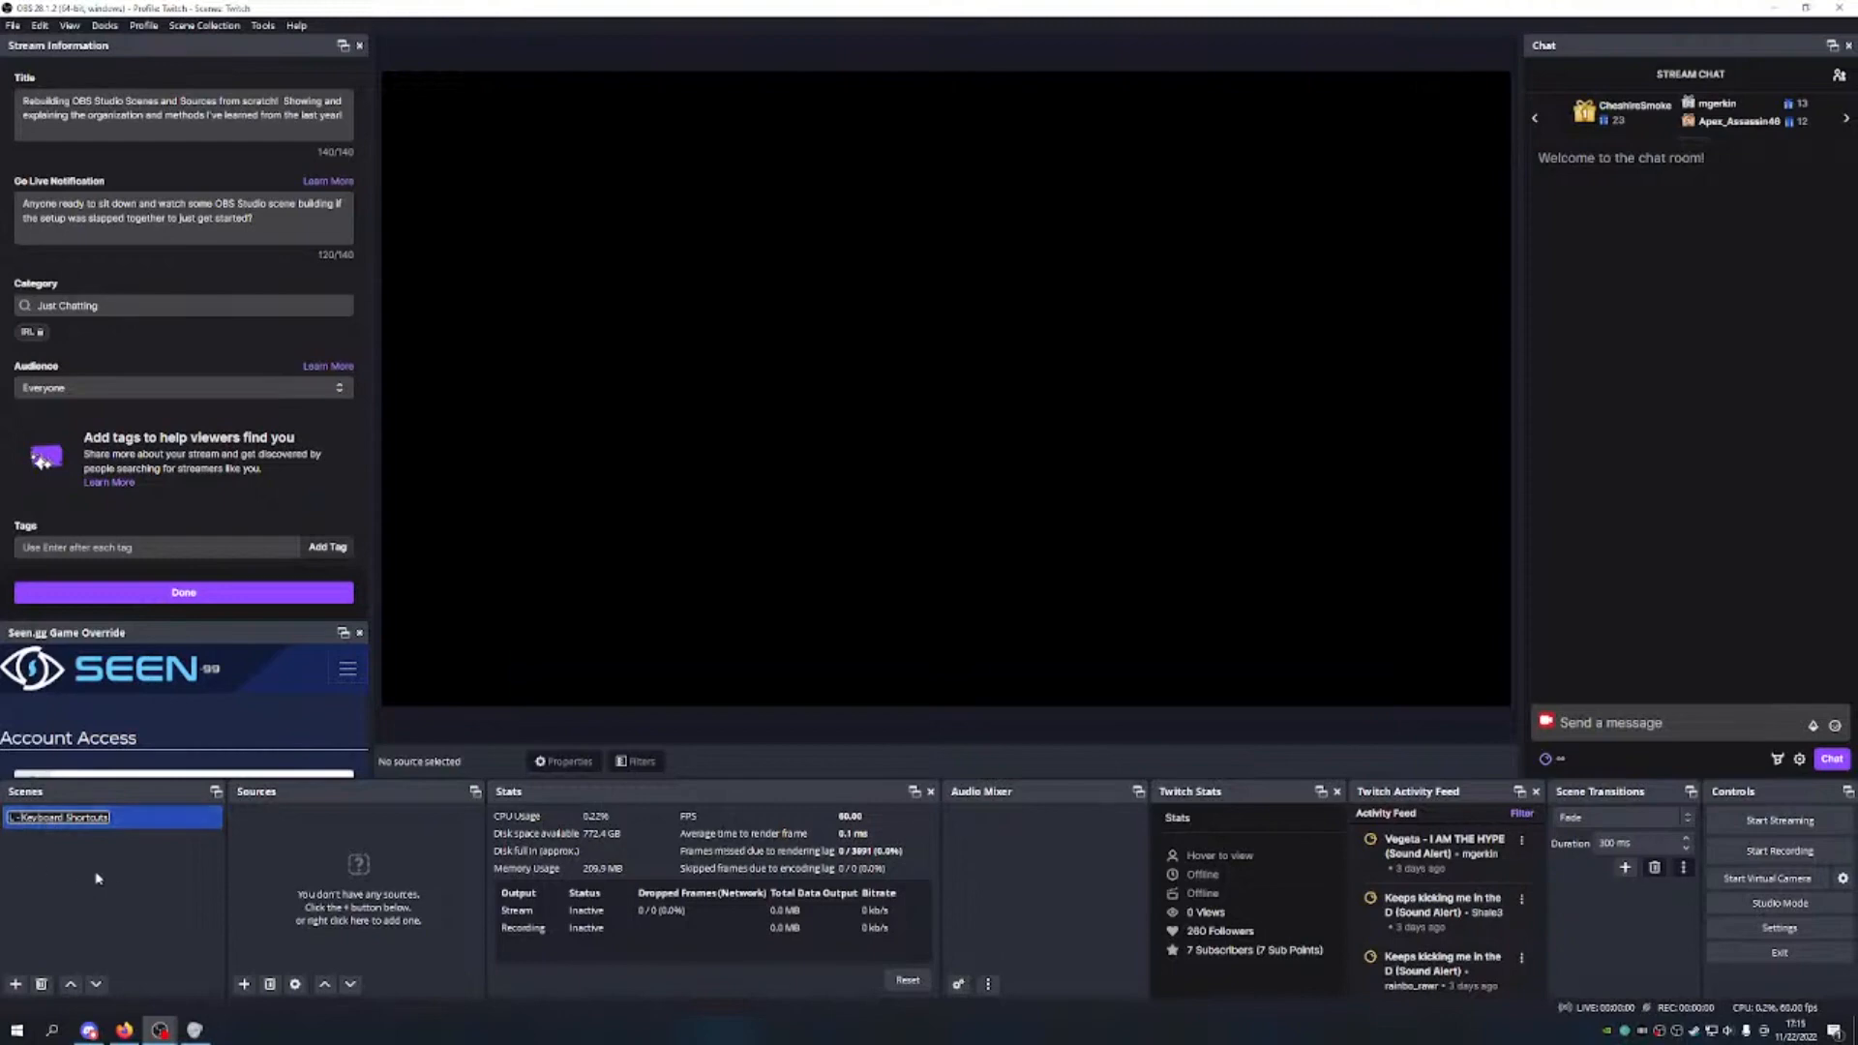
pyautogui.press('Return')
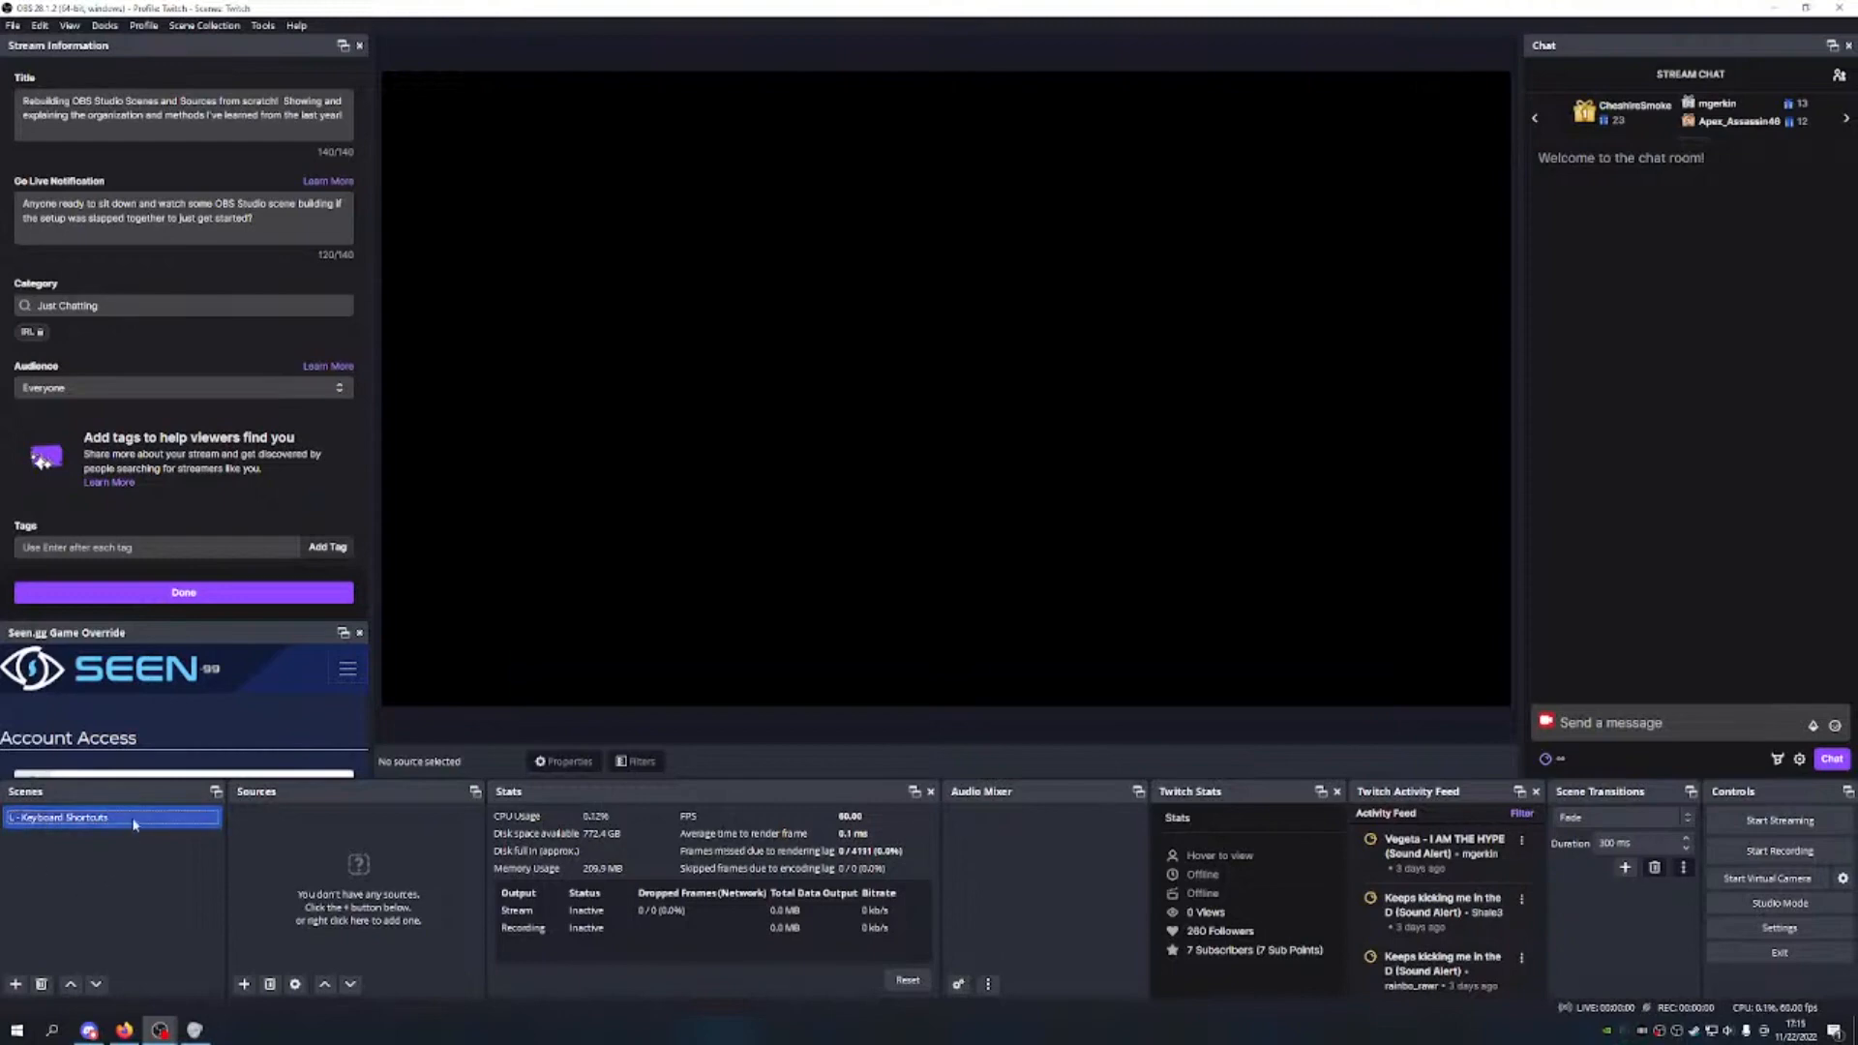
# Step: Add a Text (GDI+) source named 'Holding Alt, crops red borders'
pyautogui.click(244, 984)
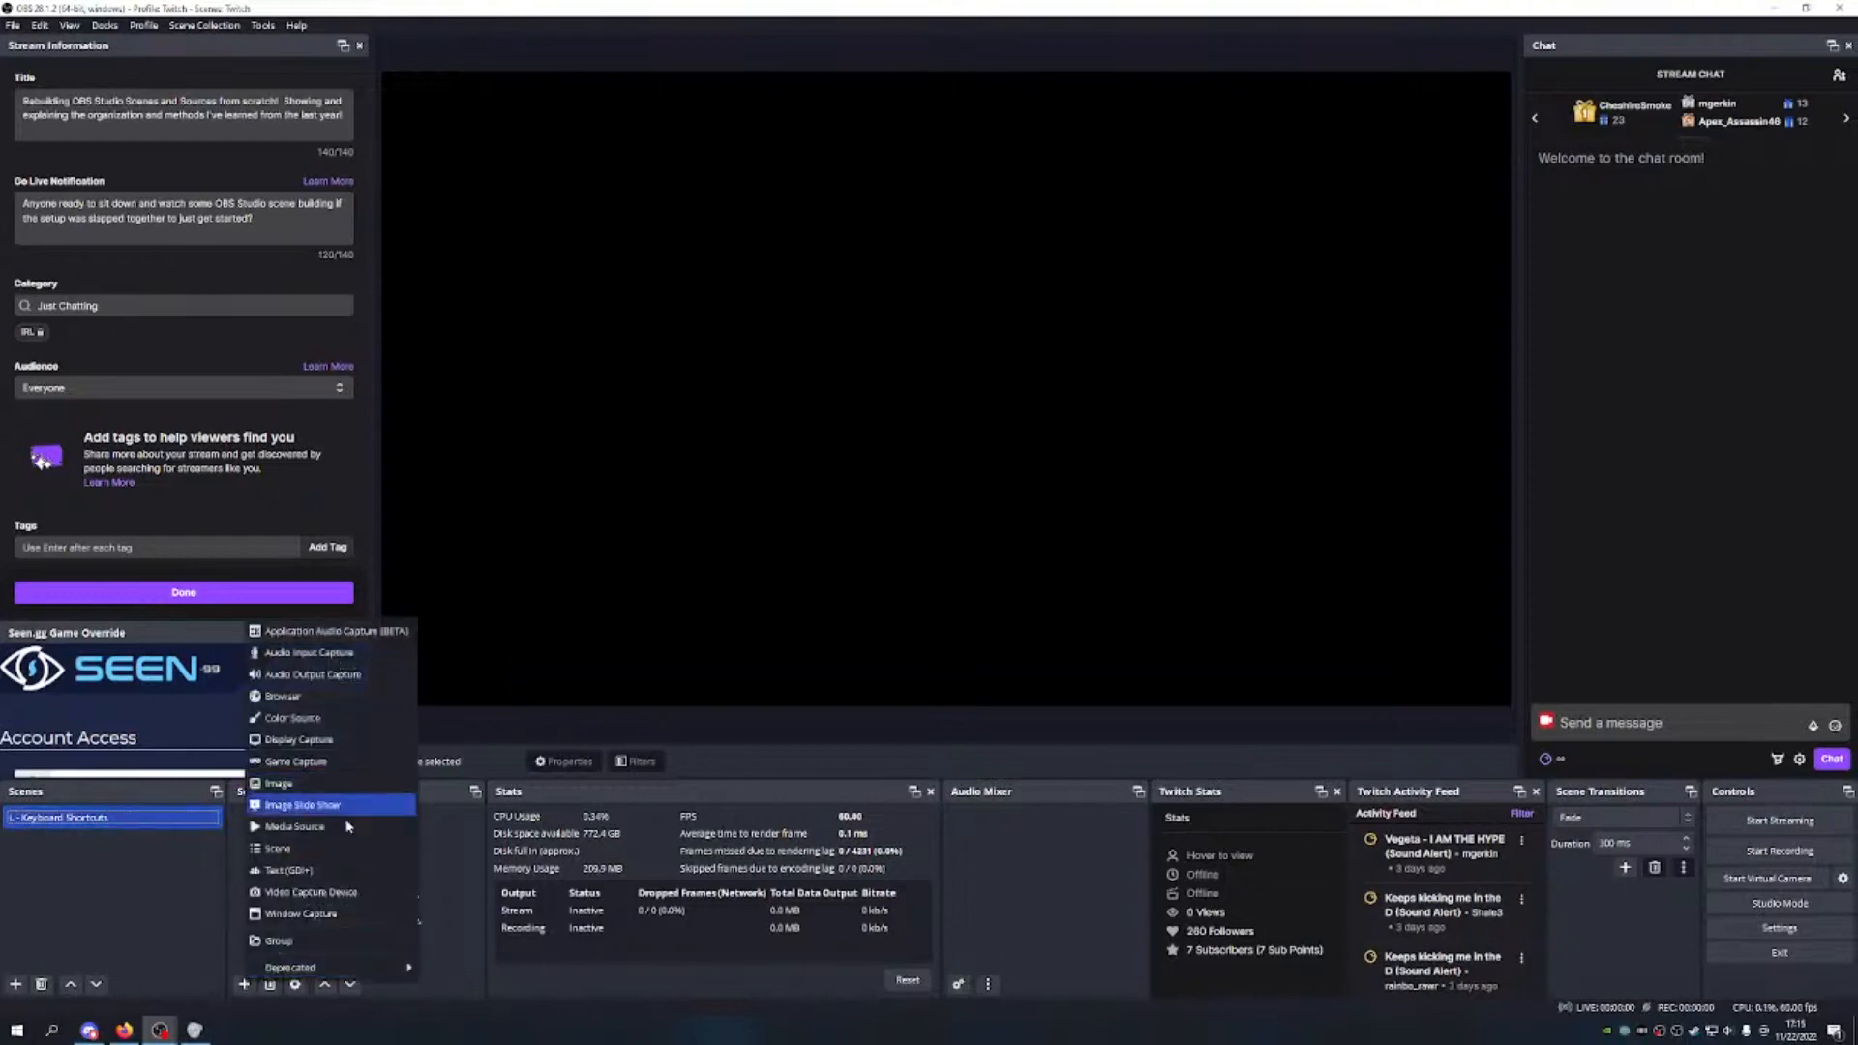
pyautogui.click(302, 870)
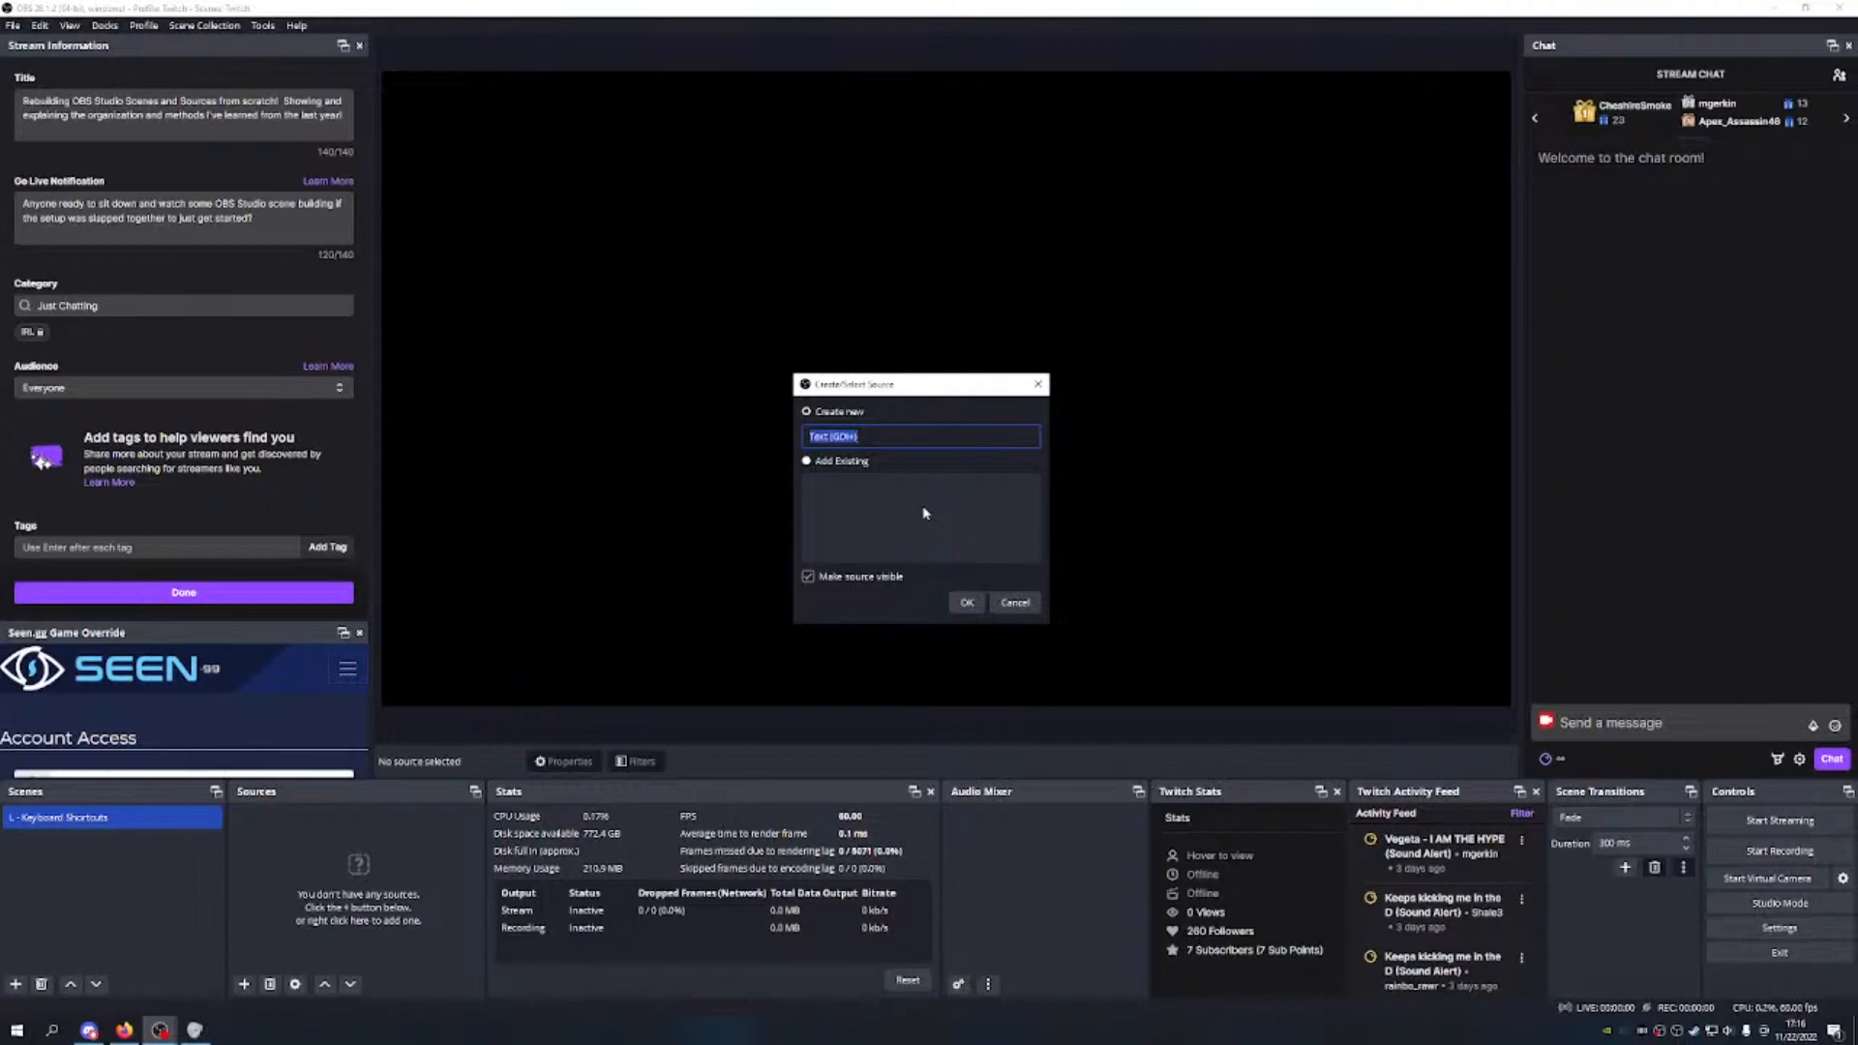
pyautogui.write('Holding')
pyautogui.press('BackSpace')
pyautogui.press('BackSpace')
pyautogui.press('BackSpace')
pyautogui.press('BackSpace')
pyautogui.press('BackSpace')
pyautogui.press('BackSpace')
pyautogui.write('ing')
pyautogui.write('o')
pyautogui.press('BackSpace')
pyautogui.press('BackSpace')
pyautogui.press('BackSpace')
pyautogui.press('BackSpace')
pyautogui.press('BackSpace')
pyautogui.press('BackSpace')
pyautogui.press('BackSpace')
pyautogui.press('BackSpace')
pyautogui.press('BackSpace')
pyautogui.press('BackSpace')
pyautogui.press('BackSpace')
pyautogui.press('BackSpace')
pyautogui.press('BackSpace')
pyautogui.press('BackSpace')
pyautogui.press('BackSpace')
pyautogui.write('ing Alt, crops red borde')
pyautogui.click(968, 603)
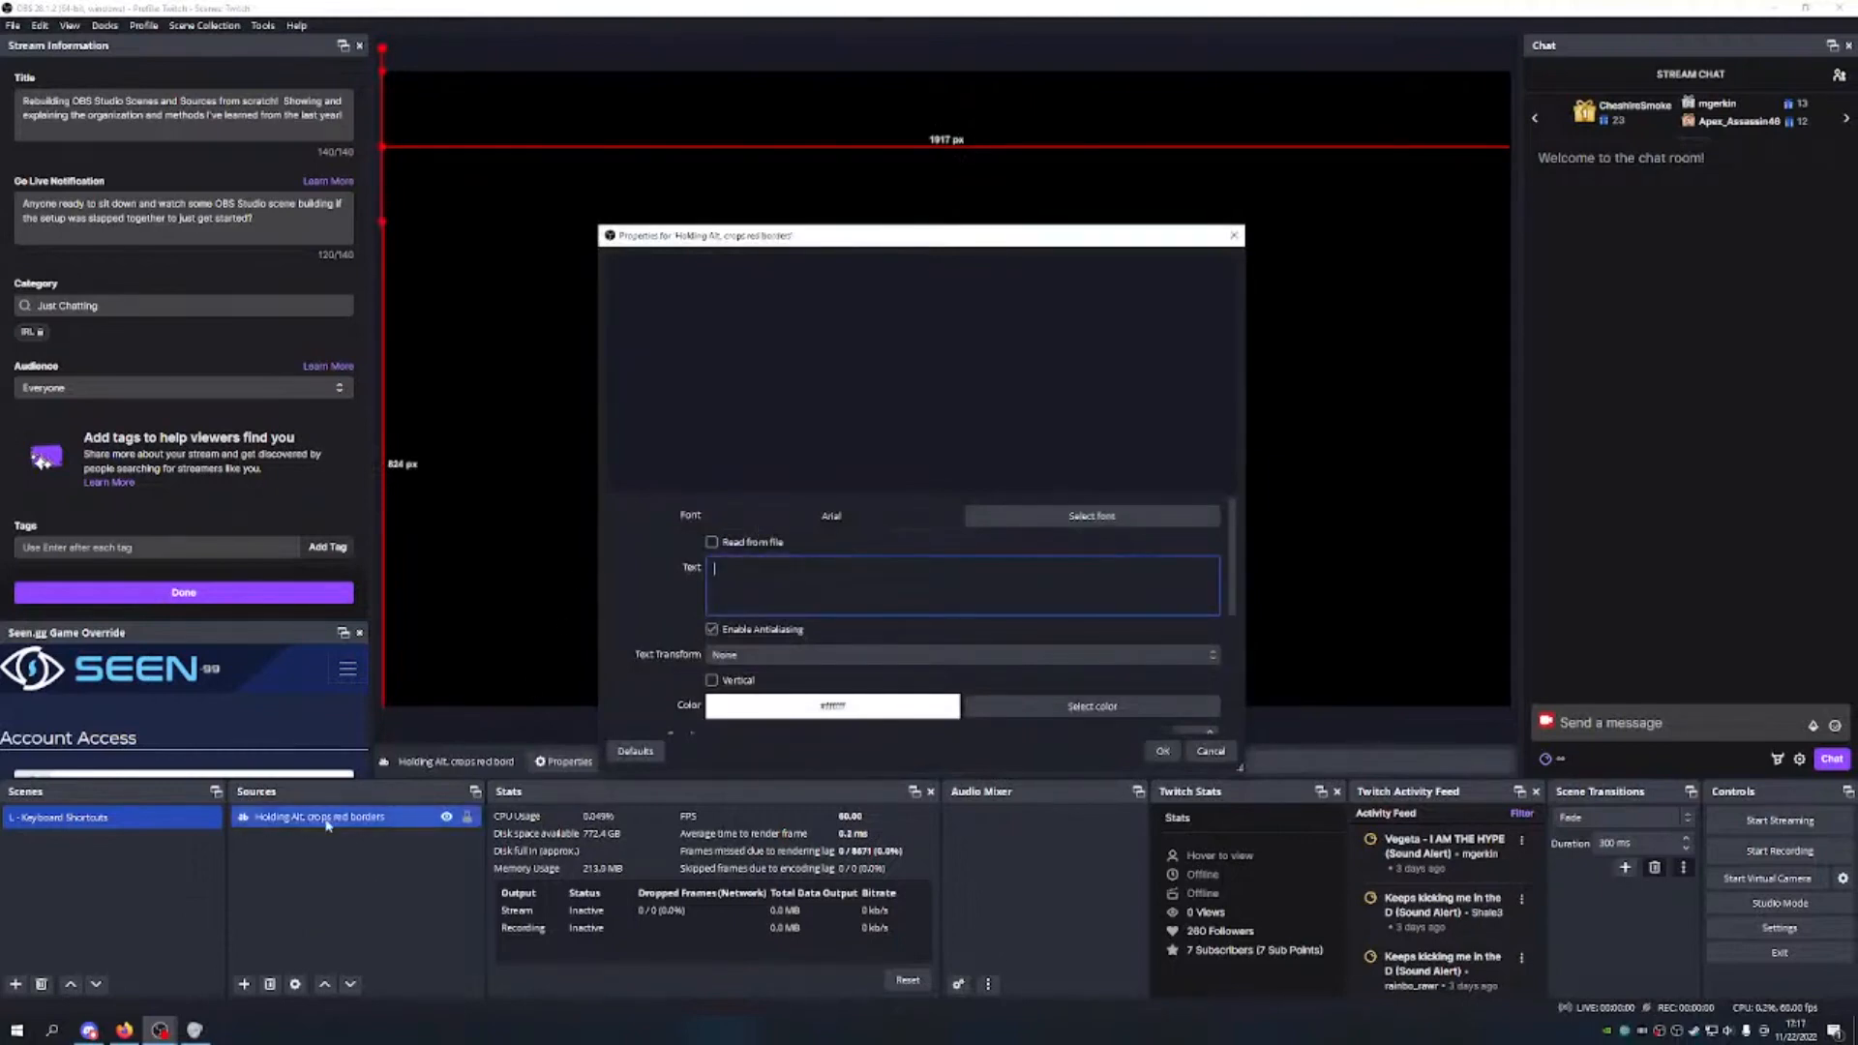
# Step: Enter 'Hold Alt, crops red borders' as its text and start picking Gabriola
pyautogui.write('Hold')
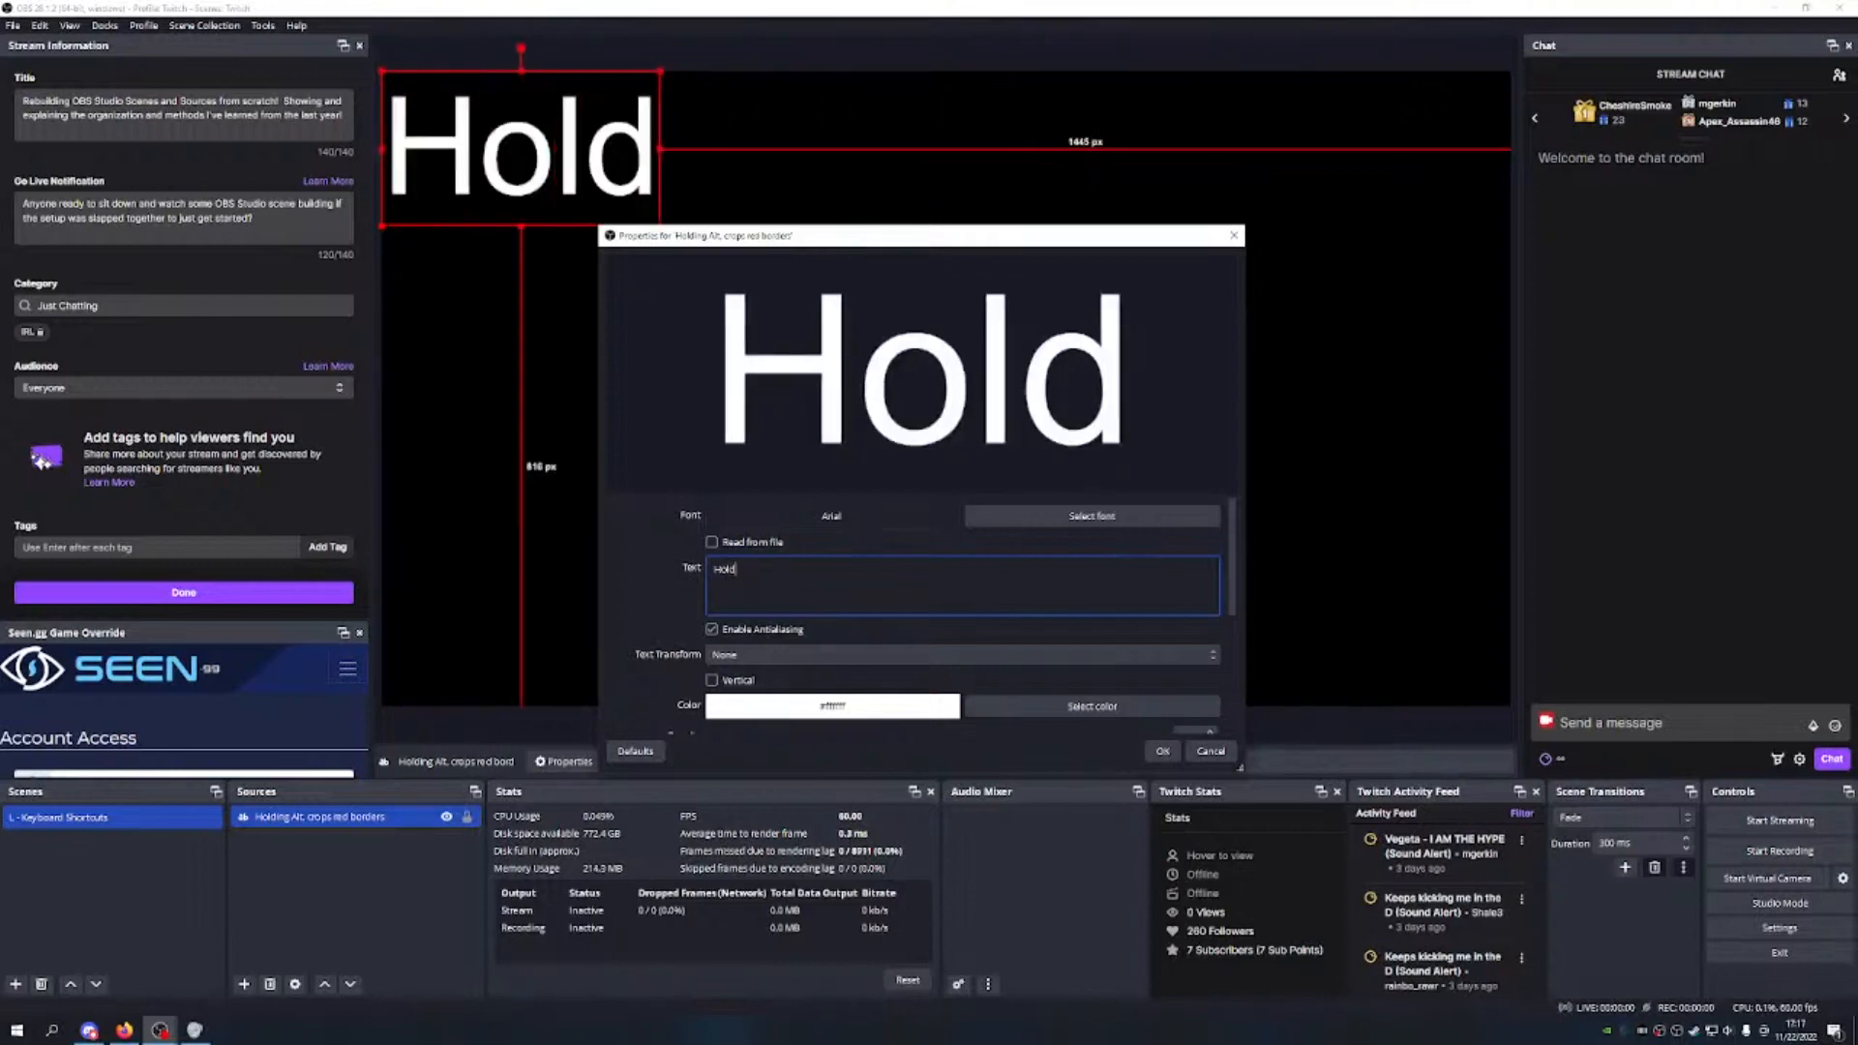
pyautogui.write(' A')
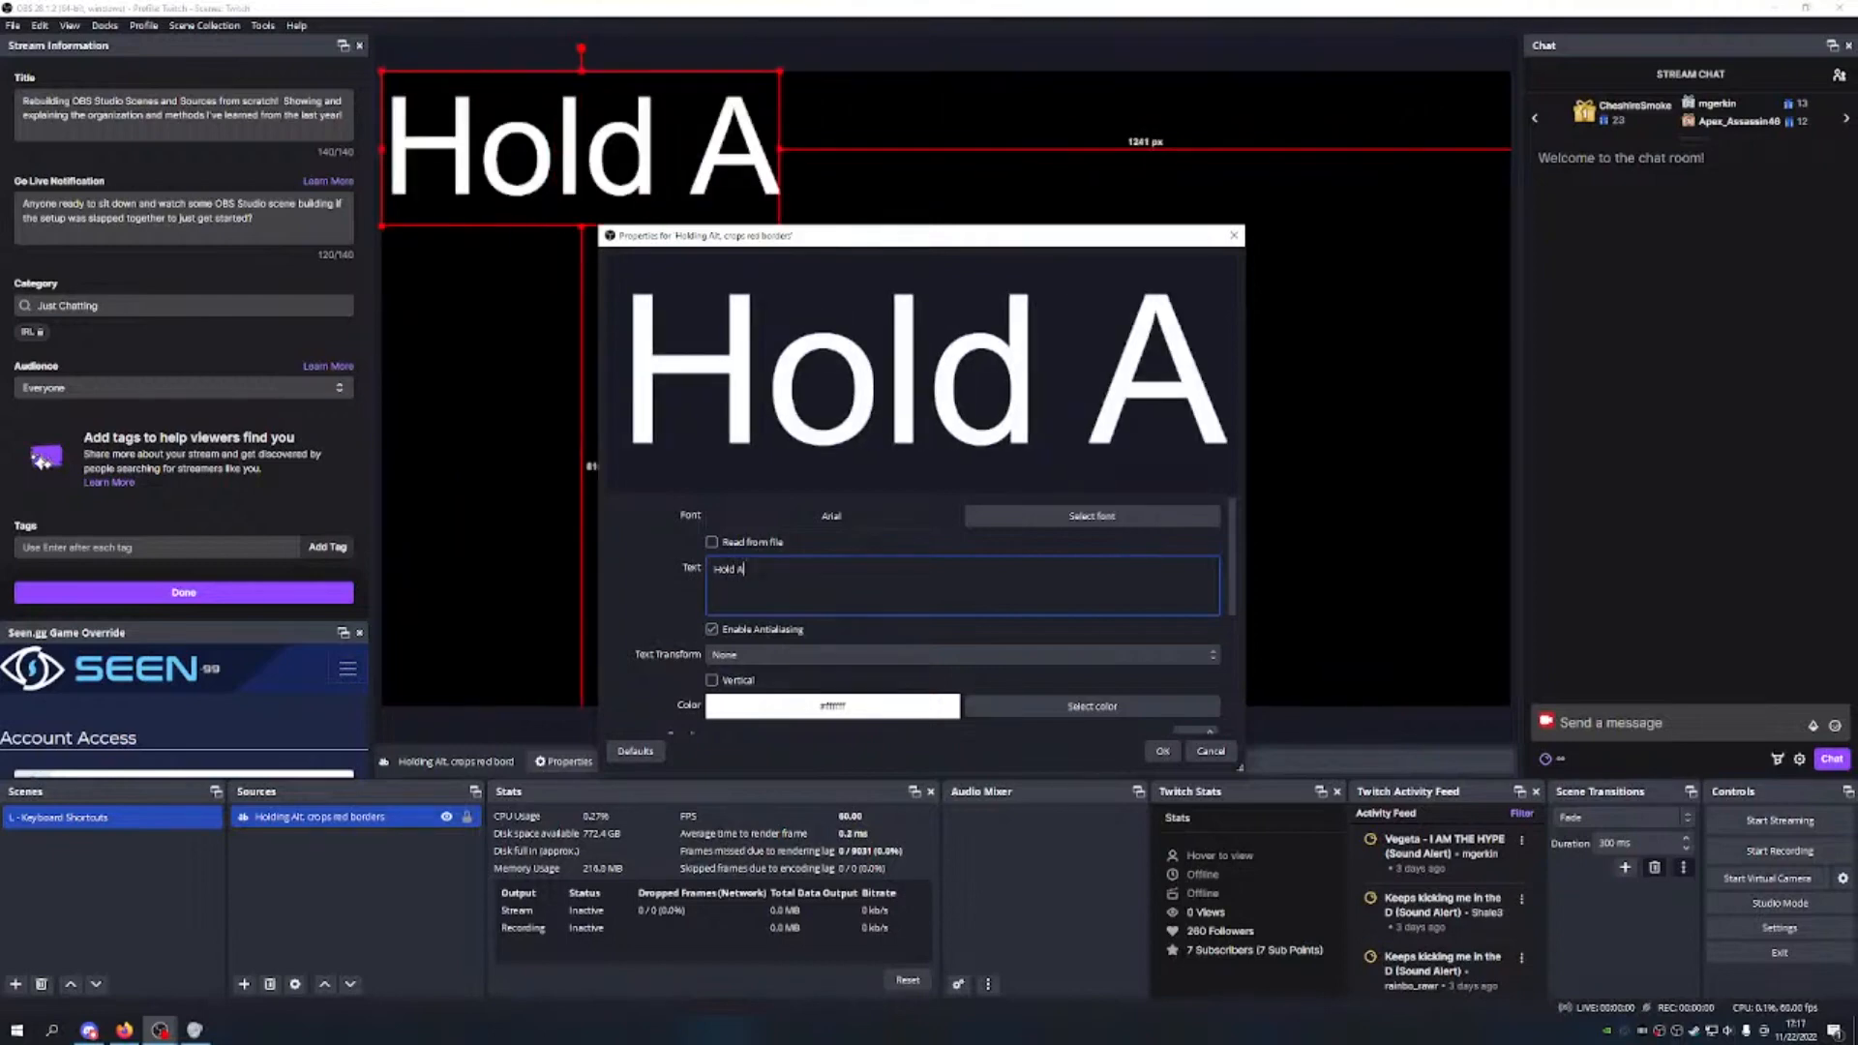
pyautogui.write('lt, crops')
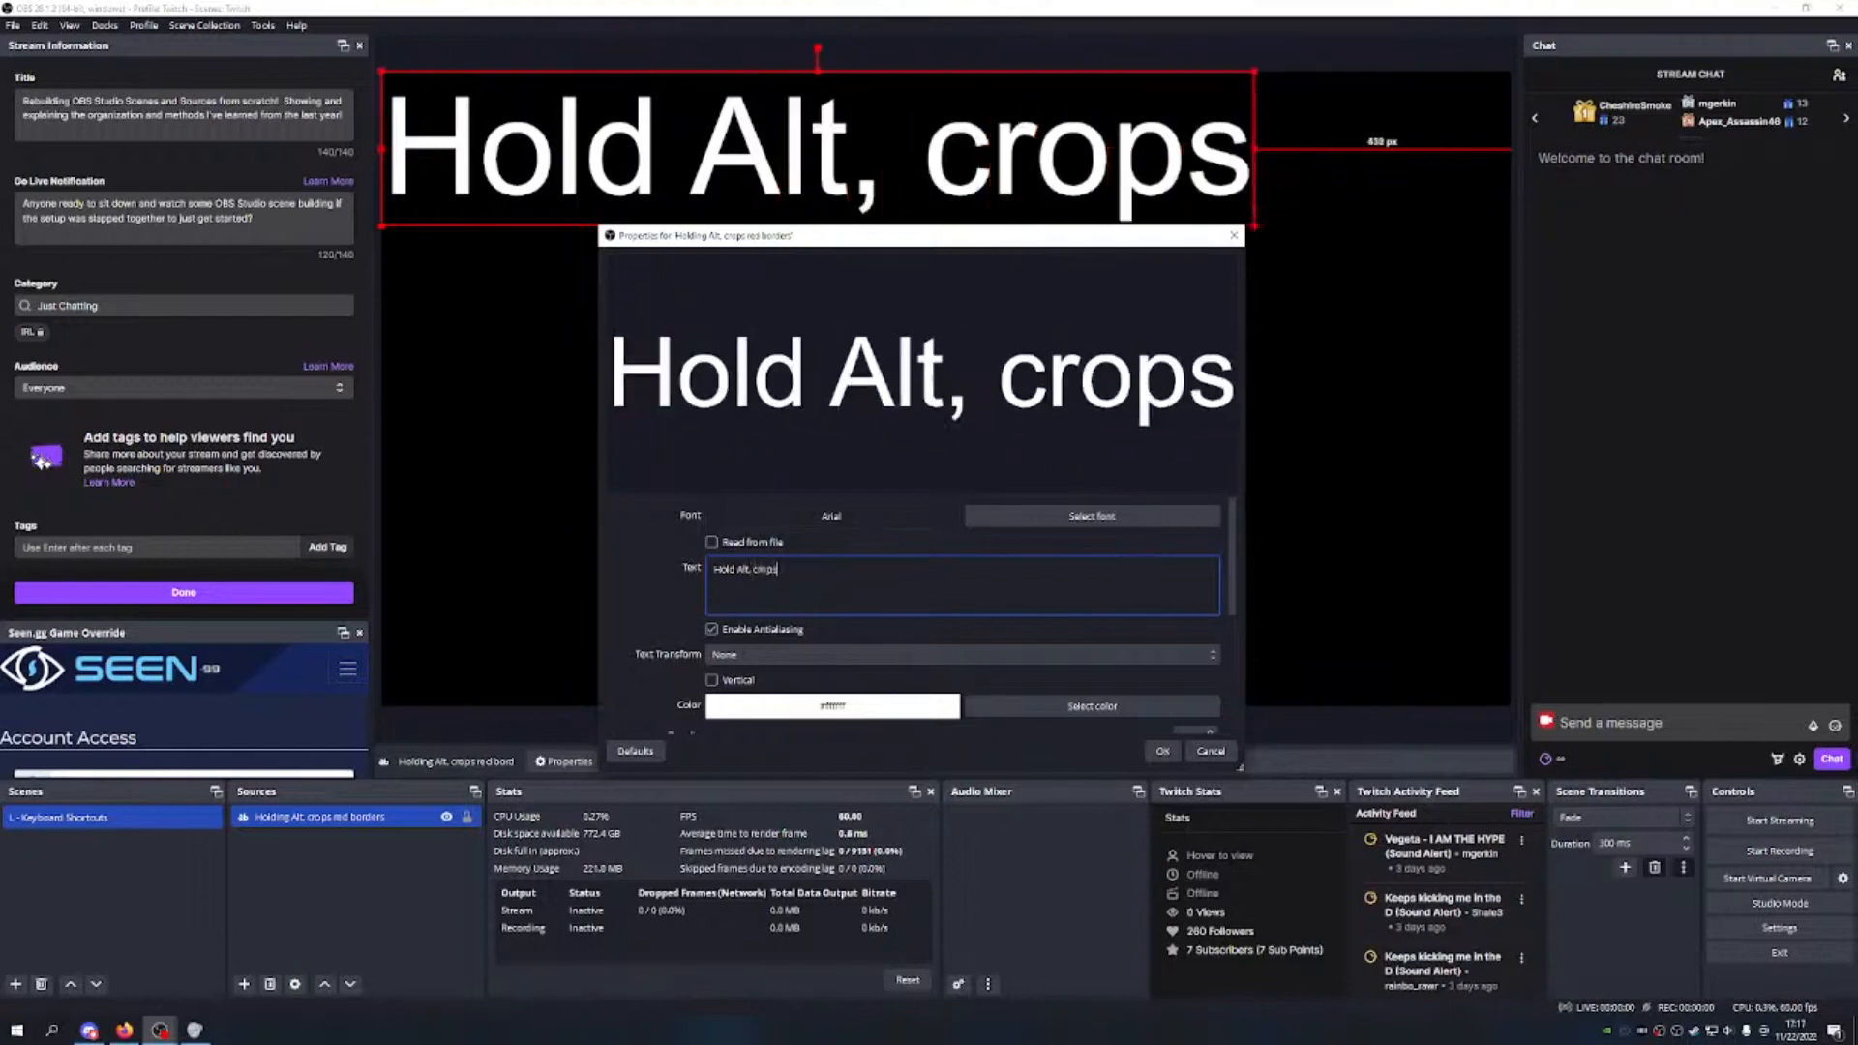
pyautogui.write(' red borders')
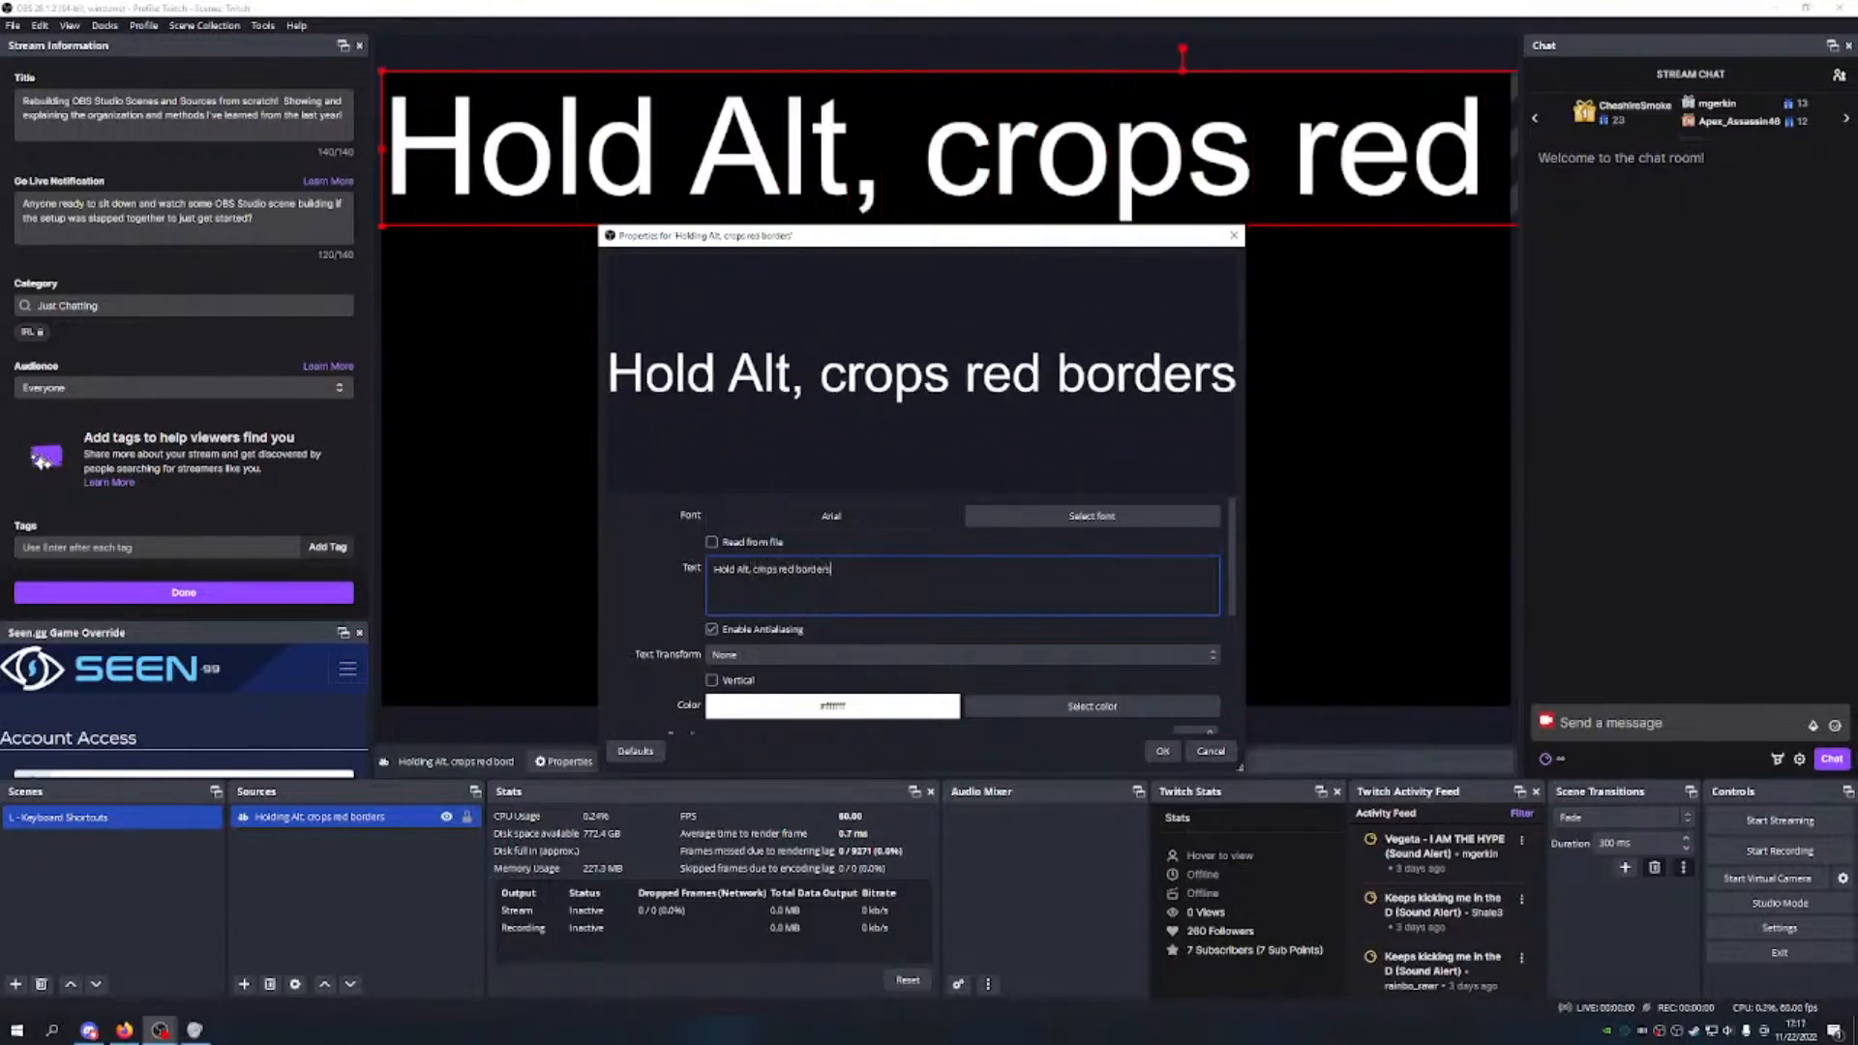
pyautogui.click(1059, 506)
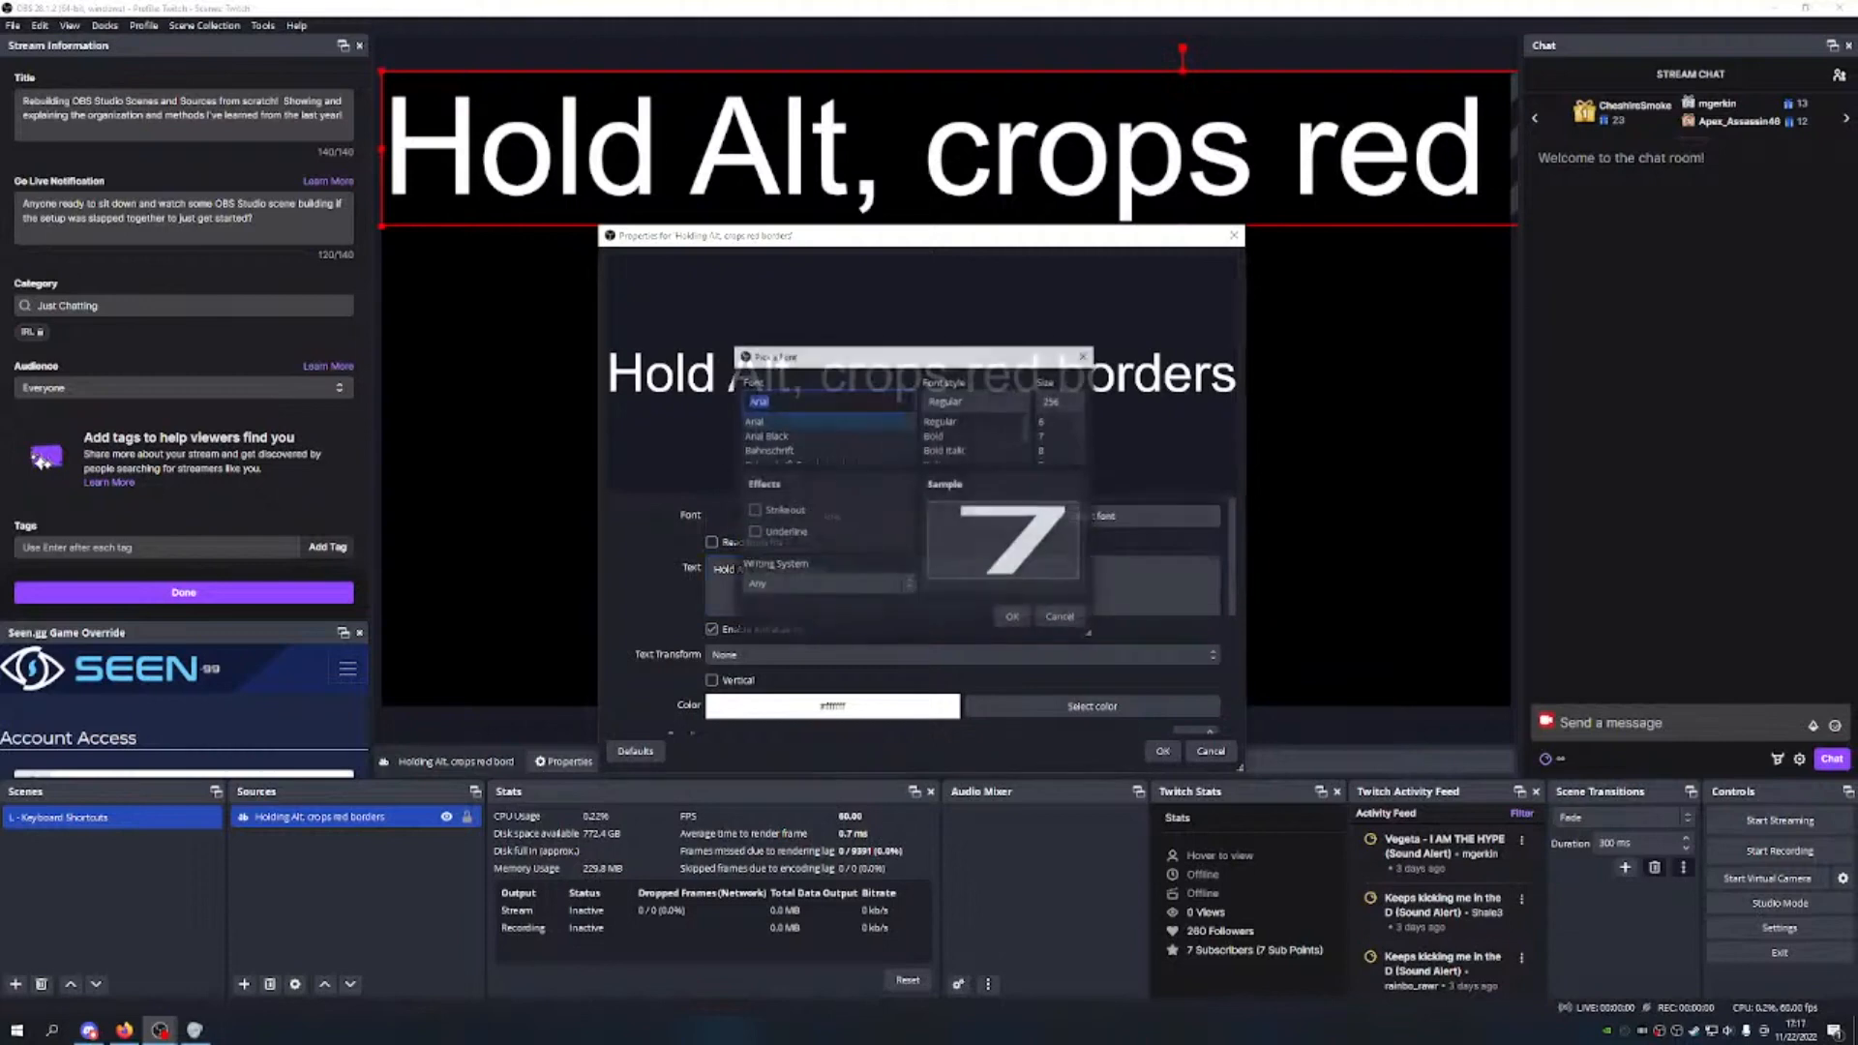
pyautogui.press('g')
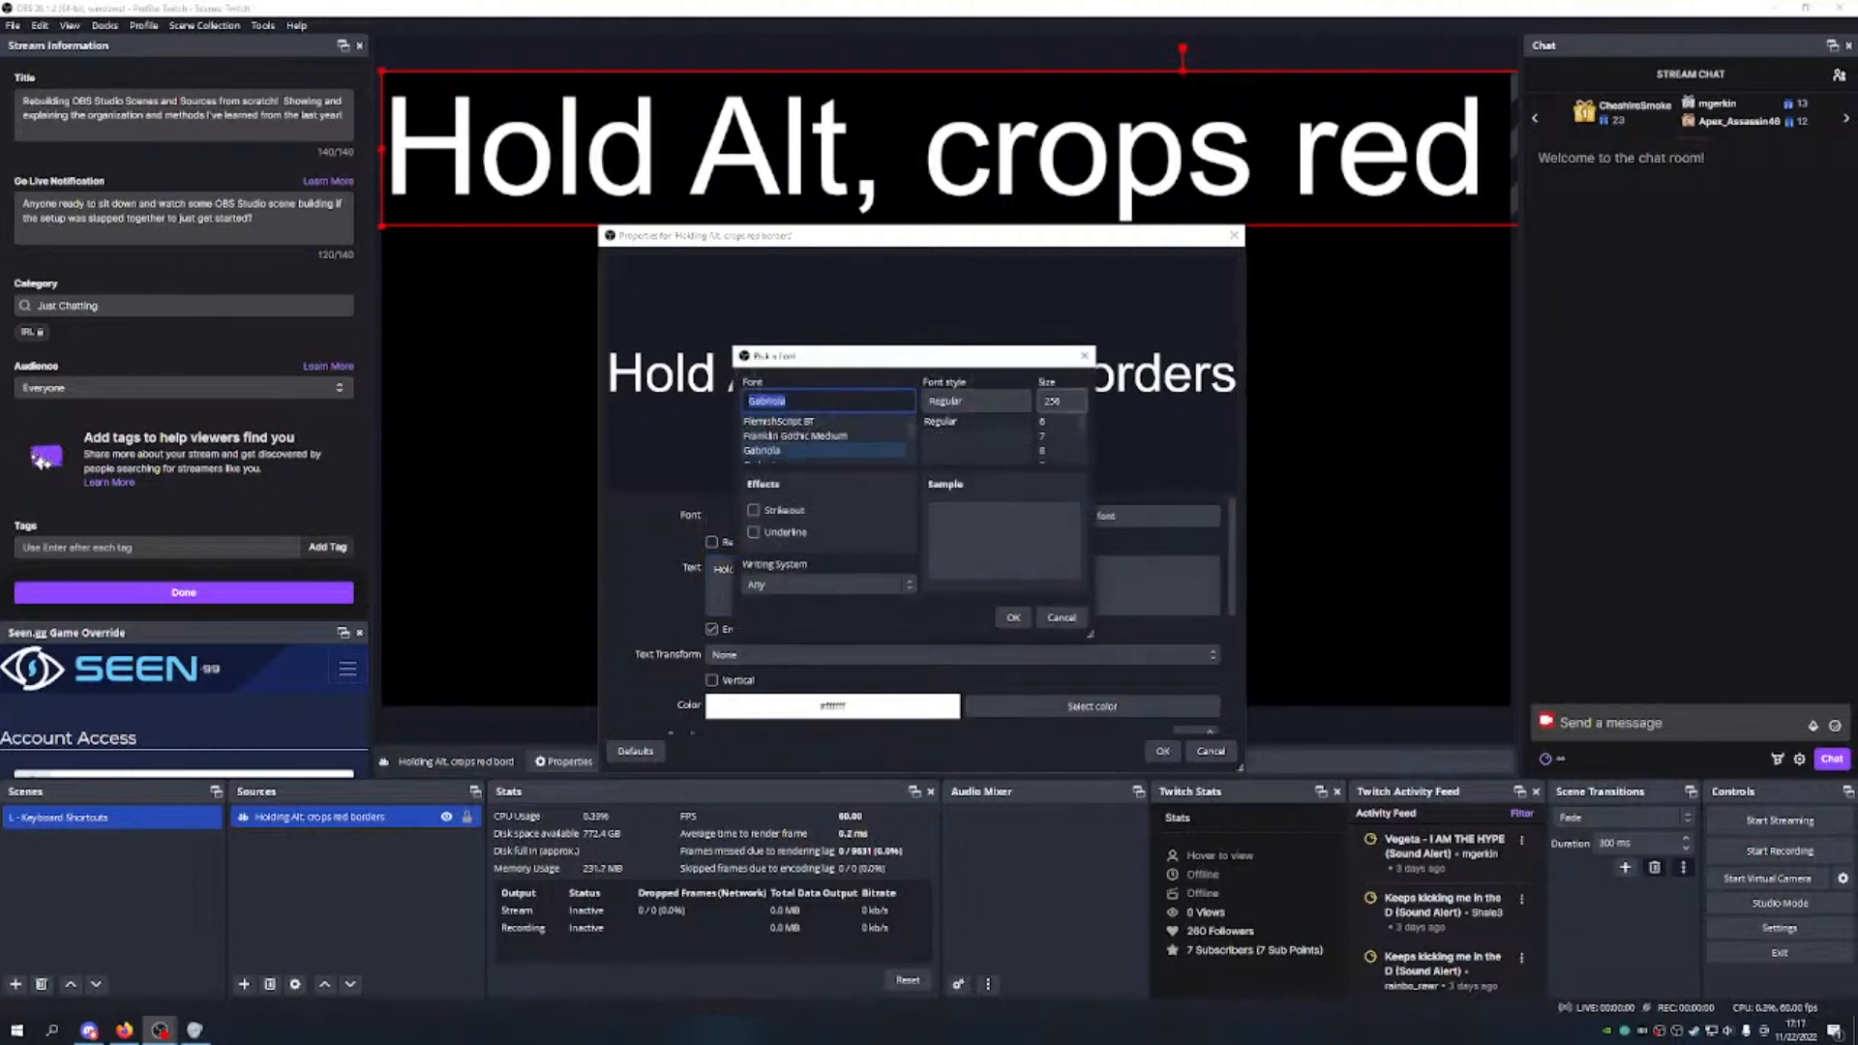
# Step: Apply the Gabriola font at size 500
pyautogui.click(1013, 617)
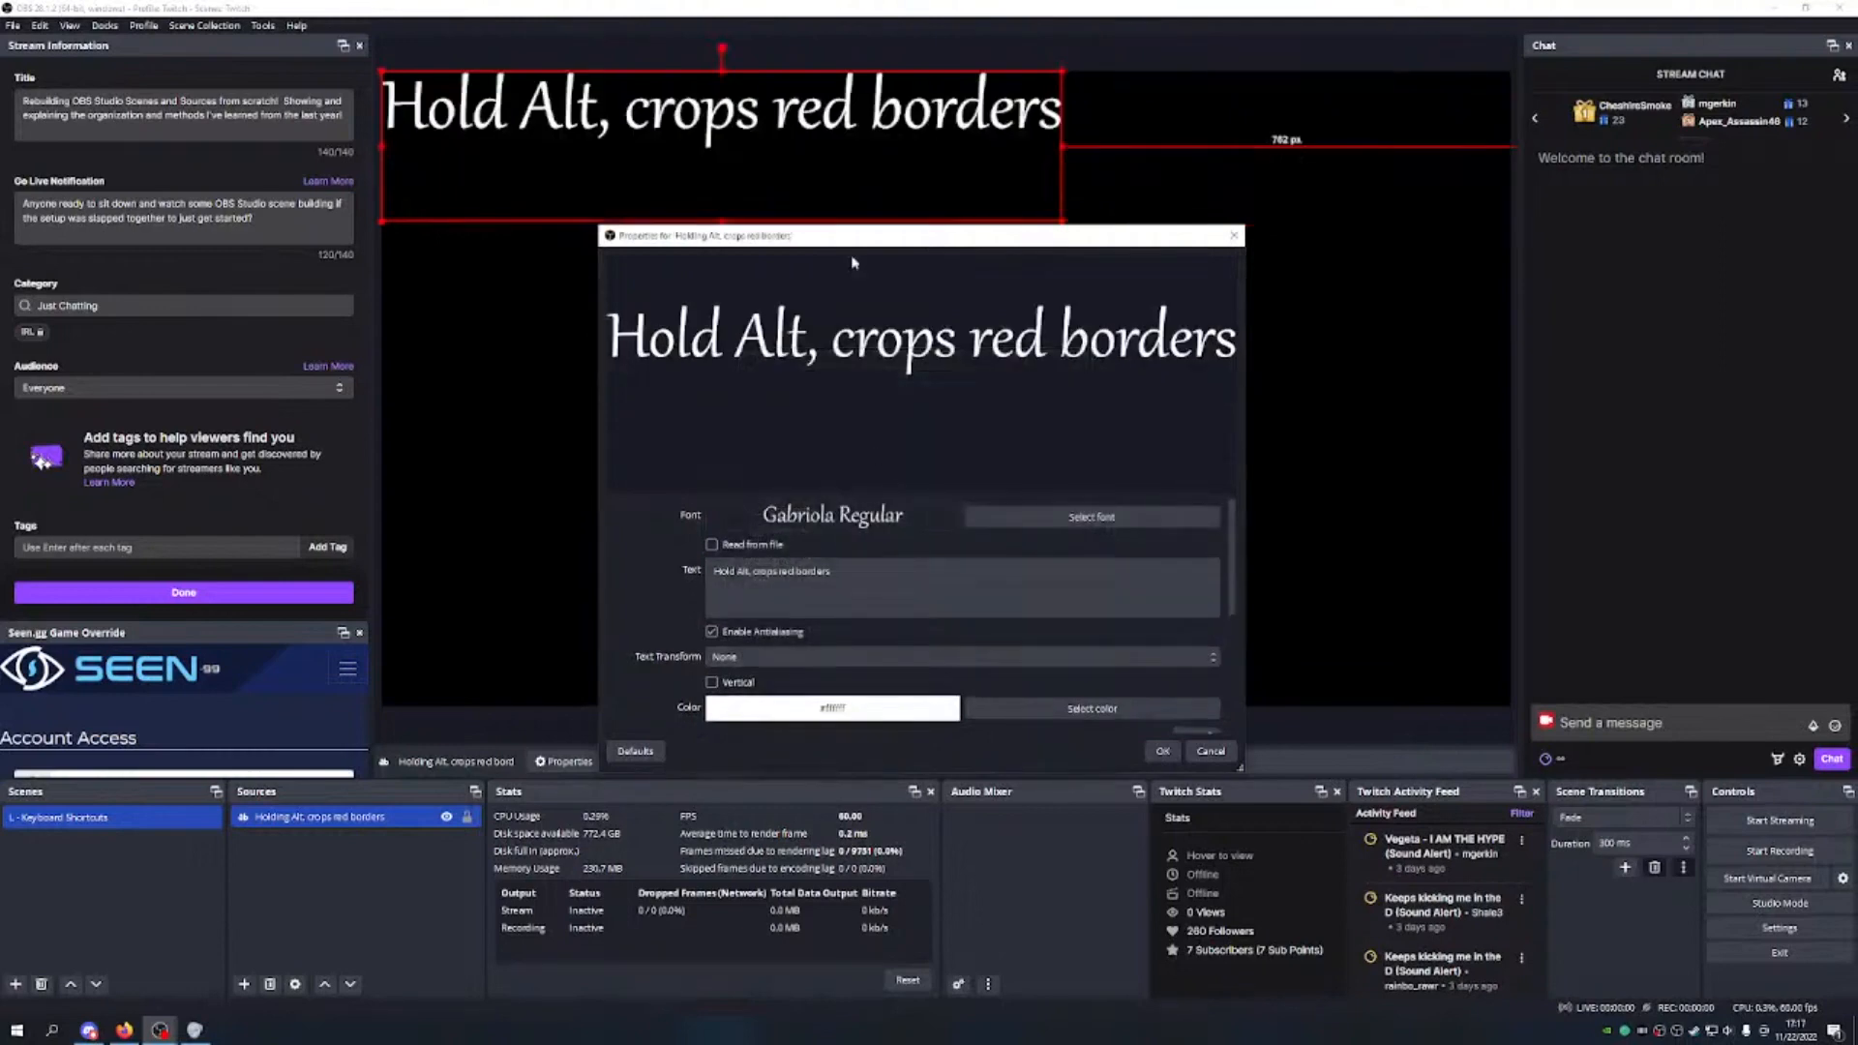
pyautogui.click(1092, 517)
pyautogui.doubleClick(1054, 401)
pyautogui.write('500')
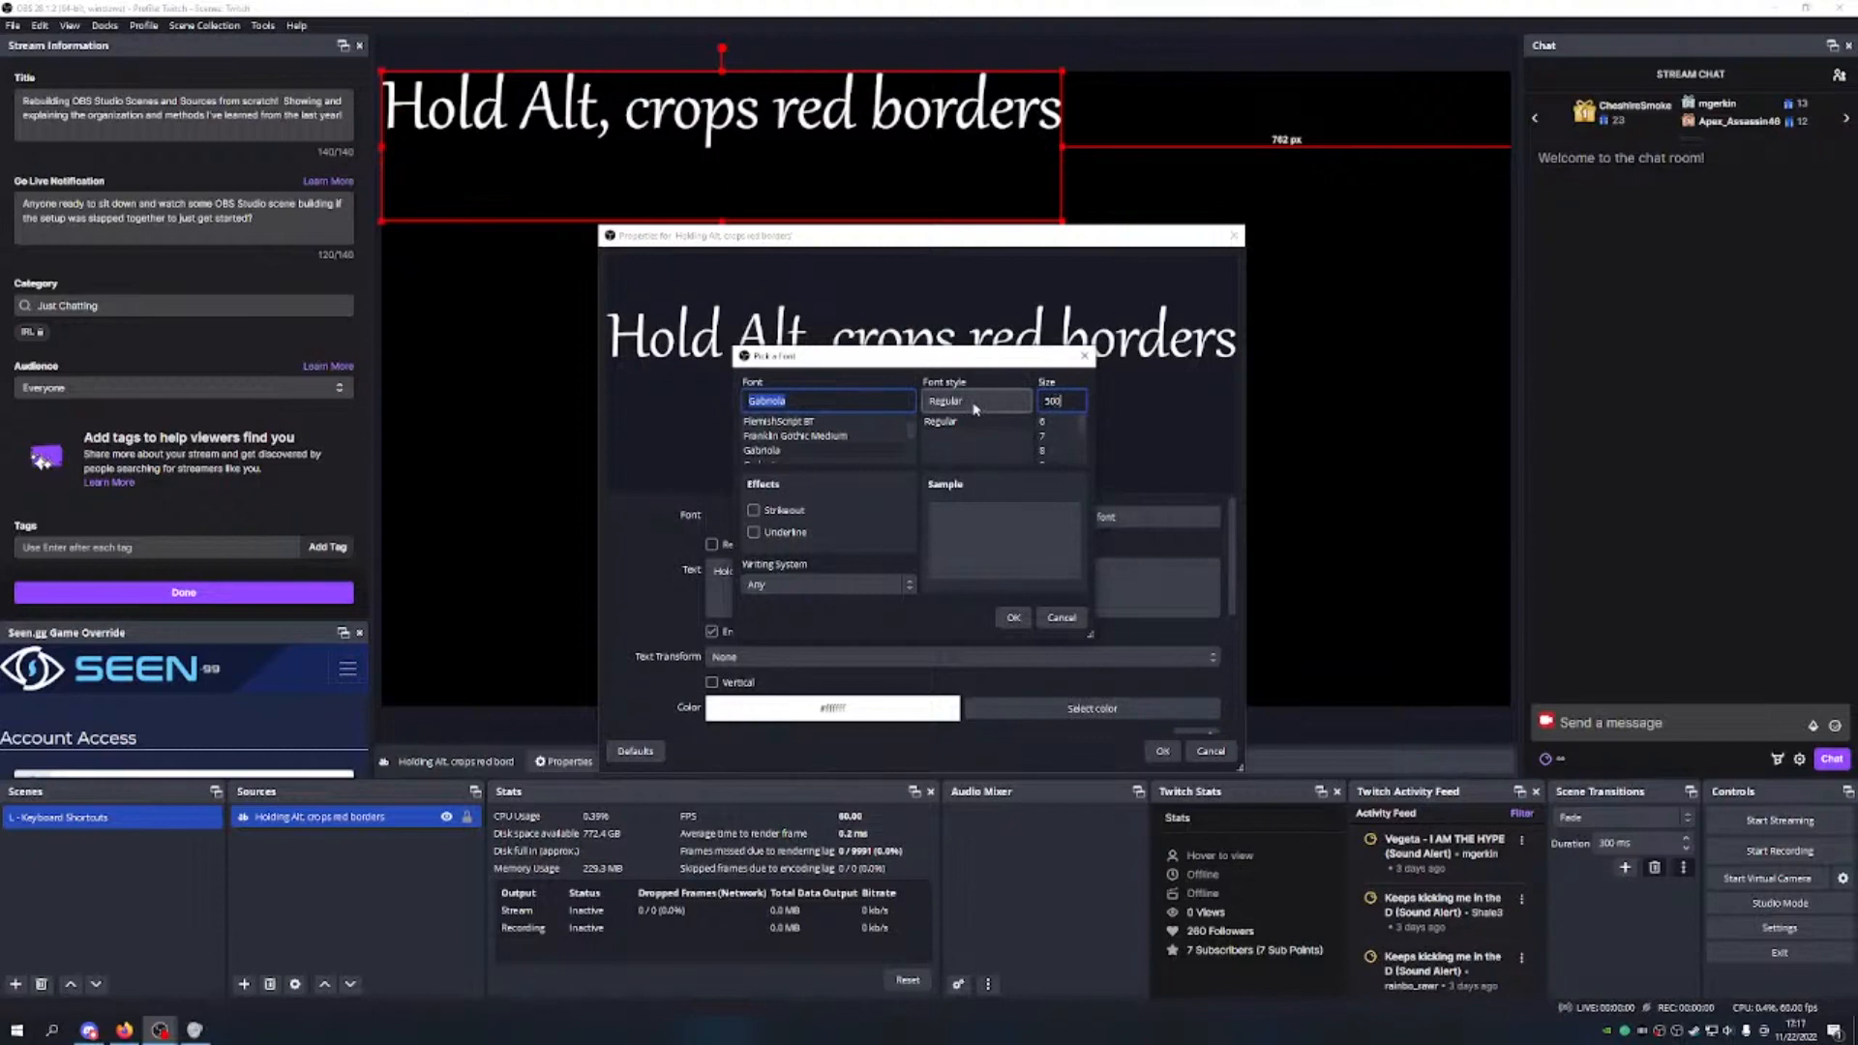
pyautogui.click(1014, 618)
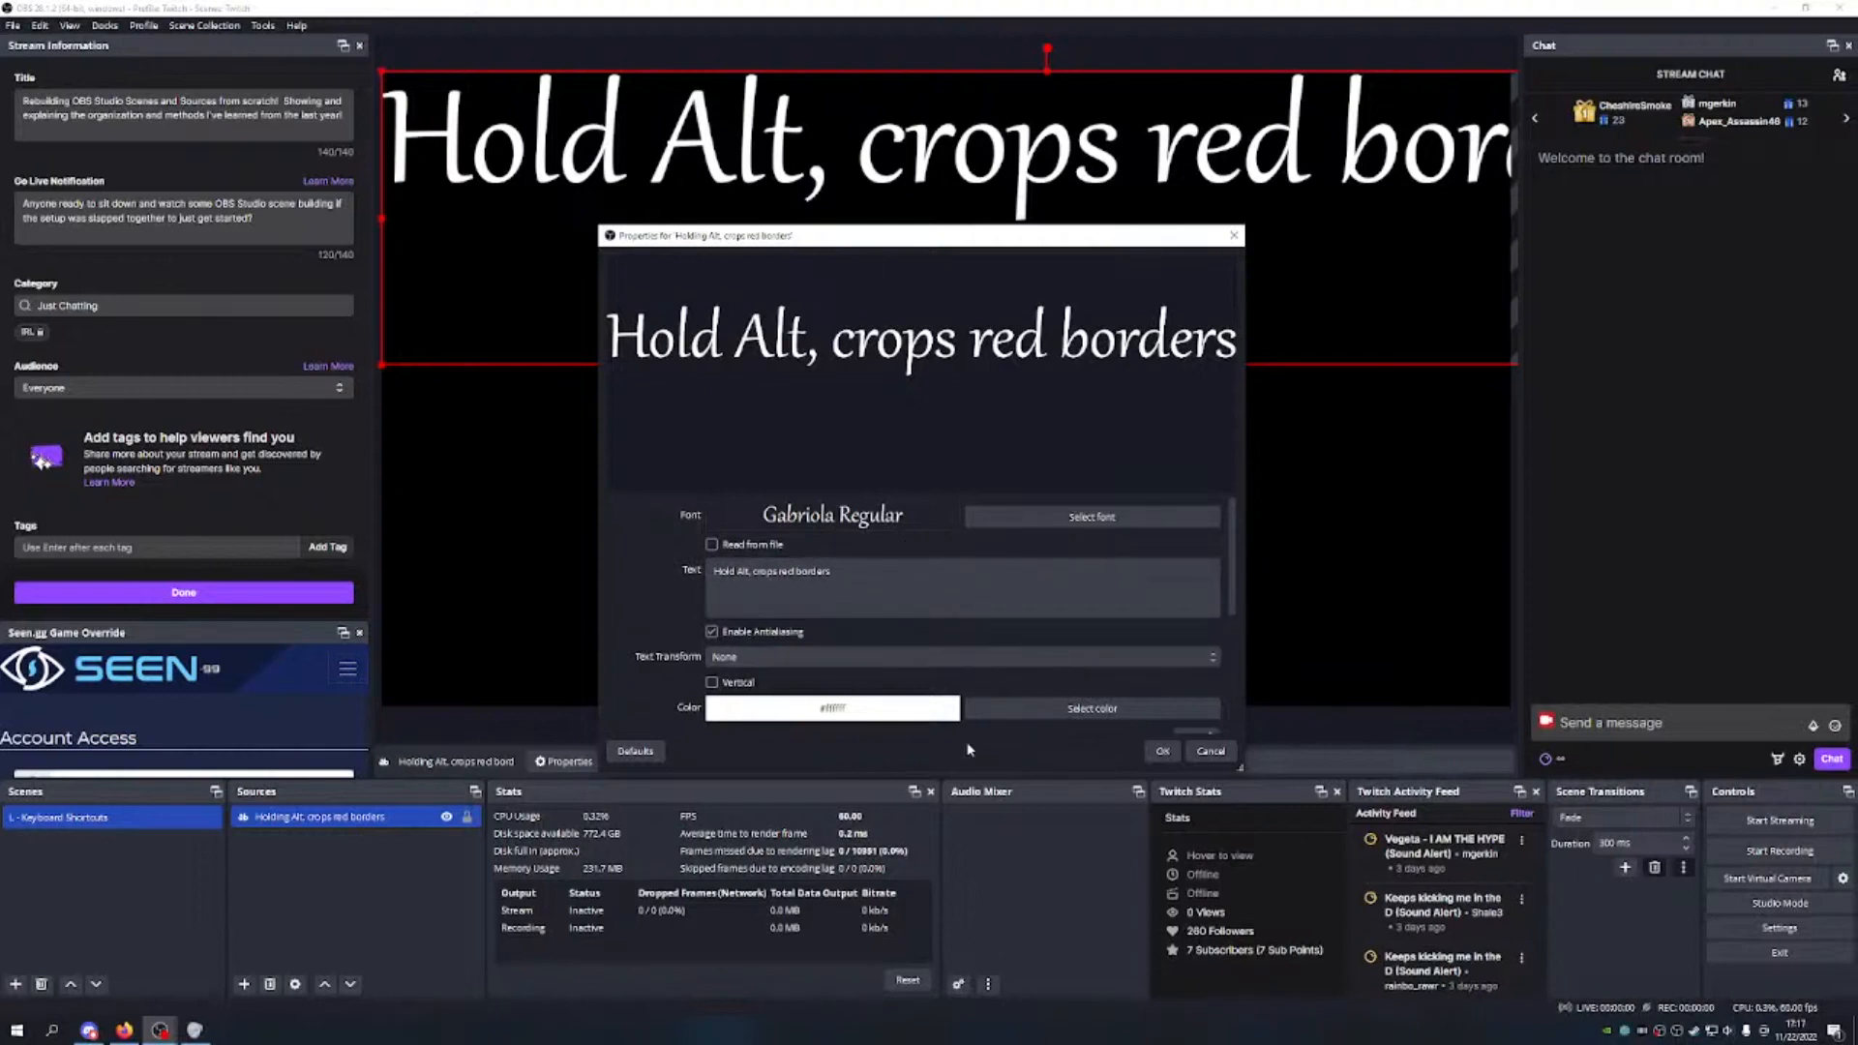
# Step: Try uppercase, lowercase and Start Case transforms, then restore the original letter case
pyautogui.scroll(-1, 783, 619)
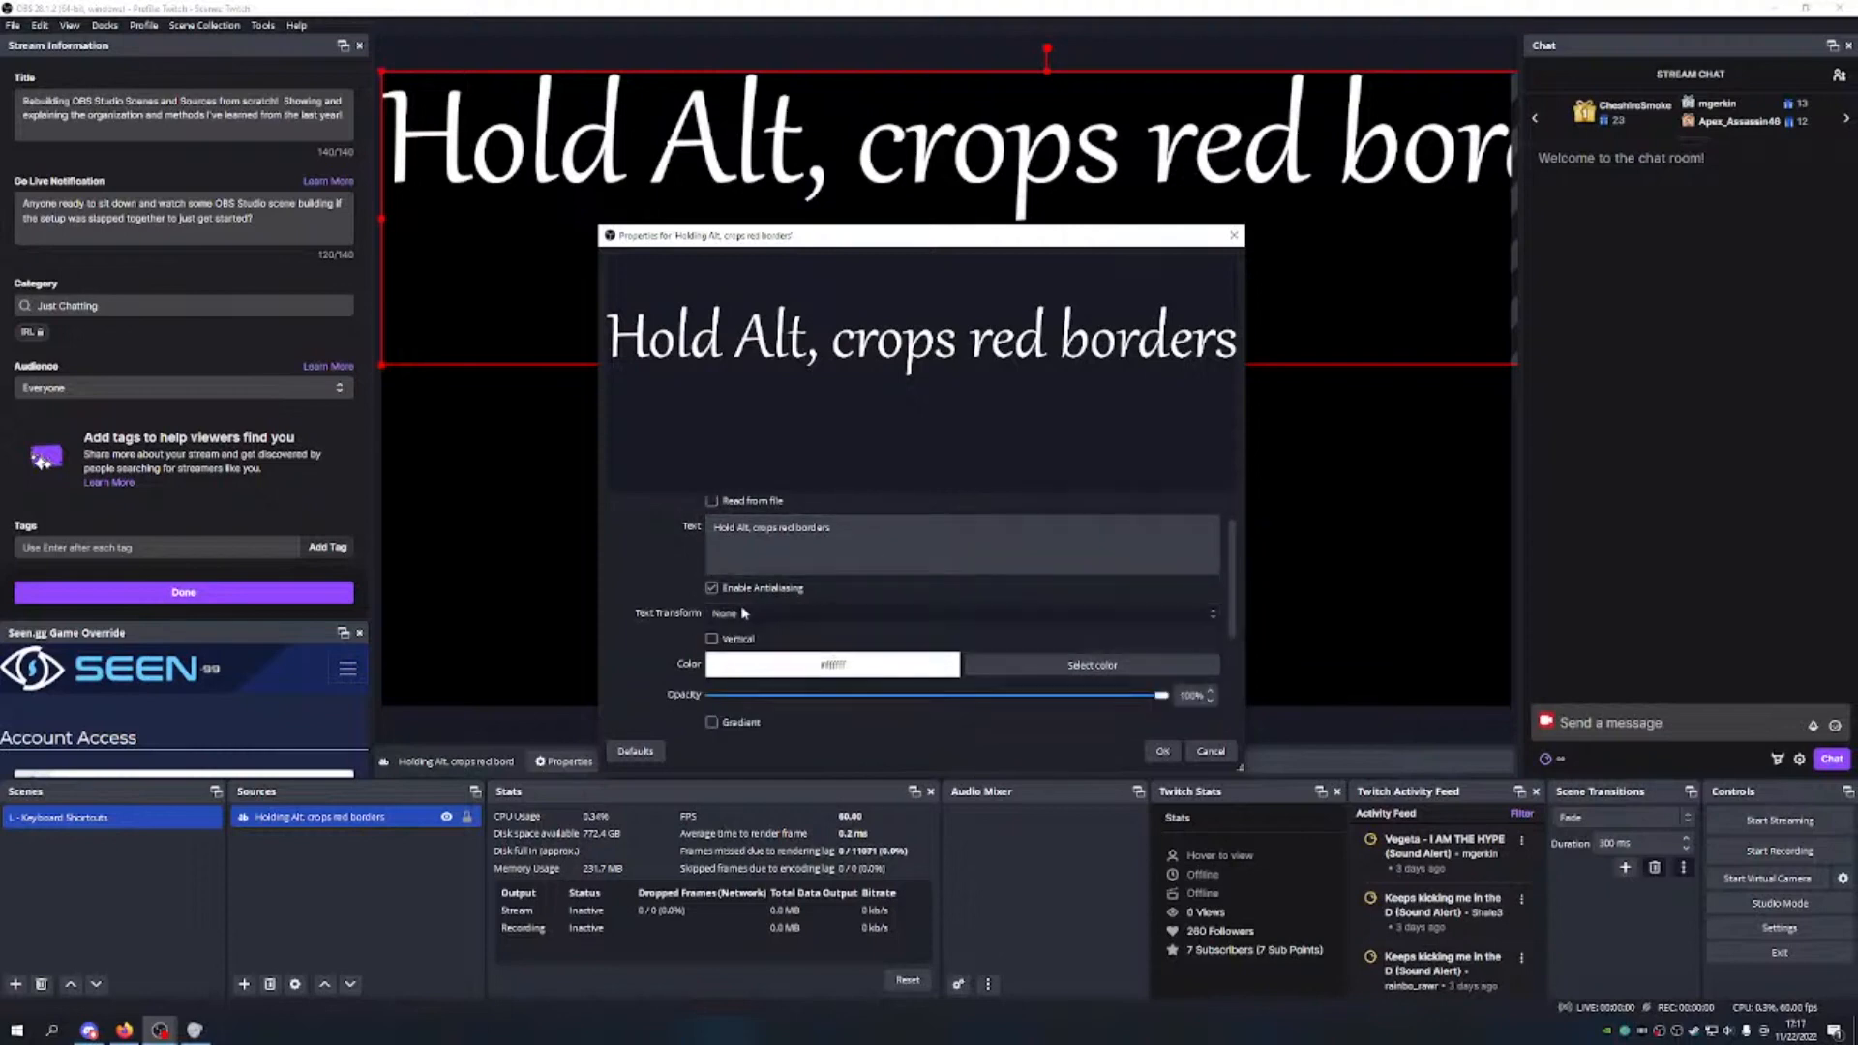
pyautogui.click(770, 615)
pyautogui.click(771, 649)
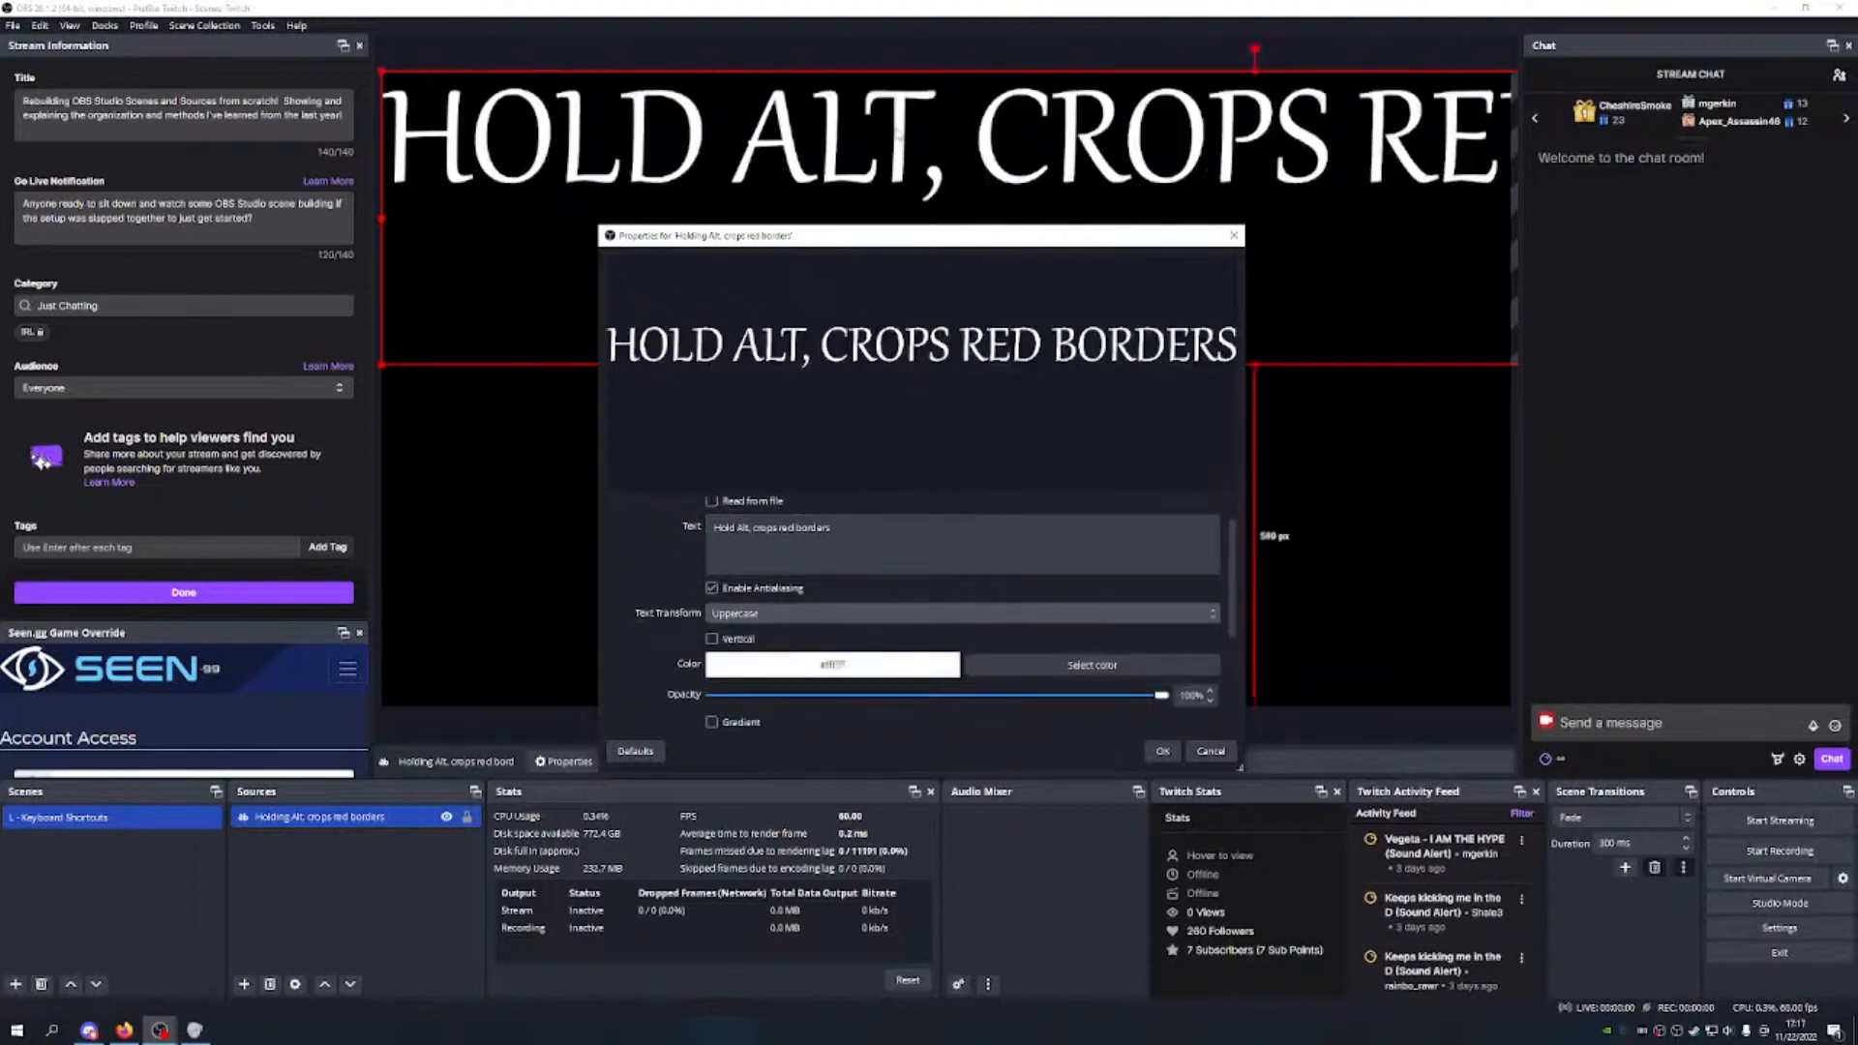
pyautogui.click(809, 612)
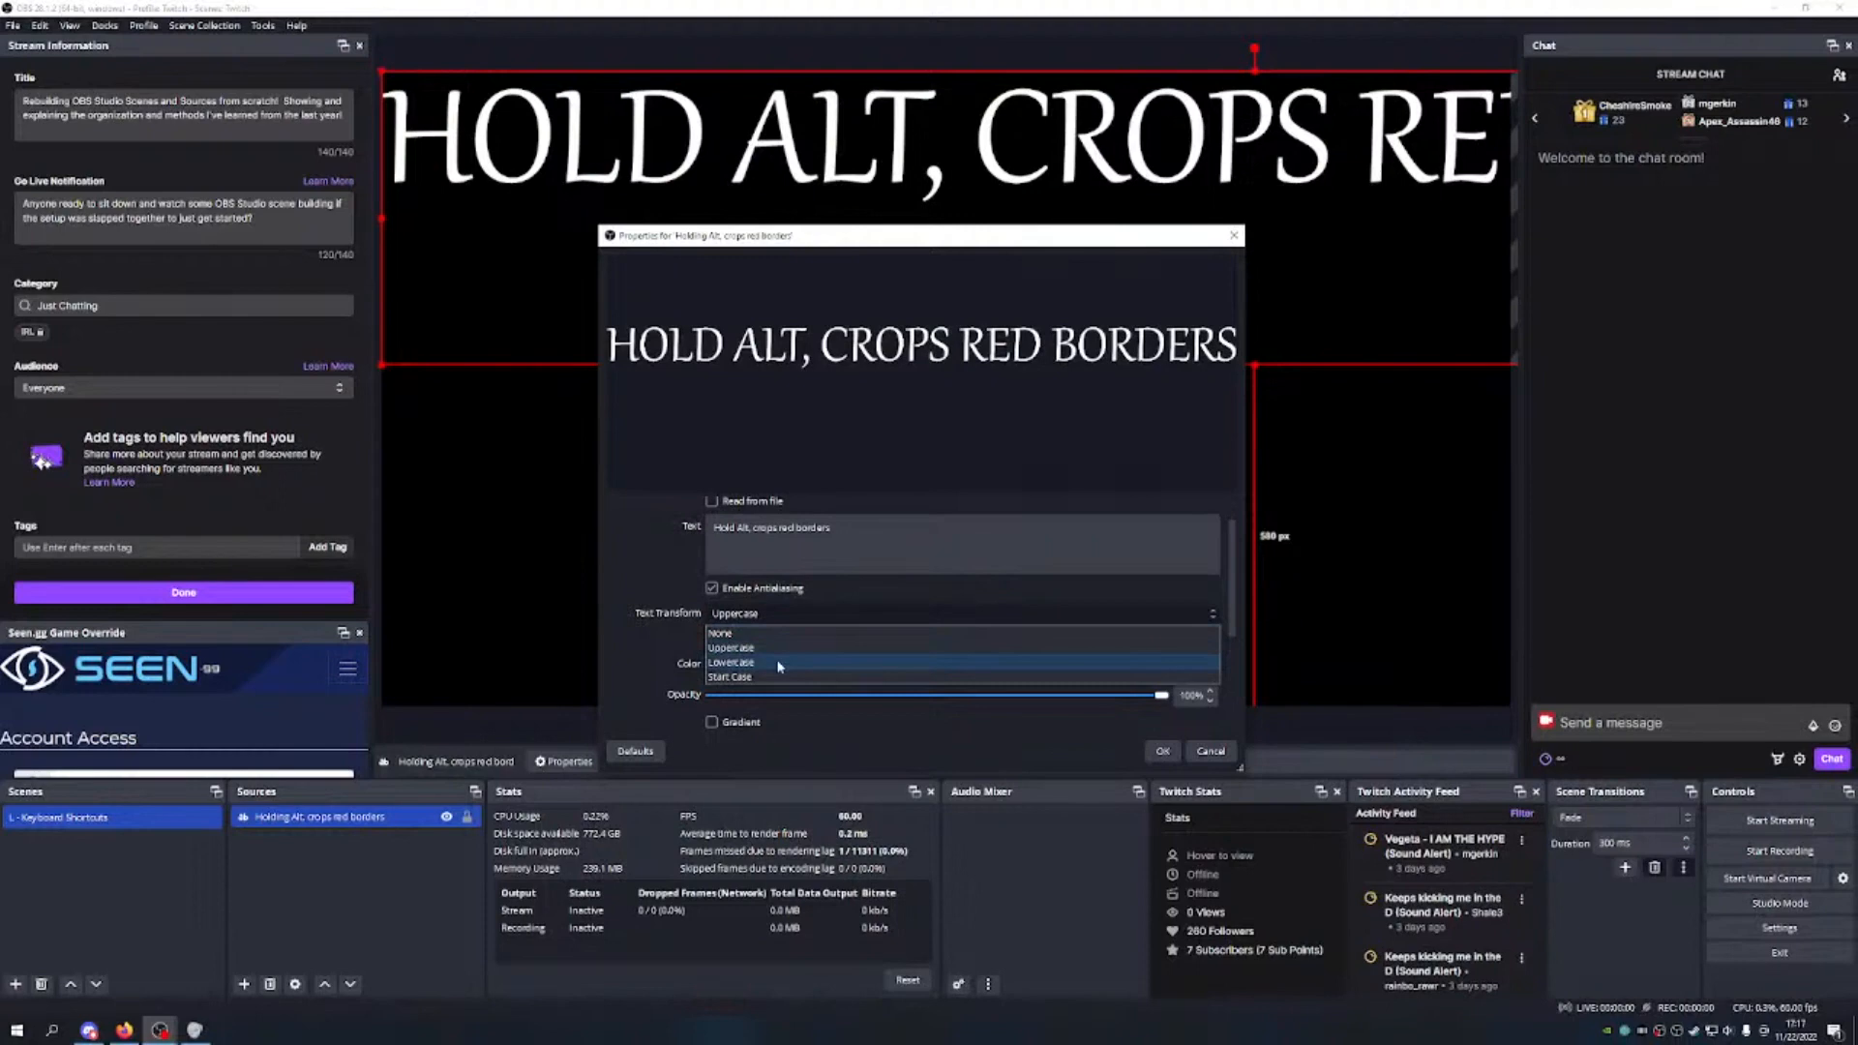
pyautogui.click(779, 664)
pyautogui.click(837, 617)
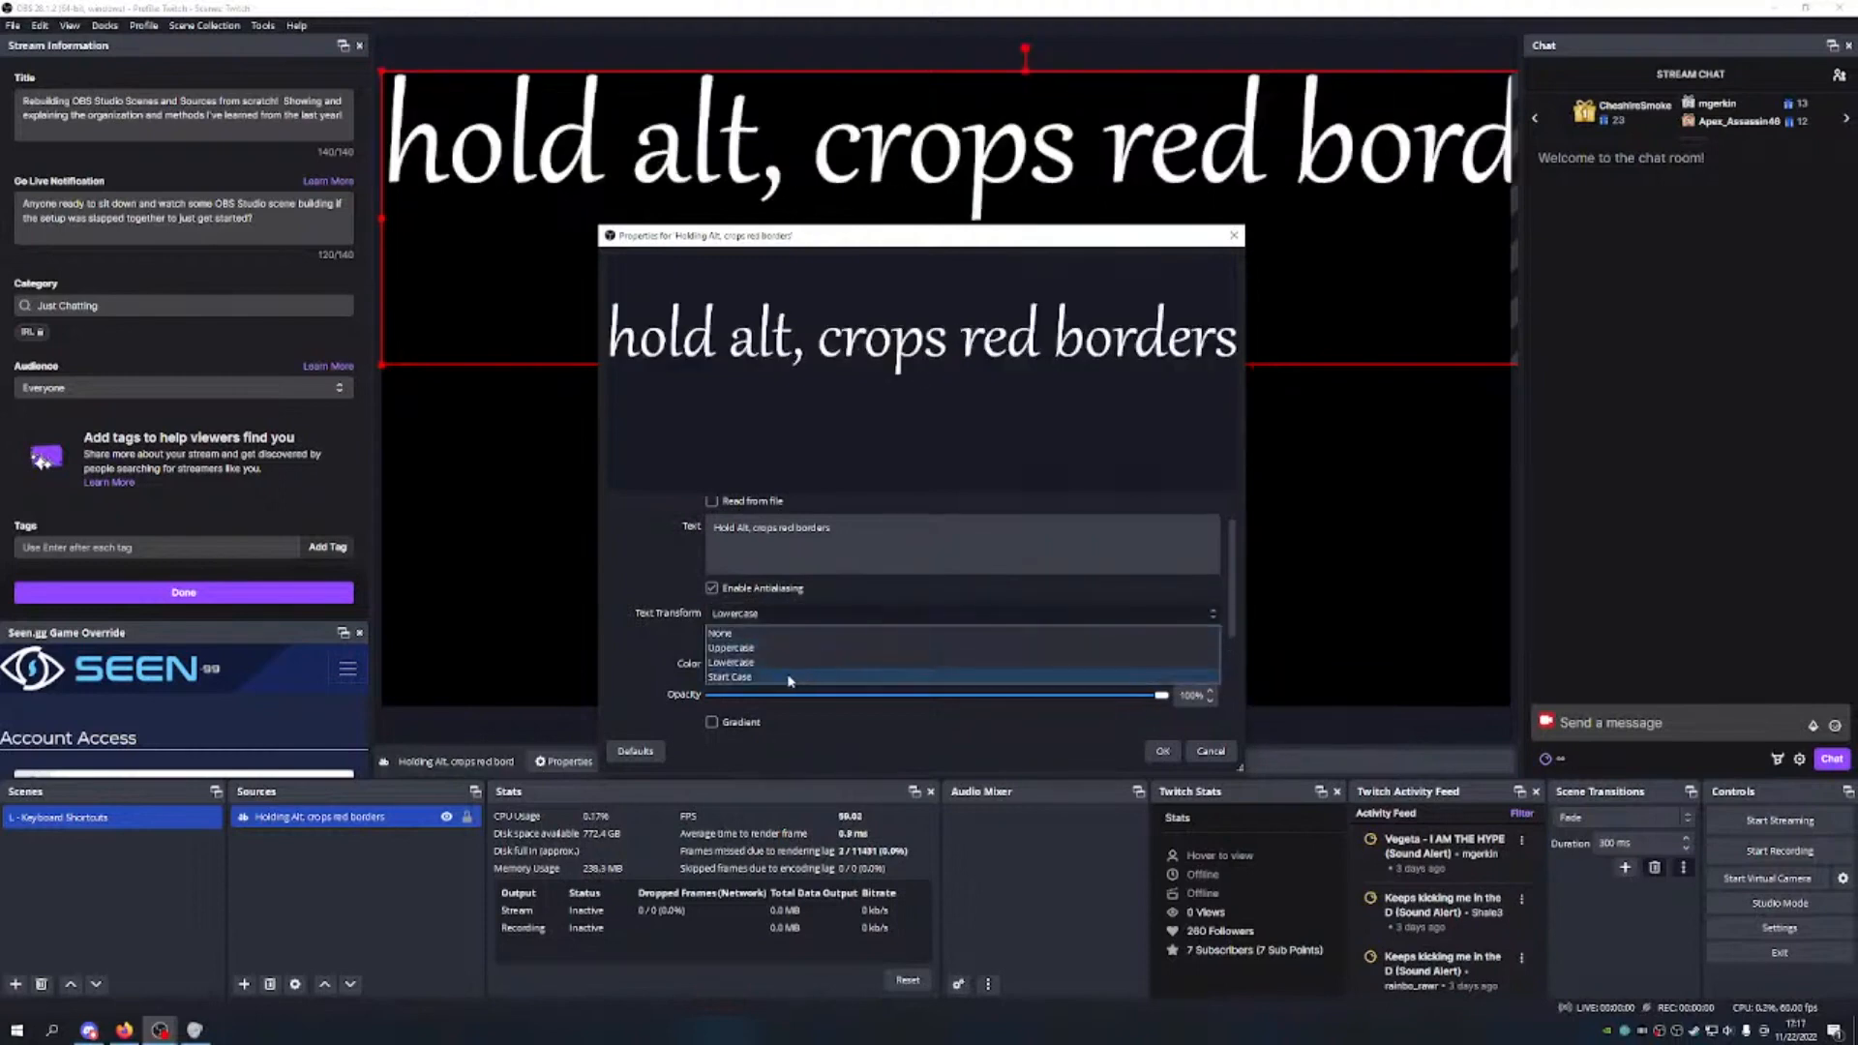
pyautogui.click(790, 678)
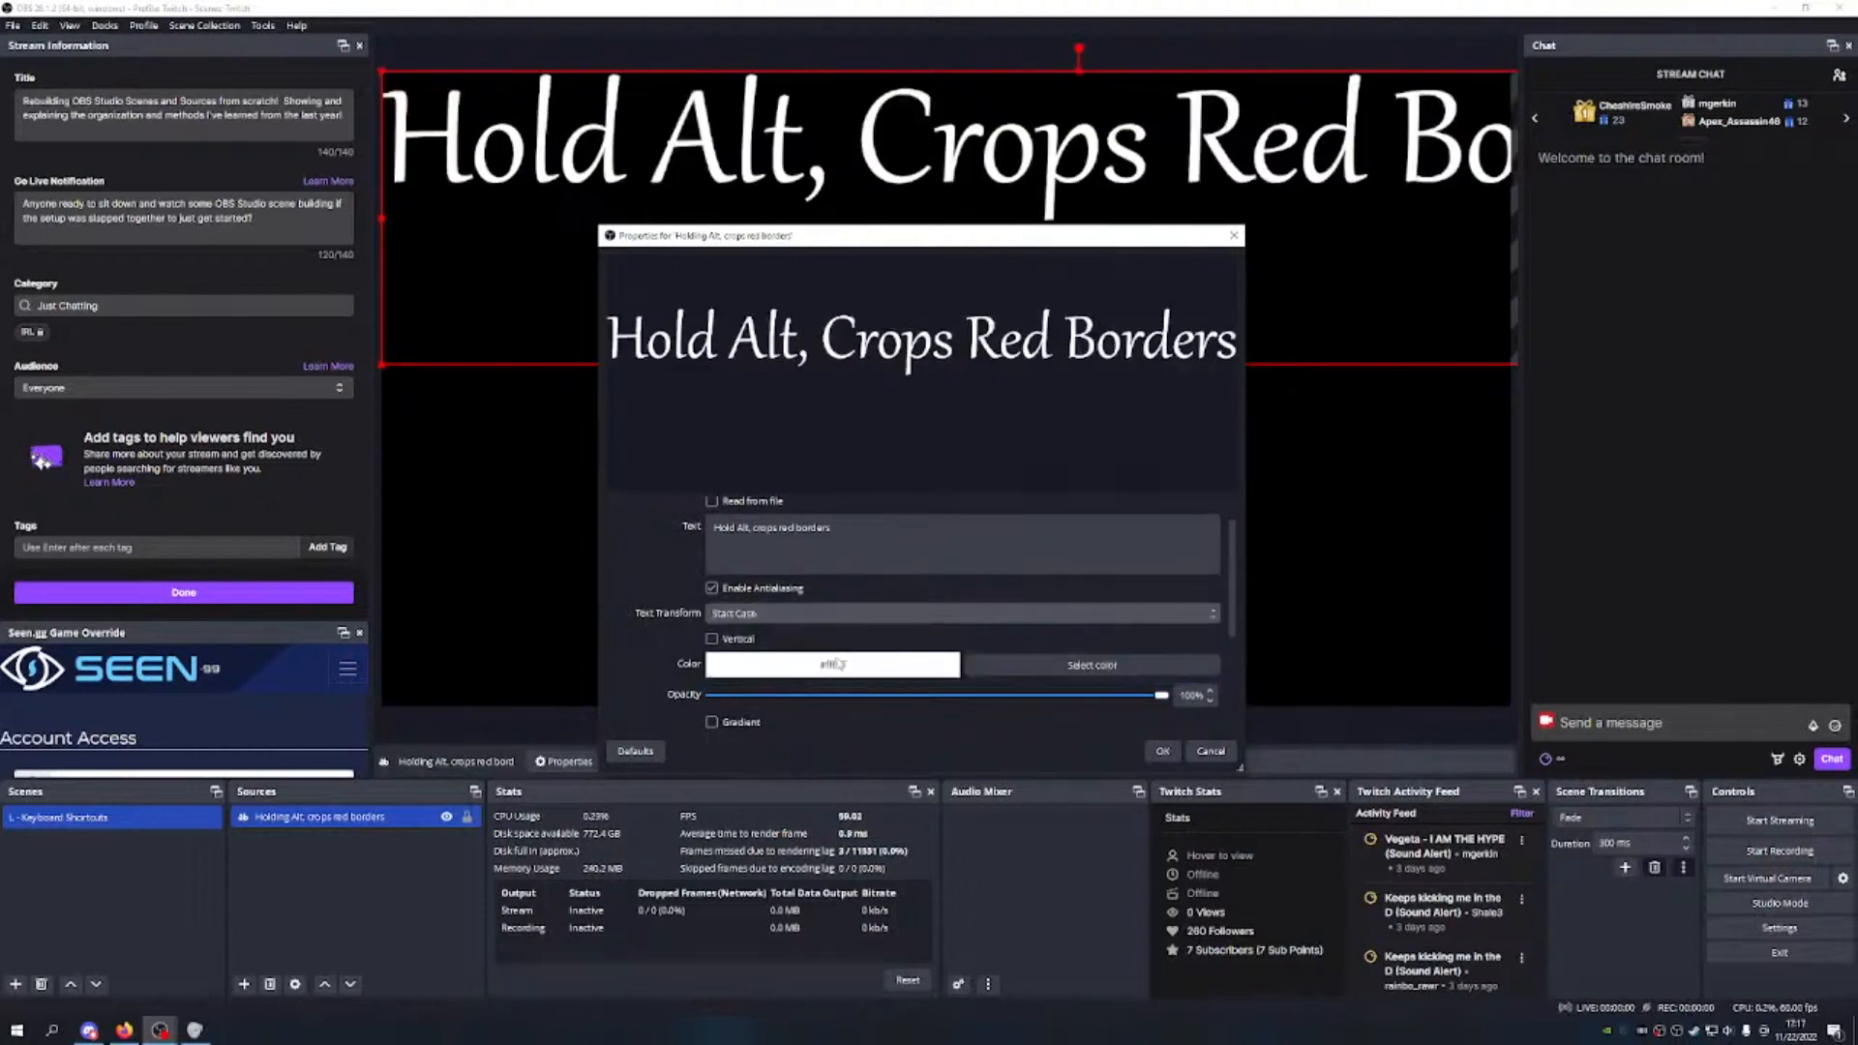
pyautogui.click(791, 617)
pyautogui.click(837, 631)
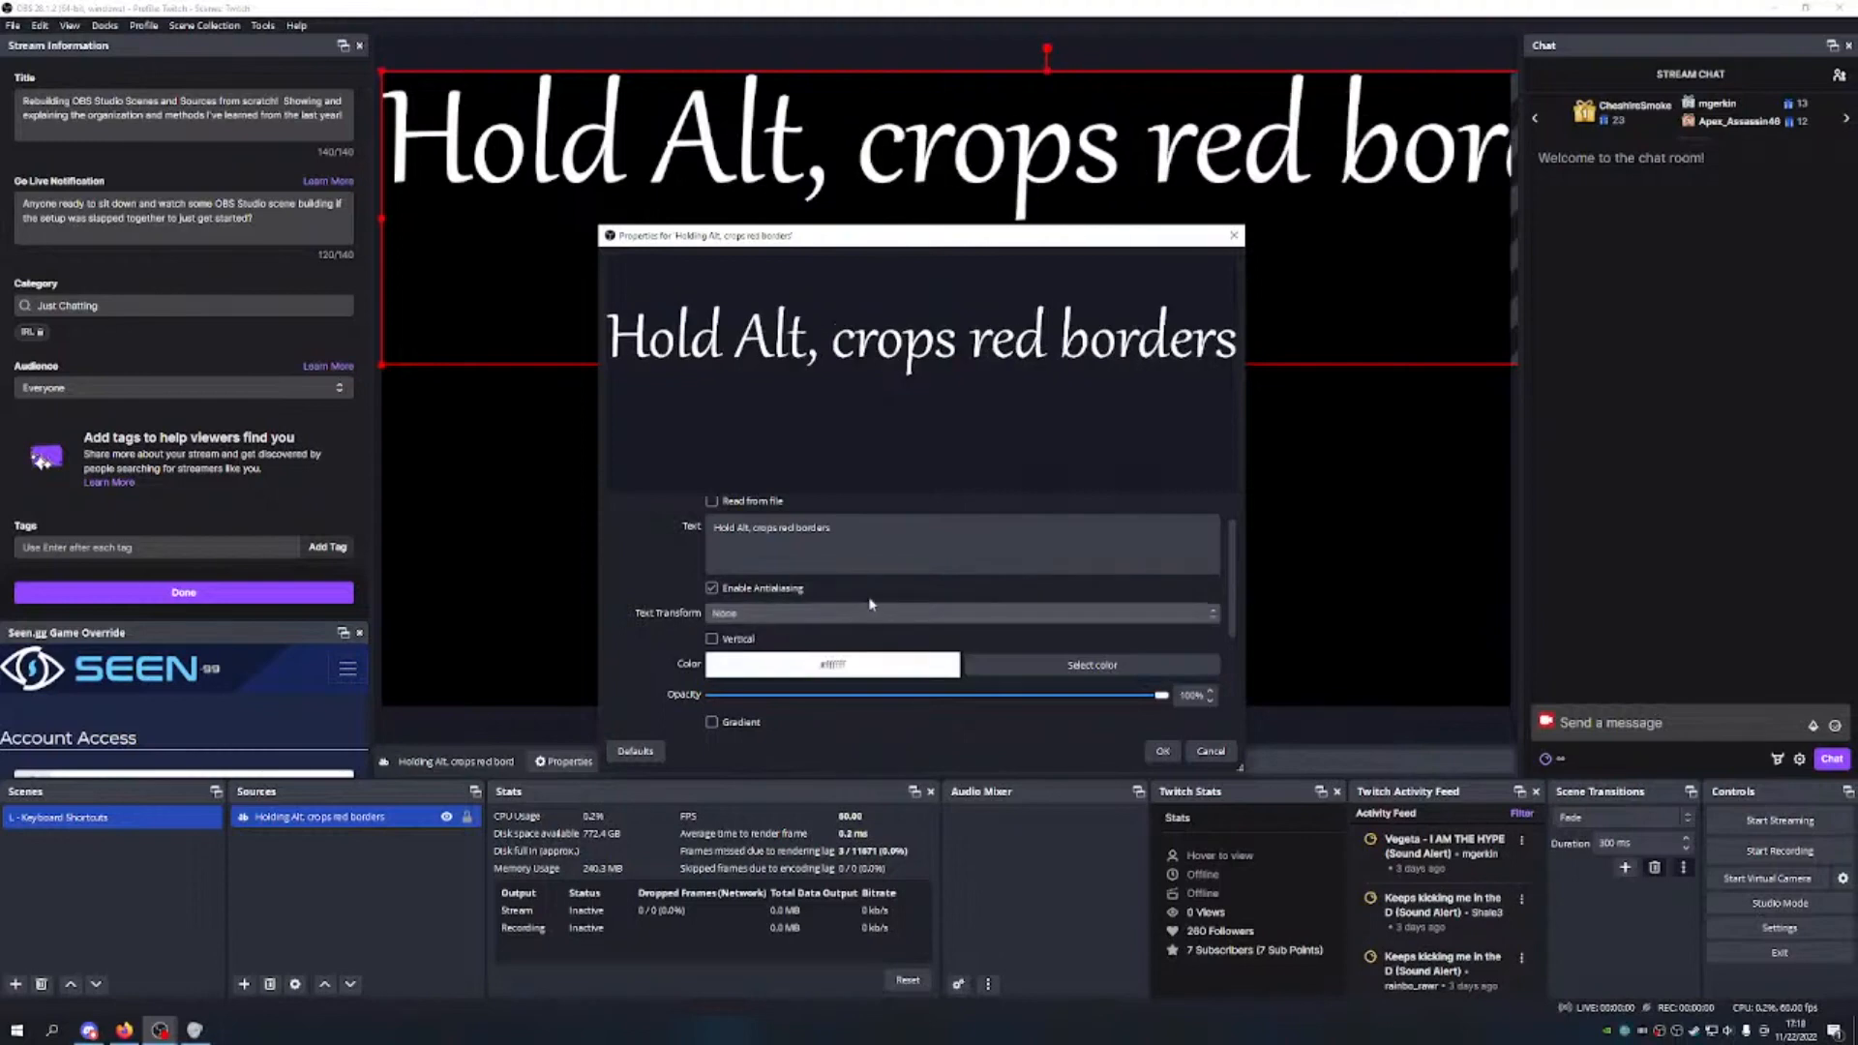
pyautogui.click(828, 625)
pyautogui.click(763, 682)
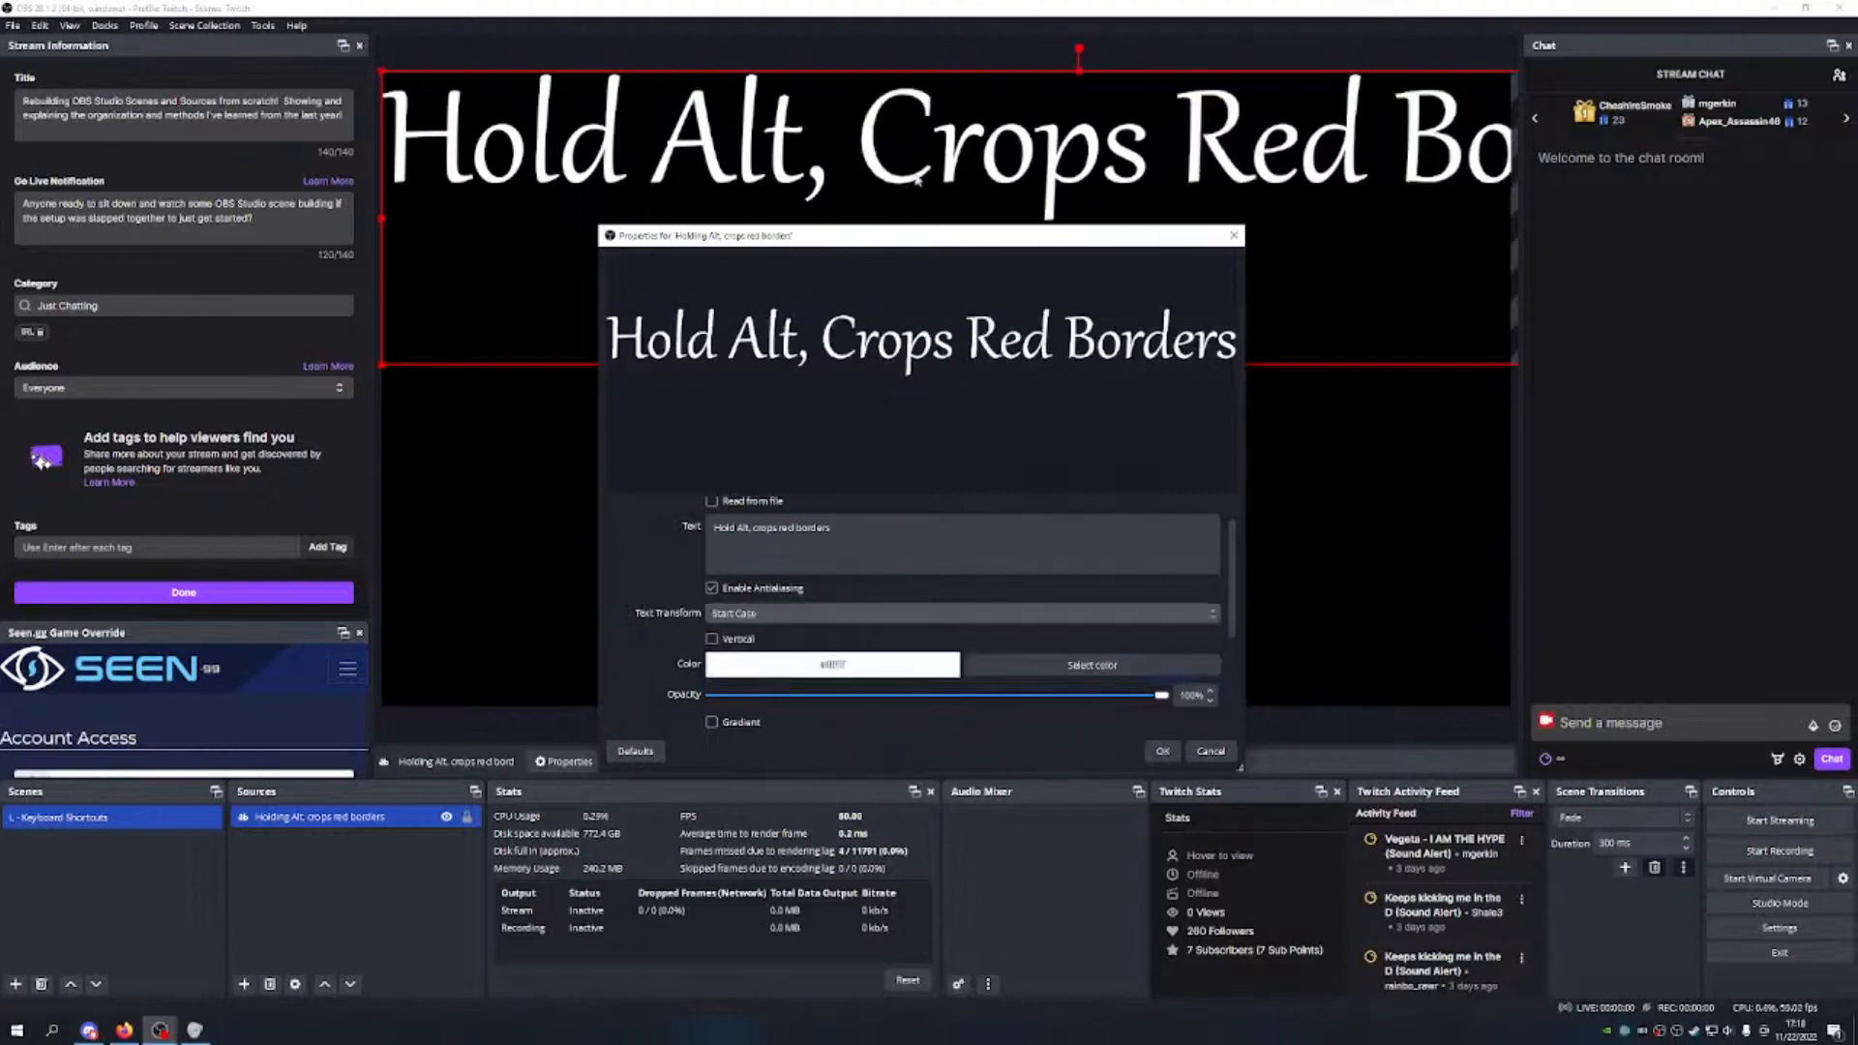
pyautogui.click(849, 613)
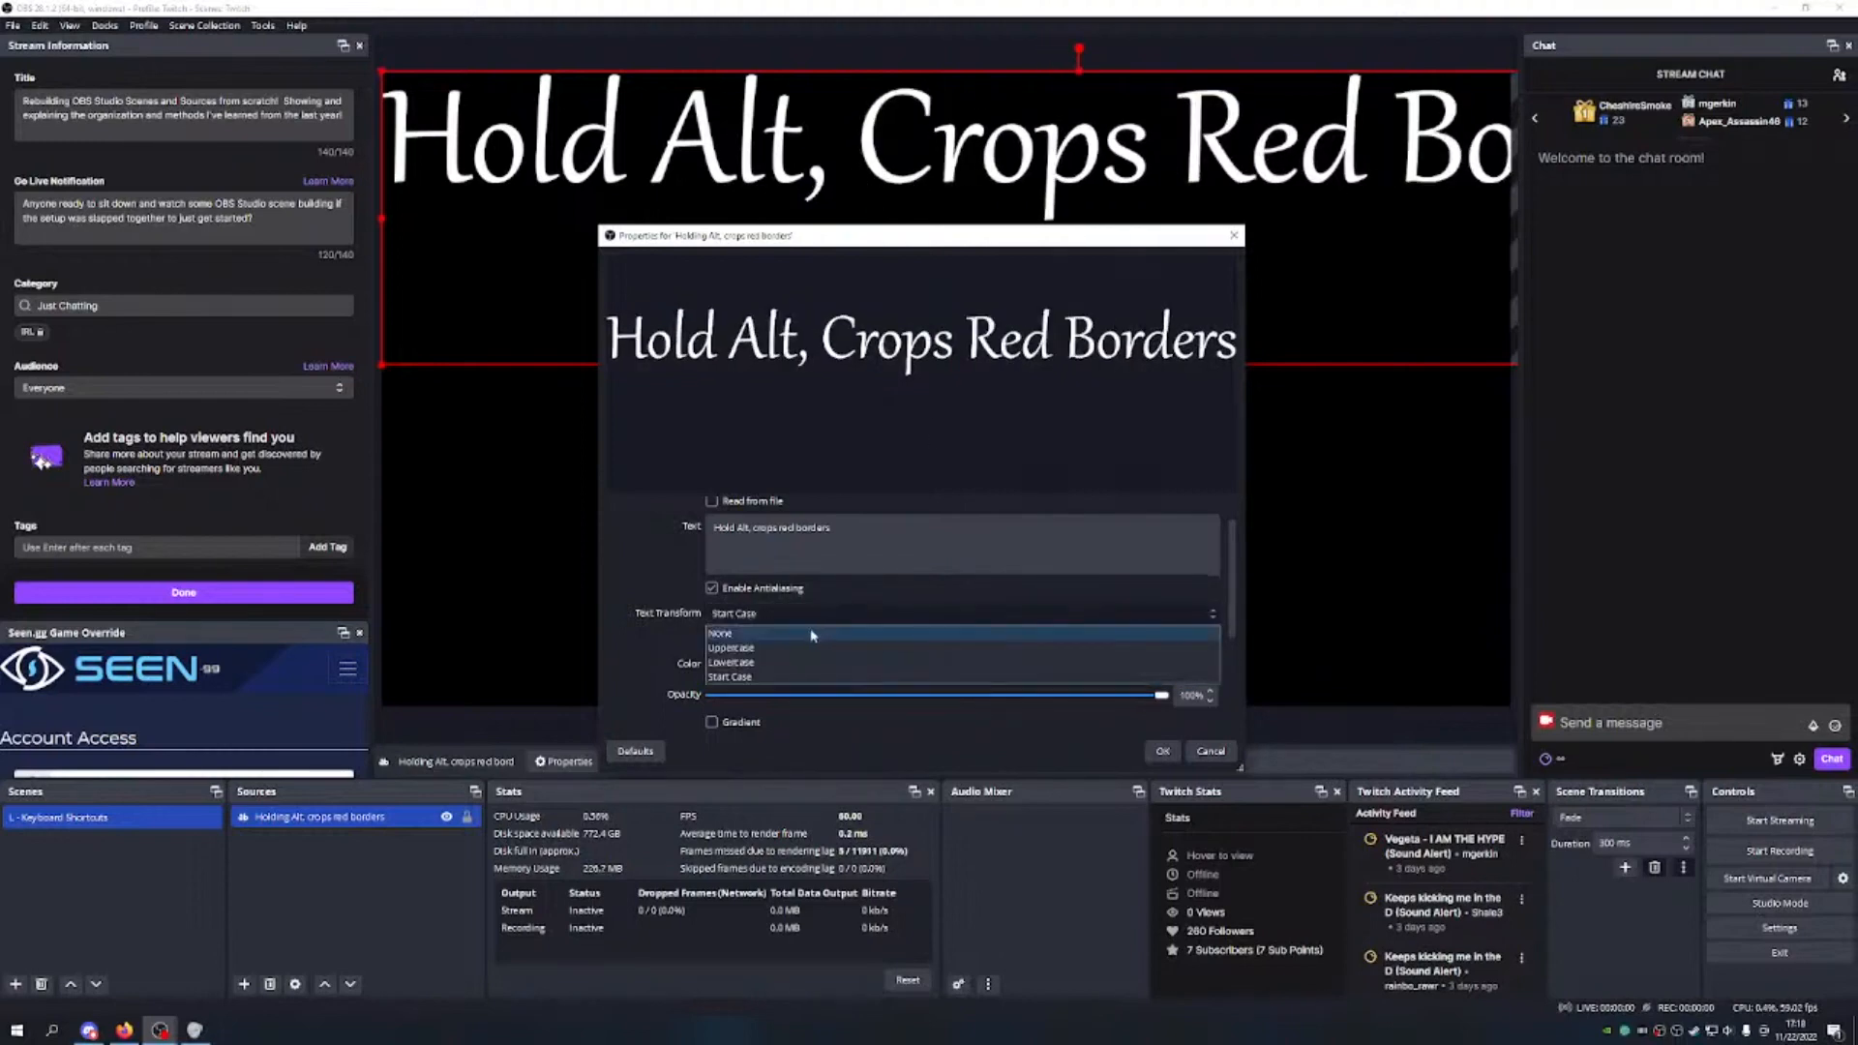
pyautogui.click(813, 631)
# Step: Toggle vertical text on and back off, keeping the text horizontal
pyautogui.scroll(-1, 941, 580)
pyautogui.click(712, 595)
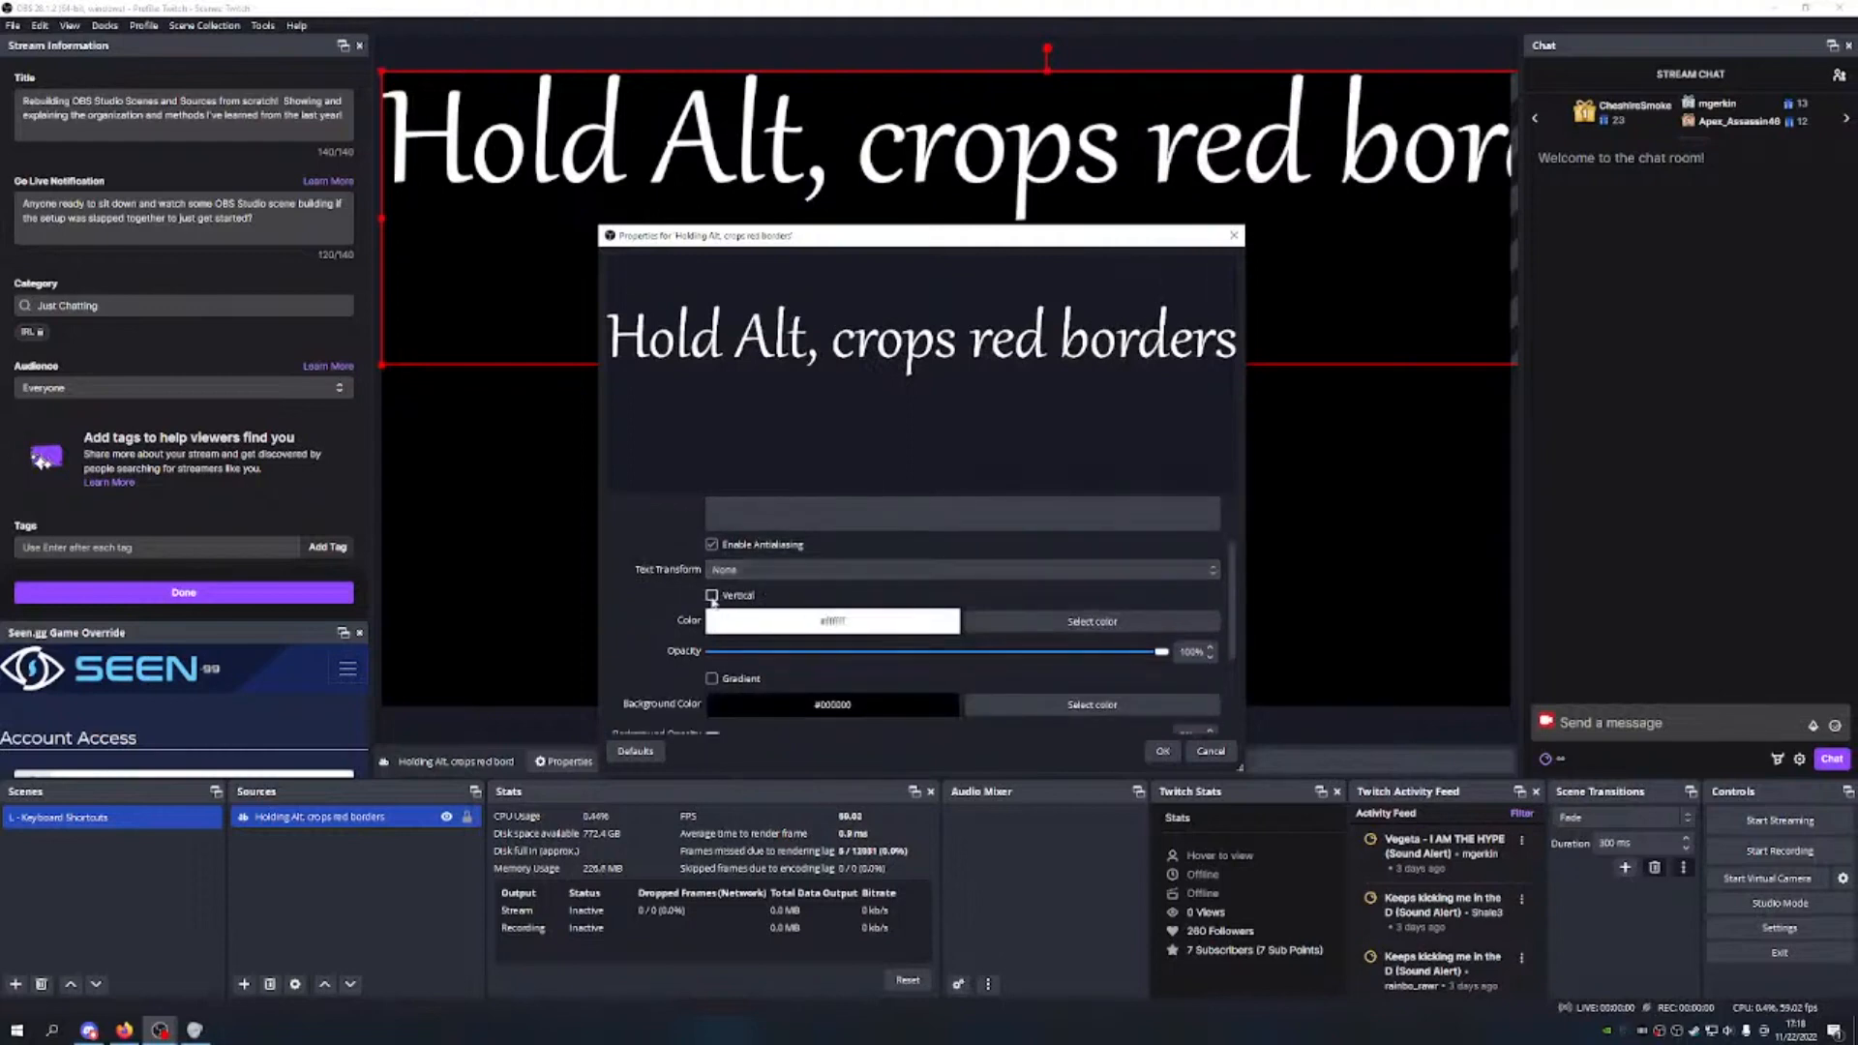
pyautogui.click(713, 595)
pyautogui.scroll(-1, 716, 604)
# Step: Set the text colour to cyan and turn on a gradient
pyautogui.click(1091, 577)
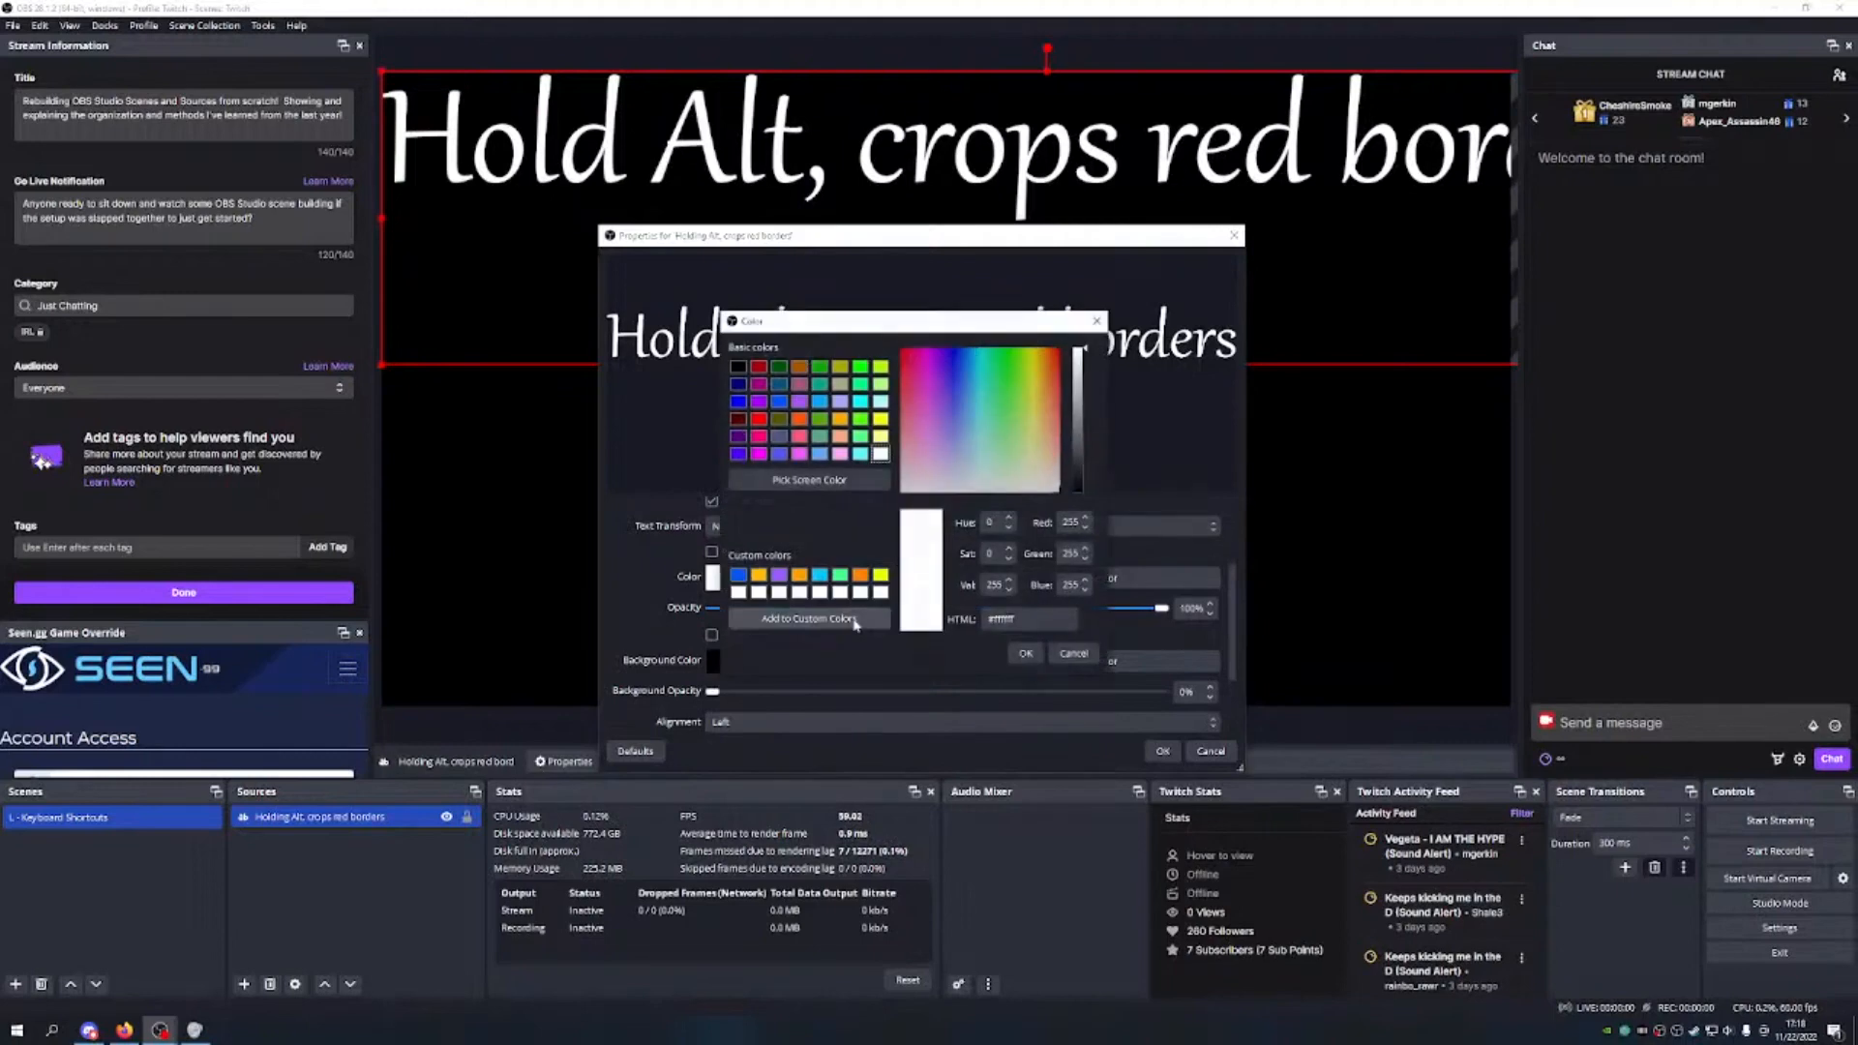
pyautogui.click(820, 576)
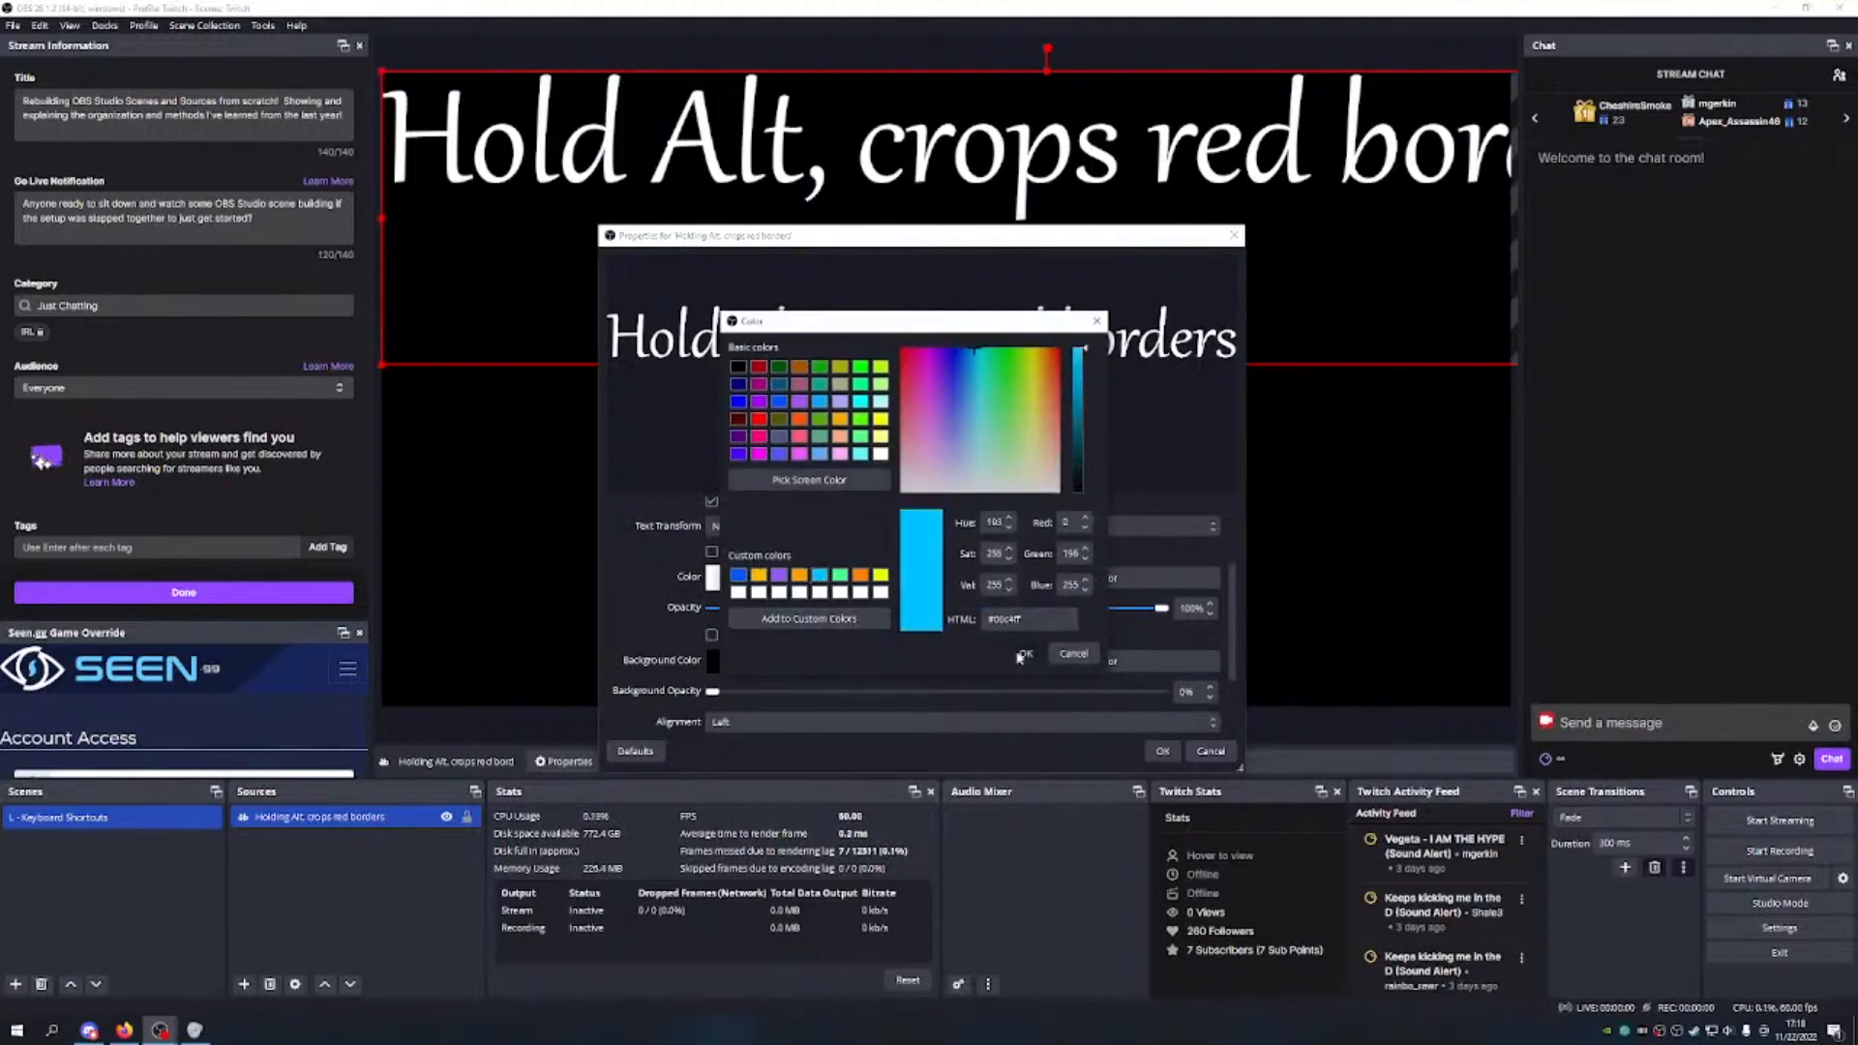
pyautogui.click(1022, 654)
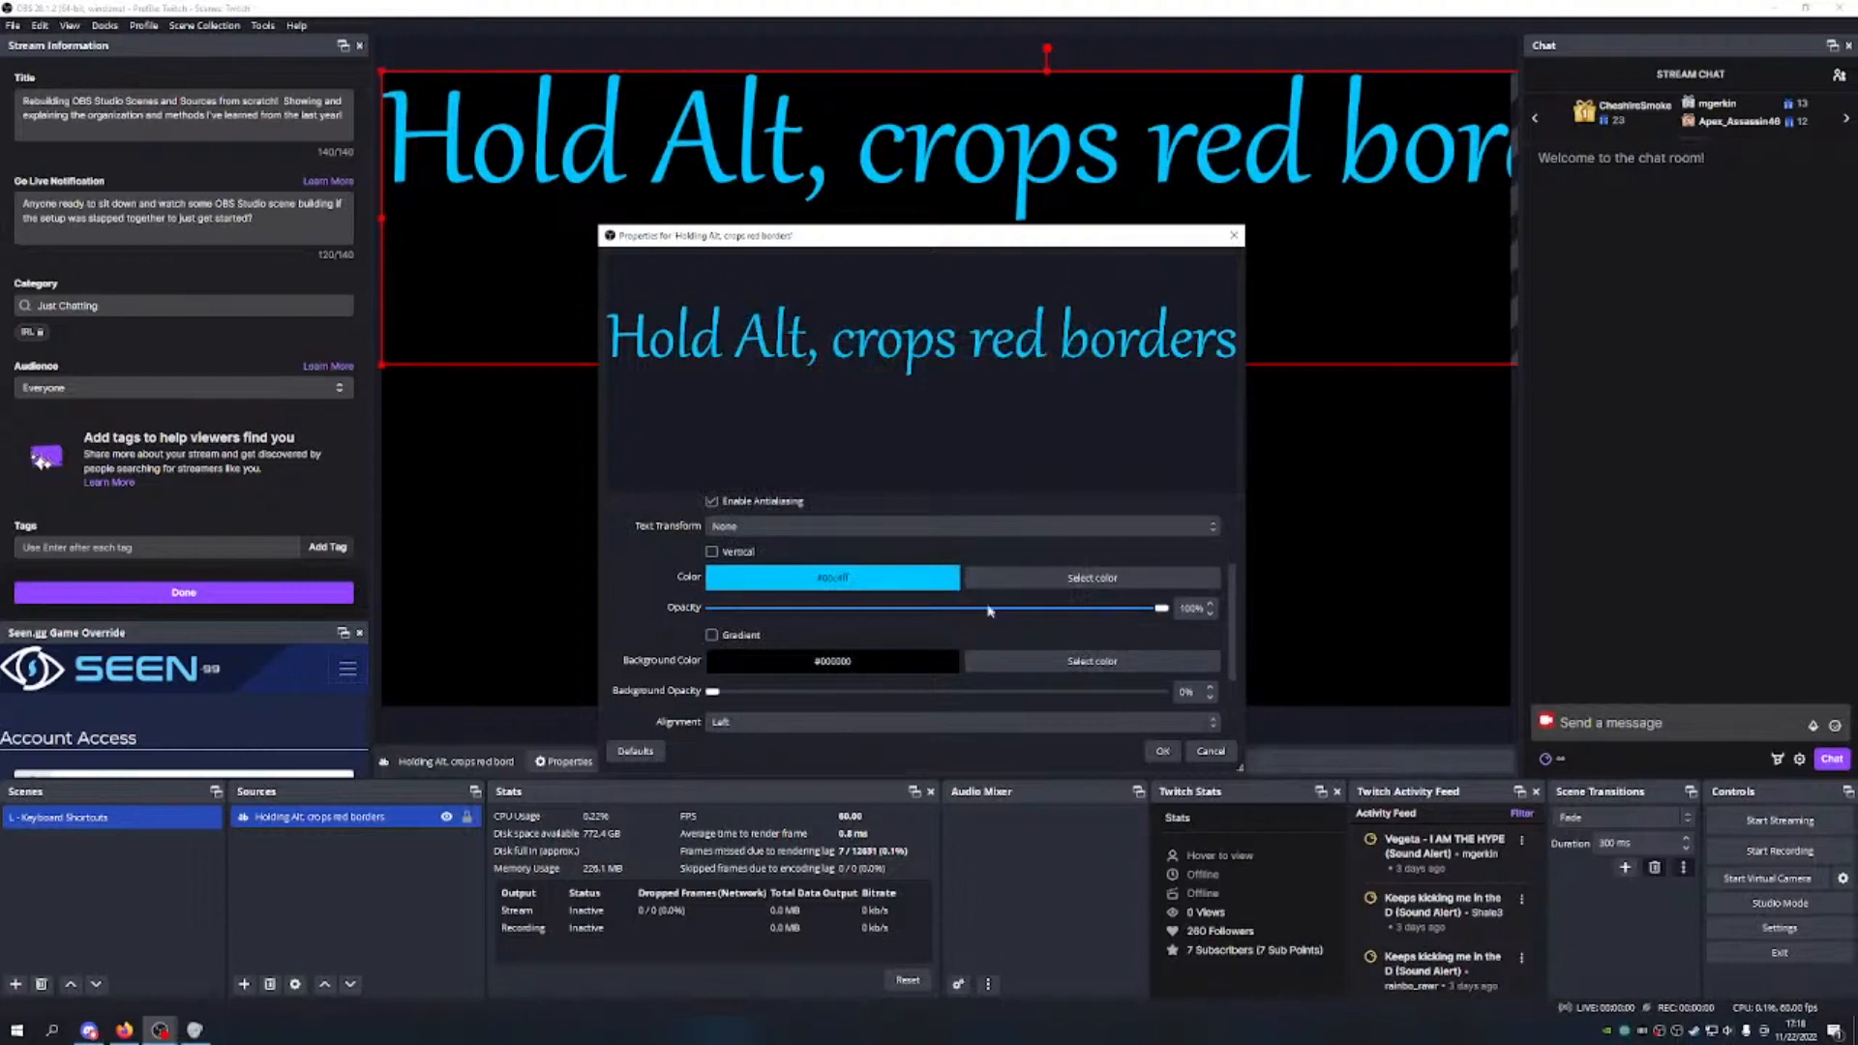
pyautogui.scroll(-2, 980, 550)
pyautogui.scroll(1, 894, 603)
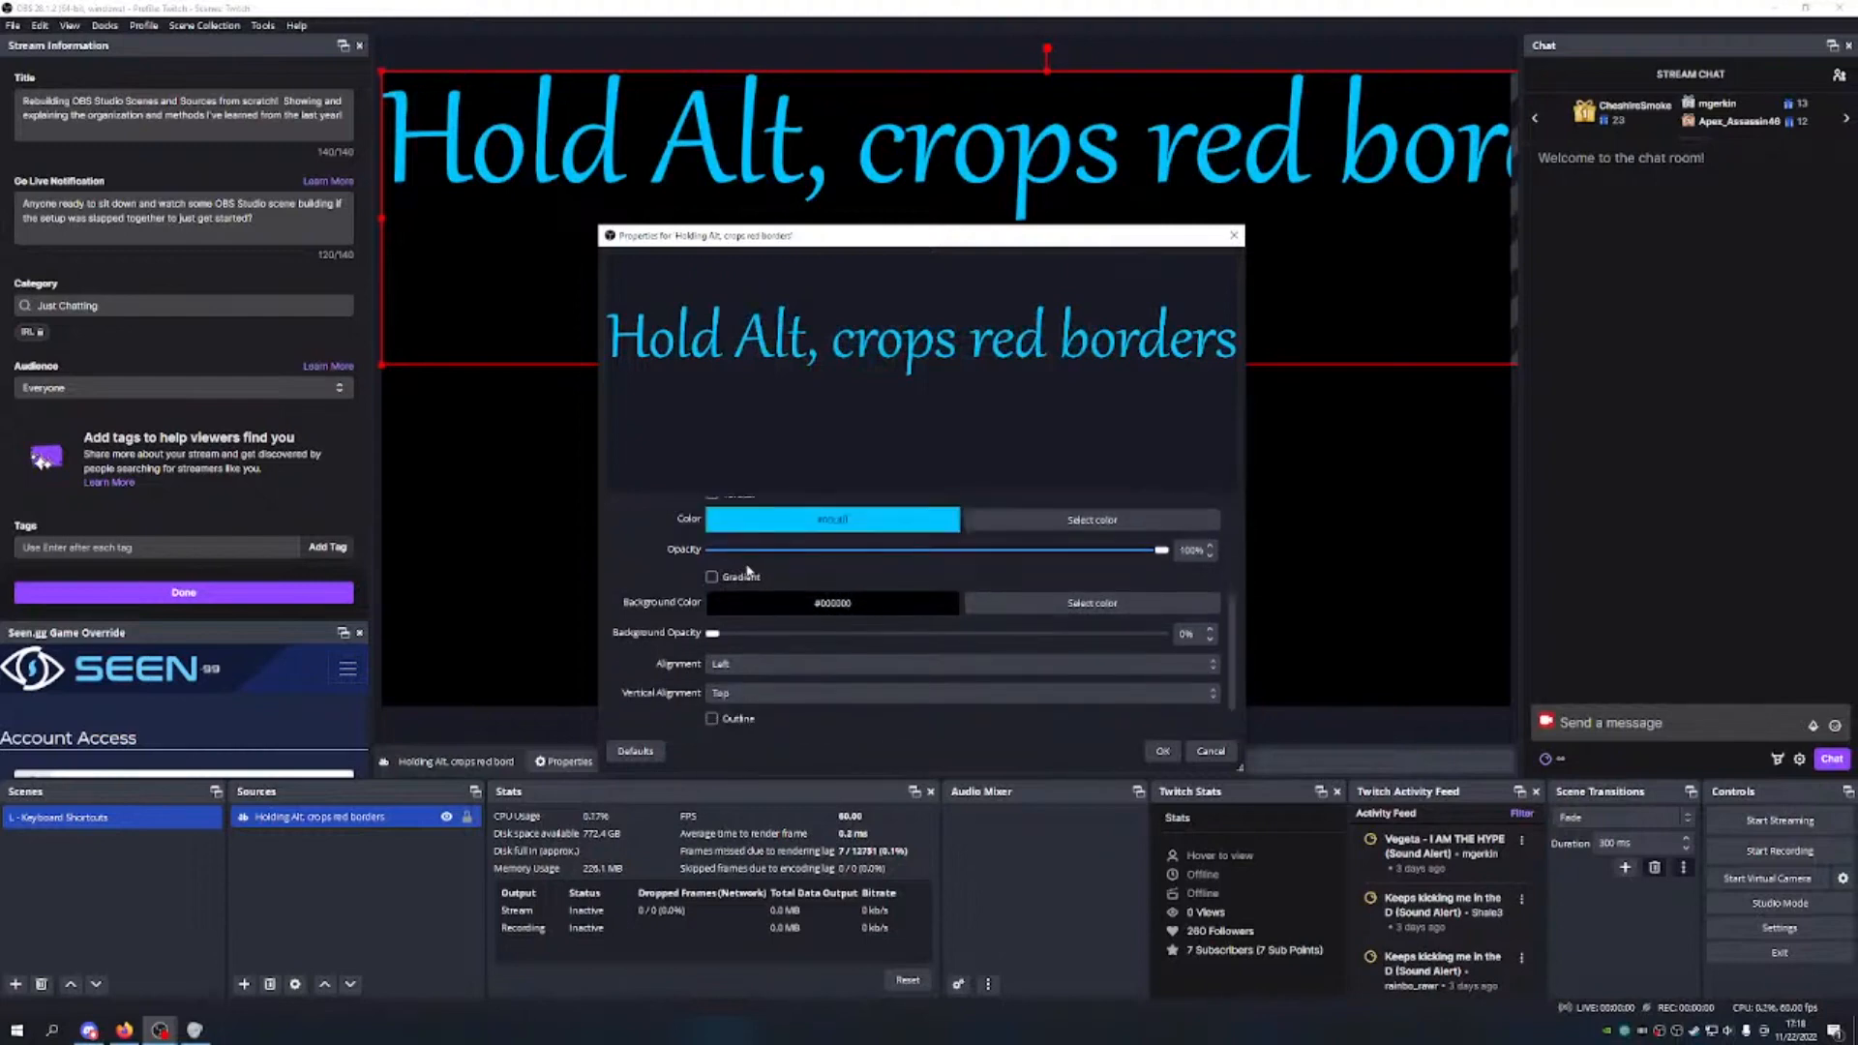
pyautogui.click(712, 575)
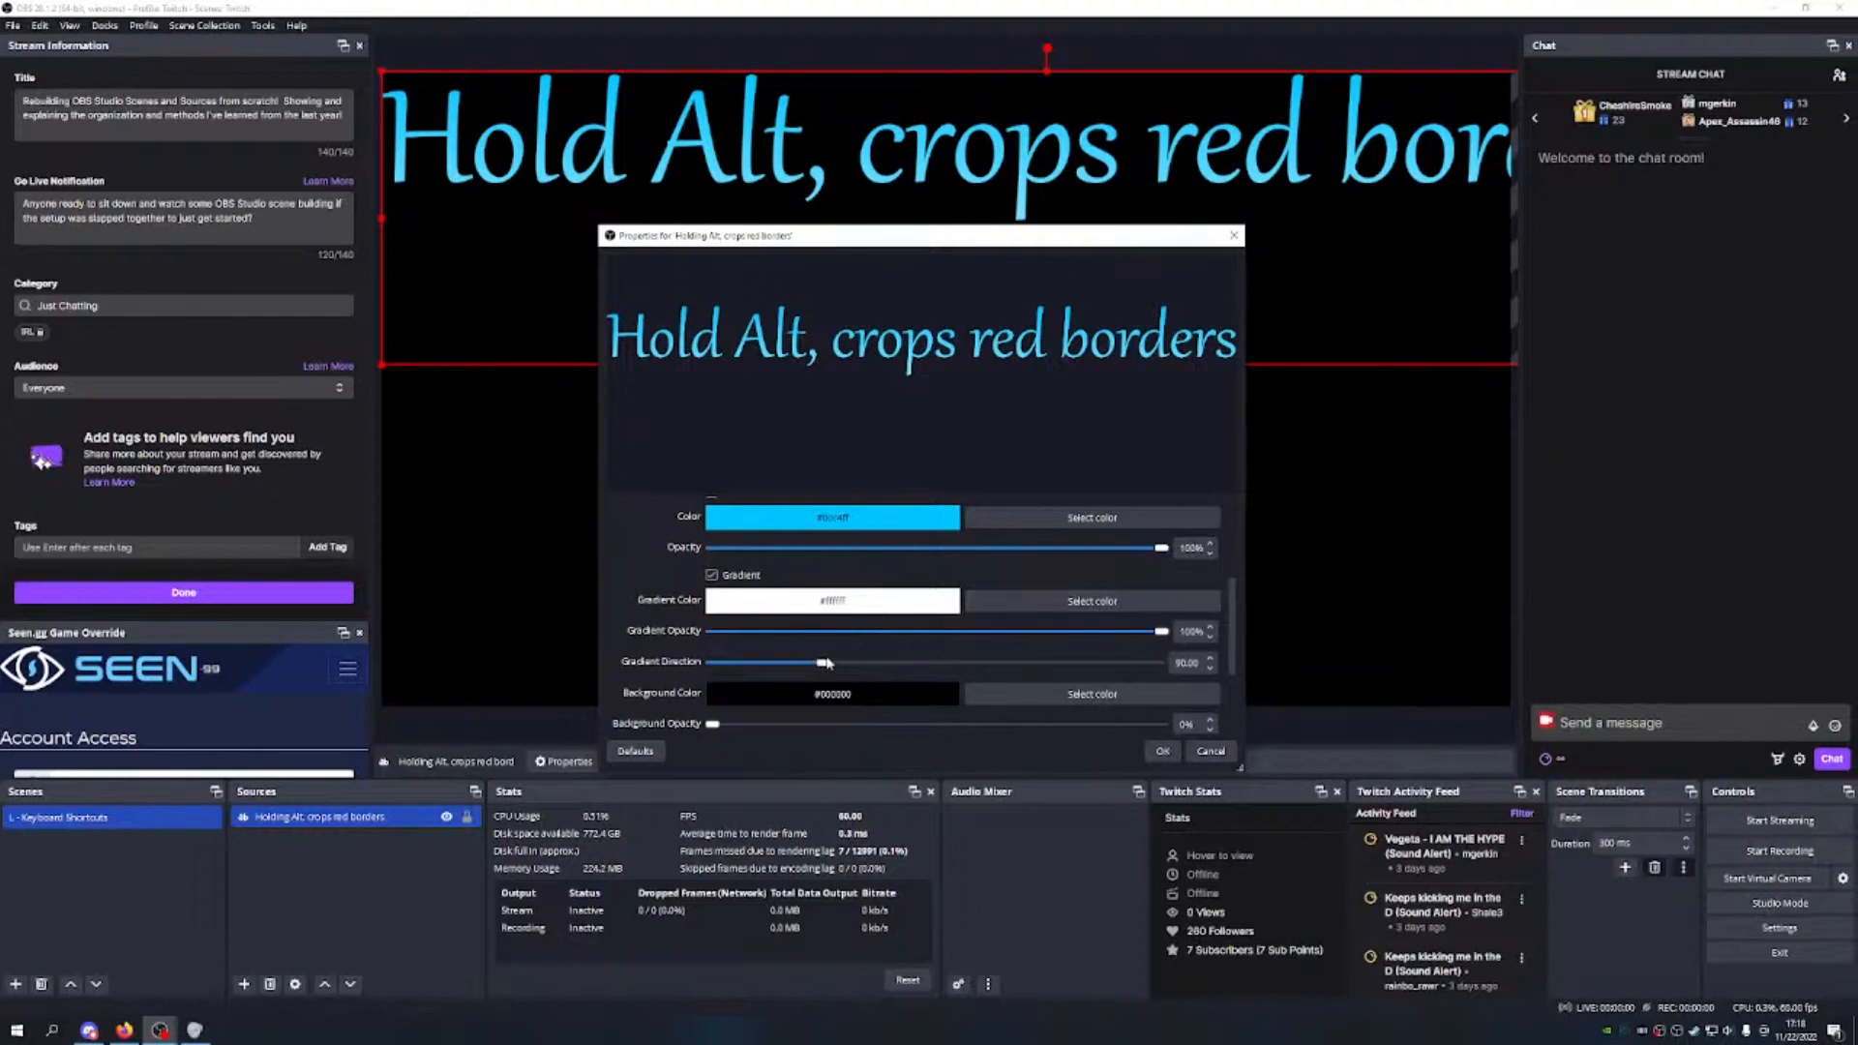
# Step: Lower the text and gradient opacity and settle the gradient direction near 87.8
pyautogui.moveTo(824, 664); pyautogui.dragTo(1076, 662)
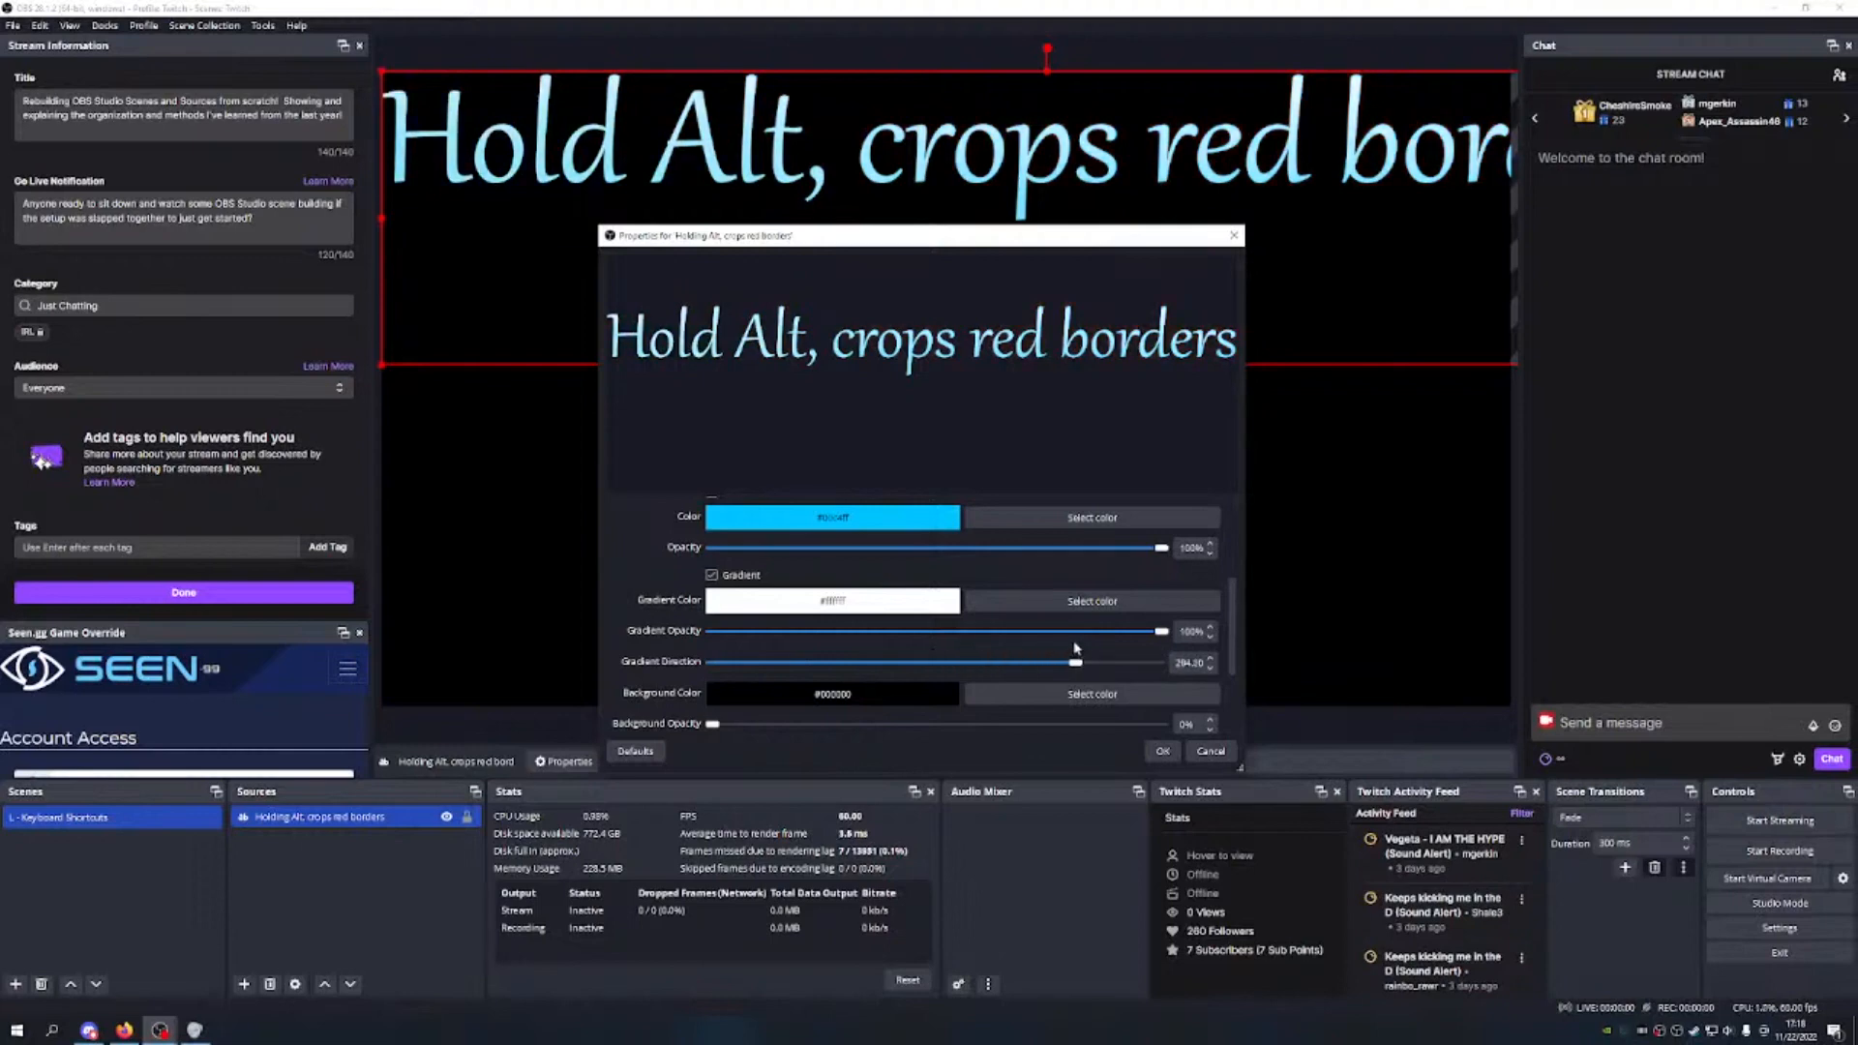
pyautogui.moveTo(1075, 662); pyautogui.dragTo(850, 664)
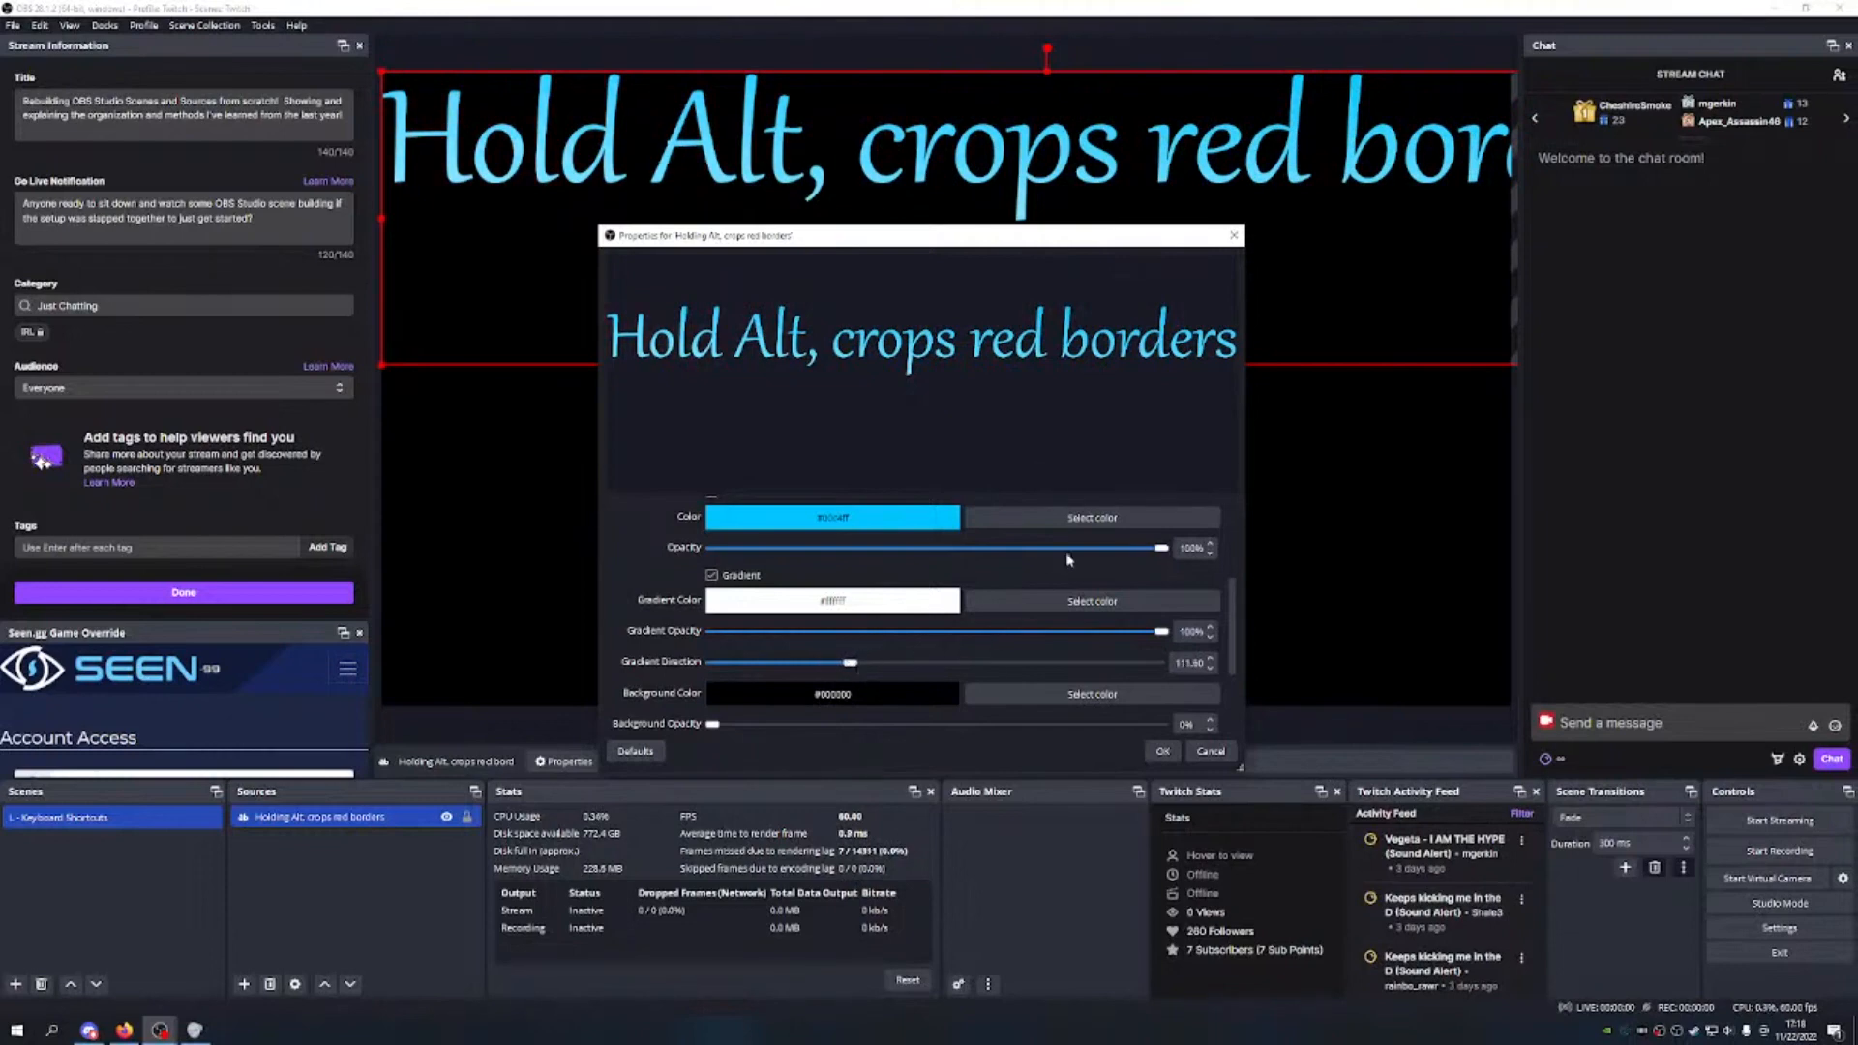
pyautogui.moveTo(1161, 632)
pyautogui.mouseDown()
pyautogui.moveTo(975, 643)
pyautogui.moveTo(1188, 629)
pyautogui.mouseUp()
pyautogui.moveTo(1161, 548); pyautogui.dragTo(910, 600)
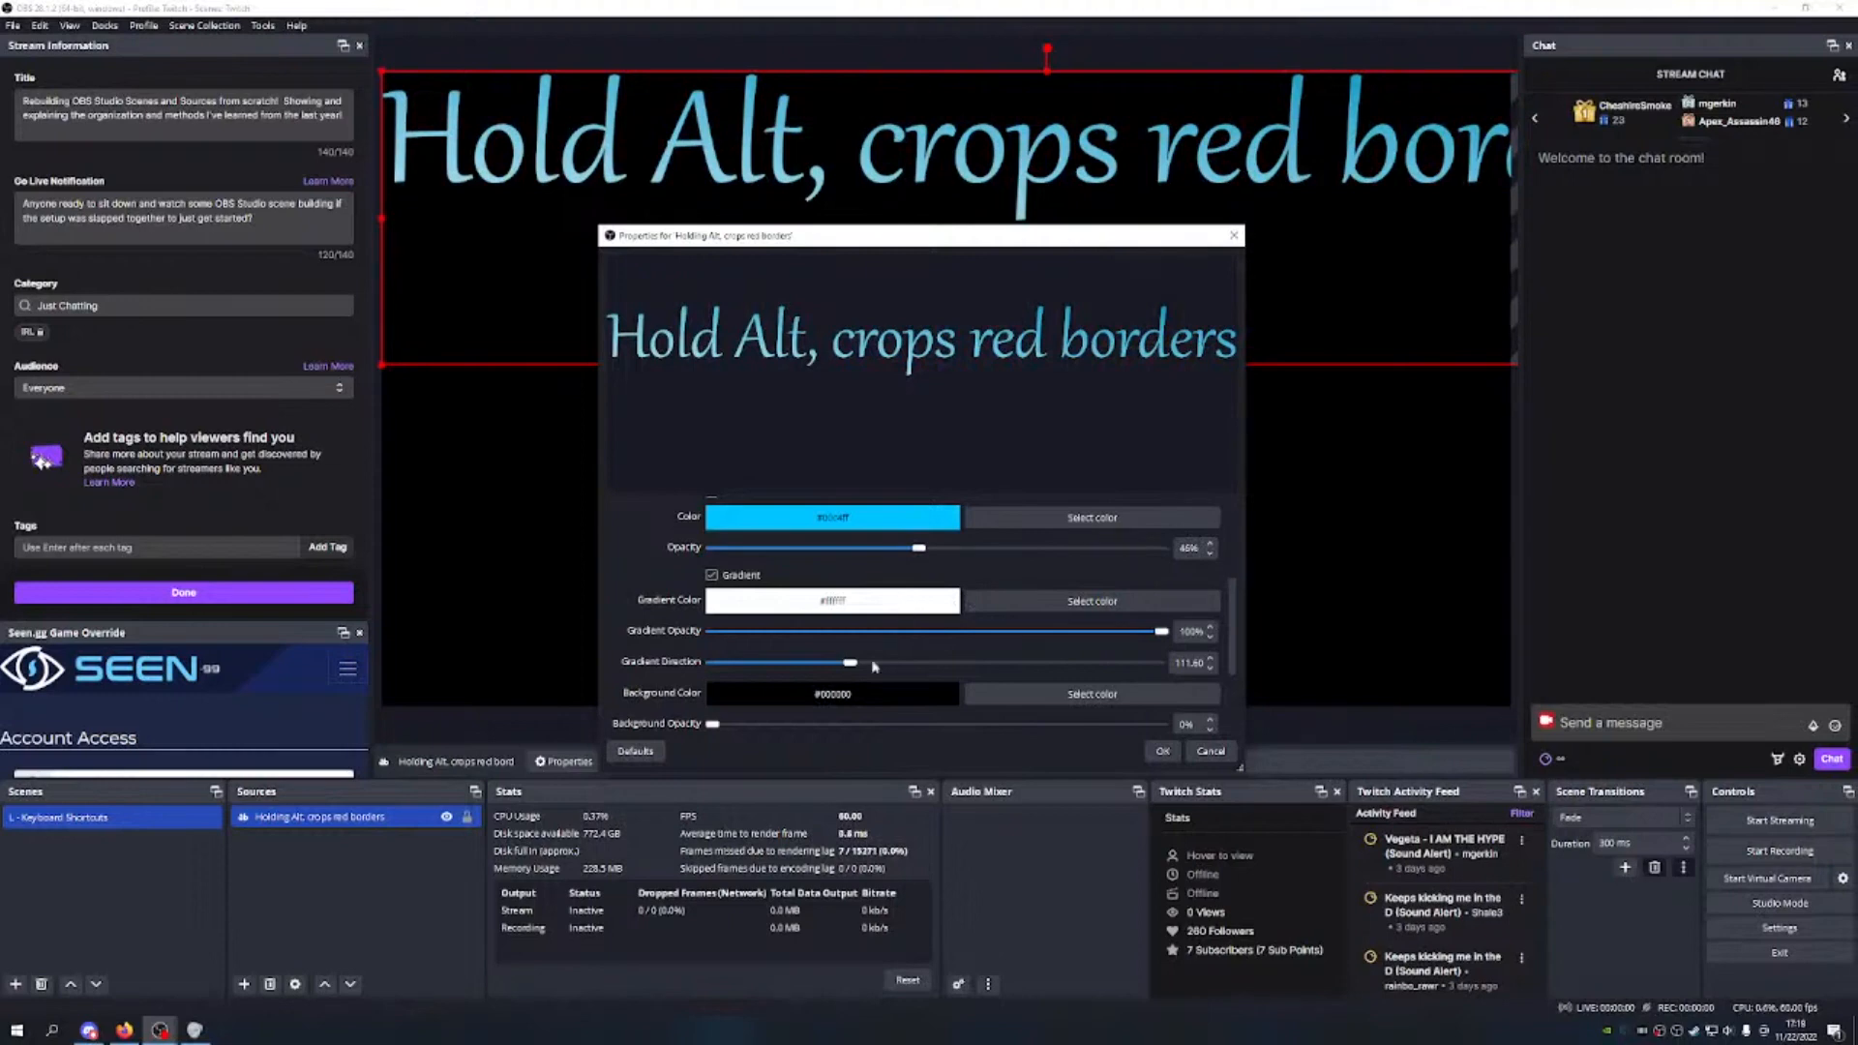
pyautogui.moveTo(851, 668)
pyautogui.mouseDown()
pyautogui.moveTo(910, 668)
pyautogui.moveTo(795, 673)
pyautogui.moveTo(831, 665)
pyautogui.mouseUp()
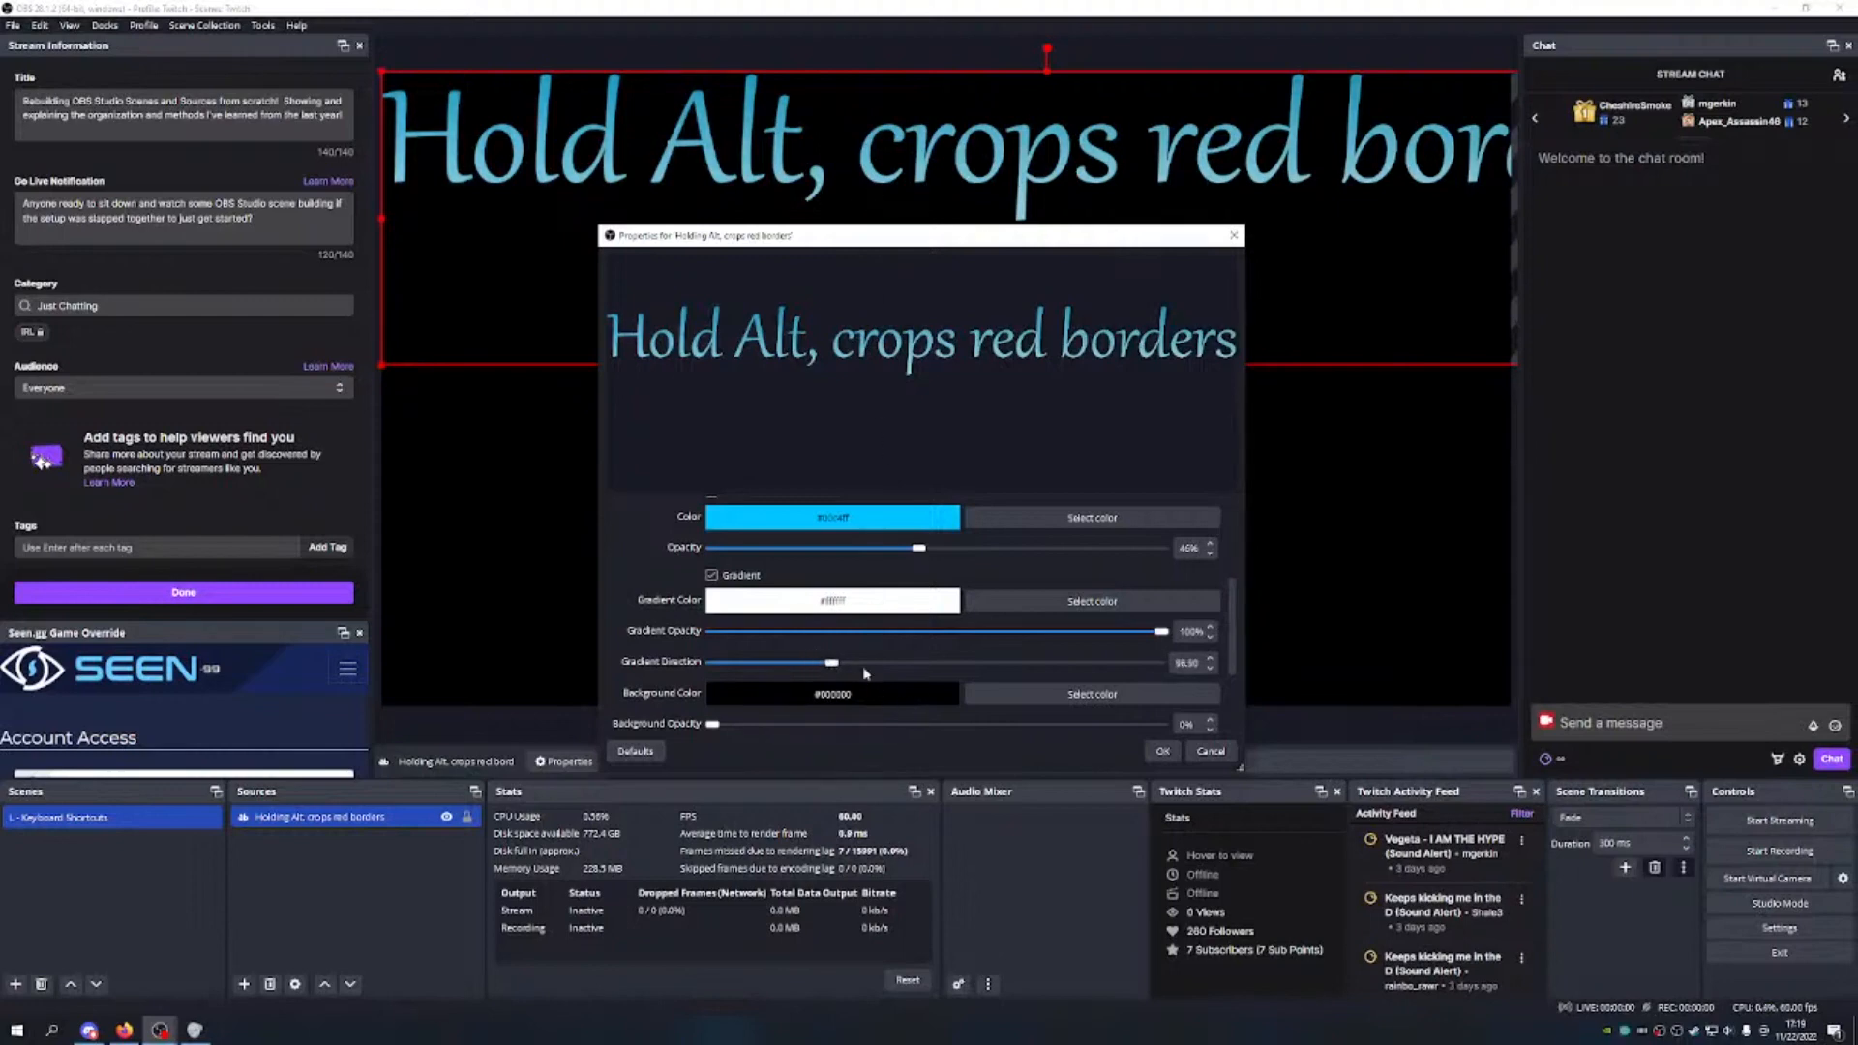
pyautogui.moveTo(832, 666); pyautogui.dragTo(820, 666)
pyautogui.scroll(-2, 1021, 585)
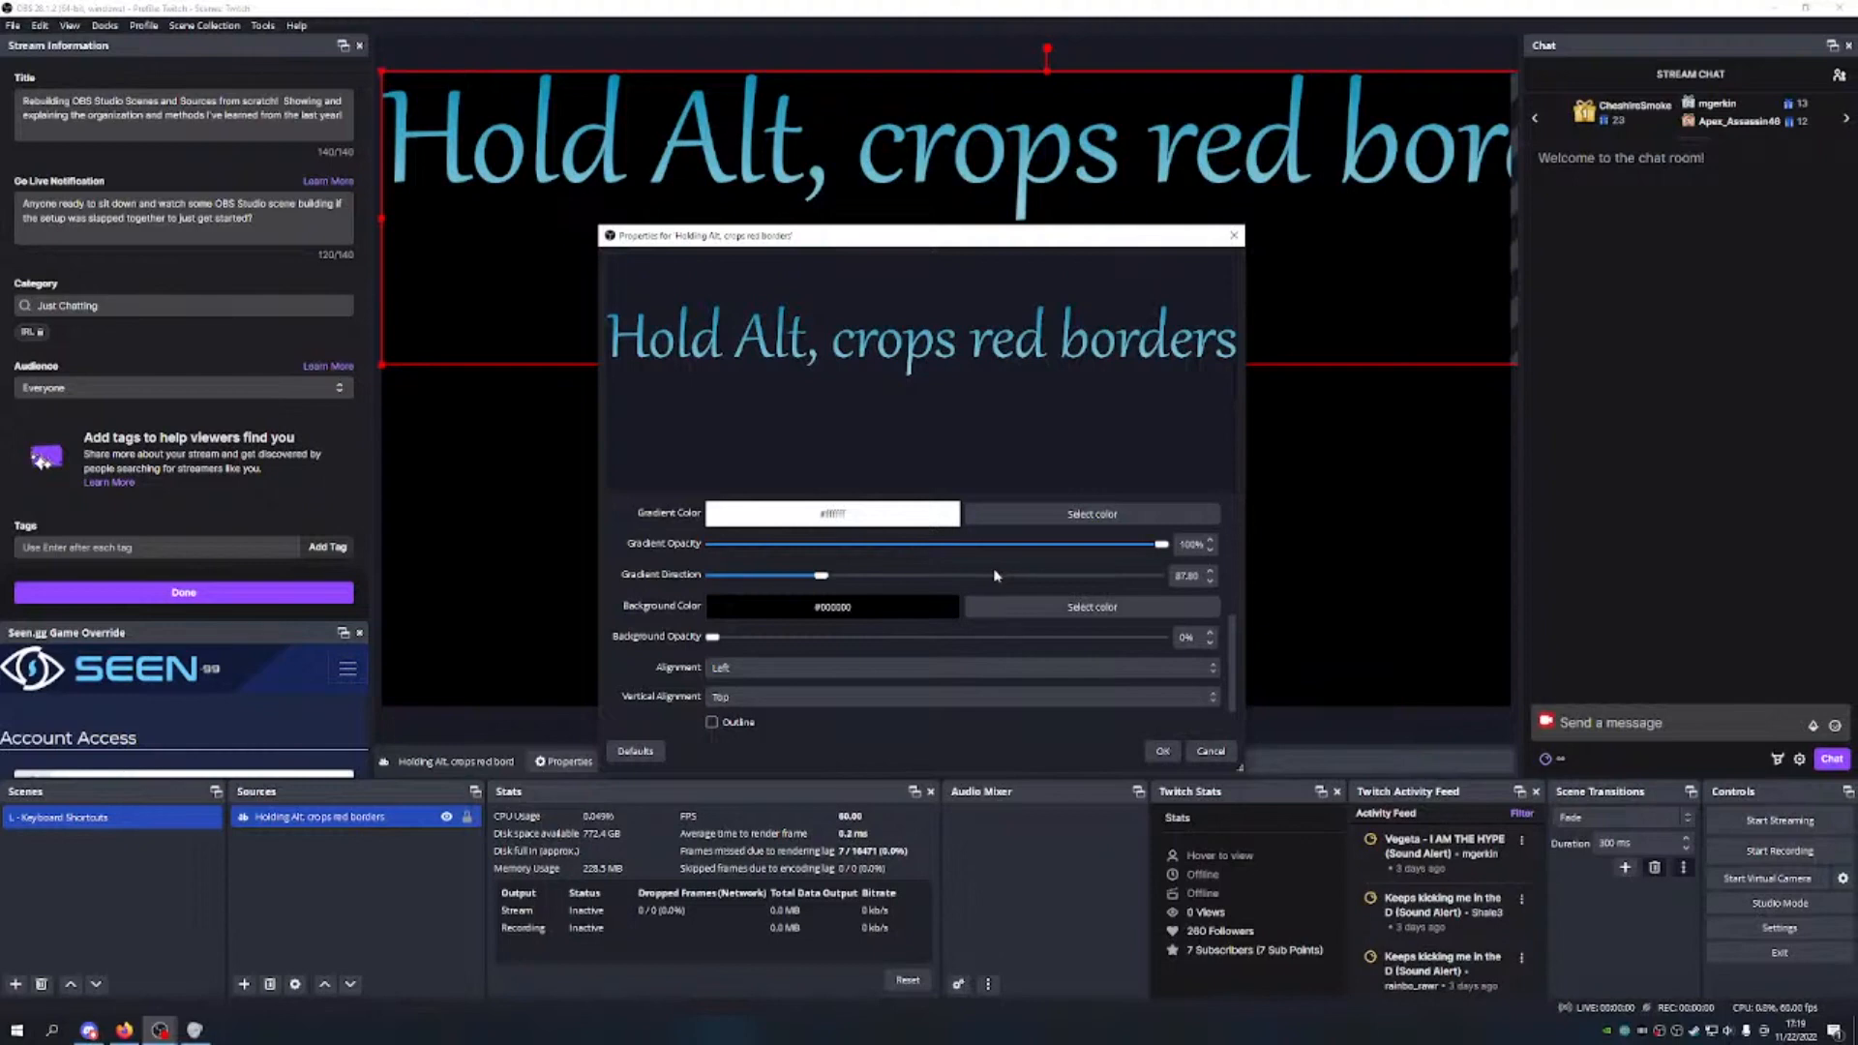
pyautogui.moveTo(827, 579)
pyautogui.mouseDown()
pyautogui.moveTo(802, 579)
pyautogui.moveTo(821, 580)
pyautogui.mouseUp()
pyautogui.scroll(-1, 931, 580)
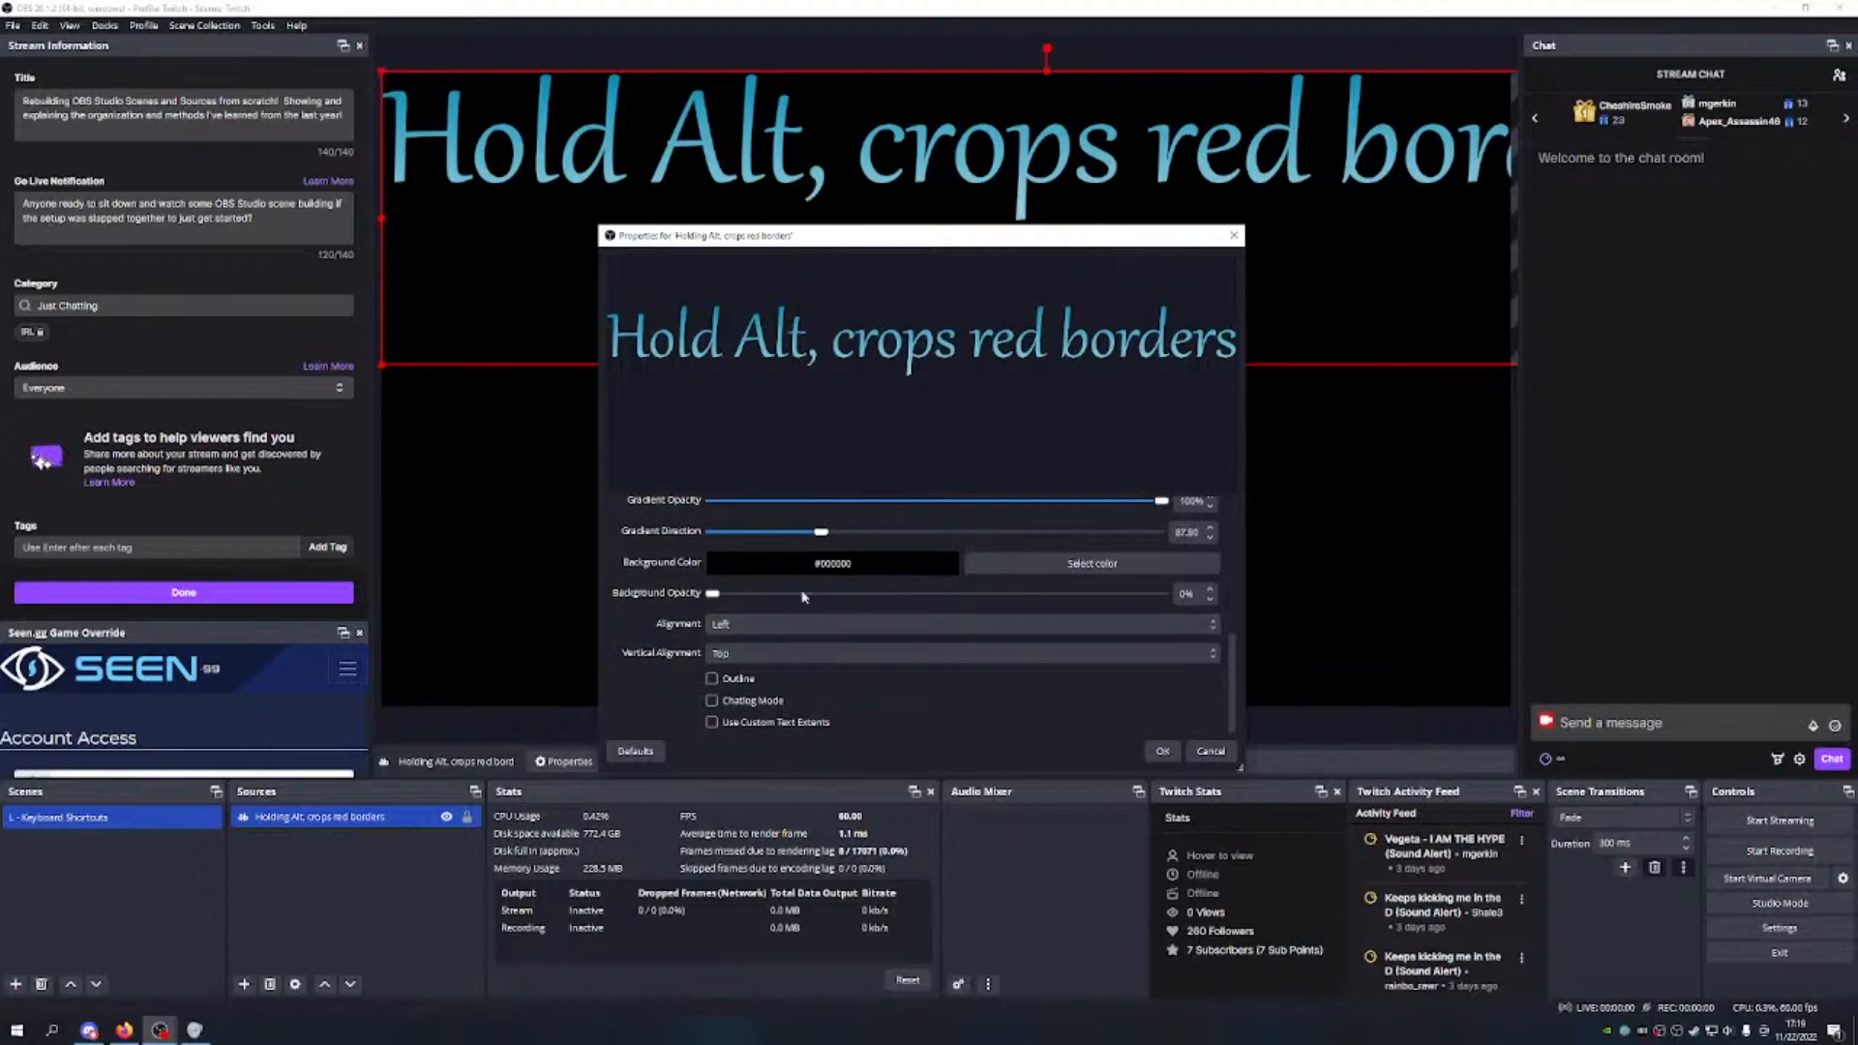
# Step: Try a yellow background, then switch to black at 100% background opacity
pyautogui.click(1049, 562)
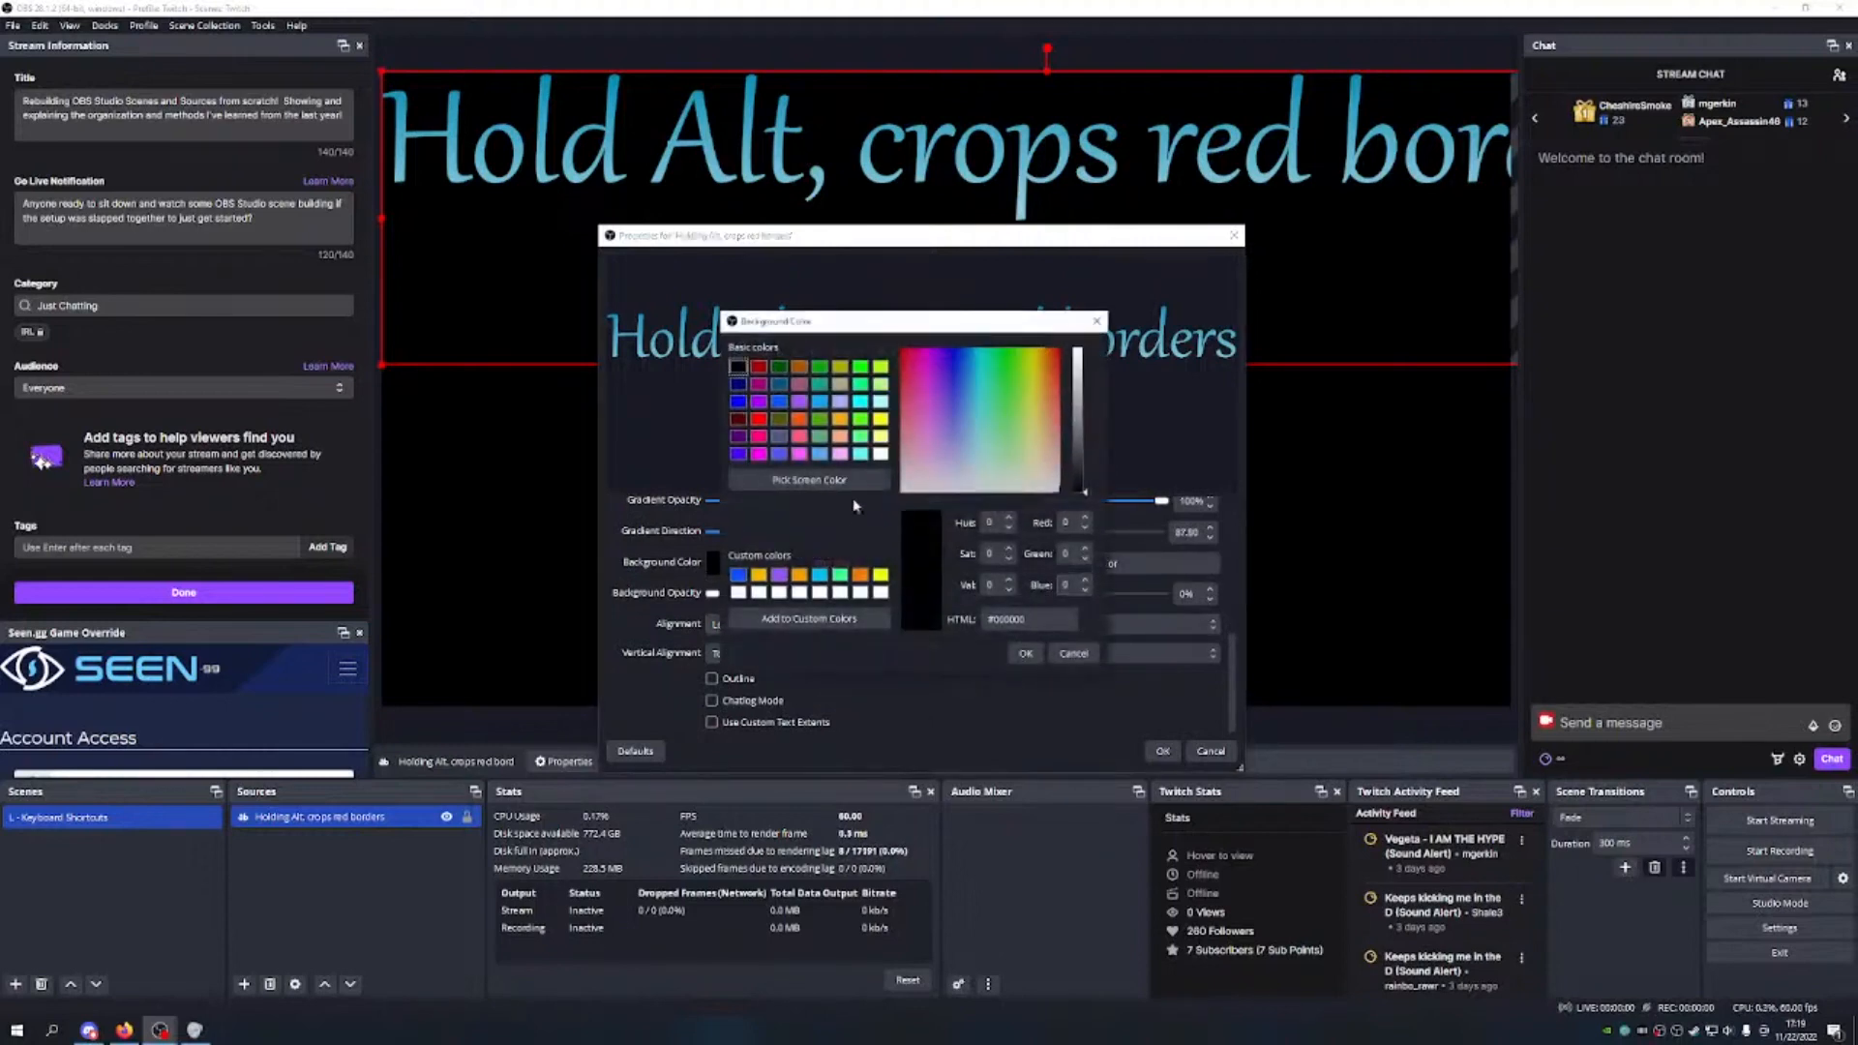
pyautogui.click(881, 575)
pyautogui.click(1025, 653)
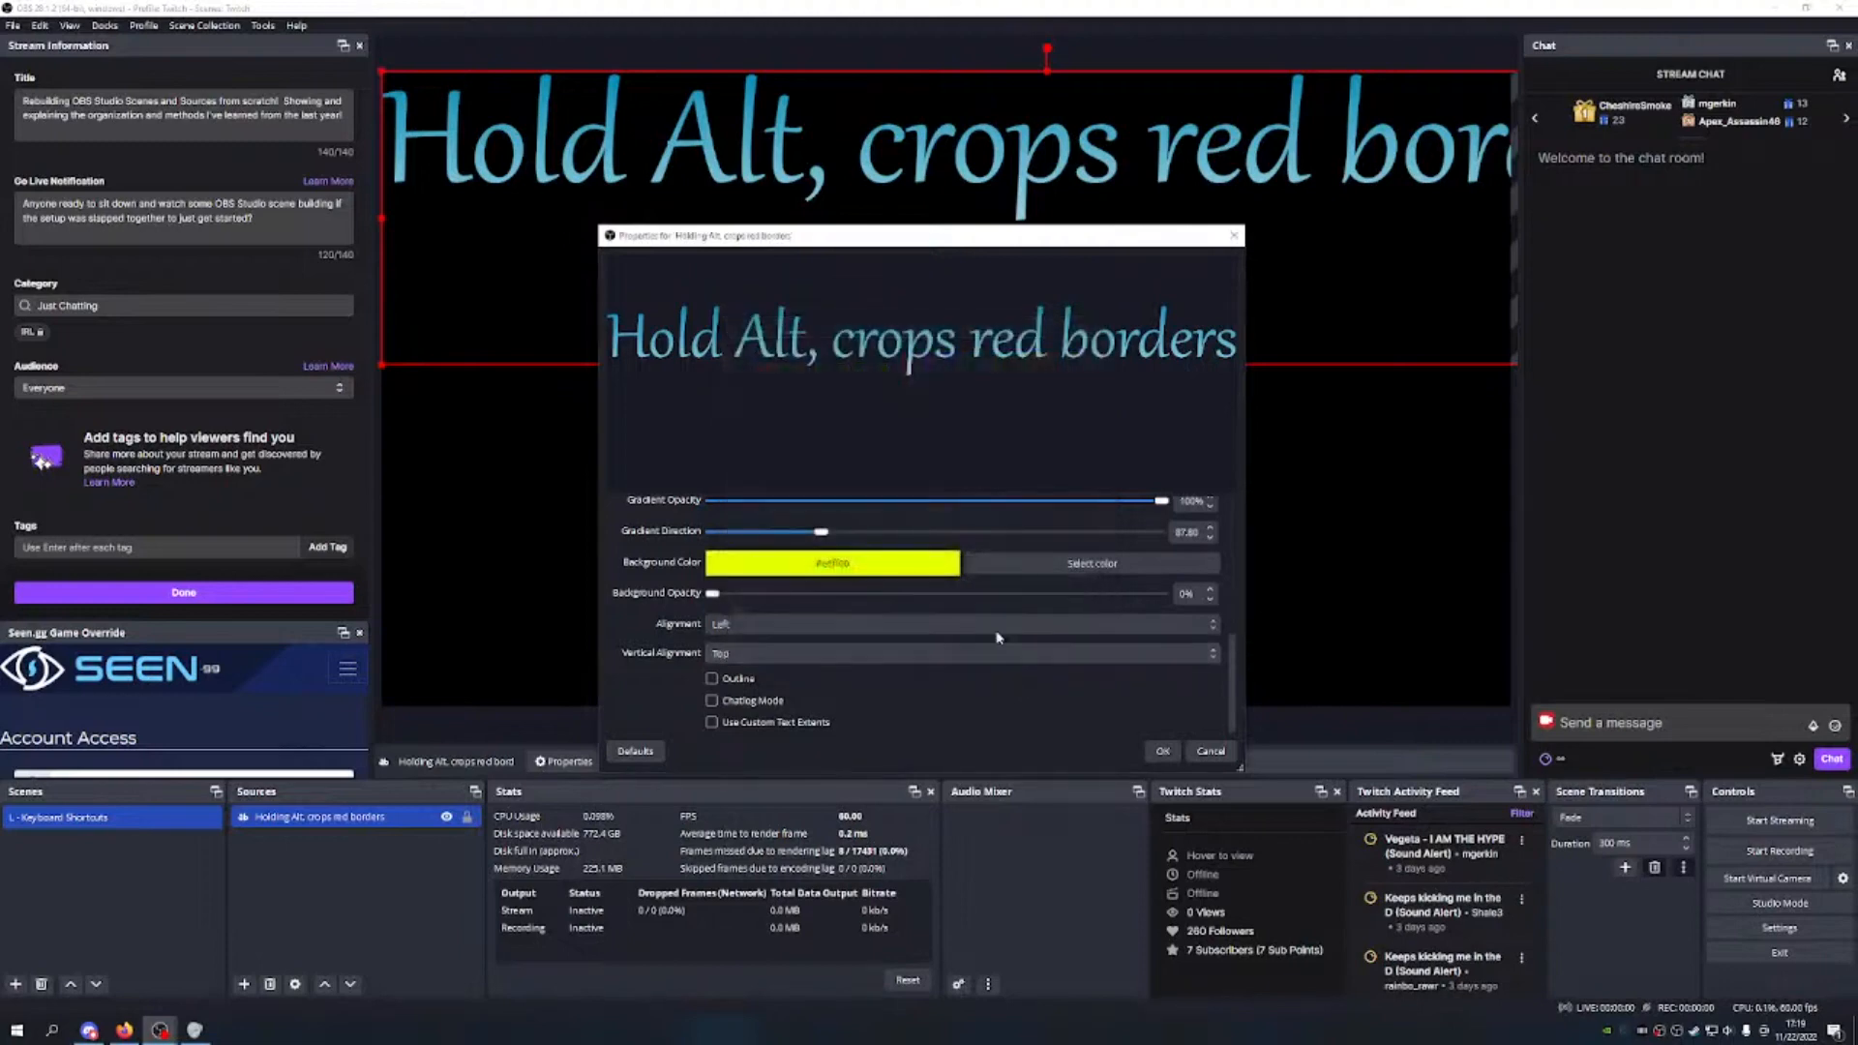
pyautogui.moveTo(711, 594); pyautogui.dragTo(704, 637)
pyautogui.click(1108, 564)
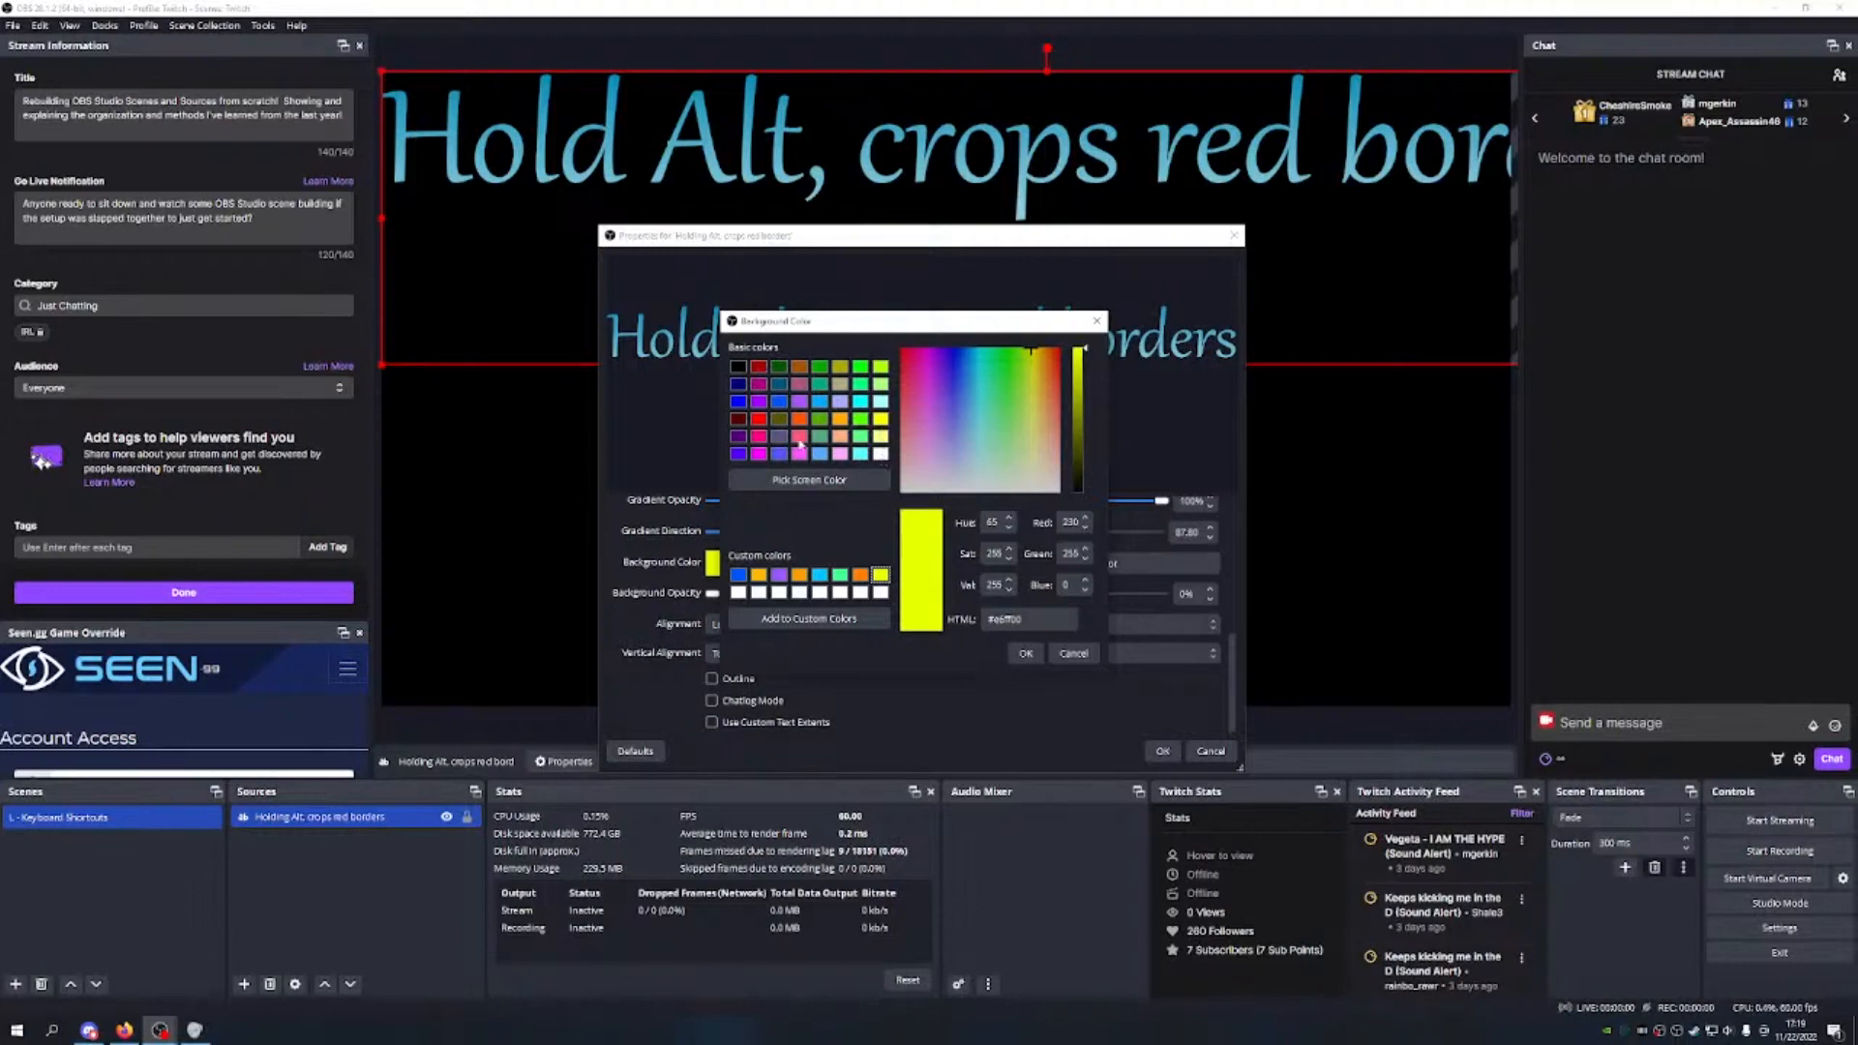
pyautogui.click(739, 370)
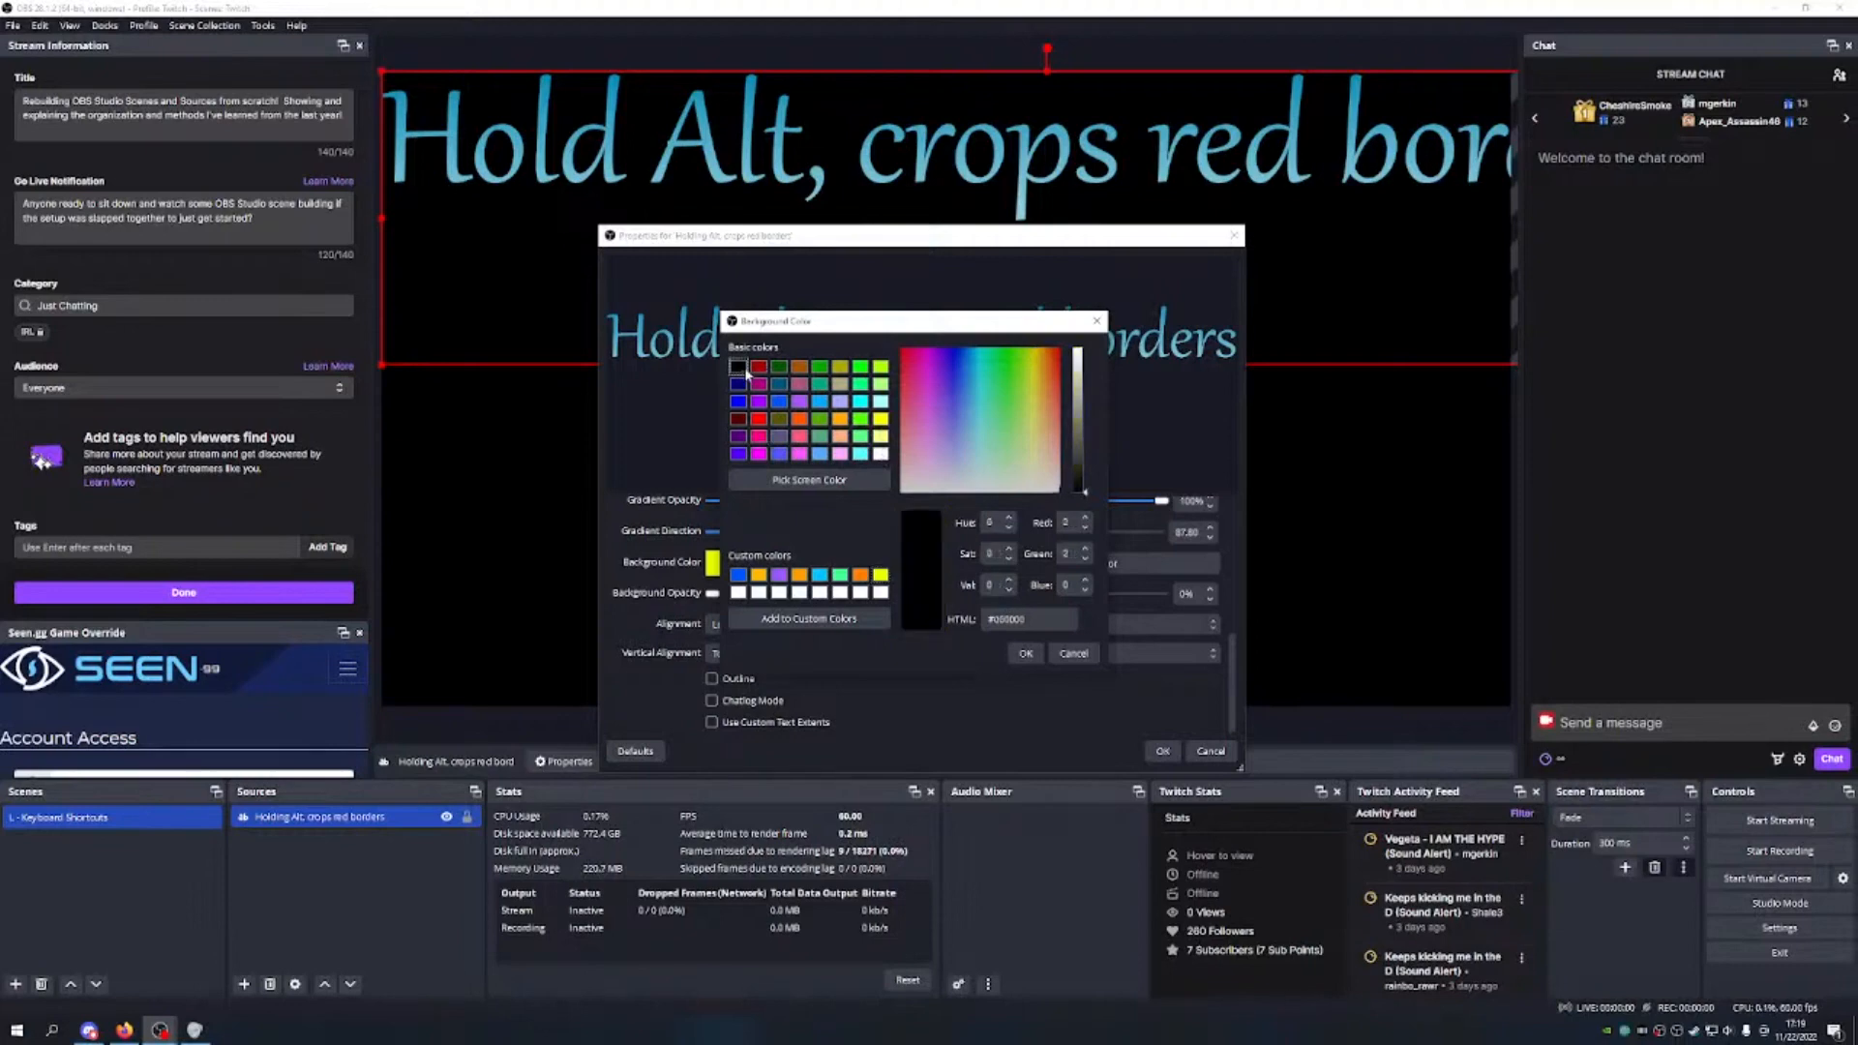
pyautogui.click(1025, 653)
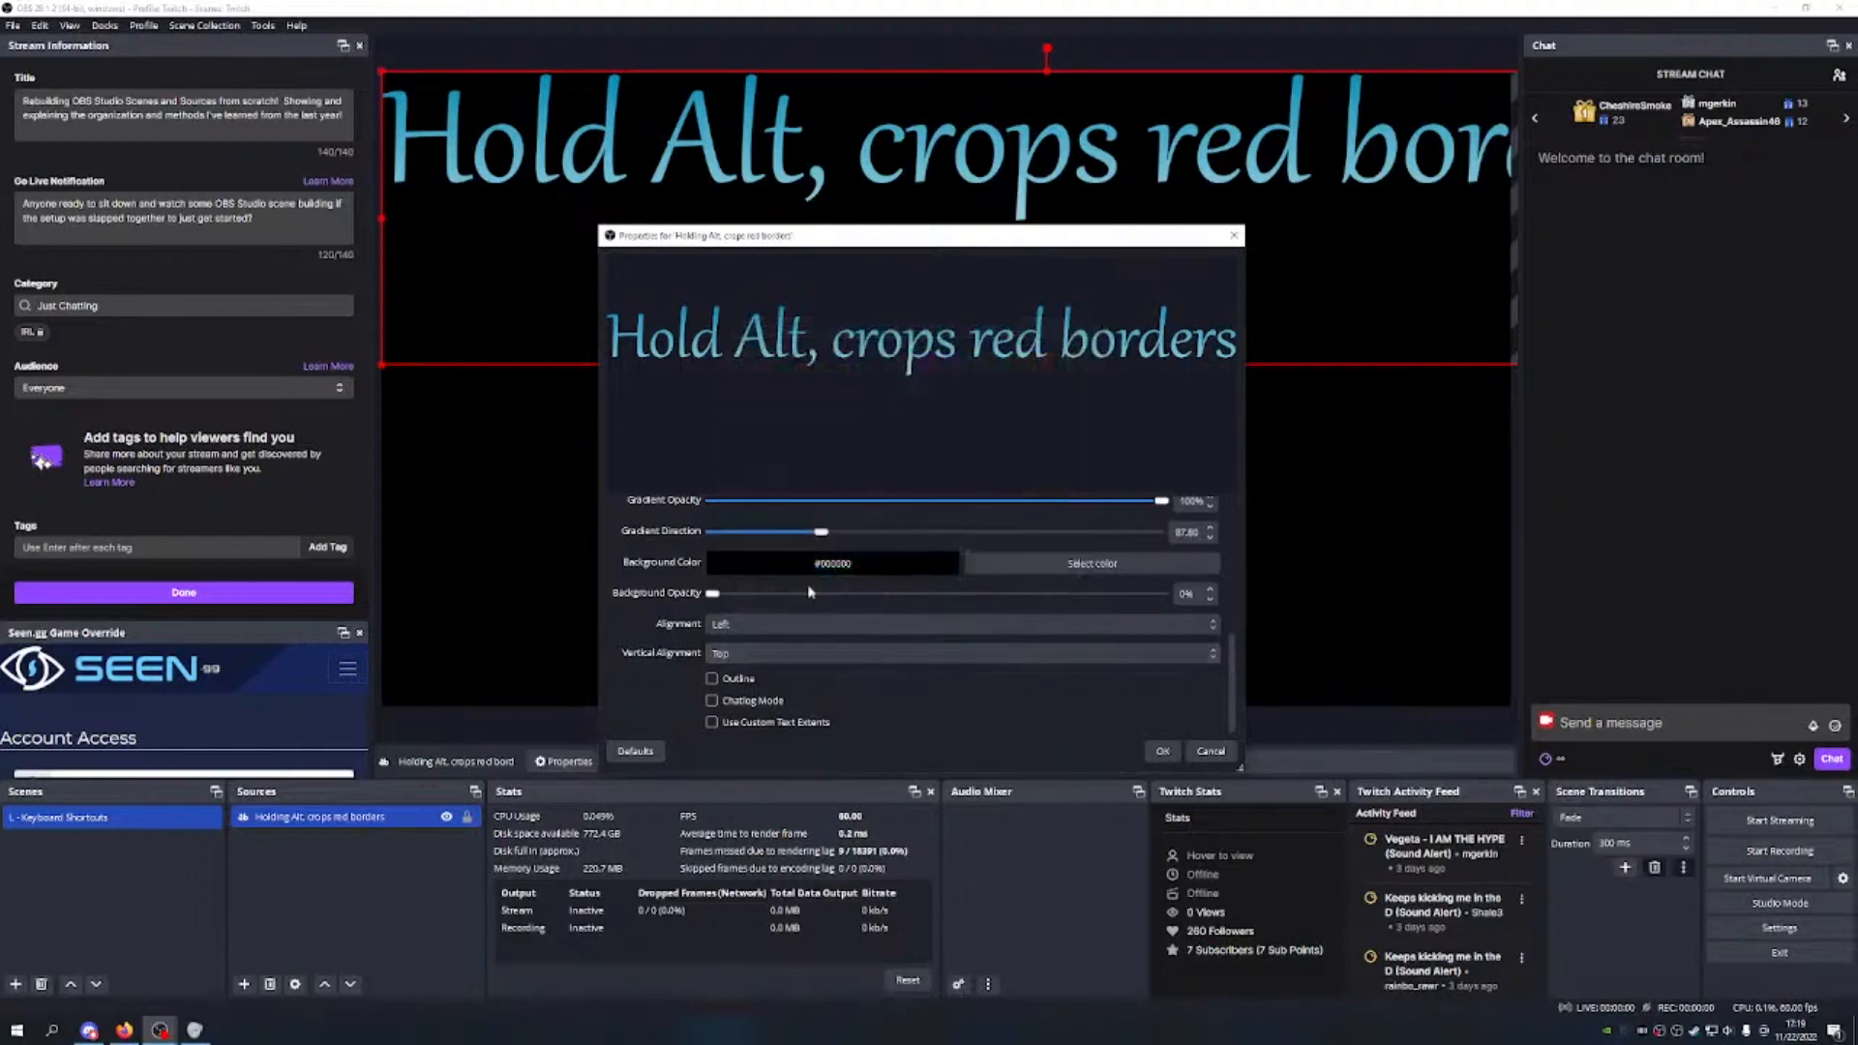
pyautogui.moveTo(713, 593); pyautogui.dragTo(1175, 608)
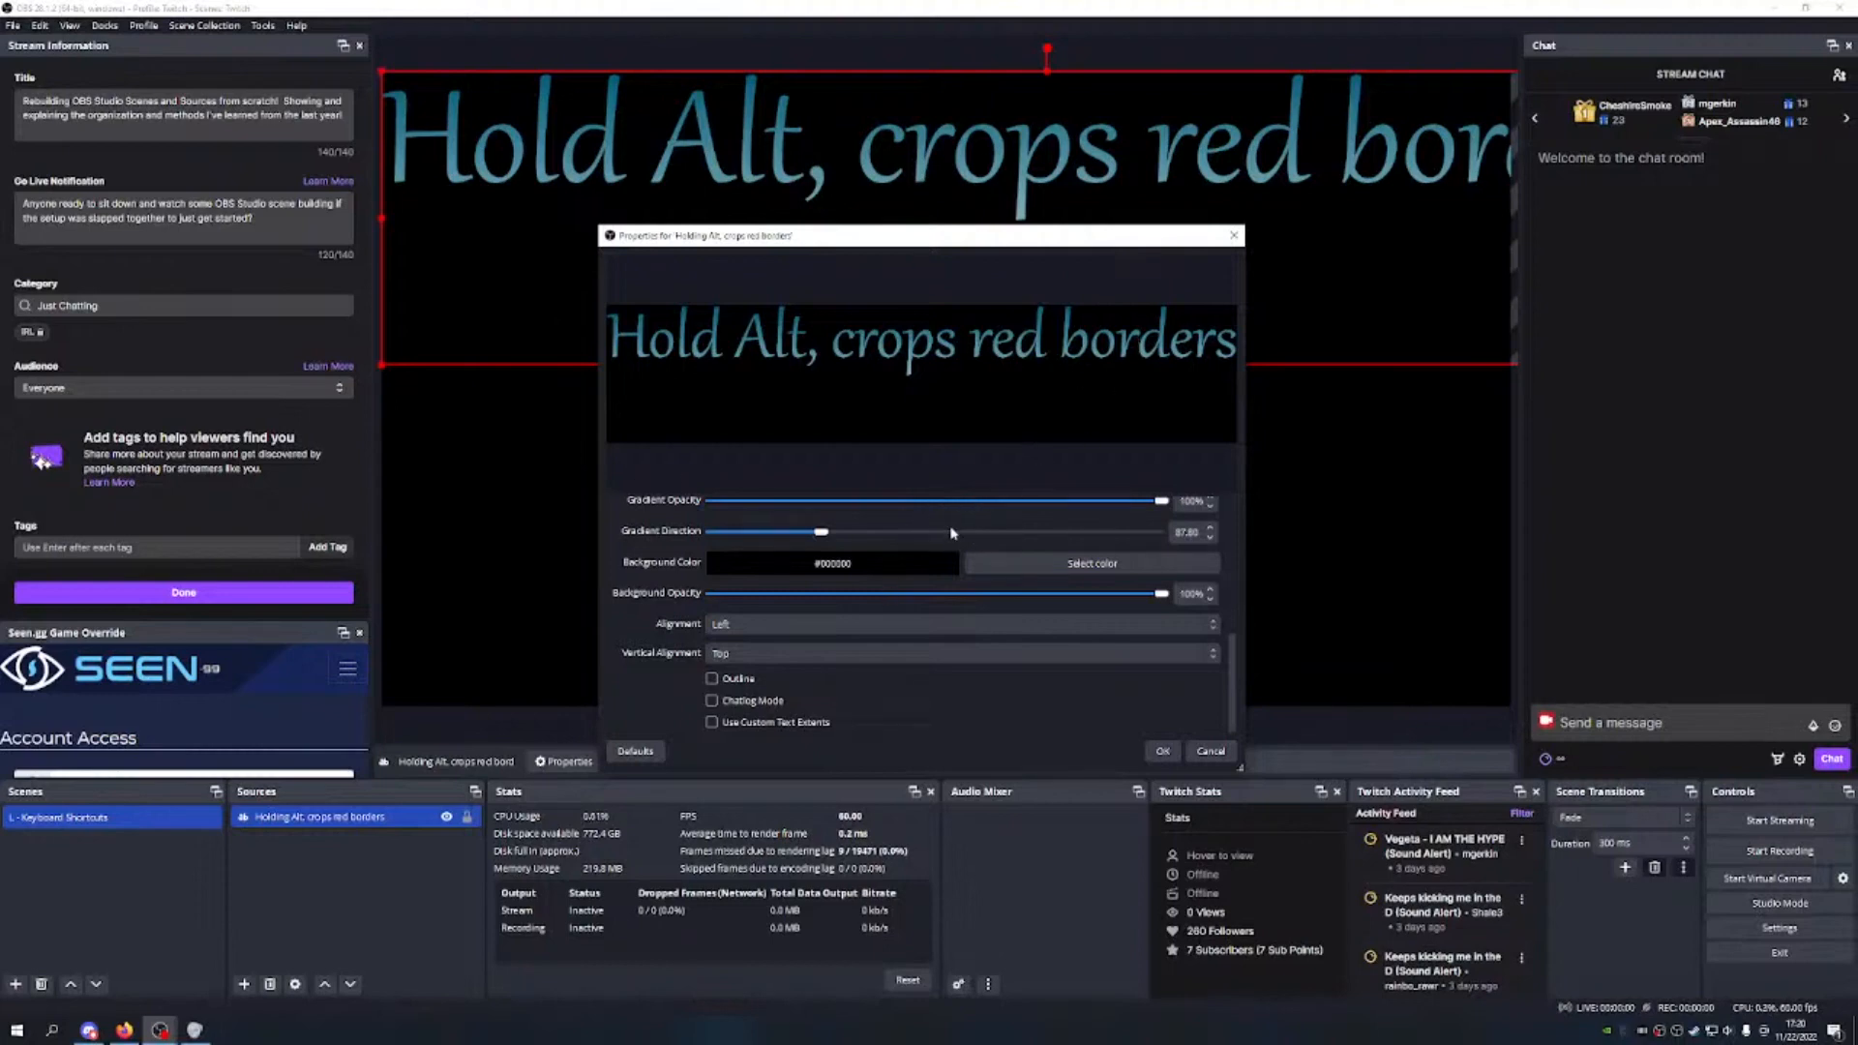
# Step: Test centre, right, and bottom alignments, then restore Left and Top alignment
pyautogui.scroll(-1, 933, 600)
pyautogui.click(883, 620)
pyautogui.click(781, 658)
pyautogui.click(799, 623)
pyautogui.click(774, 670)
pyautogui.click(809, 622)
pyautogui.click(763, 641)
pyautogui.click(794, 650)
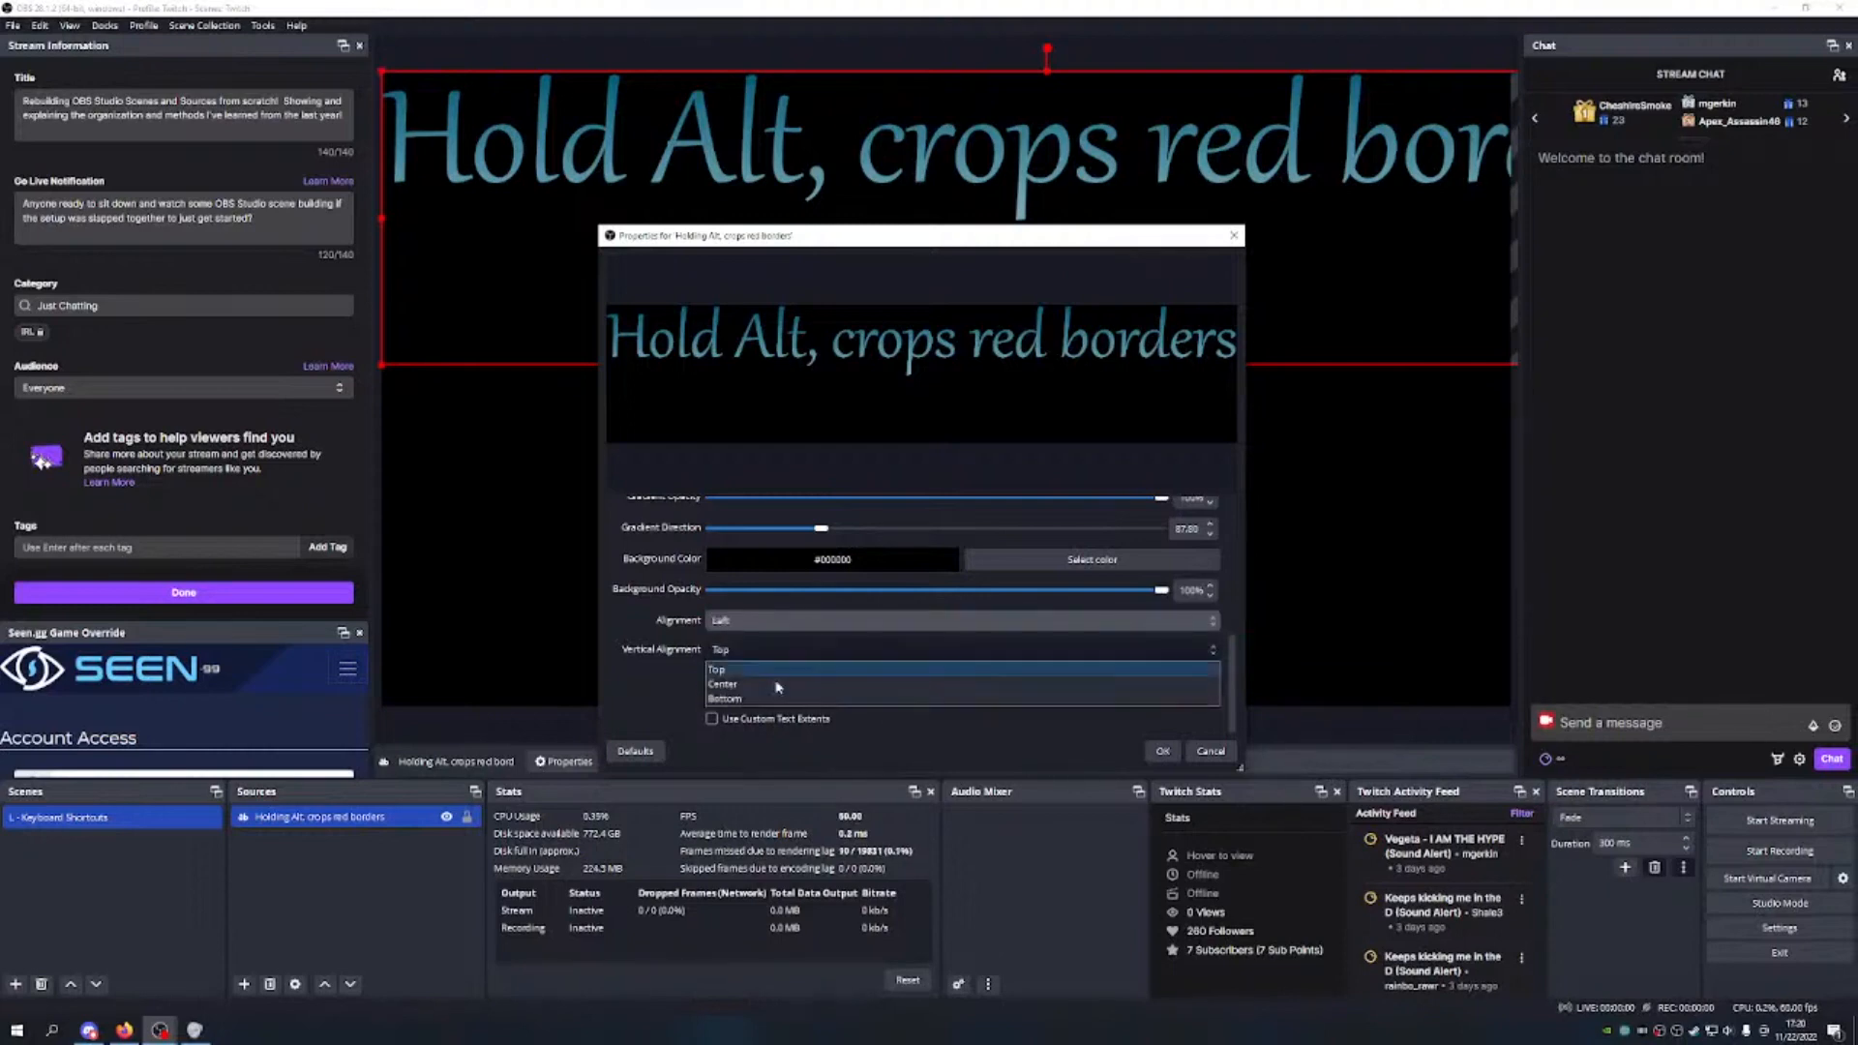
pyautogui.click(792, 670)
pyautogui.click(792, 650)
pyautogui.click(786, 674)
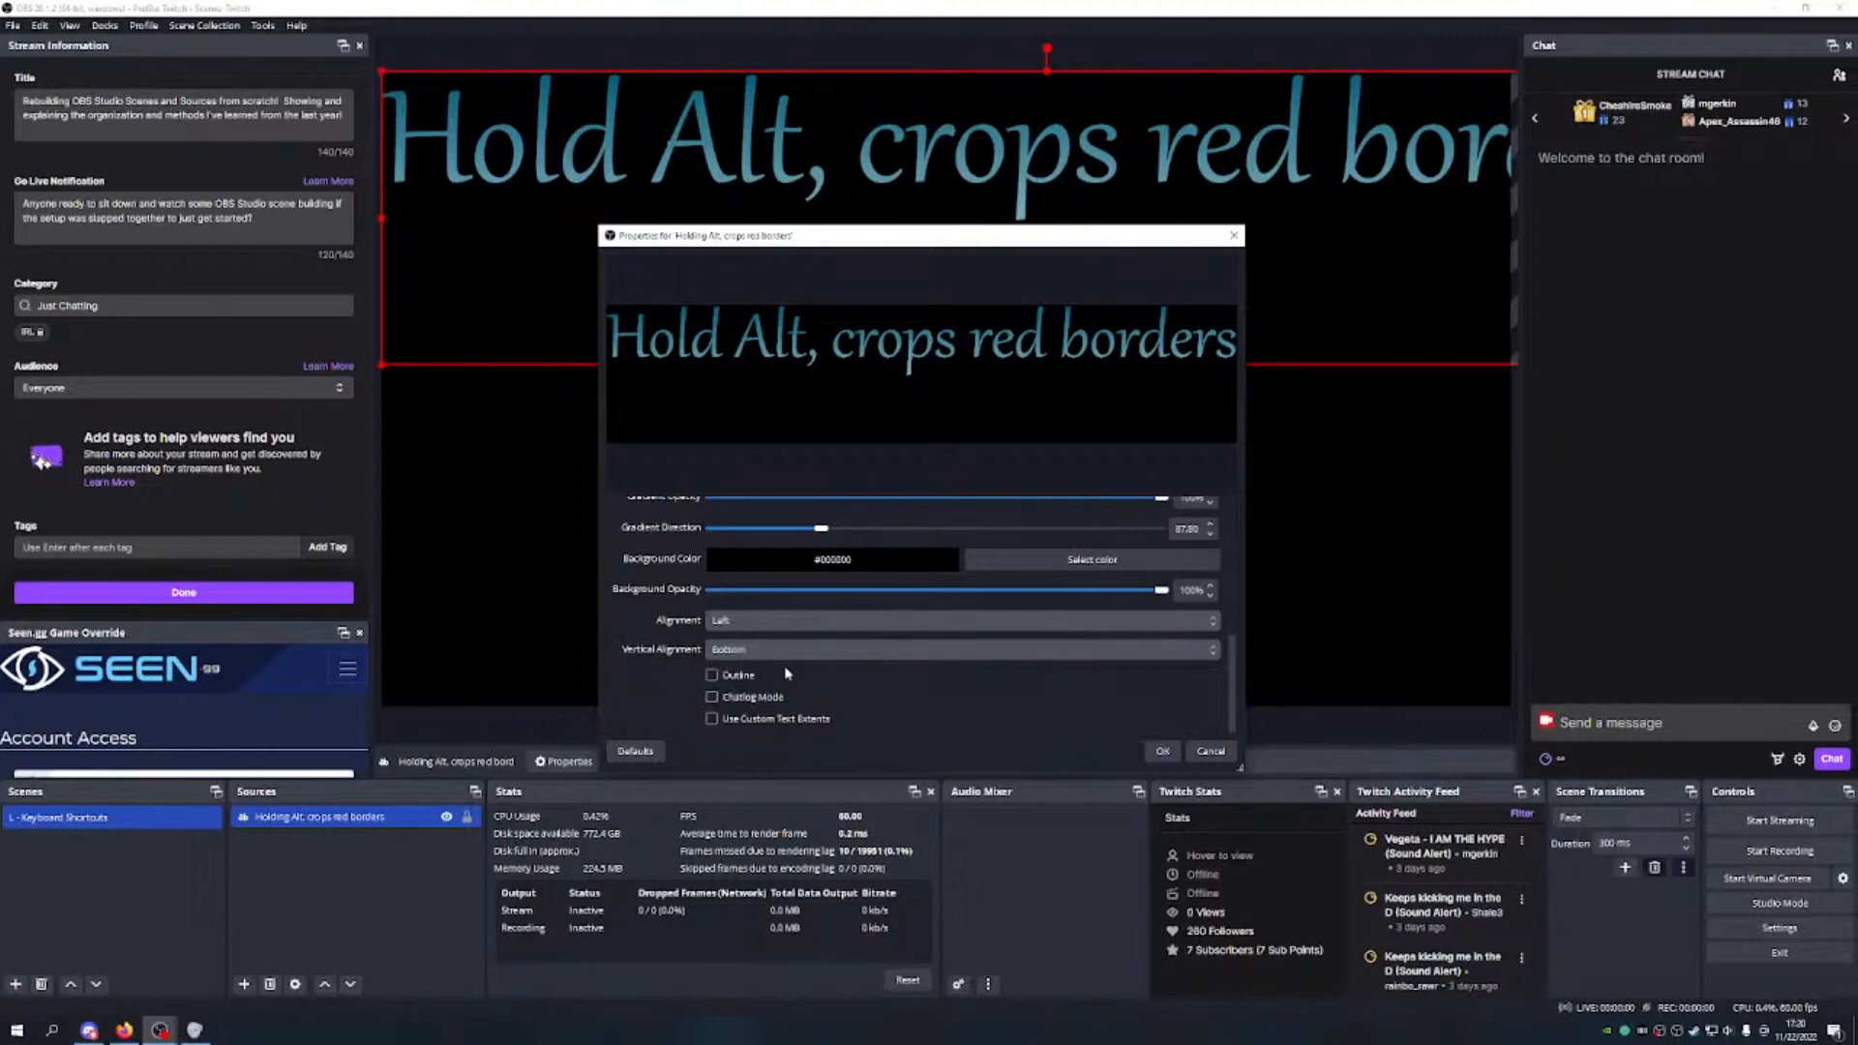
pyautogui.click(791, 650)
pyautogui.click(792, 664)
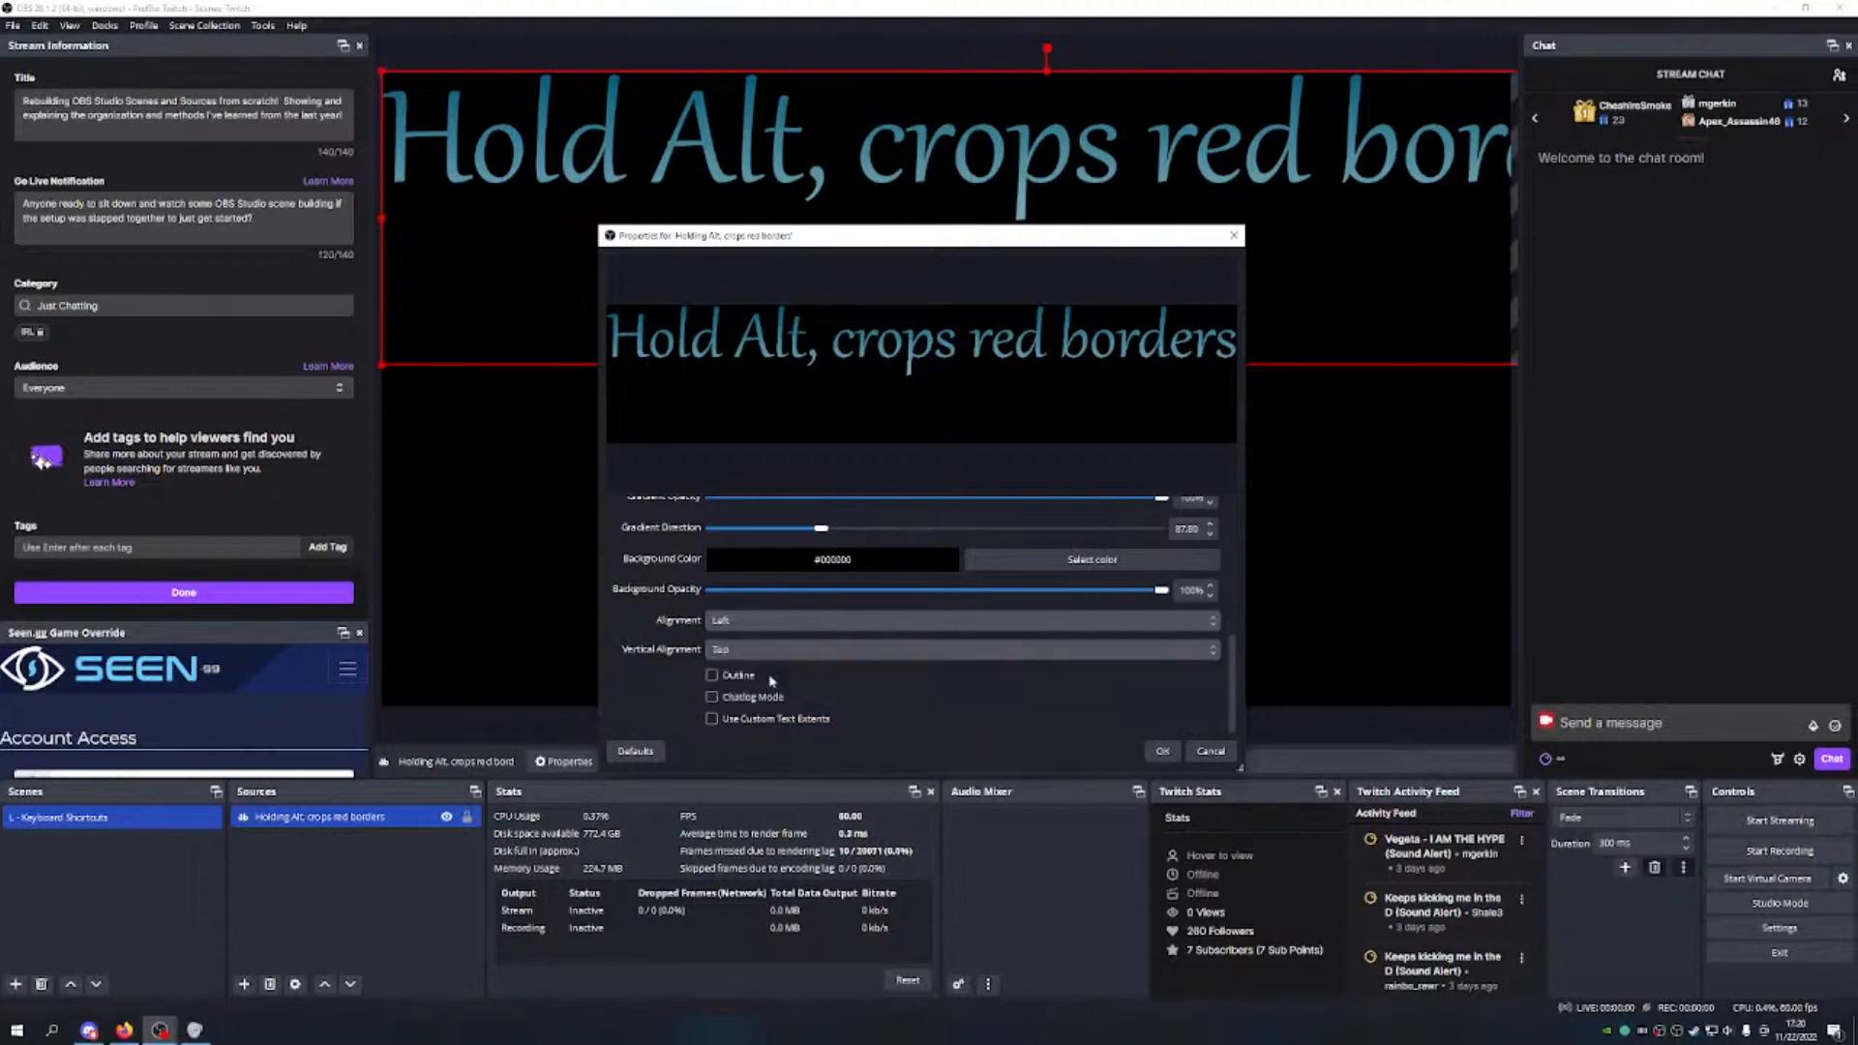
# Step: Turn on the text outline and set its size to 1
pyautogui.click(714, 676)
pyautogui.scroll(-2, 735, 668)
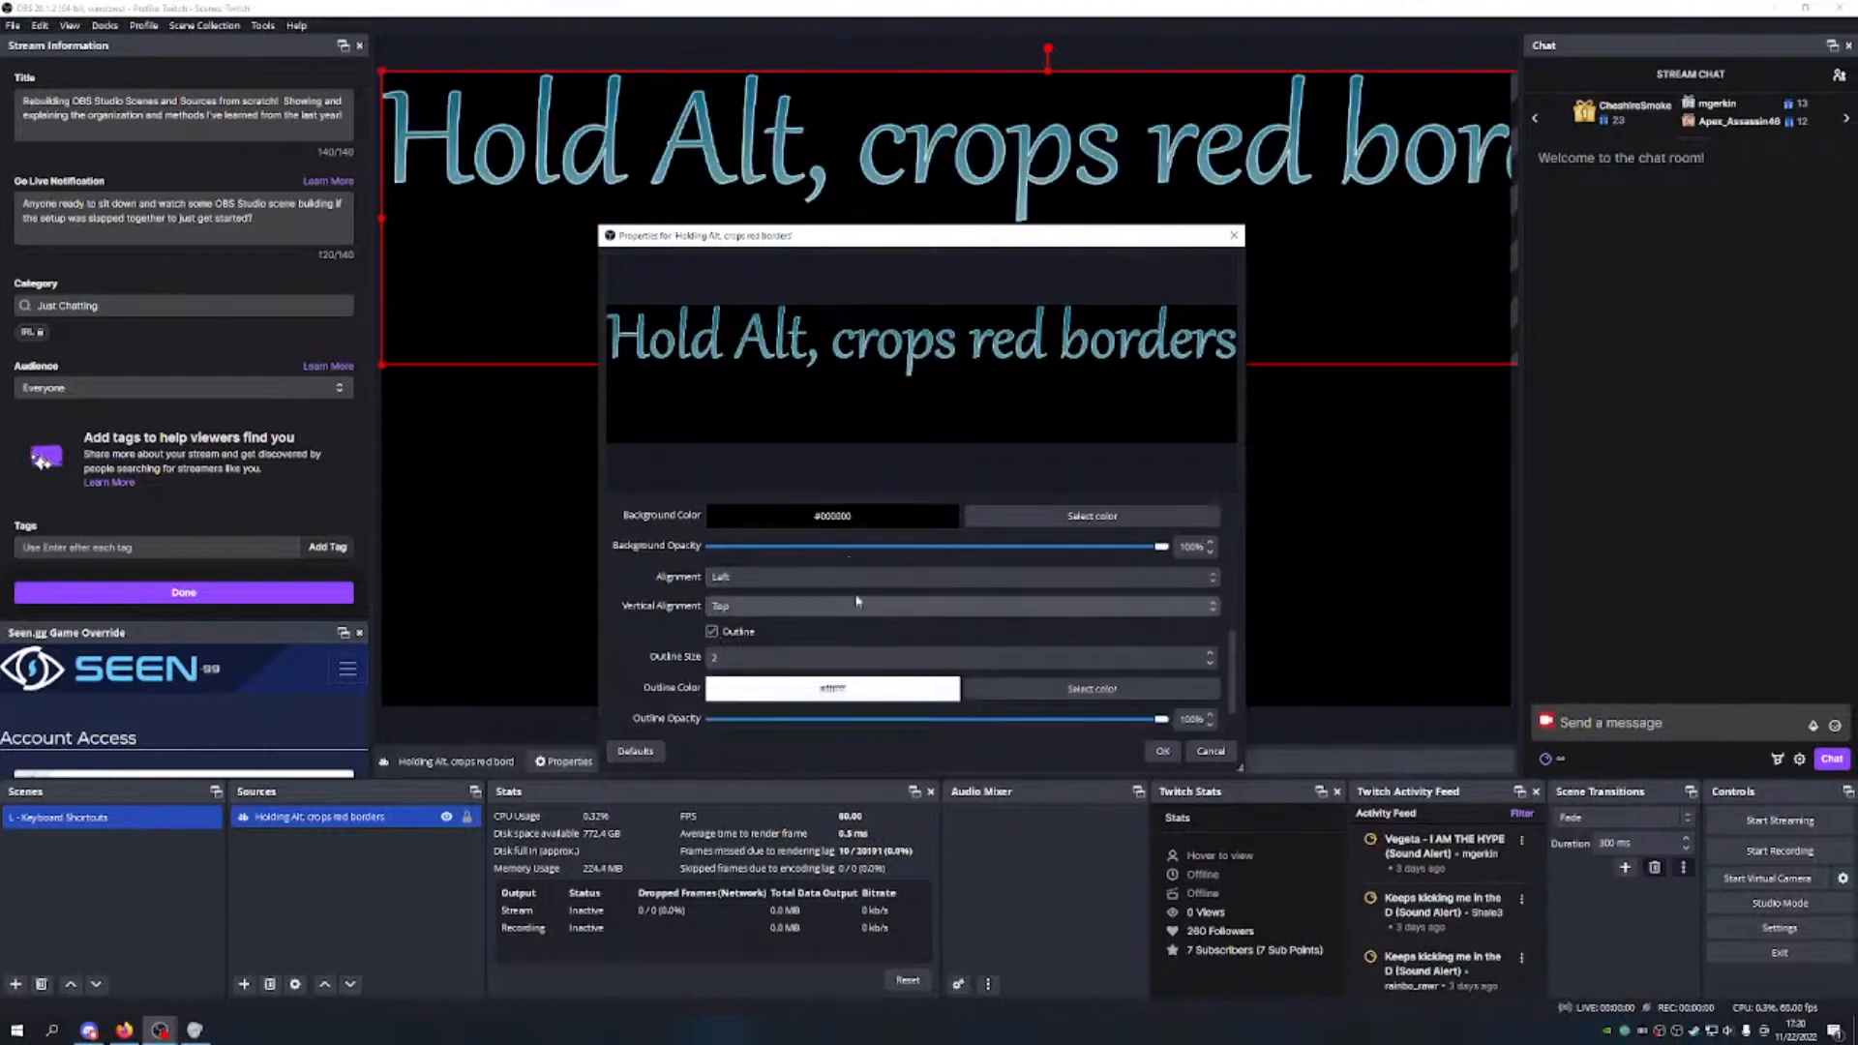
pyautogui.click(1211, 652)
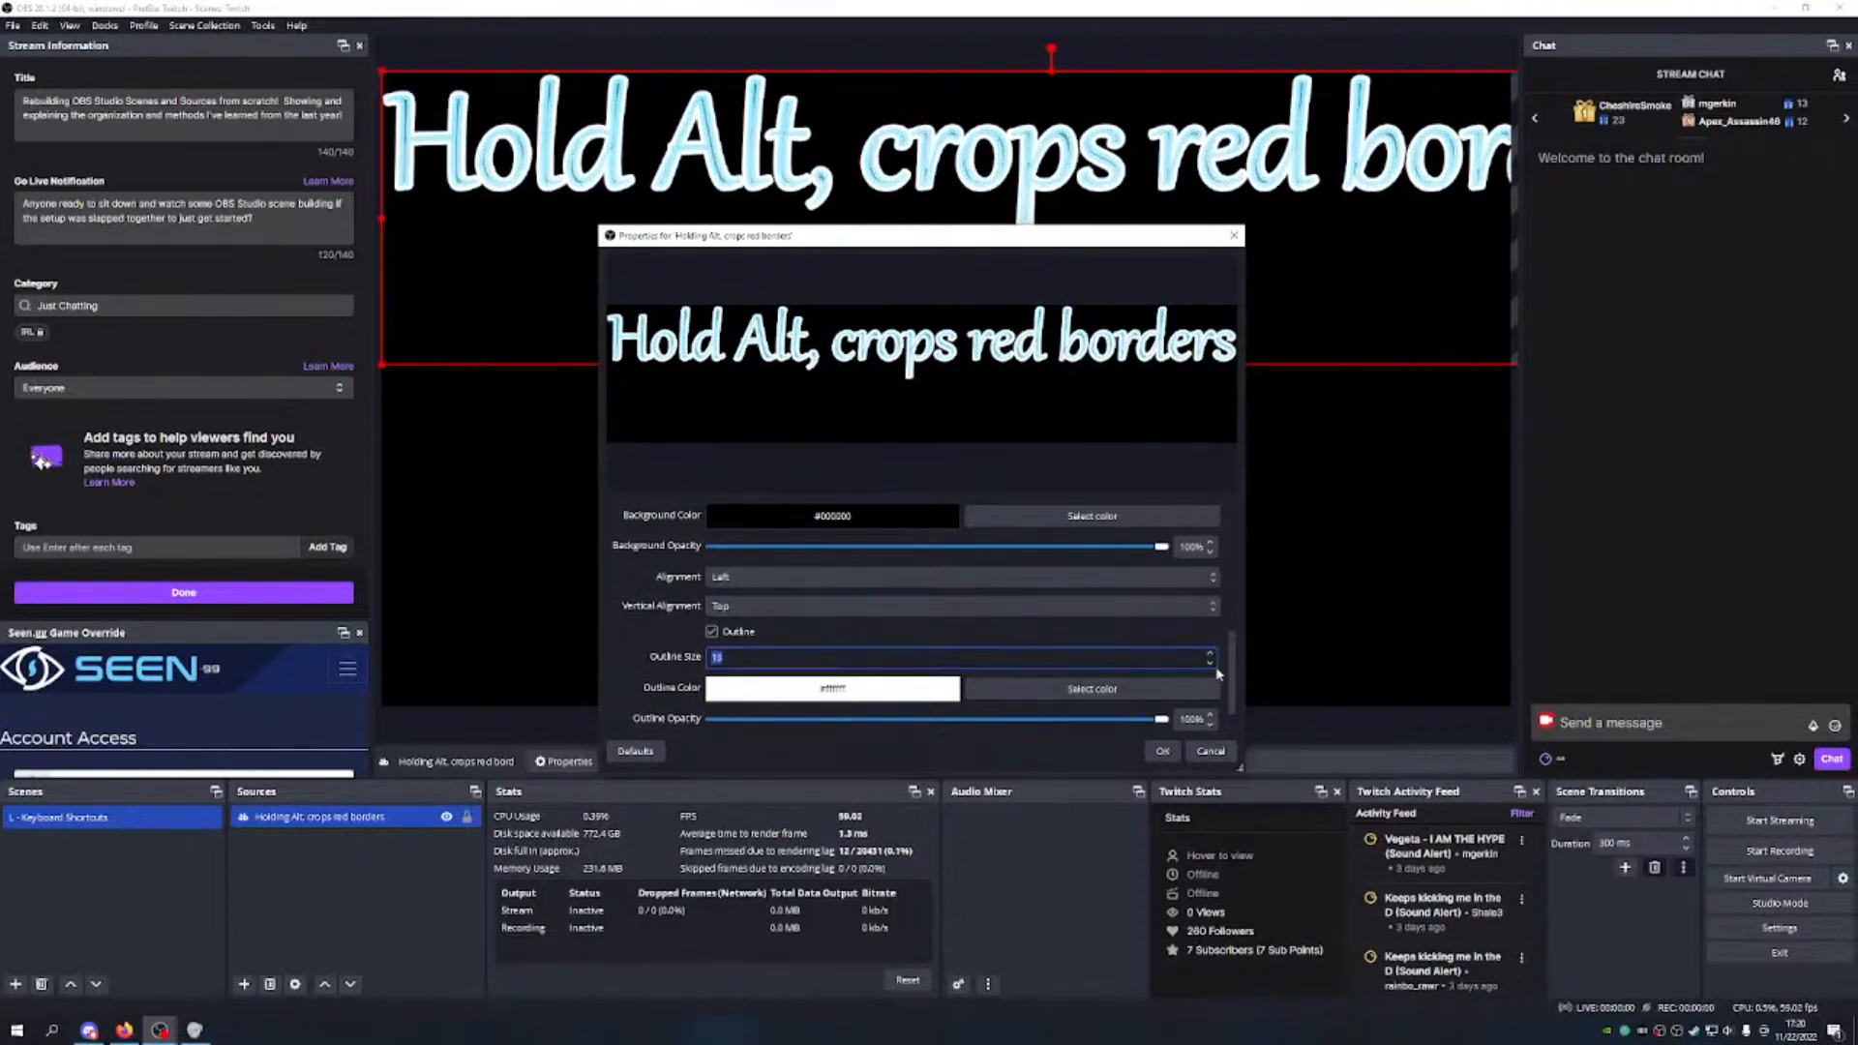
pyautogui.click(1210, 666)
pyautogui.click(1210, 666)
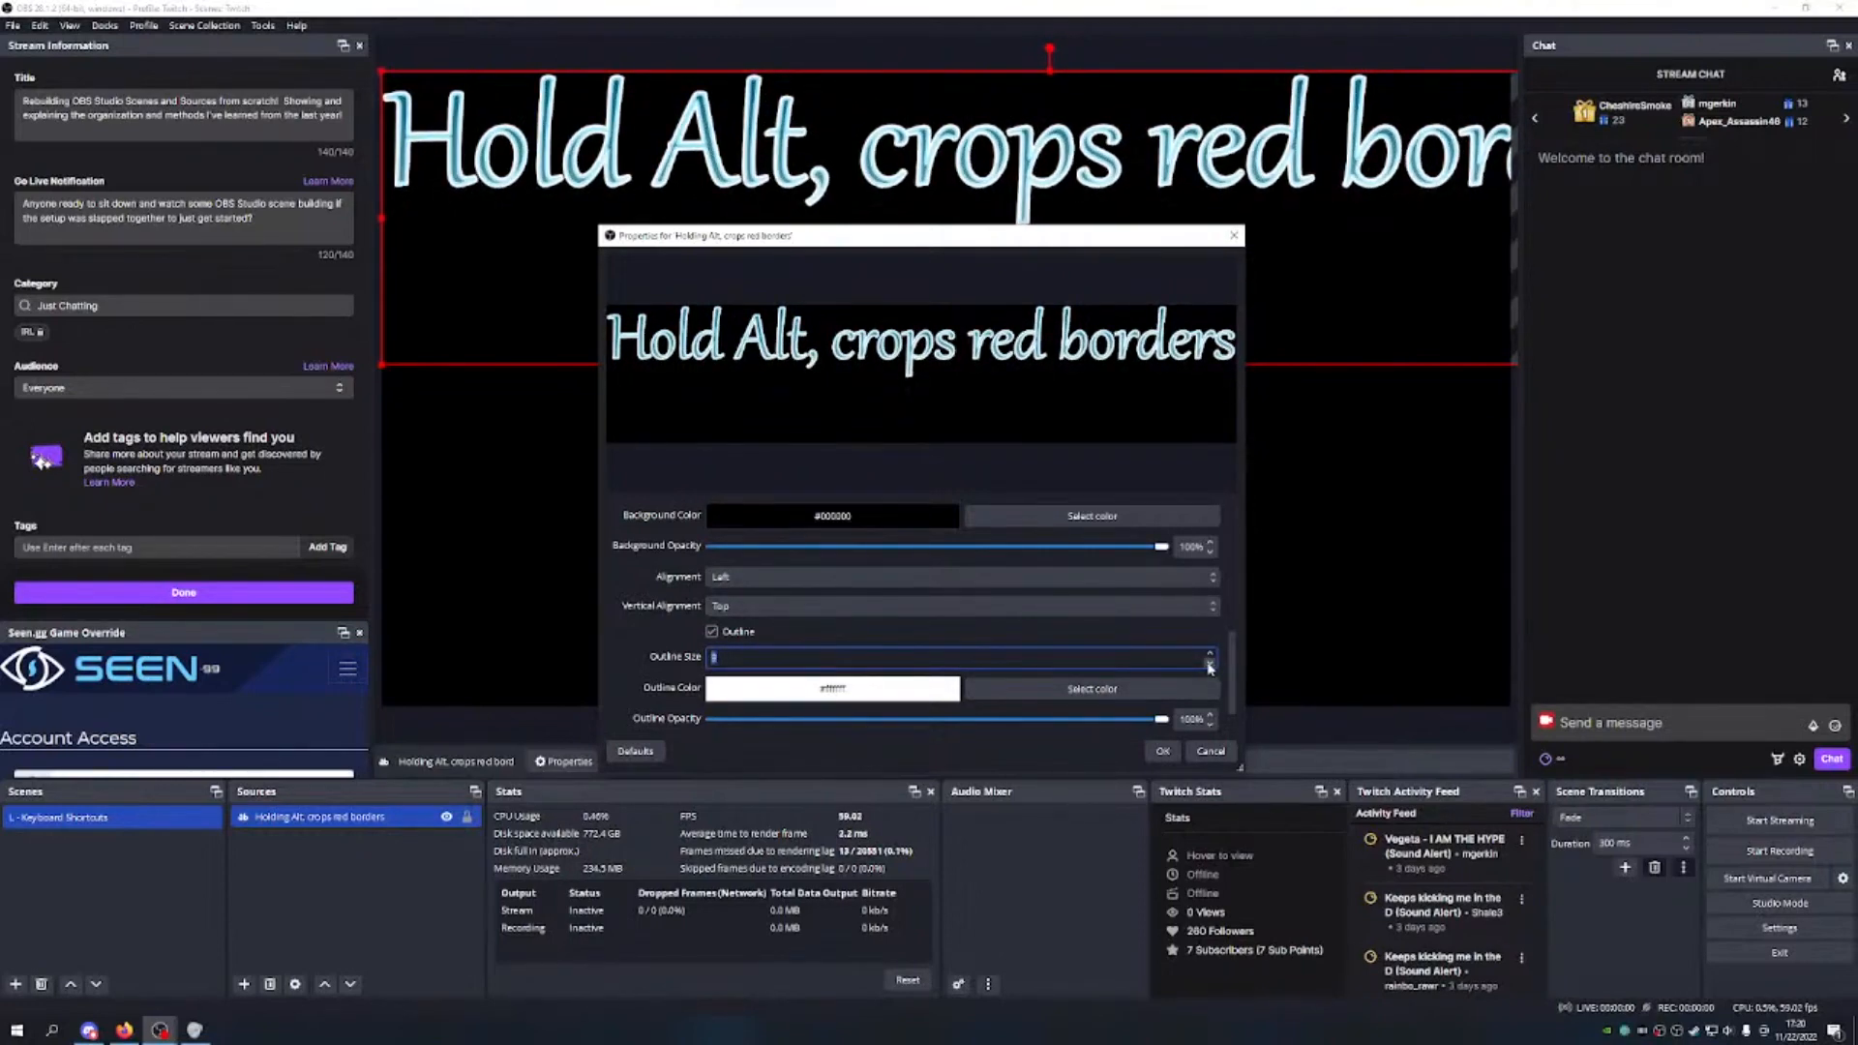
pyautogui.click(1209, 665)
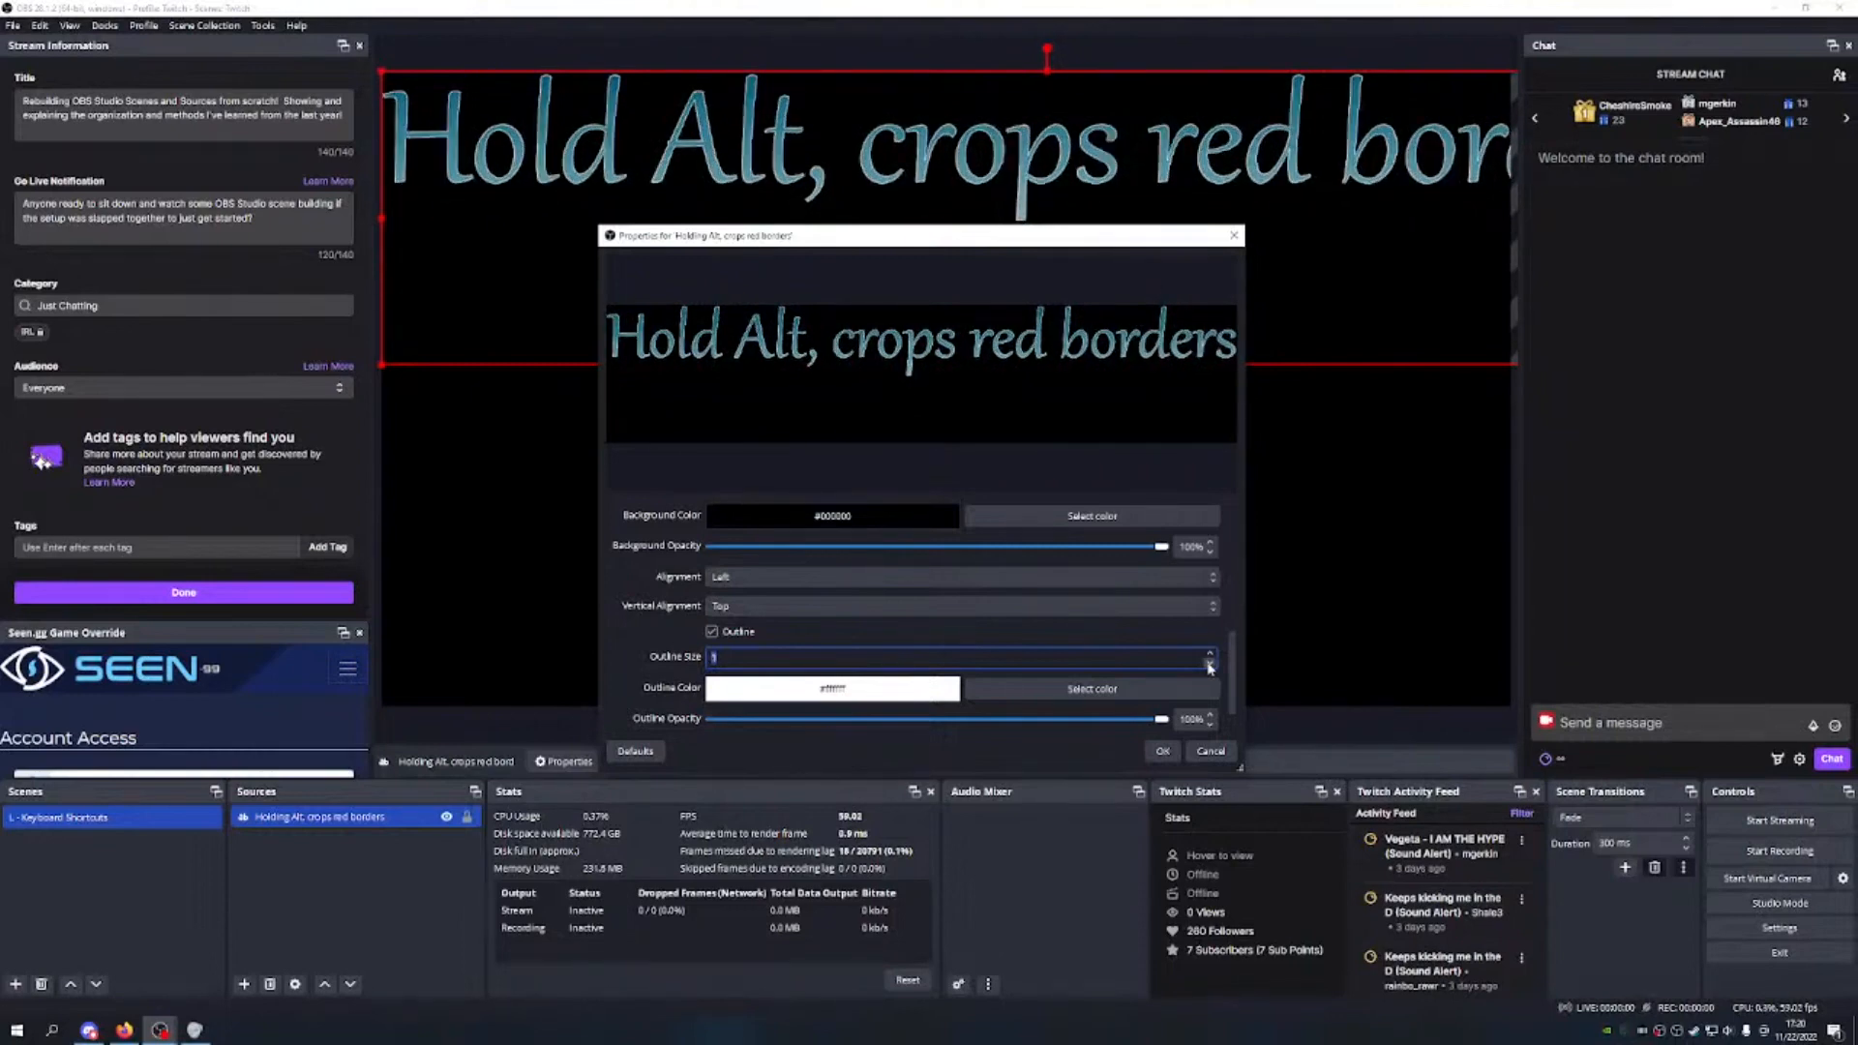
# Step: Make the outline yellow at about 77% opacity
pyautogui.click(1026, 690)
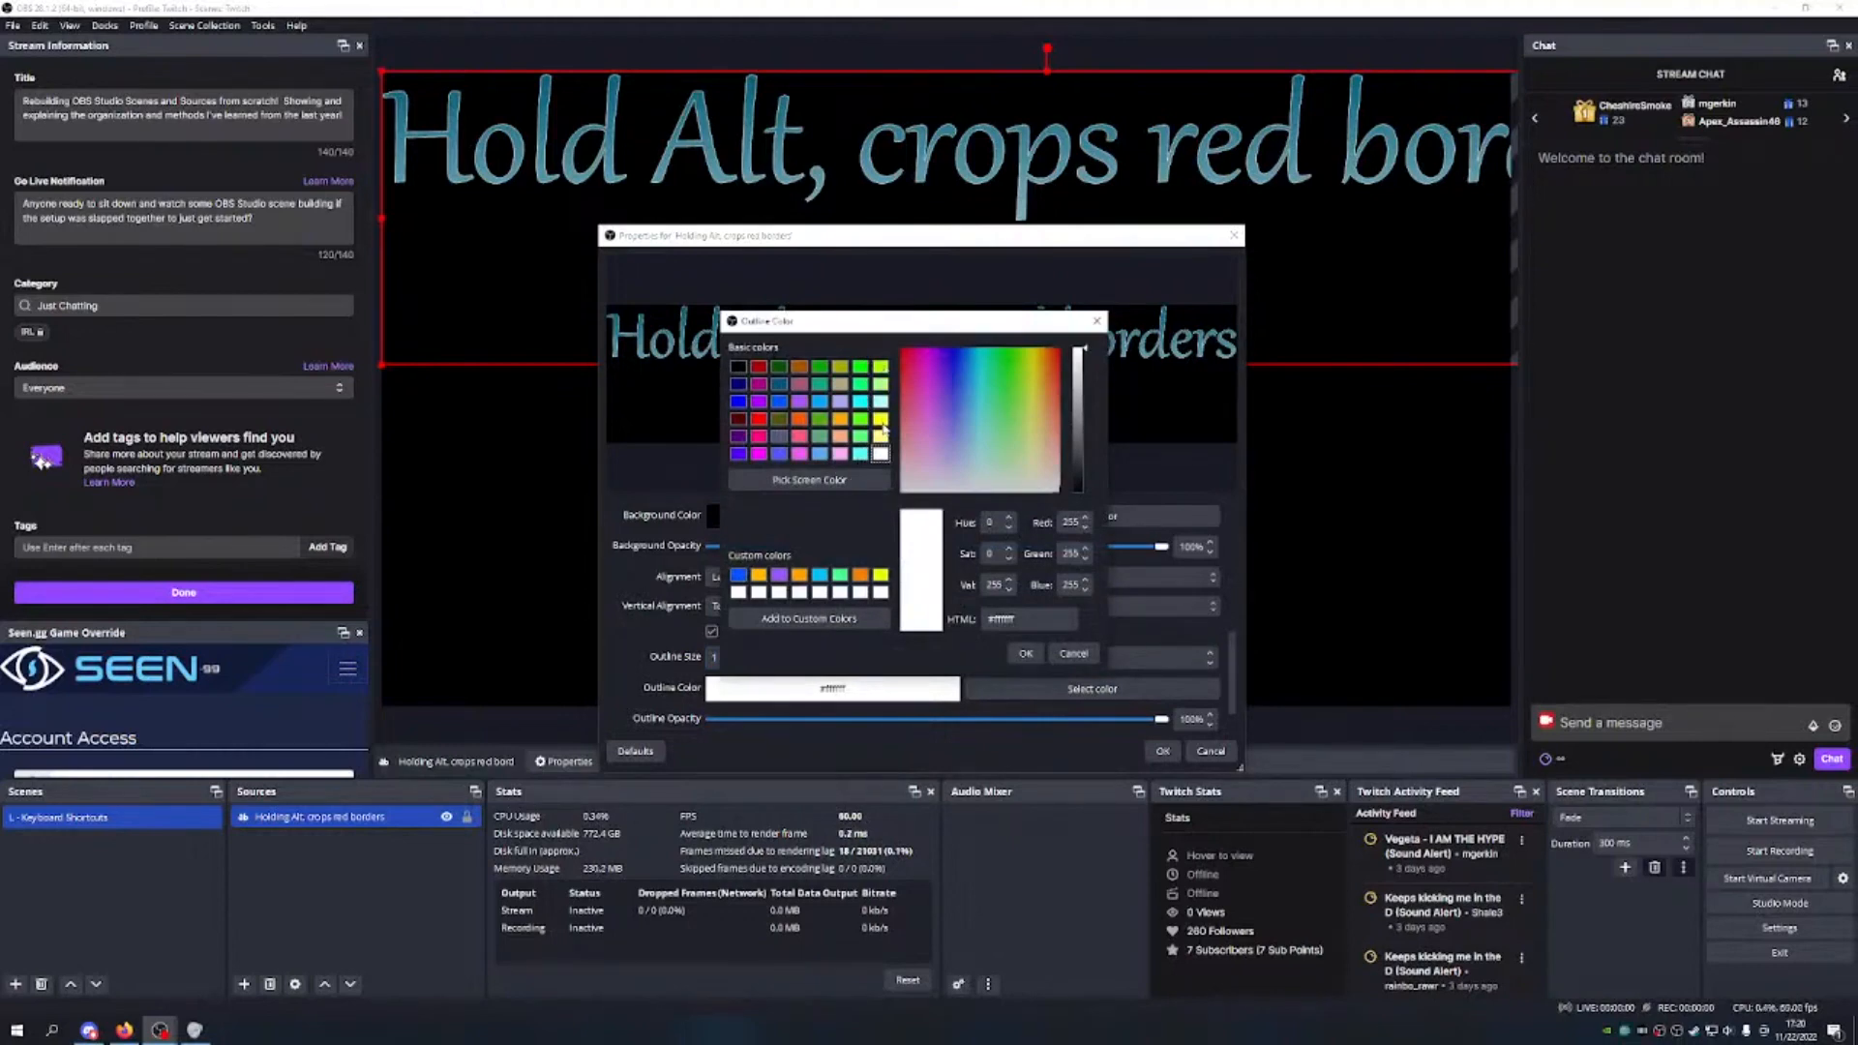
pyautogui.click(881, 420)
pyautogui.click(1026, 653)
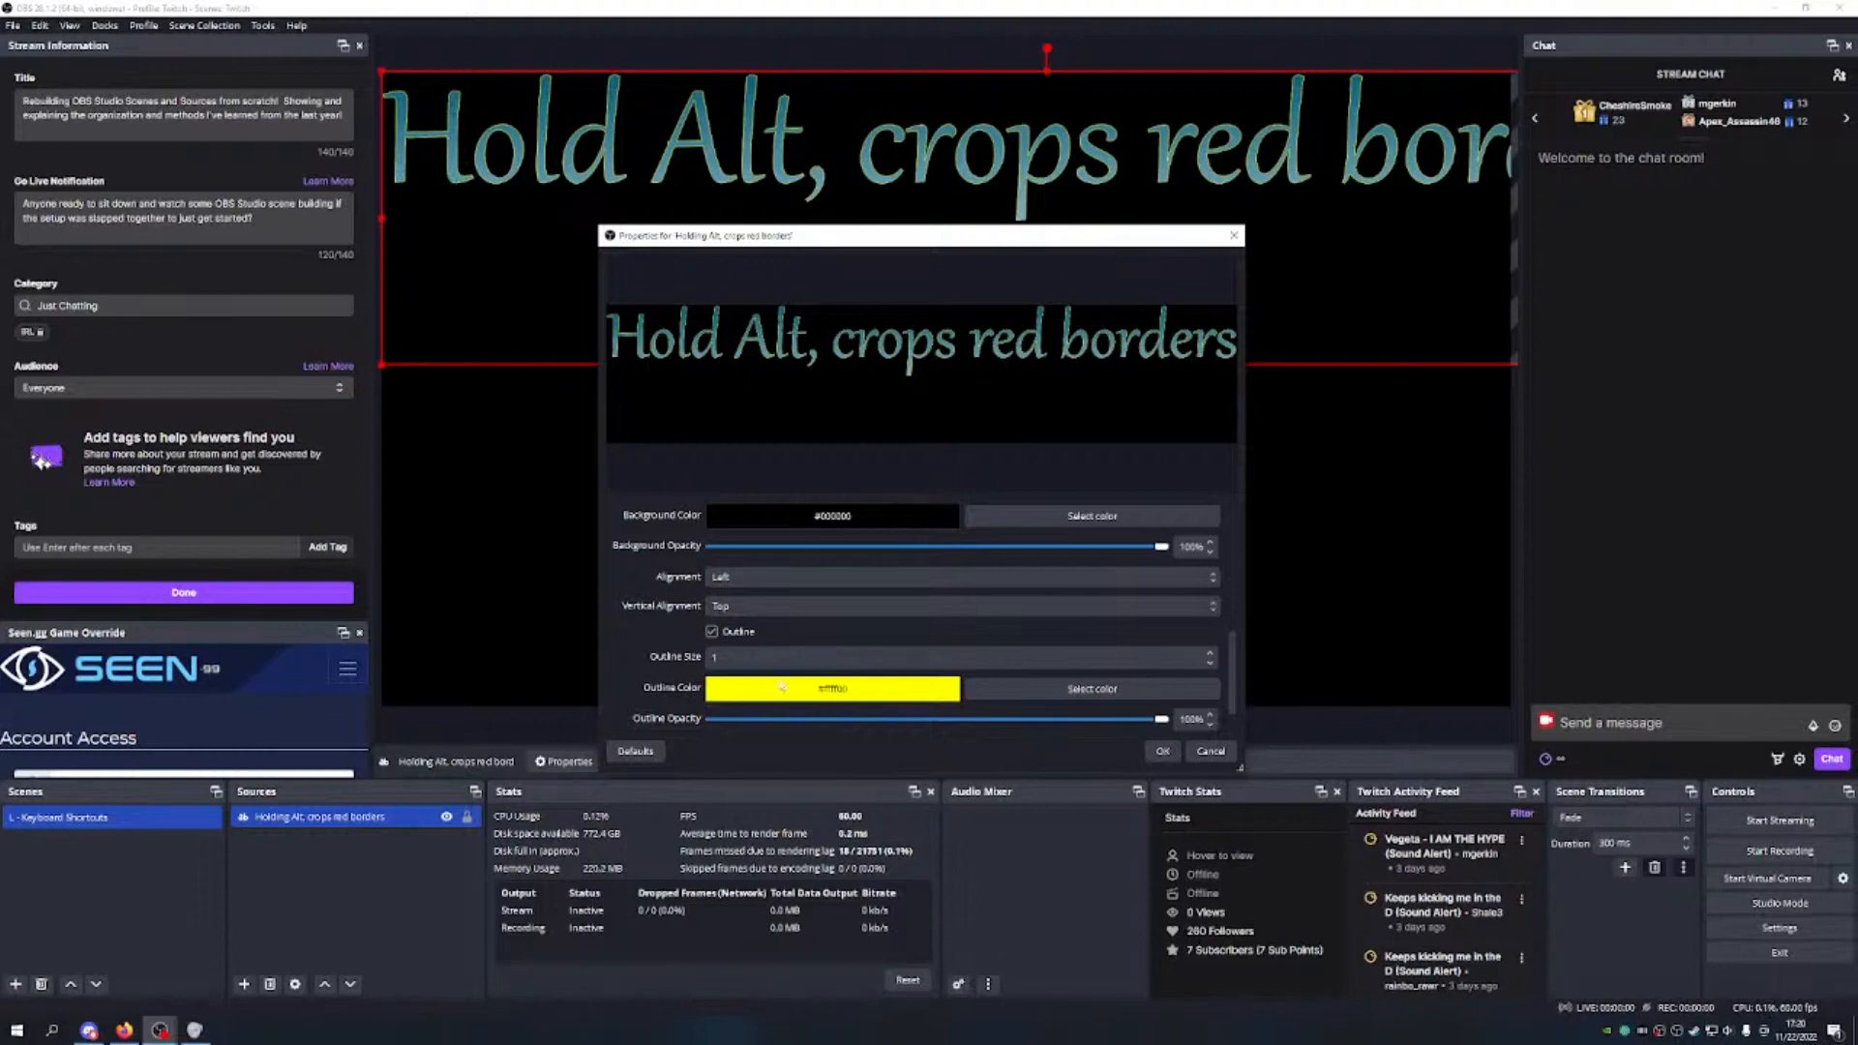
pyautogui.scroll(-1, 935, 629)
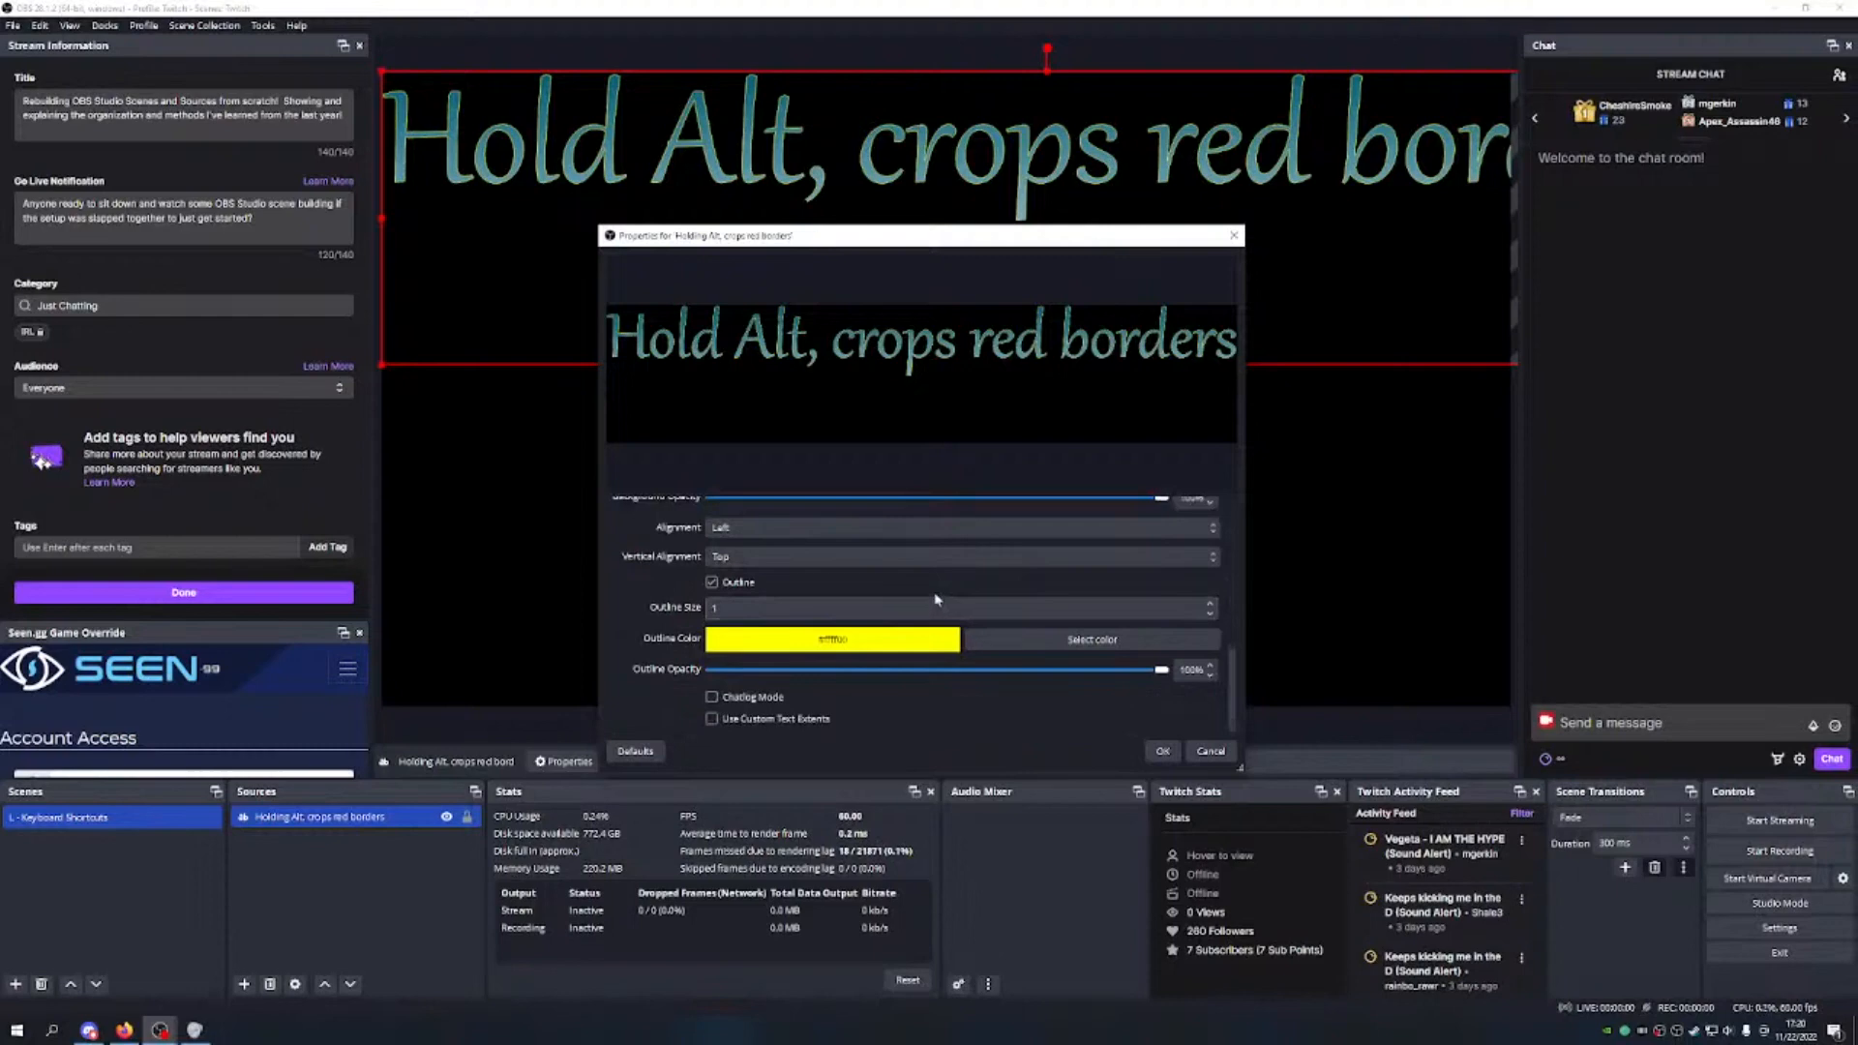
pyautogui.moveTo(1161, 668); pyautogui.dragTo(1058, 695)
# Step: Toggle chatlog mode on and back off, then apply the text properties
pyautogui.click(711, 697)
pyautogui.scroll(-1, 968, 677)
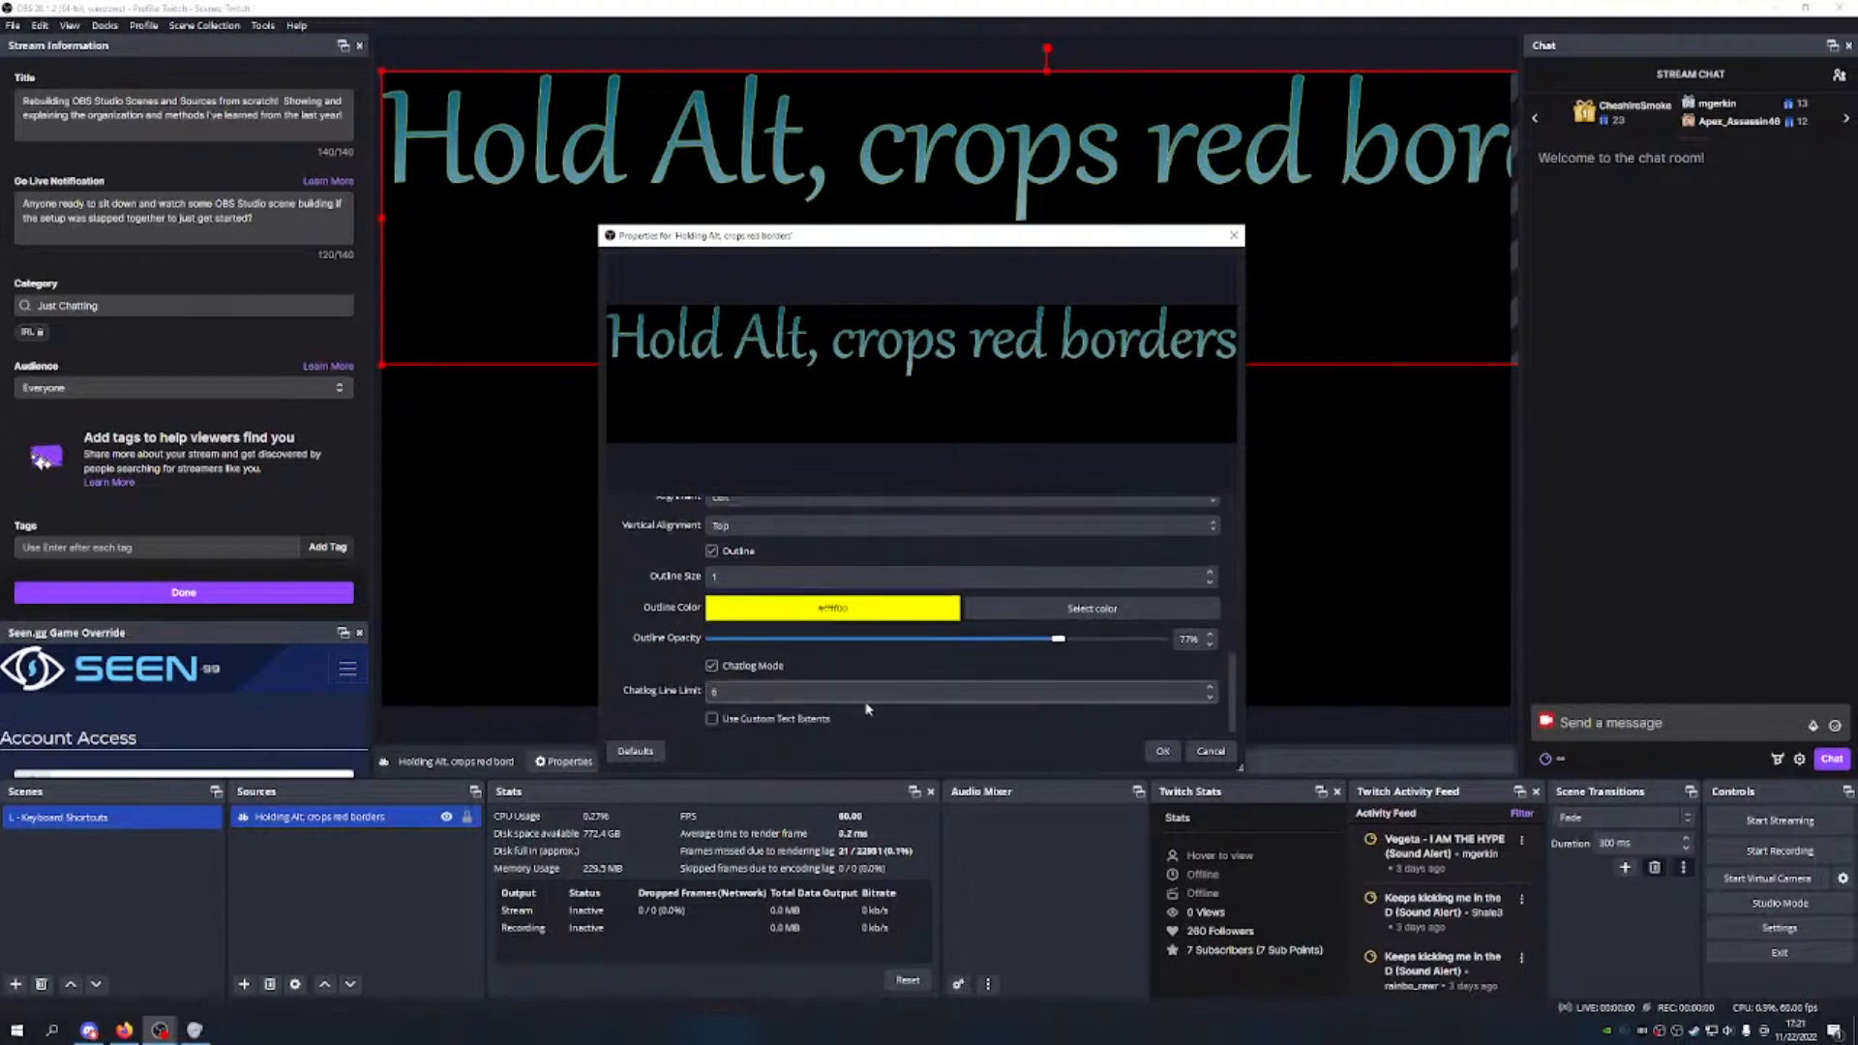
pyautogui.click(1210, 688)
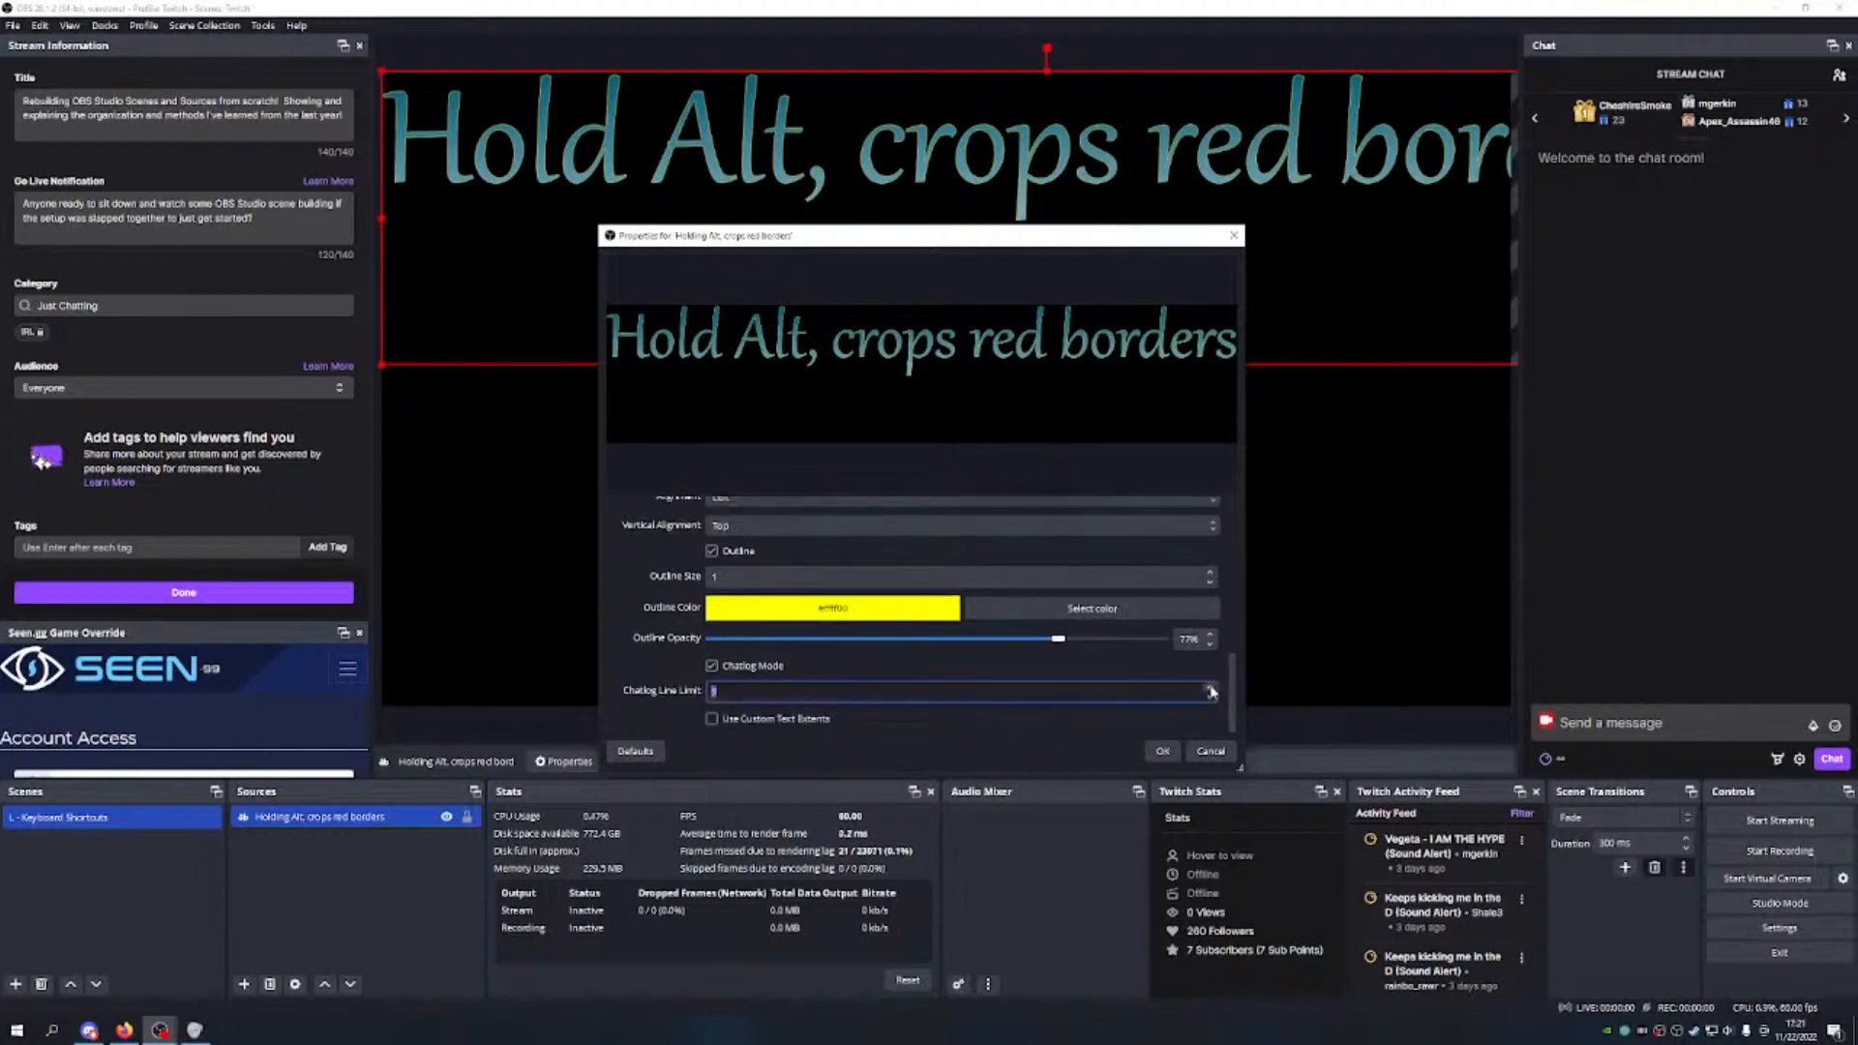
pyautogui.click(1209, 698)
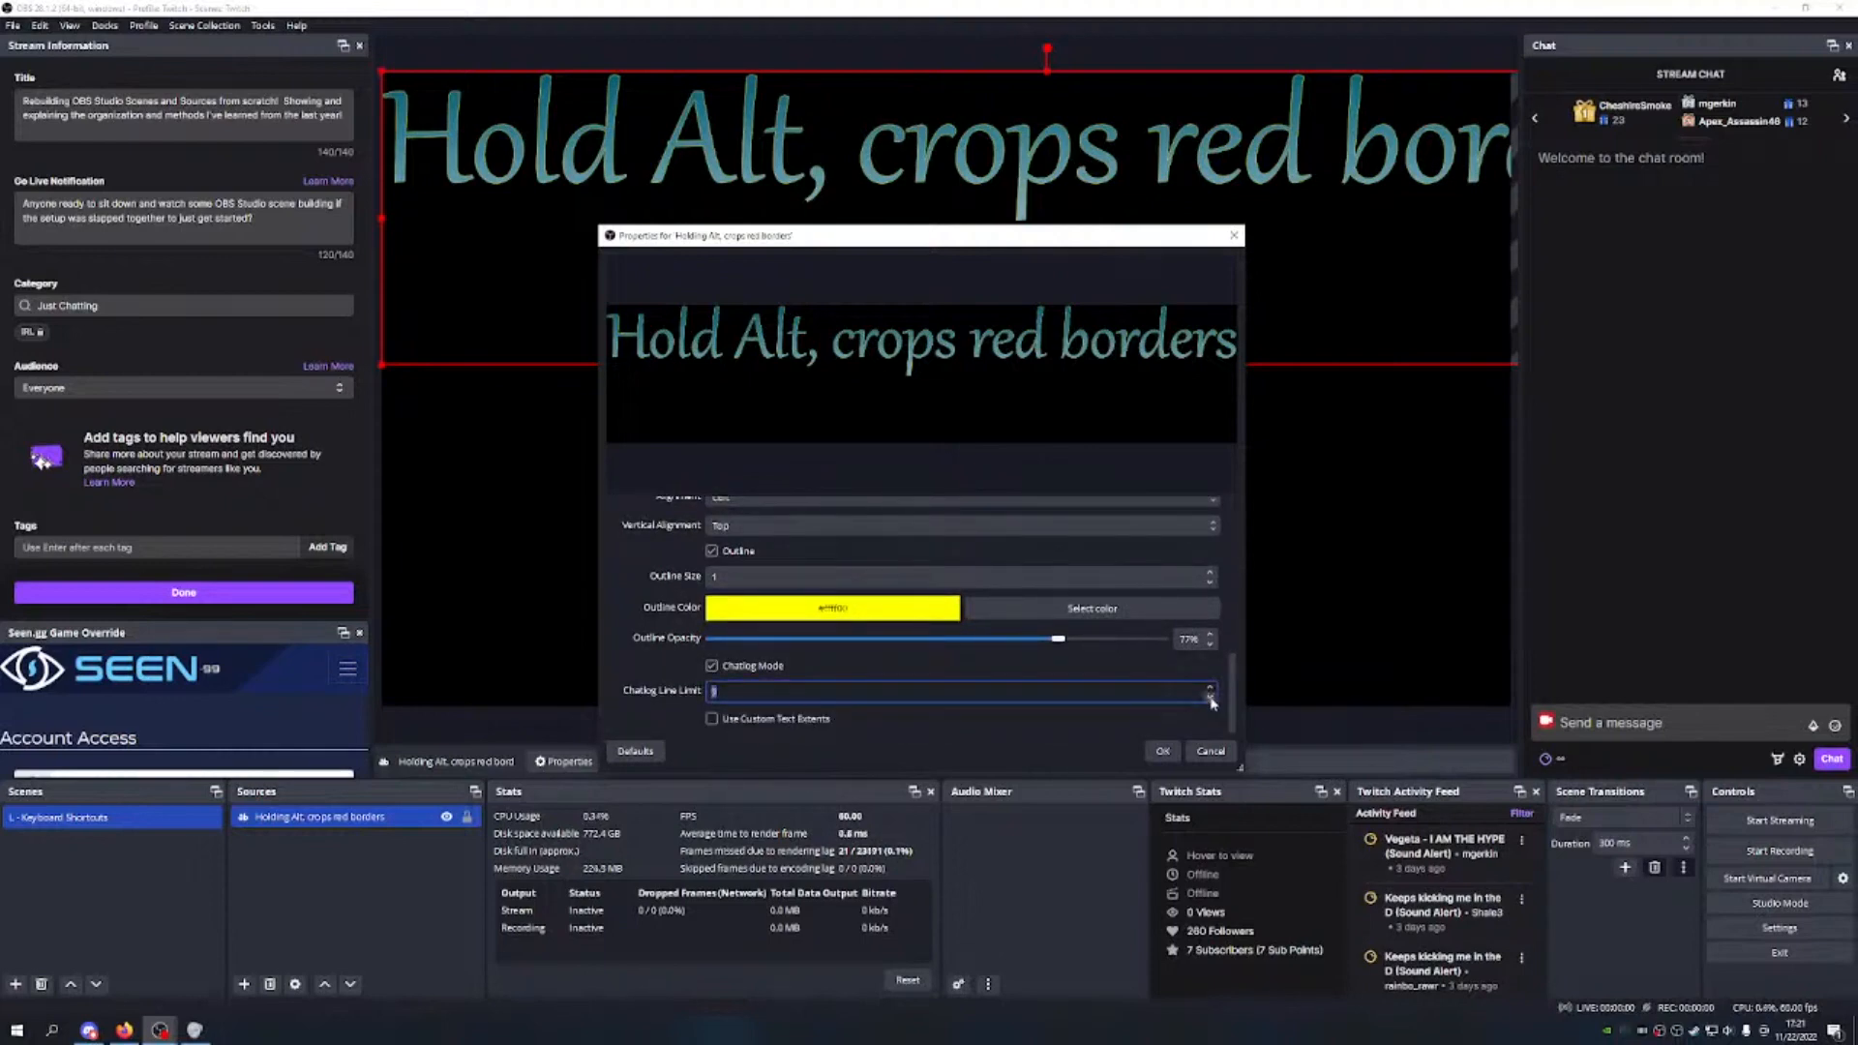
pyautogui.click(713, 666)
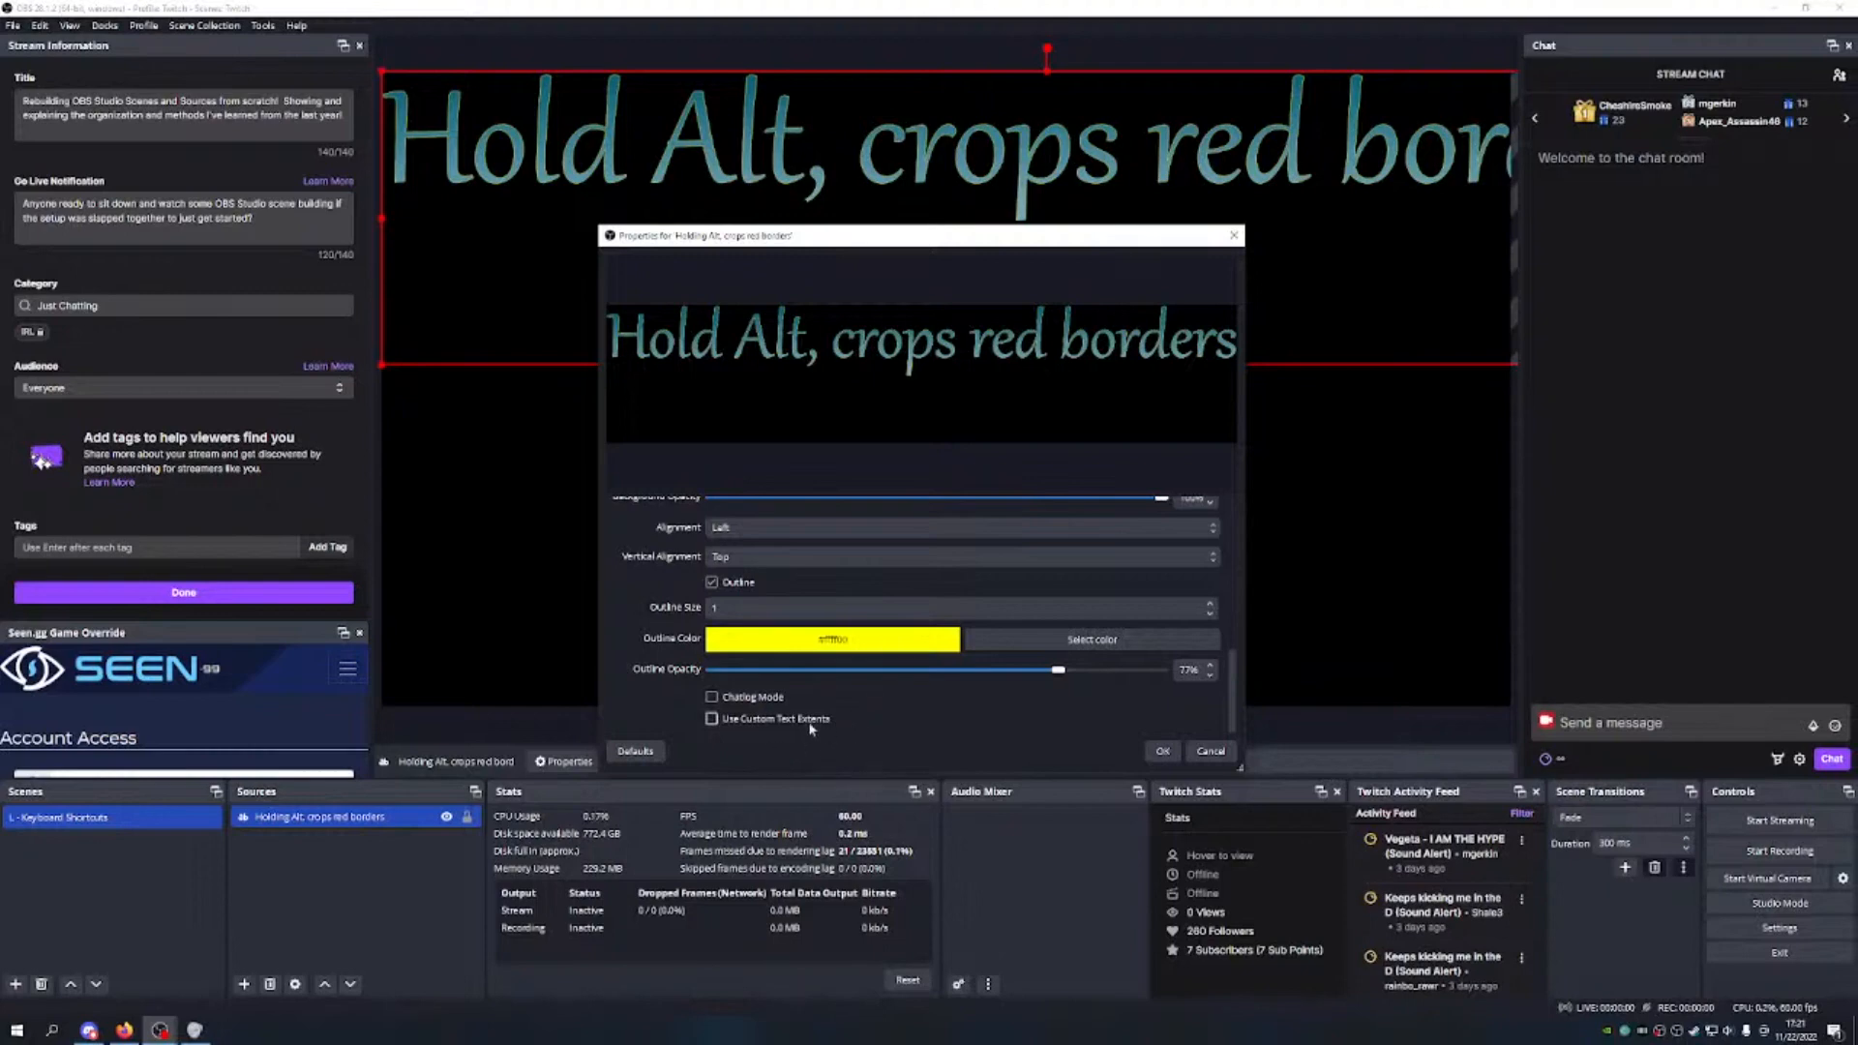
pyautogui.click(1162, 752)
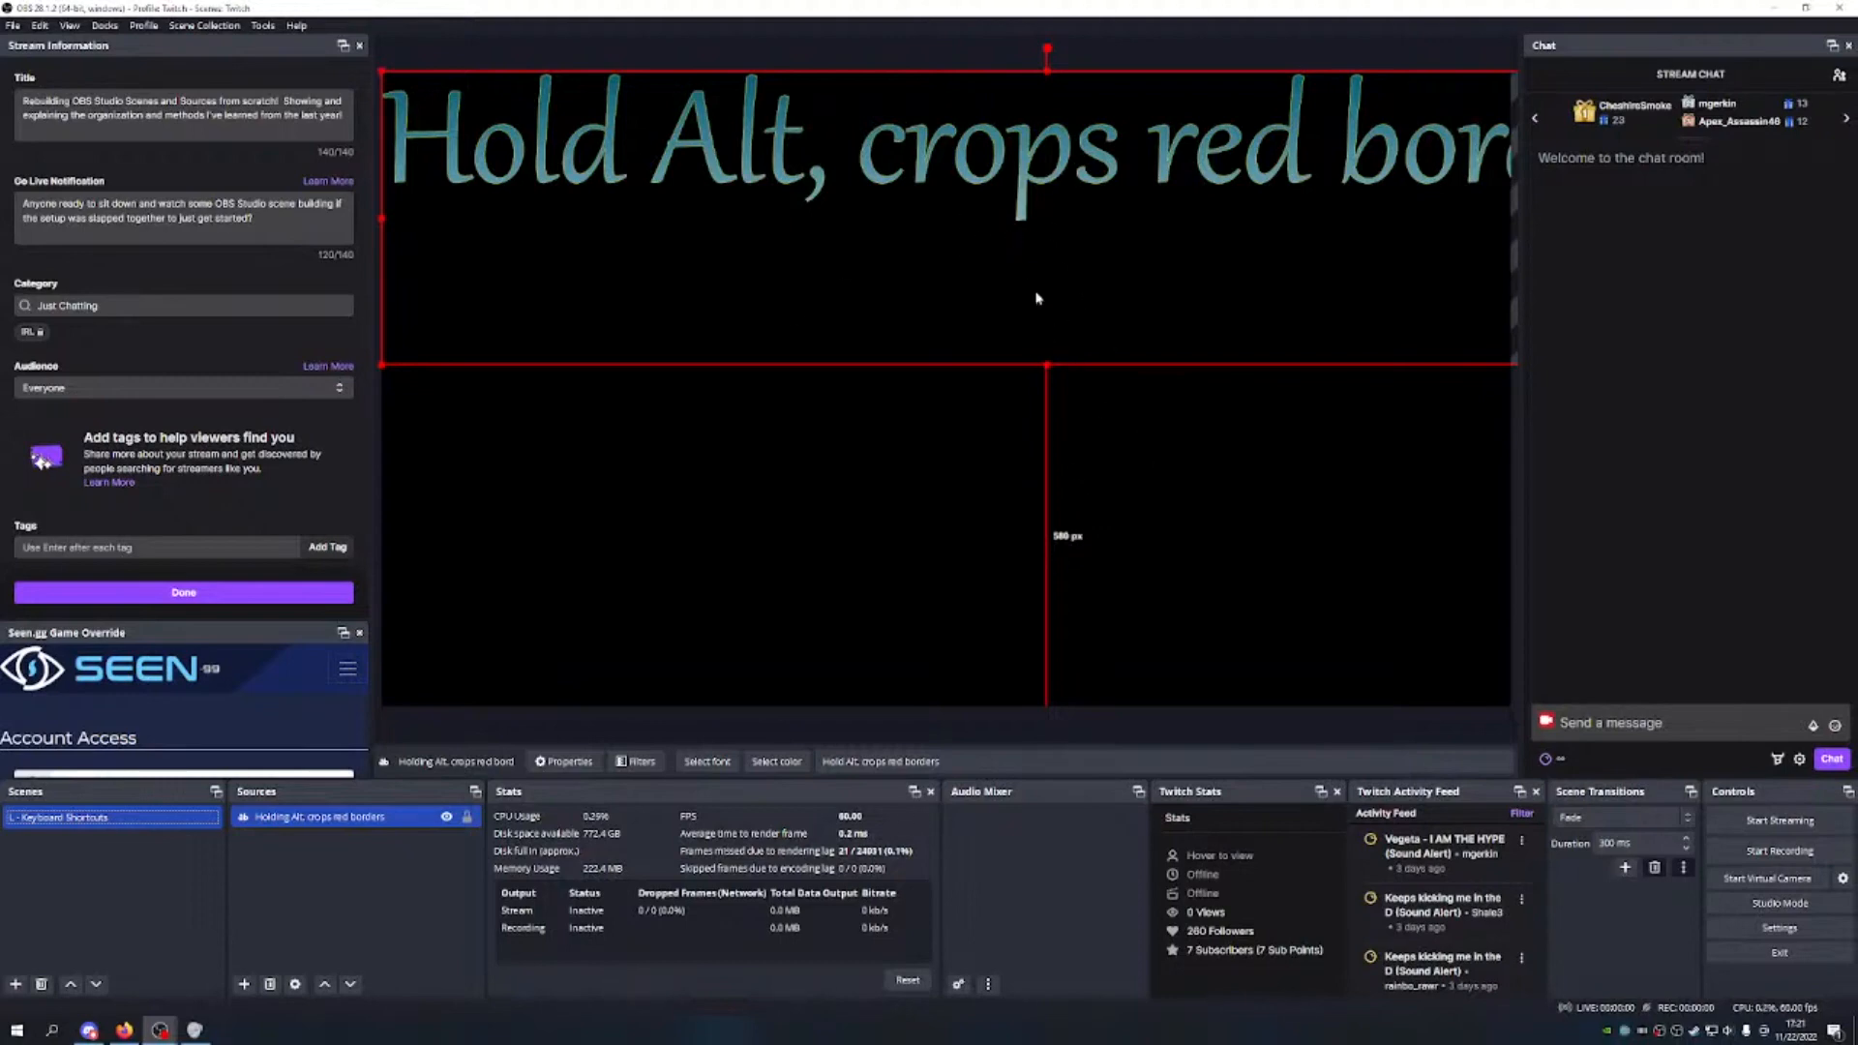
# Step: Crop the empty space below the text, move it to the top and widen it
pyautogui.moveTo(1046, 364); pyautogui.dragTo(1029, 229)
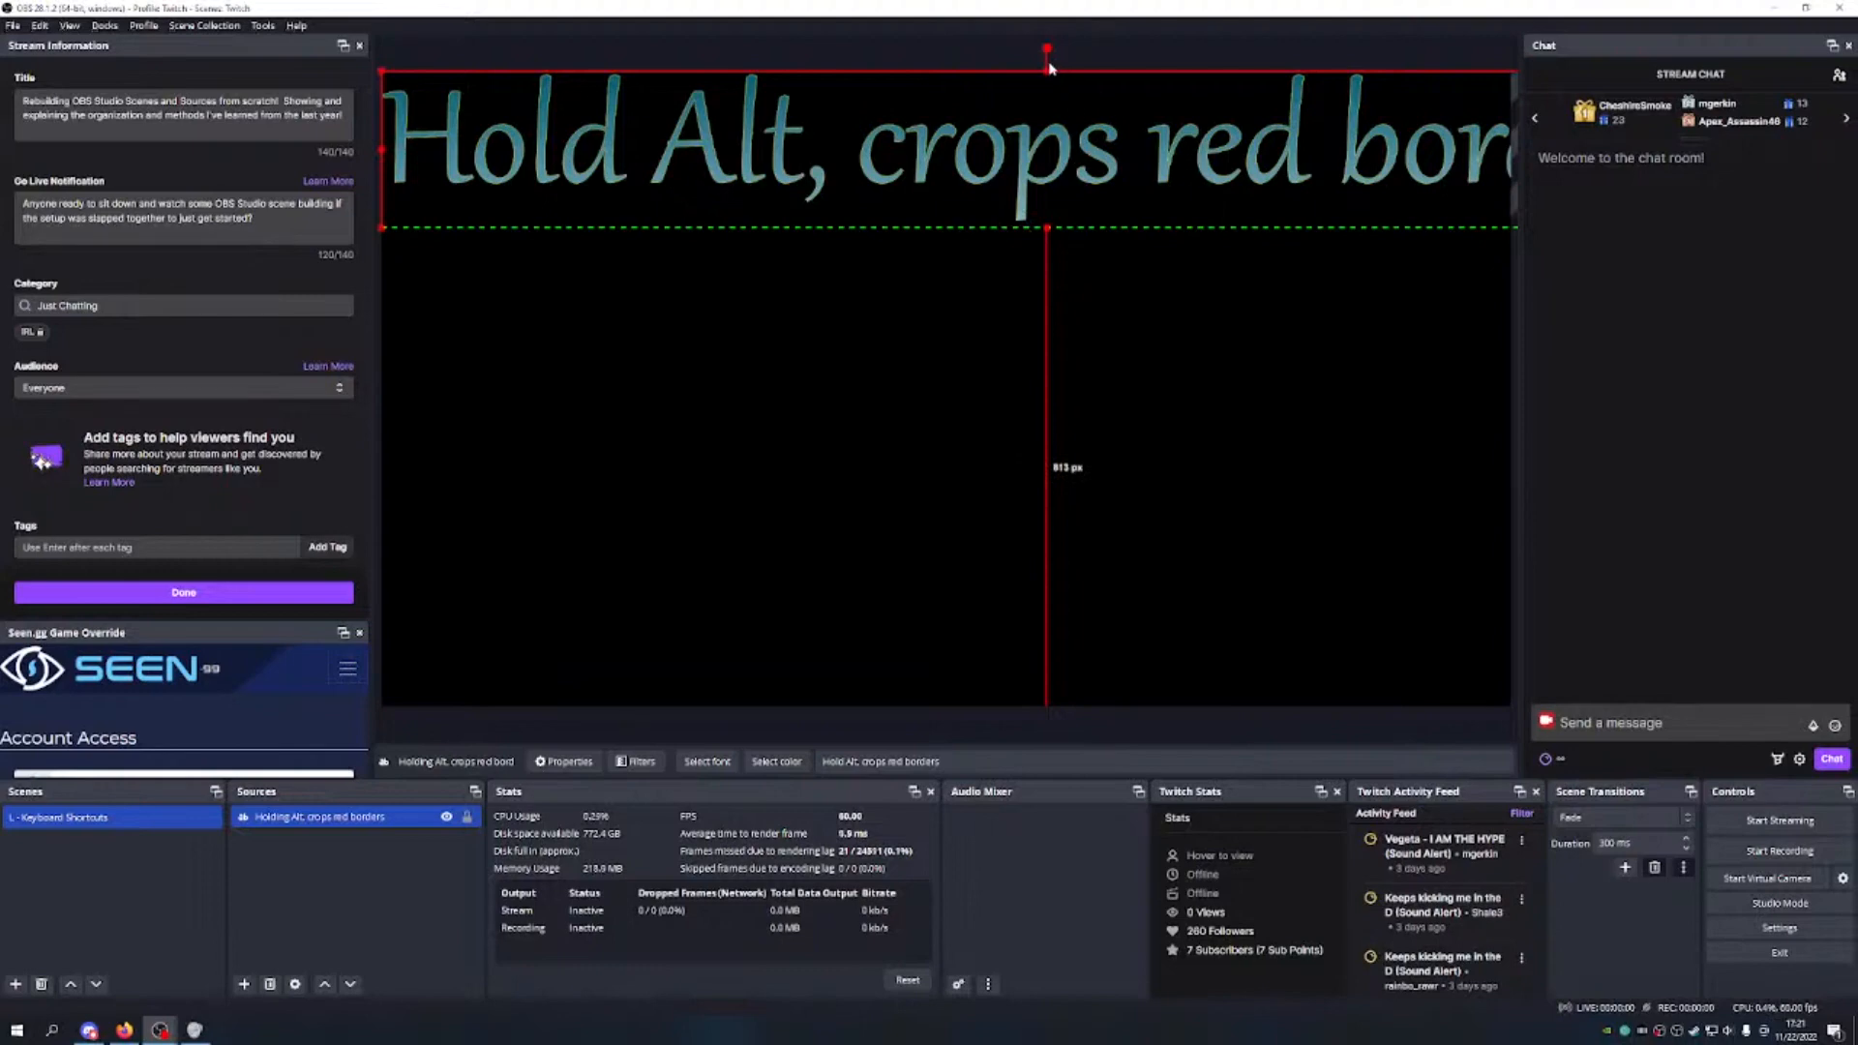
pyautogui.moveTo(1048, 67); pyautogui.dragTo(1007, 123)
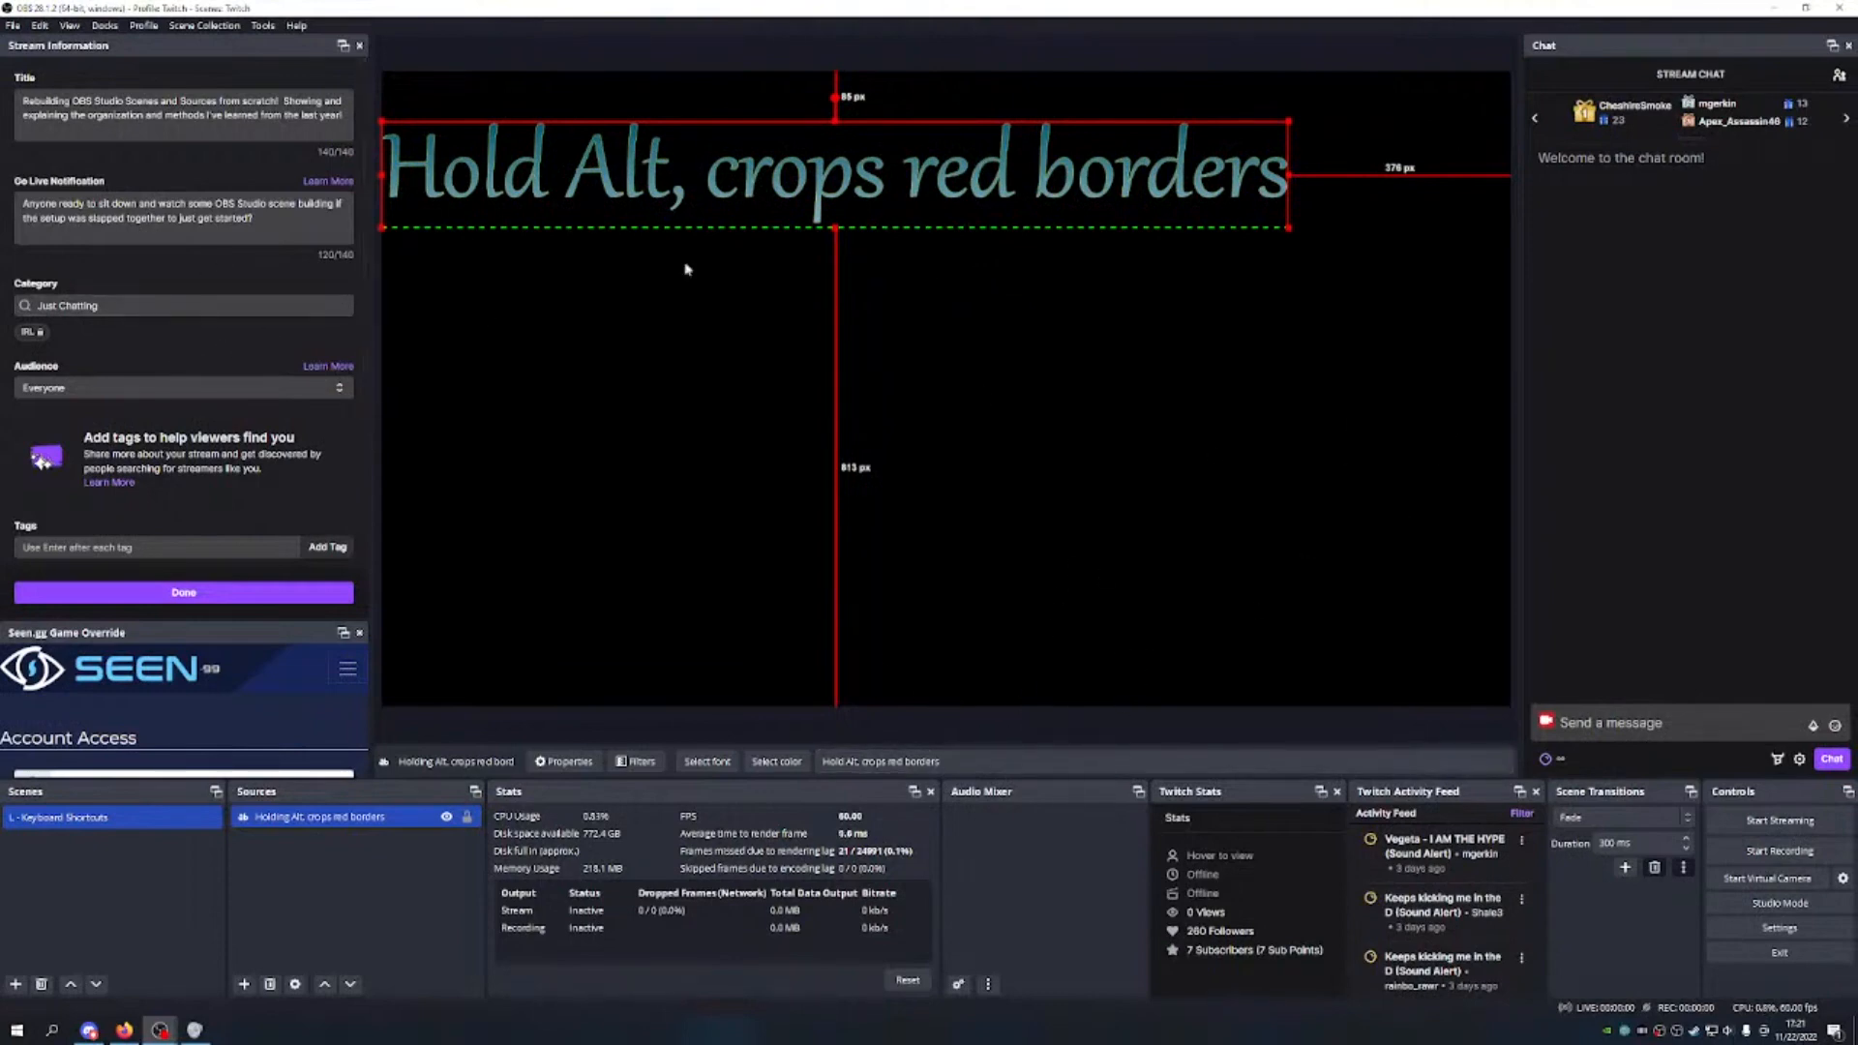
pyautogui.moveTo(975, 146); pyautogui.dragTo(975, 107)
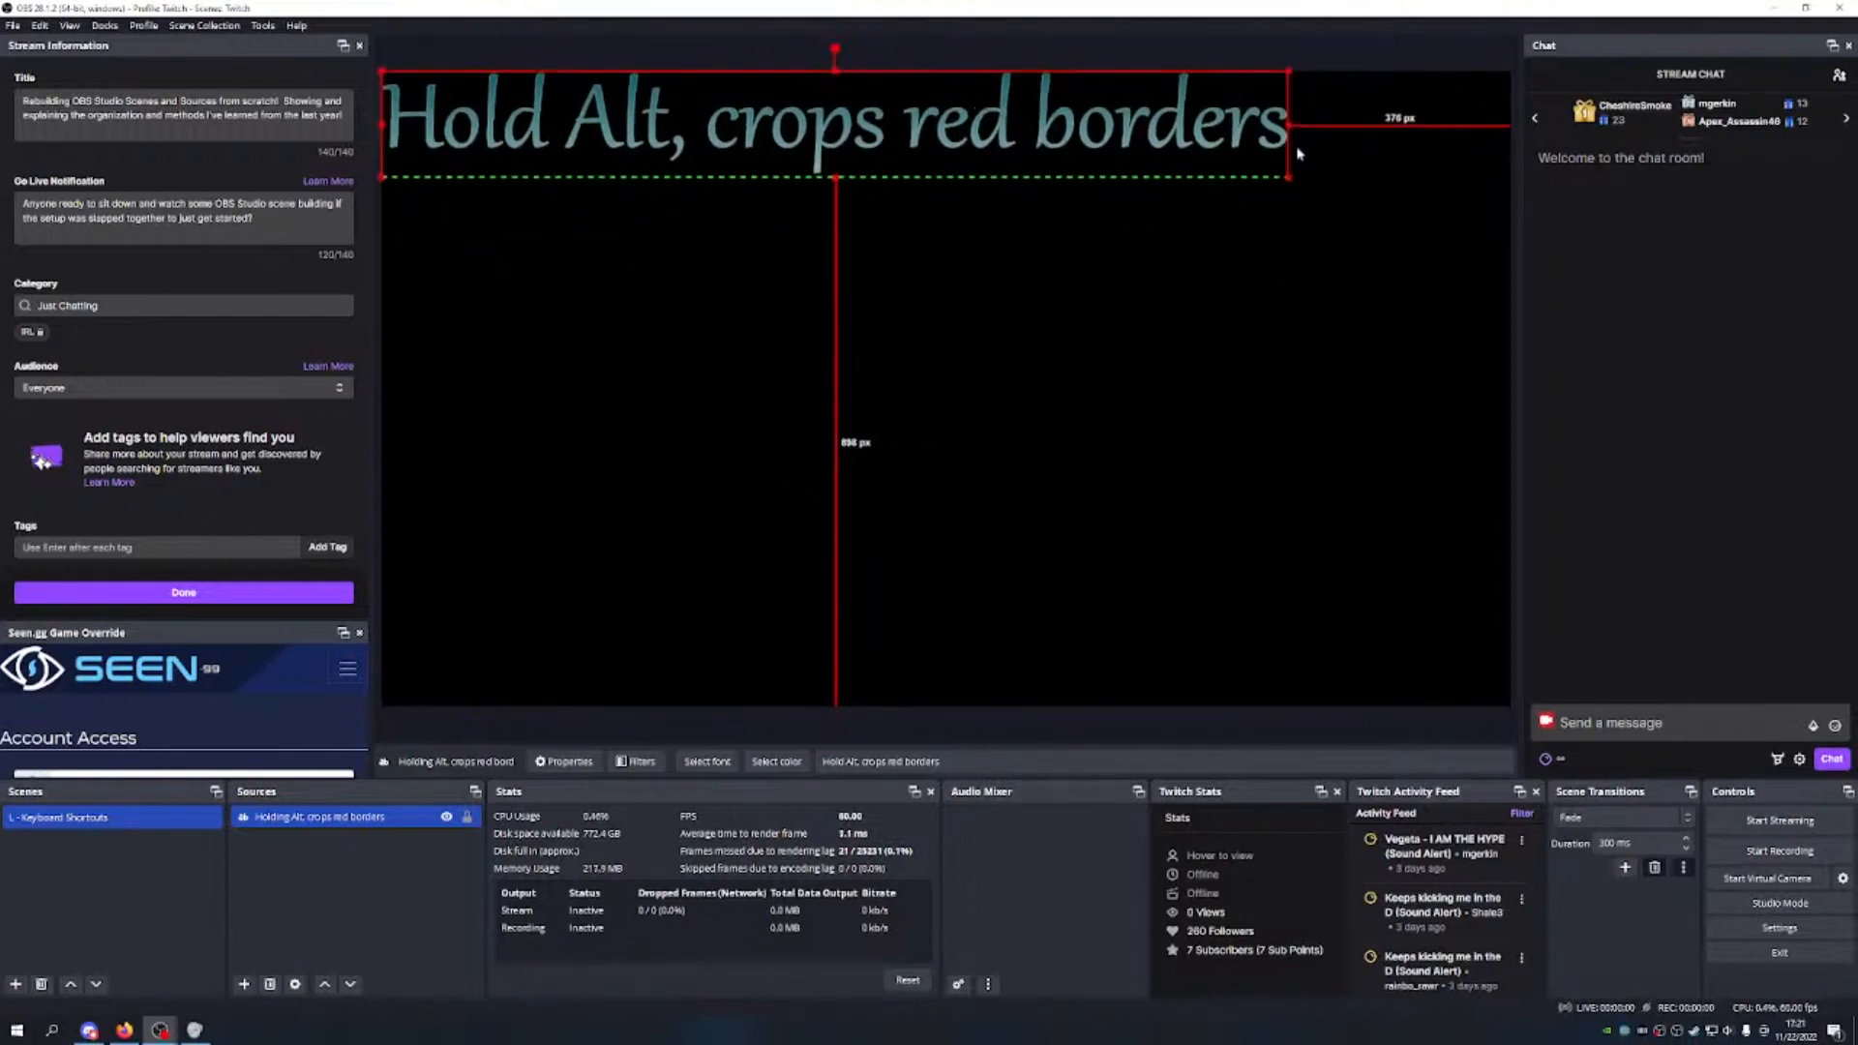
pyautogui.moveTo(1289, 177); pyautogui.dragTo(1383, 204)
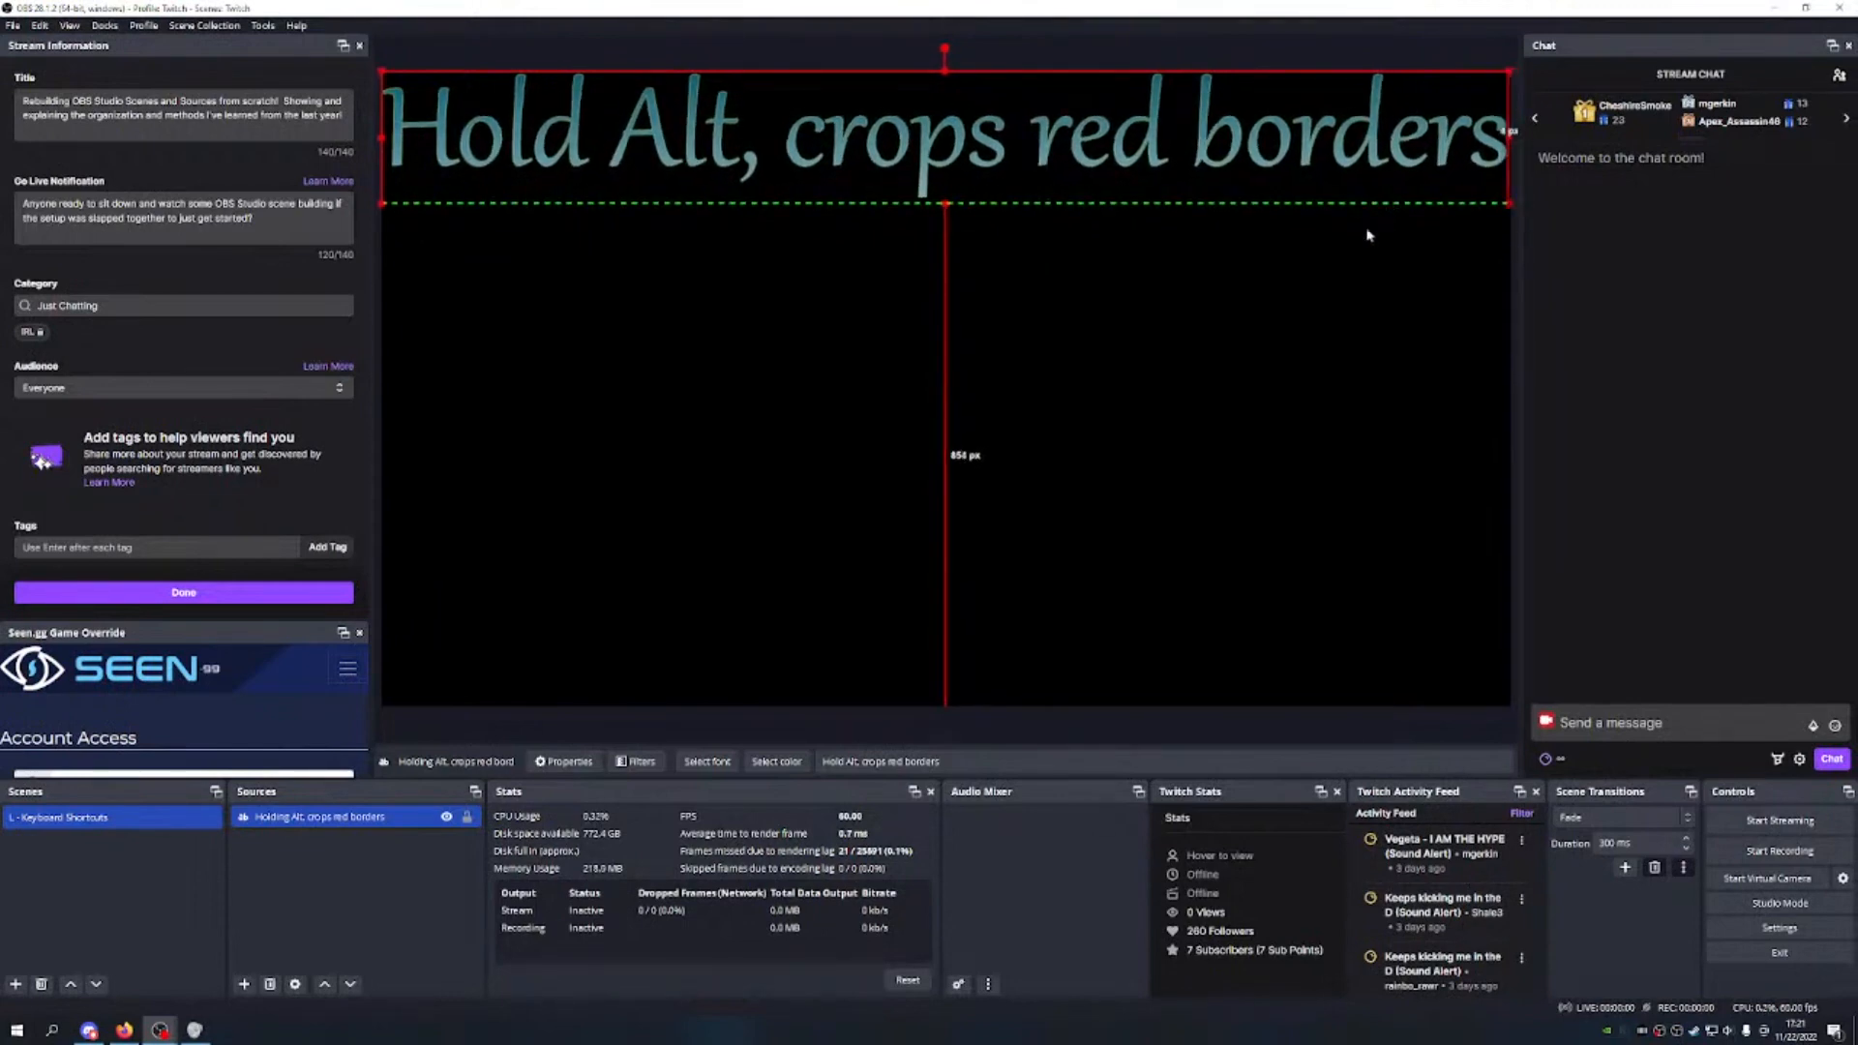
pyautogui.click(781, 284)
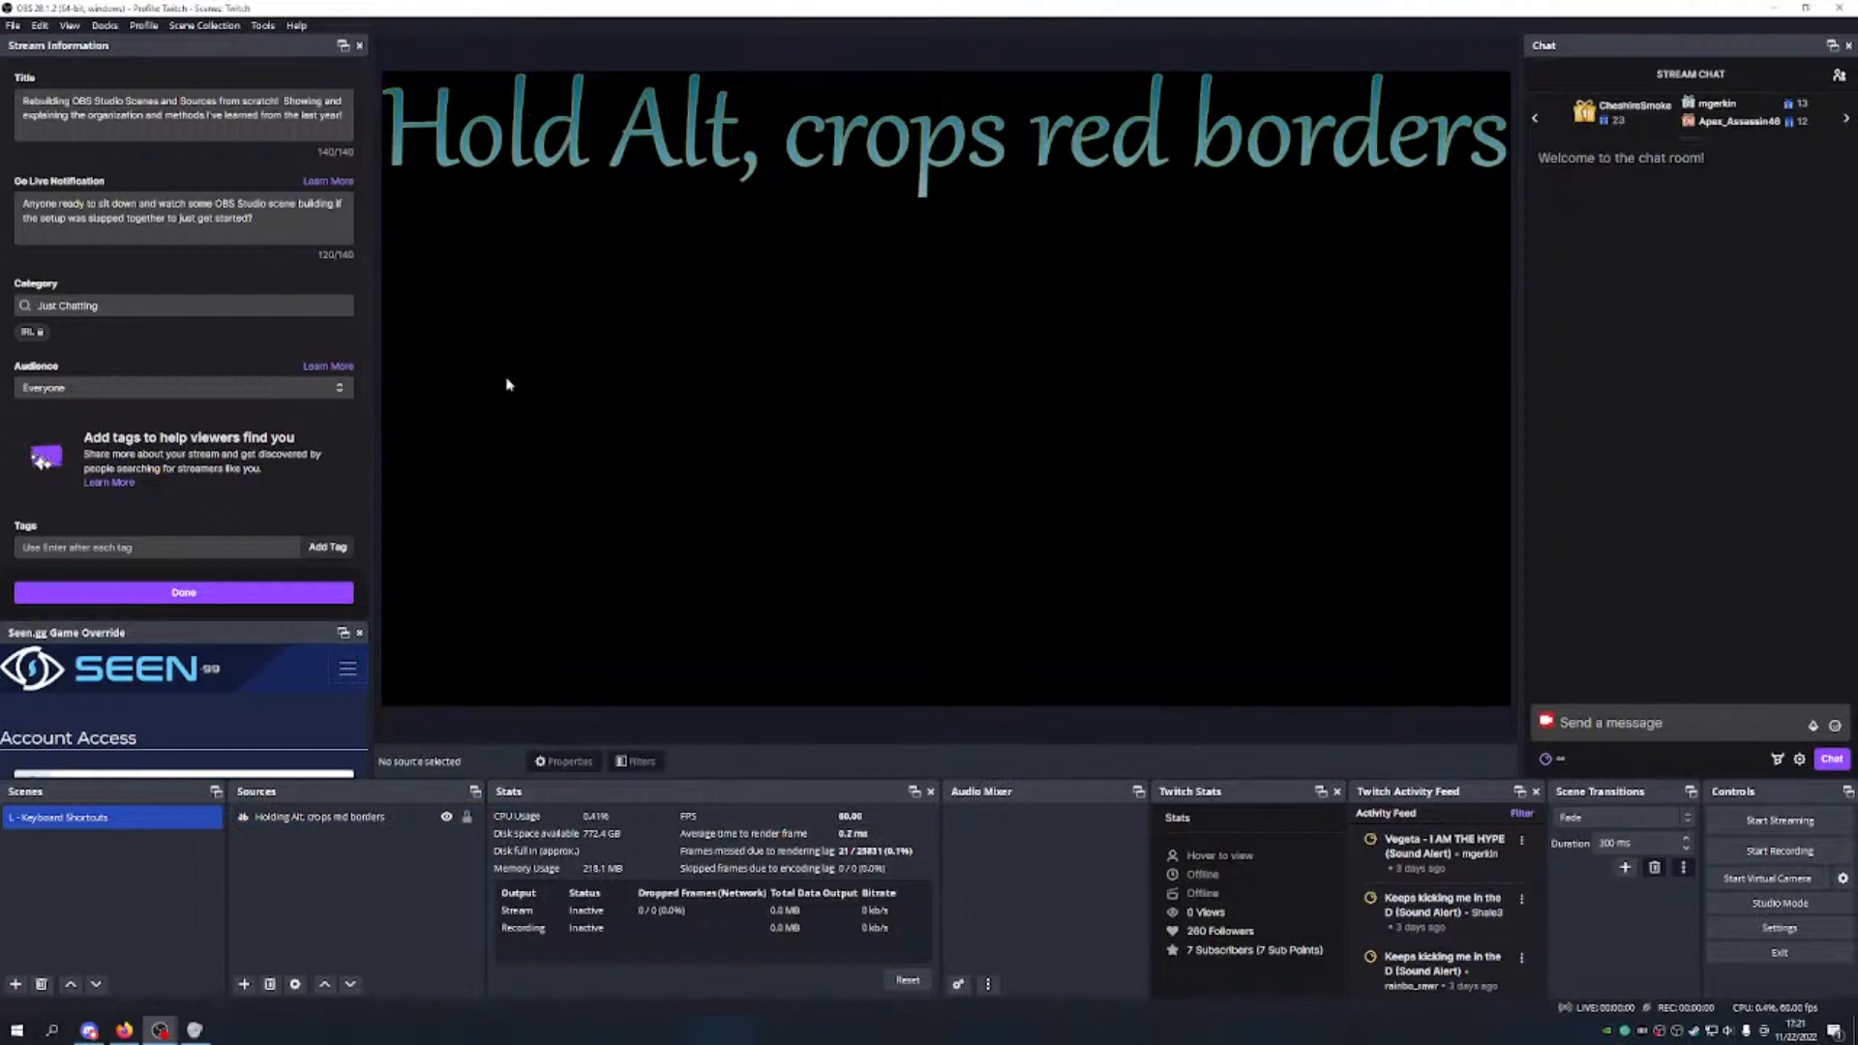
# Step: Scale the Hold Alt text to about half width in the top-left corner
pyautogui.click(1327, 203)
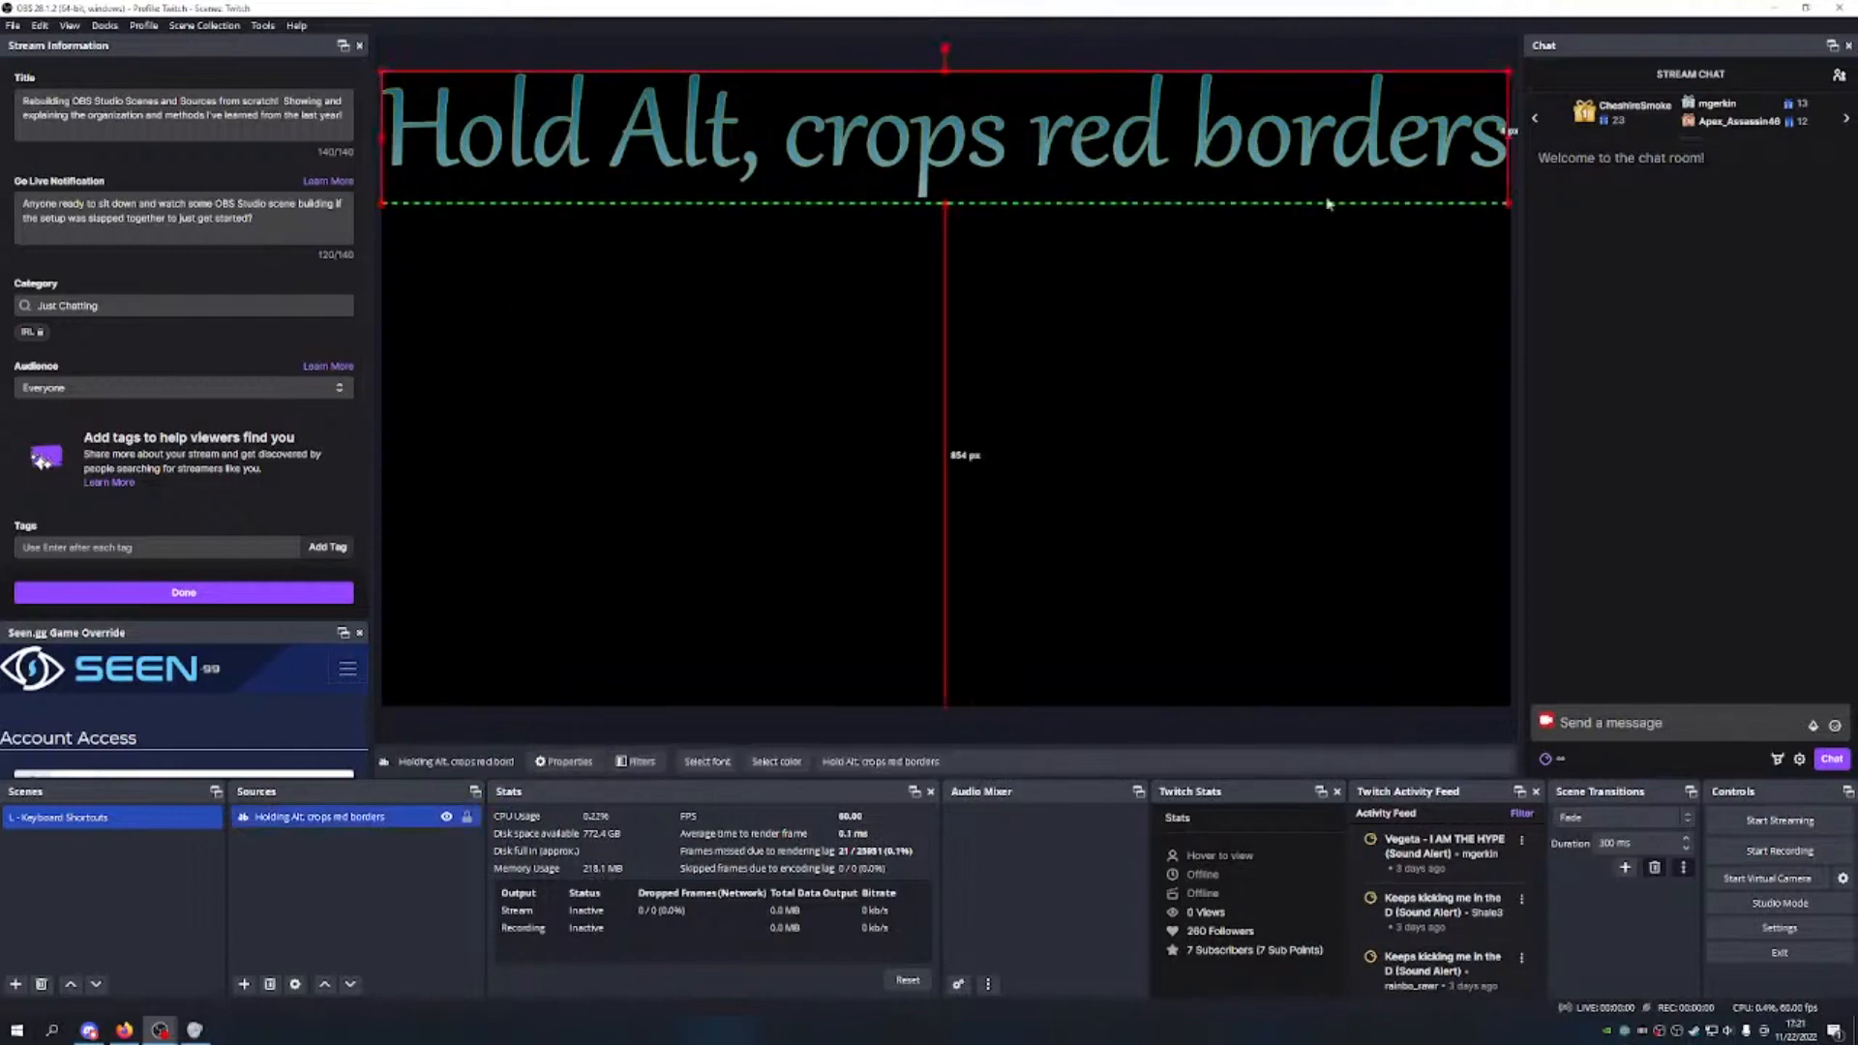
pyautogui.moveTo(1506, 203); pyautogui.dragTo(961, 138)
pyautogui.click(906, 348)
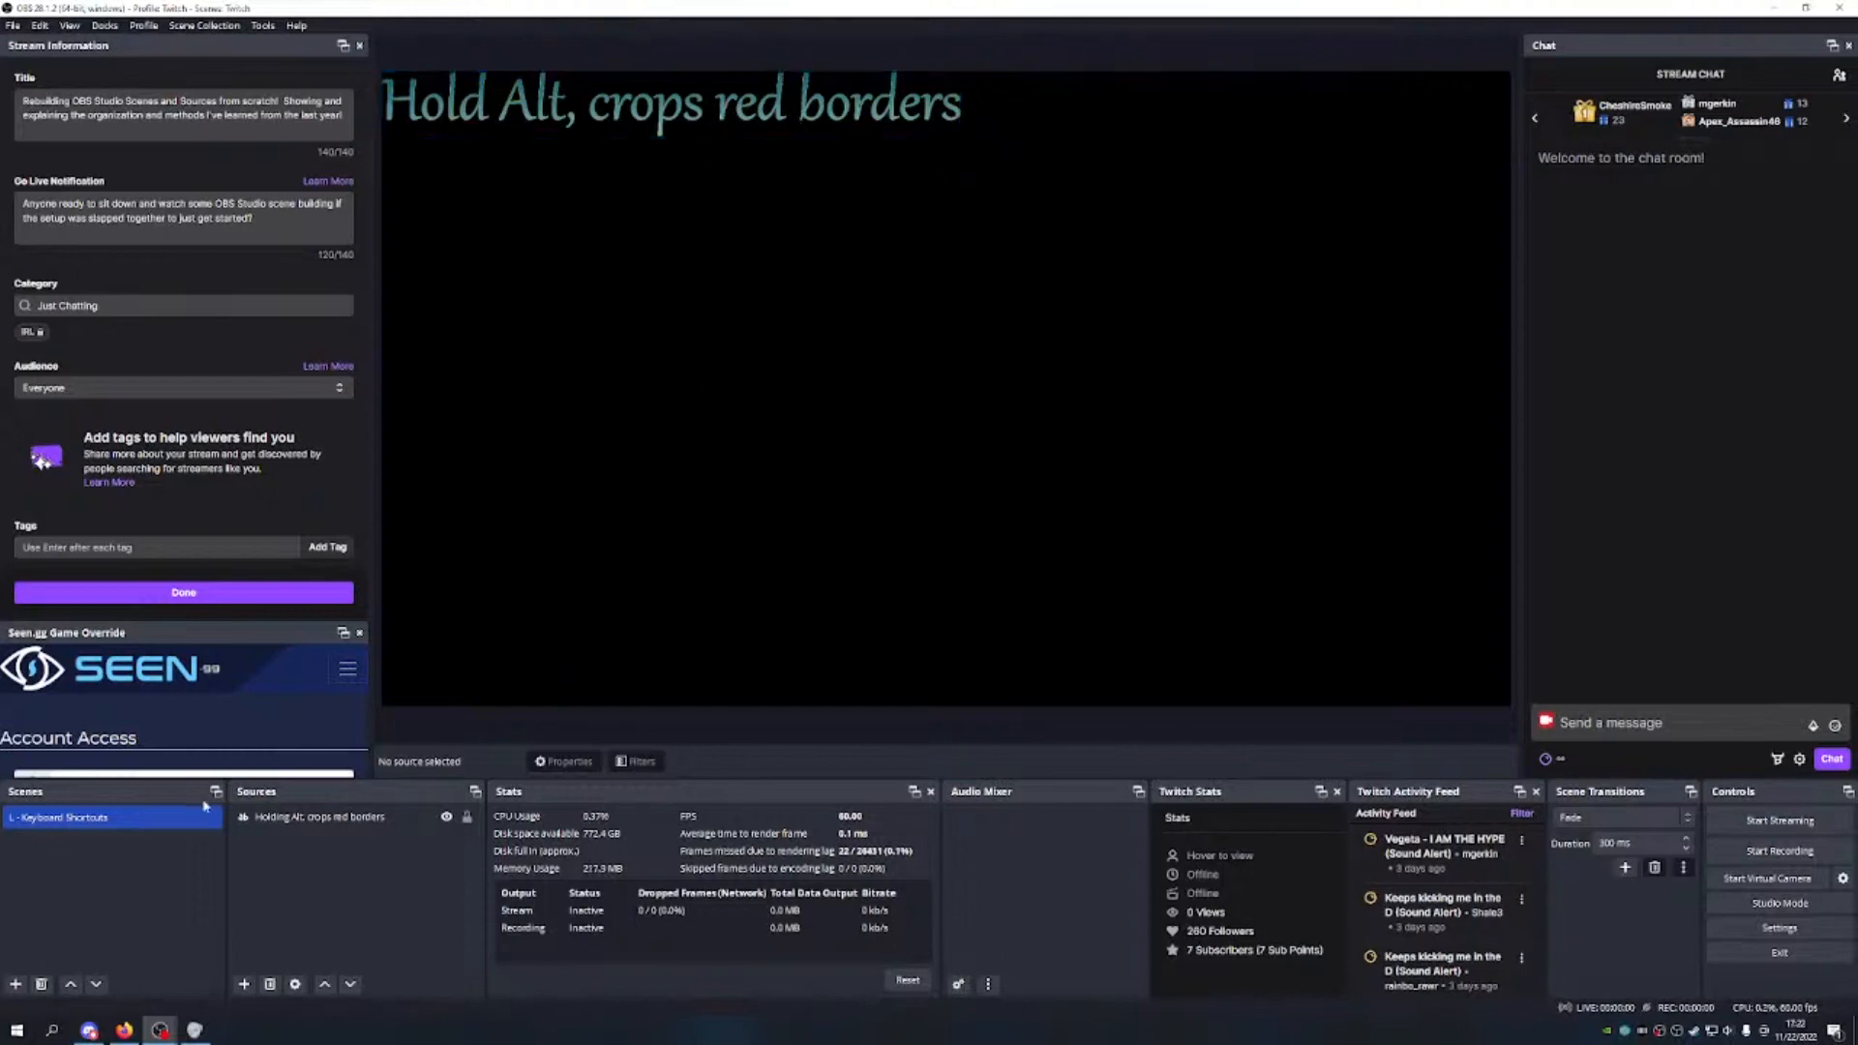
# Step: Lock the 'Holding Alt, crops red borders' source and give it a purple colour tag
pyautogui.click(362, 818)
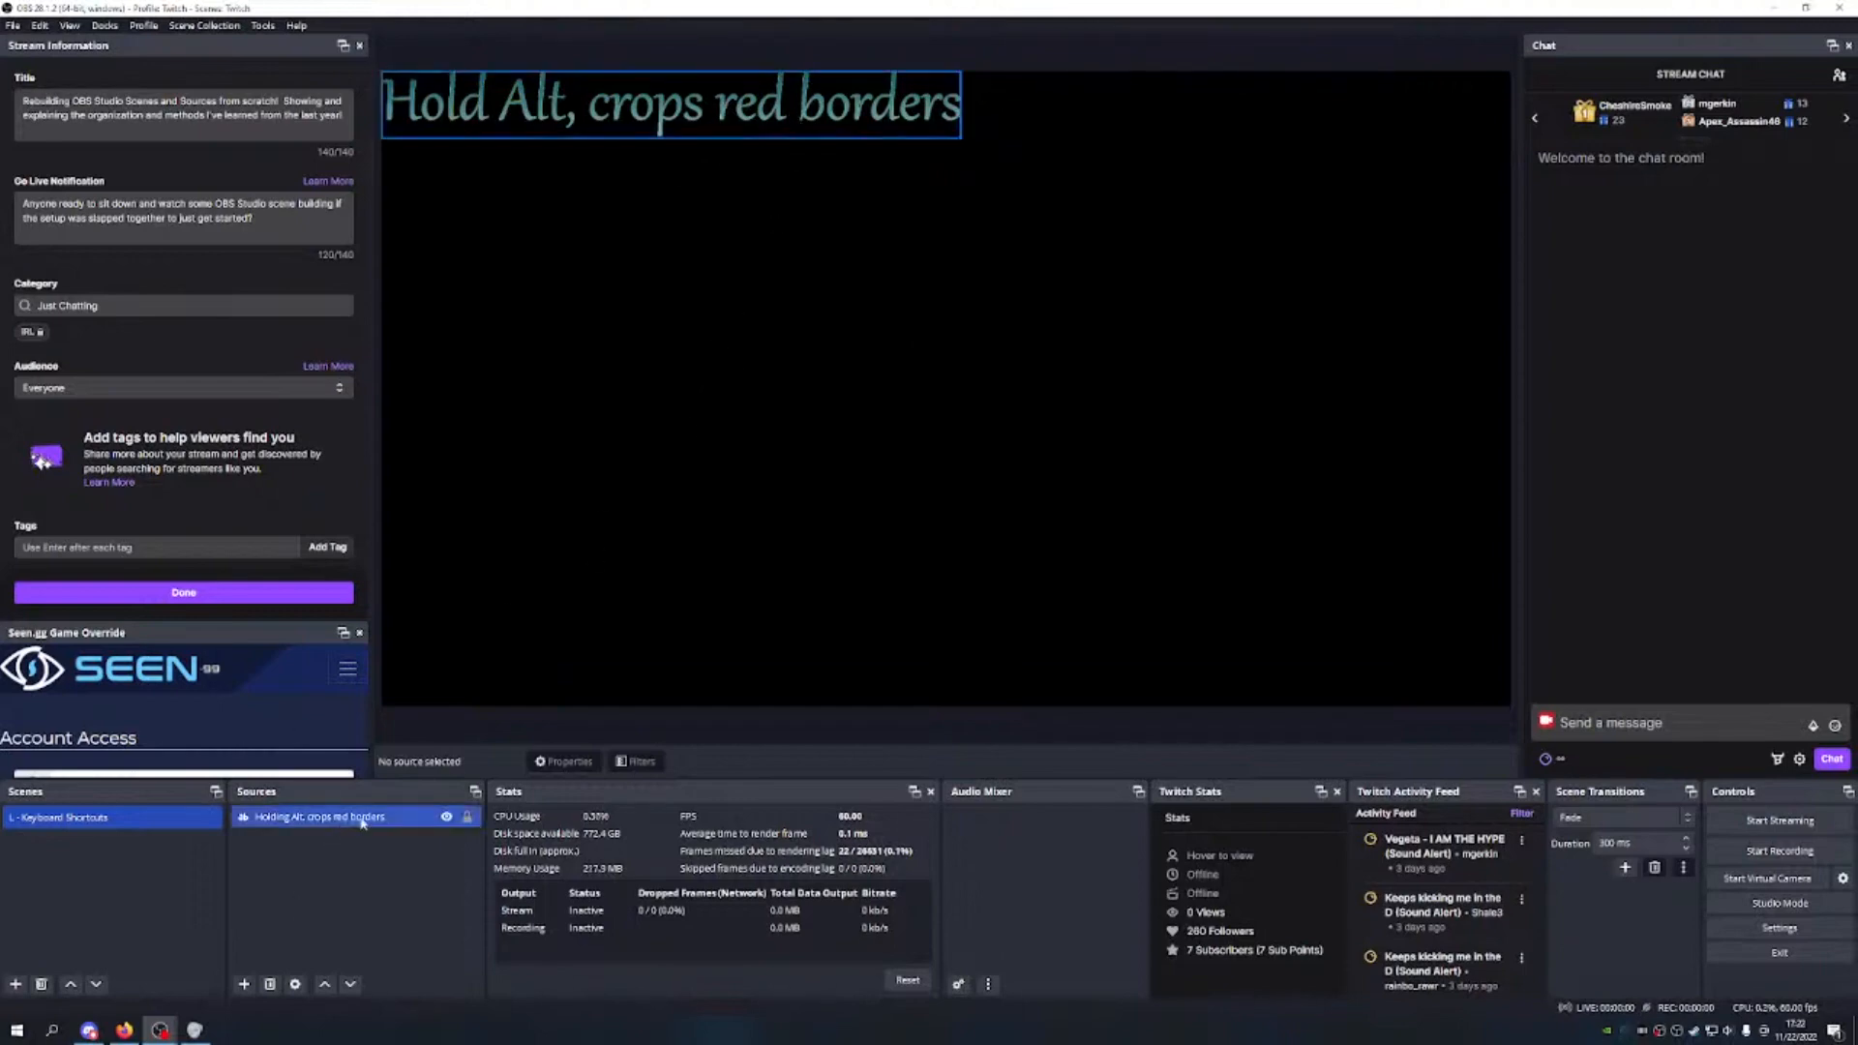
pyautogui.click(467, 816)
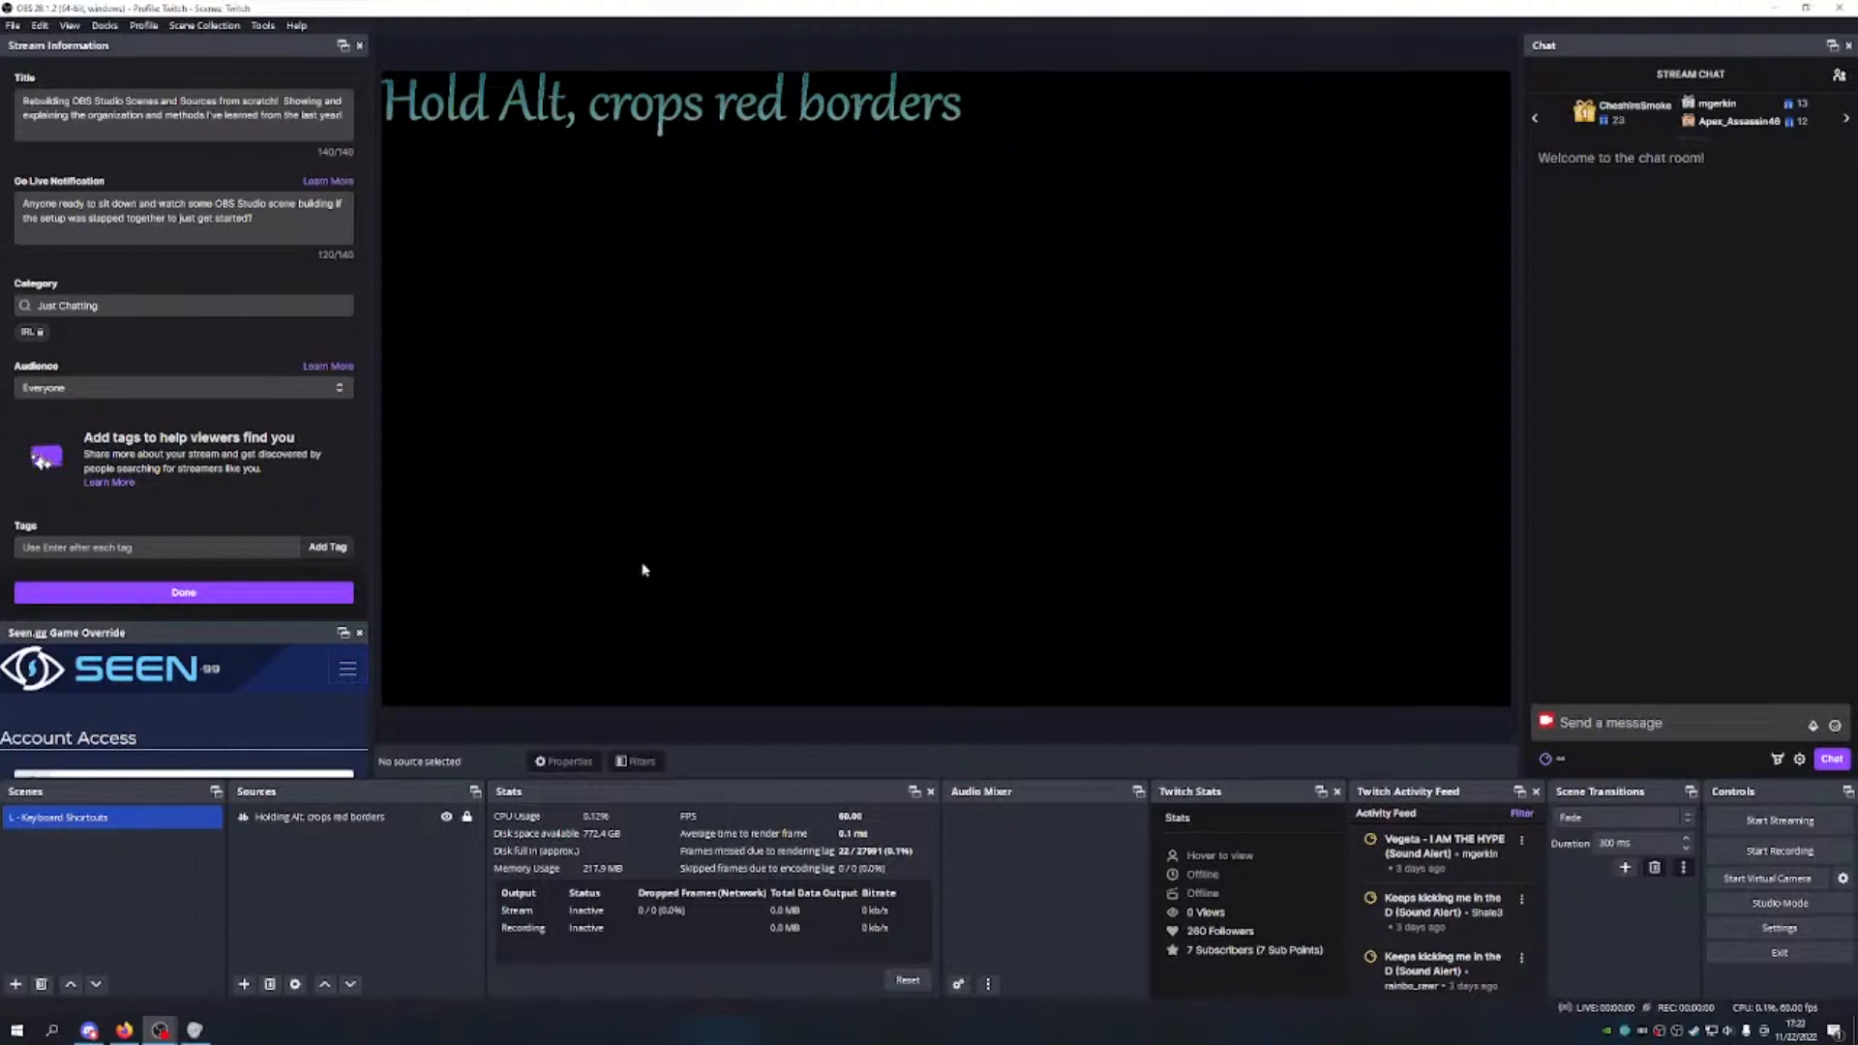
pyautogui.click(366, 818)
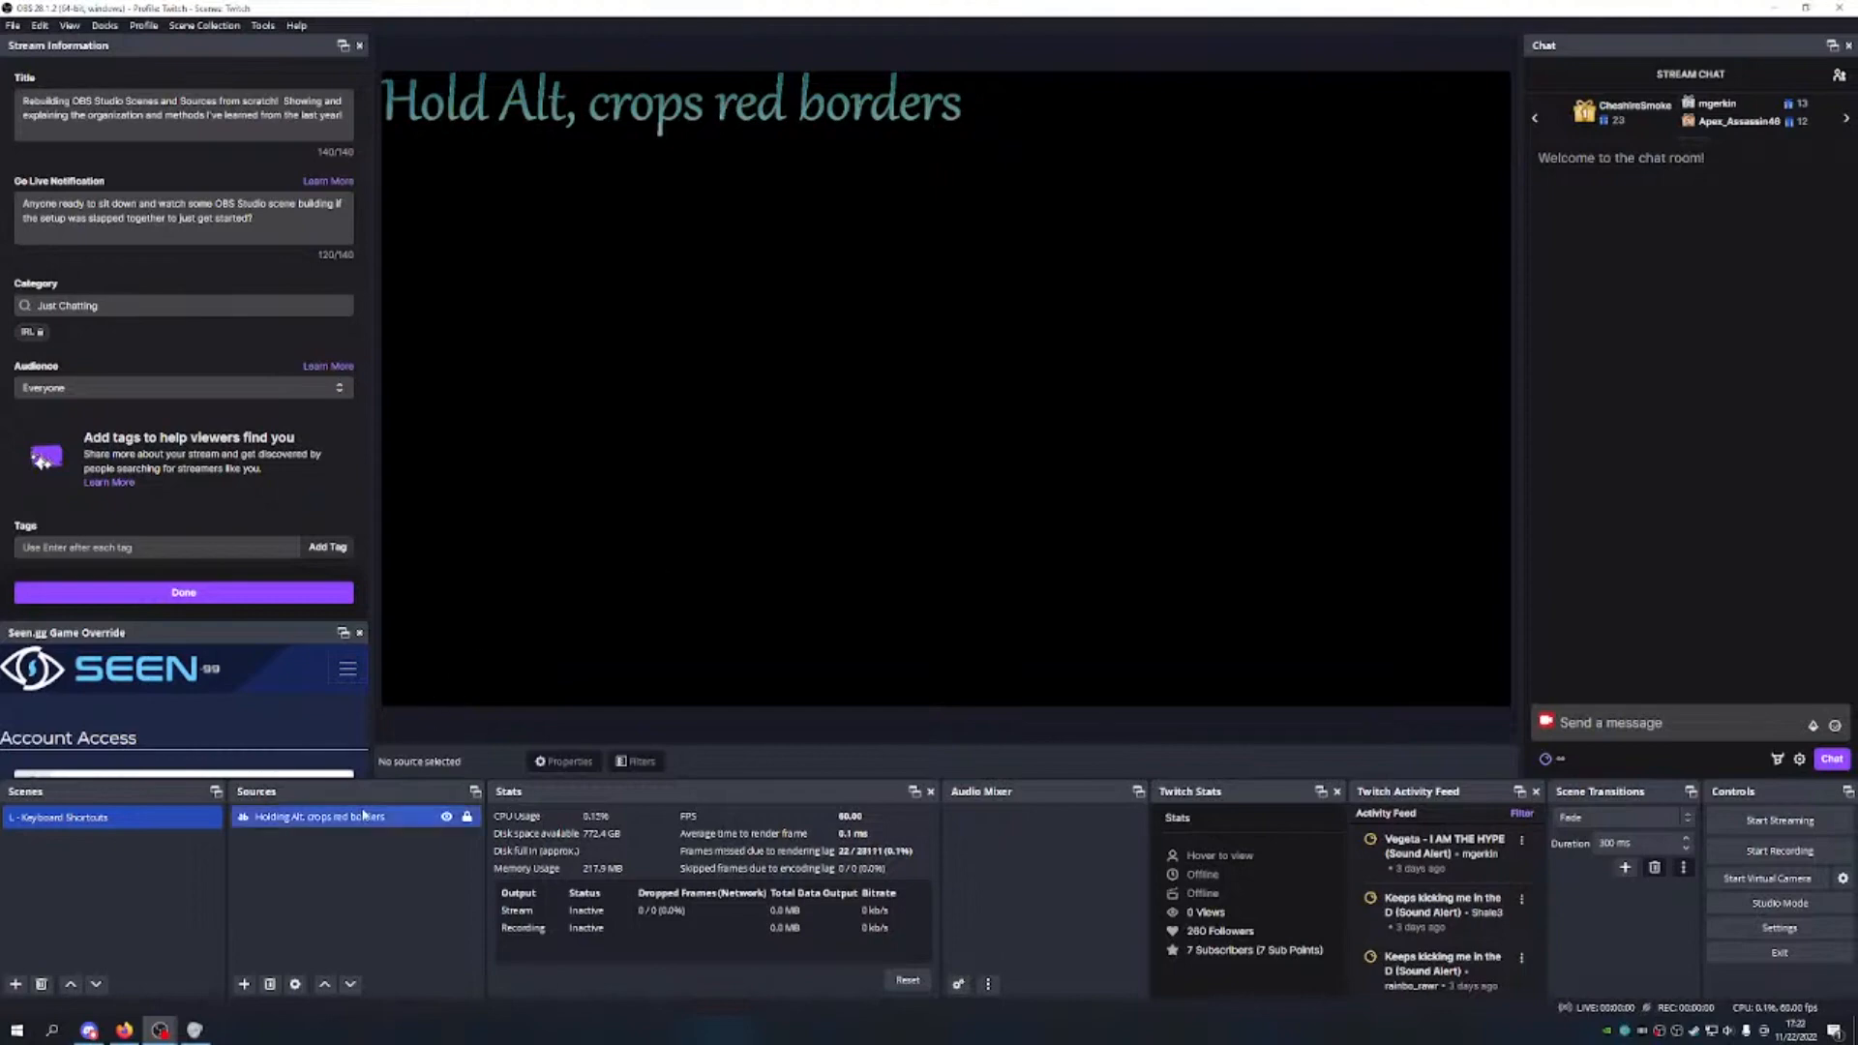
pyautogui.rightClick(421, 822)
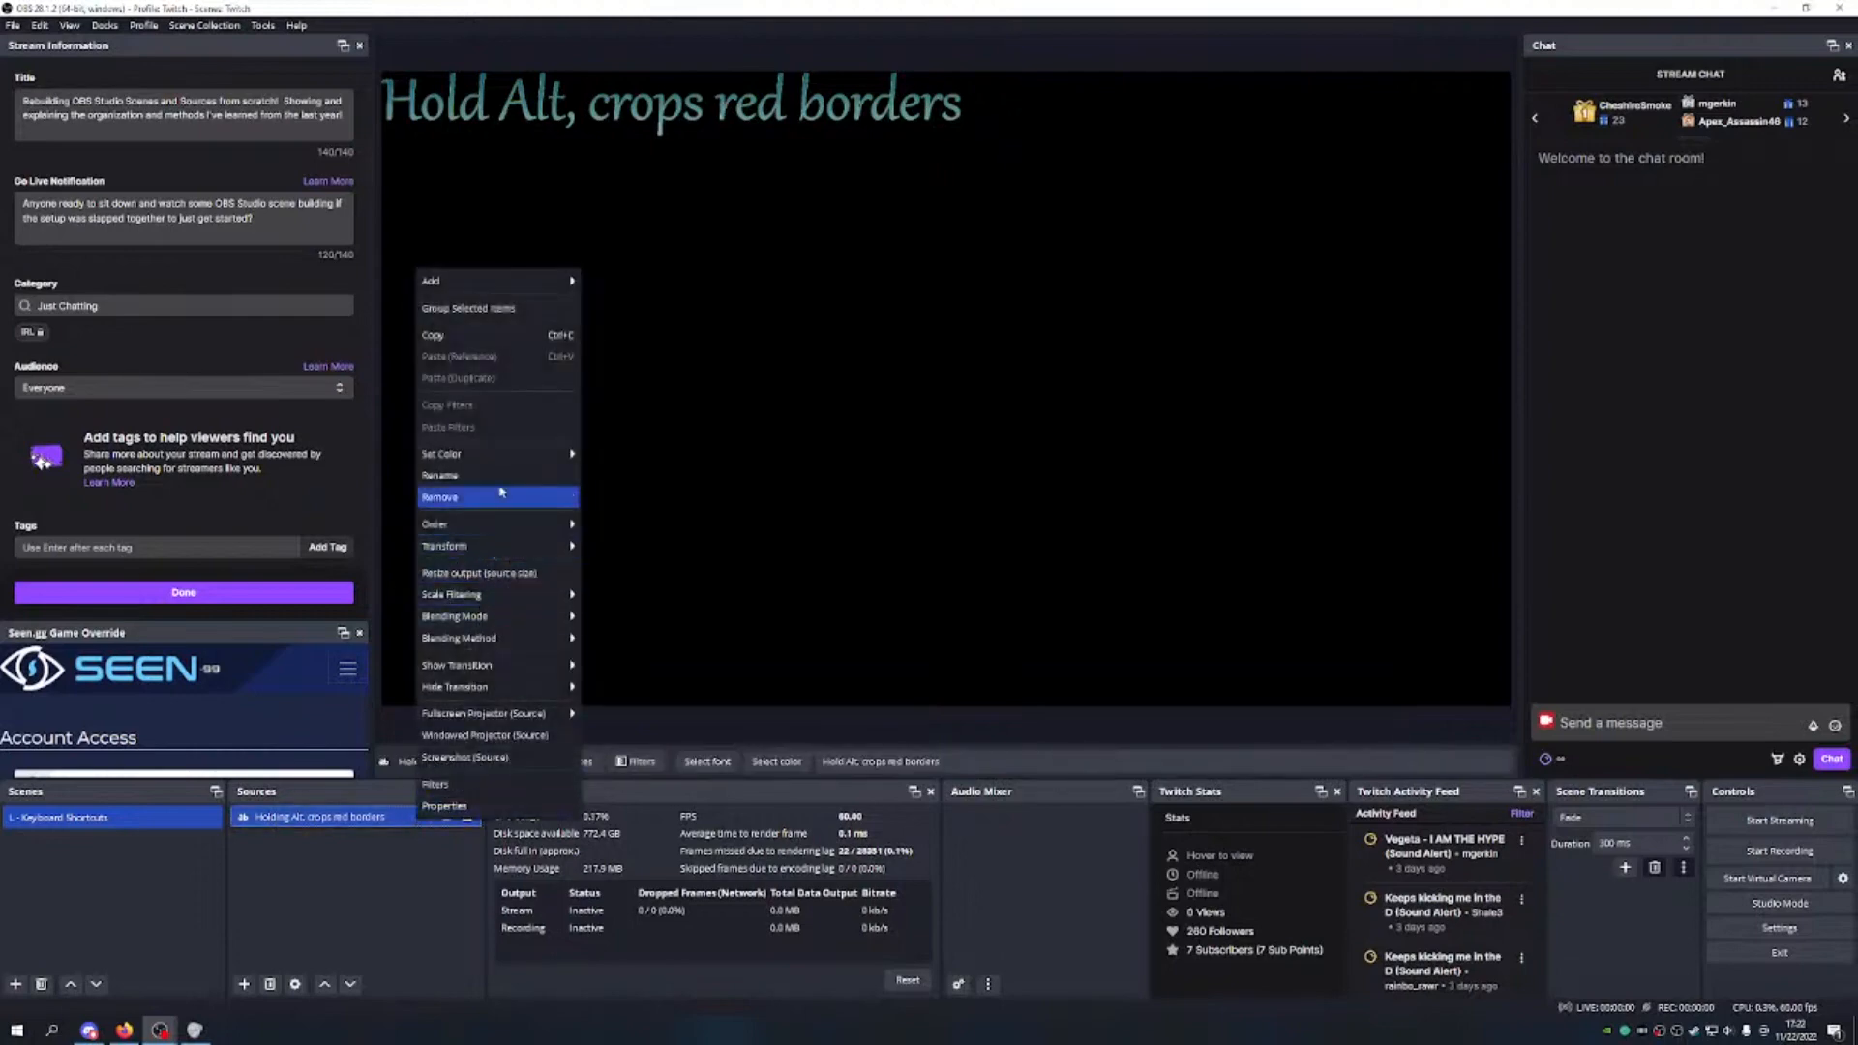
pyautogui.moveTo(512, 463)
pyautogui.click(616, 529)
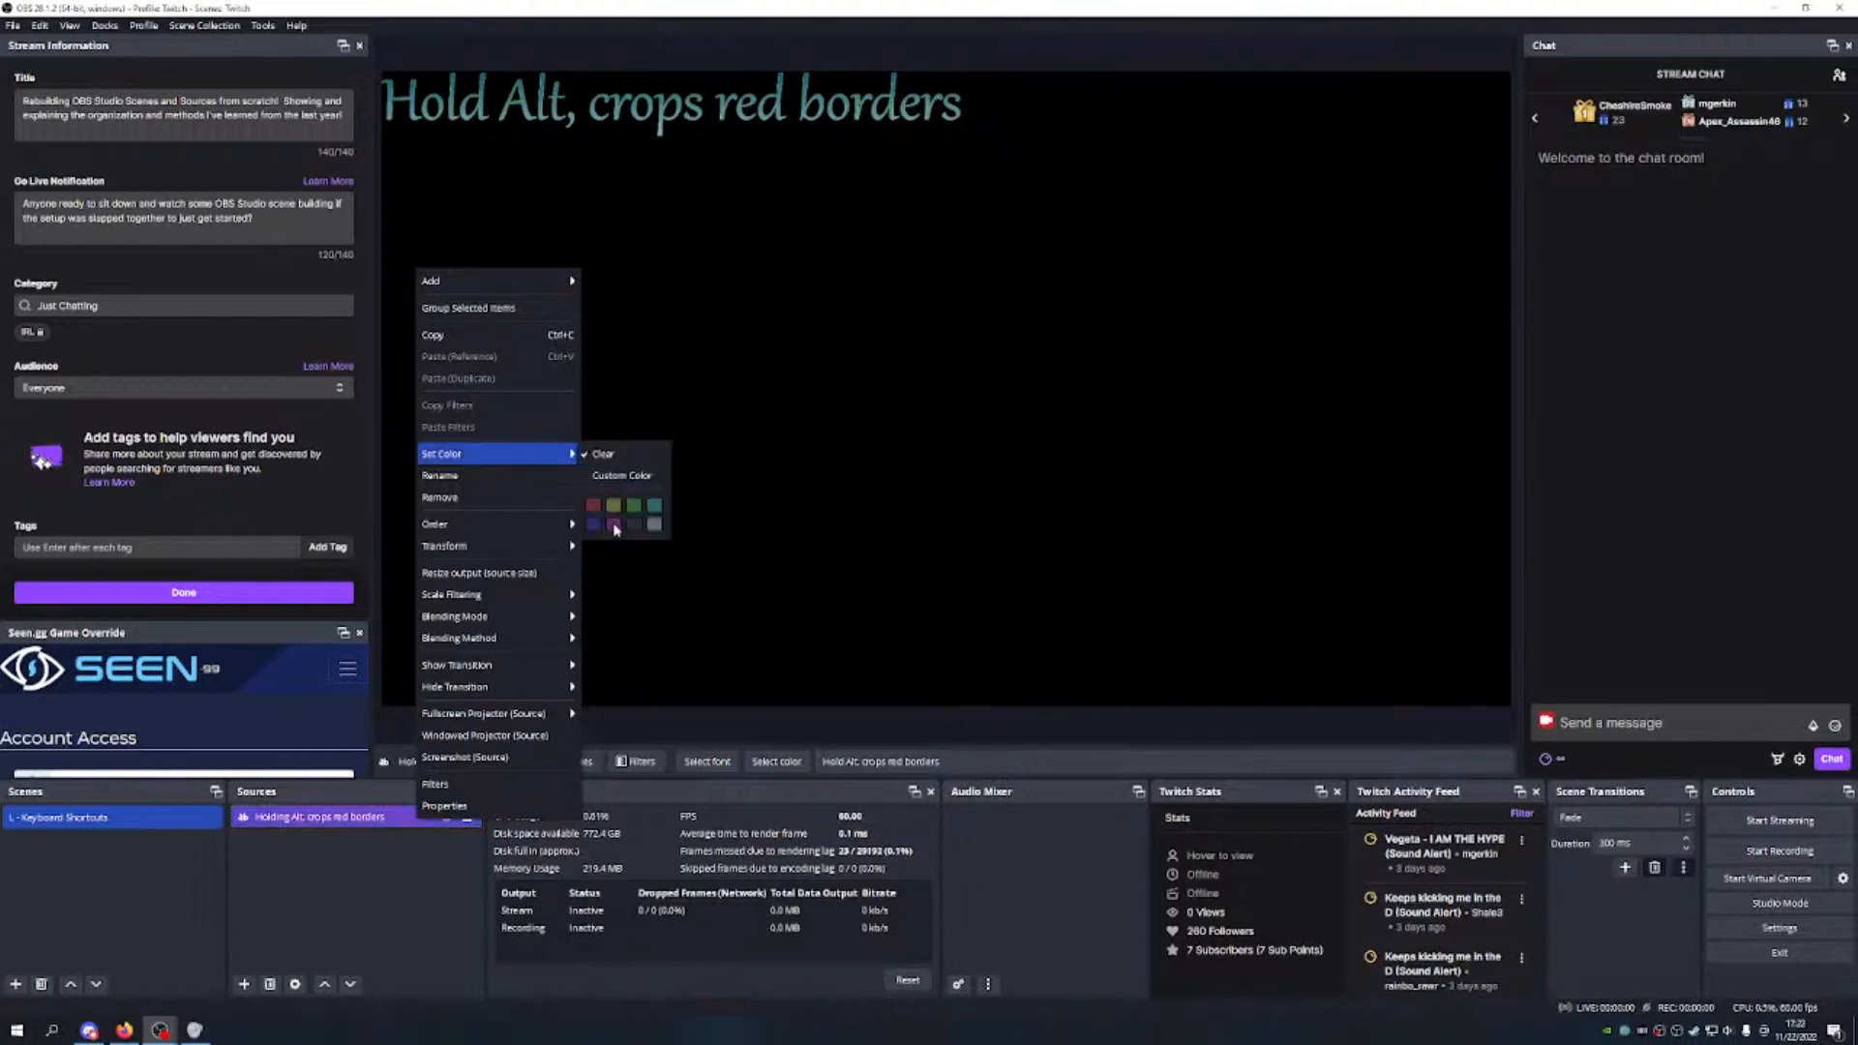
pyautogui.click(341, 881)
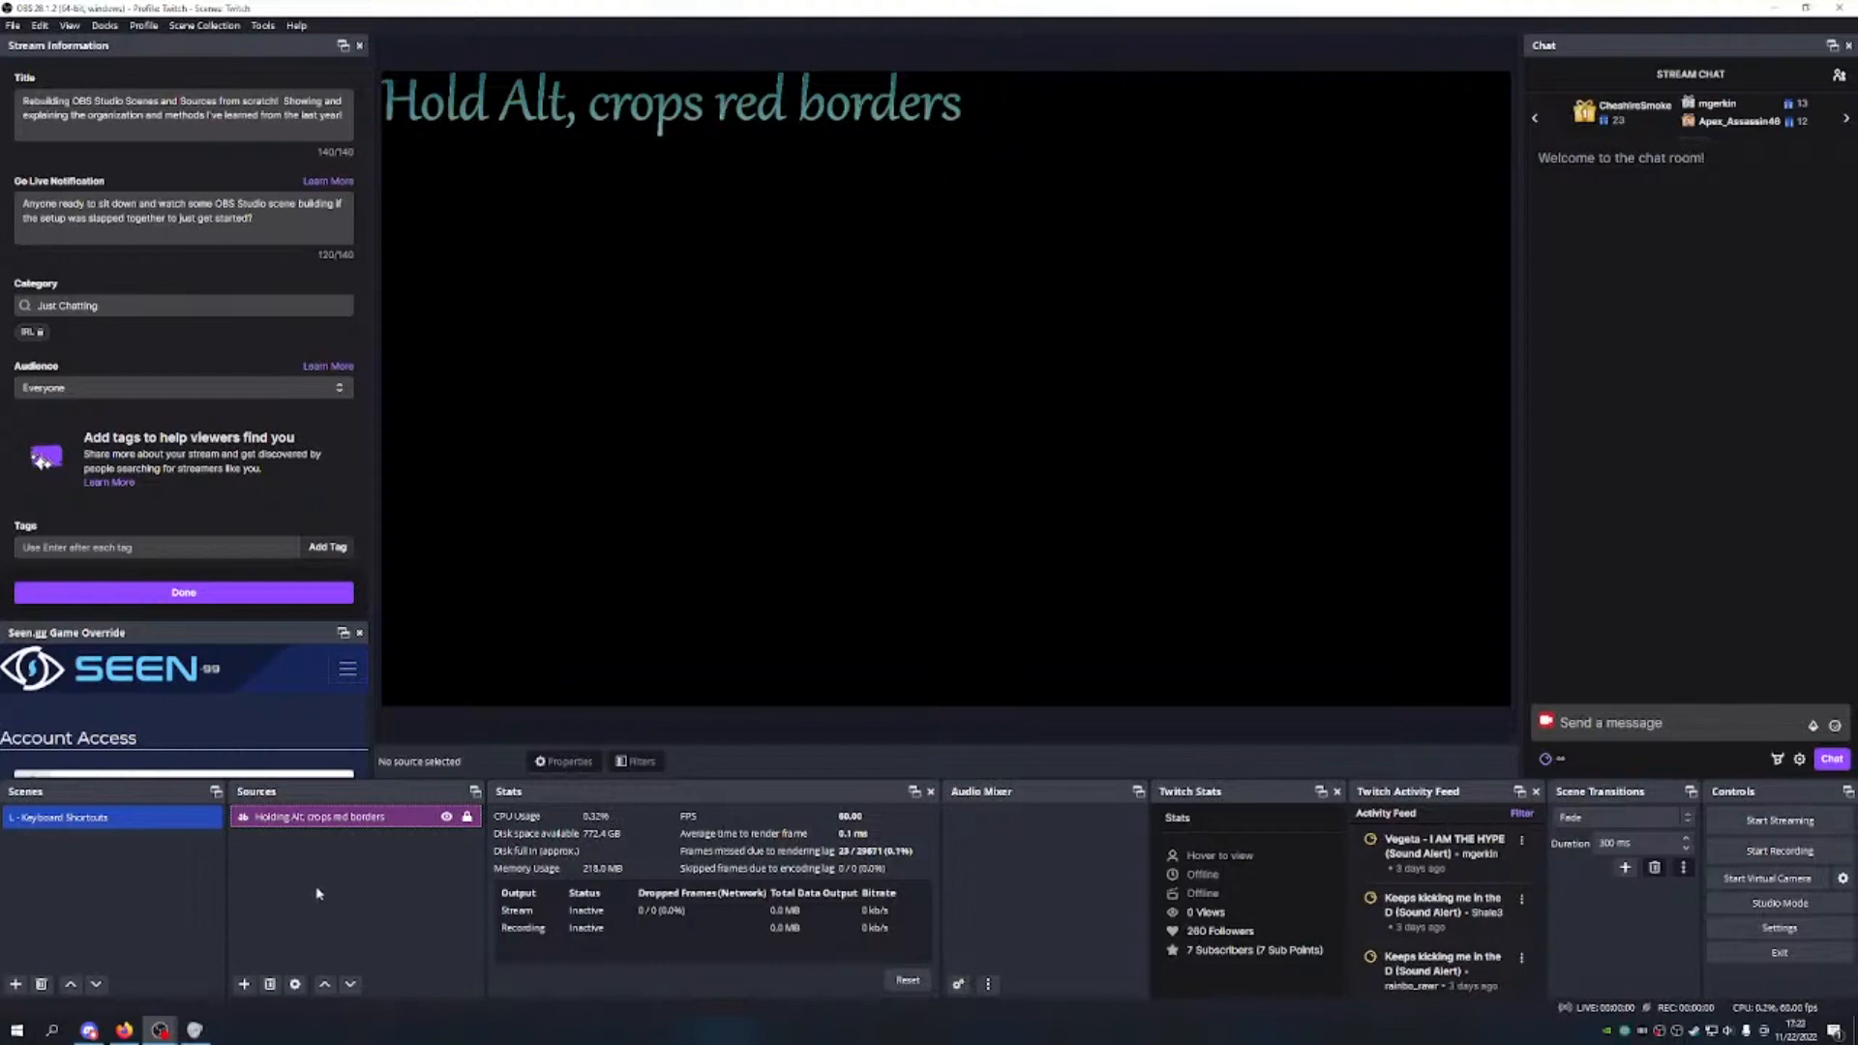
# Step: Create a Text (GDI+) source named 'Hold CTL, prevents snapping', copying the name before confirming
pyautogui.click(244, 984)
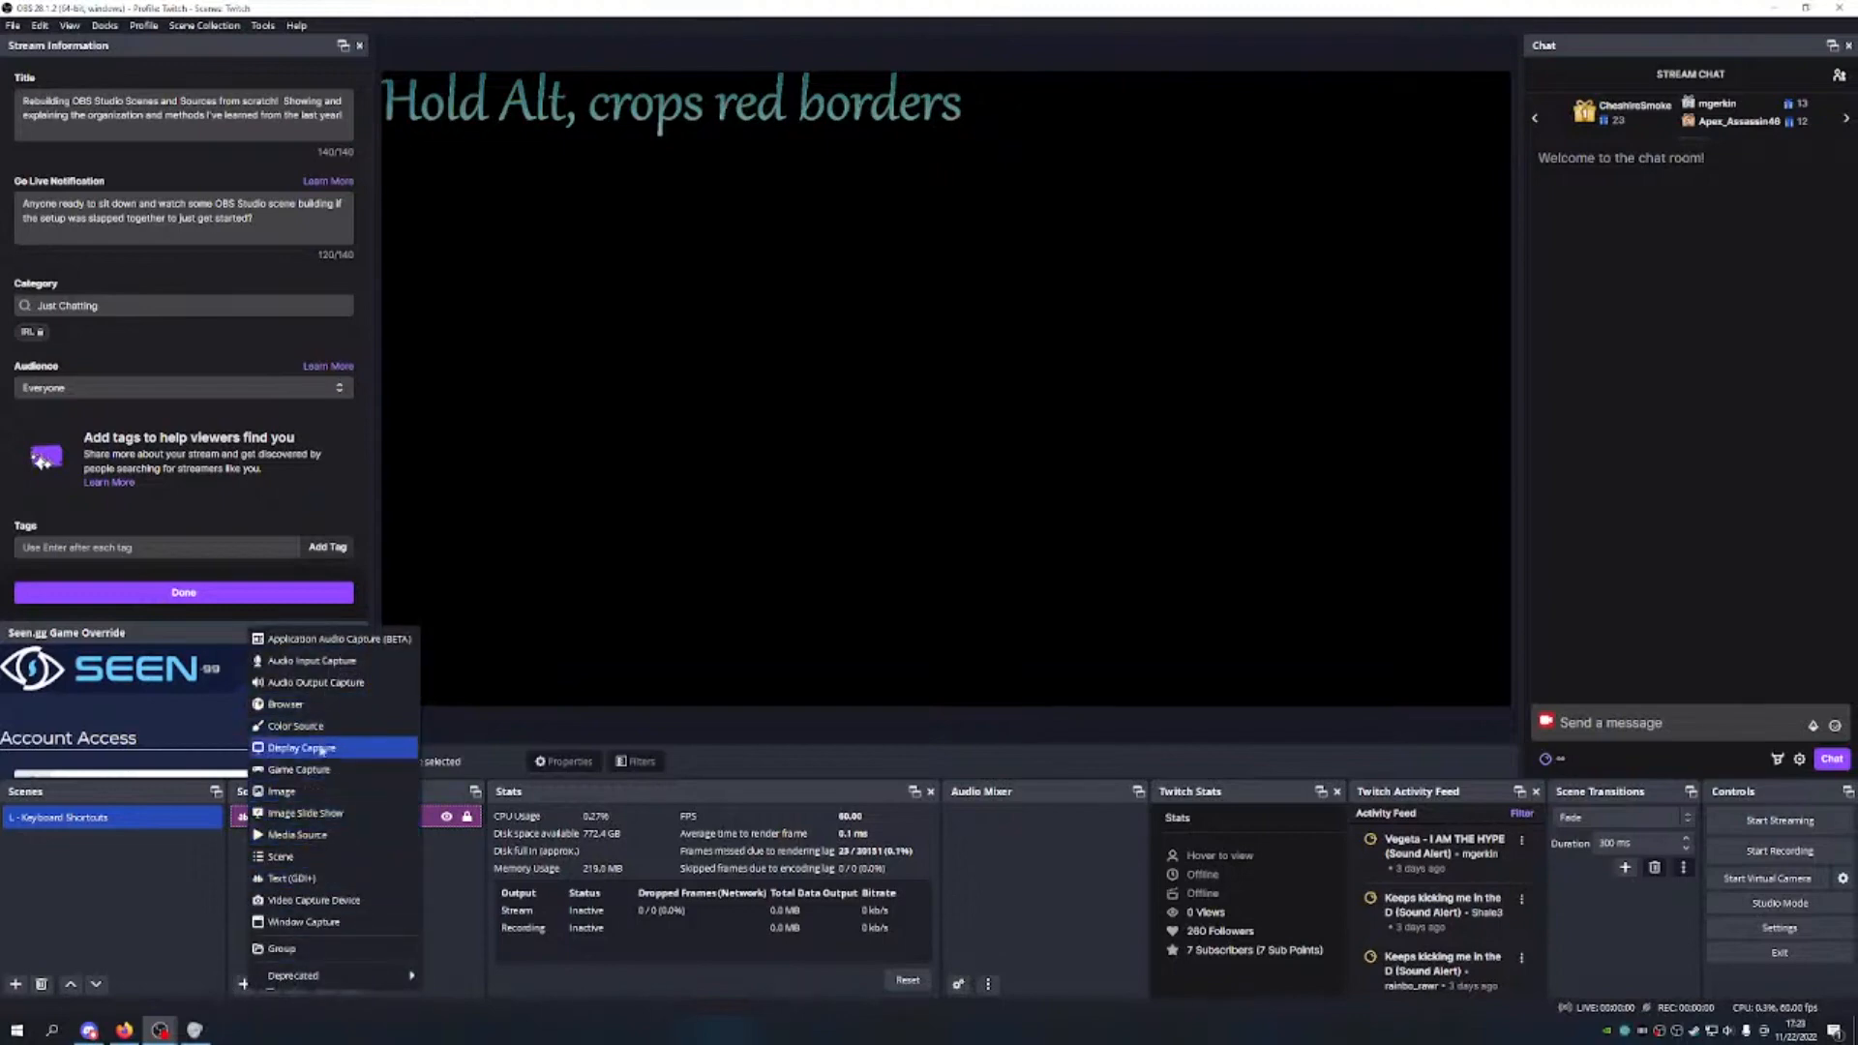
pyautogui.click(439, 902)
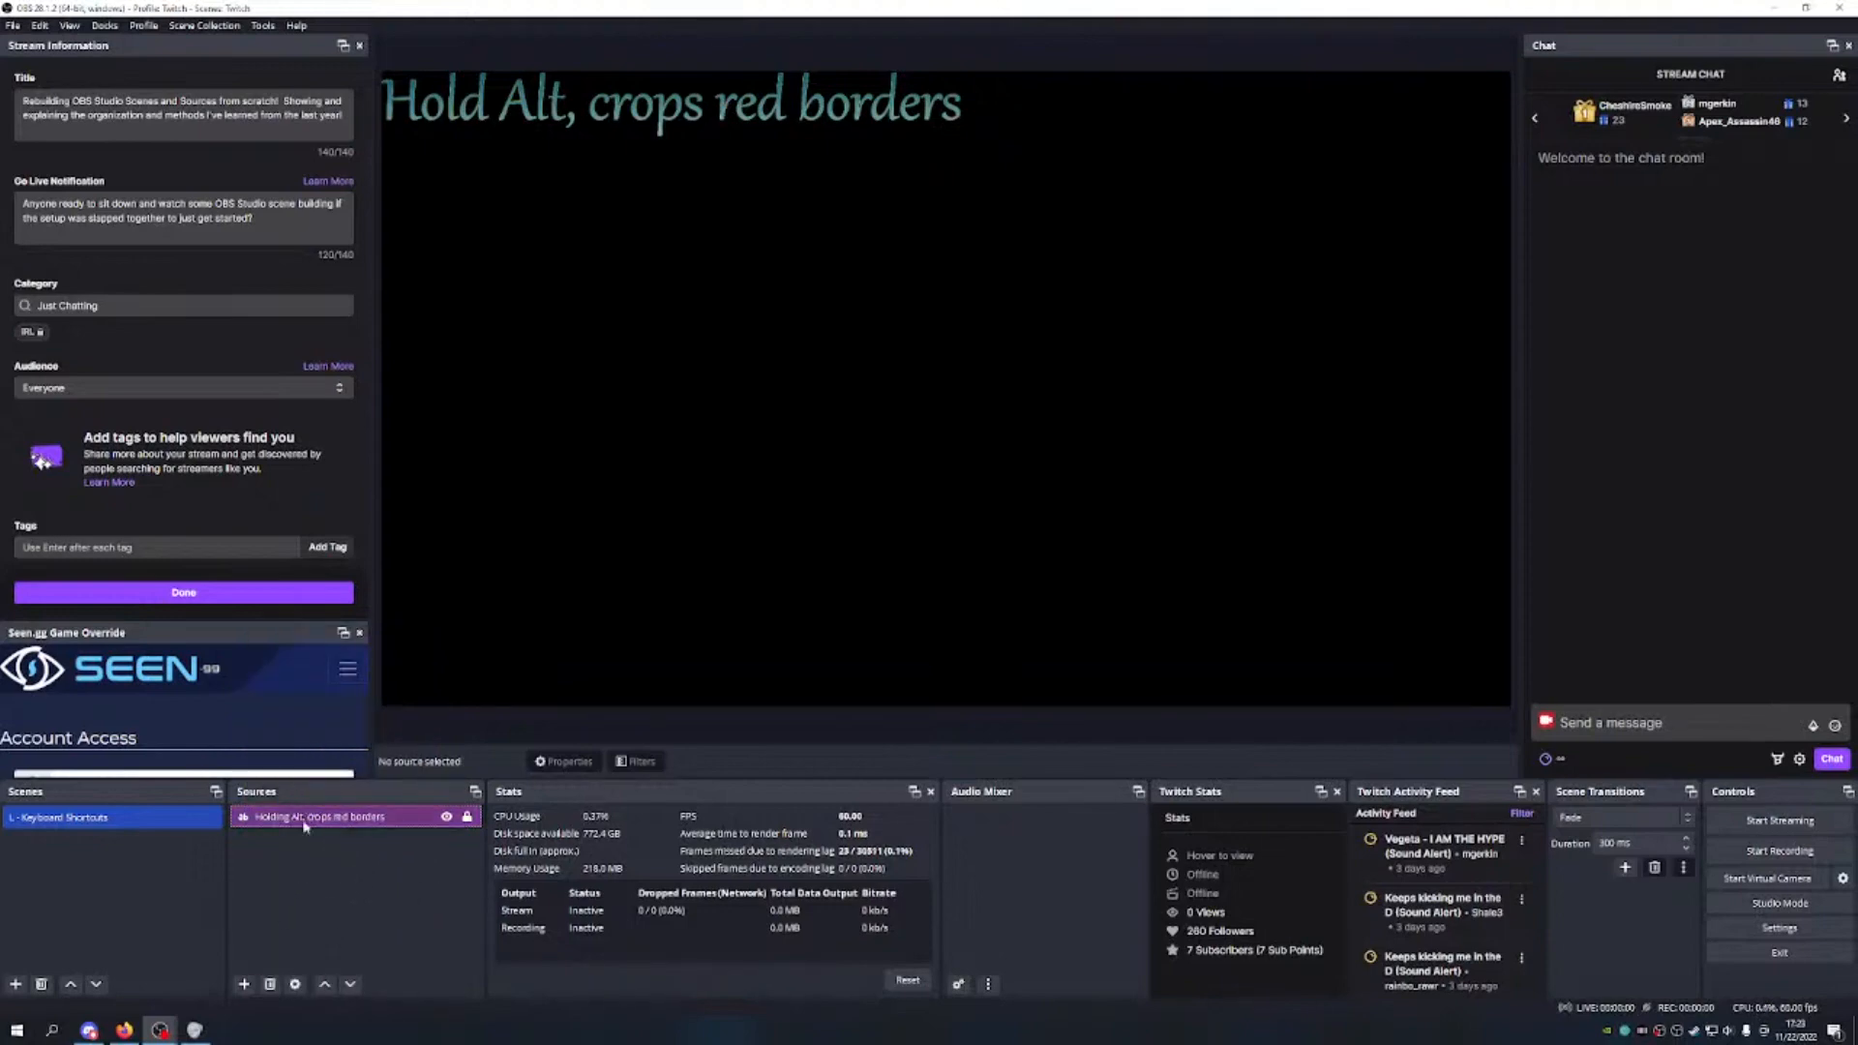
pyautogui.click(244, 984)
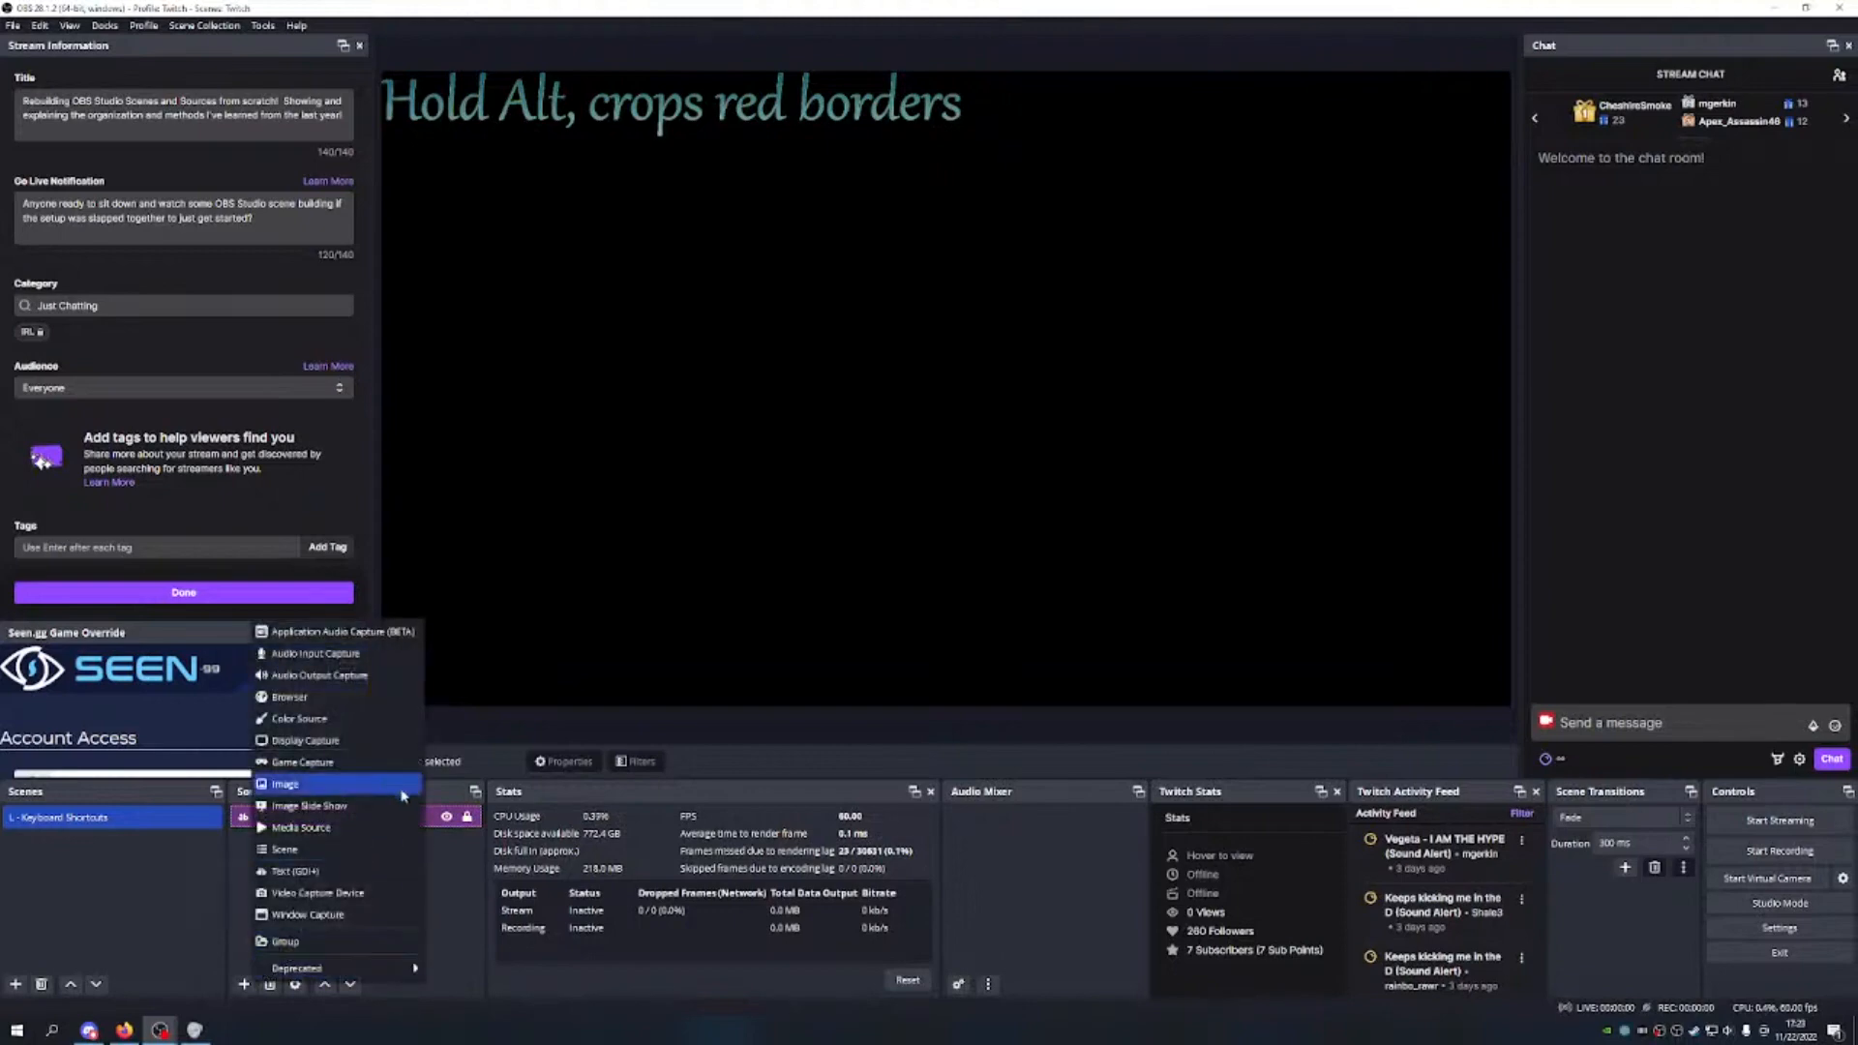
pyautogui.click(308, 872)
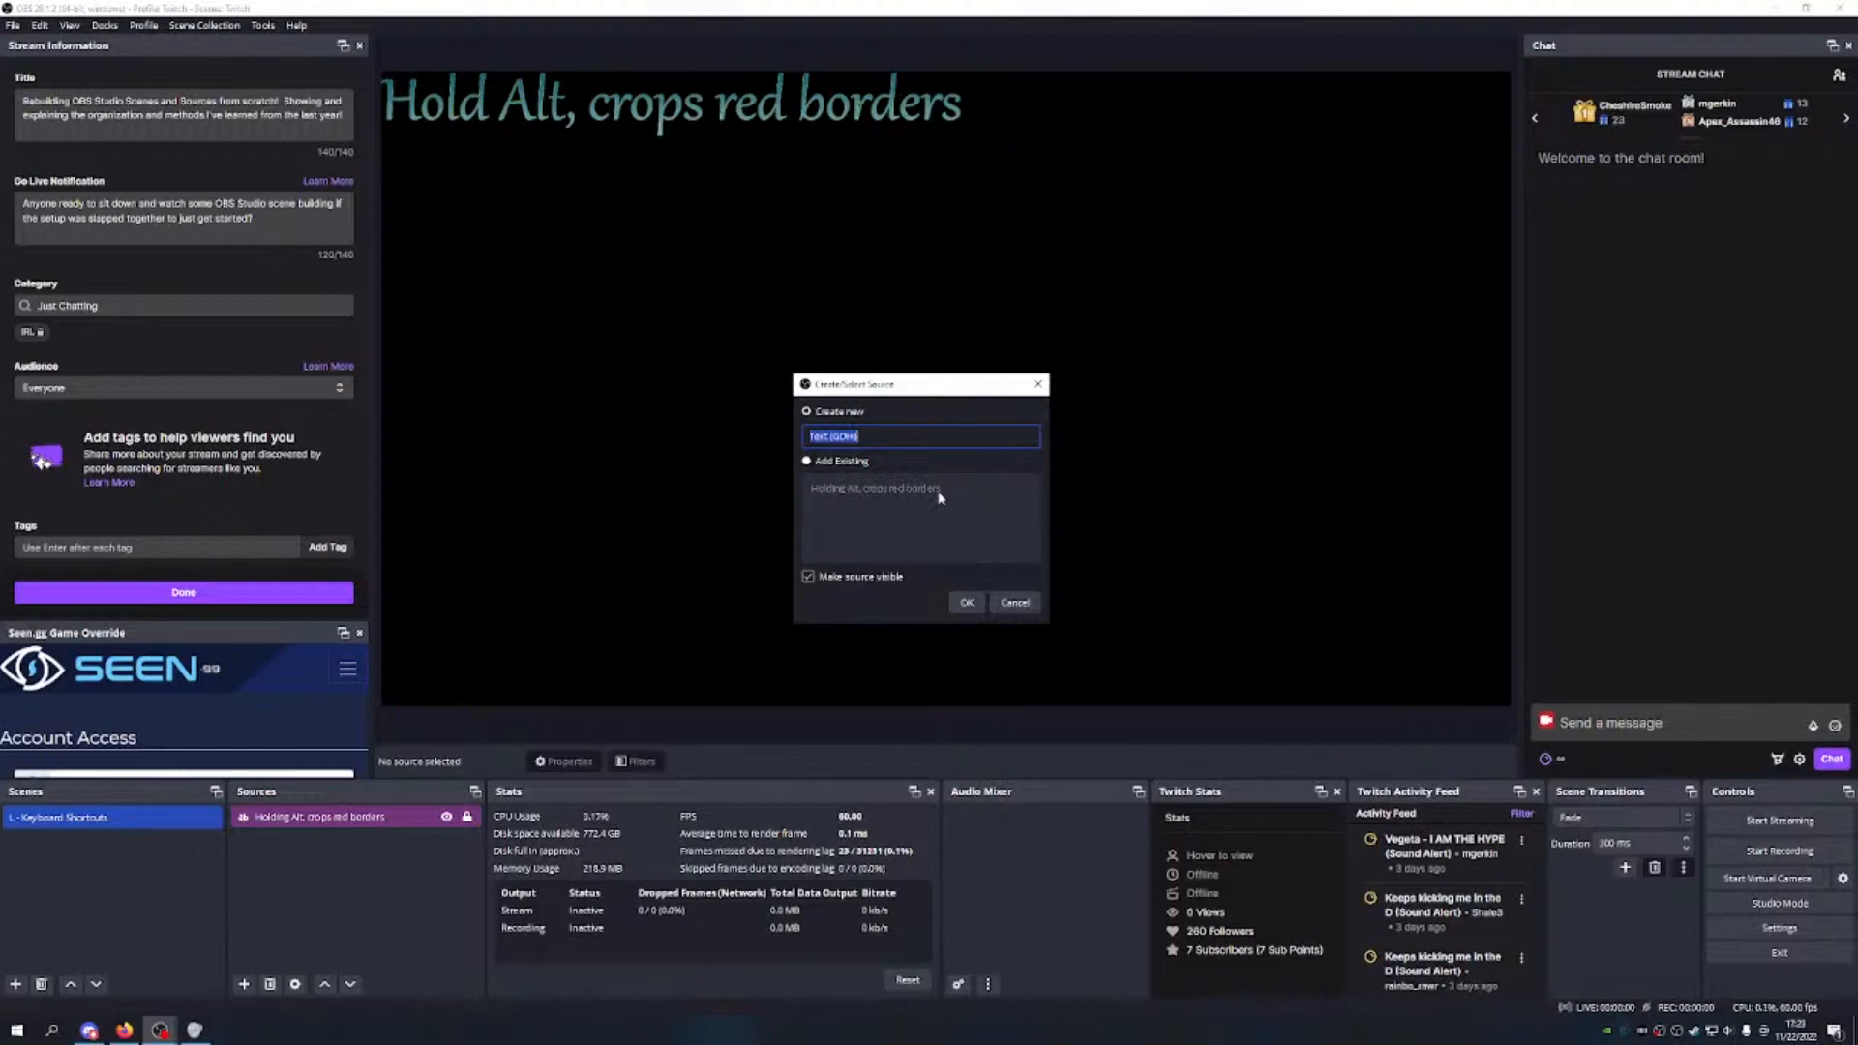
pyautogui.write('Holding')
pyautogui.press('BackSpace')
pyautogui.press('BackSpace')
pyautogui.write(',')
pyautogui.write('prevents snapping')
pyautogui.hotkey('ctrl', 'a')
pyautogui.hotkey('ctrl', 'c')
pyautogui.click(967, 603)
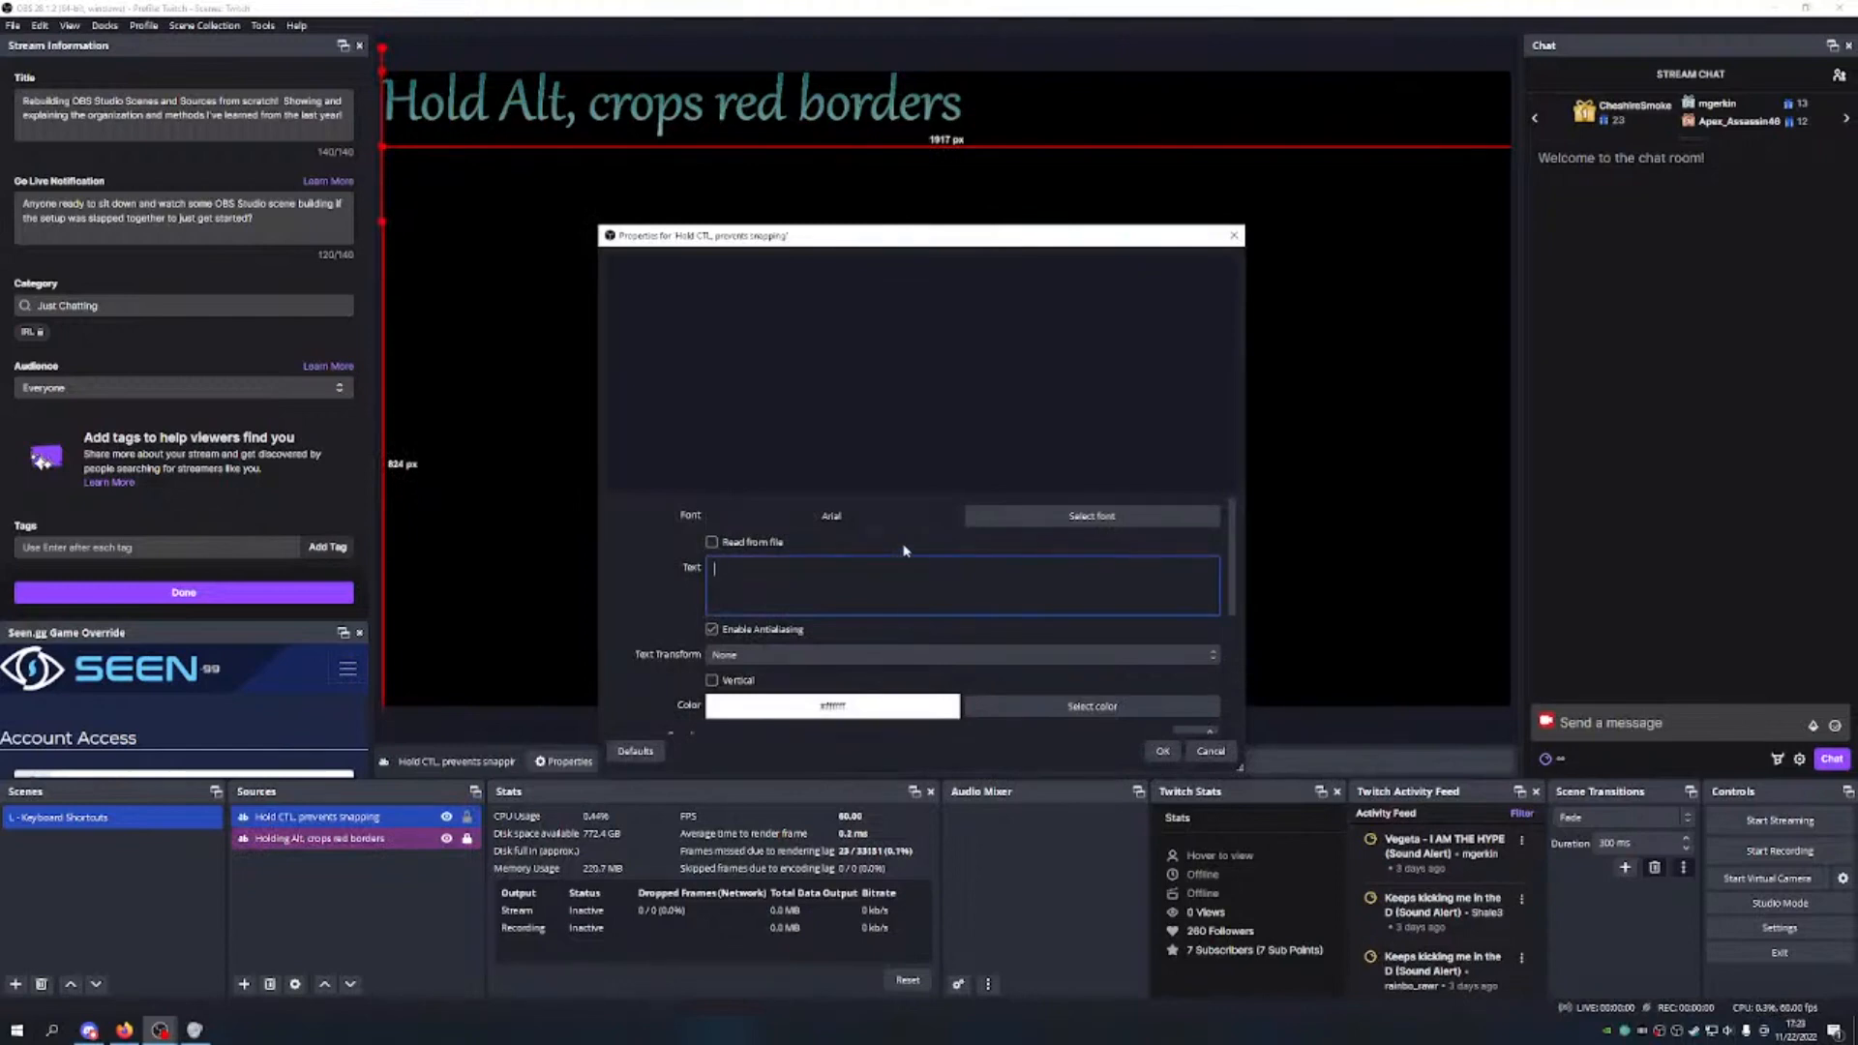
# Step: Paste 'Hold CTL, prevents snapping' as the text and set the font to Gabriola, size 500
pyautogui.hotkey('ctrl', 'v')
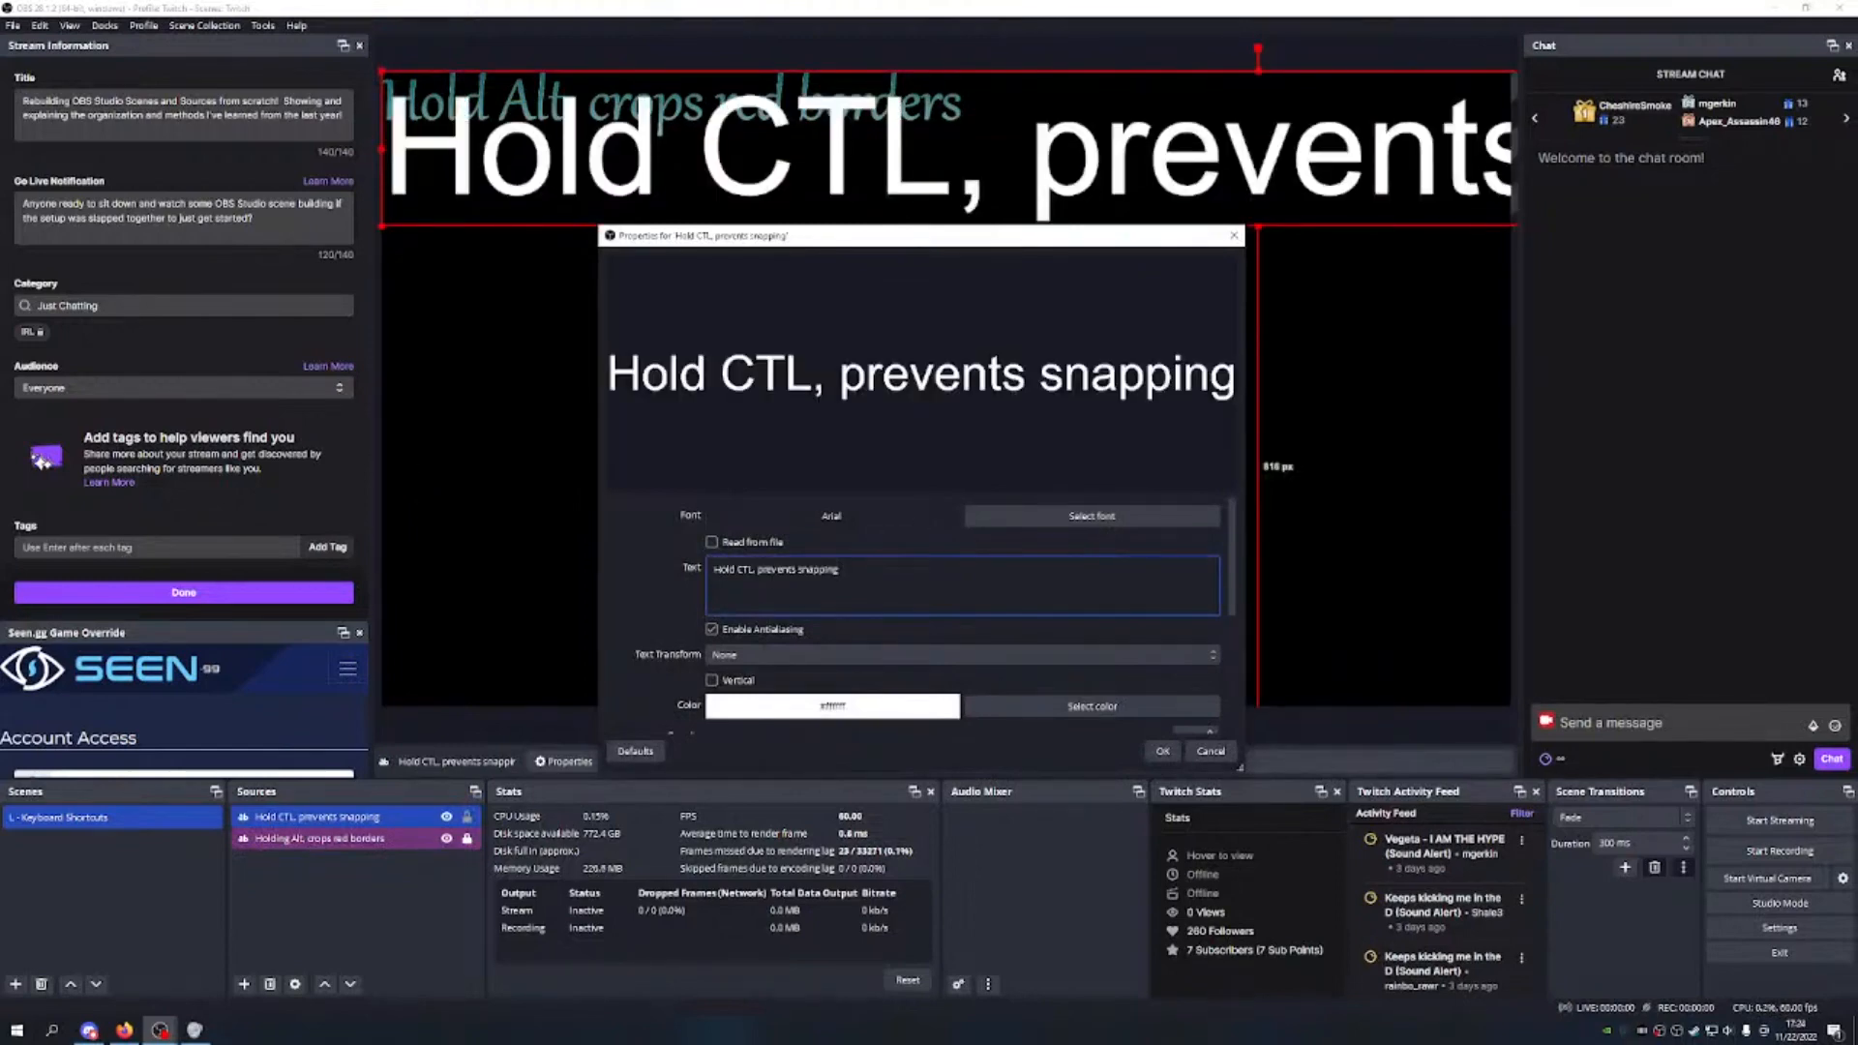
pyautogui.click(1084, 525)
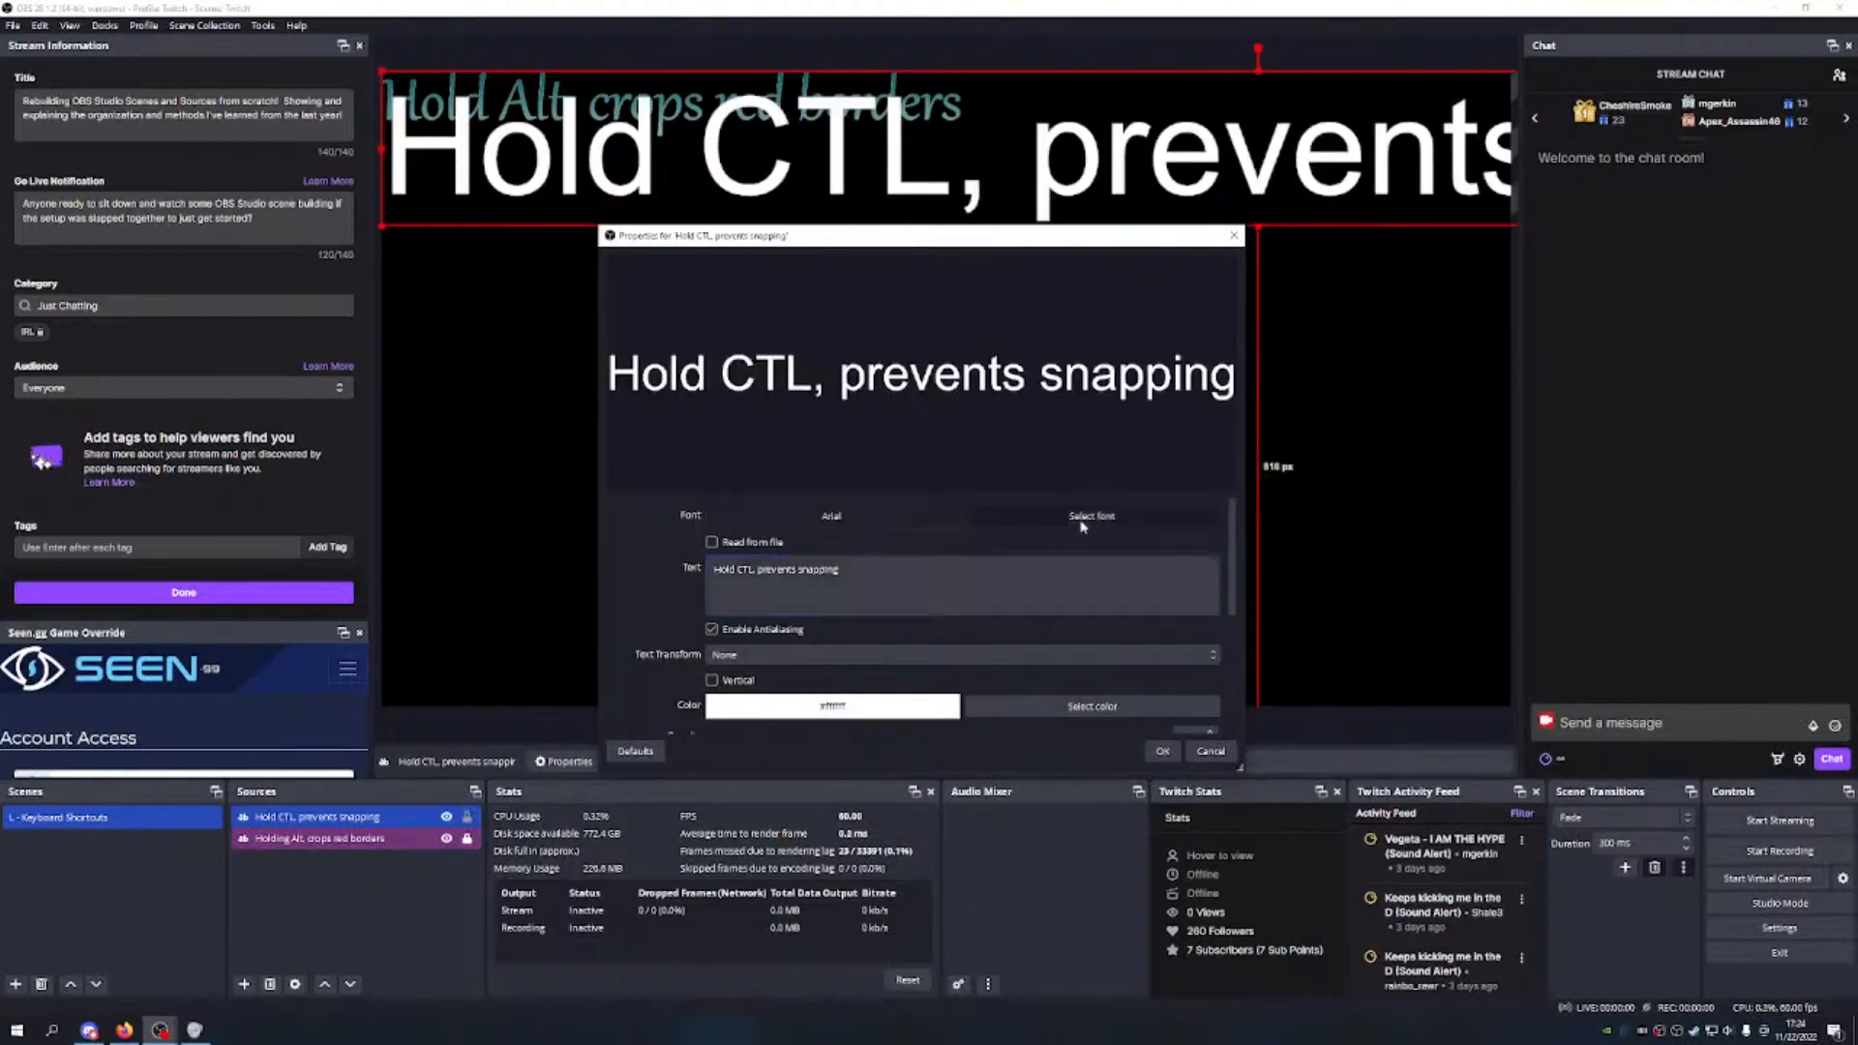
pyautogui.press('g')
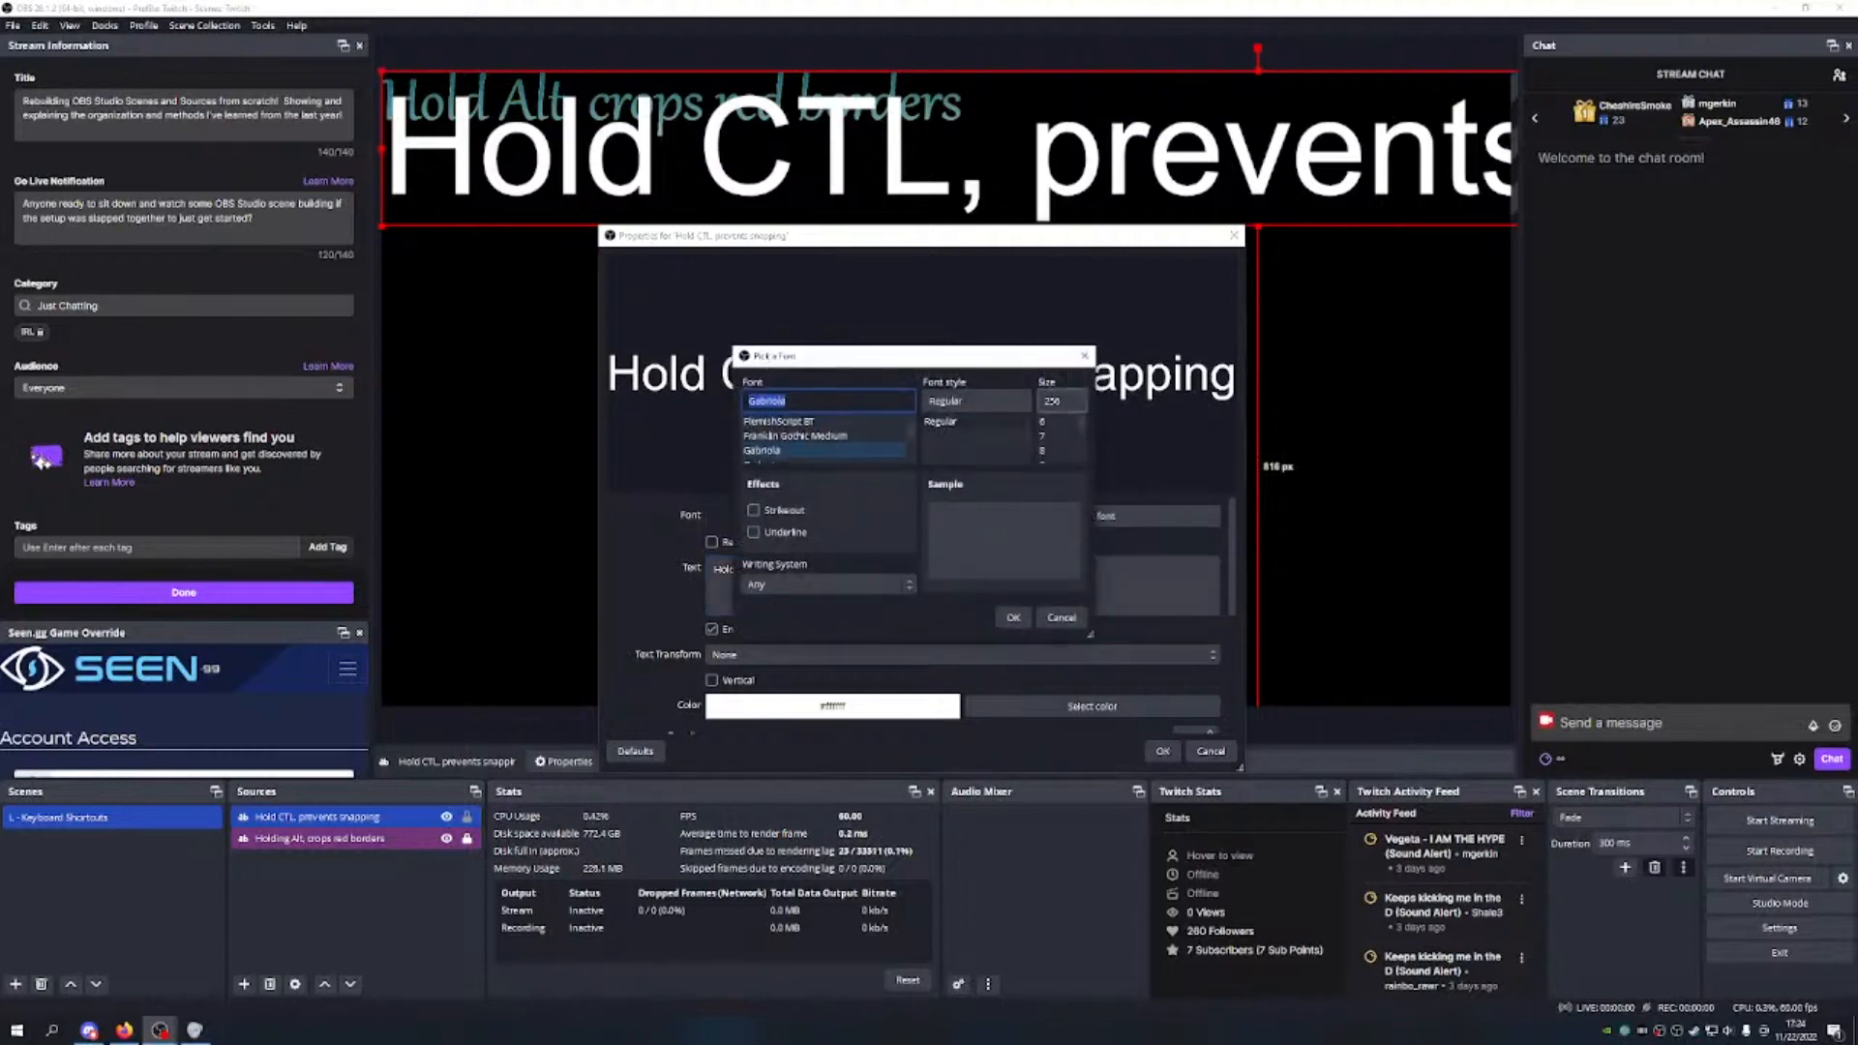
pyautogui.moveTo(1070, 401); pyautogui.dragTo(1008, 401)
pyautogui.write('500')
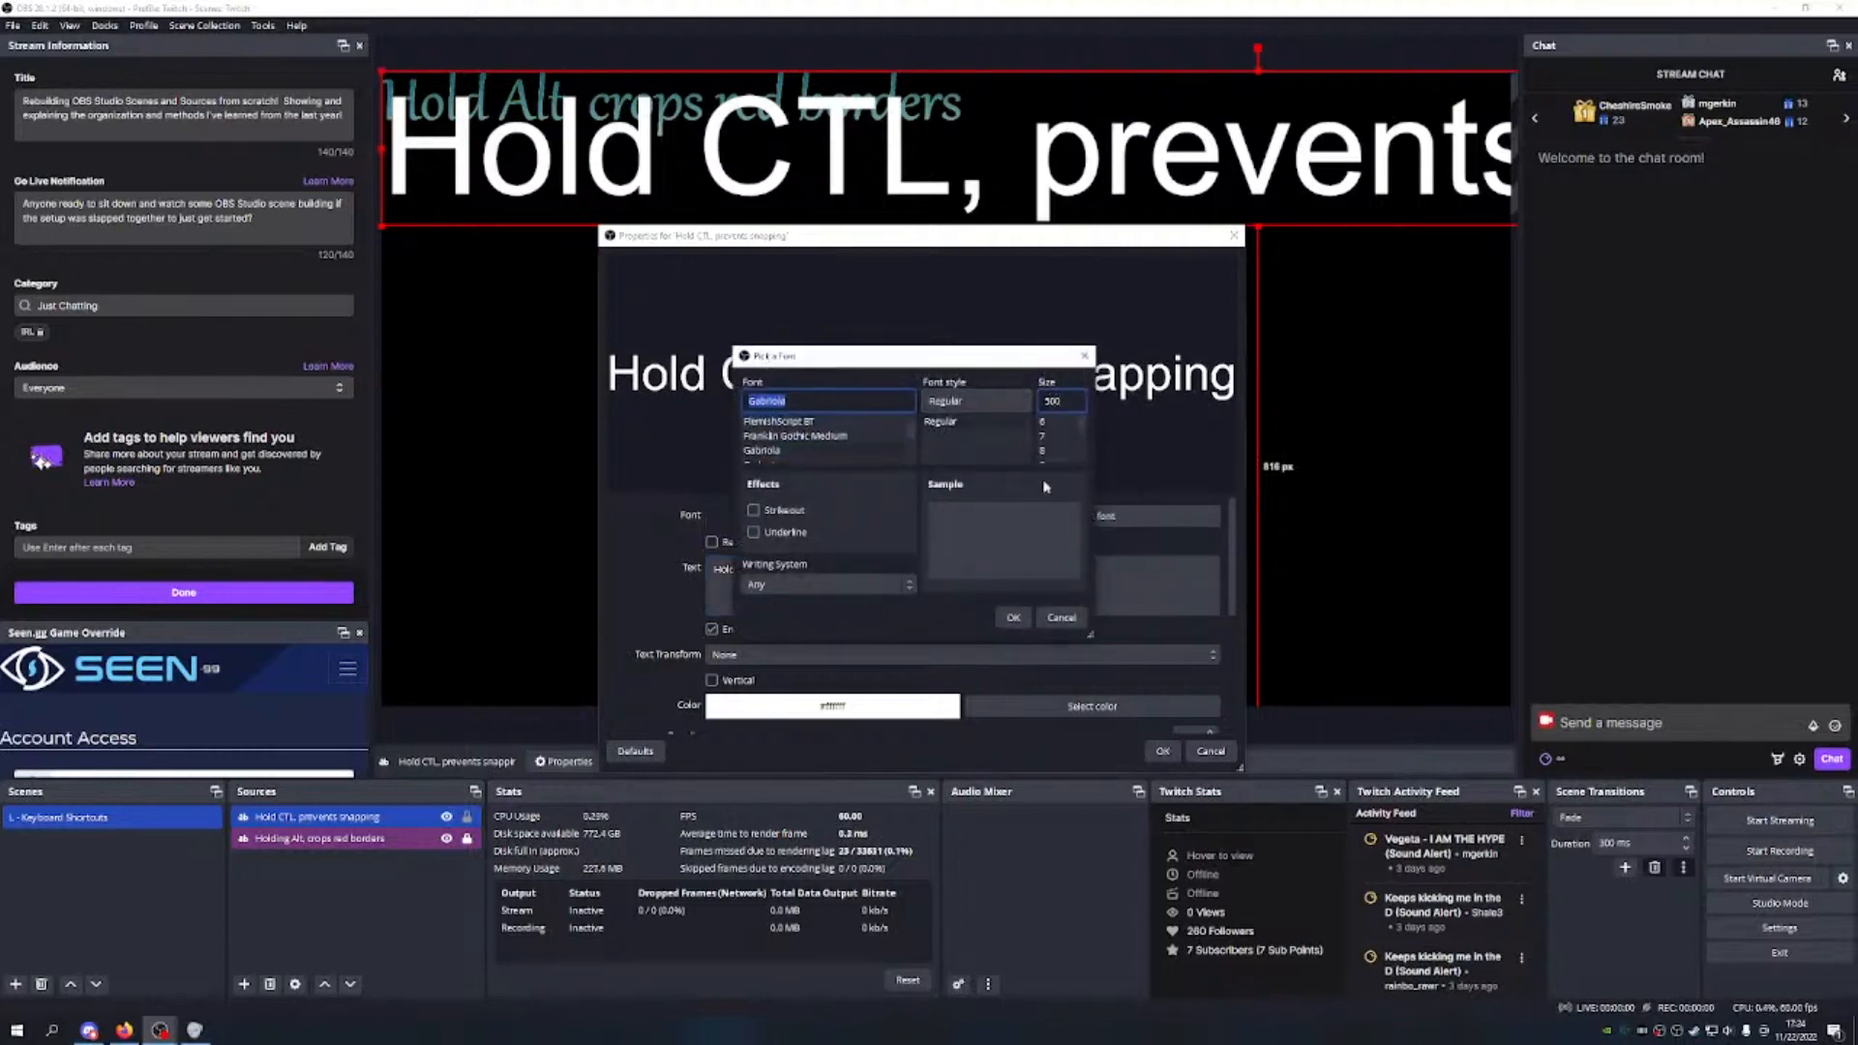
pyautogui.click(1016, 619)
# Step: Toggle Read from file on and off, keeping the typed text
pyautogui.scroll(-1, 1024, 634)
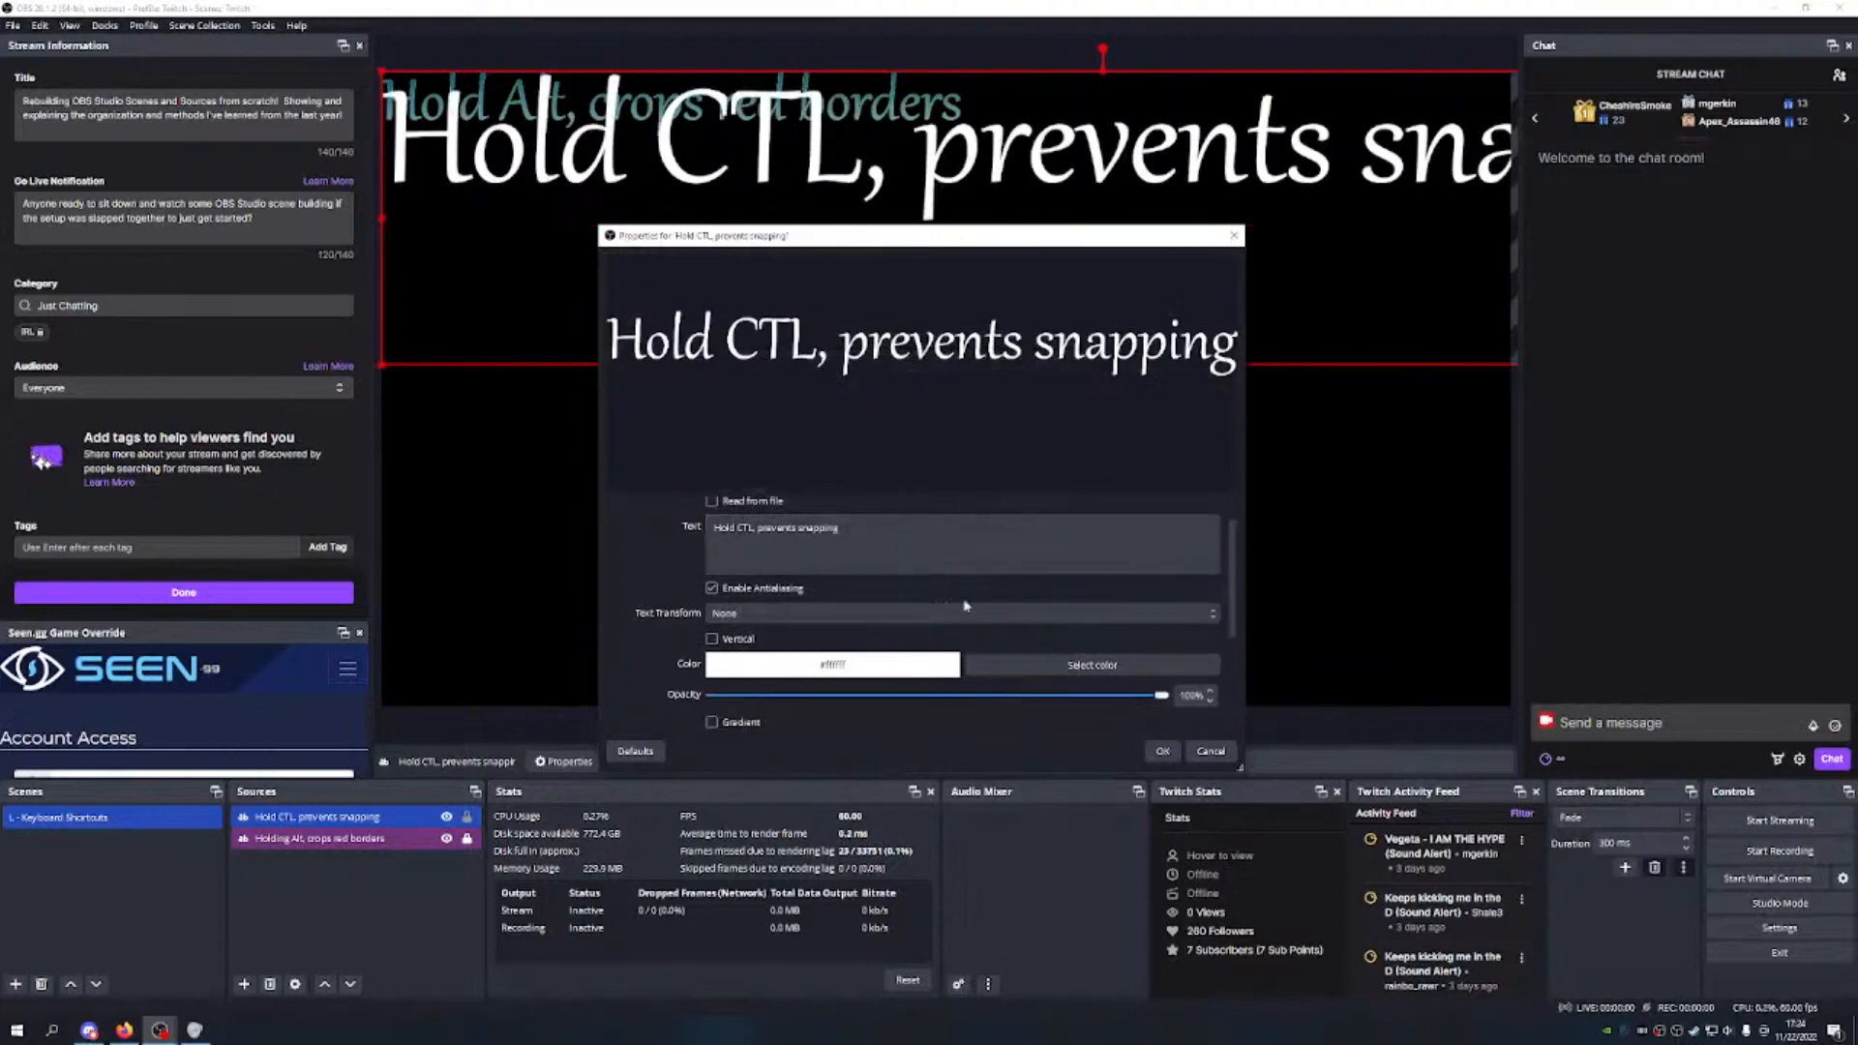
pyautogui.scroll(1, 735, 561)
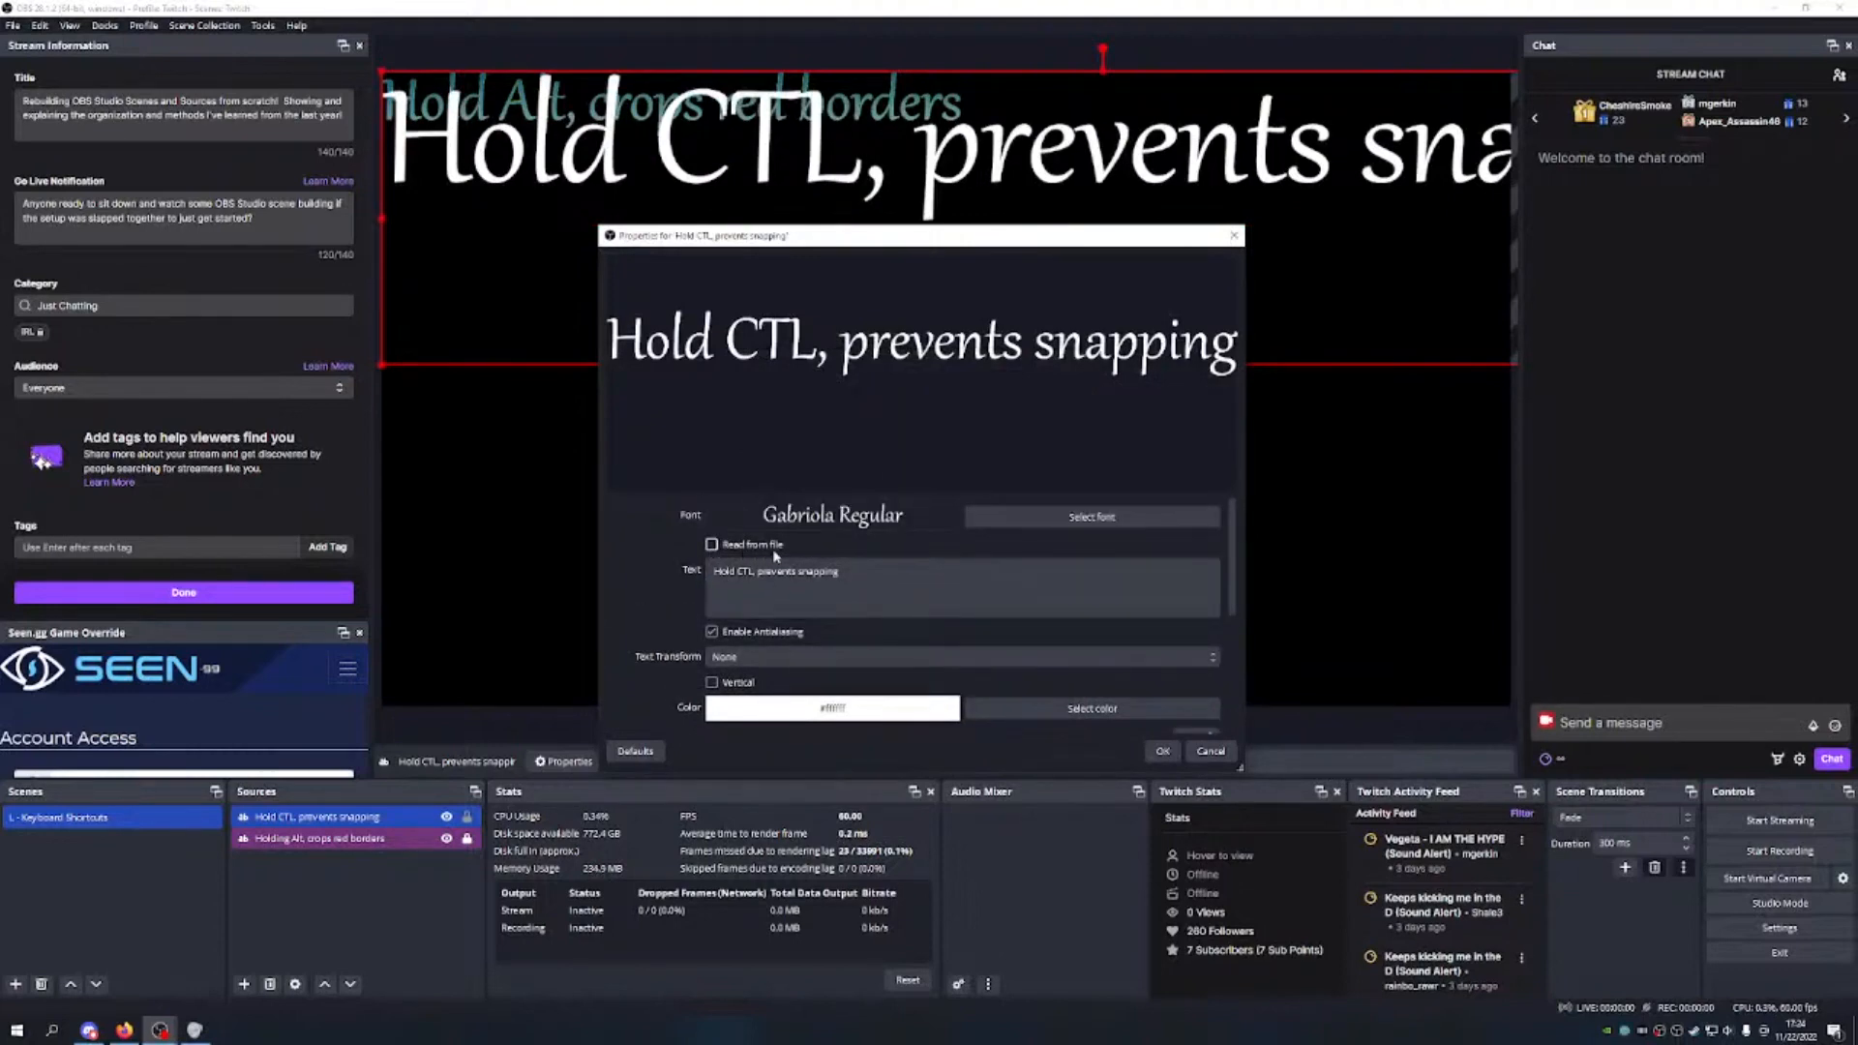
pyautogui.click(712, 543)
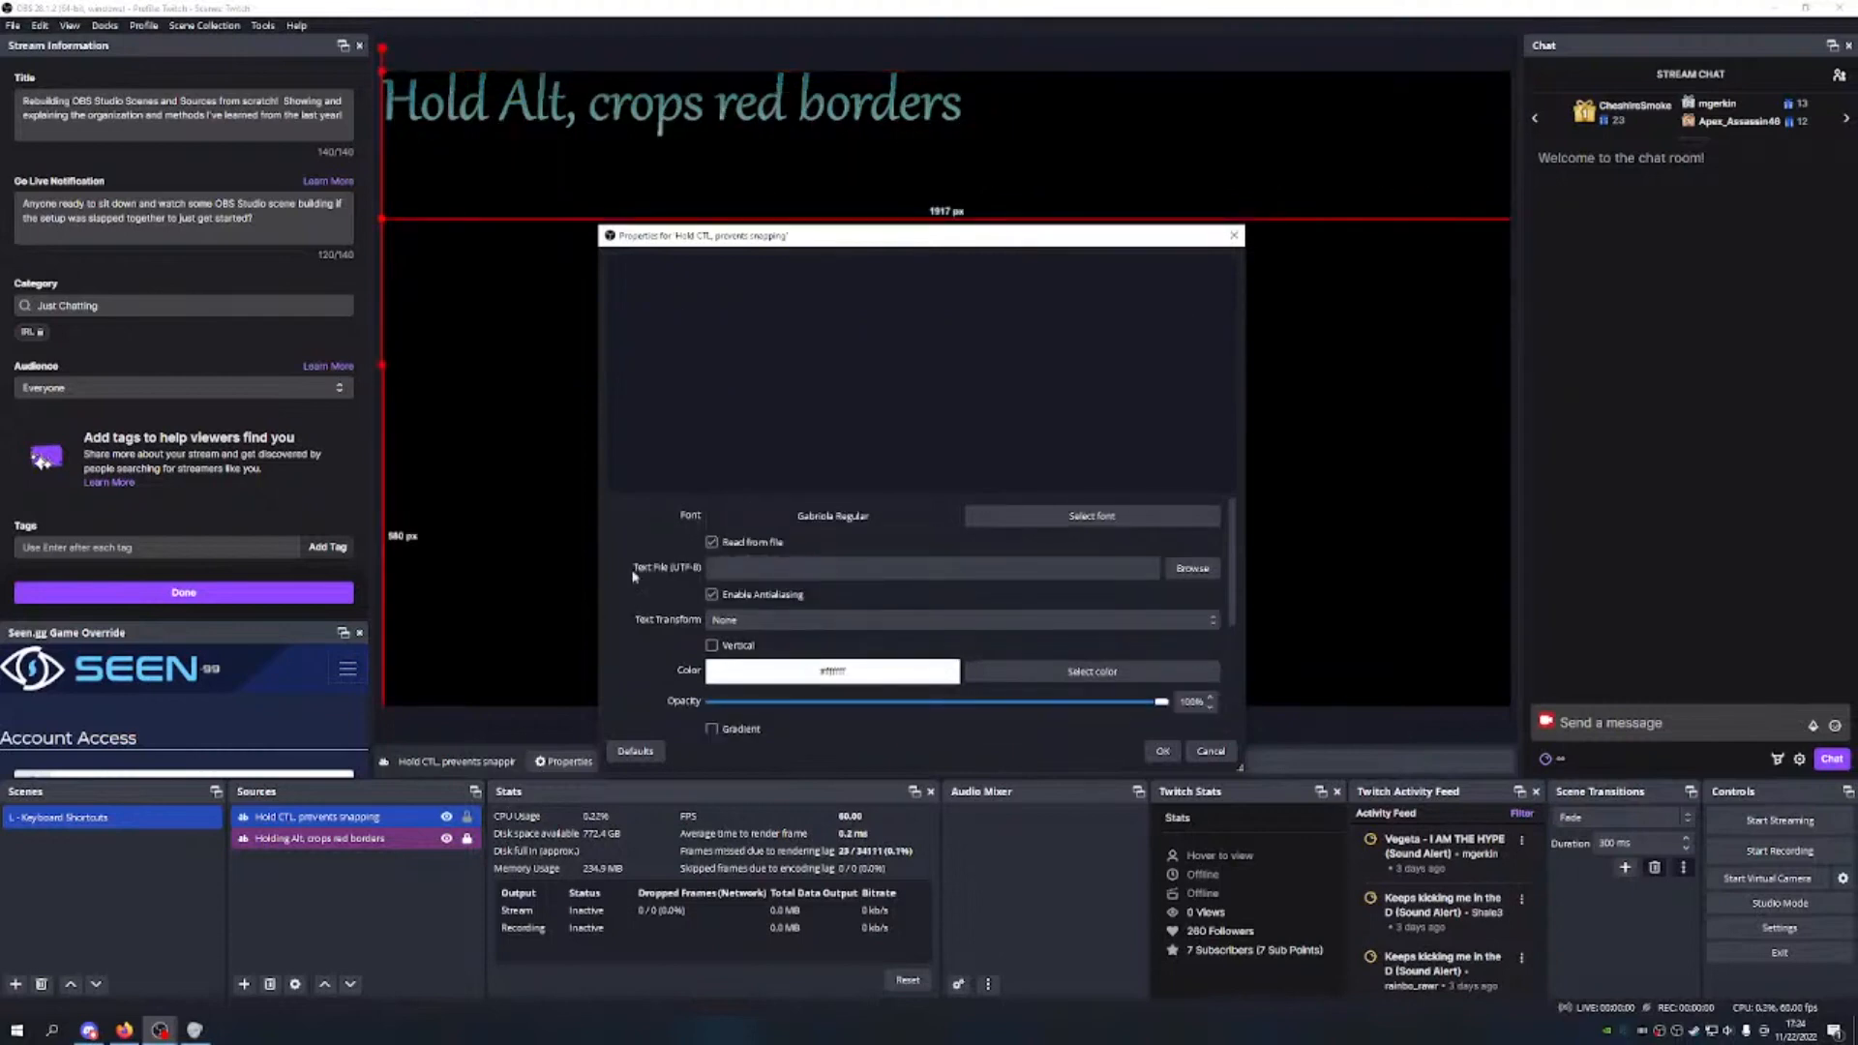
pyautogui.click(712, 543)
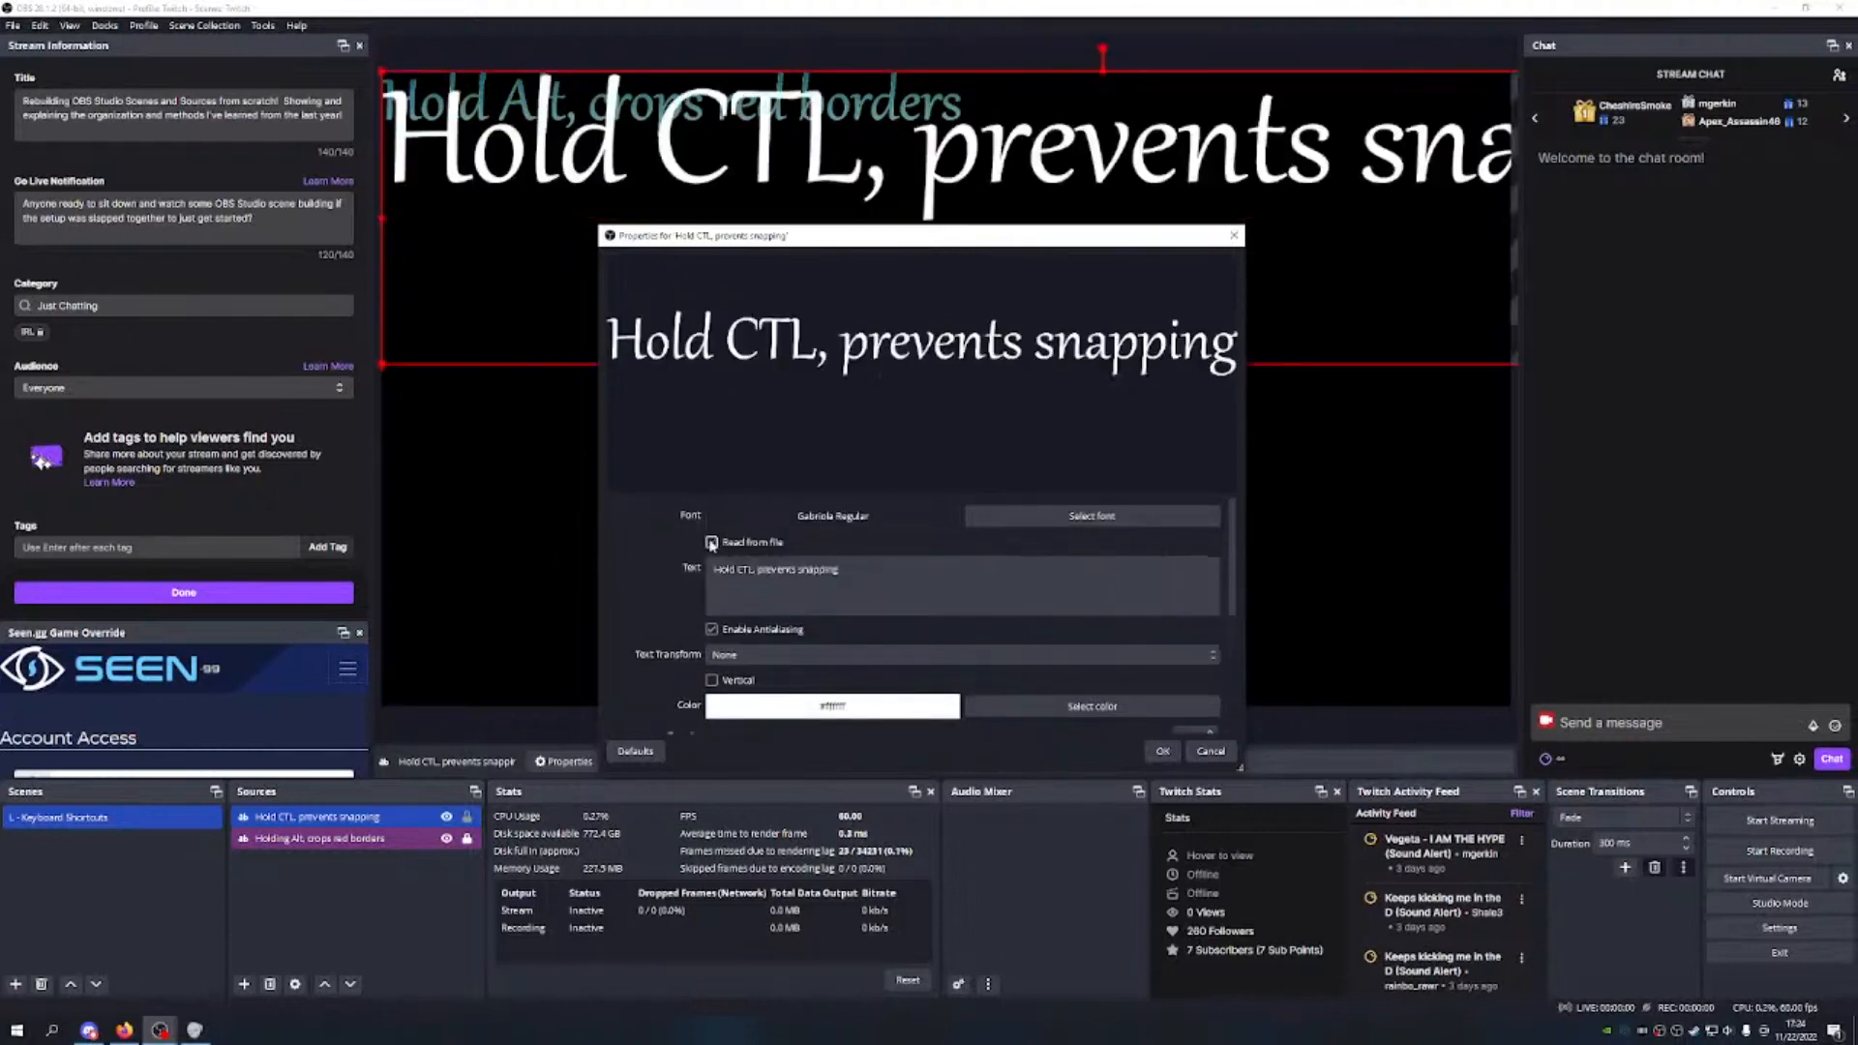
pyautogui.scroll(-1, 952, 610)
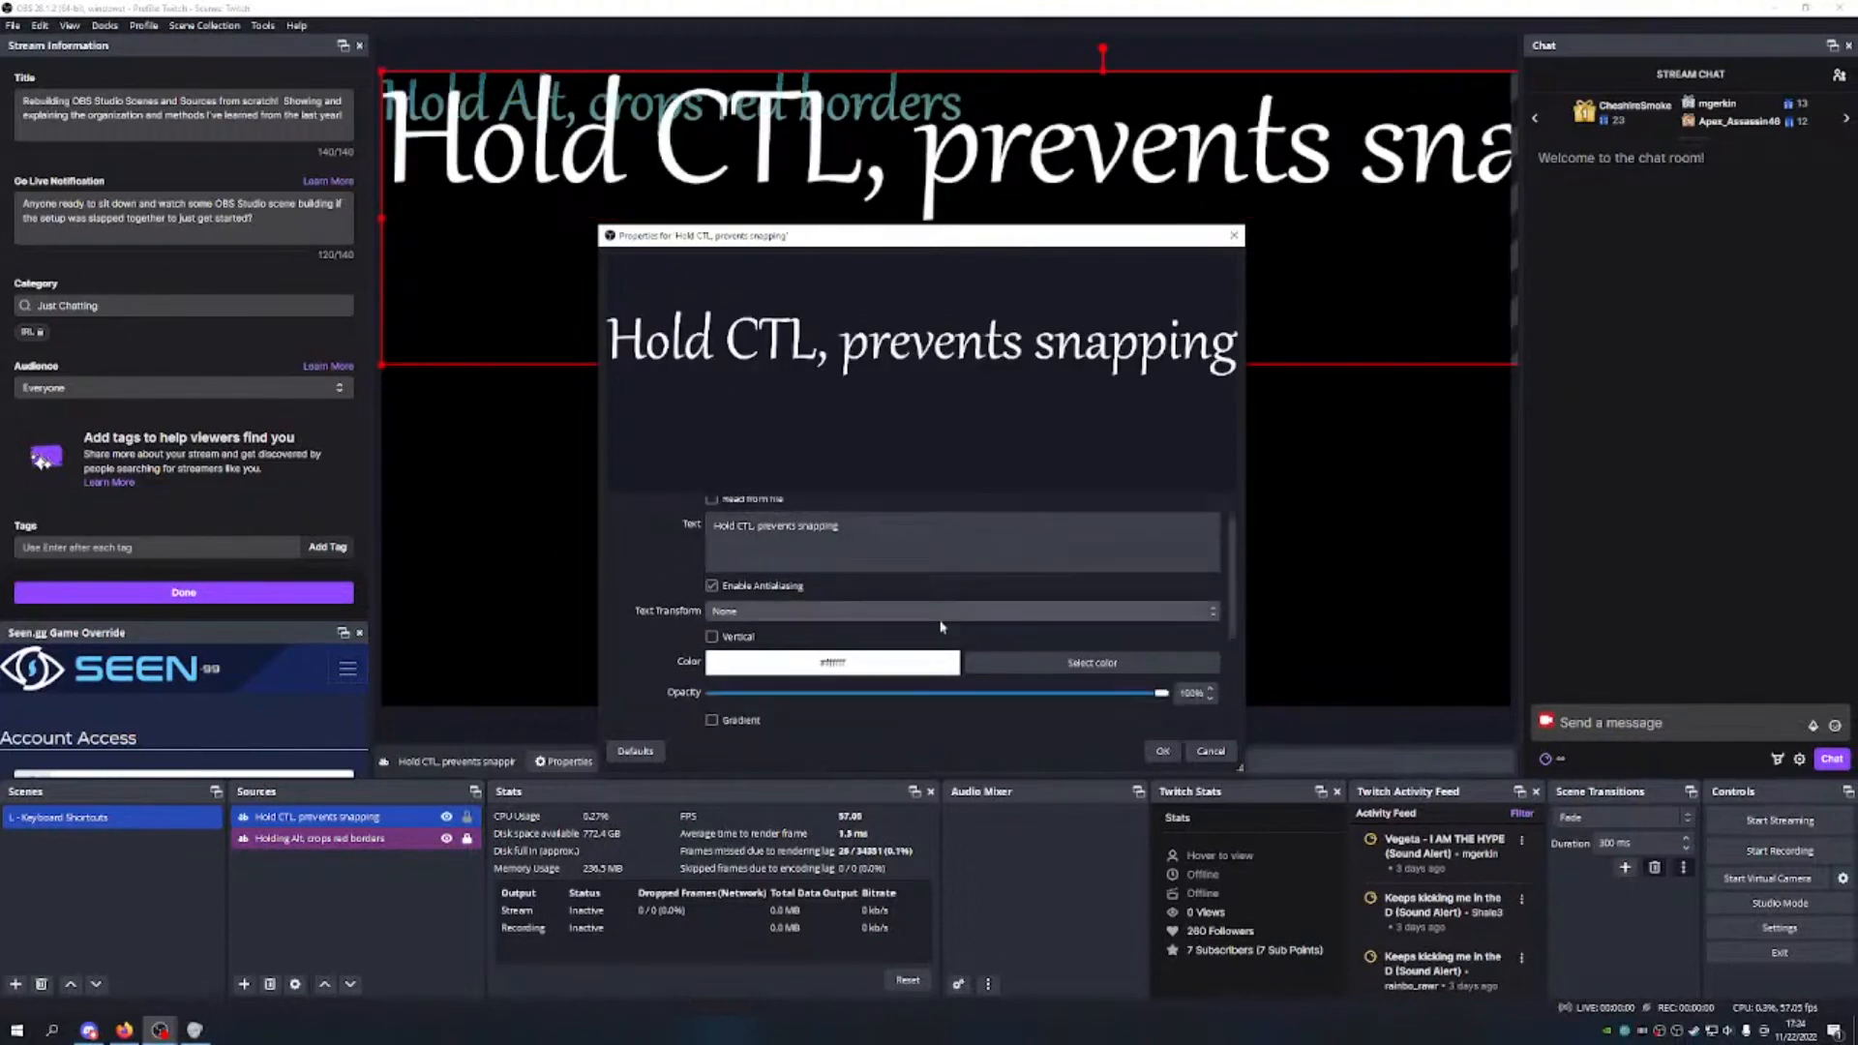
pyautogui.scroll(-1, 873, 575)
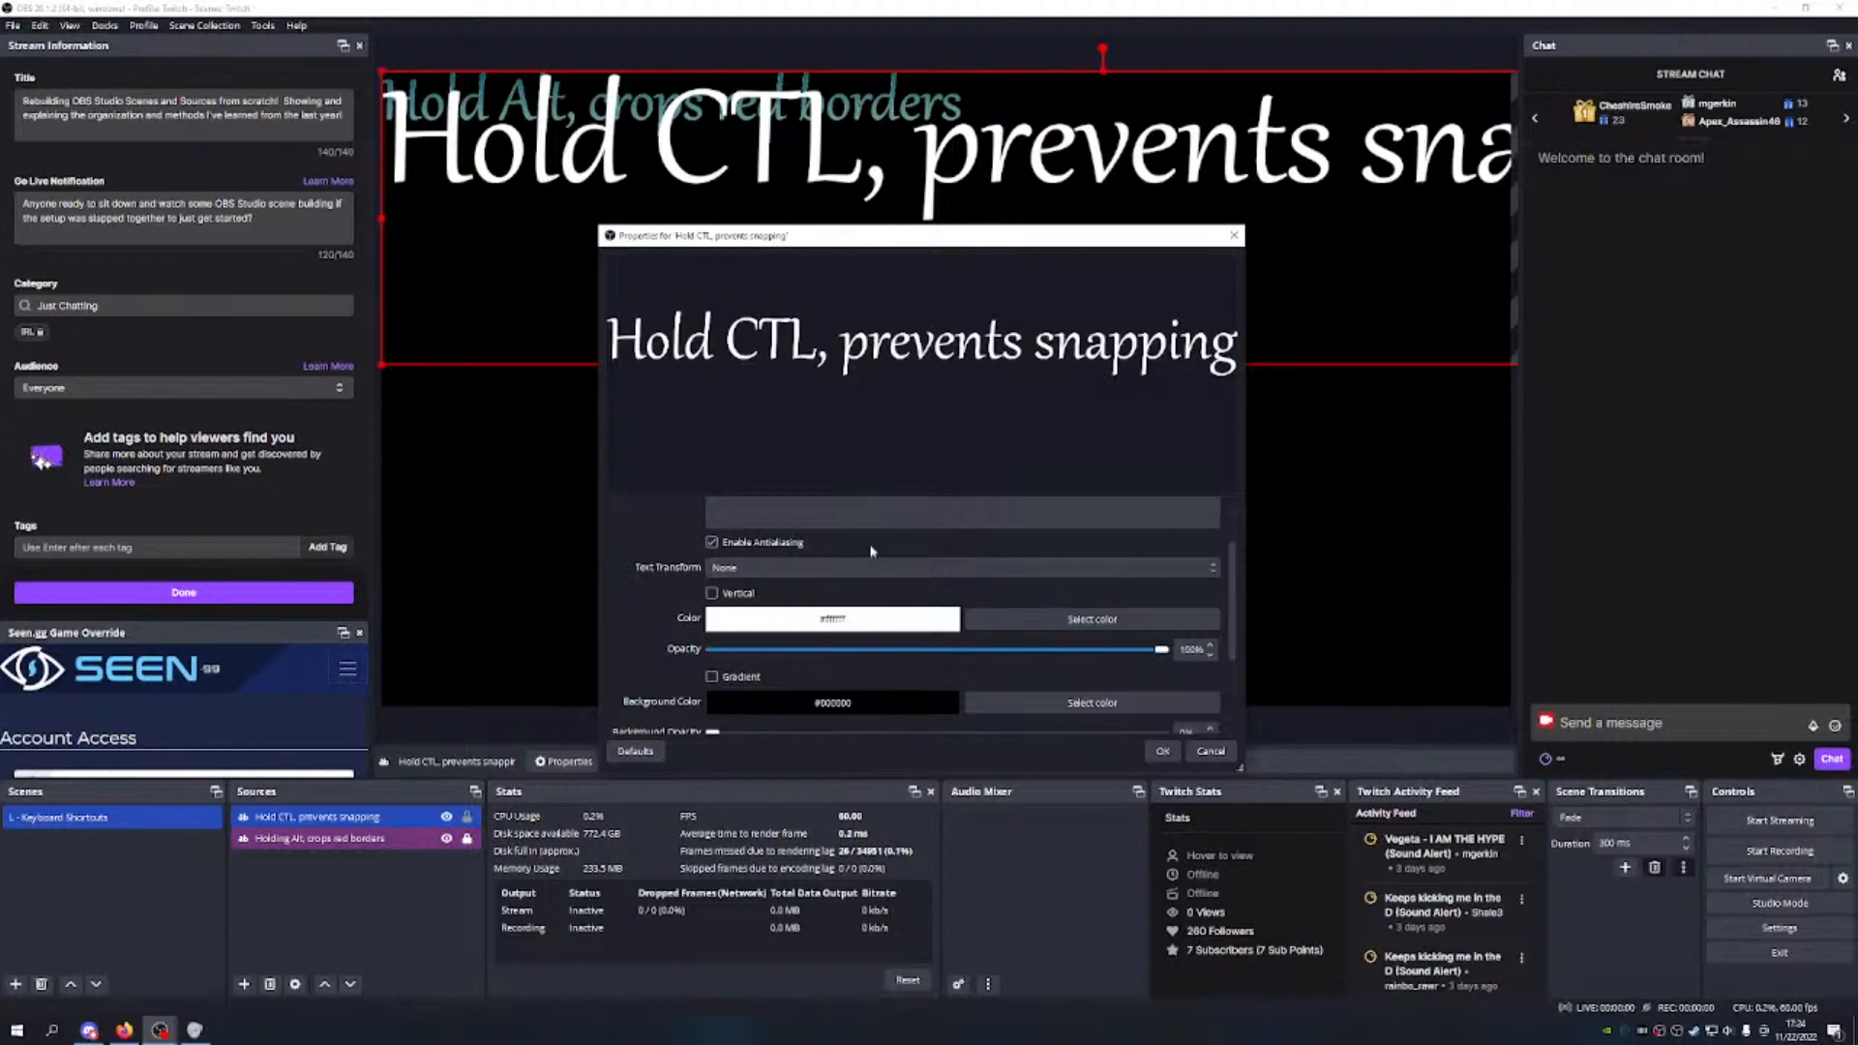
# Step: Set the Hold CTL text colour to cyan
pyautogui.click(892, 570)
pyautogui.click(905, 562)
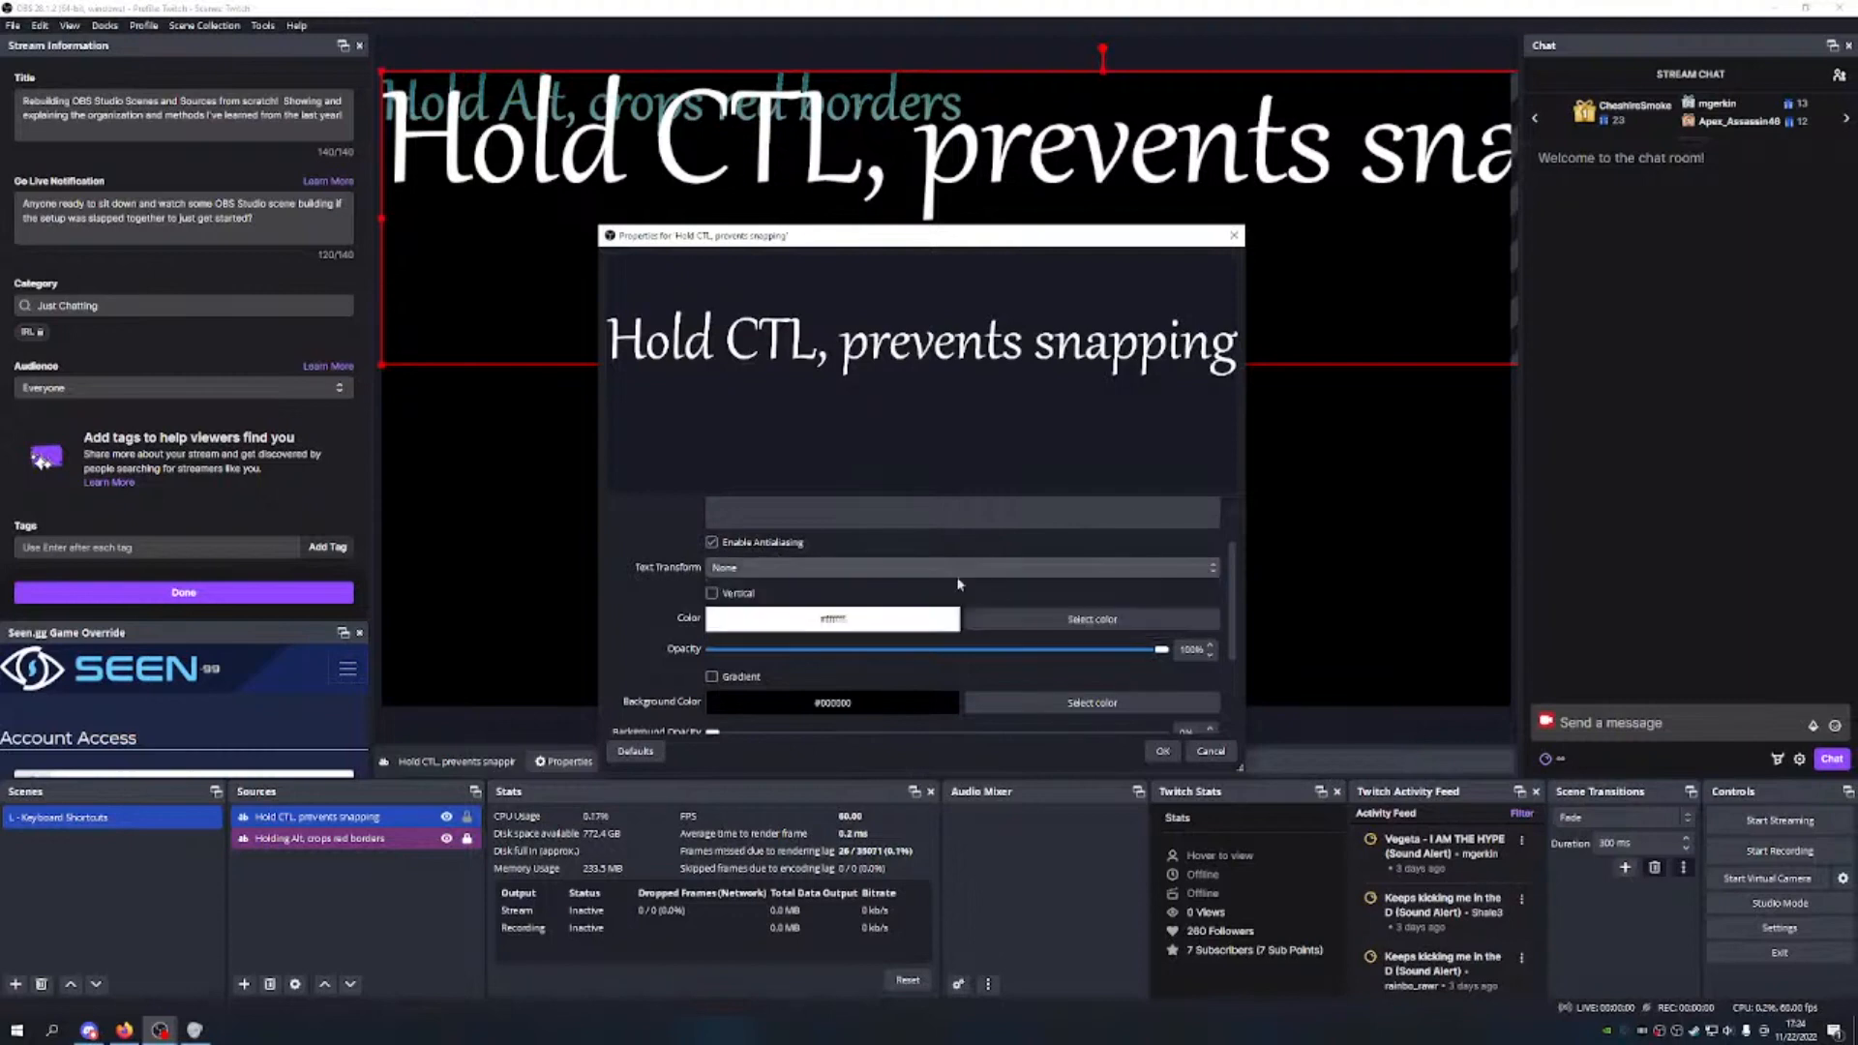
pyautogui.click(1091, 617)
pyautogui.click(860, 401)
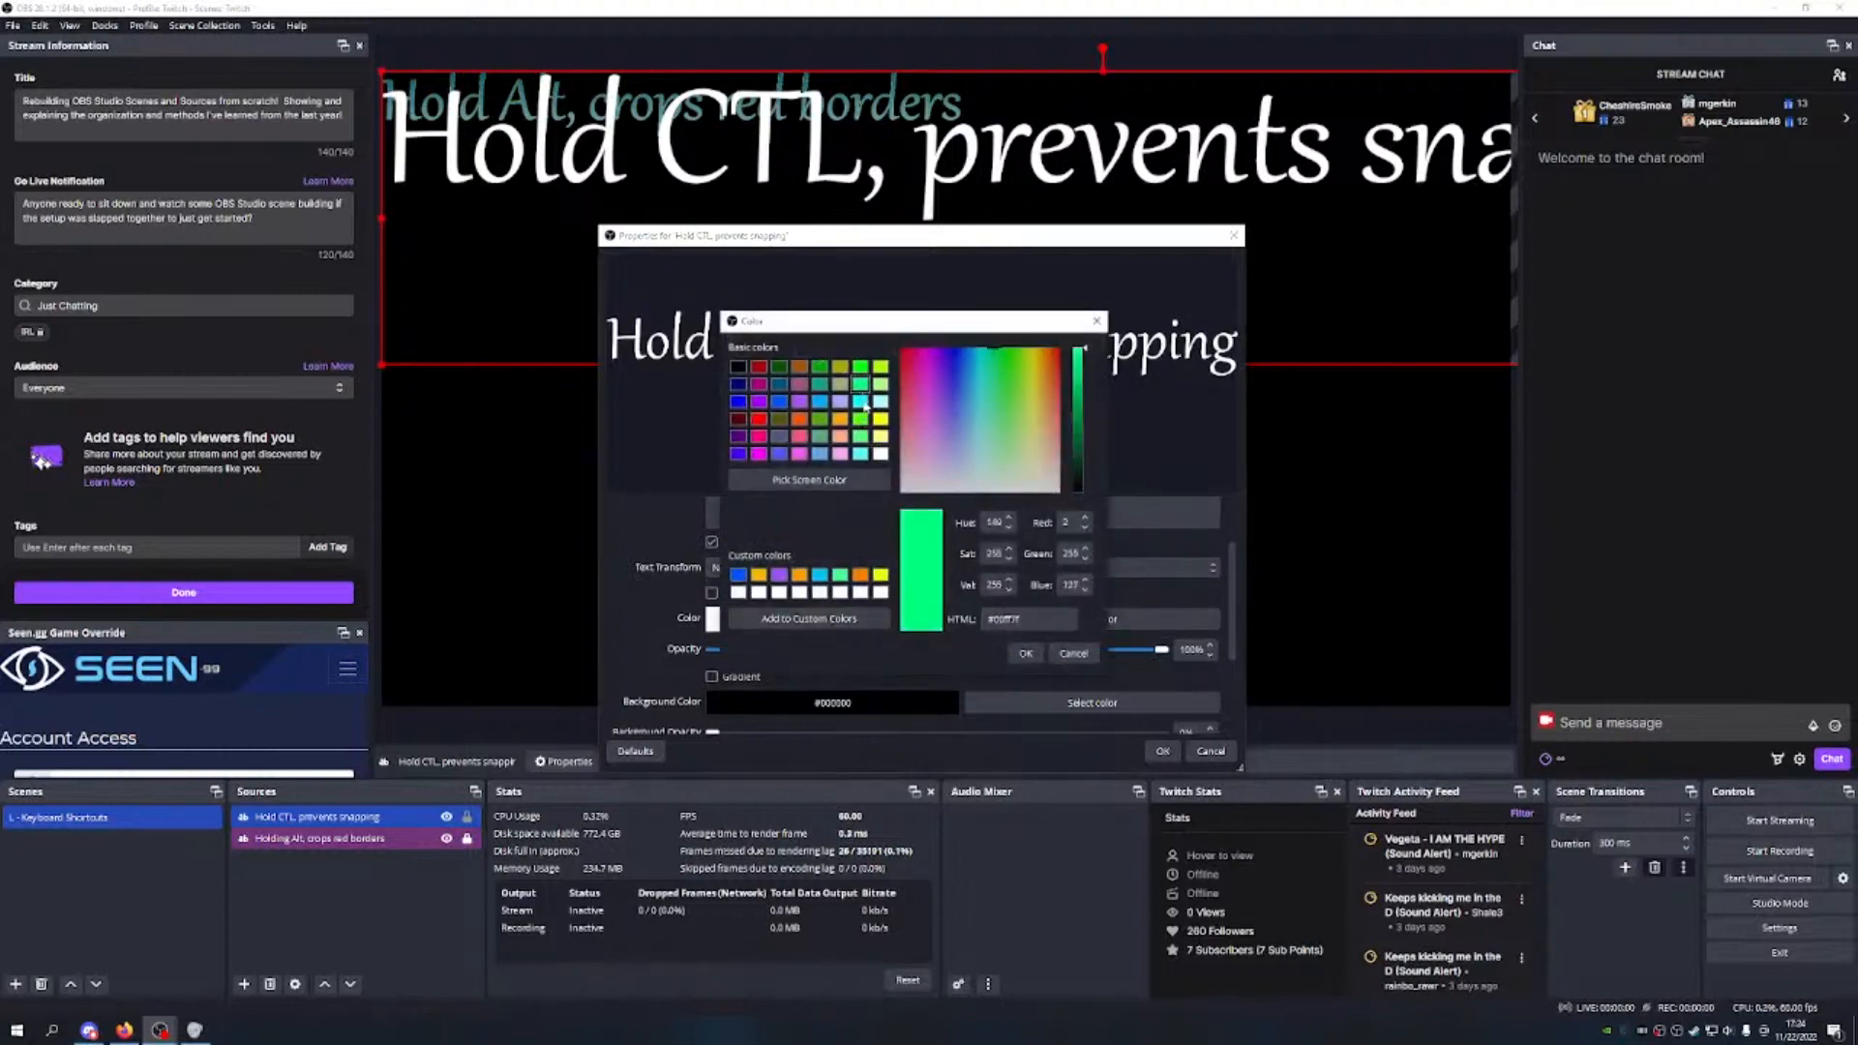
pyautogui.click(1026, 653)
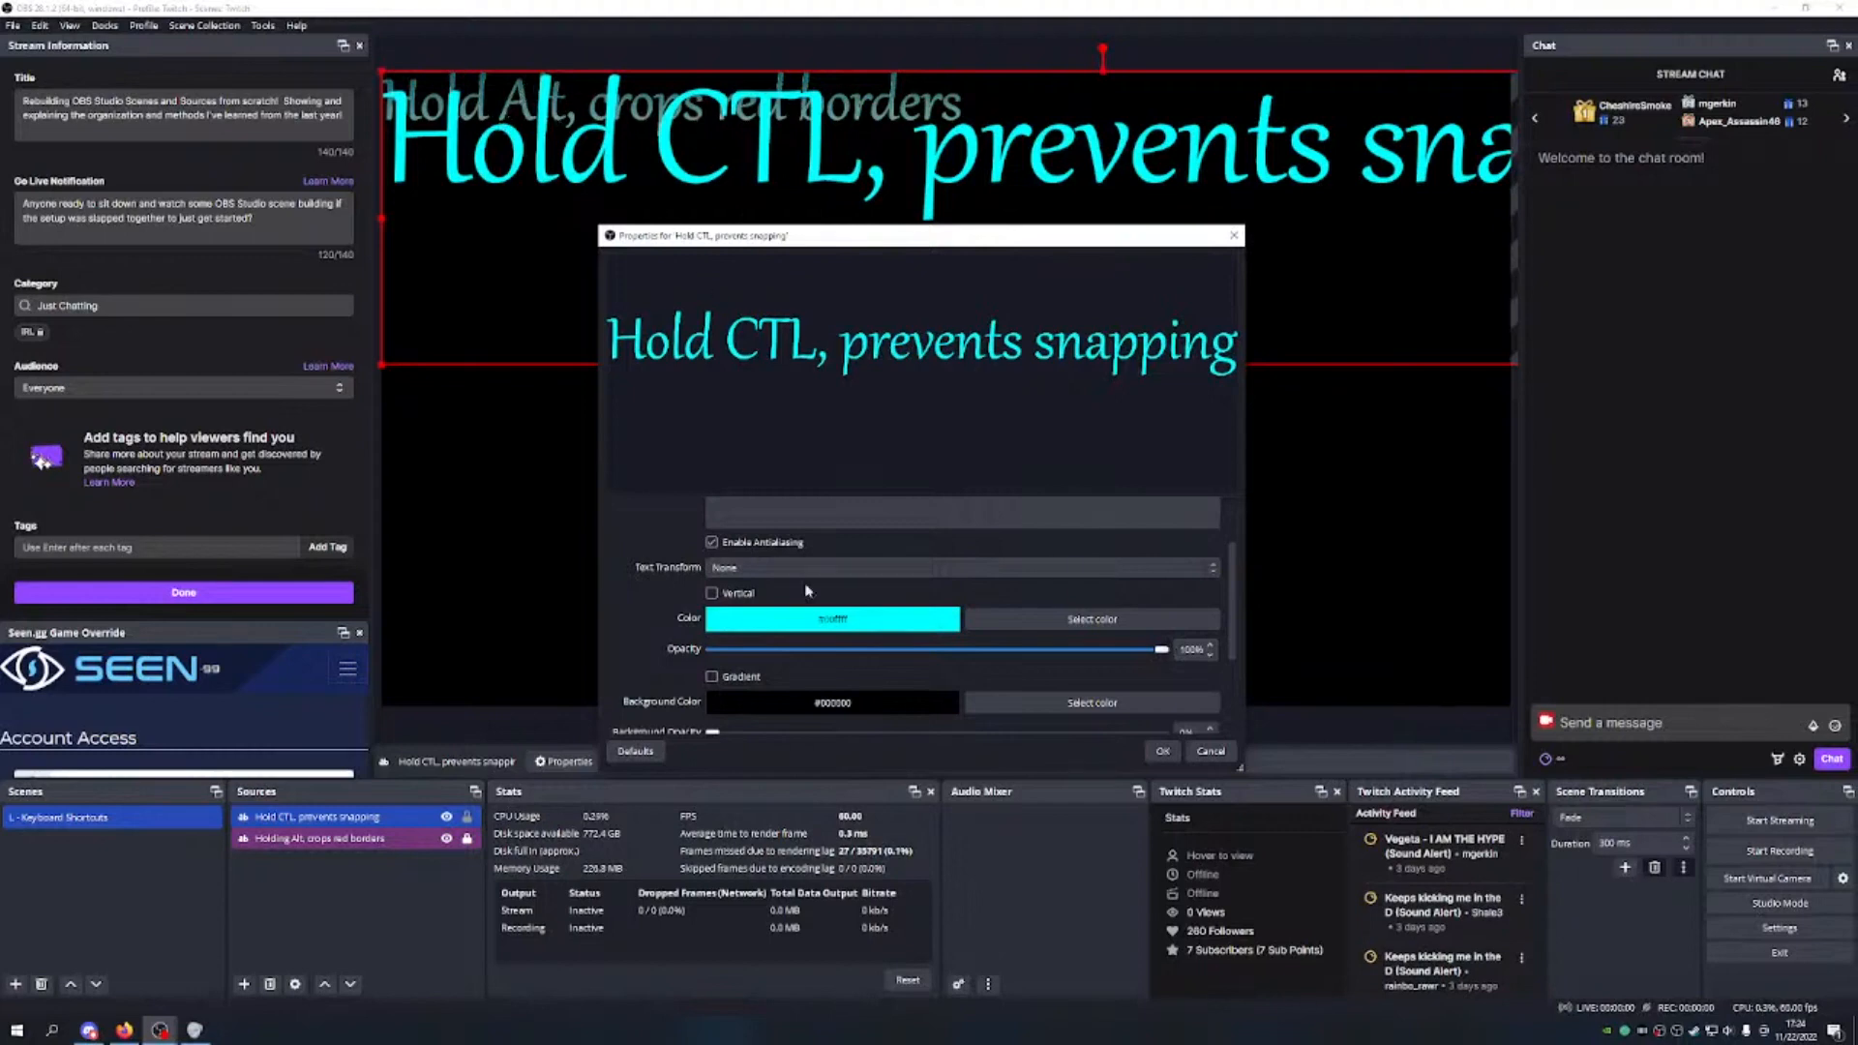
# Step: Turn on a gradient, lower opacity to about 40%, and make the black background 100% opaque
pyautogui.scroll(-3, 943, 607)
pyautogui.click(712, 590)
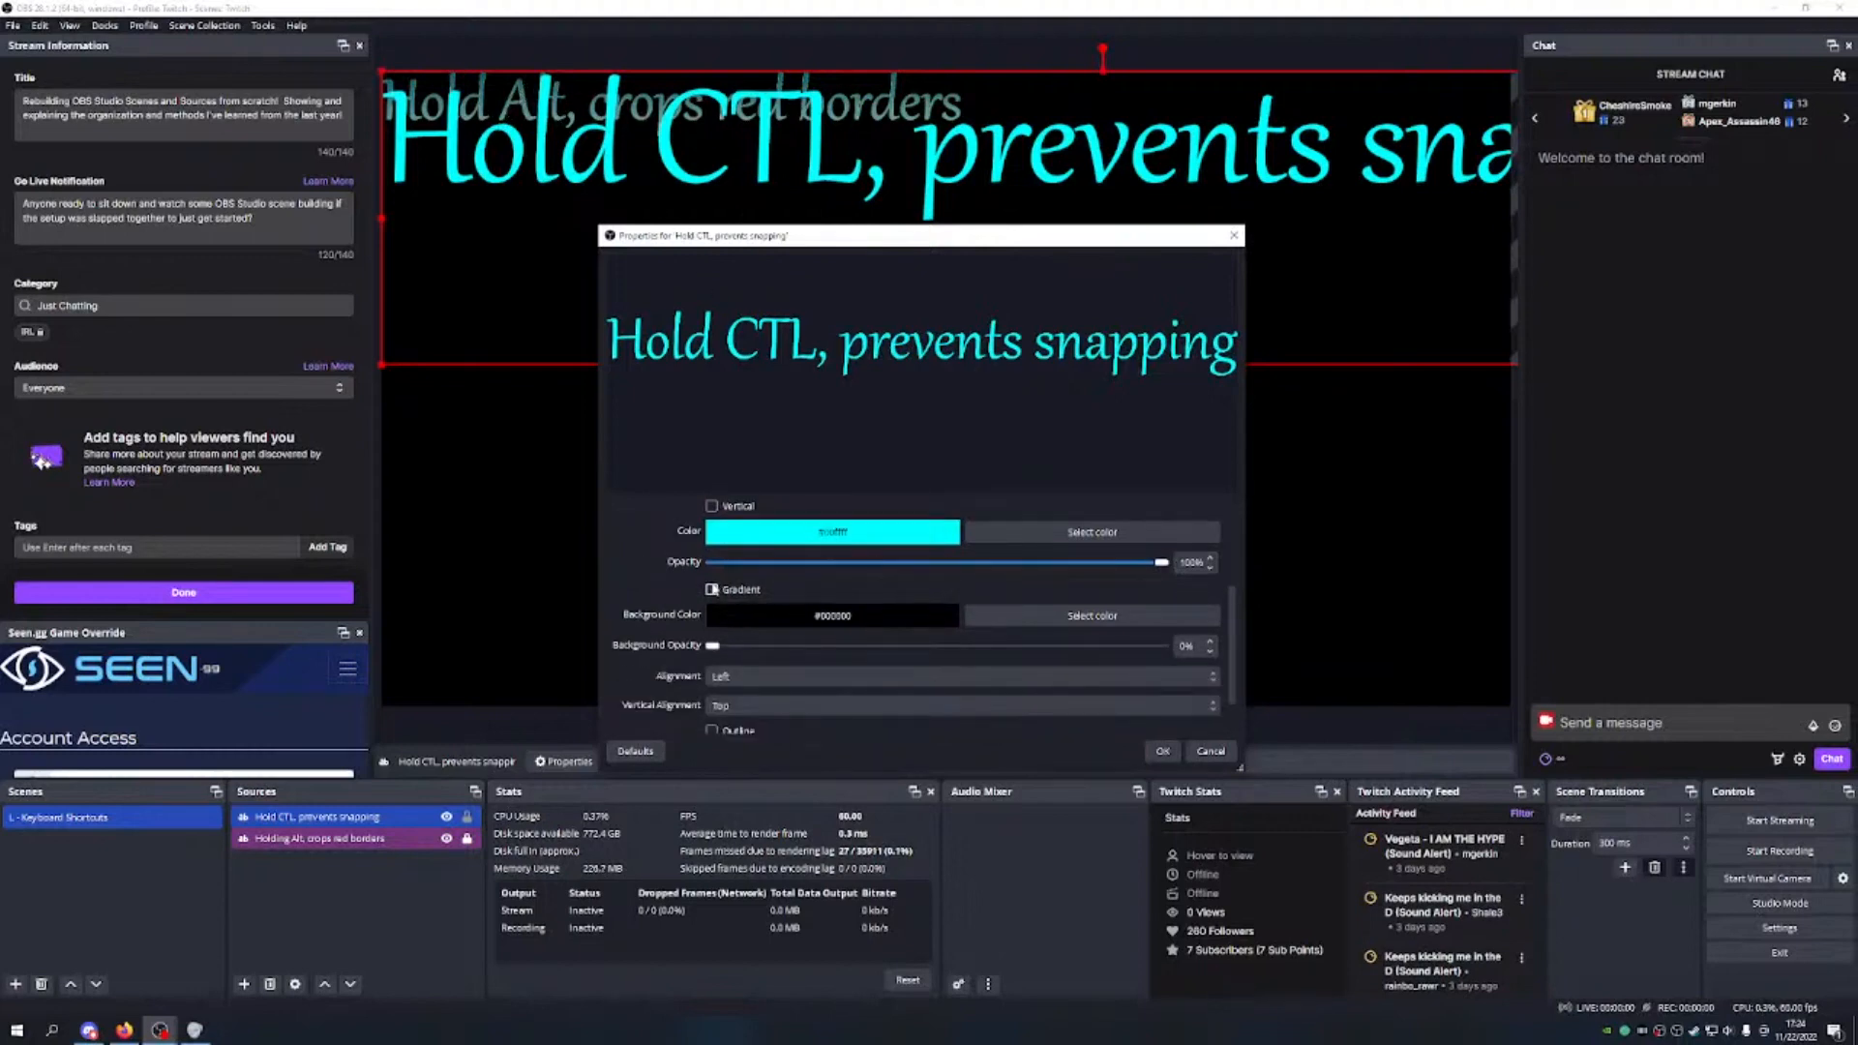
pyautogui.scroll(-3, 963, 663)
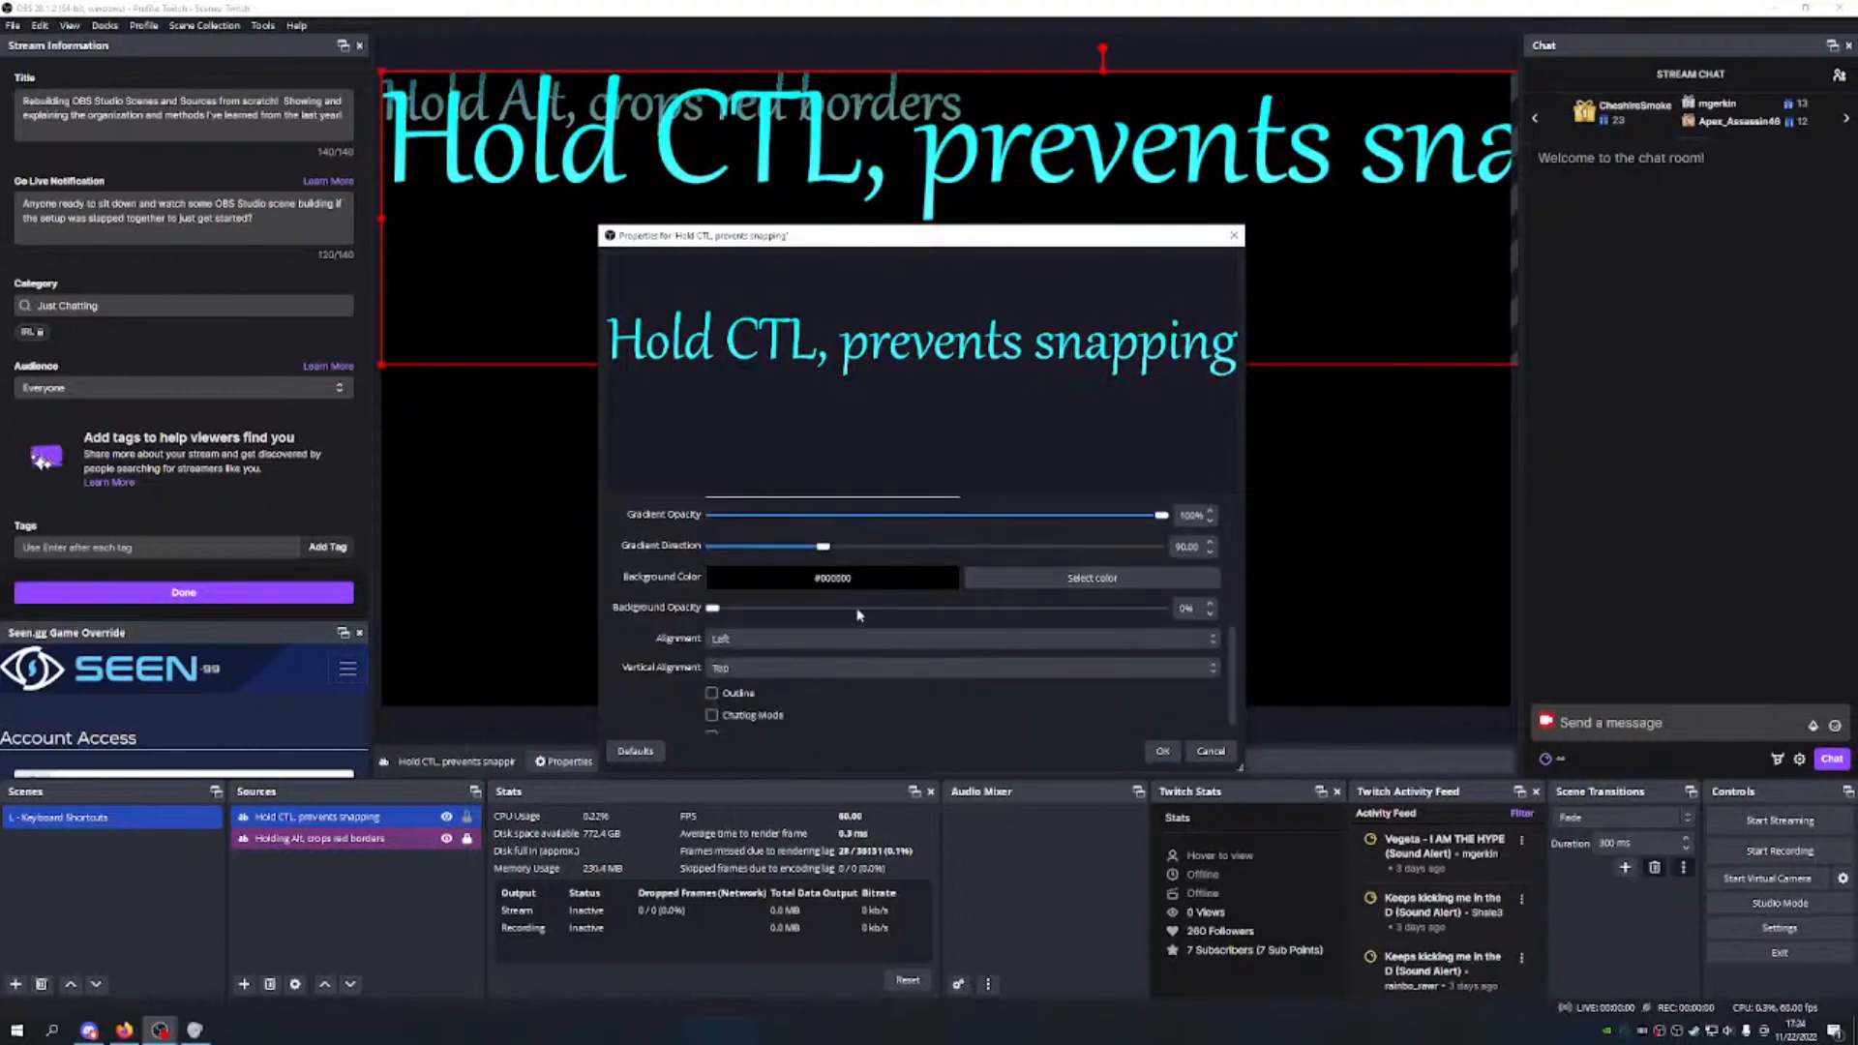
pyautogui.scroll(3, 1092, 539)
pyautogui.moveTo(1162, 520); pyautogui.dragTo(895, 490)
pyautogui.scroll(-3, 910, 581)
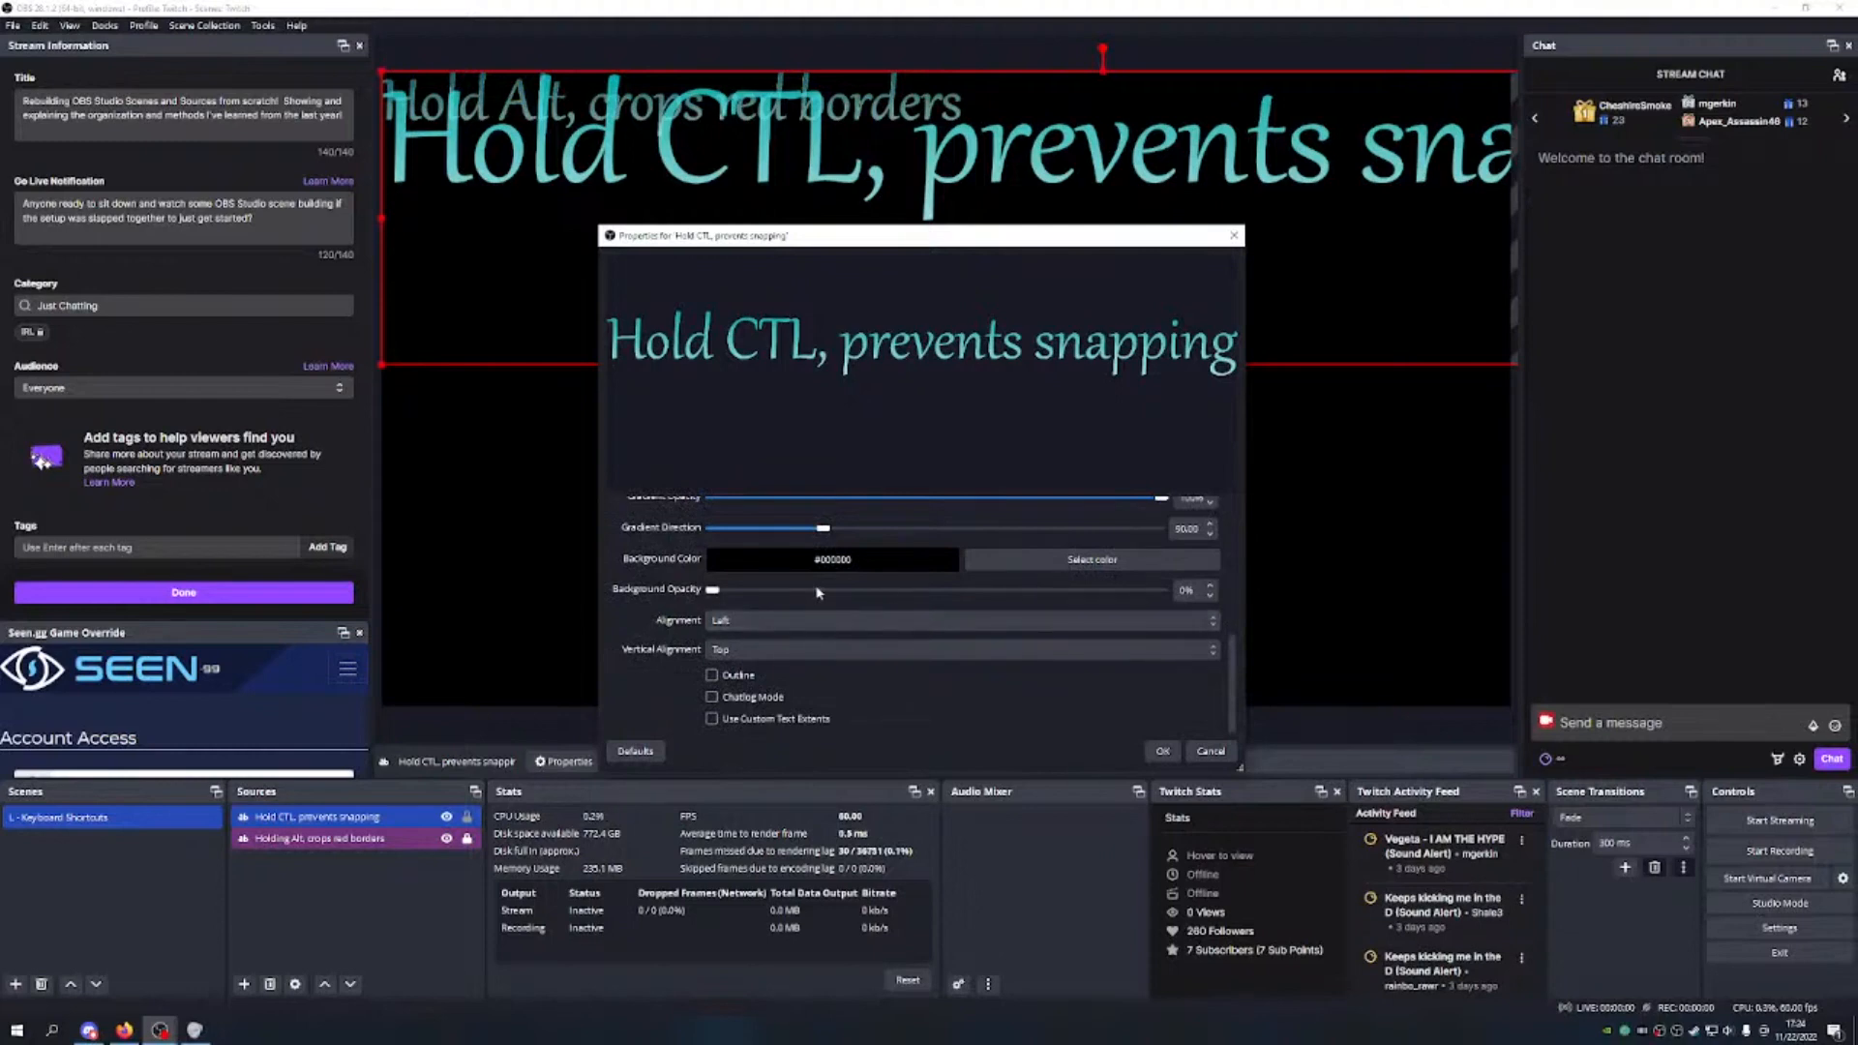
pyautogui.moveTo(717, 594); pyautogui.dragTo(1179, 606)
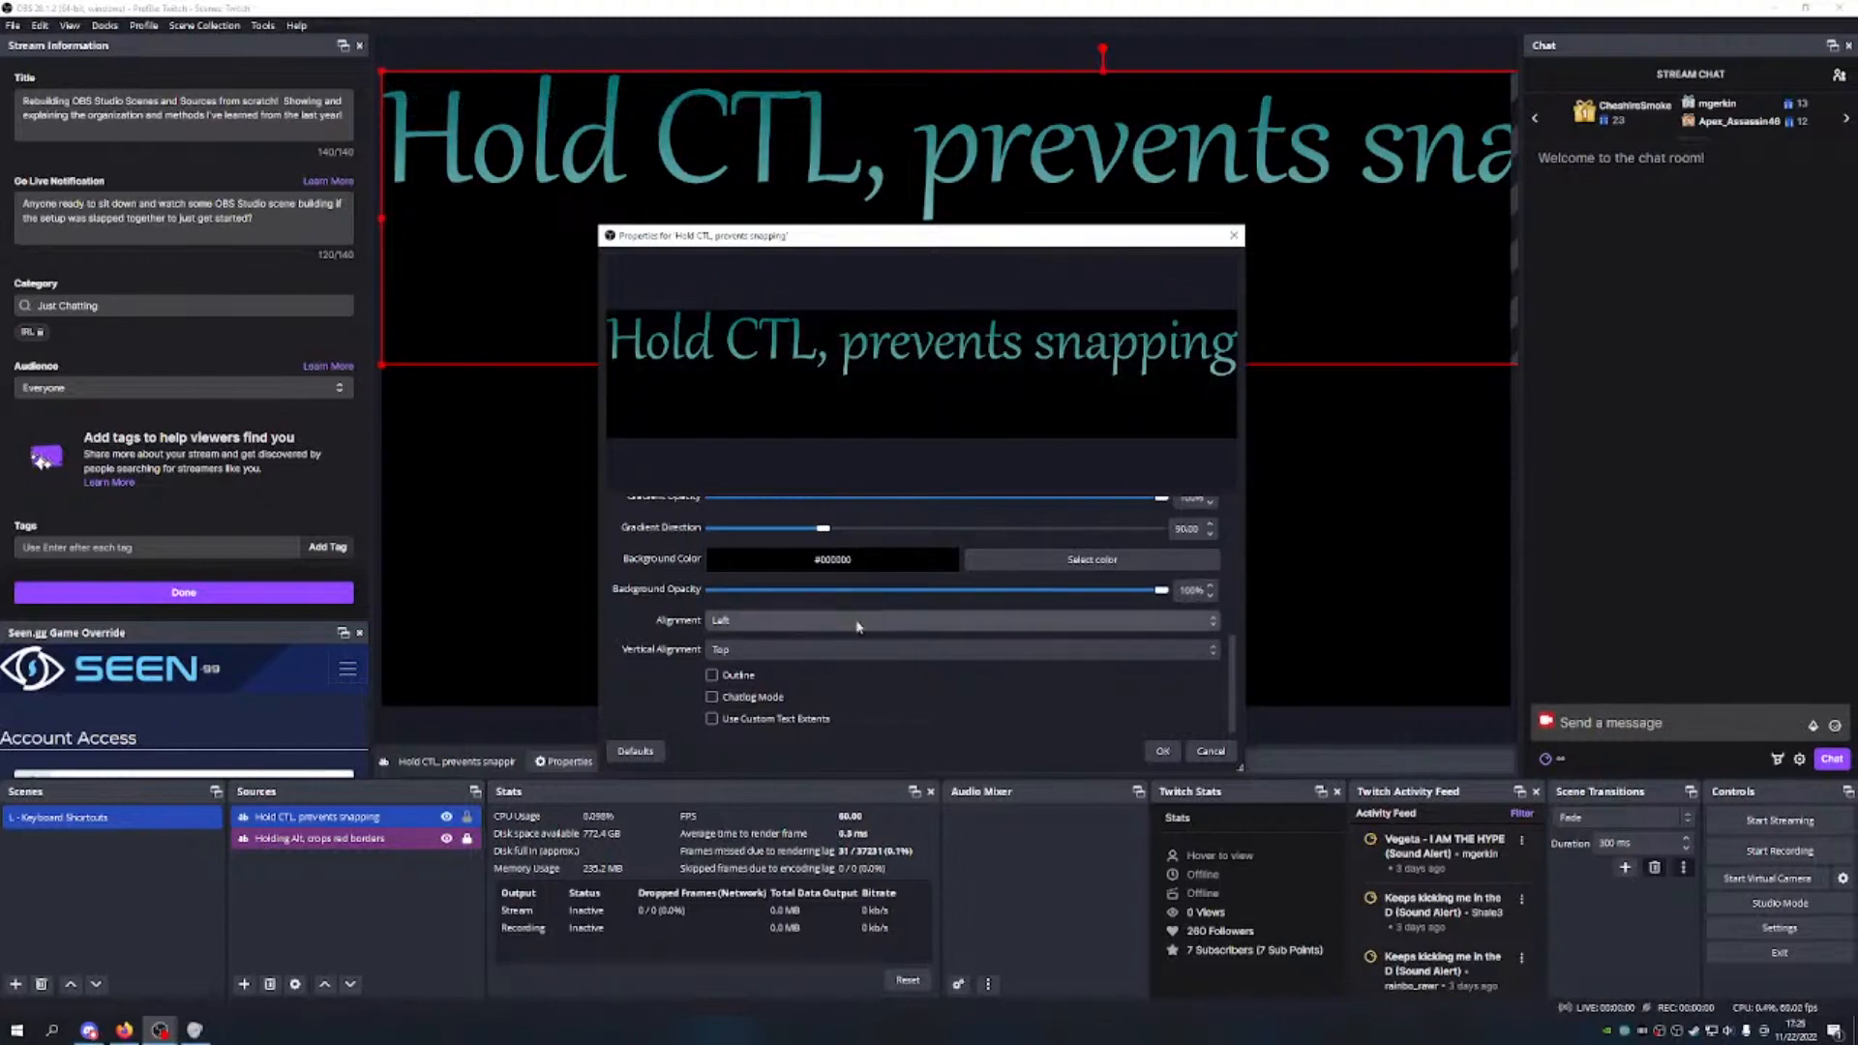
# Step: Add a yellow outline of size 1 at 70% opacity and apply the properties
pyautogui.click(711, 674)
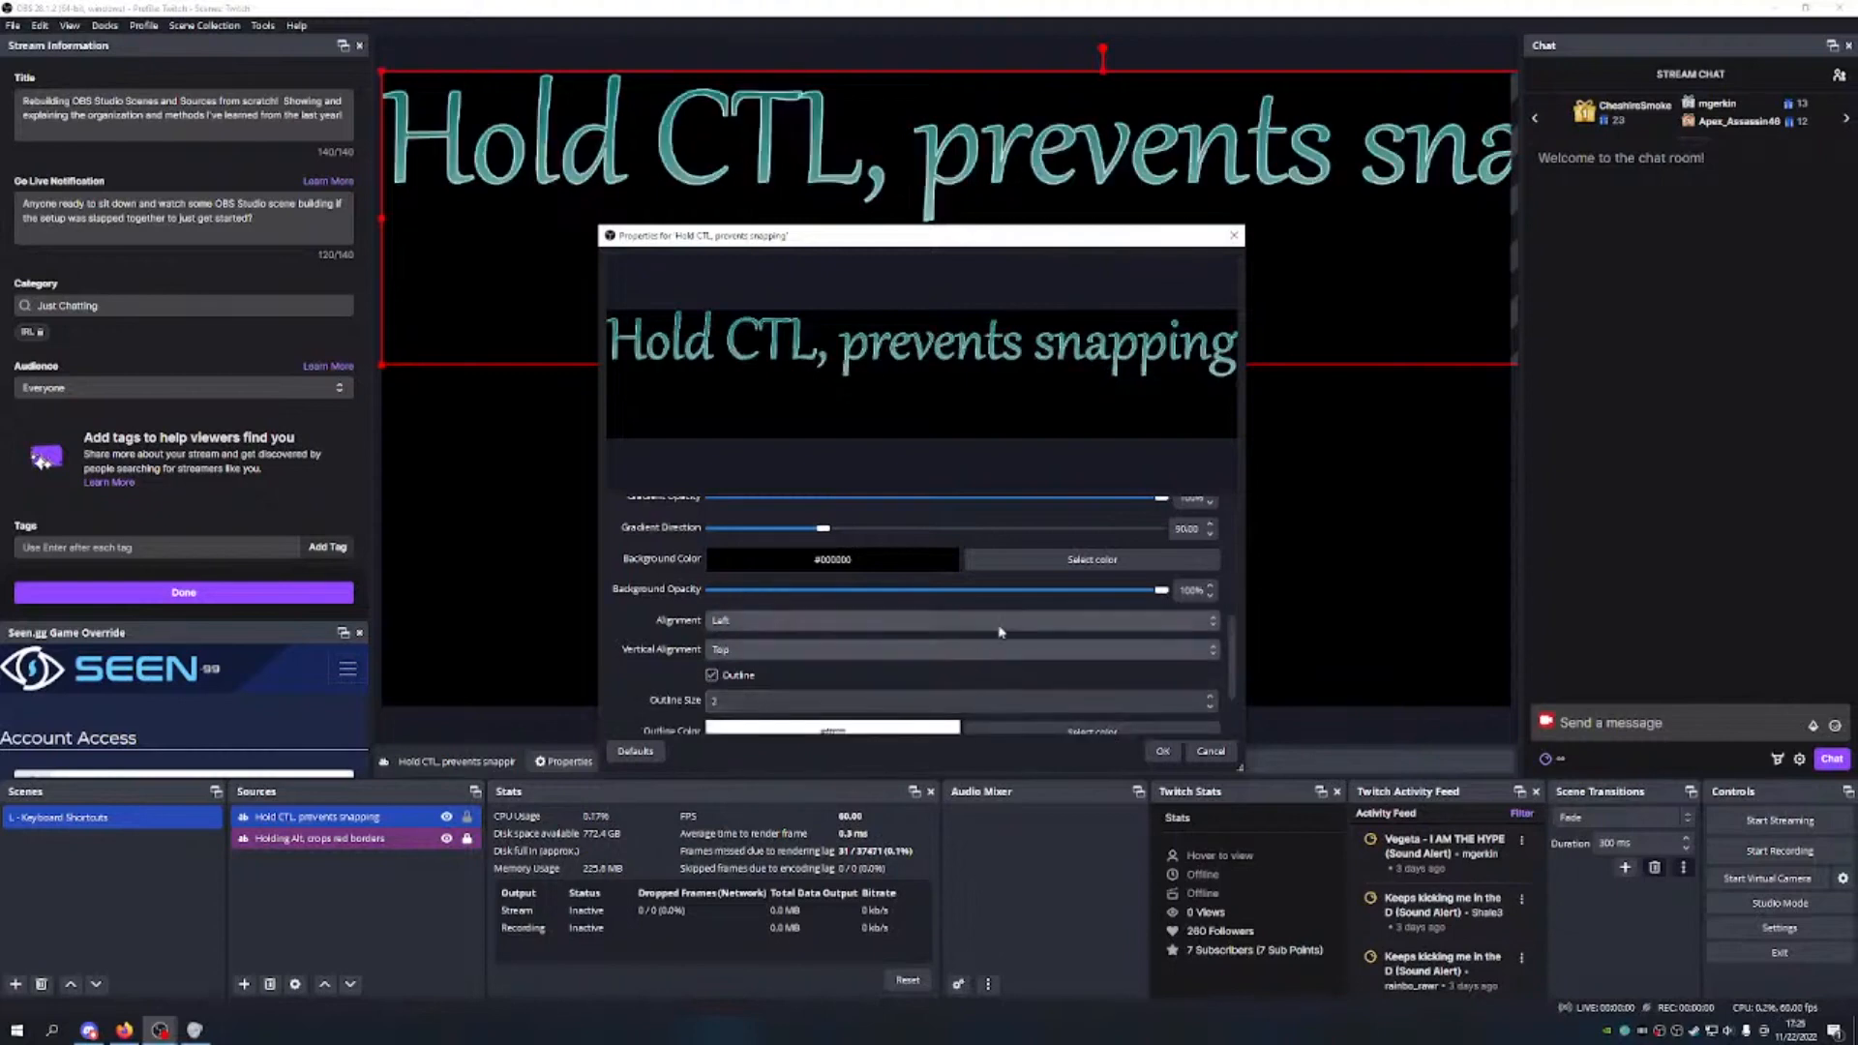
pyautogui.scroll(-1, 999, 631)
pyautogui.click(1092, 687)
pyautogui.click(879, 419)
pyautogui.click(1025, 653)
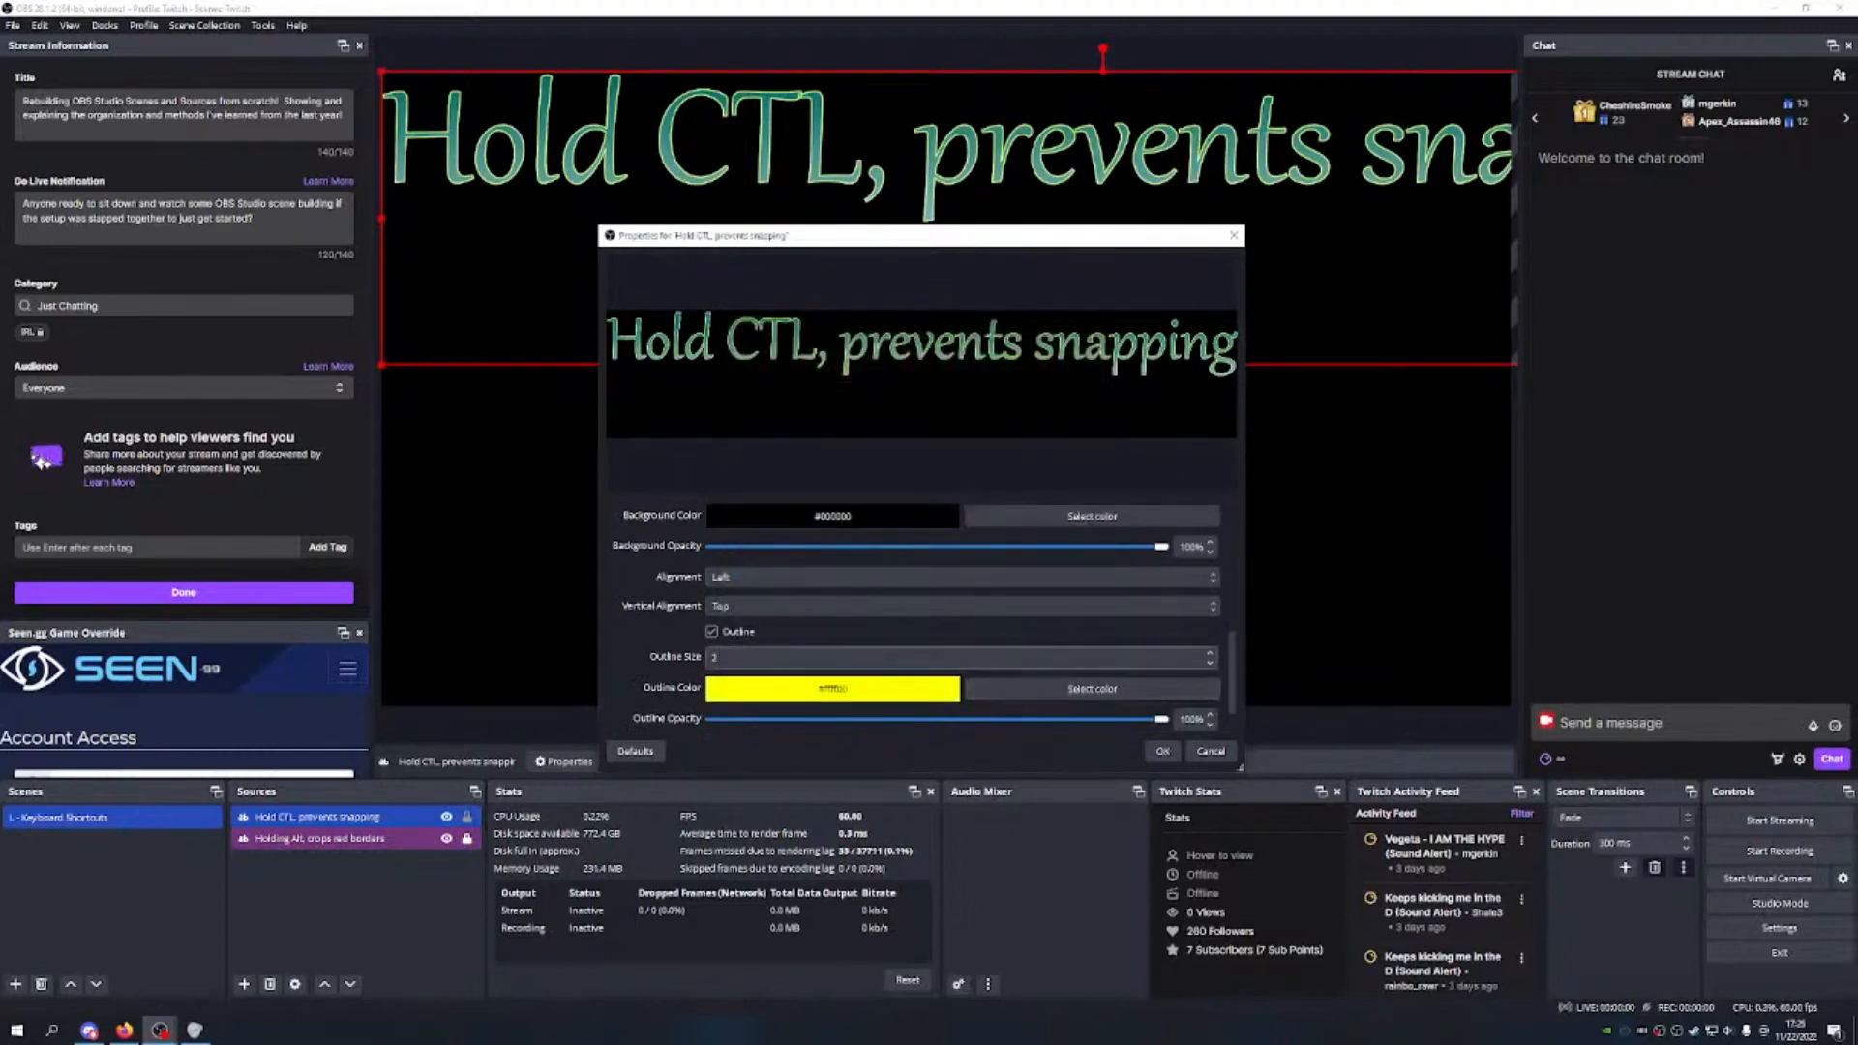
pyautogui.click(1210, 664)
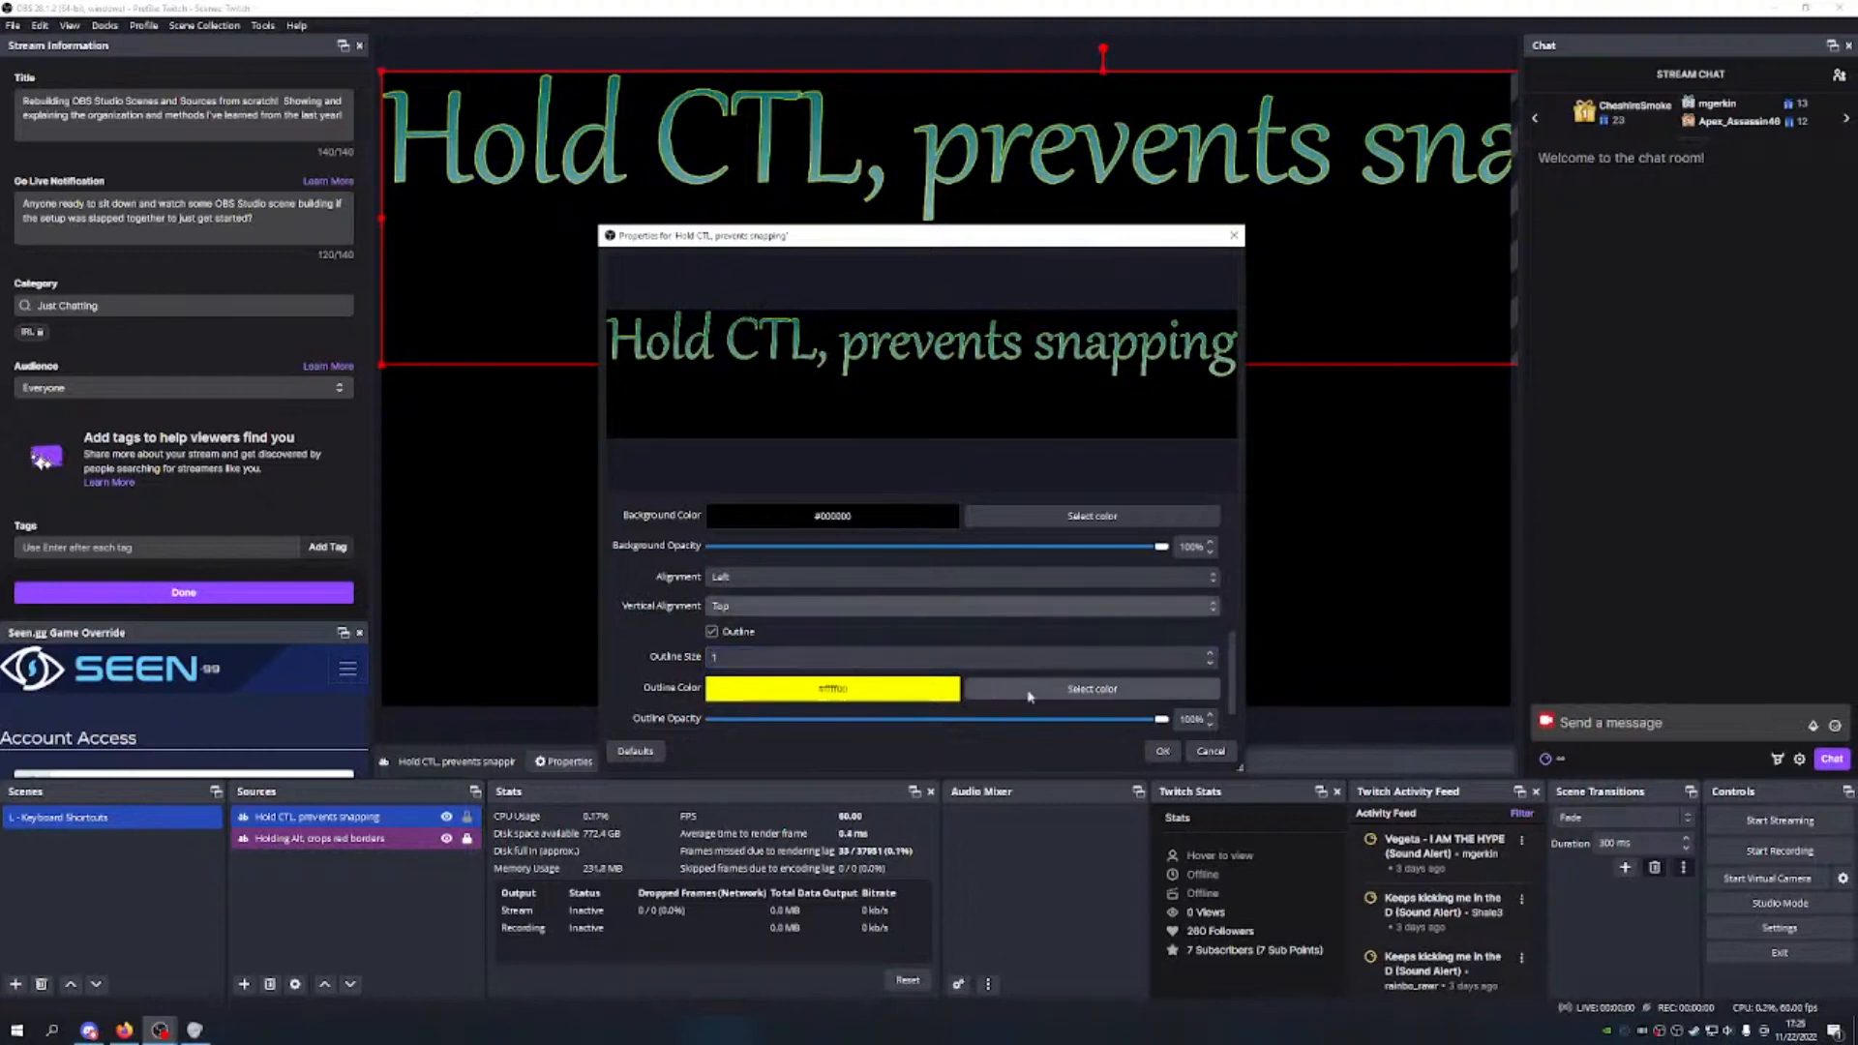
pyautogui.moveTo(1169, 718); pyautogui.dragTo(1069, 718)
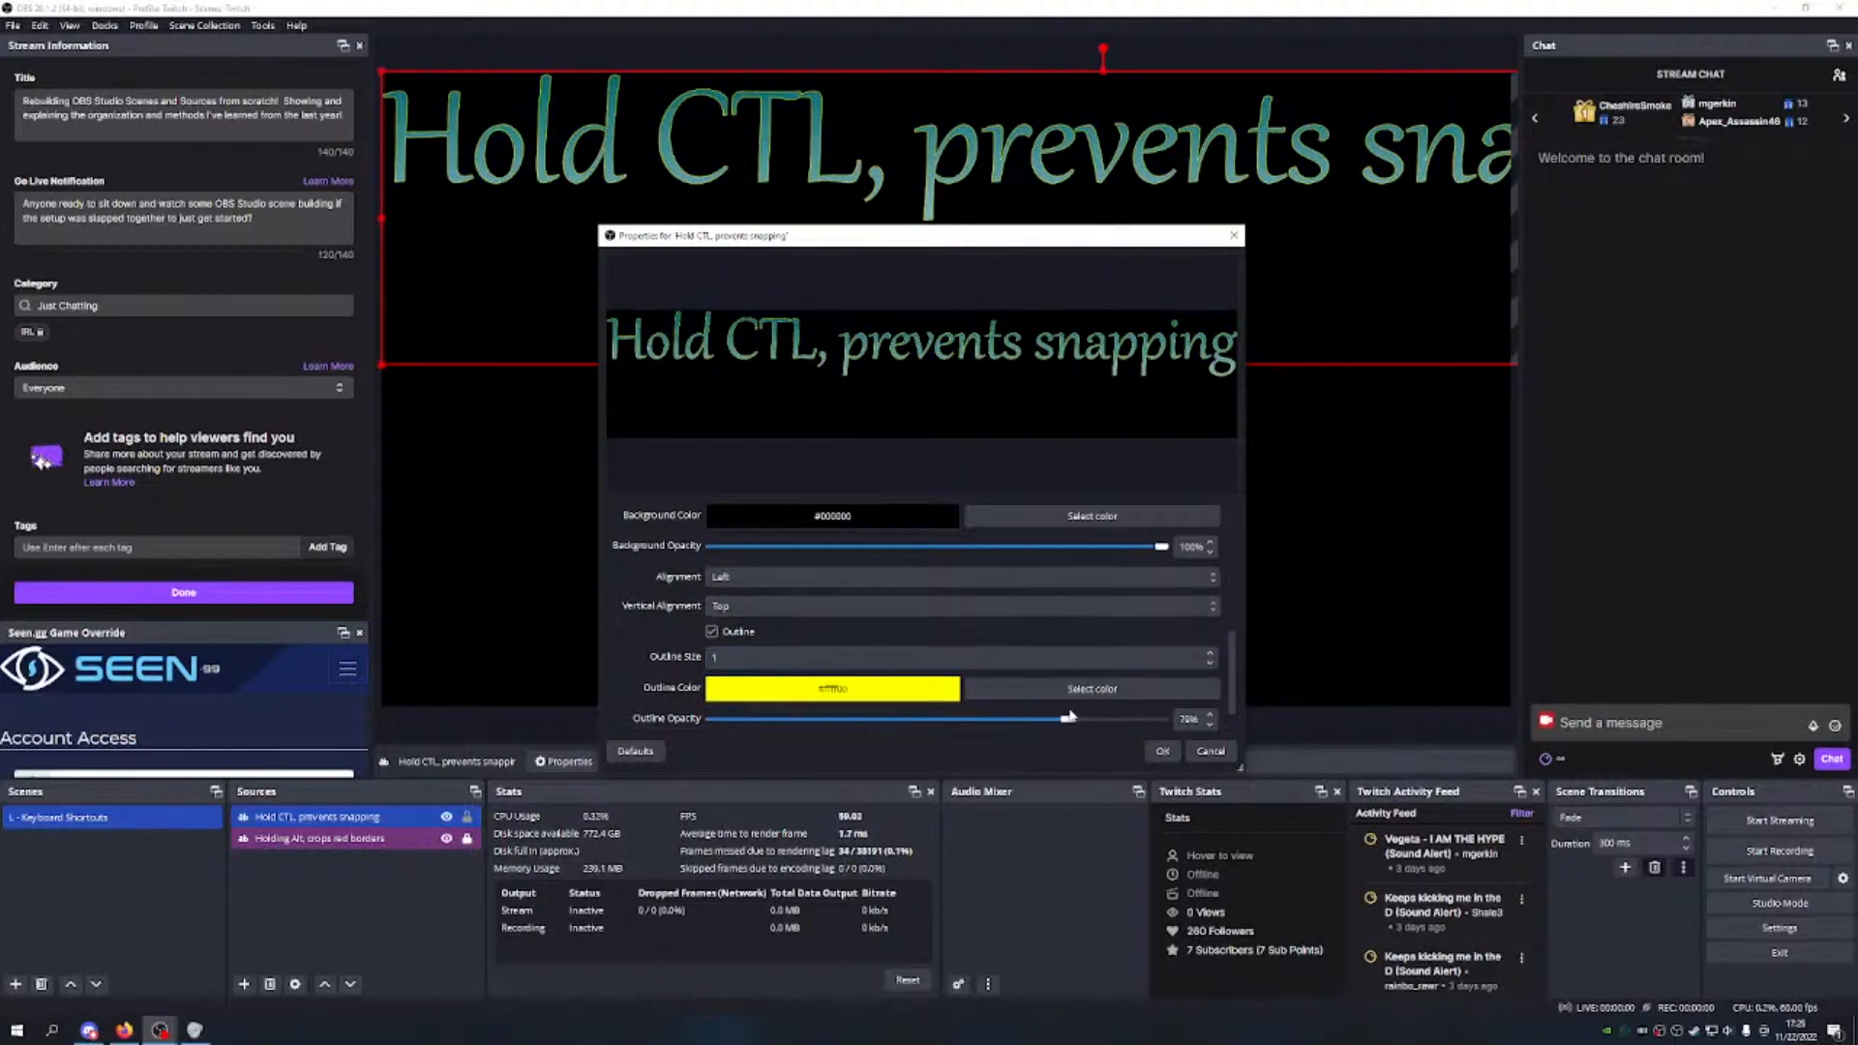
pyautogui.click(1162, 751)
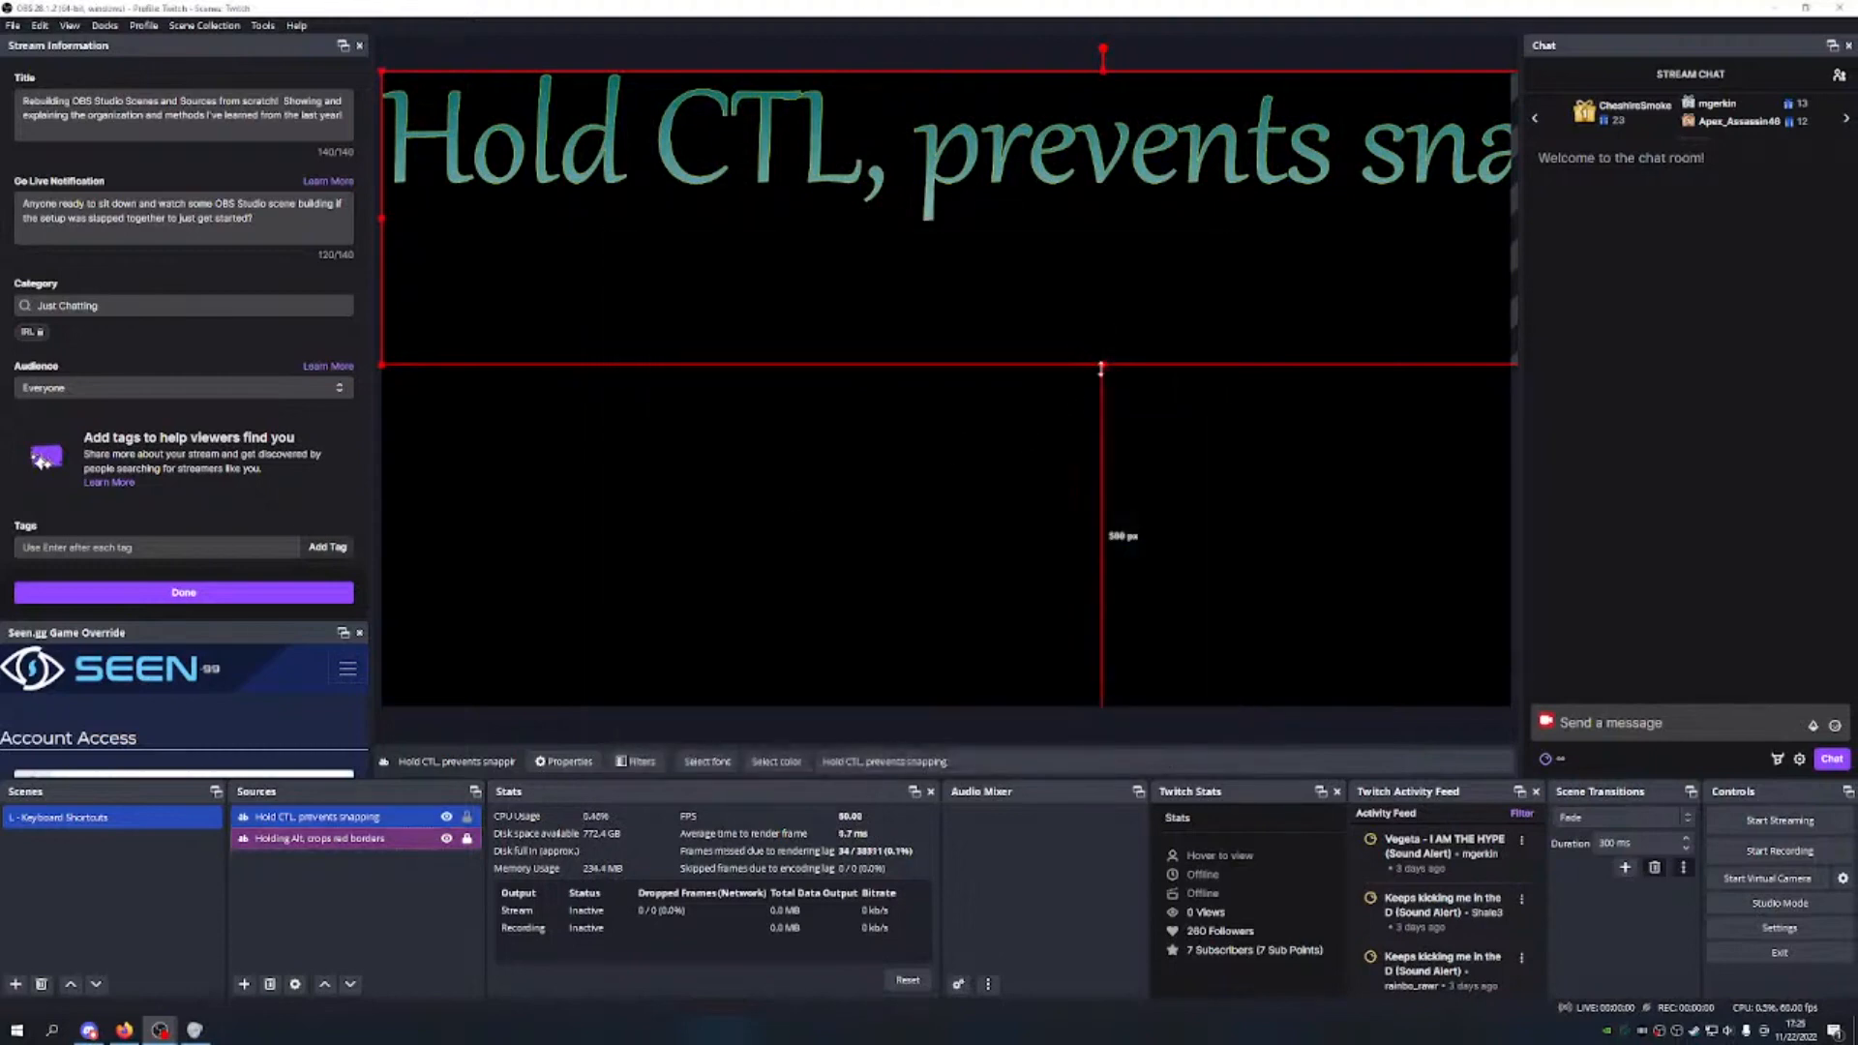
# Step: Shrink the Hold CTL text and place it directly beneath the Hold Alt line
pyautogui.moveTo(1103, 365); pyautogui.dragTo(1049, 136)
pyautogui.moveTo(877, 109); pyautogui.dragTo(883, 158)
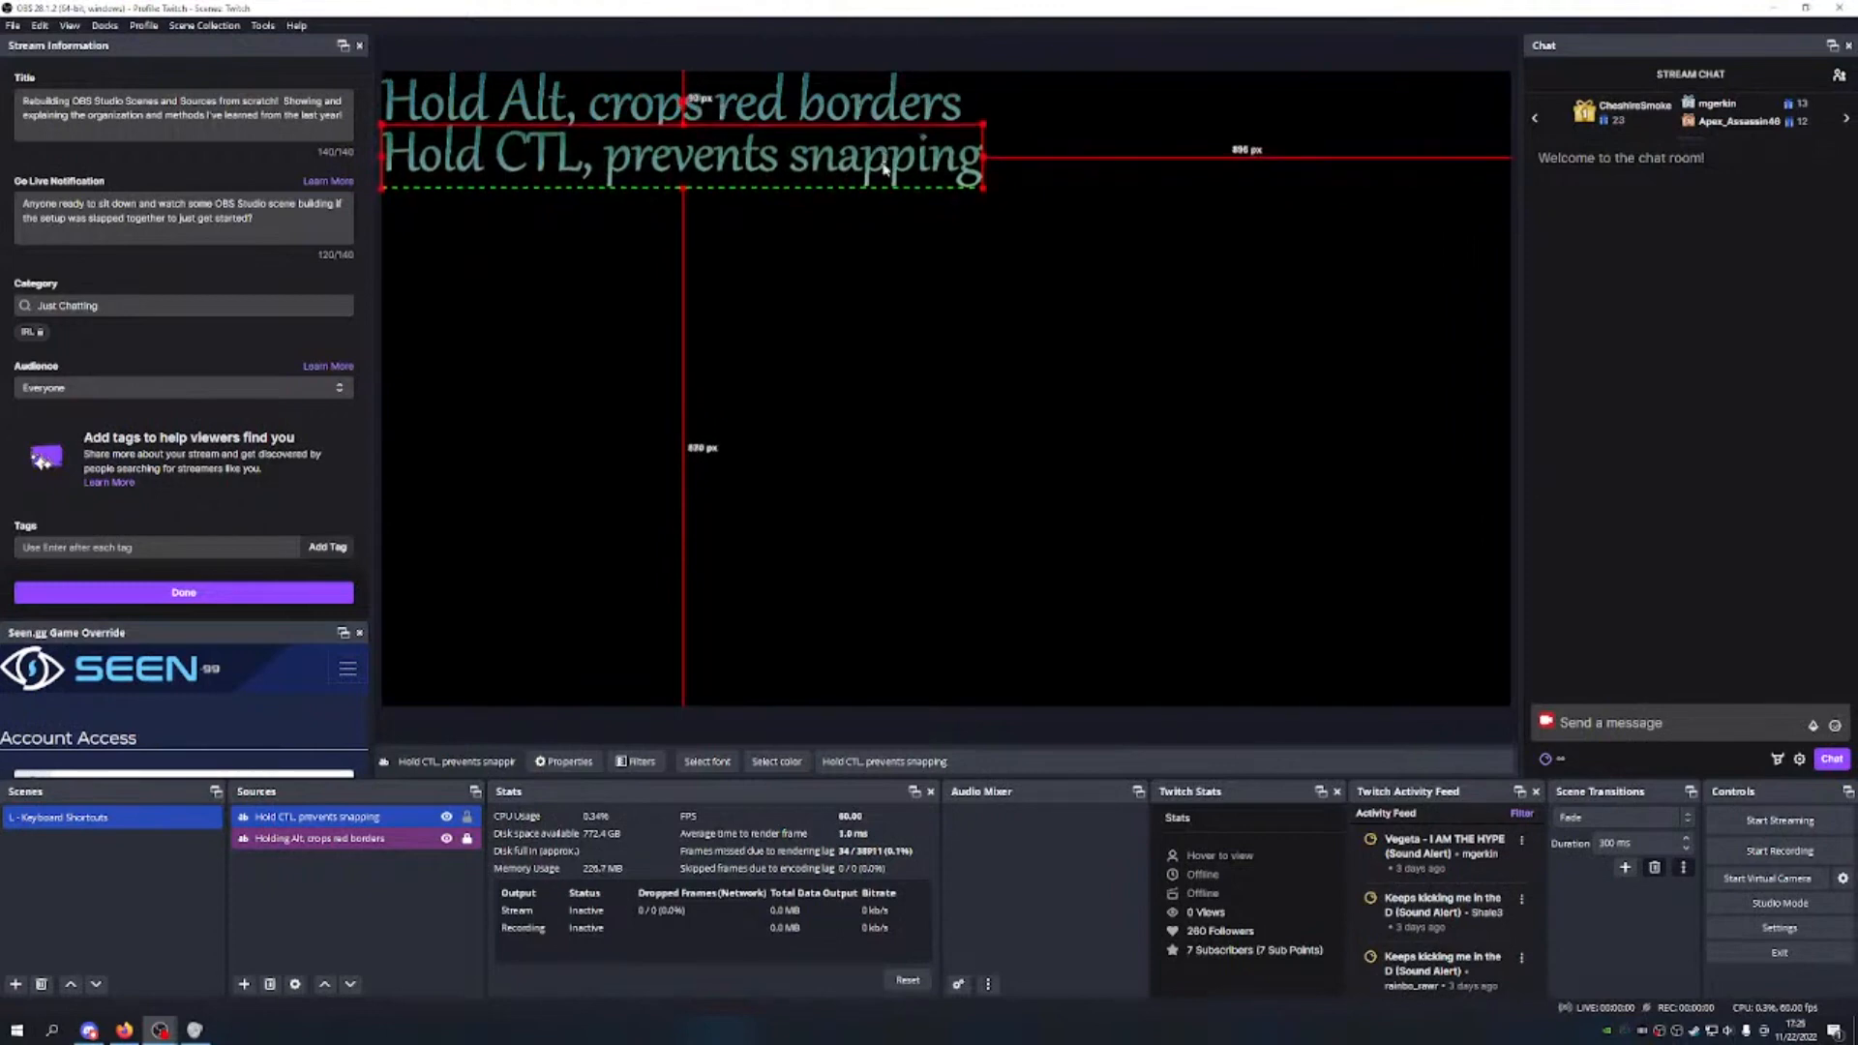
pyautogui.click(855, 260)
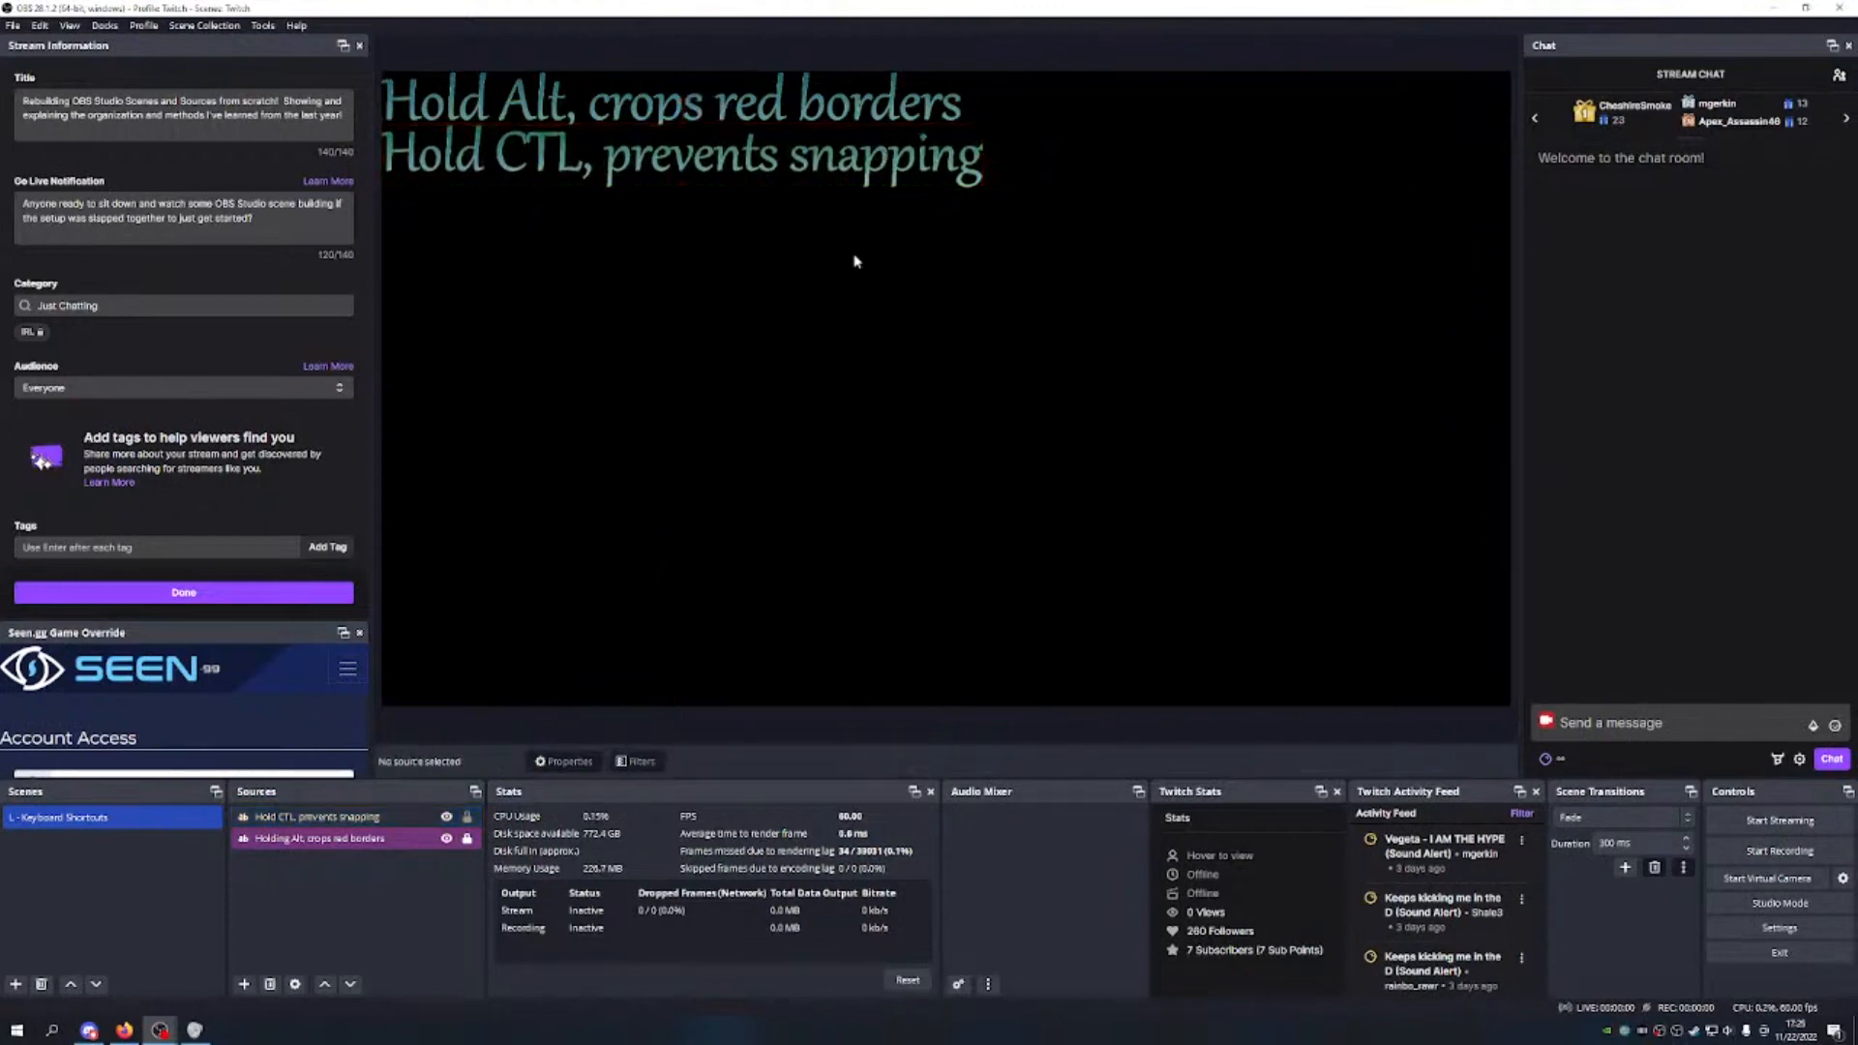
# Step: Apply a custom text colour to the Hold CTL text in its properties
pyautogui.click(462, 143)
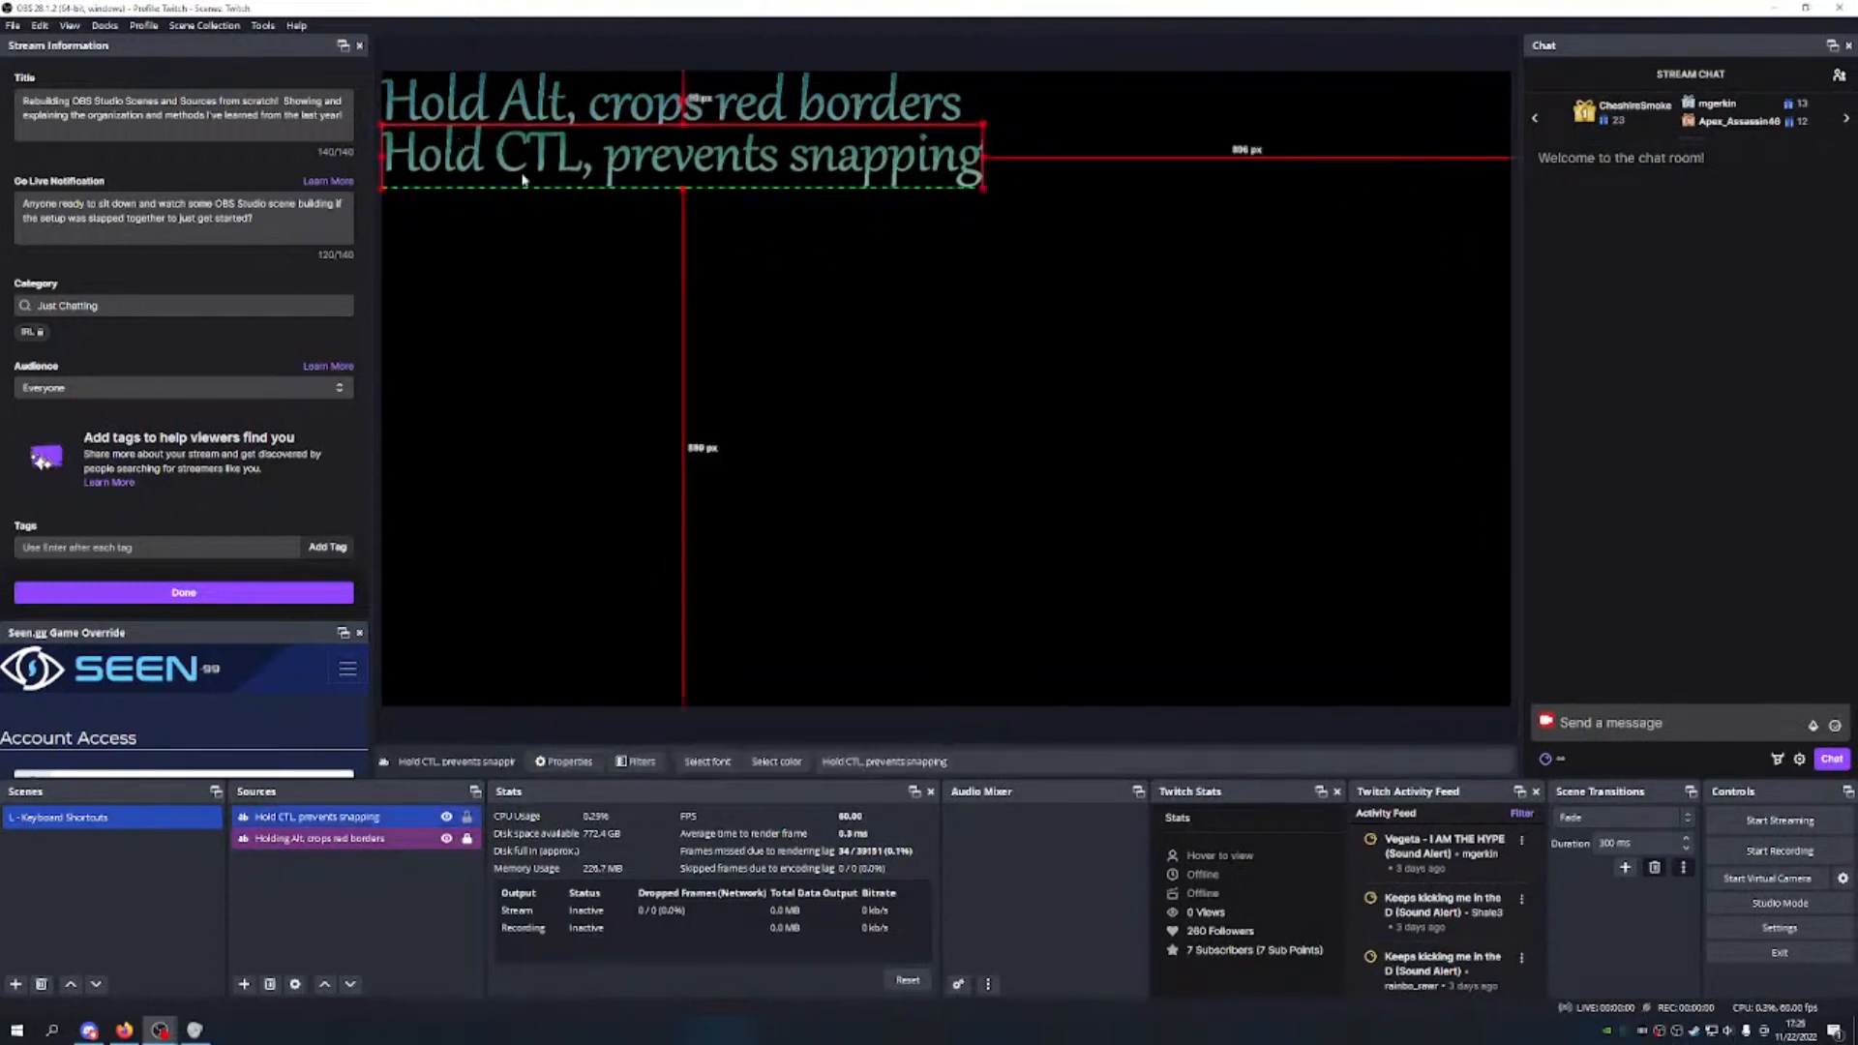
pyautogui.rightClick(758, 172)
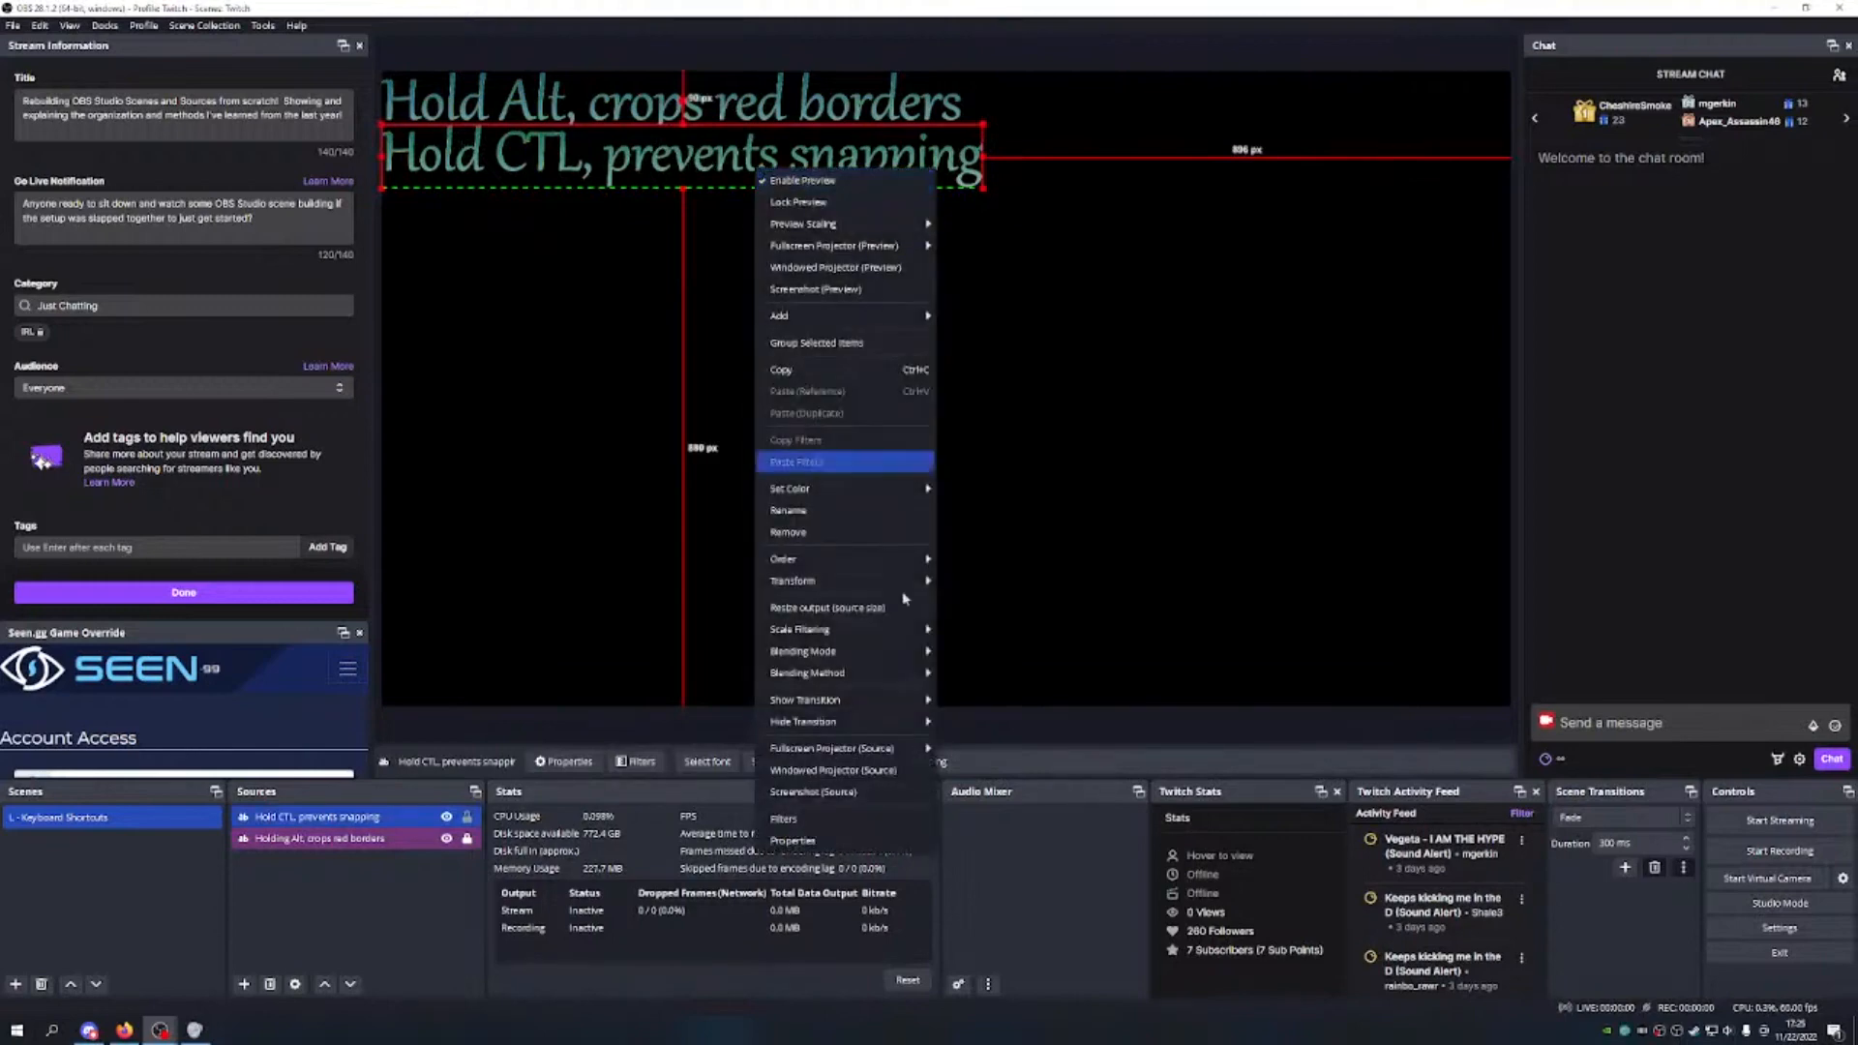
pyautogui.click(842, 841)
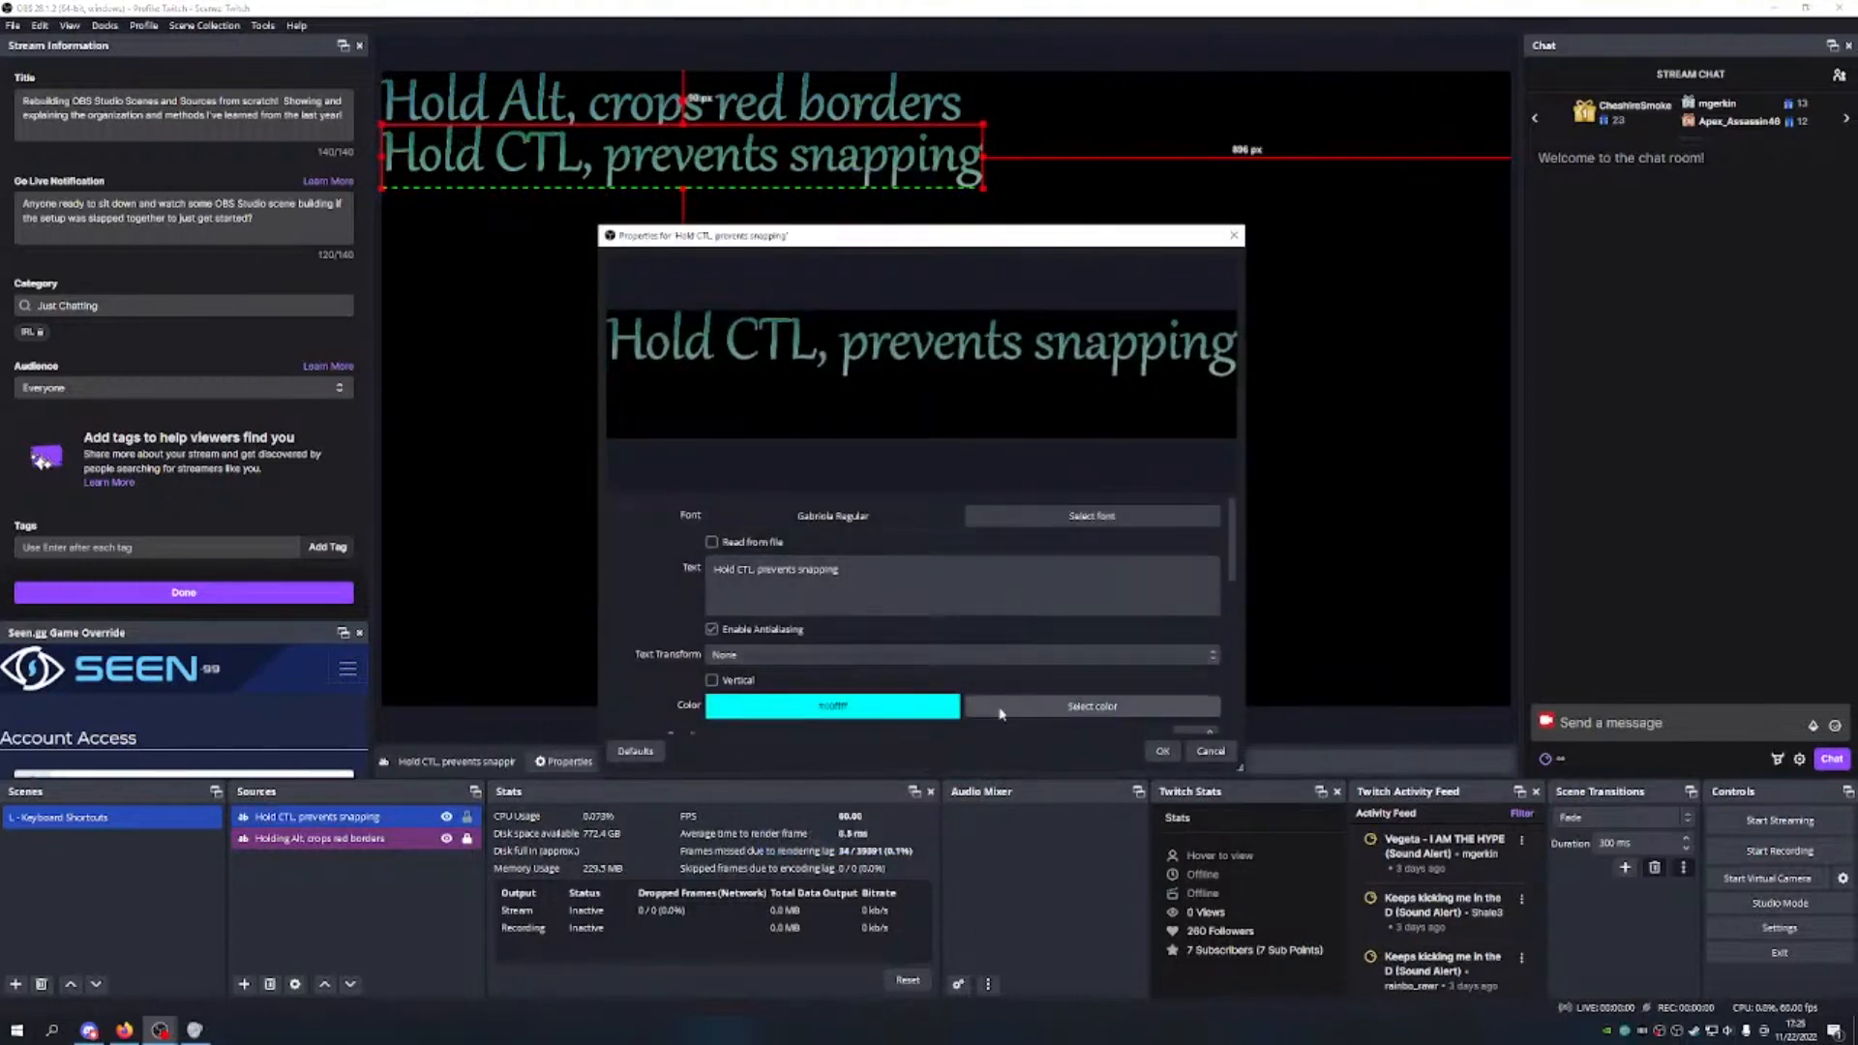
pyautogui.click(1091, 707)
pyautogui.click(820, 575)
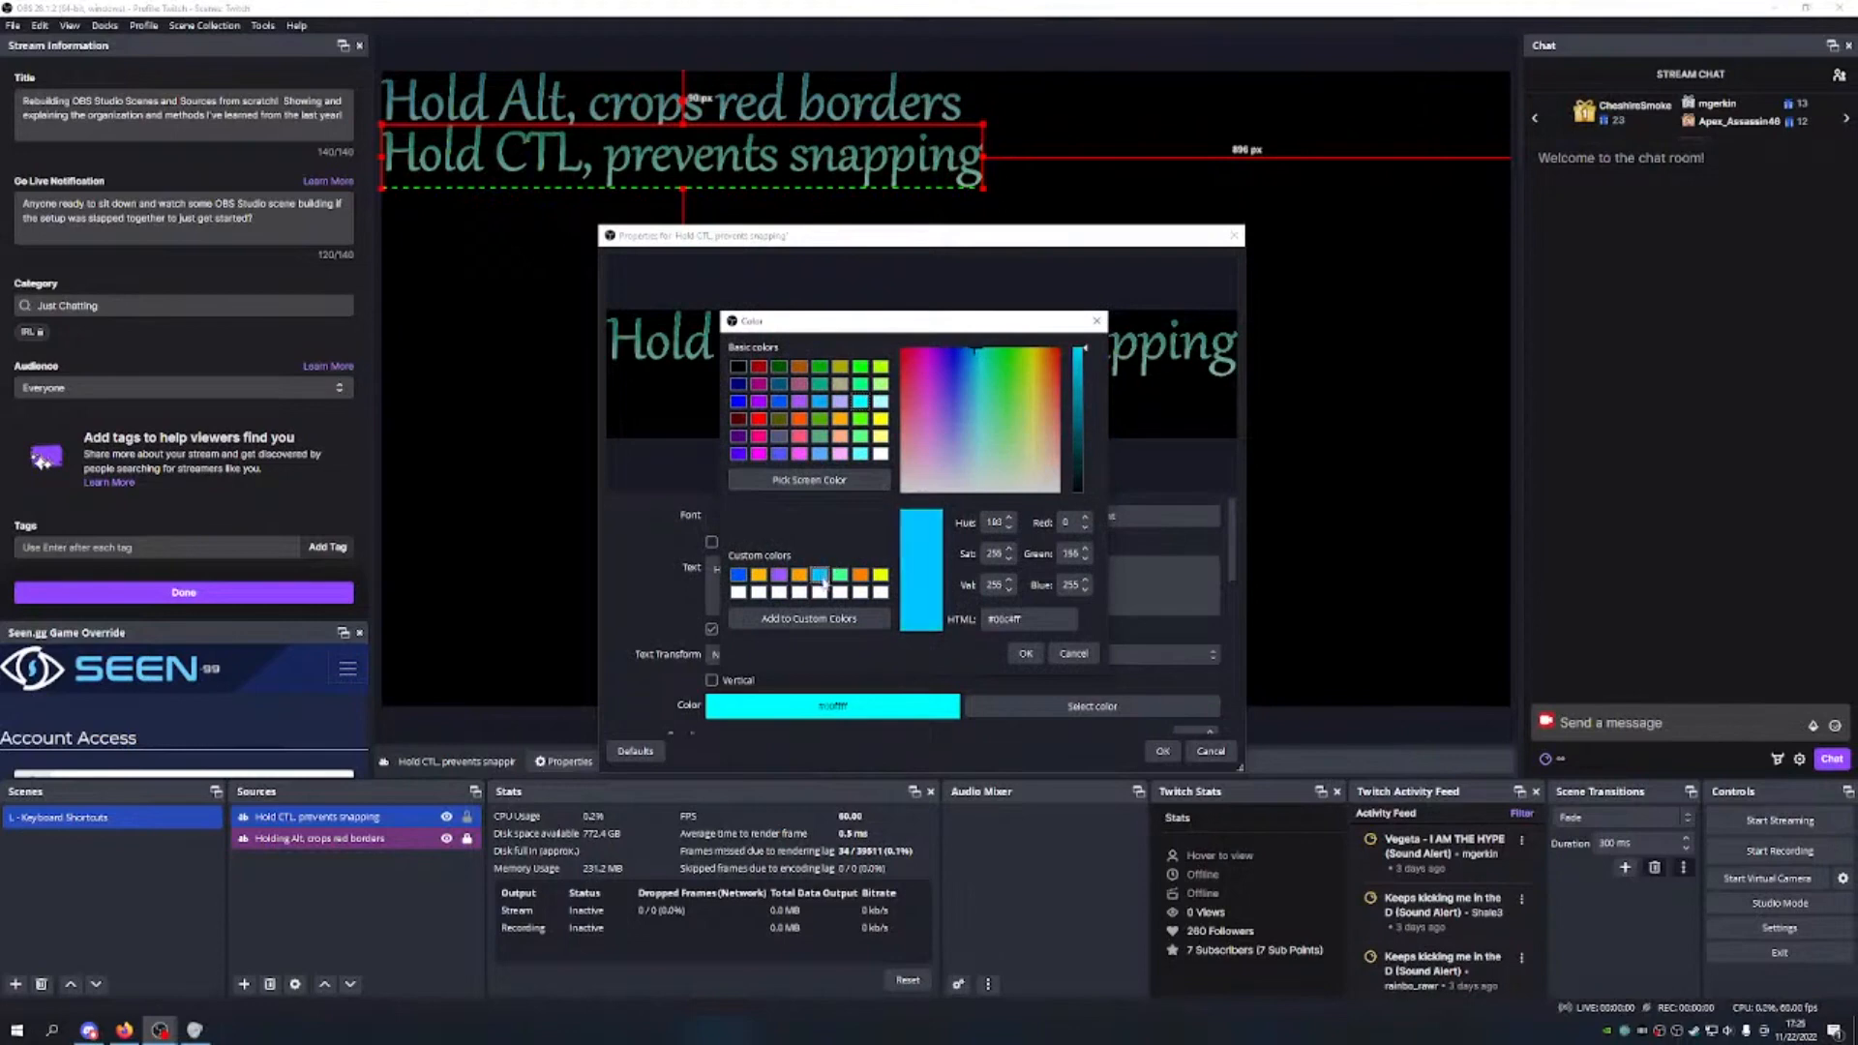
pyautogui.click(1026, 653)
pyautogui.click(1162, 750)
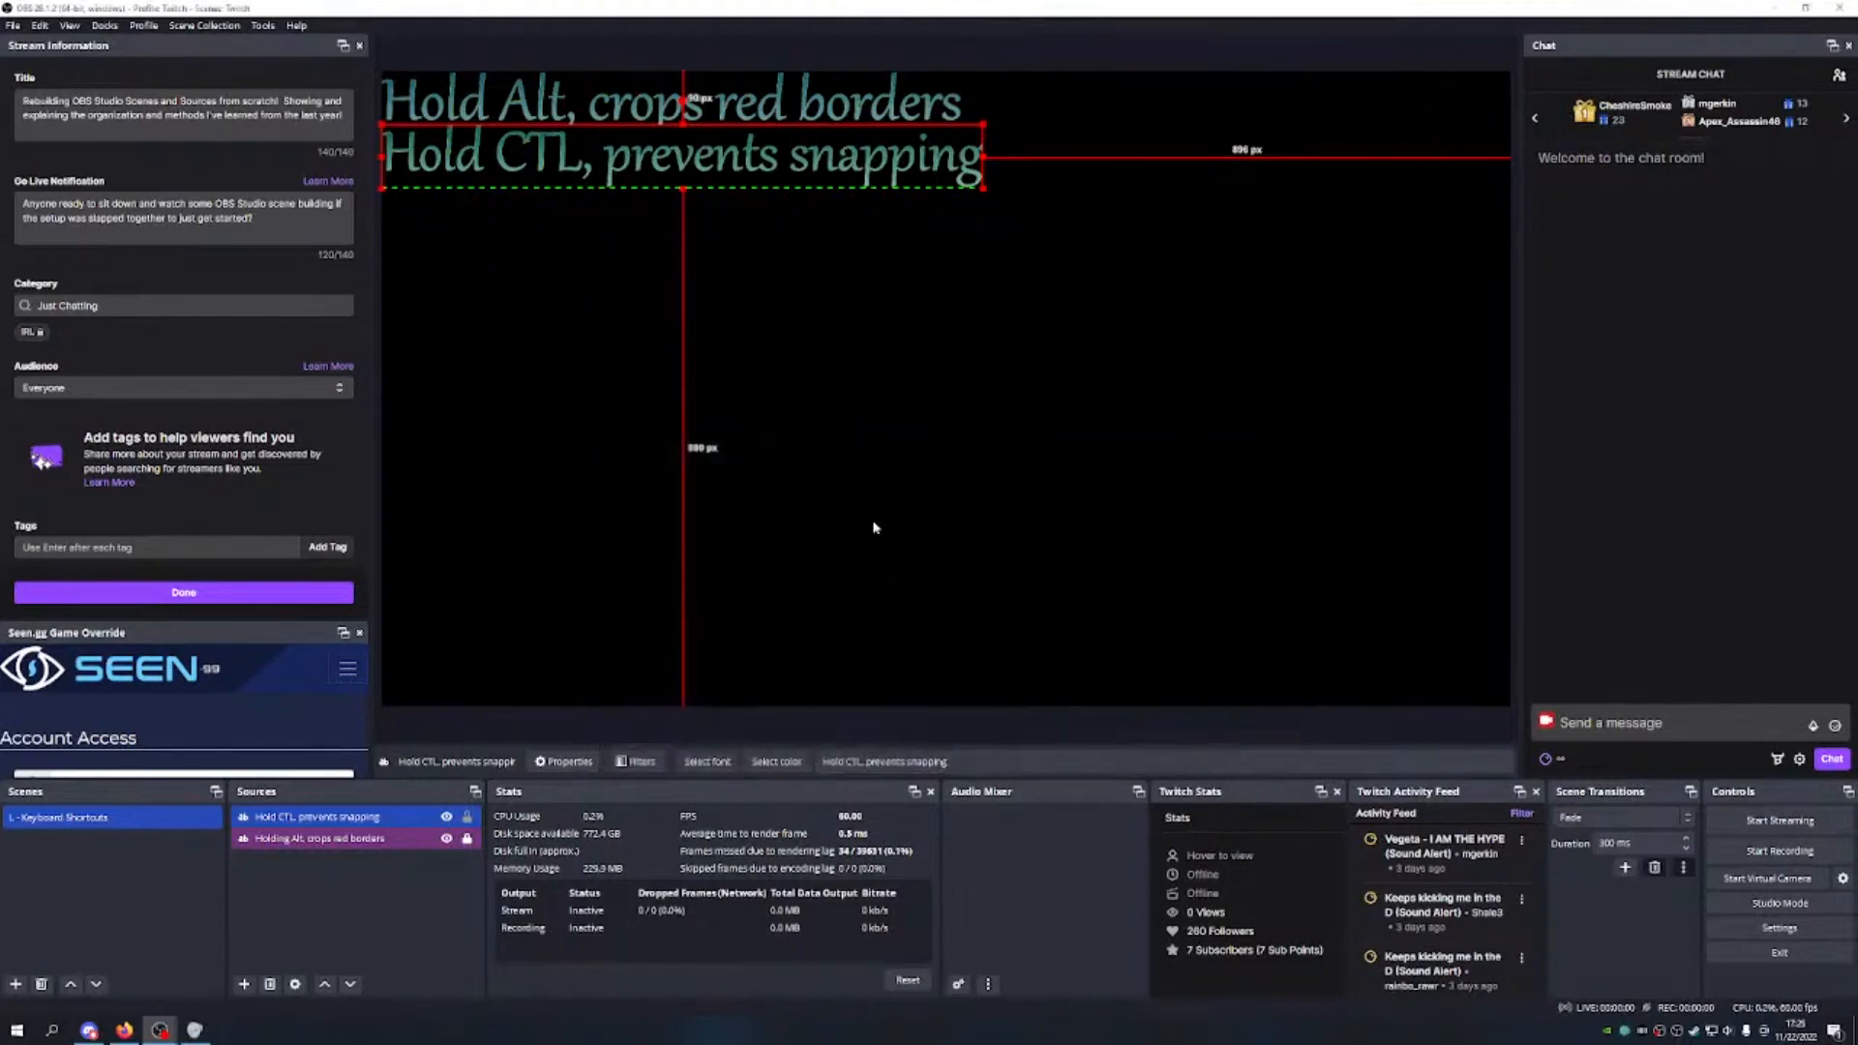
pyautogui.click(858, 334)
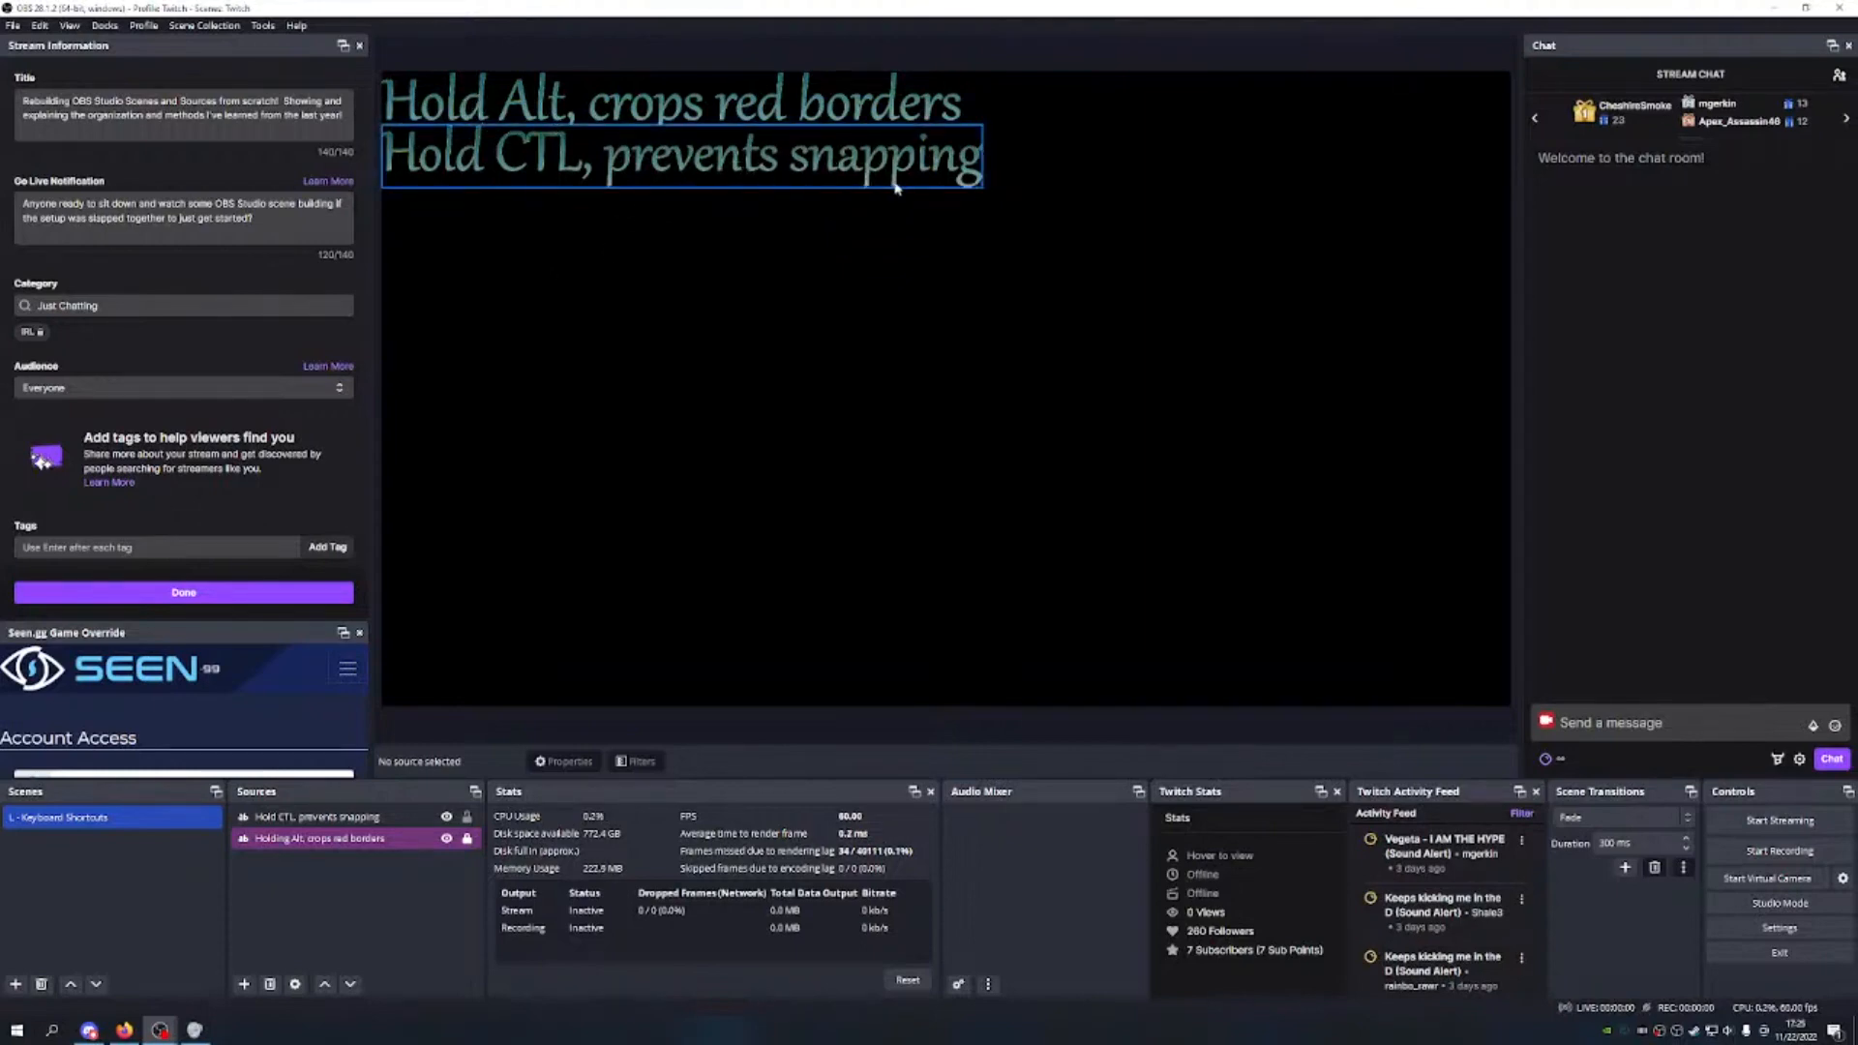
# Step: Raise the Hold CTL font size to 250 and drag the enlarged text lower on the canvas
pyautogui.click(842, 167)
pyautogui.rightClick(842, 168)
pyautogui.click(929, 822)
pyautogui.click(1142, 520)
pyautogui.write('250')
pyautogui.click(1013, 618)
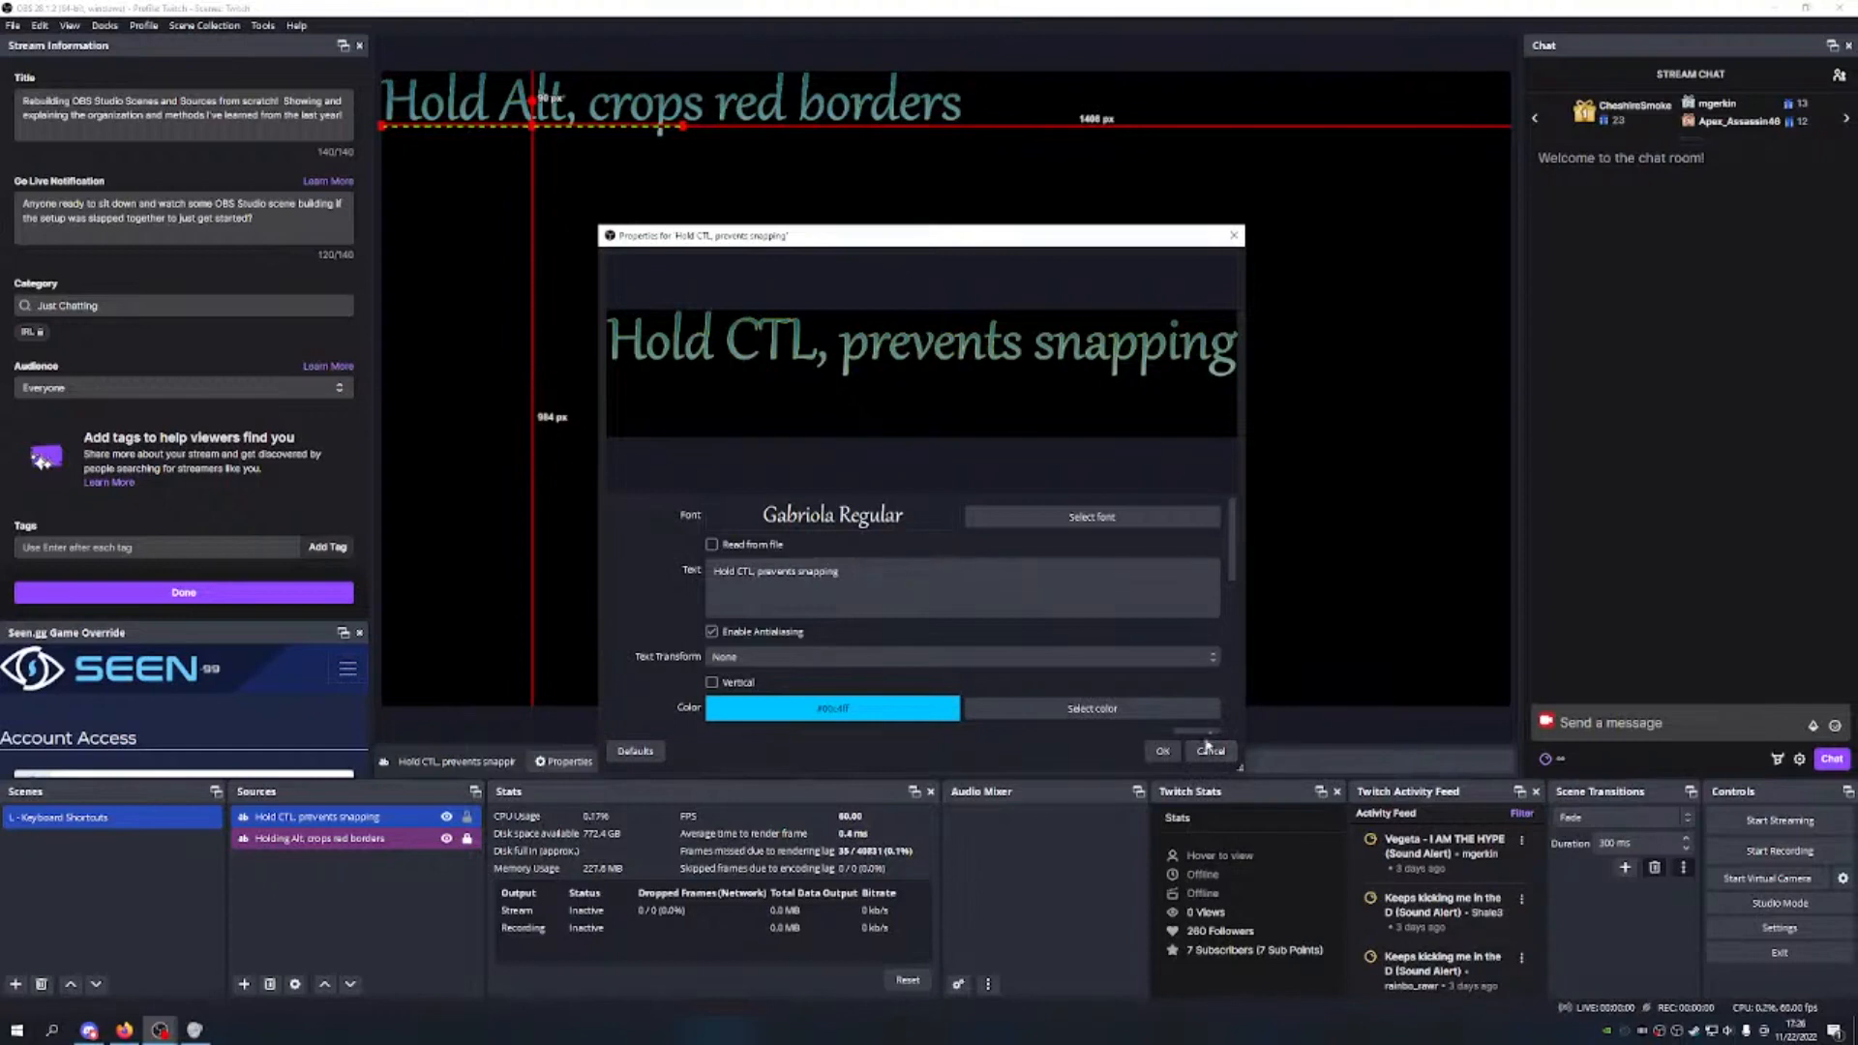
pyautogui.click(1091, 516)
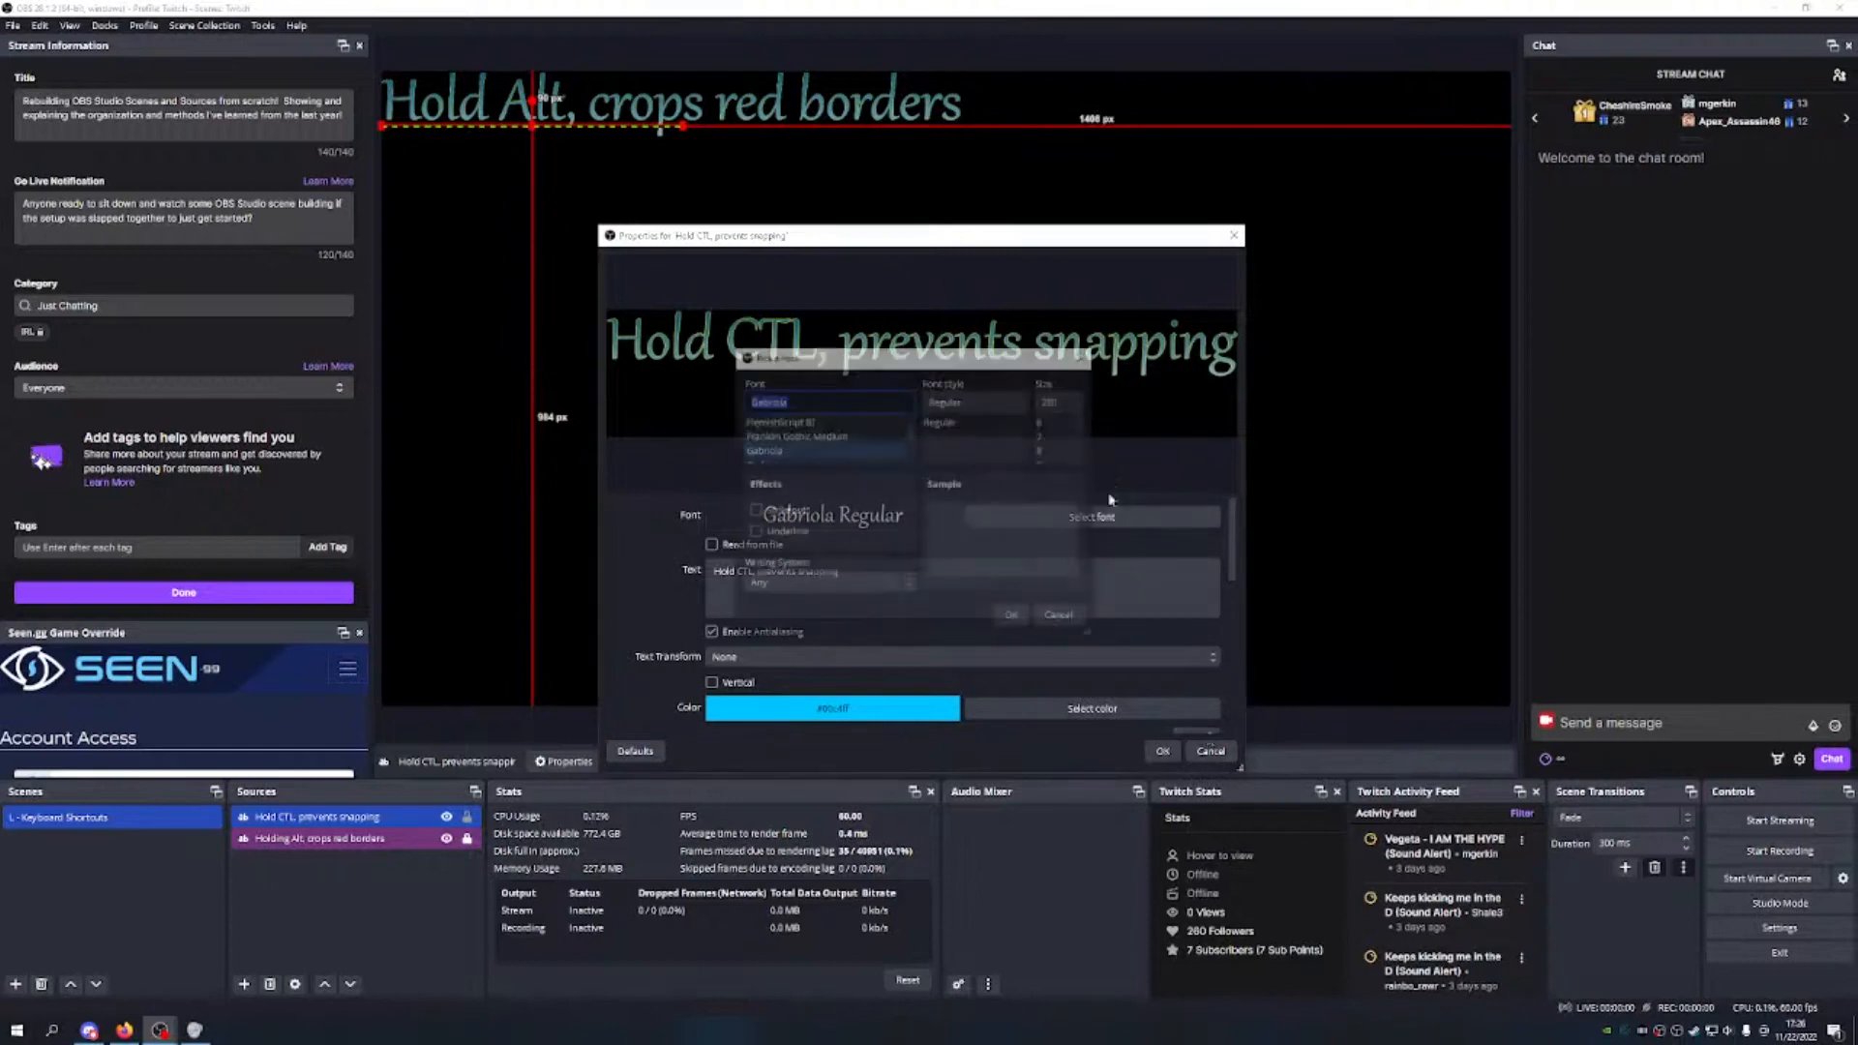
pyautogui.click(1012, 617)
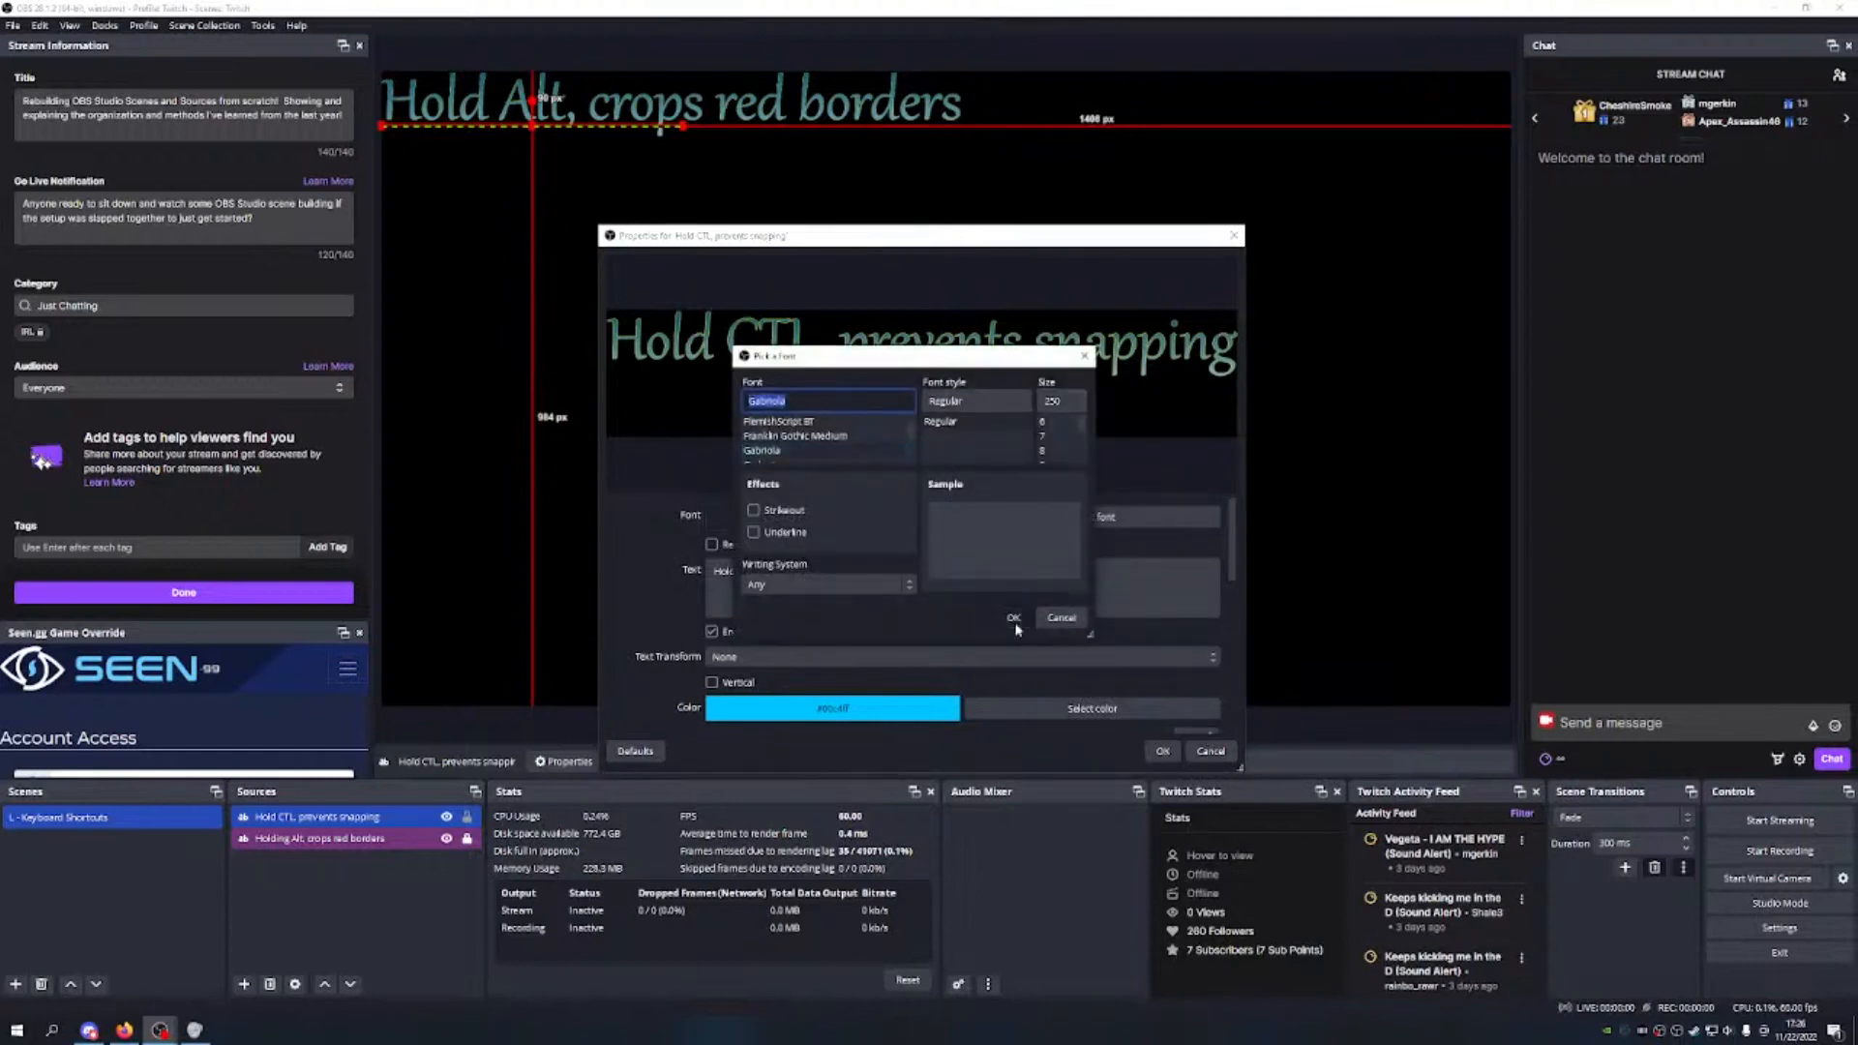
pyautogui.click(1162, 751)
pyautogui.moveTo(683, 126); pyautogui.dragTo(748, 194)
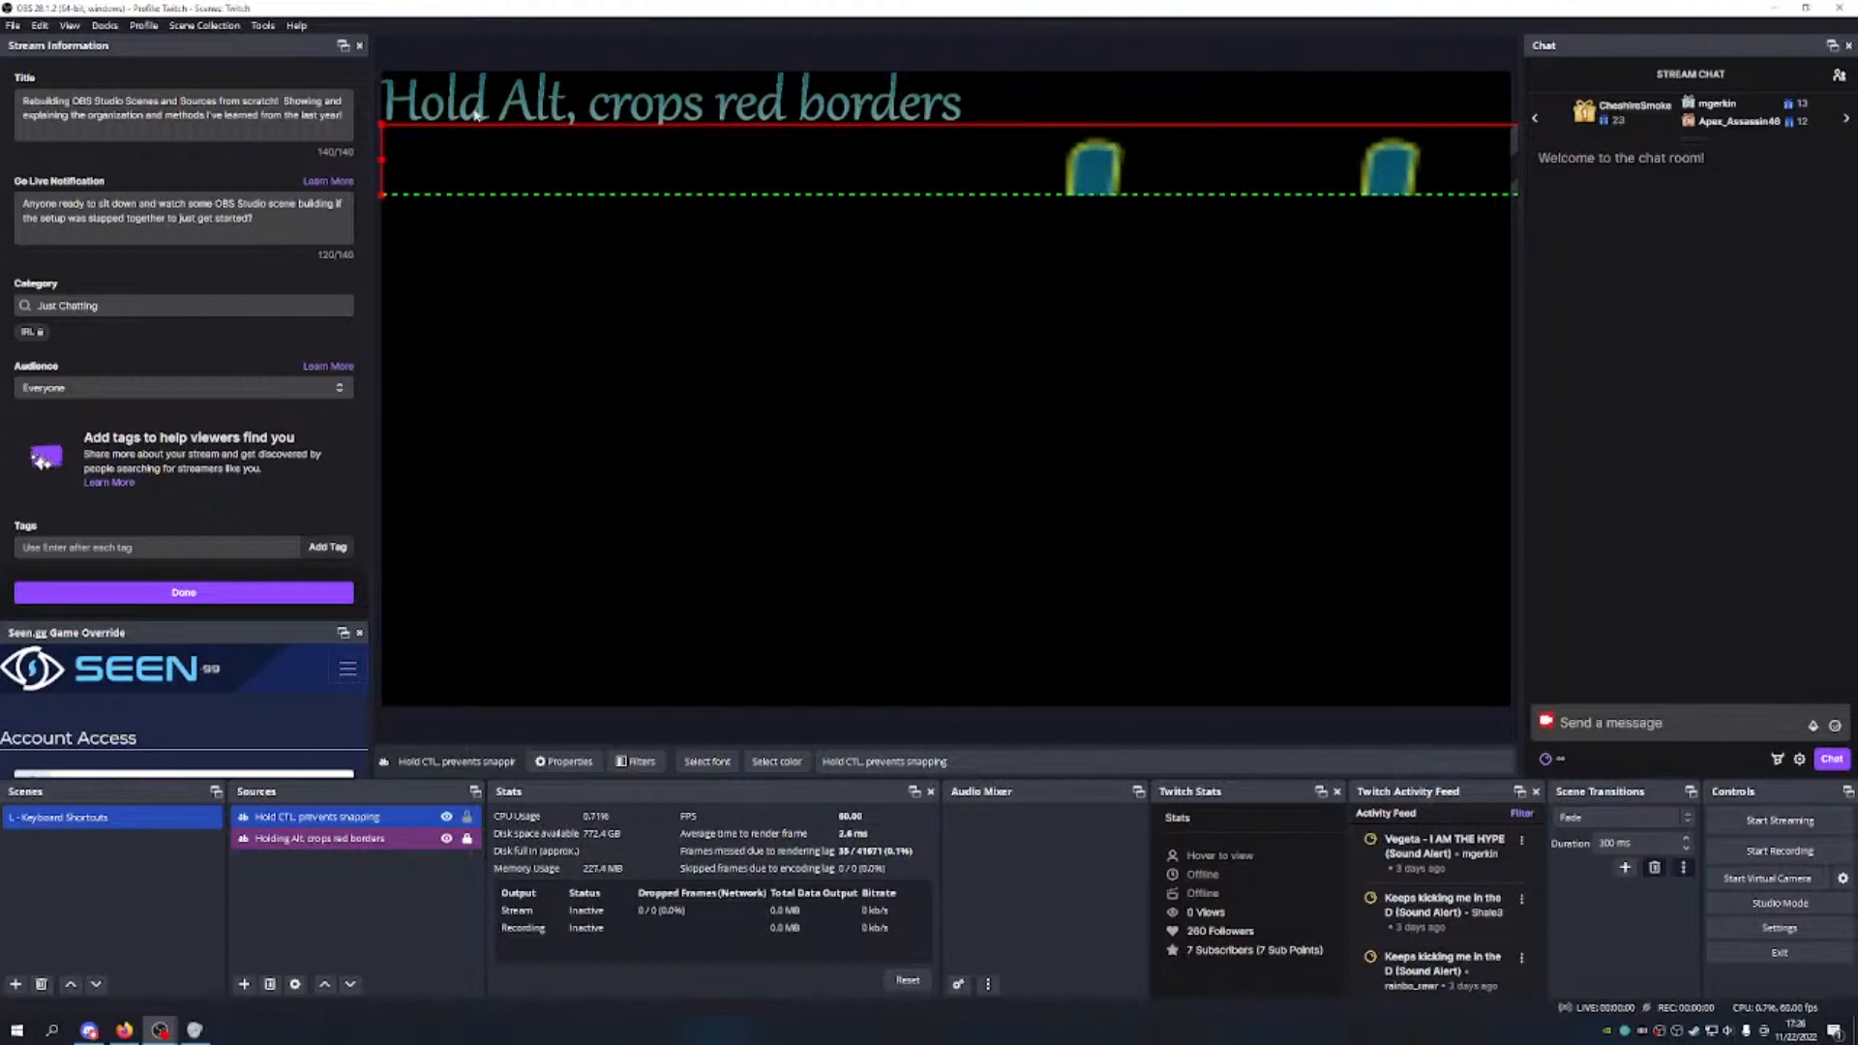
# Step: Change the Hold CTL text's font size from 250 to 500
pyautogui.moveTo(382, 123)
pyautogui.mouseDown()
pyautogui.moveTo(448, 165)
pyautogui.moveTo(539, 165)
pyautogui.moveTo(427, 166)
pyautogui.moveTo(396, 111)
pyautogui.moveTo(399, 141)
pyautogui.moveTo(385, 124)
pyautogui.mouseUp()
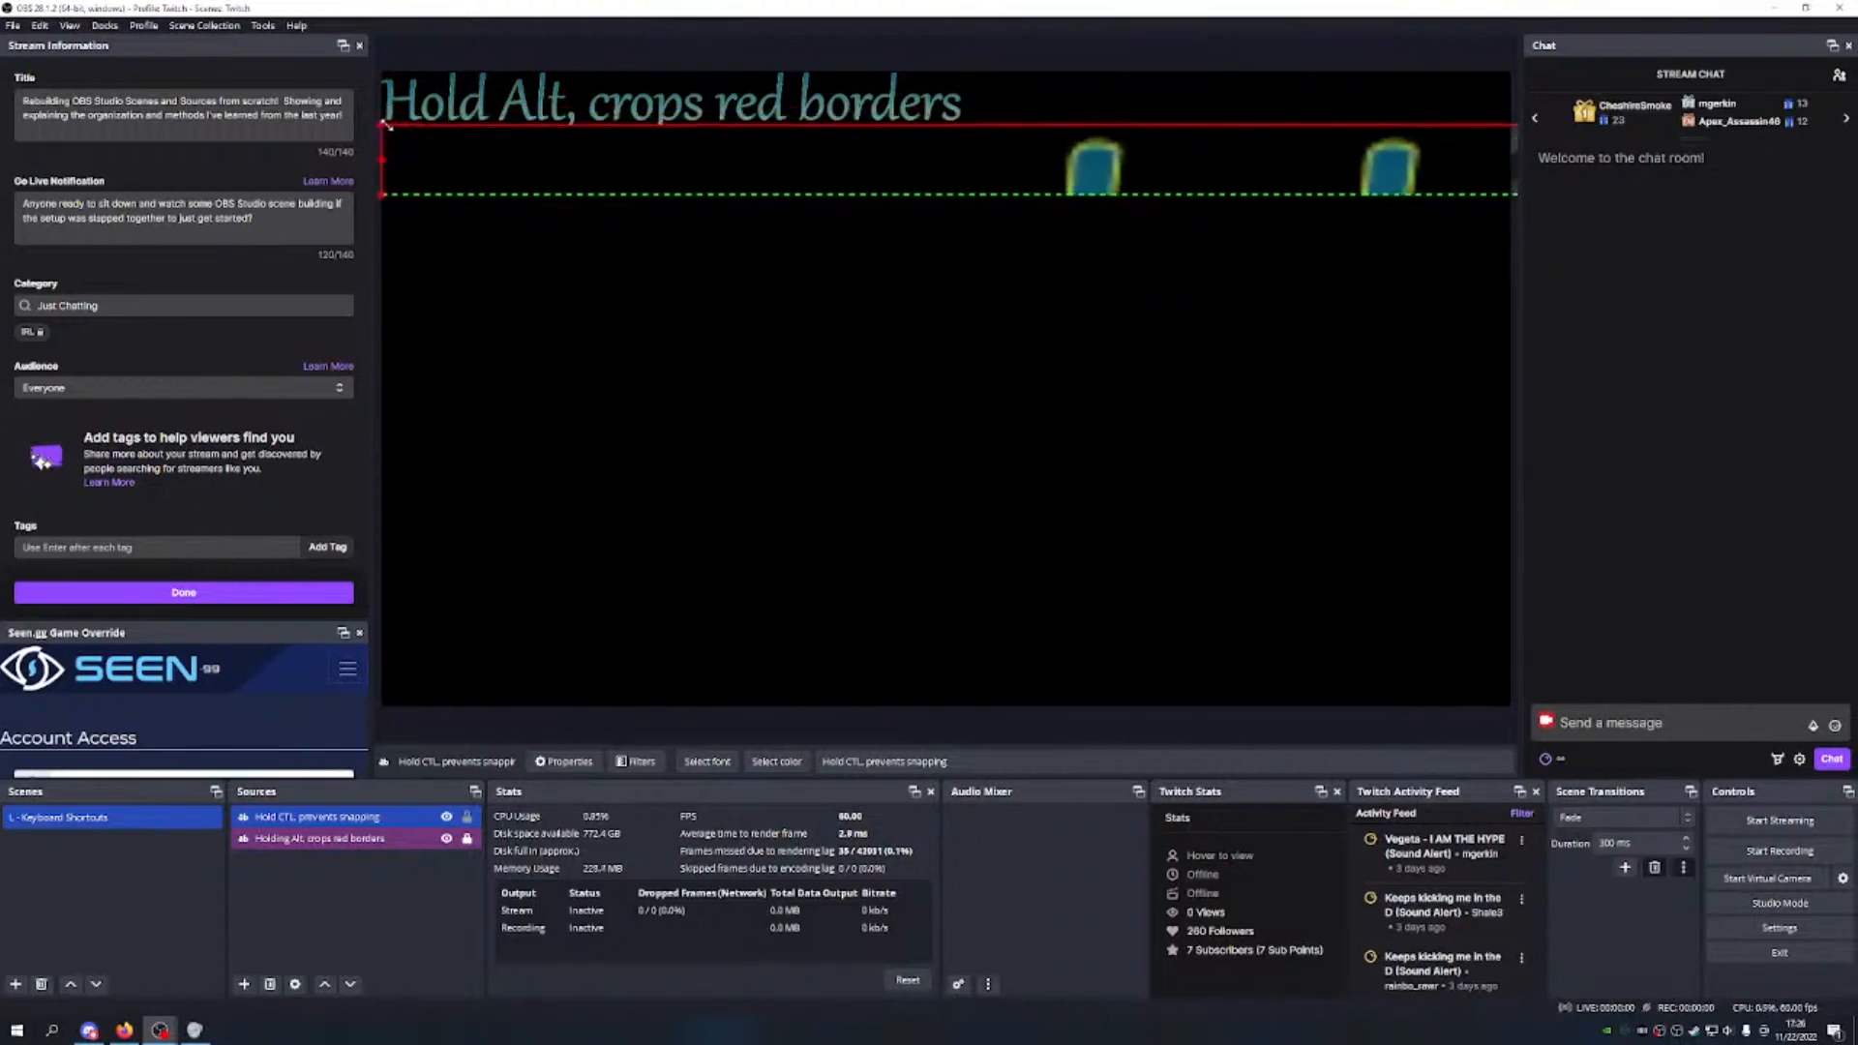
pyautogui.rightClick(948, 180)
pyautogui.click(1021, 850)
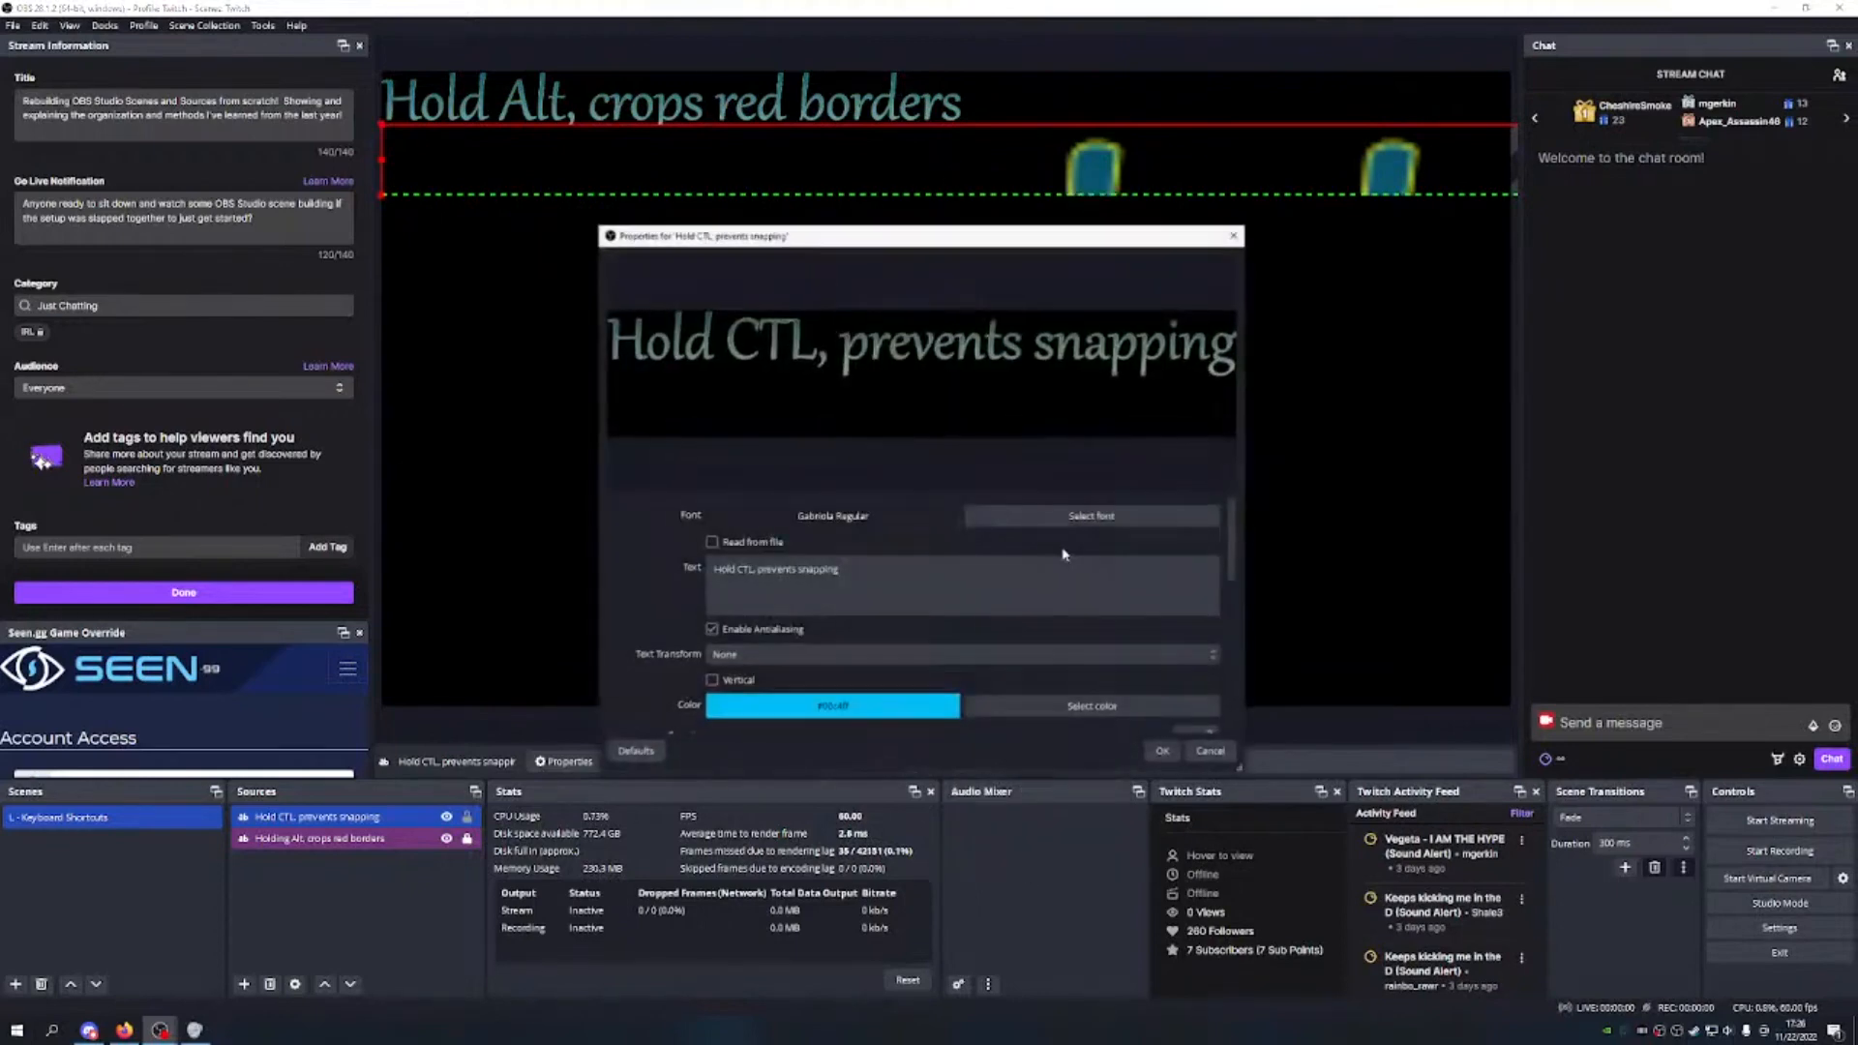
pyautogui.click(1103, 523)
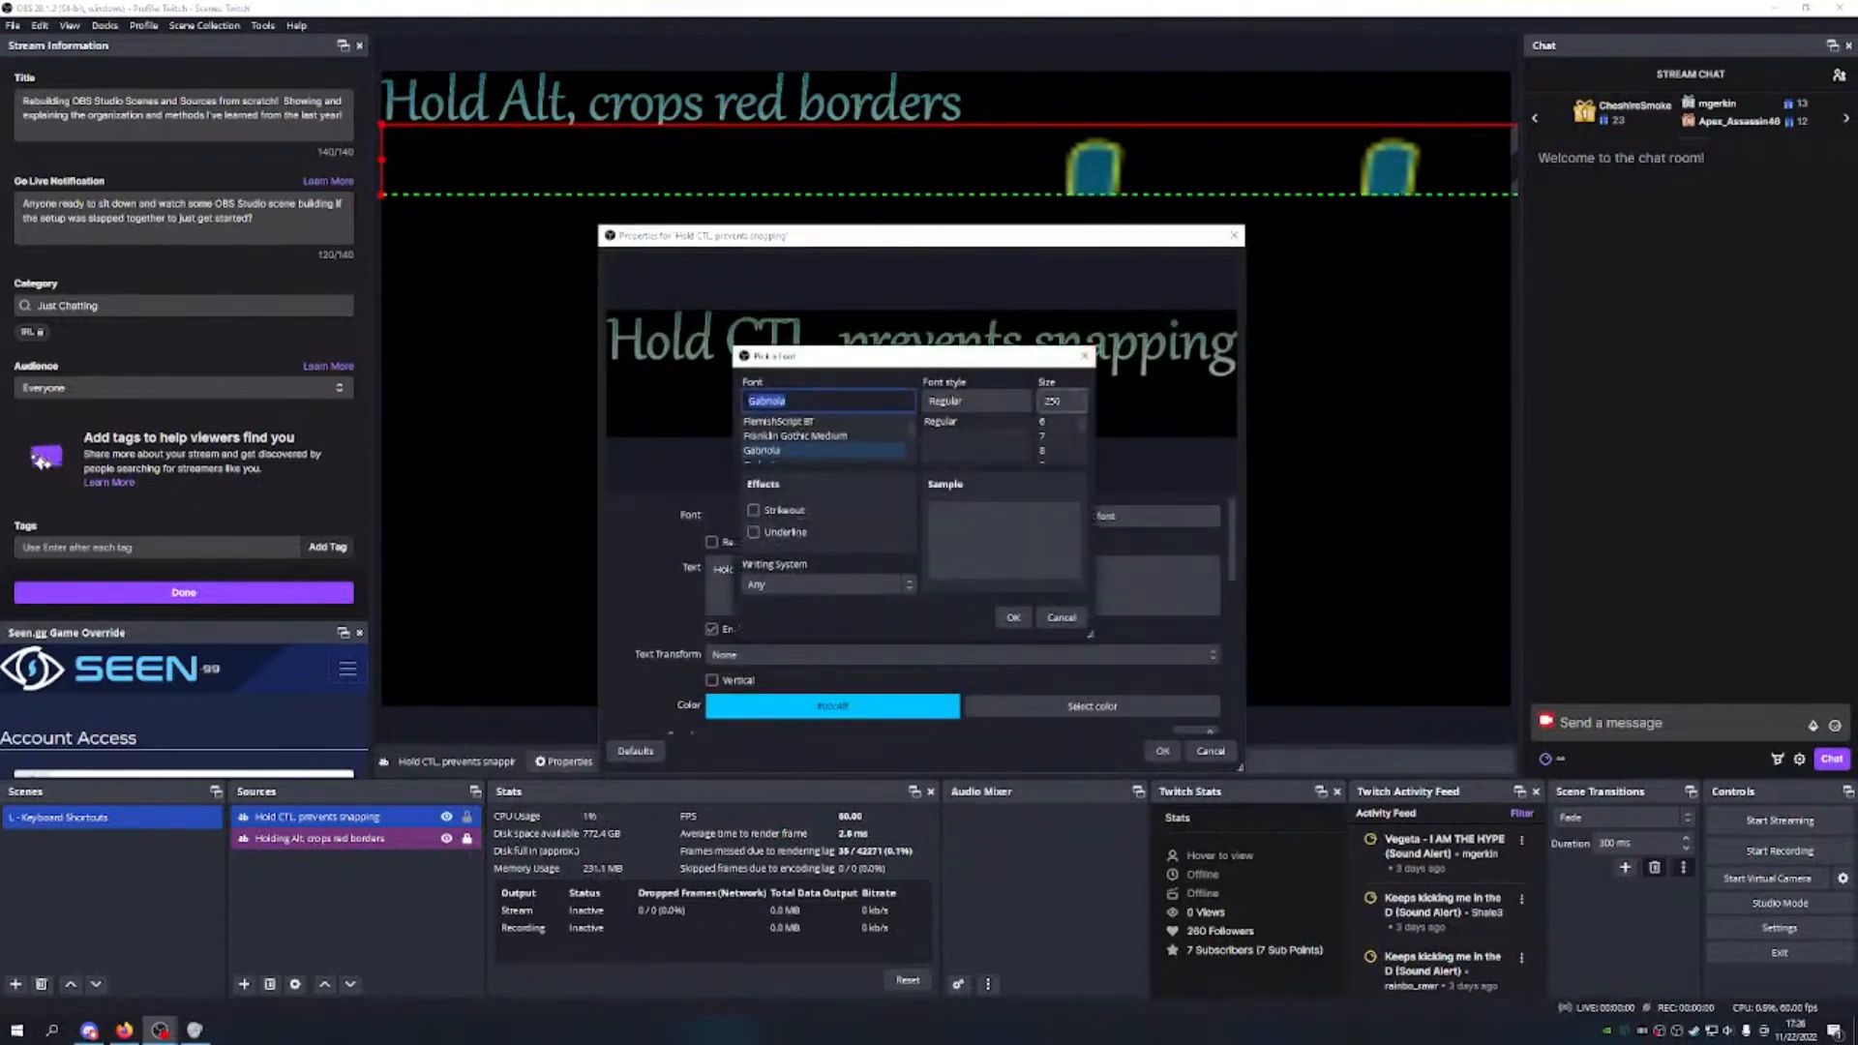
pyautogui.click(1069, 400)
pyautogui.press('BackSpace')
pyautogui.press('BackSpace')
pyautogui.press('BackSpace')
pyautogui.write('500')
pyautogui.press('Return')
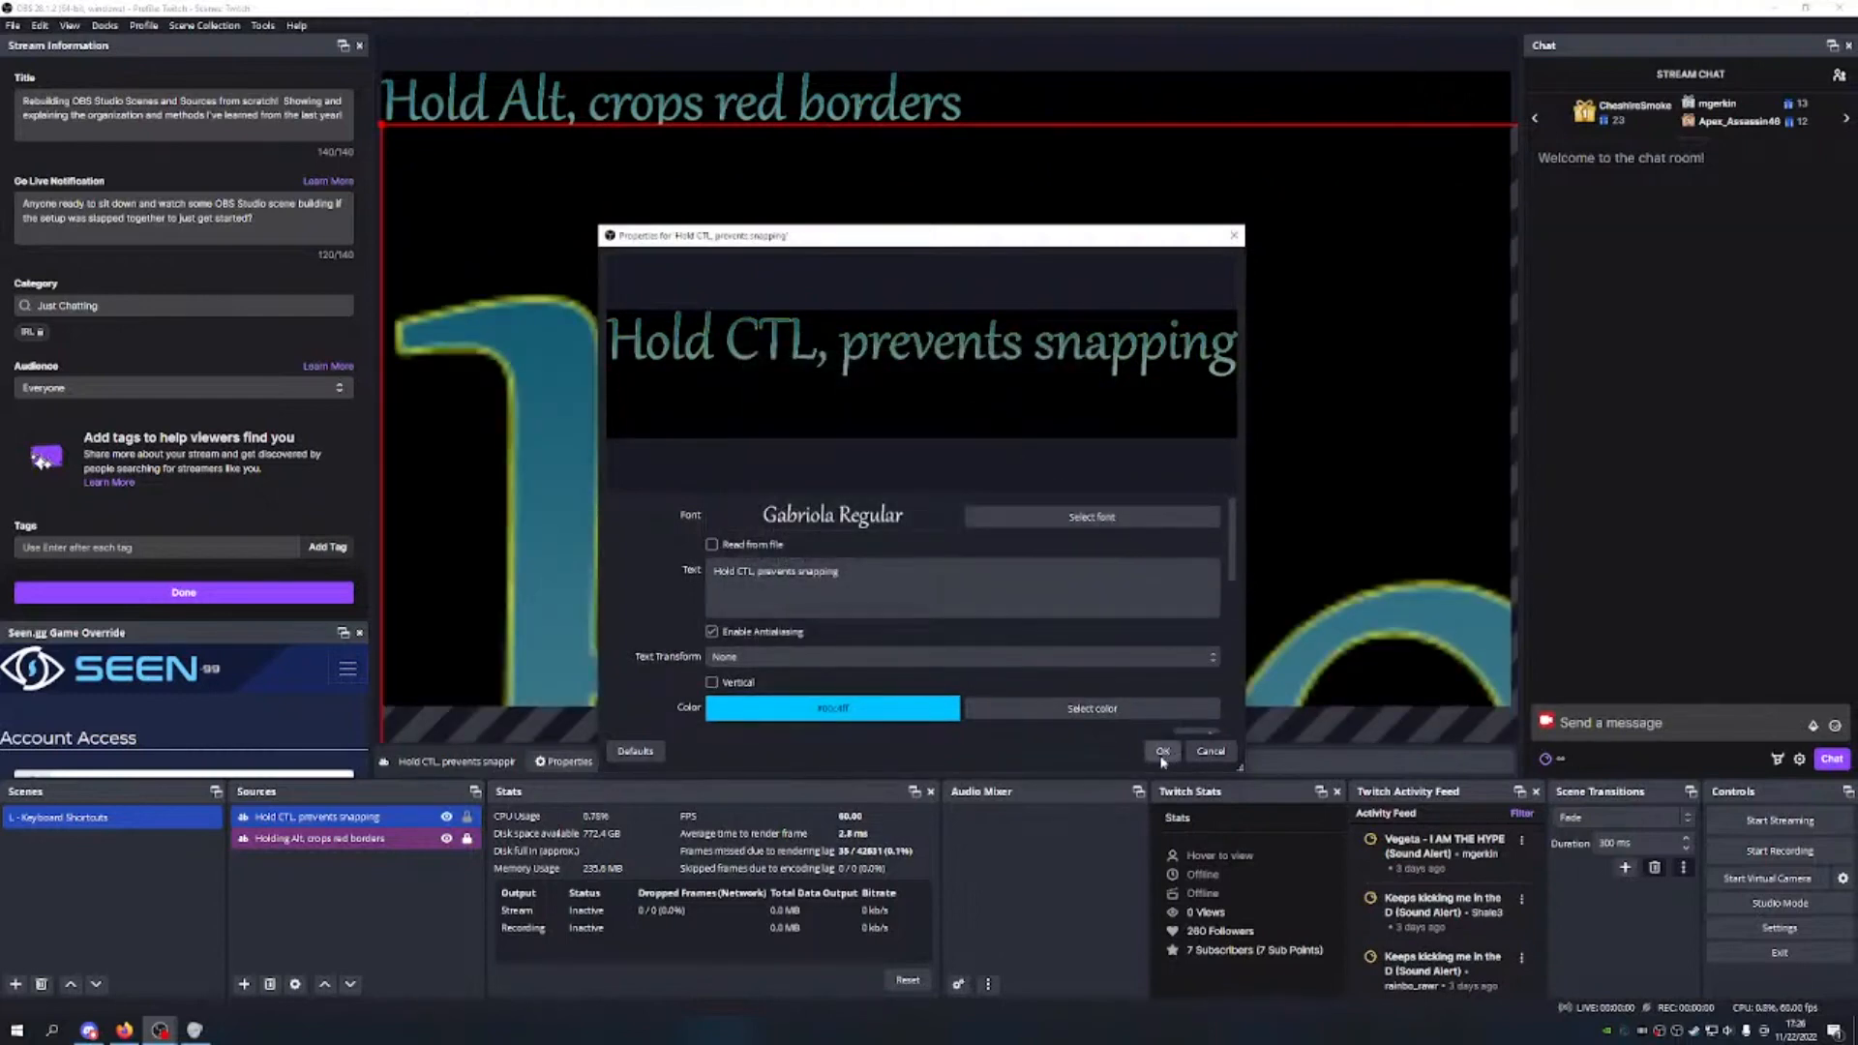
pyautogui.click(1163, 752)
# Step: Rescale and reposition the enlarged text with corner drags, collapsing it under the Hold Alt line
pyautogui.moveTo(383, 122); pyautogui.dragTo(592, 338)
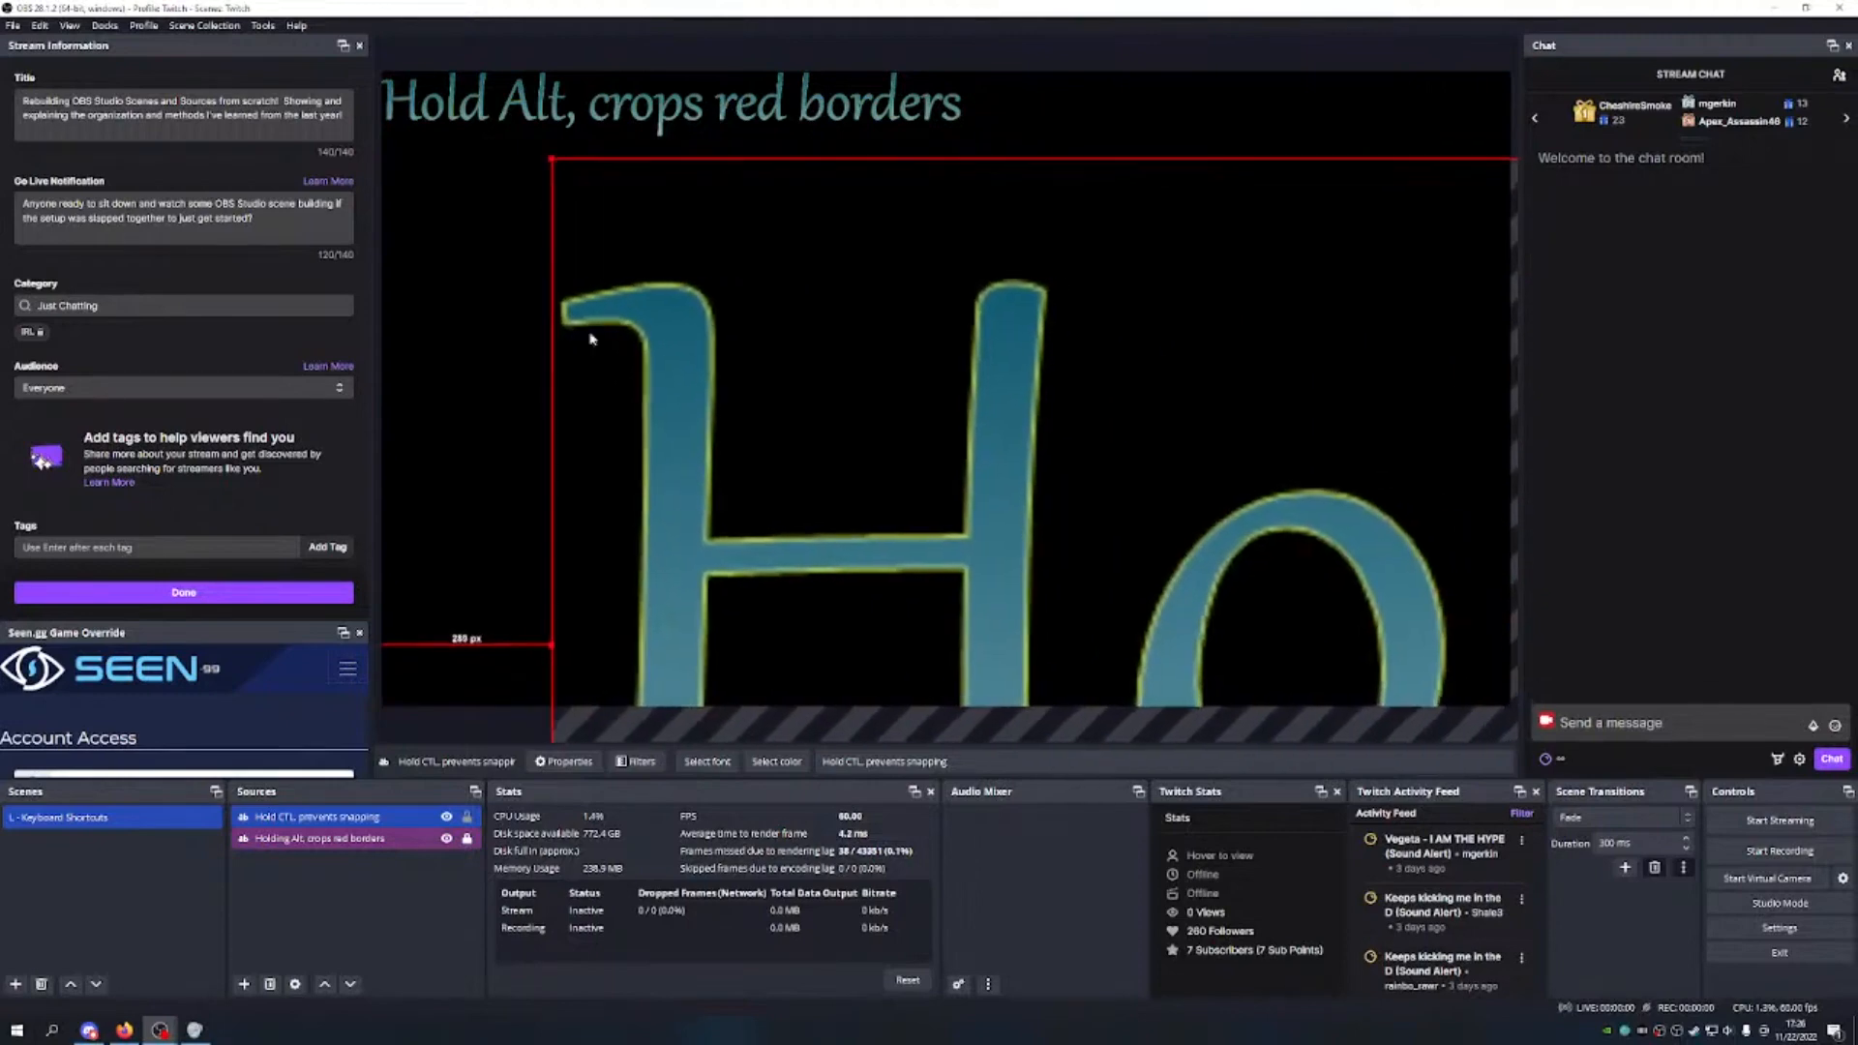
pyautogui.moveTo(549, 154); pyautogui.dragTo(464, 58)
pyautogui.moveTo(491, 371); pyautogui.dragTo(533, 429)
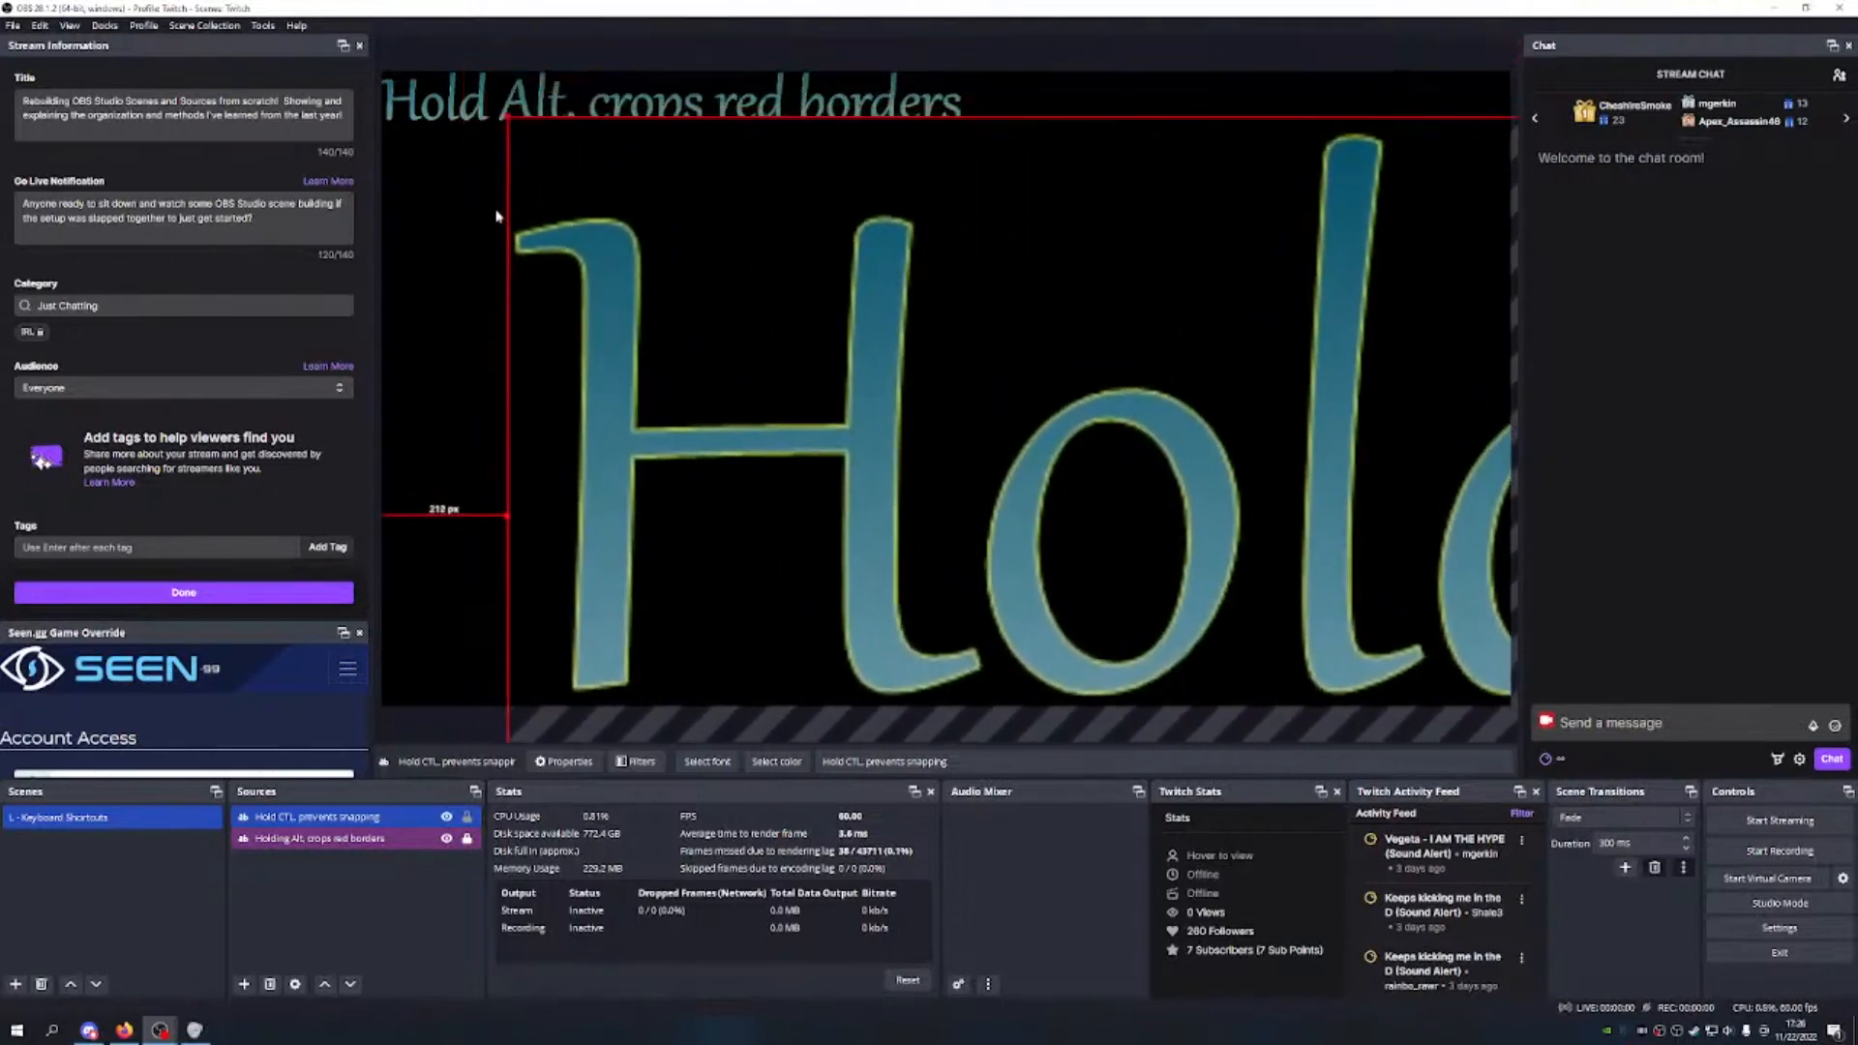
pyautogui.moveTo(510, 131); pyautogui.dragTo(394, 220)
pyautogui.moveTo(441, 156); pyautogui.dragTo(529, 393)
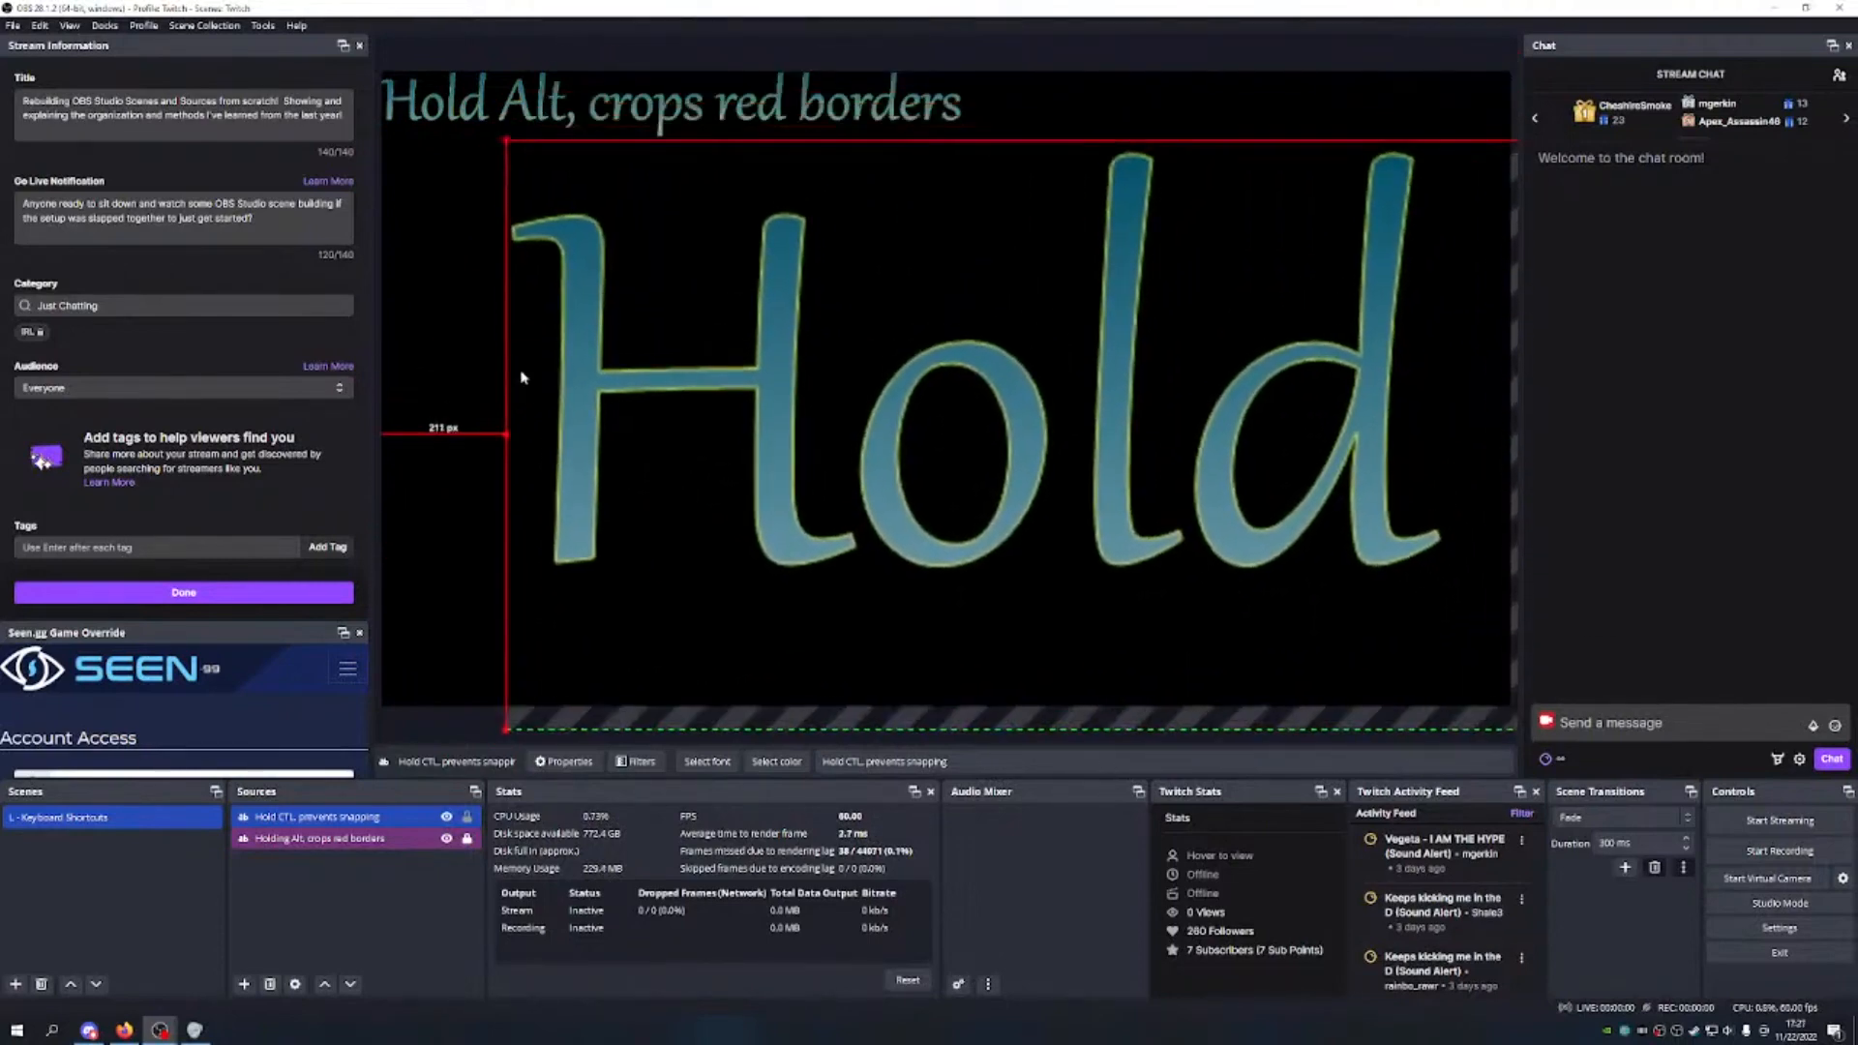
pyautogui.moveTo(497, 145); pyautogui.dragTo(734, 140)
pyautogui.moveTo(701, 293); pyautogui.dragTo(490, 270)
pyautogui.moveTo(494, 178); pyautogui.dragTo(1219, 557)
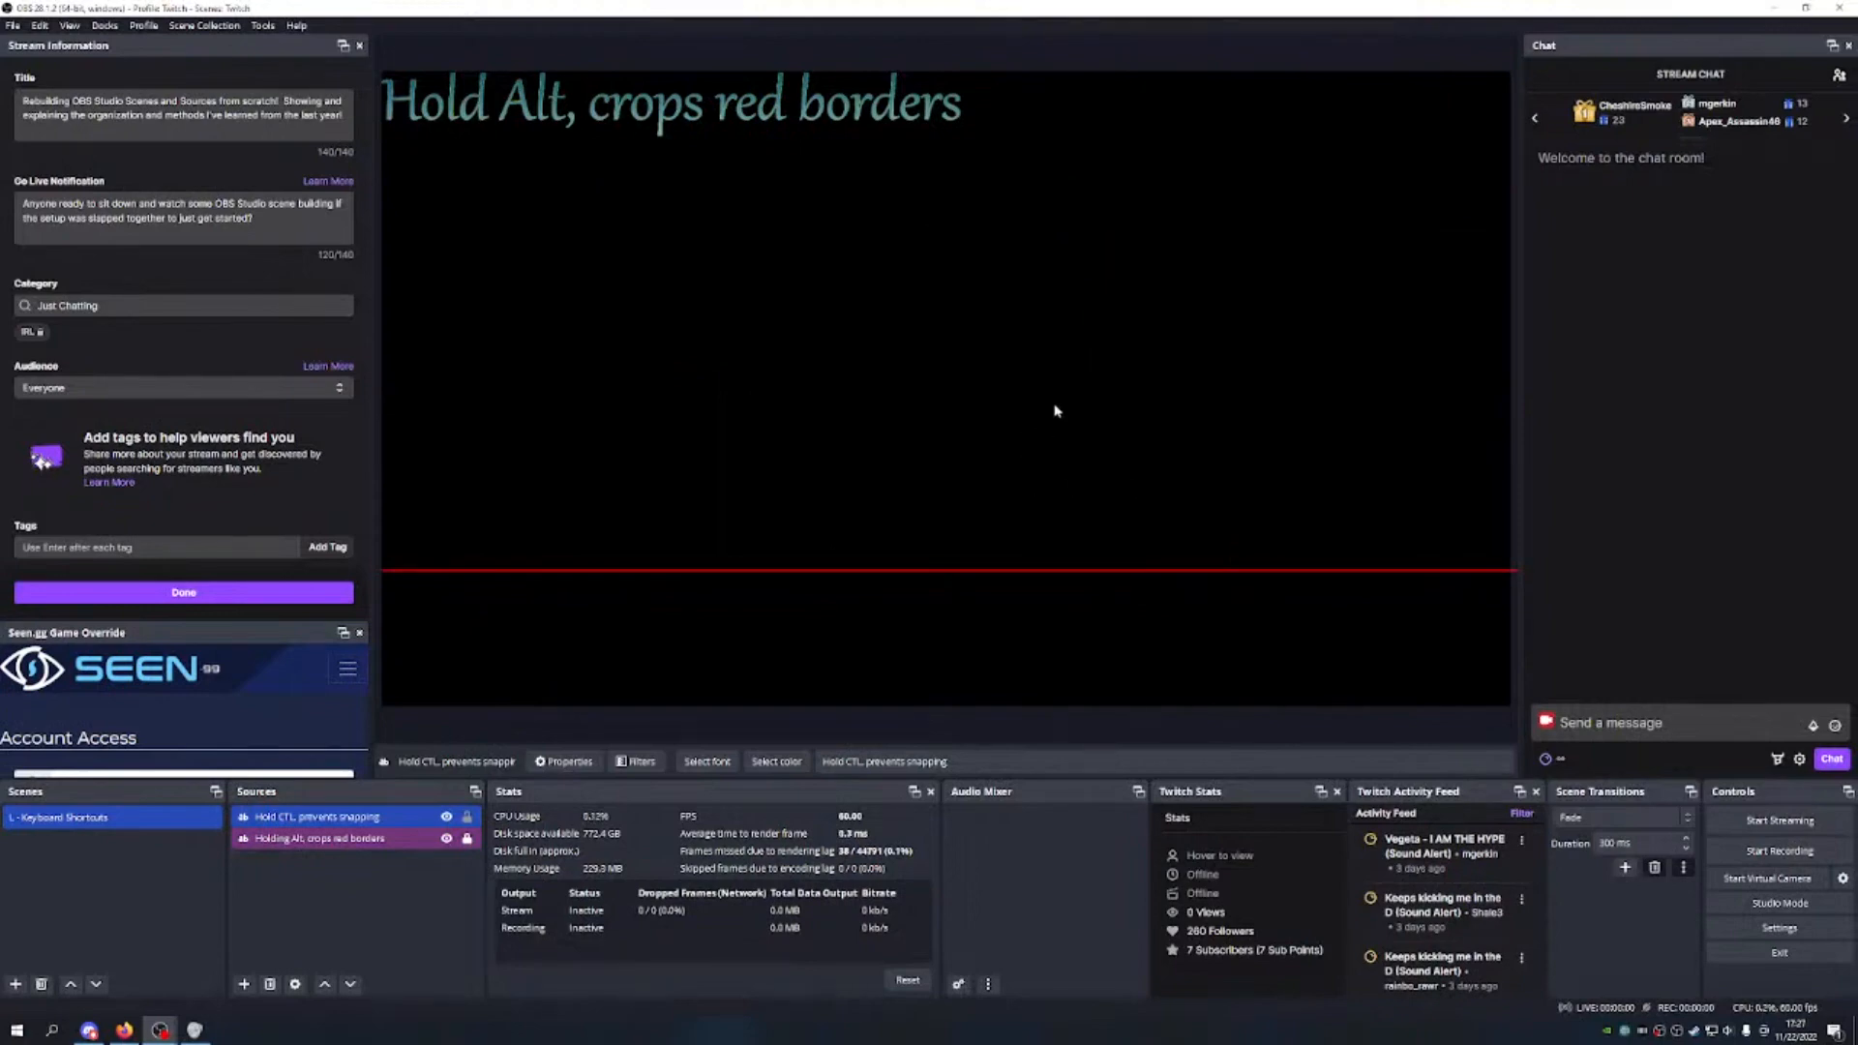
# Step: Undo the collapse, then scale the Hold CTL text down and fit it under the Hold Alt caption
pyautogui.hotkey('ctrl', 'z')
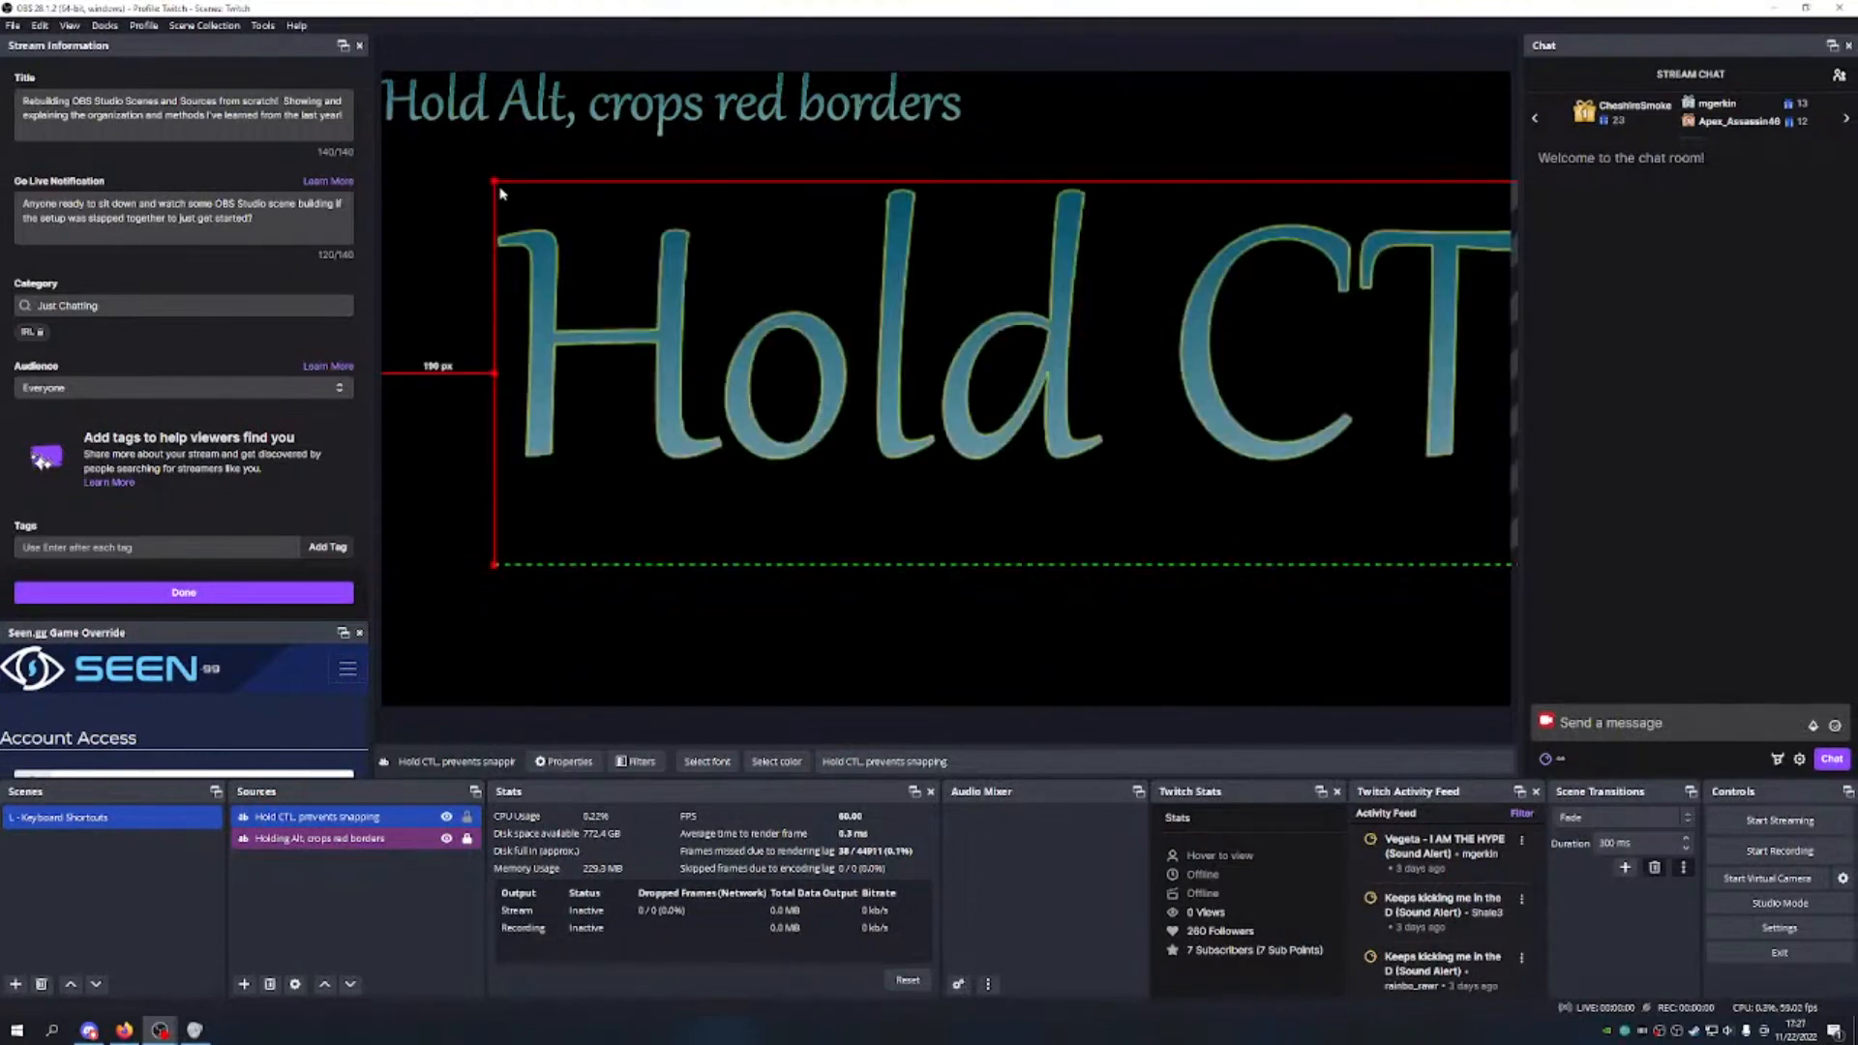
pyautogui.moveTo(499, 181); pyautogui.dragTo(555, 292)
pyautogui.moveTo(471, 203); pyautogui.dragTo(1395, 474)
pyautogui.moveTo(1468, 403); pyautogui.dragTo(545, 318)
pyautogui.moveTo(471, 221); pyautogui.dragTo(1212, 301)
pyautogui.moveTo(1312, 368); pyautogui.dragTo(587, 281)
pyautogui.moveTo(486, 217); pyautogui.dragTo(562, 172)
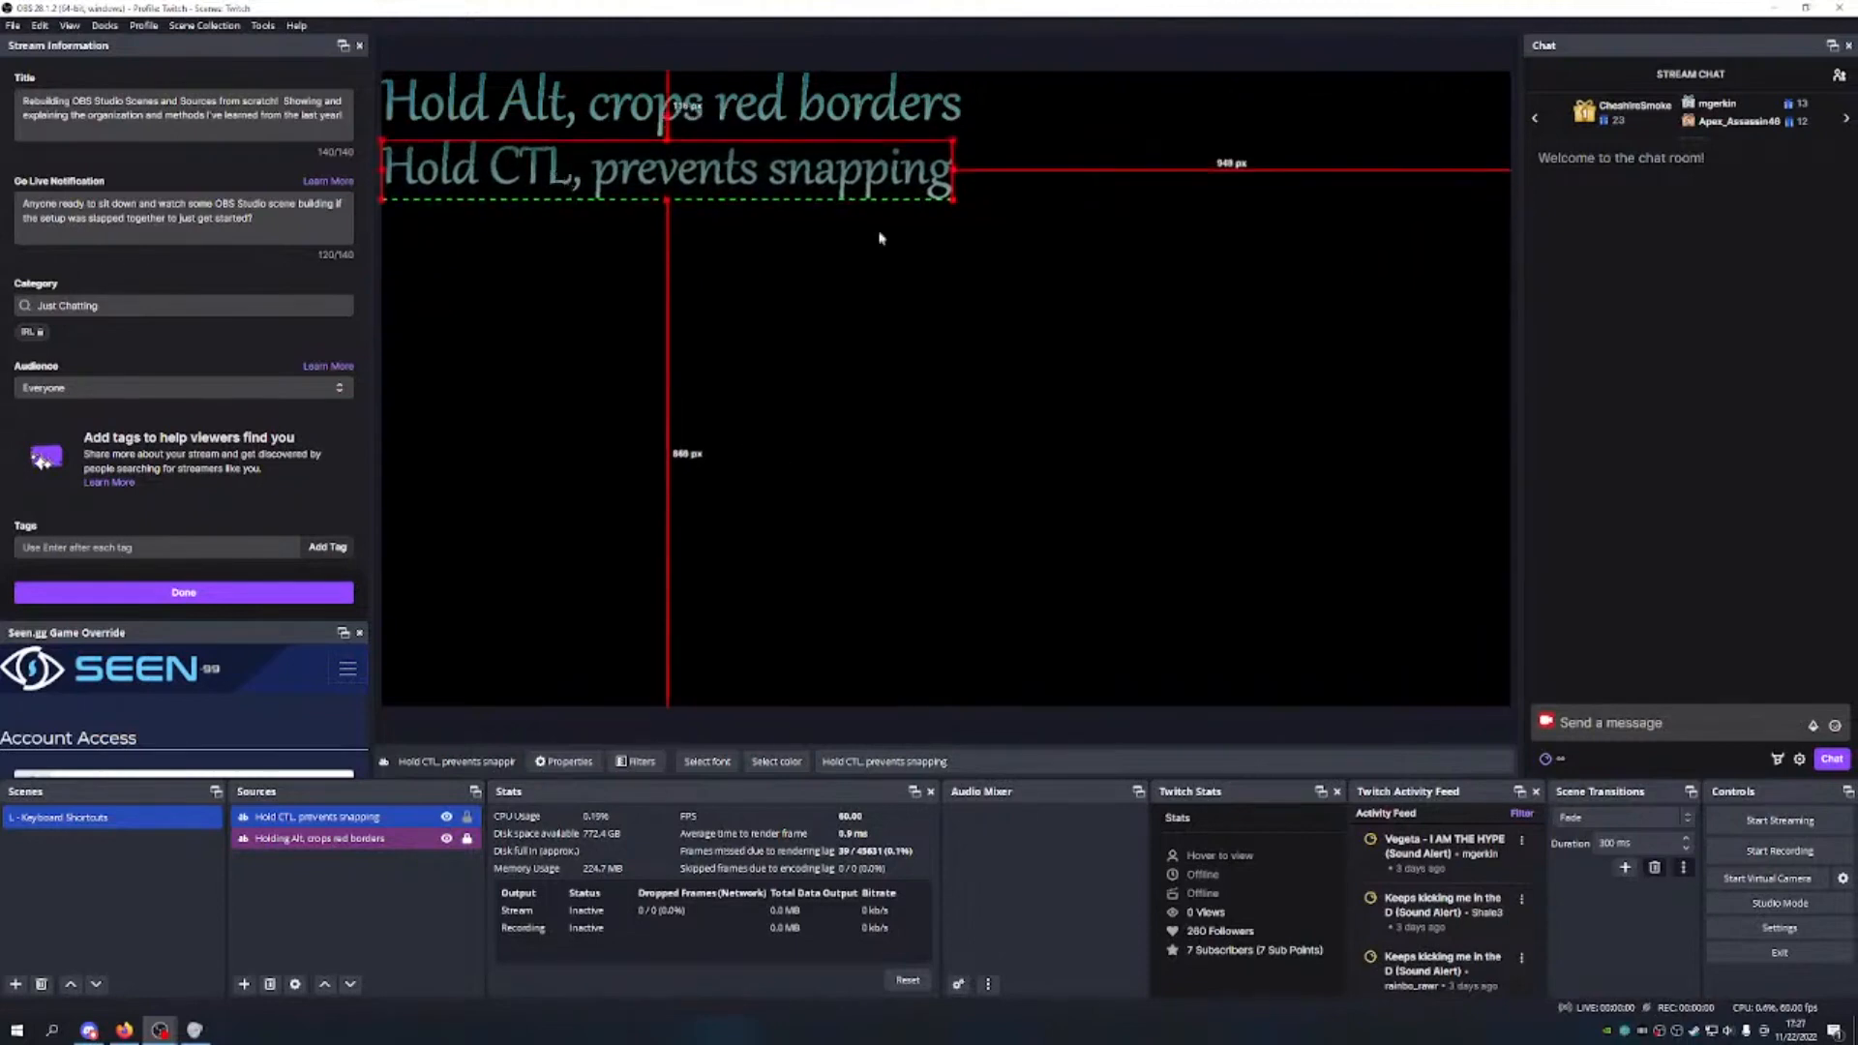
pyautogui.moveTo(959, 147); pyautogui.dragTo(920, 139)
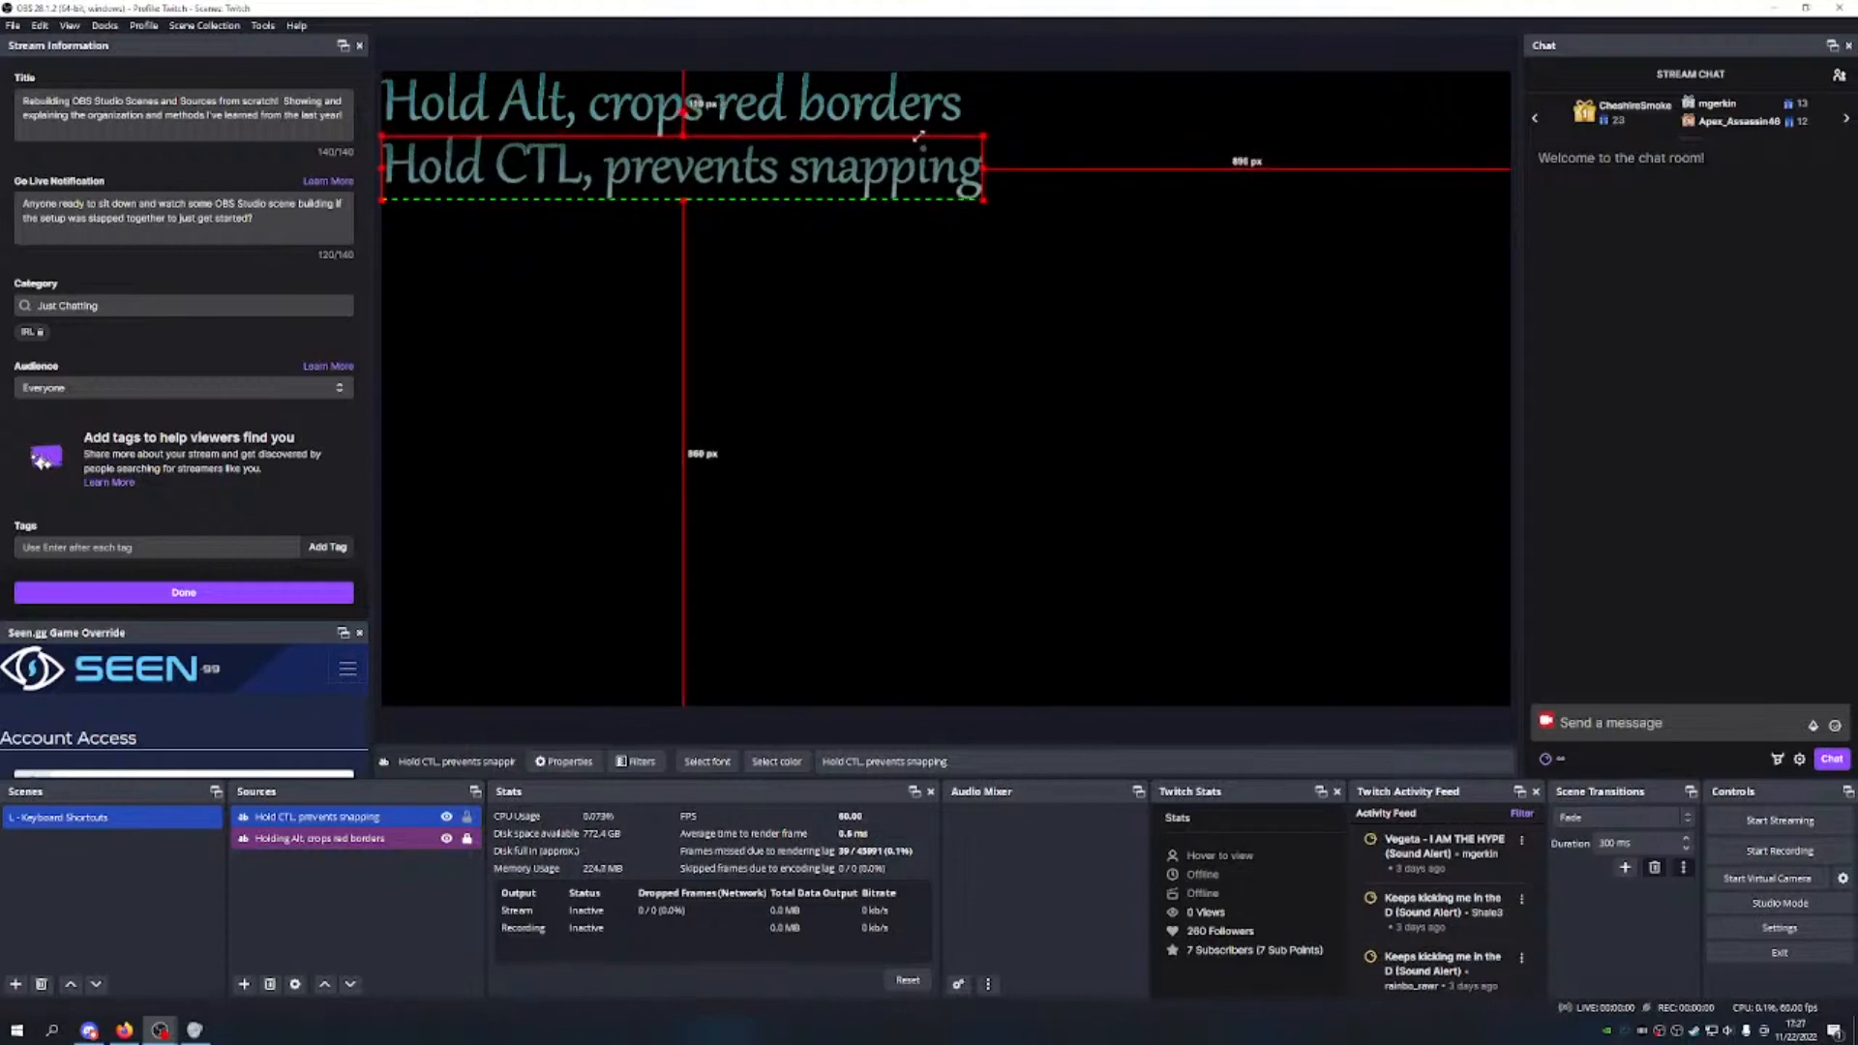
pyautogui.click(814, 304)
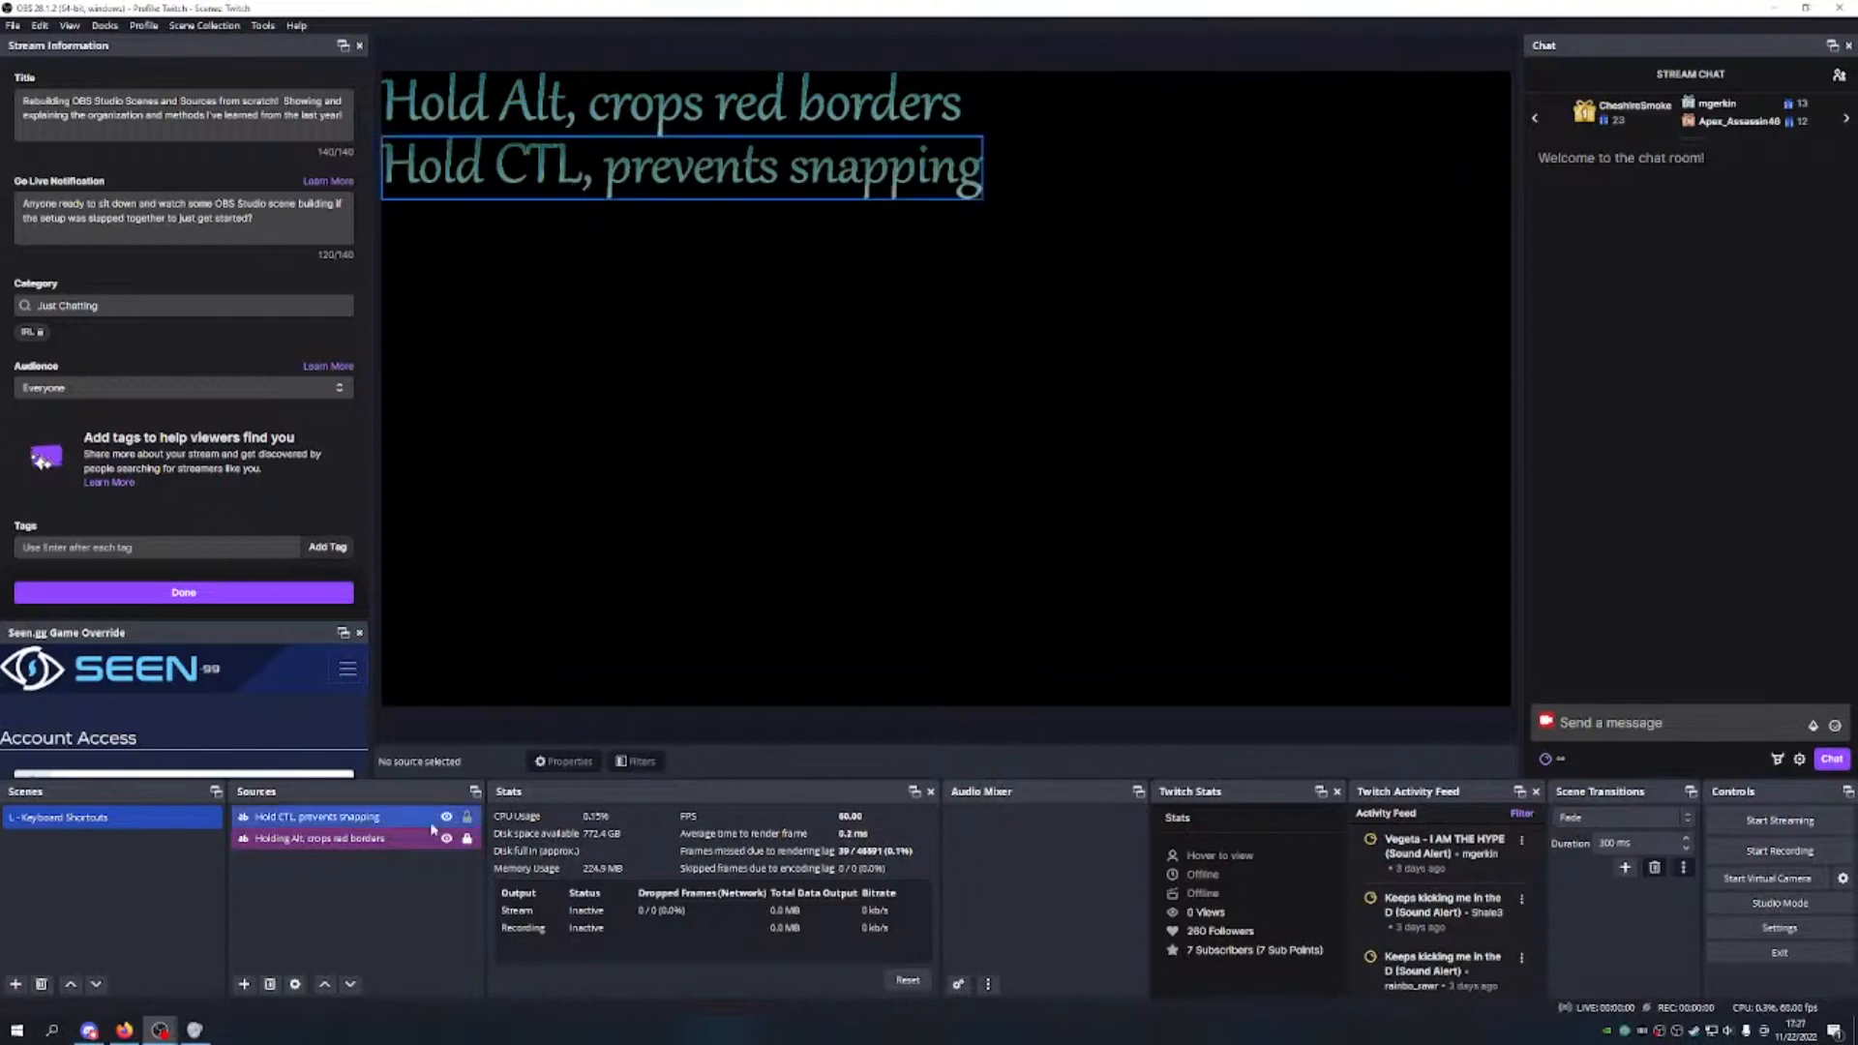
# Step: Add a Text (GDI+) source named 'Hold CTL + C, copies selected' and copy the name
pyautogui.click(243, 985)
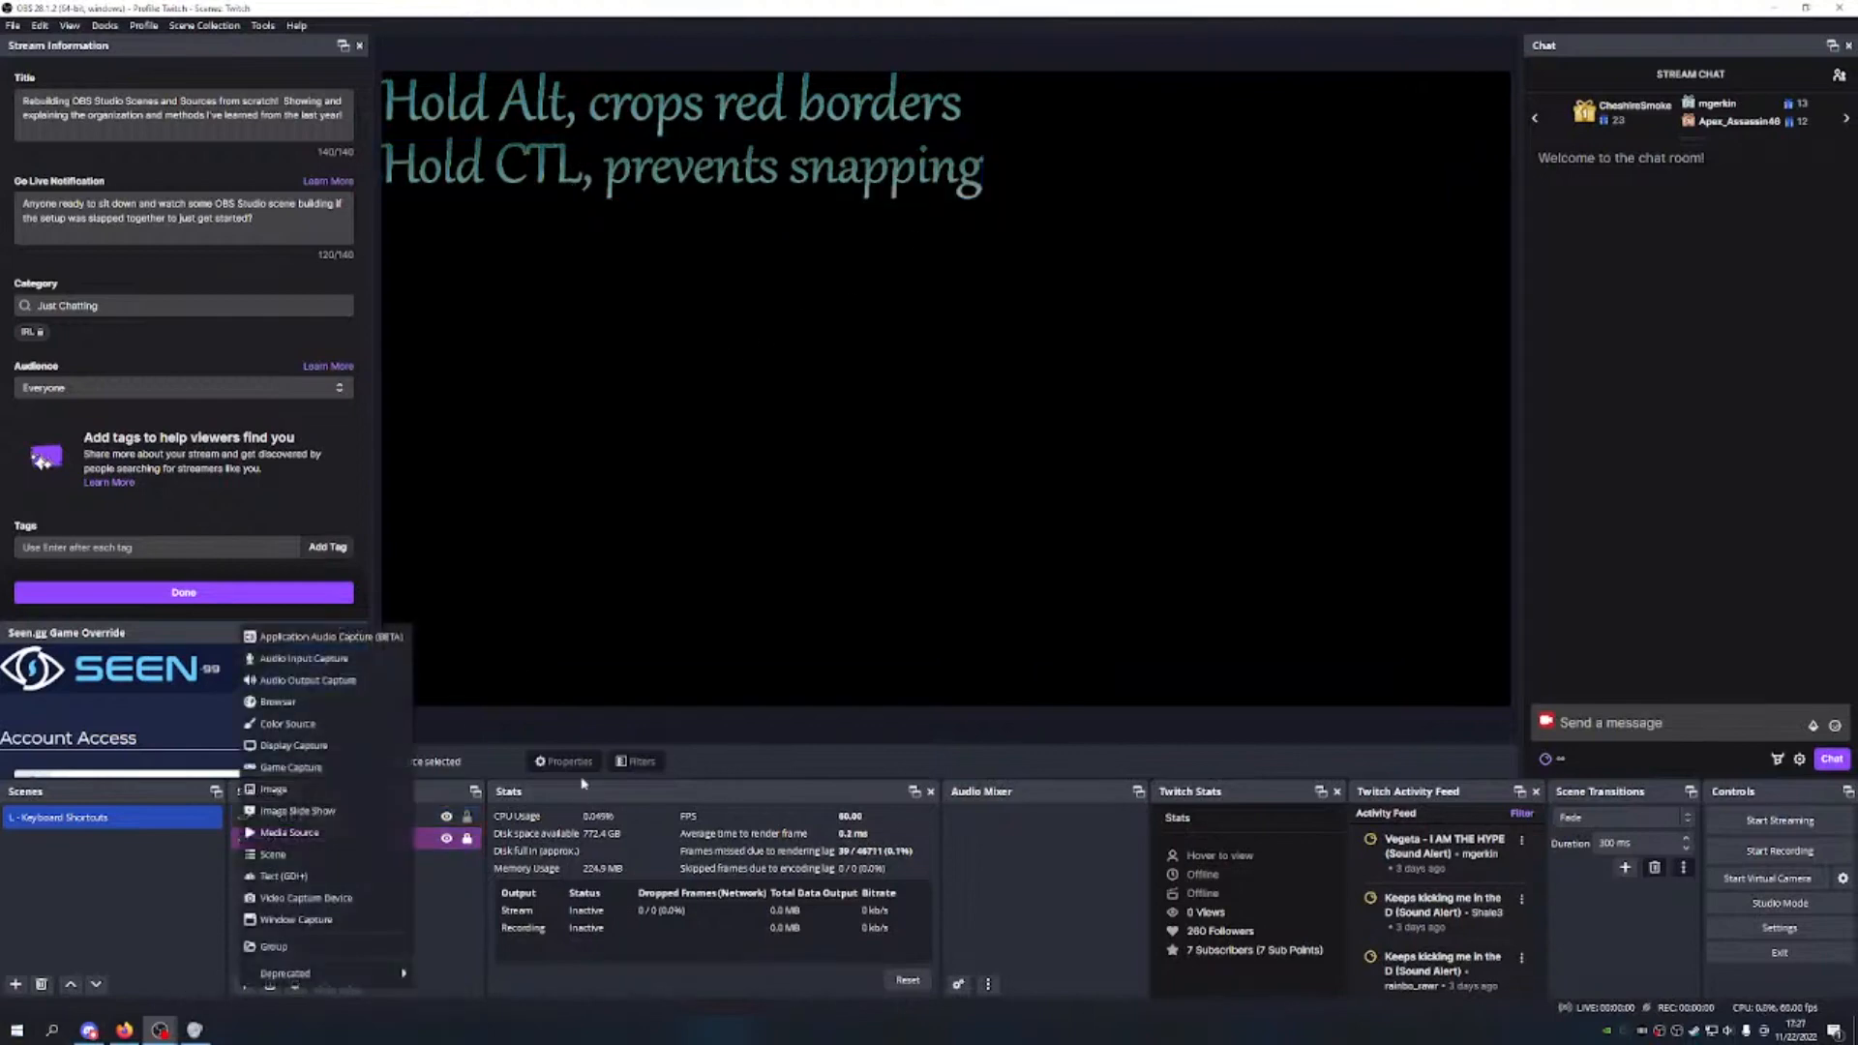
pyautogui.click(303, 877)
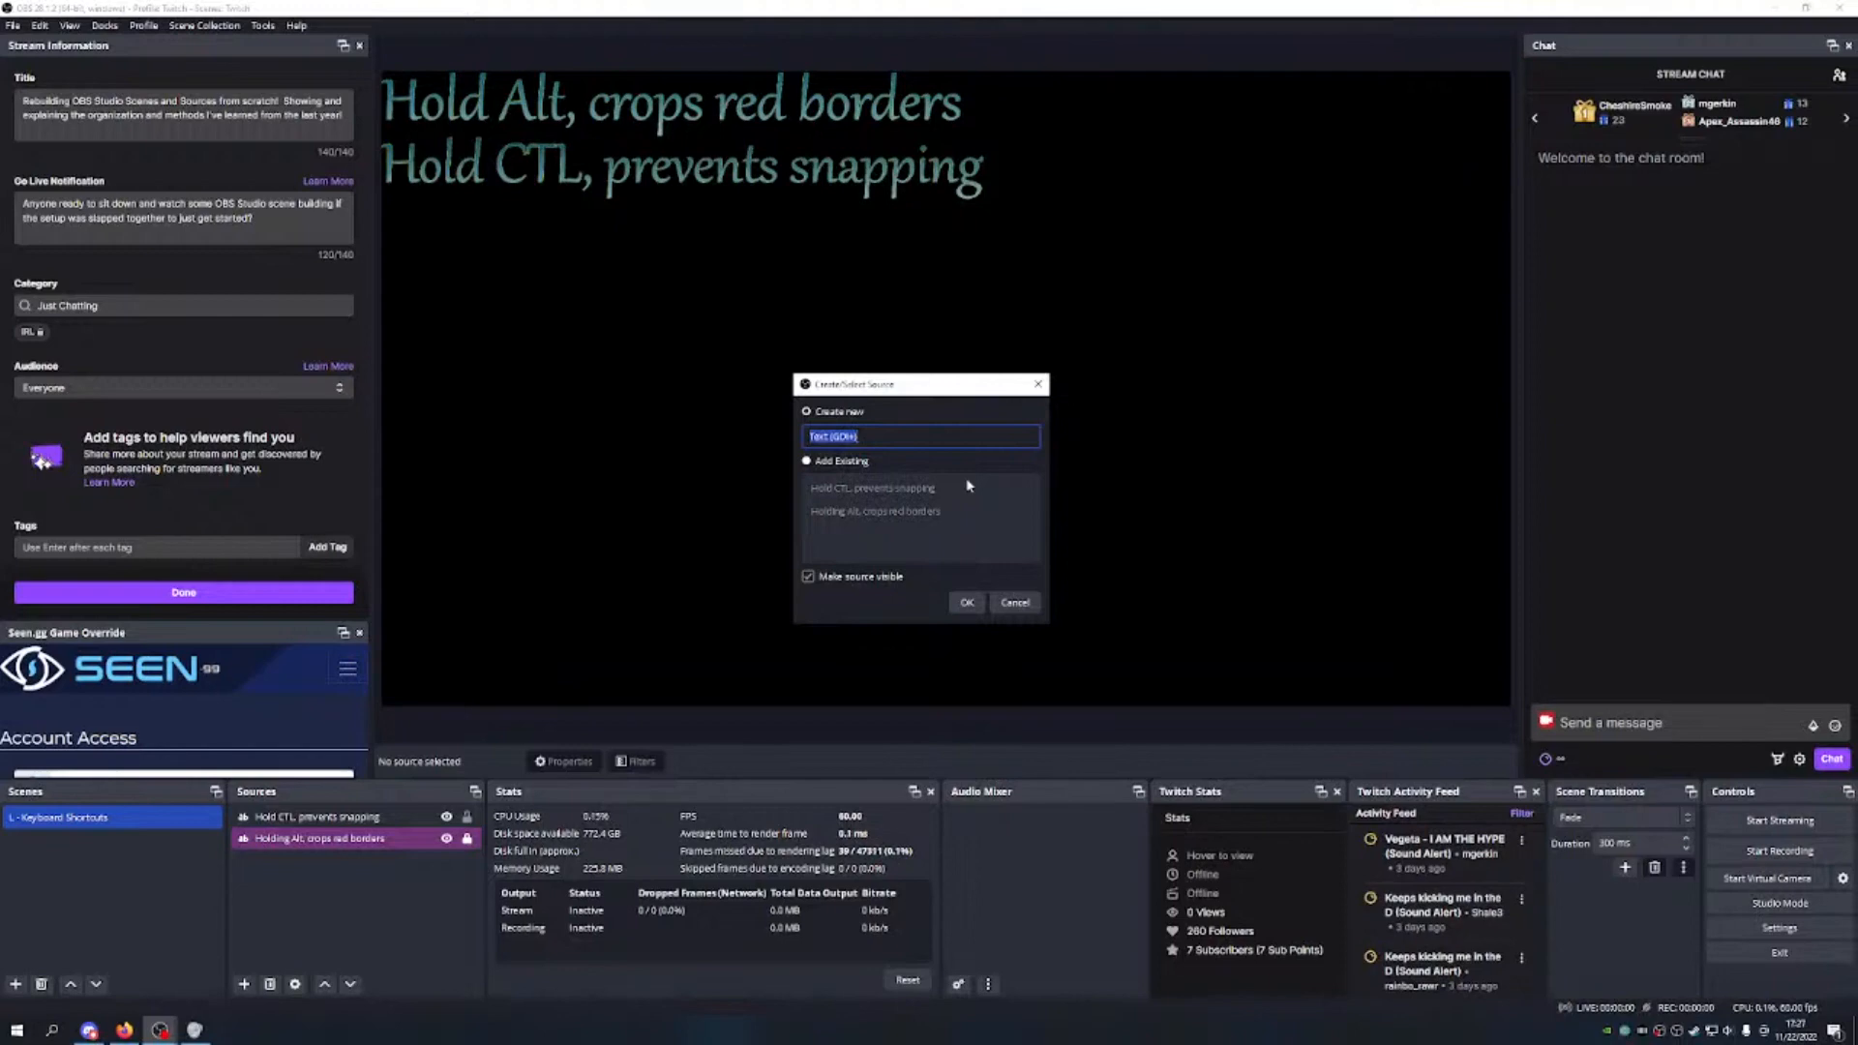
pyautogui.write('Hold CTL + C, co')
pyautogui.write('pies selected')
pyautogui.moveTo(936, 436); pyautogui.dragTo(861, 437)
pyautogui.click(862, 436)
pyautogui.doubleClick(887, 436)
pyautogui.hotkey('ctrl', 'a')
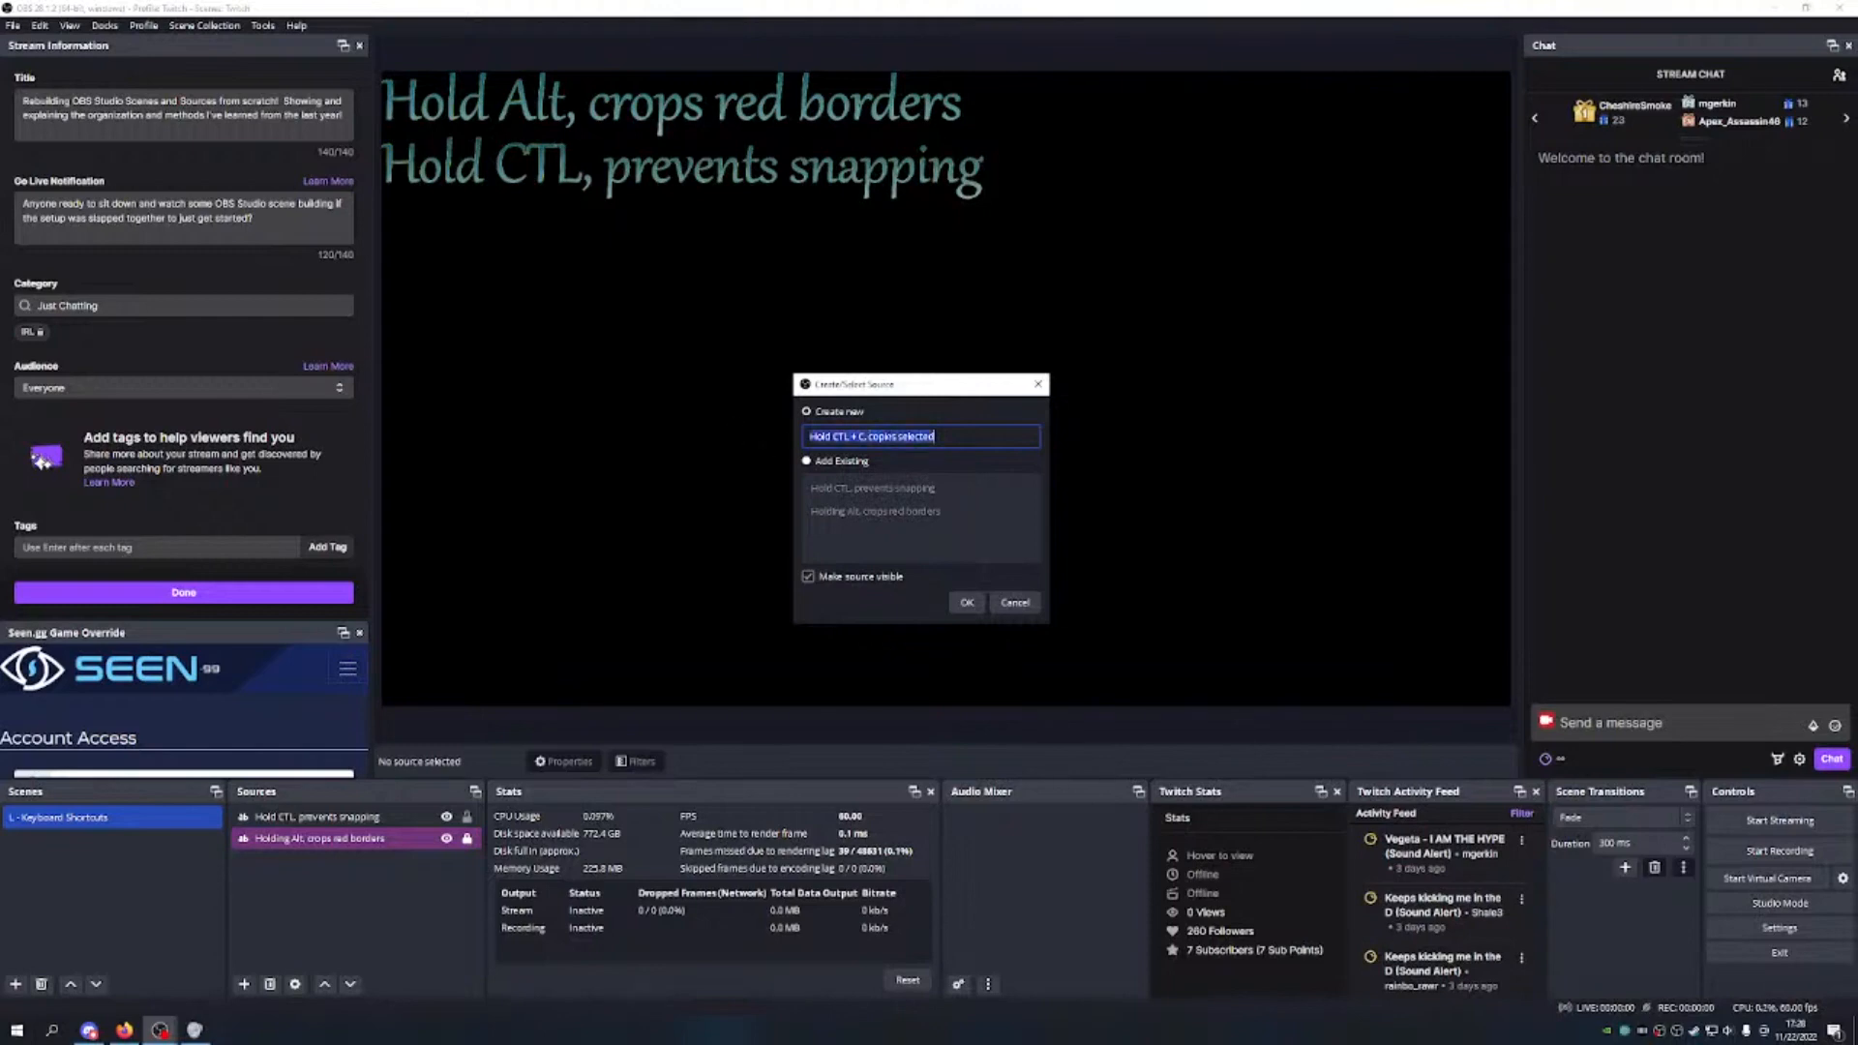
pyautogui.click(964, 439)
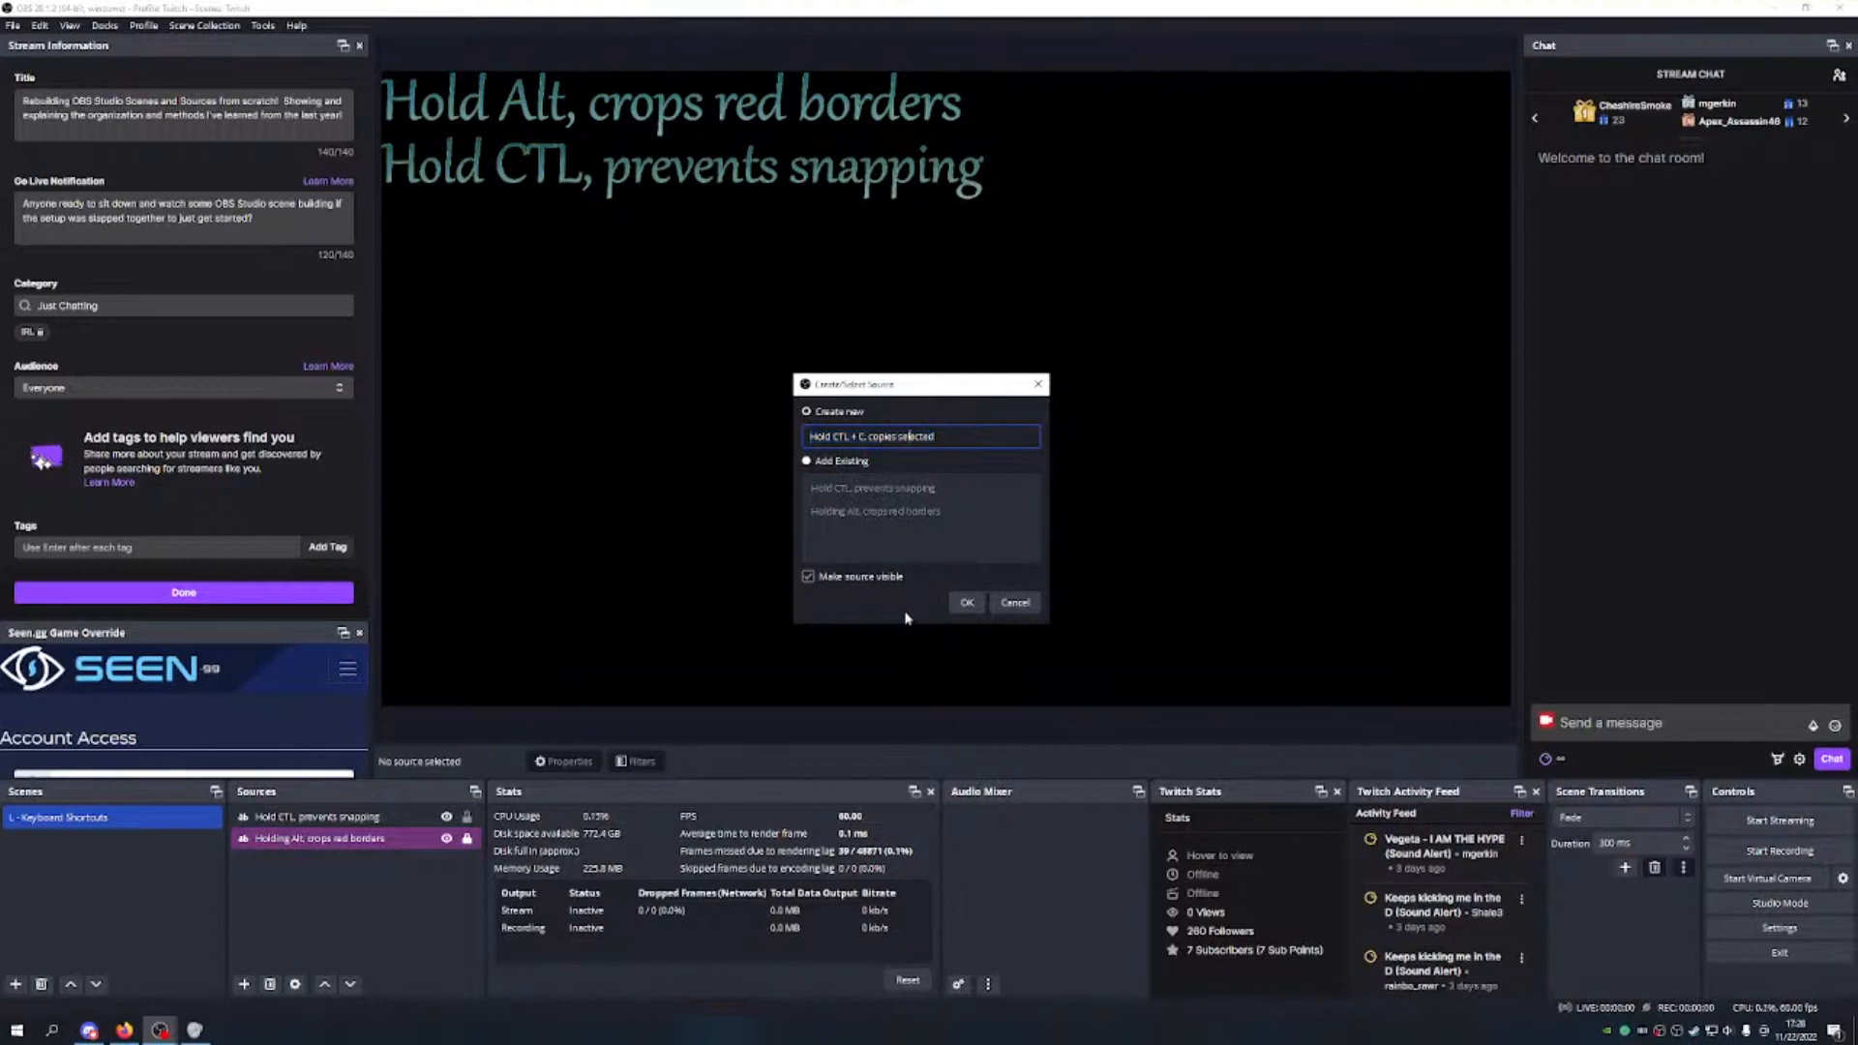
pyautogui.hotkey('ctrl', 'a')
pyautogui.hotkey('ctrl', 'c')
# Step: Confirm the source, paste its name as the text, and set Gabriola at size 50
pyautogui.click(968, 608)
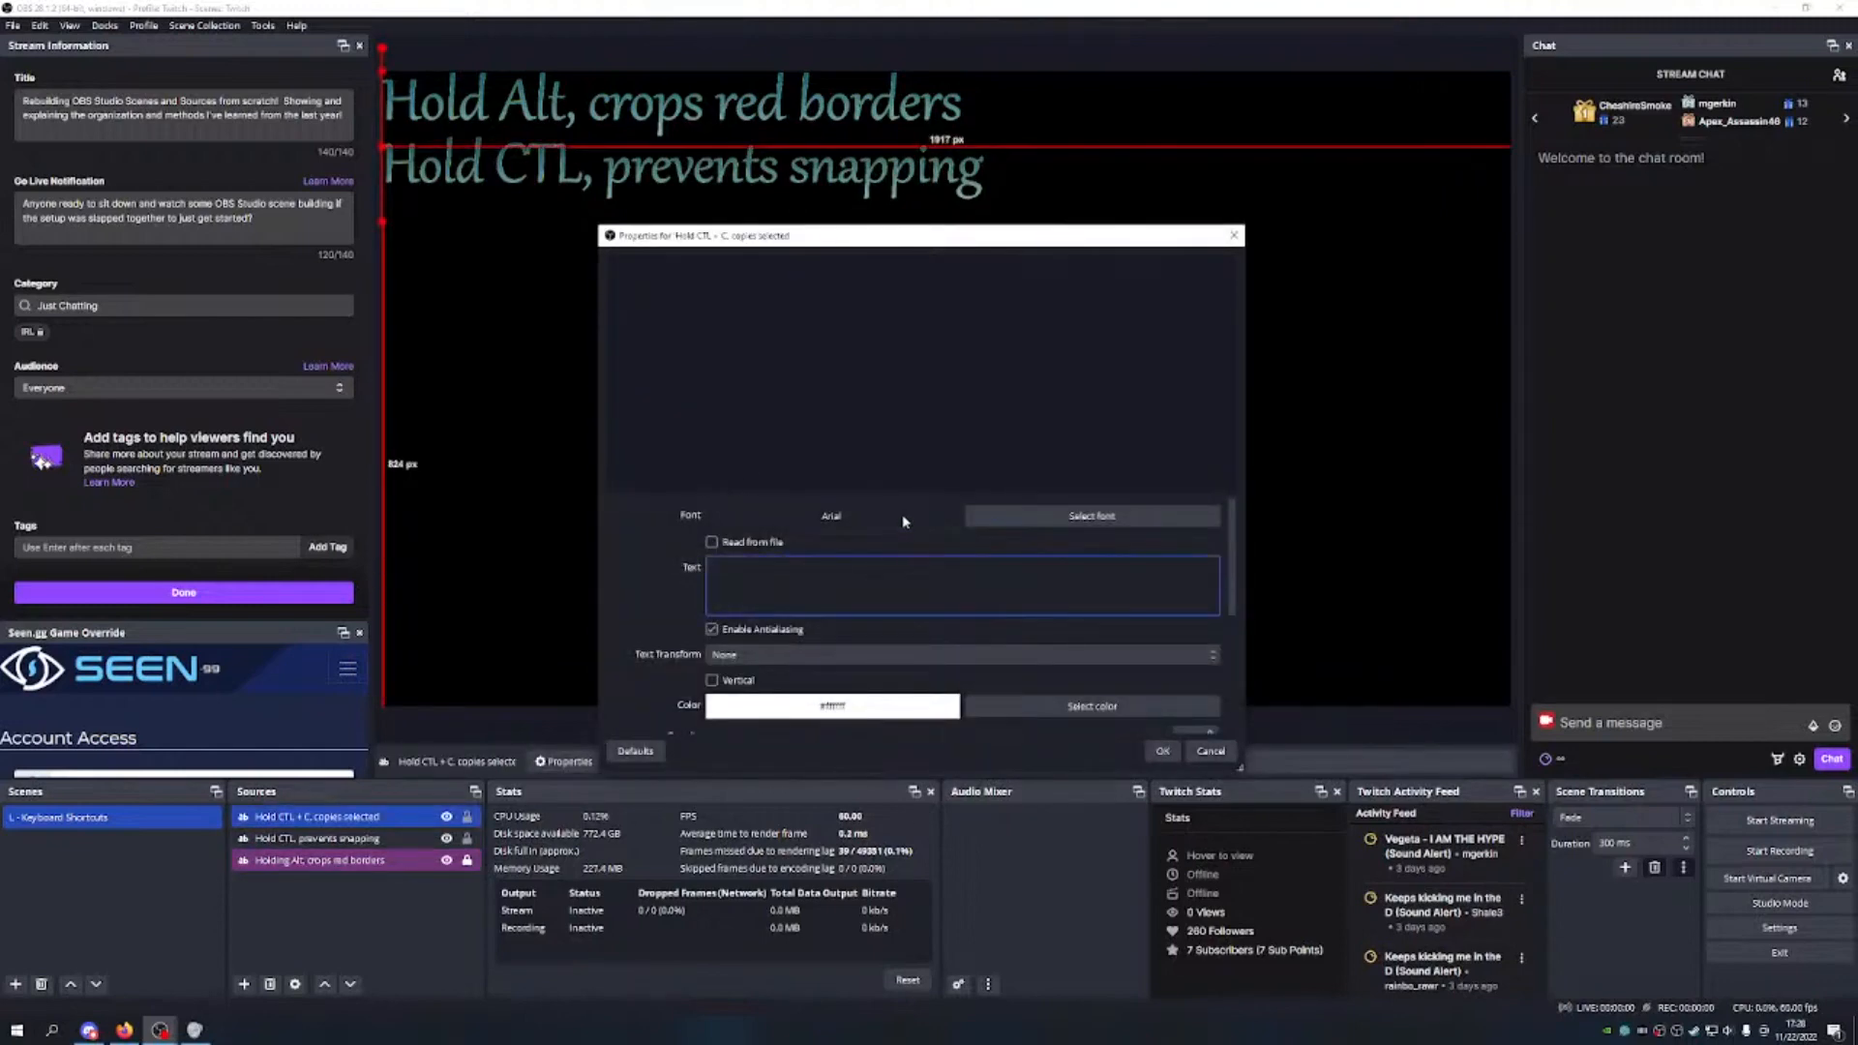
pyautogui.hotkey('ctrl', 'v')
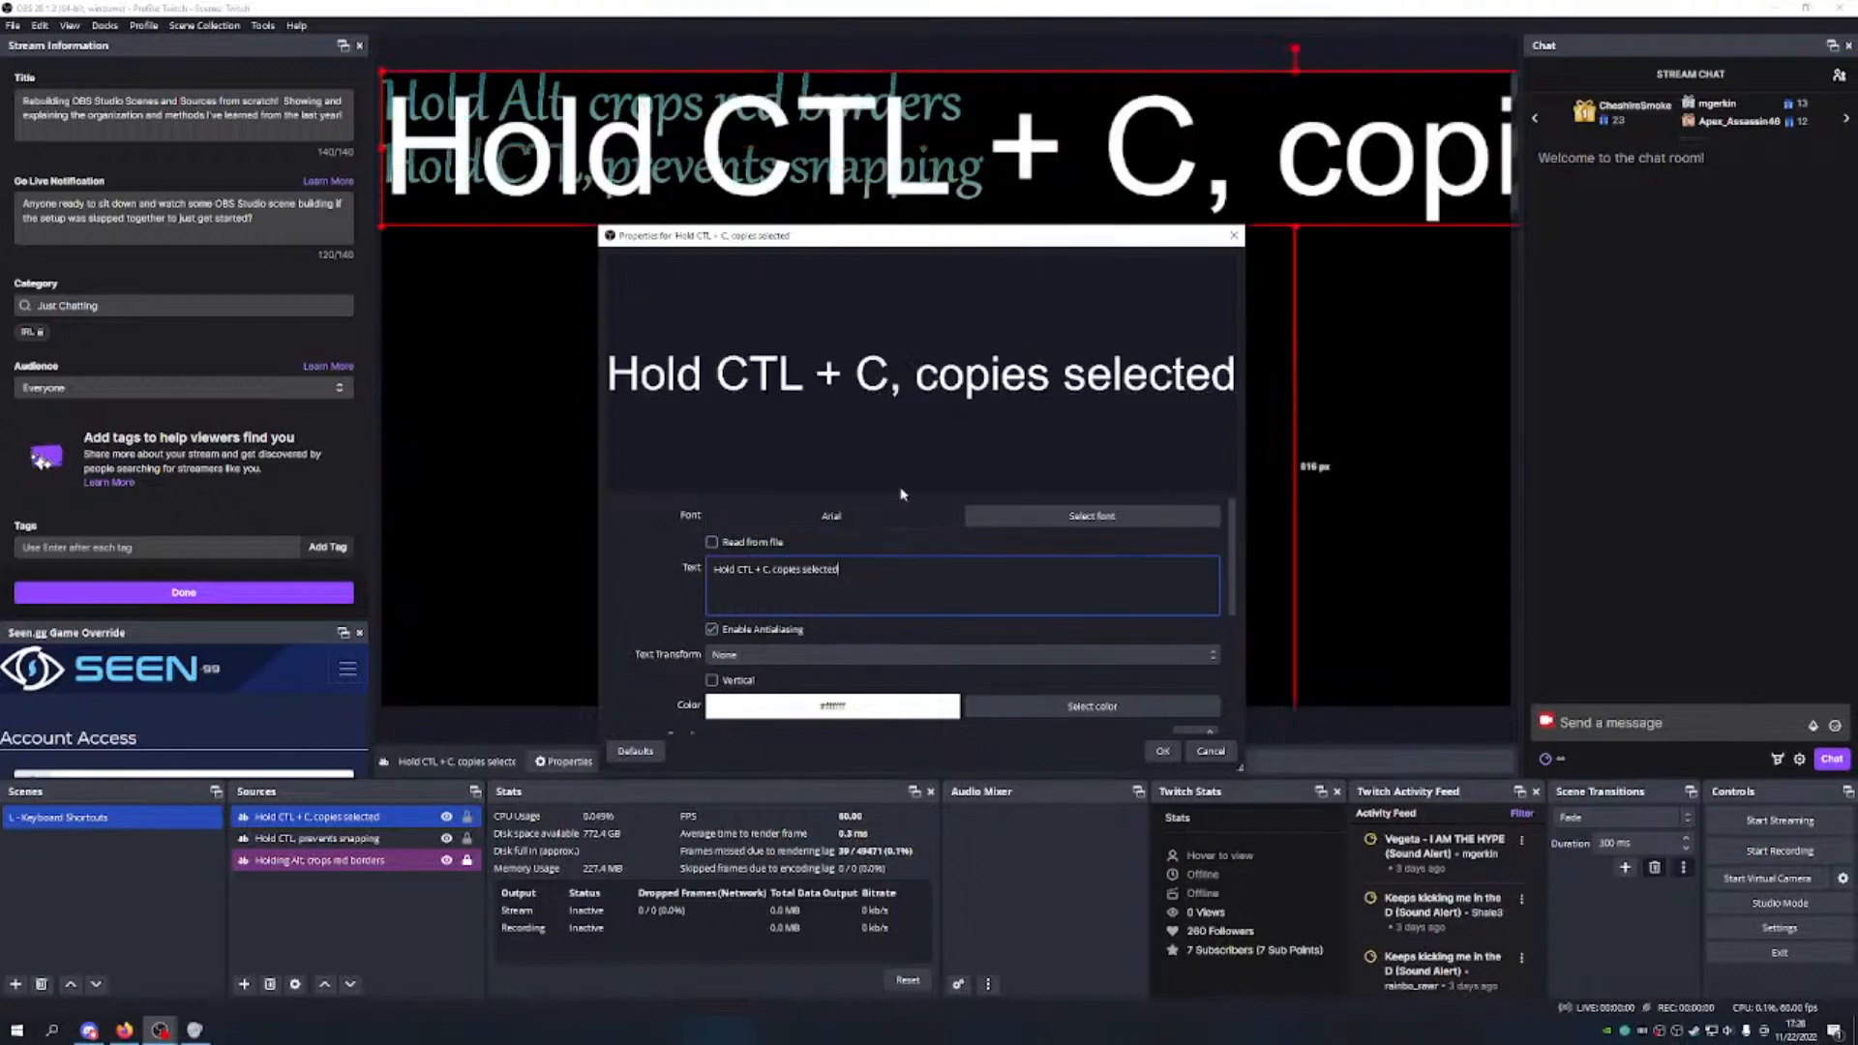
pyautogui.click(1008, 523)
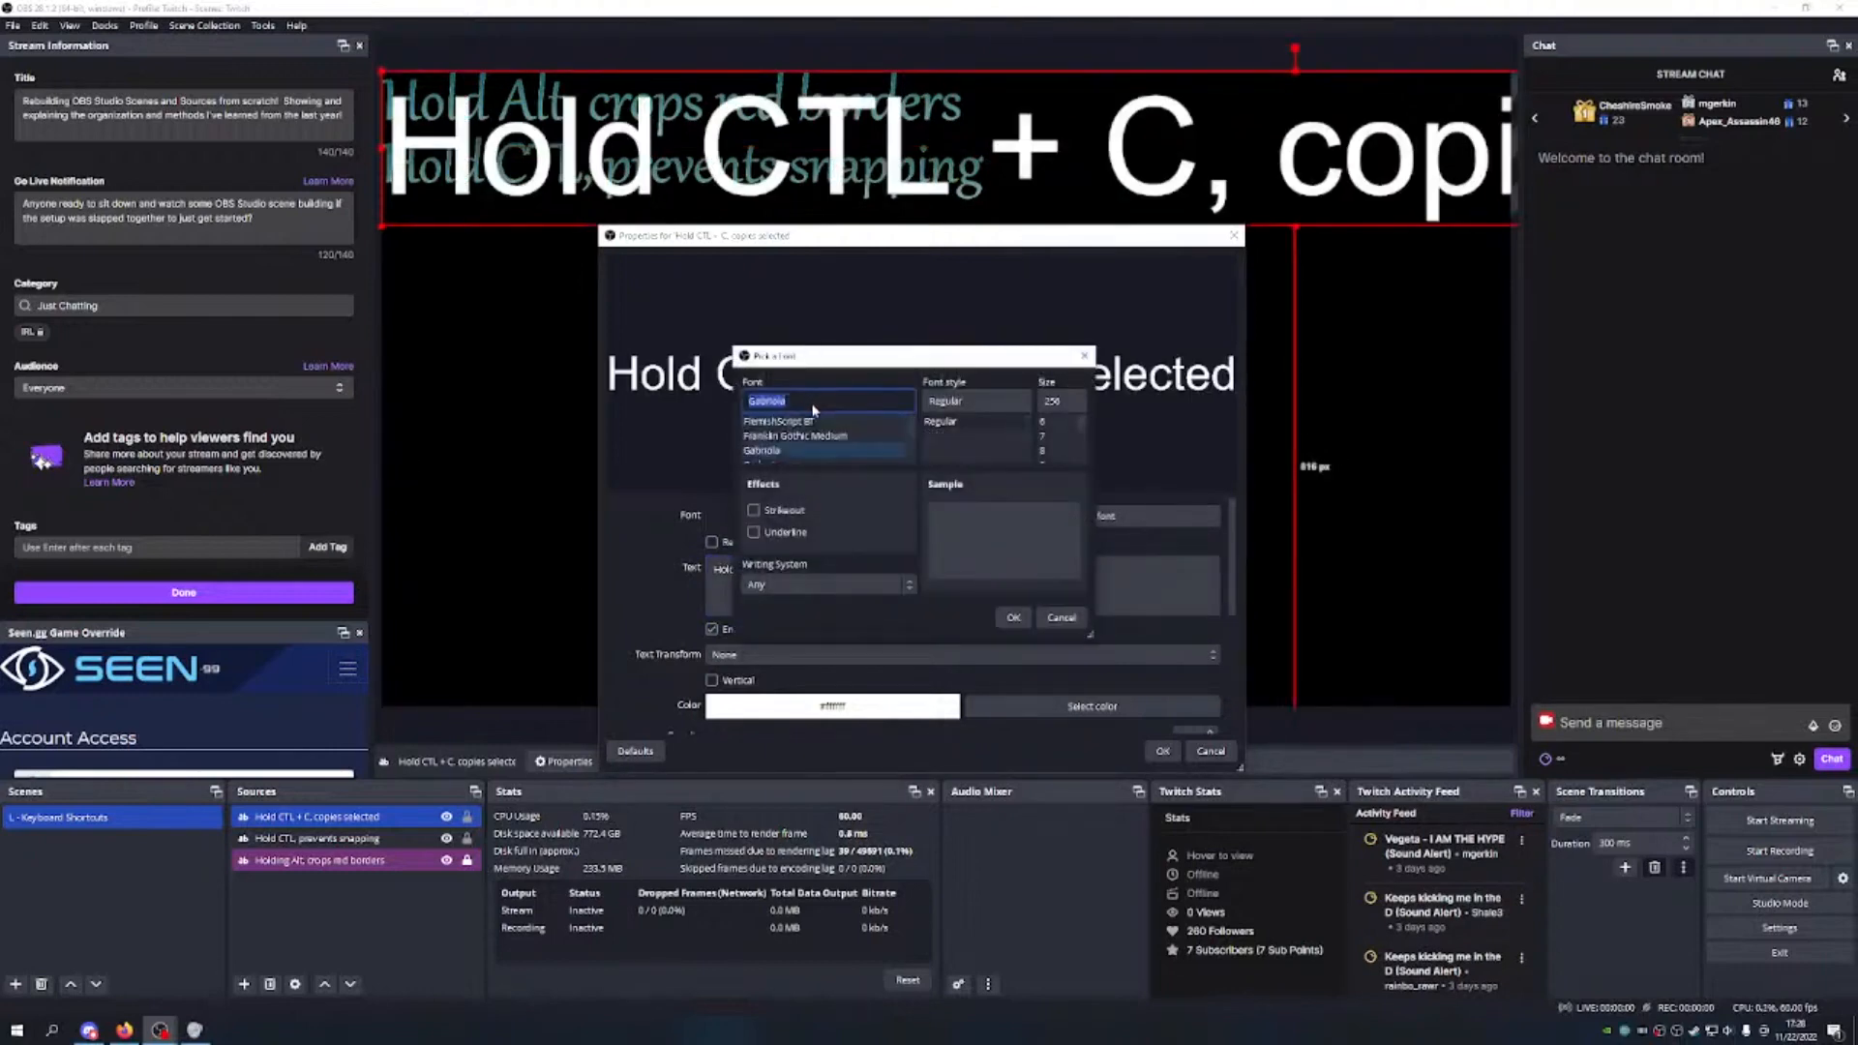
pyautogui.moveTo(1067, 401); pyautogui.dragTo(1004, 409)
pyautogui.write('500')
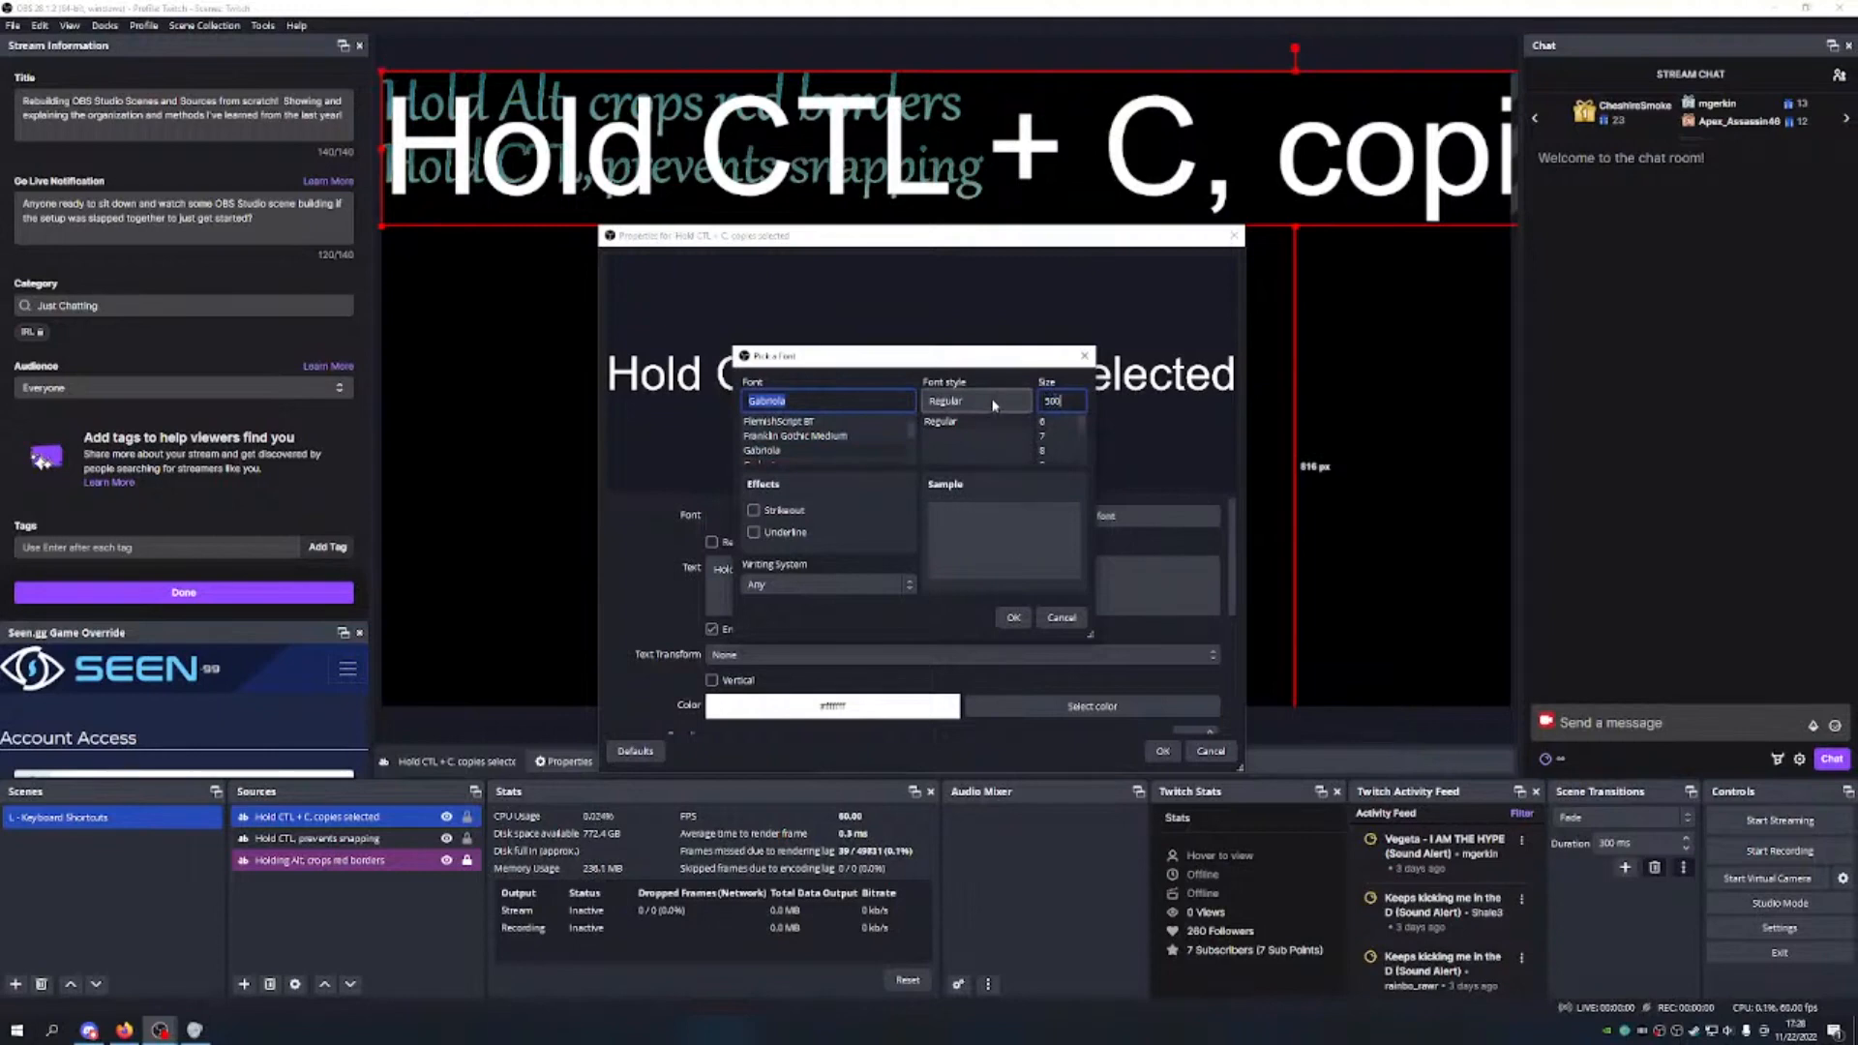
pyautogui.click(1013, 617)
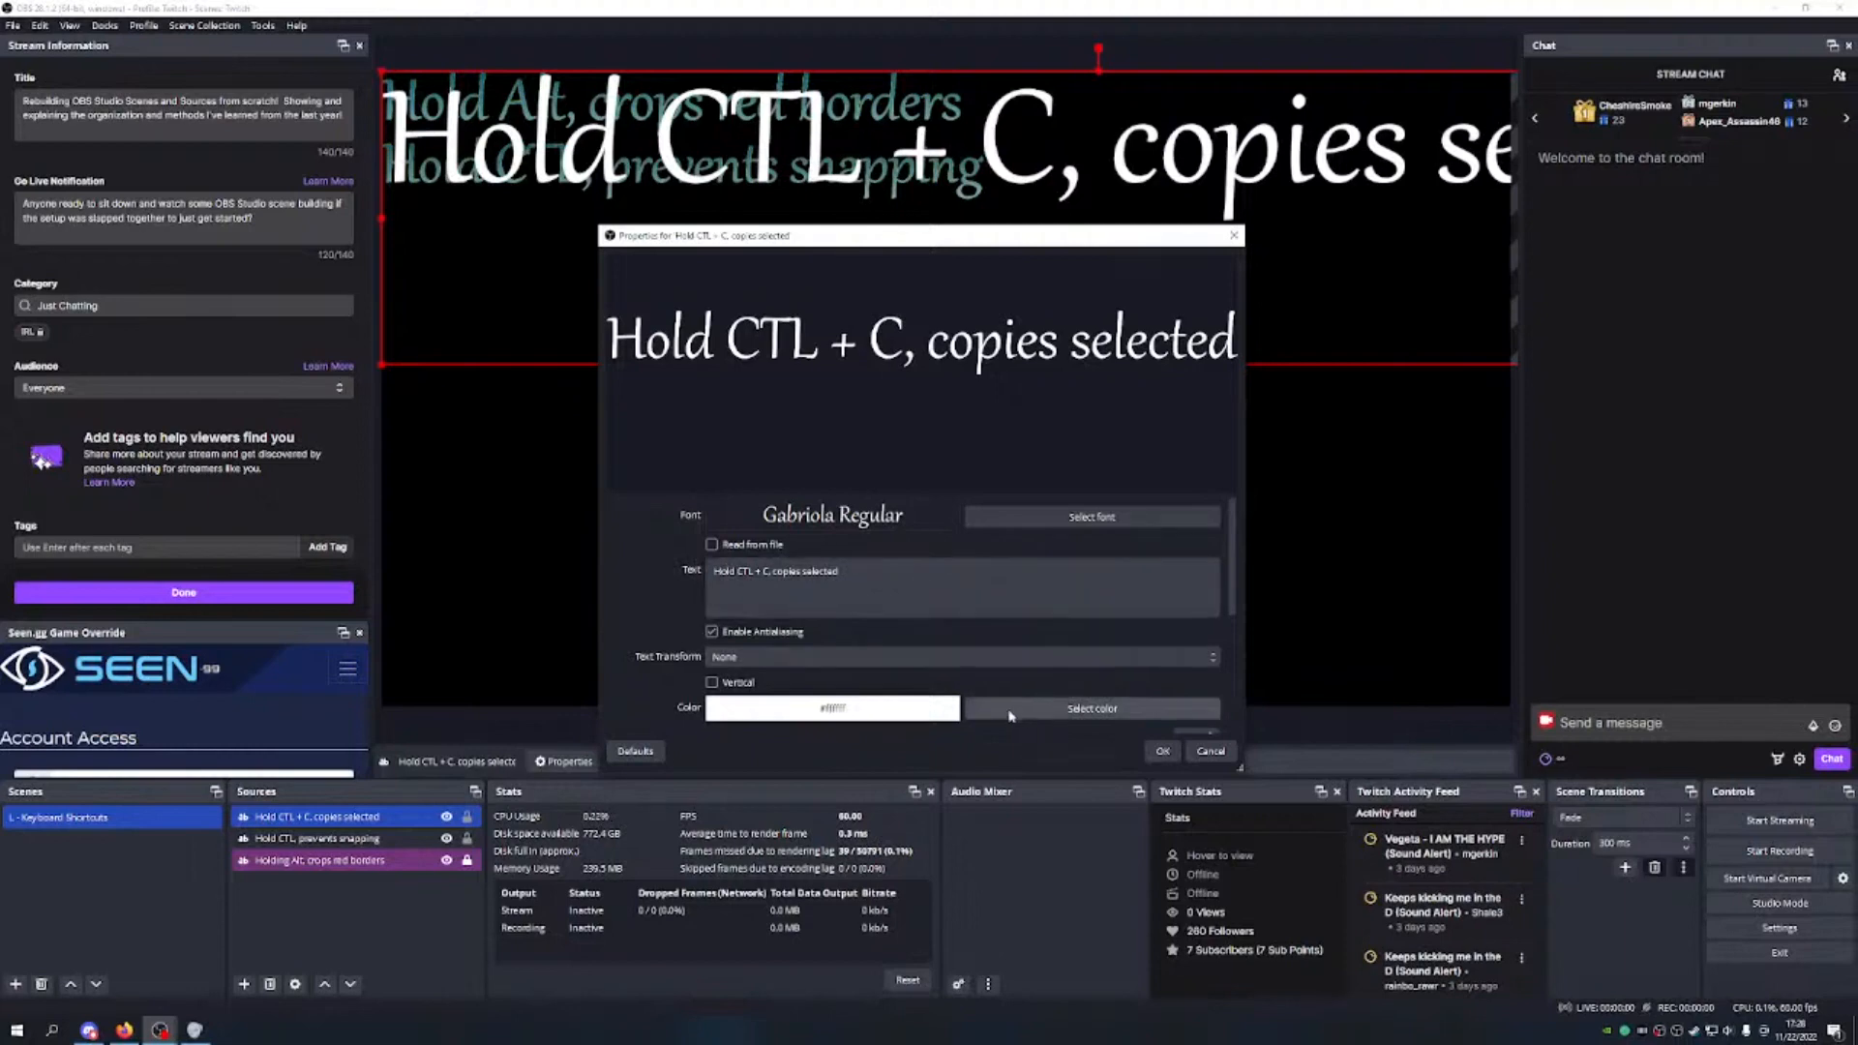
# Step: Give the text a cyan colour with a gradient, and lower its opacity
pyautogui.click(977, 708)
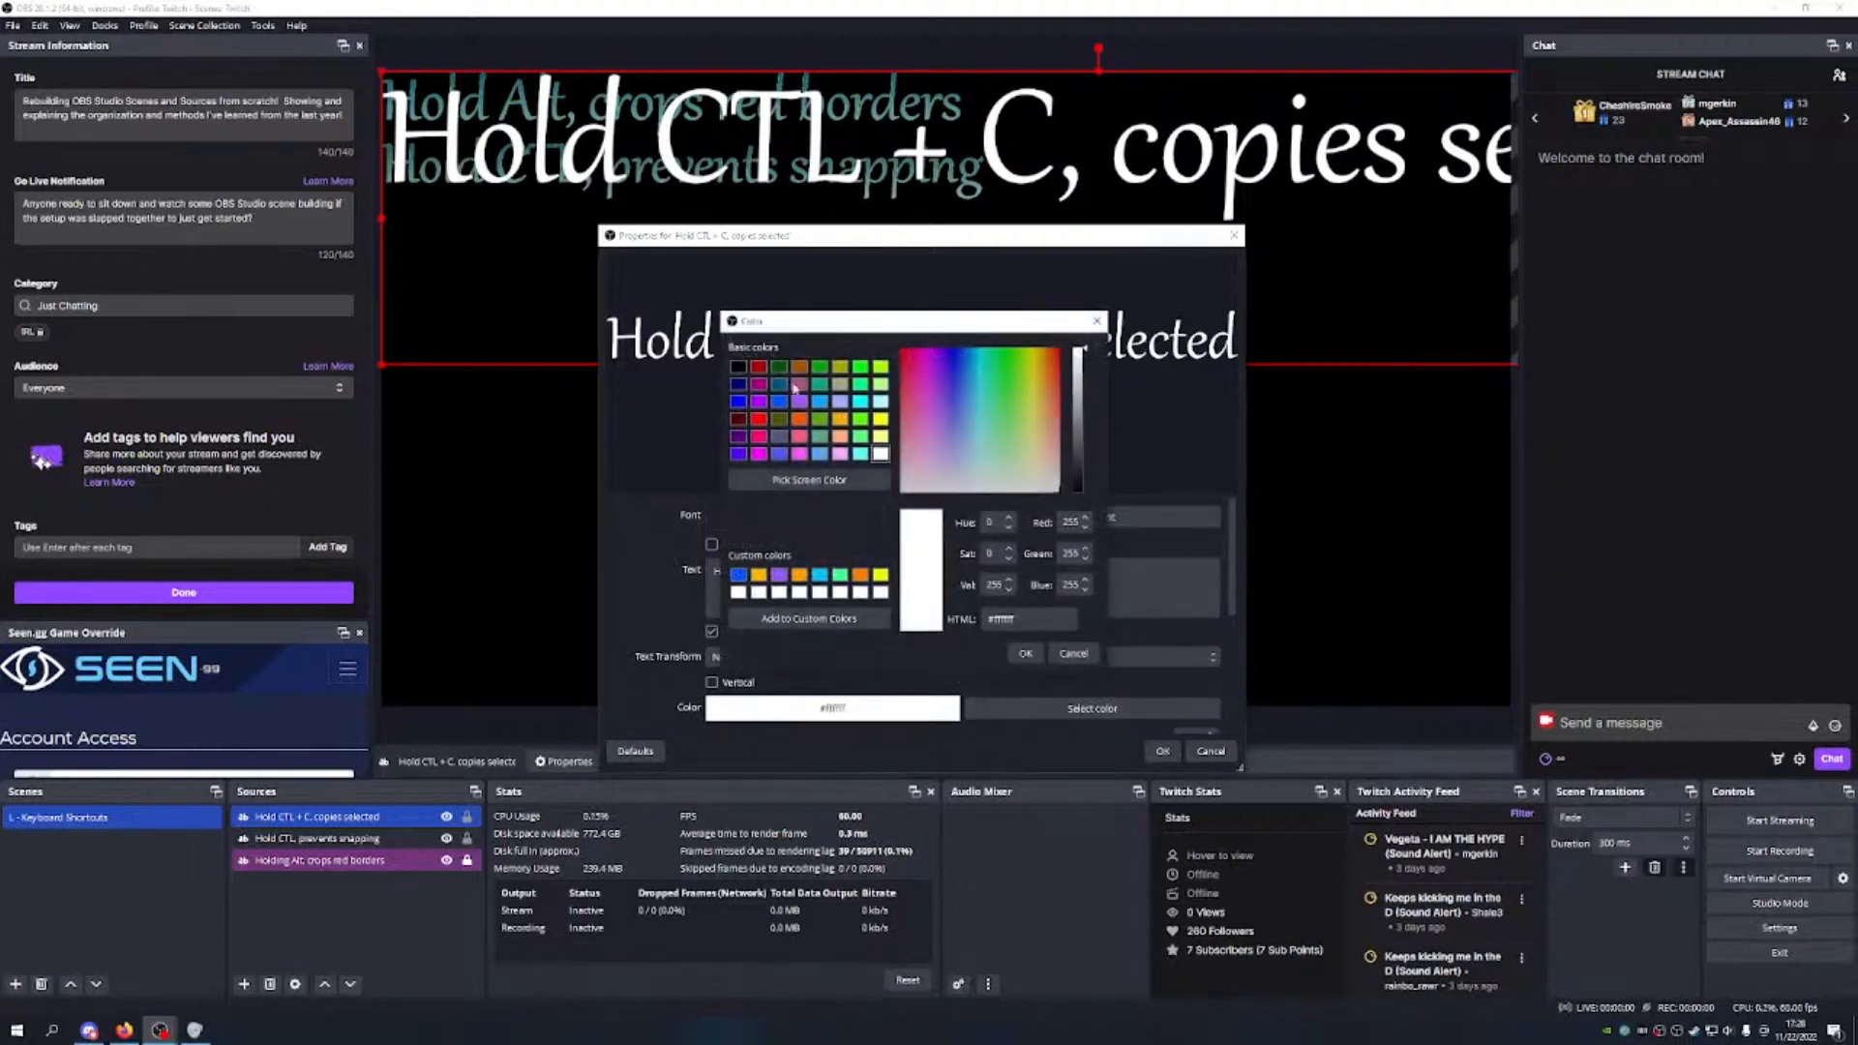
pyautogui.click(831, 578)
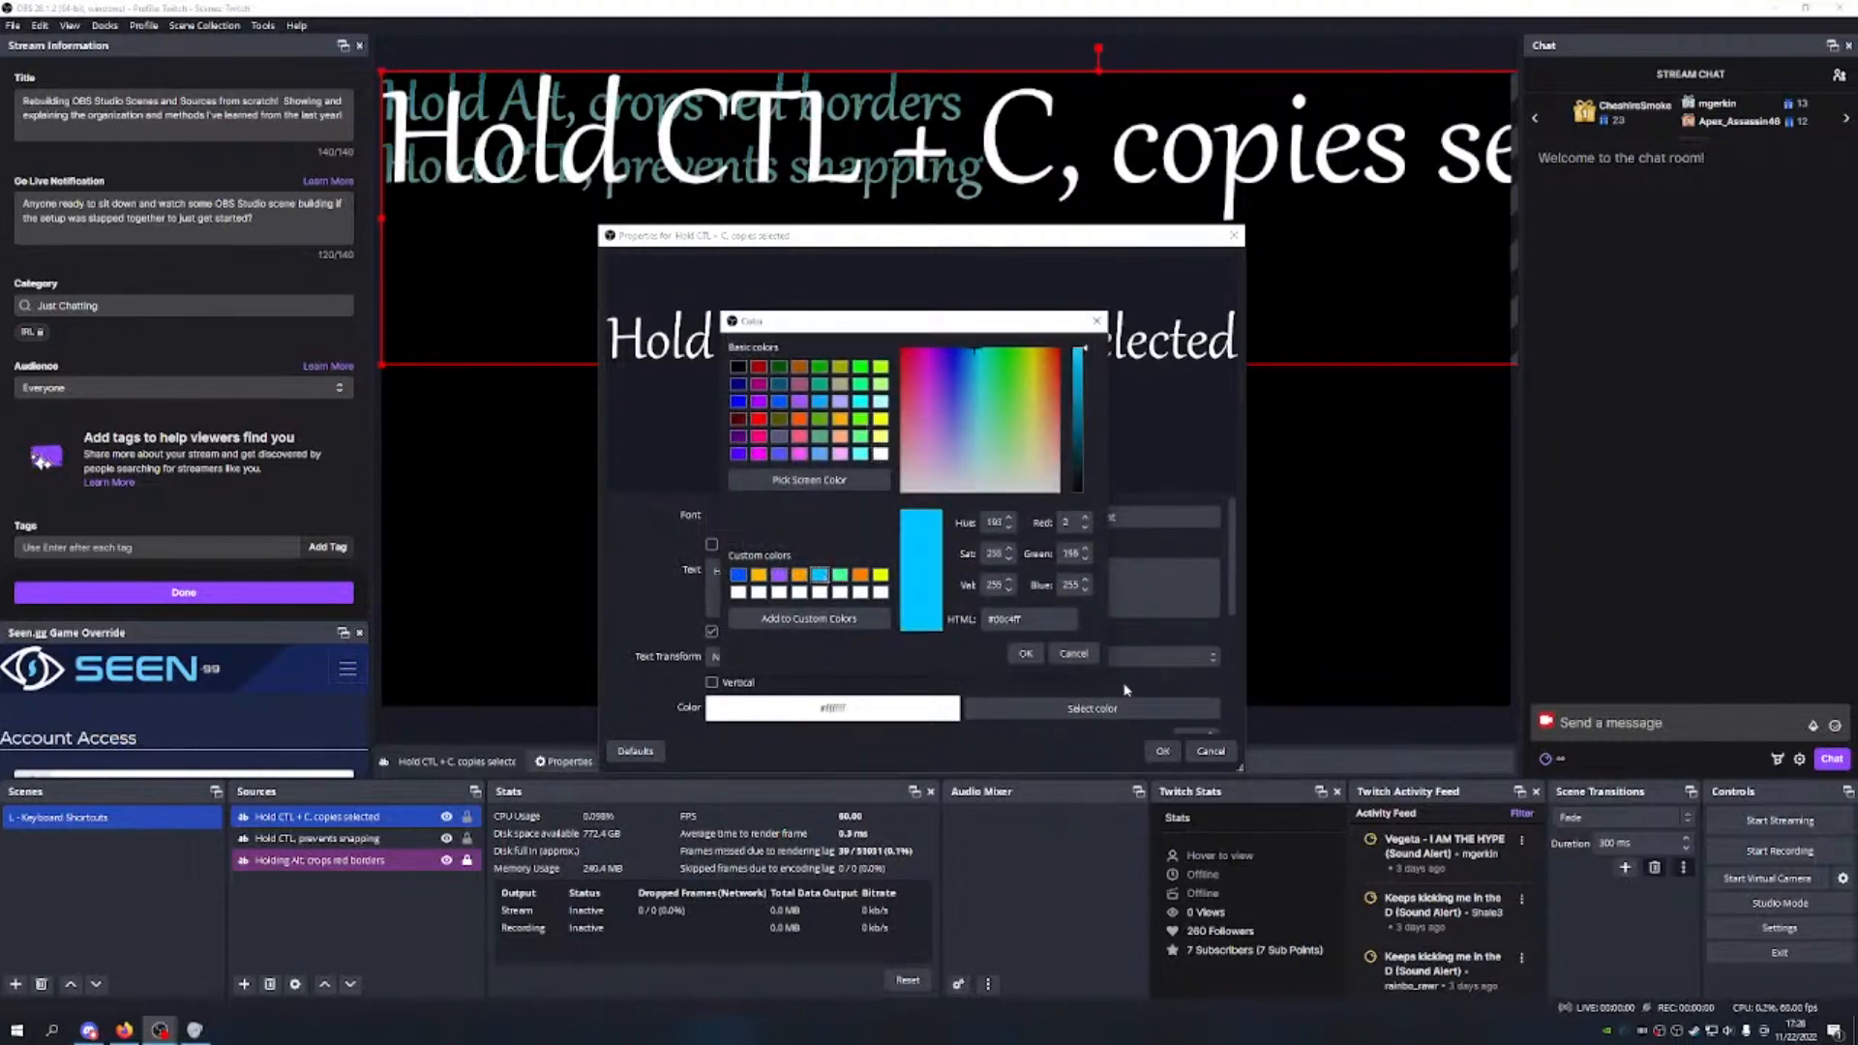
pyautogui.click(1025, 653)
pyautogui.scroll(-1, 955, 568)
pyautogui.scroll(-1, 955, 568)
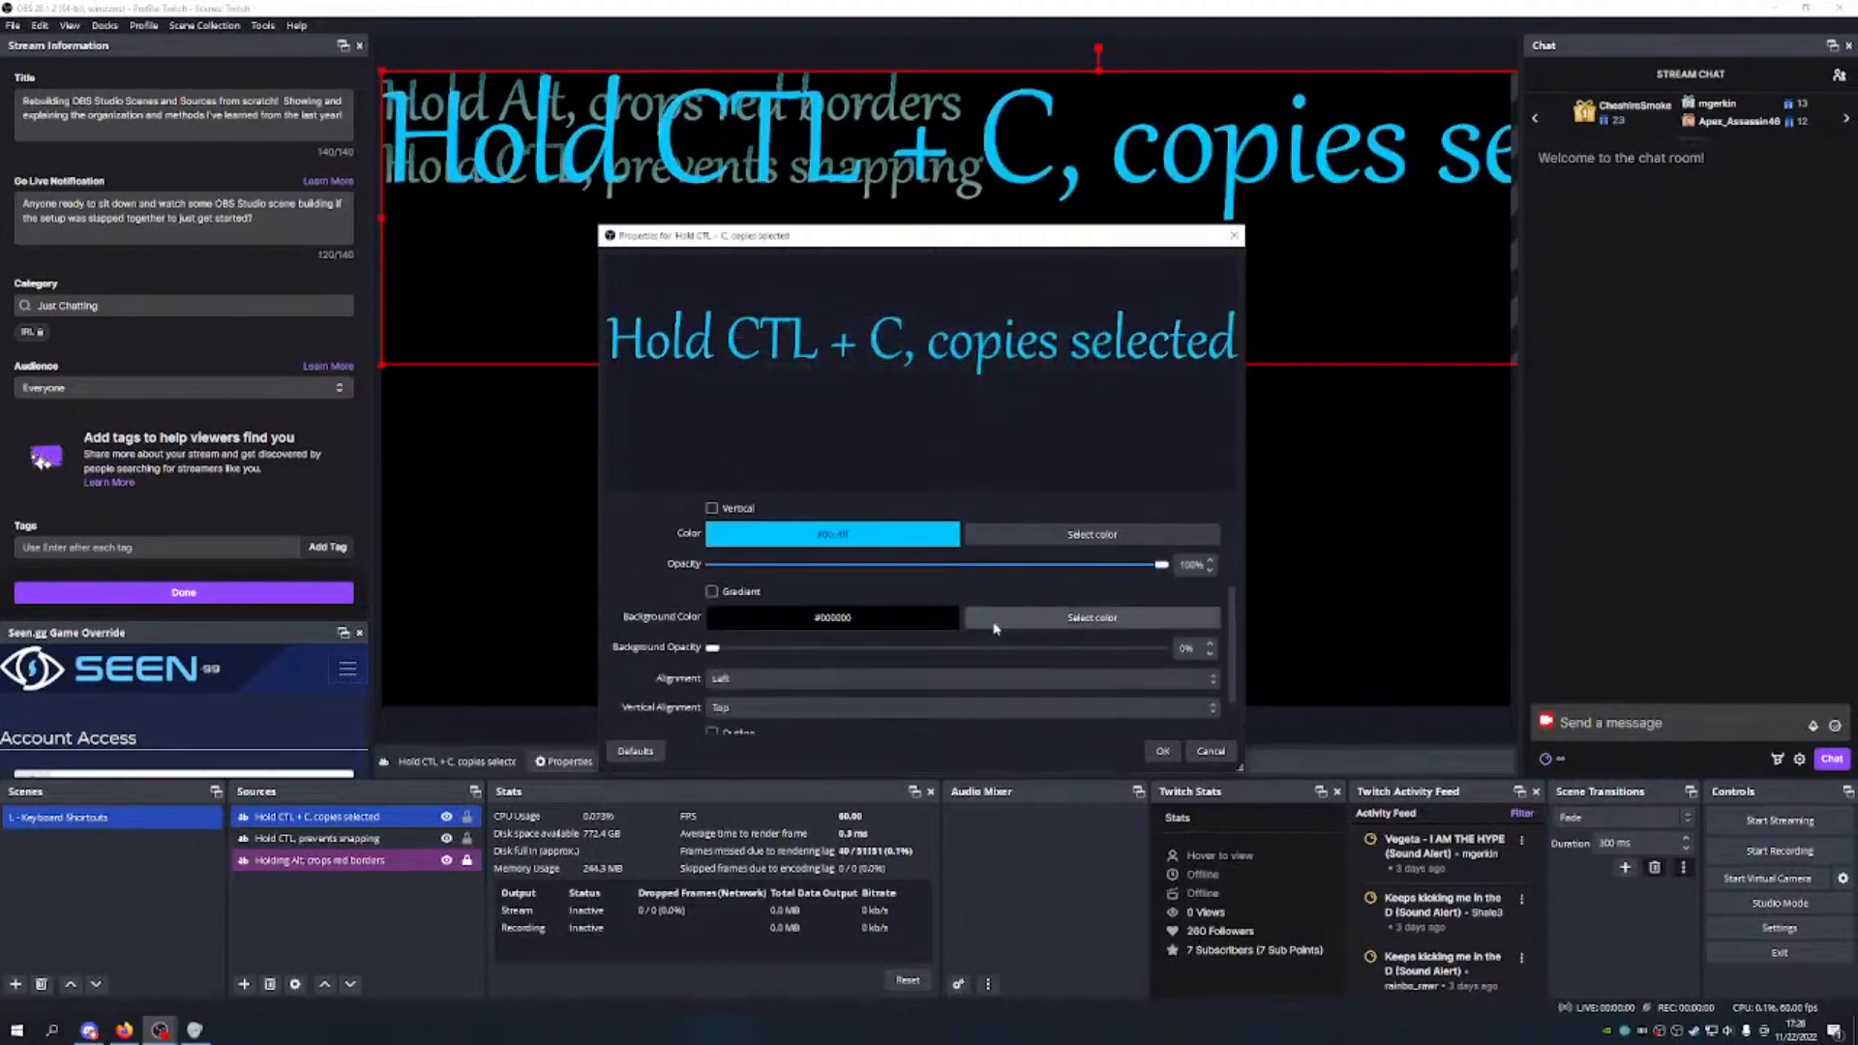
pyautogui.click(712, 591)
pyautogui.moveTo(1161, 563); pyautogui.dragTo(846, 561)
# Step: Add a size-1 yellow outline to the text at about 50% opacity
pyautogui.scroll(-3, 991, 528)
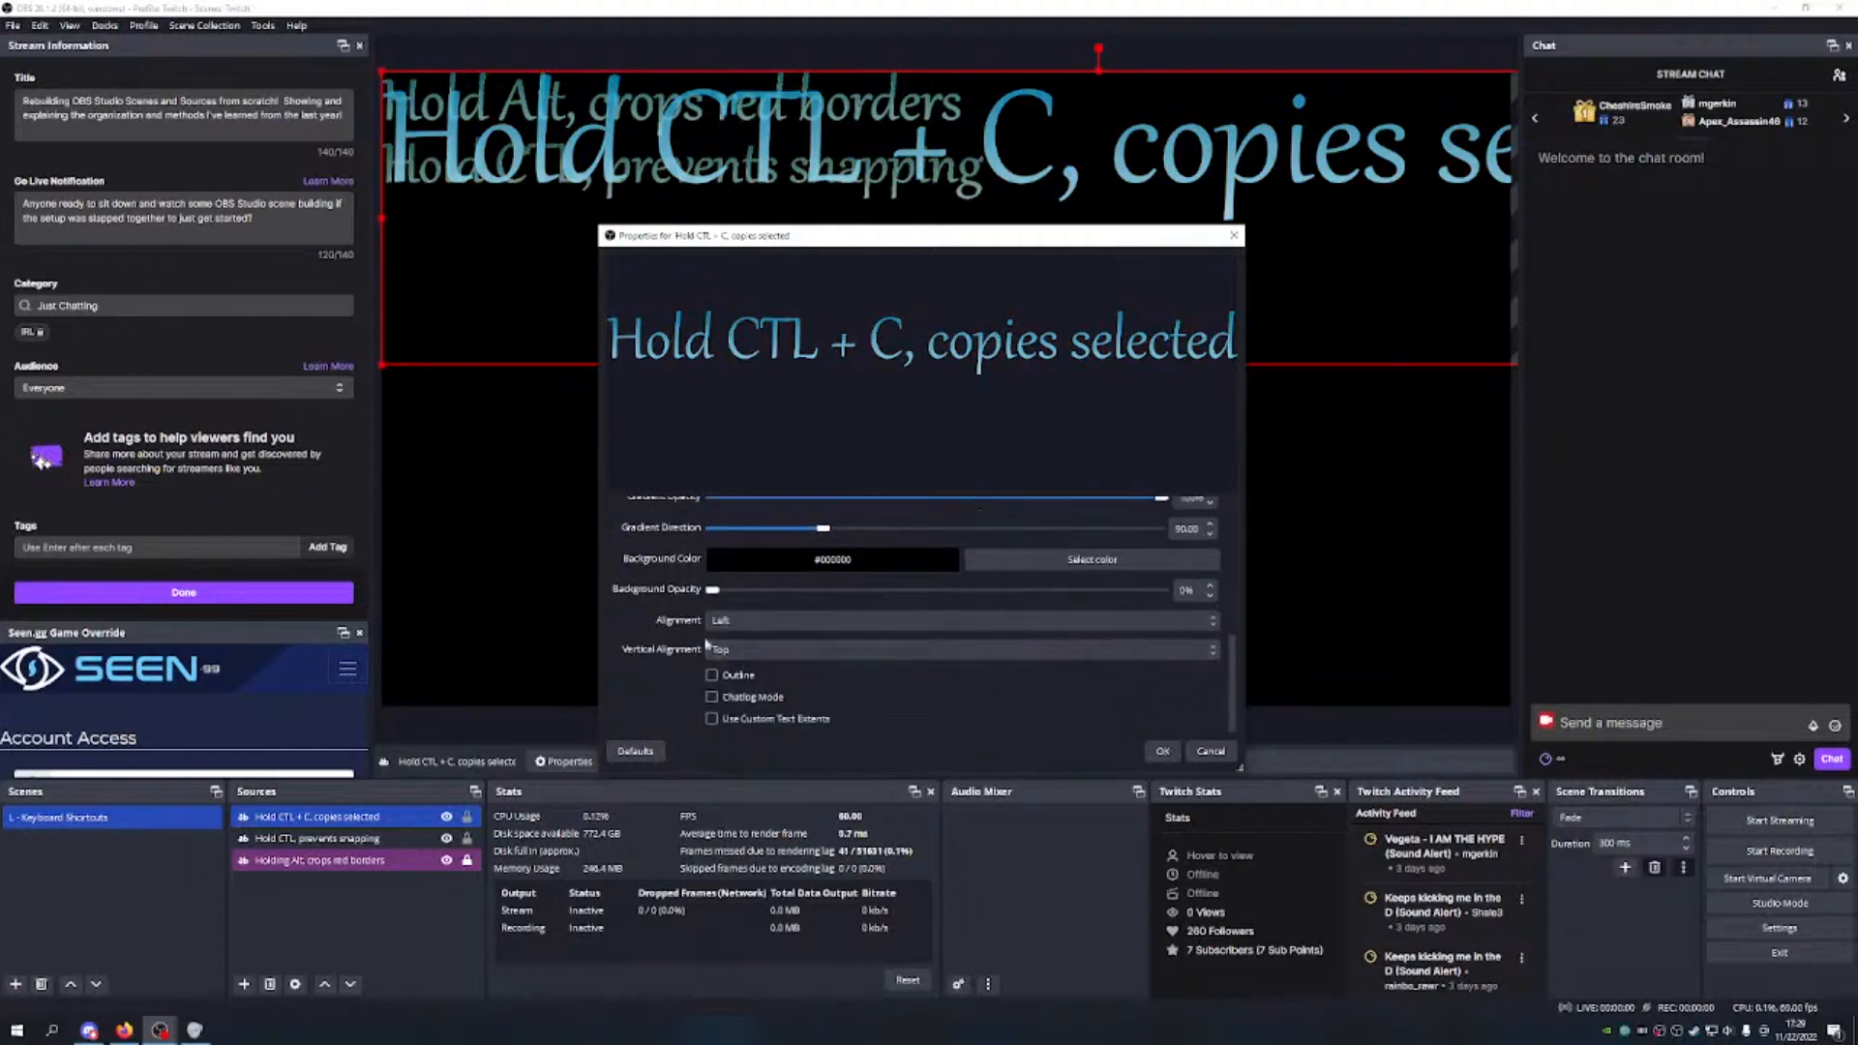
pyautogui.click(713, 674)
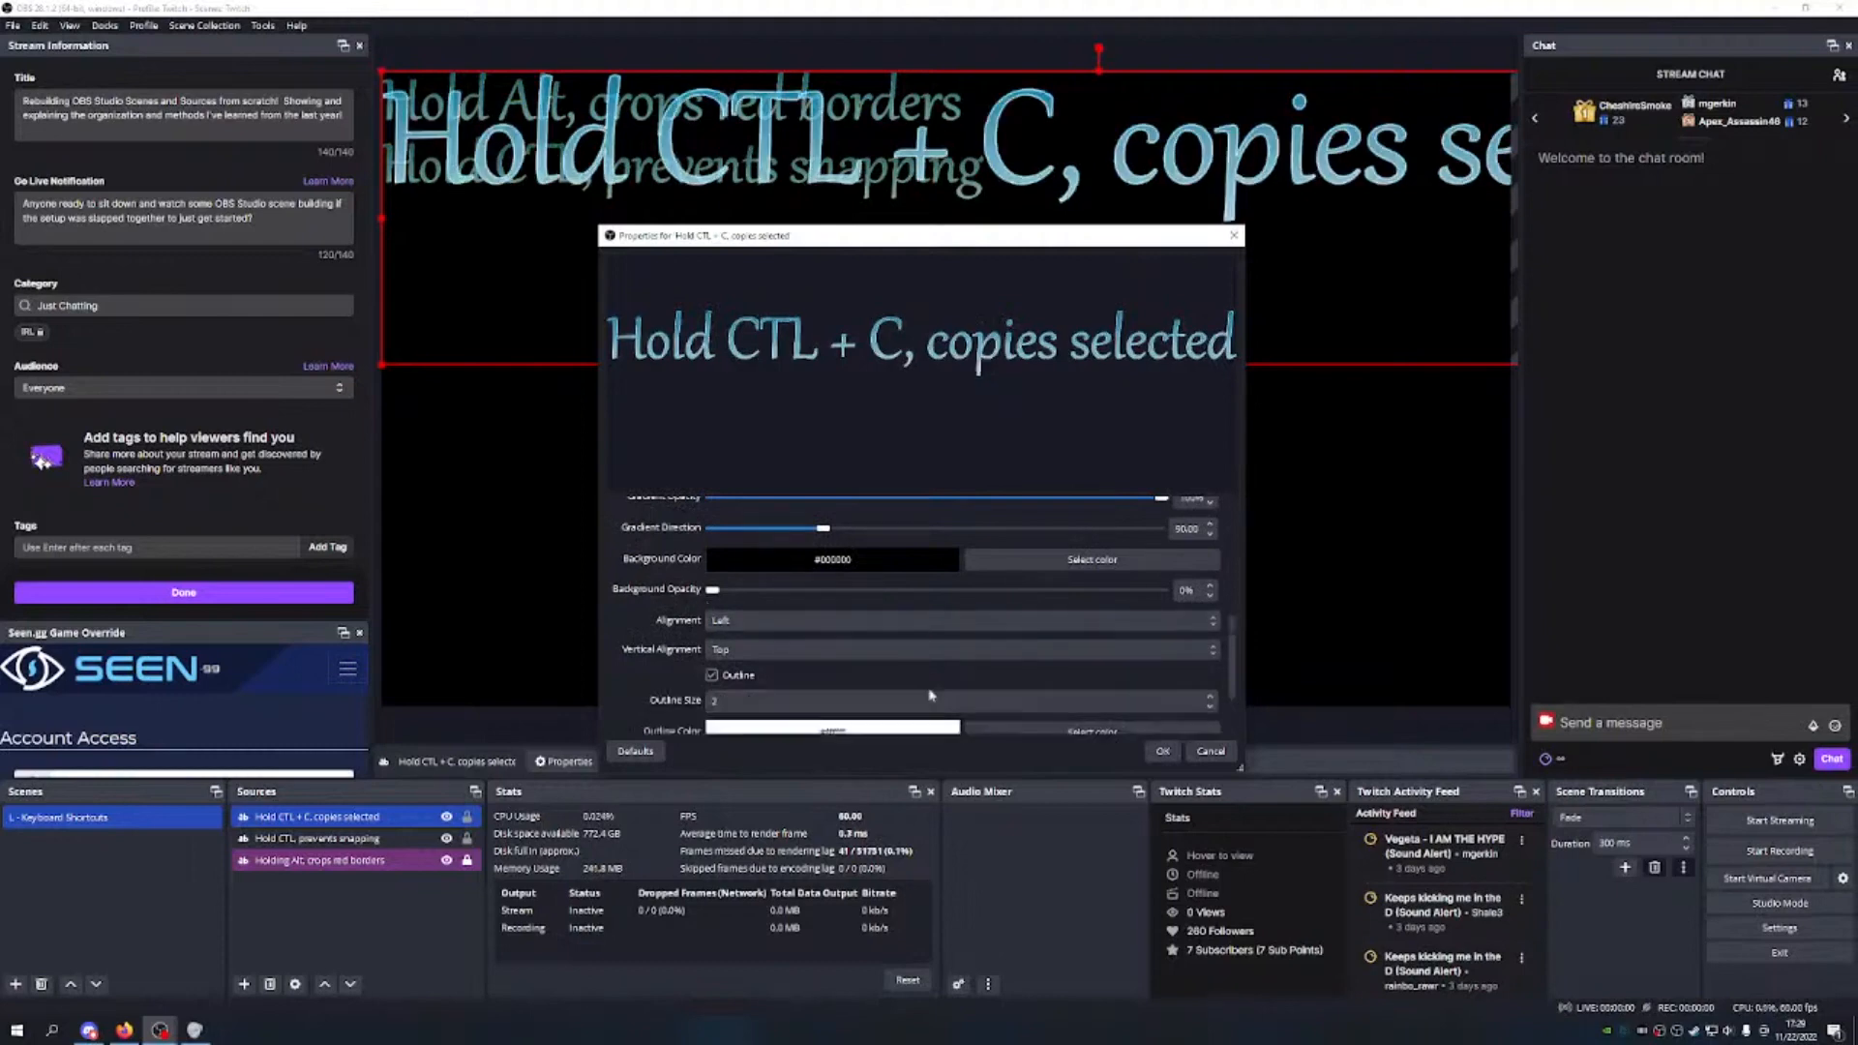
pyautogui.scroll(-2, 997, 648)
pyautogui.click(1209, 612)
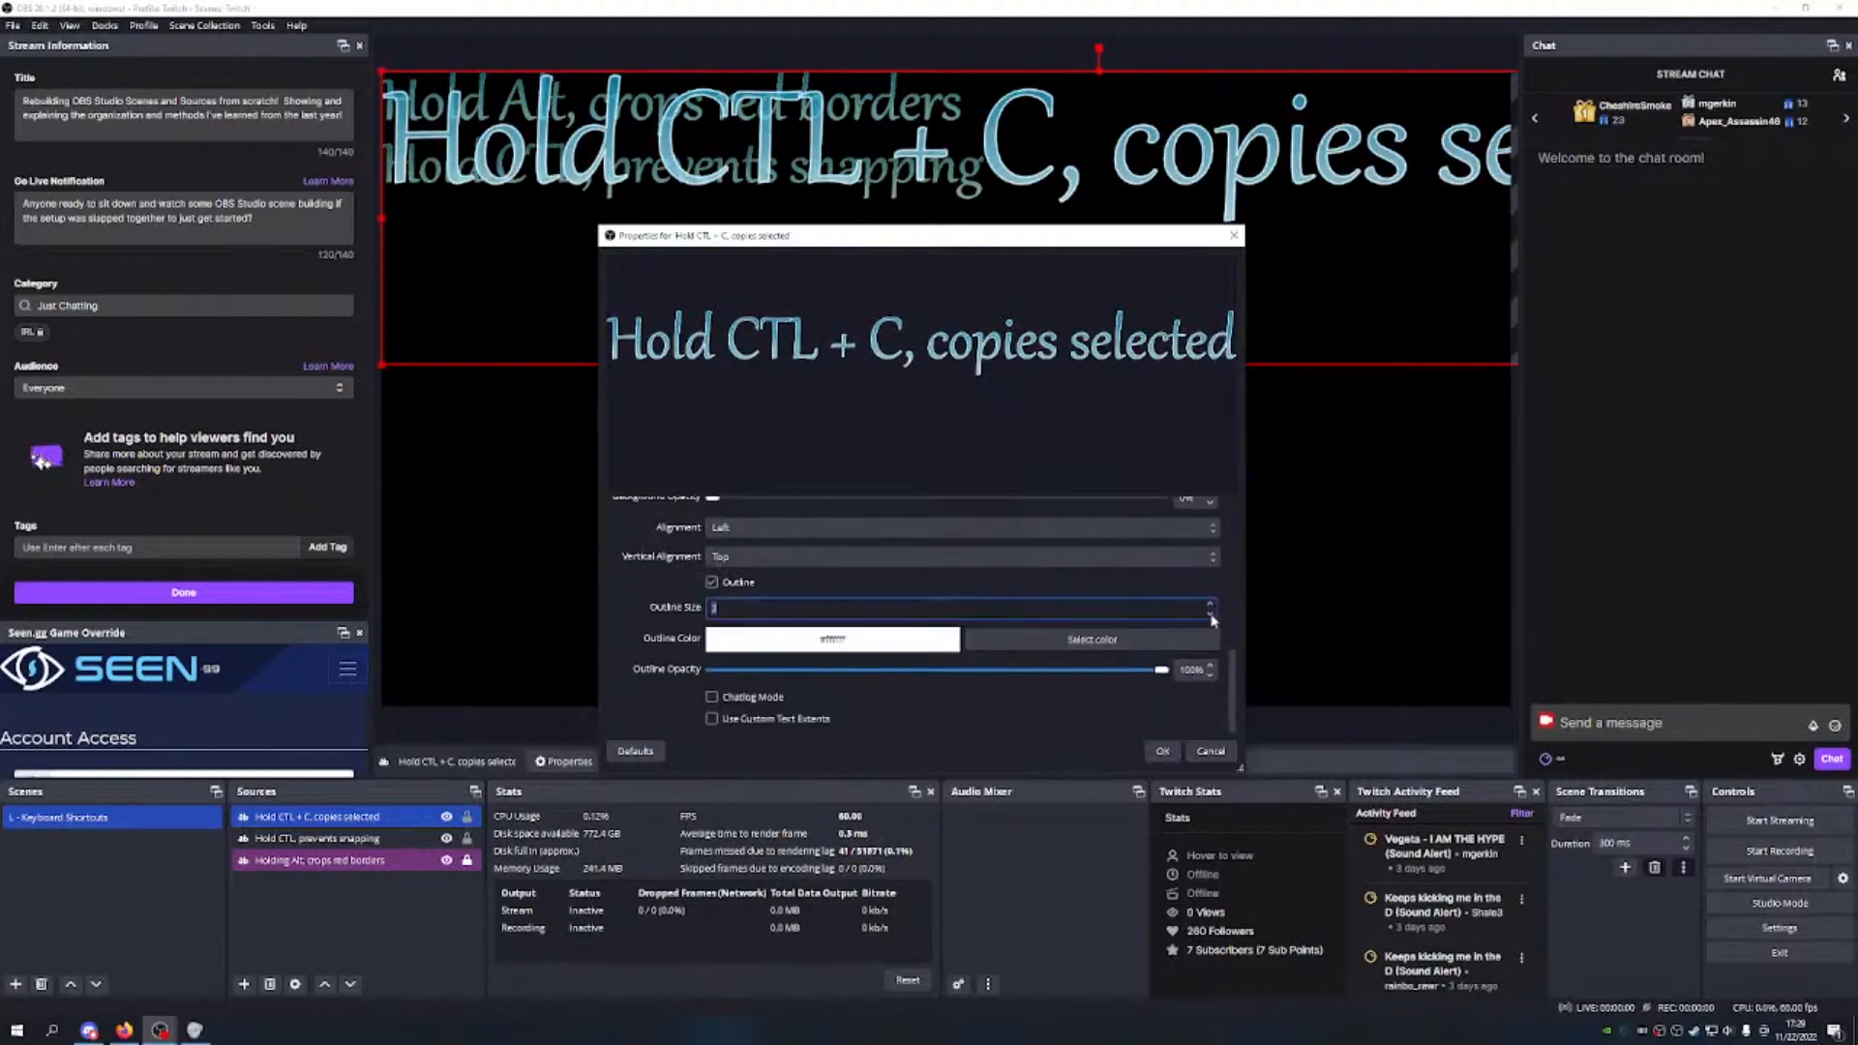
pyautogui.click(1116, 640)
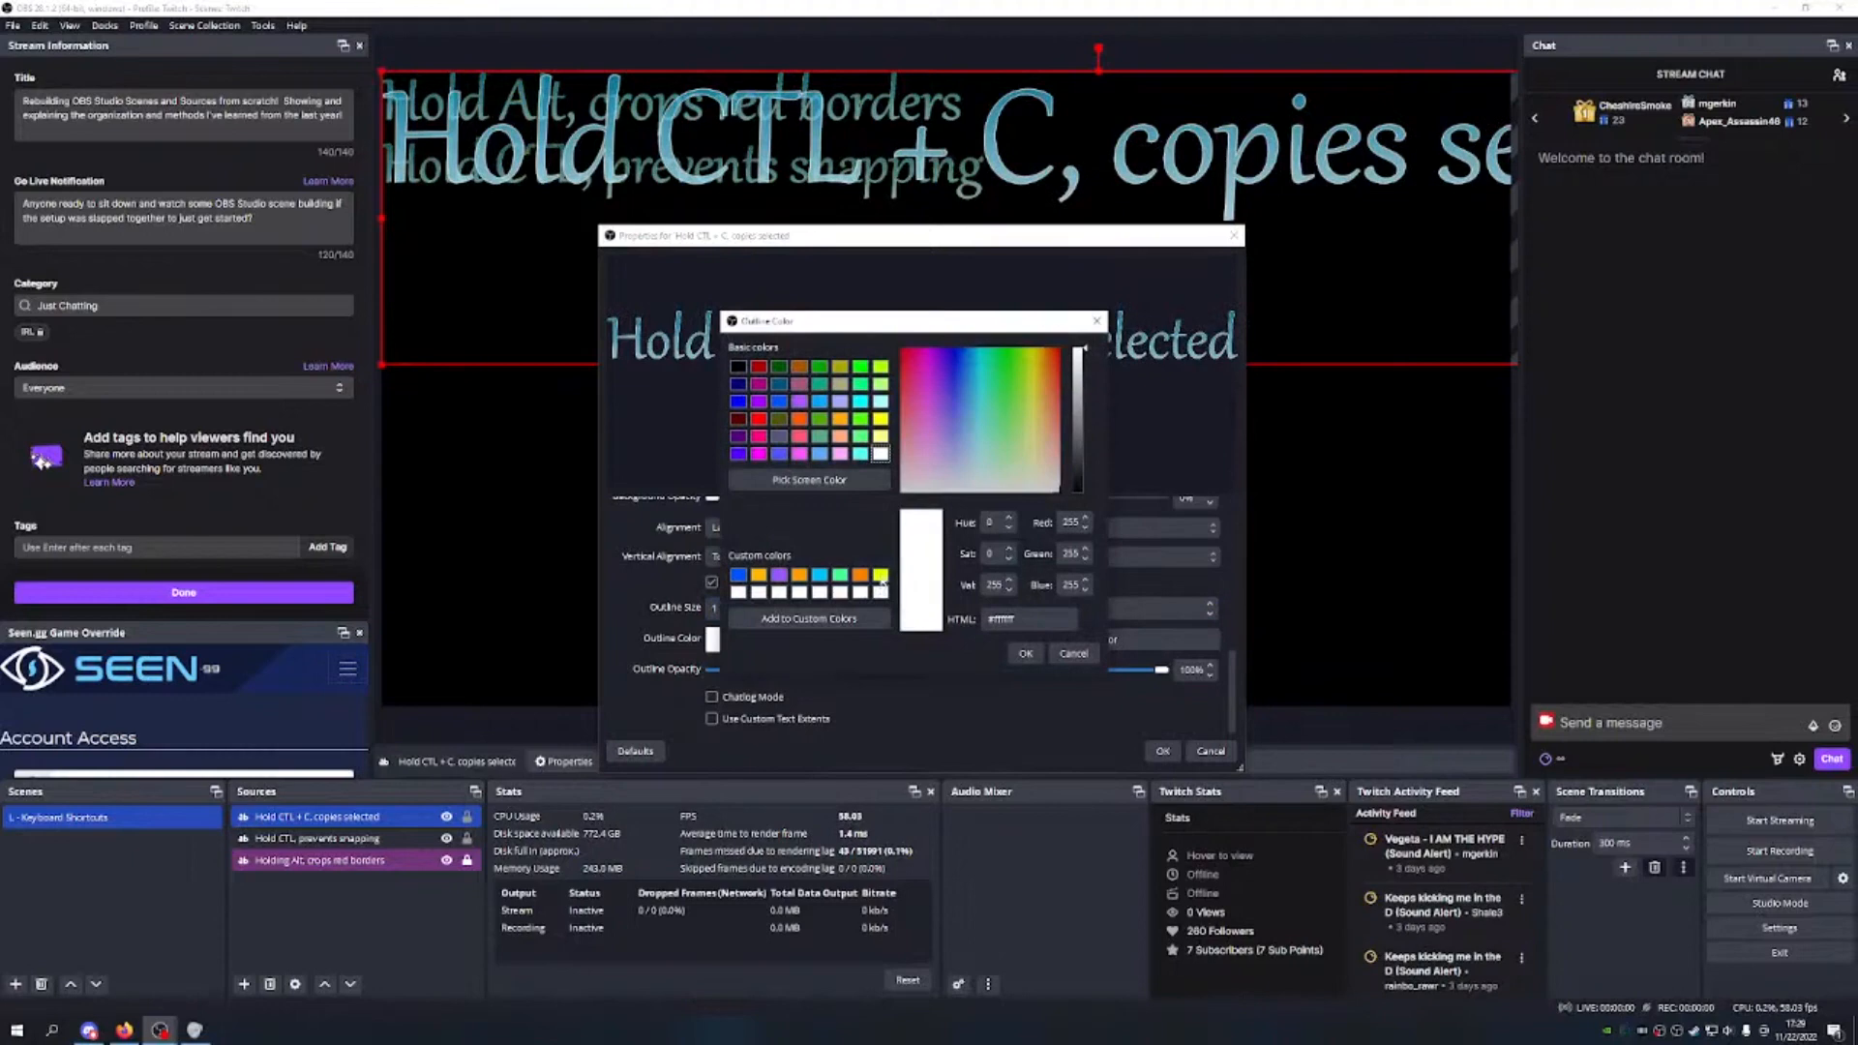
pyautogui.click(879, 419)
pyautogui.click(1025, 653)
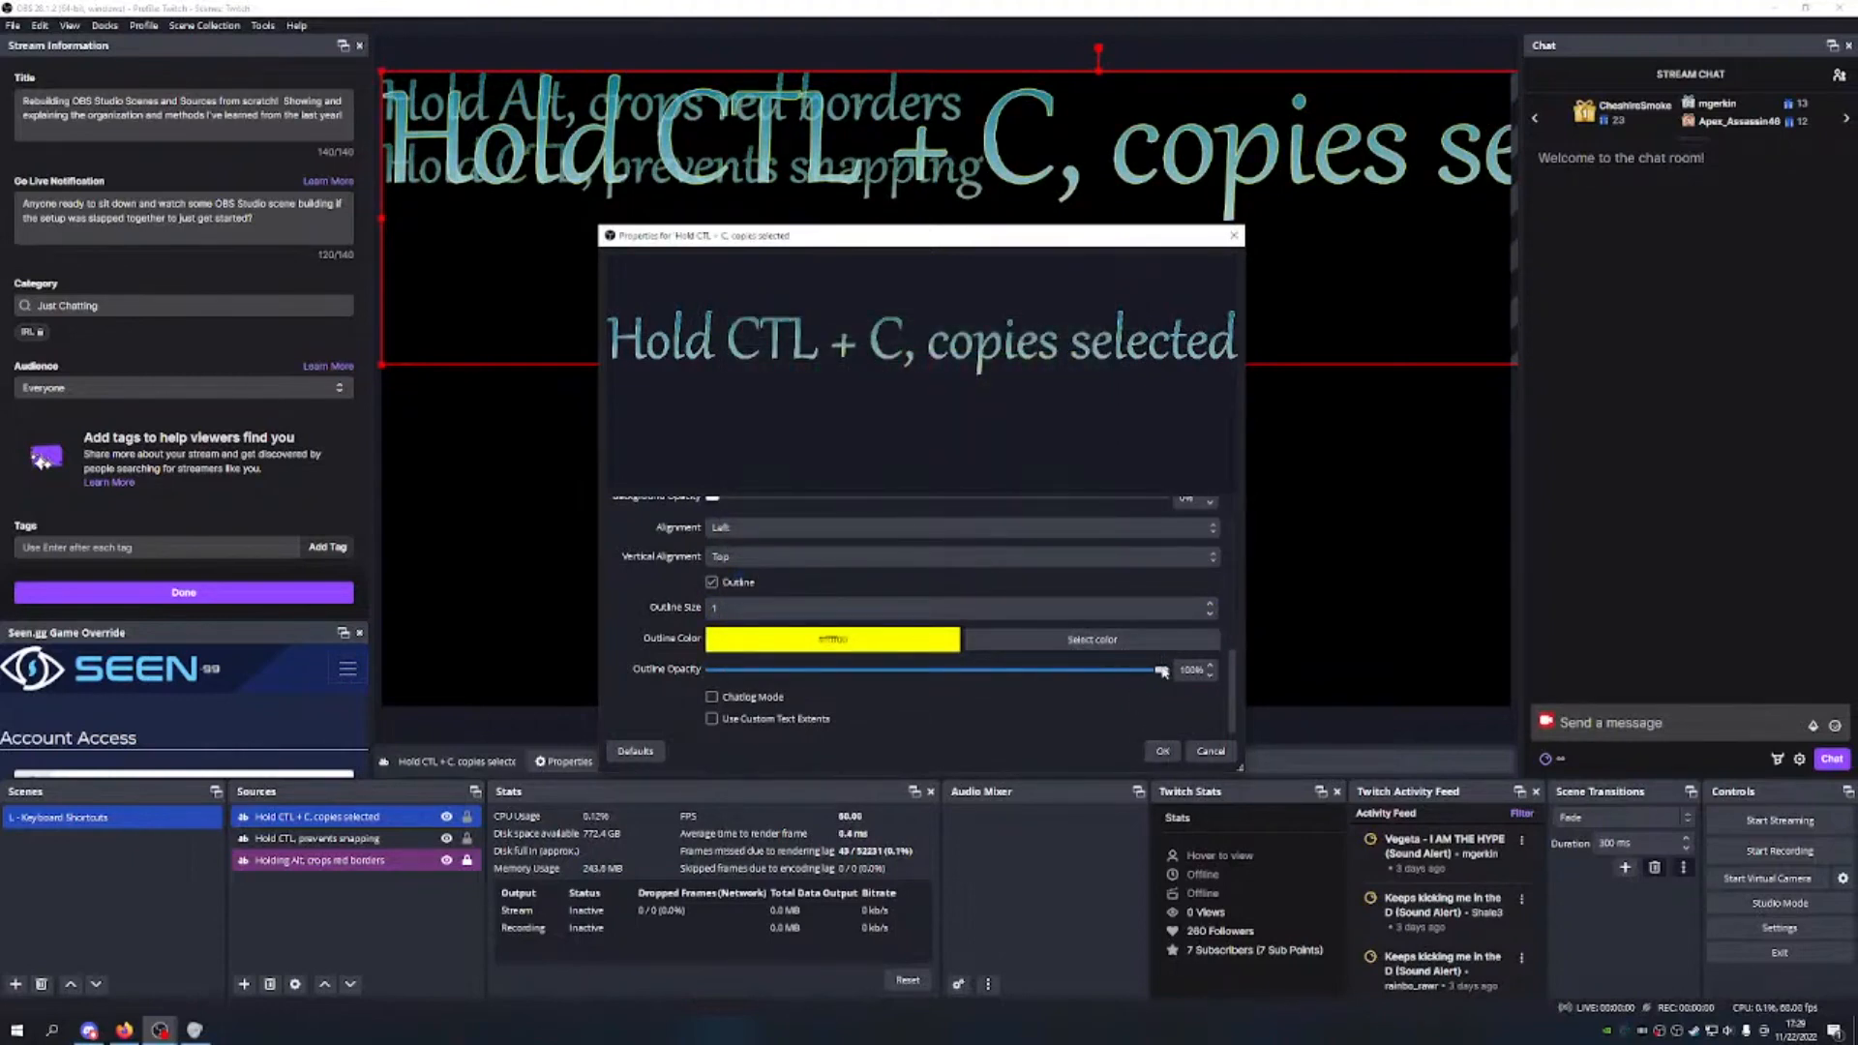
pyautogui.moveTo(1162, 671); pyautogui.dragTo(972, 668)
# Step: Apply the text settings, then scale 'Hold CTL + C, copies selected' down and place it under the other two lines
pyautogui.click(1162, 751)
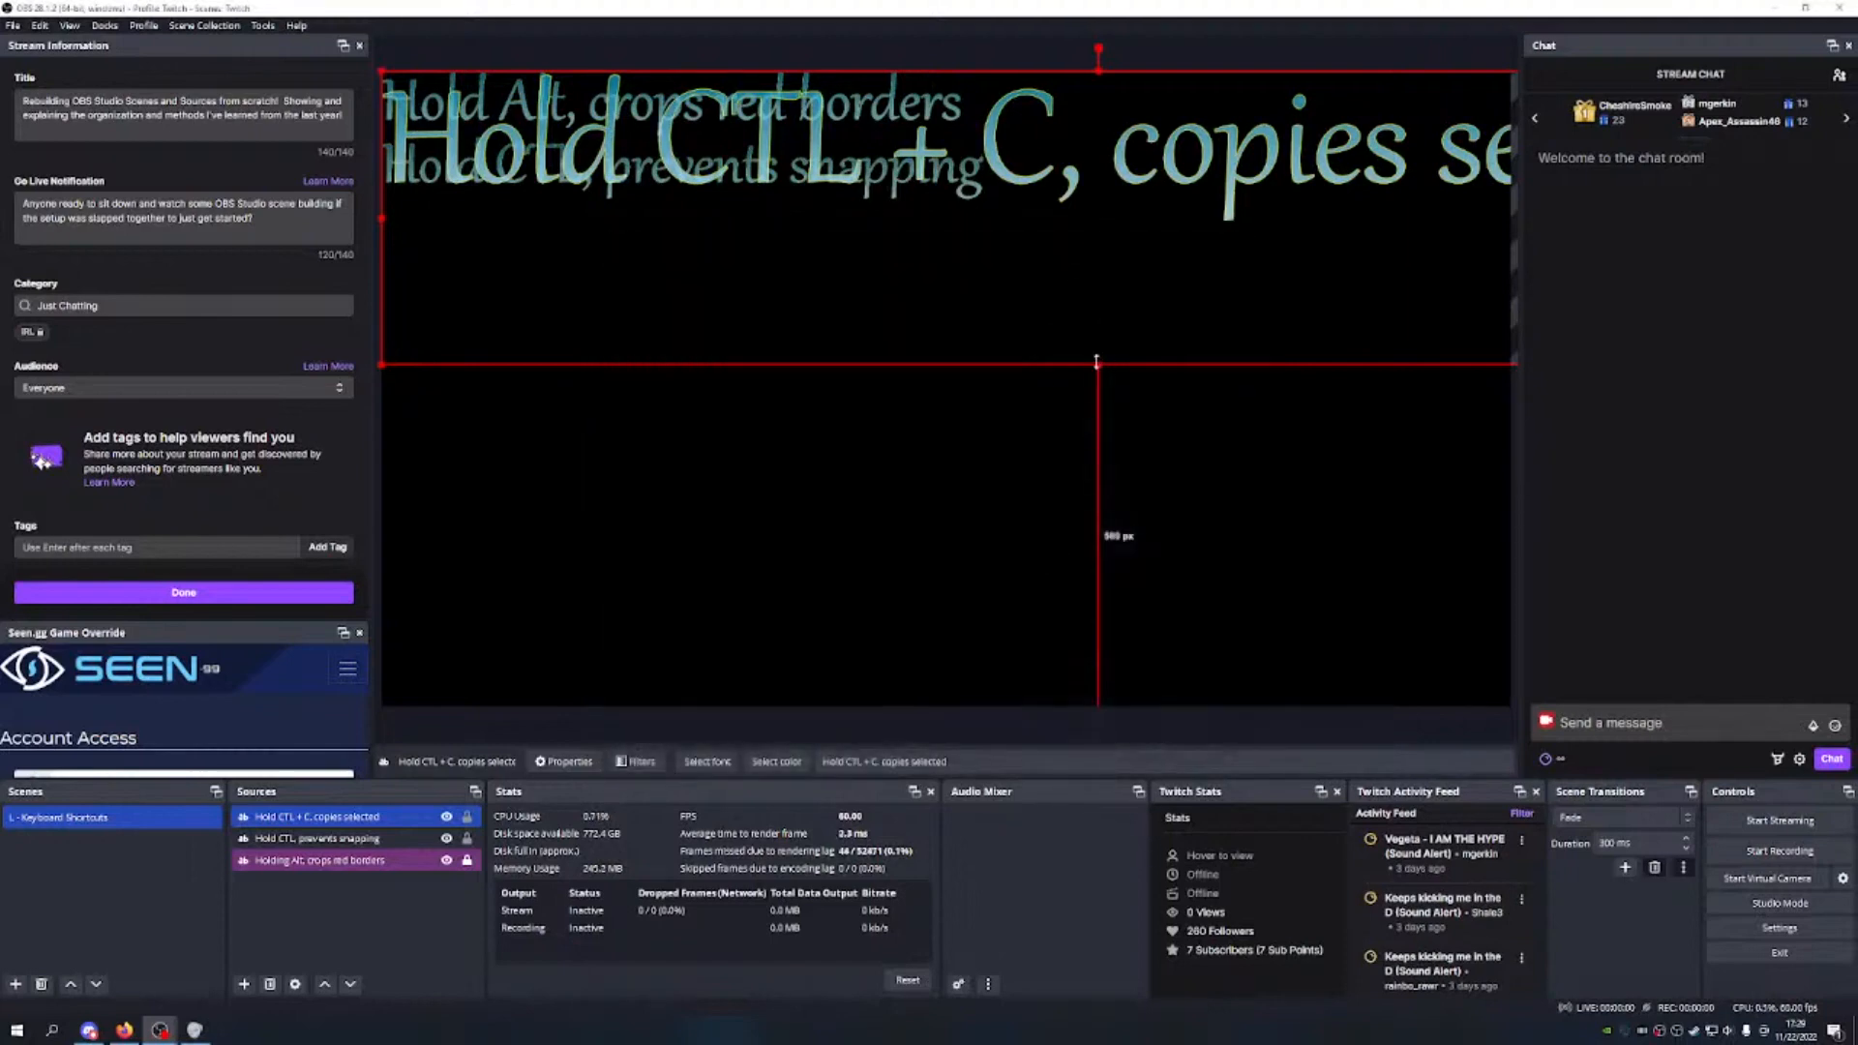
pyautogui.moveTo(1099, 366); pyautogui.dragTo(1051, 160)
pyautogui.moveTo(952, 122); pyautogui.dragTo(945, 250)
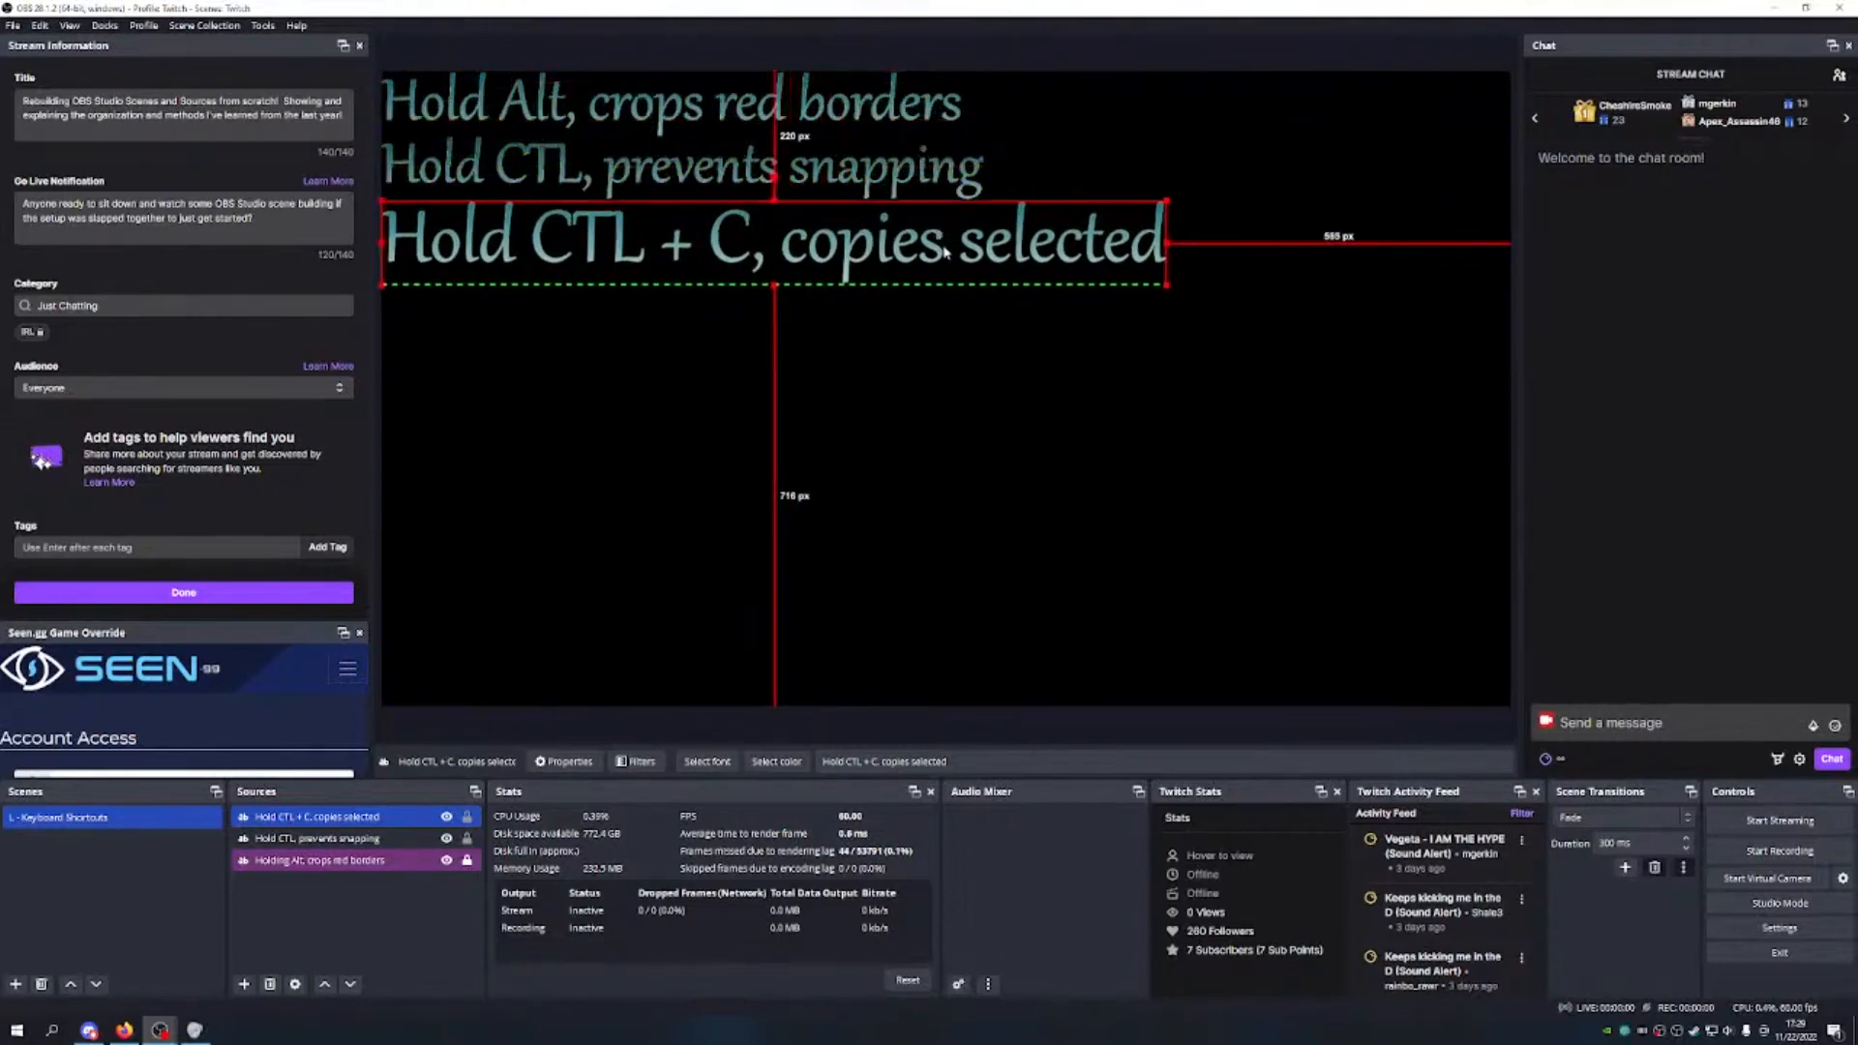
pyautogui.moveTo(773, 286); pyautogui.dragTo(771, 274)
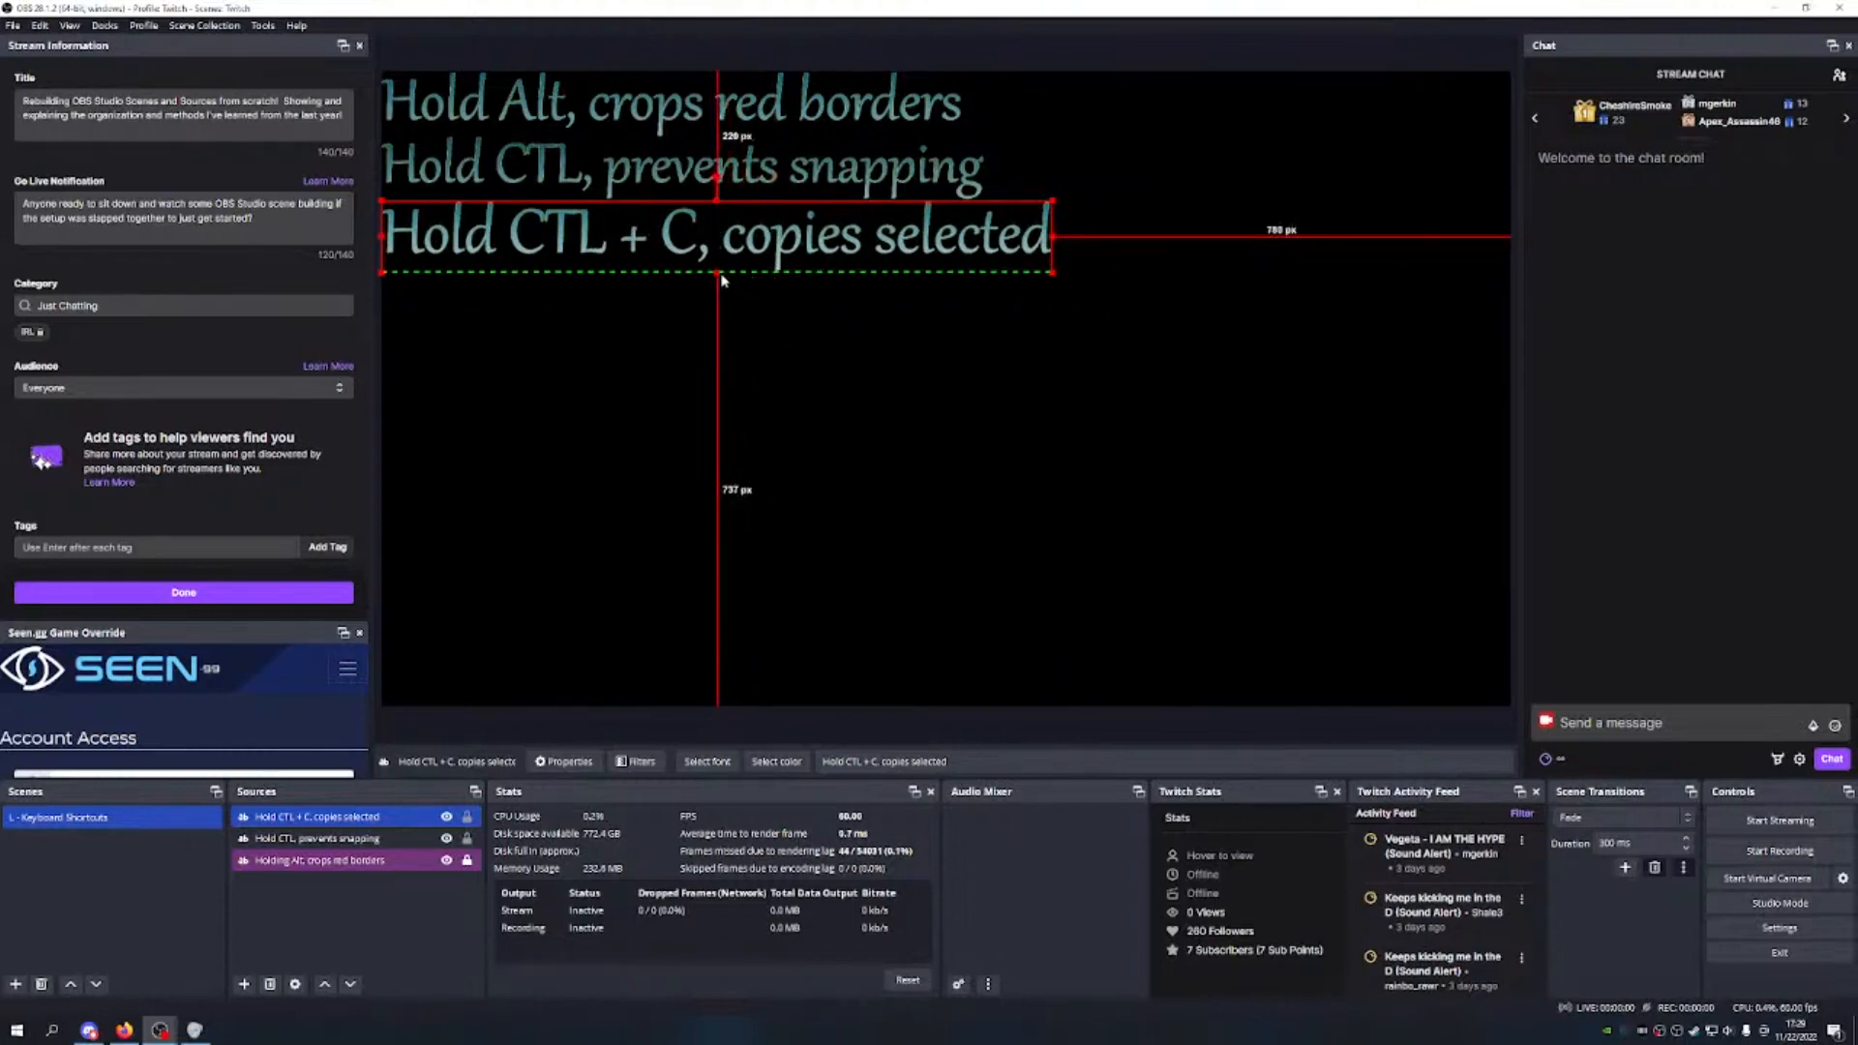
pyautogui.moveTo(717, 273); pyautogui.dragTo(714, 266)
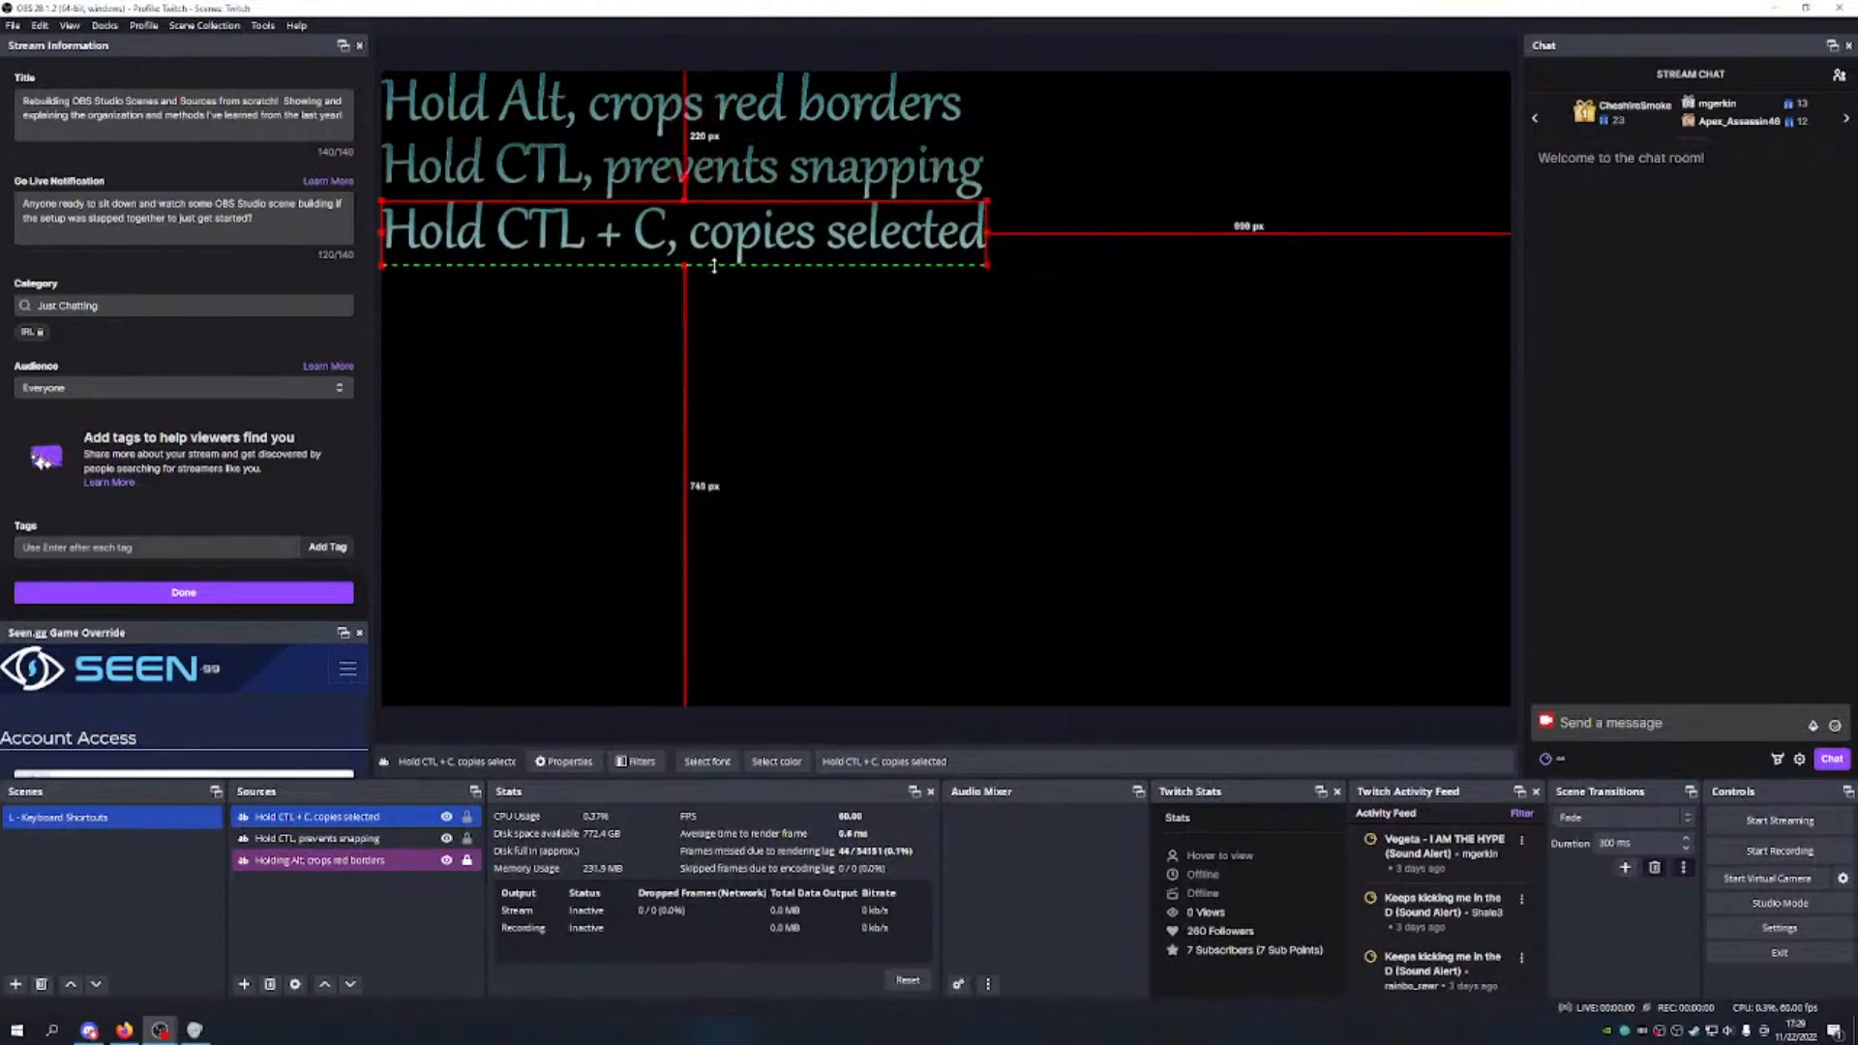
pyautogui.moveTo(687, 266); pyautogui.dragTo(697, 267)
pyautogui.click(772, 332)
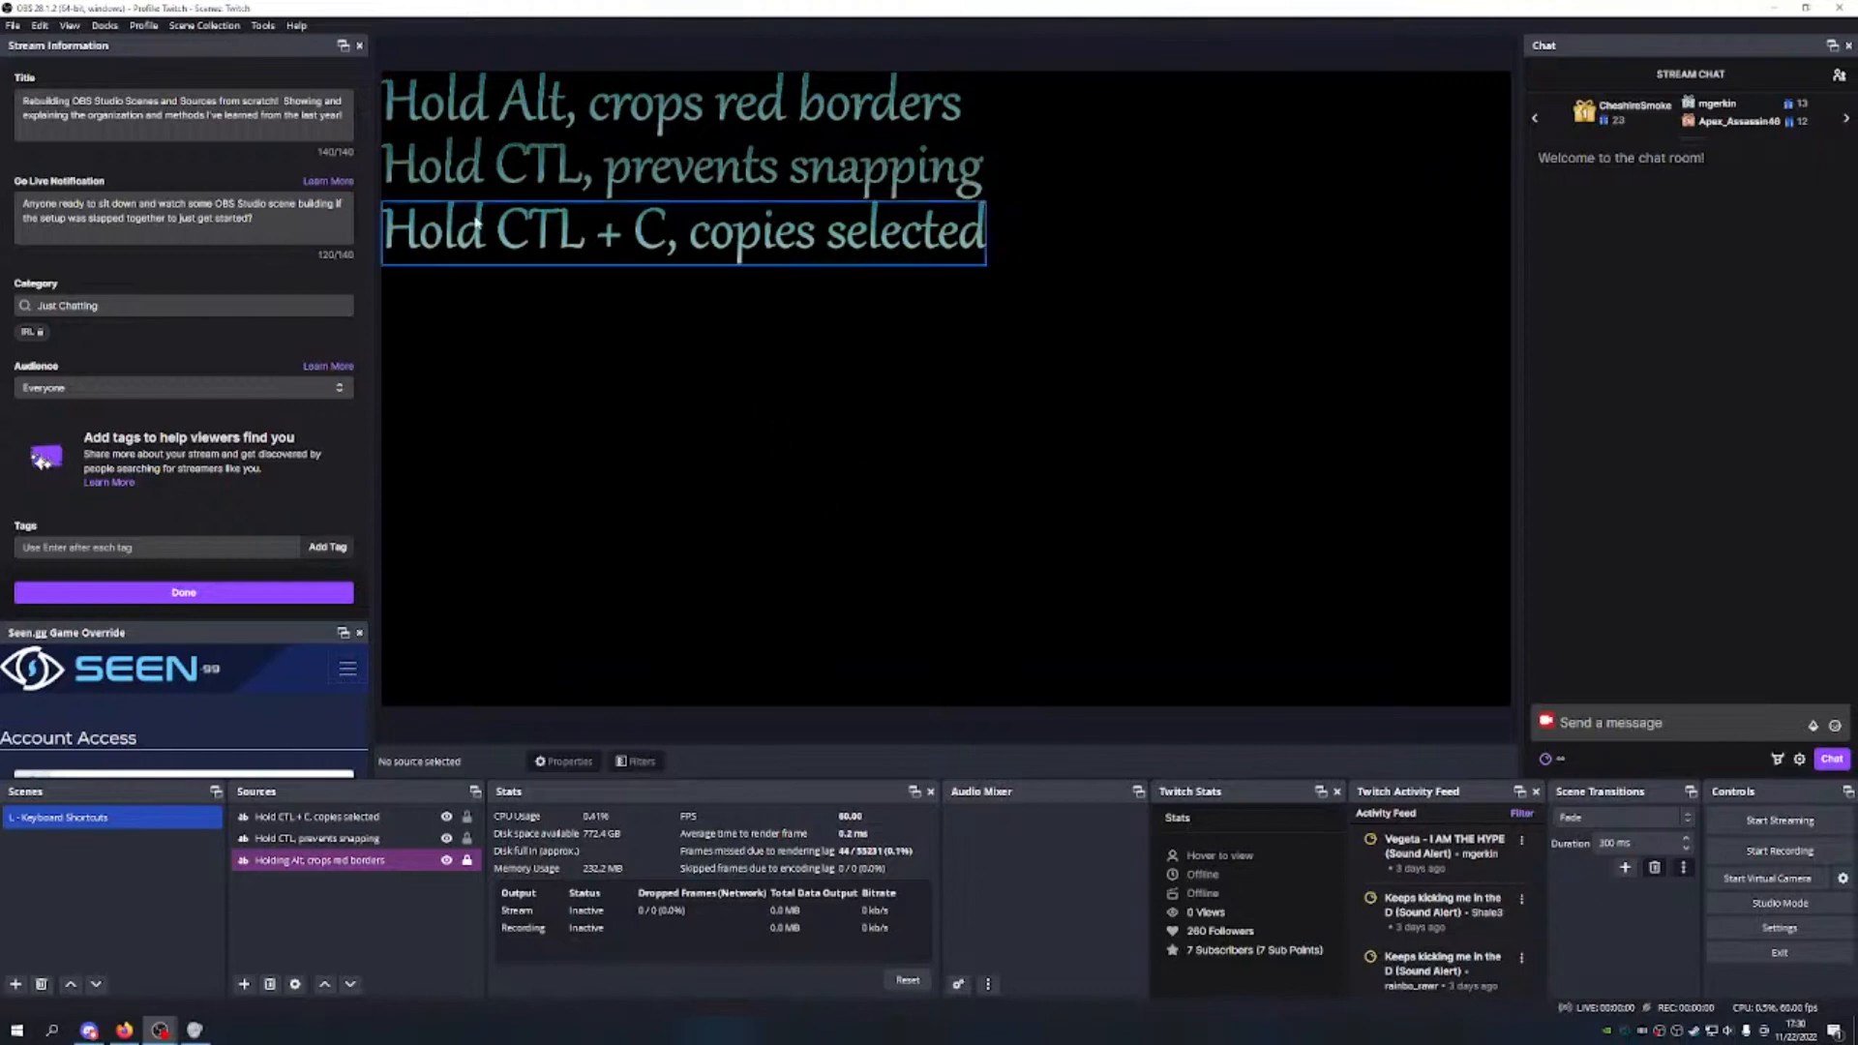
# Step: Nudge the 'Hold CTL + C, copies selected' line until it sits evenly beneath the two lines above
pyautogui.click(638, 237)
pyautogui.moveTo(680, 233)
pyautogui.mouseDown()
pyautogui.moveTo(710, 247)
pyautogui.moveTo(690, 196)
pyautogui.moveTo(675, 212)
pyautogui.moveTo(704, 205)
pyautogui.moveTo(687, 212)
pyautogui.mouseUp()
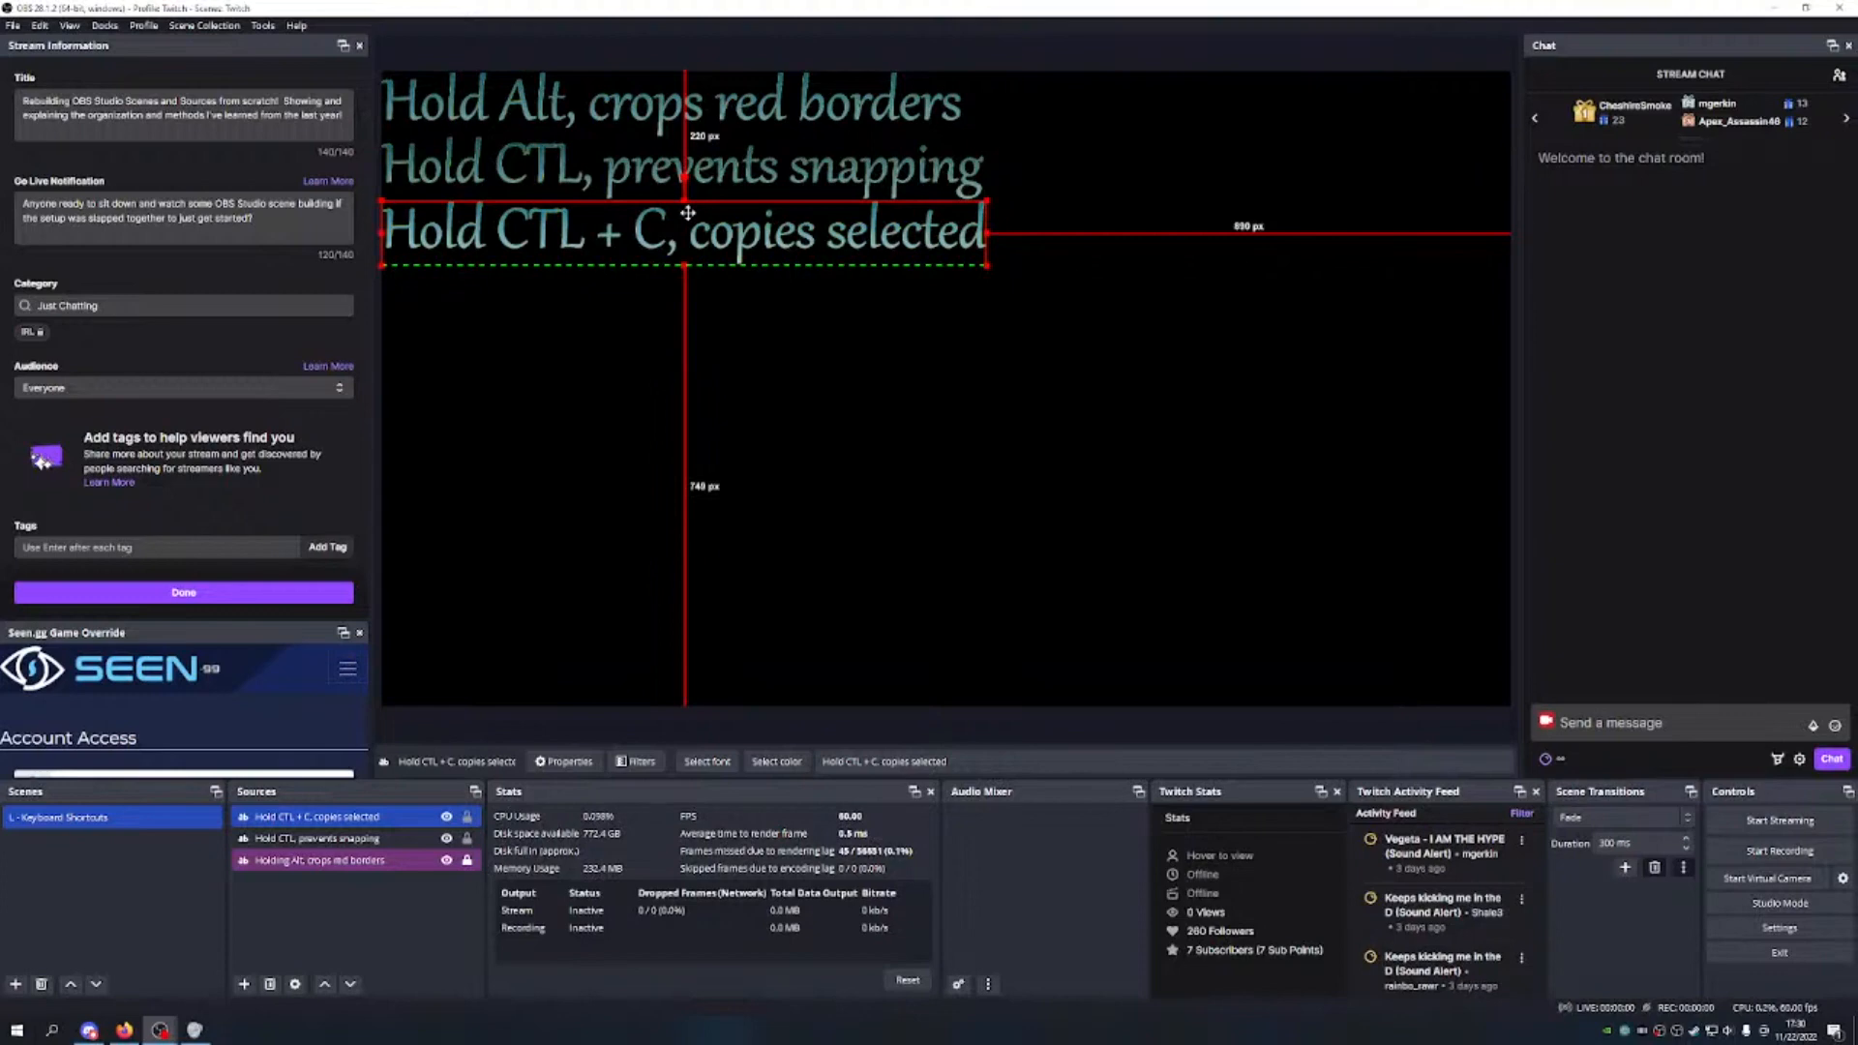
pyautogui.moveTo(687, 212); pyautogui.dragTo(689, 215)
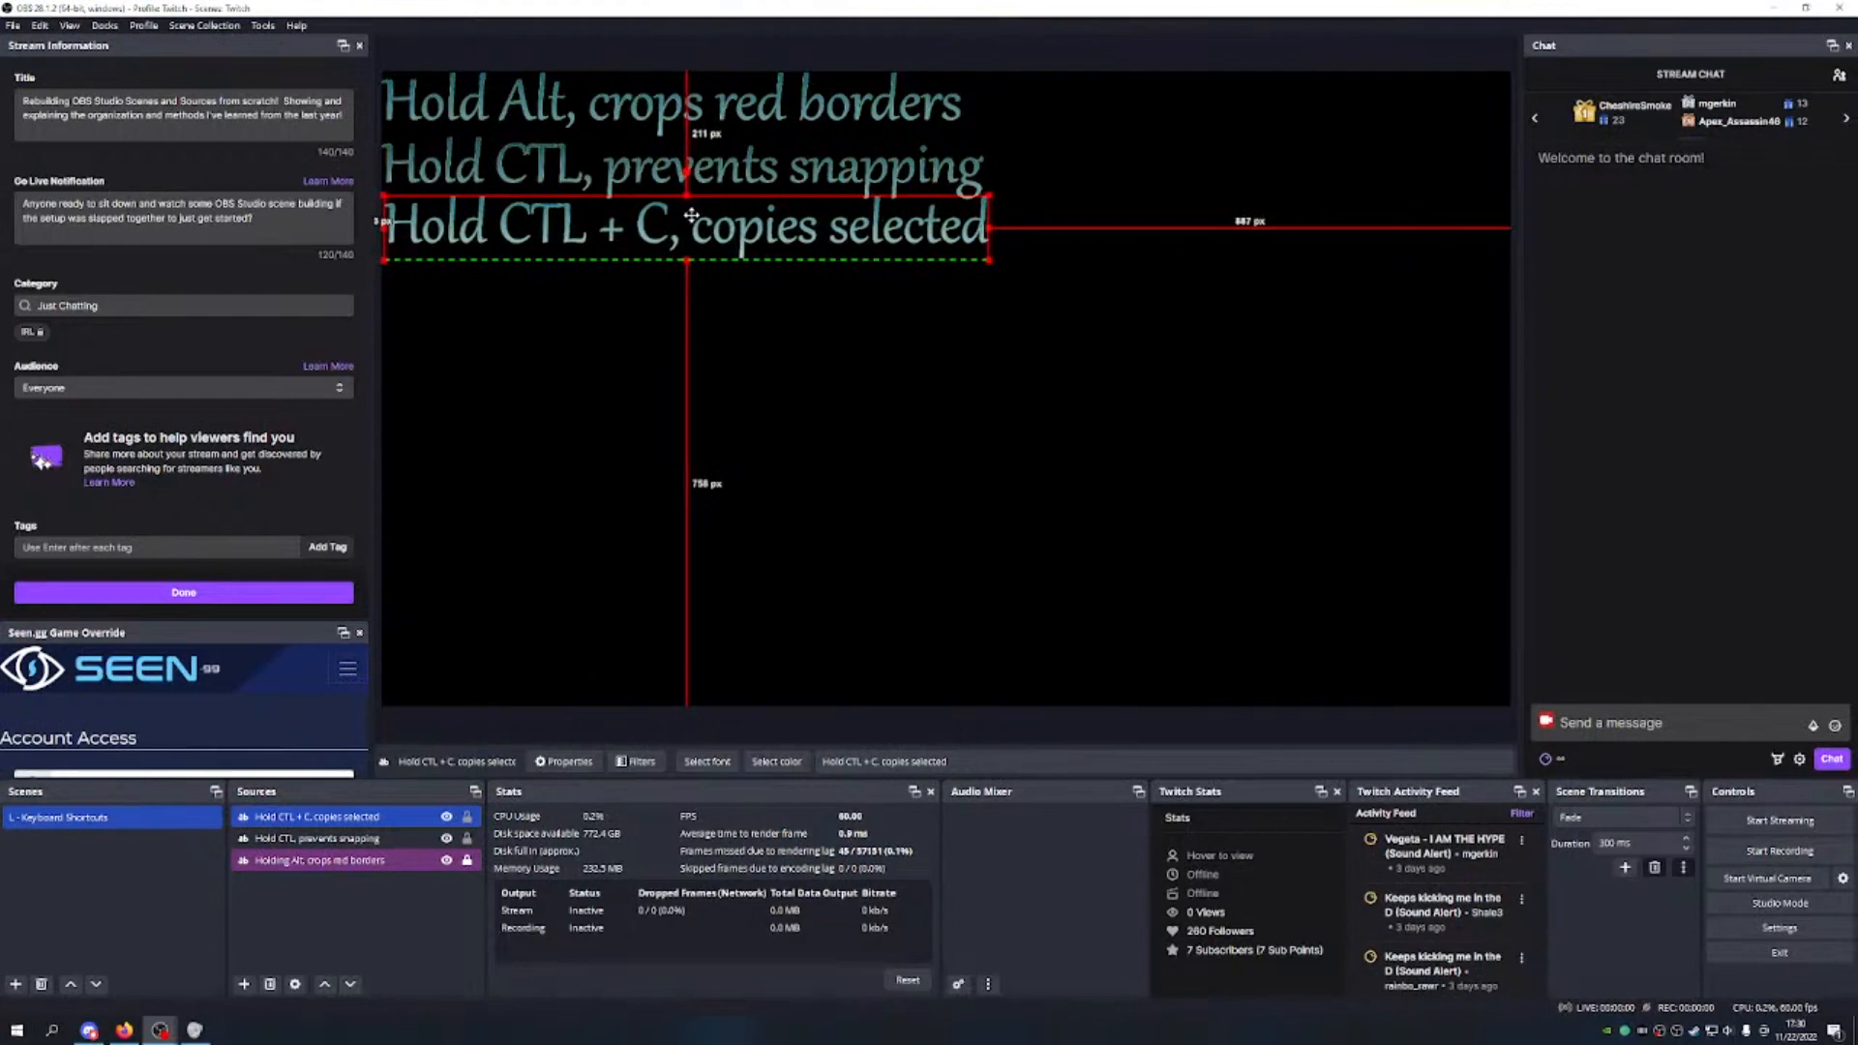
pyautogui.moveTo(690, 215); pyautogui.dragTo(683, 211)
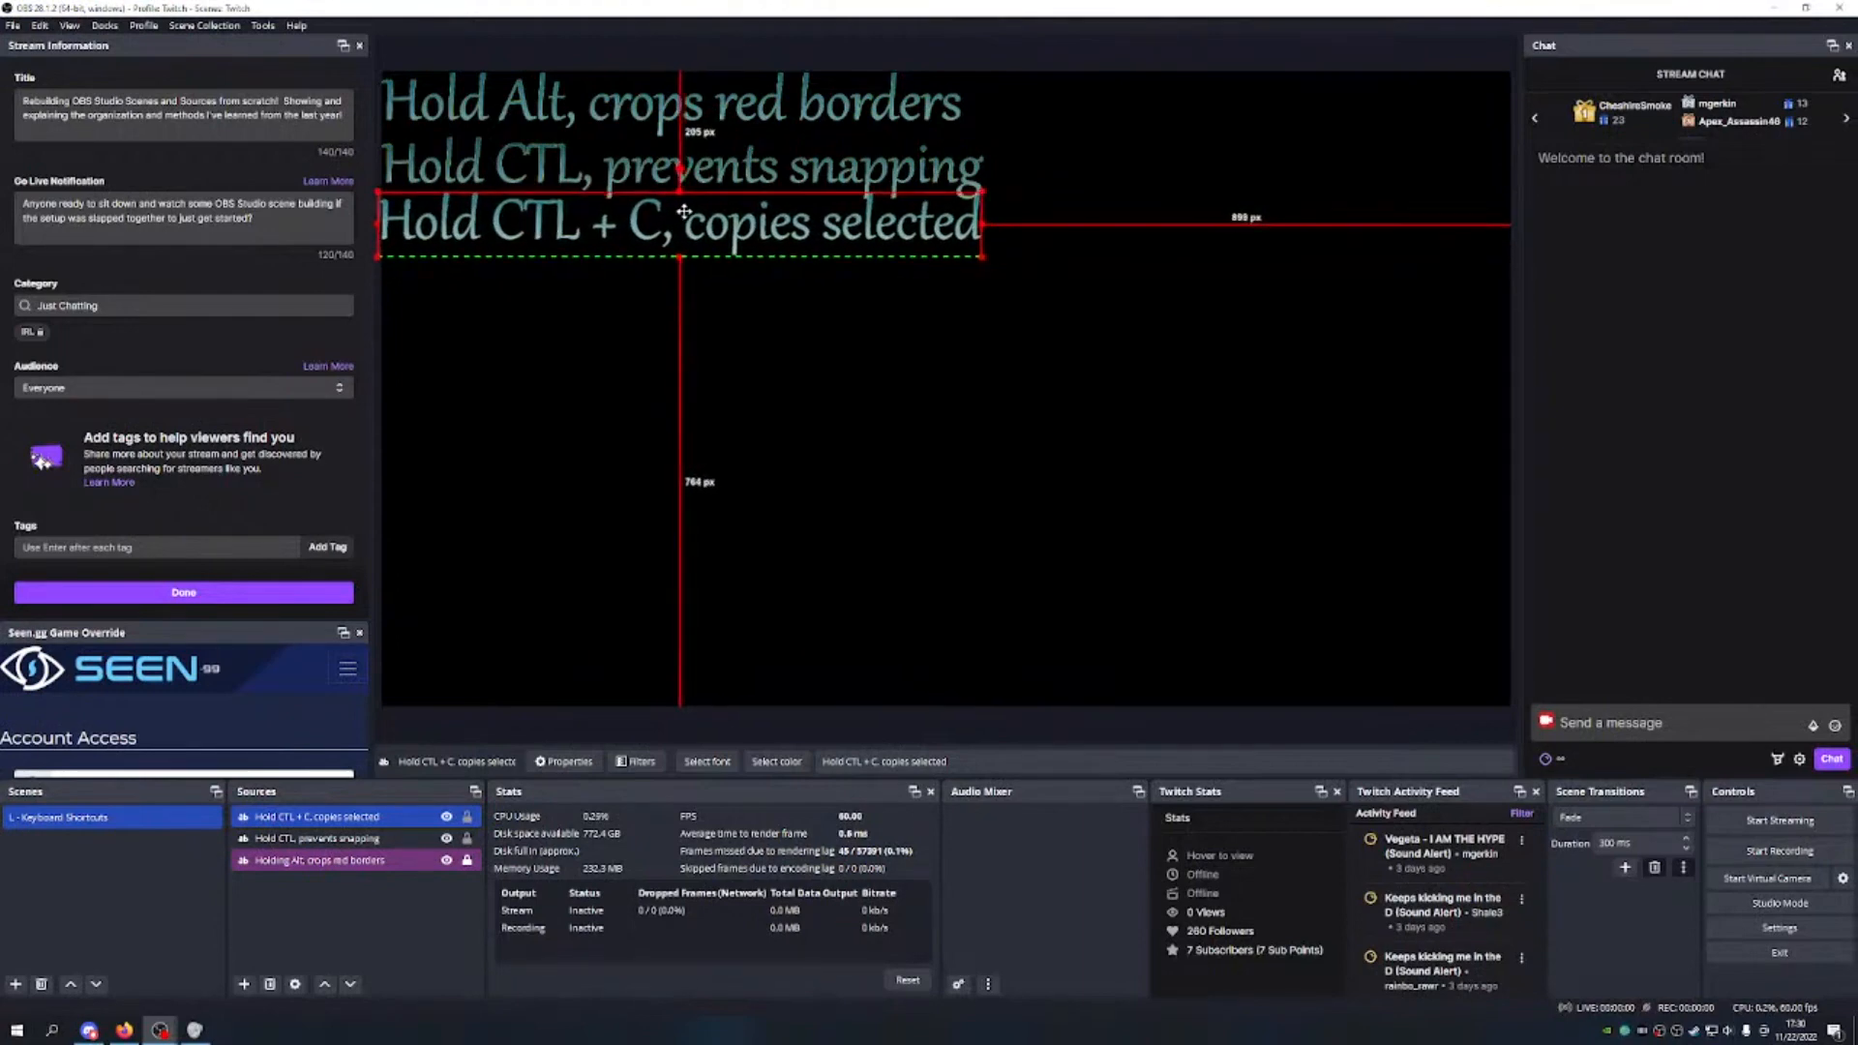
pyautogui.moveTo(683, 211); pyautogui.dragTo(691, 222)
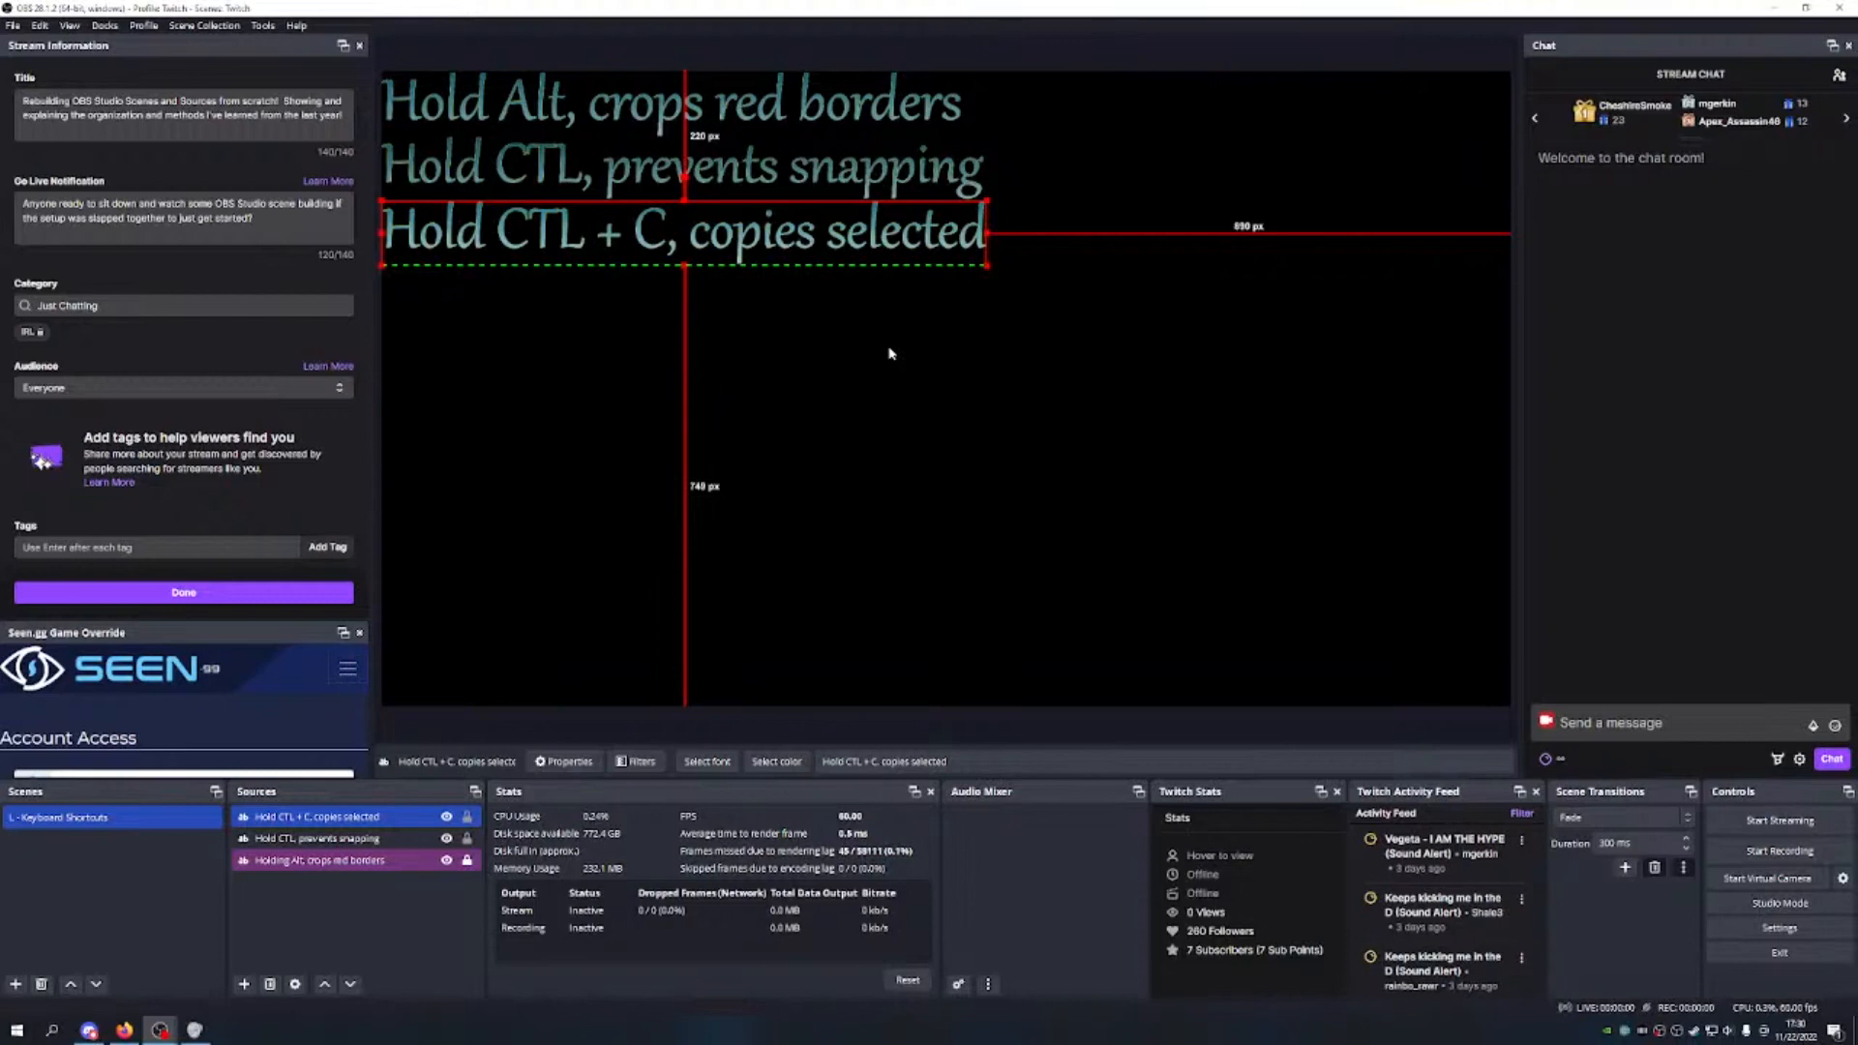
pyautogui.click(823, 340)
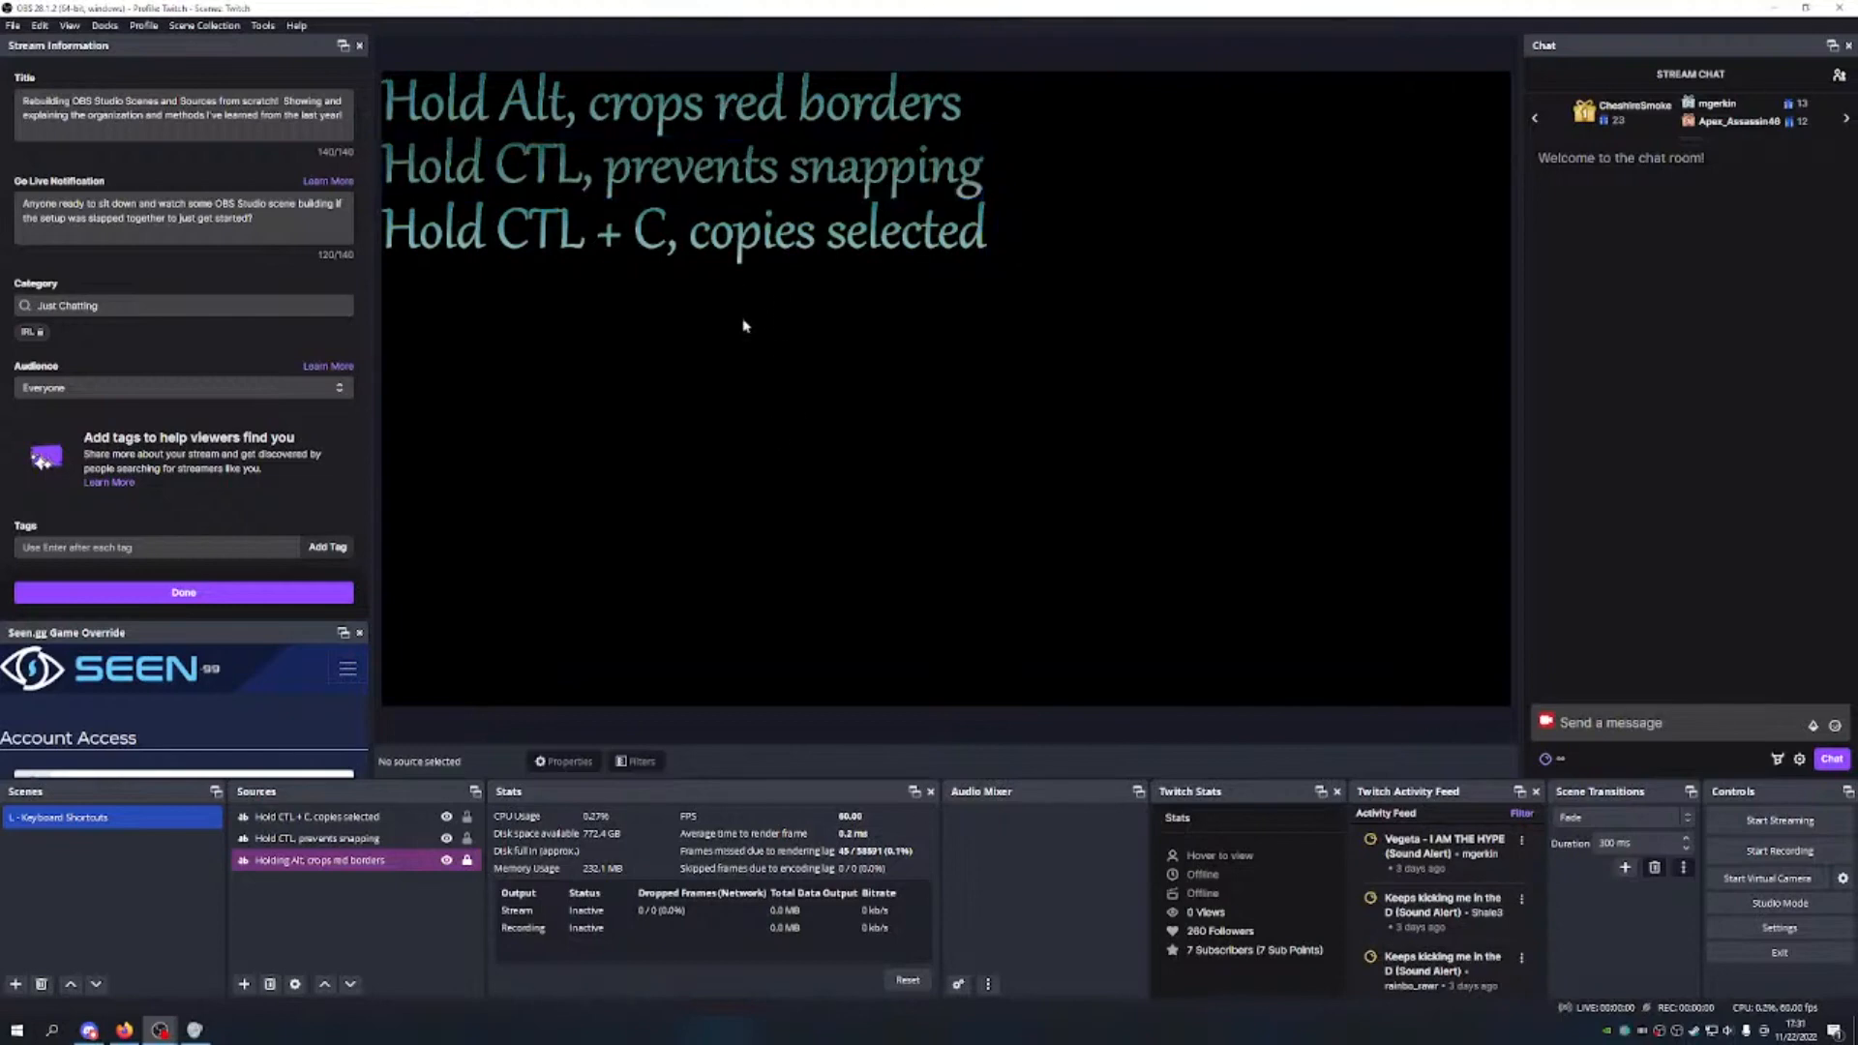
# Step: Tag the 'Hold CTL + C, copies selected' source purple in the Sources list
pyautogui.rightClick(311, 840)
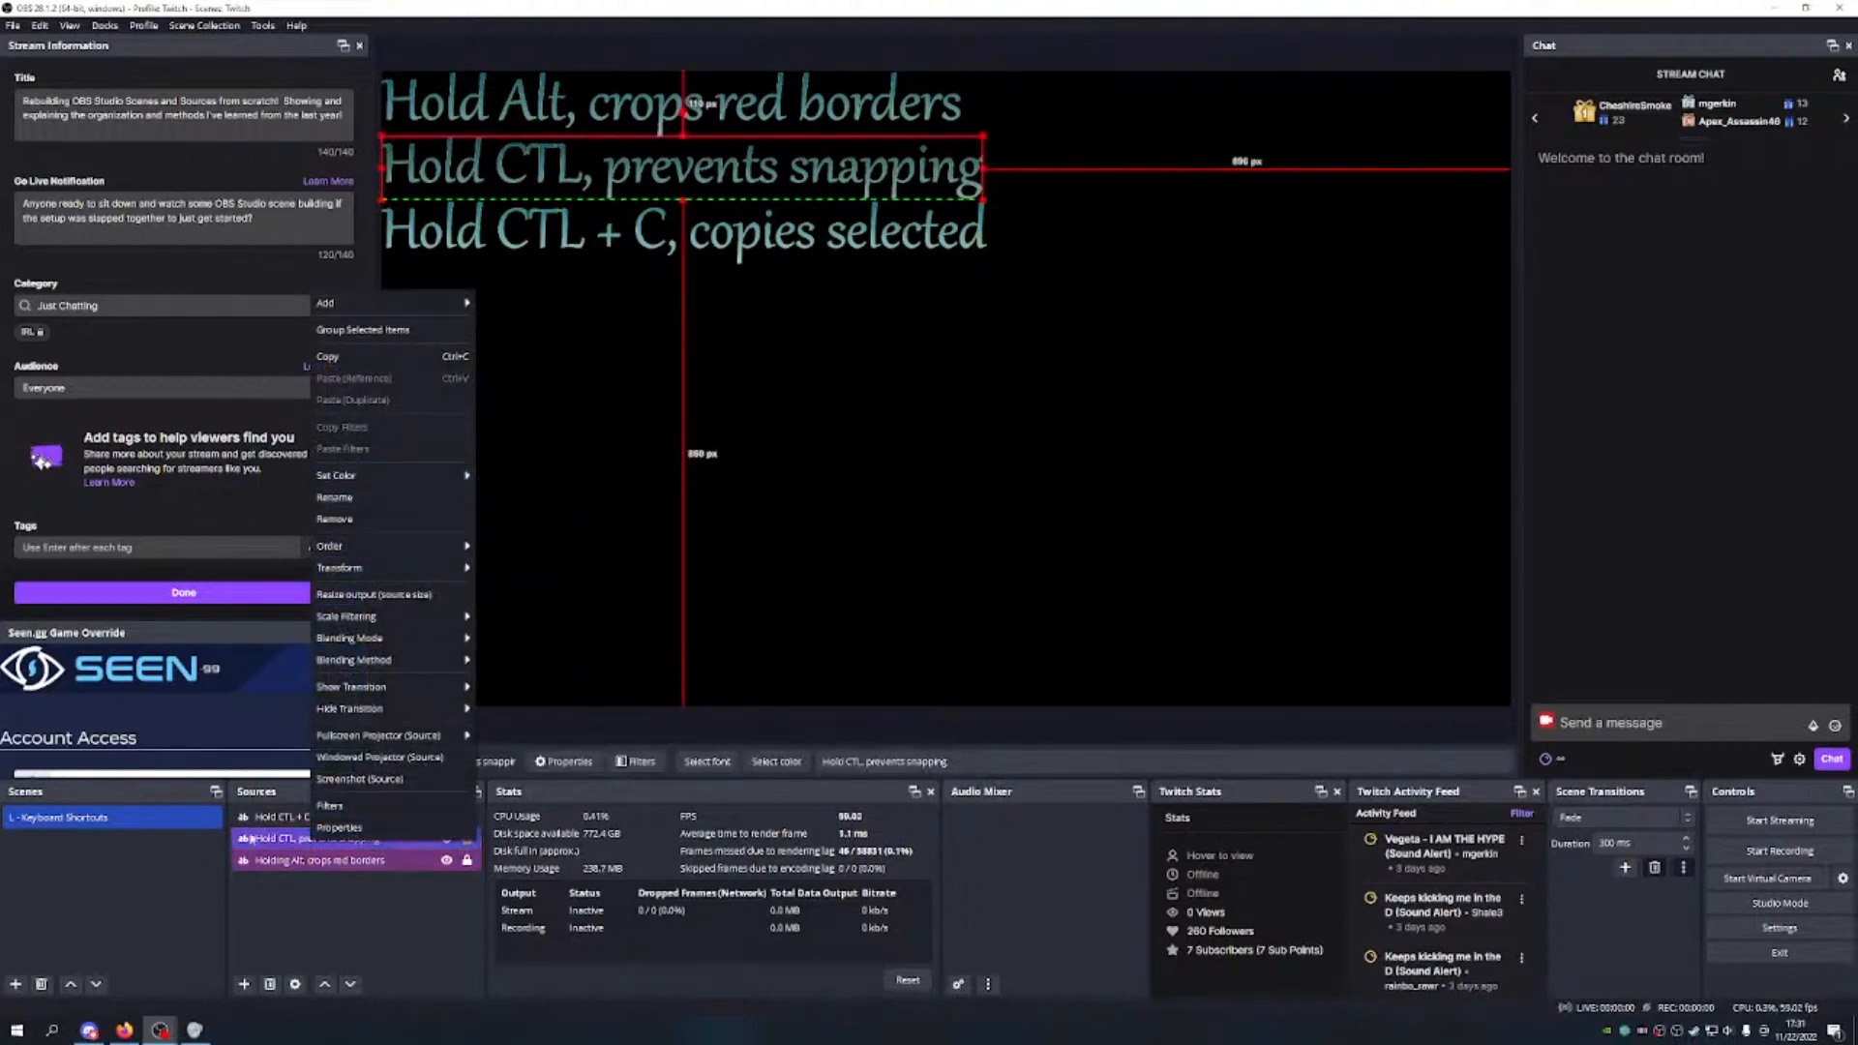
pyautogui.click(258, 818)
pyautogui.rightClick(273, 821)
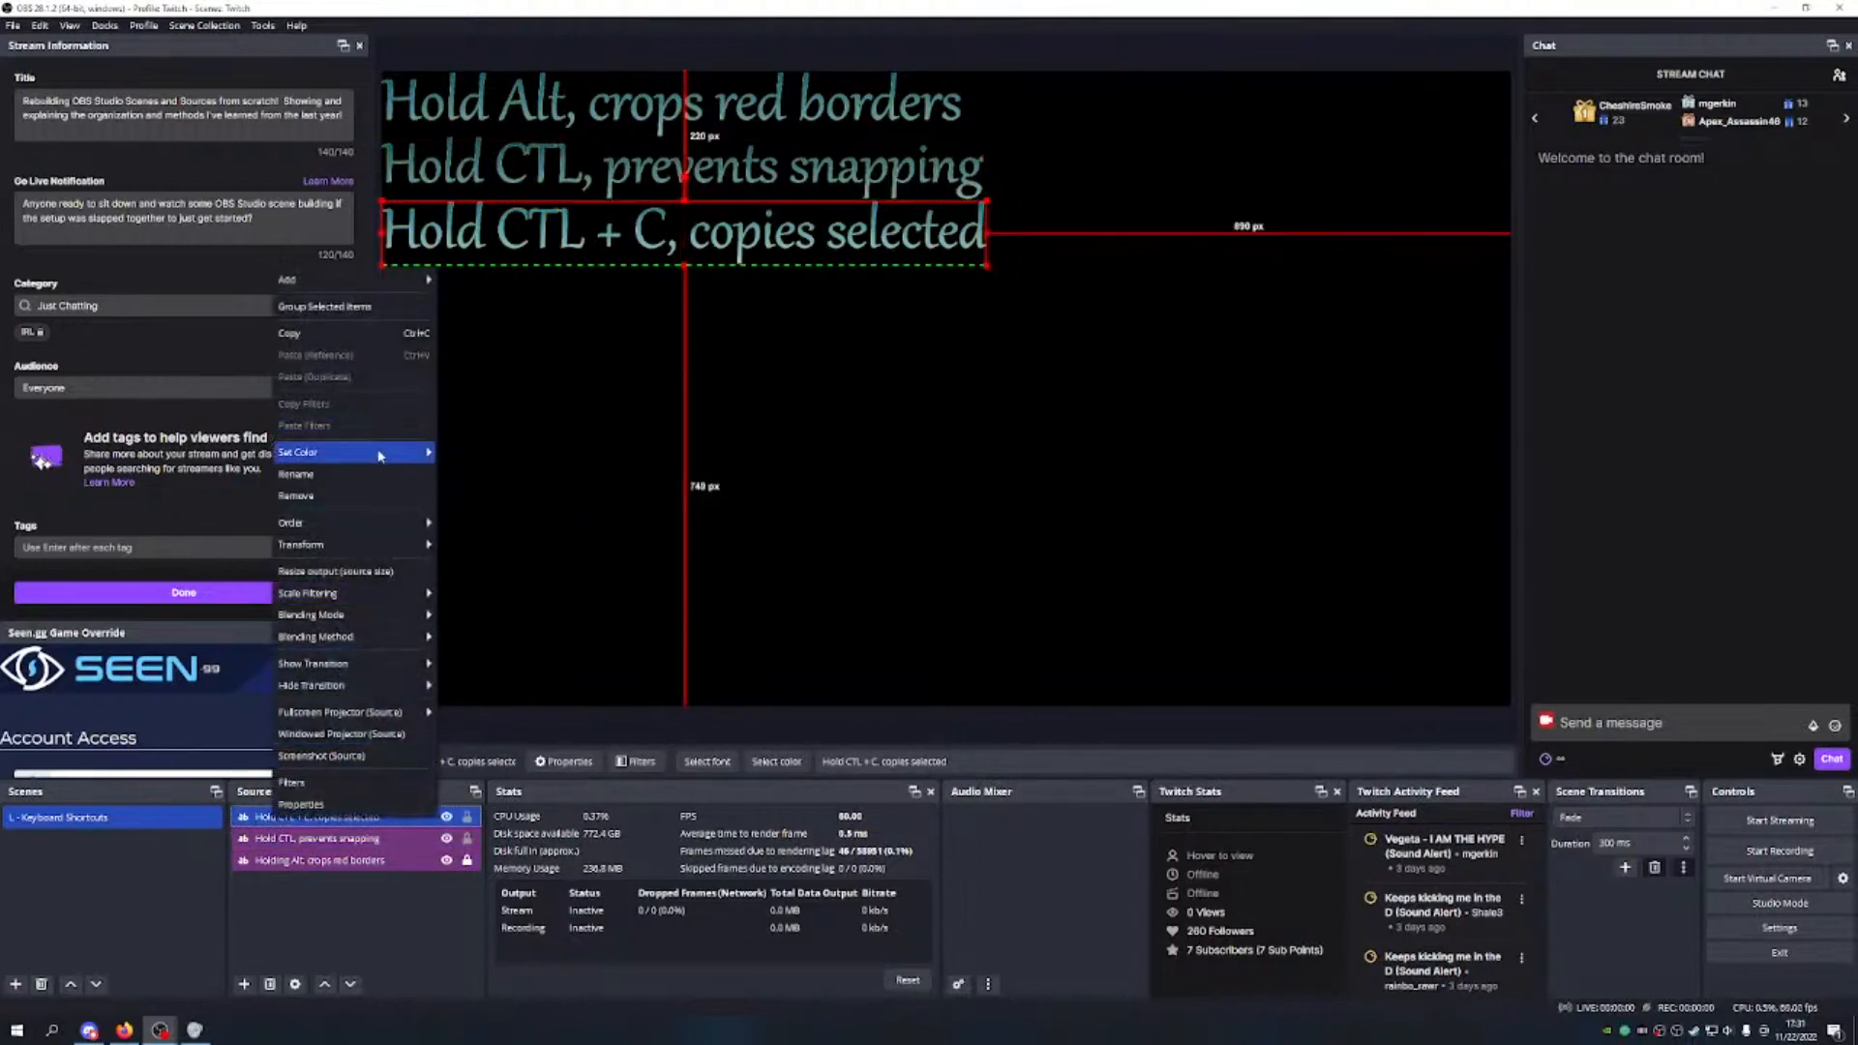
pyautogui.moveTo(392, 451)
pyautogui.click(361, 899)
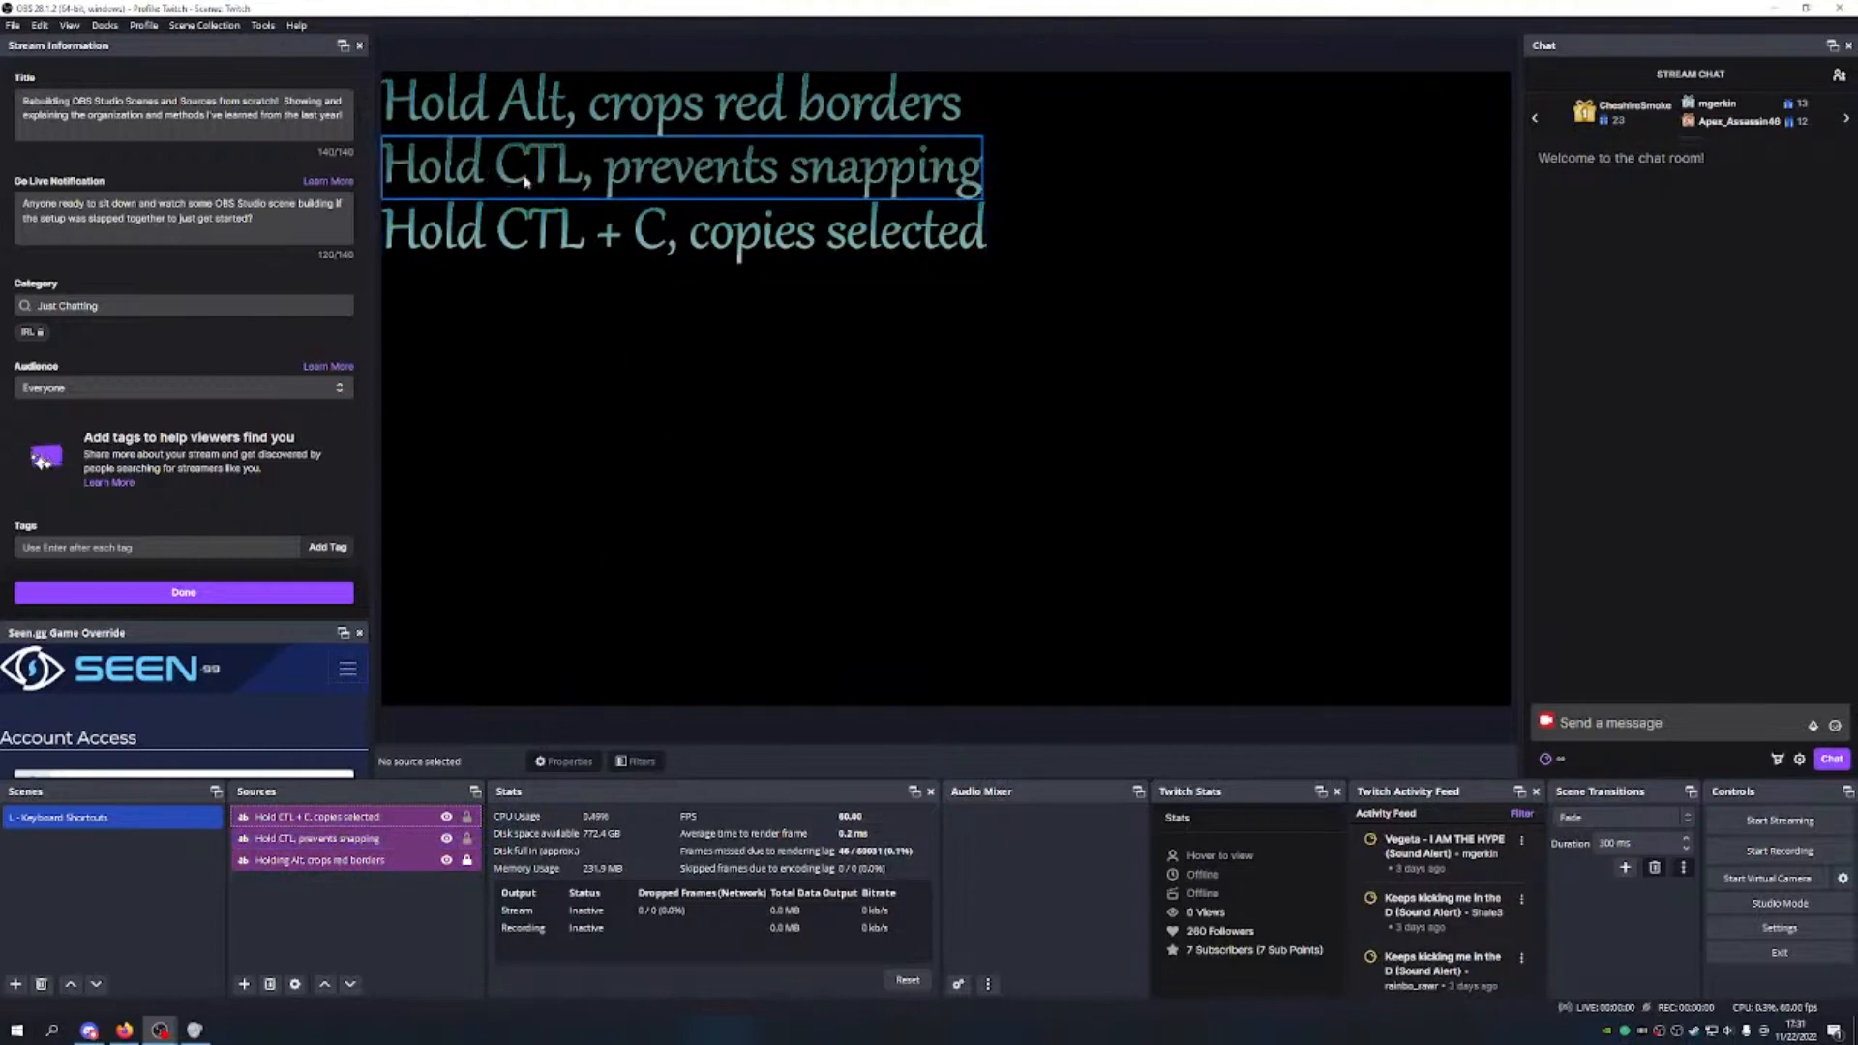
pyautogui.moveTo(578, 174); pyautogui.dragTo(585, 330)
pyautogui.moveTo(572, 229); pyautogui.dragTo(573, 104)
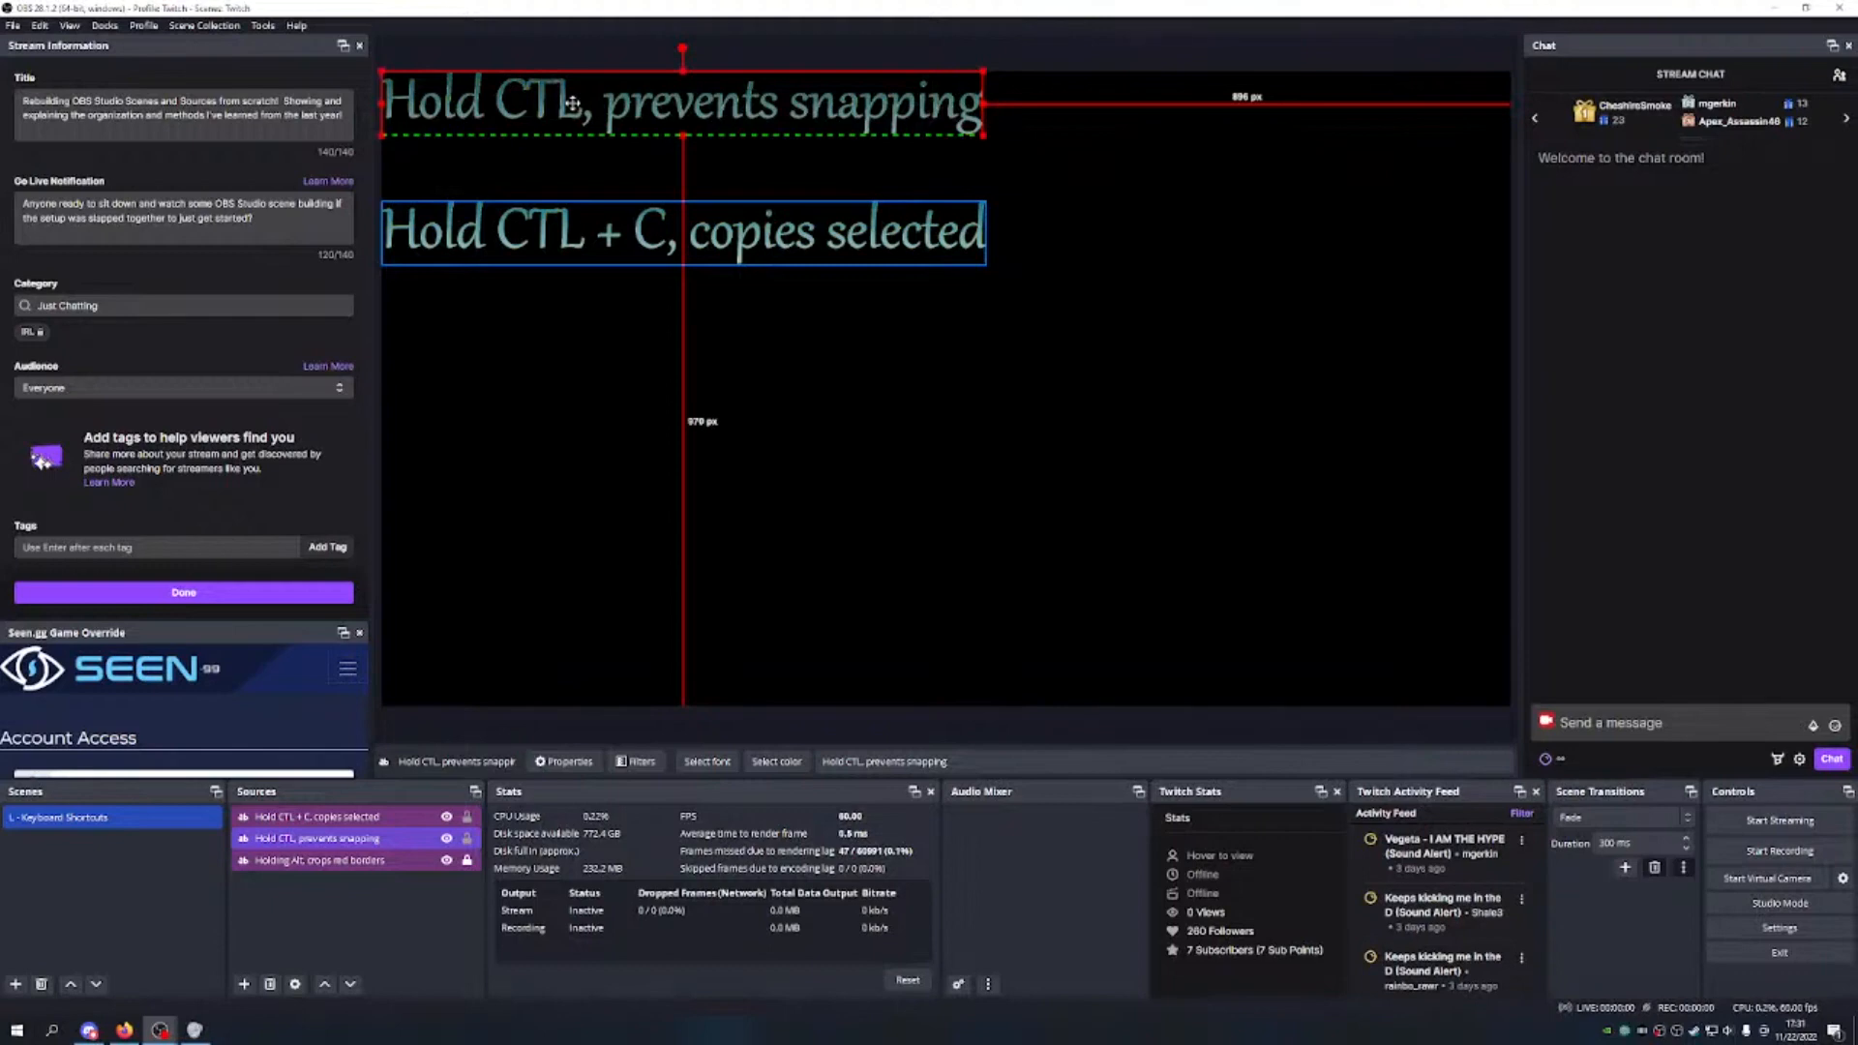
pyautogui.moveTo(573, 103); pyautogui.dragTo(575, 166)
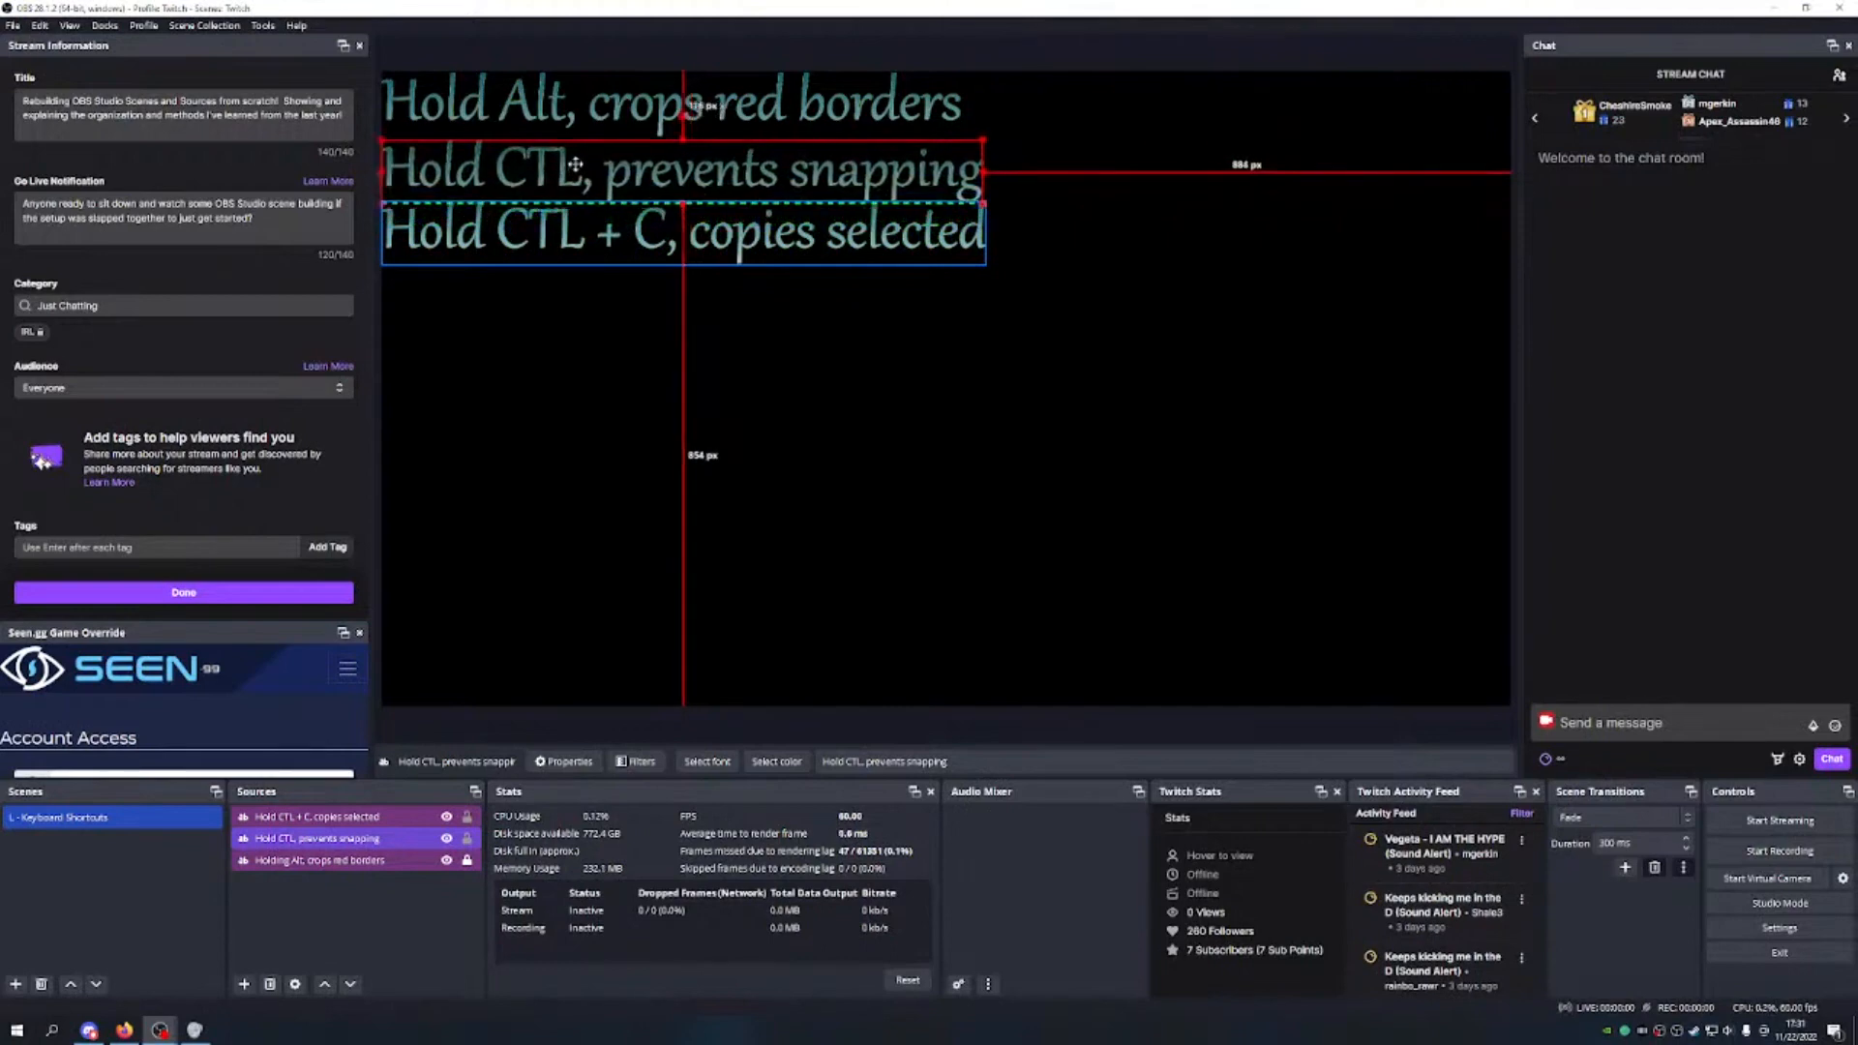
pyautogui.click(559, 235)
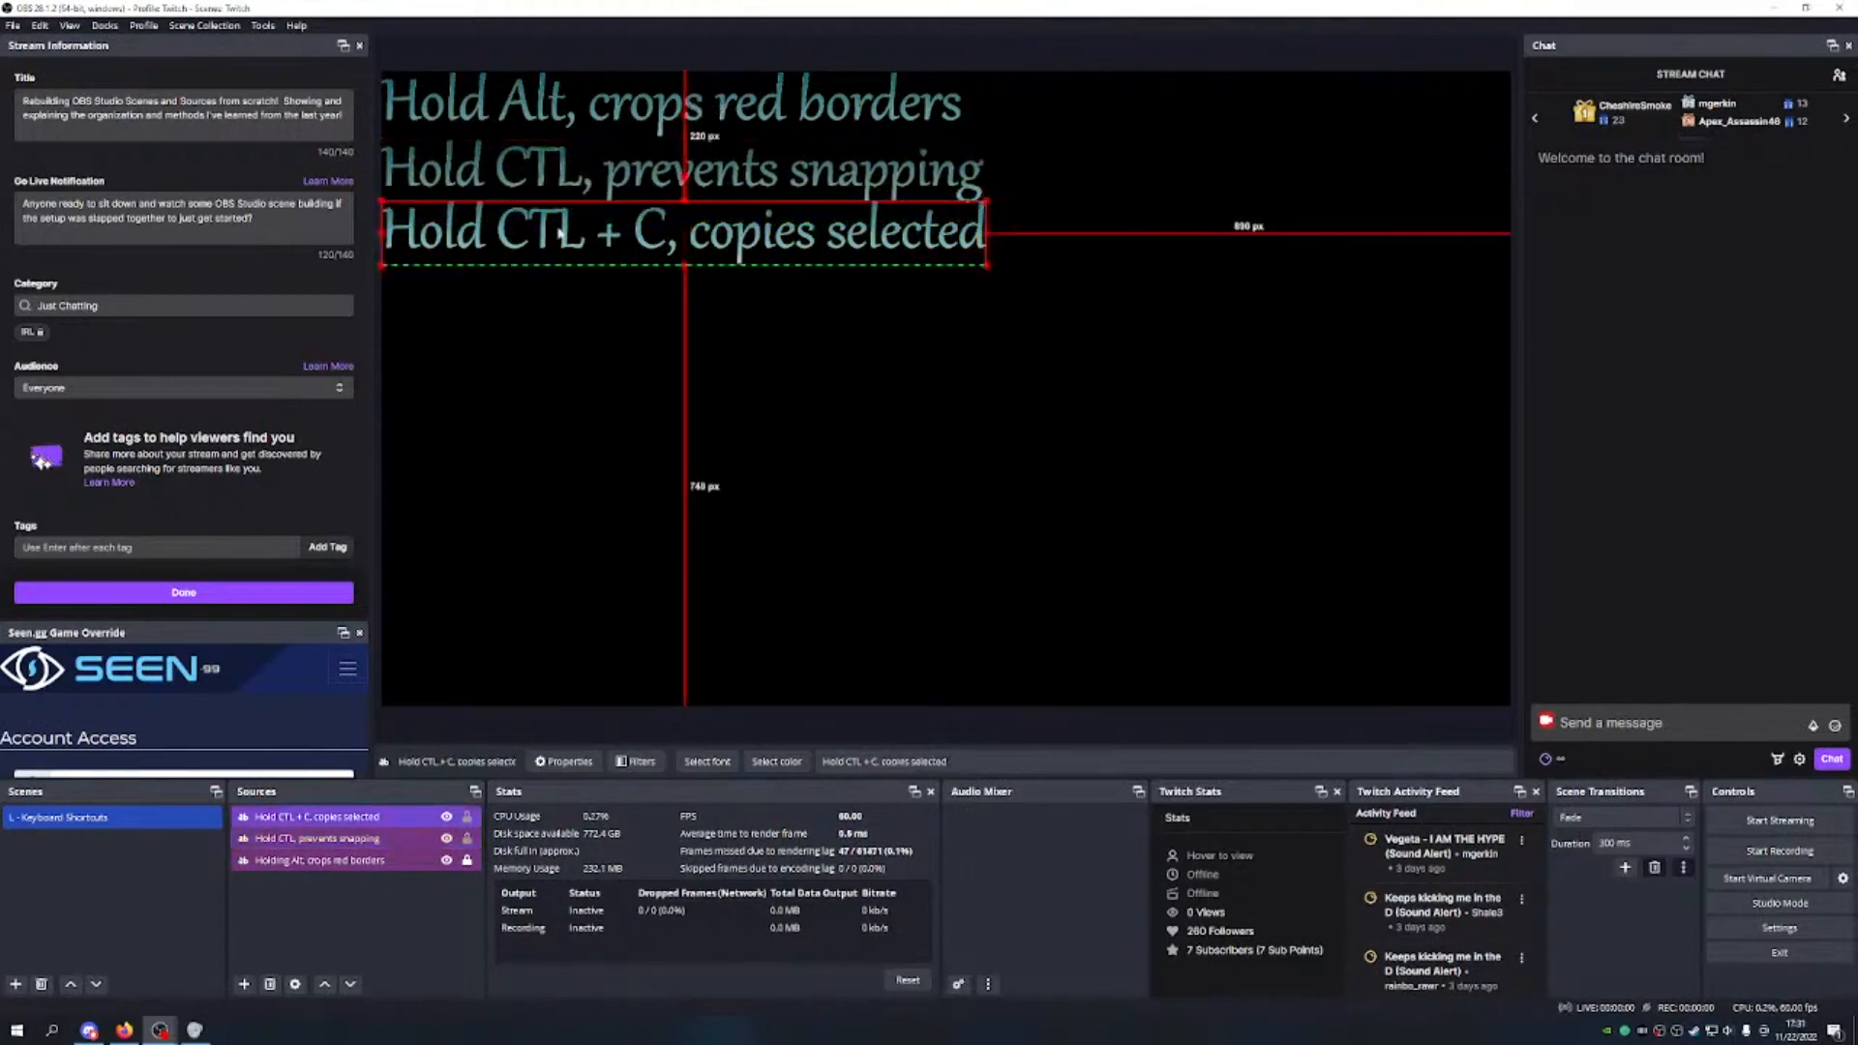
pyautogui.rightClick(712, 257)
pyautogui.click(610, 235)
pyautogui.rightClick(611, 235)
pyautogui.click(321, 926)
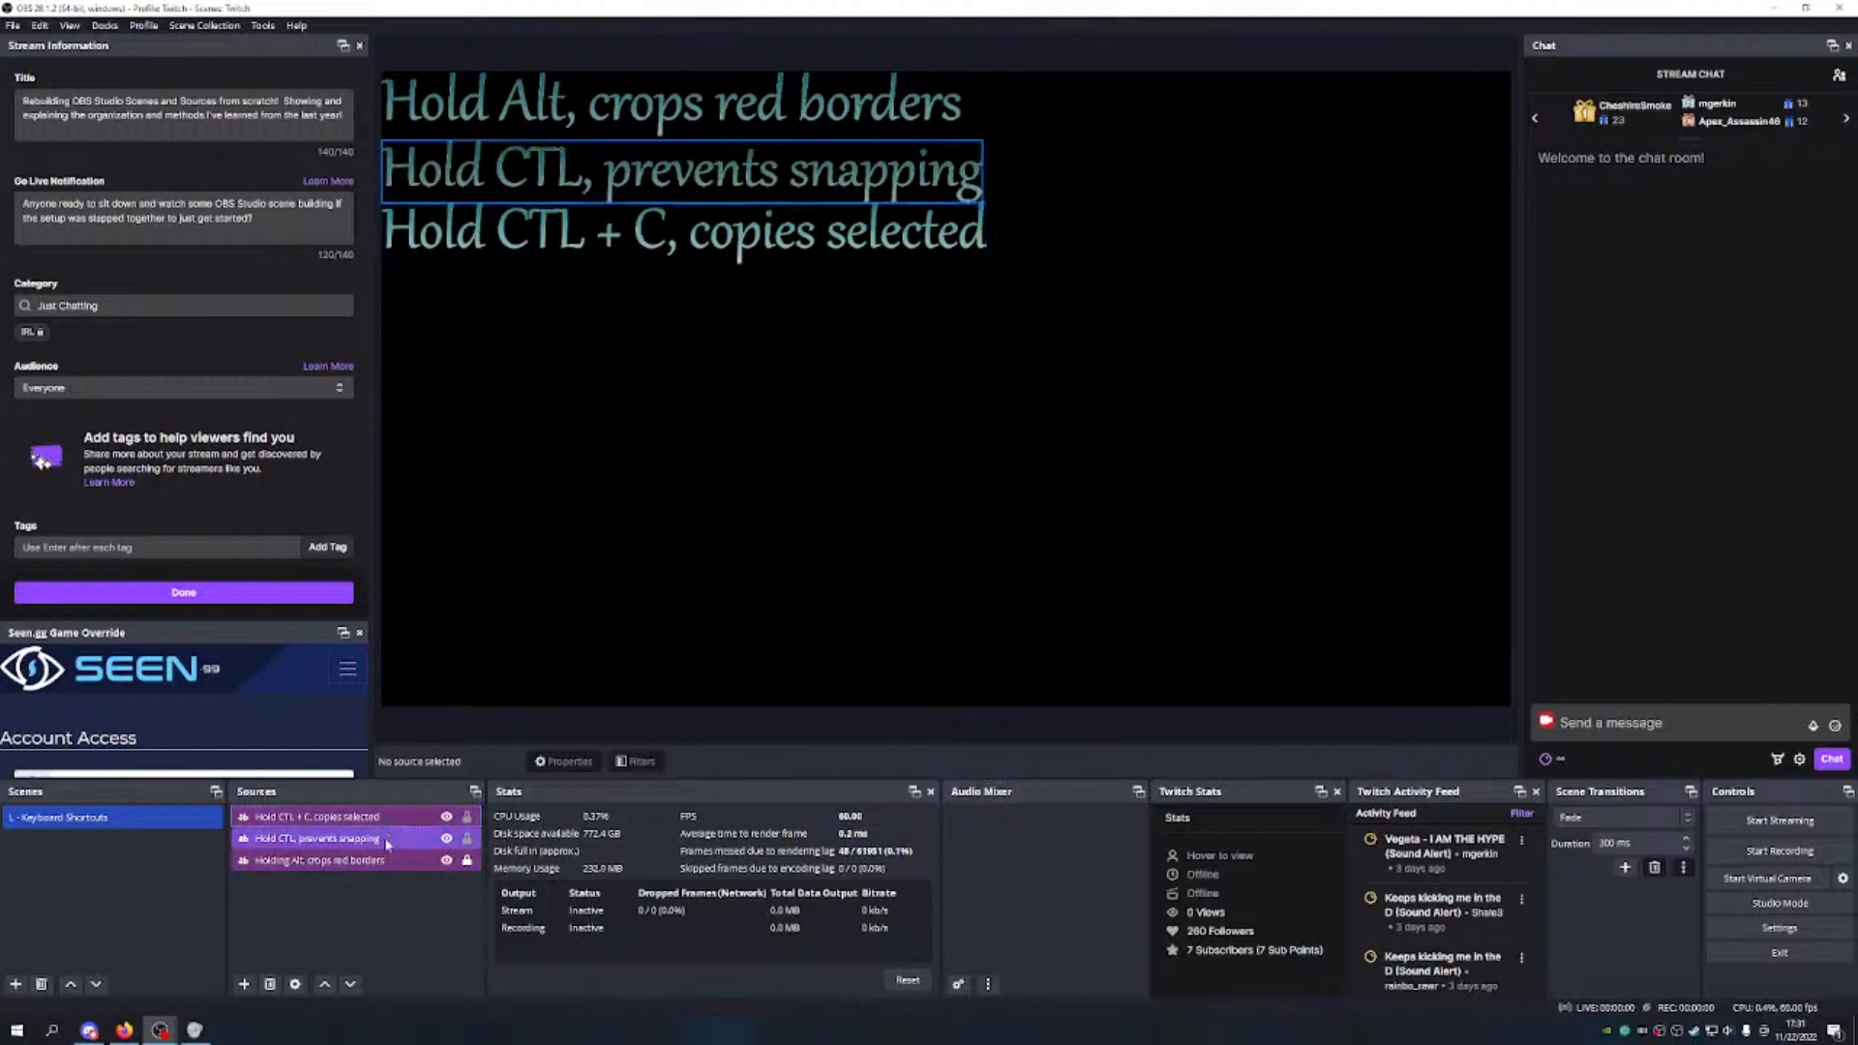
# Step: Raise the 'Hold CTL + C, copies selected' text's black background opacity to near full and apply it
pyautogui.click(466, 817)
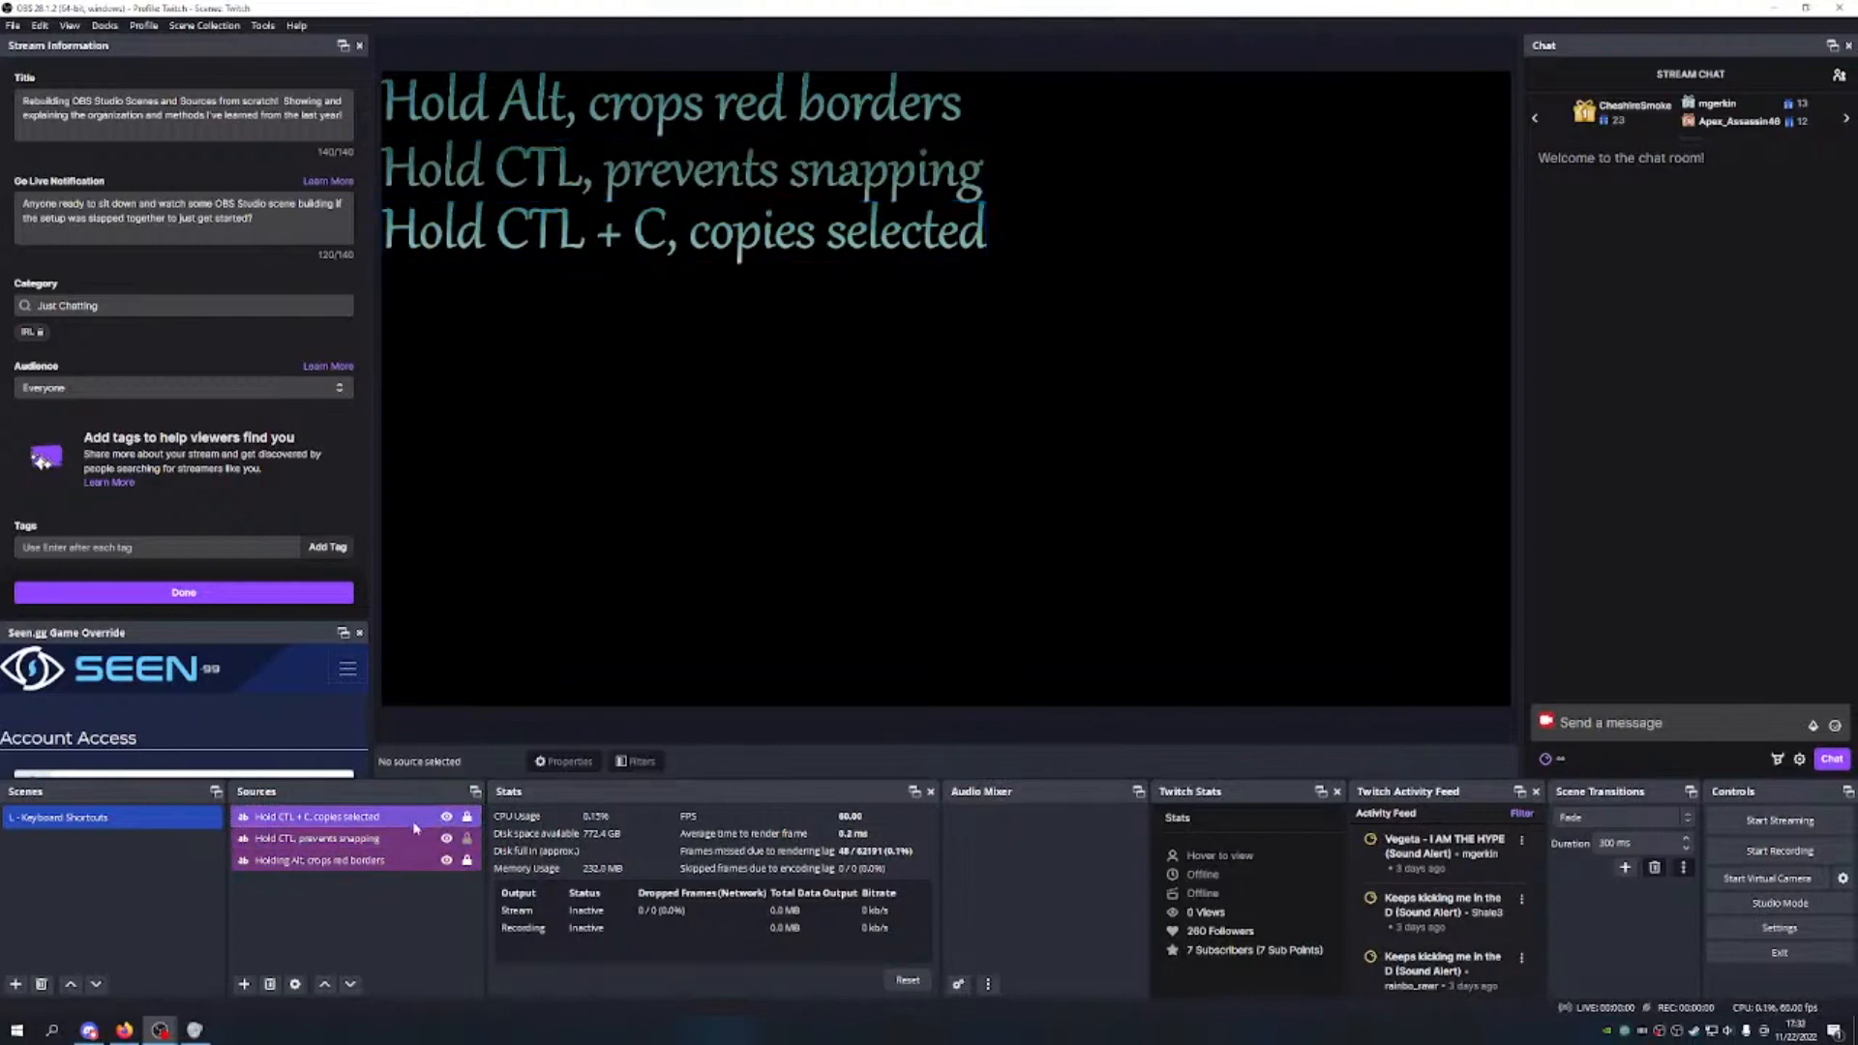
pyautogui.click(466, 818)
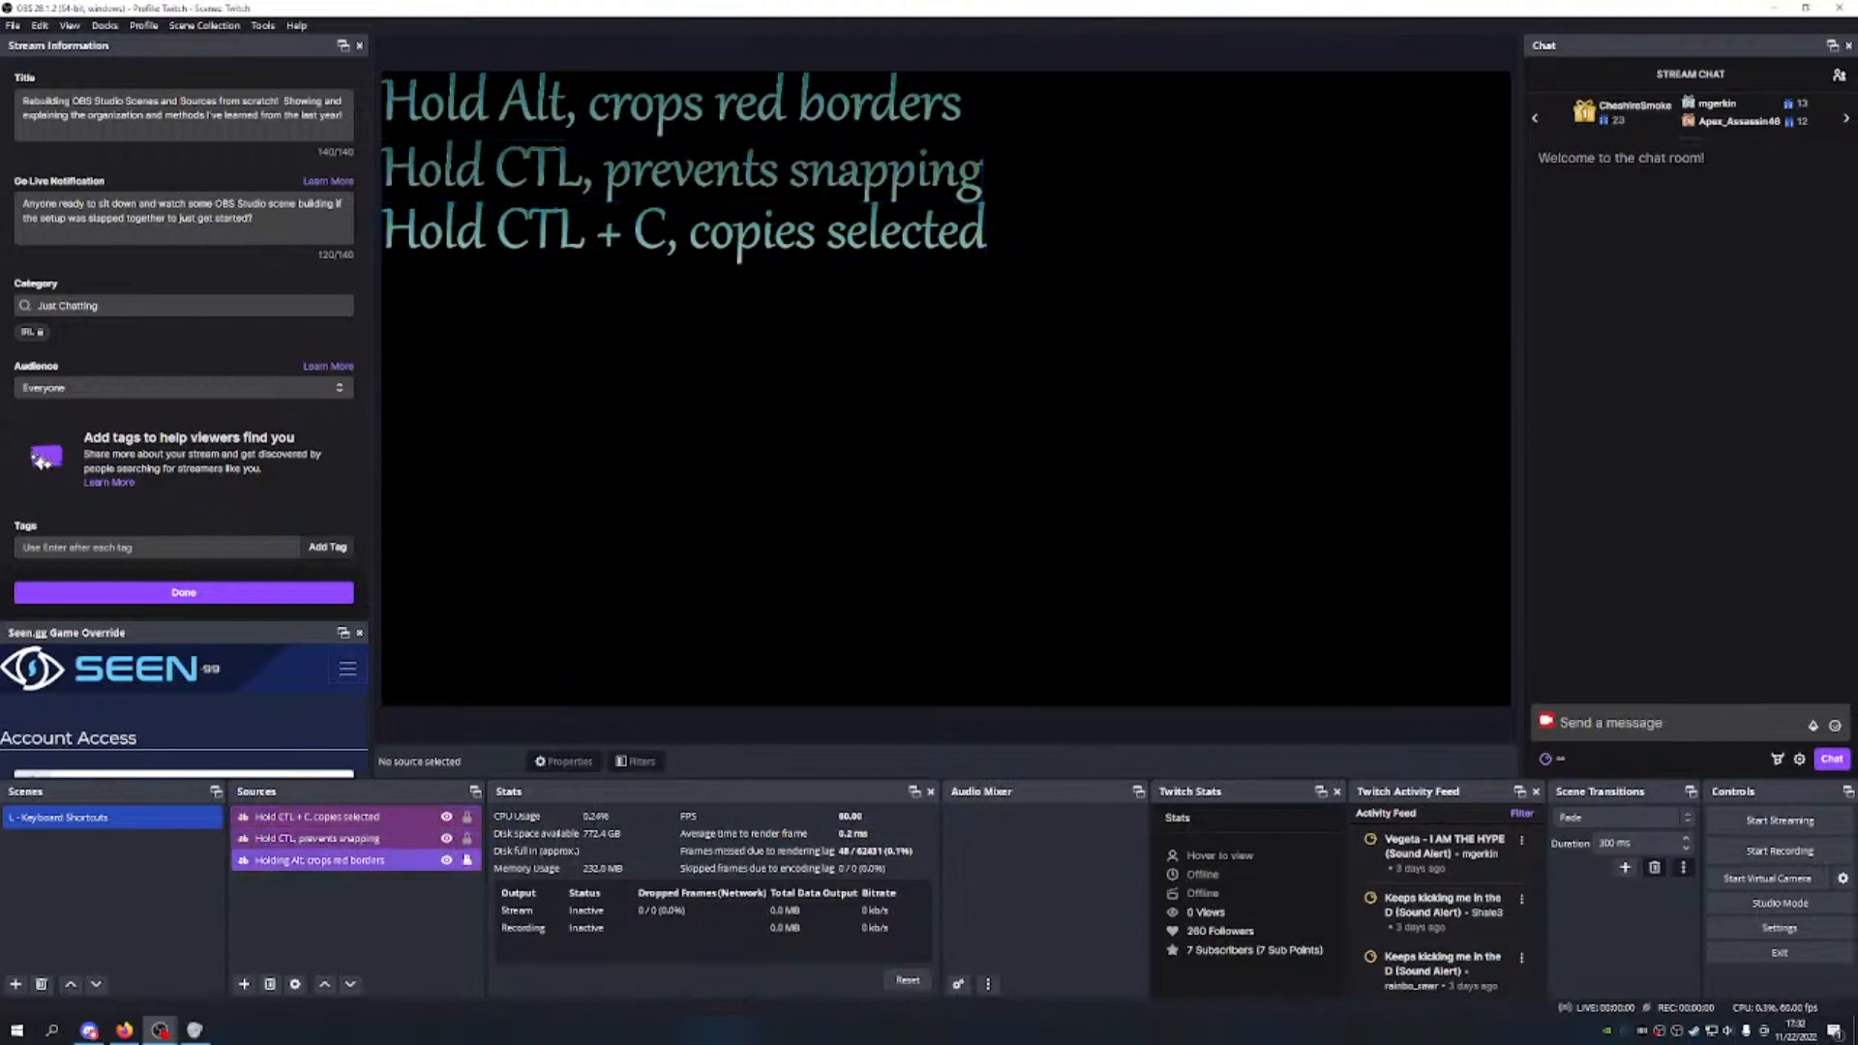
pyautogui.click(392, 825)
pyautogui.doubleClick(392, 827)
pyautogui.scroll(-5, 940, 619)
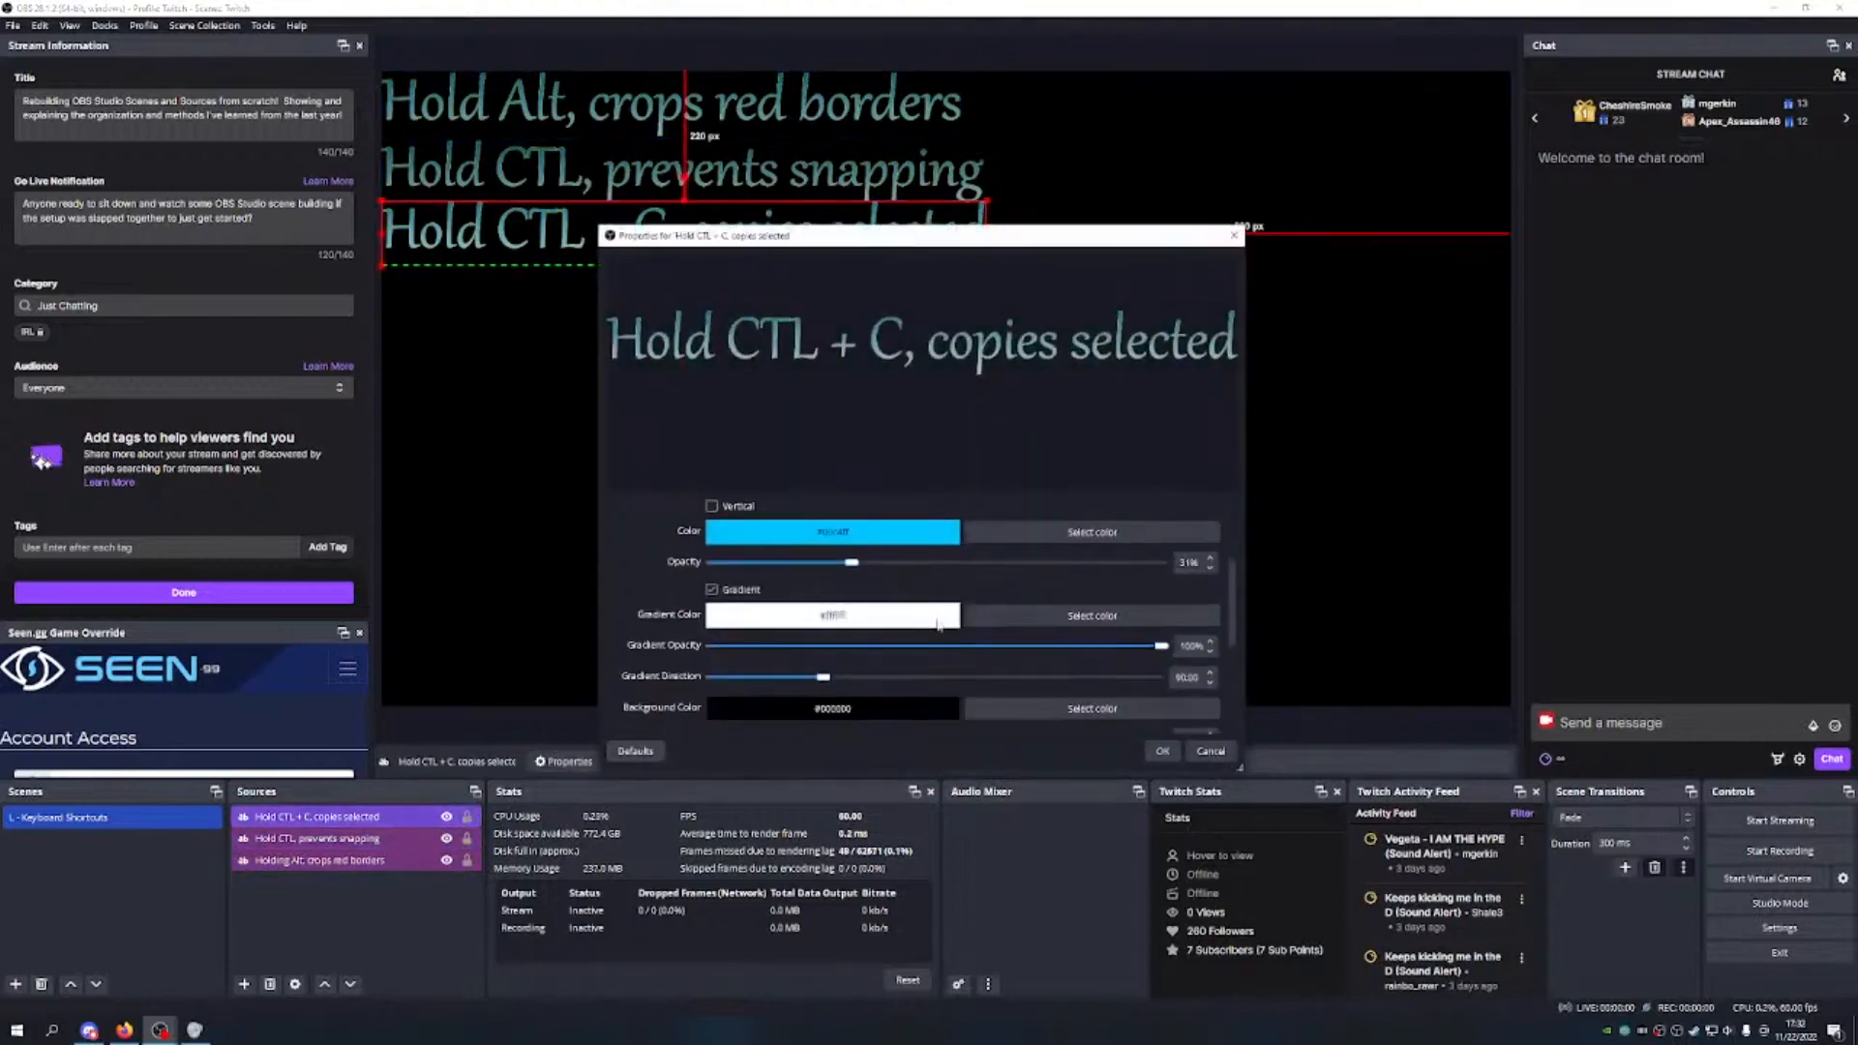
pyautogui.scroll(-2, 940, 619)
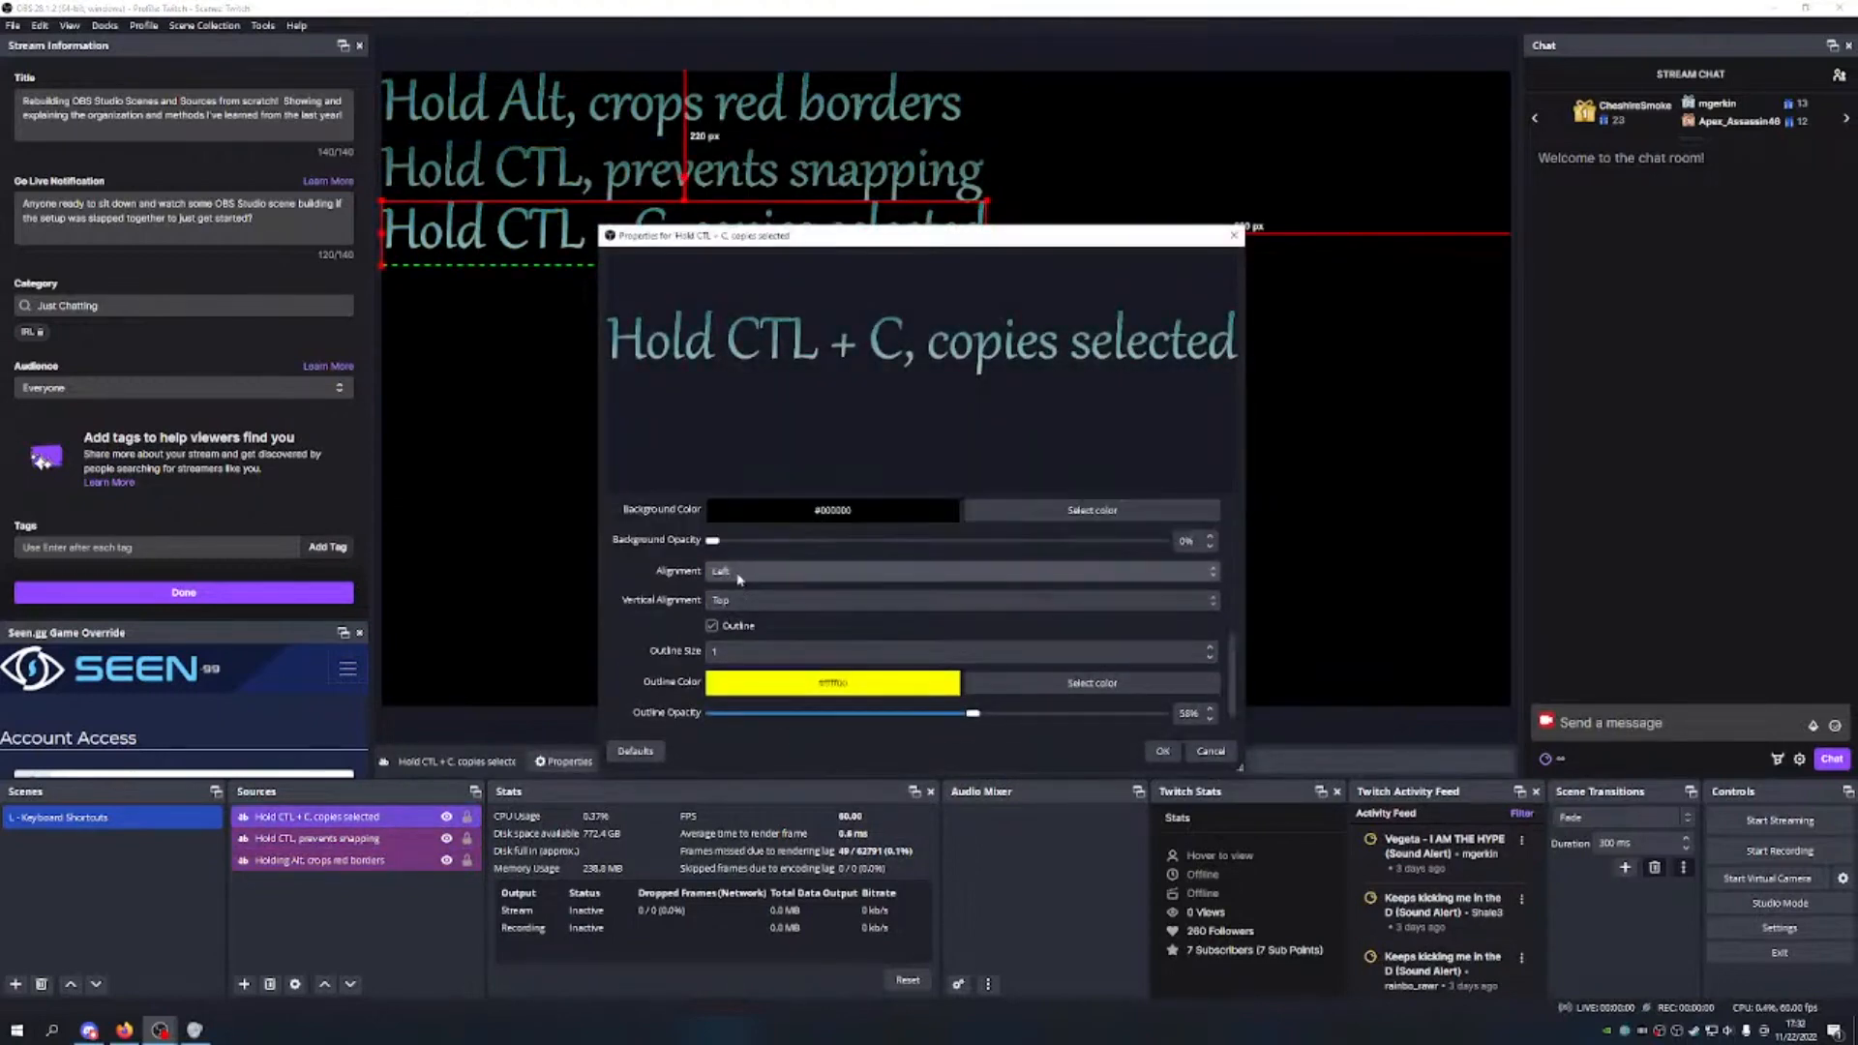
pyautogui.scroll(2, 748, 569)
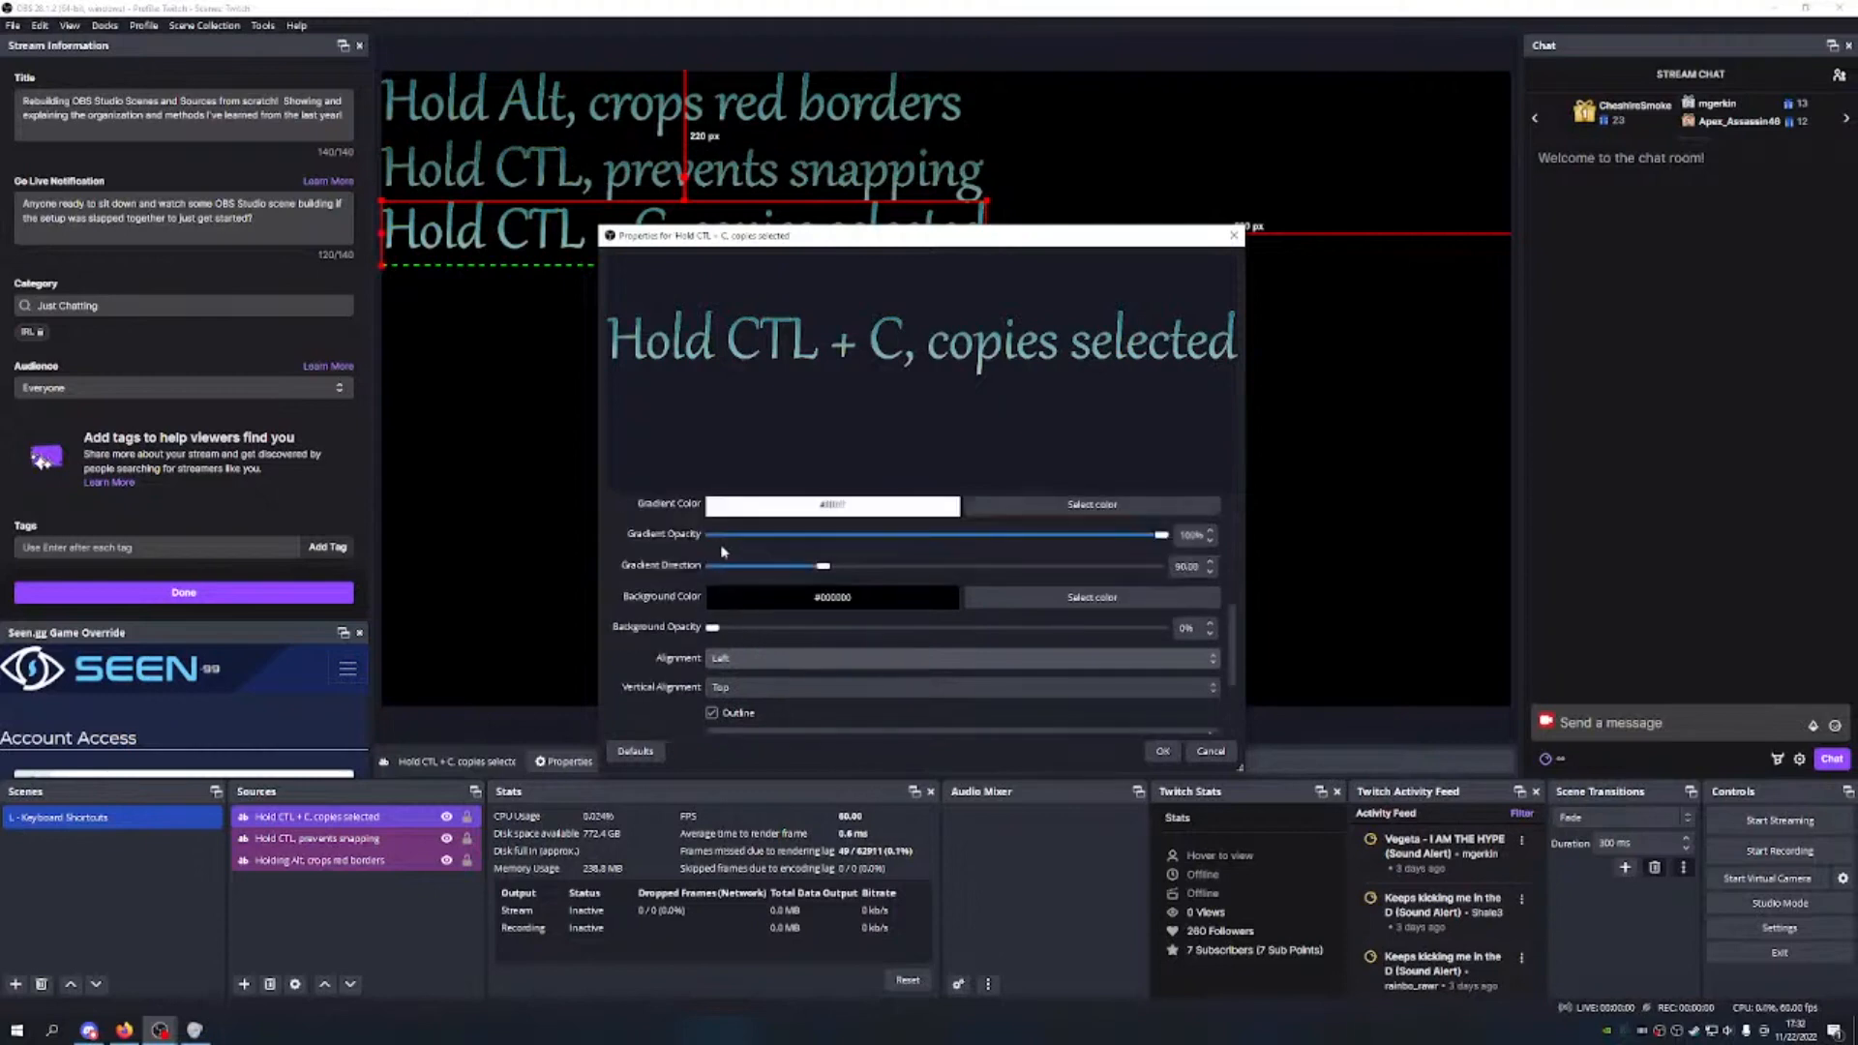
pyautogui.scroll(-2, 738, 562)
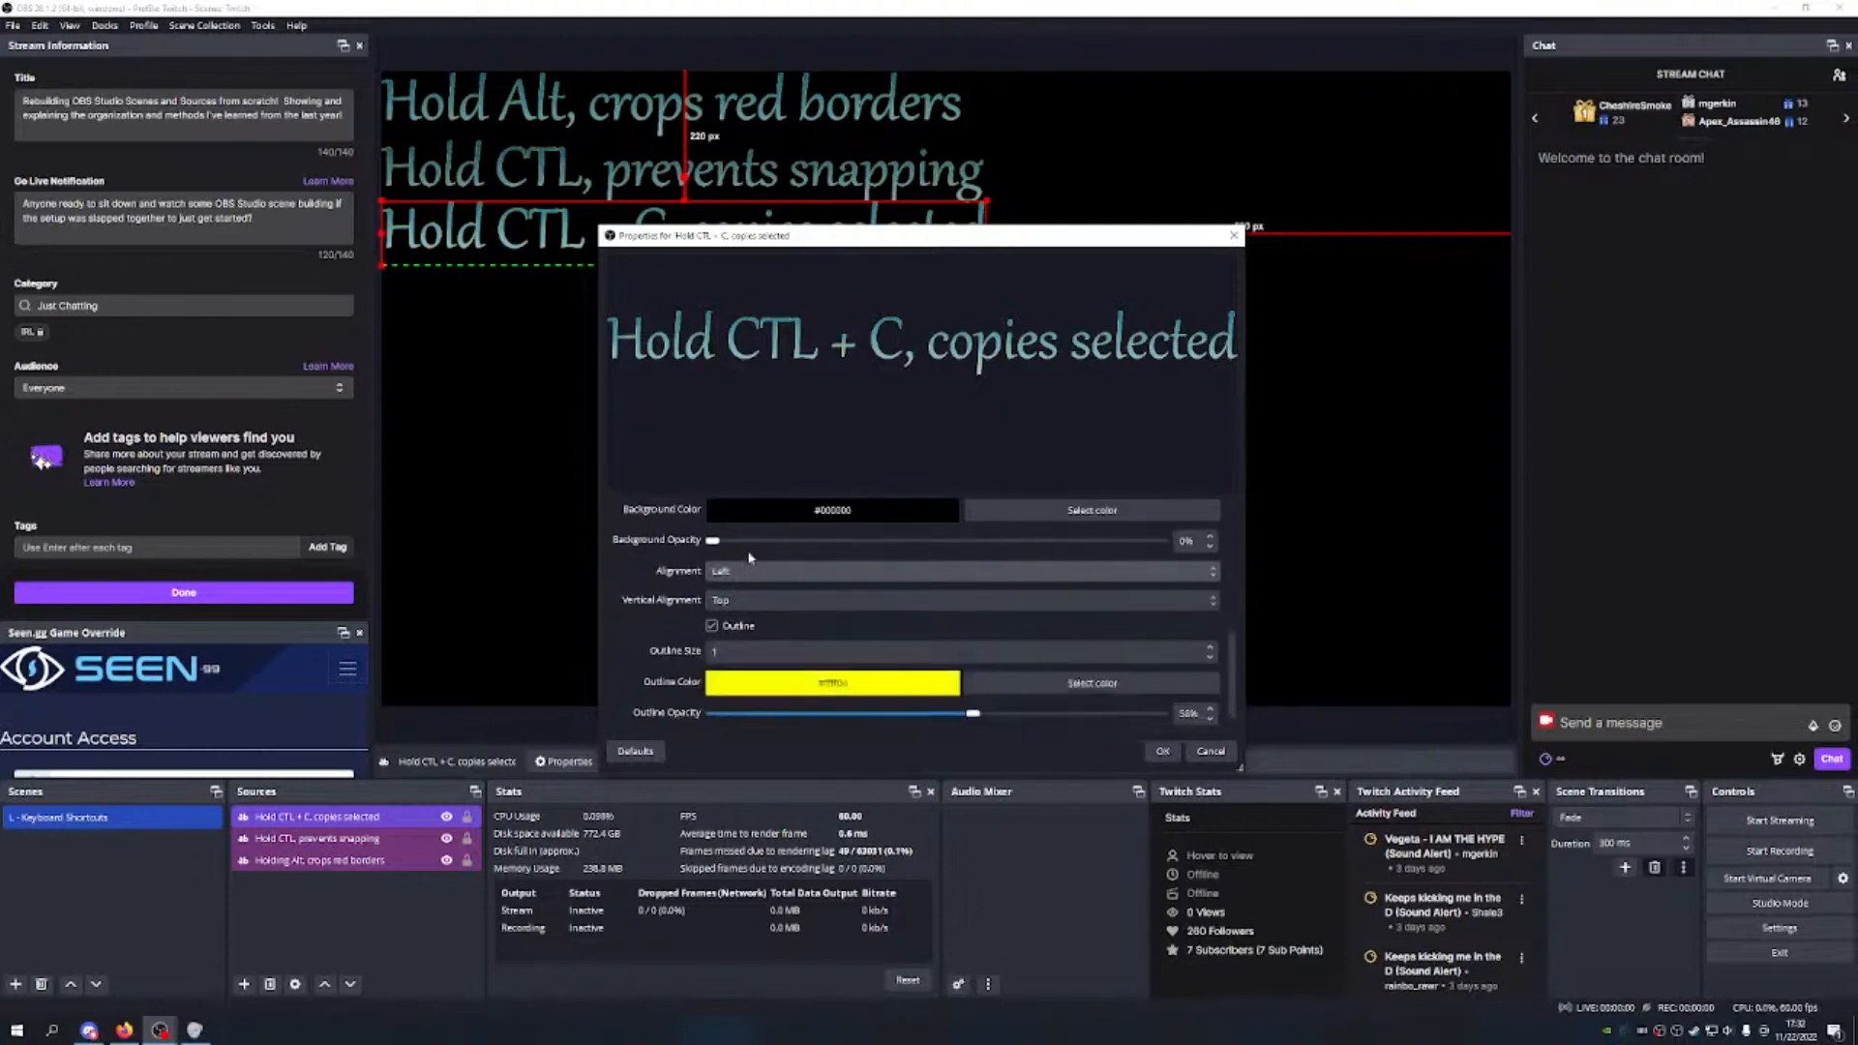
pyautogui.scroll(2, 750, 558)
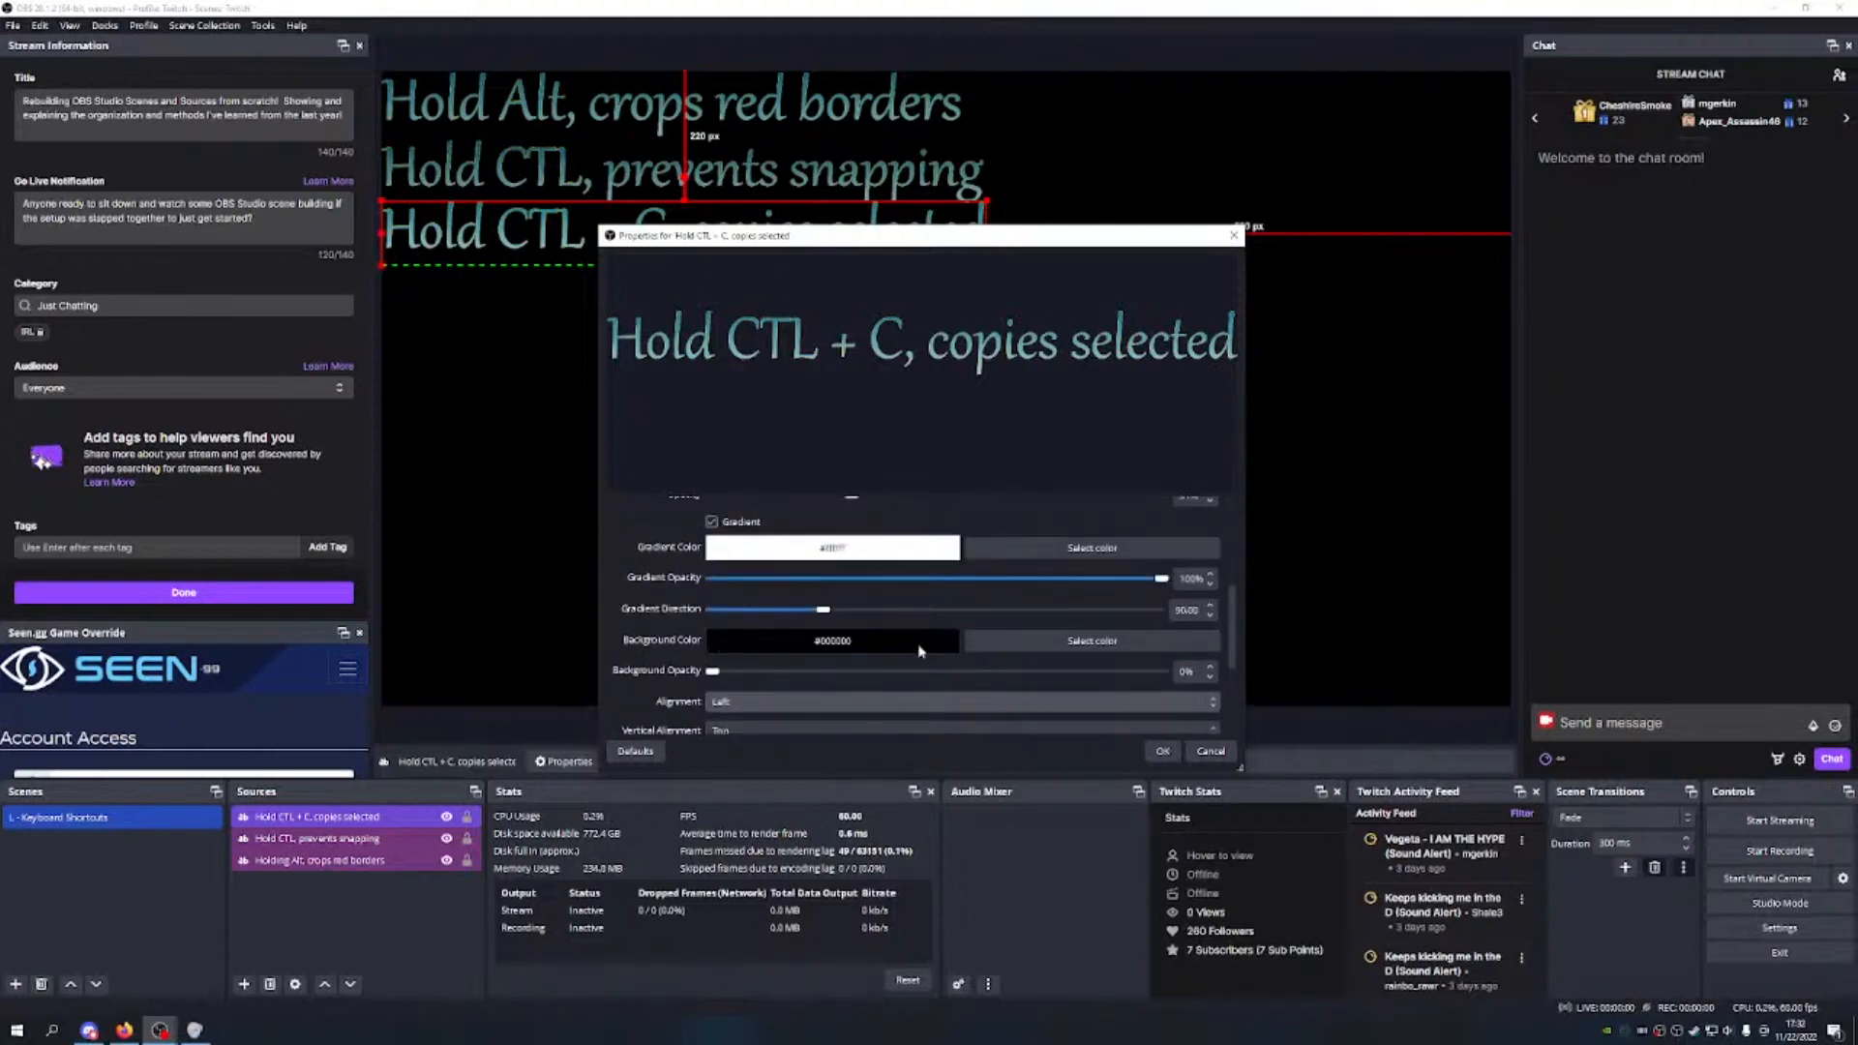
pyautogui.moveTo(712, 671); pyautogui.dragTo(1162, 670)
pyautogui.click(1162, 751)
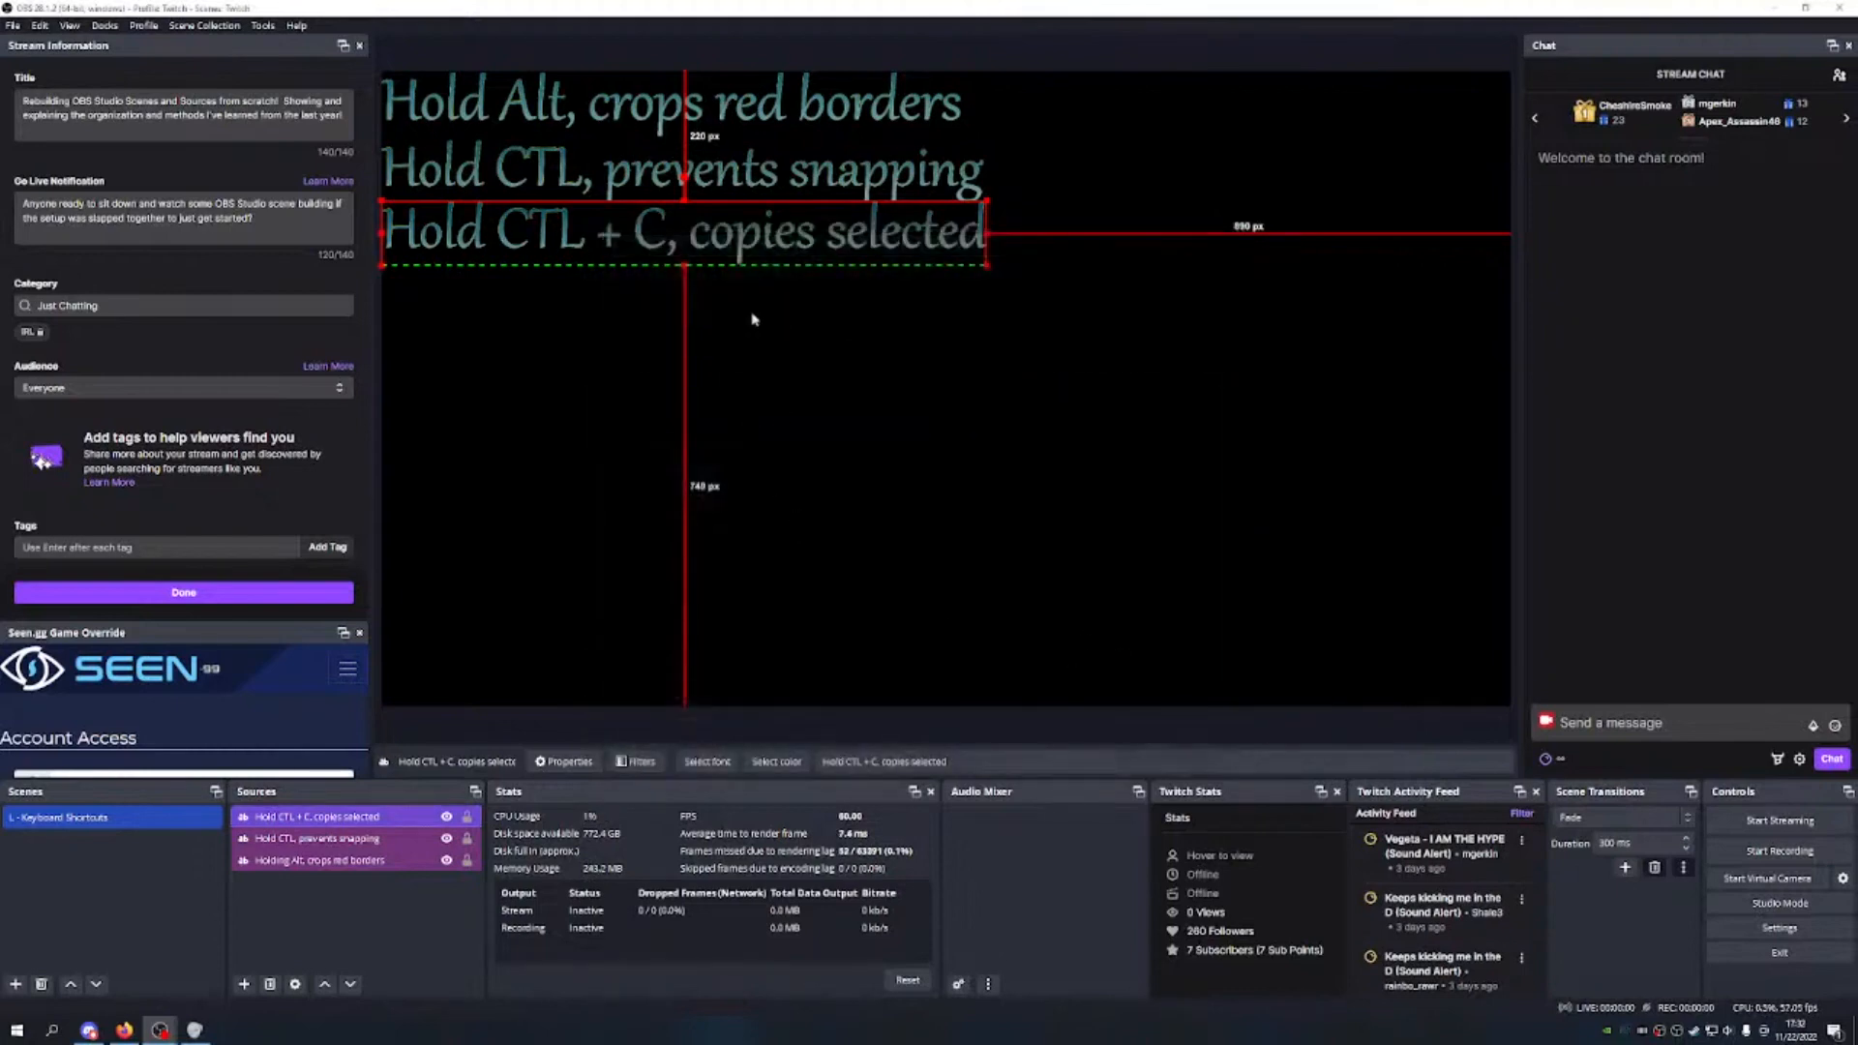
pyautogui.moveTo(732, 179)
pyautogui.mouseDown()
pyautogui.moveTo(732, 237)
pyautogui.moveTo(726, 94)
pyautogui.moveTo(723, 195)
pyautogui.moveTo(728, 107)
pyautogui.moveTo(728, 171)
pyautogui.mouseUp()
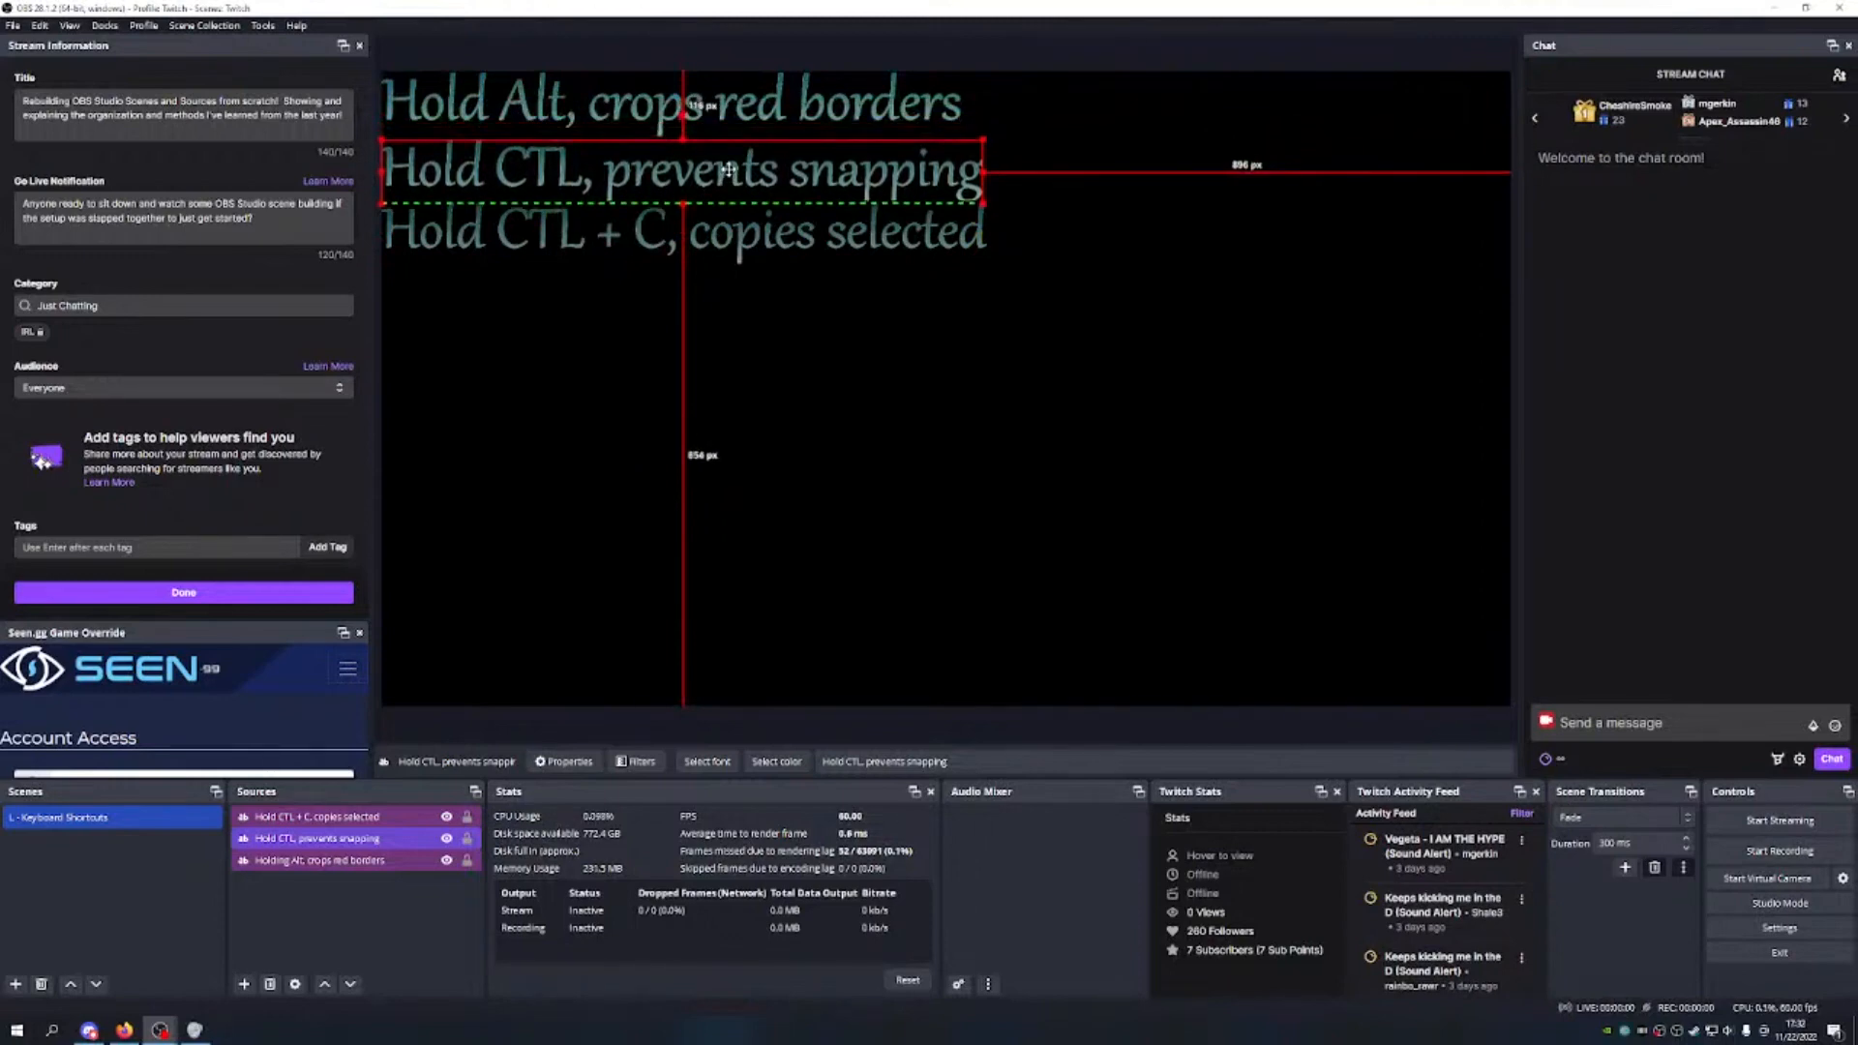
pyautogui.moveTo(729, 171)
pyautogui.mouseDown()
pyautogui.moveTo(727, 95)
pyautogui.moveTo(721, 236)
pyautogui.moveTo(721, 92)
pyautogui.moveTo(732, 232)
pyautogui.moveTo(732, 175)
pyautogui.mouseUp()
pyautogui.click(763, 308)
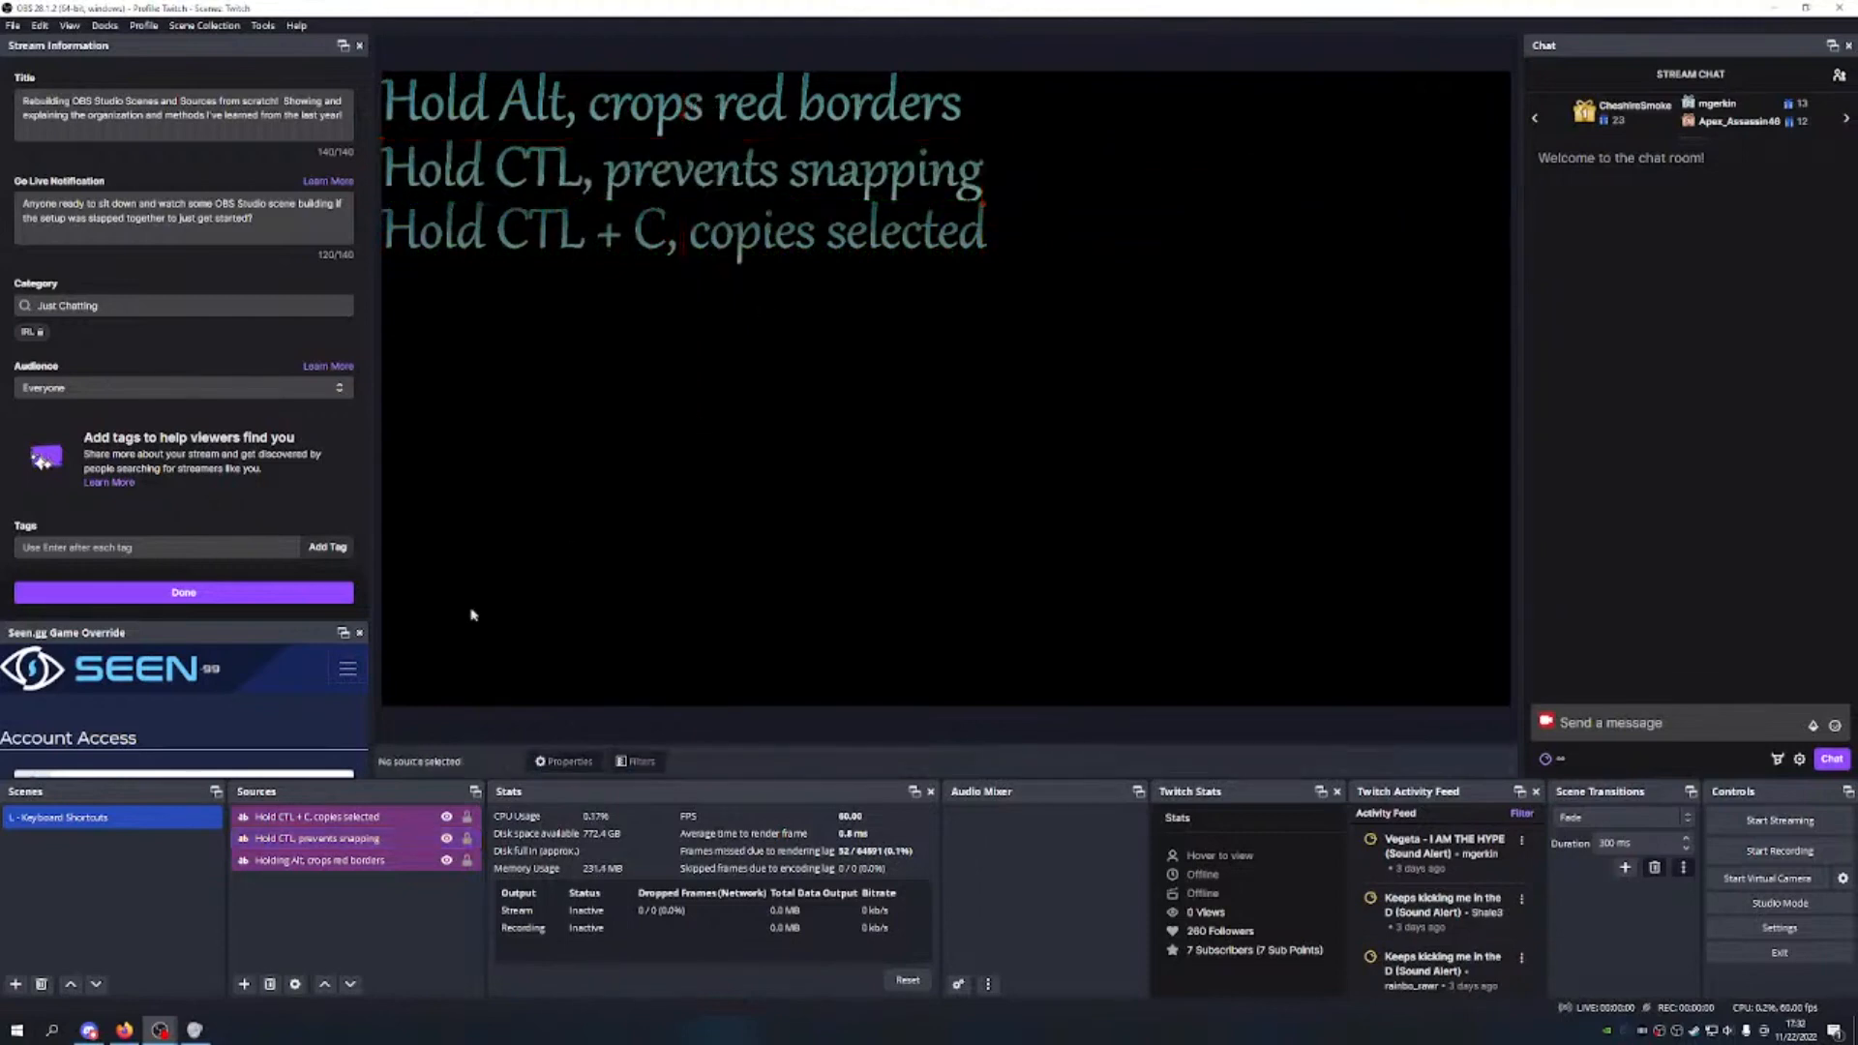
pyautogui.click(407, 817)
pyautogui.click(377, 838)
pyautogui.click(378, 860)
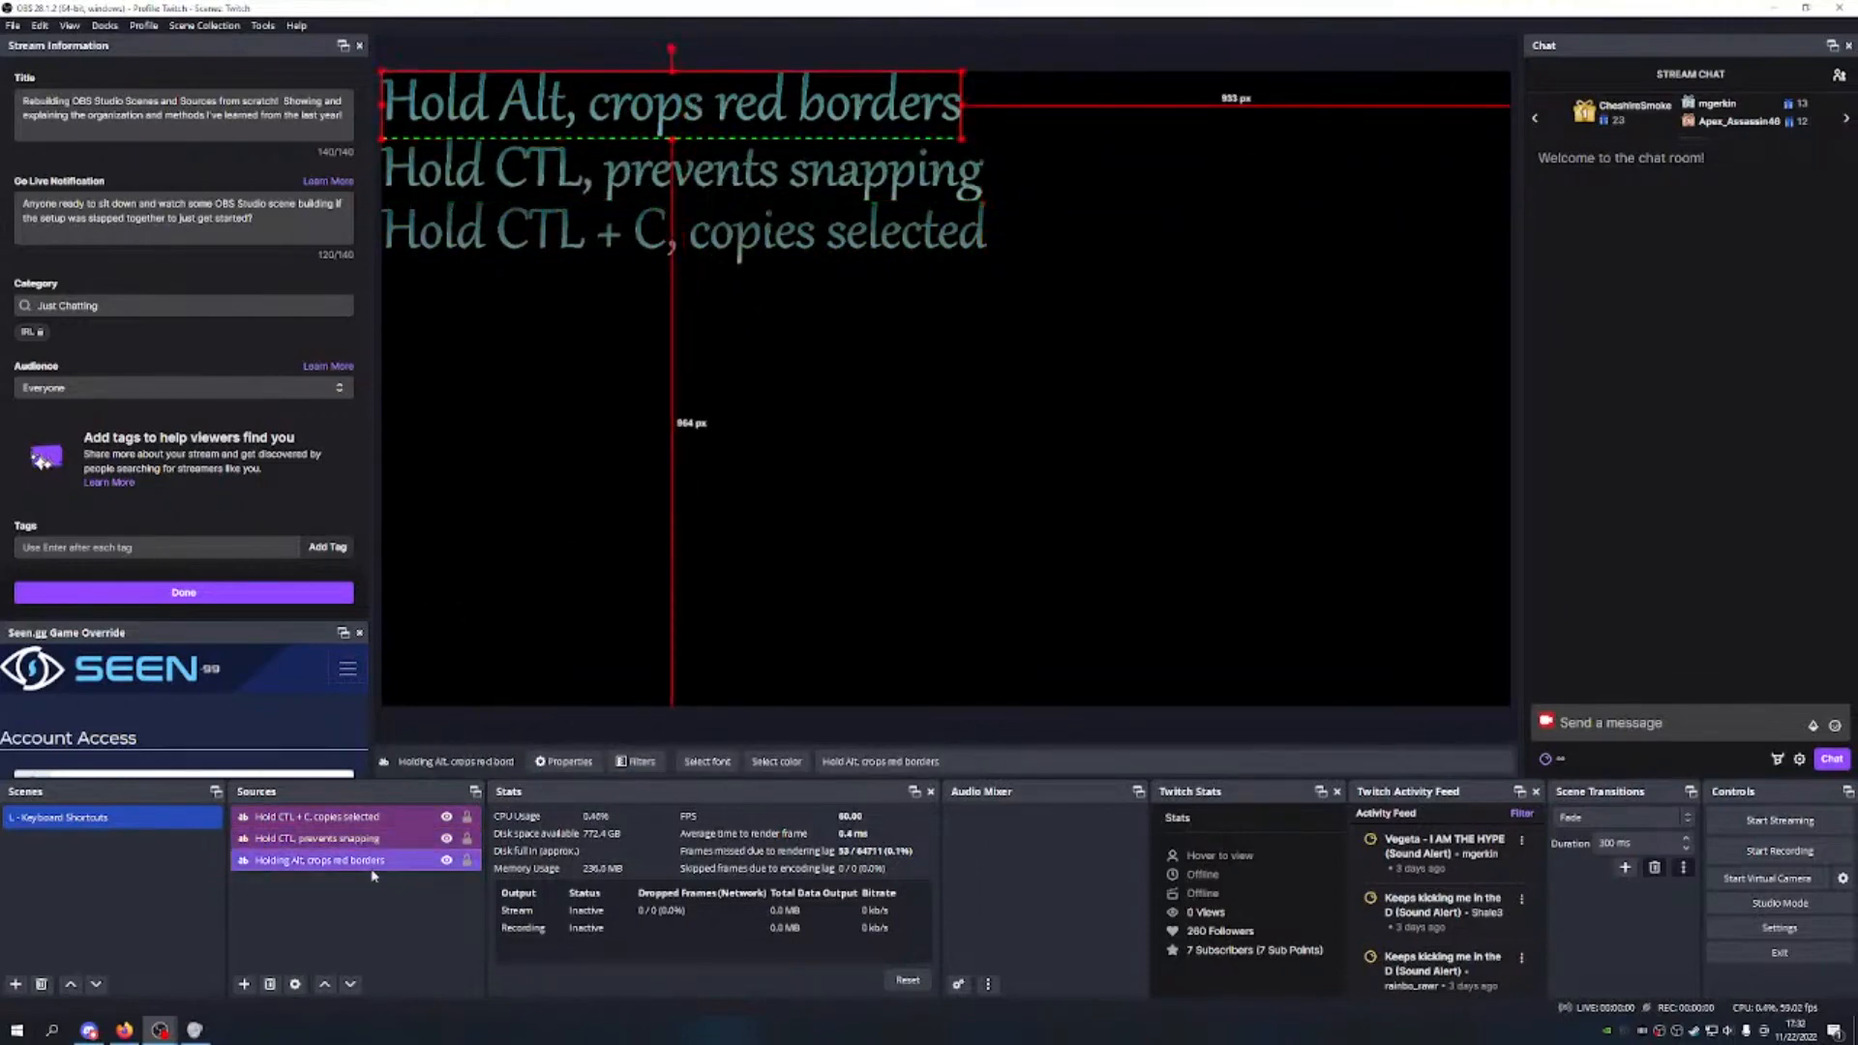
pyautogui.click(382, 838)
pyautogui.click(396, 820)
pyautogui.click(398, 825)
pyautogui.click(395, 839)
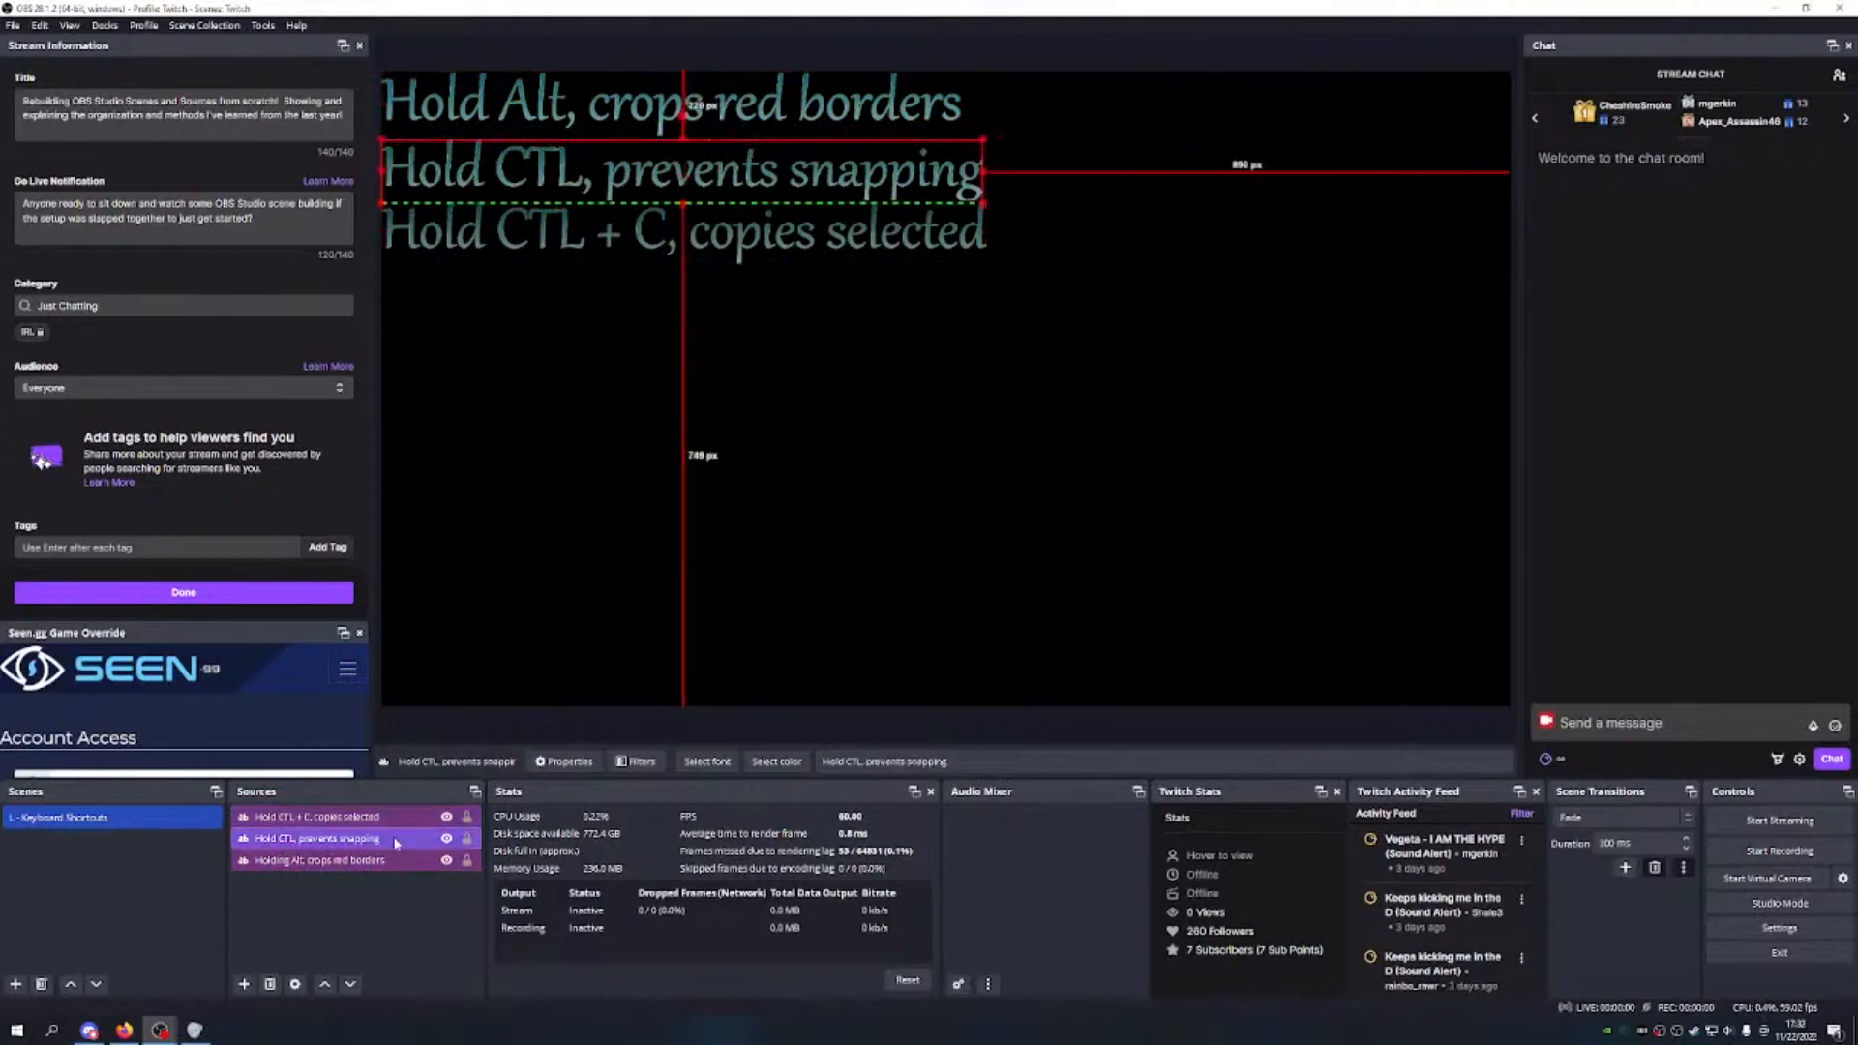
pyautogui.click(388, 861)
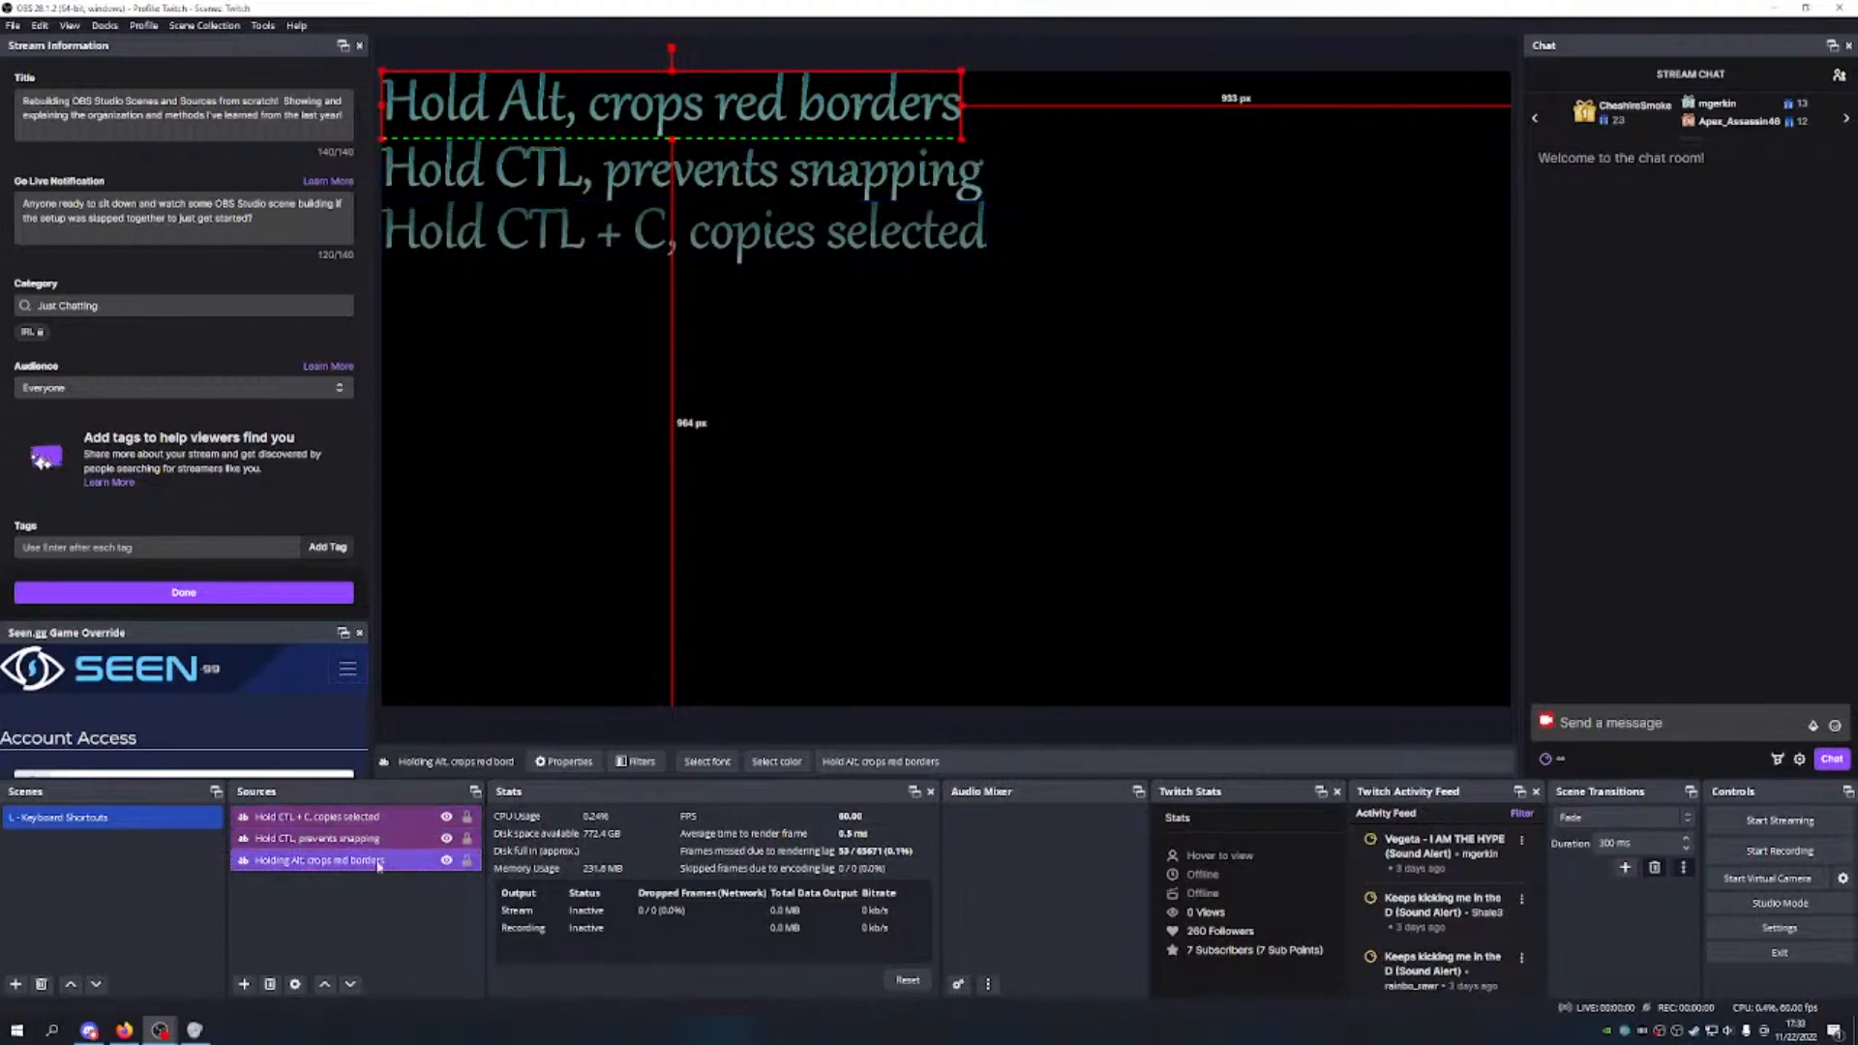
# Step: Move the 'copies selected' line up the canvas and then return it to the bottom position
pyautogui.click(337, 828)
pyautogui.moveTo(632, 215); pyautogui.dragTo(631, 150)
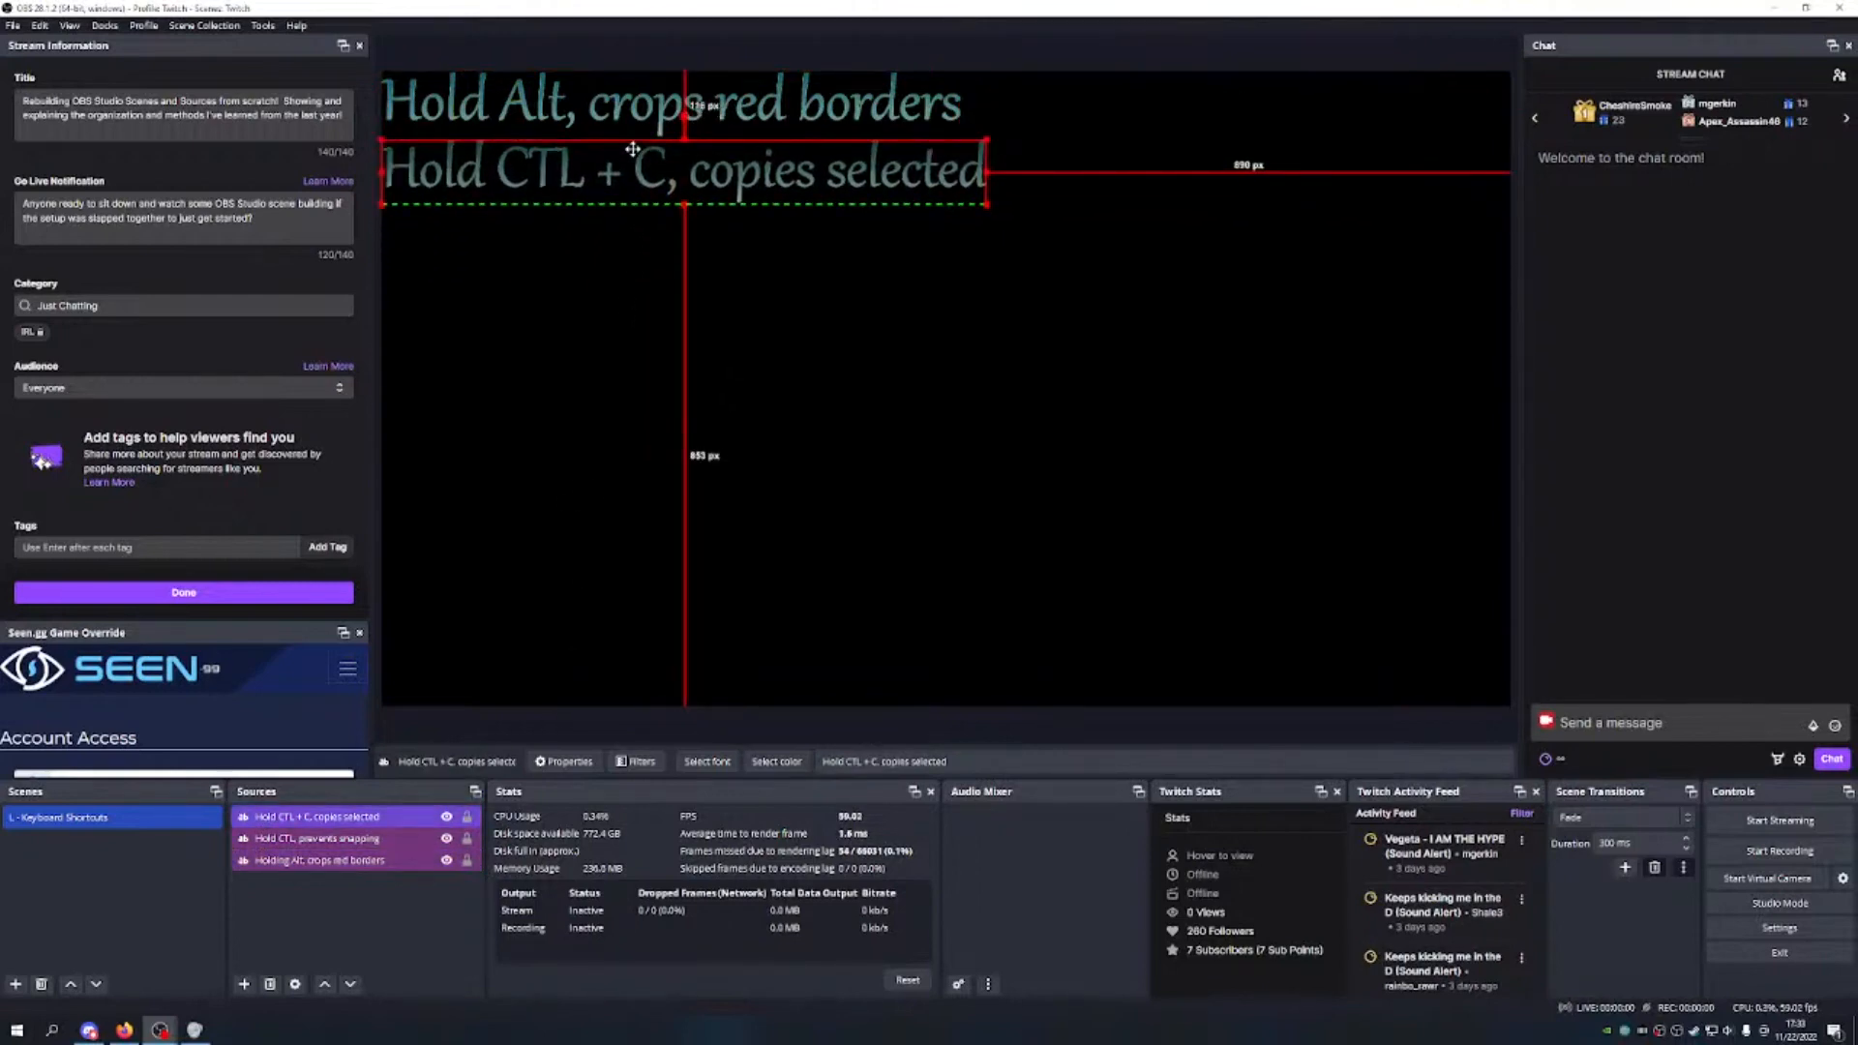
pyautogui.moveTo(633, 149); pyautogui.dragTo(635, 84)
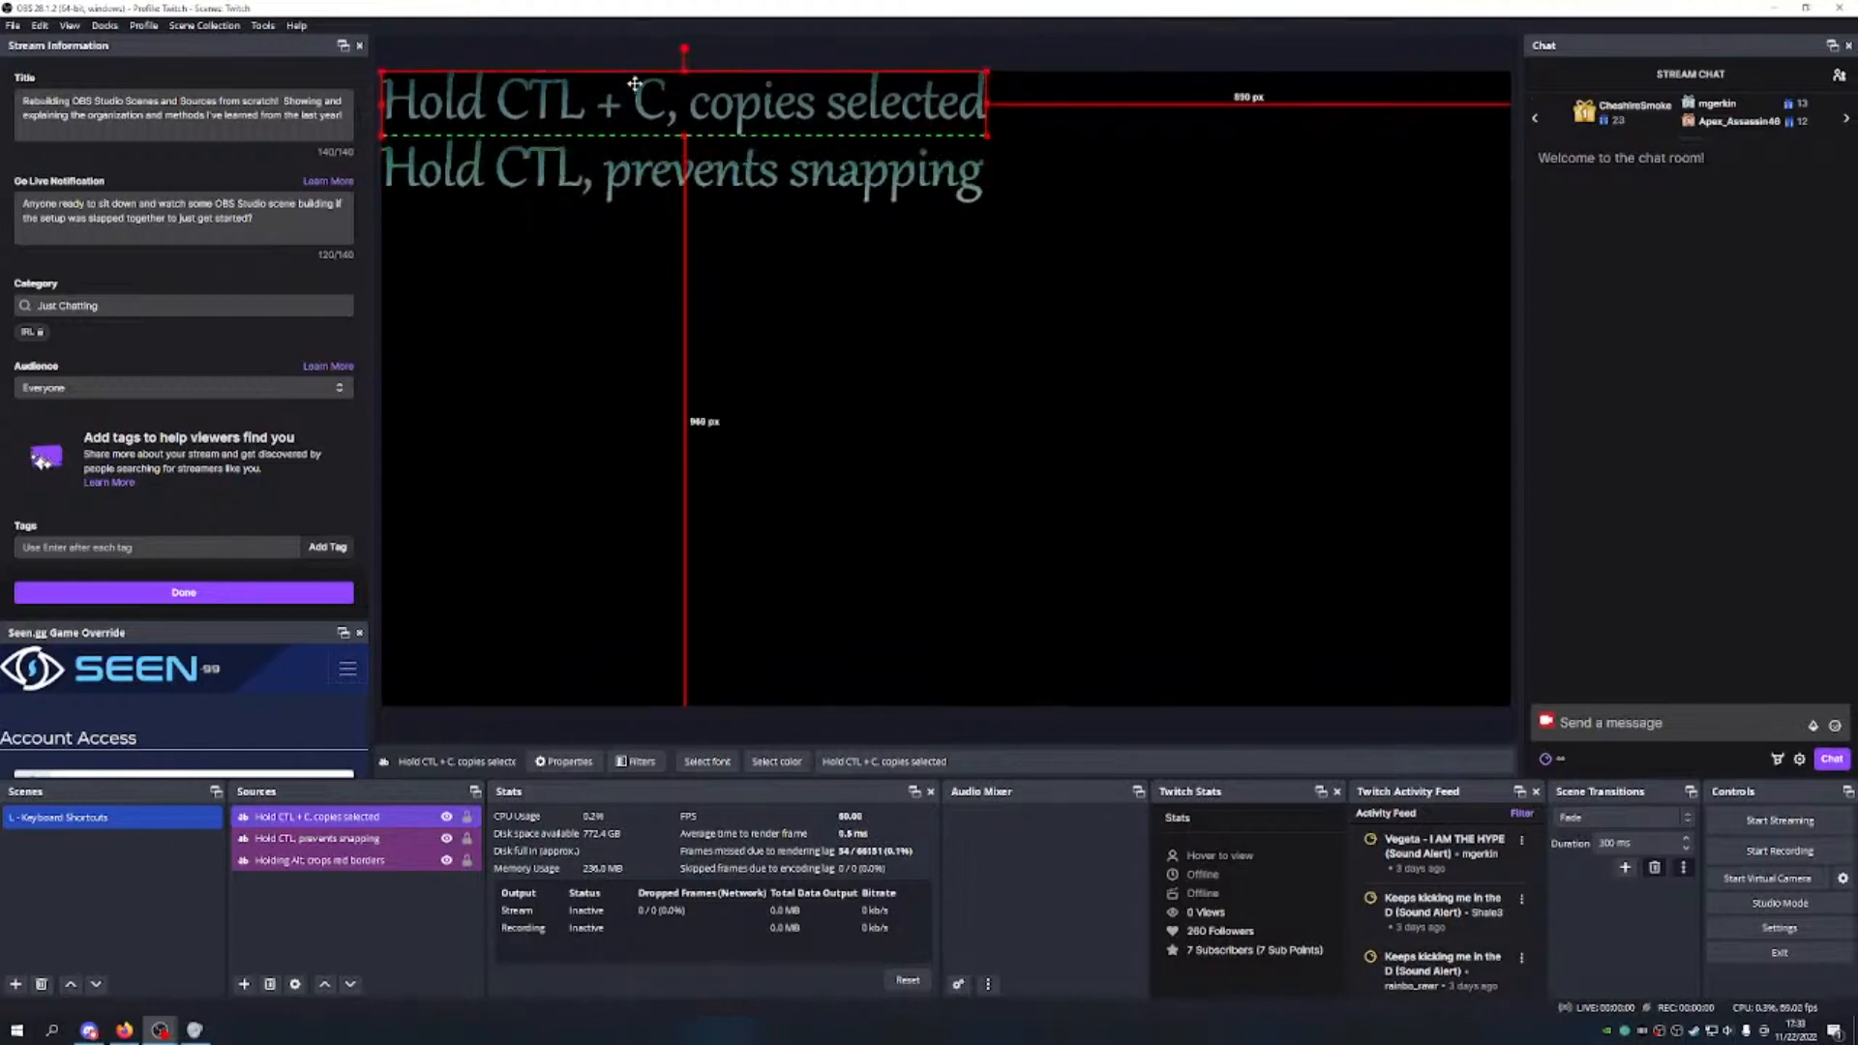
pyautogui.moveTo(634, 85); pyautogui.dragTo(630, 172)
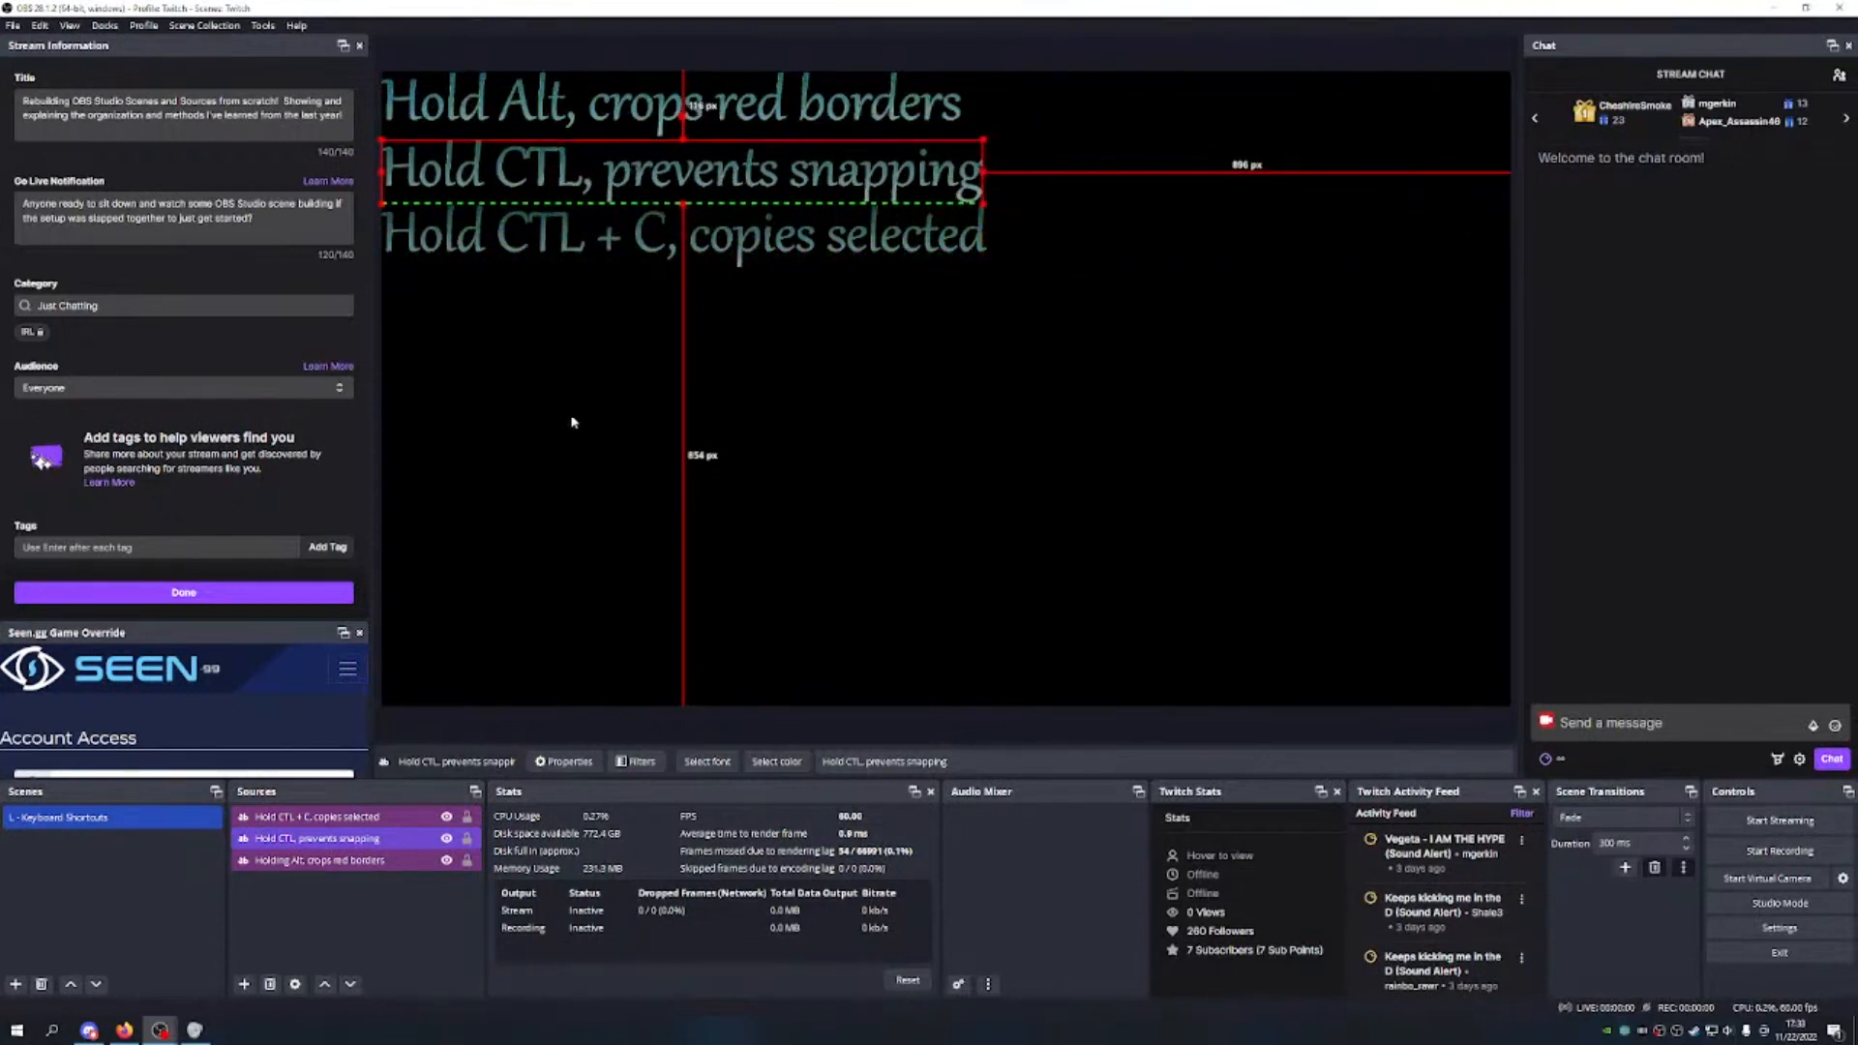
# Step: Reorder the sources list to Holding Alt, Hold CTL, then Hold CTL + C
pyautogui.click(374, 867)
pyautogui.click(324, 983)
pyautogui.click(324, 983)
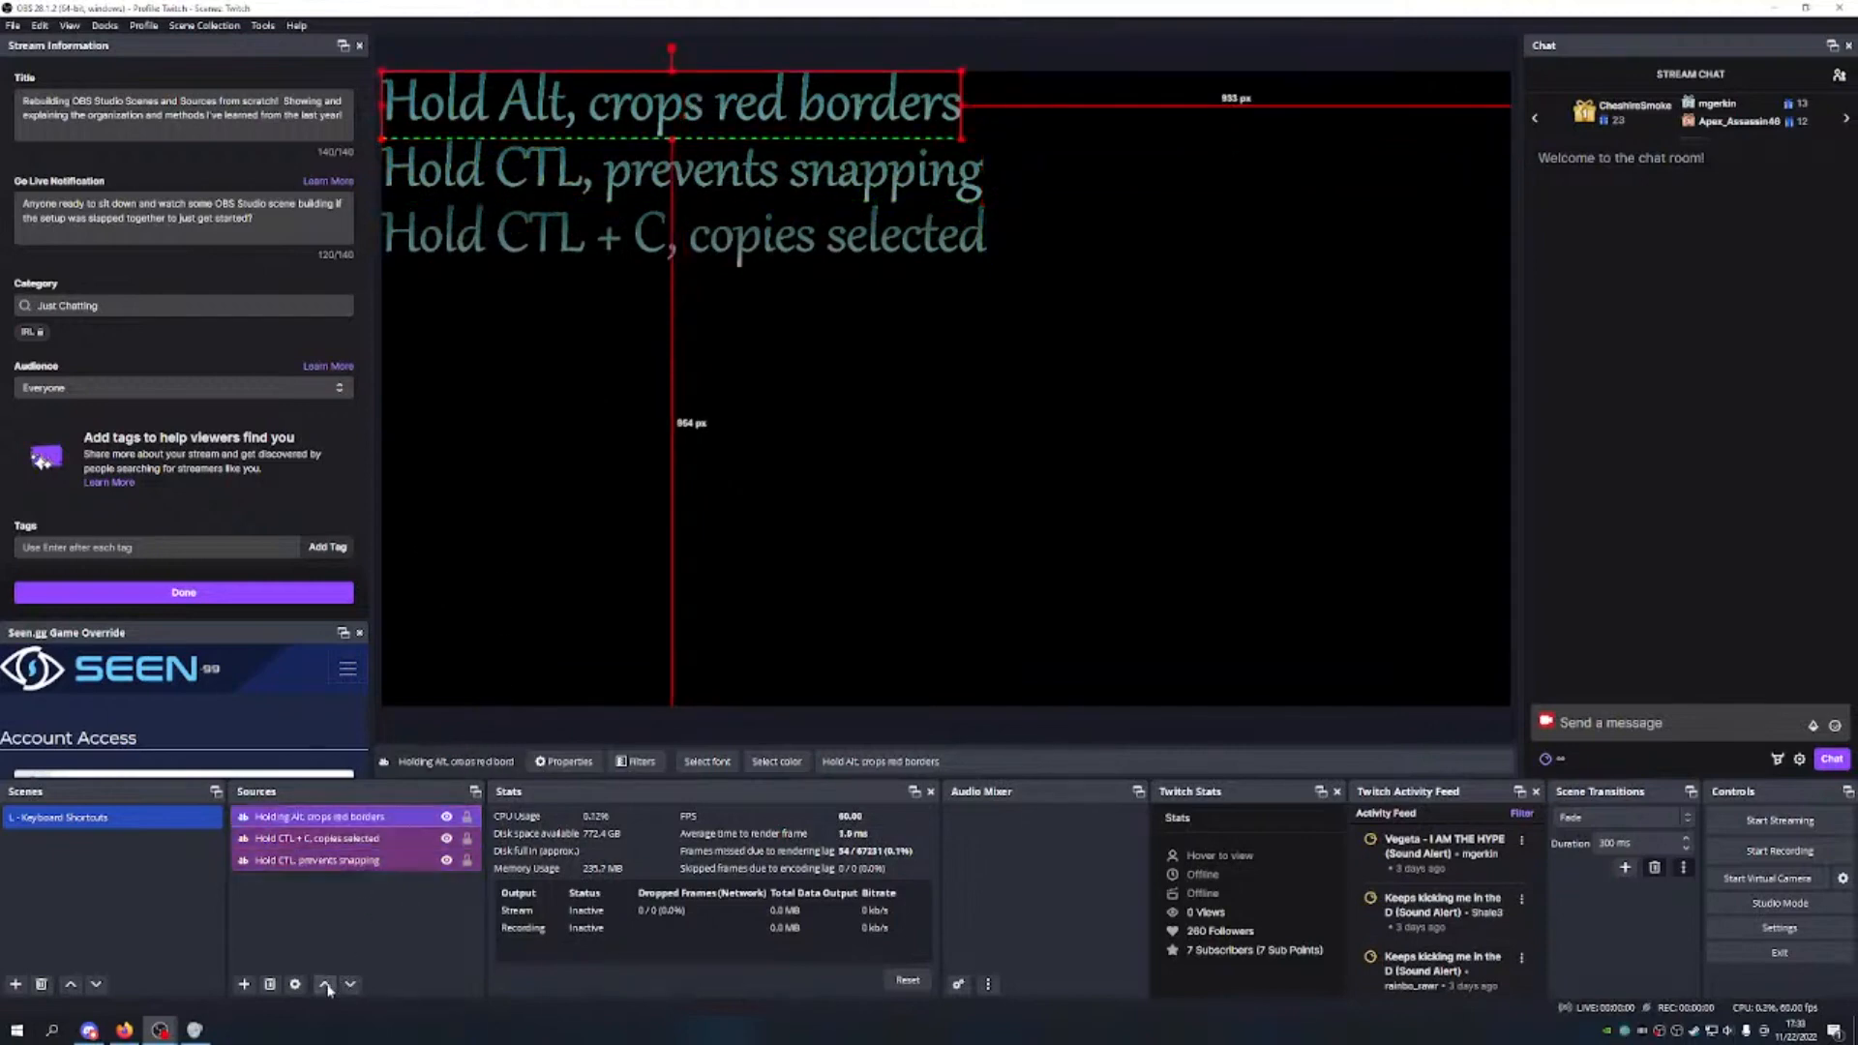
pyautogui.click(349, 864)
pyautogui.click(324, 983)
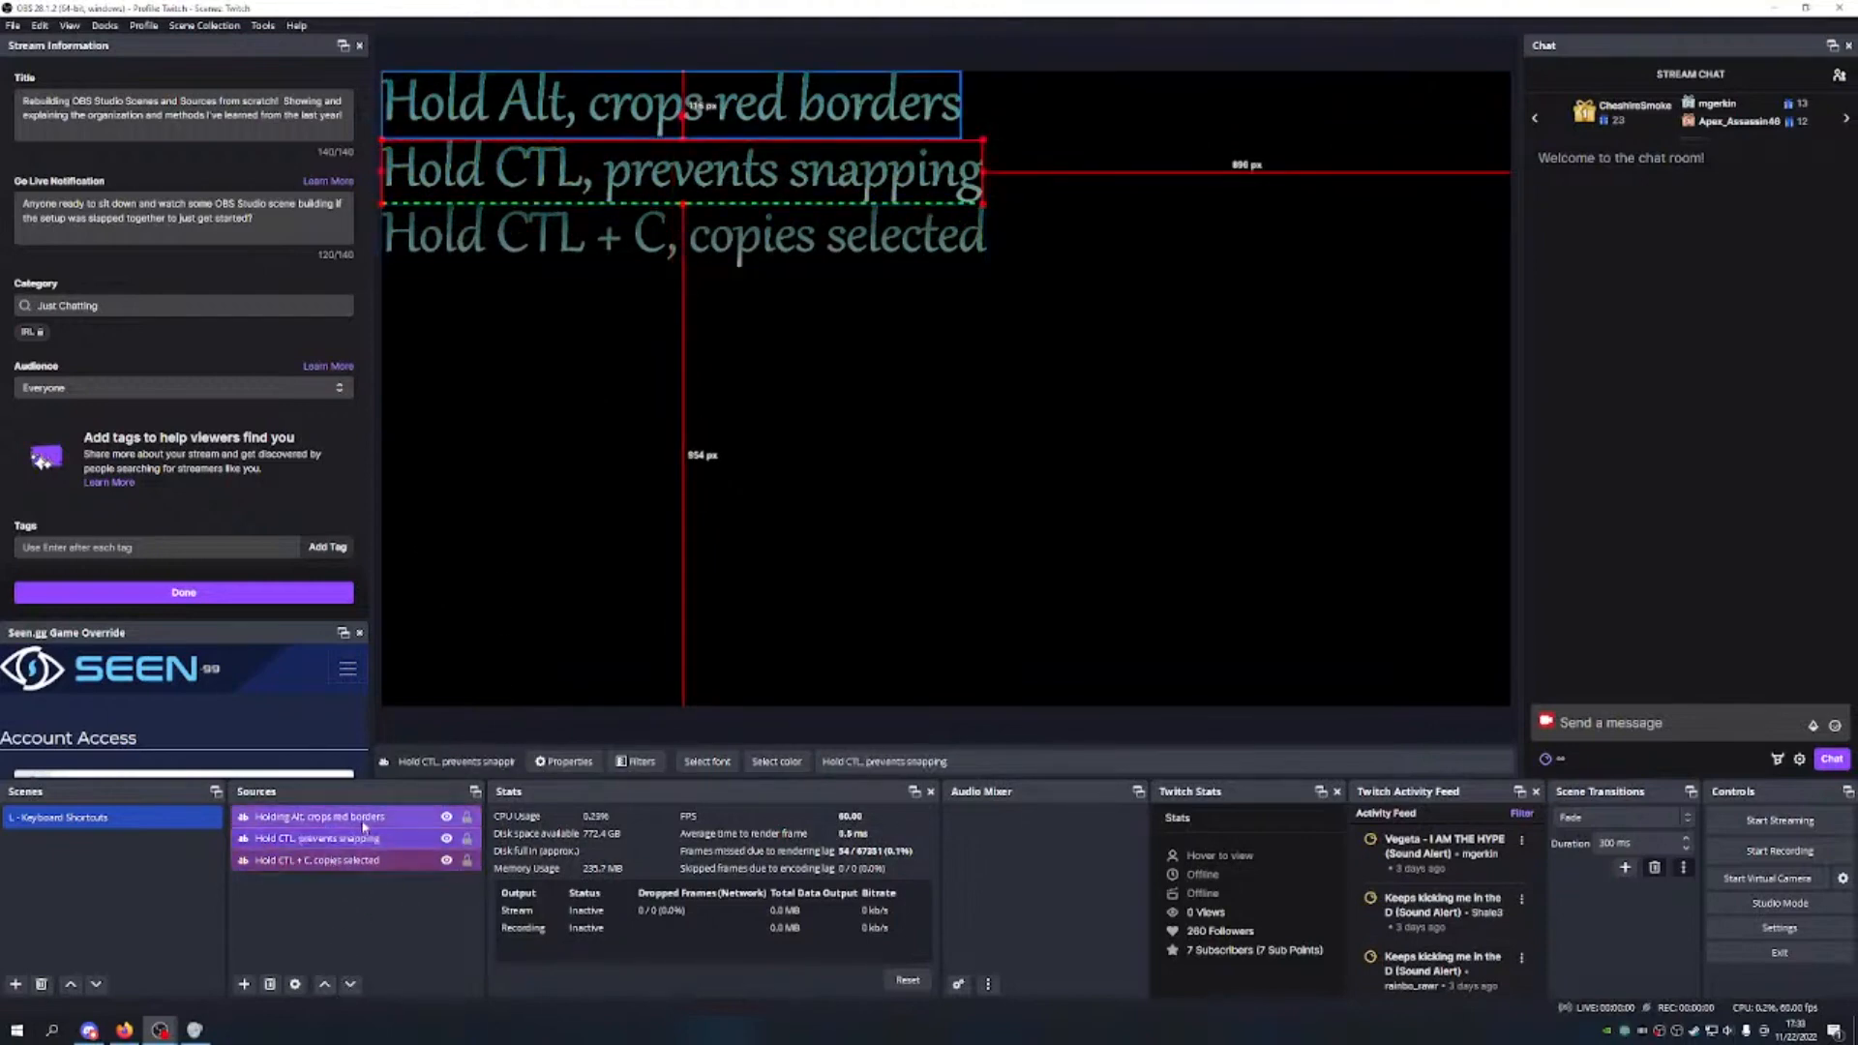
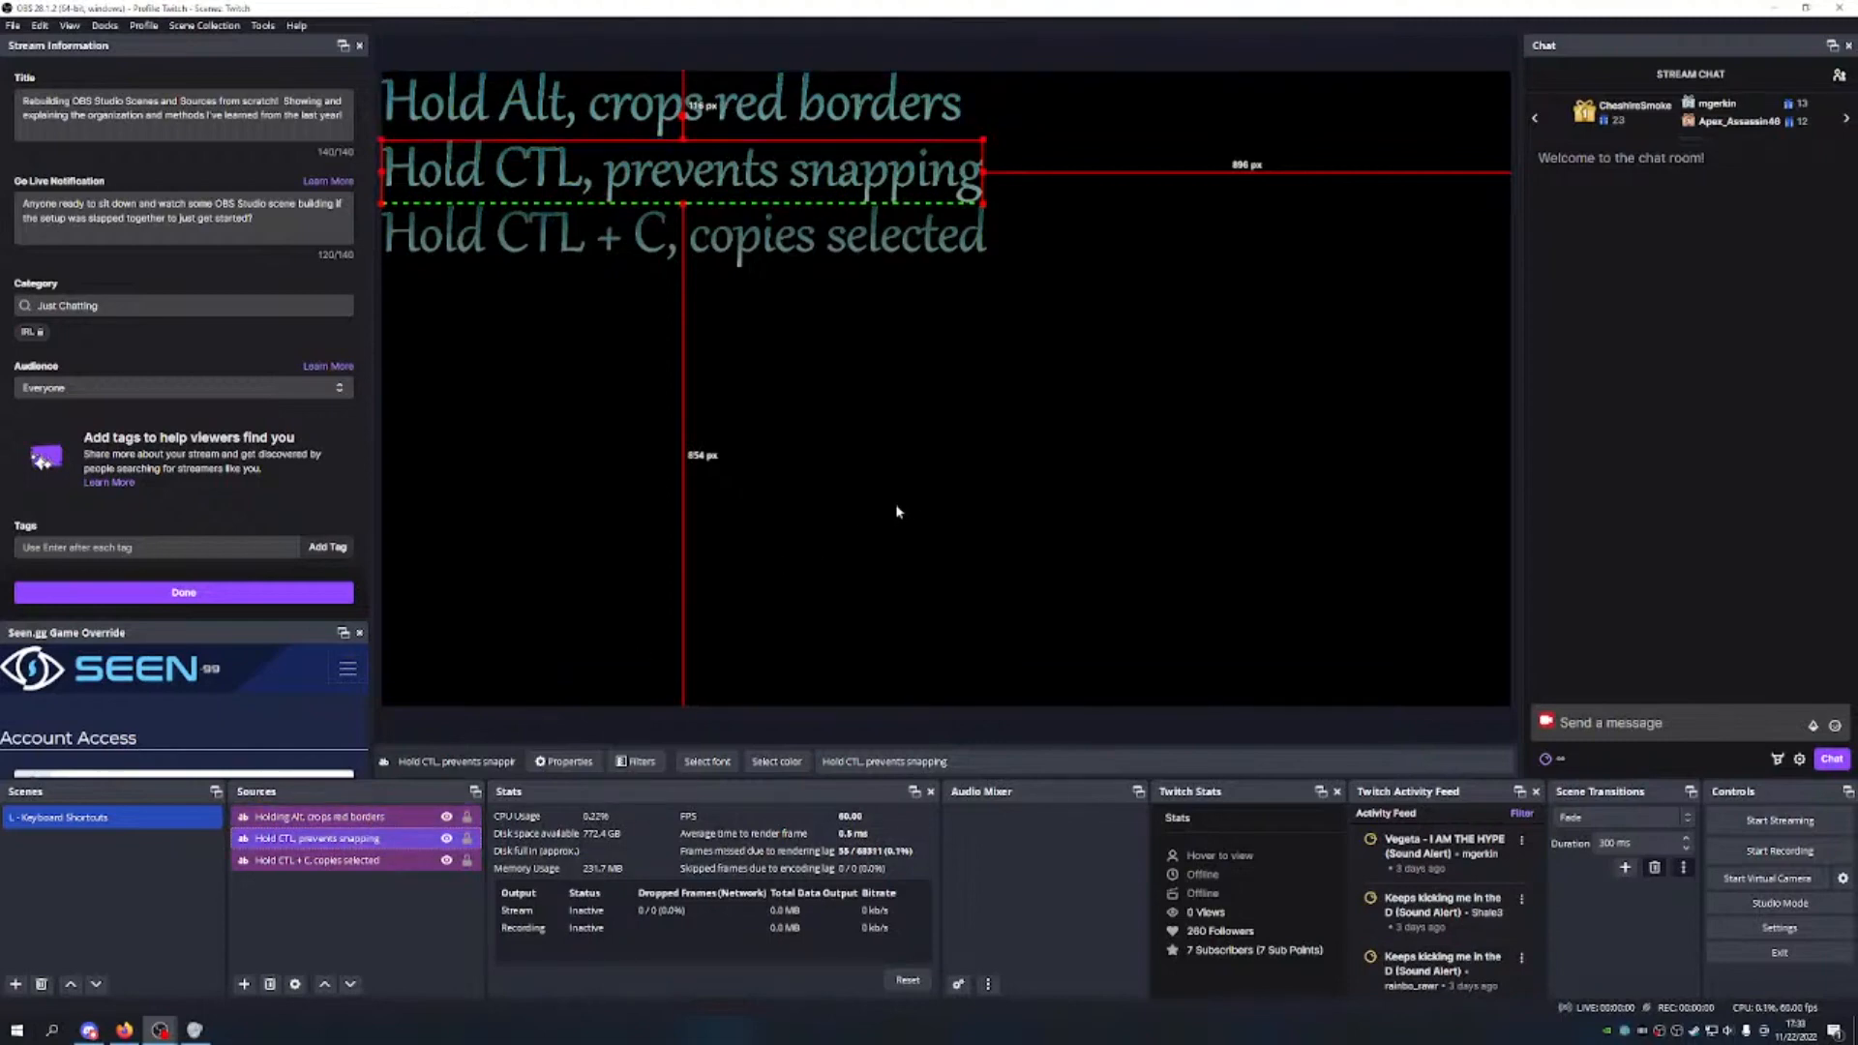
# Step: Lock the Holding Alt, Hold CTL + C and Hold CTL sources, then verify marquee drags can't select them
pyautogui.click(466, 815)
pyautogui.click(467, 860)
pyautogui.click(466, 838)
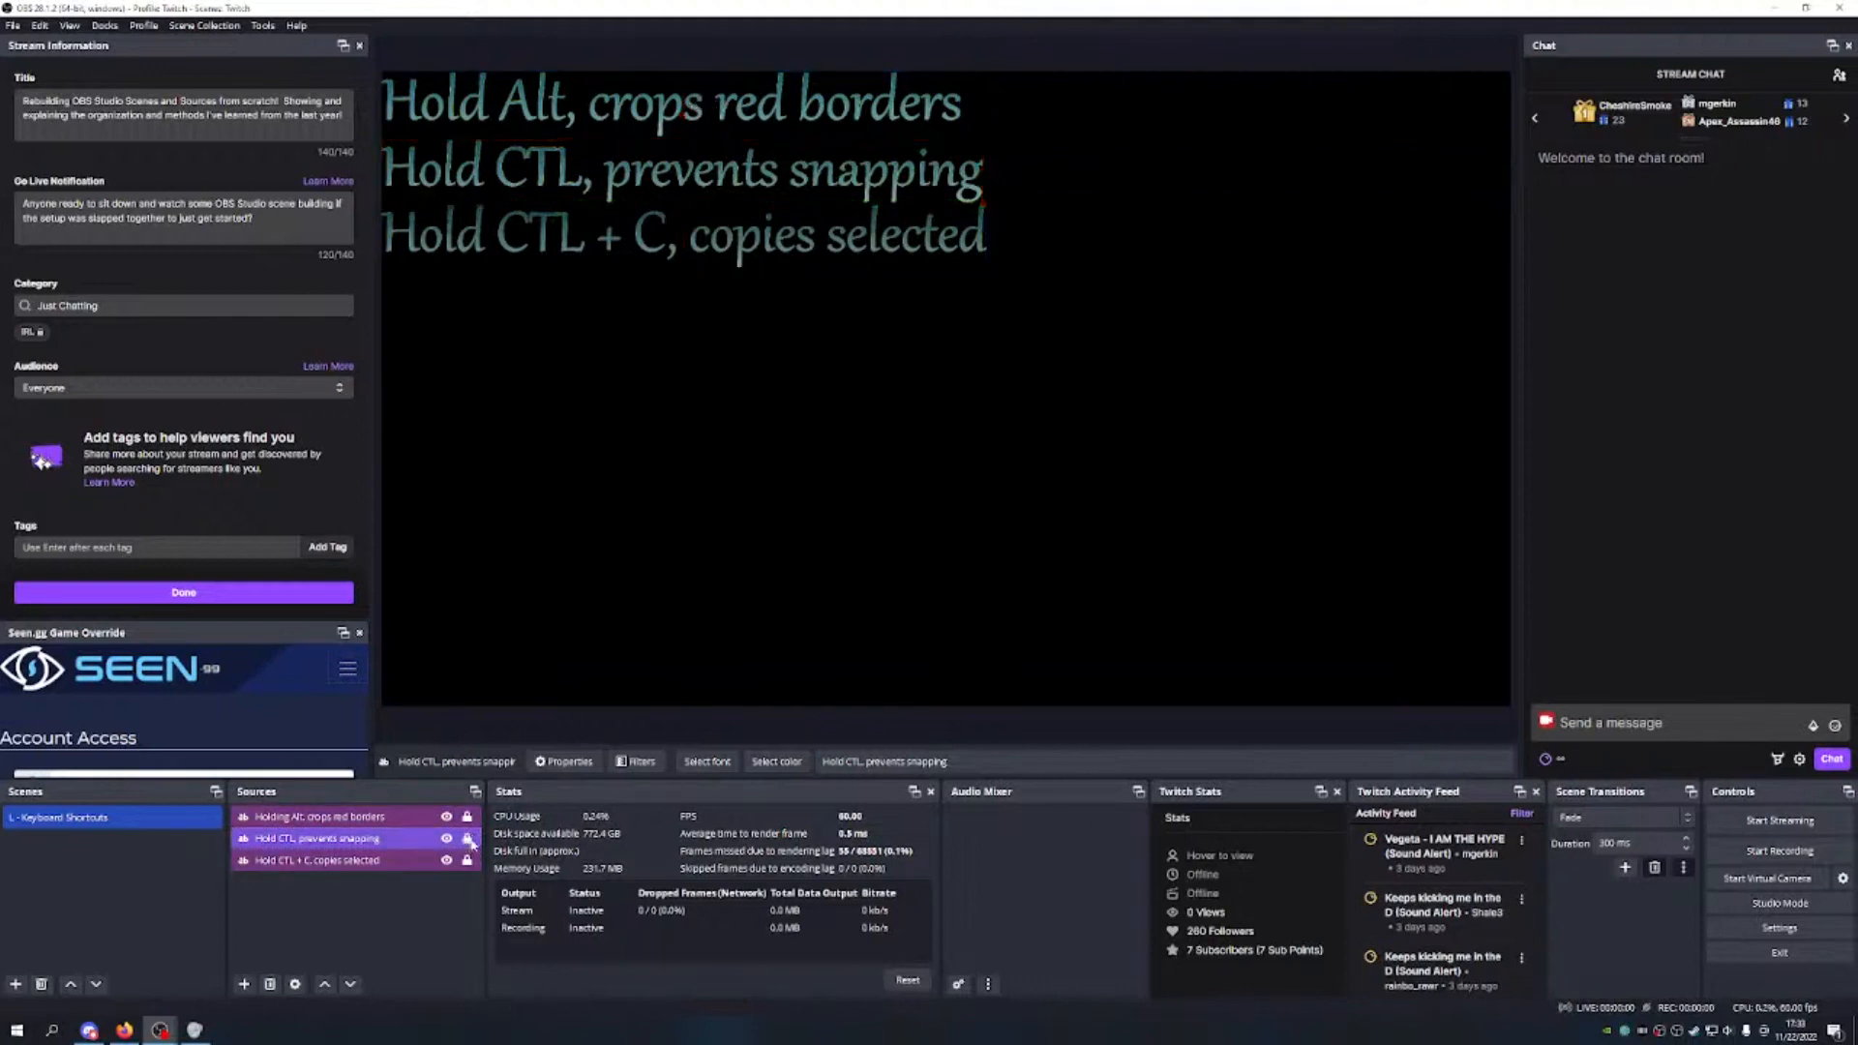
pyautogui.click(658, 225)
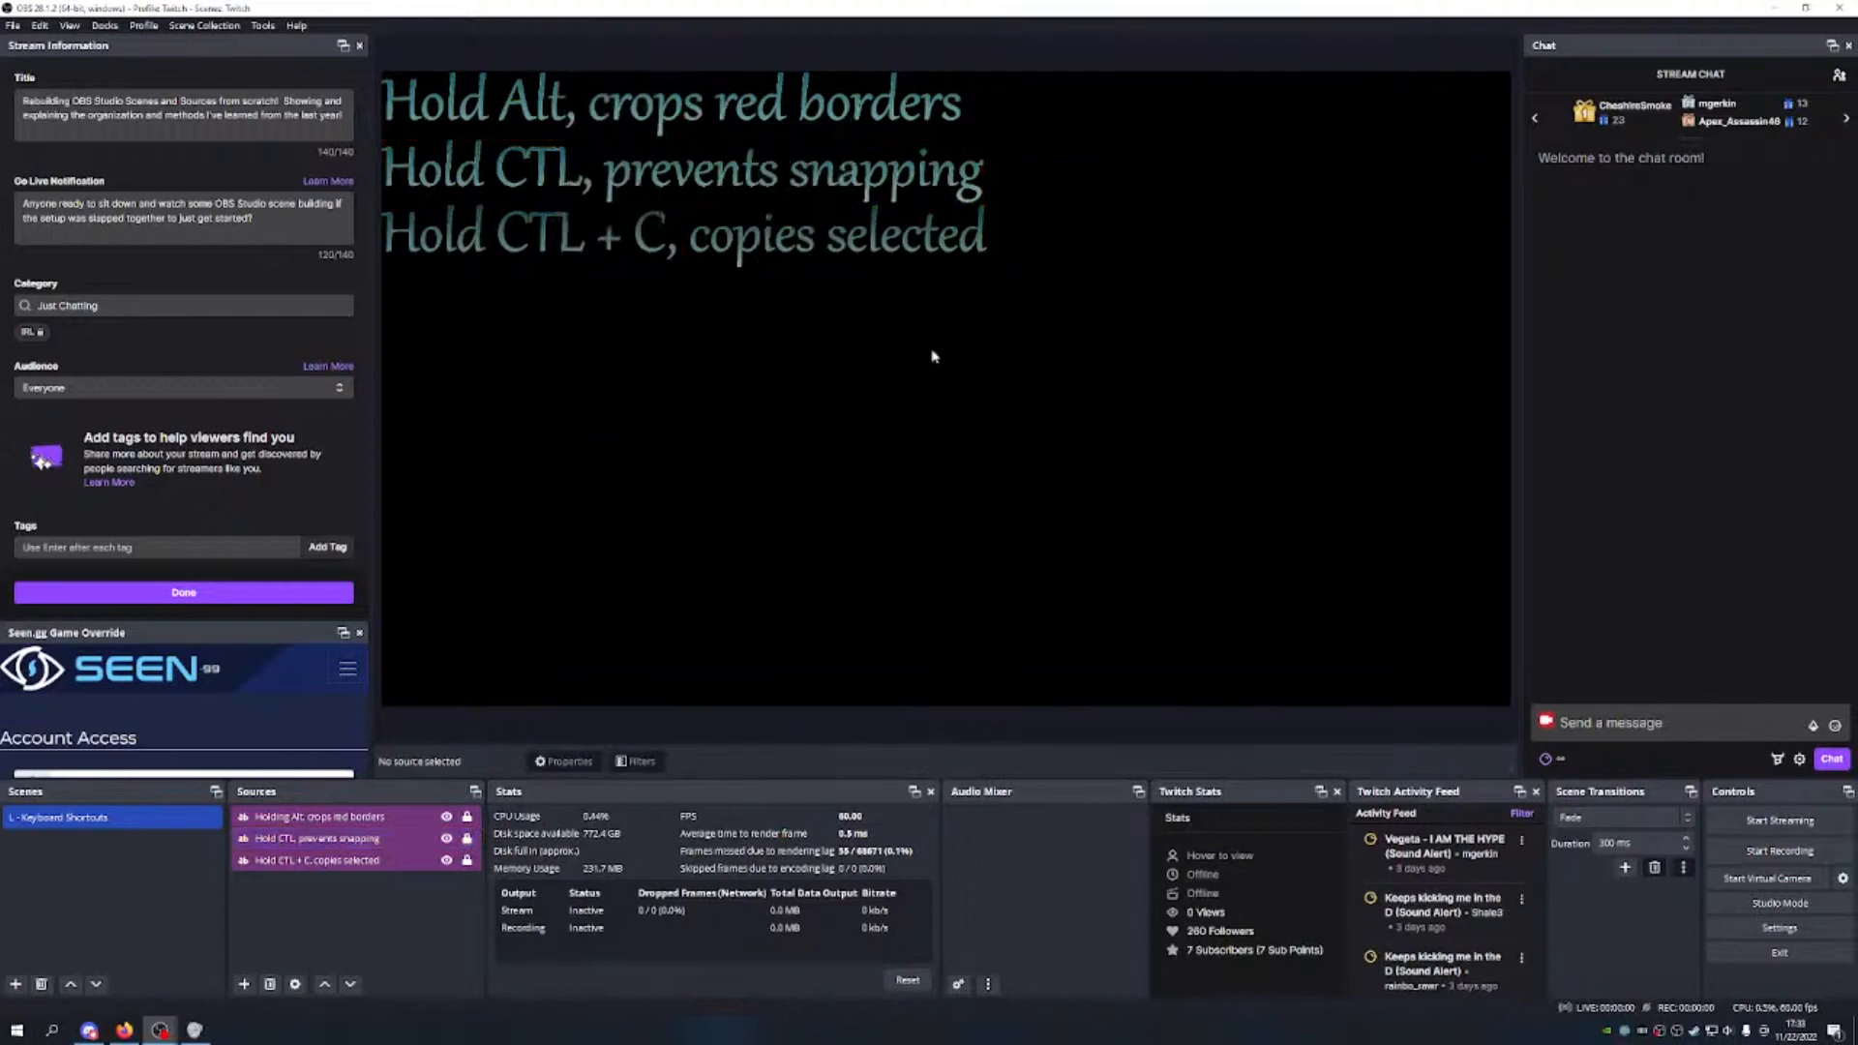
pyautogui.moveTo(519, 356)
pyautogui.mouseDown()
pyautogui.moveTo(725, 187)
pyautogui.moveTo(1023, 136)
pyautogui.moveTo(495, 374)
pyautogui.mouseUp()
pyautogui.moveTo(490, 232)
pyautogui.mouseDown()
pyautogui.moveTo(552, 81)
pyautogui.moveTo(1036, 182)
pyautogui.mouseUp()
pyautogui.moveTo(789, 117); pyautogui.dragTo(668, 392)
# Step: Add a Text (GDI+) source named 'Hold CTL + V, pastes copied (clipboard)'
pyautogui.click(244, 984)
pyautogui.click(295, 874)
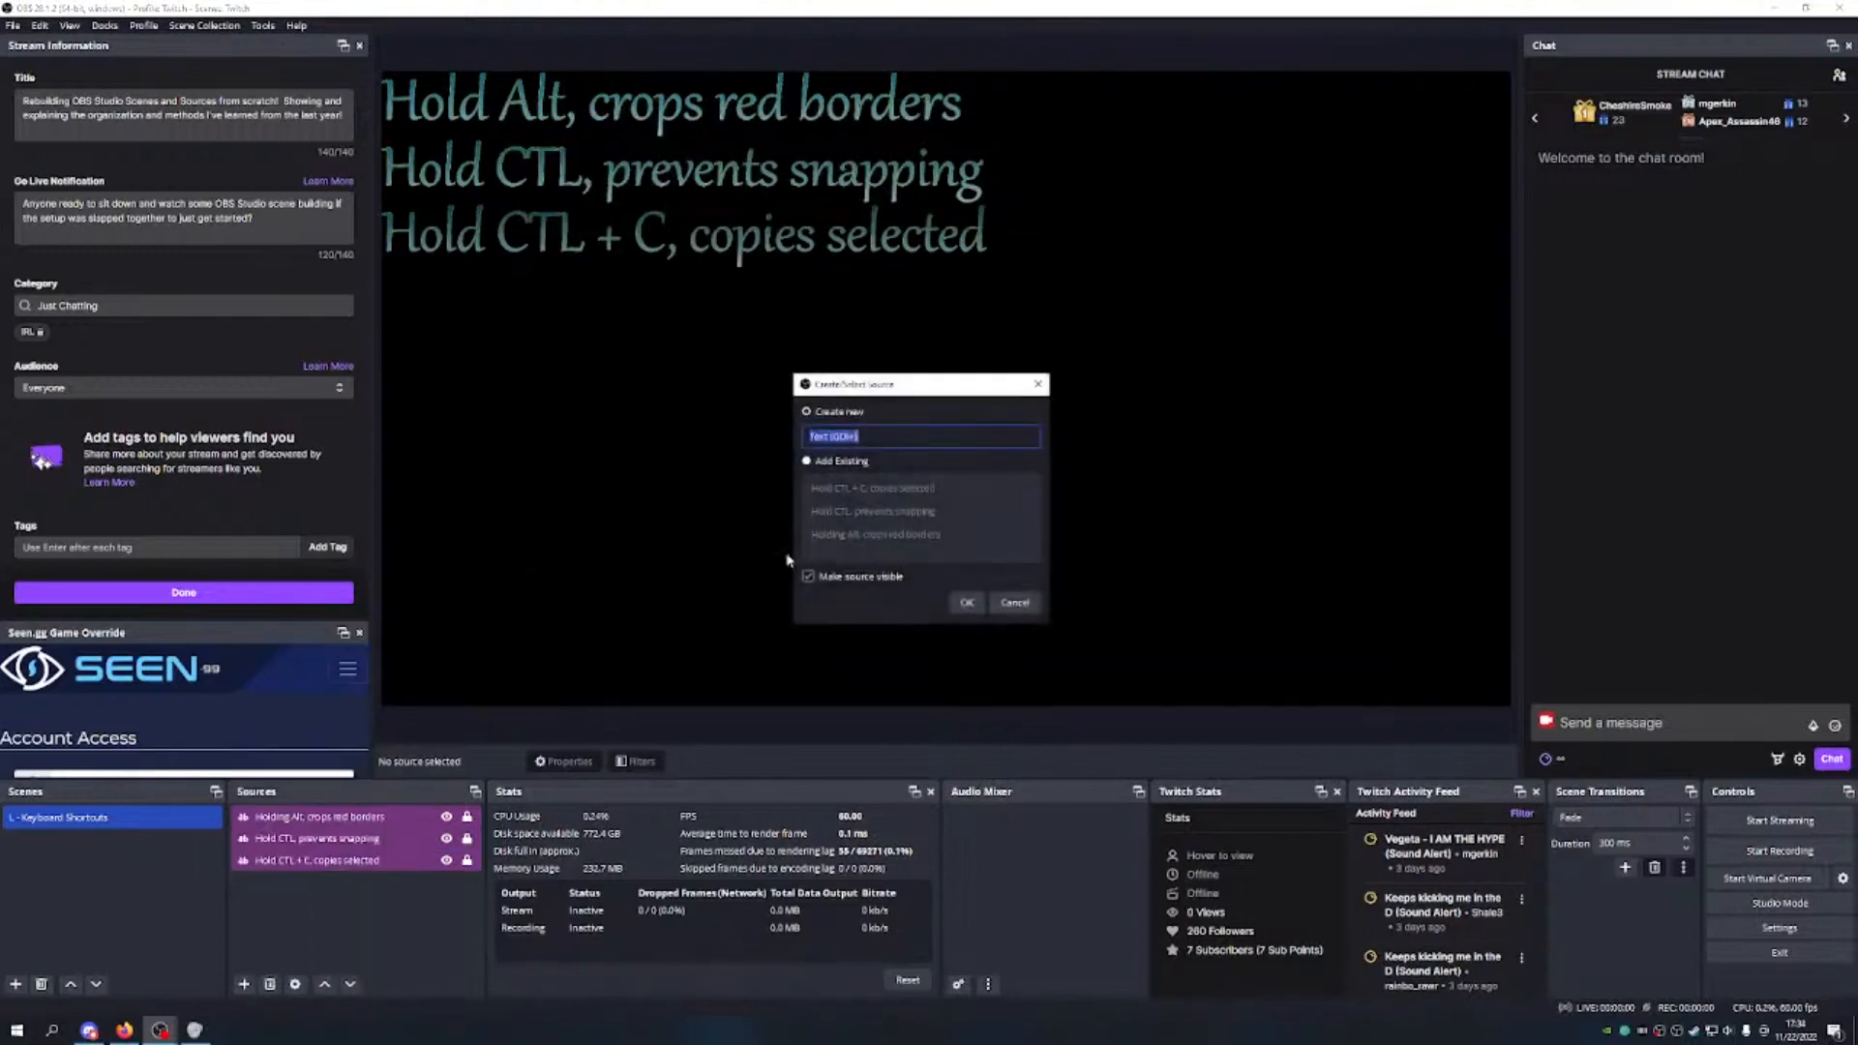
pyautogui.write('C')
pyautogui.write('Ho')
pyautogui.write('ld CTL')
pyautogui.write(',')
pyautogui.write('V')
pyautogui.write(', ')
pyautogui.write('paste')
pyautogui.write('s')
pyautogui.write(' copie')
pyautogui.write('d (clipboard')
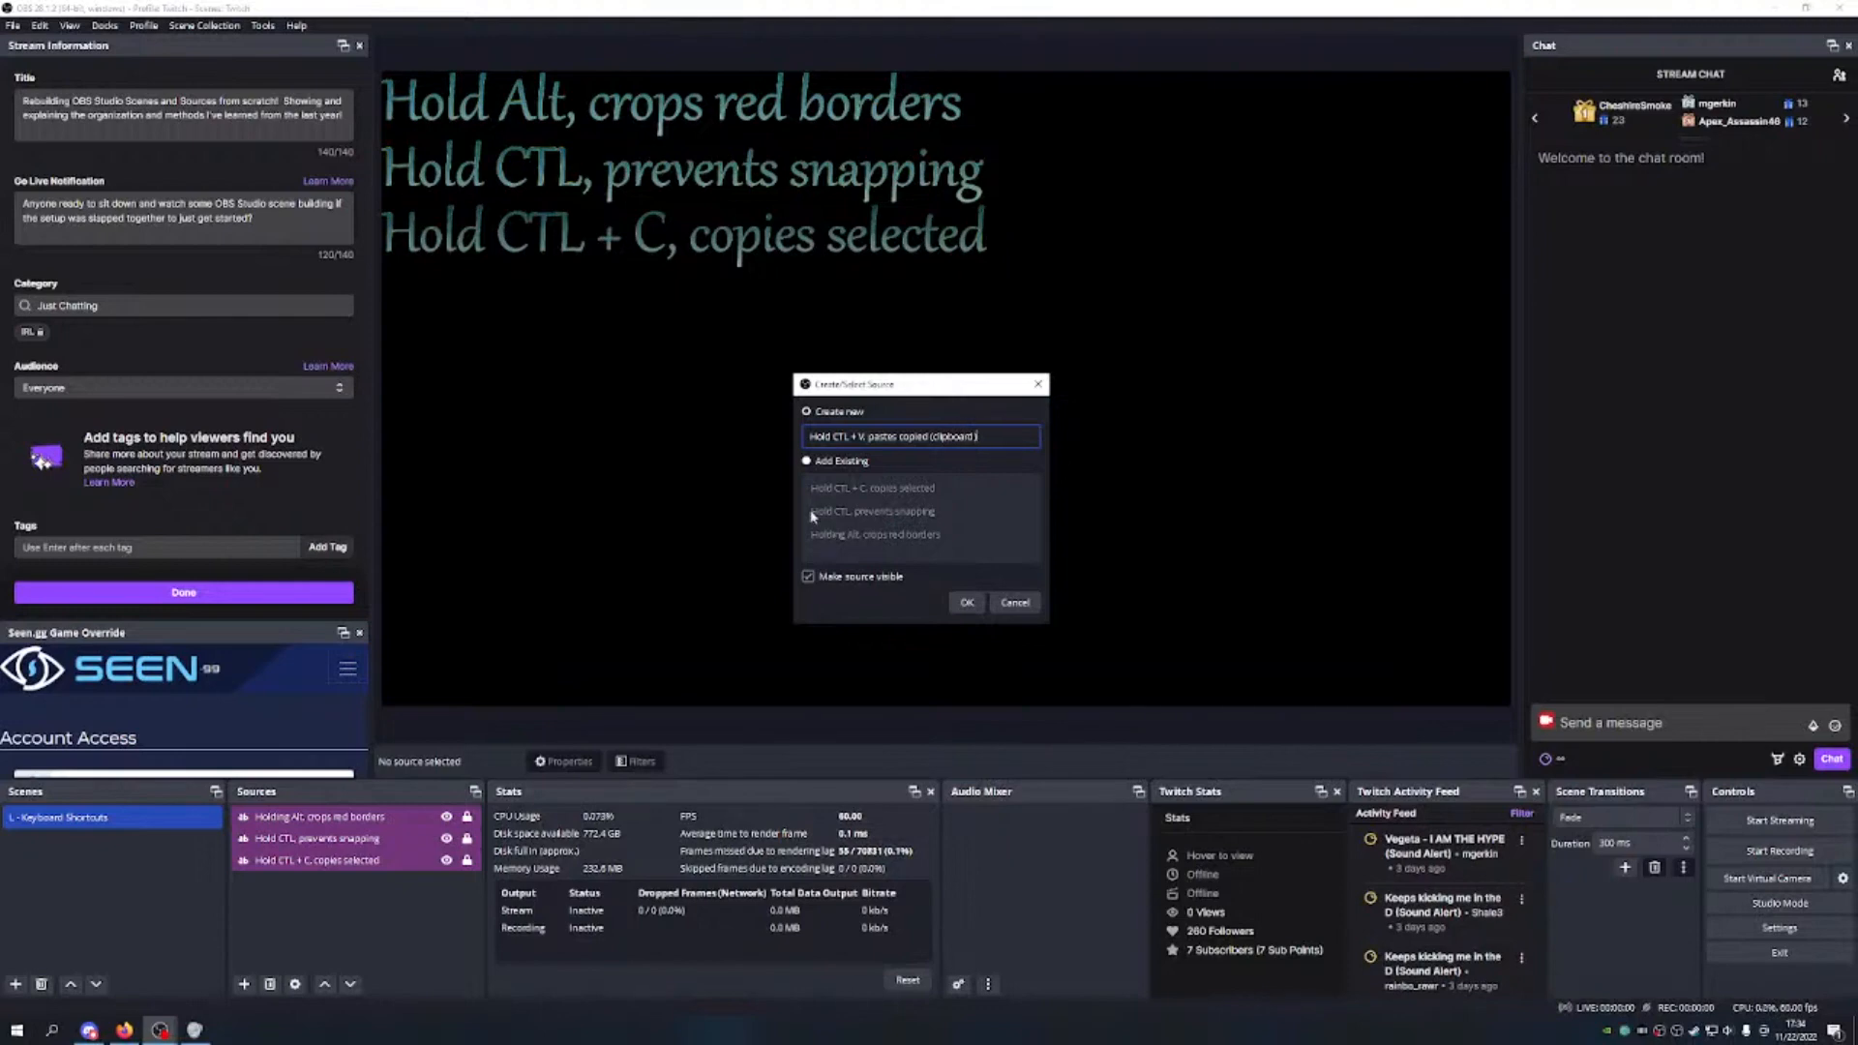
pyautogui.hotkey('ctrl', 'a')
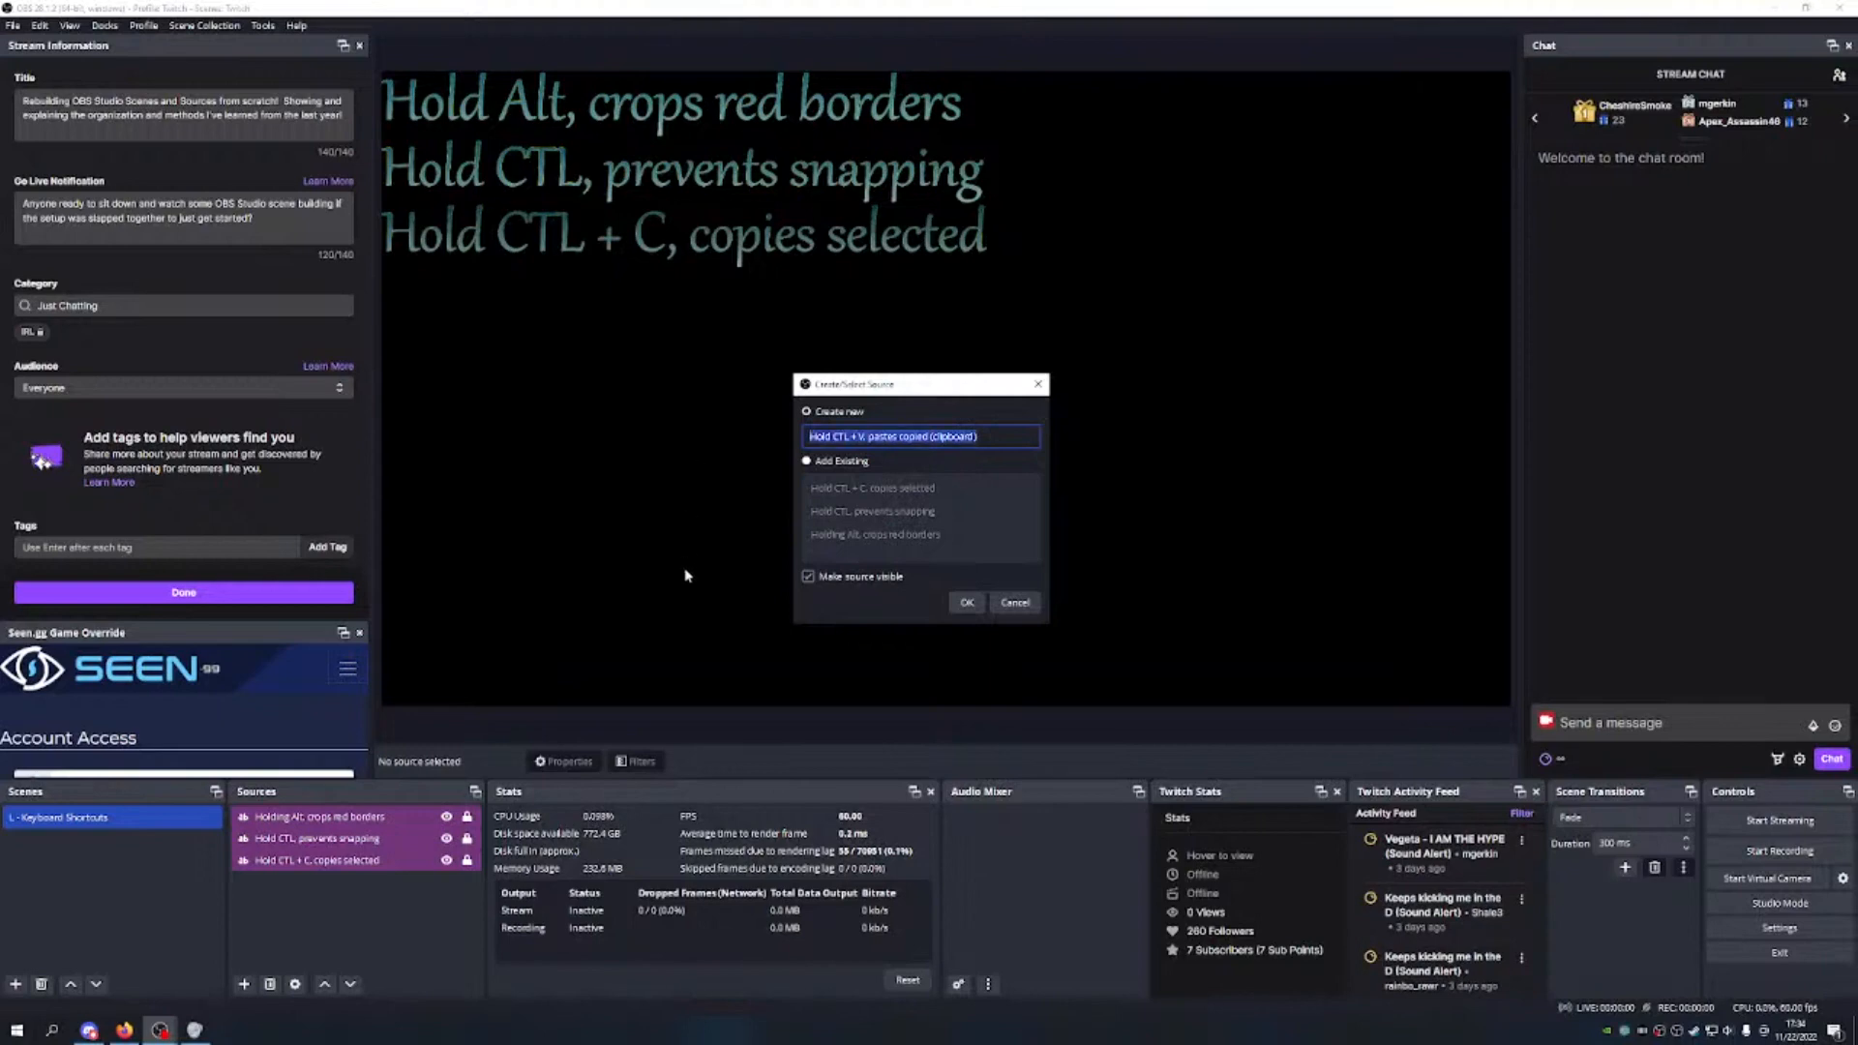
pyautogui.click(968, 600)
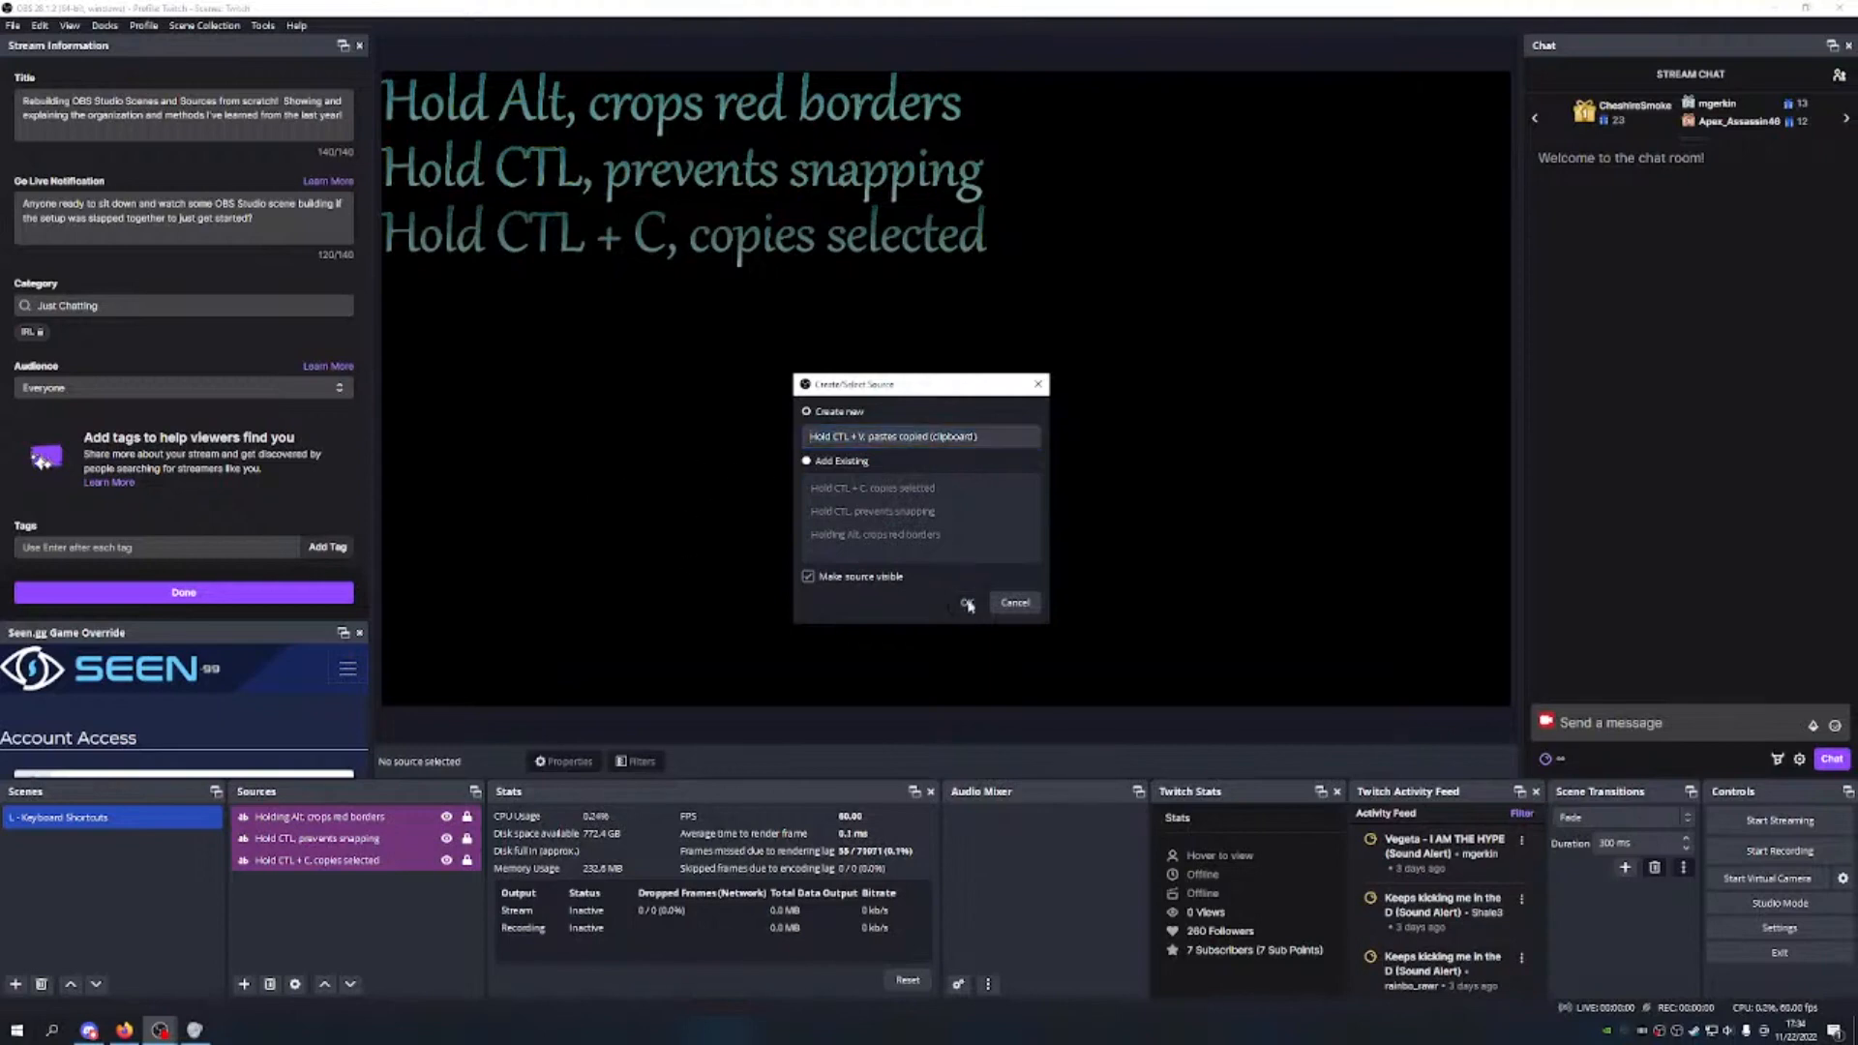
# Step: Set the text font to Gabriola at size 300
pyautogui.click(1091, 516)
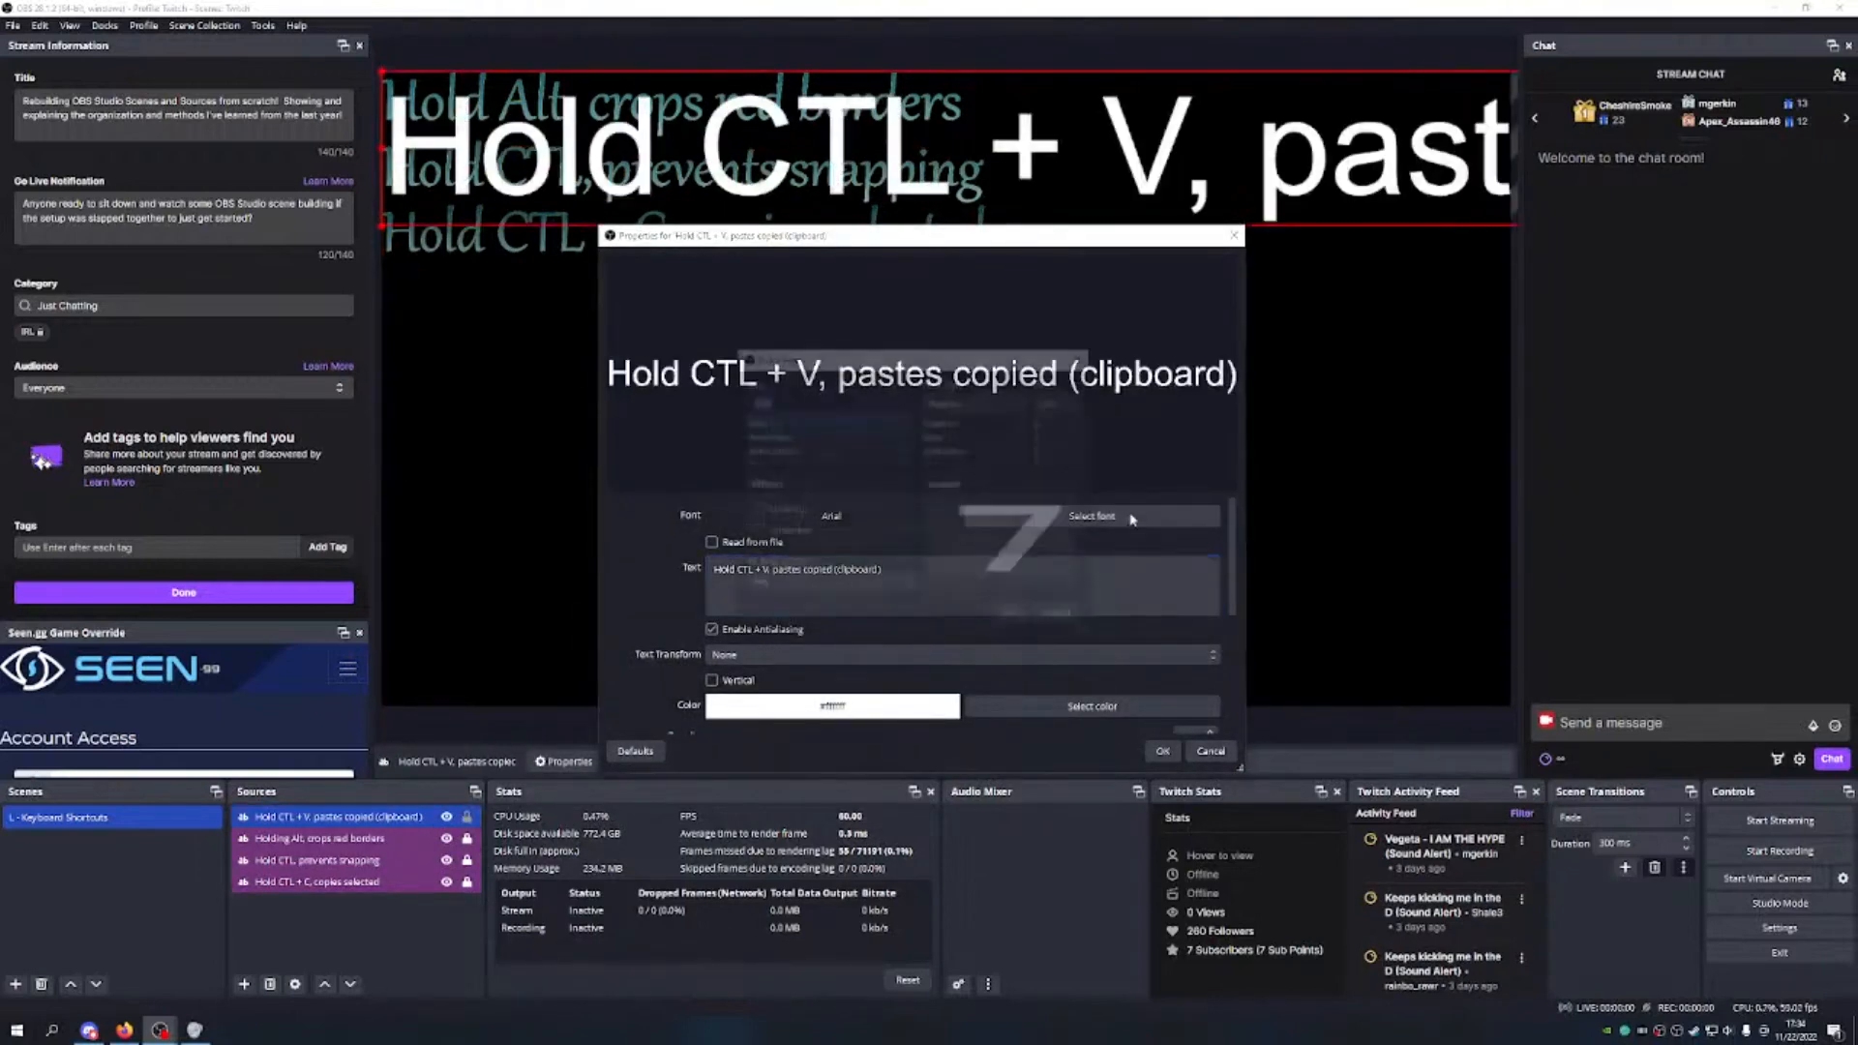
pyautogui.write('50')
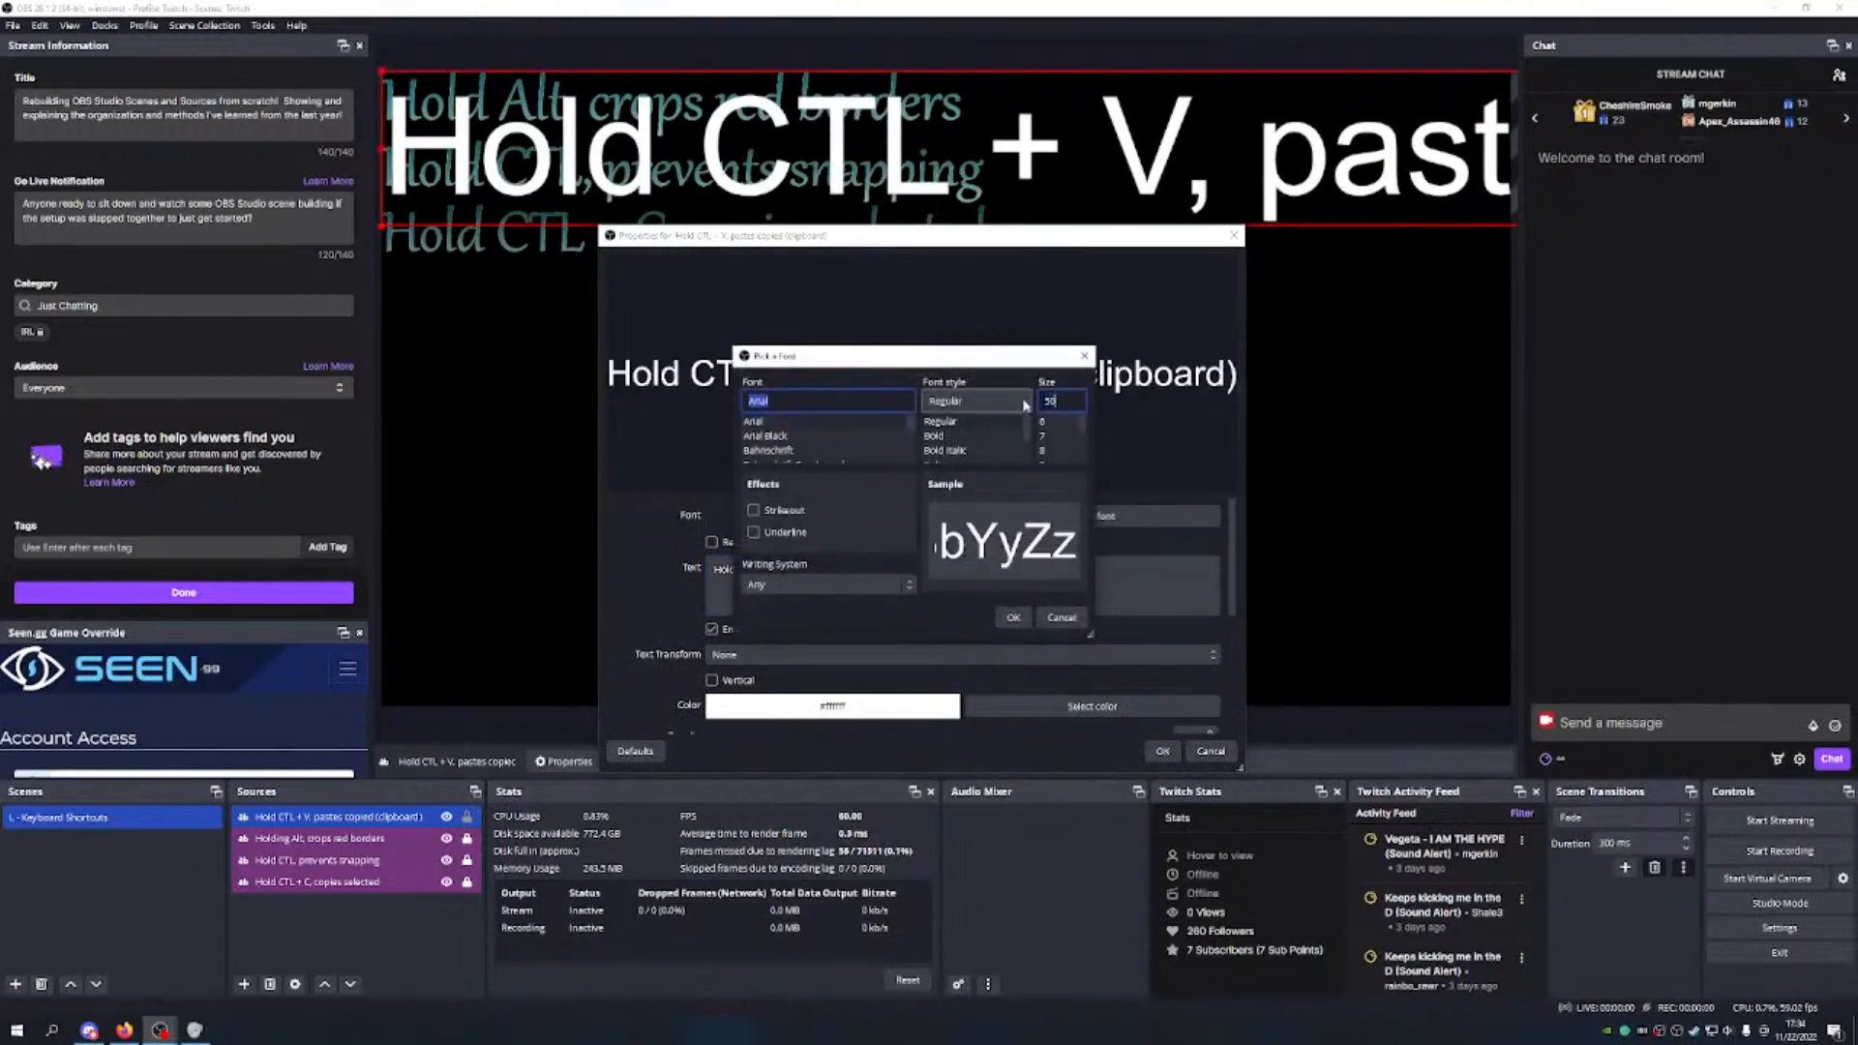
pyautogui.click(810, 406)
pyautogui.press('f')
pyautogui.click(797, 401)
pyautogui.moveTo(801, 400); pyautogui.dragTo(720, 400)
pyautogui.write('g')
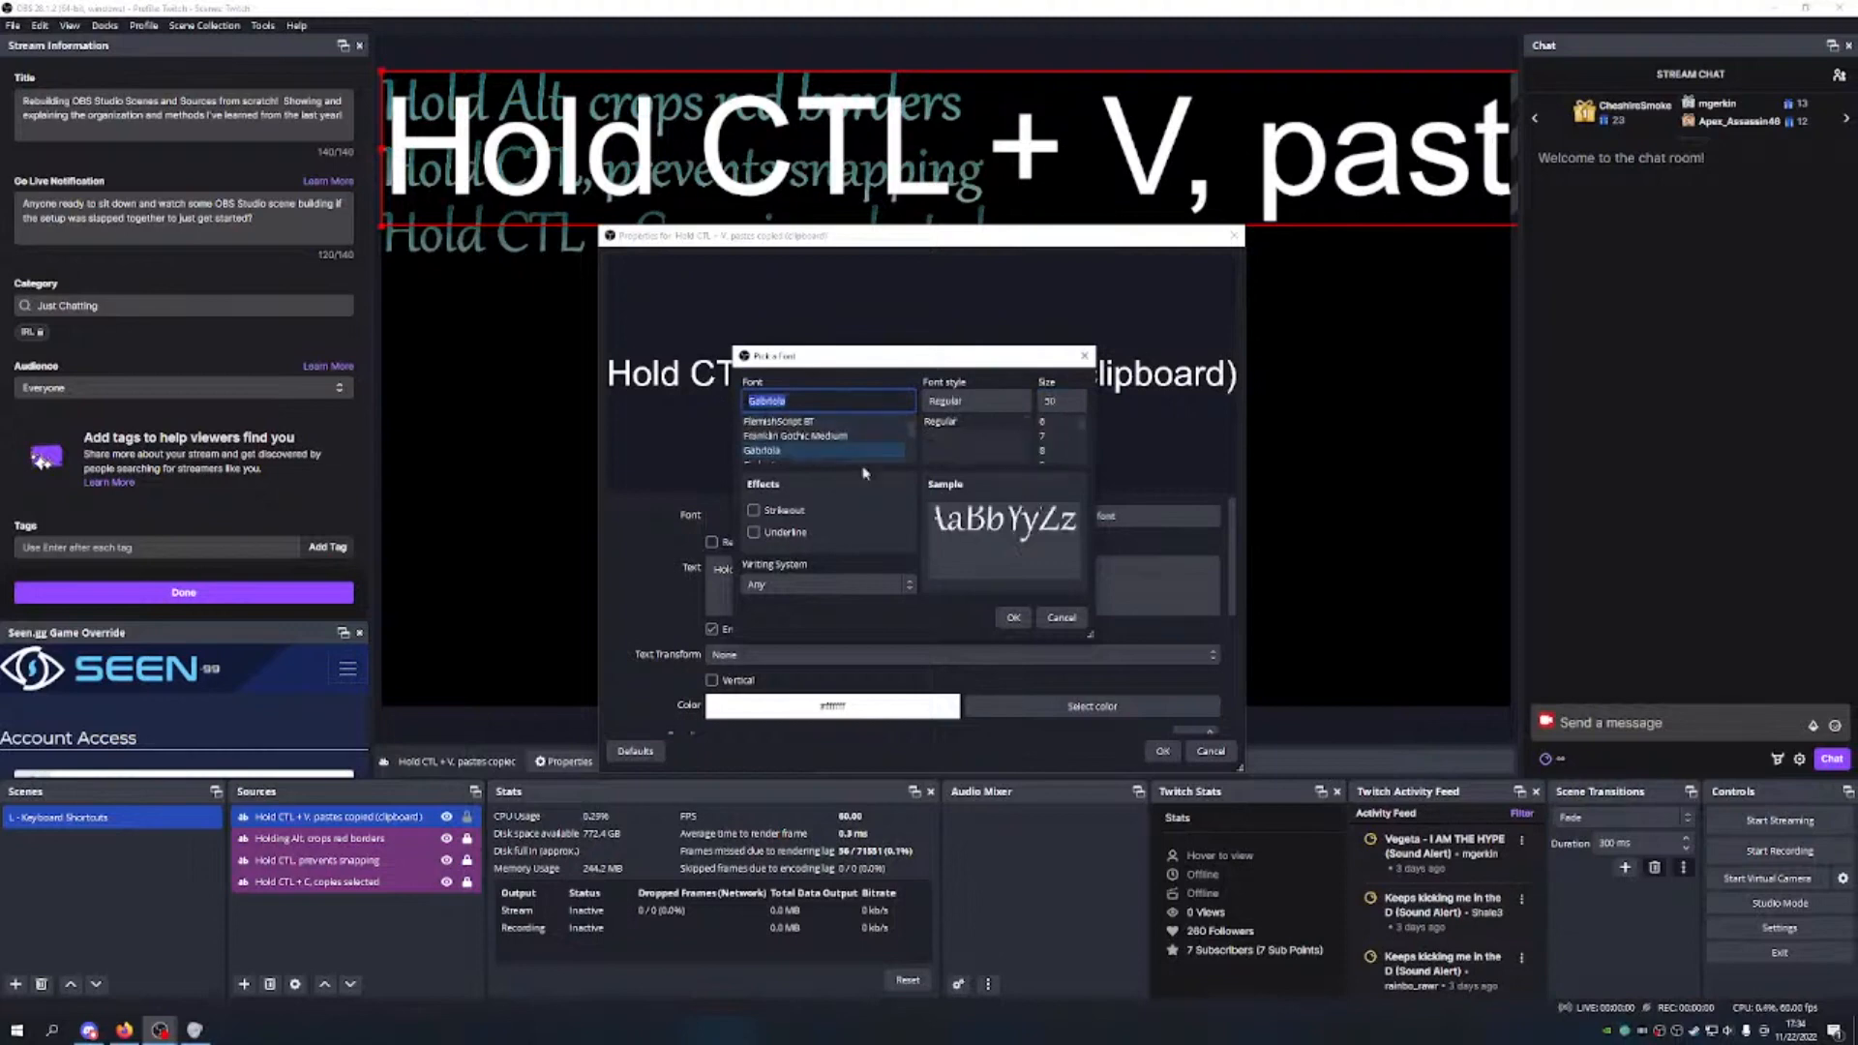
pyautogui.click(1011, 617)
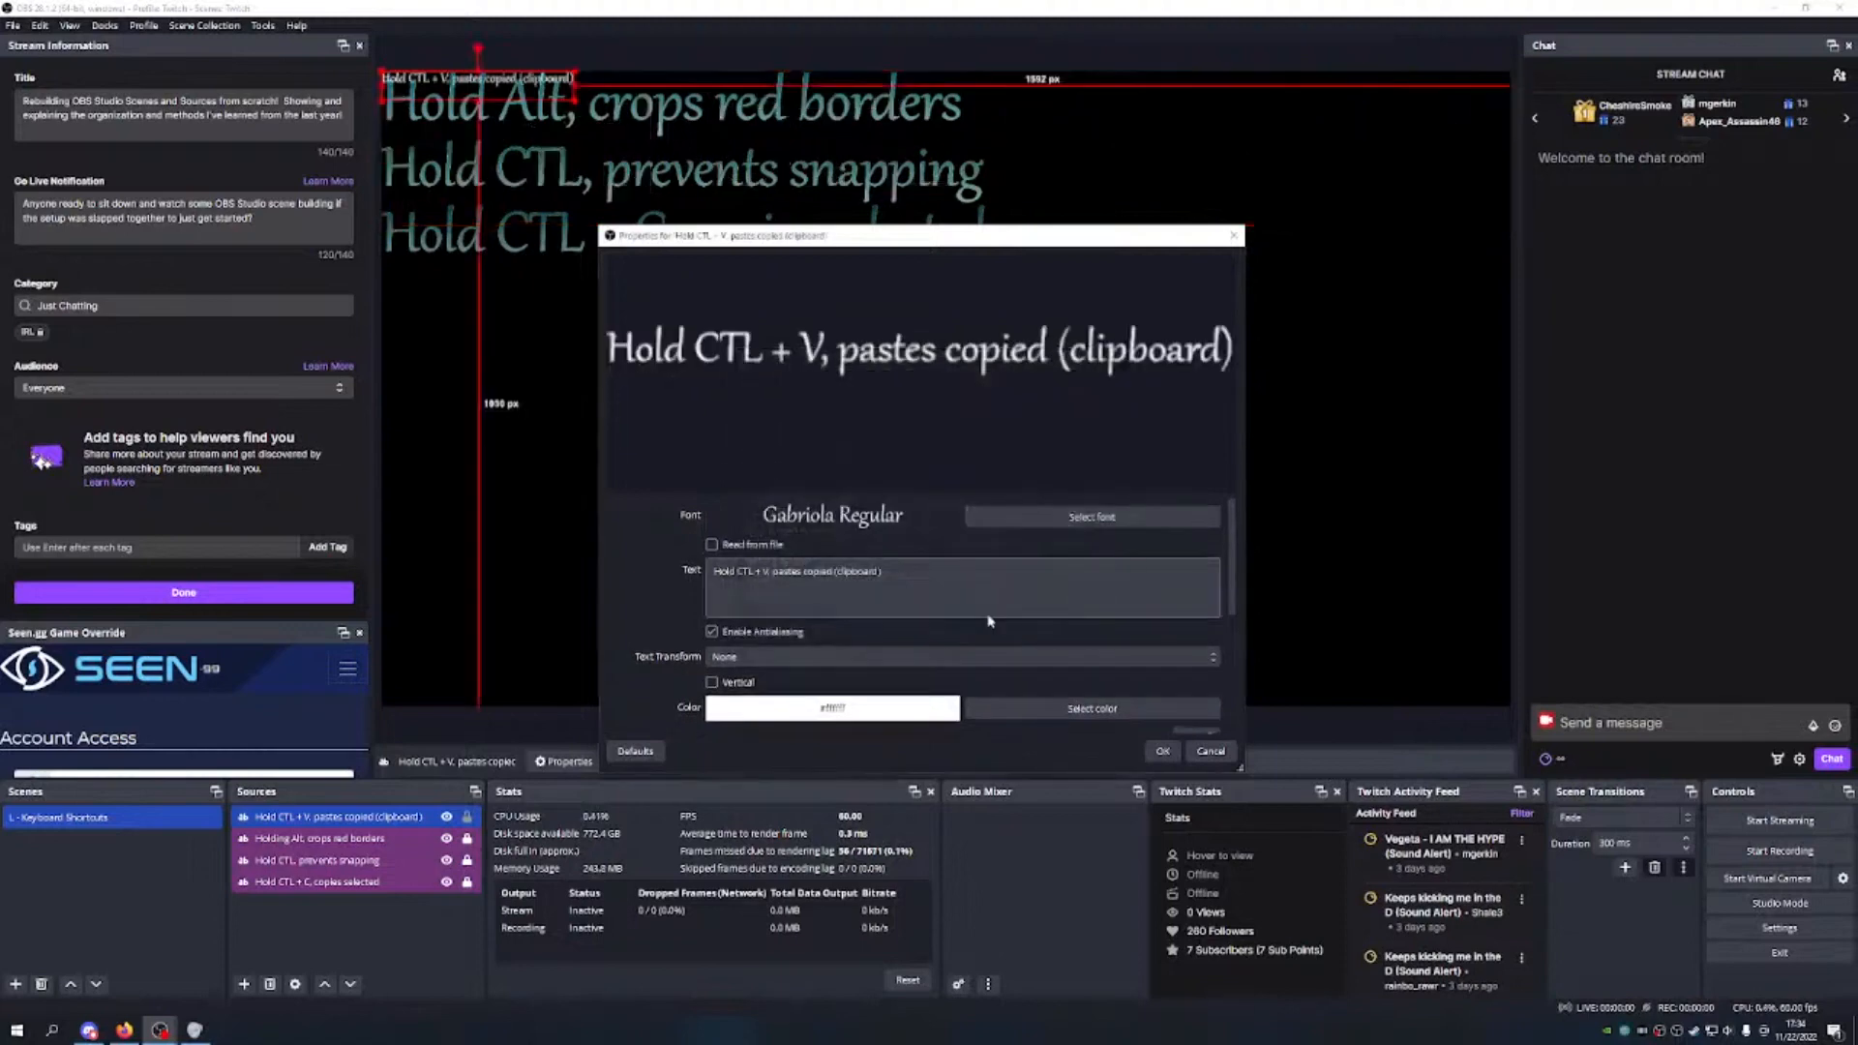
pyautogui.click(1156, 515)
pyautogui.moveTo(1077, 397); pyautogui.dragTo(1031, 400)
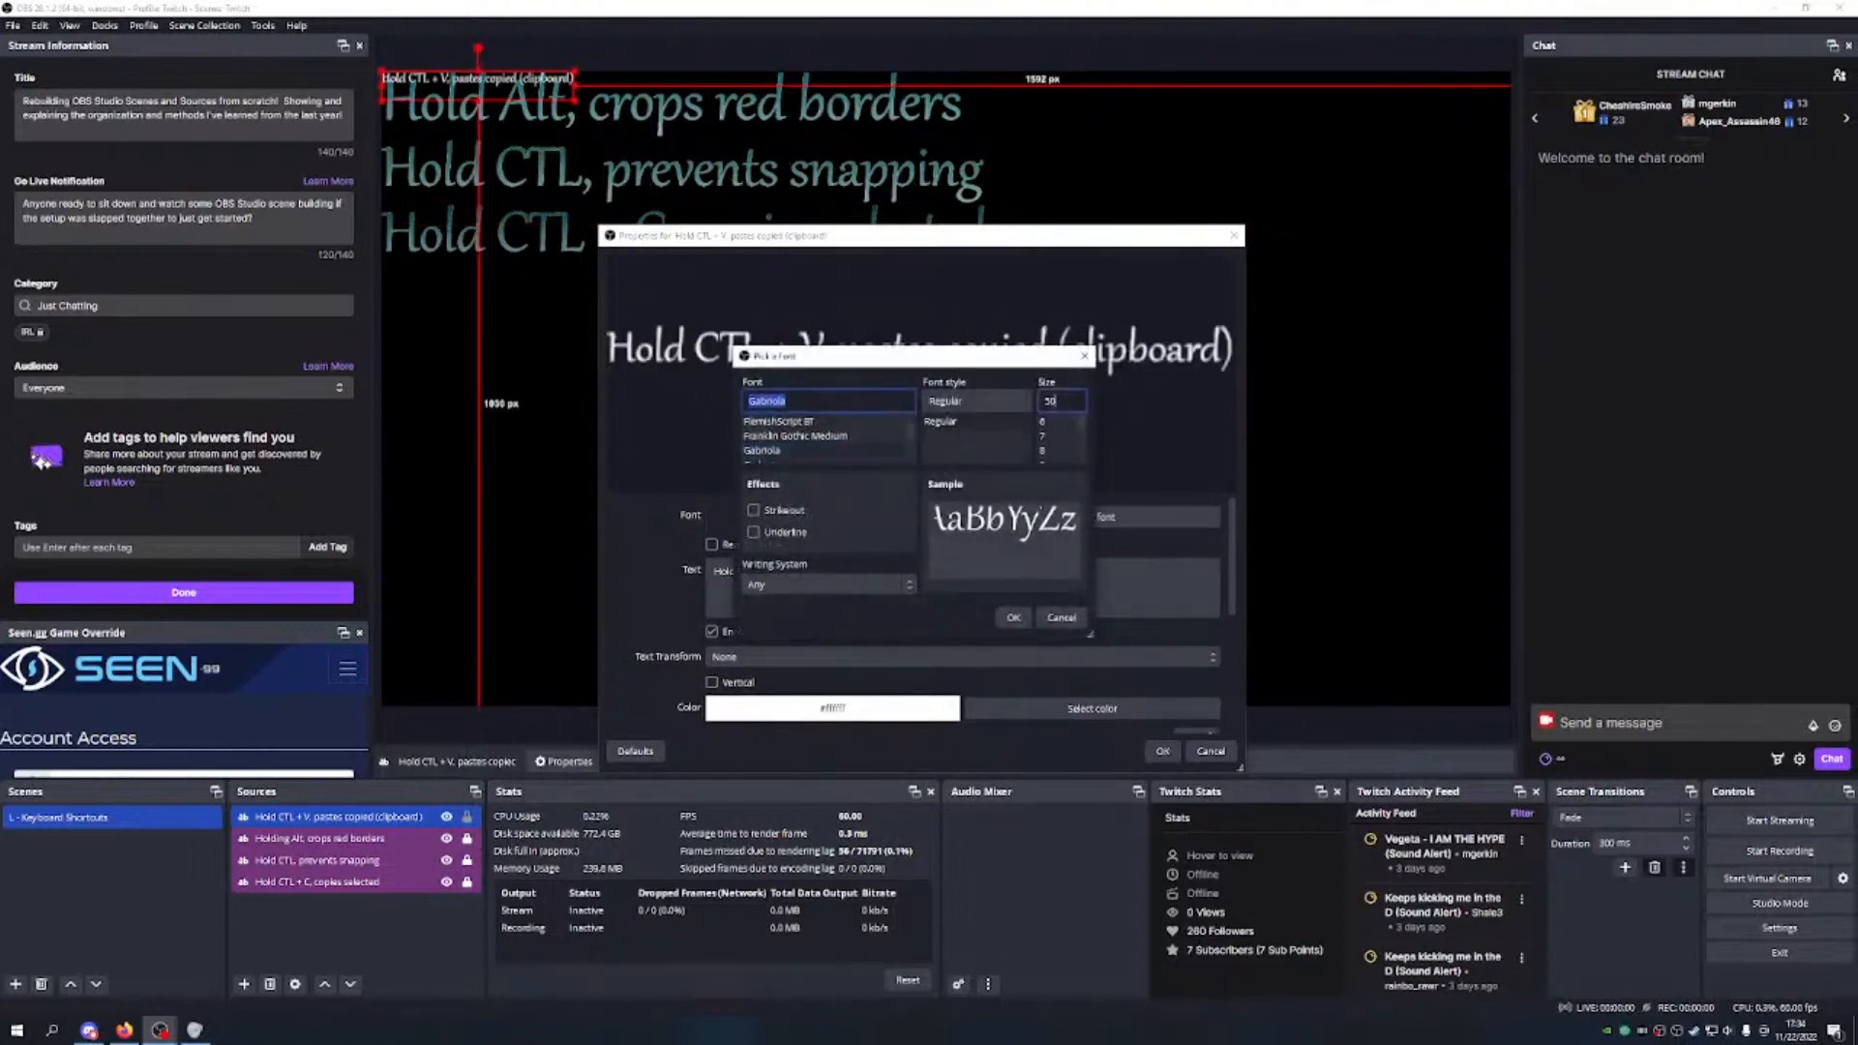
pyautogui.write('300')
pyautogui.click(1014, 617)
# Step: Make the text cyan with a gradient and lower its opacity to about 40%
pyautogui.scroll(-1, 938, 547)
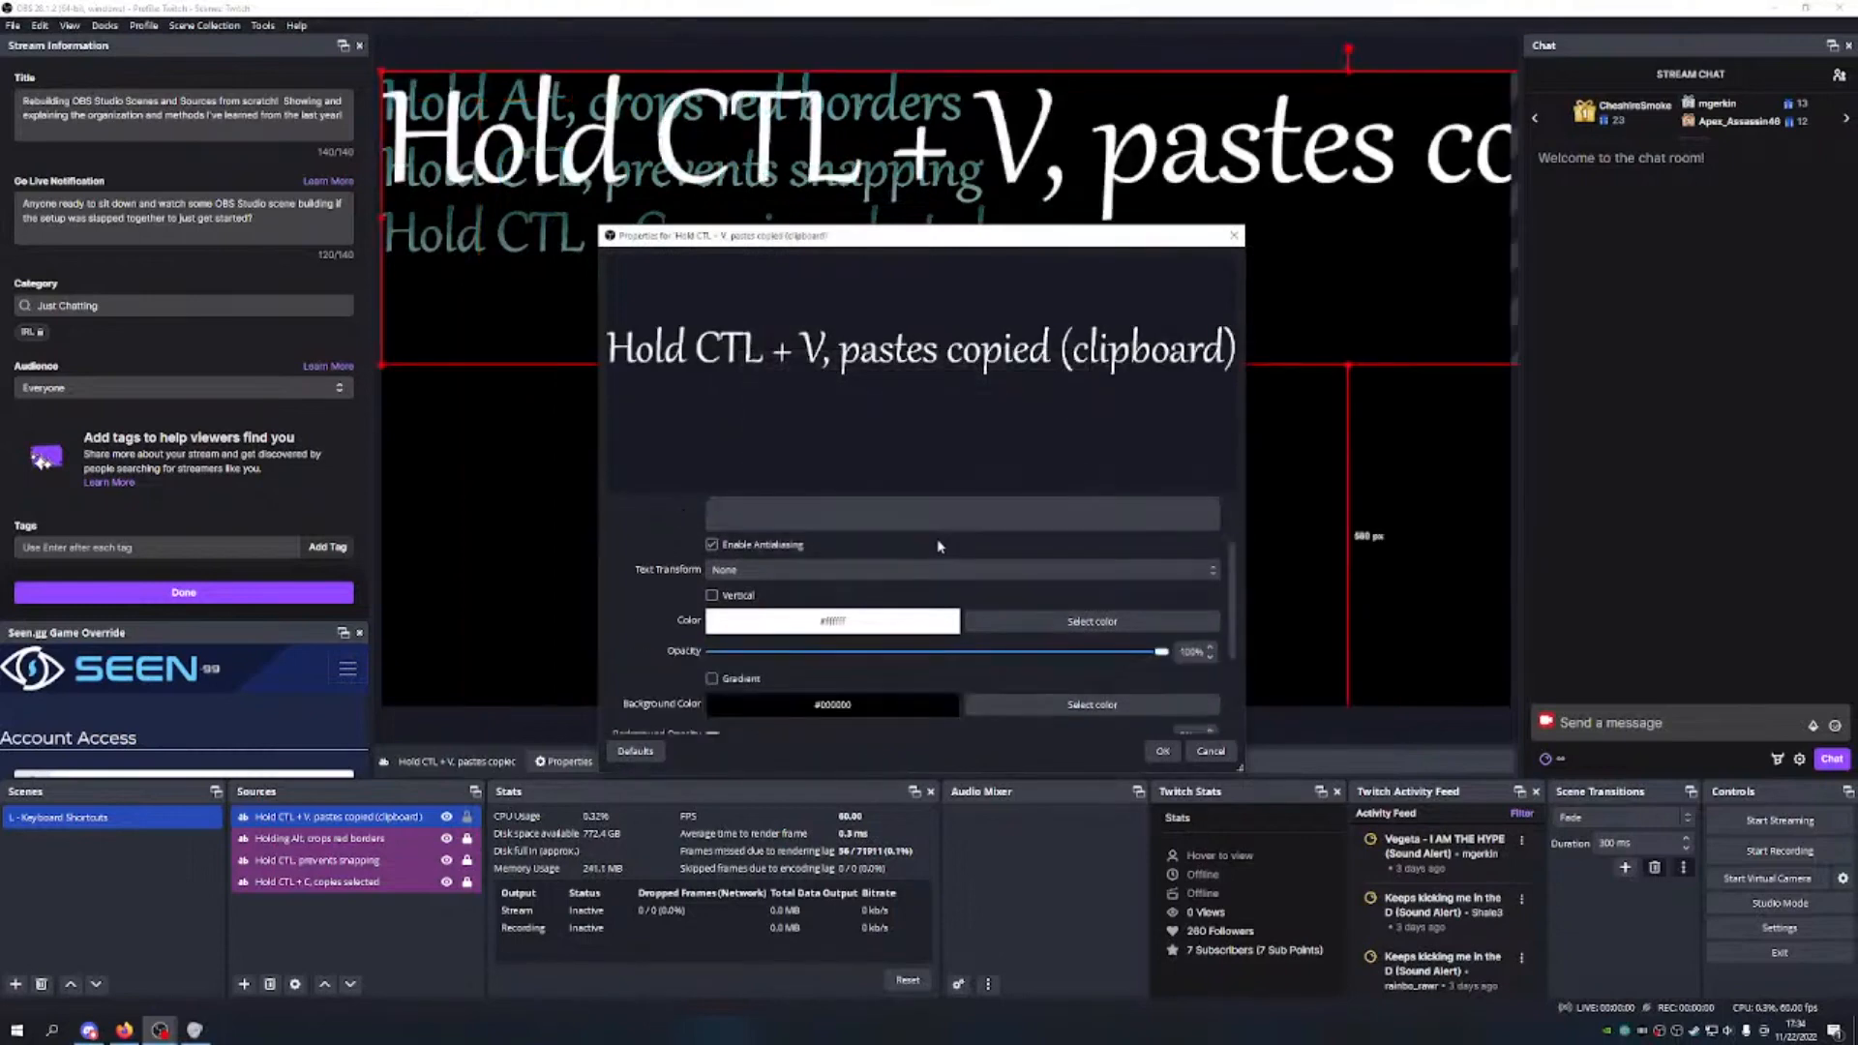
pyautogui.click(1032, 625)
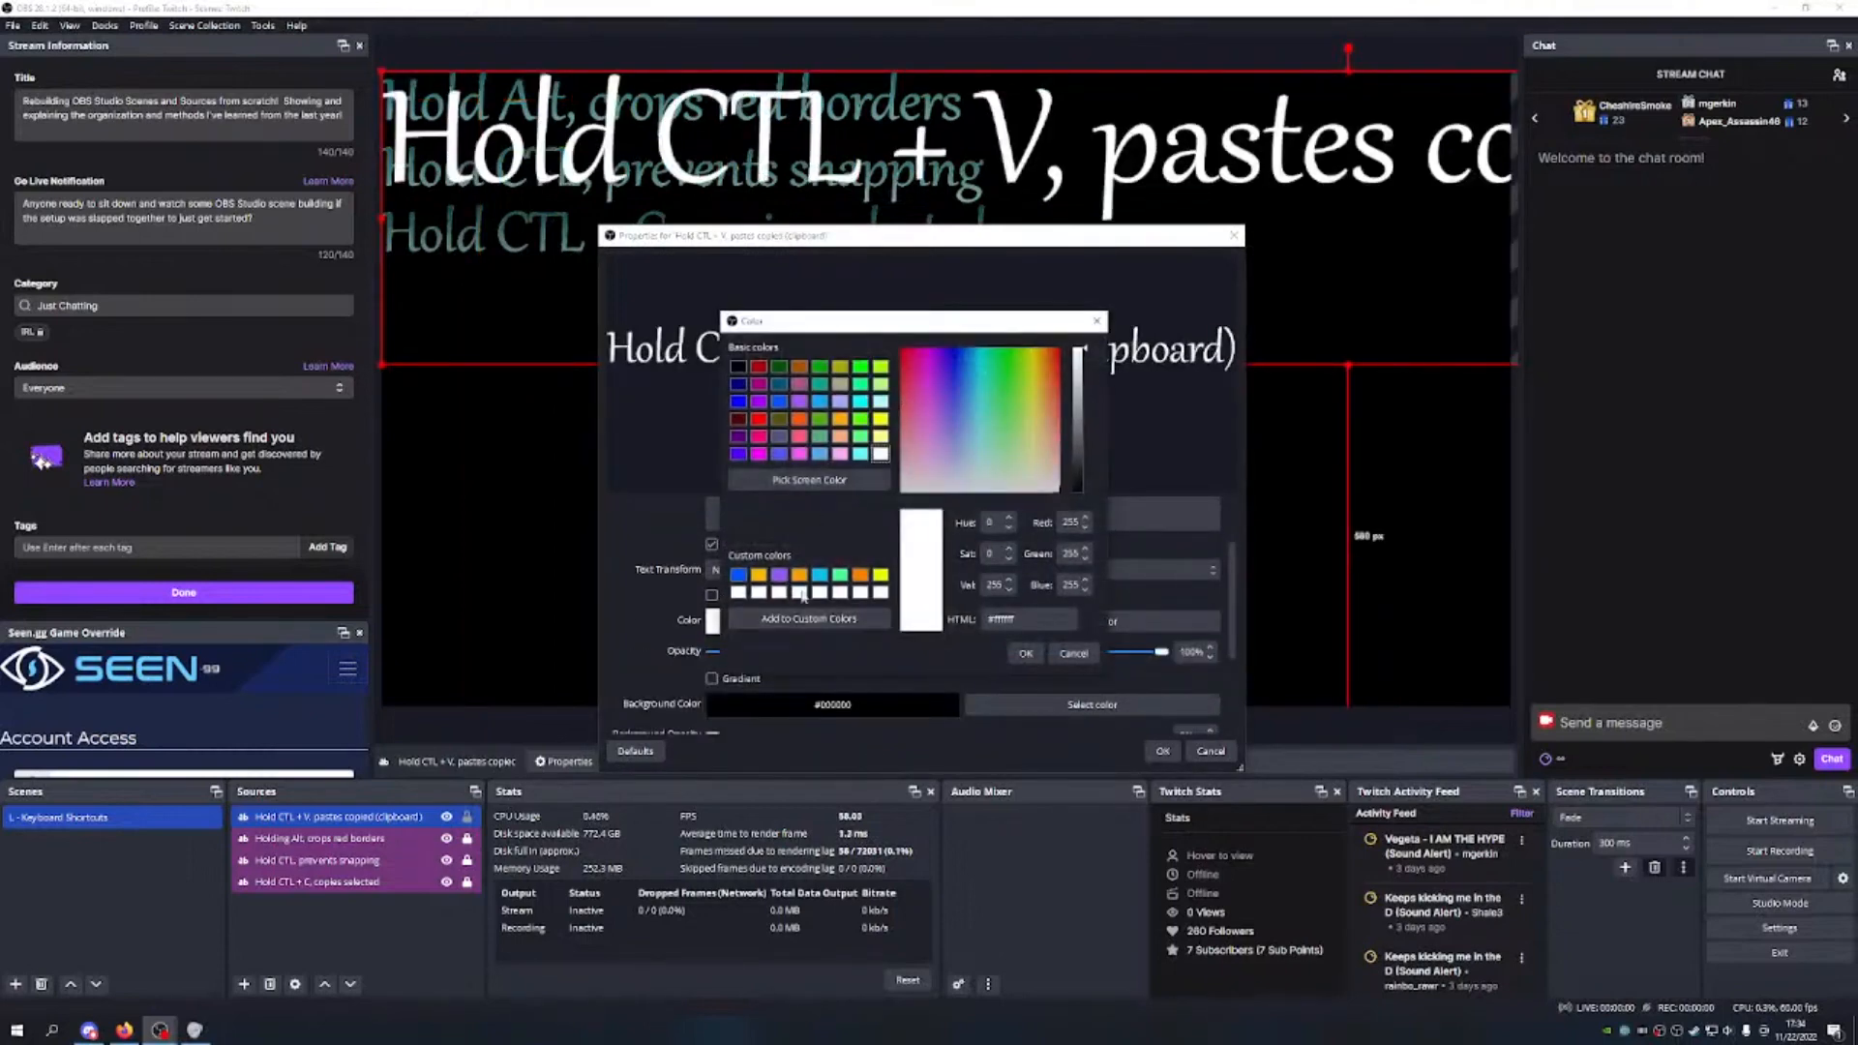
pyautogui.click(820, 574)
pyautogui.click(1025, 653)
pyautogui.scroll(-1, 798, 593)
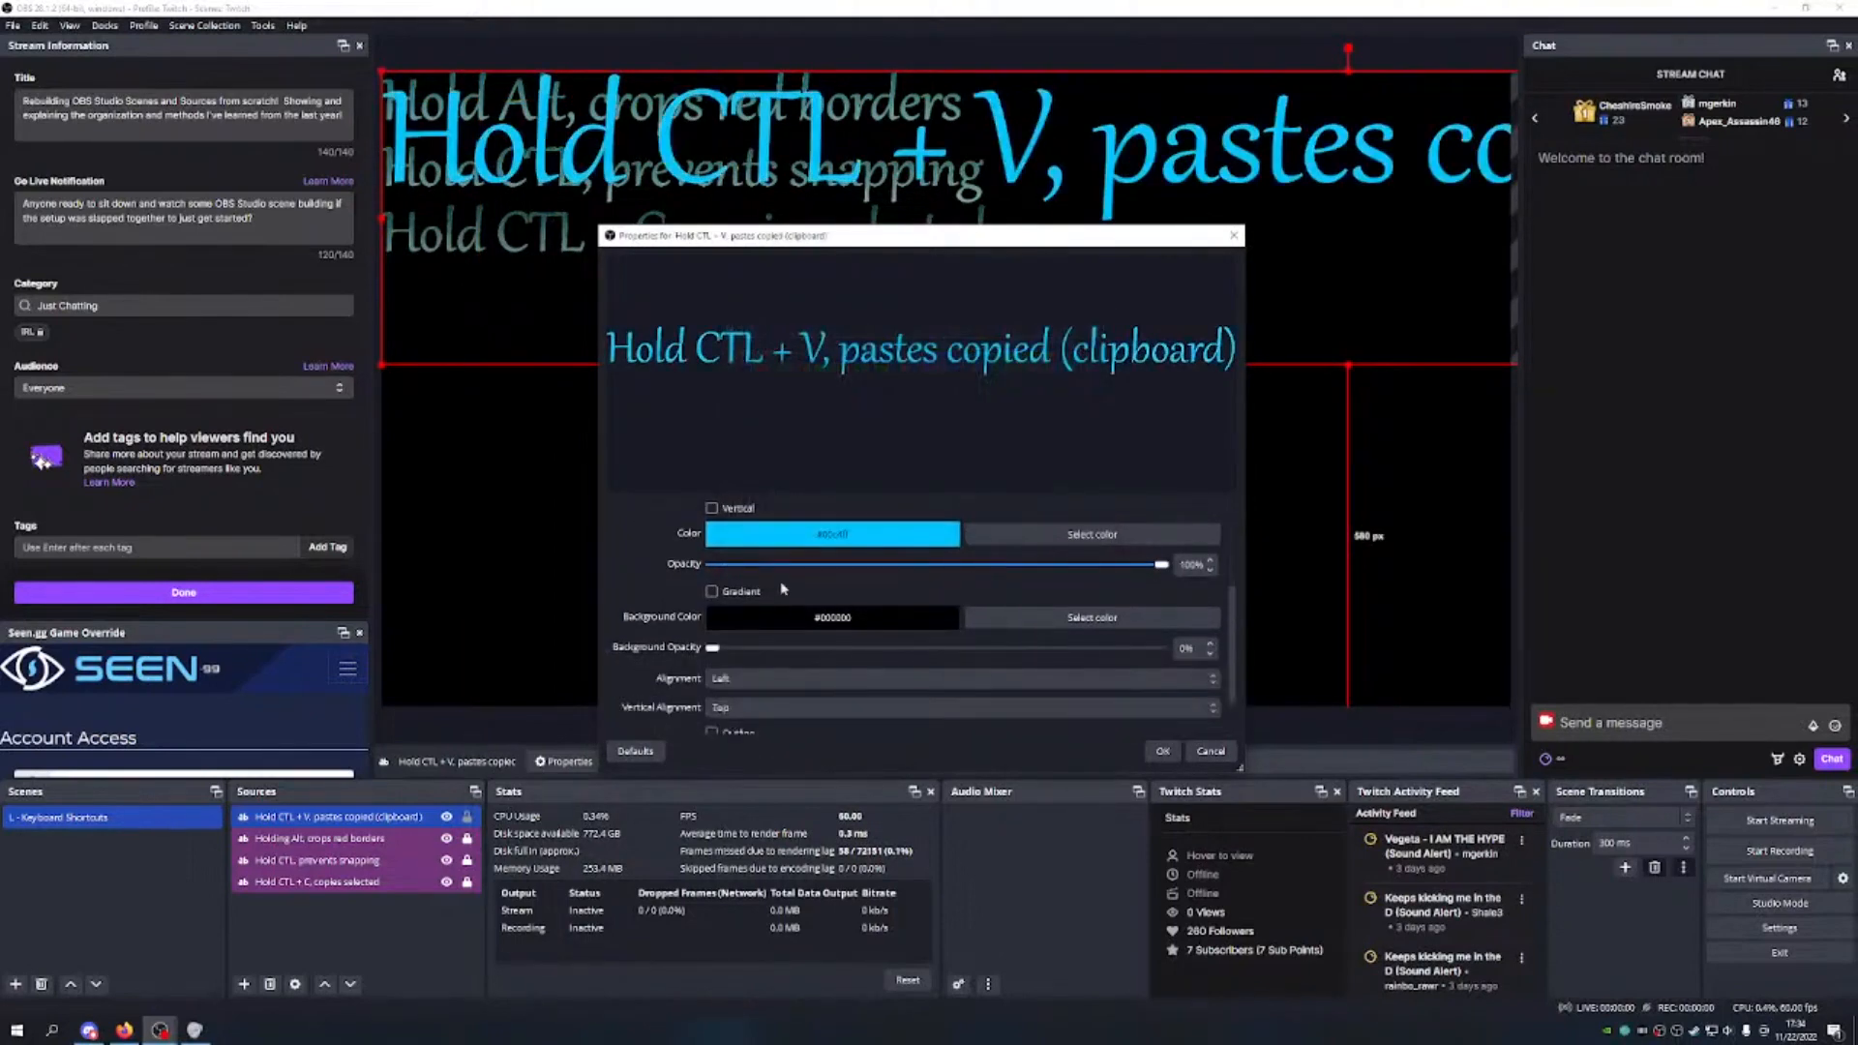
pyautogui.click(711, 591)
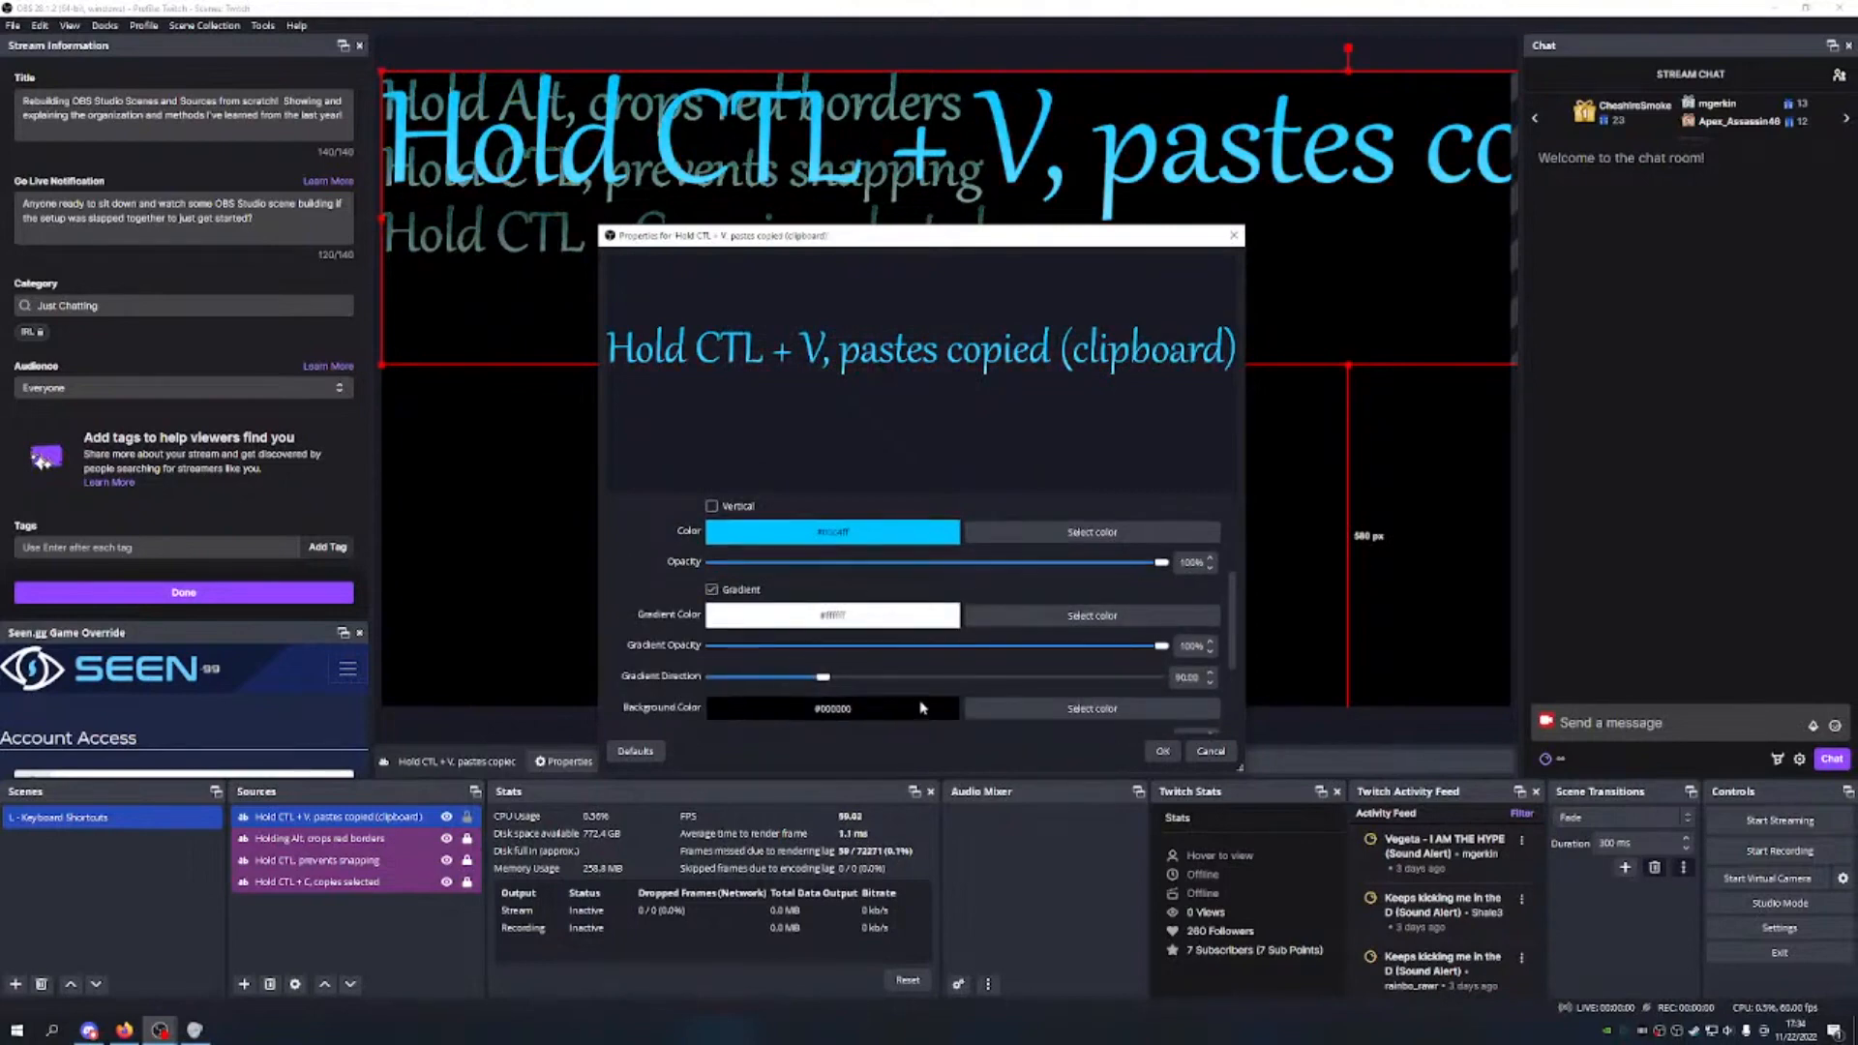
pyautogui.moveTo(1161, 562); pyautogui.dragTo(932, 563)
# Step: Give it a full-opacity black background and a yellow outline at 60%, apply, and shrink it on canvas
pyautogui.scroll(-3, 967, 561)
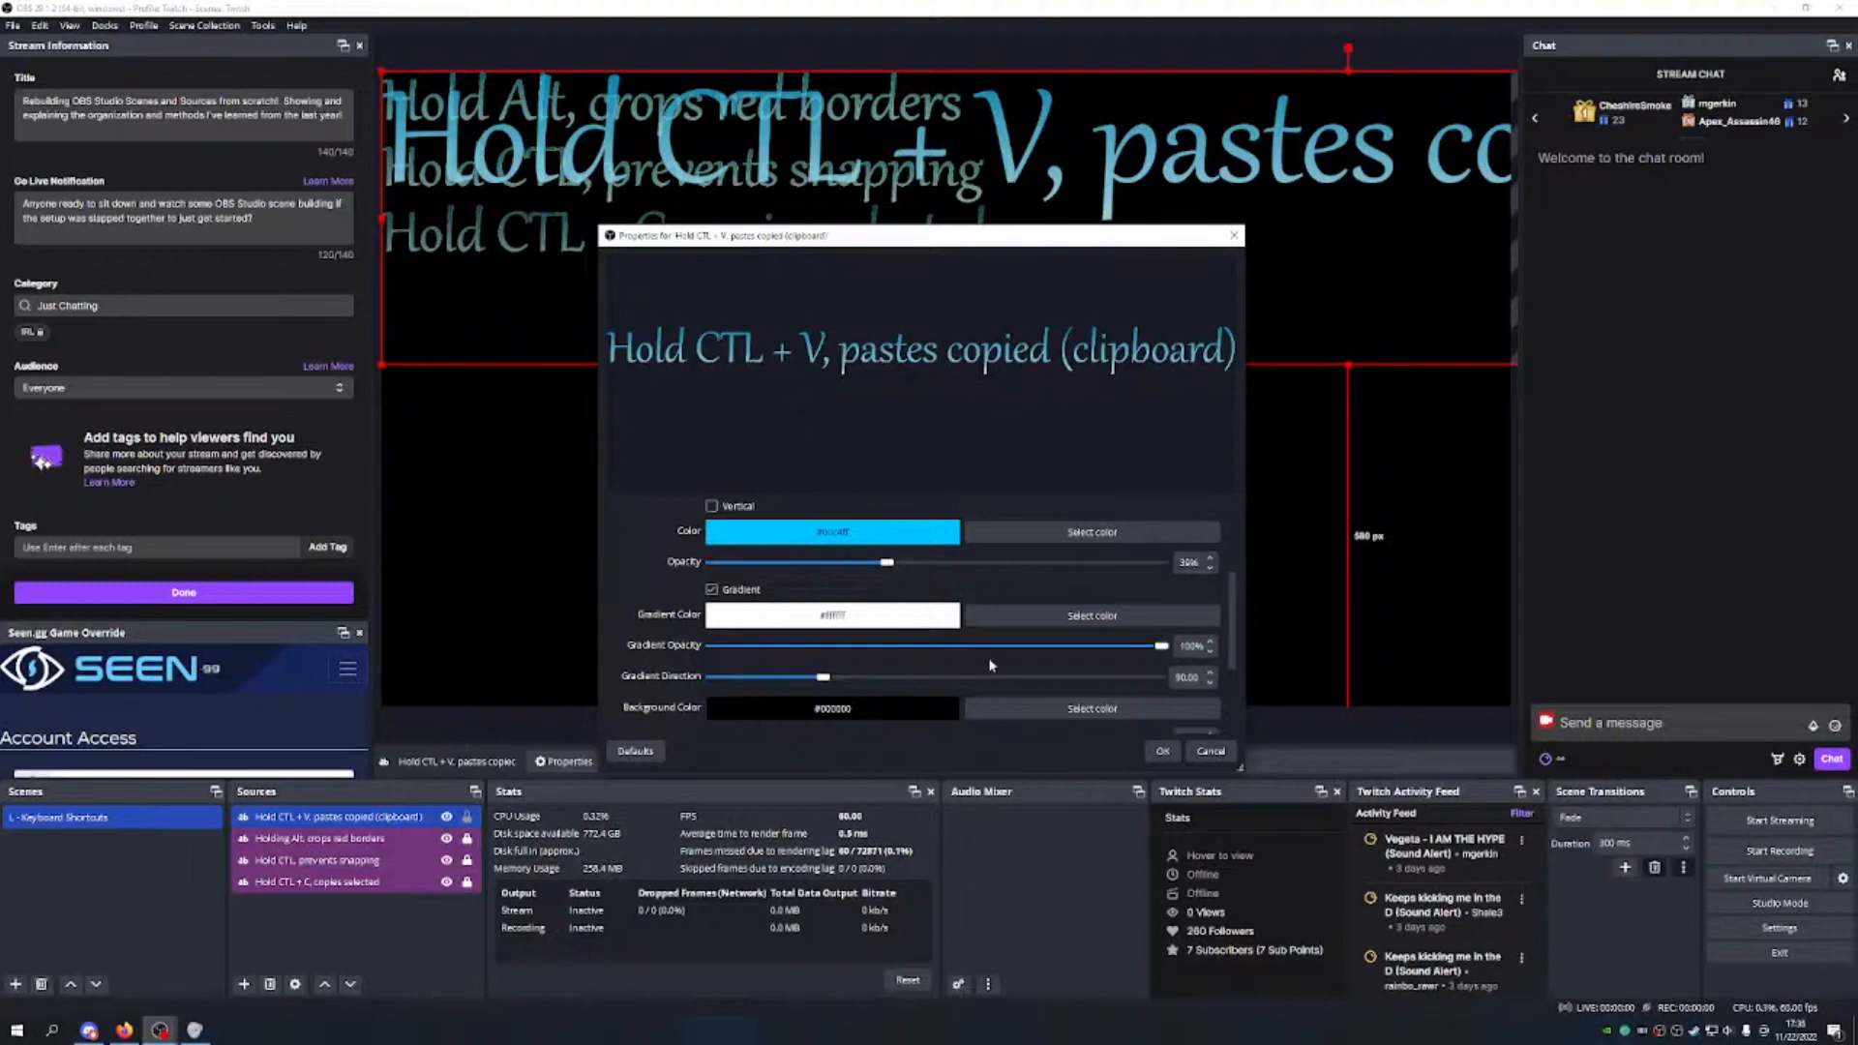
pyautogui.scroll(-3, 1021, 554)
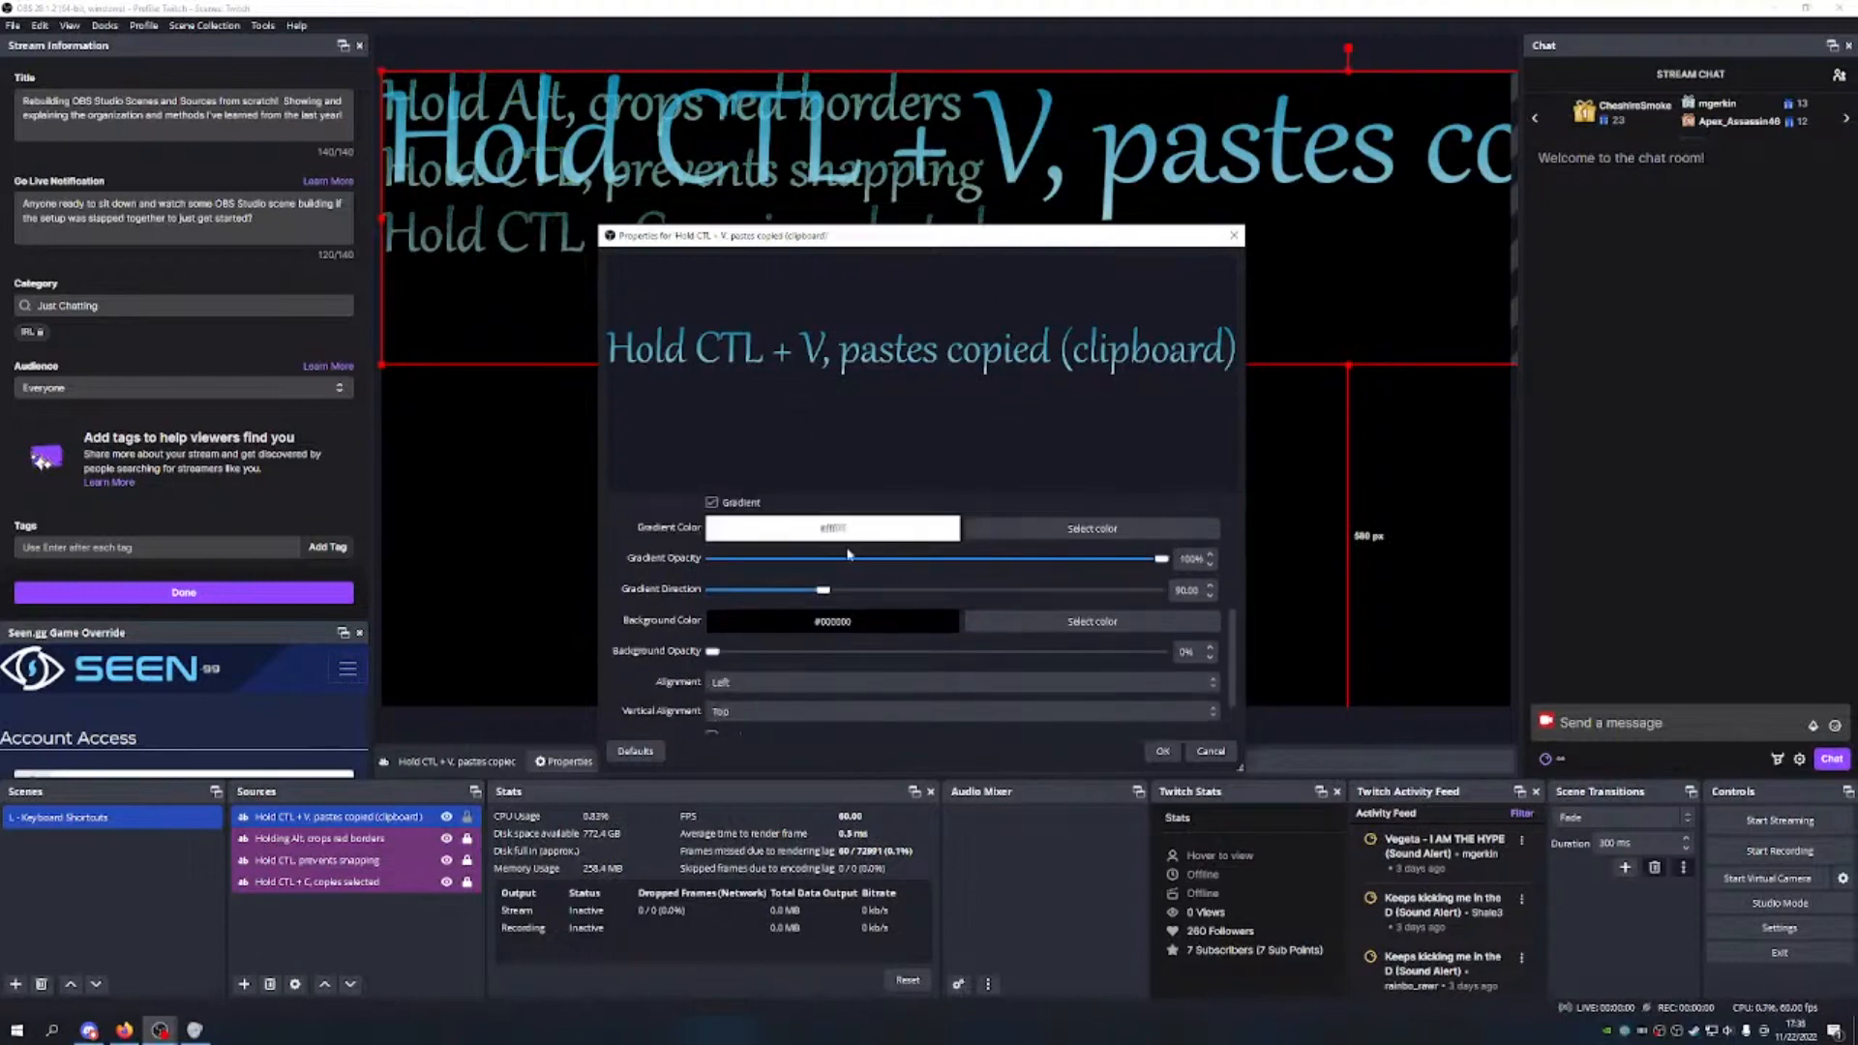
pyautogui.scroll(-2, 868, 581)
pyautogui.moveTo(716, 607); pyautogui.dragTo(1166, 608)
pyautogui.scroll(-1, 934, 564)
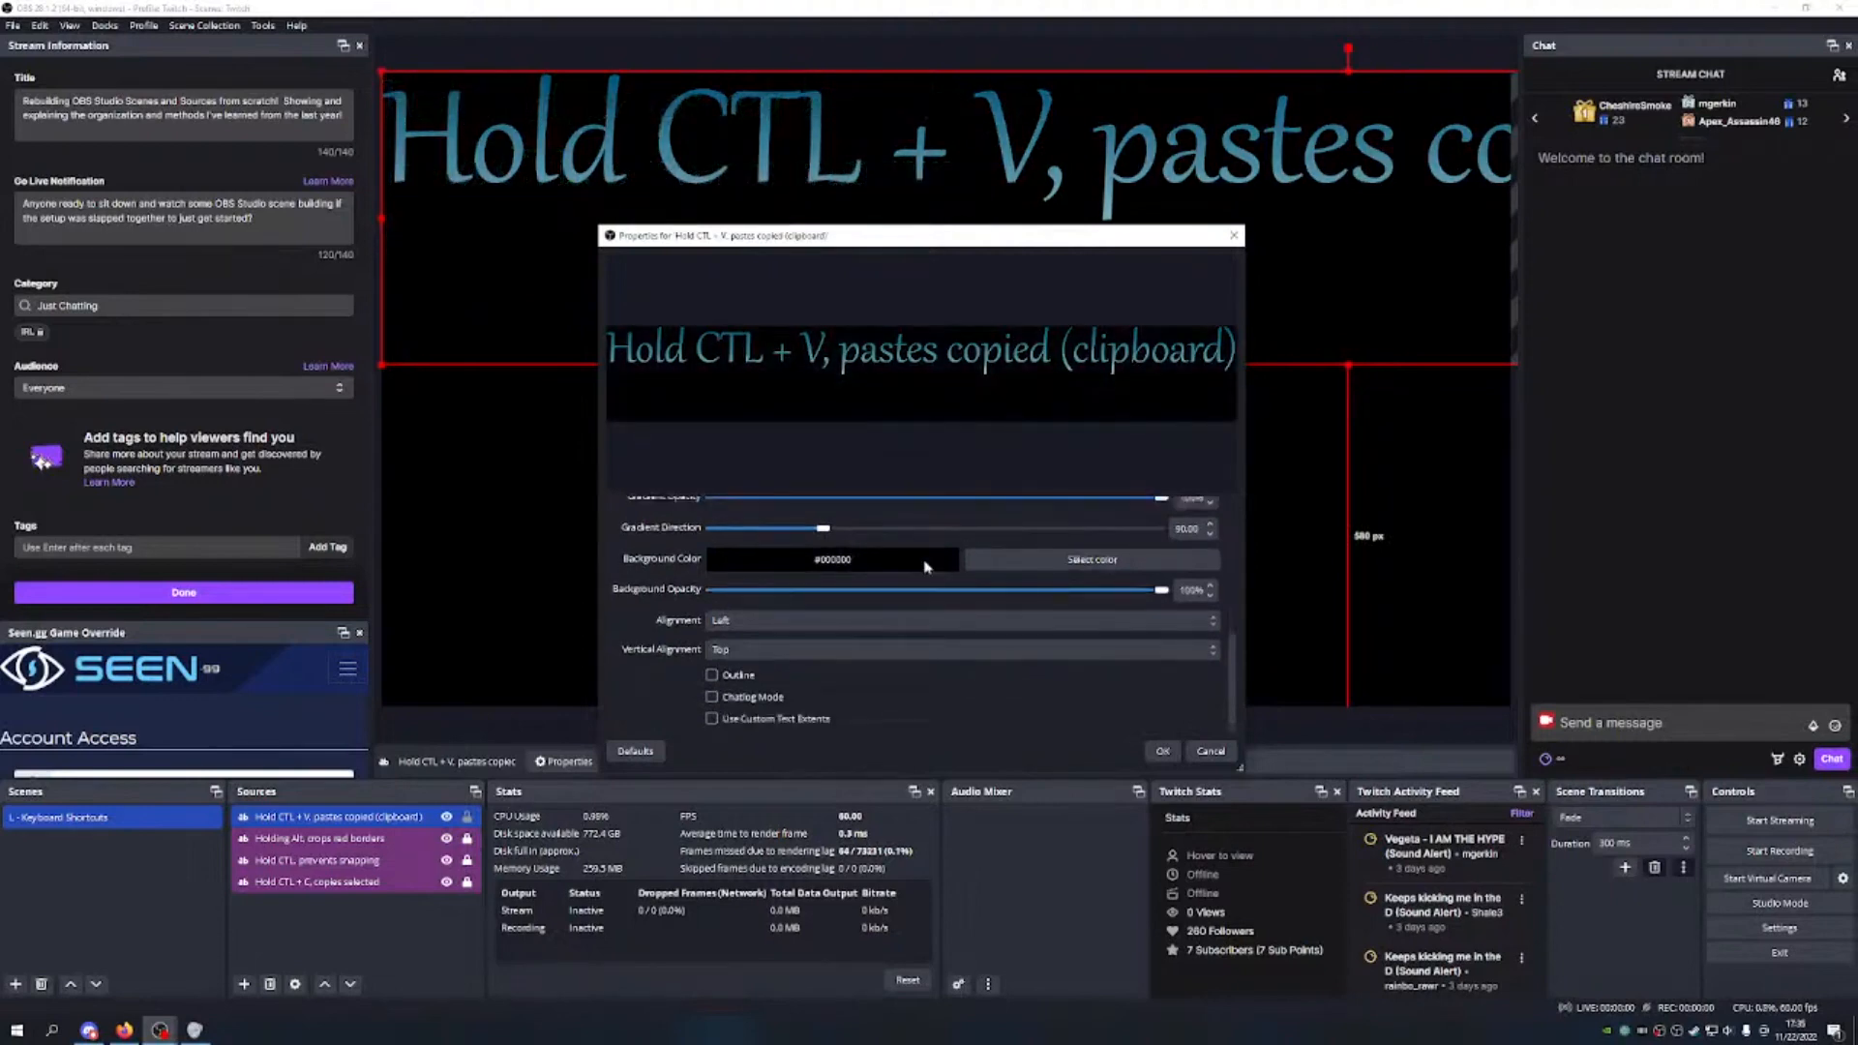
pyautogui.click(713, 675)
pyautogui.scroll(-3, 853, 695)
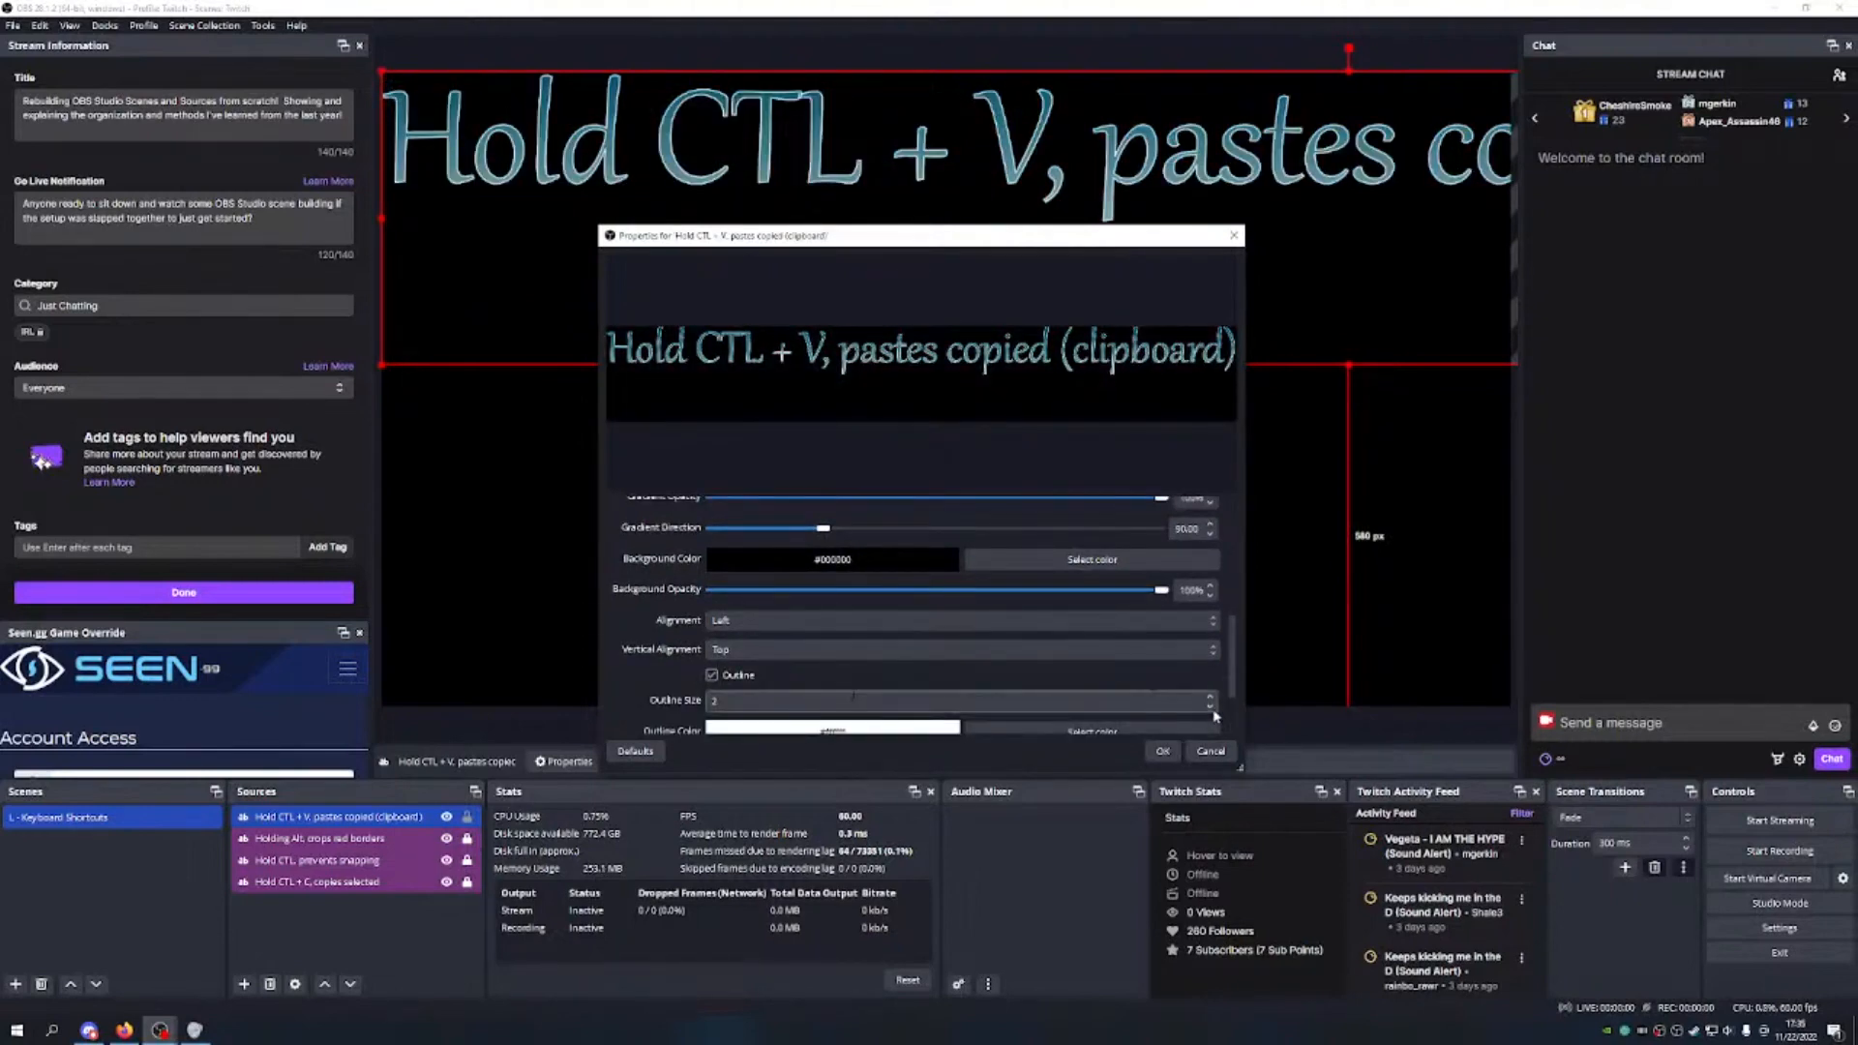
pyautogui.click(1090, 646)
pyautogui.click(879, 418)
pyautogui.click(1026, 653)
pyautogui.moveTo(1161, 676); pyautogui.dragTo(1002, 677)
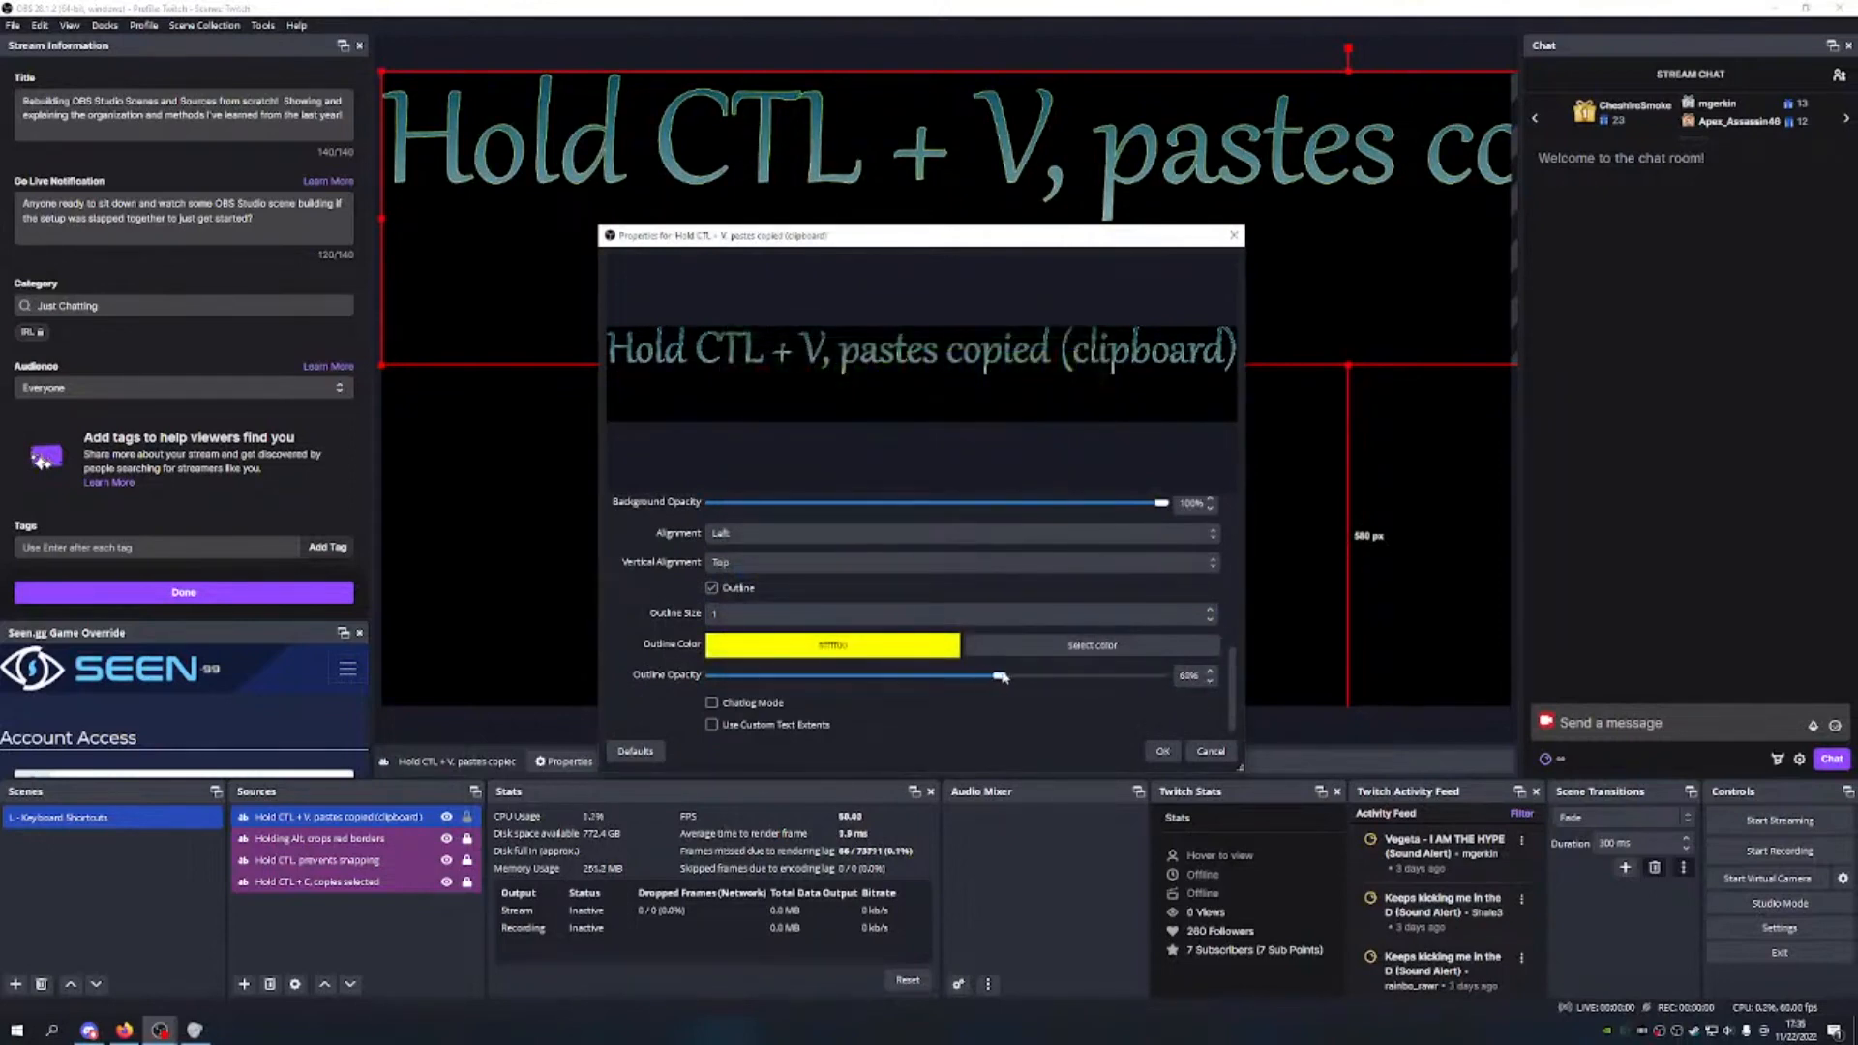
pyautogui.click(1162, 751)
pyautogui.moveTo(1348, 364); pyautogui.dragTo(1087, 133)
# Step: Scale the Hold CTL + V text and place it left-aligned beneath the other three lines
pyautogui.moveTo(896, 118); pyautogui.dragTo(899, 295)
pyautogui.moveTo(768, 331); pyautogui.dragTo(782, 297)
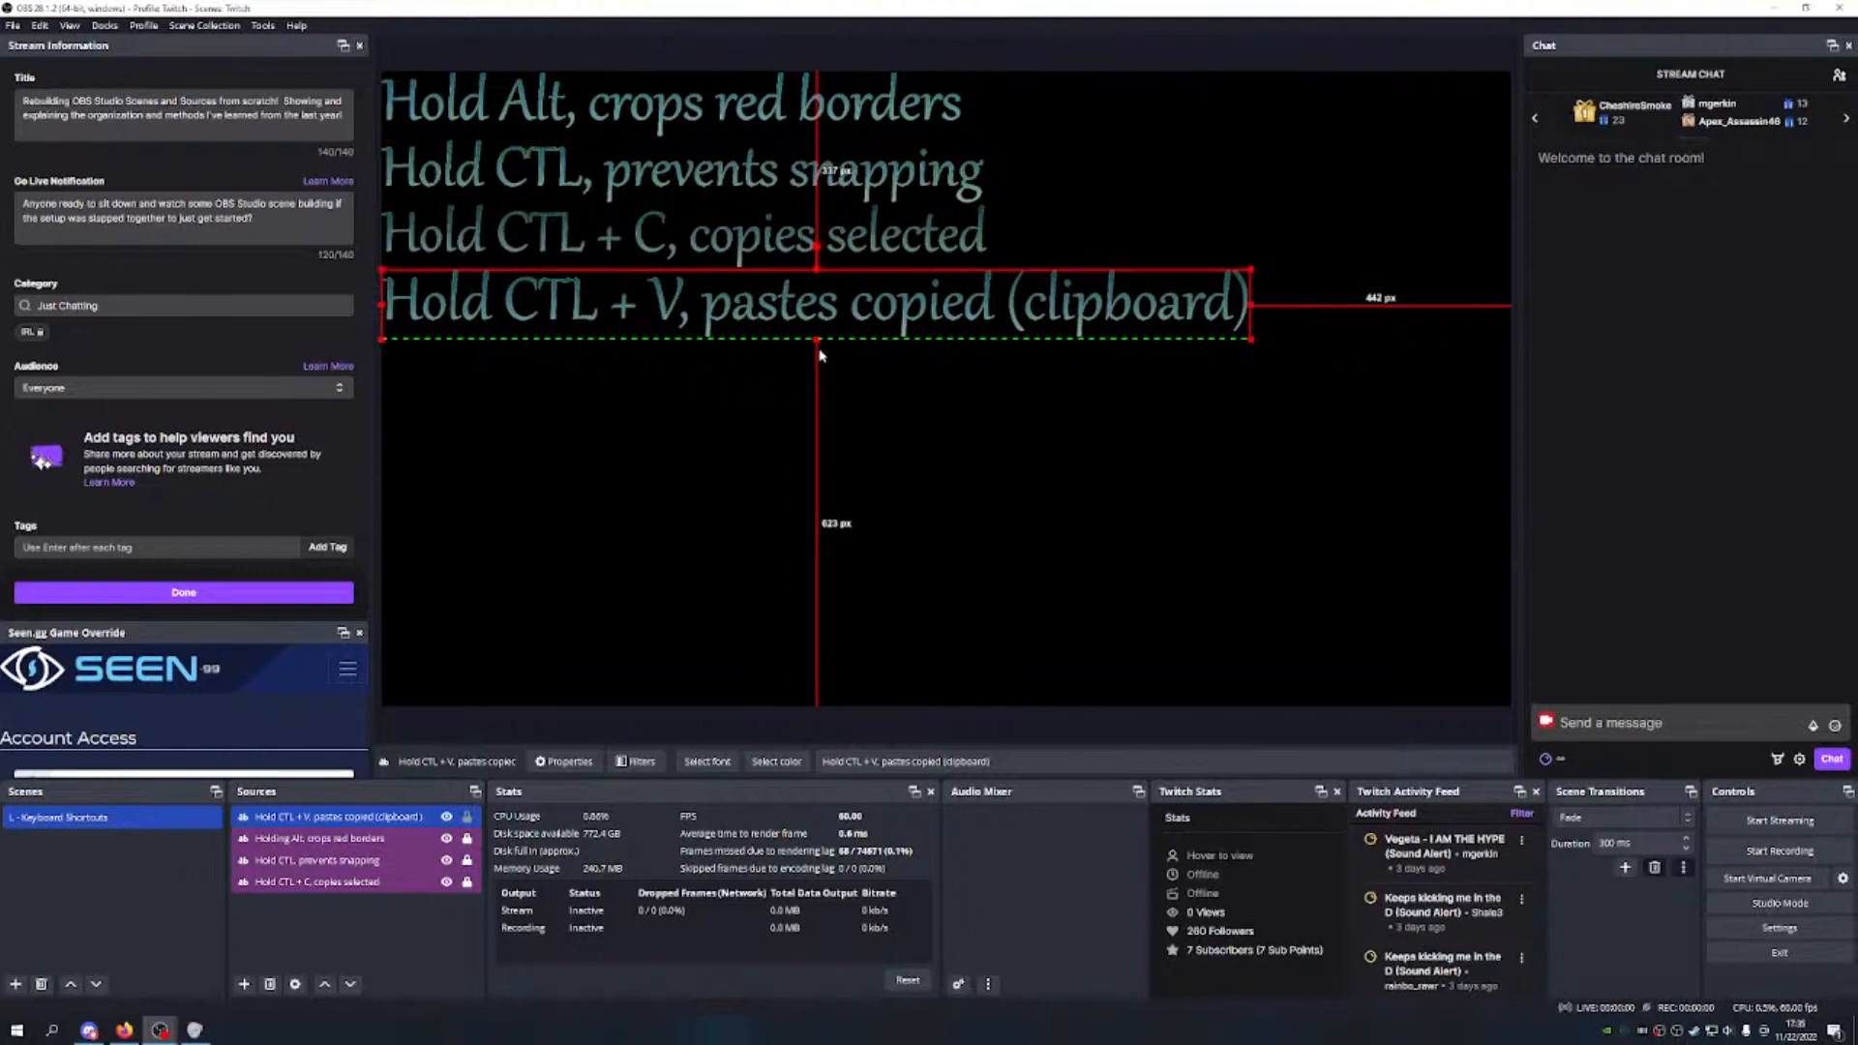
pyautogui.moveTo(817, 341); pyautogui.dragTo(815, 334)
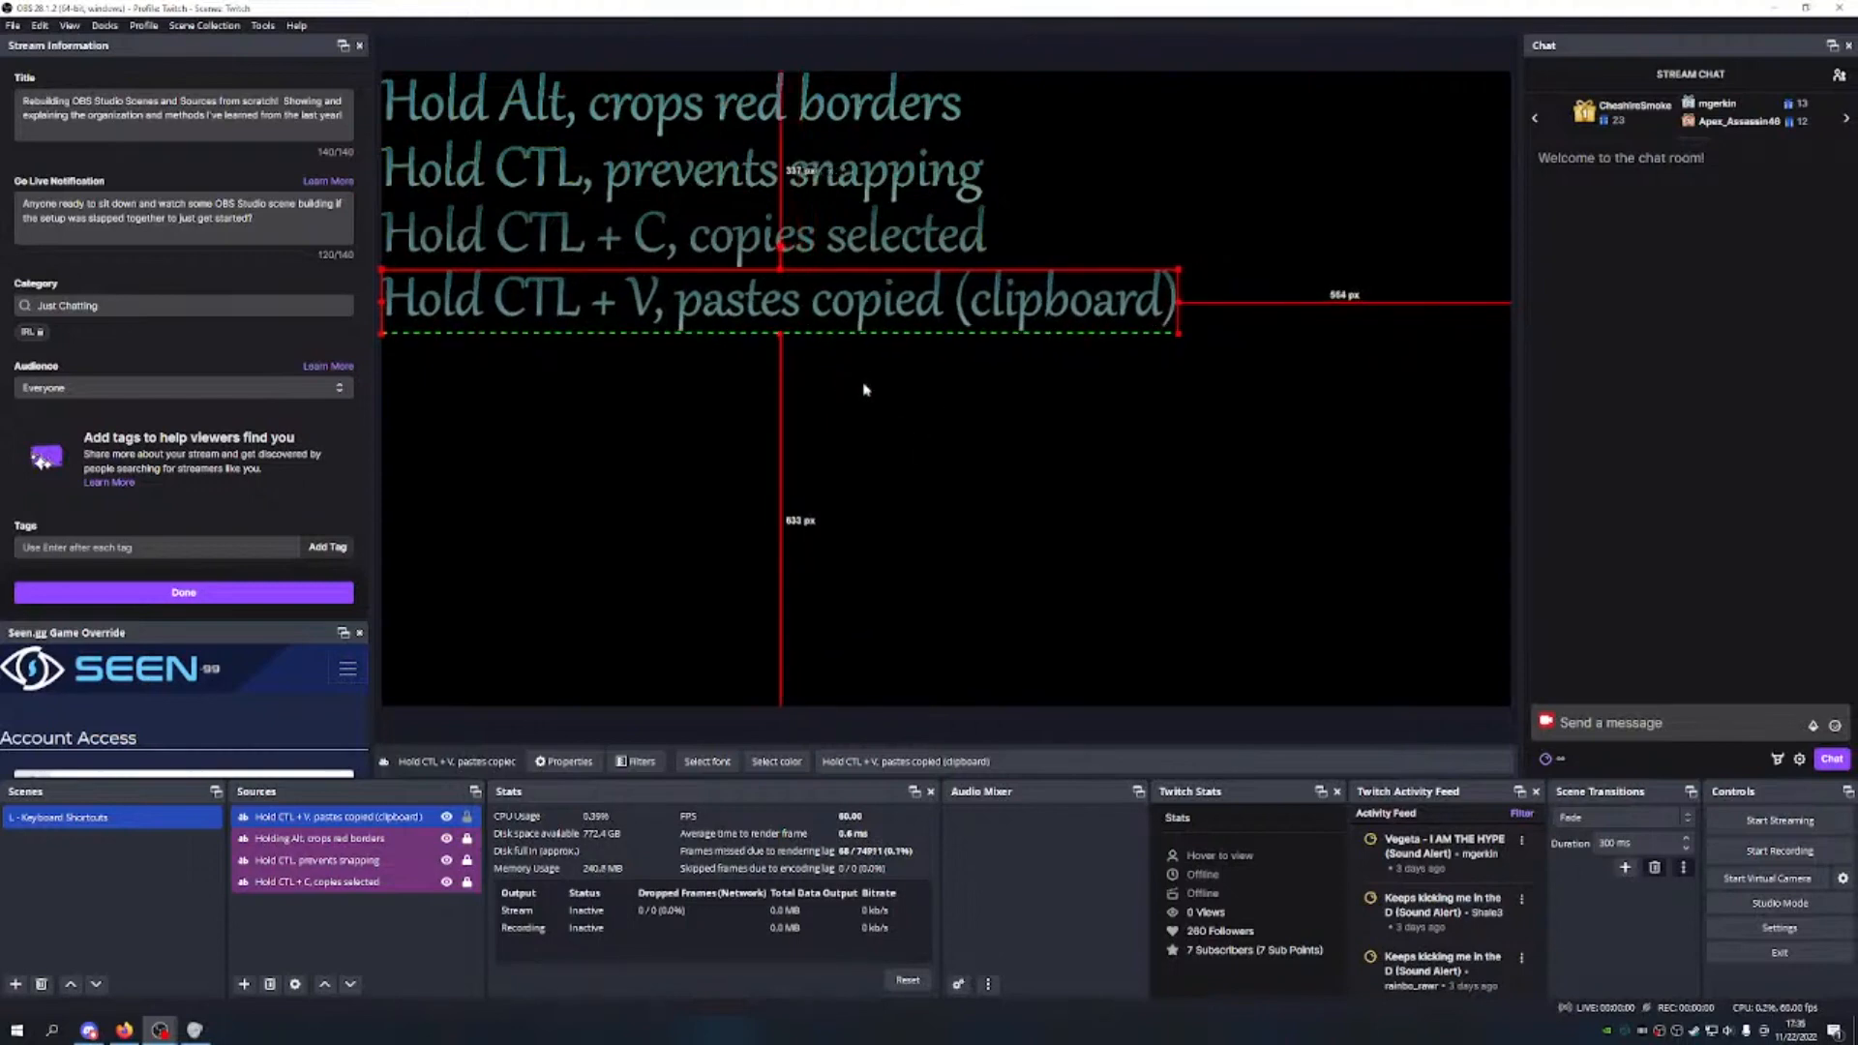
# Step: Lock the new source, tag it purple, and move it to the bottom of the sources list
pyautogui.click(469, 818)
pyautogui.rightClick(423, 814)
pyautogui.moveTo(496, 453)
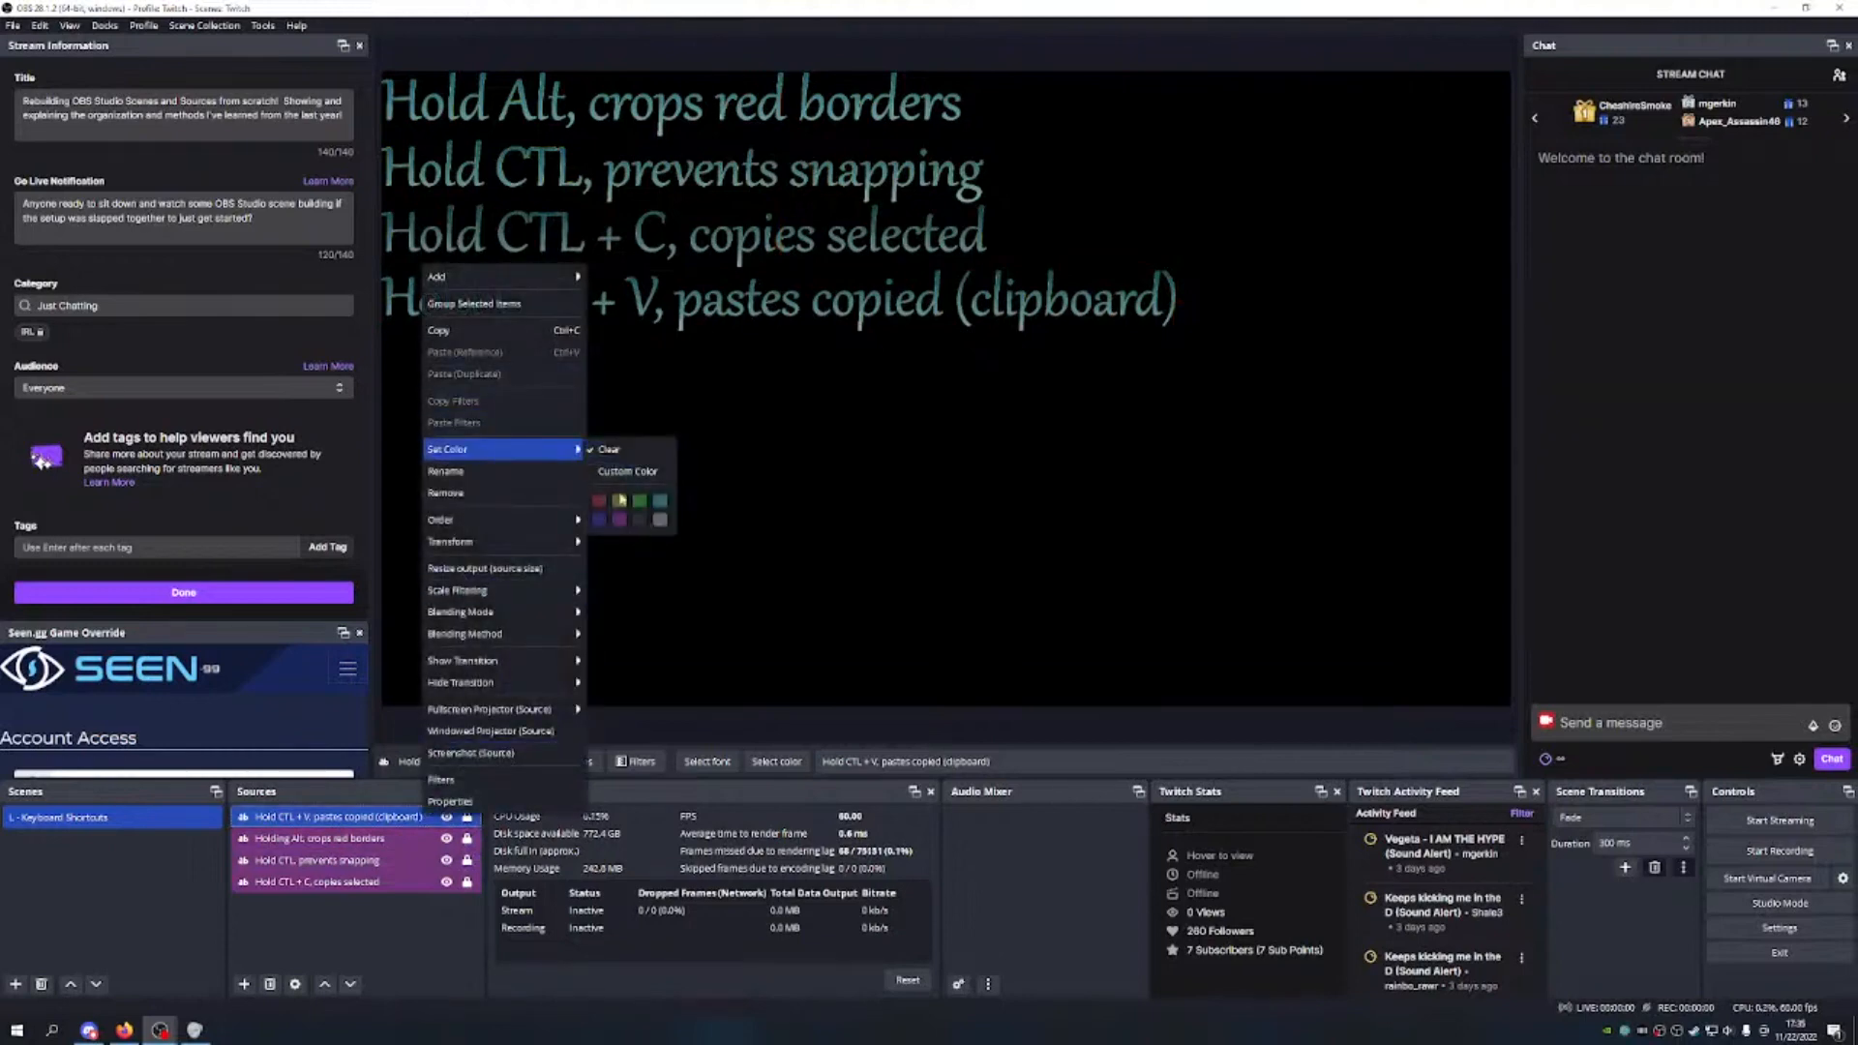
pyautogui.click(394, 850)
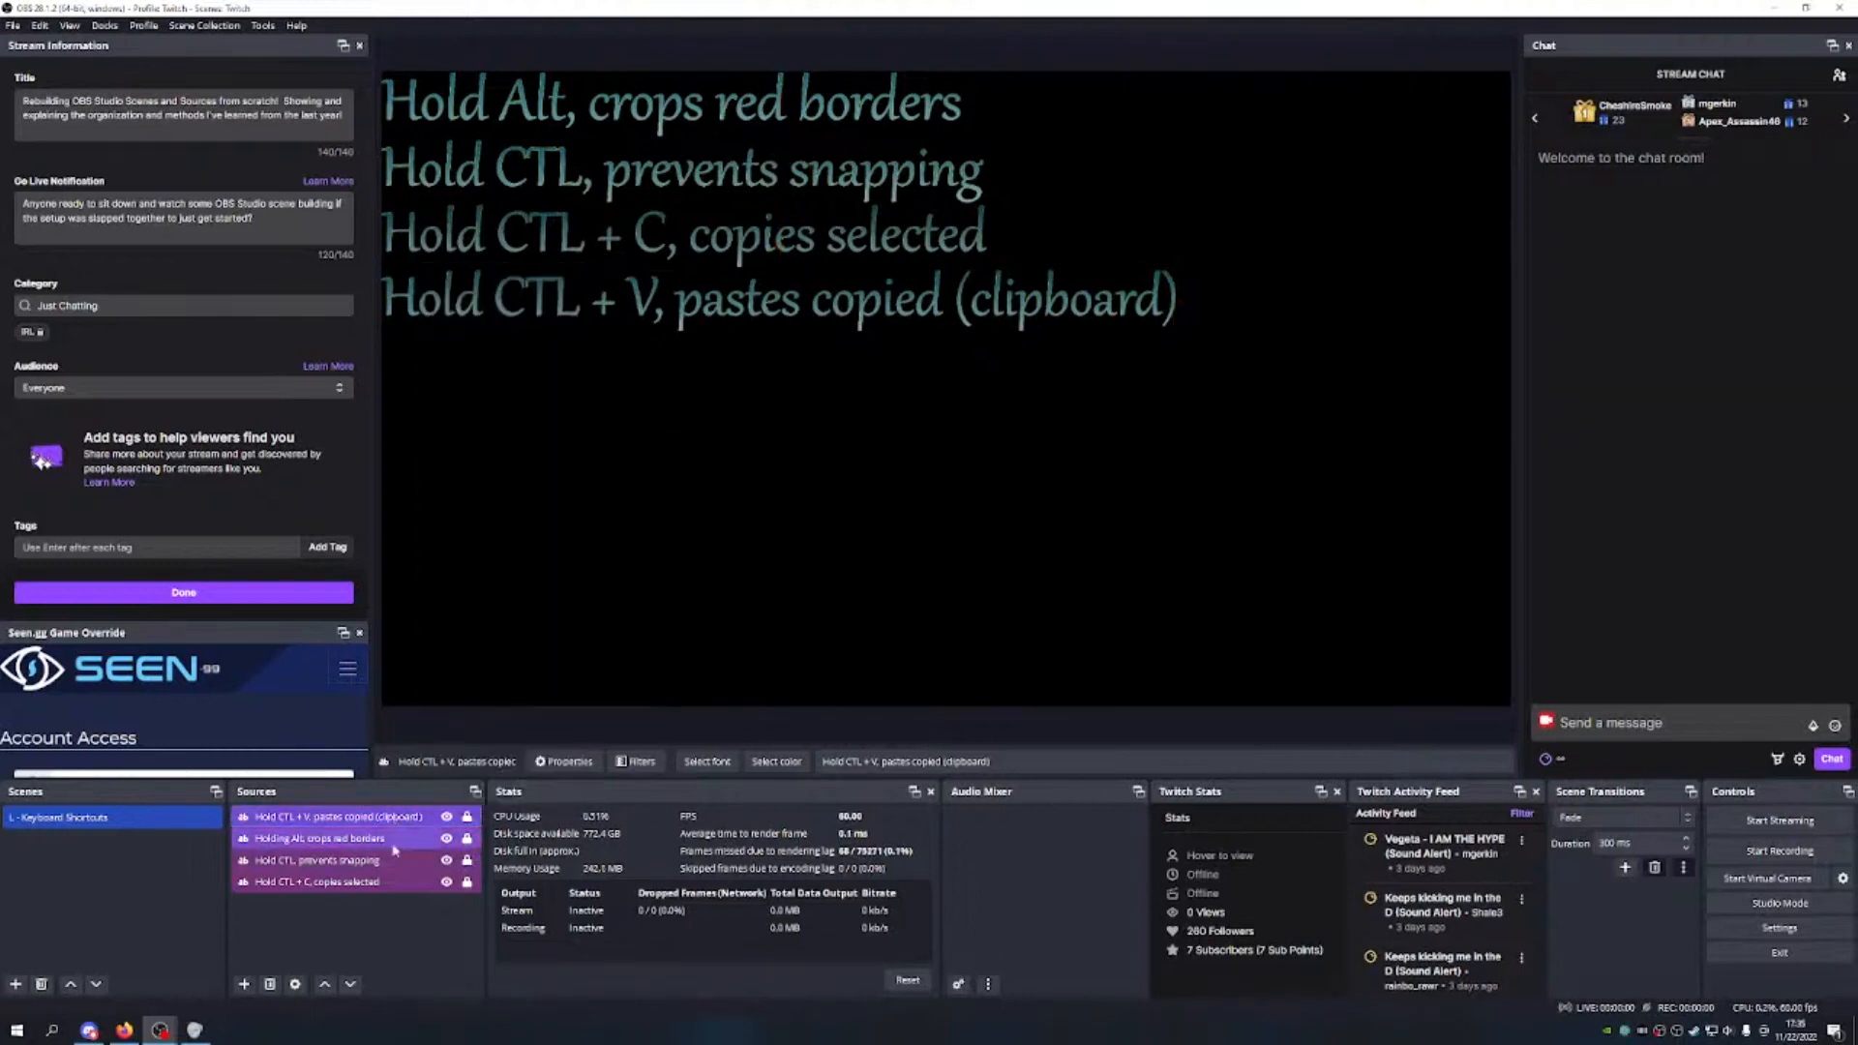
pyautogui.click(350, 984)
pyautogui.click(350, 984)
pyautogui.click(351, 984)
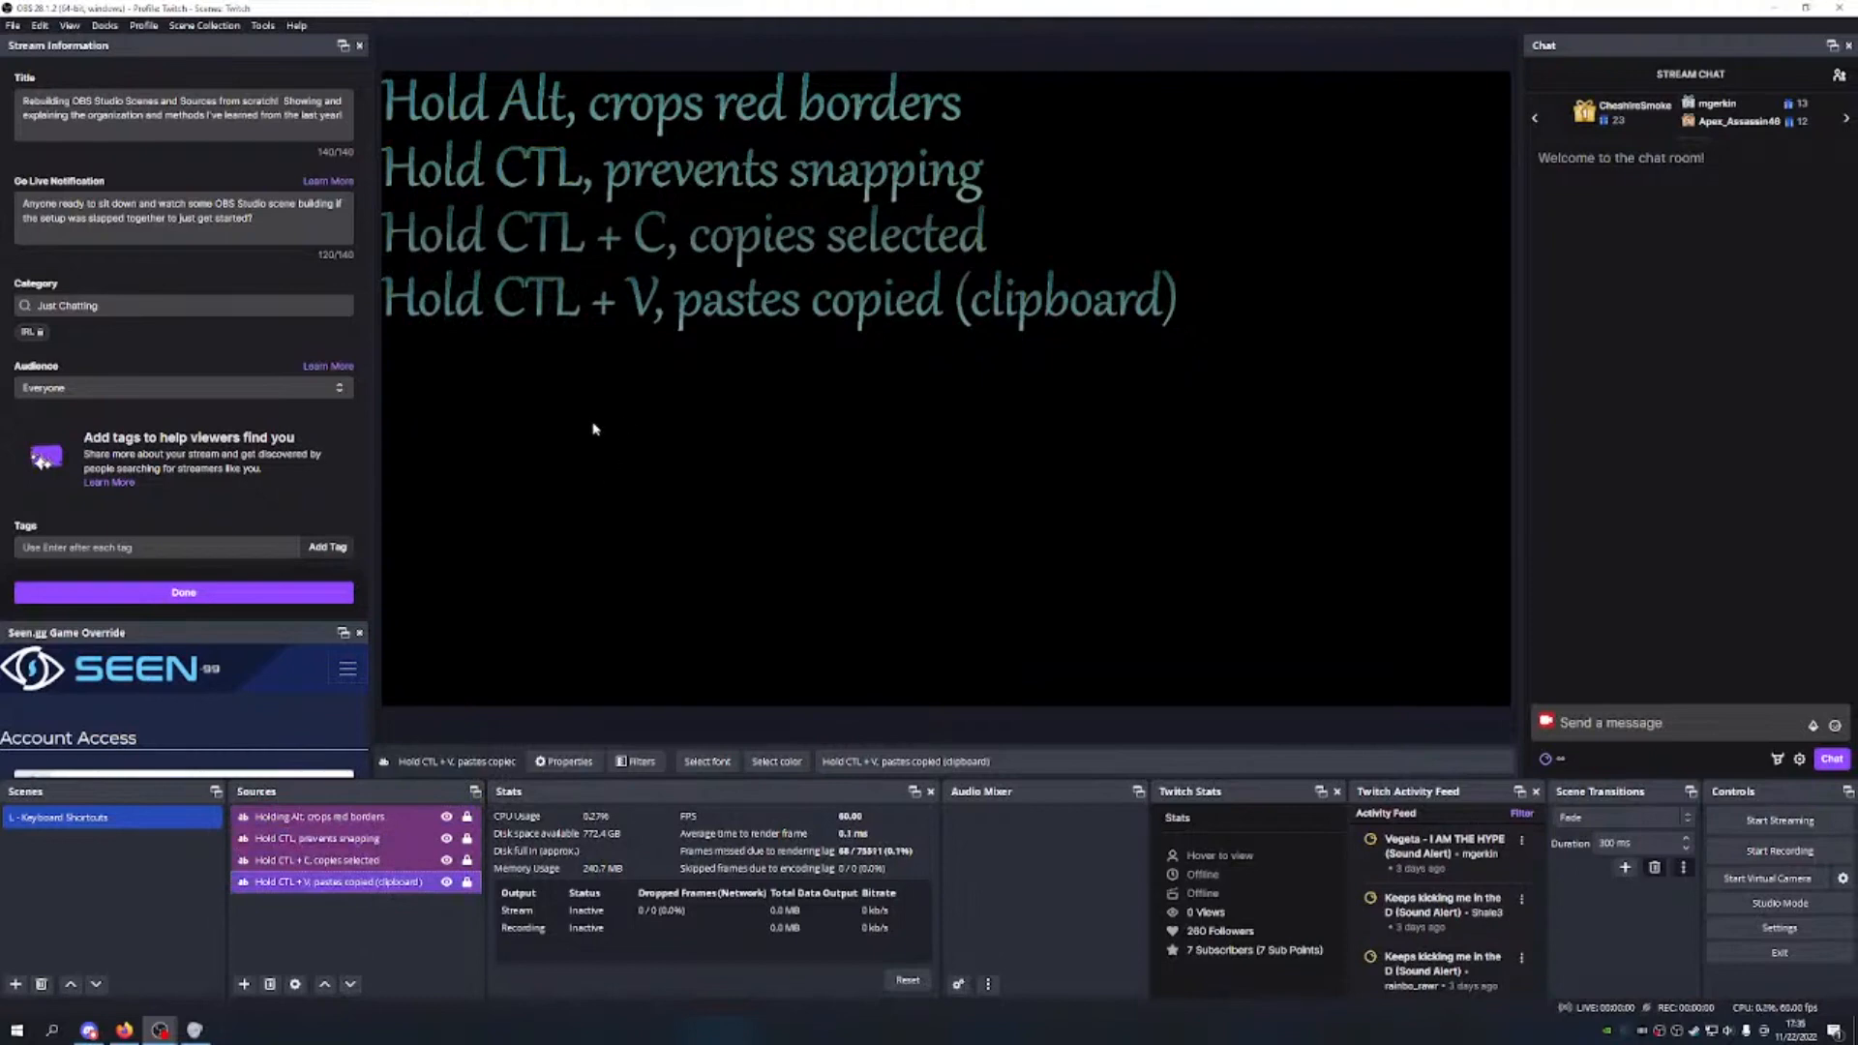
# Step: Add a Text (GDI+) source named 'Hold CTL + Z, uses undo once', selecting the name for copying
pyautogui.click(244, 985)
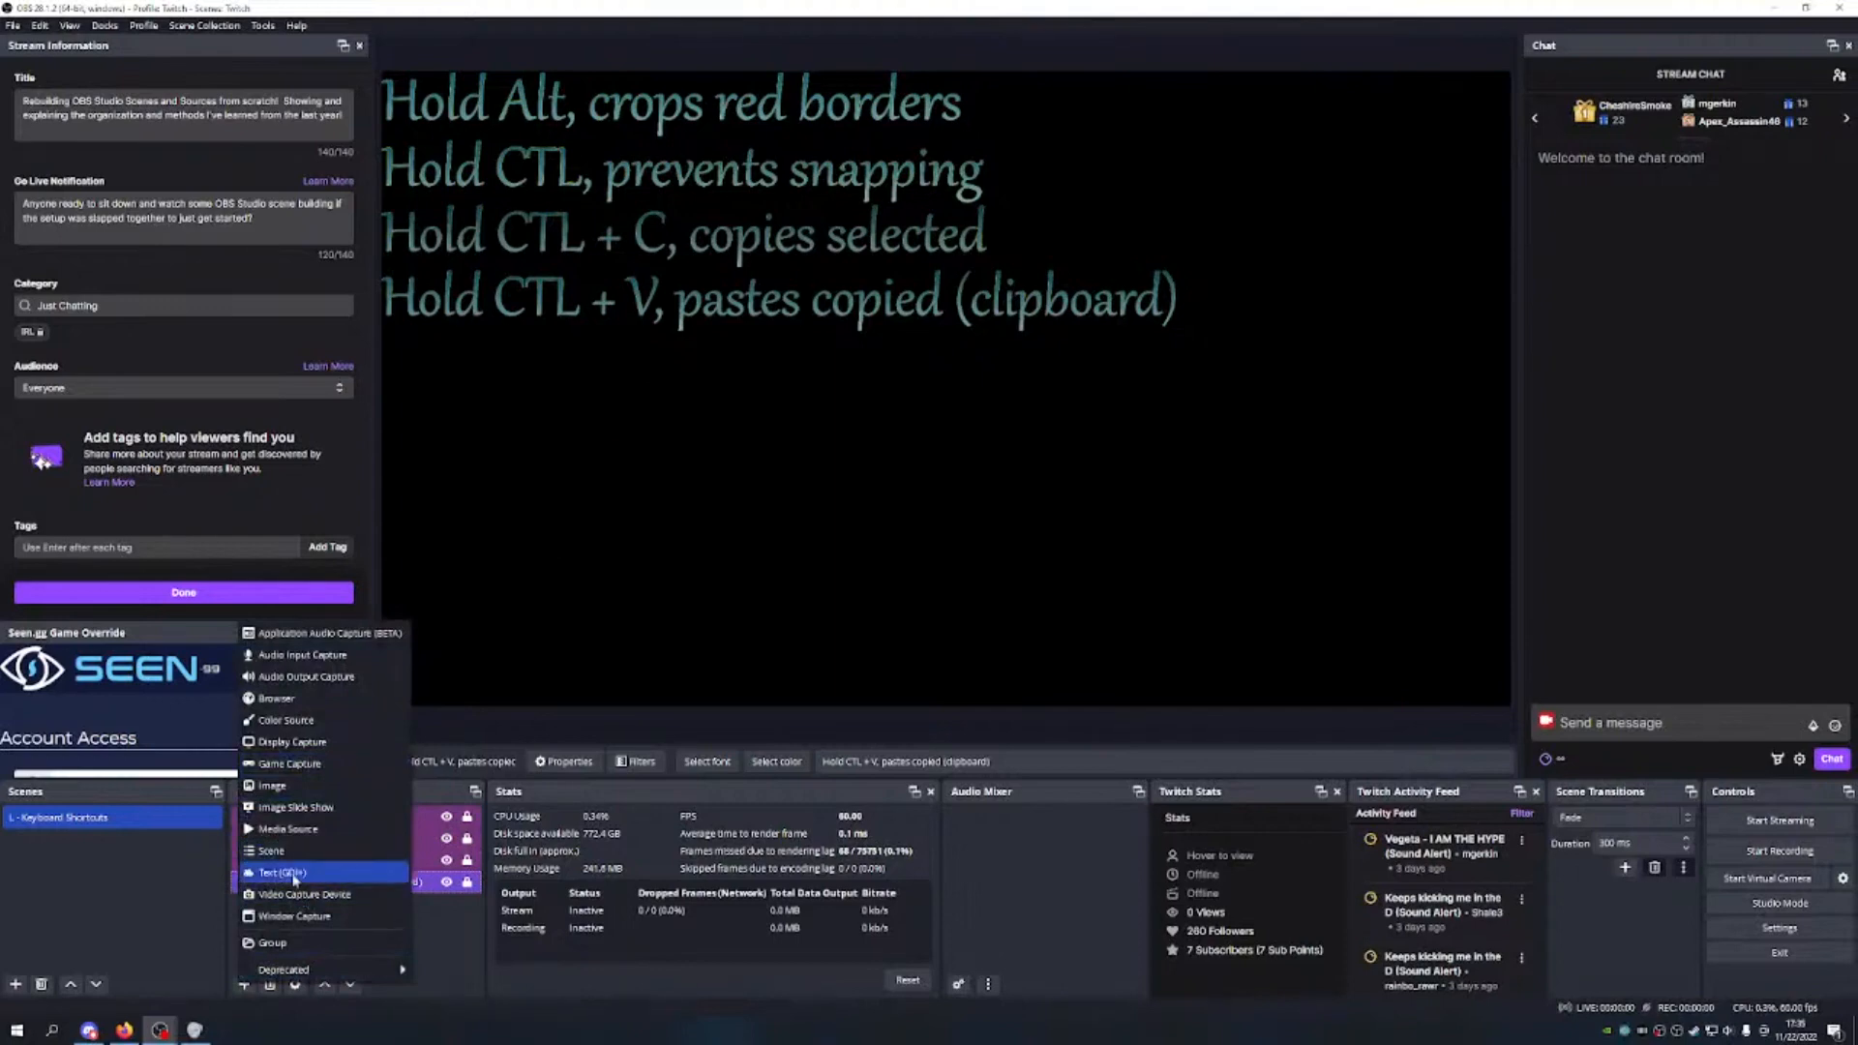
pyautogui.click(295, 871)
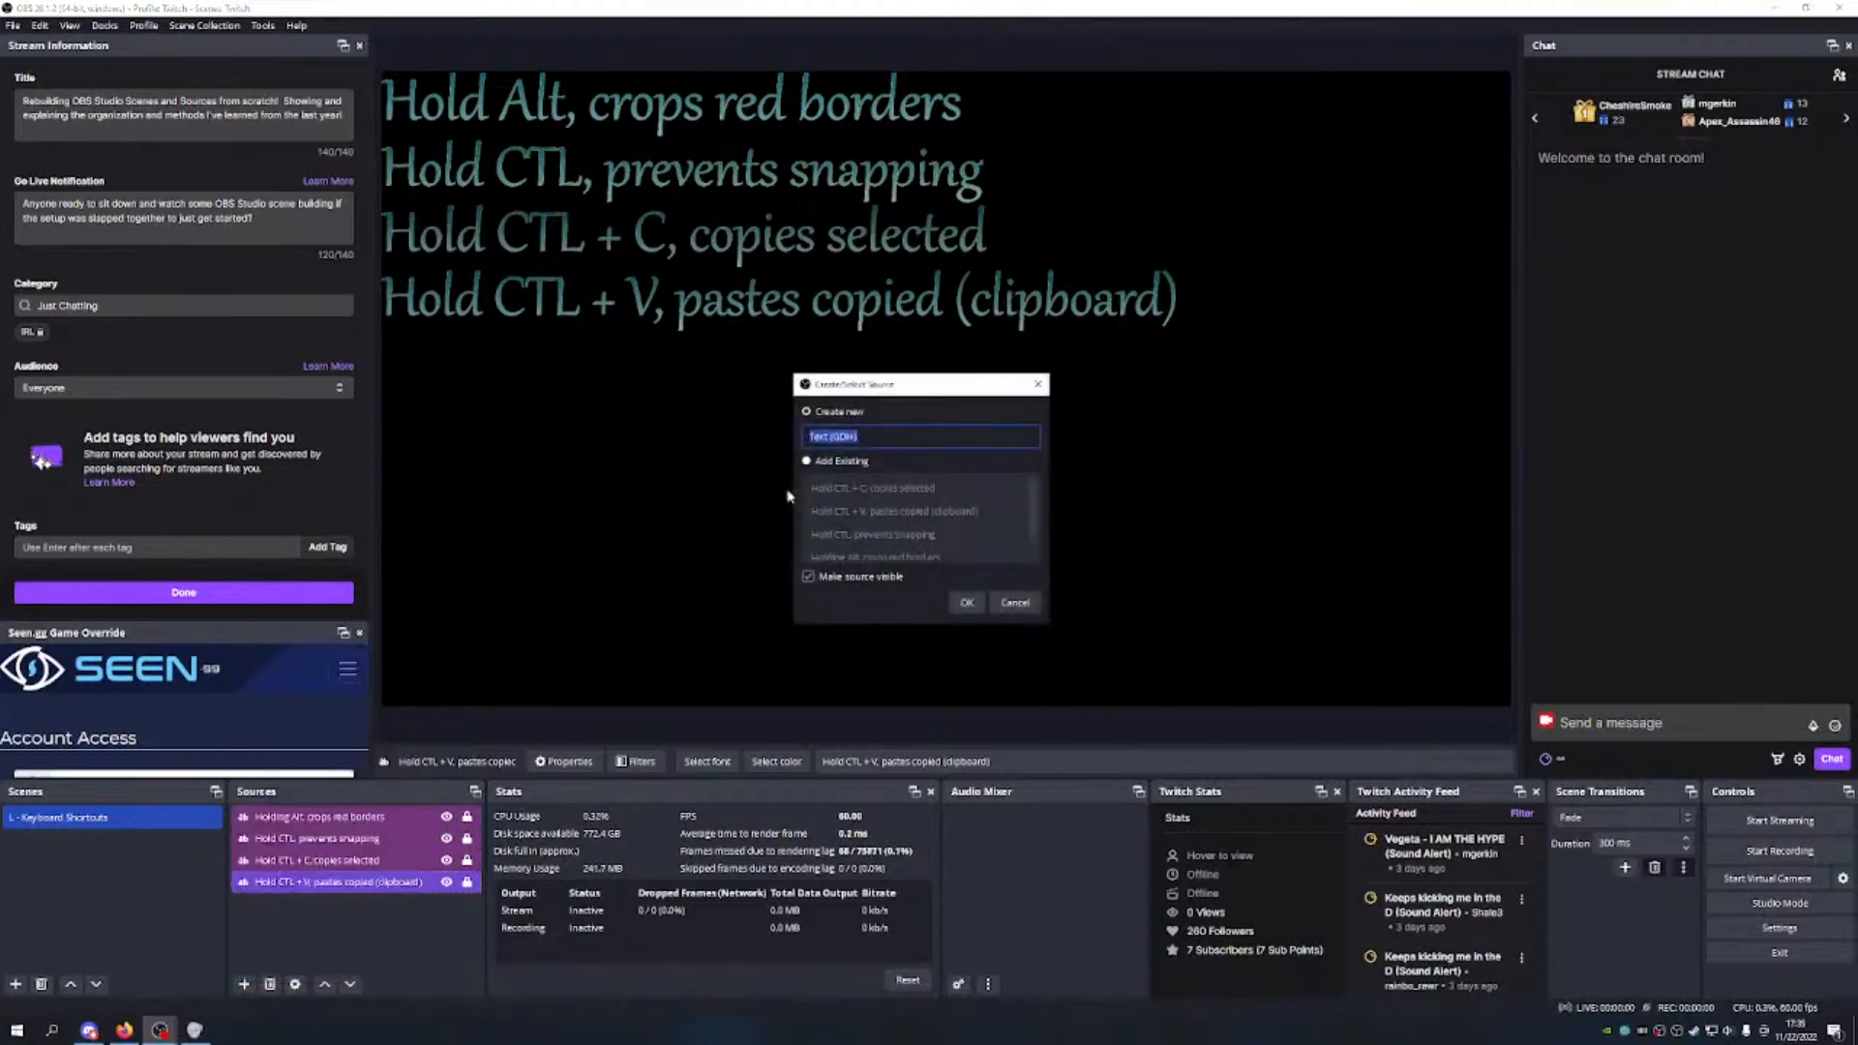
pyautogui.write('Hold CTL + Z, un')
pyautogui.press('BackSpace')
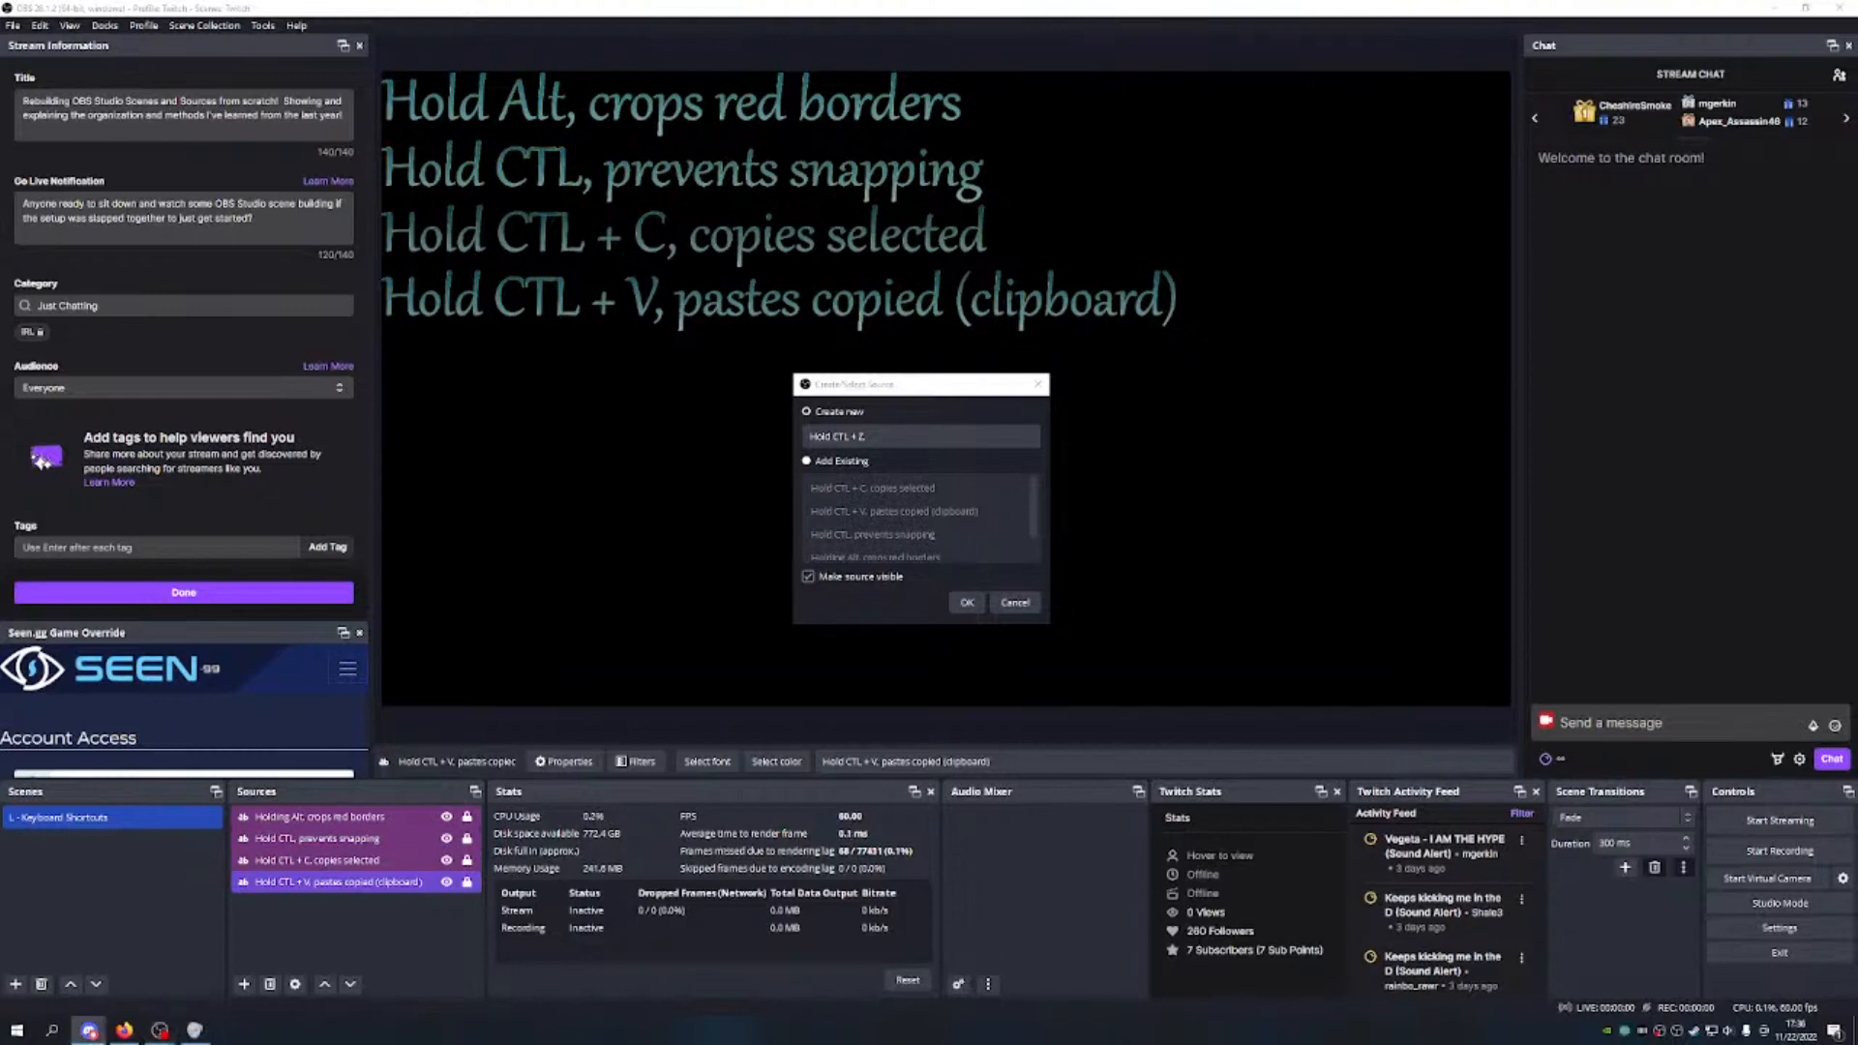
pyautogui.click(914, 420)
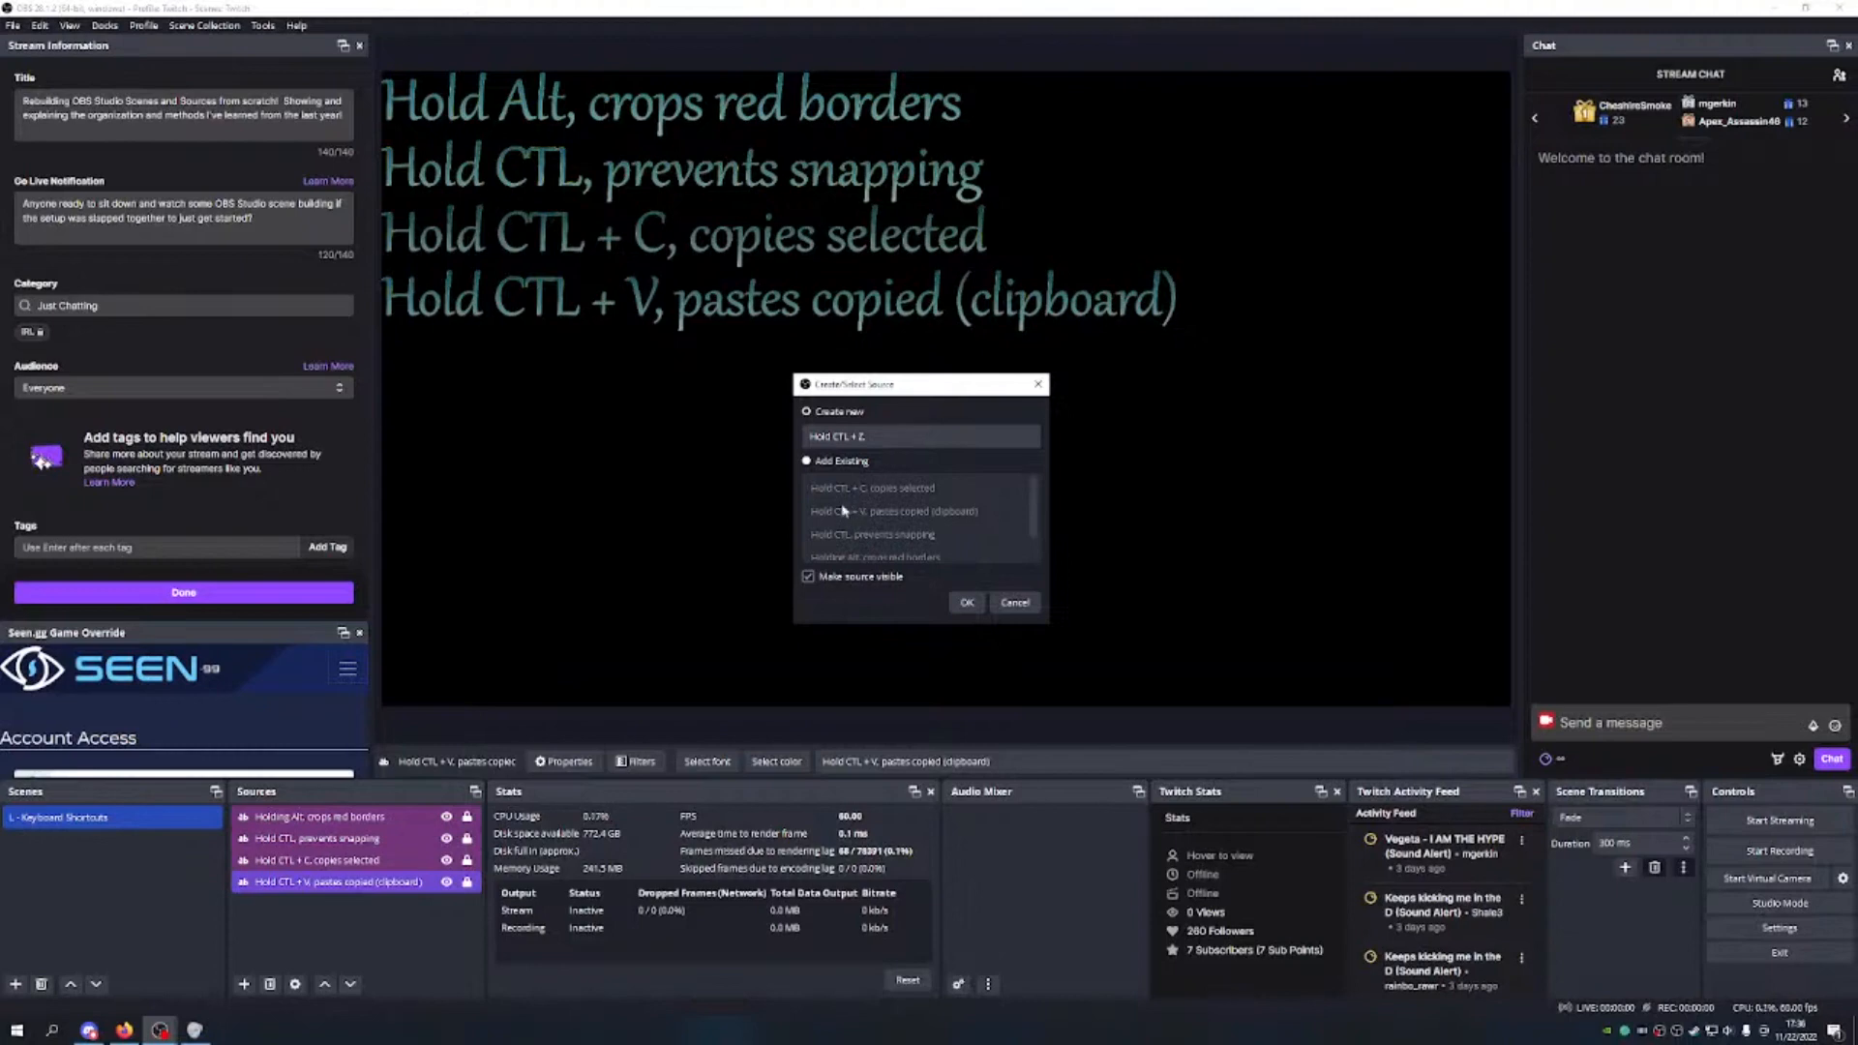
pyautogui.click(871, 436)
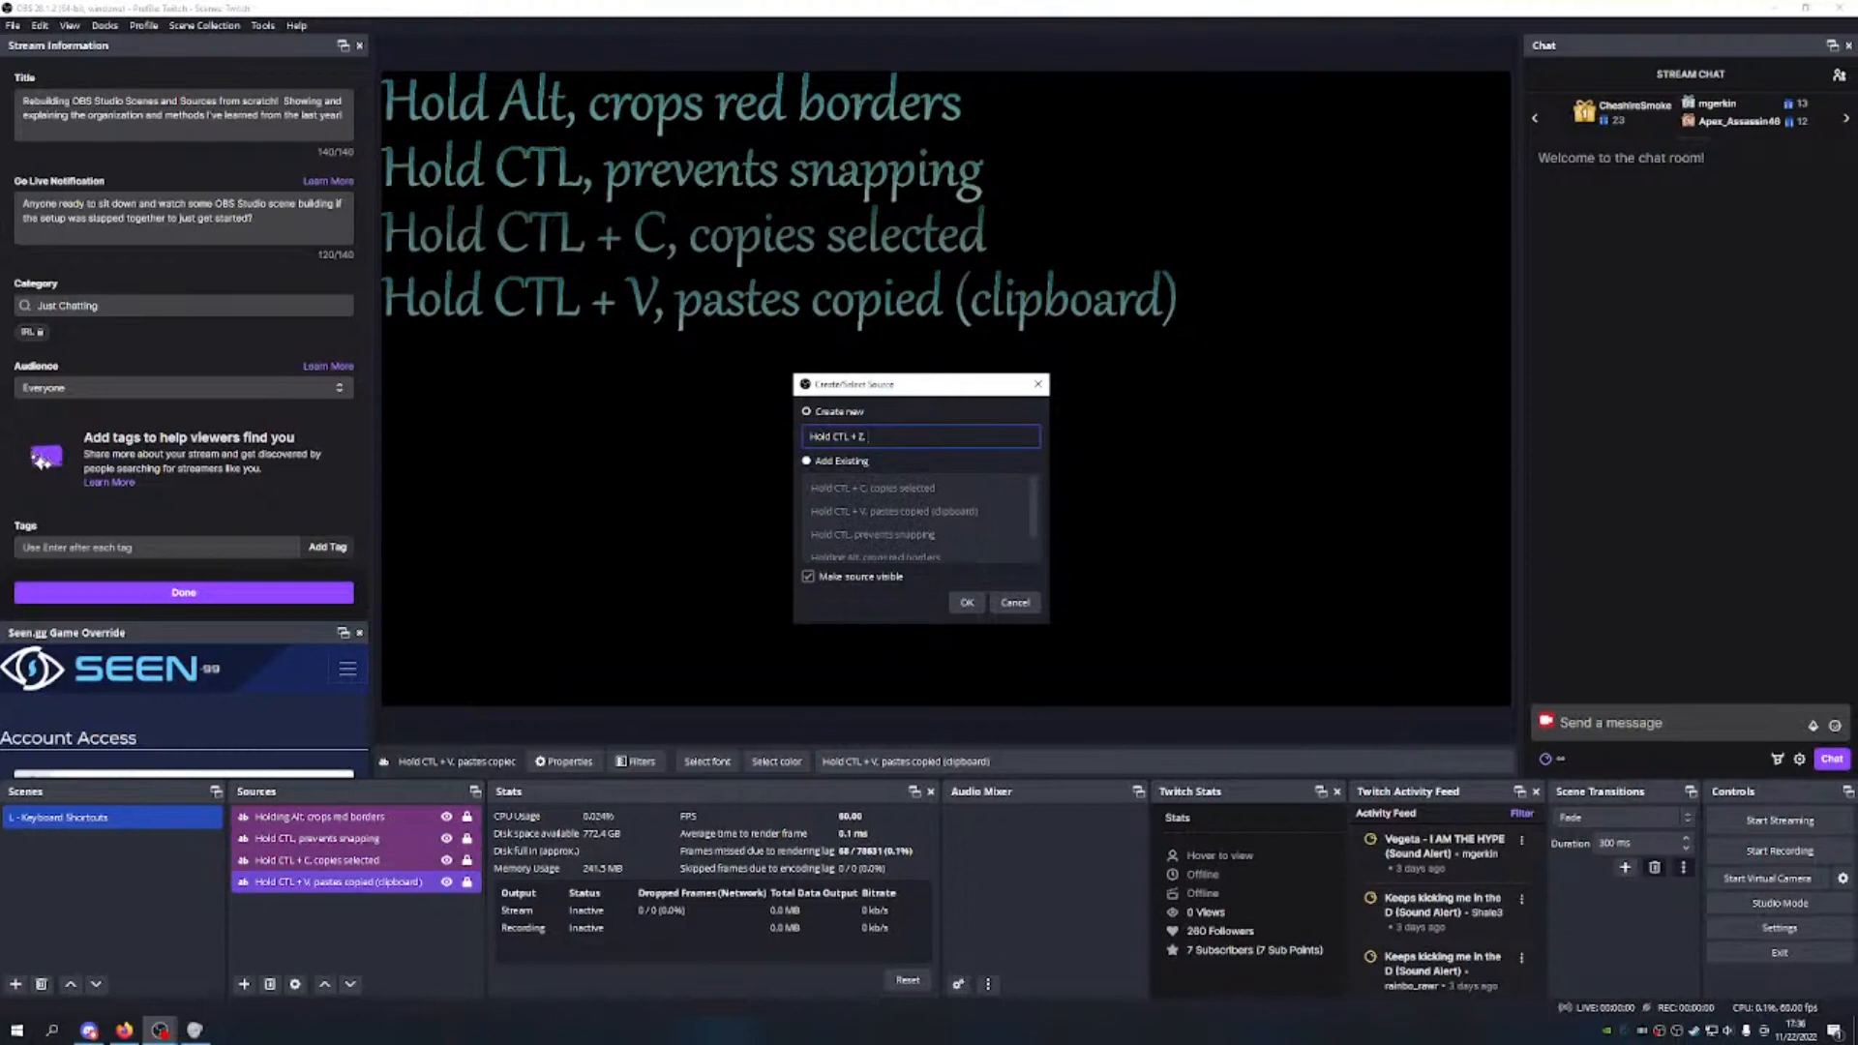
pyautogui.write(', U')
pyautogui.press('BackSpace')
pyautogui.write('undo onc')
pyautogui.write('es')
pyautogui.write(' undo')
pyautogui.write(' once')
pyautogui.hotkey('ctrl', 'a')
pyautogui.hotkey('ctrl', 'c')
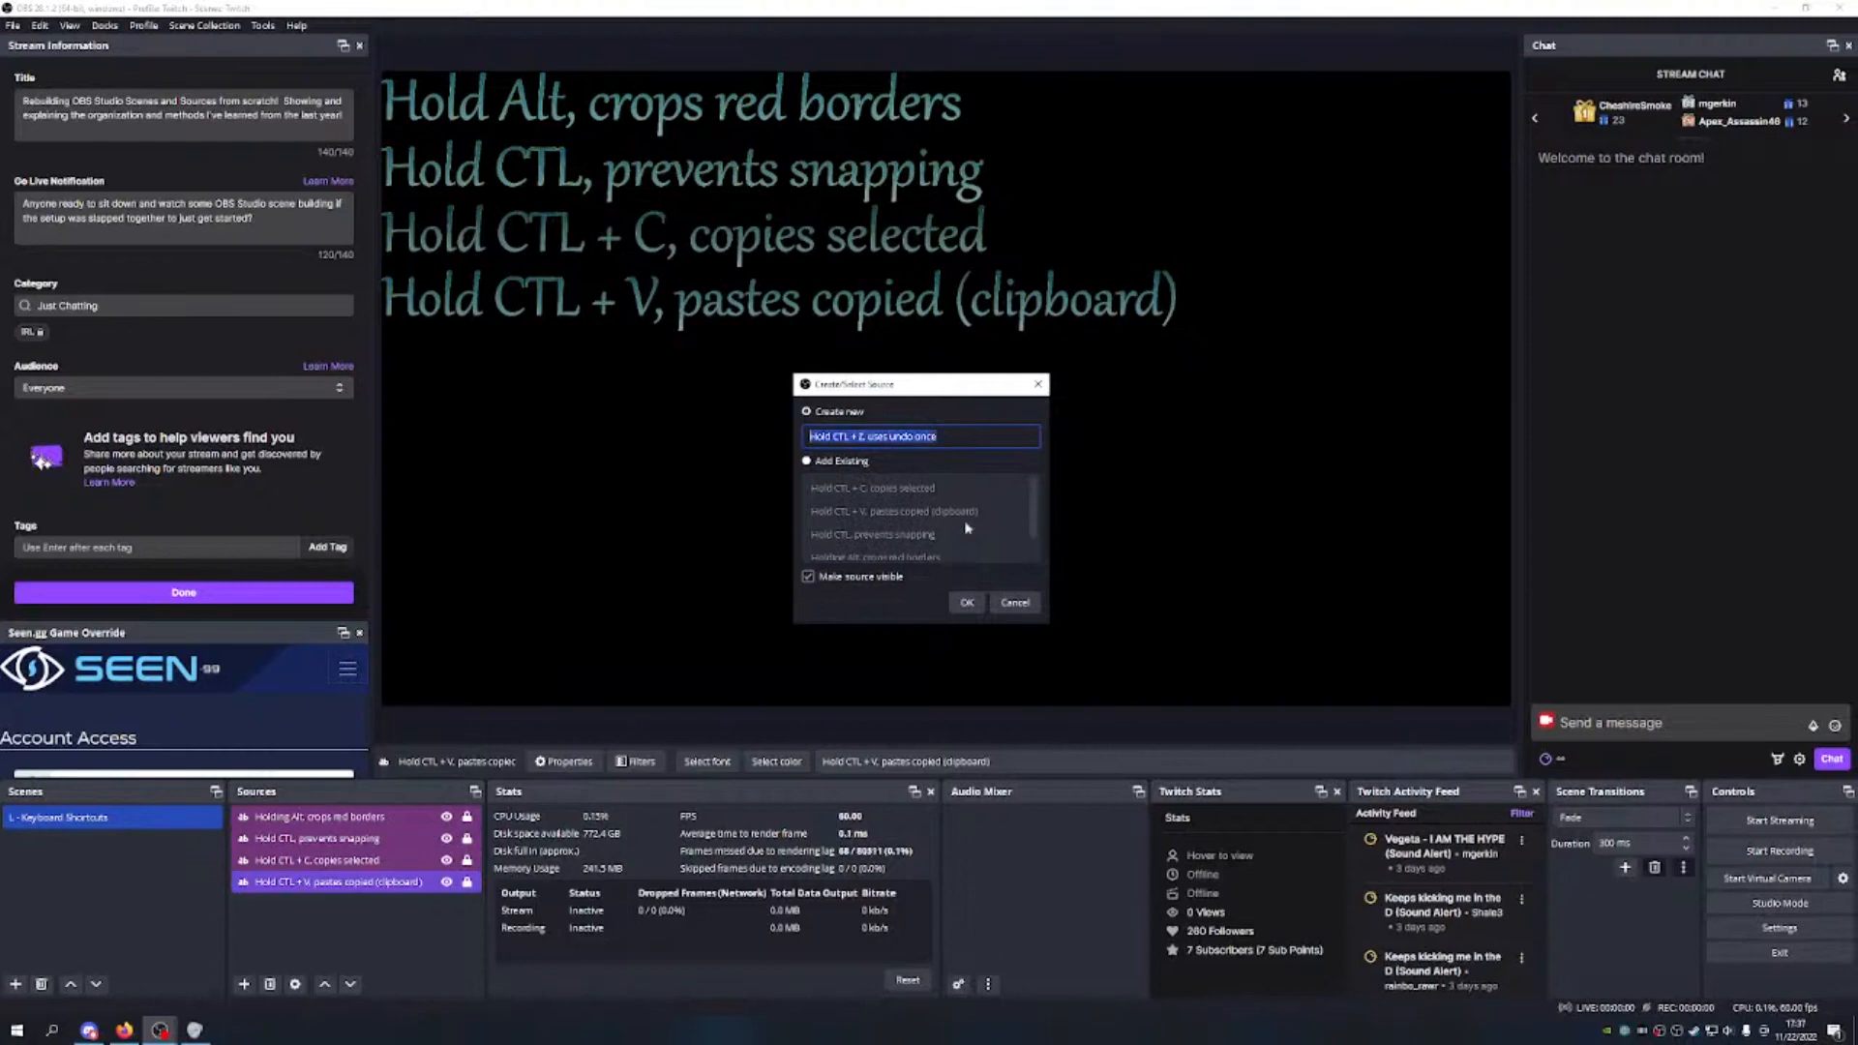
pyautogui.click(966, 602)
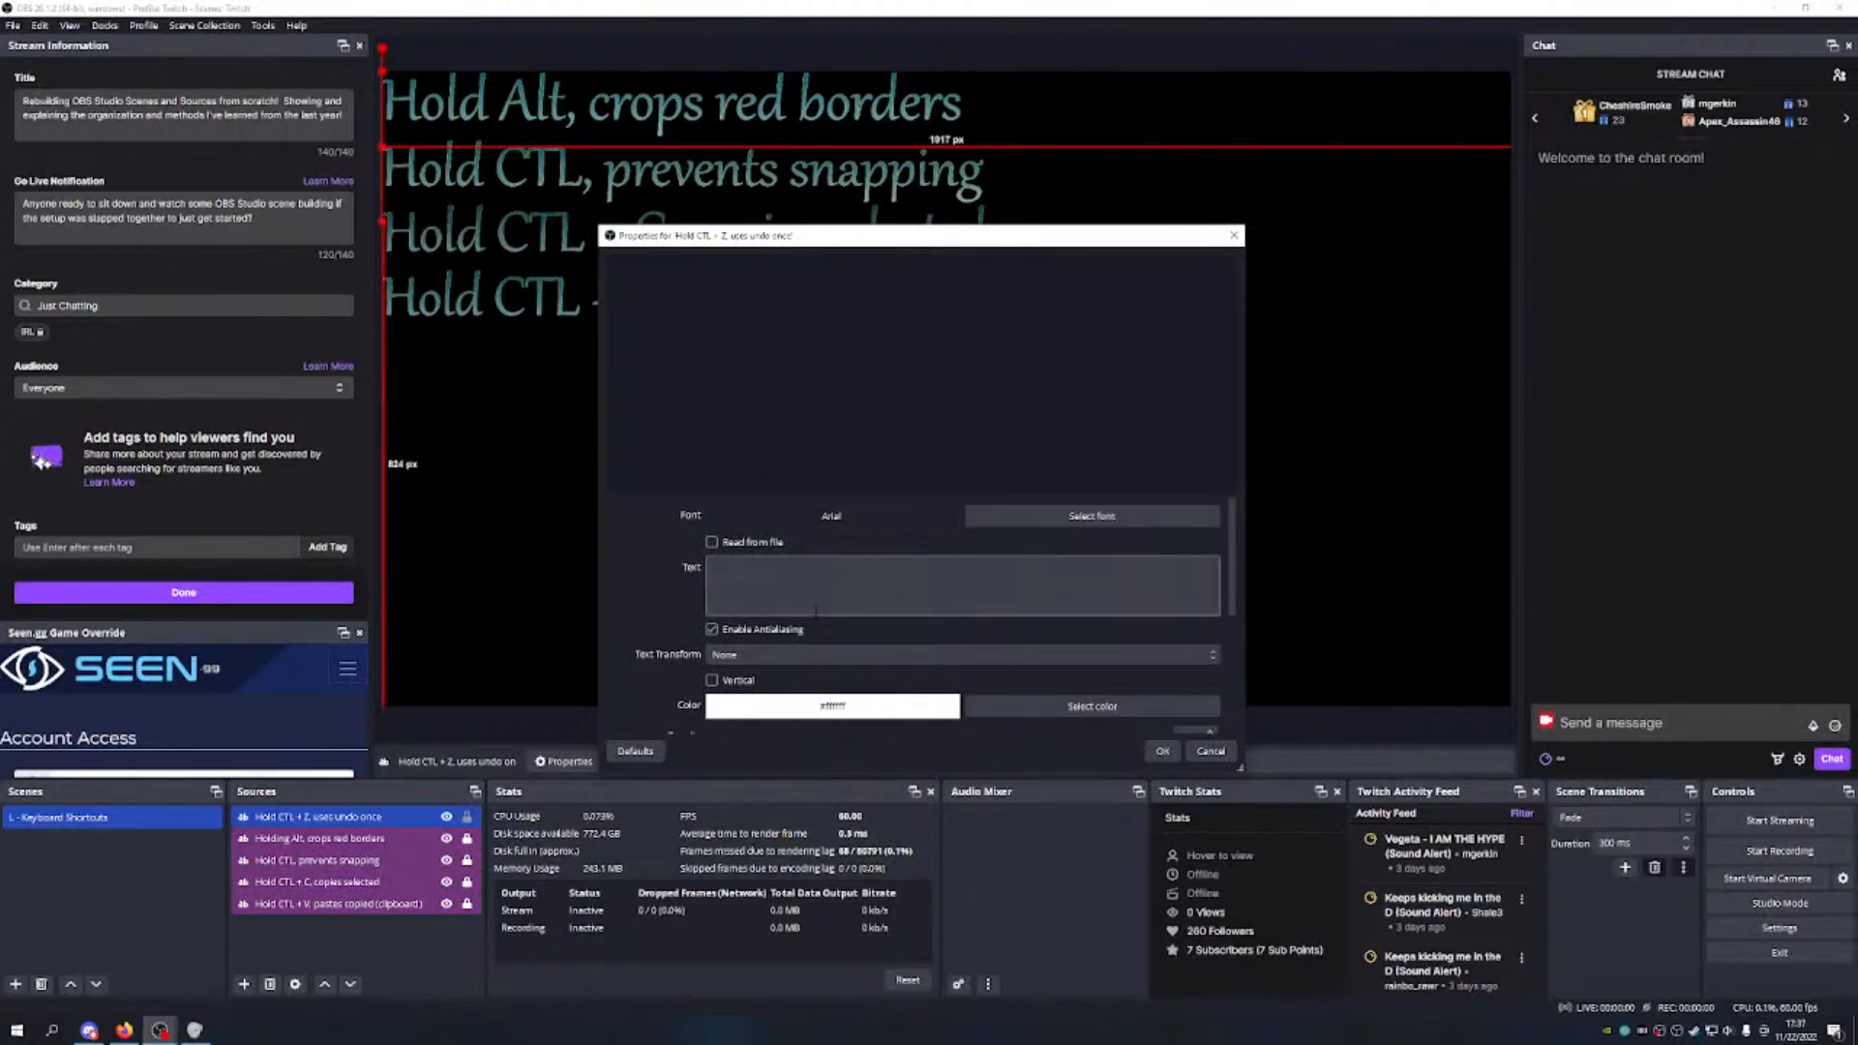
# Step: Paste the name as the displayed text and set the font to Gabriola size 500
pyautogui.hotkey('ctrl', 'v')
pyautogui.click(1091, 516)
pyautogui.press('g')
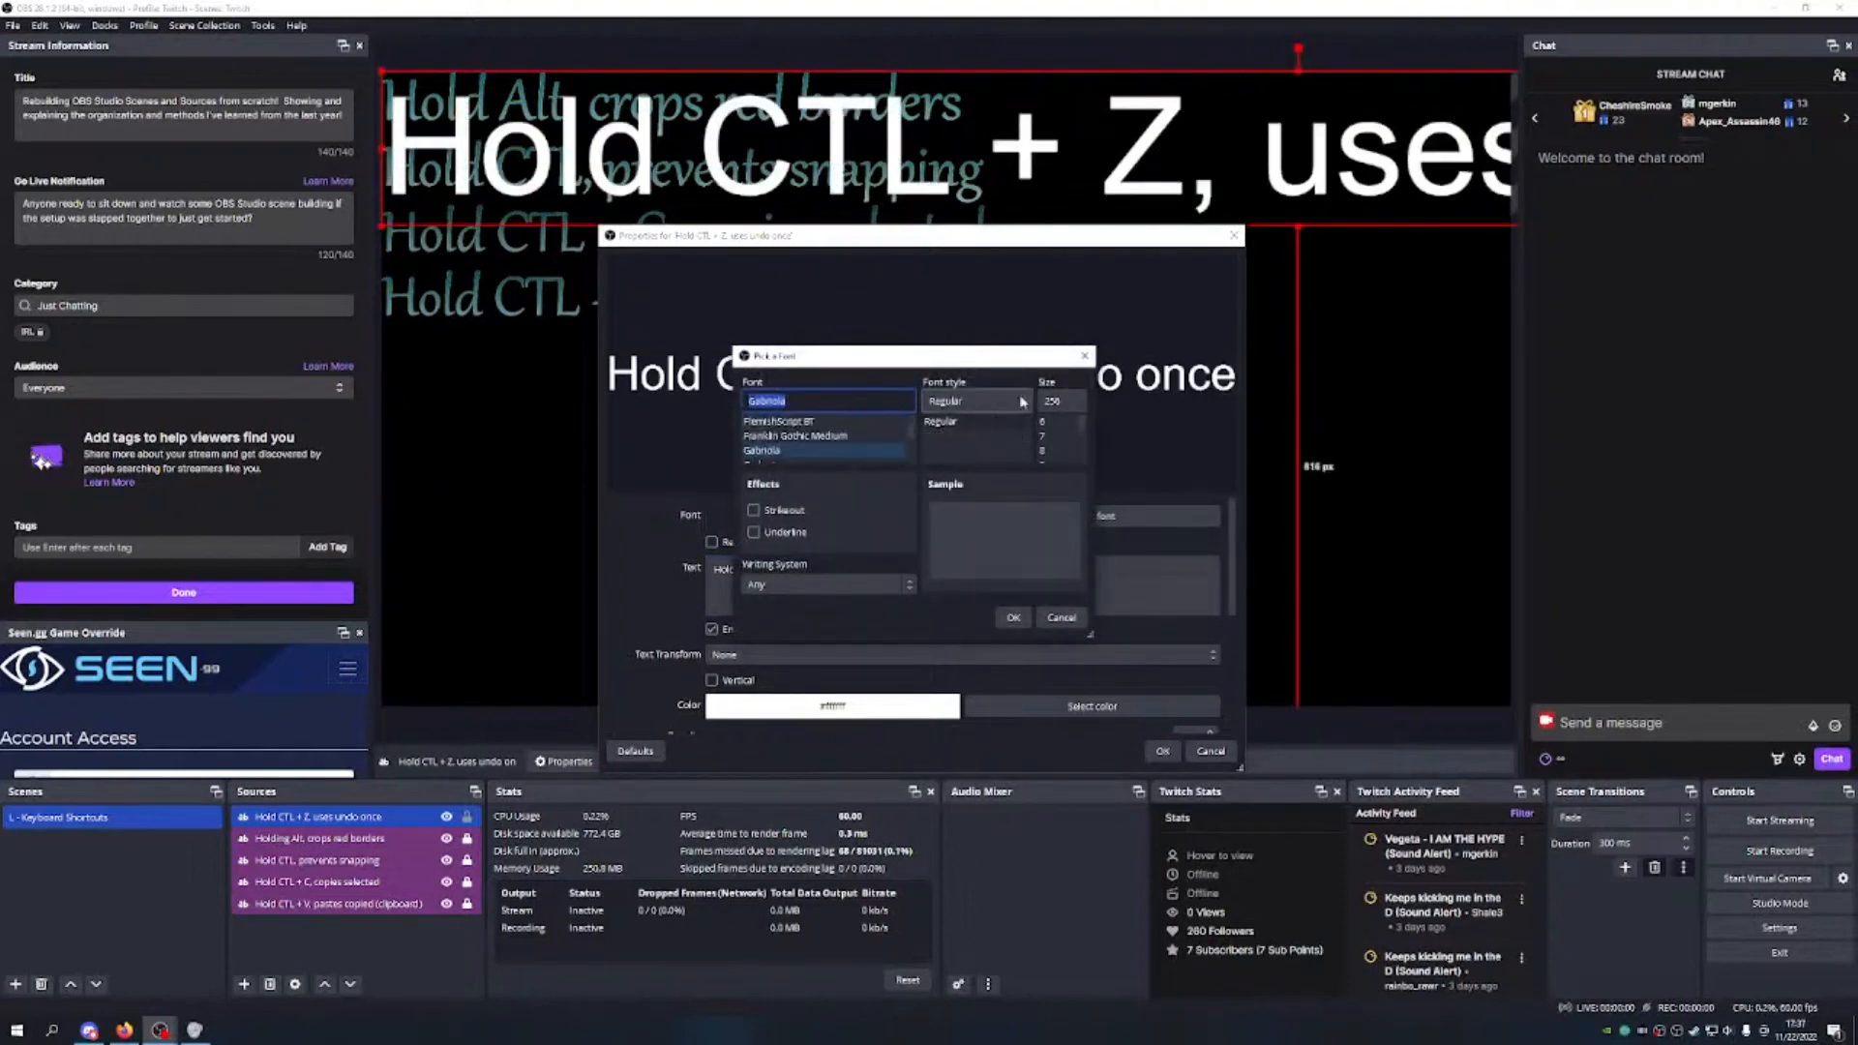
pyautogui.click(1060, 401)
pyautogui.press('BackSpace')
pyautogui.press('BackSpace')
pyautogui.press('BackSpace')
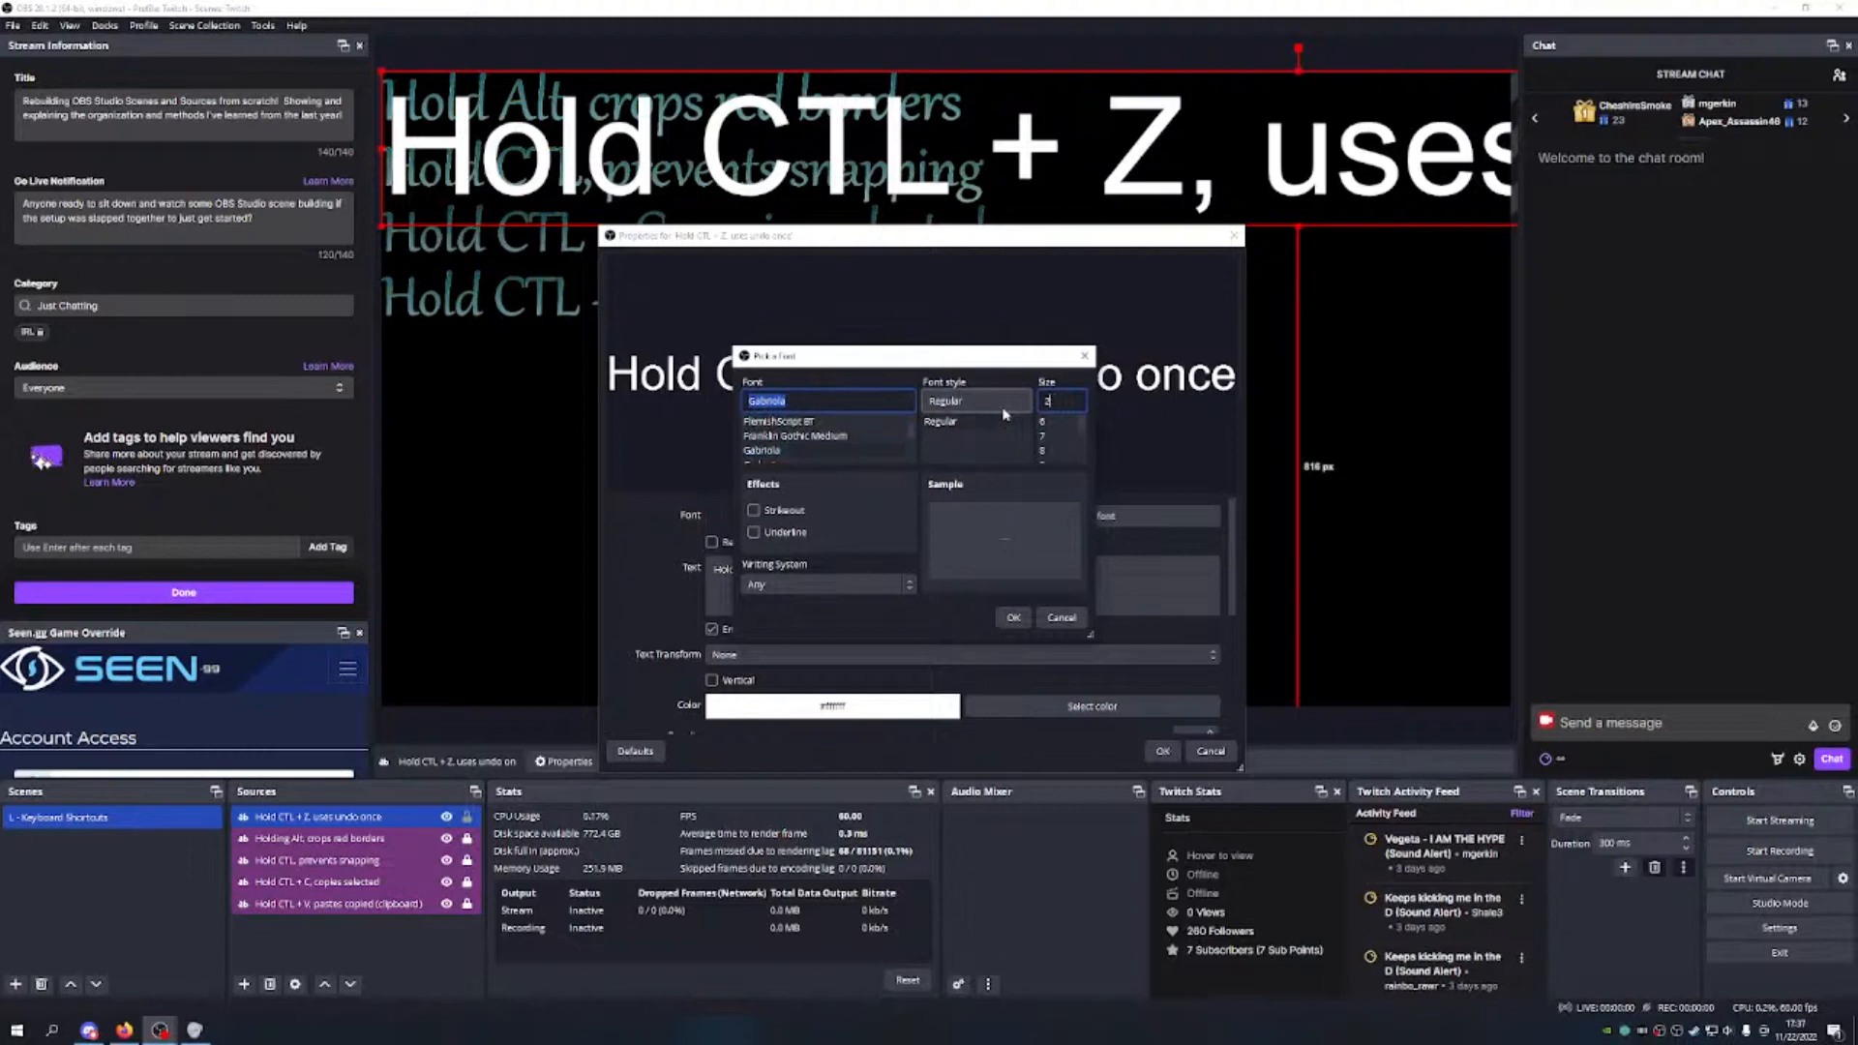
pyautogui.write('500')
pyautogui.click(1013, 617)
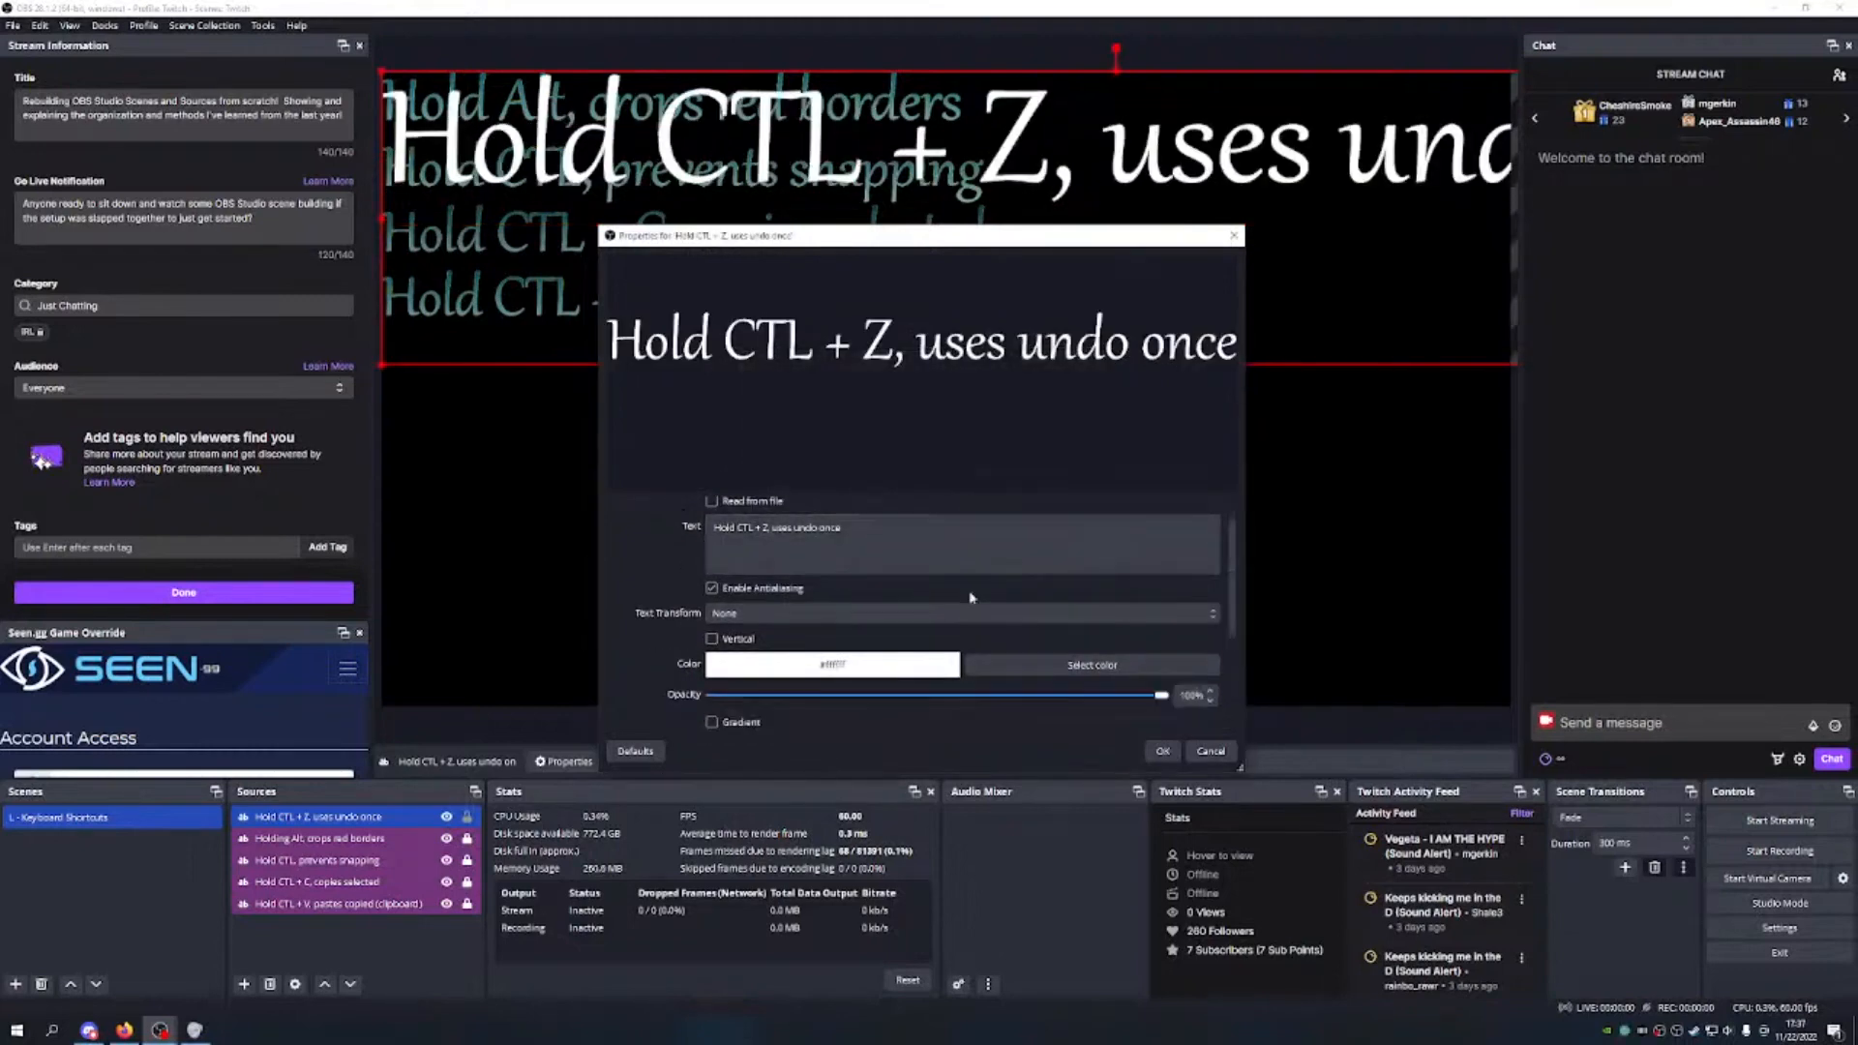
# Step: Make the text cyan with a gradient and lower its opacity to about a third
pyautogui.scroll(-2, 982, 628)
pyautogui.click(1091, 621)
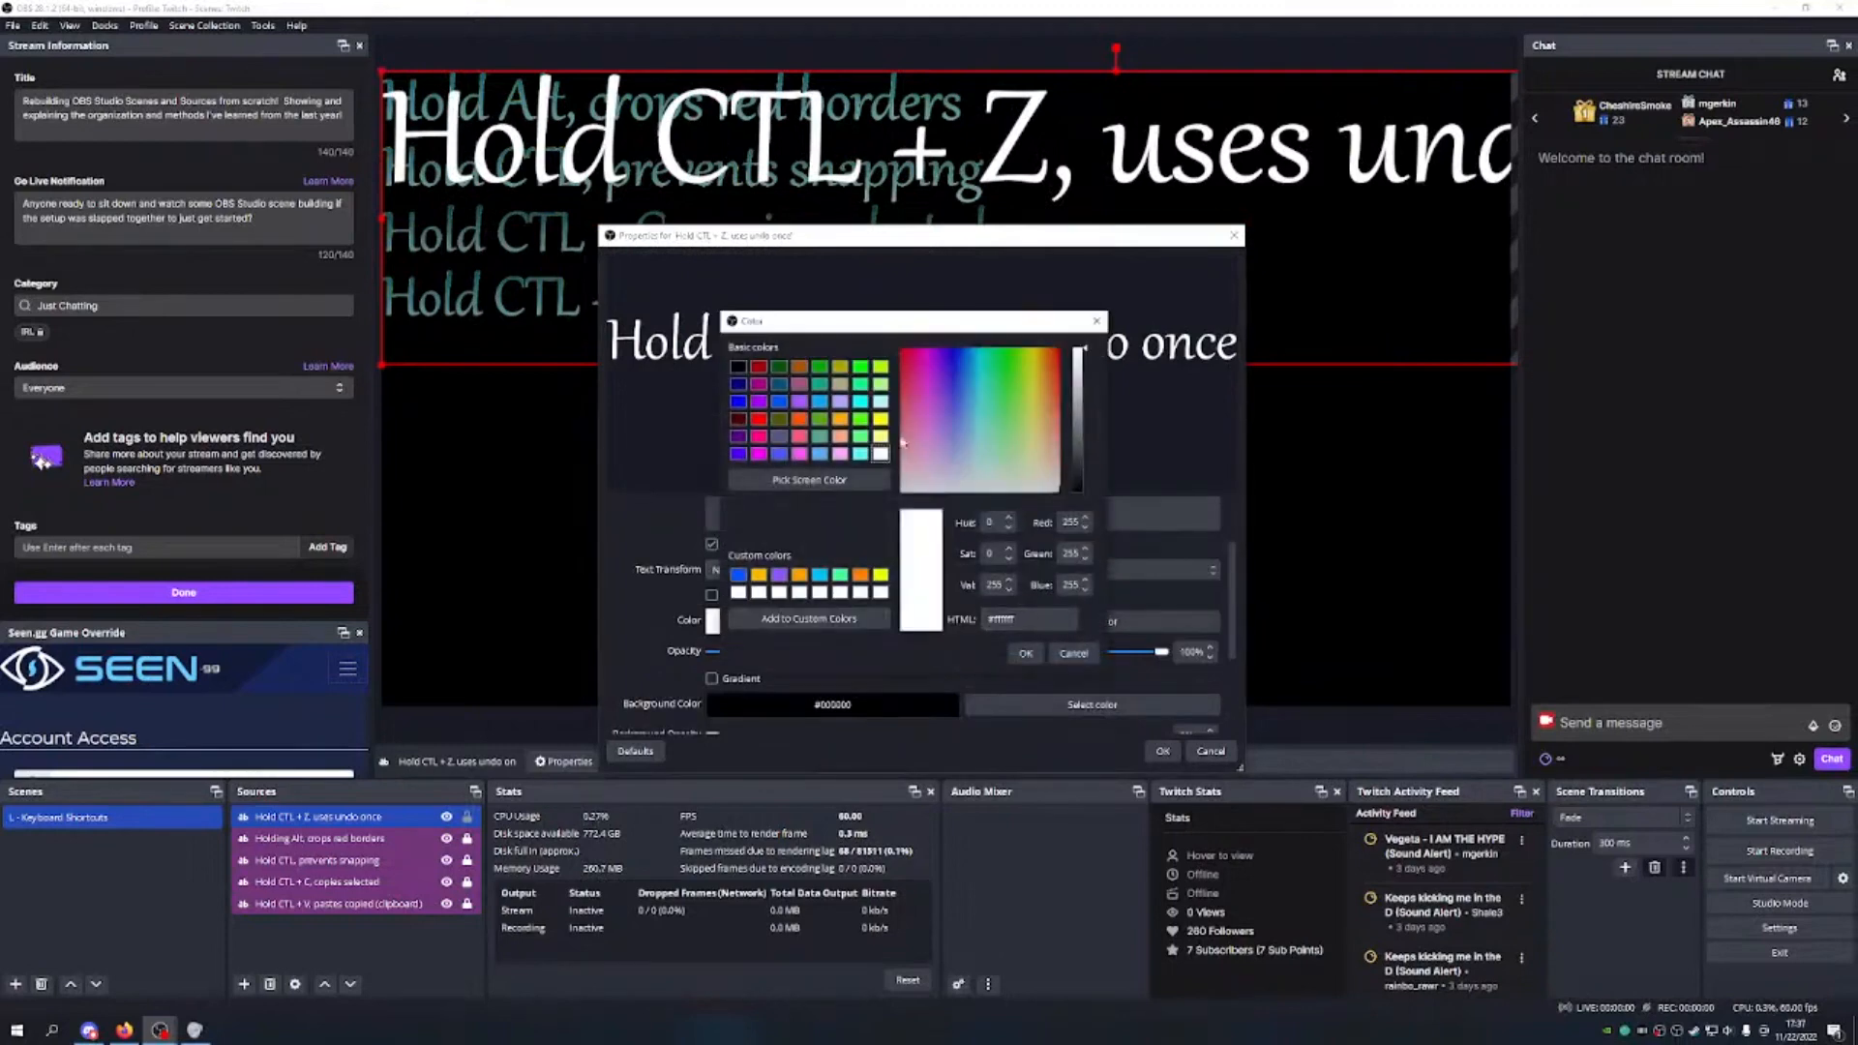
pyautogui.click(821, 577)
pyautogui.click(1026, 653)
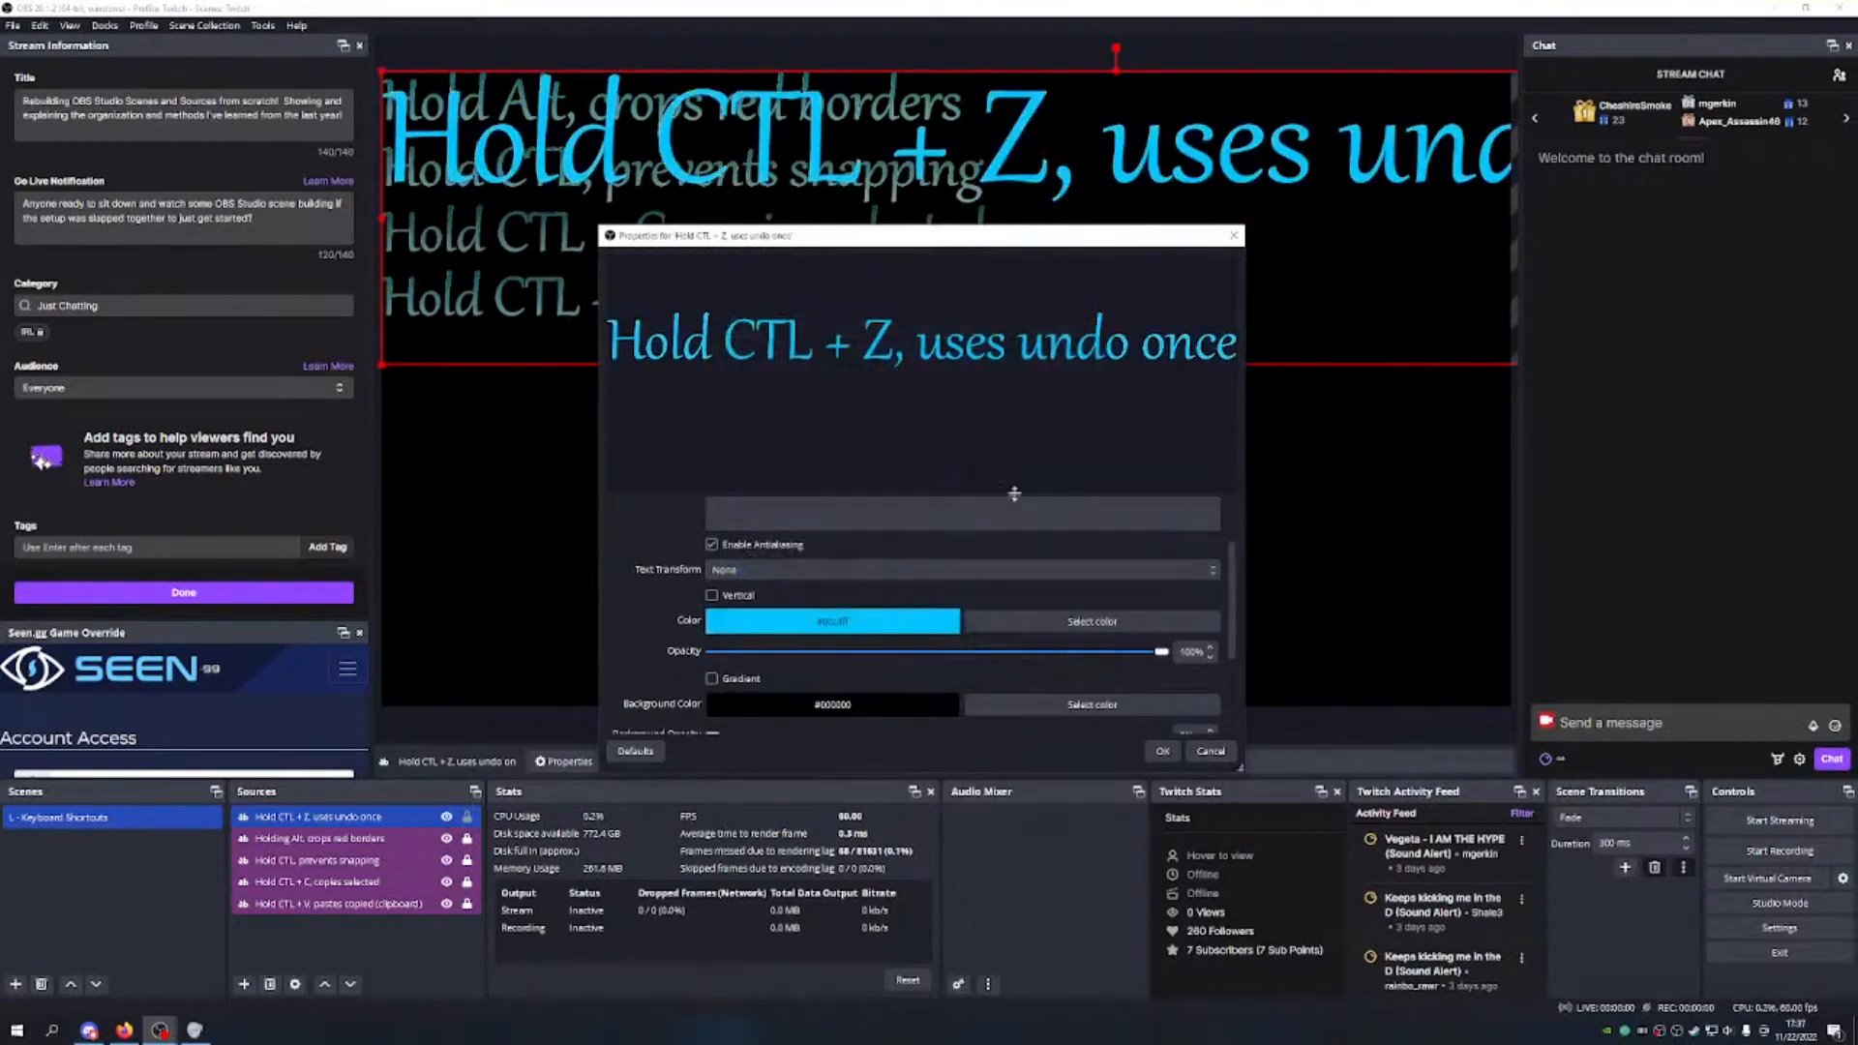
pyautogui.scroll(-3, 1072, 608)
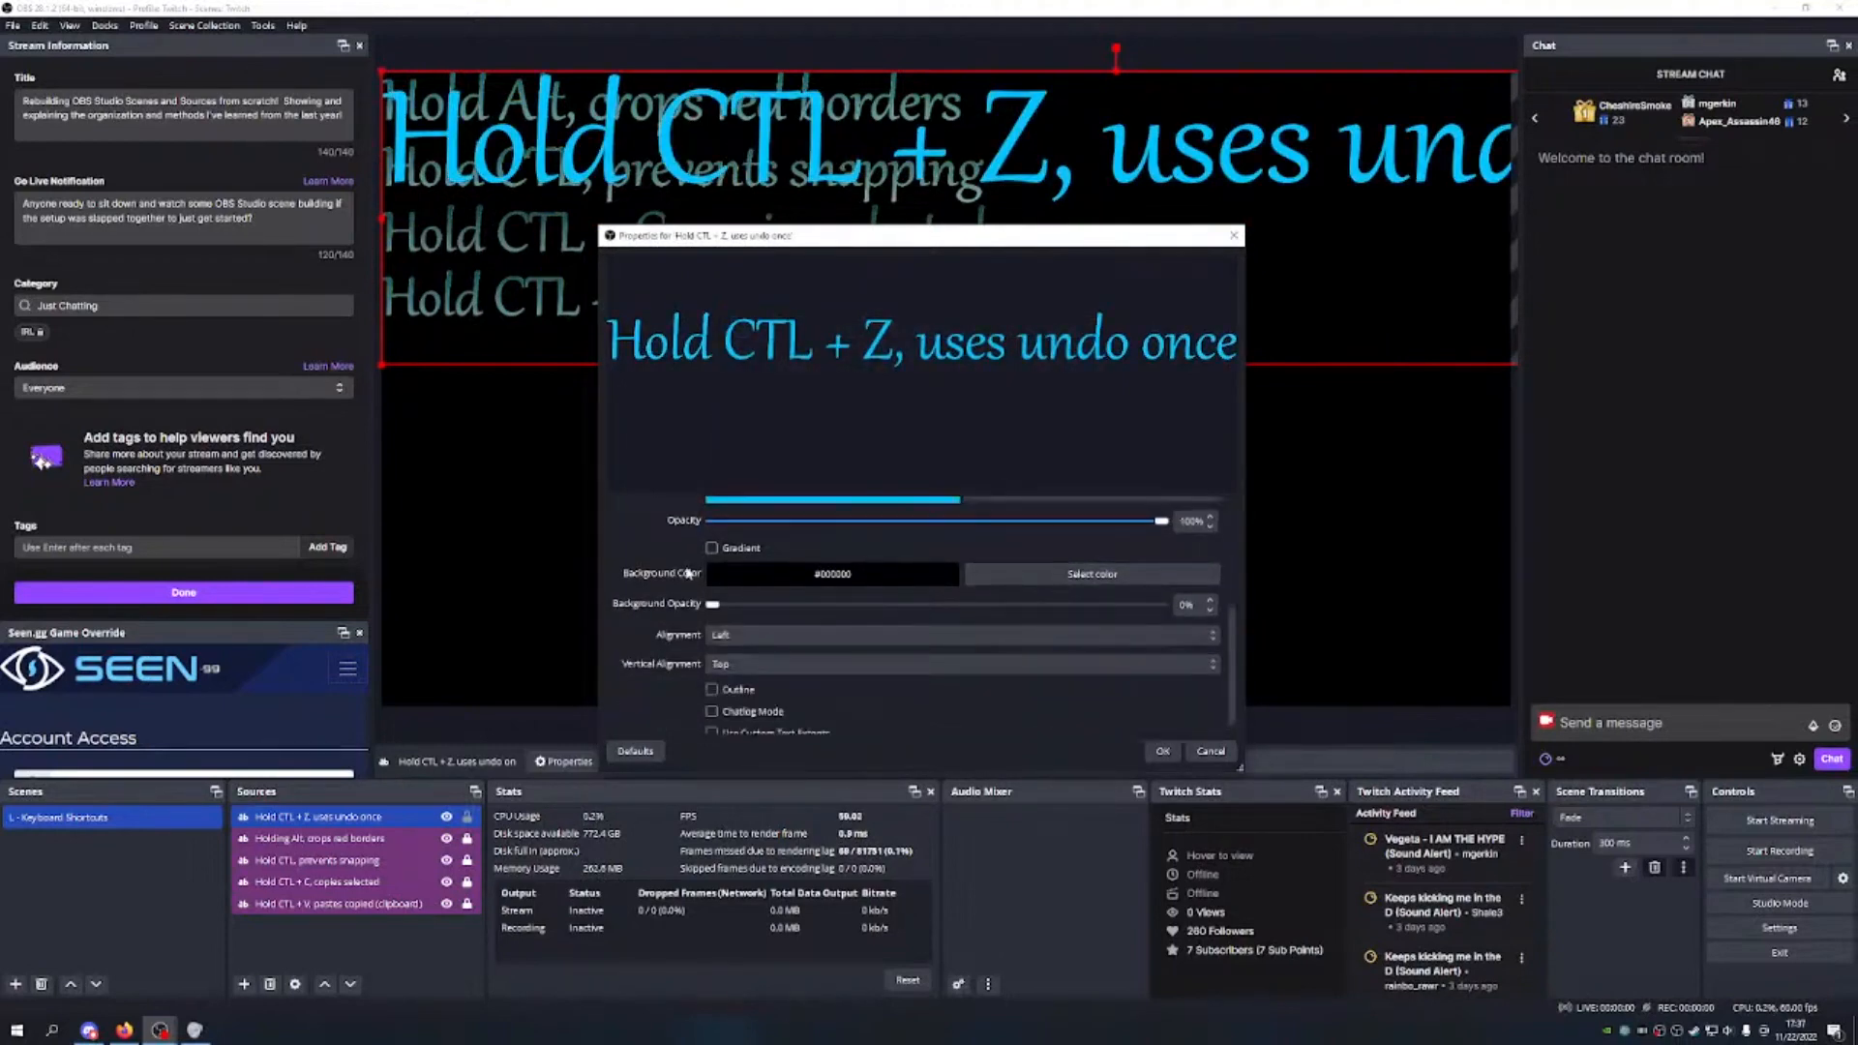
pyautogui.click(714, 546)
pyautogui.moveTo(1161, 519); pyautogui.dragTo(875, 531)
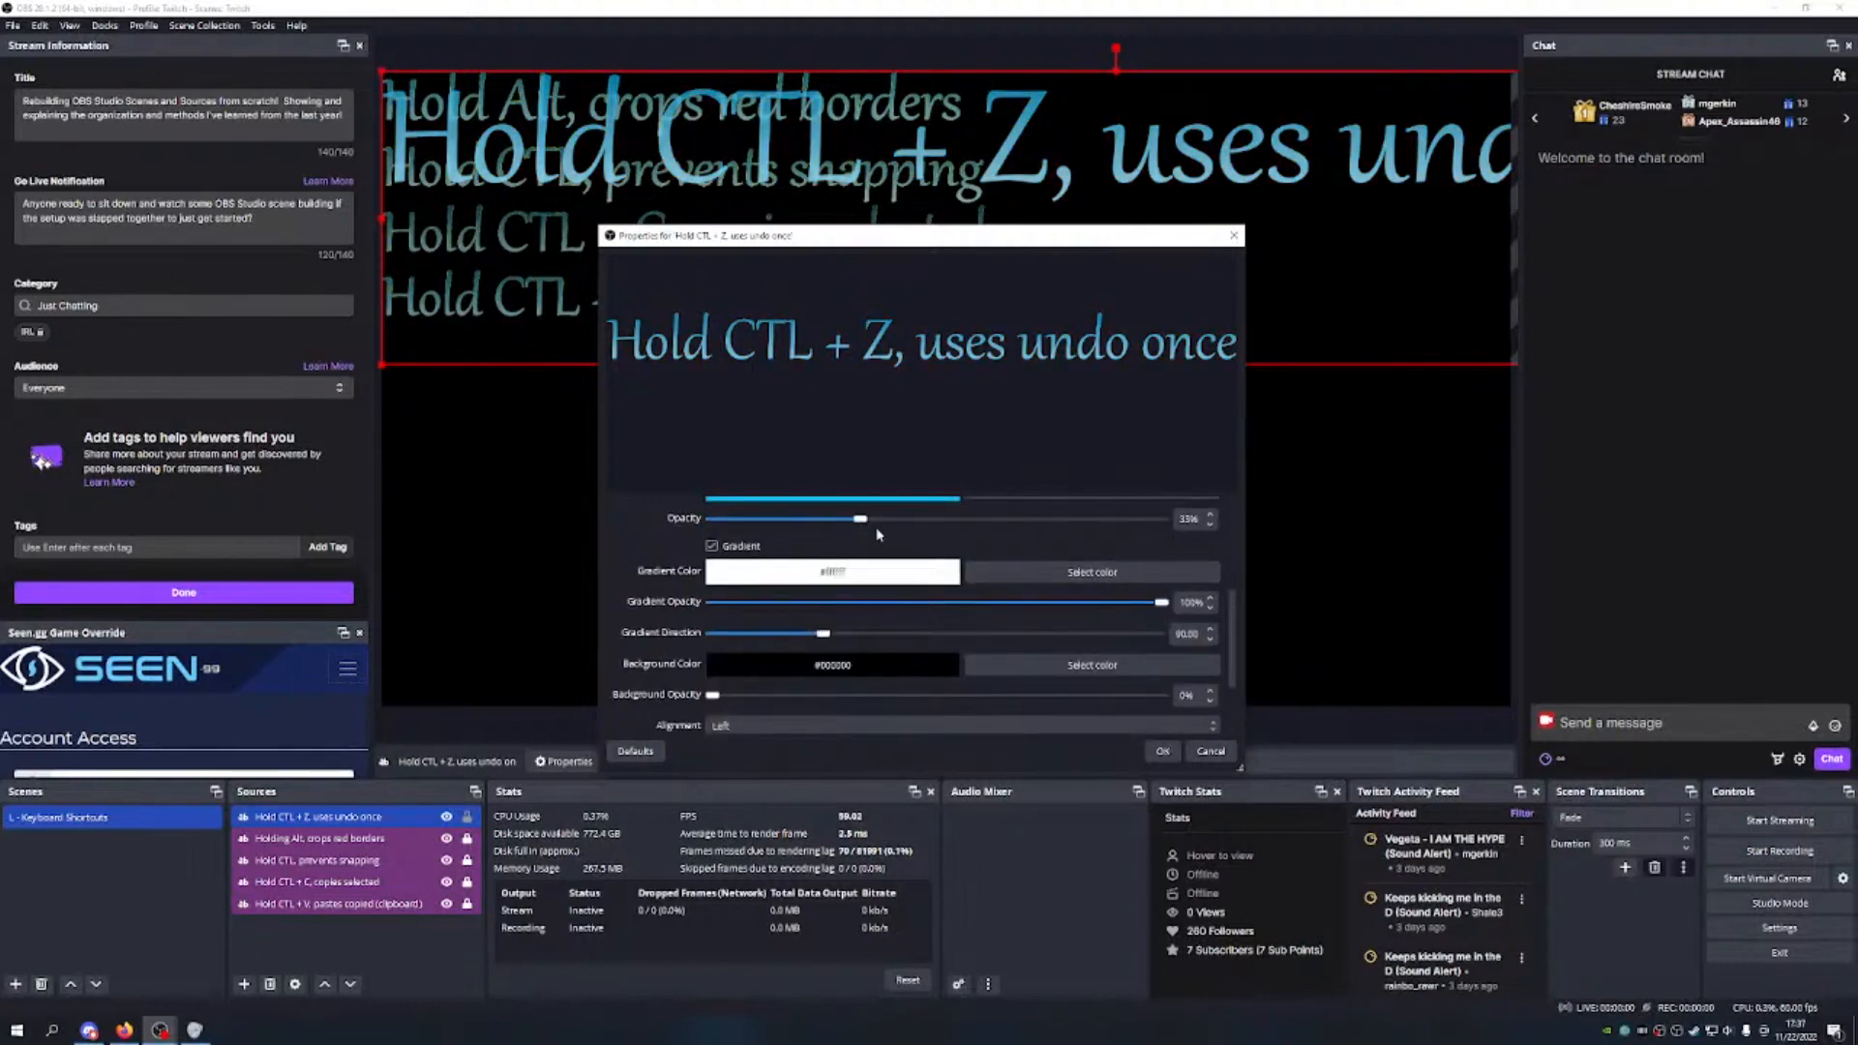
# Step: Make the background solid black, add a size-1 yellow outline, and apply the settings
pyautogui.scroll(-3, 1020, 578)
pyautogui.moveTo(712, 608); pyautogui.dragTo(1235, 639)
pyautogui.scroll(-1, 938, 524)
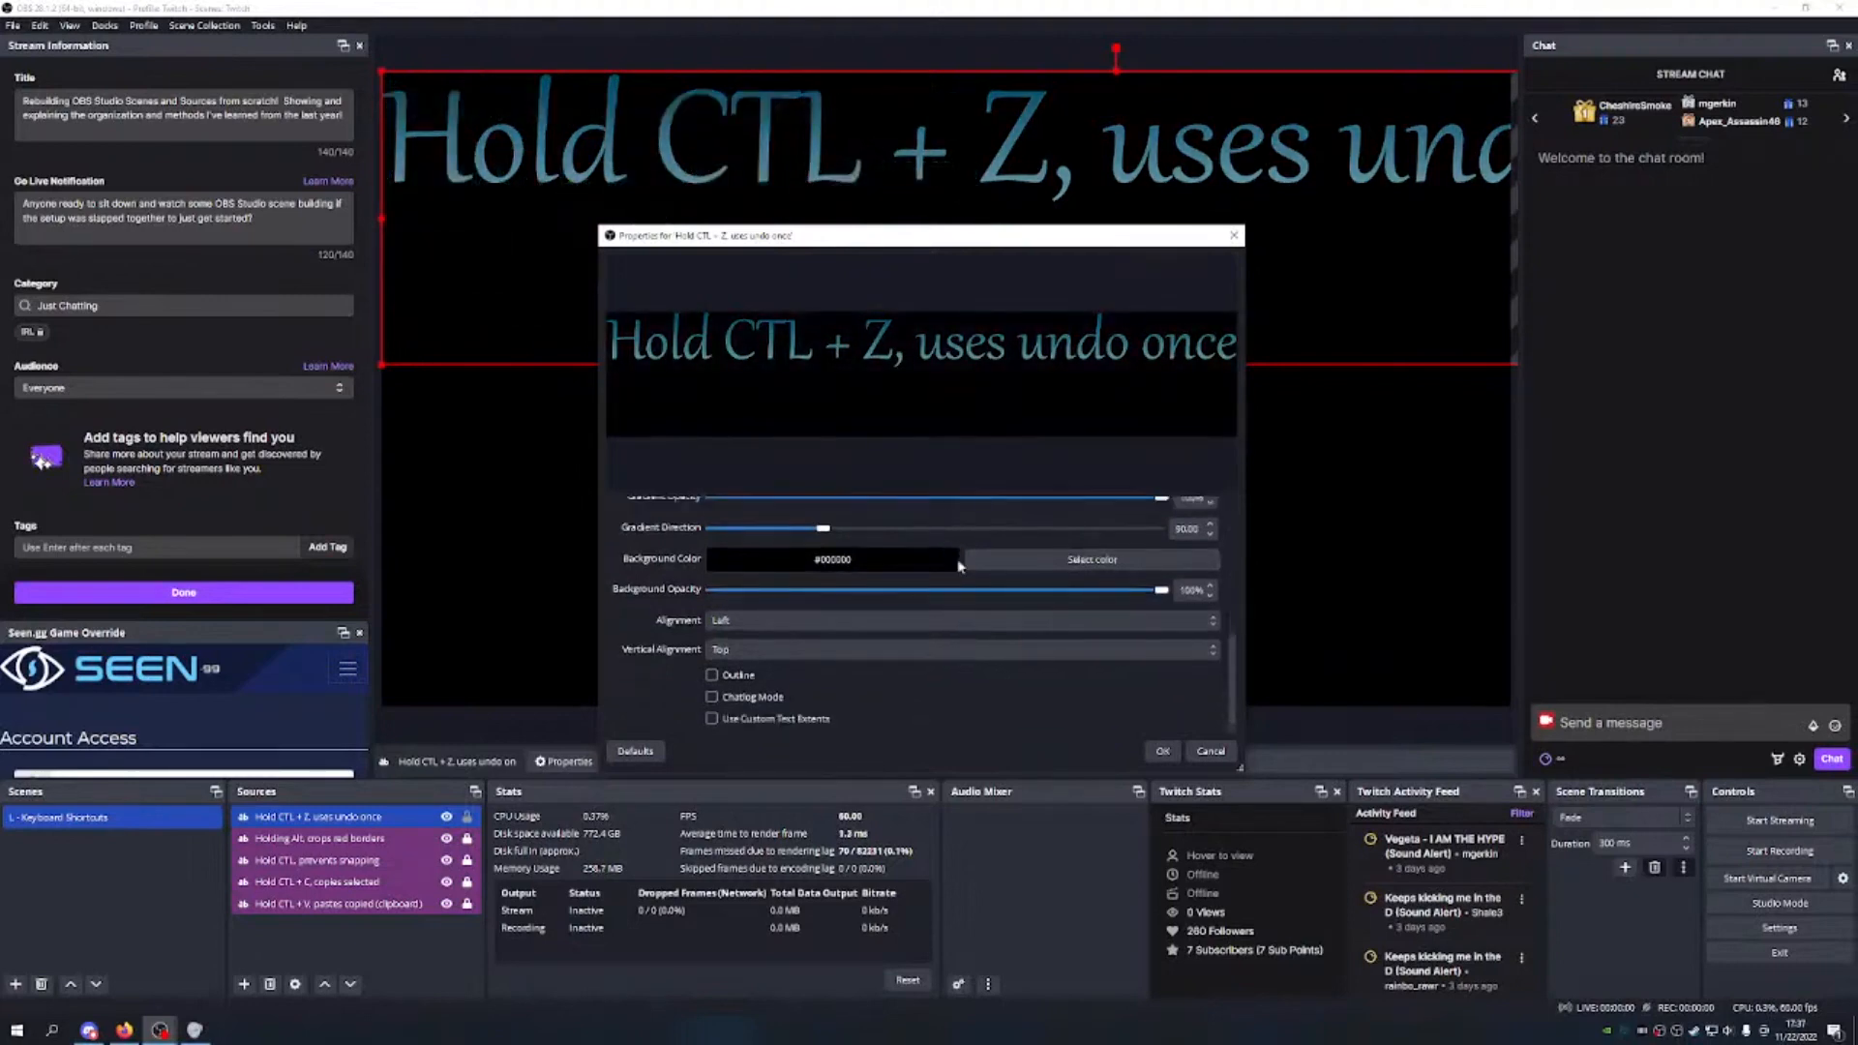
pyautogui.click(717, 677)
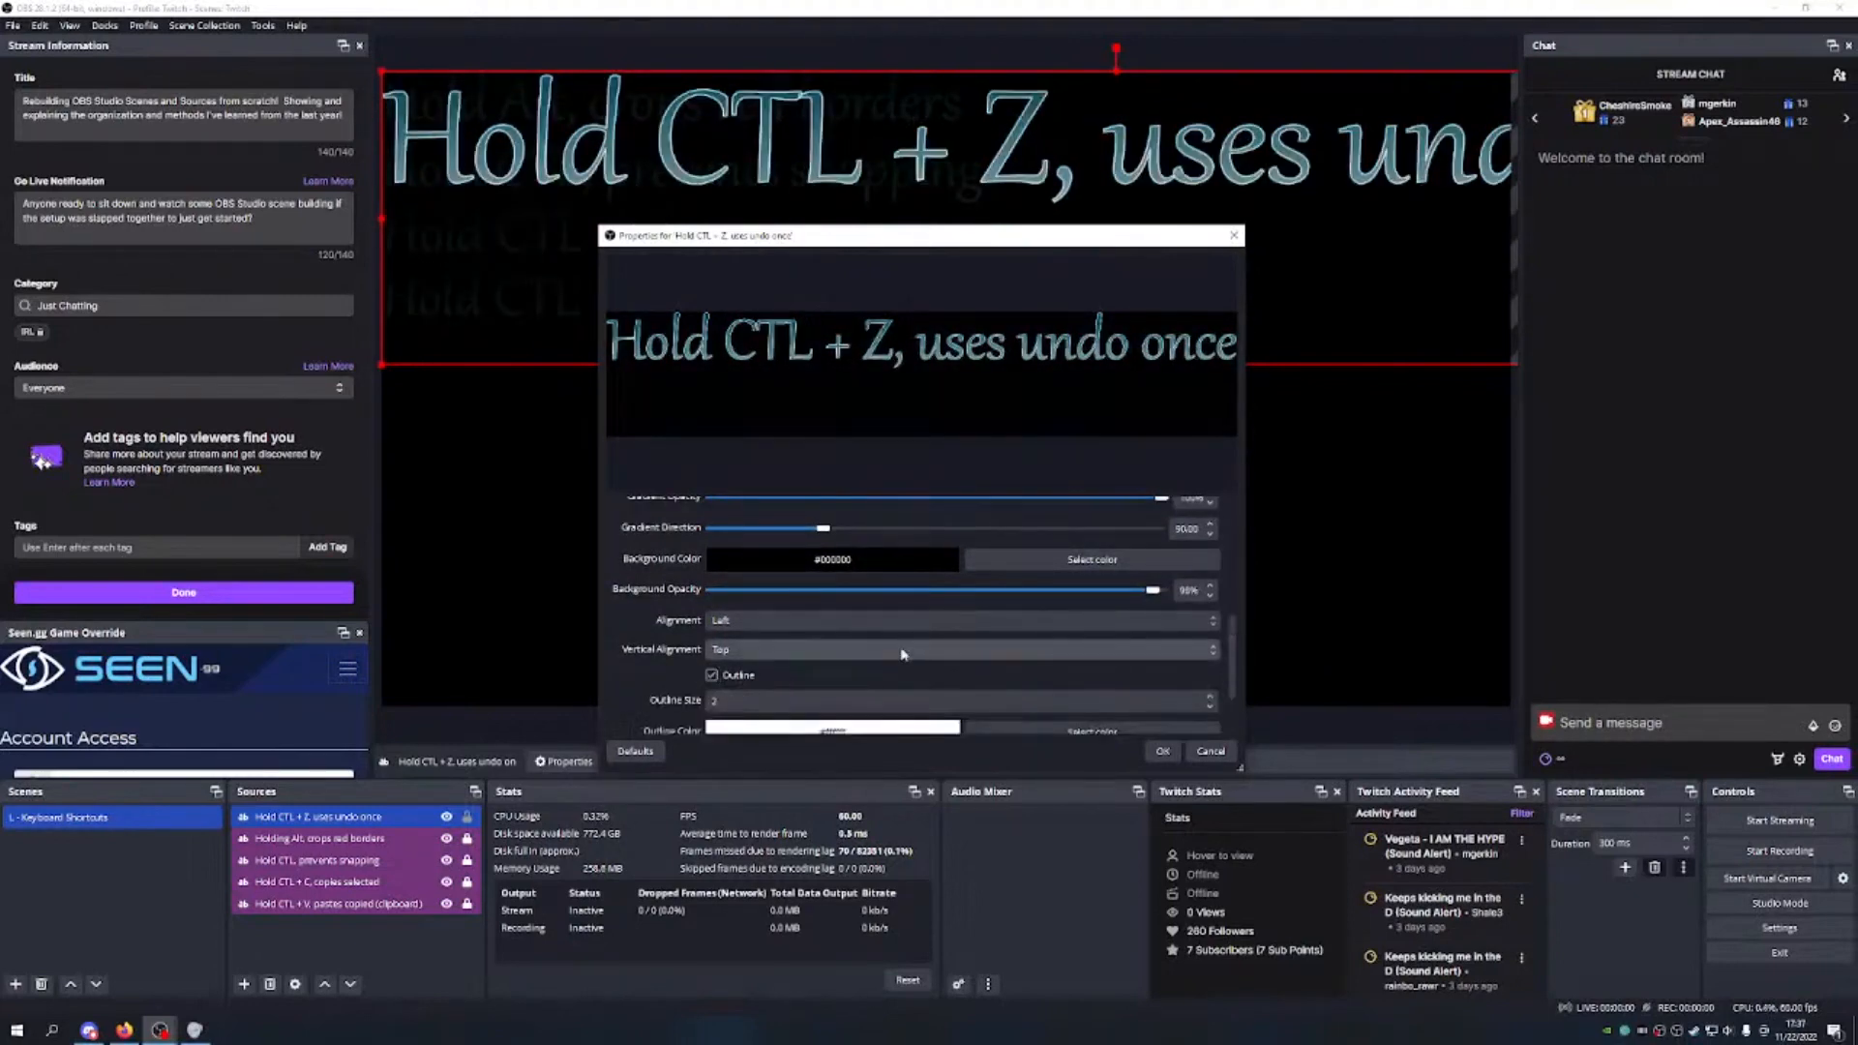
pyautogui.scroll(-3, 954, 680)
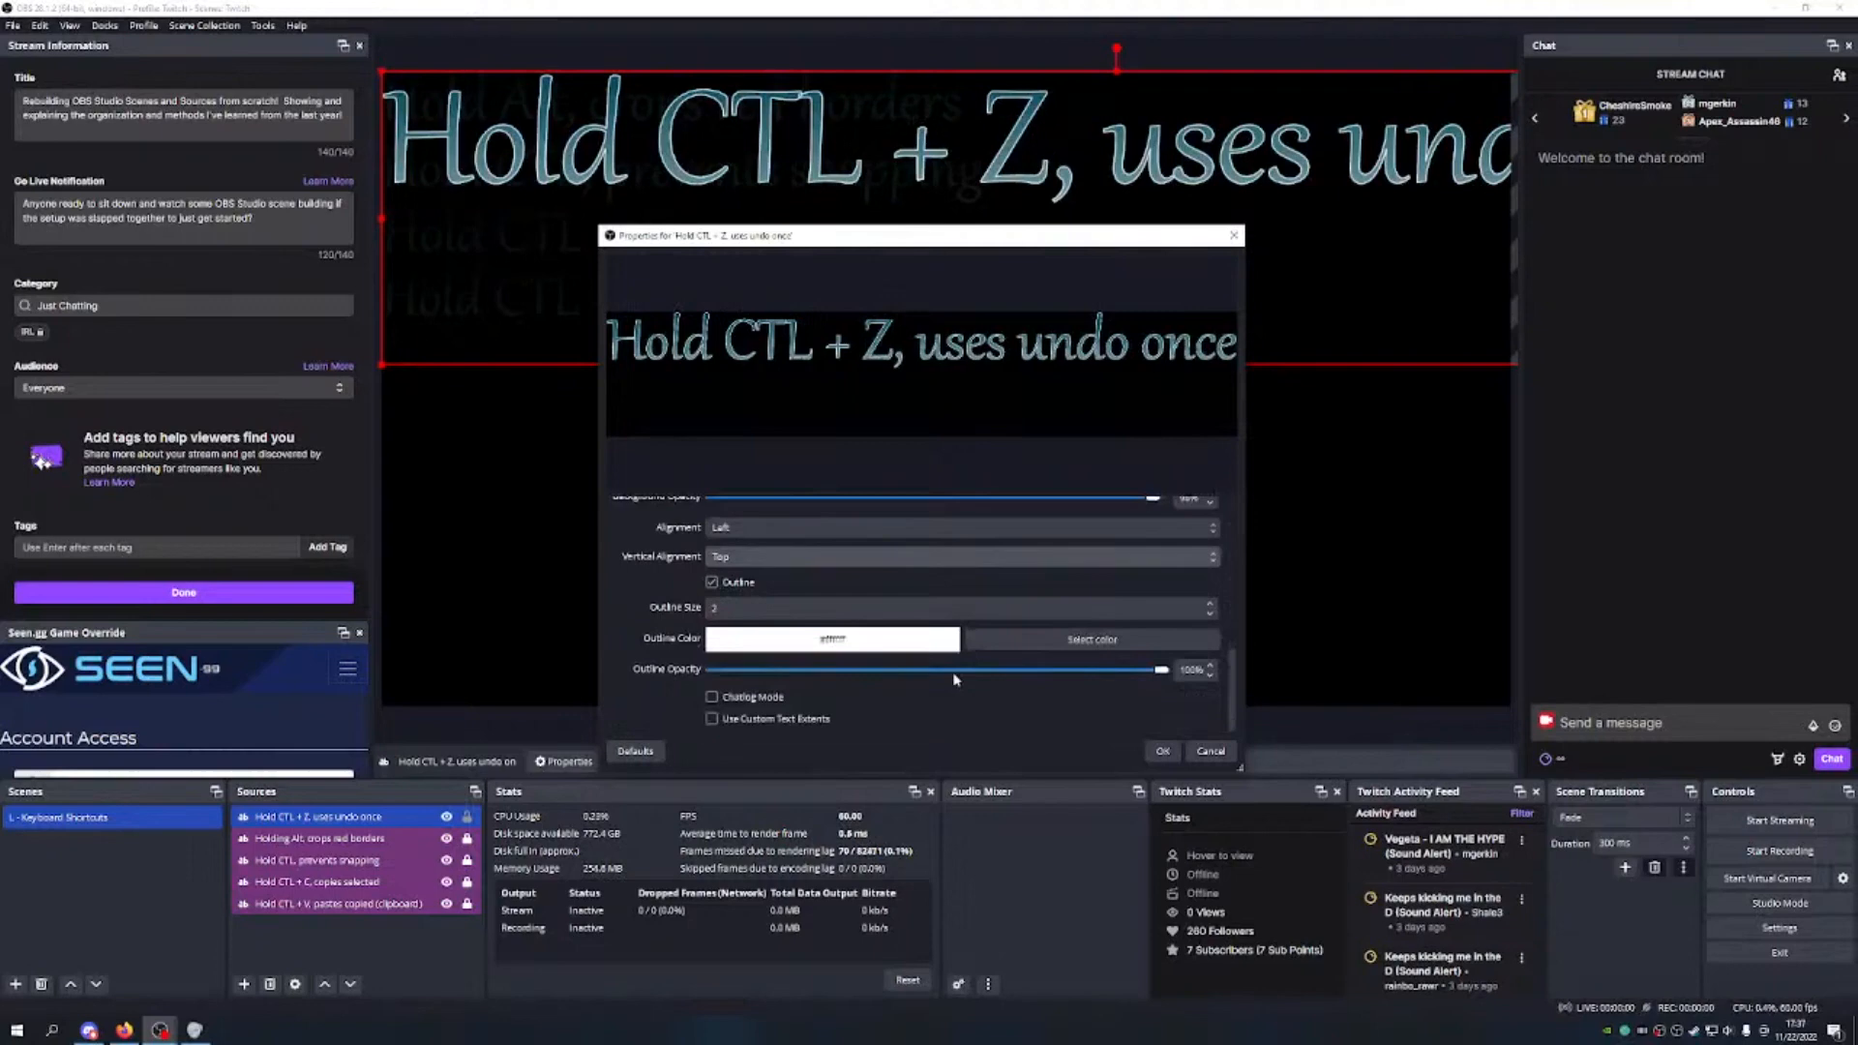
pyautogui.click(1209, 613)
pyautogui.click(1074, 639)
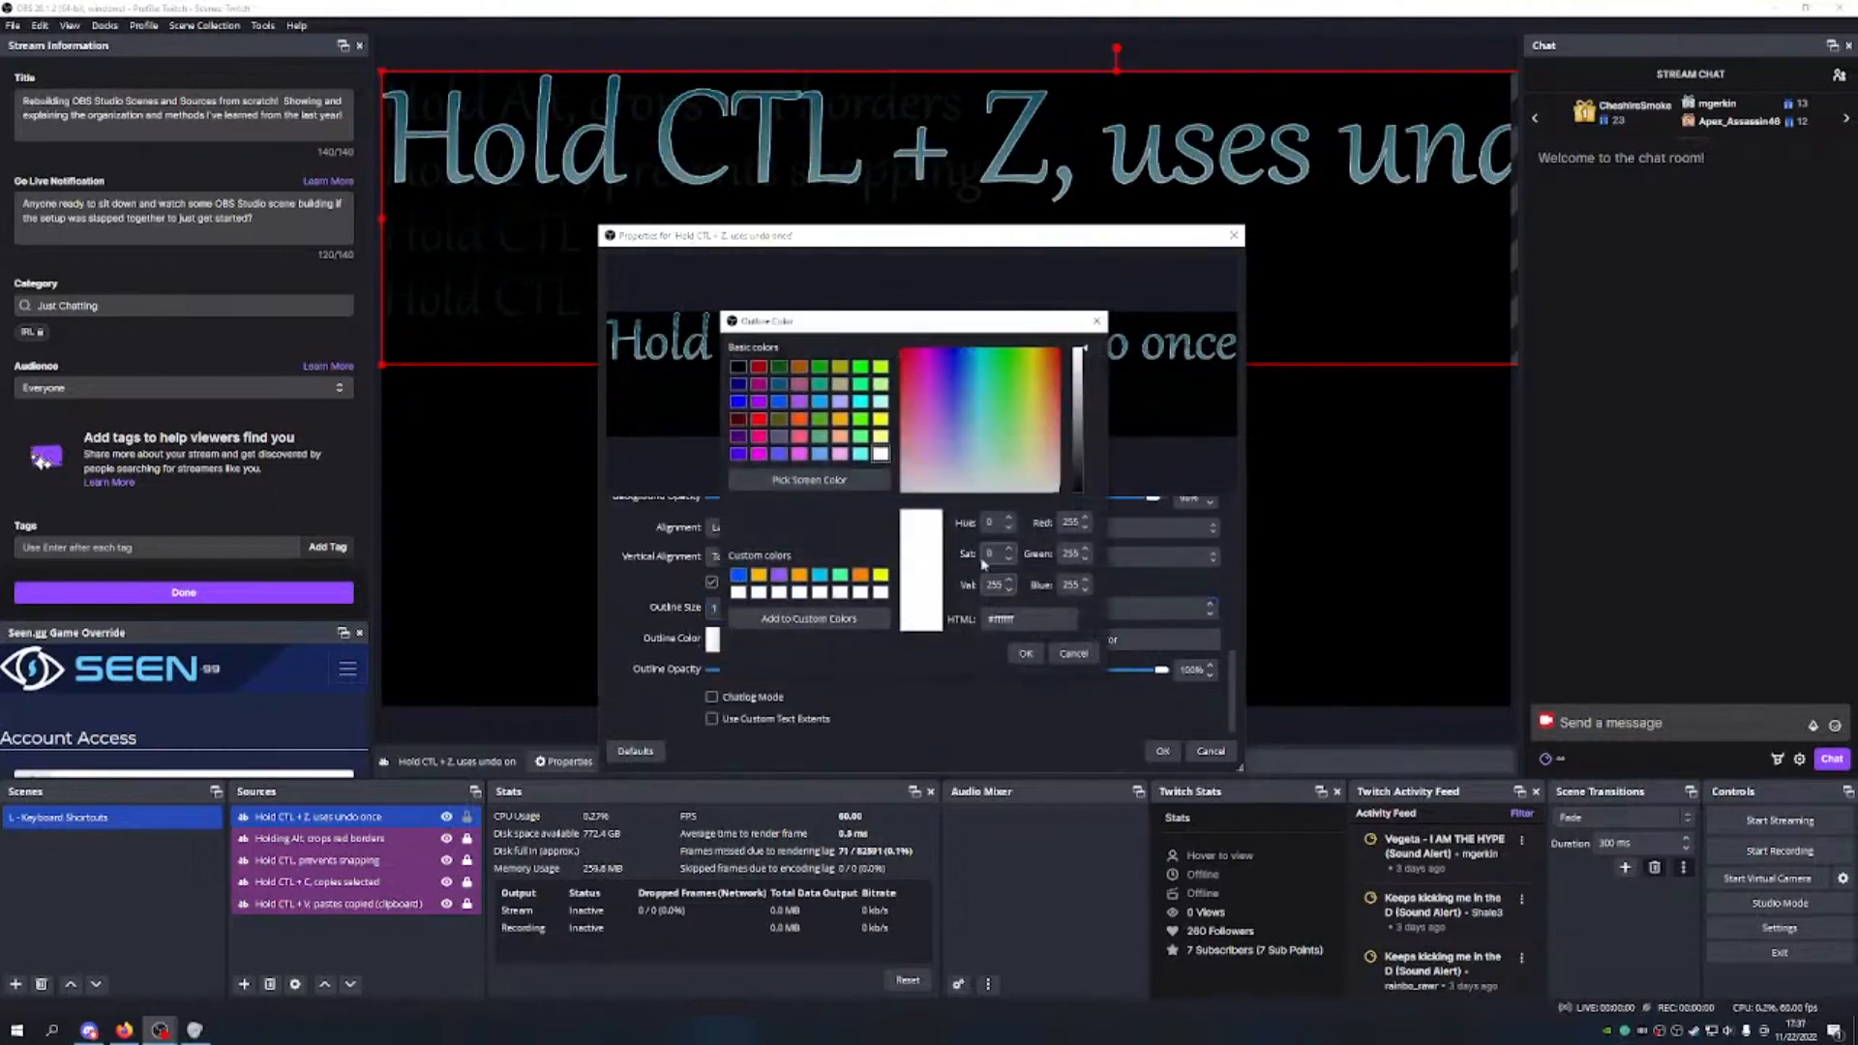
pyautogui.click(880, 419)
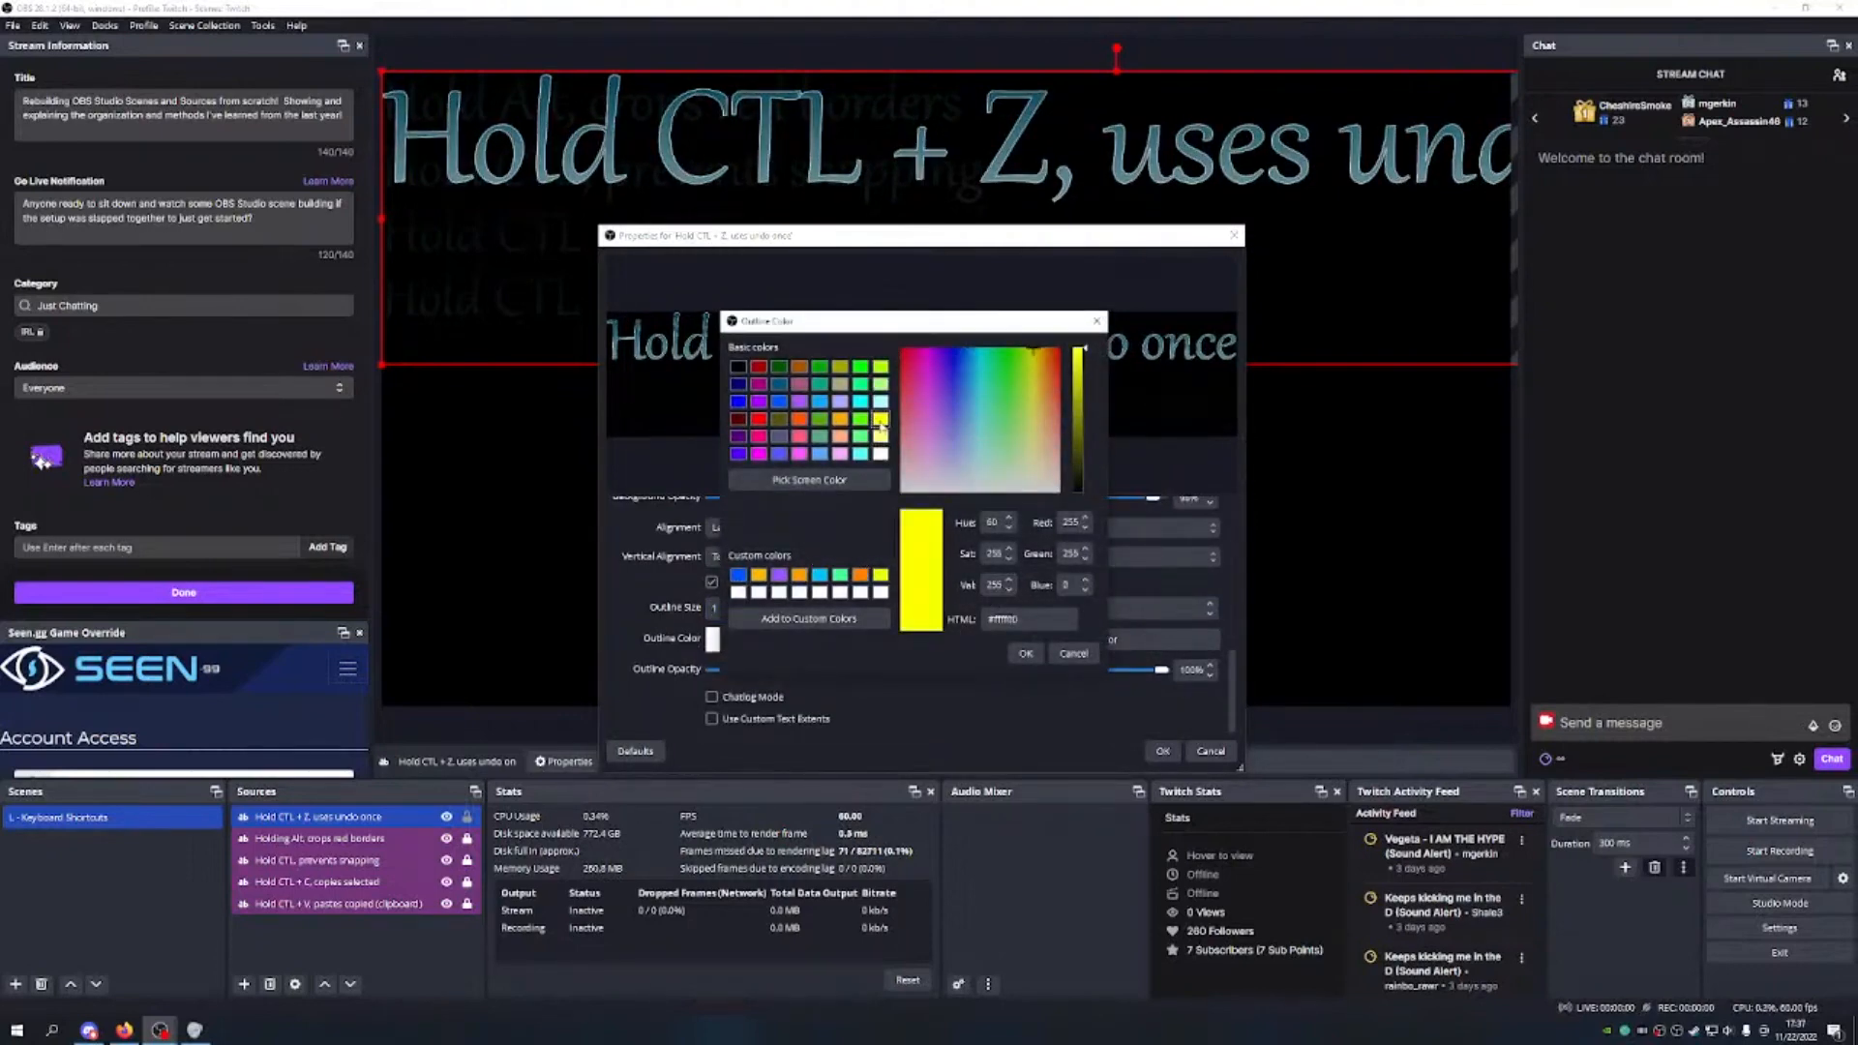
pyautogui.click(1025, 653)
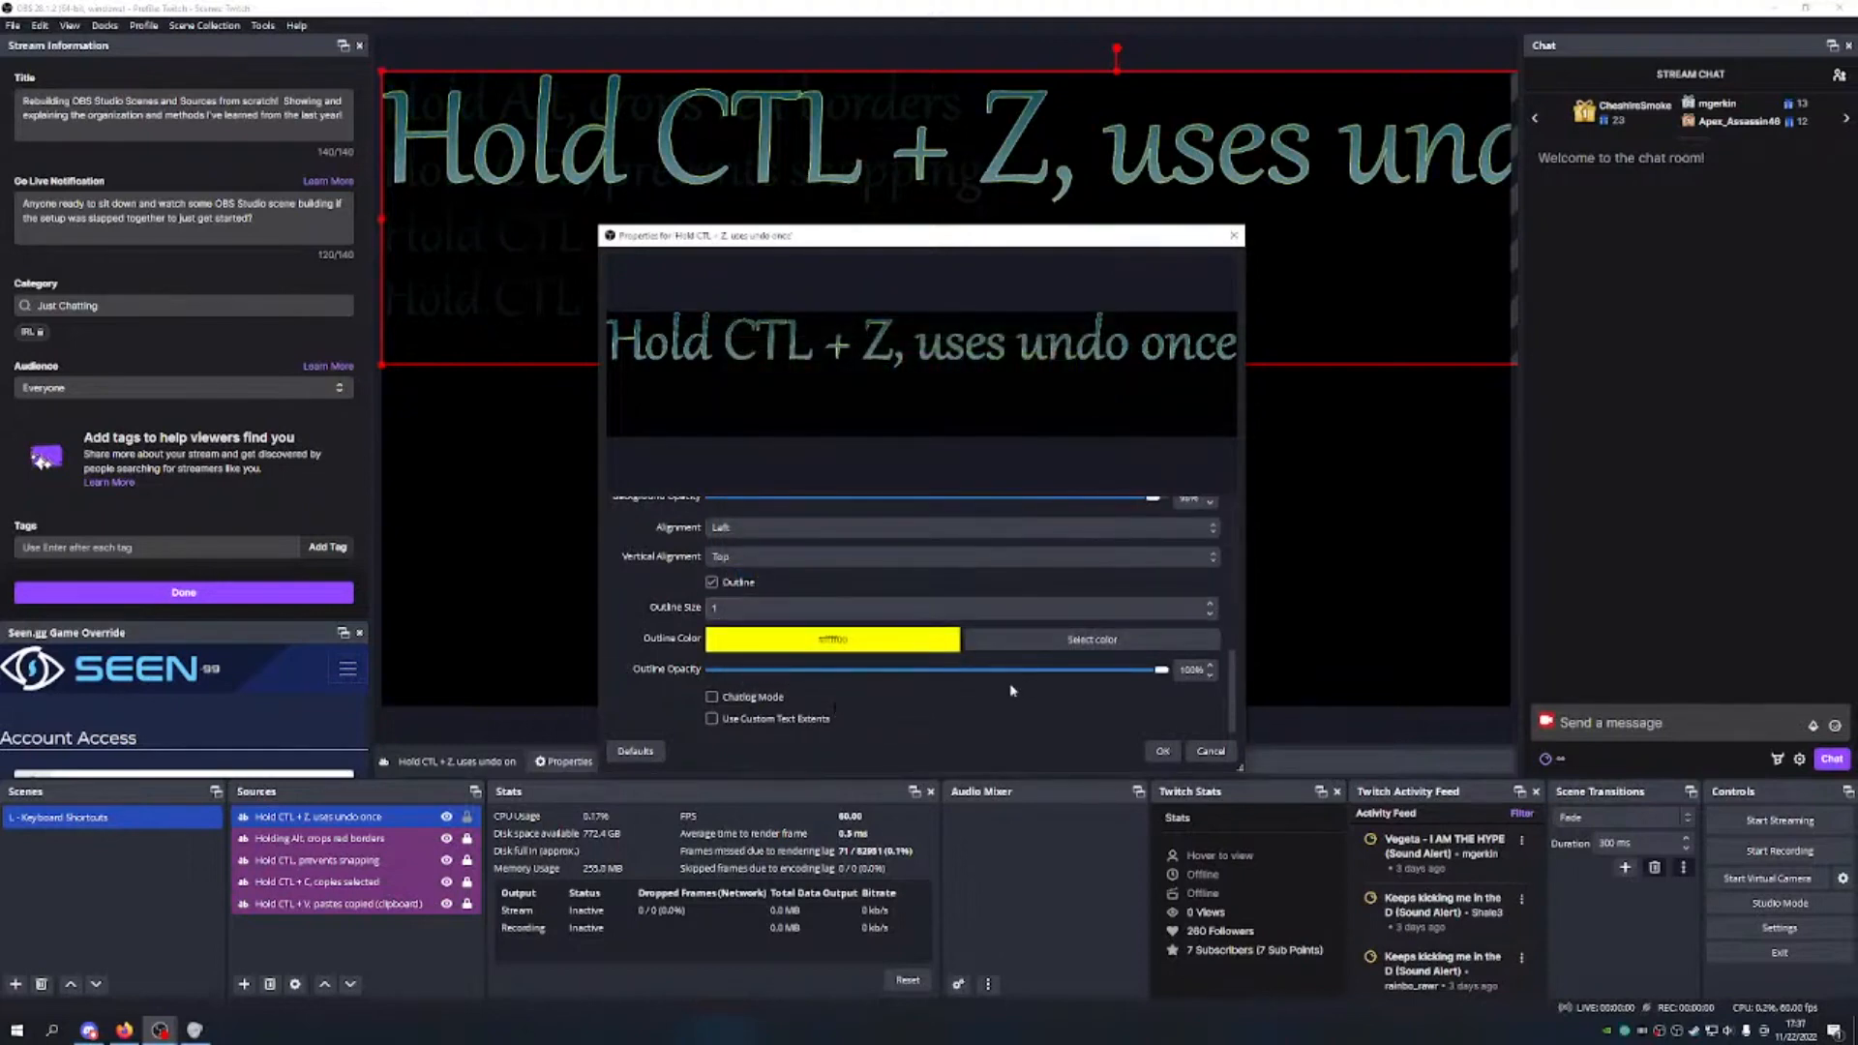
pyautogui.click(1162, 751)
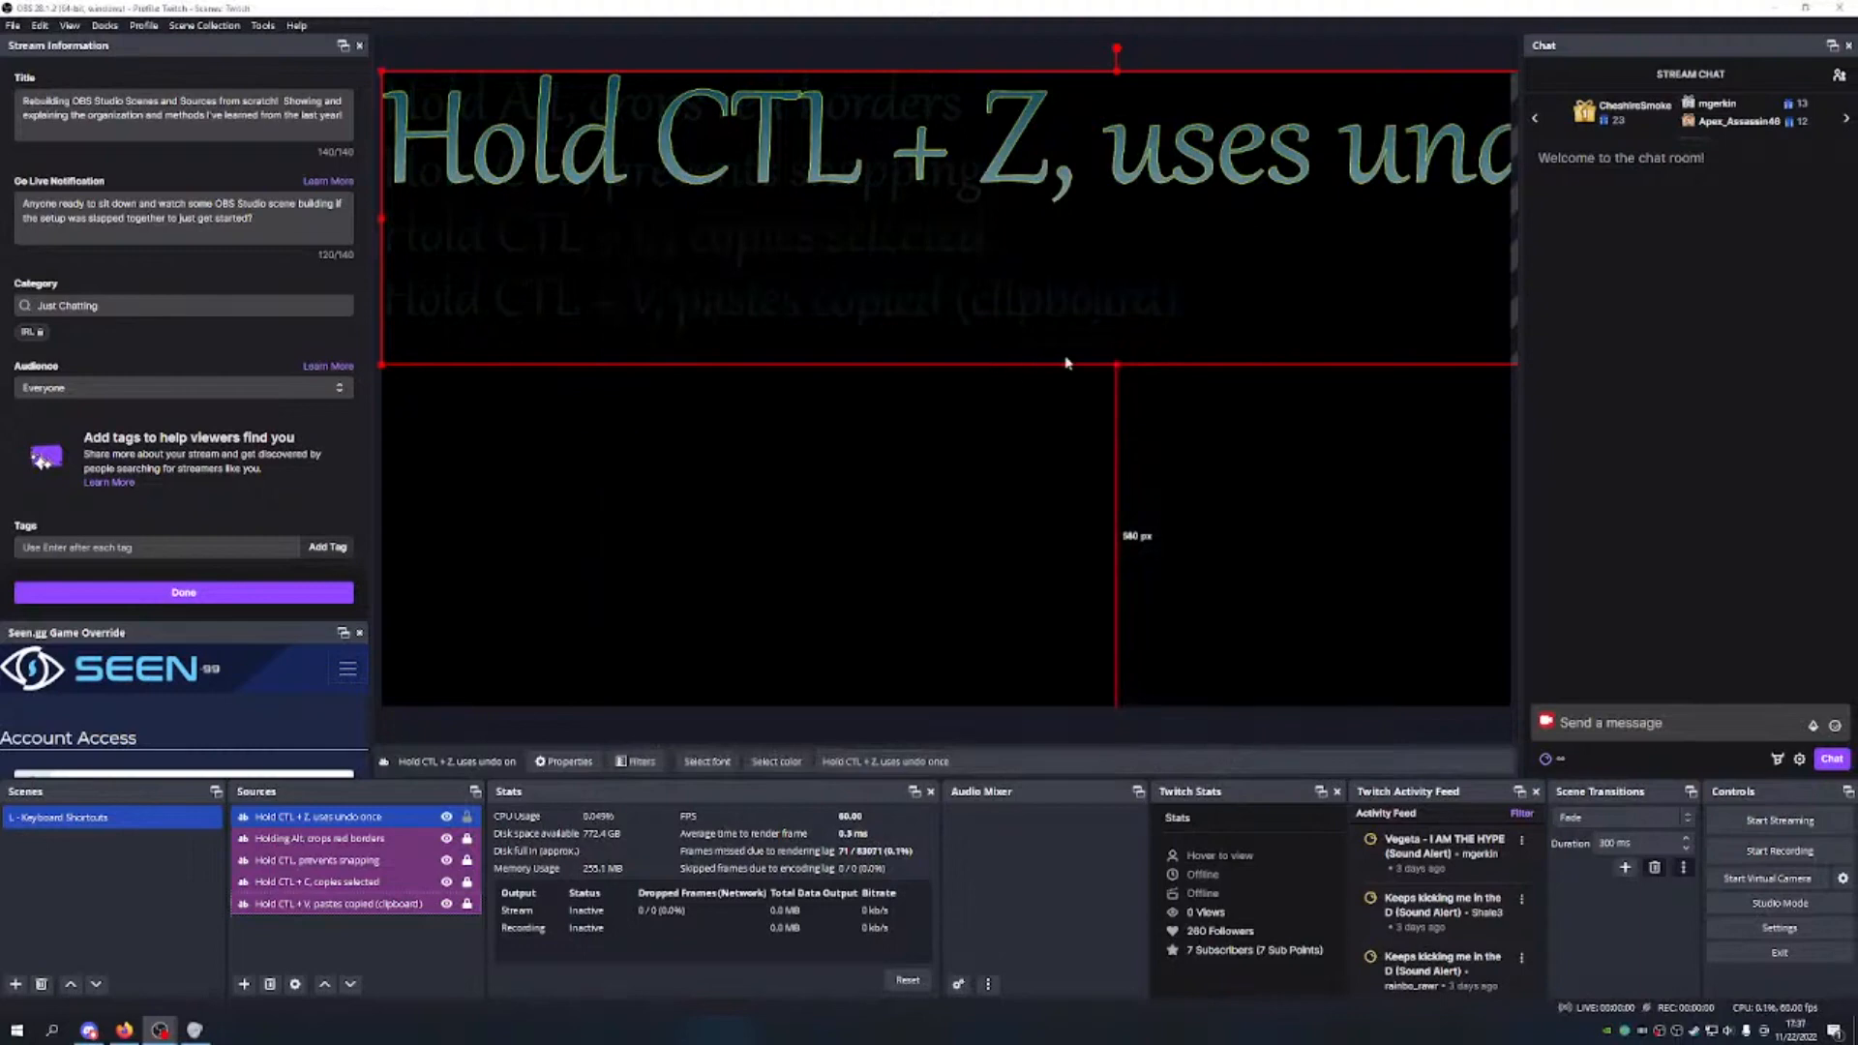
# Step: Shrink the Hold CTL + Z text to match the other lines and set its outline opacity to 78%
pyautogui.moveTo(1117, 365); pyautogui.dragTo(1065, 271)
pyautogui.moveTo(885, 272); pyautogui.dragTo(861, 383)
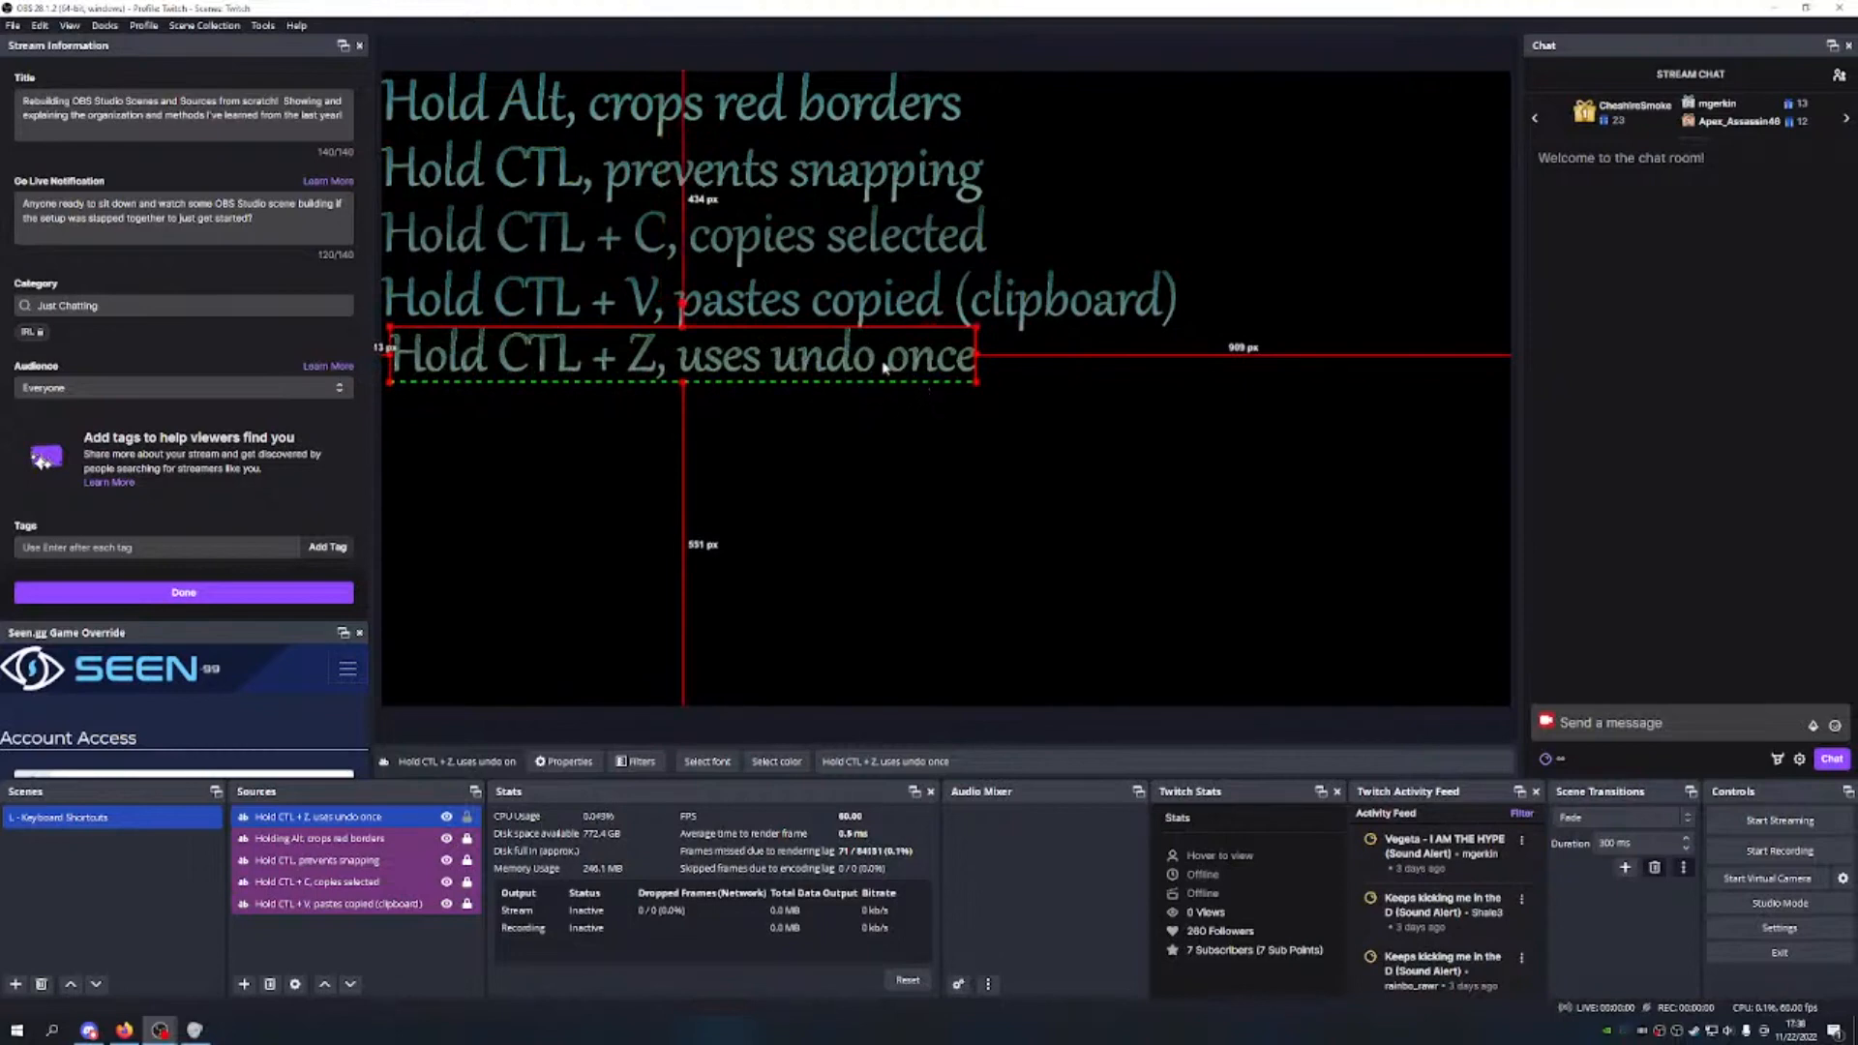
pyautogui.rightClick(883, 365)
pyautogui.click(939, 677)
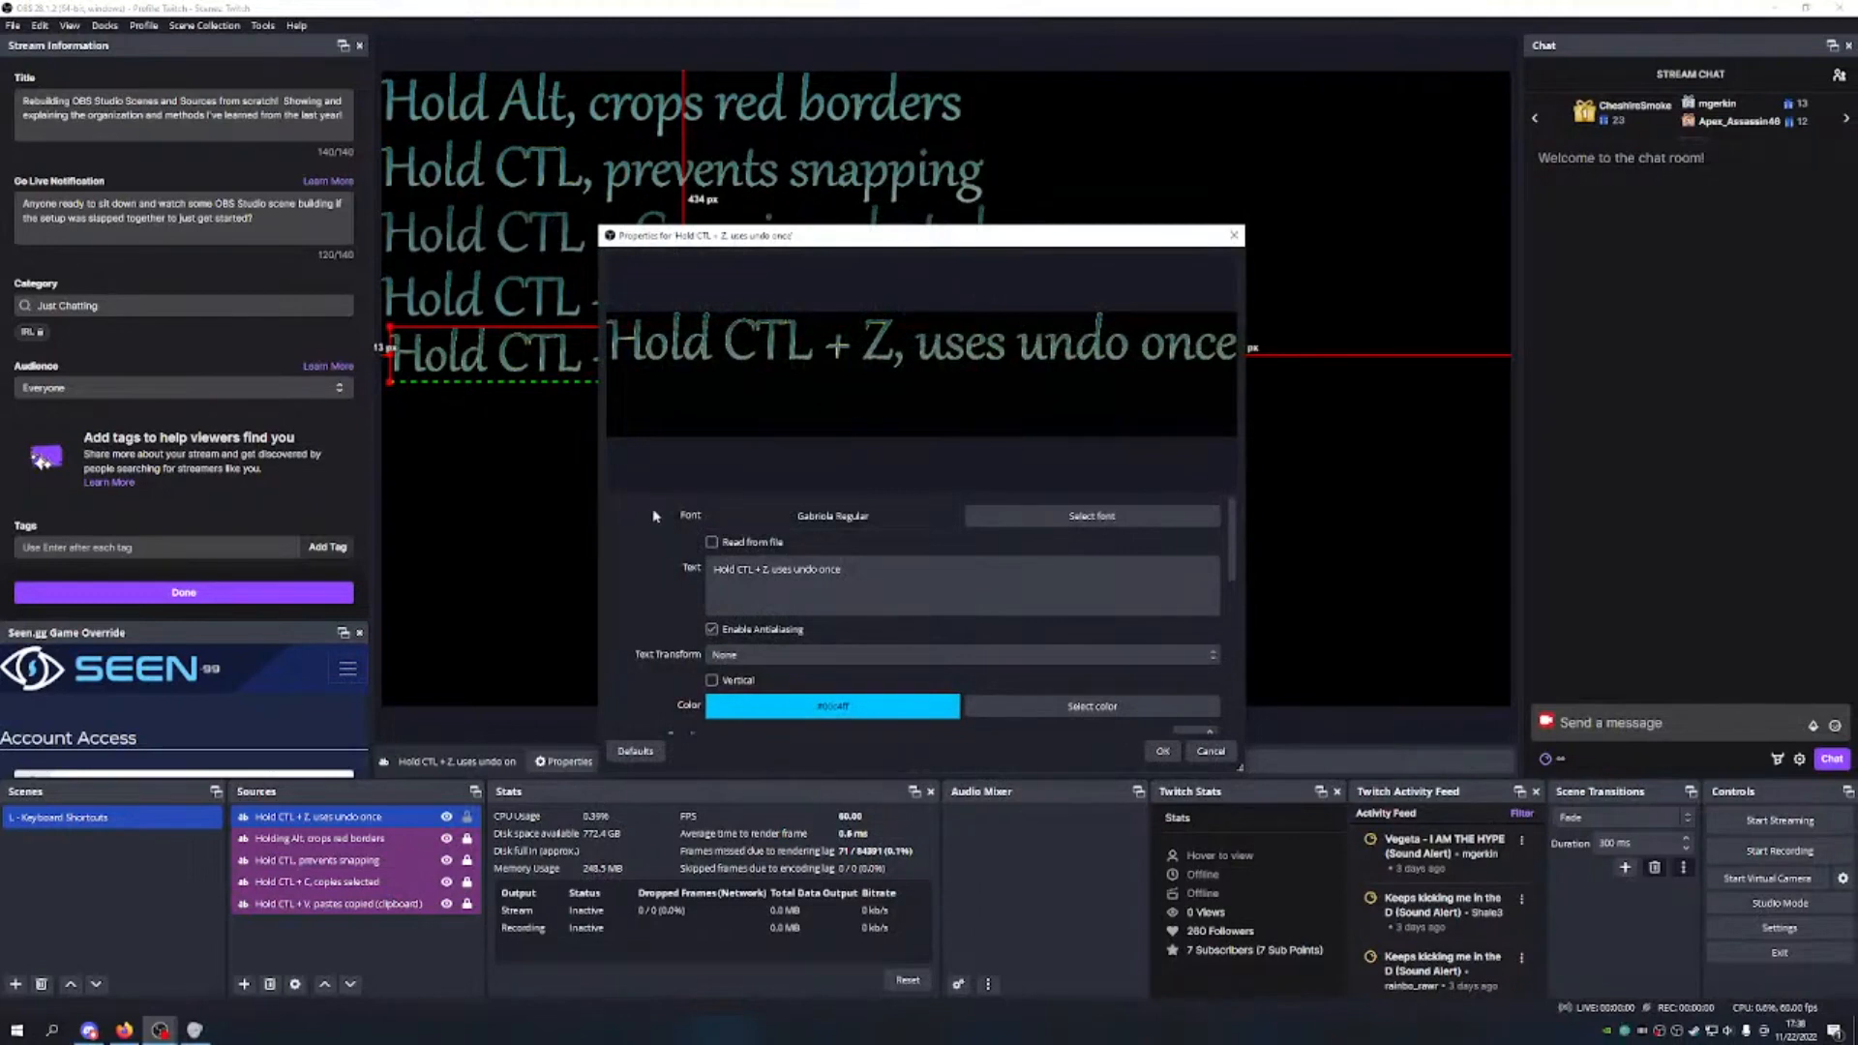
pyautogui.scroll(-1, 984, 608)
pyautogui.scroll(-10, 984, 608)
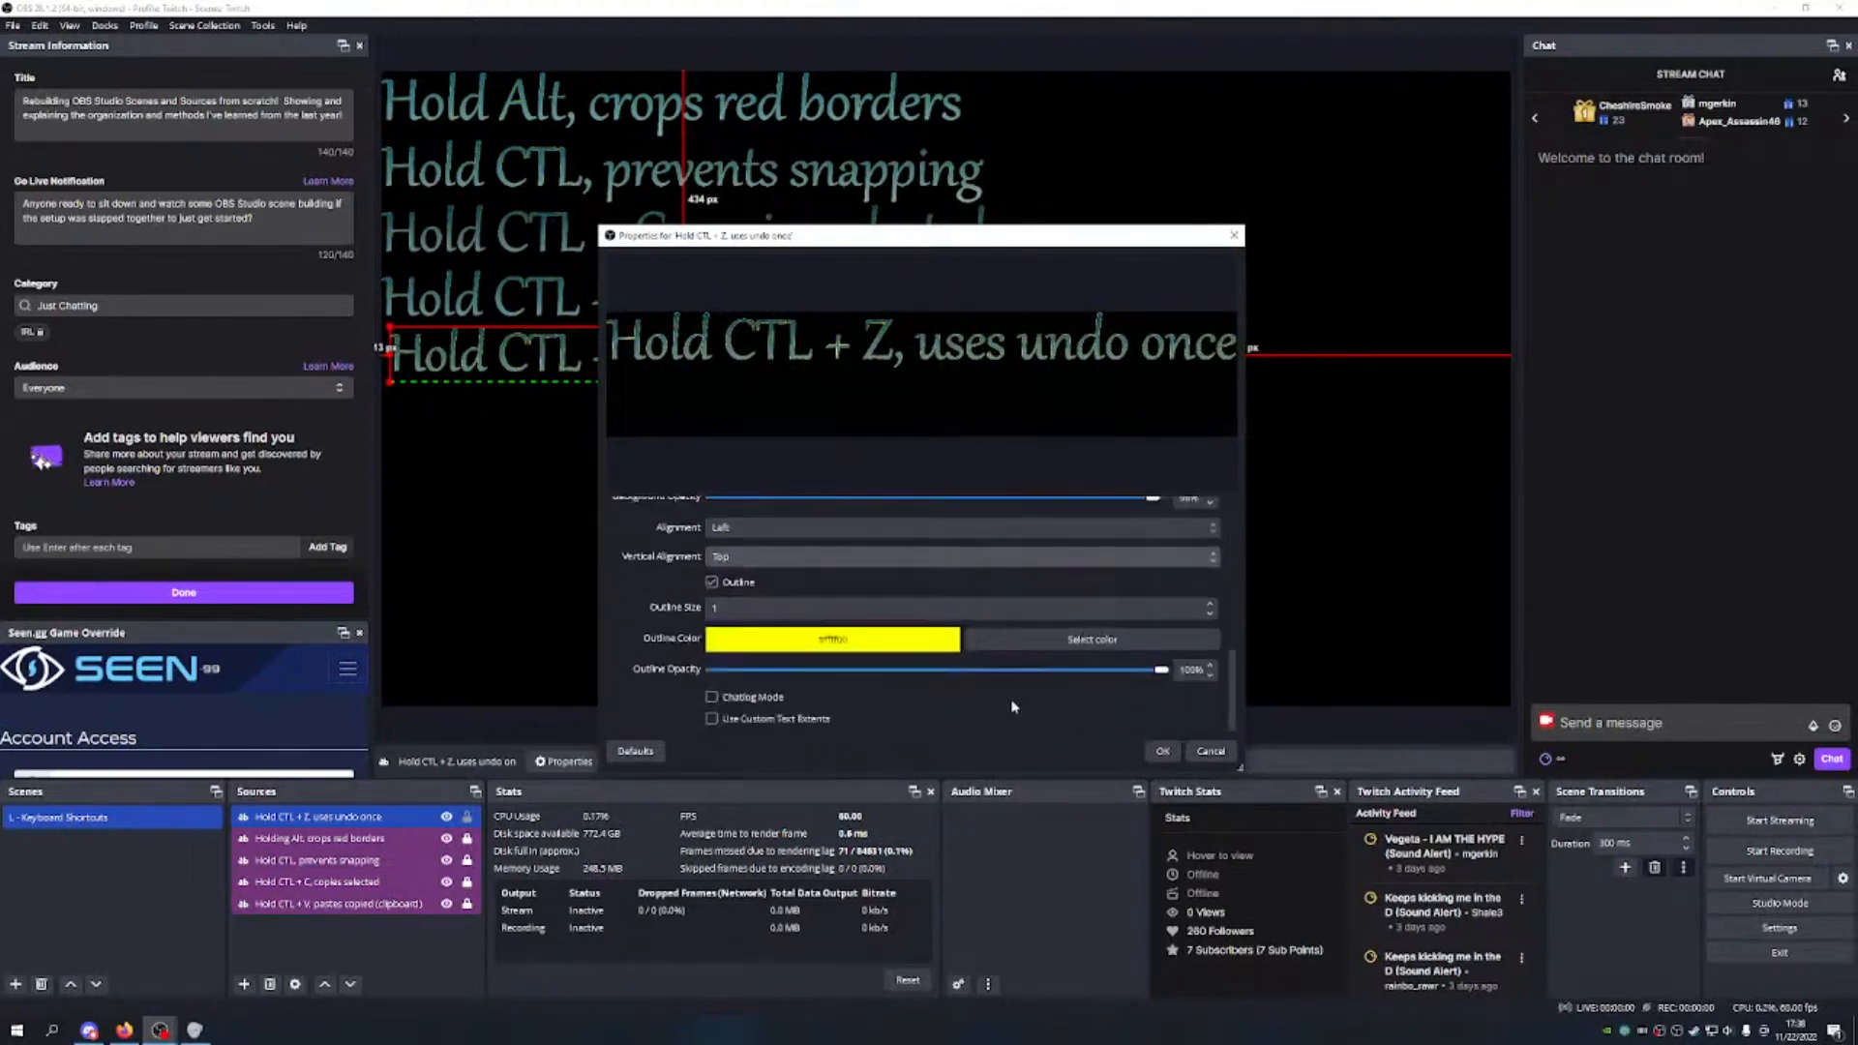
pyautogui.moveTo(1161, 670); pyautogui.dragTo(955, 669)
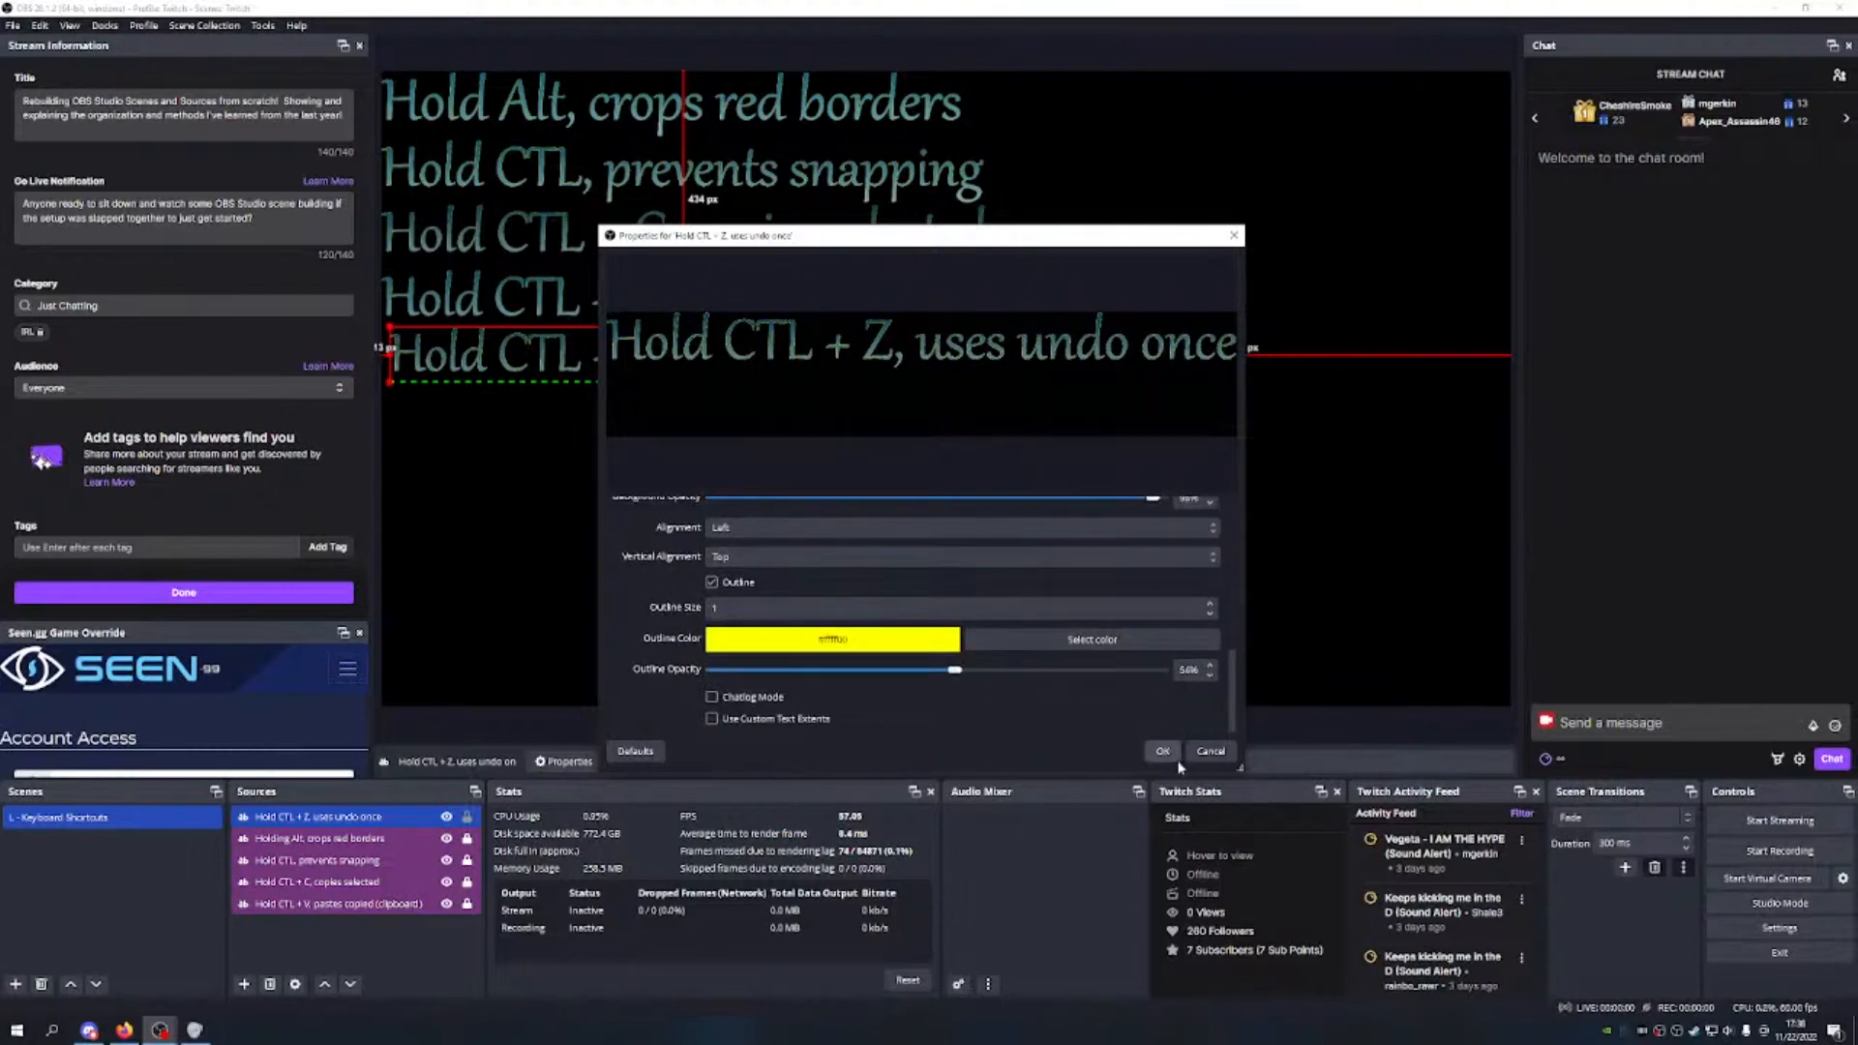
pyautogui.click(1165, 752)
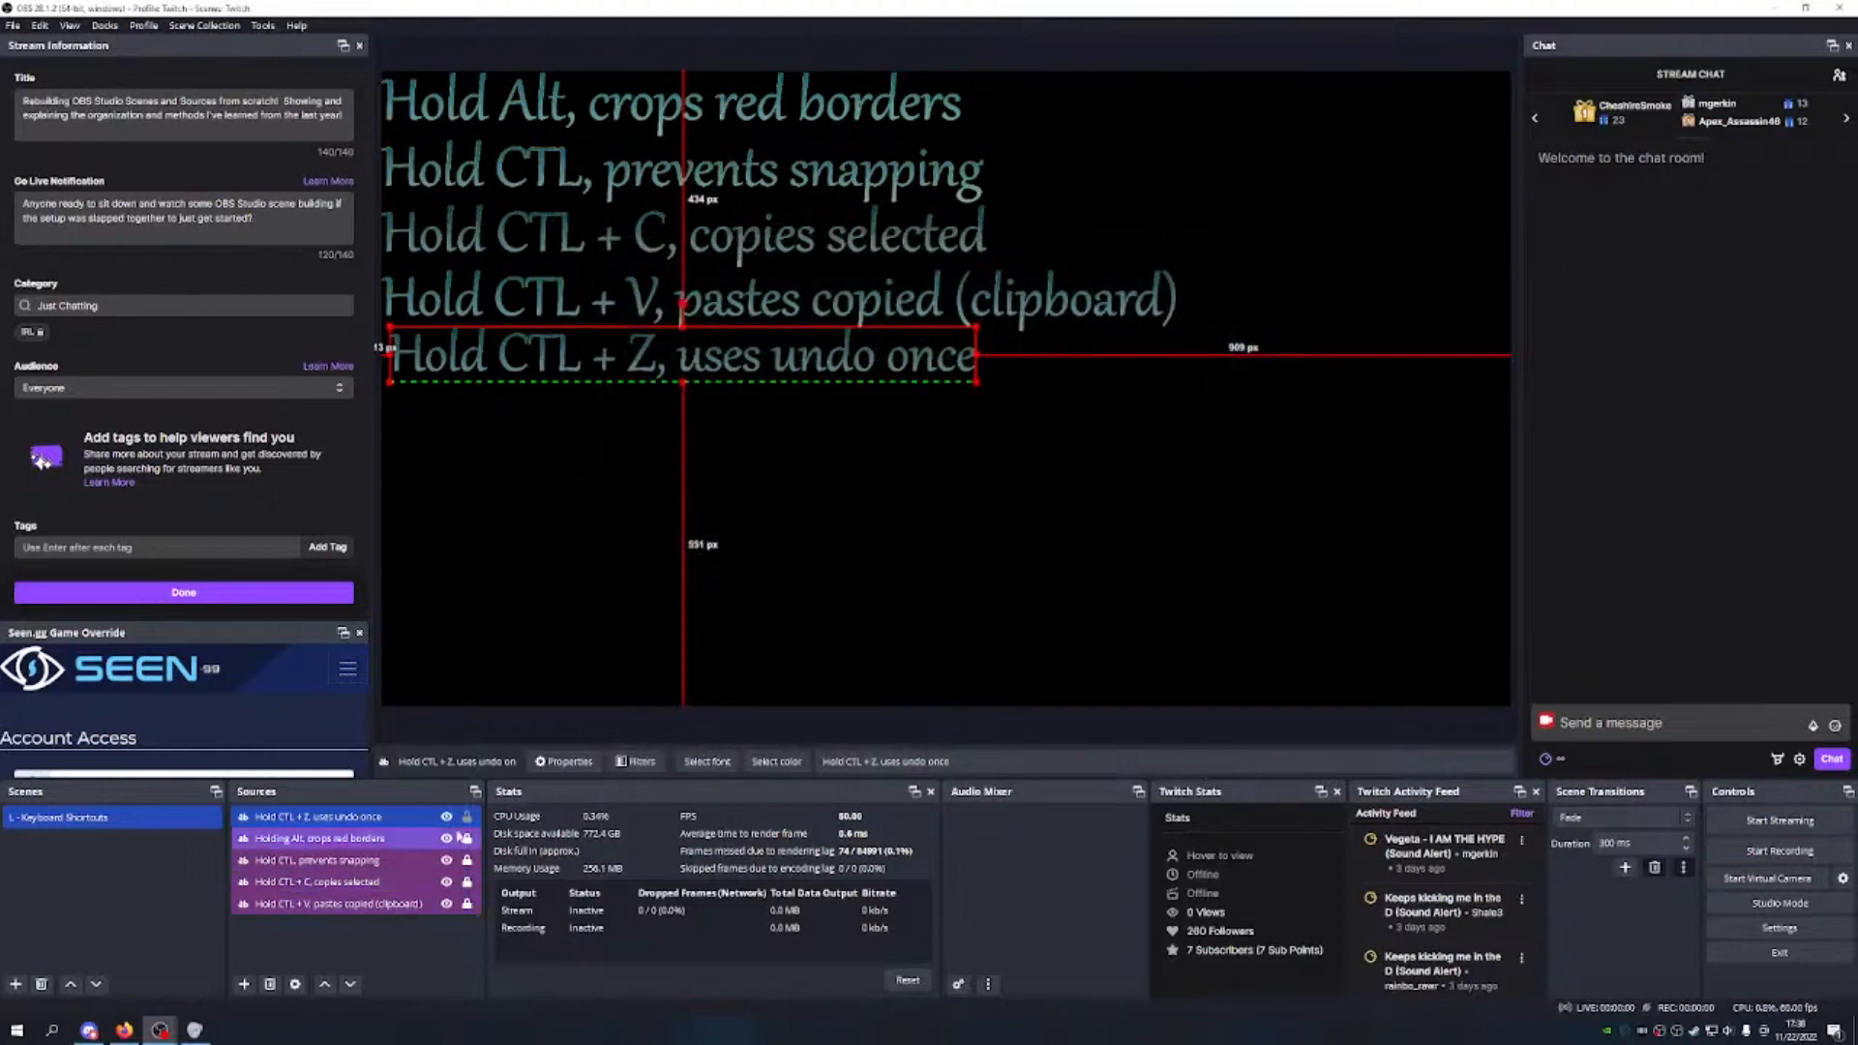
# Step: Move the Hold CTL + Z source to the bottom of the sources list
pyautogui.rightClick(399, 817)
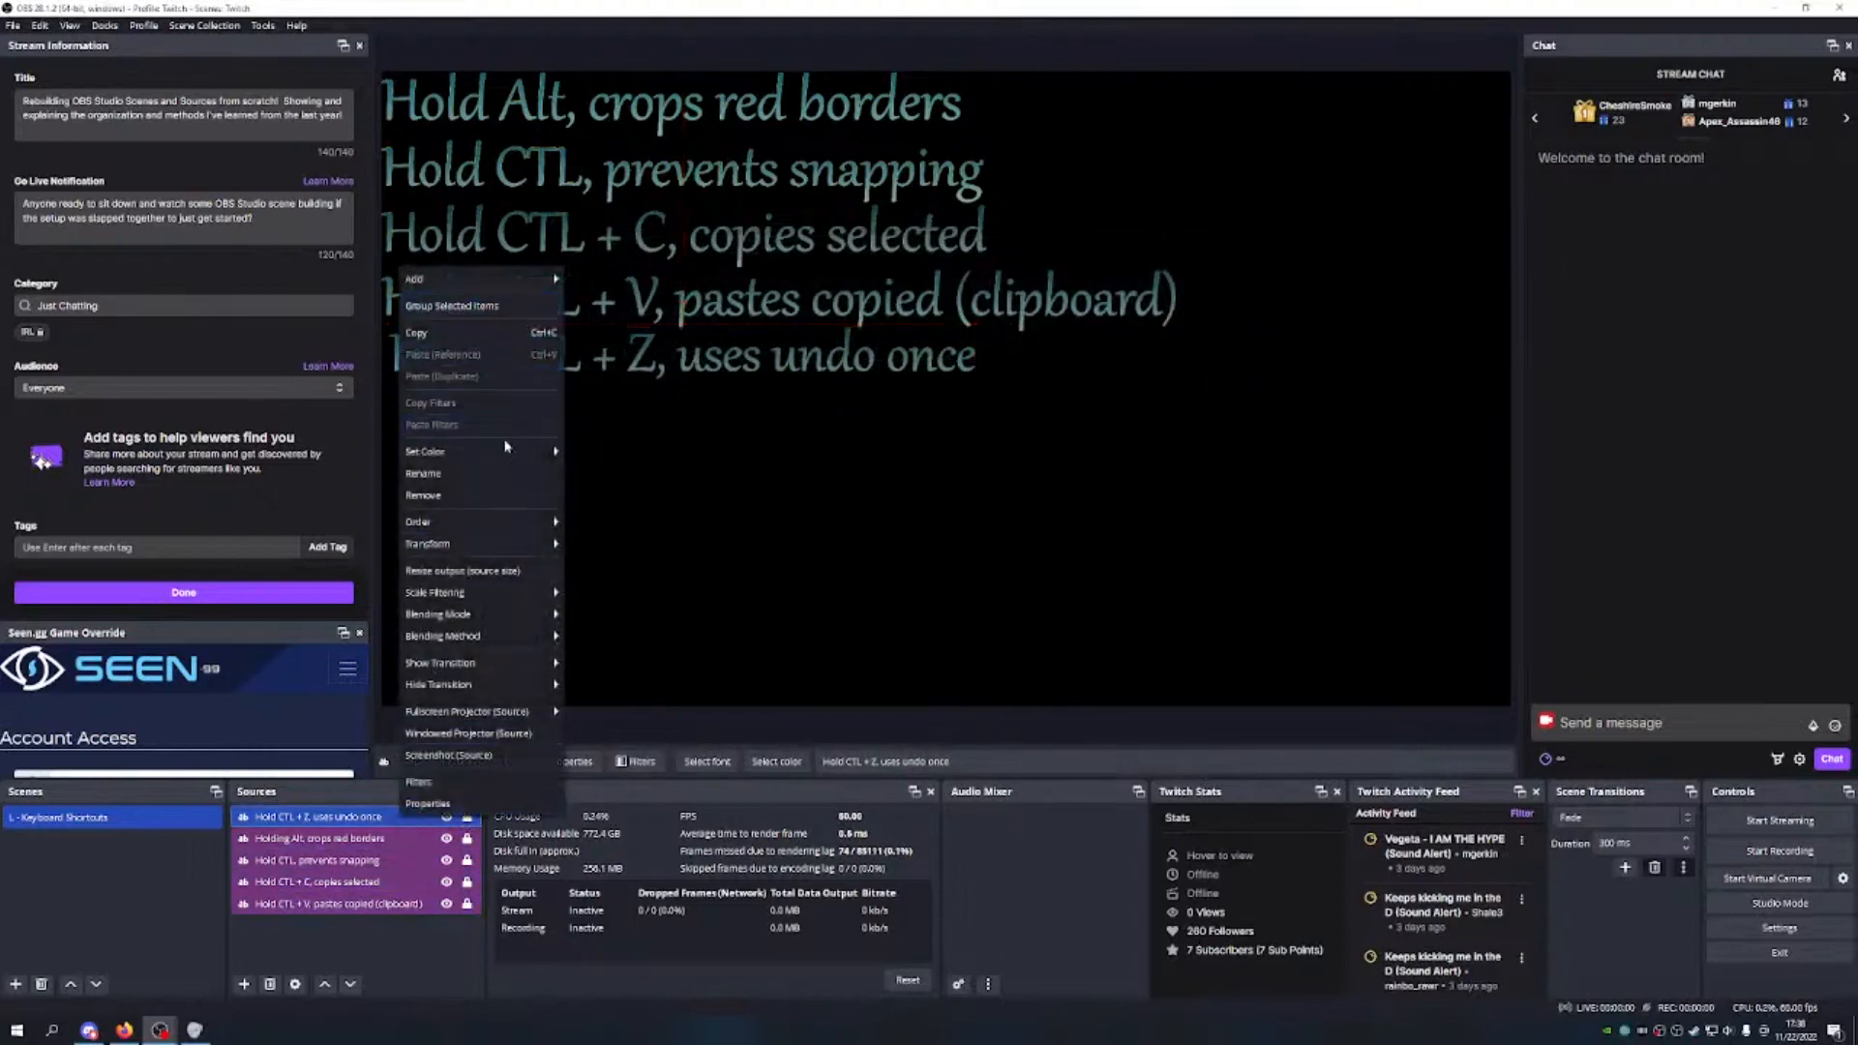
pyautogui.click(355, 817)
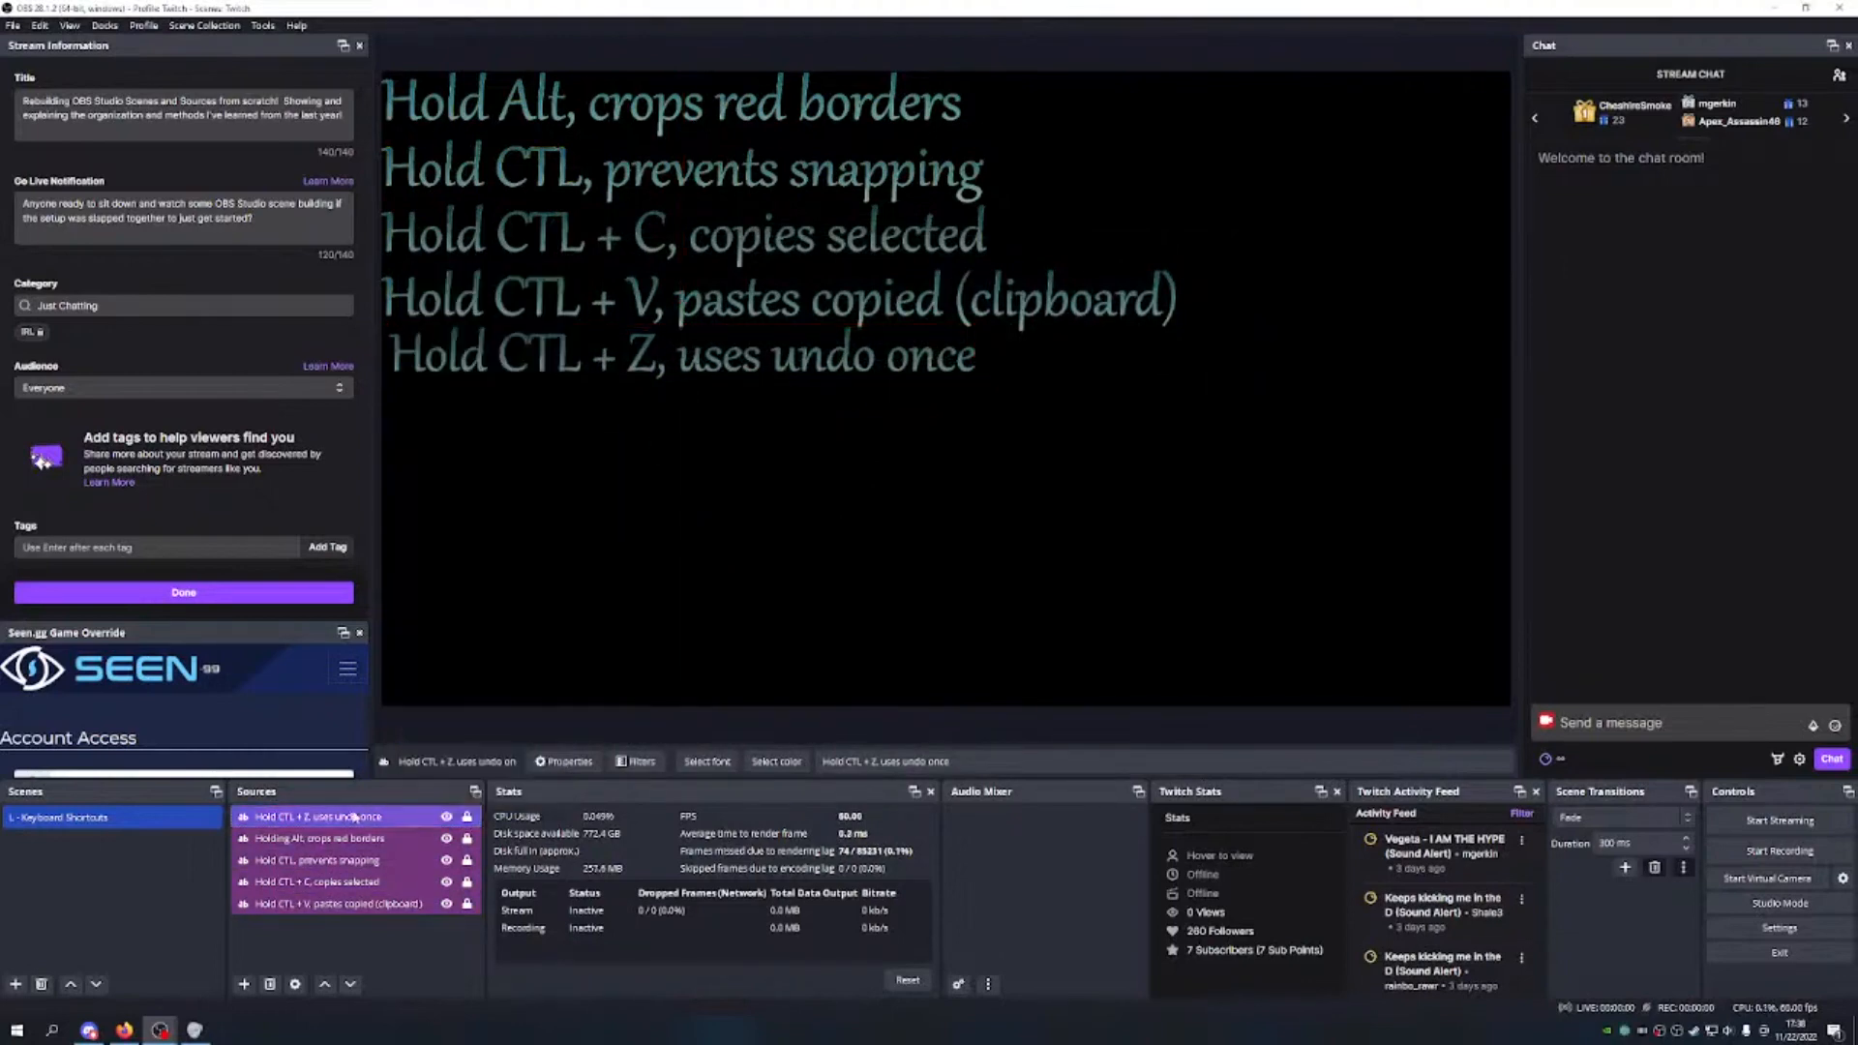
pyautogui.click(350, 984)
pyautogui.click(350, 985)
pyautogui.click(350, 984)
pyautogui.click(350, 984)
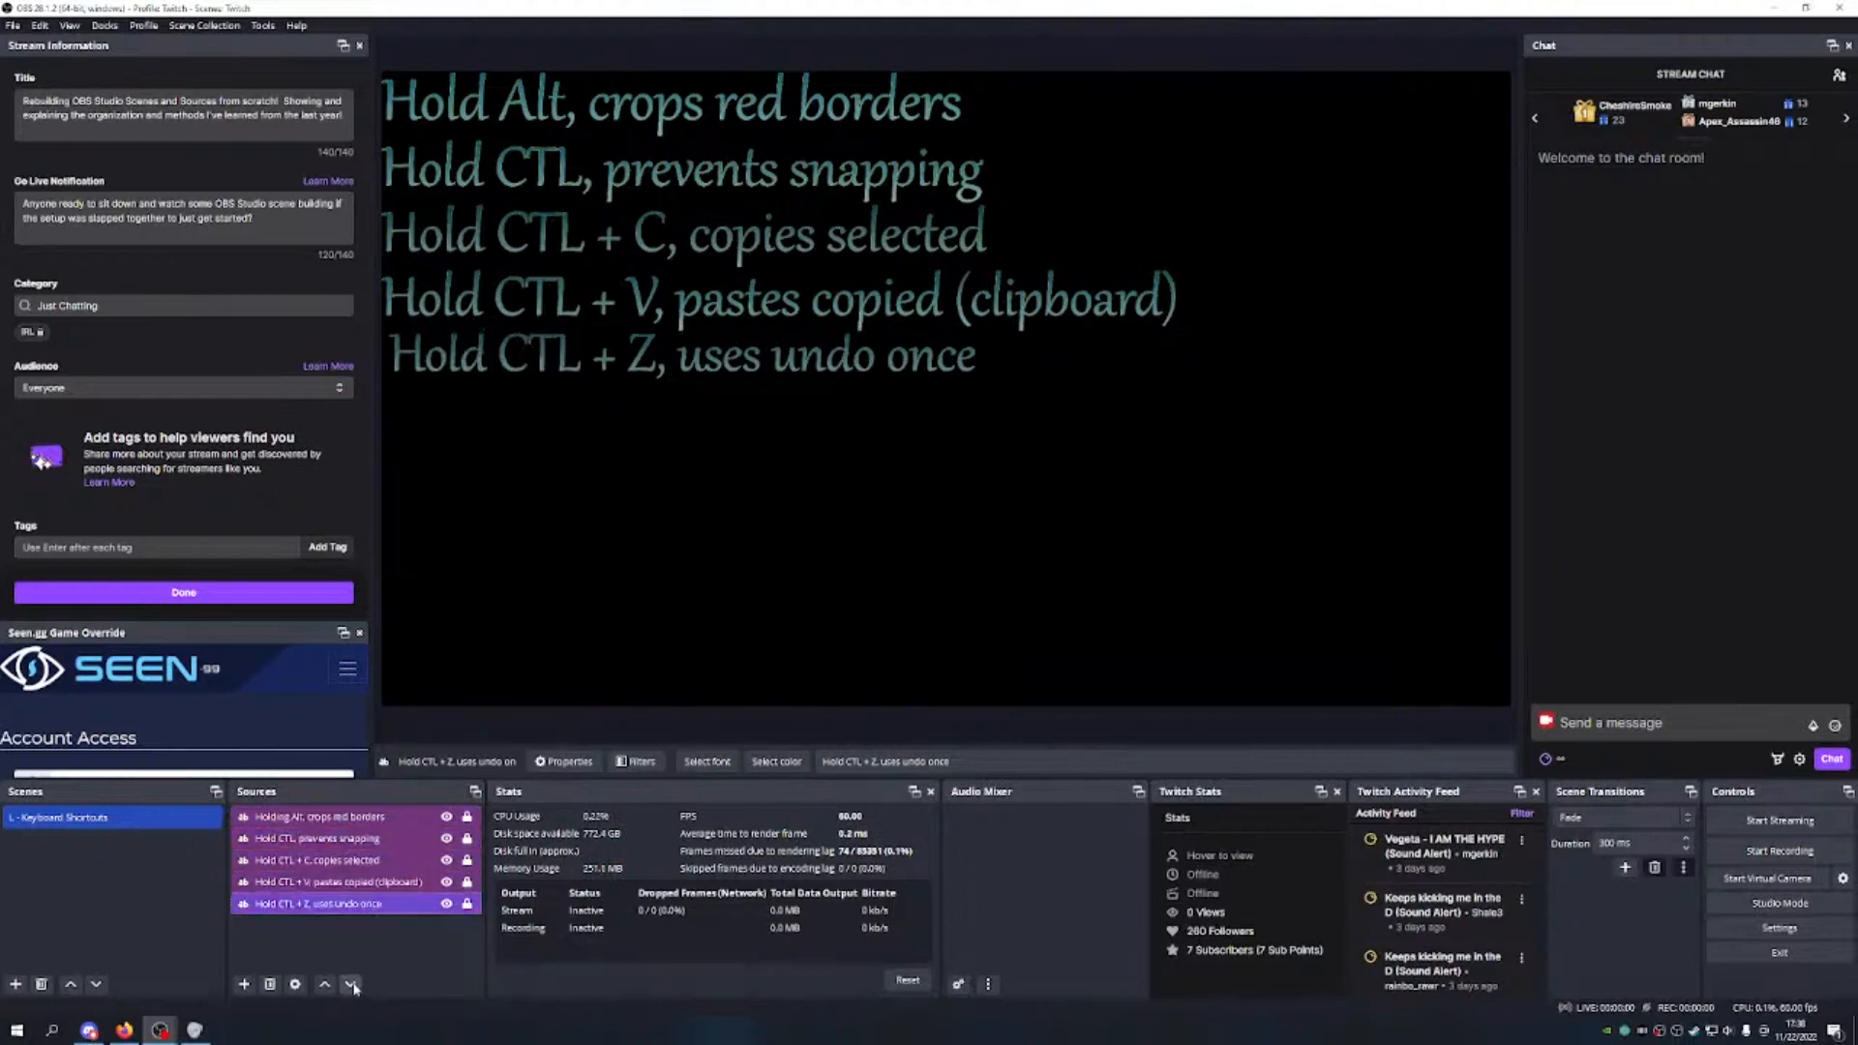
pyautogui.click(400, 941)
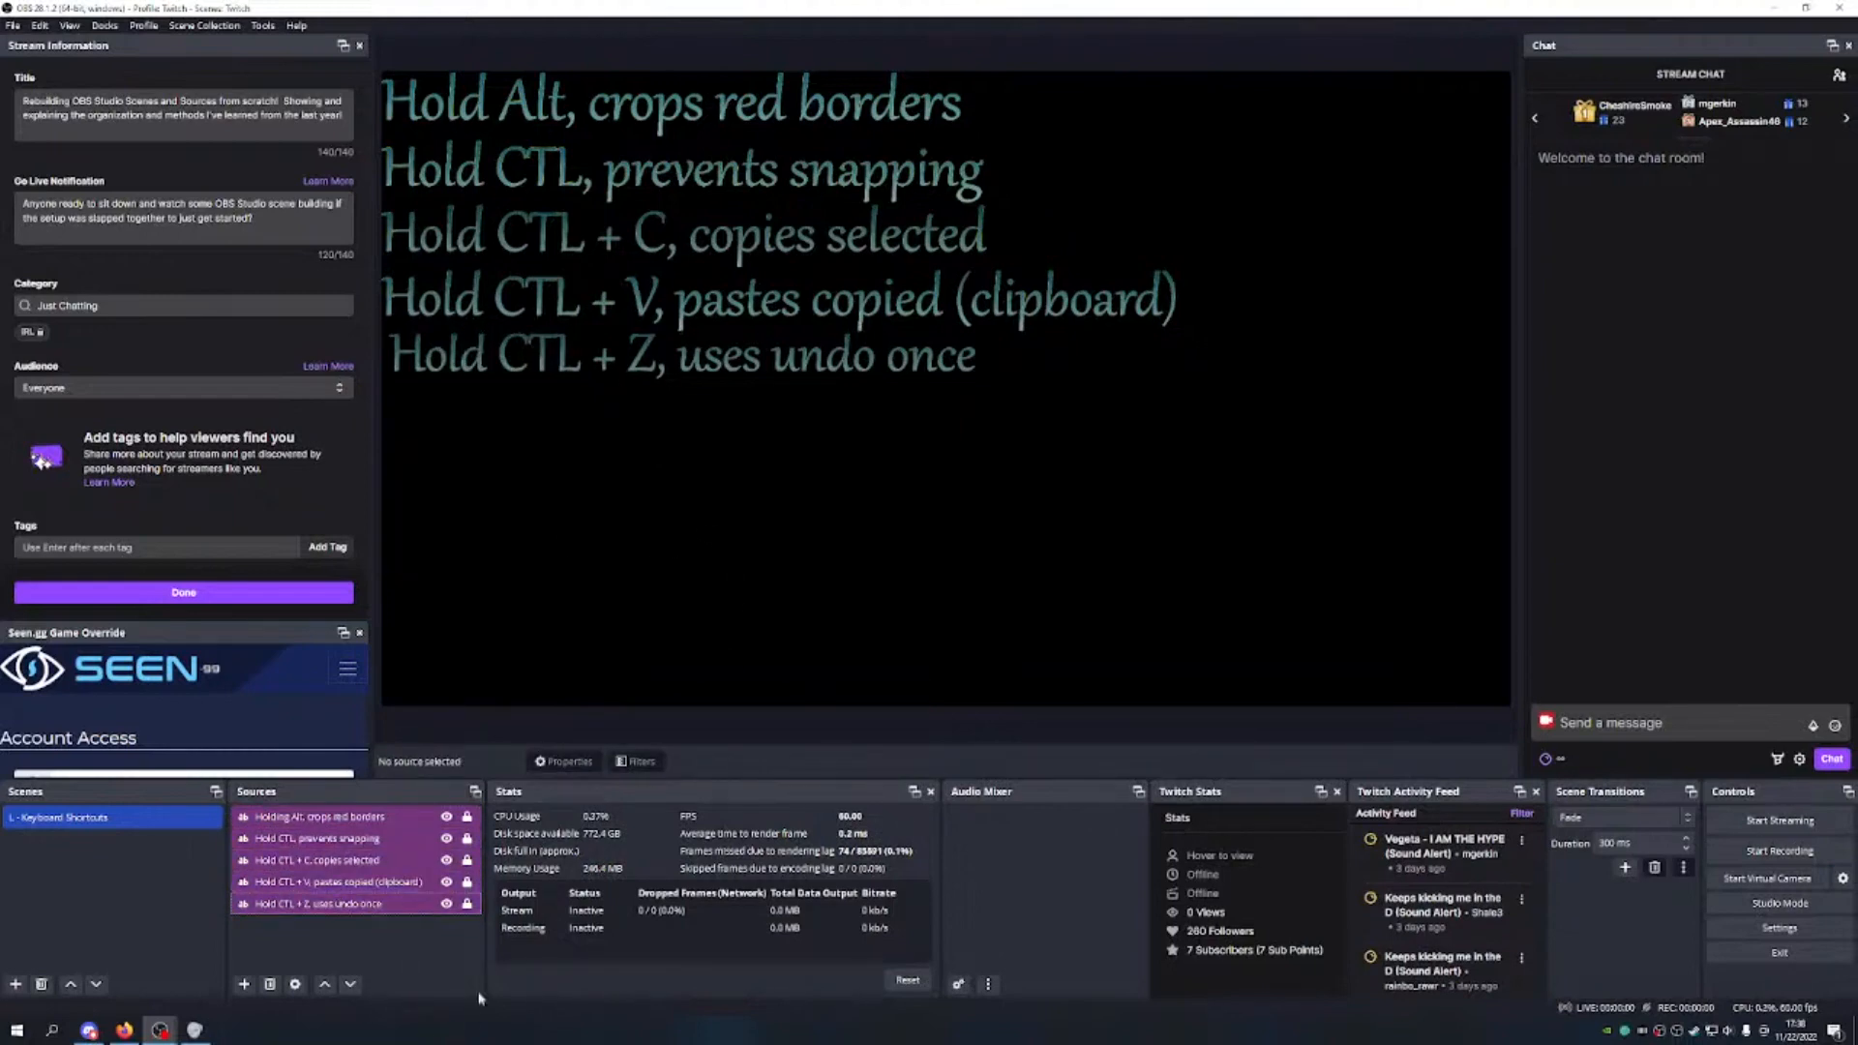
# Step: Nudge and resize the Hold CTL + Z text to line up with the other shortcut lines
pyautogui.moveTo(631, 358); pyautogui.dragTo(625, 356)
pyautogui.moveTo(968, 379); pyautogui.dragTo(975, 387)
pyautogui.click(907, 455)
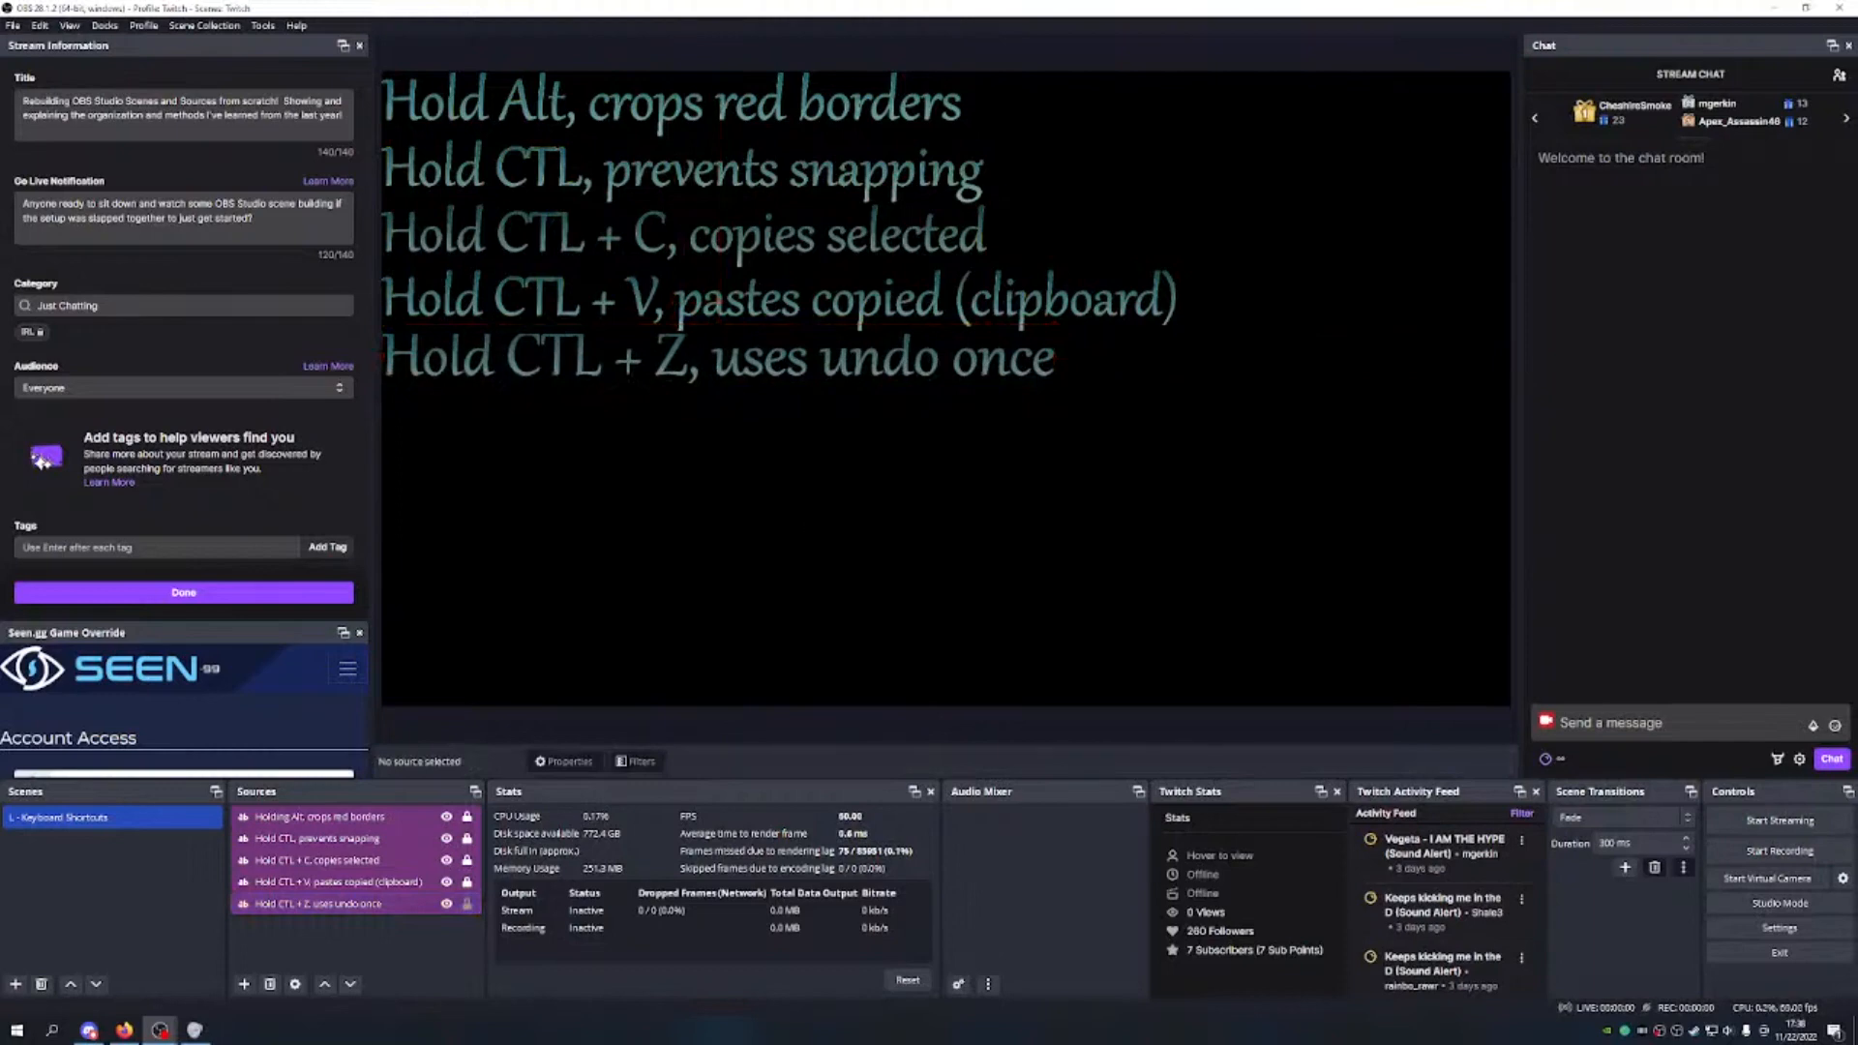
pyautogui.click(467, 904)
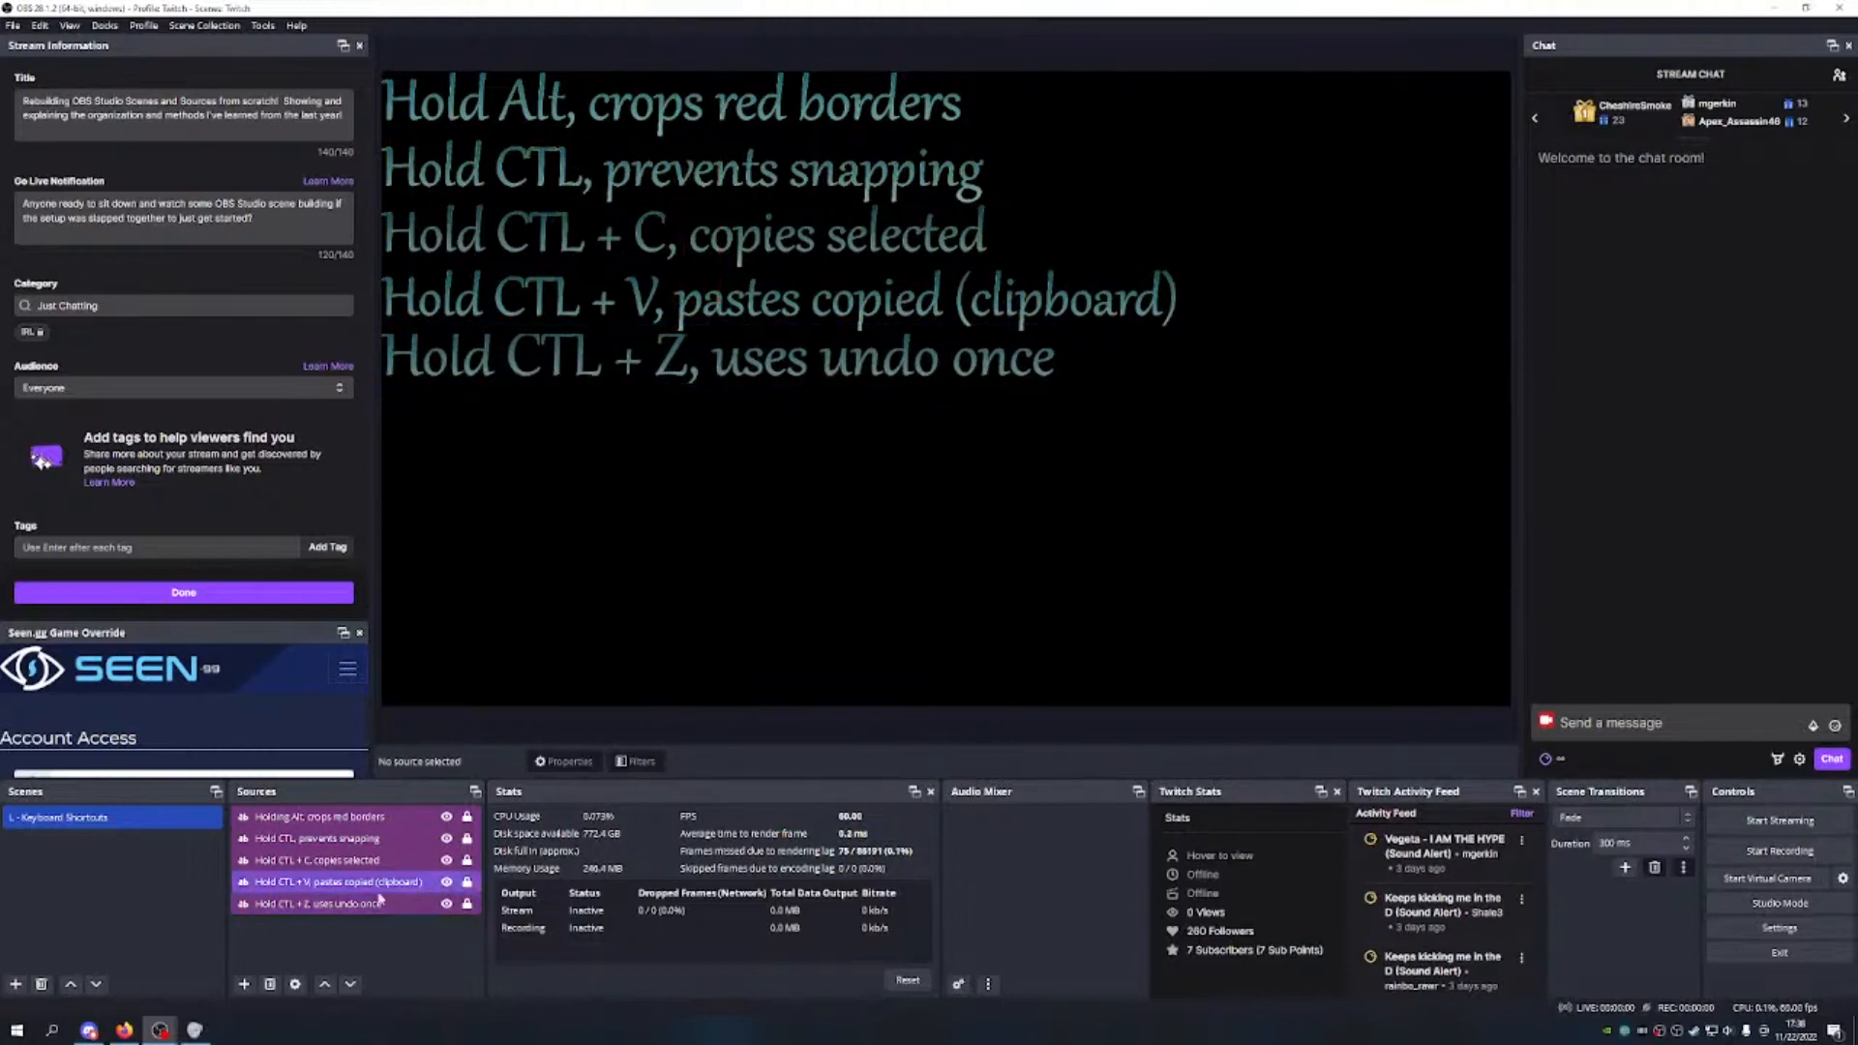
pyautogui.click(466, 904)
pyautogui.moveTo(602, 362); pyautogui.dragTo(602, 375)
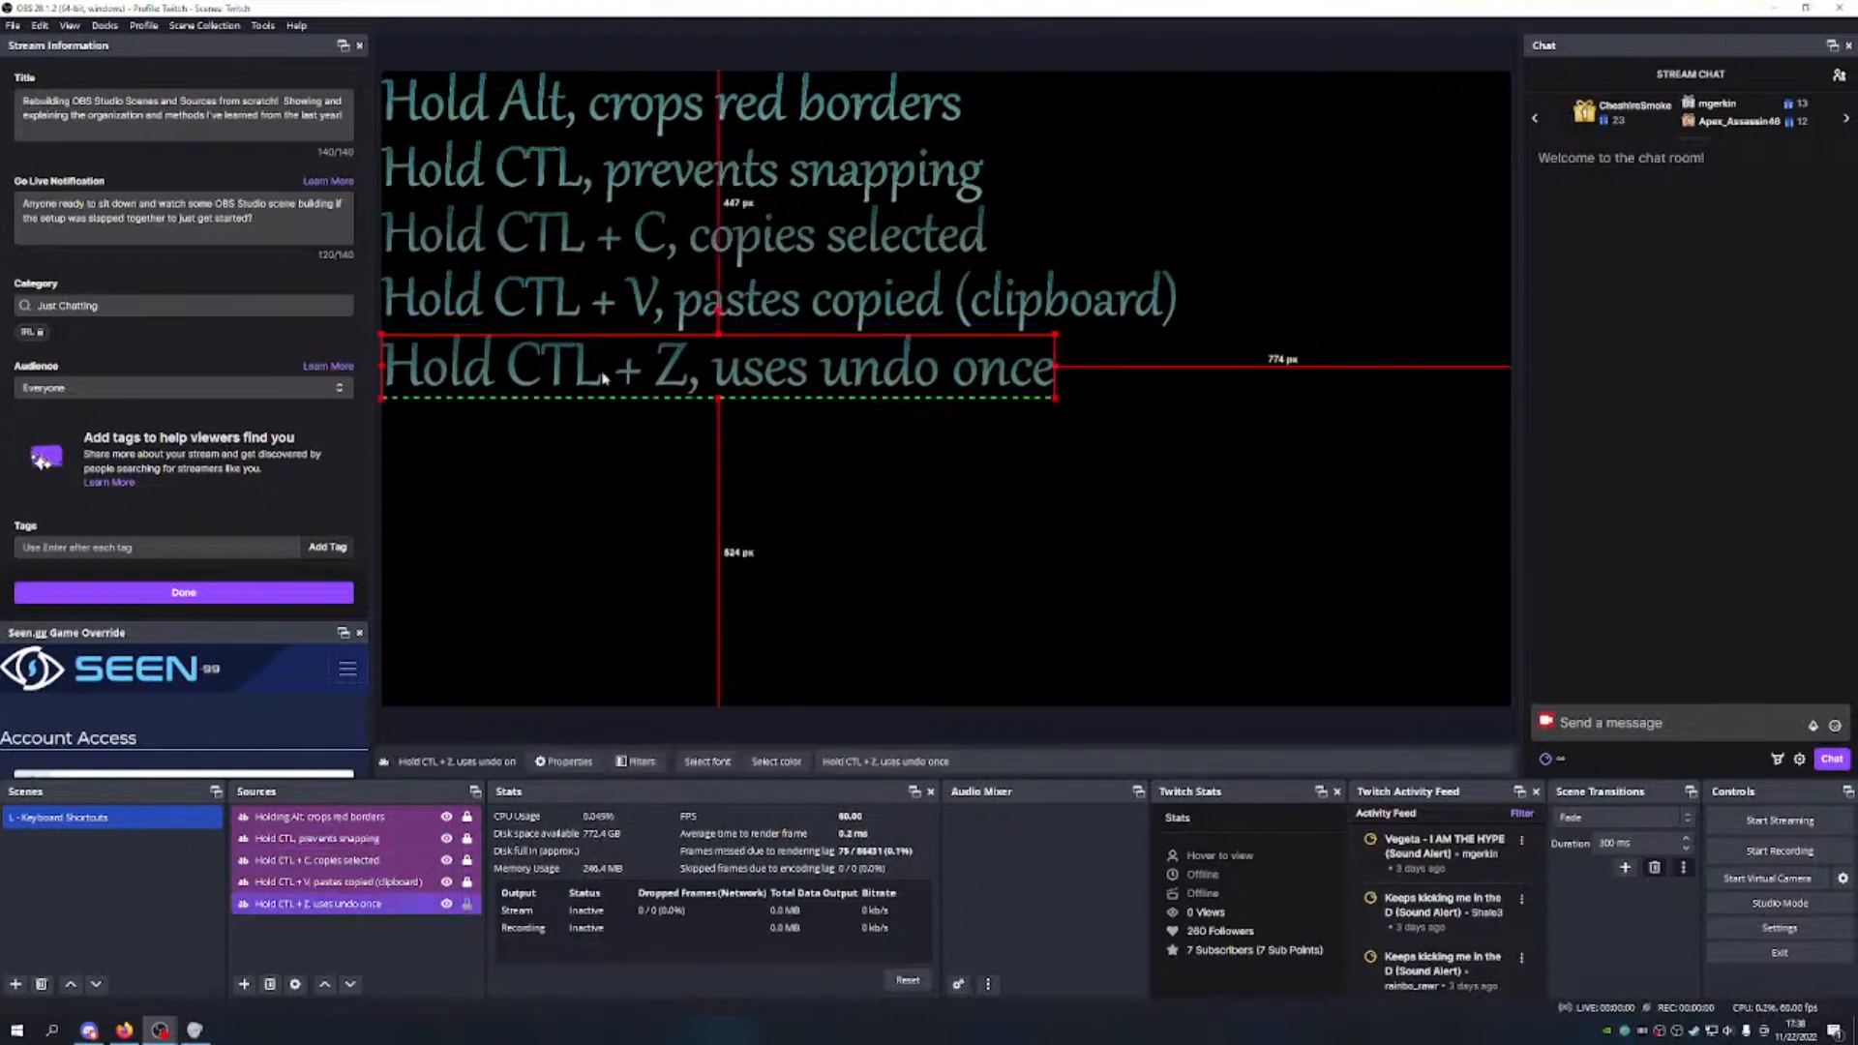
pyautogui.moveTo(1055, 396); pyautogui.dragTo(1030, 394)
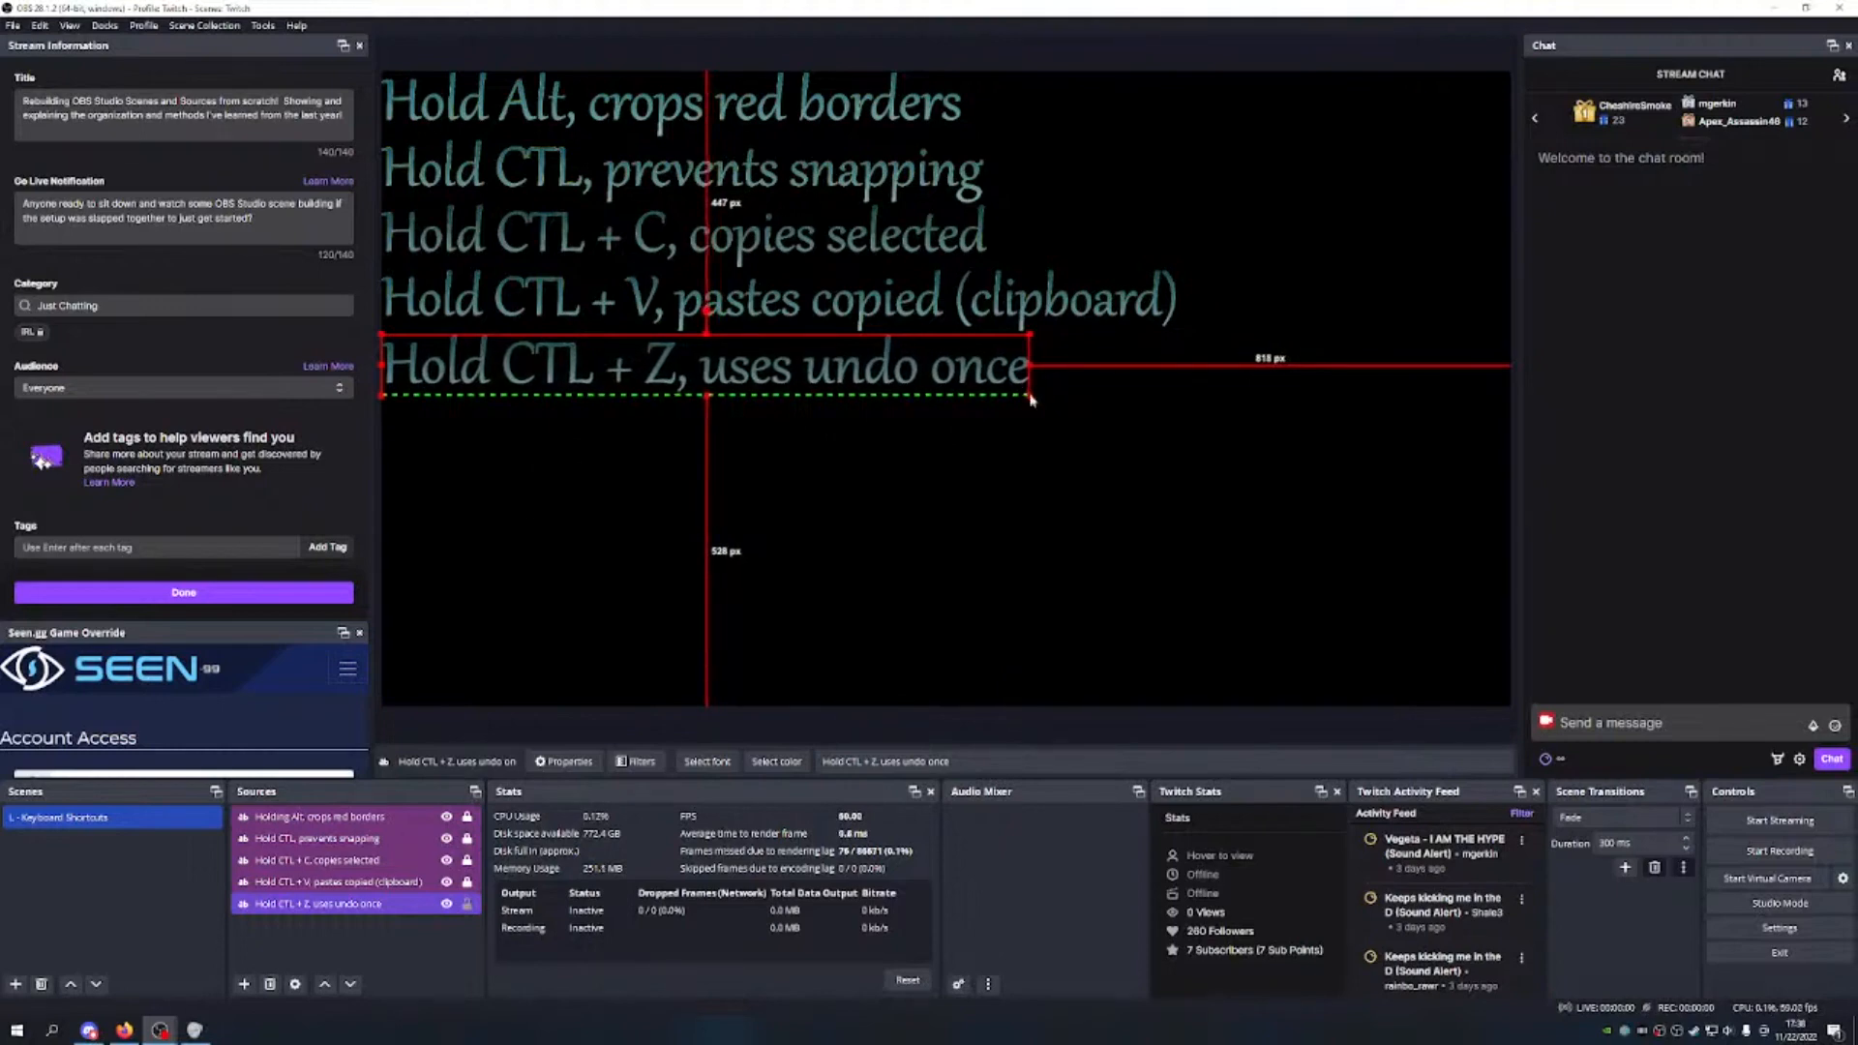
pyautogui.click(707, 550)
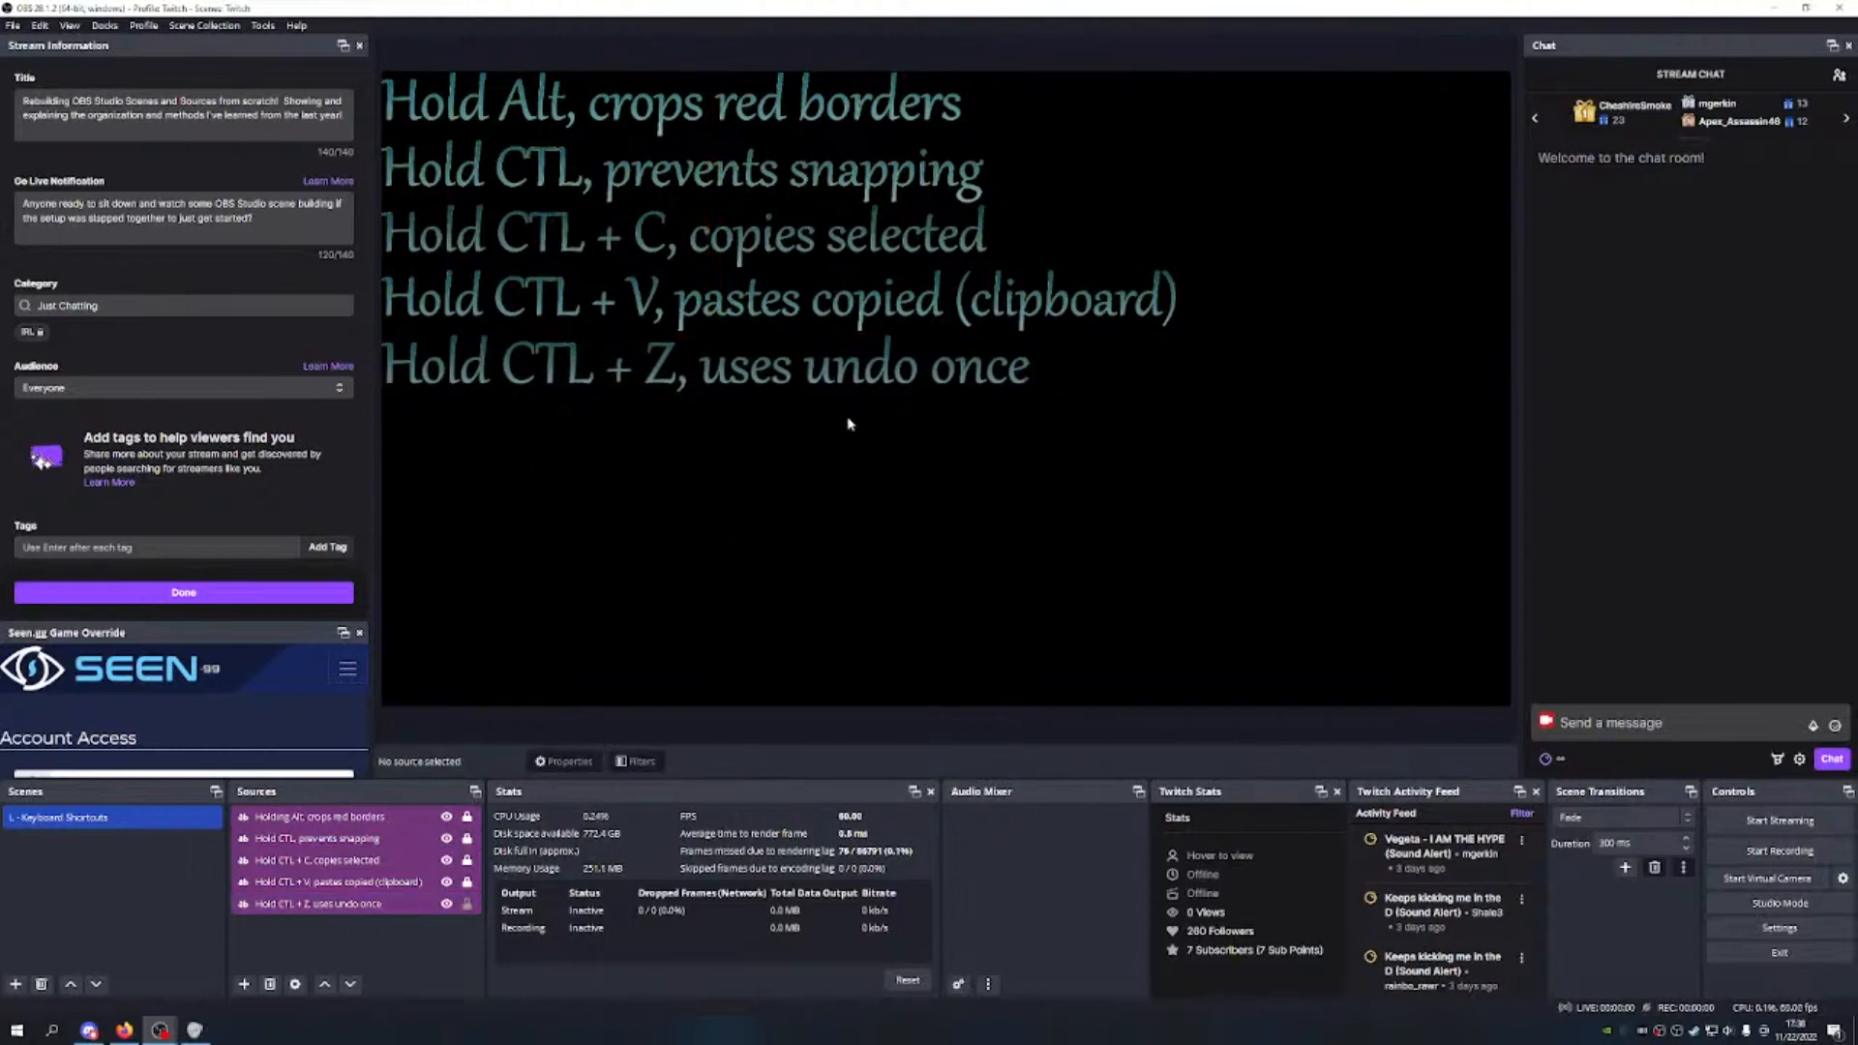
# Step: Narrow the Hold CTL + Z text box slightly, then deselect it
pyautogui.click(852, 372)
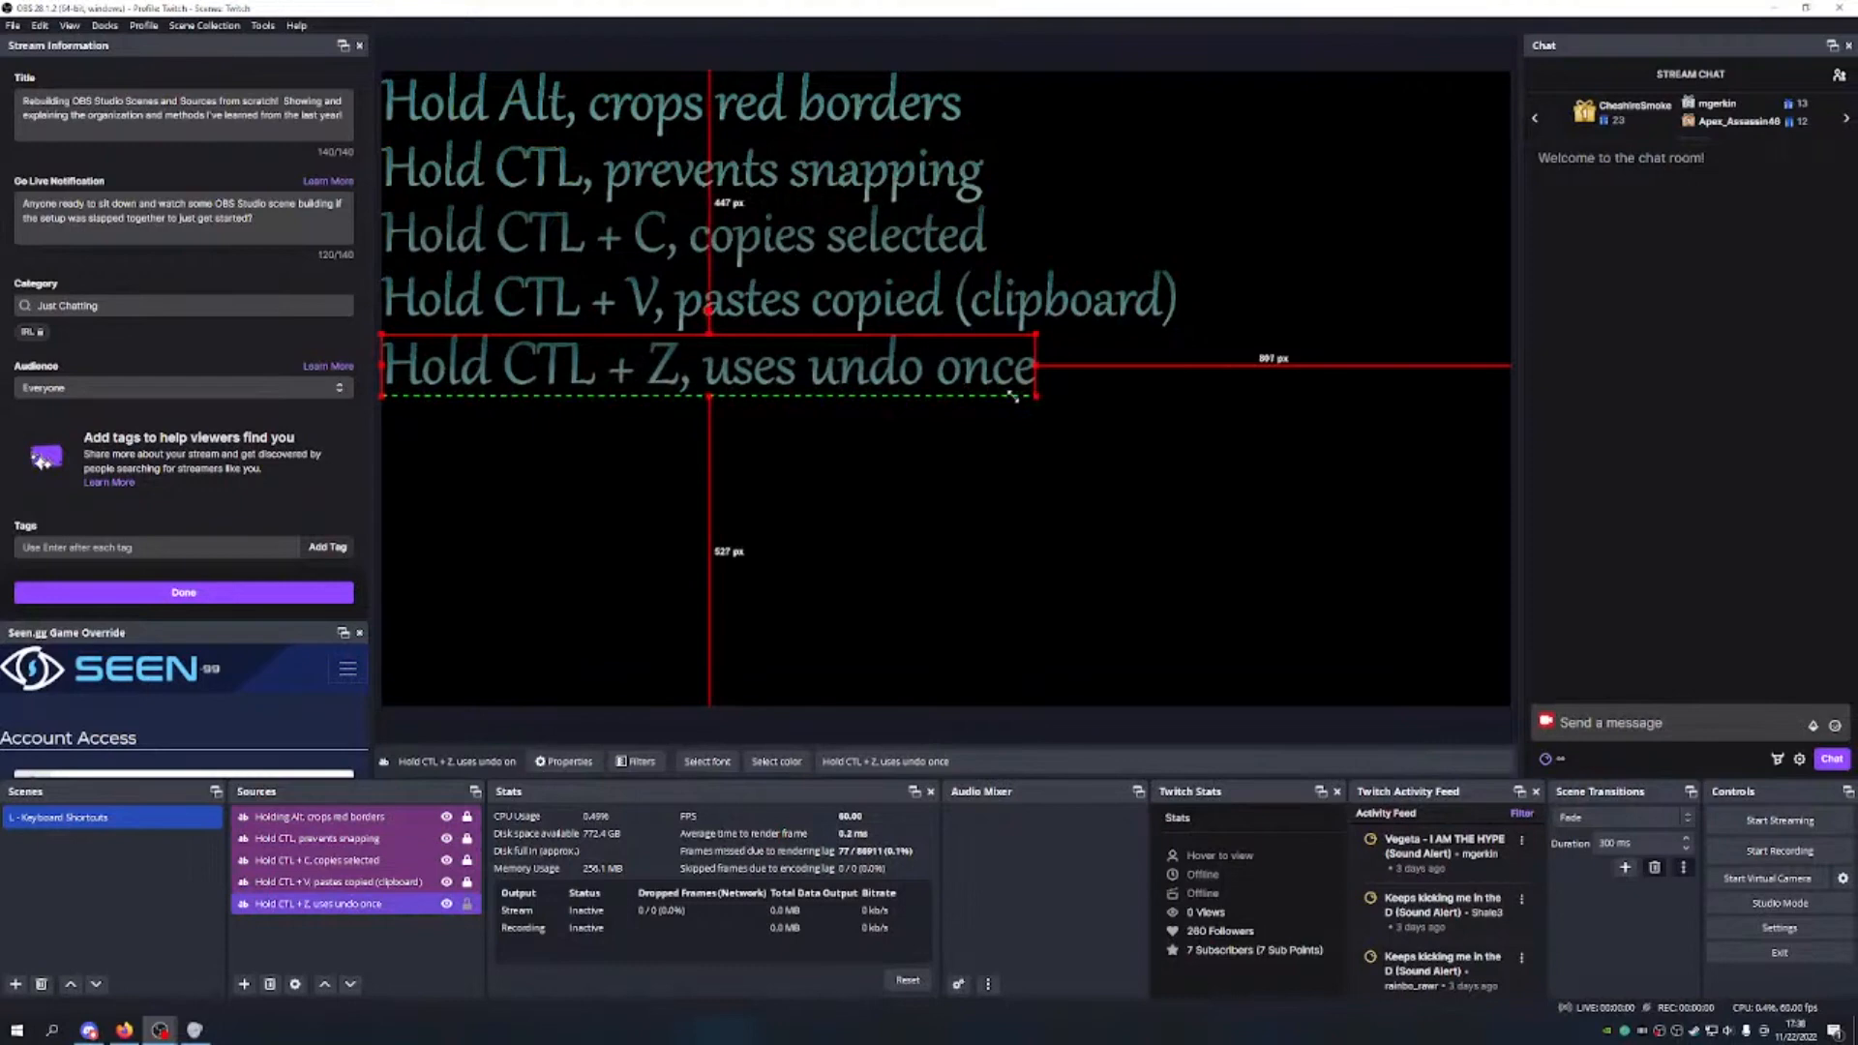
pyautogui.moveTo(1027, 395); pyautogui.dragTo(1021, 394)
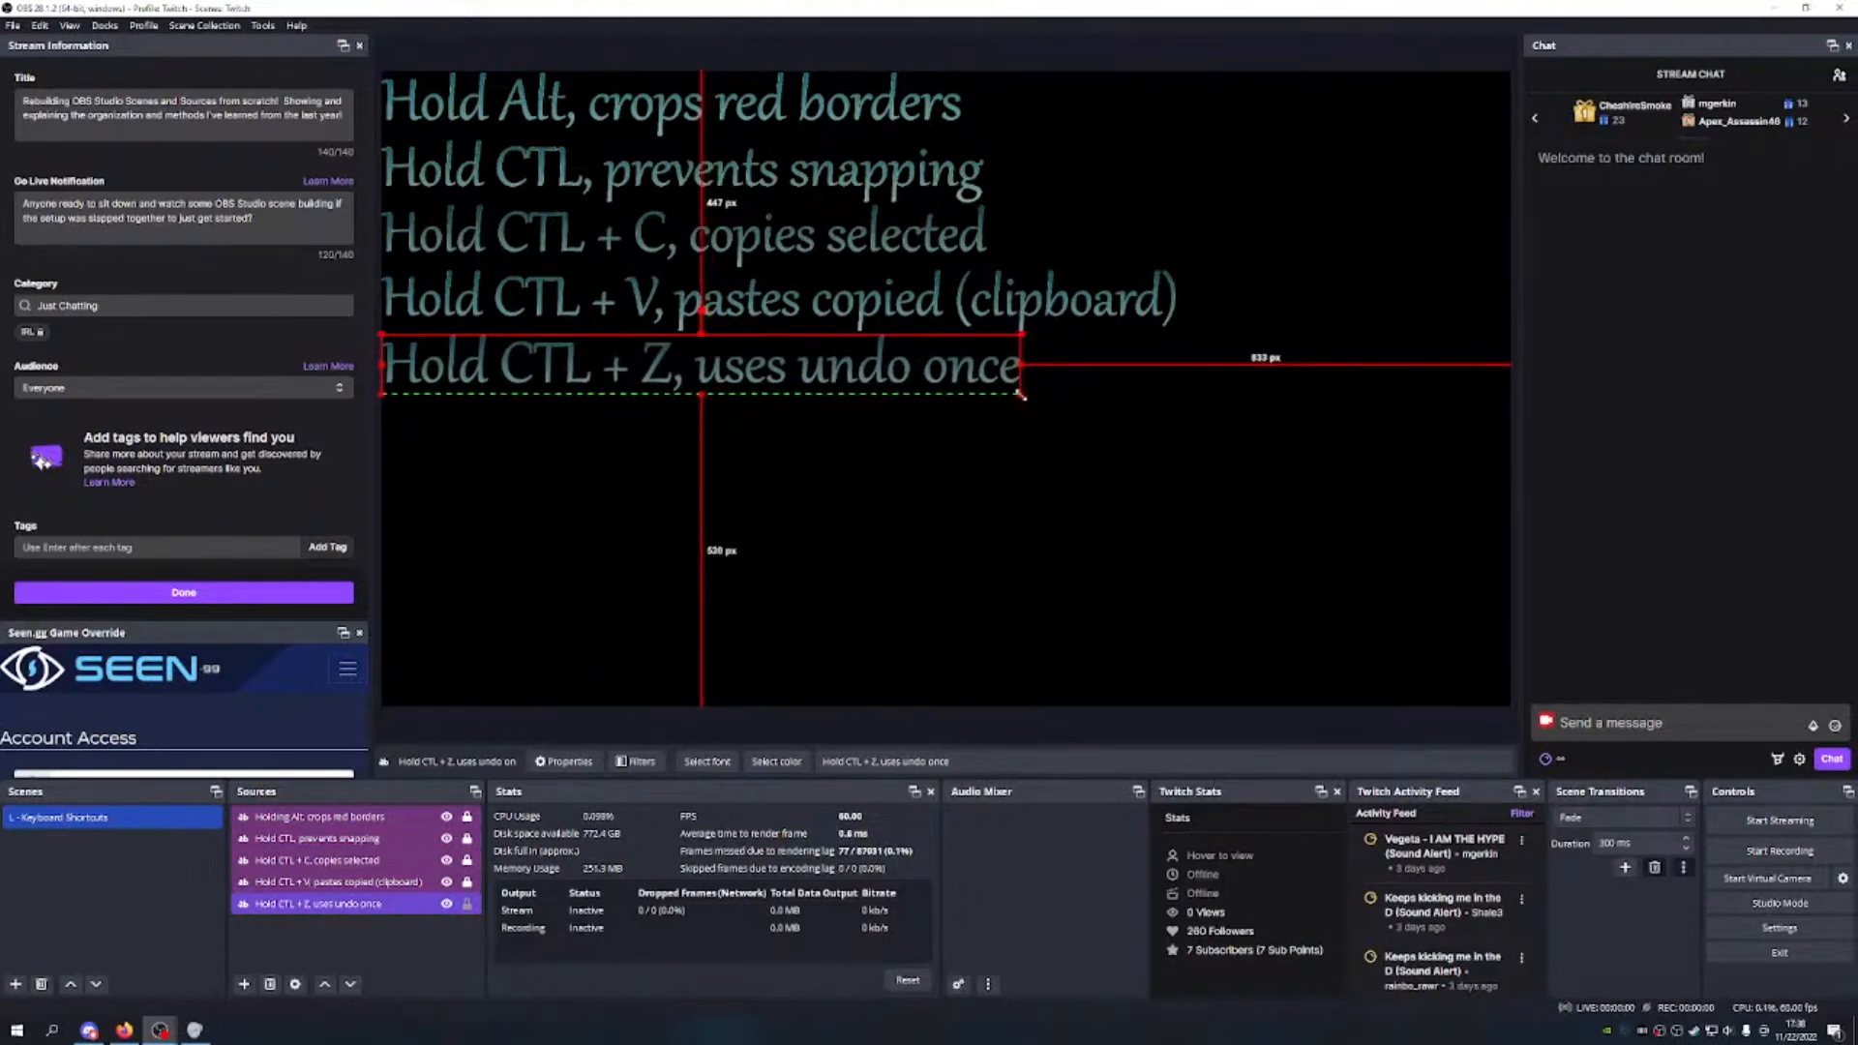
pyautogui.click(859, 614)
pyautogui.click(468, 908)
pyautogui.click(532, 593)
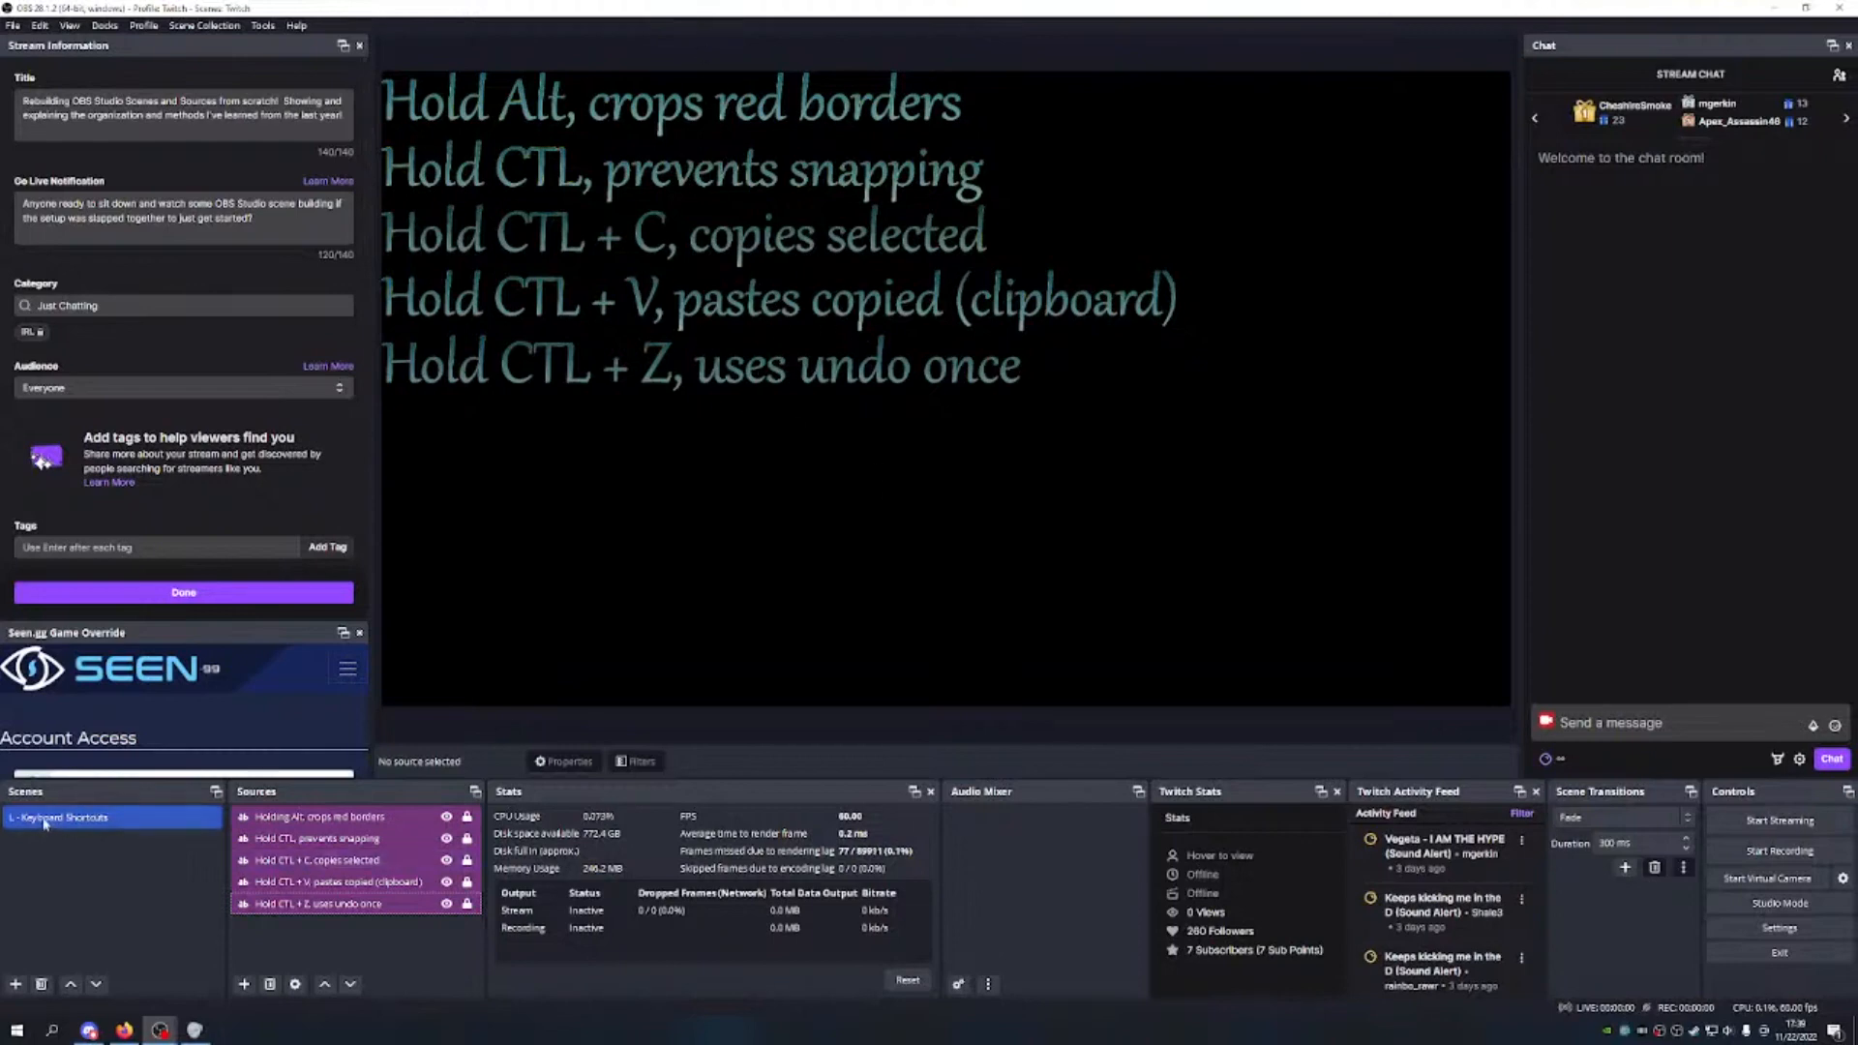
# Step: Create the scene '---Reference/Keyboard Commands---' and move it up the scene list
pyautogui.click(16, 985)
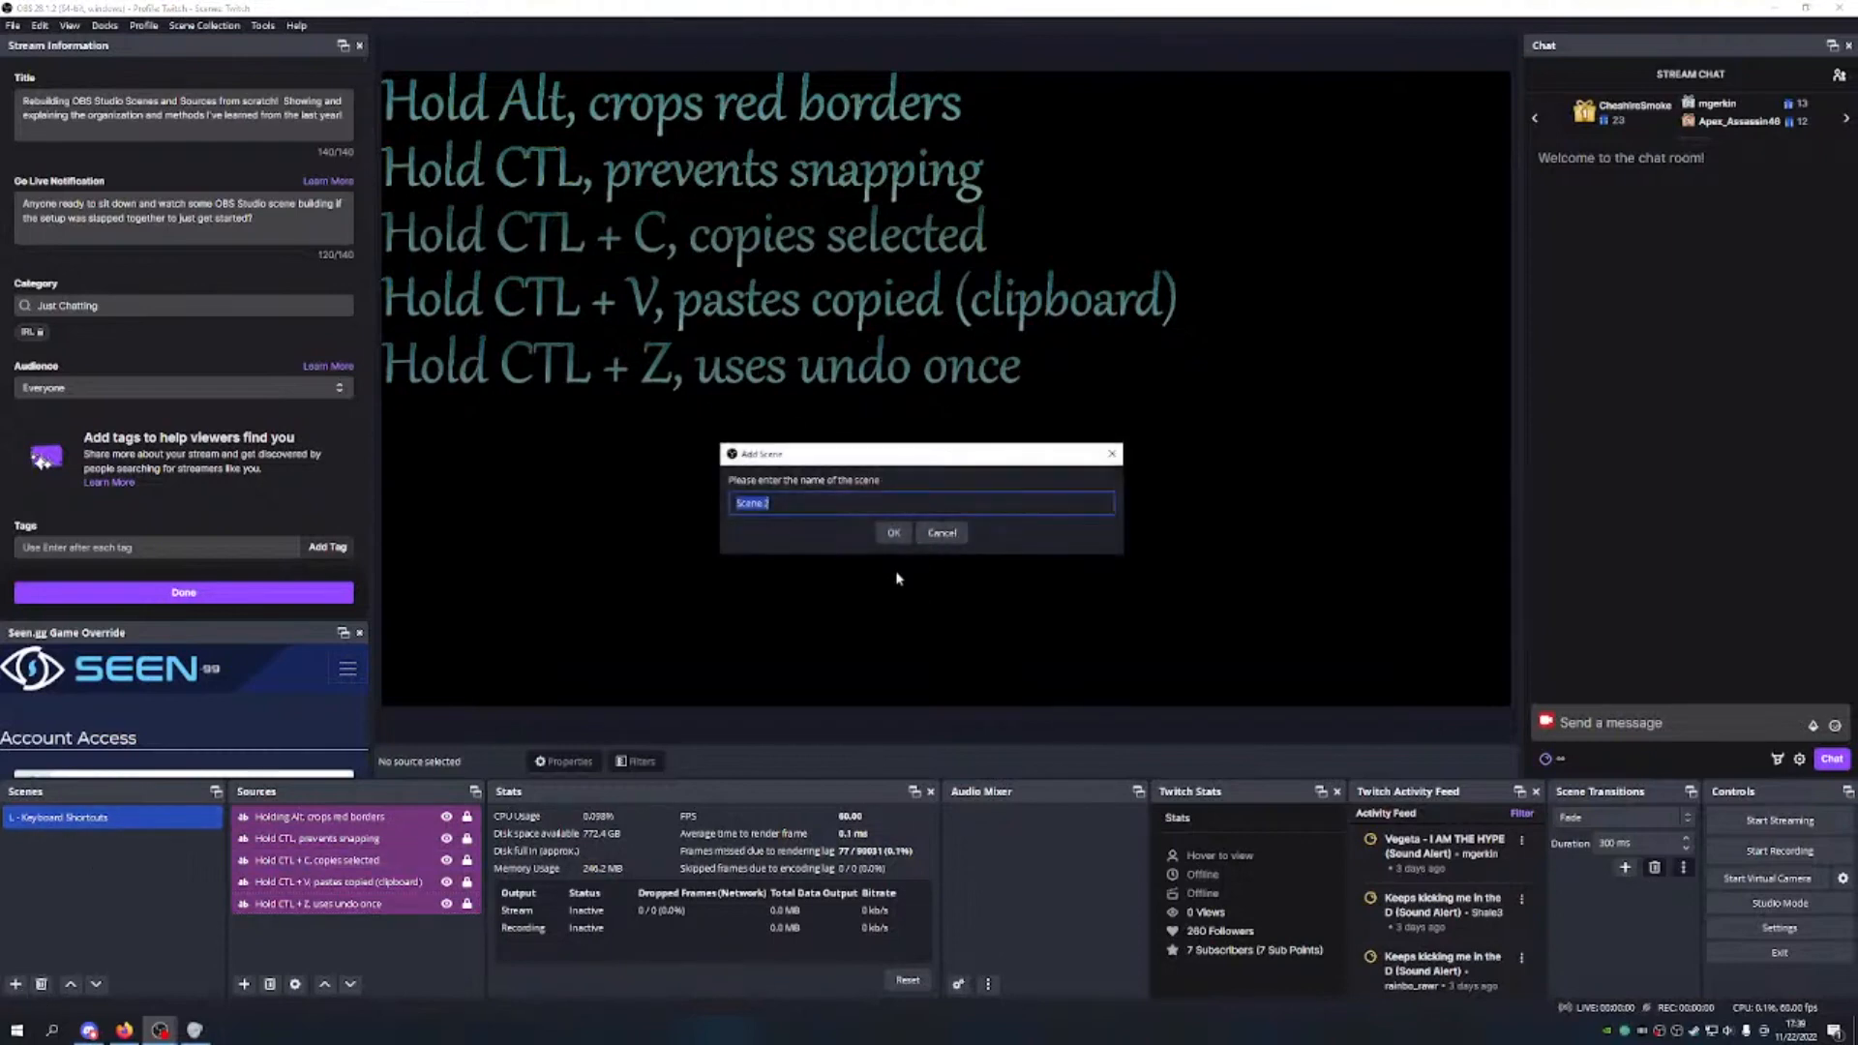
pyautogui.write('S')
pyautogui.press('BackSpace')
pyautogui.write('--')
pyautogui.write('-')
pyautogui.write('Refer')
pyautogui.write('ence')
pyautogui.write('/Che')
pyautogui.write('at')
pyautogui.press('BackSpace')
pyautogui.press('BackSpace')
pyautogui.press('BackSpace')
pyautogui.press('BackSpace')
pyautogui.press('BackSpace')
pyautogui.write('Keyboard Commands----------')
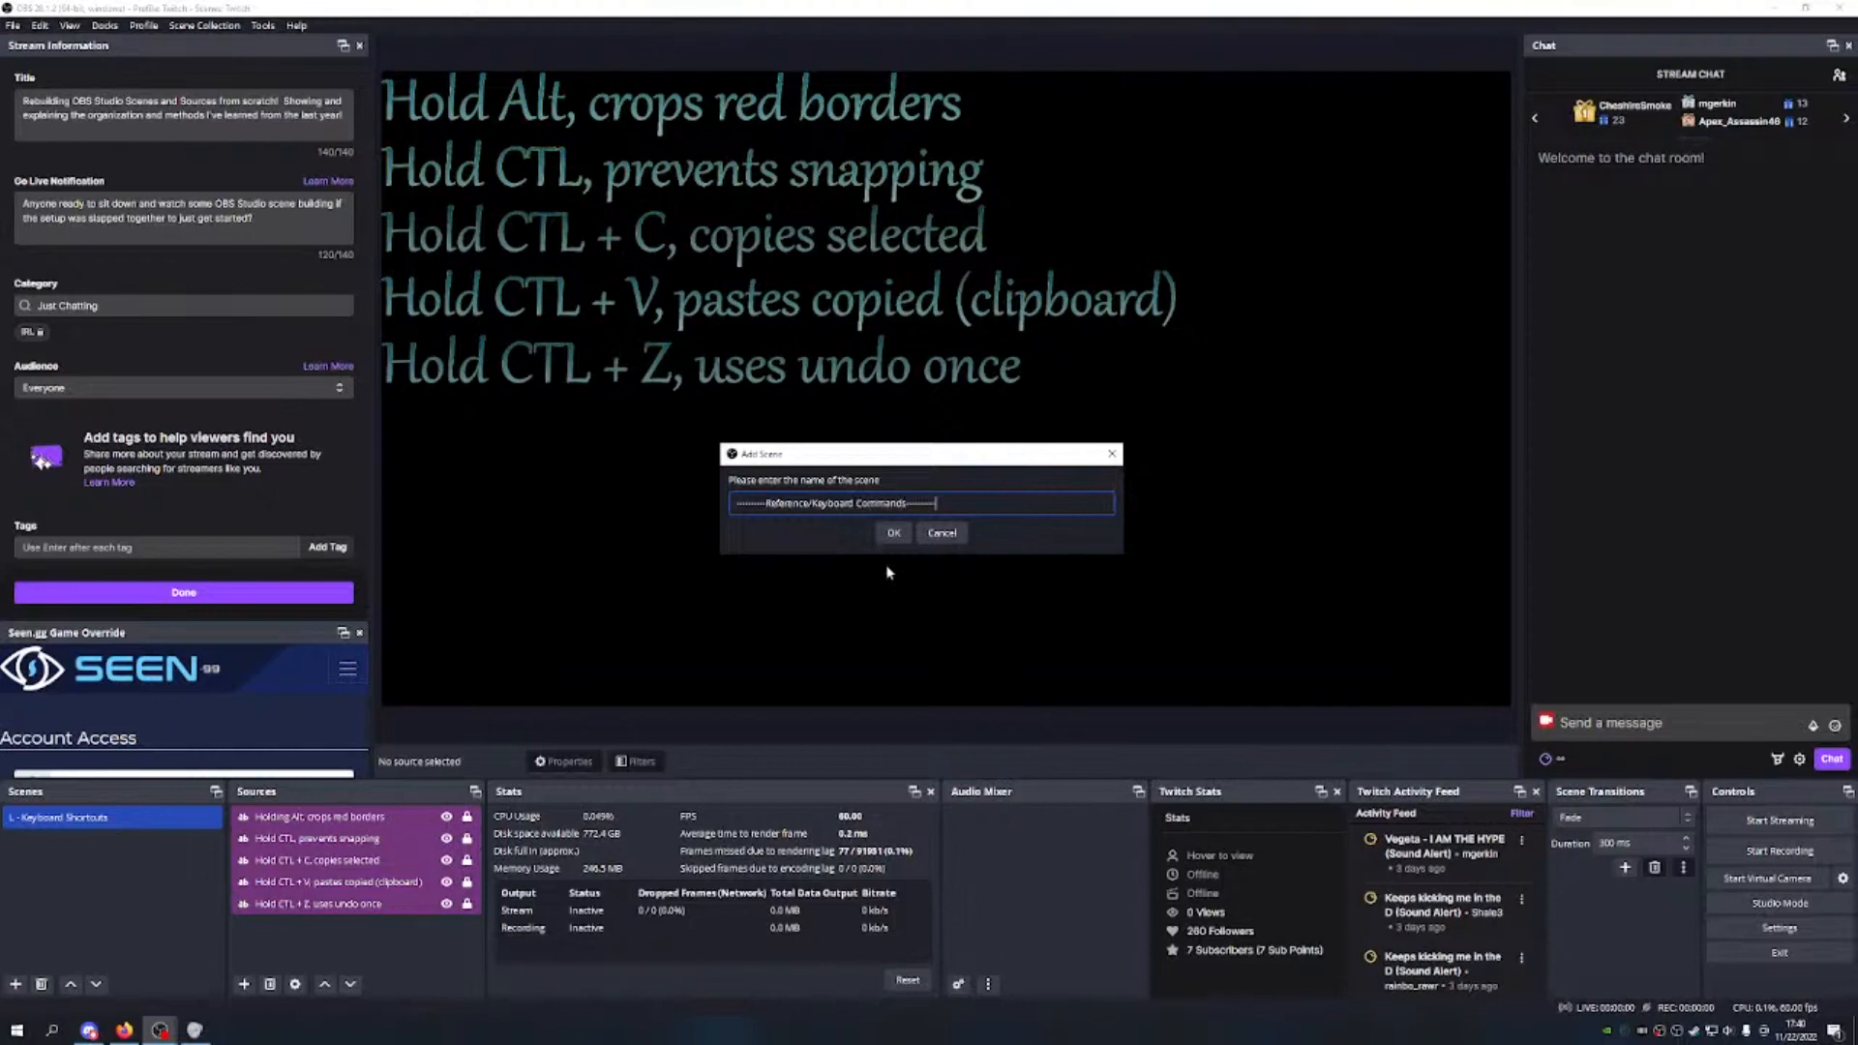
pyautogui.click(893, 532)
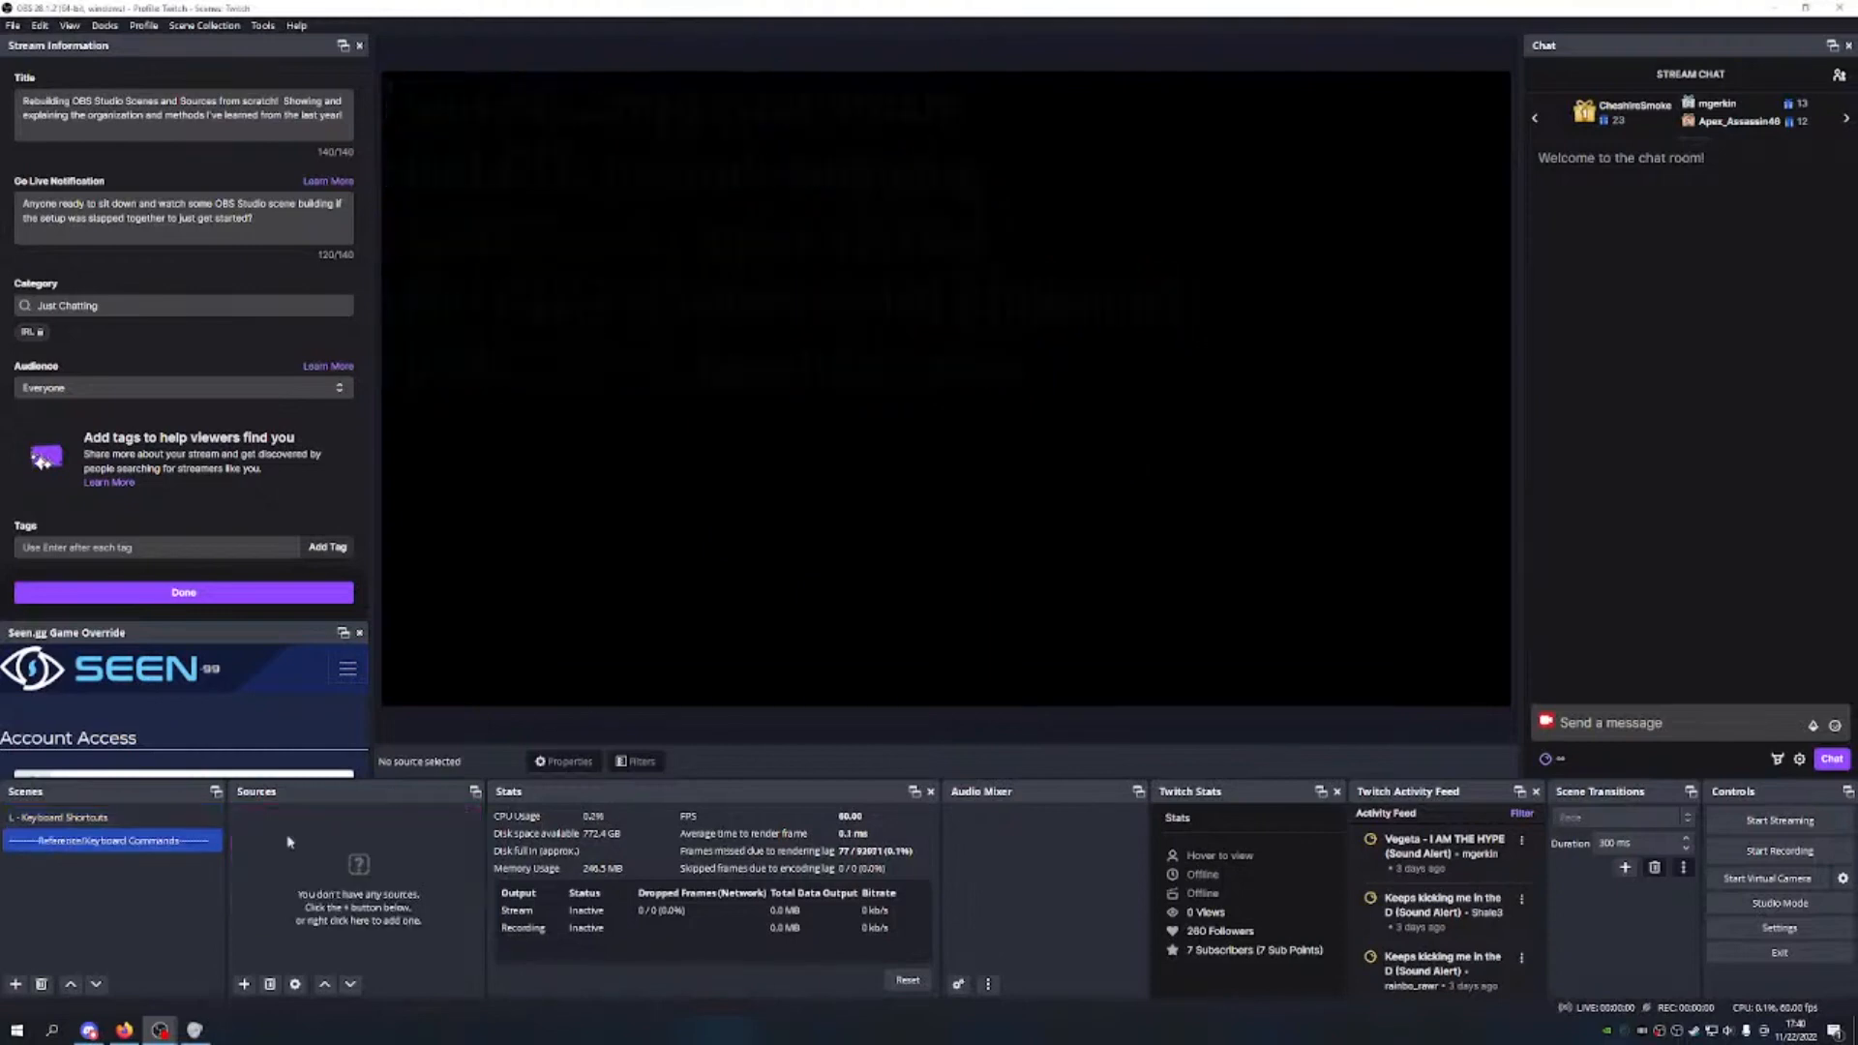
pyautogui.click(69, 983)
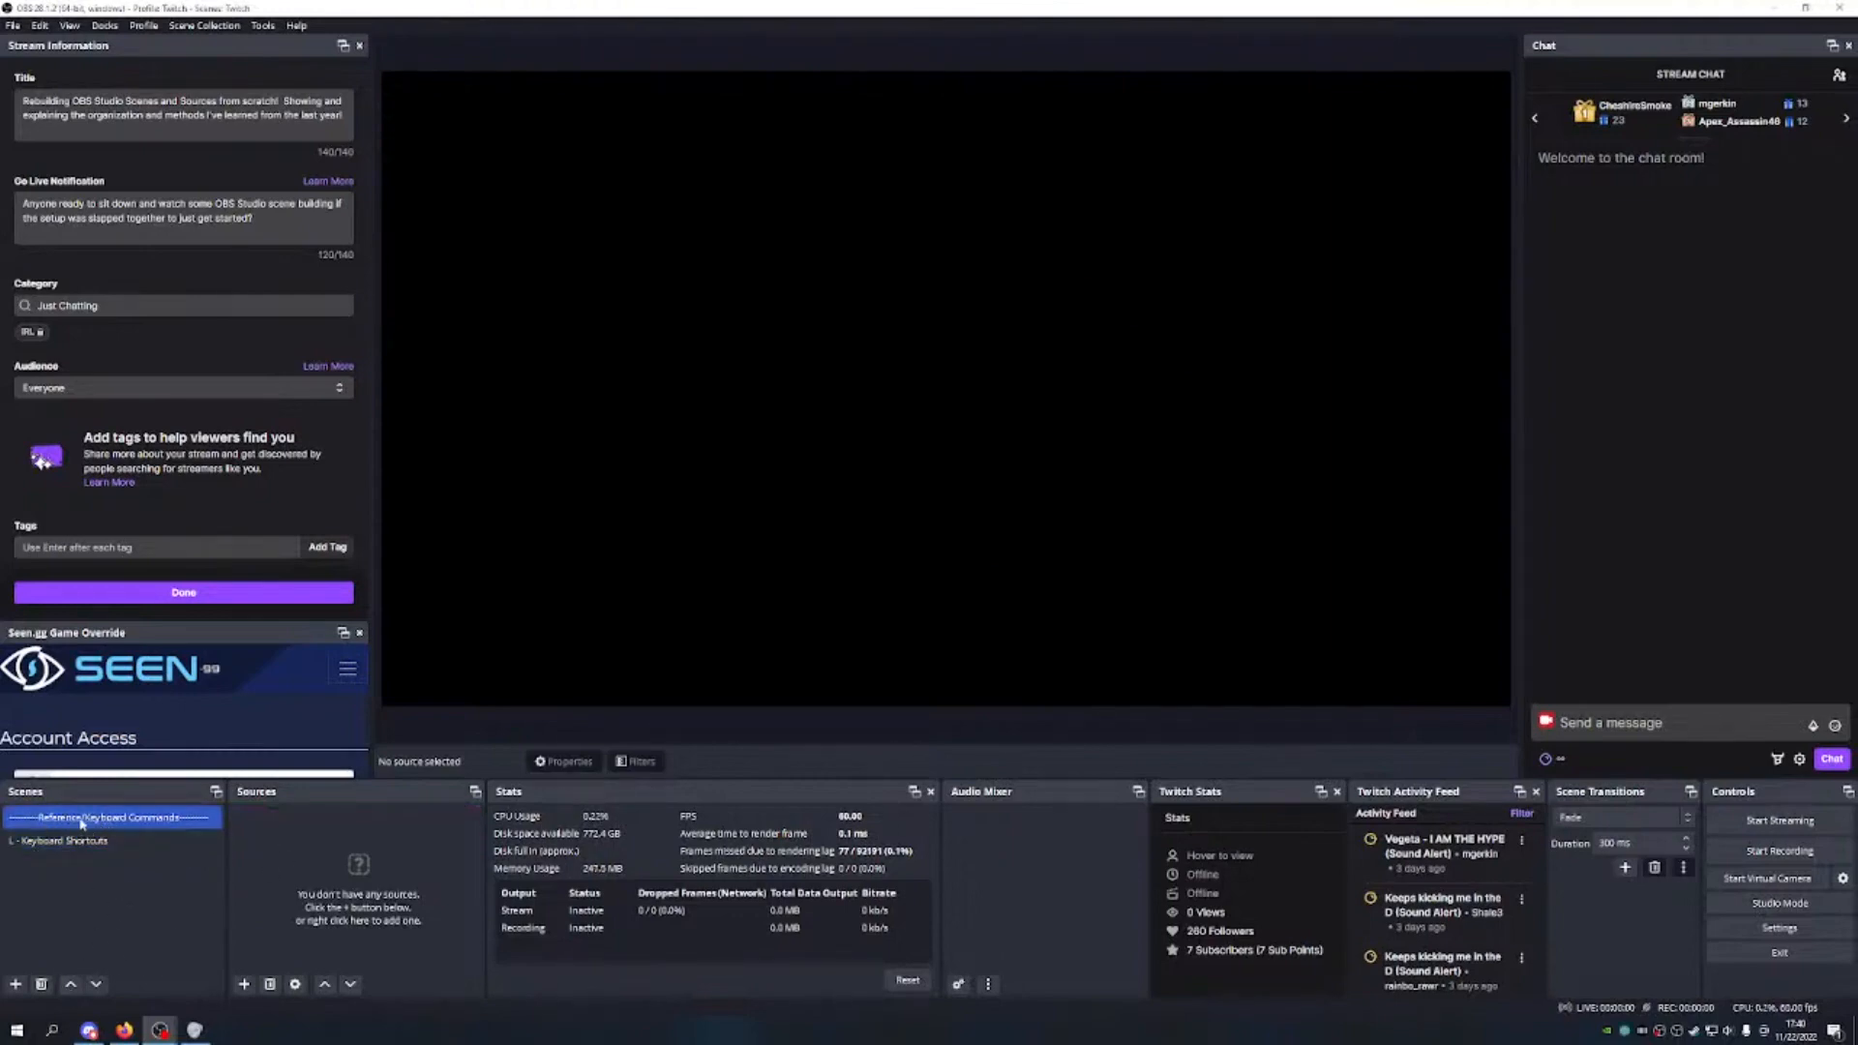
# Step: Add the scene 'M.S. - Main Scene', move it to the top, then switch to the browser
pyautogui.click(63, 844)
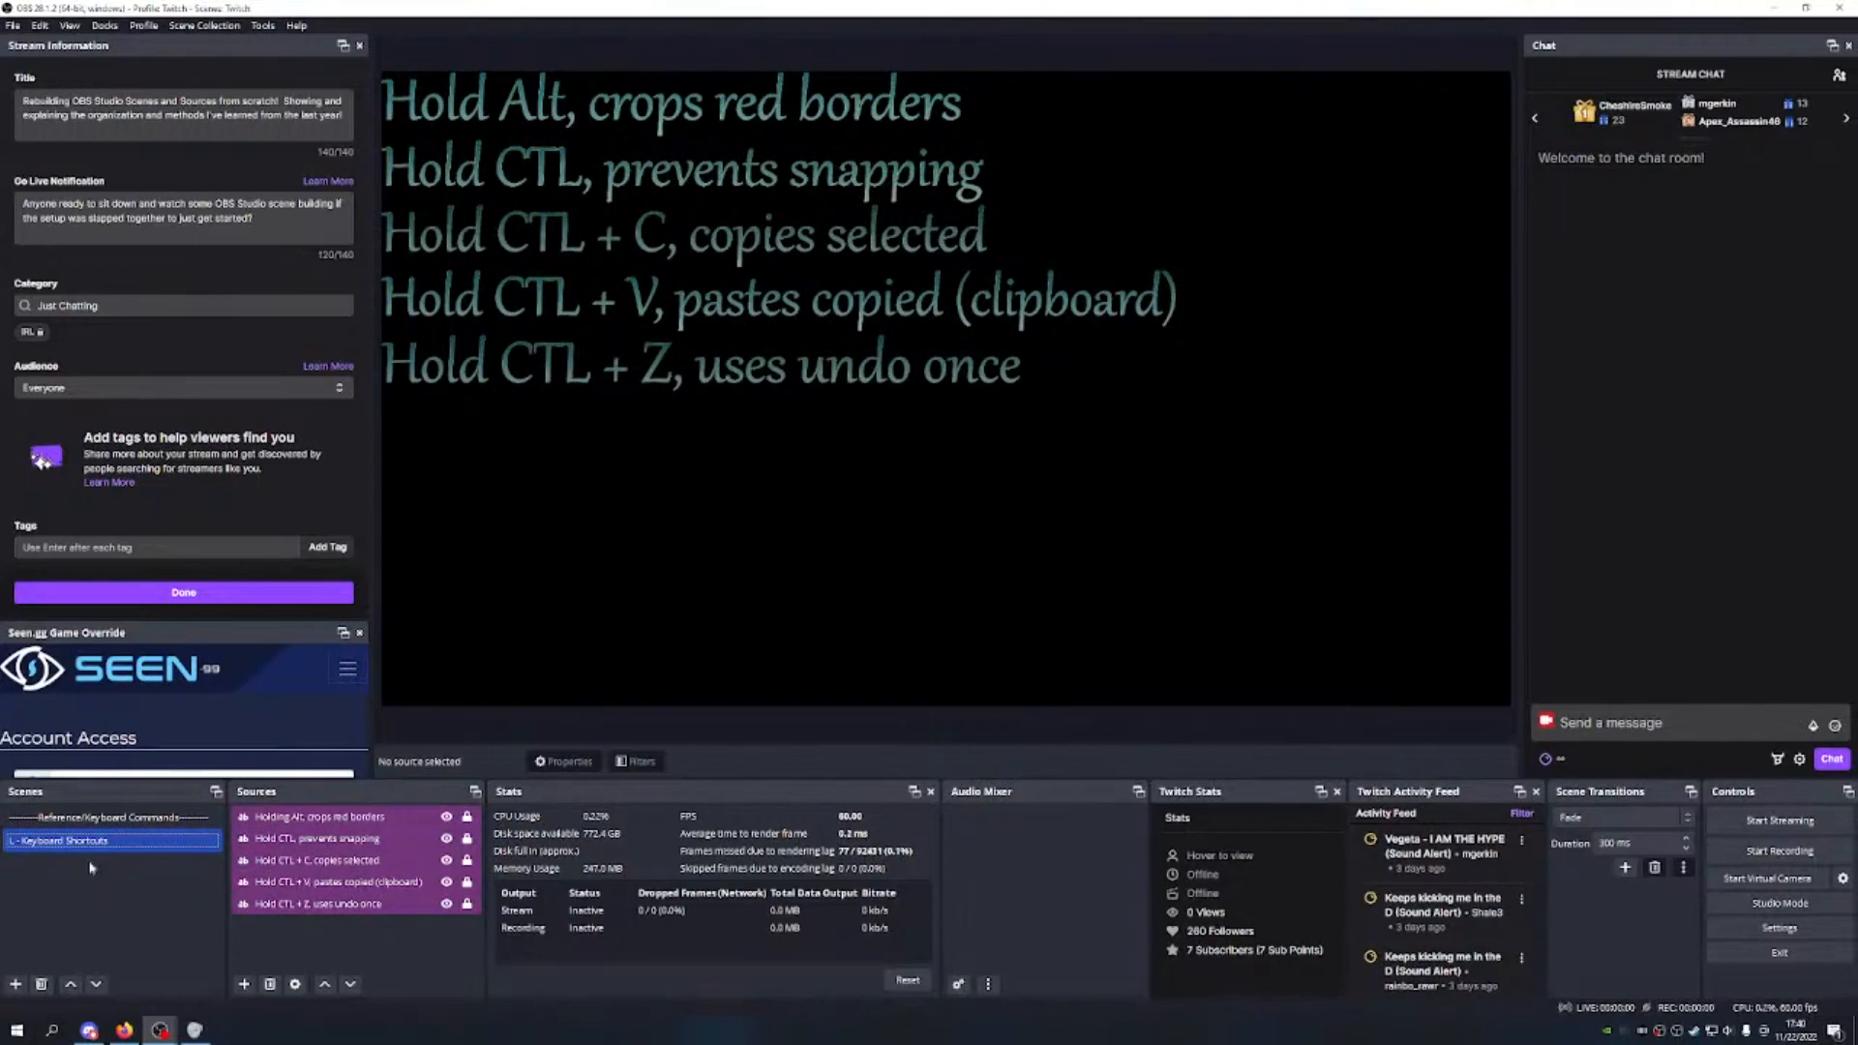
pyautogui.click(15, 984)
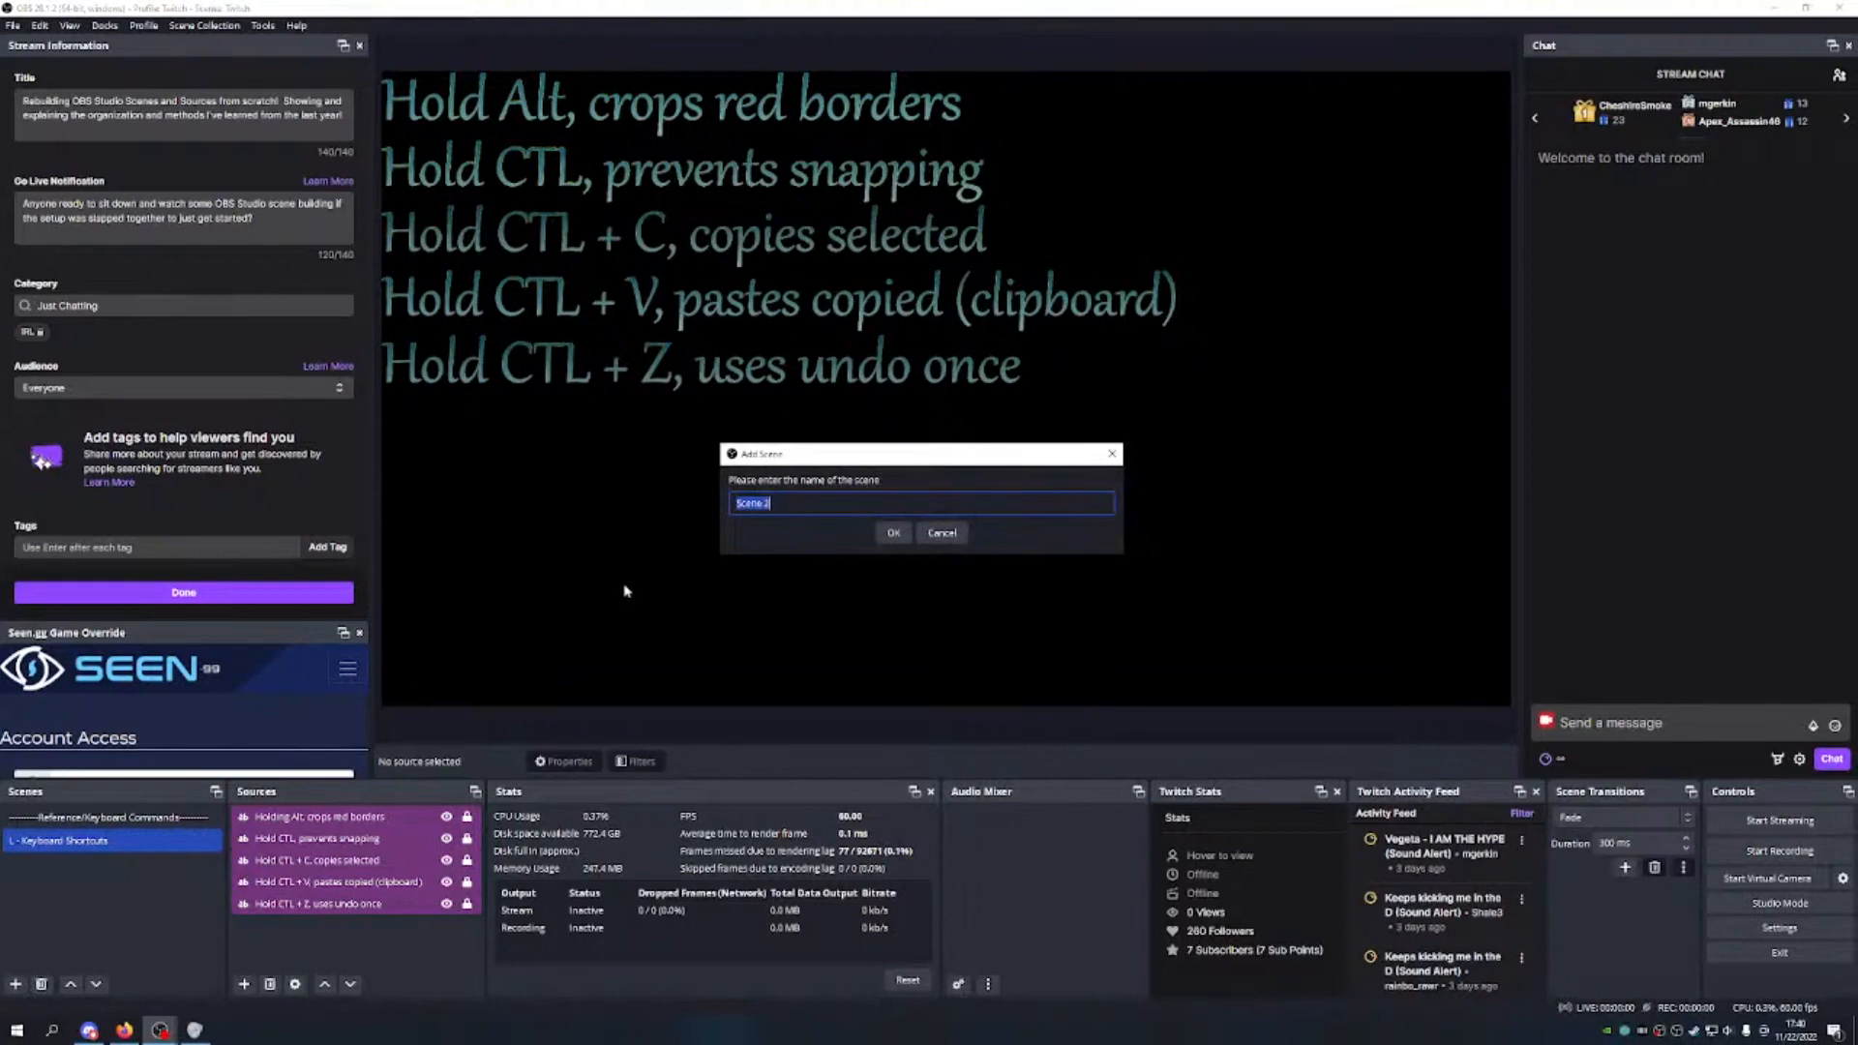
pyautogui.write('M.S. - Masns')
pyautogui.press('BackSpace')
pyautogui.press('BackSpace')
pyautogui.write('Scene')
pyautogui.click(895, 533)
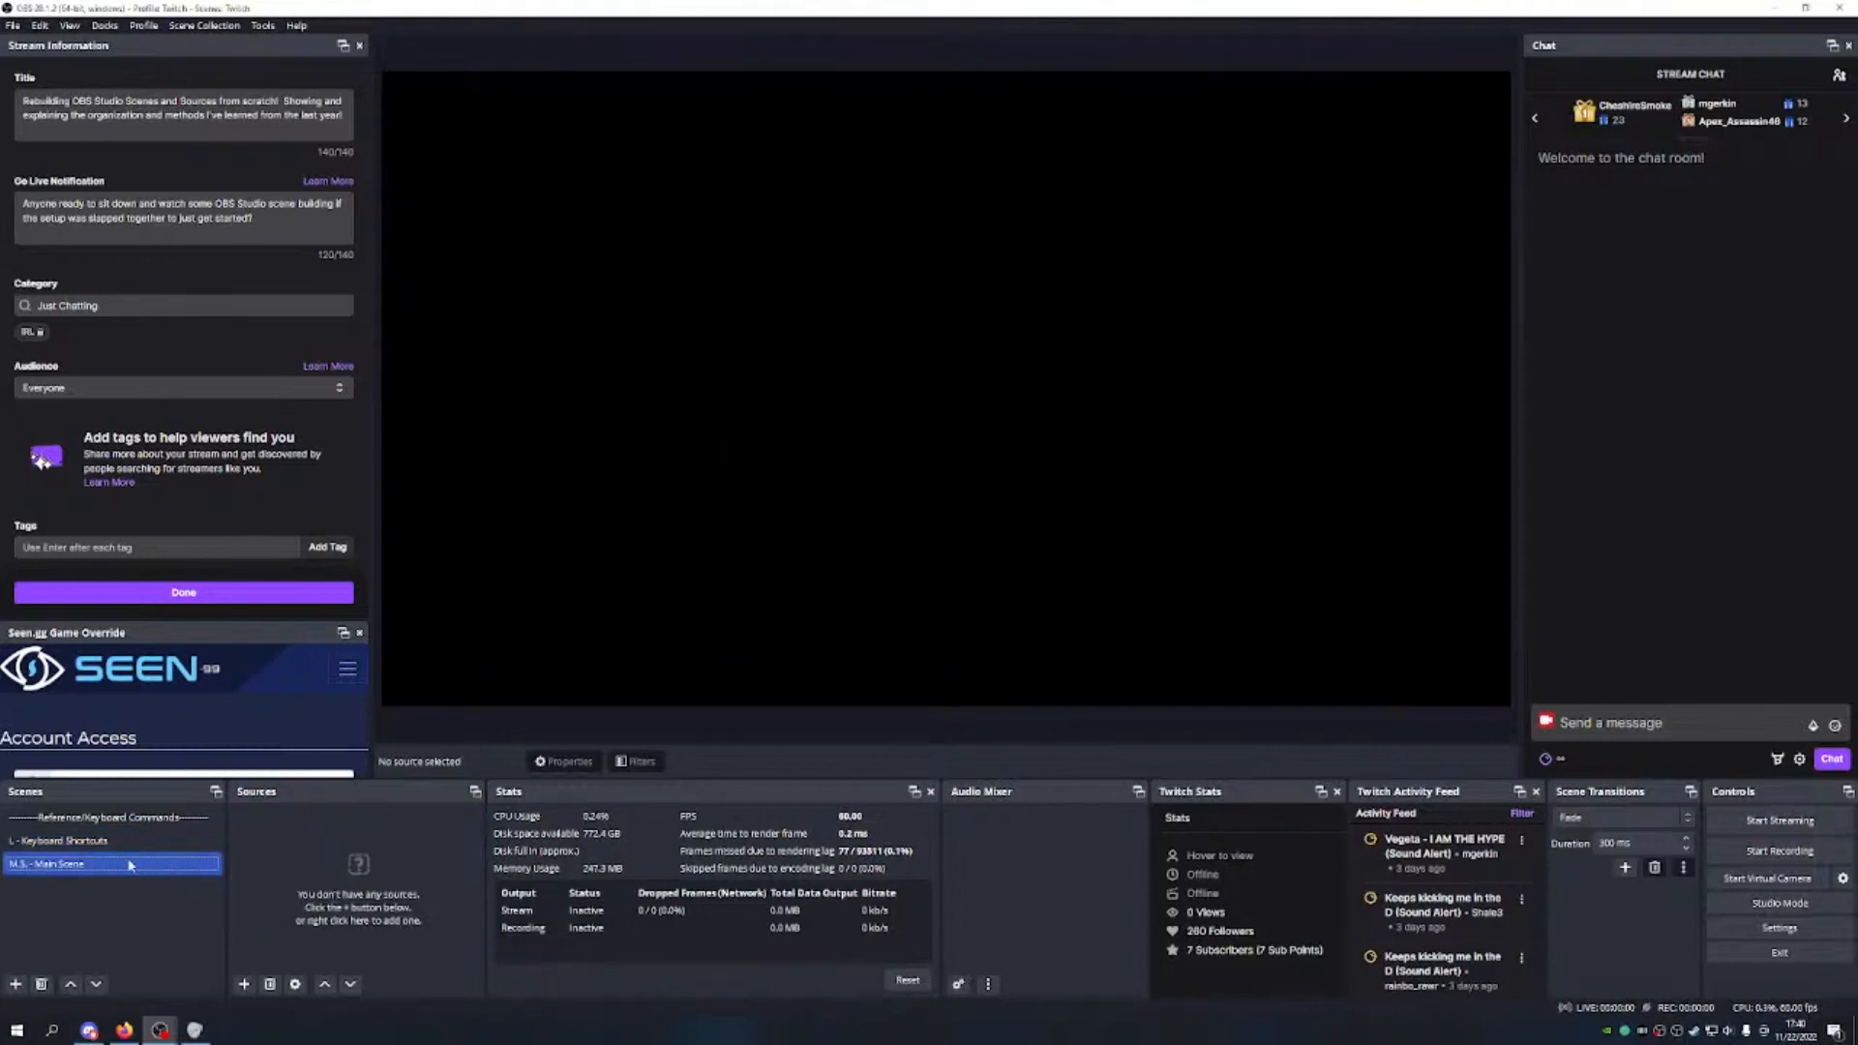
pyautogui.click(71, 984)
pyautogui.click(71, 984)
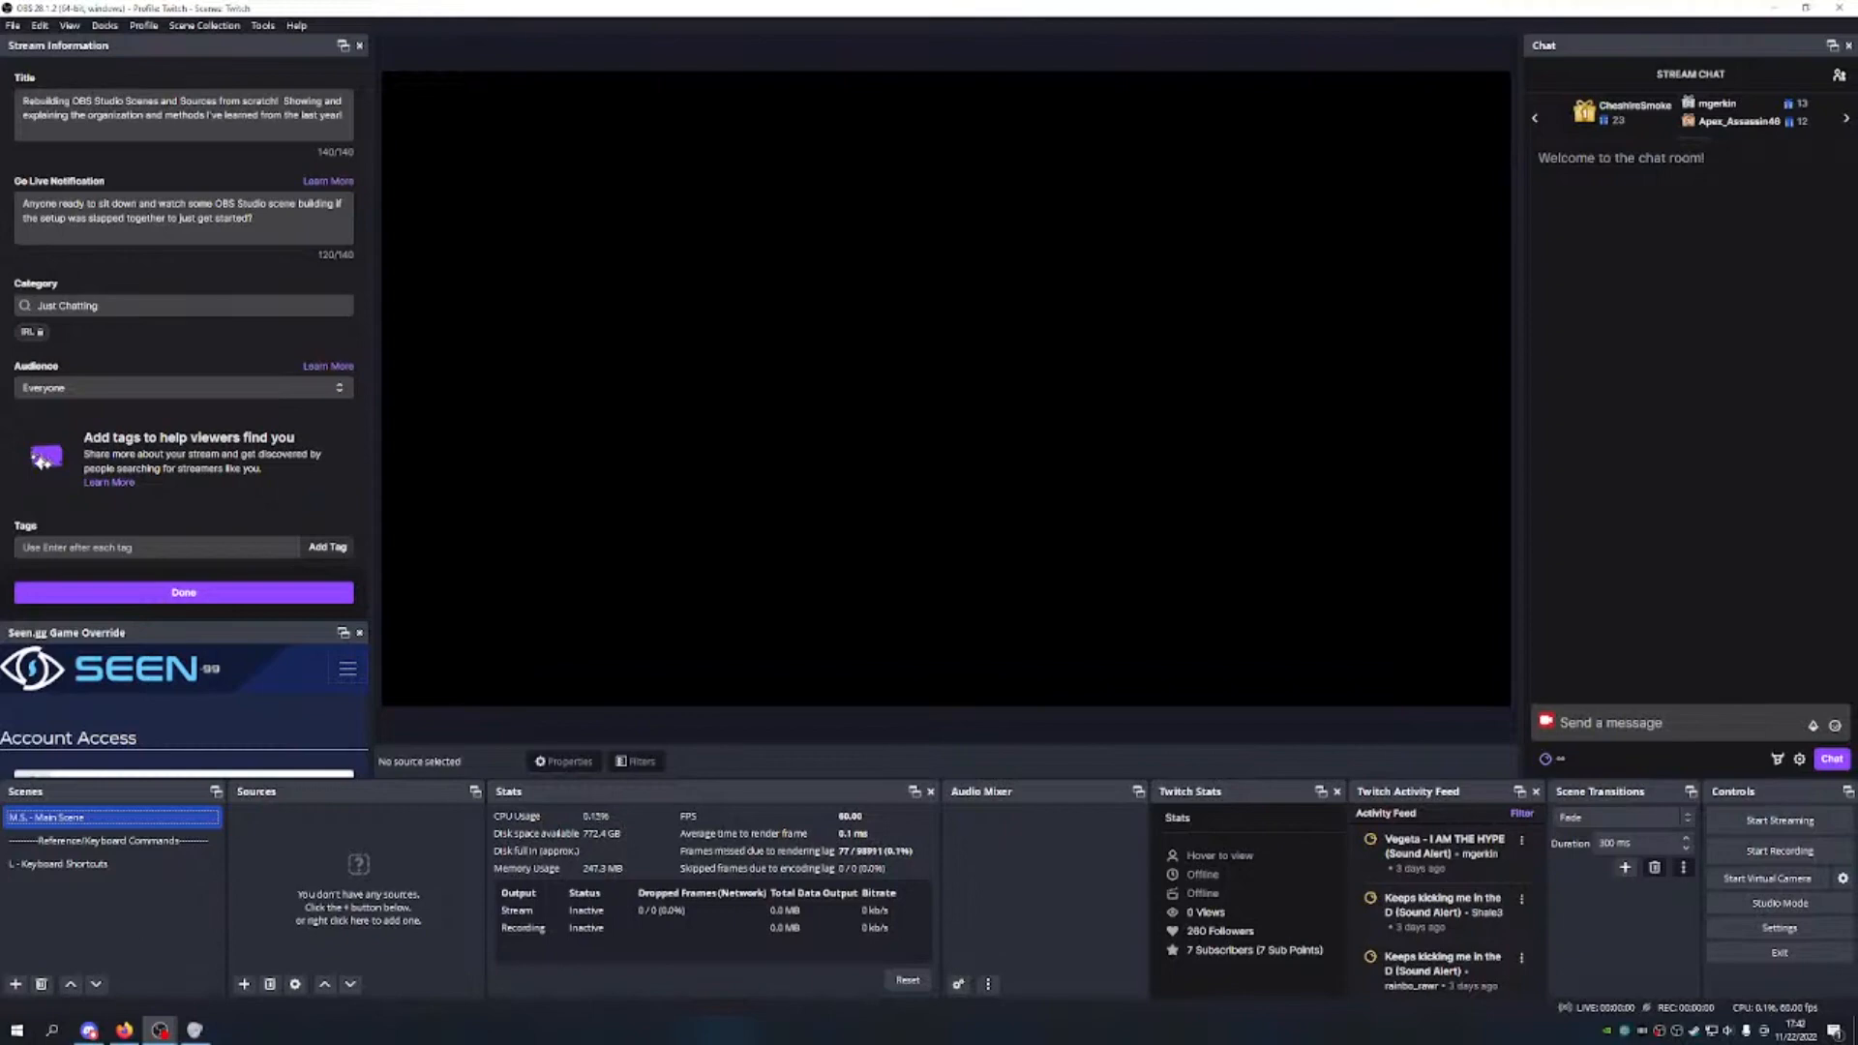
pyautogui.hotkey('alt', 'Tab')
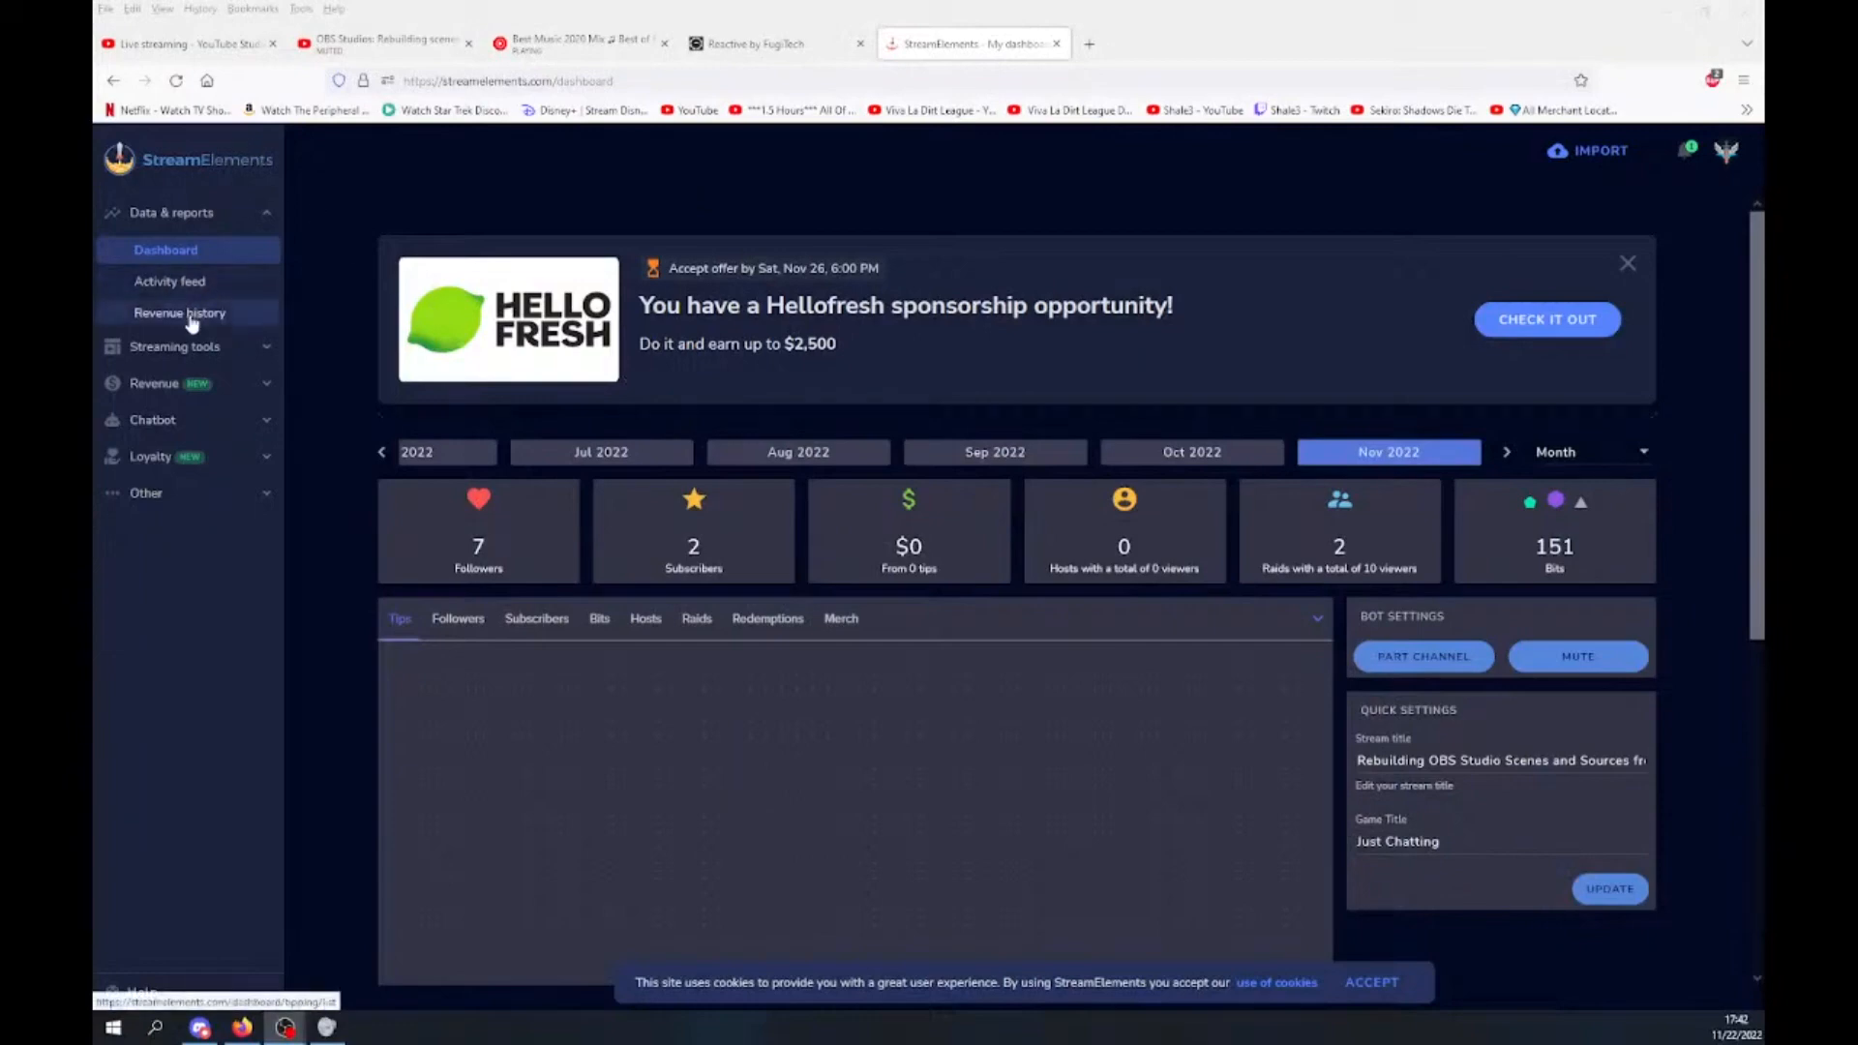
# Step: Open Main Overlay for editing under Streaming tools > My overlays and copy its overlay URL
pyautogui.click(195, 356)
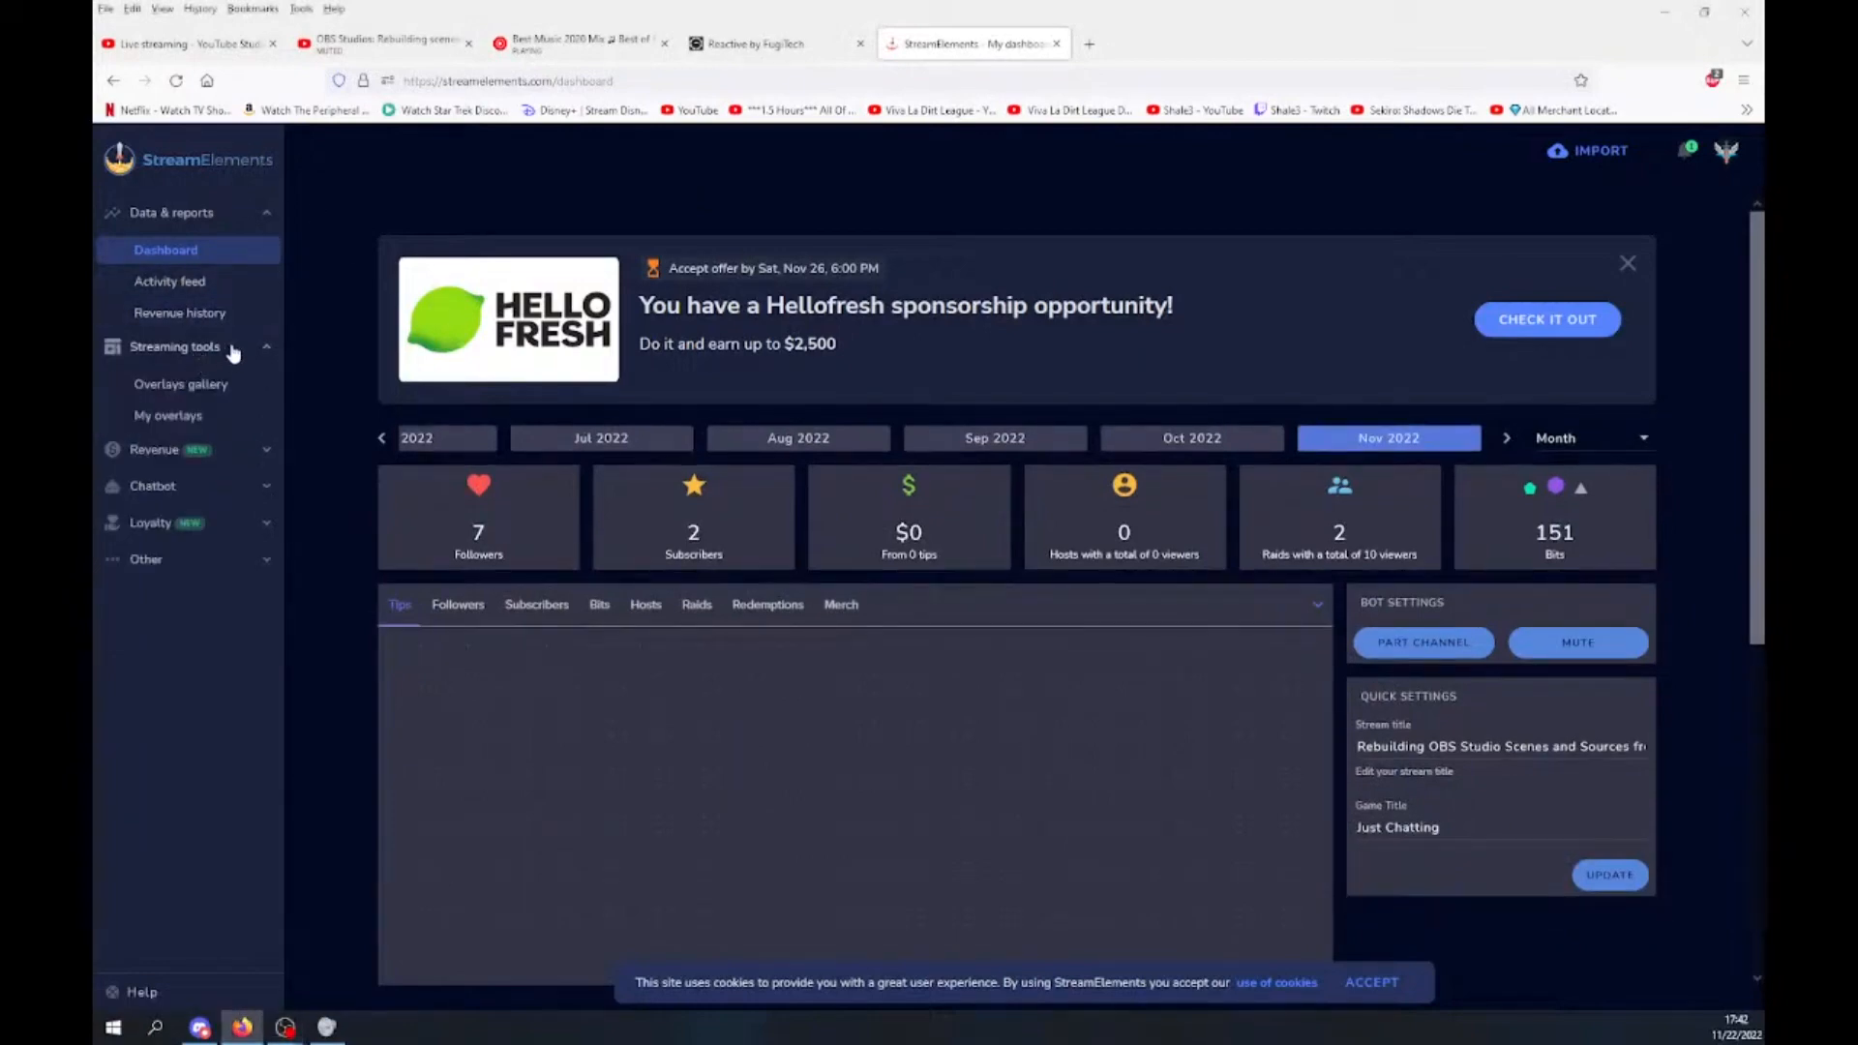
pyautogui.click(197, 416)
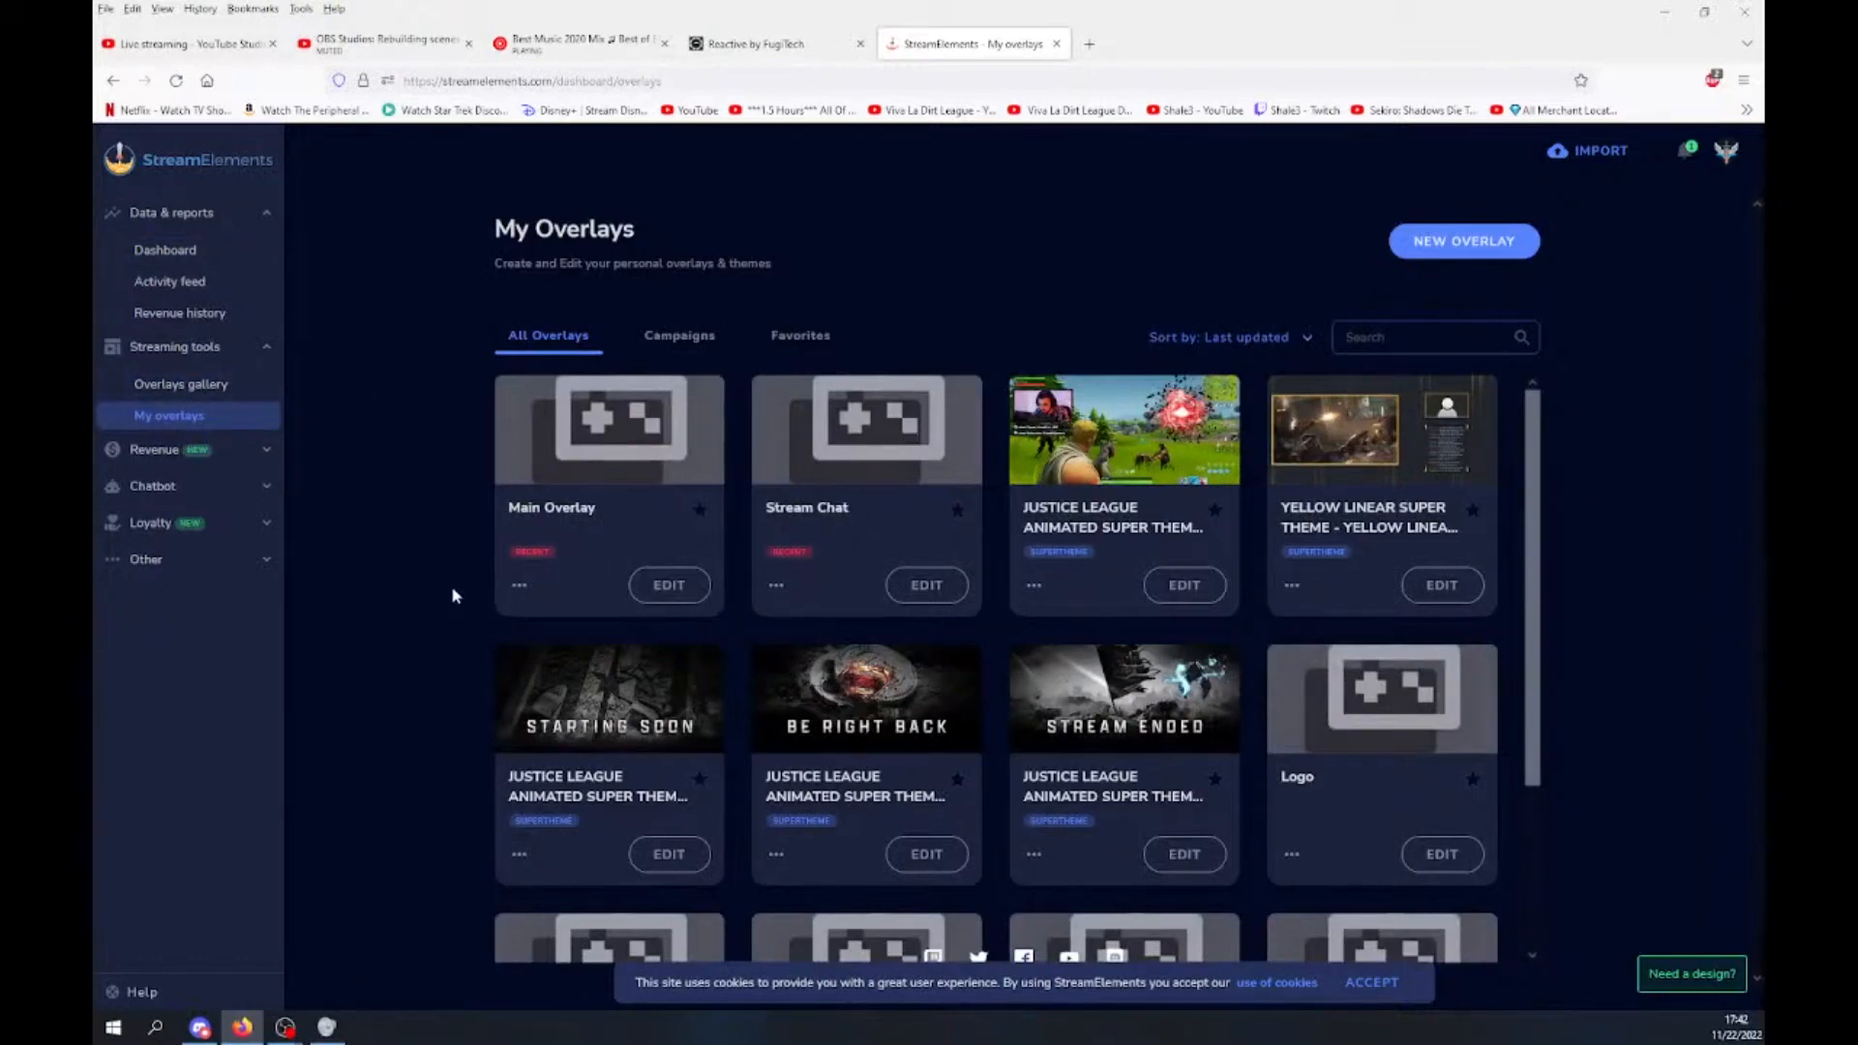
pyautogui.scroll(-2, 820, 488)
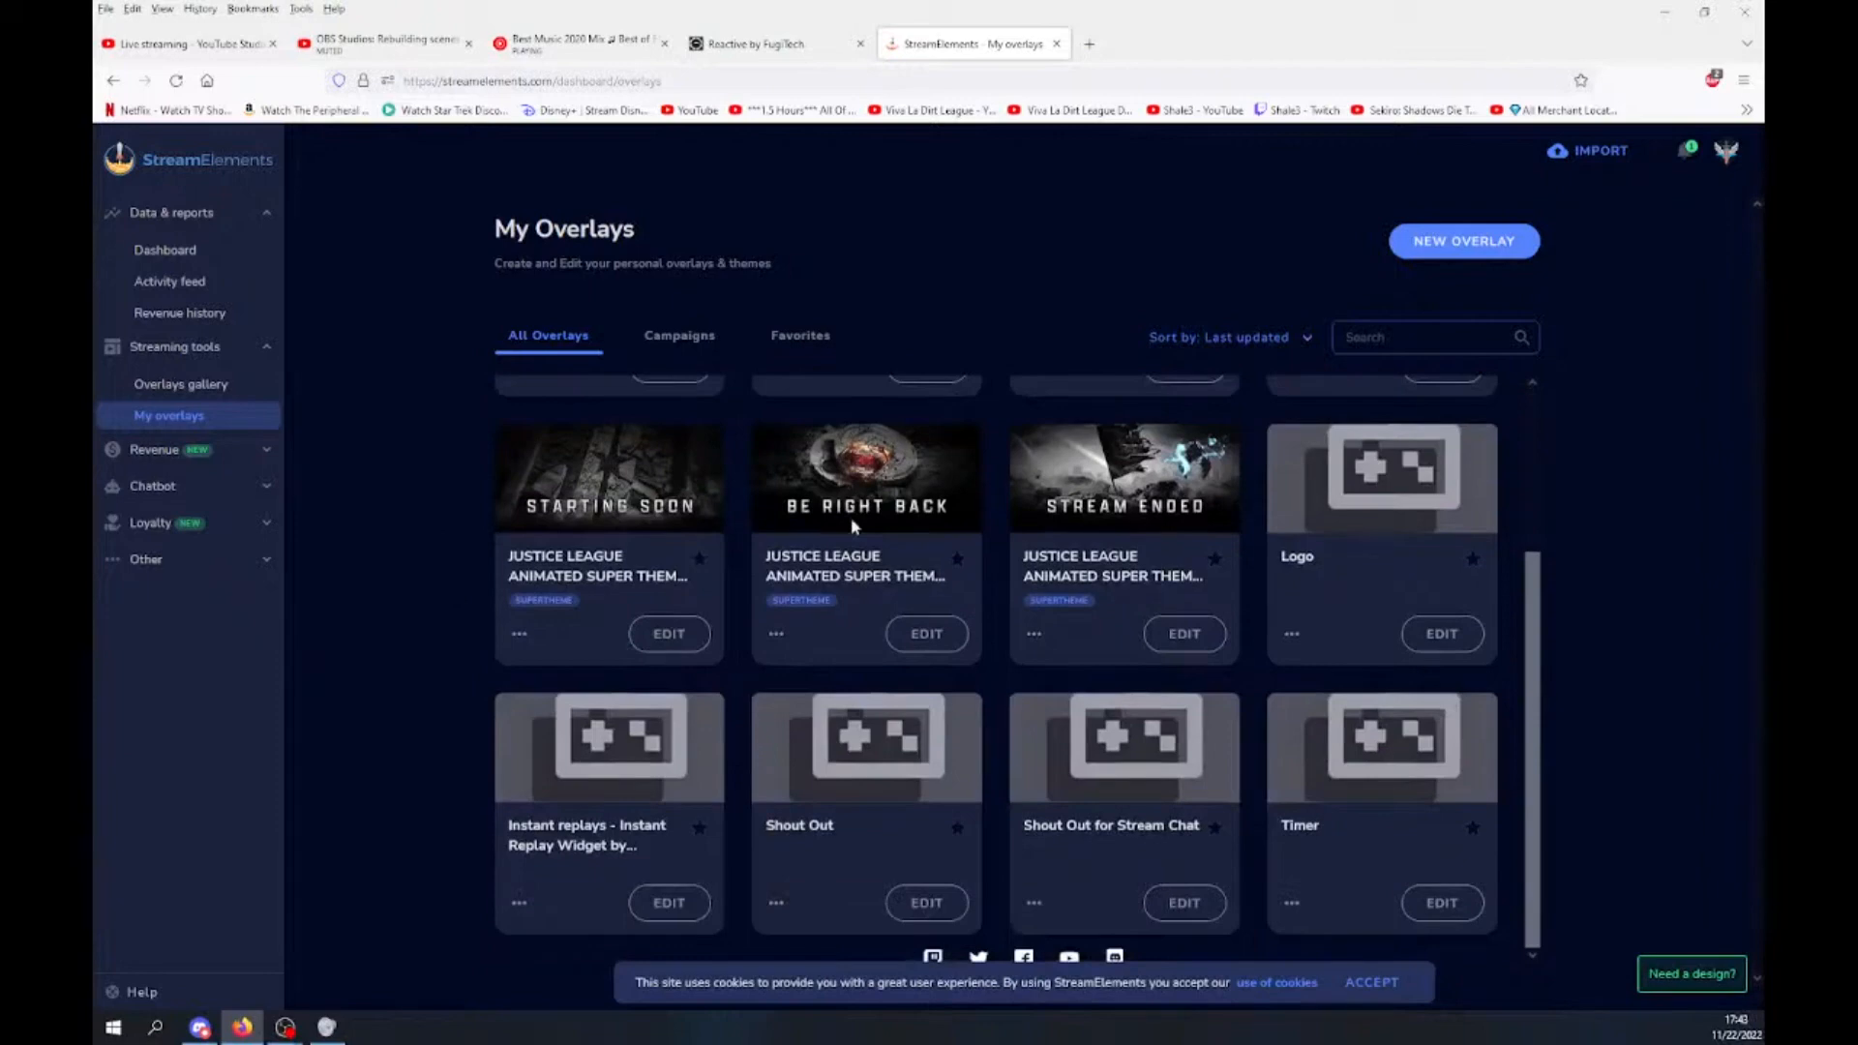
pyautogui.scroll(2, 755, 597)
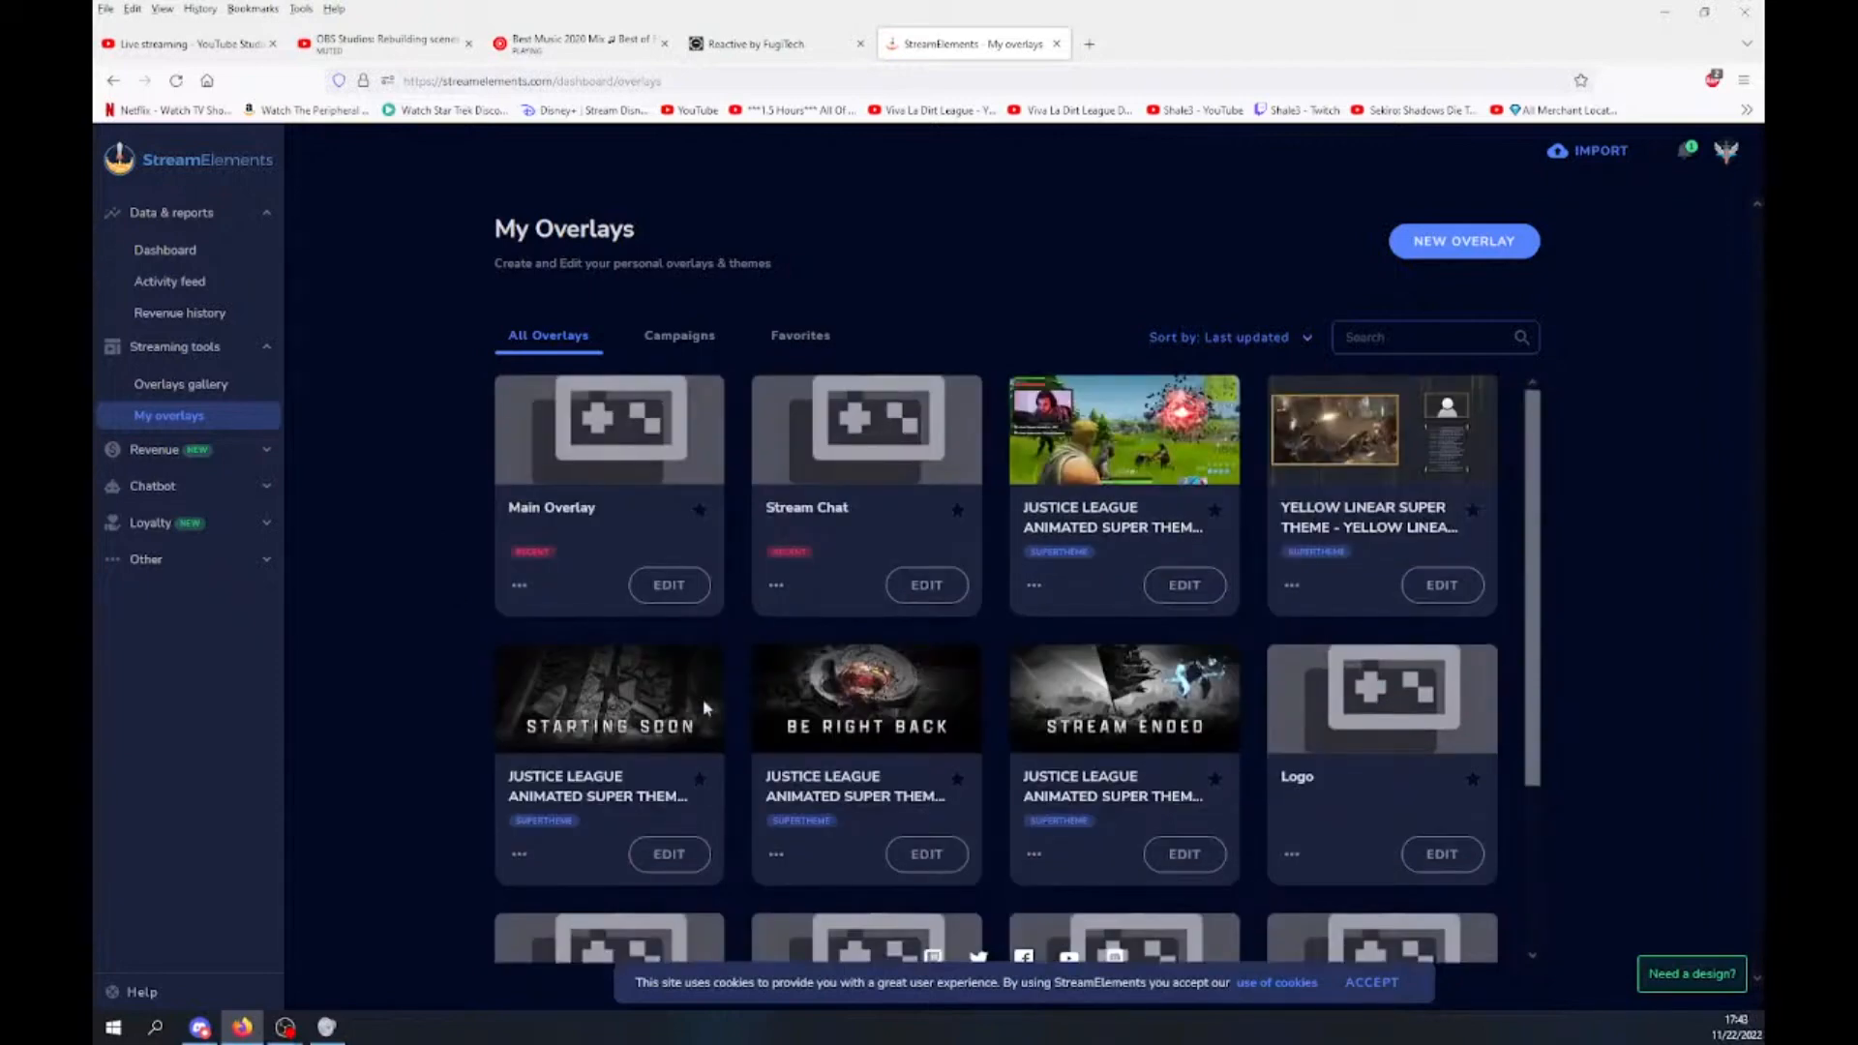
pyautogui.scroll(-2, 738, 635)
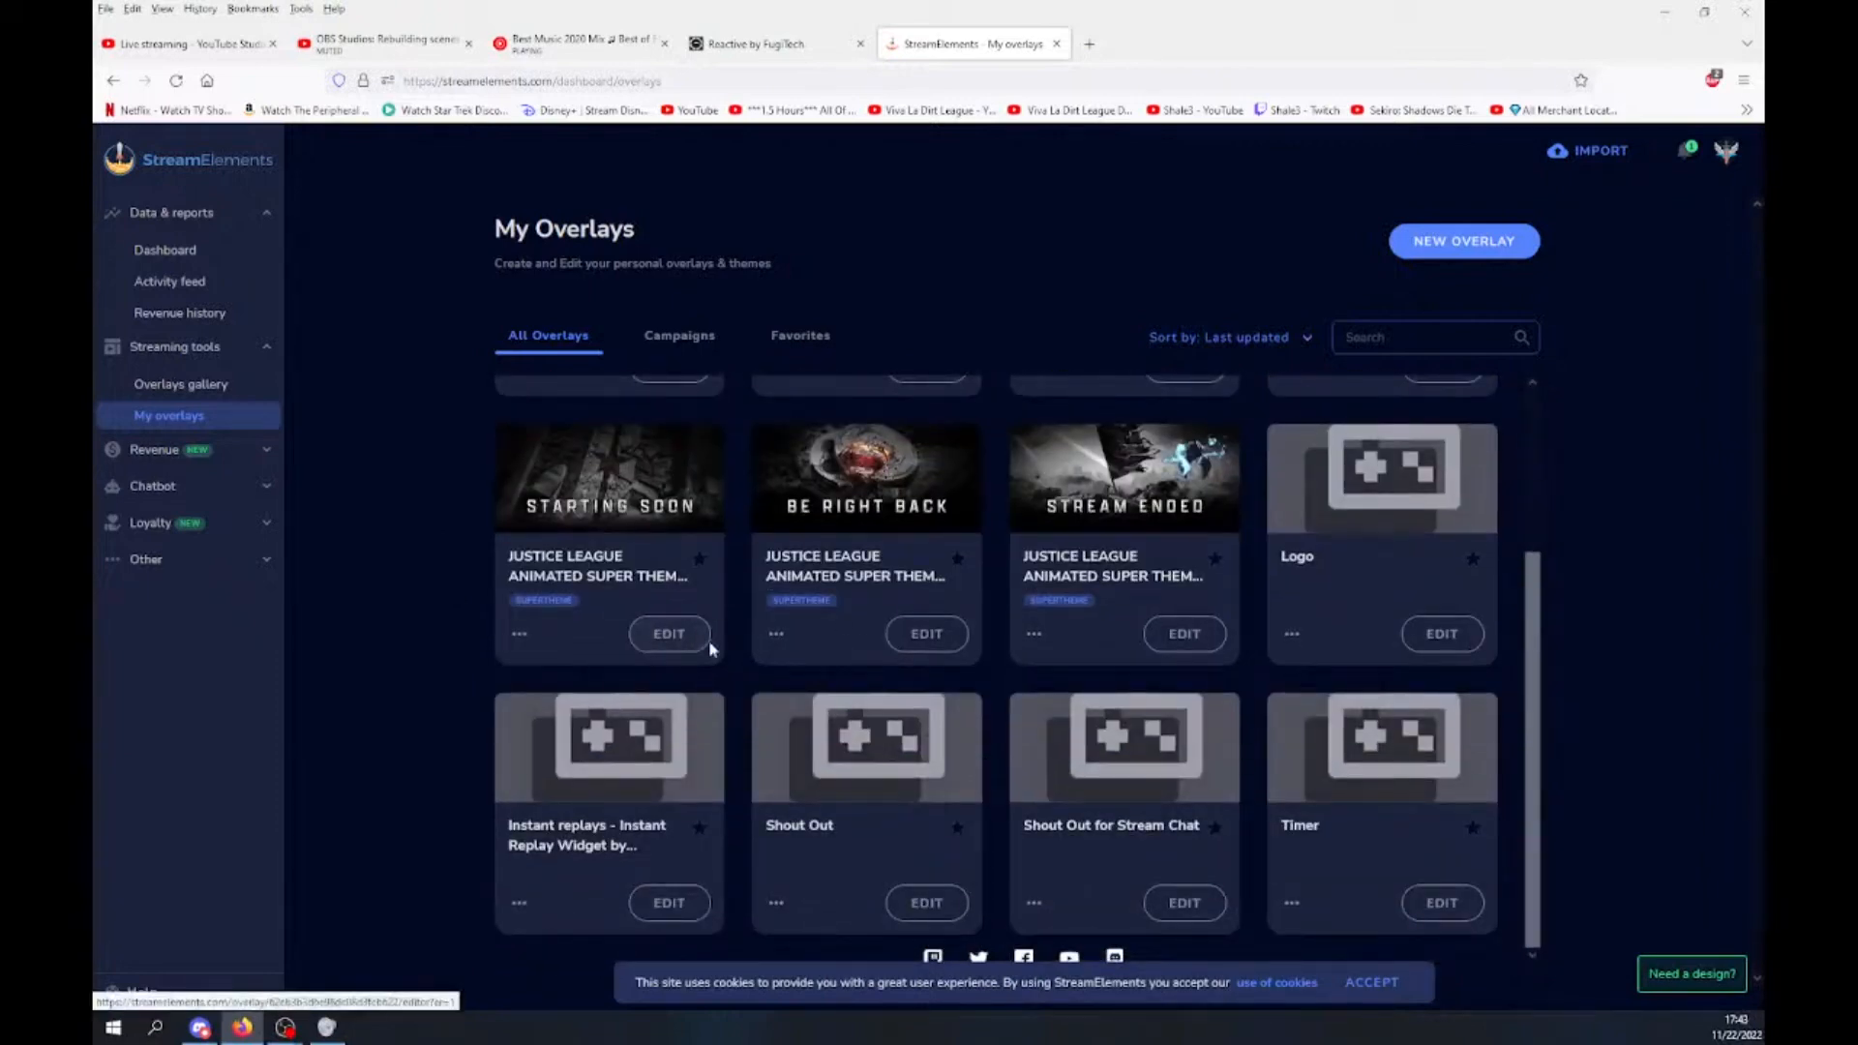
pyautogui.scroll(2, 909, 591)
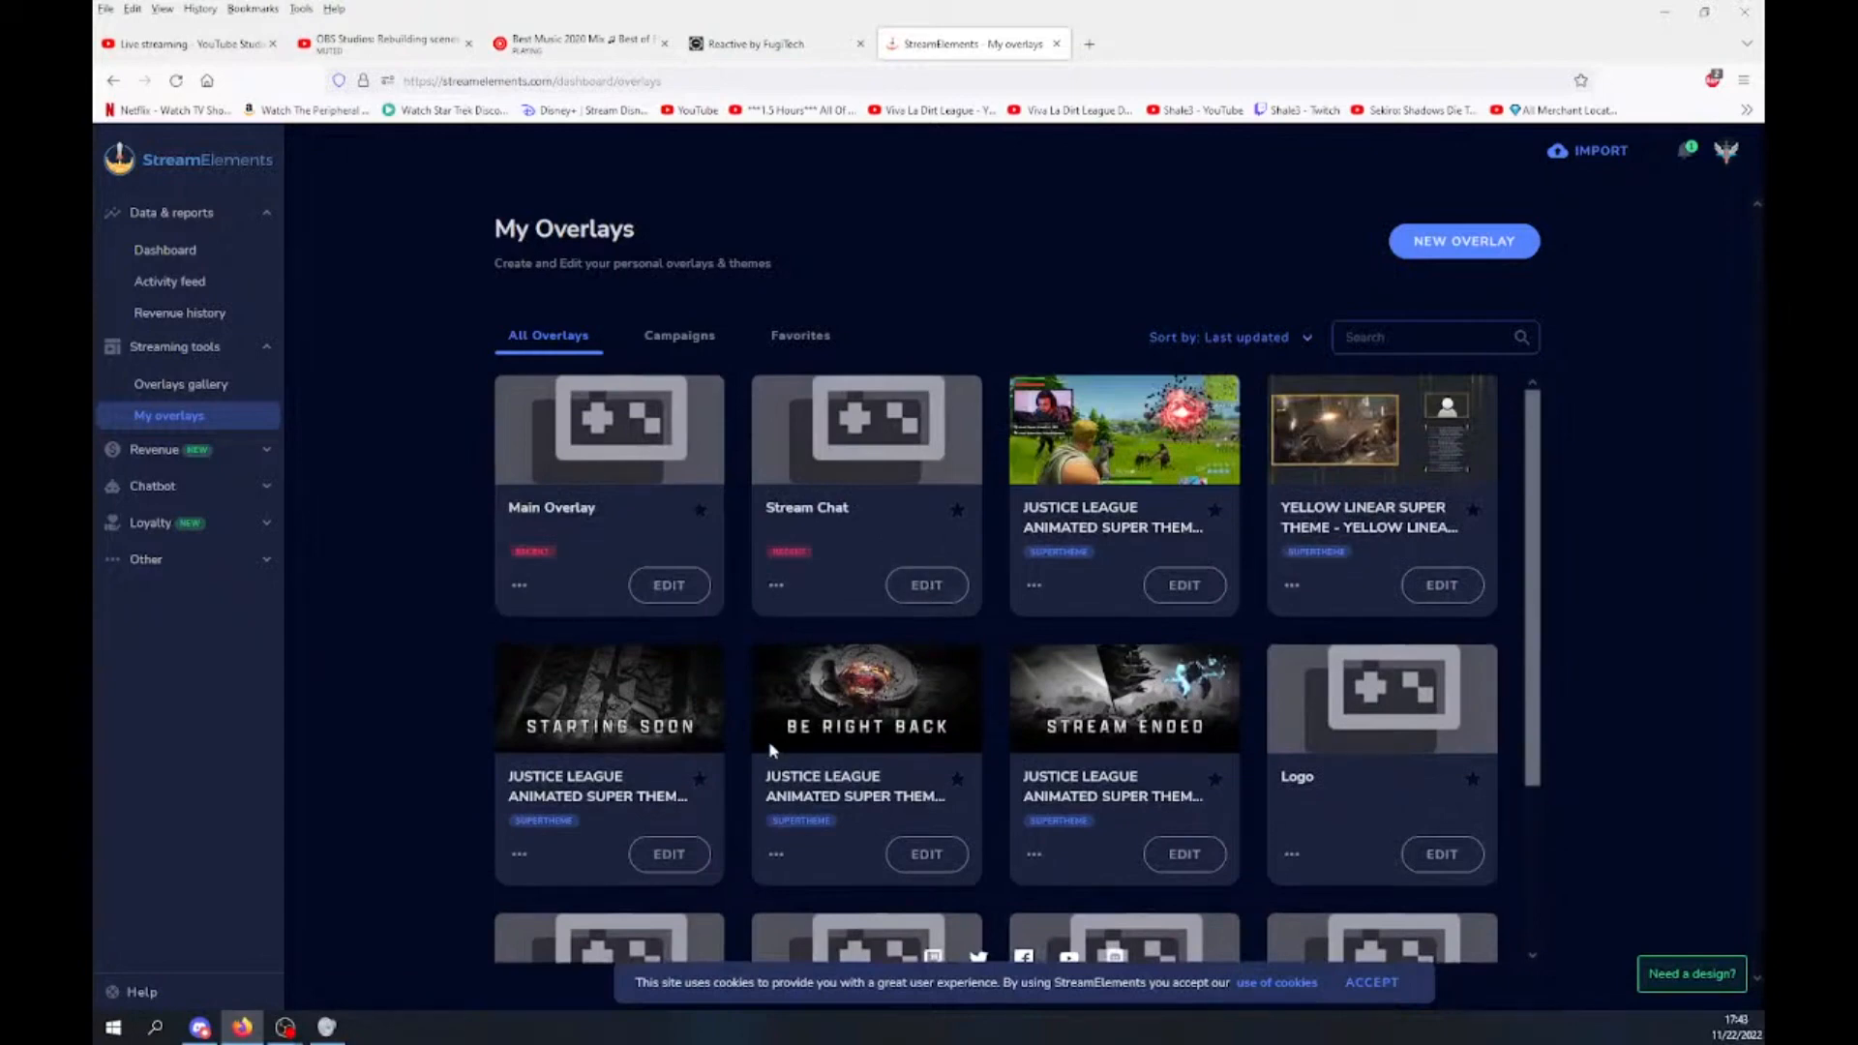
pyautogui.scroll(-2, 844, 774)
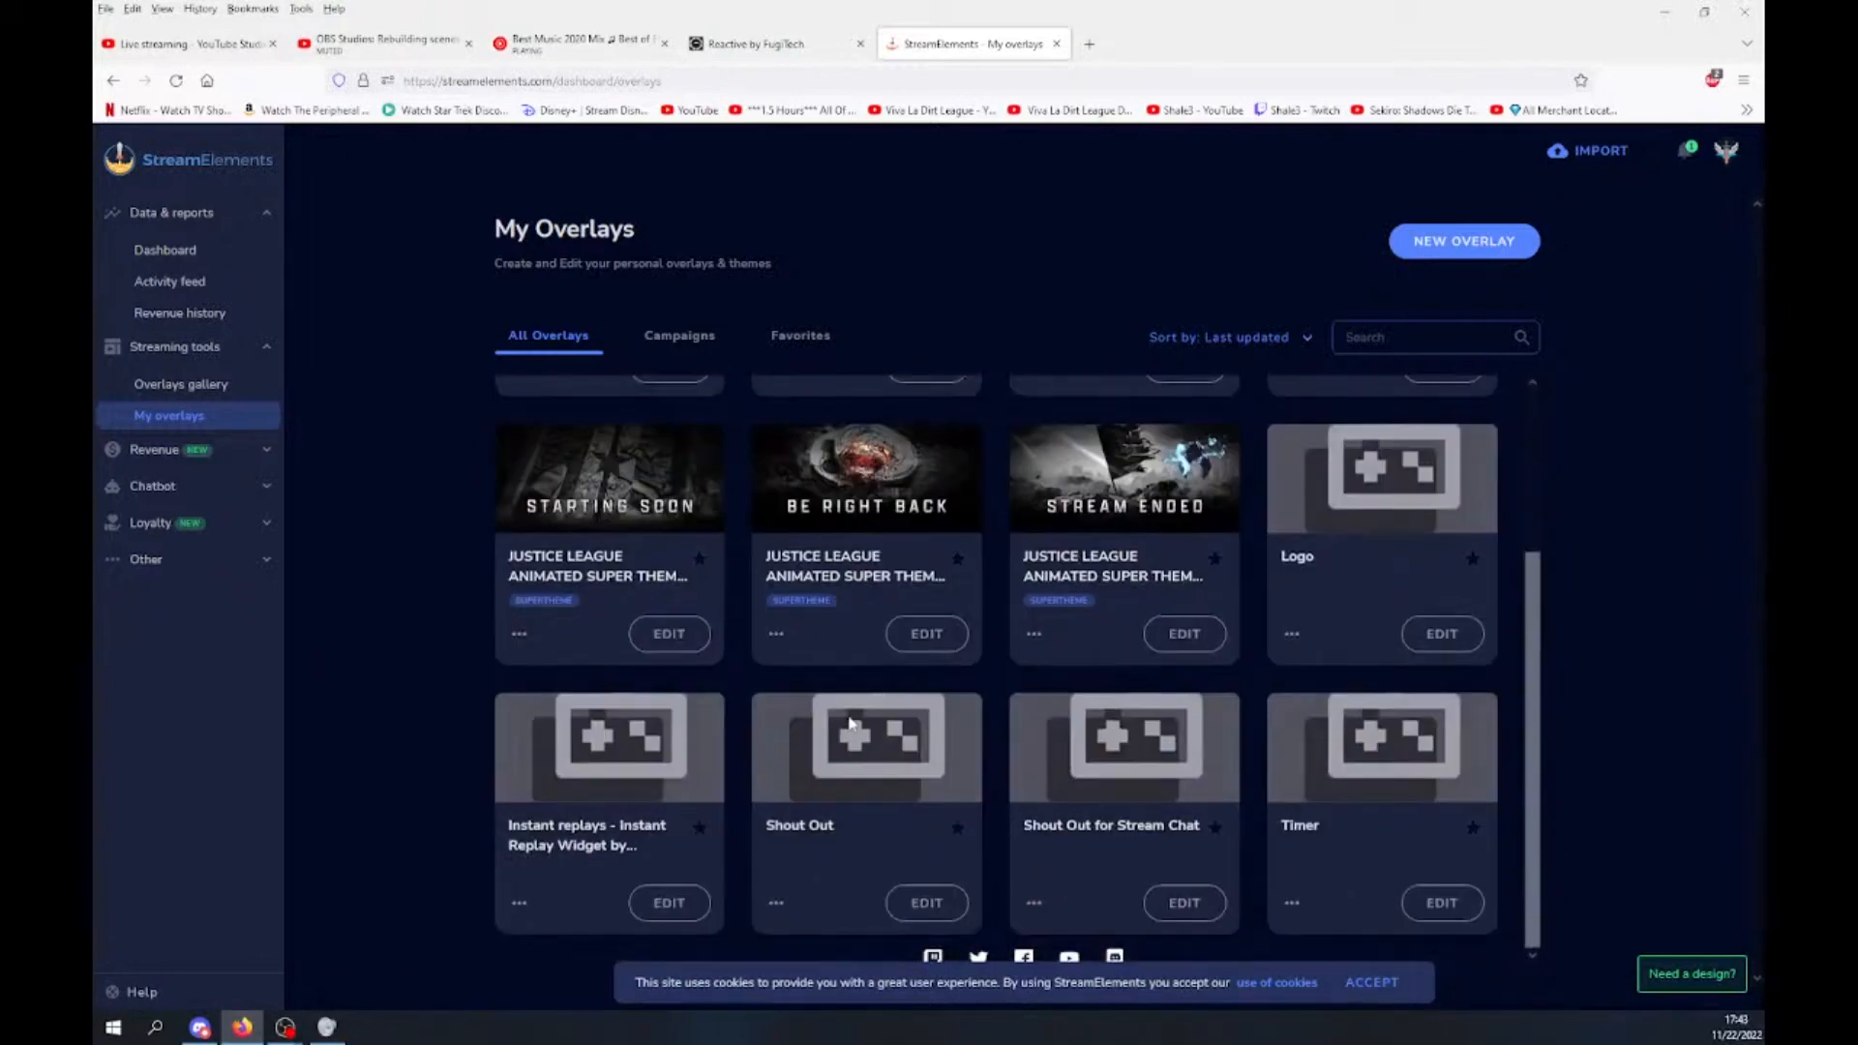
pyautogui.scroll(2, 677, 842)
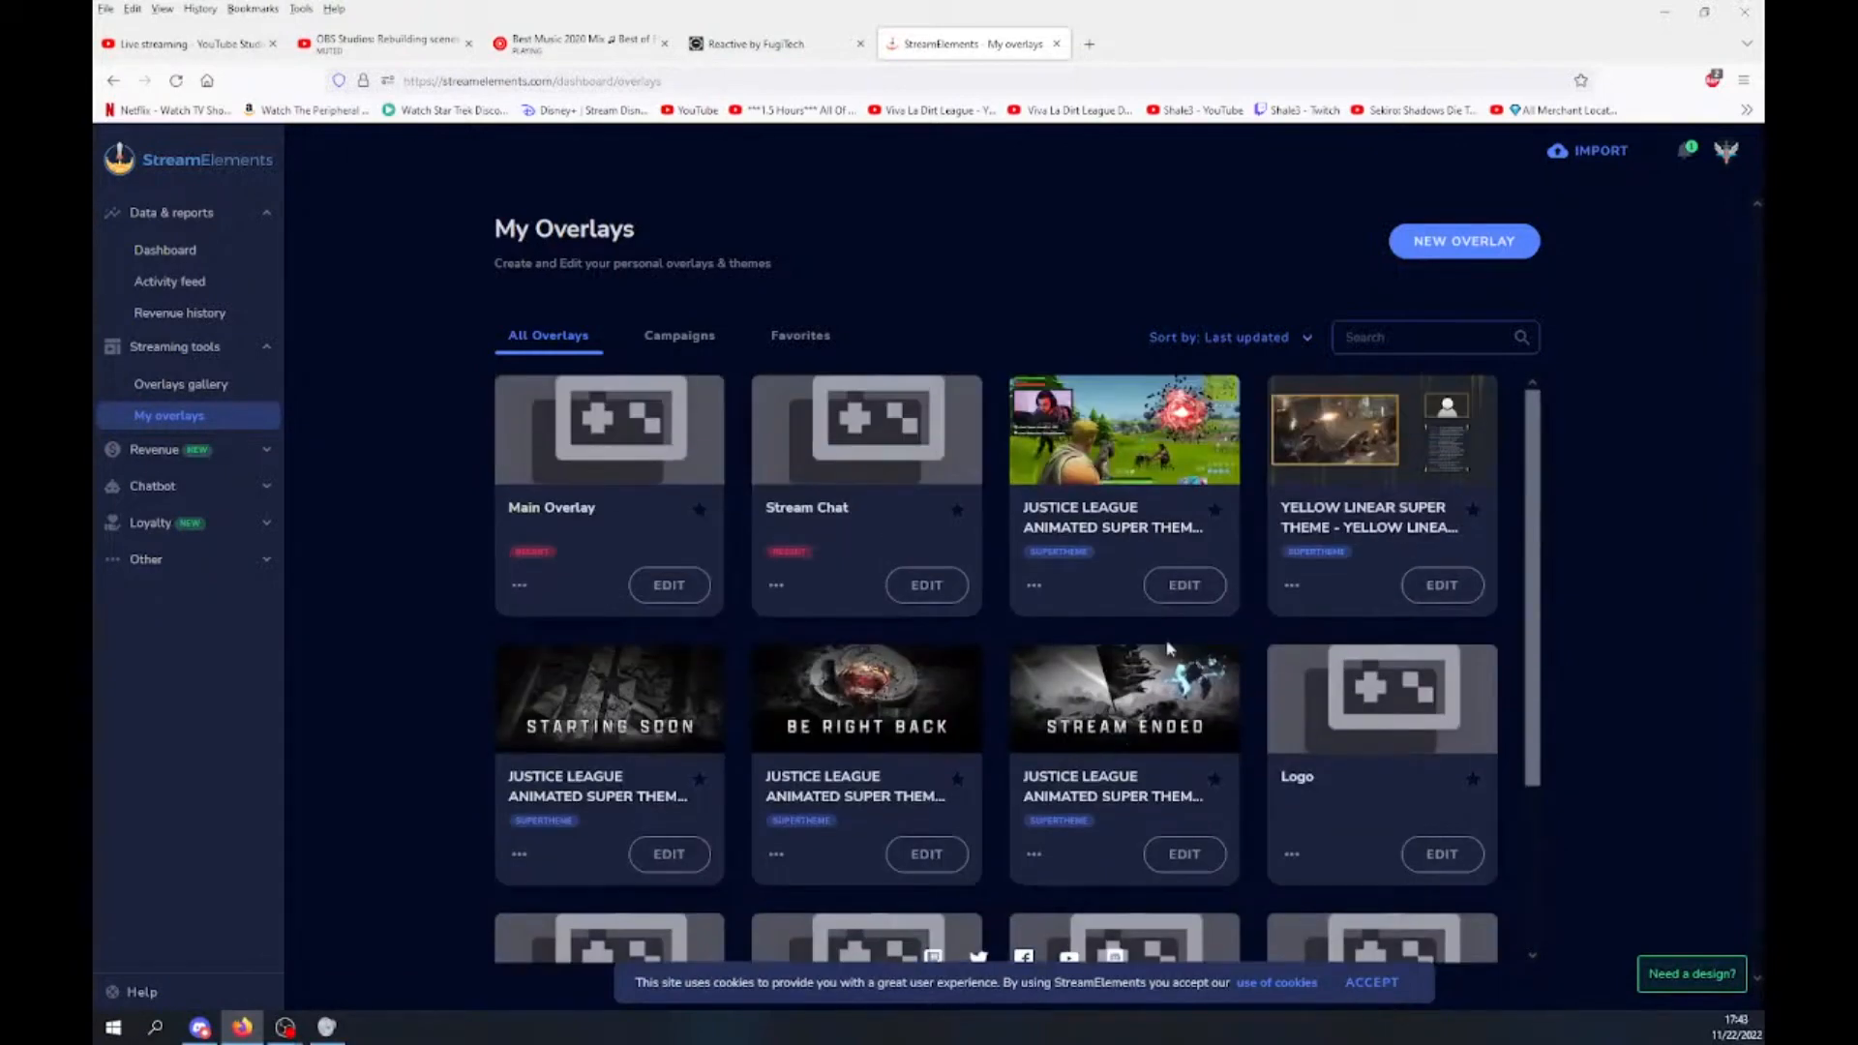
pyautogui.scroll(-2, 1209, 683)
pyautogui.scroll(2, 903, 713)
pyautogui.click(665, 585)
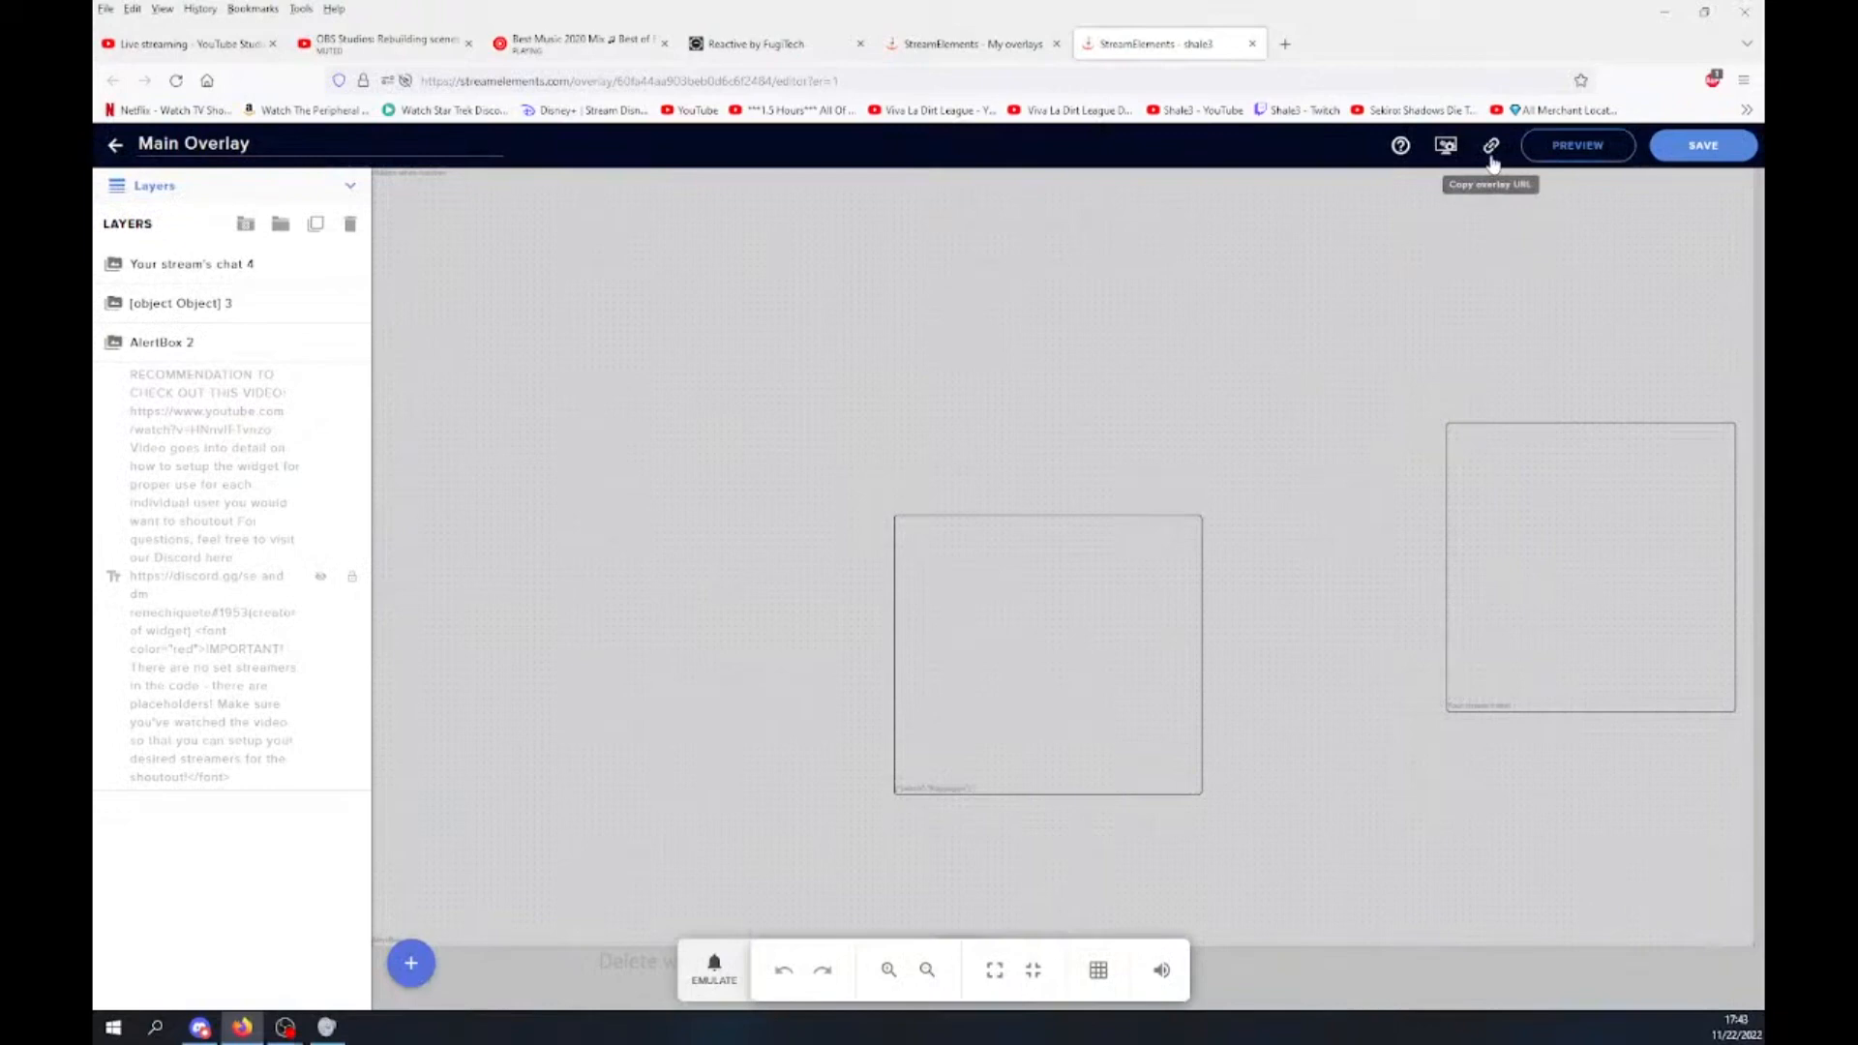
pyautogui.click(1495, 158)
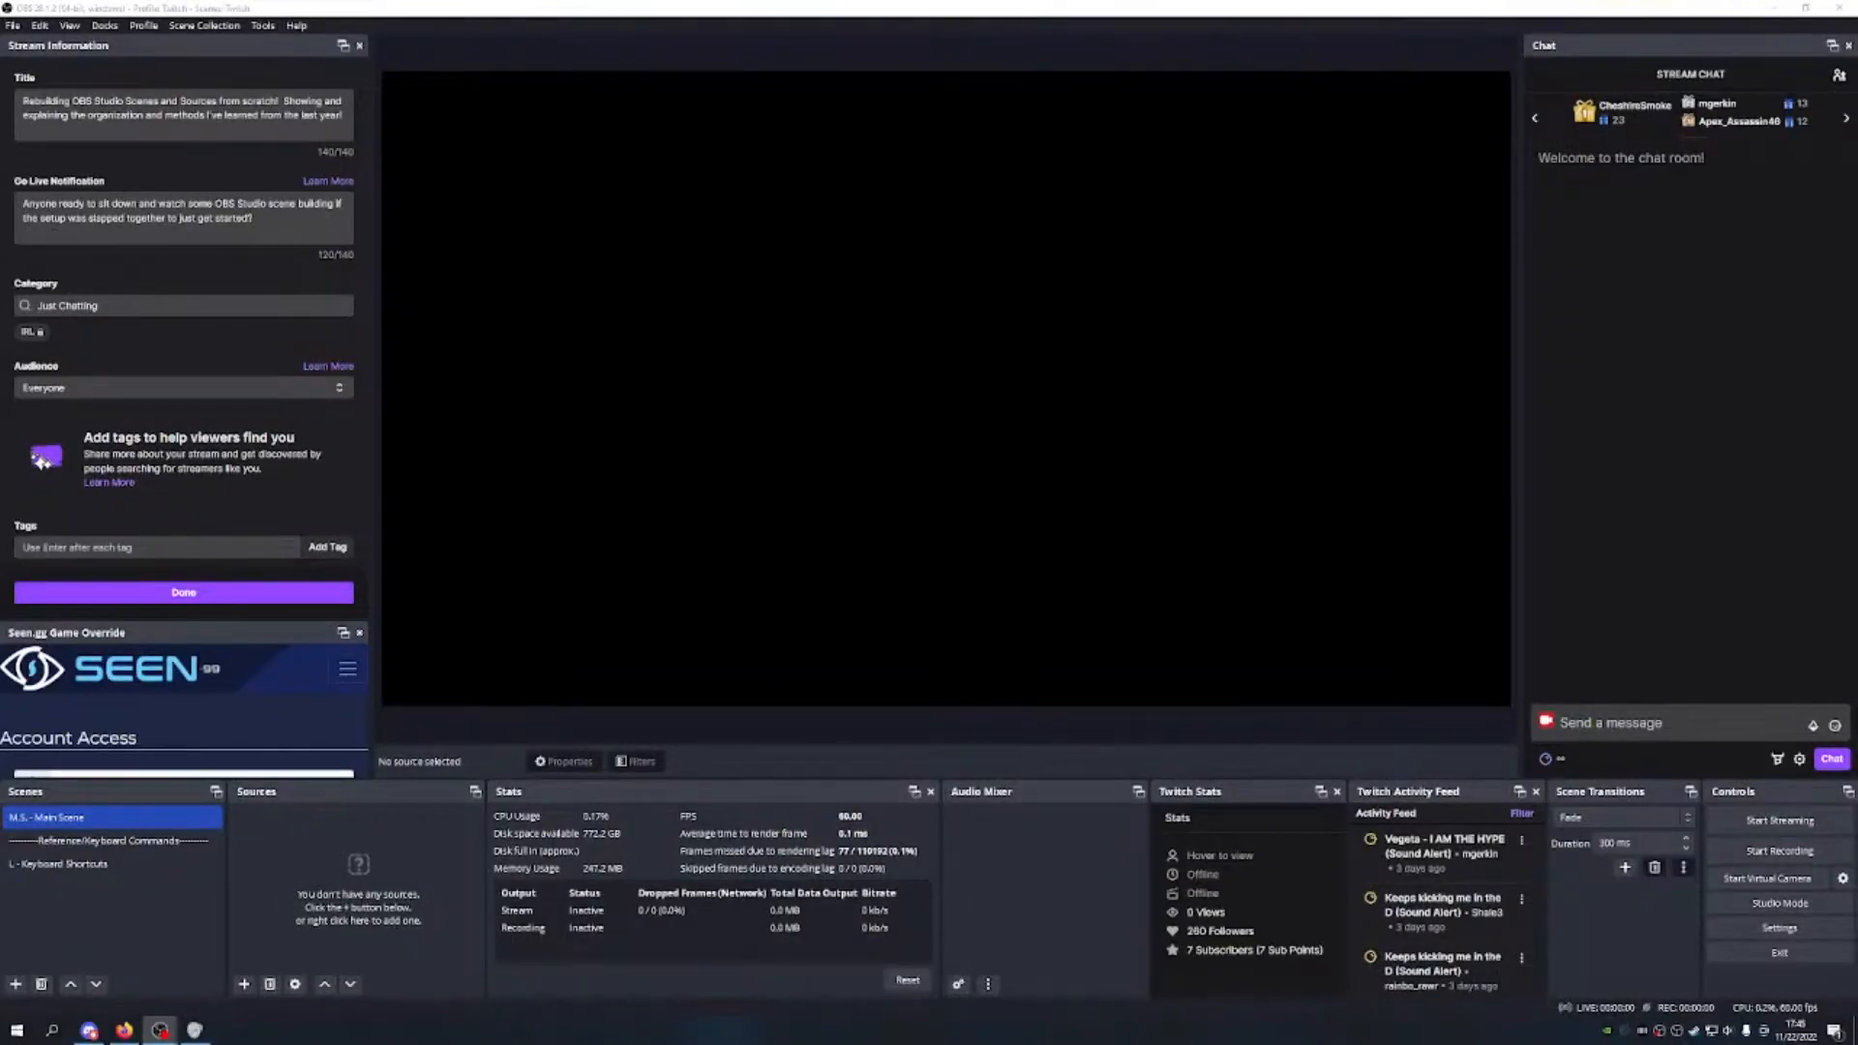
# Step: Bring up the Add Scene naming prompt in OBS Studio's Scenes dock
pyautogui.click(245, 984)
pyautogui.click(175, 945)
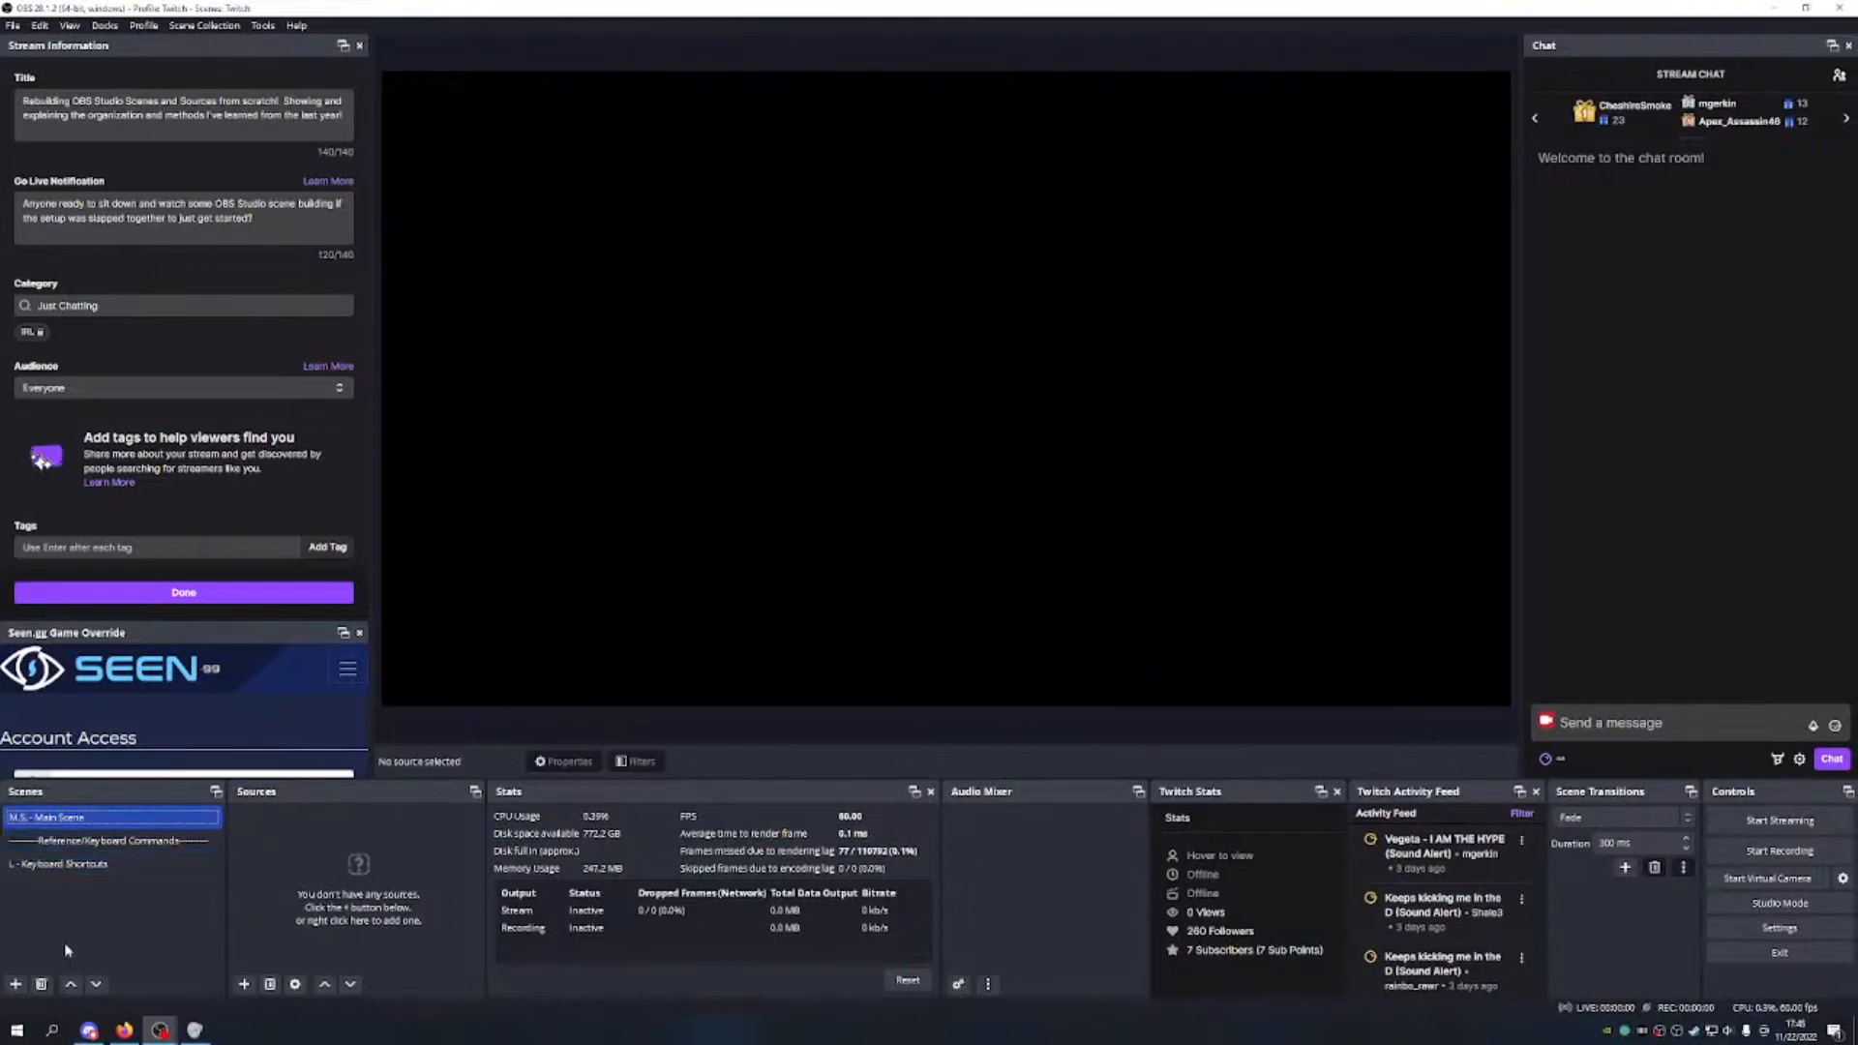
pyautogui.click(15, 985)
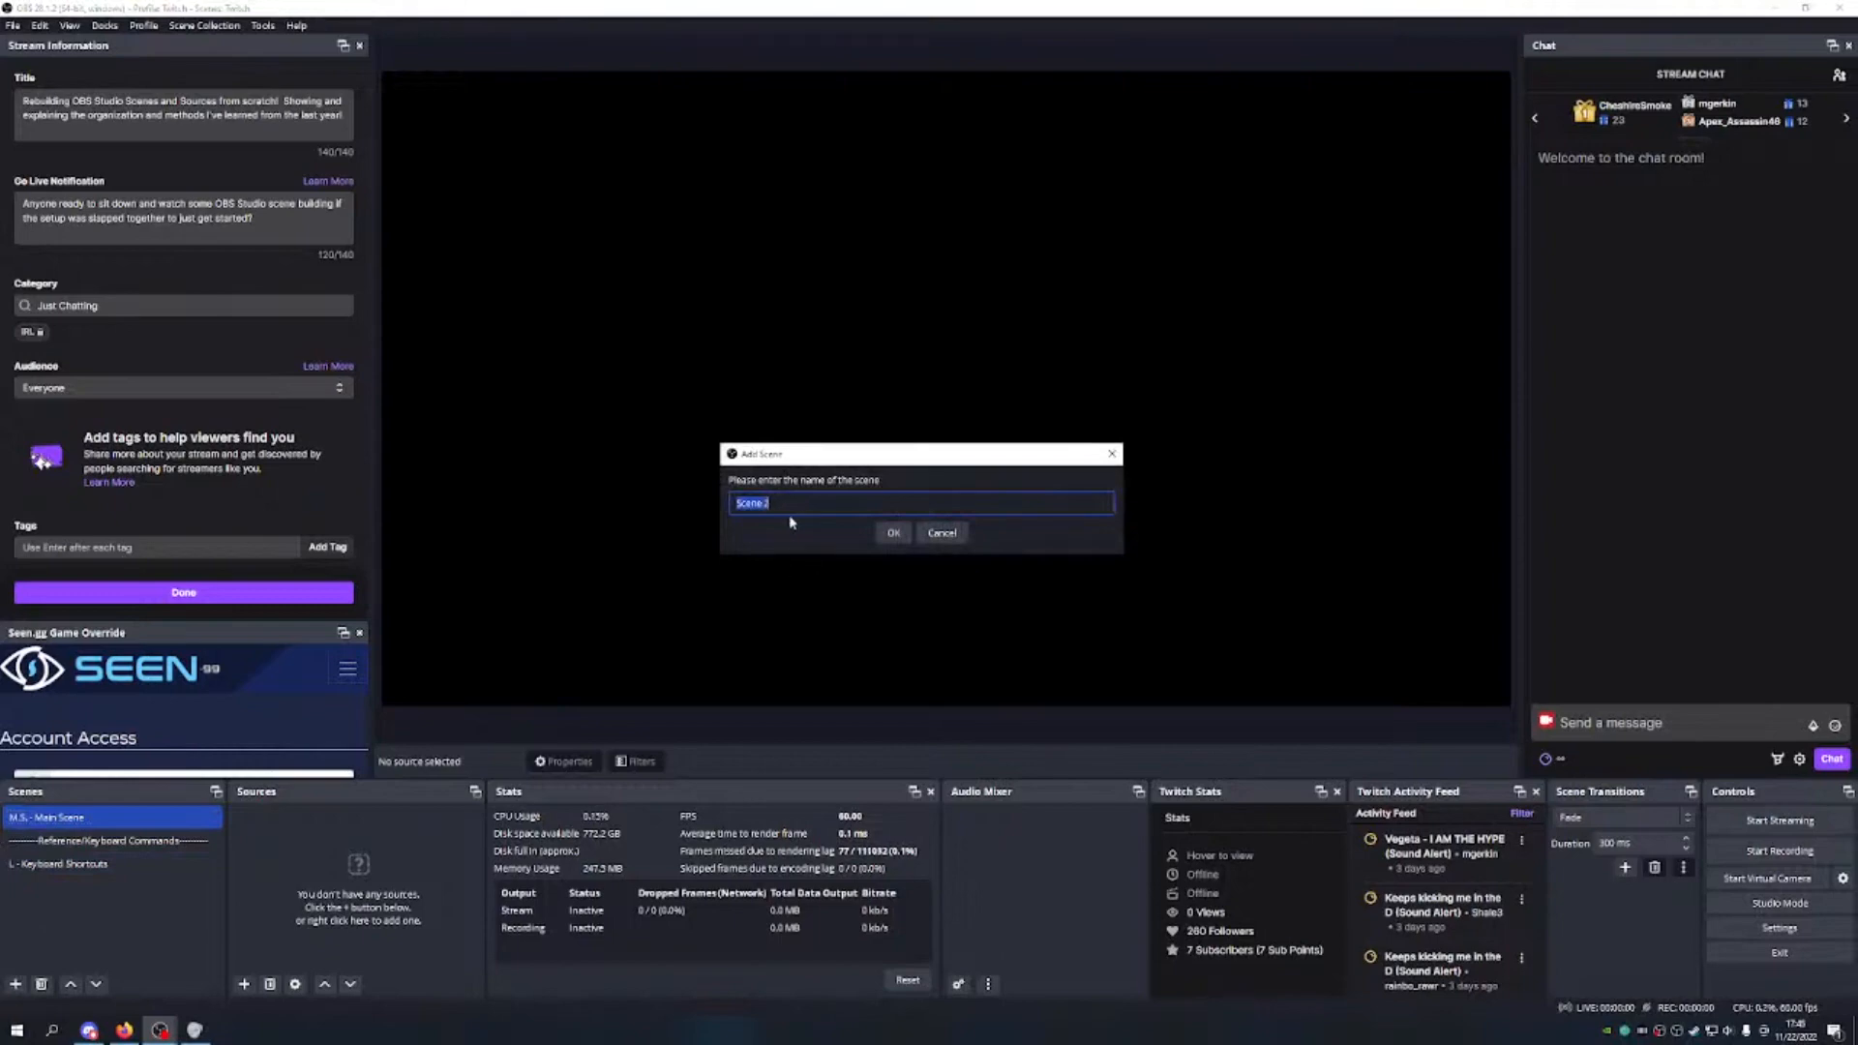
# Step: Create a 'S.E. - Overlay Main' scene and a '-------Overlays-------' divider scene
pyautogui.write('S')
pyautogui.write('.E. - Overlay Main')
pyautogui.click(877, 536)
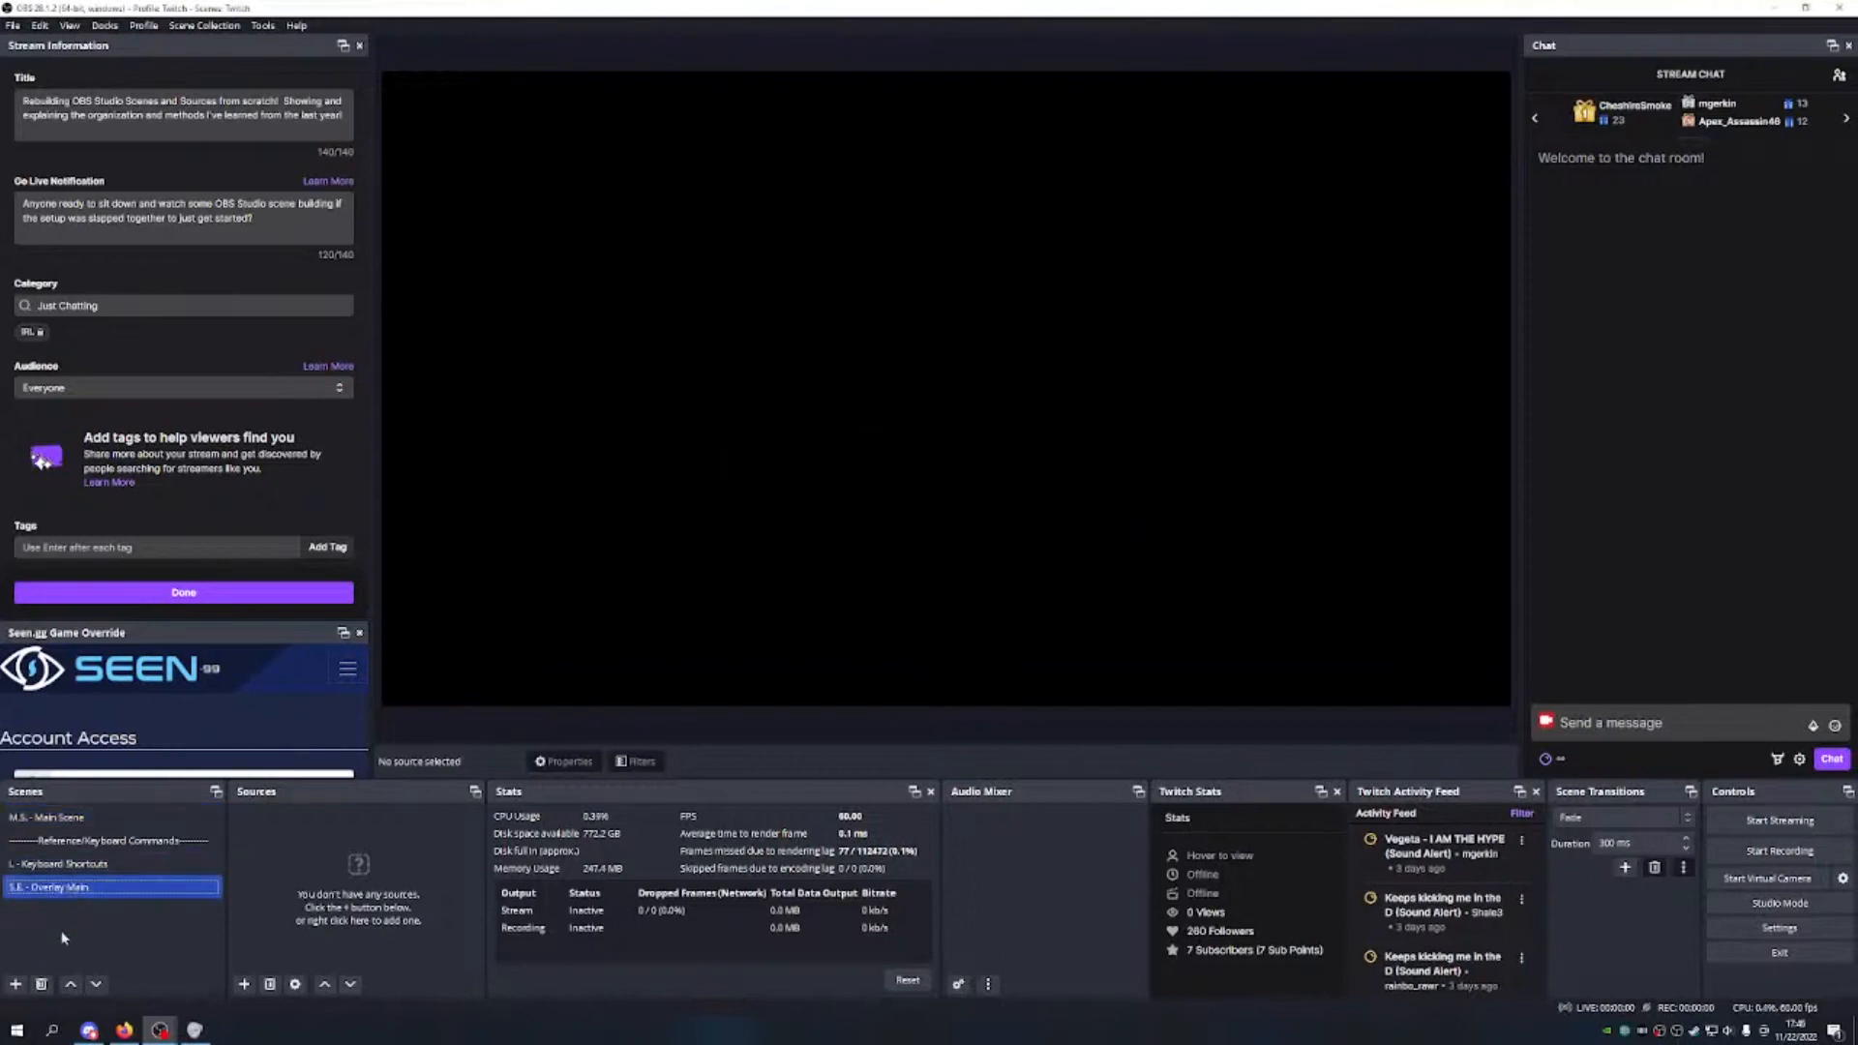
pyautogui.click(15, 985)
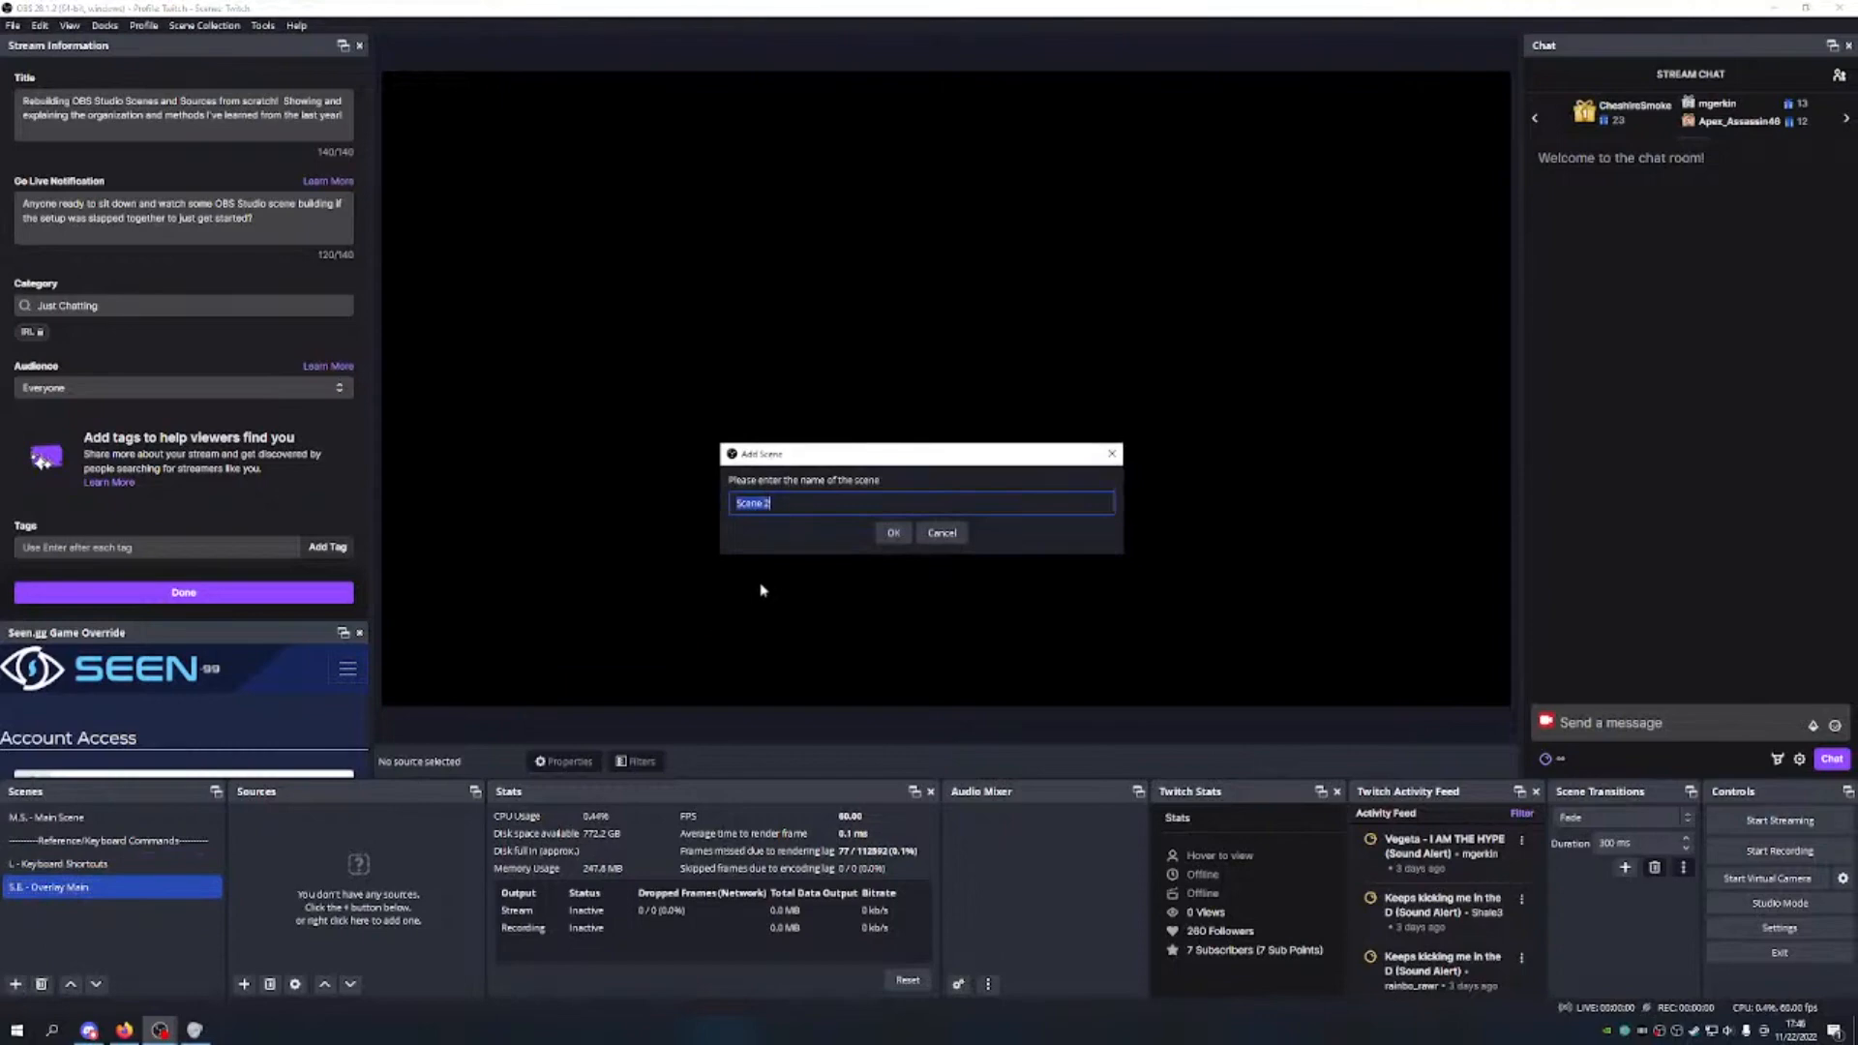
pyautogui.write('--------Overlays-------')
pyautogui.click(893, 532)
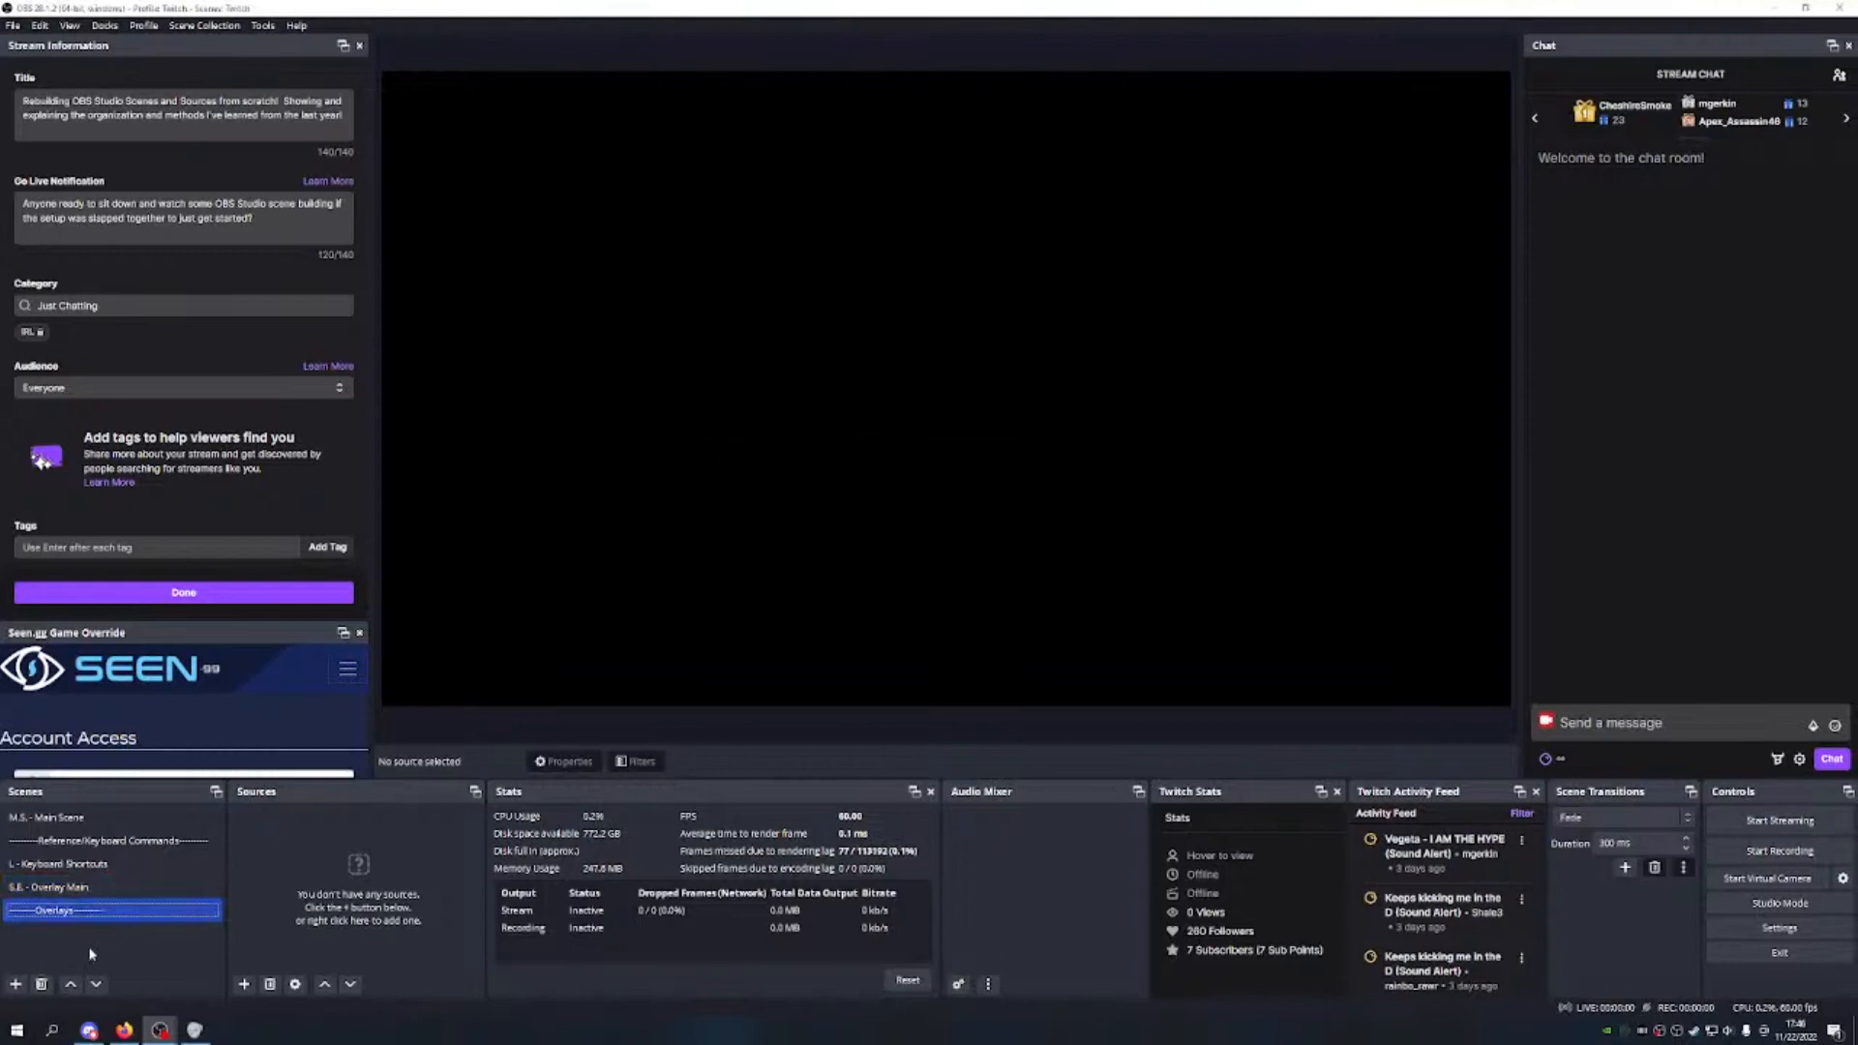
# Step: Reorder scenes so S.E. - Overlay Main sits under the Overlays divider, above Reference
pyautogui.click(72, 984)
pyautogui.click(72, 984)
pyautogui.click(73, 984)
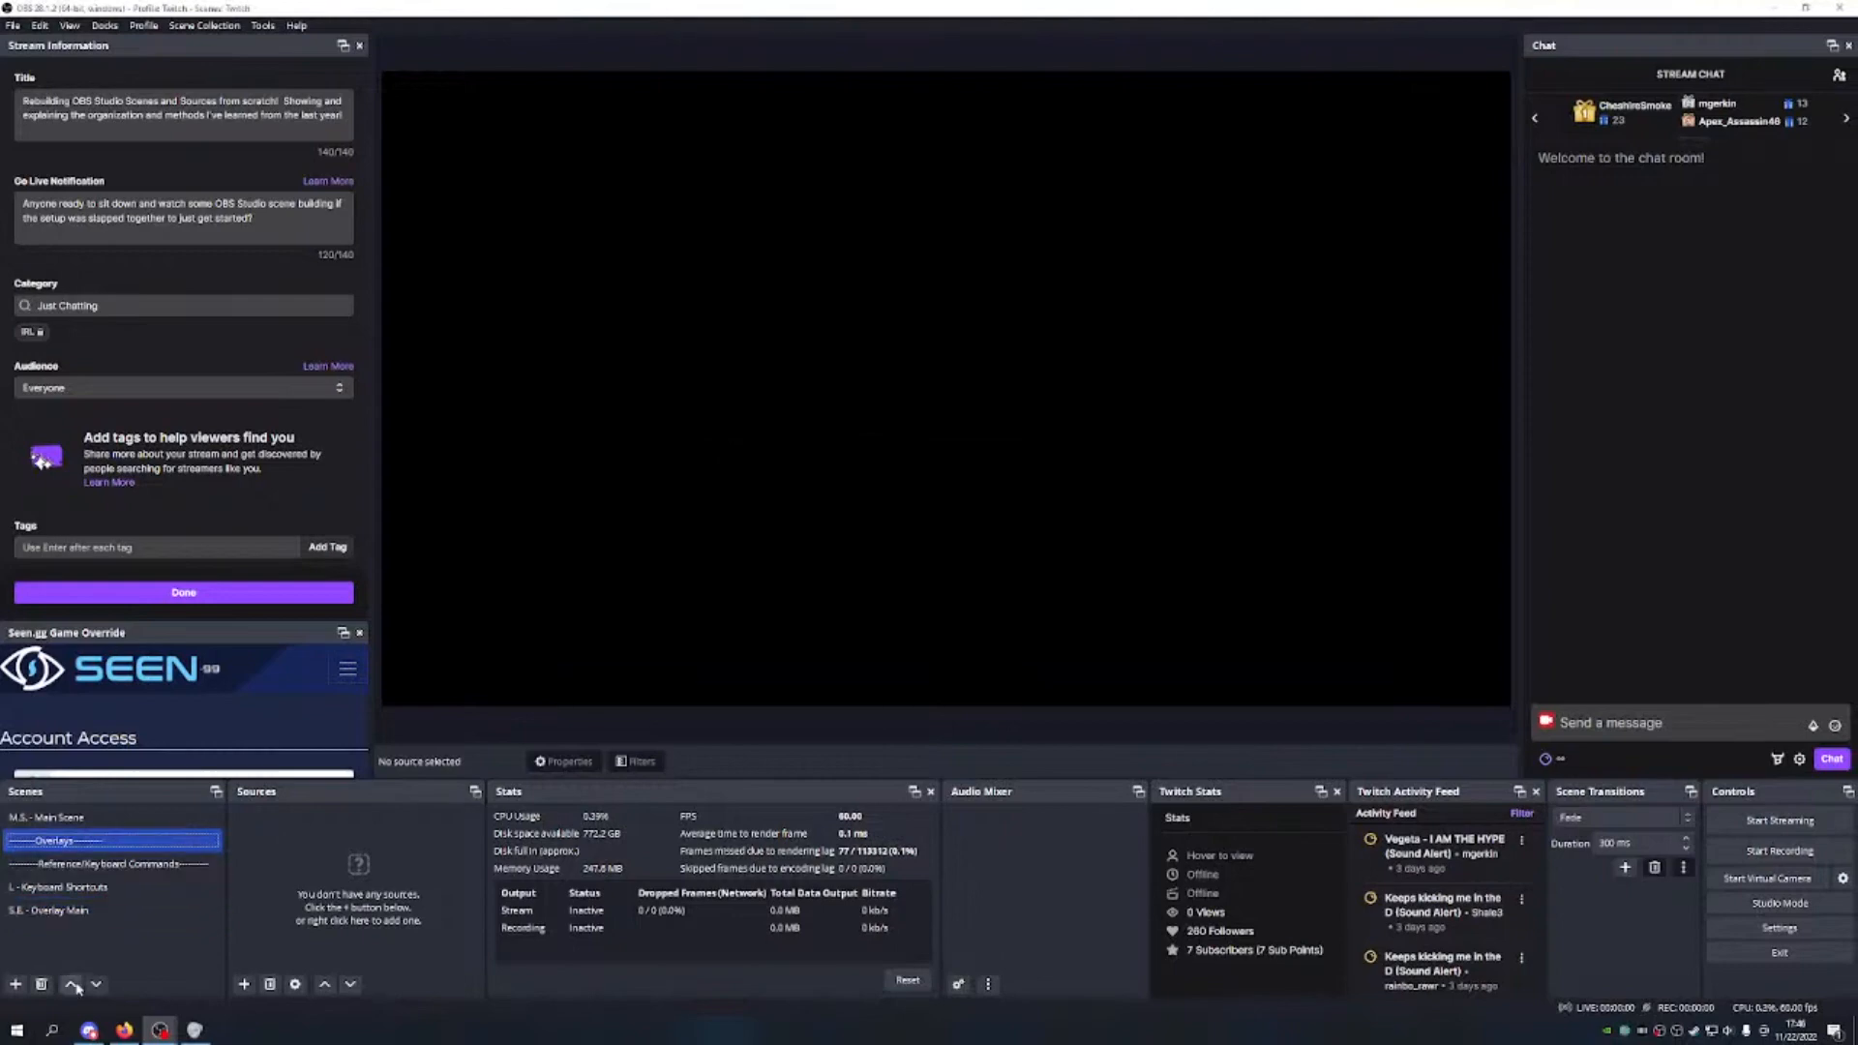
pyautogui.click(78, 909)
pyautogui.click(72, 984)
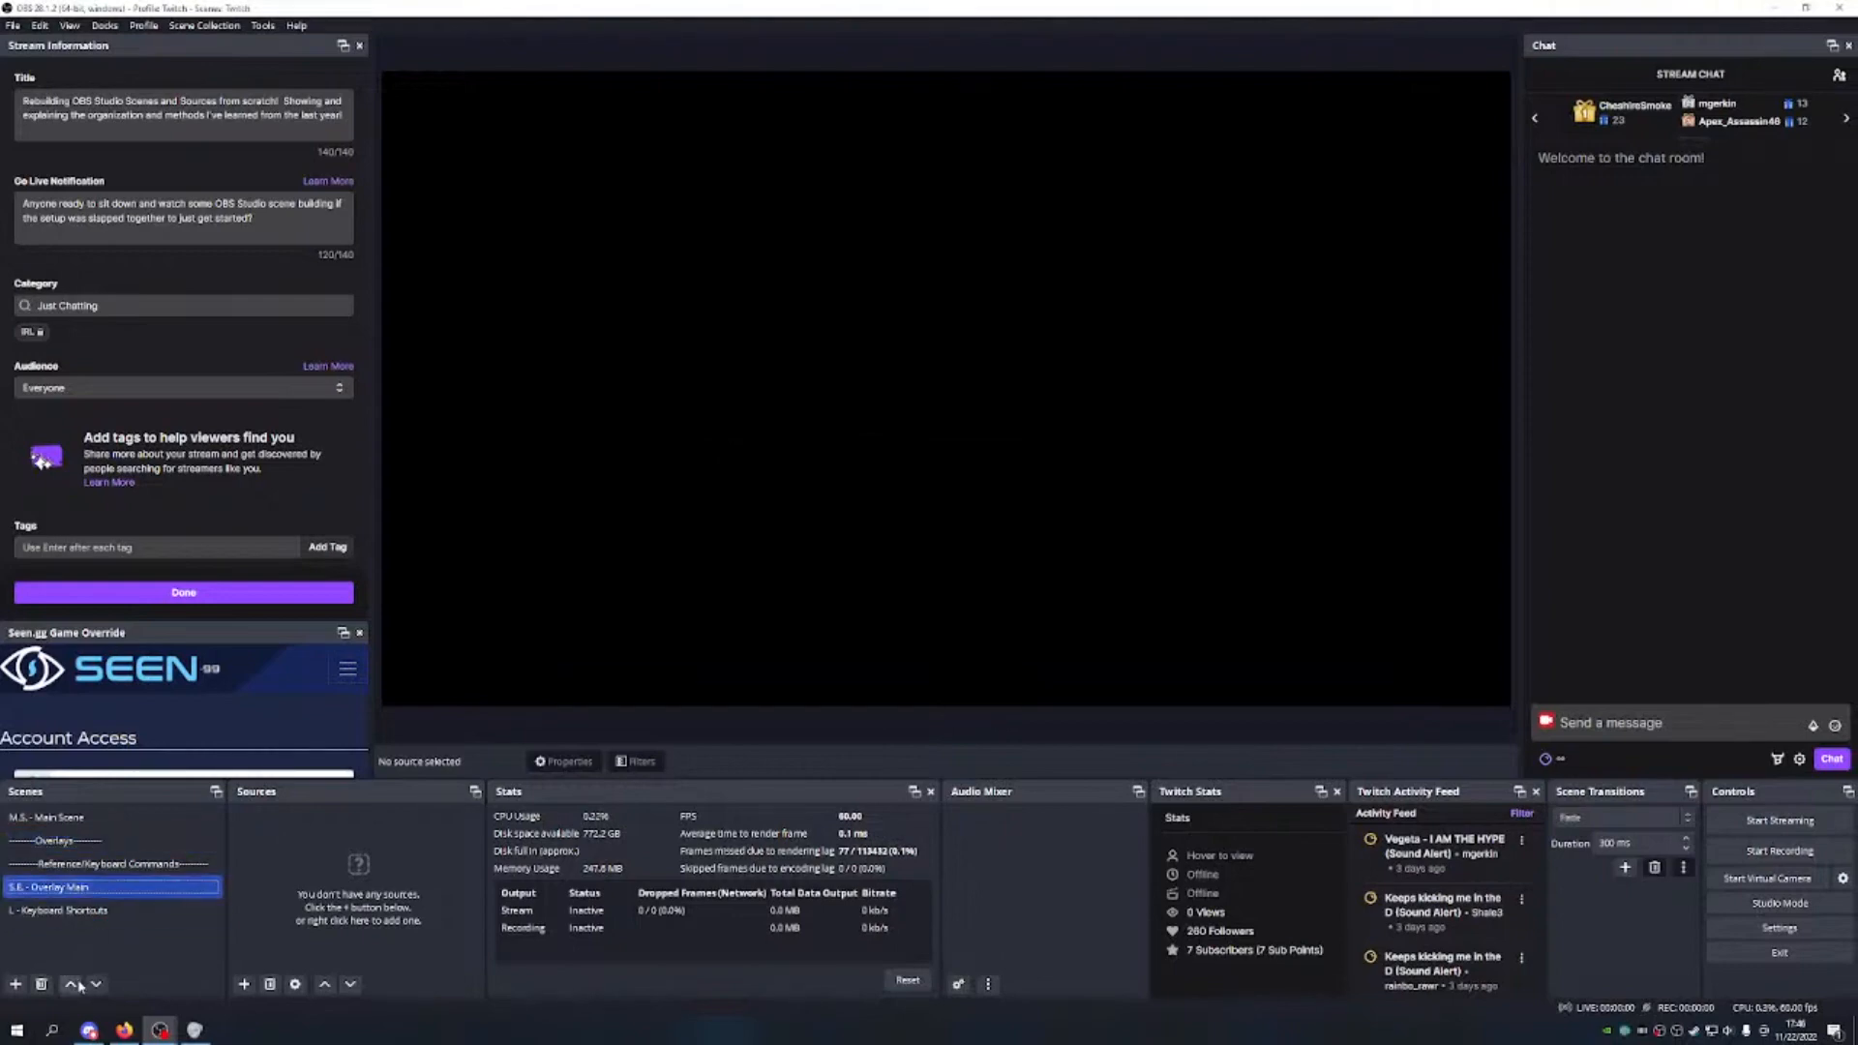
pyautogui.click(73, 984)
# Step: Switch to M.S. - Main Scene and bring up the add-source menu
pyautogui.click(116, 817)
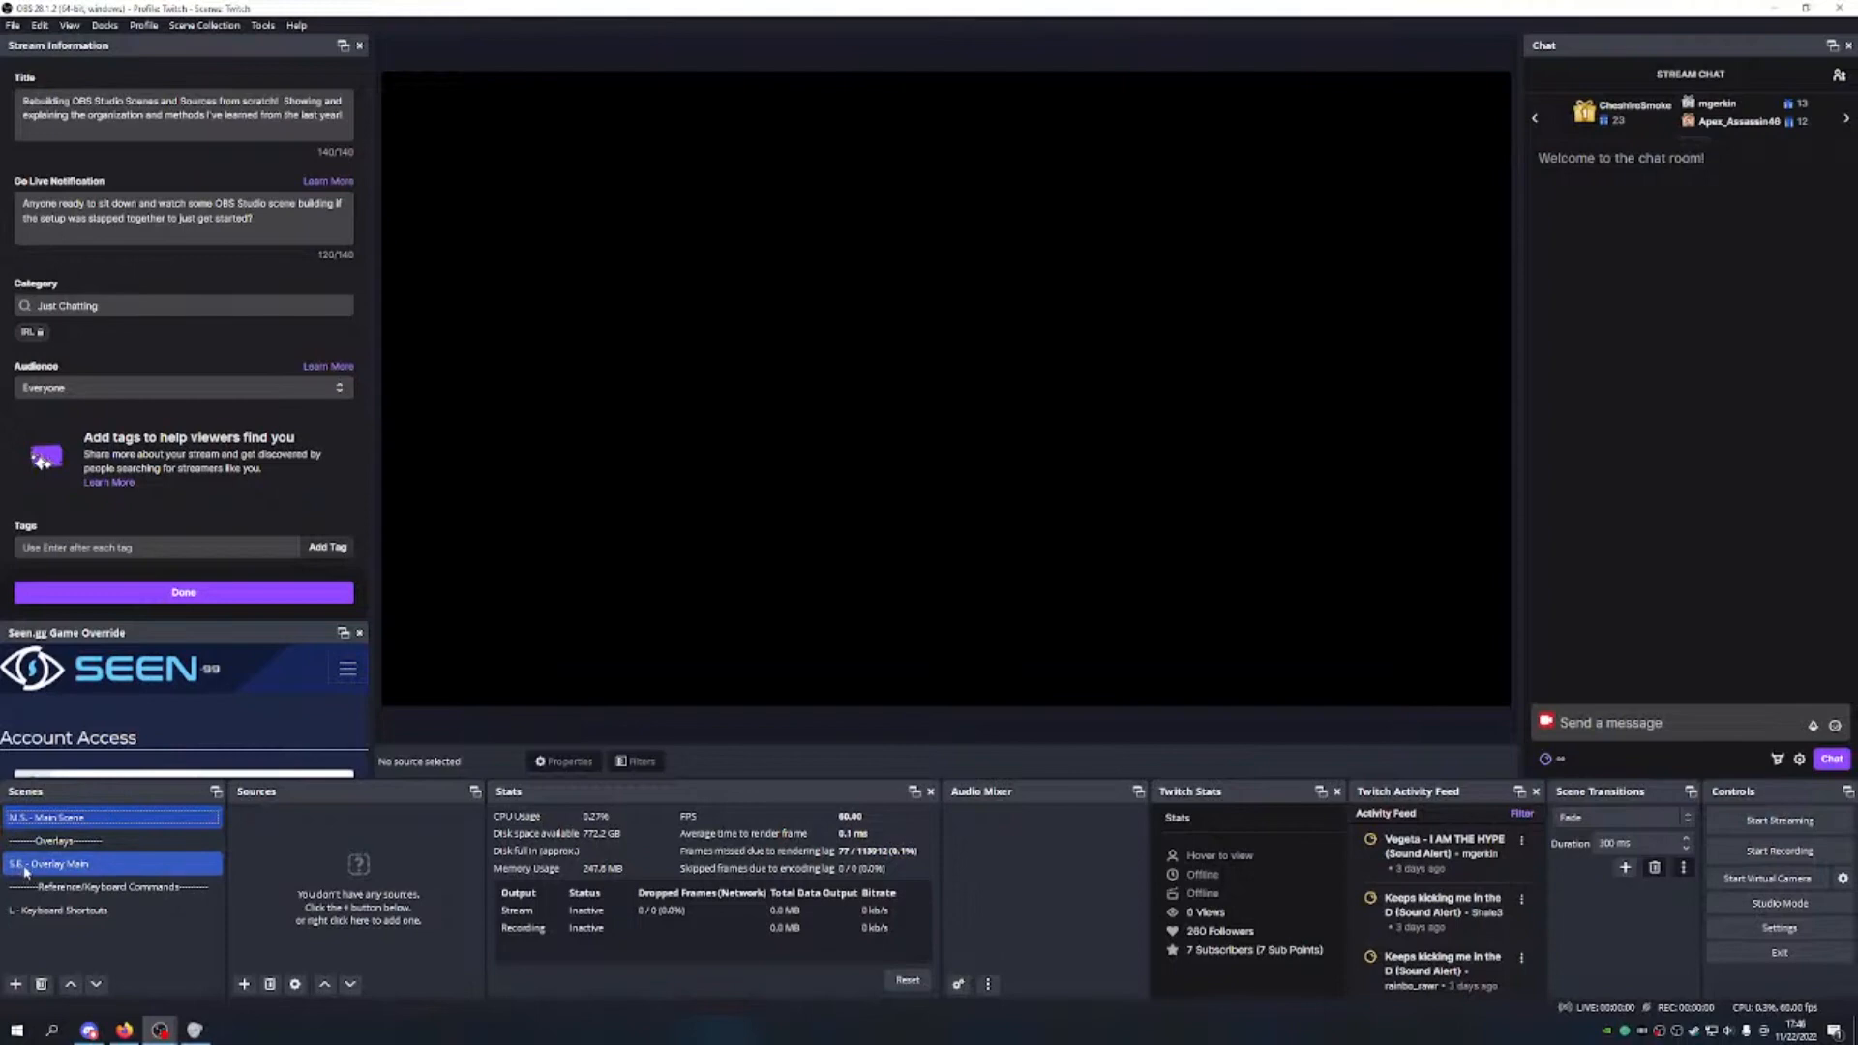
pyautogui.click(23, 820)
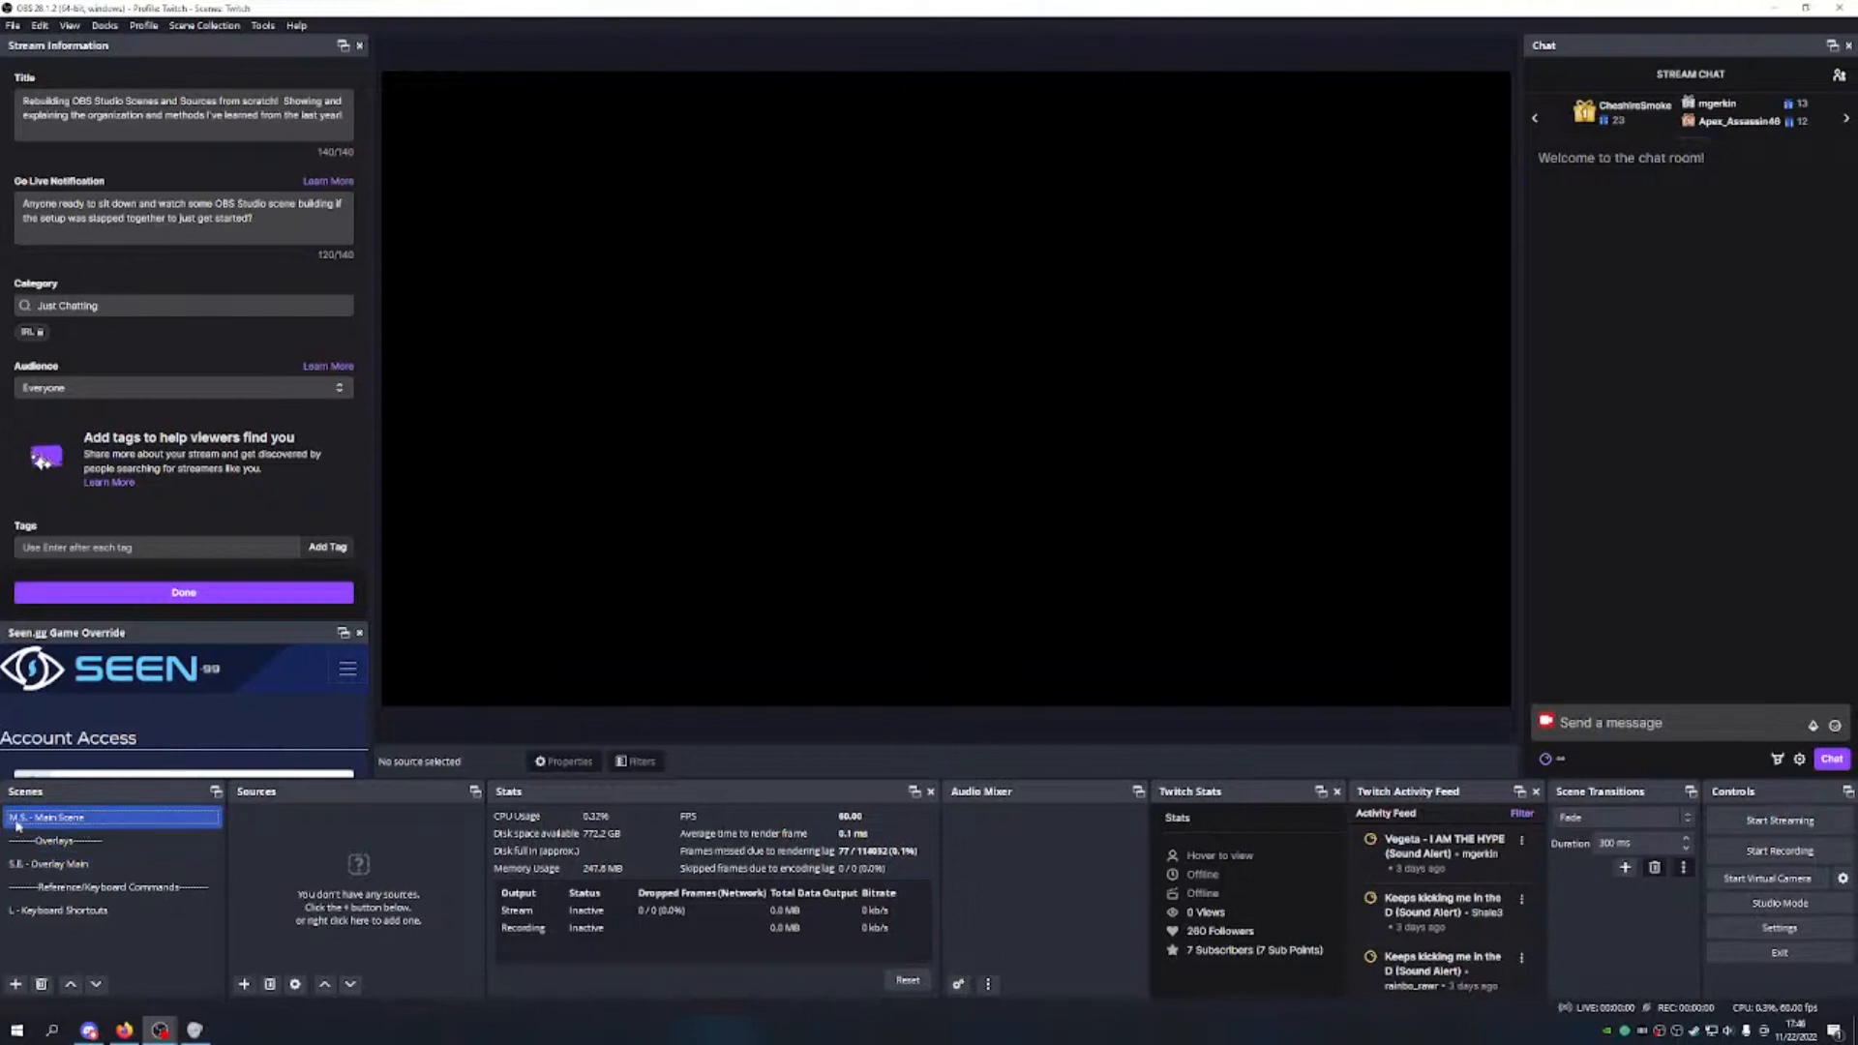
pyautogui.click(245, 984)
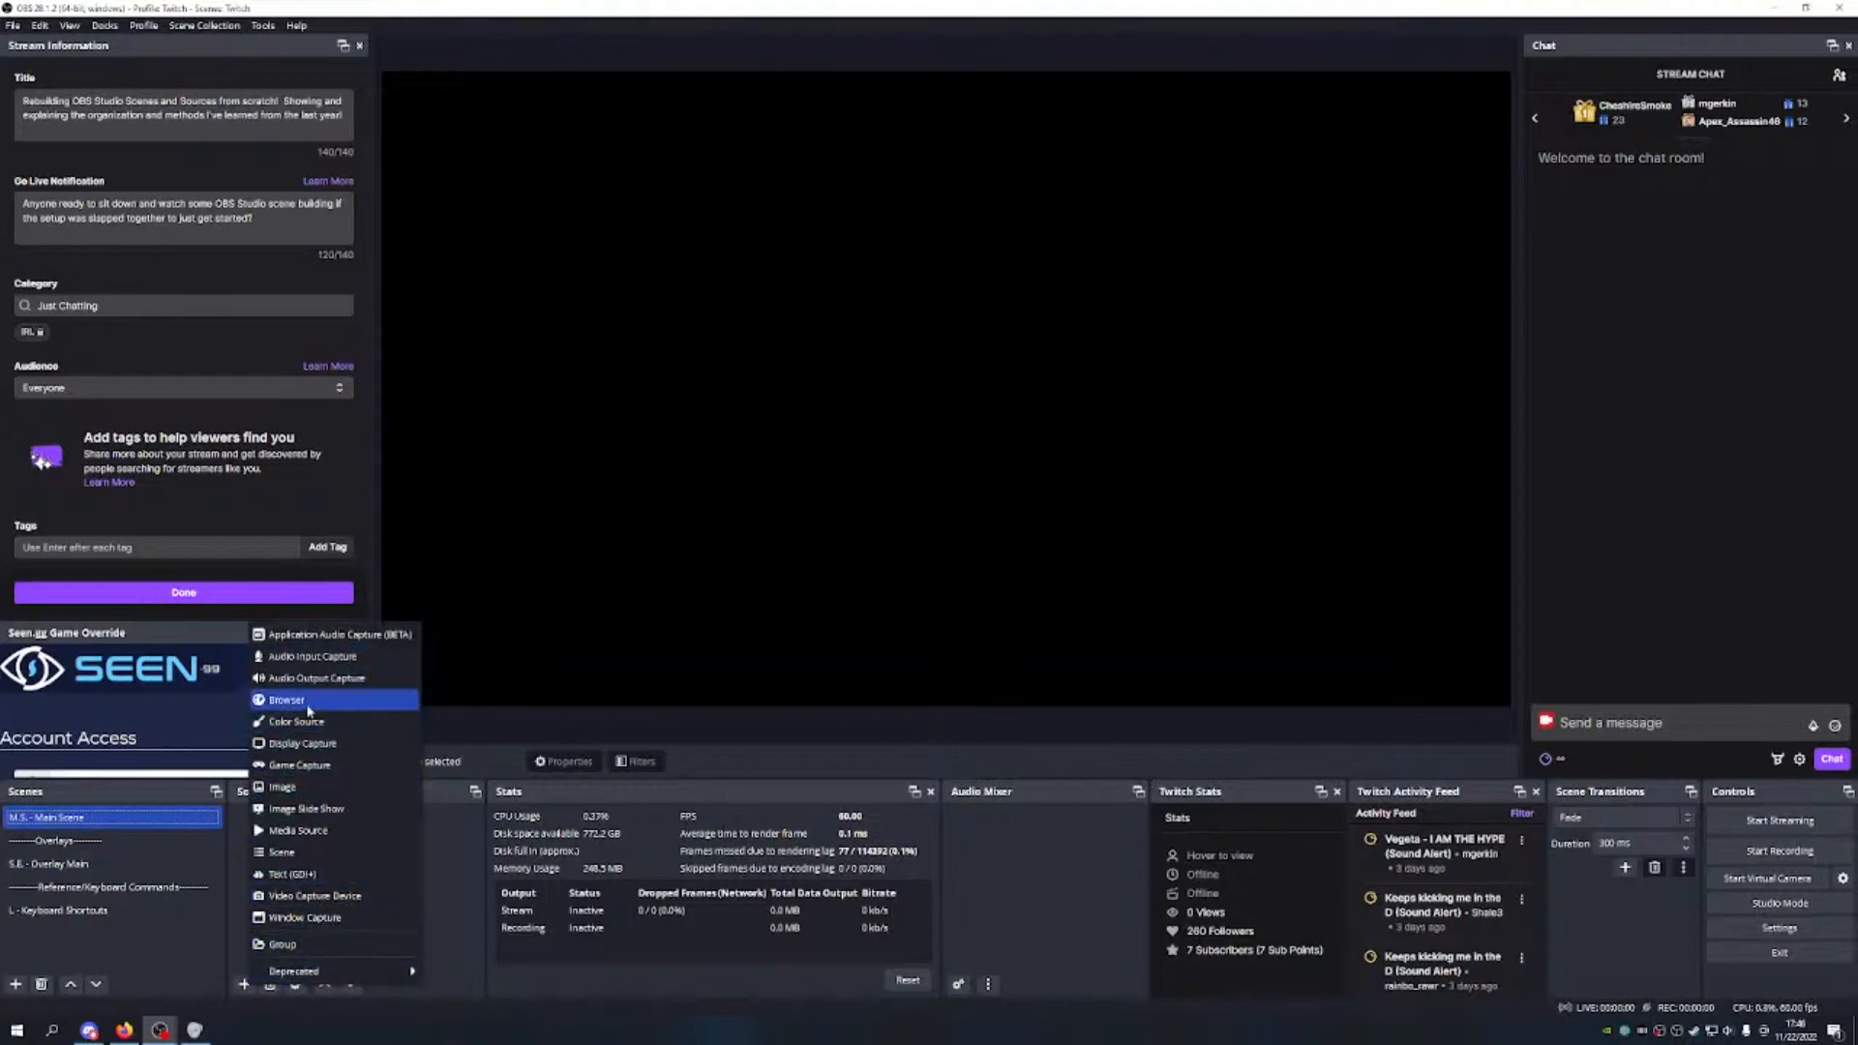
# Step: Nest the existing S.E. - Overlay Main scene in the Main Scene, lock it, then show S.E. - Overlay Main
pyautogui.click(306, 860)
pyautogui.click(944, 513)
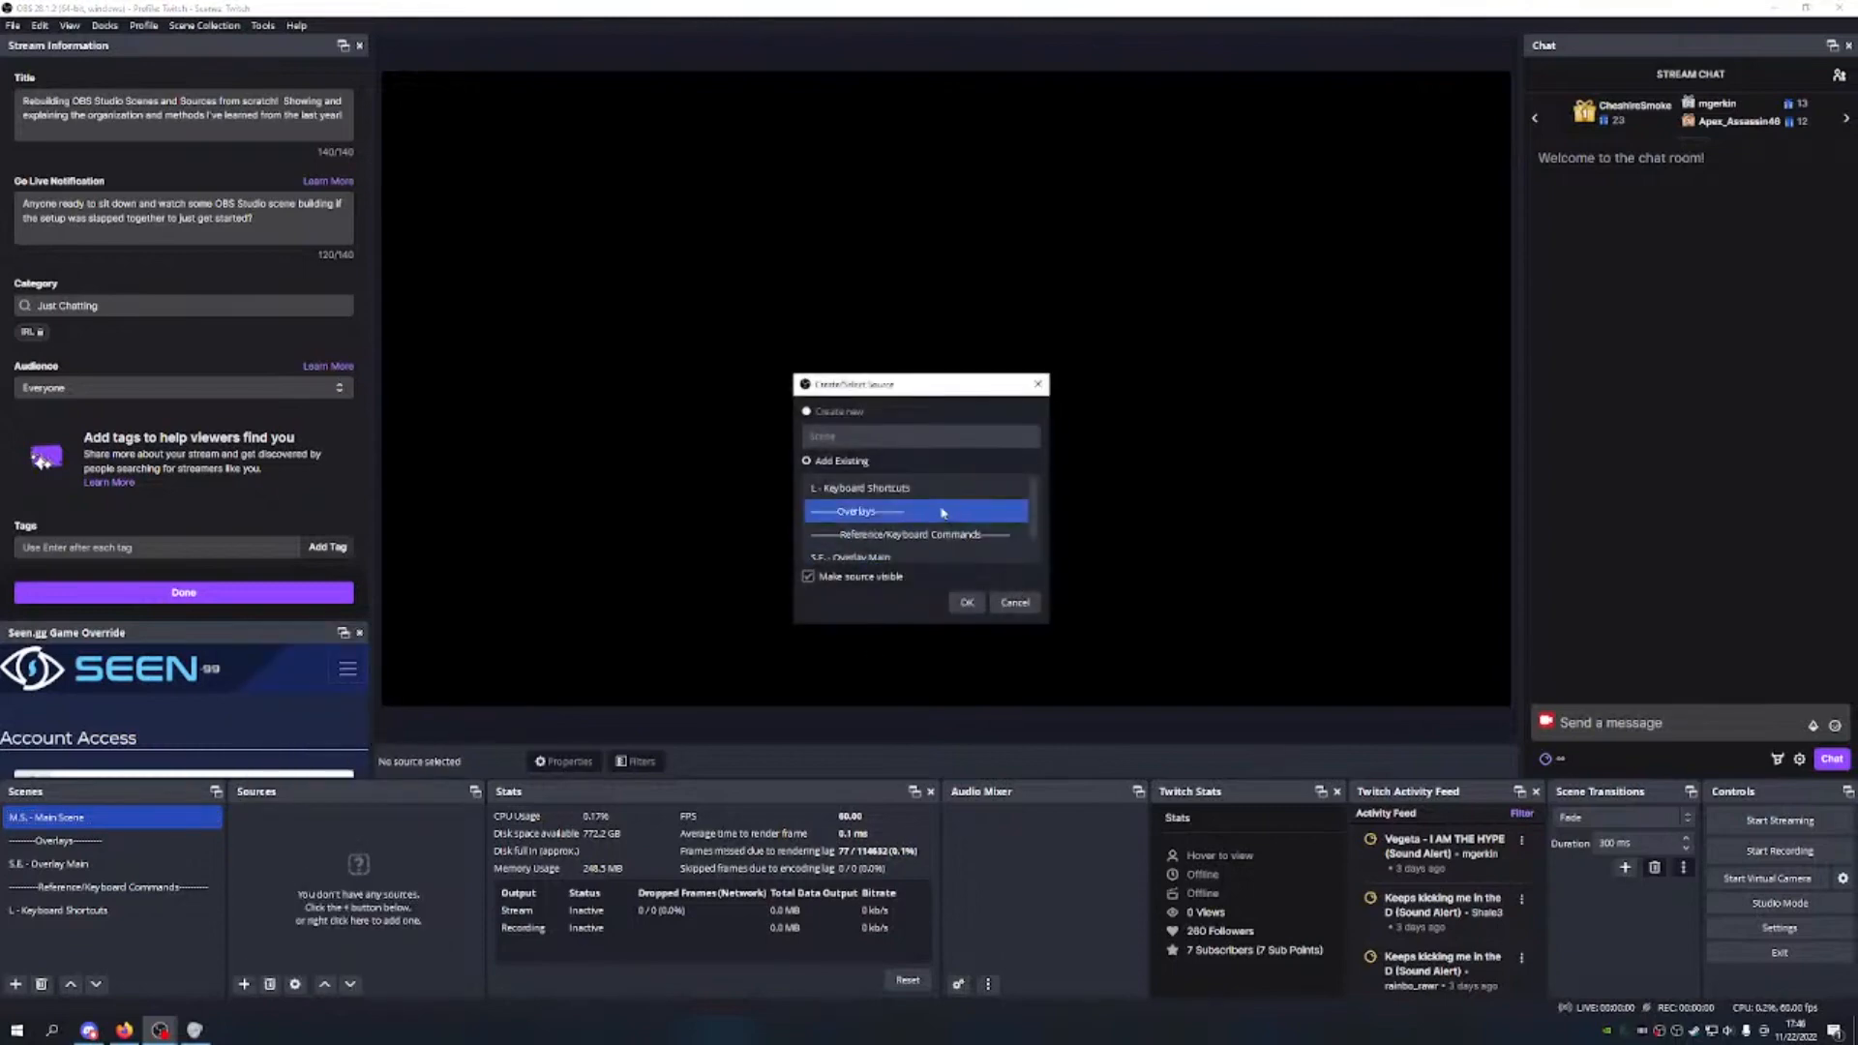
pyautogui.click(895, 538)
pyautogui.scroll(-1, 895, 540)
pyautogui.click(832, 534)
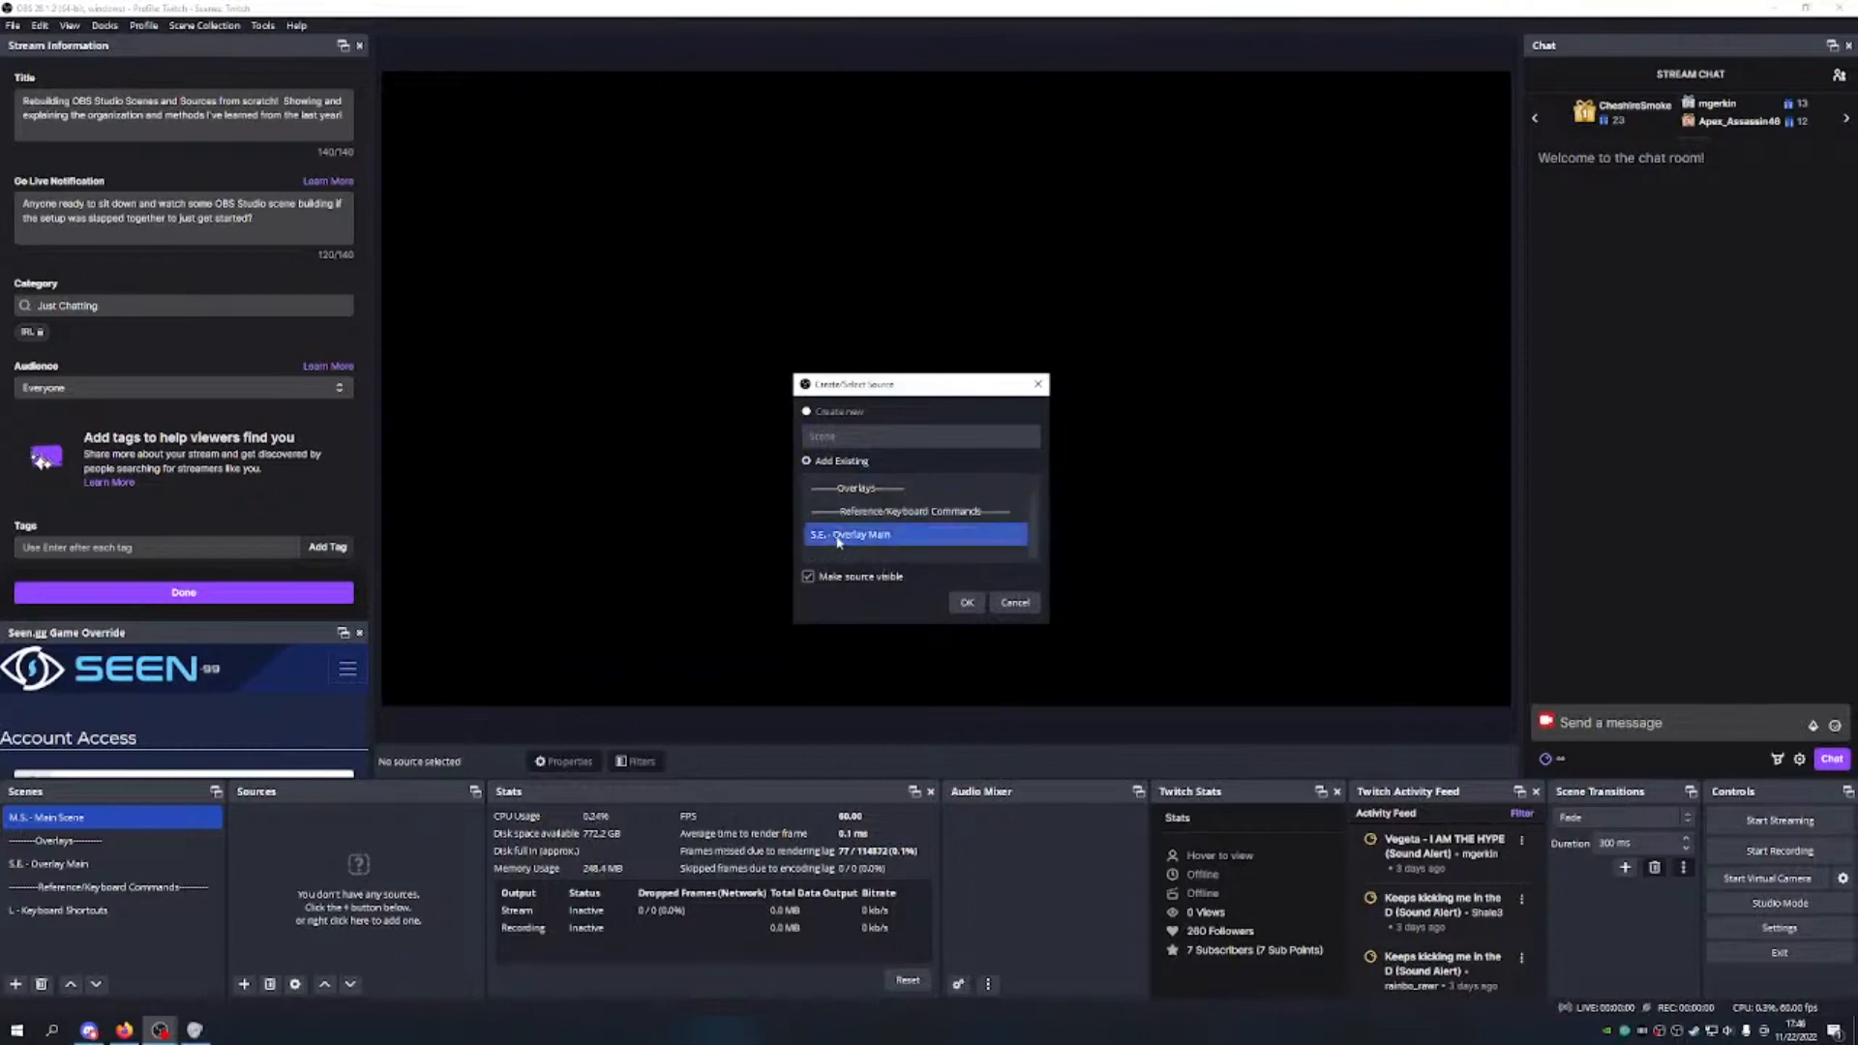
pyautogui.click(966, 603)
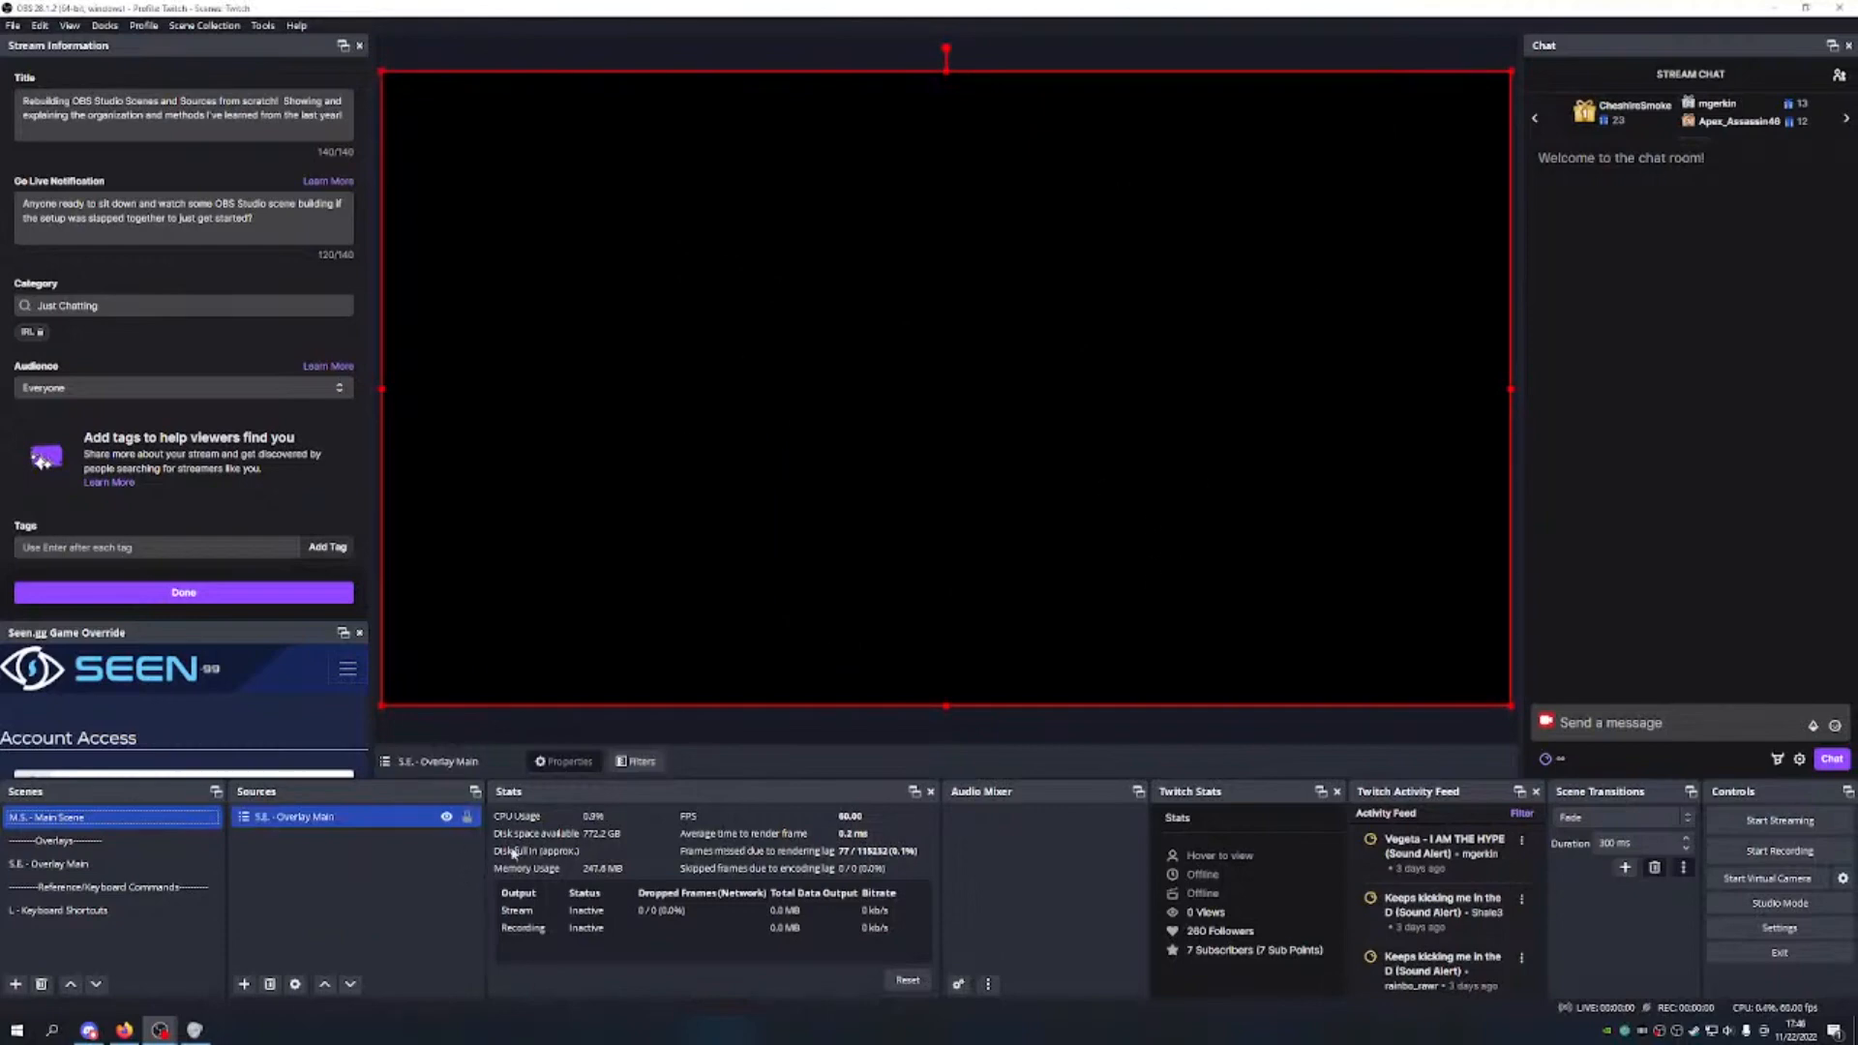
pyautogui.click(467, 816)
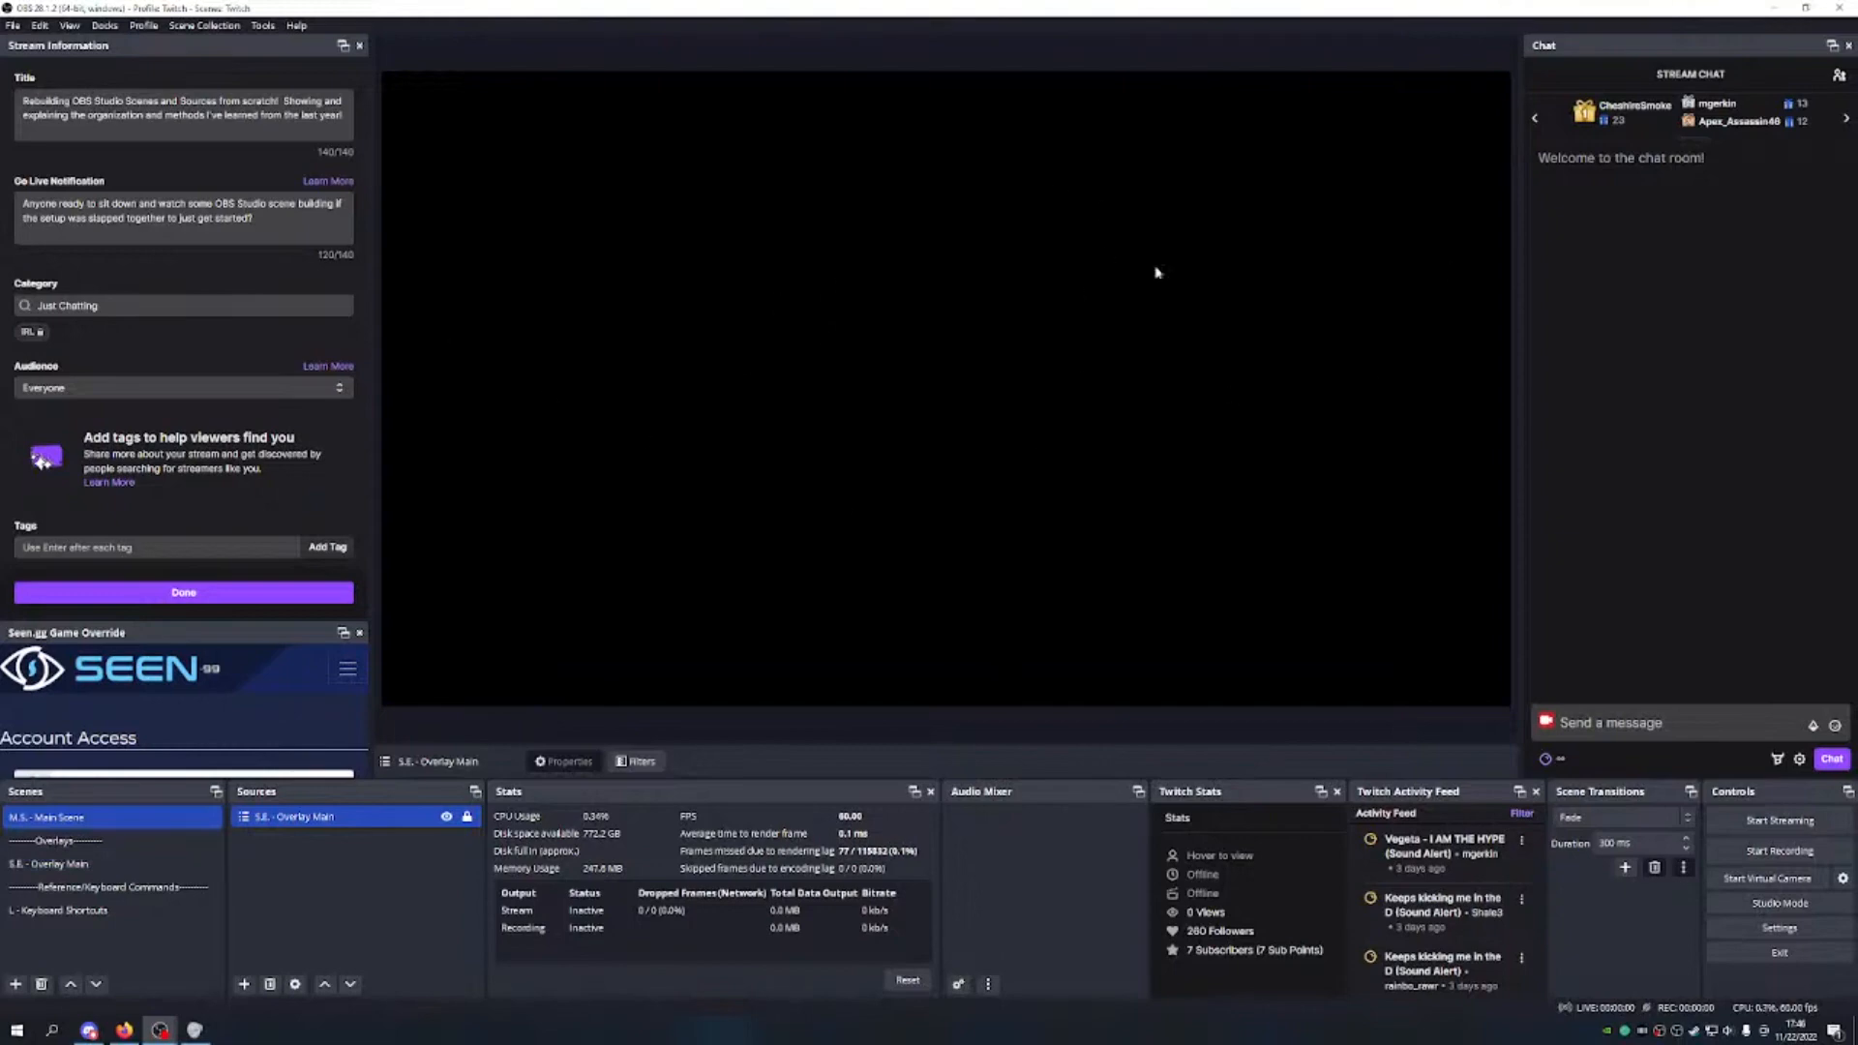
pyautogui.click(102, 864)
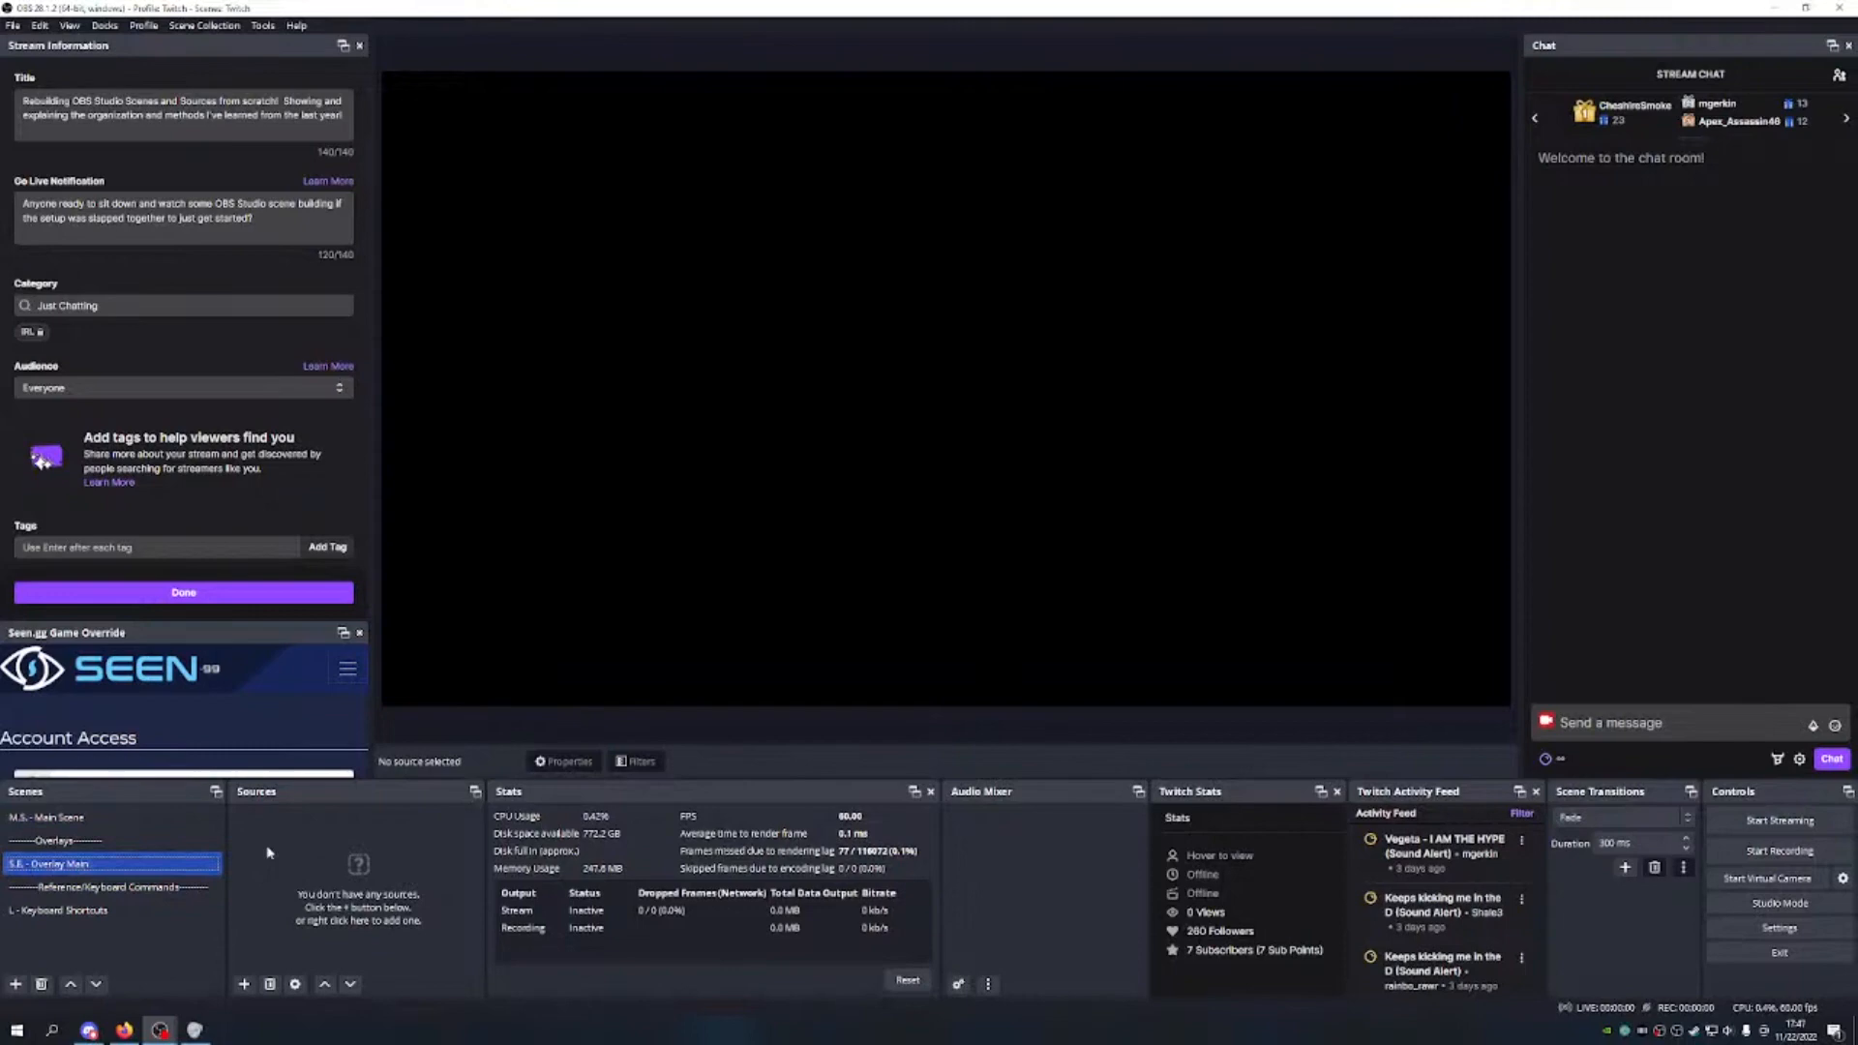
# Step: Add a Browser source named 'Main Overlay'
pyautogui.click(245, 984)
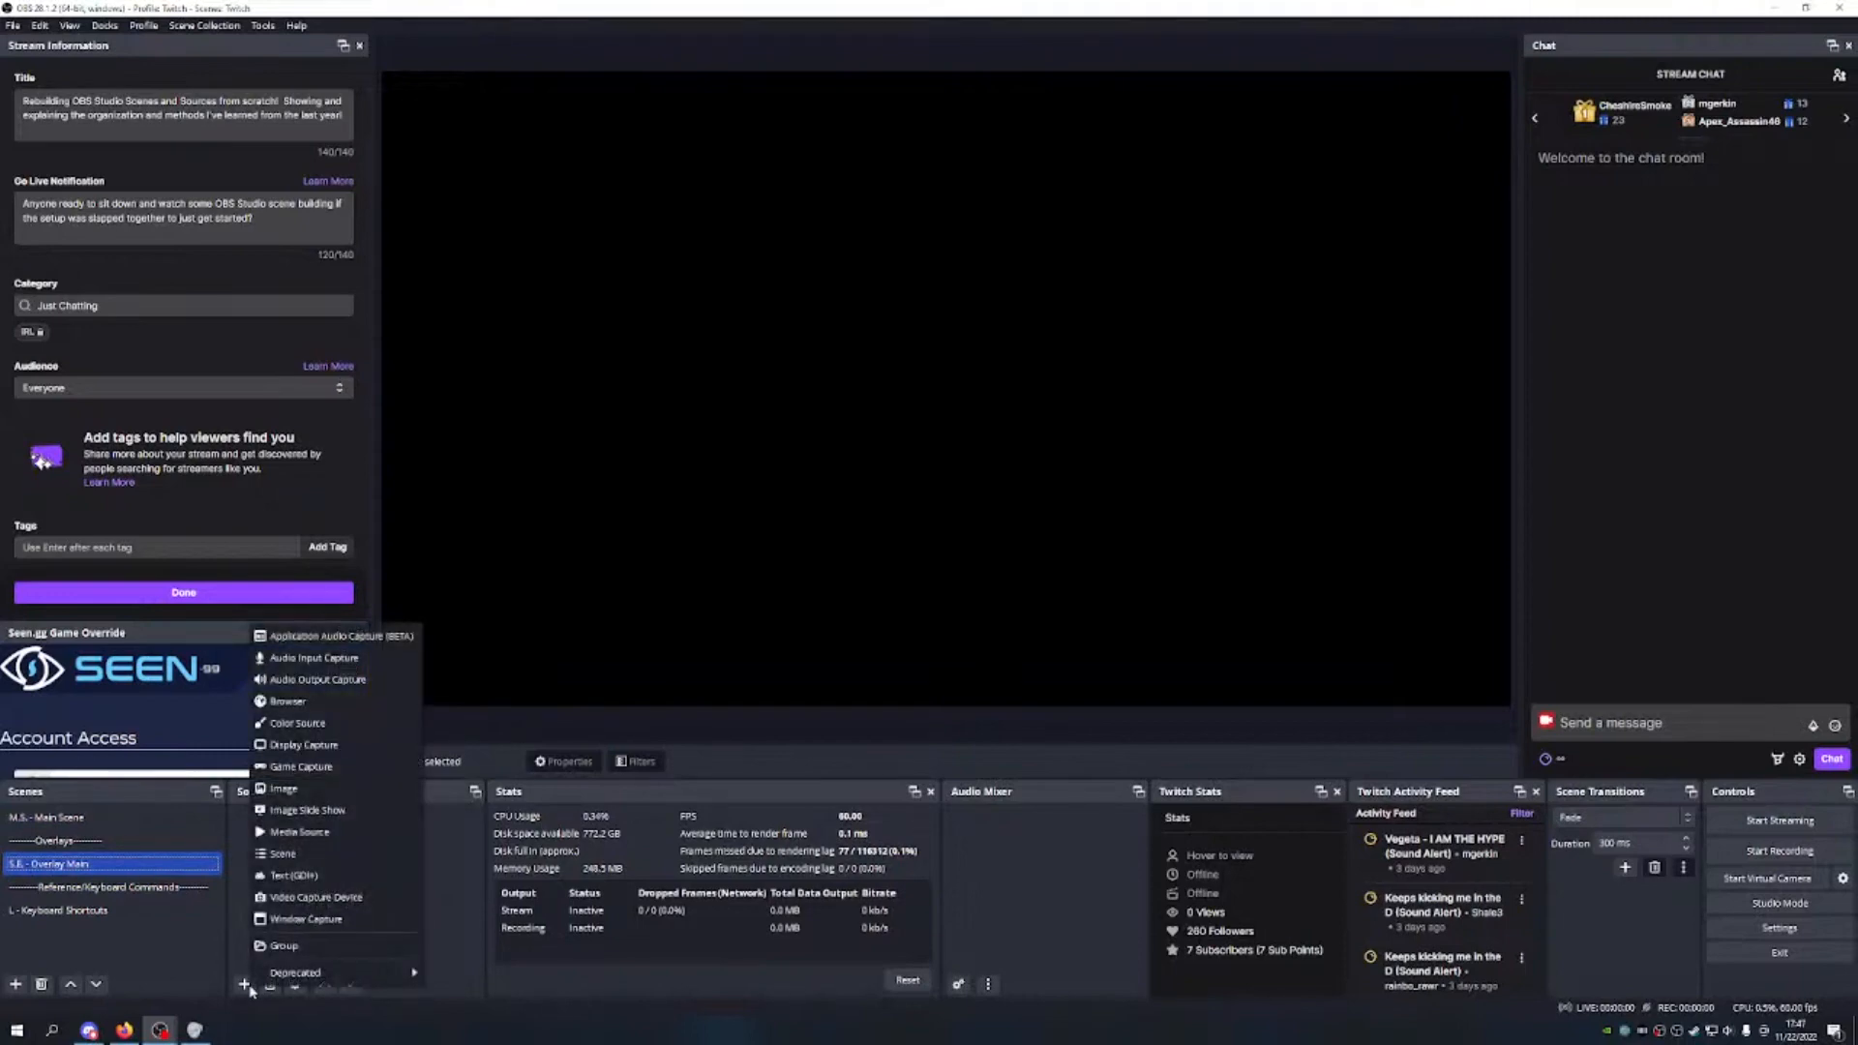
pyautogui.click(317, 706)
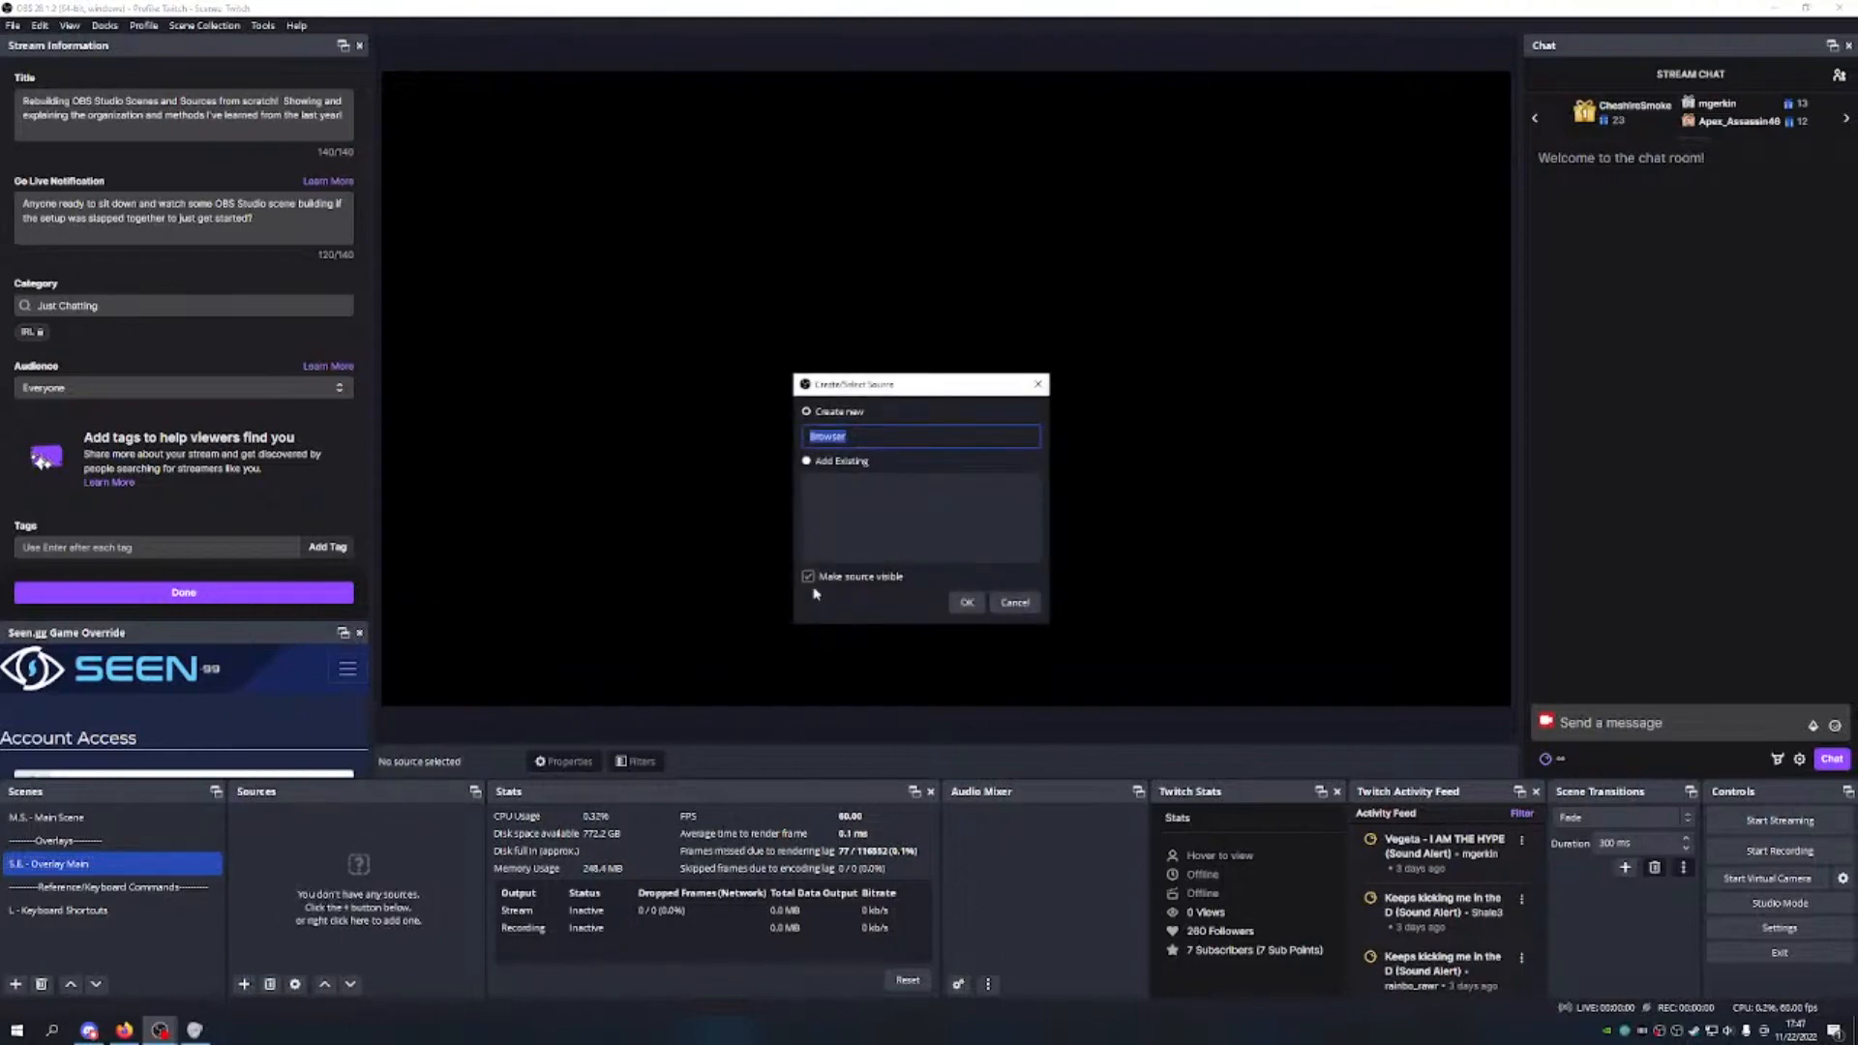
pyautogui.write('Main Overlay')
pyautogui.click(967, 601)
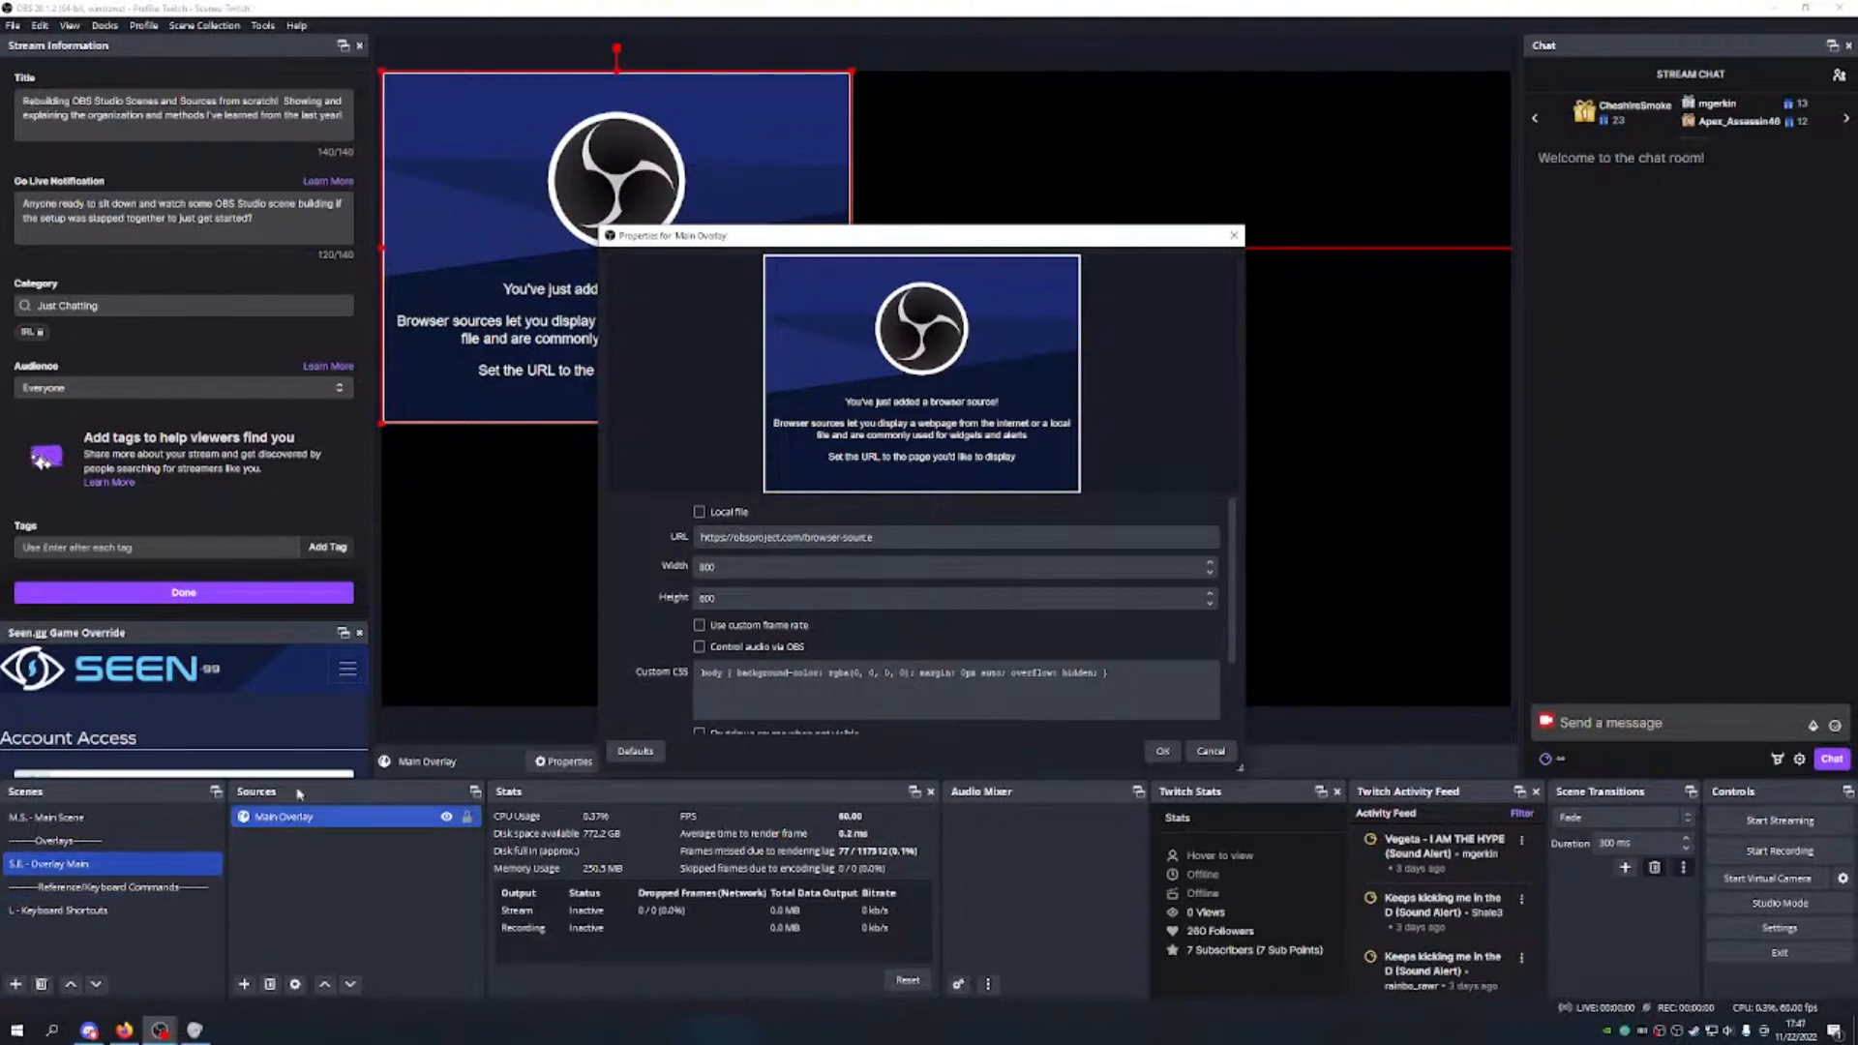
# Step: Paste the StreamElements overlay URL, set size 1920×1080, and clear the custom CSS
pyautogui.doubleClick(858, 537)
pyautogui.moveTo(857, 537); pyautogui.dragTo(680, 539)
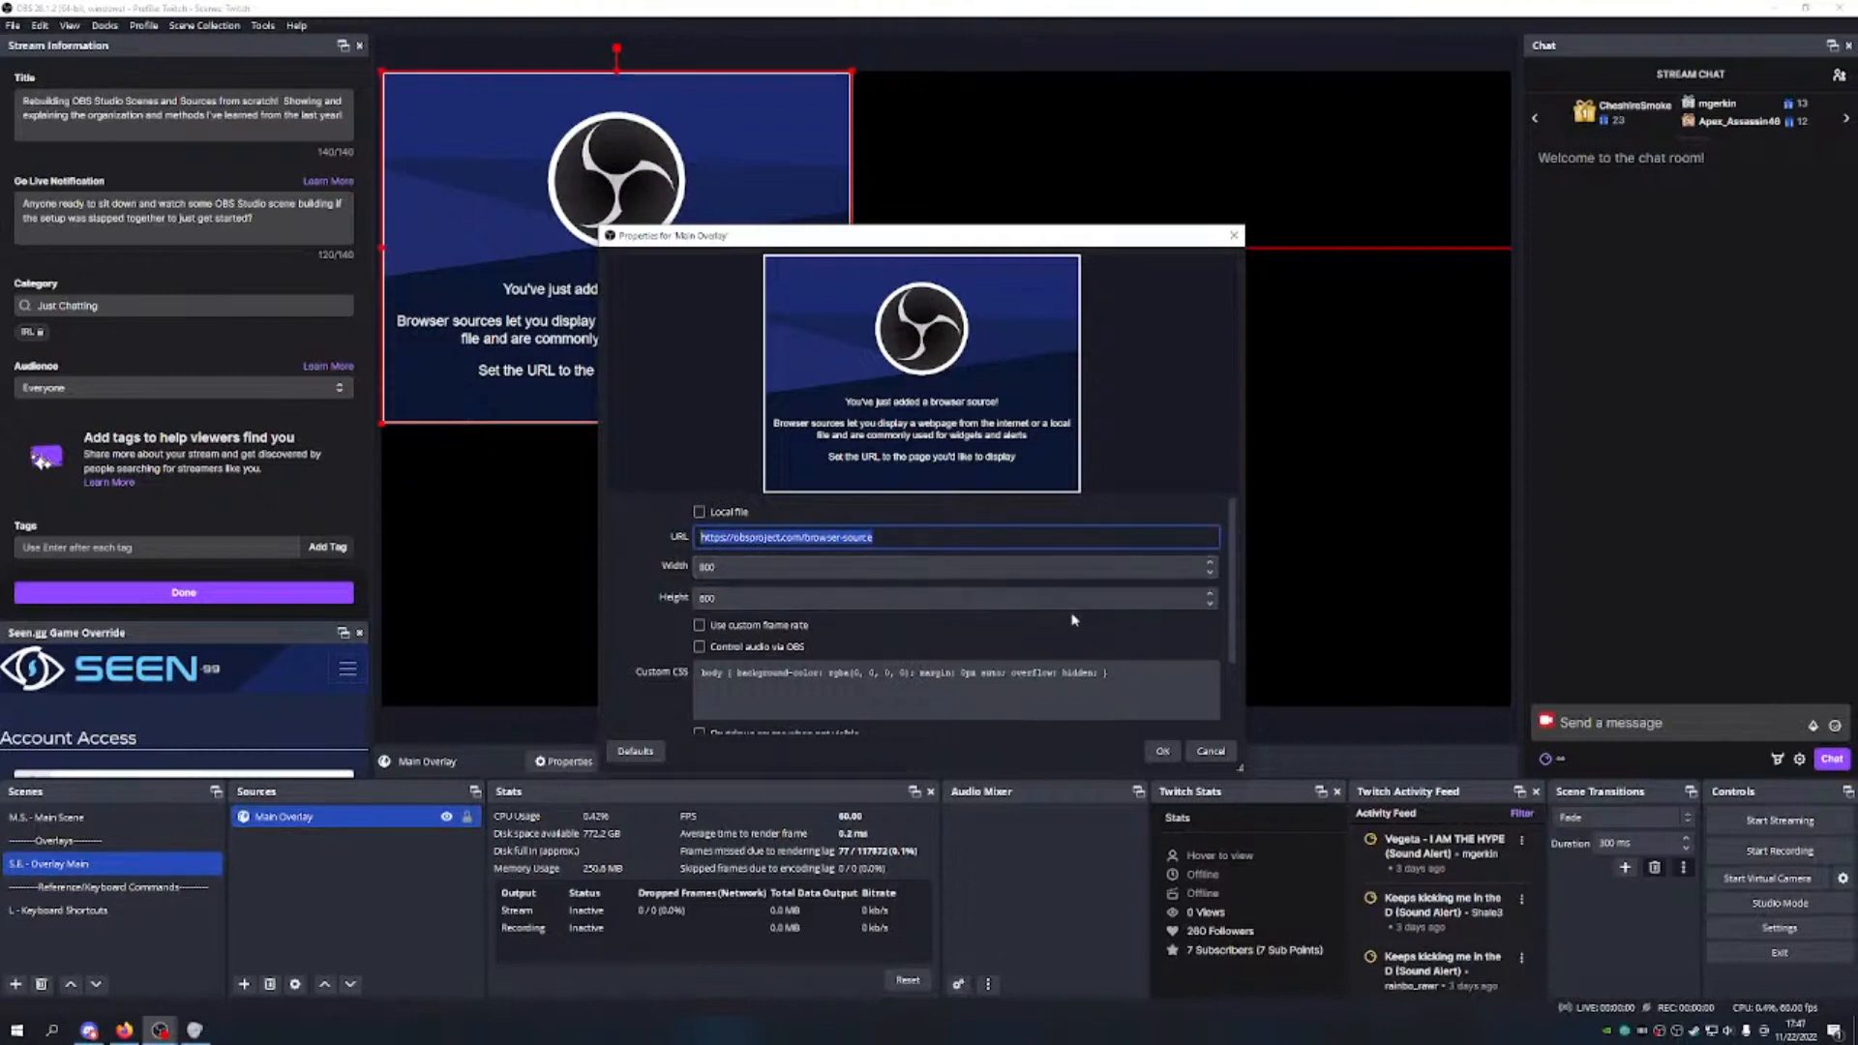
pyautogui.hotkey('ctrl', 'v')
pyautogui.press('Tab')
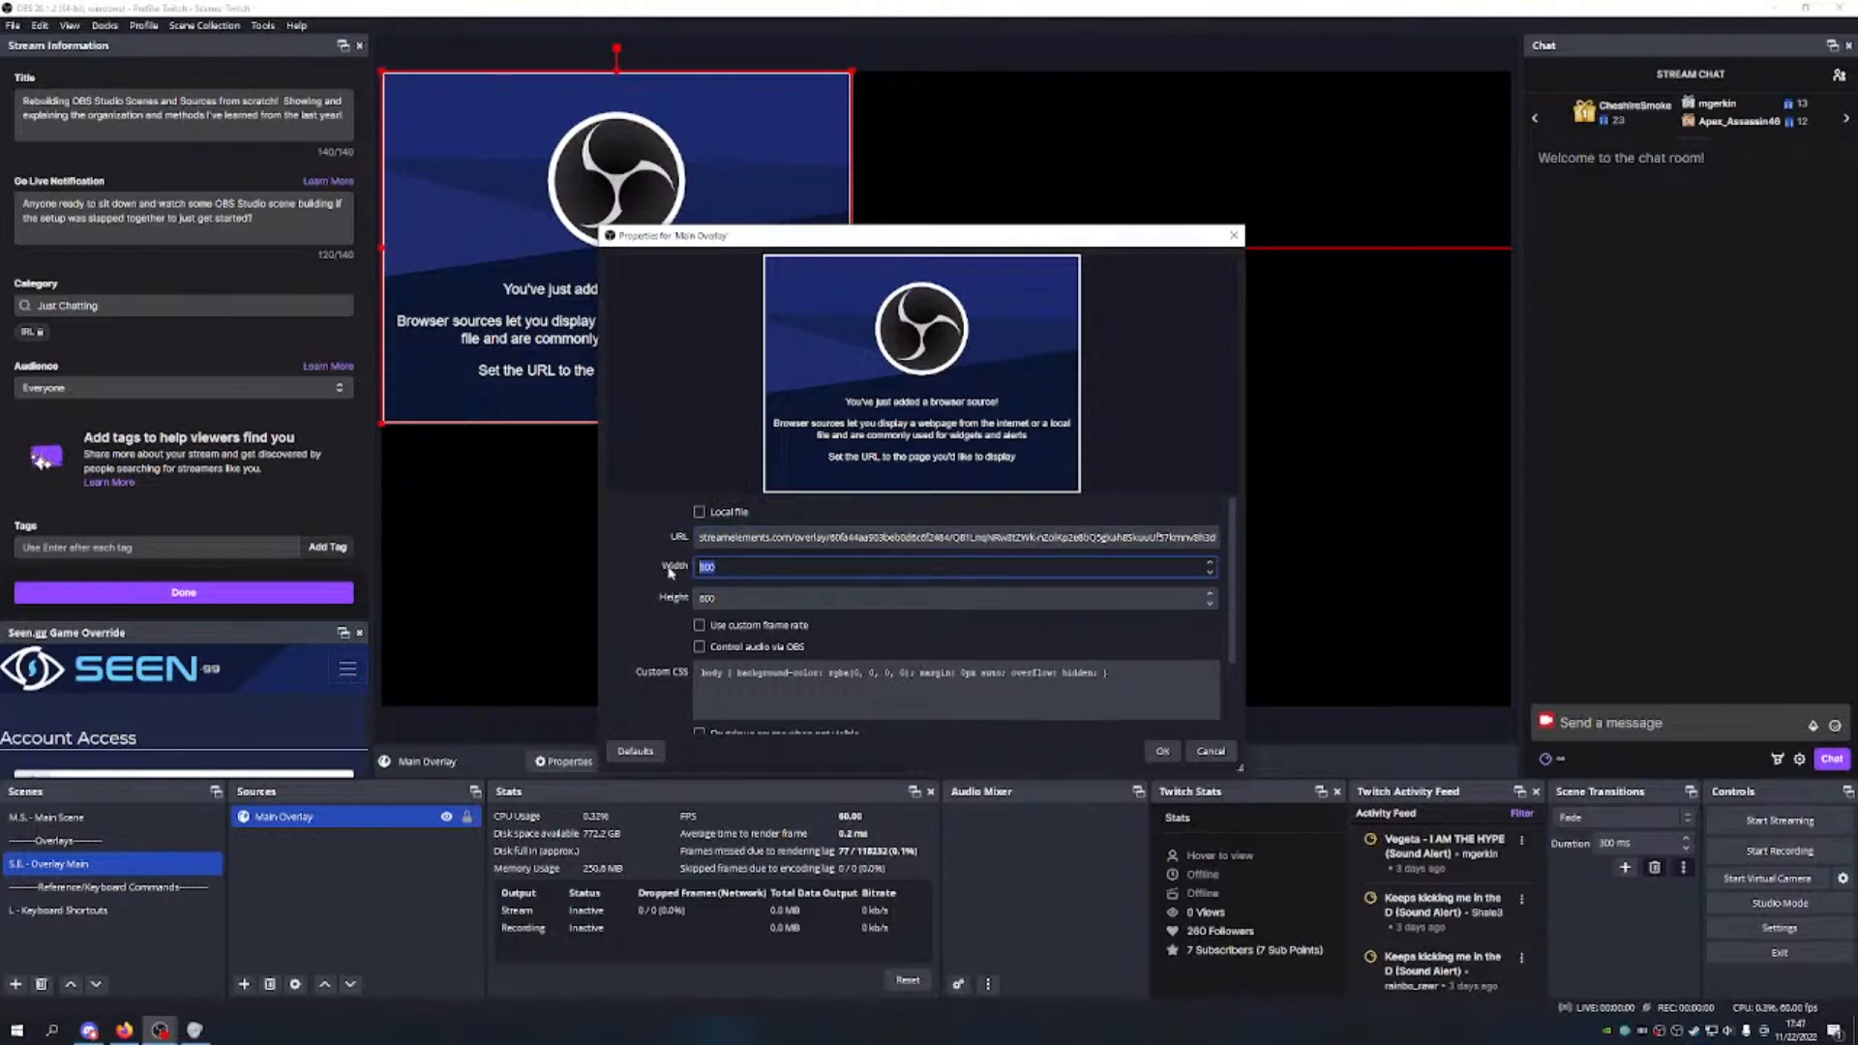
pyautogui.write('1920')
pyautogui.press('Tab')
pyautogui.write('108')
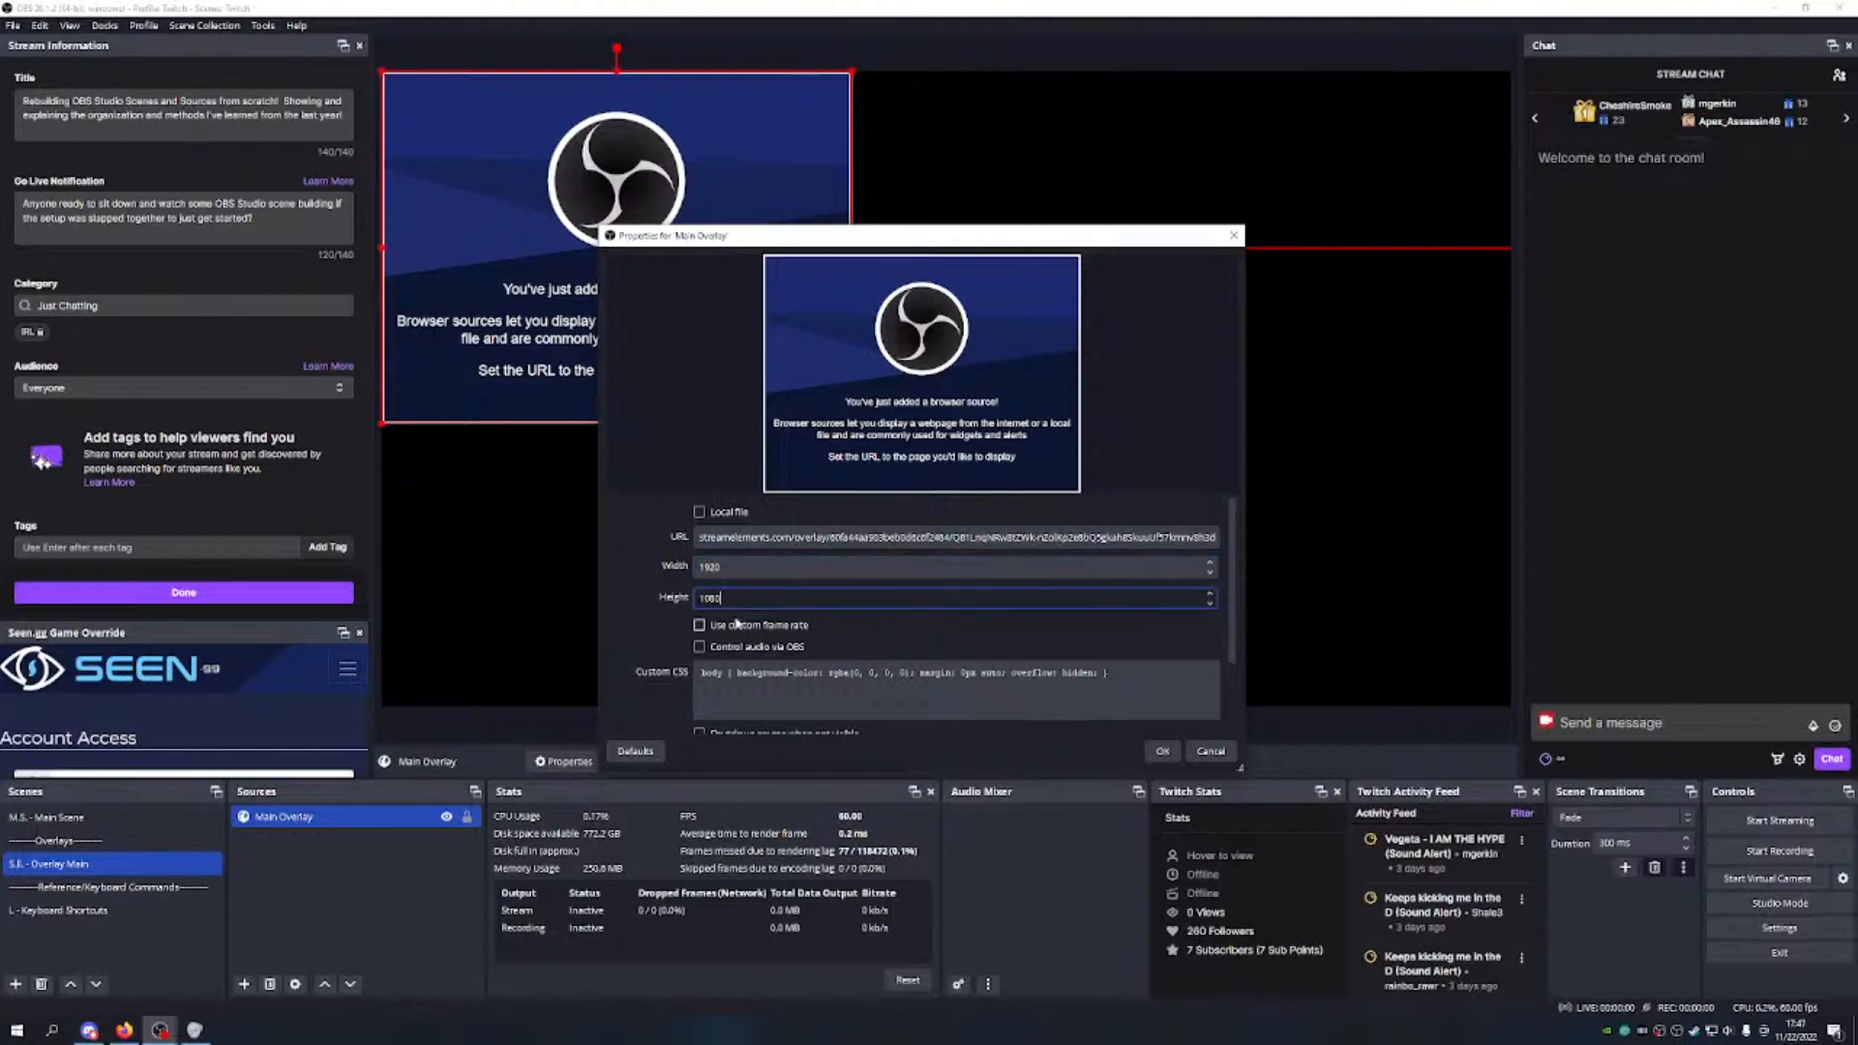
pyautogui.moveTo(1132, 677); pyautogui.dragTo(637, 661)
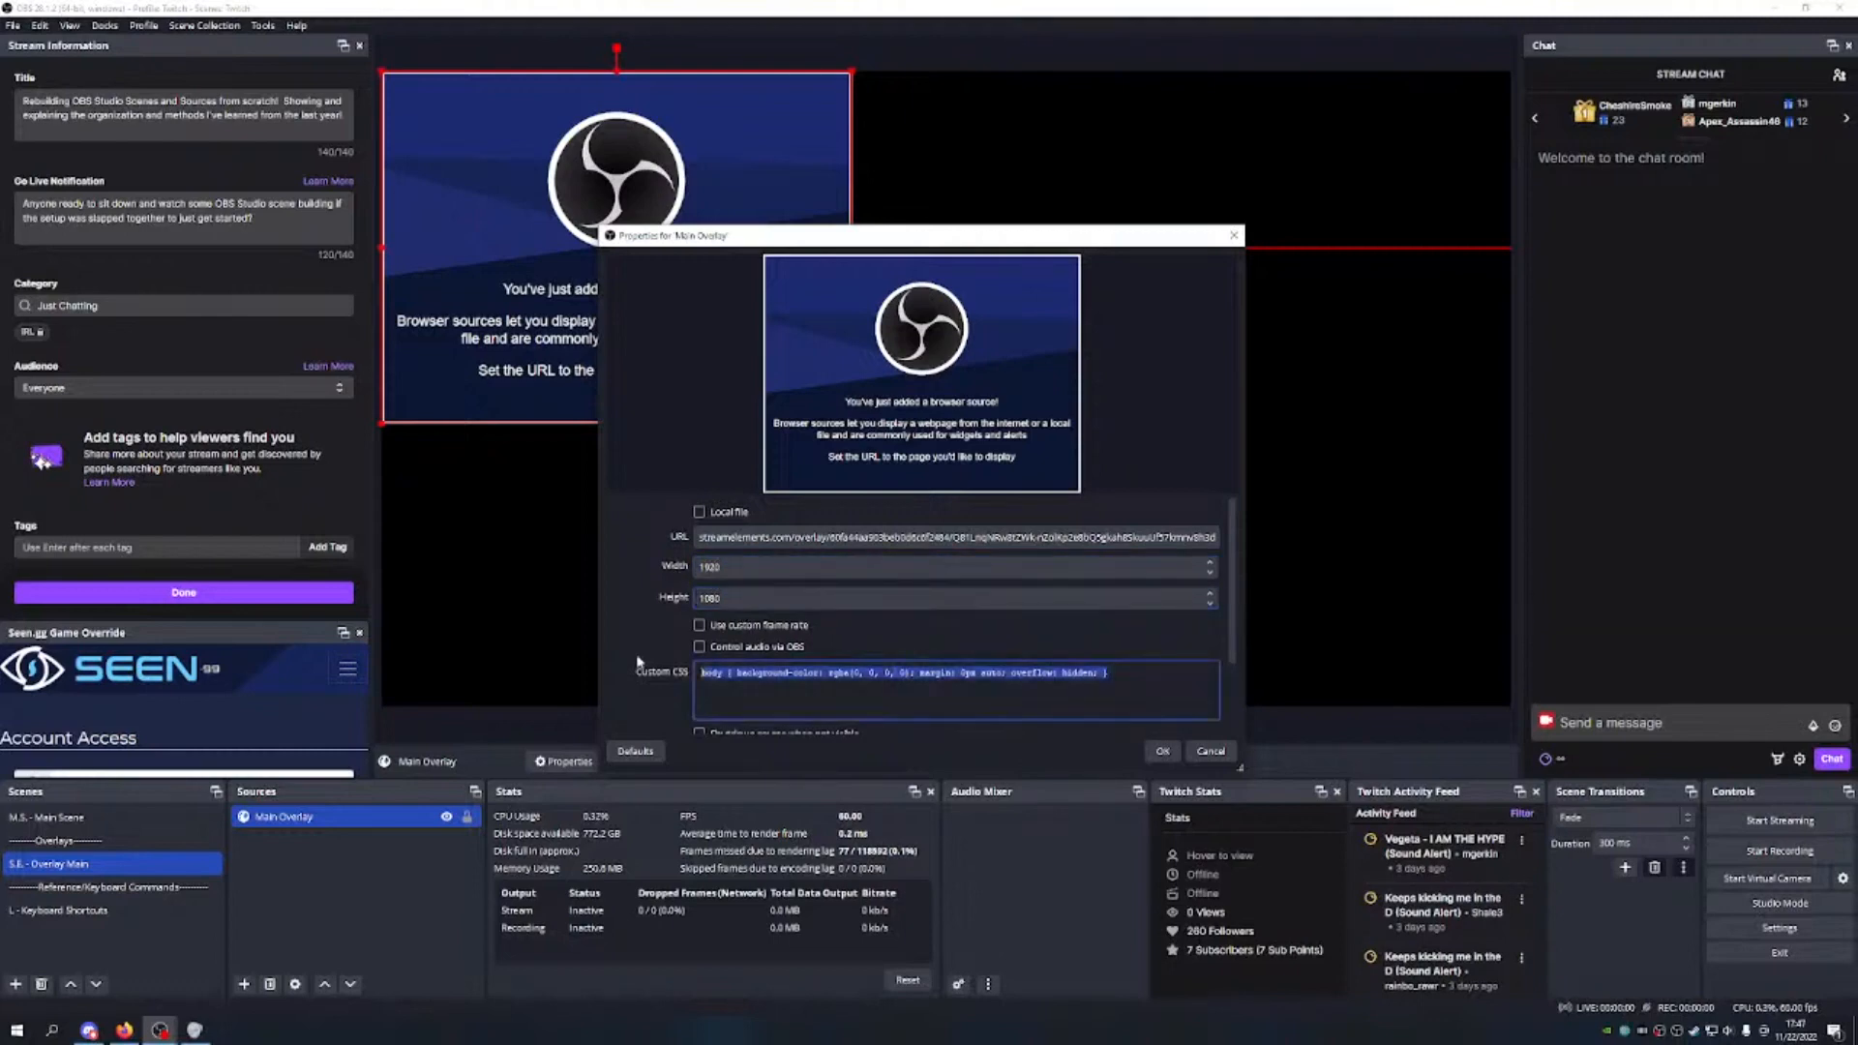
pyautogui.press('BackSpace')
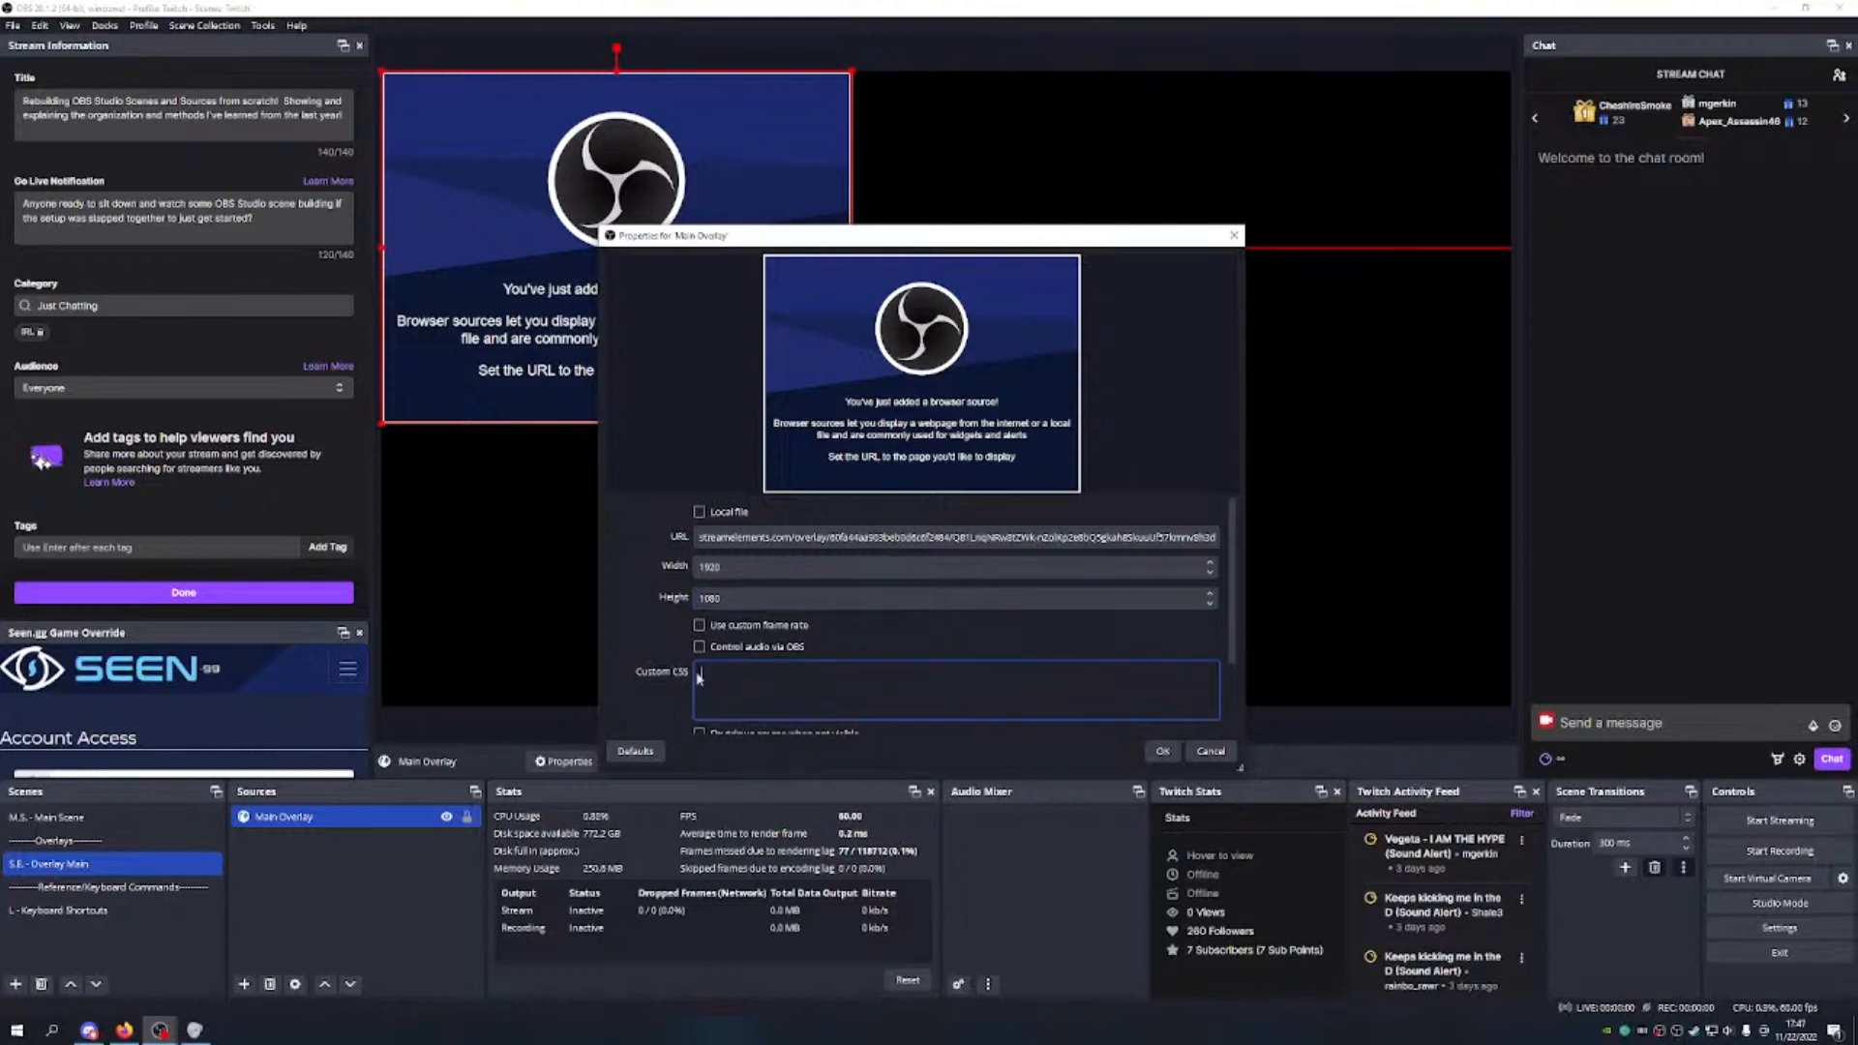
pyautogui.scroll(-2, 791, 639)
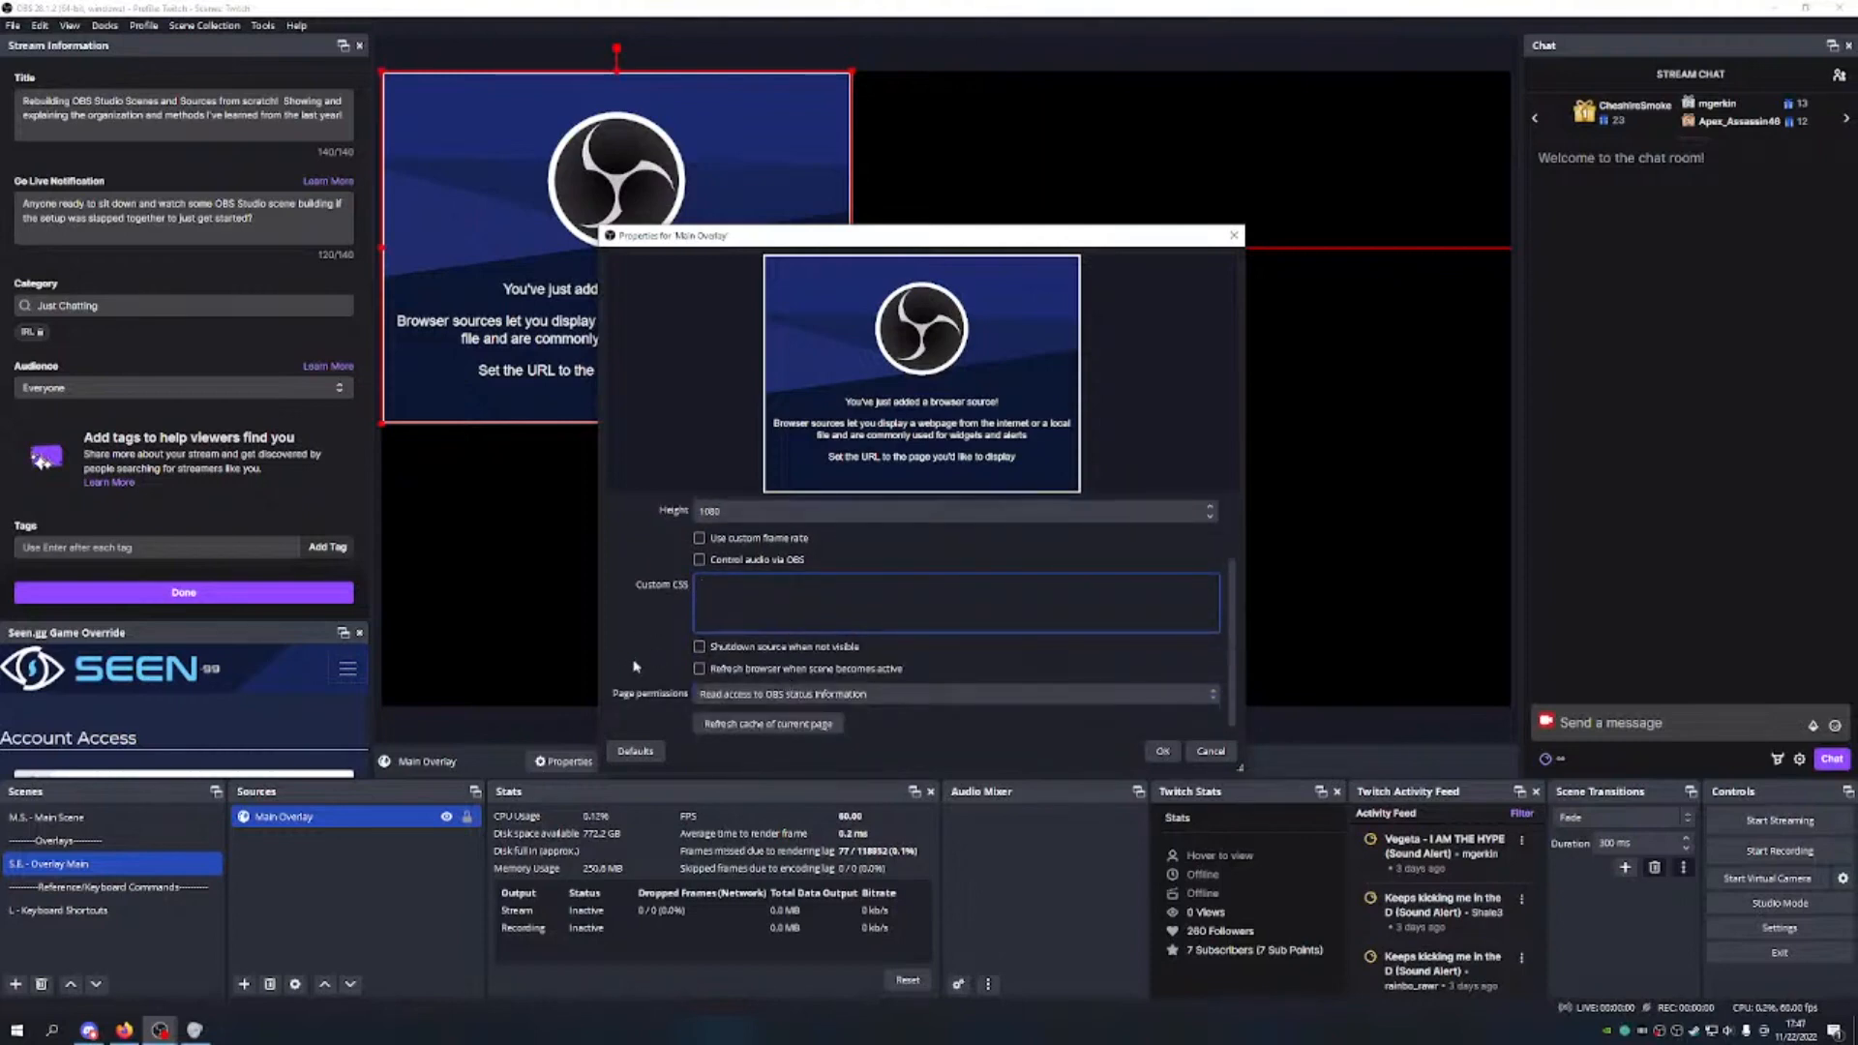
# Step: Enable 'Shutdown source when not visible' and a custom 60 FPS frame rate, then apply
pyautogui.click(709, 648)
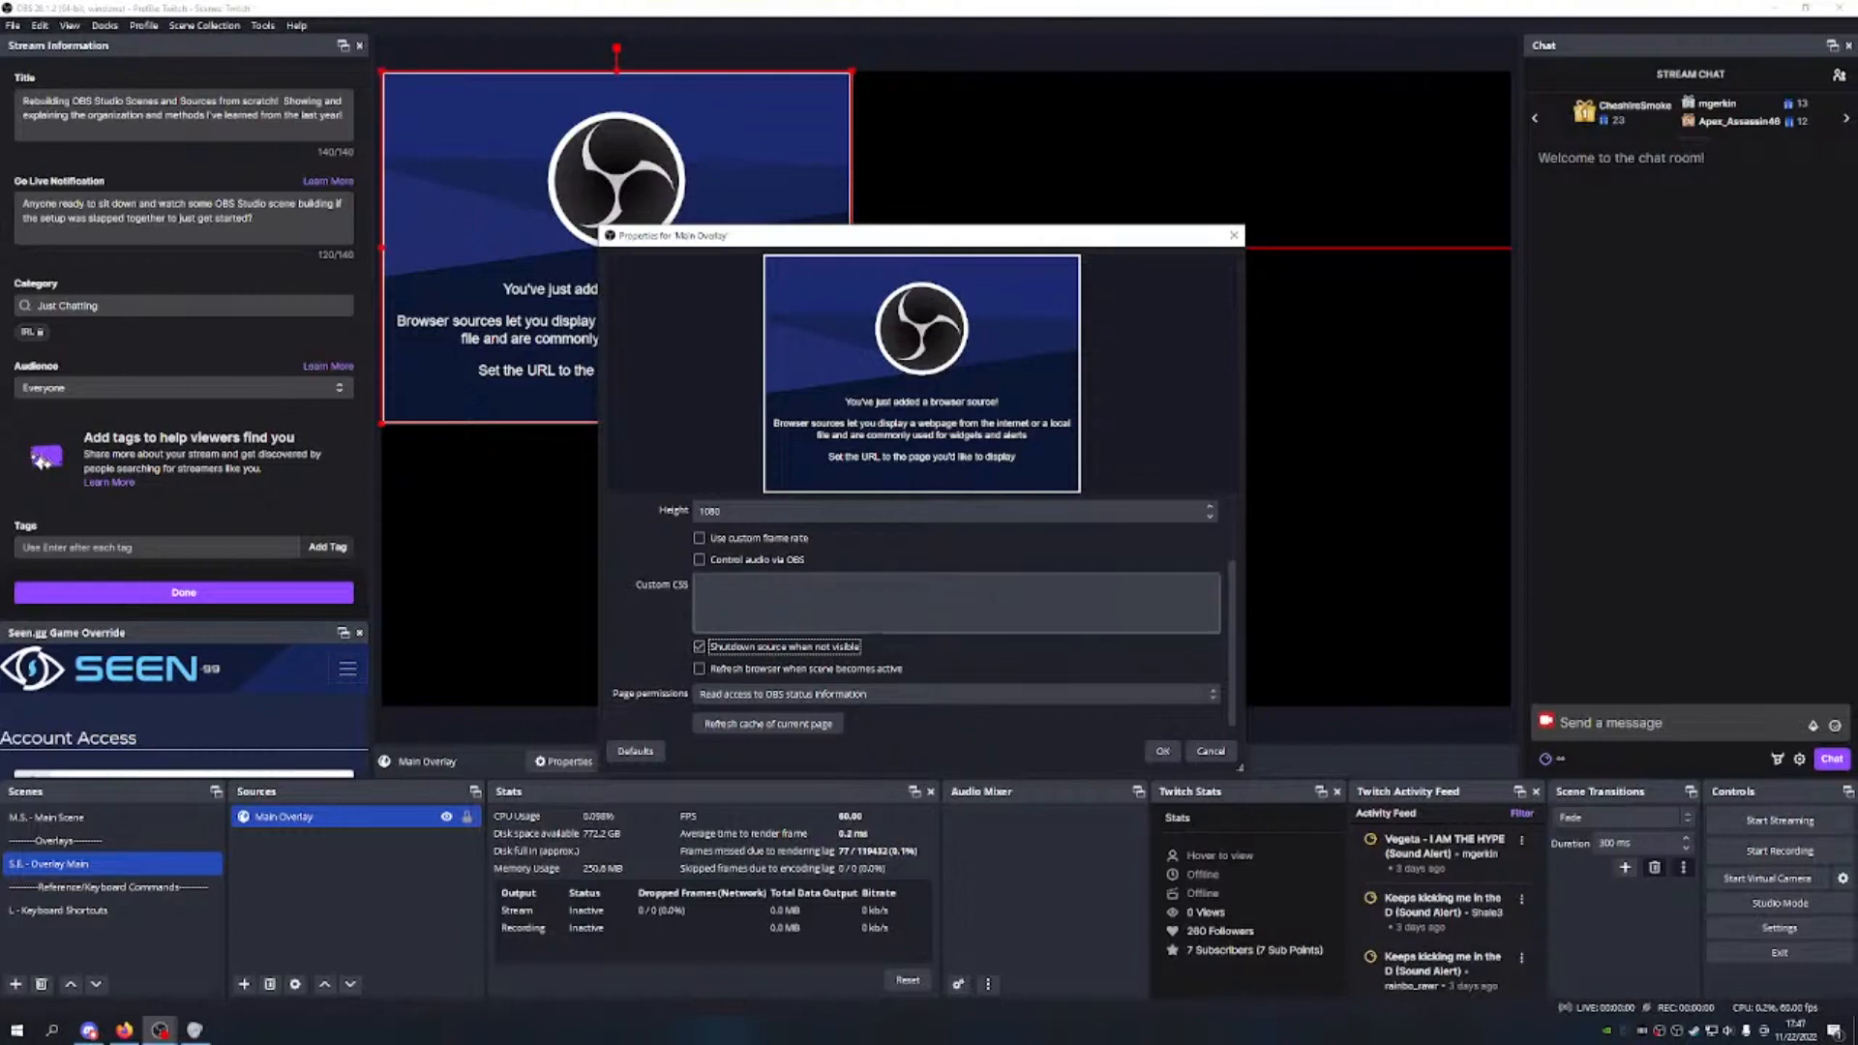
pyautogui.scroll(2, 956, 601)
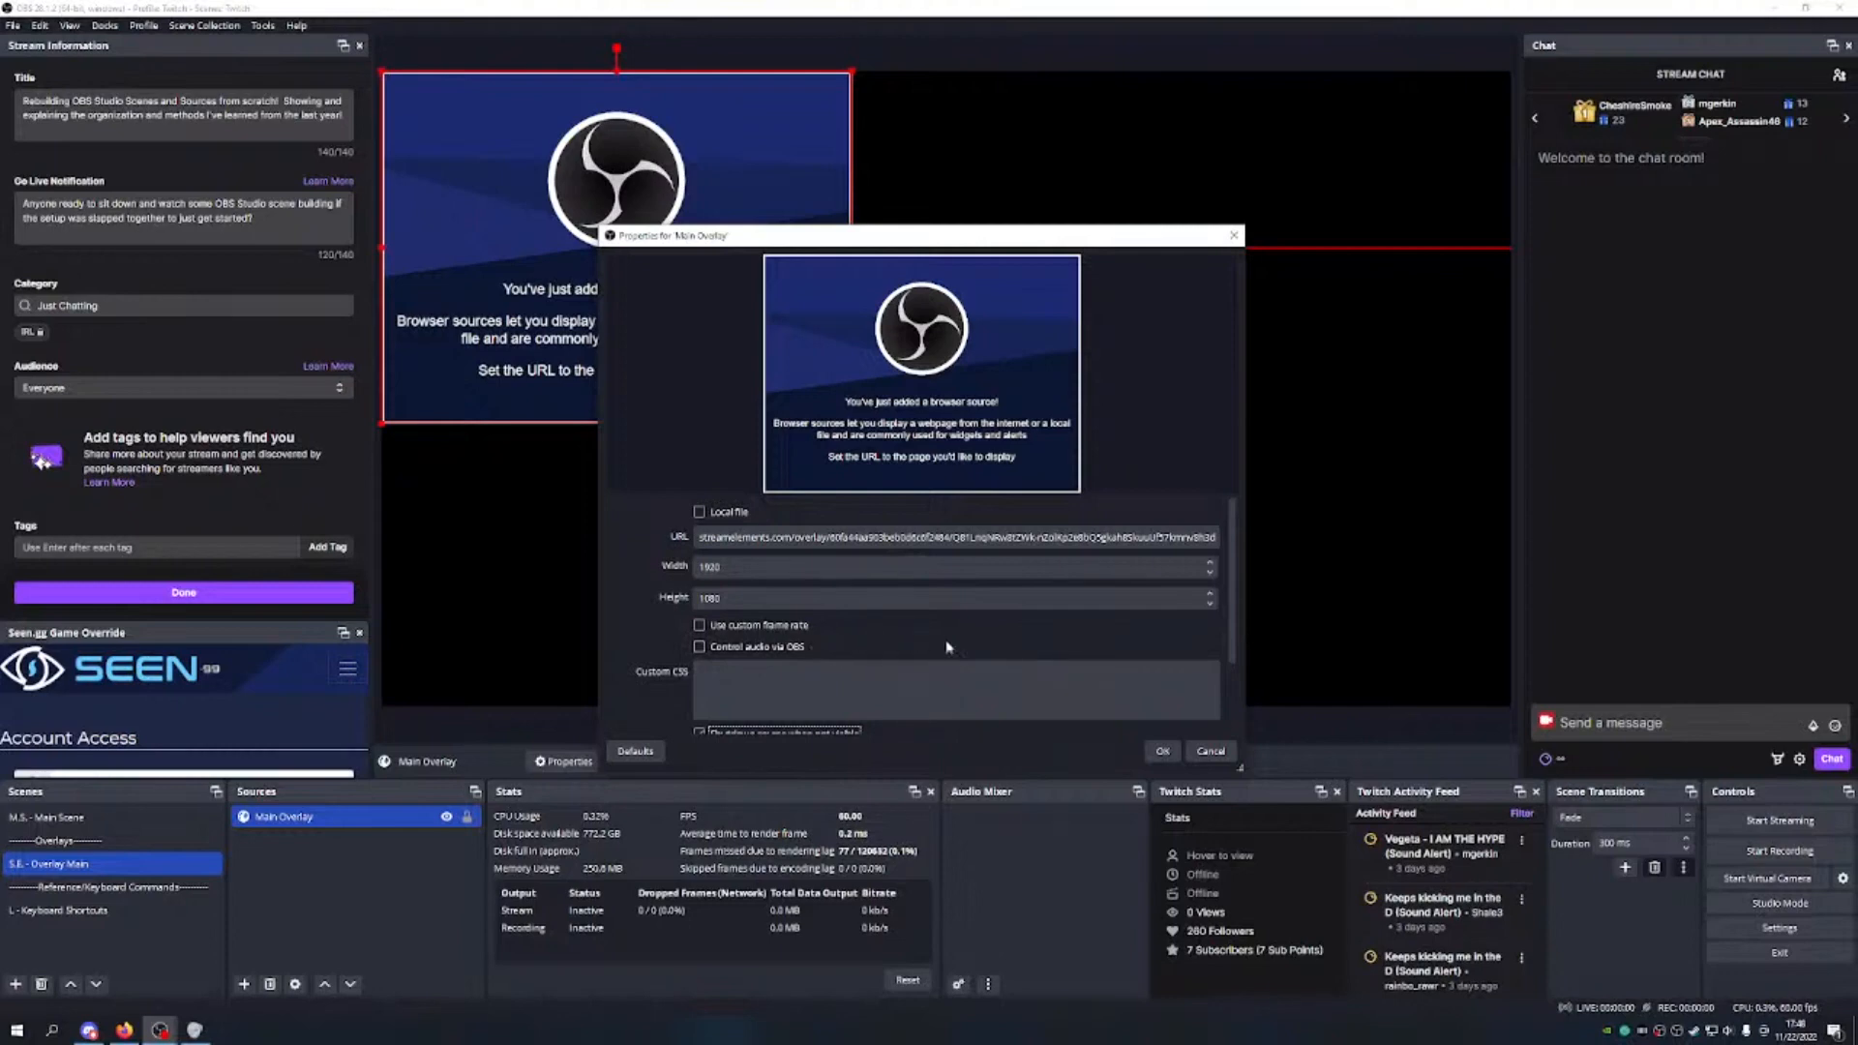
pyautogui.click(760, 627)
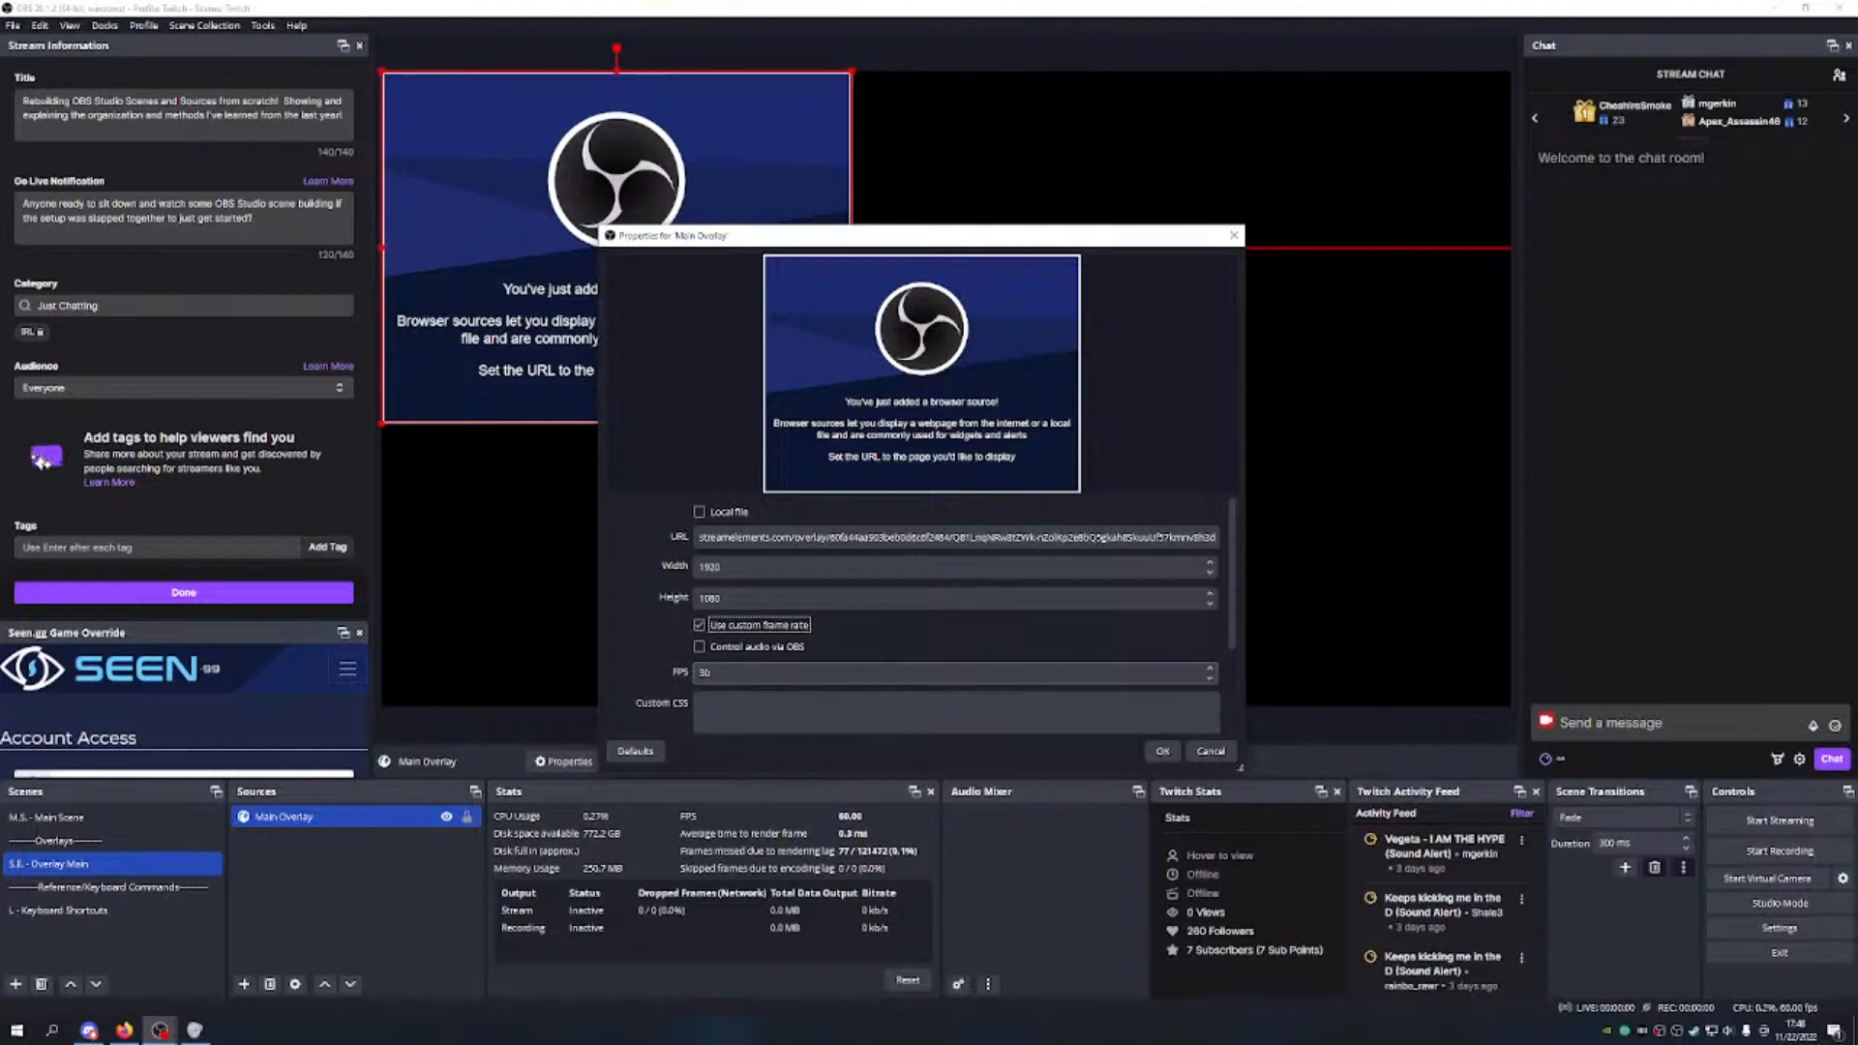
pyautogui.click(712, 673)
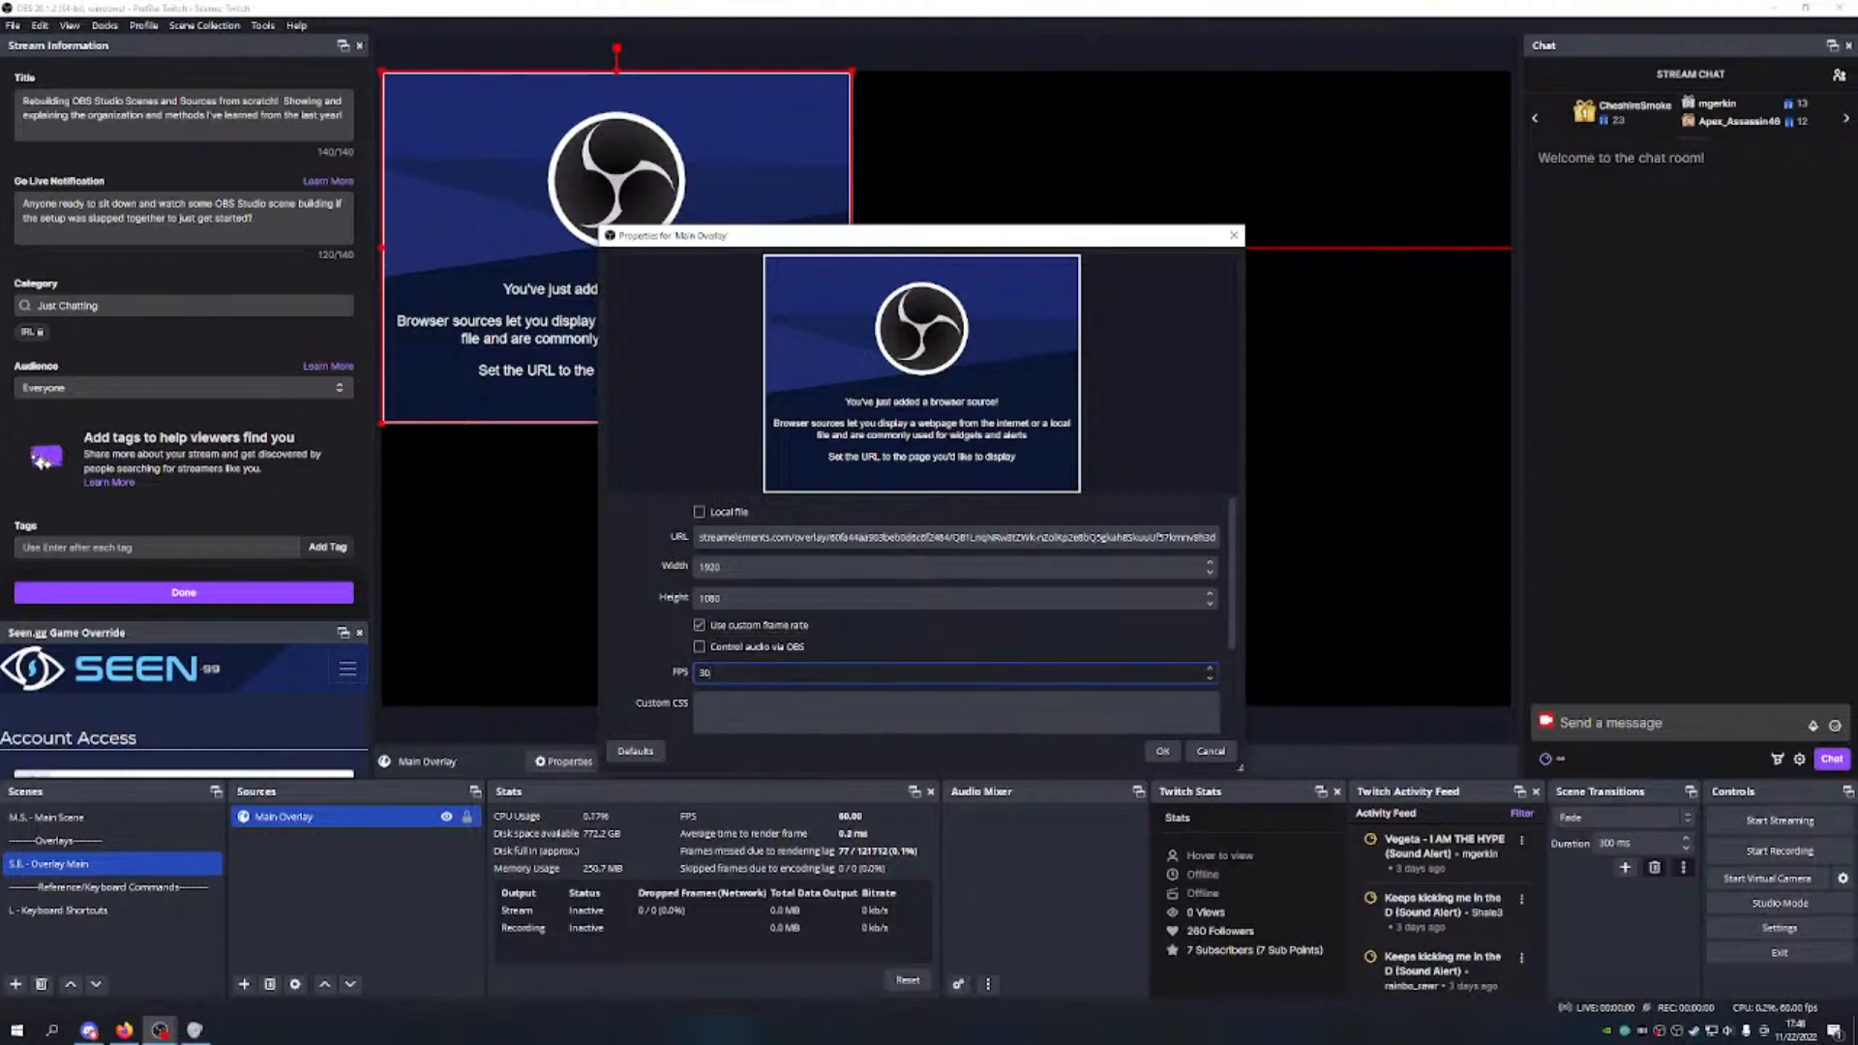
pyautogui.moveTo(713, 673); pyautogui.dragTo(691, 683)
pyautogui.write('60')
pyautogui.hotkey('shift', 'Tab')
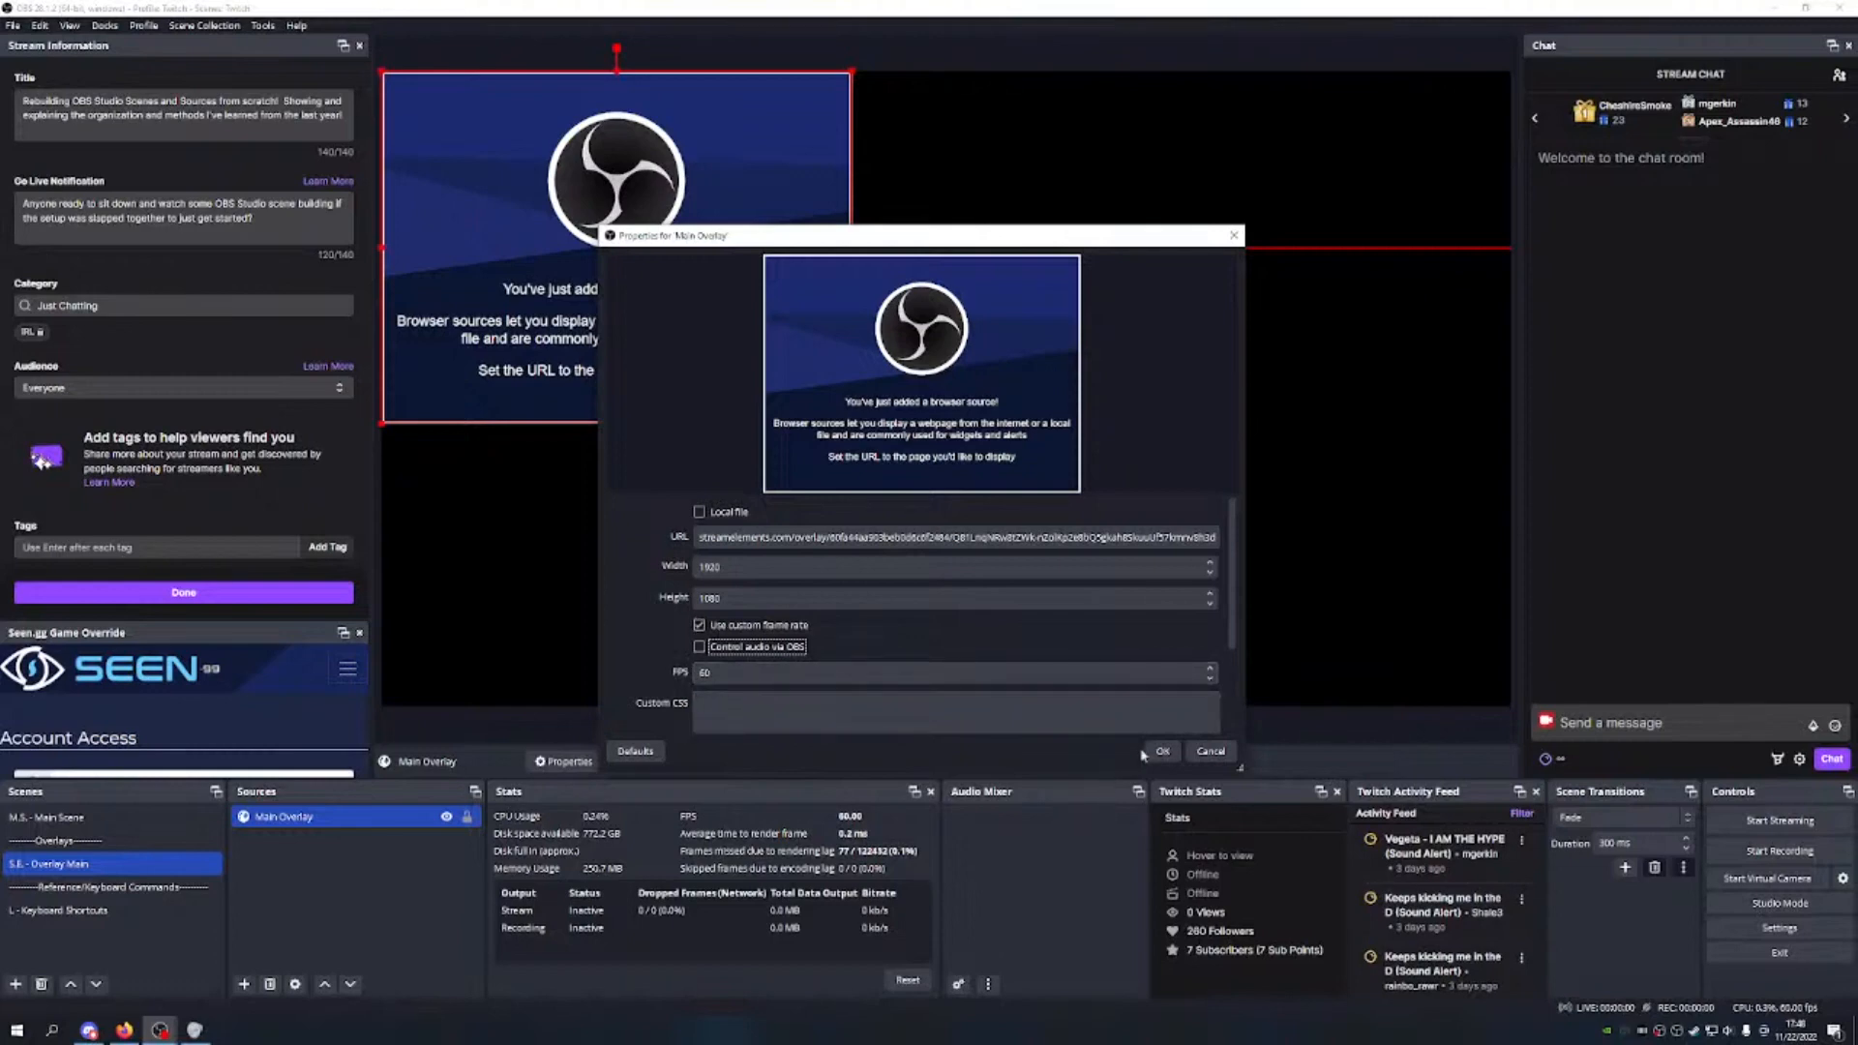
pyautogui.scroll(-3, 977, 685)
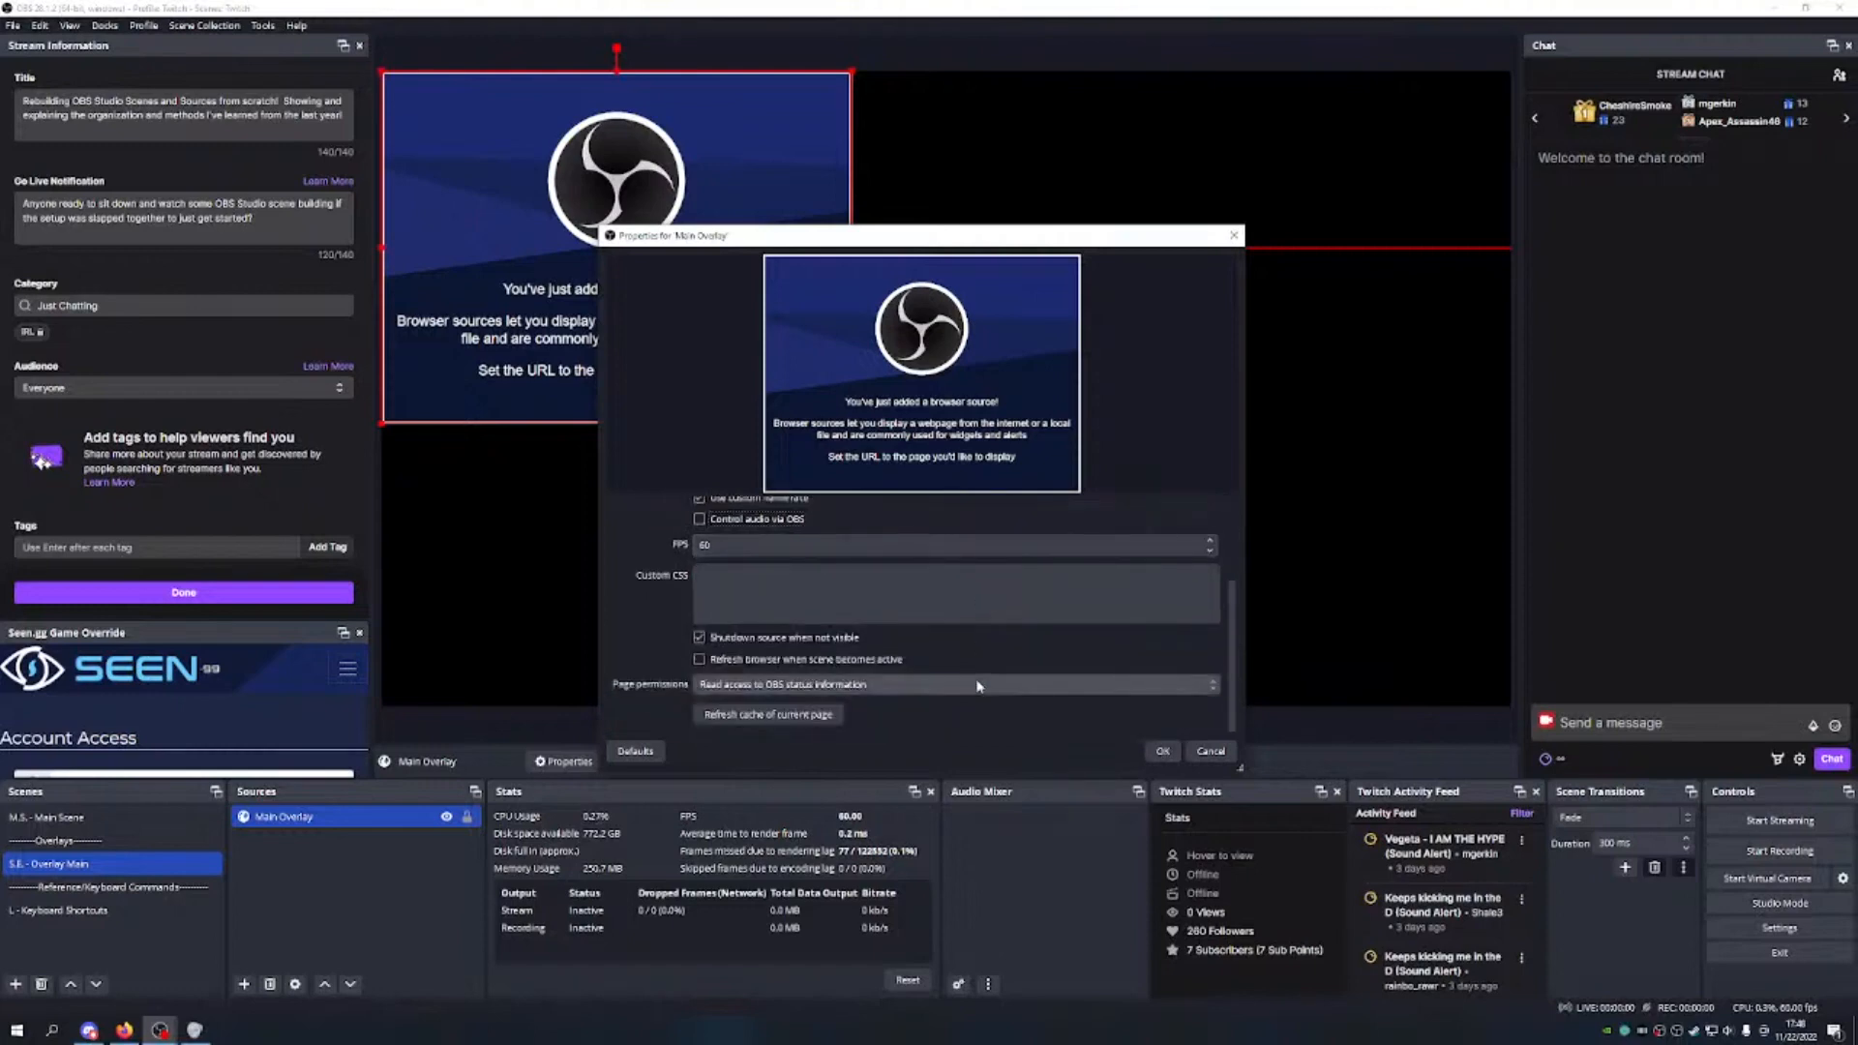
pyautogui.scroll(3, 984, 524)
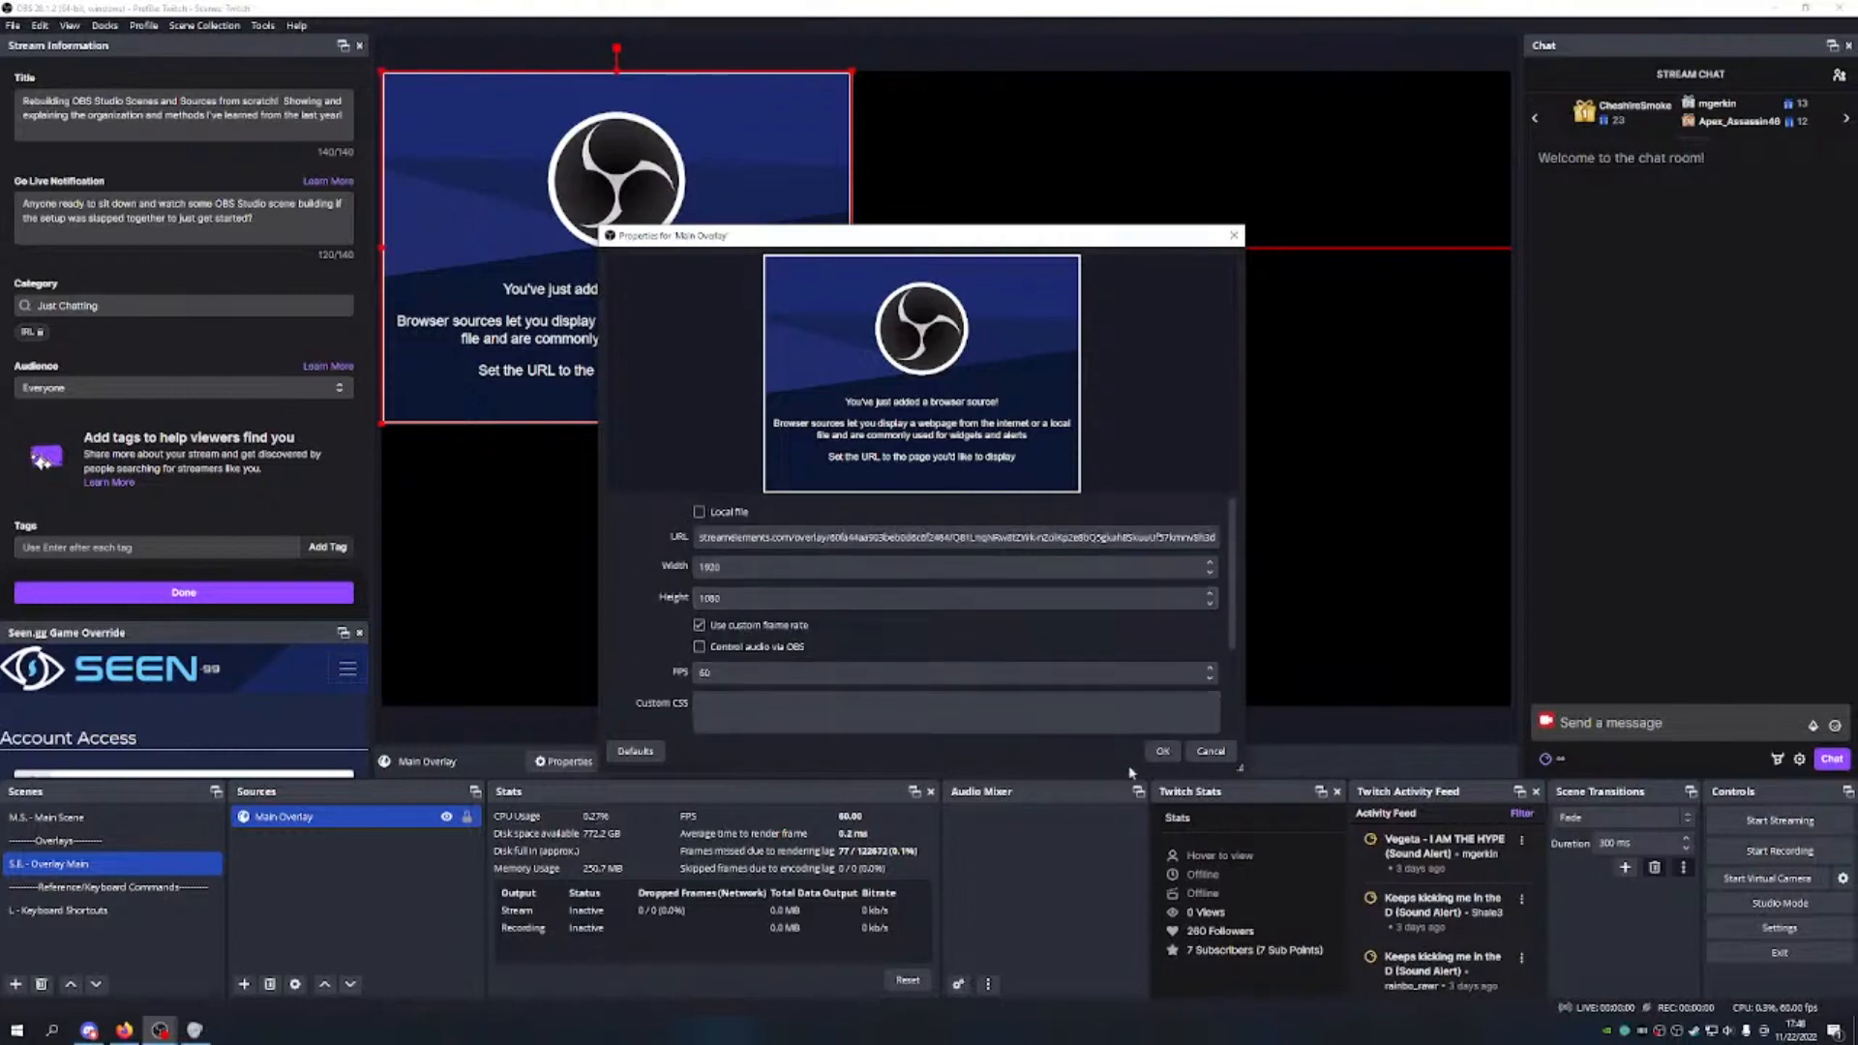
pyautogui.click(1163, 751)
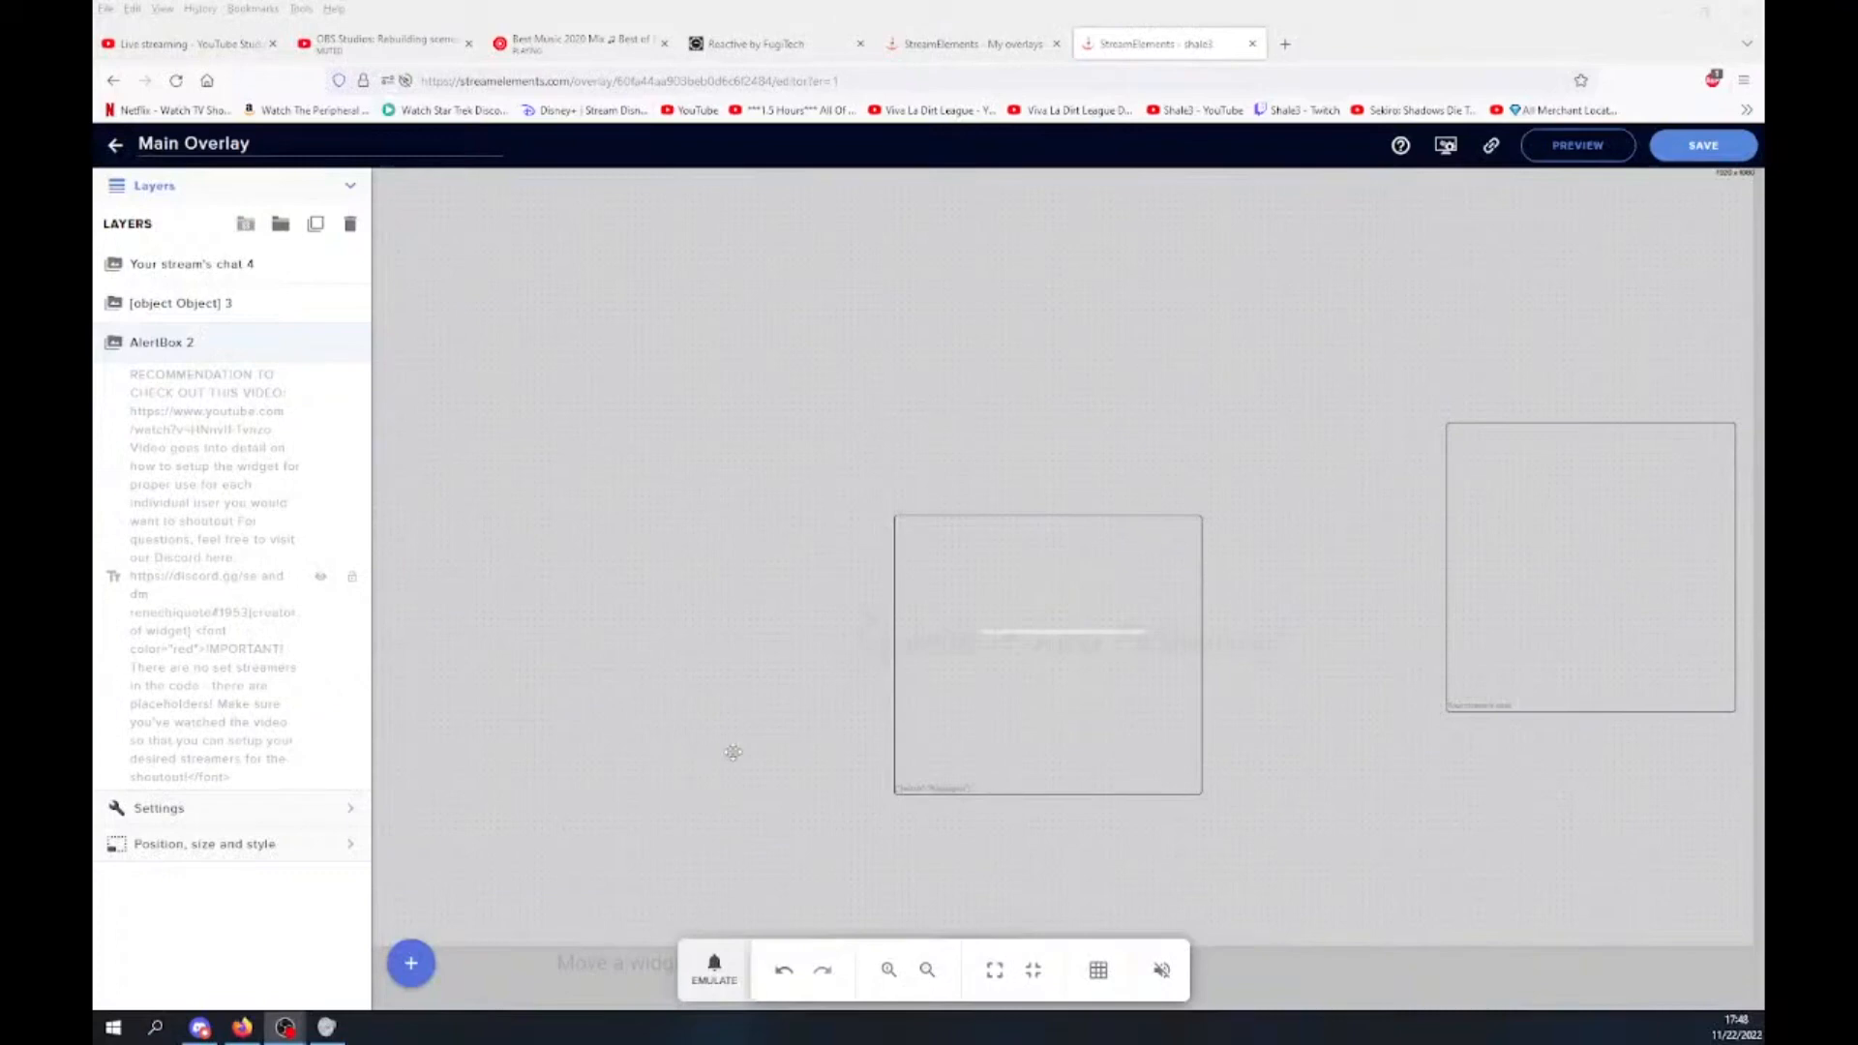
# Step: Emulate a Follower event from the StreamElements overlay editor
pyautogui.click(714, 968)
pyautogui.click(731, 656)
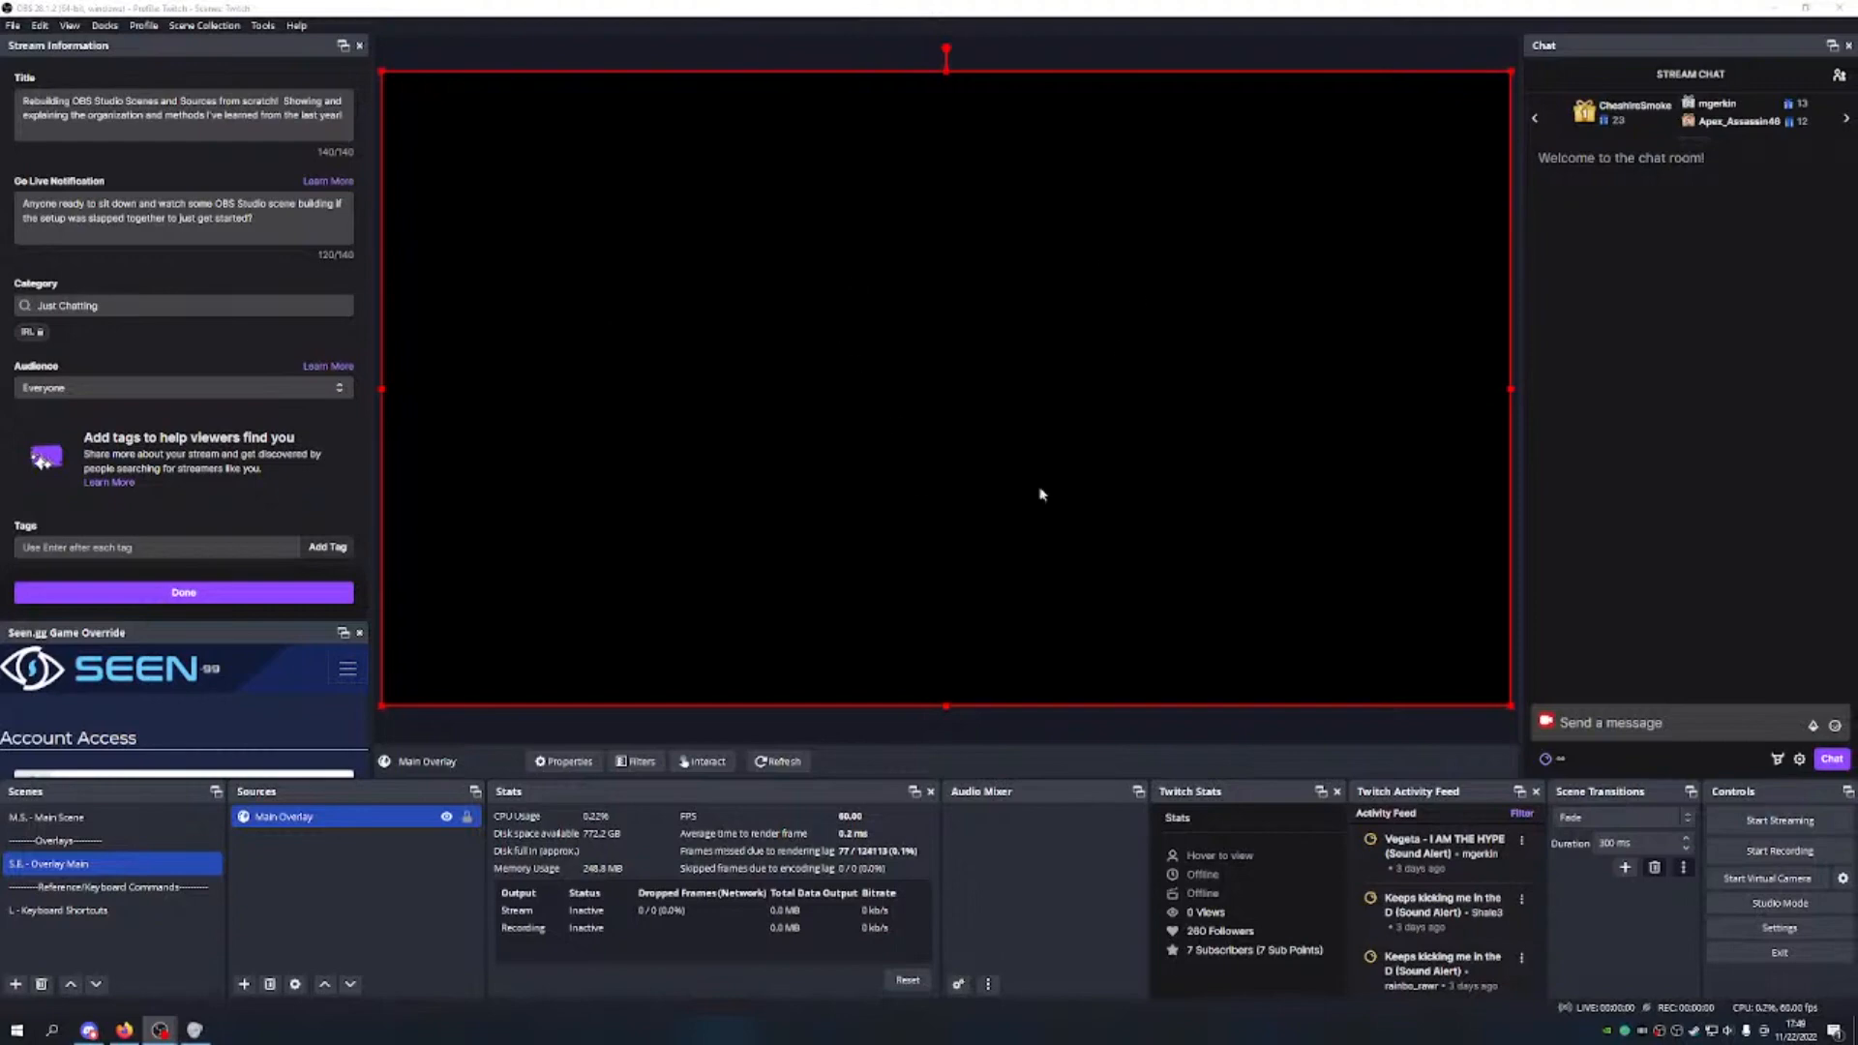
# Step: In M.S. - Main Scene, unlock the nested overlay, stretch it to fill the canvas, and relock it
pyautogui.click(48, 818)
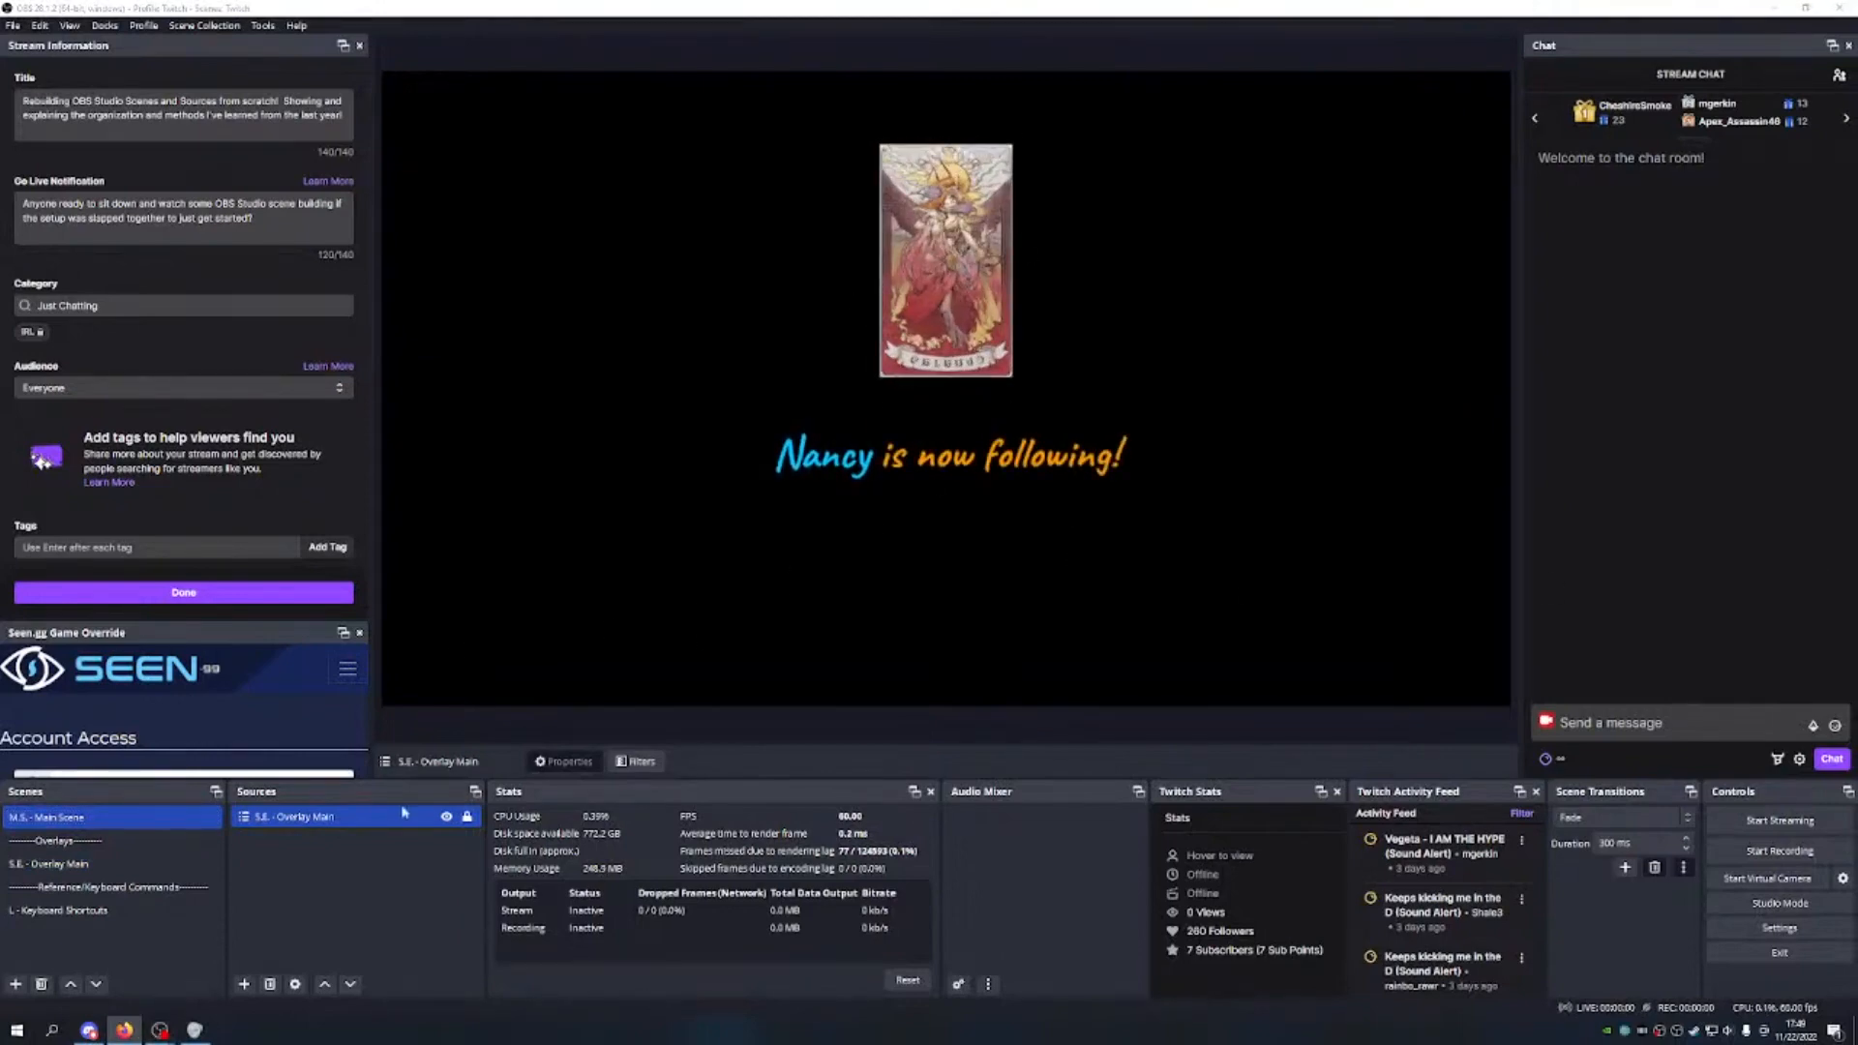
pyautogui.click(467, 817)
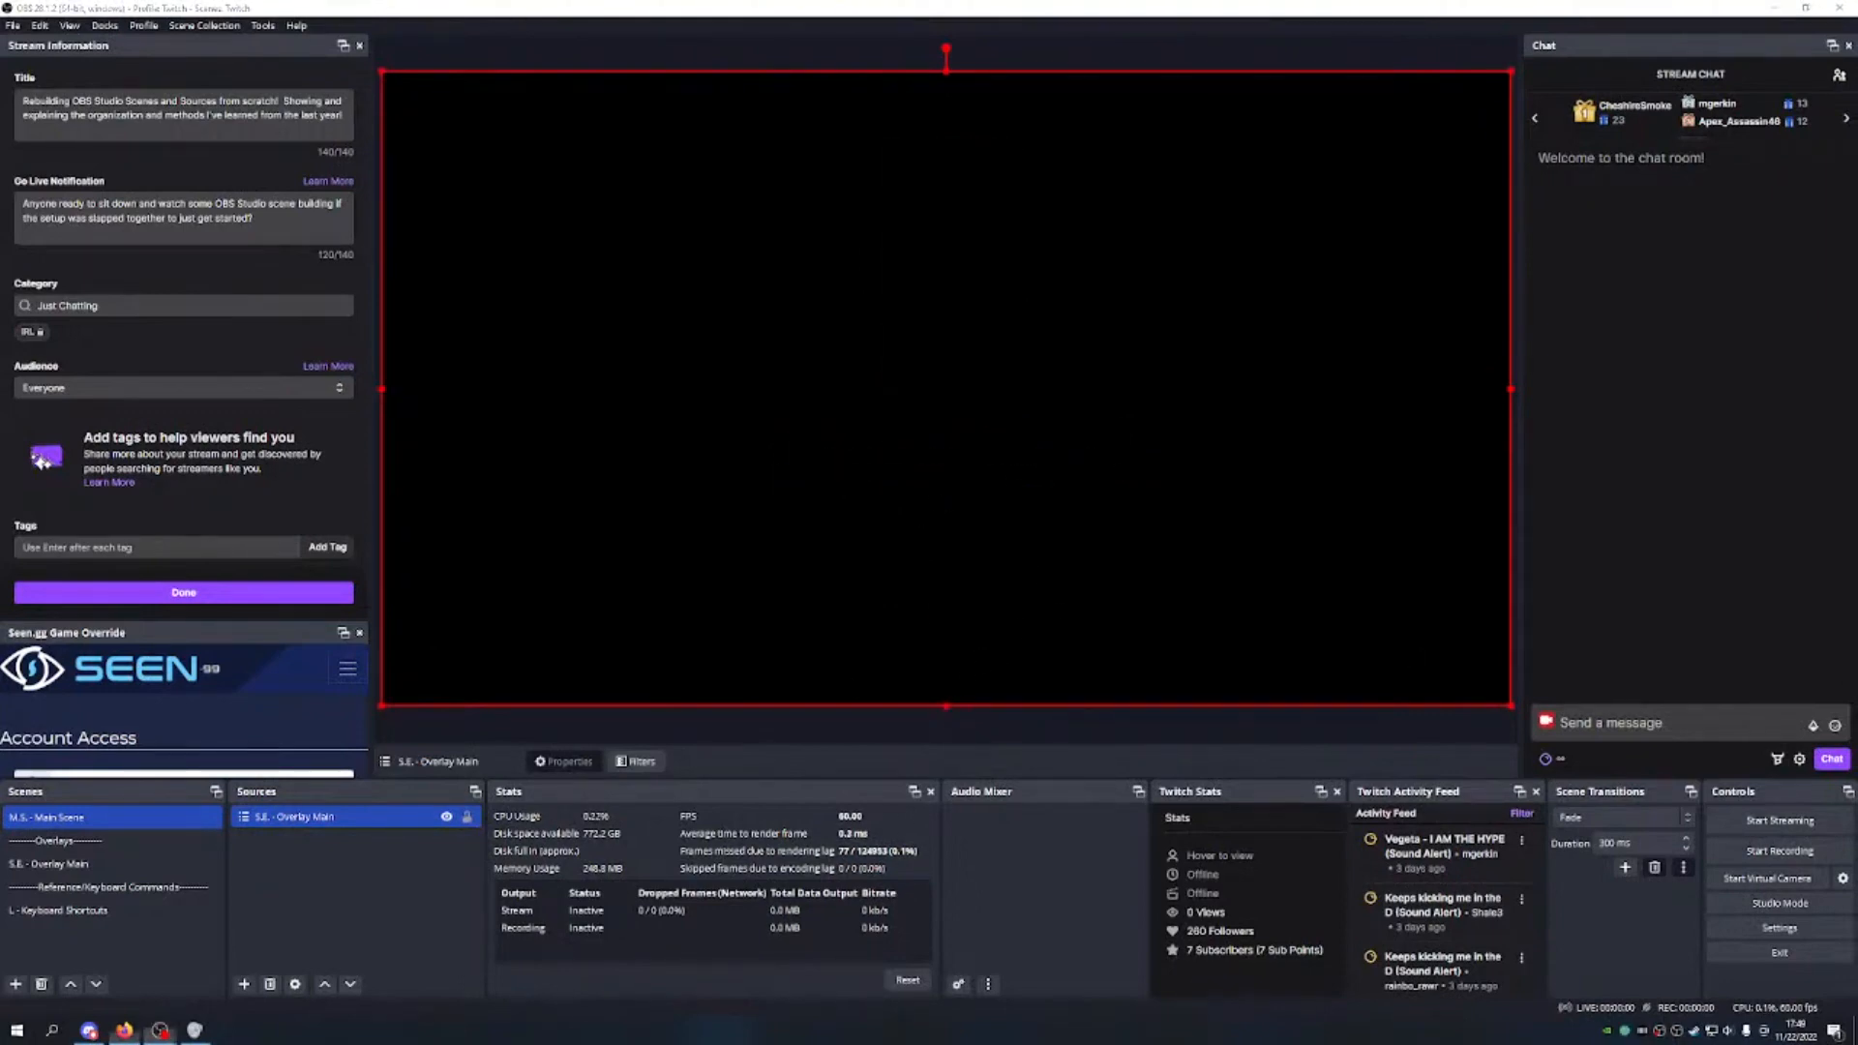
pyautogui.moveTo(944, 704); pyautogui.dragTo(919, 516)
pyautogui.moveTo(386, 280); pyautogui.dragTo(434, 285)
pyautogui.hotkey('ctrl', 'z')
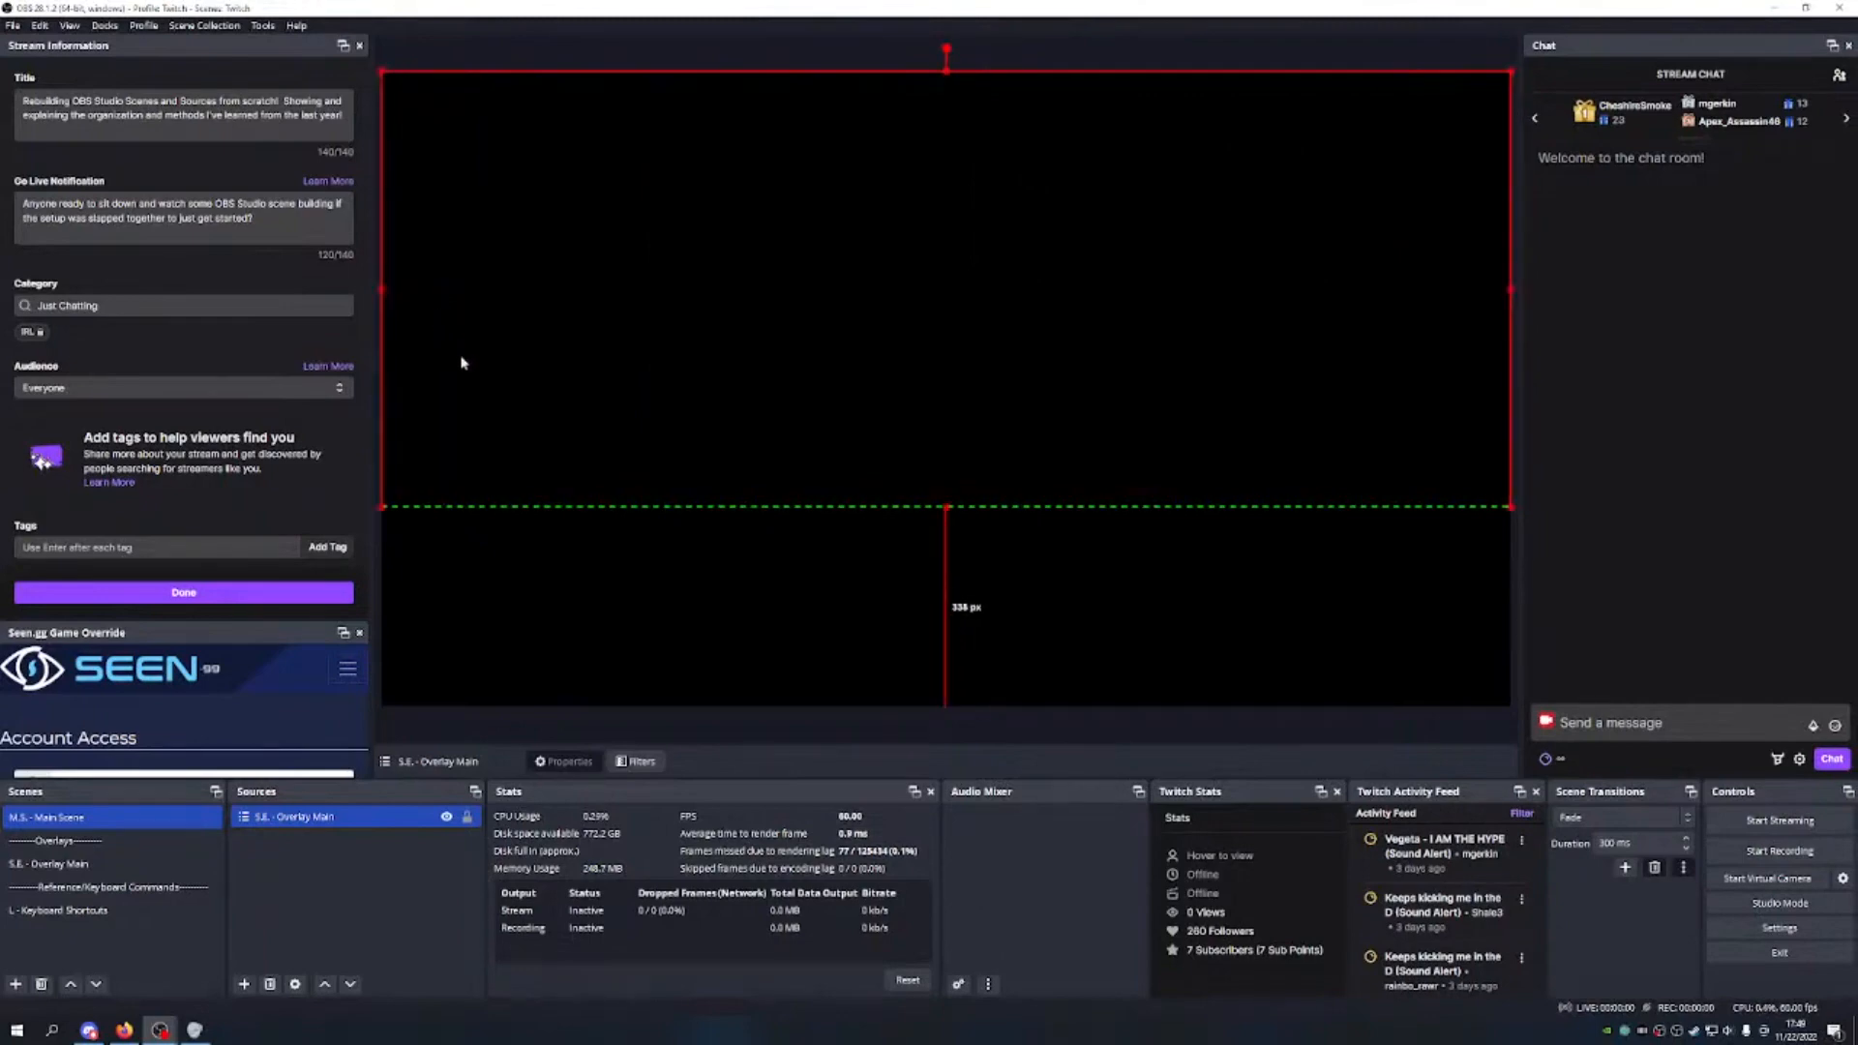
pyautogui.moveTo(382, 288); pyautogui.dragTo(577, 290)
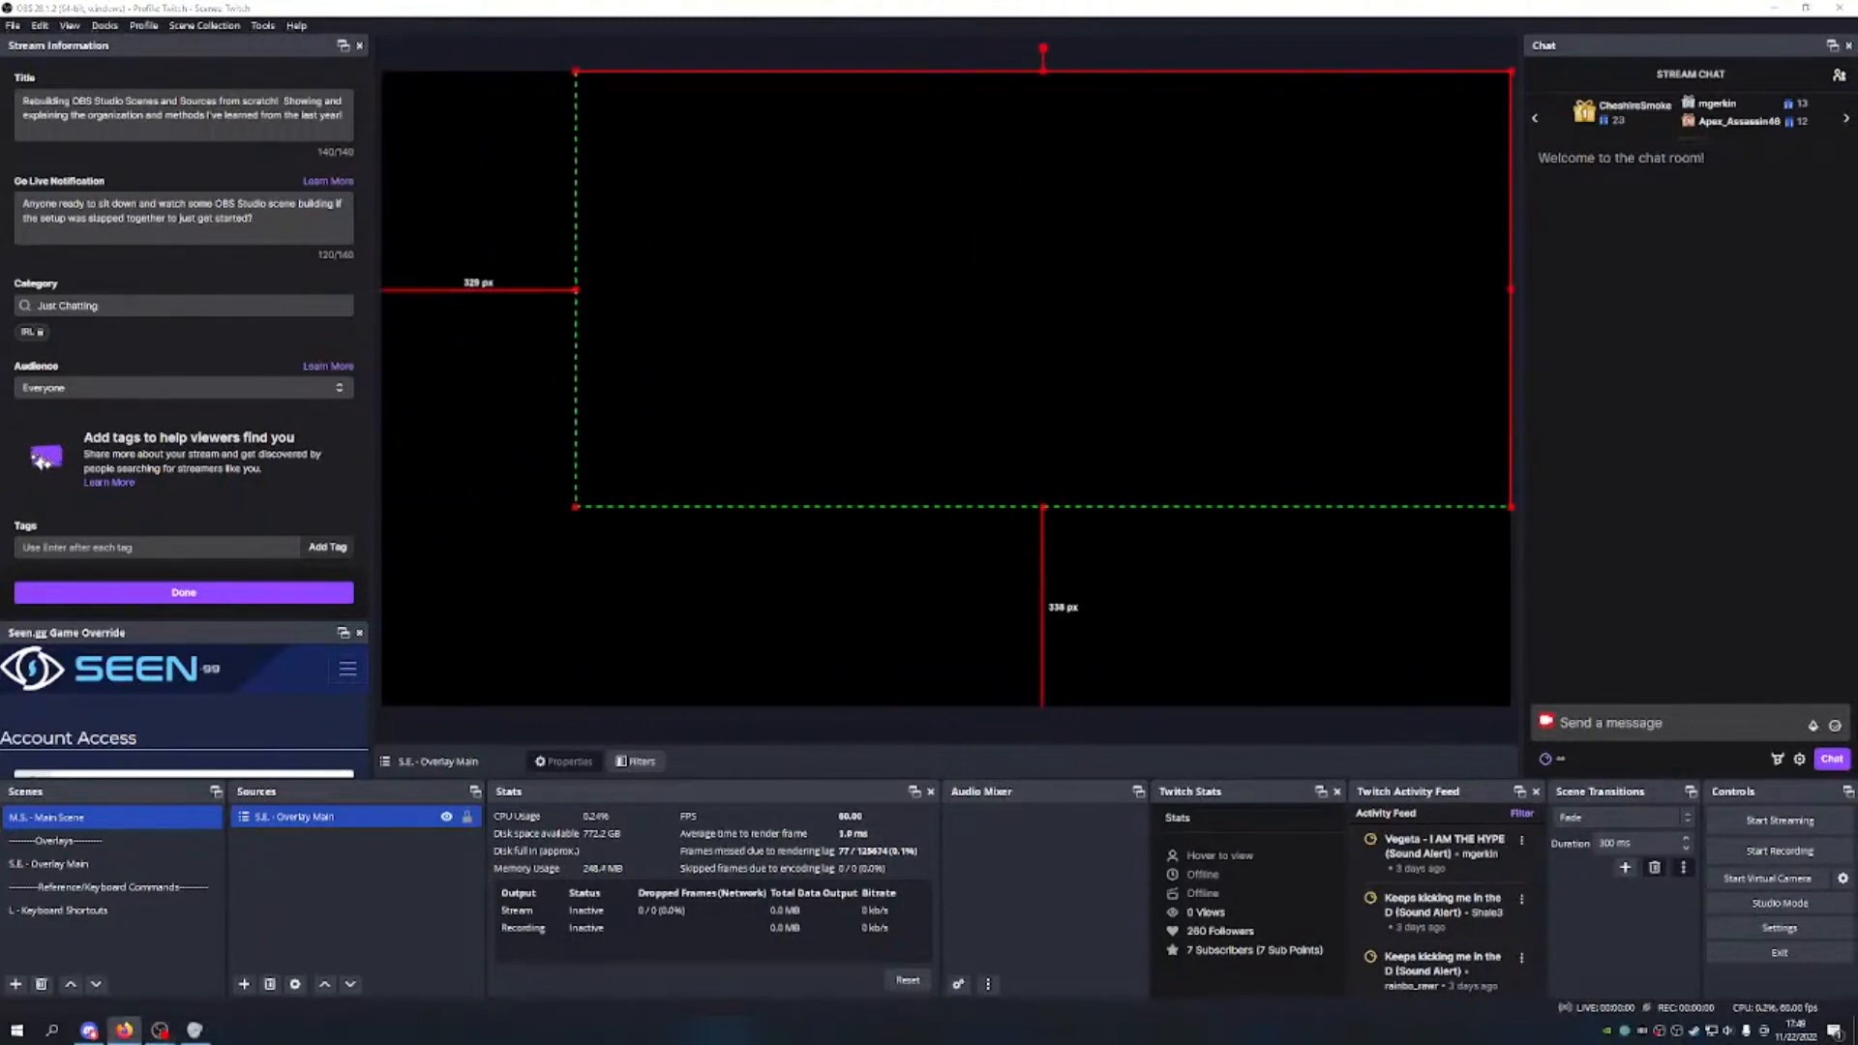
pyautogui.moveTo(1510, 288); pyautogui.dragTo(1150, 301)
pyautogui.moveTo(857, 78); pyautogui.dragTo(860, 116)
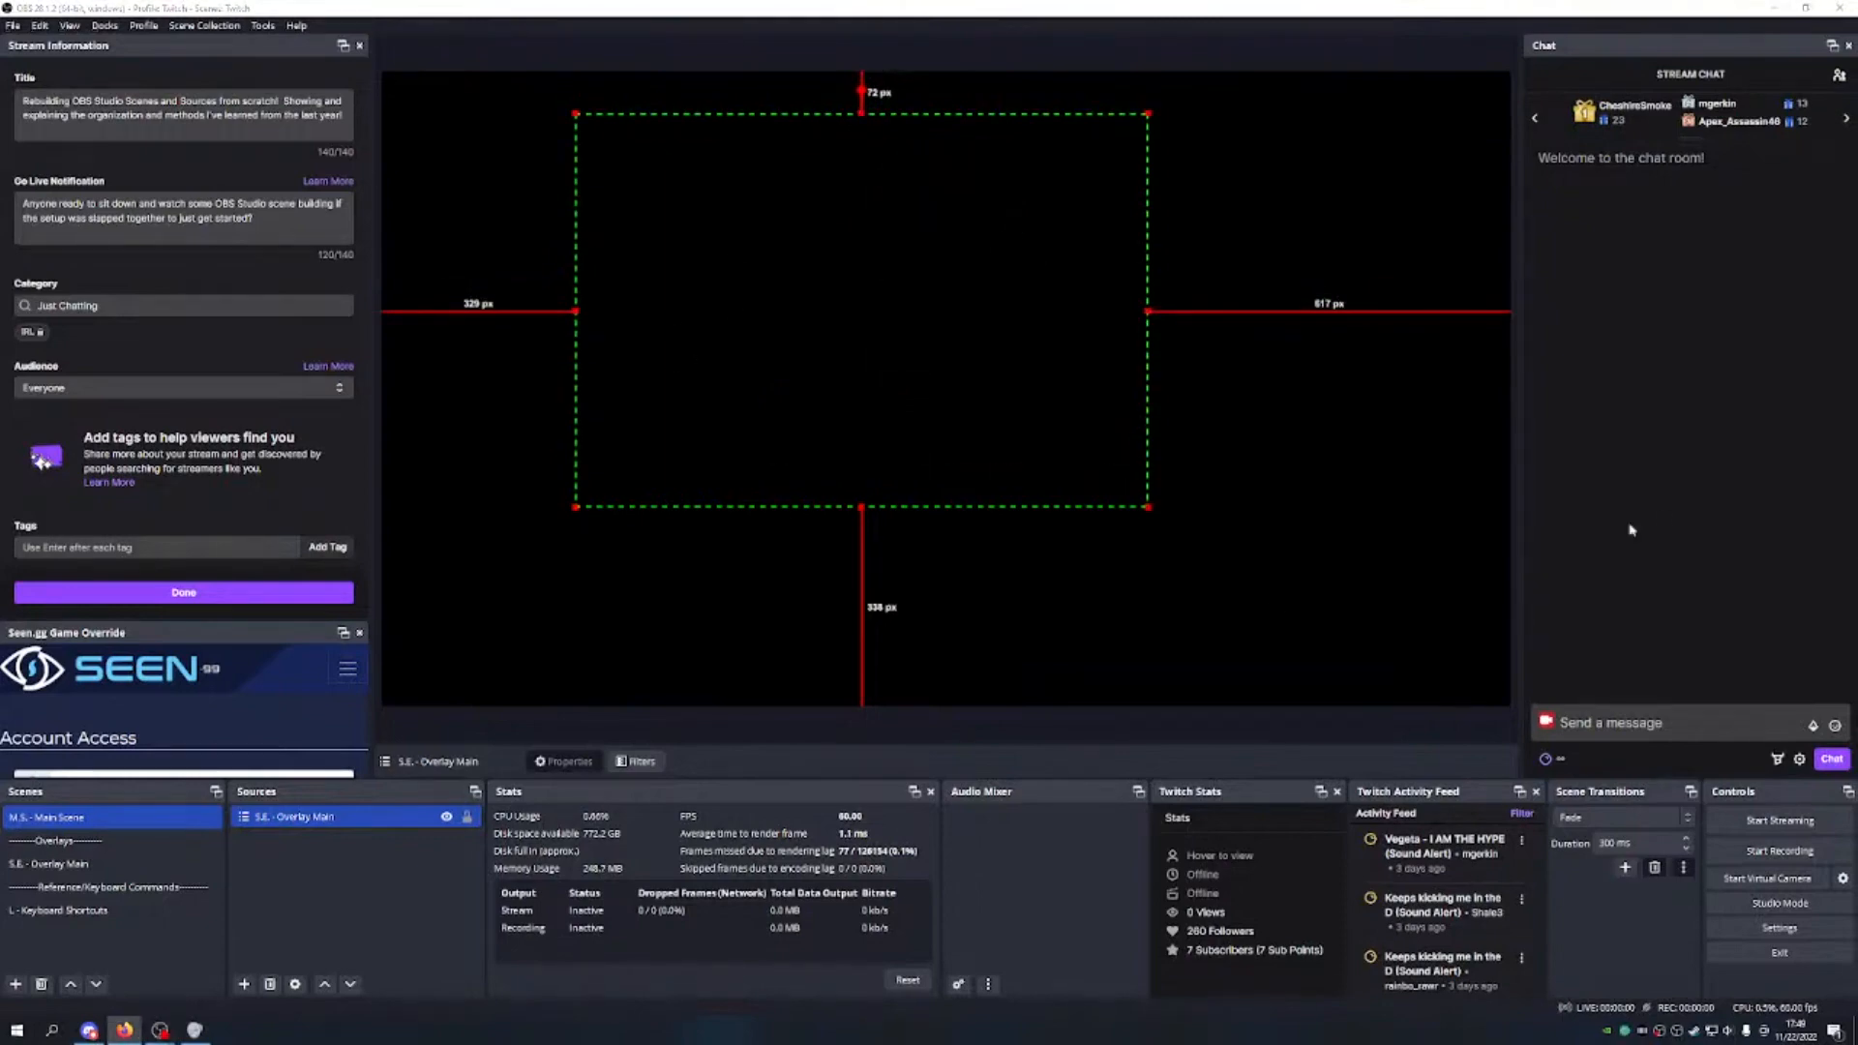
pyautogui.moveTo(1148, 314); pyautogui.dragTo(1237, 311)
pyautogui.moveTo(908, 507); pyautogui.dragTo(907, 698)
pyautogui.moveTo(1145, 491); pyautogui.dragTo(1051, 501)
pyautogui.moveTo(973, 124); pyautogui.dragTo(968, 80)
pyautogui.moveTo(1077, 301); pyautogui.dragTo(1007, 304)
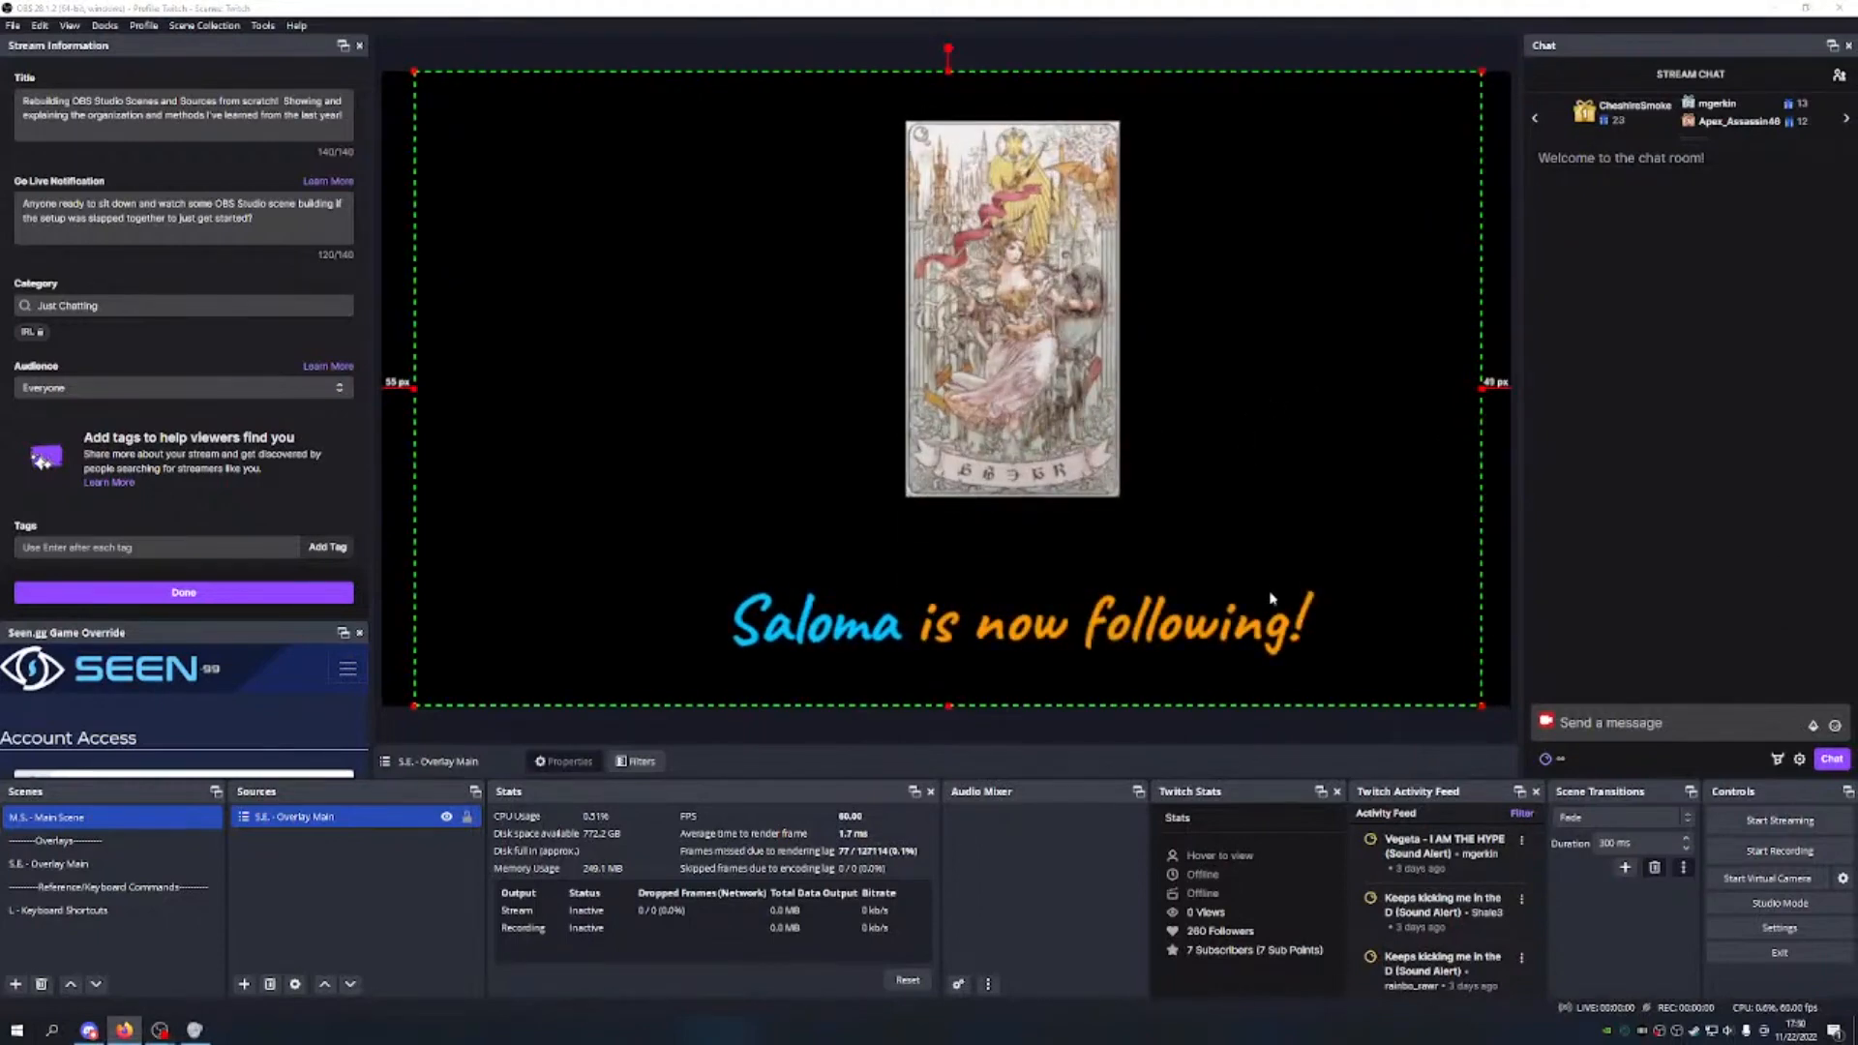
pyautogui.moveTo(1271, 599); pyautogui.dragTo(1215, 584)
pyautogui.moveTo(1448, 386); pyautogui.dragTo(1463, 386)
pyautogui.moveTo(1117, 452); pyautogui.dragTo(1140, 455)
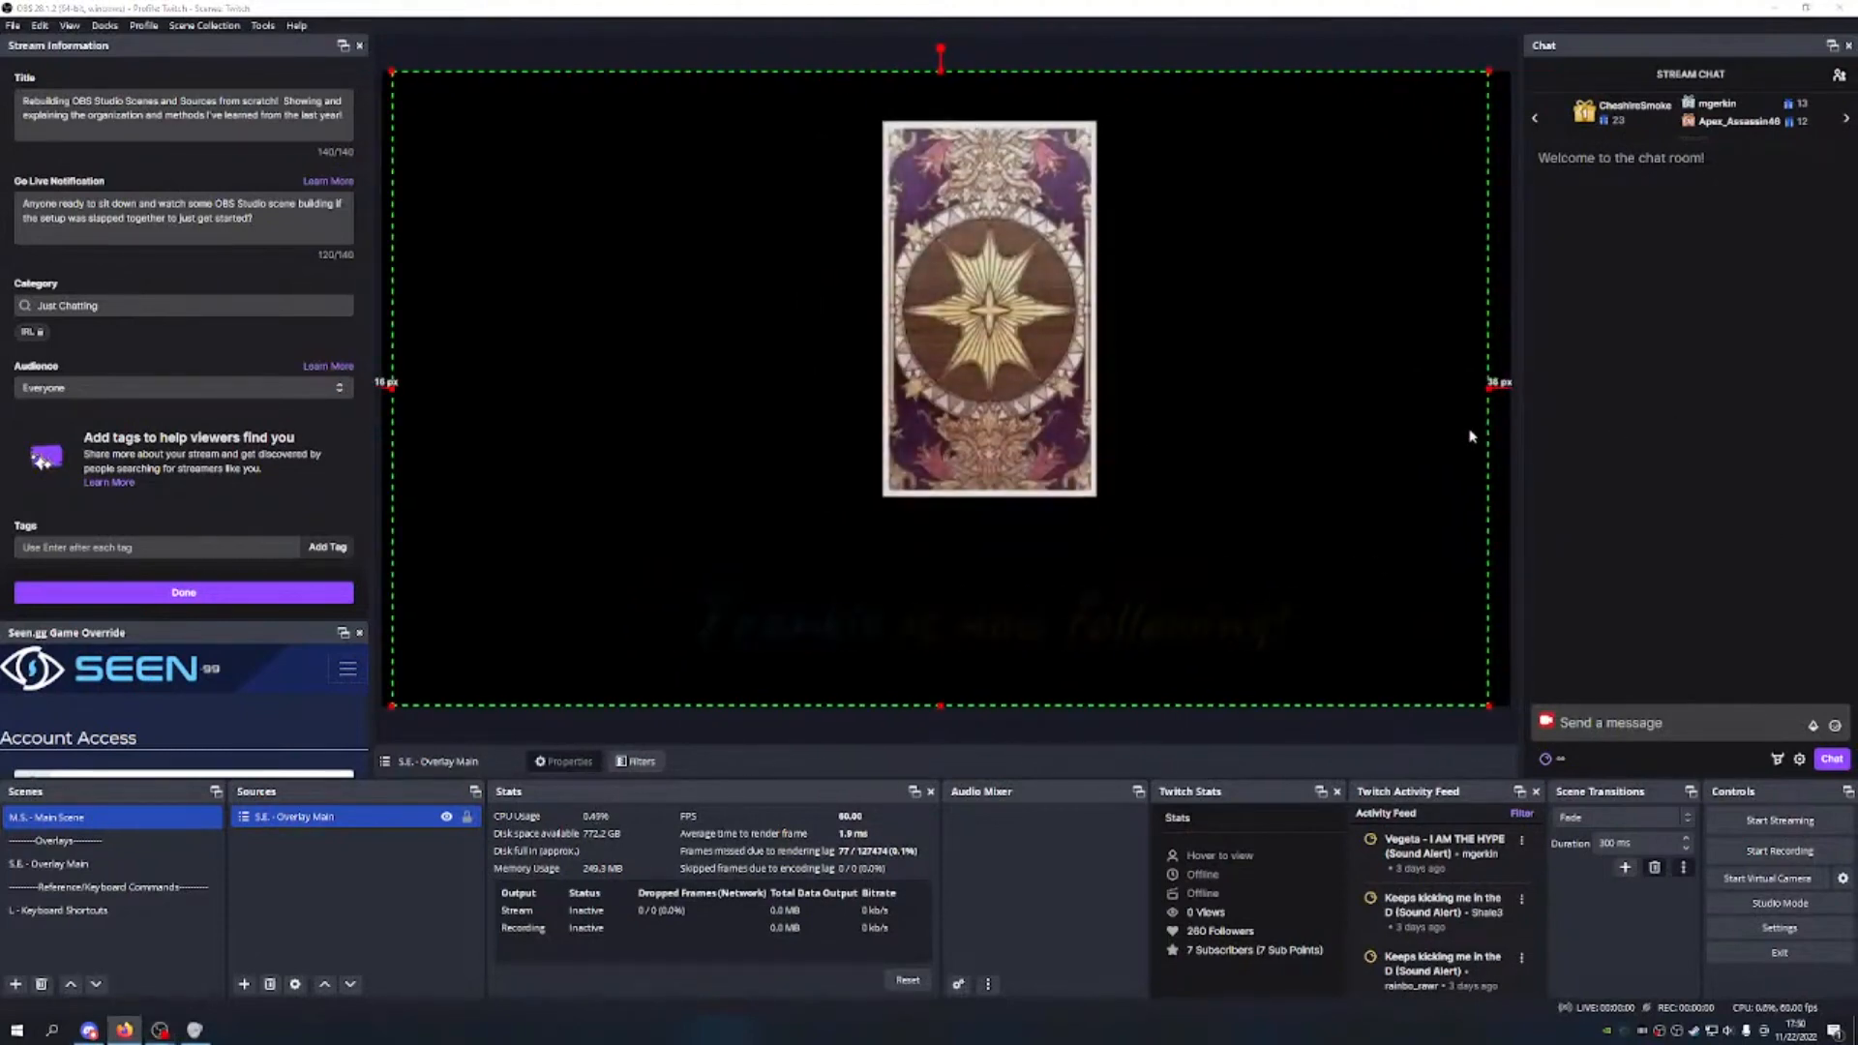
pyautogui.moveTo(1490, 383); pyautogui.dragTo(1503, 383)
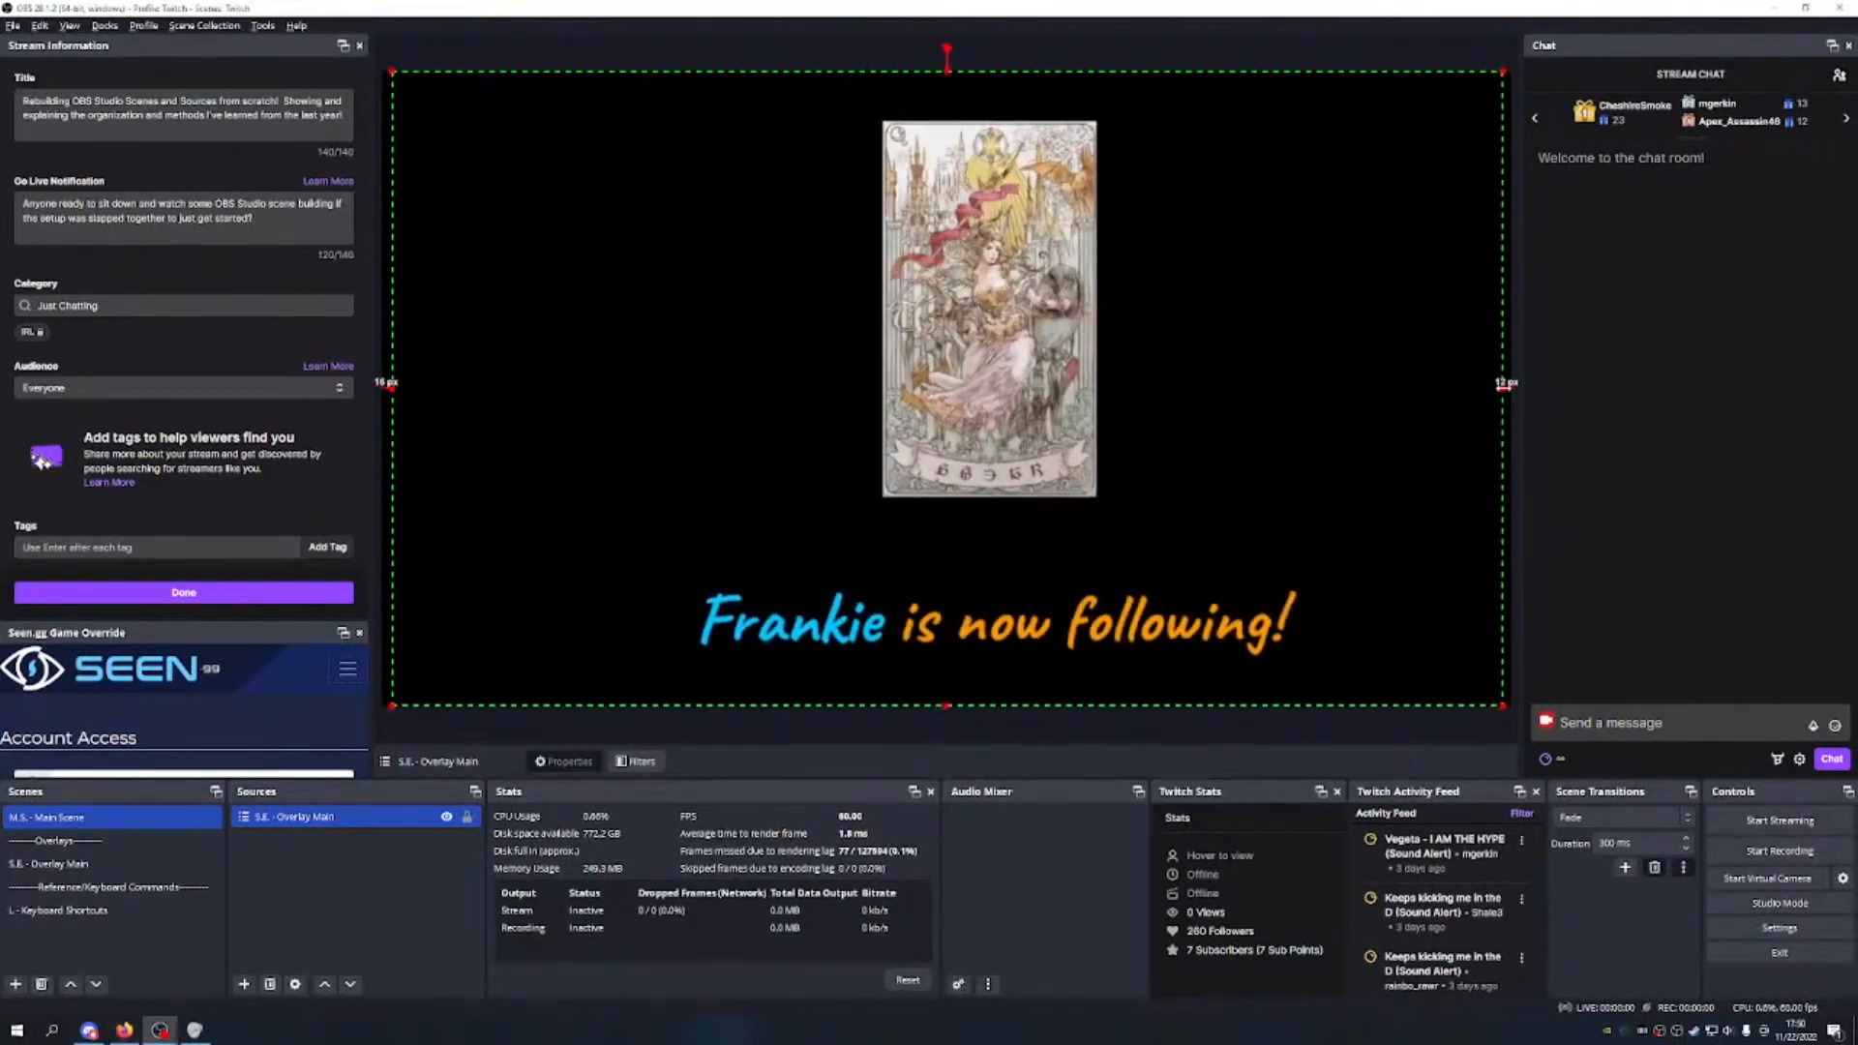
pyautogui.moveTo(1219, 368); pyautogui.dragTo(1219, 372)
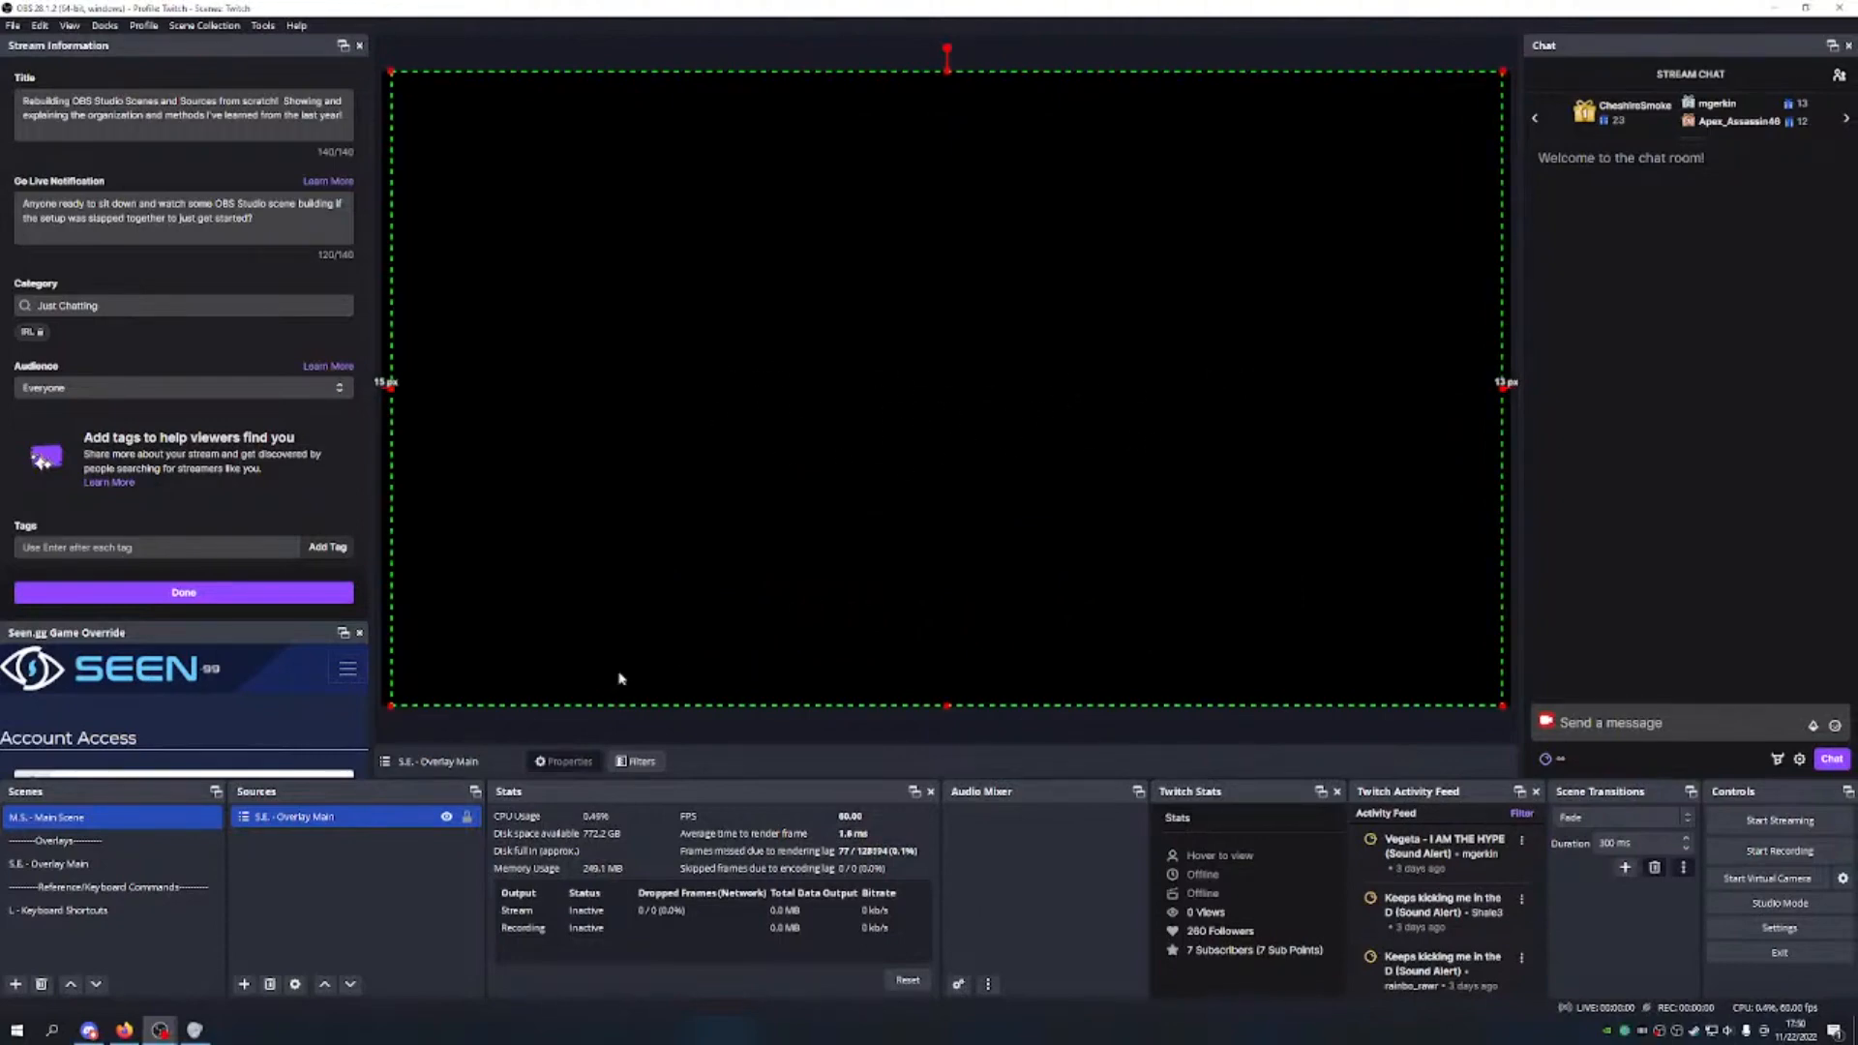
pyautogui.click(467, 817)
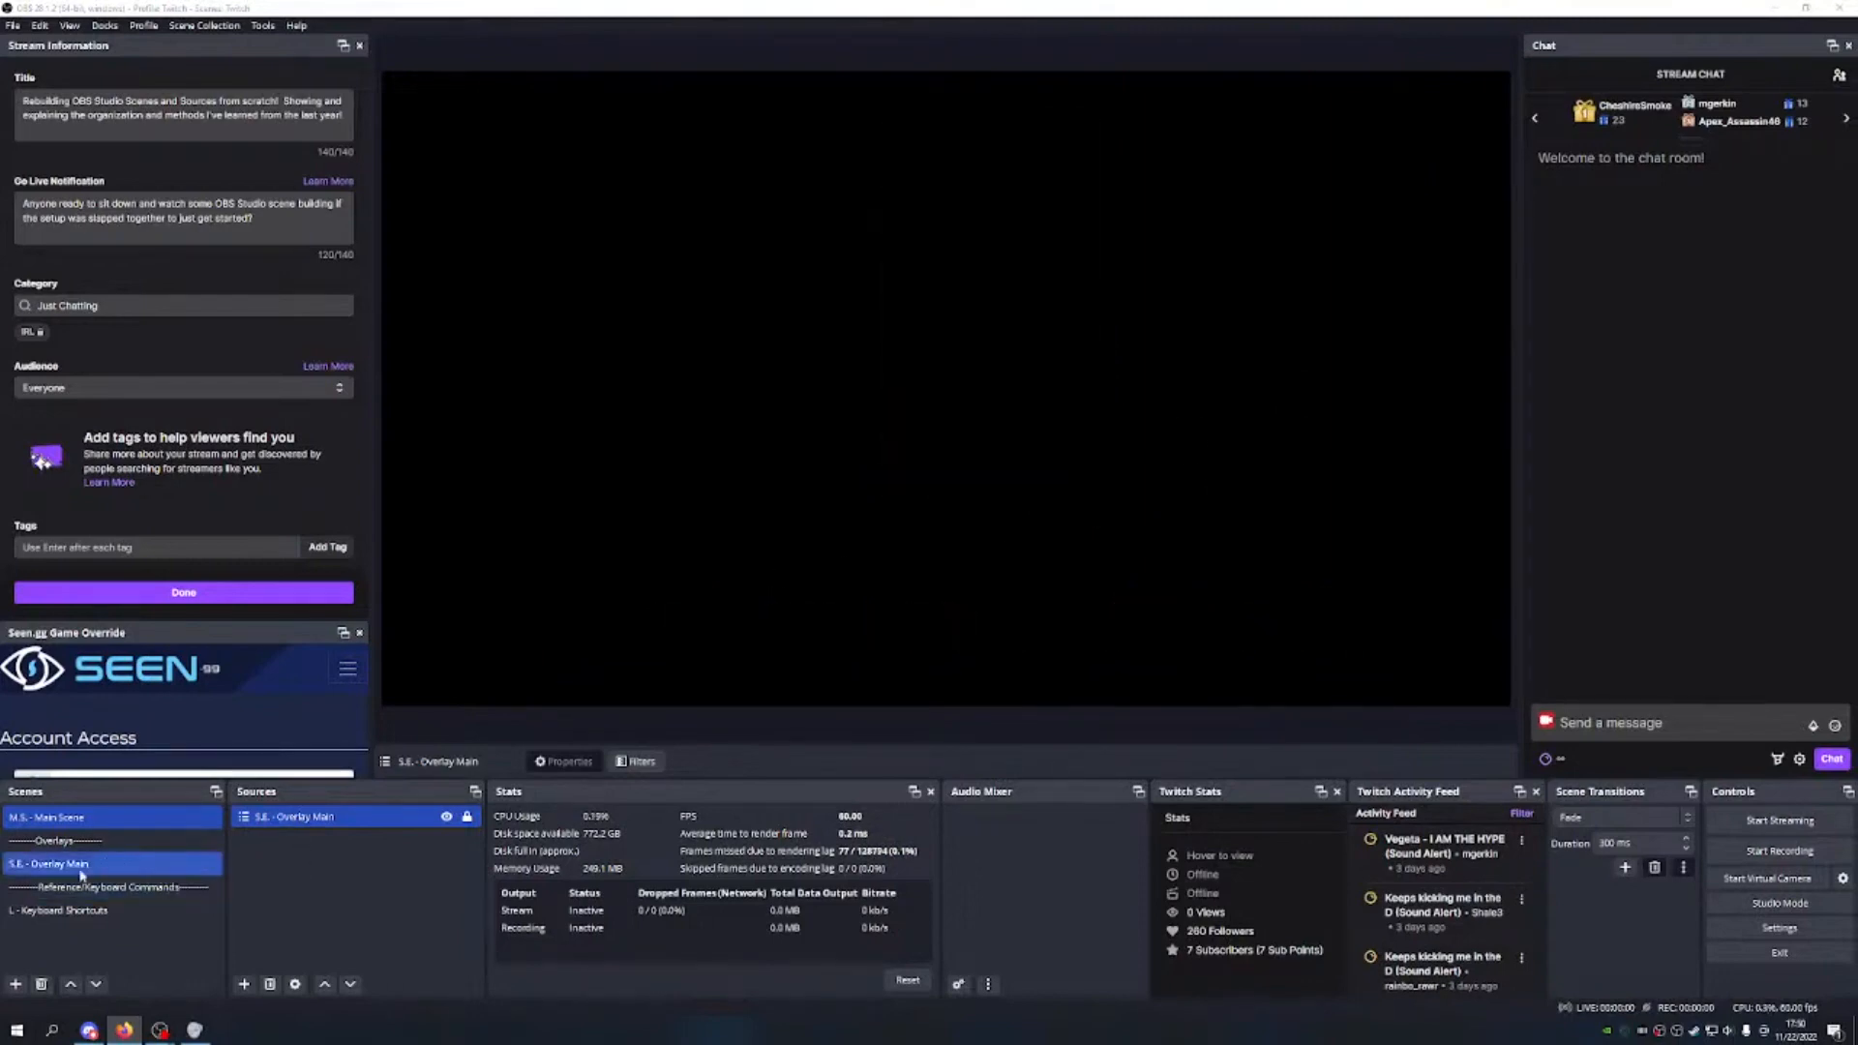
# Step: In S.E. - Overlay Main, resize the Main Overlay source to fill the canvas and lock it
pyautogui.click(696, 541)
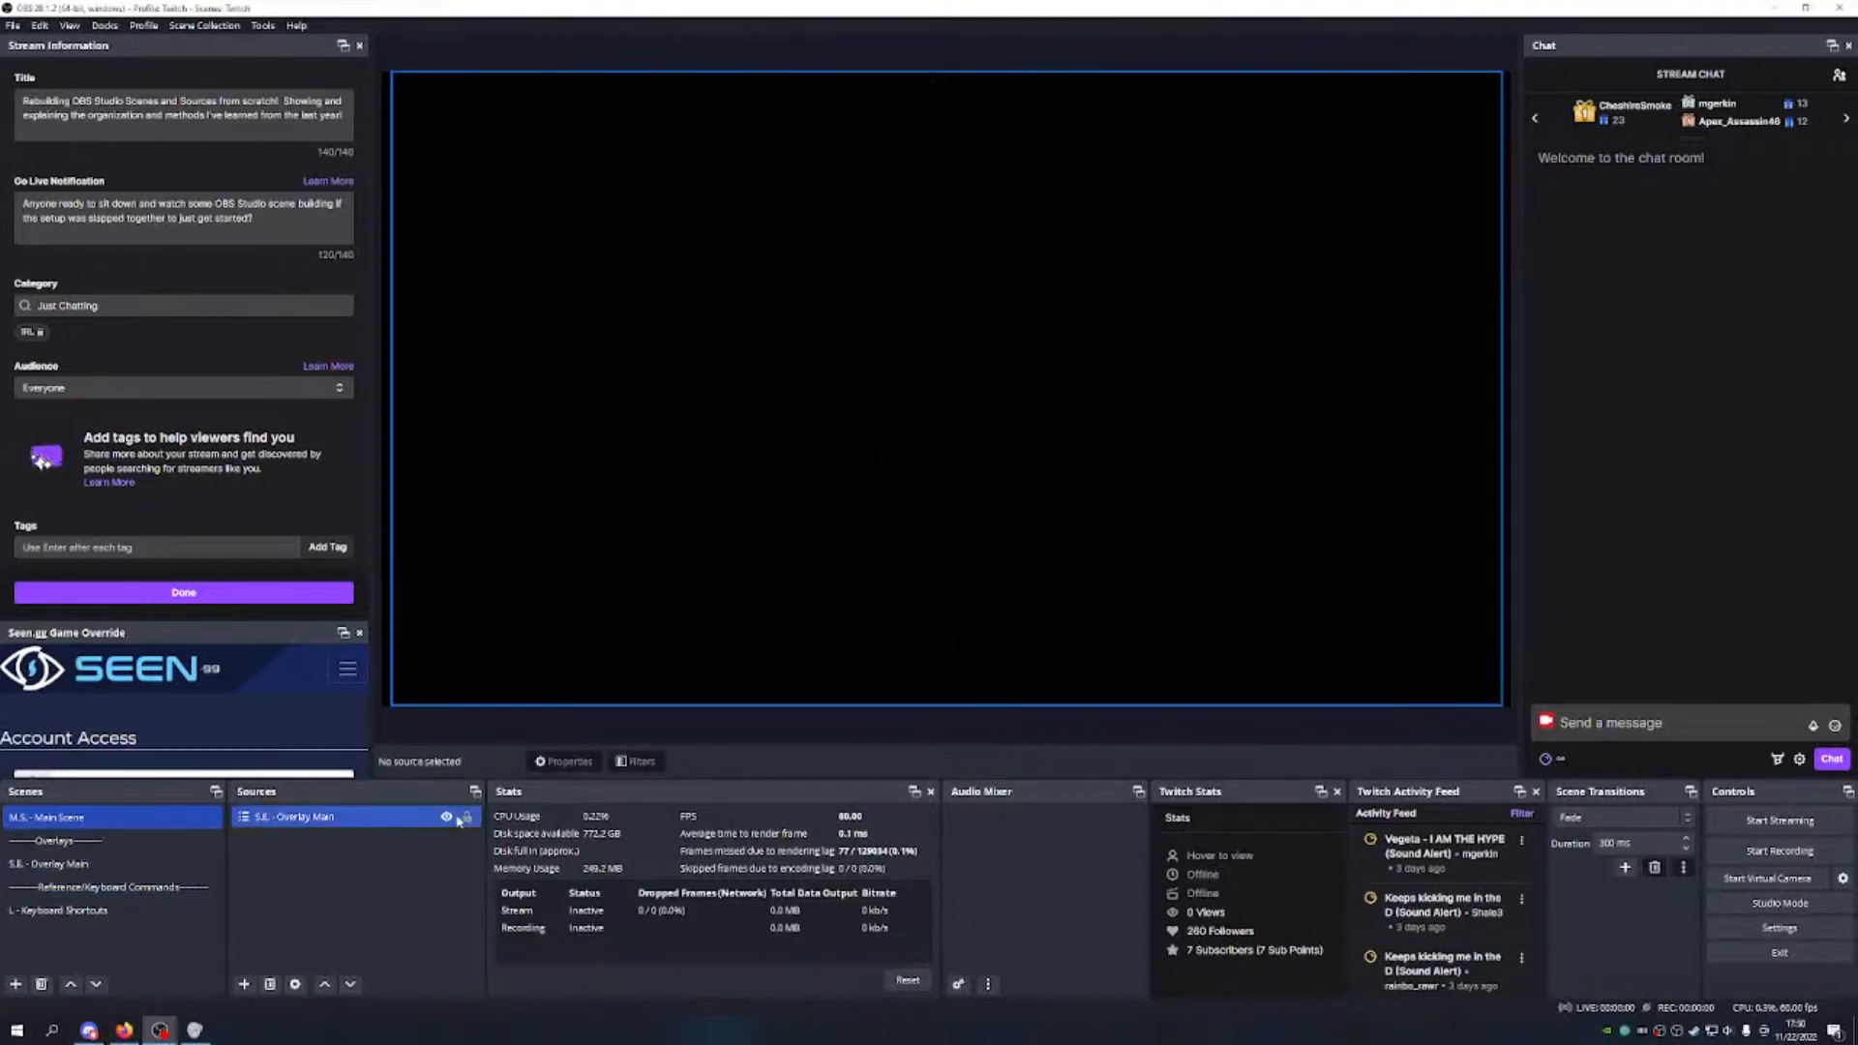
pyautogui.click(613, 543)
pyautogui.click(116, 863)
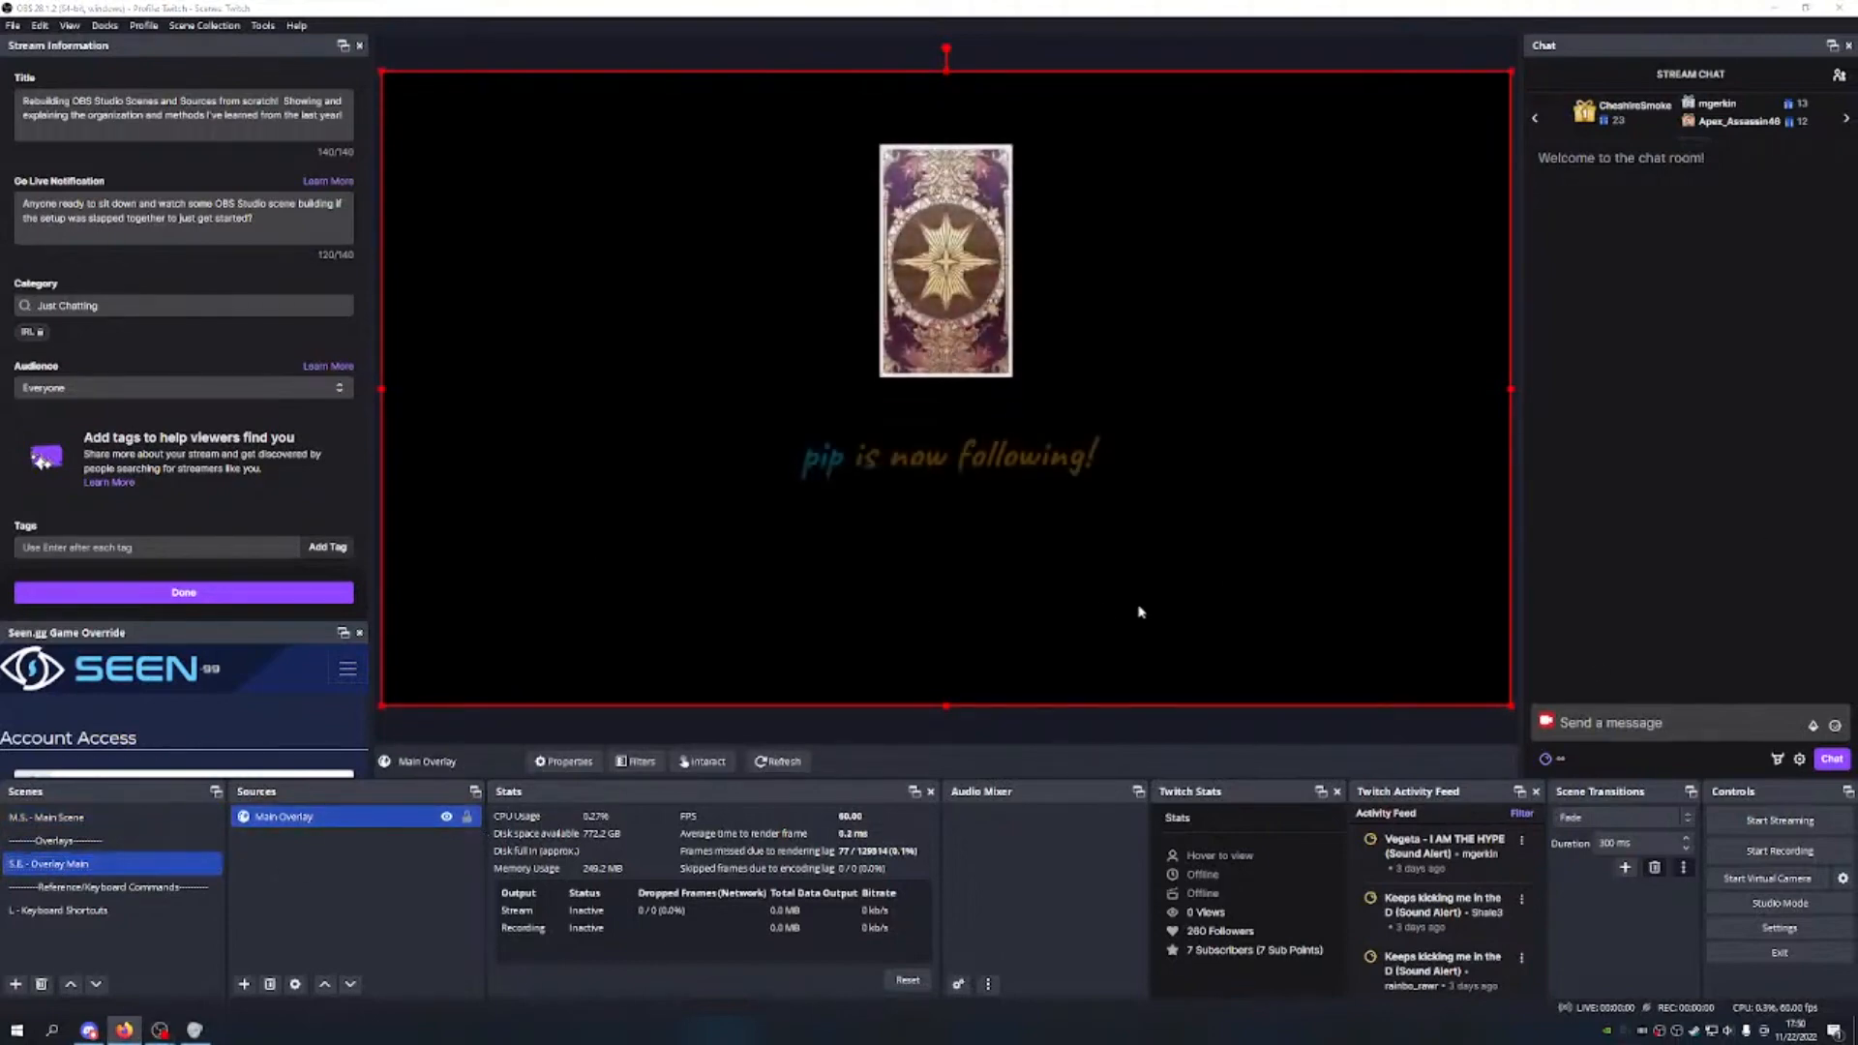
pyautogui.moveTo(945, 705); pyautogui.dragTo(954, 545)
pyautogui.moveTo(948, 67); pyautogui.dragTo(947, 110)
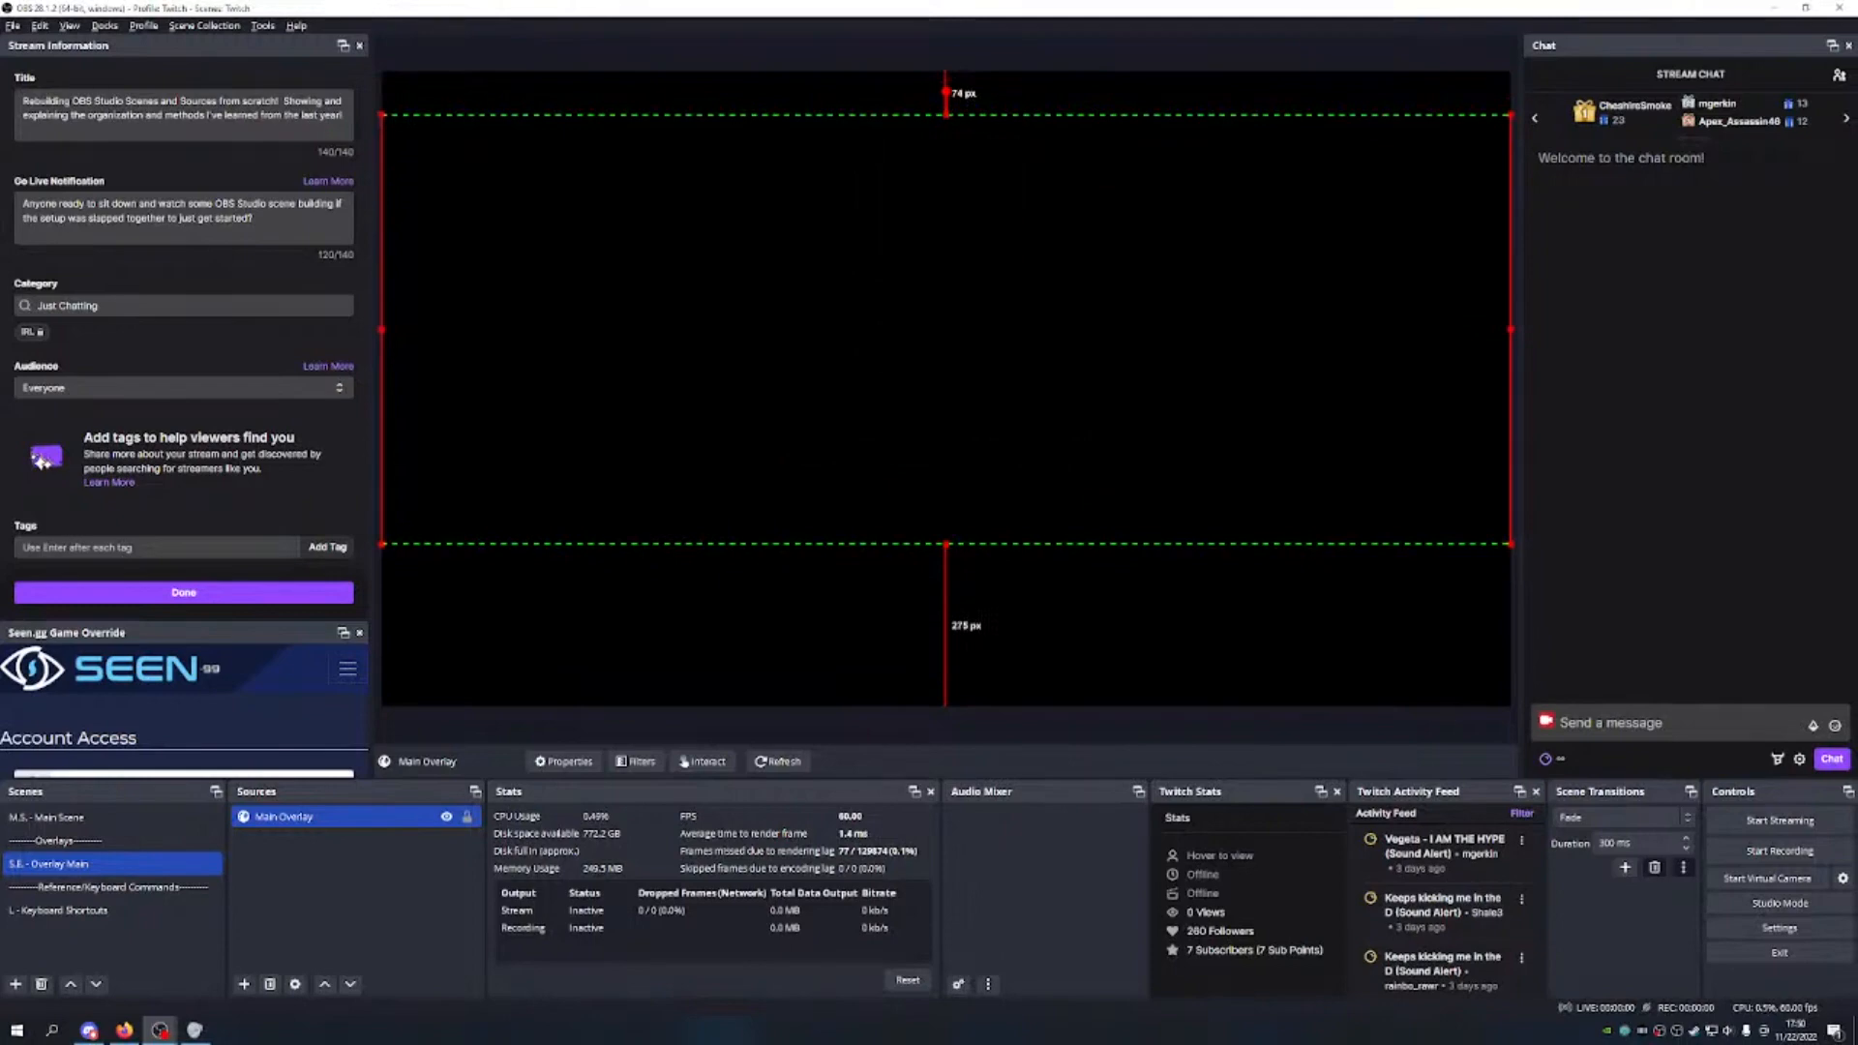
pyautogui.moveTo(384, 329); pyautogui.dragTo(635, 329)
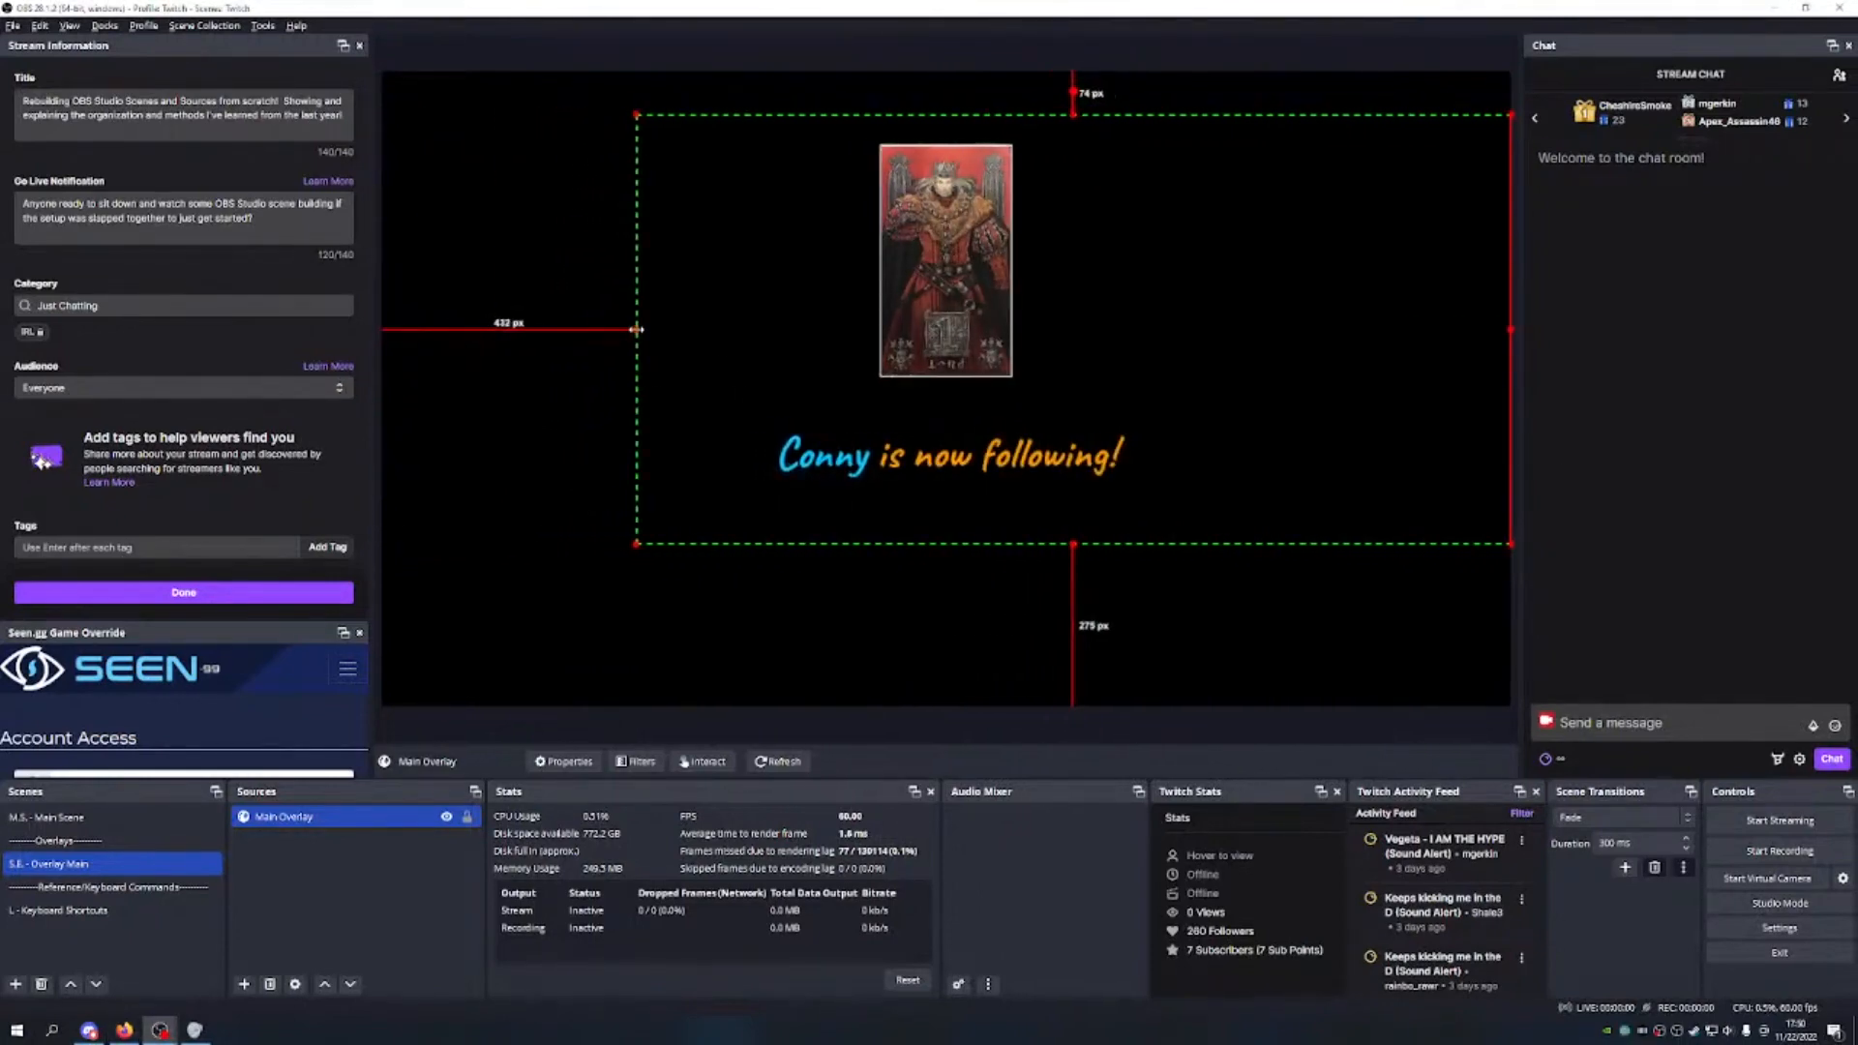
pyautogui.moveTo(1510, 334)
pyautogui.mouseDown()
pyautogui.moveTo(1311, 331)
pyautogui.moveTo(1511, 337)
pyautogui.mouseUp()
pyautogui.moveTo(635, 330); pyautogui.dragTo(589, 338)
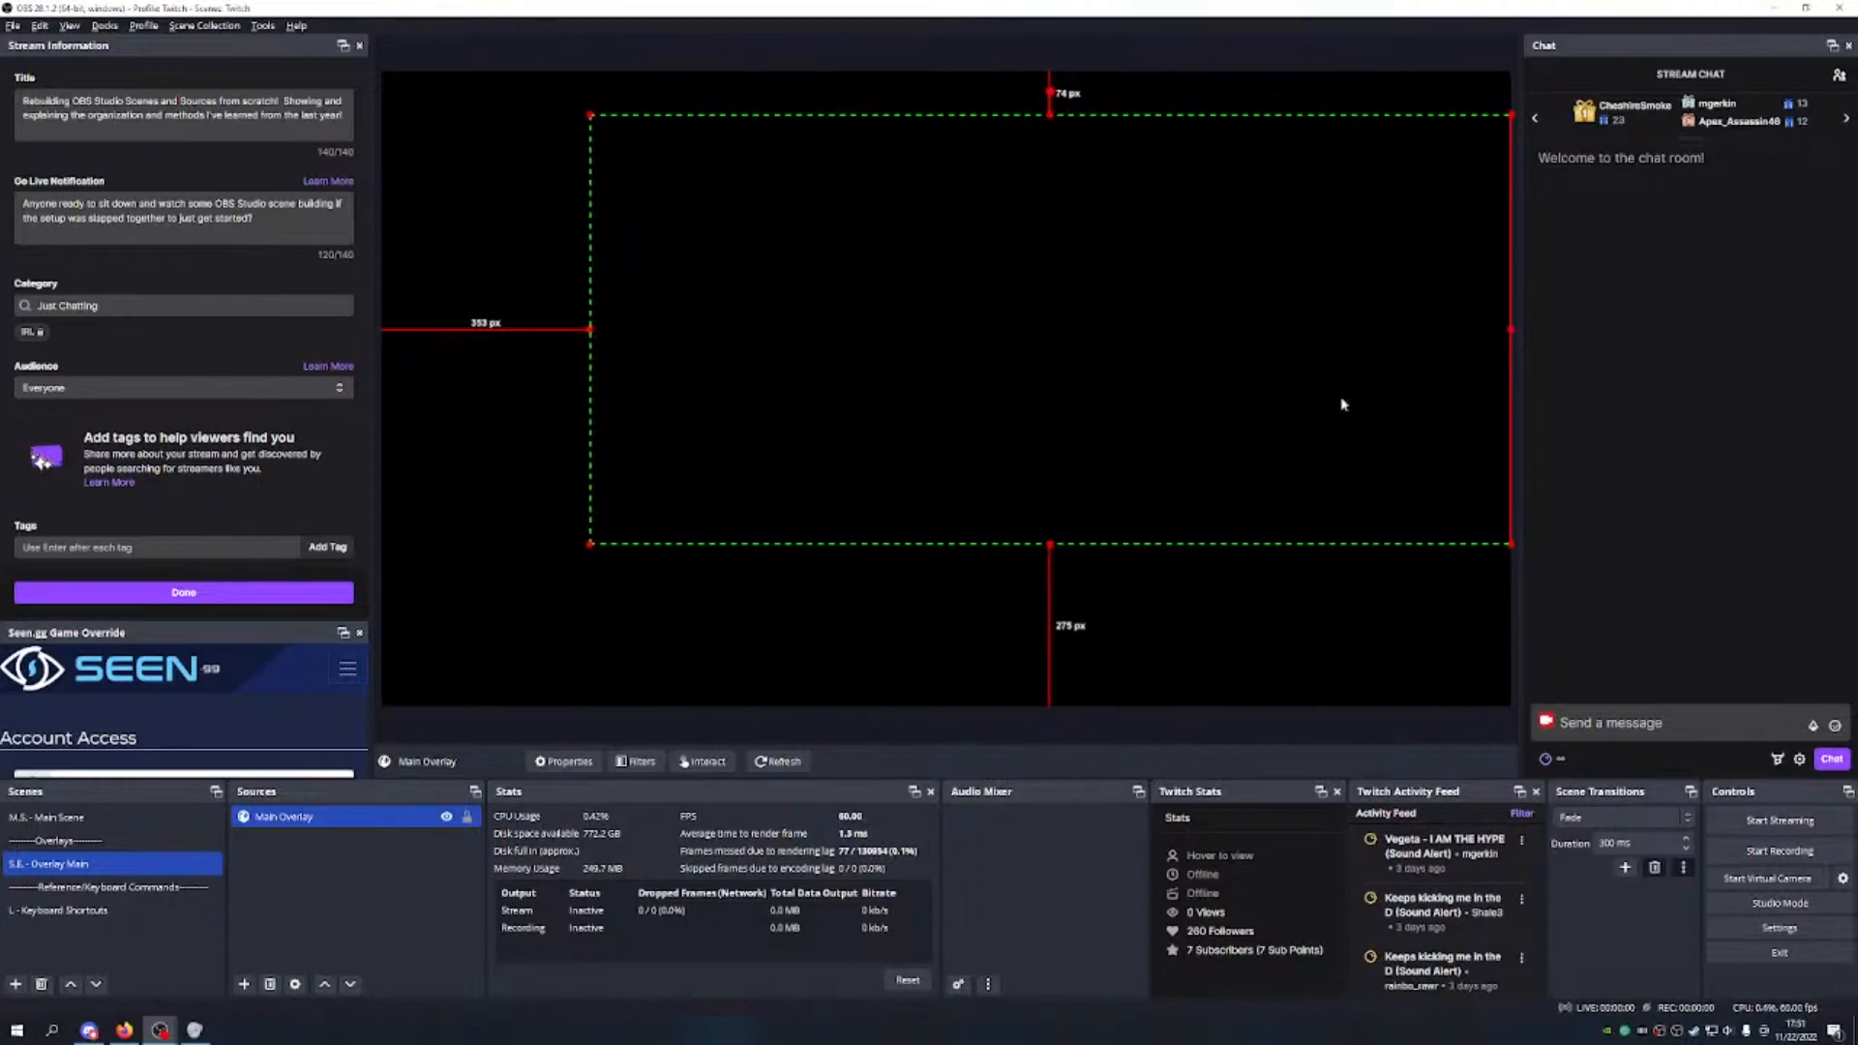
pyautogui.moveTo(1507, 330); pyautogui.dragTo(1301, 330)
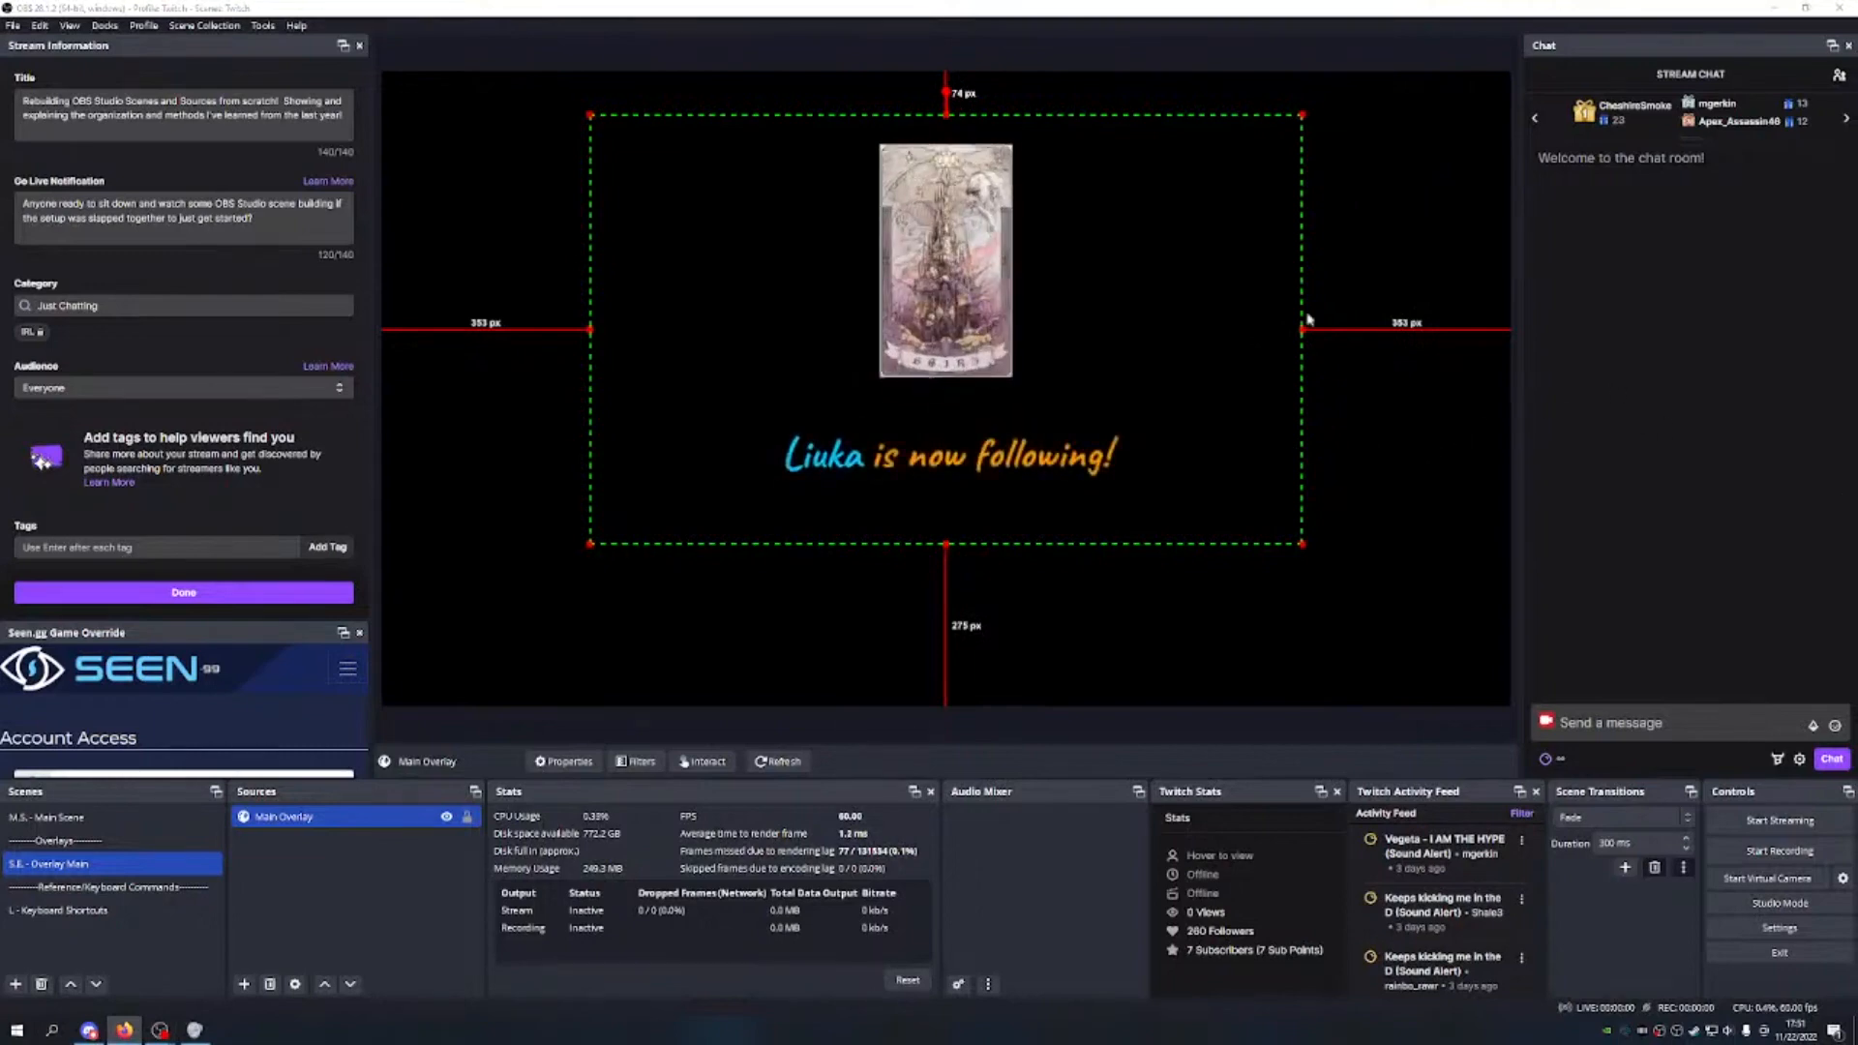
pyautogui.moveTo(945, 544); pyautogui.dragTo(947, 532)
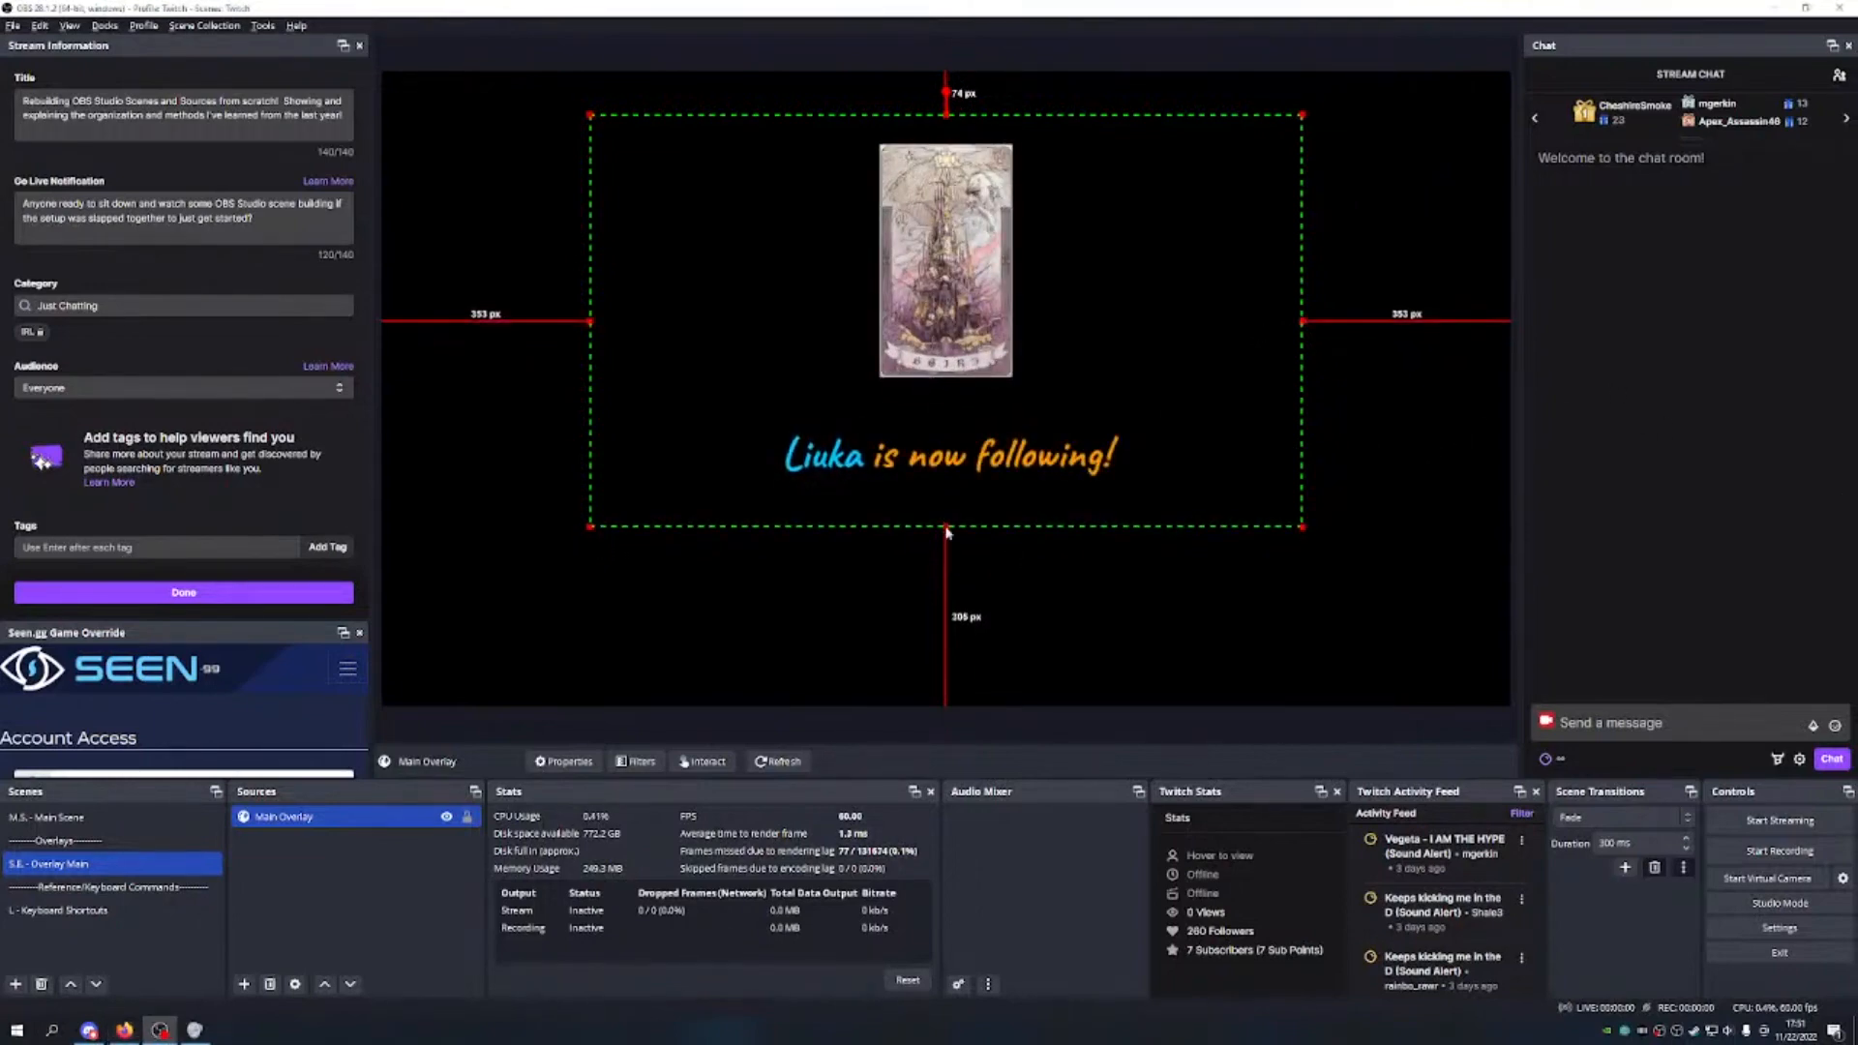
pyautogui.moveTo(1304, 114); pyautogui.dragTo(1351, 70)
pyautogui.moveTo(1198, 179); pyautogui.dragTo(1153, 324)
pyautogui.moveTo(1331, 219); pyautogui.dragTo(1224, 224)
pyautogui.moveTo(977, 665); pyautogui.dragTo(972, 707)
pyautogui.moveTo(1090, 551); pyautogui.dragTo(1040, 548)
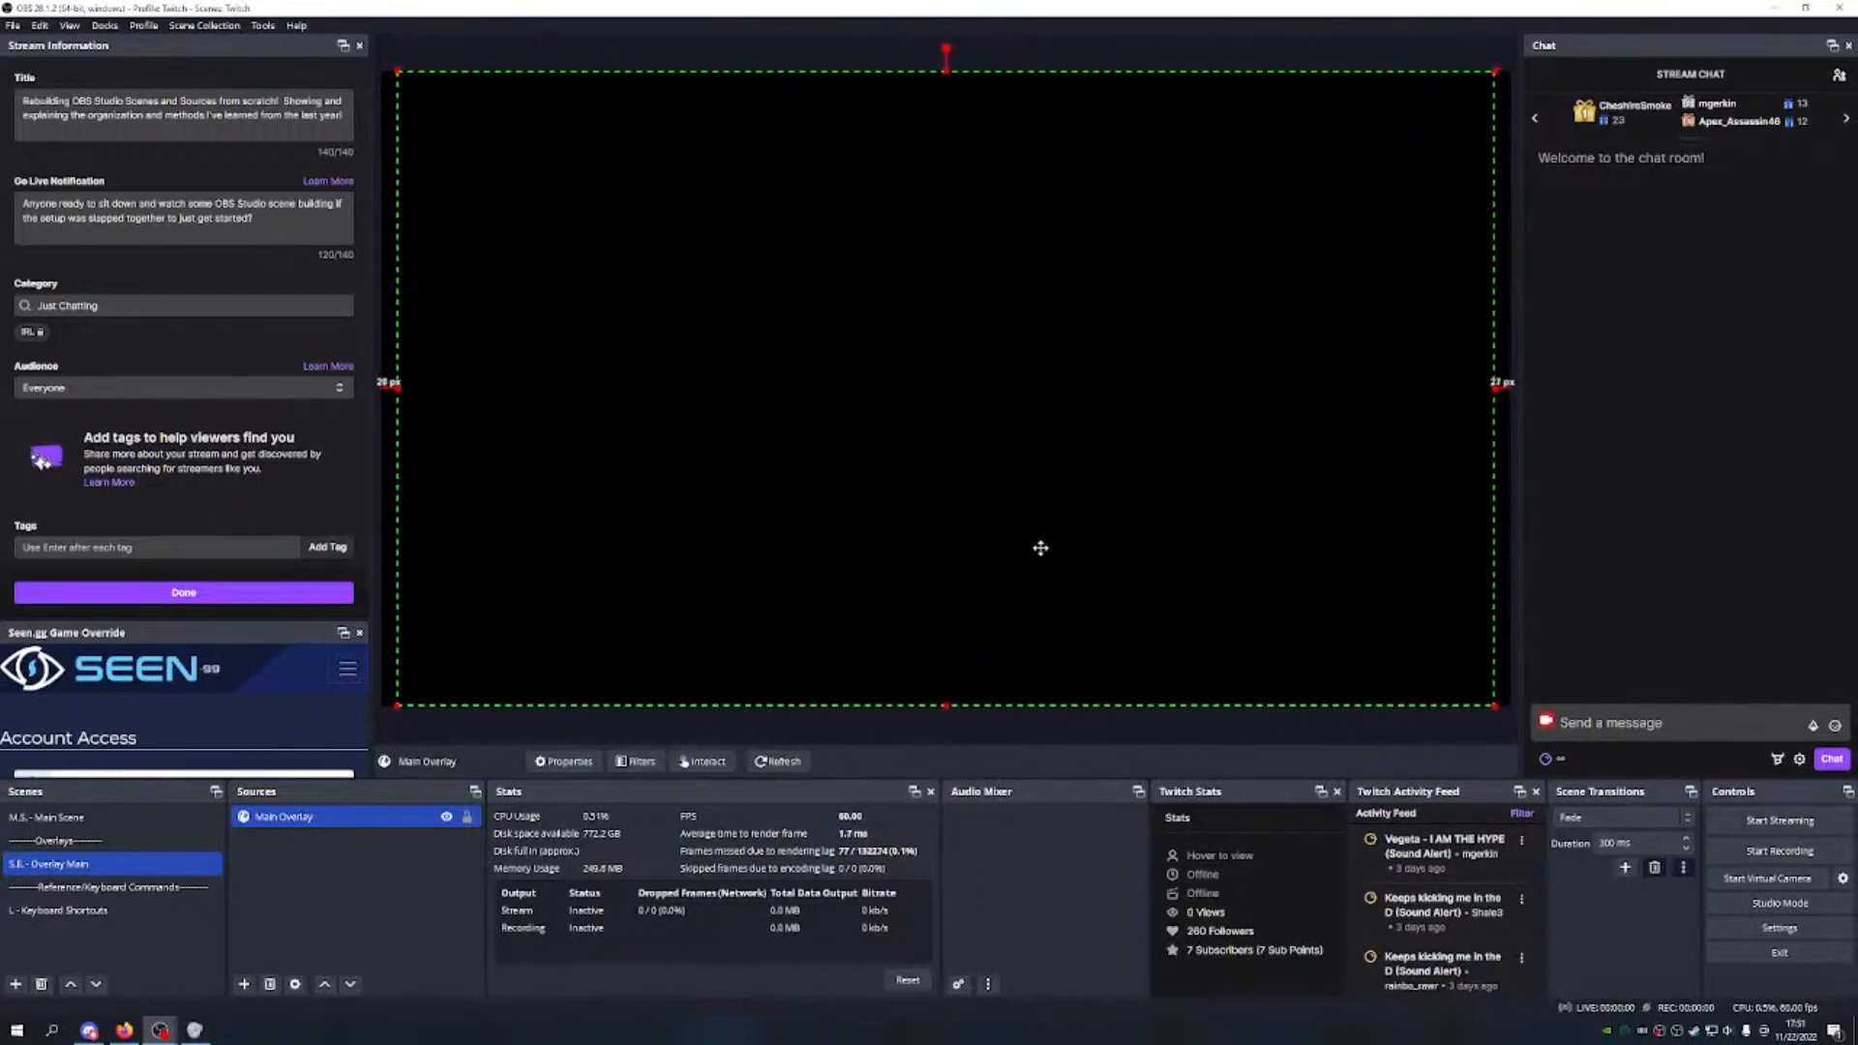
pyautogui.click(466, 817)
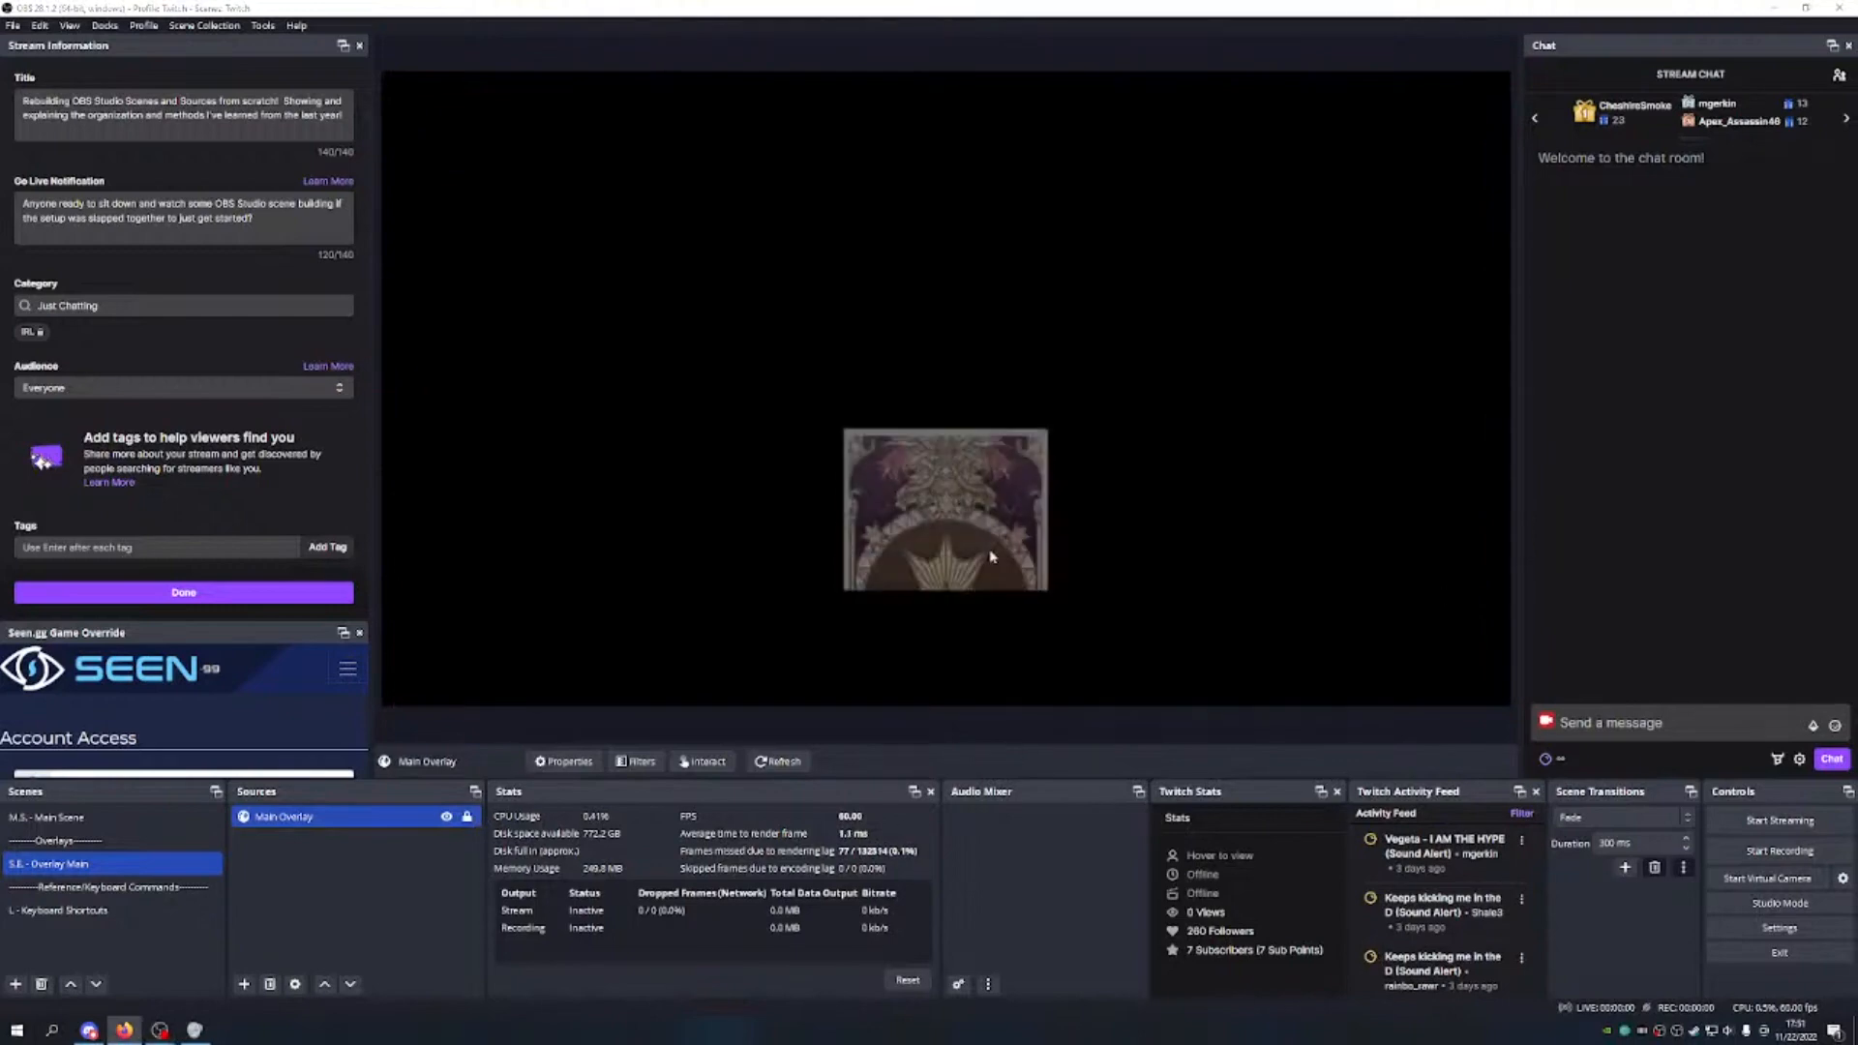
# Step: In M.S. - Main Scene, shrink the nested overlay to about half size and reposition it
pyautogui.click(80, 821)
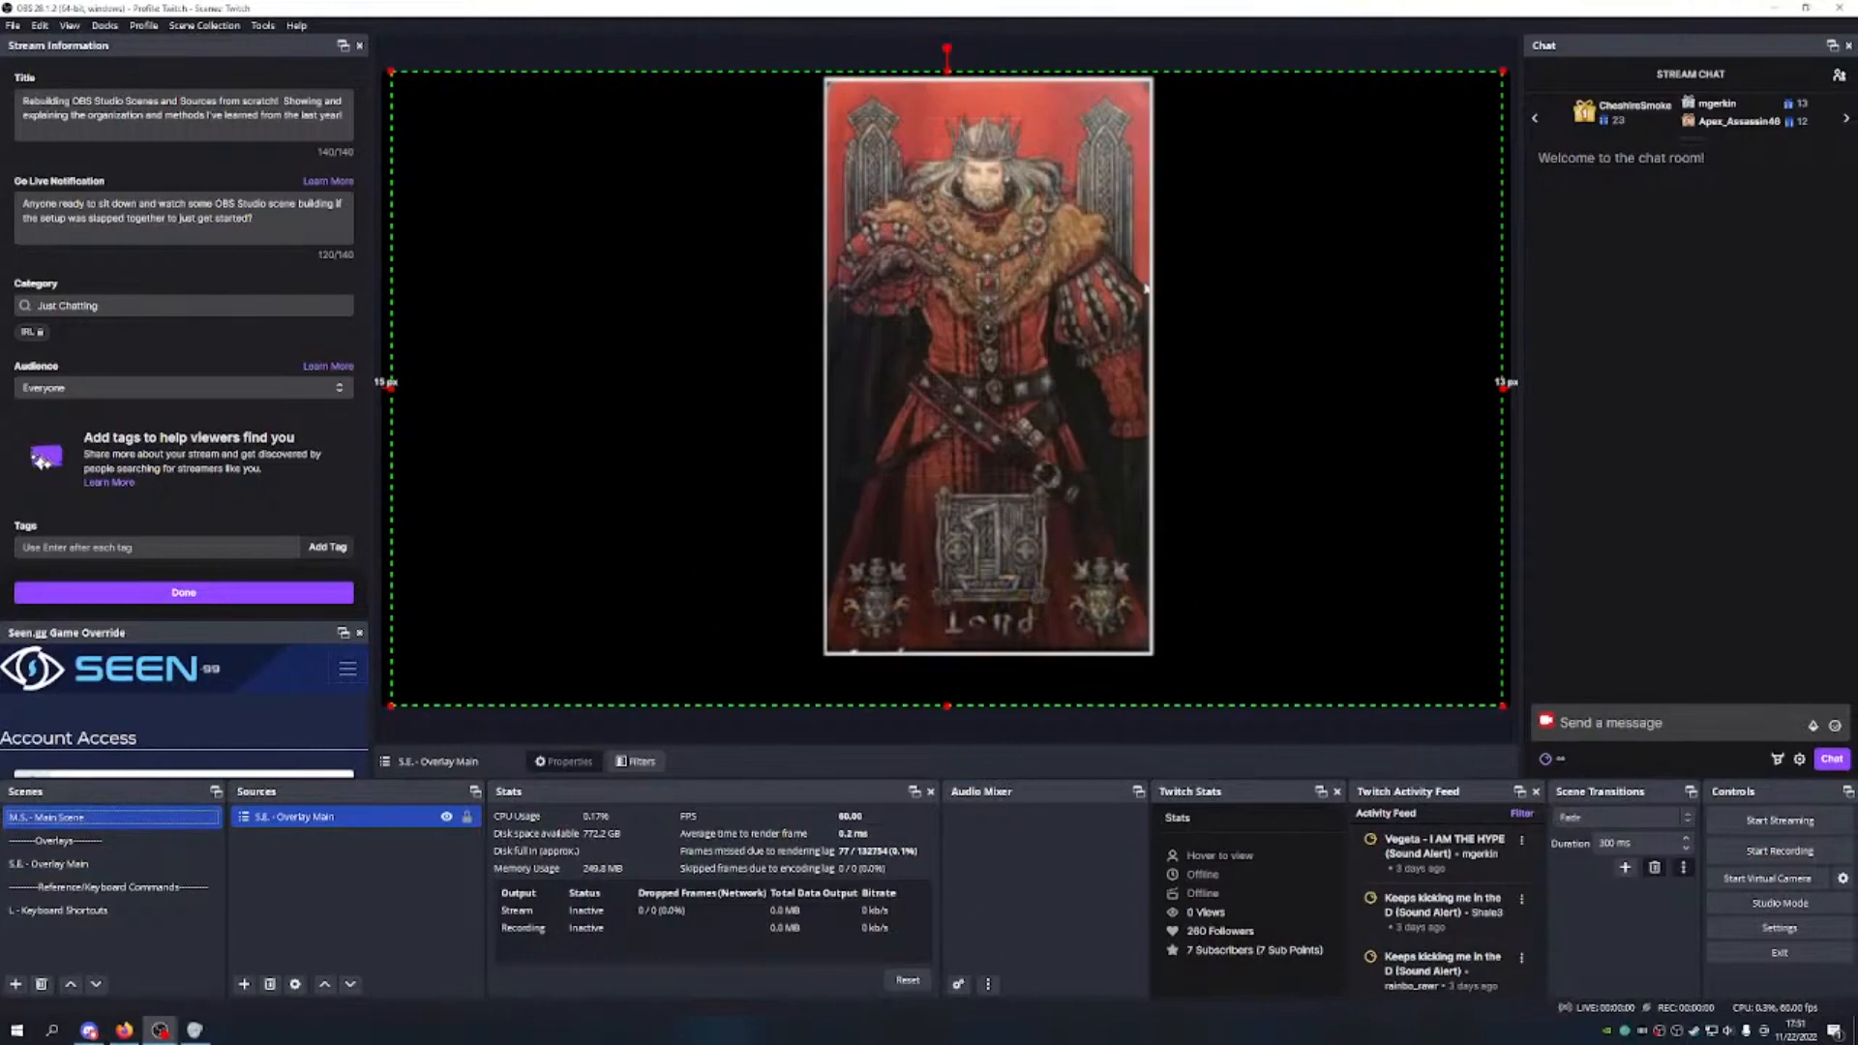
pyautogui.moveTo(1503, 705); pyautogui.dragTo(898, 374)
pyautogui.moveTo(652, 366); pyautogui.dragTo(697, 614)
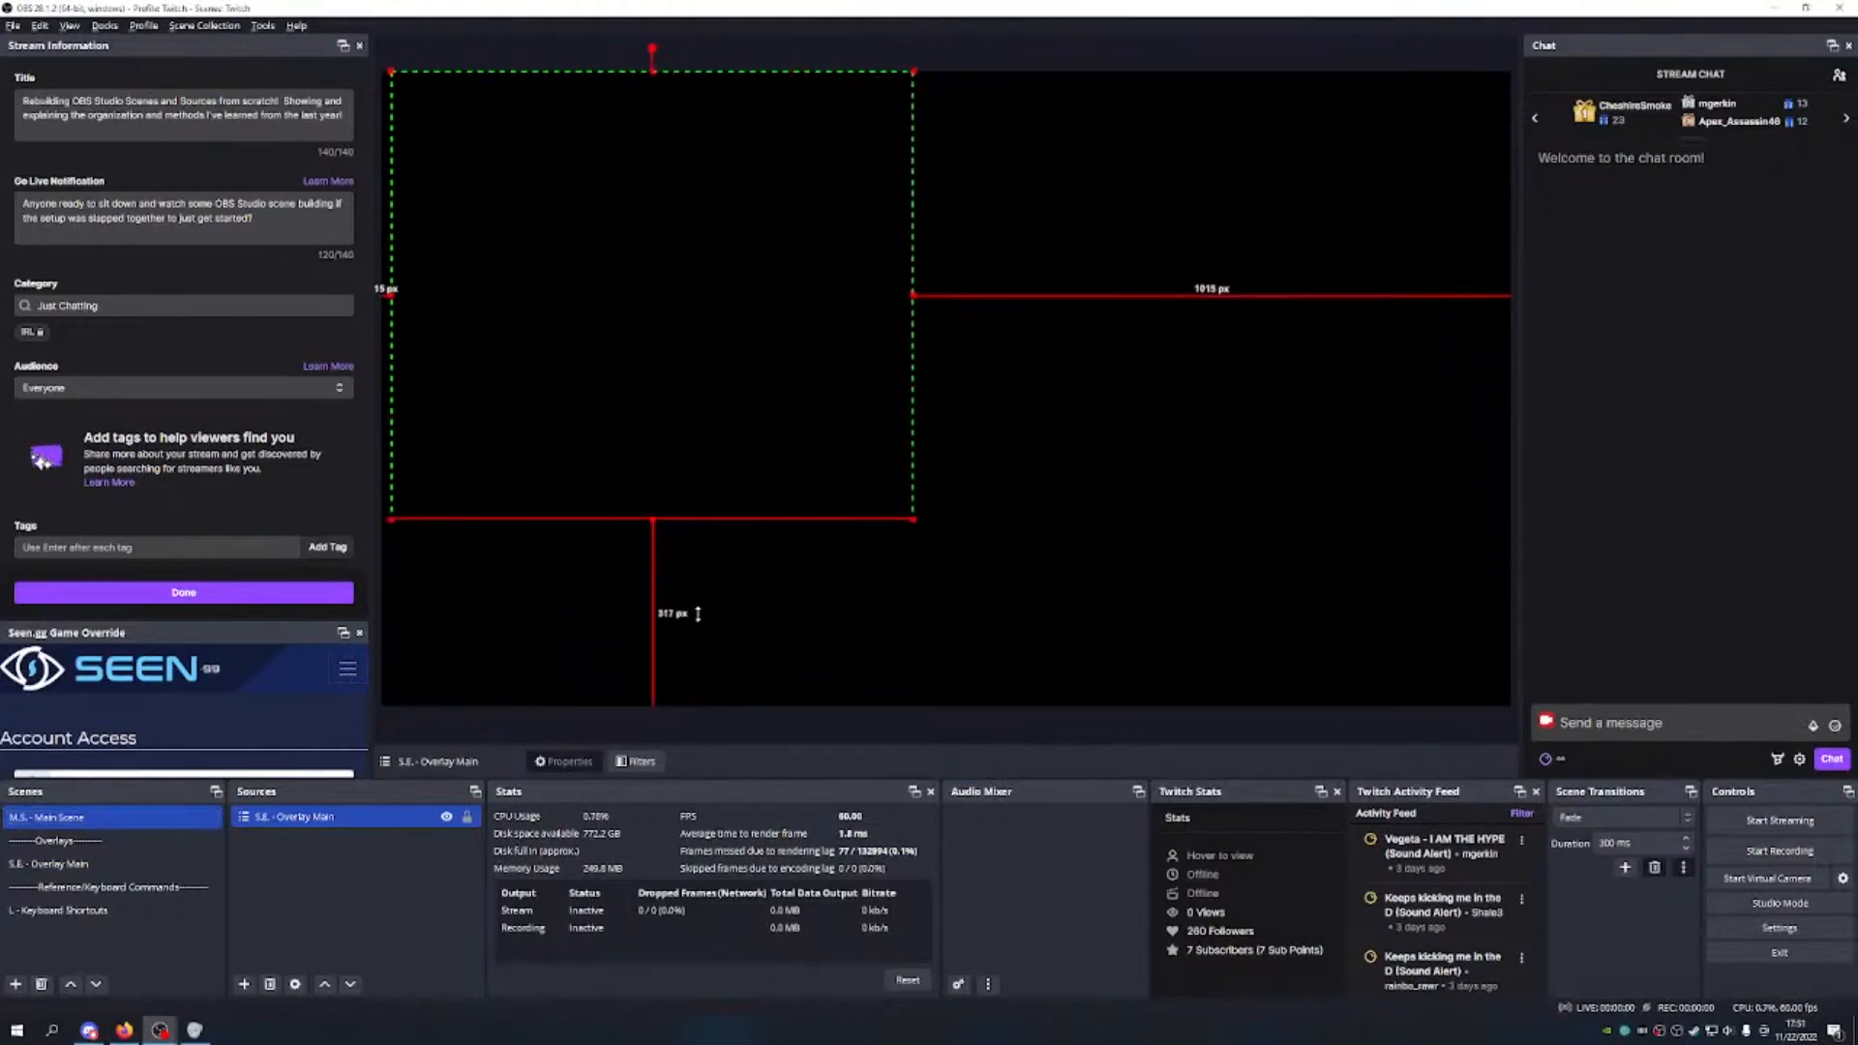
pyautogui.moveTo(913, 294); pyautogui.dragTo(1099, 295)
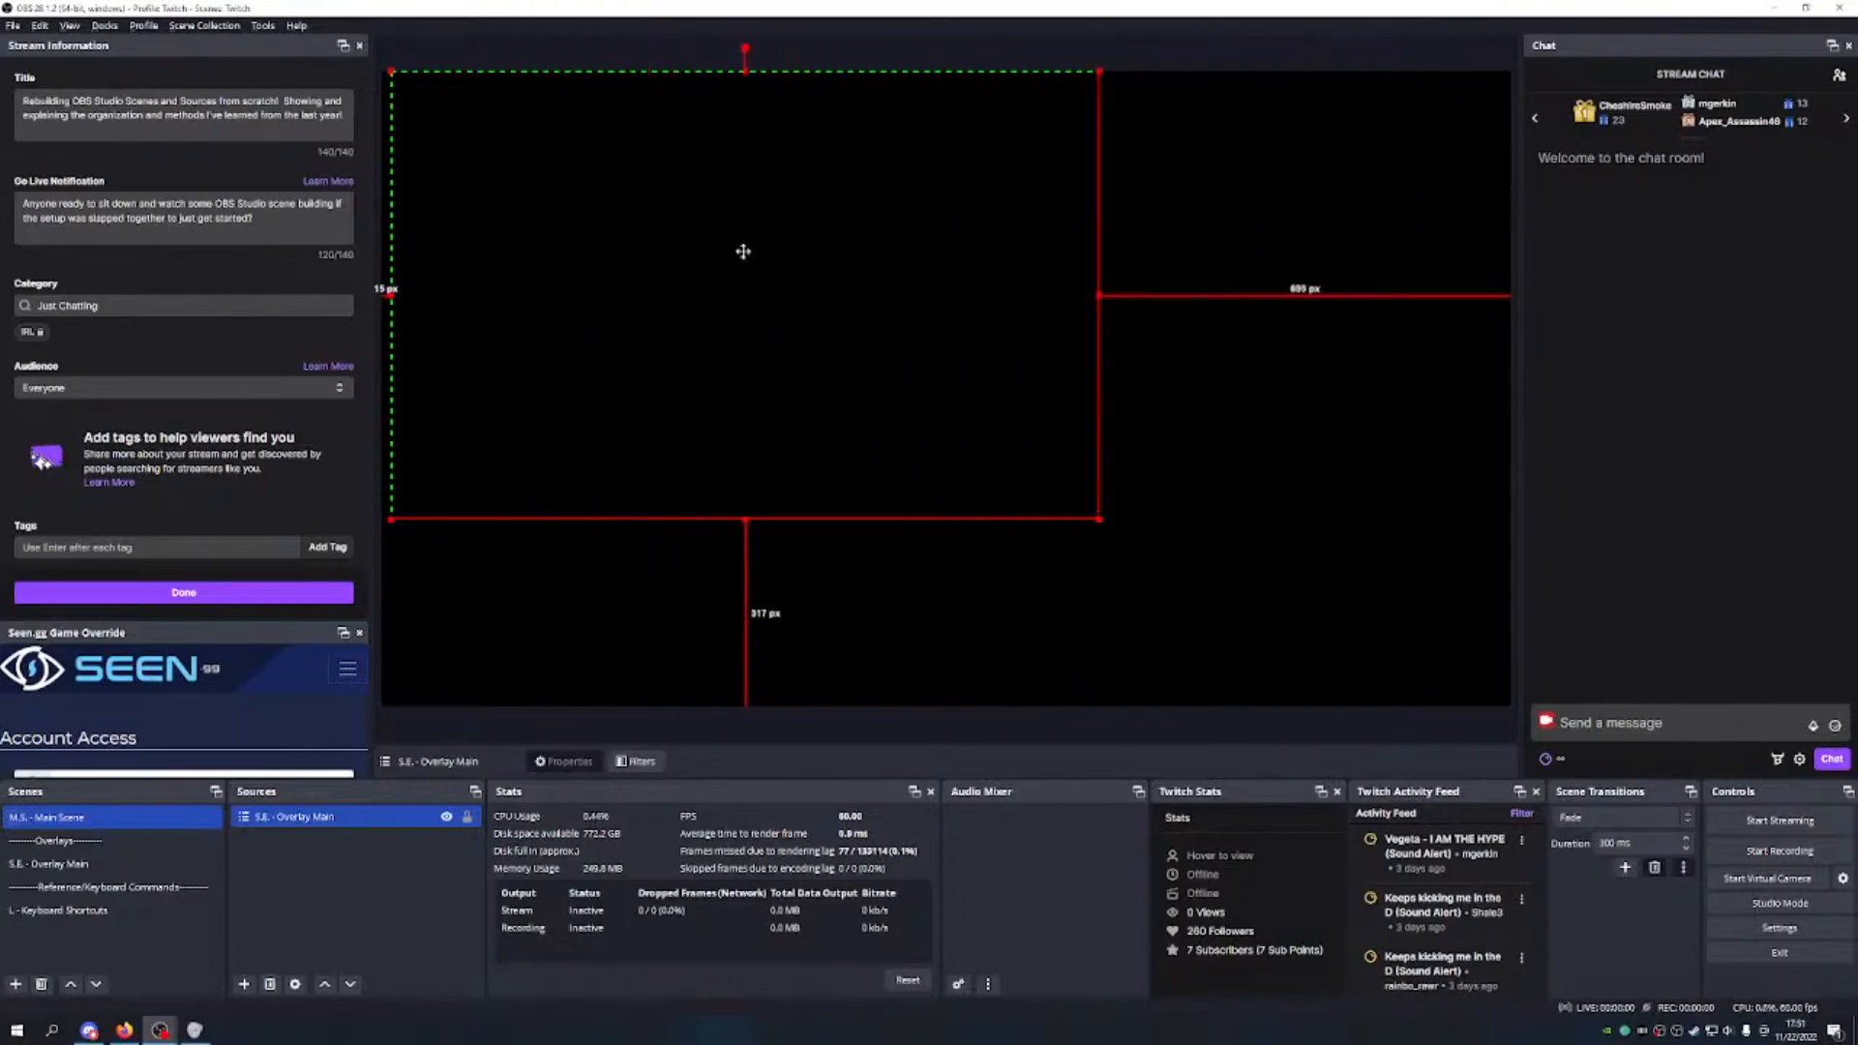
pyautogui.moveTo(743, 252); pyautogui.dragTo(911, 395)
pyautogui.moveTo(913, 215); pyautogui.dragTo(912, 182)
pyautogui.moveTo(555, 423); pyautogui.dragTo(344, 421)
pyautogui.moveTo(889, 429); pyautogui.dragTo(996, 389)
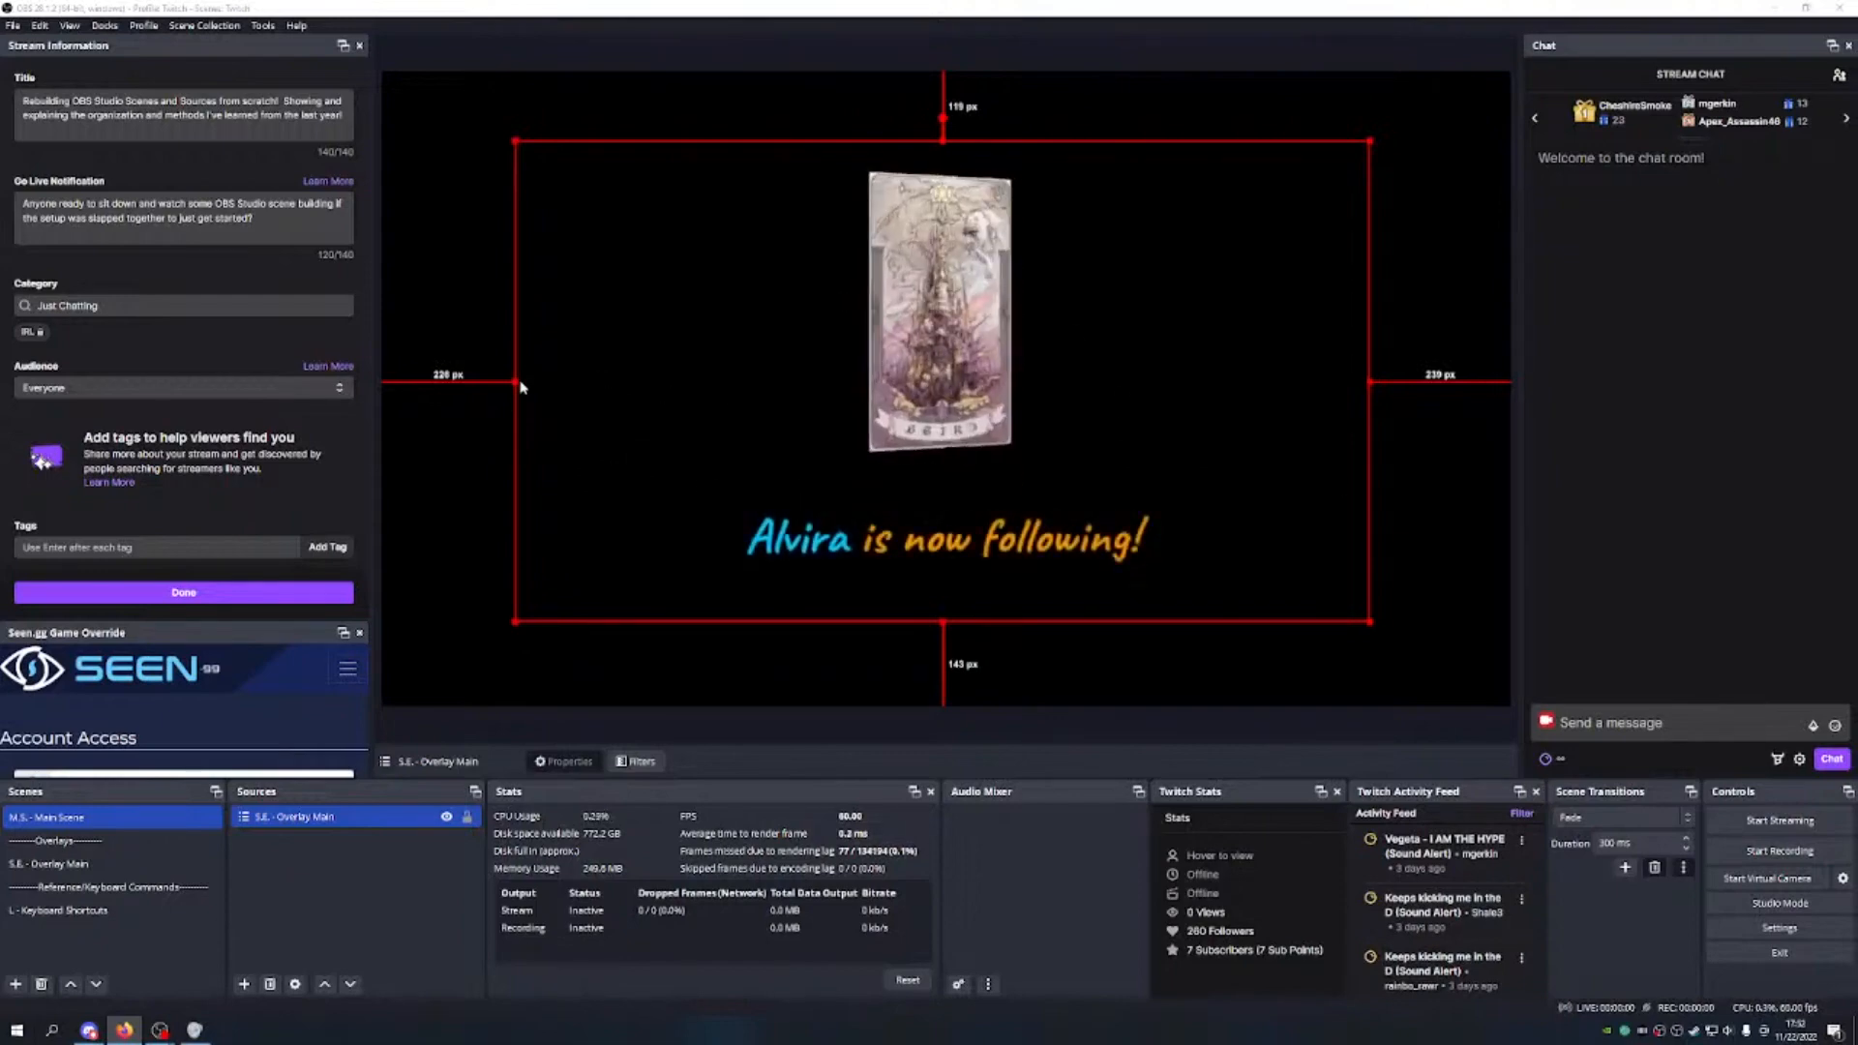
# Step: Crop the overlay's sides and top, then centre it horizontally near the canvas top
pyautogui.moveTo(519, 381); pyautogui.dragTo(630, 387)
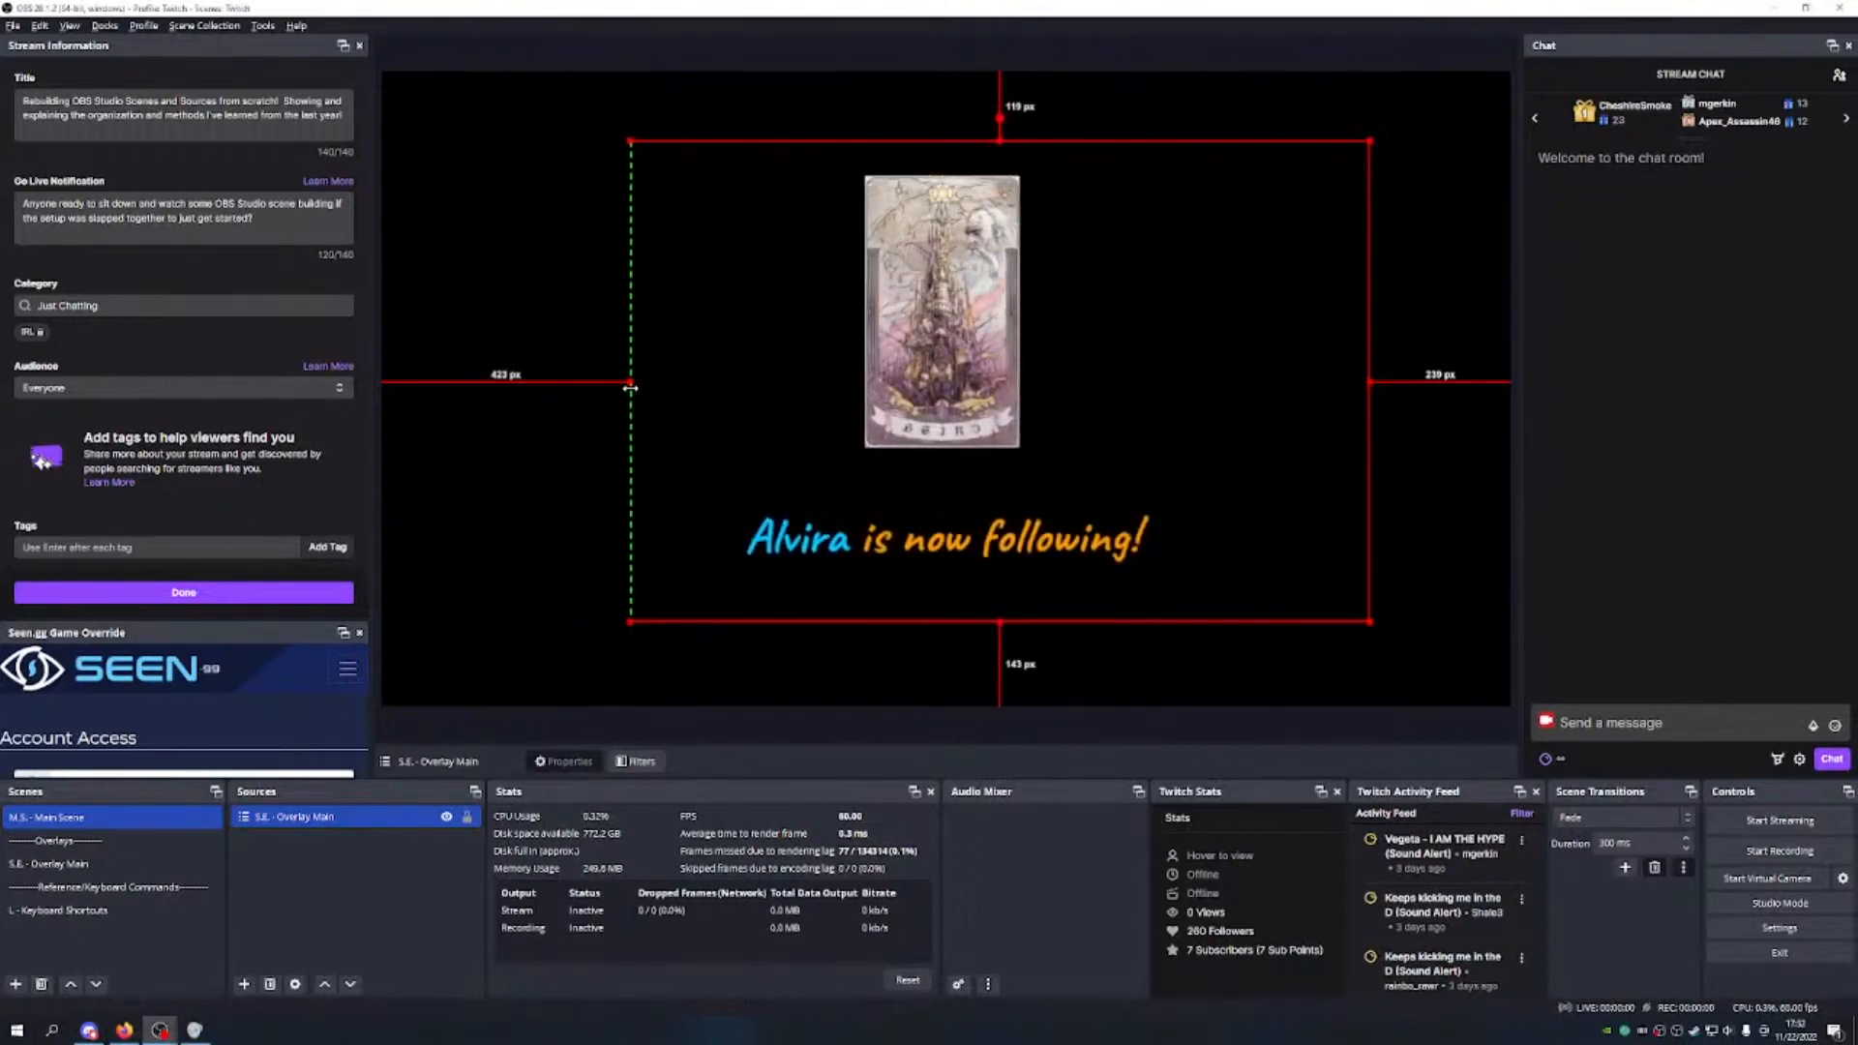
pyautogui.moveTo(1373, 382); pyautogui.dragTo(1242, 385)
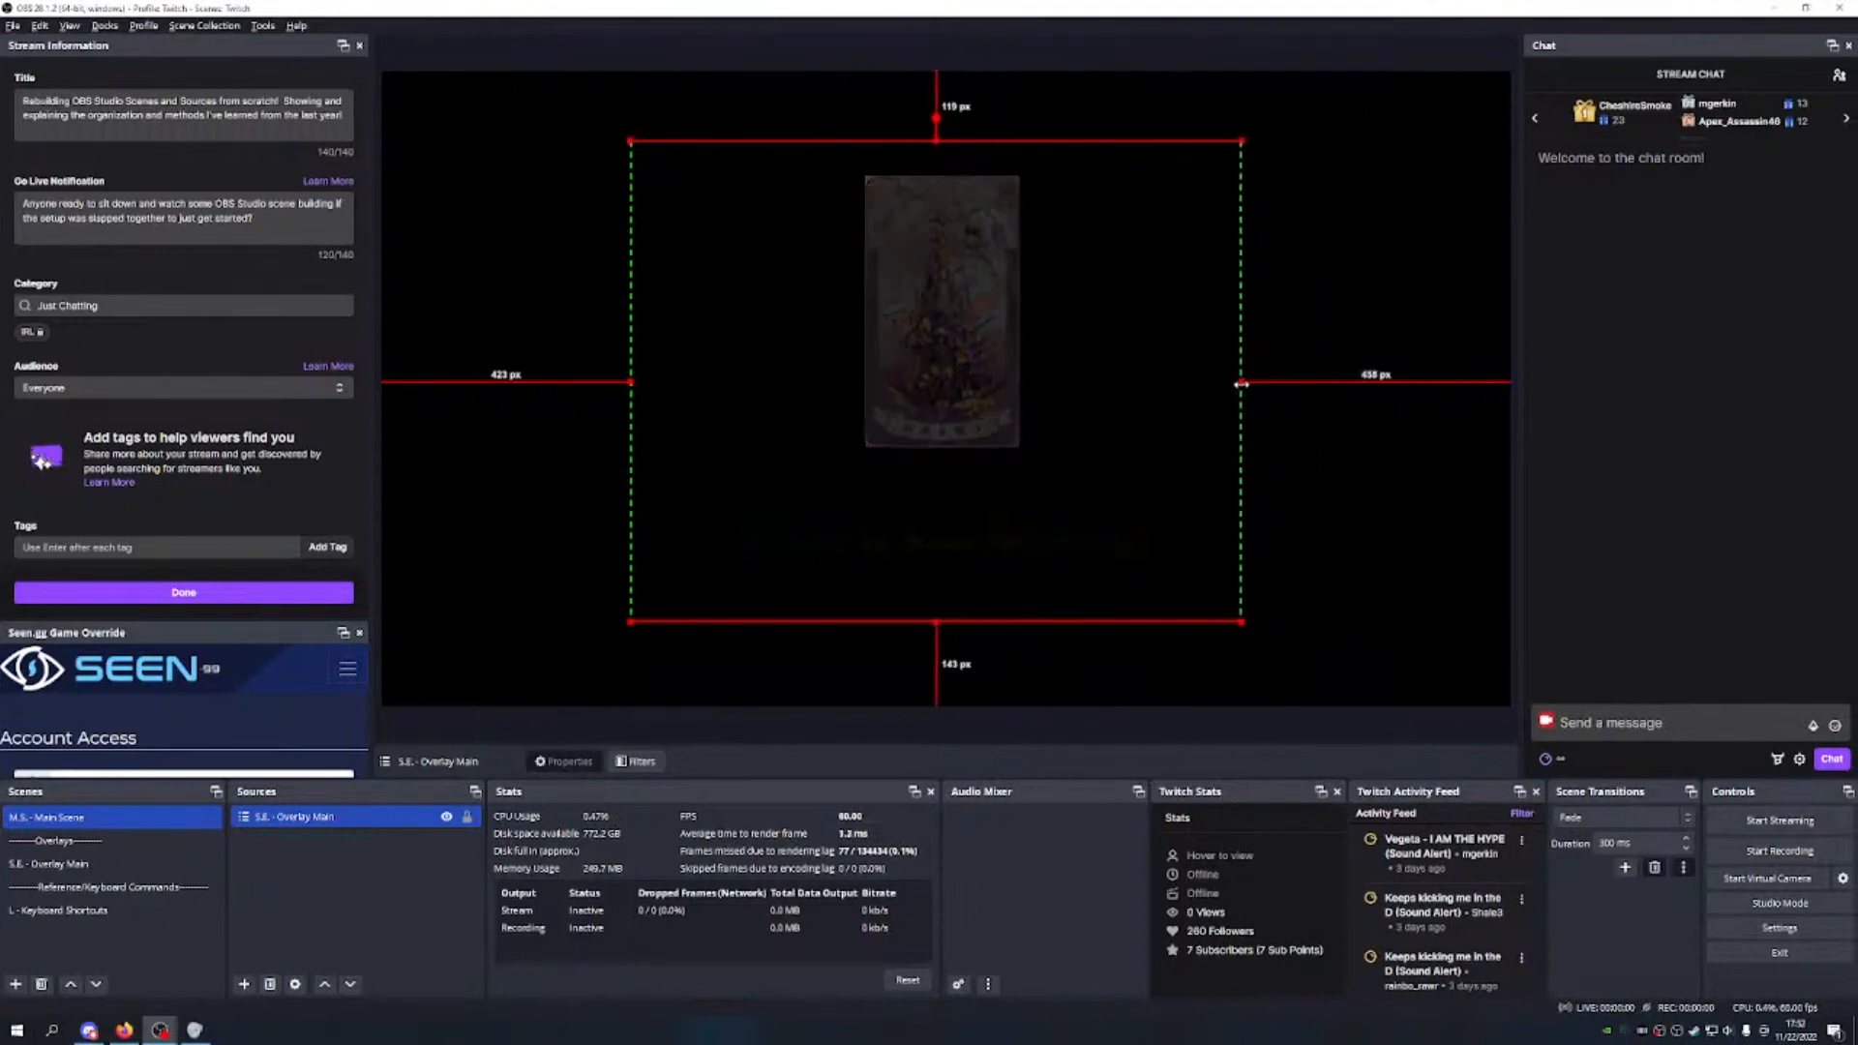
pyautogui.moveTo(1241, 142); pyautogui.dragTo(975, 332)
pyautogui.moveTo(837, 441); pyautogui.dragTo(933, 284)
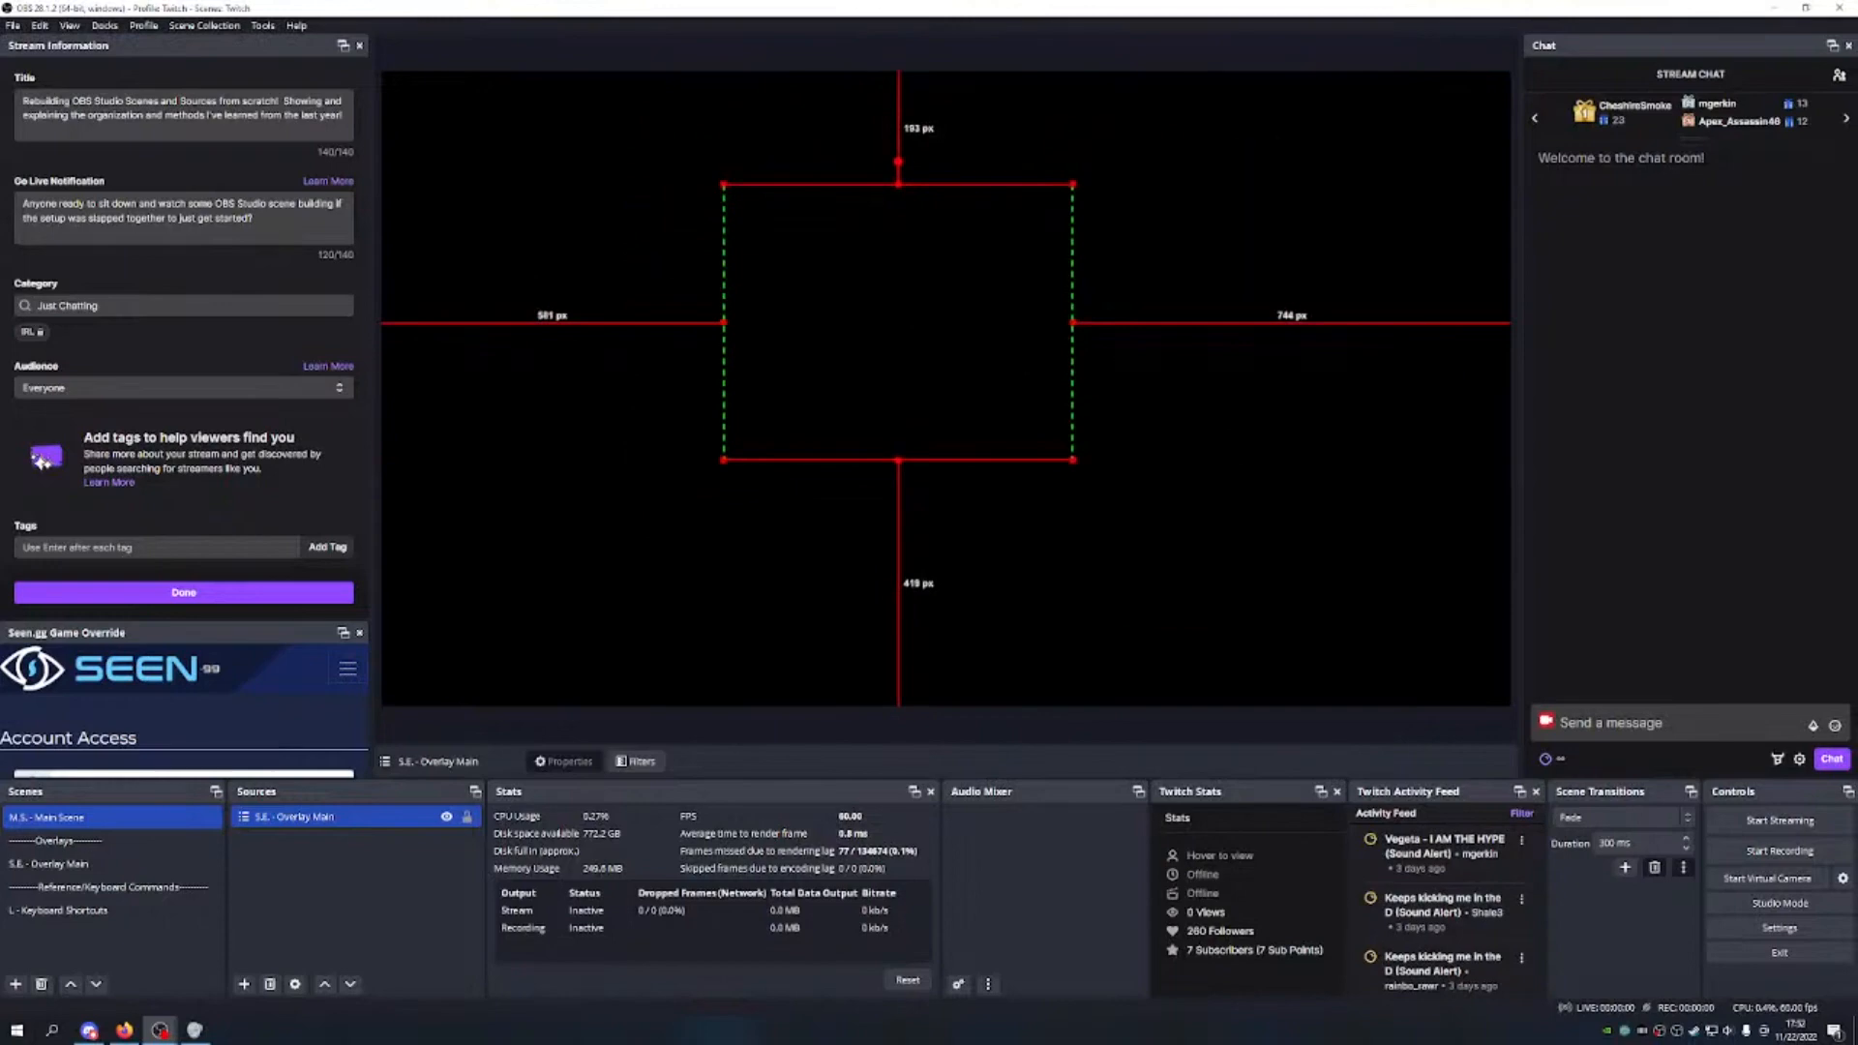
pyautogui.moveTo(972, 368); pyautogui.dragTo(983, 319)
pyautogui.moveTo(1087, 137); pyautogui.dragTo(1133, 102)
pyautogui.moveTo(1026, 206)
pyautogui.mouseDown()
pyautogui.moveTo(1009, 242)
pyautogui.moveTo(1010, 206)
pyautogui.mouseUp()
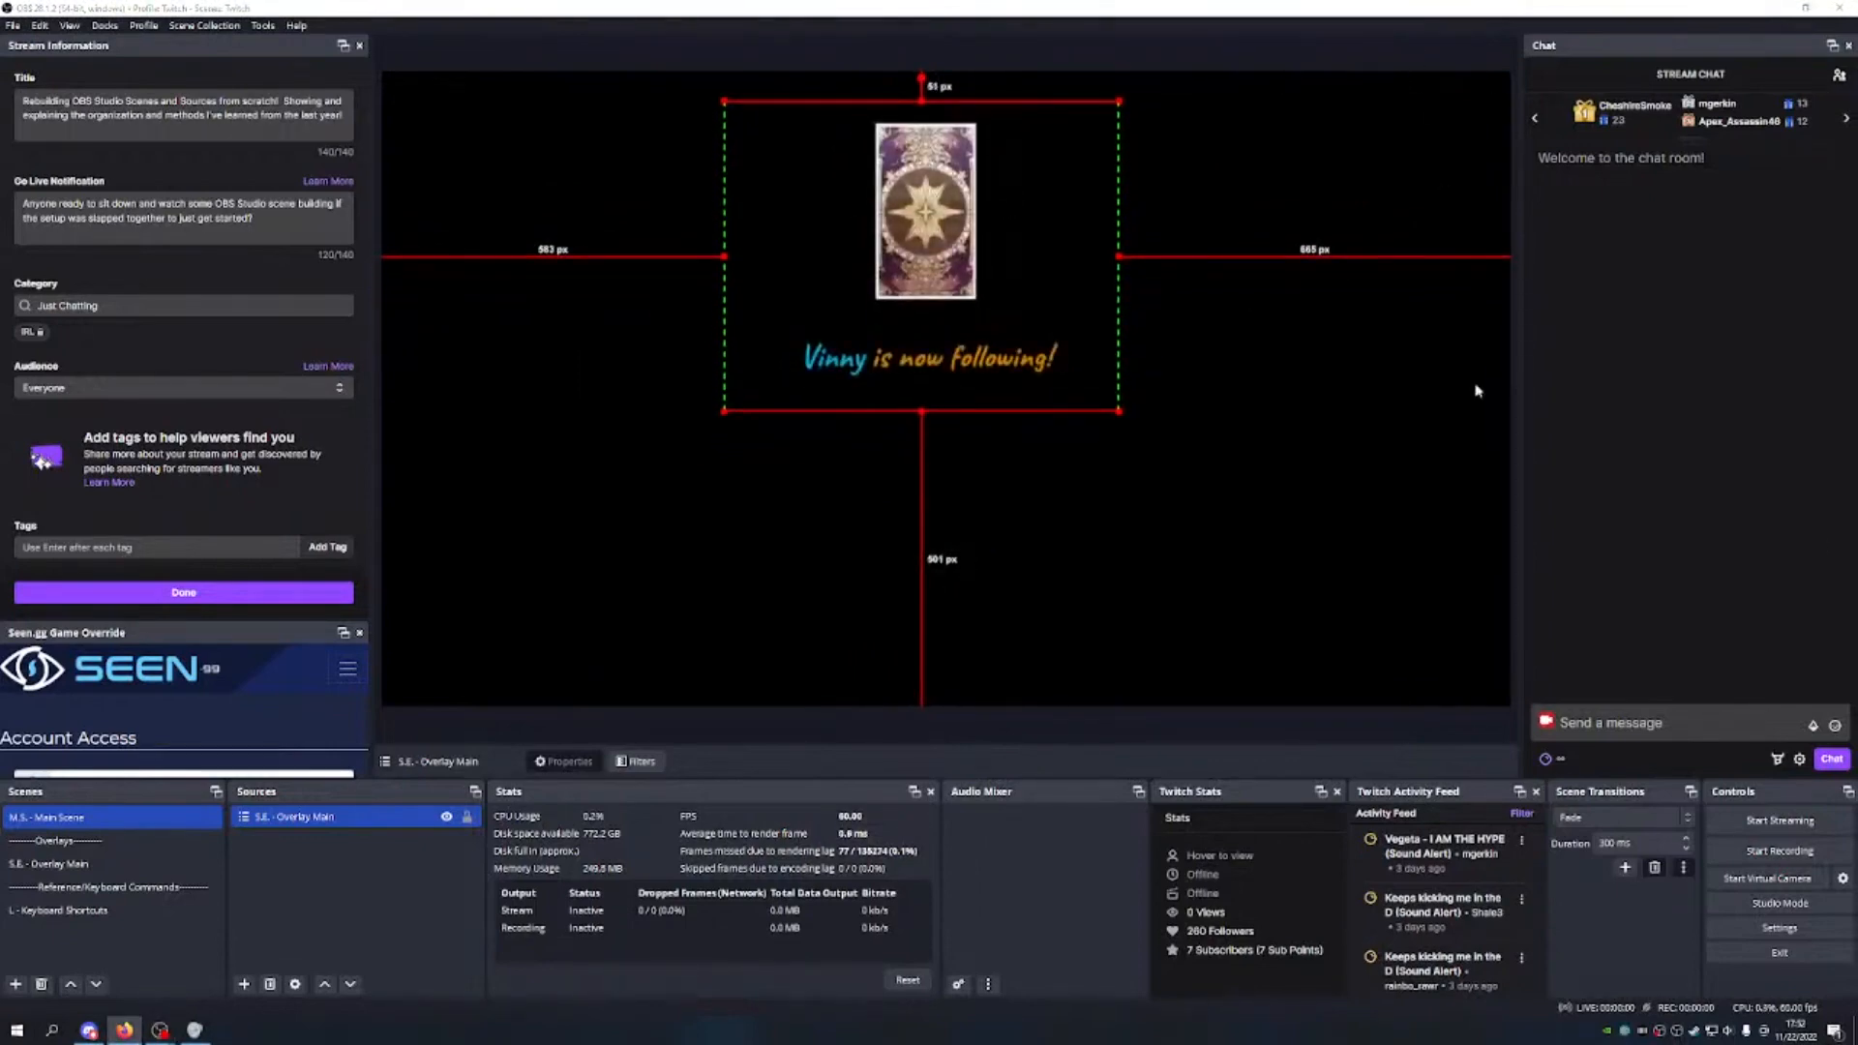
pyautogui.moveTo(890, 223)
pyautogui.mouseDown()
pyautogui.moveTo(1292, 164)
pyautogui.moveTo(861, 257)
pyautogui.moveTo(903, 220)
pyautogui.moveTo(894, 233)
pyautogui.mouseUp()
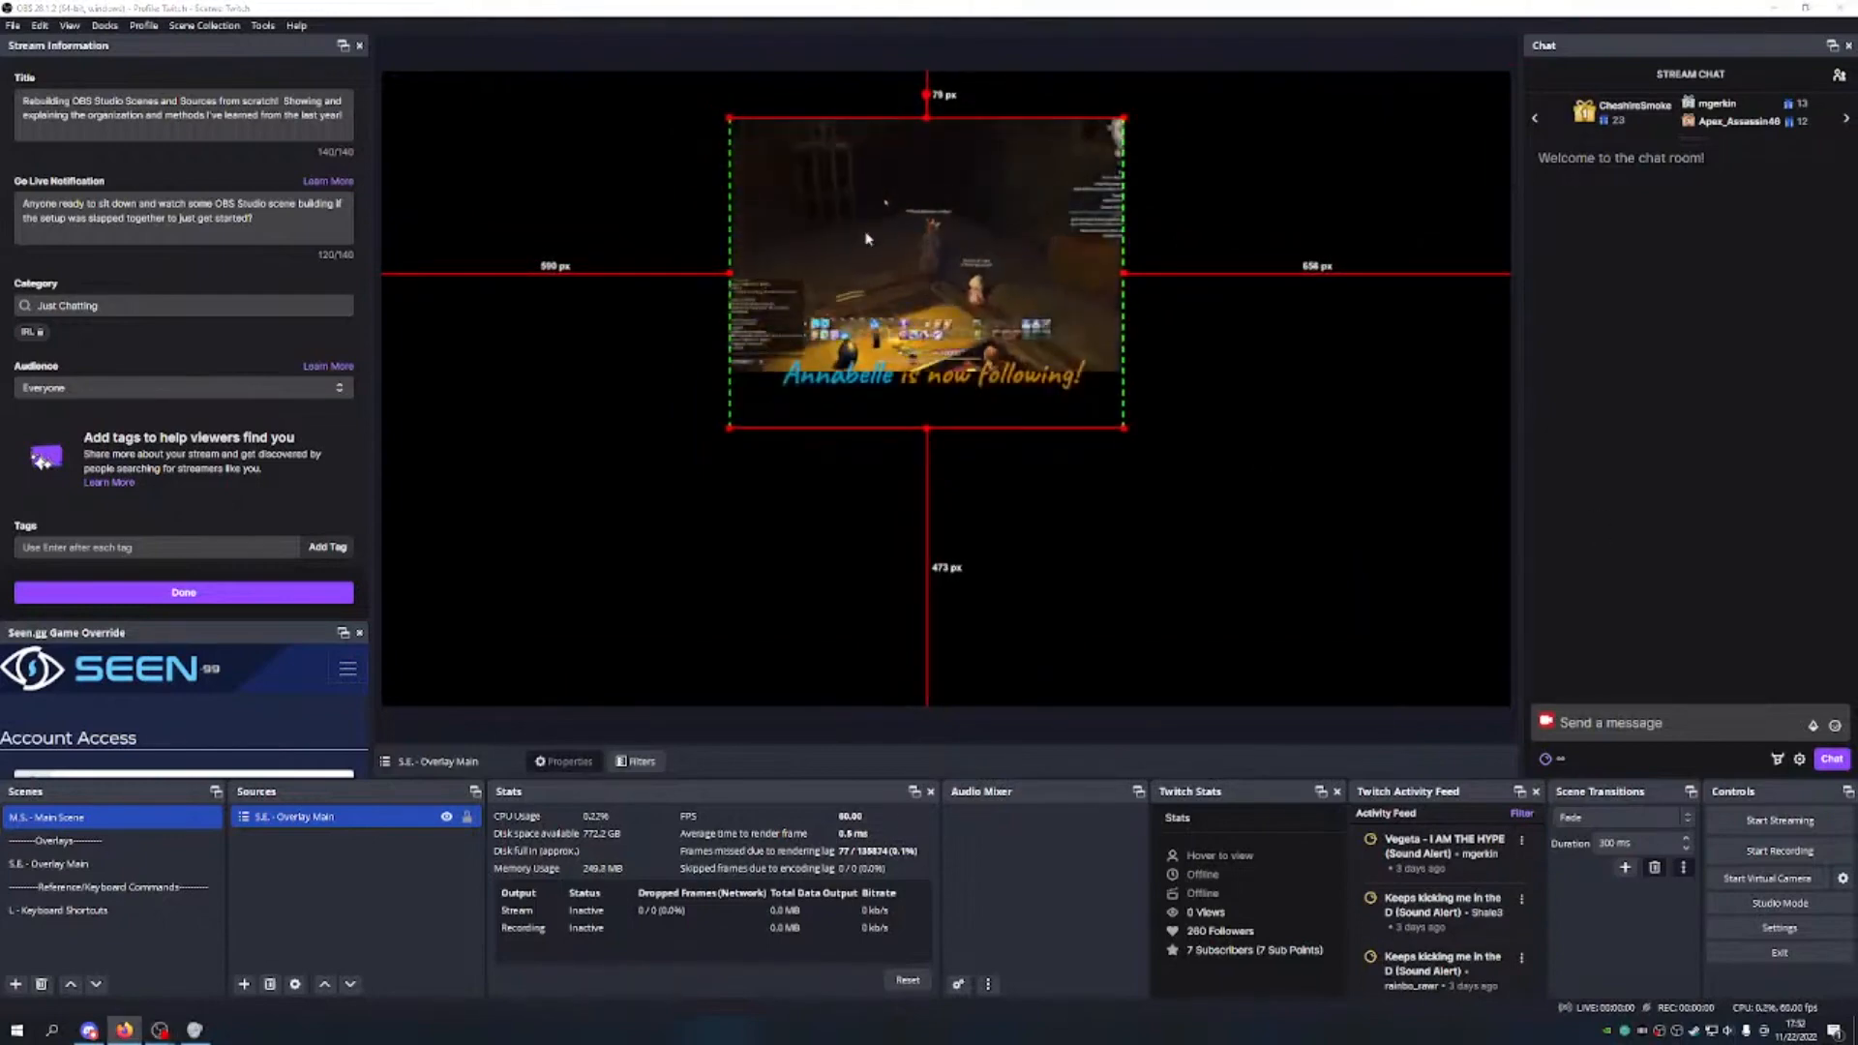
pyautogui.moveTo(724, 274); pyautogui.dragTo(627, 261)
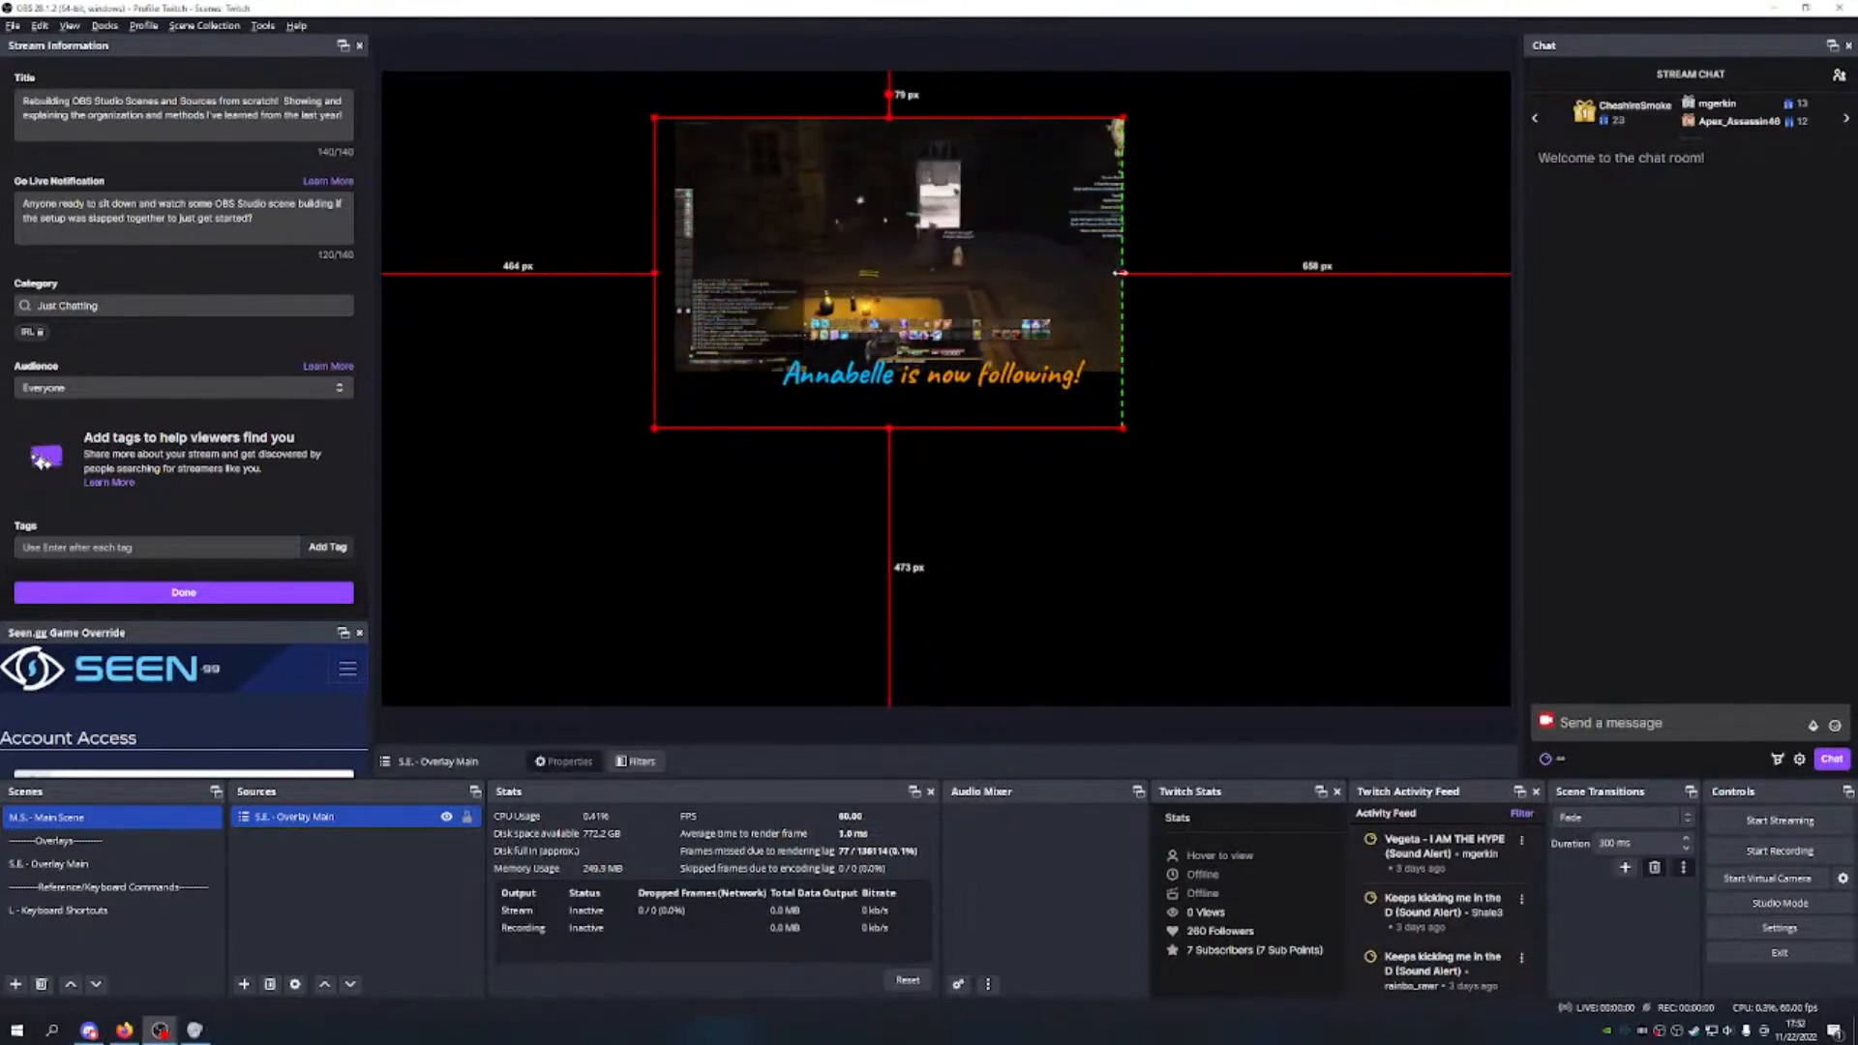
pyautogui.moveTo(1122, 274); pyautogui.dragTo(1208, 281)
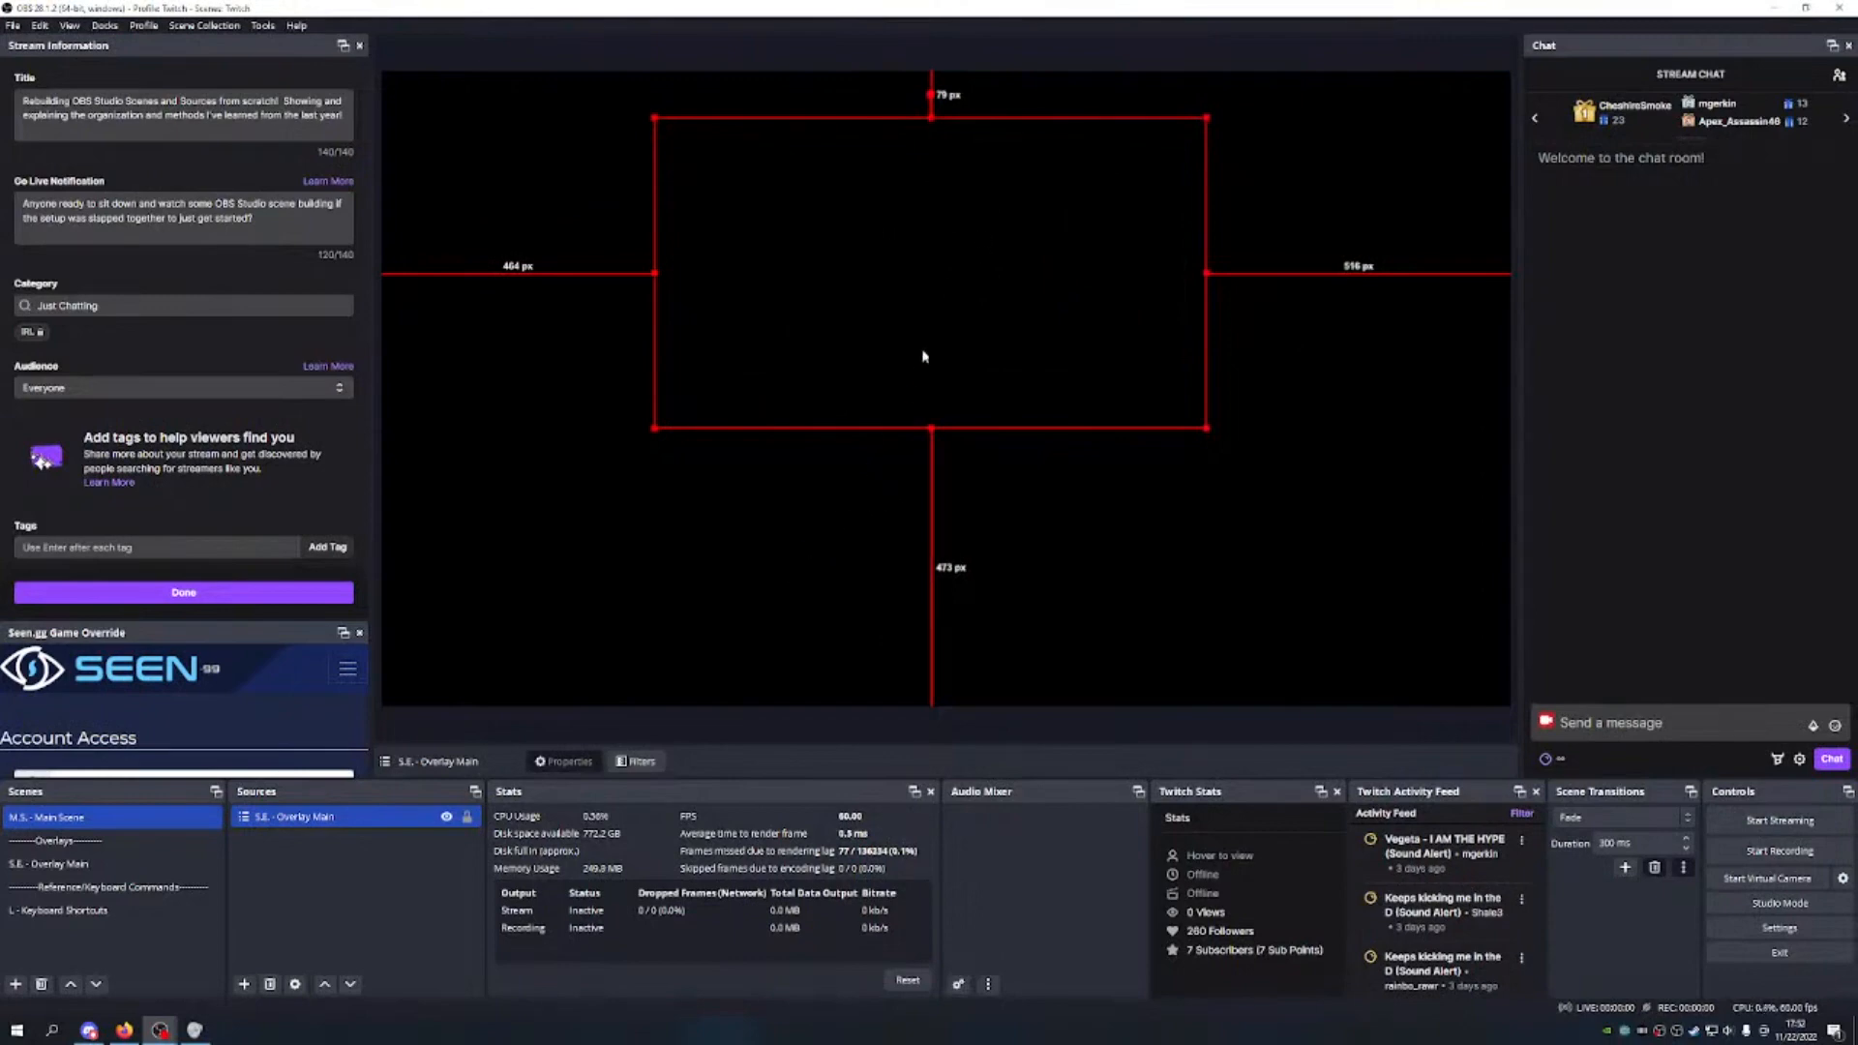
pyautogui.moveTo(923, 351); pyautogui.dragTo(938, 358)
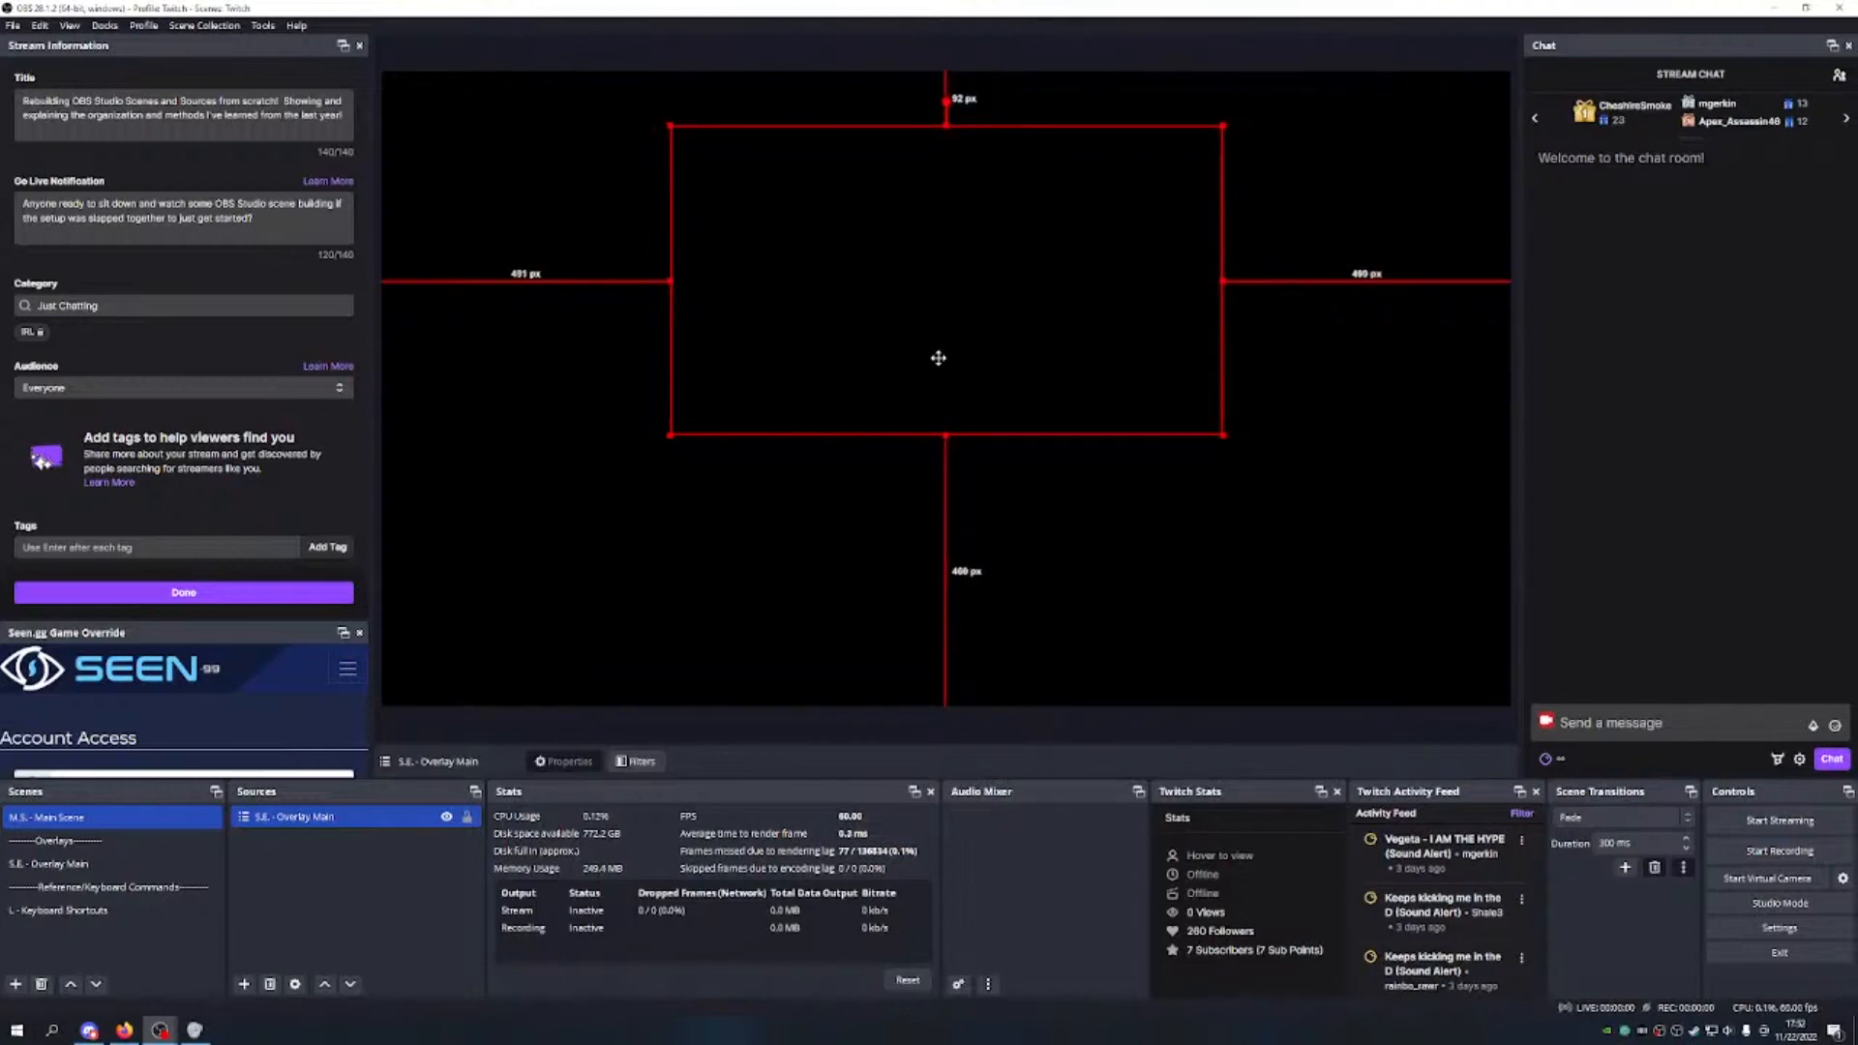
pyautogui.moveTo(939, 358); pyautogui.dragTo(936, 358)
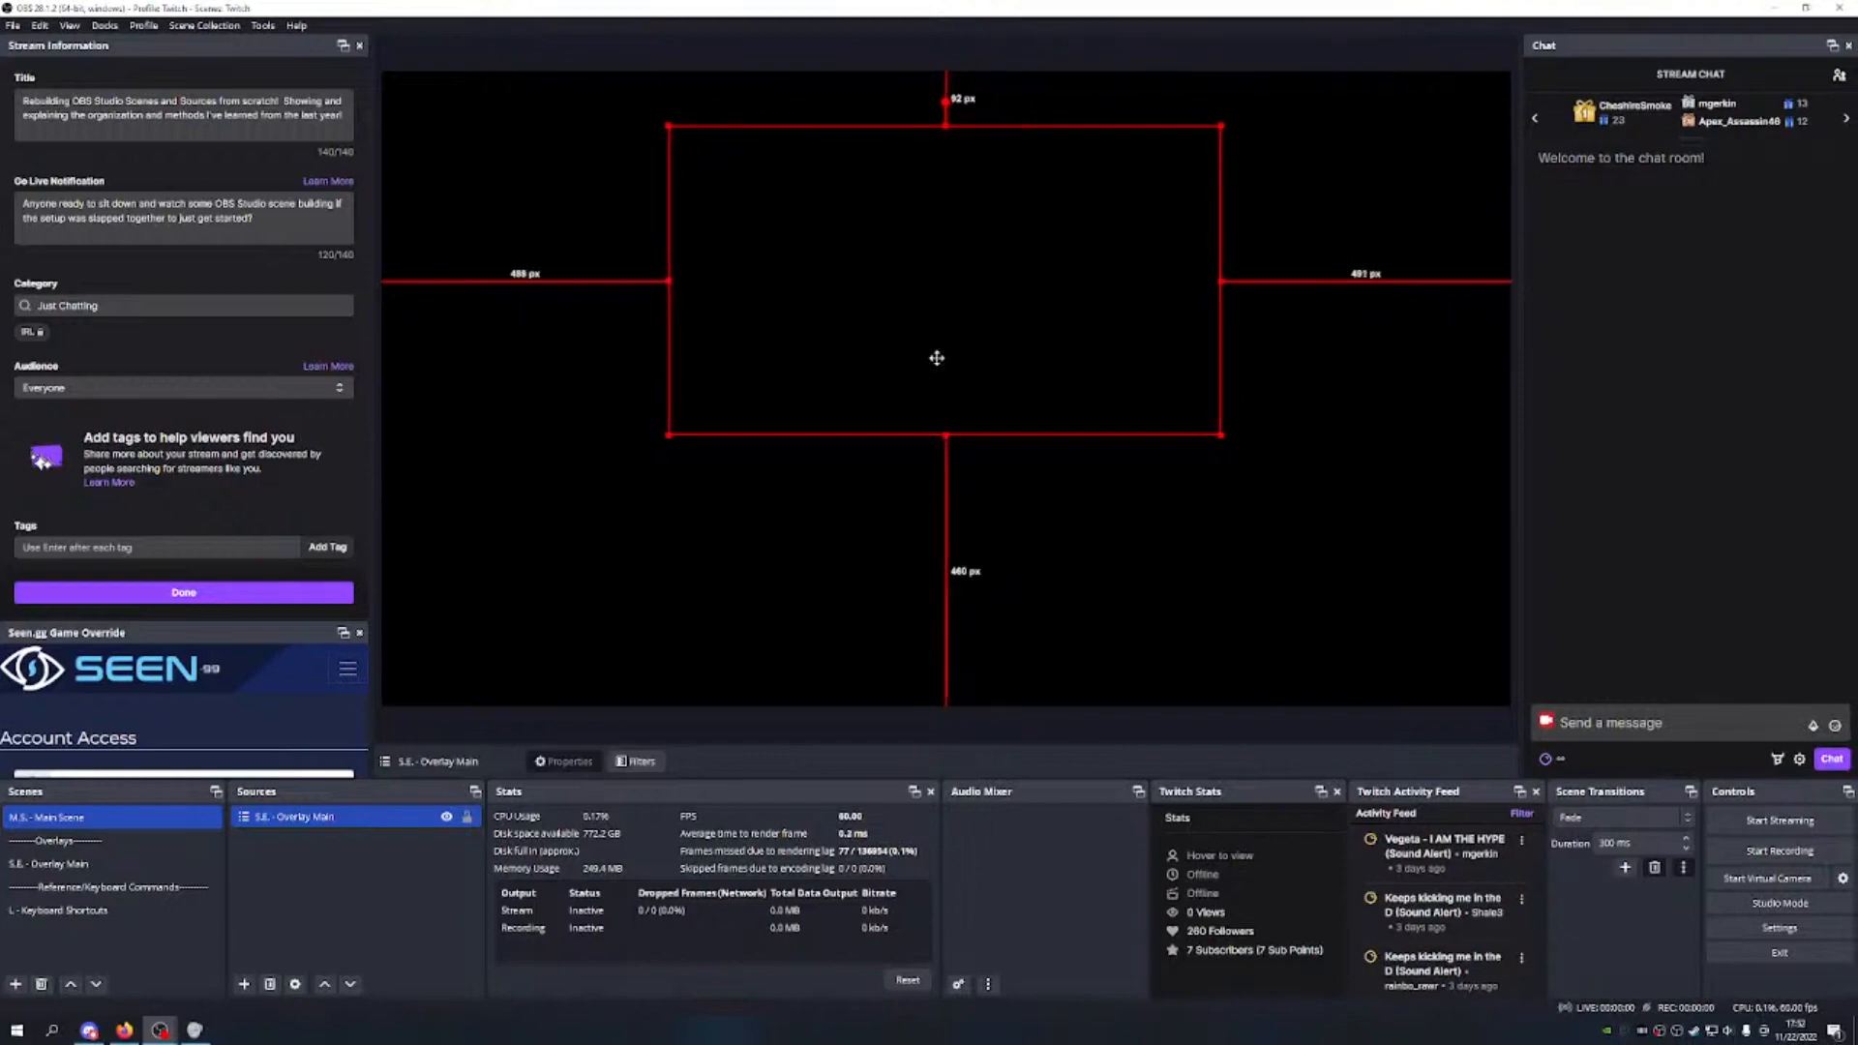
pyautogui.click(1150, 615)
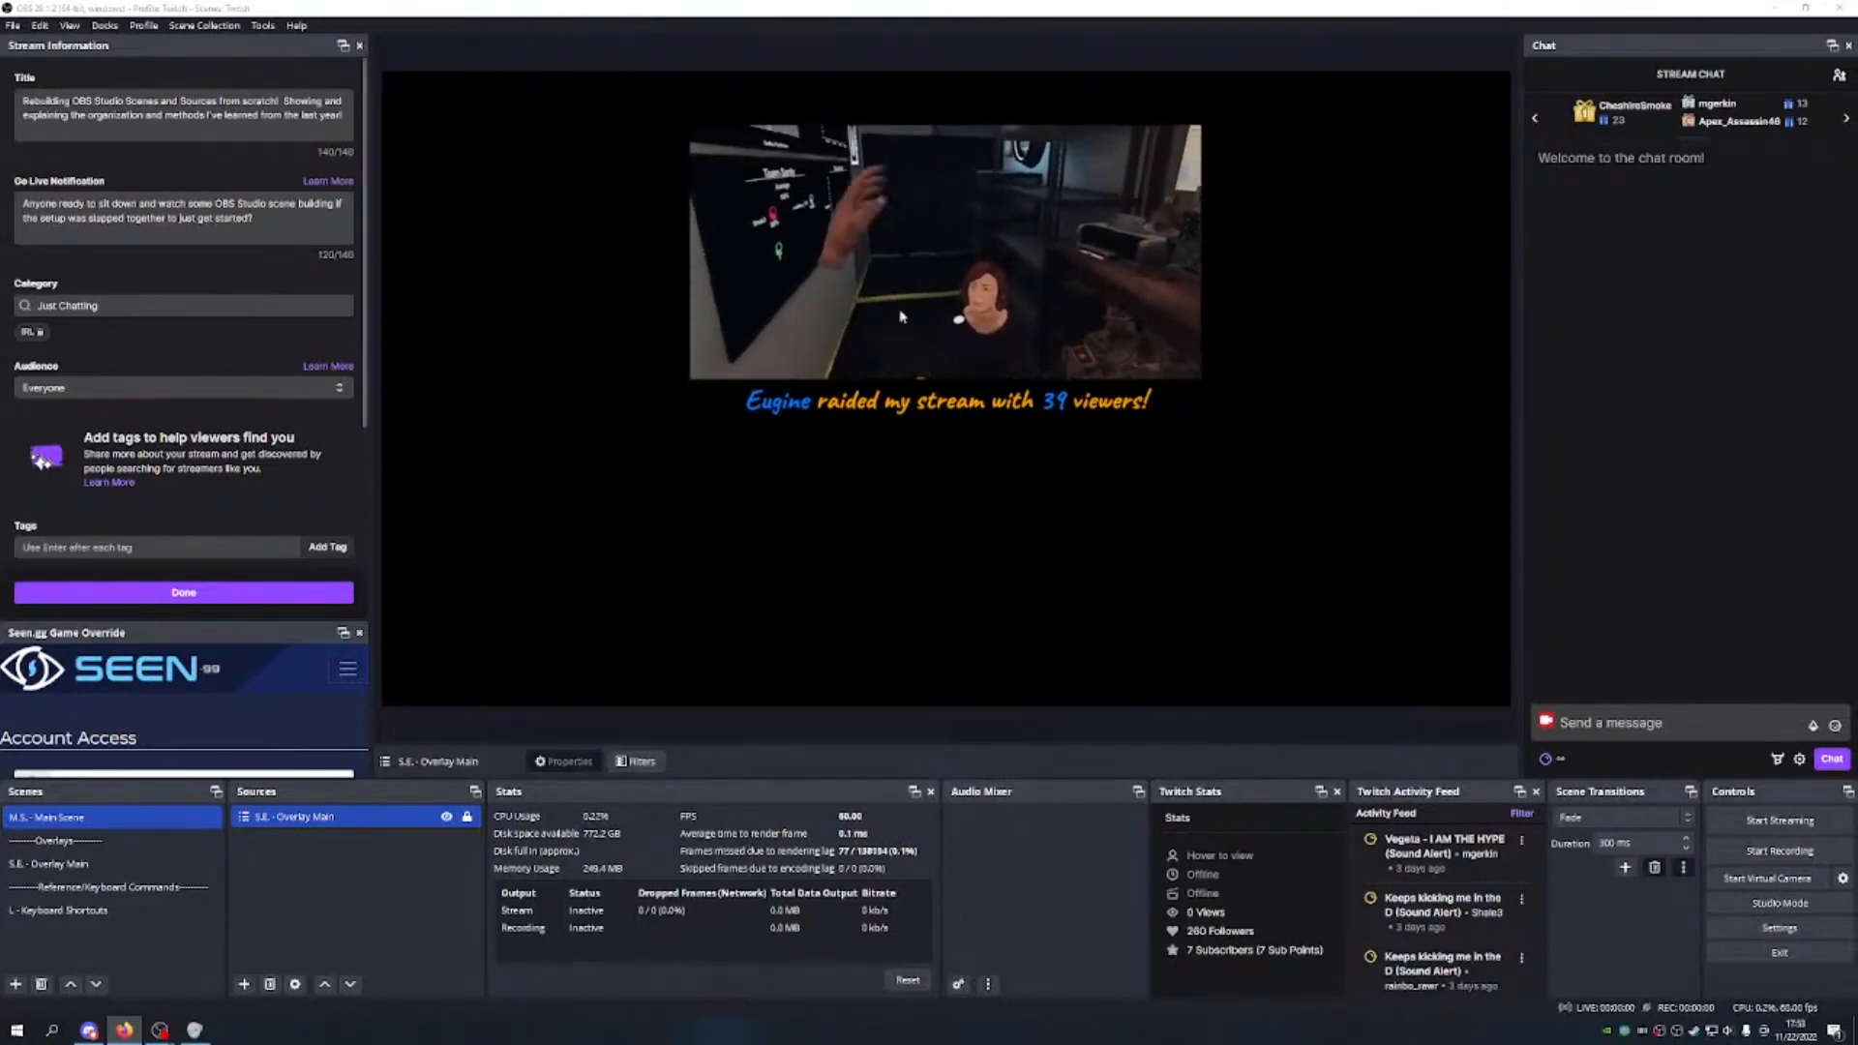
# Step: Unlock the Main Overlay, inset it with even side margins and top at 65 px, then return to M.S. - Main Scene
pyautogui.click(94, 862)
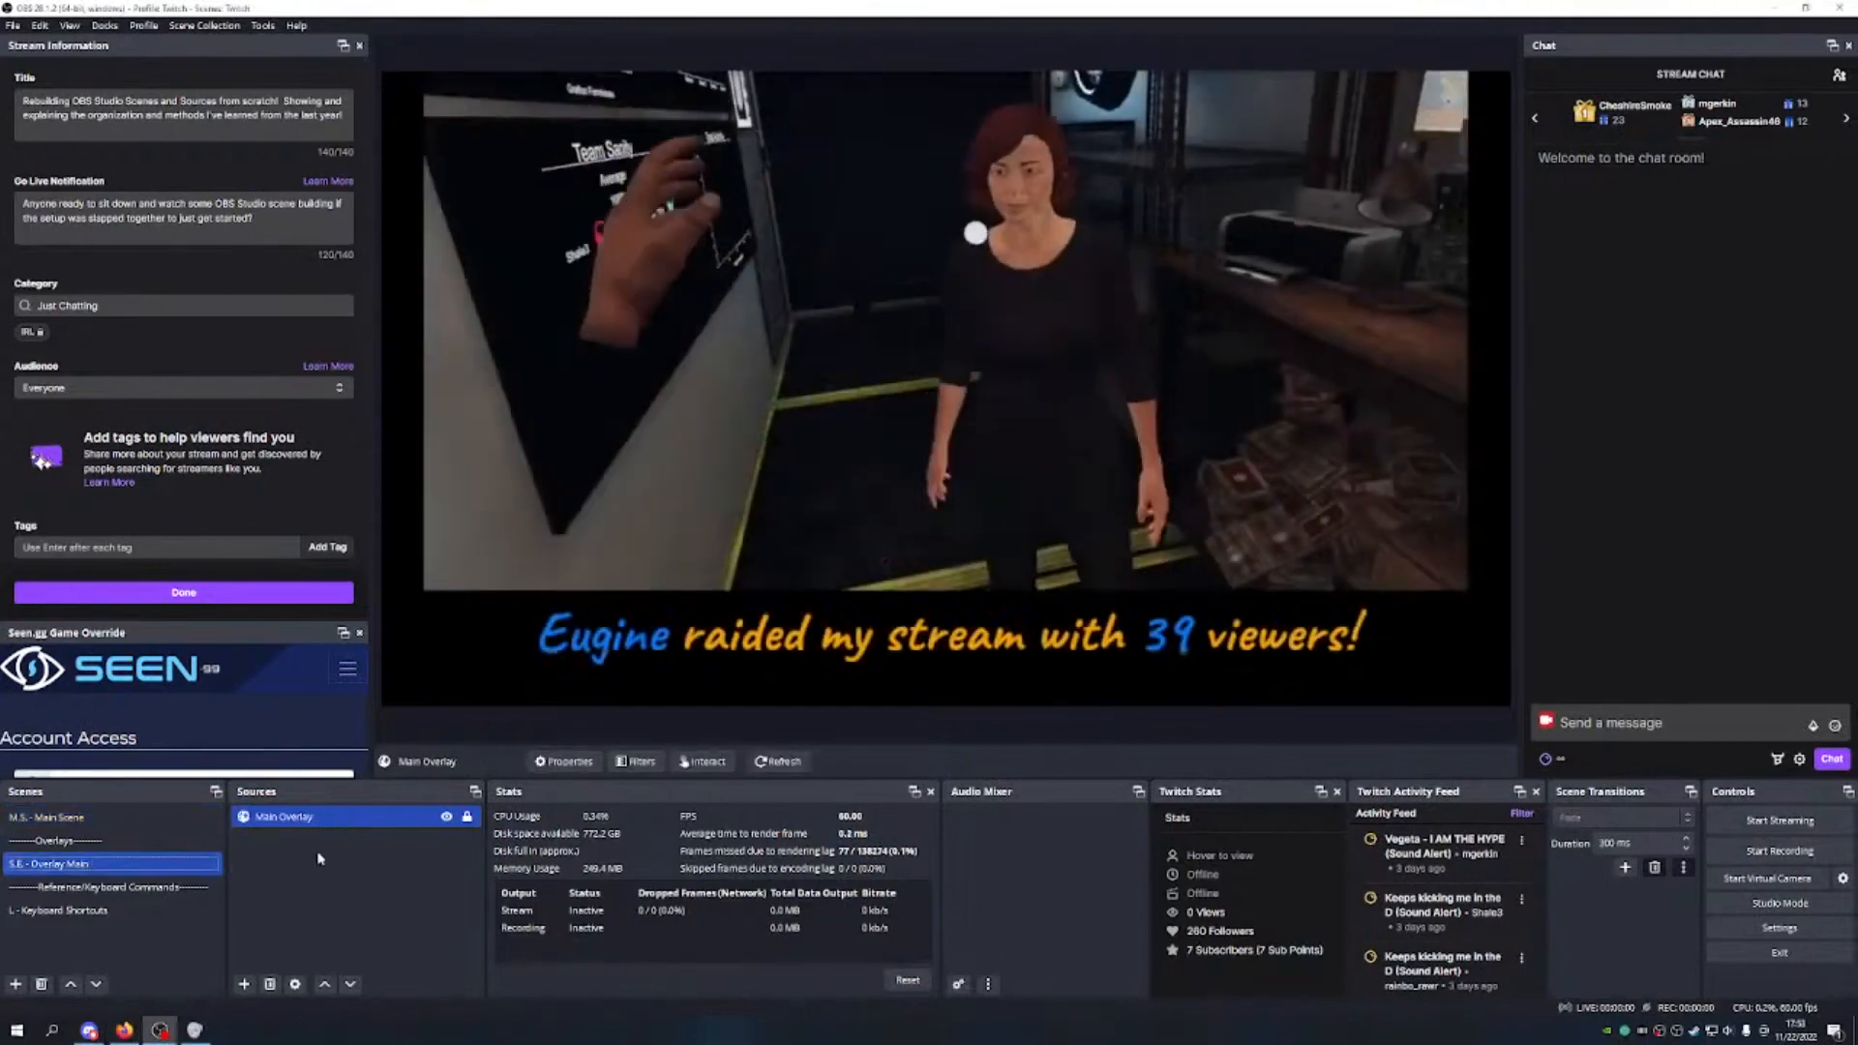
pyautogui.click(467, 816)
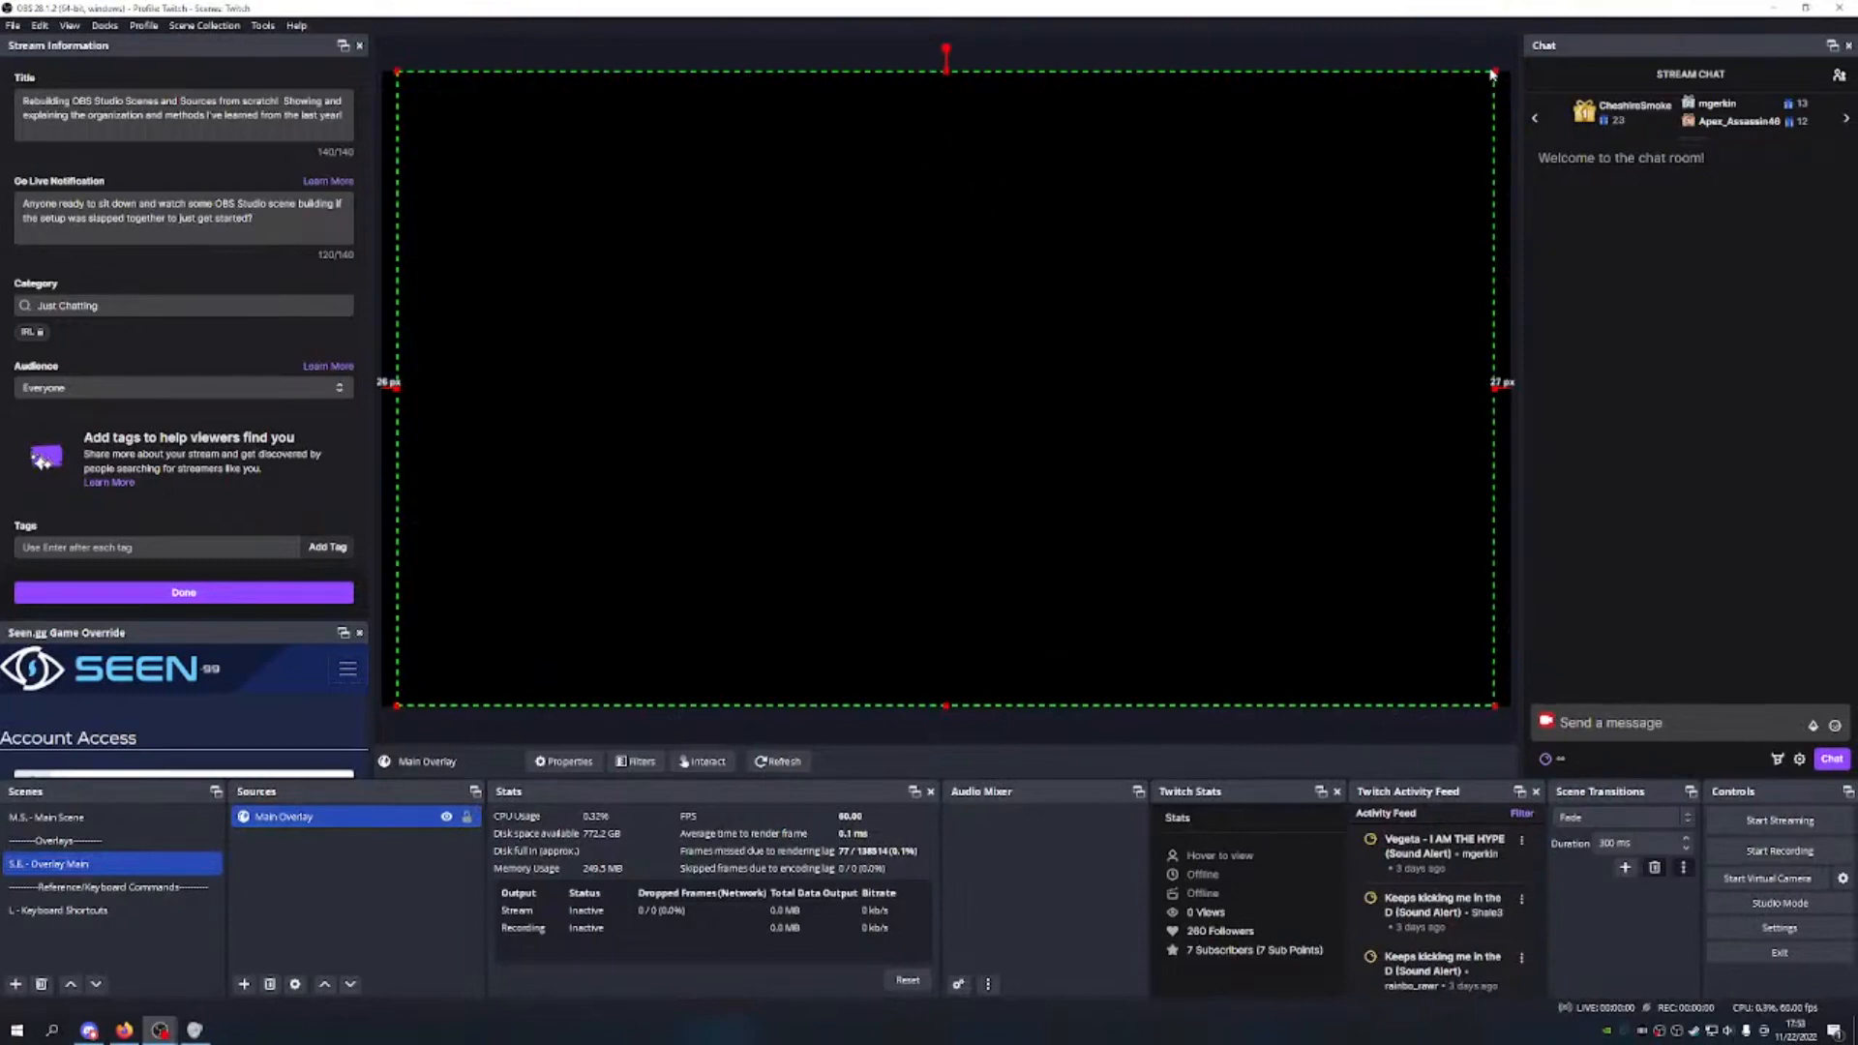
pyautogui.moveTo(1495, 70); pyautogui.dragTo(1390, 131)
pyautogui.moveTo(896, 131); pyautogui.dragTo(893, 109)
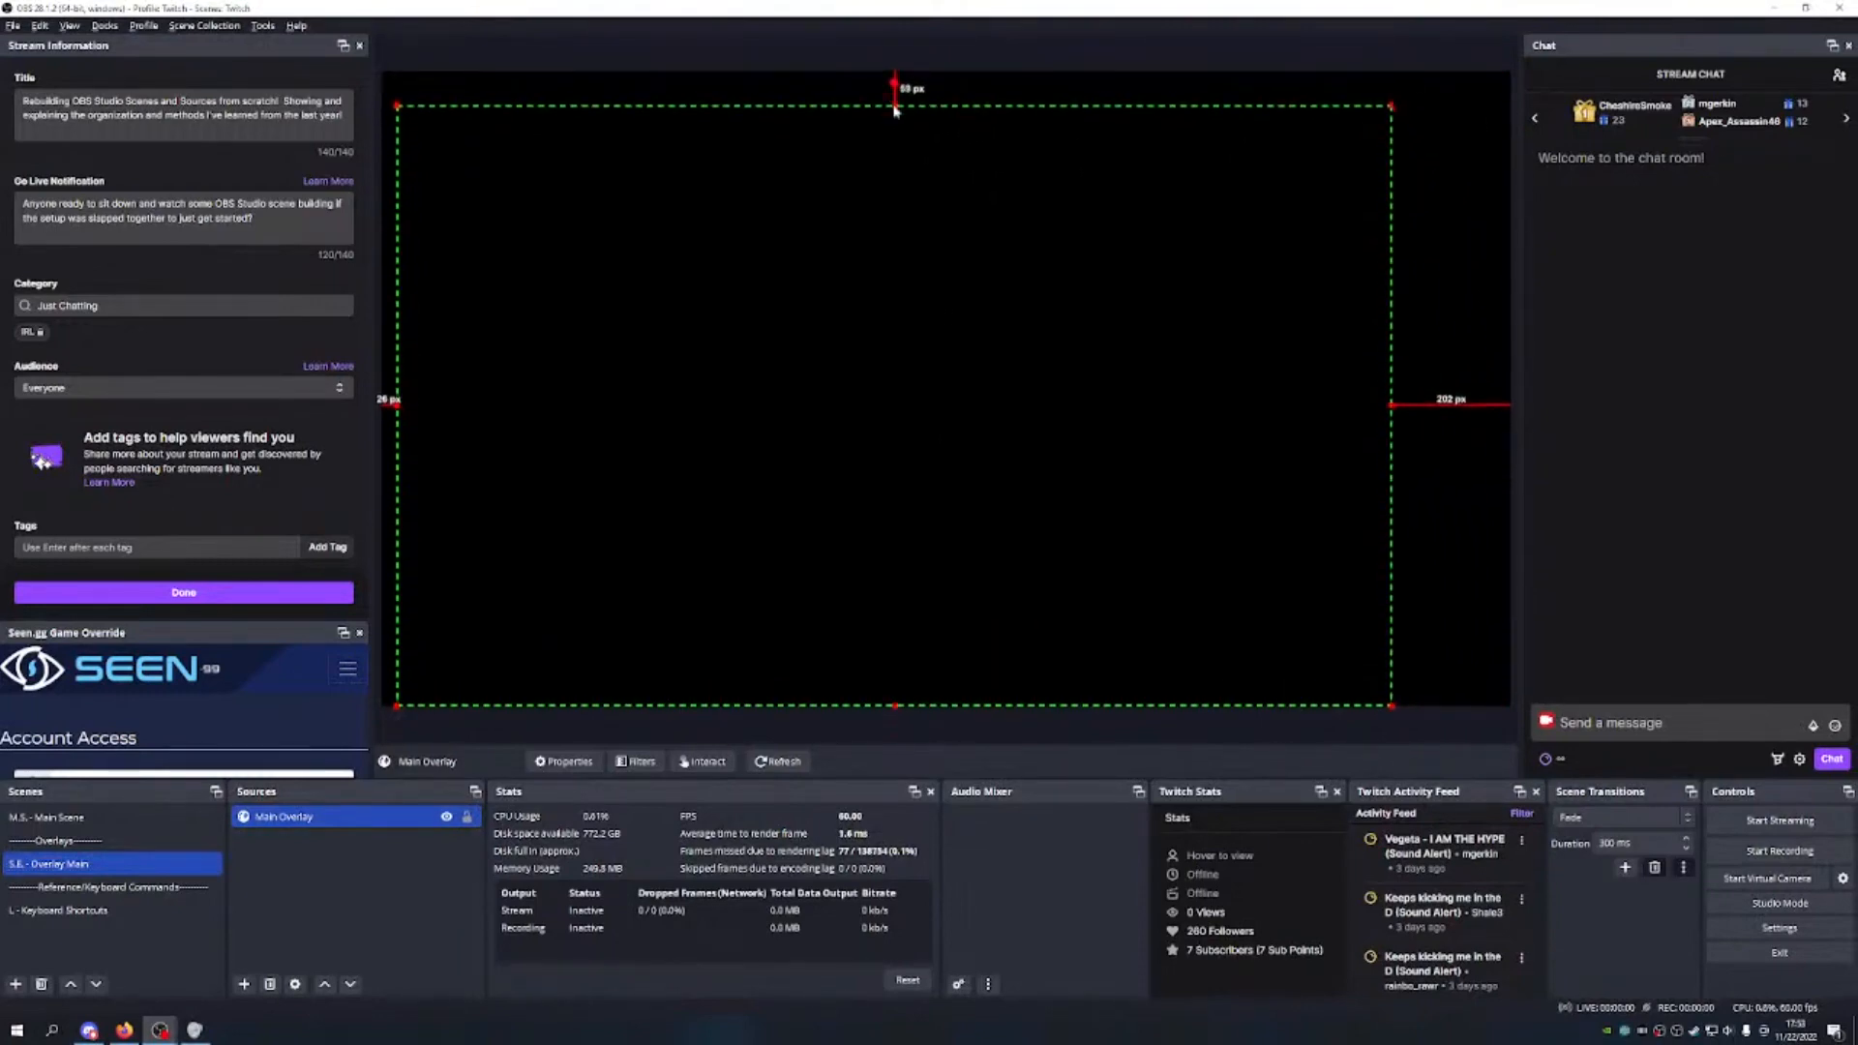
pyautogui.moveTo(1393, 110); pyautogui.dragTo(1457, 71)
pyautogui.moveTo(947, 327); pyautogui.dragTo(960, 333)
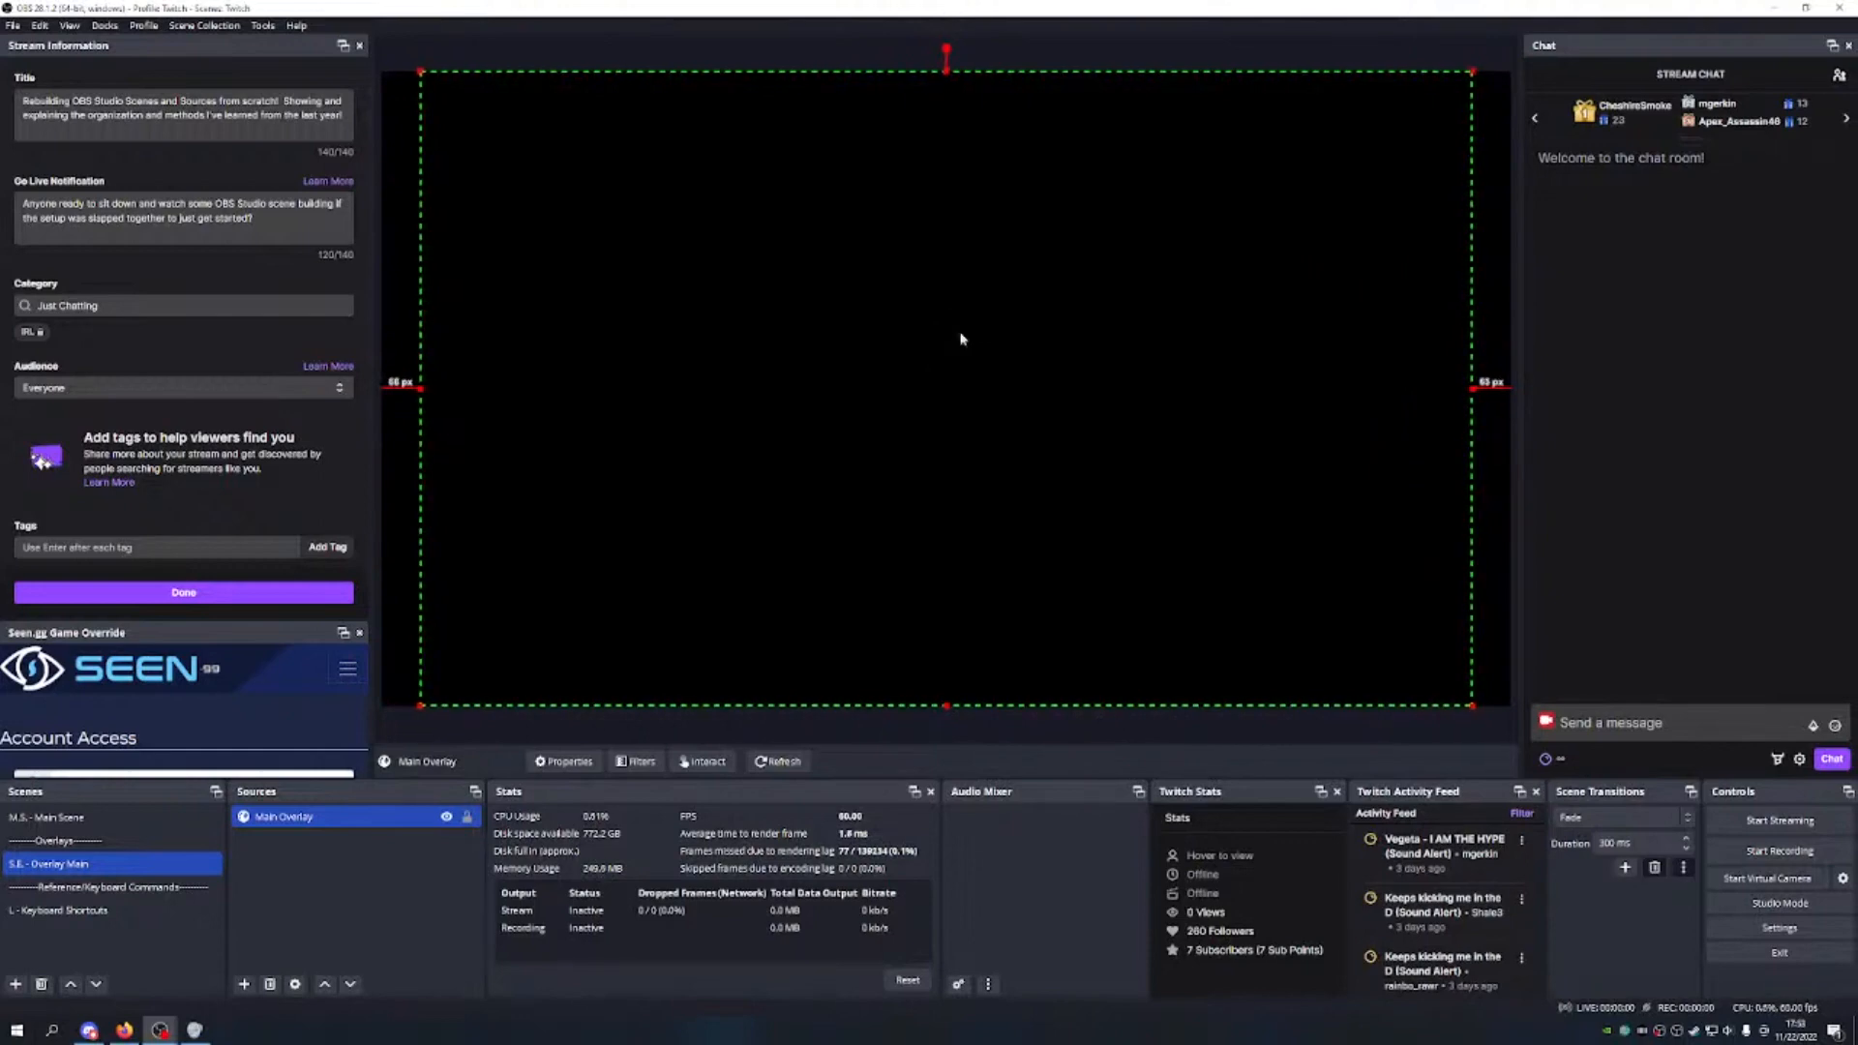
pyautogui.click(58, 818)
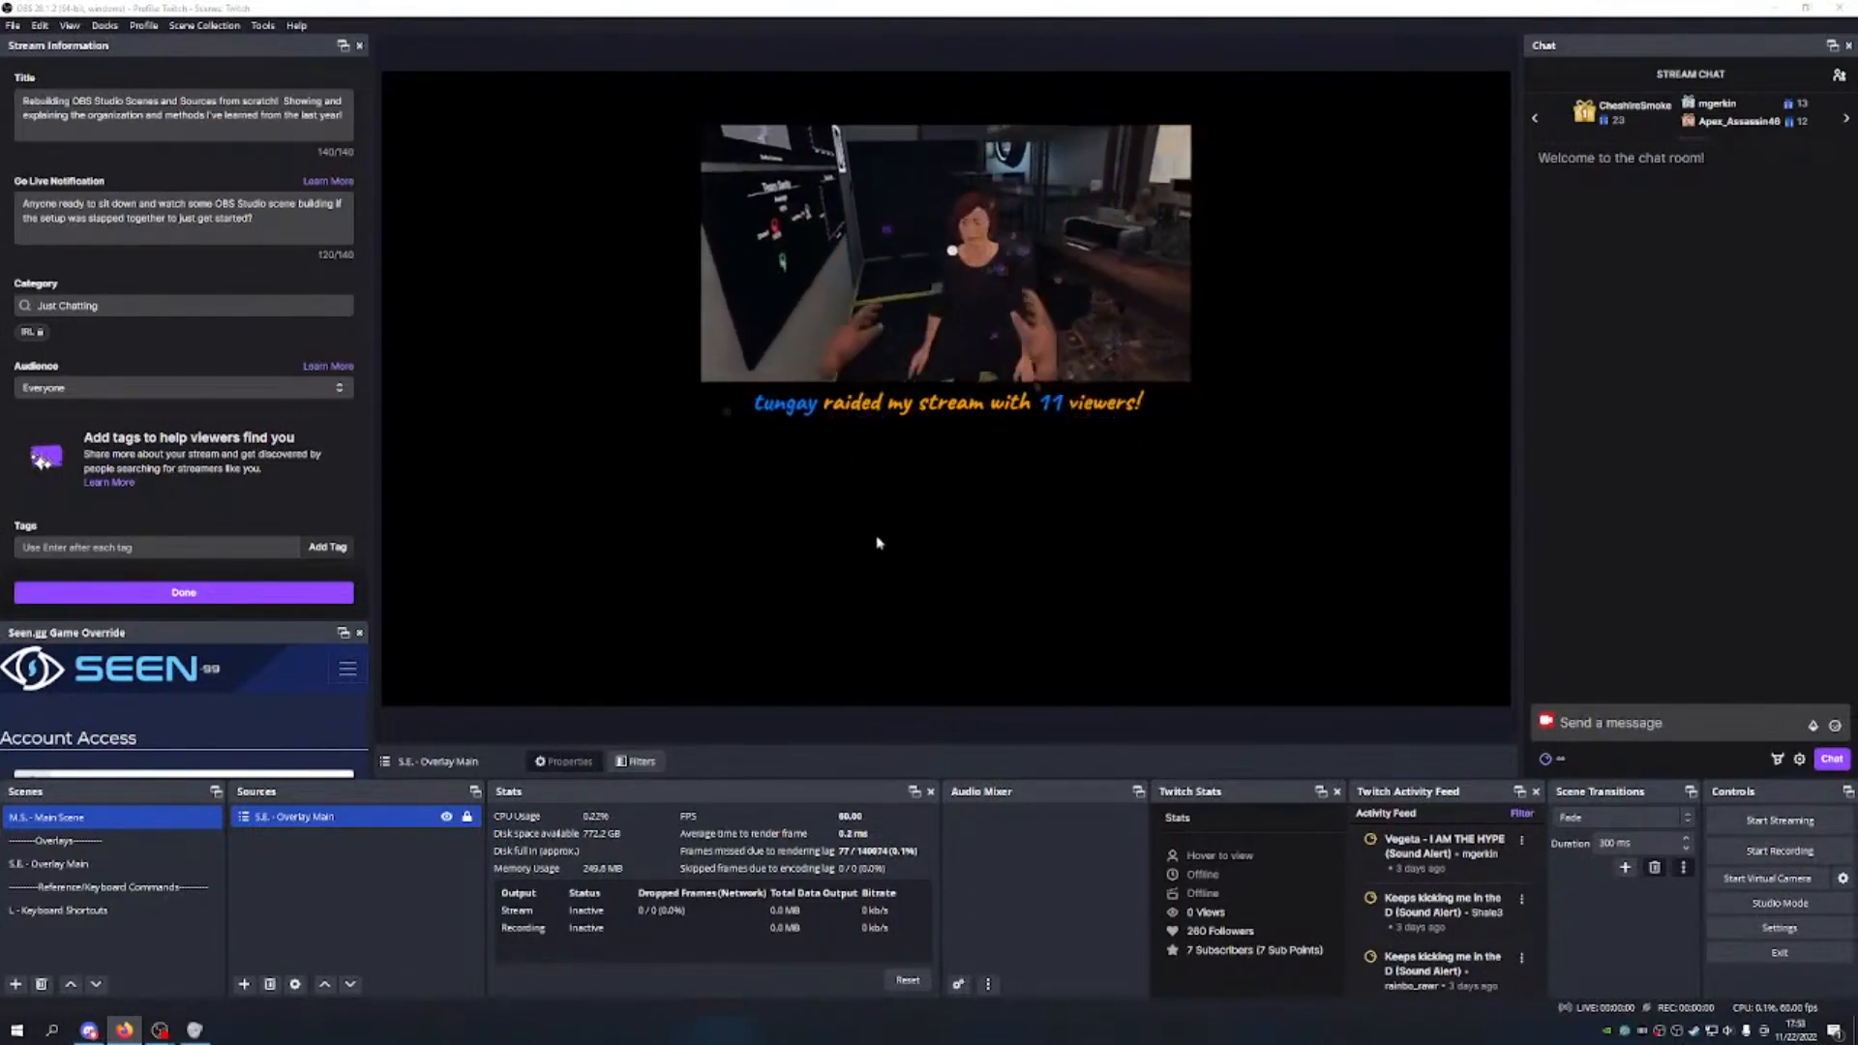
pyautogui.click(301, 819)
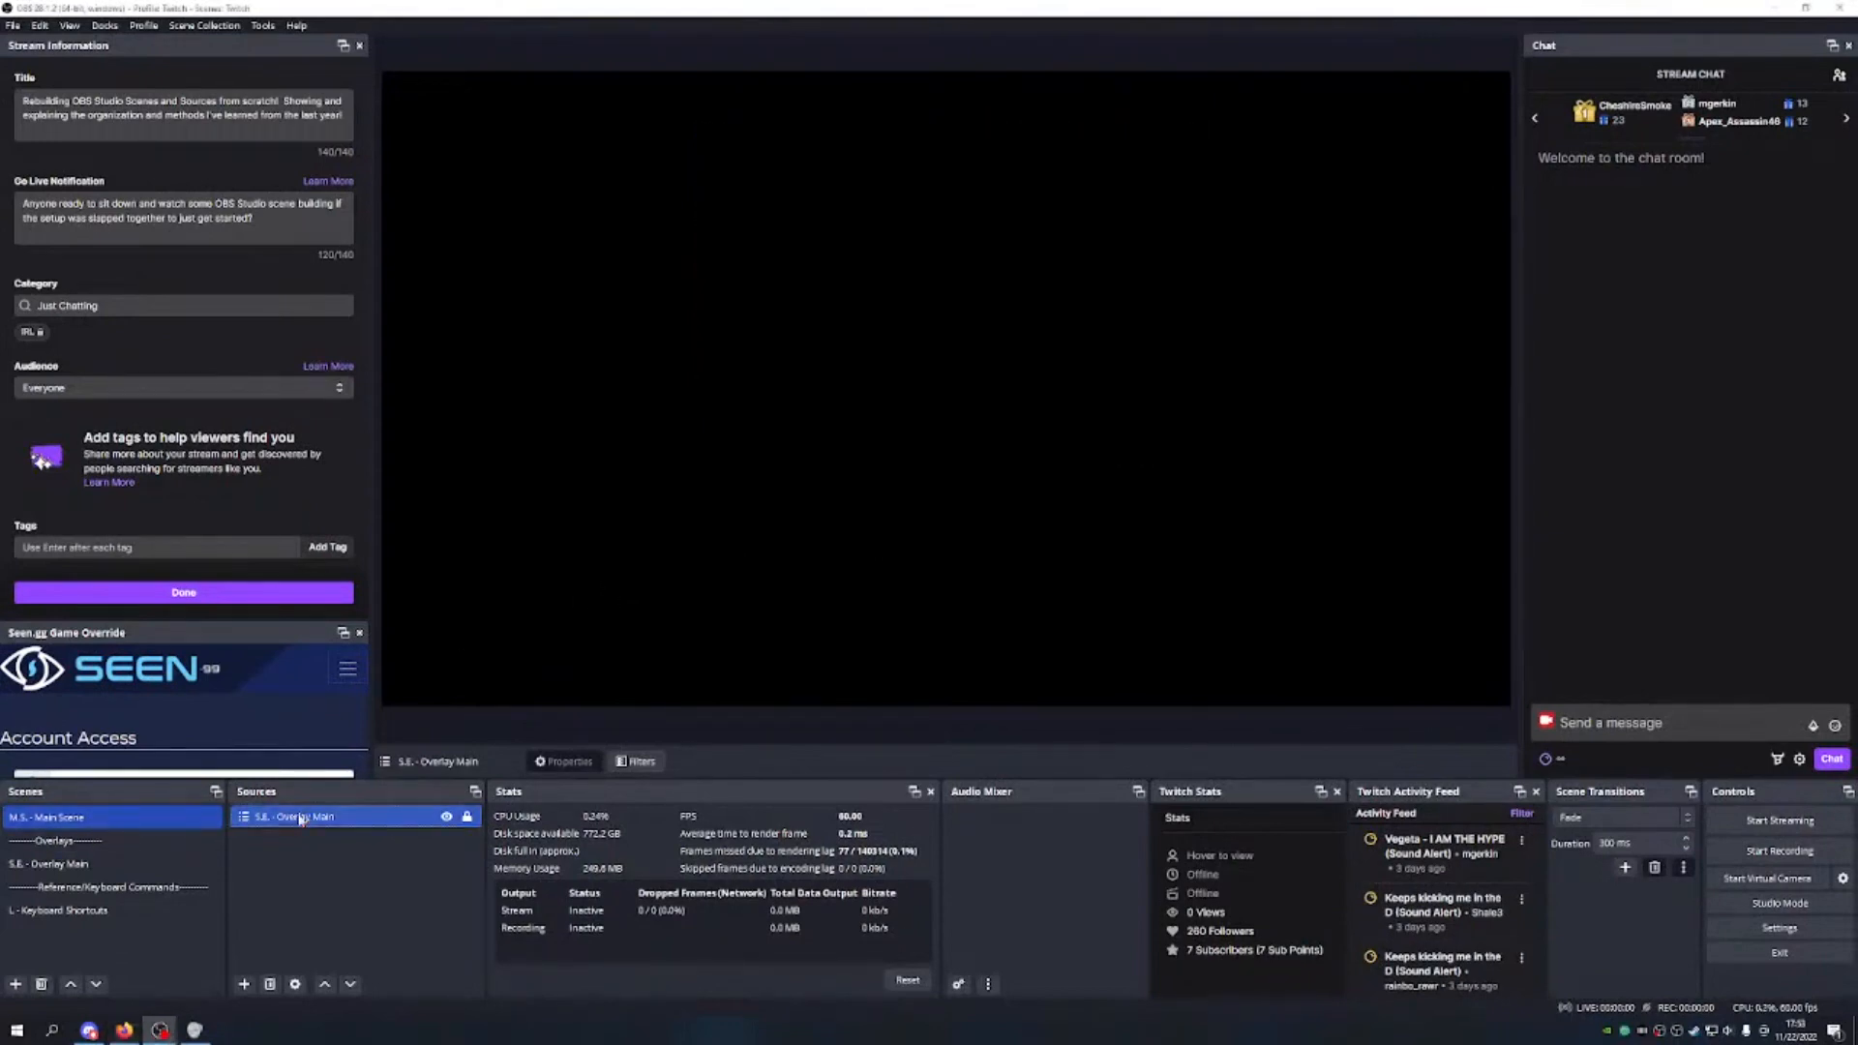
pyautogui.rightClick(303, 820)
pyautogui.moveTo(448, 453)
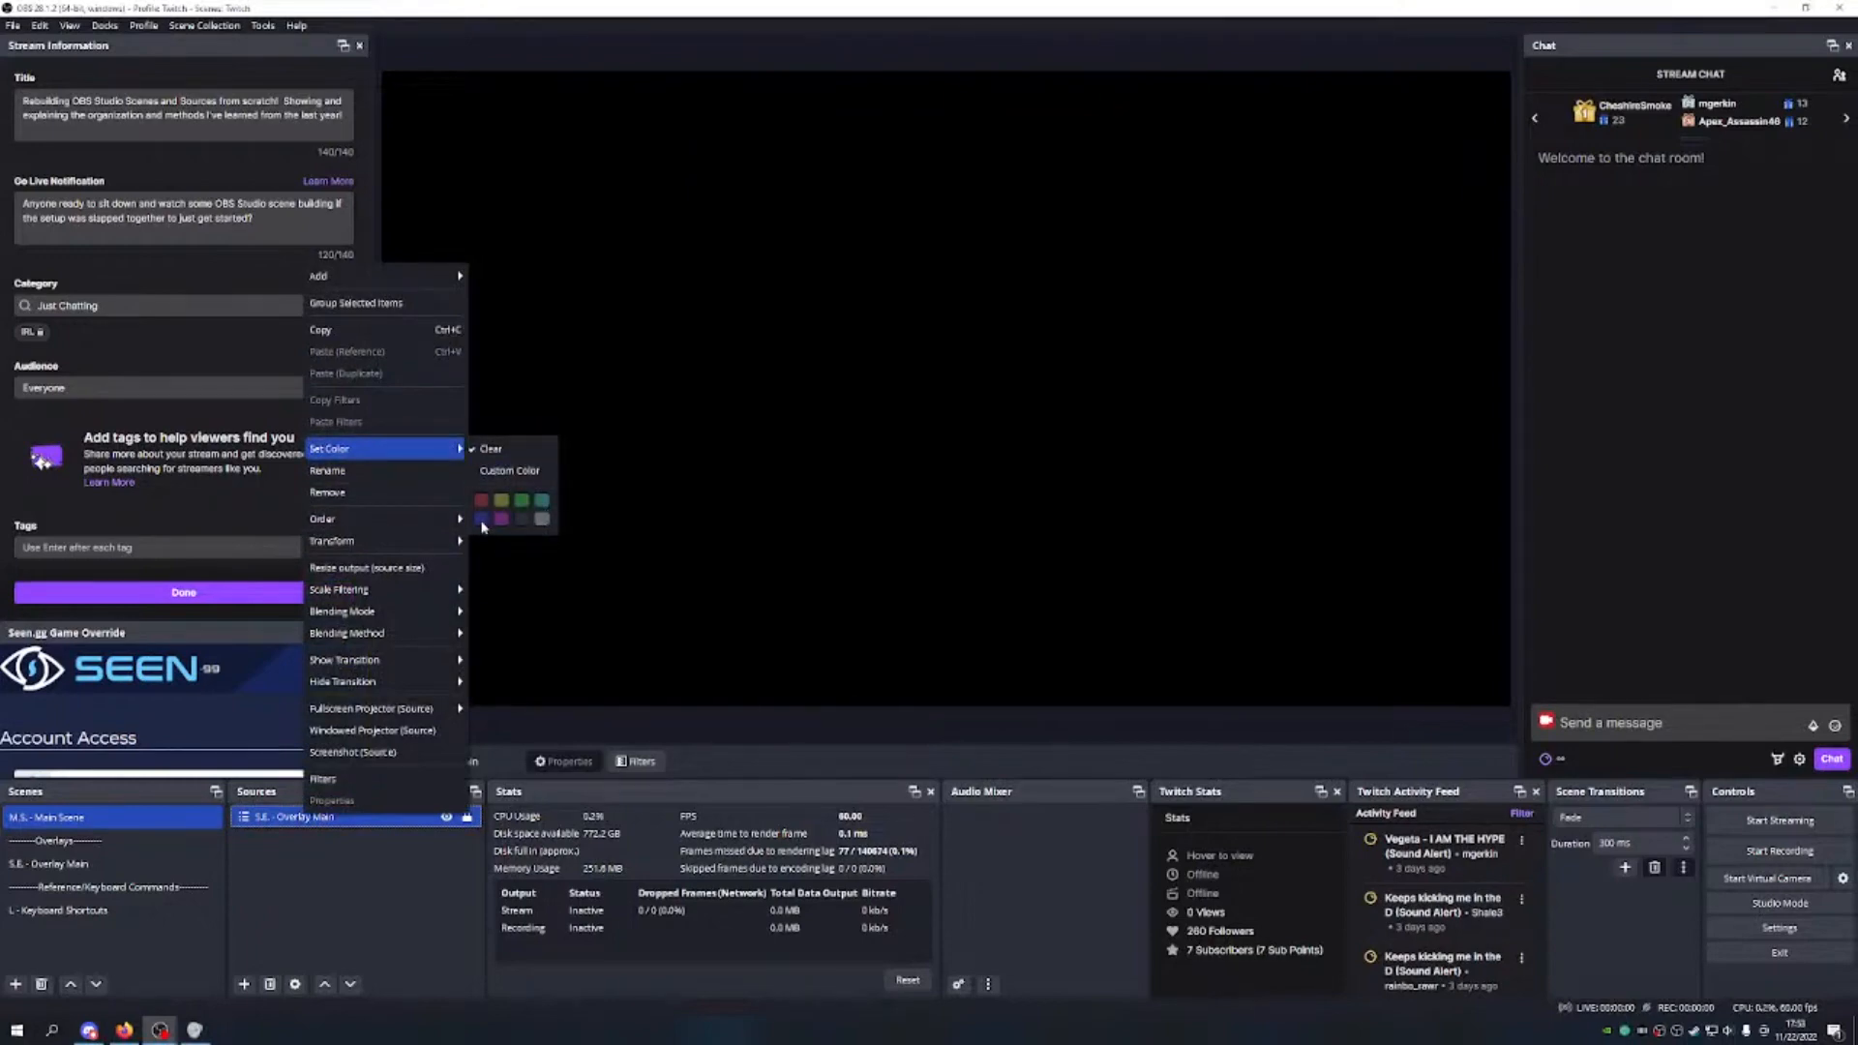
pyautogui.click(335, 819)
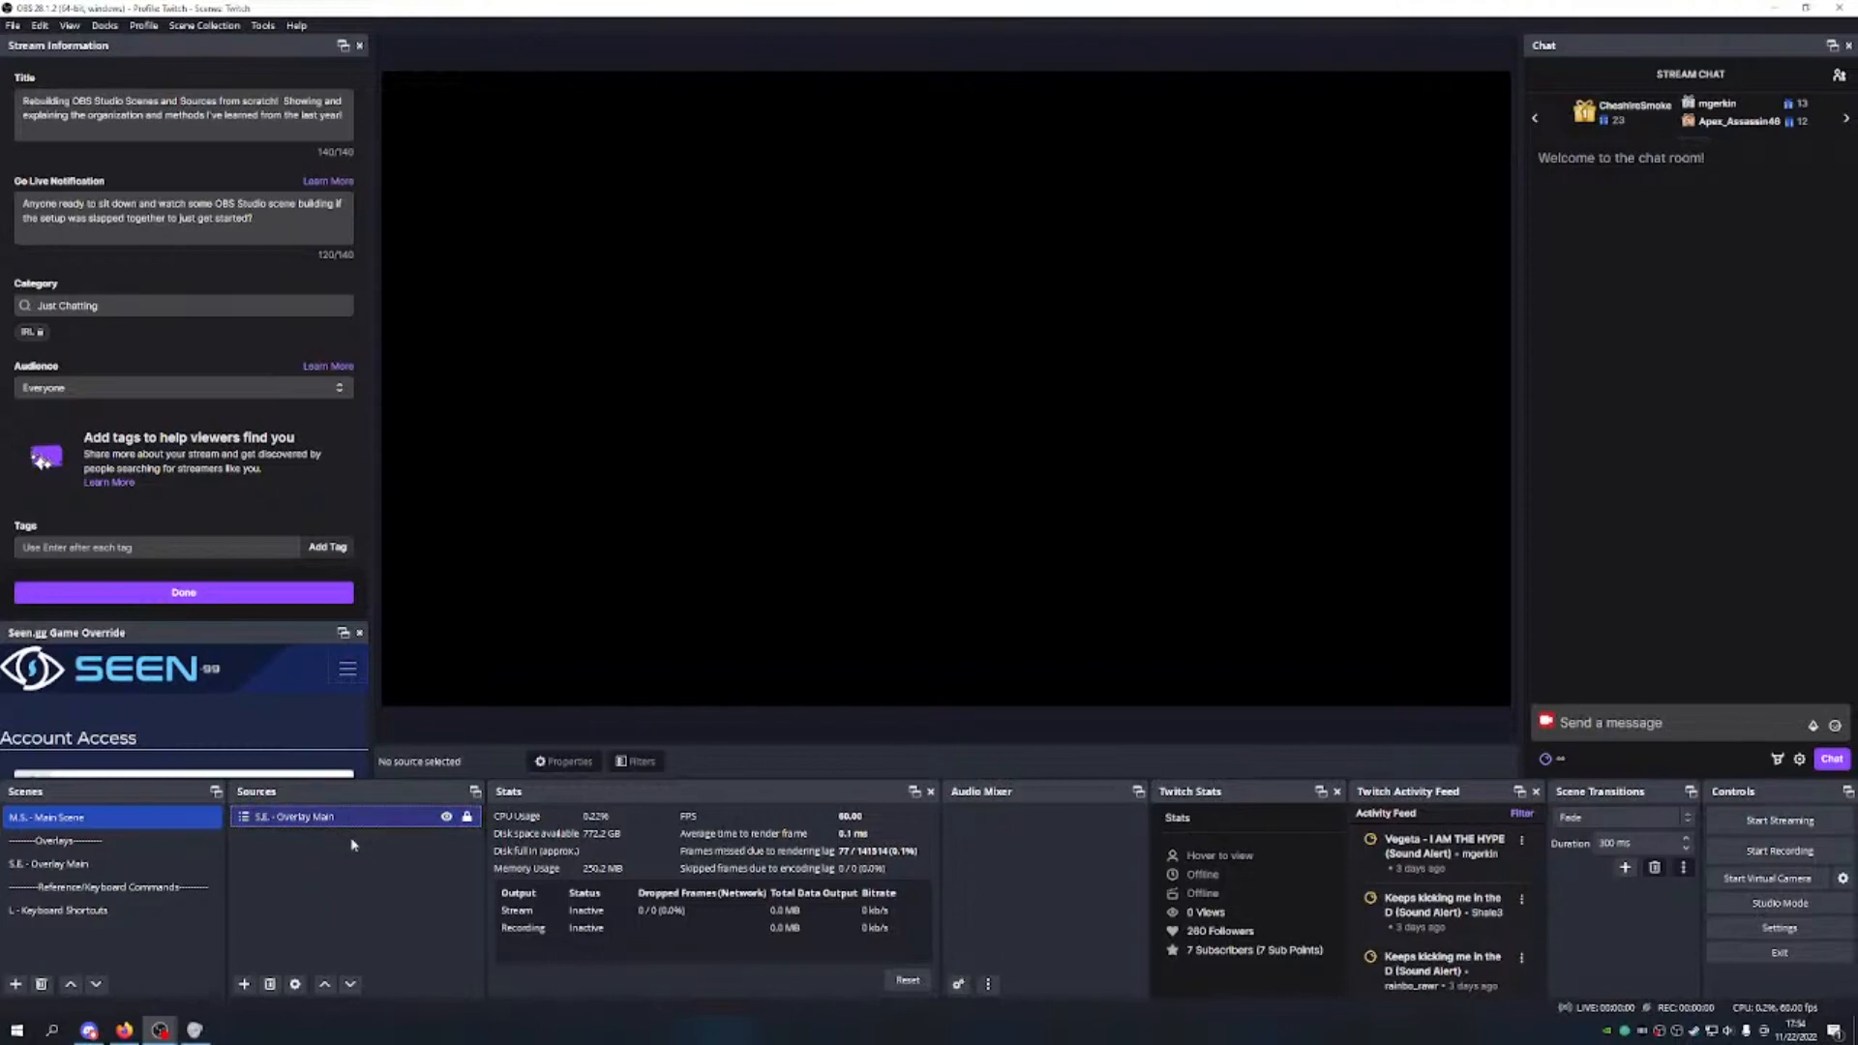
# Step: Add a '--------Game/Window Capture--------' divider scene and move it up just below Main Scene
pyautogui.click(15, 984)
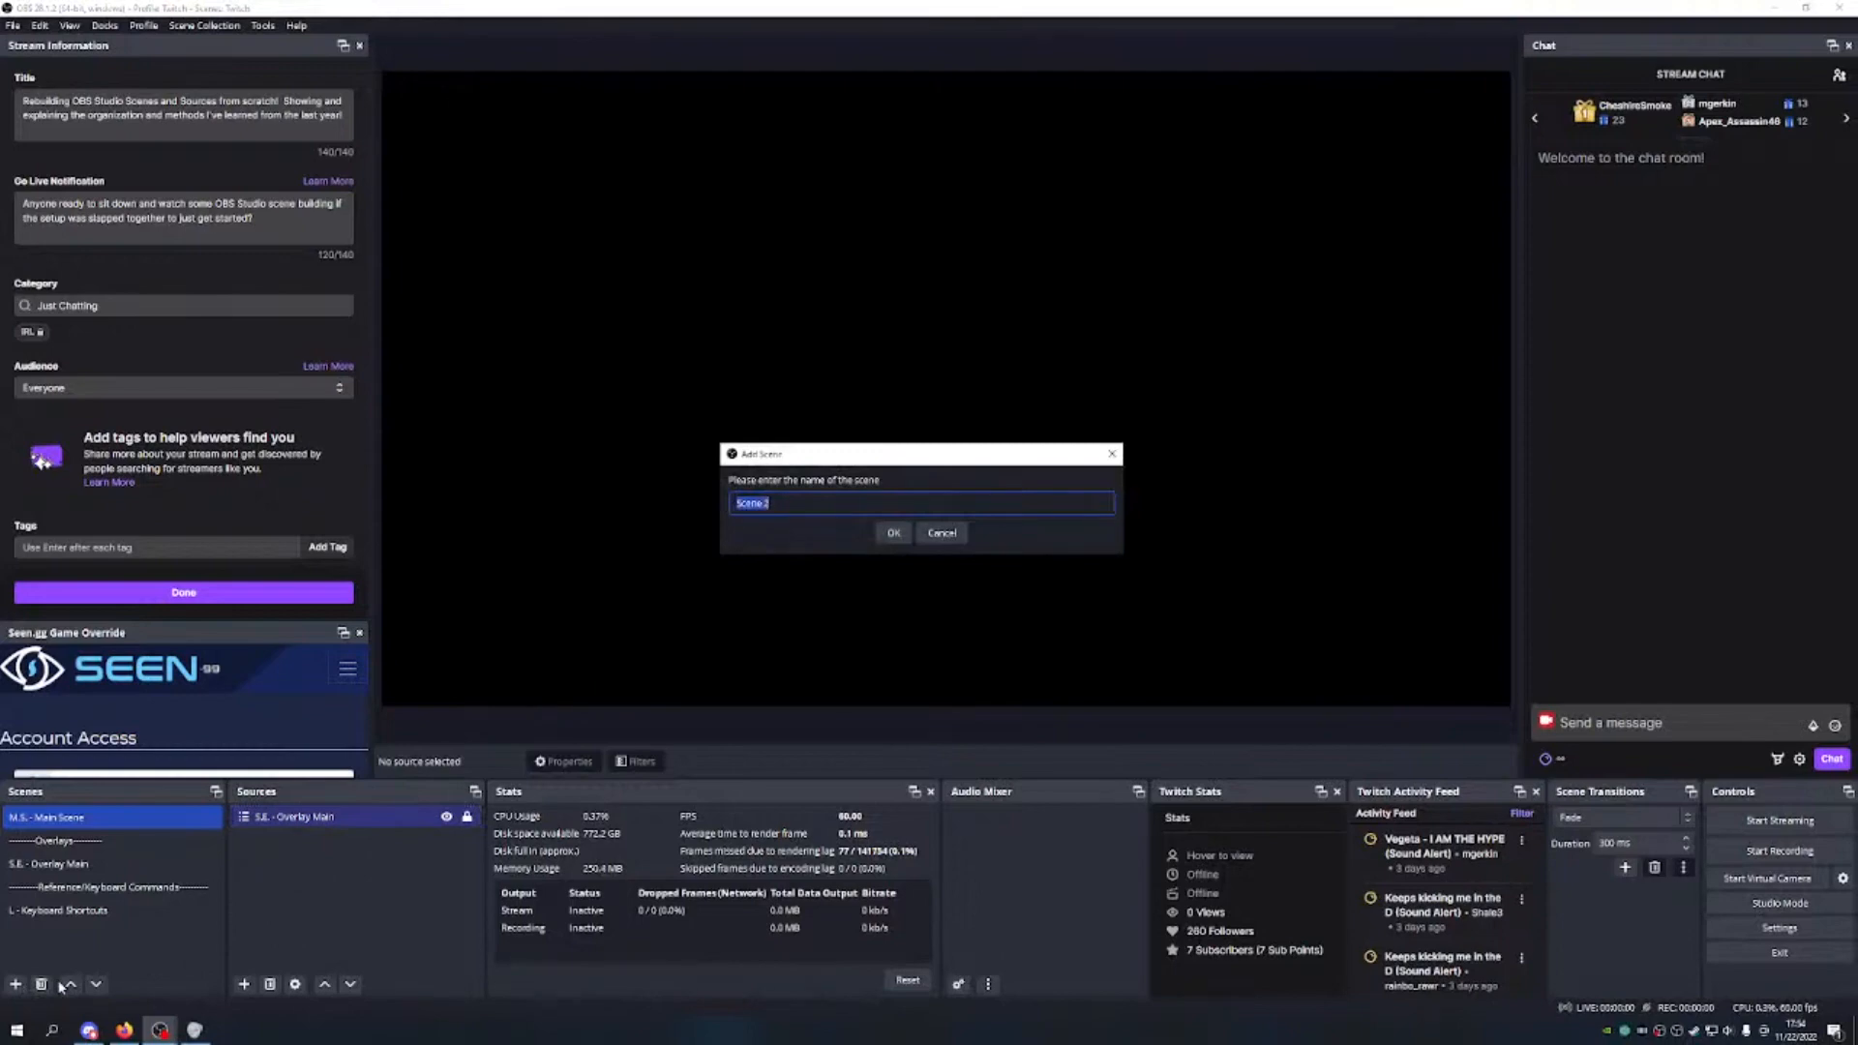
pyautogui.press('BackSpace')
pyautogui.write('--------Game/Window Capture--------')
pyautogui.press('Return')
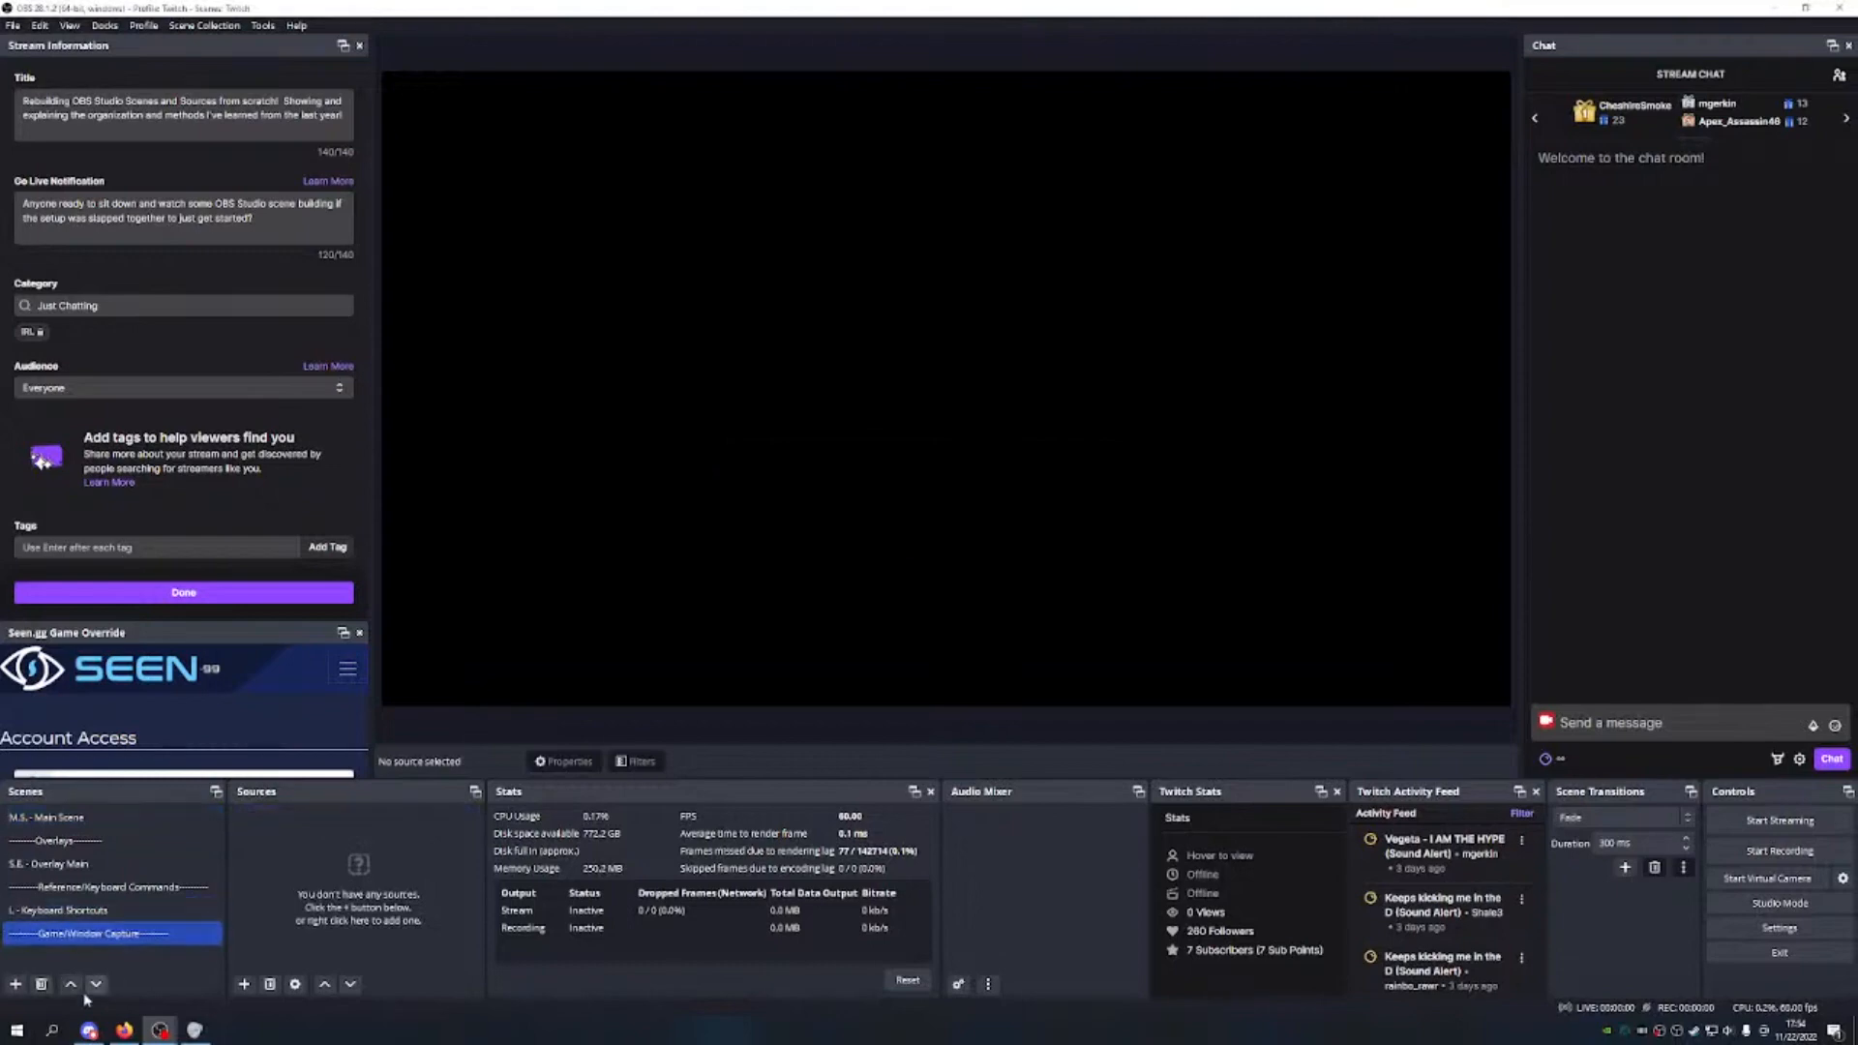
pyautogui.click(73, 989)
pyautogui.click(73, 989)
pyautogui.click(73, 989)
pyautogui.click(72, 989)
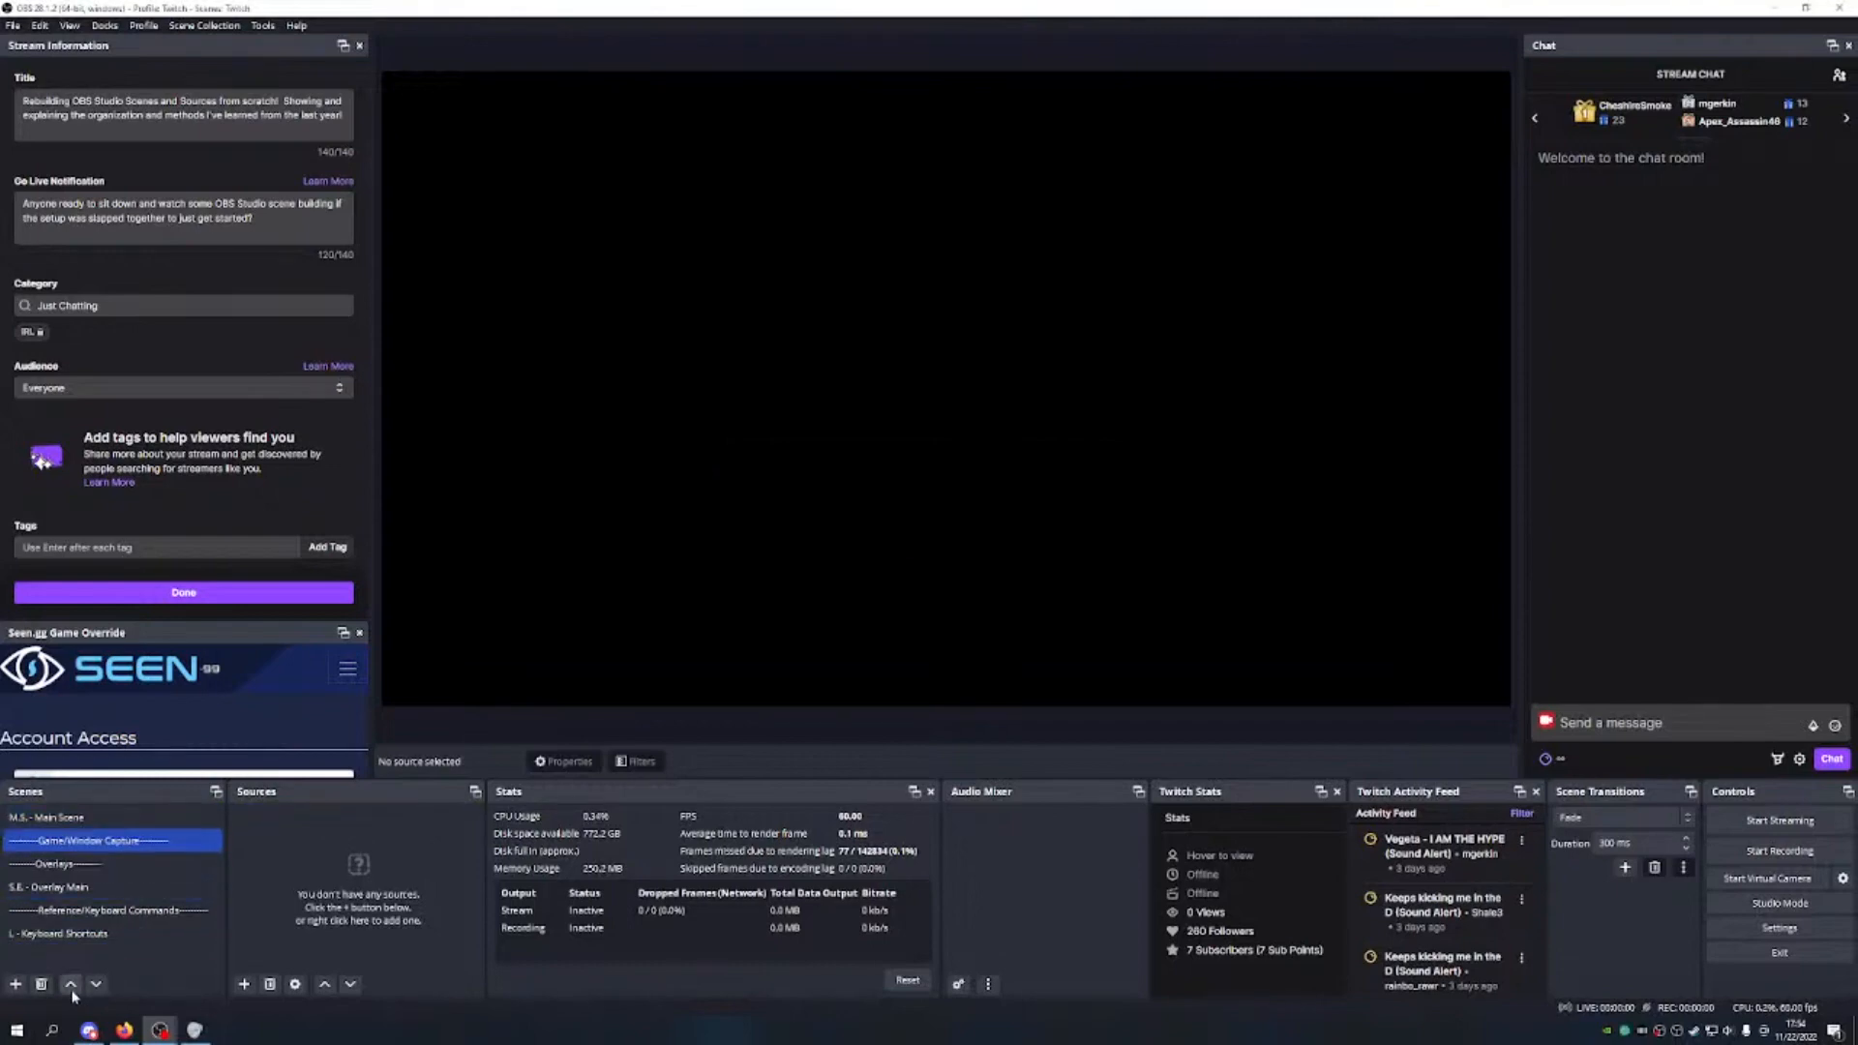
# Step: Add a 'Game/Window Capture' scene and move it up directly beneath the divider
pyautogui.click(16, 985)
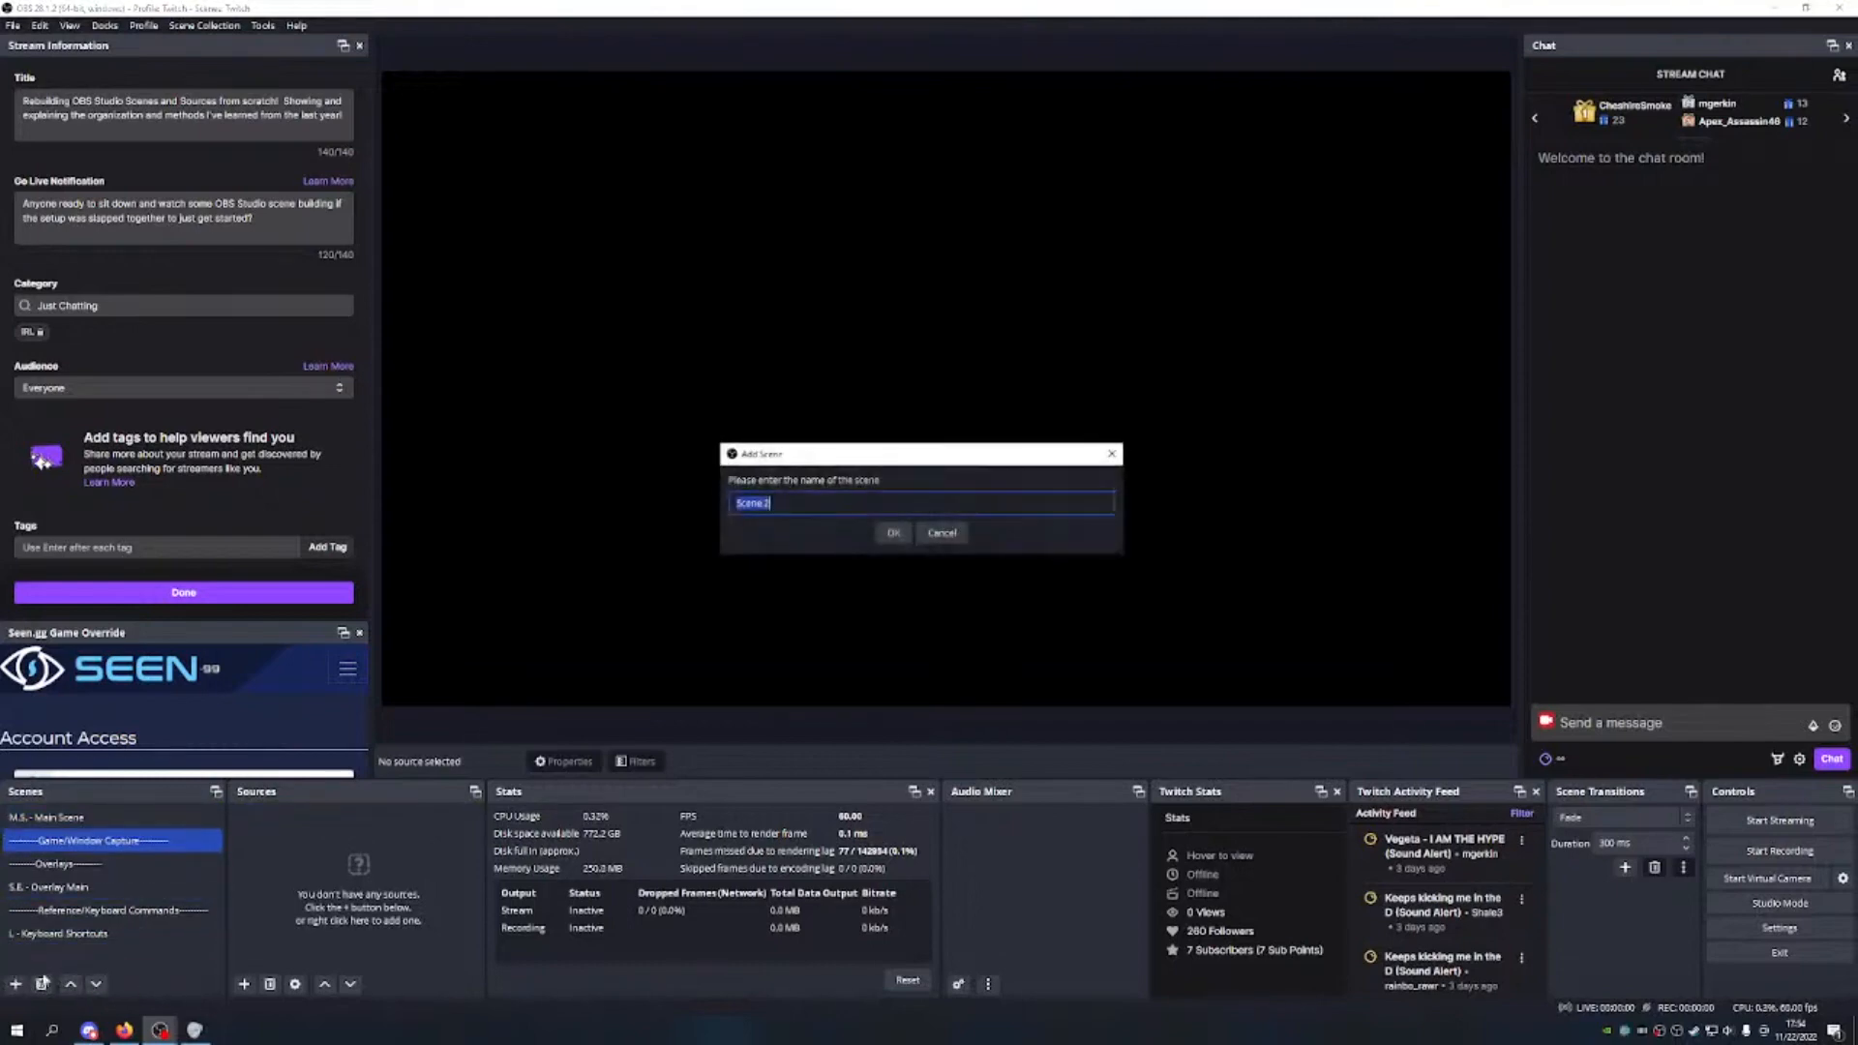
pyautogui.write('Game Captu')
pyautogui.click(762, 502)
pyautogui.write('/windo')
pyautogui.press('BackSpace')
pyautogui.press('BackSpace')
pyautogui.press('BackSpace')
pyautogui.press('BackSpace')
pyautogui.press('BackSpace')
pyautogui.write('Window')
pyautogui.click(885, 534)
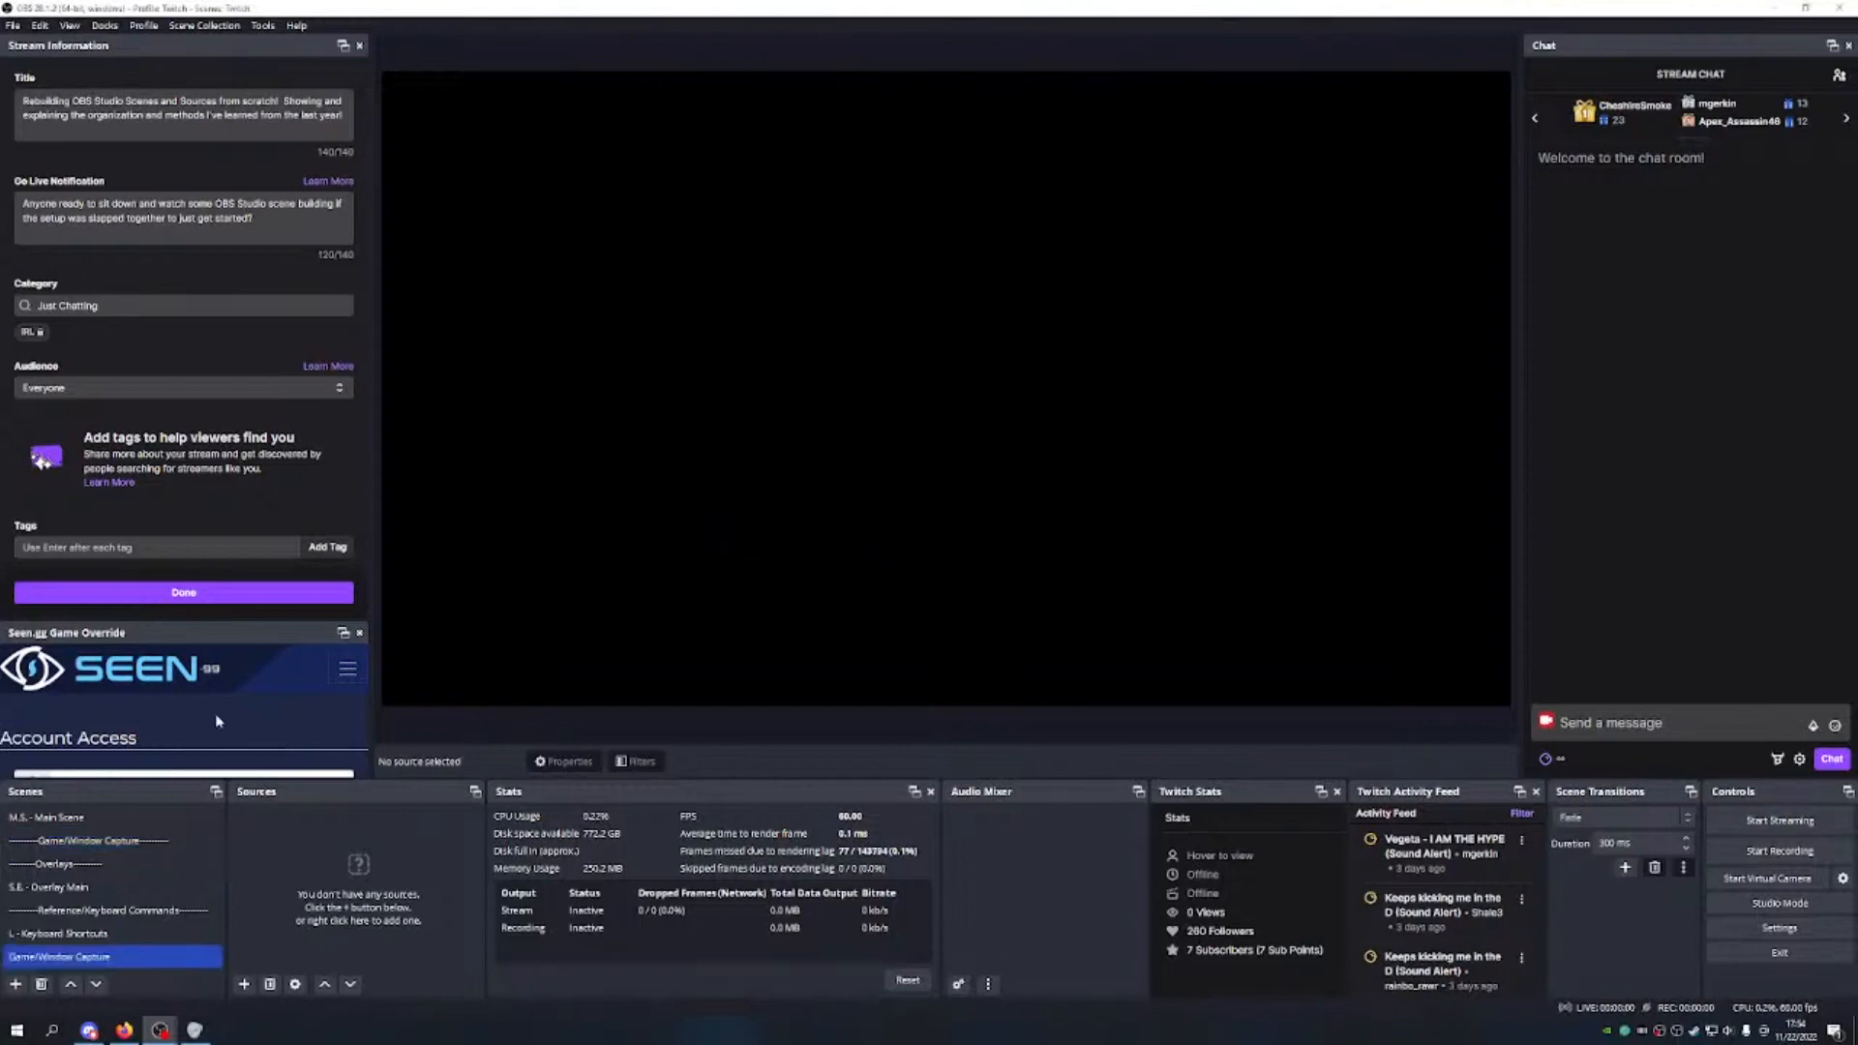
pyautogui.click(71, 984)
pyautogui.click(70, 984)
pyautogui.click(71, 984)
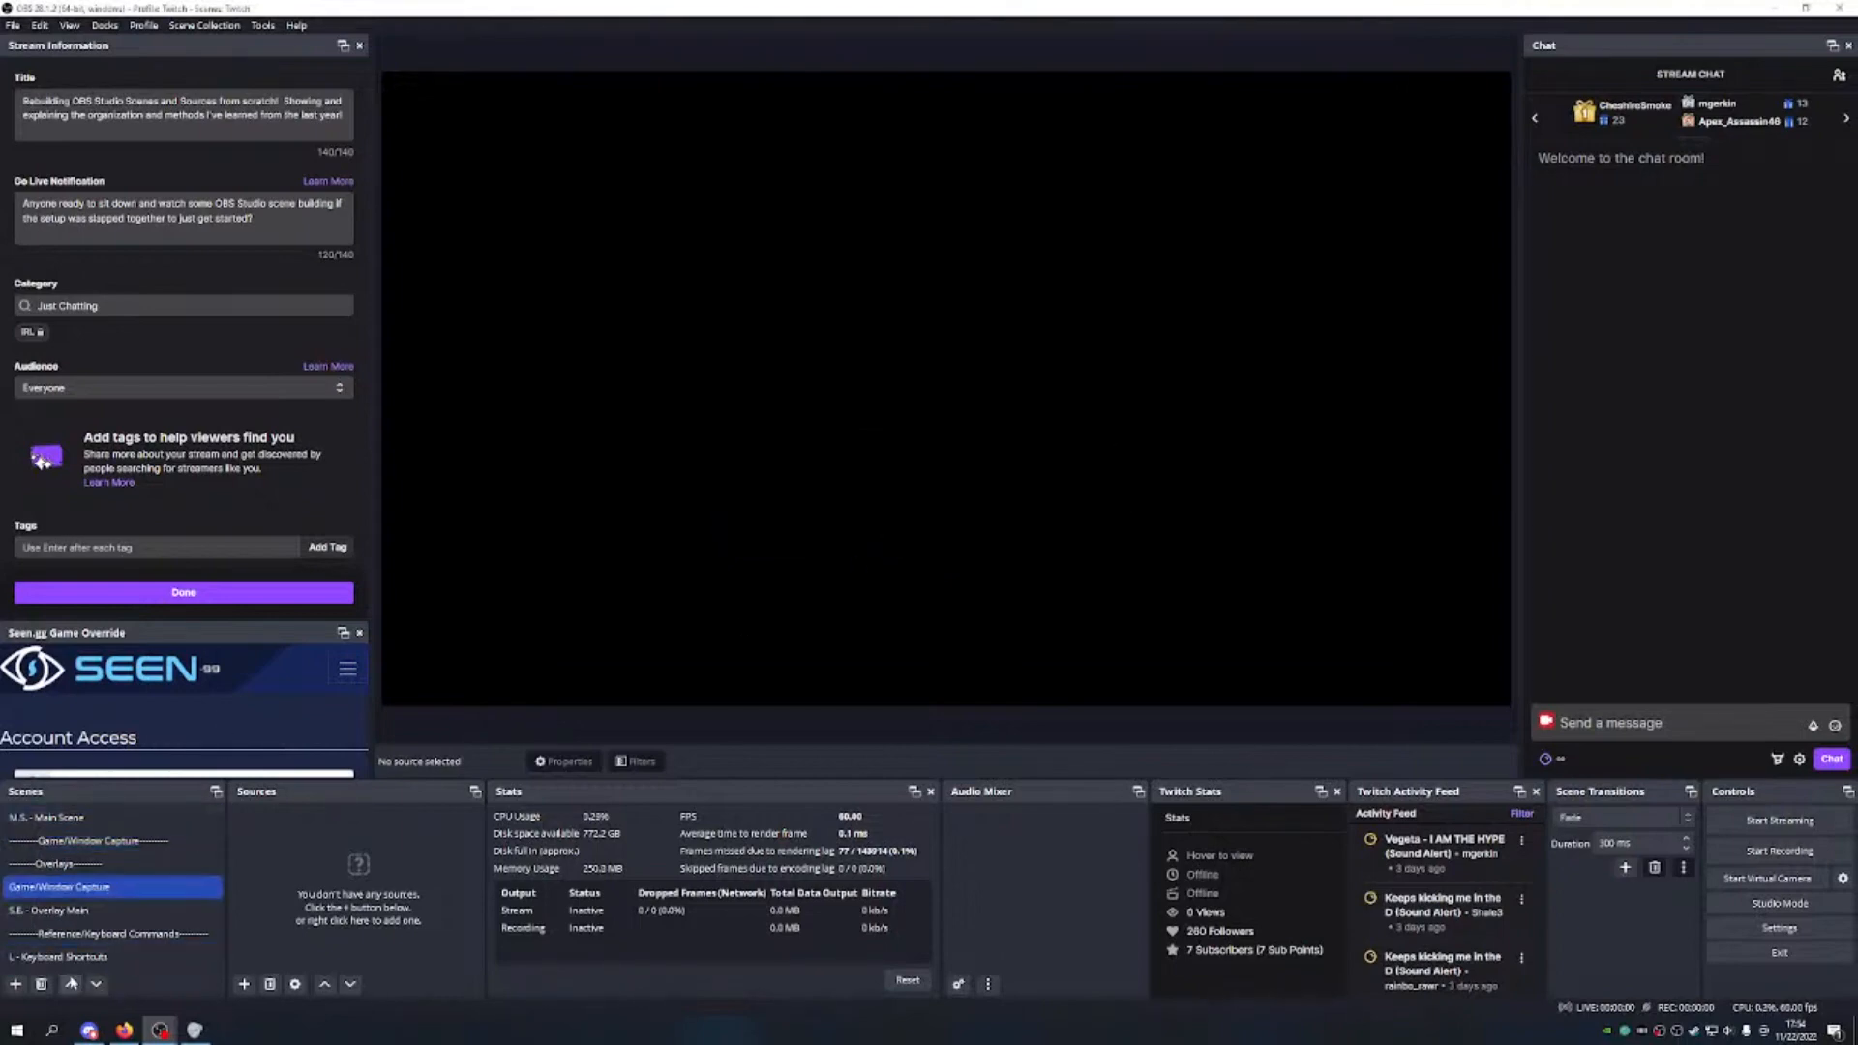
pyautogui.click(71, 984)
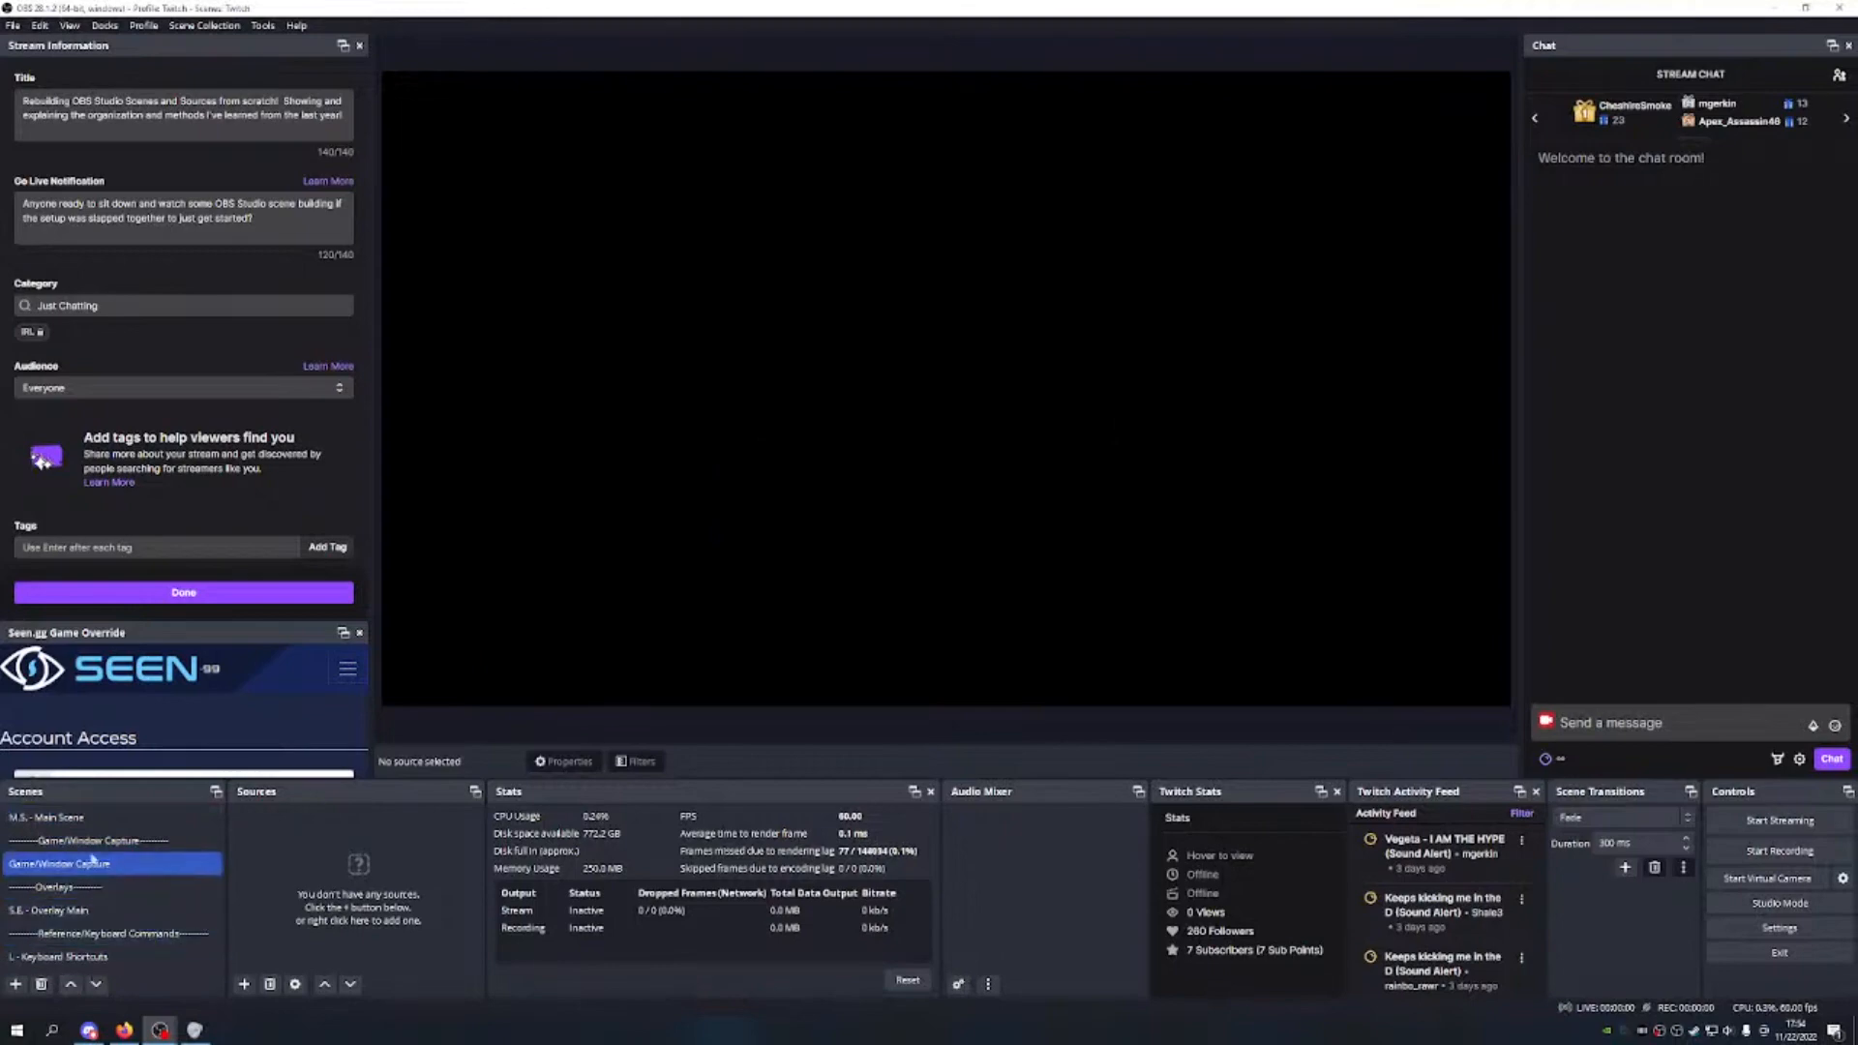
pyautogui.doubleClick(205, 870)
# Step: Add a Window Capture source named 'Window Windows 10'
pyautogui.click(244, 984)
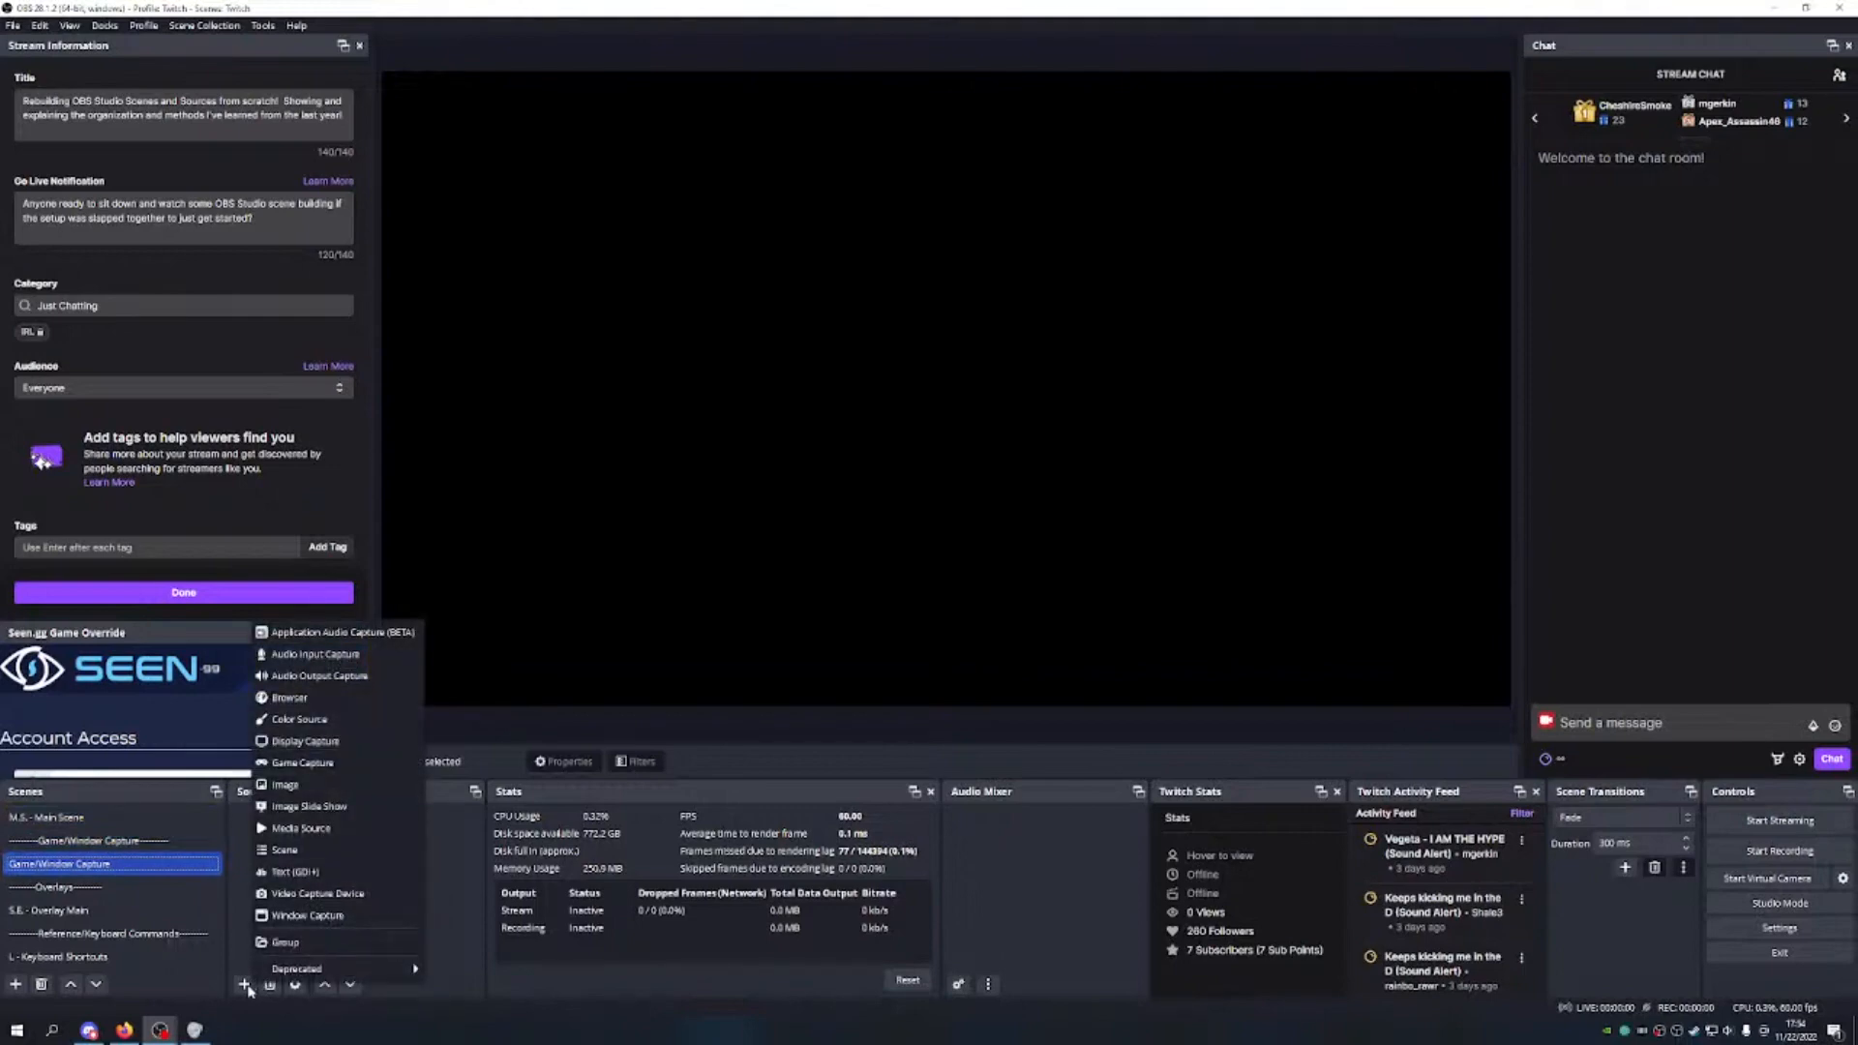
pyautogui.click(288, 921)
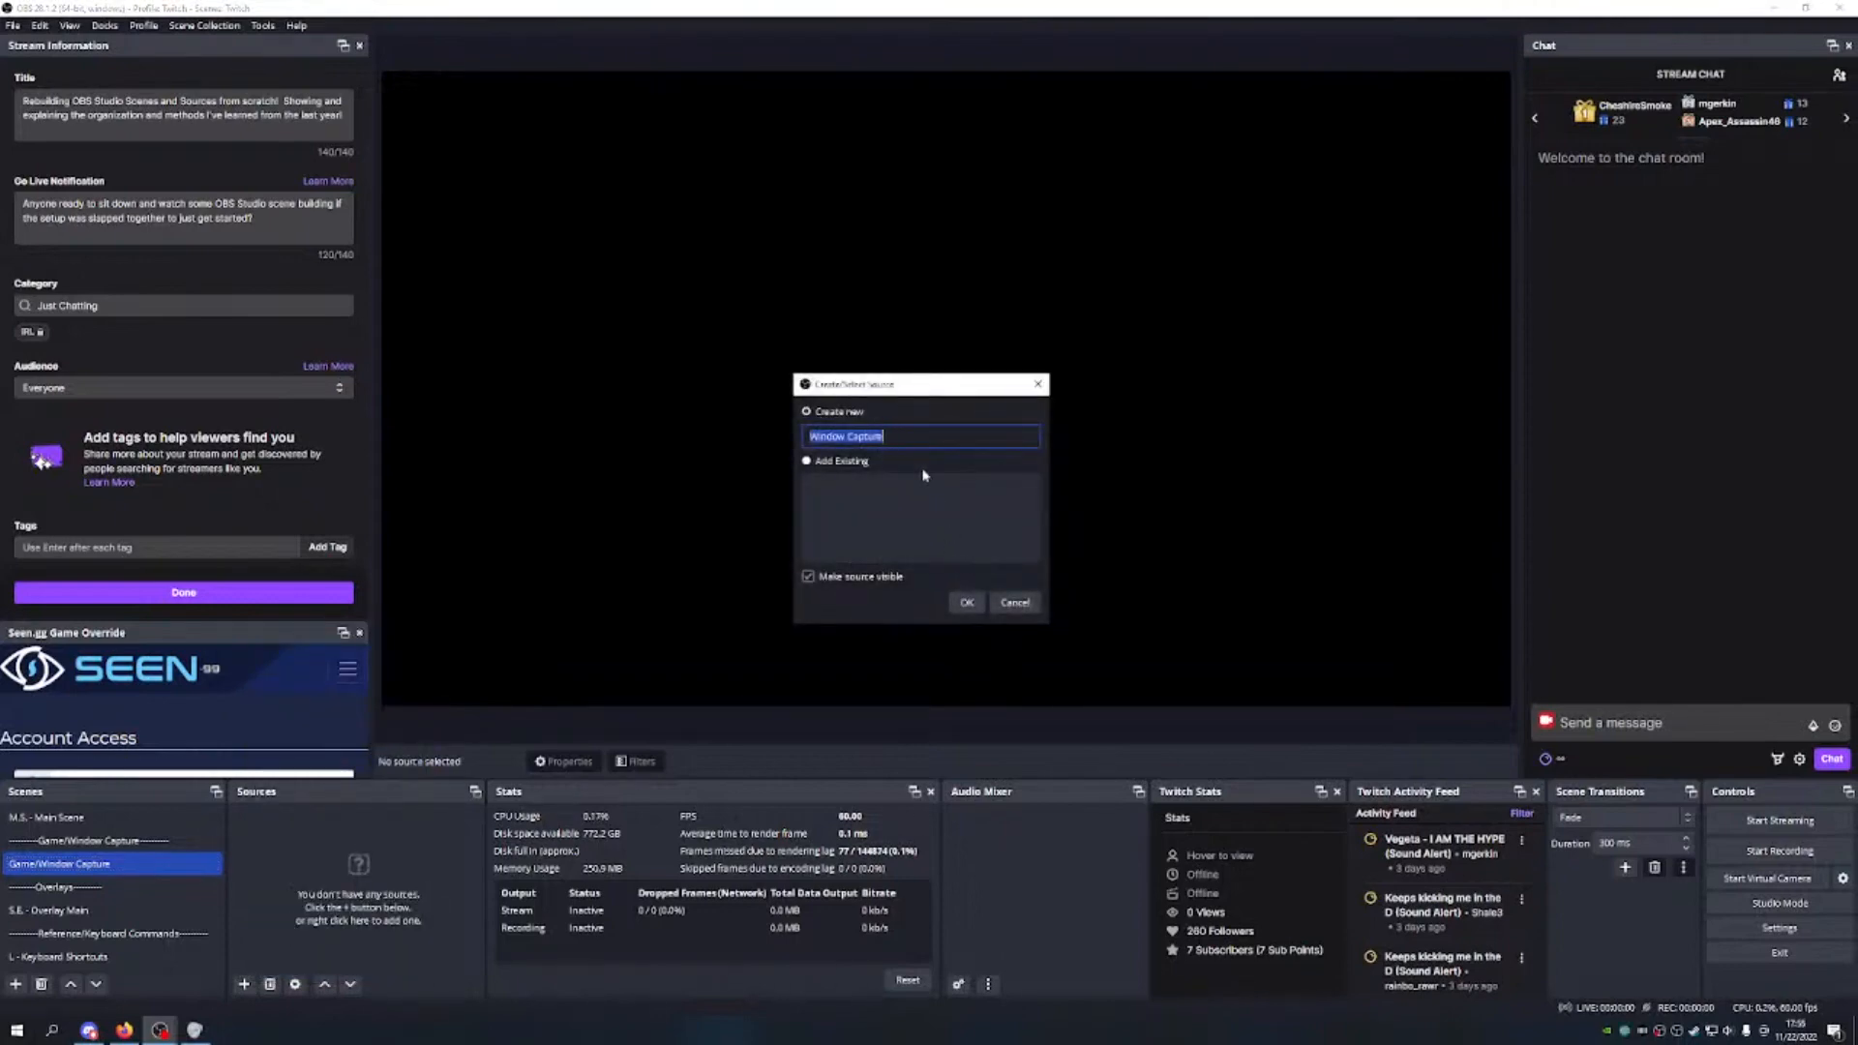
pyautogui.press('Right')
pyautogui.press('BackSpace')
pyautogui.press('BackSpace')
pyautogui.press('BackSpace')
pyautogui.press('Home')
pyautogui.write('G')
pyautogui.press('BackSpace')
pyautogui.write('Primar')
pyautogui.press('BackSpace')
pyautogui.write('Windows 10')
pyautogui.click(972, 602)
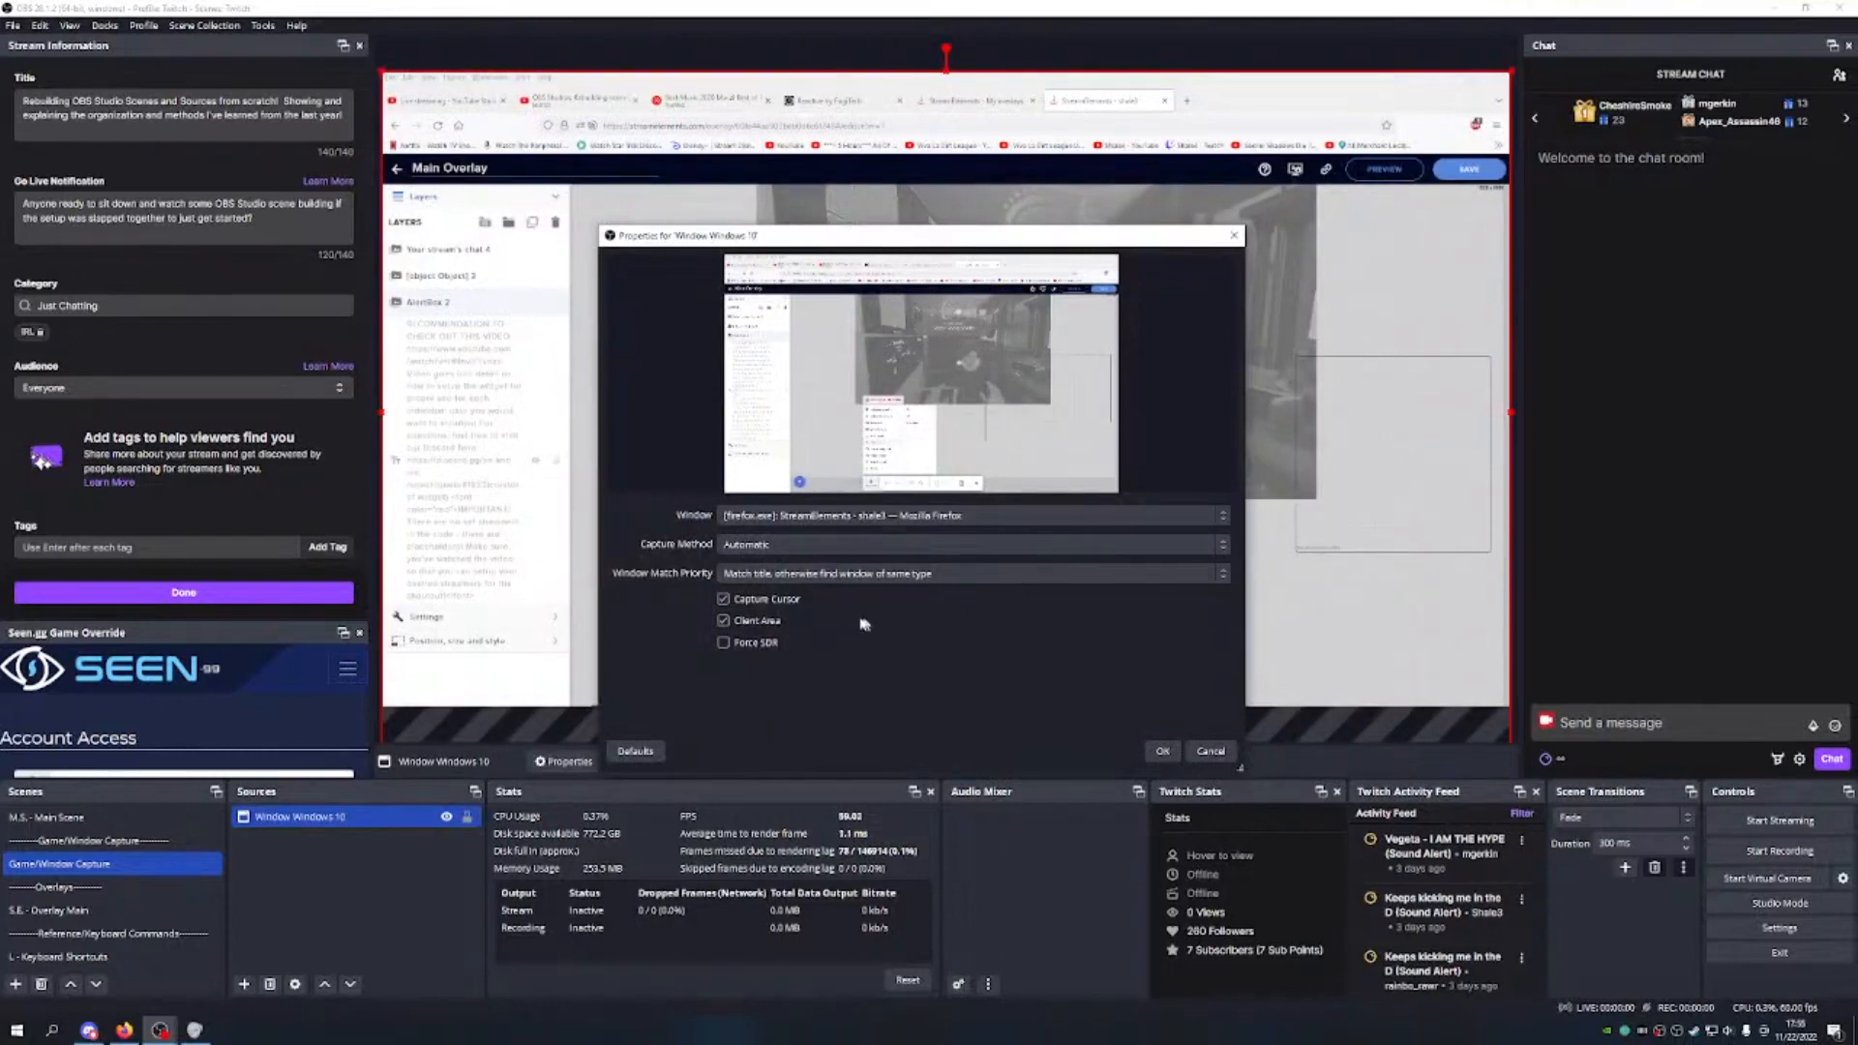
# Step: Capture Firefox with Windows 10 (1903 and up) method, matching title, otherwise same executable
pyautogui.click(1020, 513)
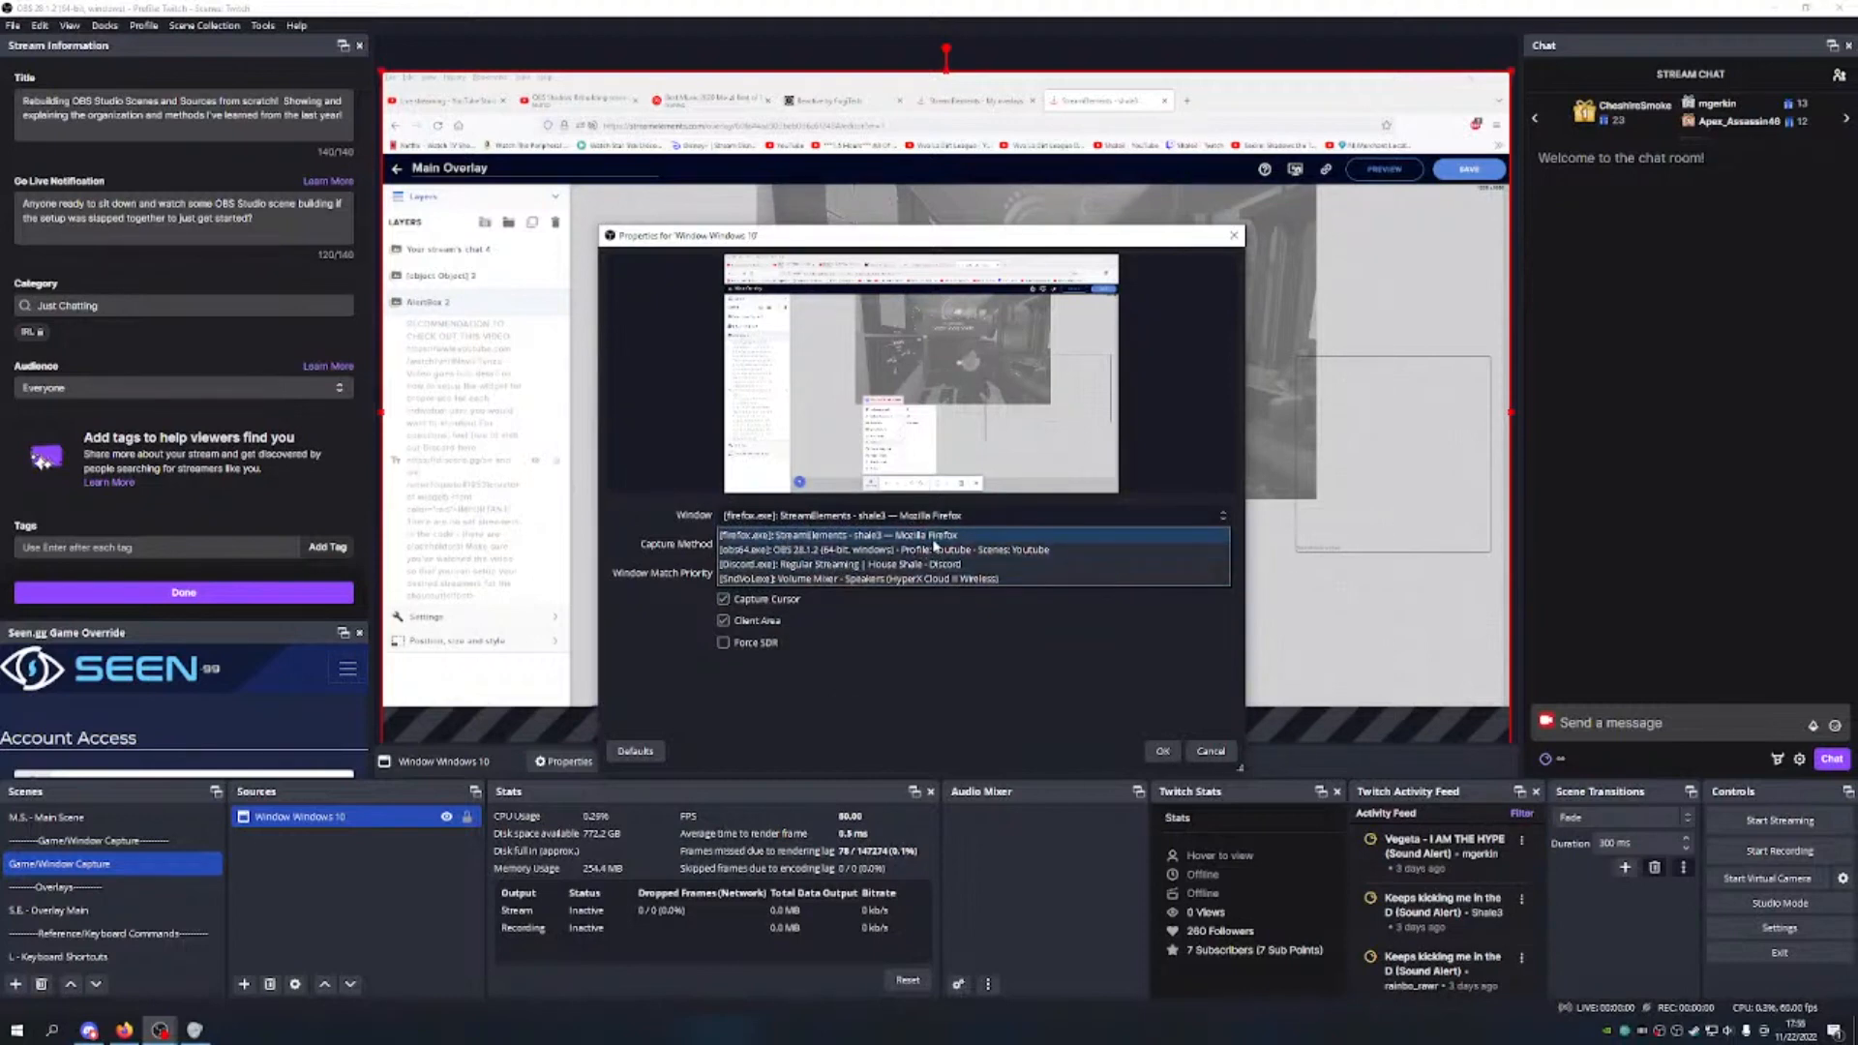
pyautogui.click(946, 731)
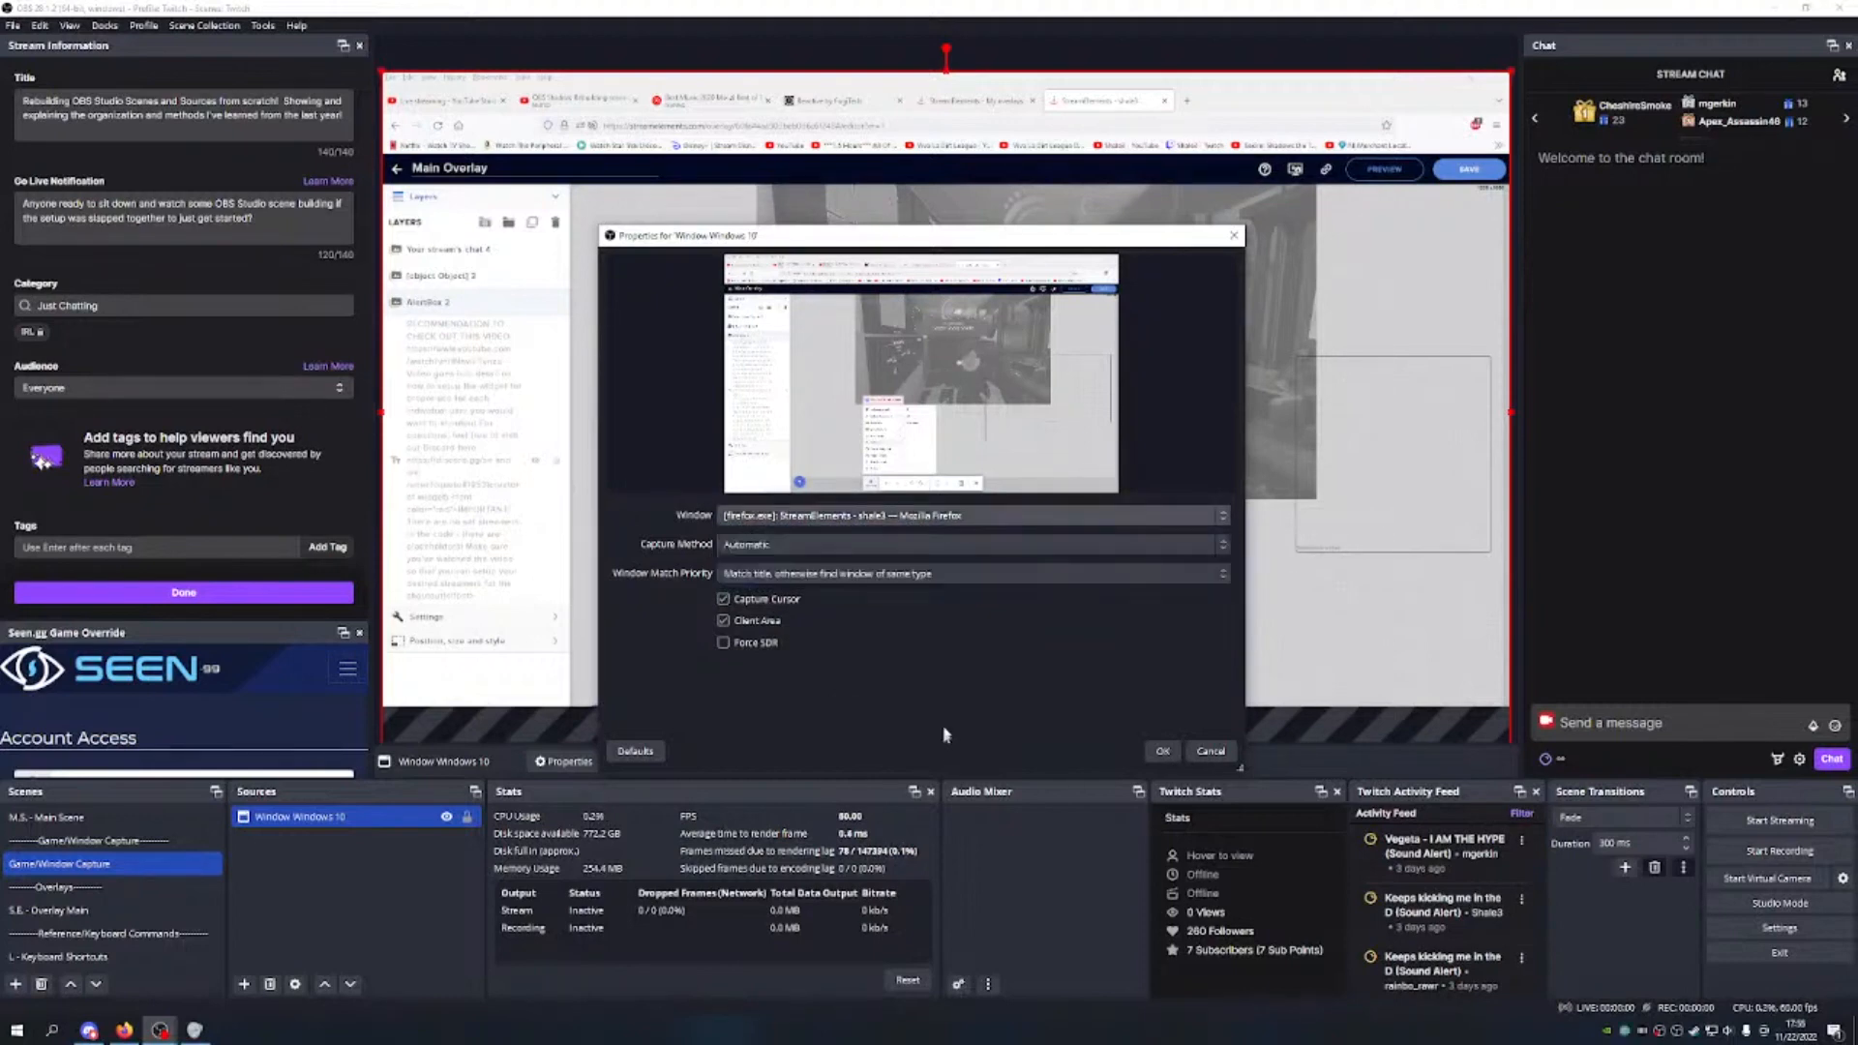
pyautogui.click(835, 546)
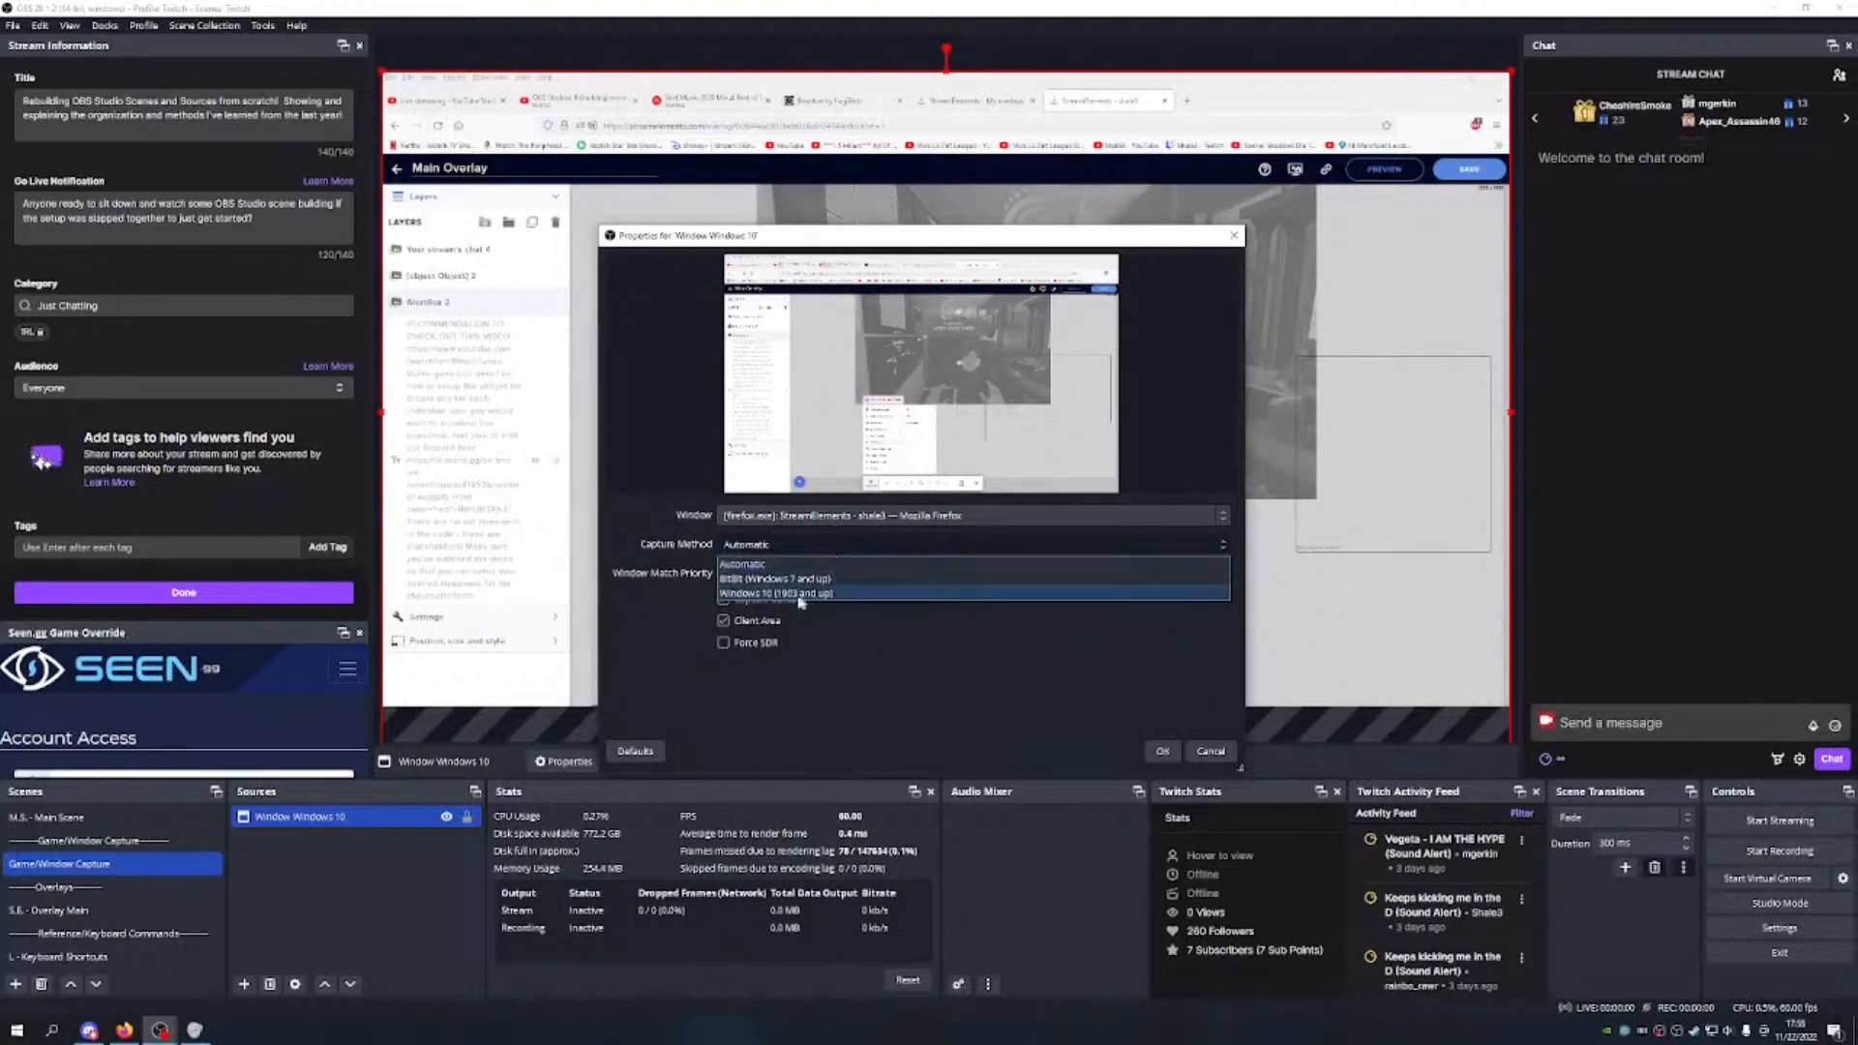
pyautogui.click(764, 593)
pyautogui.click(851, 550)
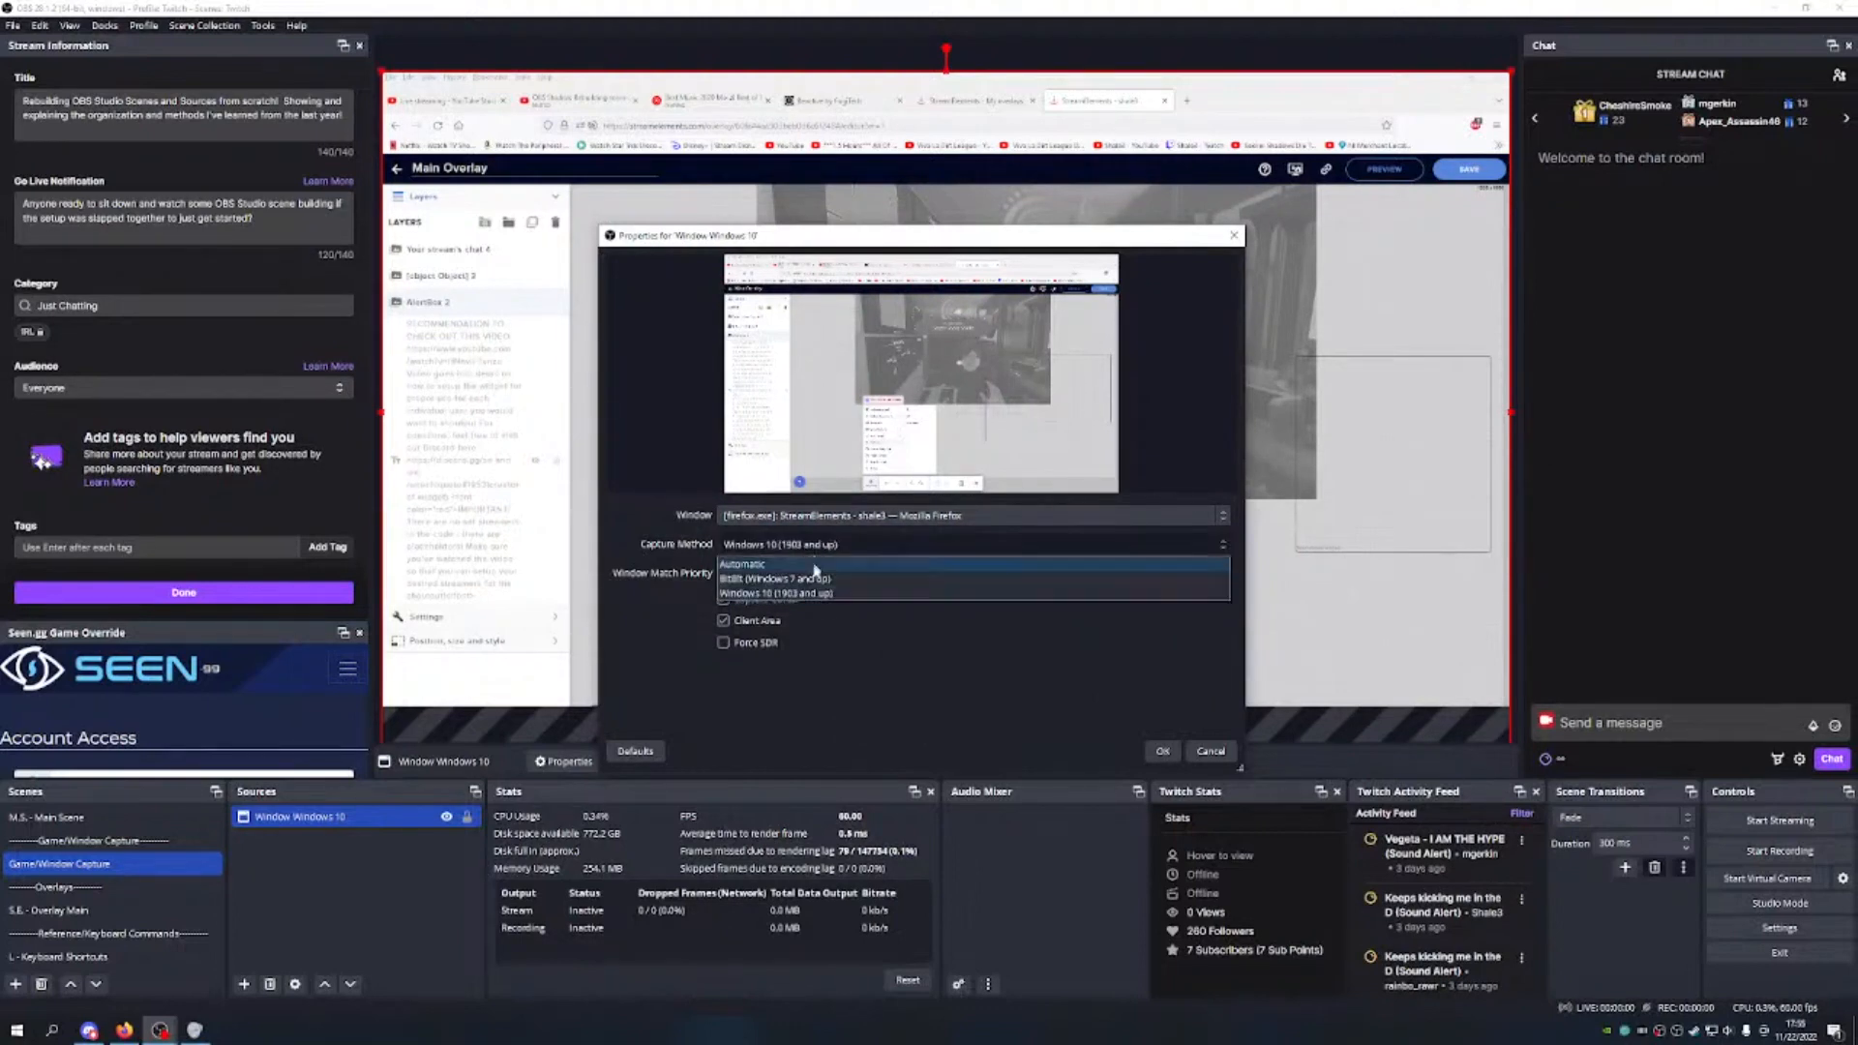
pyautogui.click(850, 593)
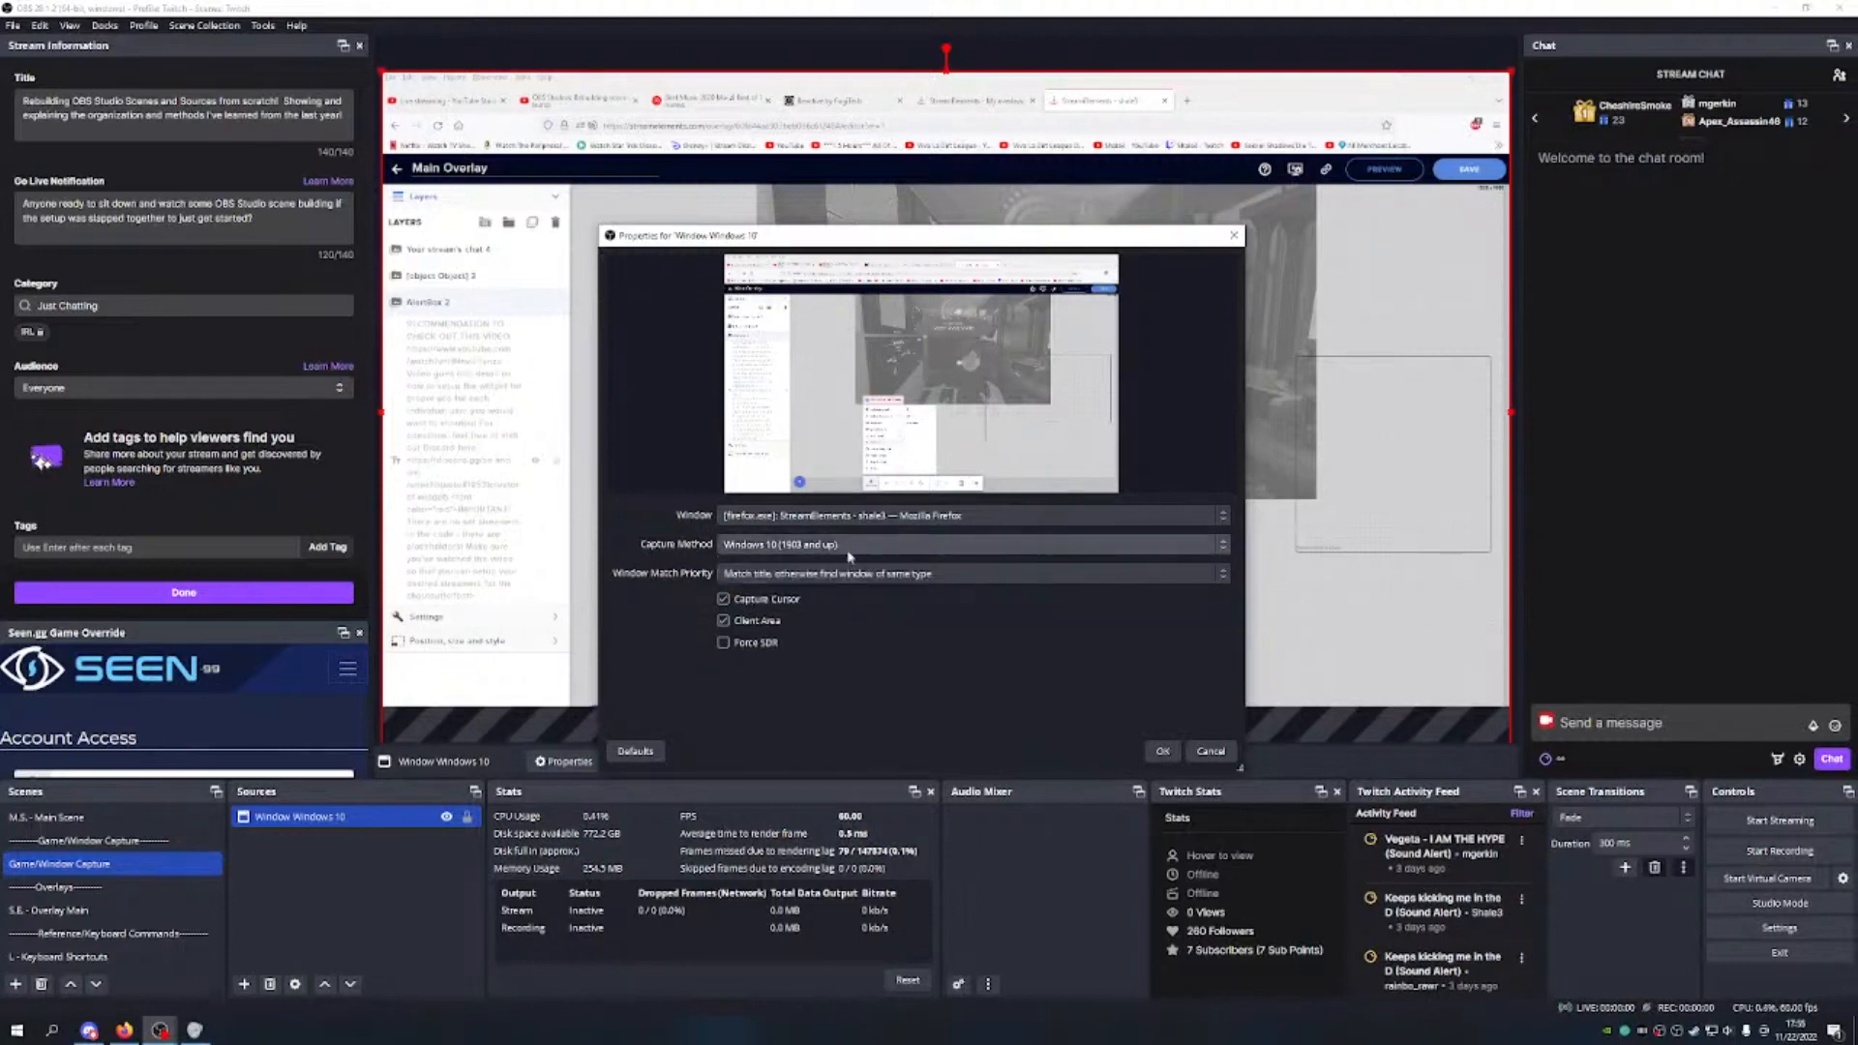
pyautogui.click(864, 574)
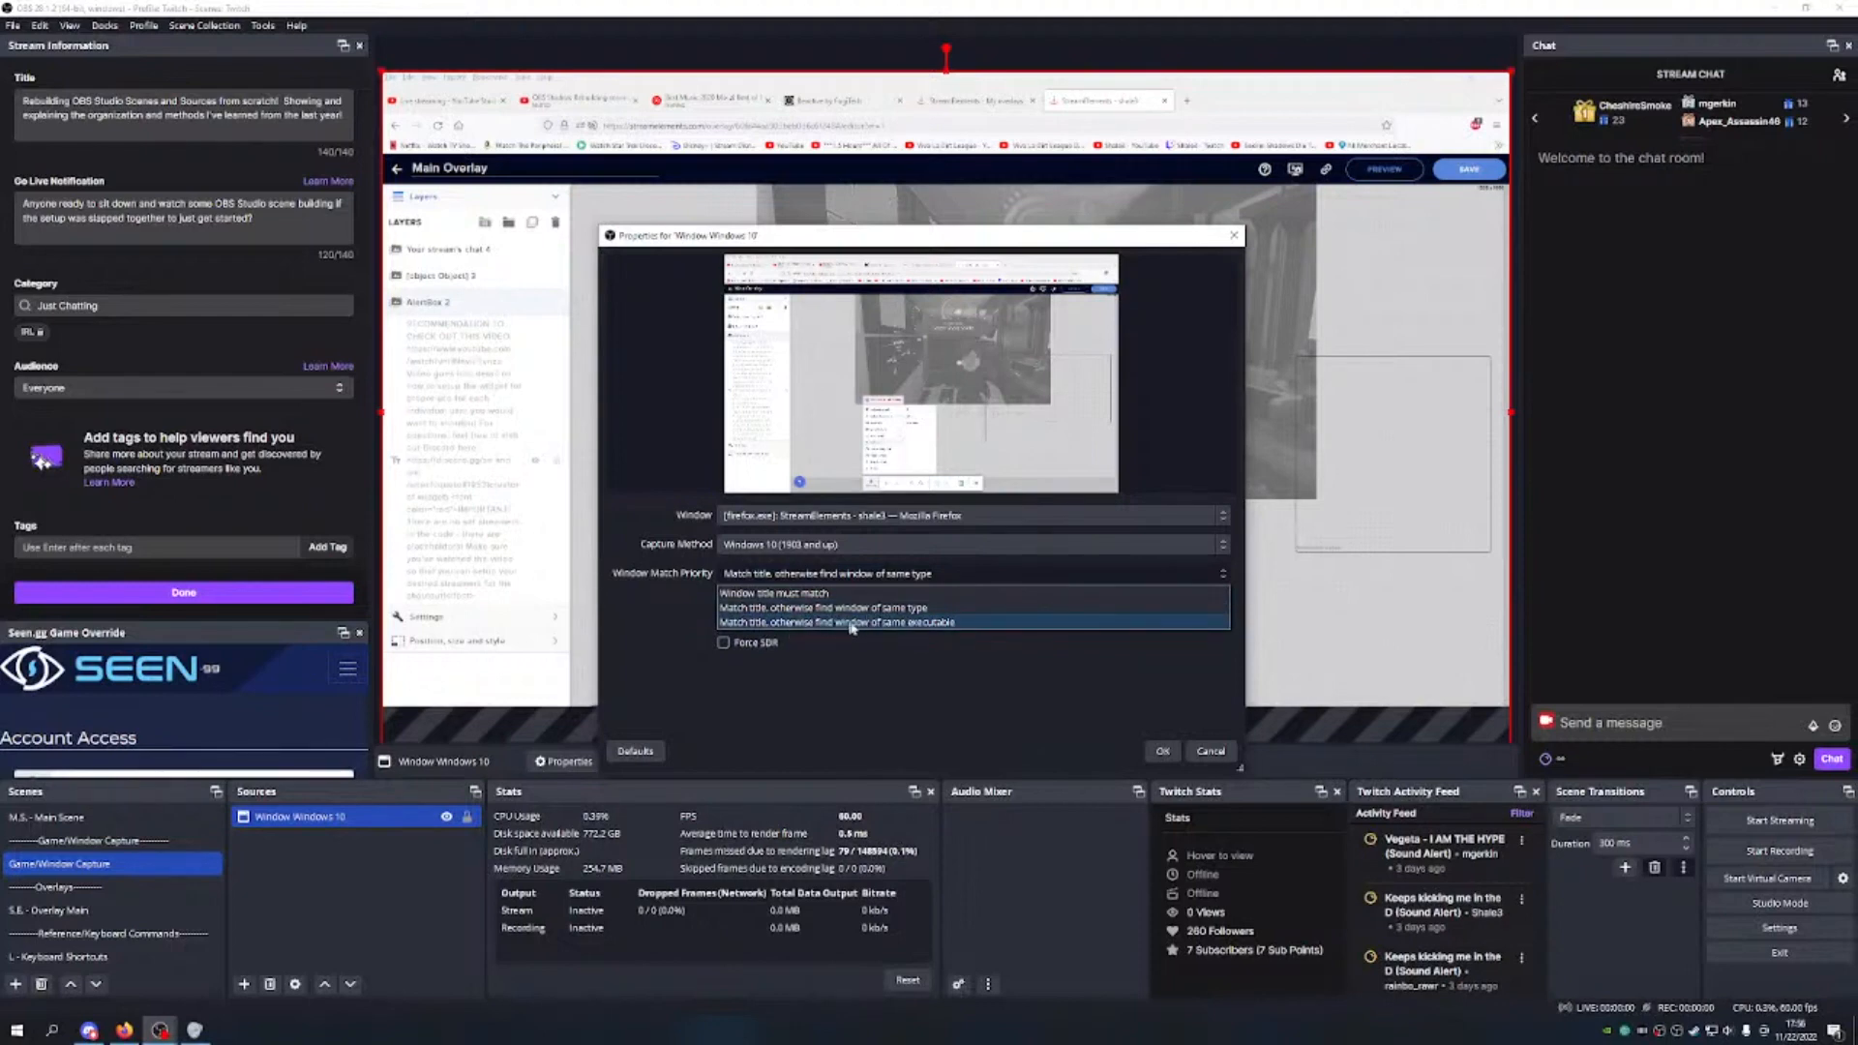
pyautogui.click(929, 623)
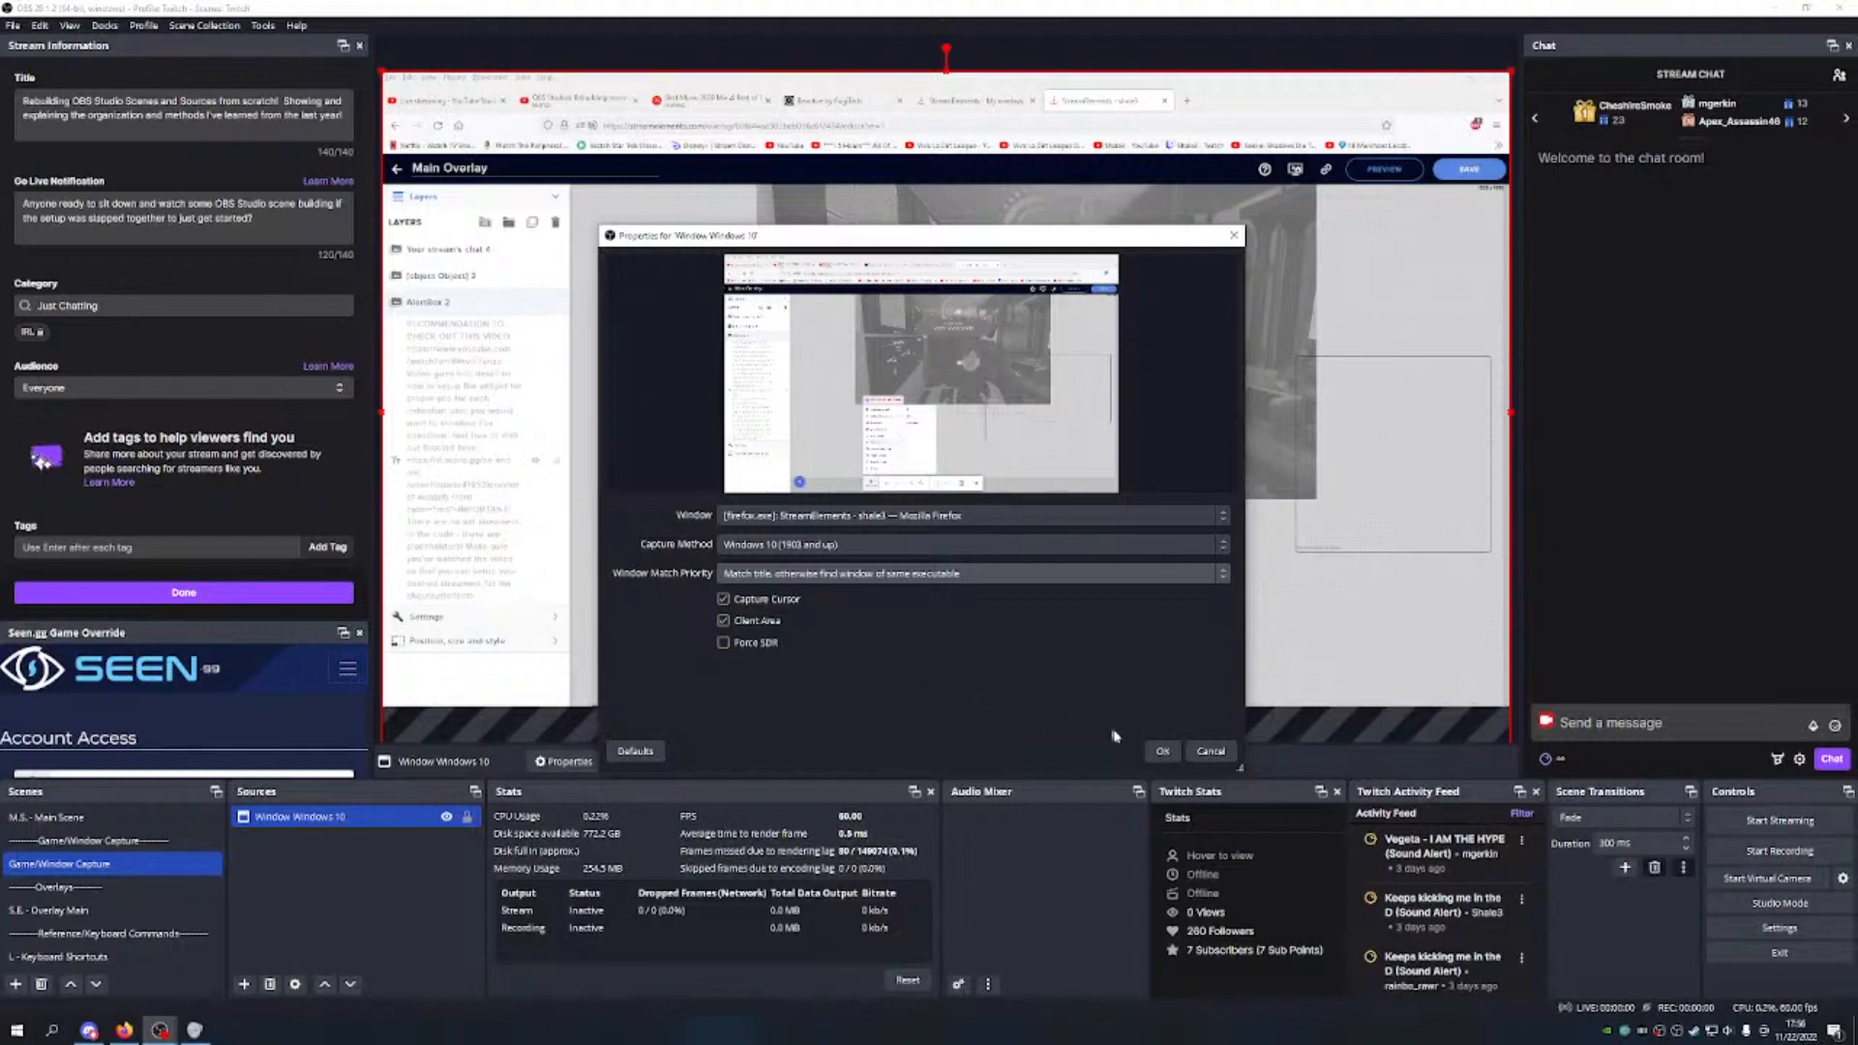
pyautogui.click(1161, 750)
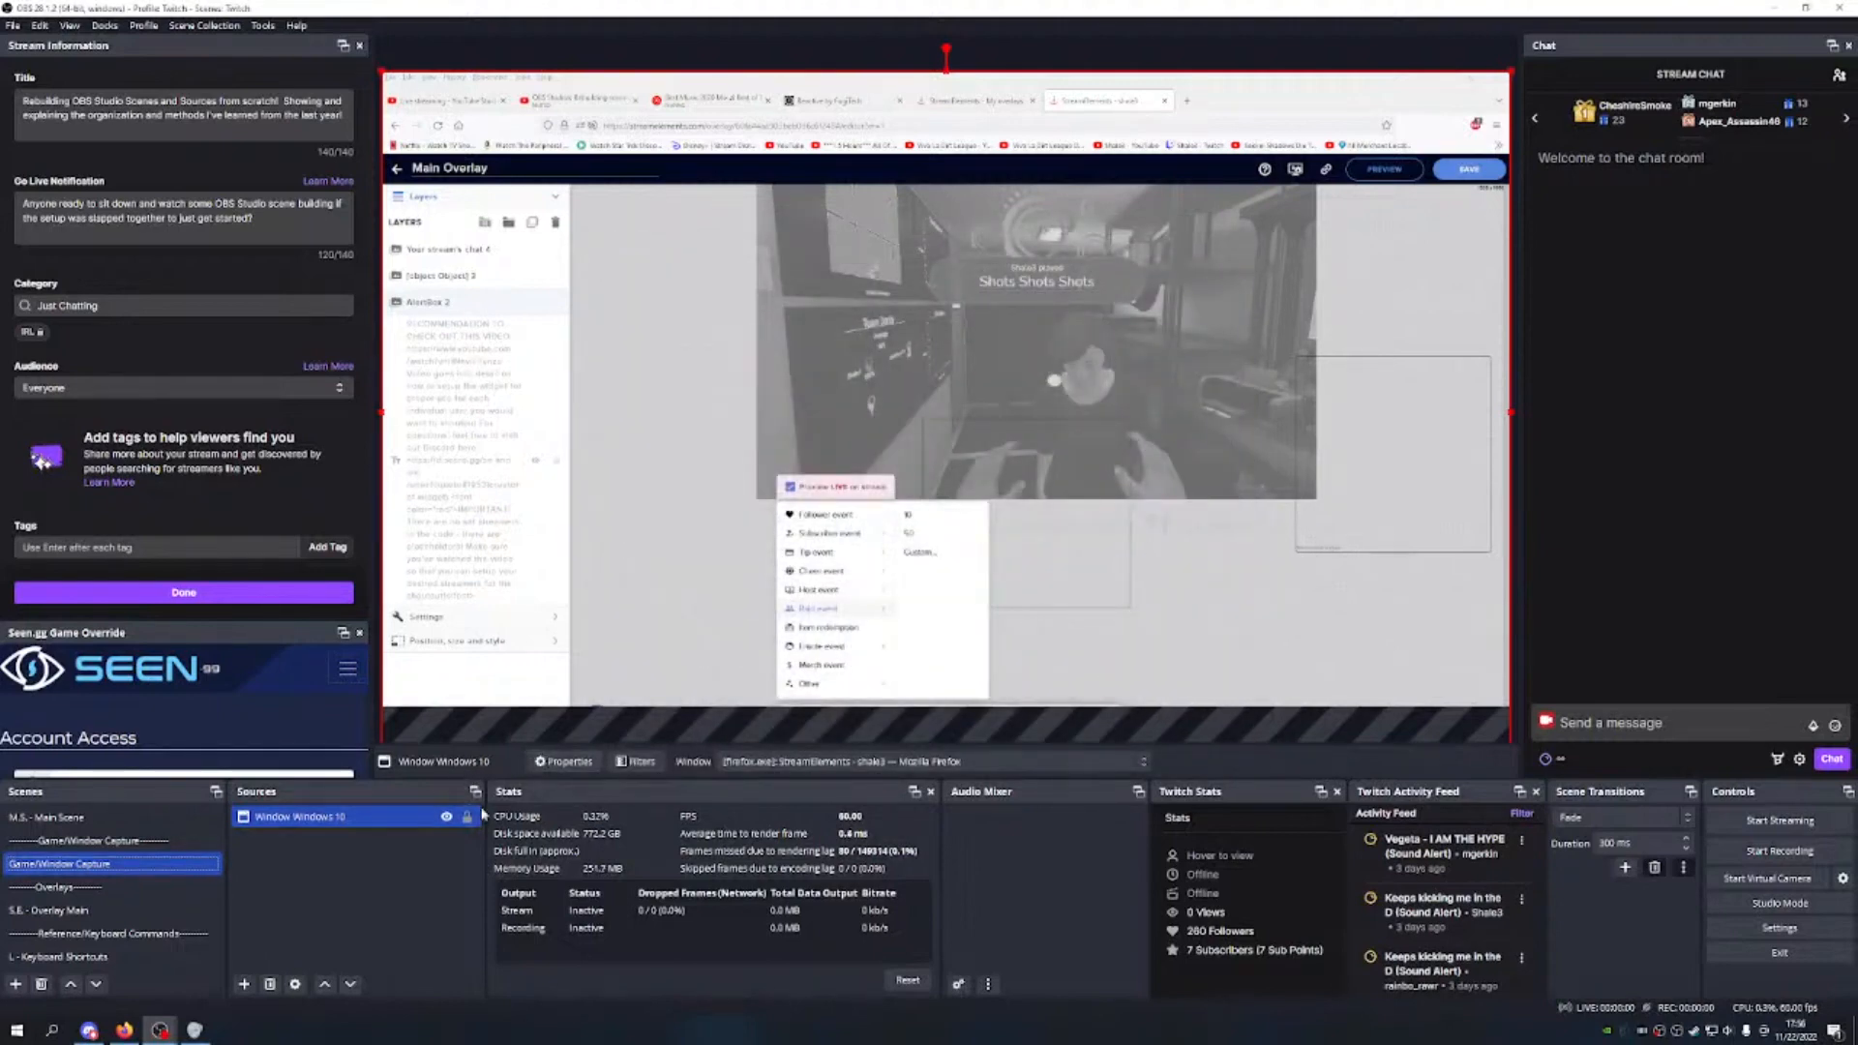
# Step: Focus the captured Firefox StreamElements editor and play a test Follower alert
pyautogui.click(814, 85)
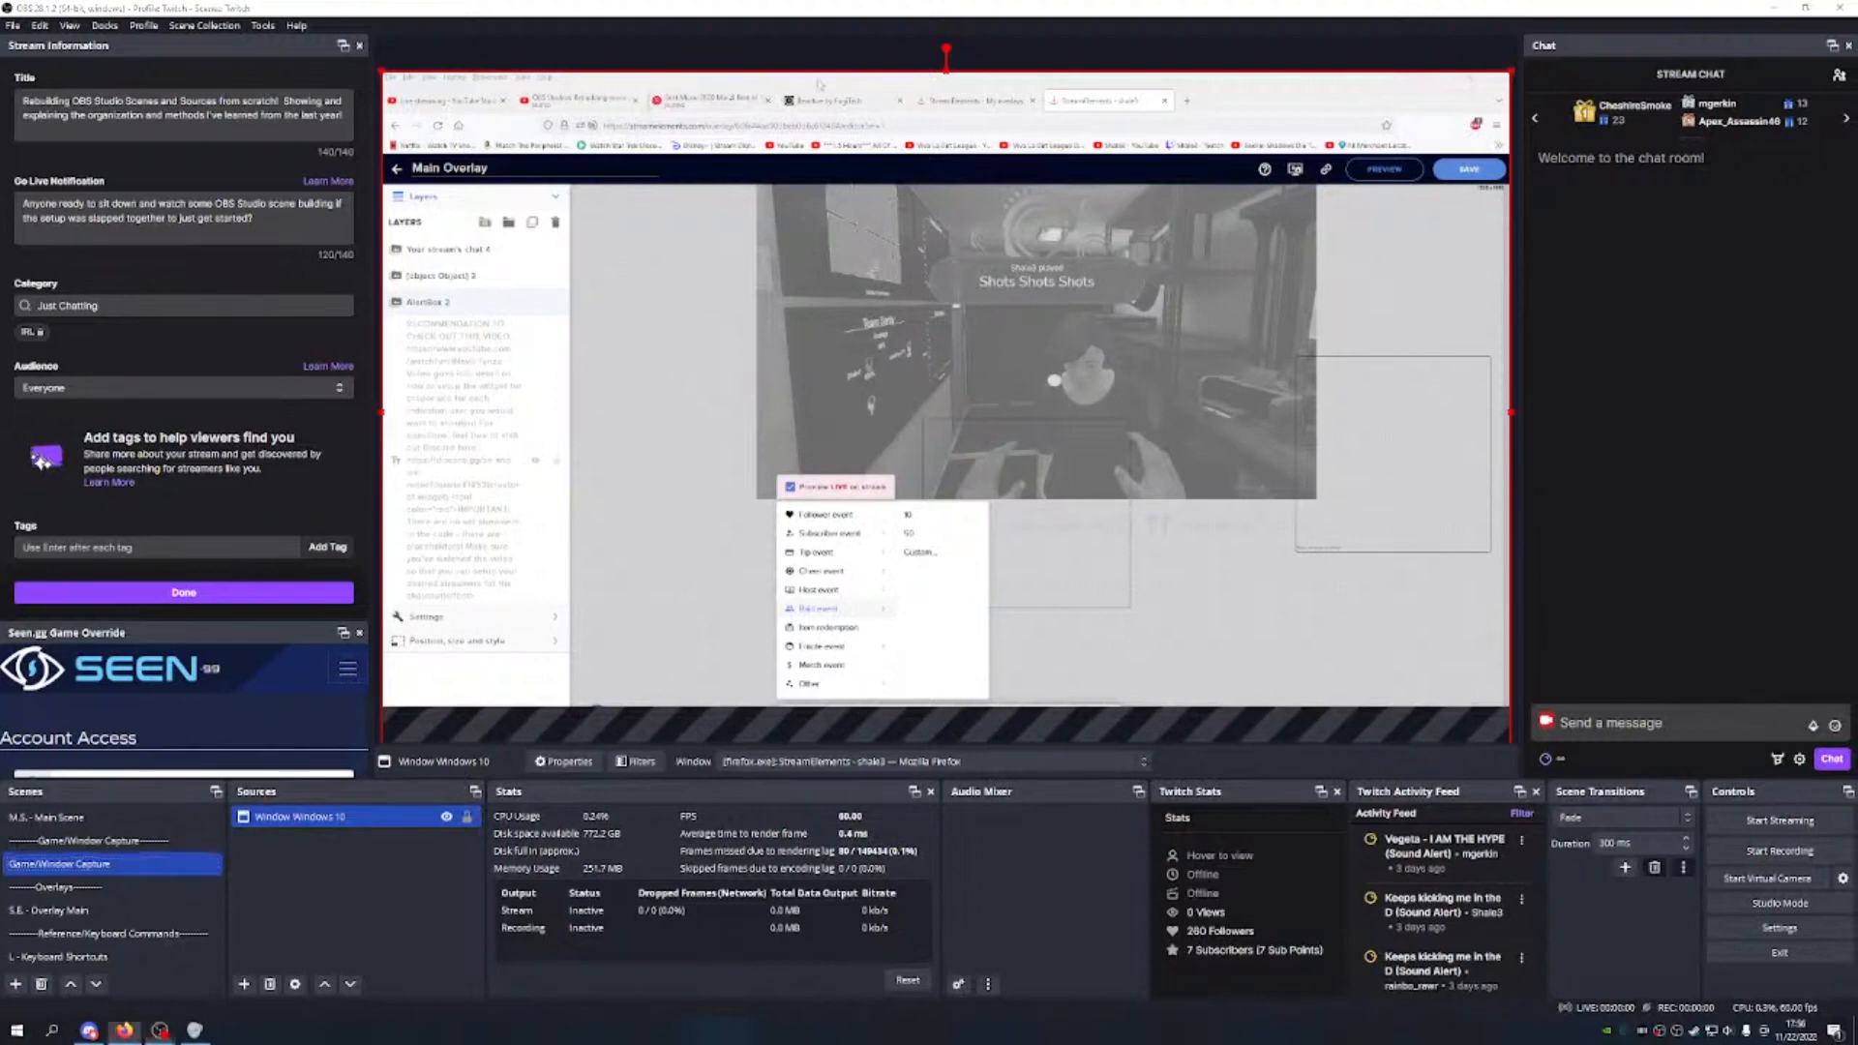
pyautogui.click(690, 554)
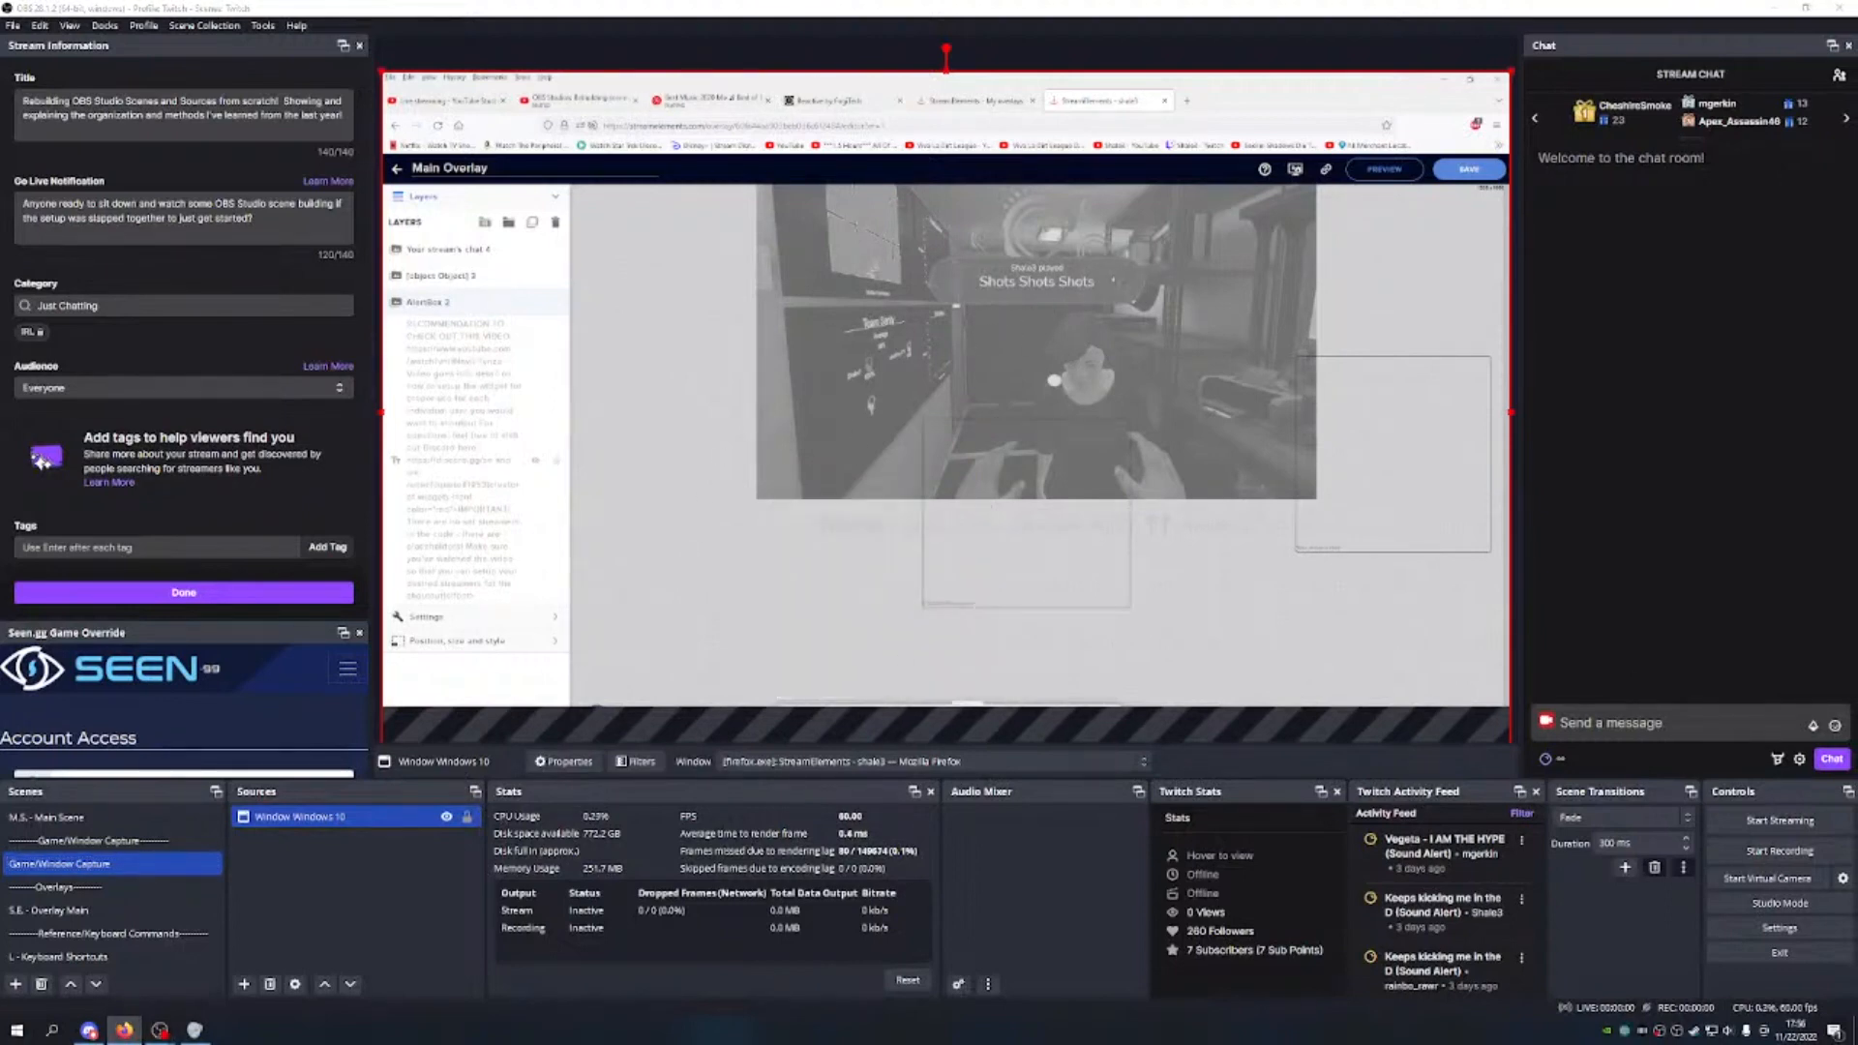
pyautogui.click(792, 702)
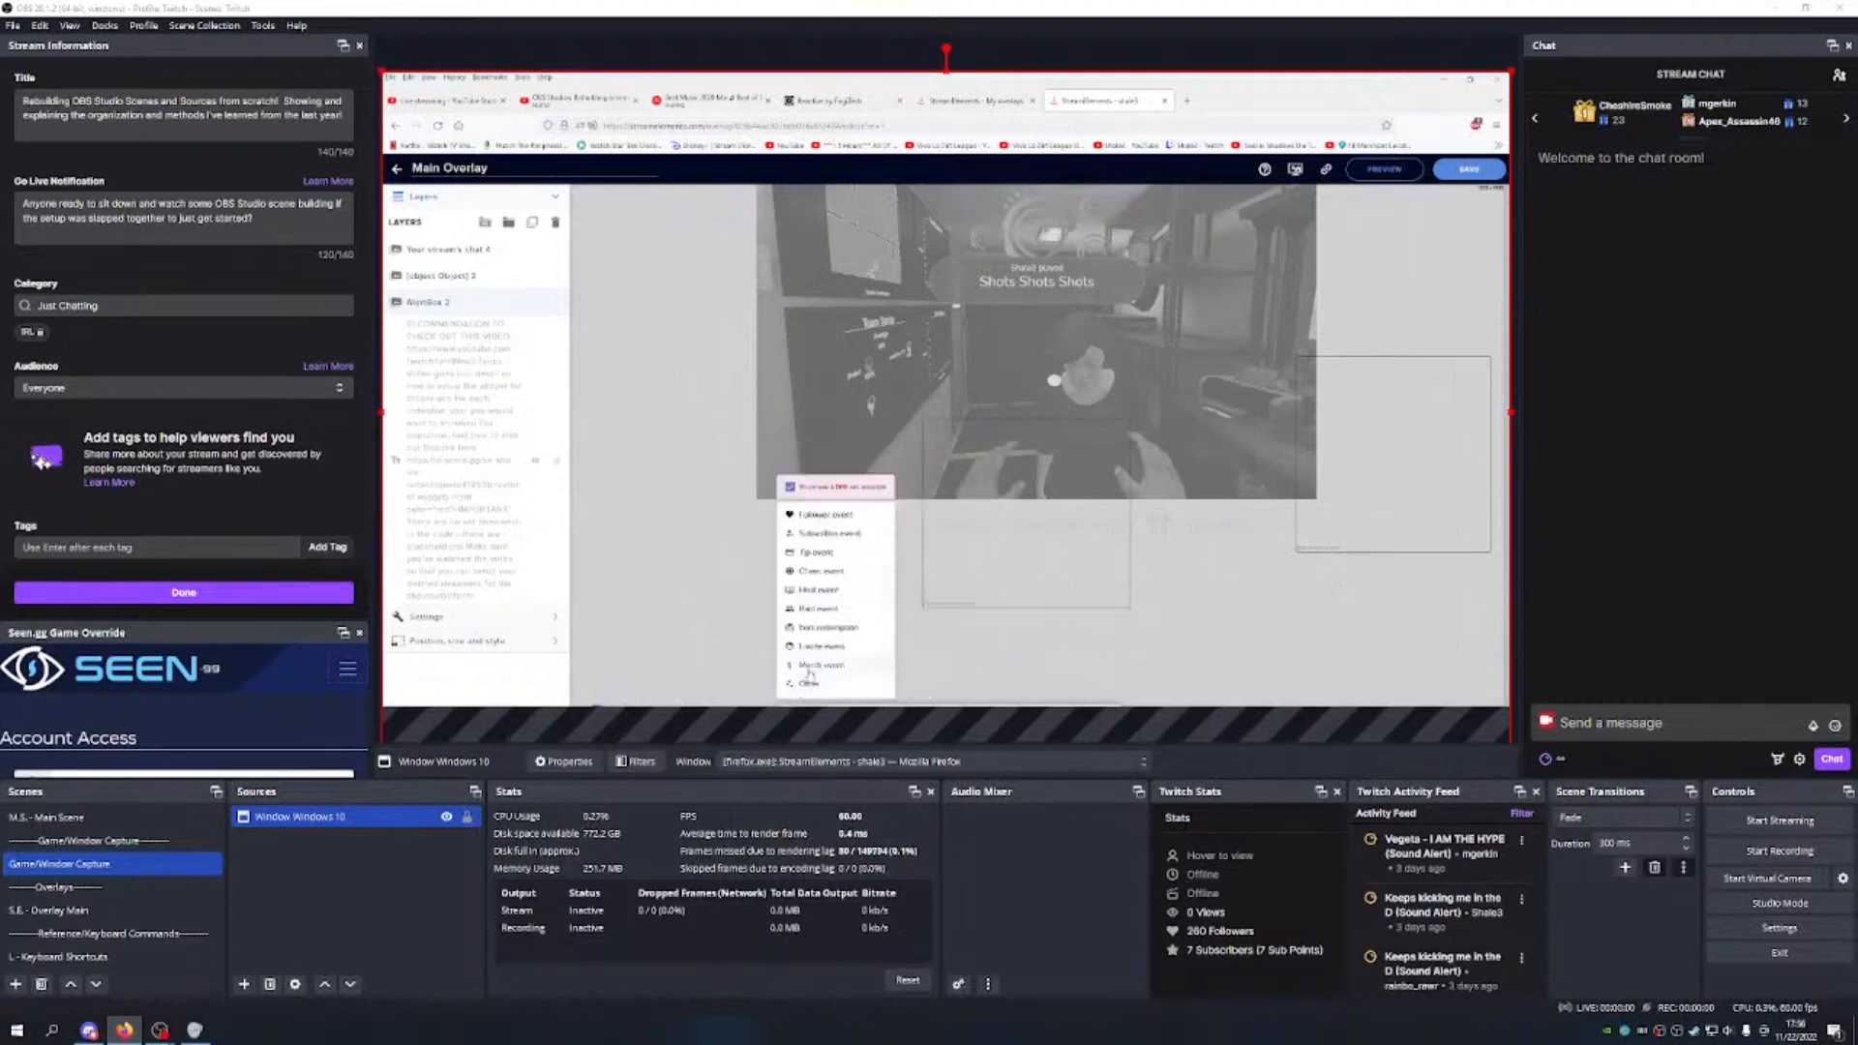
pyautogui.click(825, 514)
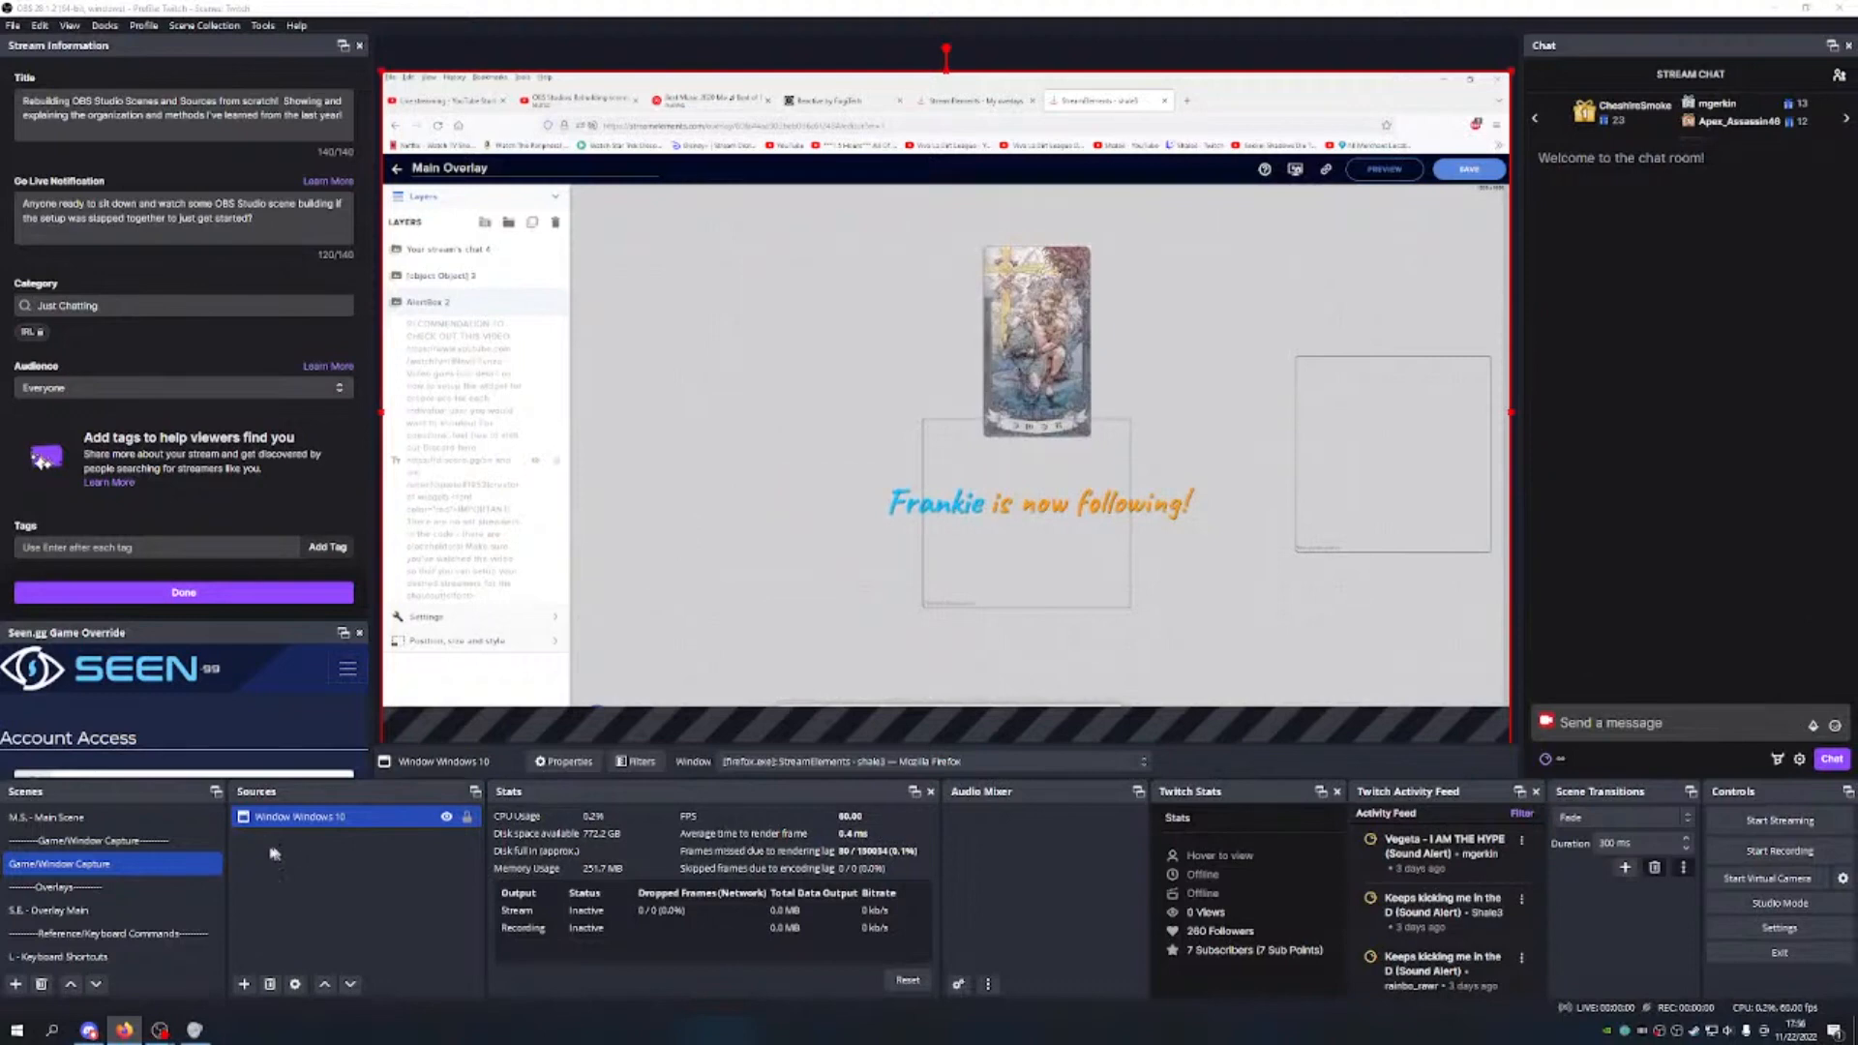
# Step: Stretch the Main Overlay to full canvas height, lock it, then switch to M.S. - Main Scene
pyautogui.click(116, 910)
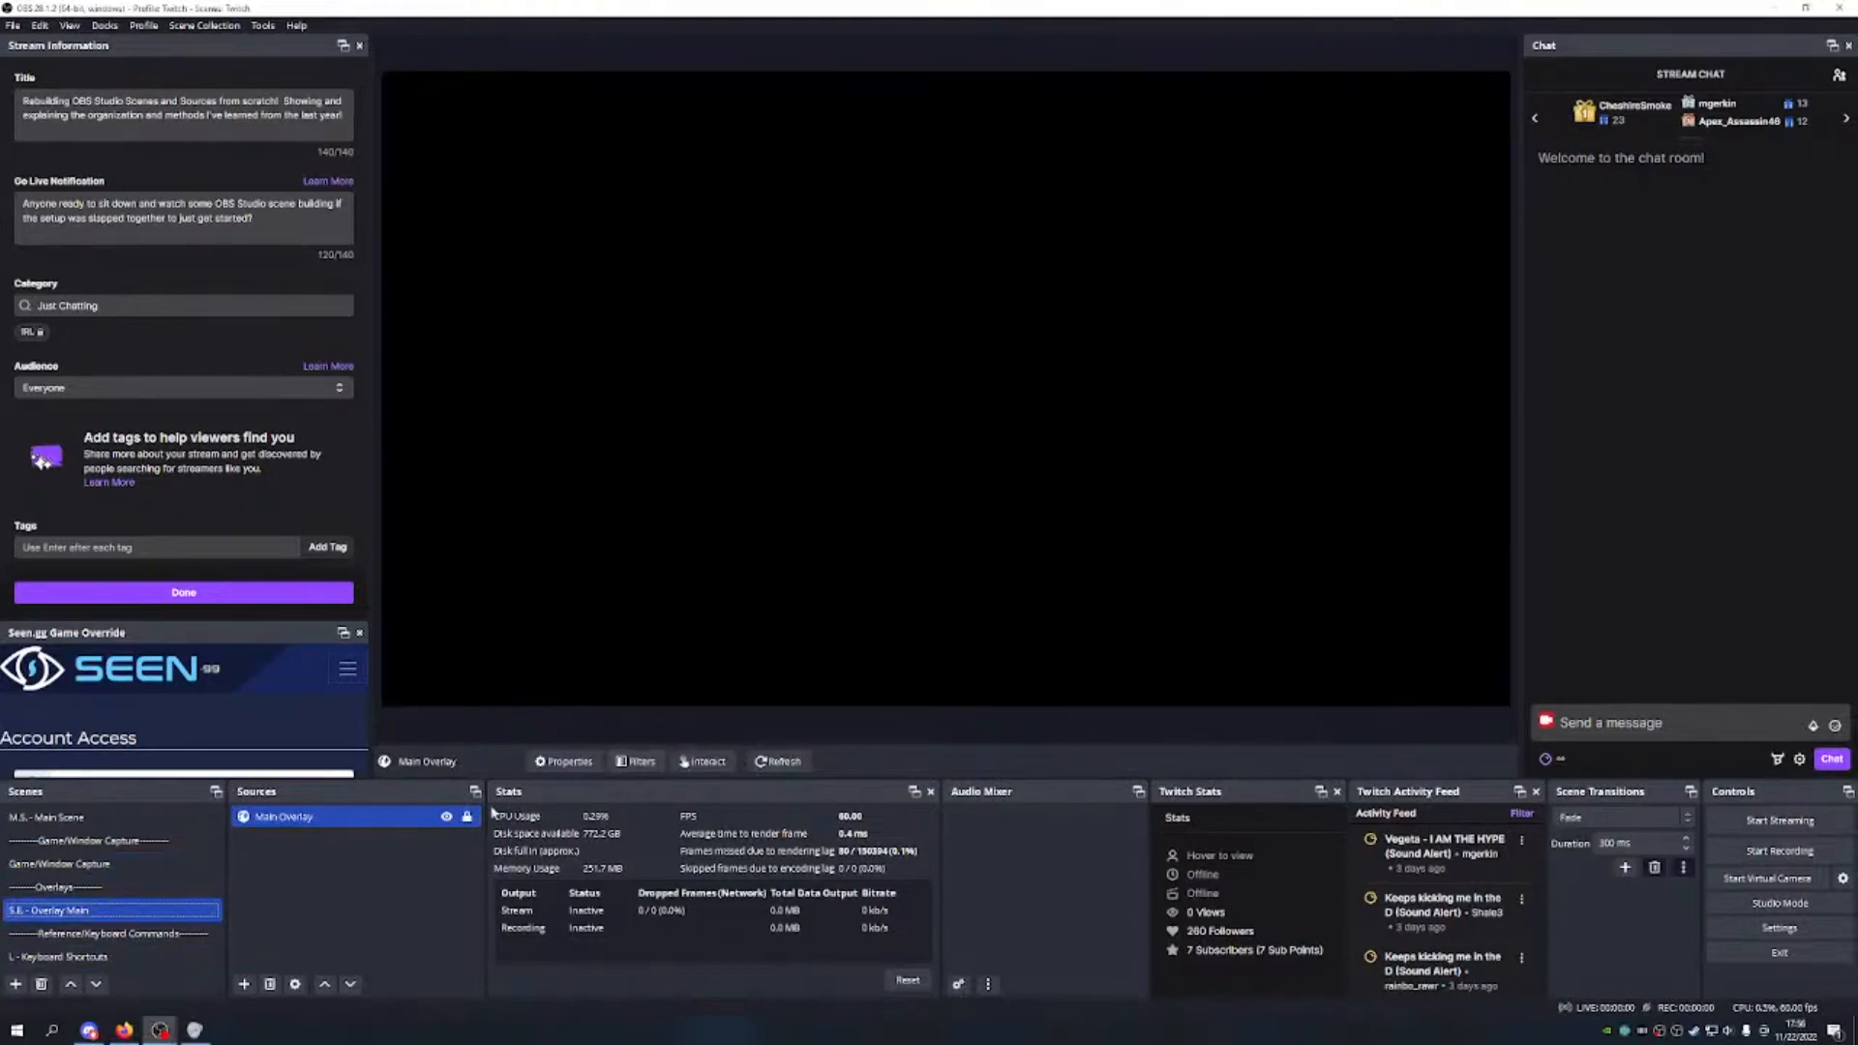
pyautogui.click(1358, 203)
pyautogui.moveTo(1472, 72); pyautogui.dragTo(1249, 205)
pyautogui.moveTo(840, 200); pyautogui.dragTo(841, 150)
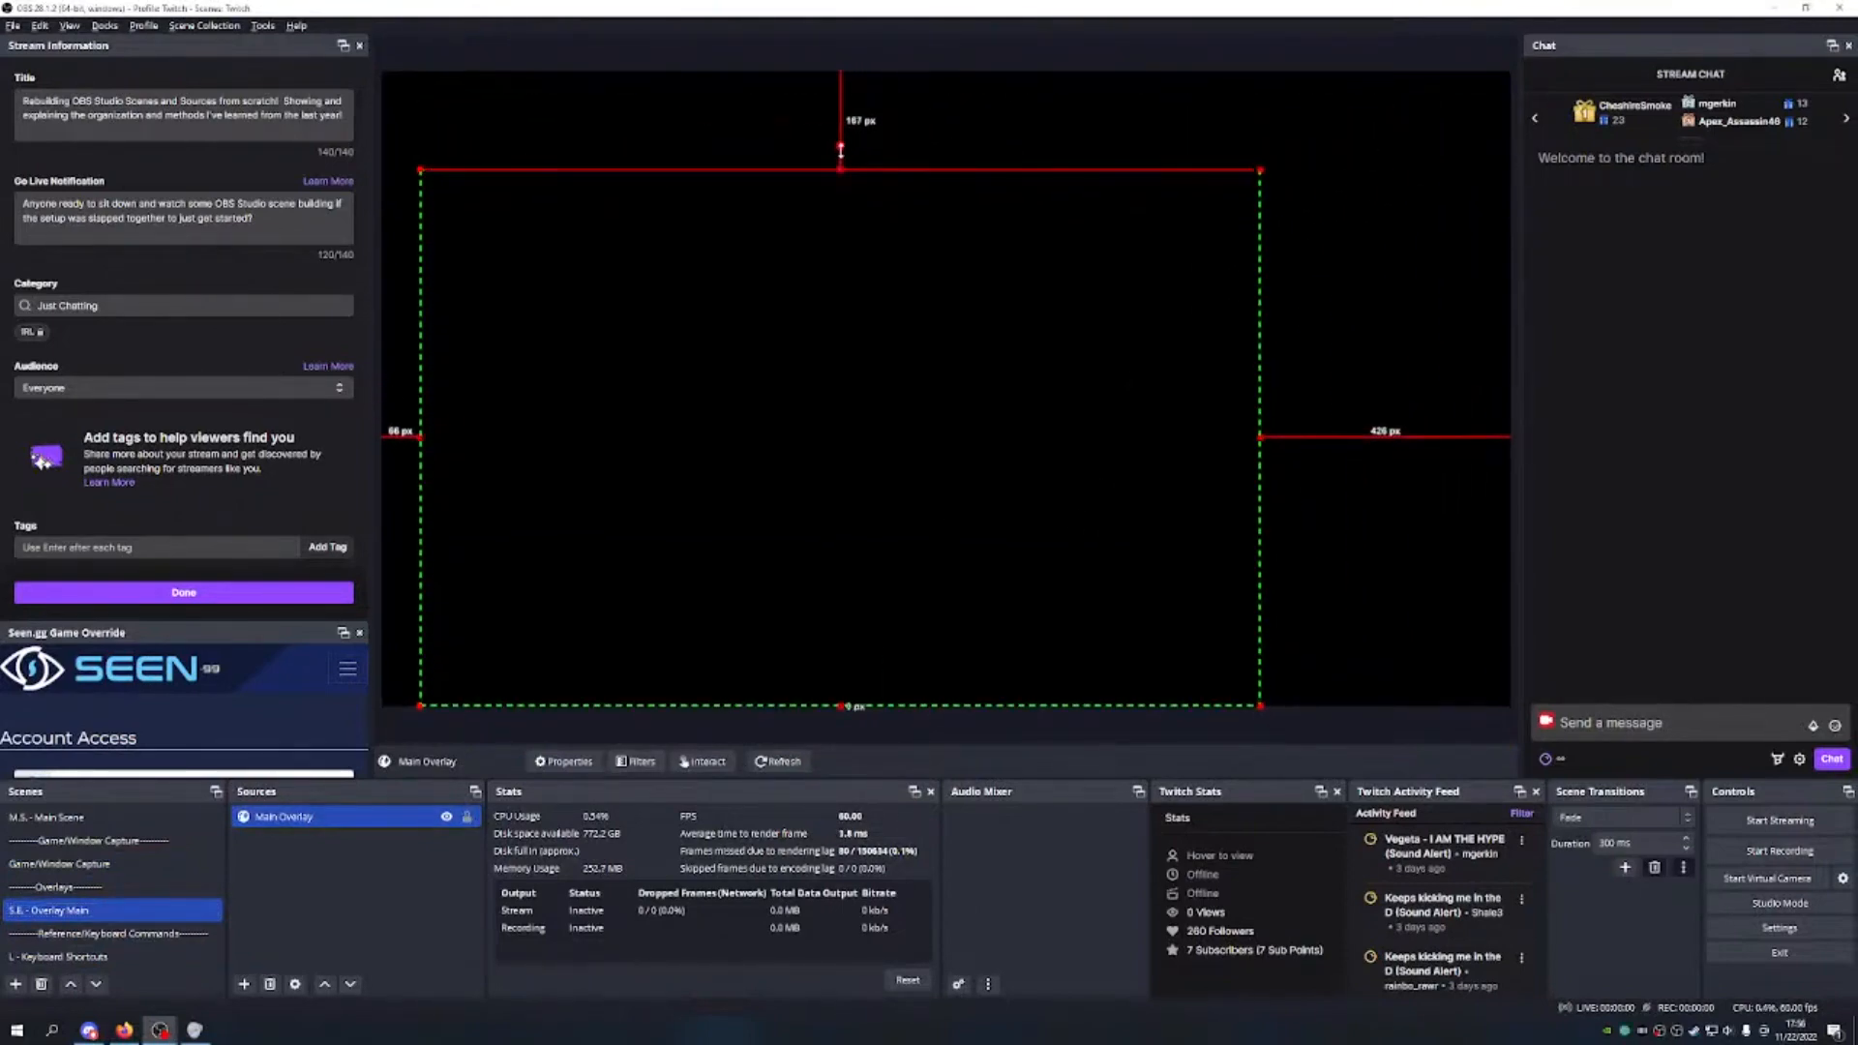
pyautogui.moveTo(1262, 168); pyautogui.dragTo(1411, 70)
pyautogui.moveTo(1112, 277); pyautogui.dragTo(1113, 285)
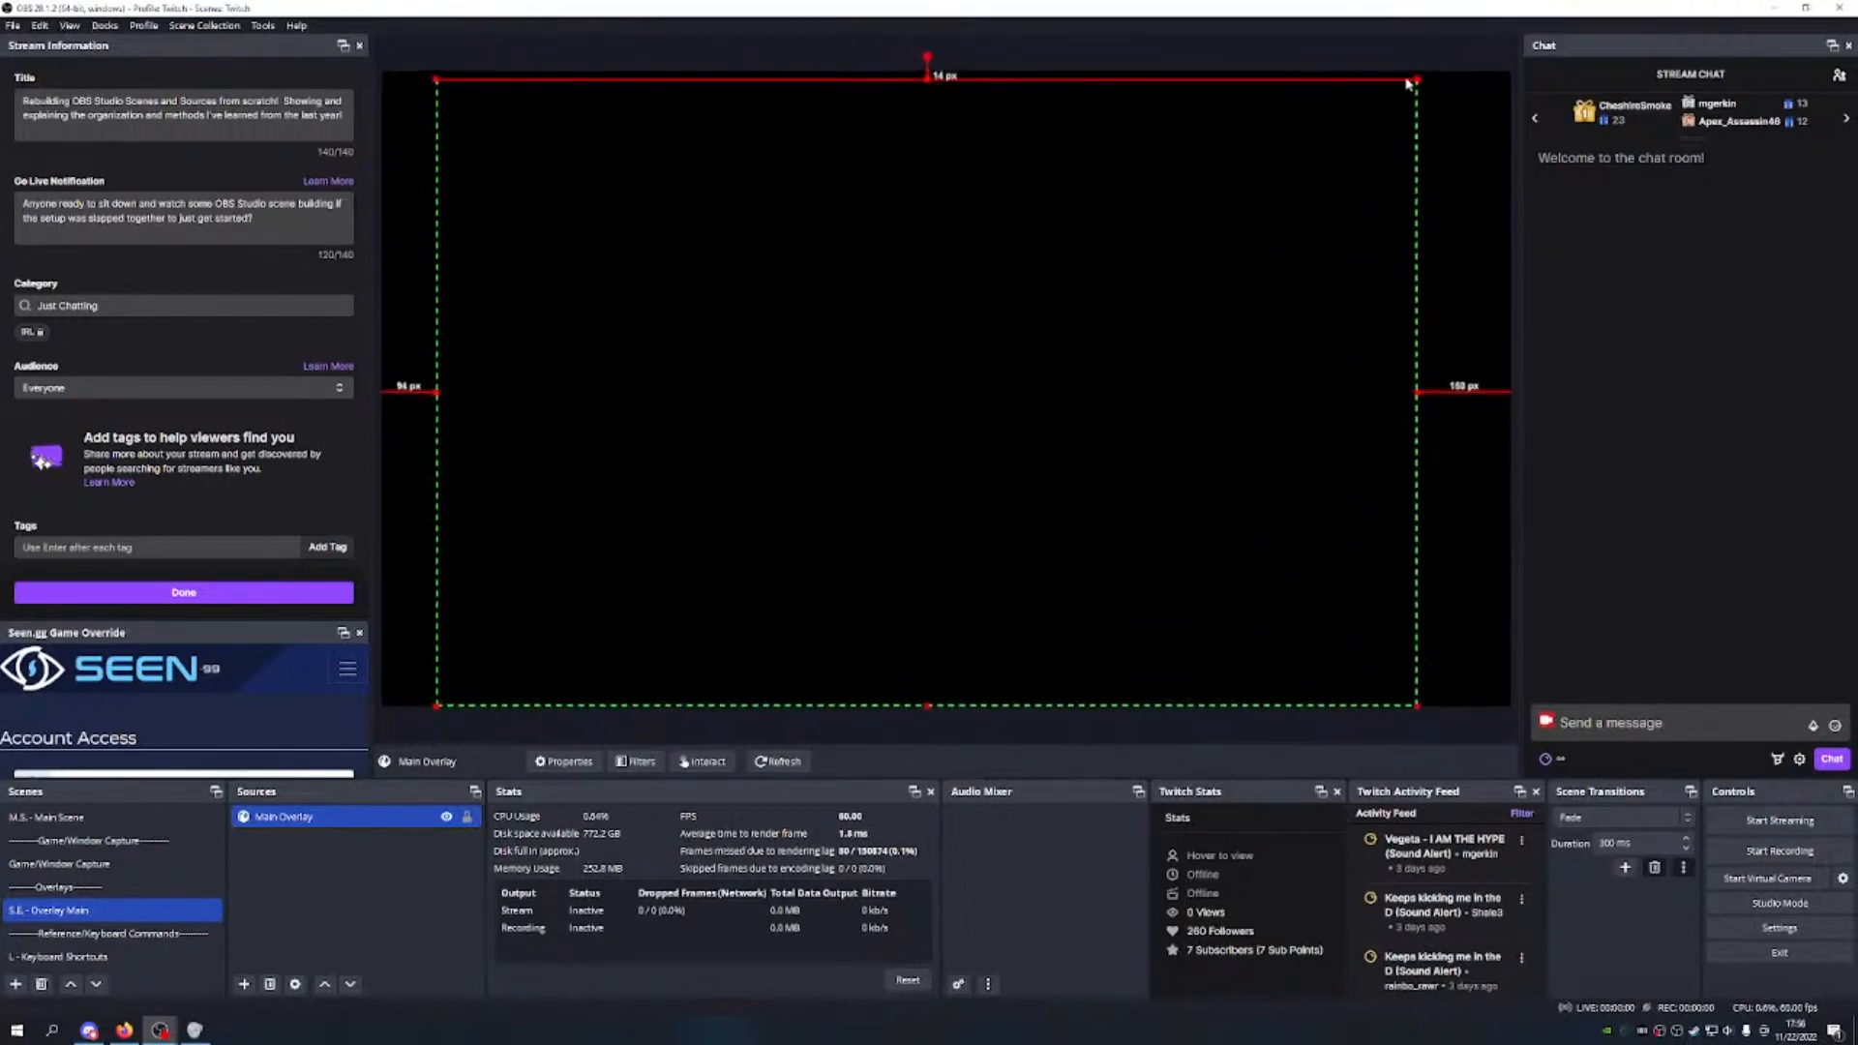
pyautogui.moveTo(1416, 75); pyautogui.dragTo(1427, 71)
pyautogui.moveTo(1107, 290); pyautogui.dragTo(1120, 290)
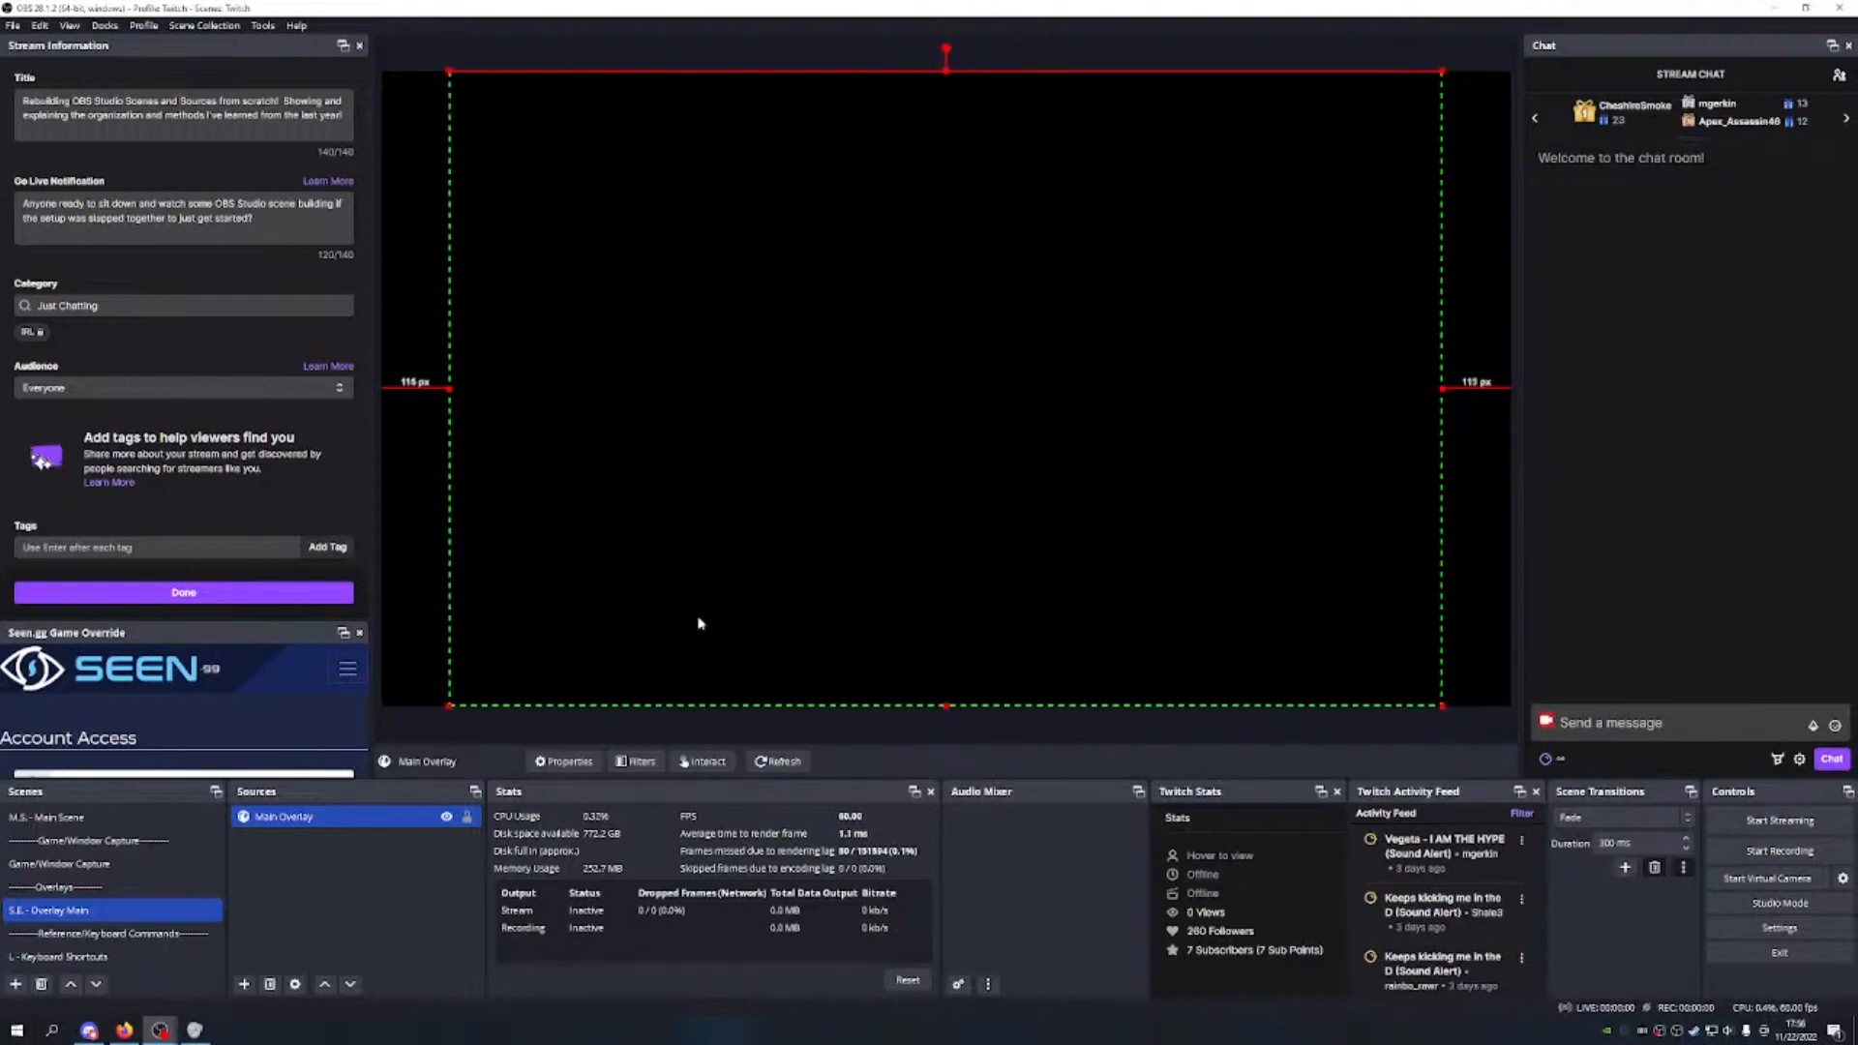
pyautogui.click(466, 816)
pyautogui.click(140, 824)
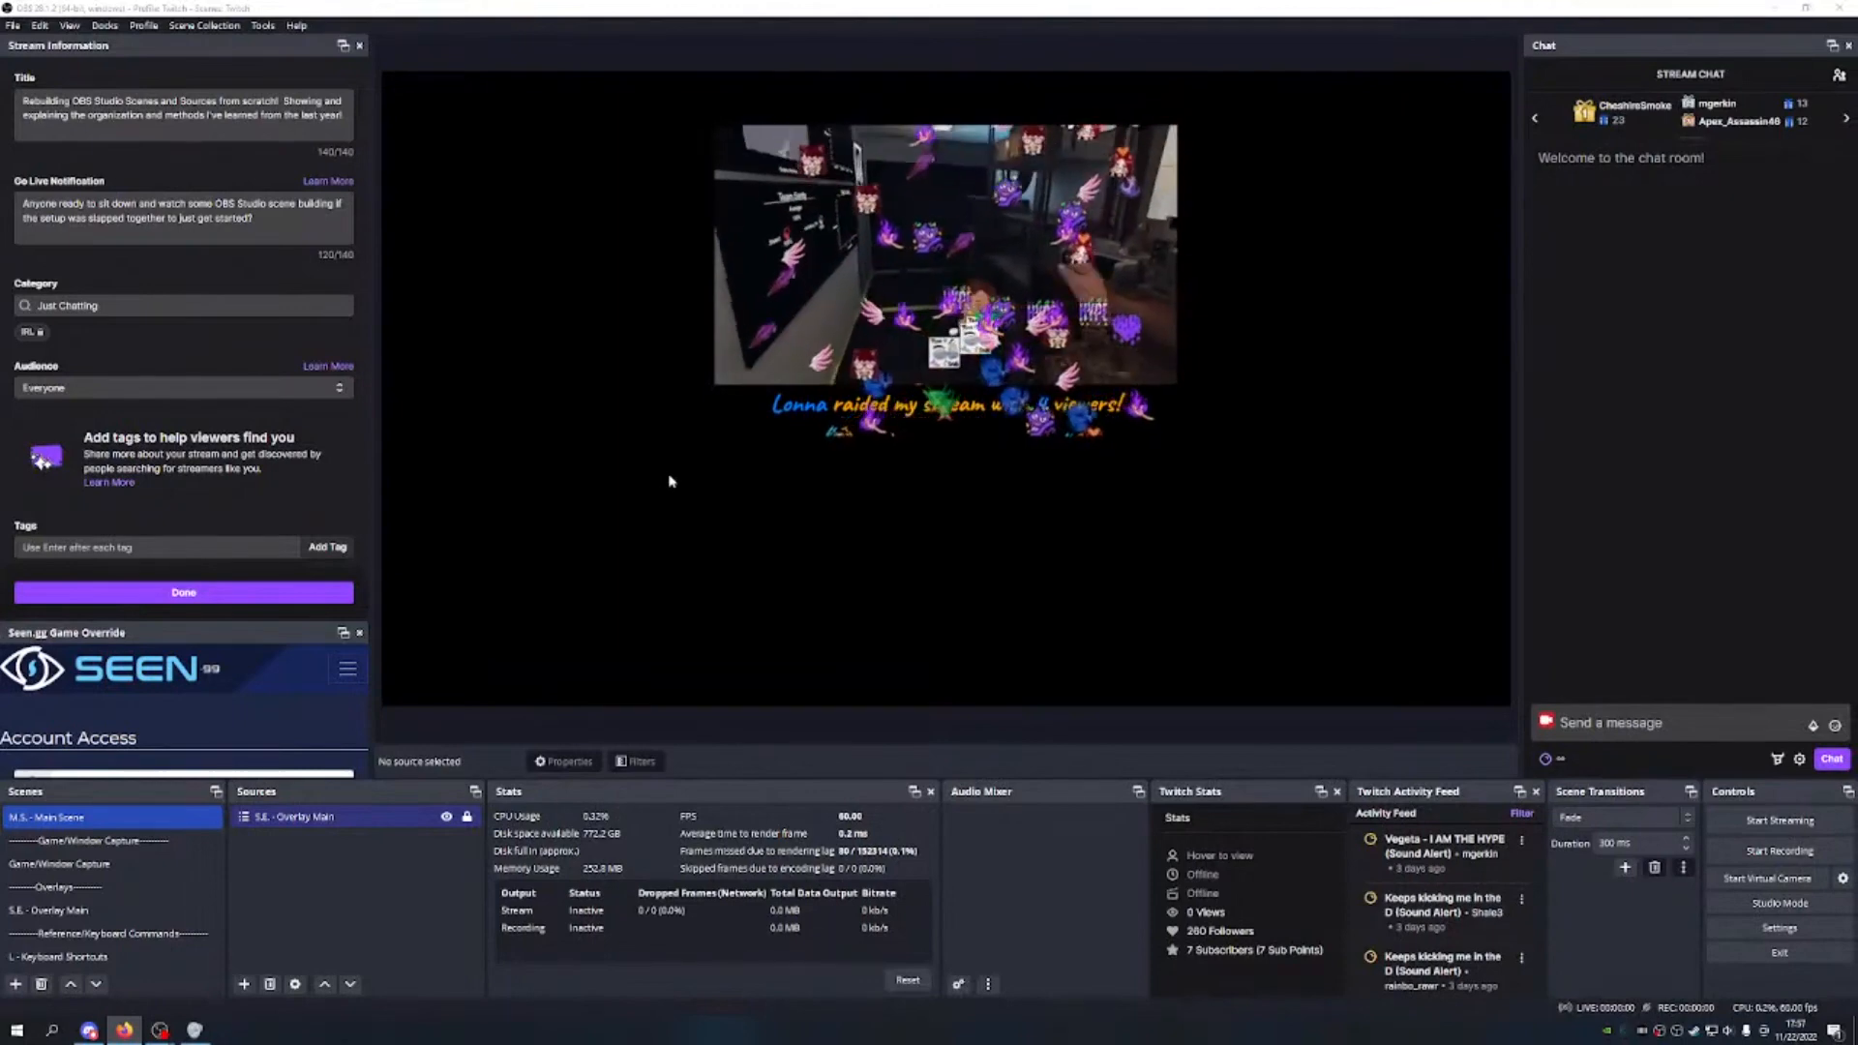
# Step: Switch to Game/Window Capture and close the event menu in the captured Firefox editor
pyautogui.click(184, 863)
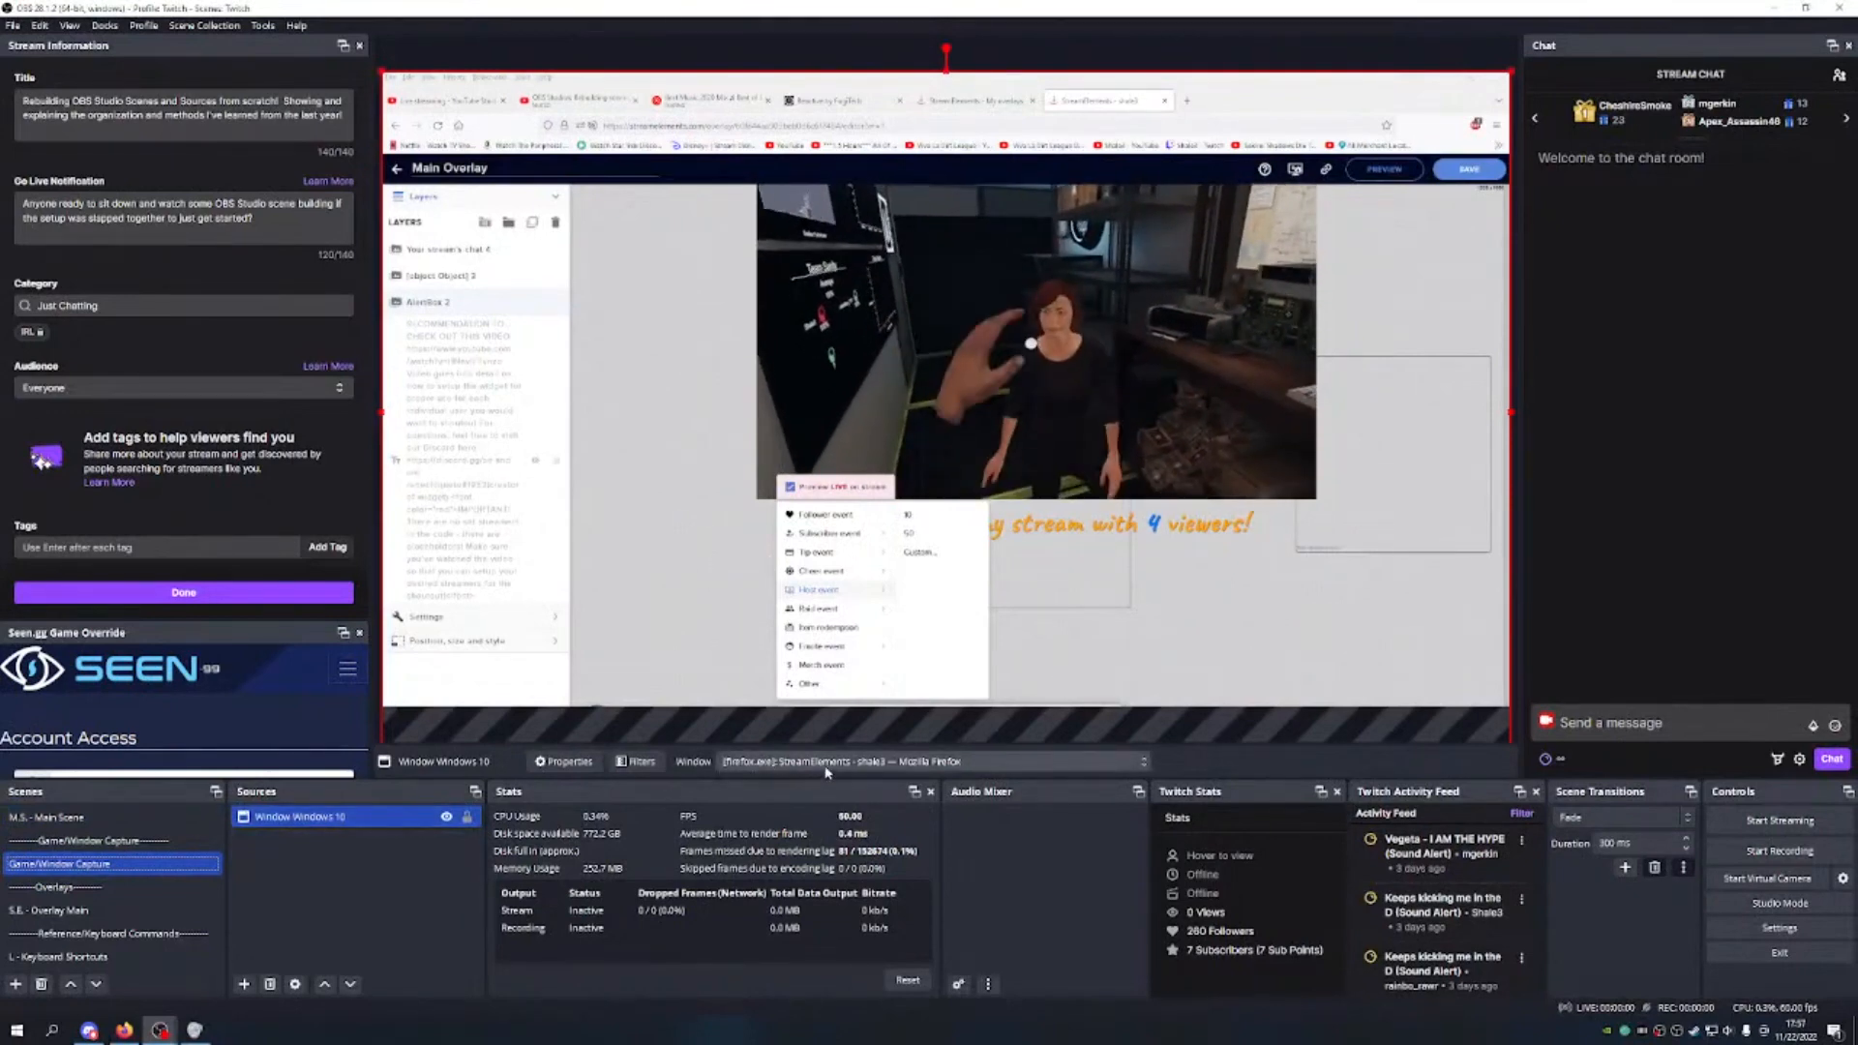
pyautogui.hotkey('alt', 'Tab')
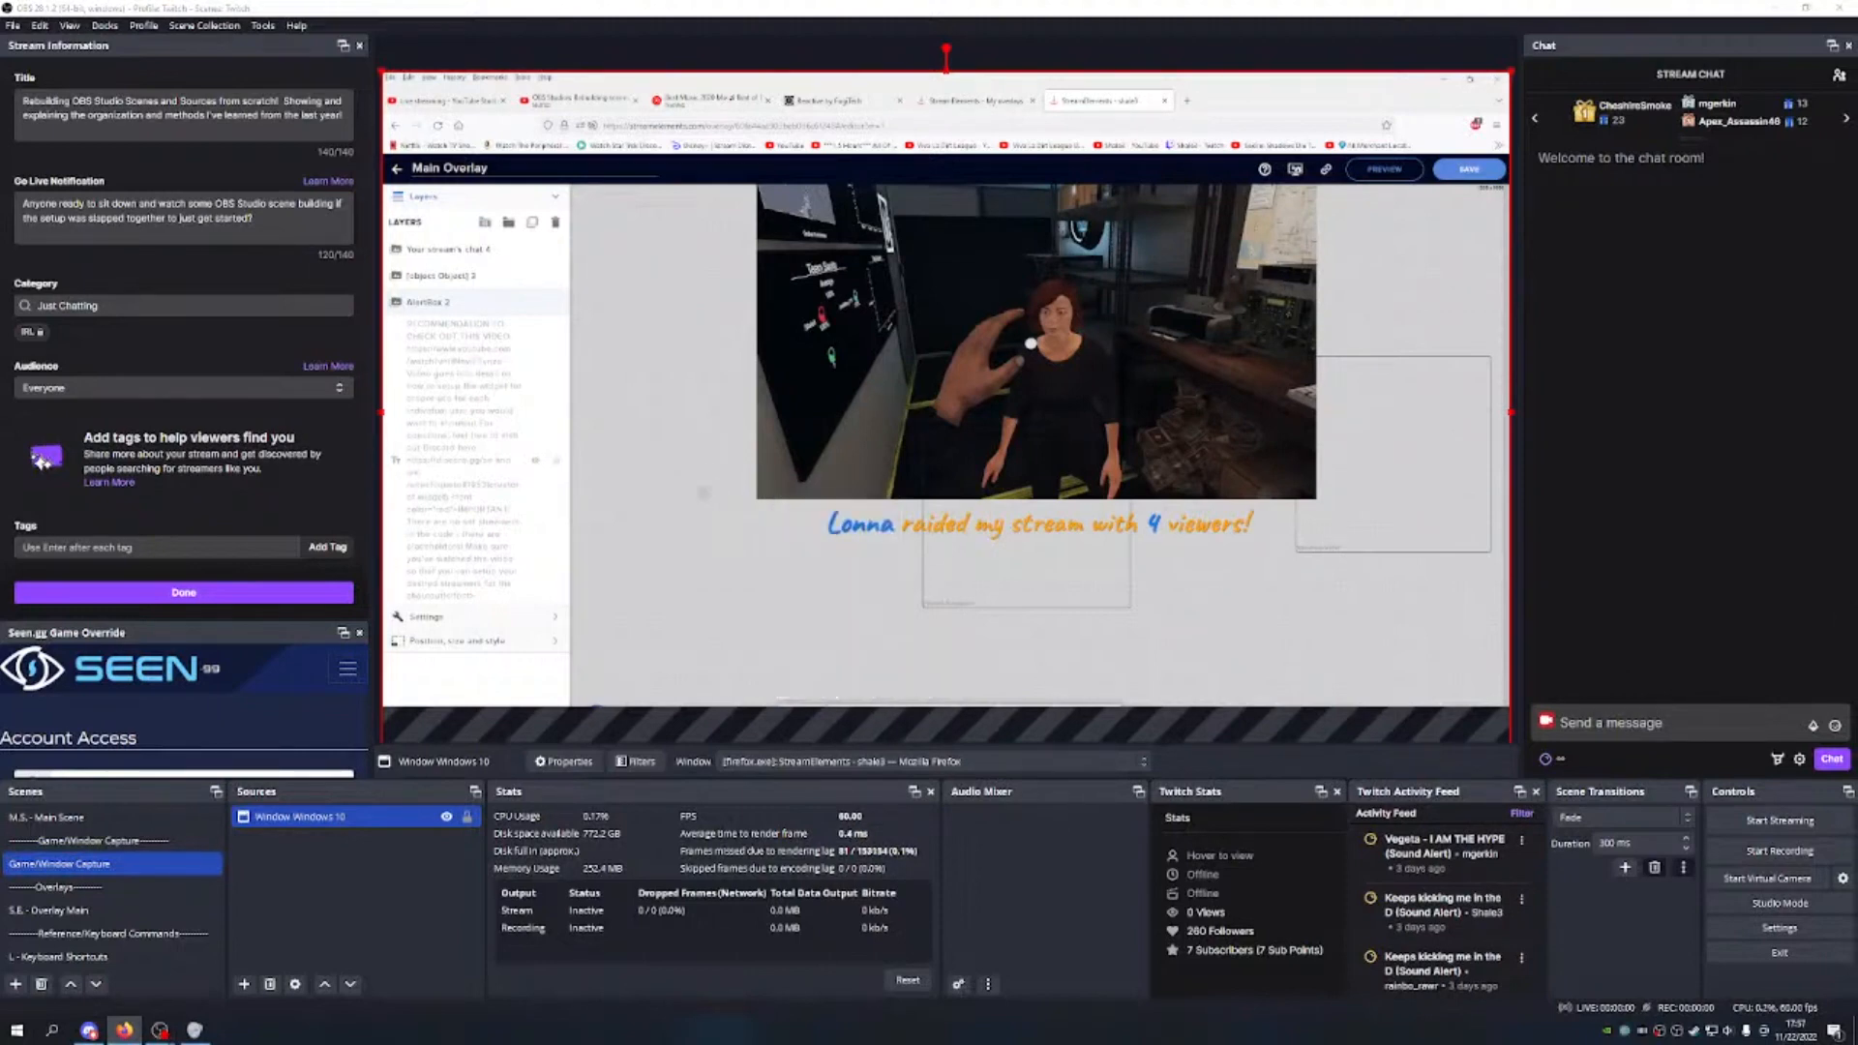
pyautogui.moveTo(793, 687)
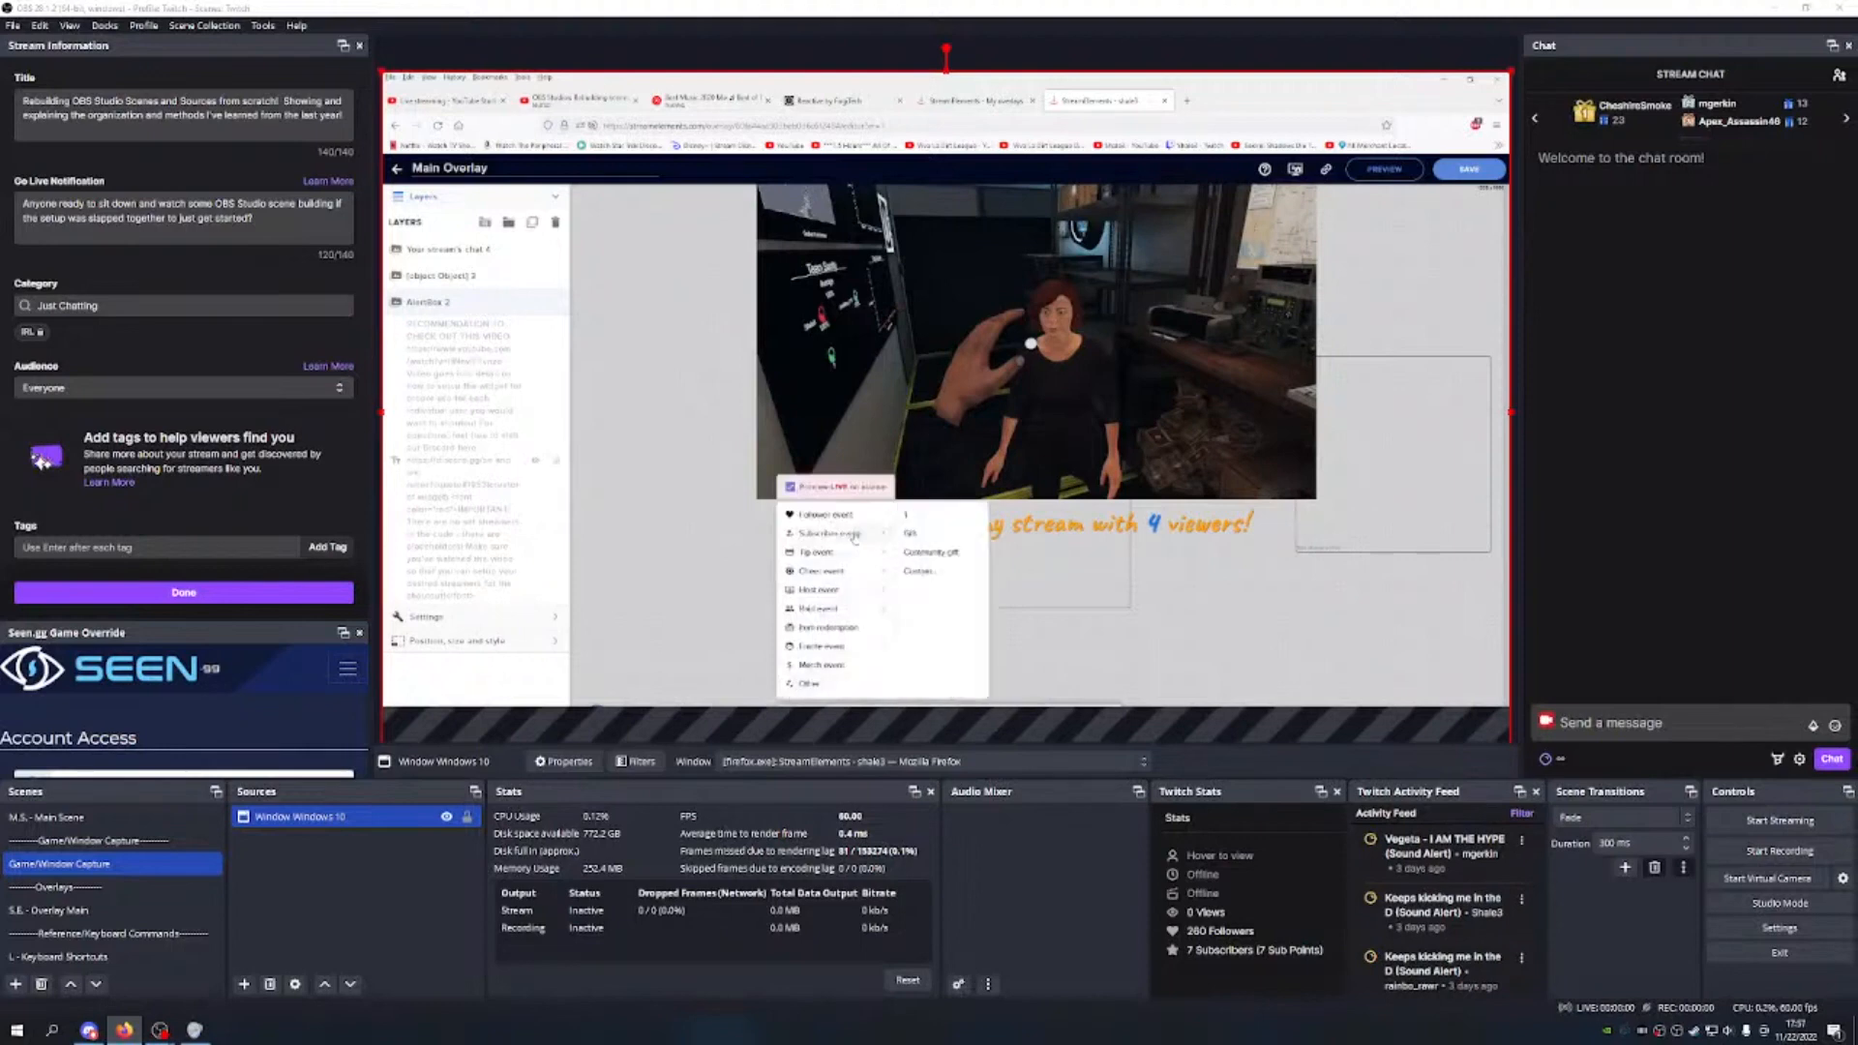
pyautogui.click(694, 514)
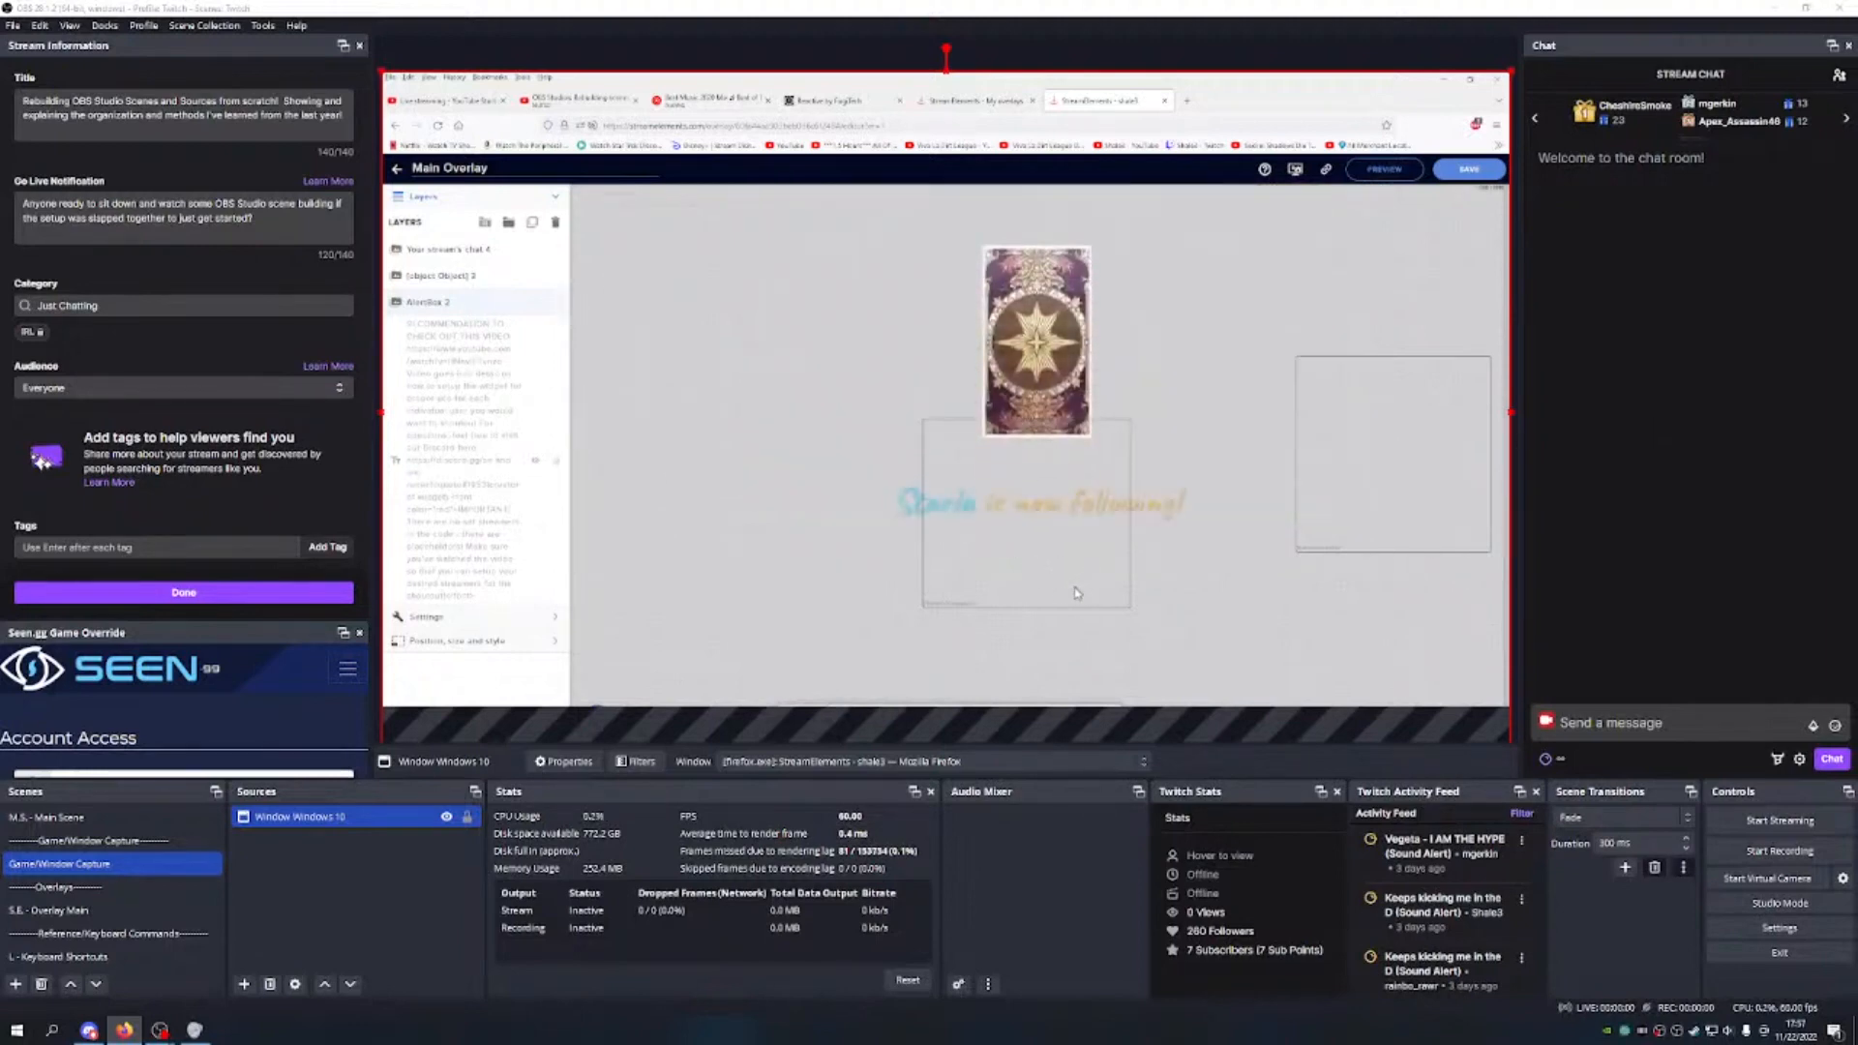
# Step: Add a second Window Capture source named 'Window Capture Windows 7'
pyautogui.click(300, 890)
pyautogui.click(244, 984)
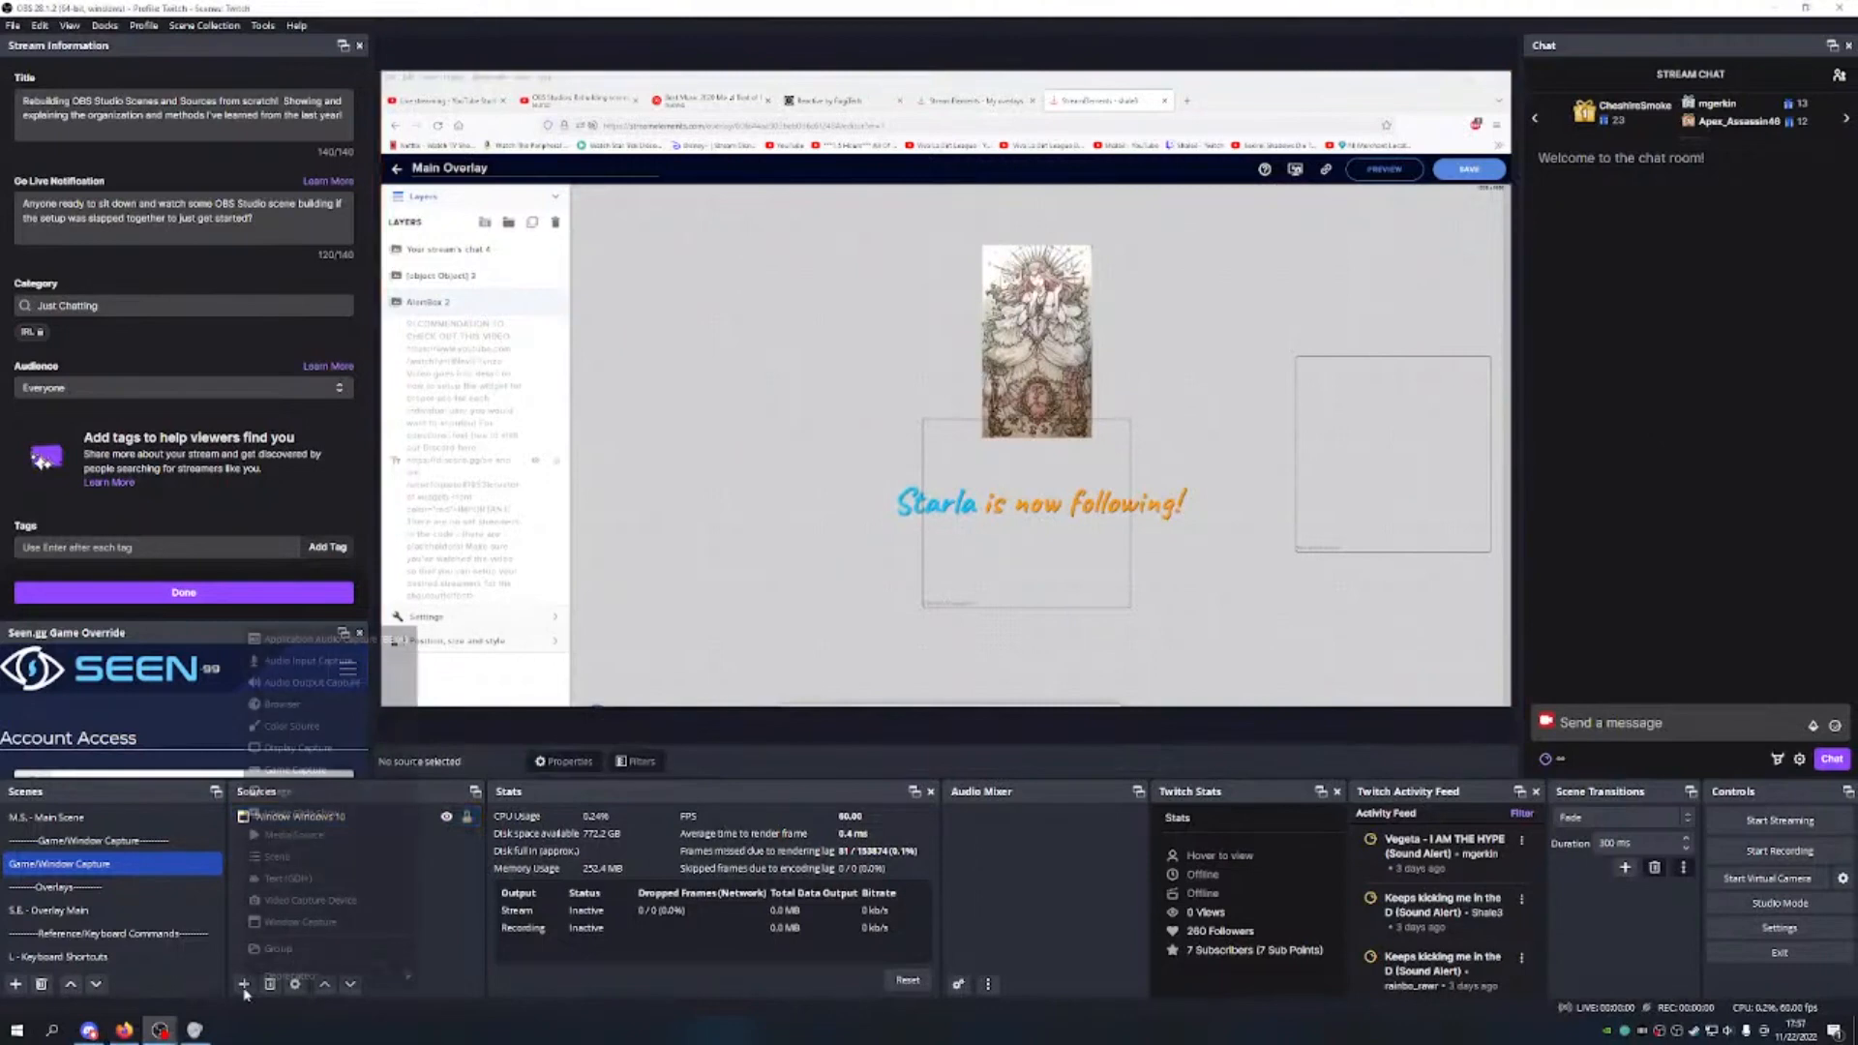
pyautogui.click(295, 921)
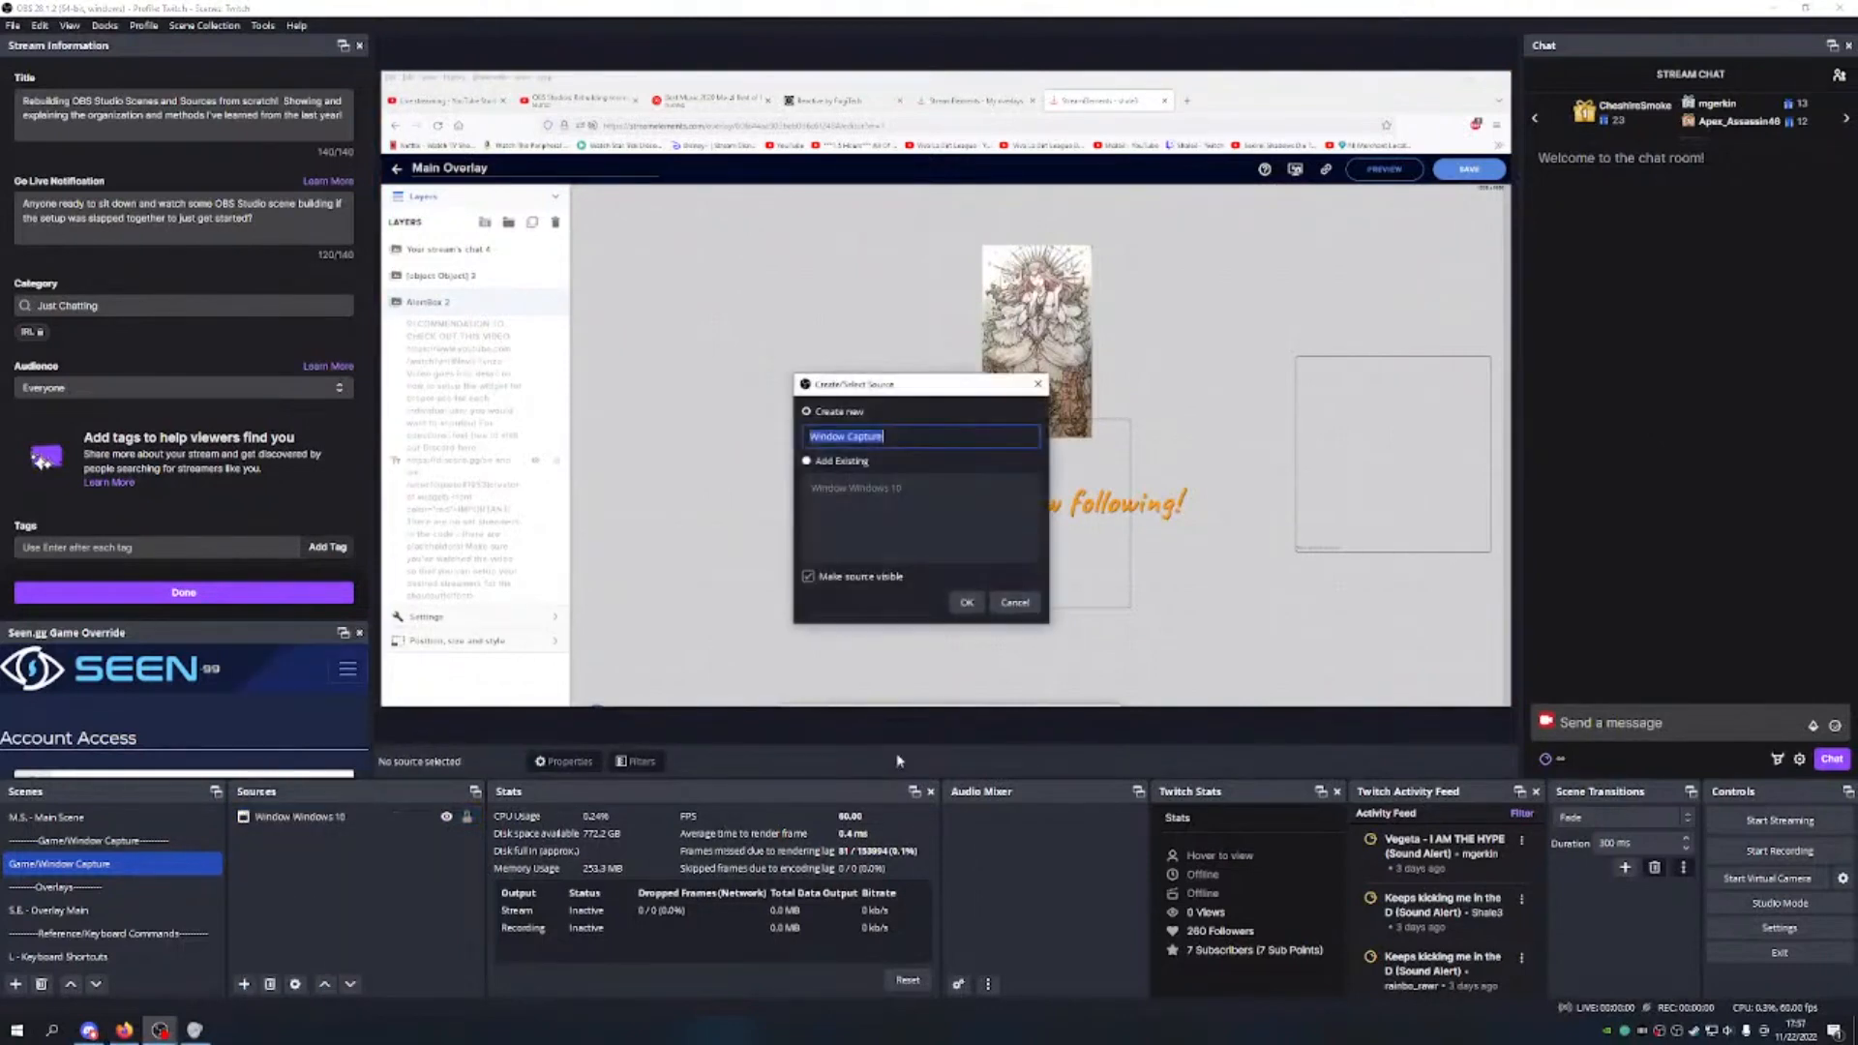
pyautogui.write('W')
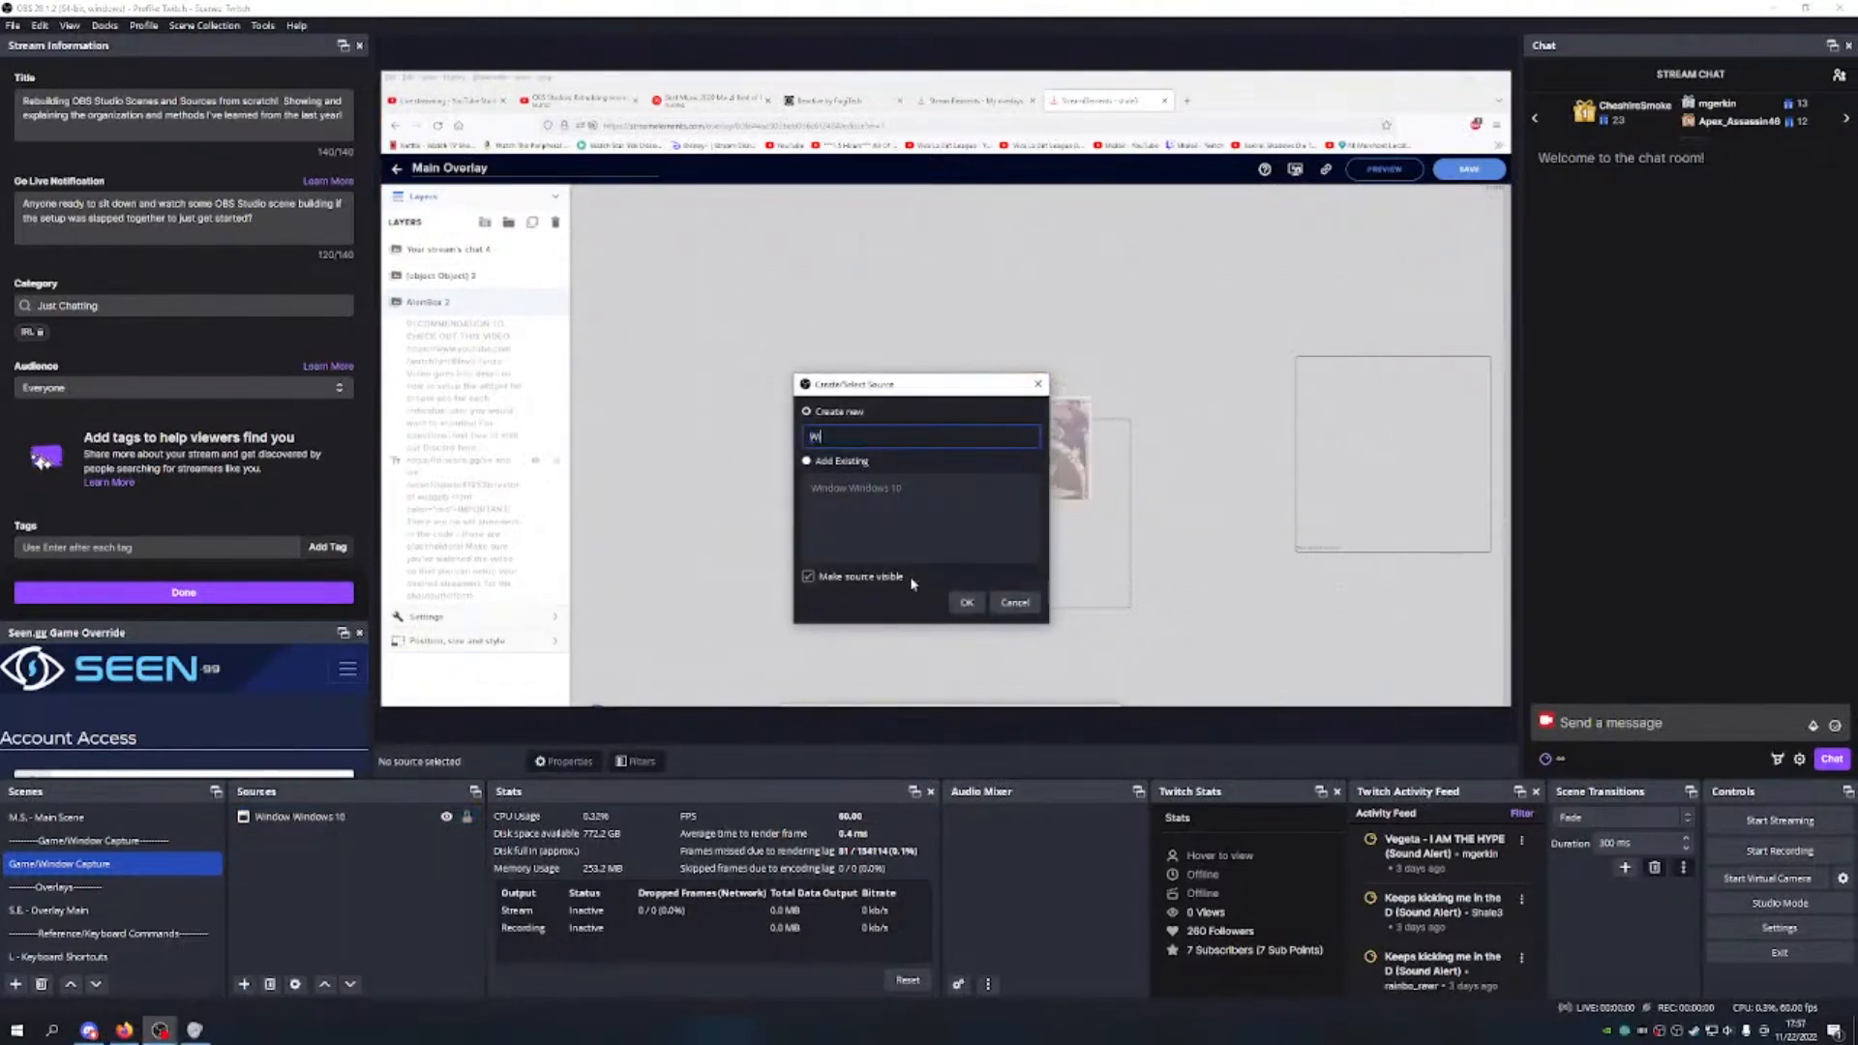
pyautogui.write('indow Capture Windows 7')
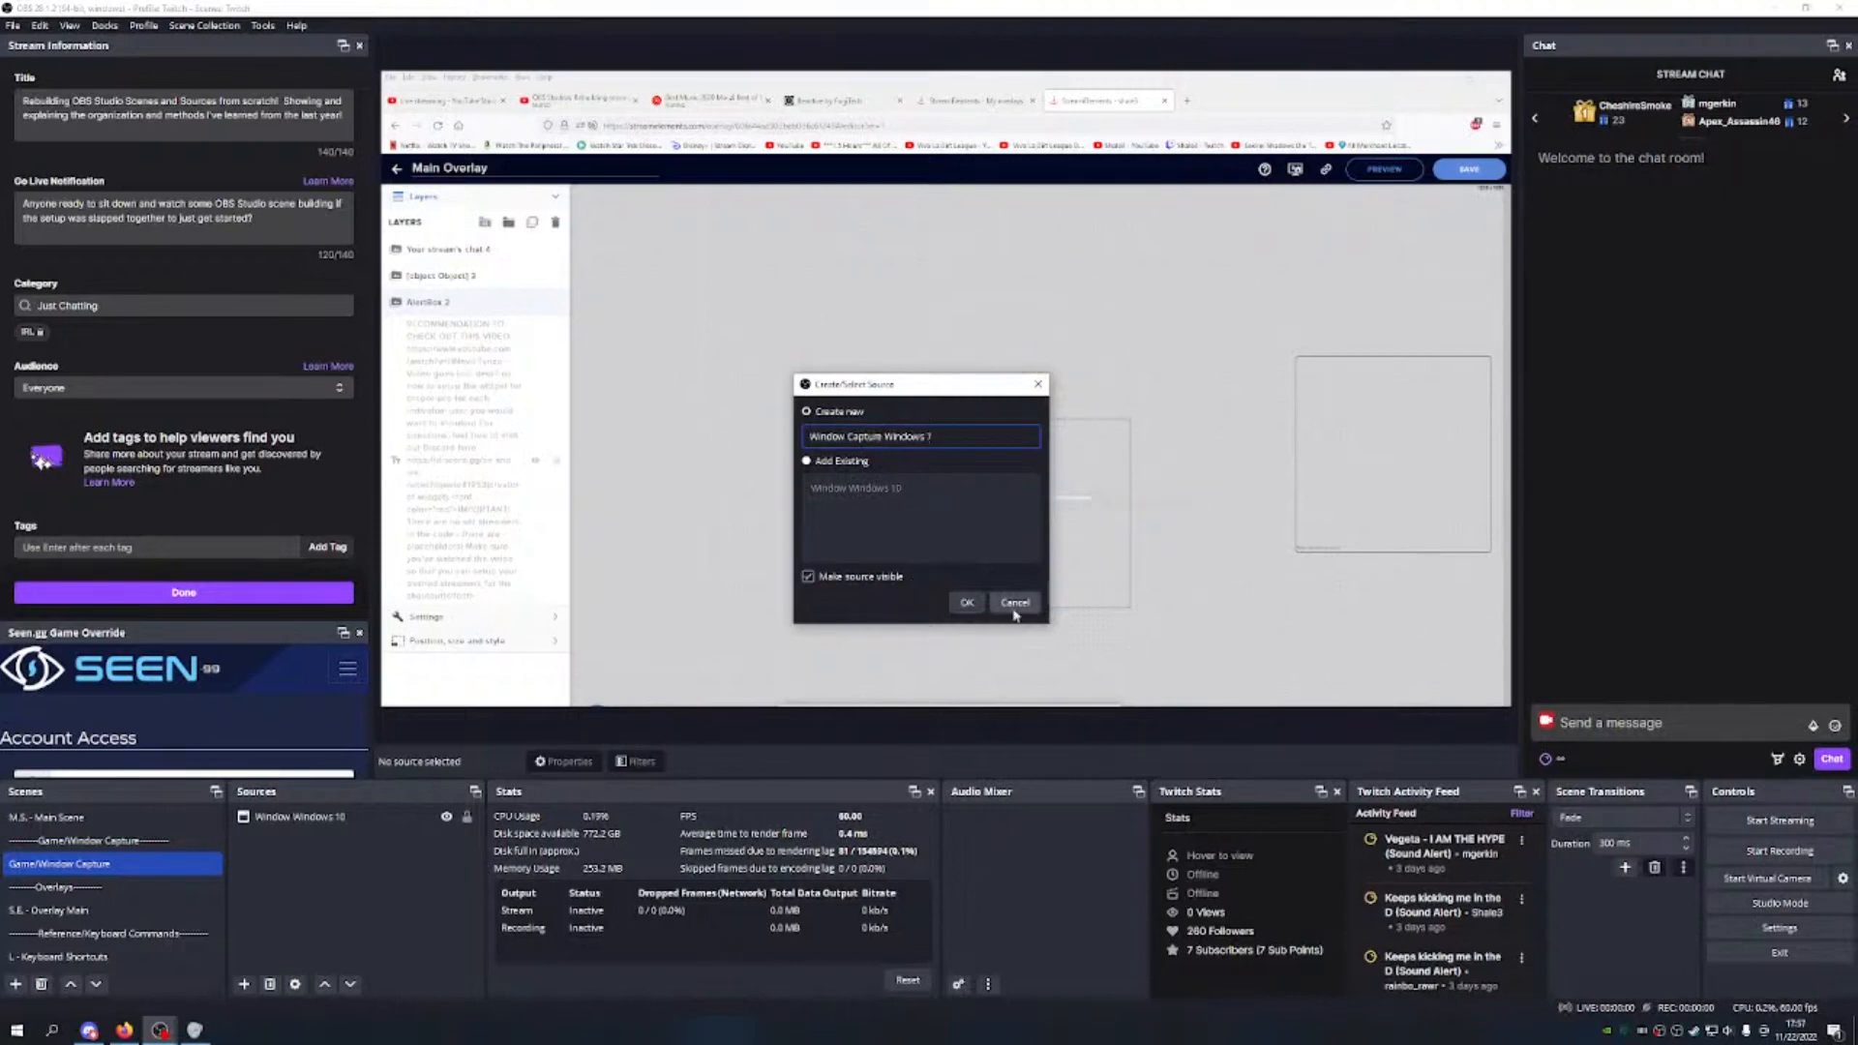
pyautogui.click(967, 601)
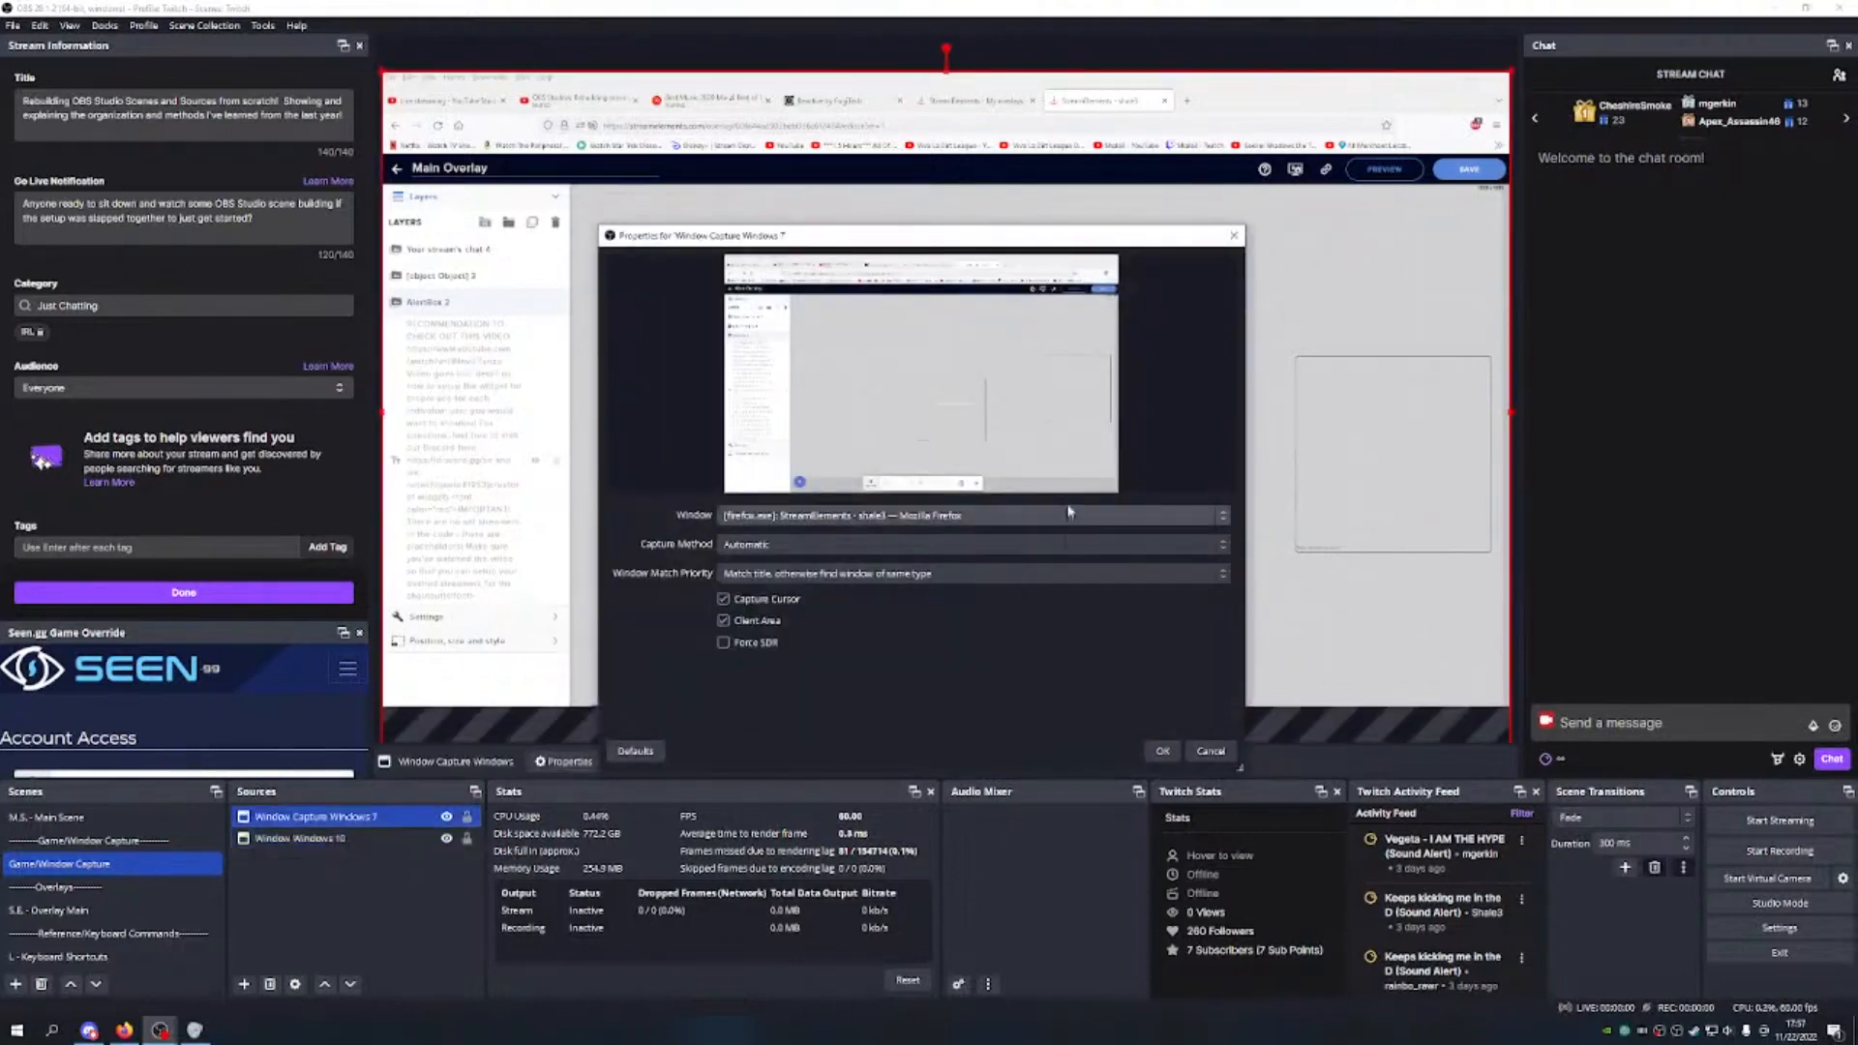
# Step: Set its capture method to BitBlt and match priority to title, otherwise same executable
pyautogui.click(873, 549)
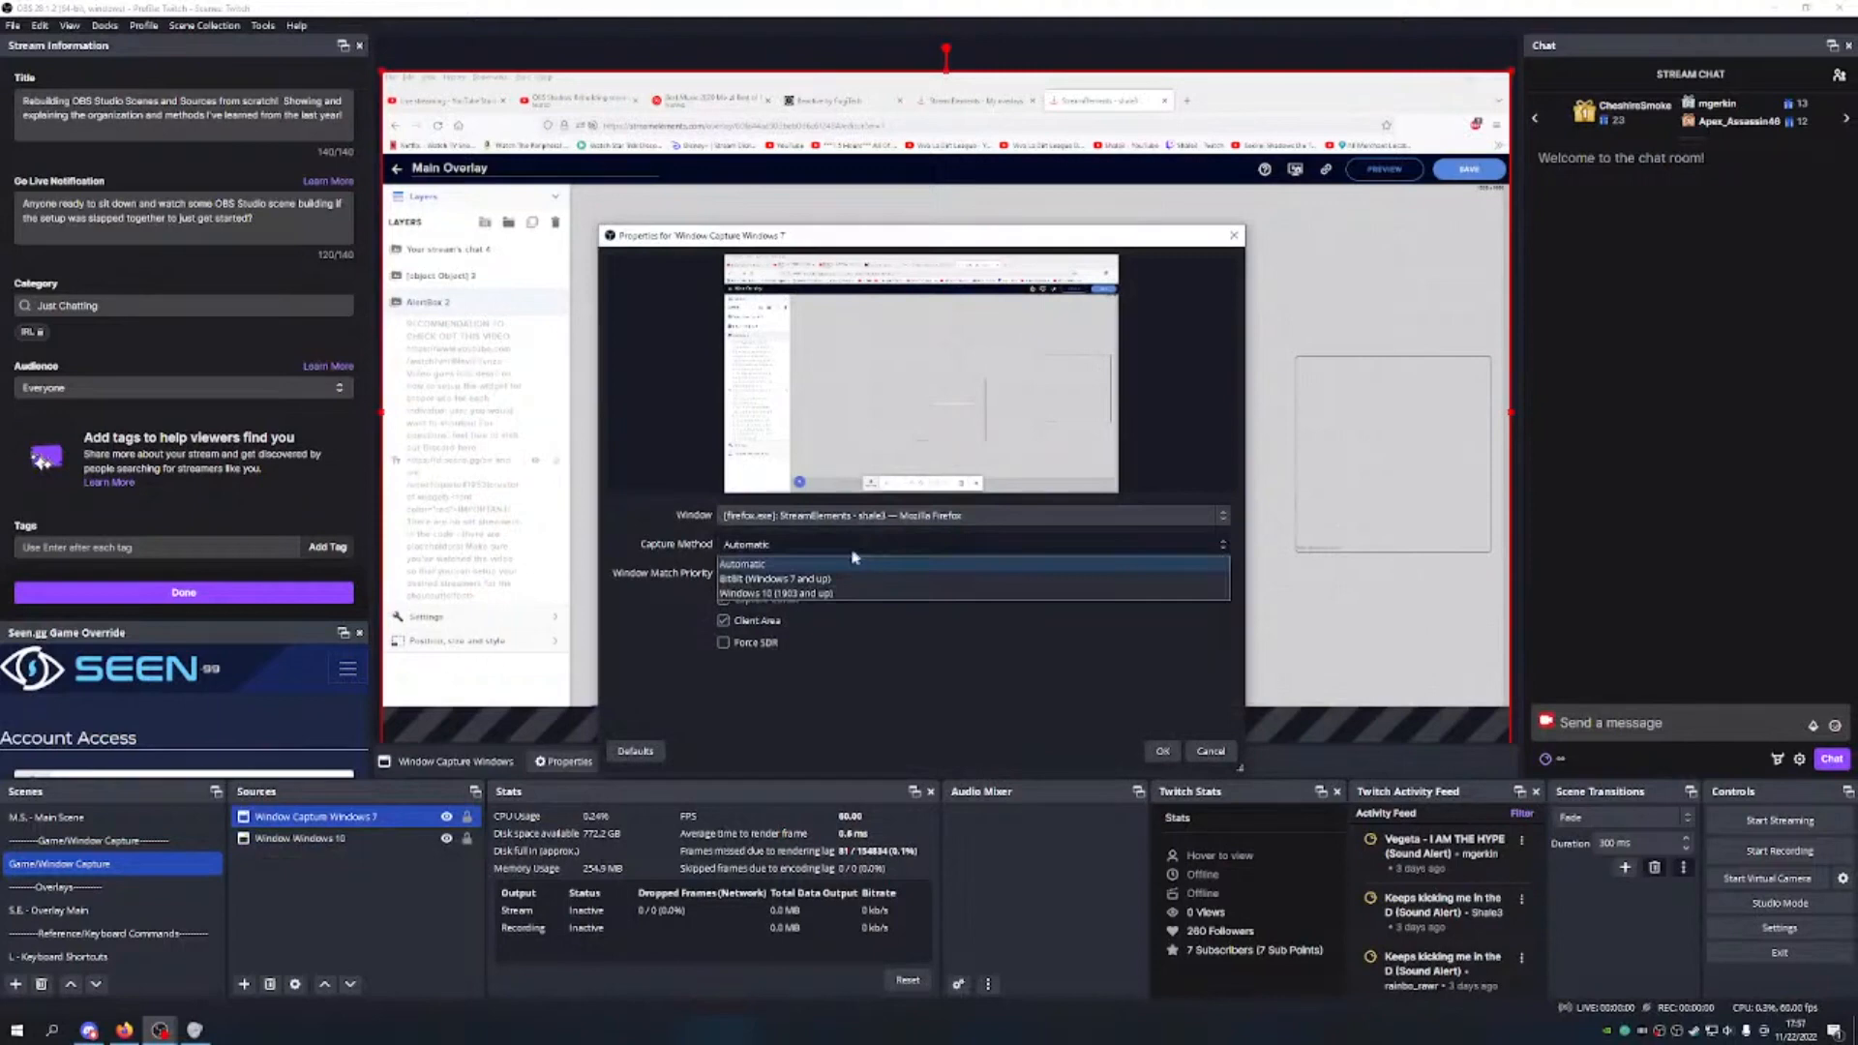
pyautogui.click(807, 579)
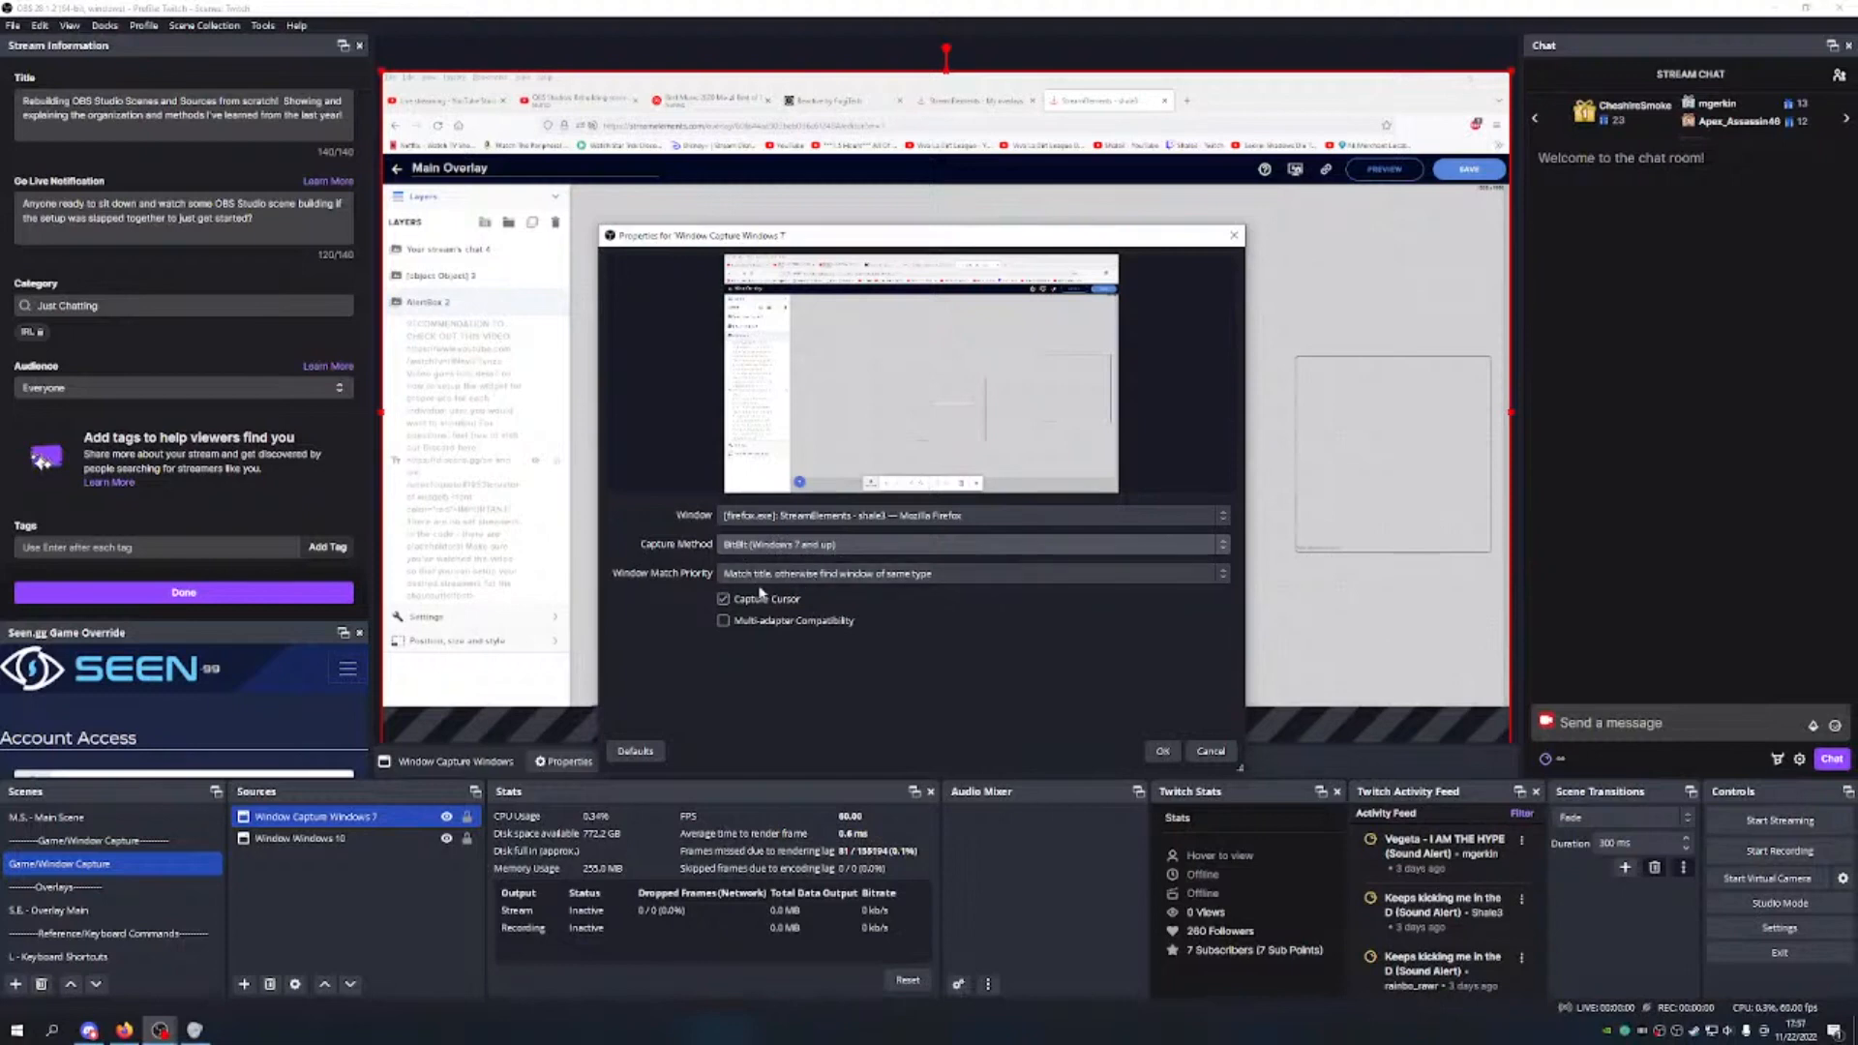
pyautogui.click(847, 577)
pyautogui.click(851, 626)
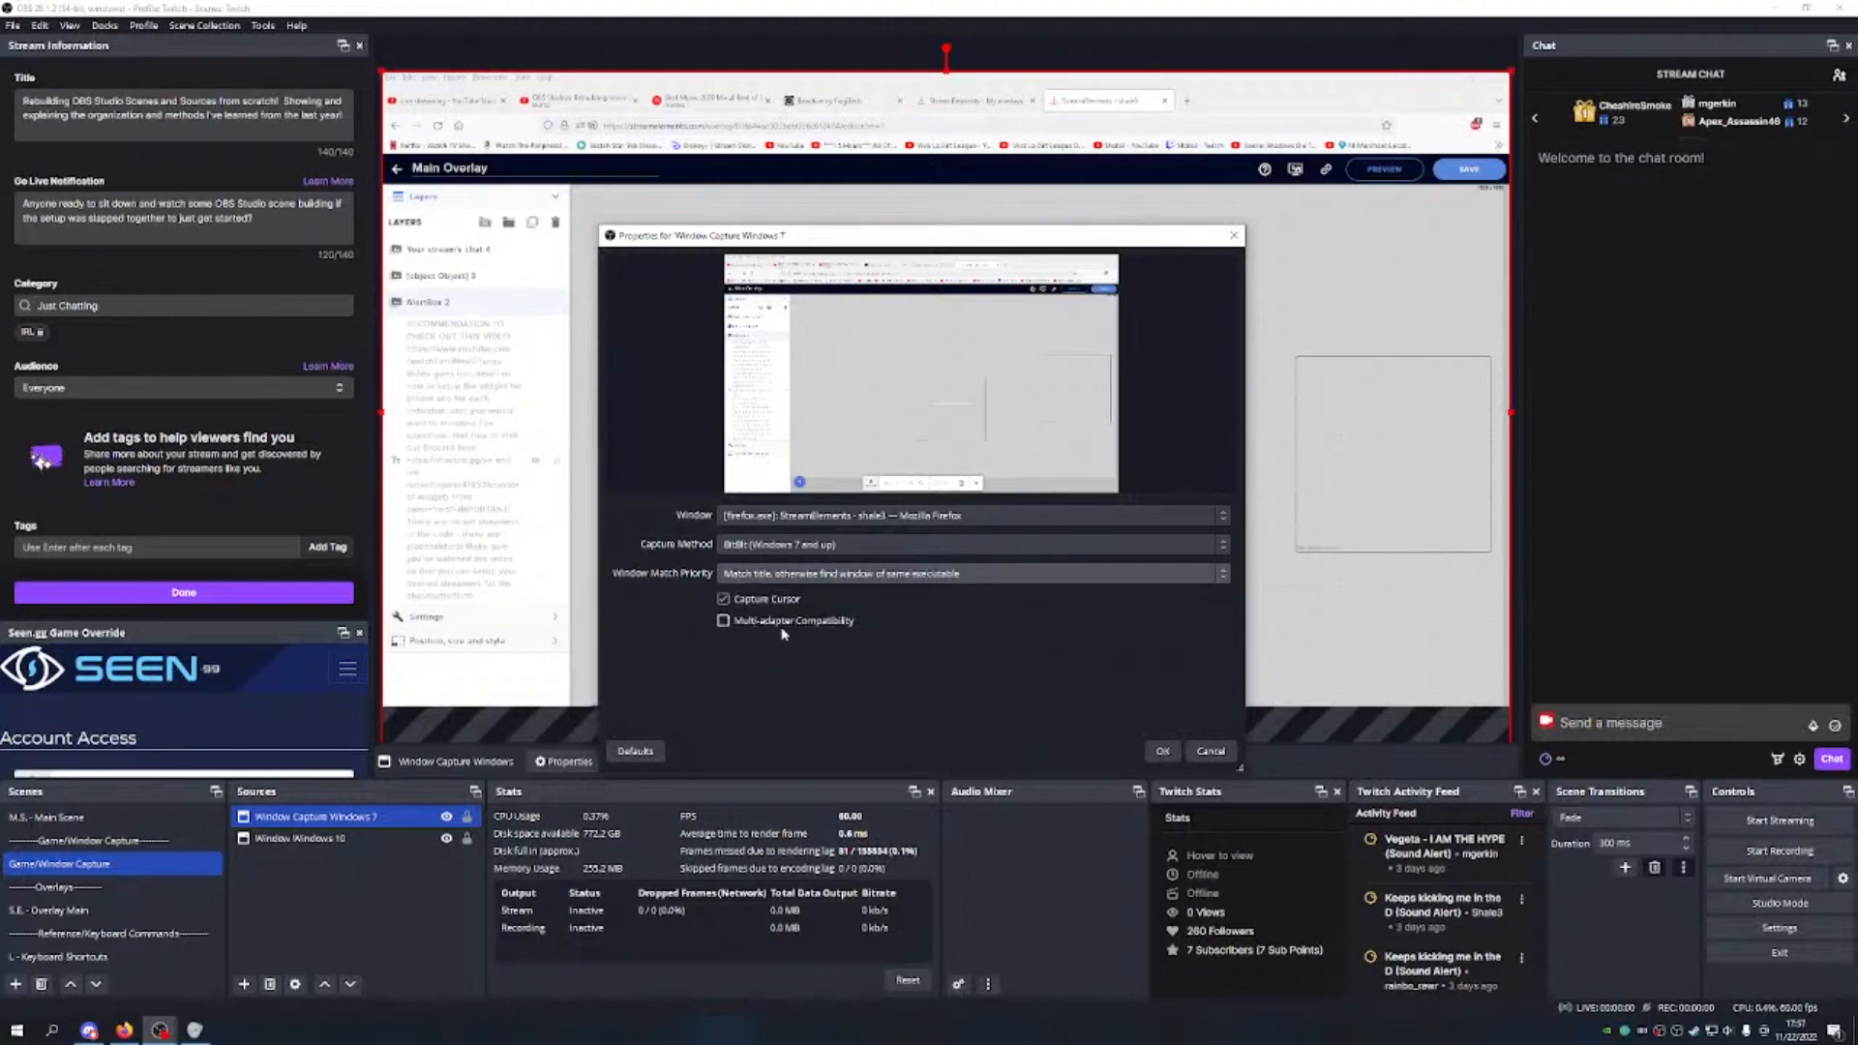
# Step: Apply the Windows 7 capture settings and move Window Windows 10 above it
pyautogui.click(1162, 750)
pyautogui.rightClick(403, 842)
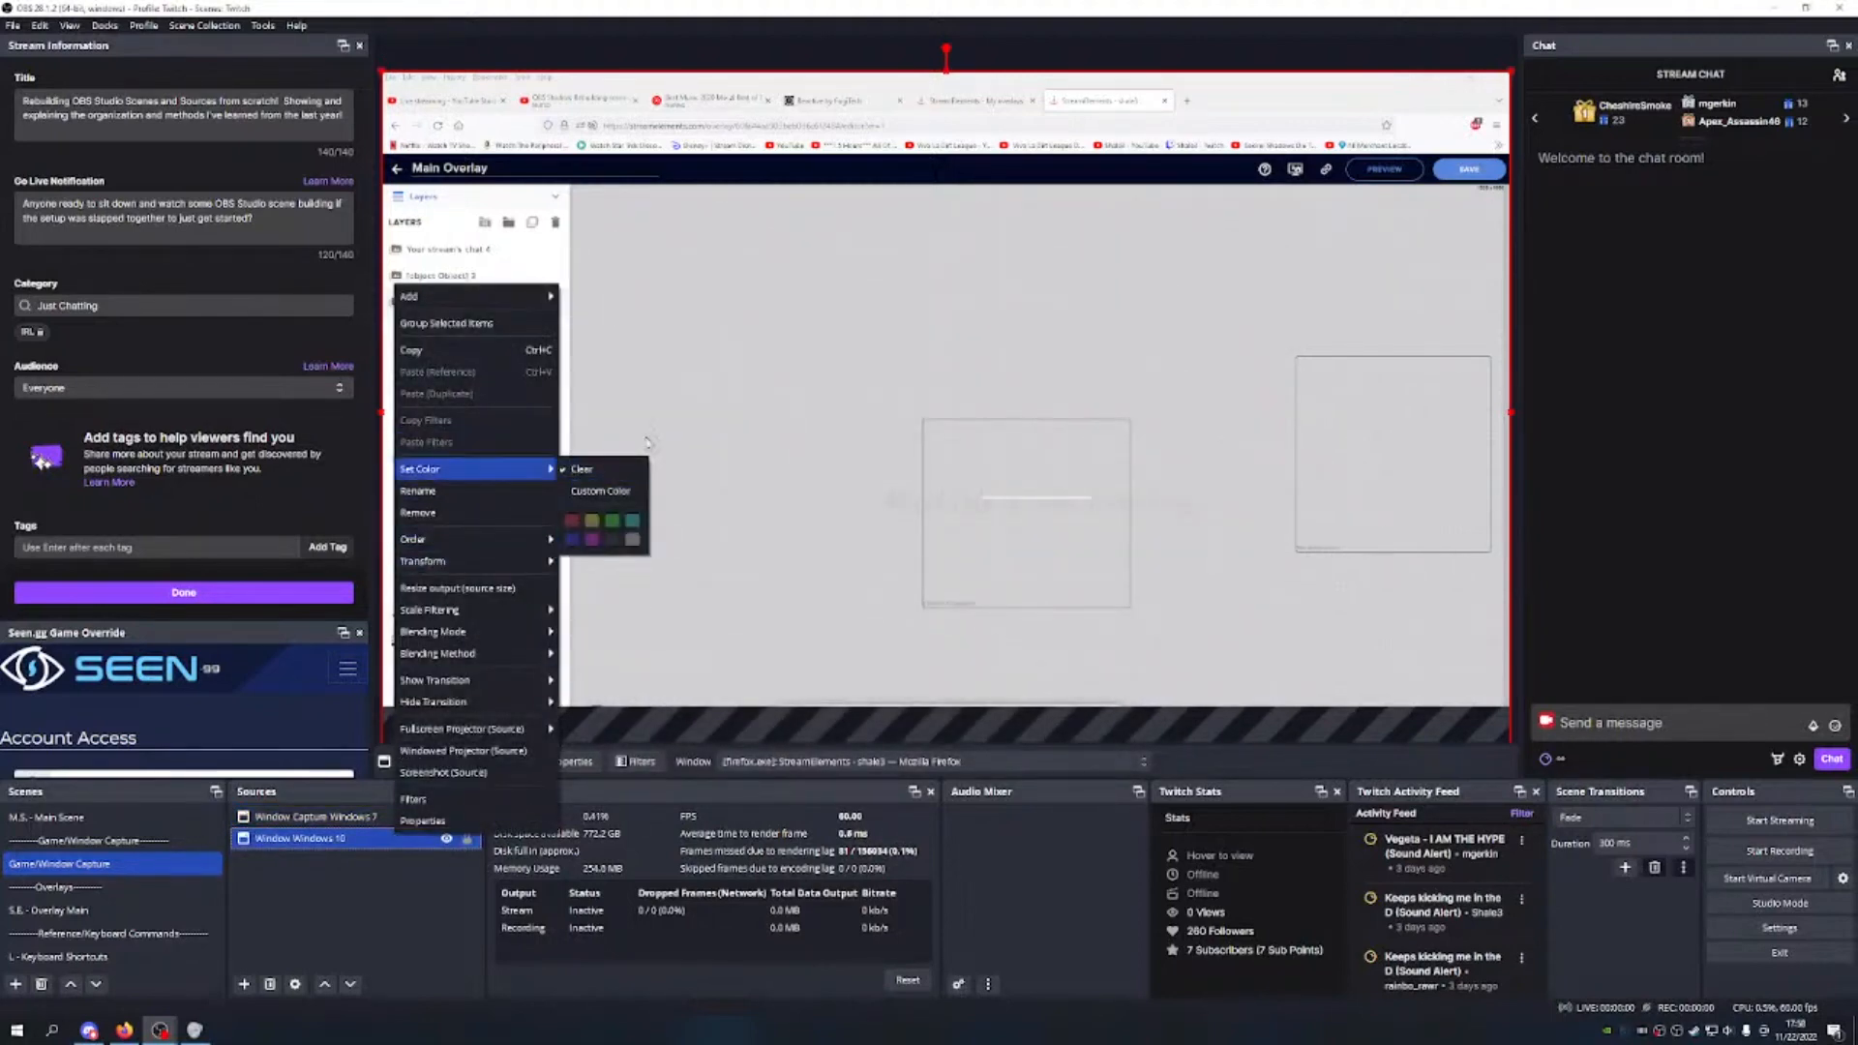
pyautogui.click(367, 844)
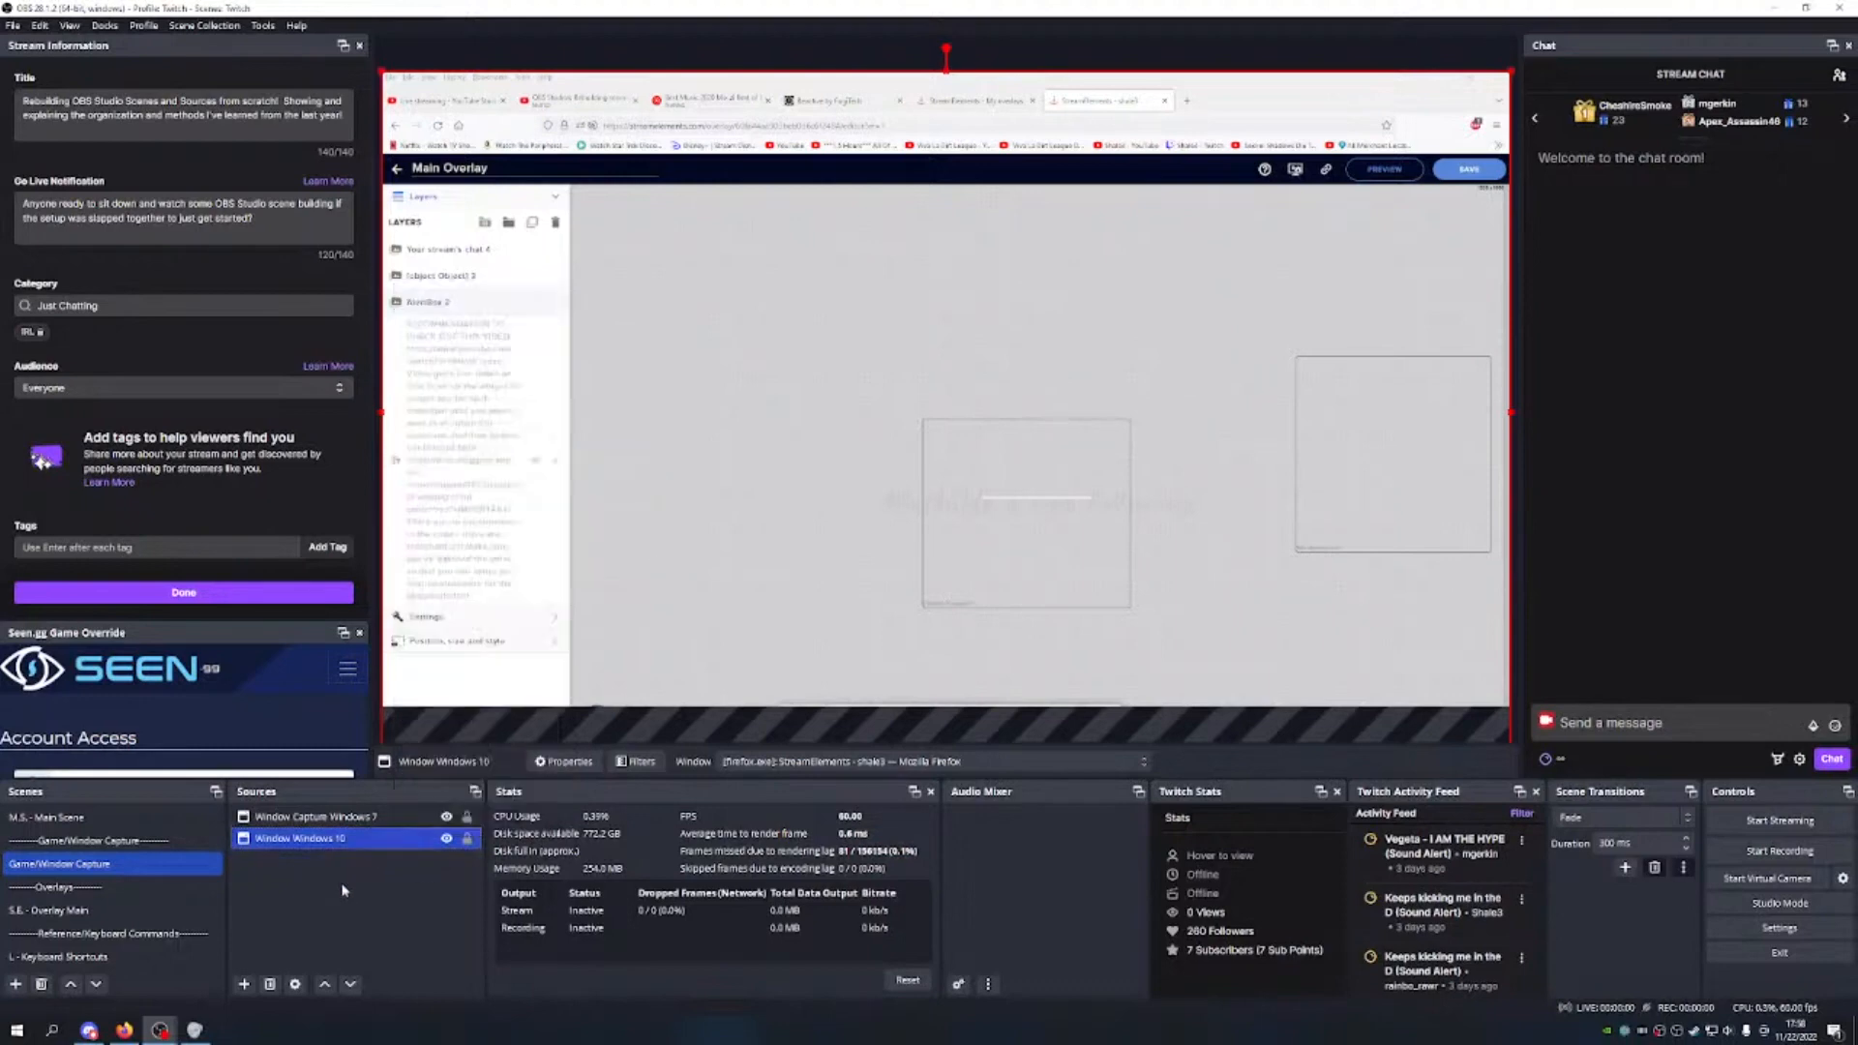
pyautogui.click(324, 984)
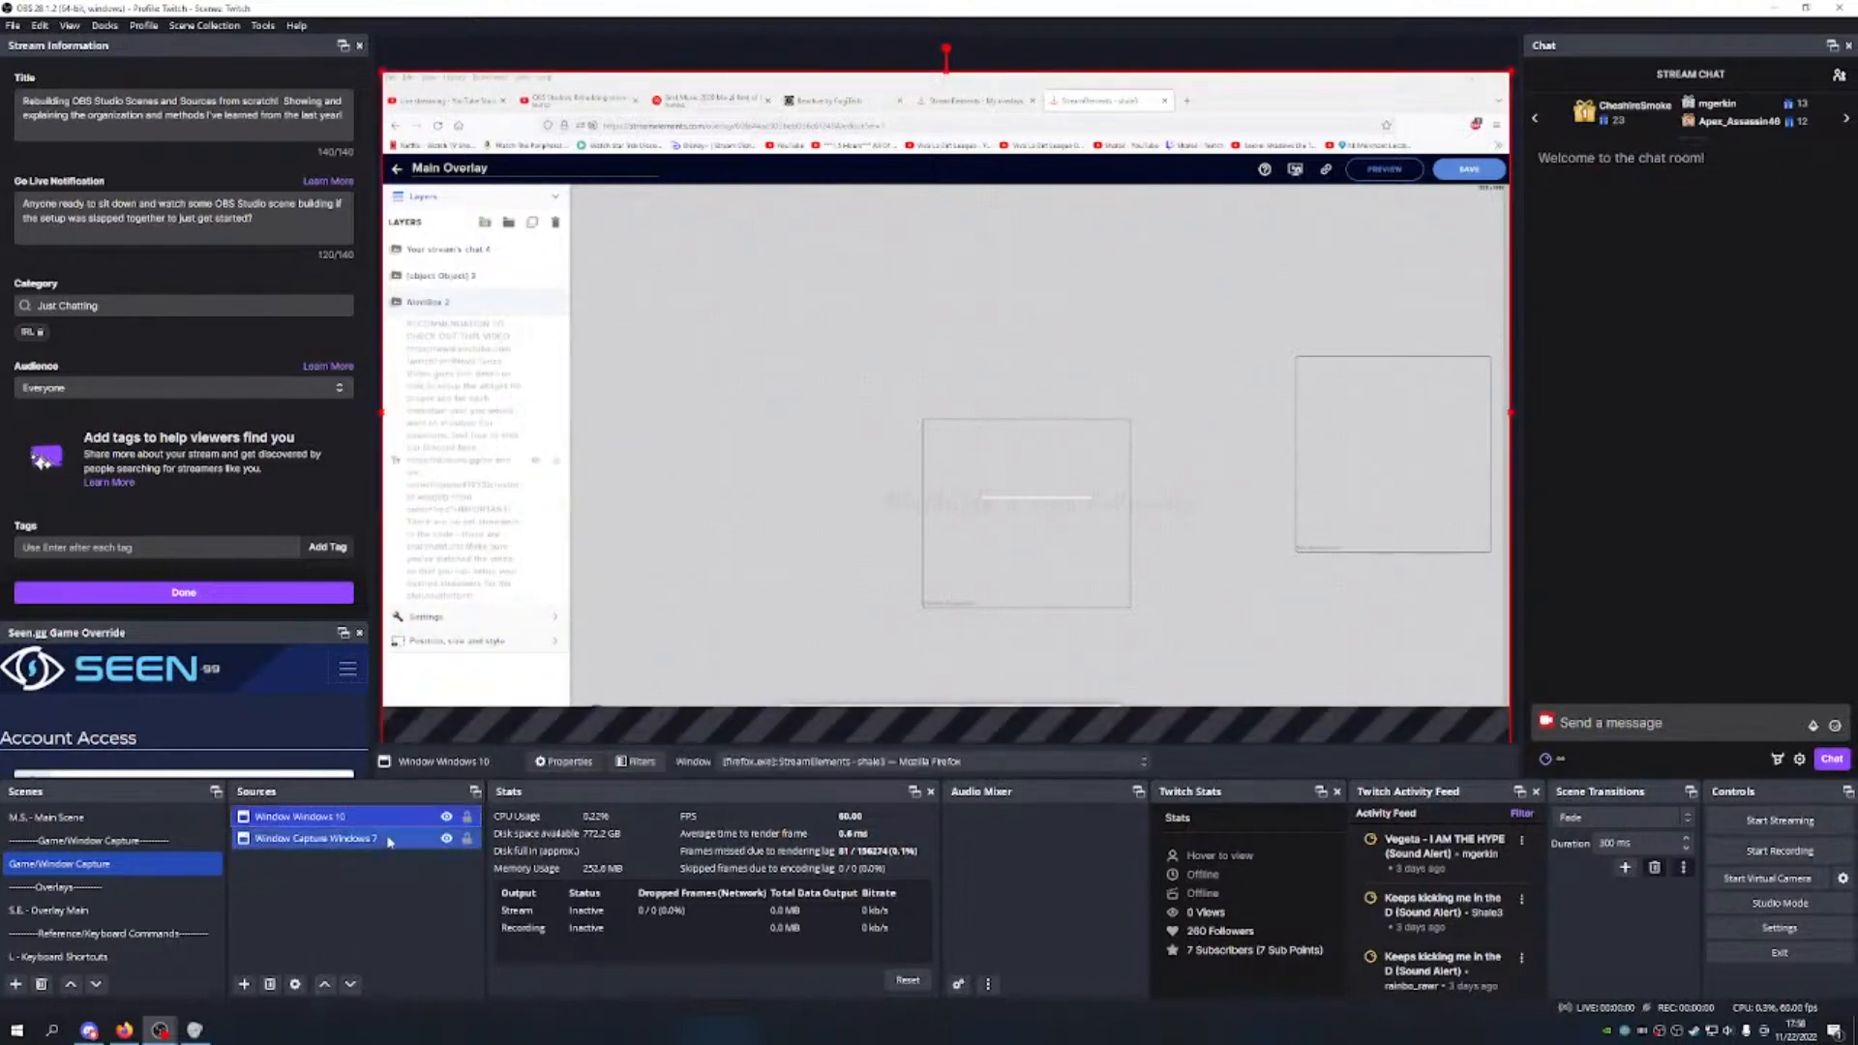
# Step: Rename Window Windows 10 to 'Window Capture Windows 10'
pyautogui.rightClick(351, 821)
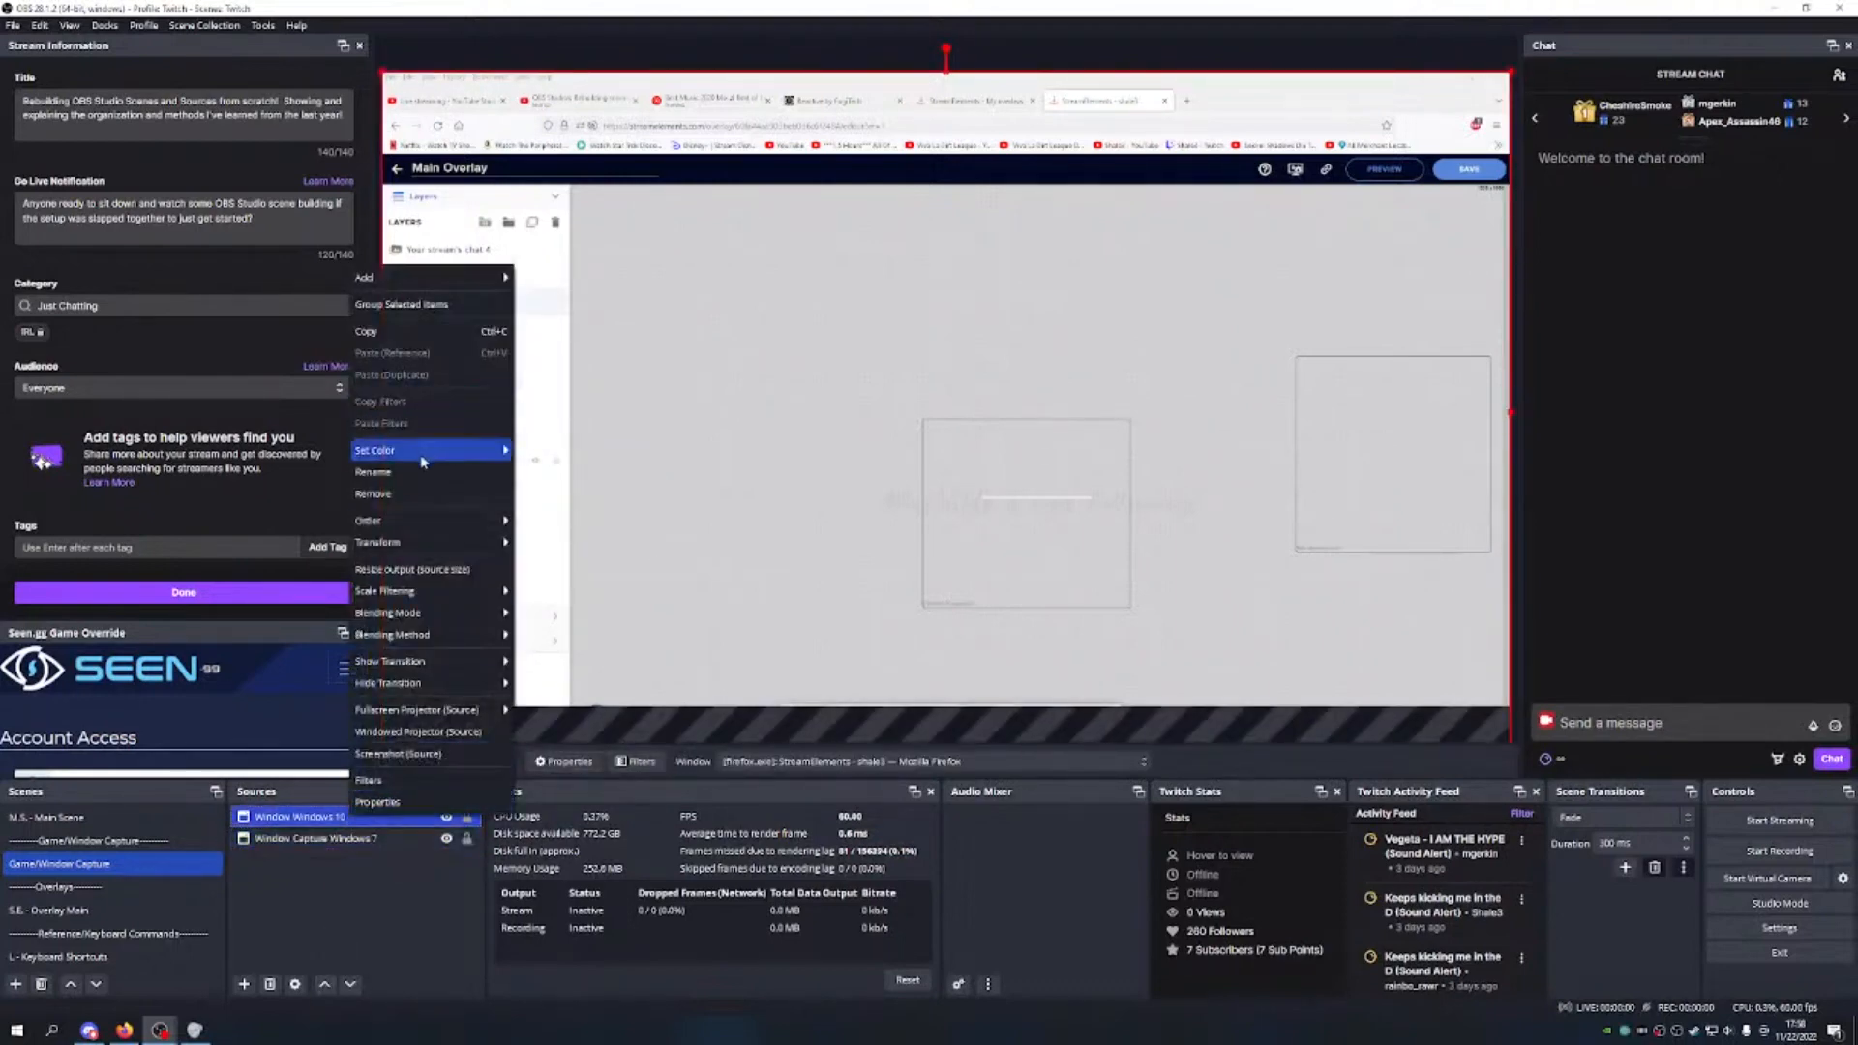
pyautogui.click(401, 478)
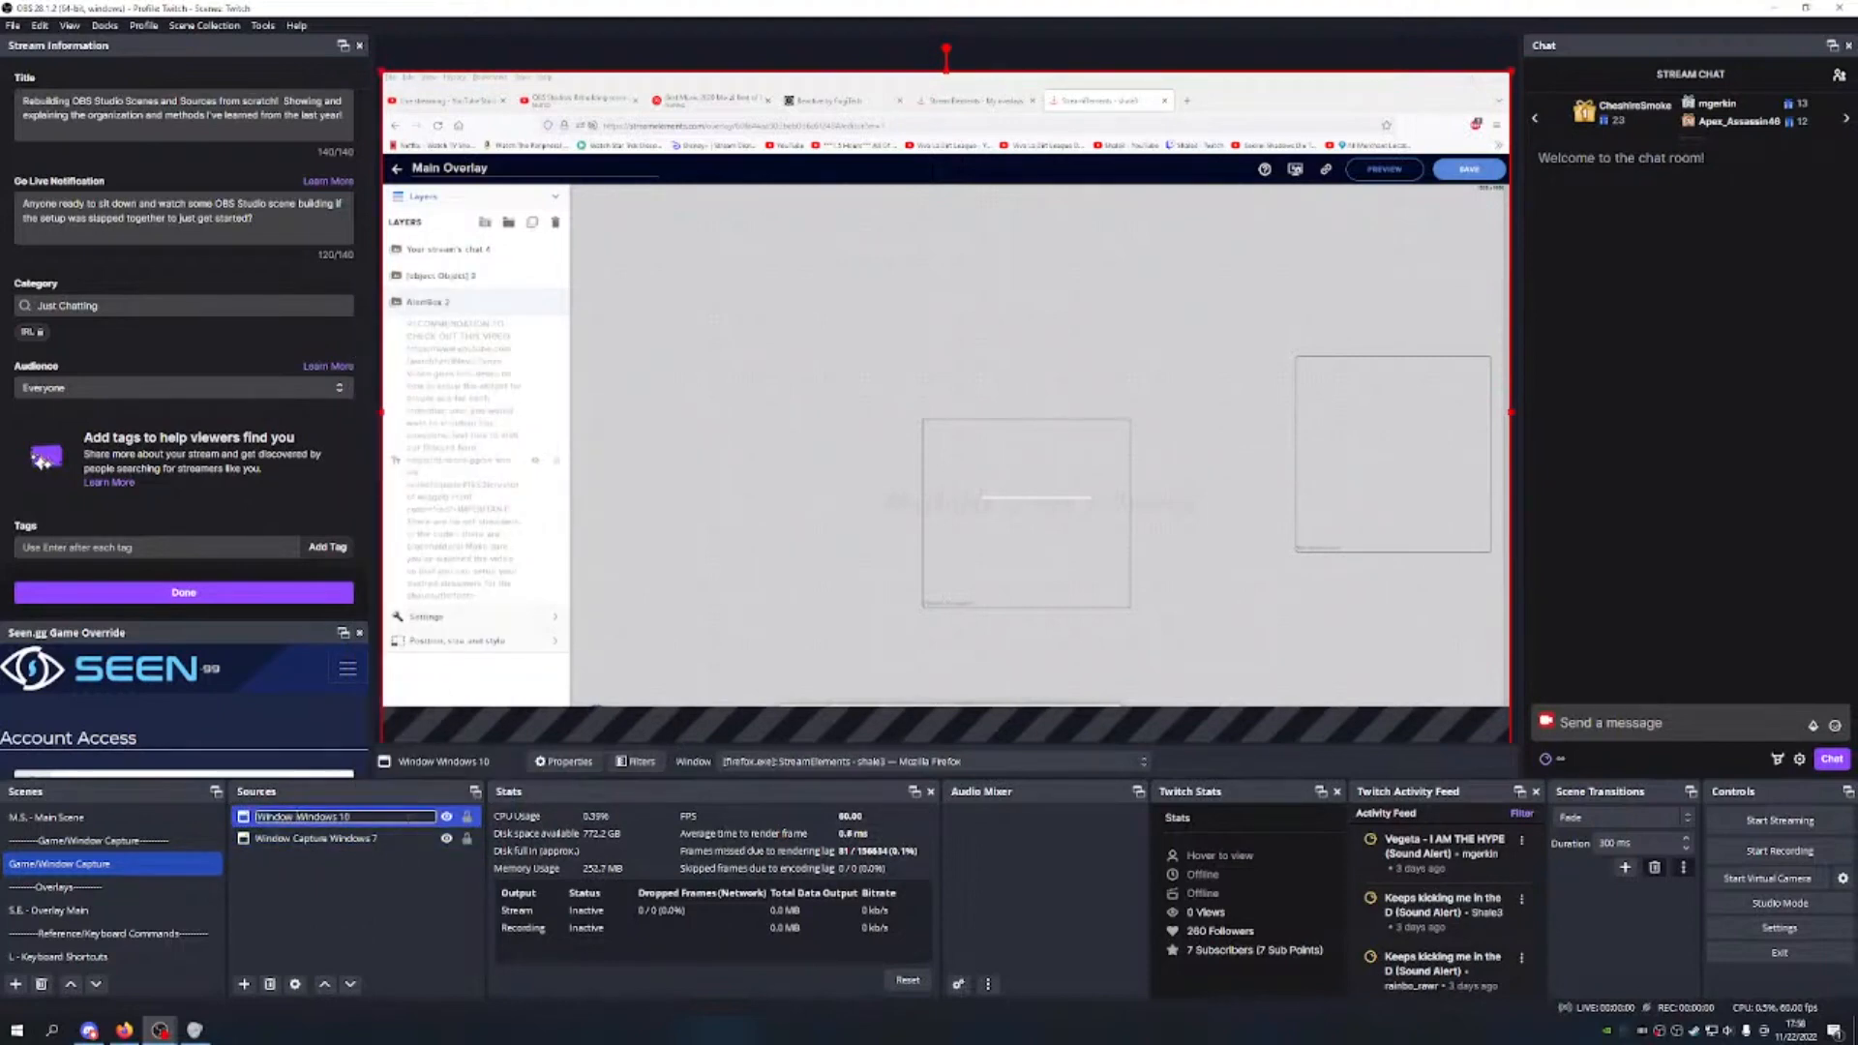
pyautogui.press('BackSpace')
pyautogui.write('Capture')
pyautogui.press('Return')
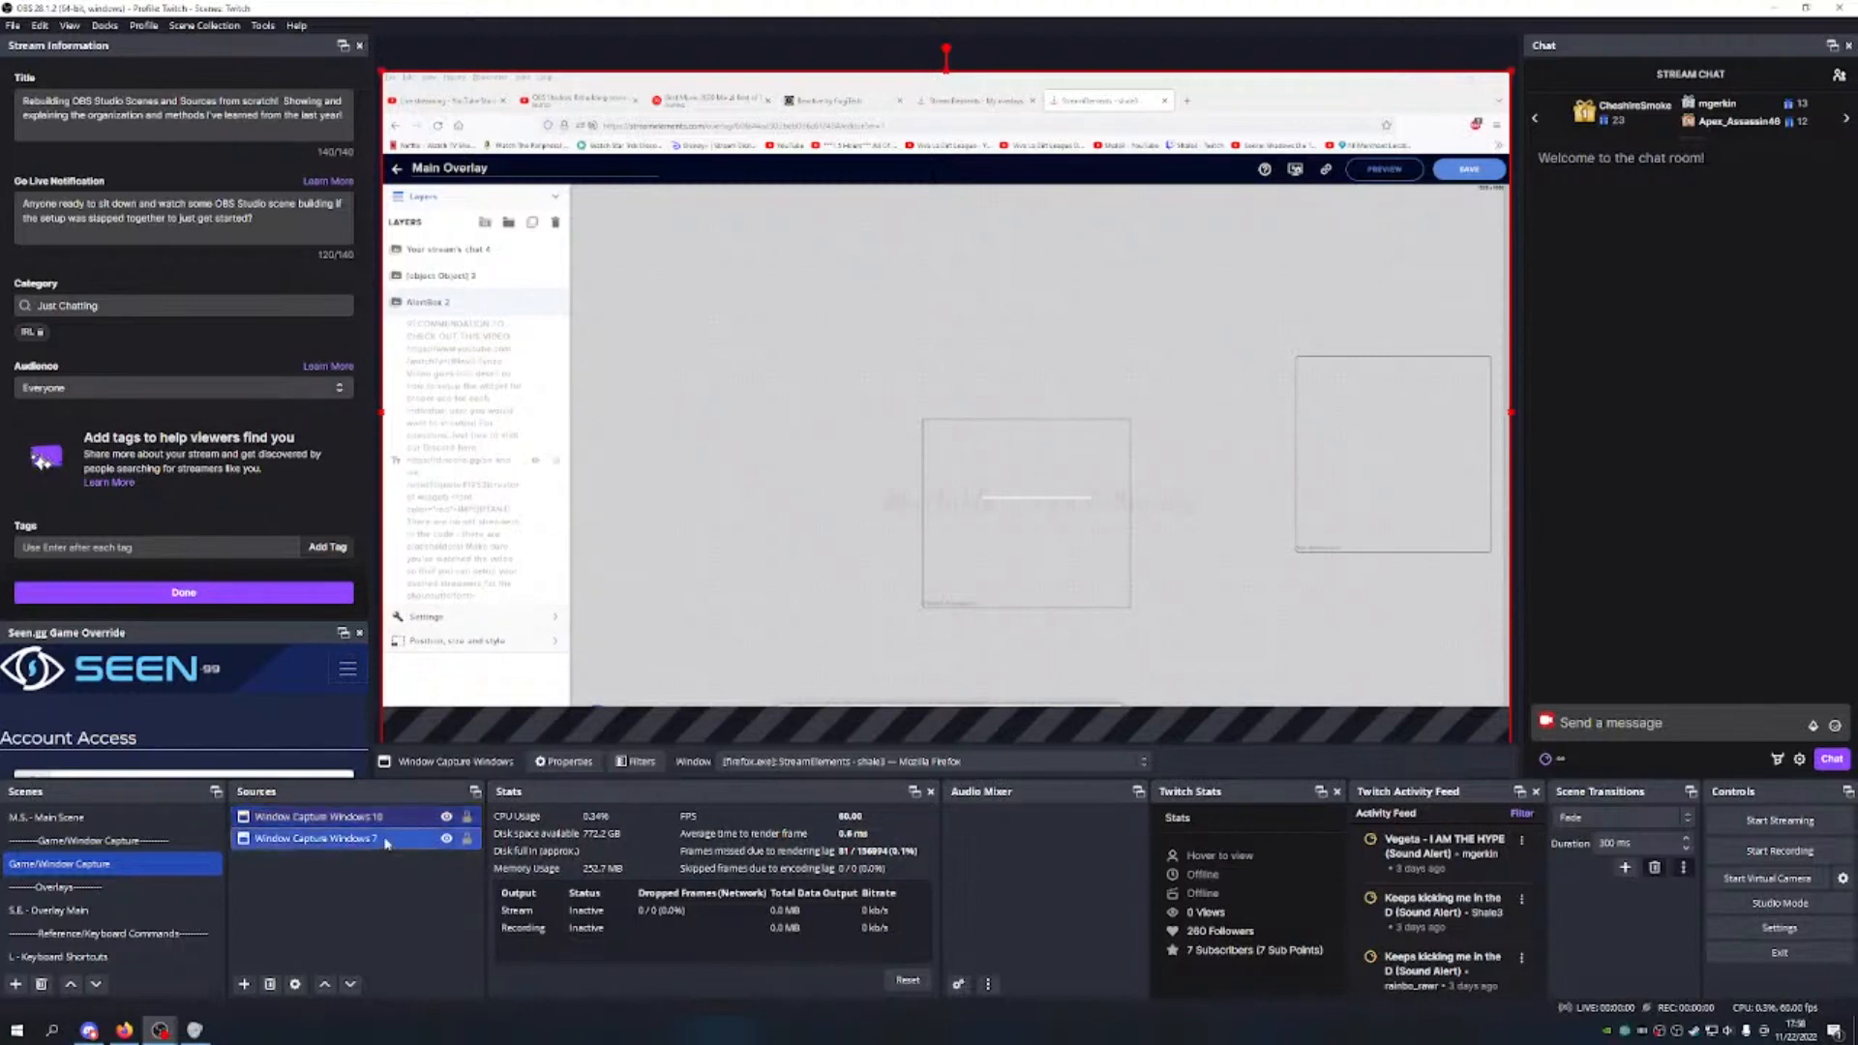
# Step: Colour both capture sources green, then reselect Window Capture Windows 10
pyautogui.rightClick(386, 842)
pyautogui.moveTo(515, 474)
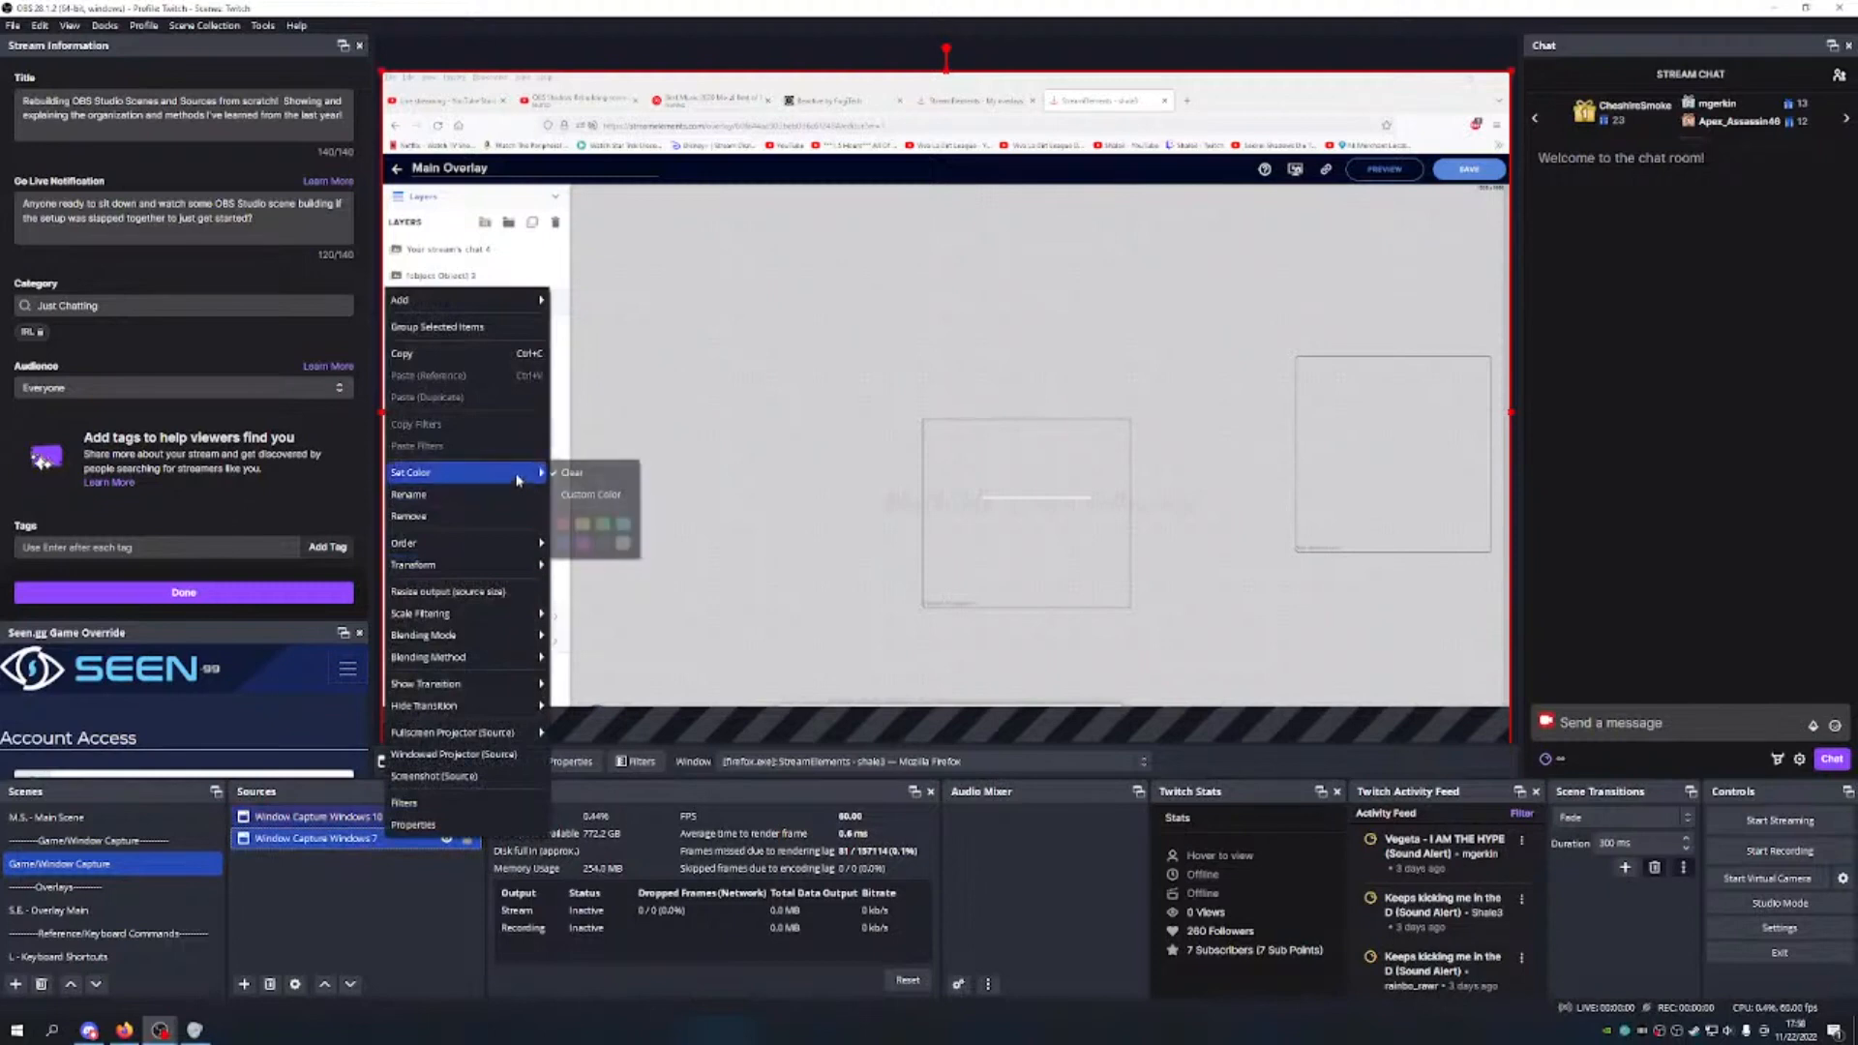
pyautogui.click(601, 523)
pyautogui.click(363, 911)
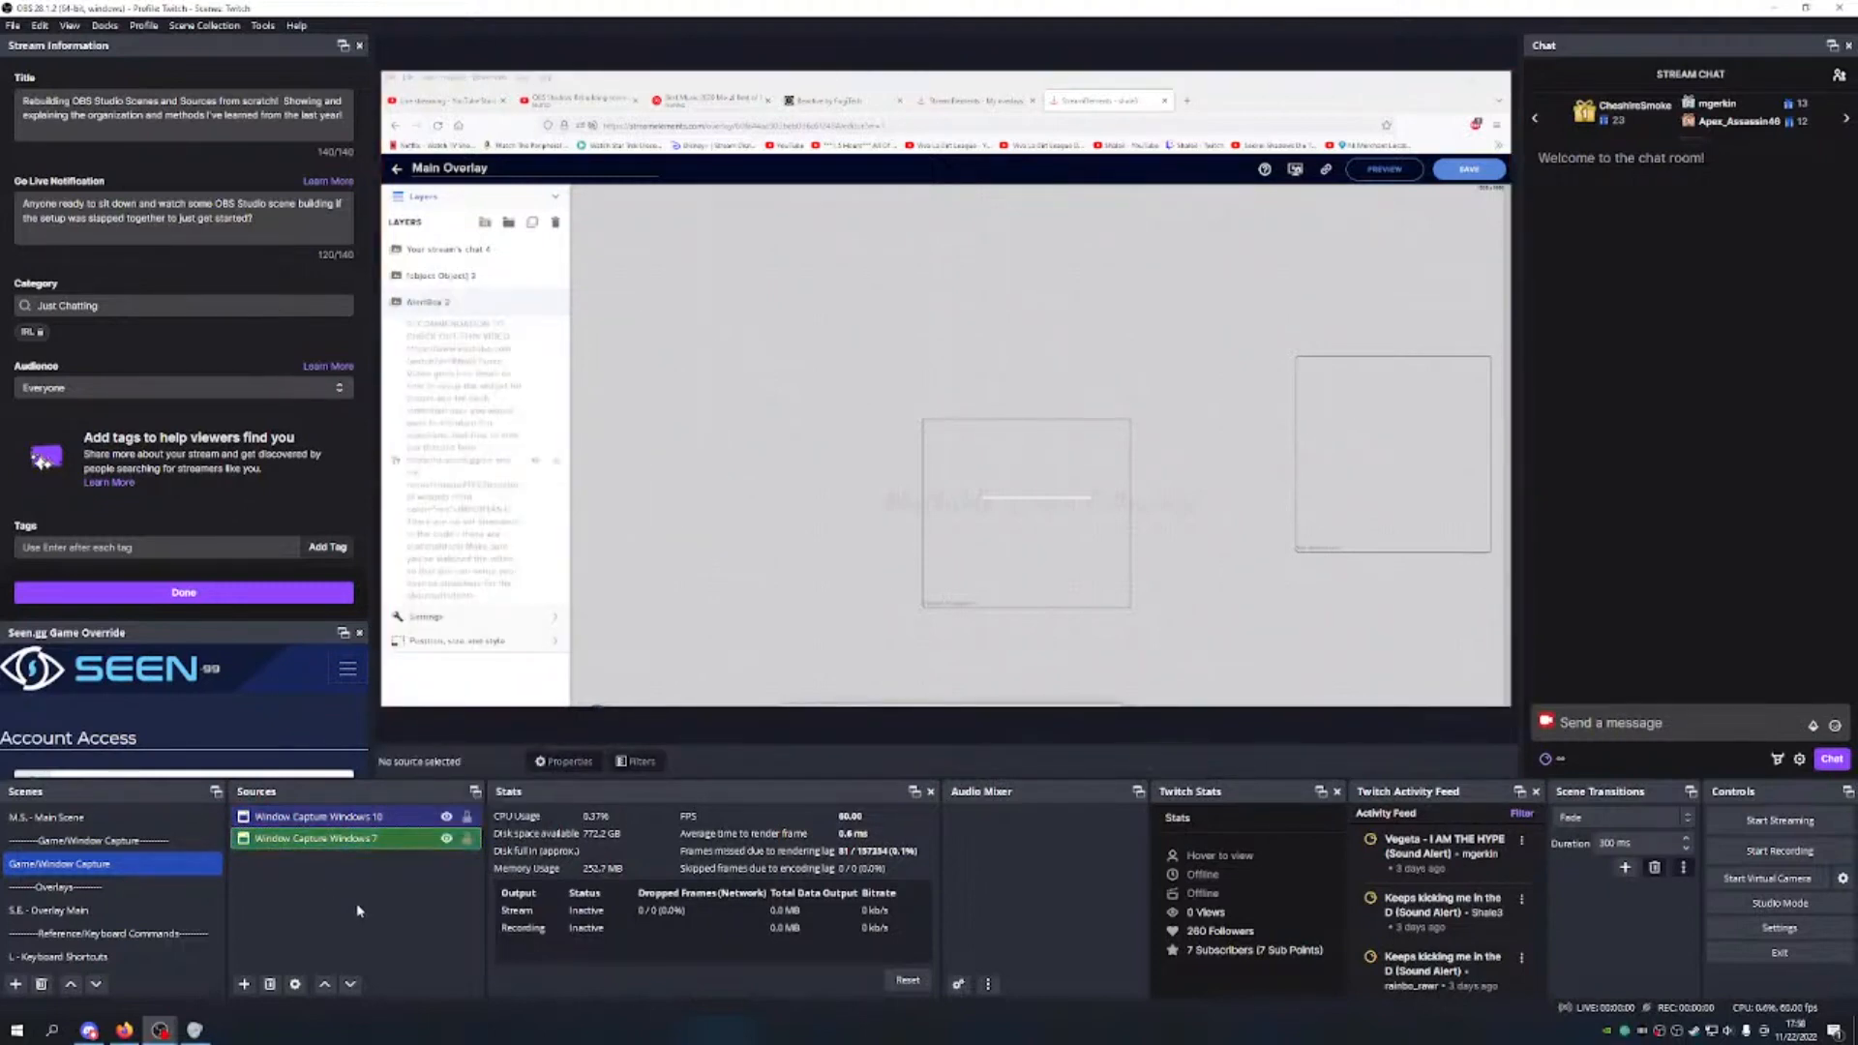
pyautogui.click(419, 818)
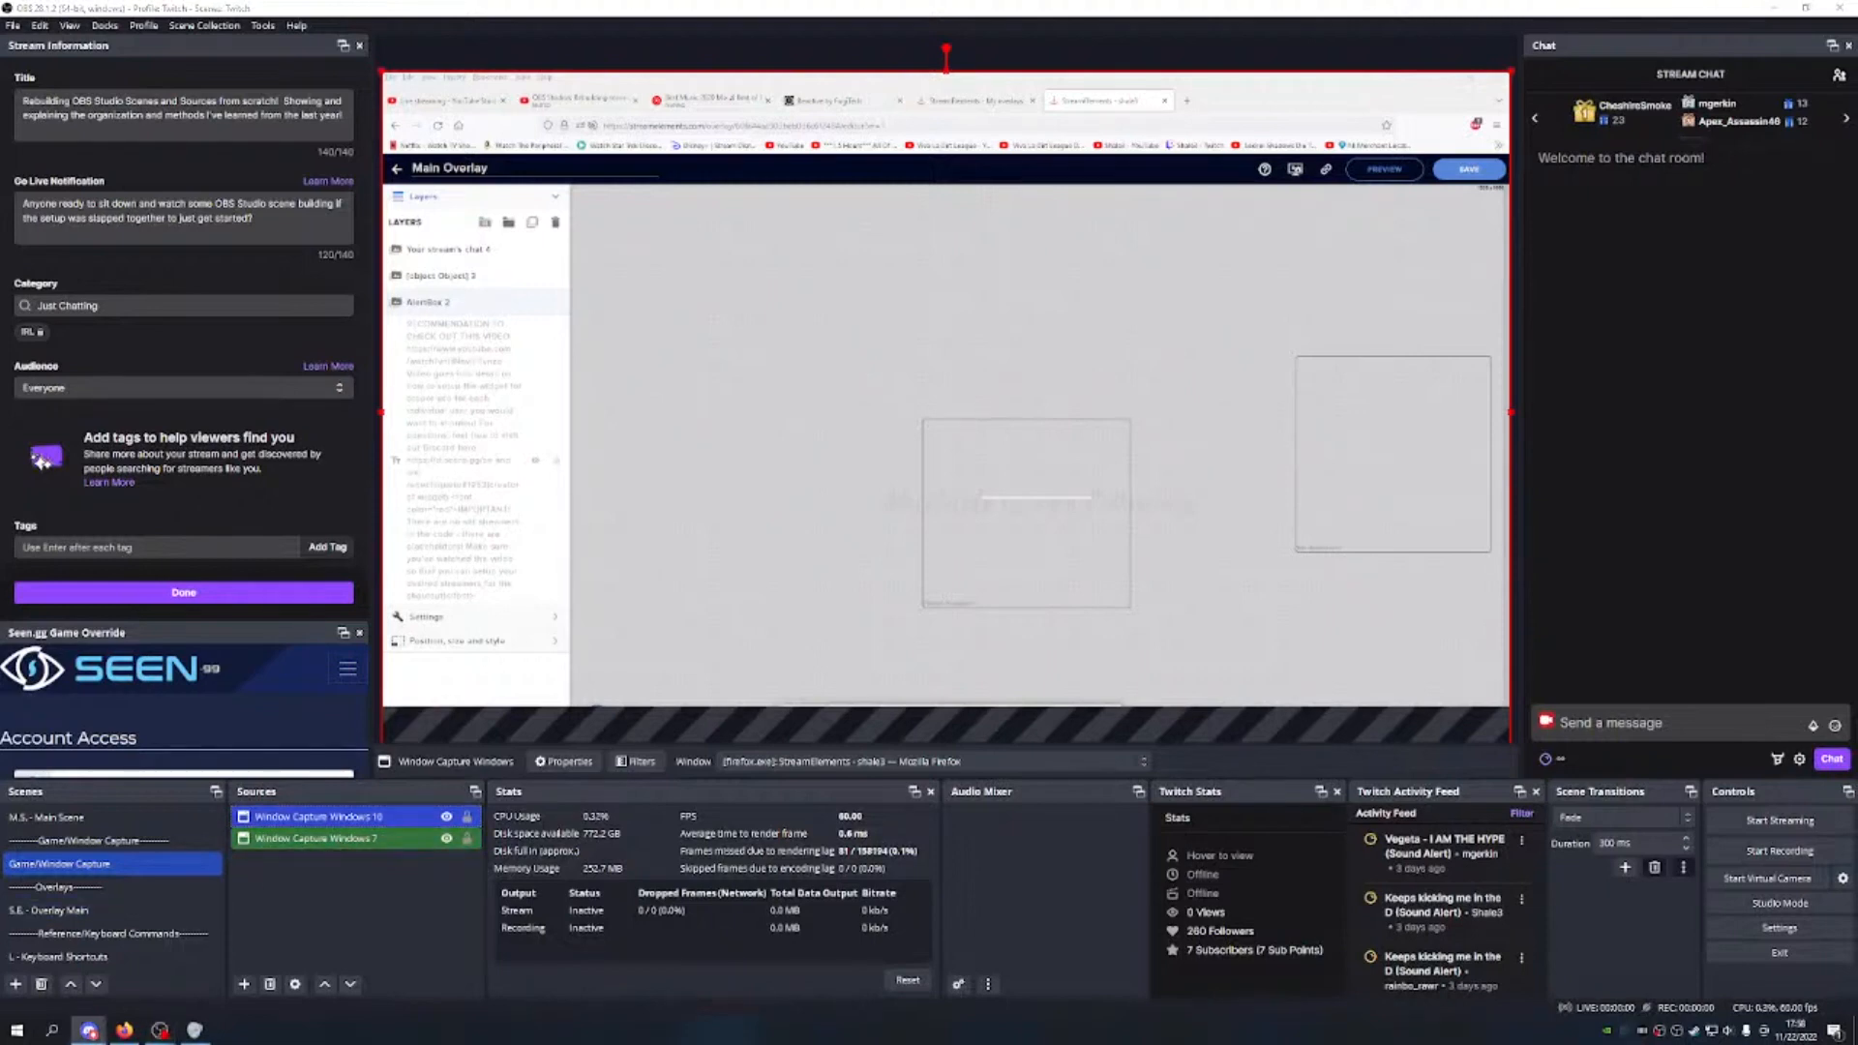
# Step: Begin a new Display Capture source, typing the name 'Display Caputer Prim'
pyautogui.click(278, 925)
pyautogui.click(244, 984)
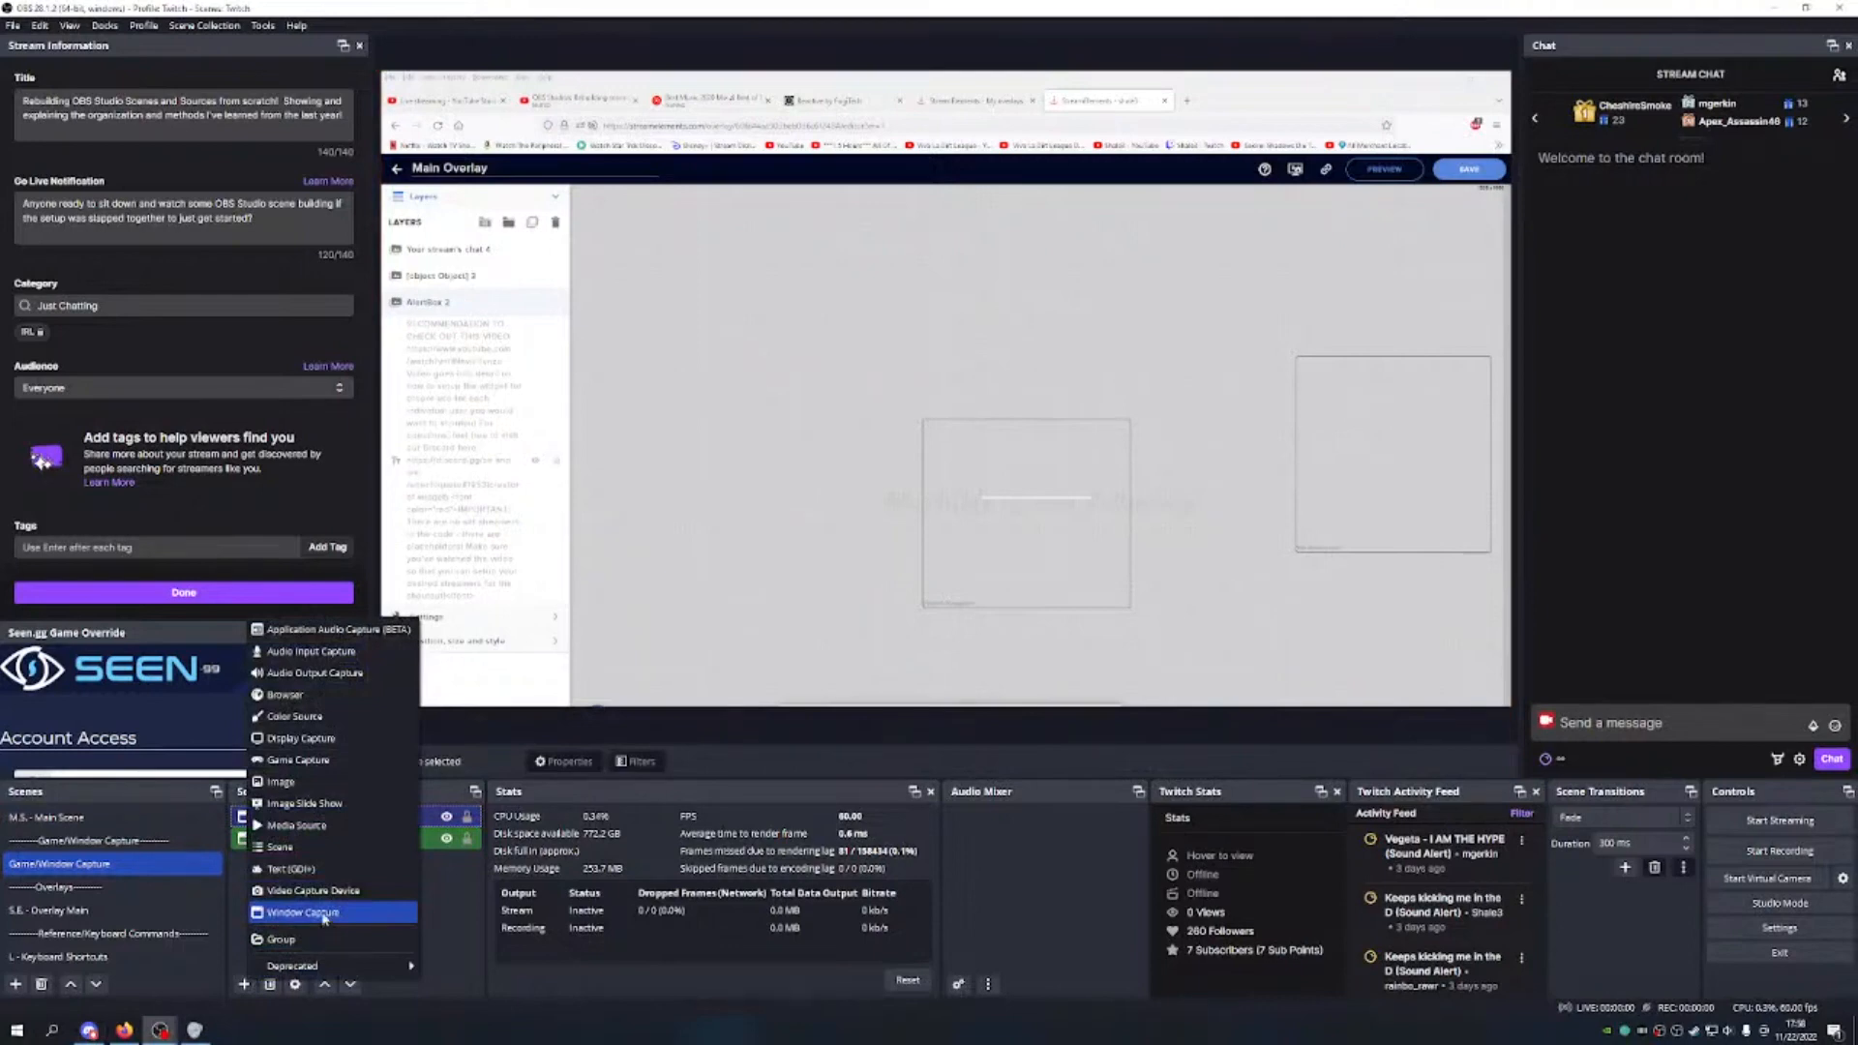
pyautogui.click(324, 740)
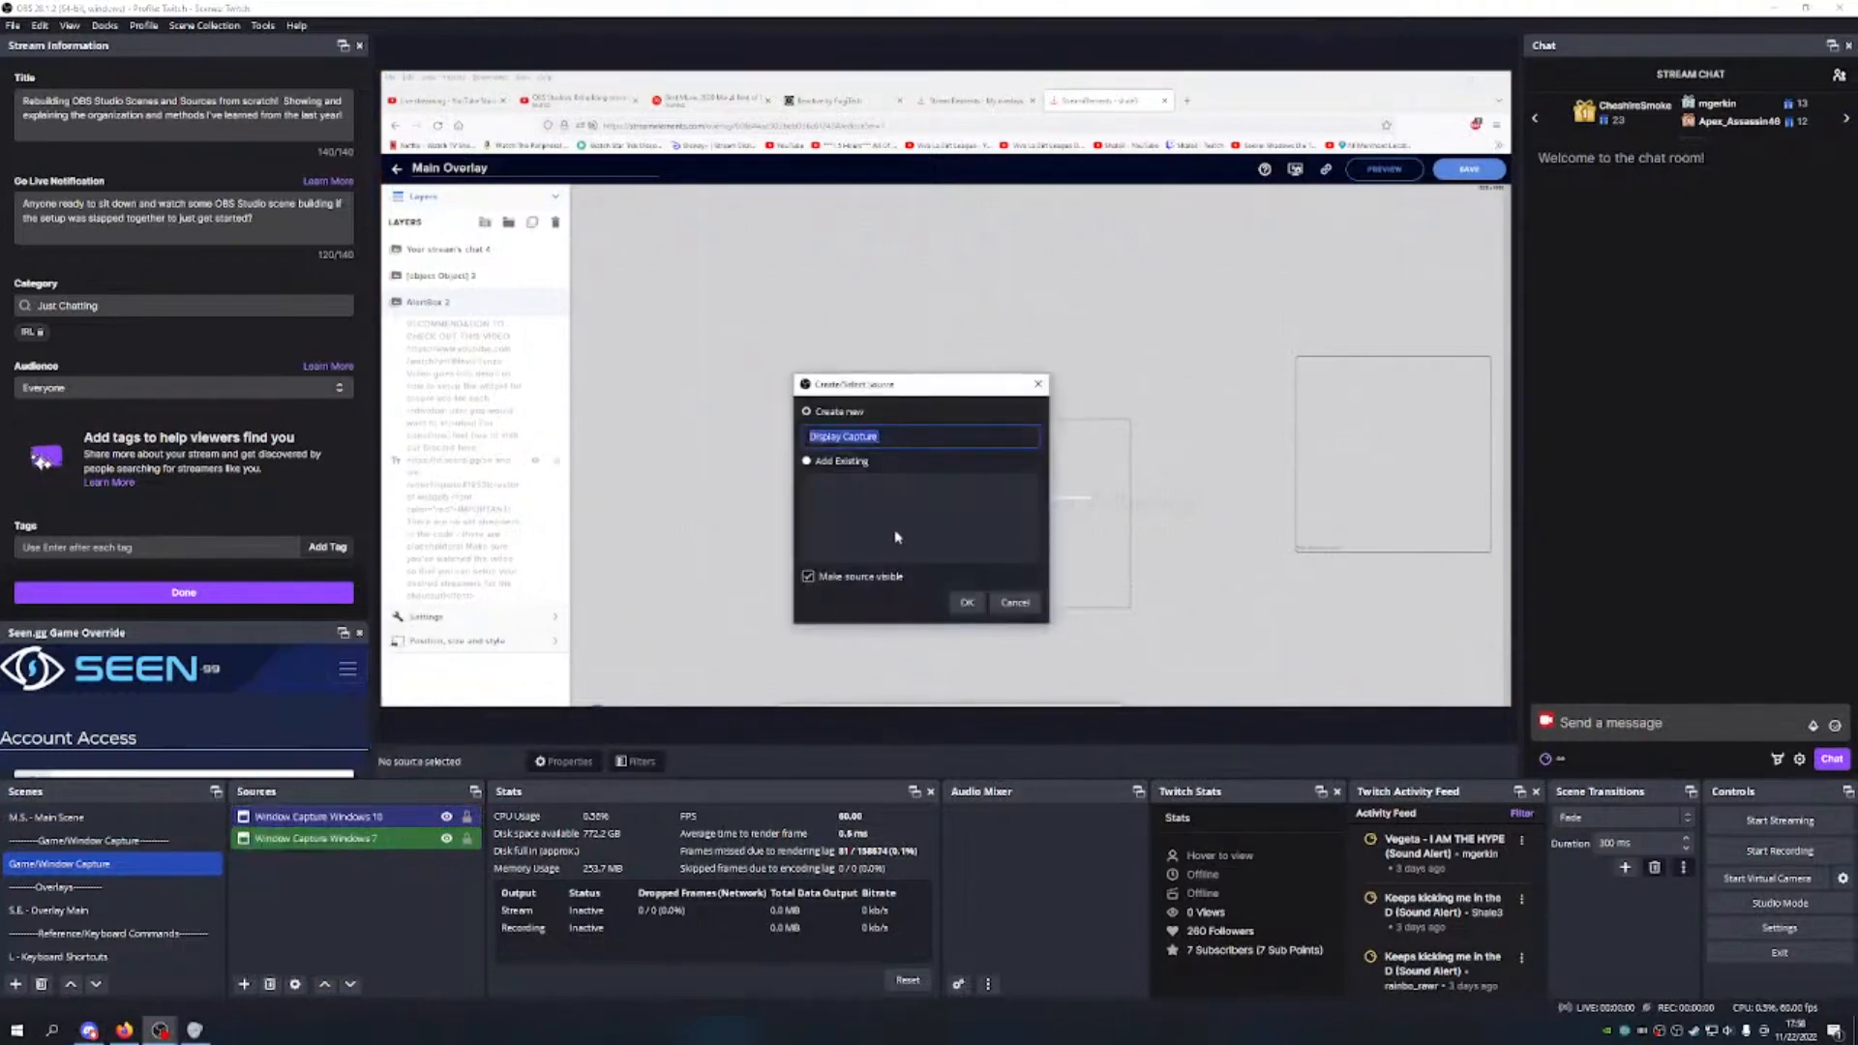
pyautogui.write('Display Caputer Primary')
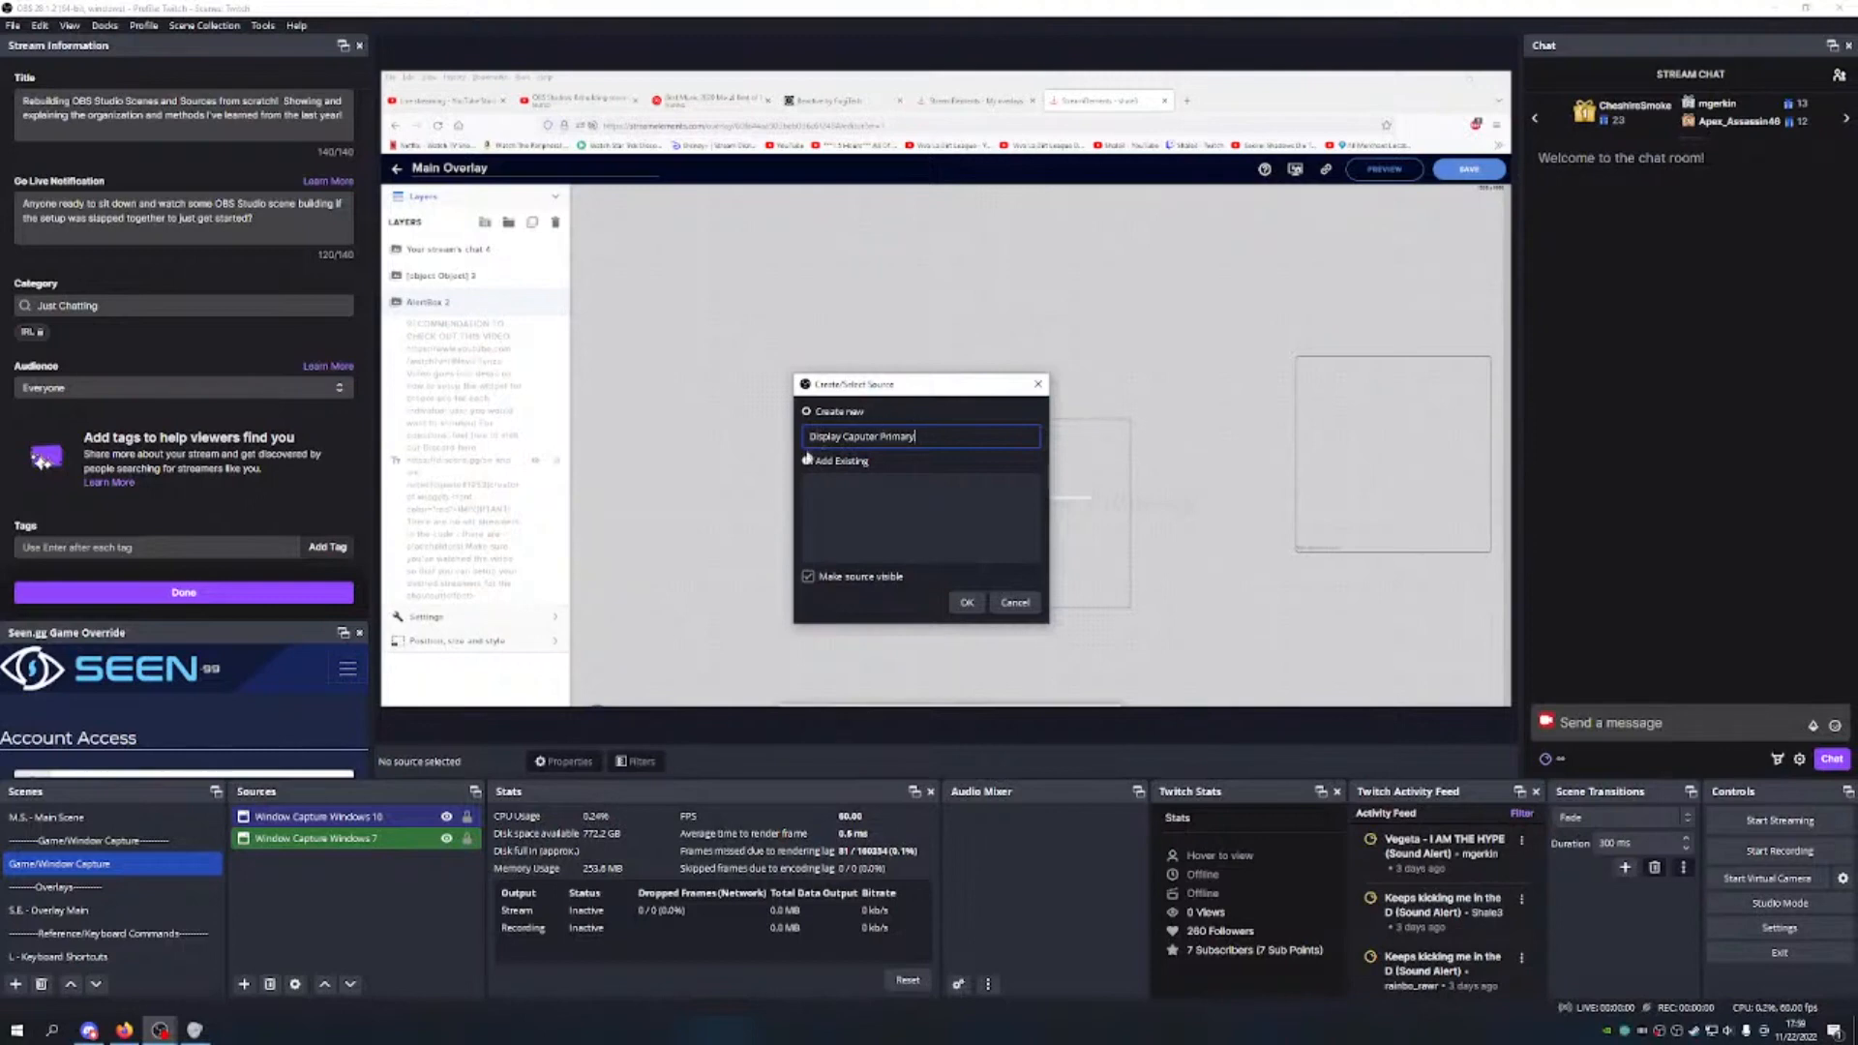
# Step: Create Display Caputer Primary with the Automatic method, capturing Display 2 (Primary Monitor)
pyautogui.click(966, 603)
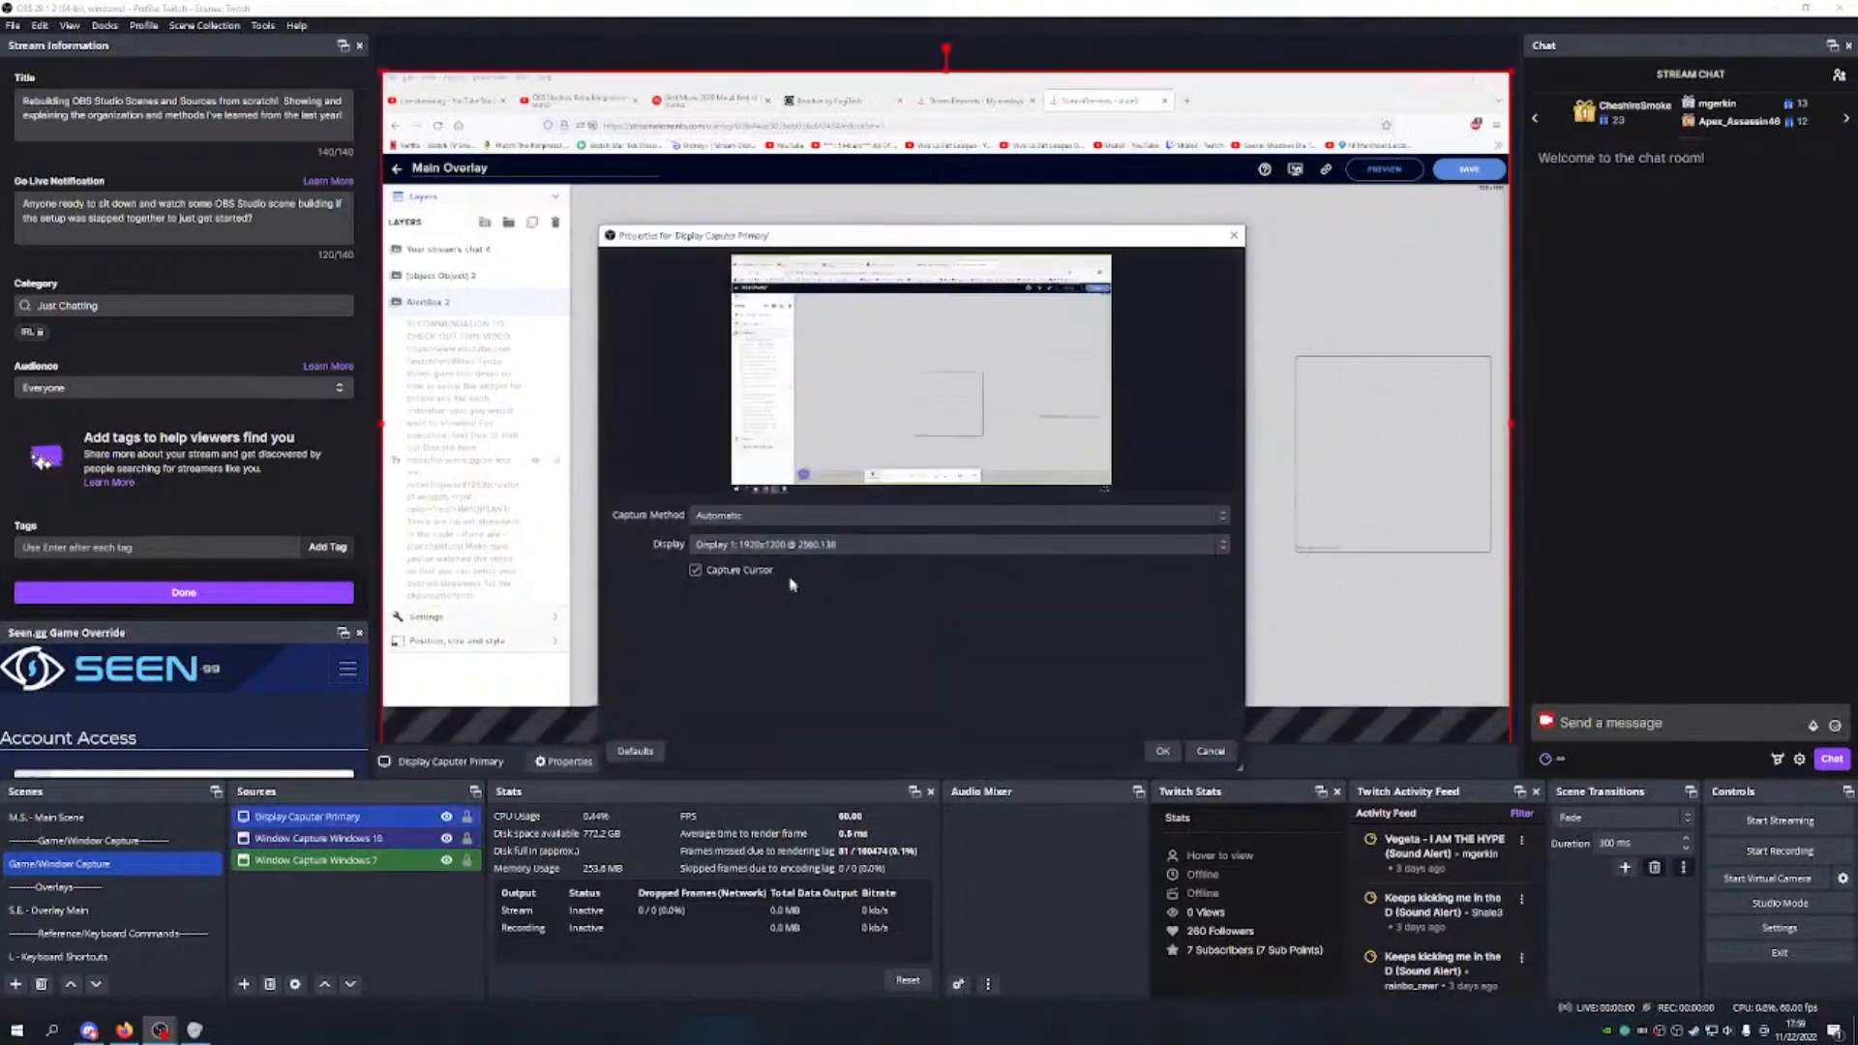
pyautogui.click(785, 522)
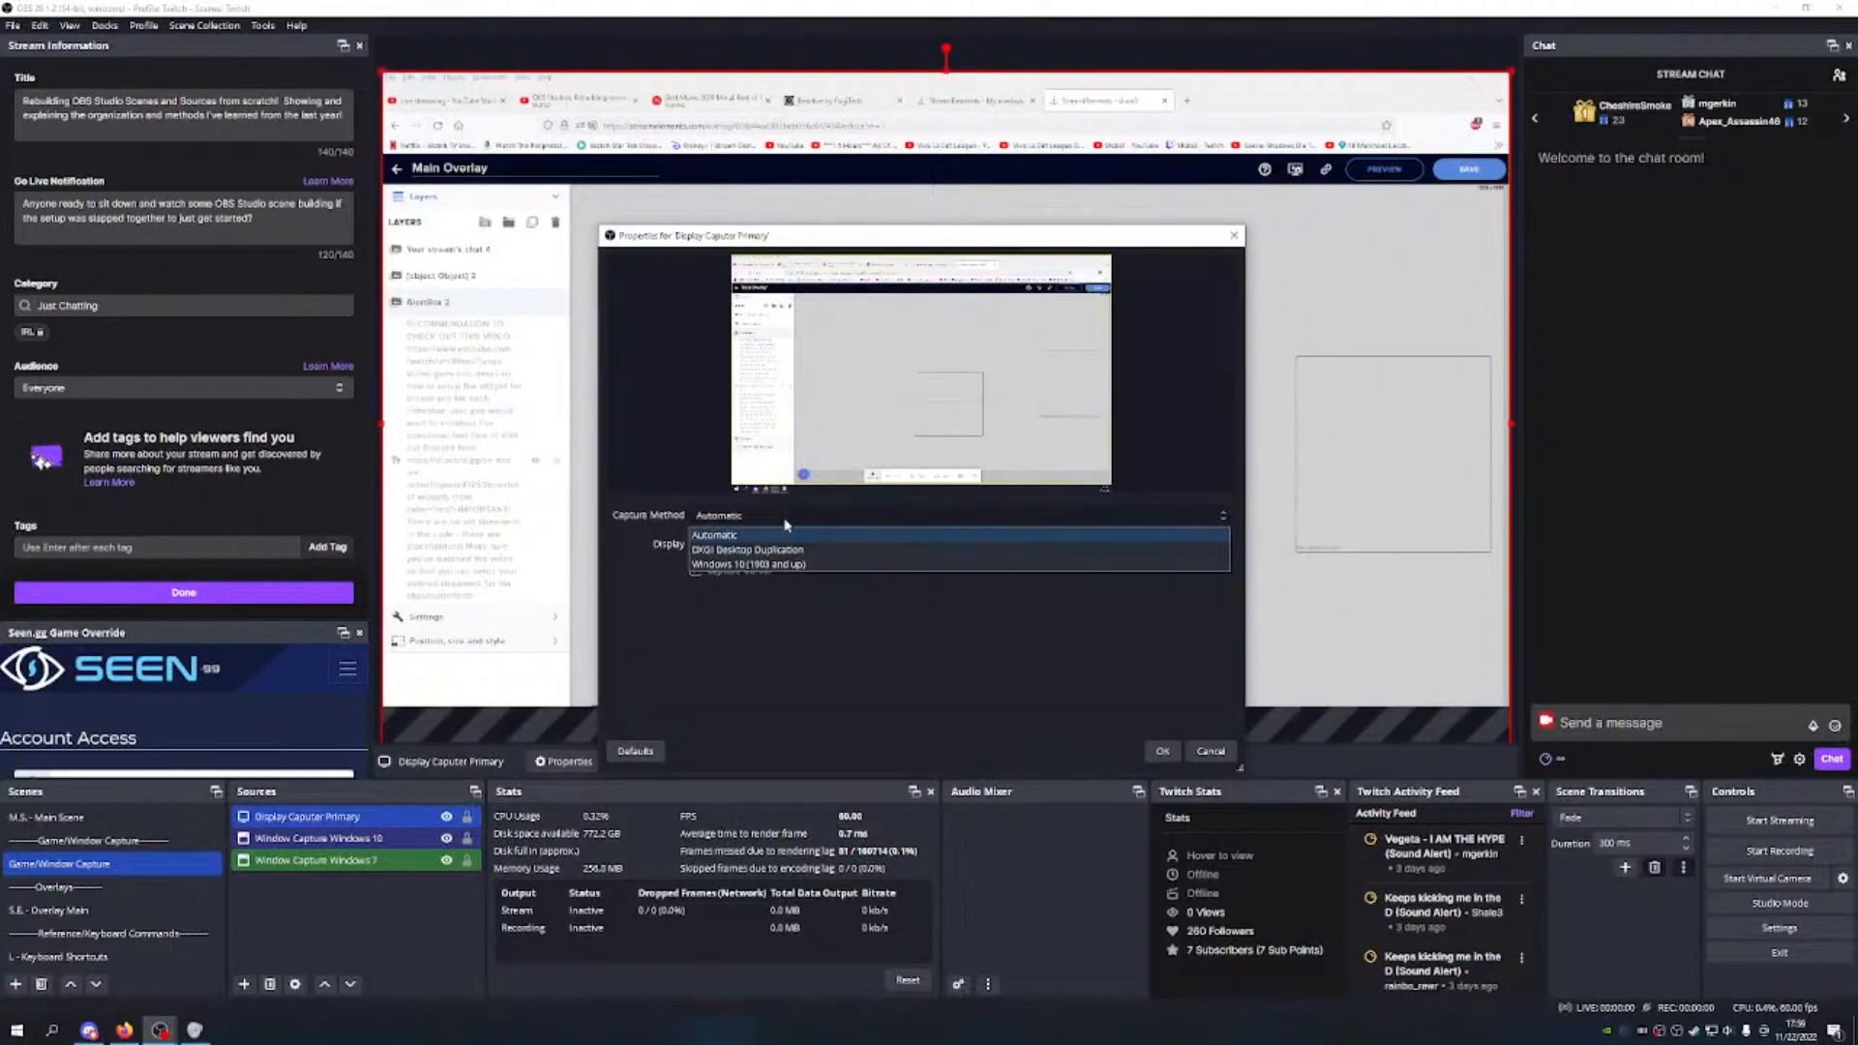
pyautogui.click(774, 535)
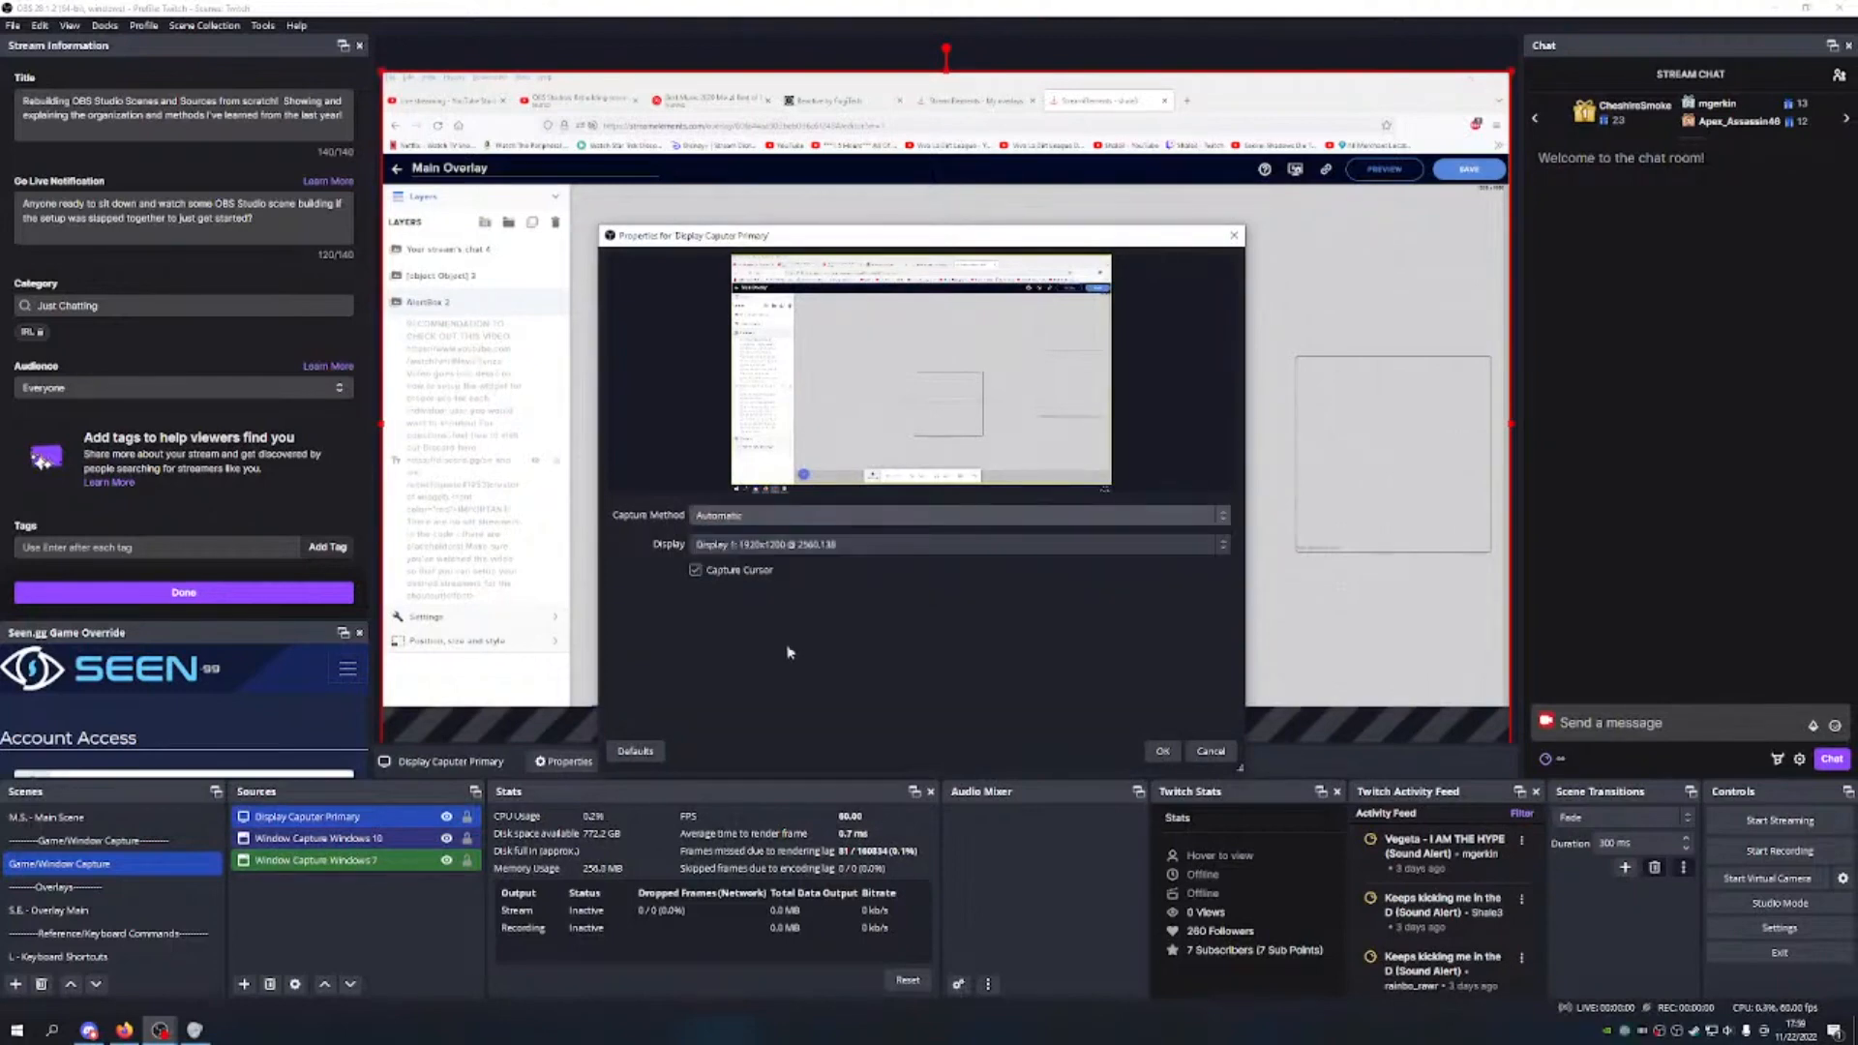
pyautogui.click(759, 520)
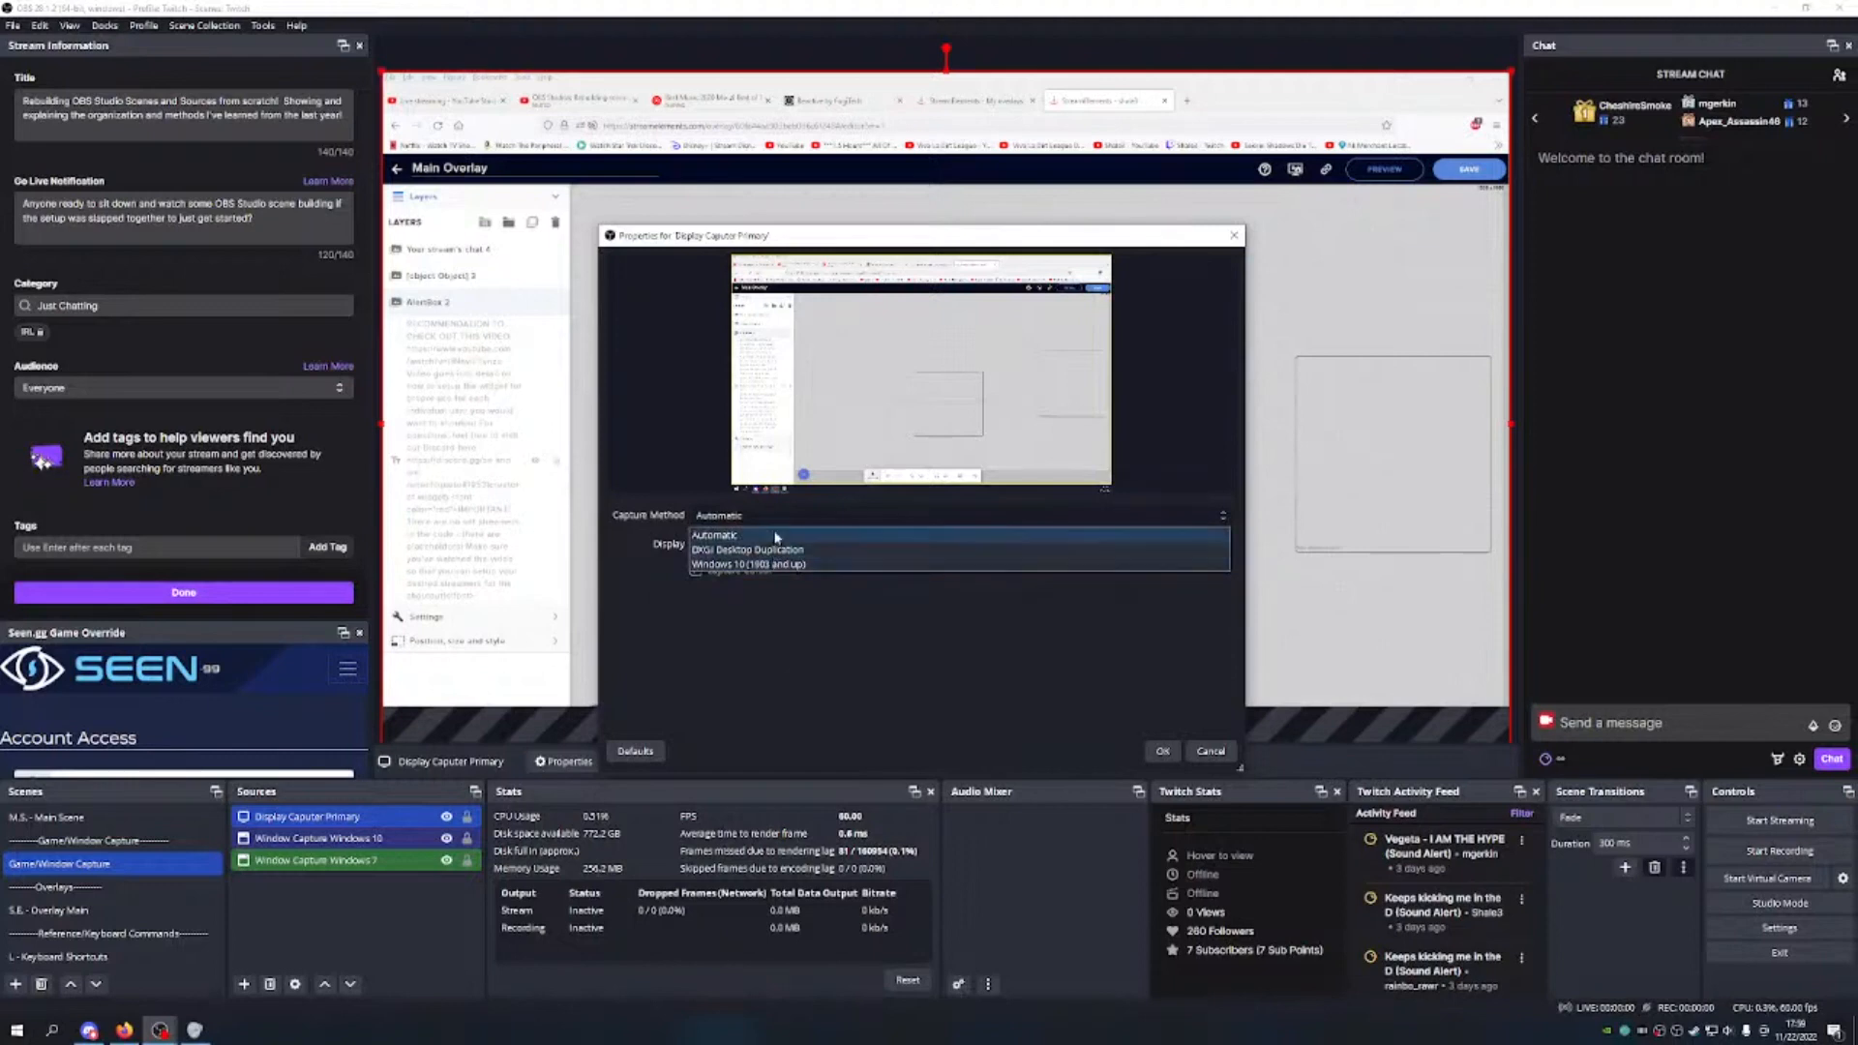
pyautogui.click(790, 535)
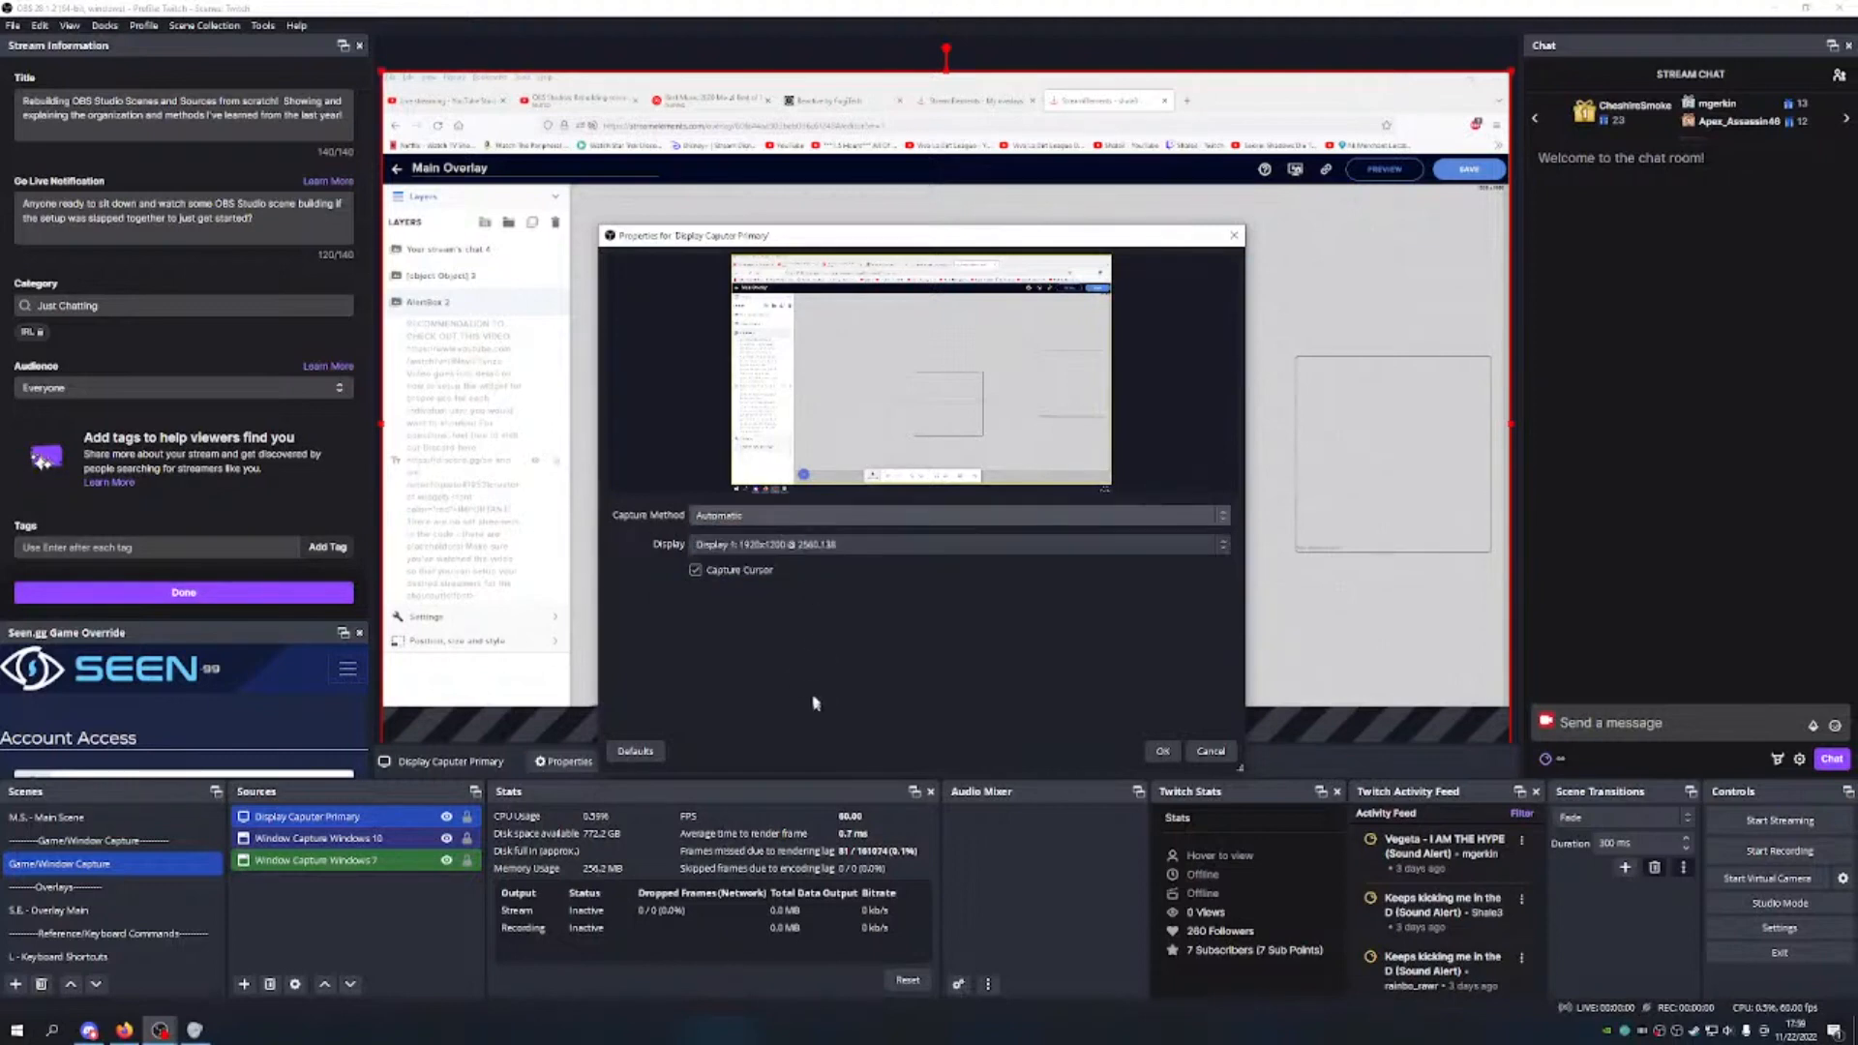
pyautogui.click(804, 545)
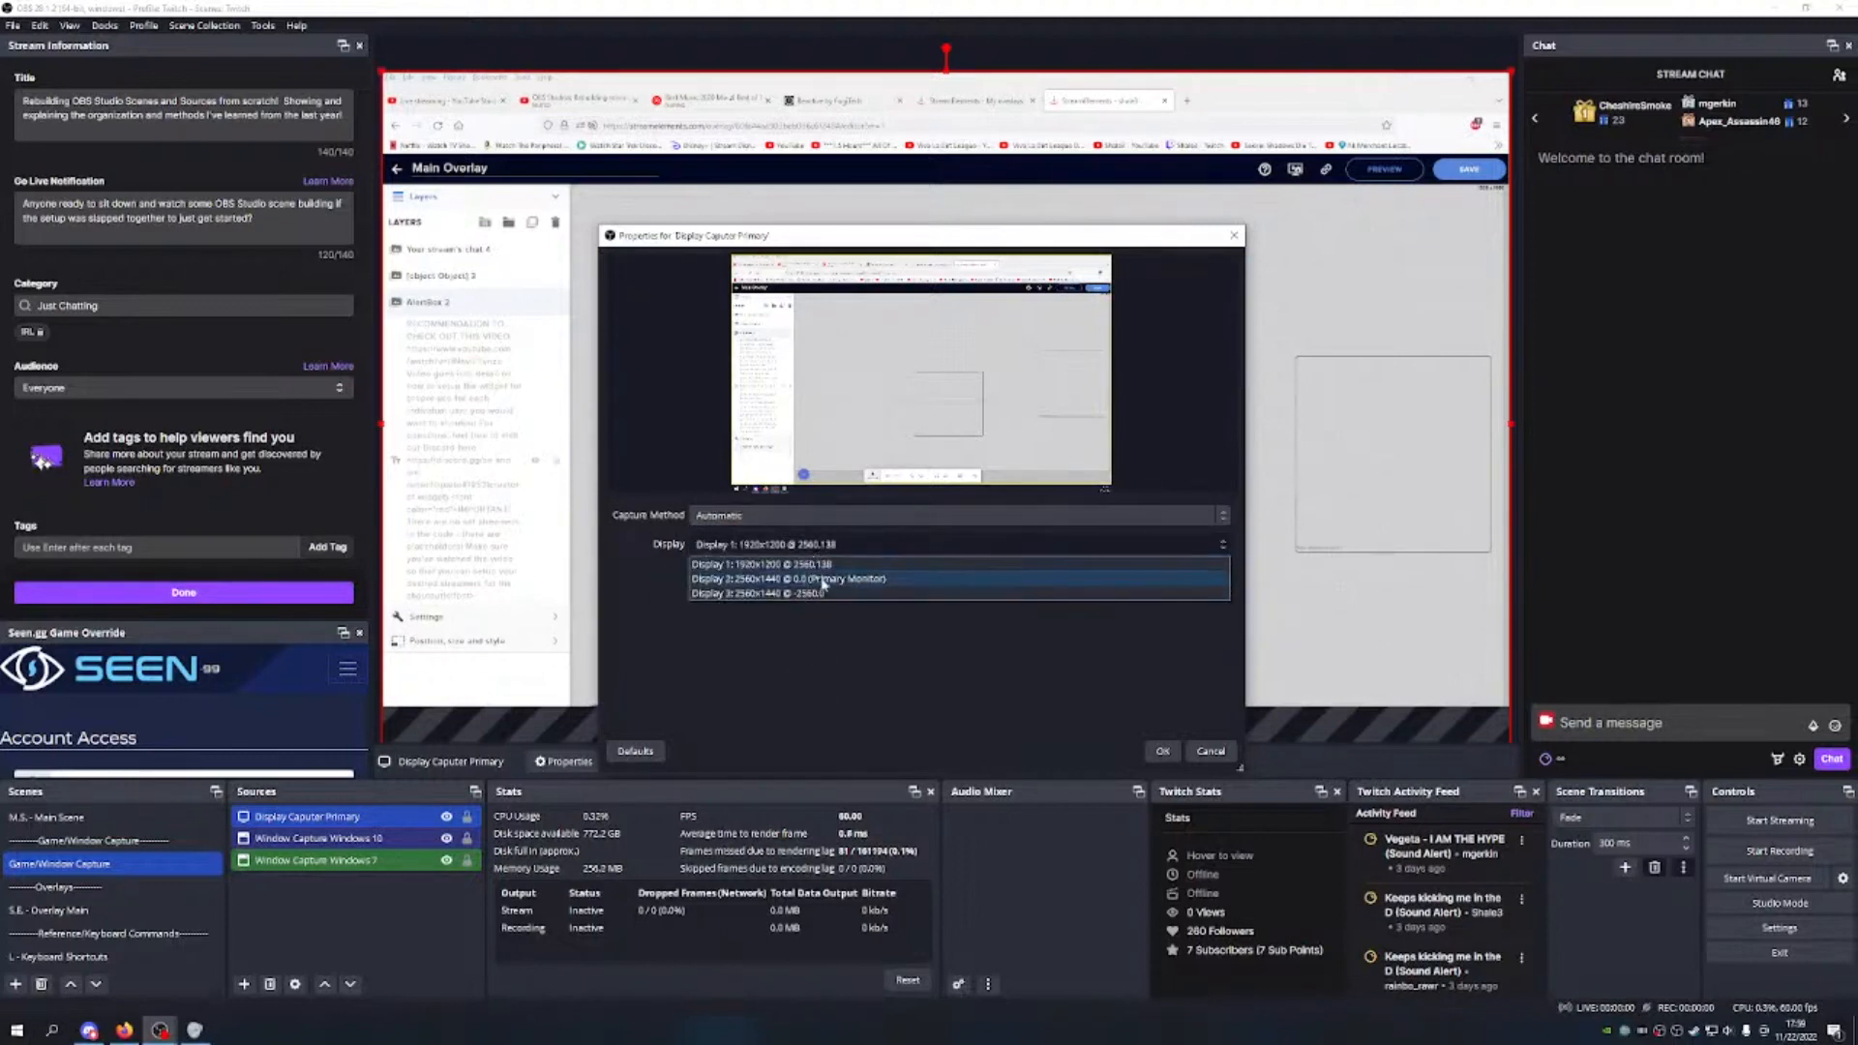
pyautogui.click(822, 578)
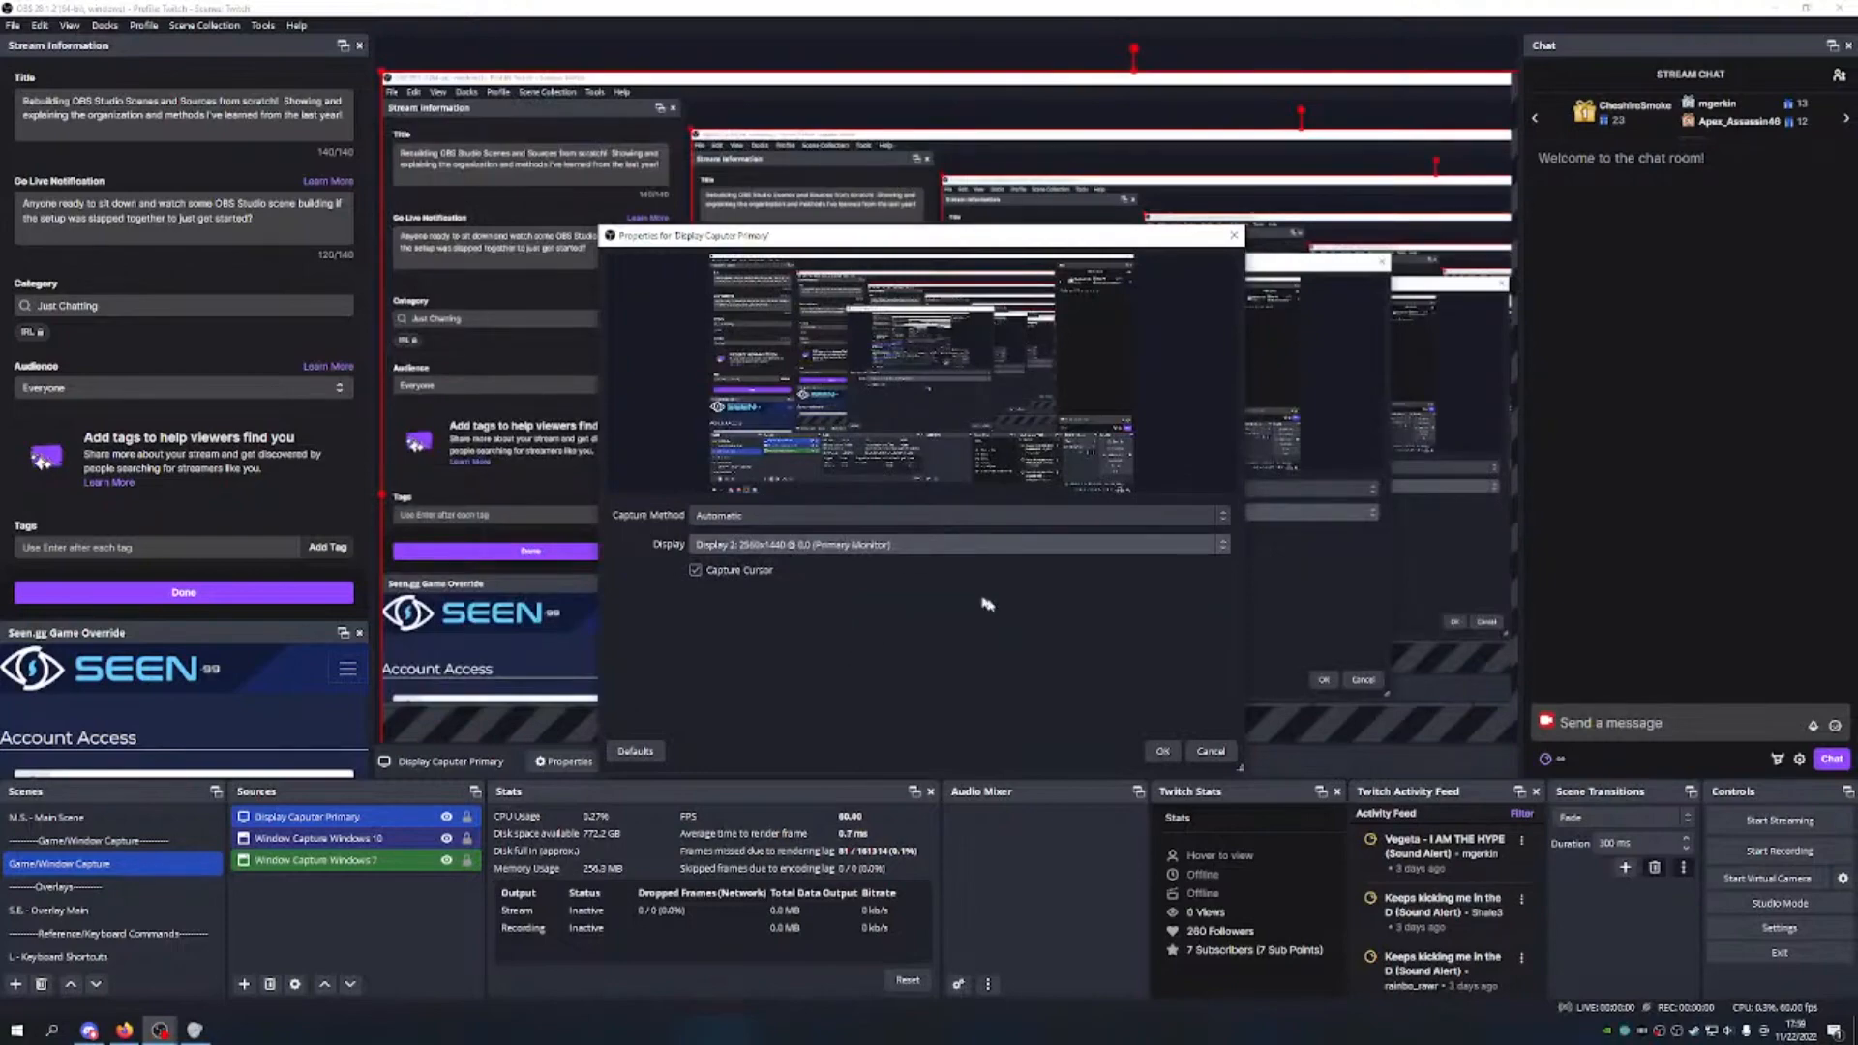
pyautogui.click(1162, 751)
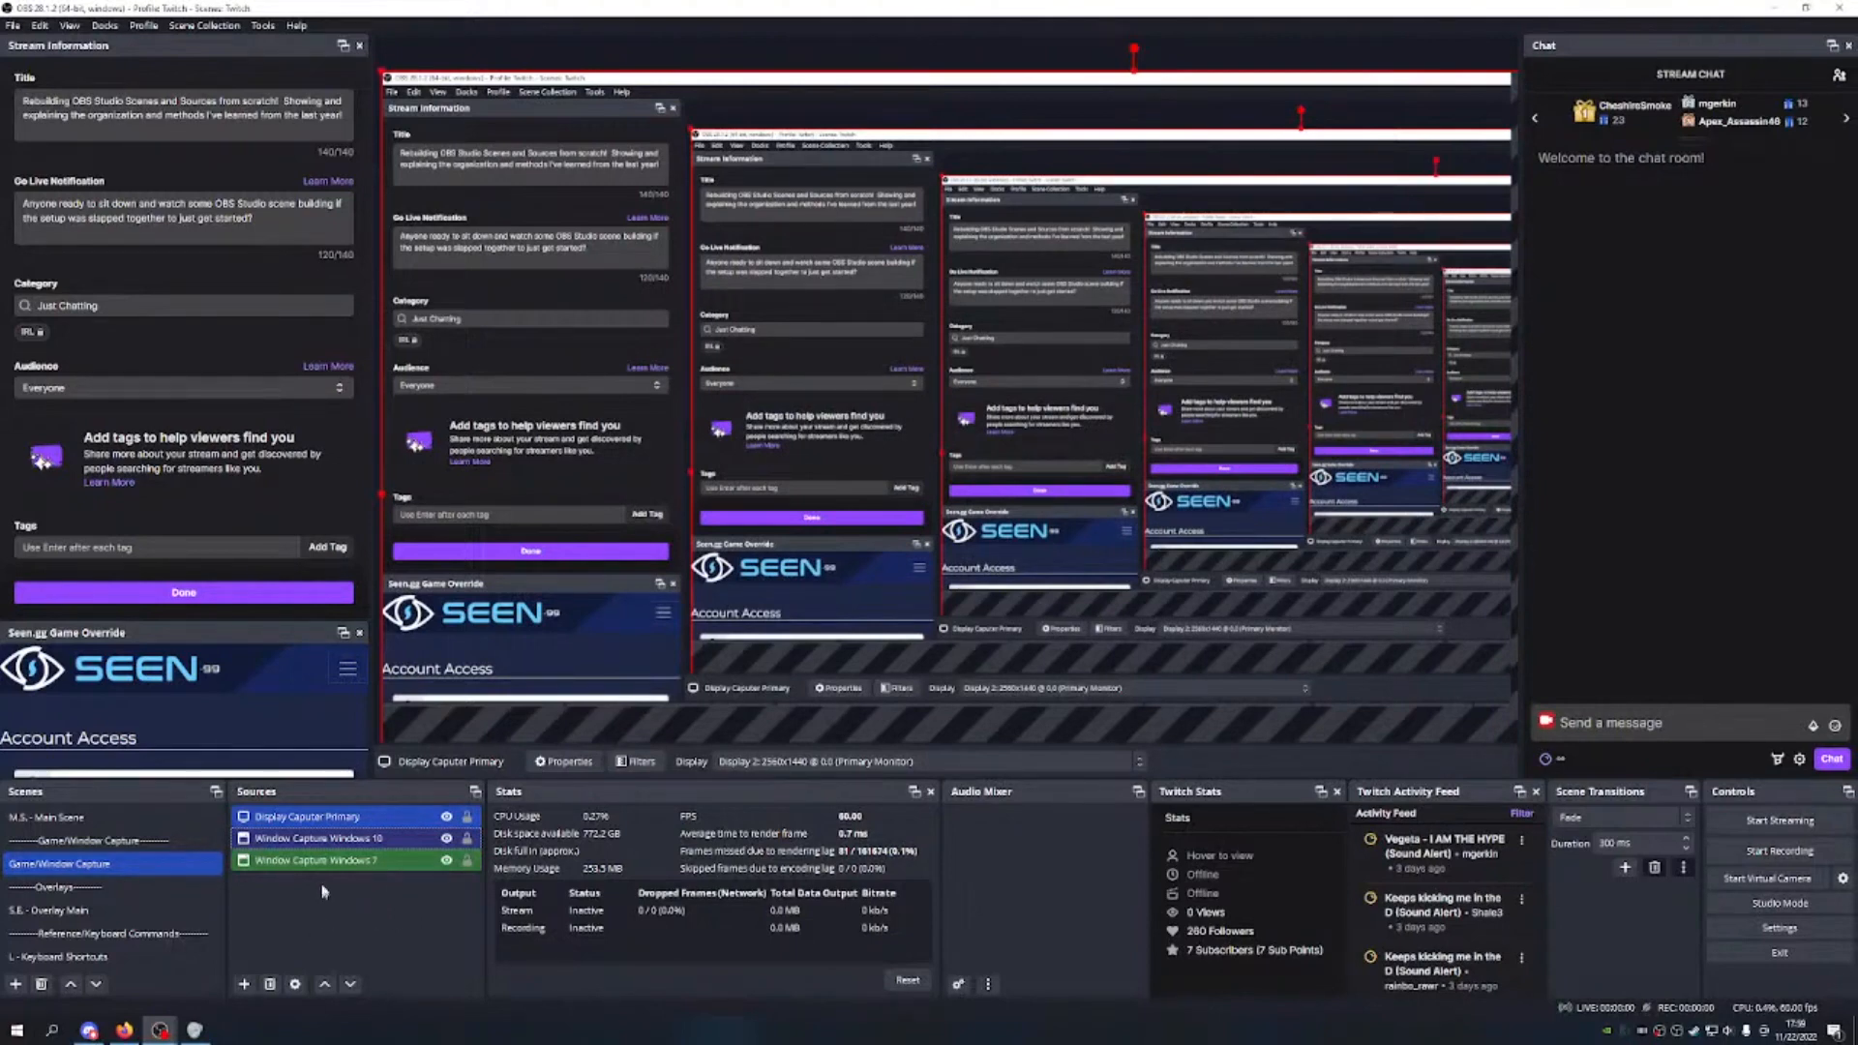
# Step: Add a Display Capture source named 'Display Capture Secondary' that captures Display 3
pyautogui.click(244, 984)
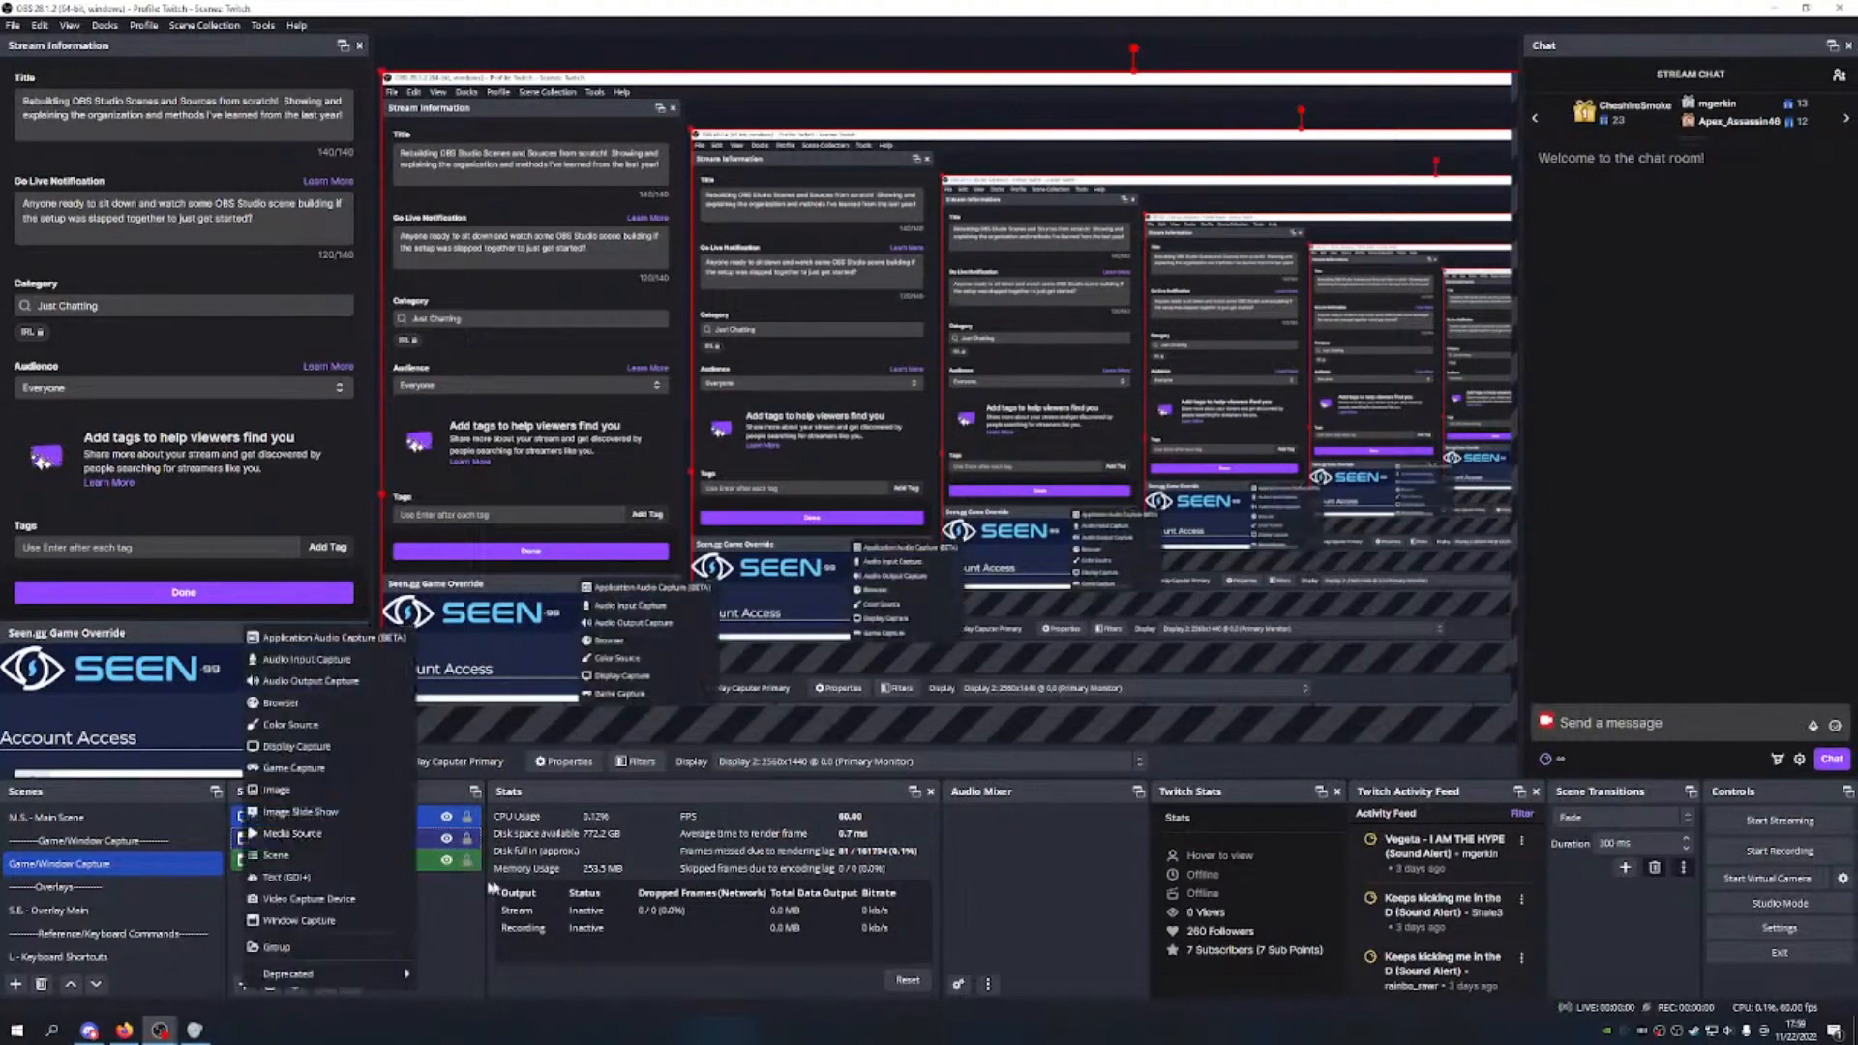
pyautogui.click(326, 746)
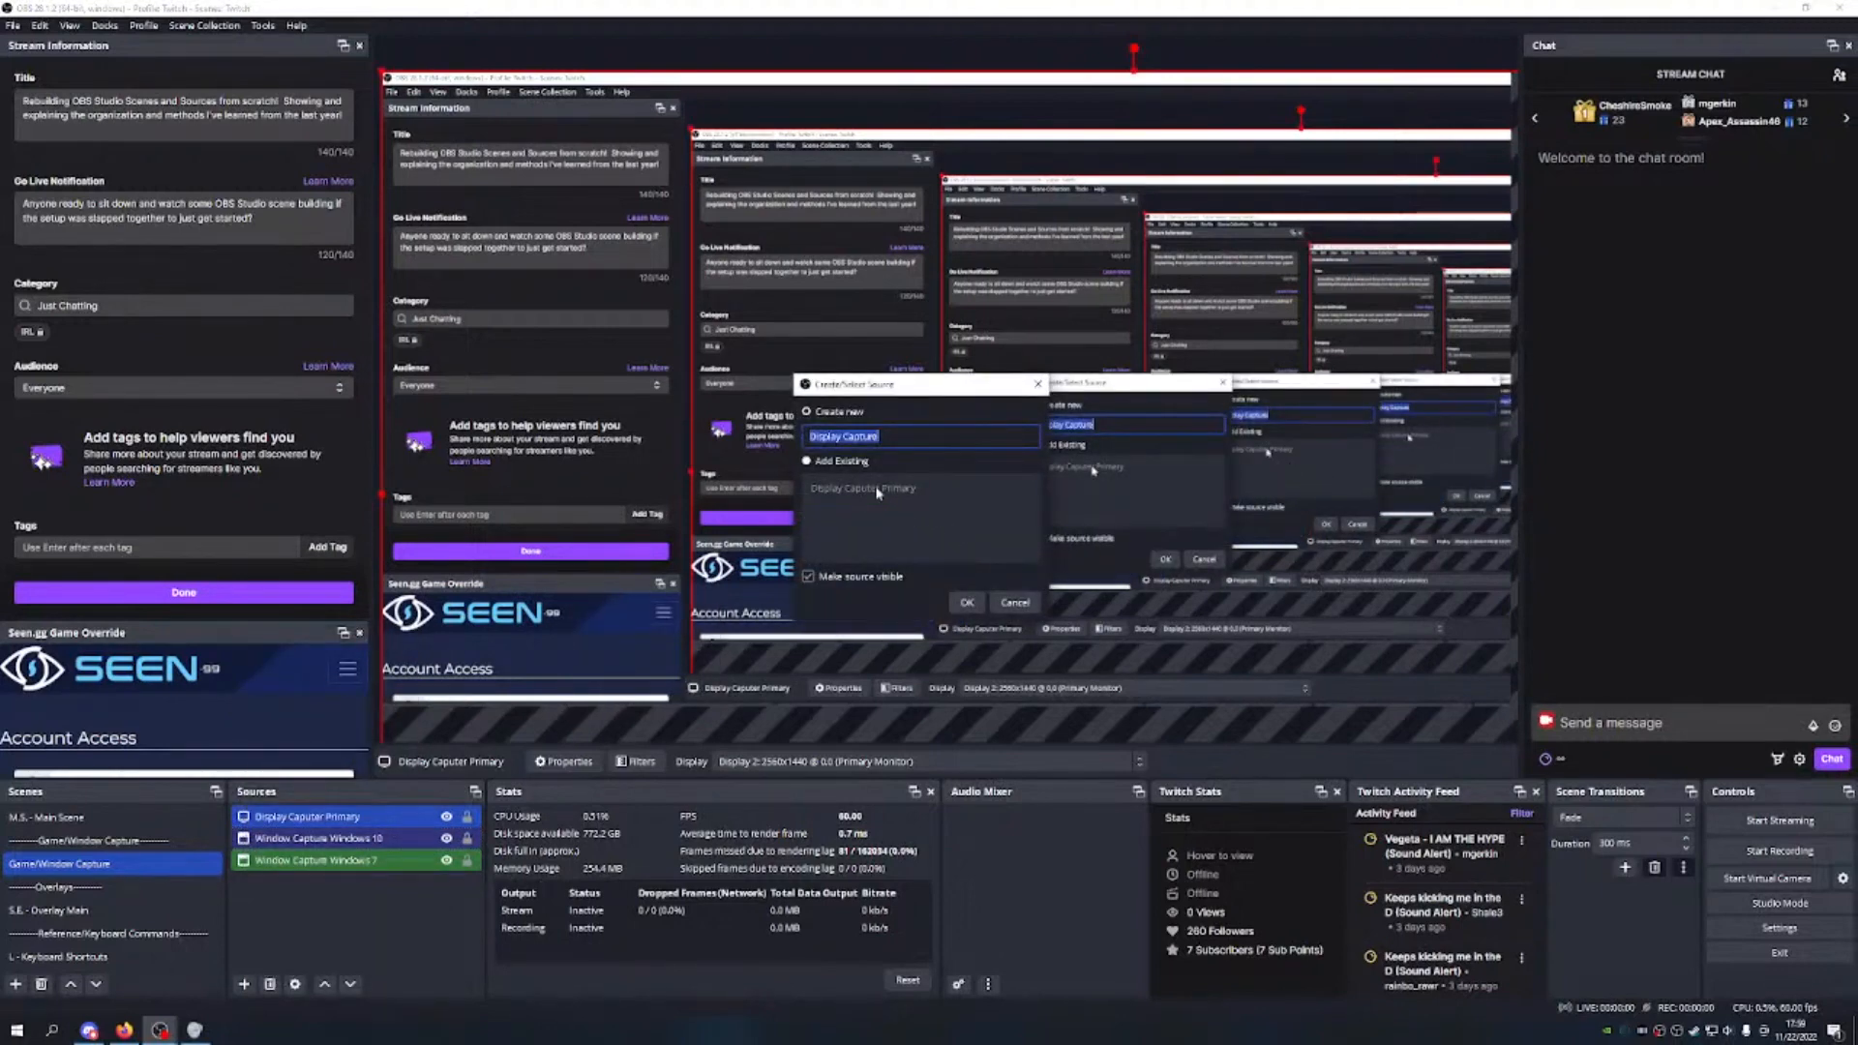
pyautogui.press('End')
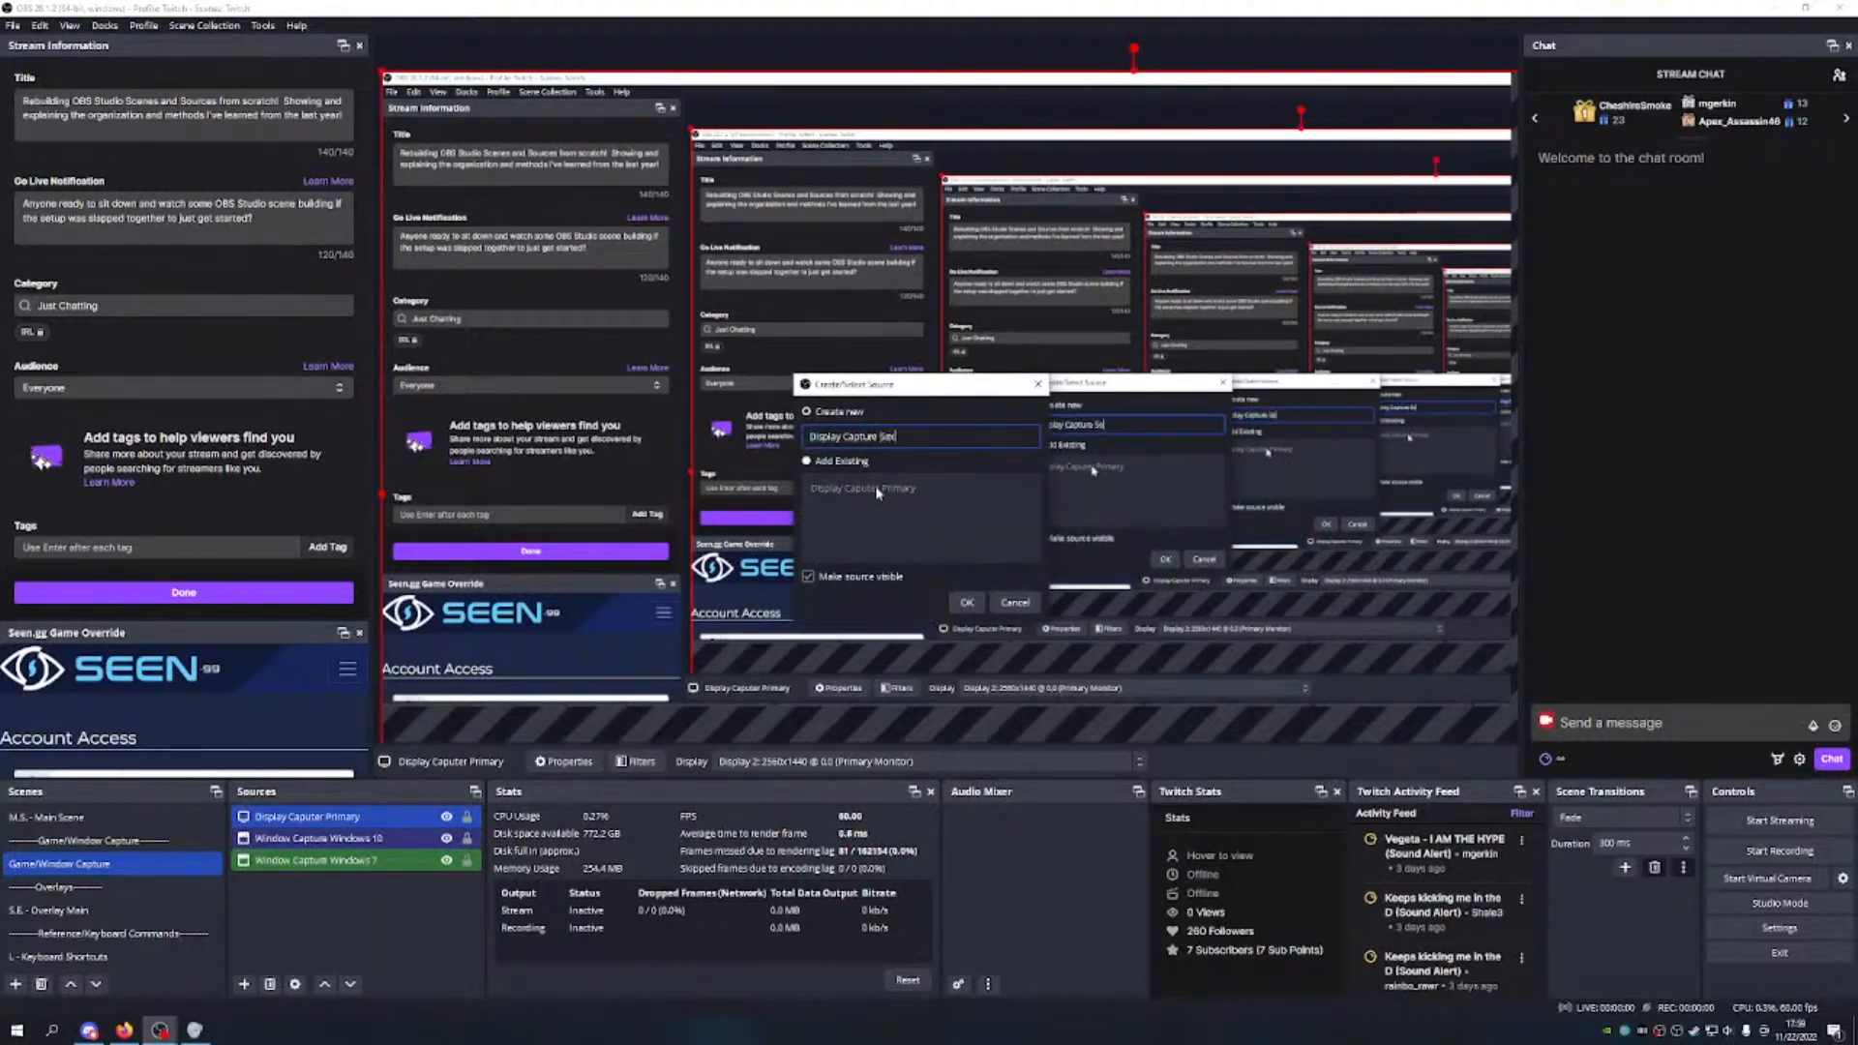
pyautogui.write('Secondary')
pyautogui.press('Return')
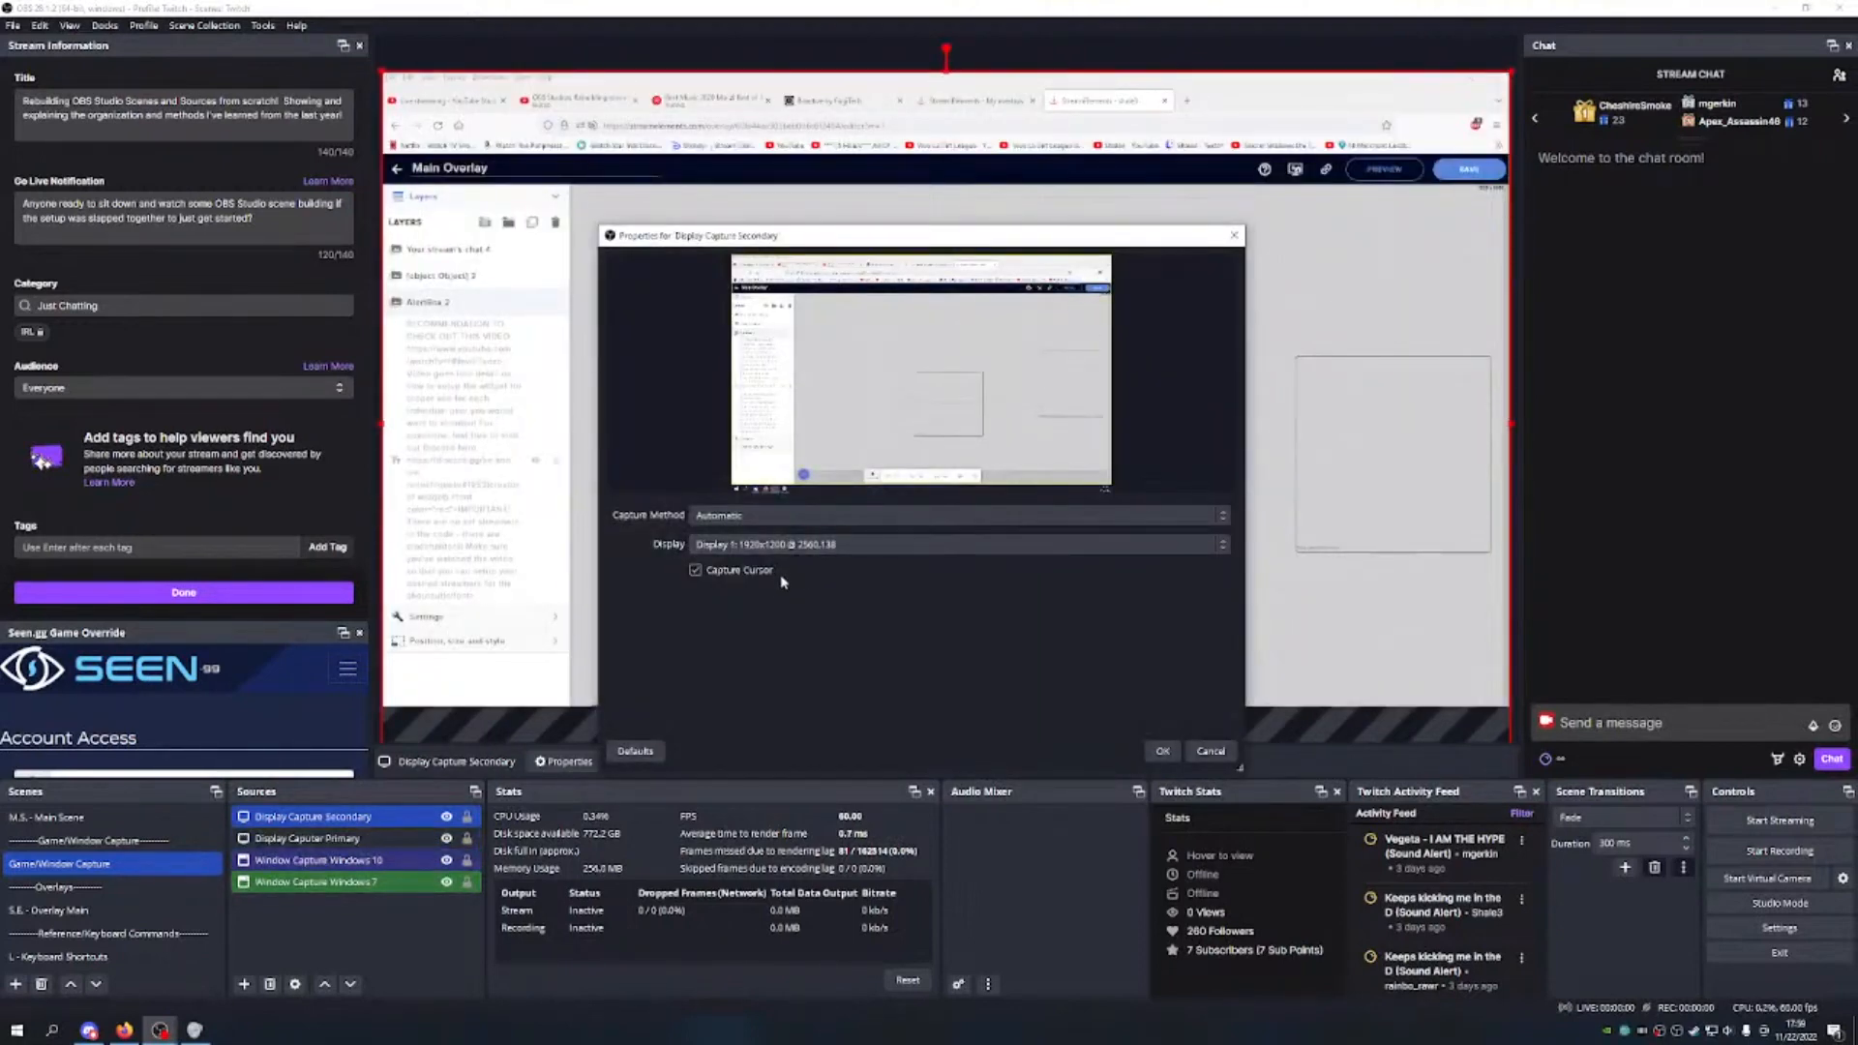
pyautogui.click(834, 545)
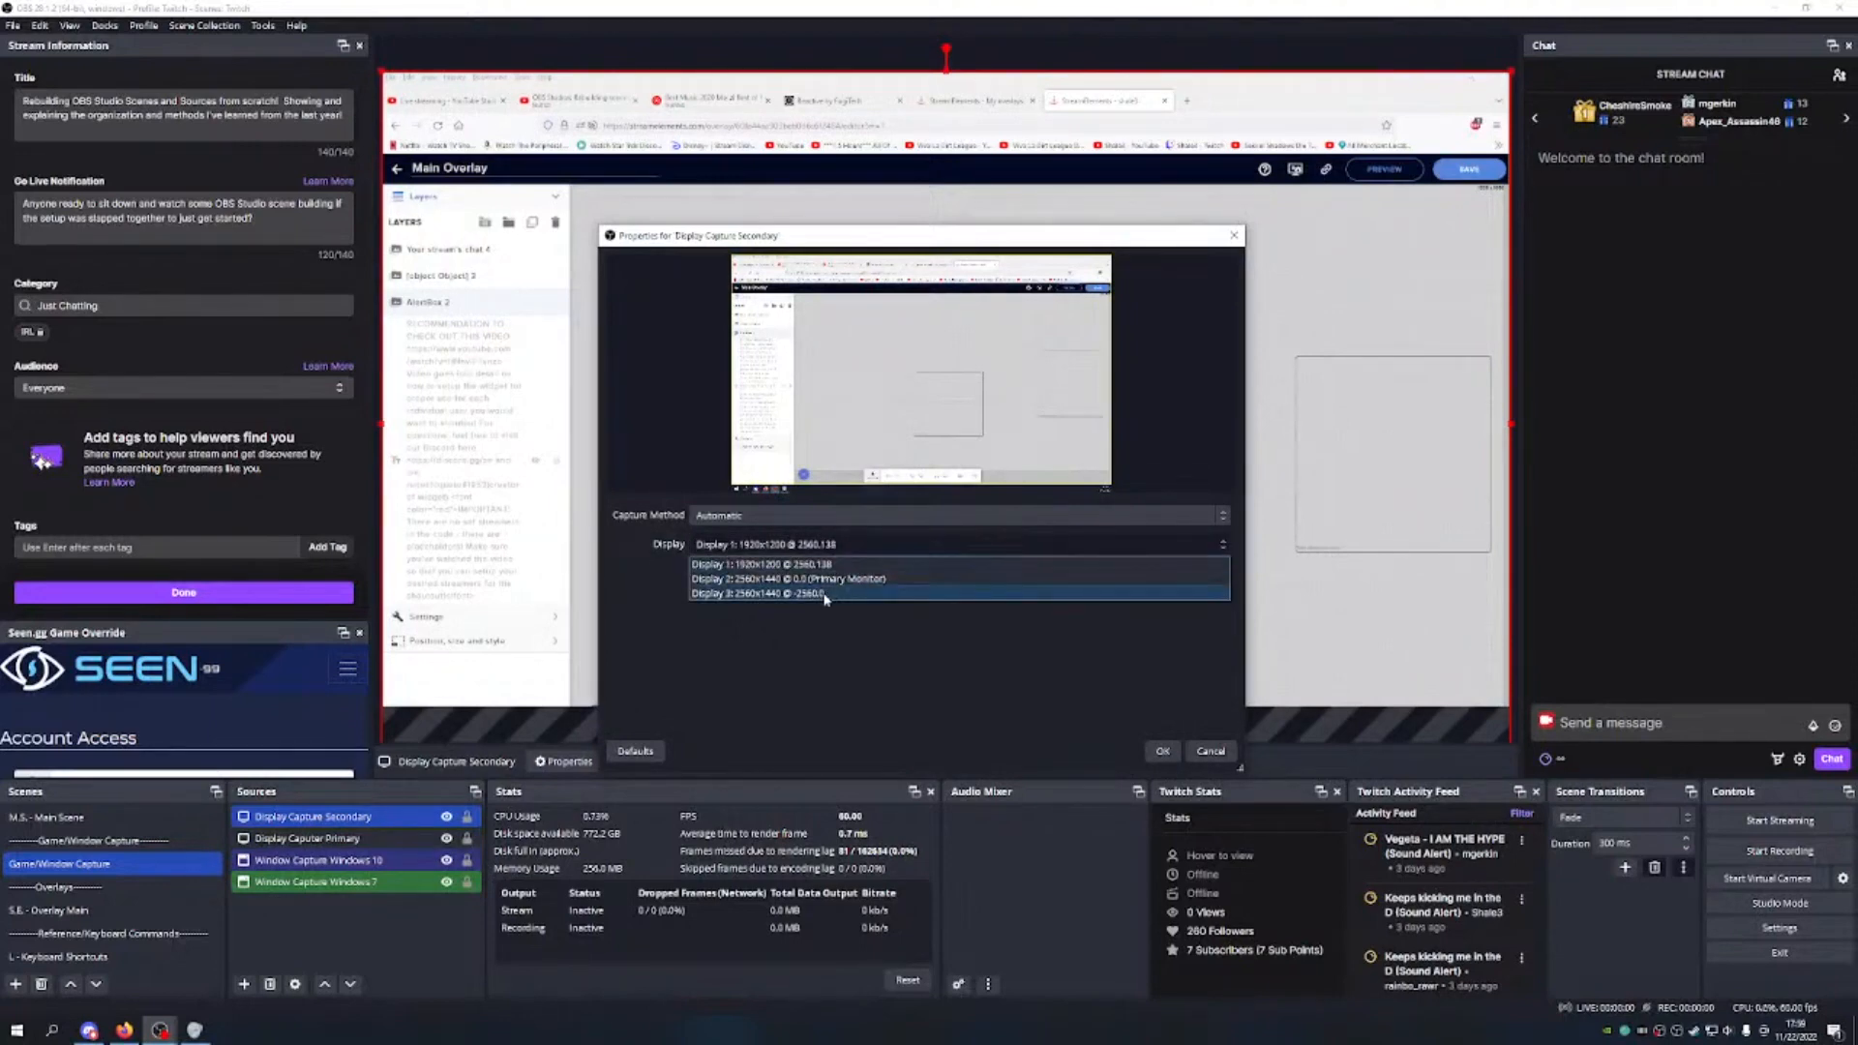
pyautogui.click(833, 566)
pyautogui.click(829, 548)
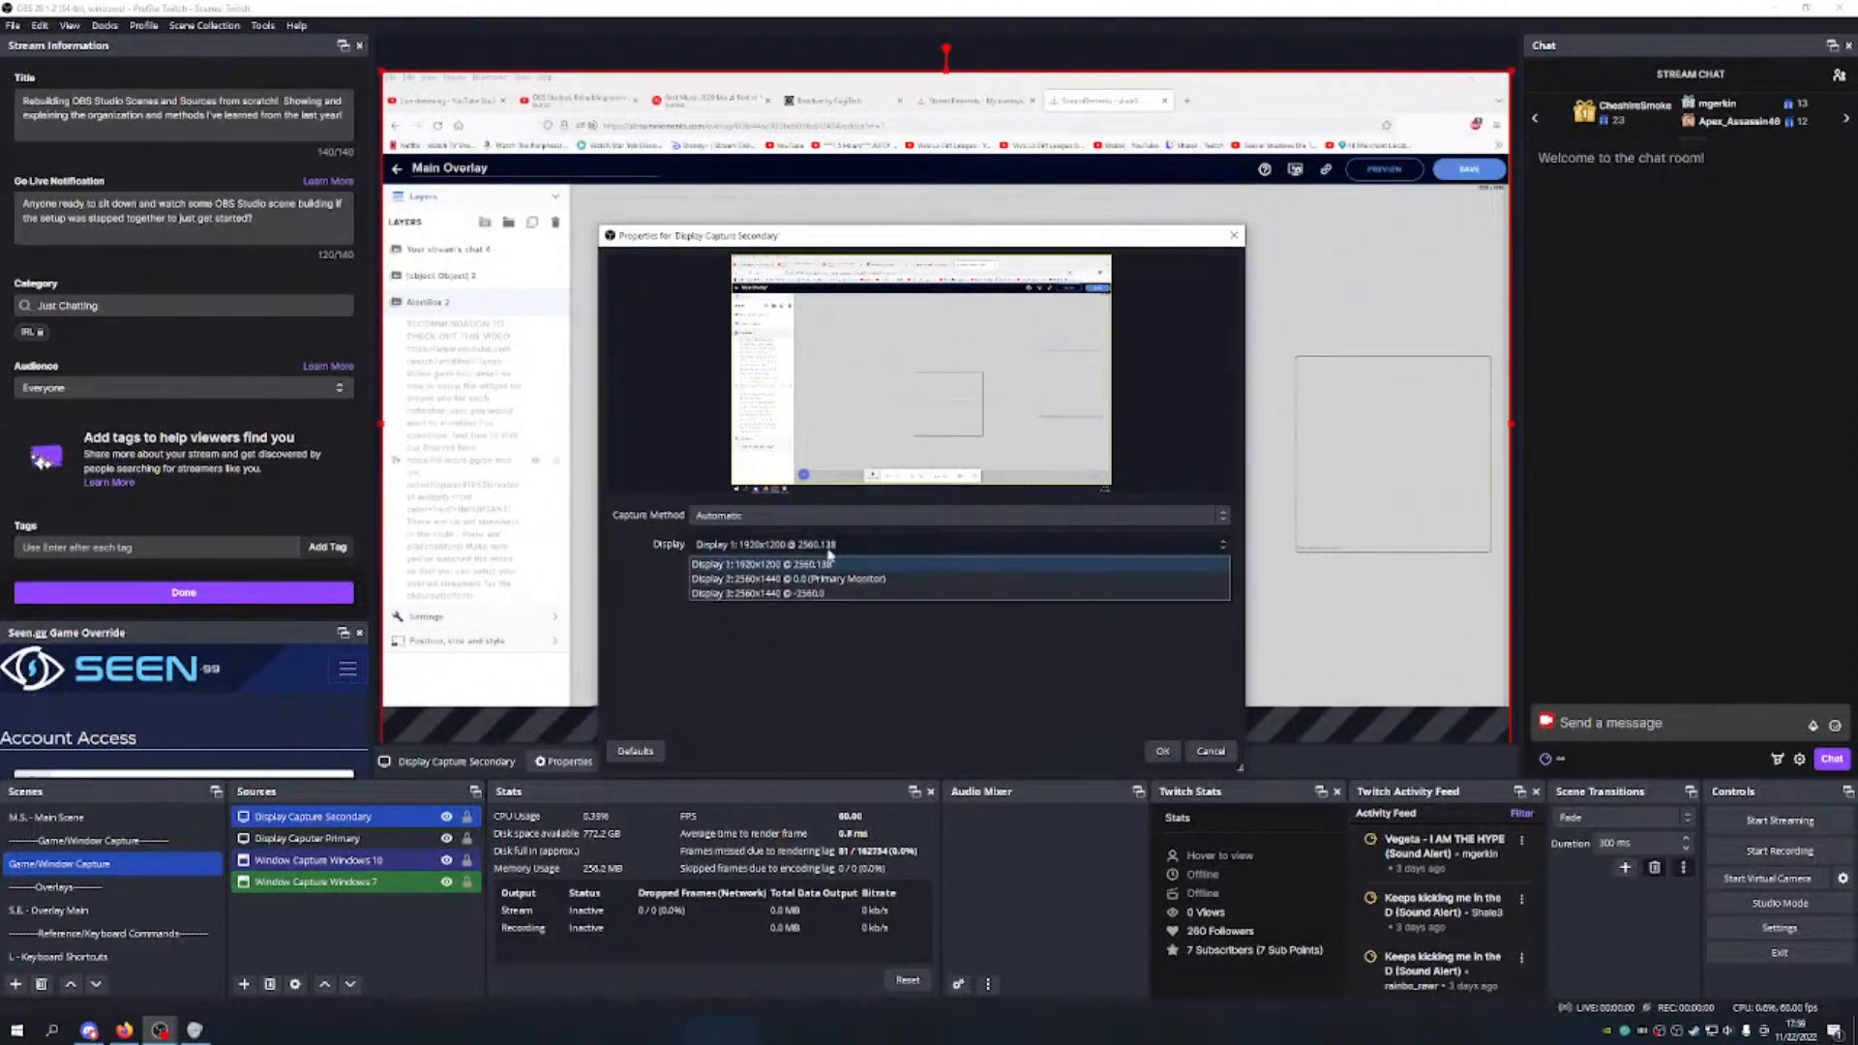
pyautogui.click(825, 595)
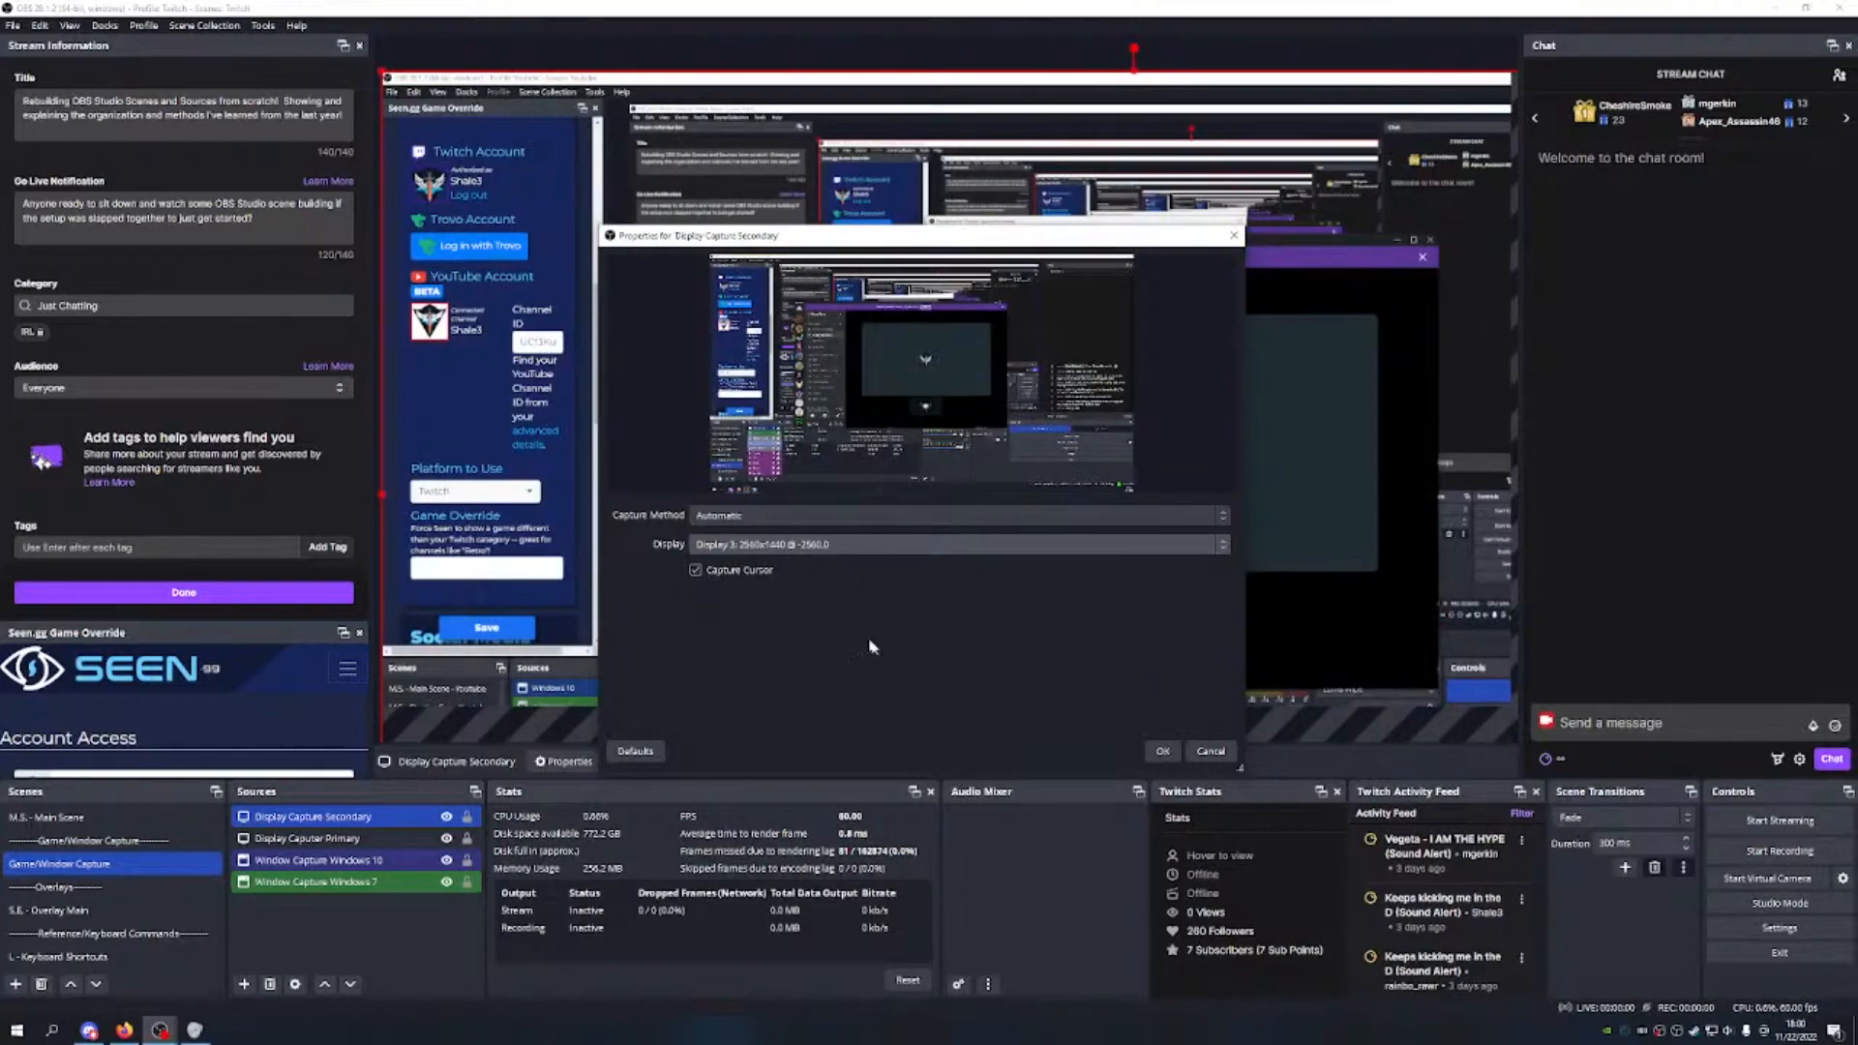
pyautogui.click(1162, 752)
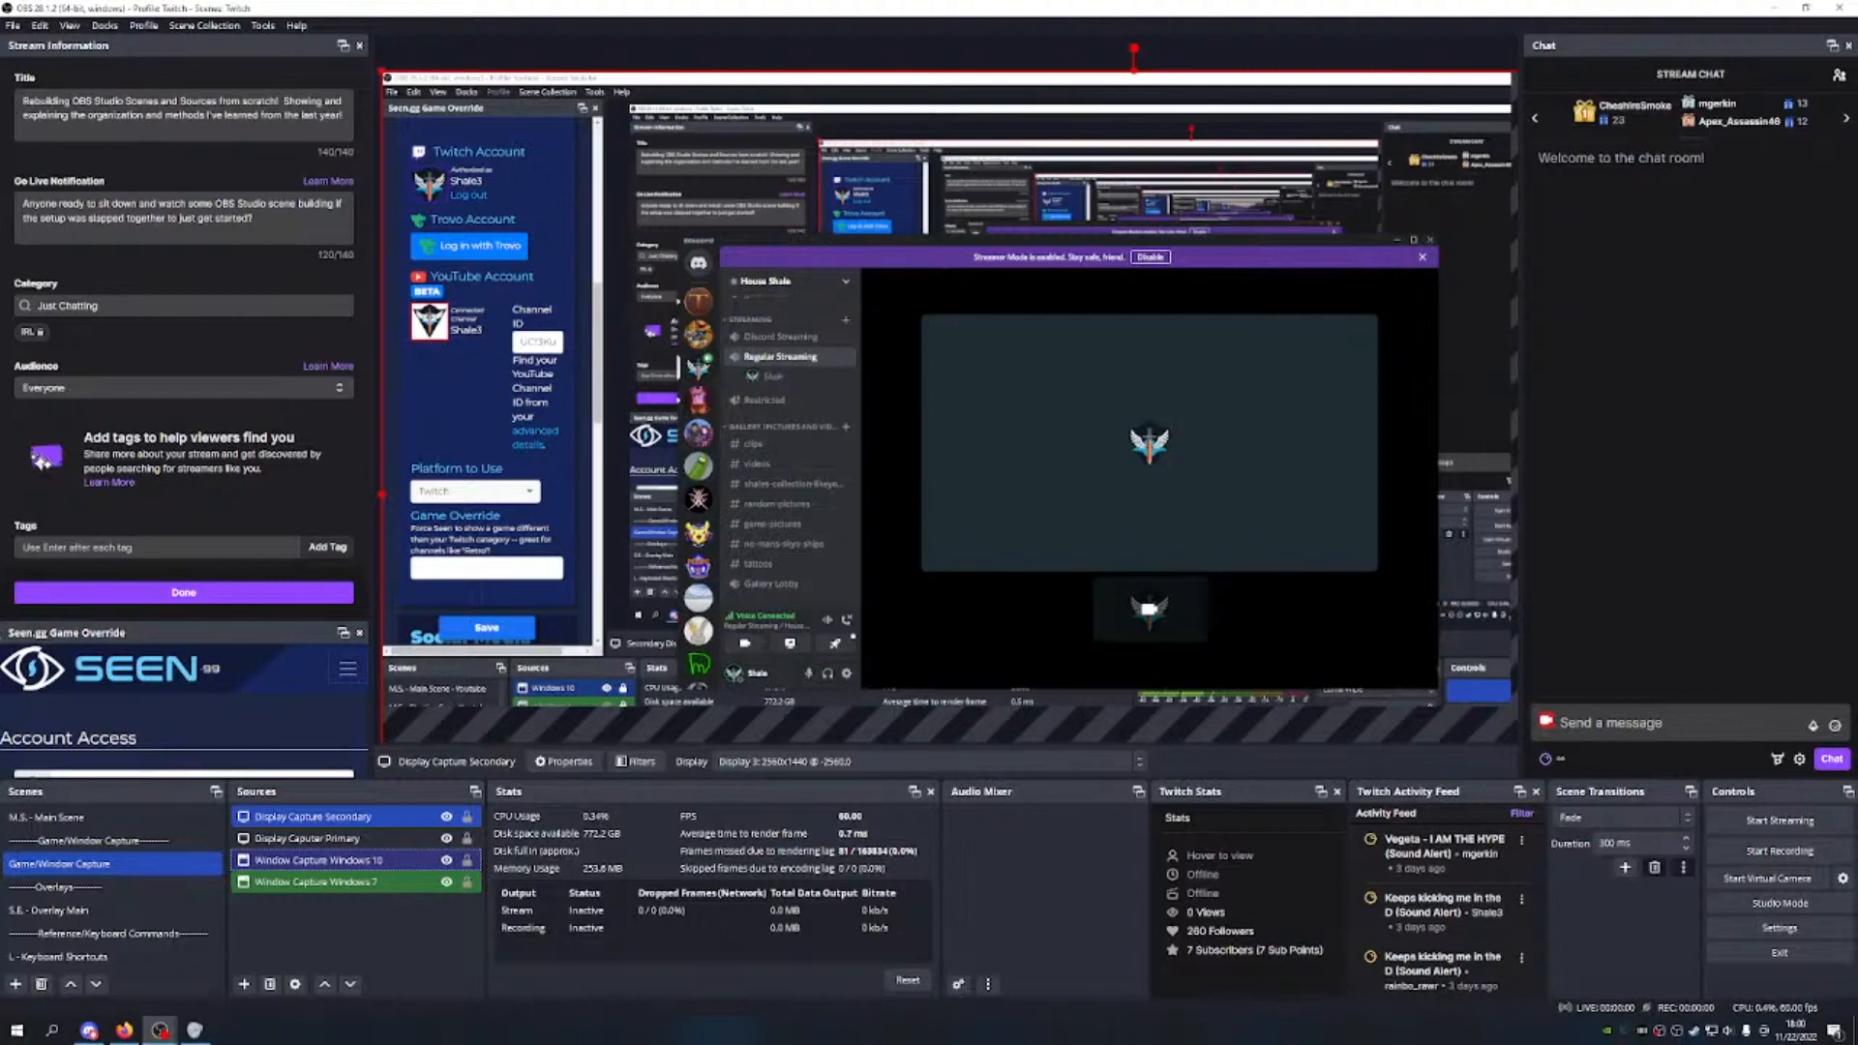
# Step: Add a 'Display Capture Third' source, keeping Display 1 (1920x1200) as its display
pyautogui.click(402, 941)
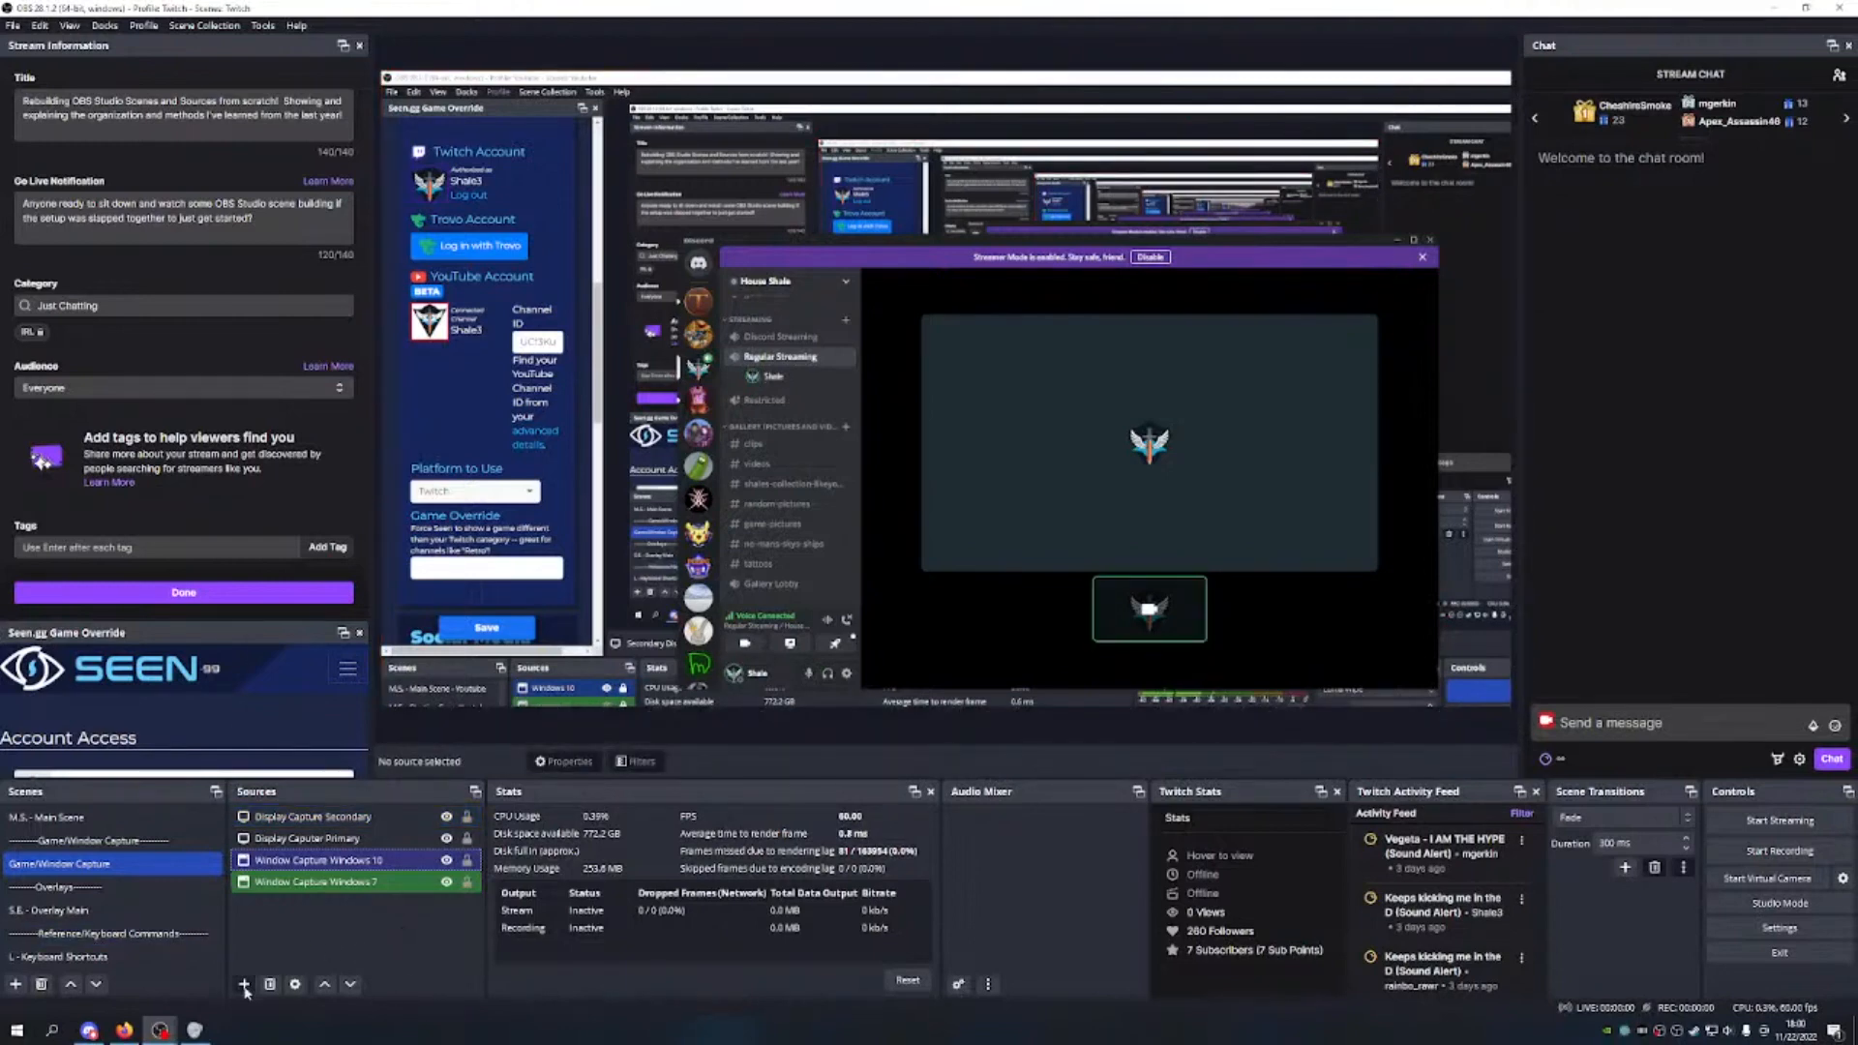
pyautogui.click(244, 984)
pyautogui.click(324, 748)
pyautogui.press('Right')
pyautogui.write('1')
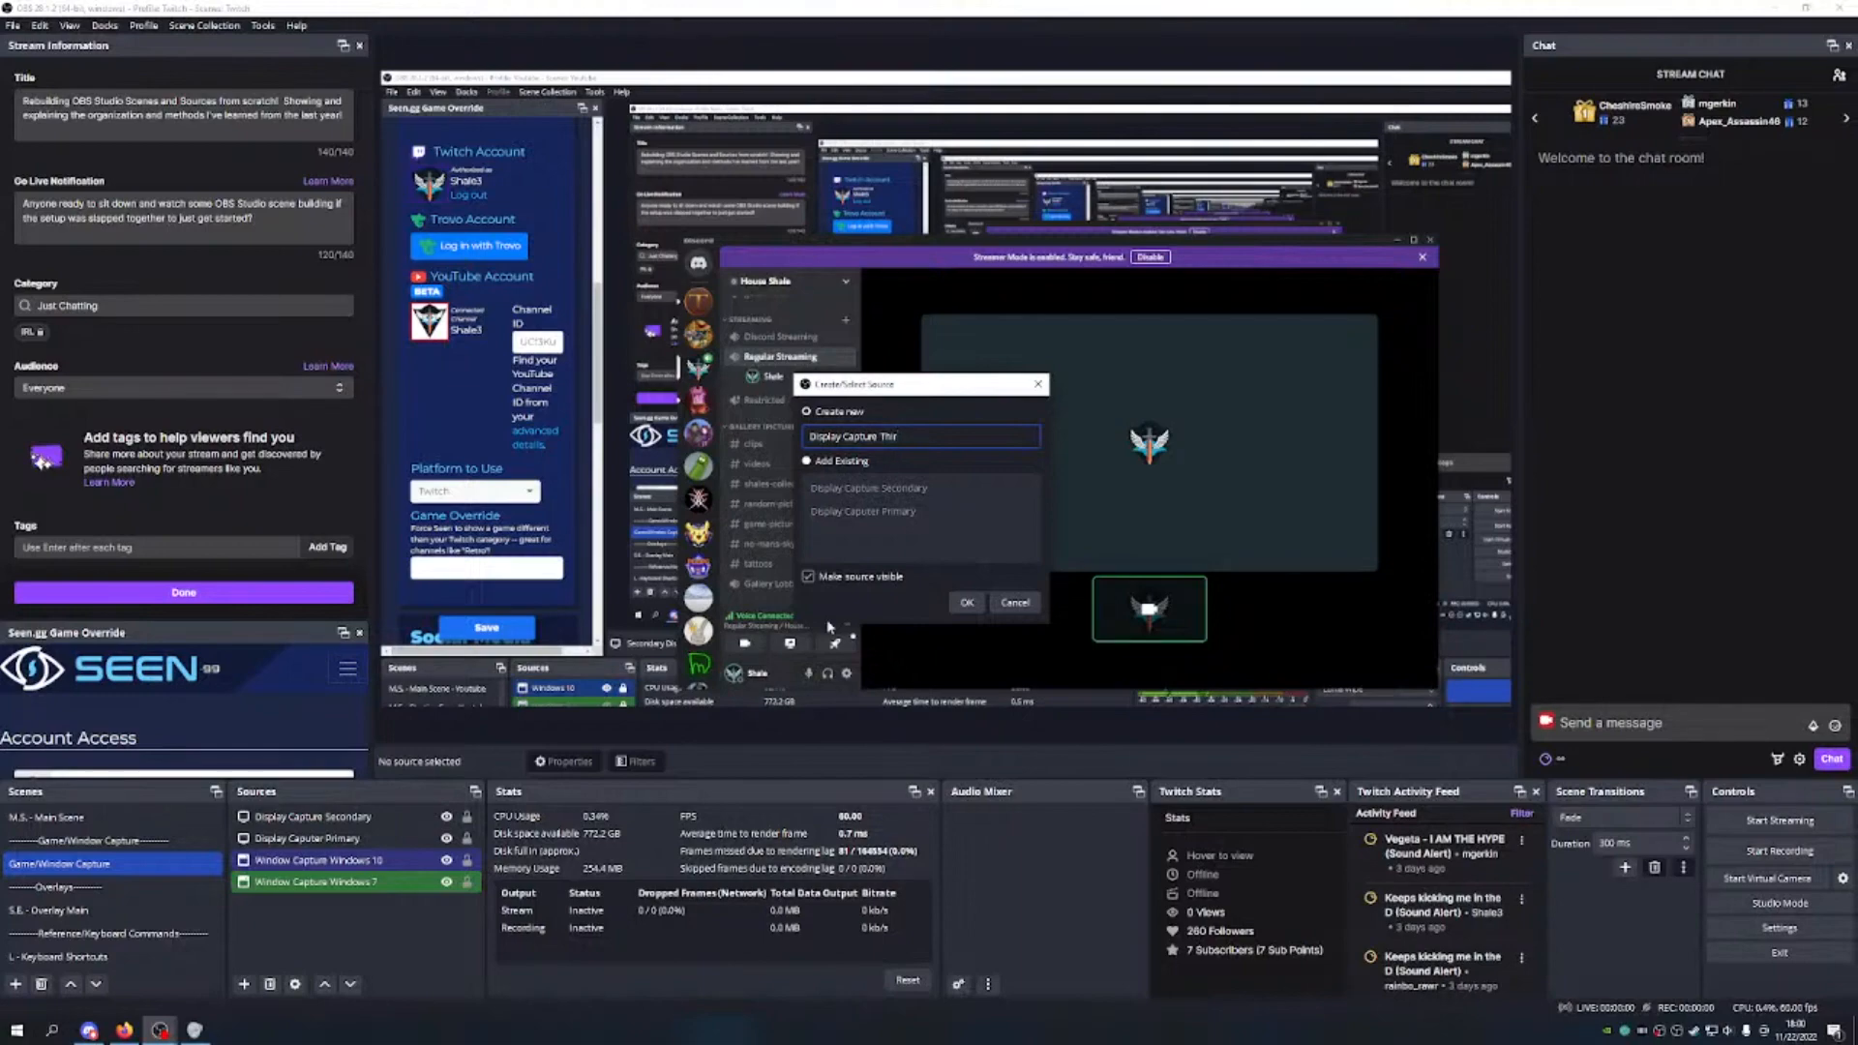
pyautogui.click(966, 602)
pyautogui.click(721, 544)
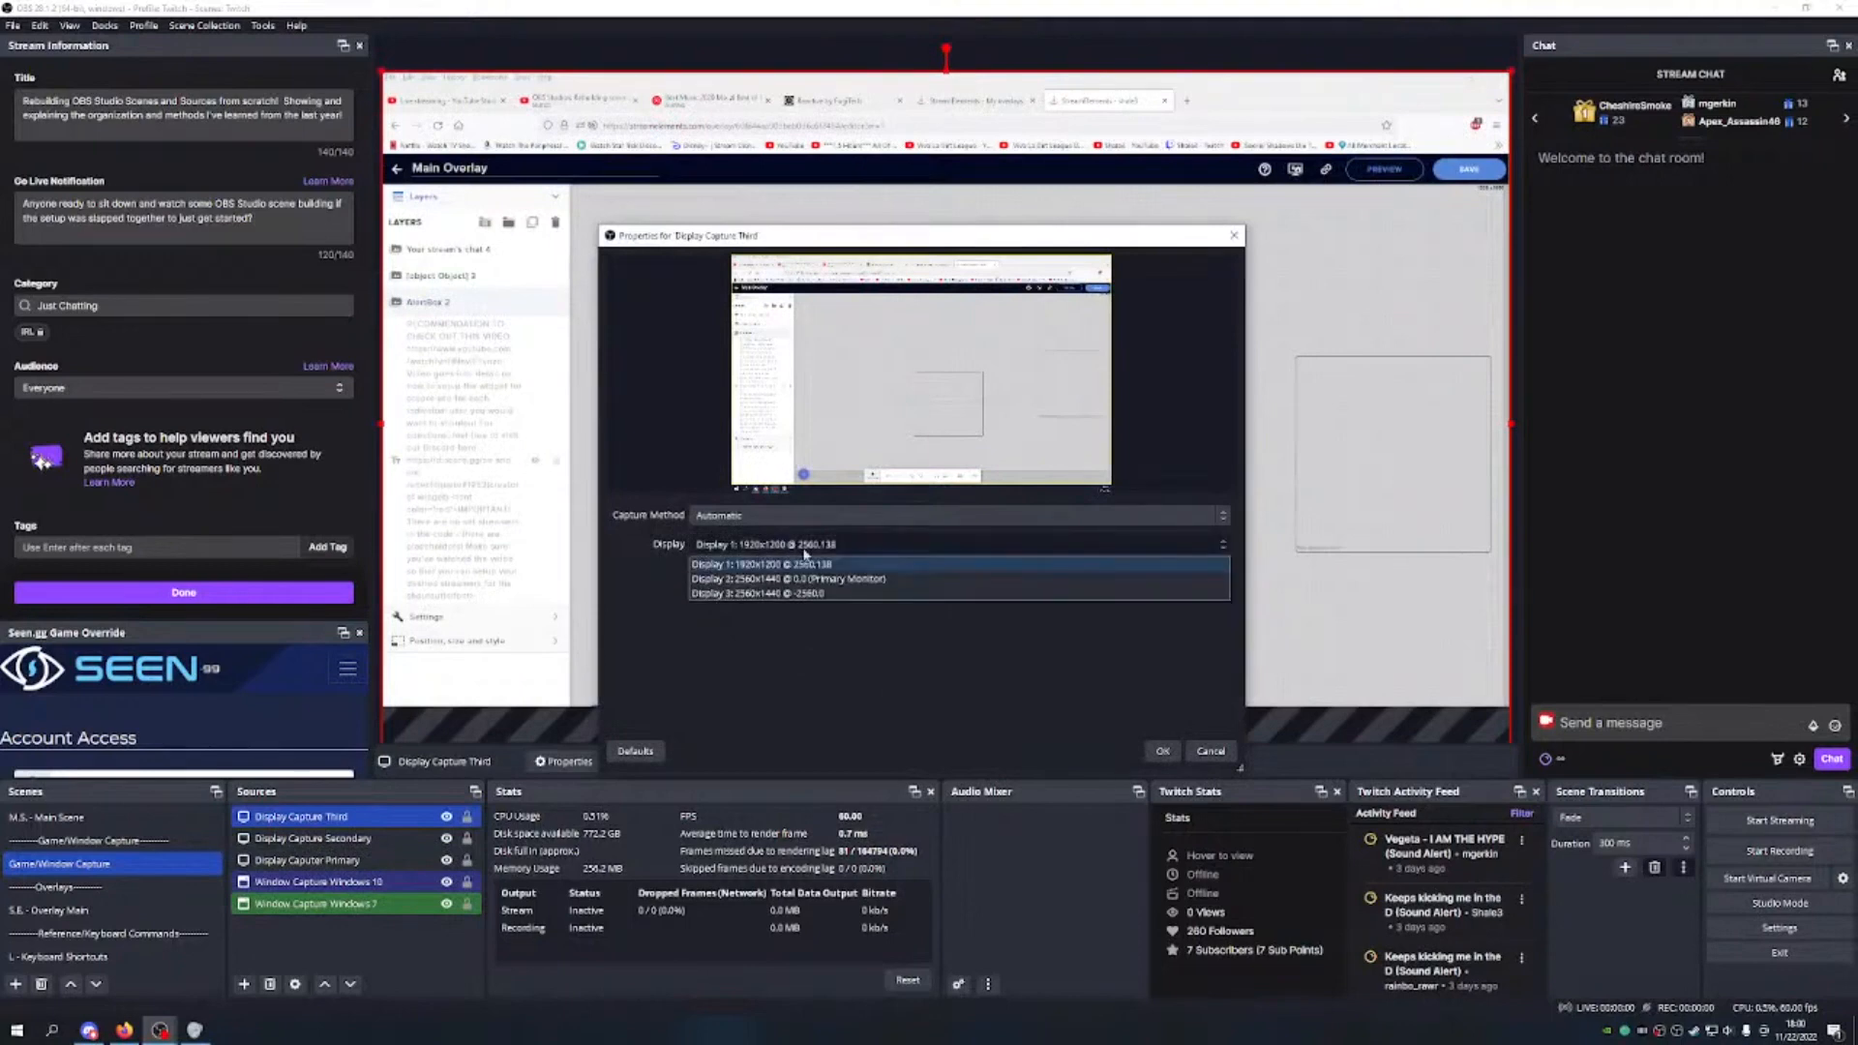
pyautogui.click(841, 565)
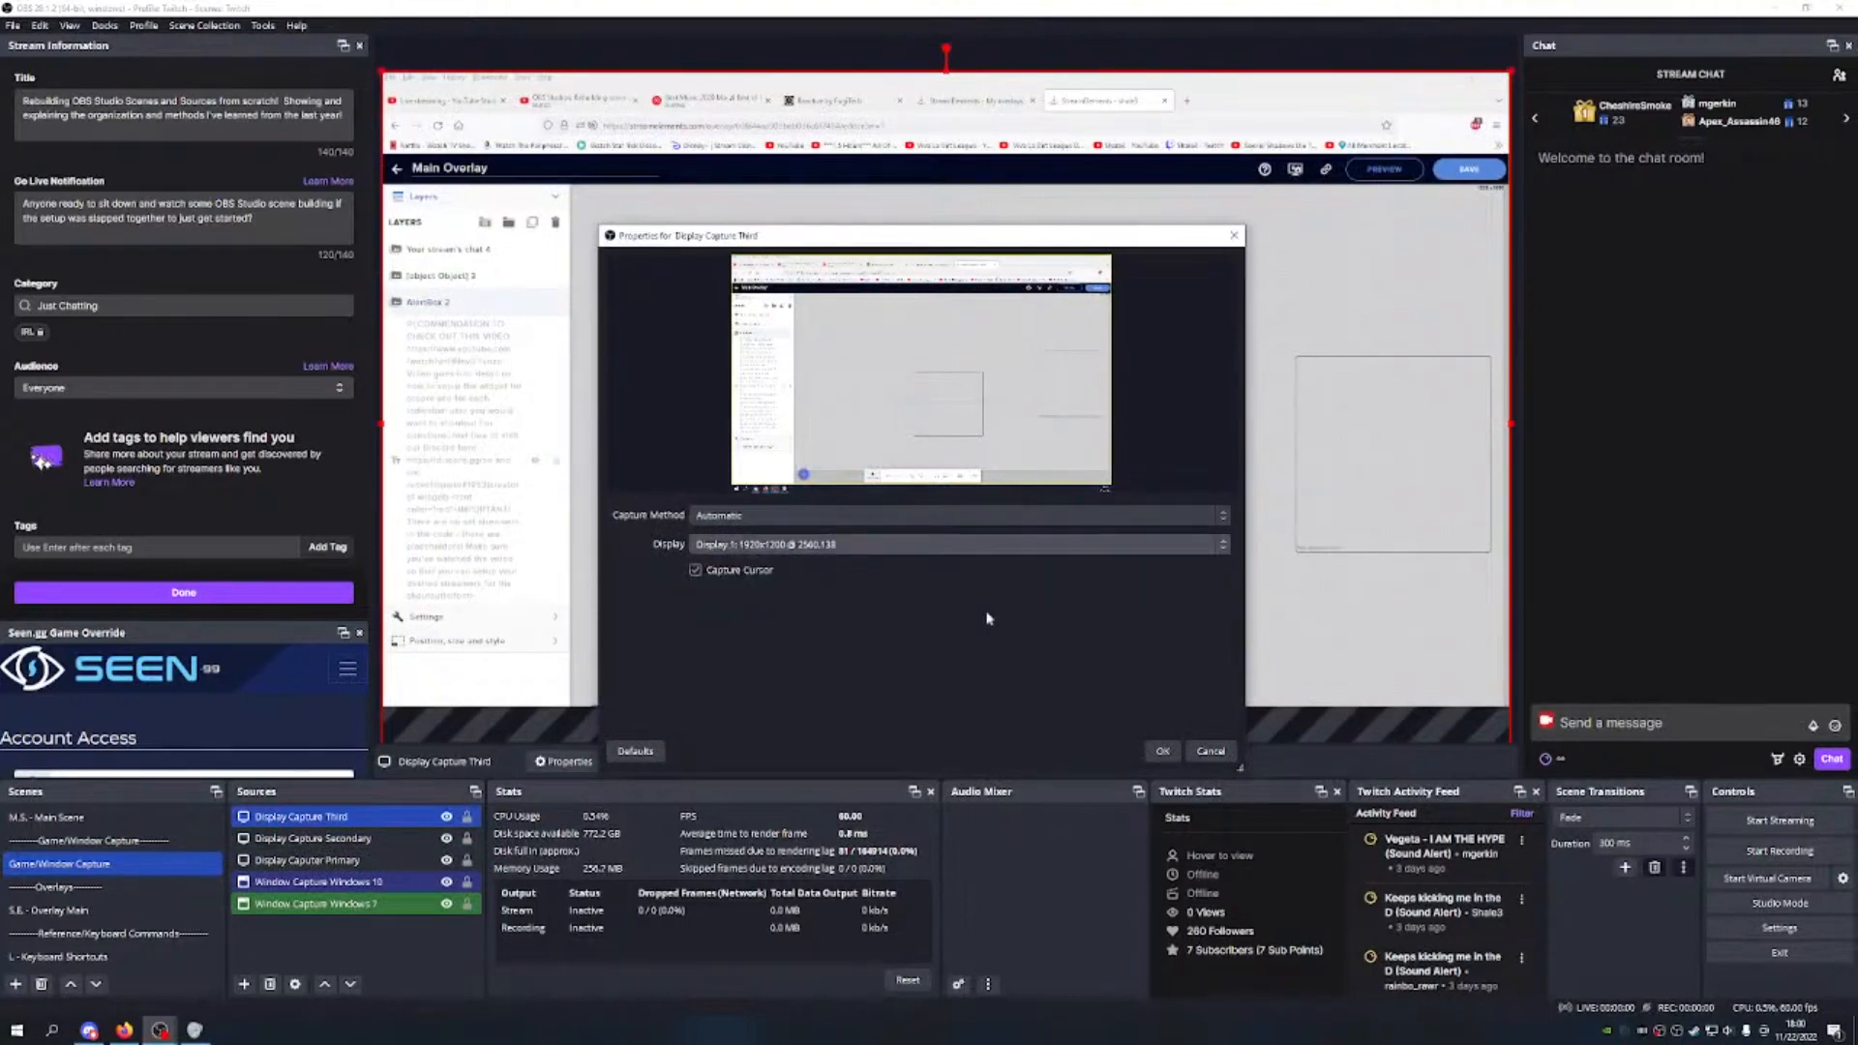
pyautogui.click(1162, 751)
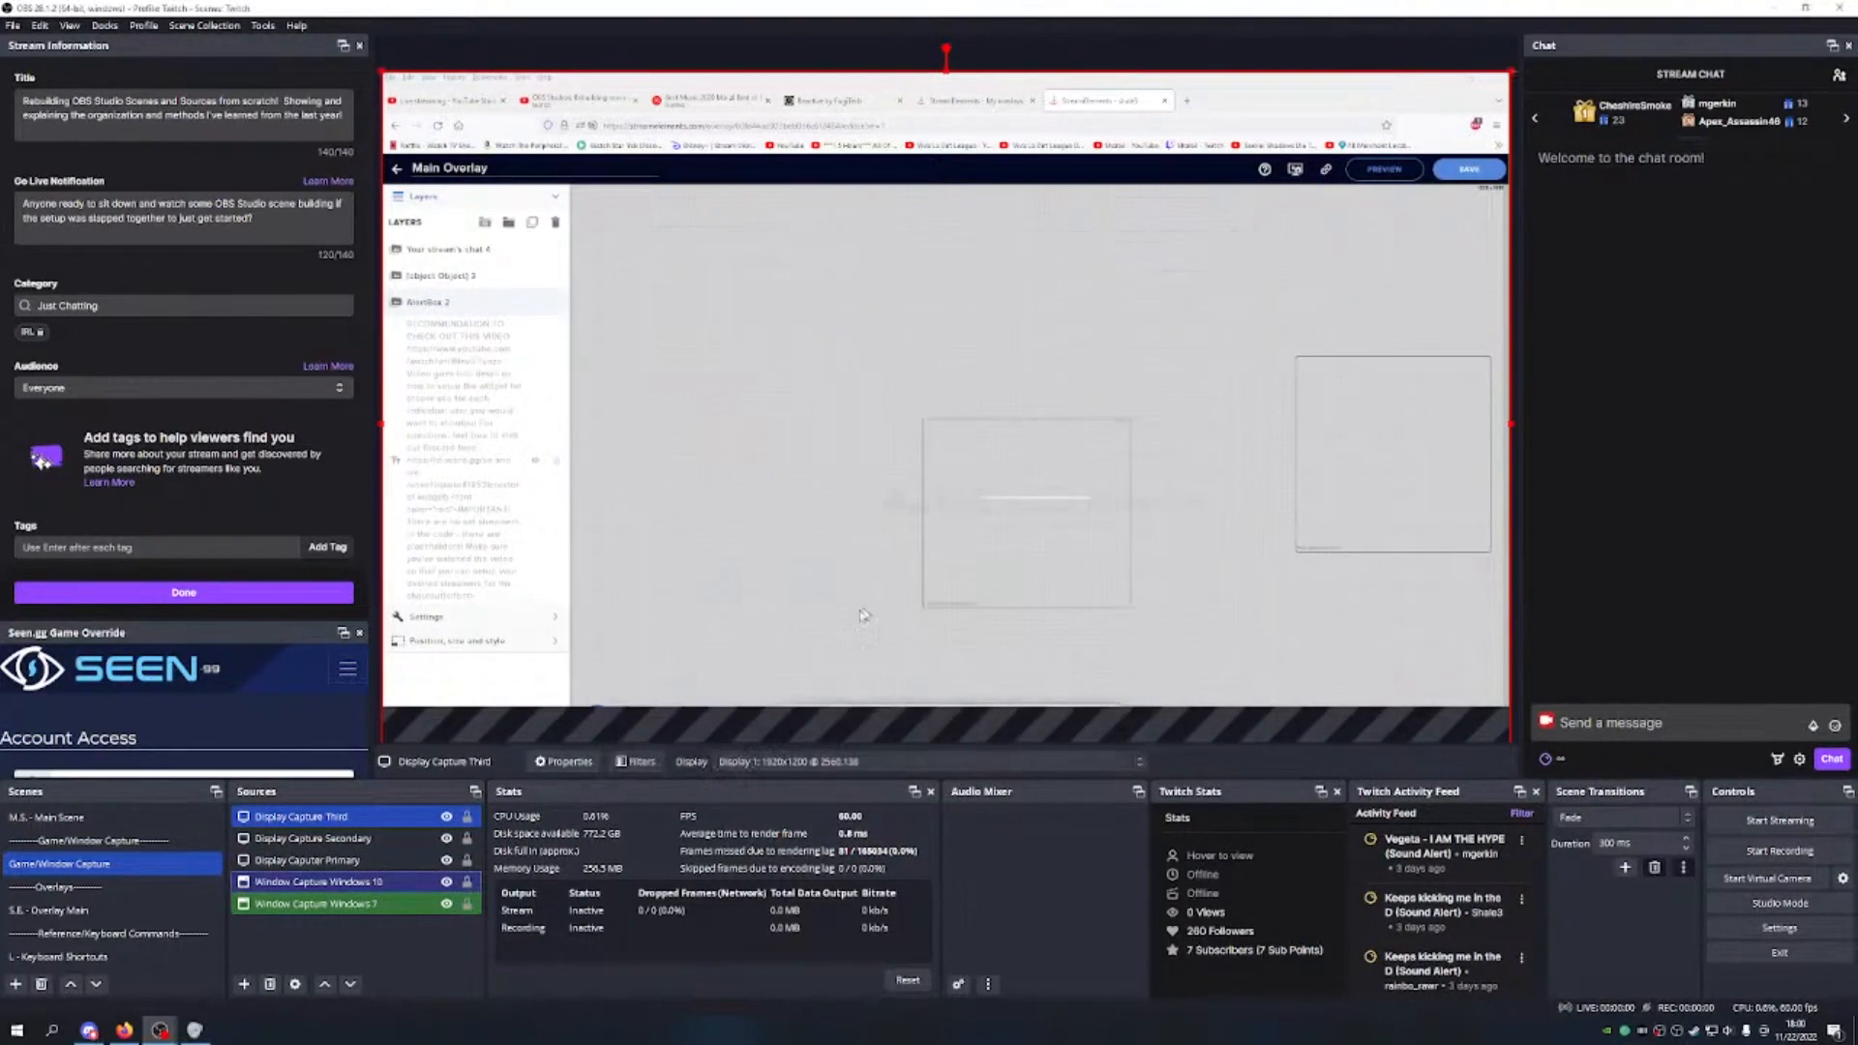
# Step: Reorder the sources so Window Capture Windows 10 sits at the top, followed by Windows 7
pyautogui.click(380, 961)
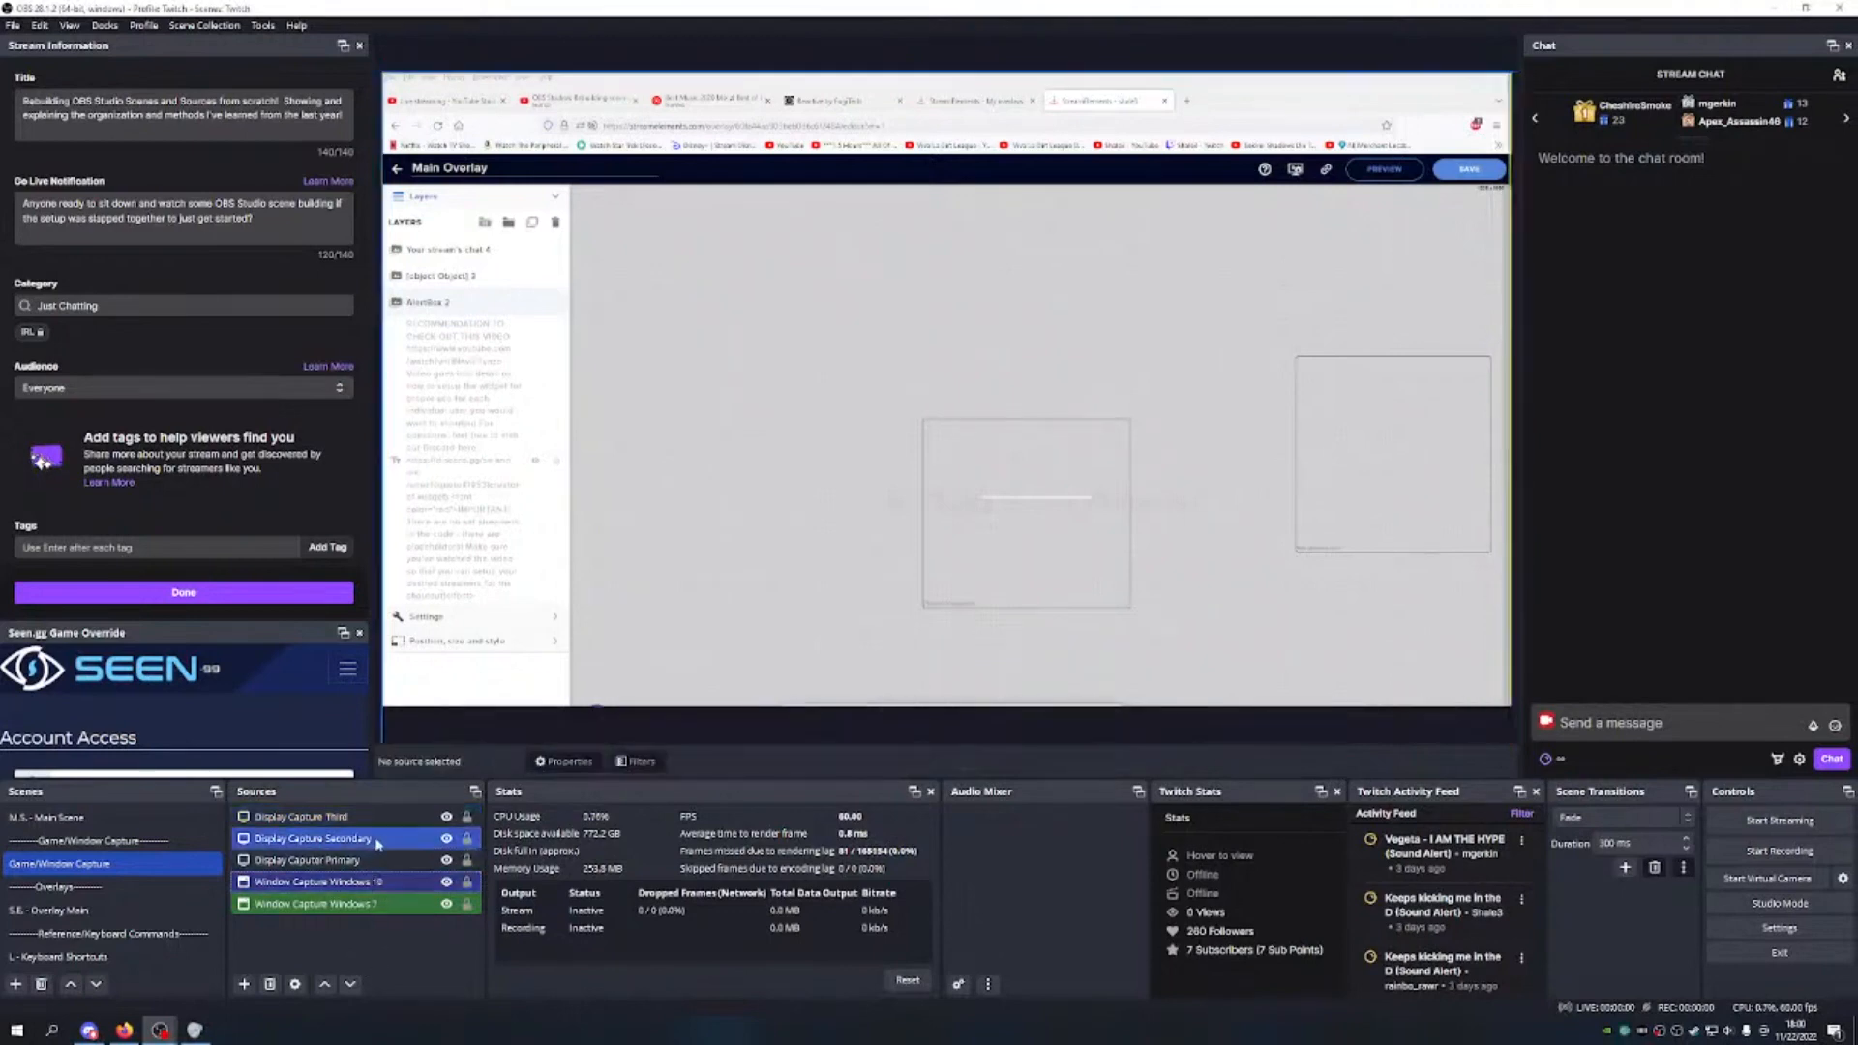
pyautogui.click(375, 882)
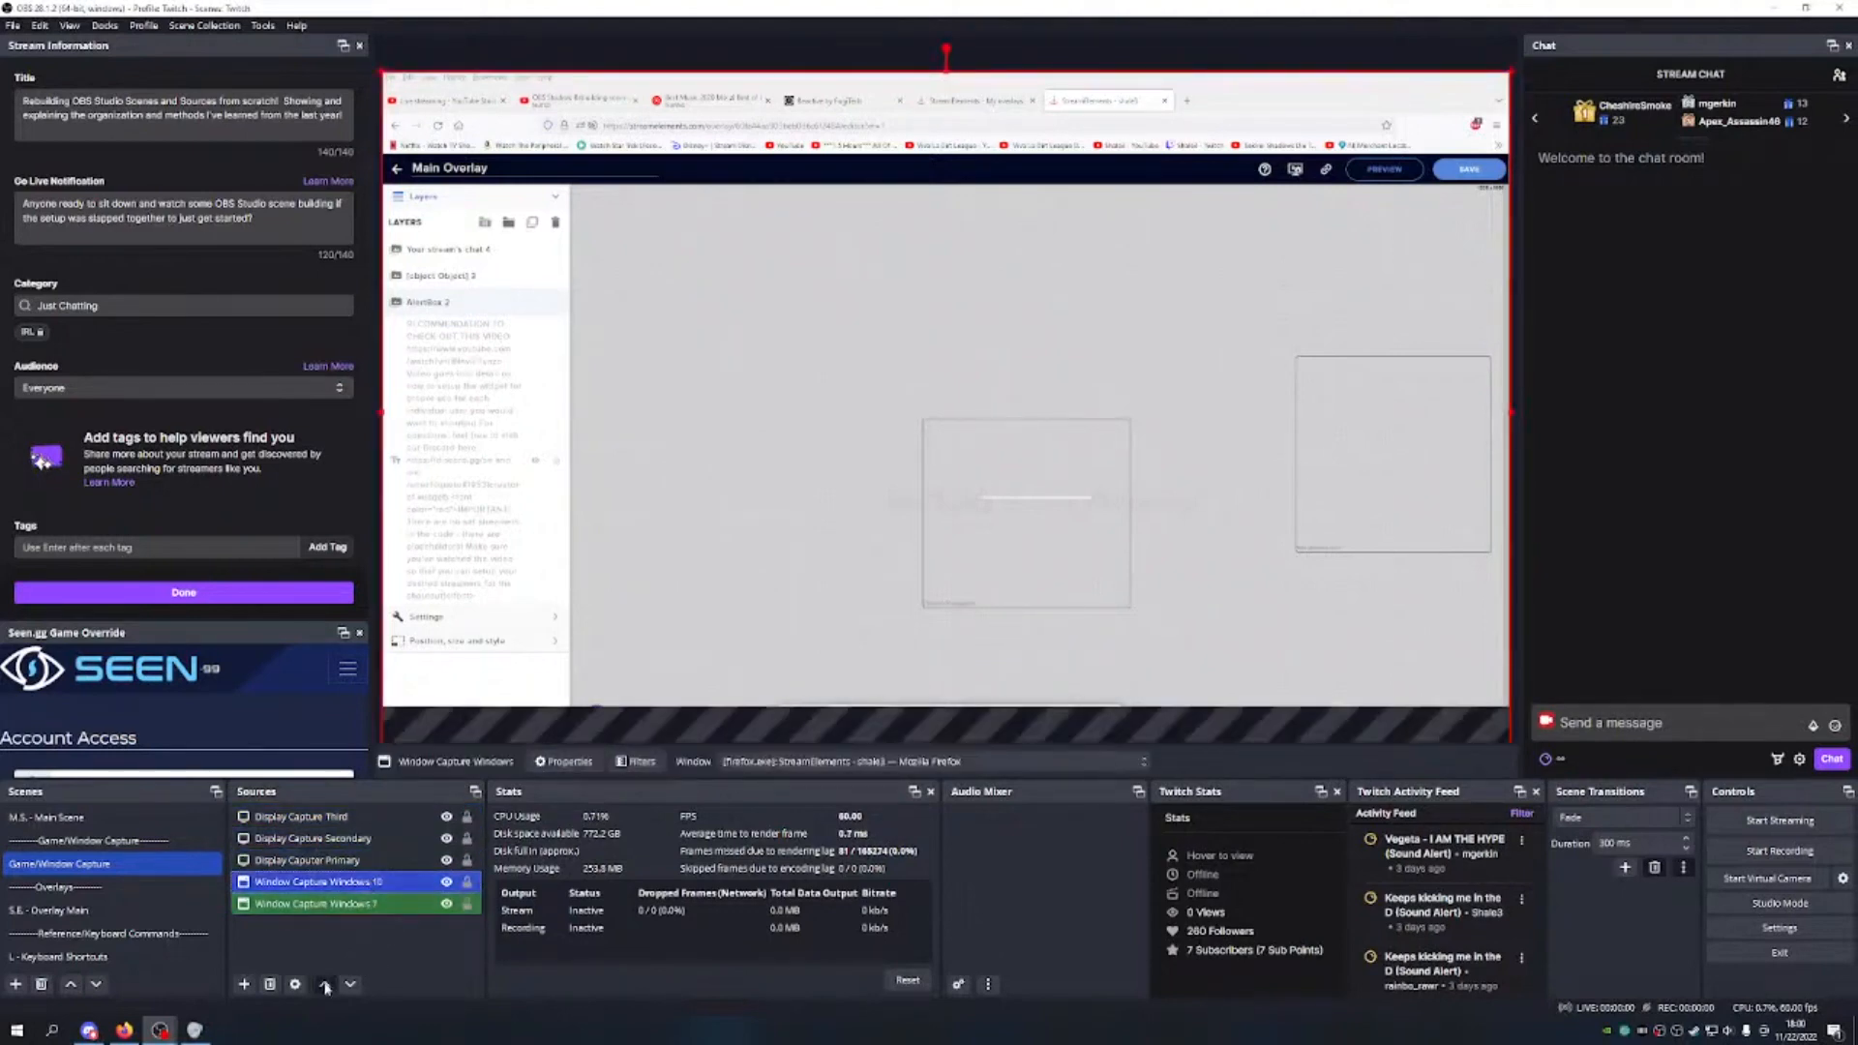
pyautogui.click(325, 985)
pyautogui.click(325, 985)
pyautogui.click(326, 985)
pyautogui.click(369, 906)
pyautogui.click(325, 985)
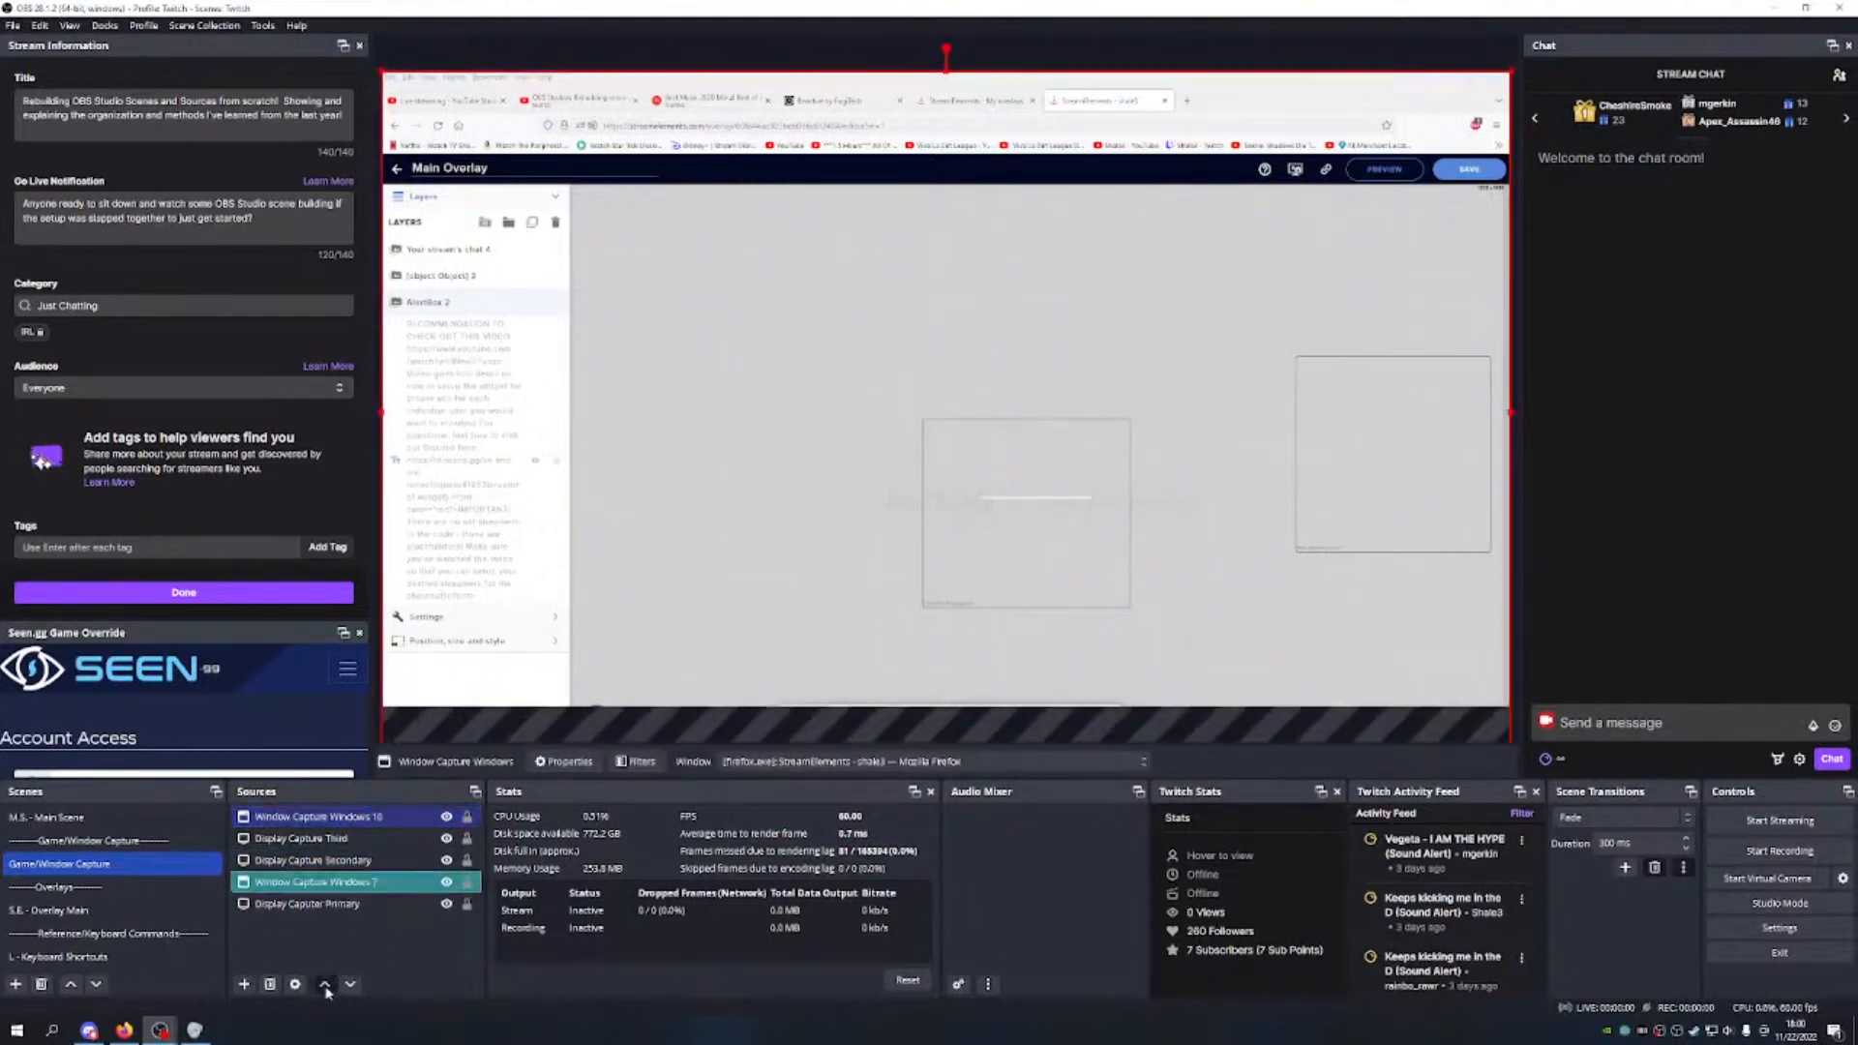
pyautogui.click(326, 985)
pyautogui.click(325, 985)
pyautogui.click(364, 905)
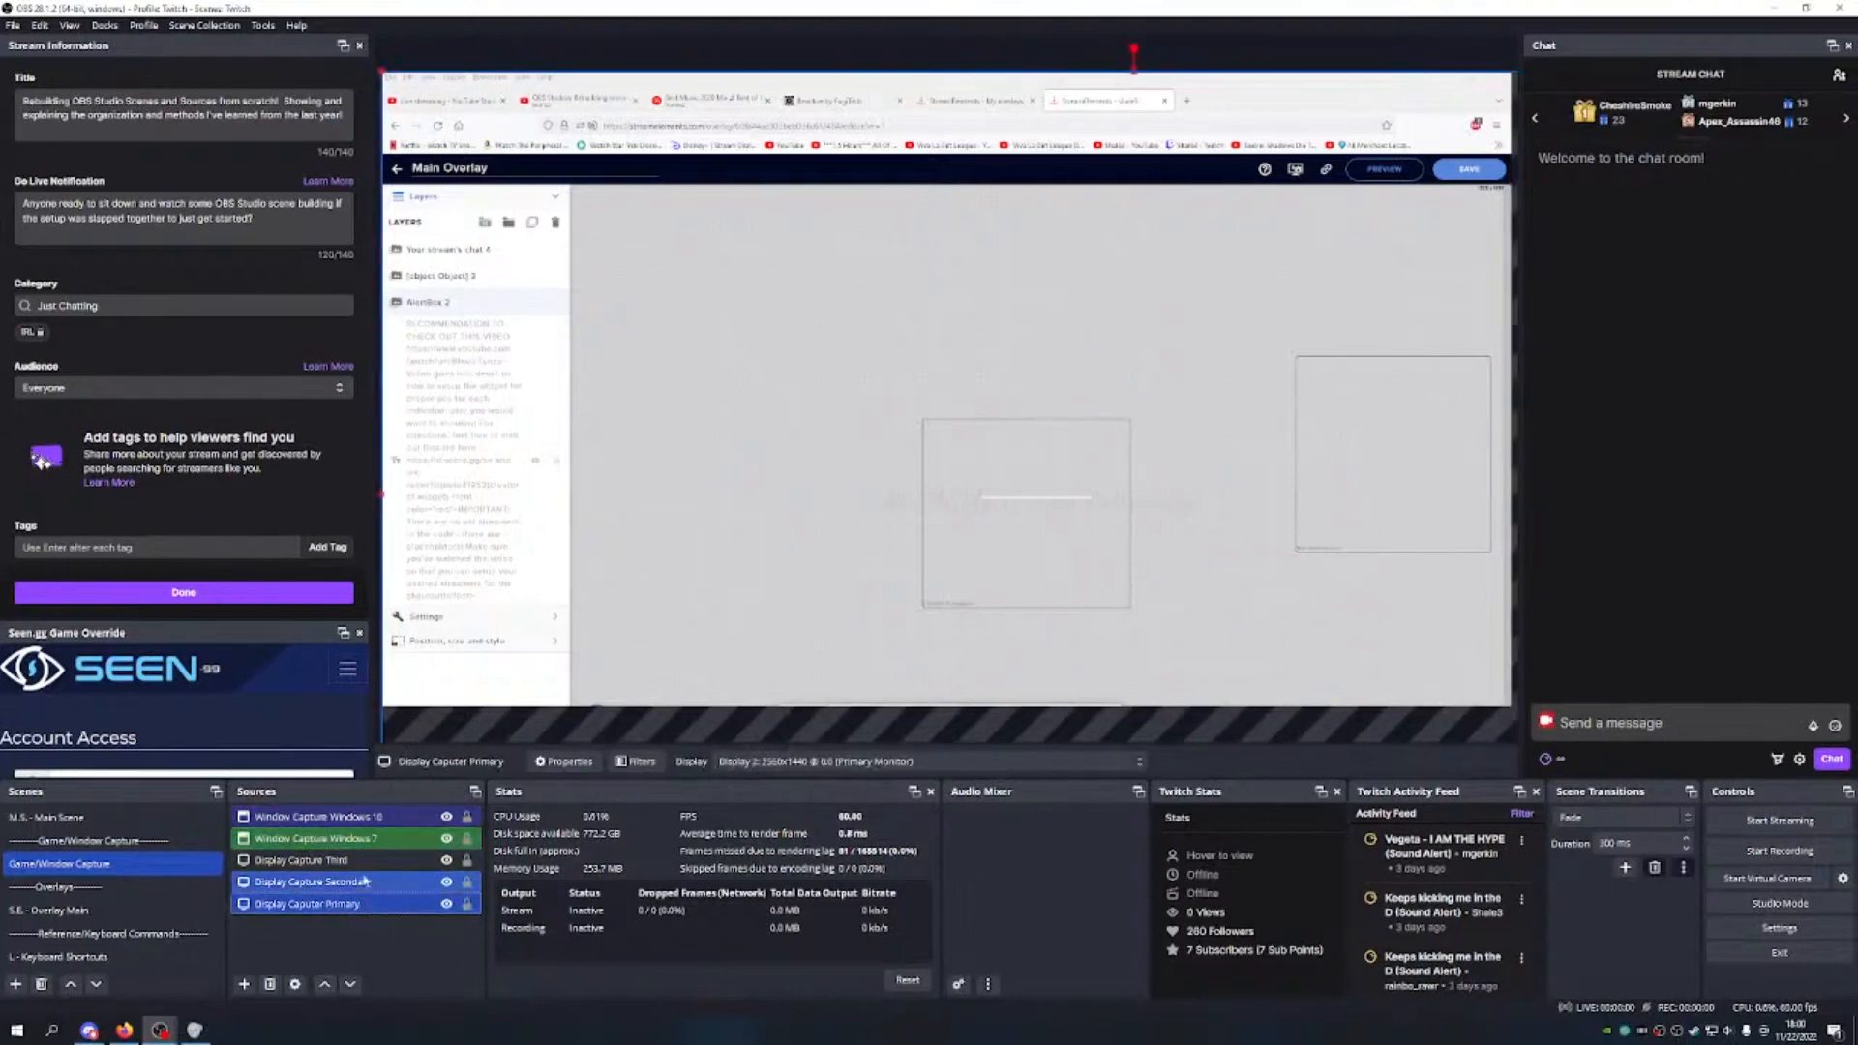
pyautogui.click(325, 985)
pyautogui.click(325, 985)
pyautogui.click(349, 904)
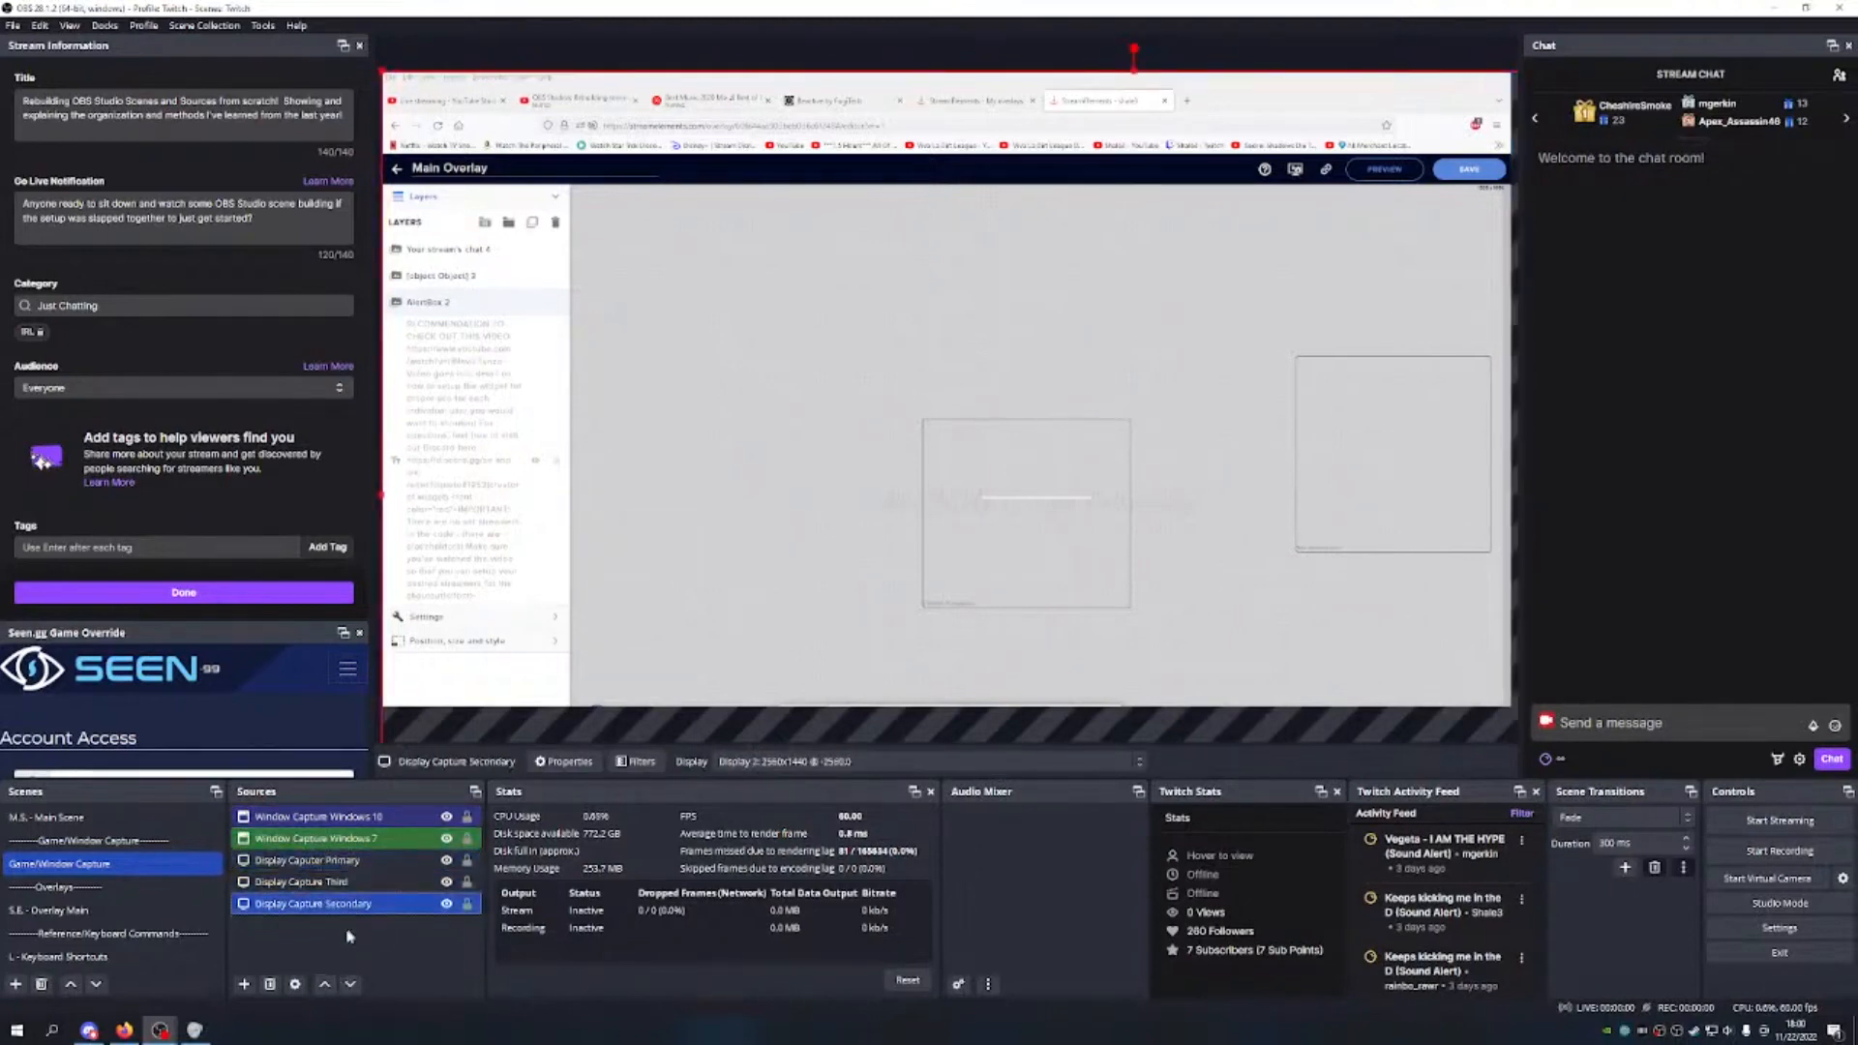
pyautogui.click(325, 985)
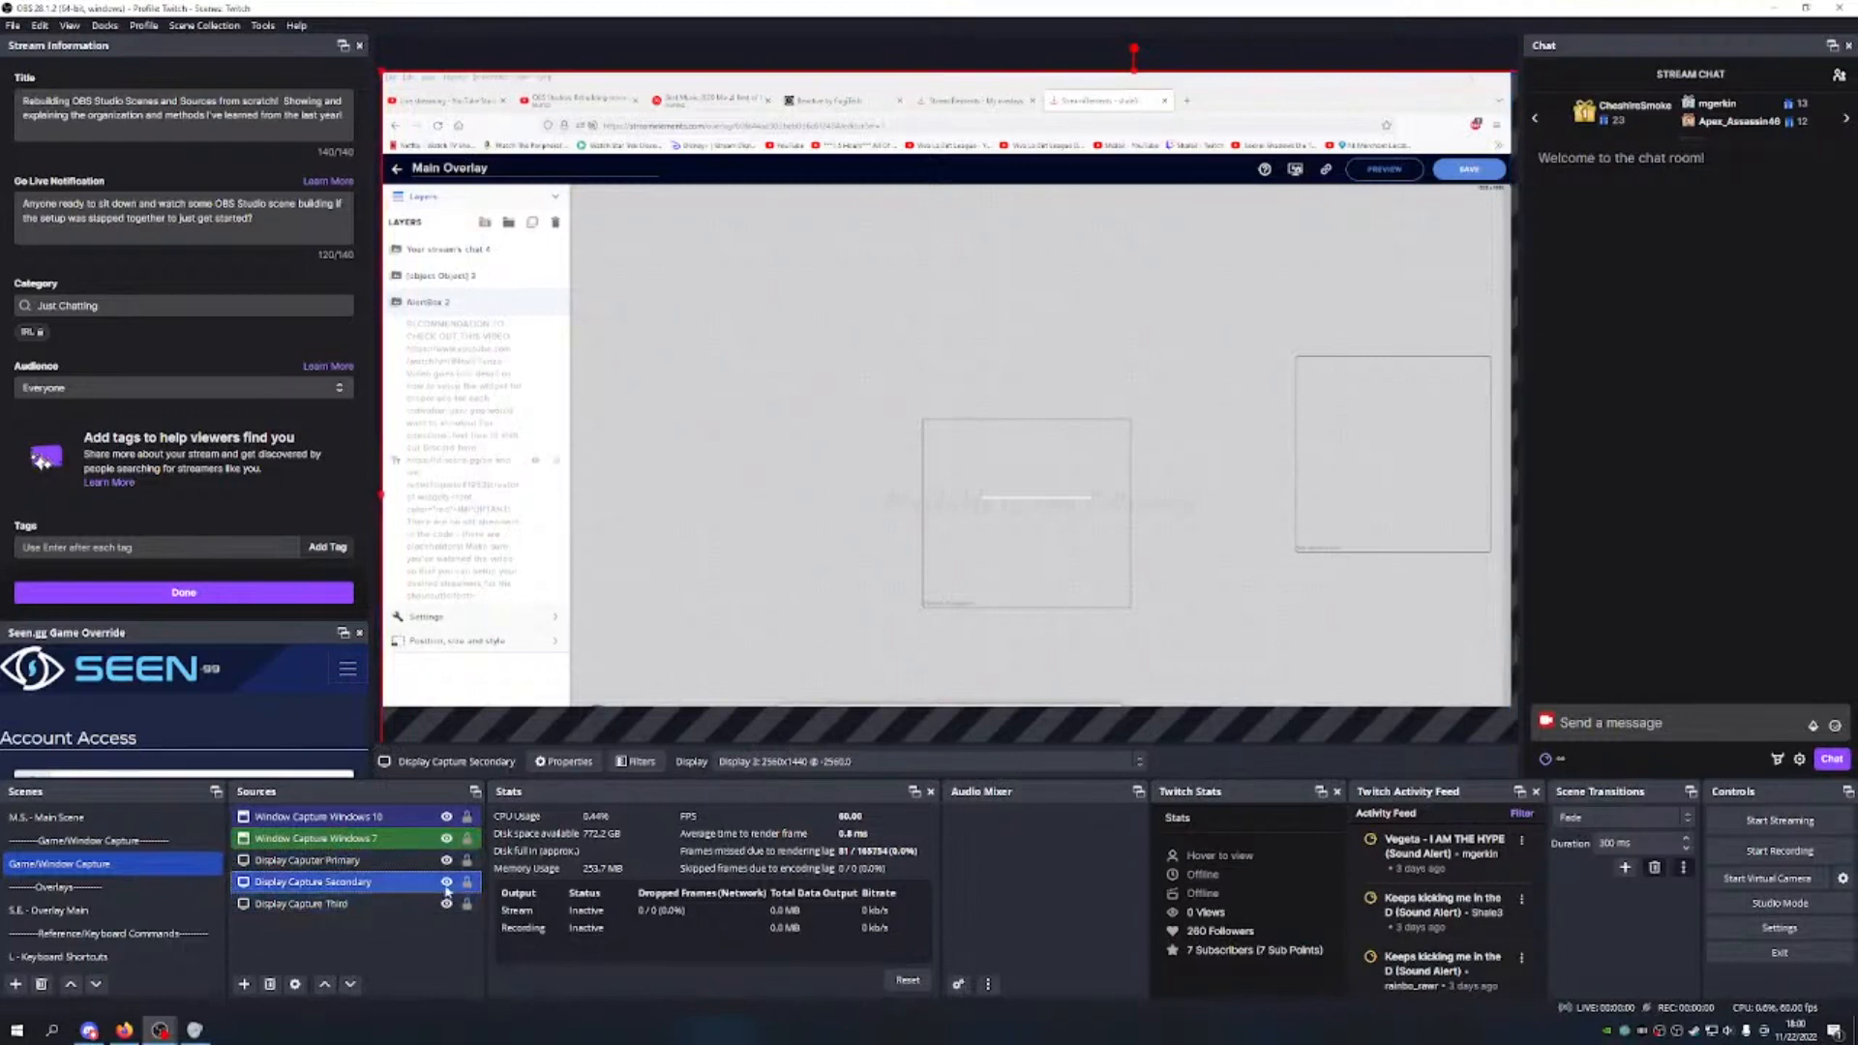
# Step: Hide Windows 7 and all three display captures, leaving only Window Capture Windows 10 visible
pyautogui.click(447, 815)
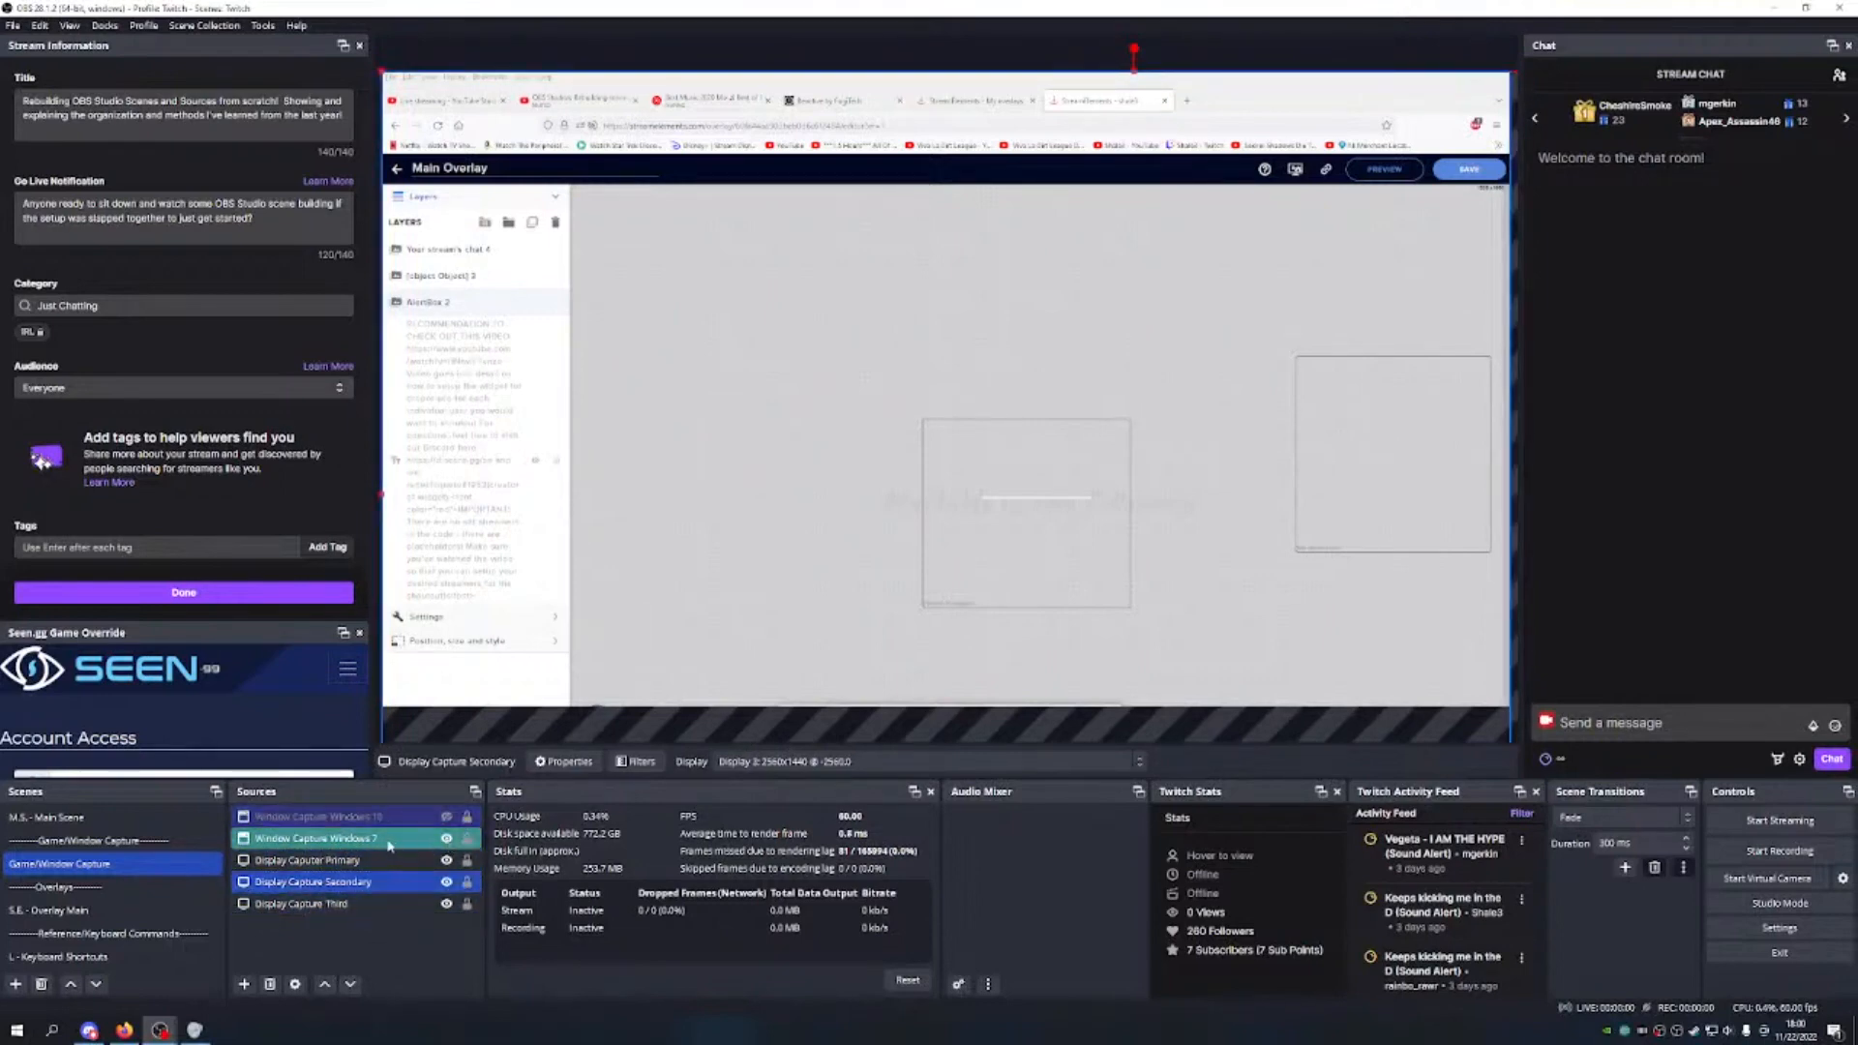
pyautogui.click(447, 838)
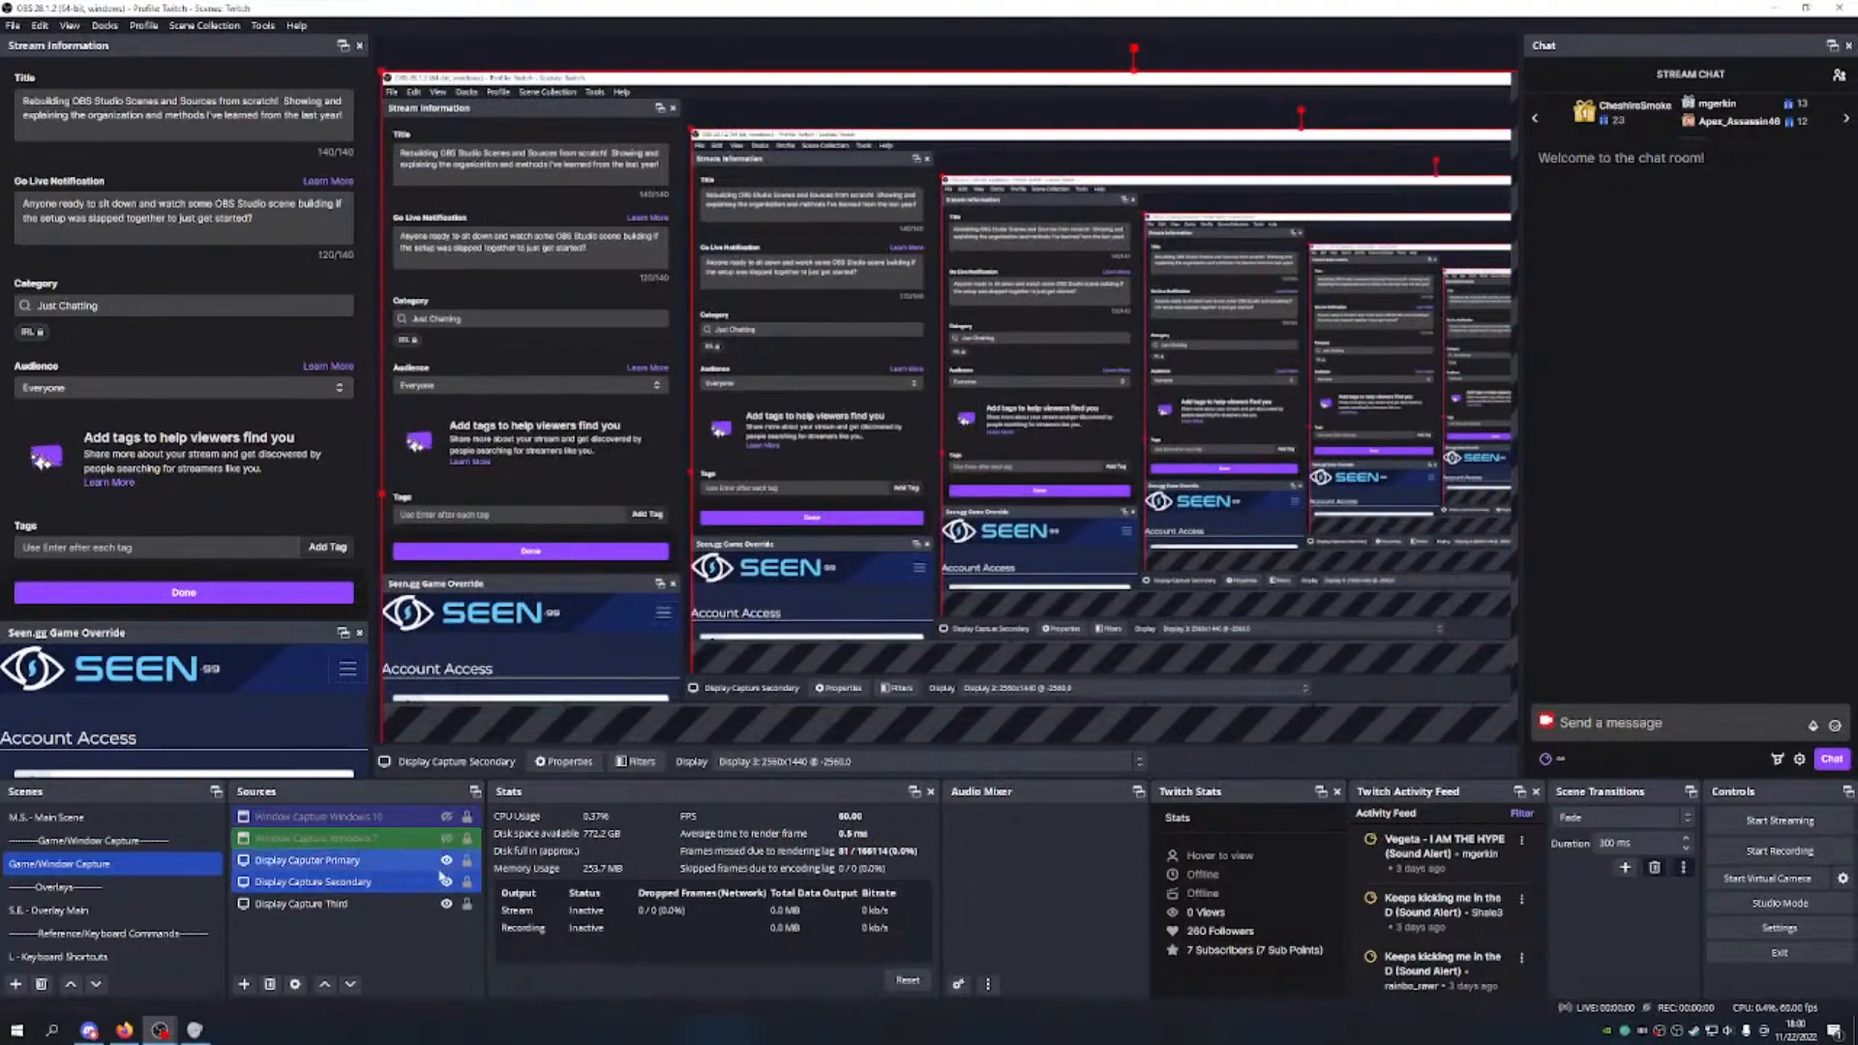
pyautogui.click(446, 859)
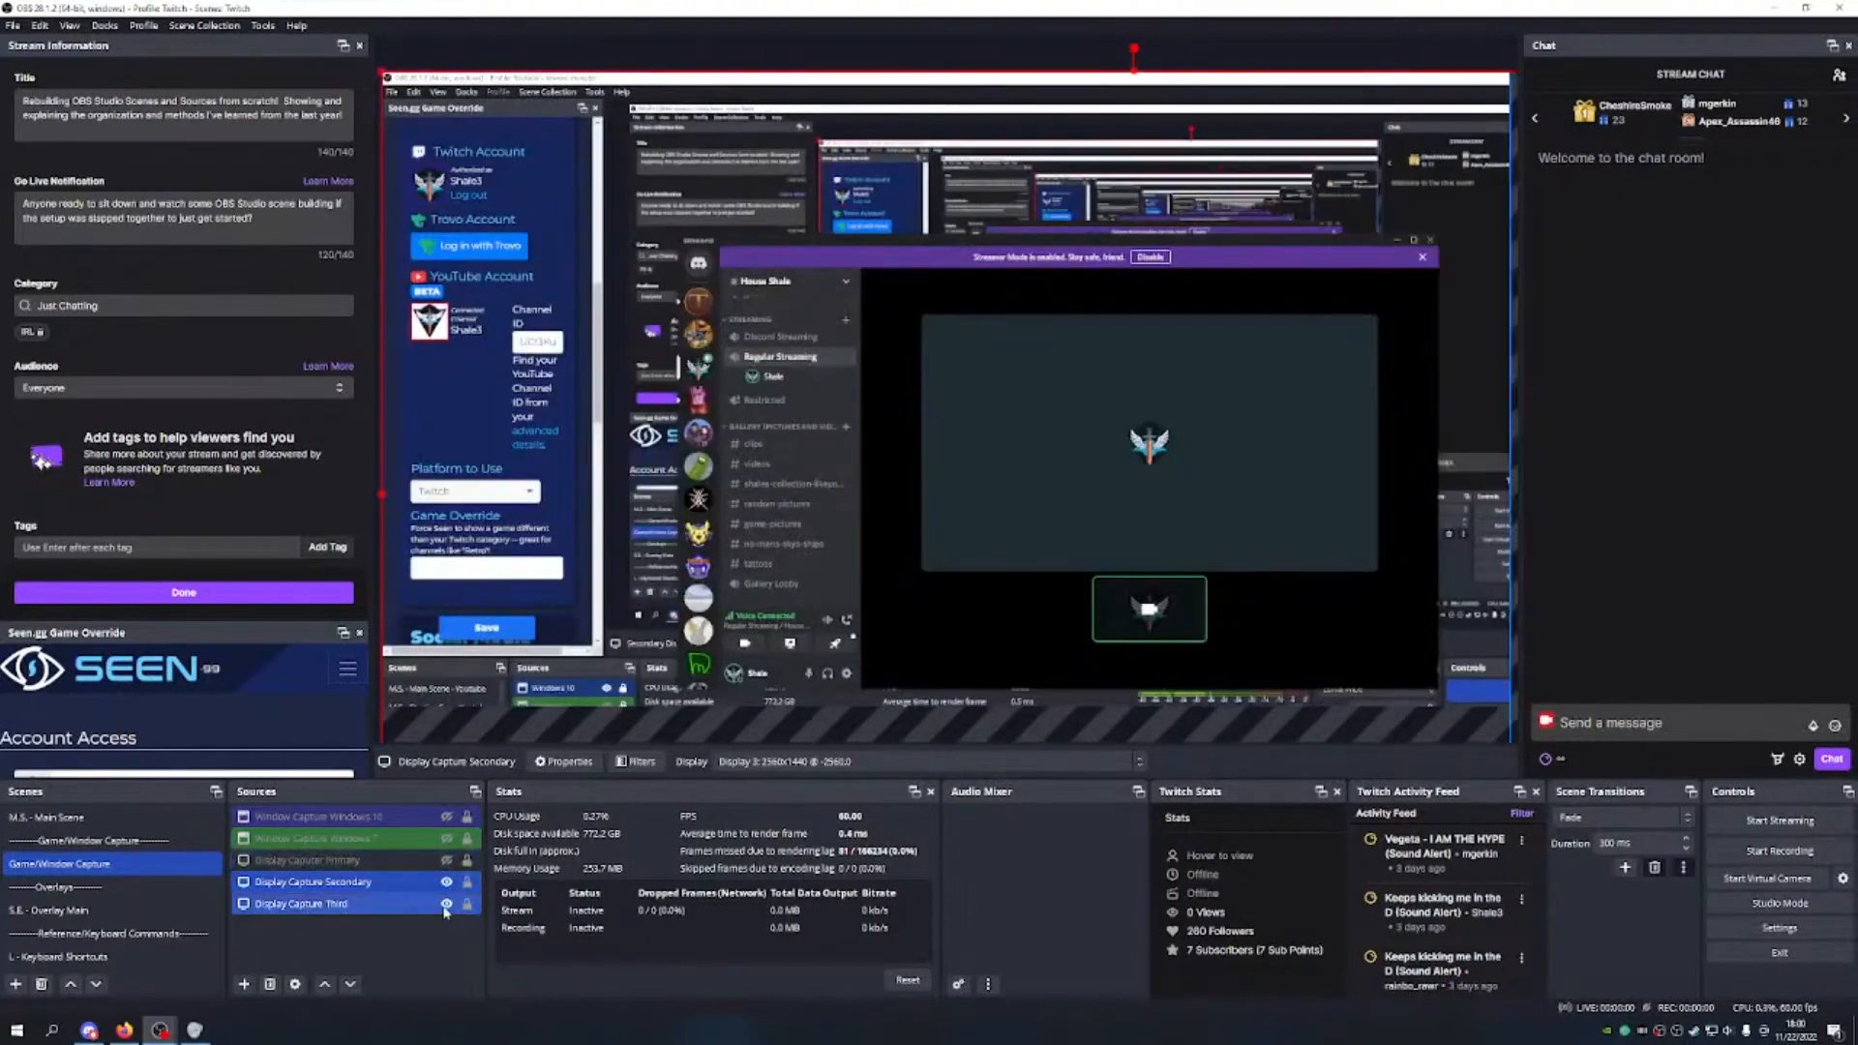
pyautogui.click(447, 817)
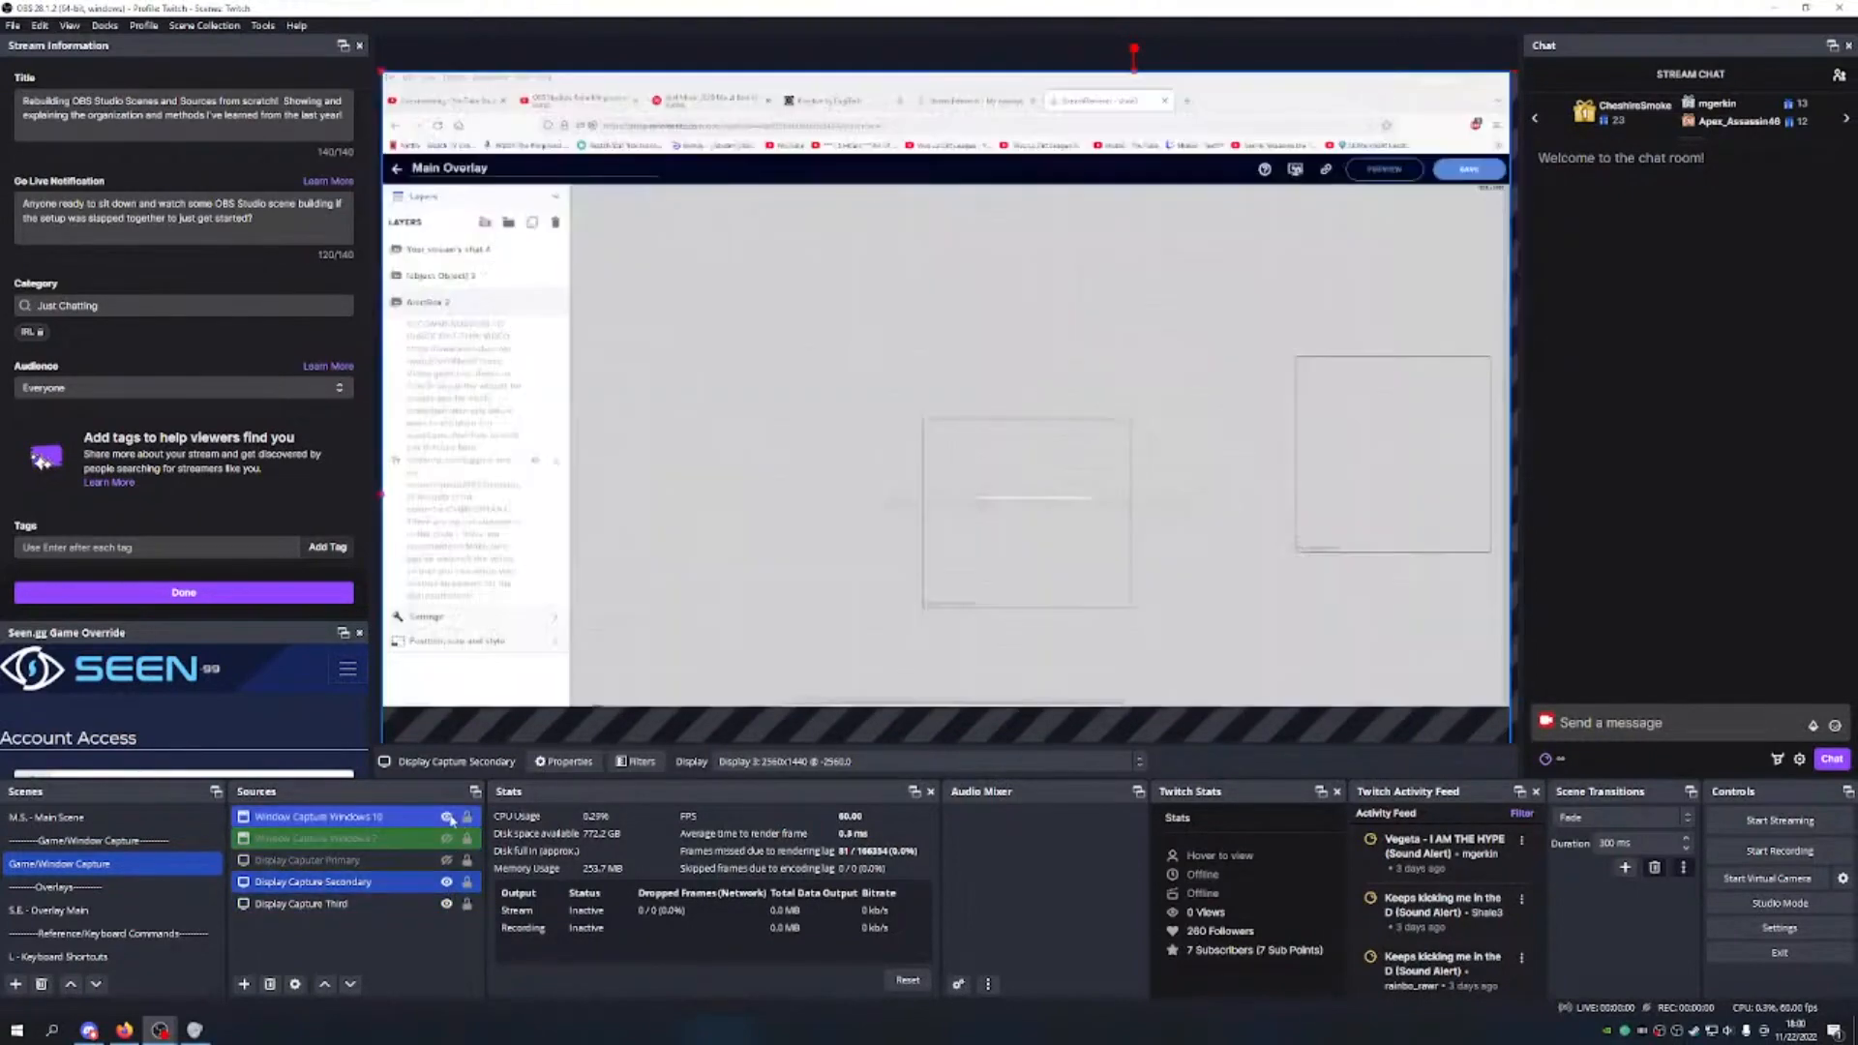
pyautogui.click(420, 837)
pyautogui.click(448, 882)
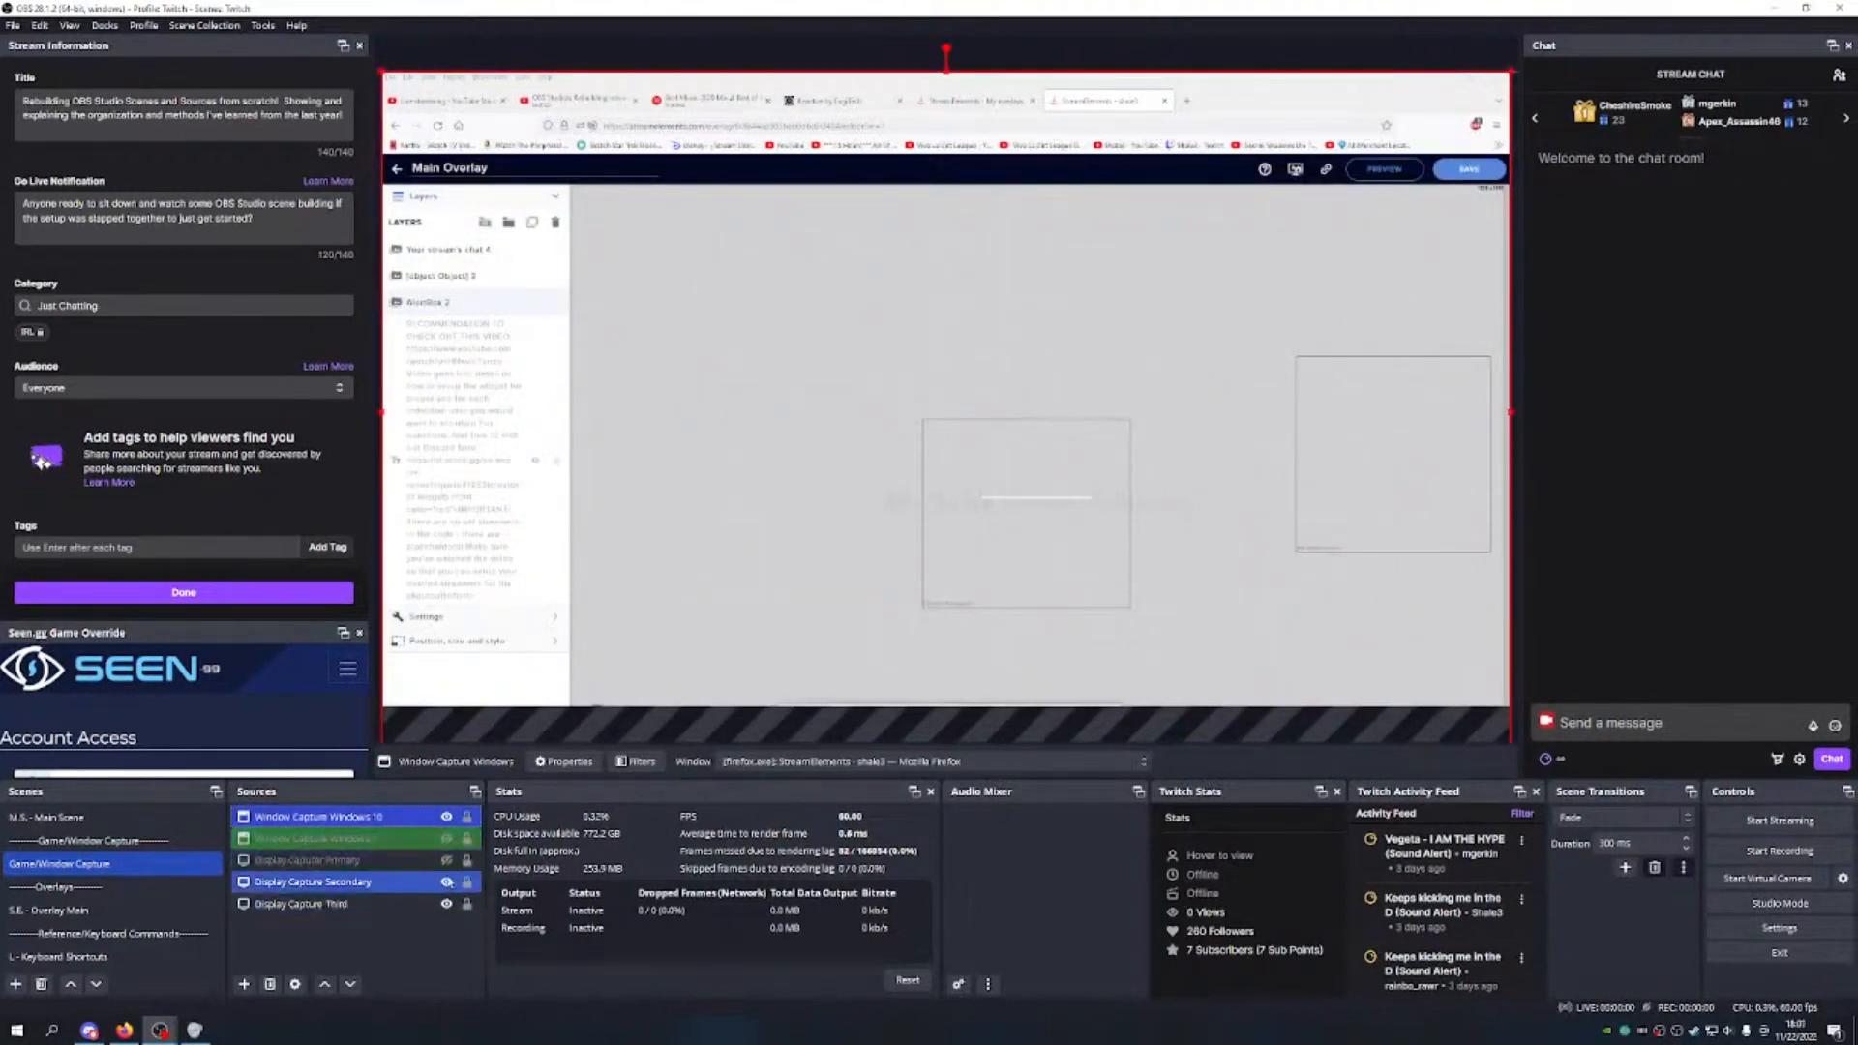
pyautogui.click(448, 860)
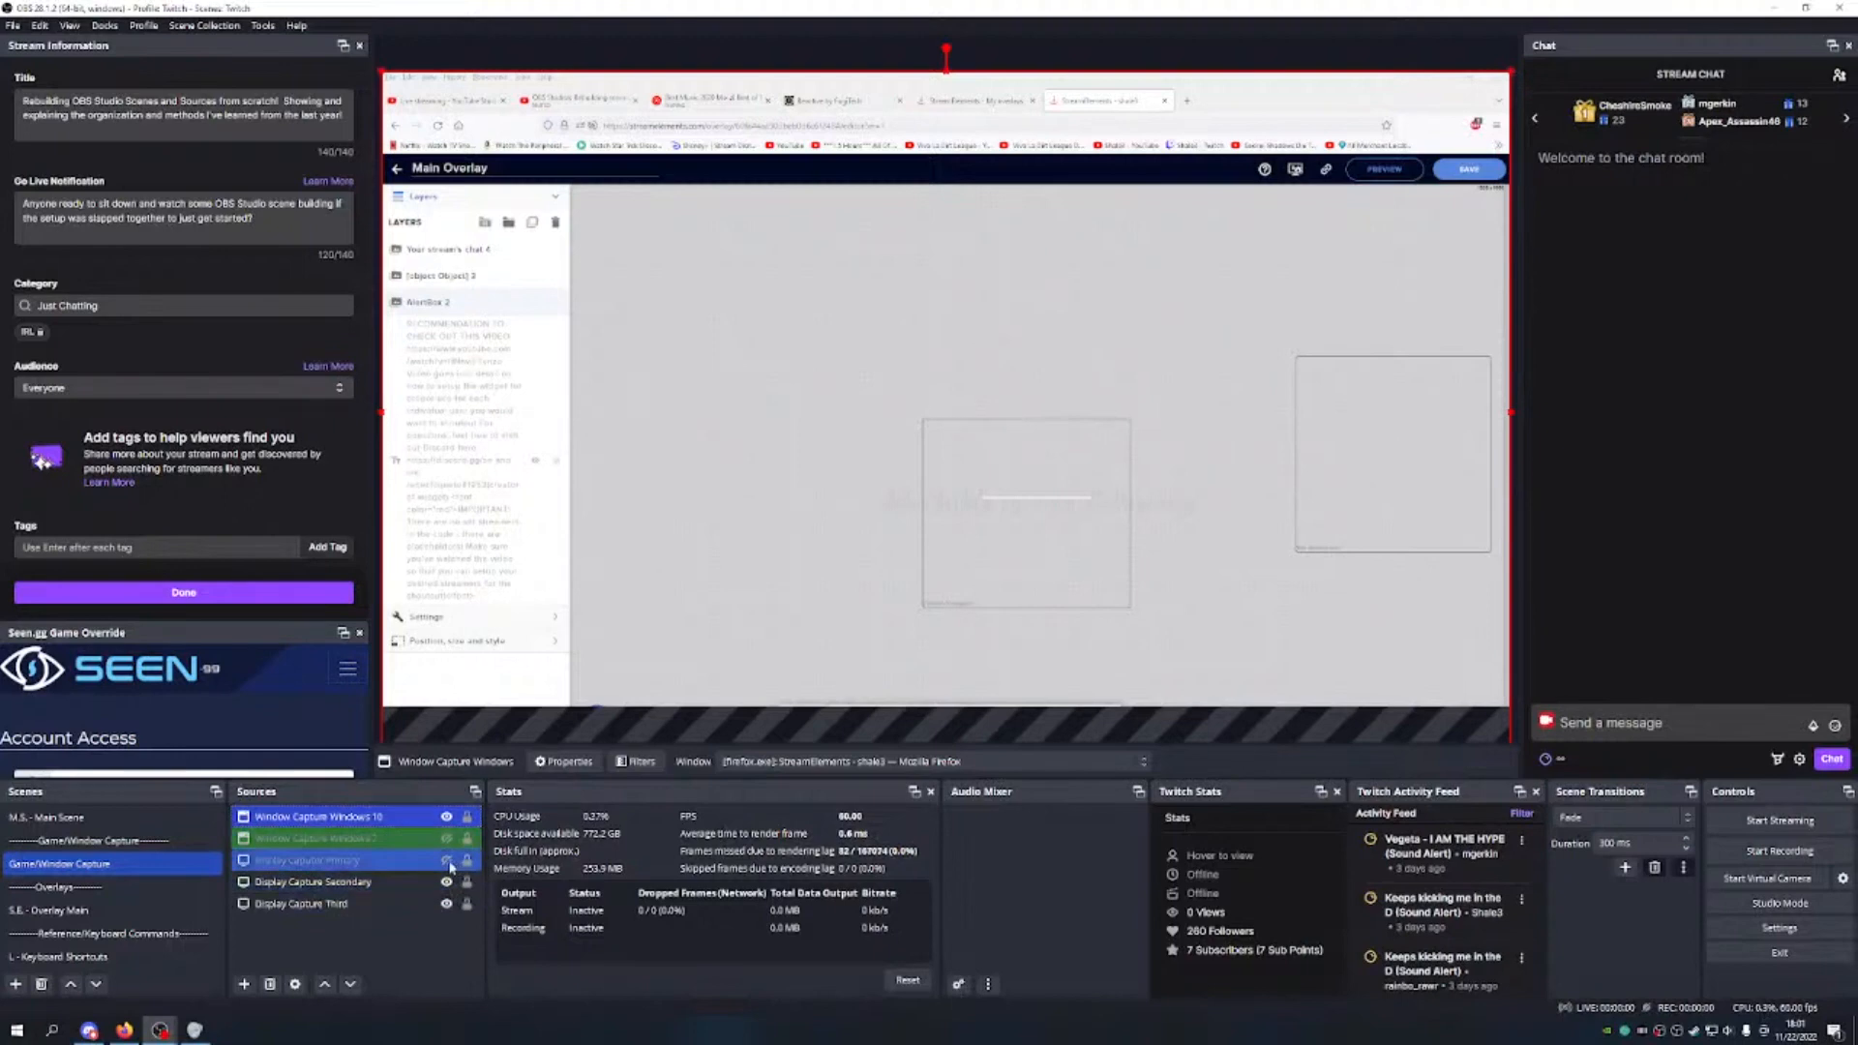
pyautogui.click(446, 817)
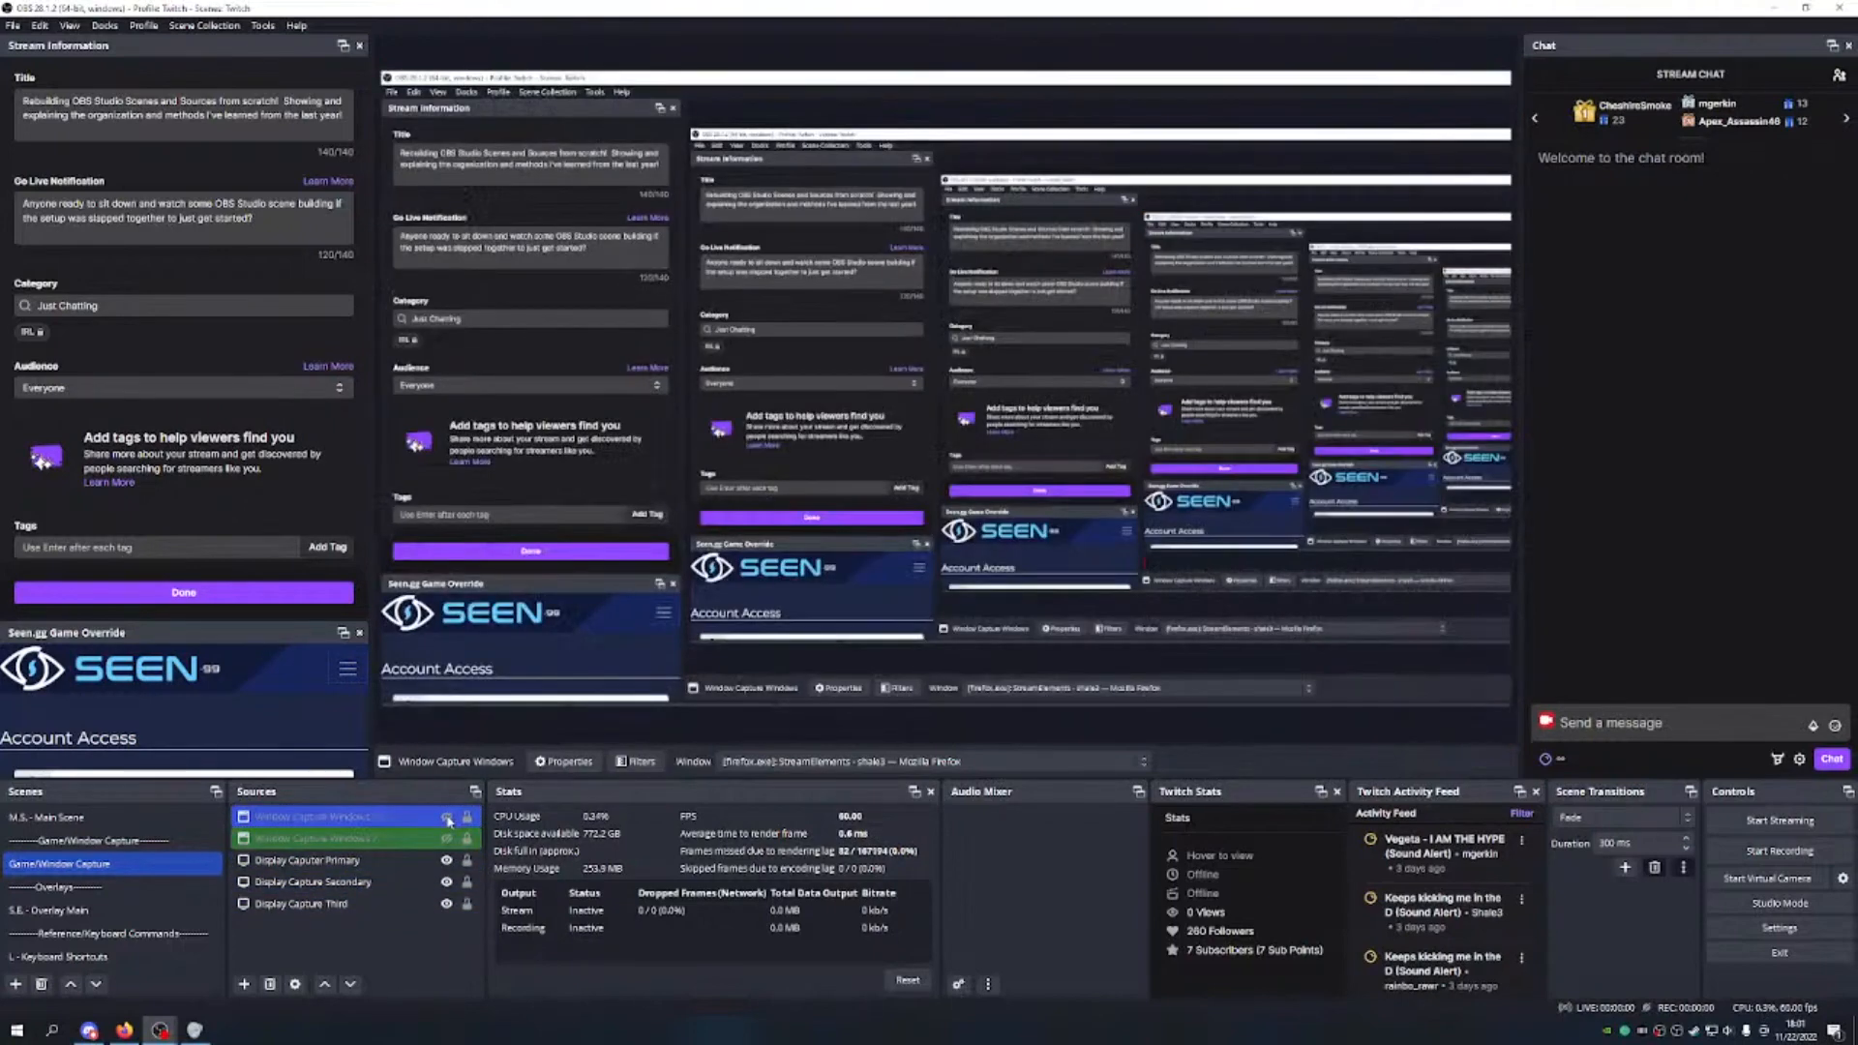
pyautogui.click(446, 817)
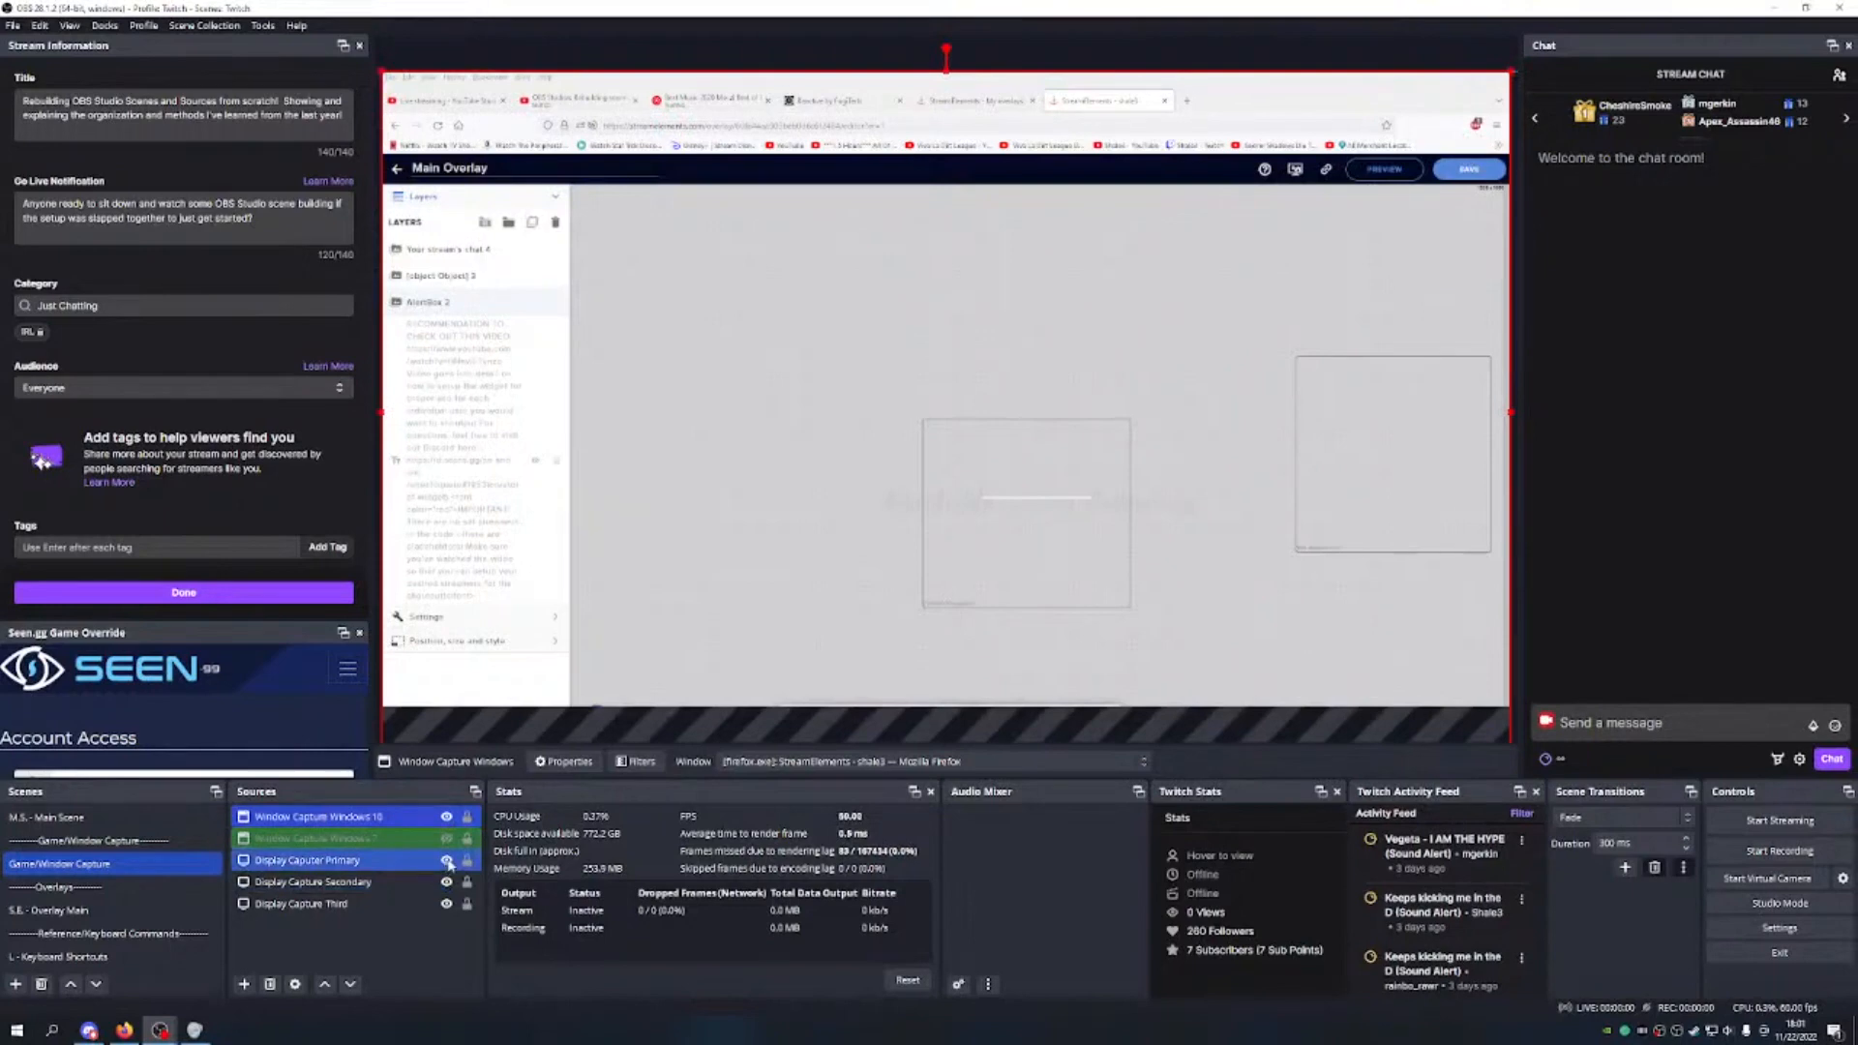
pyautogui.click(447, 860)
pyautogui.click(446, 882)
pyautogui.click(450, 910)
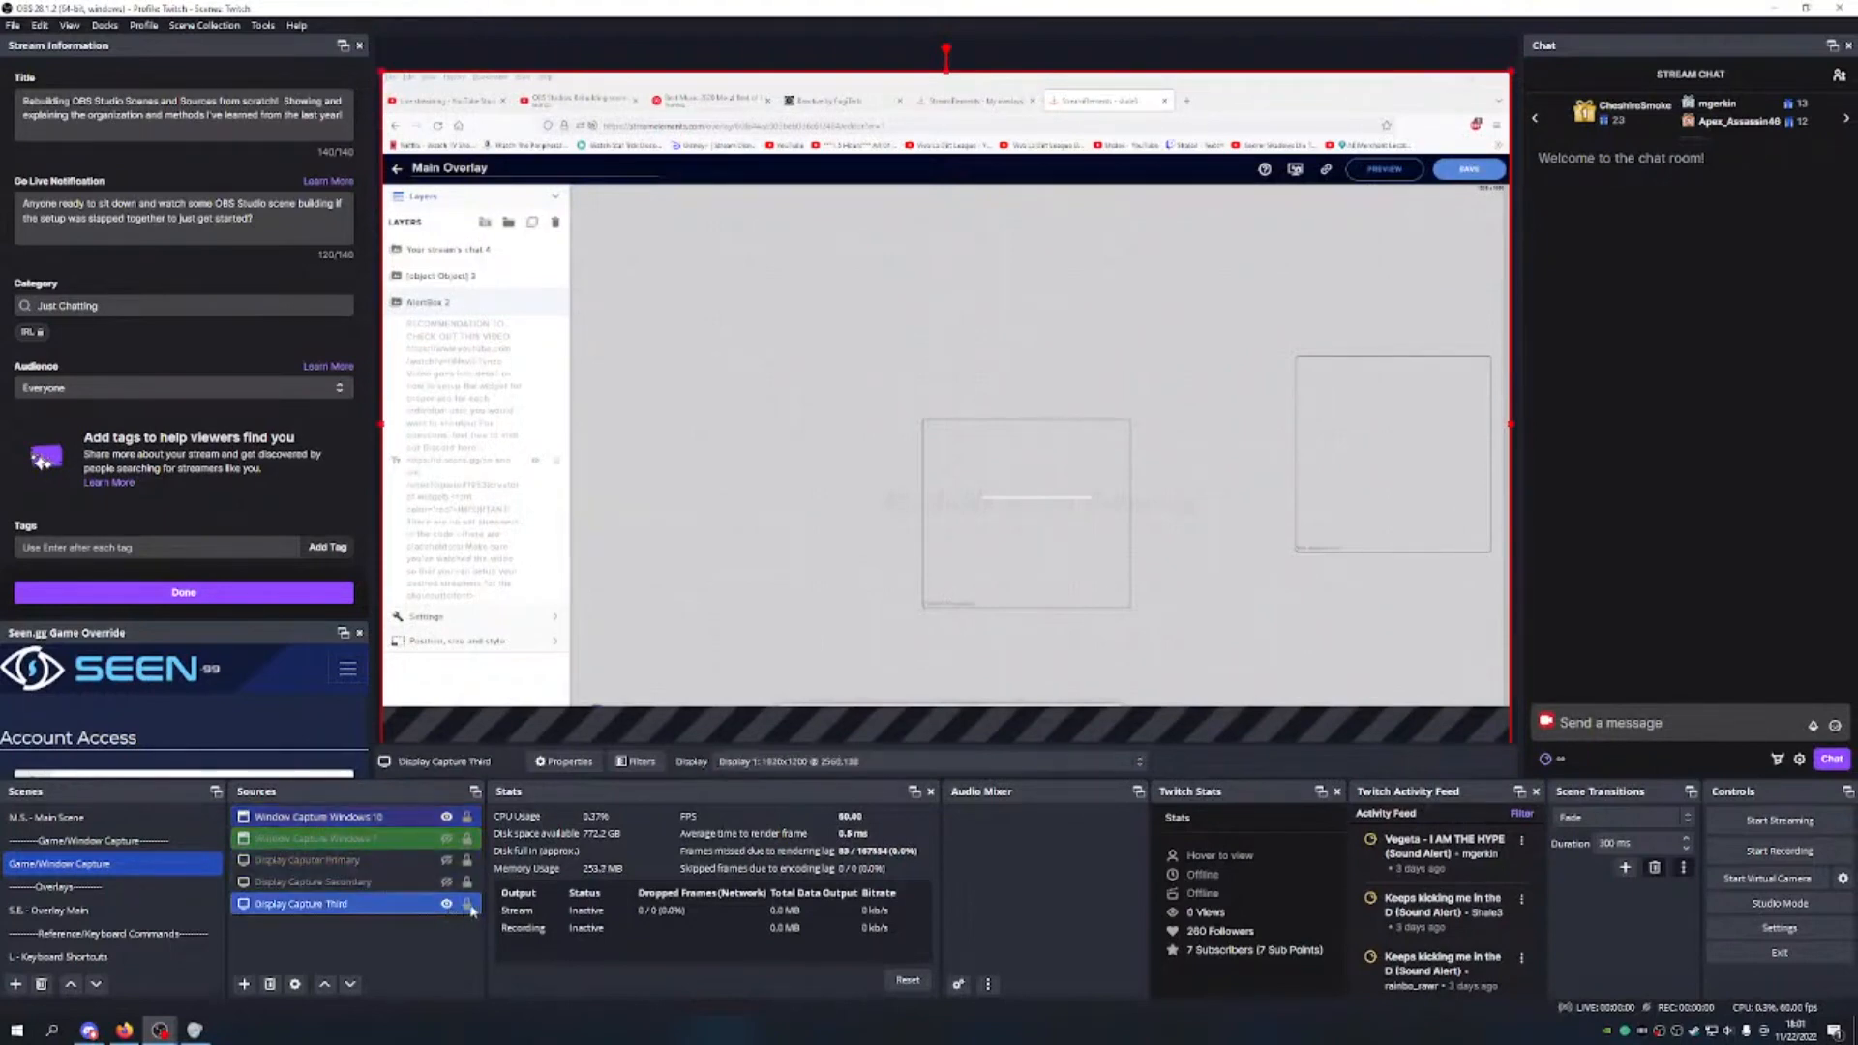
pyautogui.click(446, 905)
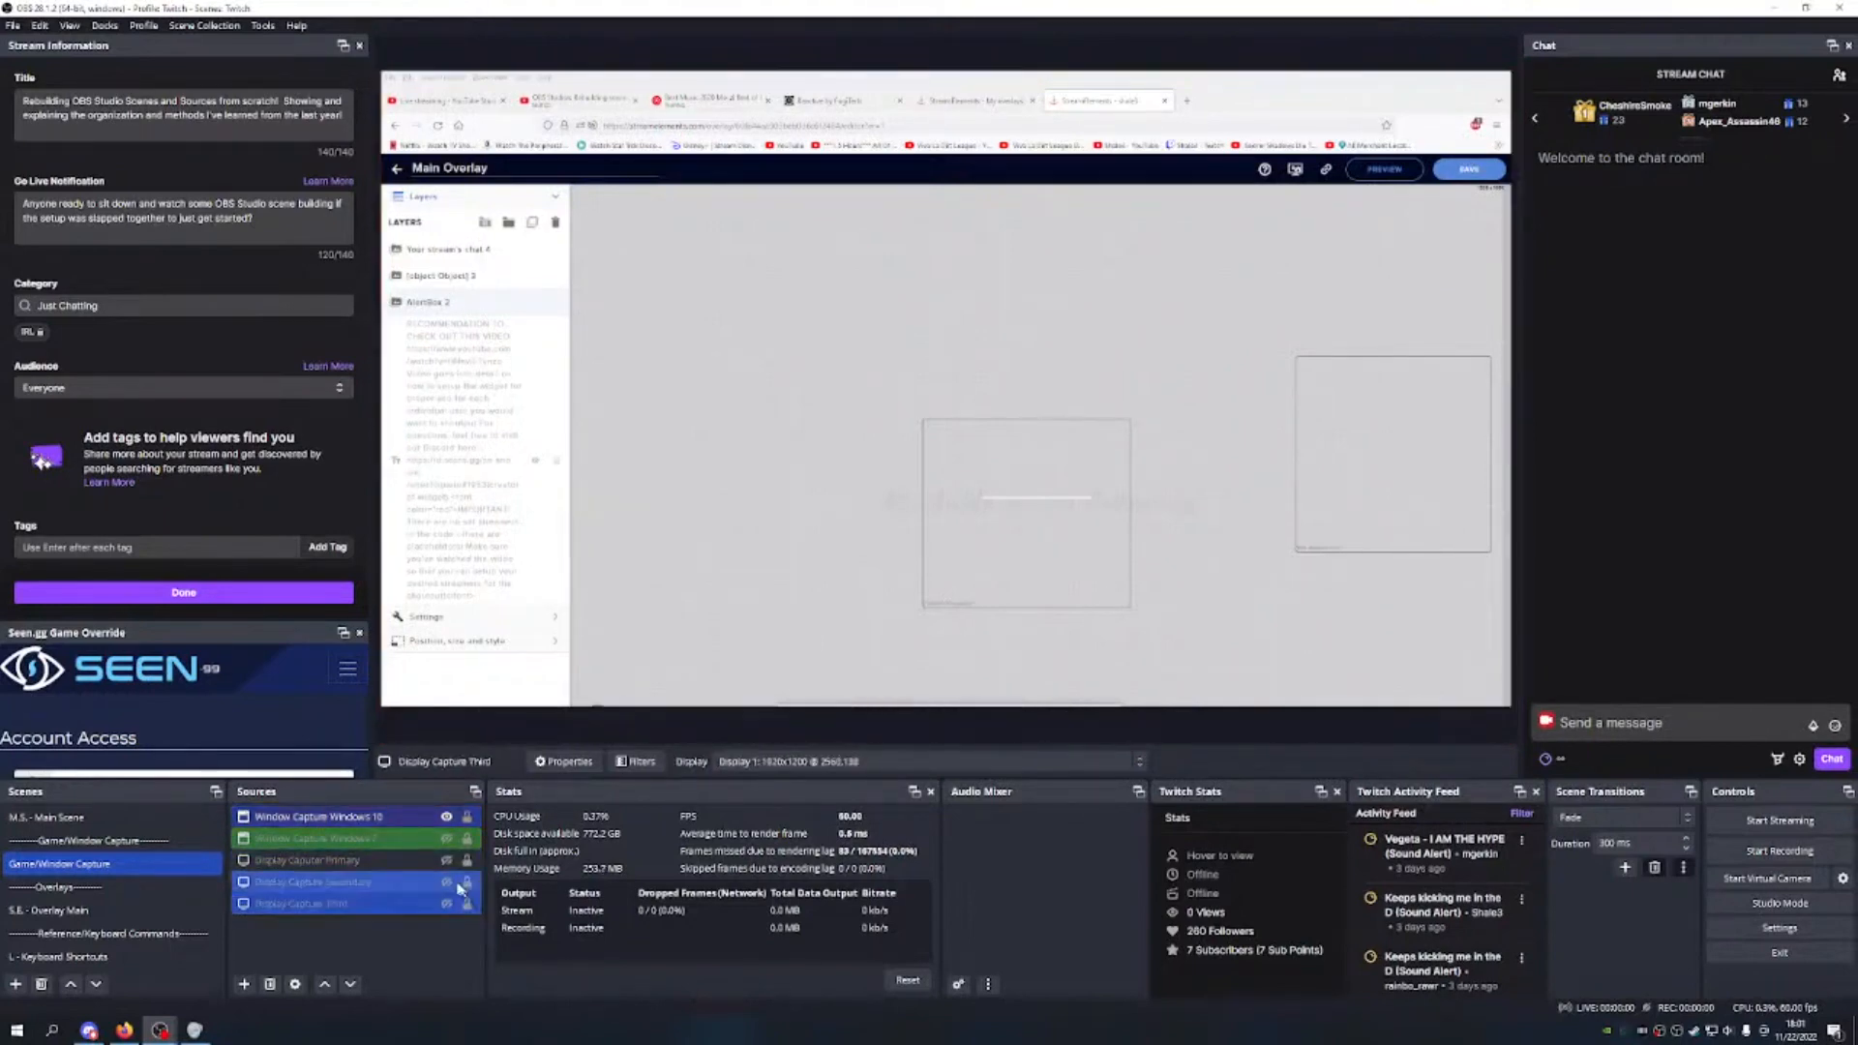
pyautogui.click(378, 818)
# Step: Fit the Windows 10 window capture to the full canvas and lock it
pyautogui.moveTo(381, 70); pyautogui.dragTo(1045, 469)
pyautogui.moveTo(1258, 603); pyautogui.dragTo(616, 212)
pyautogui.moveTo(777, 295)
pyautogui.mouseDown()
pyautogui.moveTo(801, 320)
pyautogui.moveTo(782, 304)
pyautogui.mouseUp()
pyautogui.moveTo(851, 354); pyautogui.dragTo(1222, 460)
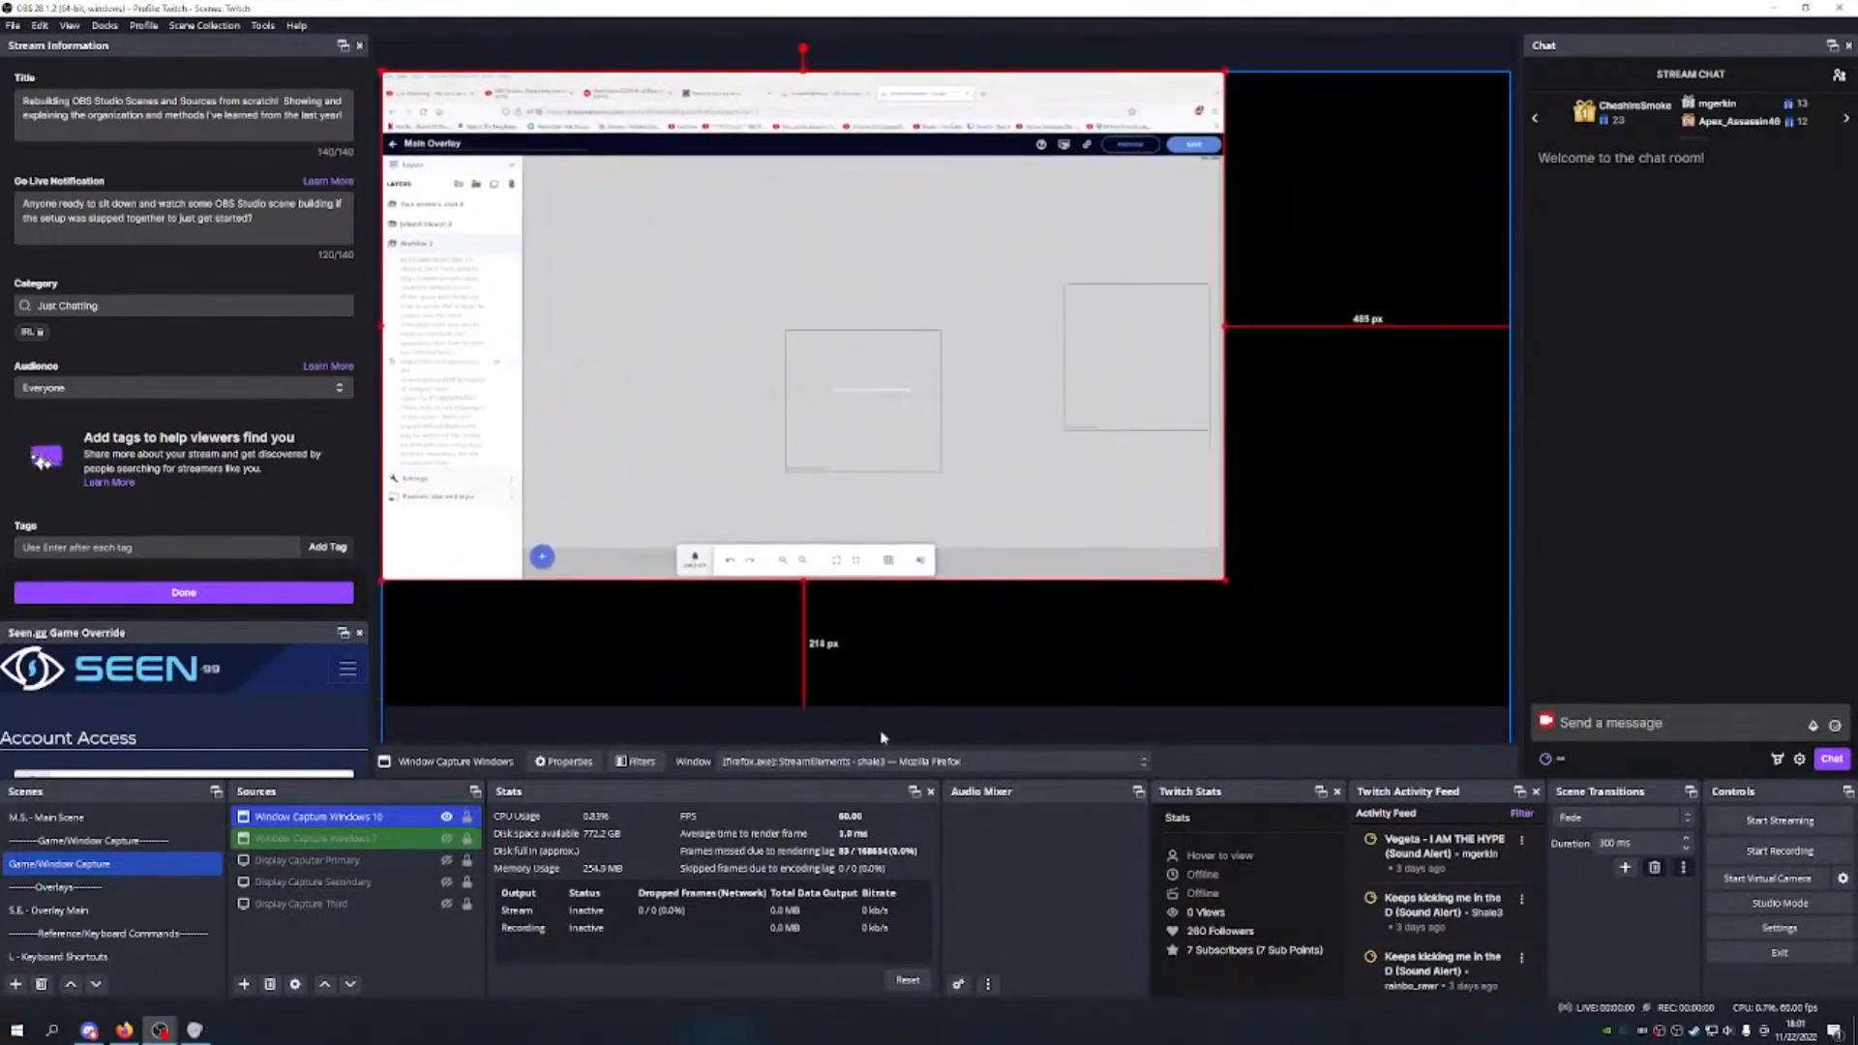
pyautogui.moveTo(1225, 581); pyautogui.dragTo(1312, 633)
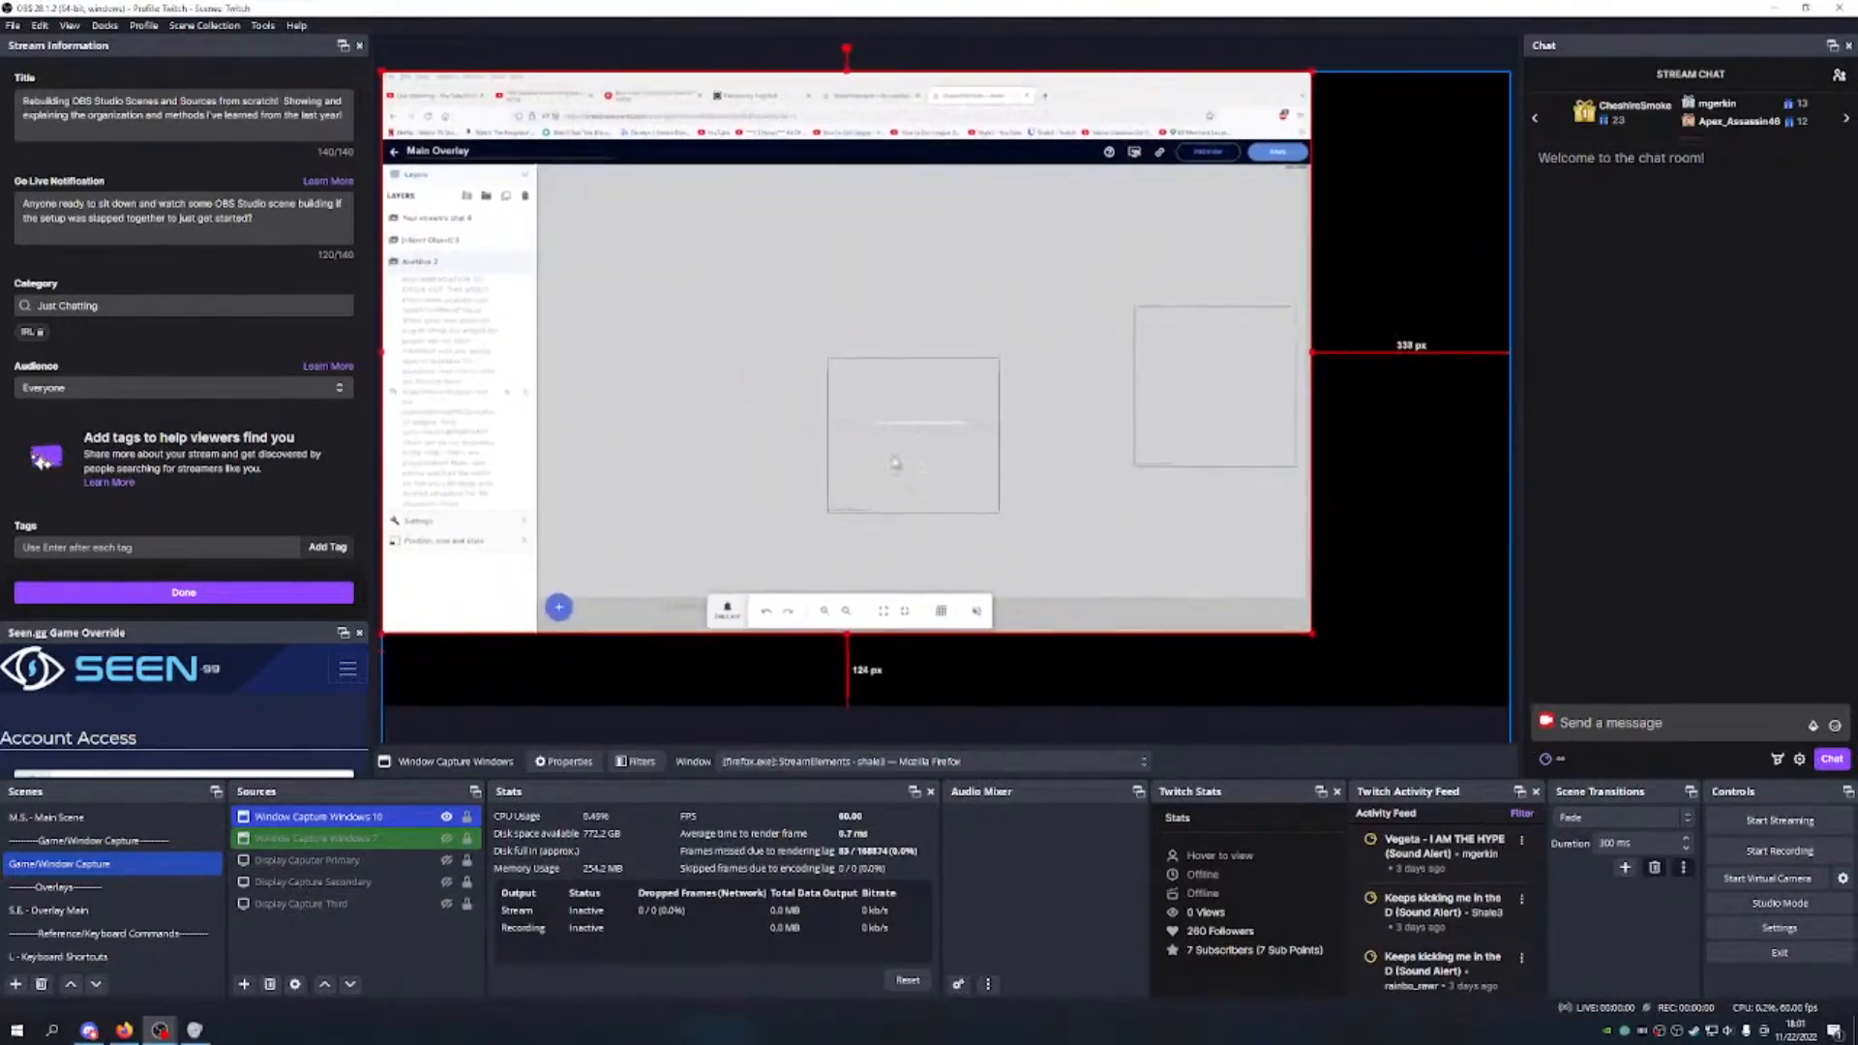
pyautogui.rightClick(775, 483)
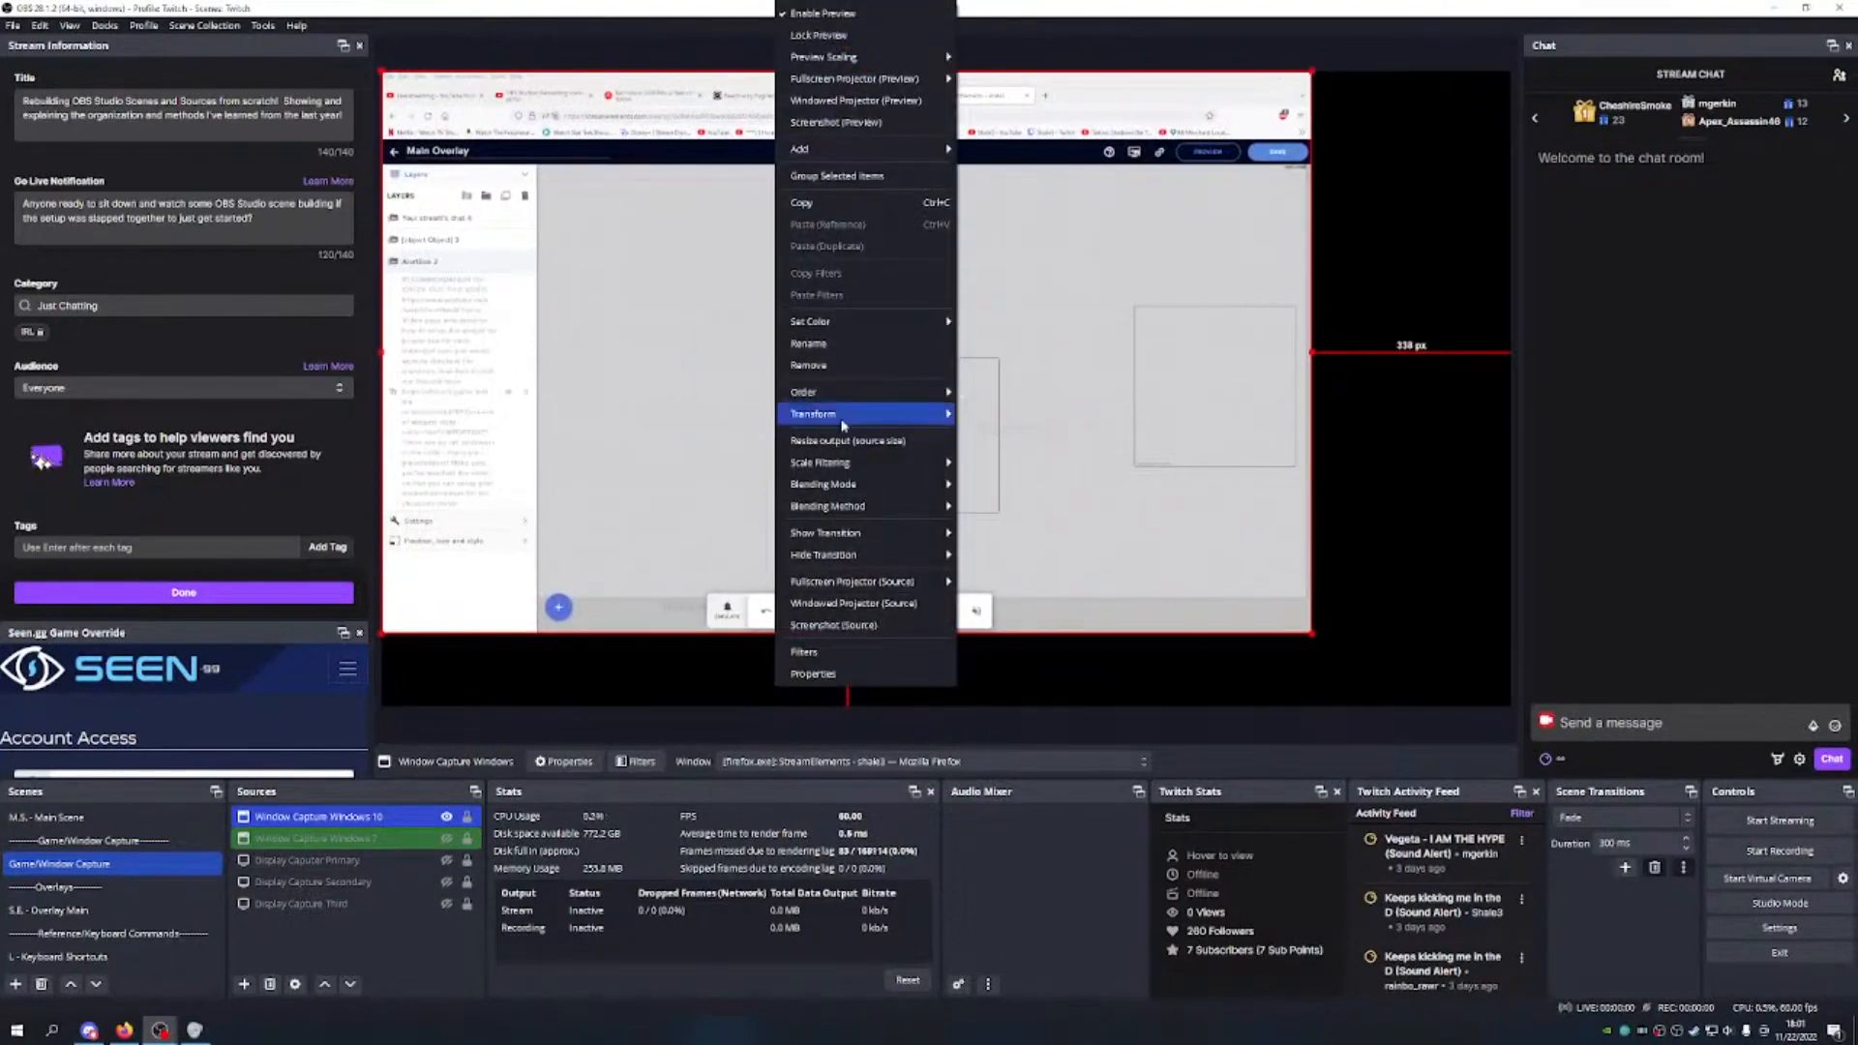
pyautogui.moveTo(838, 420)
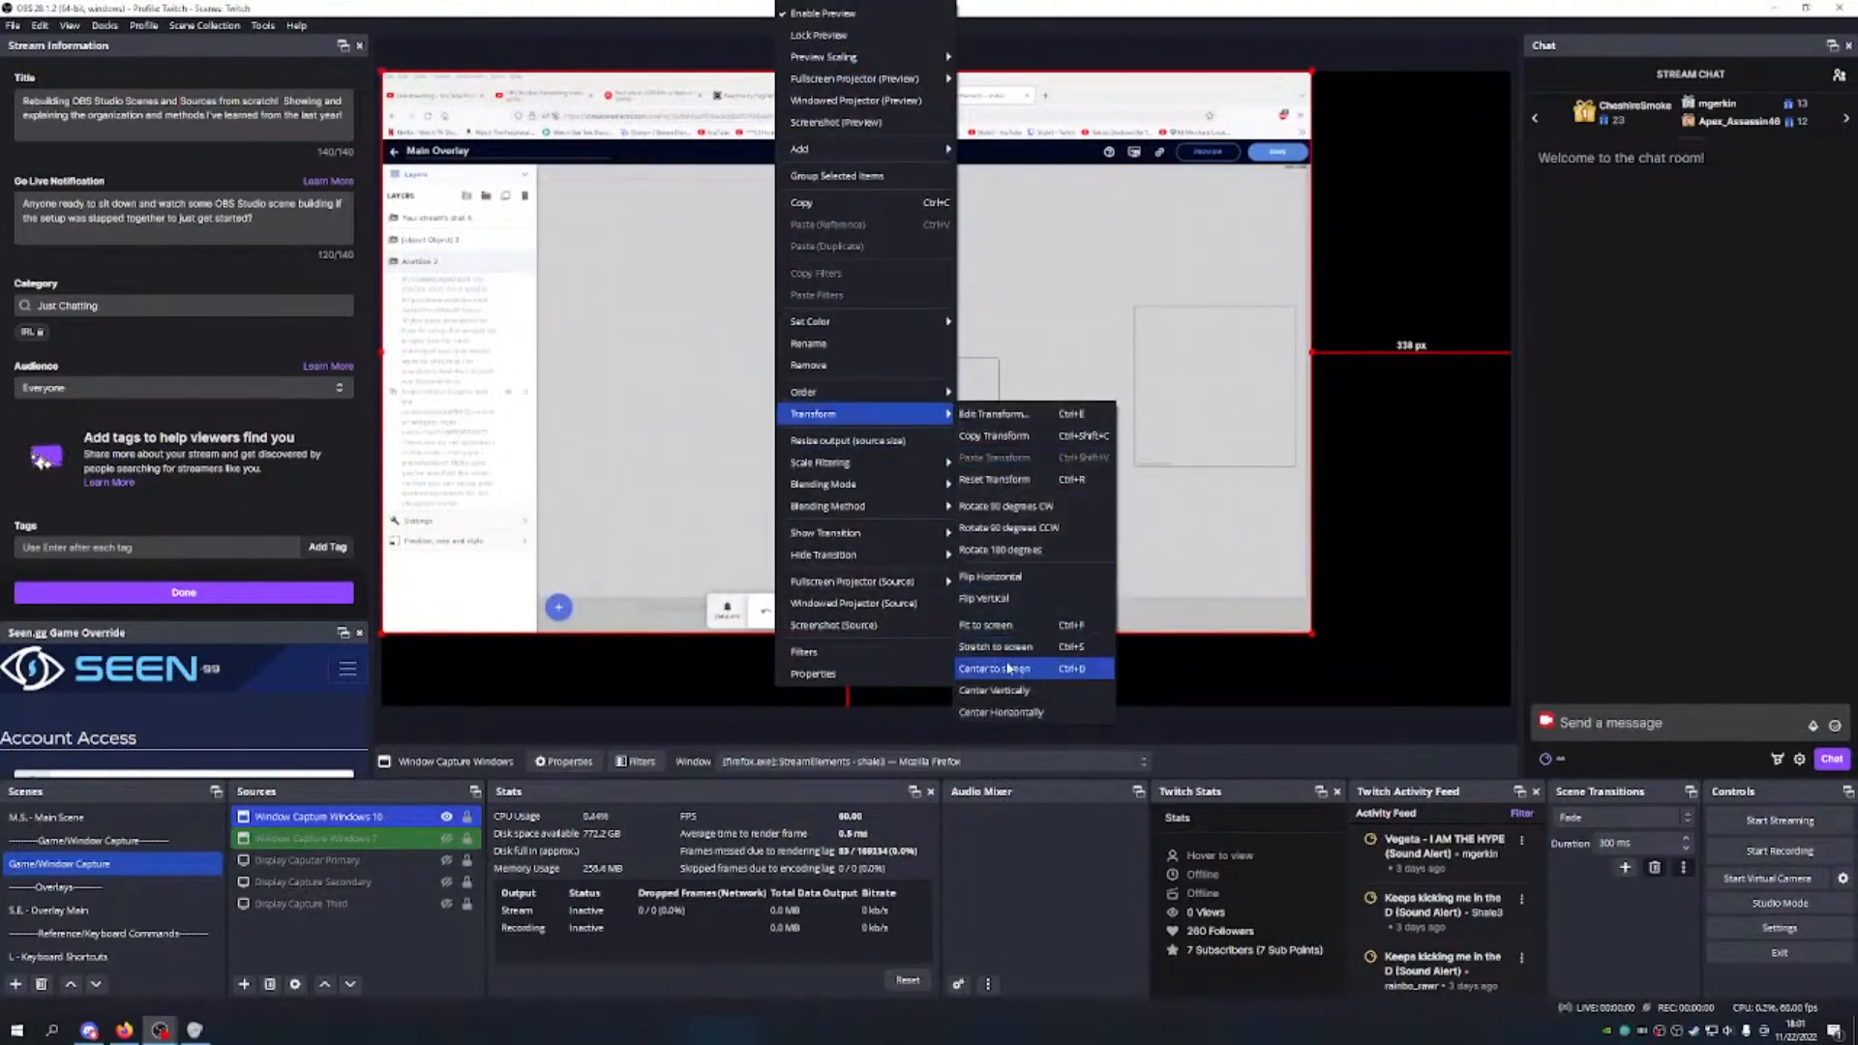
pyautogui.click(1016, 635)
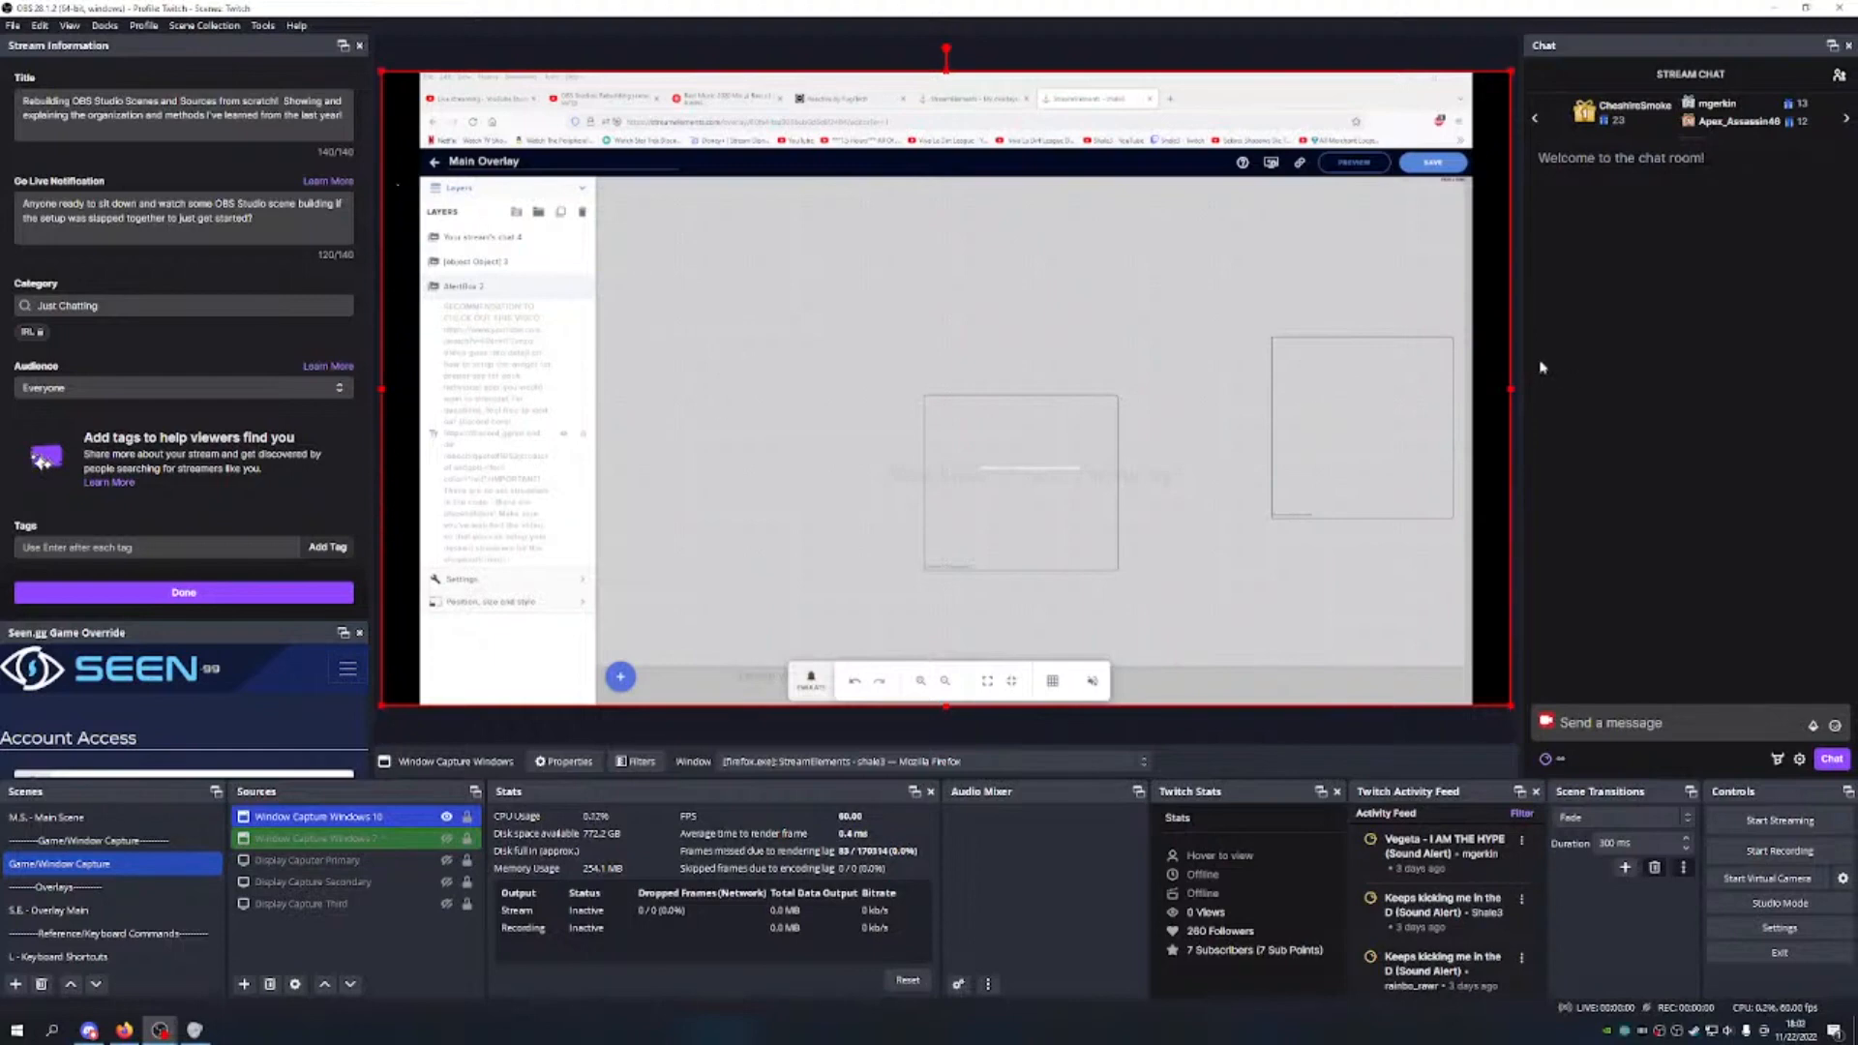
pyautogui.click(468, 818)
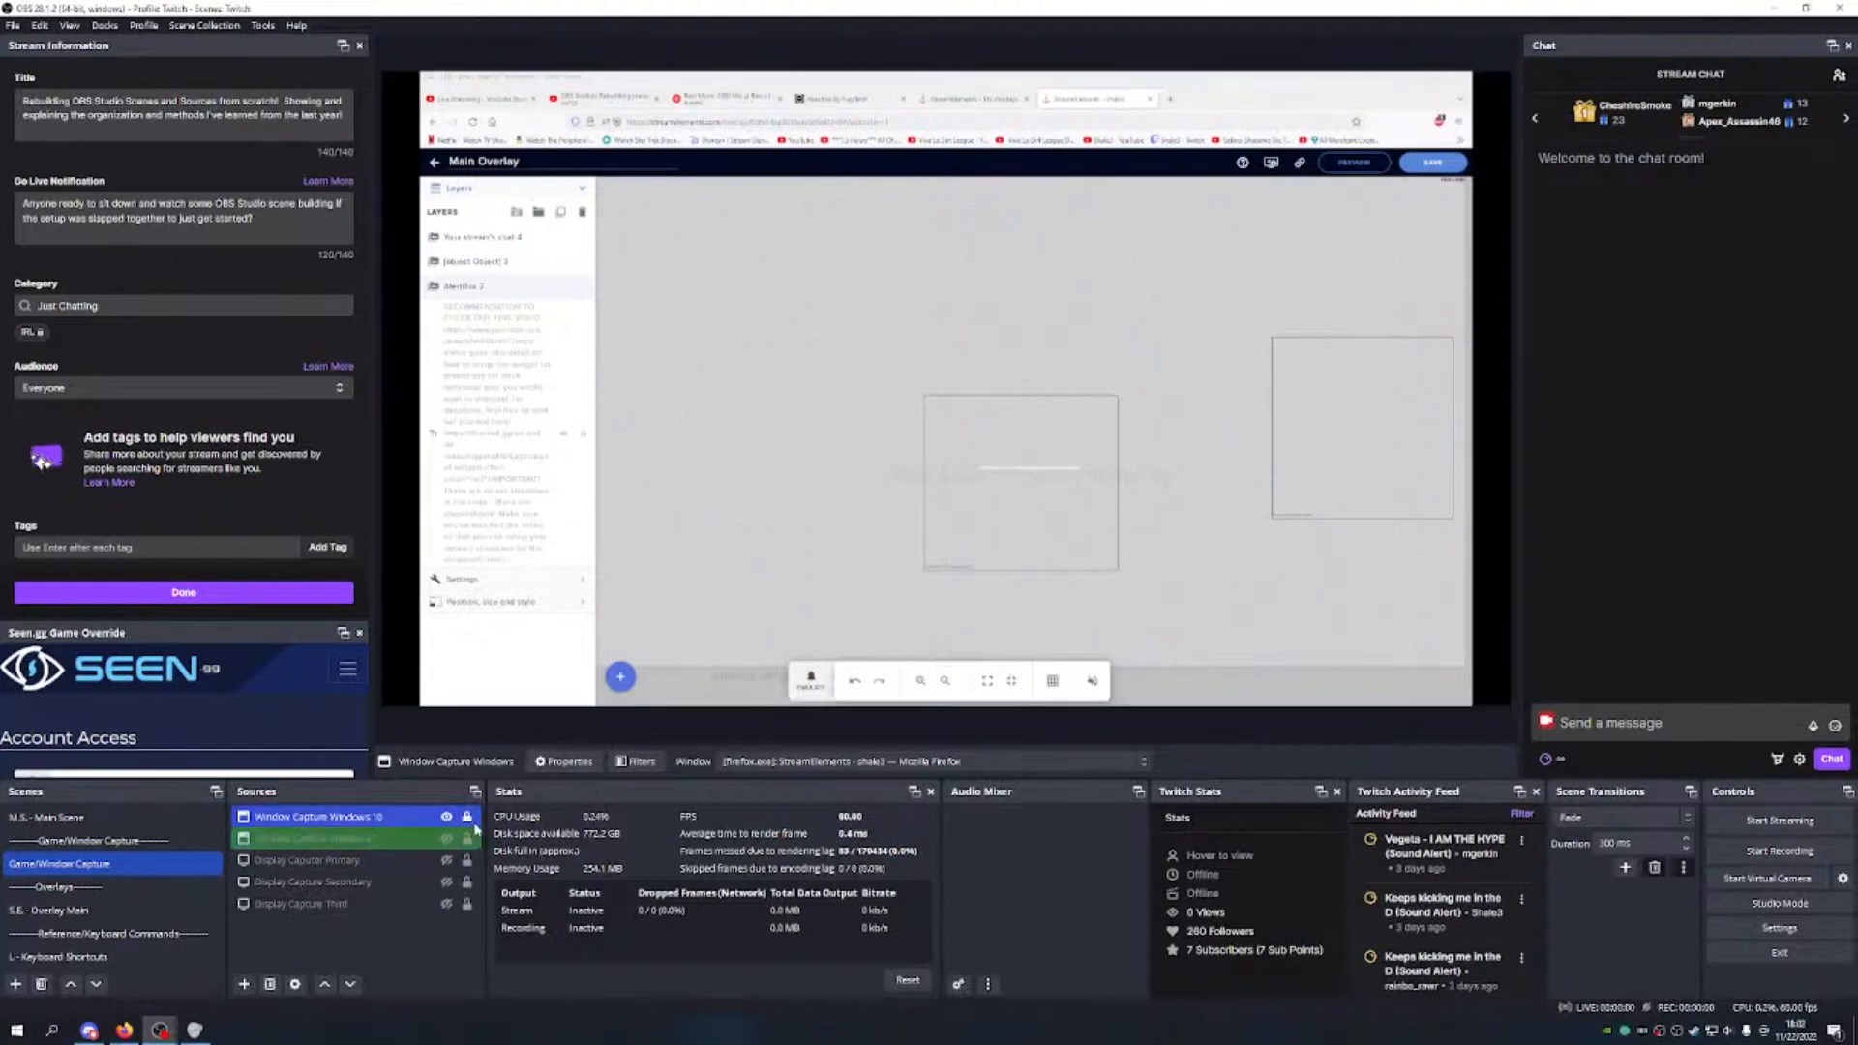
# Step: Show the Windows 7 window capture, fit it to the canvas, then hide and lock it
pyautogui.click(379, 840)
pyautogui.click(447, 839)
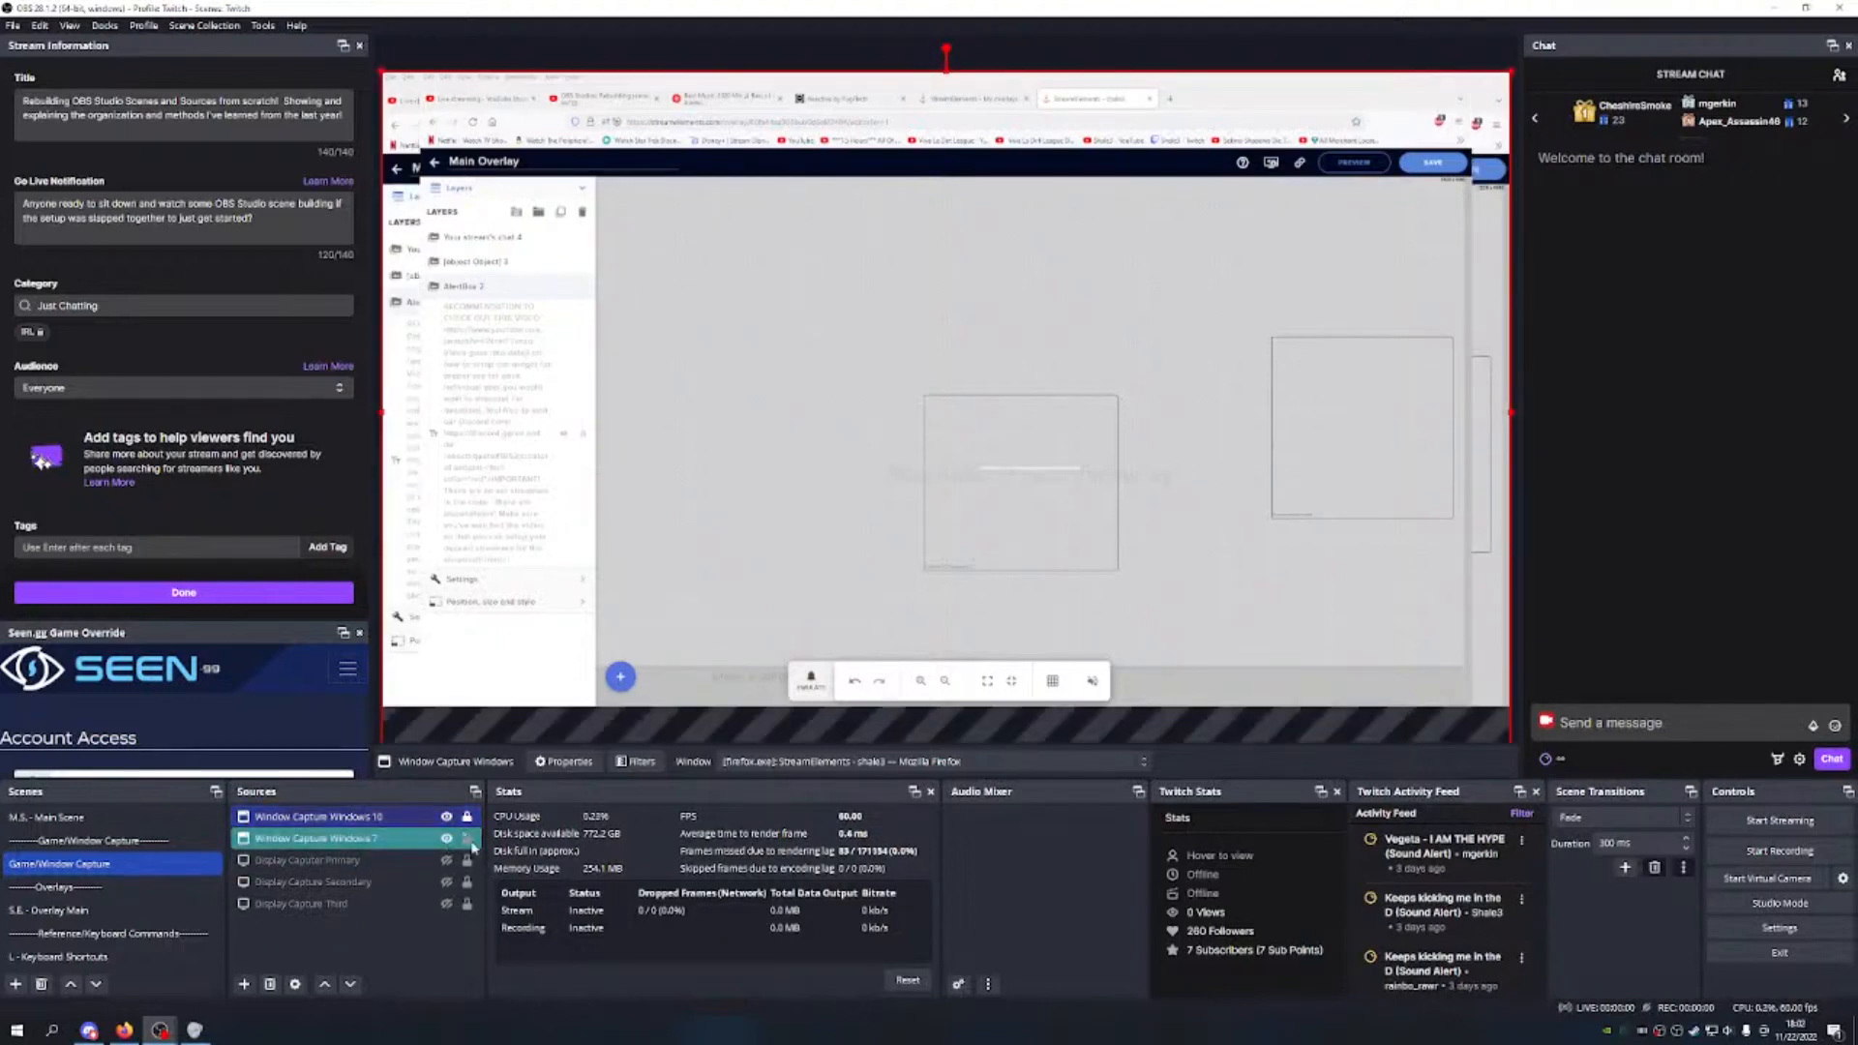
pyautogui.click(466, 818)
pyautogui.moveTo(713, 480); pyautogui.dragTo(606, 165)
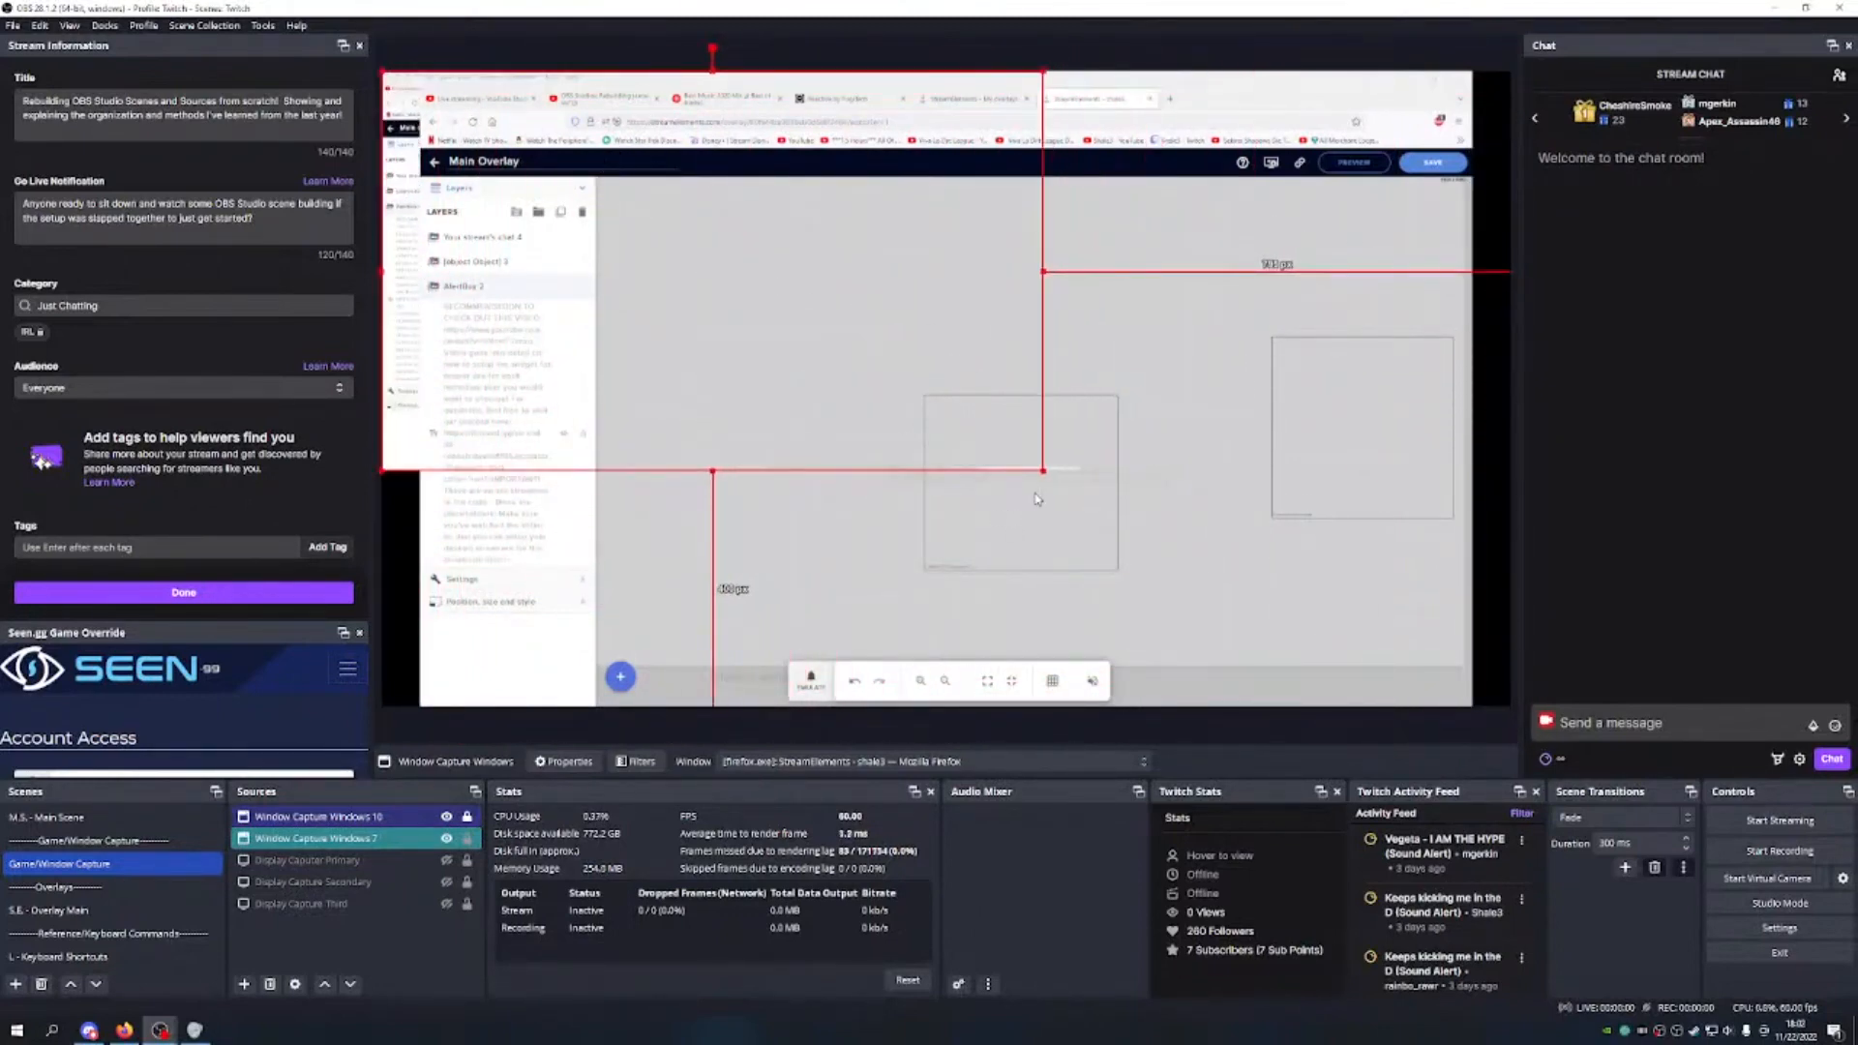
pyautogui.moveTo(1039, 469); pyautogui.dragTo(1006, 387)
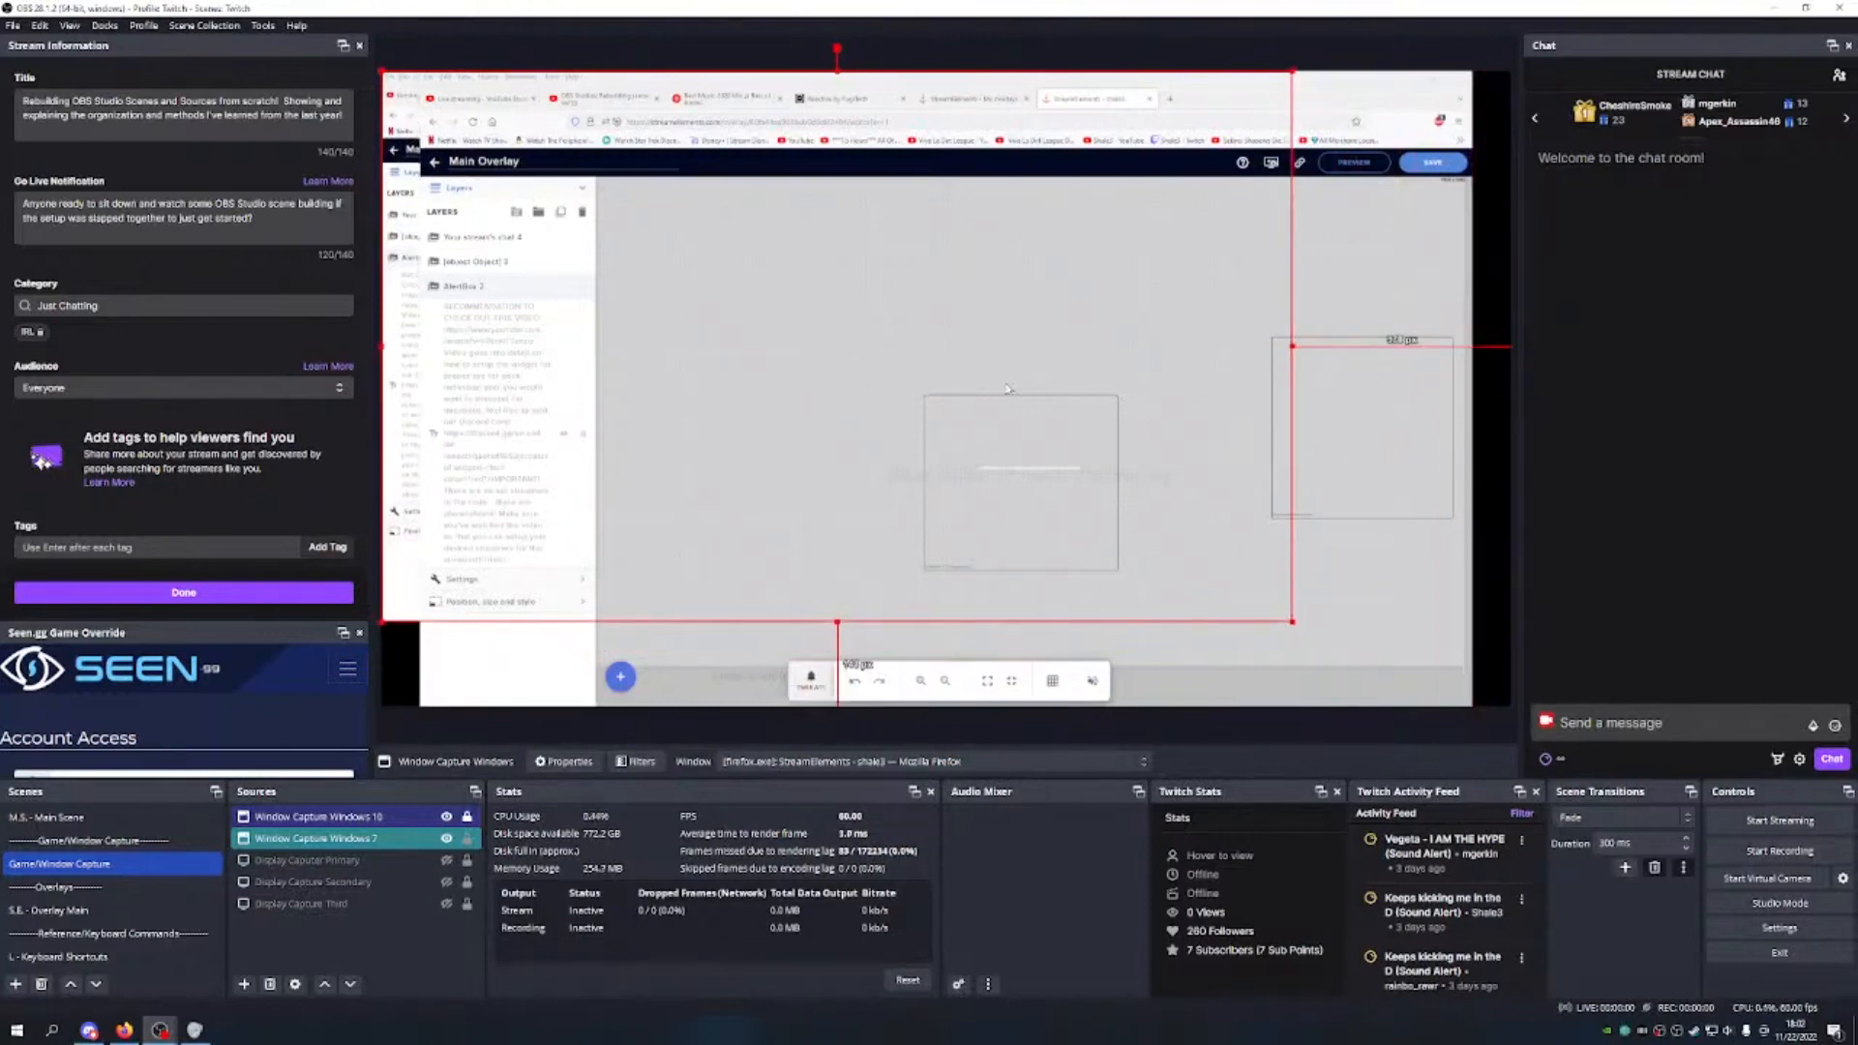
pyautogui.rightClick(1006, 388)
pyautogui.moveTo(1171, 415)
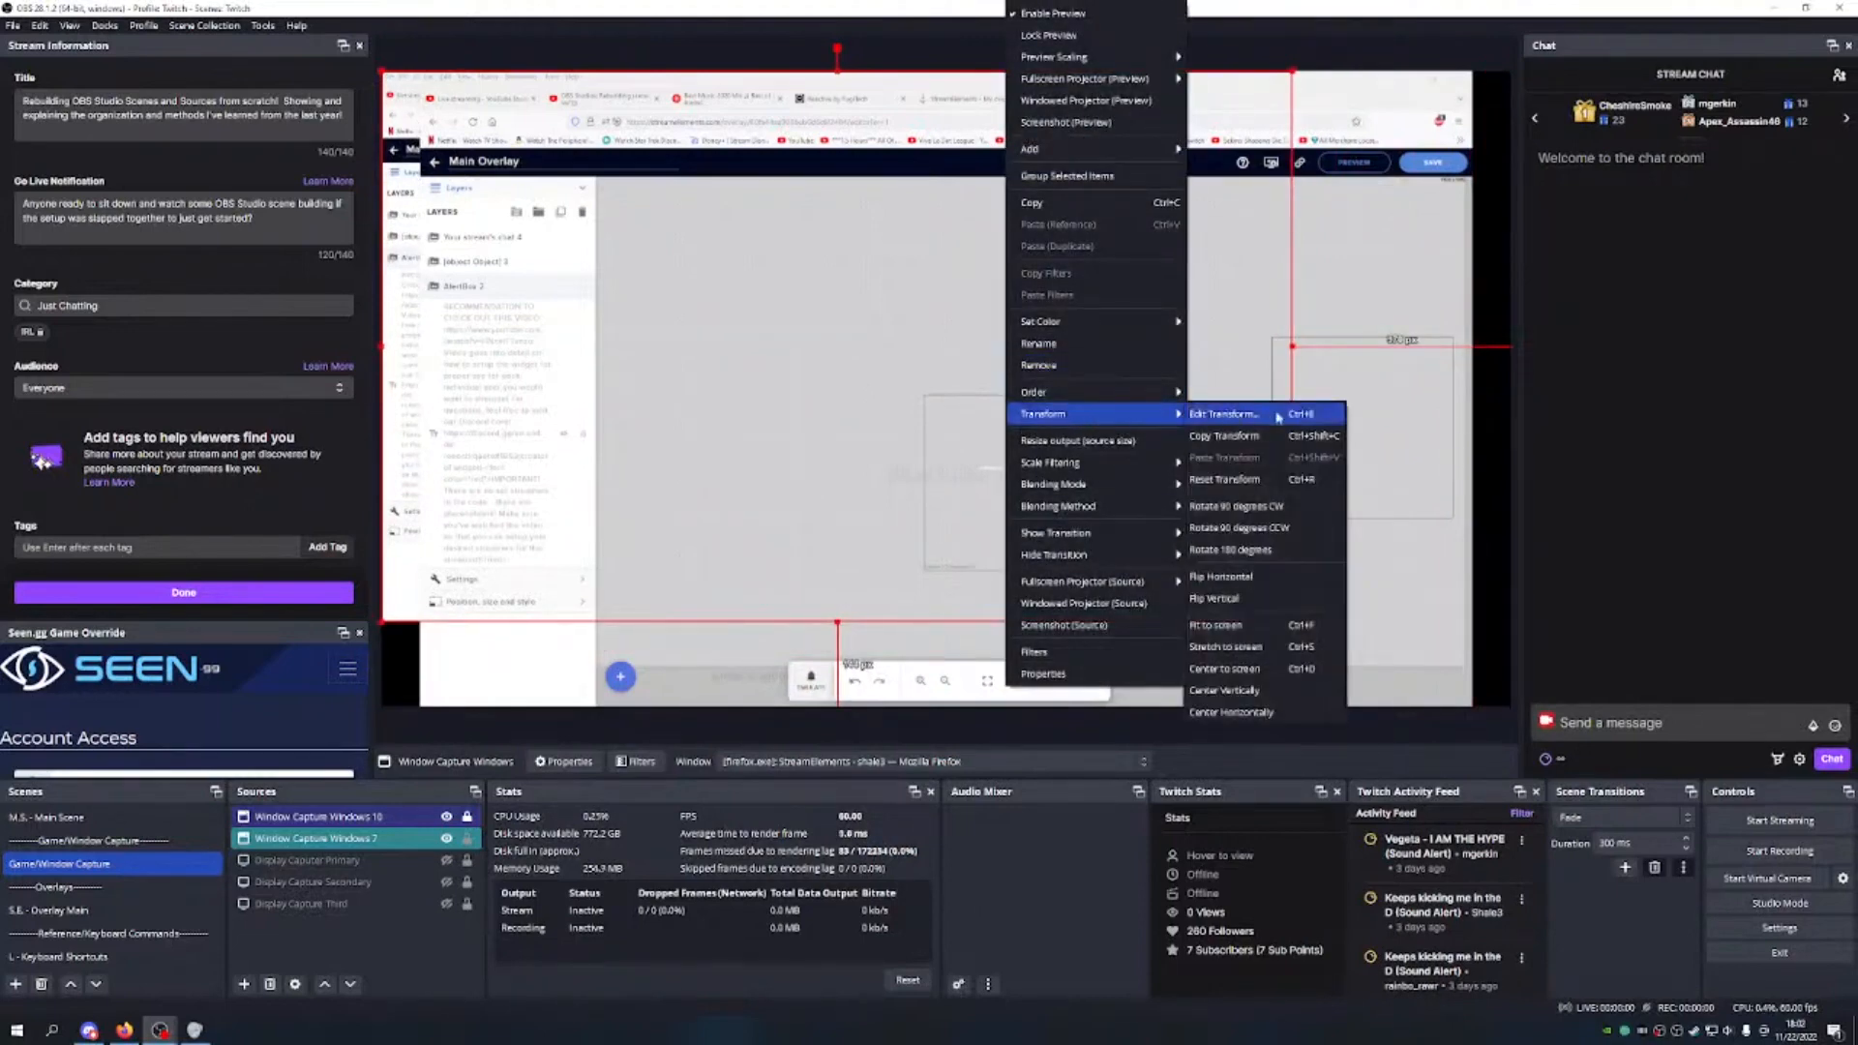
pyautogui.click(1216, 625)
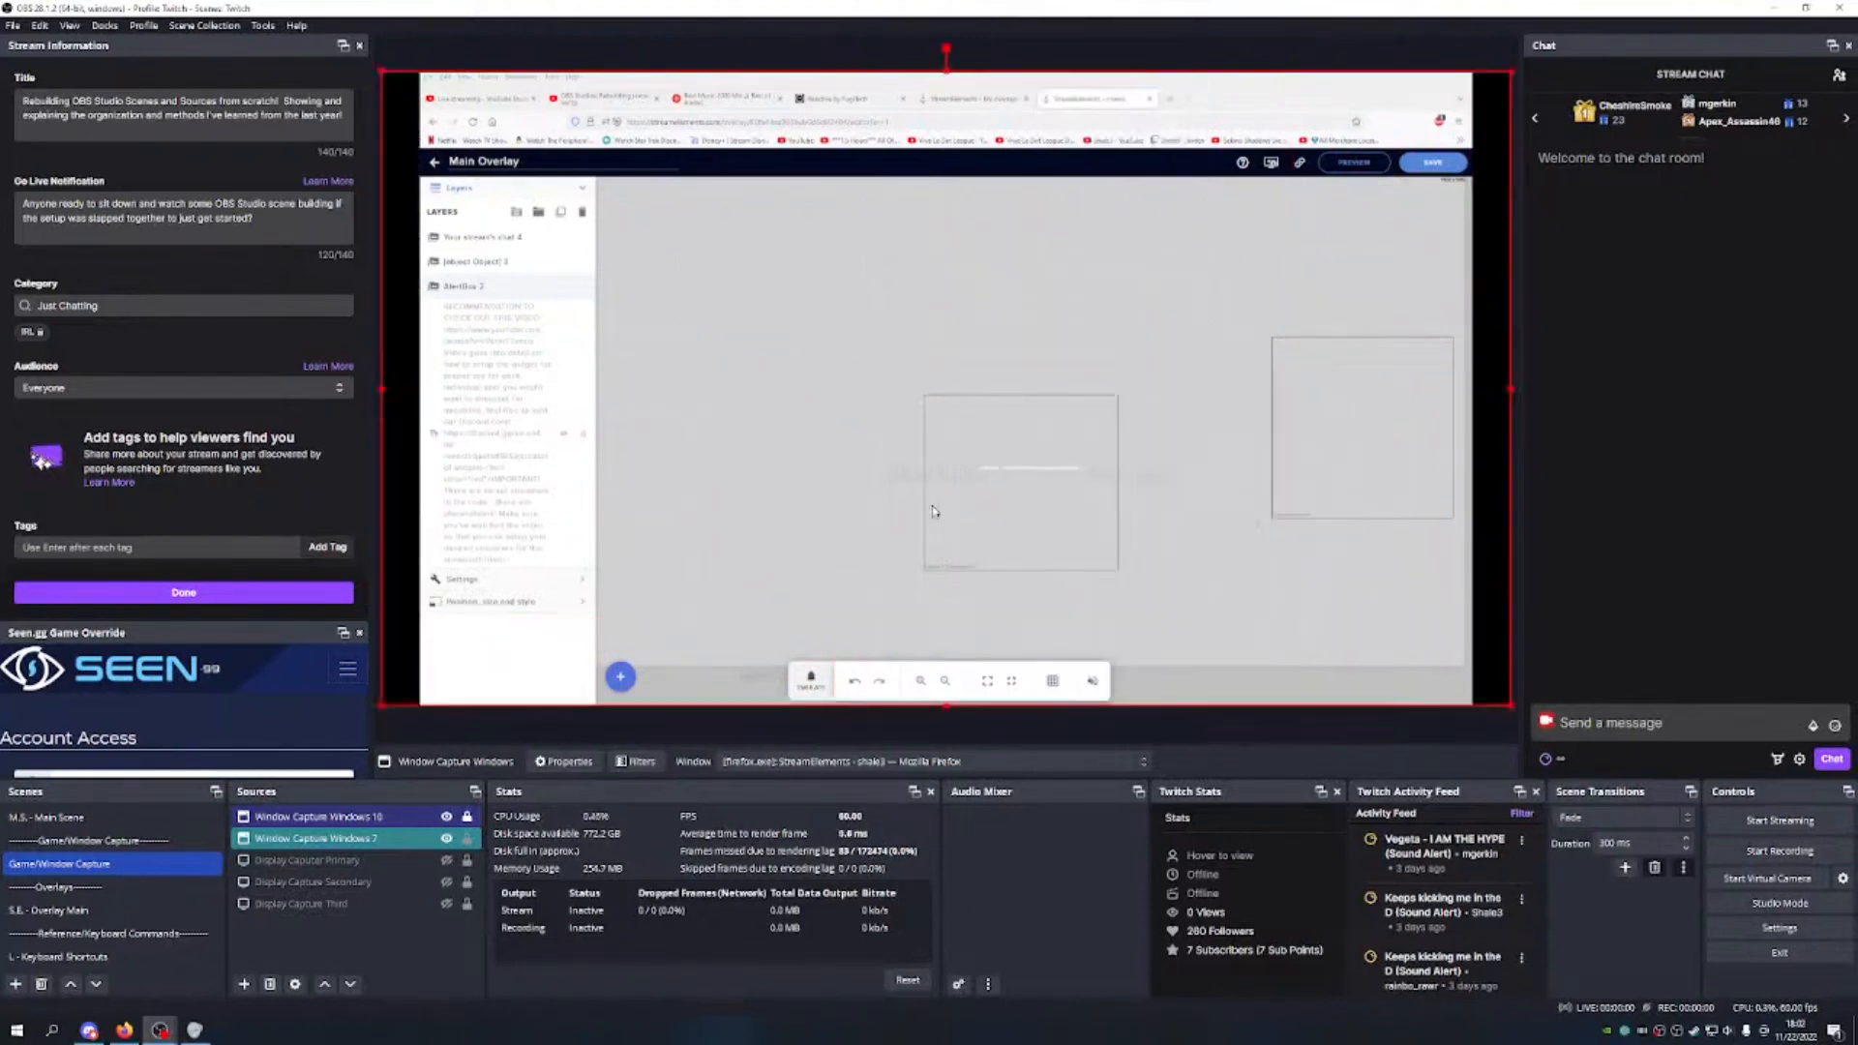
pyautogui.click(446, 840)
pyautogui.click(469, 839)
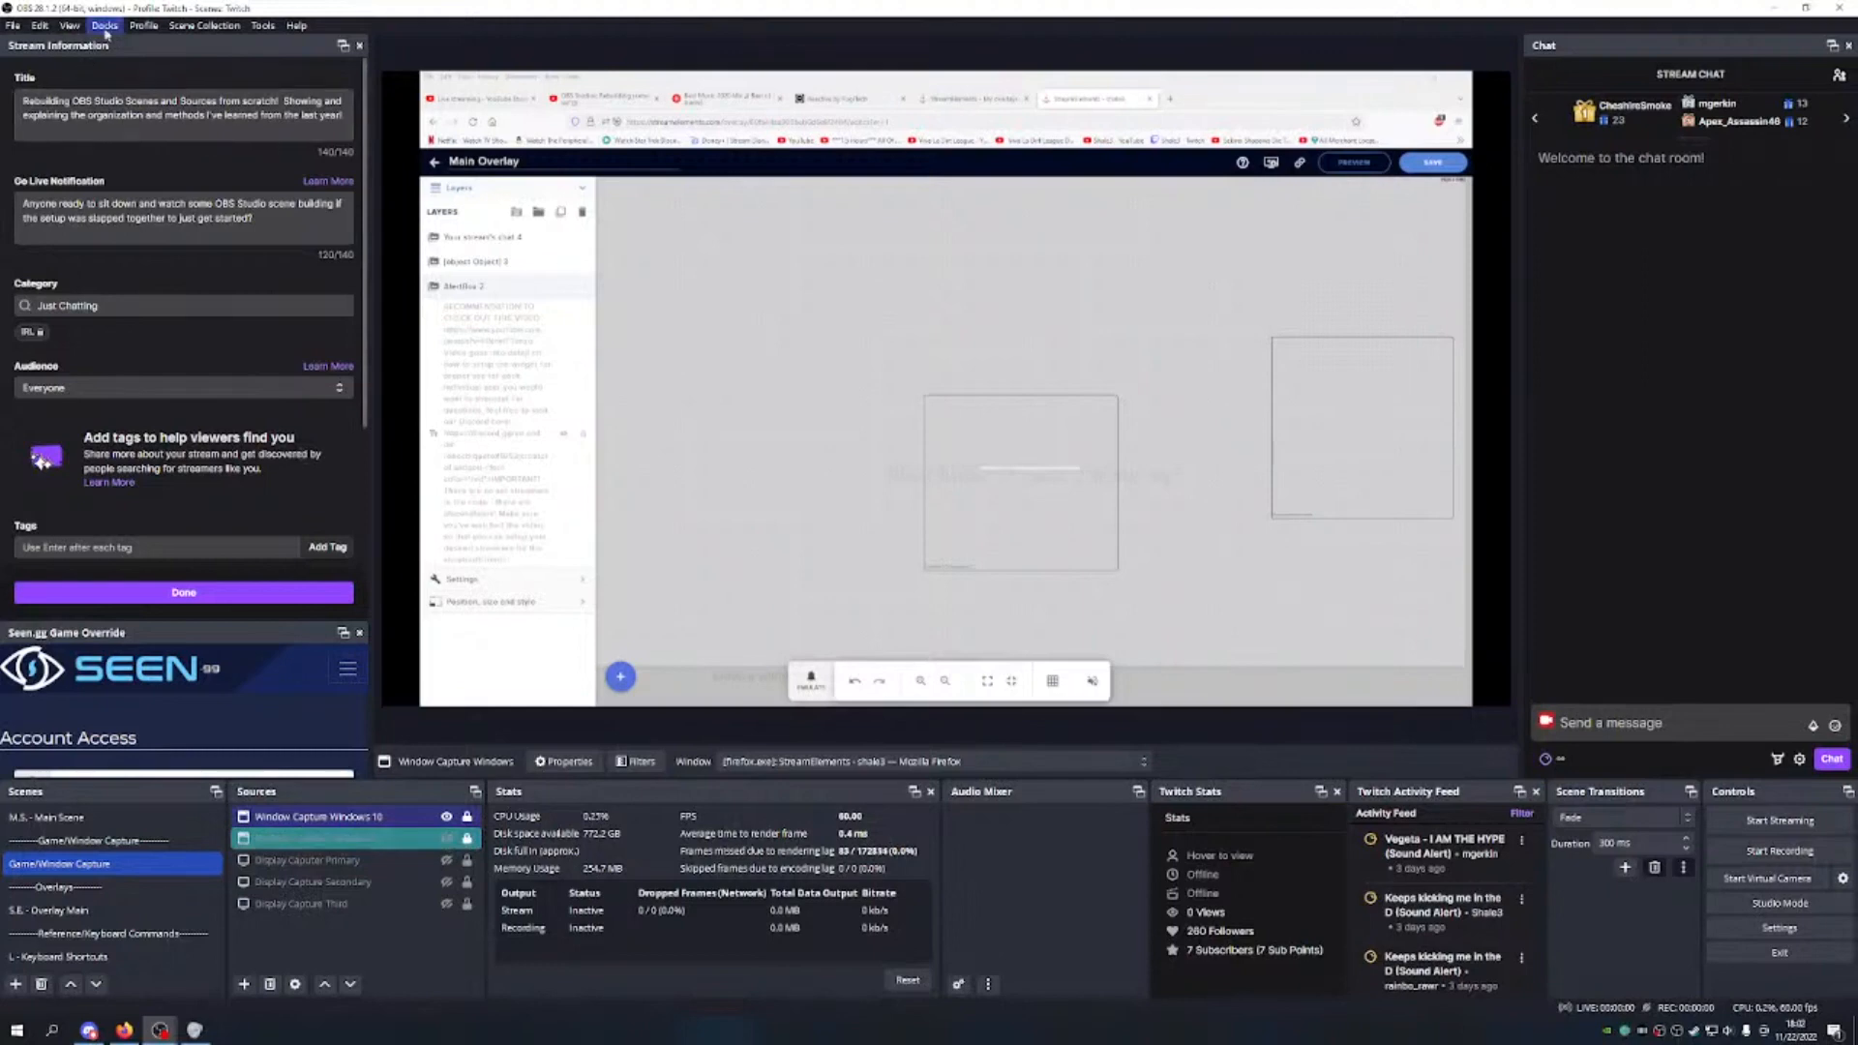
# Step: Browse the application menus, then switch to the L - Keyboard Shortcuts scene
pyautogui.click(143, 26)
pyautogui.moveTo(118, 27)
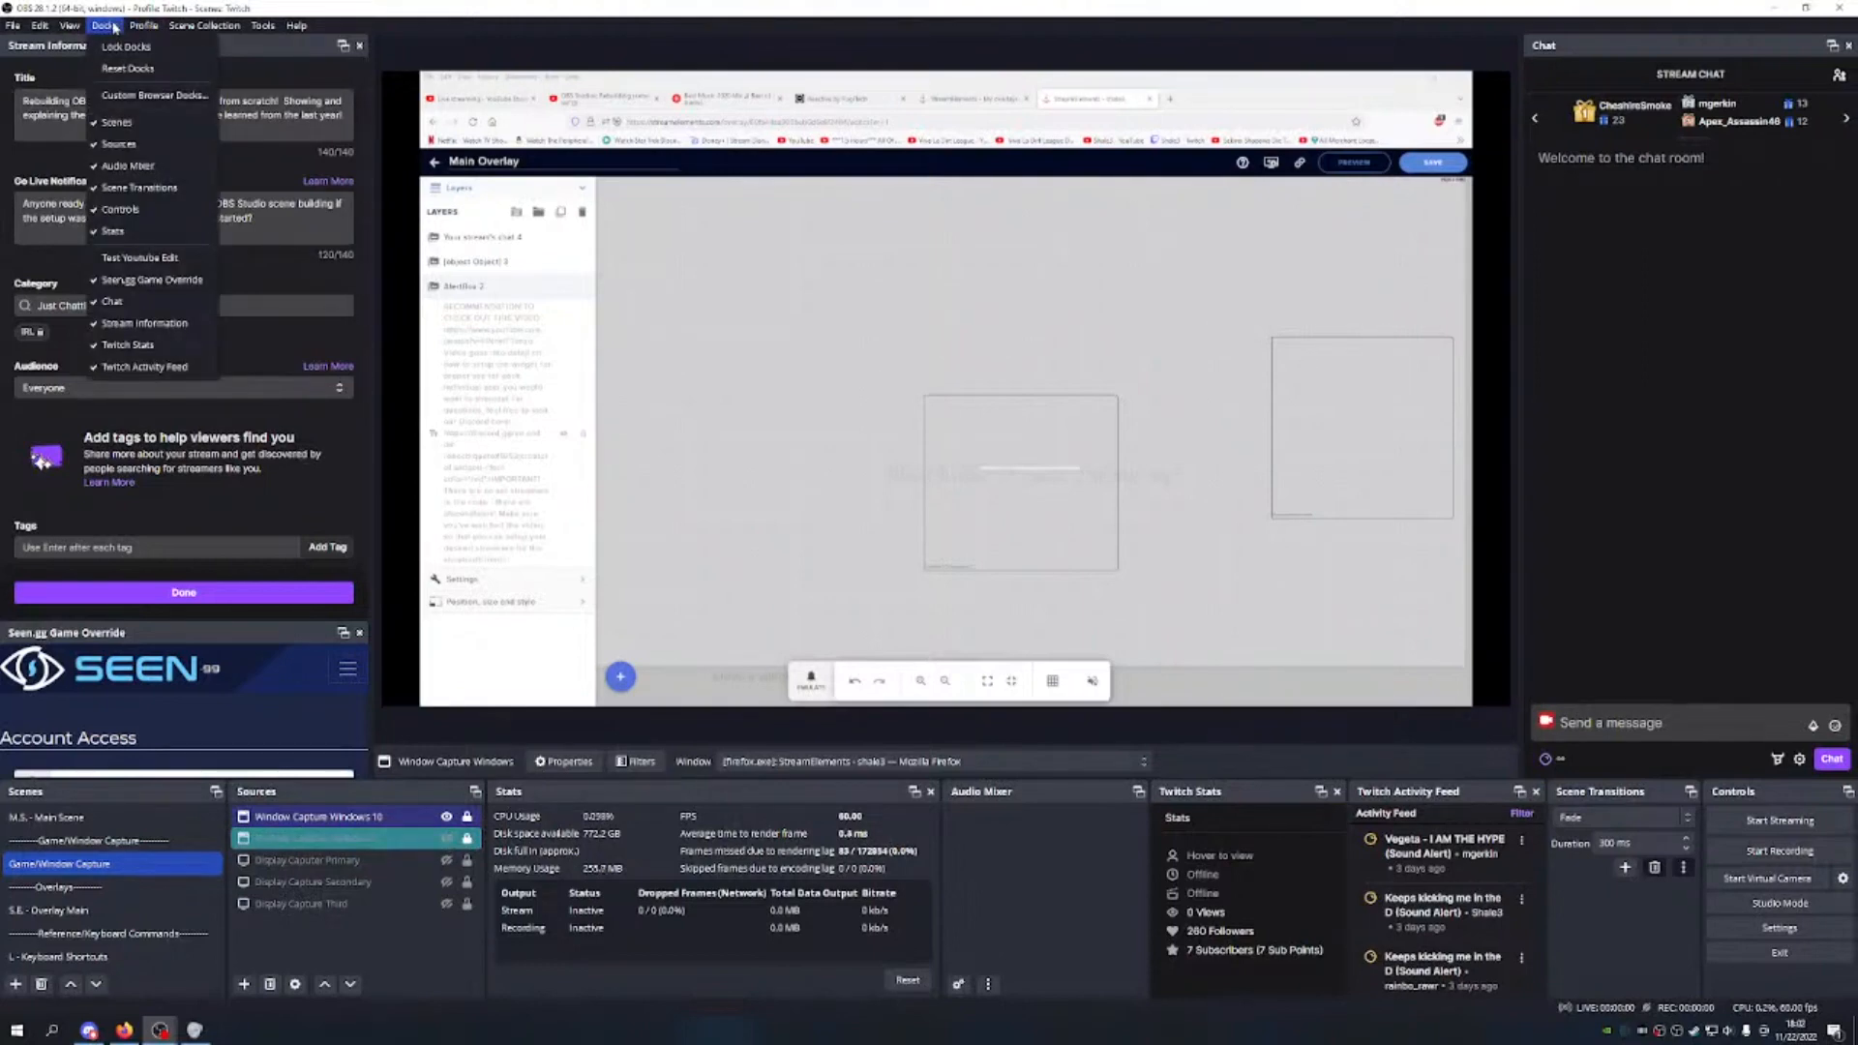
pyautogui.moveTo(47, 29)
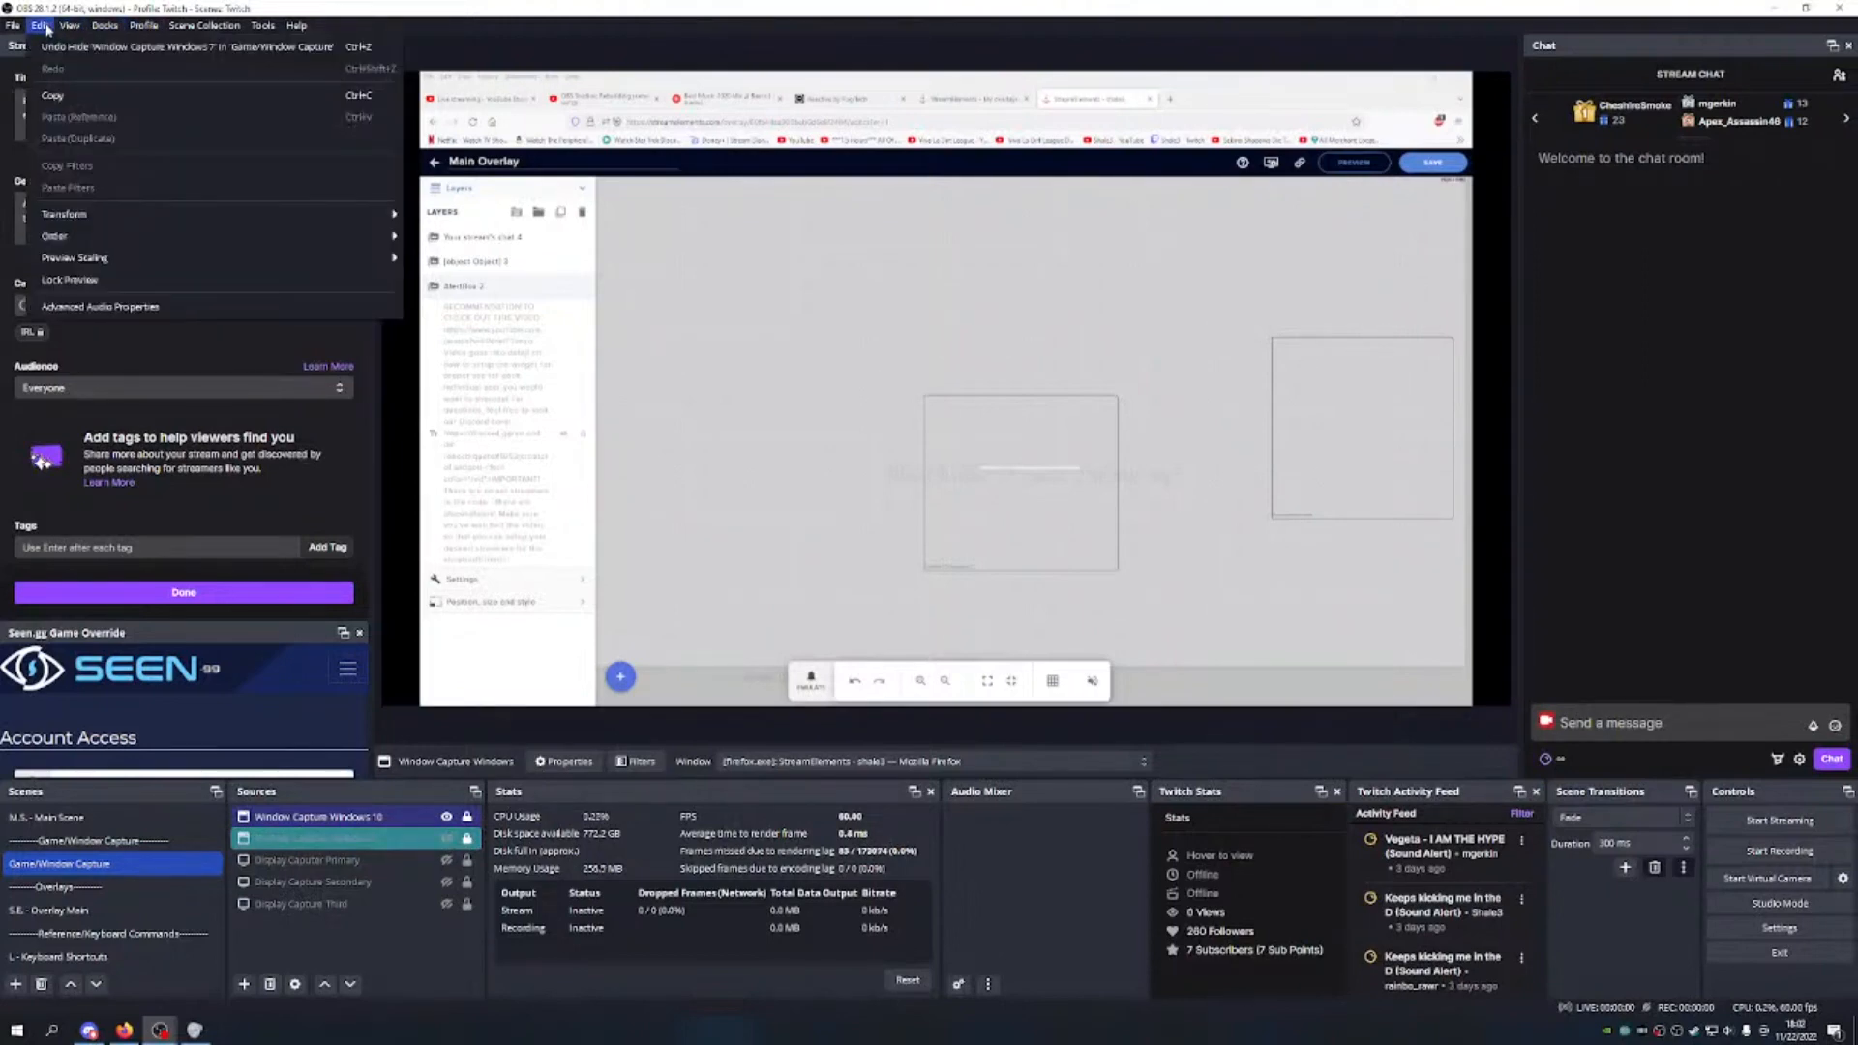
pyautogui.moveTo(84, 215)
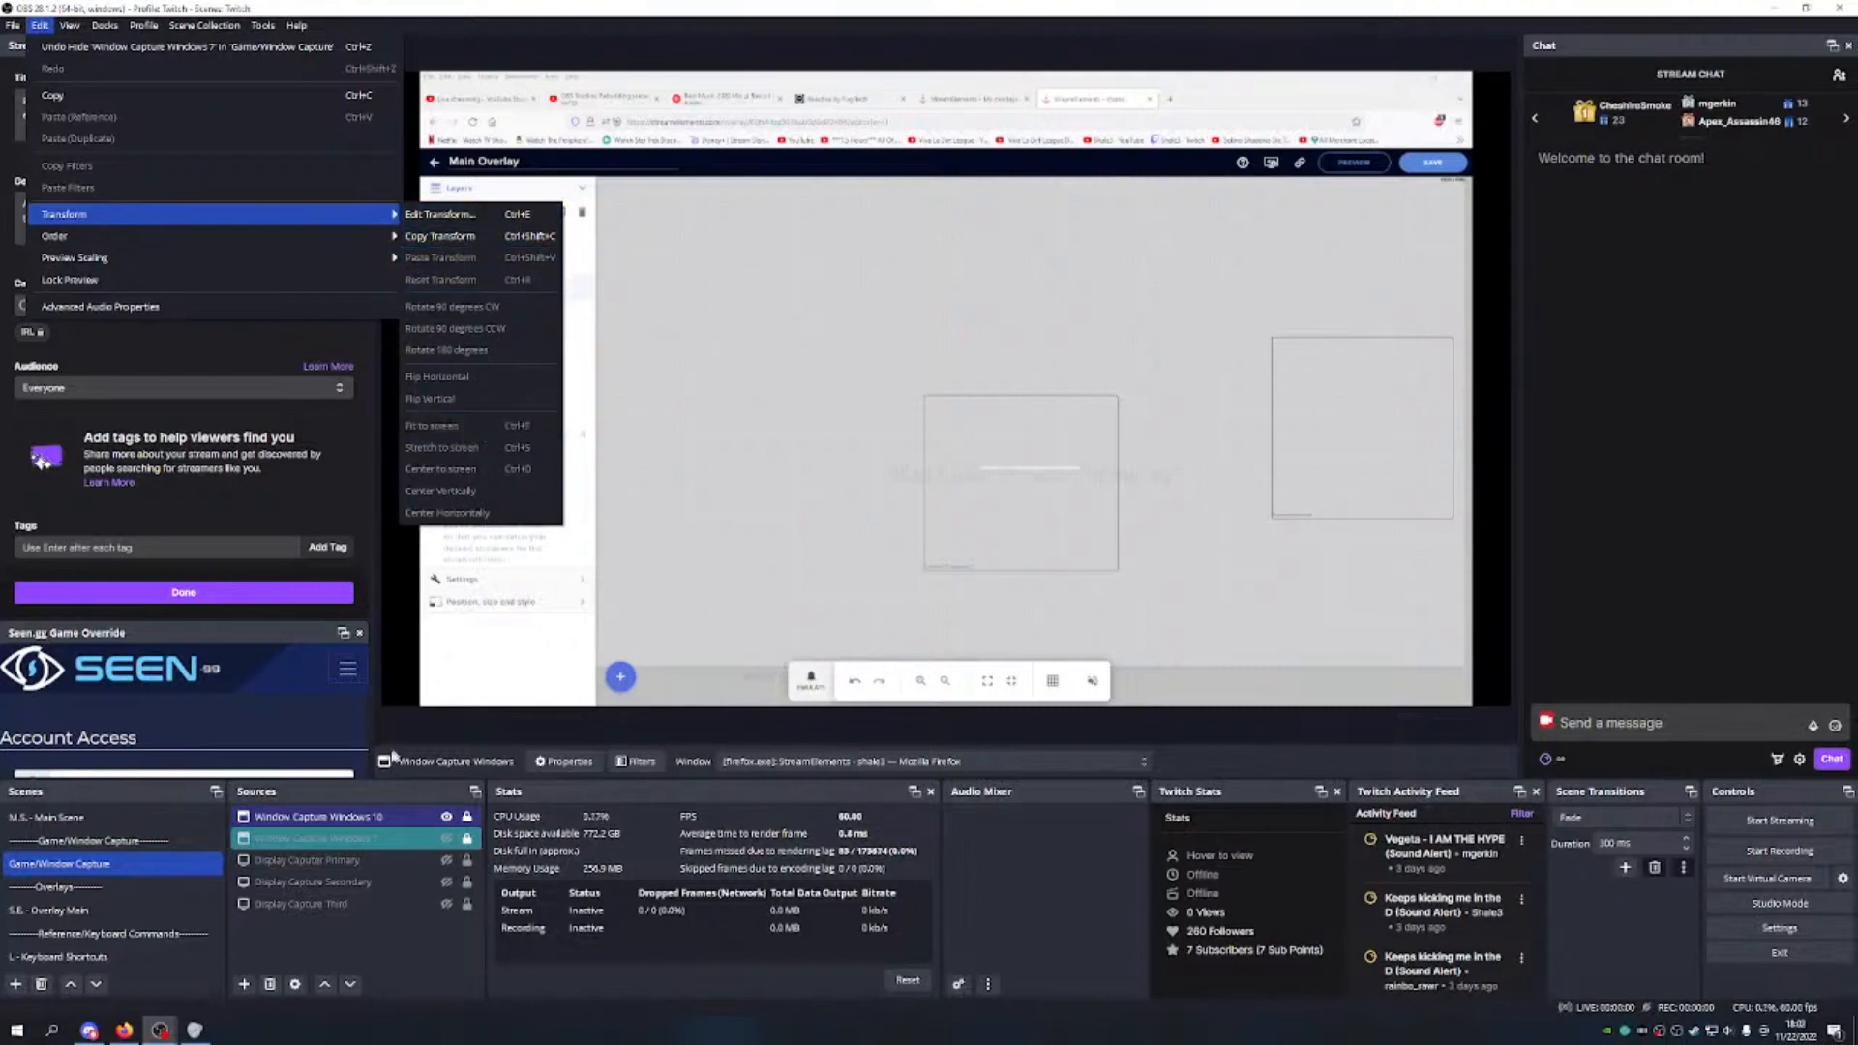
pyautogui.click(124, 956)
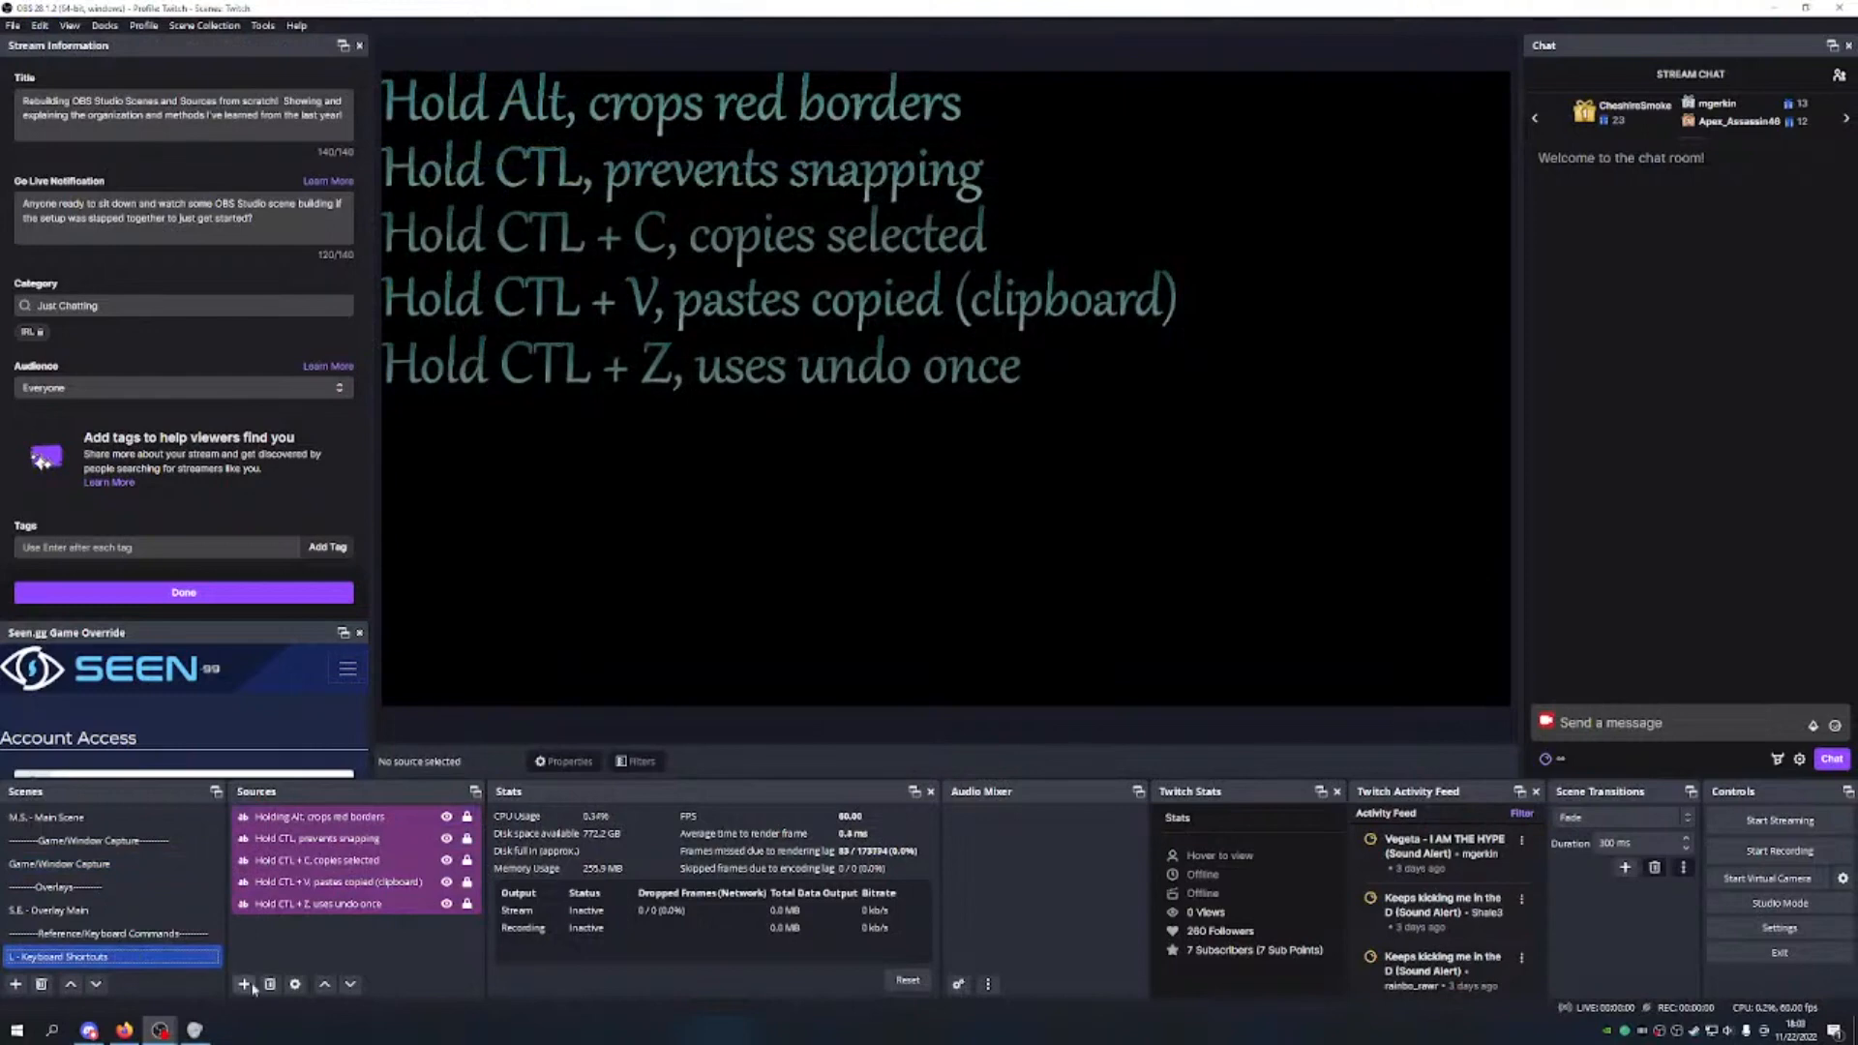
# Step: Add a Text (GDI+) source named 'Hold CTL + F, Transform to fit screen'
pyautogui.click(244, 984)
pyautogui.click(297, 874)
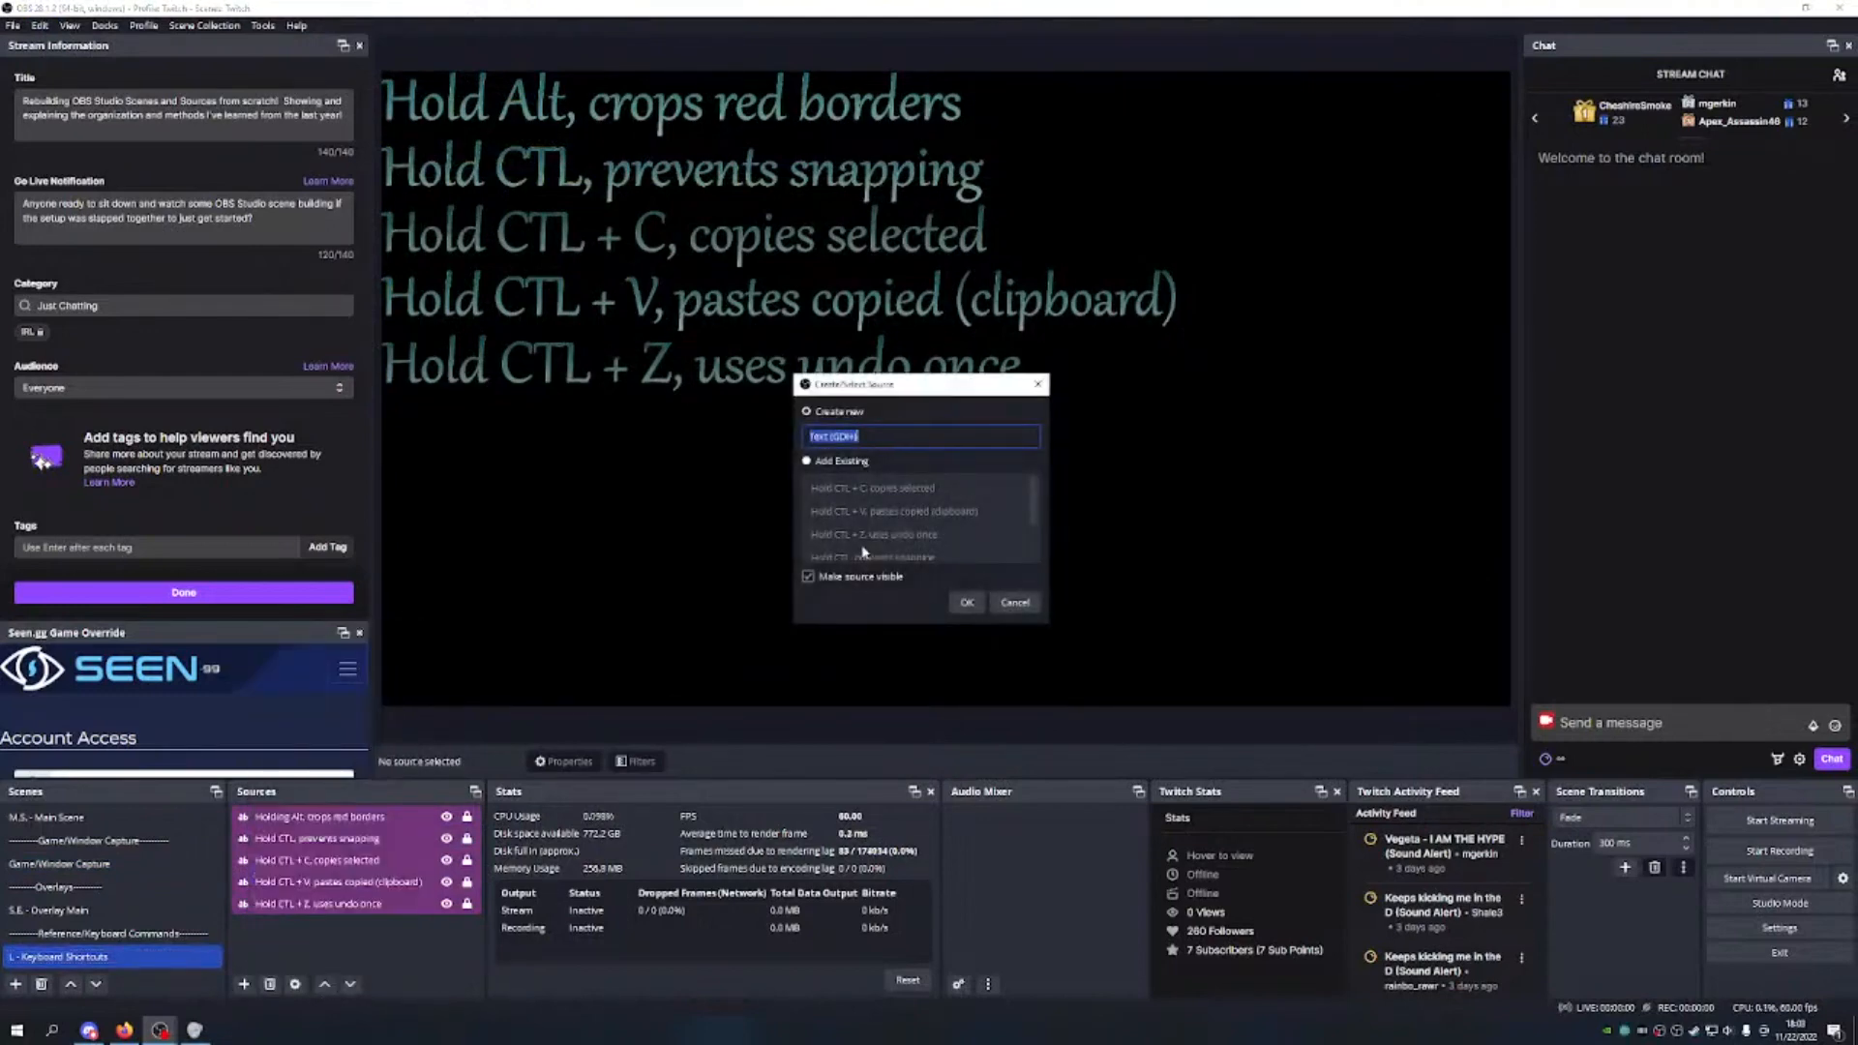
pyautogui.write('Hold CTL + F, Transform to fit screen')
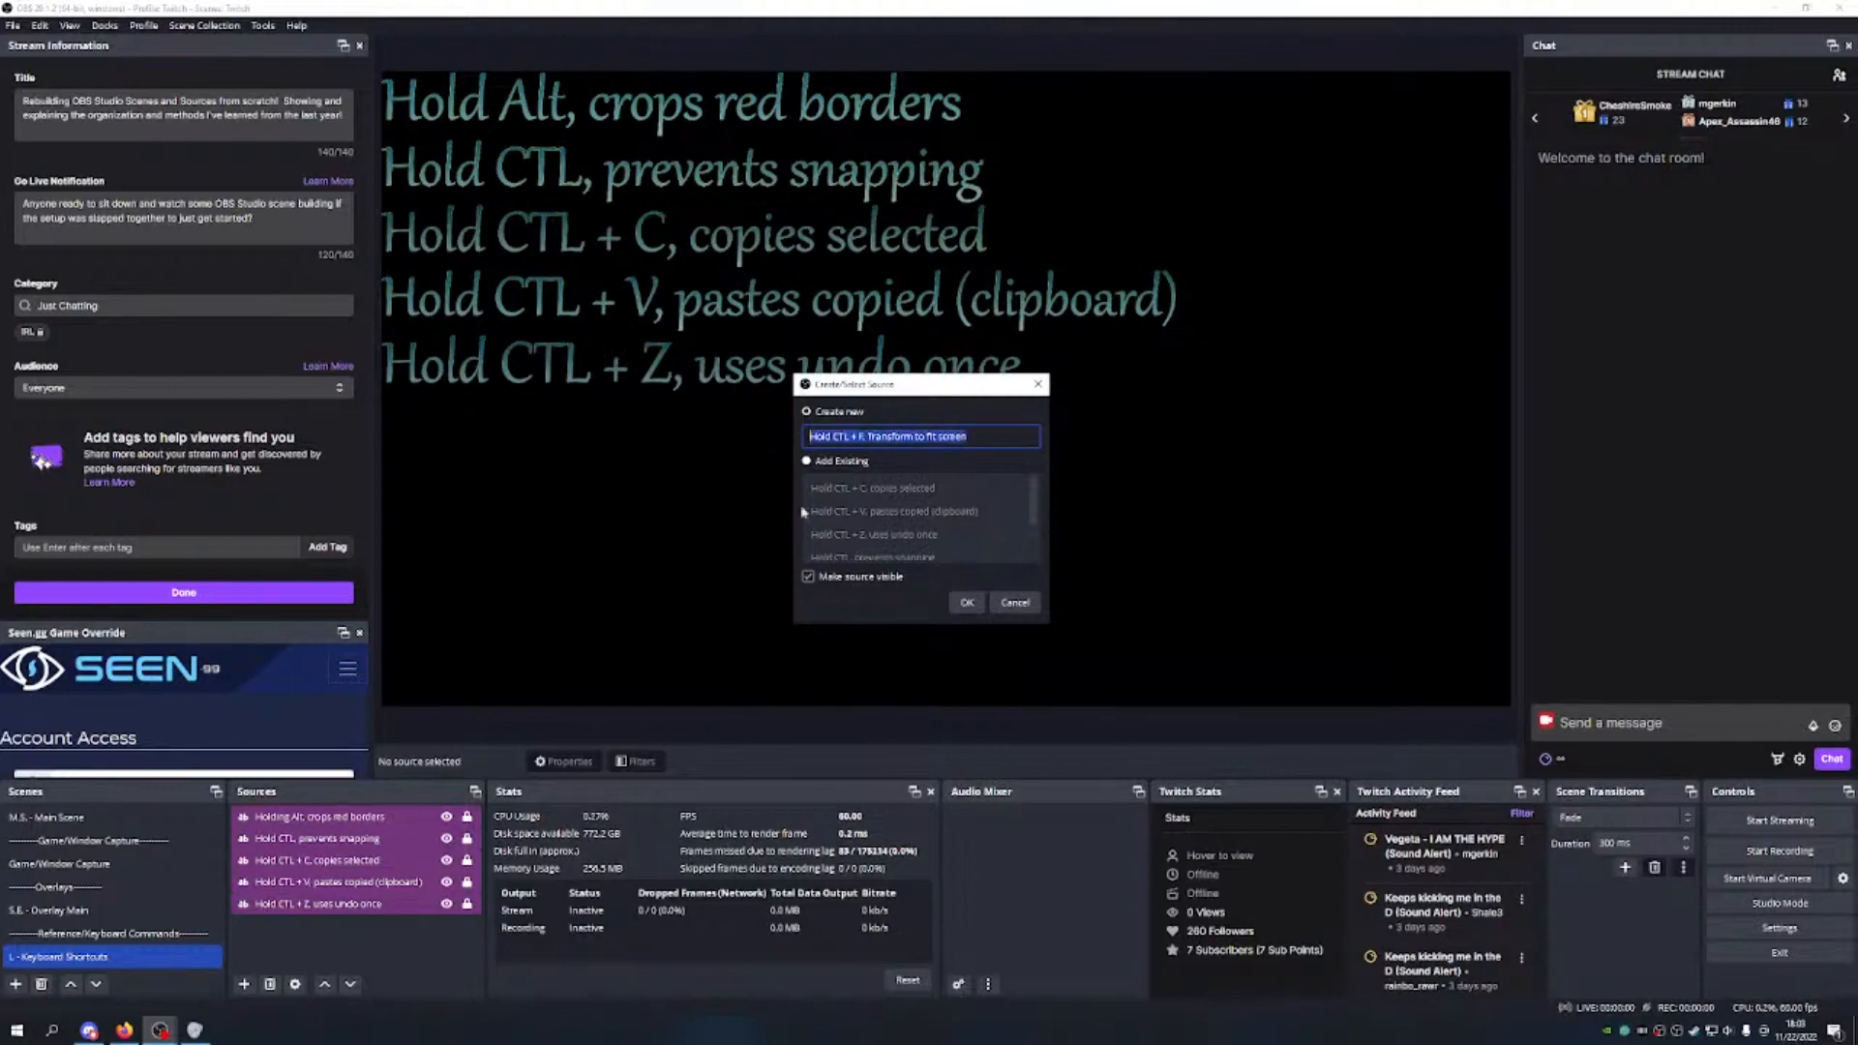
pyautogui.click(966, 601)
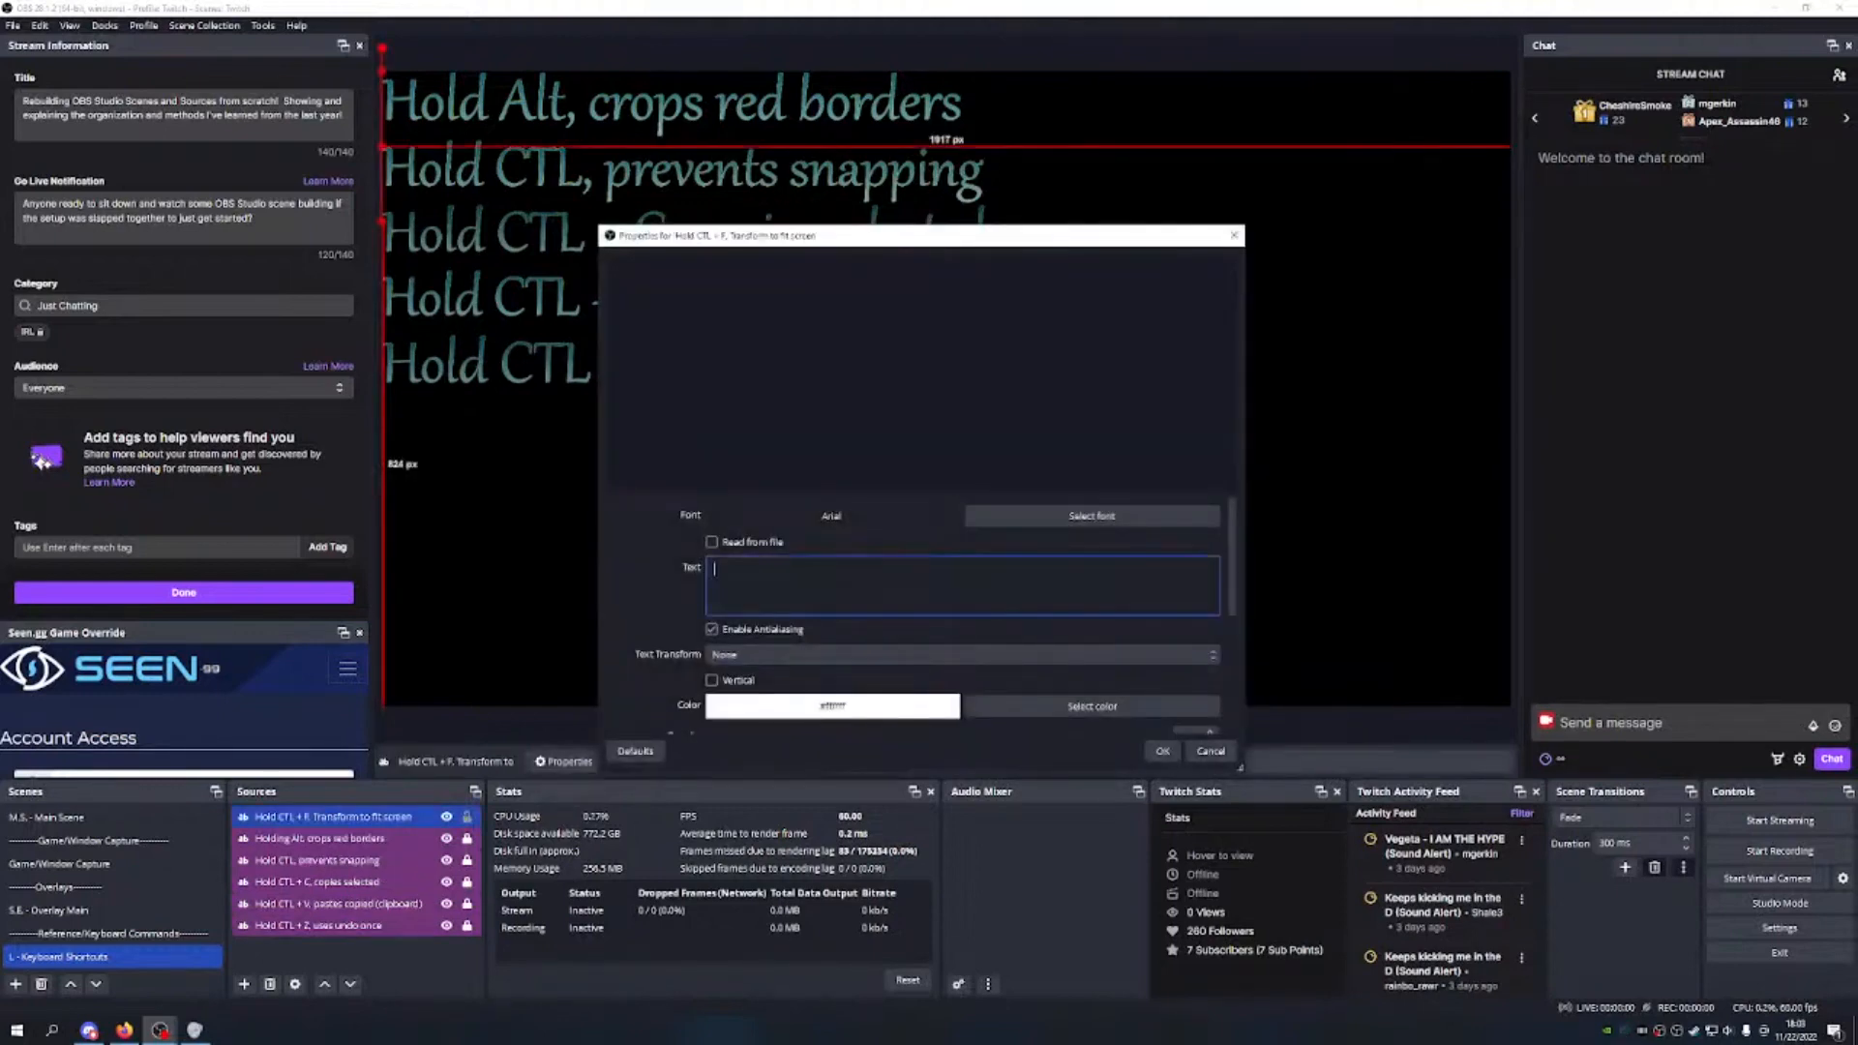
# Step: Paste the shortcut description as the text and set the font to Gabriola size 500
pyautogui.write('Hold CTL + F, Transform to fit screen')
pyautogui.click(1097, 528)
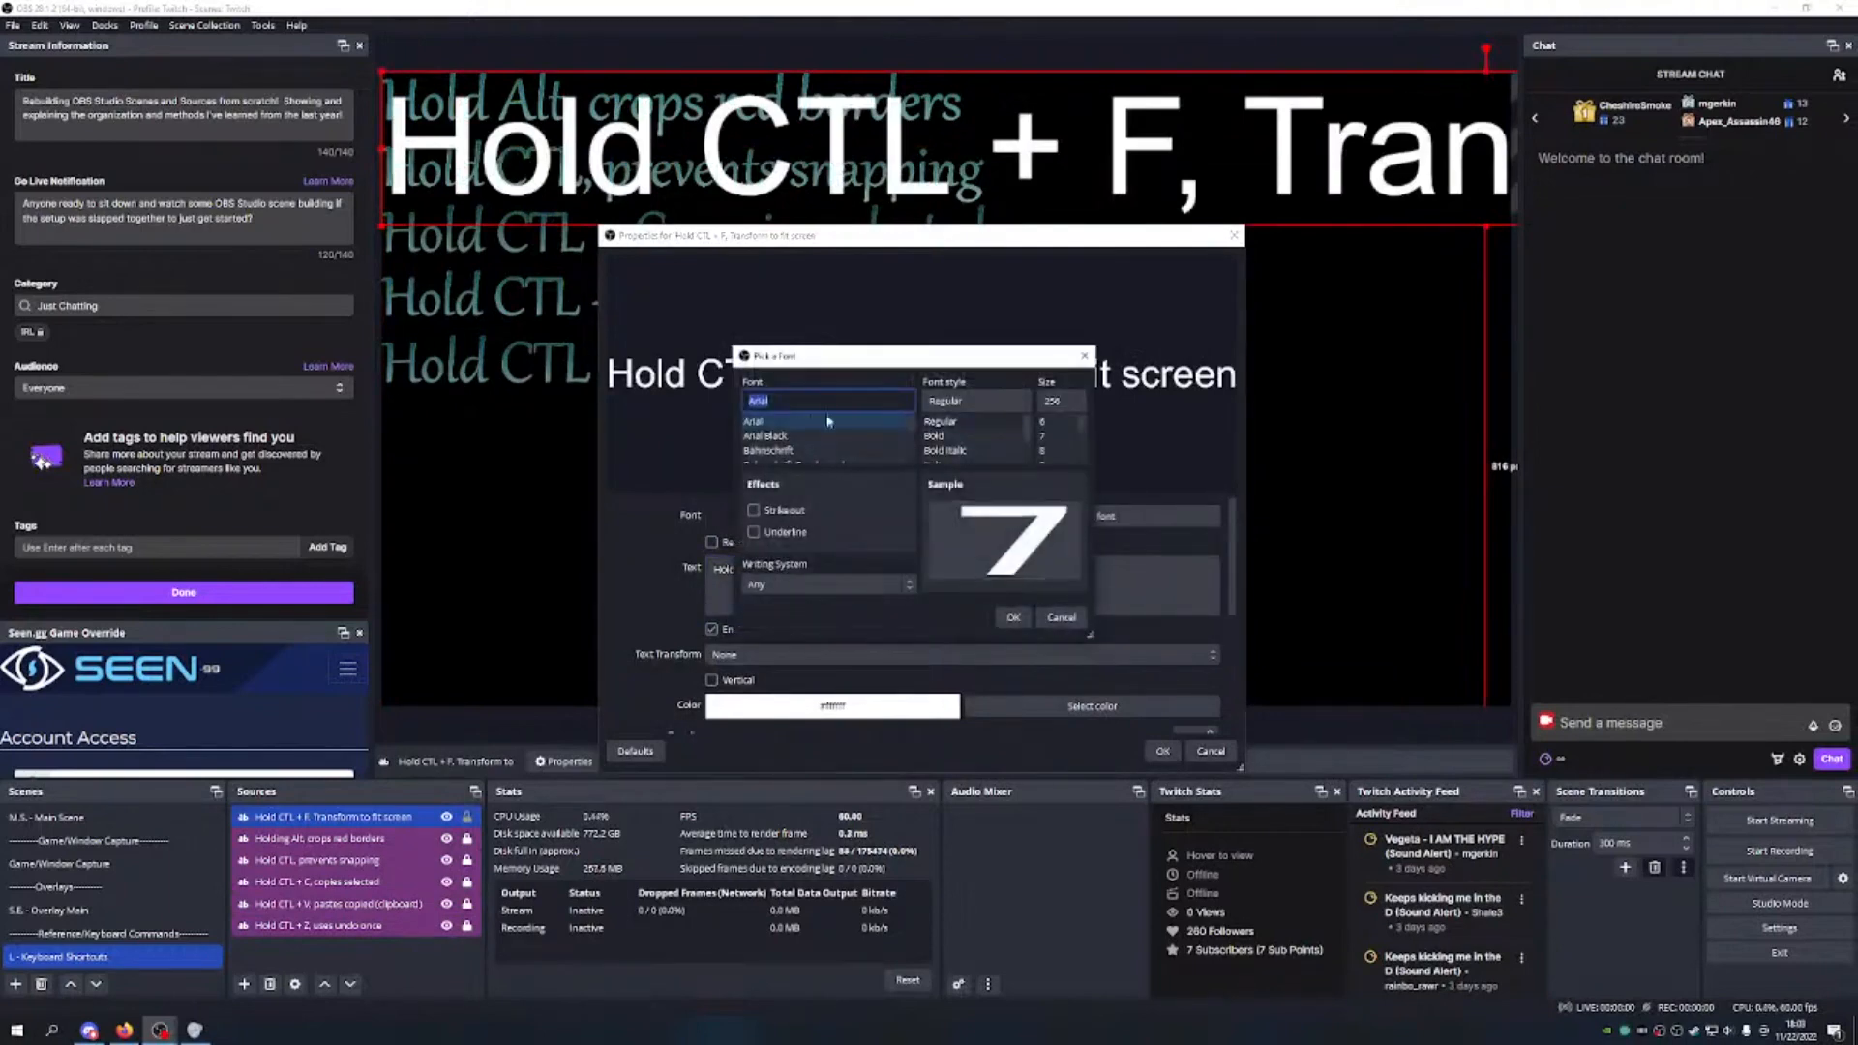
pyautogui.write('g')
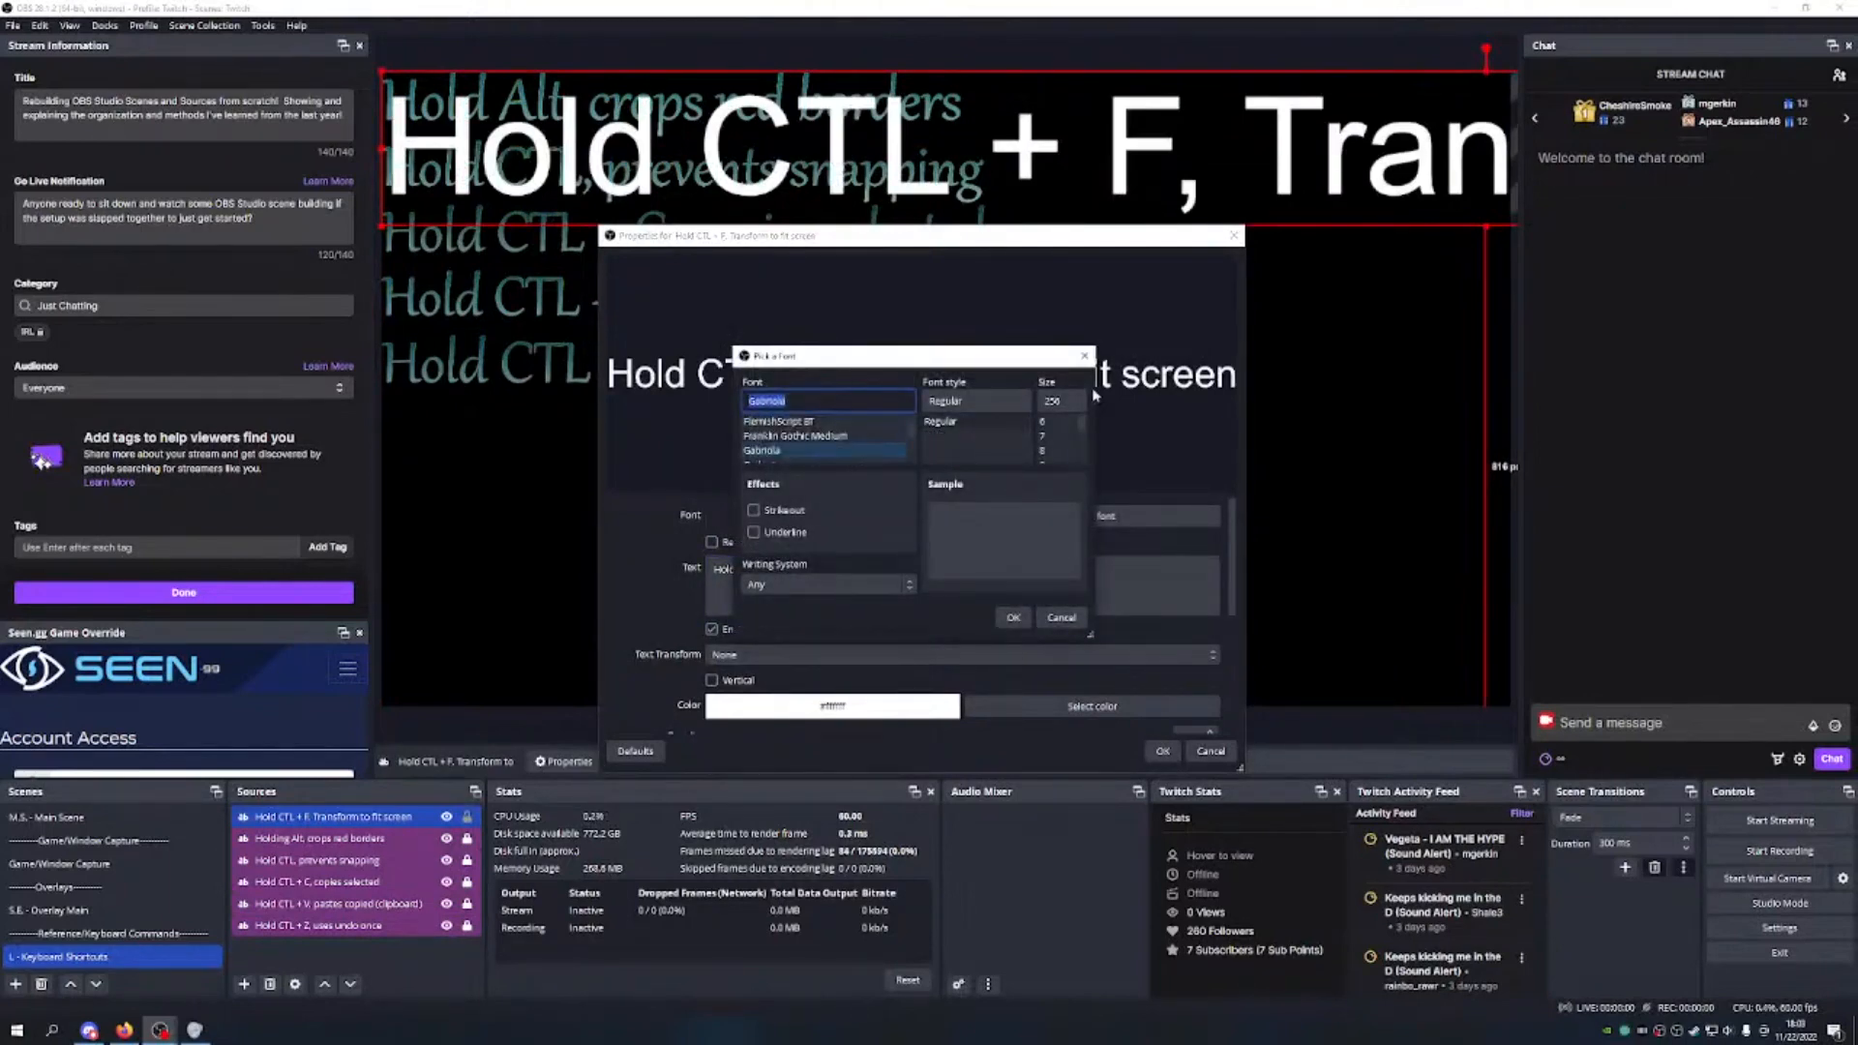
pyautogui.click(1069, 401)
pyautogui.press('BackSpace')
pyautogui.press('BackSpace')
pyautogui.press('BackSpace')
pyautogui.write('500')
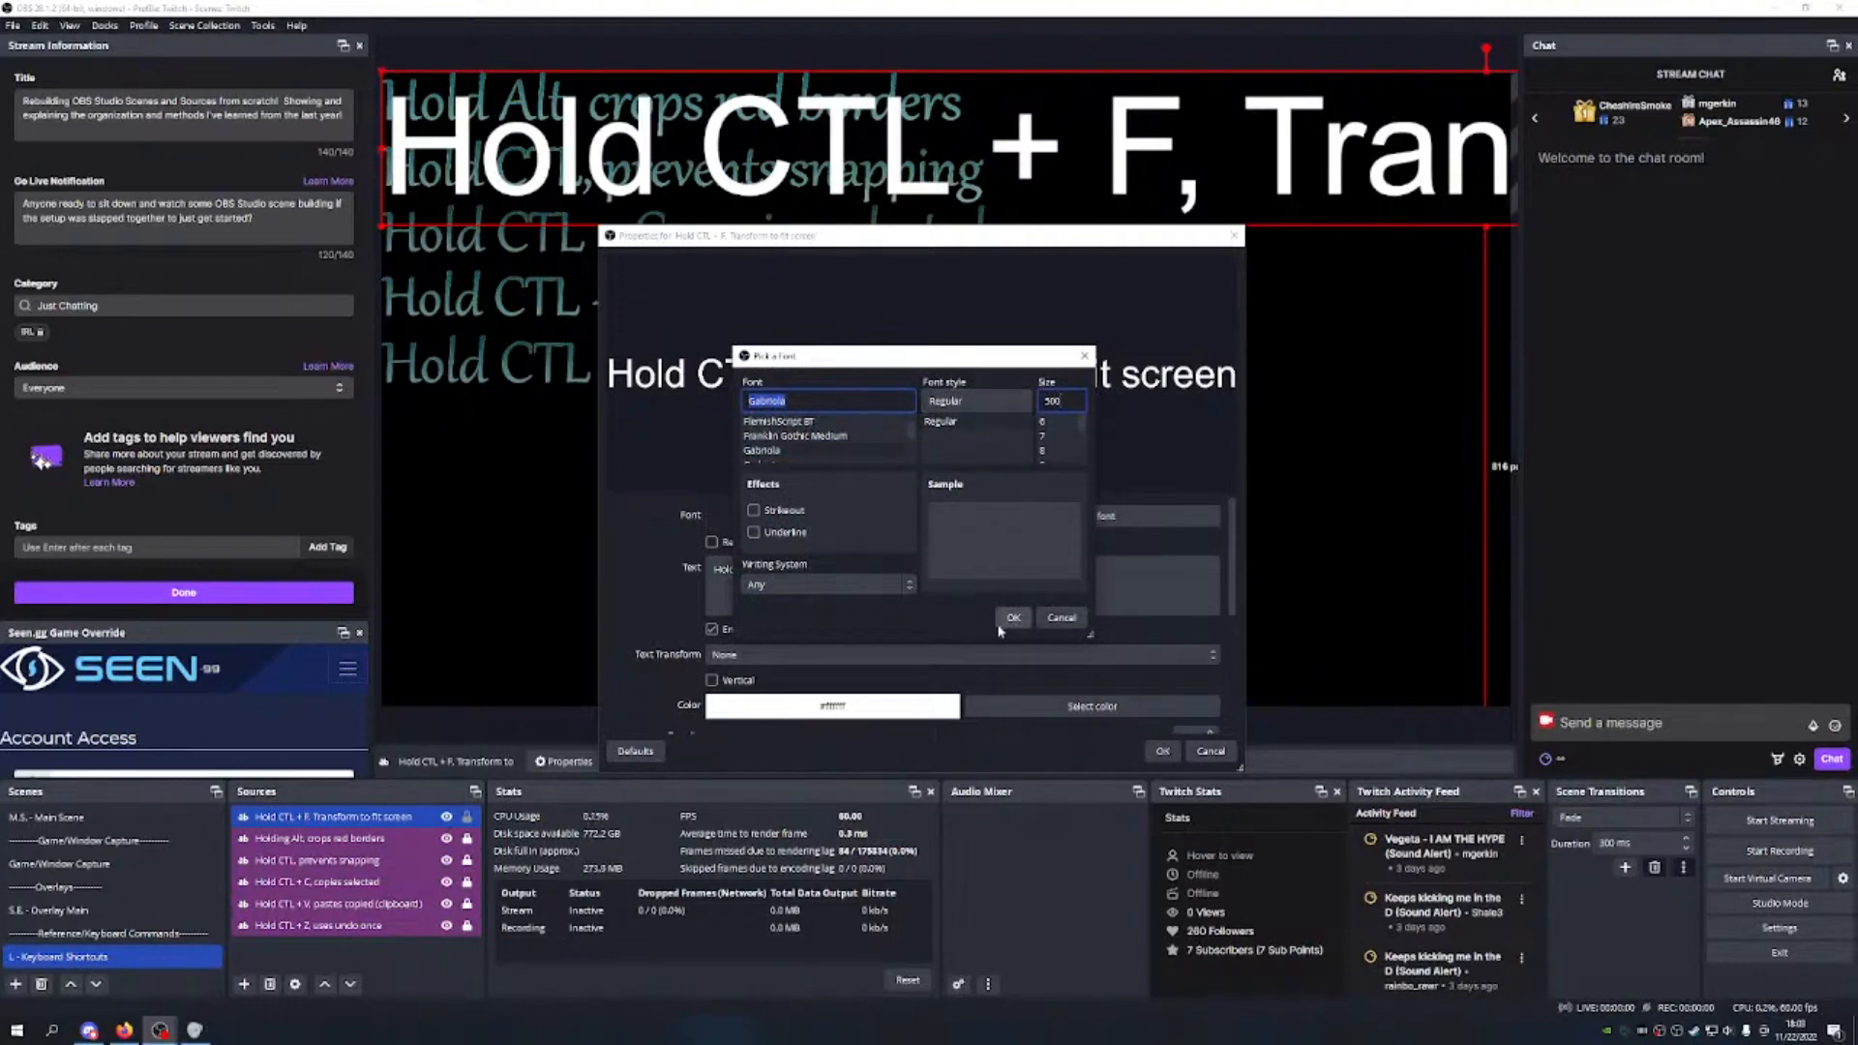
pyautogui.click(1006, 620)
# Step: Make the text cyan with a gradient at 61% opacity on a fully opaque black background
pyautogui.scroll(-2, 988, 621)
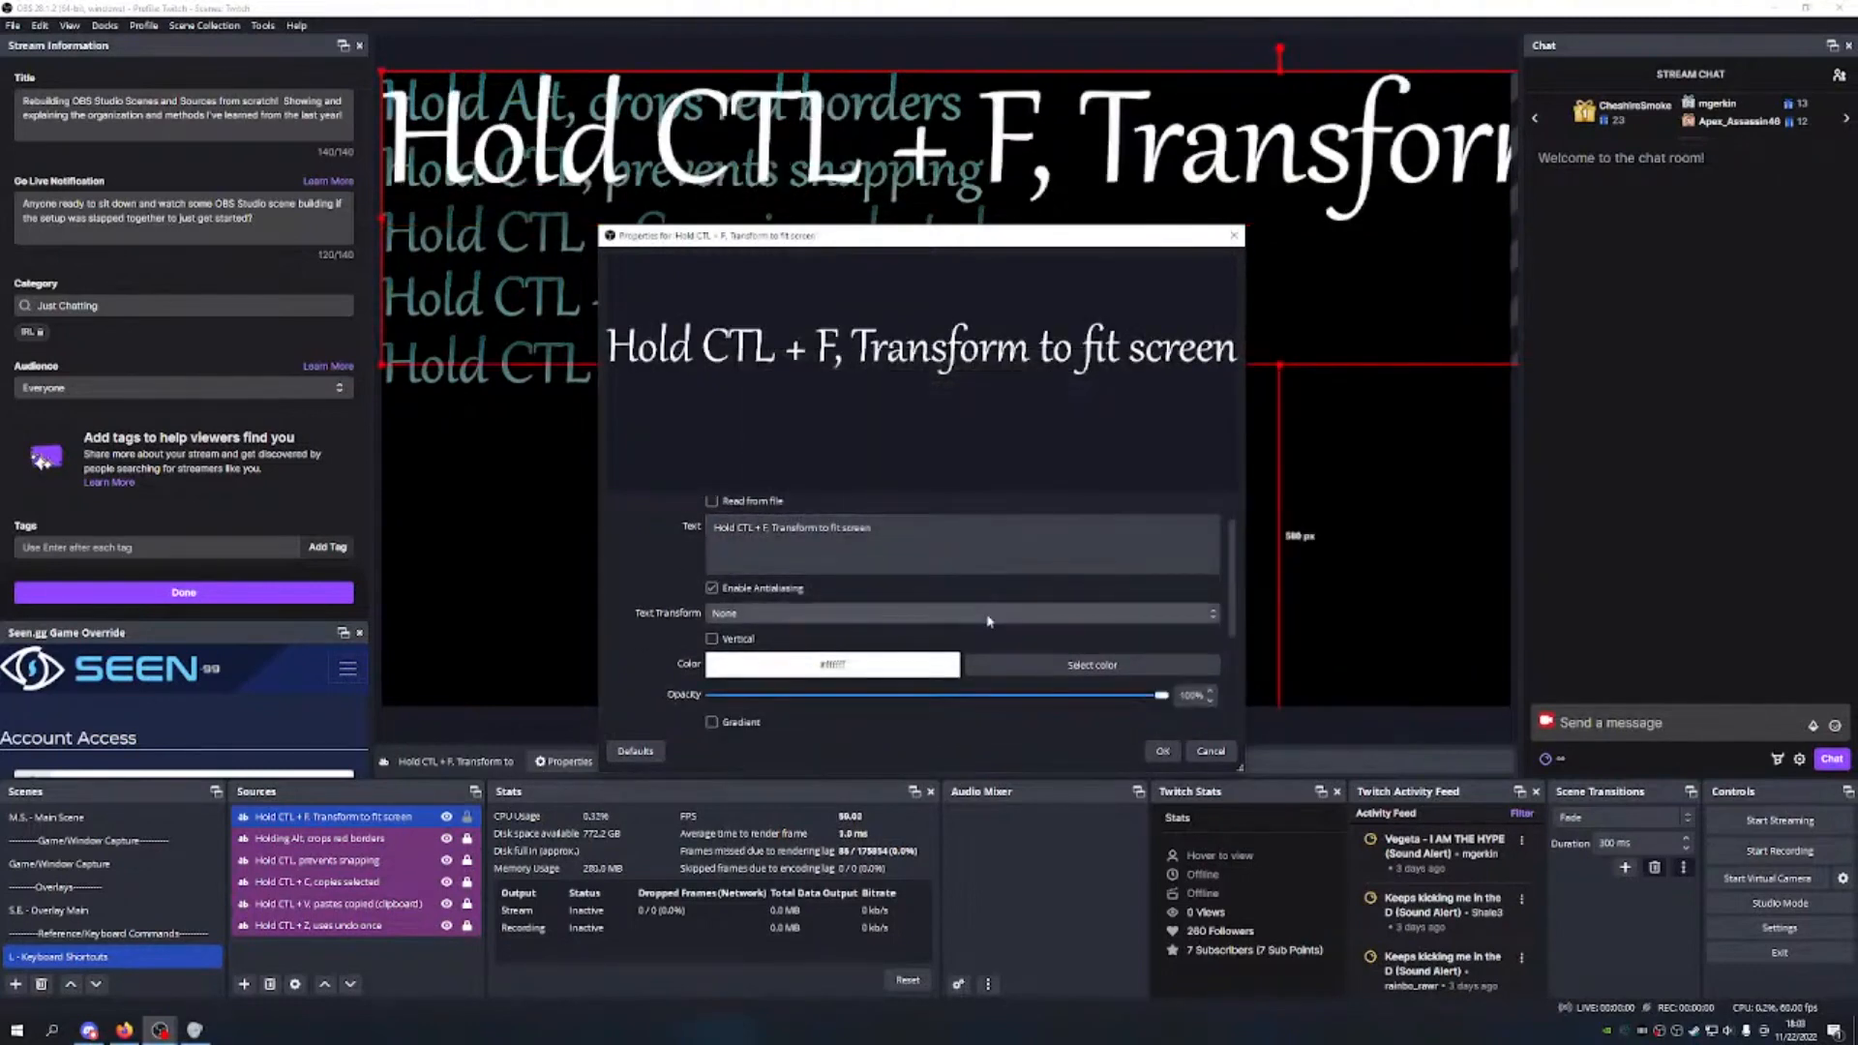
pyautogui.scroll(1, 1016, 616)
pyautogui.scroll(-3, 1006, 534)
pyautogui.click(1057, 581)
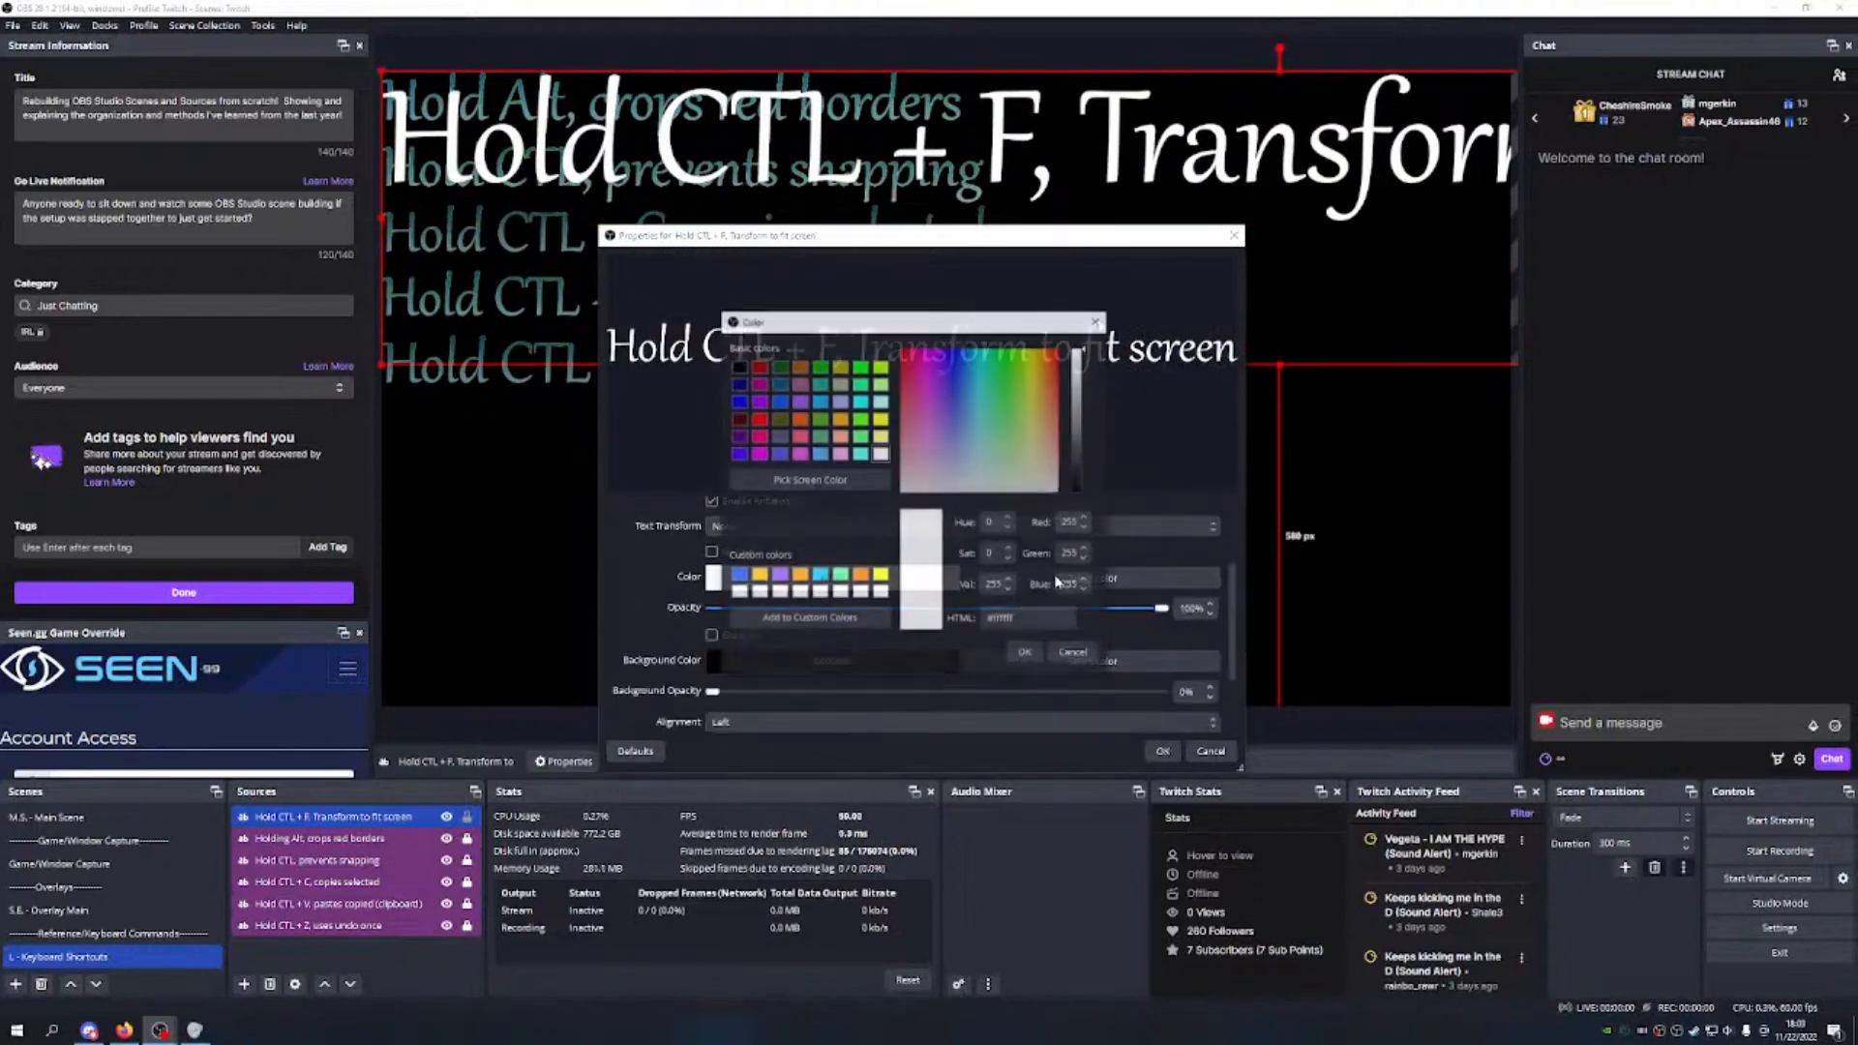
pyautogui.click(818, 576)
pyautogui.click(1025, 653)
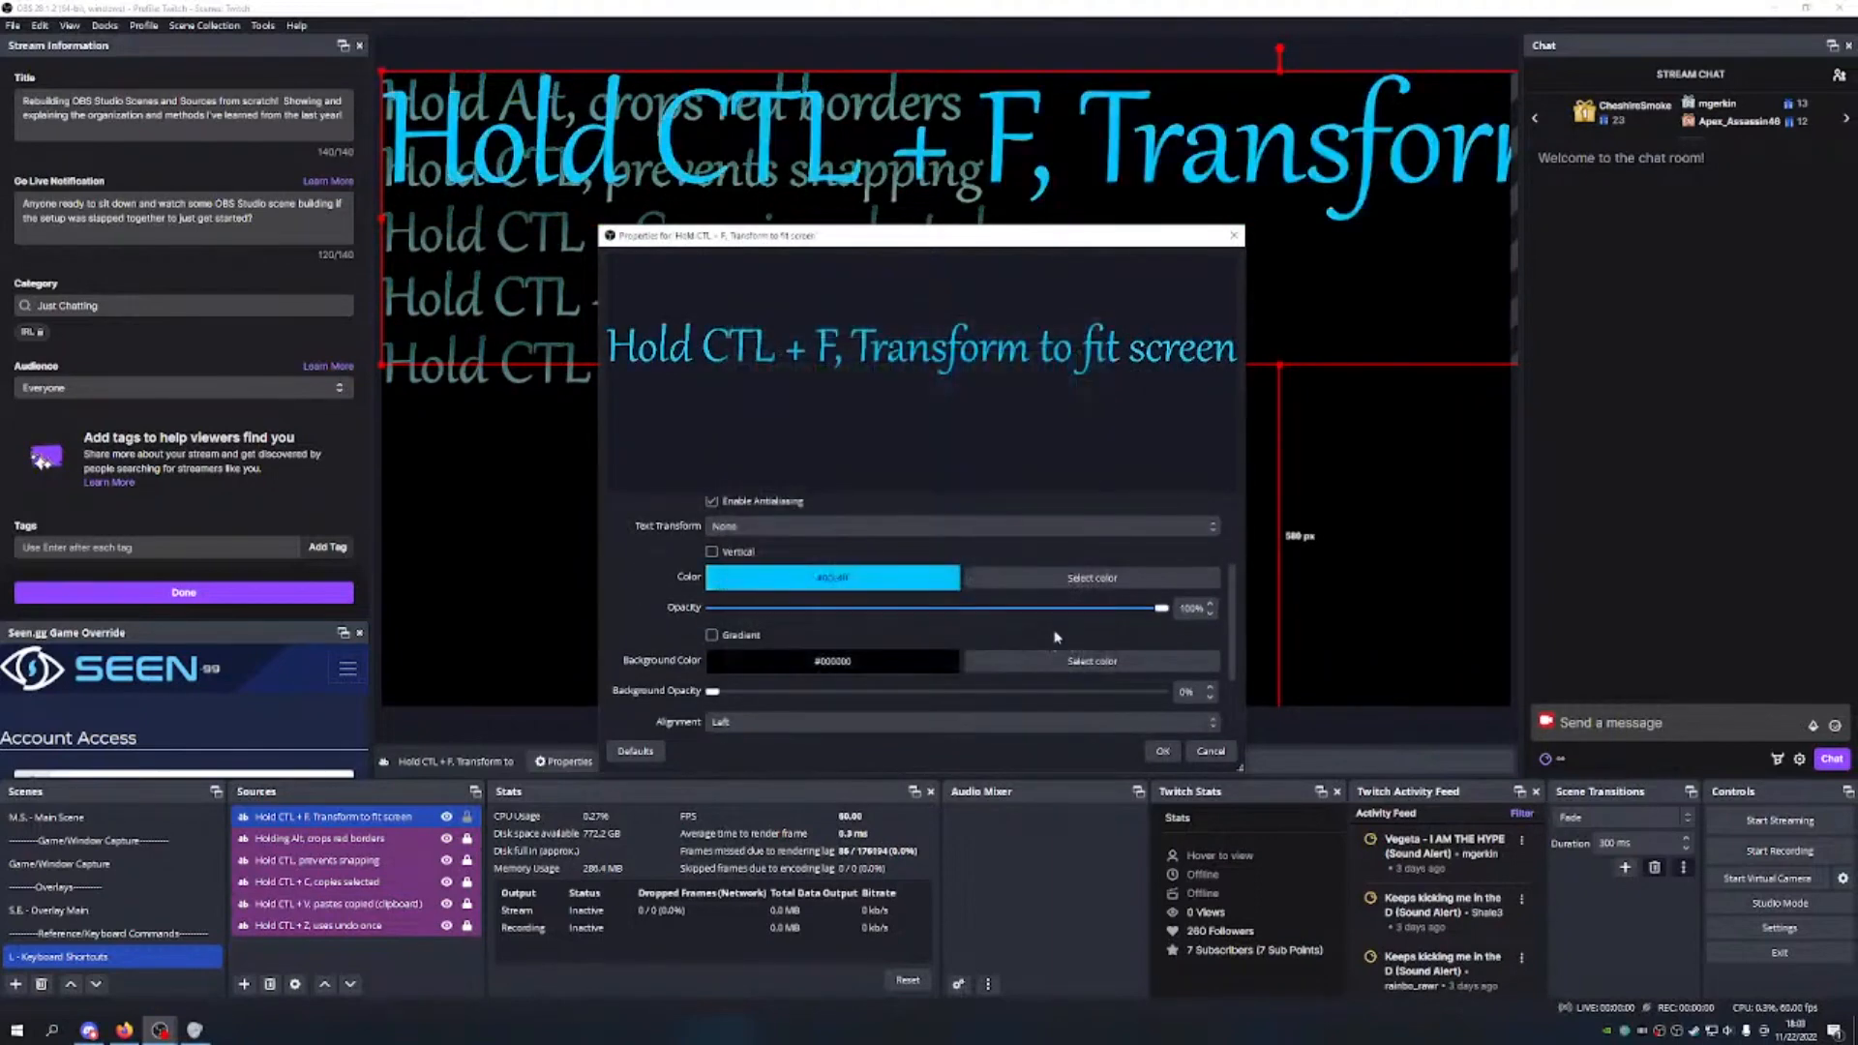
pyautogui.scroll(-1, 920, 620)
pyautogui.click(711, 547)
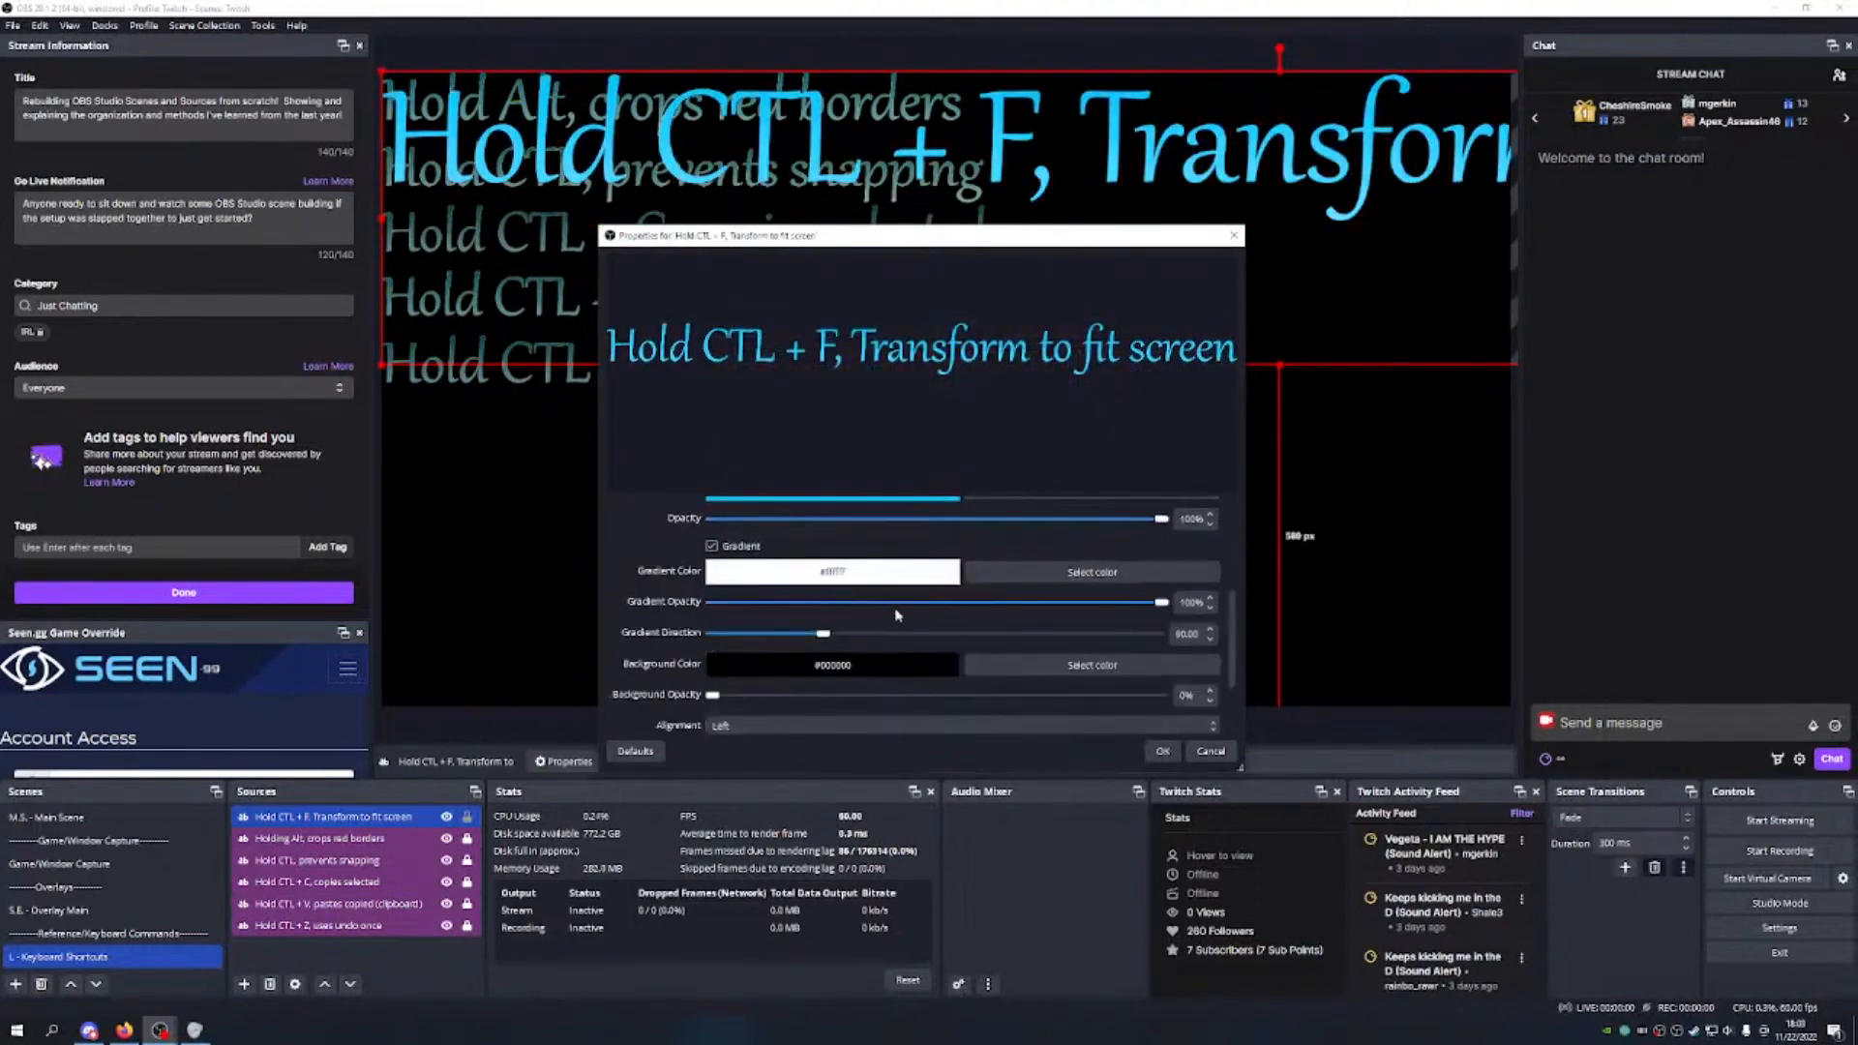
pyautogui.scroll(-1, 896, 614)
pyautogui.scroll(2, 1016, 600)
pyautogui.moveTo(1161, 546); pyautogui.dragTo(801, 548)
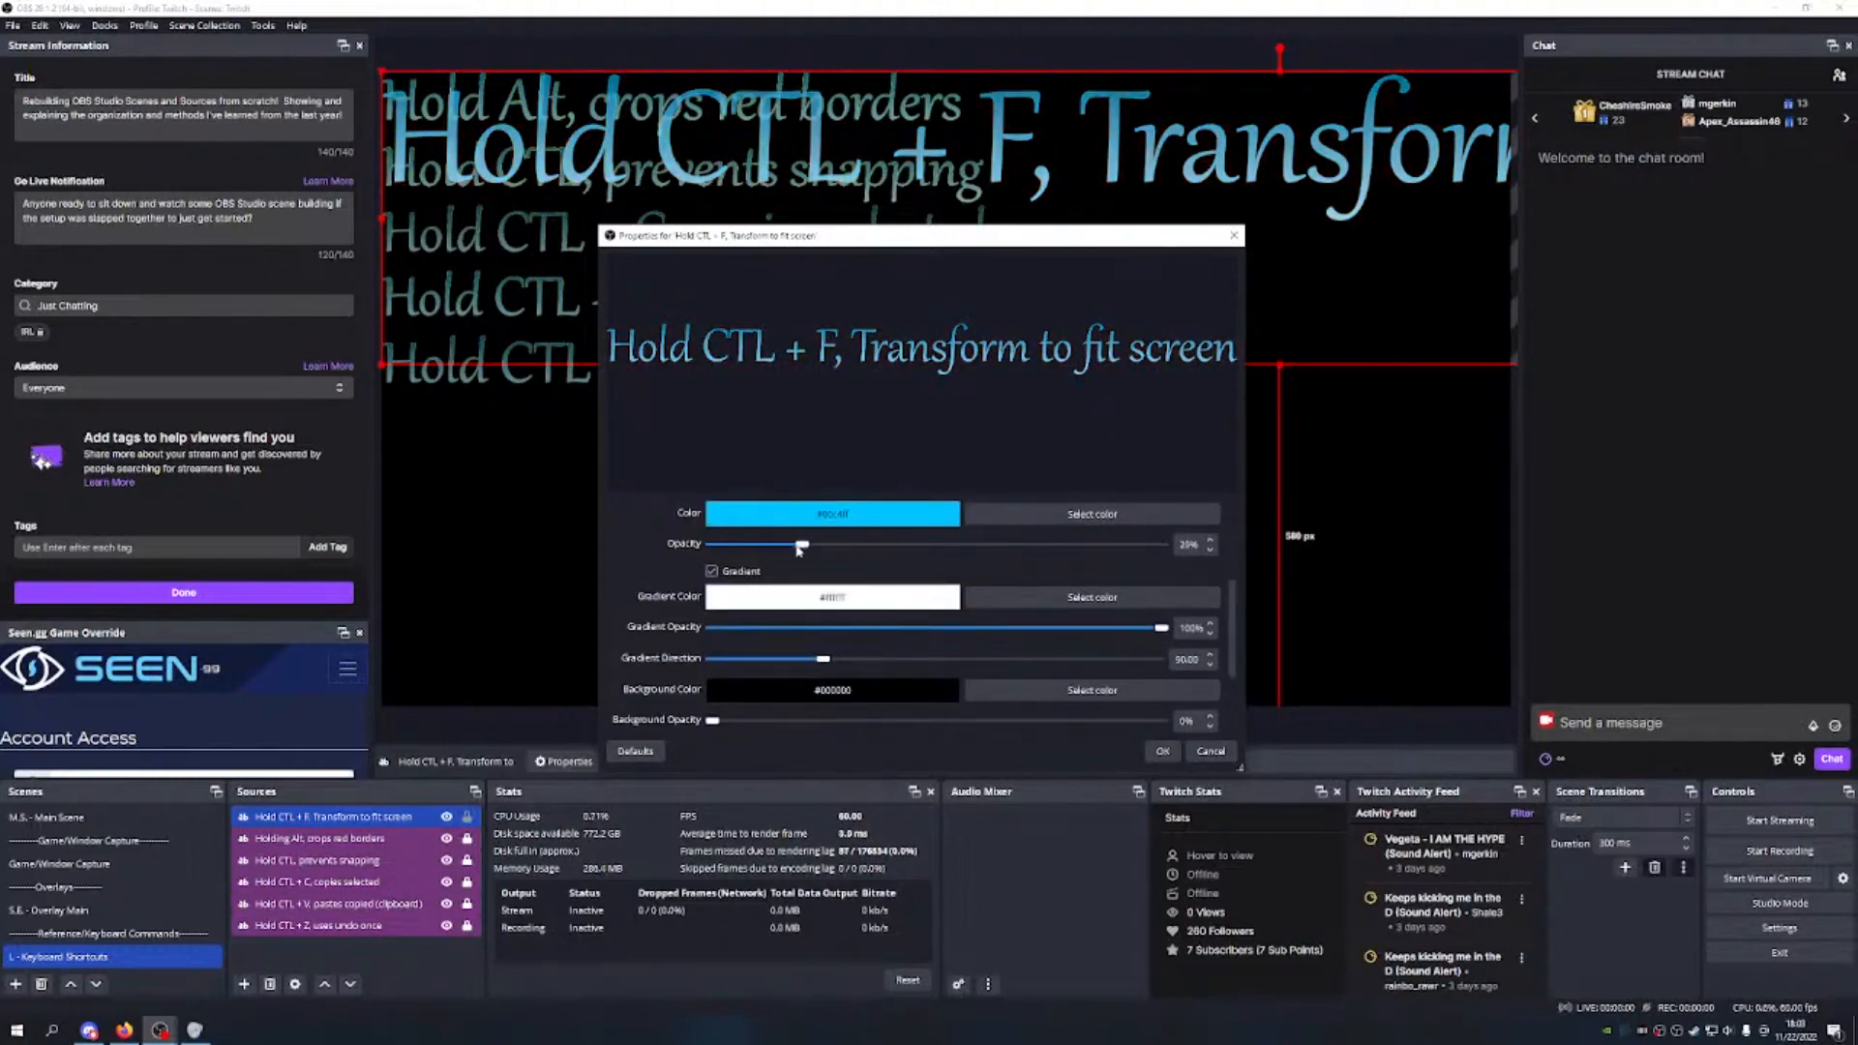
pyautogui.scroll(-3, 916, 579)
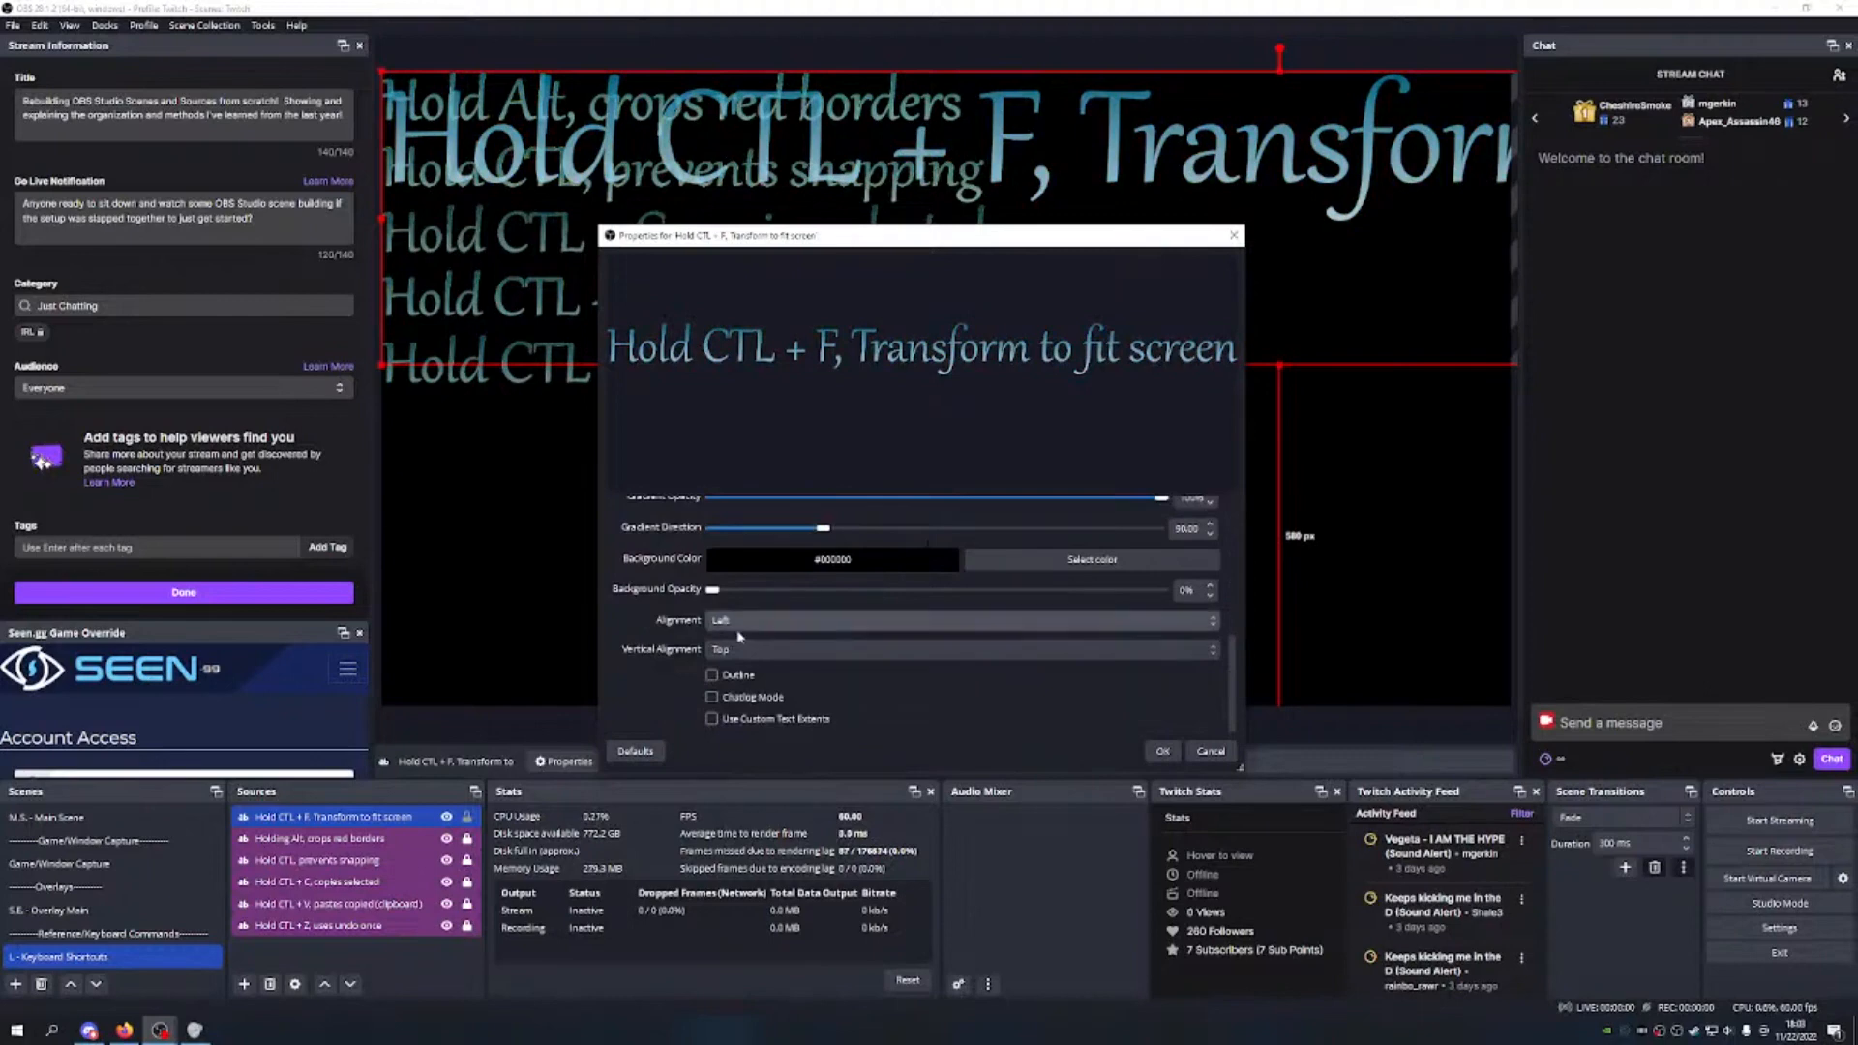
pyautogui.moveTo(714, 590); pyautogui.dragTo(1196, 606)
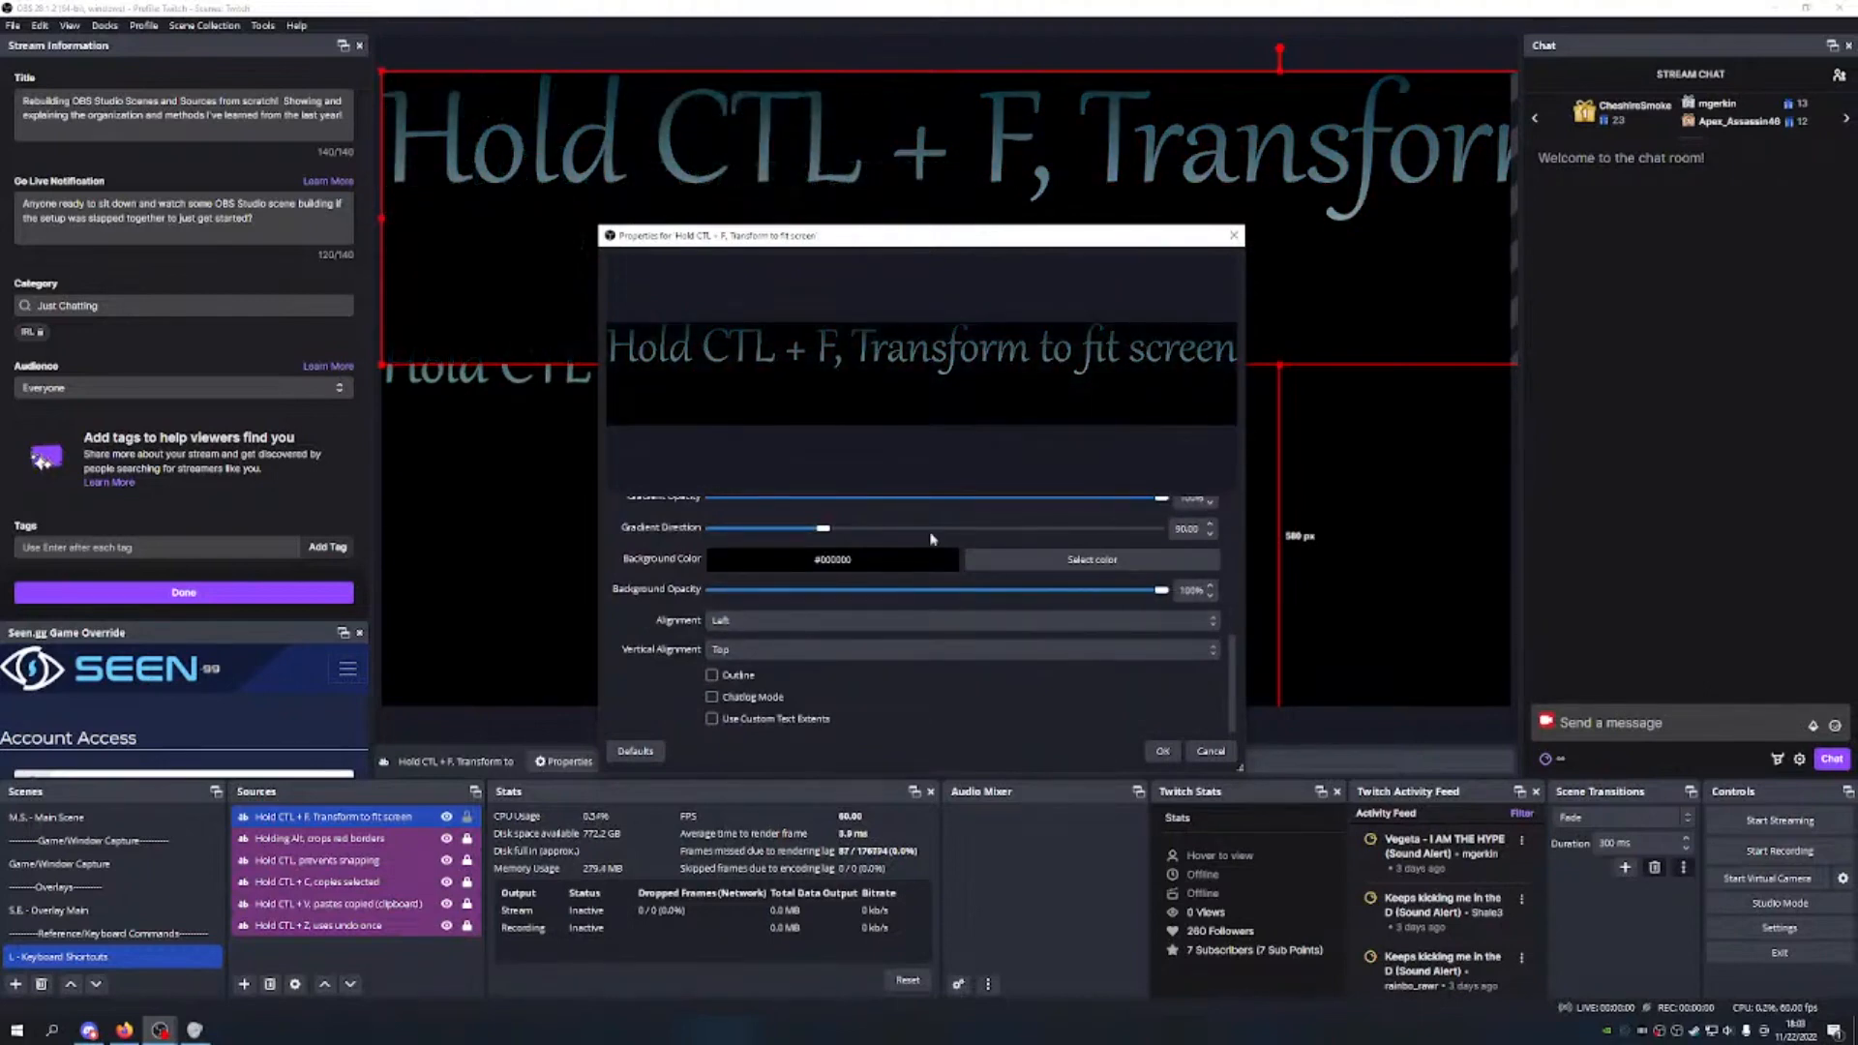
pyautogui.scroll(3, 923, 535)
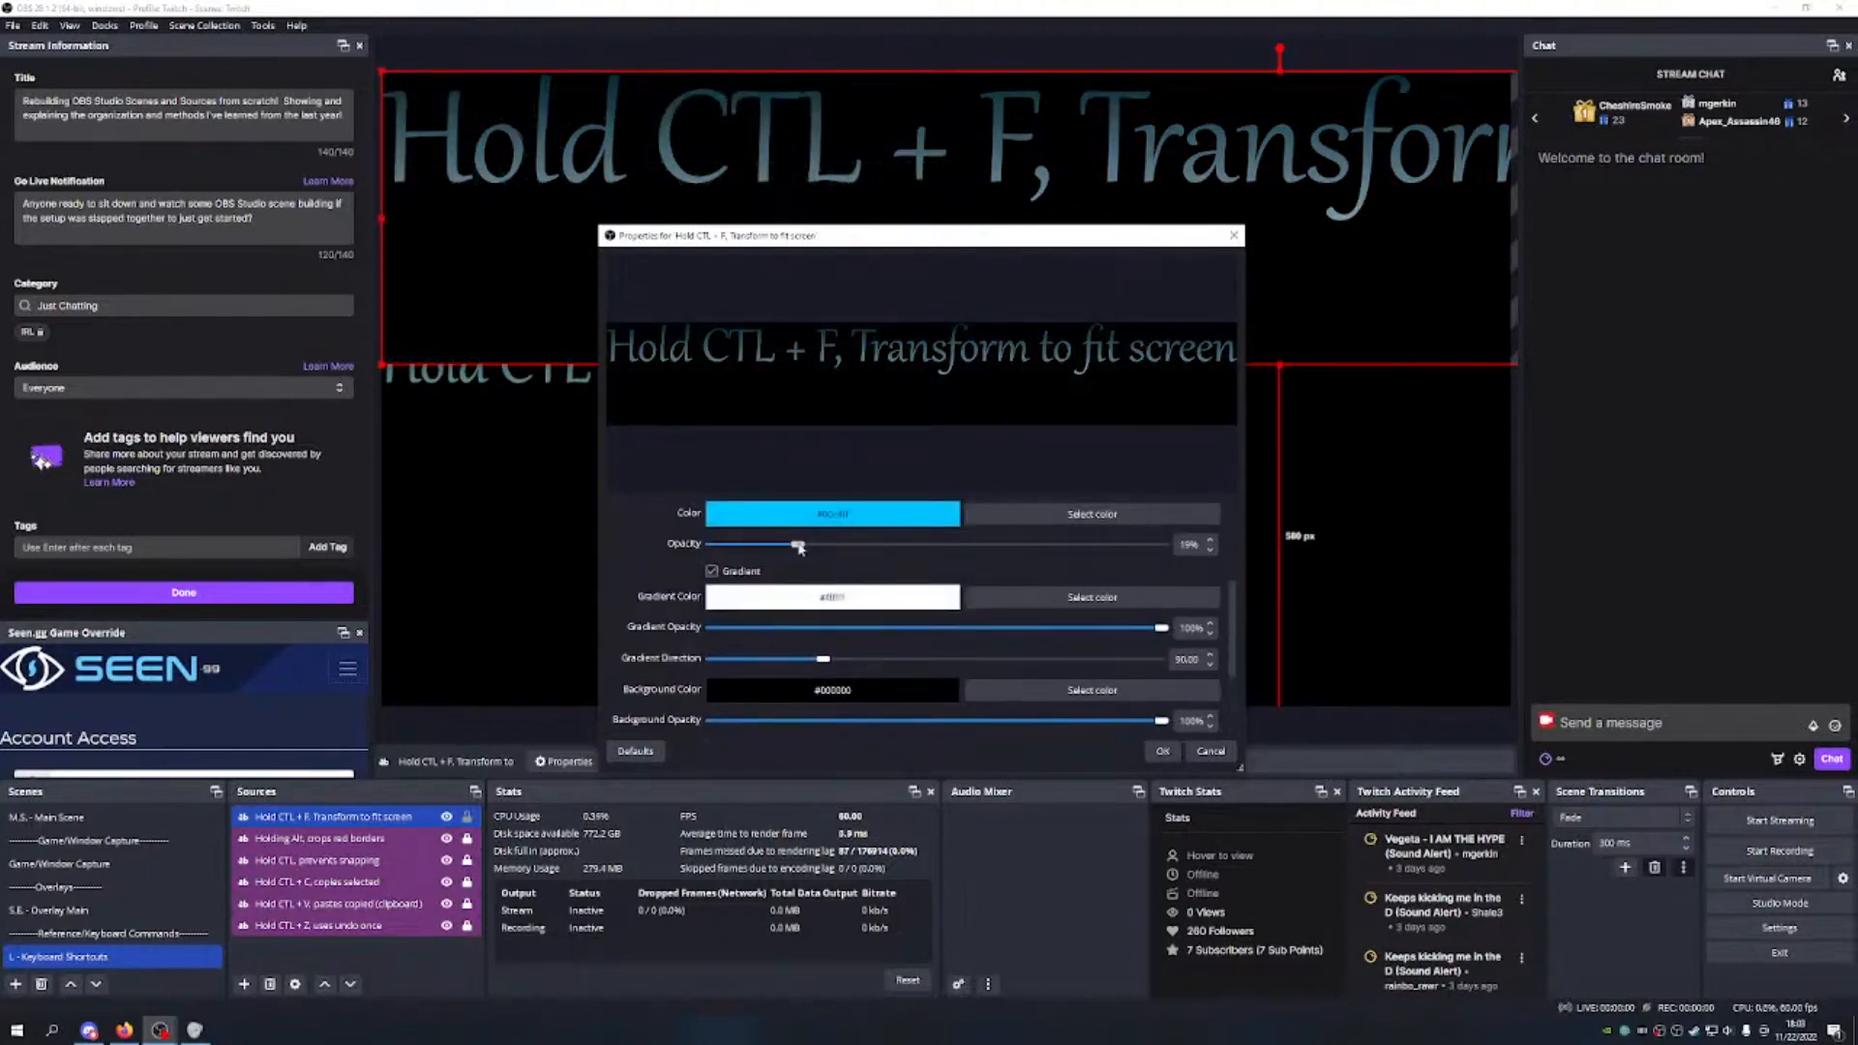
pyautogui.moveTo(799, 546); pyautogui.dragTo(907, 540)
pyautogui.scroll(-3, 906, 539)
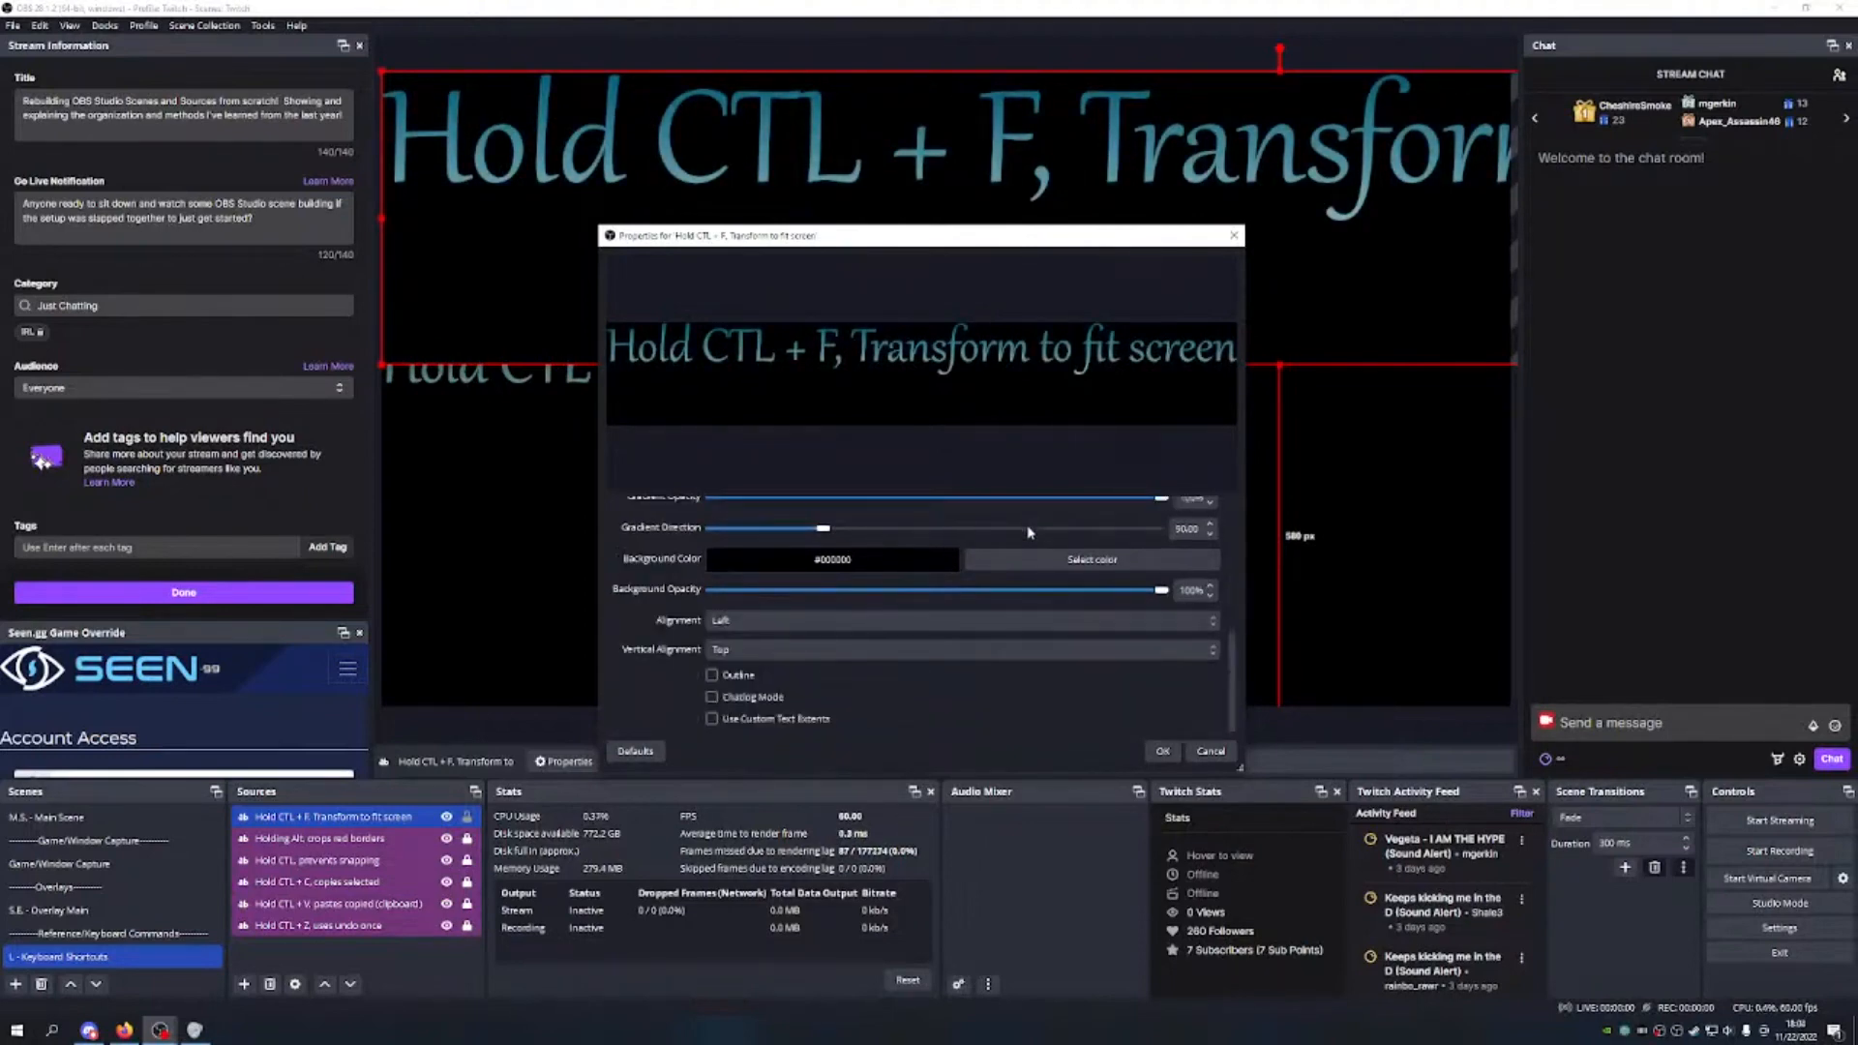
# Step: Add a yellow outline of size 1 at 54% opacity and apply the properties
pyautogui.click(713, 675)
pyautogui.scroll(-2, 1045, 721)
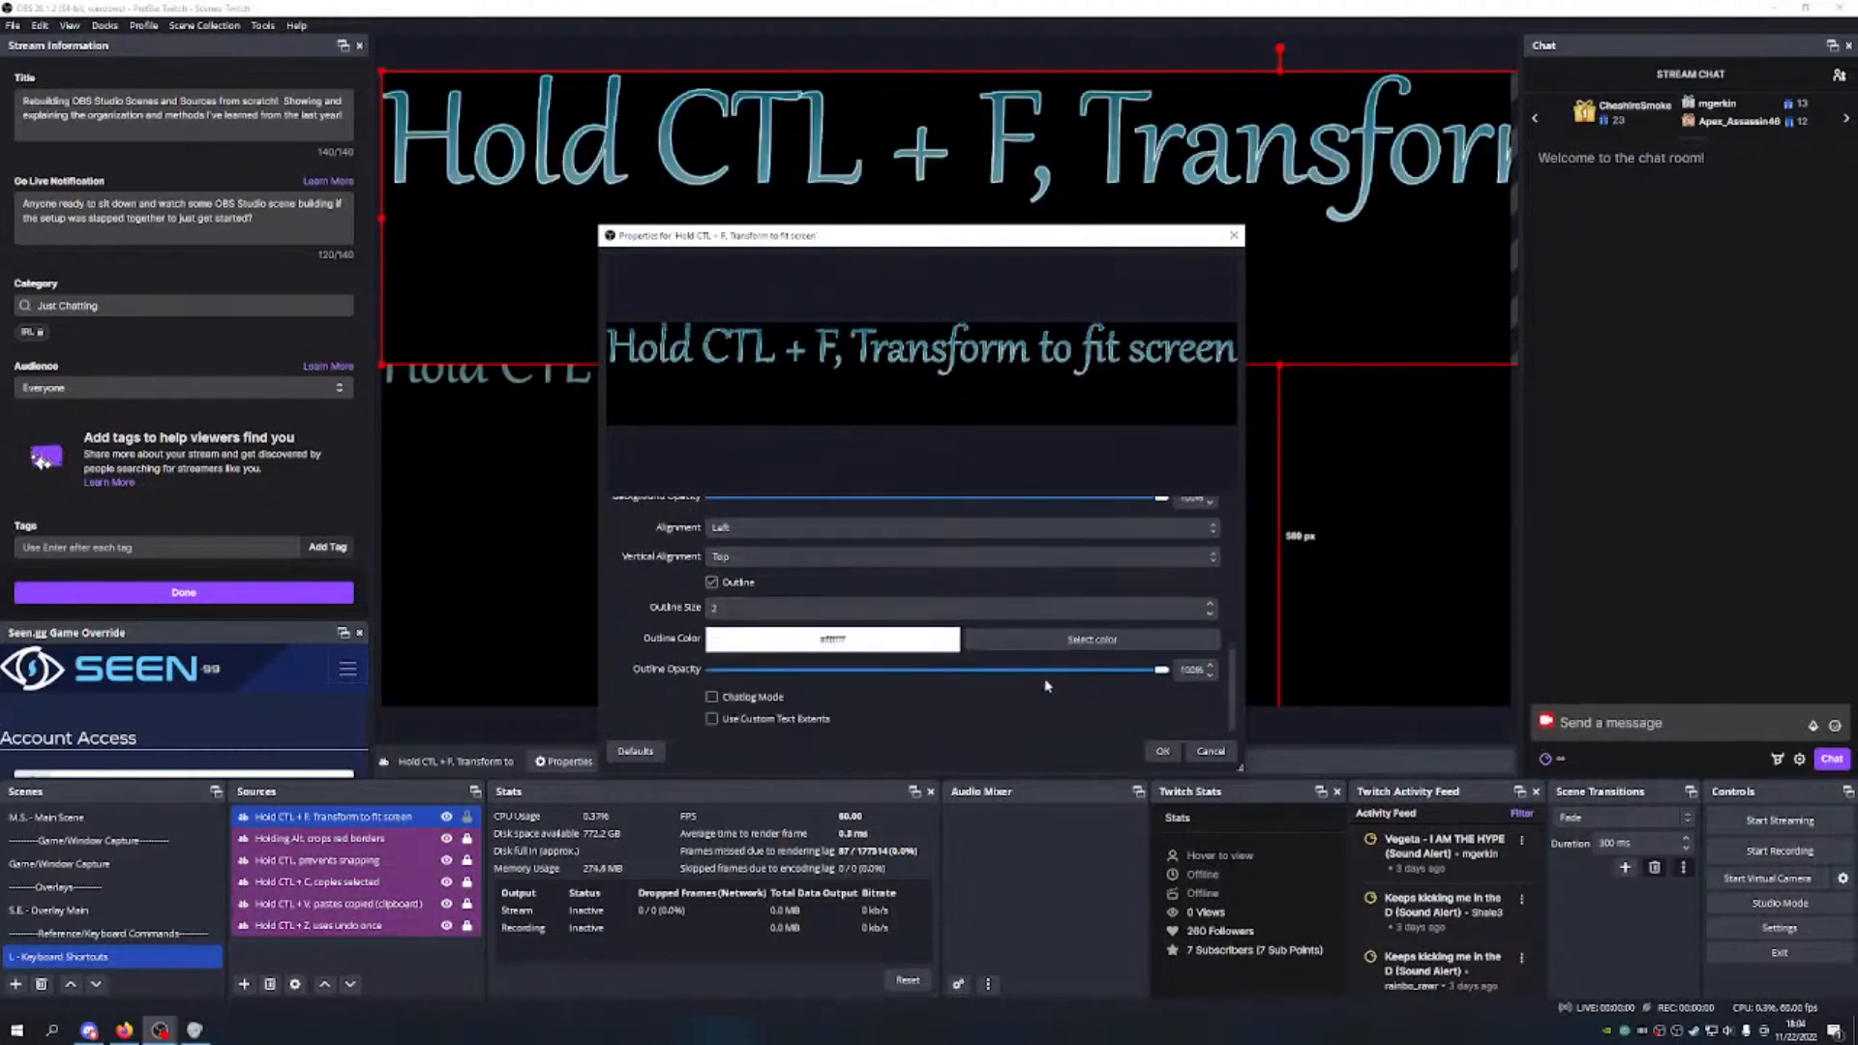
pyautogui.click(1045, 639)
pyautogui.click(882, 420)
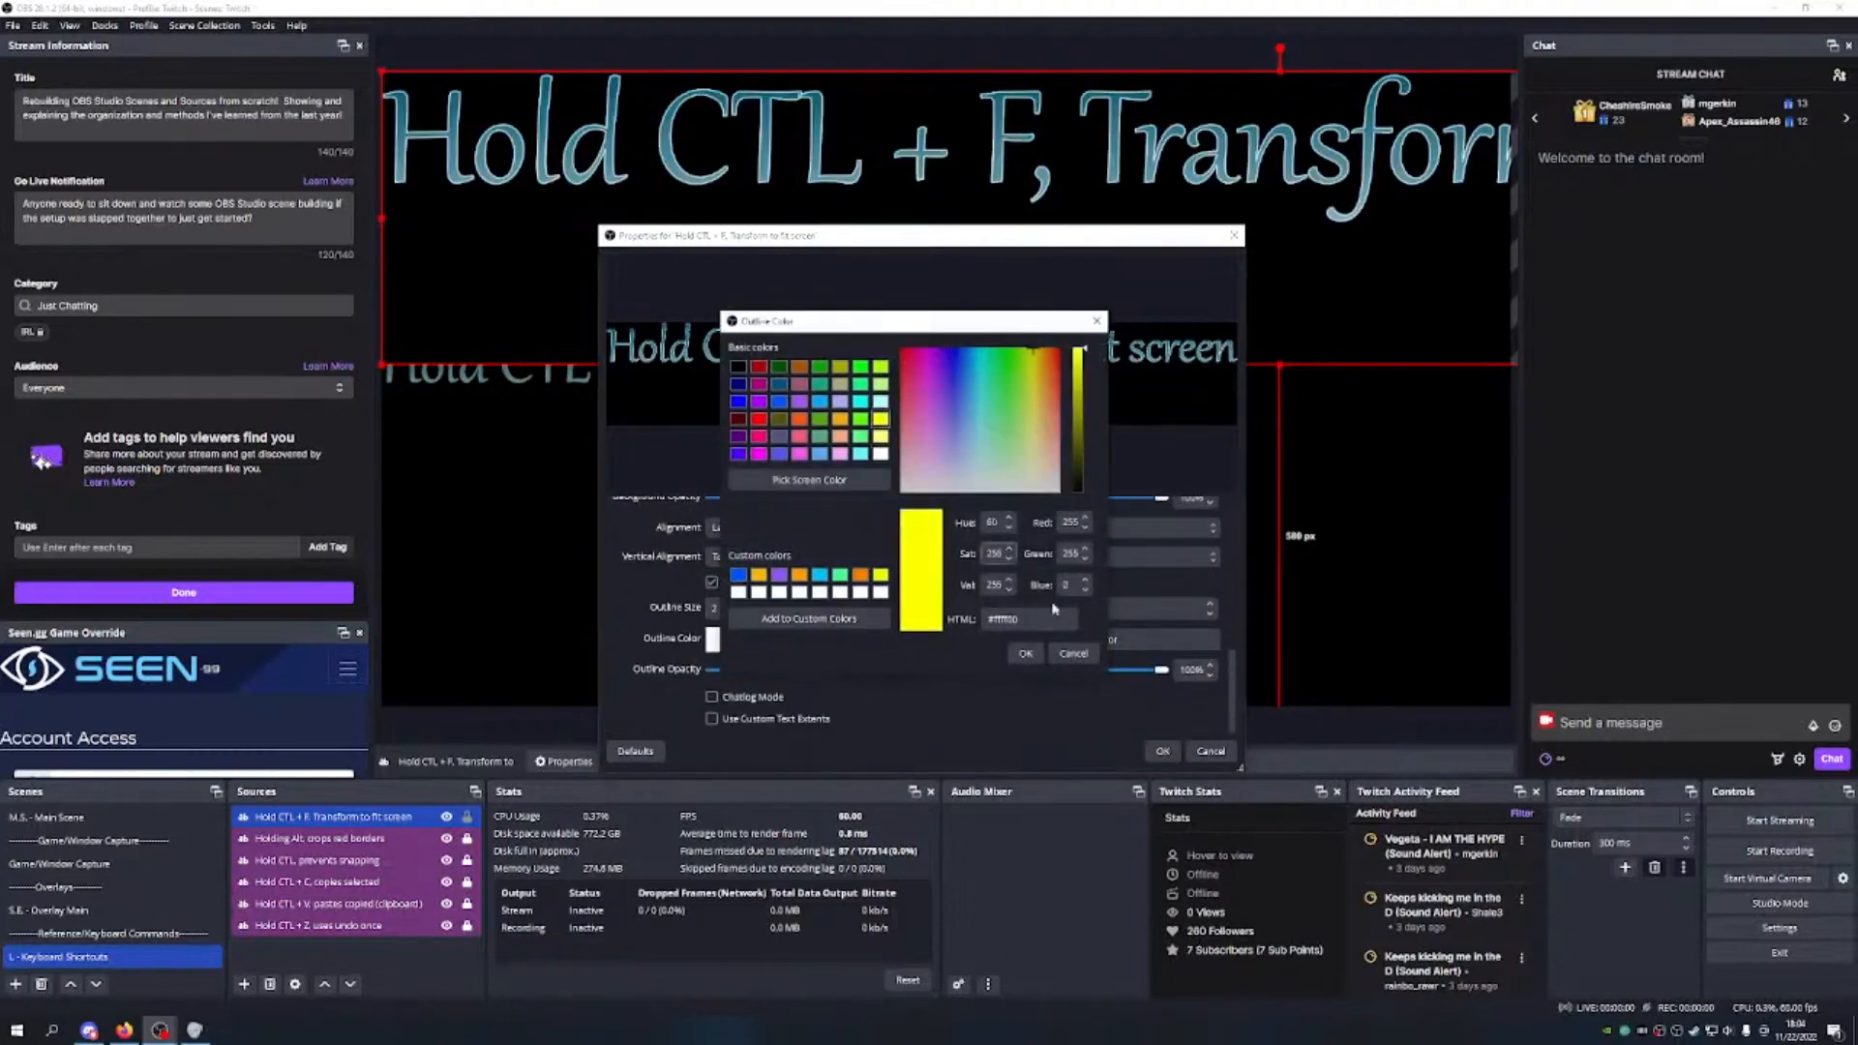
pyautogui.click(1030, 650)
pyautogui.click(1210, 612)
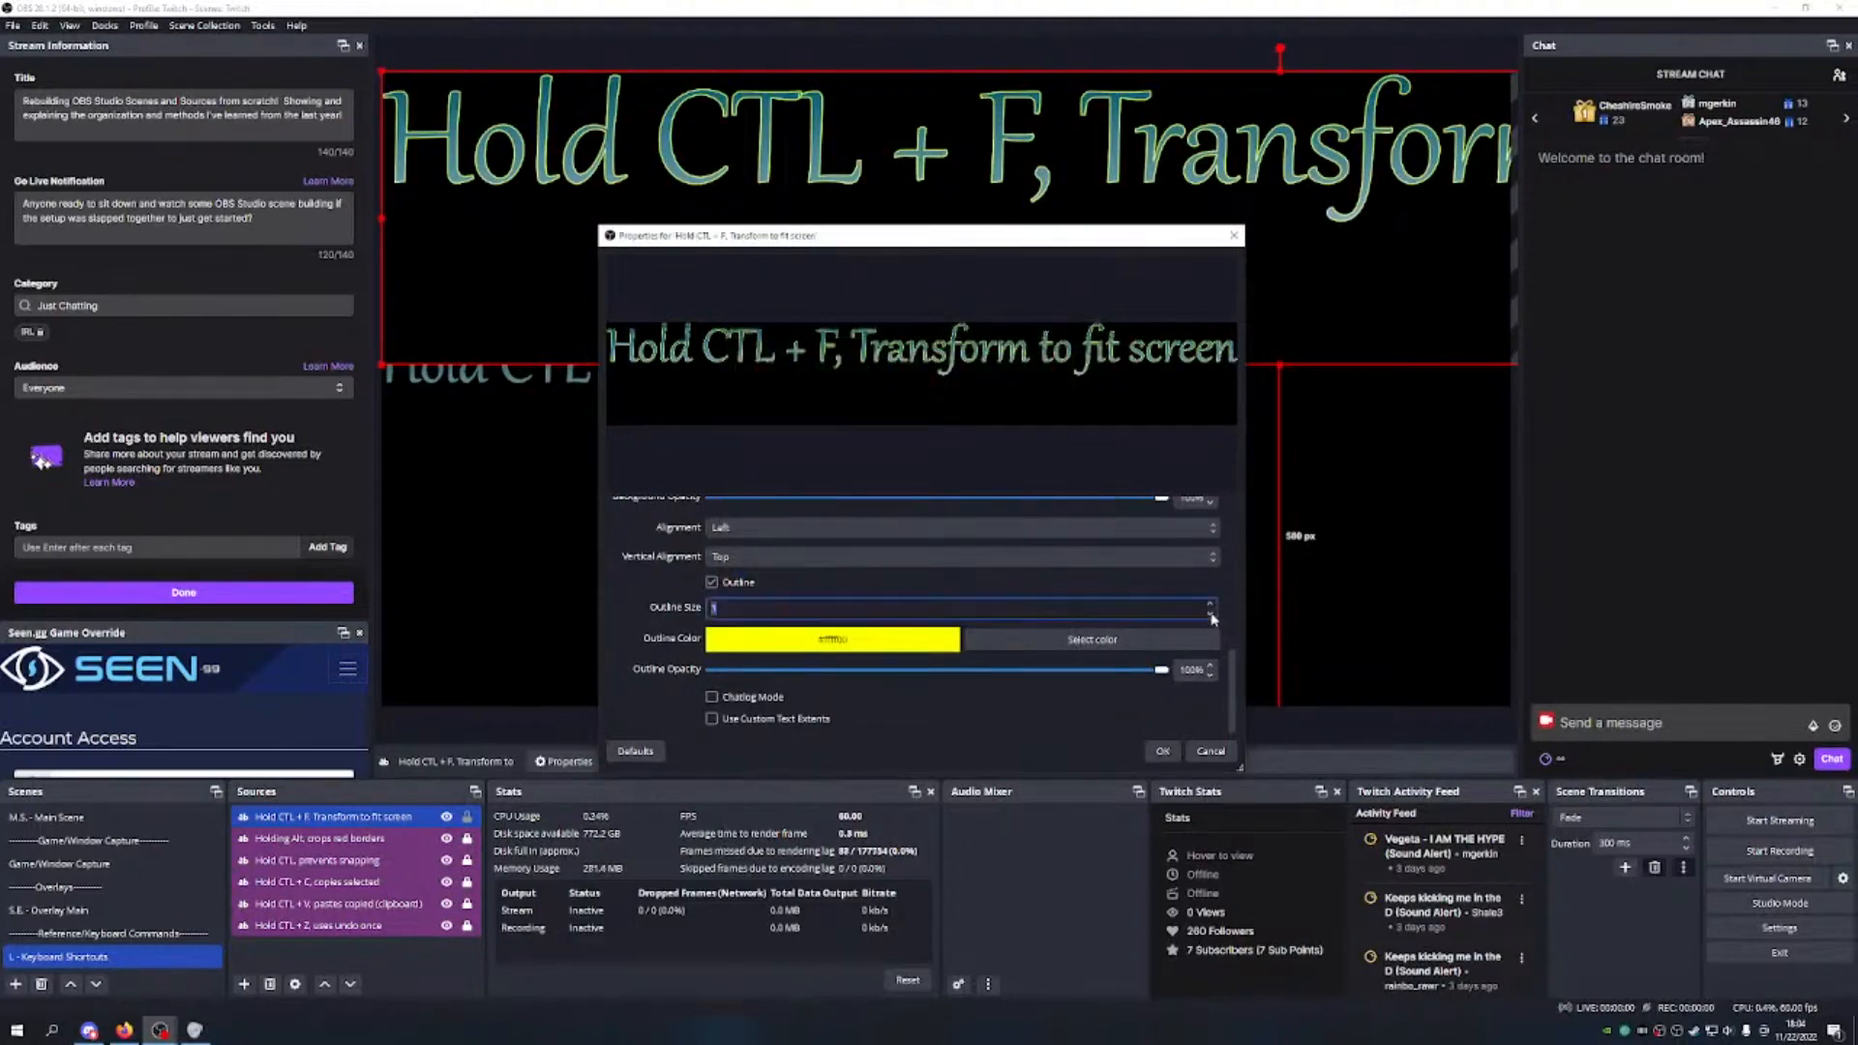
pyautogui.moveTo(1168, 675); pyautogui.dragTo(957, 683)
pyautogui.click(1162, 751)
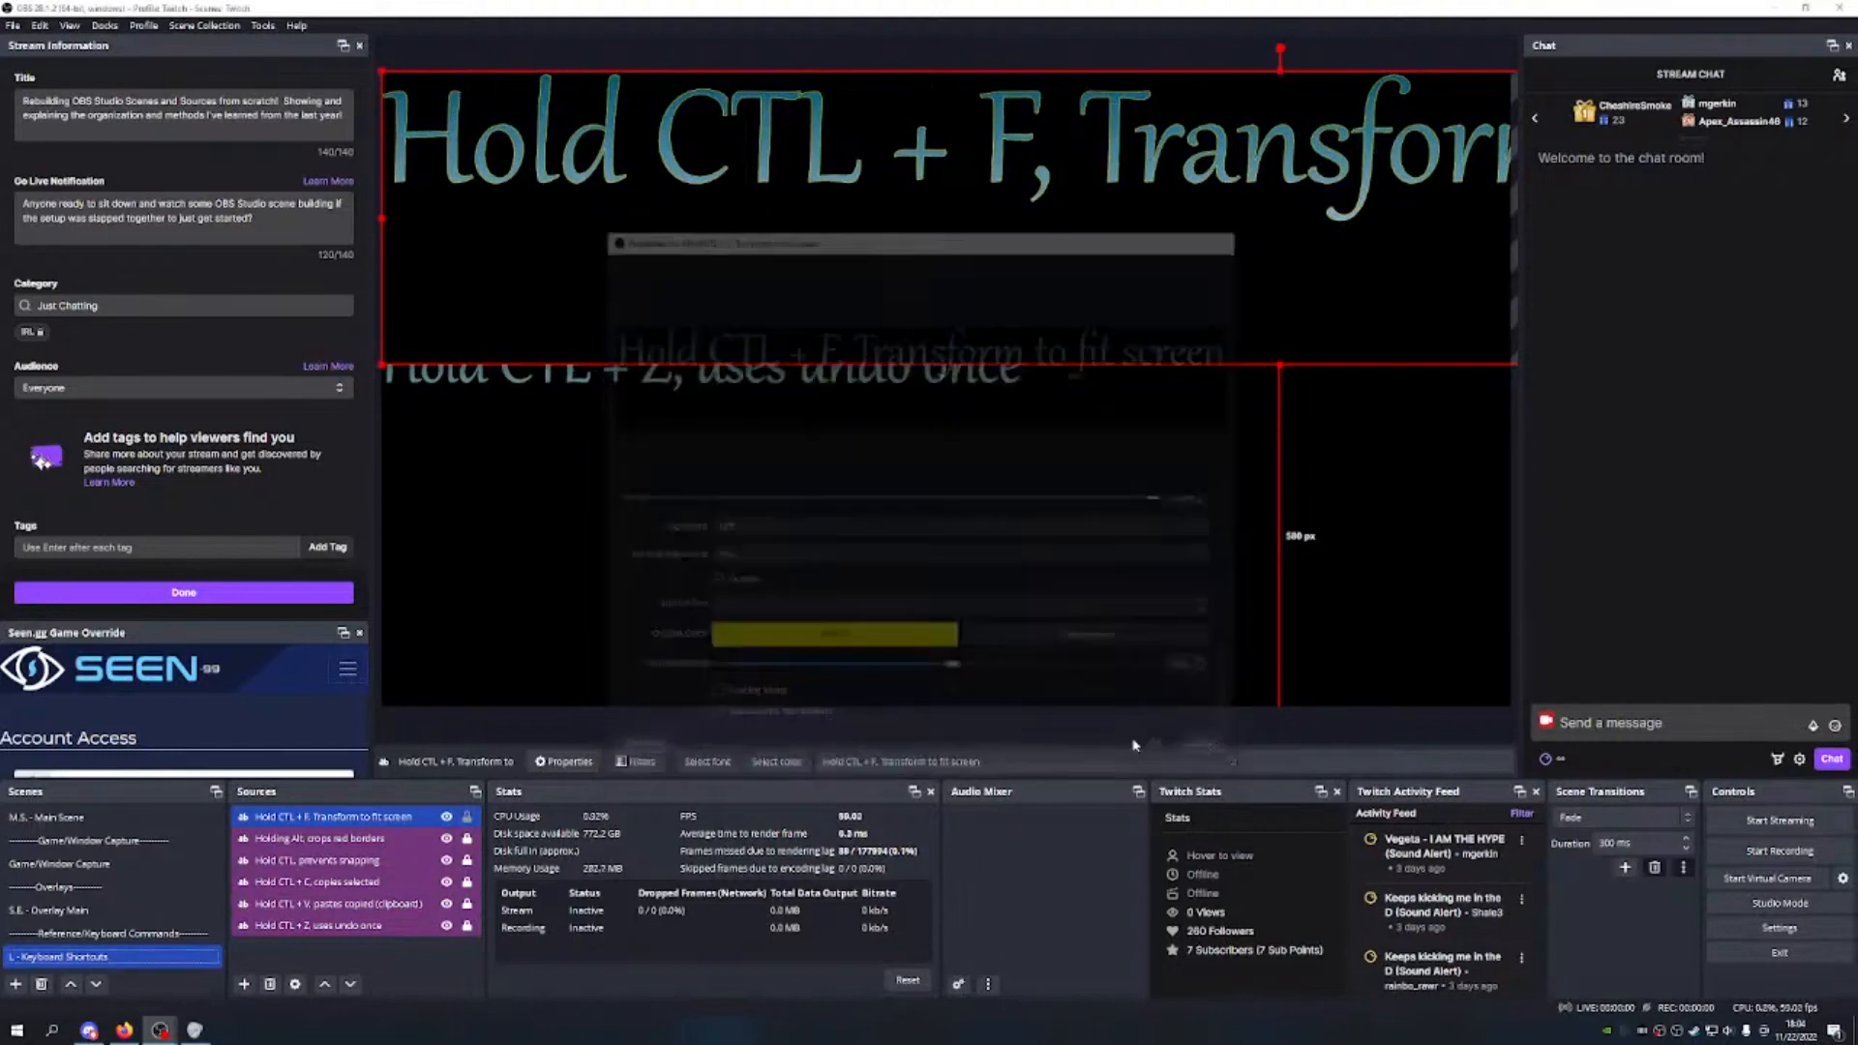
# Step: Resize the Hold CTL + F text to match the other lines and align it below Hold CTL + Z
pyautogui.moveTo(1279, 364); pyautogui.dragTo(1275, 230)
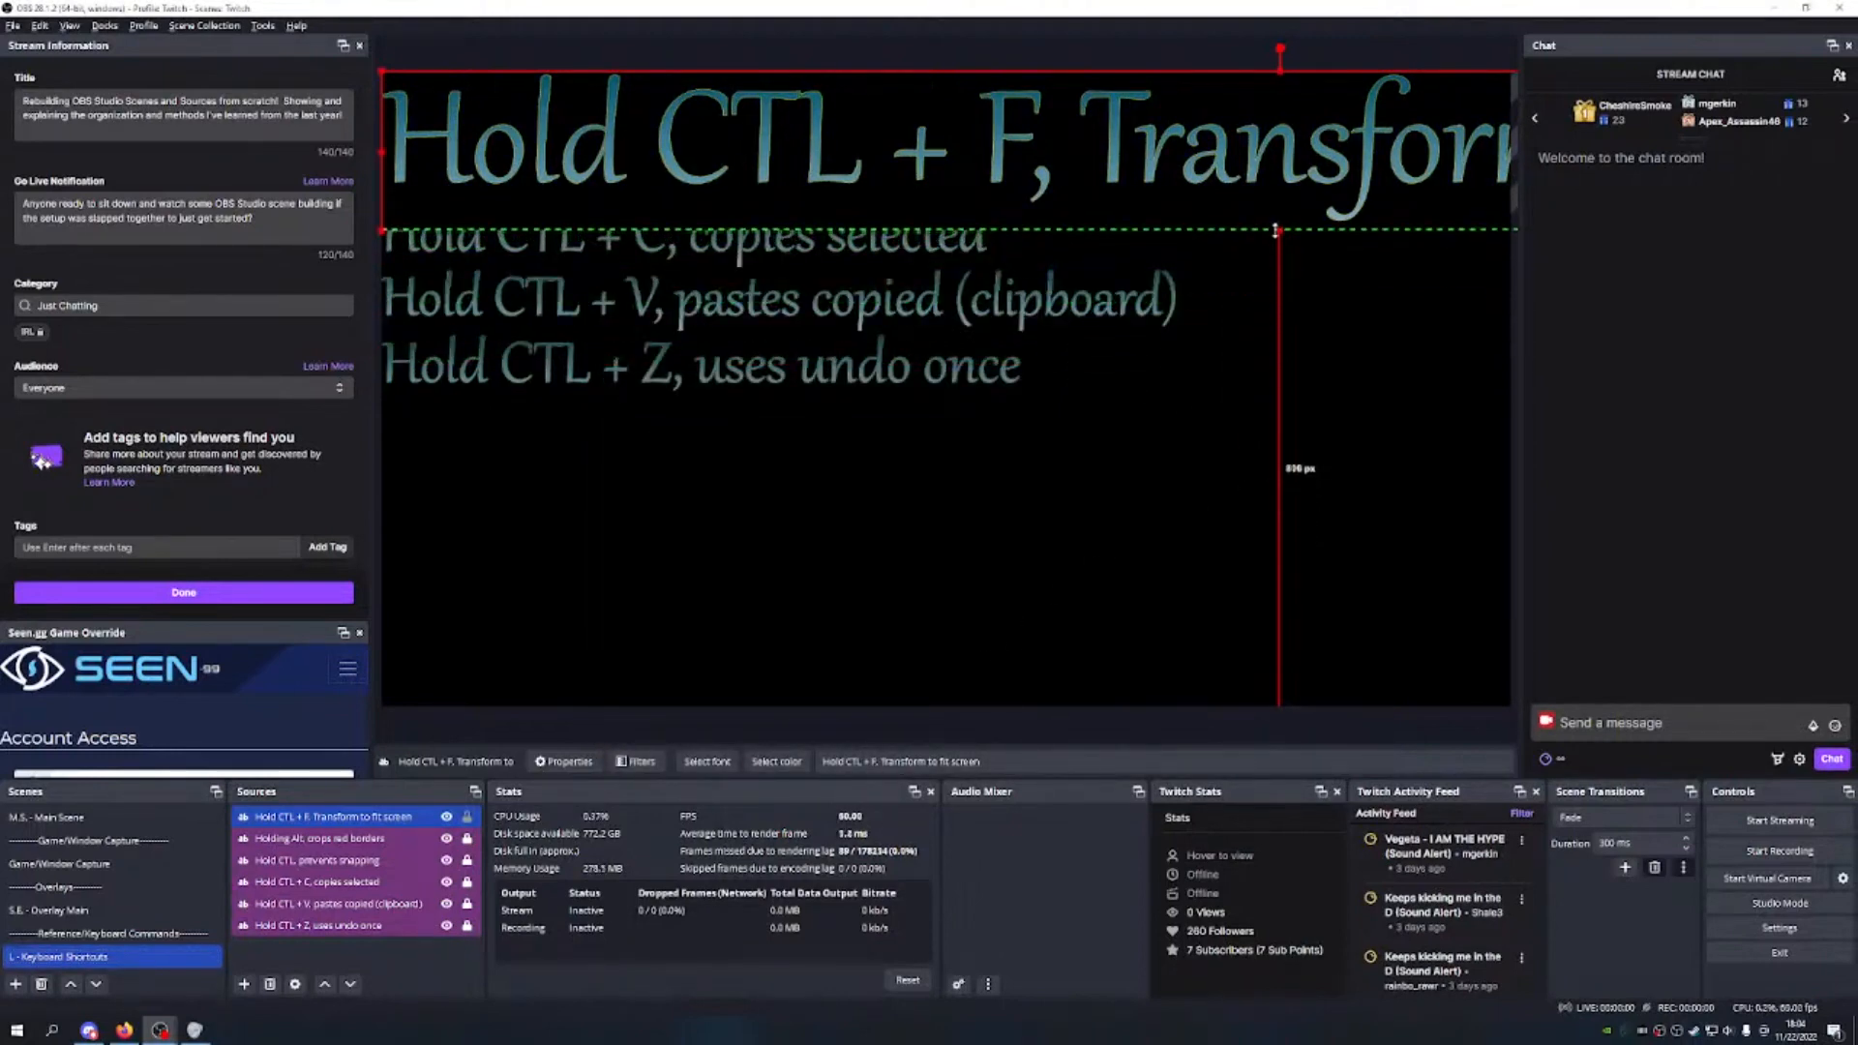
pyautogui.hotkey('ctrl', 'r')
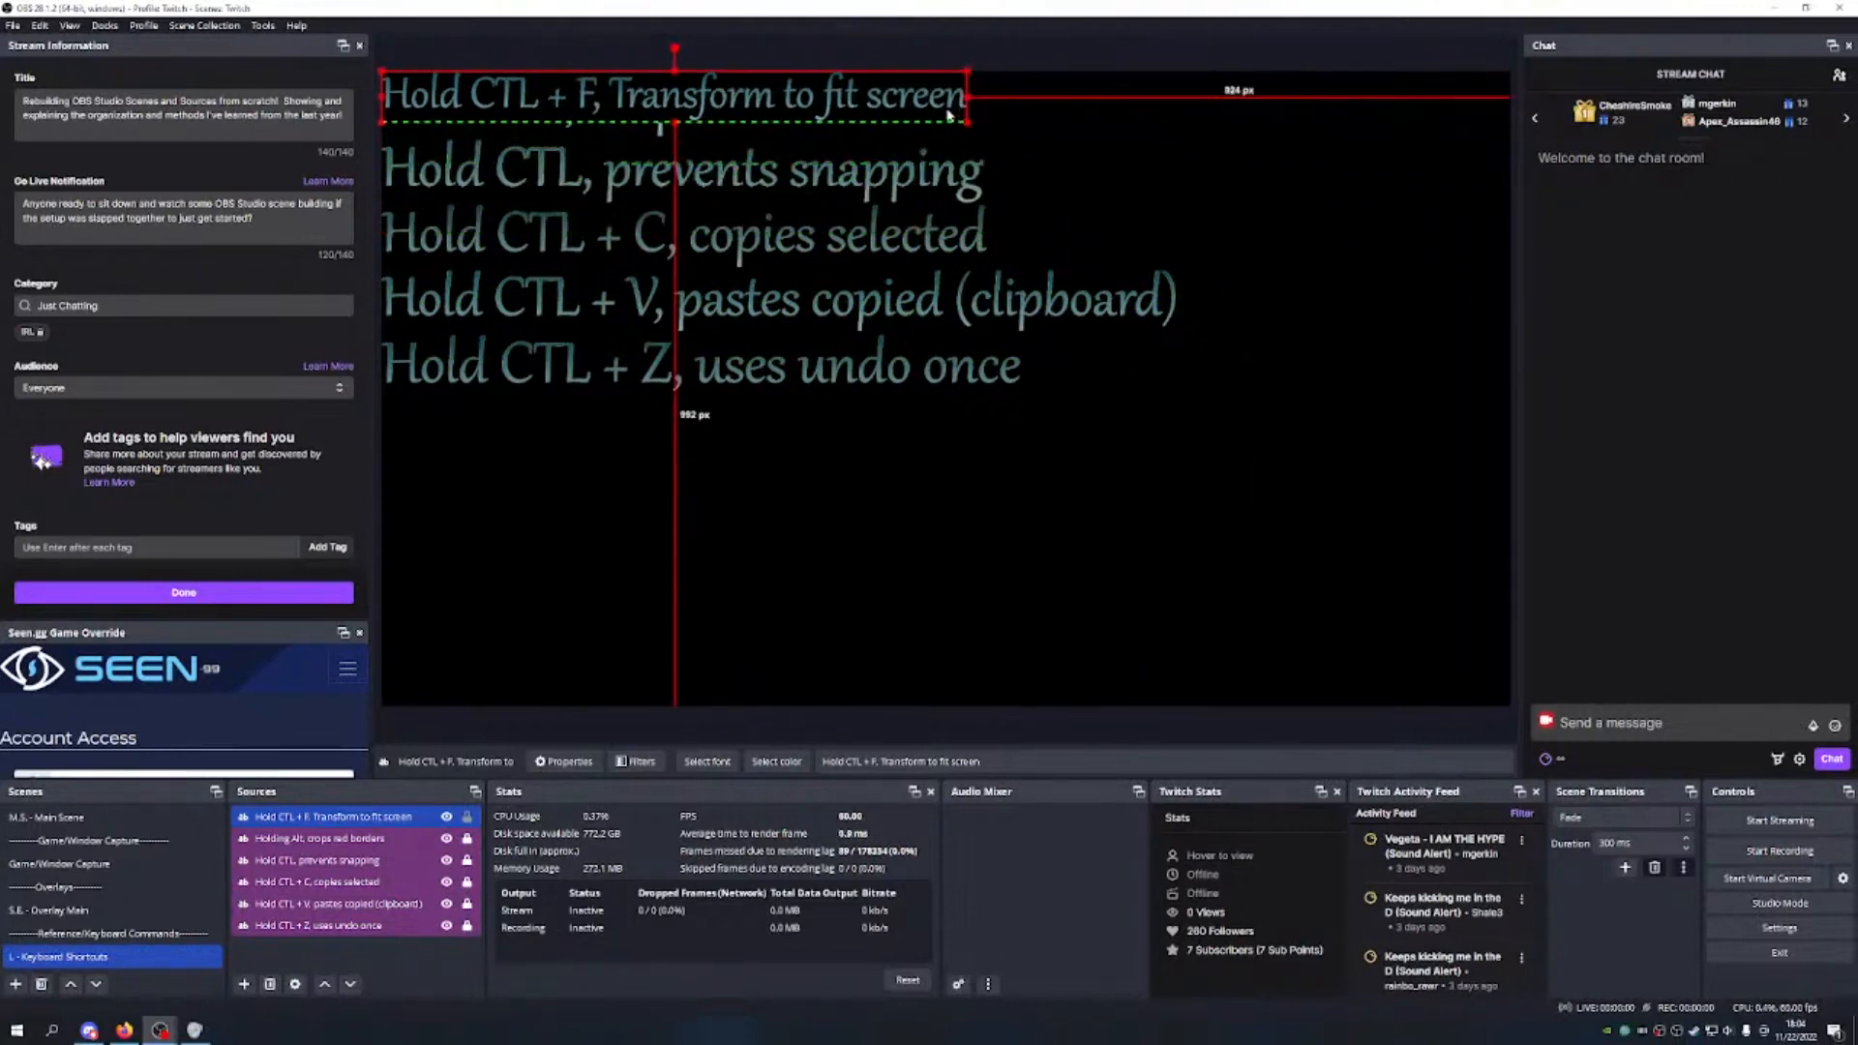
pyautogui.moveTo(865, 99); pyautogui.dragTo(879, 430)
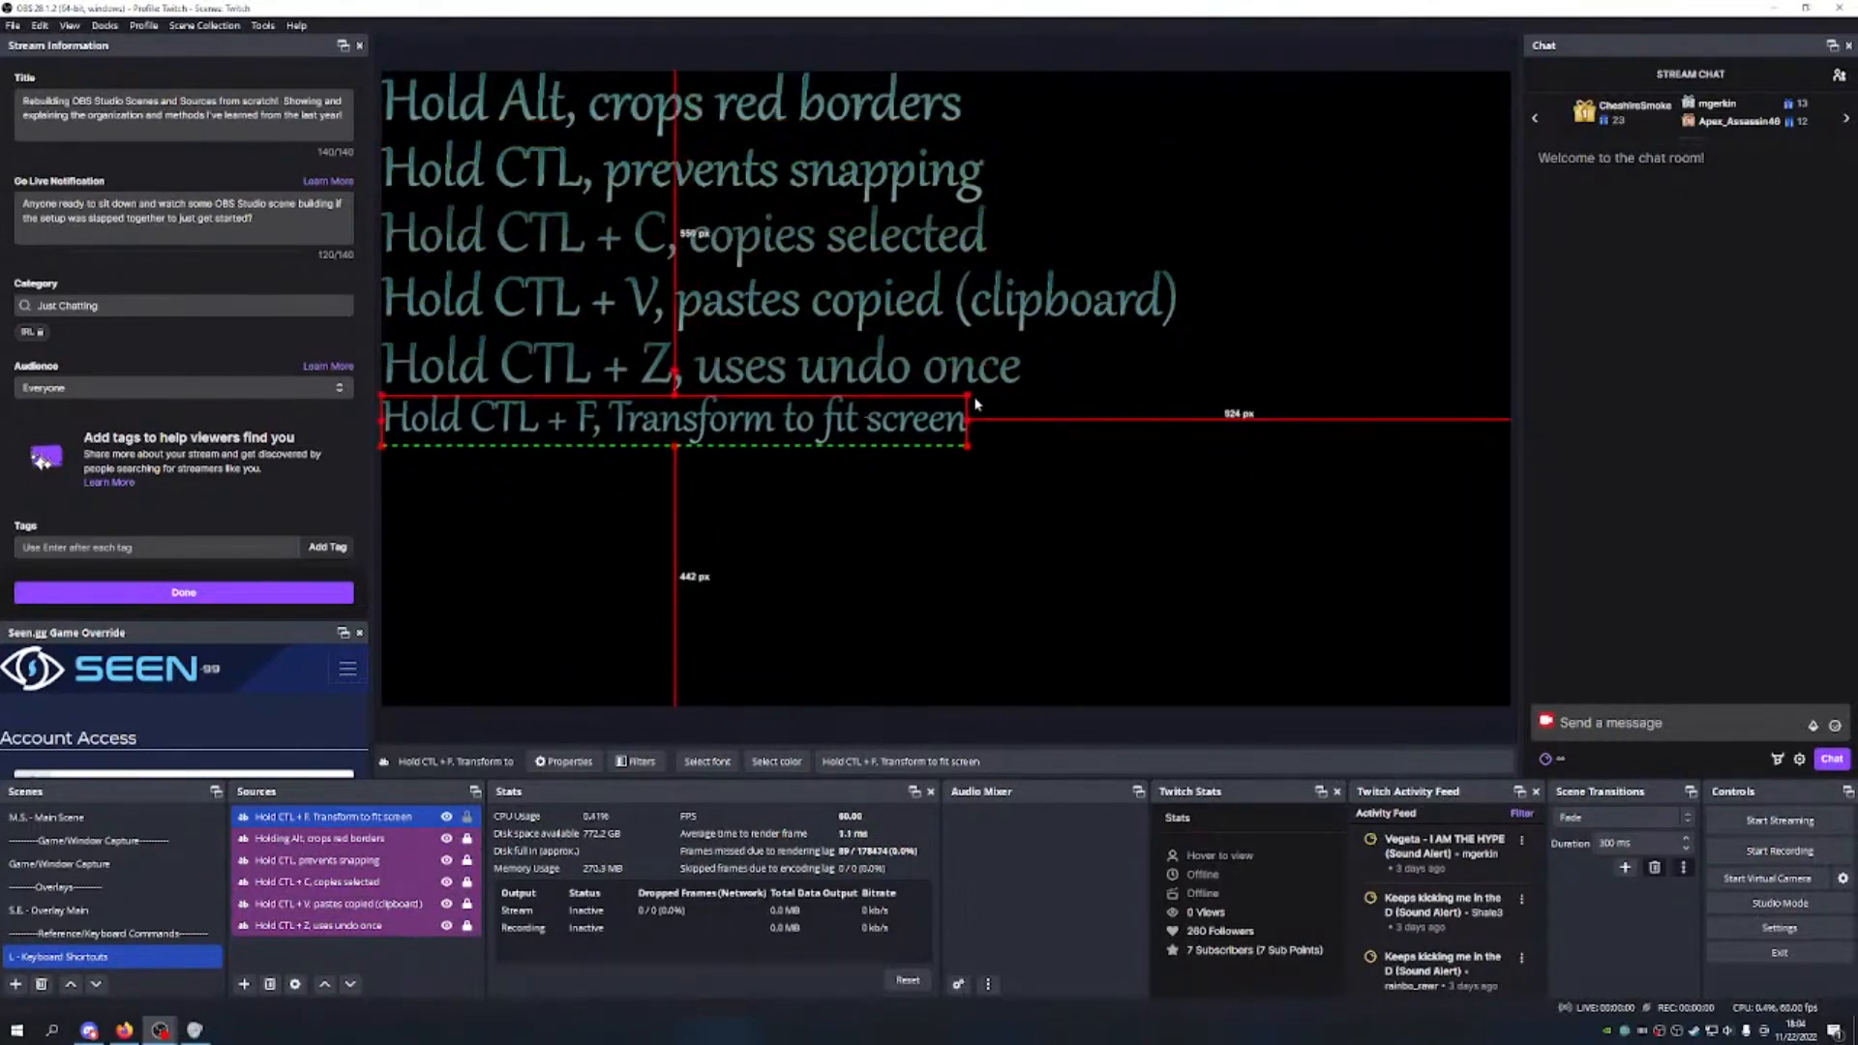
pyautogui.hotkey('ctrl', 'f')
pyautogui.moveTo(975, 410); pyautogui.dragTo(967, 424)
pyautogui.moveTo(1263, 395); pyautogui.dragTo(1212, 420)
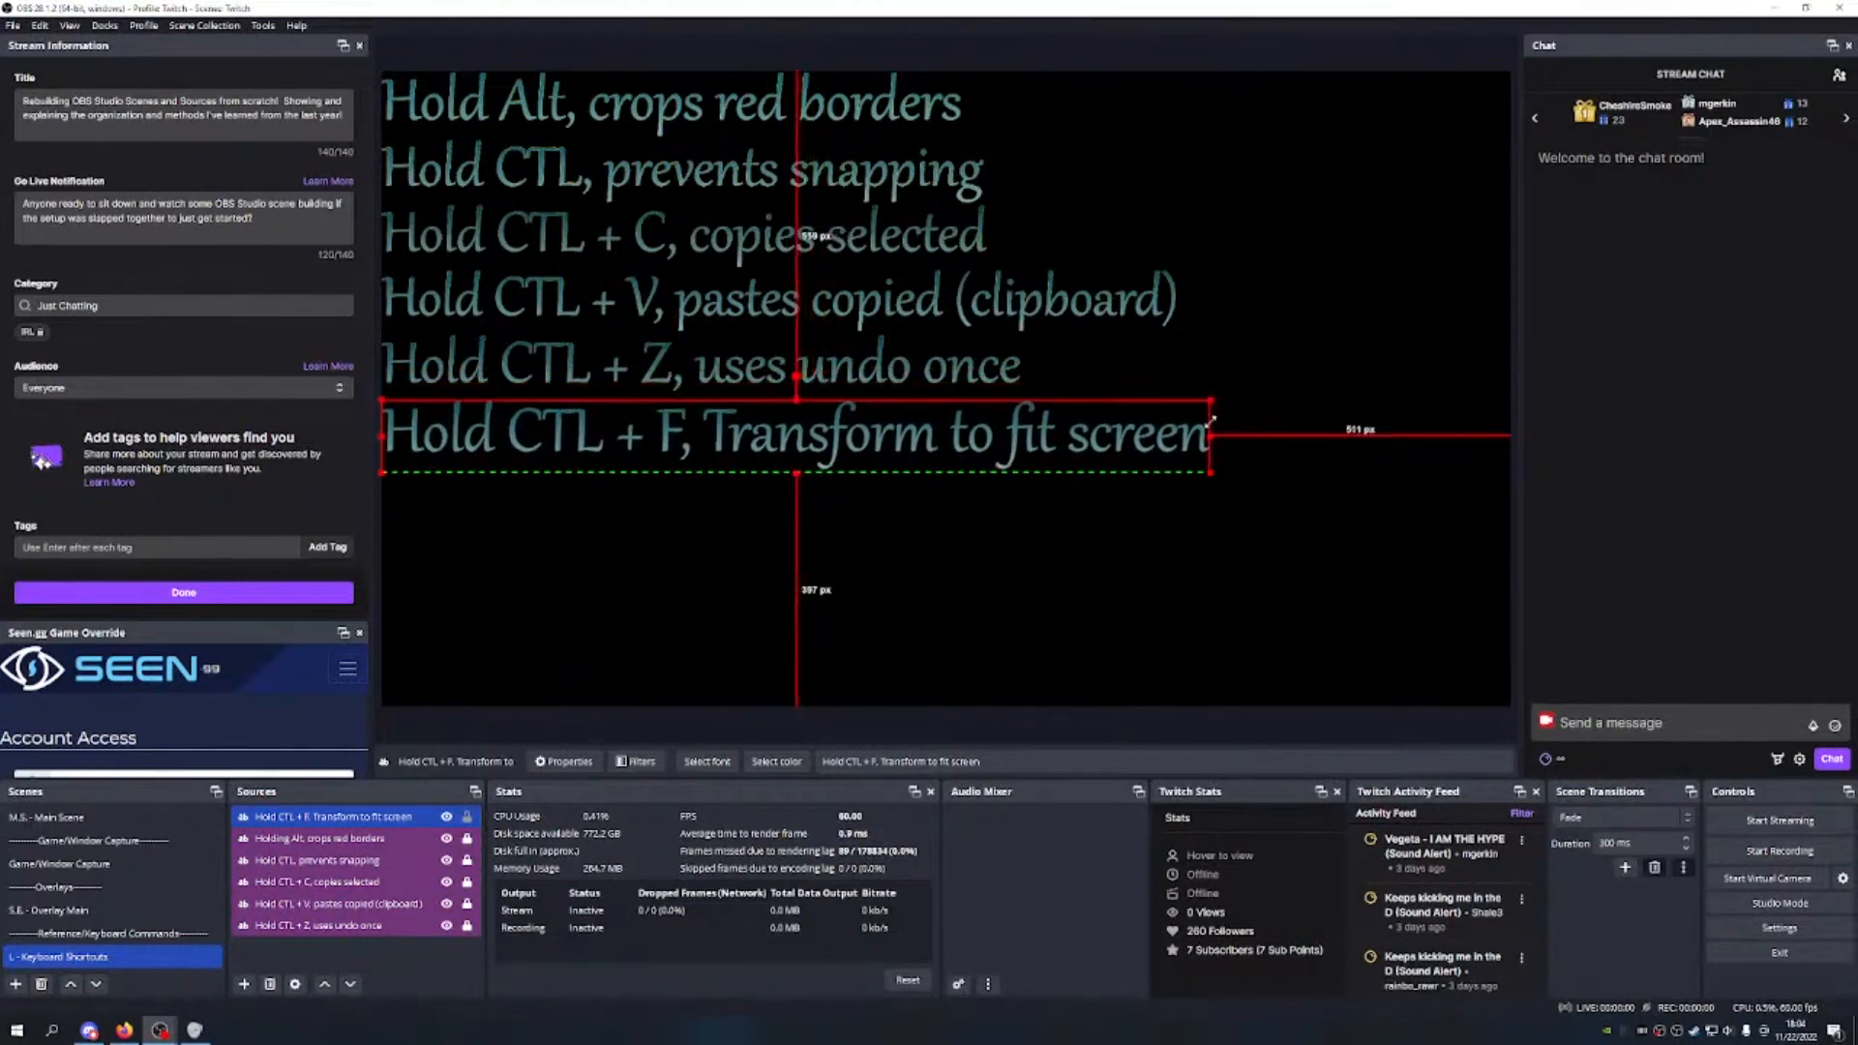
pyautogui.moveTo(1050, 455); pyautogui.dragTo(1019, 436)
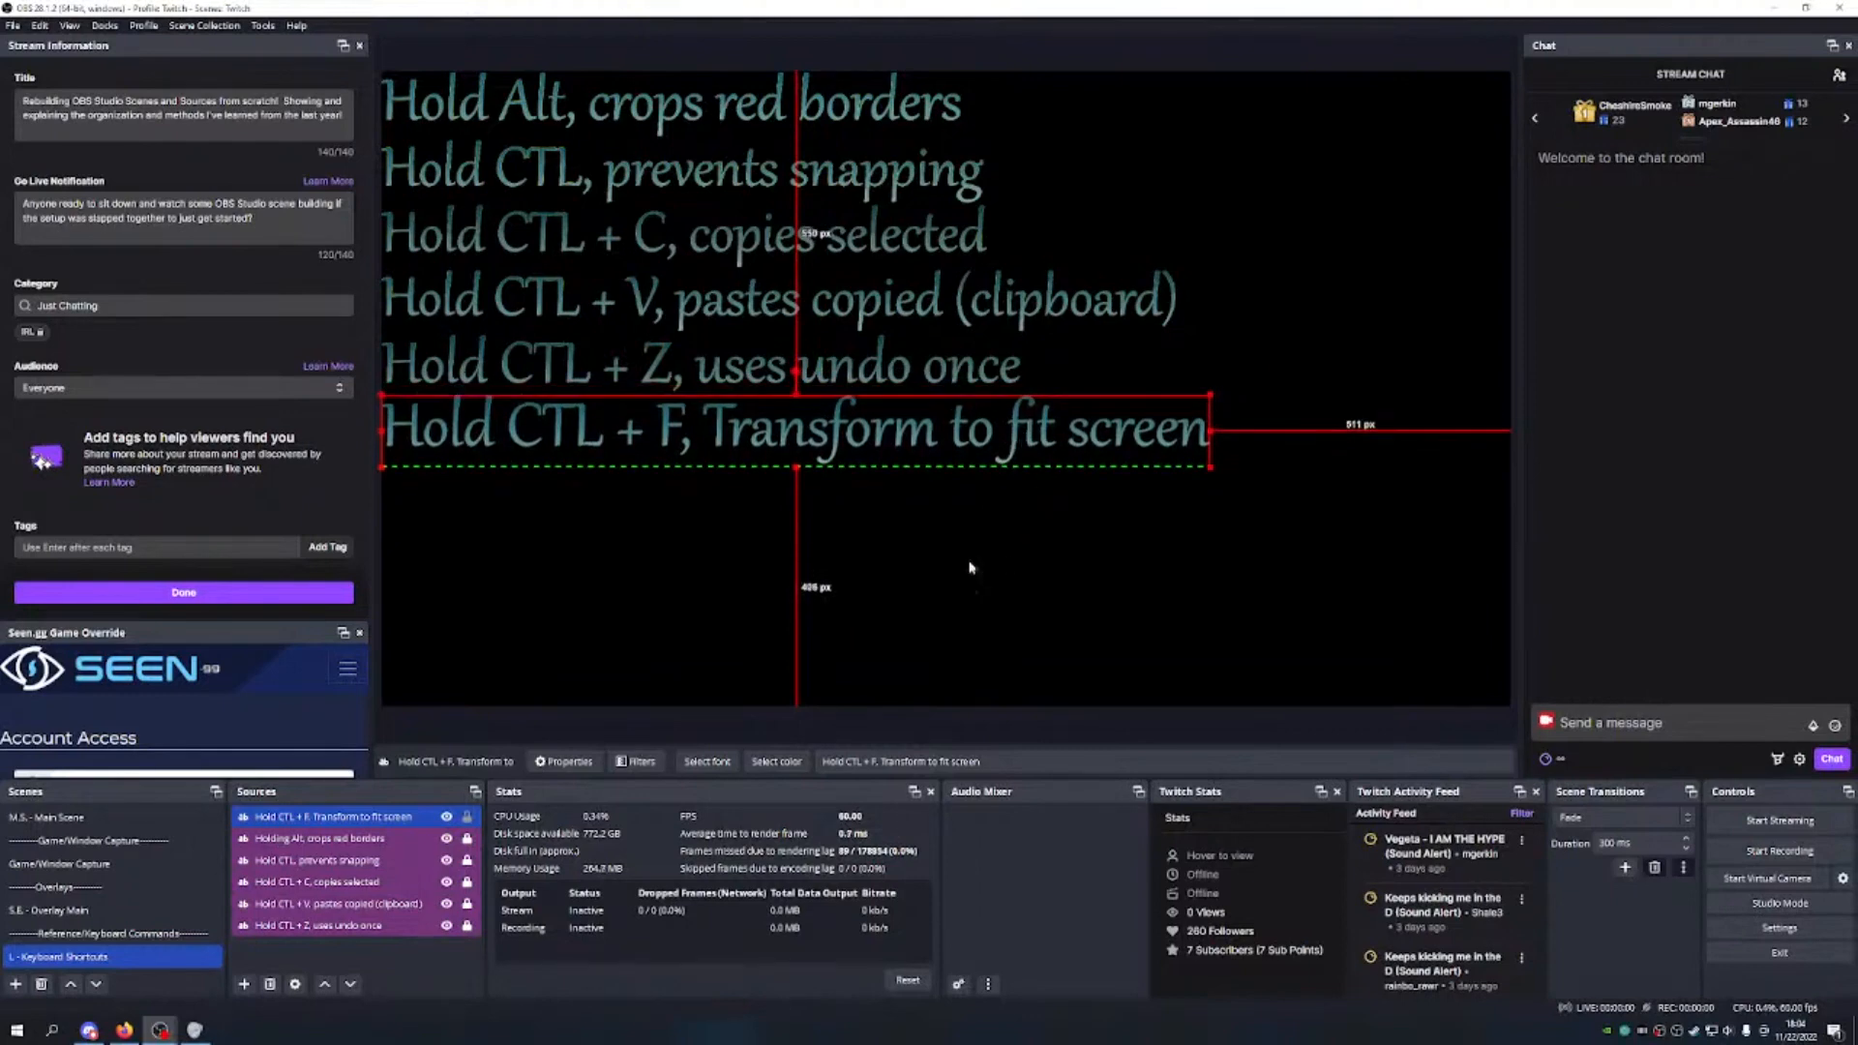
pyautogui.moveTo(1209, 396); pyautogui.dragTo(1188, 408)
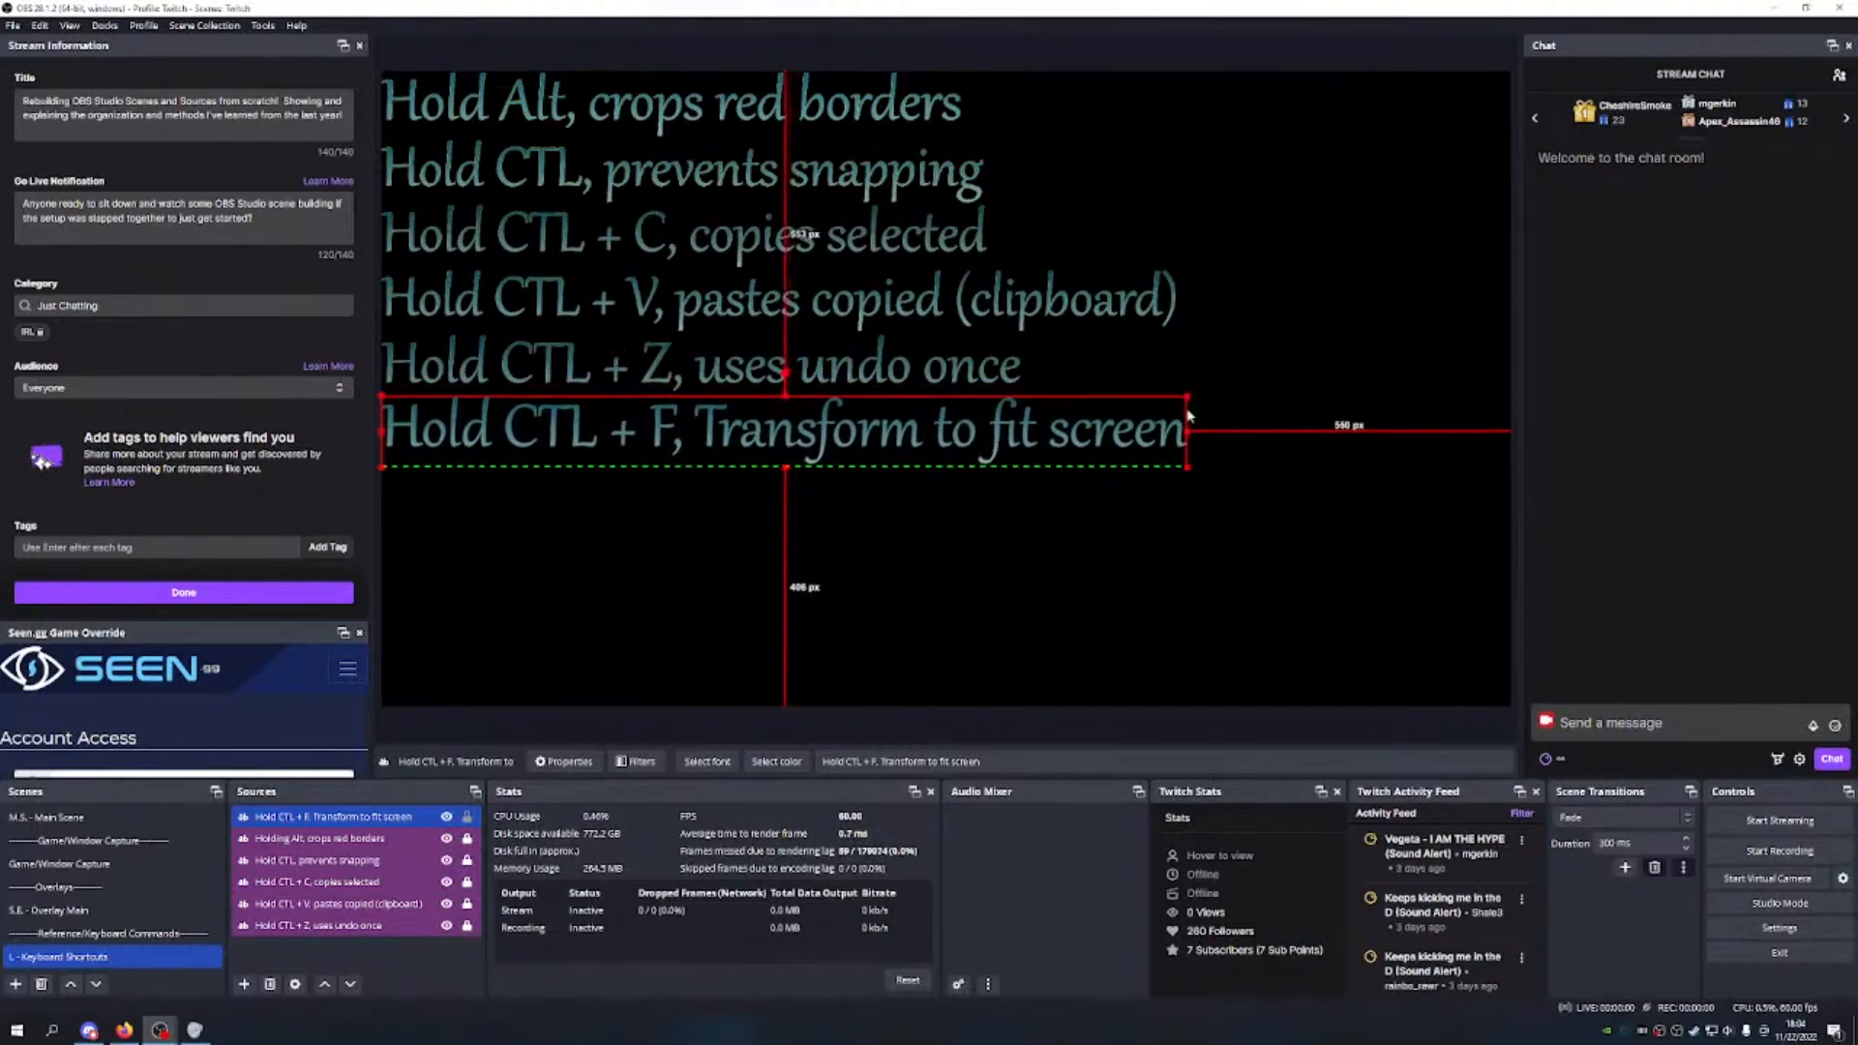
pyautogui.moveTo(975, 424); pyautogui.dragTo(976, 422)
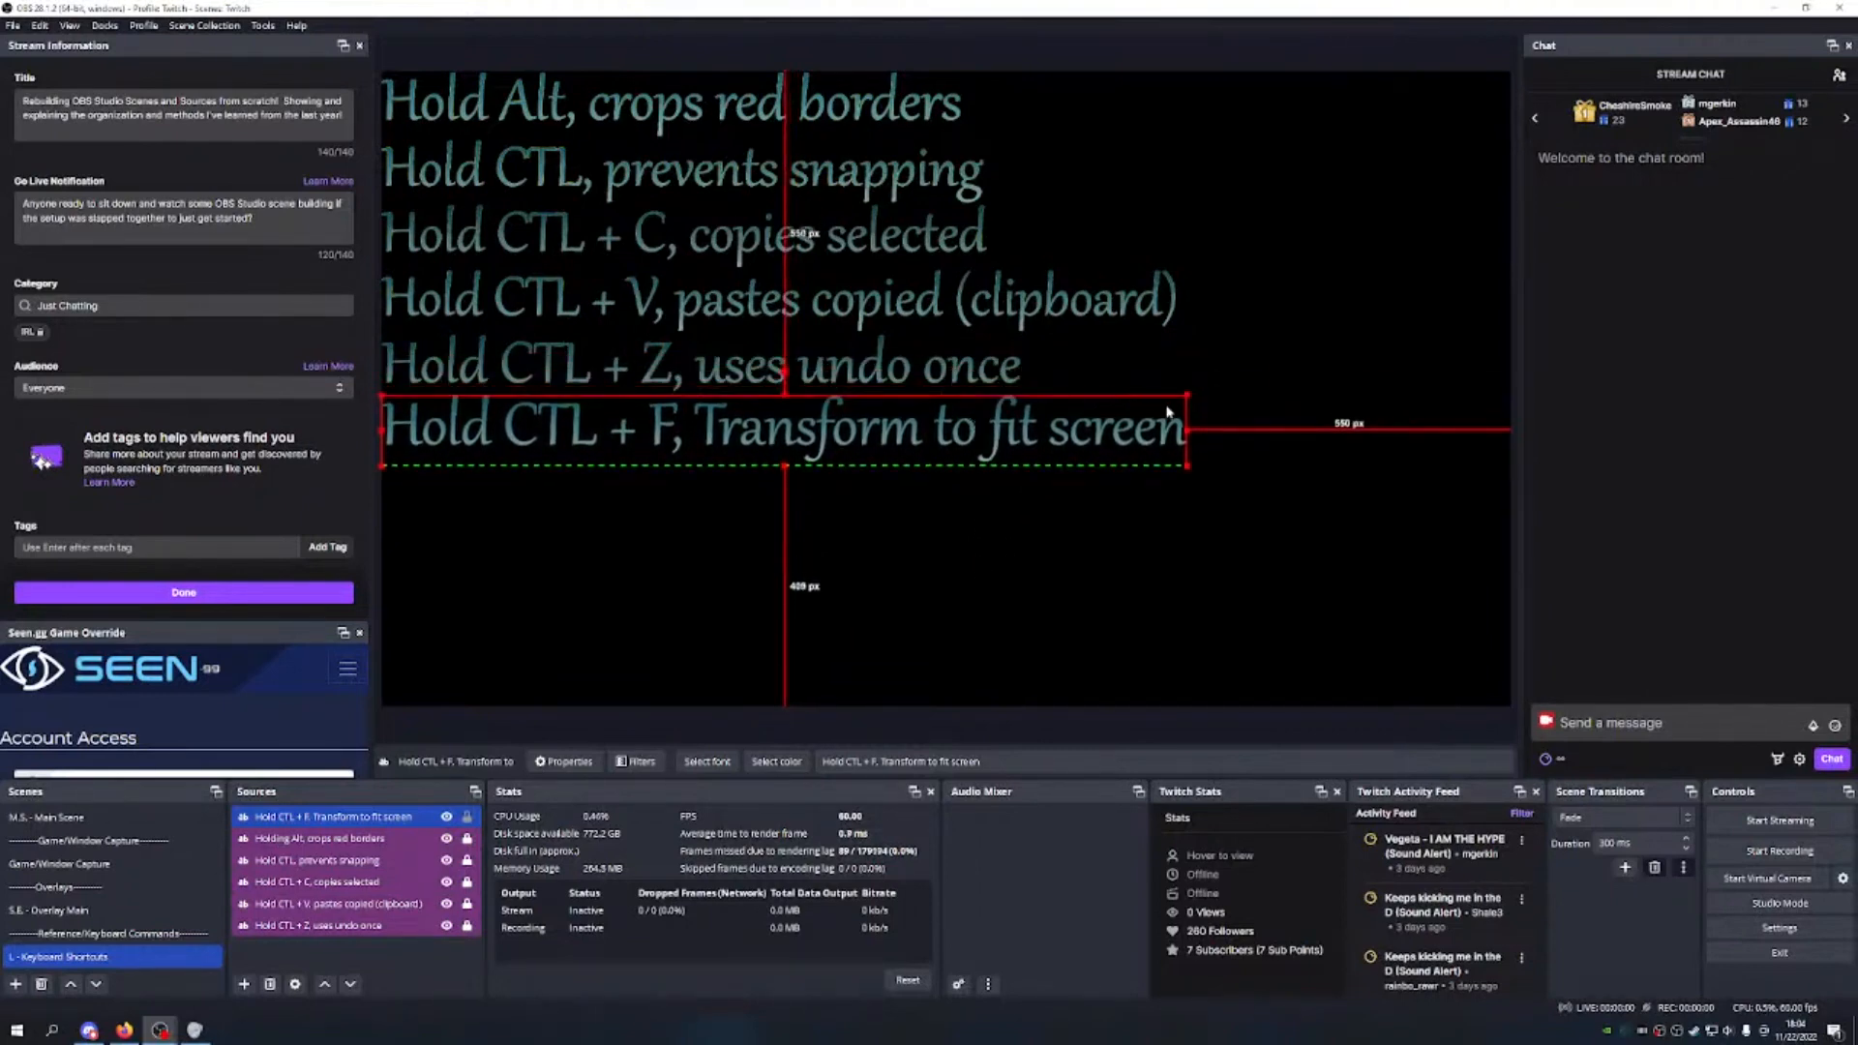
pyautogui.moveTo(1186, 395); pyautogui.dragTo(1149, 396)
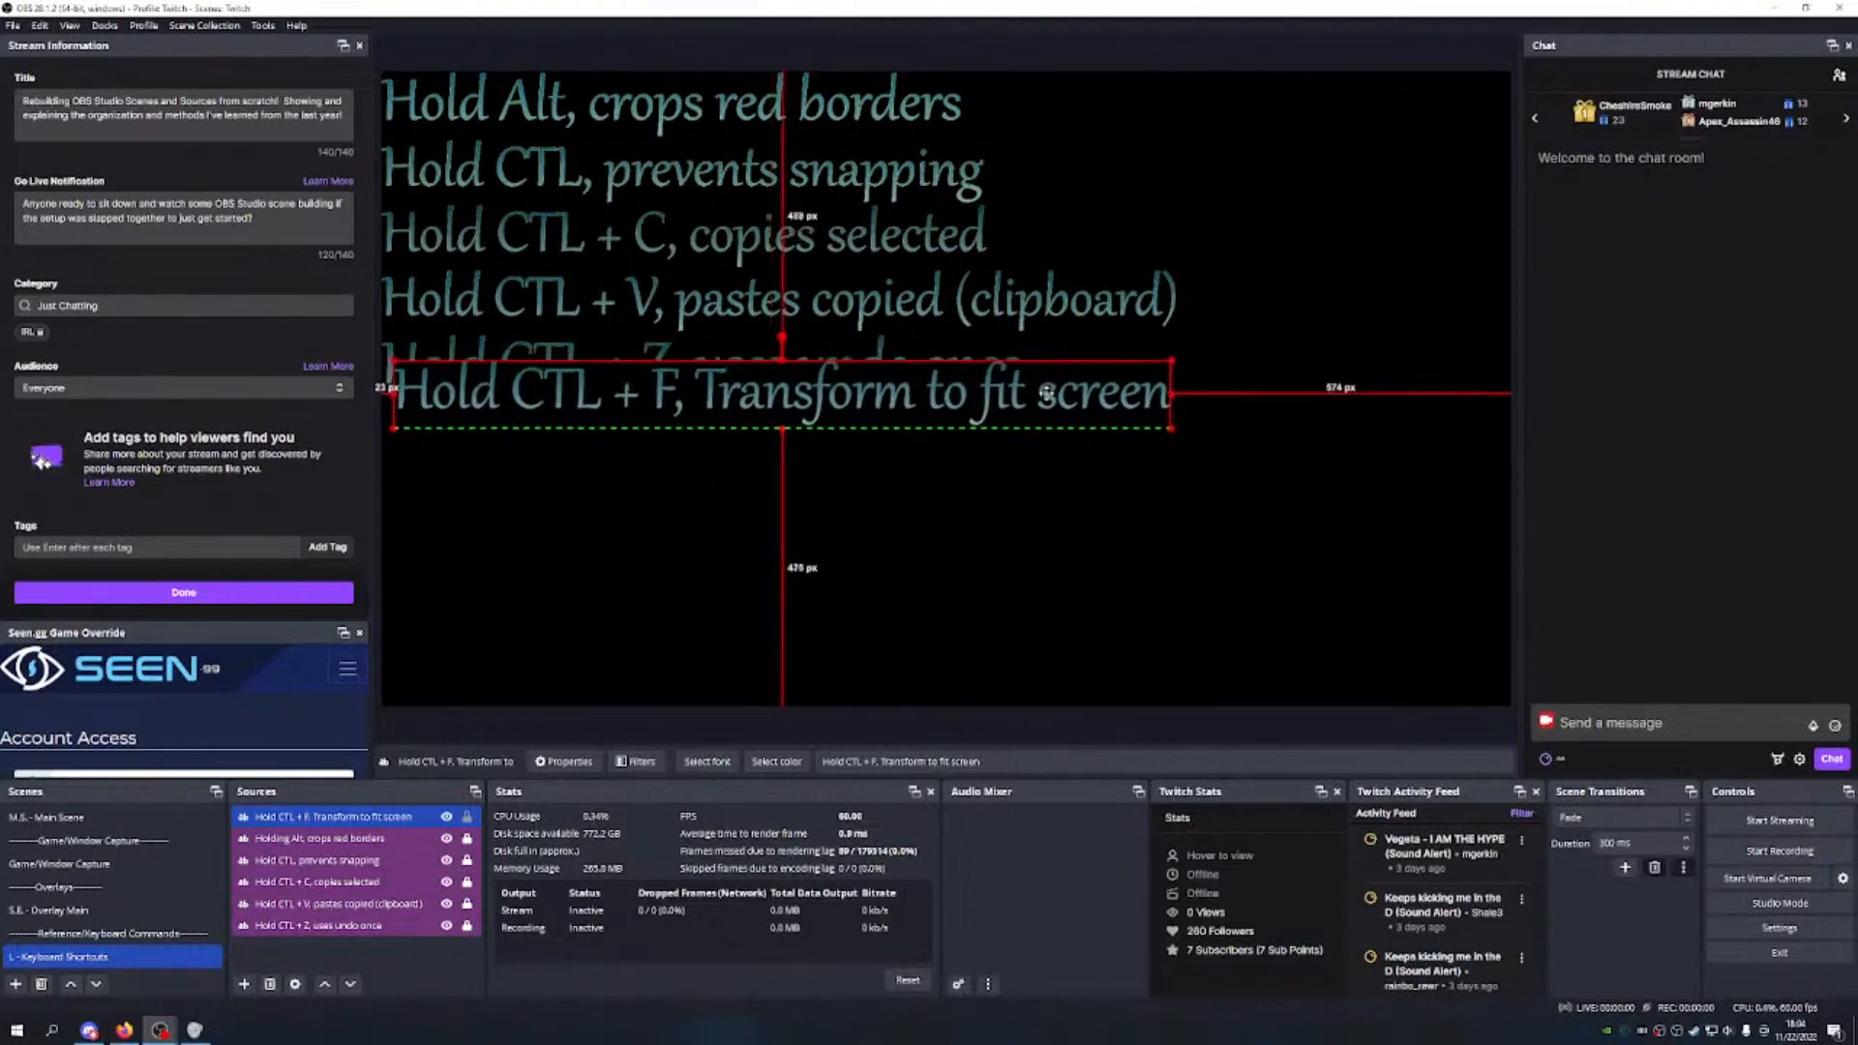
pyautogui.hotkey('ctrl', 'z')
pyautogui.hotkey('ctrl', 'z')
pyautogui.hotkey('ctrl', 'z')
pyautogui.hotkey('ctrl', 'z')
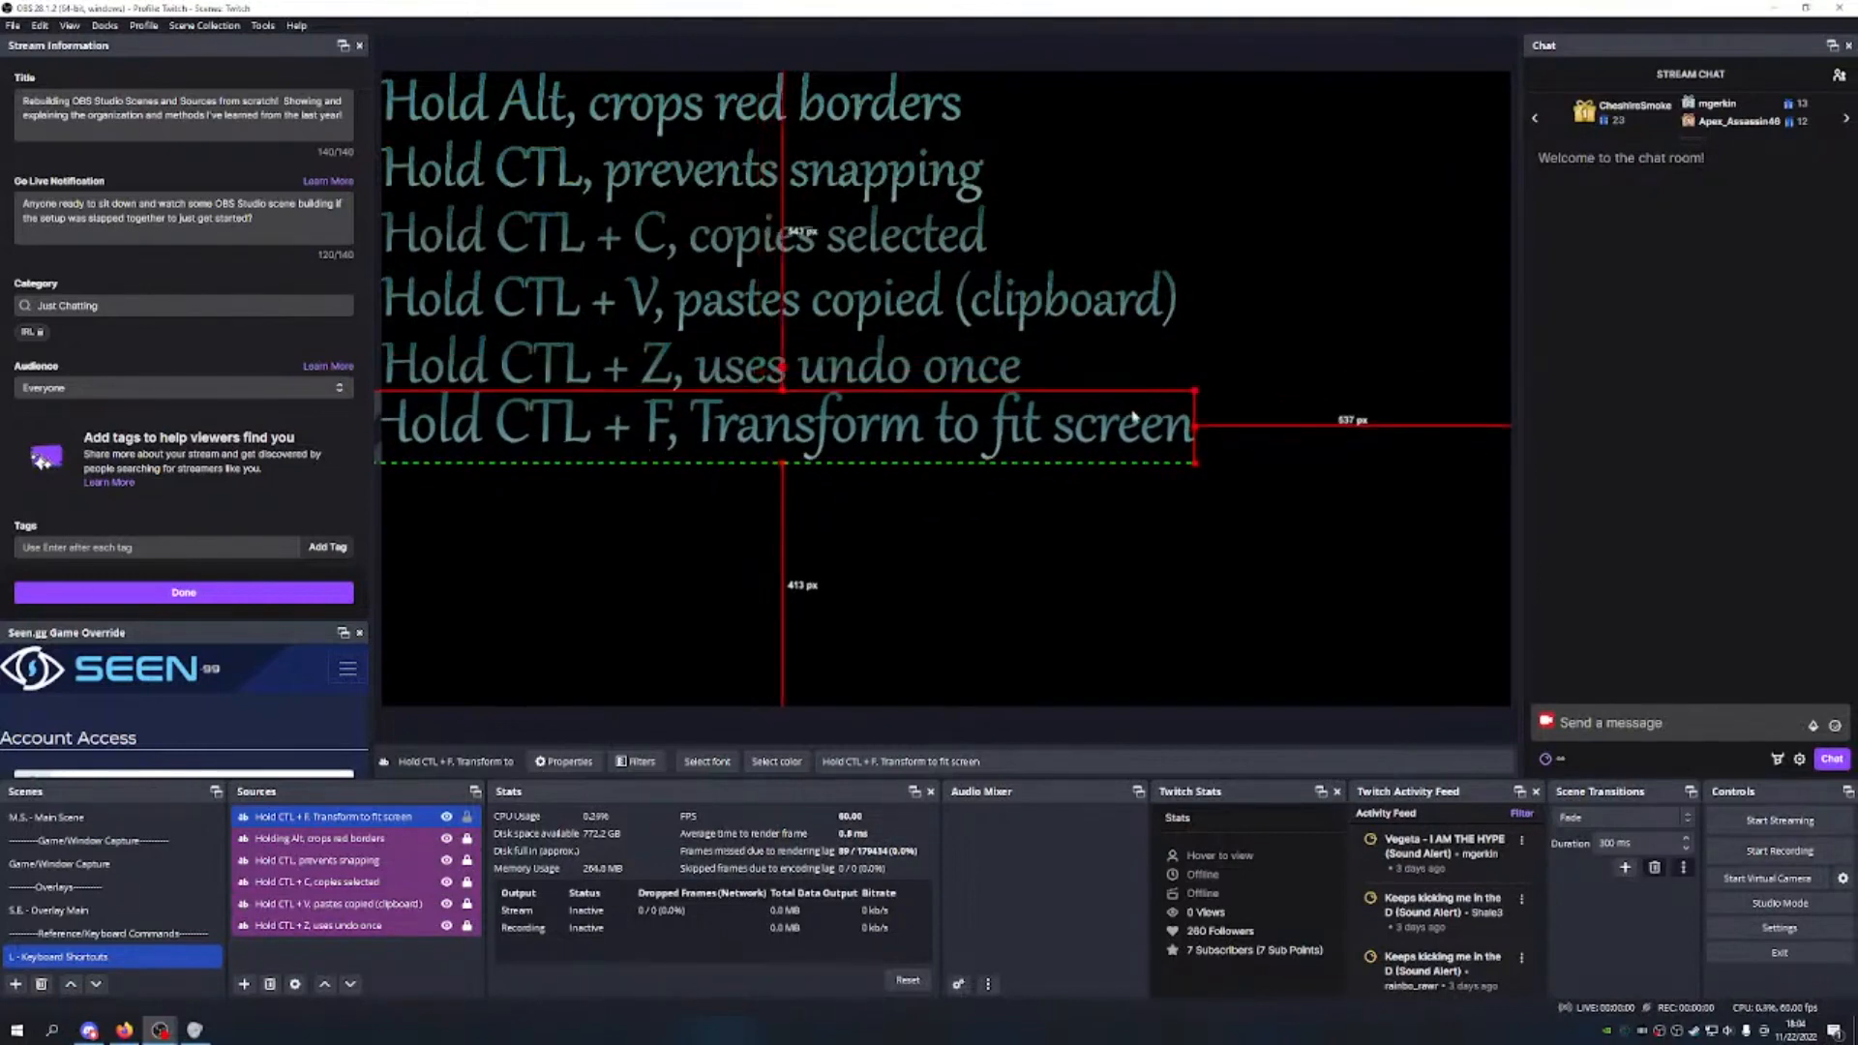
pyautogui.hotkey('ctrl', 'z')
pyautogui.moveTo(1206, 395); pyautogui.dragTo(1164, 415)
pyautogui.moveTo(997, 453)
pyautogui.mouseDown()
pyautogui.moveTo(1025, 420)
pyautogui.moveTo(990, 447)
pyautogui.mouseUp()
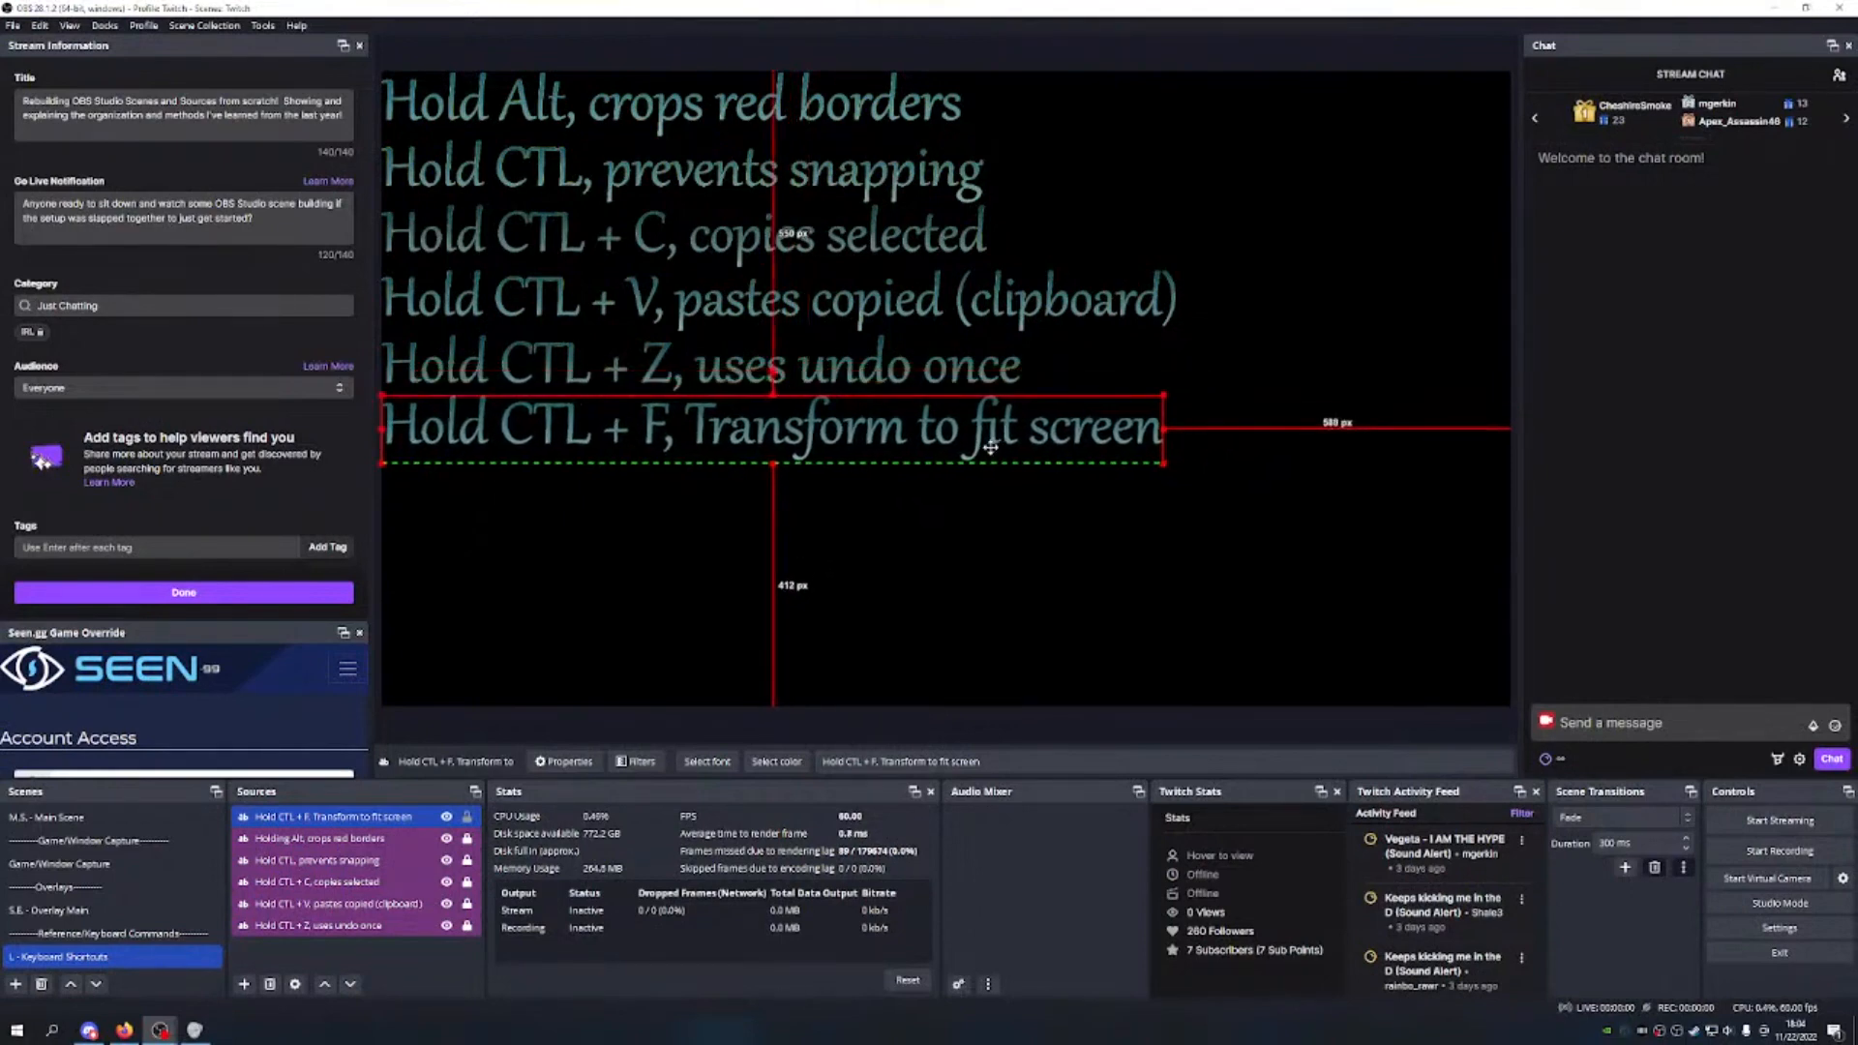
# Step: Tag Hold CTL + F magenta, move it to the list bottom, and switch to Game/Window Capture
pyautogui.rightClick(428, 816)
pyautogui.moveTo(575, 457)
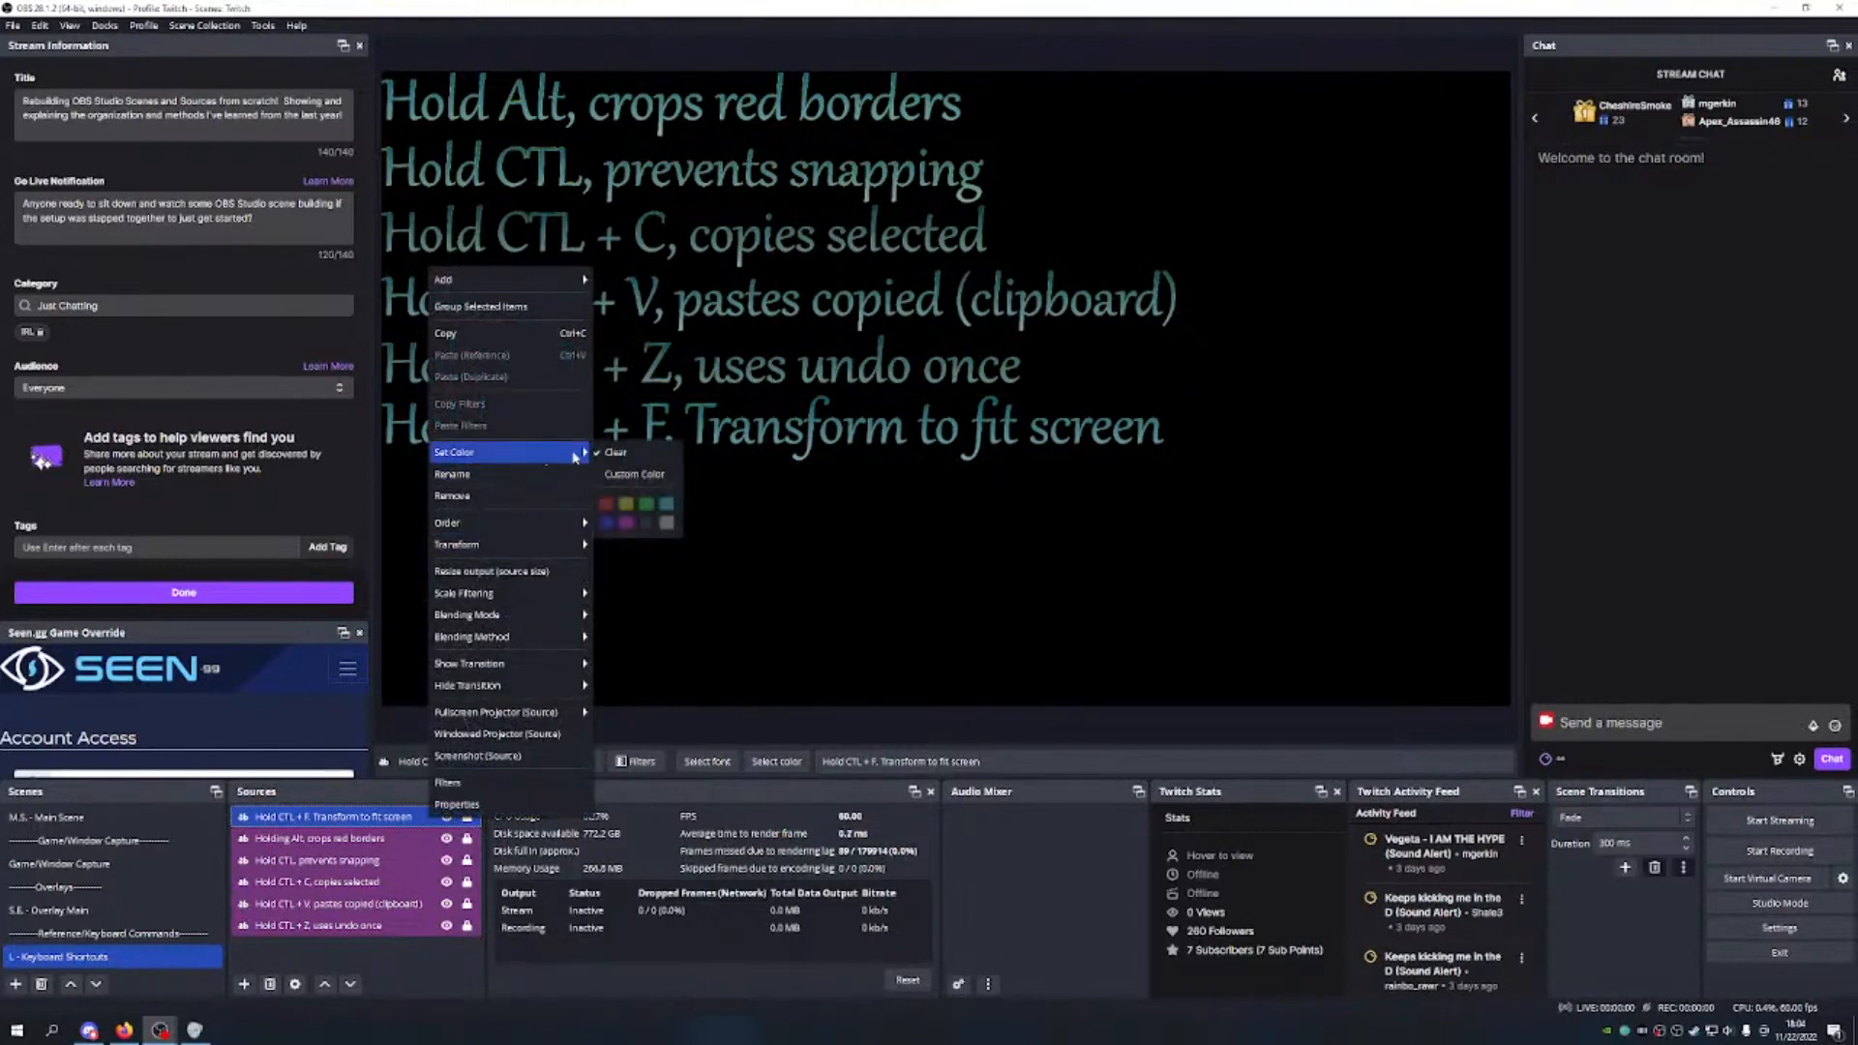
pyautogui.click(625, 524)
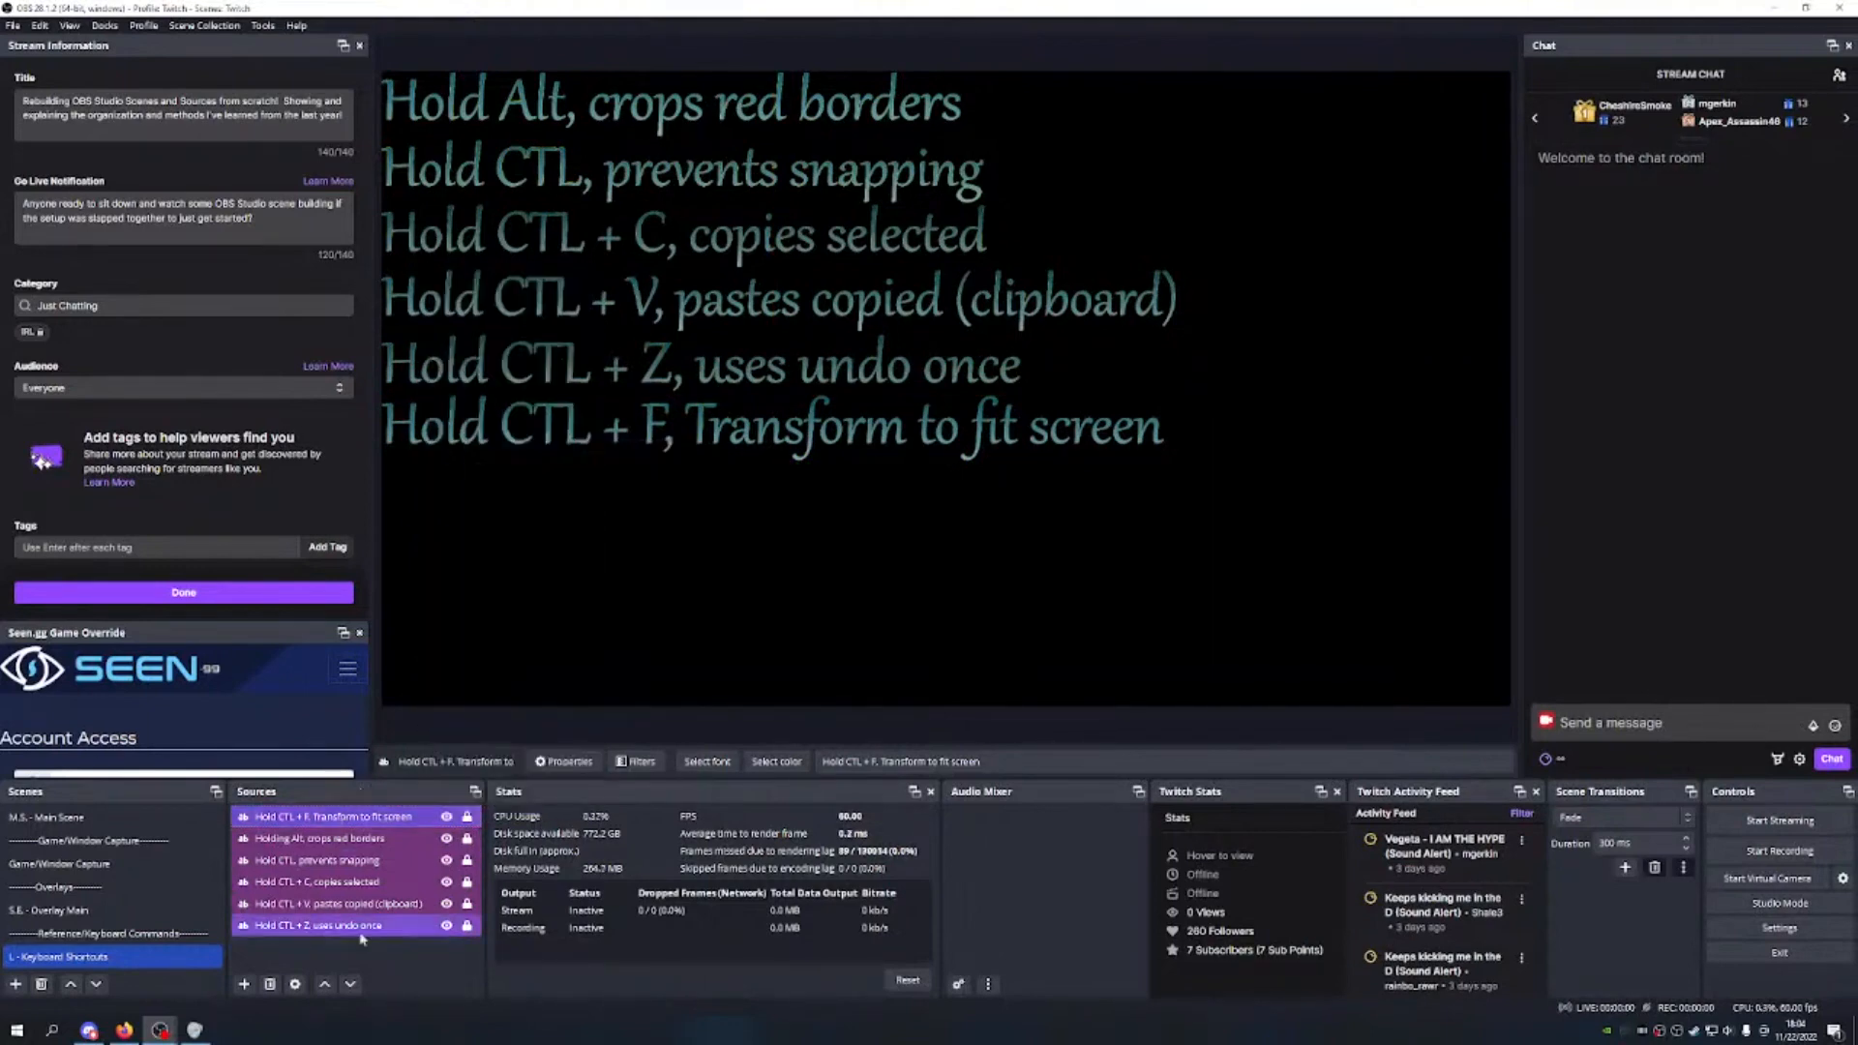
pyautogui.click(351, 984)
pyautogui.click(351, 984)
pyautogui.click(350, 984)
pyautogui.click(350, 984)
pyautogui.click(350, 984)
pyautogui.click(566, 567)
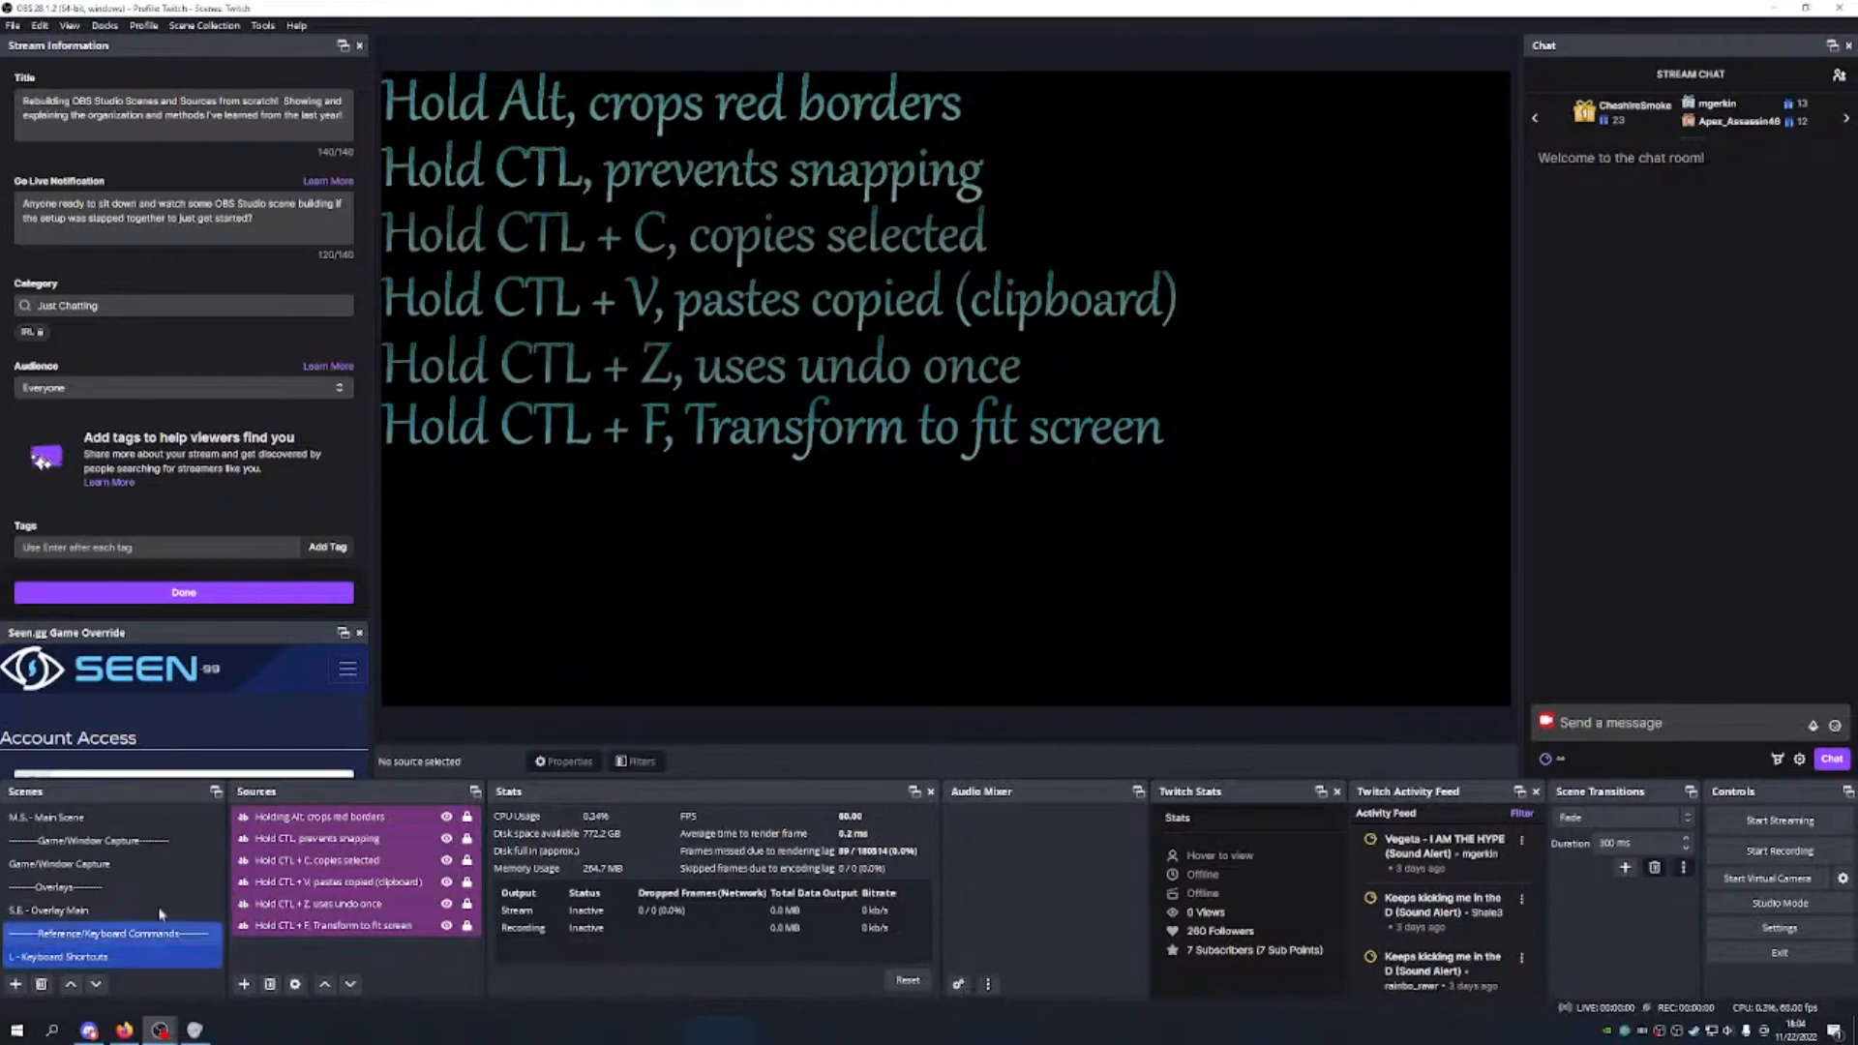
pyautogui.click(145, 818)
pyautogui.click(132, 862)
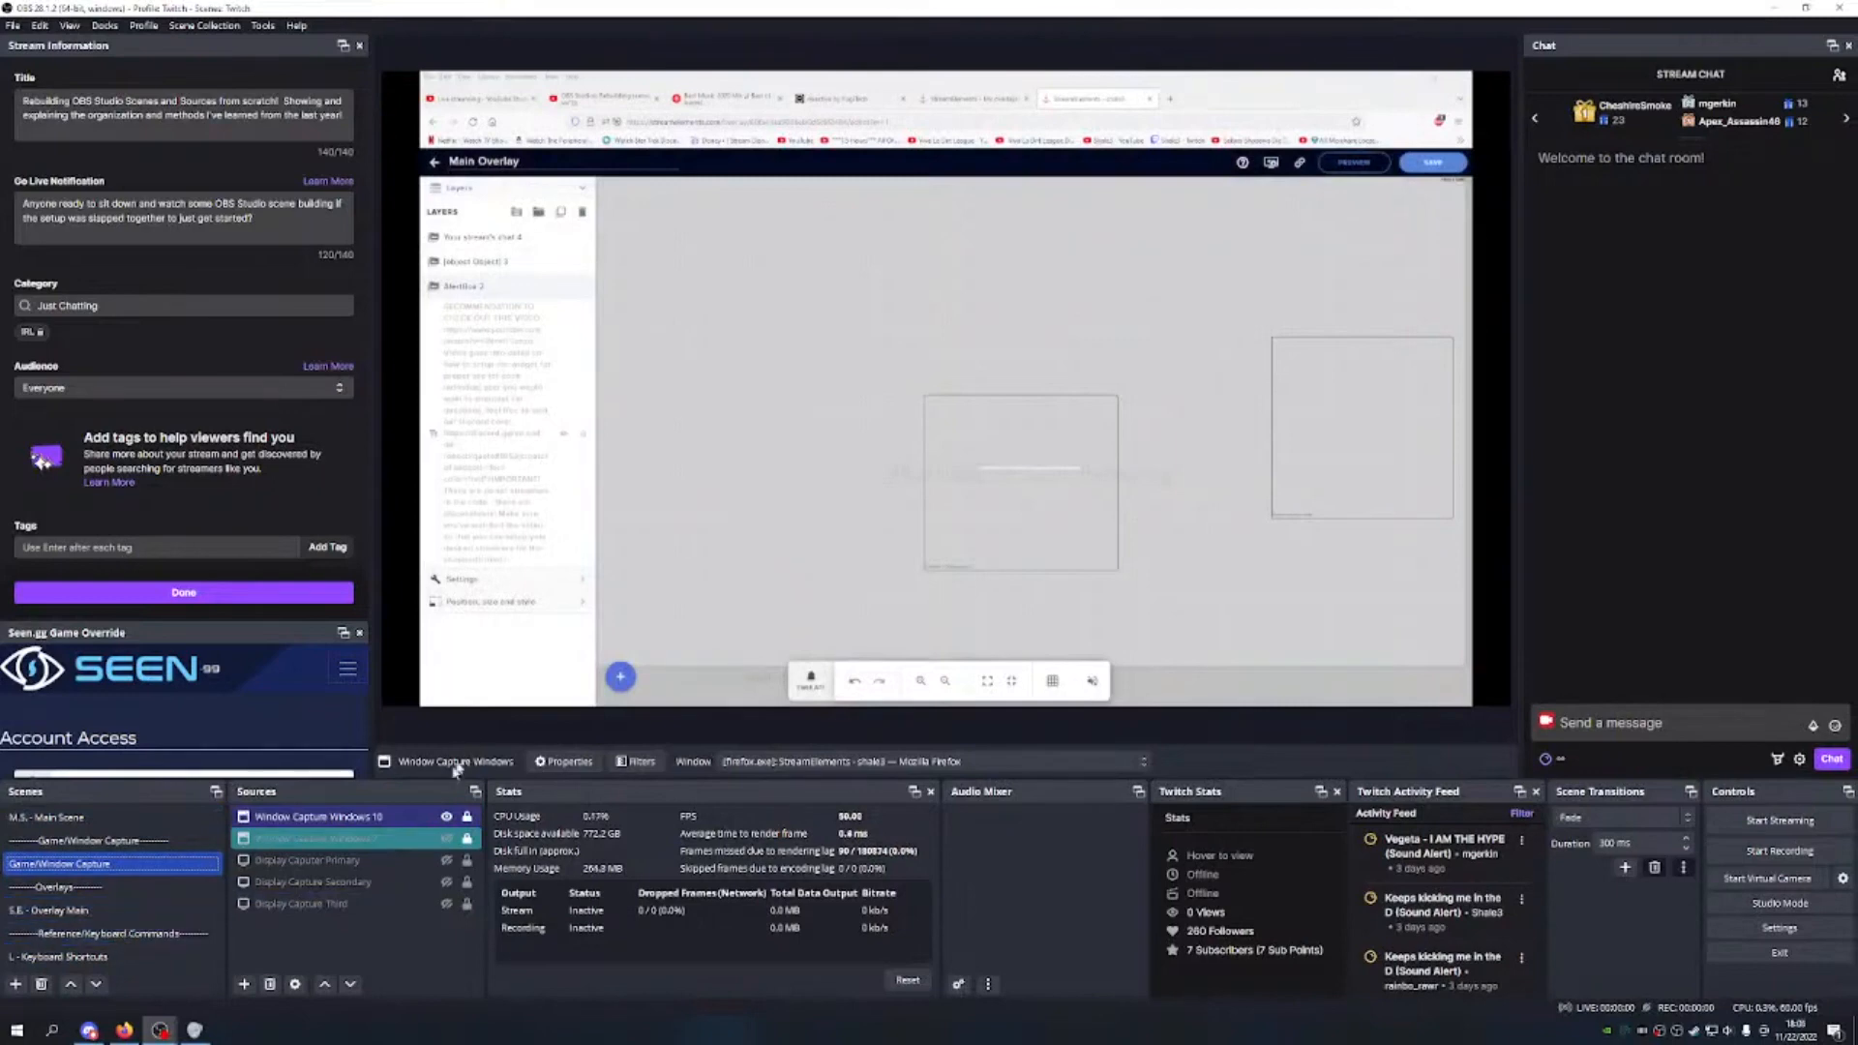
# Step: Show Display Capture Primary, resize it on the canvas, then hide it again
pyautogui.click(430, 860)
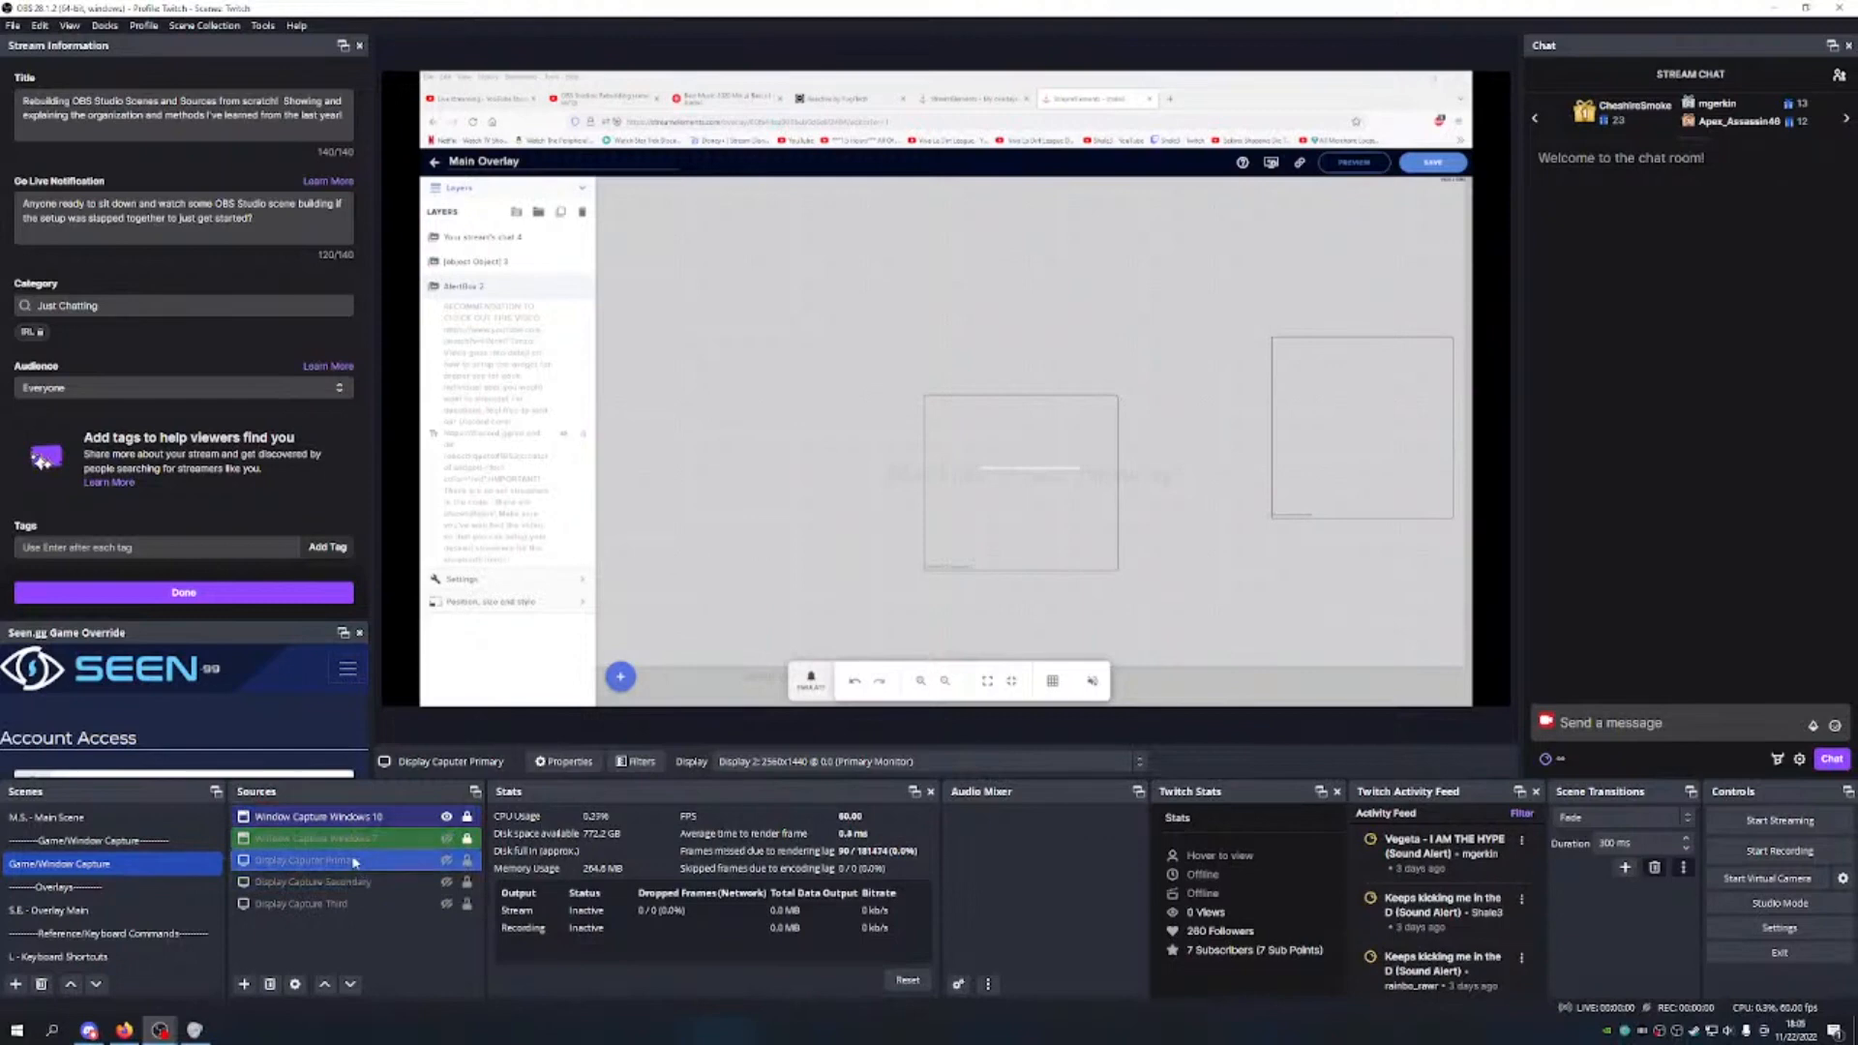
pyautogui.click(445, 861)
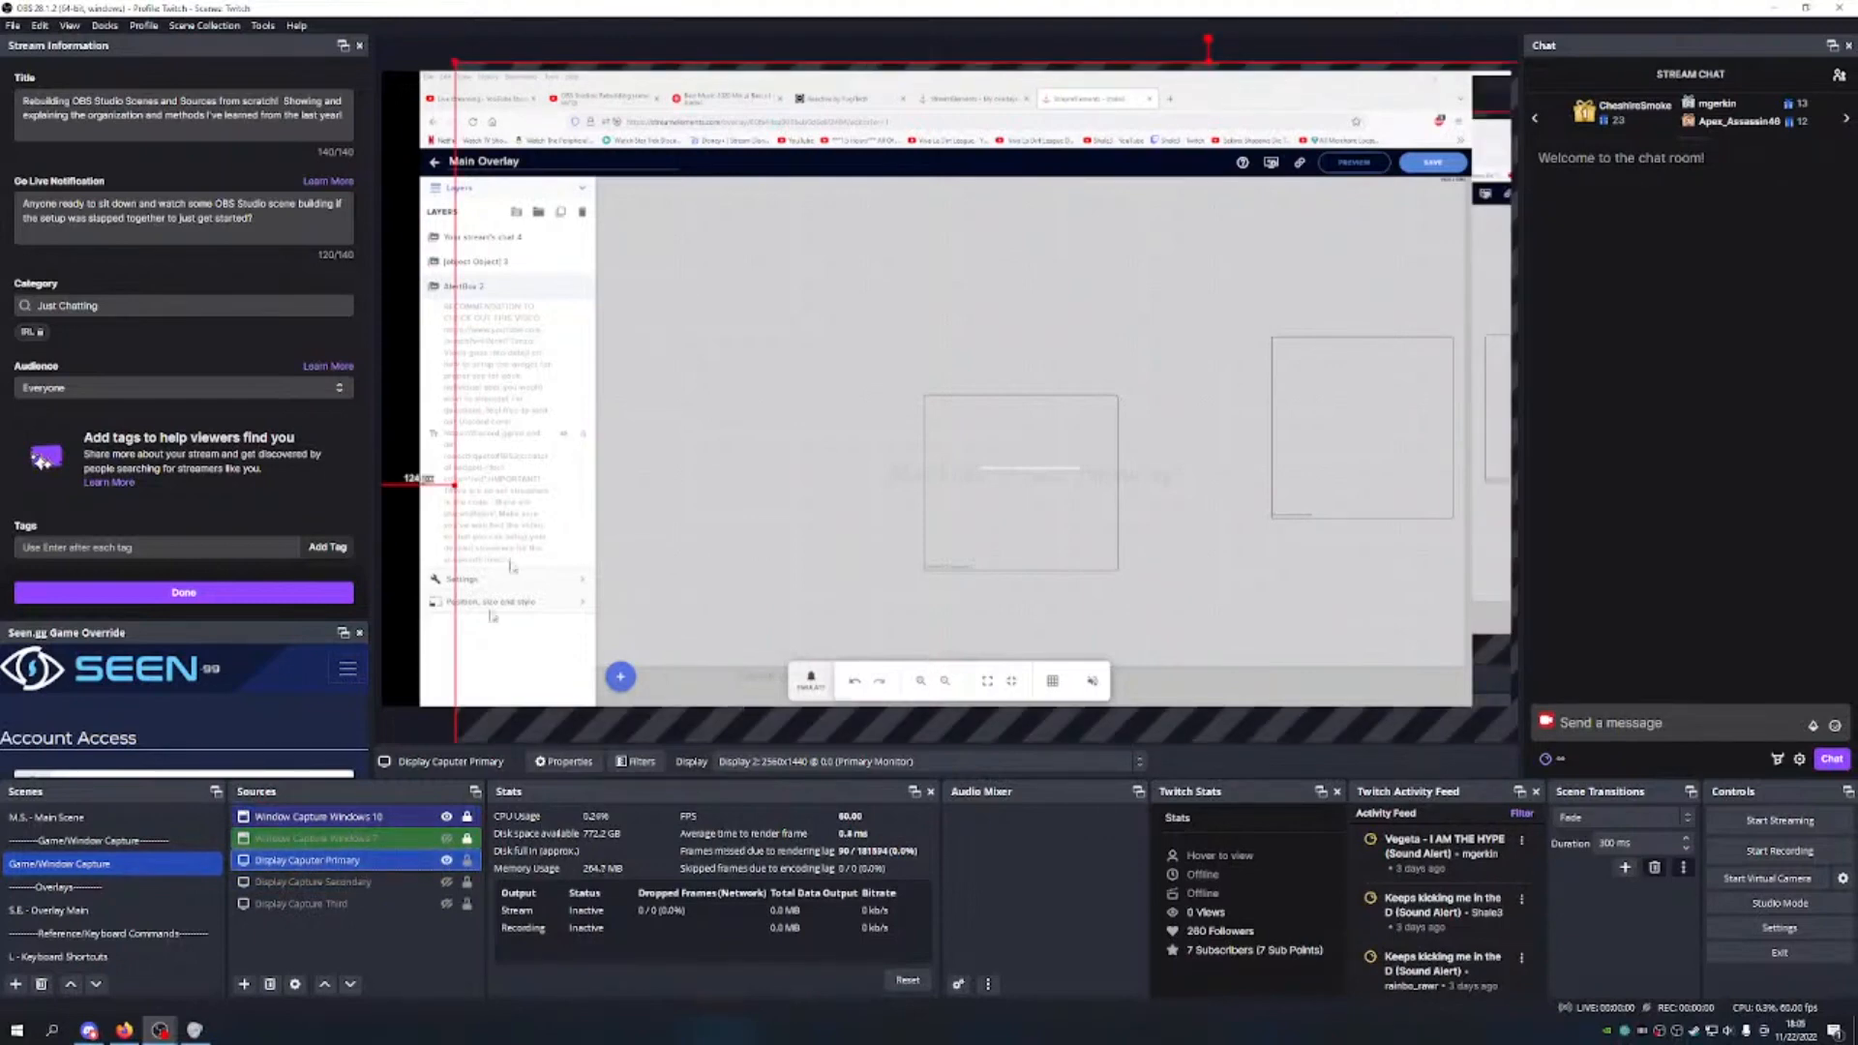
pyautogui.moveTo(456, 65); pyautogui.dragTo(951, 341)
pyautogui.moveTo(1116, 446); pyautogui.dragTo(550, 178)
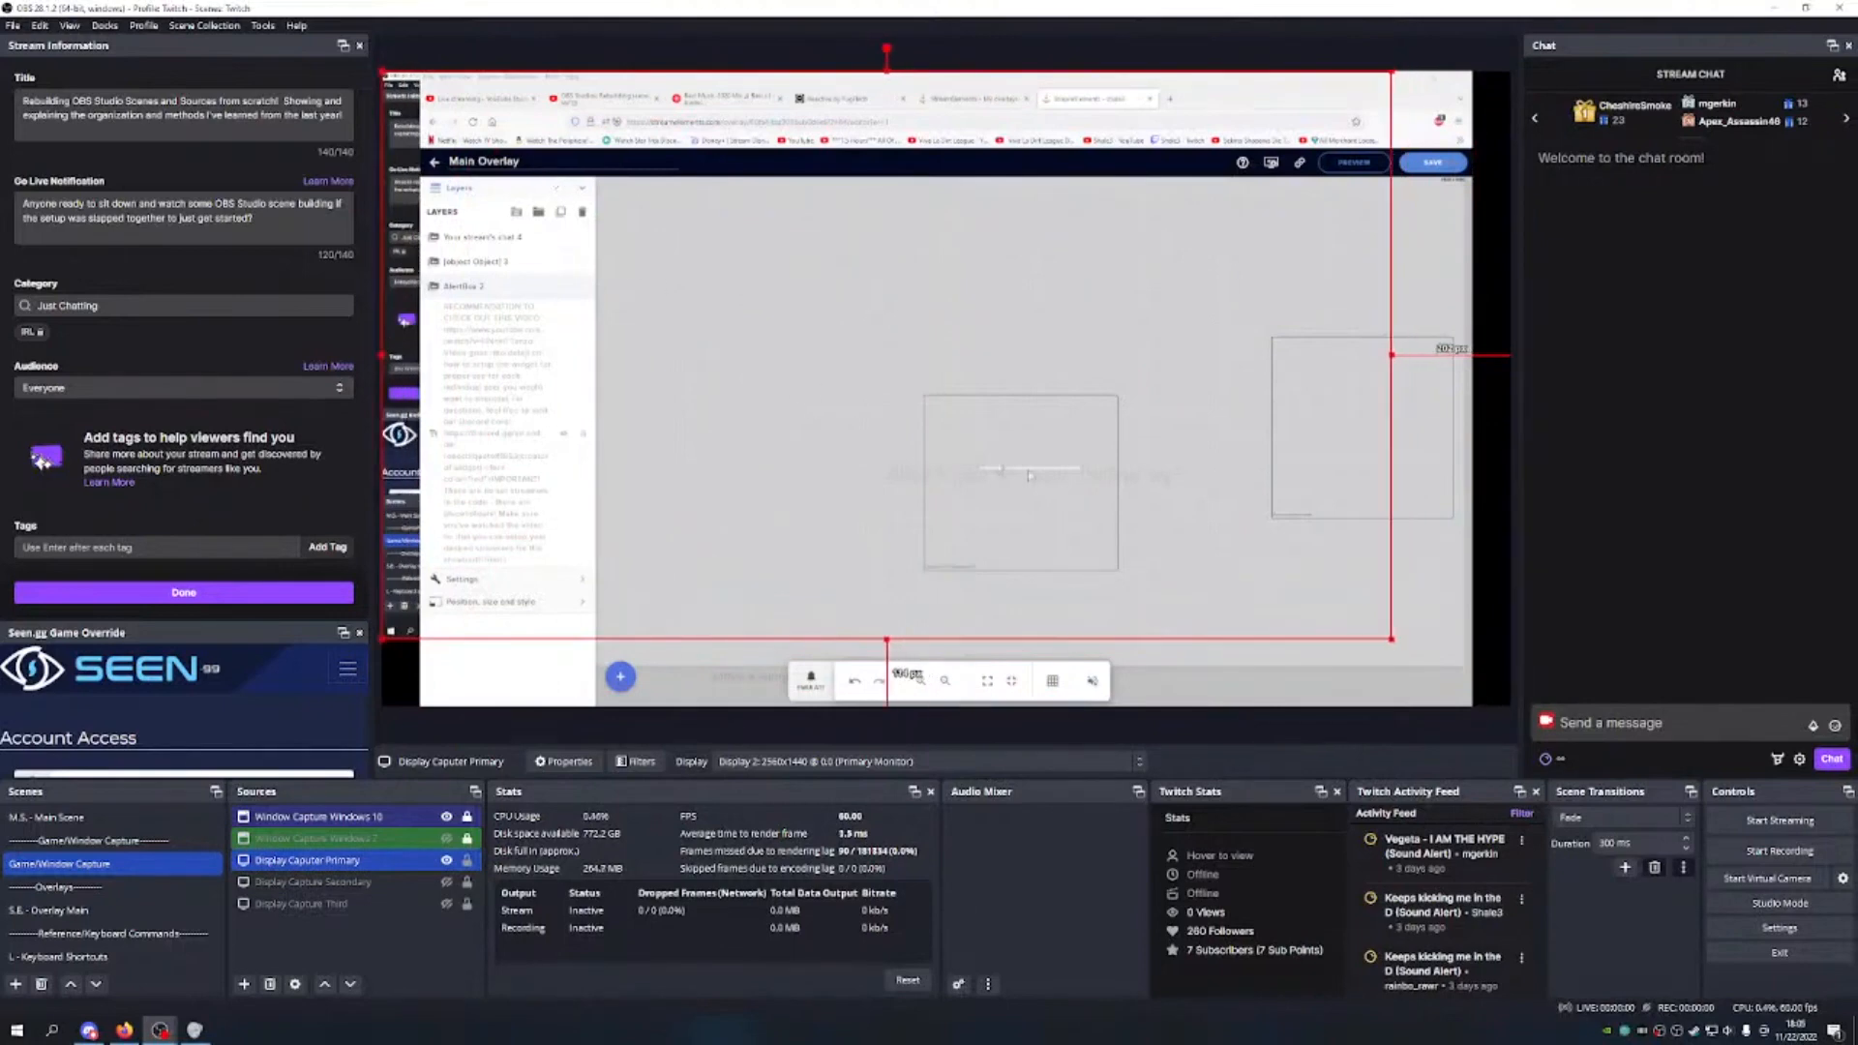
pyautogui.moveTo(1393, 640); pyautogui.dragTo(1510, 704)
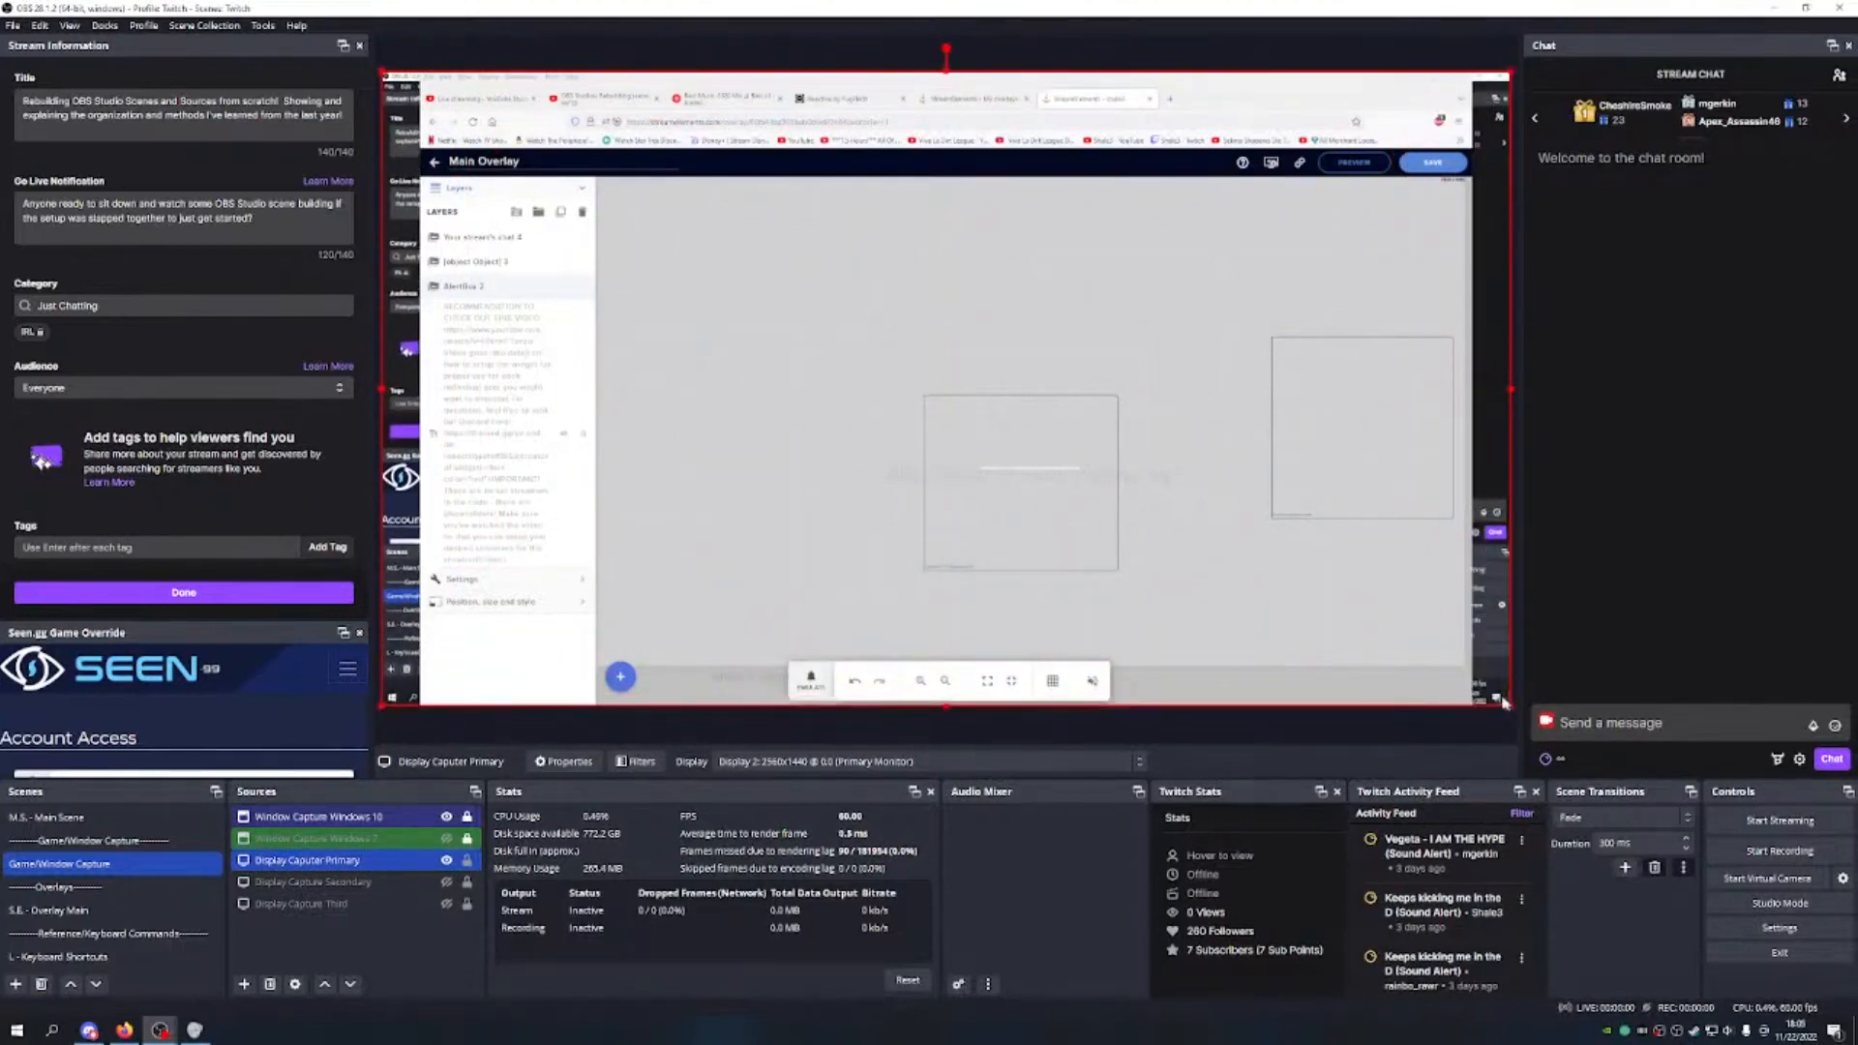
pyautogui.click(446, 860)
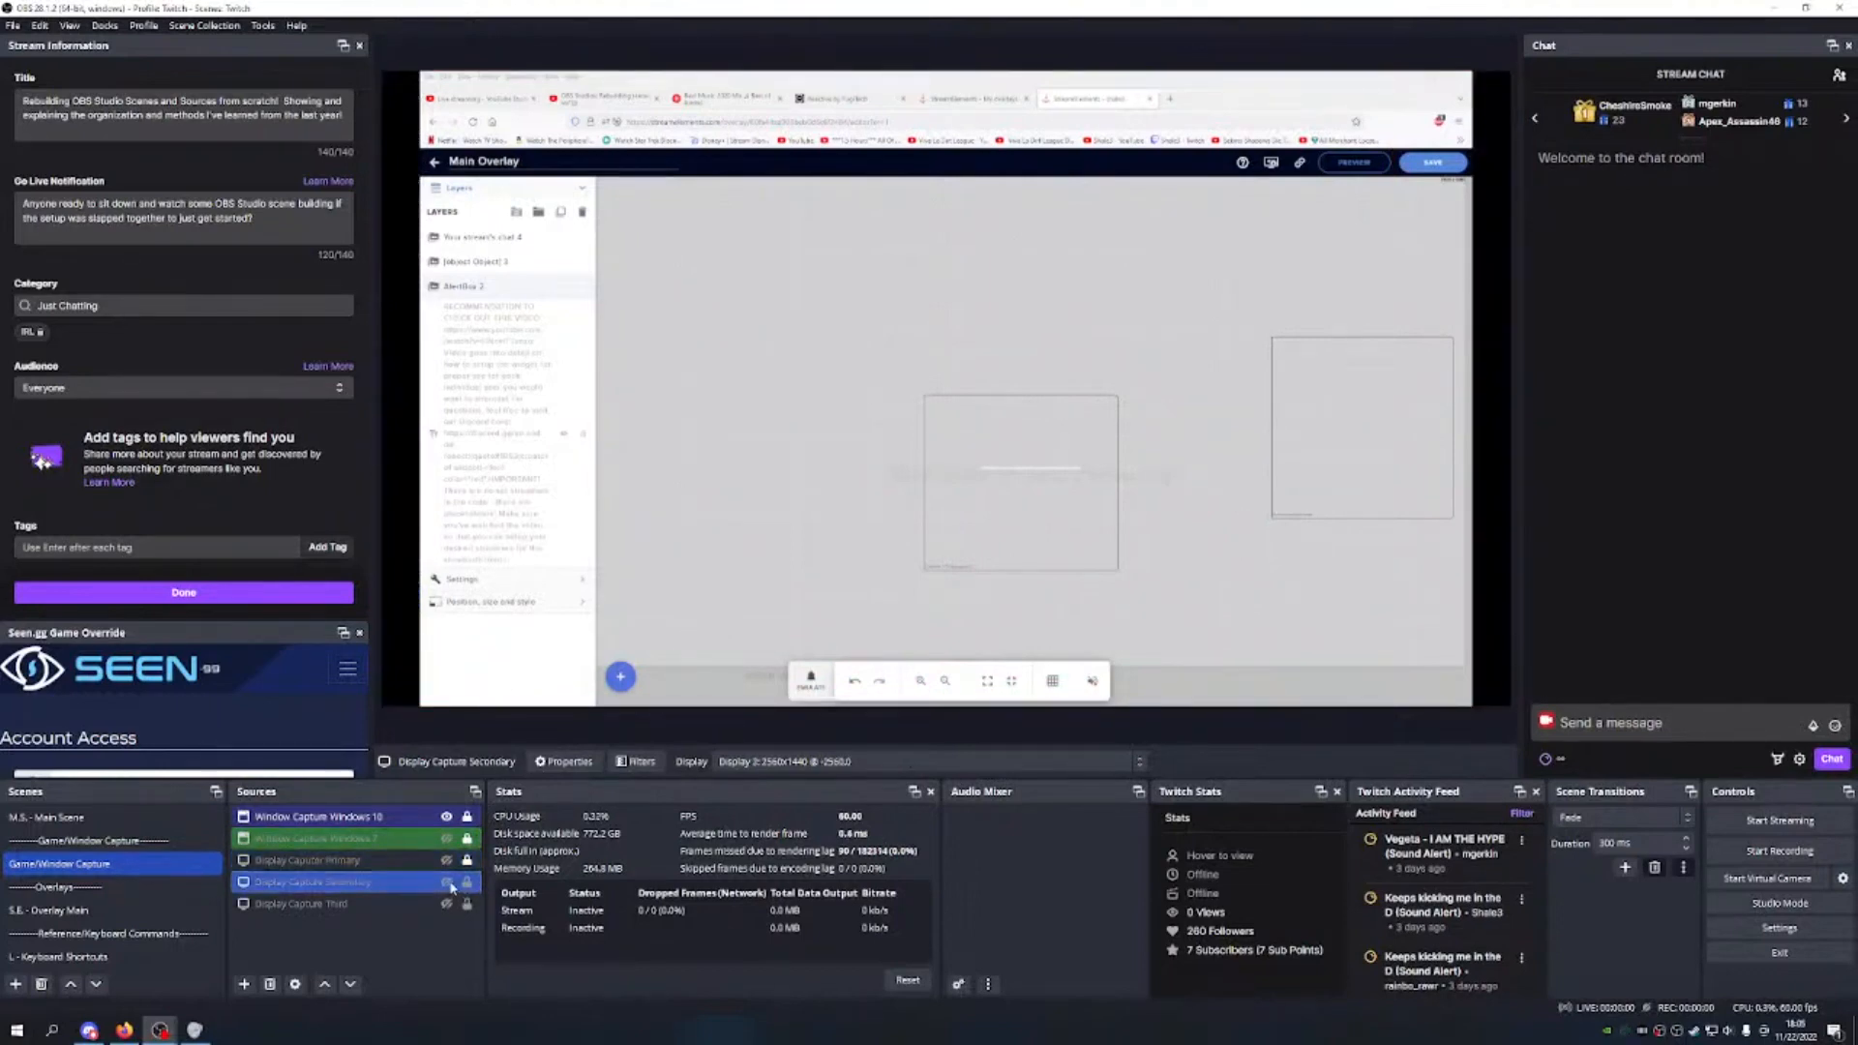
# Step: Show Display Capture Secondary, resize it to fill the canvas, then hide it again
pyautogui.click(446, 881)
pyautogui.moveTo(381, 68); pyautogui.dragTo(867, 345)
pyautogui.moveTo(1065, 464); pyautogui.dragTo(589, 198)
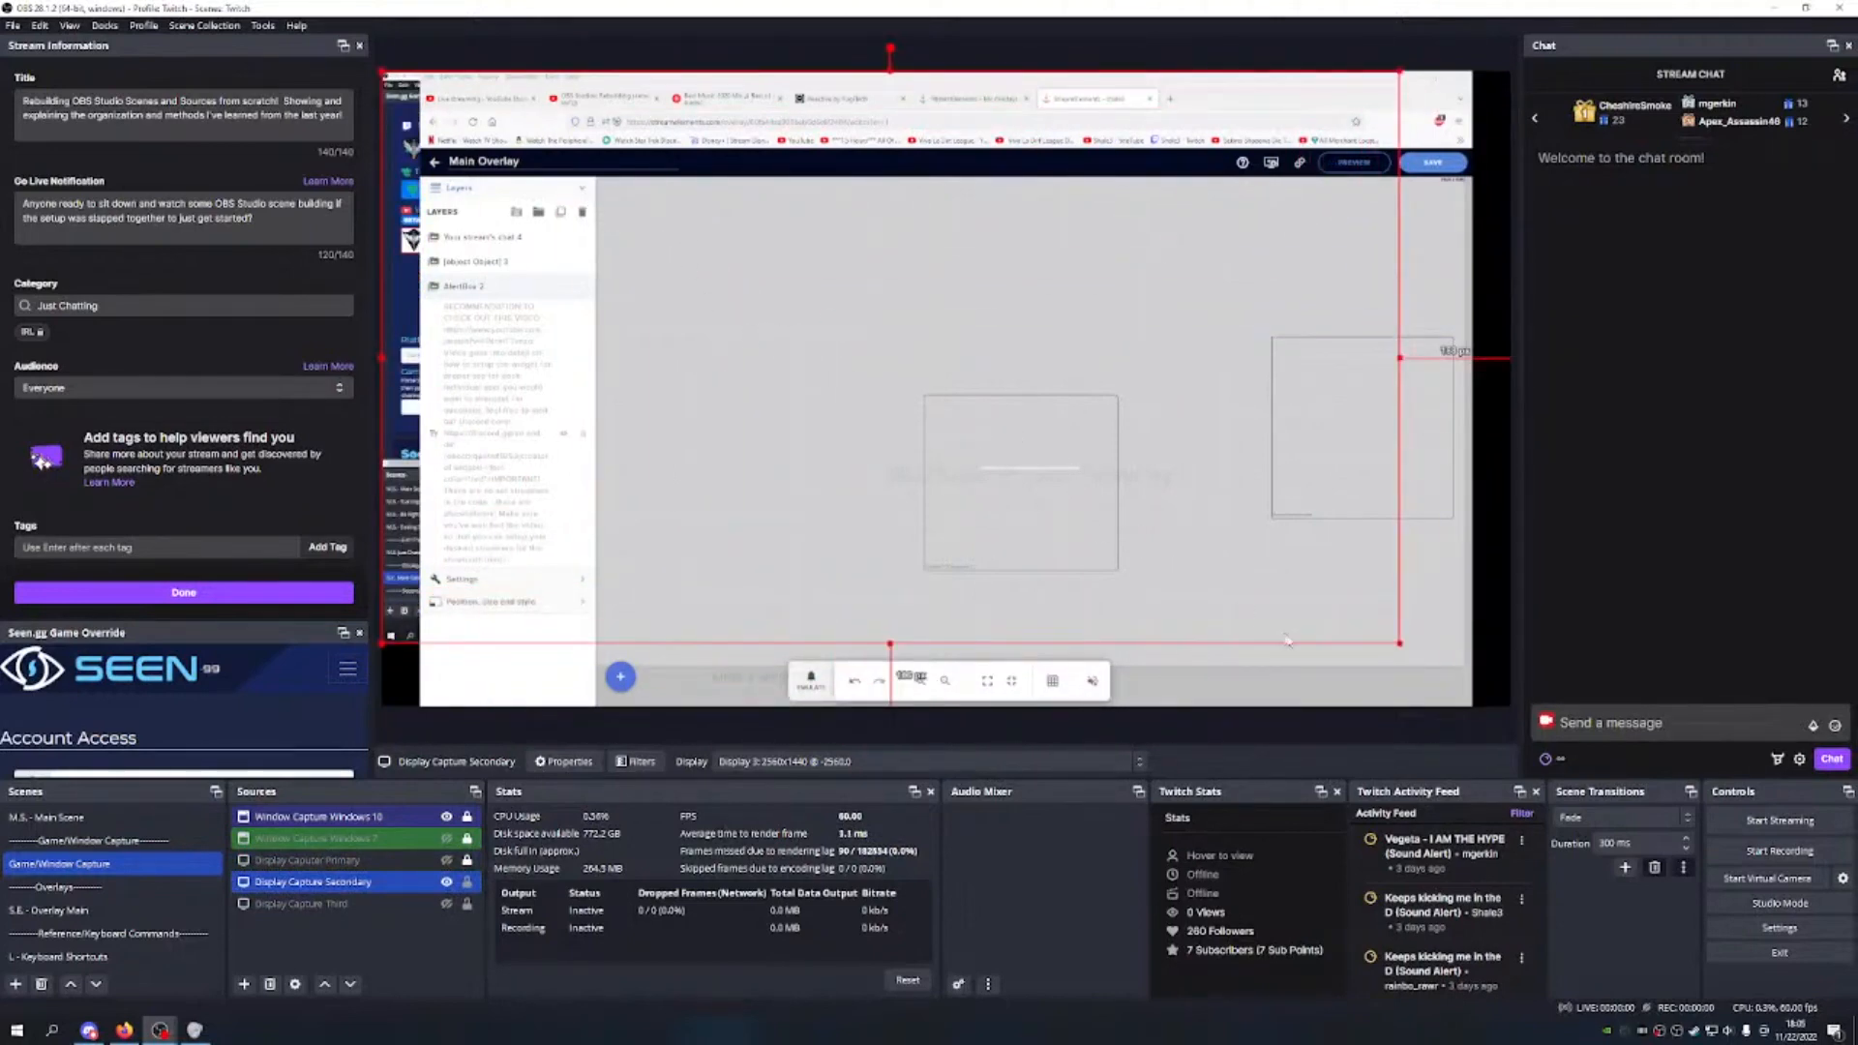
pyautogui.moveTo(1403, 645); pyautogui.dragTo(1511, 704)
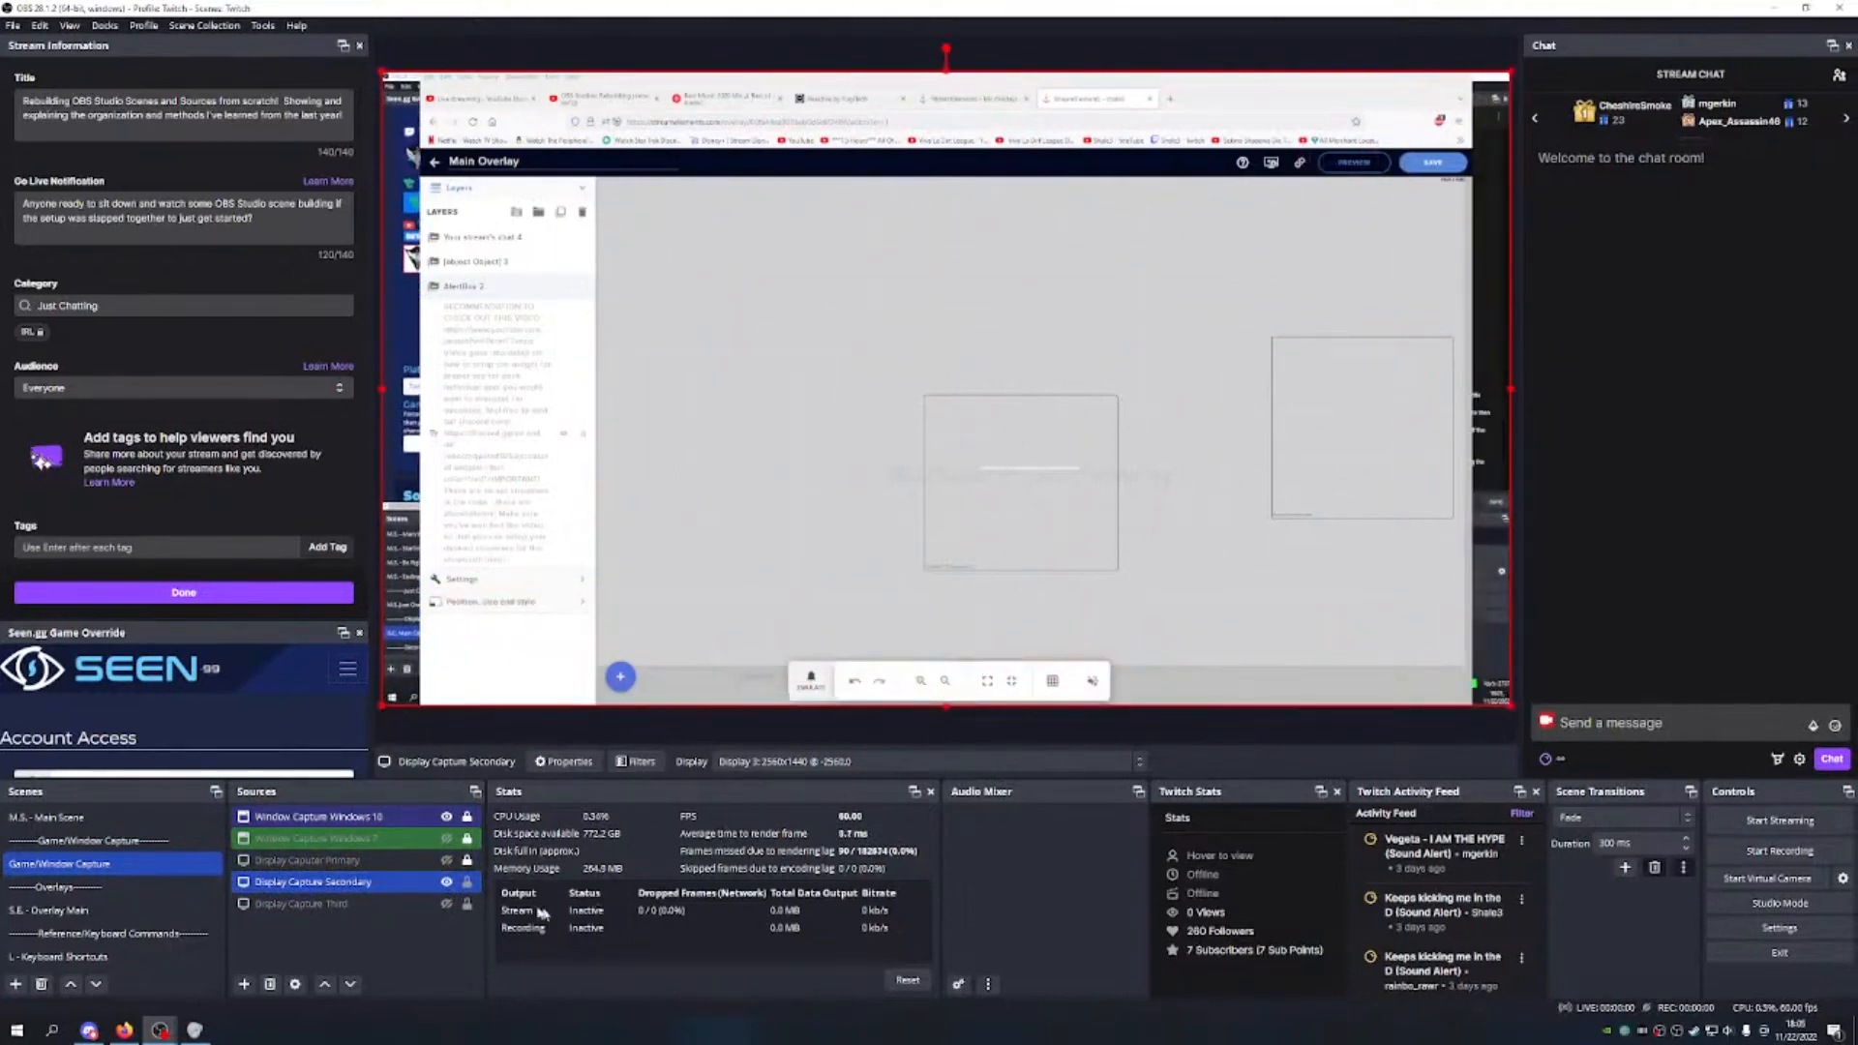
pyautogui.click(446, 882)
# Step: Show Display Capture Third, fit it to the canvas, lock it, then move to M.S. - Main Scene
pyautogui.click(390, 905)
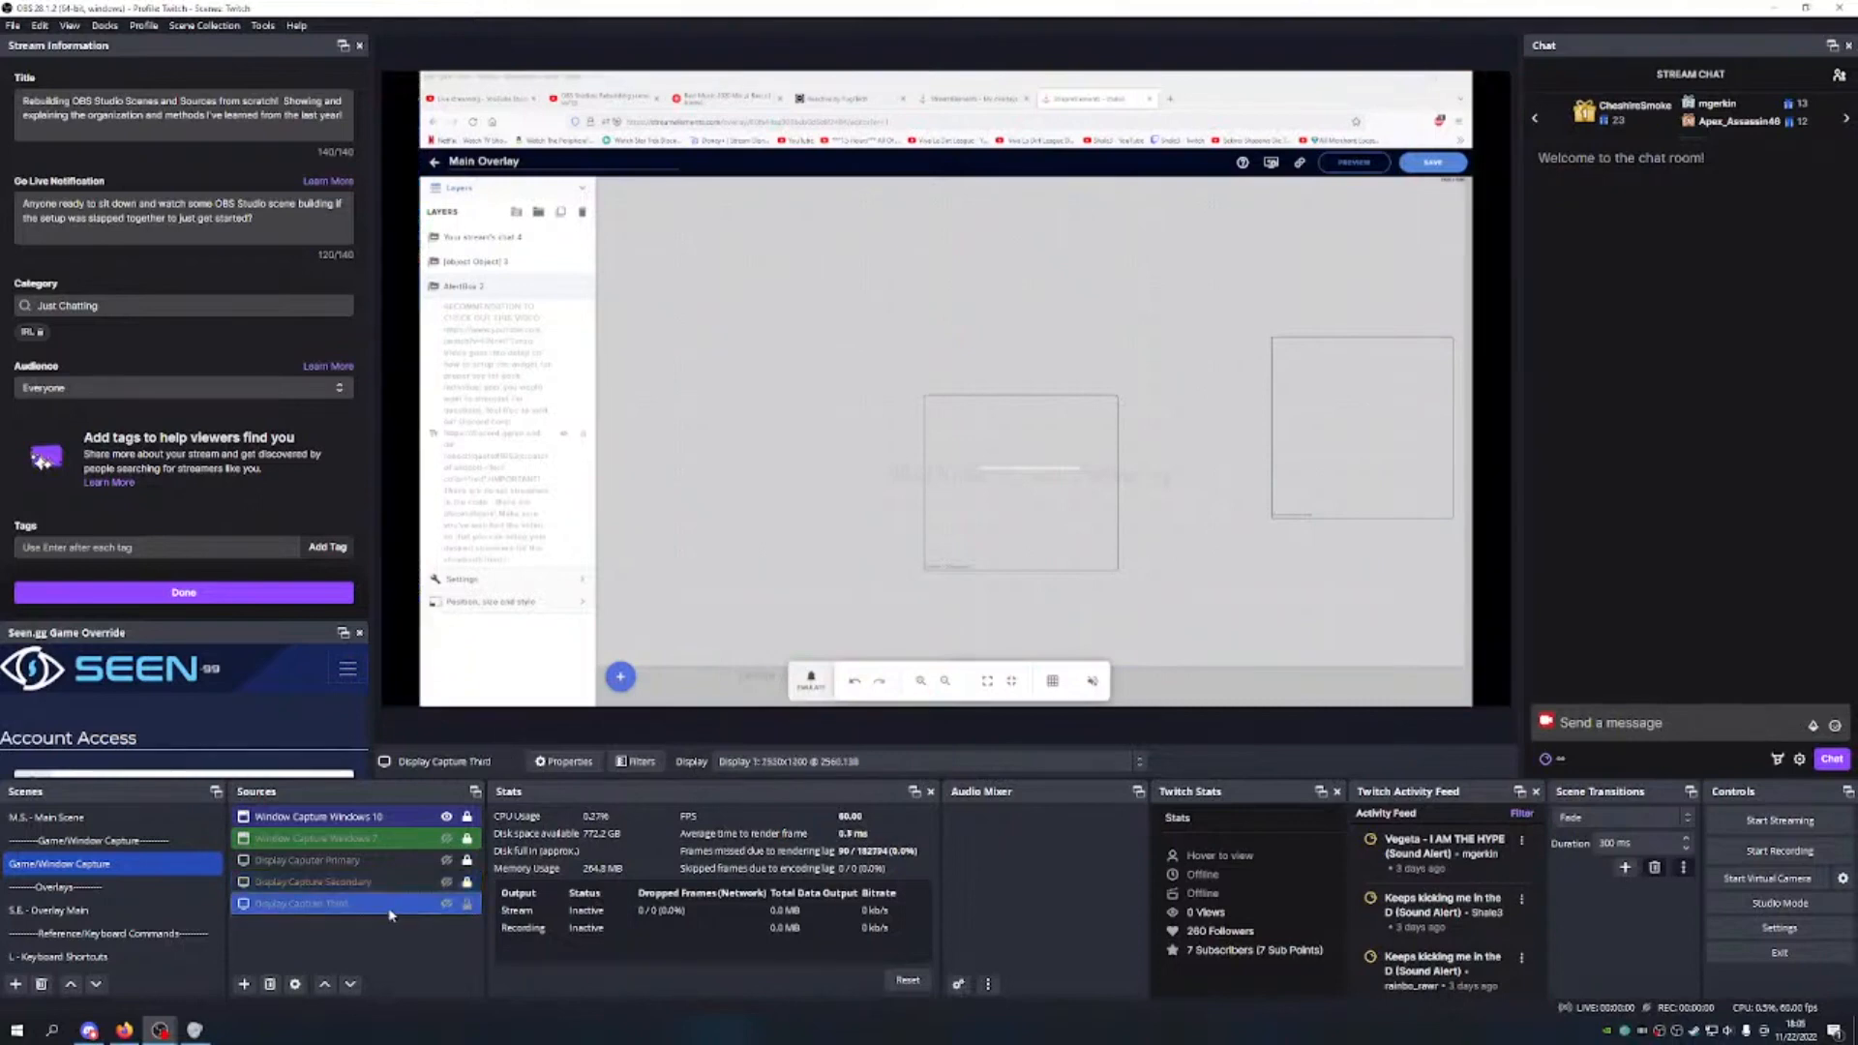
pyautogui.click(446, 904)
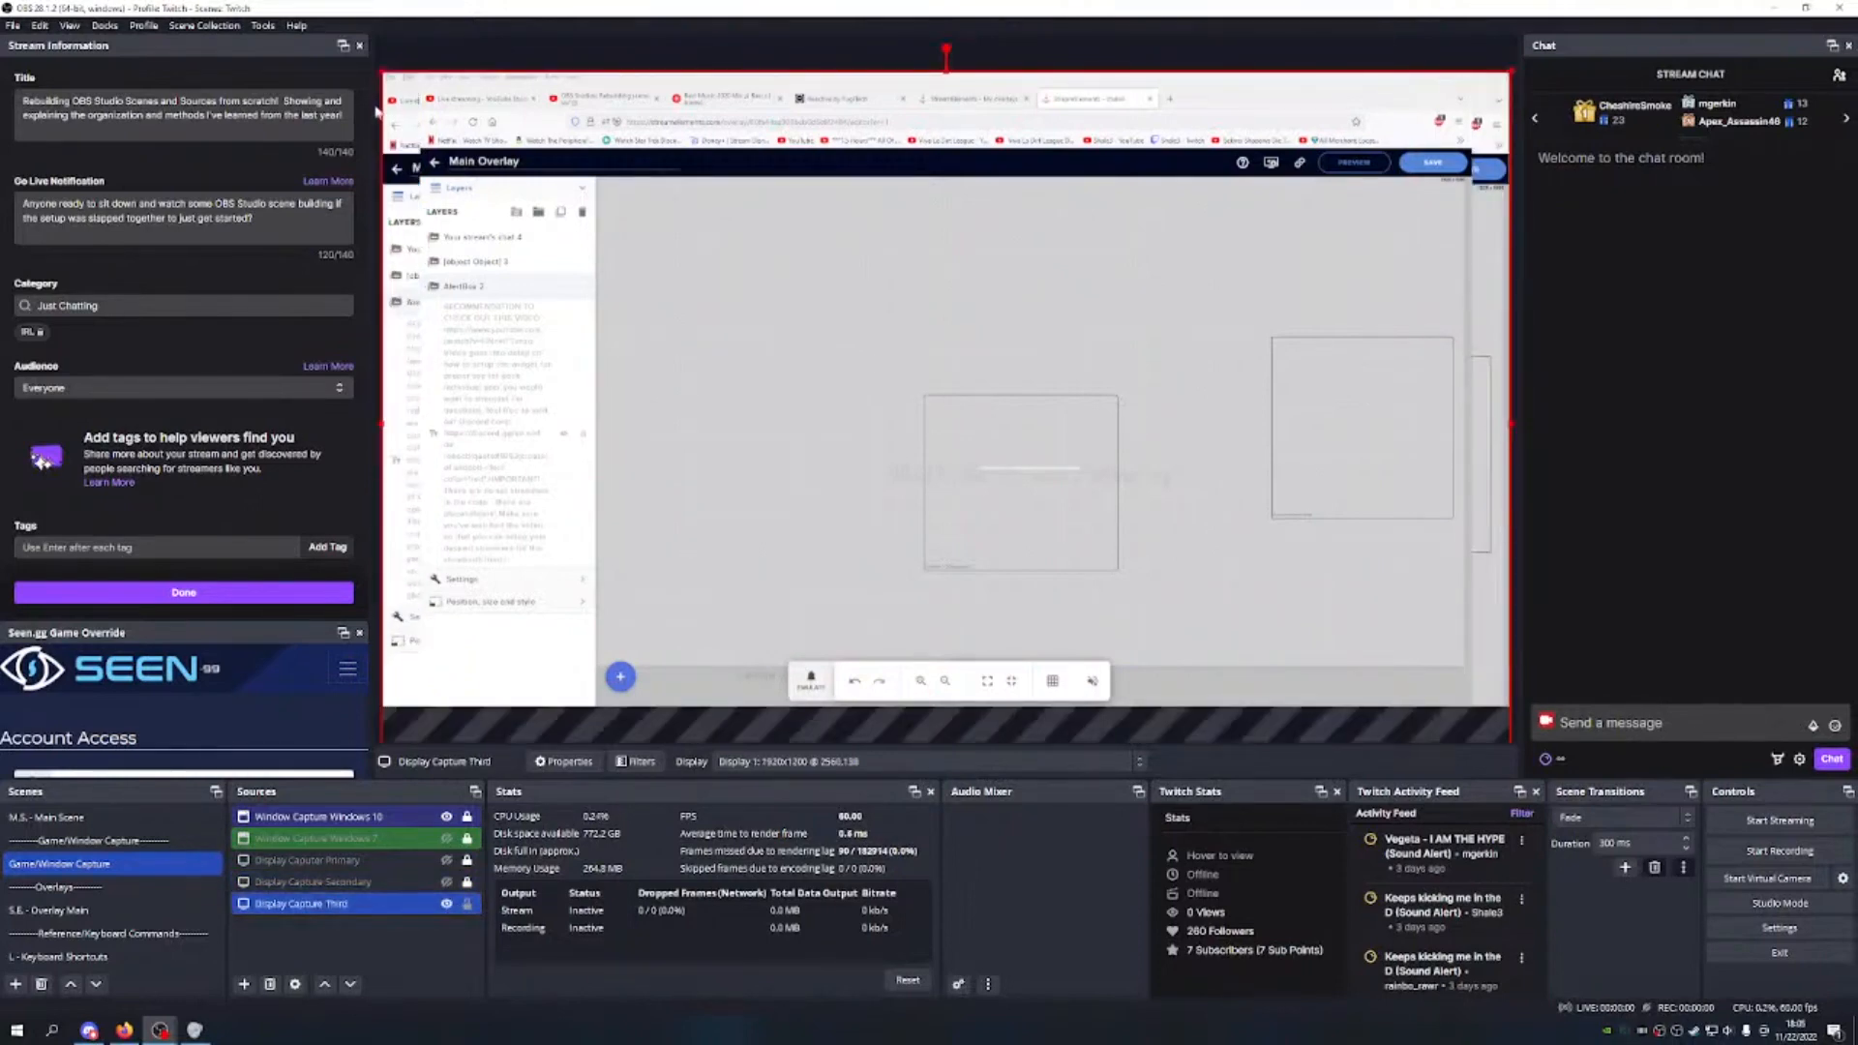
pyautogui.moveTo(381, 69); pyautogui.dragTo(798, 330)
pyautogui.moveTo(958, 416); pyautogui.dragTo(569, 170)
pyautogui.moveTo(1094, 517); pyautogui.dragTo(1509, 740)
pyautogui.hotkey('ctrl', 'f')
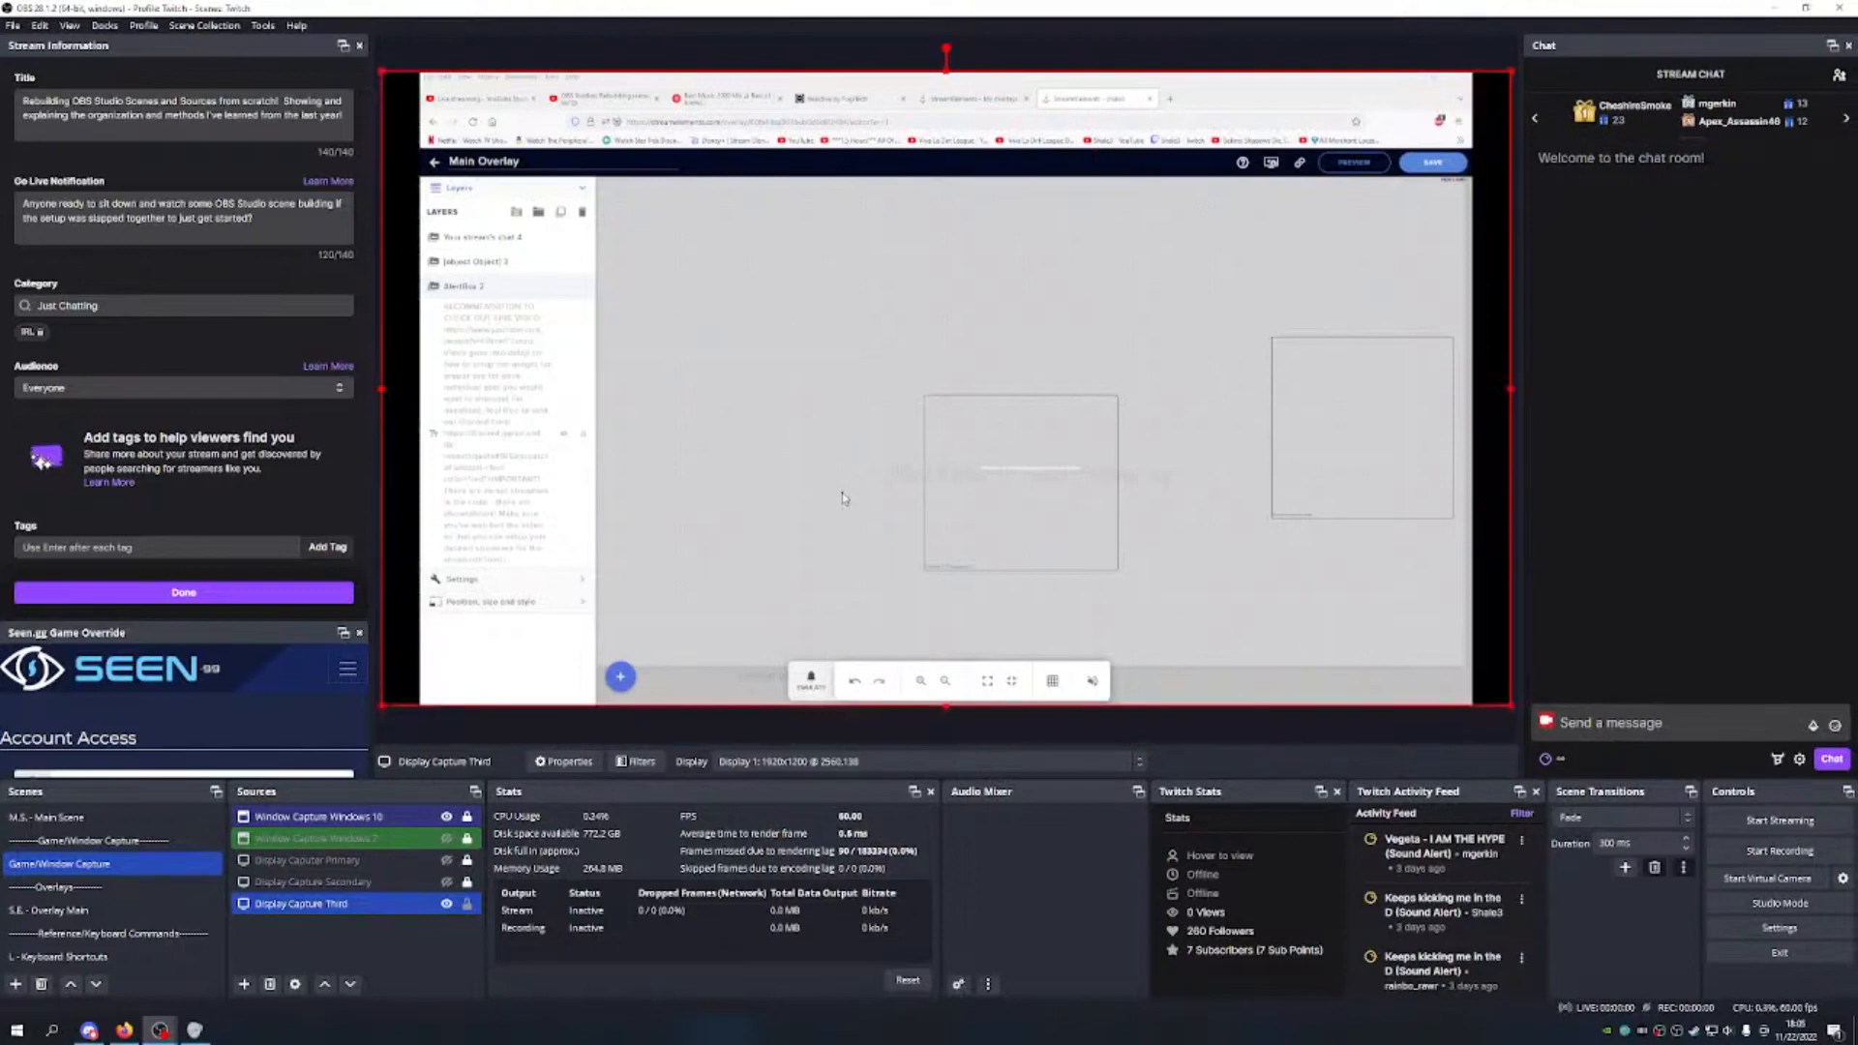
pyautogui.moveTo(821, 354)
pyautogui.mouseDown()
pyautogui.moveTo(602, 322)
pyautogui.moveTo(738, 448)
pyautogui.moveTo(1045, 406)
pyautogui.moveTo(823, 351)
pyautogui.mouseUp()
pyautogui.click(467, 902)
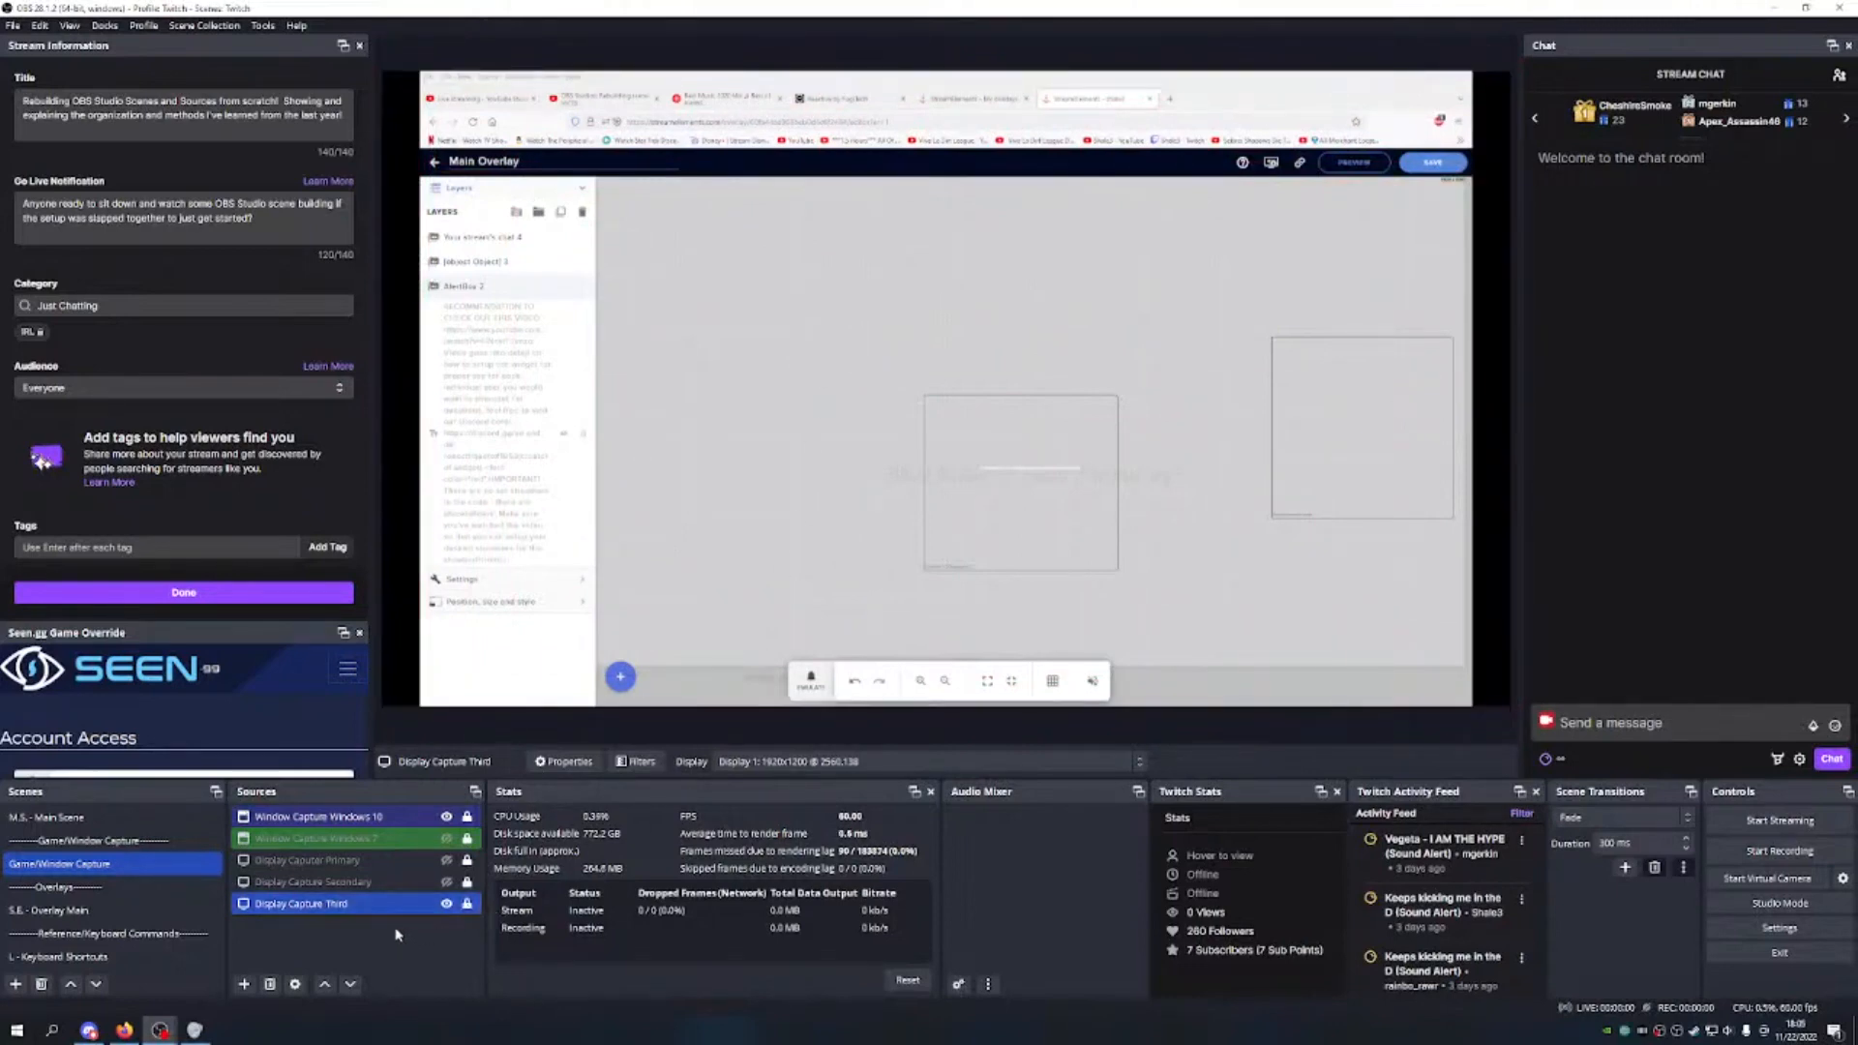
pyautogui.press('Up')
pyautogui.press('Up')
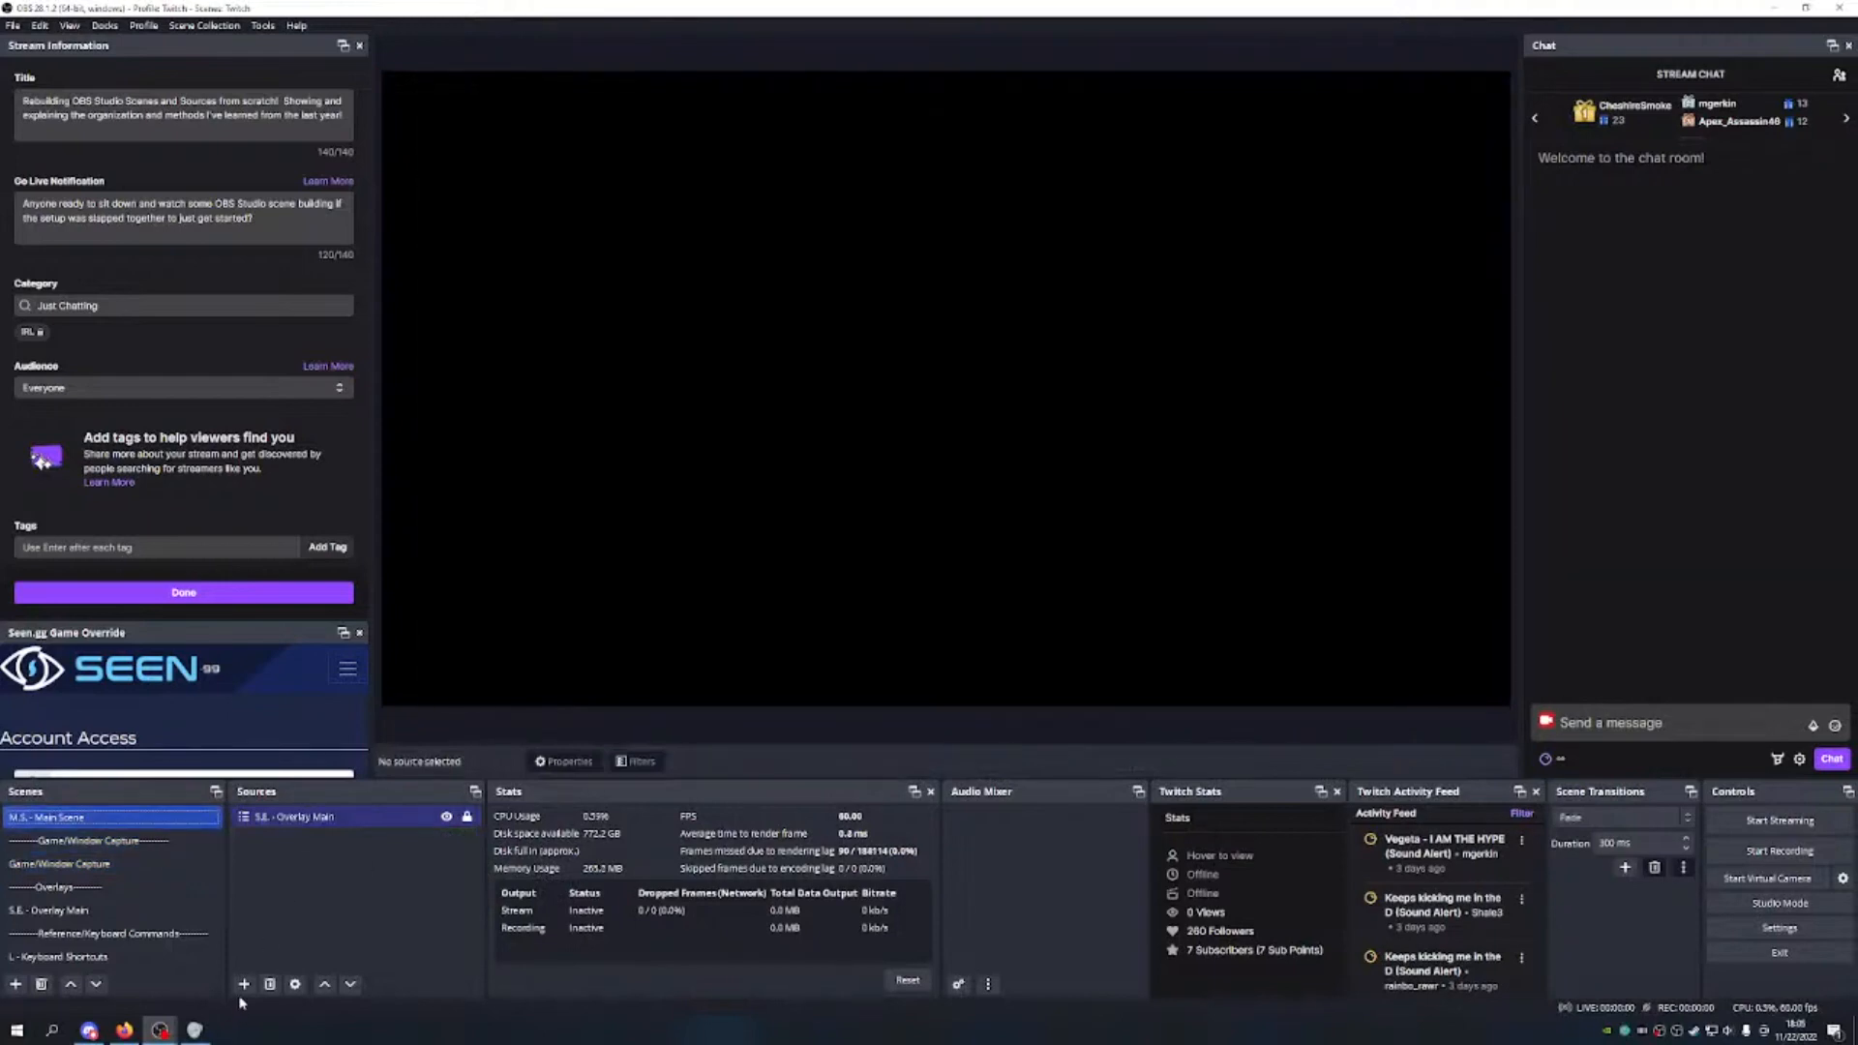
# Step: In Game/Window Capture, give Display Capture Primary an olive colour tag
pyautogui.click(108, 868)
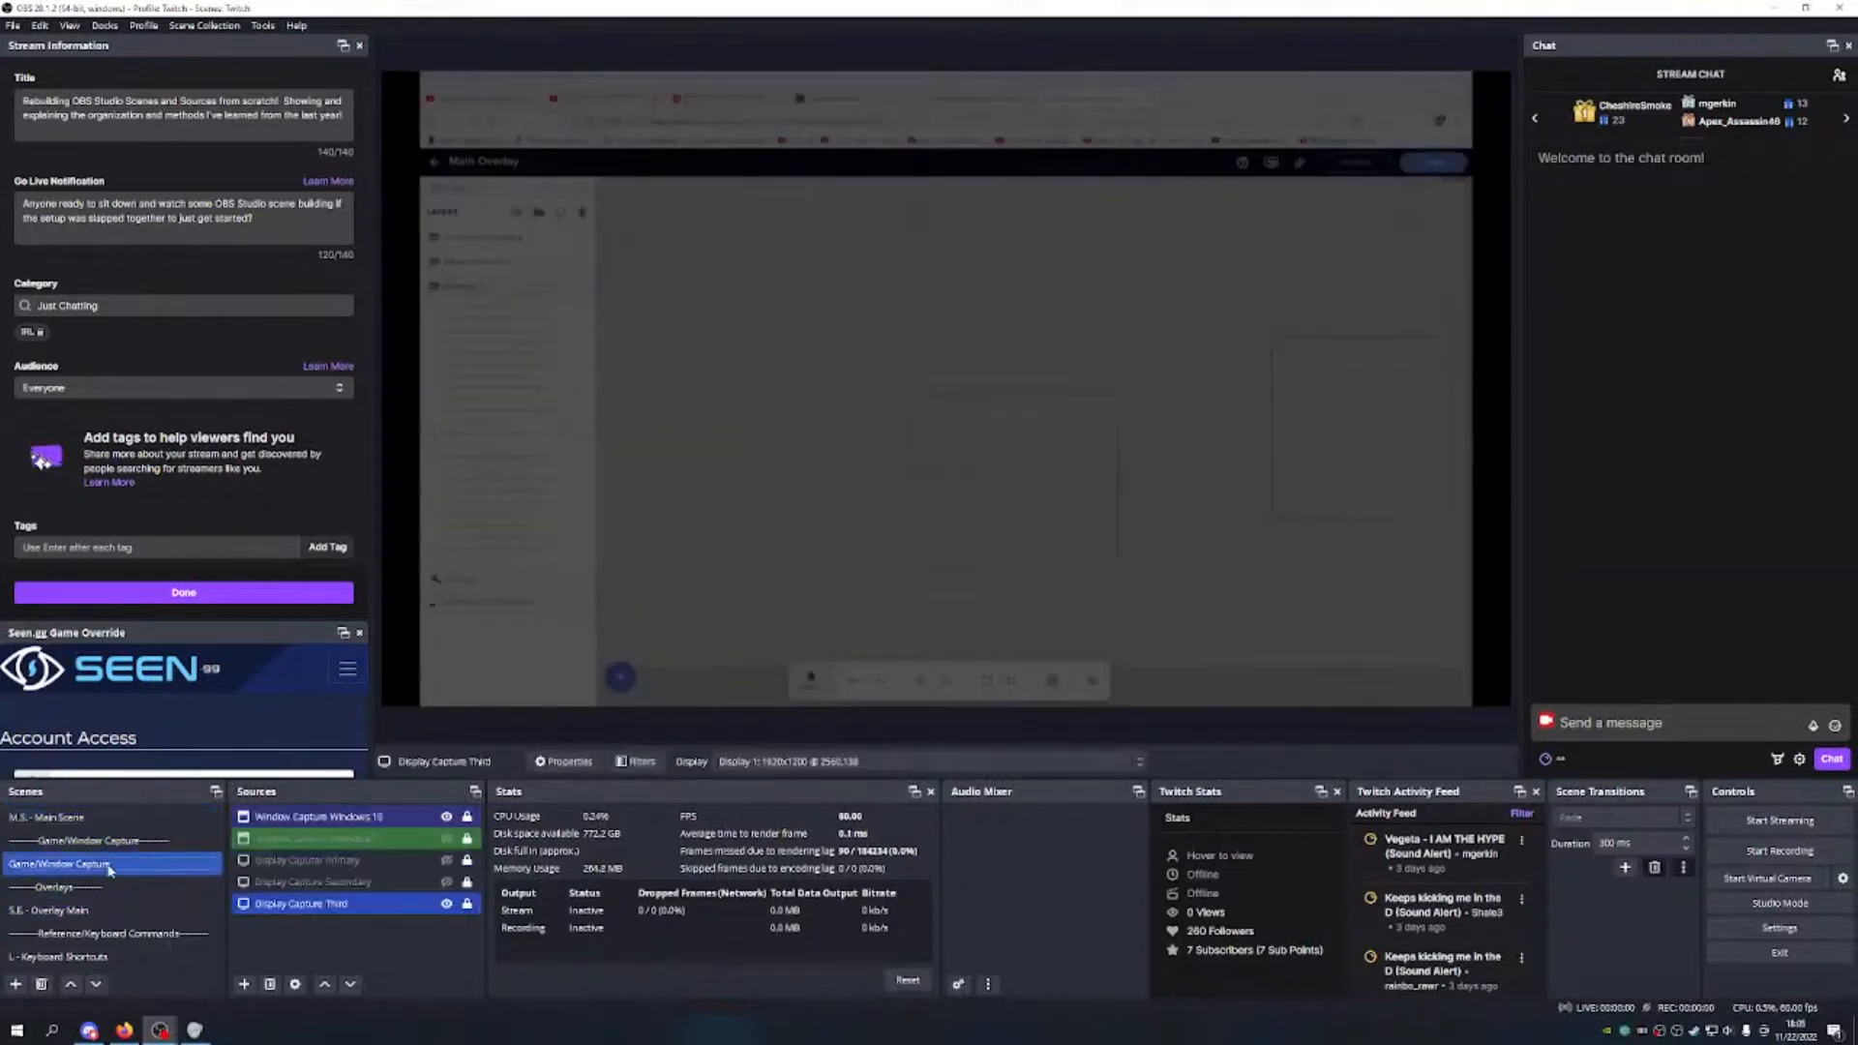
pyautogui.rightClick(340, 862)
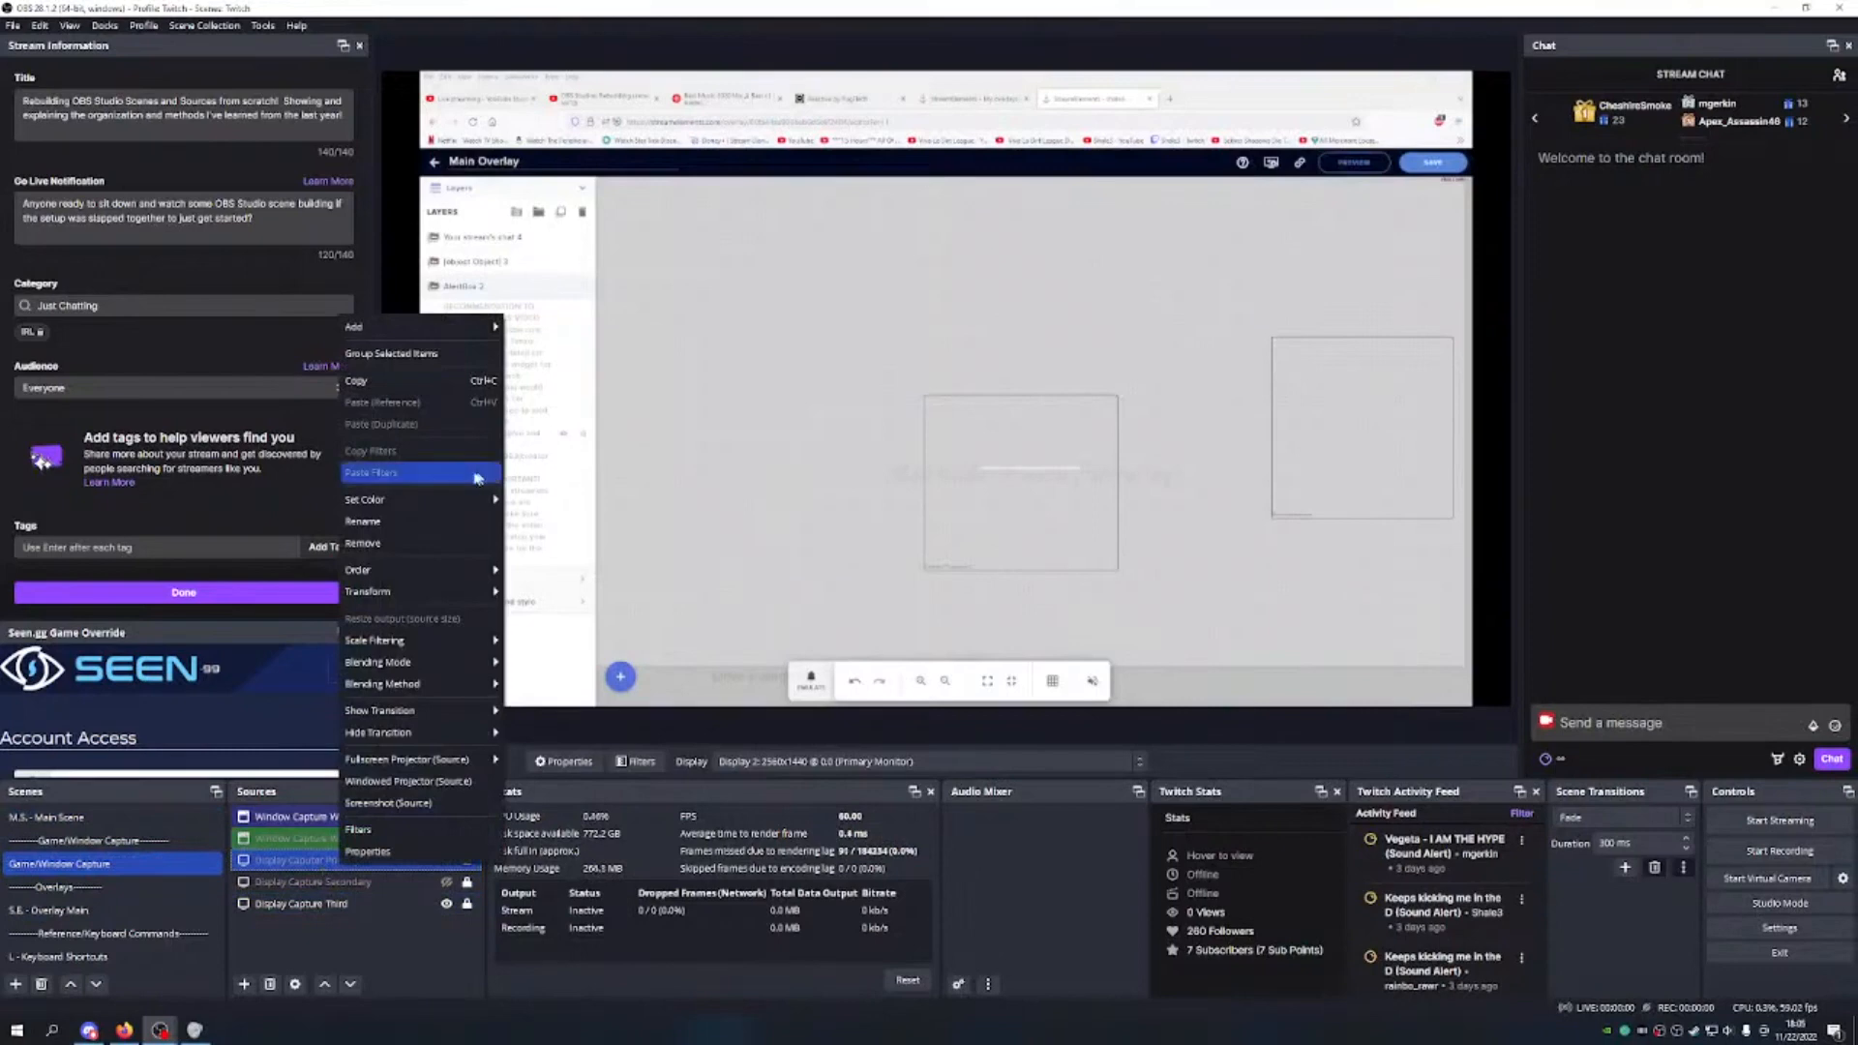
pyautogui.moveTo(450, 501)
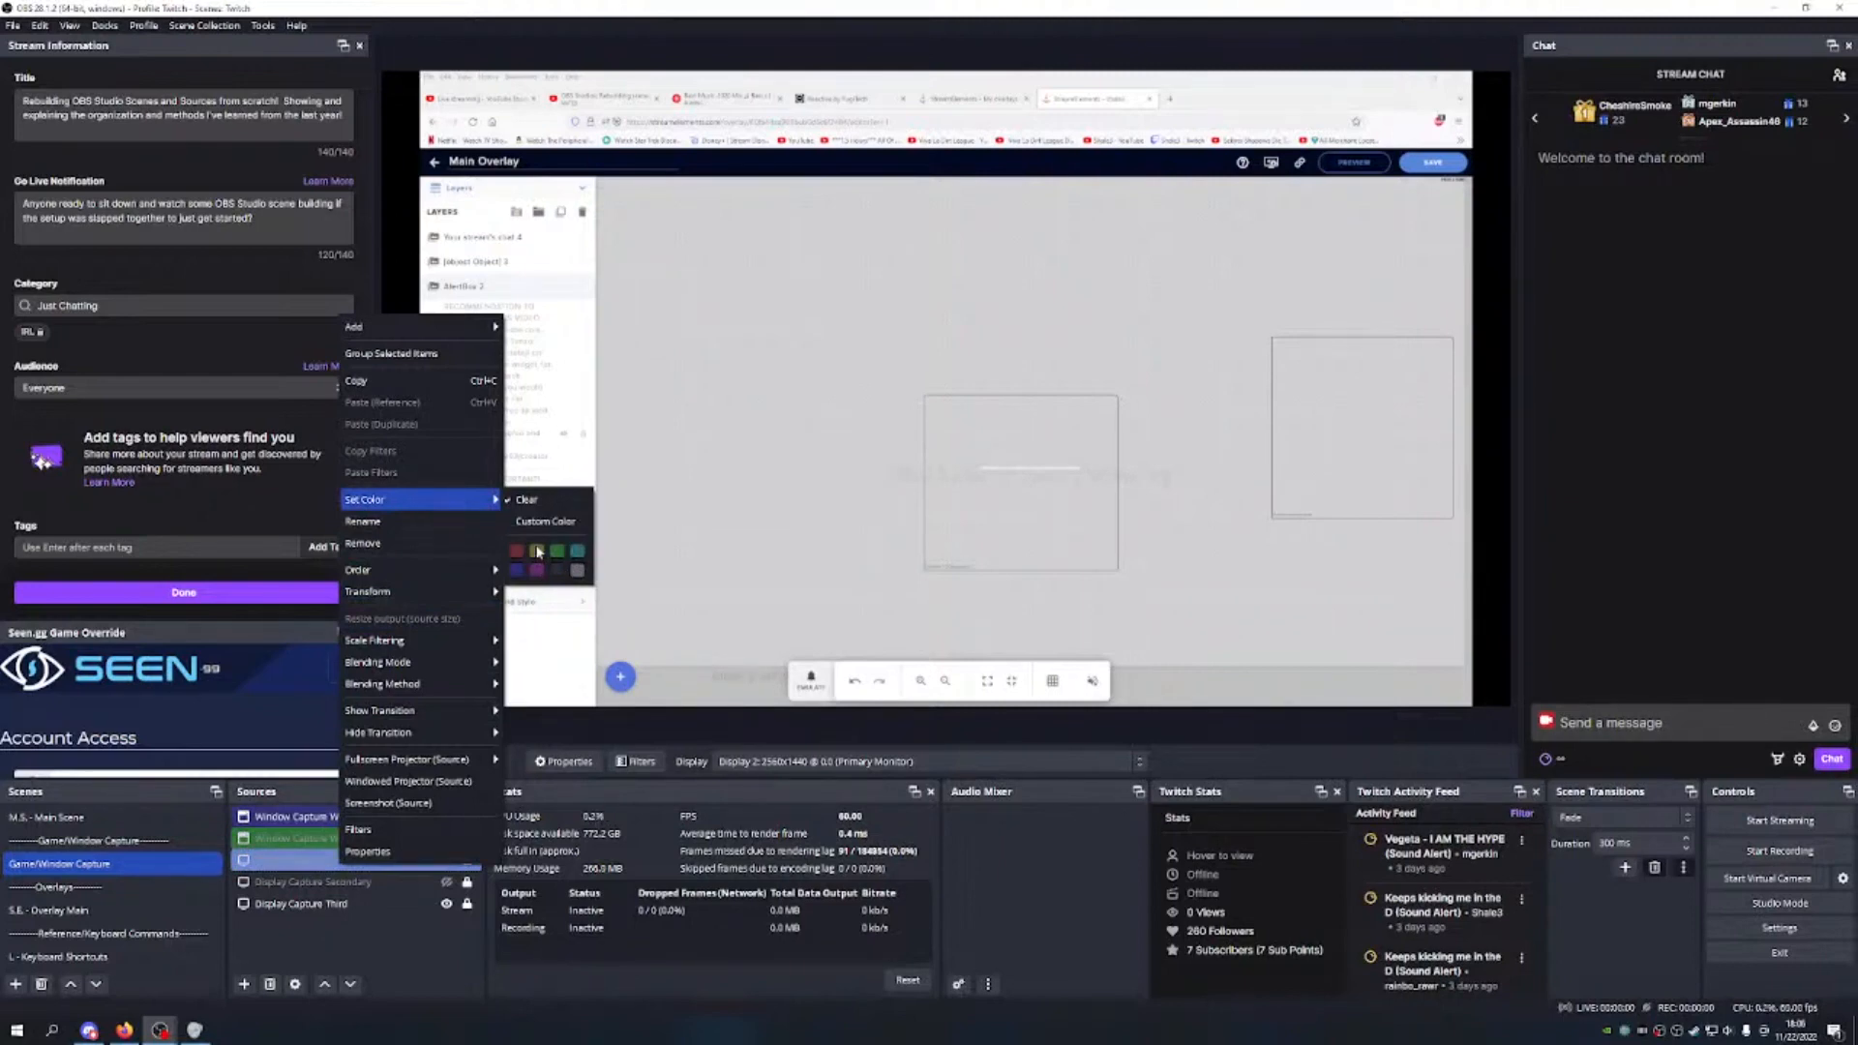
pyautogui.click(539, 553)
# Step: Colour-tag Display Capture Secondary and Display Capture Third (green), then return to M.S. - Main Scene
pyautogui.click(351, 881)
pyautogui.rightClick(351, 891)
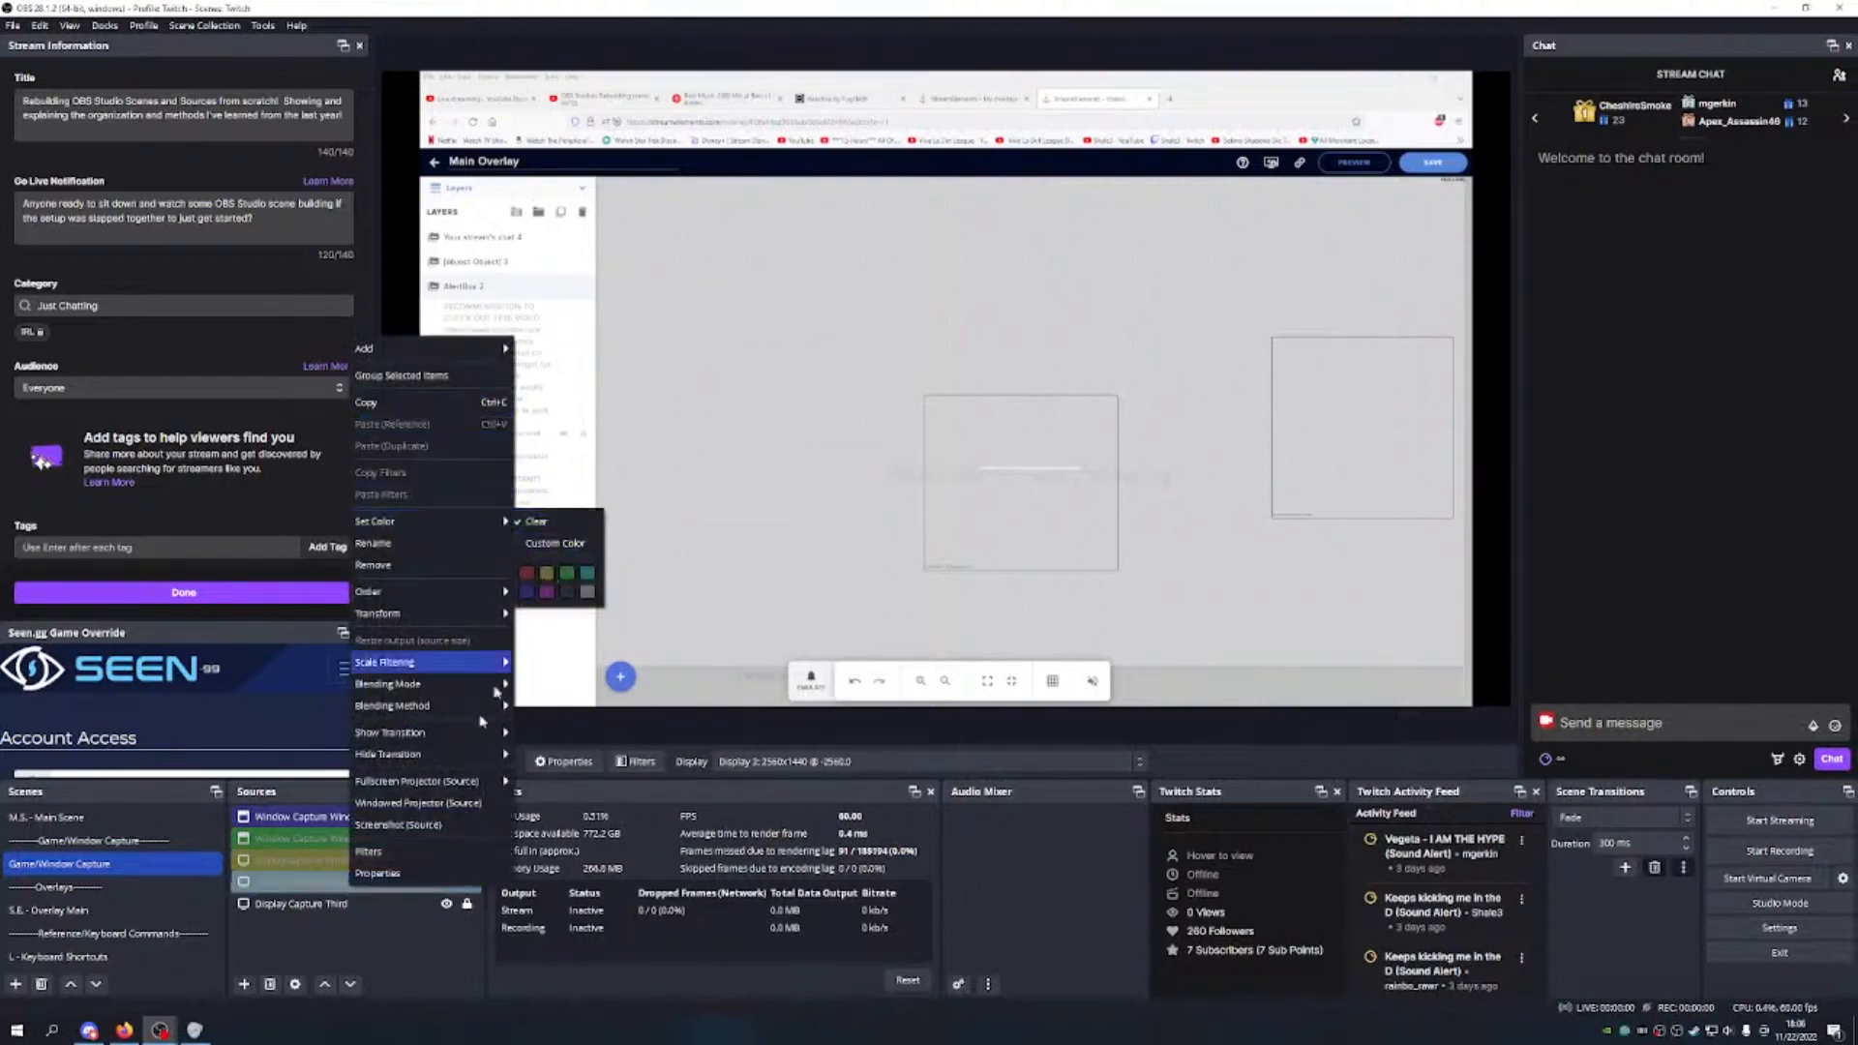
pyautogui.click(311, 935)
pyautogui.click(325, 904)
pyautogui.rightClick(324, 905)
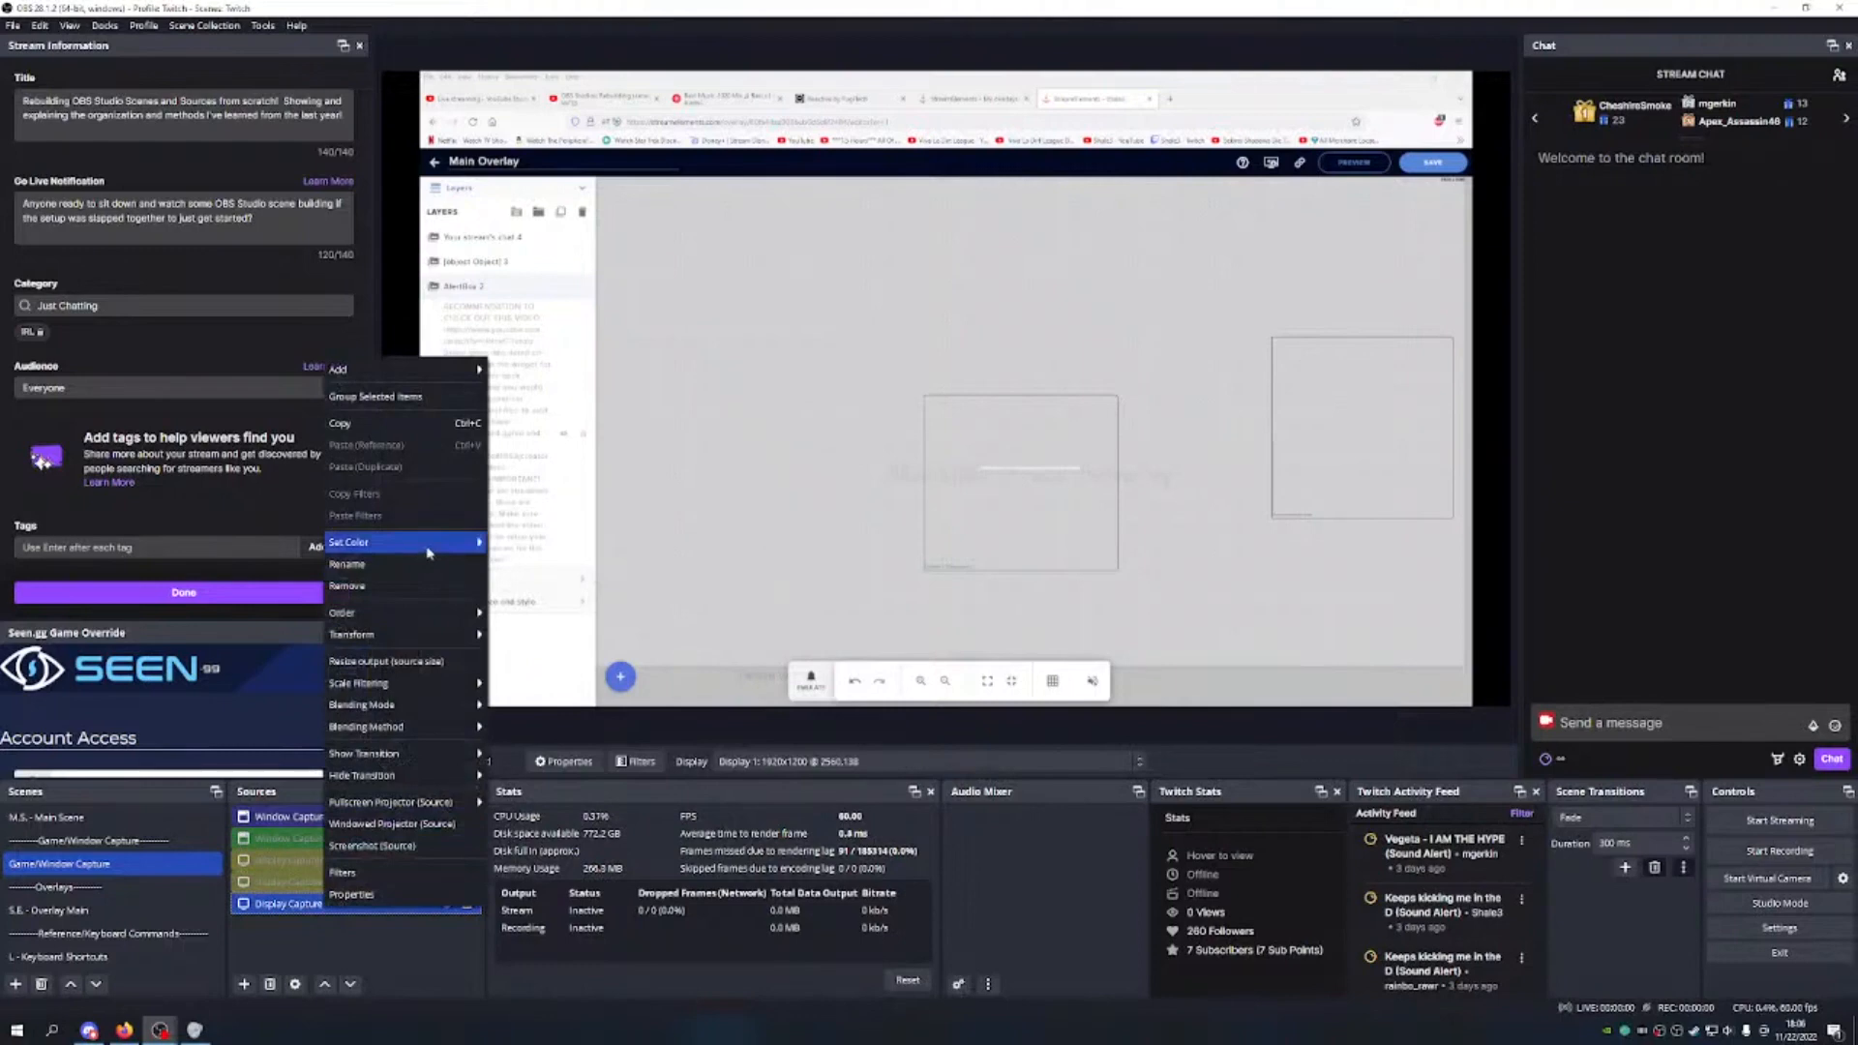
pyautogui.moveTo(428, 553)
pyautogui.click(497, 579)
pyautogui.click(348, 939)
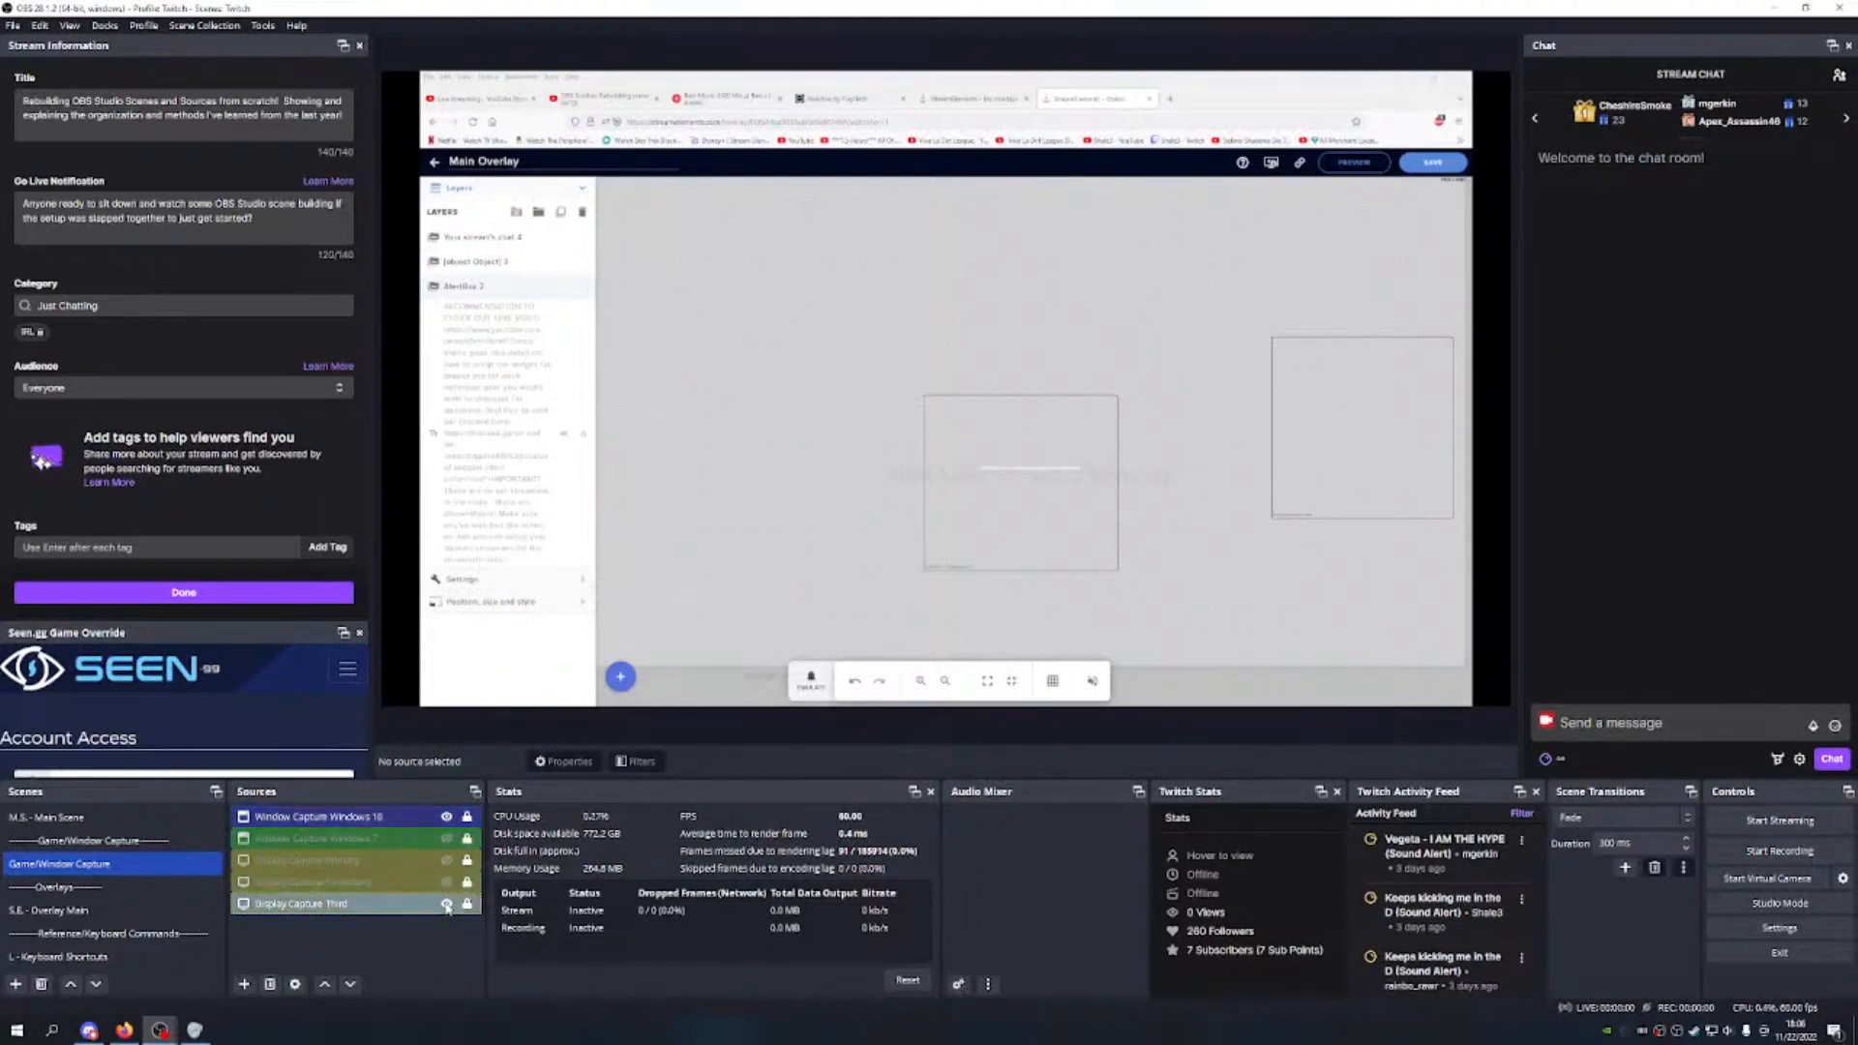
pyautogui.click(157, 824)
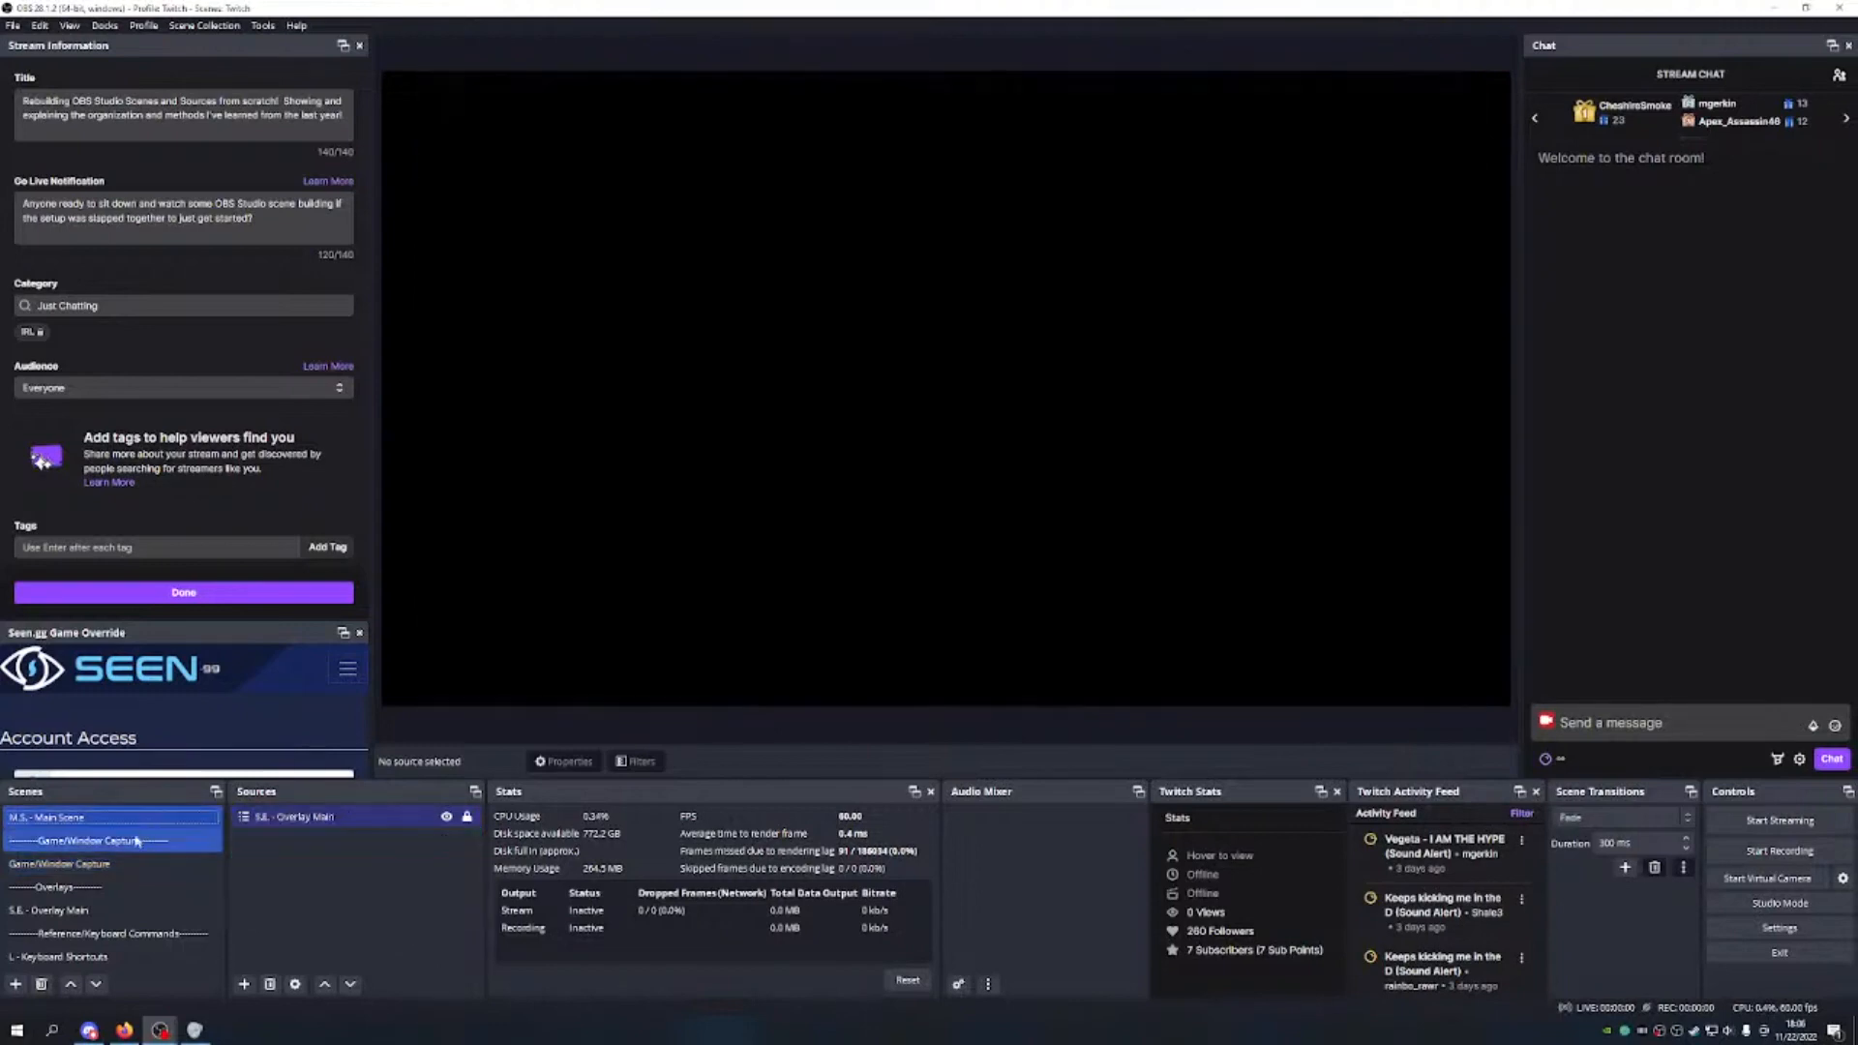
# Step: Add the existing Game/Window Capture scene as a source in M.S. - Main Scene
pyautogui.click(244, 984)
pyautogui.click(316, 858)
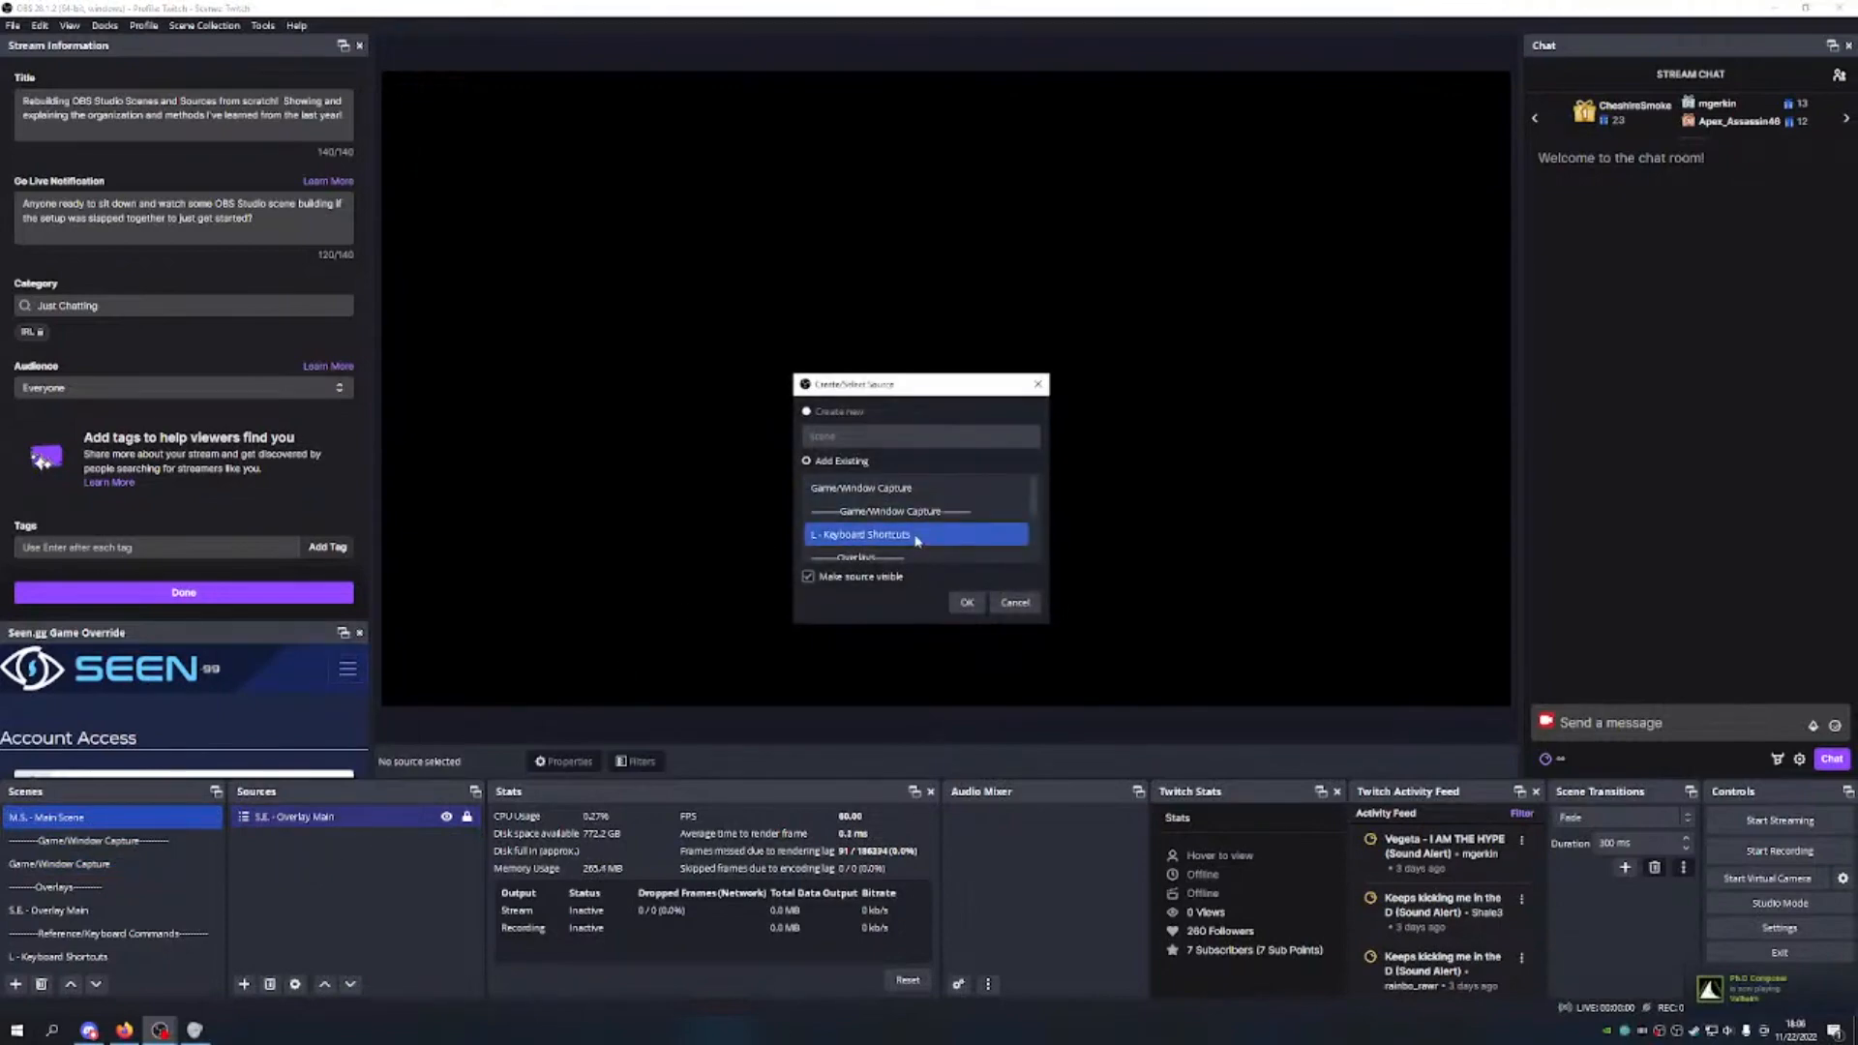
pyautogui.click(919, 488)
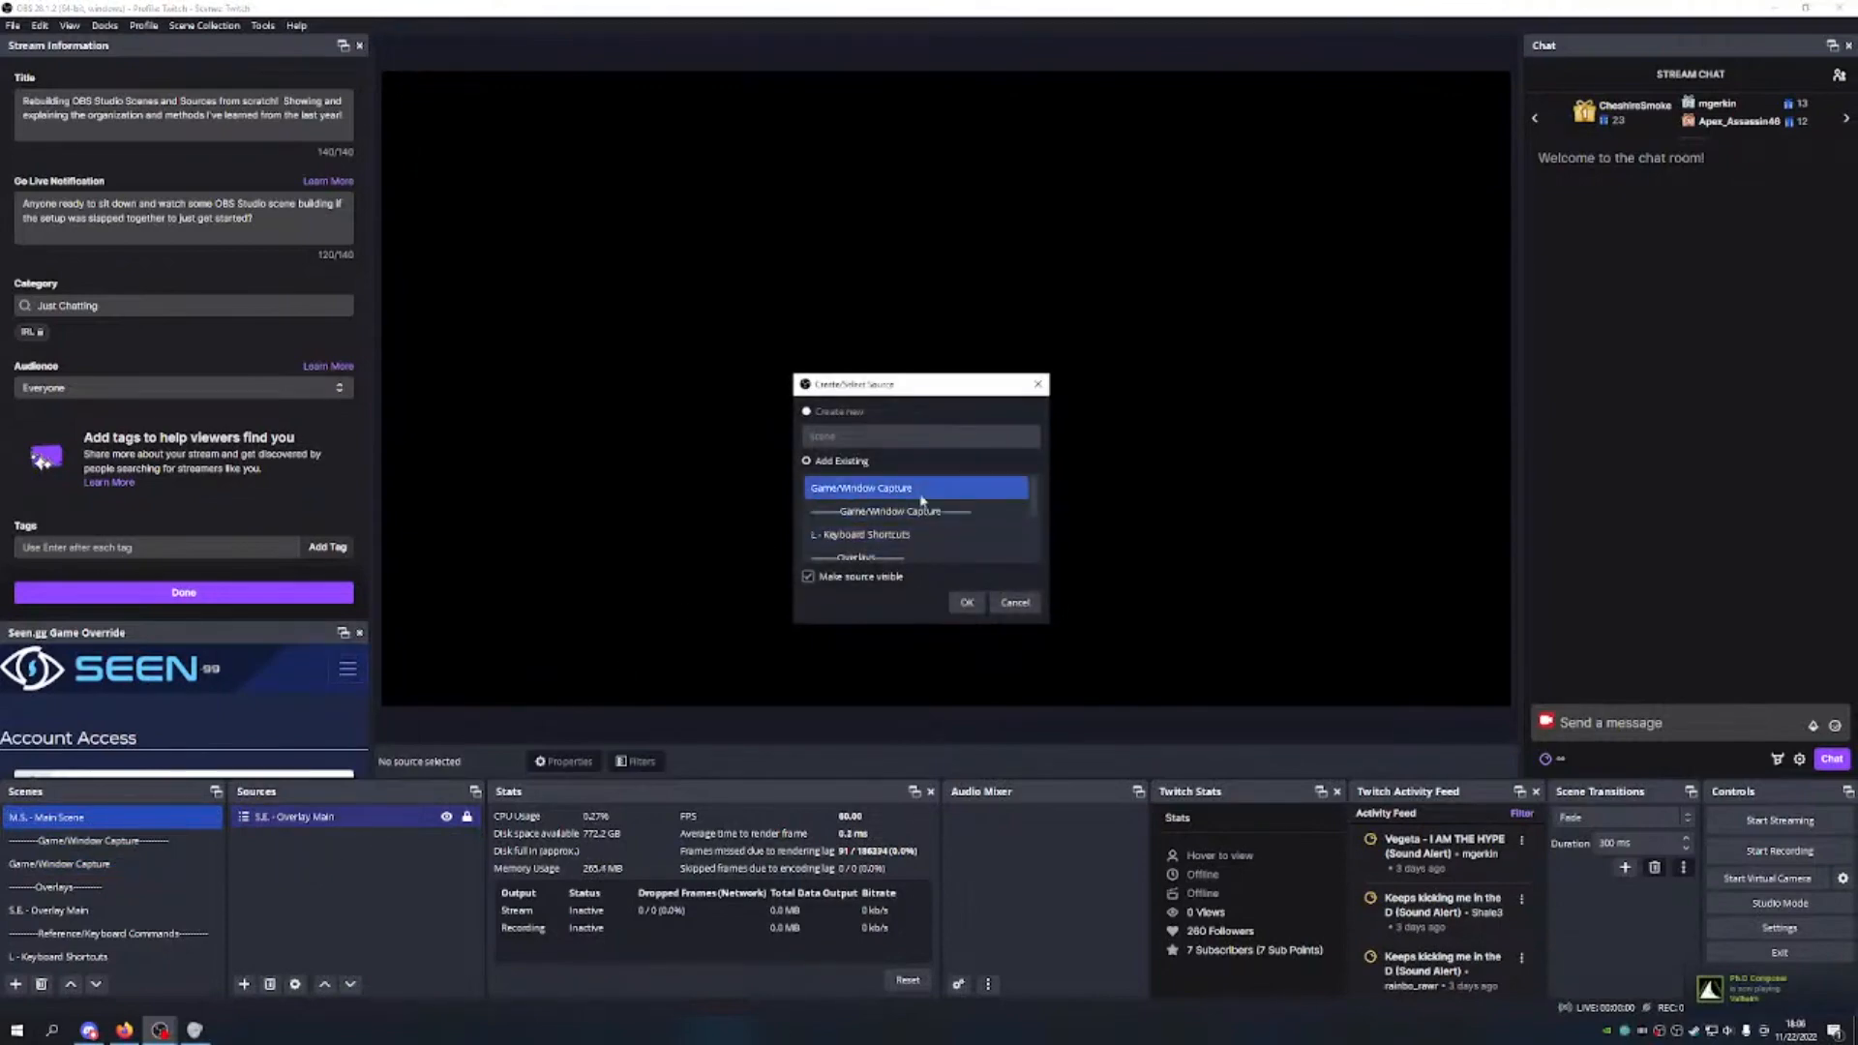
pyautogui.click(966, 602)
# Step: Tag the Game/Window Capture source green, lock it, and move it below S.E. - Overlay Main
pyautogui.rightClick(384, 818)
pyautogui.moveTo(489, 458)
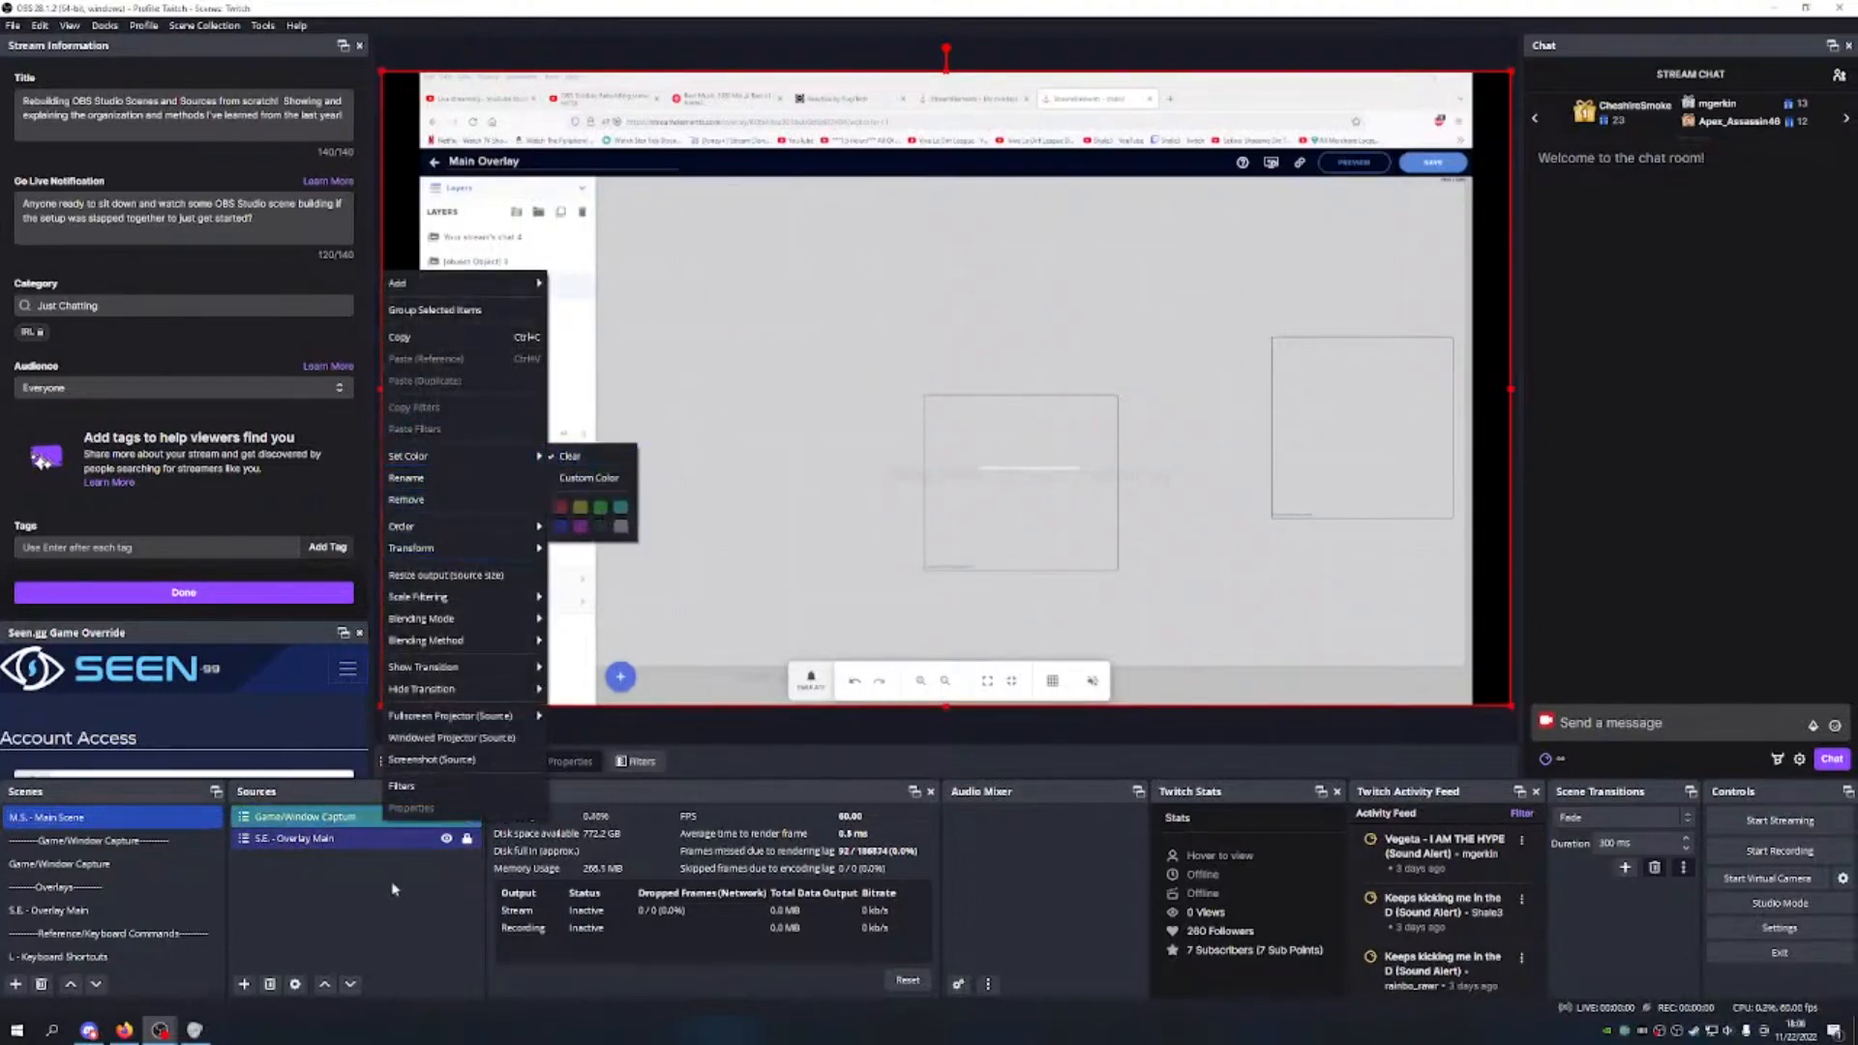
pyautogui.click(601, 508)
pyautogui.click(467, 817)
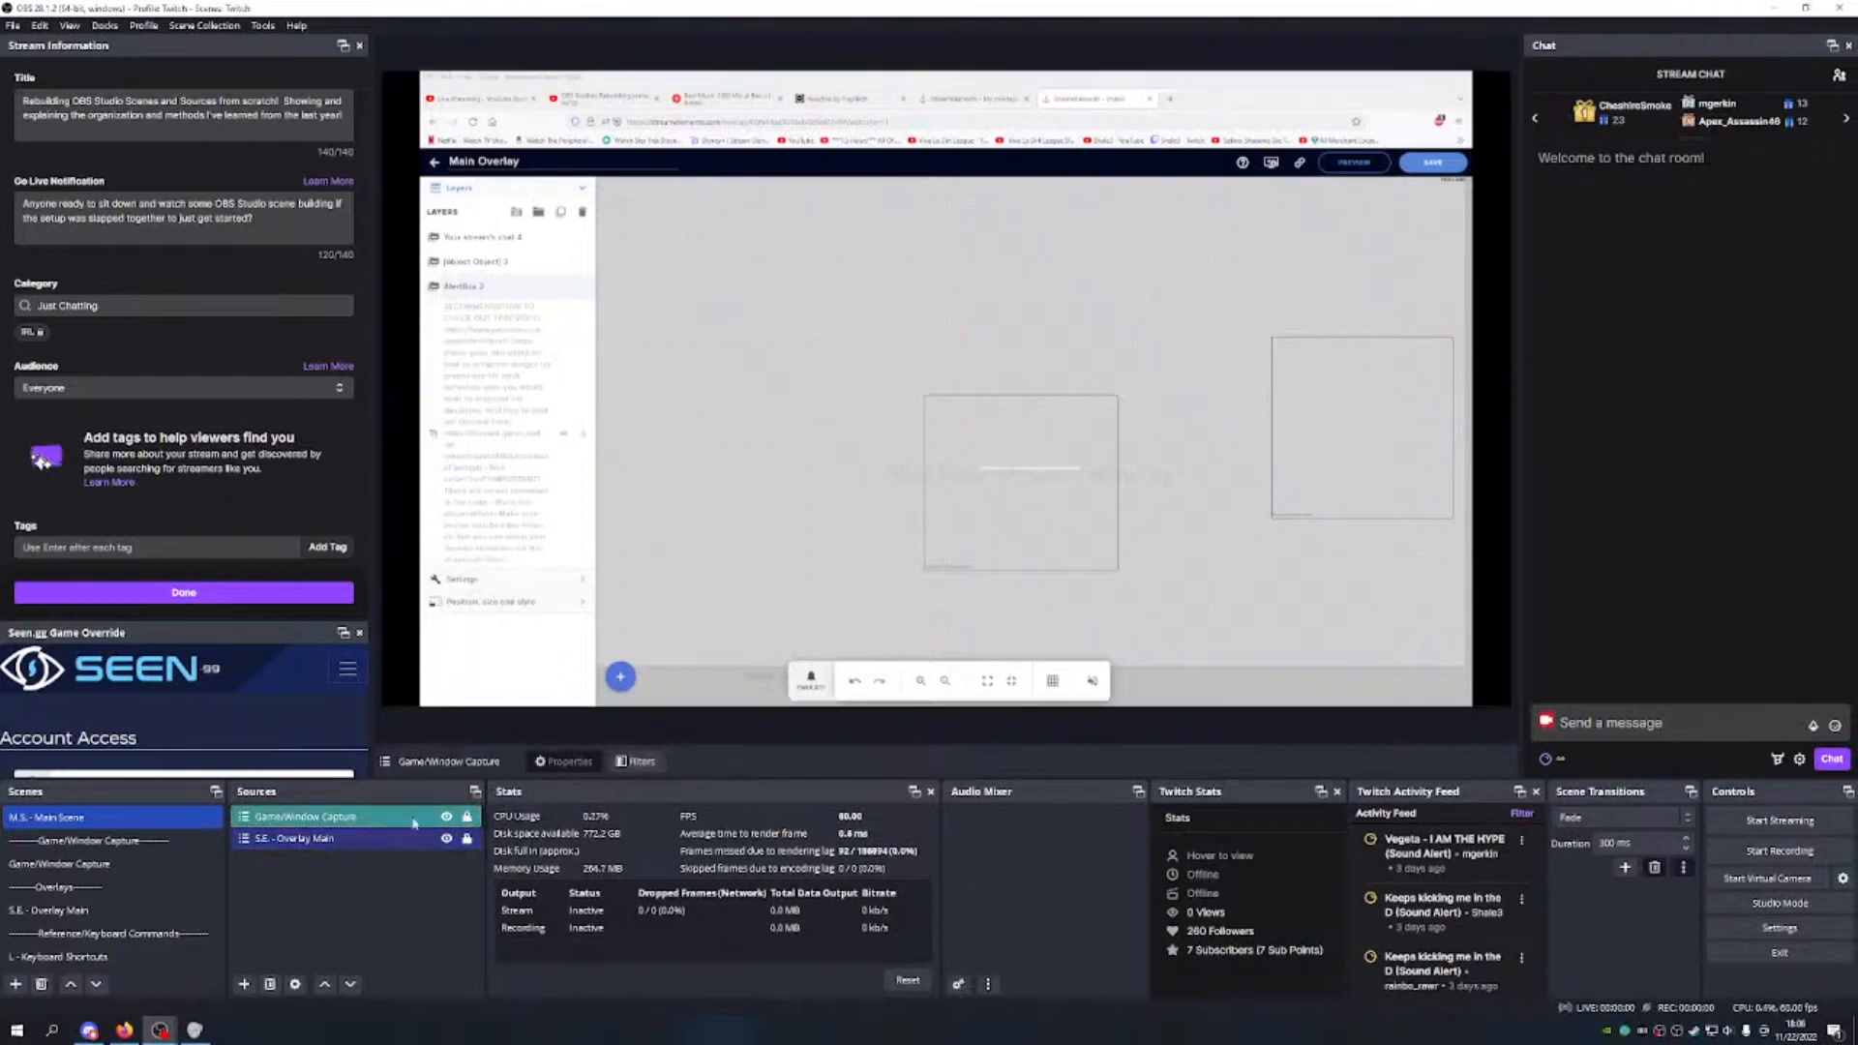
pyautogui.click(350, 984)
pyautogui.click(368, 904)
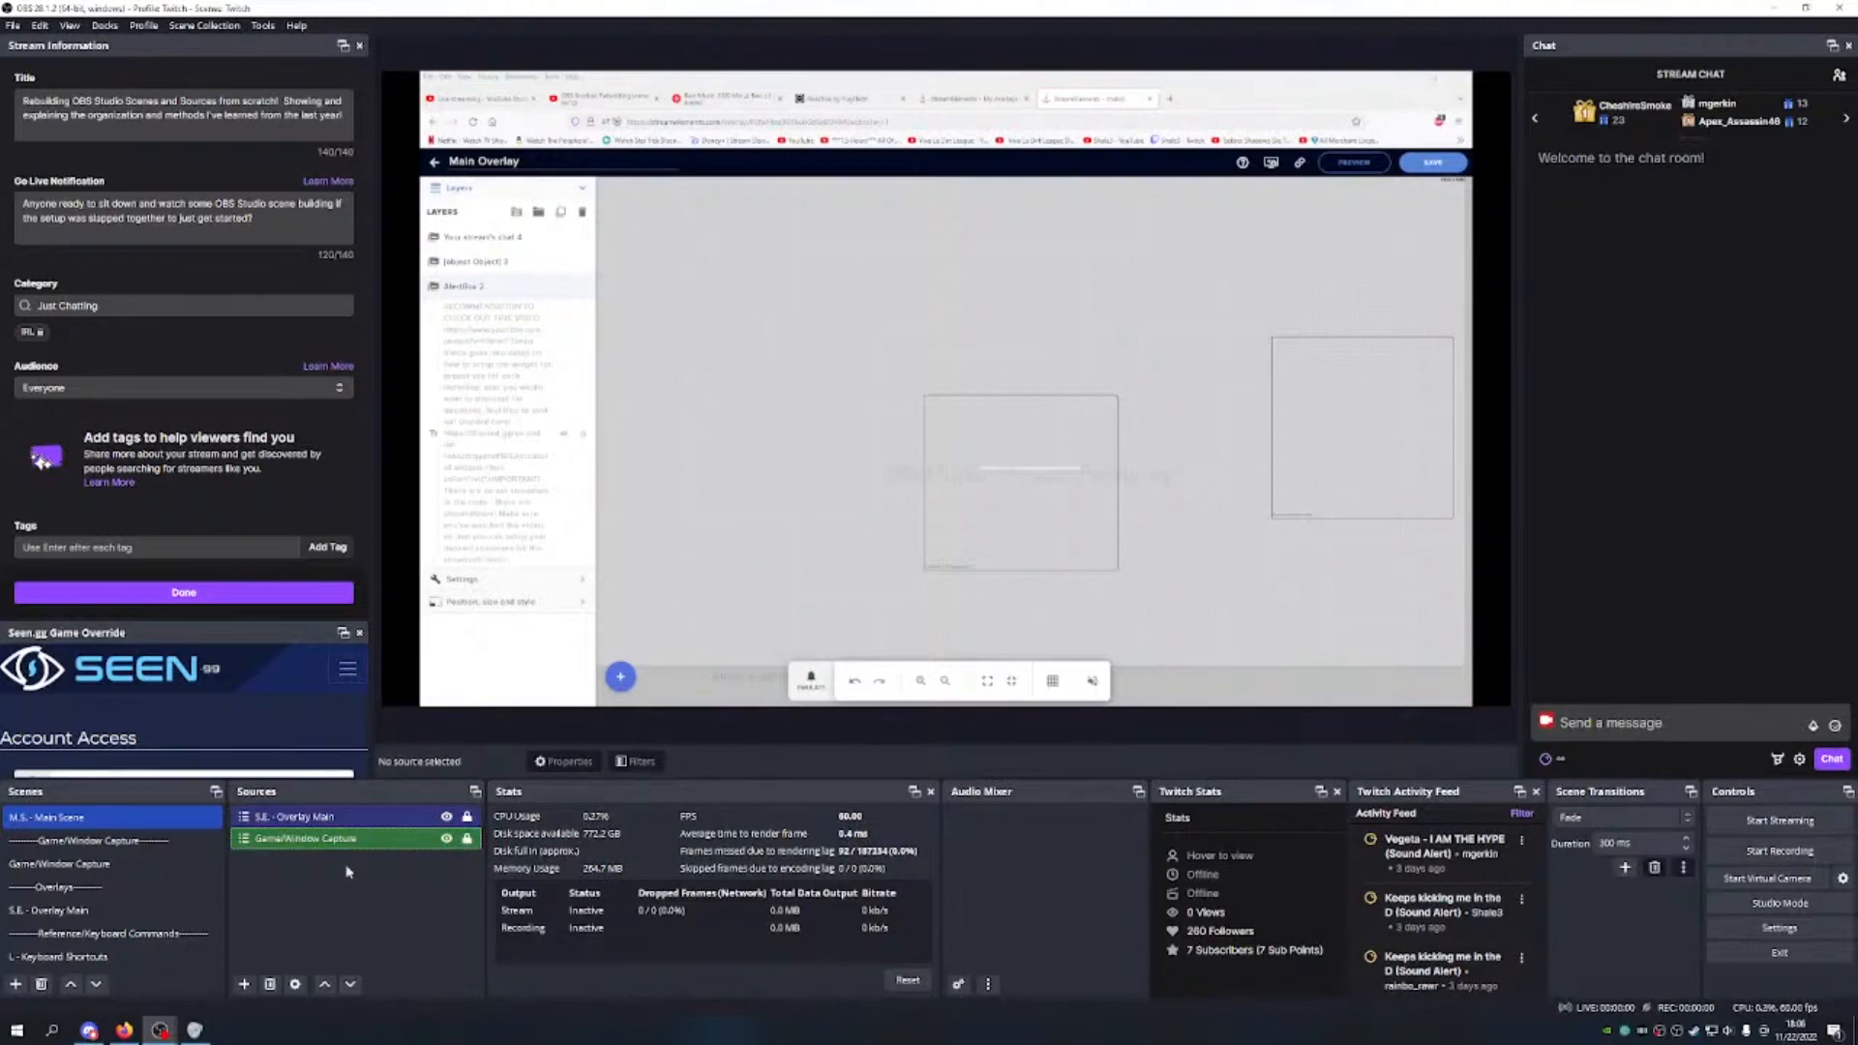
# Step: Select Game/Window Capture and S.E. - Overlay Main in turn to check their order
pyautogui.click(372, 842)
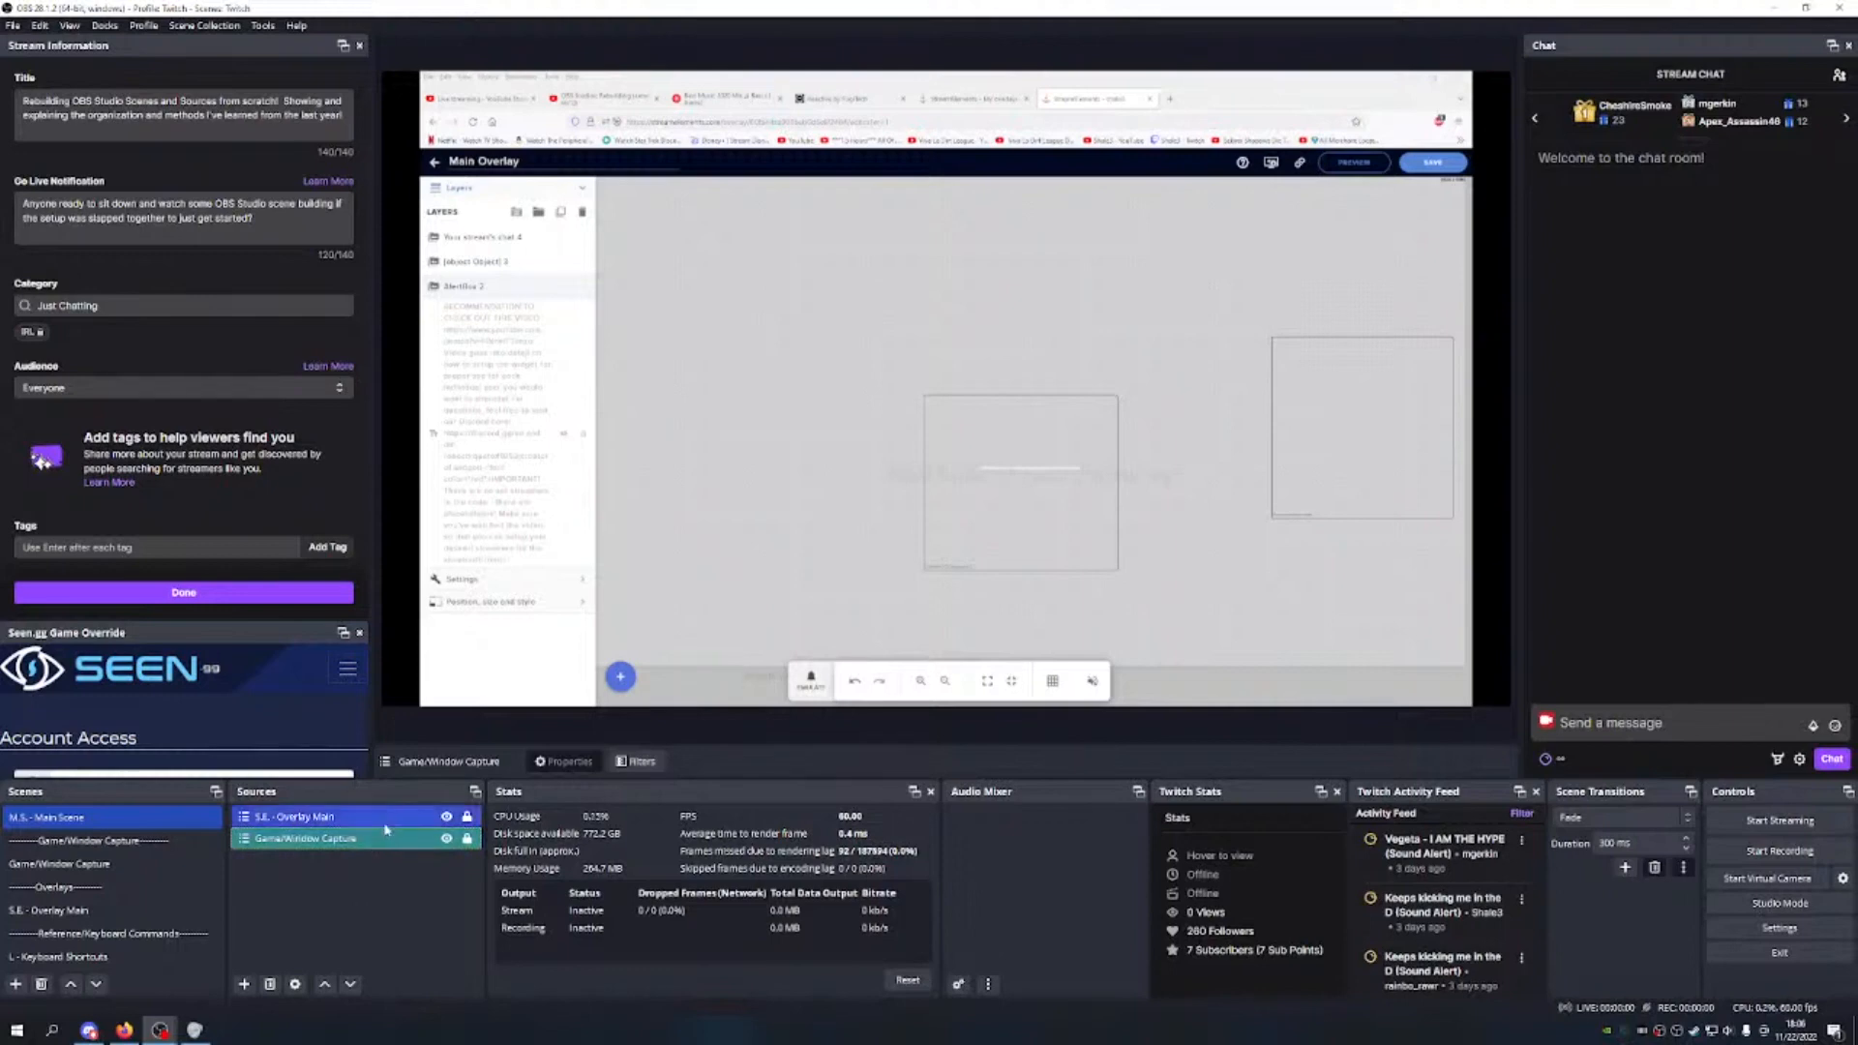
pyautogui.click(388, 822)
pyautogui.click(367, 841)
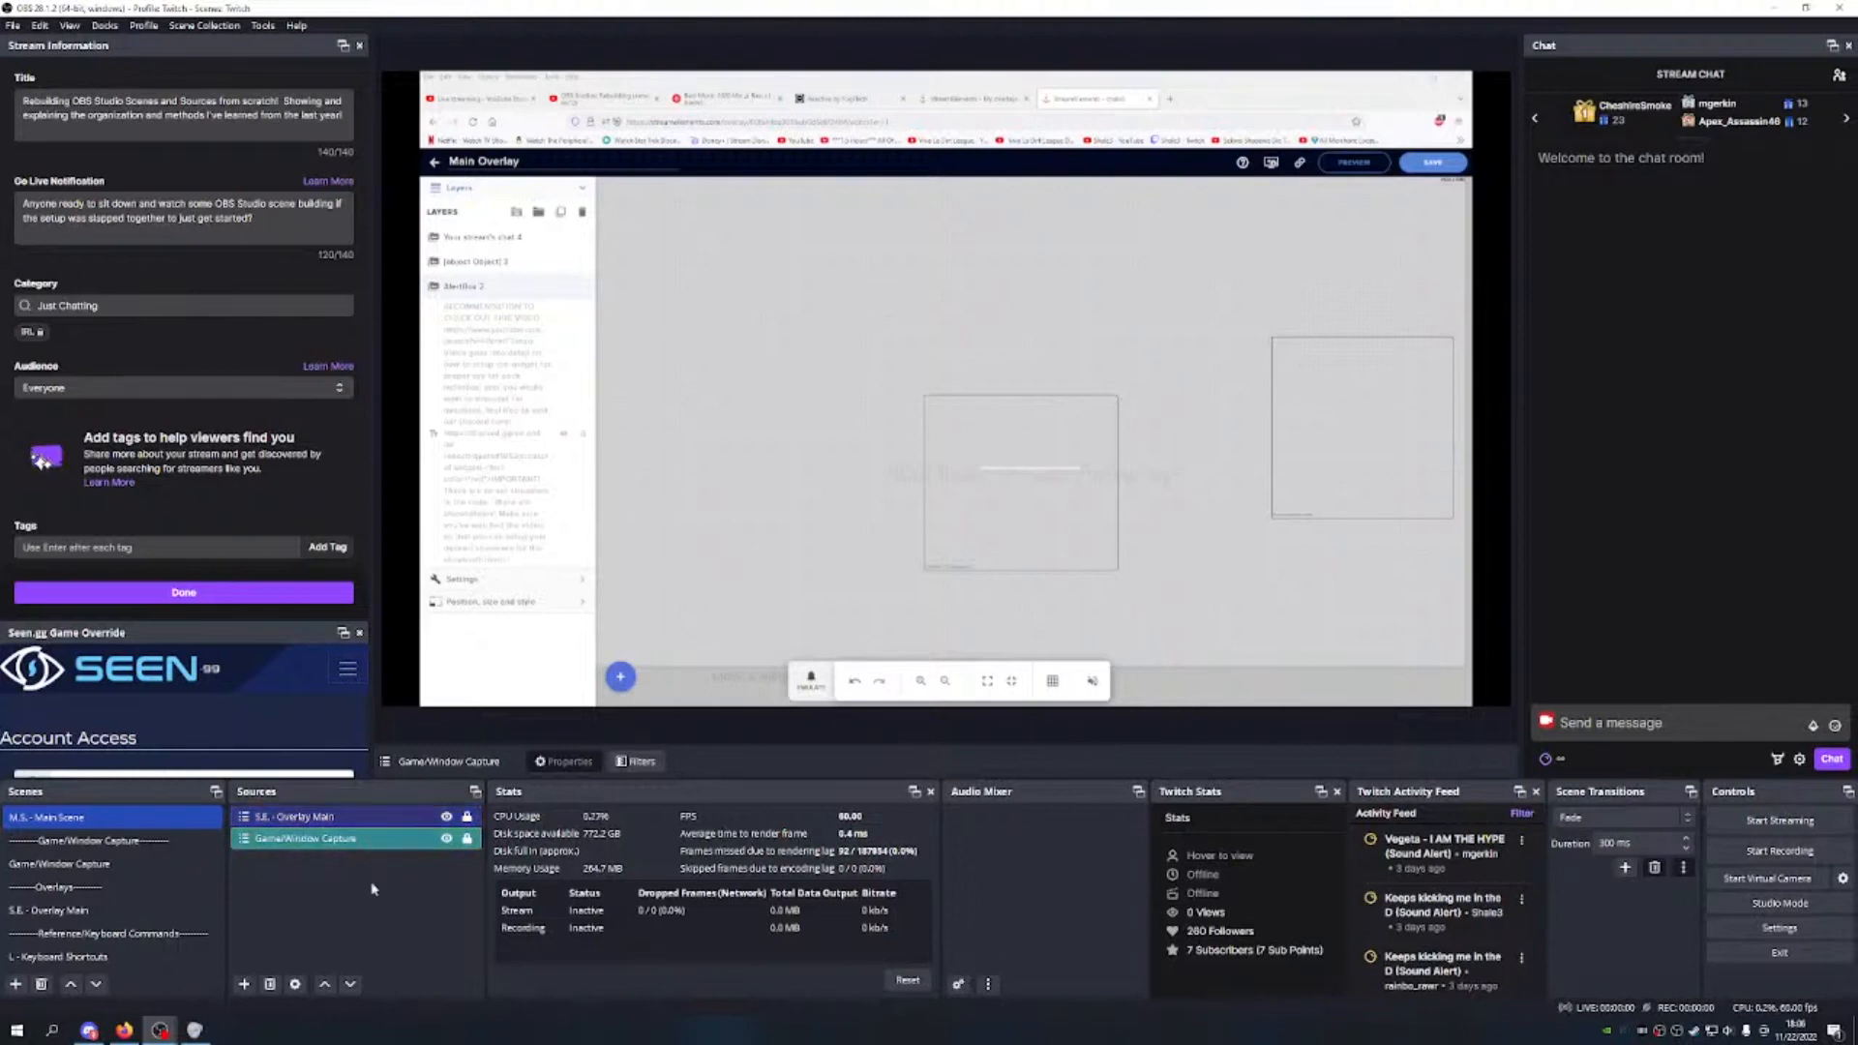
pyautogui.click(372, 888)
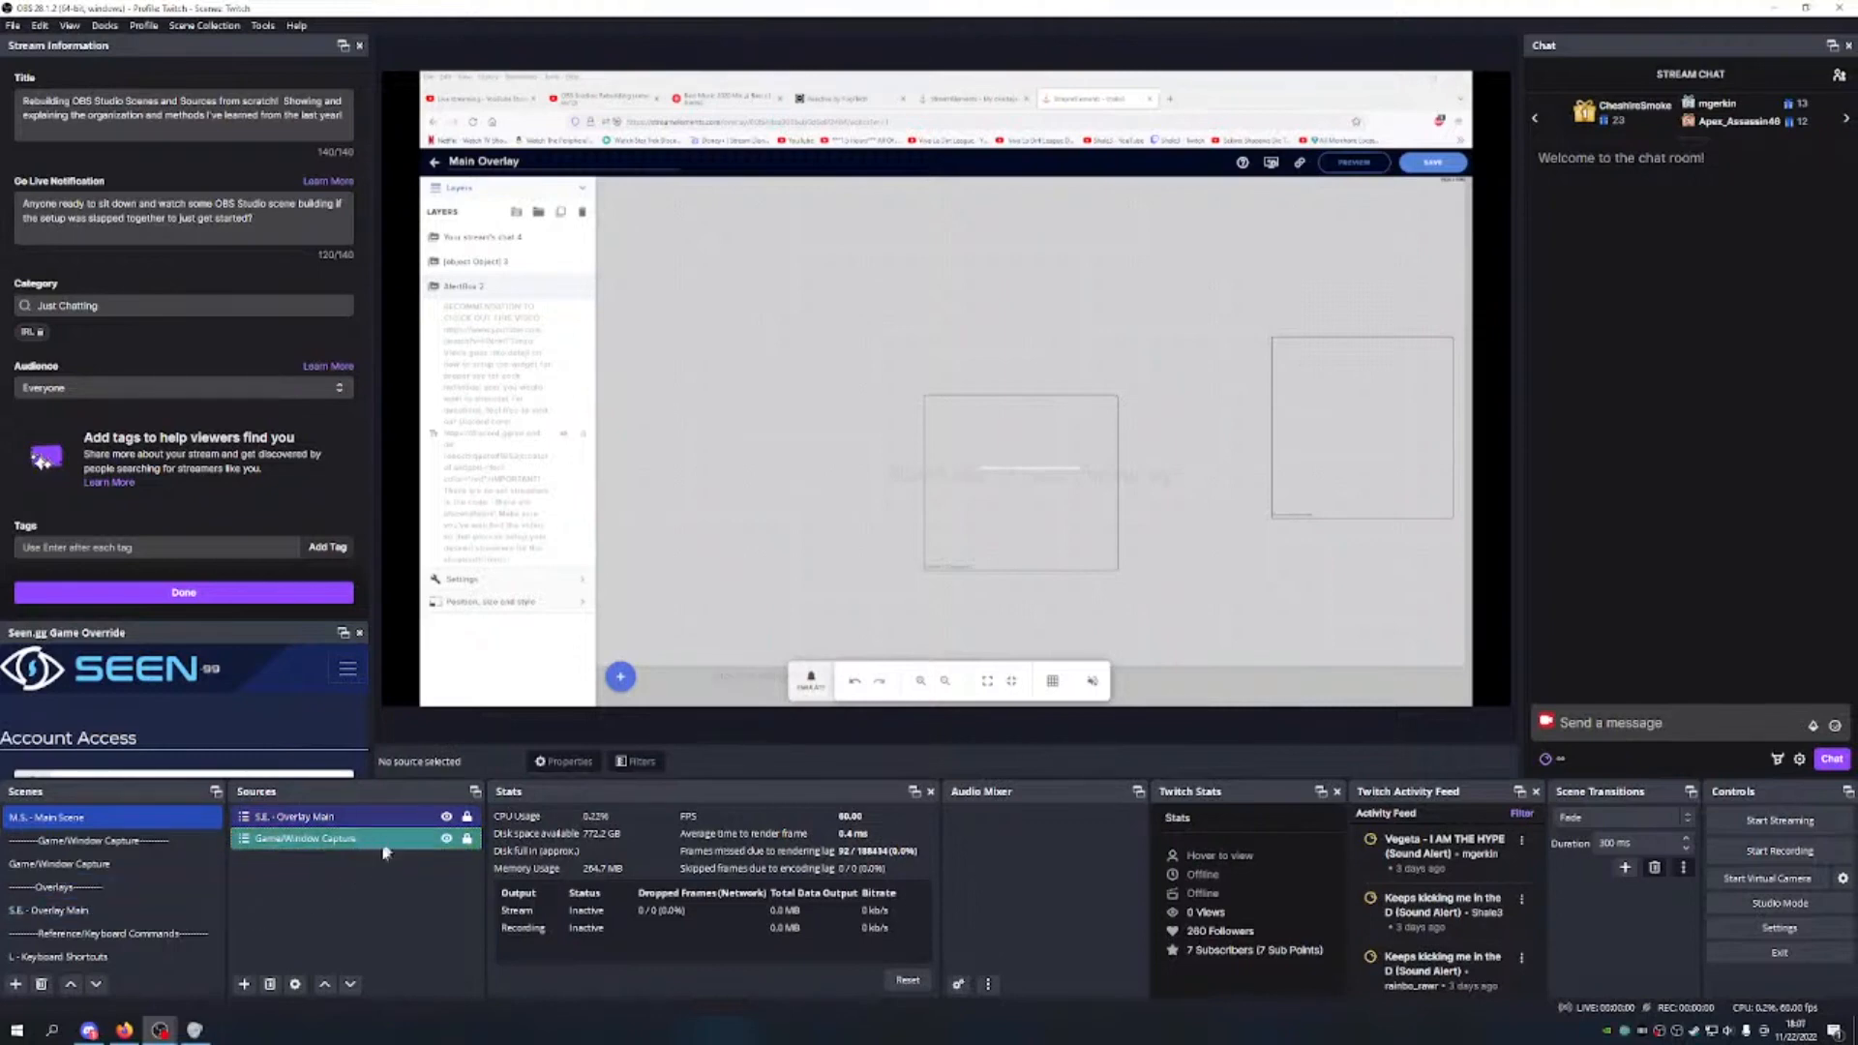
pyautogui.click(374, 818)
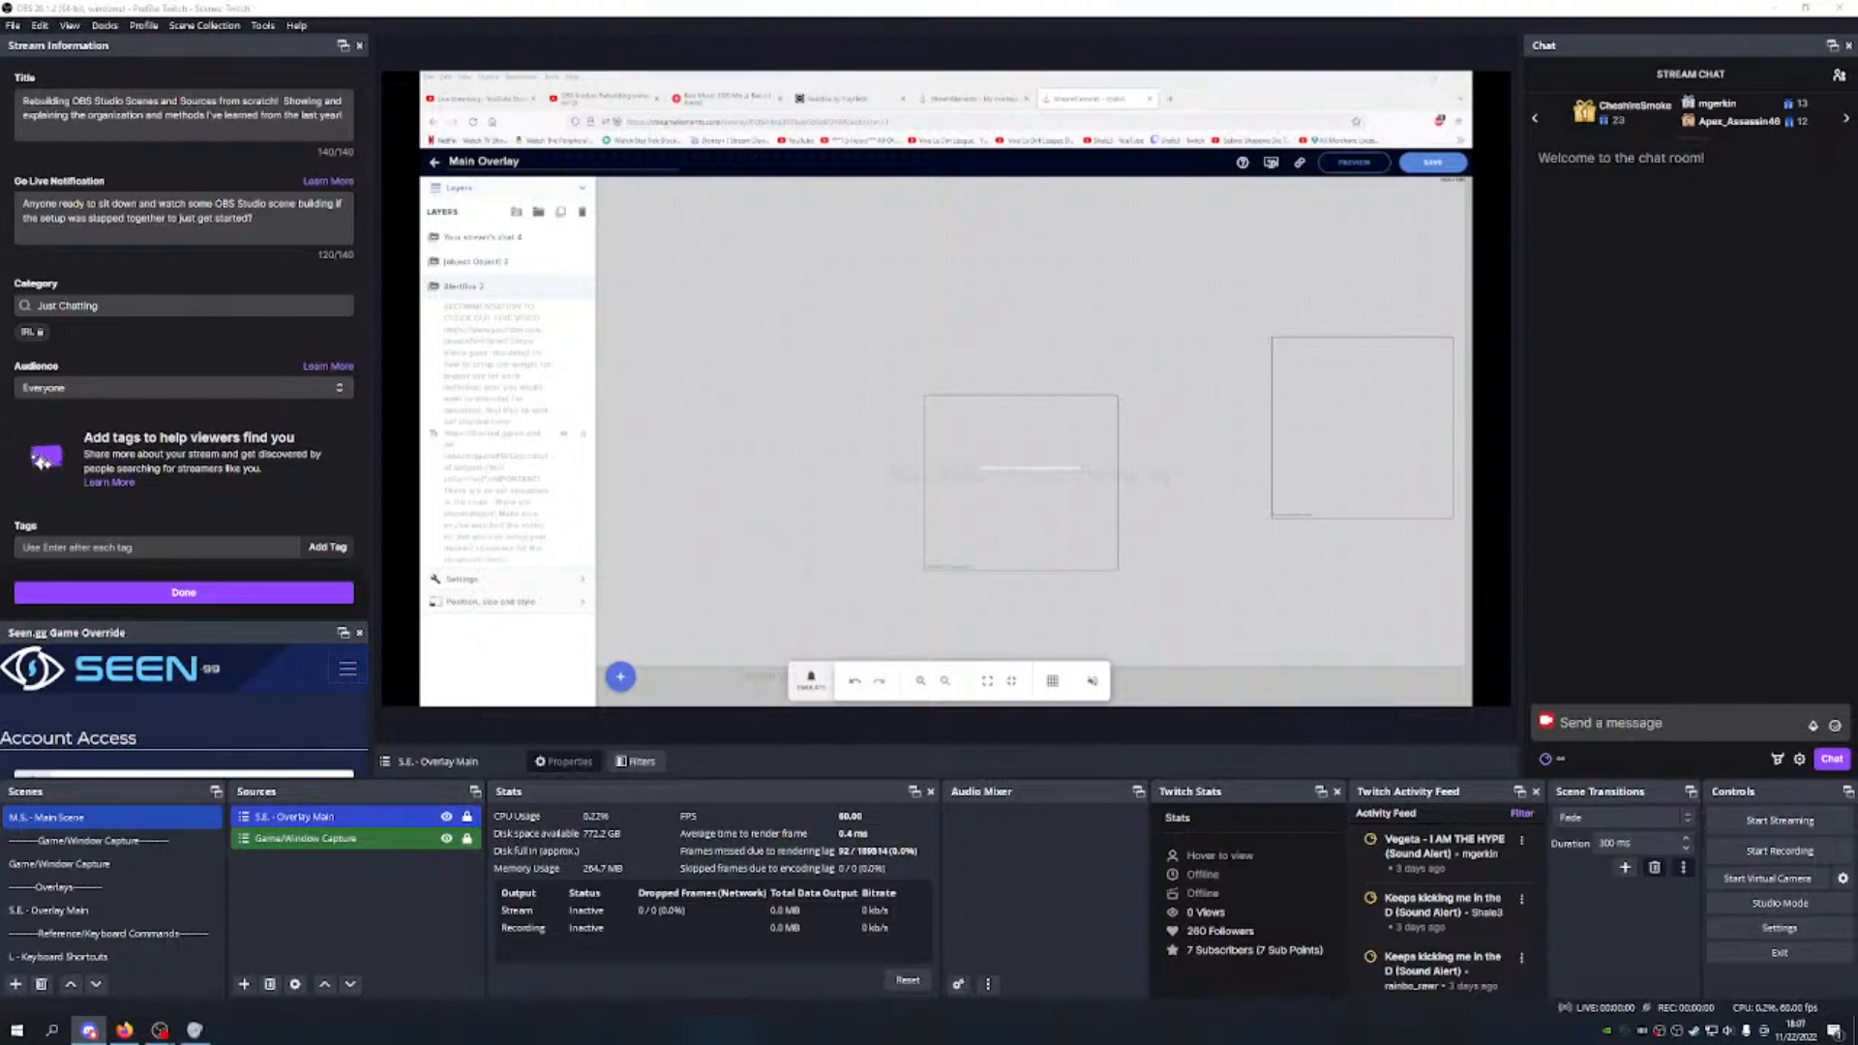
# Step: In Game/Window Capture, briefly show Windows 7 and Primary captures, then restore Windows 10 as the visible source
pyautogui.click(384, 889)
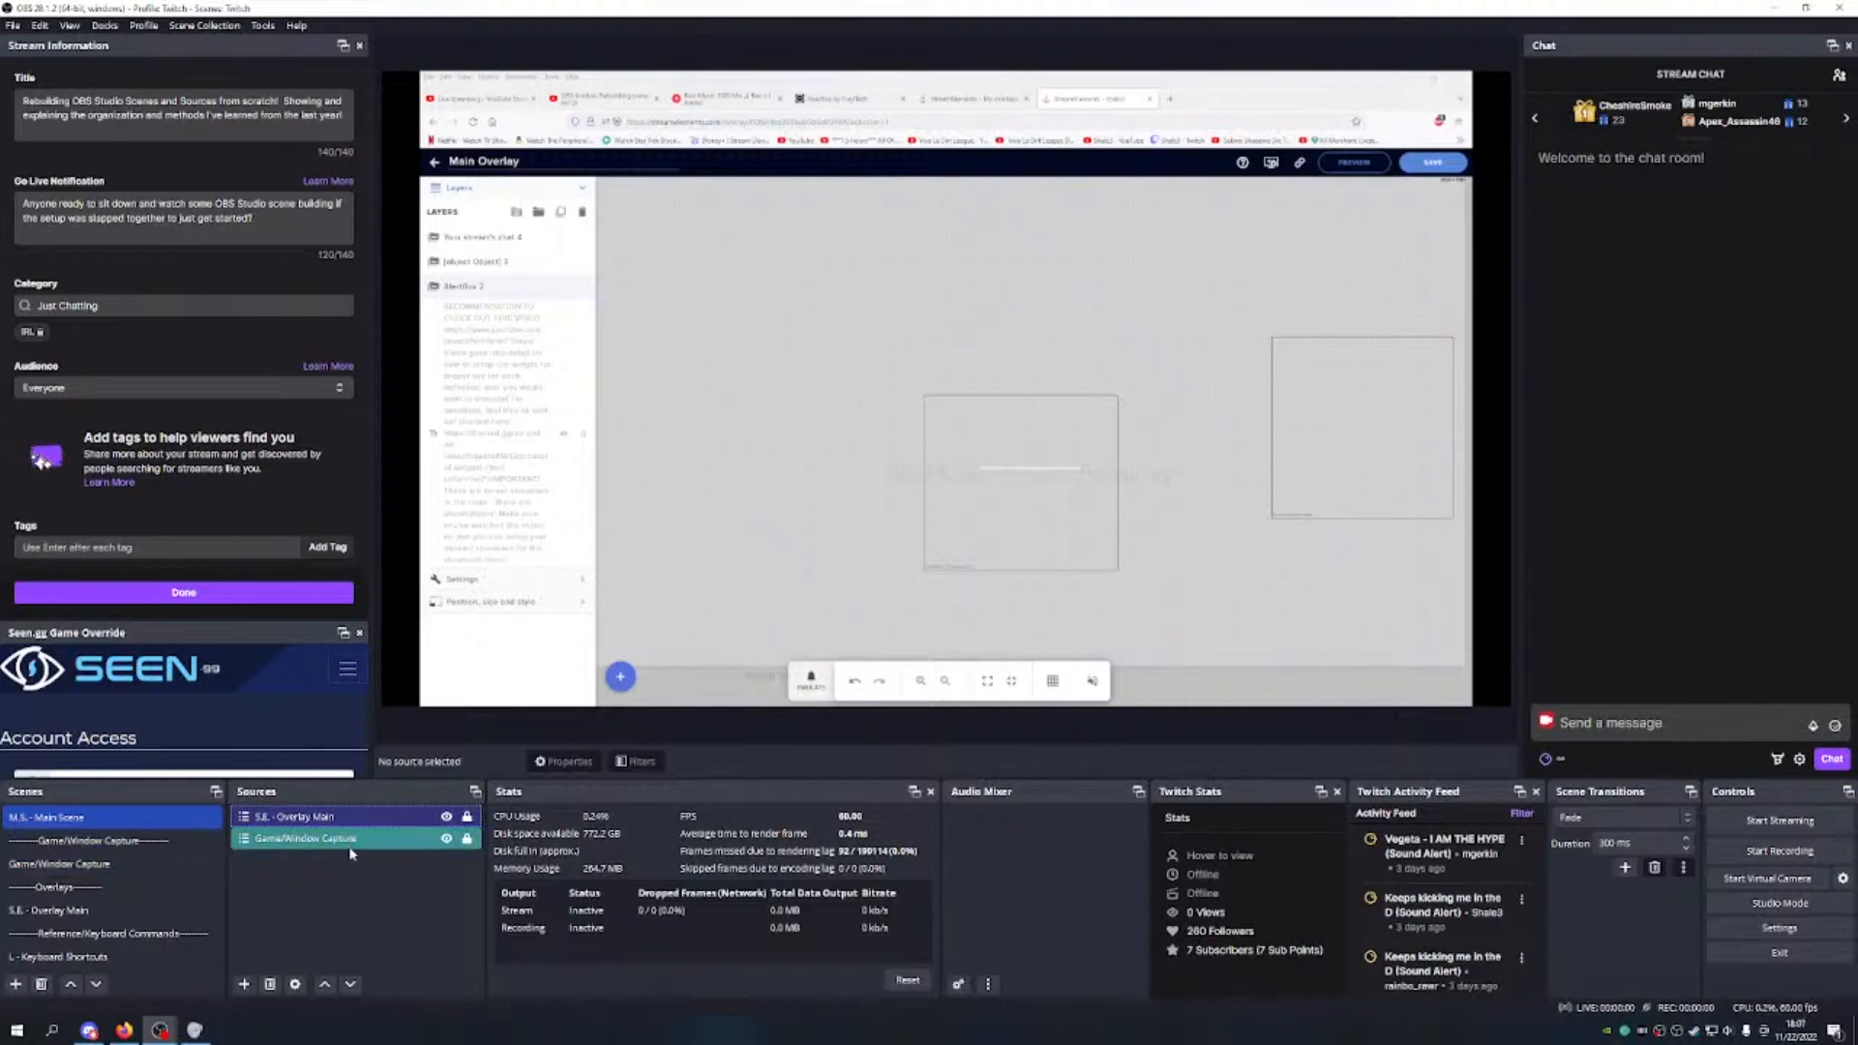
pyautogui.click(104, 861)
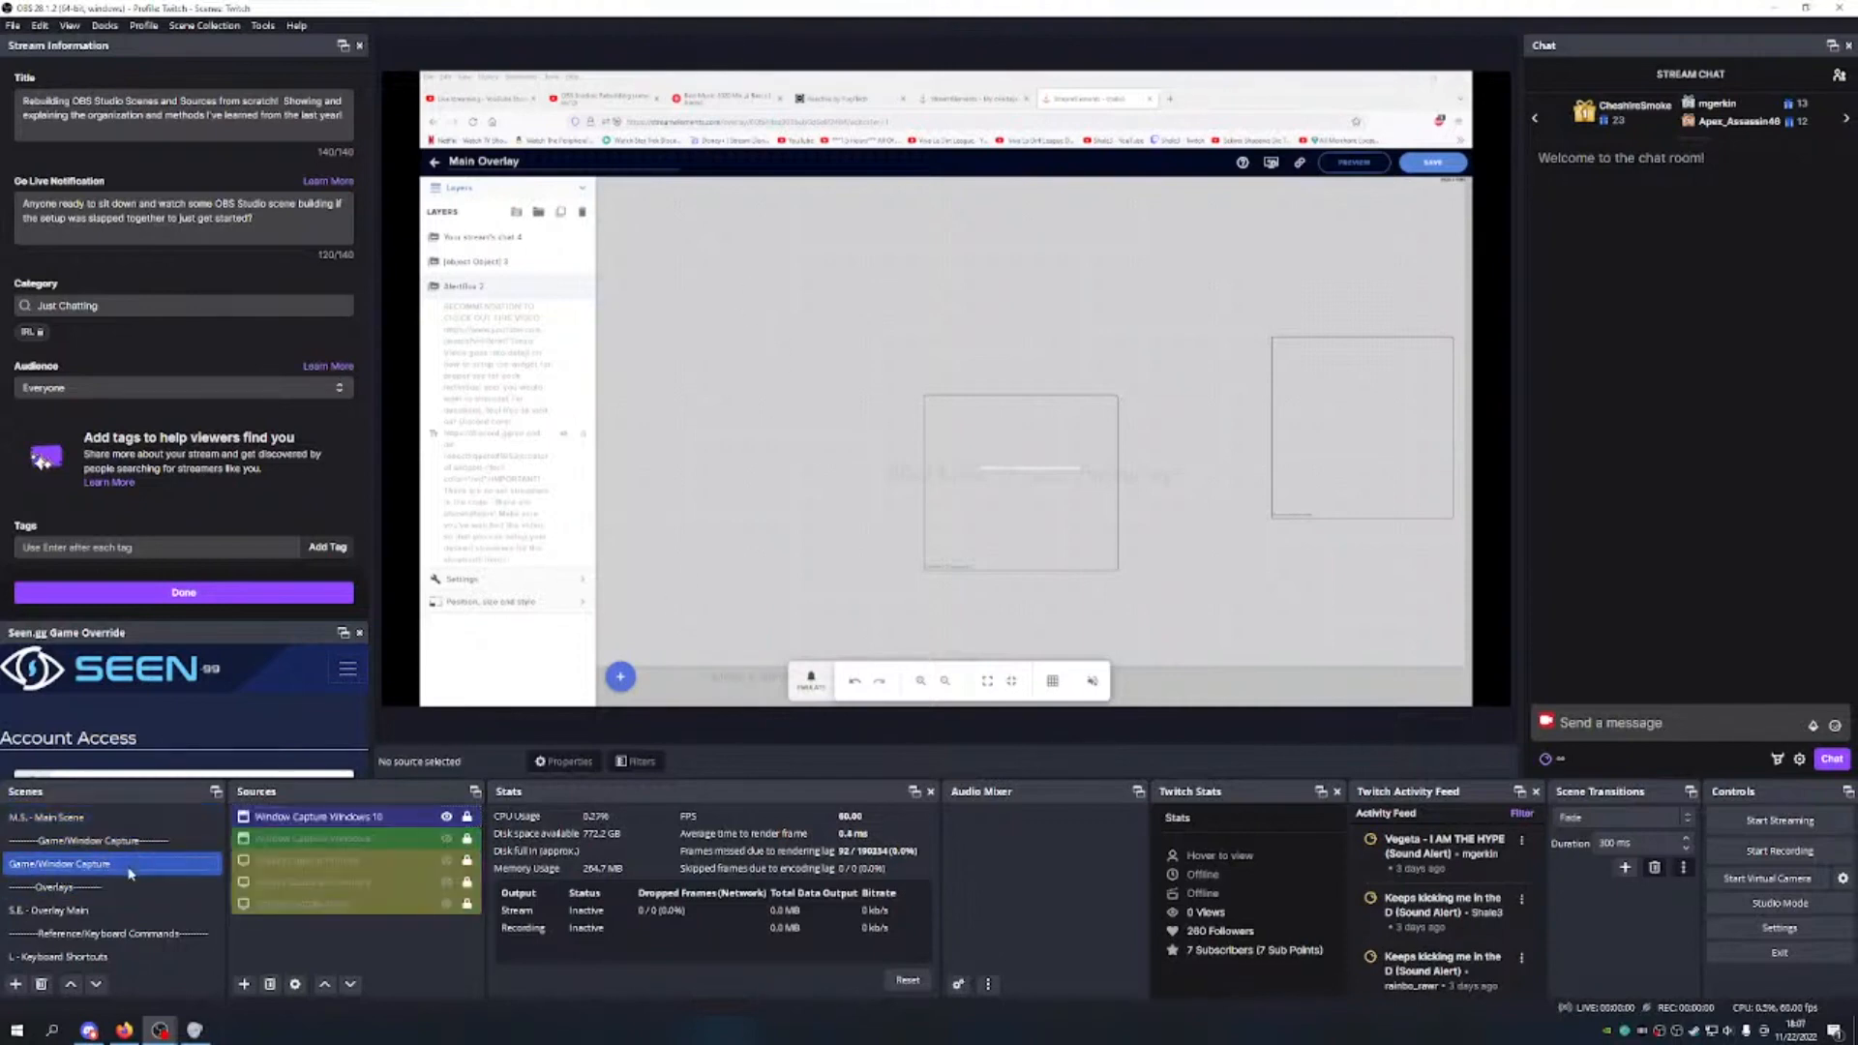
pyautogui.click(446, 838)
pyautogui.click(446, 817)
pyautogui.click(446, 860)
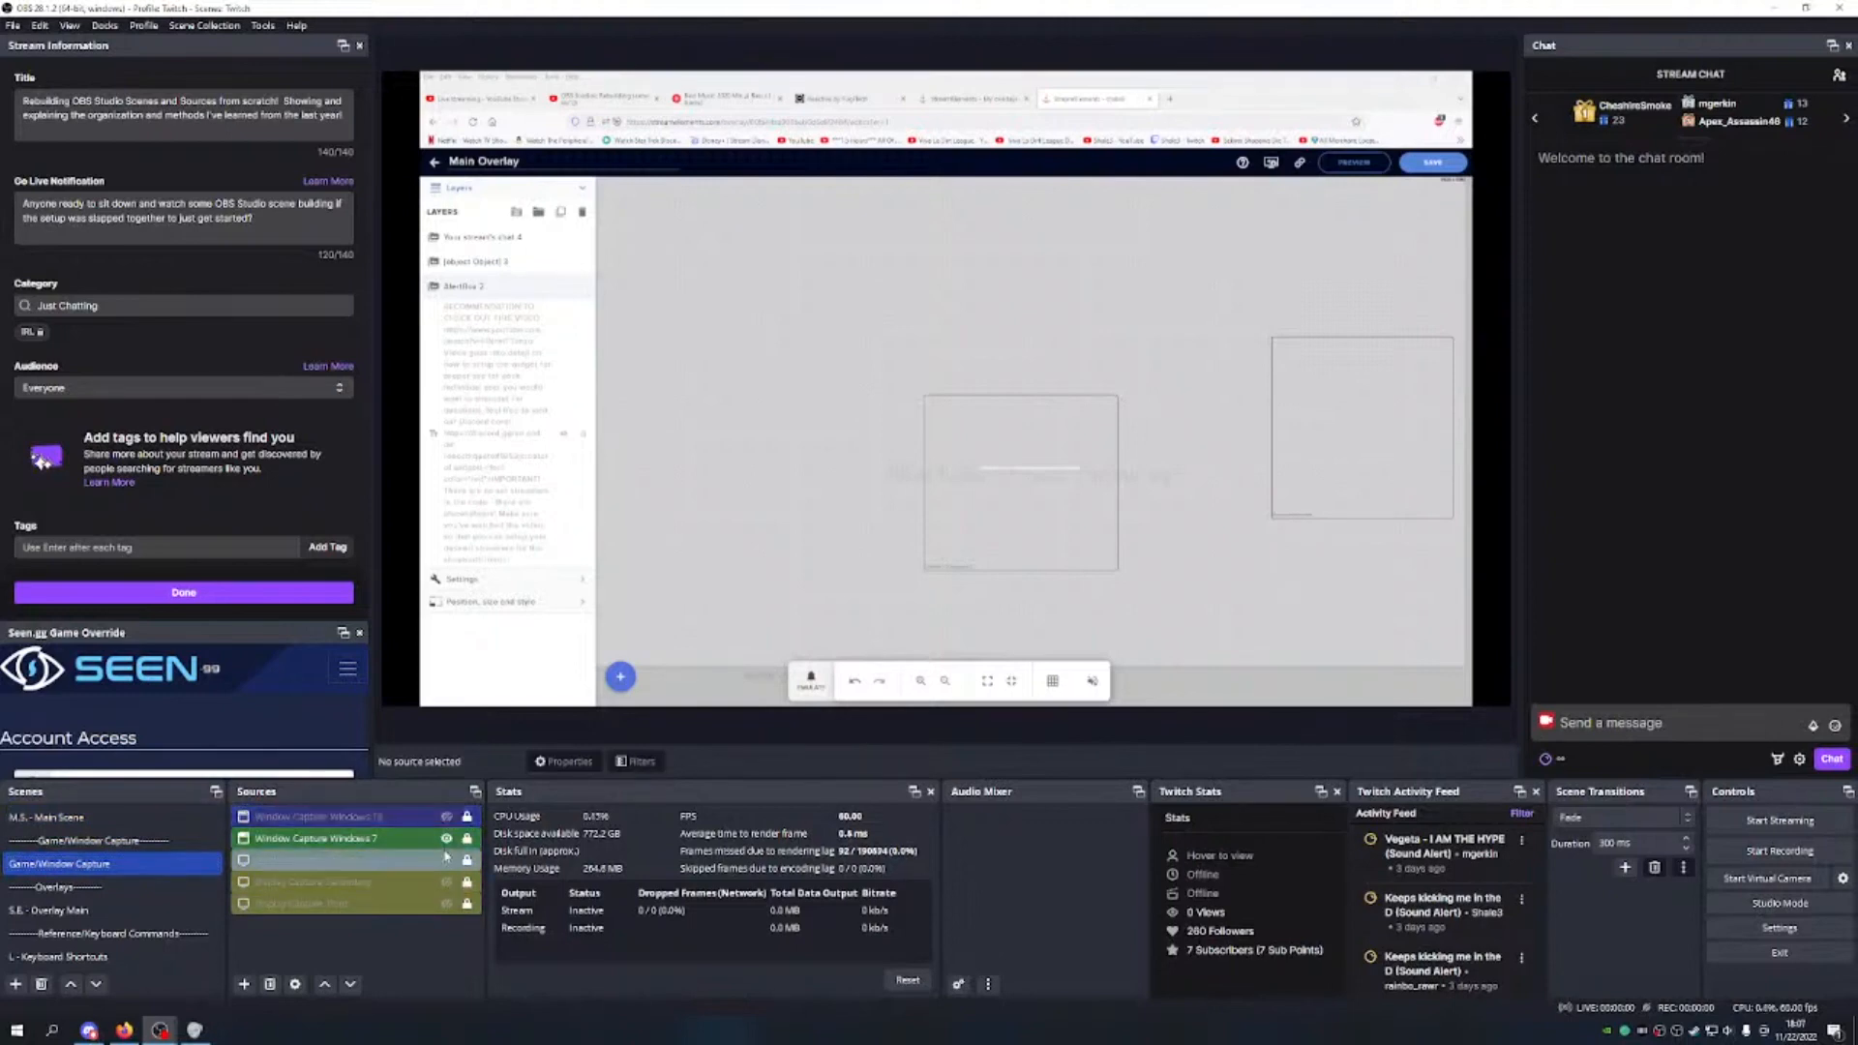
pyautogui.click(446, 838)
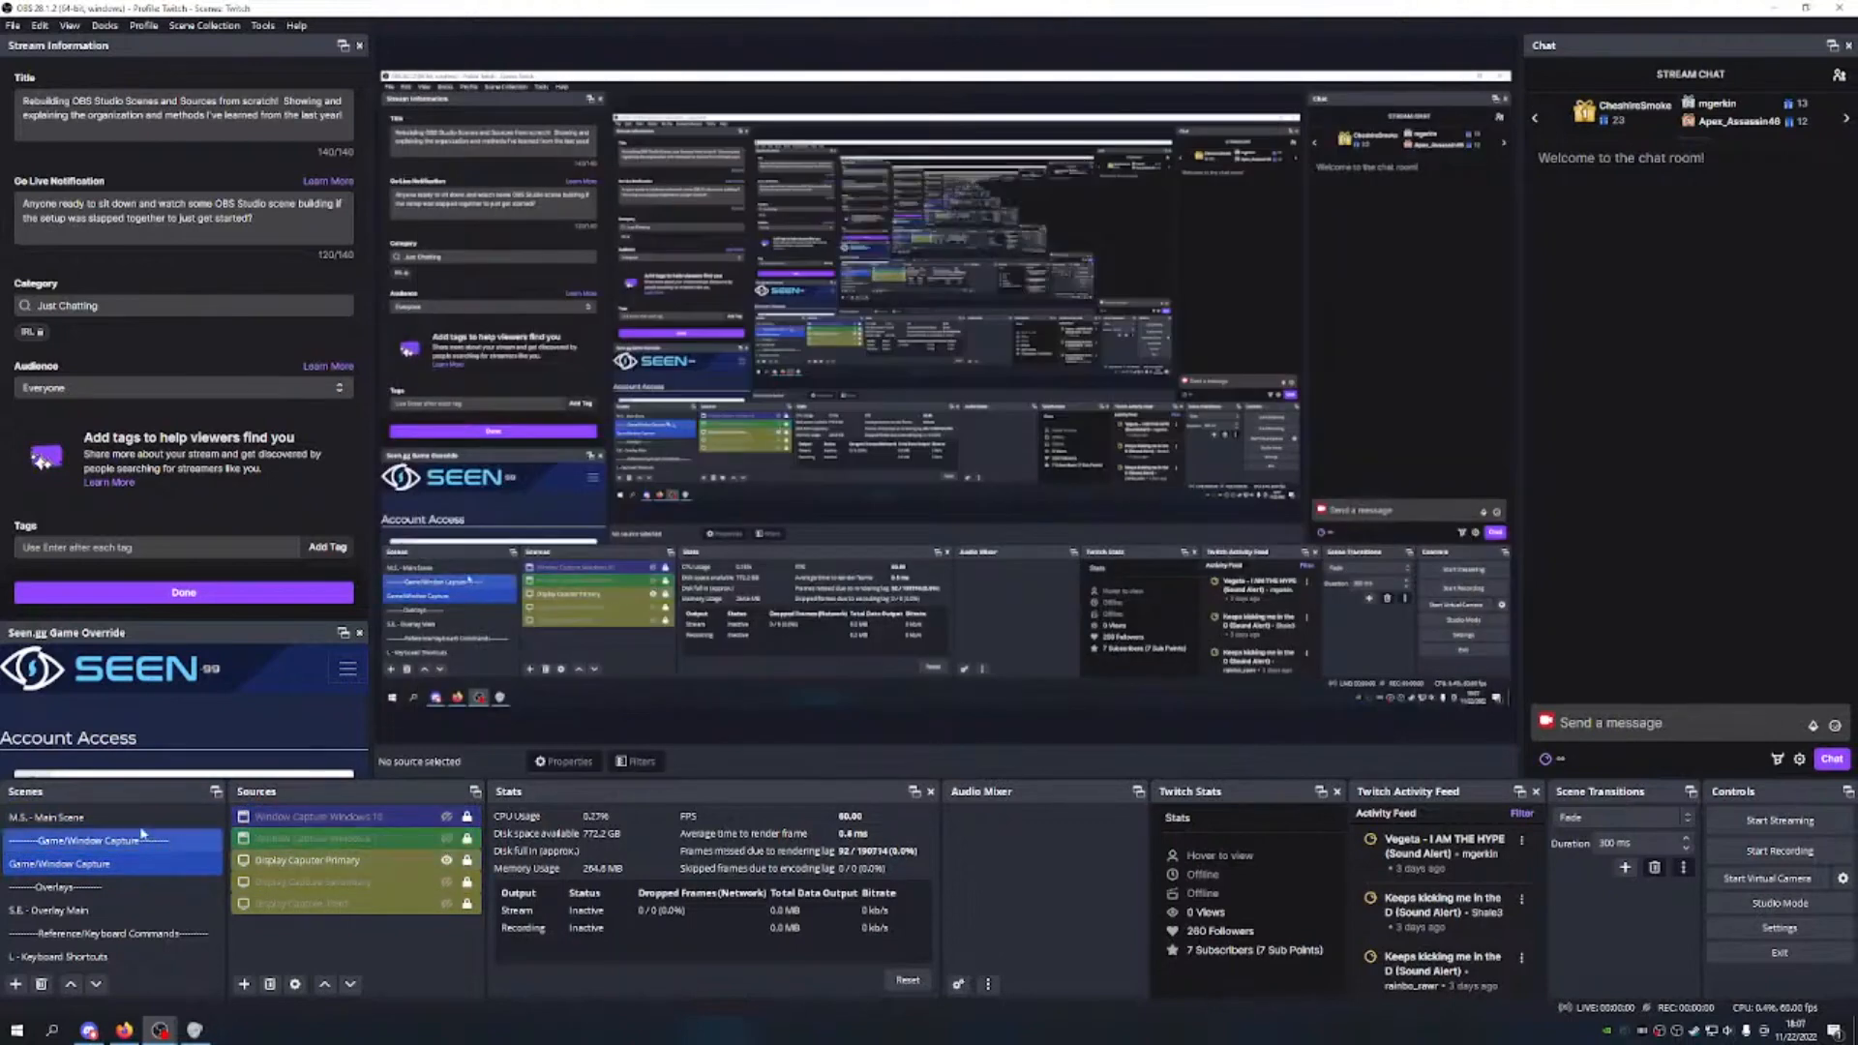
pyautogui.click(60, 818)
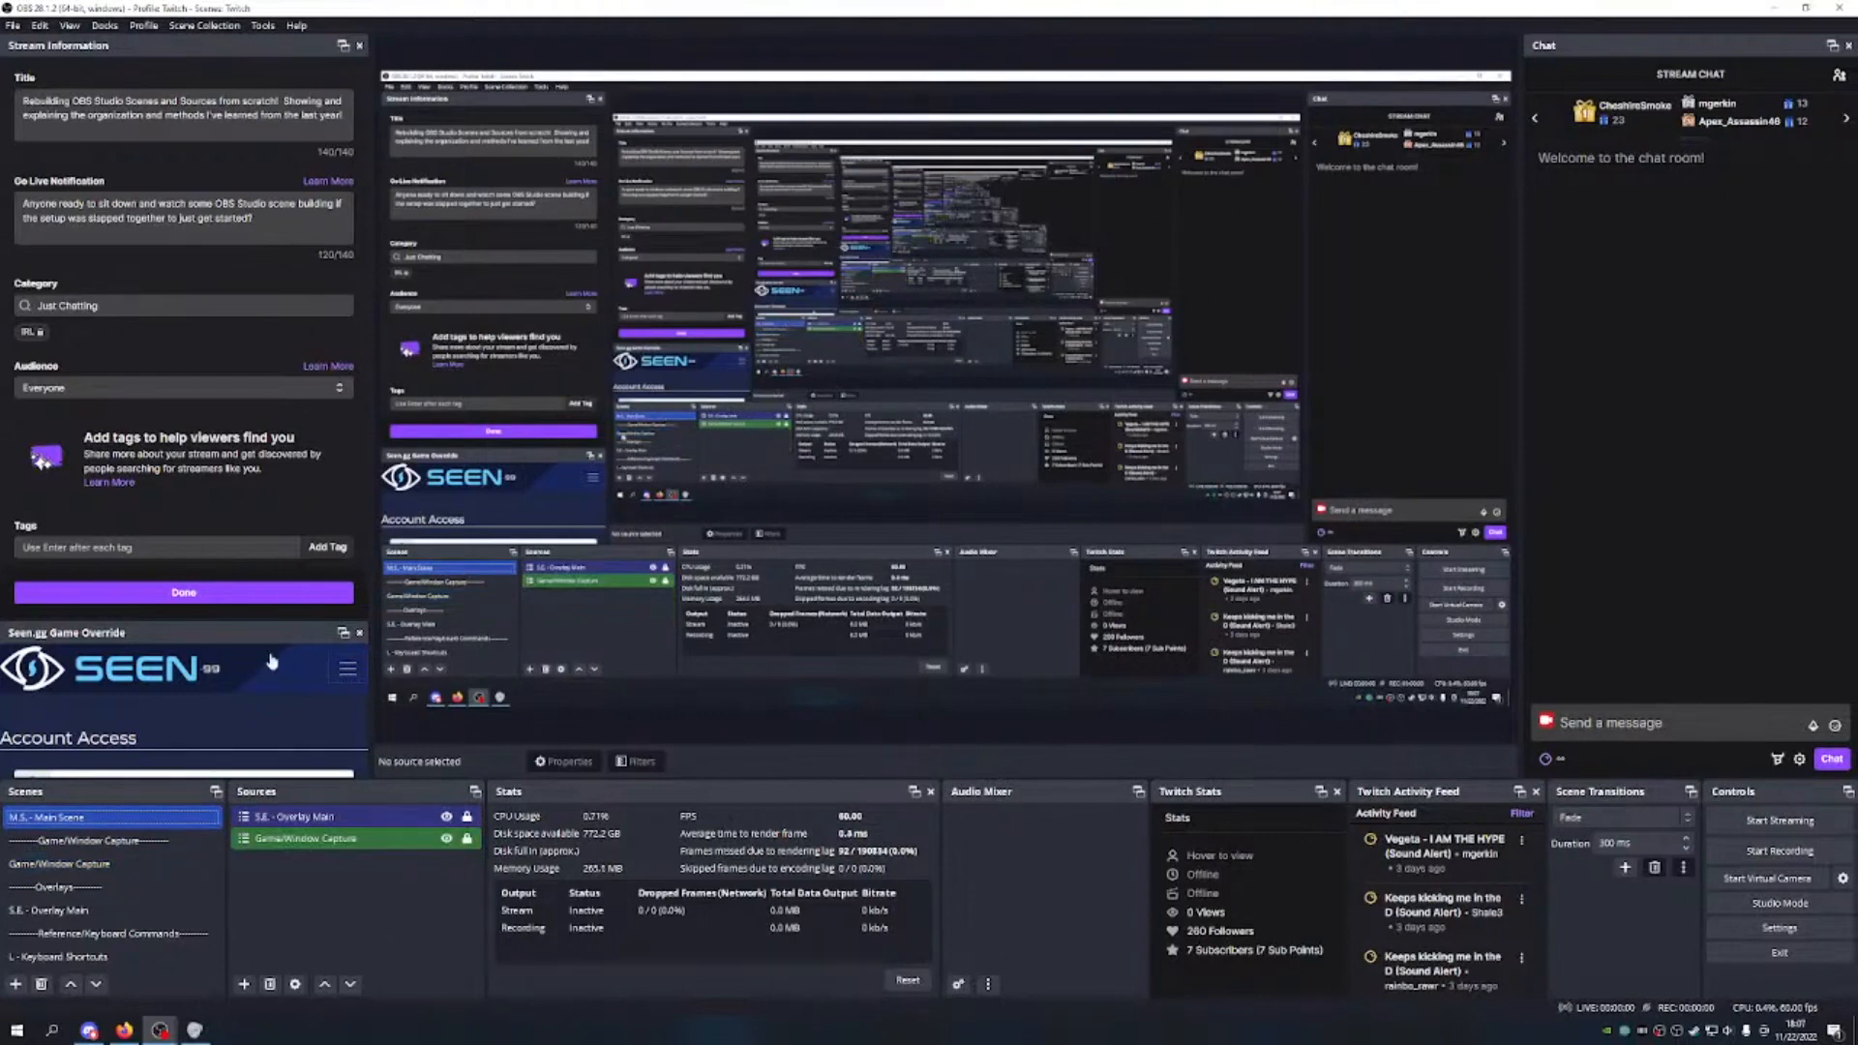
pyautogui.click(60, 863)
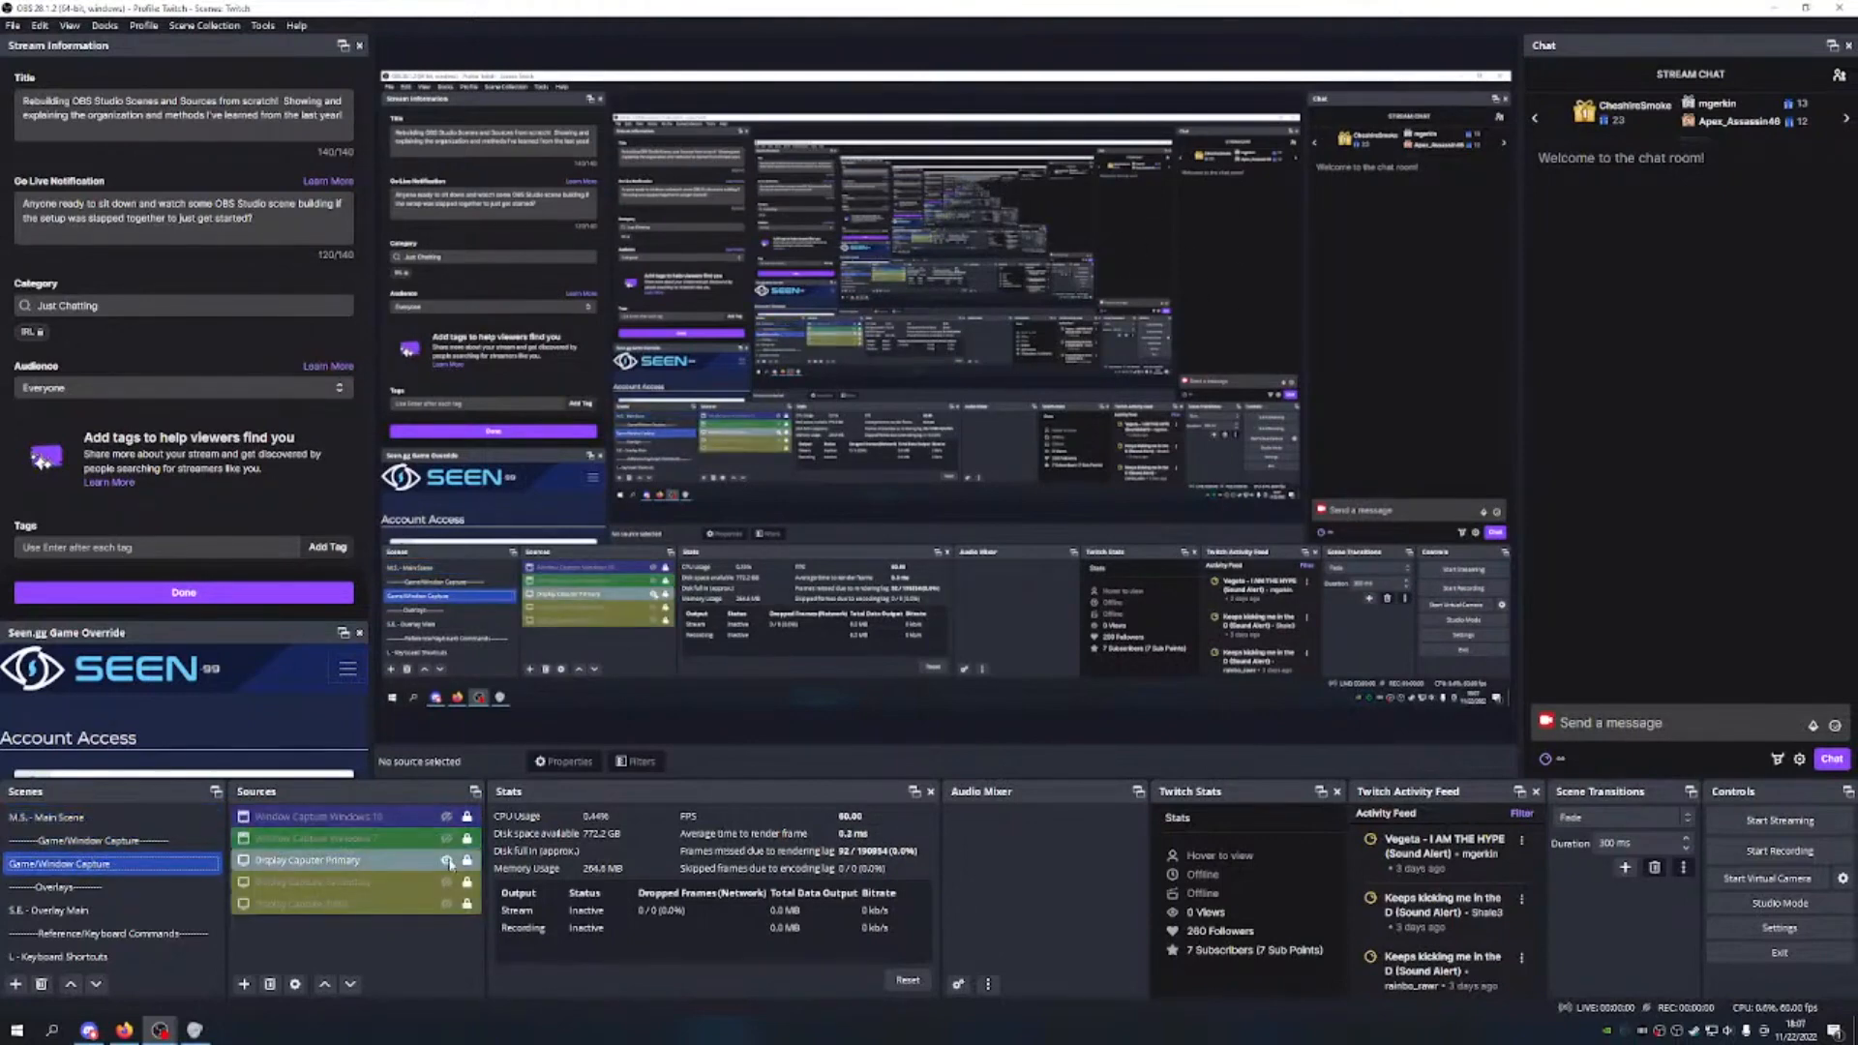
pyautogui.click(446, 859)
pyautogui.click(446, 817)
pyautogui.click(60, 818)
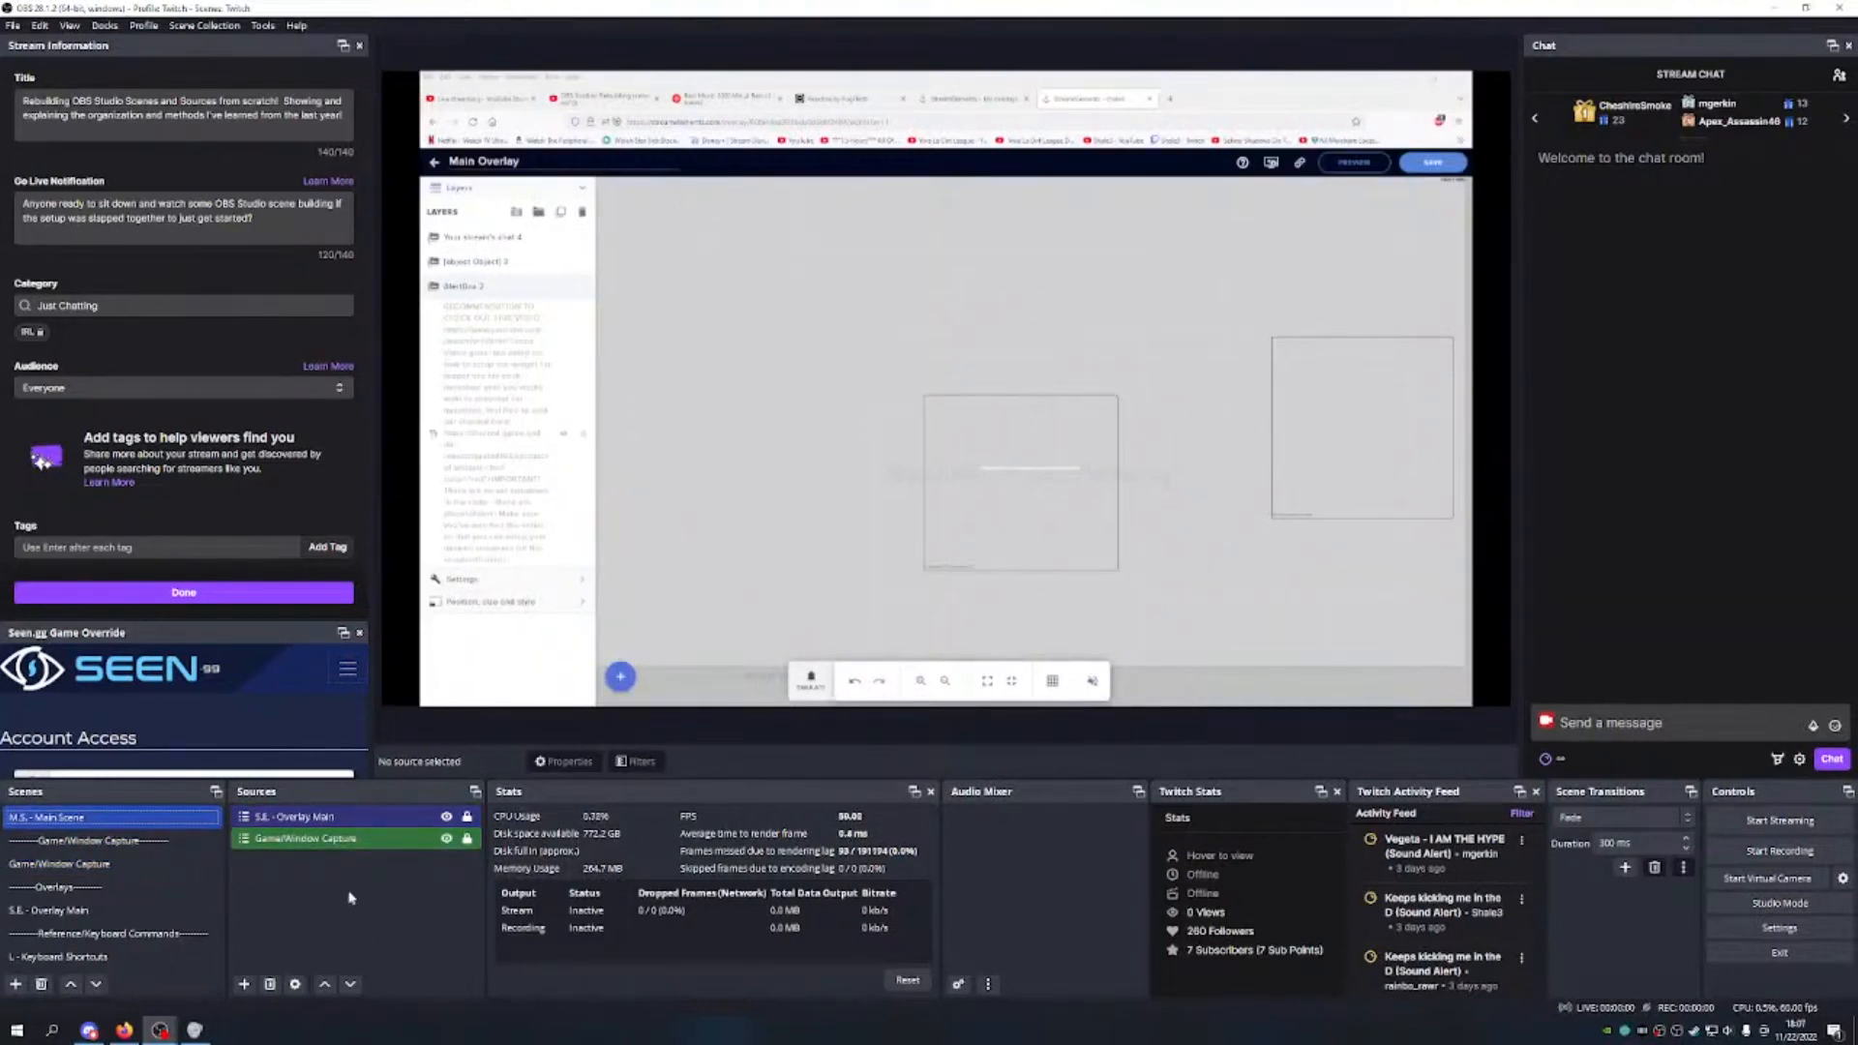
# Step: Compare Game/Window Capture with M.S. - Main Scene, then bring up the Add Source type list
pyautogui.click(136, 862)
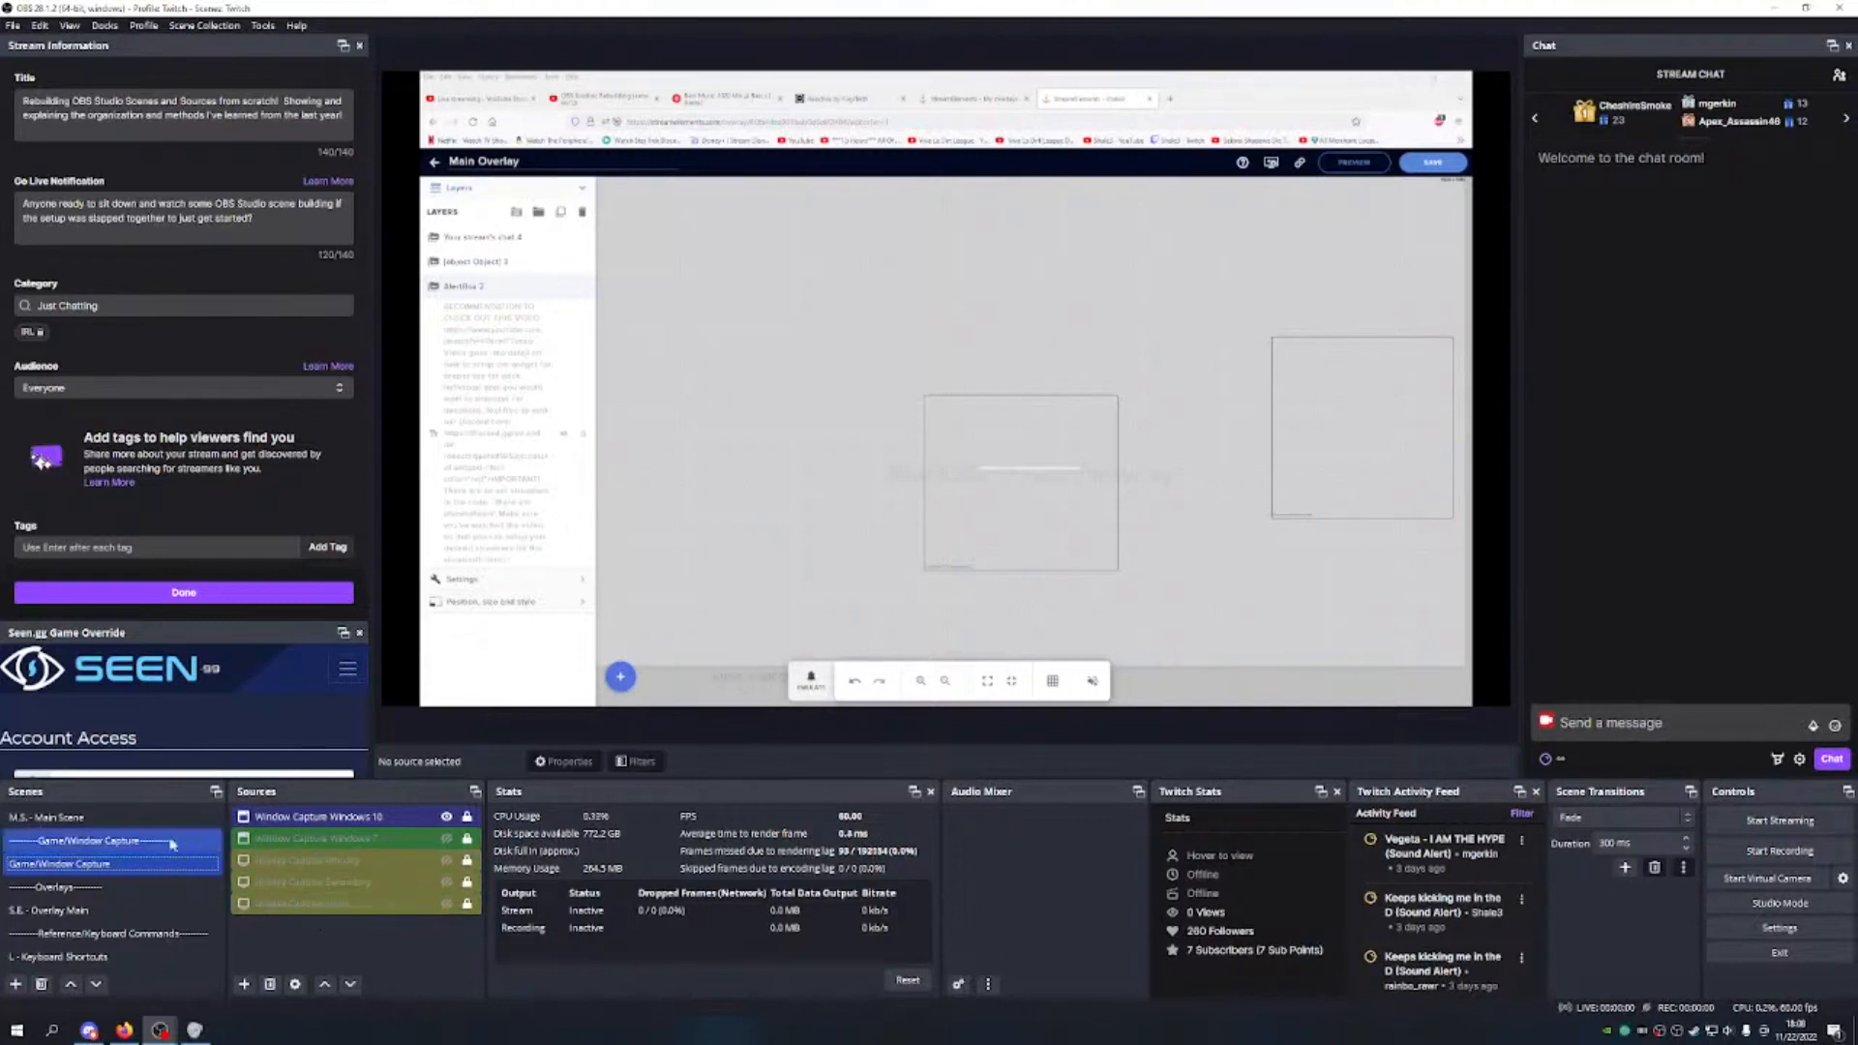
pyautogui.click(142, 819)
pyautogui.click(121, 864)
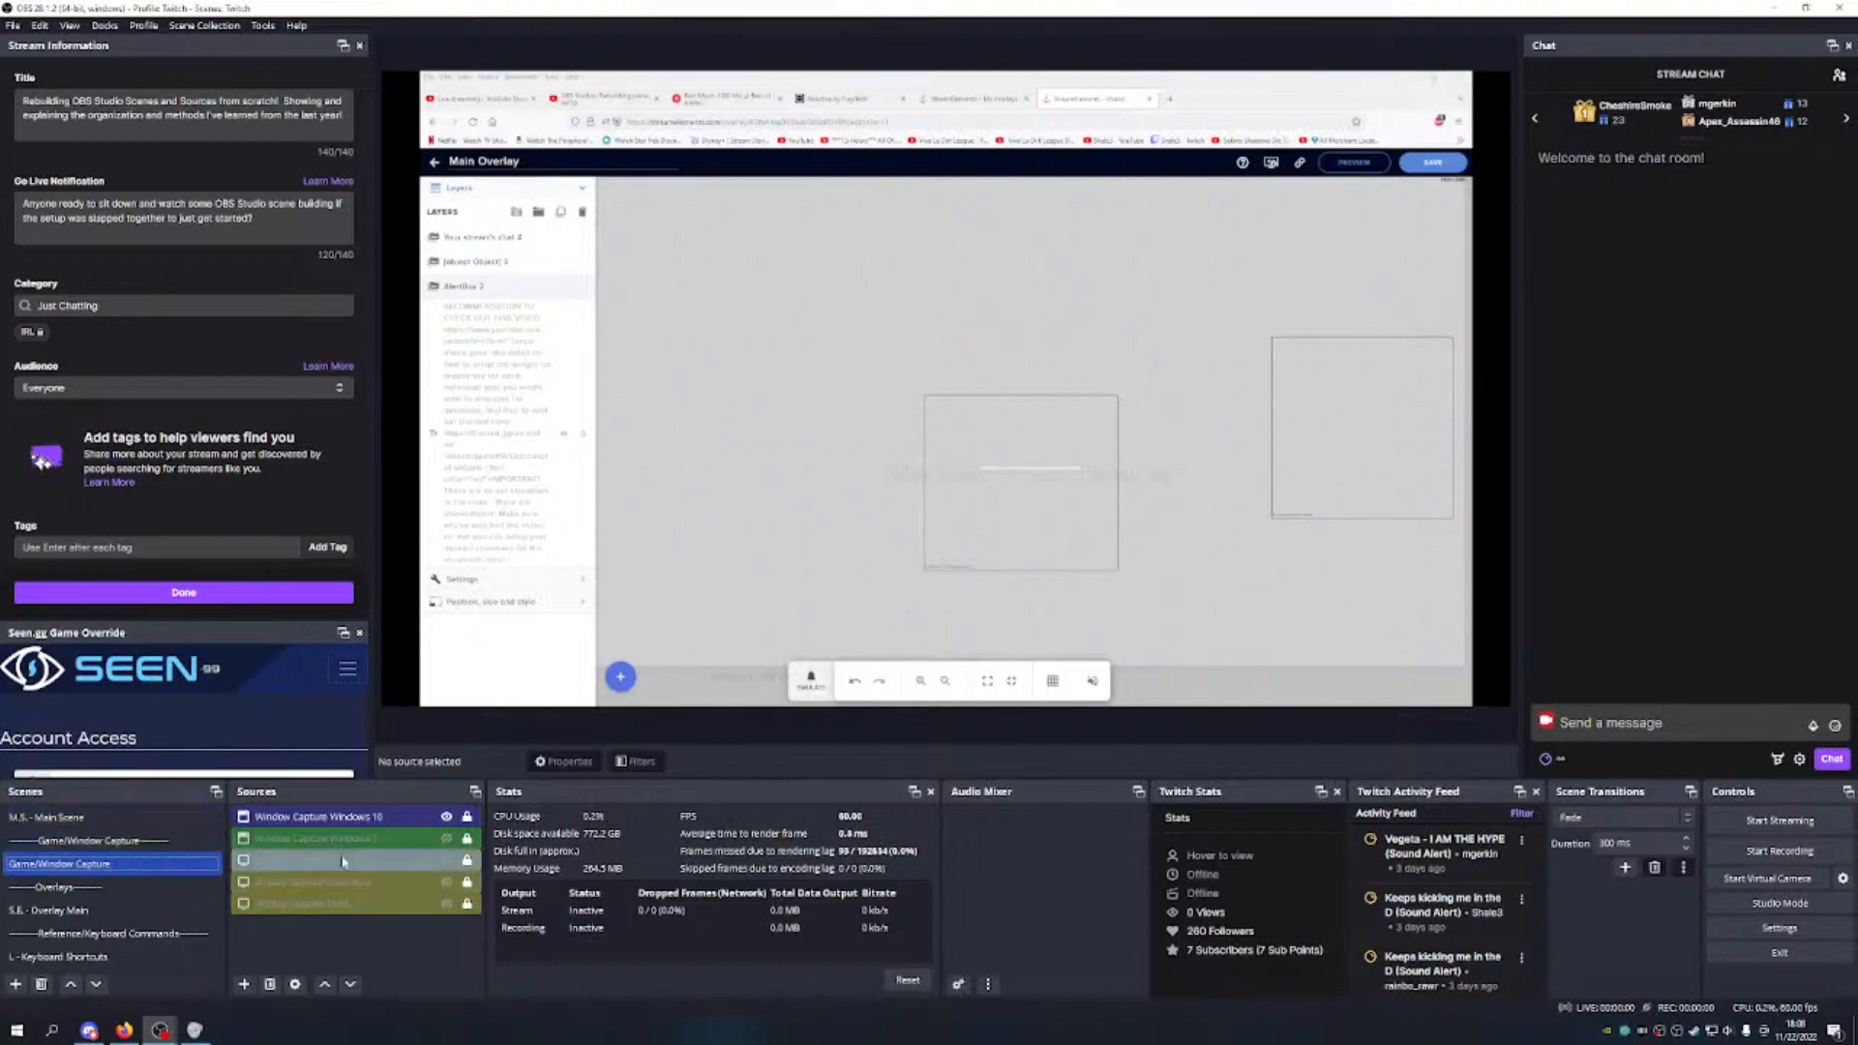
pyautogui.click(145, 824)
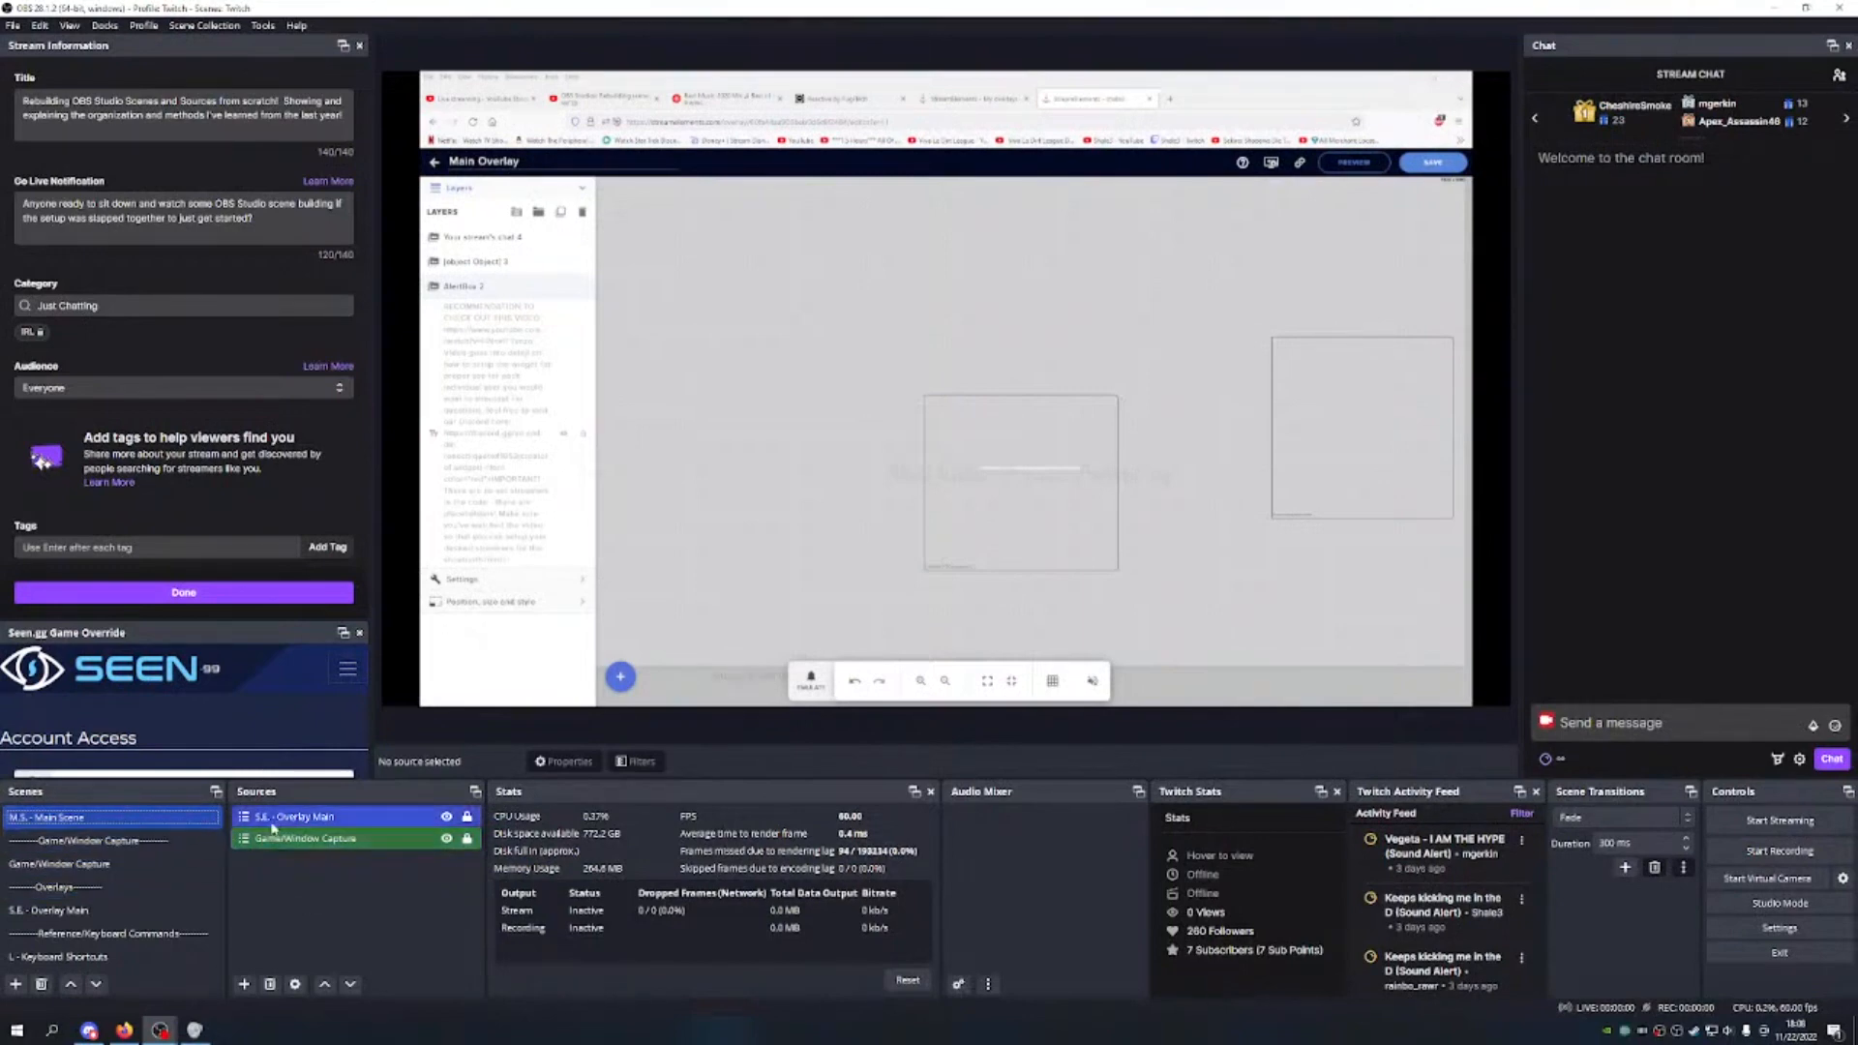
pyautogui.click(245, 984)
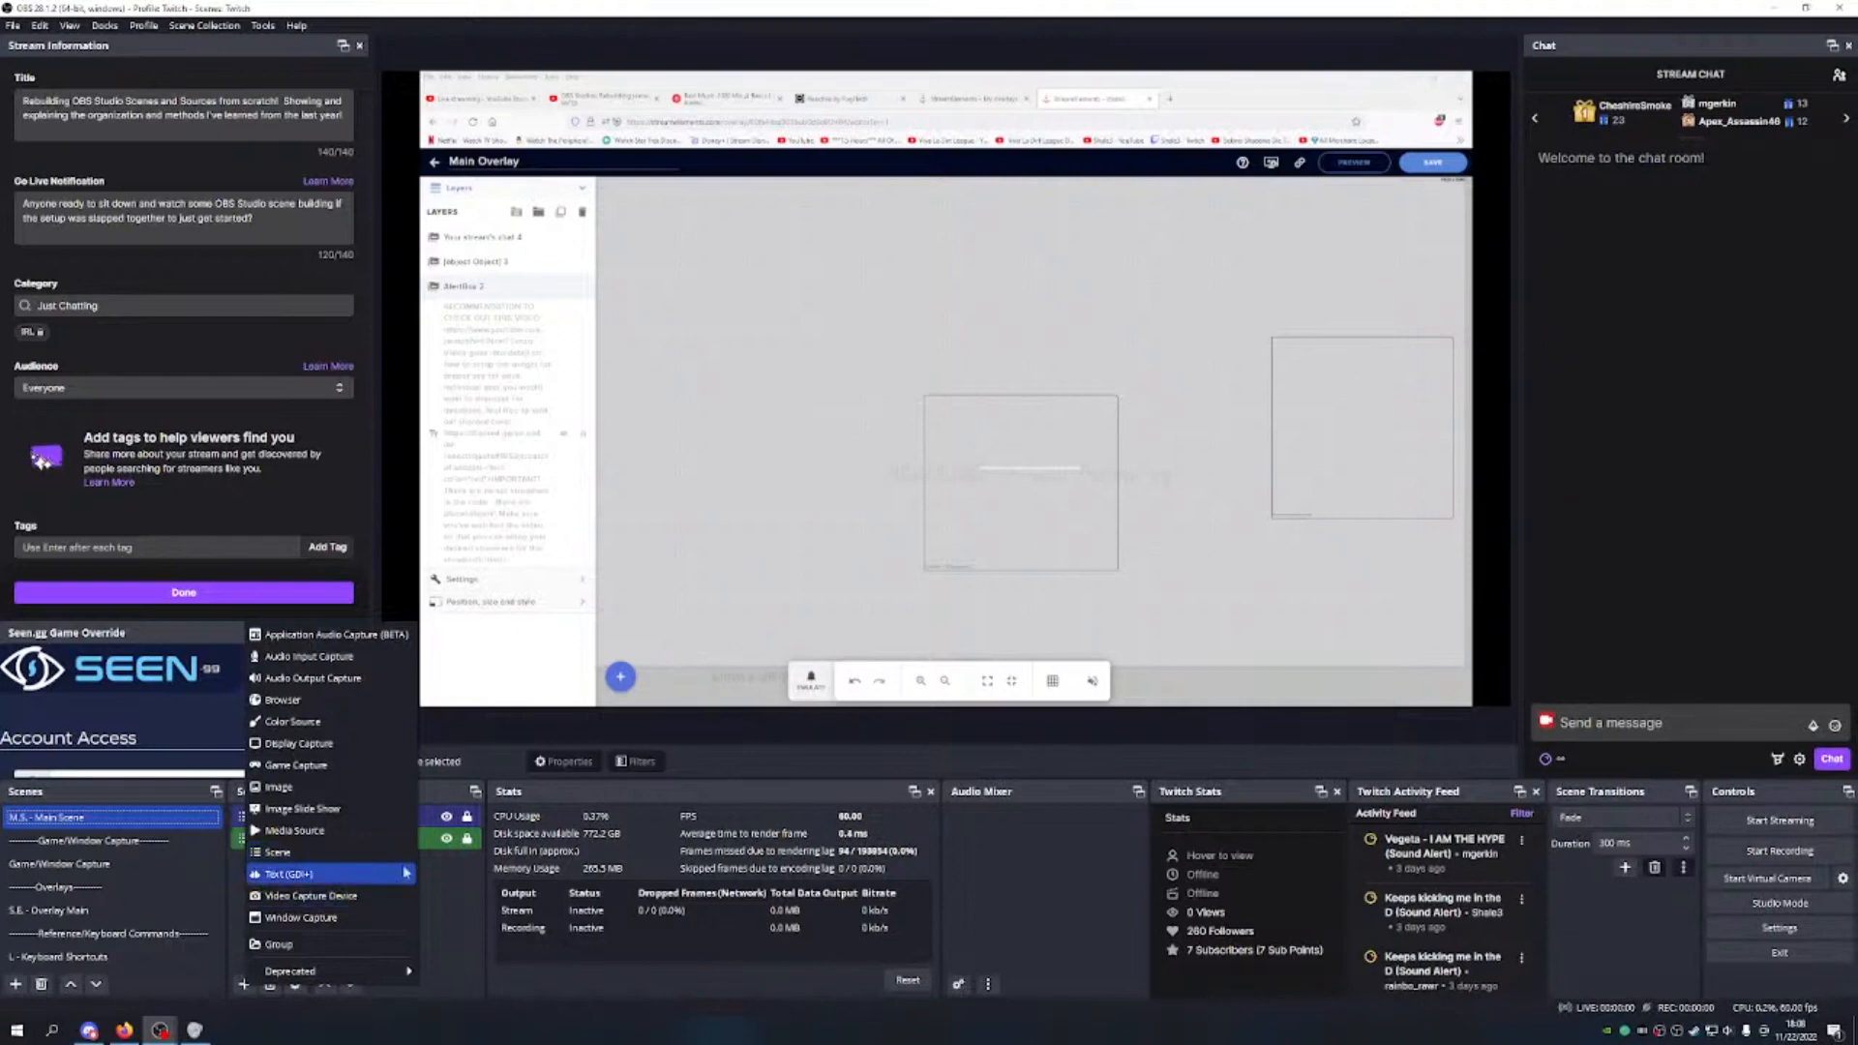
# Step: Close the source type list and delete the 'Your stream's chat 4' layer from the overlay
pyautogui.click(436, 875)
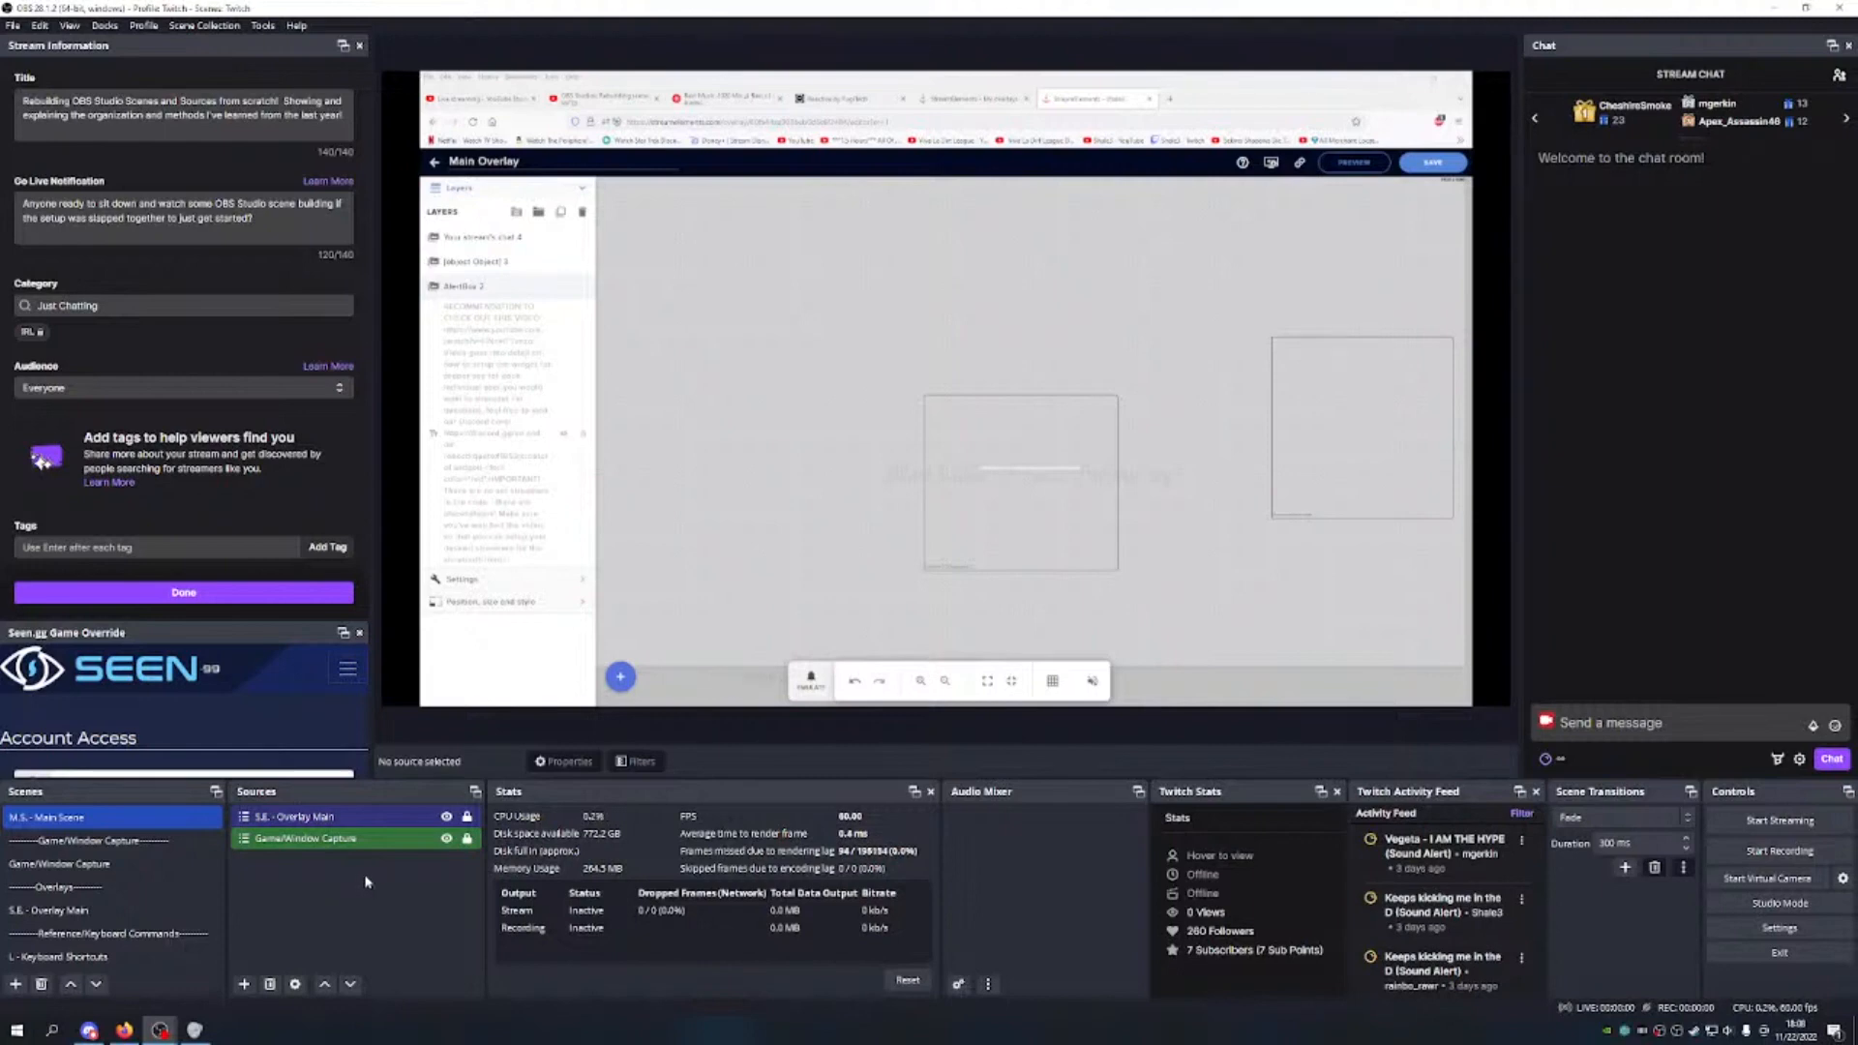
pyautogui.click(1343, 399)
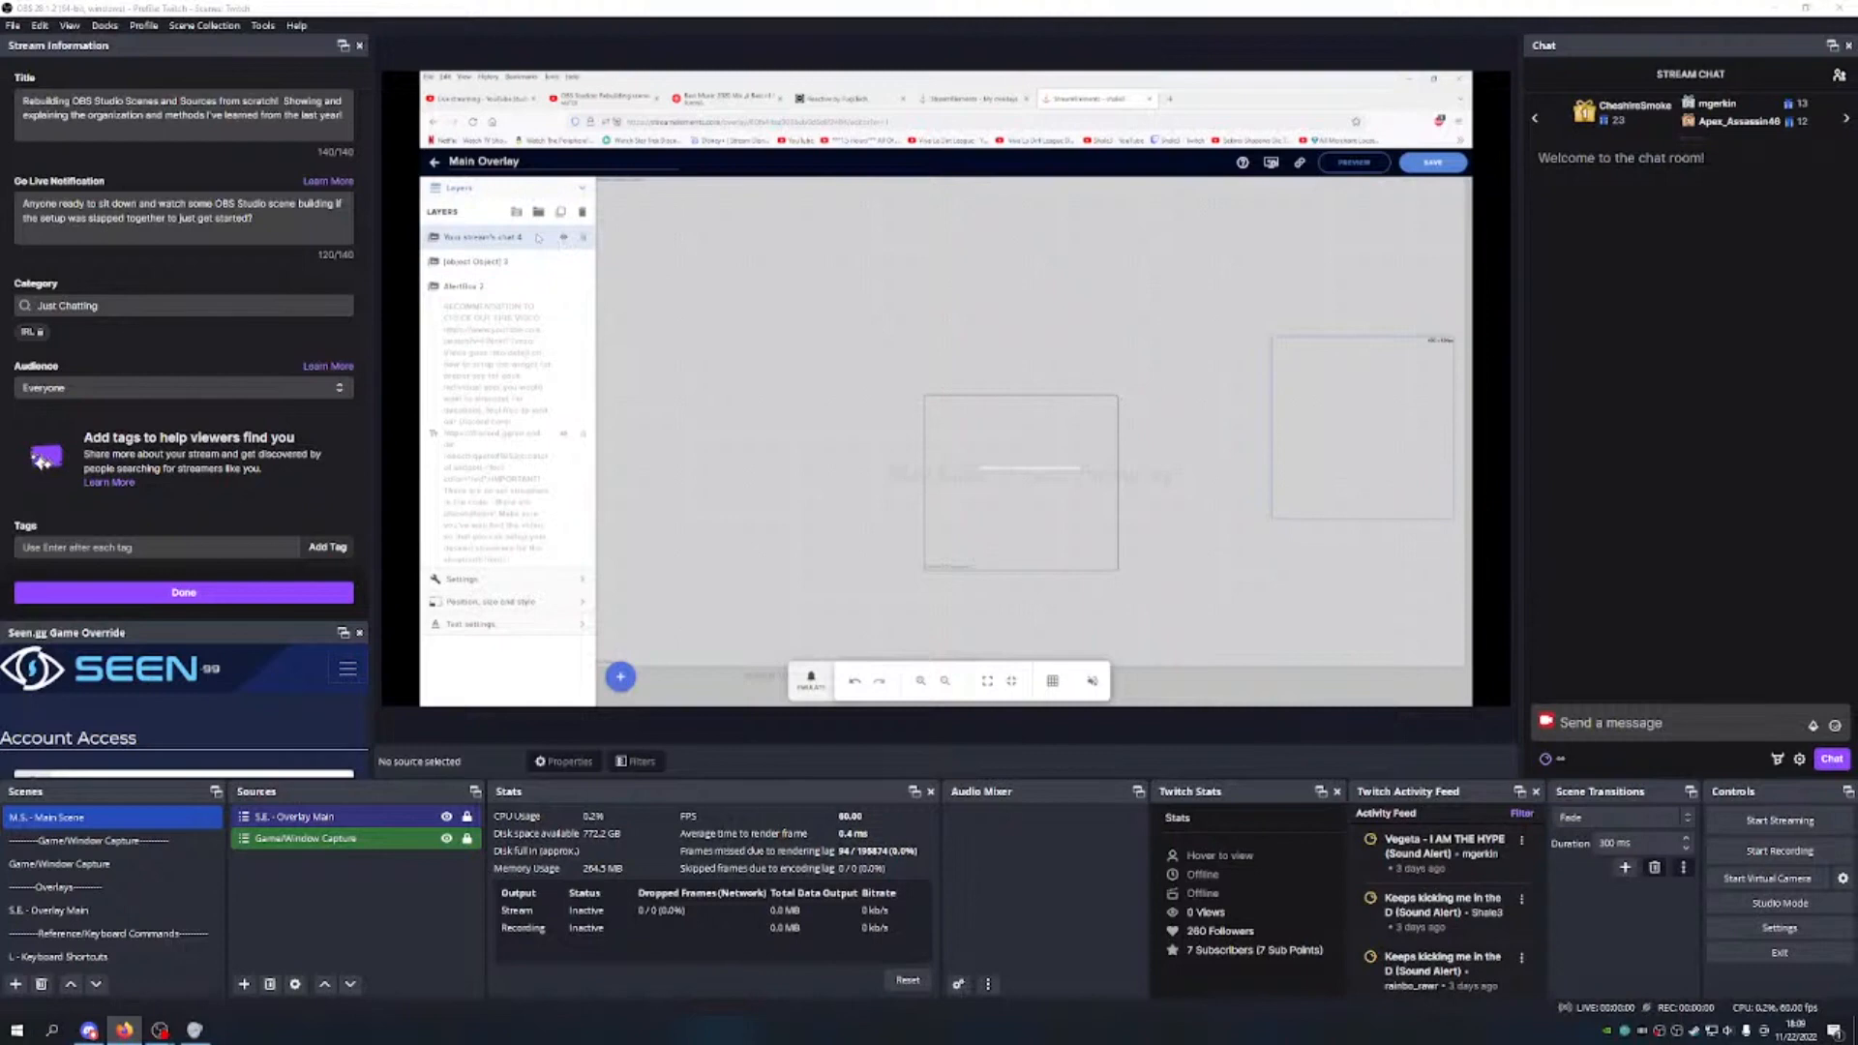
pyautogui.click(582, 237)
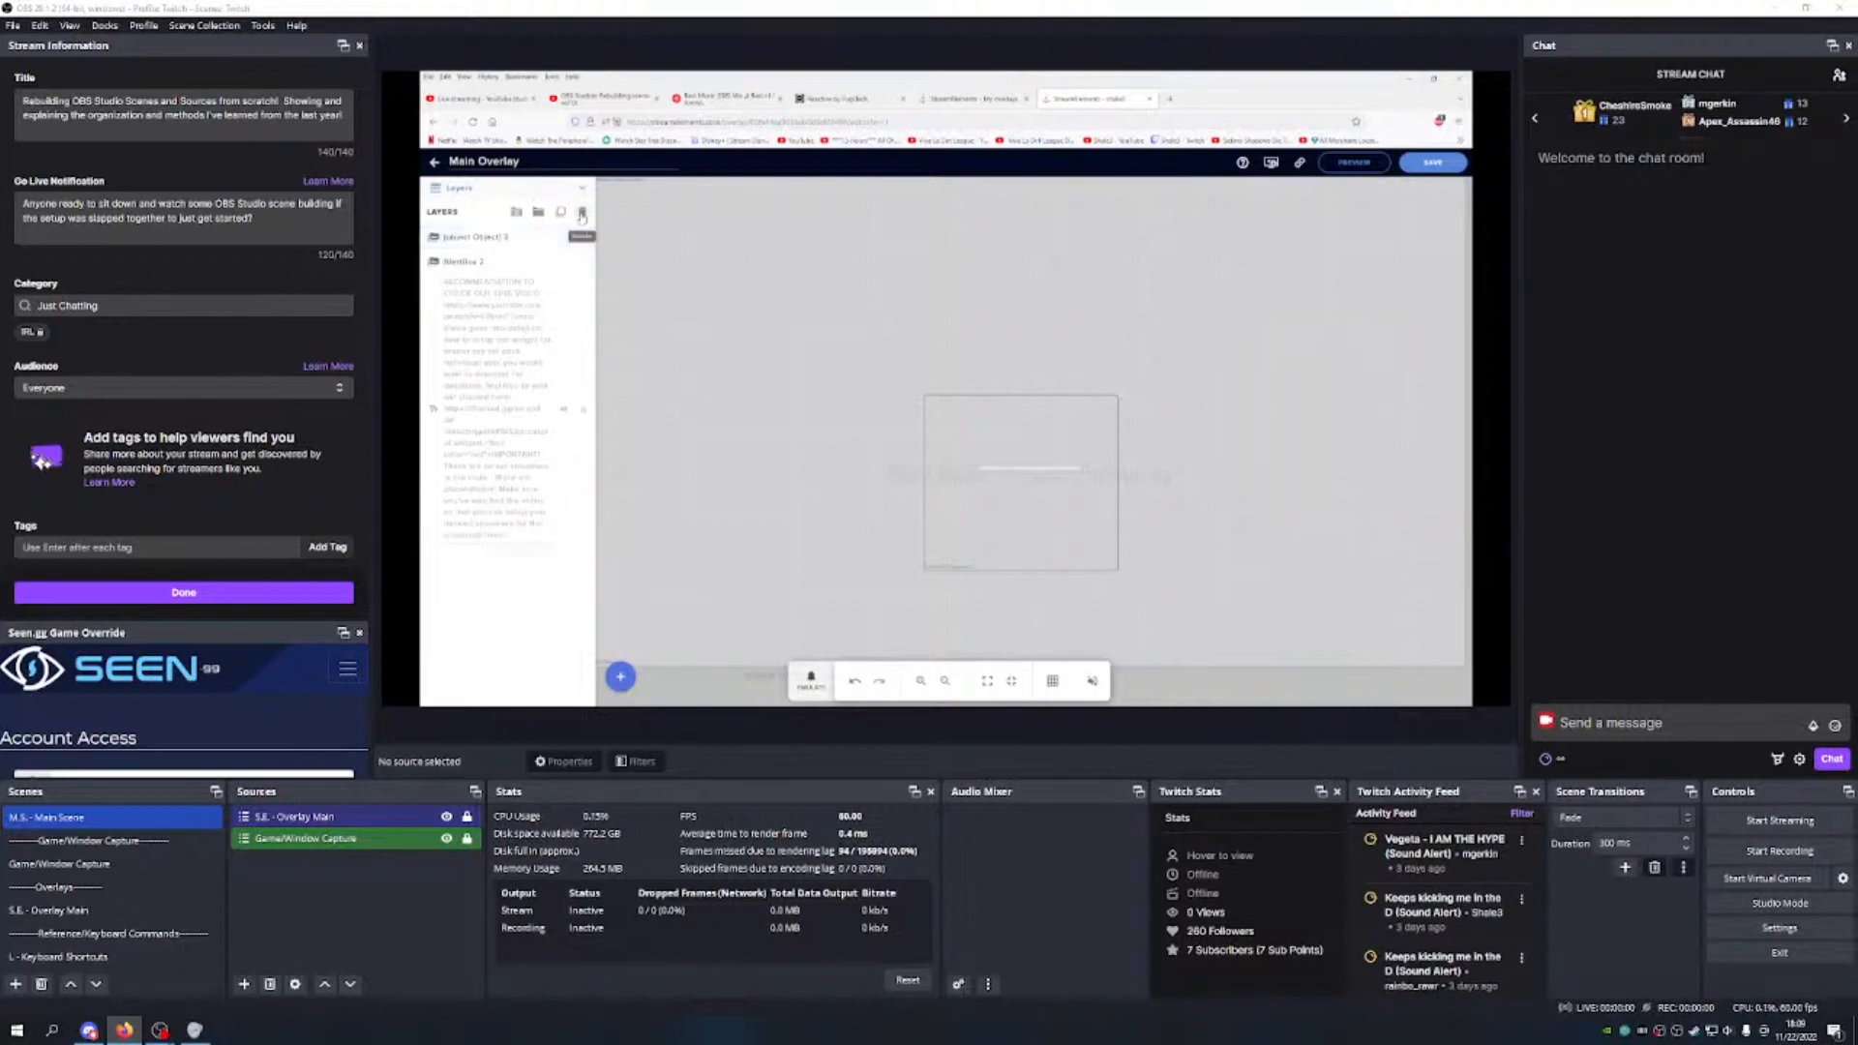
pyautogui.click(479, 237)
# Step: Save the Main Overlay in the editor and go to the My Overlays list
pyautogui.click(517, 555)
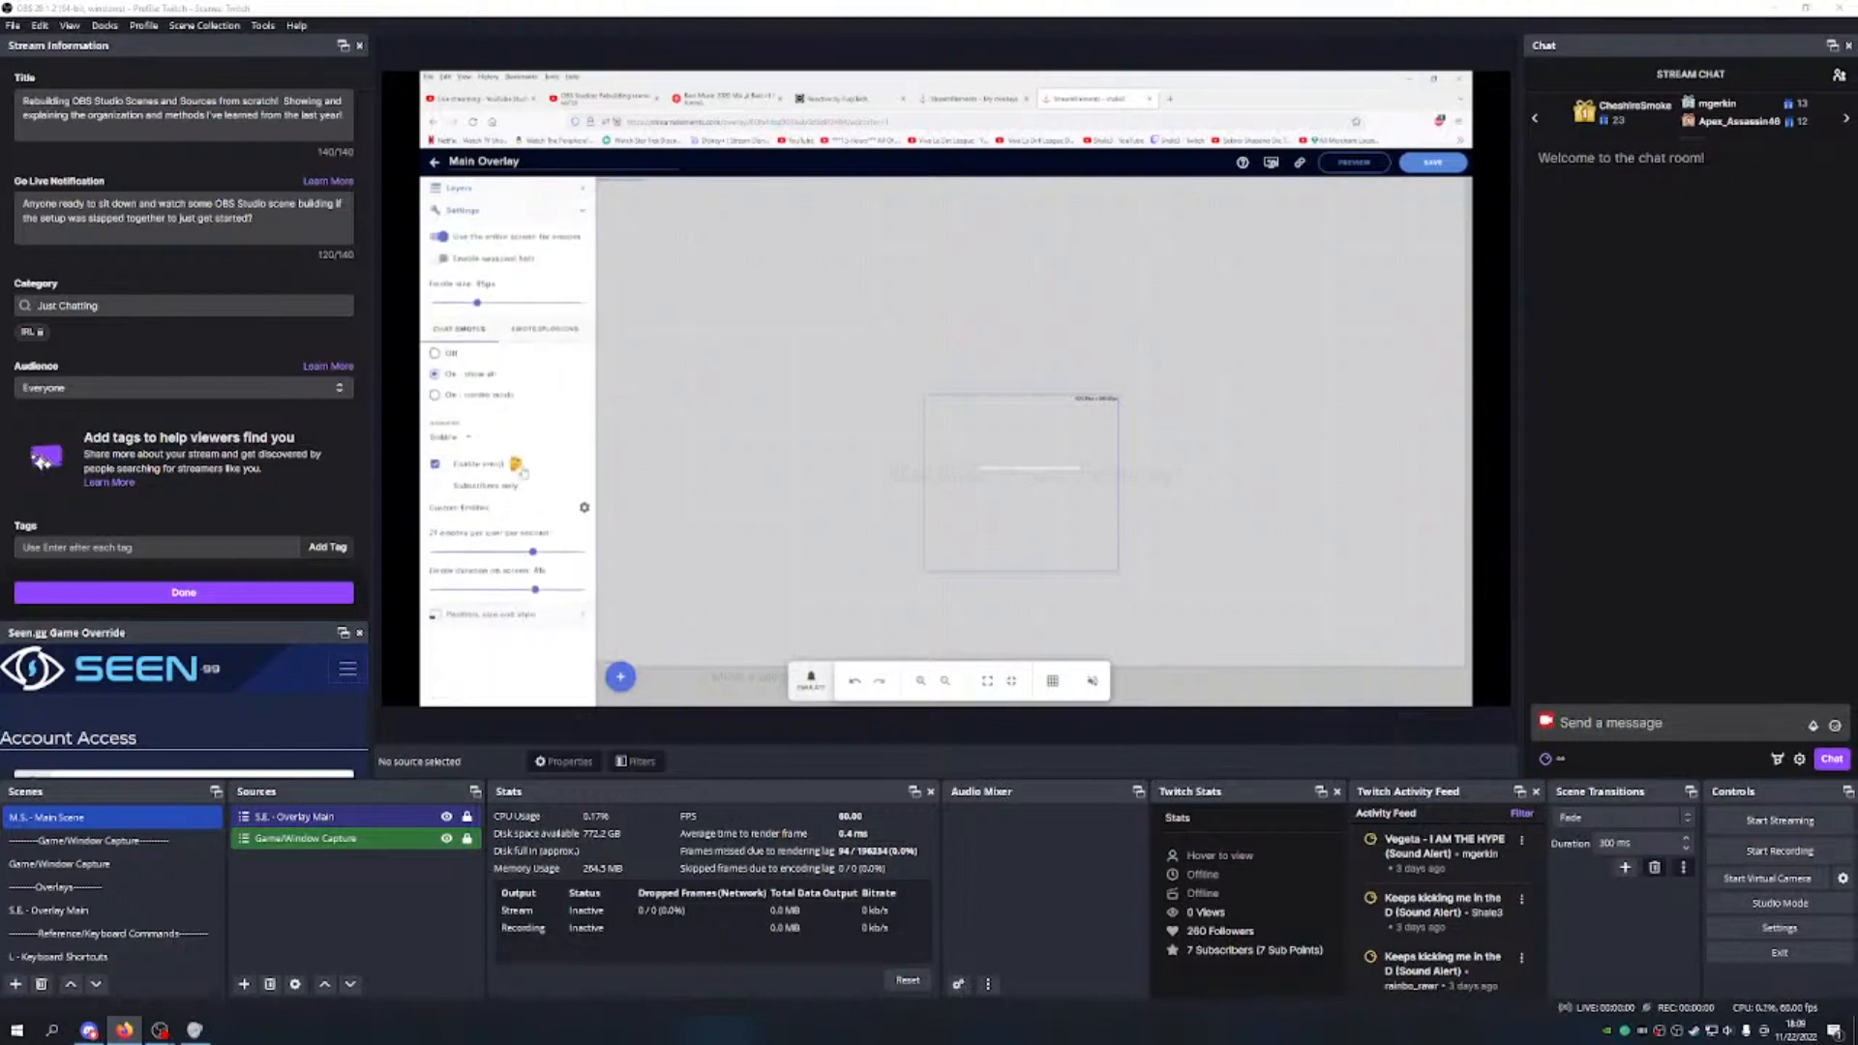
pyautogui.click(540, 189)
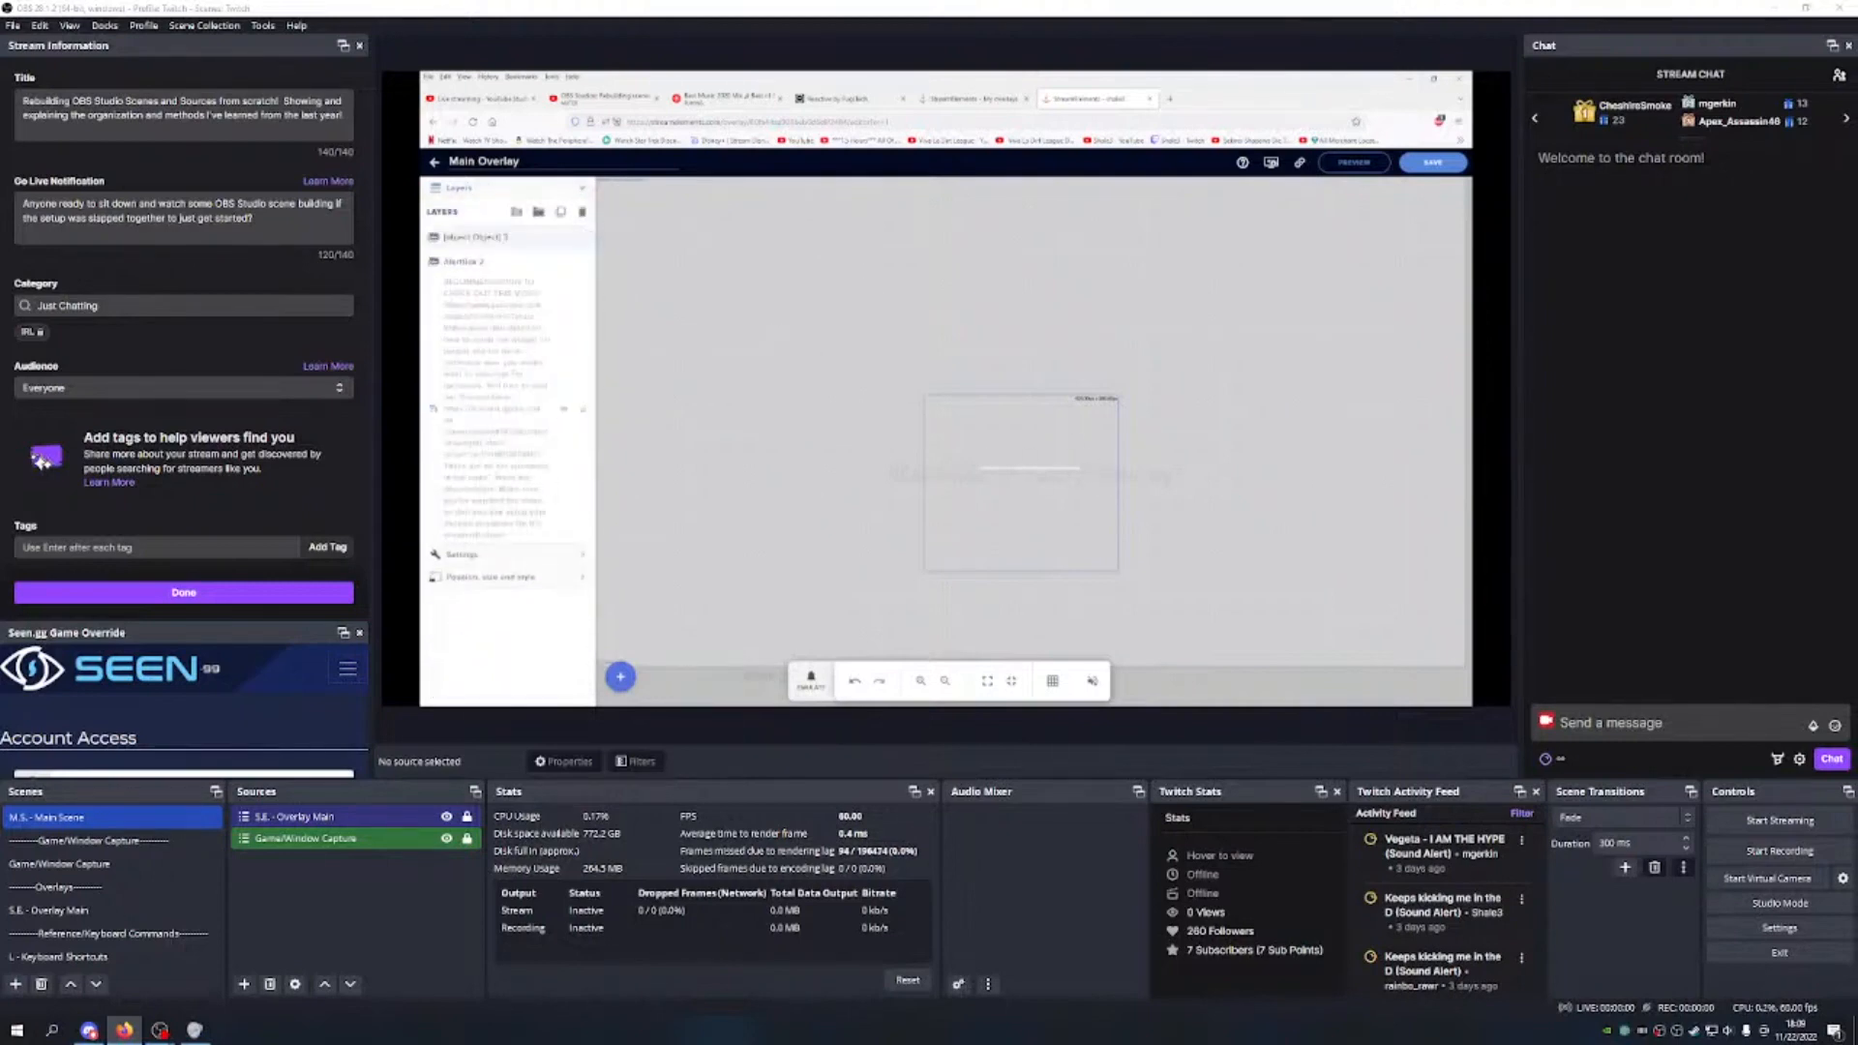
pyautogui.click(1433, 161)
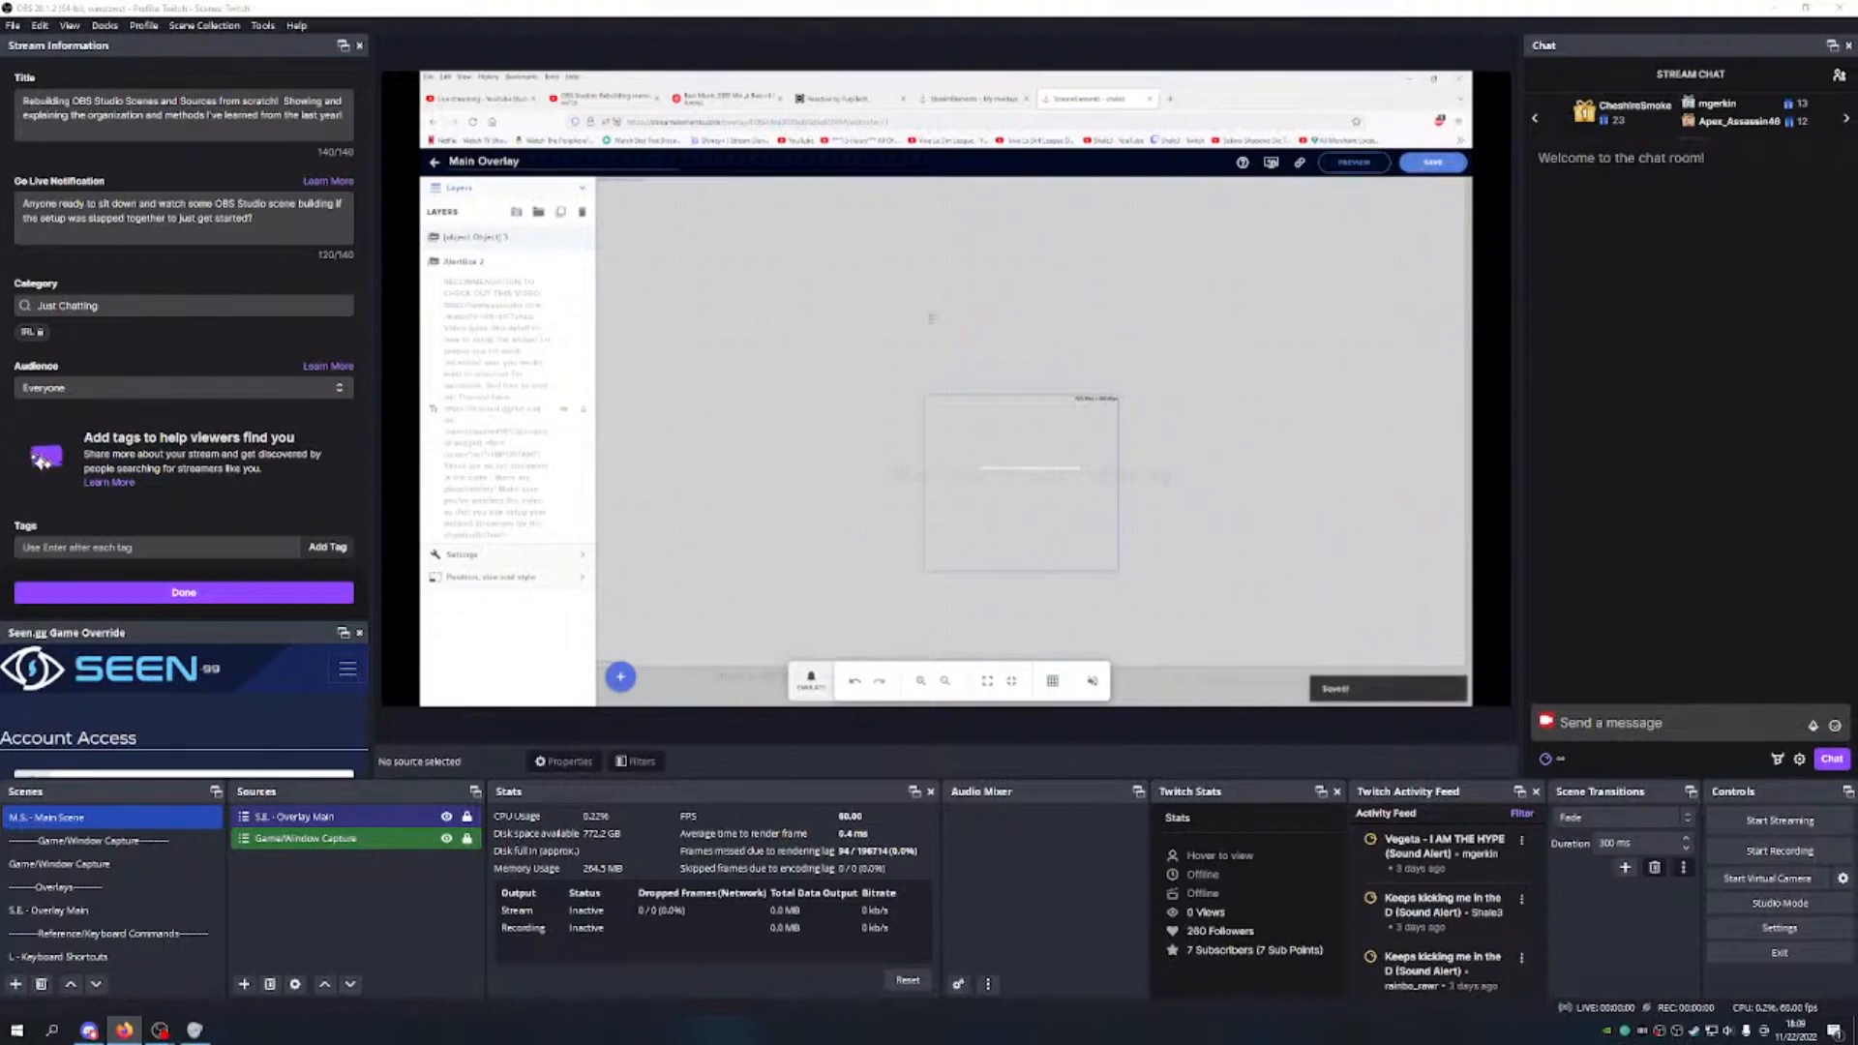
pyautogui.click(994, 97)
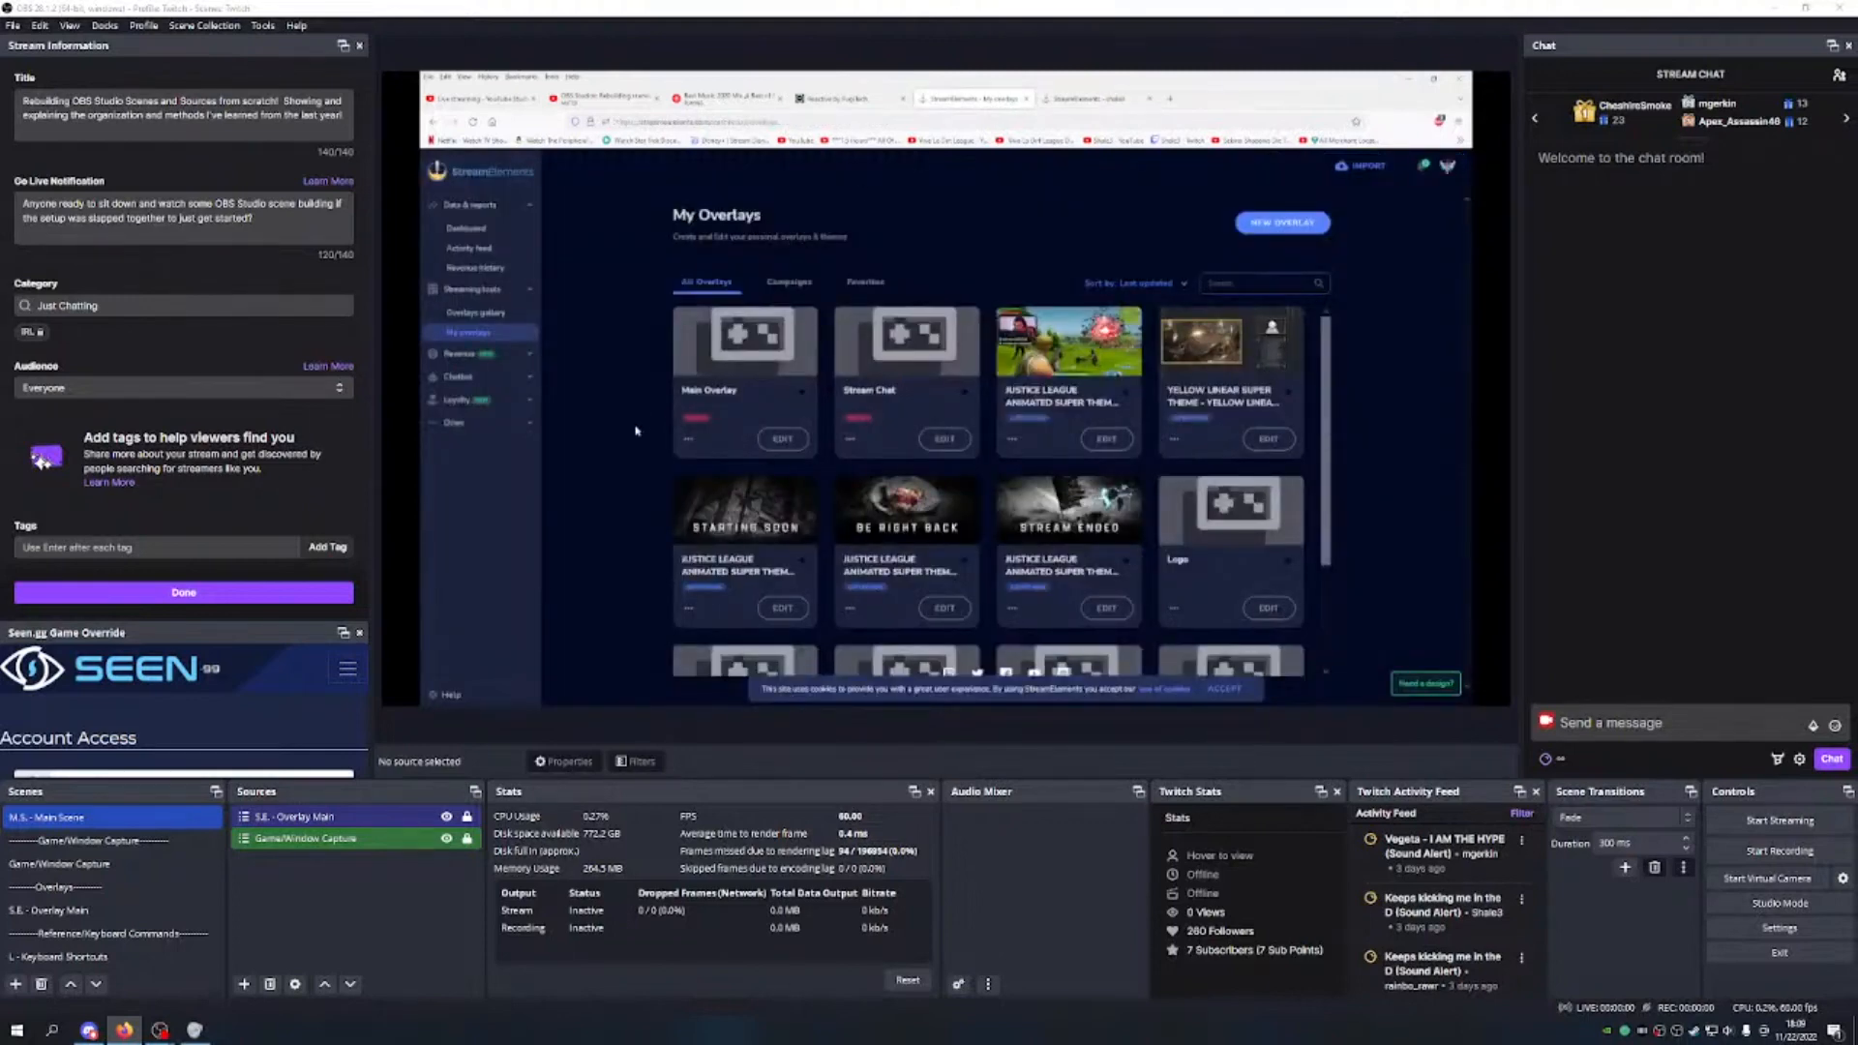
pyautogui.scroll(-3, 630, 476)
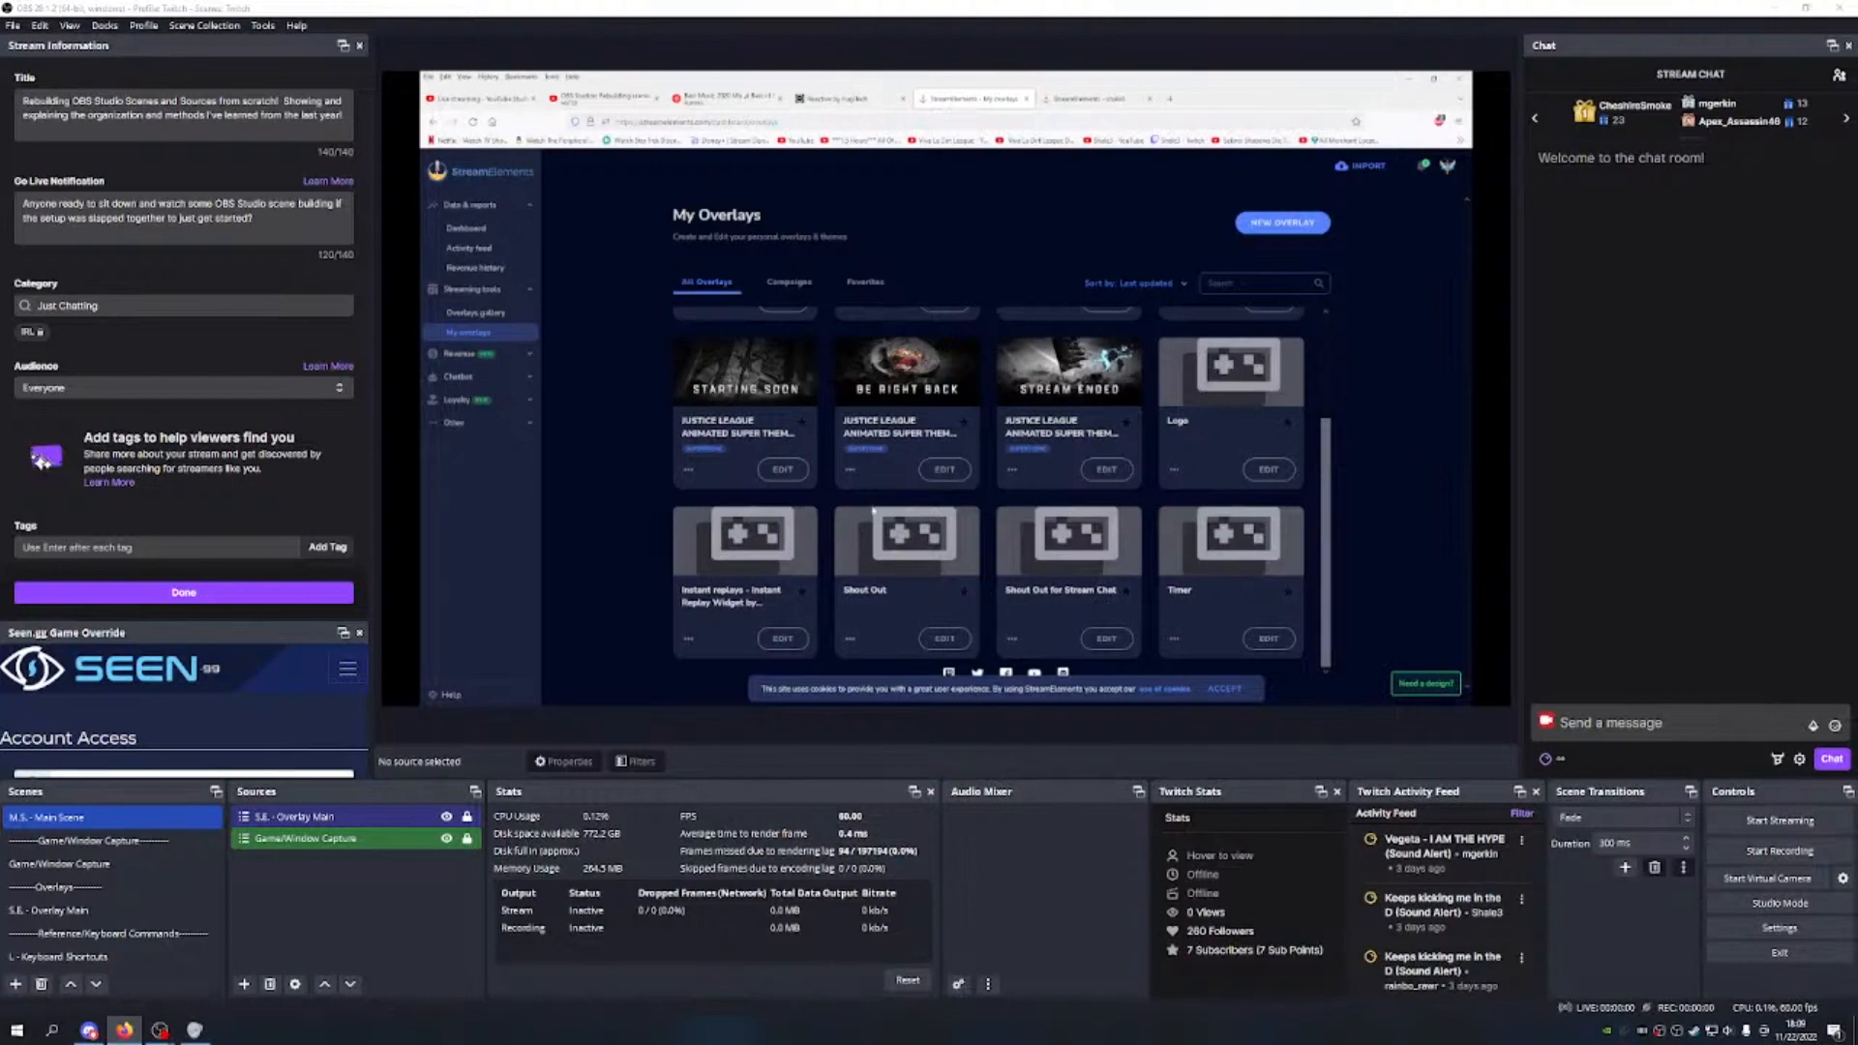
pyautogui.scroll(2, 872, 507)
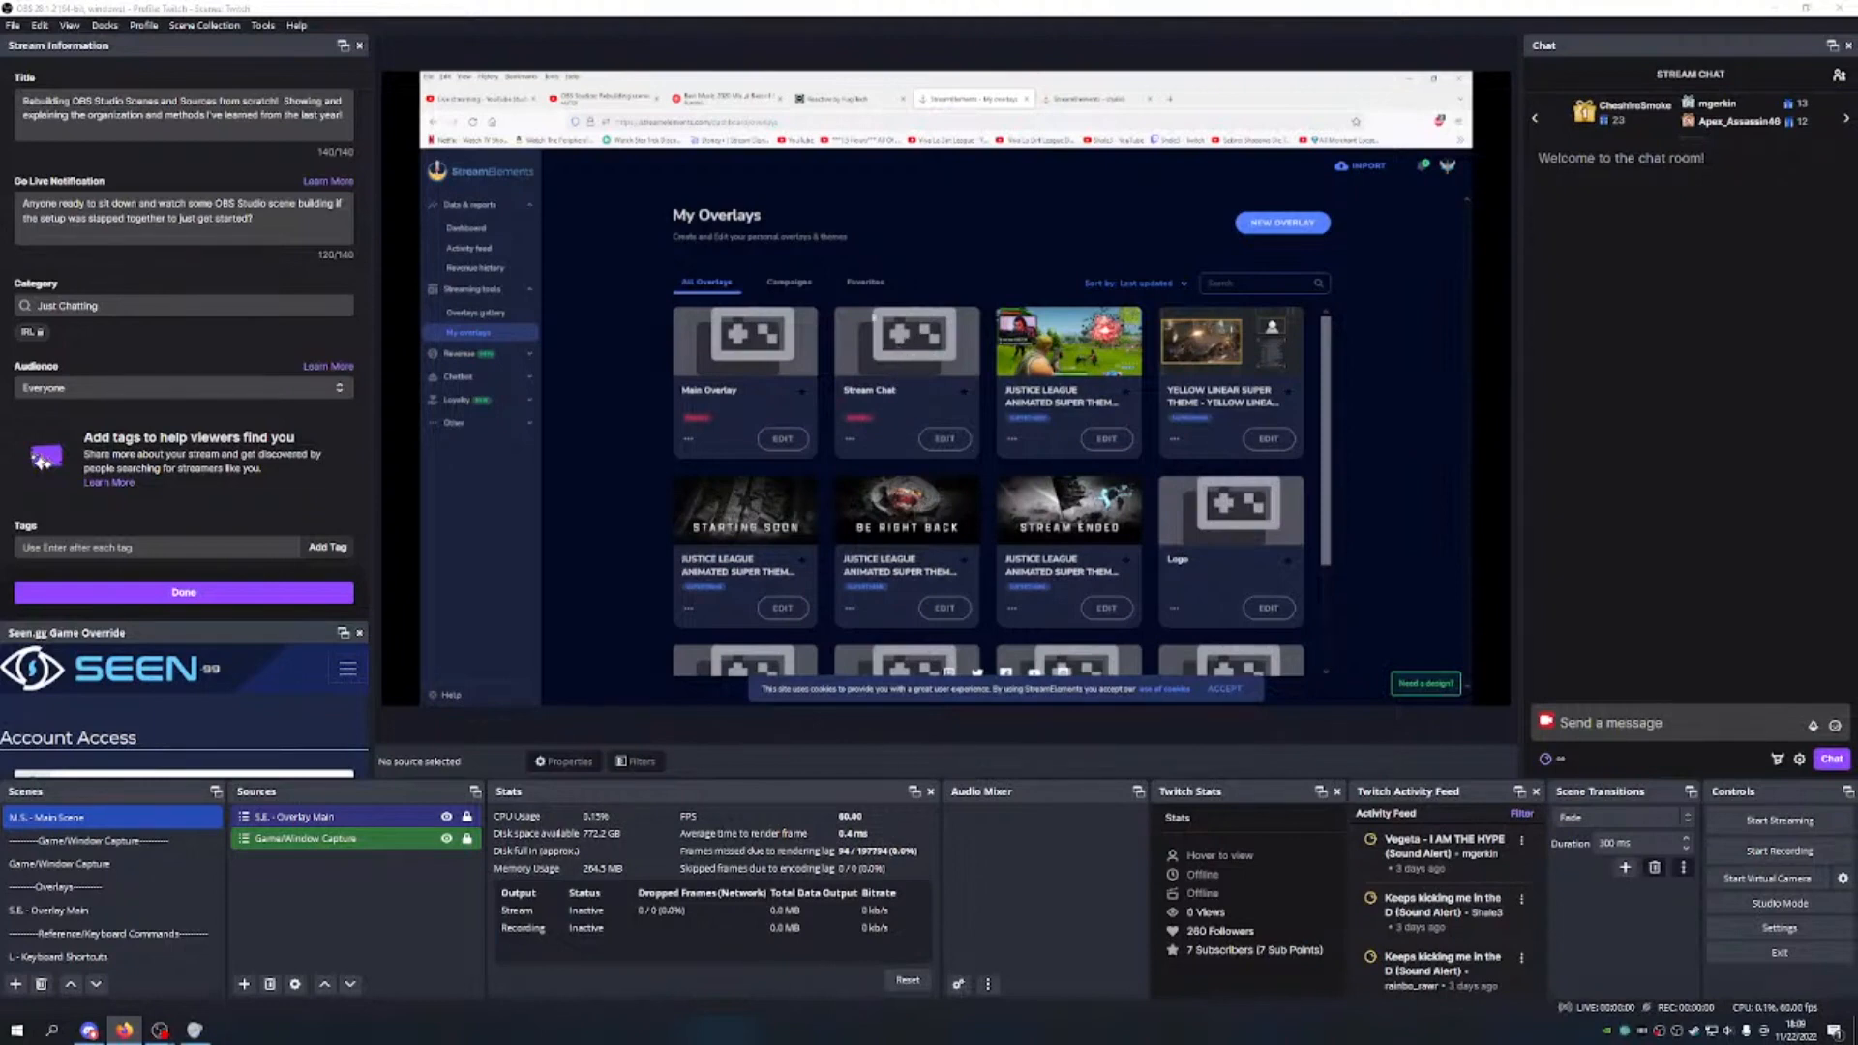
# Step: Start a new overlay with Custom resolution, width 250 and height 400
pyautogui.click(1277, 223)
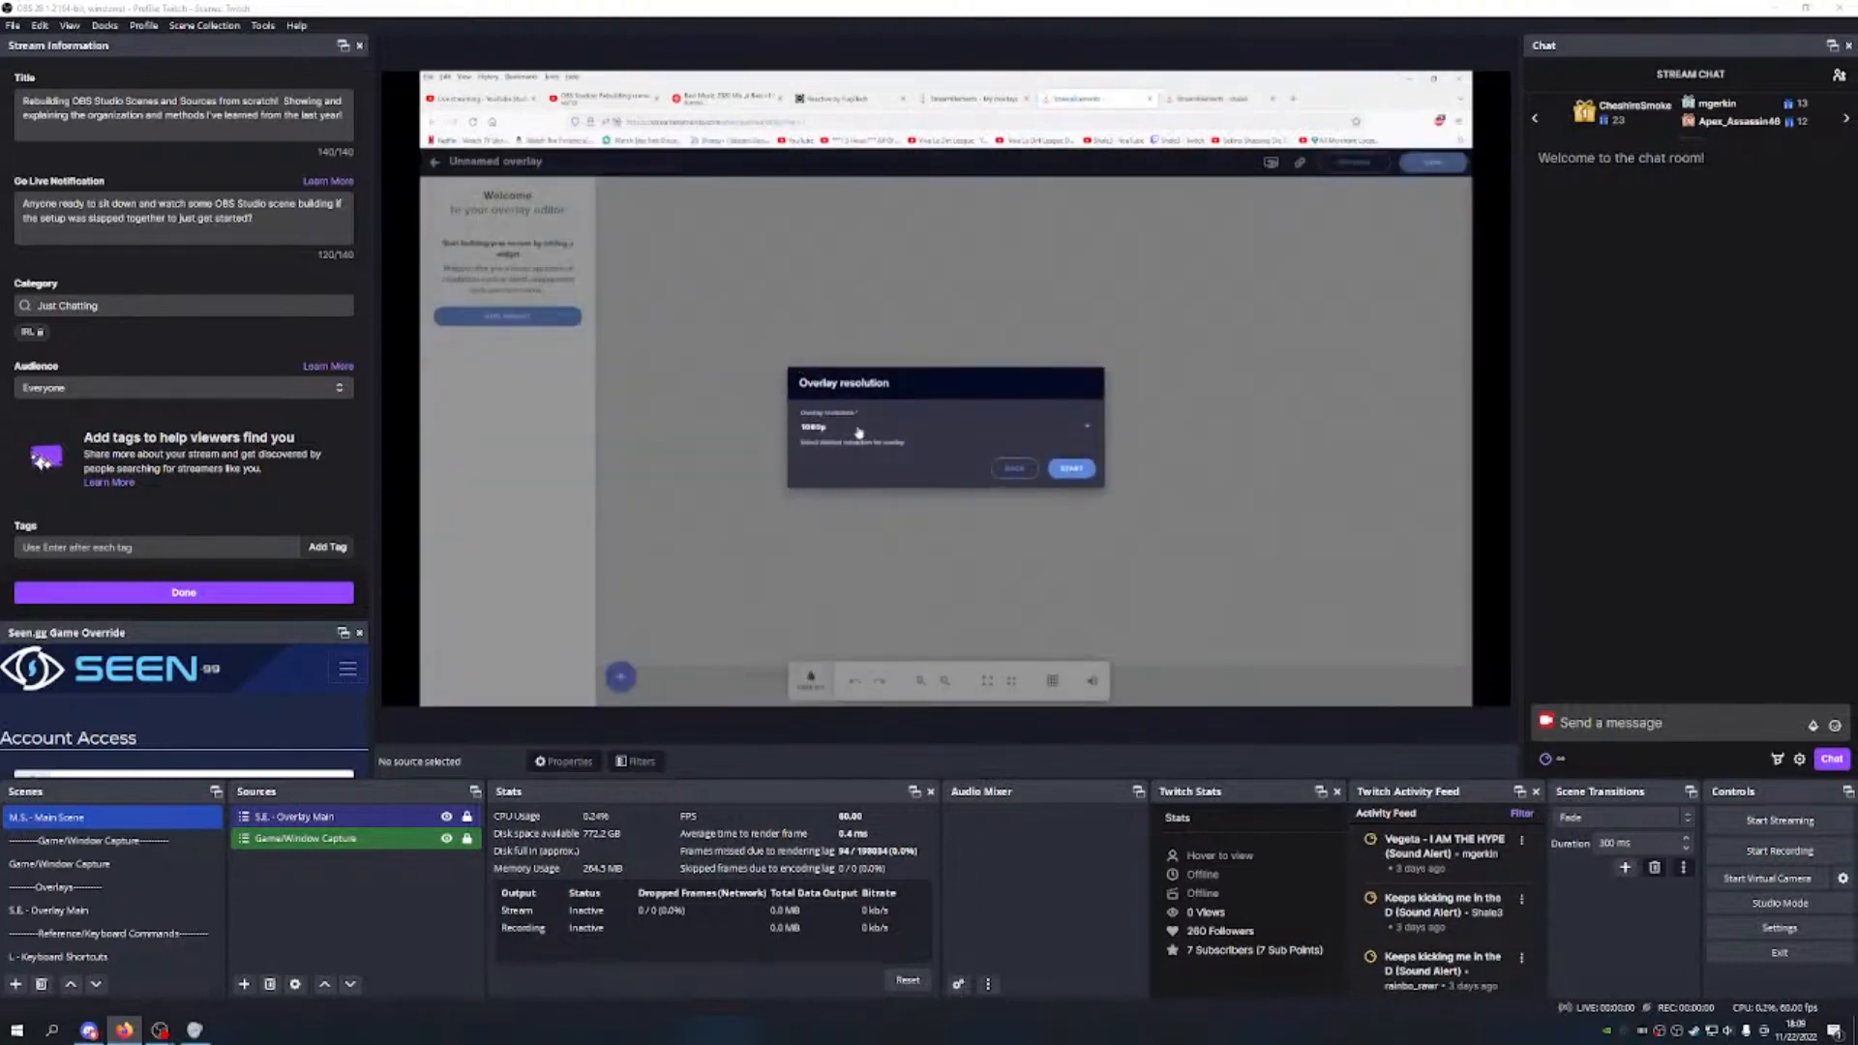
pyautogui.click(1060, 428)
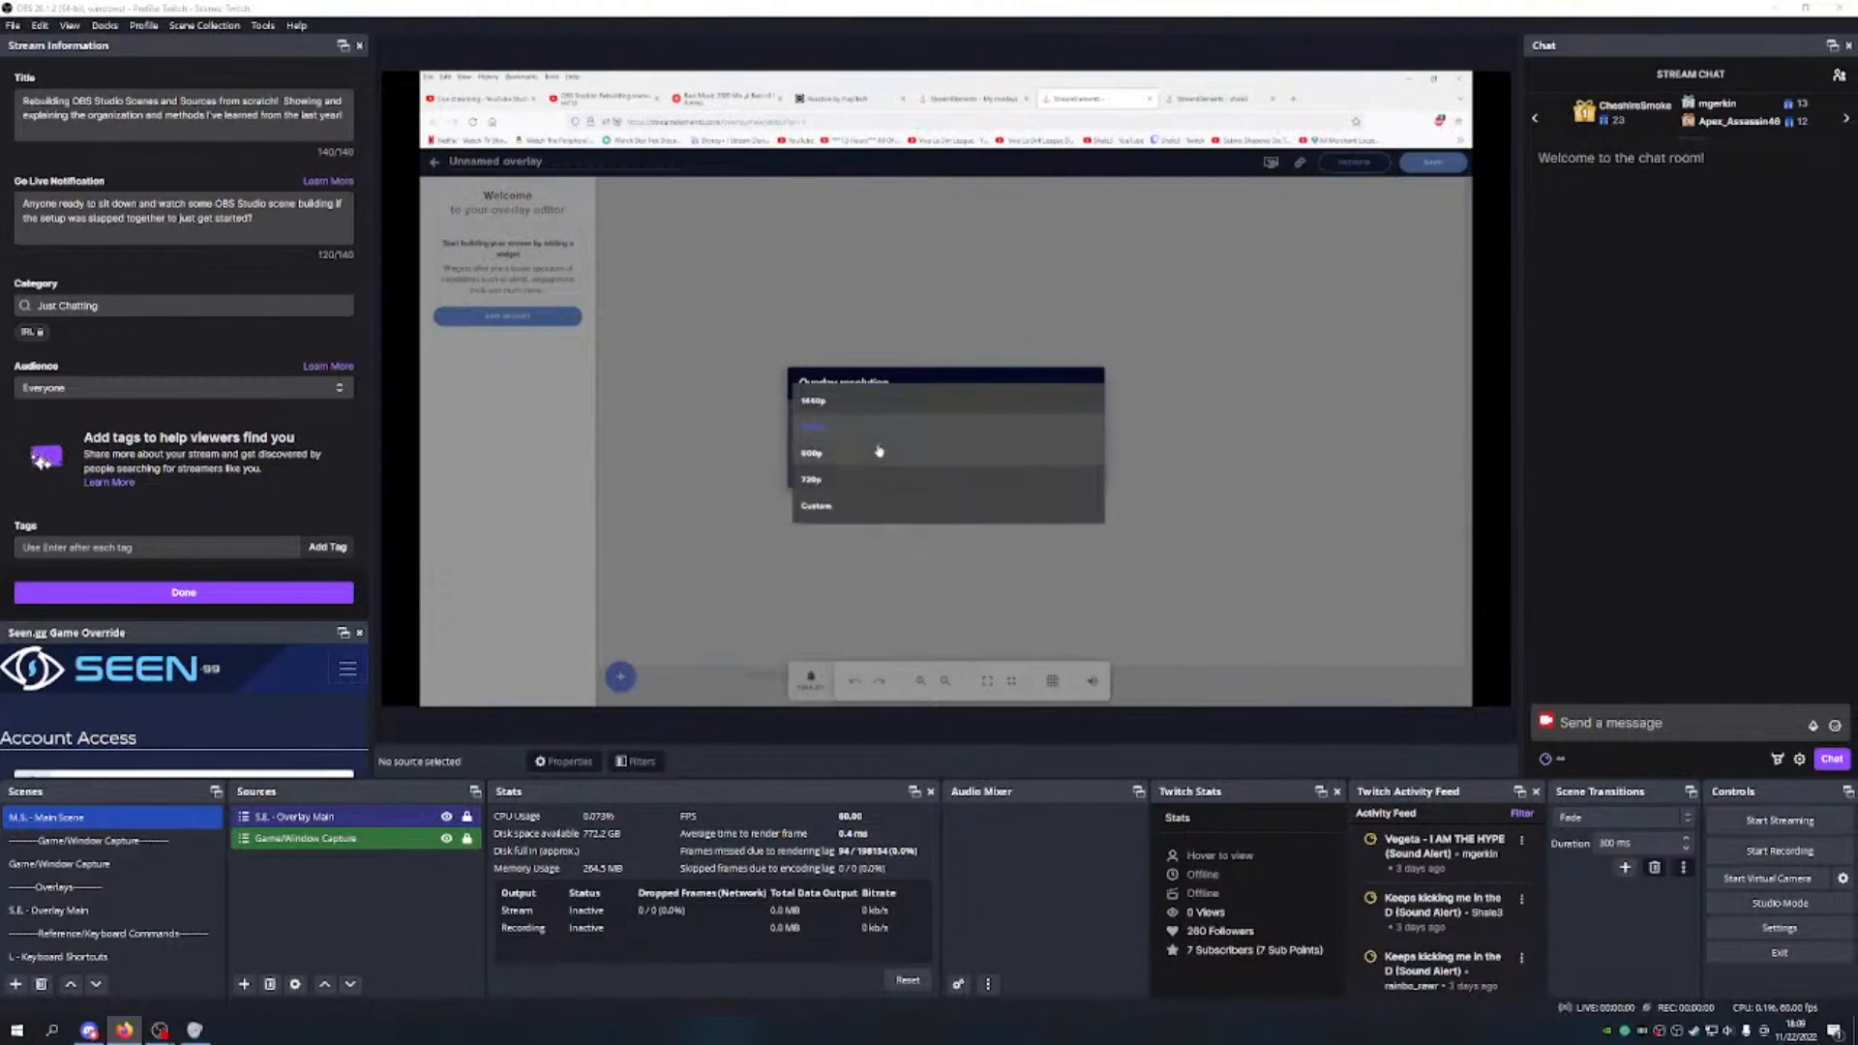
pyautogui.click(815, 504)
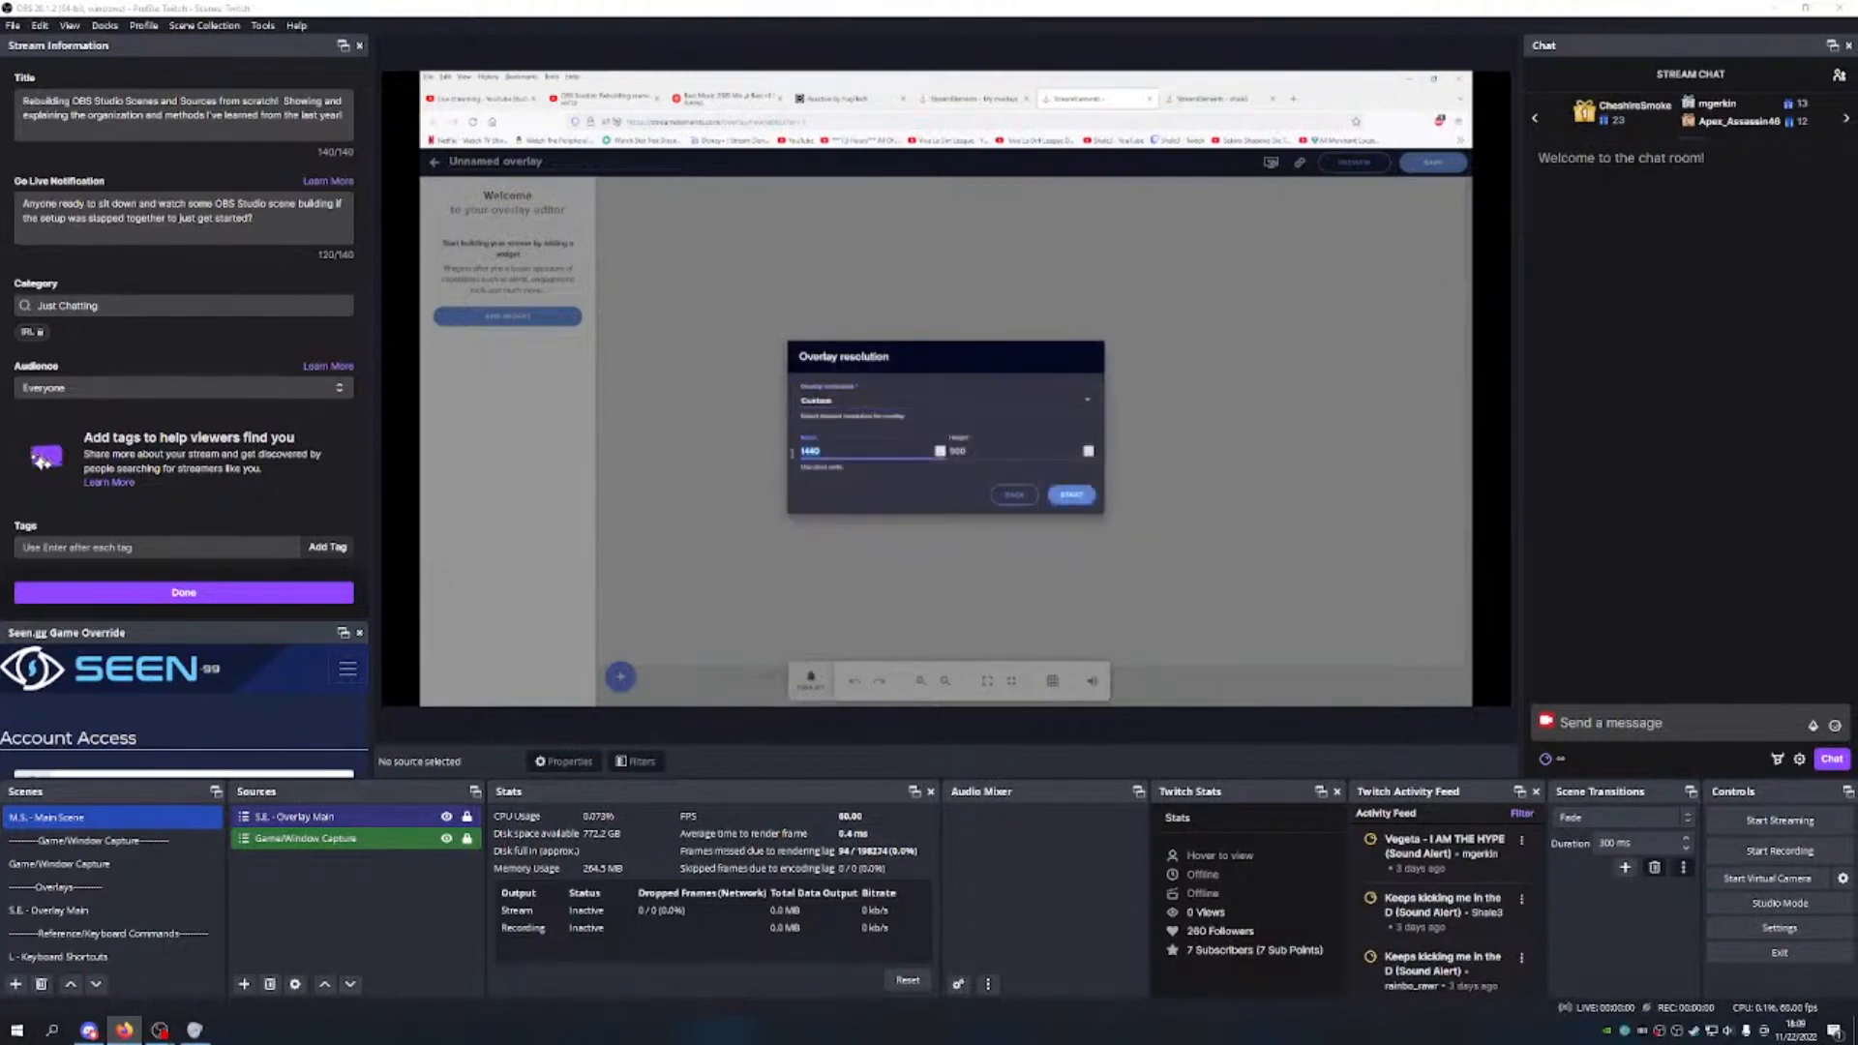
pyautogui.write('250')
pyautogui.press('Tab')
pyautogui.write('400')
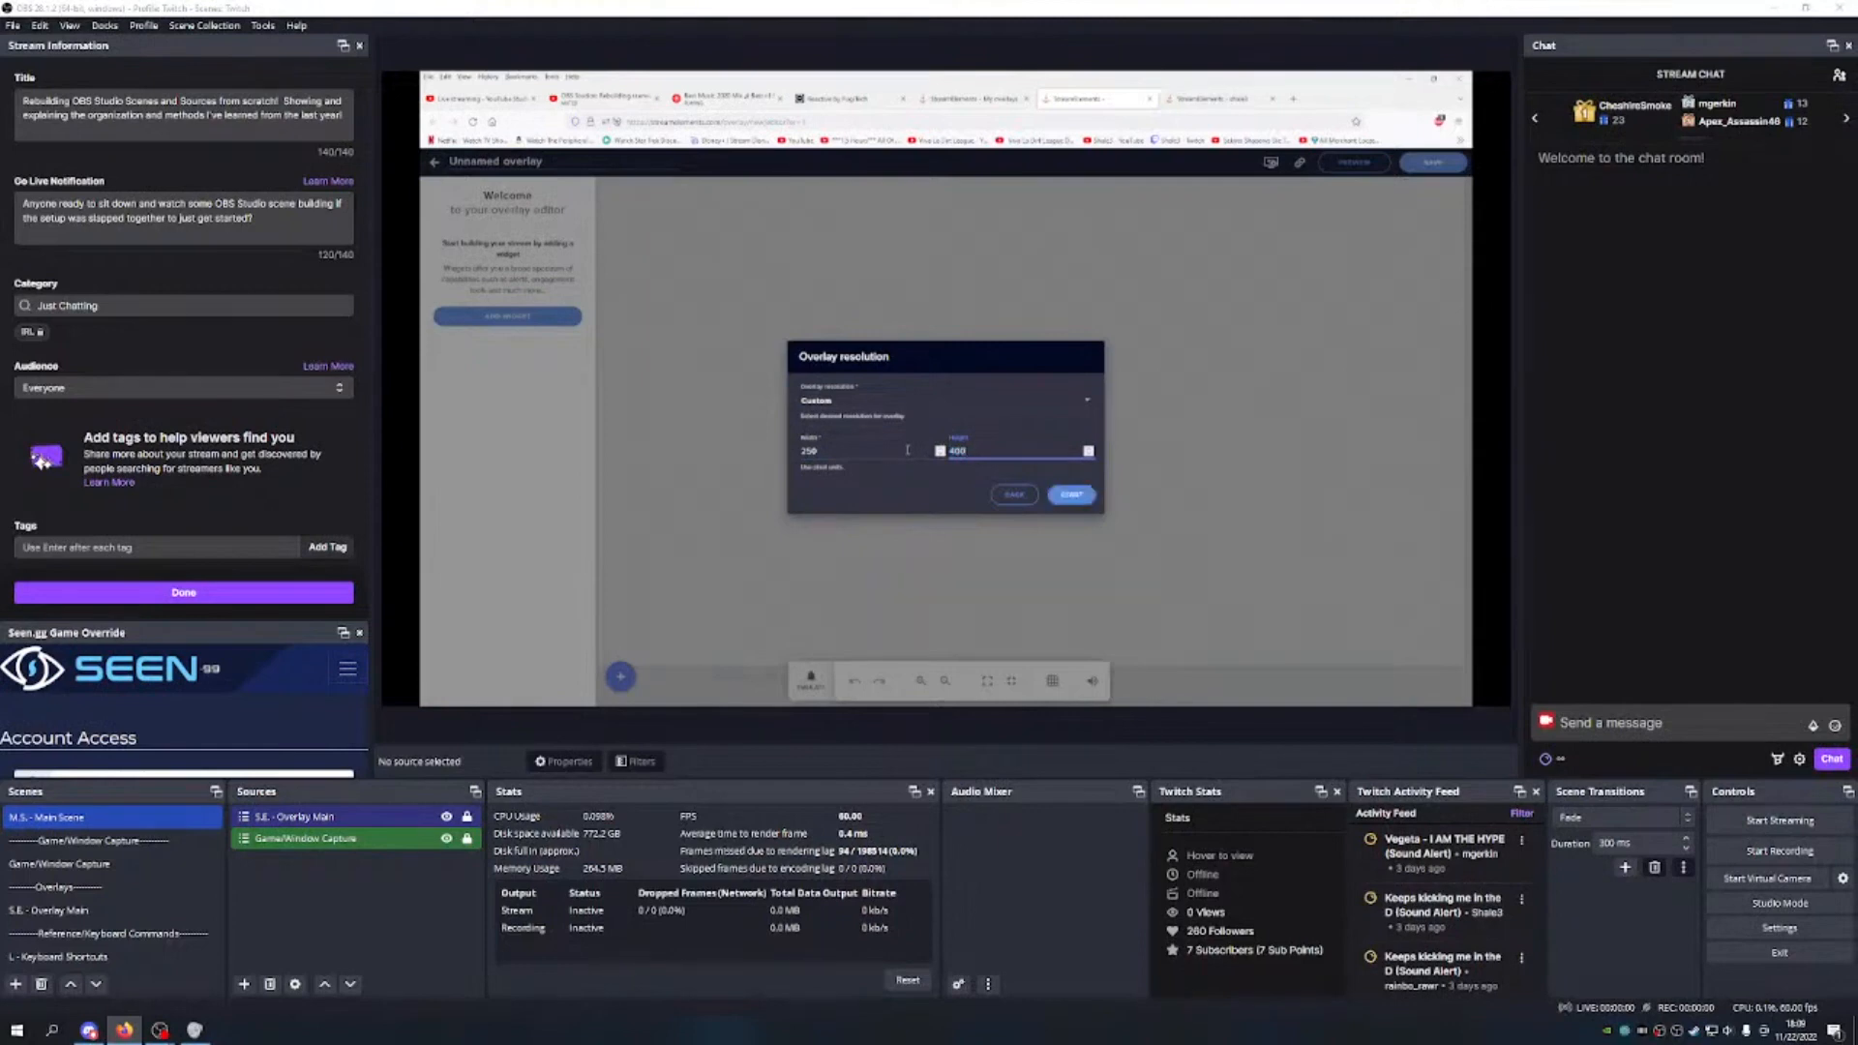
pyautogui.click(1071, 494)
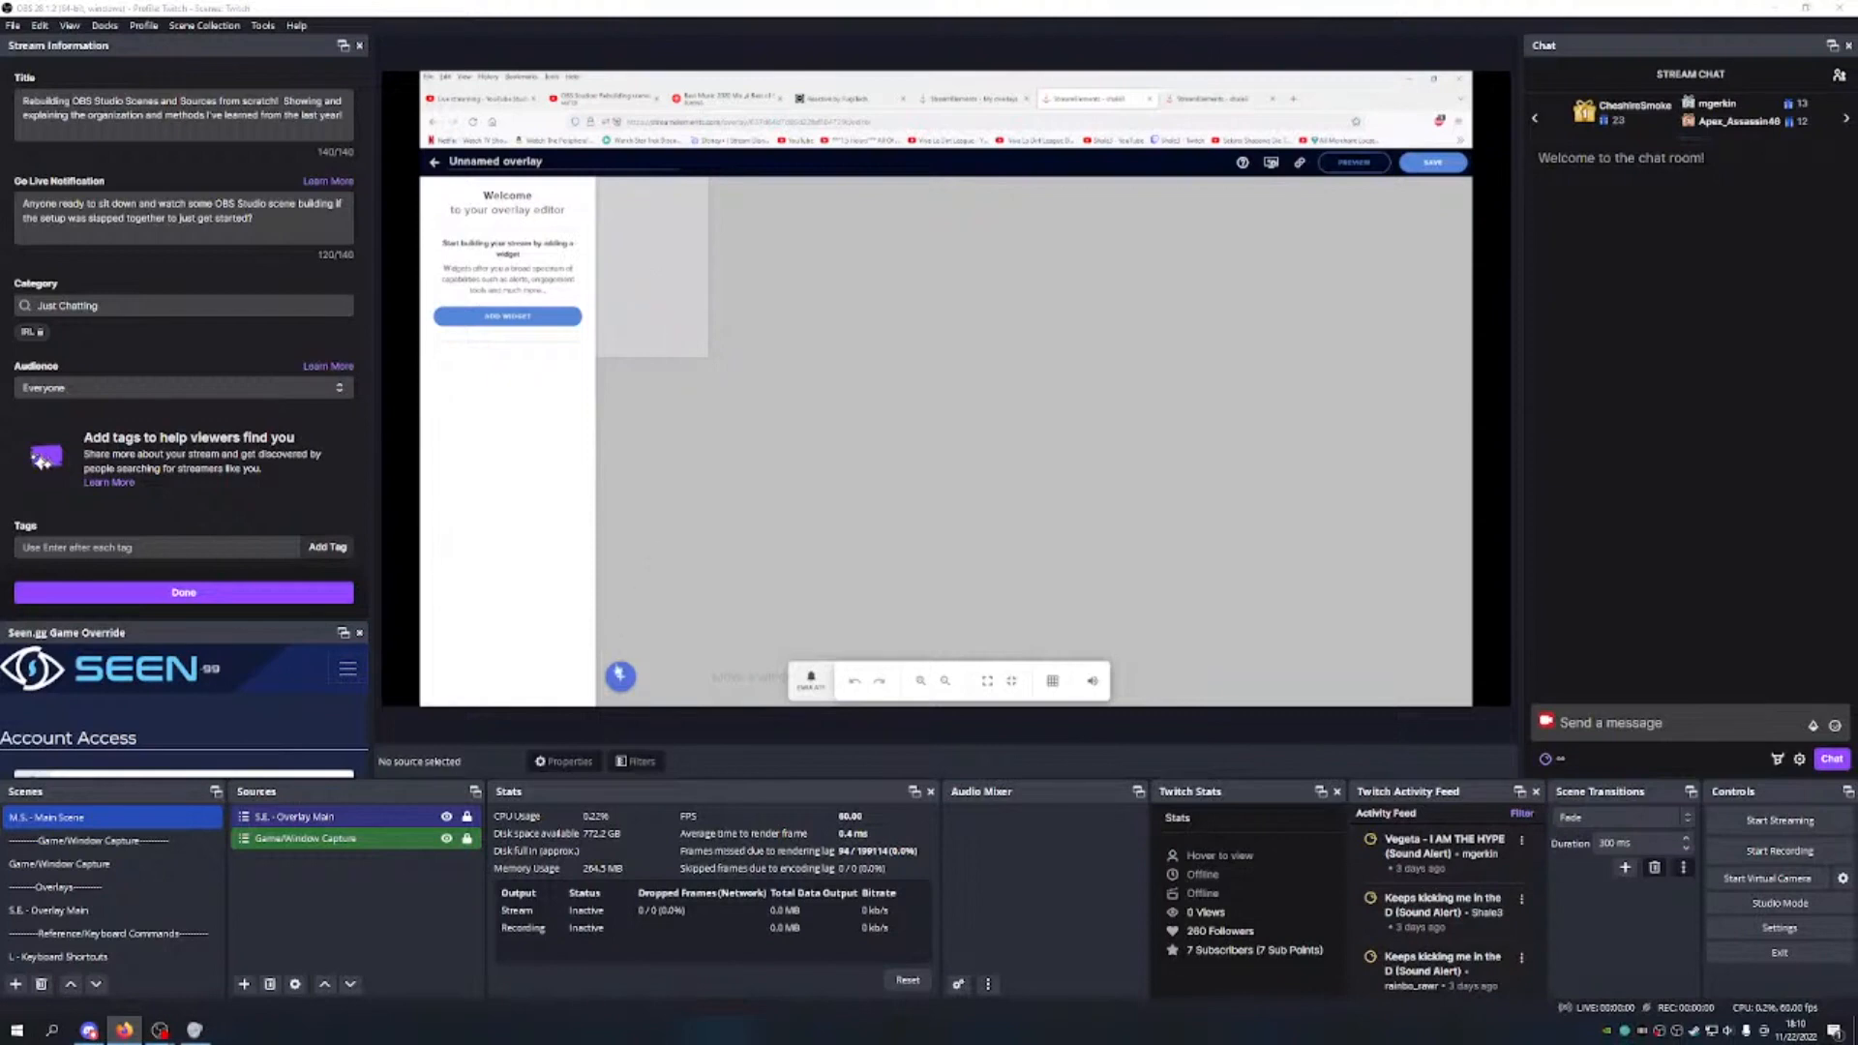
# Step: Add a chat widget with the Custom theme, a 35-second fade and 0-second delay
pyautogui.click(620, 674)
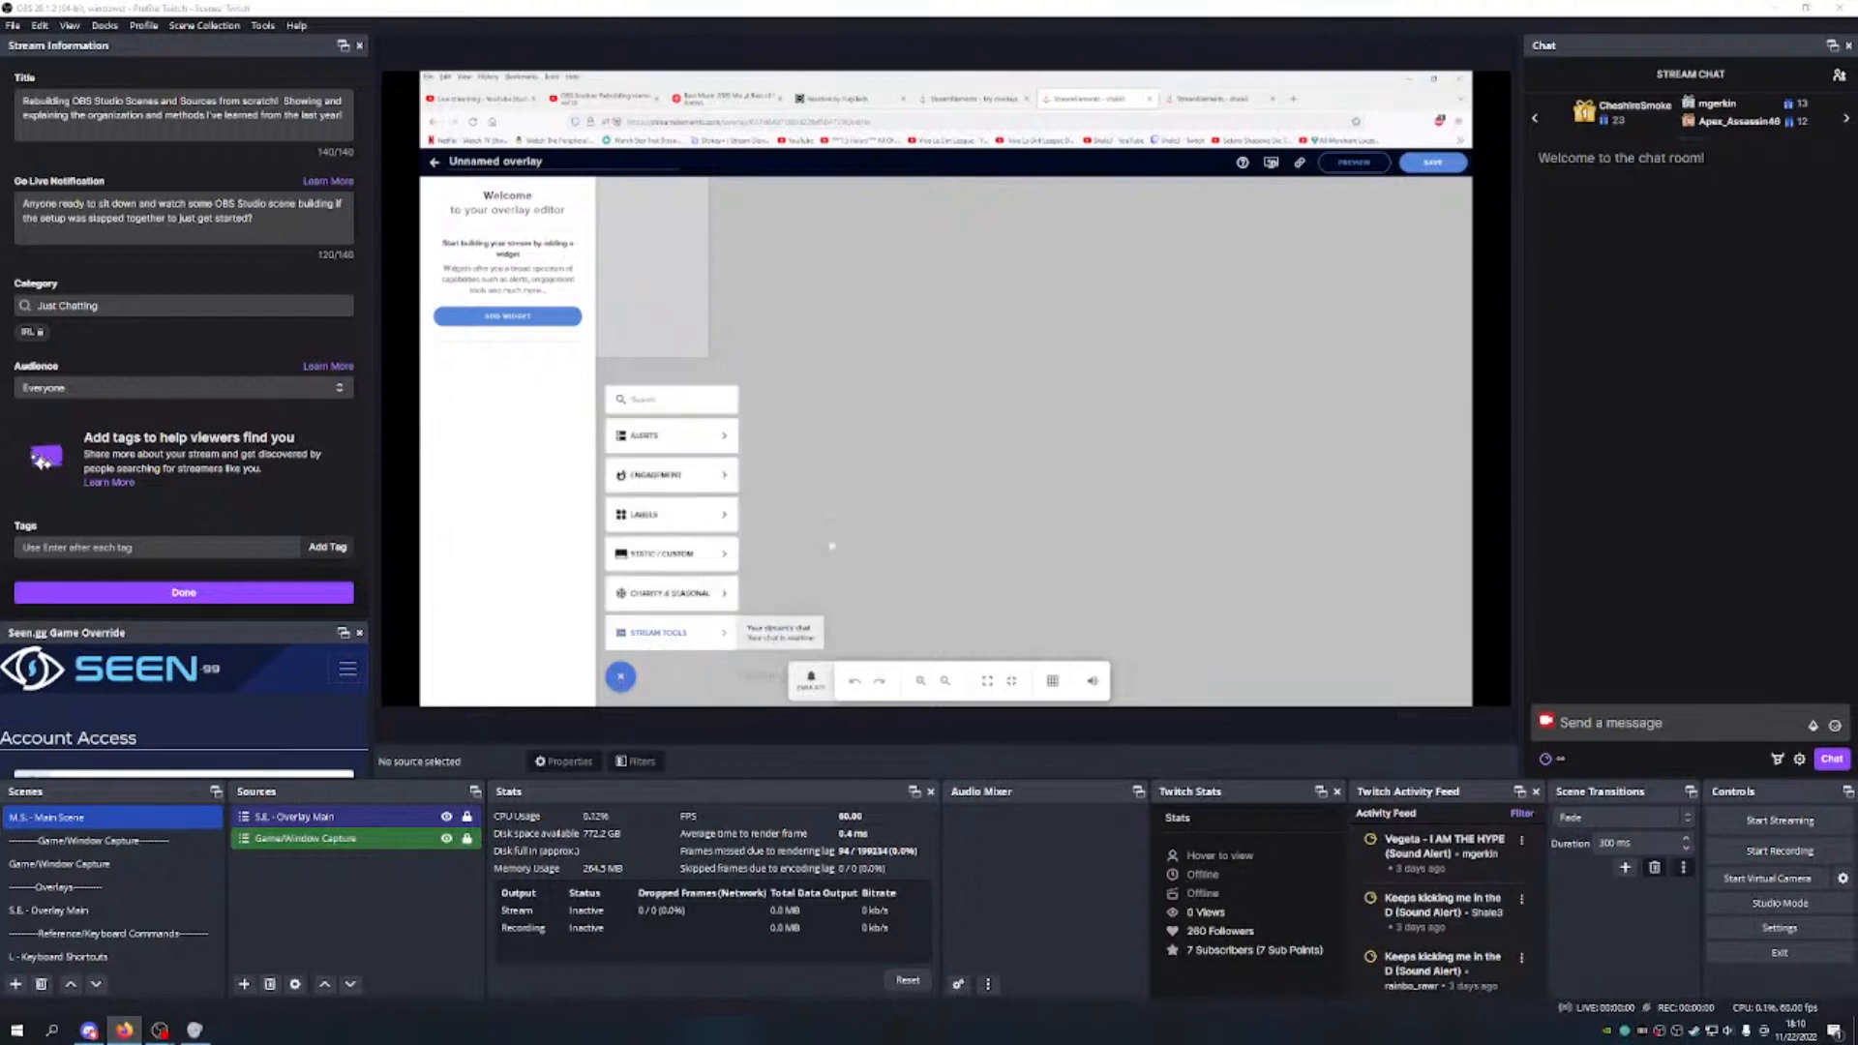
pyautogui.click(779, 632)
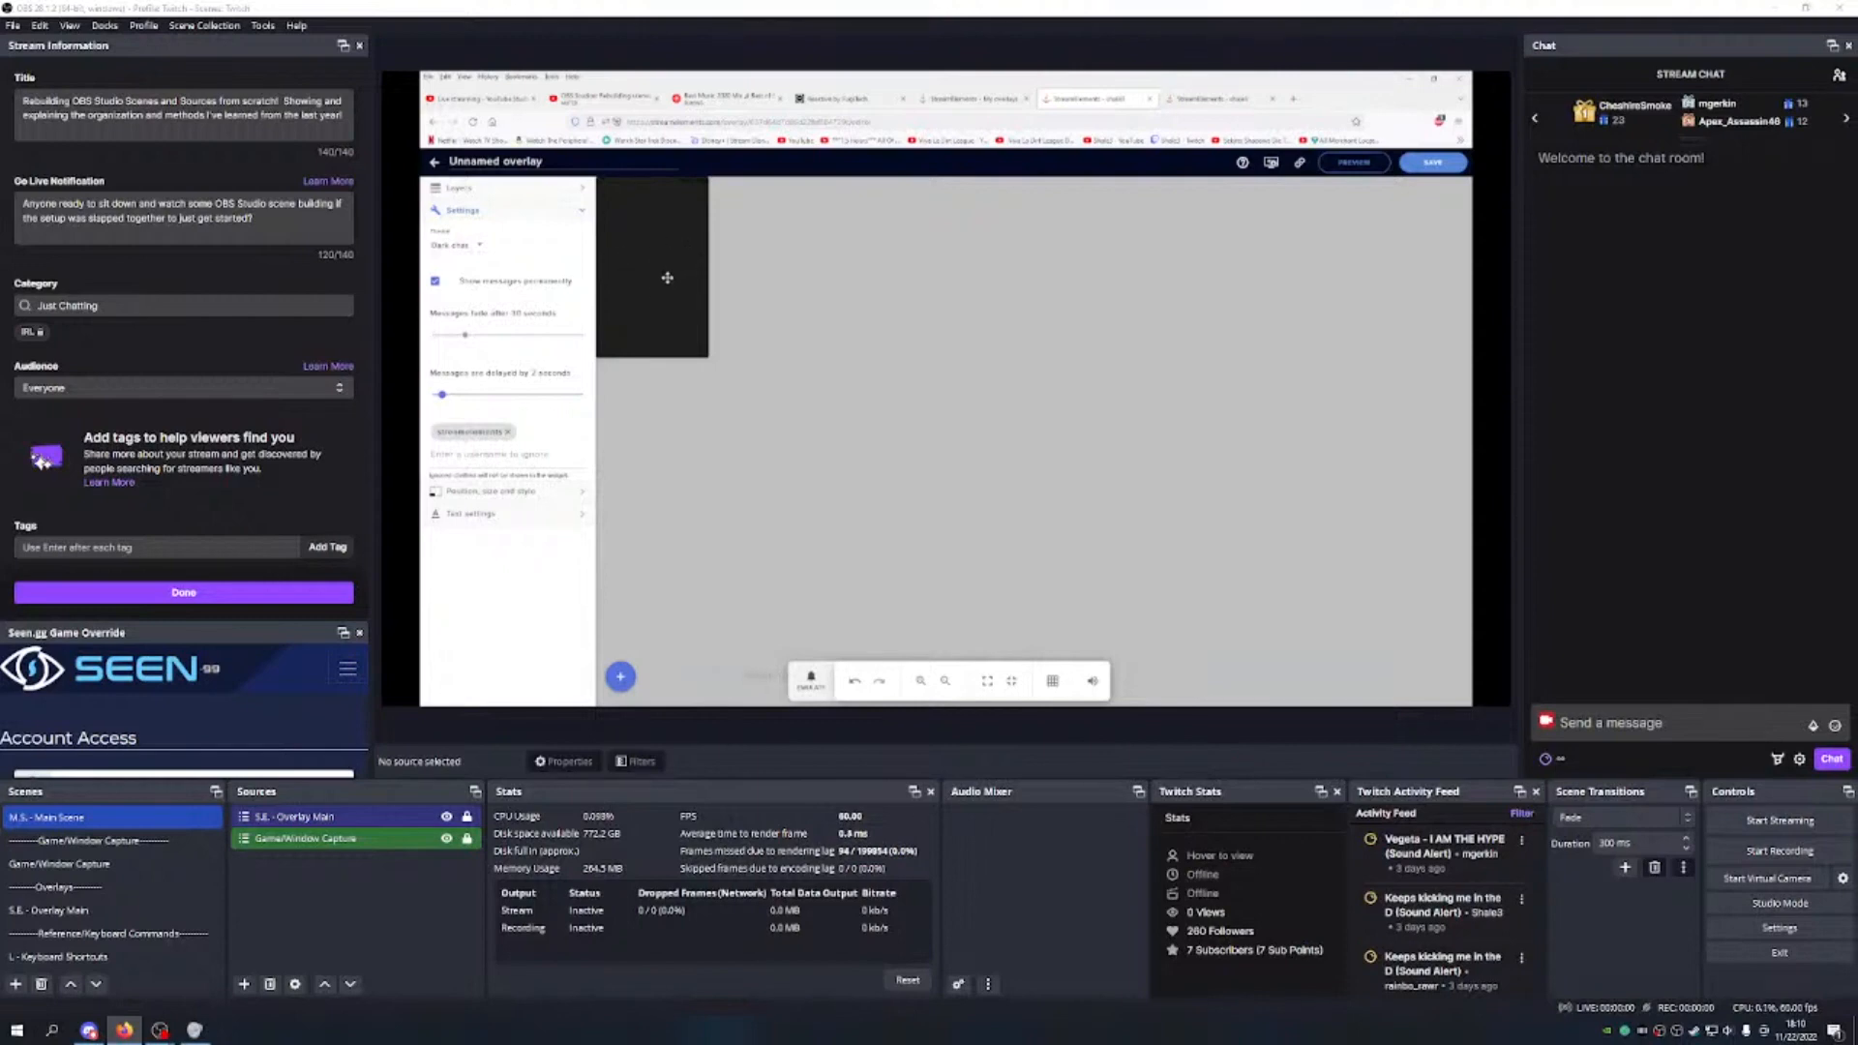
pyautogui.click(476, 247)
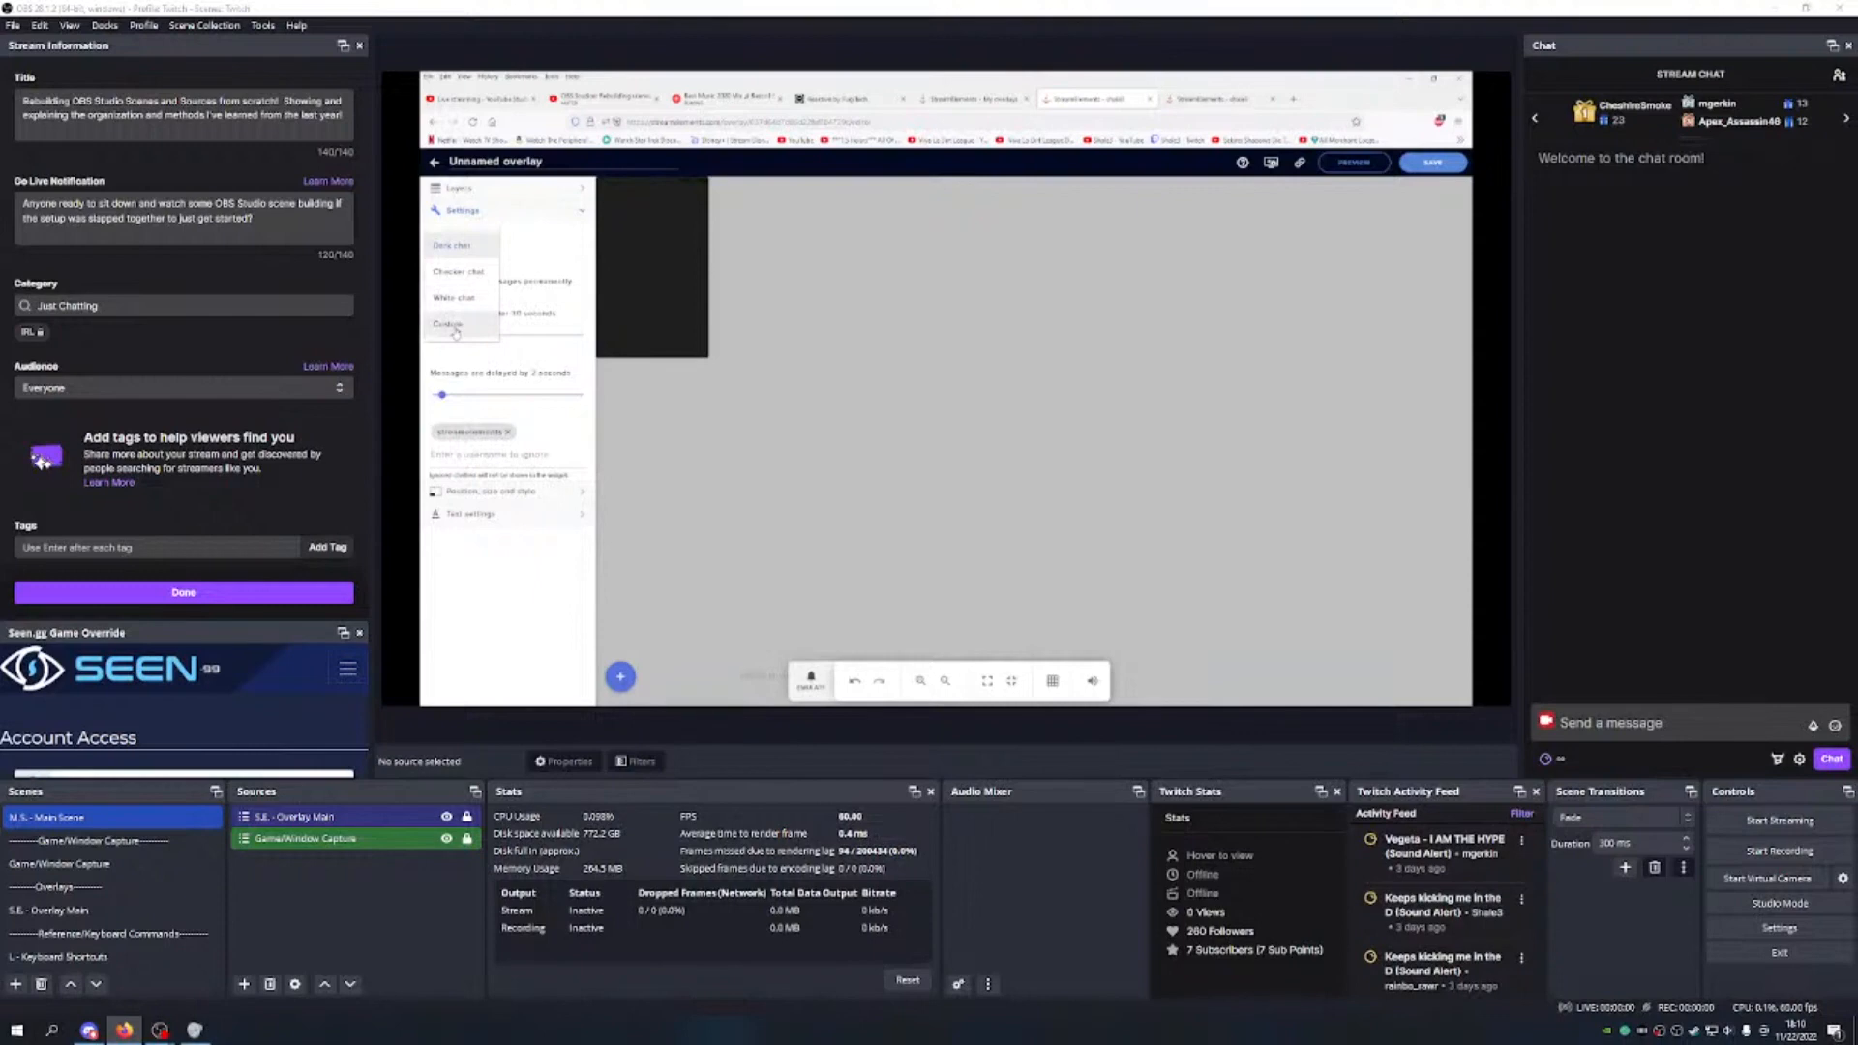
pyautogui.click(456, 329)
pyautogui.moveTo(464, 335); pyautogui.dragTo(504, 335)
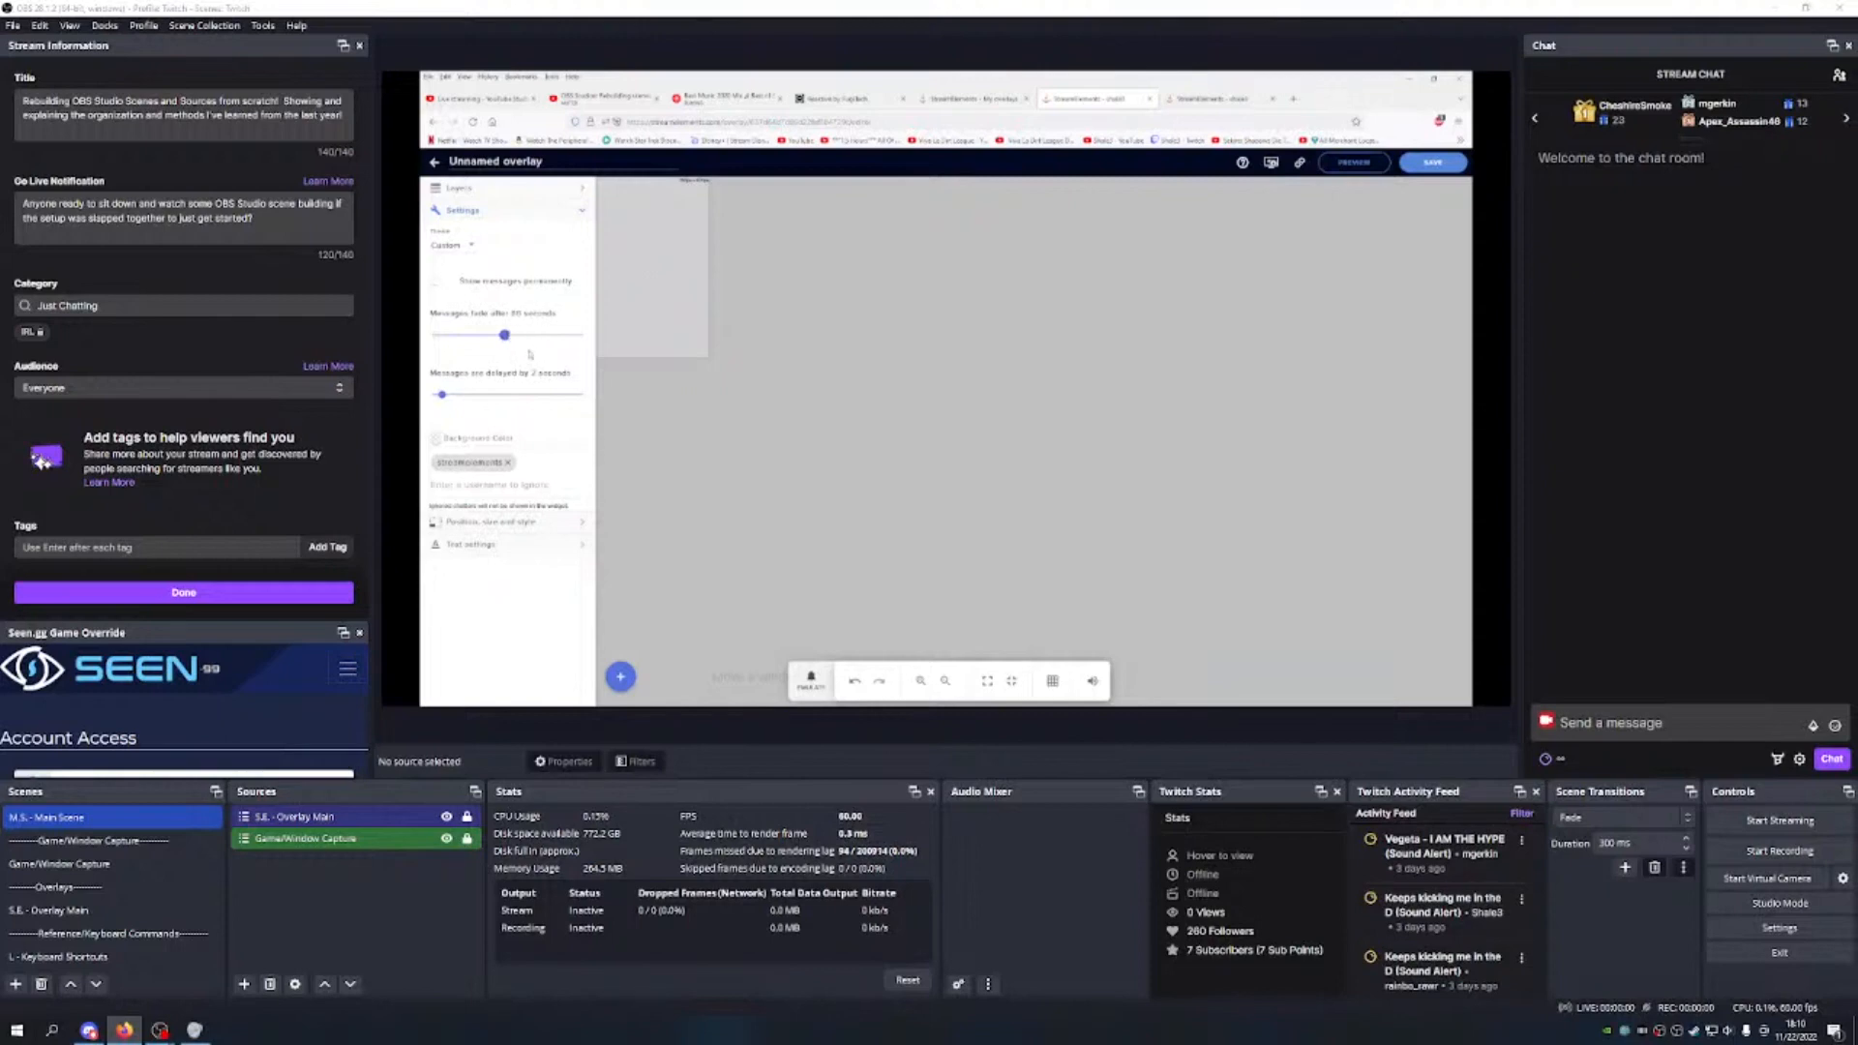
pyautogui.moveTo(441, 394); pyautogui.dragTo(432, 393)
pyautogui.click(494, 523)
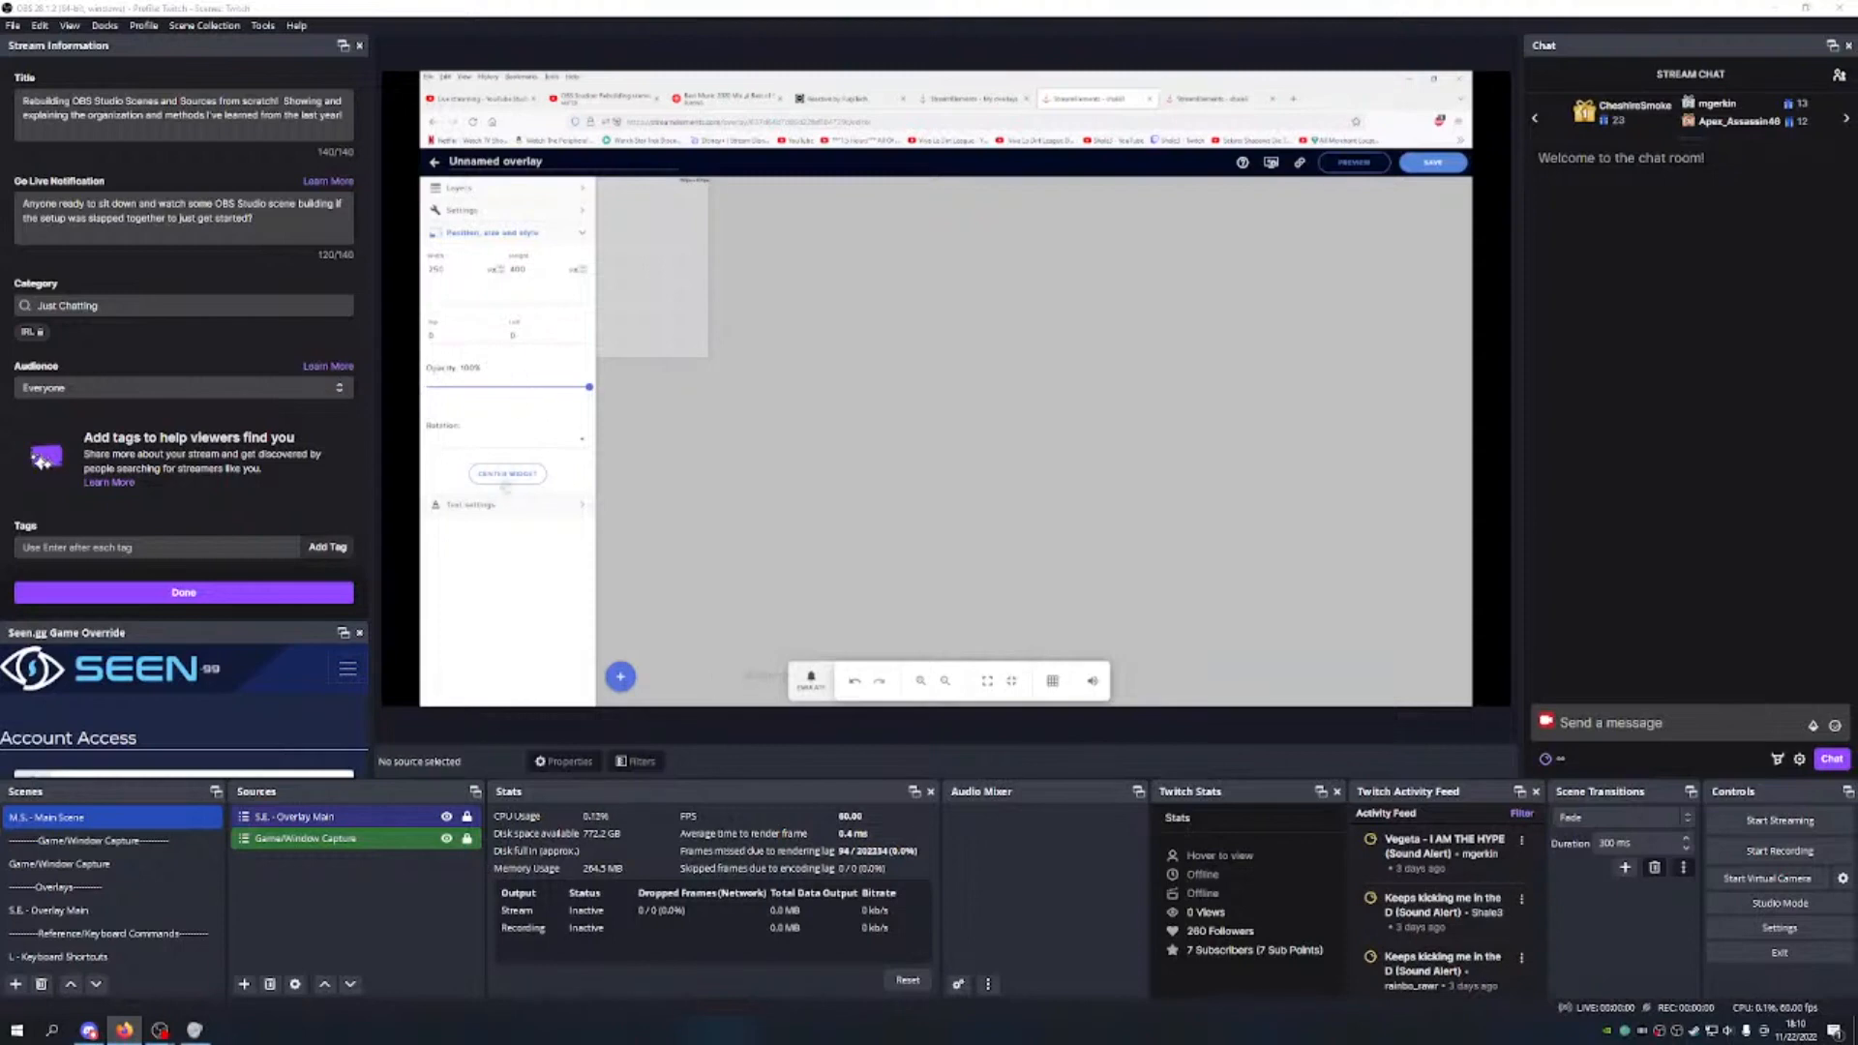
# Step: Search the font list and choose Gabriola for the chat text
pyautogui.click(499, 509)
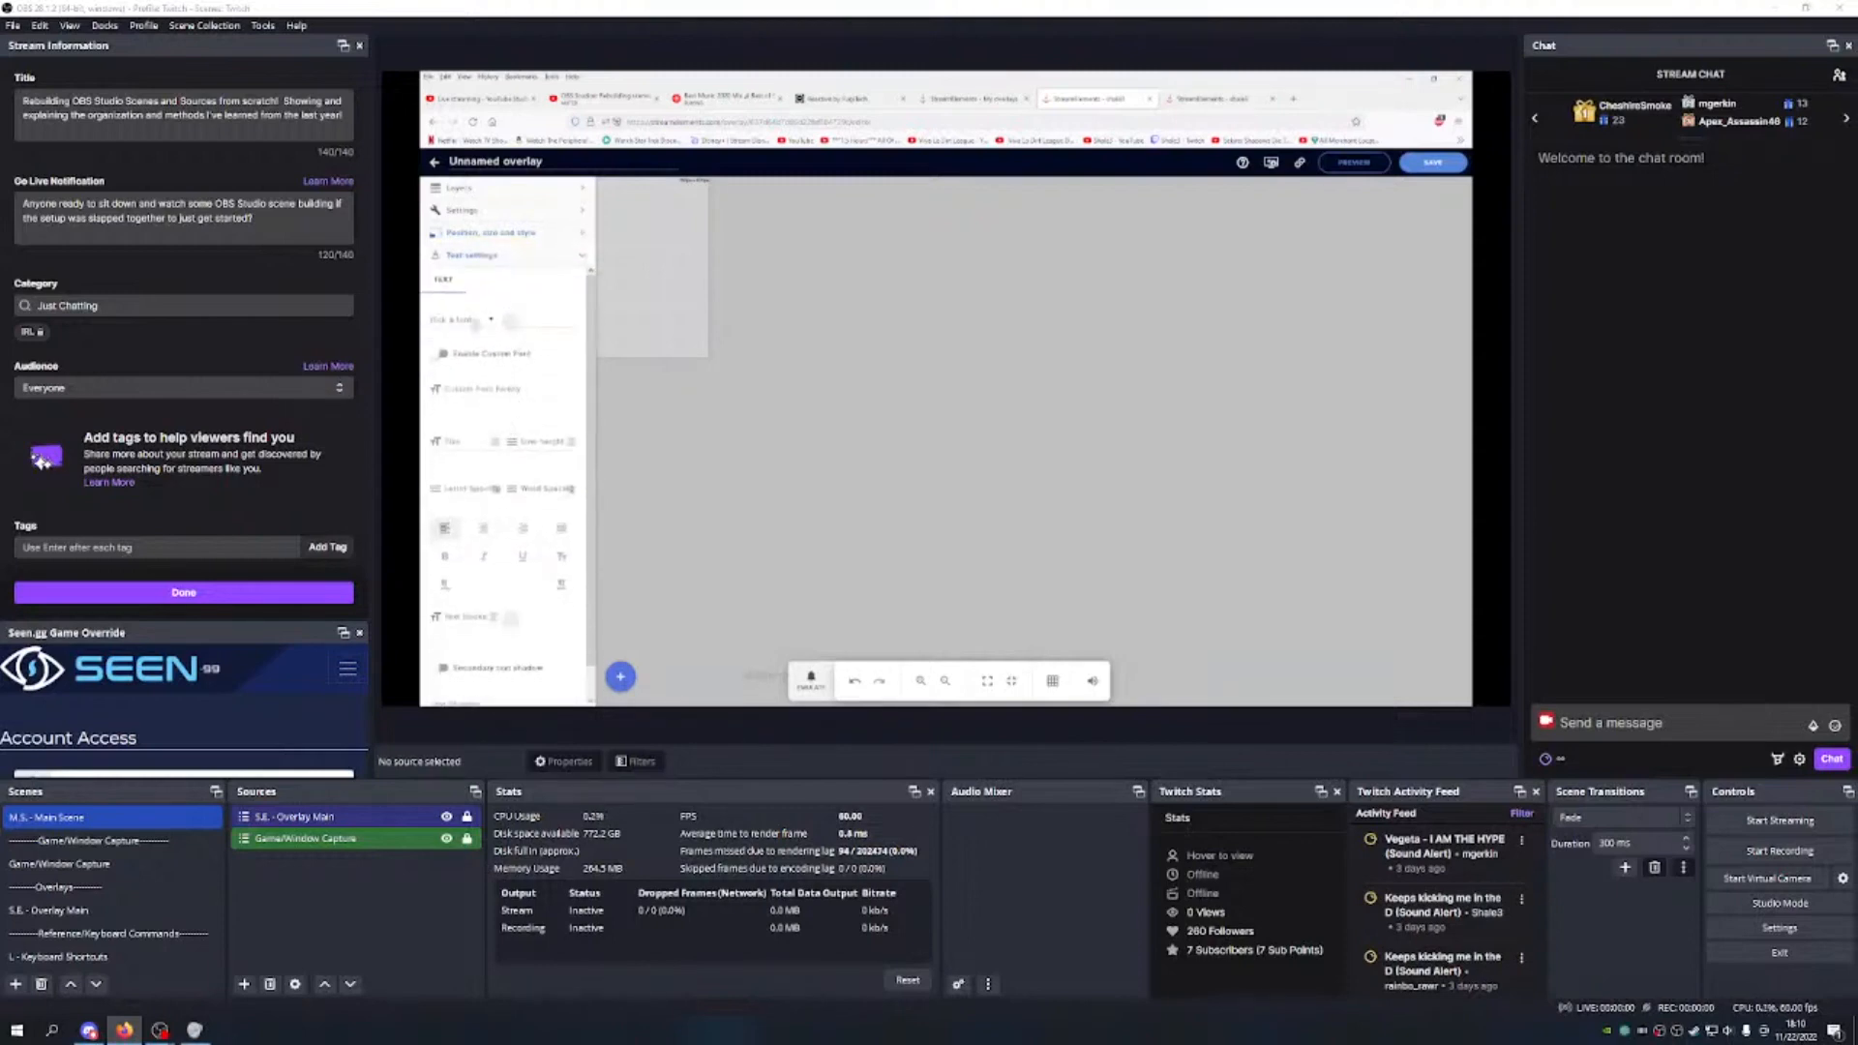
pyautogui.click(482, 321)
pyautogui.click(465, 341)
pyautogui.write('ca')
pyautogui.scroll(-2, 474, 387)
pyautogui.scroll(-4, 481, 389)
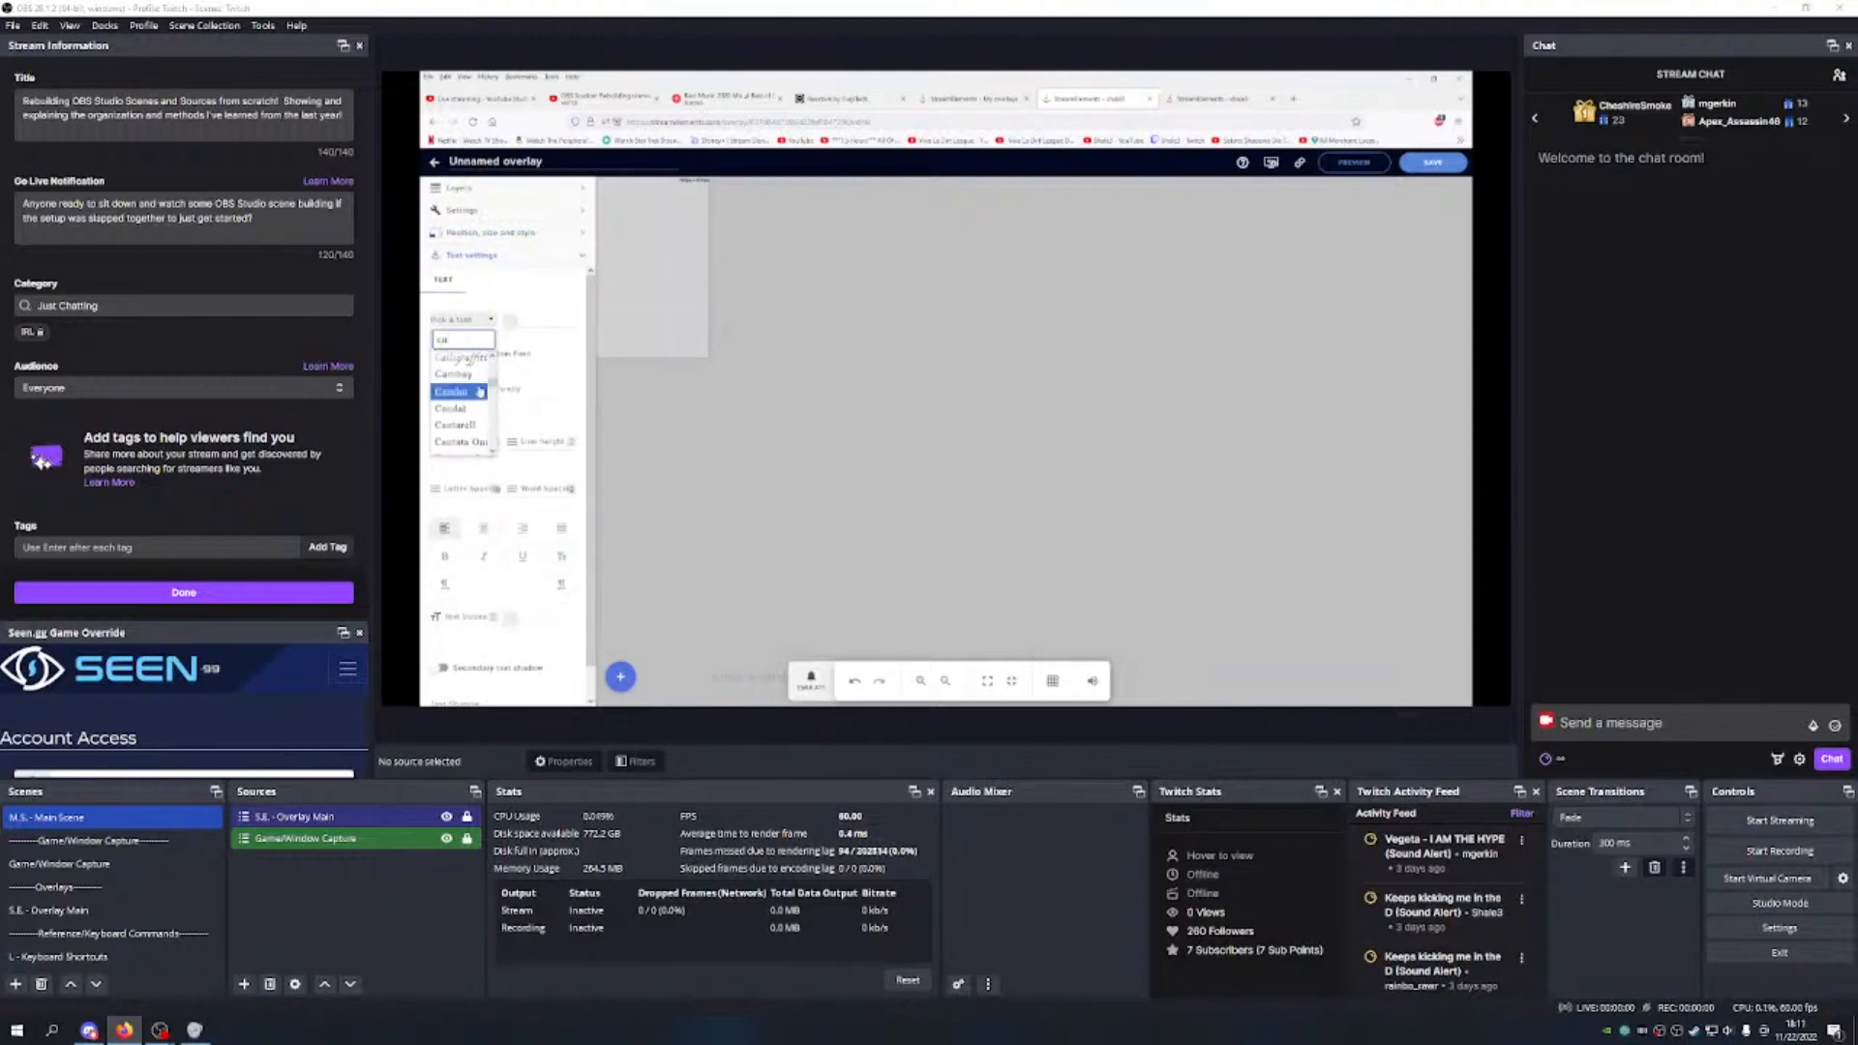
pyautogui.scroll(7, 481, 392)
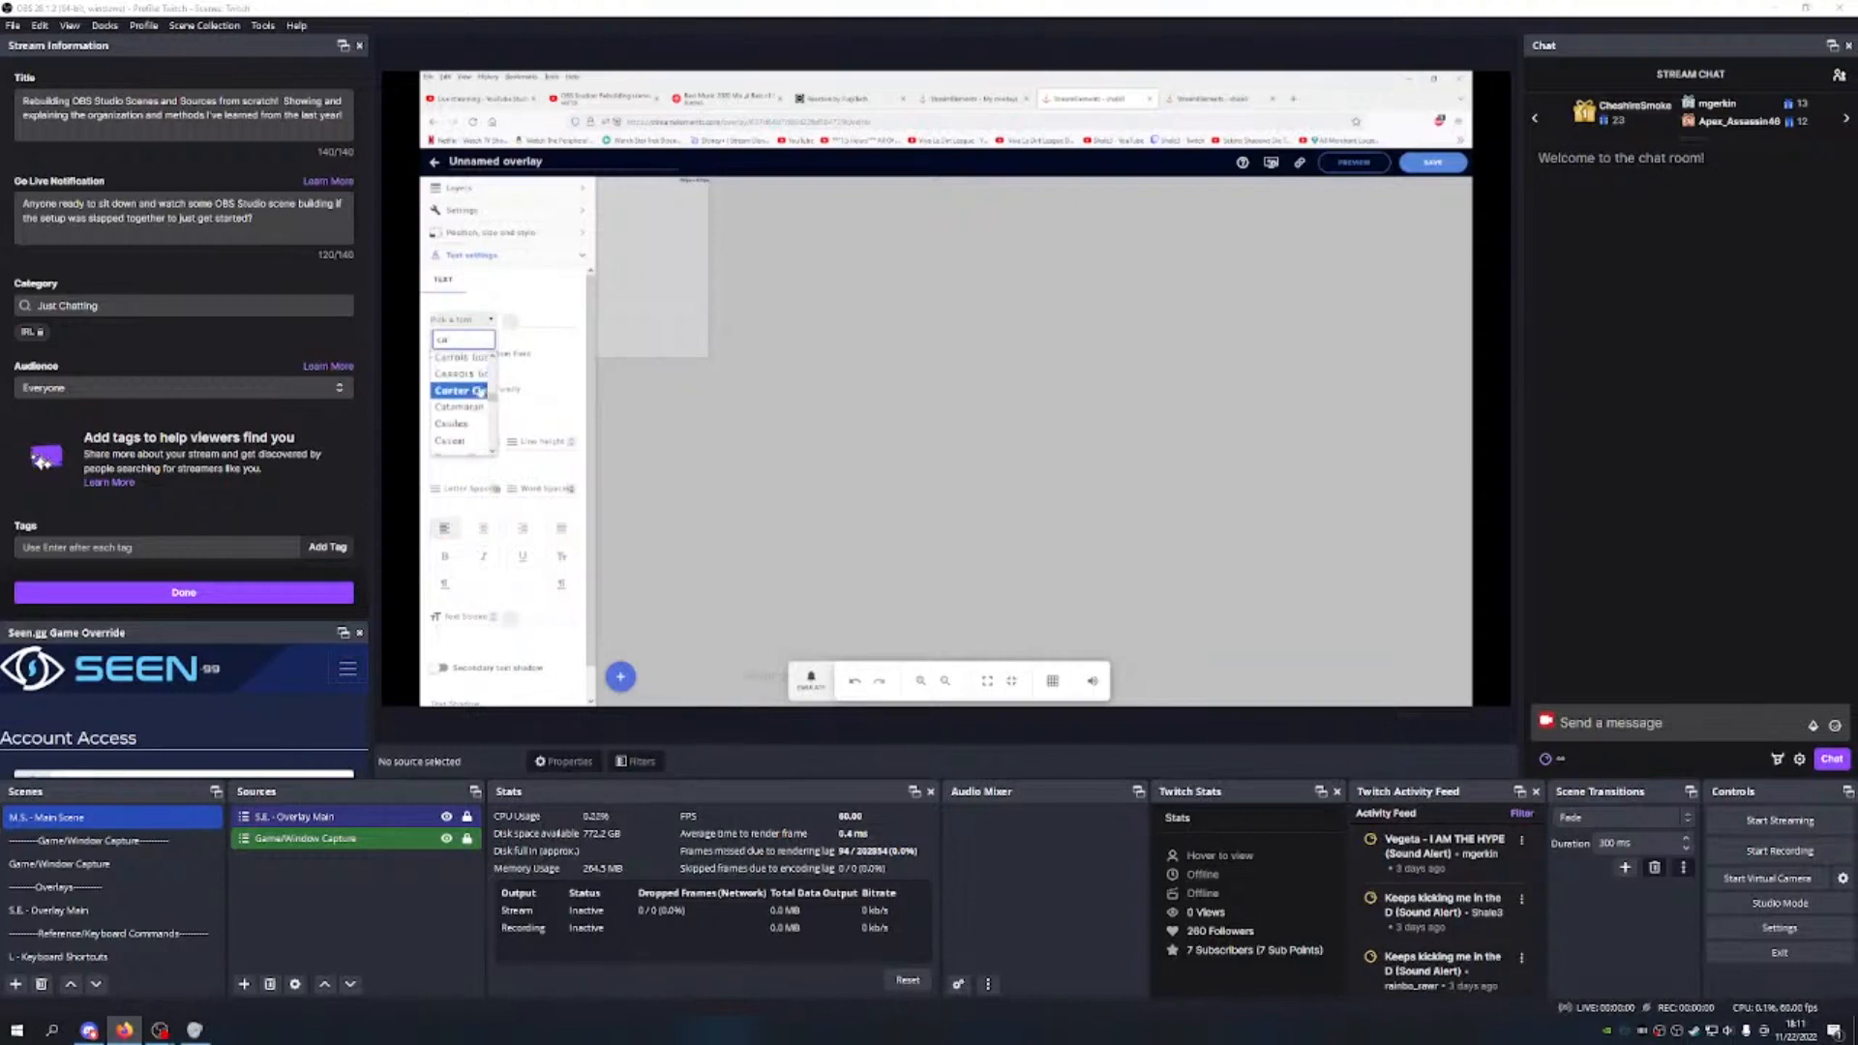
pyautogui.scroll(-2, 481, 391)
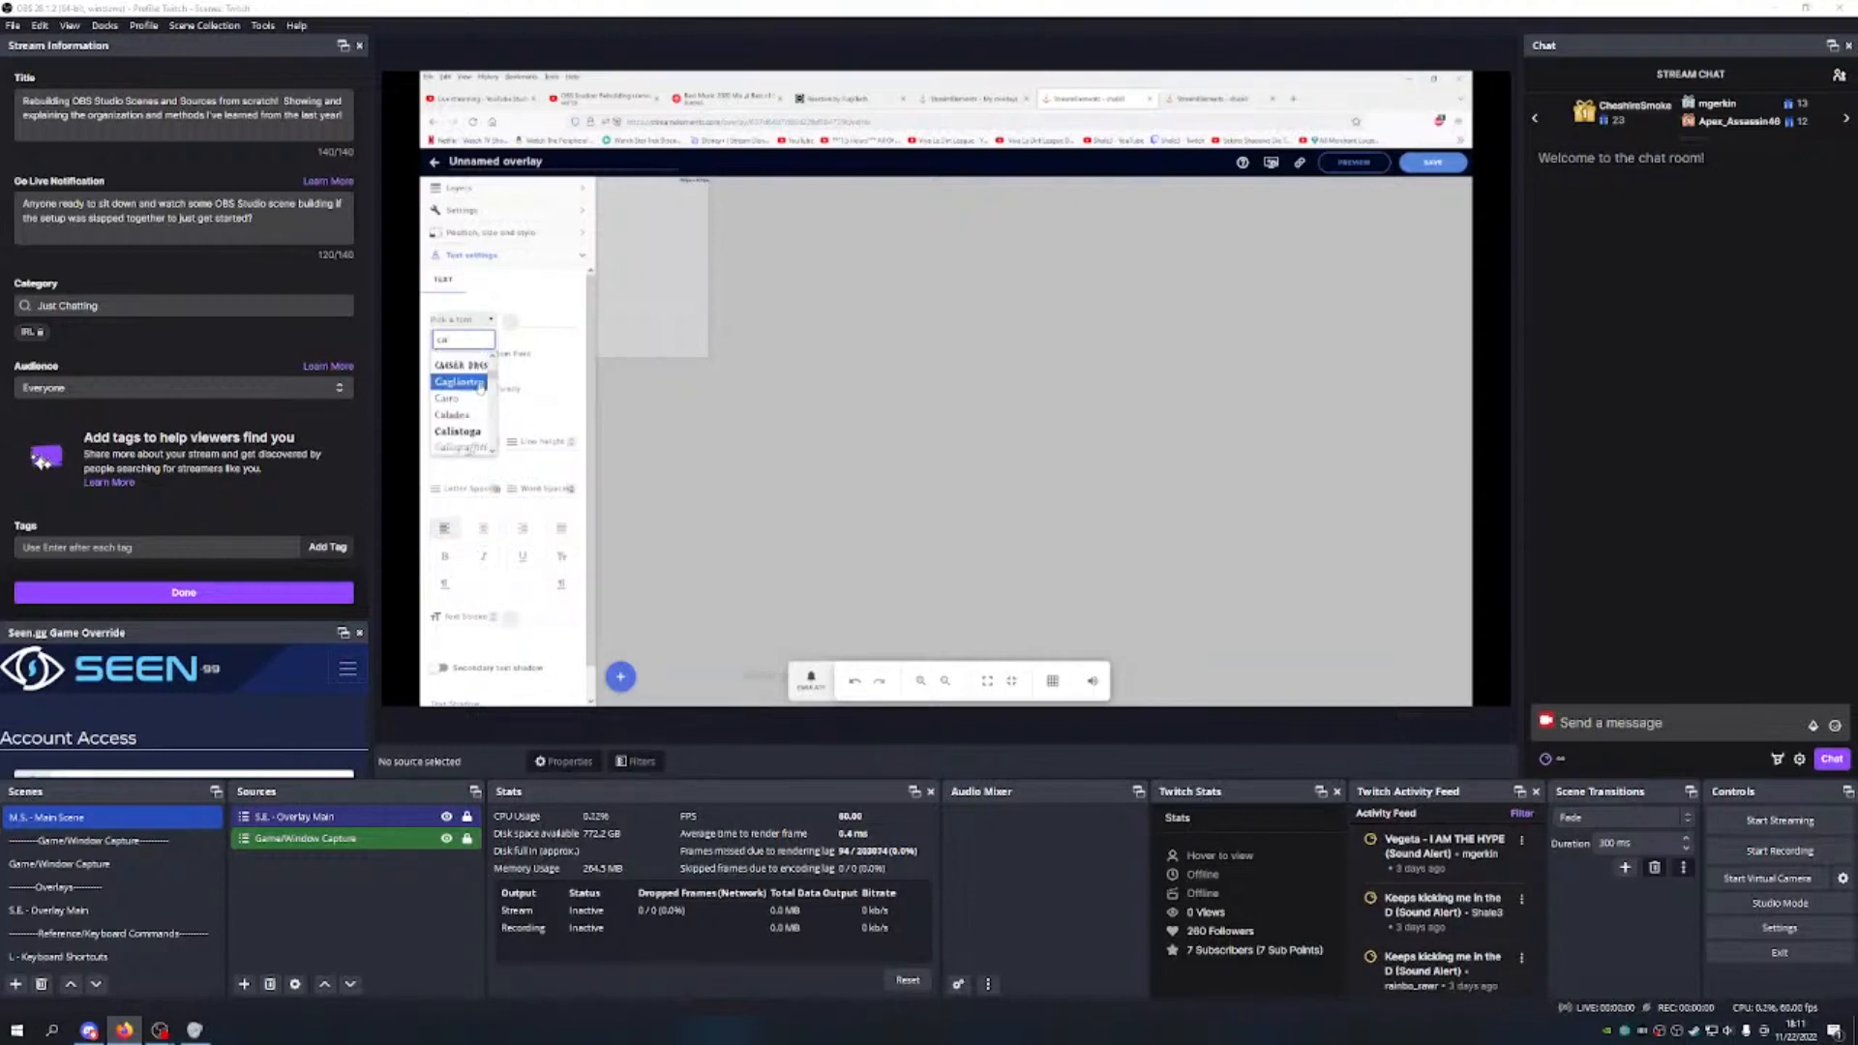
pyautogui.scroll(2, 481, 387)
pyautogui.scroll(-4, 481, 387)
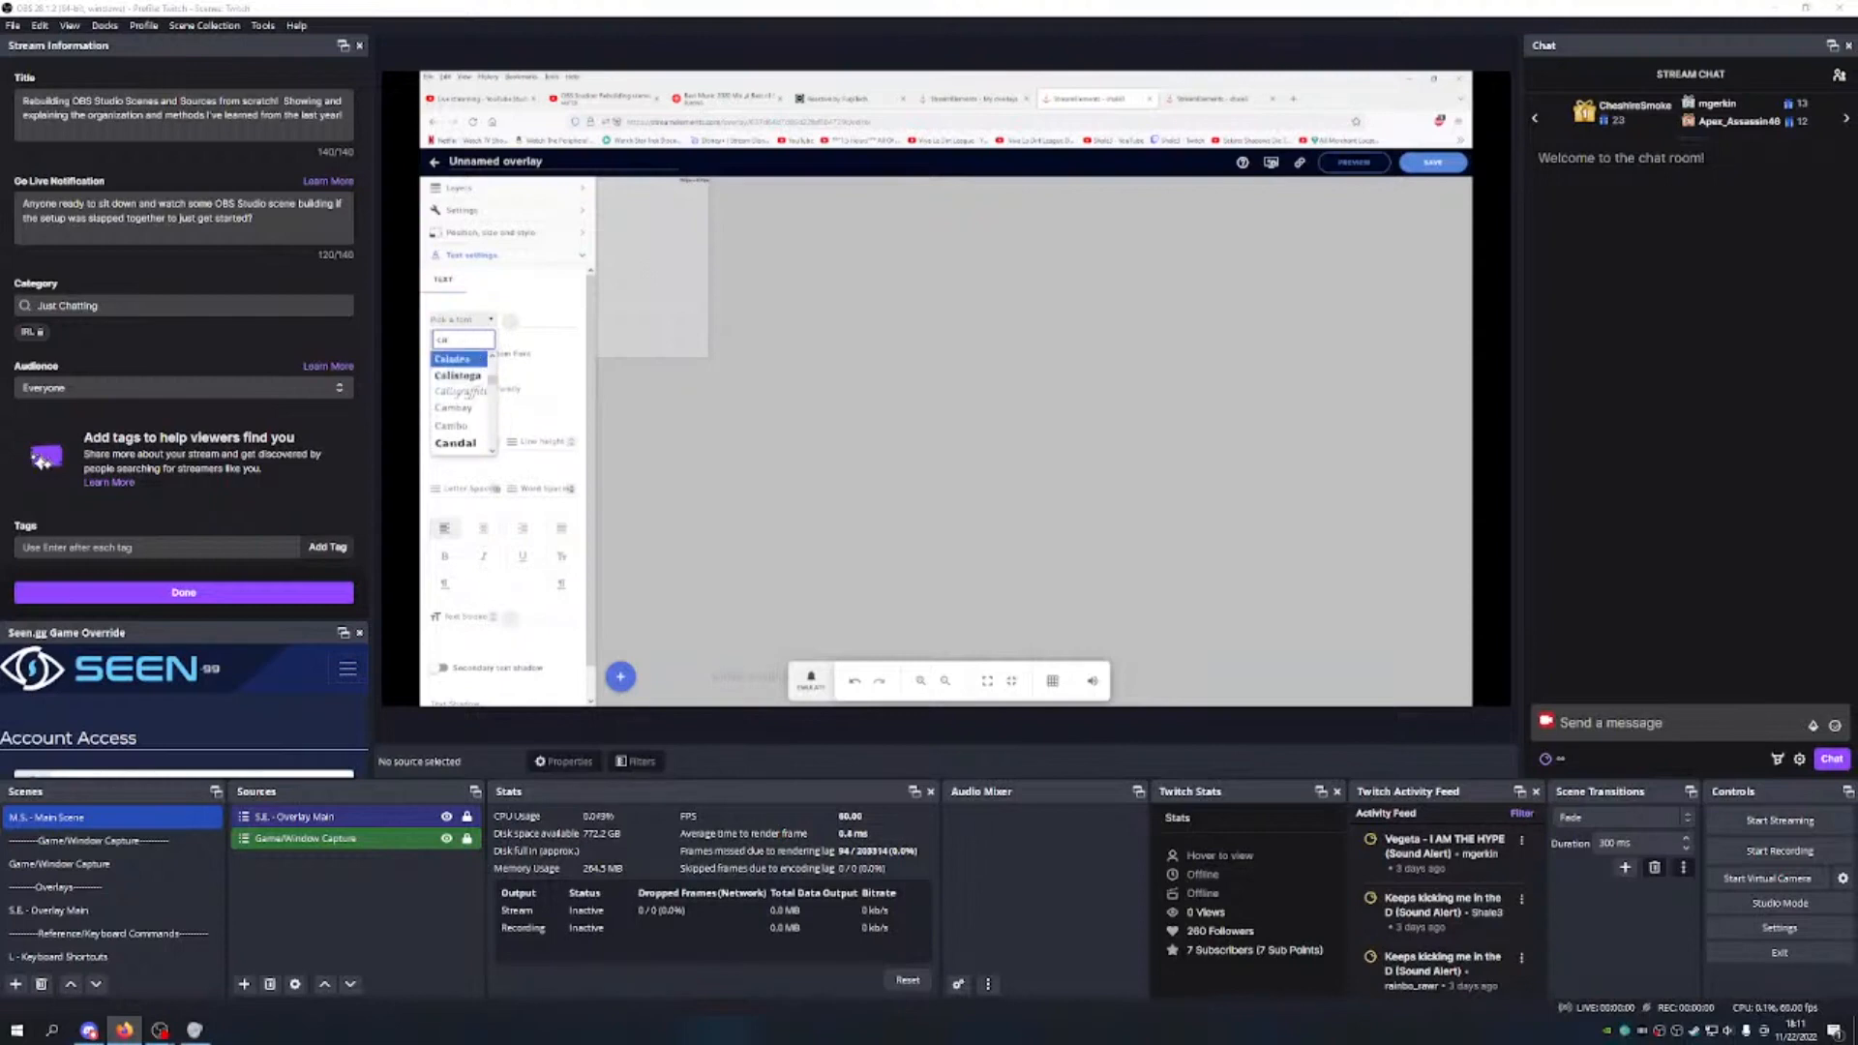
pyautogui.press('BackSpace')
pyautogui.press('BackSpace')
pyautogui.write('ga')
pyautogui.scroll(-5, 469, 382)
pyautogui.click(454, 393)
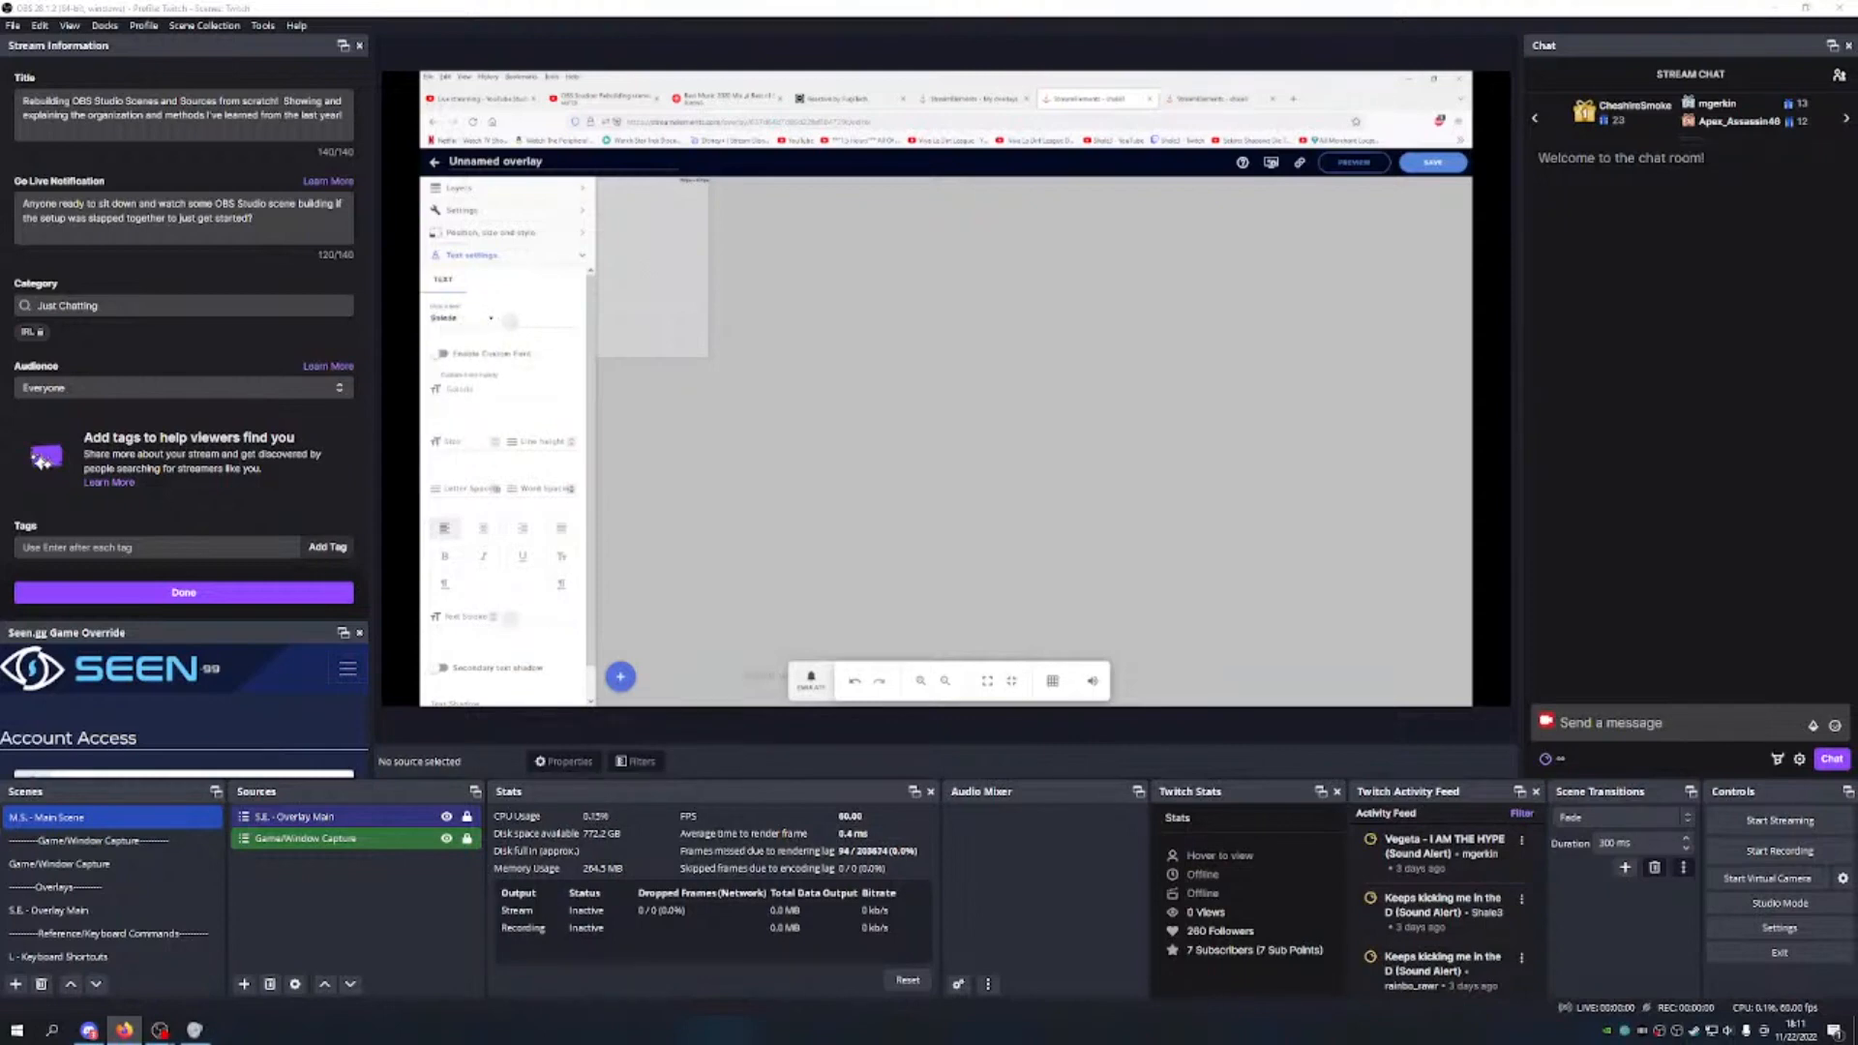
# Step: Set the chat text colour to a light cyan
pyautogui.click(510, 321)
pyautogui.doubleClick(550, 307)
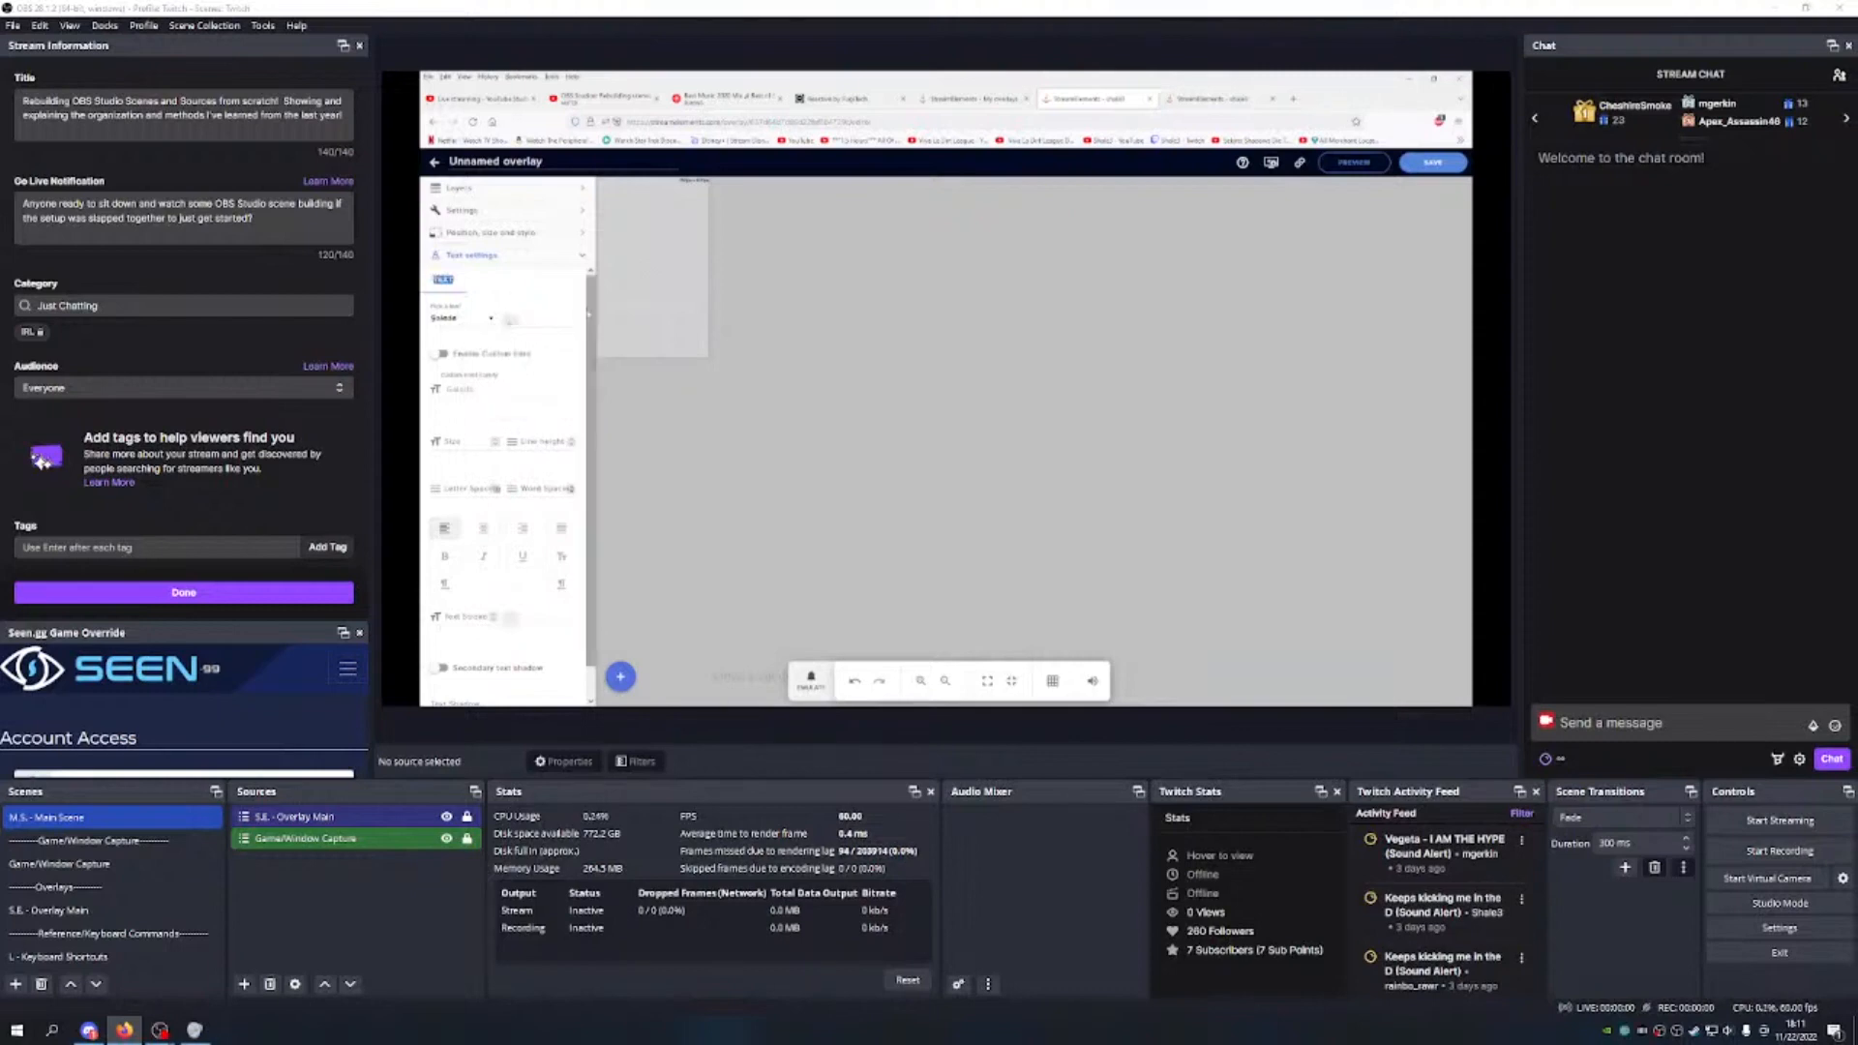
pyautogui.click(511, 323)
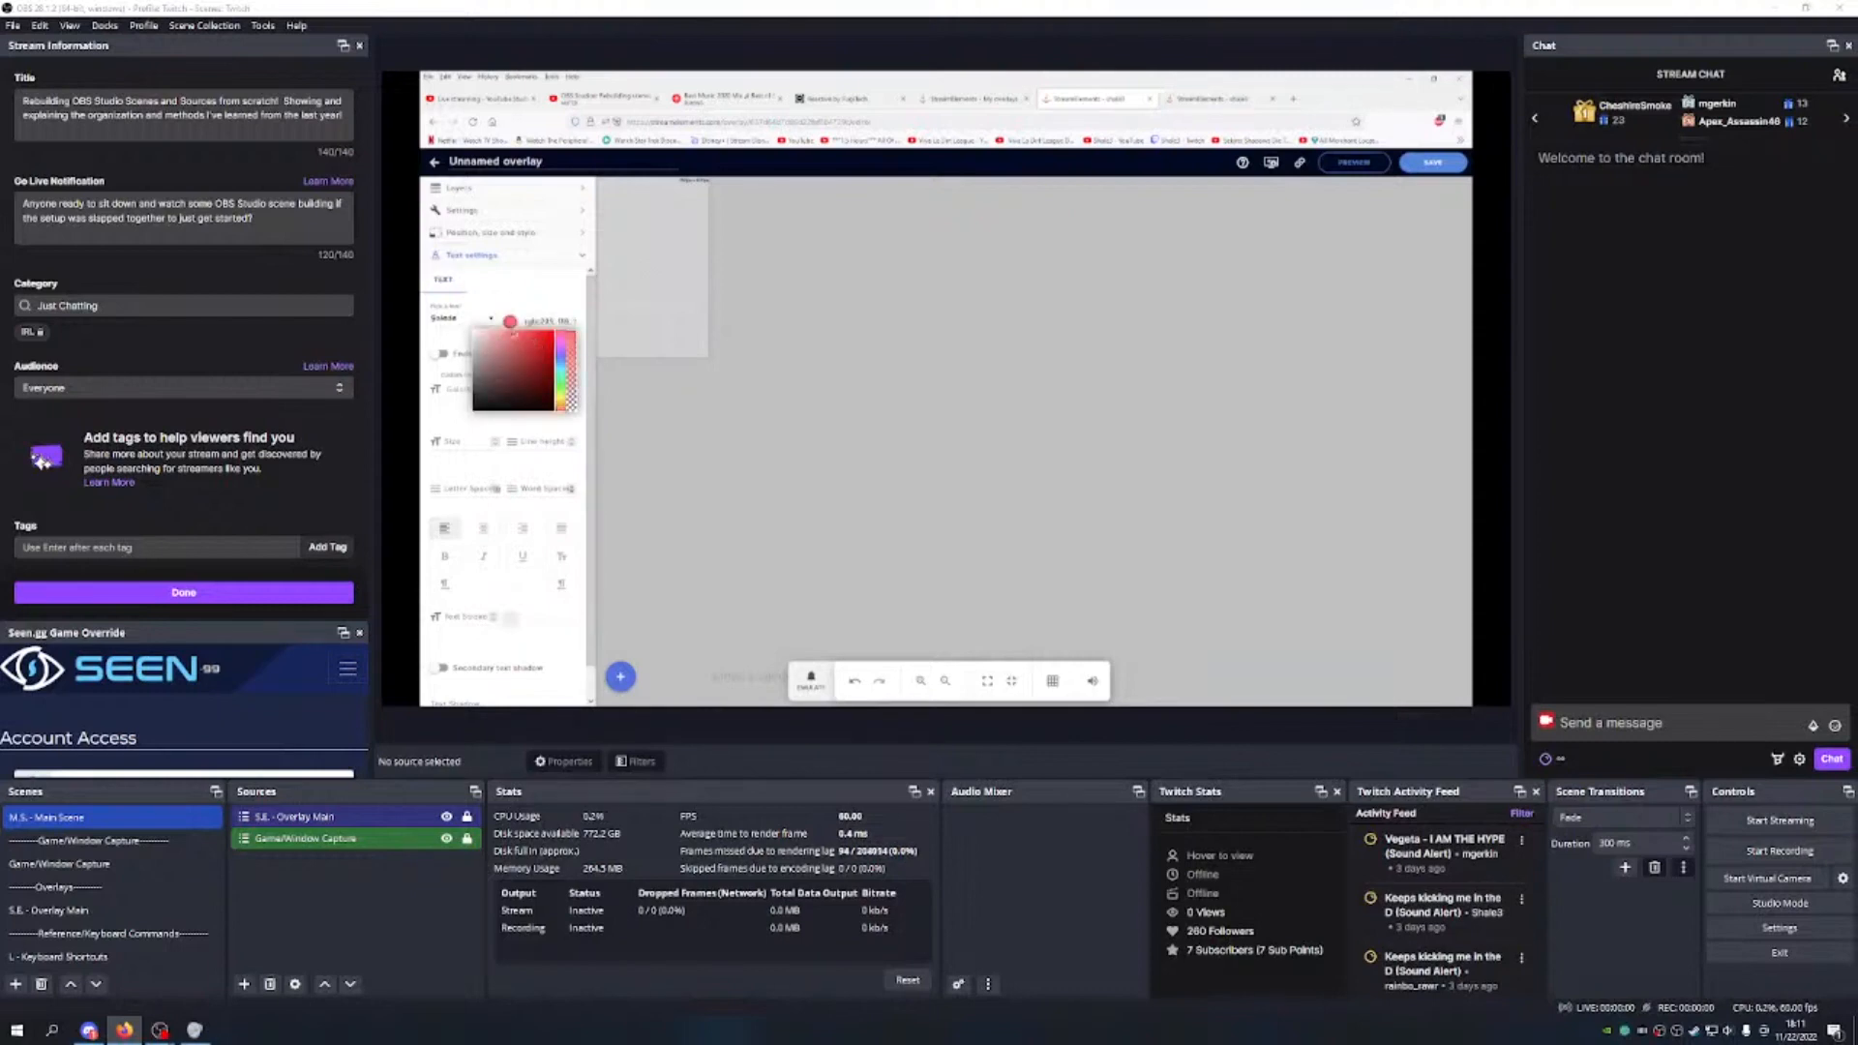
pyautogui.moveTo(560, 341)
pyautogui.mouseDown()
pyautogui.moveTo(561, 362)
pyautogui.moveTo(519, 331)
pyautogui.moveTo(560, 369)
pyautogui.moveTo(523, 329)
pyautogui.mouseUp()
pyautogui.click(510, 331)
pyautogui.click(560, 366)
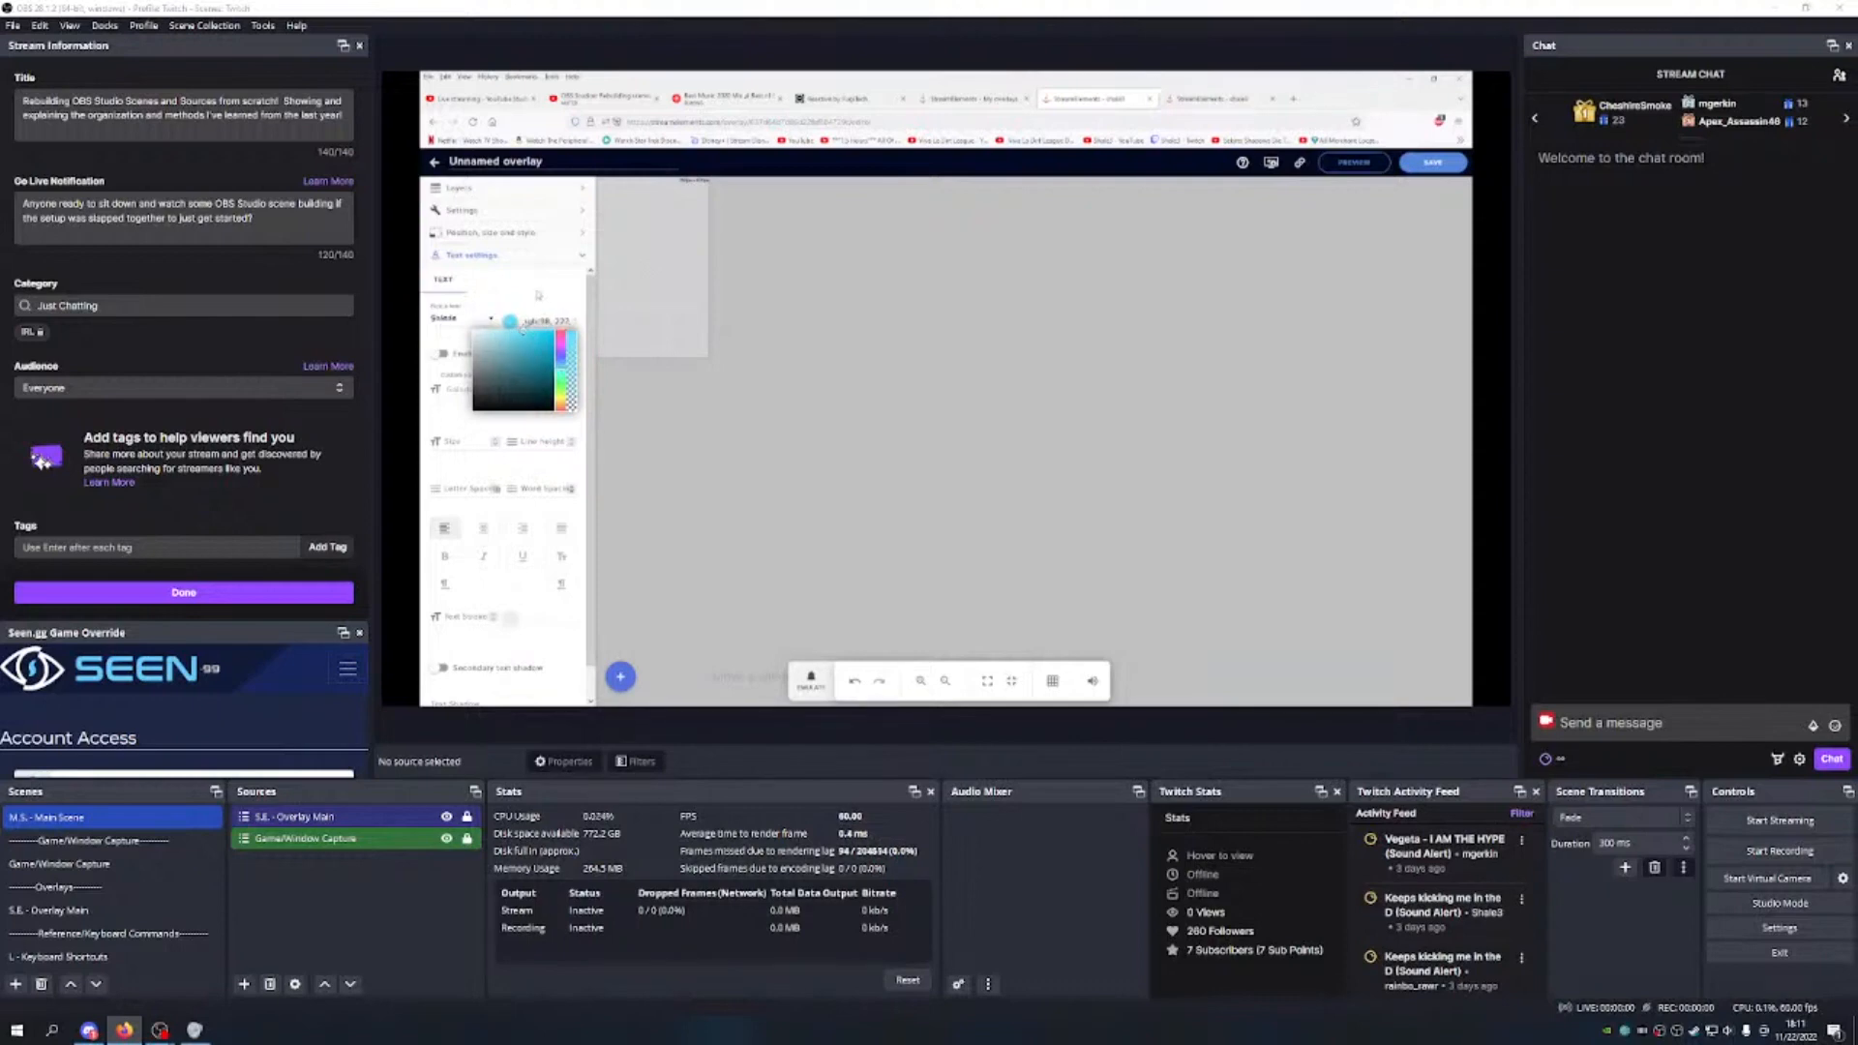
pyautogui.click(539, 293)
# Step: Turn on Custom Font and set the text size to 15
pyautogui.click(440, 354)
pyautogui.scroll(-1, 498, 376)
pyautogui.click(448, 409)
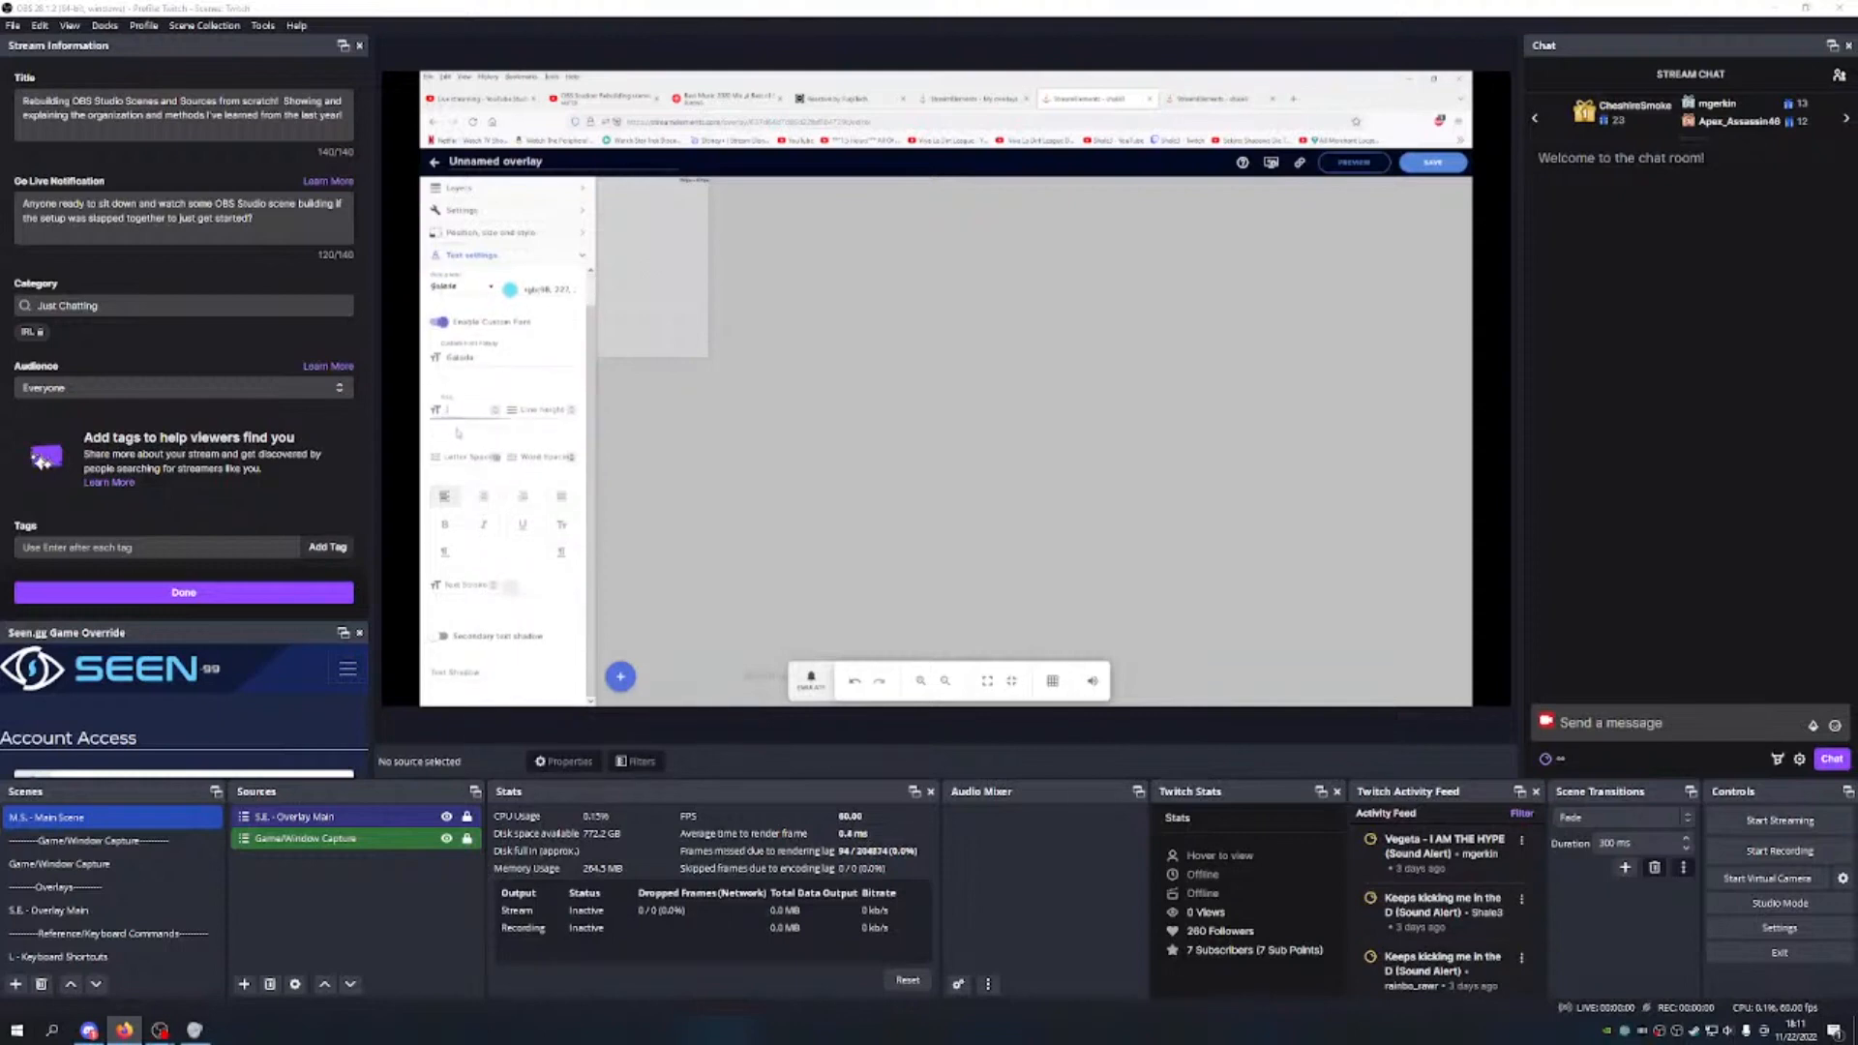
pyautogui.click(492, 384)
# Step: Save the overlay as 'Twitch Chat Transparent' and copy its overlay link
pyautogui.click(1432, 162)
pyautogui.click(875, 432)
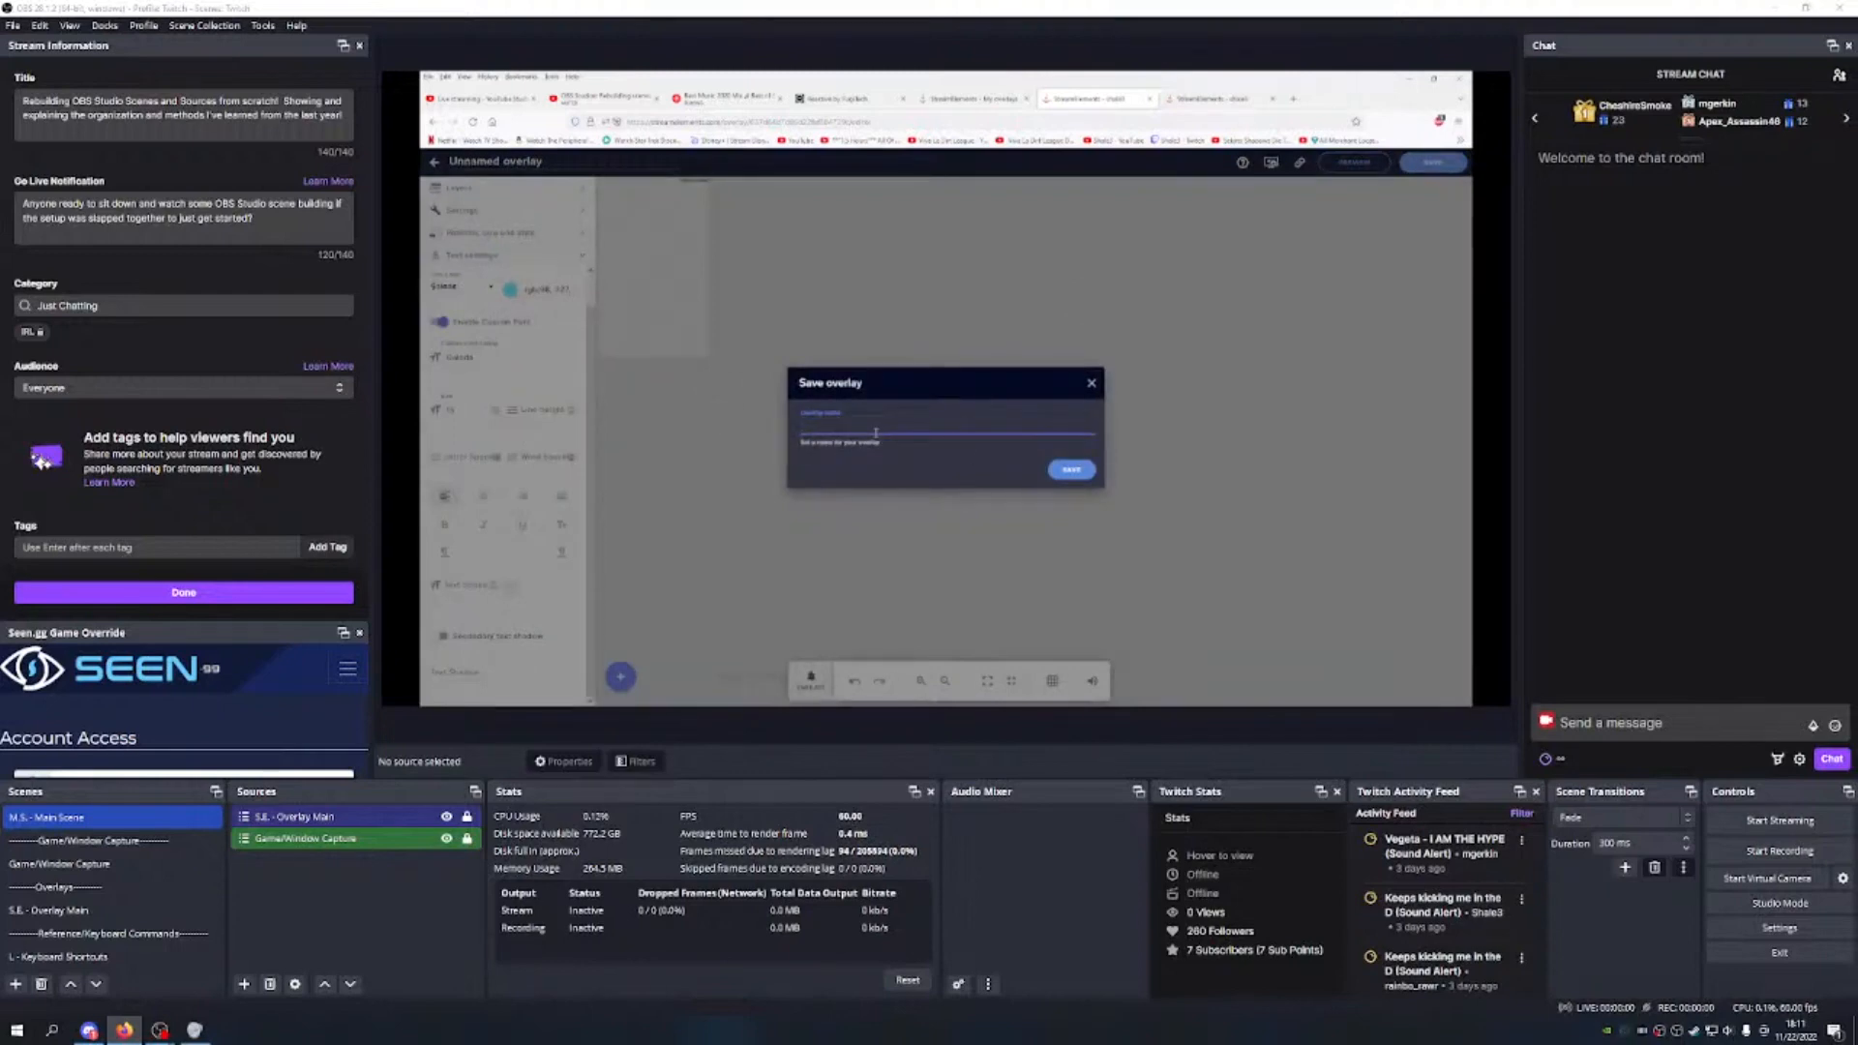
pyautogui.write('Ywitch Chat Transparent')
pyautogui.press('Return')
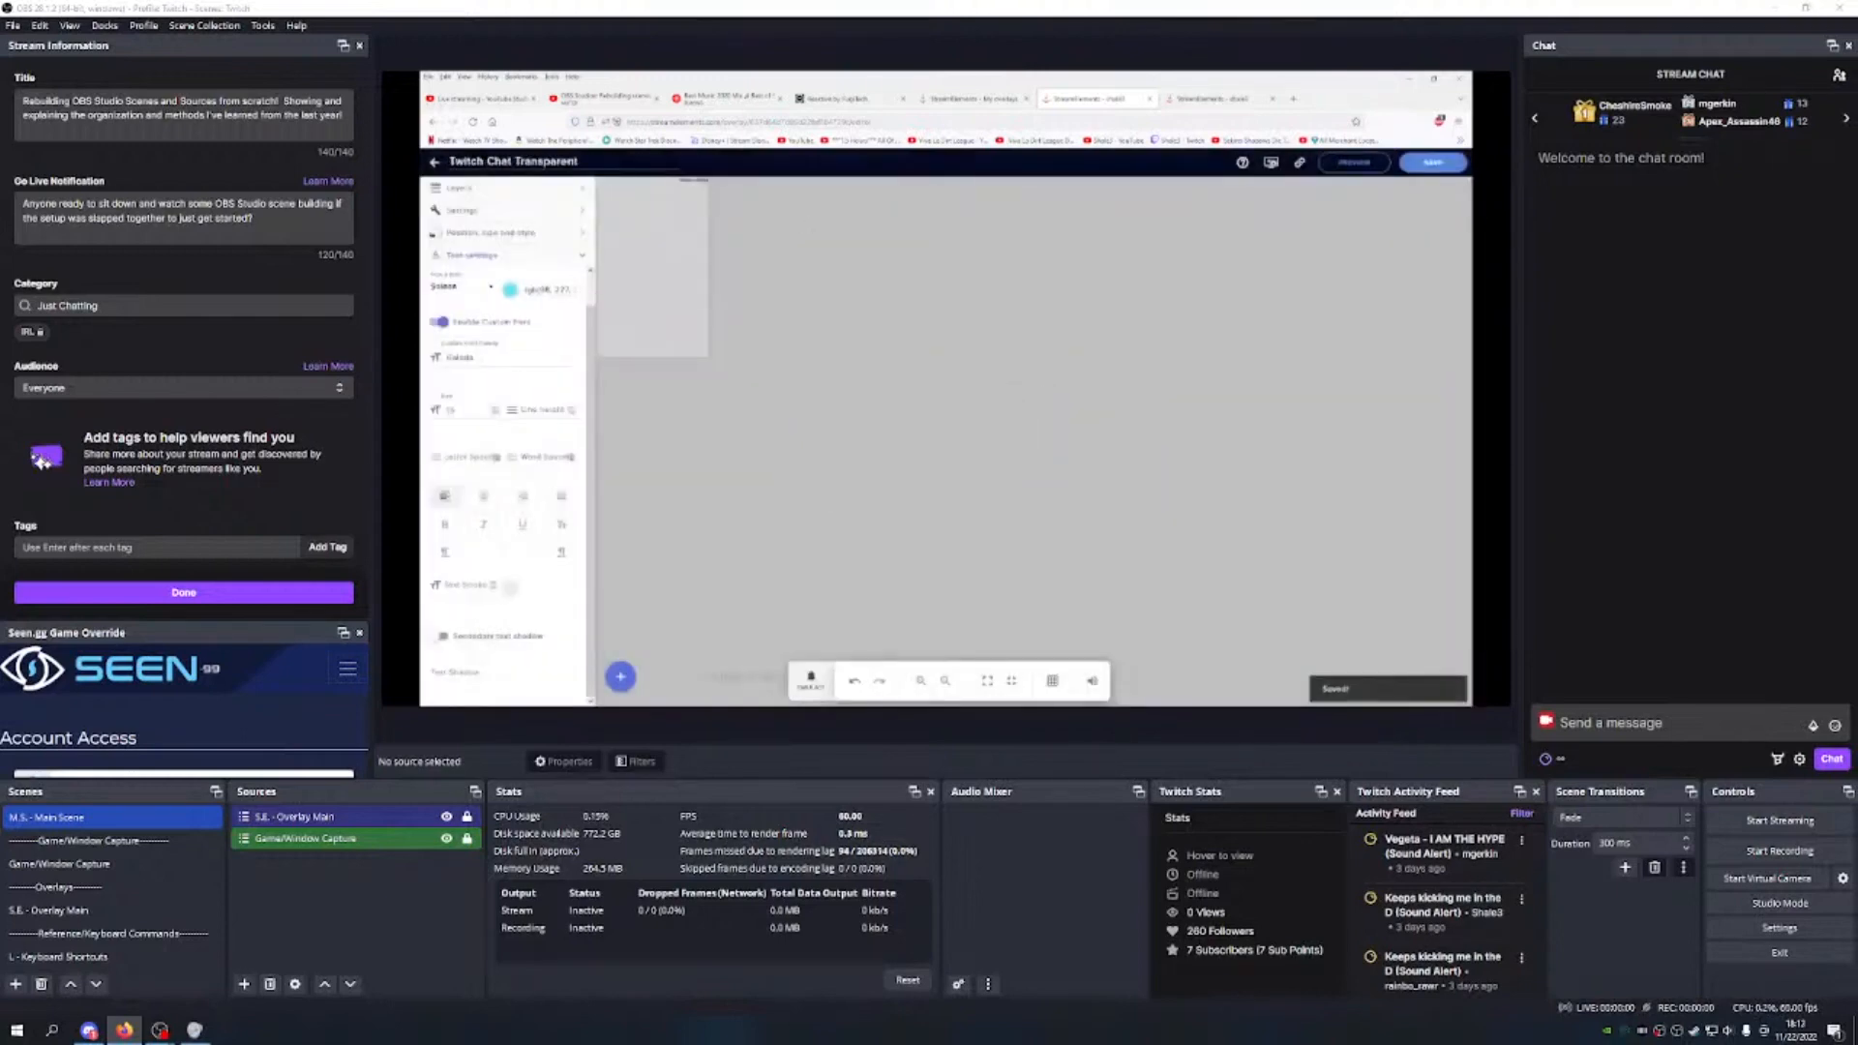
pyautogui.click(1300, 165)
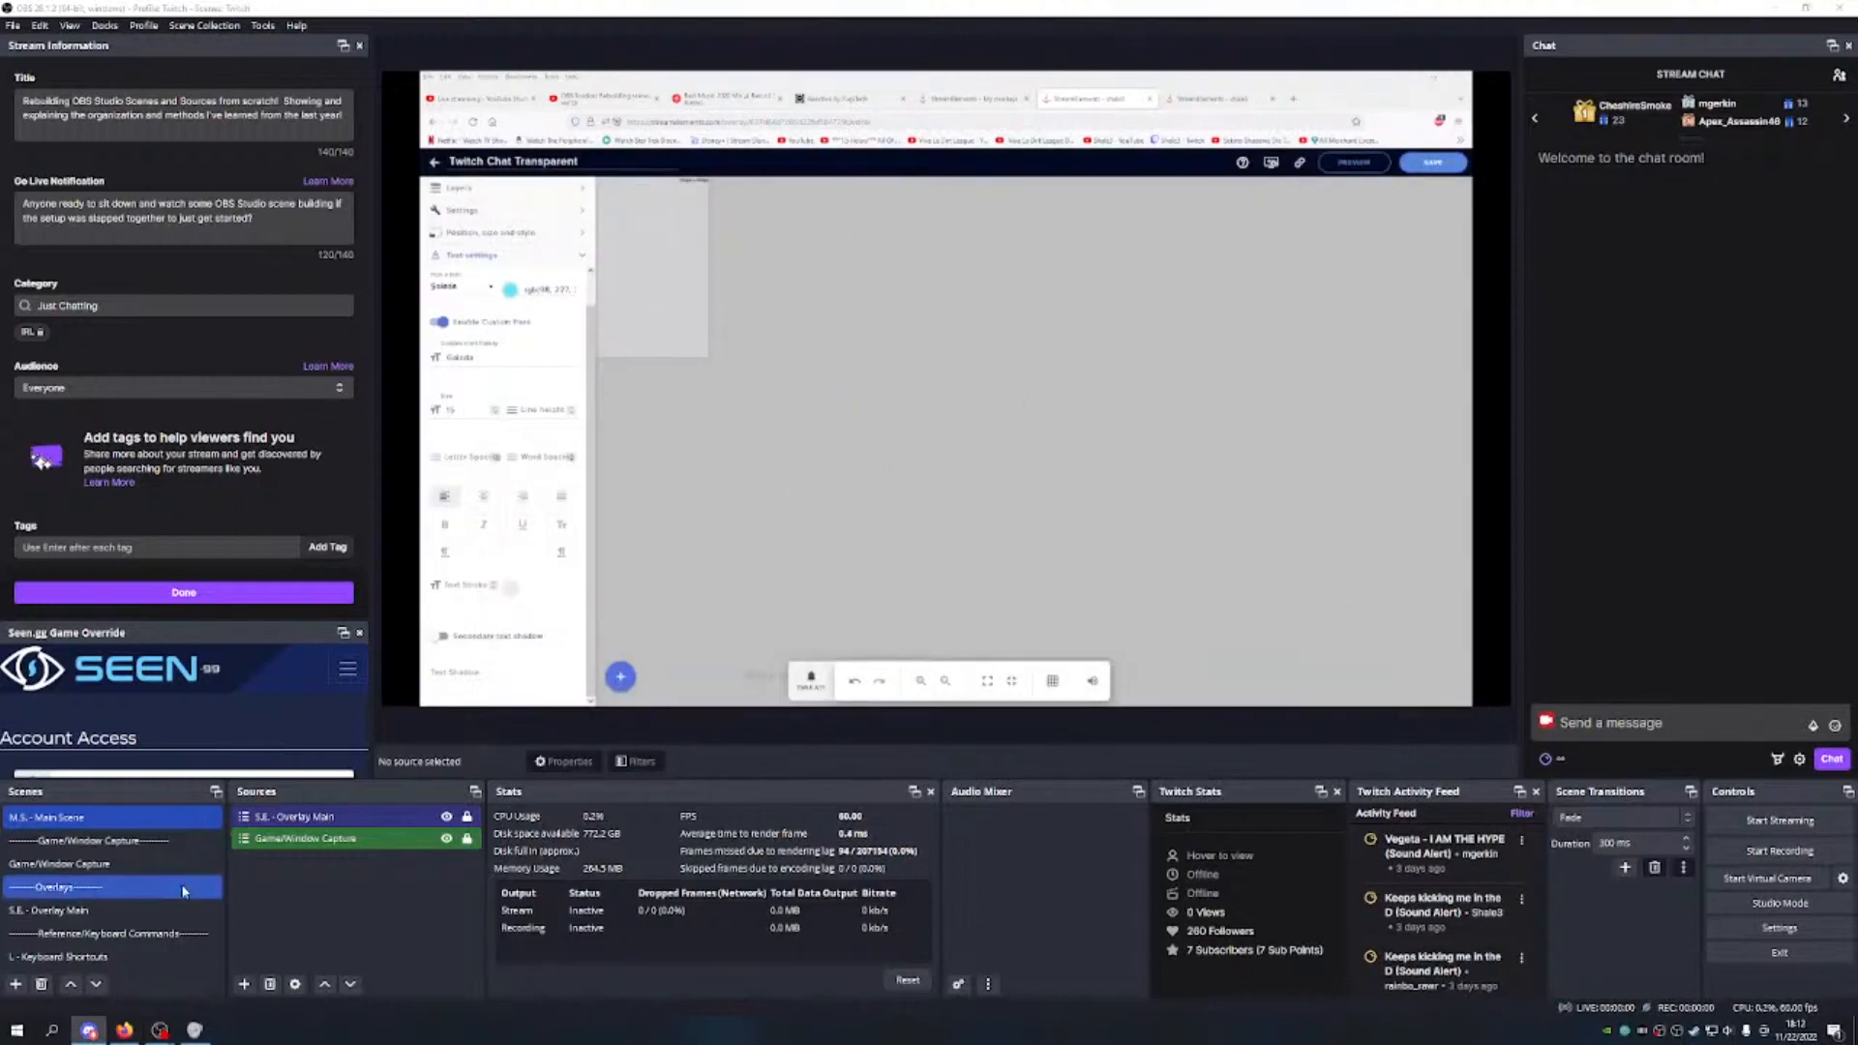
# Step: Create a new scene named 'S.E. - Twitch Chat Transparent' in OBS
pyautogui.click(306, 907)
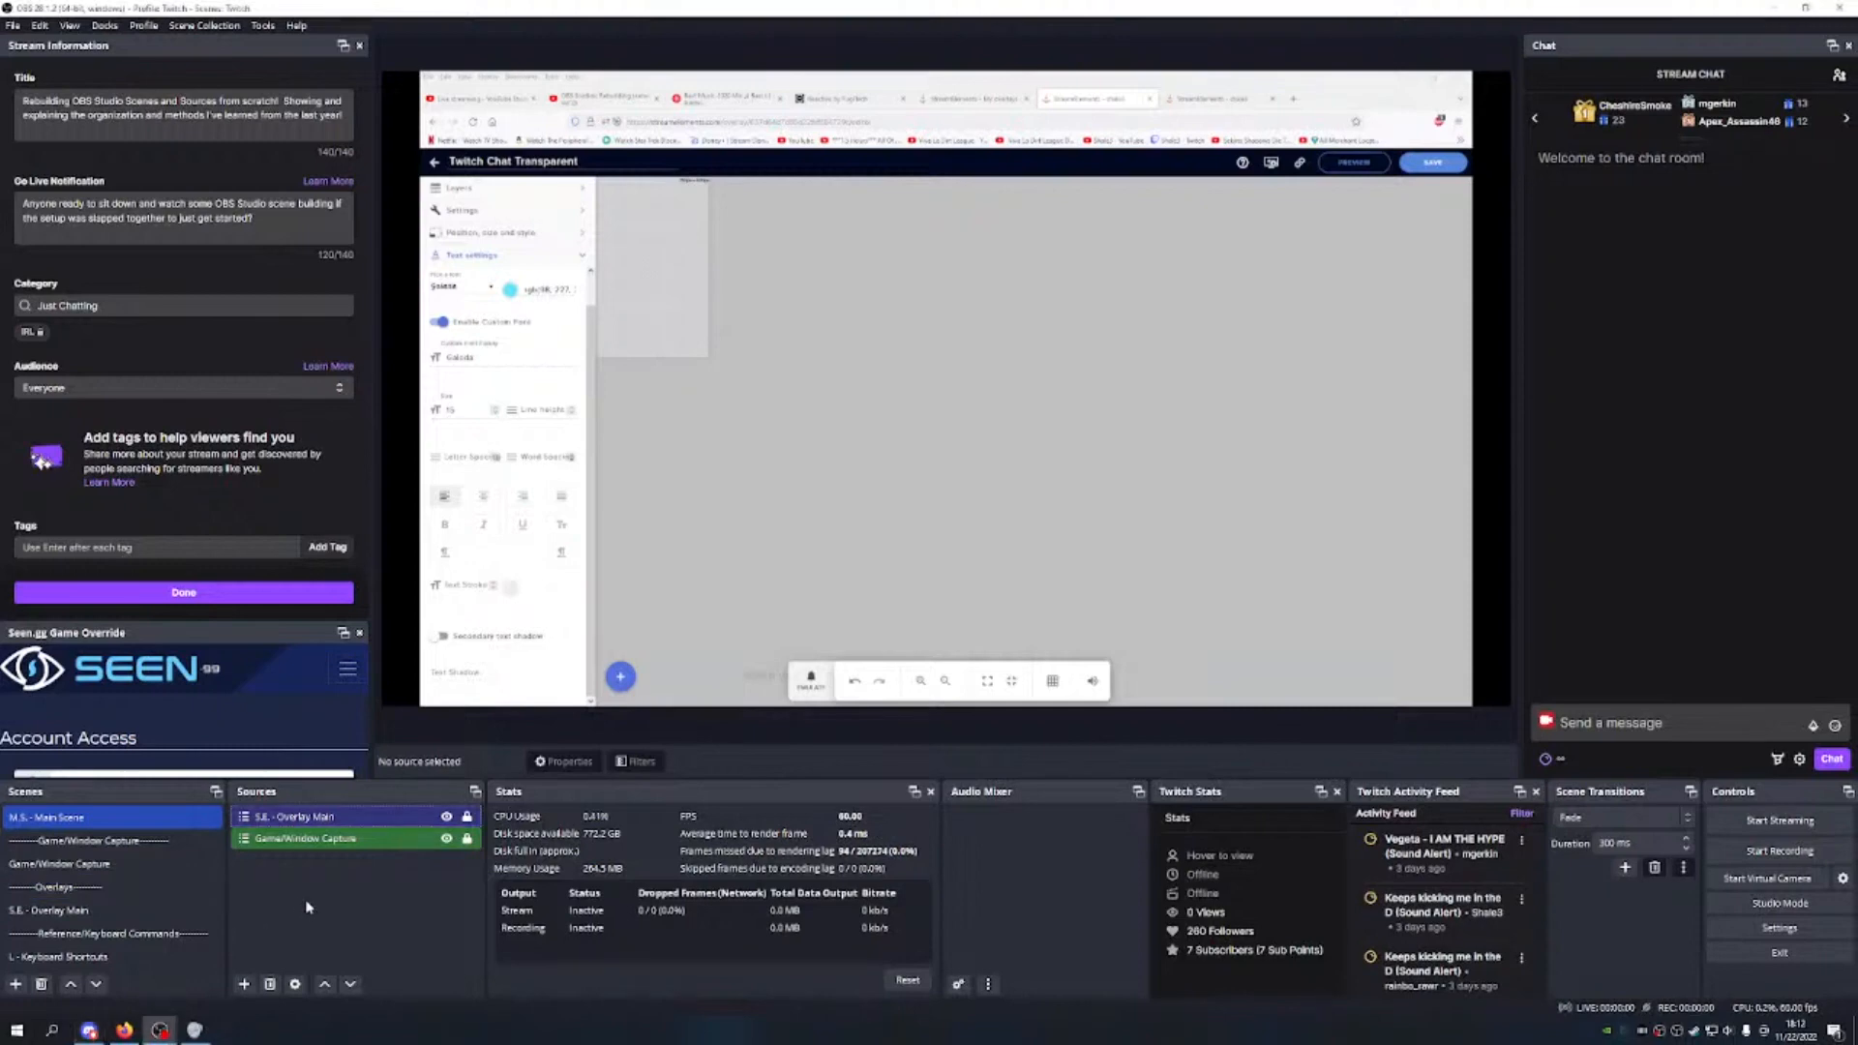
pyautogui.click(15, 984)
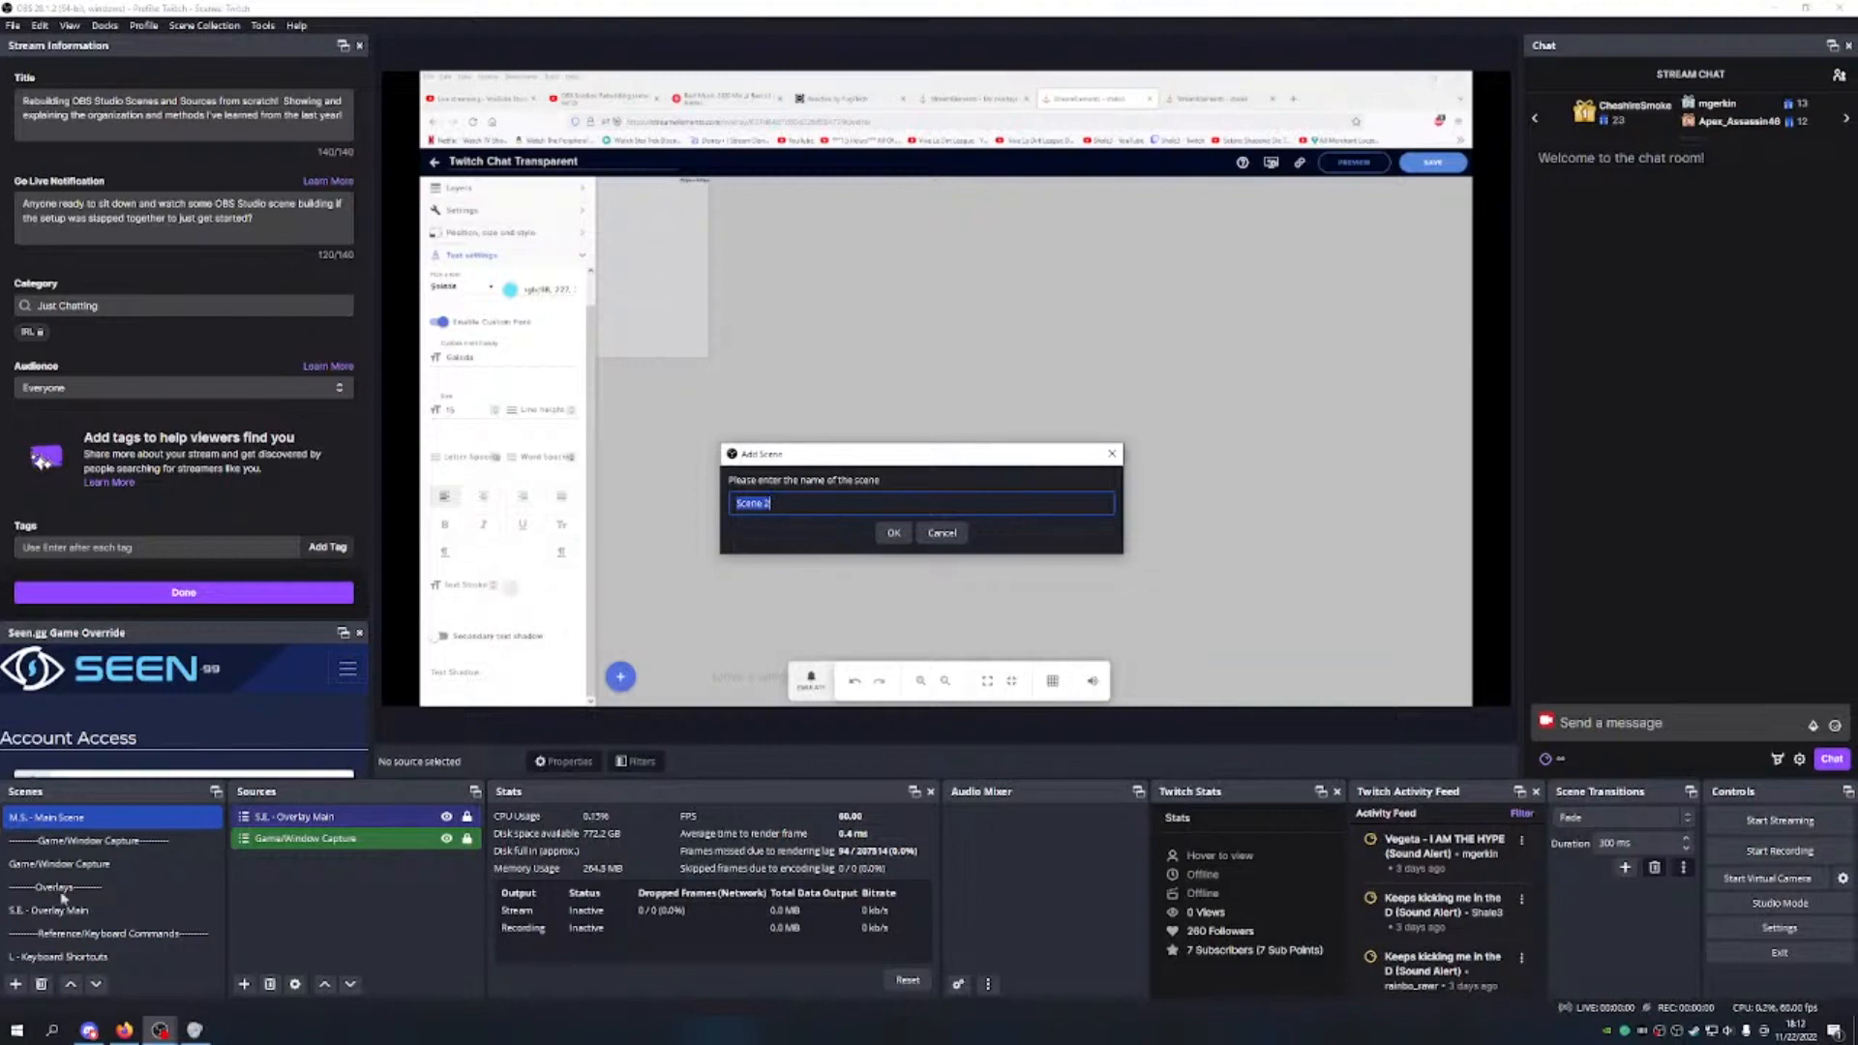
pyautogui.write('S.E. - Twitch Chat Transparent')
pyautogui.press('Return')
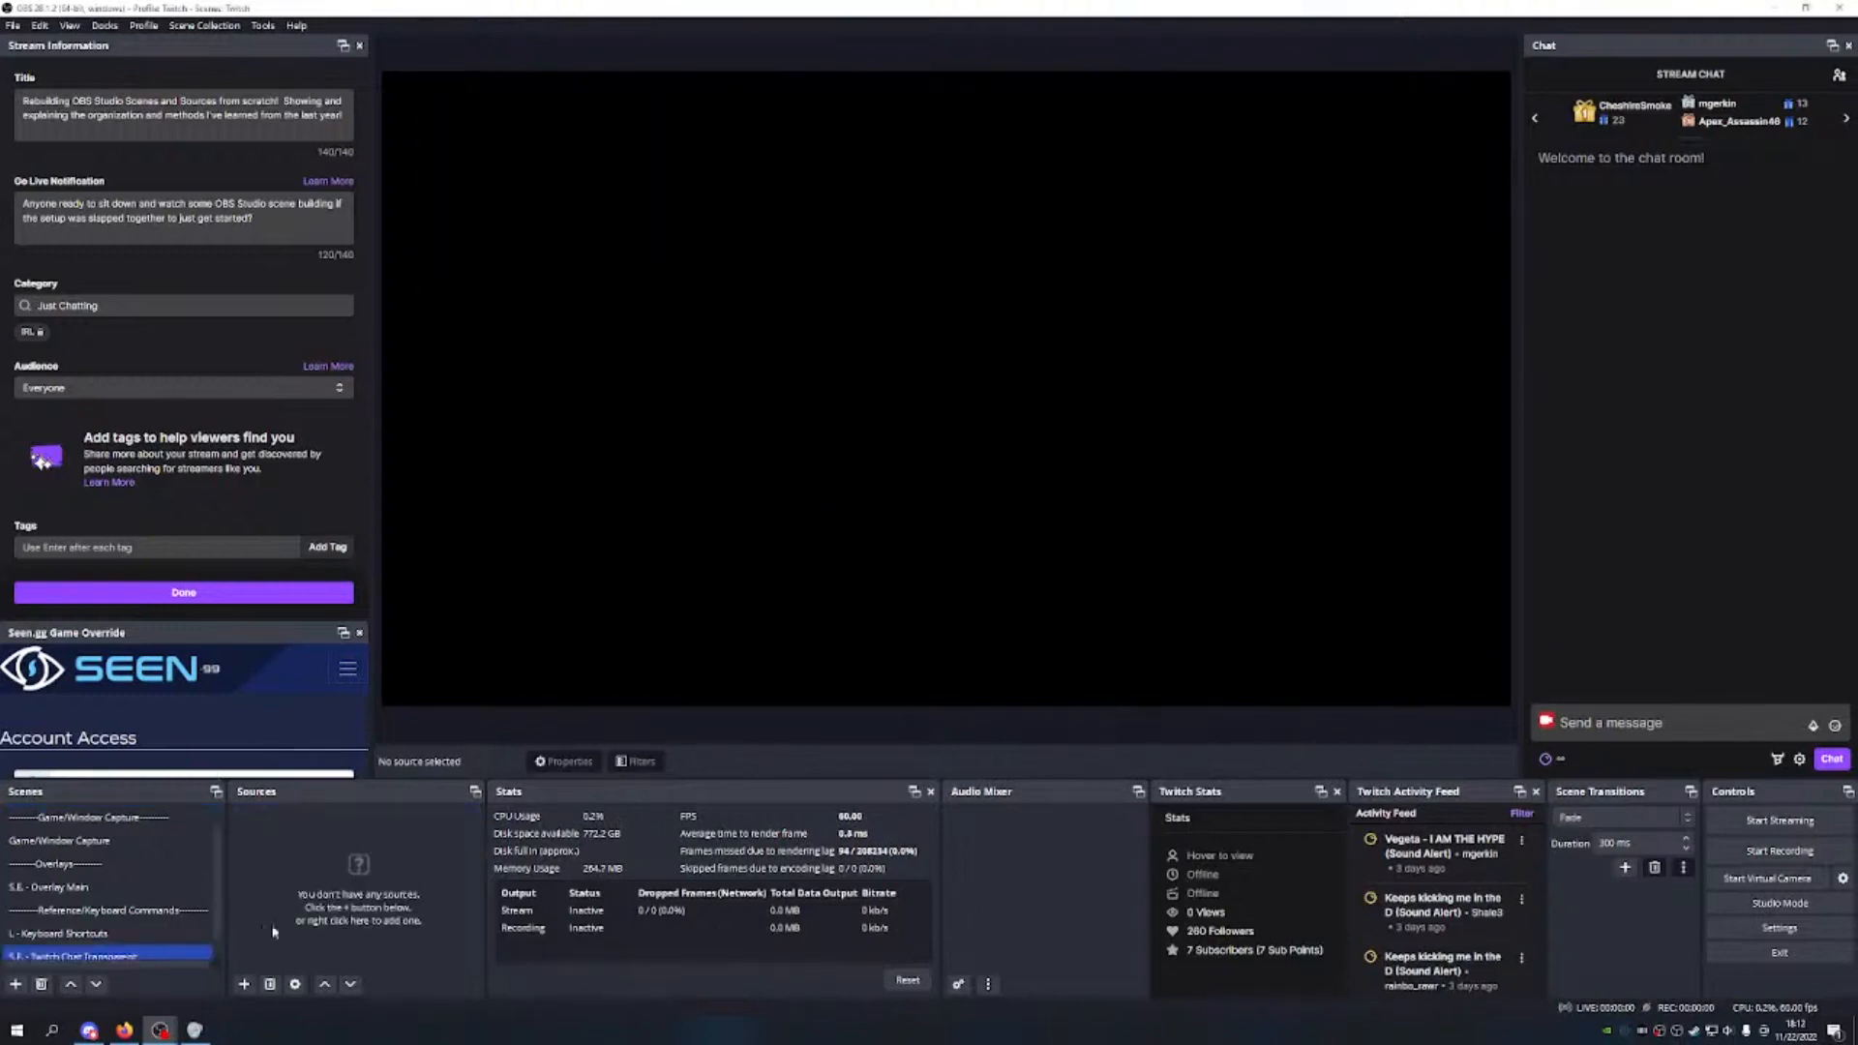
# Step: Move the new scene up so it sits directly below S.E. - Overlay Main
pyautogui.click(72, 984)
pyautogui.click(71, 985)
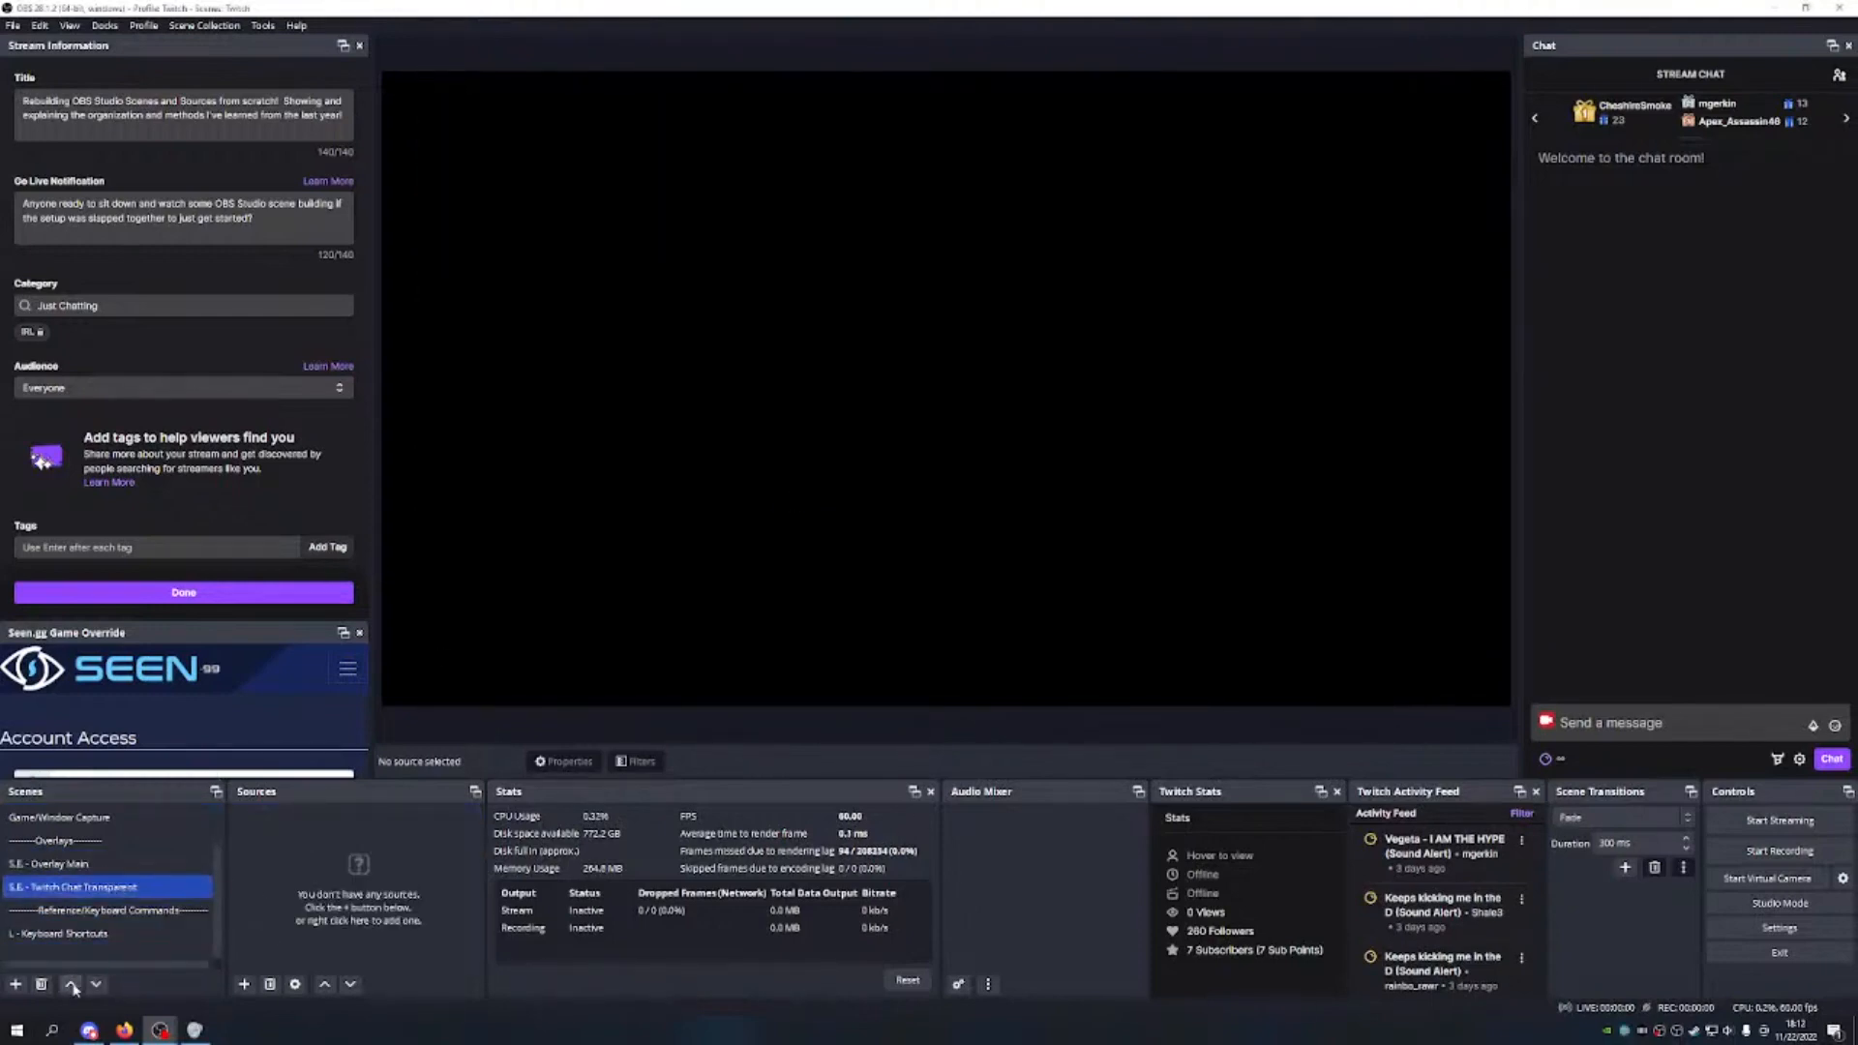
pyautogui.keyDown('shift'); pyautogui.click(70, 864); pyautogui.keyUp('shift')
pyautogui.click(133, 888)
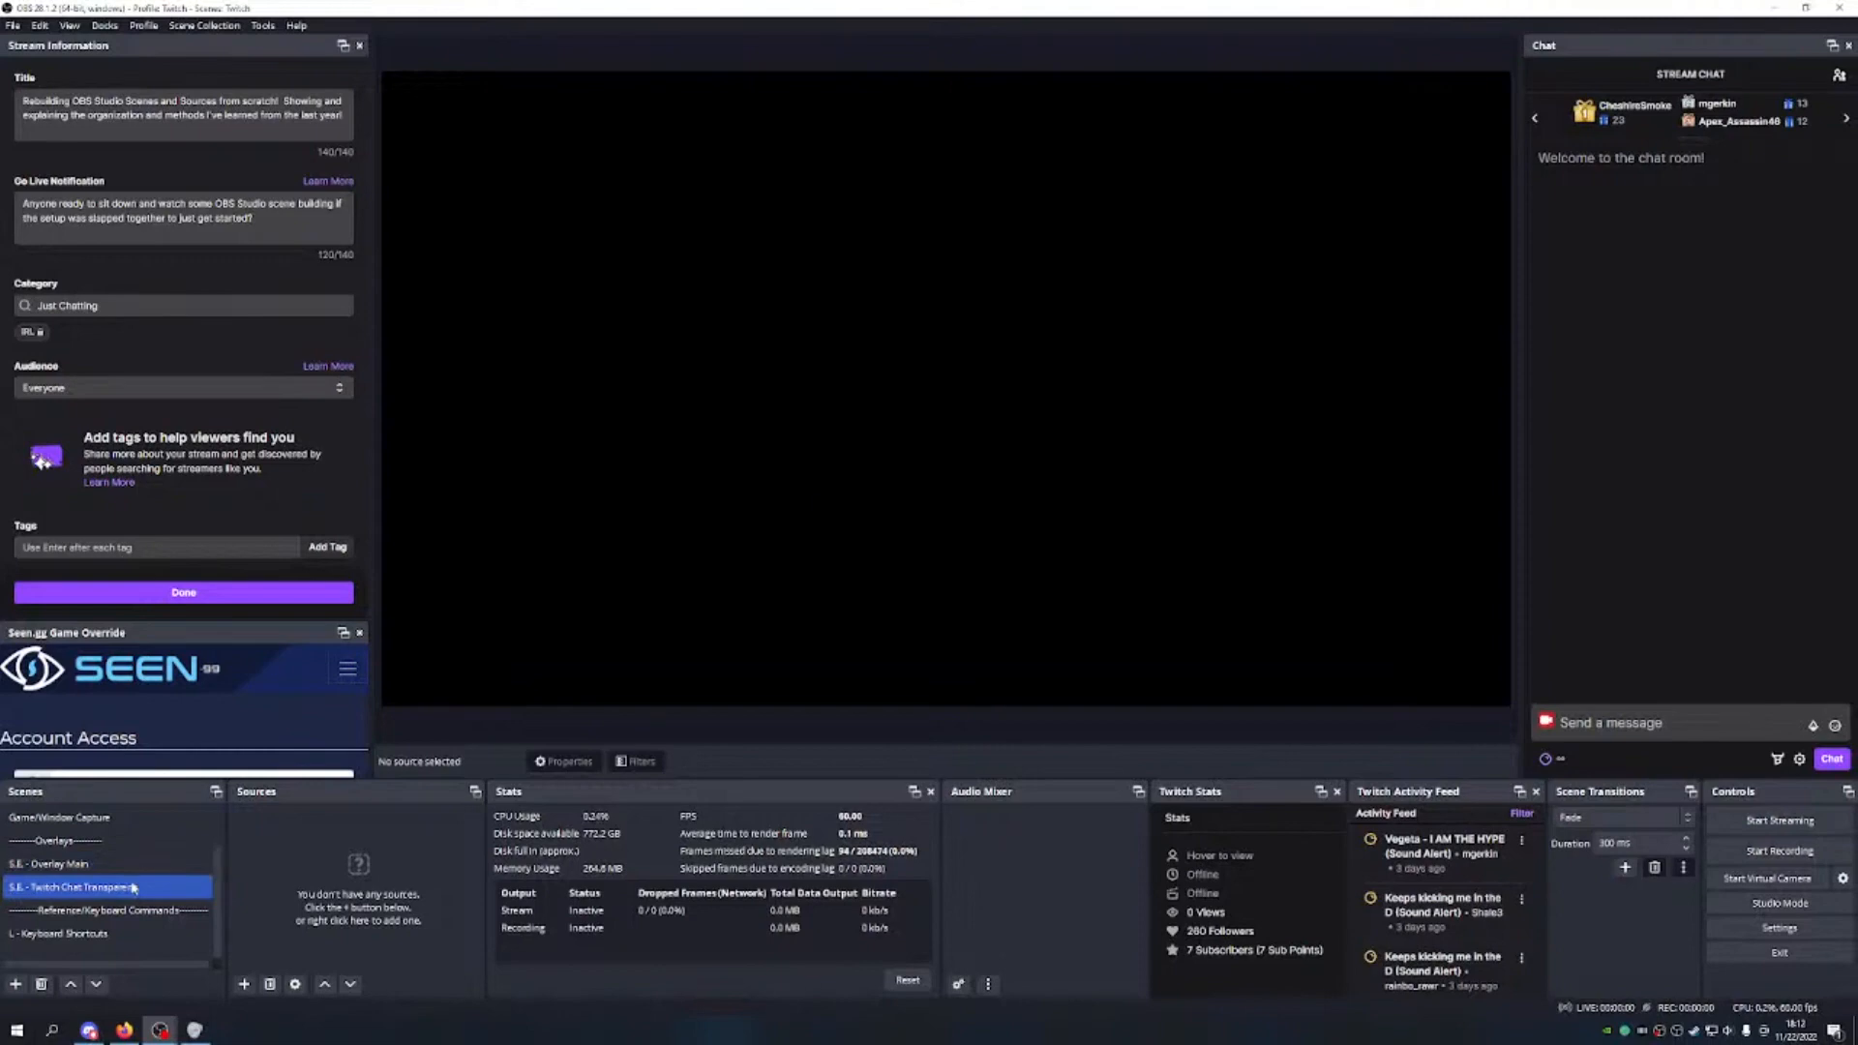
pyautogui.click(244, 984)
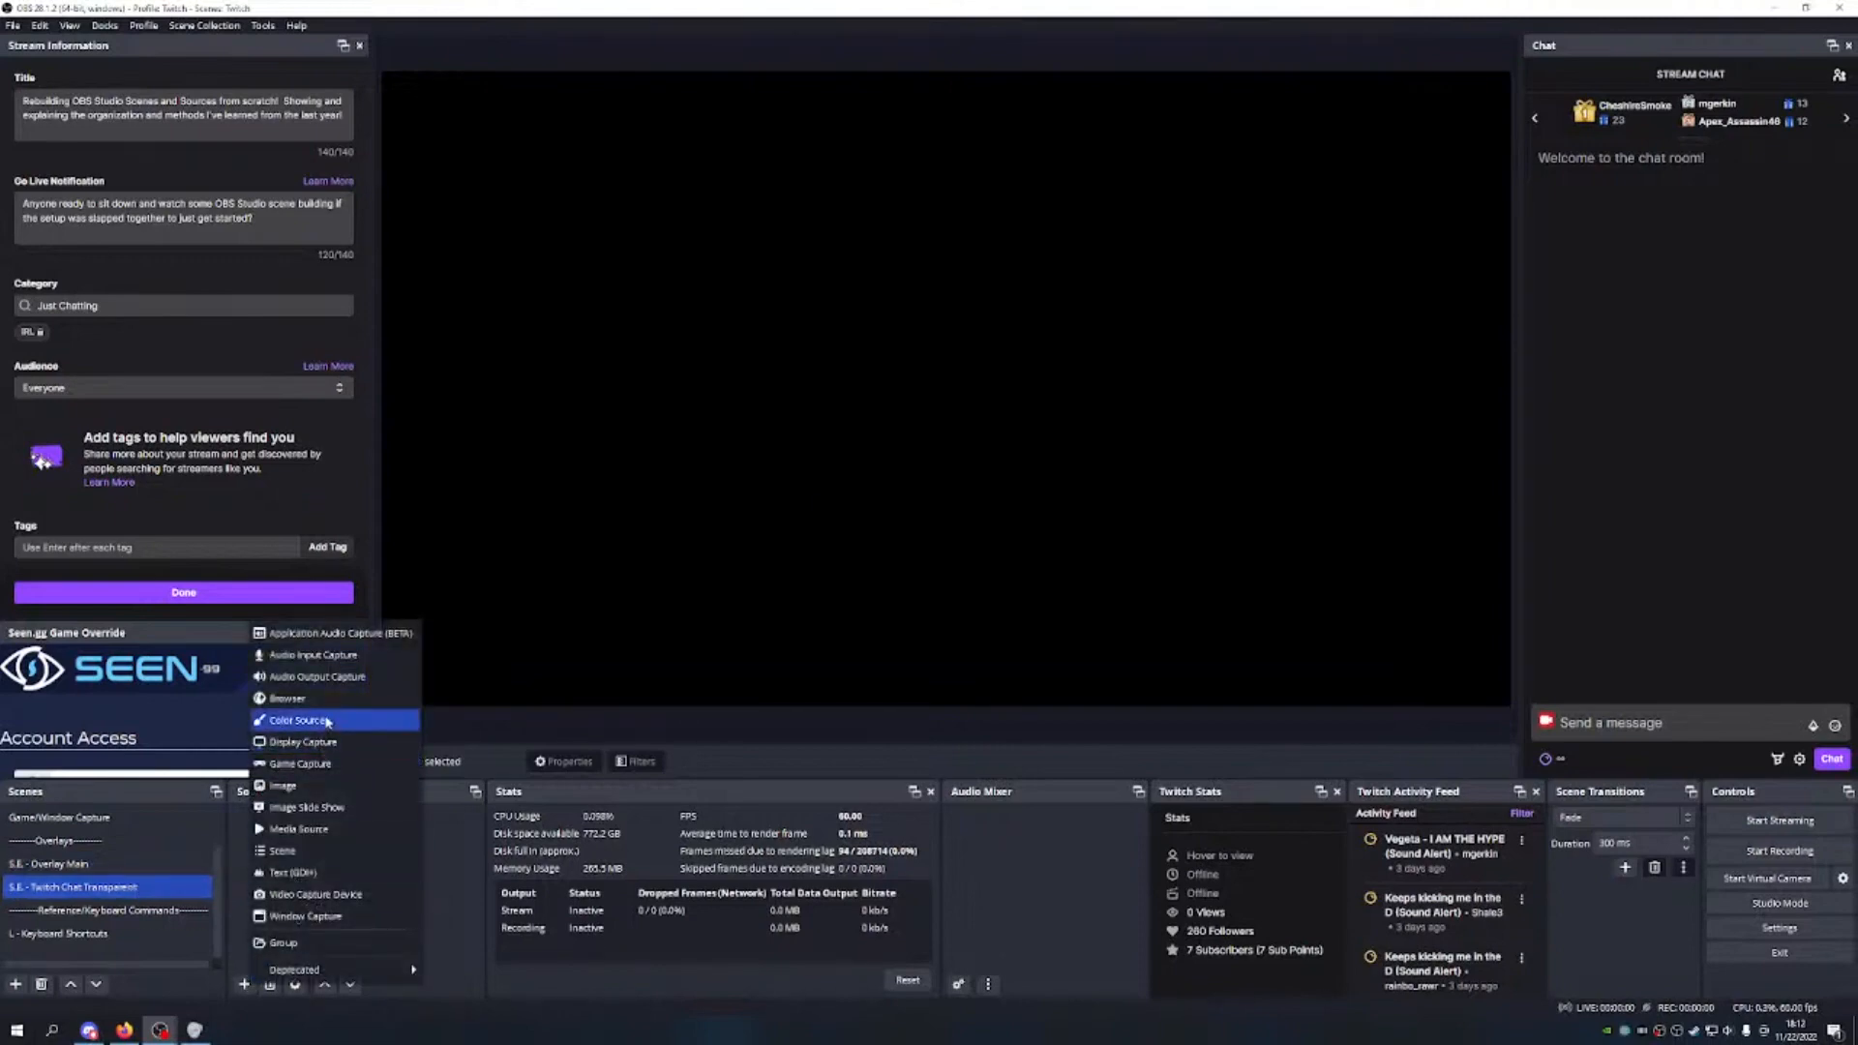
# Step: Add a browser source named 'Twitch Chat Transparent'
pyautogui.click(290, 697)
pyautogui.write('Twitch')
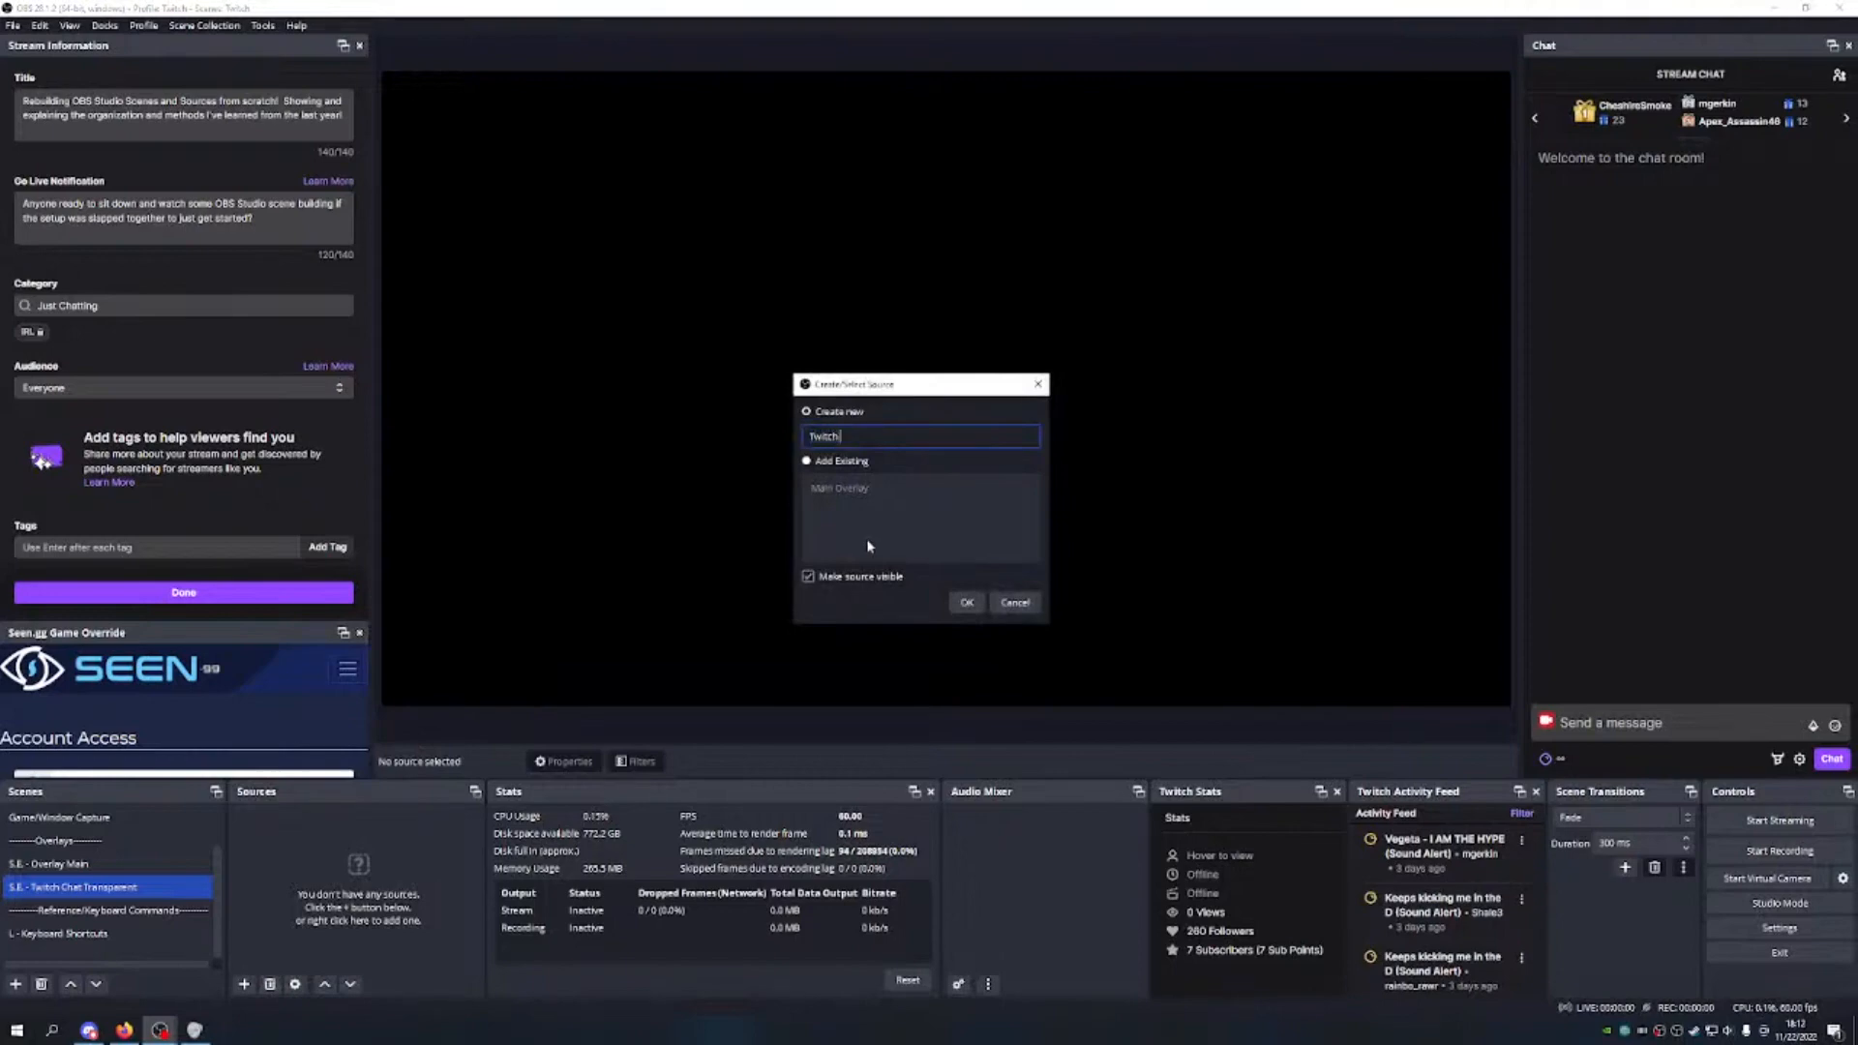
pyautogui.write(' Chat Transp')
pyautogui.press('BackSpace')
pyautogui.press('BackSpace')
pyautogui.press('BackSpace')
pyautogui.press('BackSpace')
pyautogui.press('BackSpace')
pyautogui.write('ransparent')
pyautogui.press('Return')
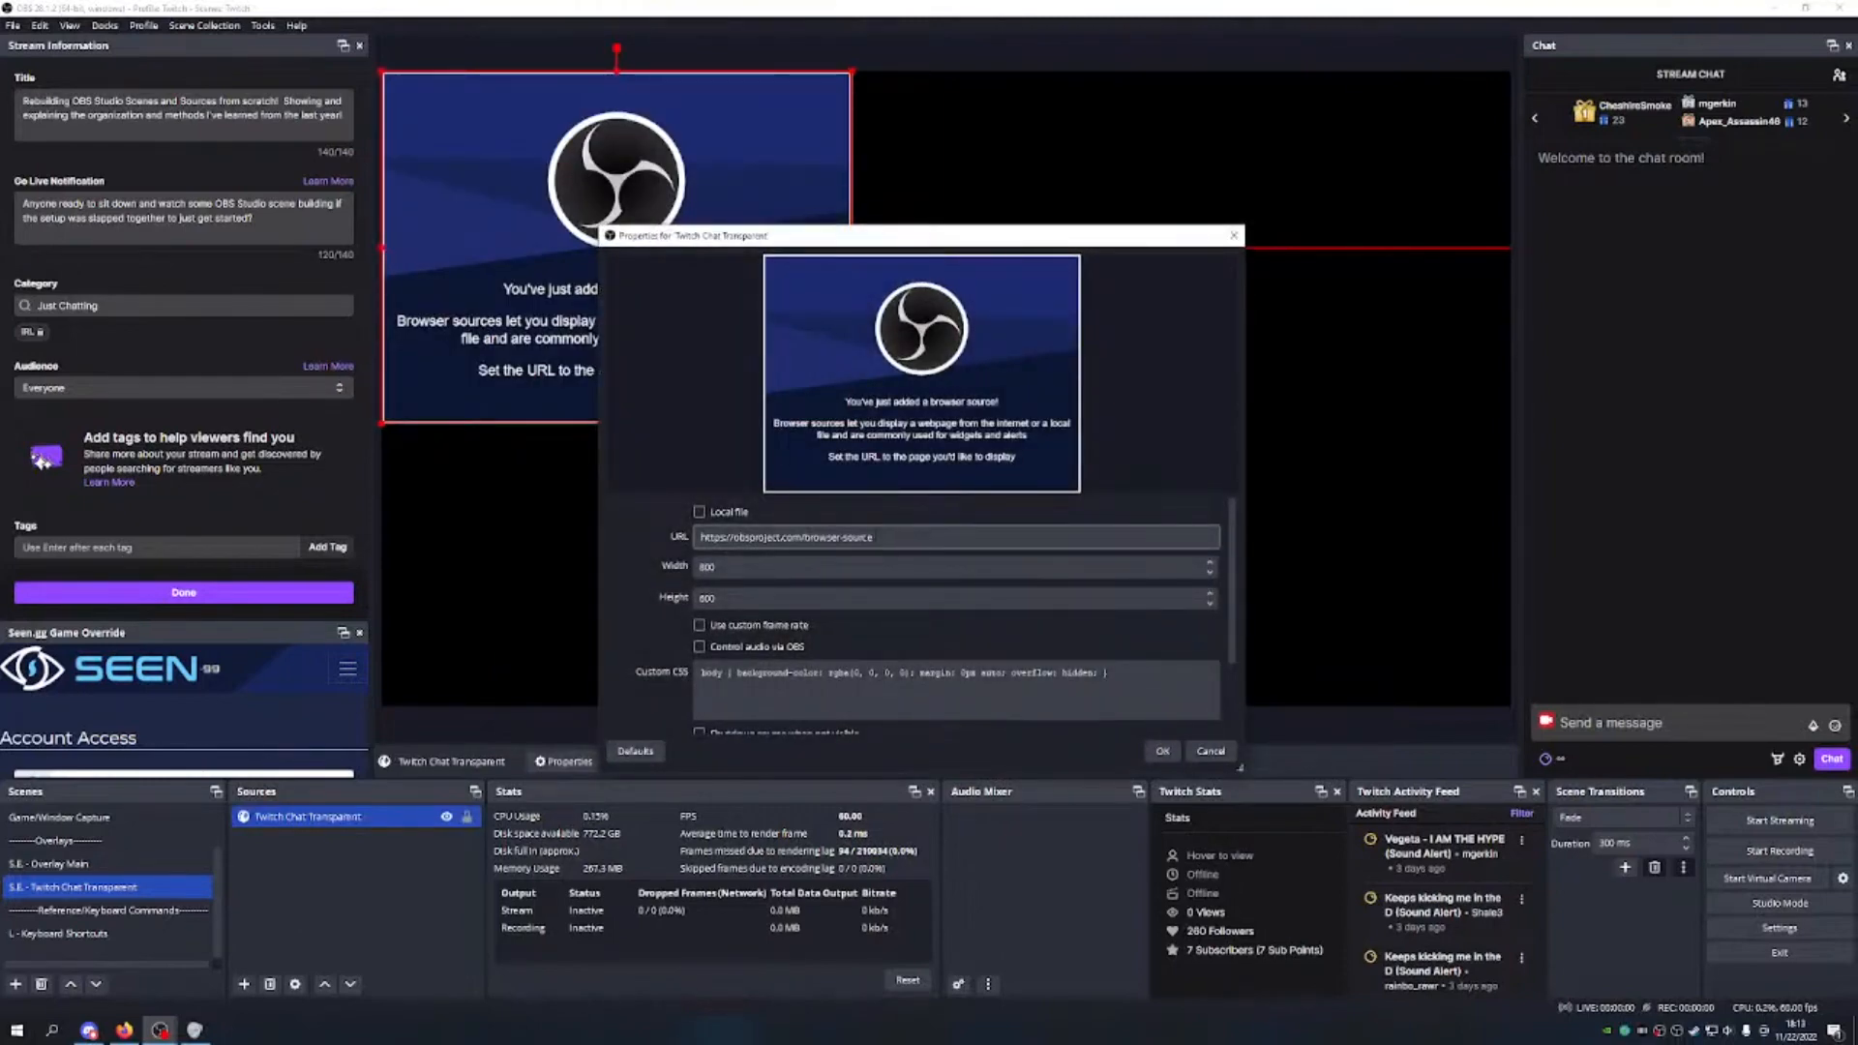
# Step: Paste the StreamElements overlay URL and set the size to 250 by 400
pyautogui.moveTo(875, 537); pyautogui.dragTo(701, 537)
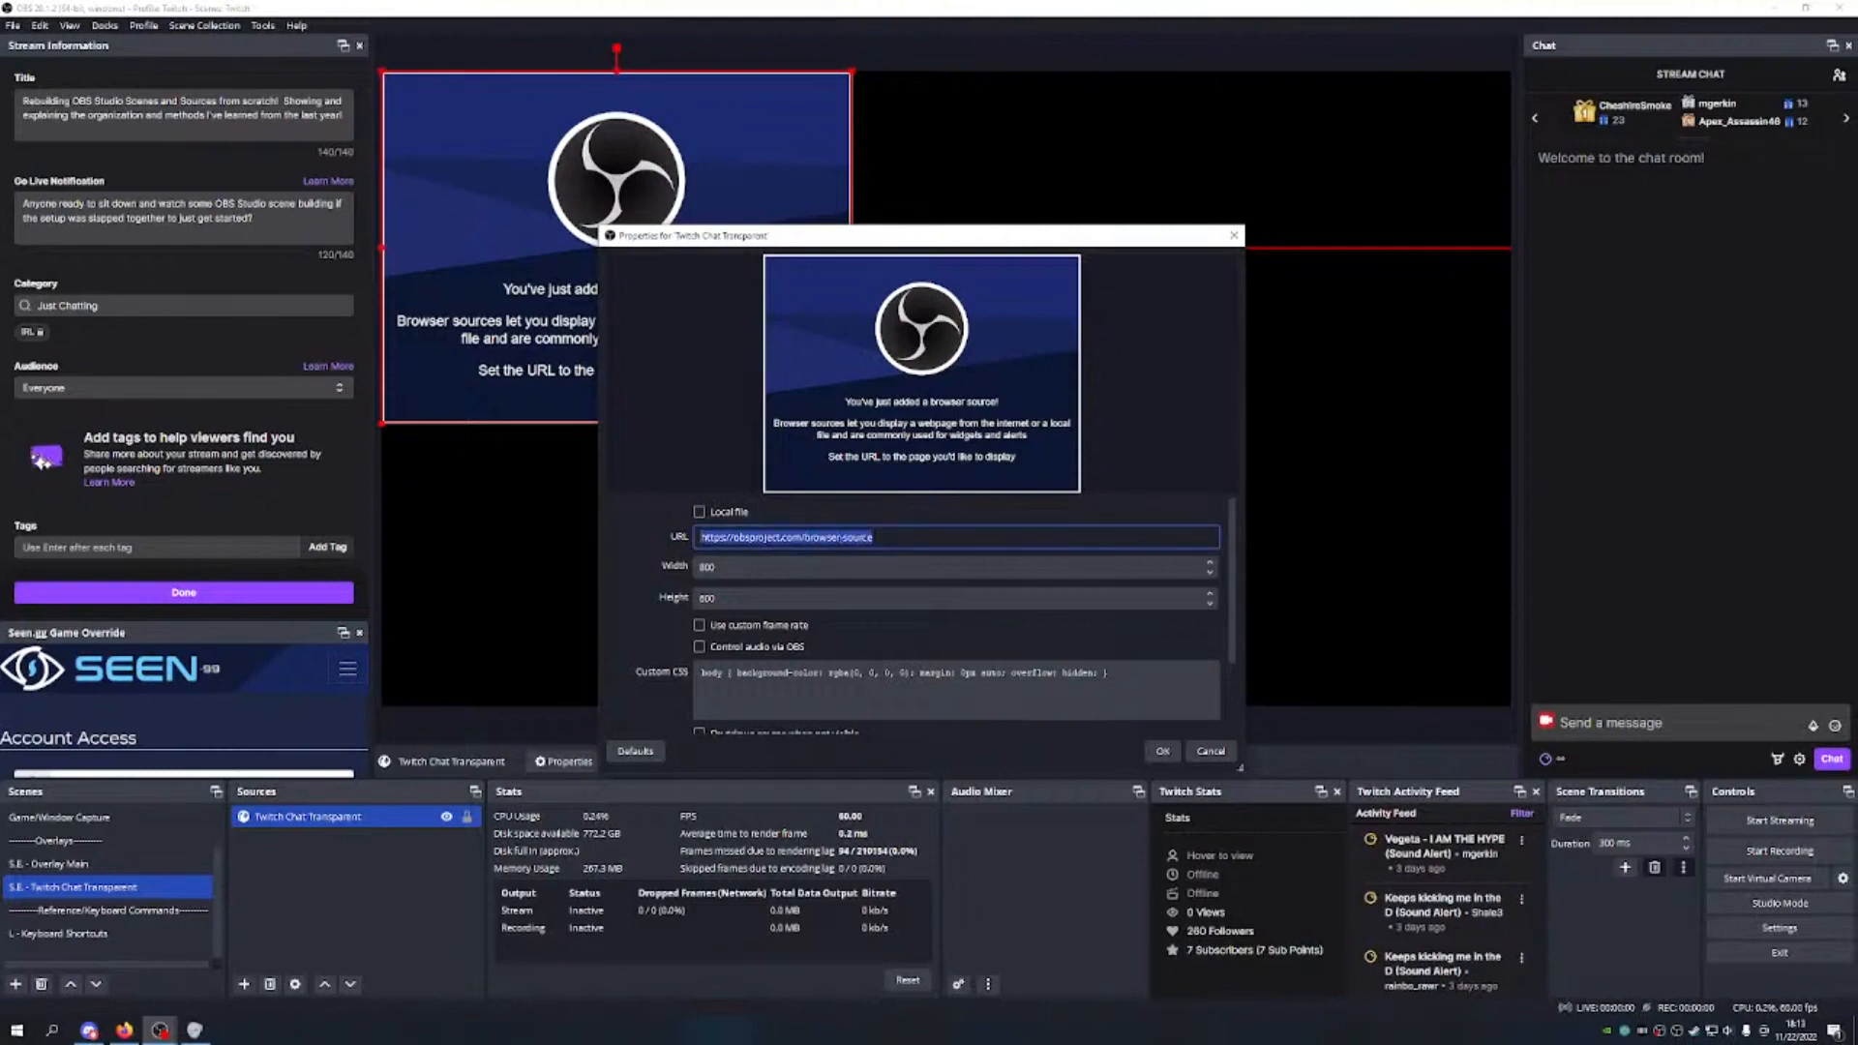
pyautogui.hotkey('ctrl', 'v')
pyautogui.press('Tab')
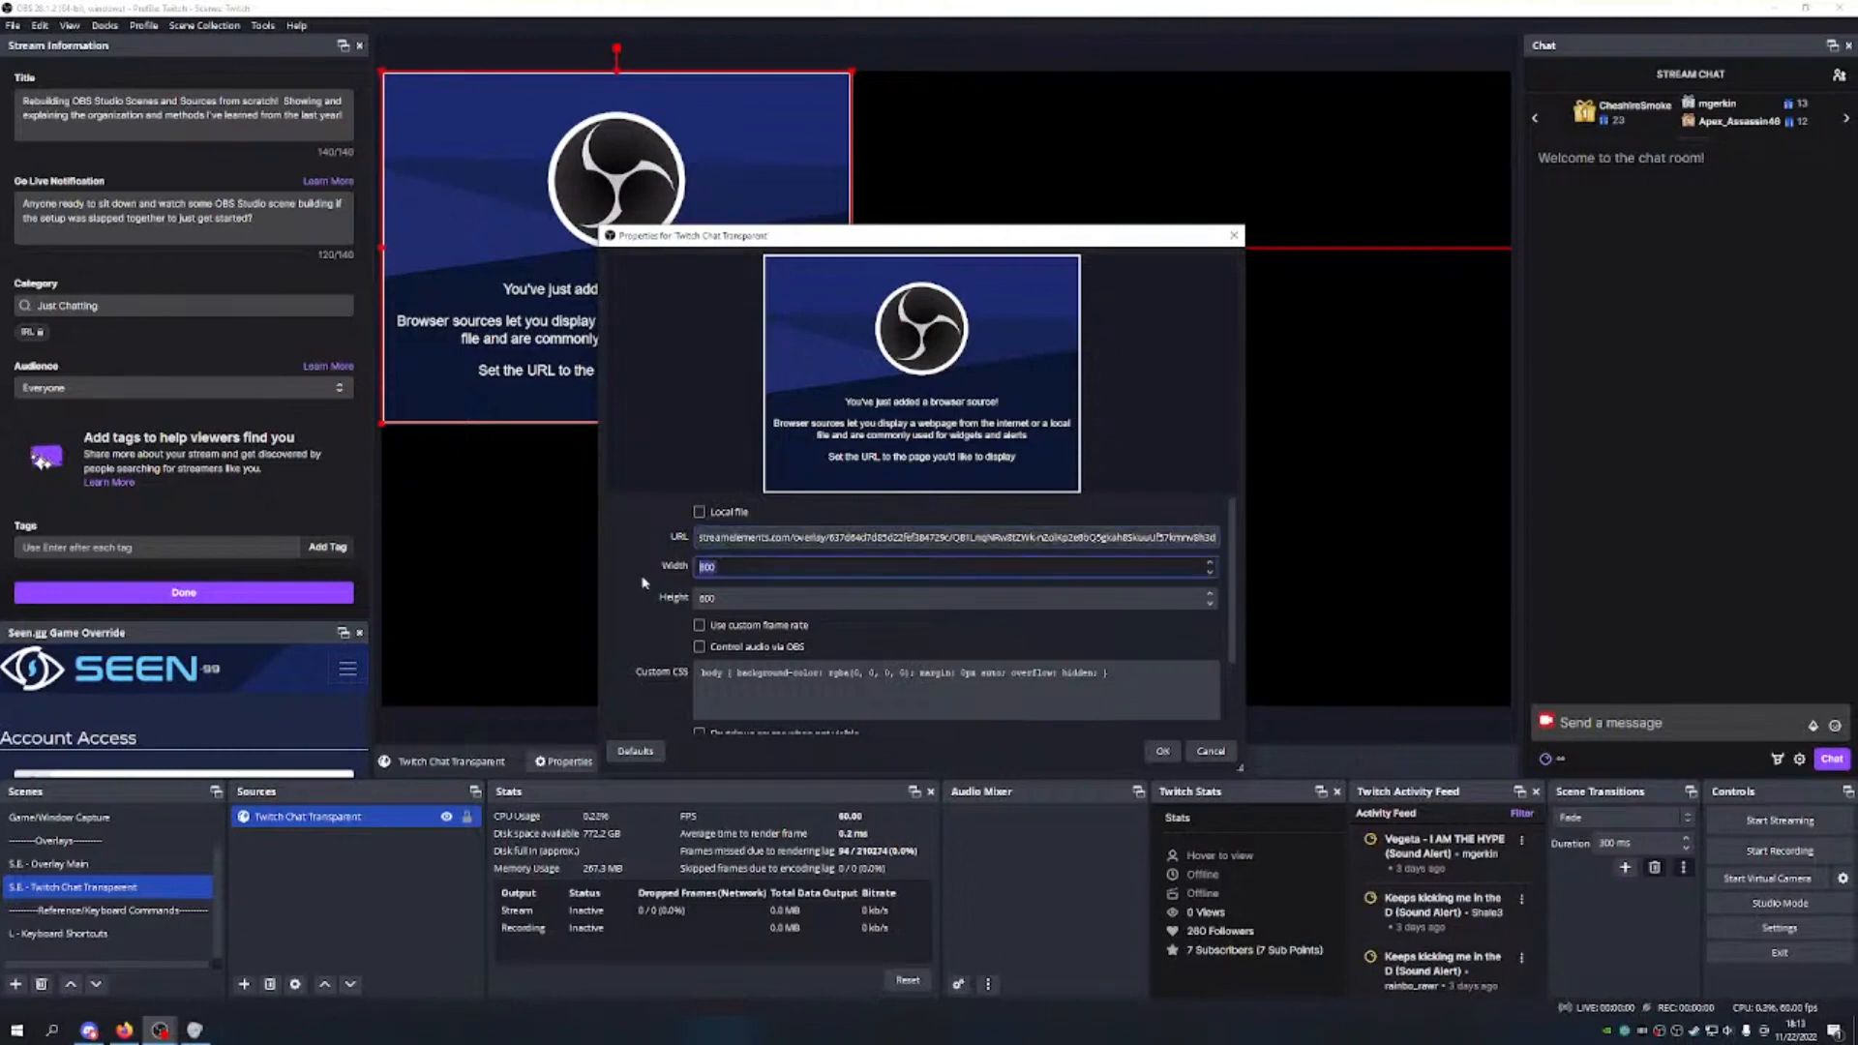
pyautogui.write('250')
pyautogui.press('Tab')
pyautogui.write('40')
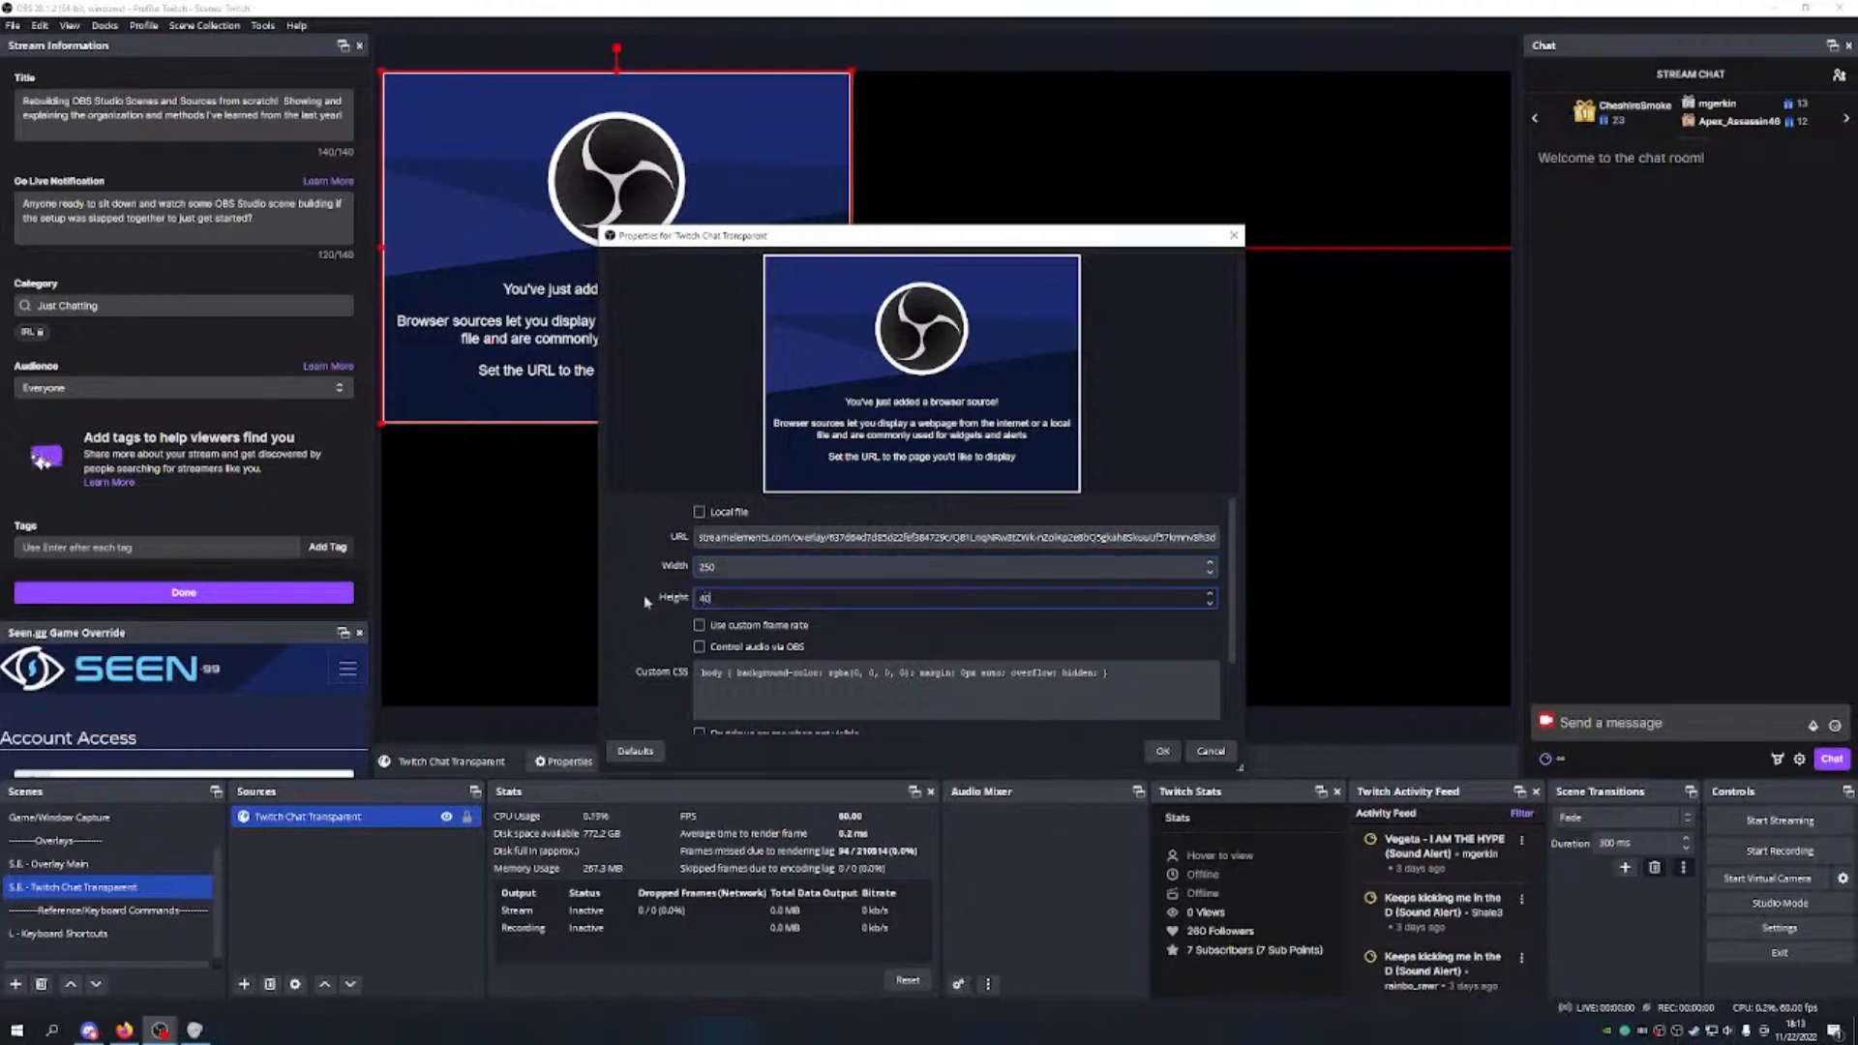
# Step: Clear the custom CSS and enable custom frame rate and shutdown-when-not-visible
pyautogui.moveTo(1123, 675); pyautogui.dragTo(654, 672)
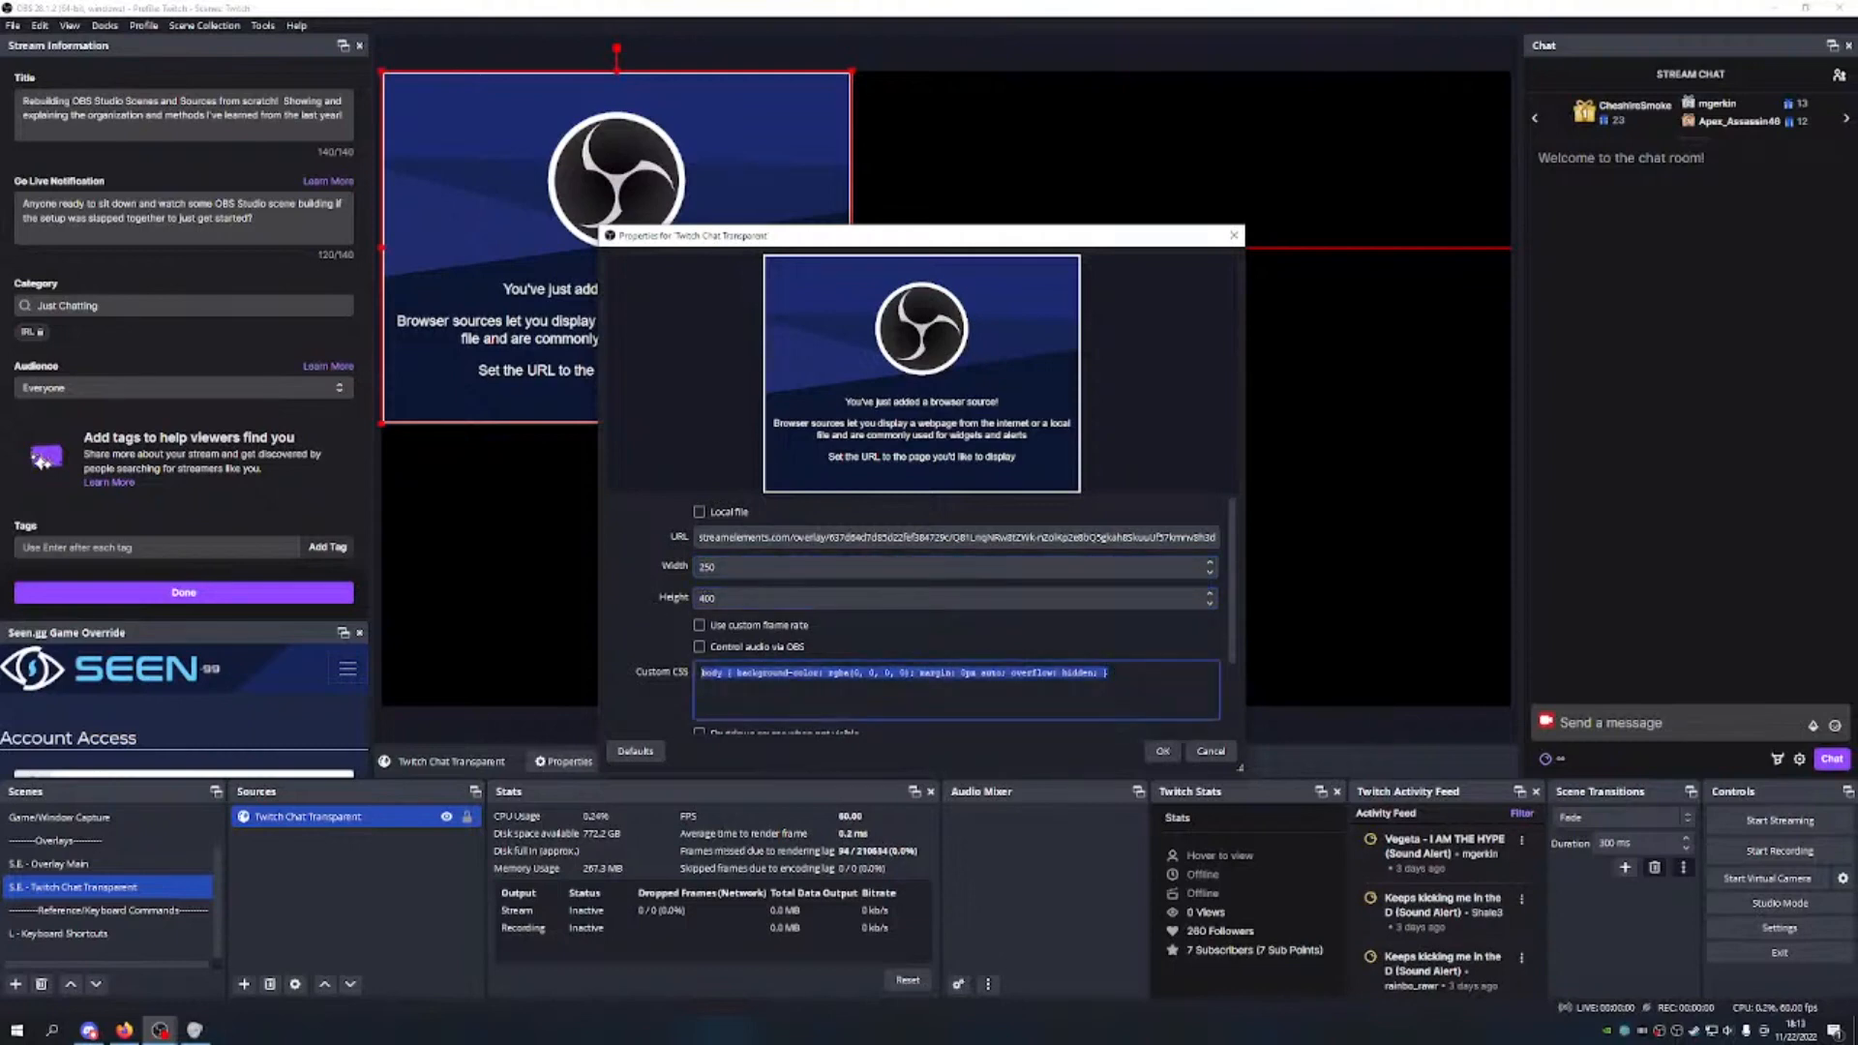
pyautogui.press('Delete')
pyautogui.click(698, 625)
pyautogui.click(703, 672)
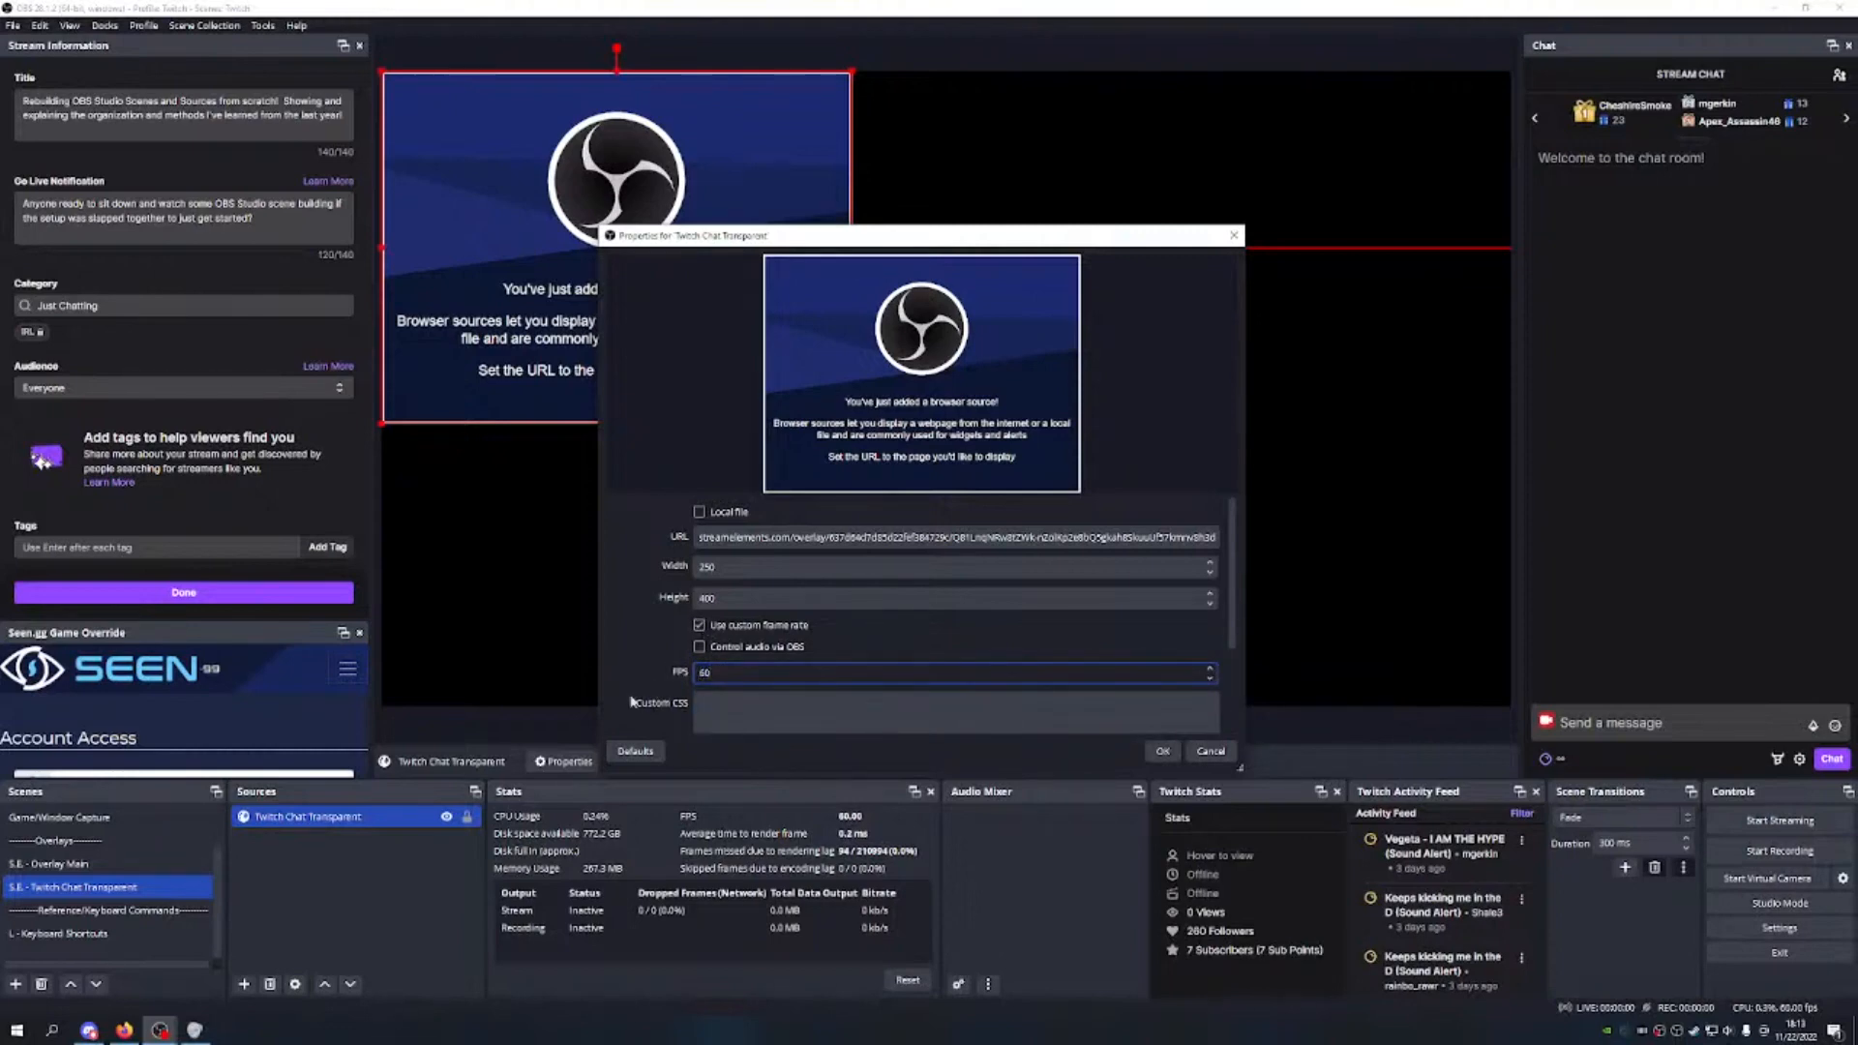
pyautogui.scroll(-3, 832, 687)
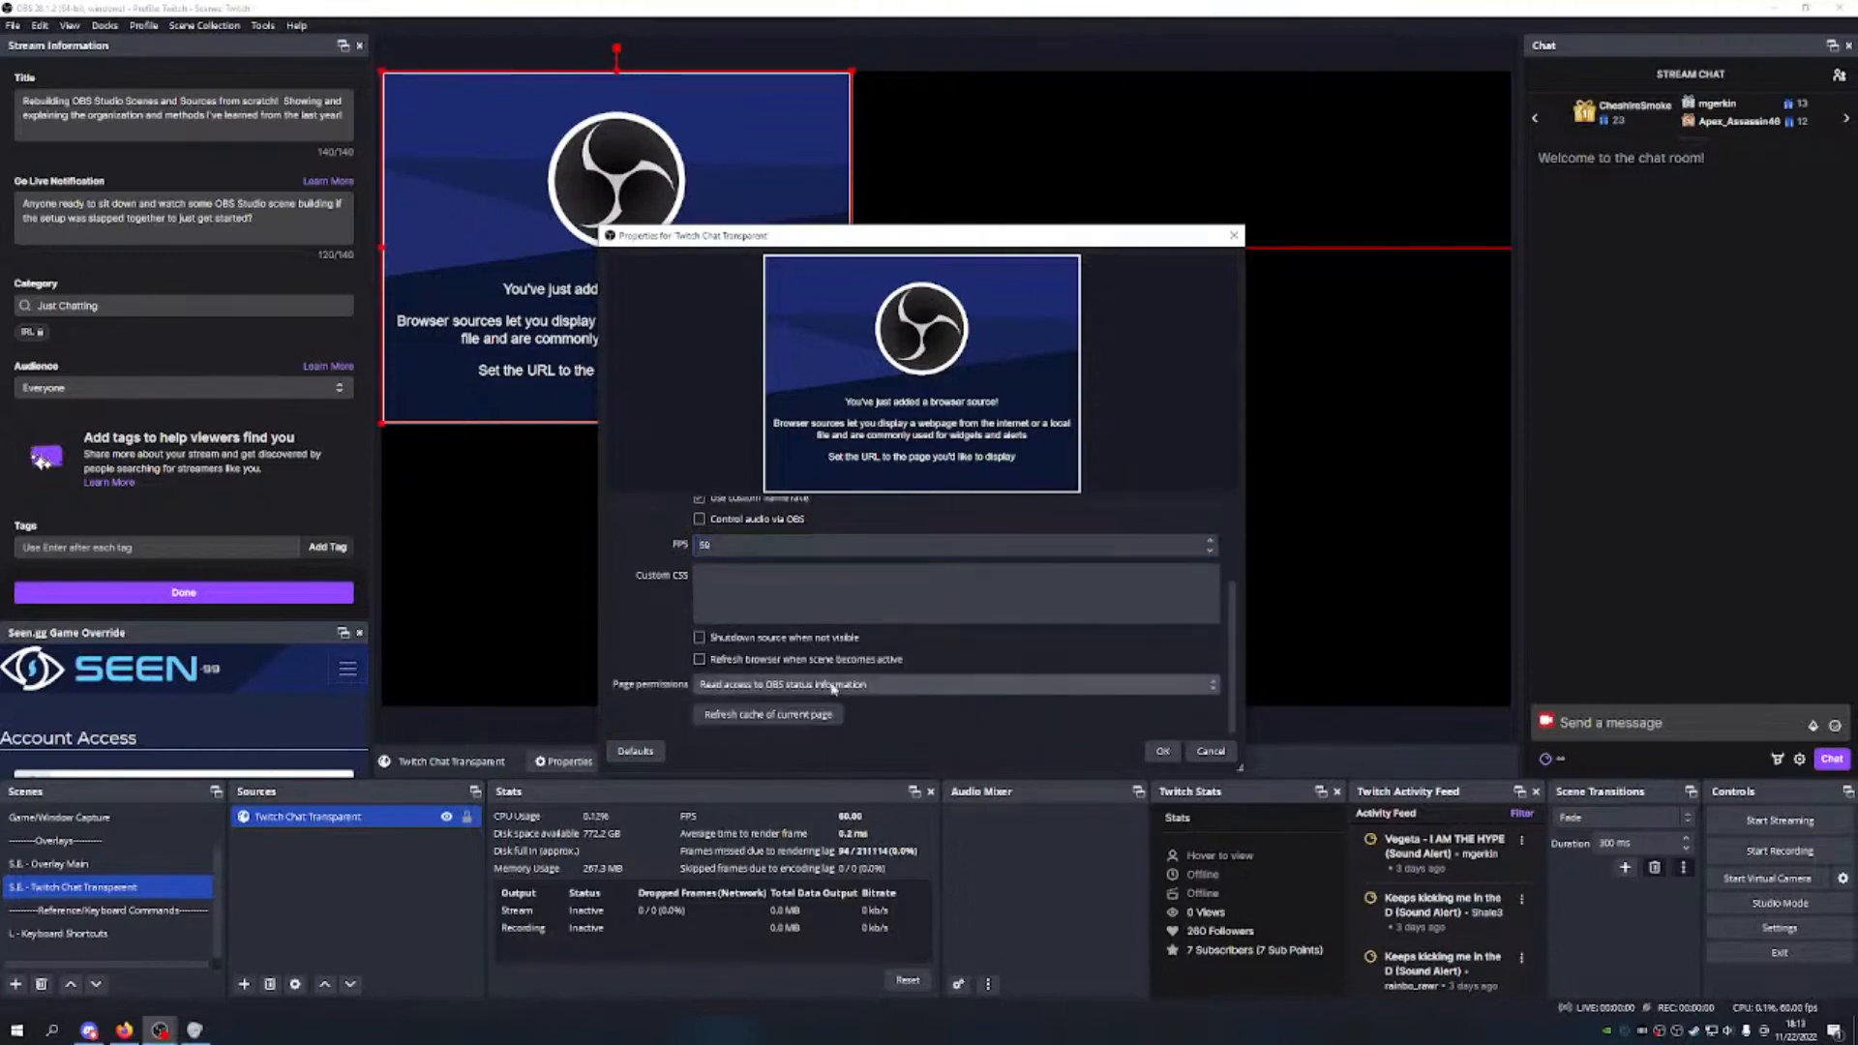
pyautogui.click(699, 638)
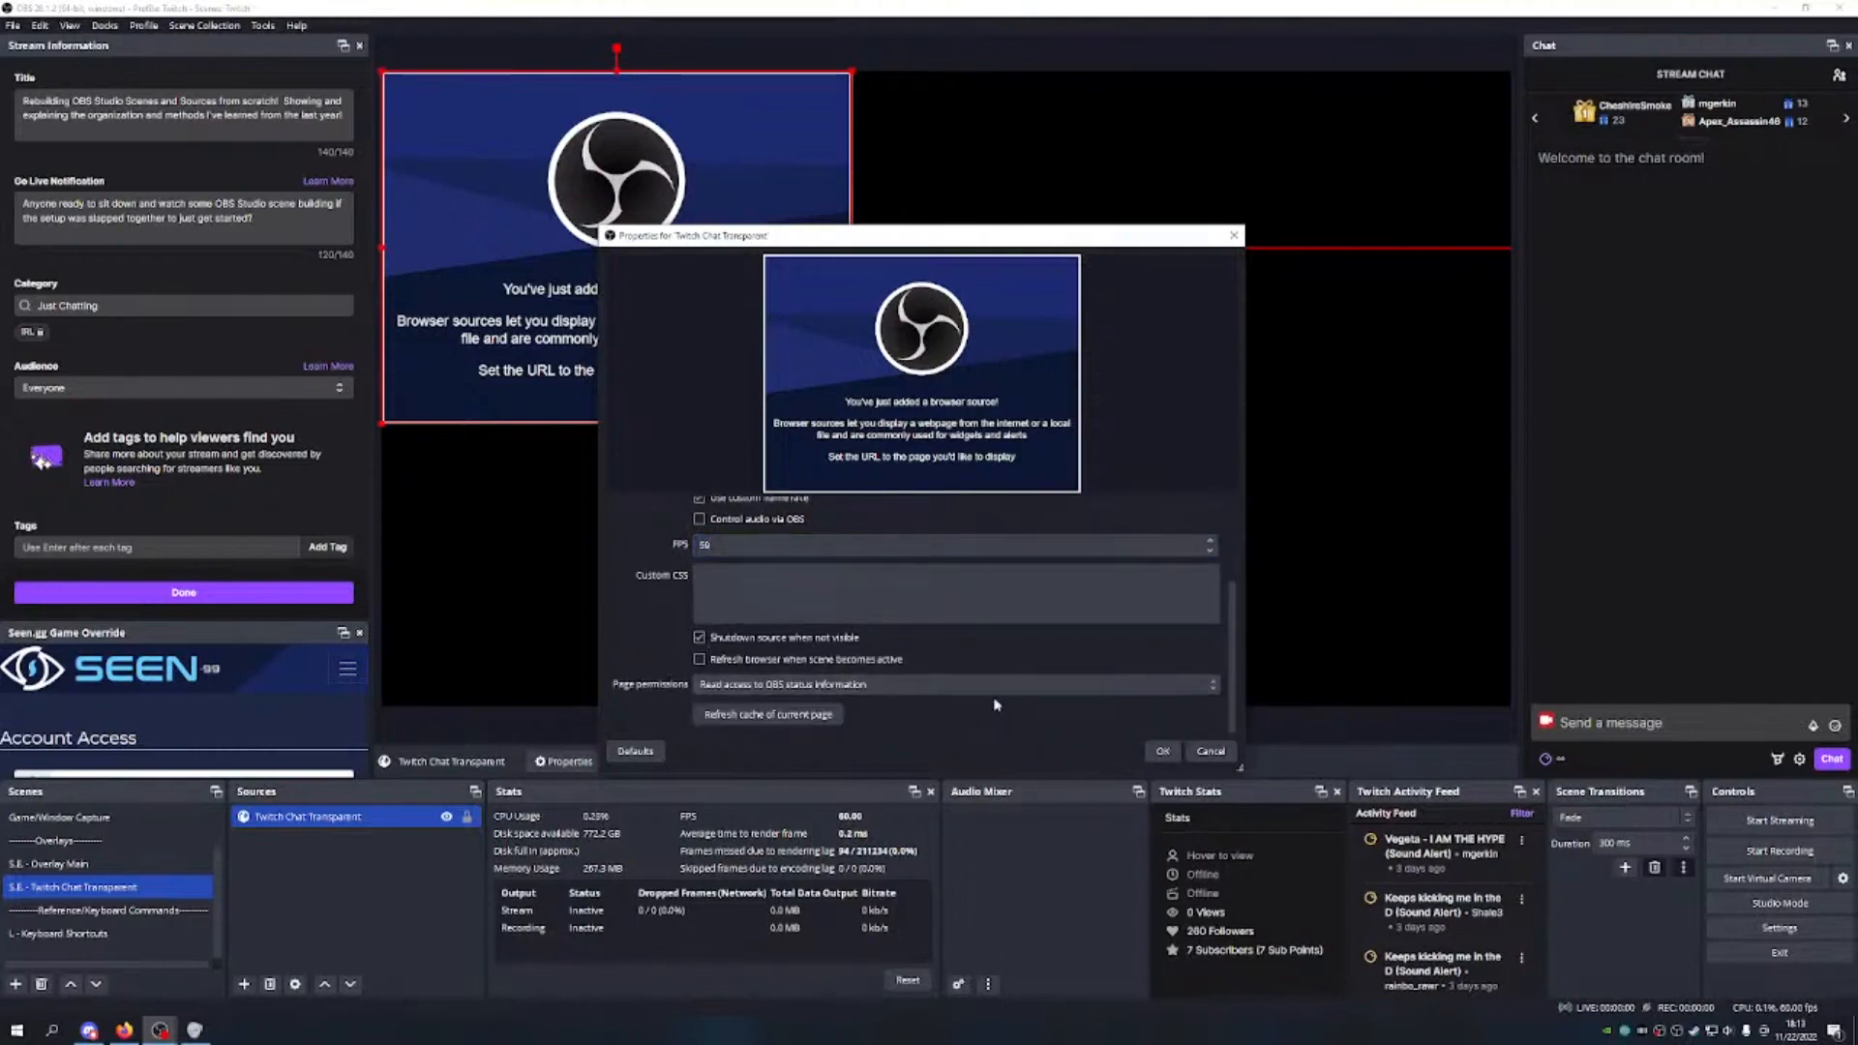
# Step: Apply the settings, stretch the chat source into a centred full-height column, and lock it
pyautogui.click(1162, 751)
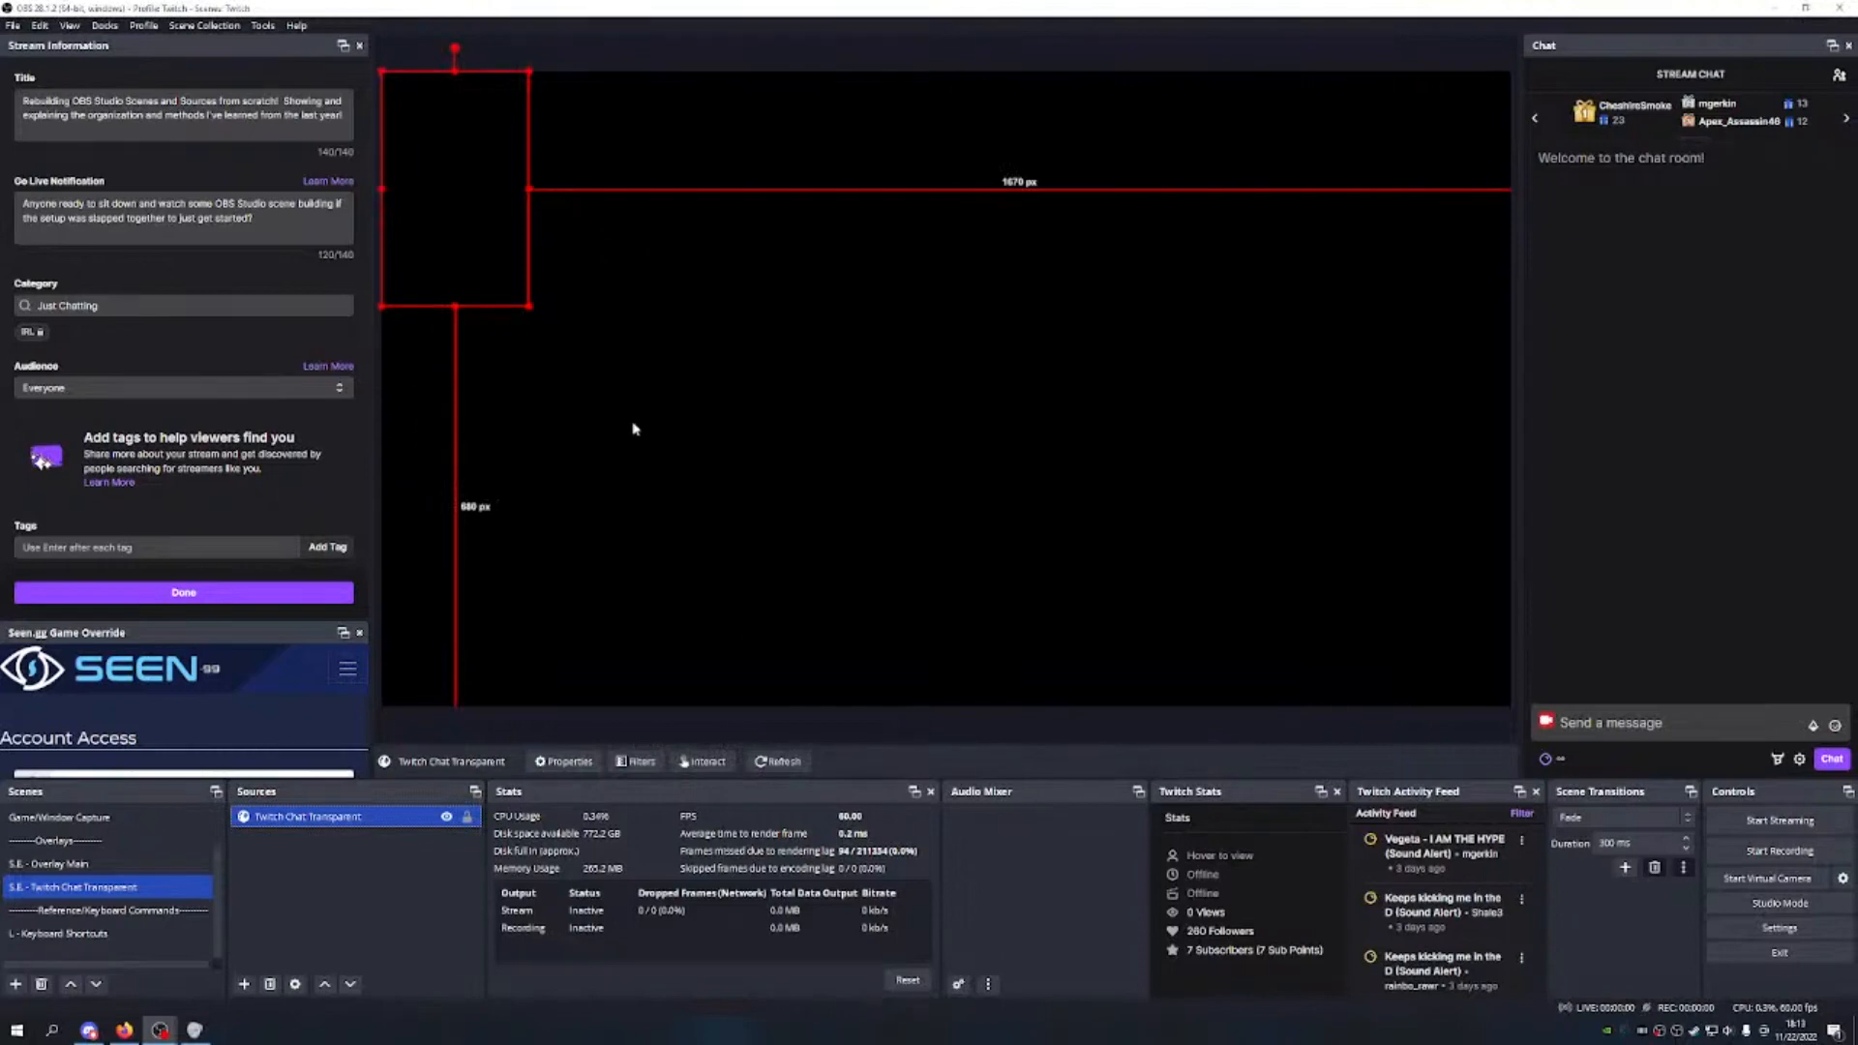
pyautogui.moveTo(454, 207); pyautogui.dragTo(919, 402)
pyautogui.moveTo(992, 283); pyautogui.dragTo(979, 339)
pyautogui.moveTo(1067, 213); pyautogui.dragTo(1003, 199)
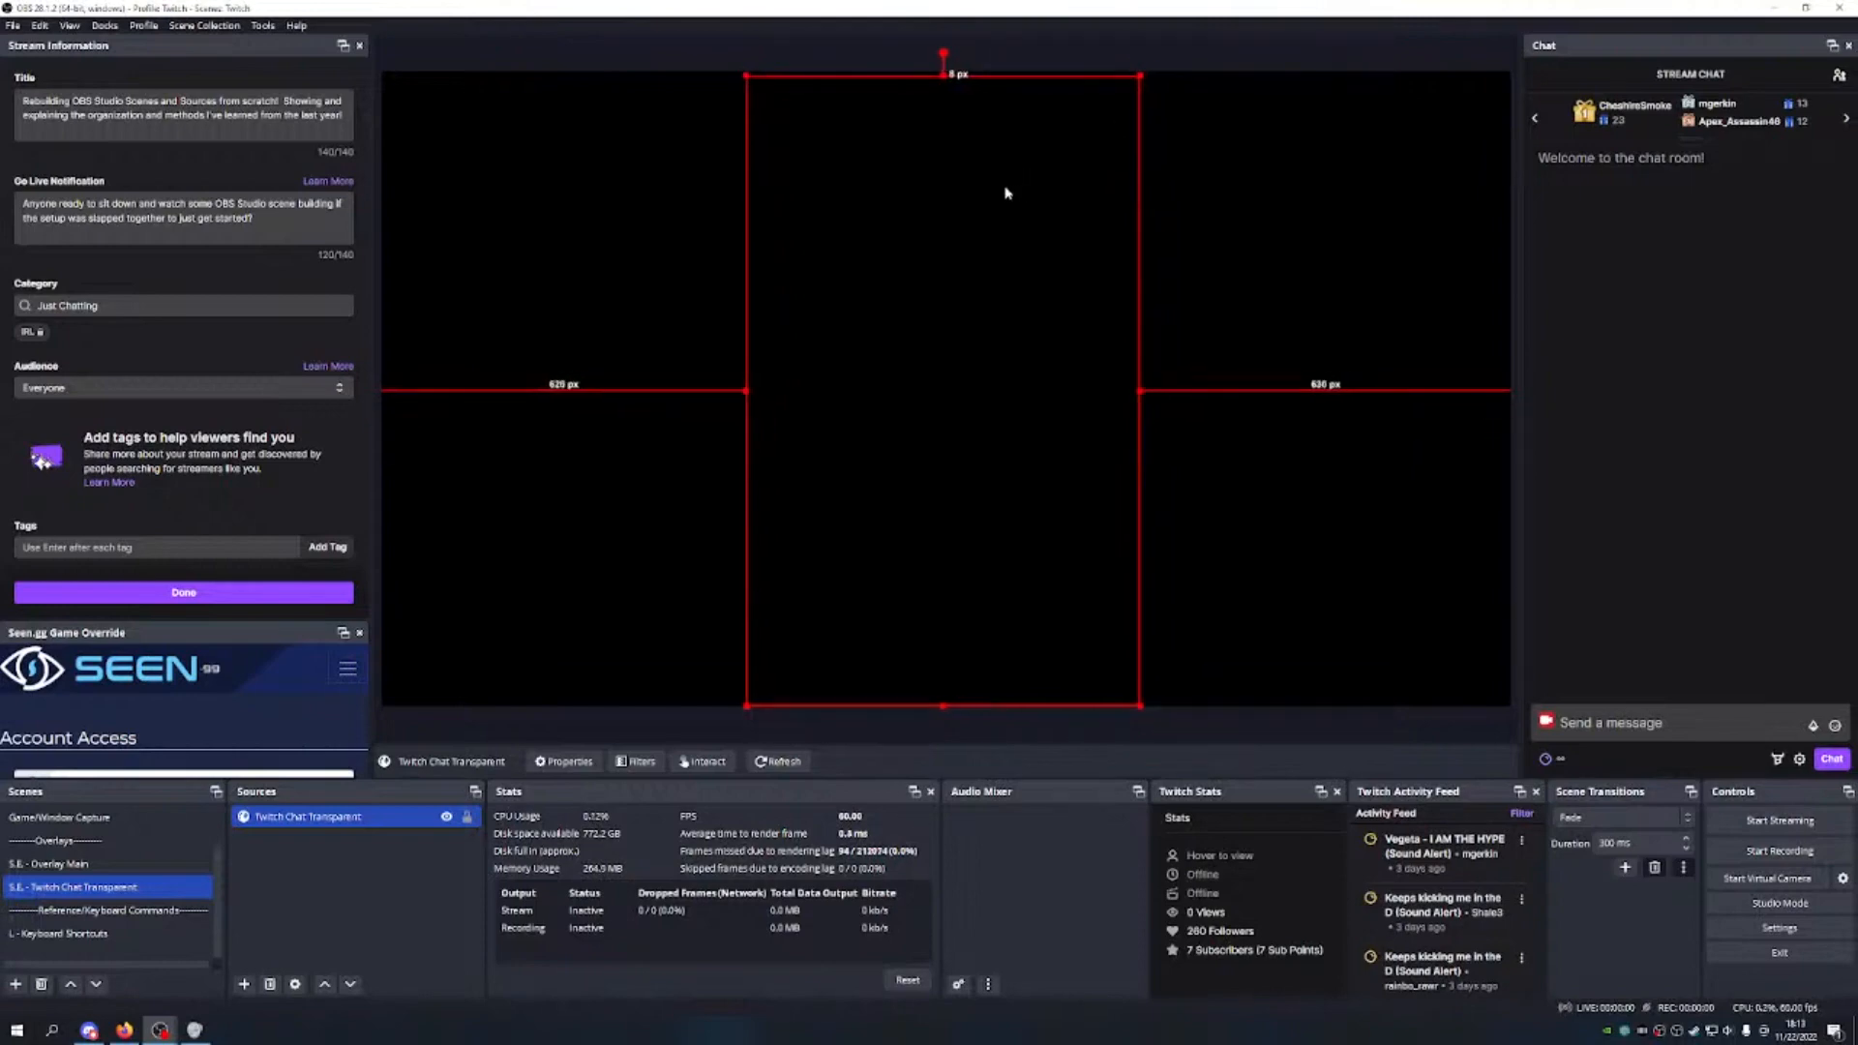
pyautogui.moveTo(943, 74); pyautogui.dragTo(945, 71)
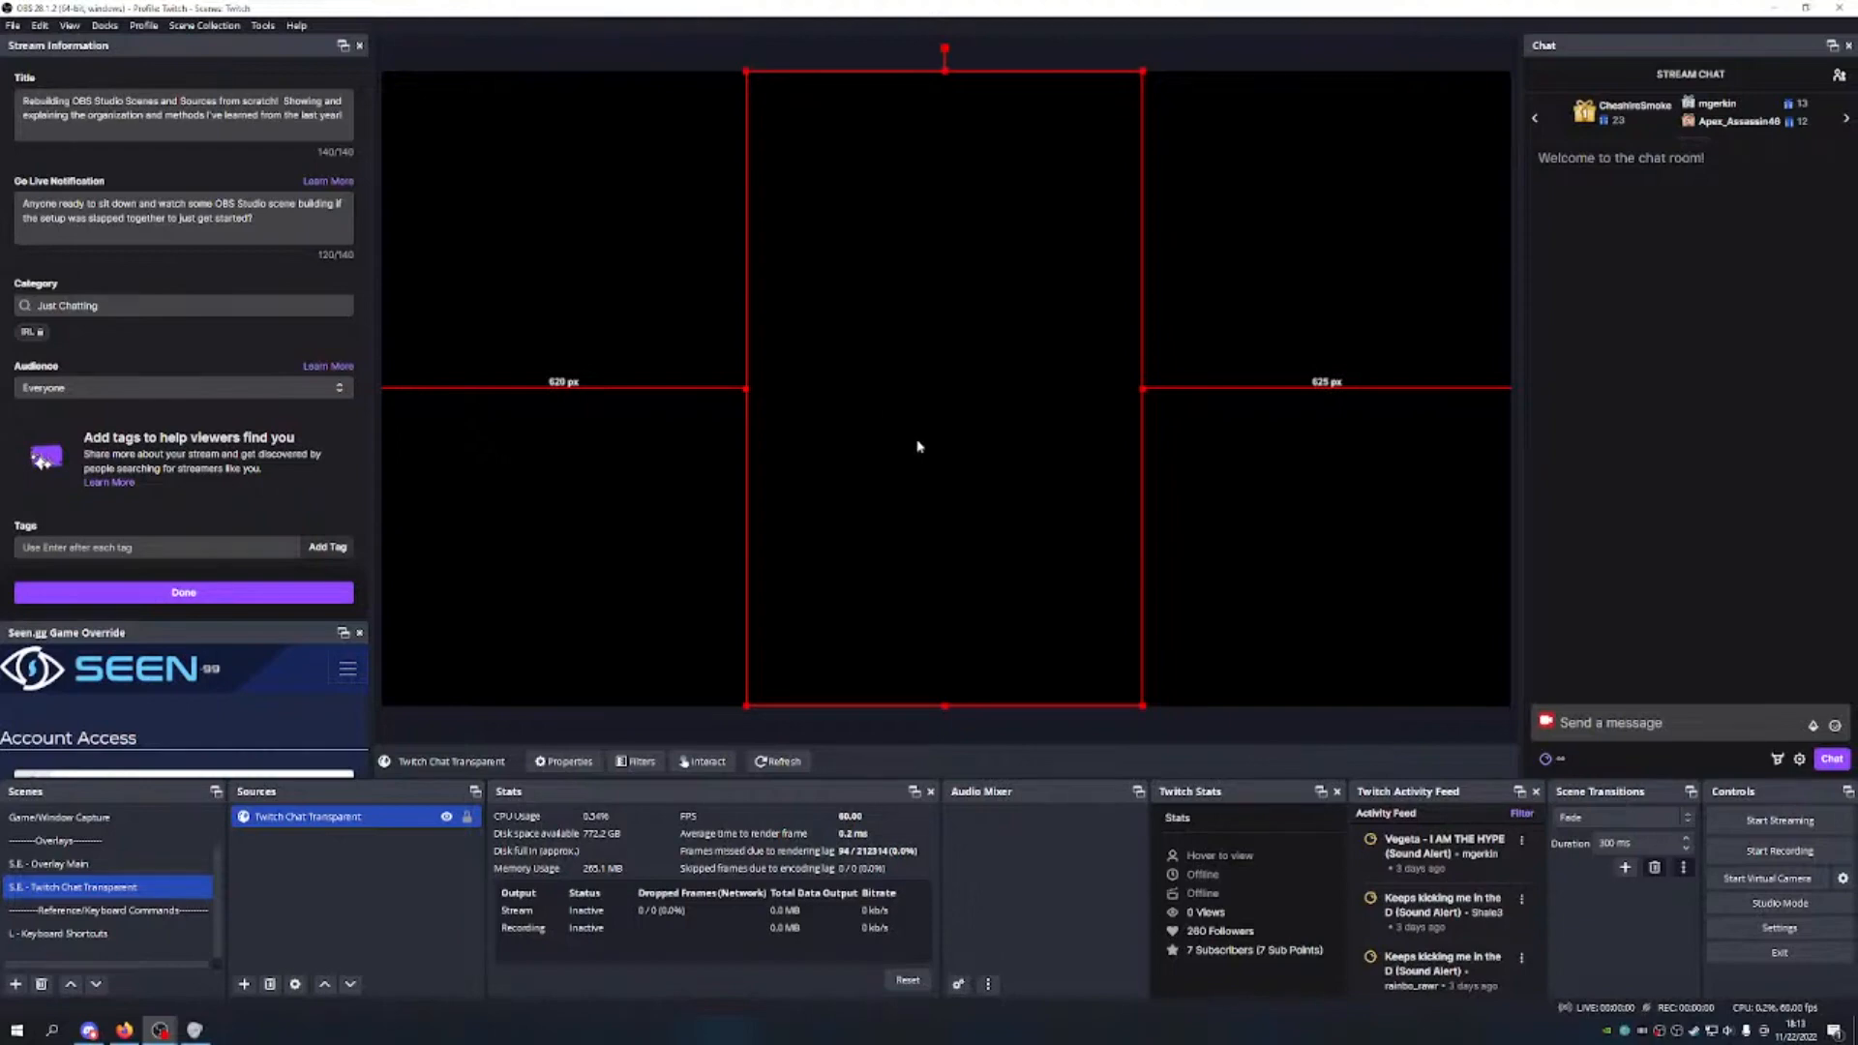
pyautogui.moveTo(920, 446); pyautogui.dragTo(921, 441)
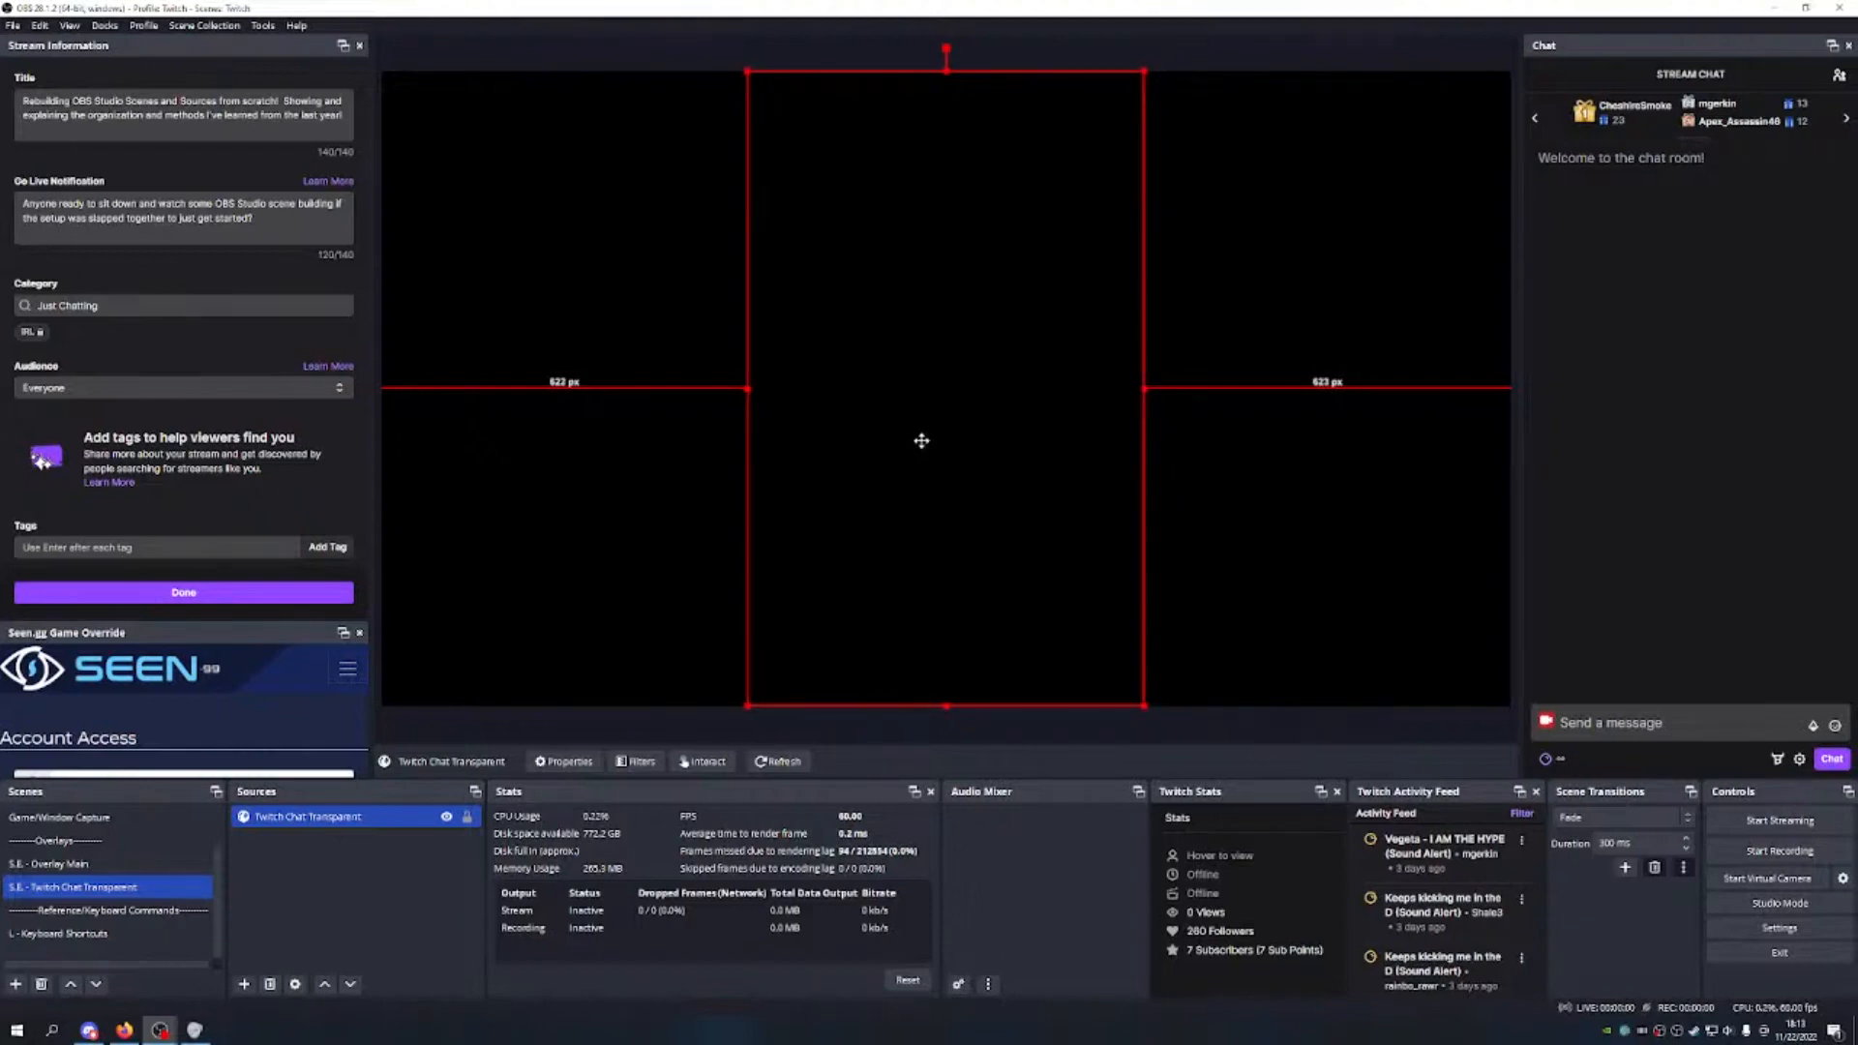
pyautogui.click(467, 818)
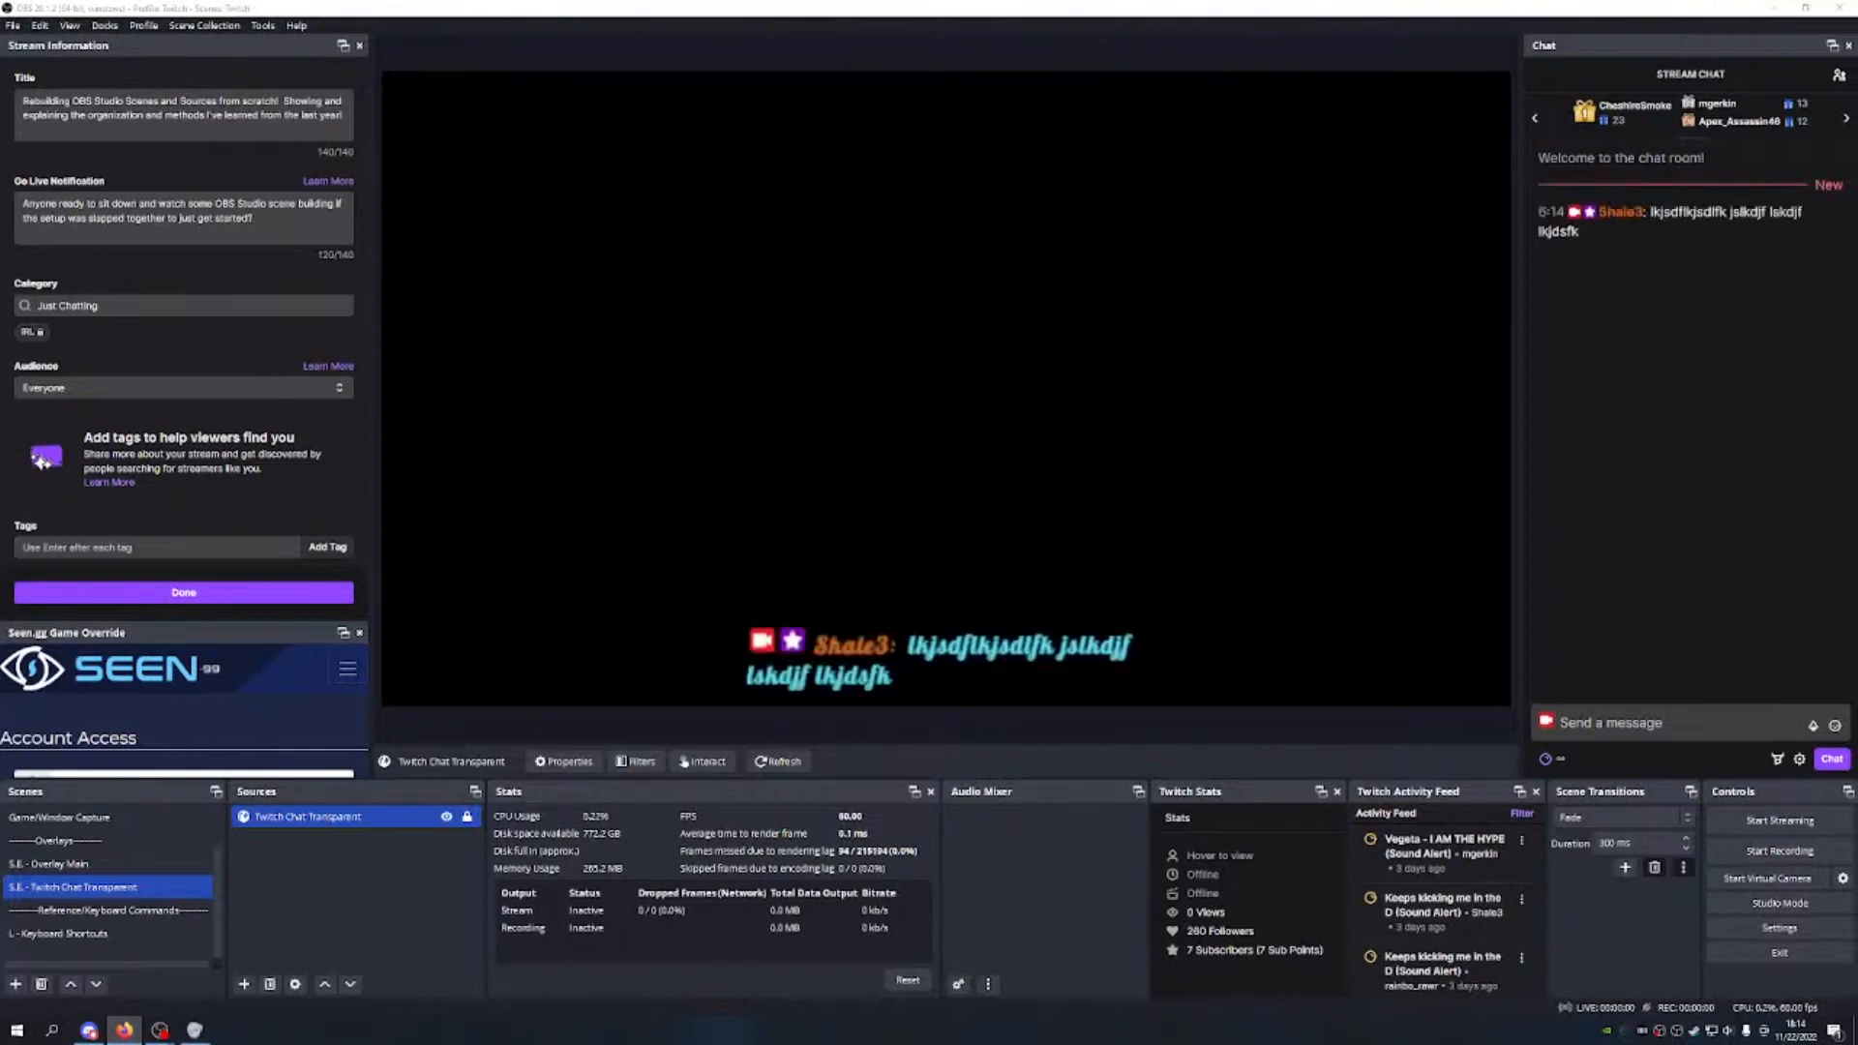
pyautogui.scroll(1, 129, 847)
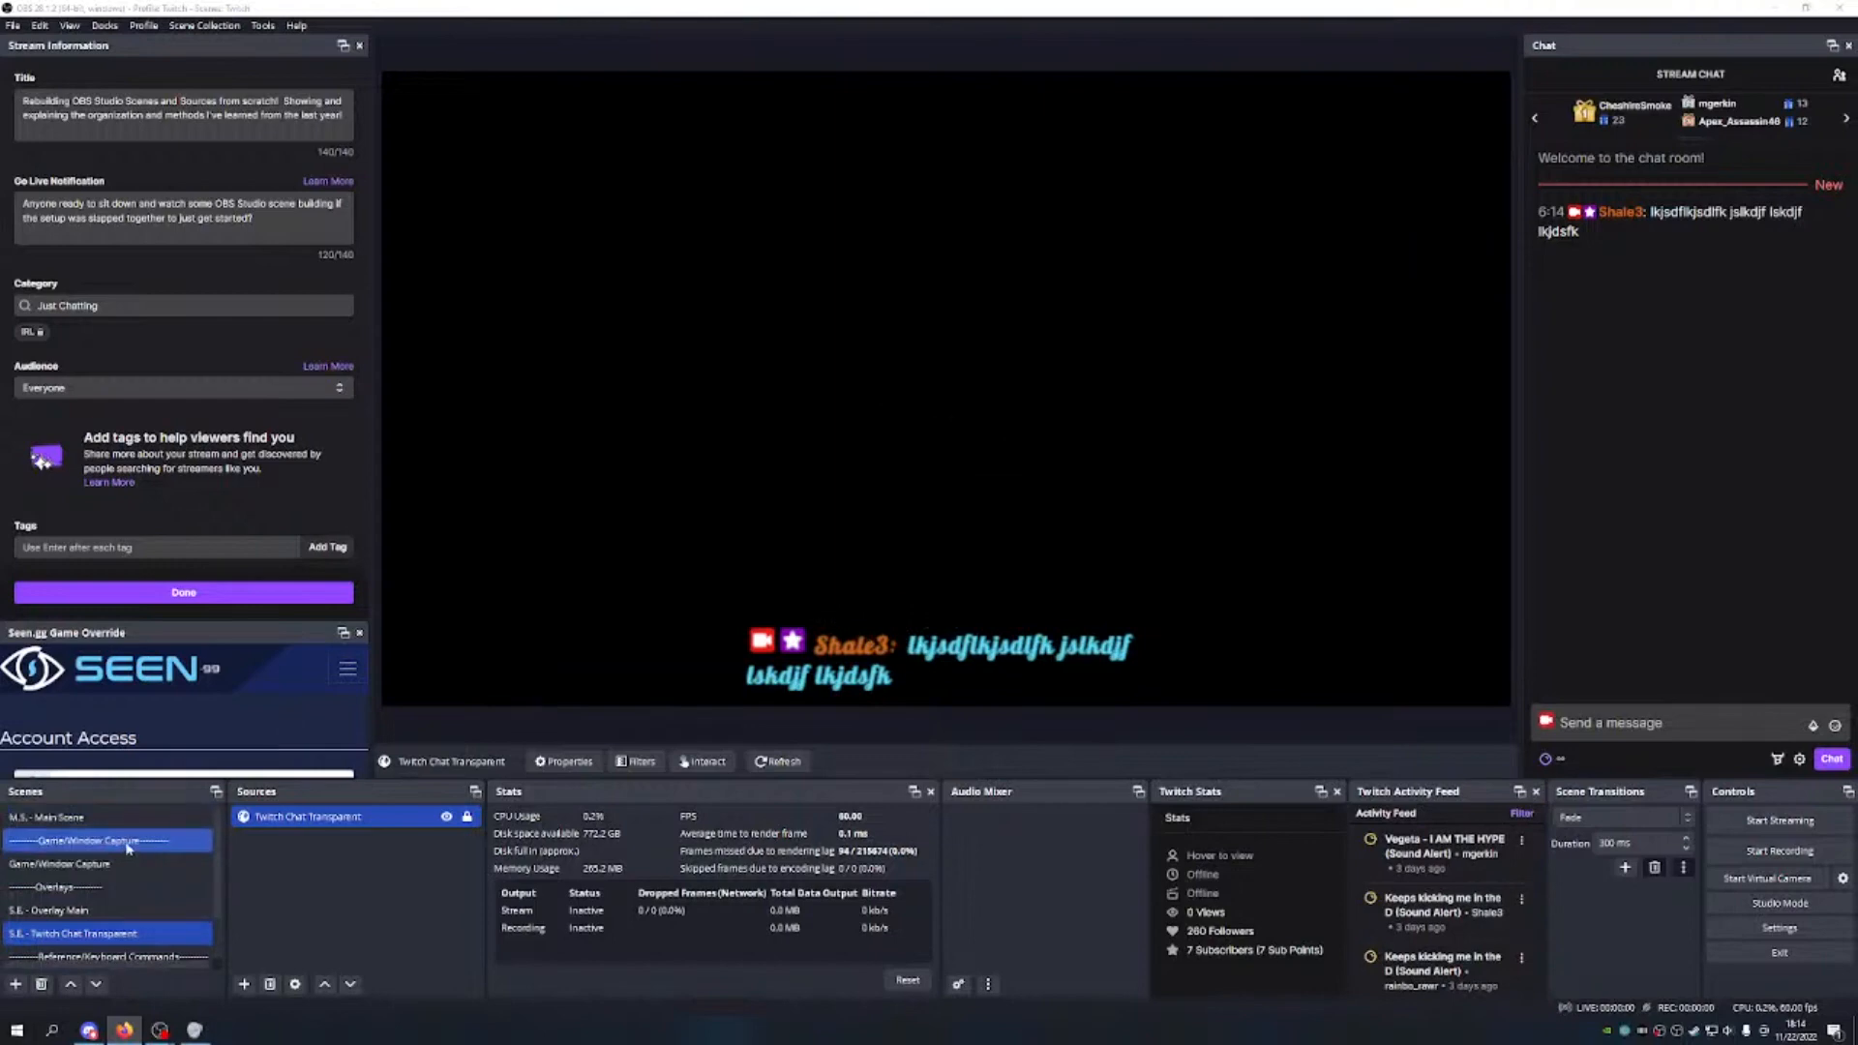
# Step: Add the existing S.E. - Twitch Chat Transparent scene as a source in M.S. - Main Scene
pyautogui.click(58, 818)
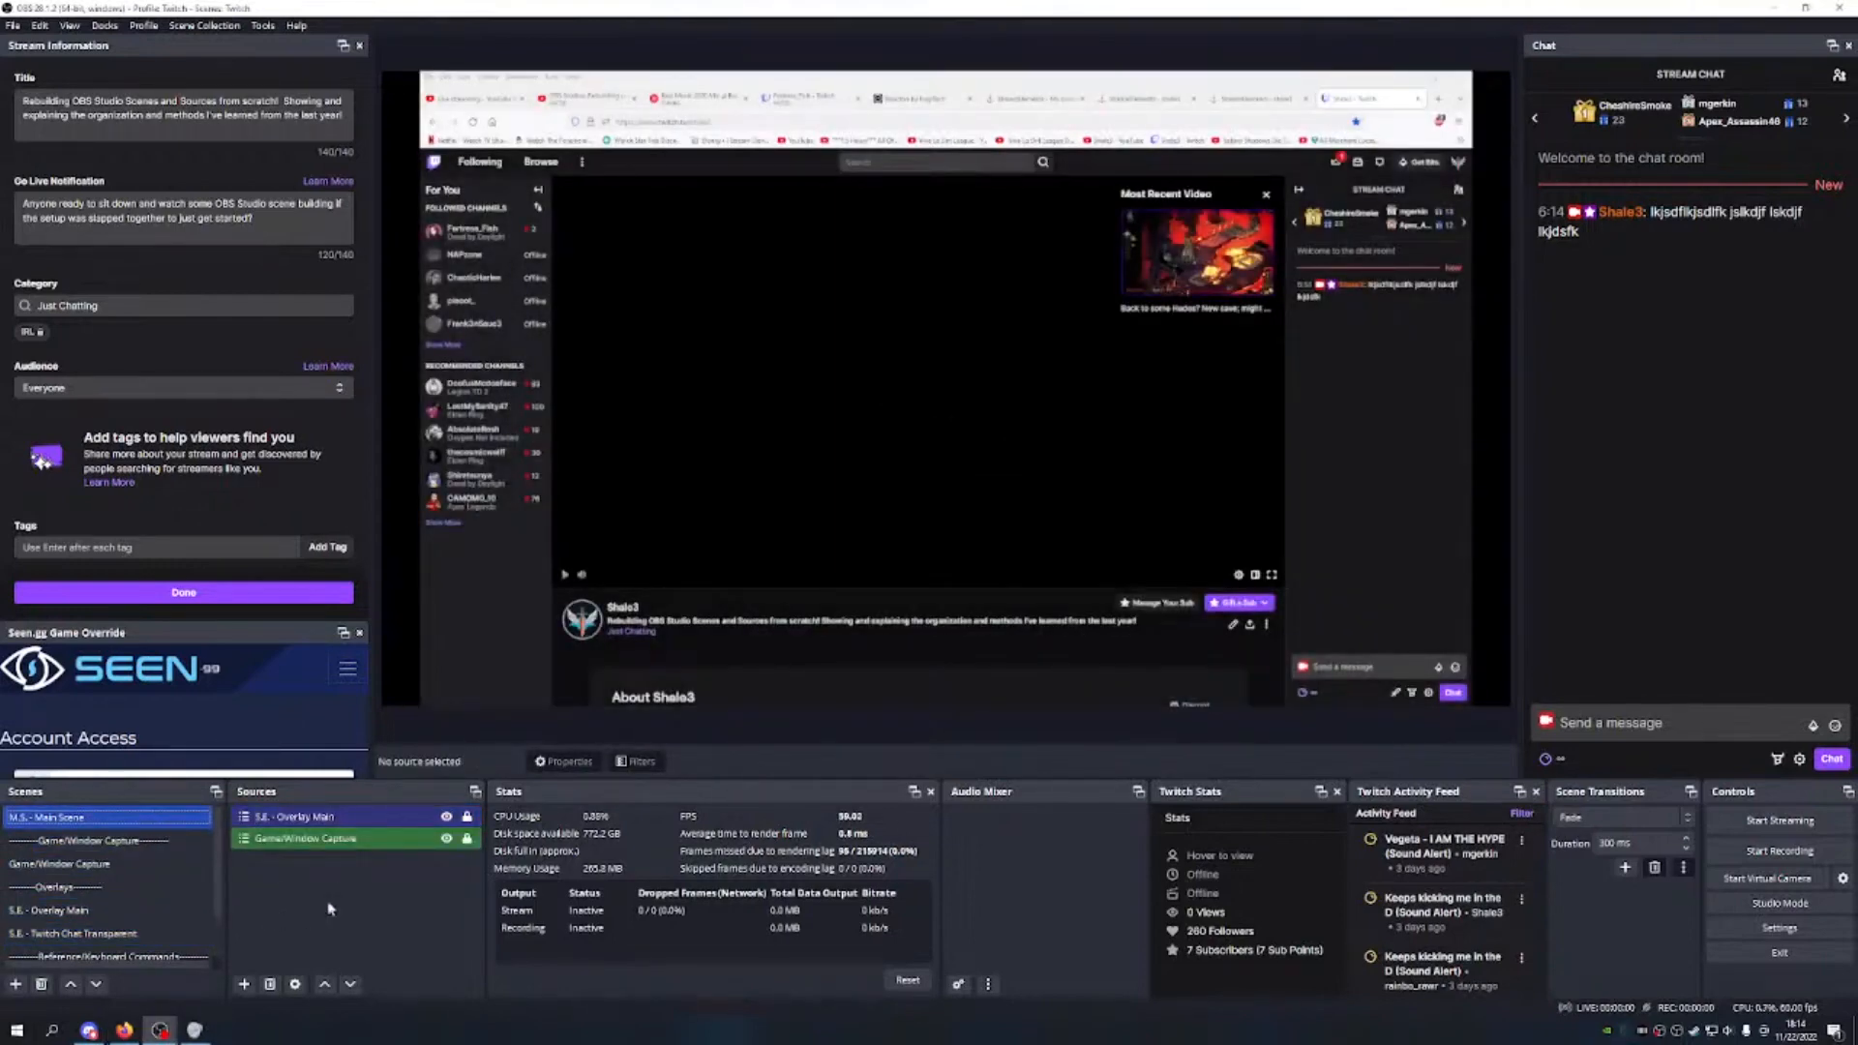
pyautogui.click(244, 982)
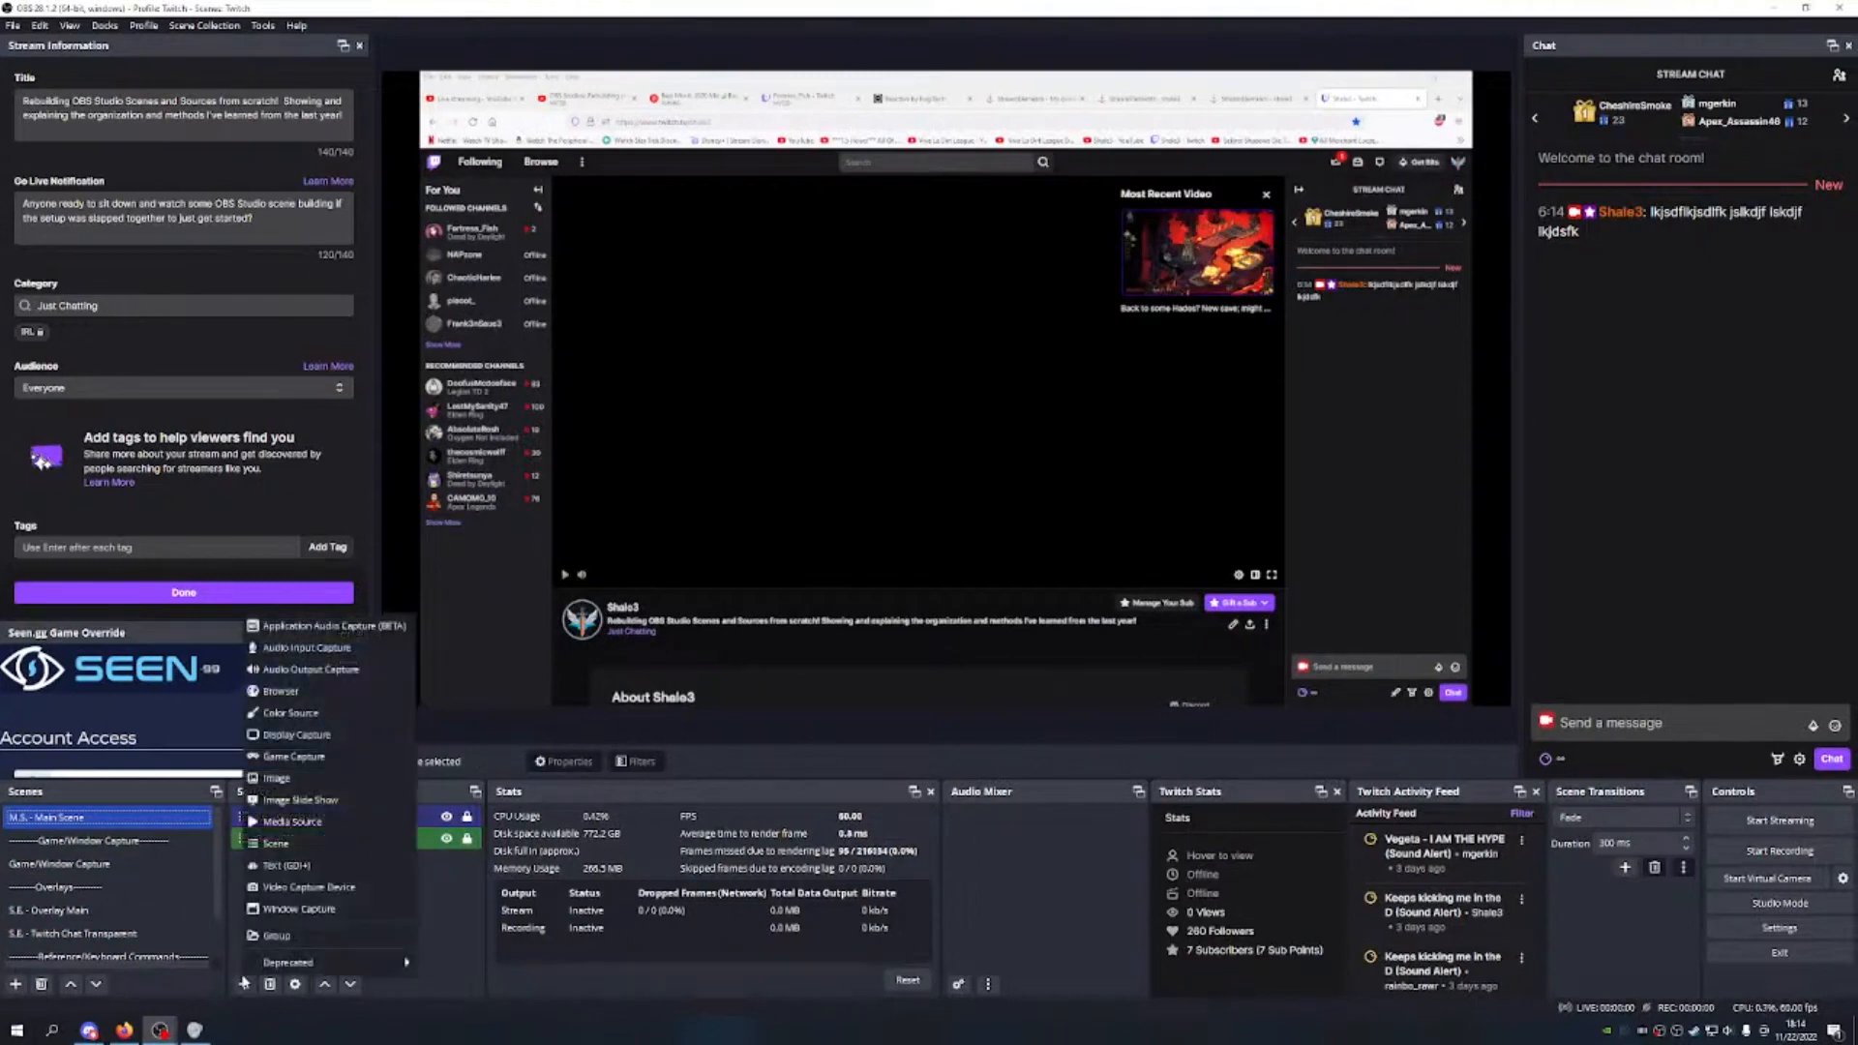
pyautogui.click(306, 850)
pyautogui.click(968, 519)
pyautogui.click(967, 558)
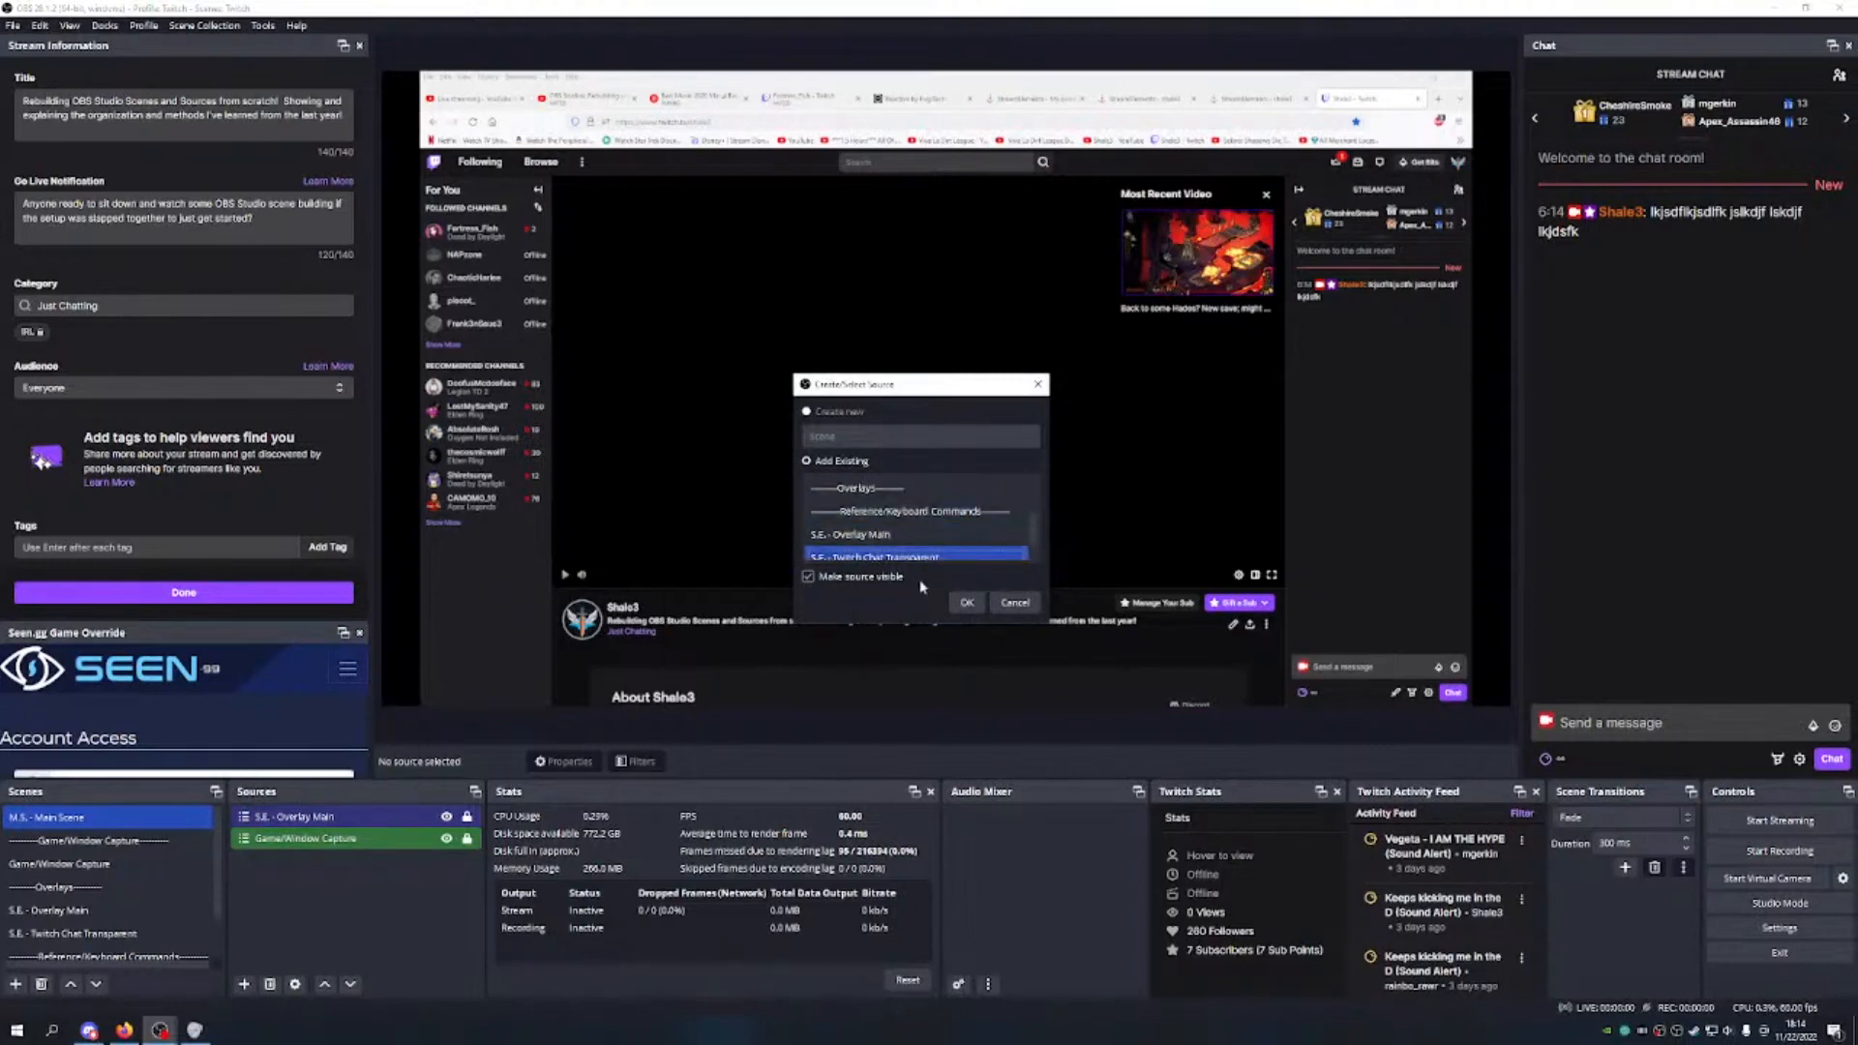
pyautogui.click(966, 602)
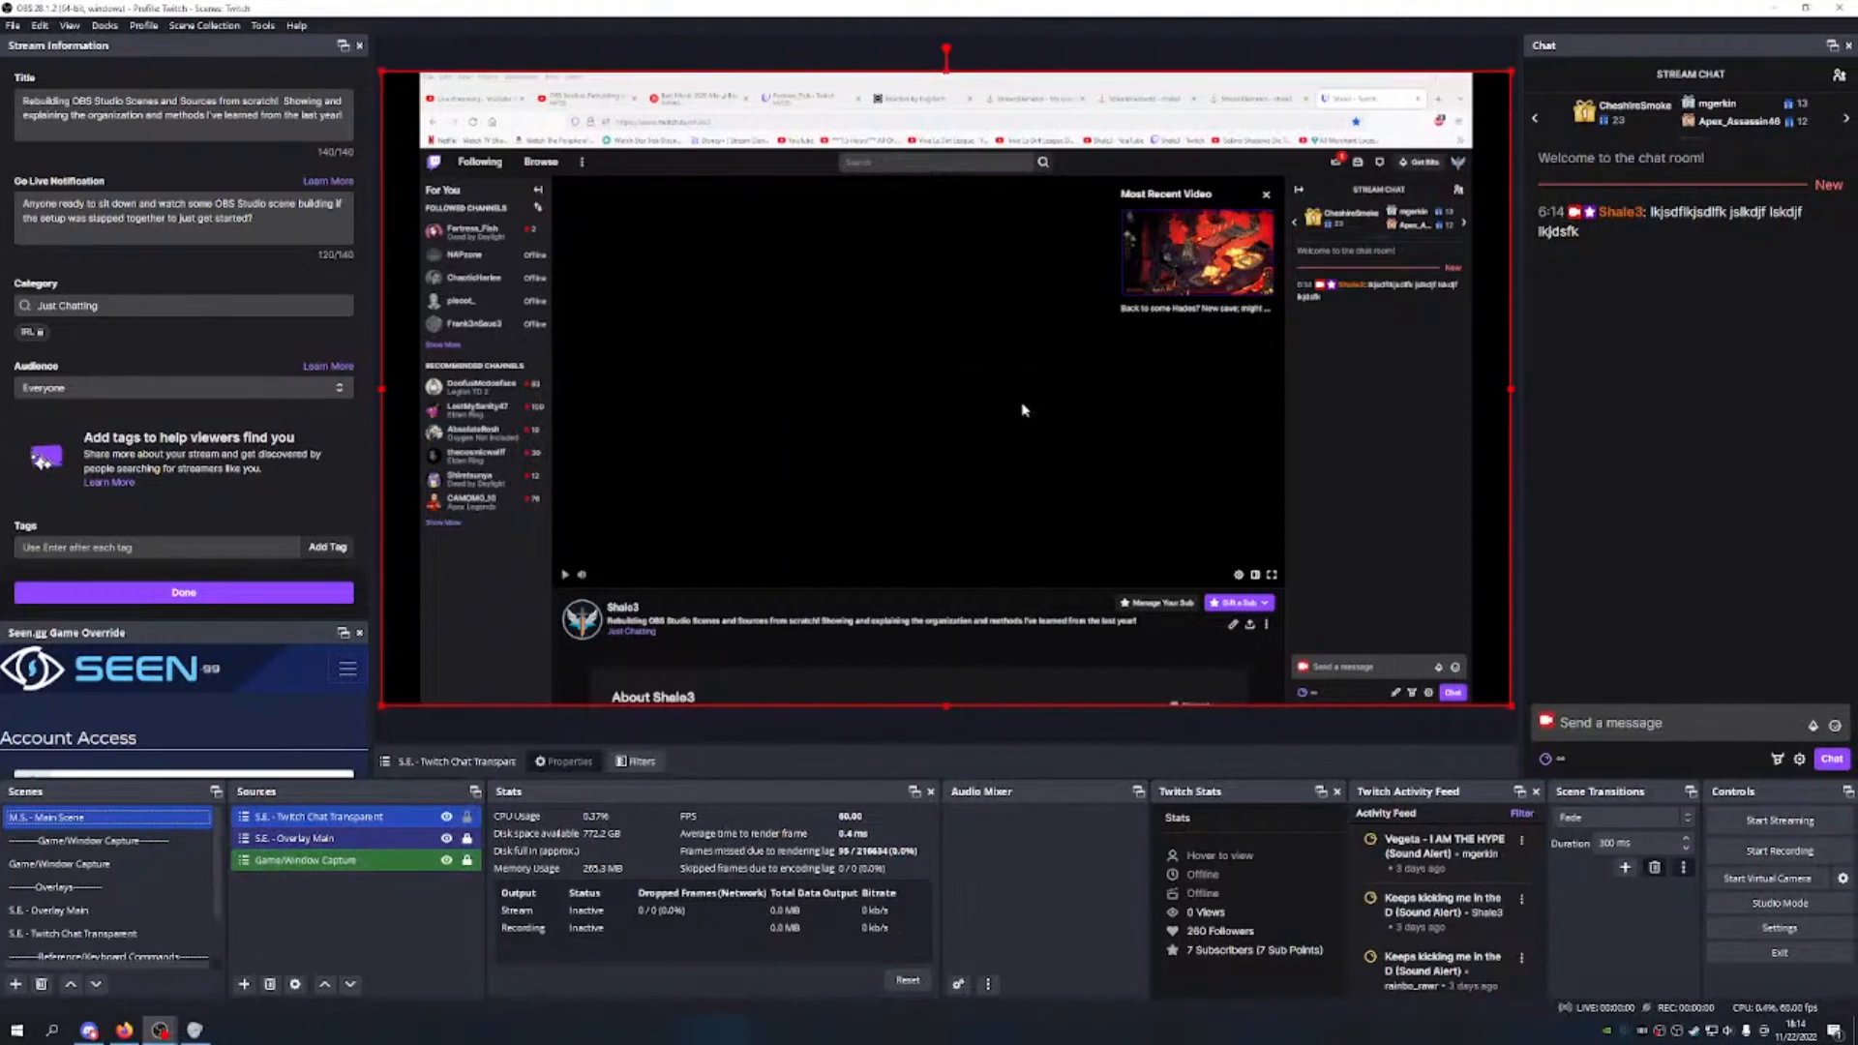
# Step: Send a test message in Twitch chat to check the overlay
pyautogui.click(1351, 676)
pyautogui.write('lkjsdfl')
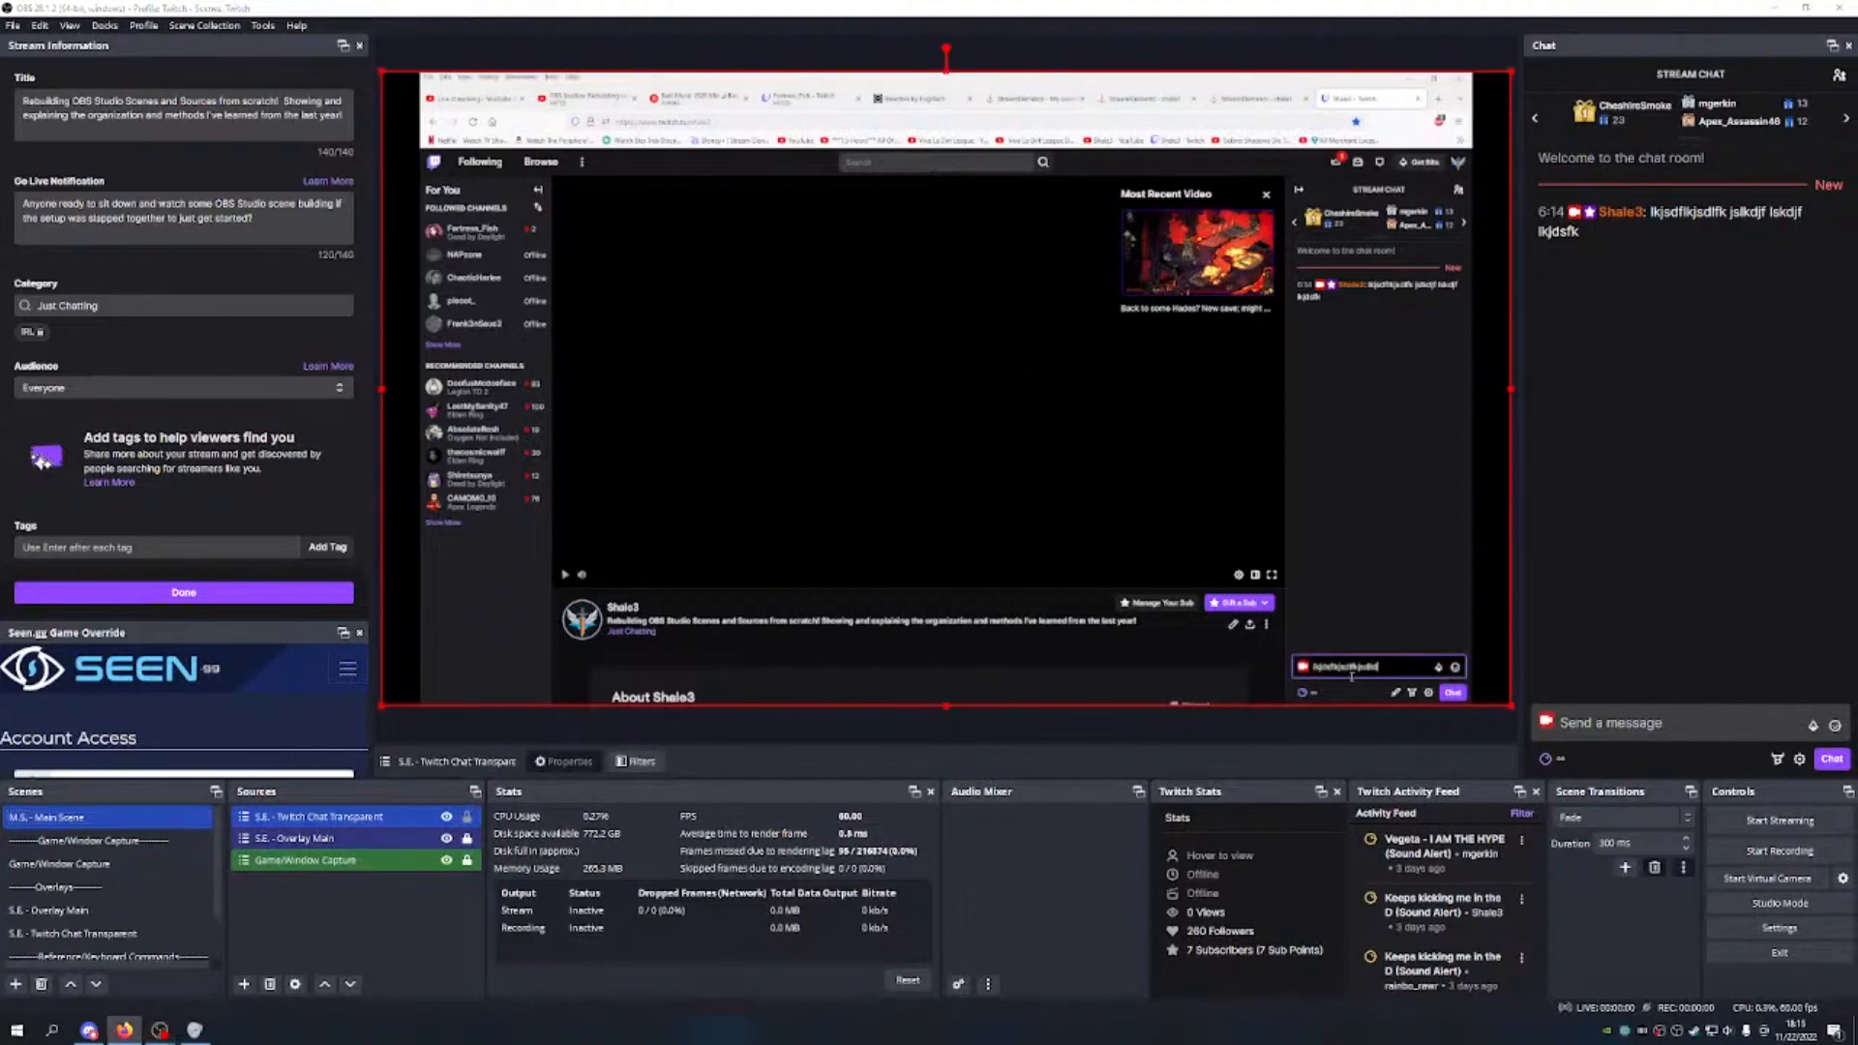
pyautogui.write('kjsdlfkjsdlkfjsdlfjsdlfjsdlkfjdslkjfds')
pyautogui.press('Return')
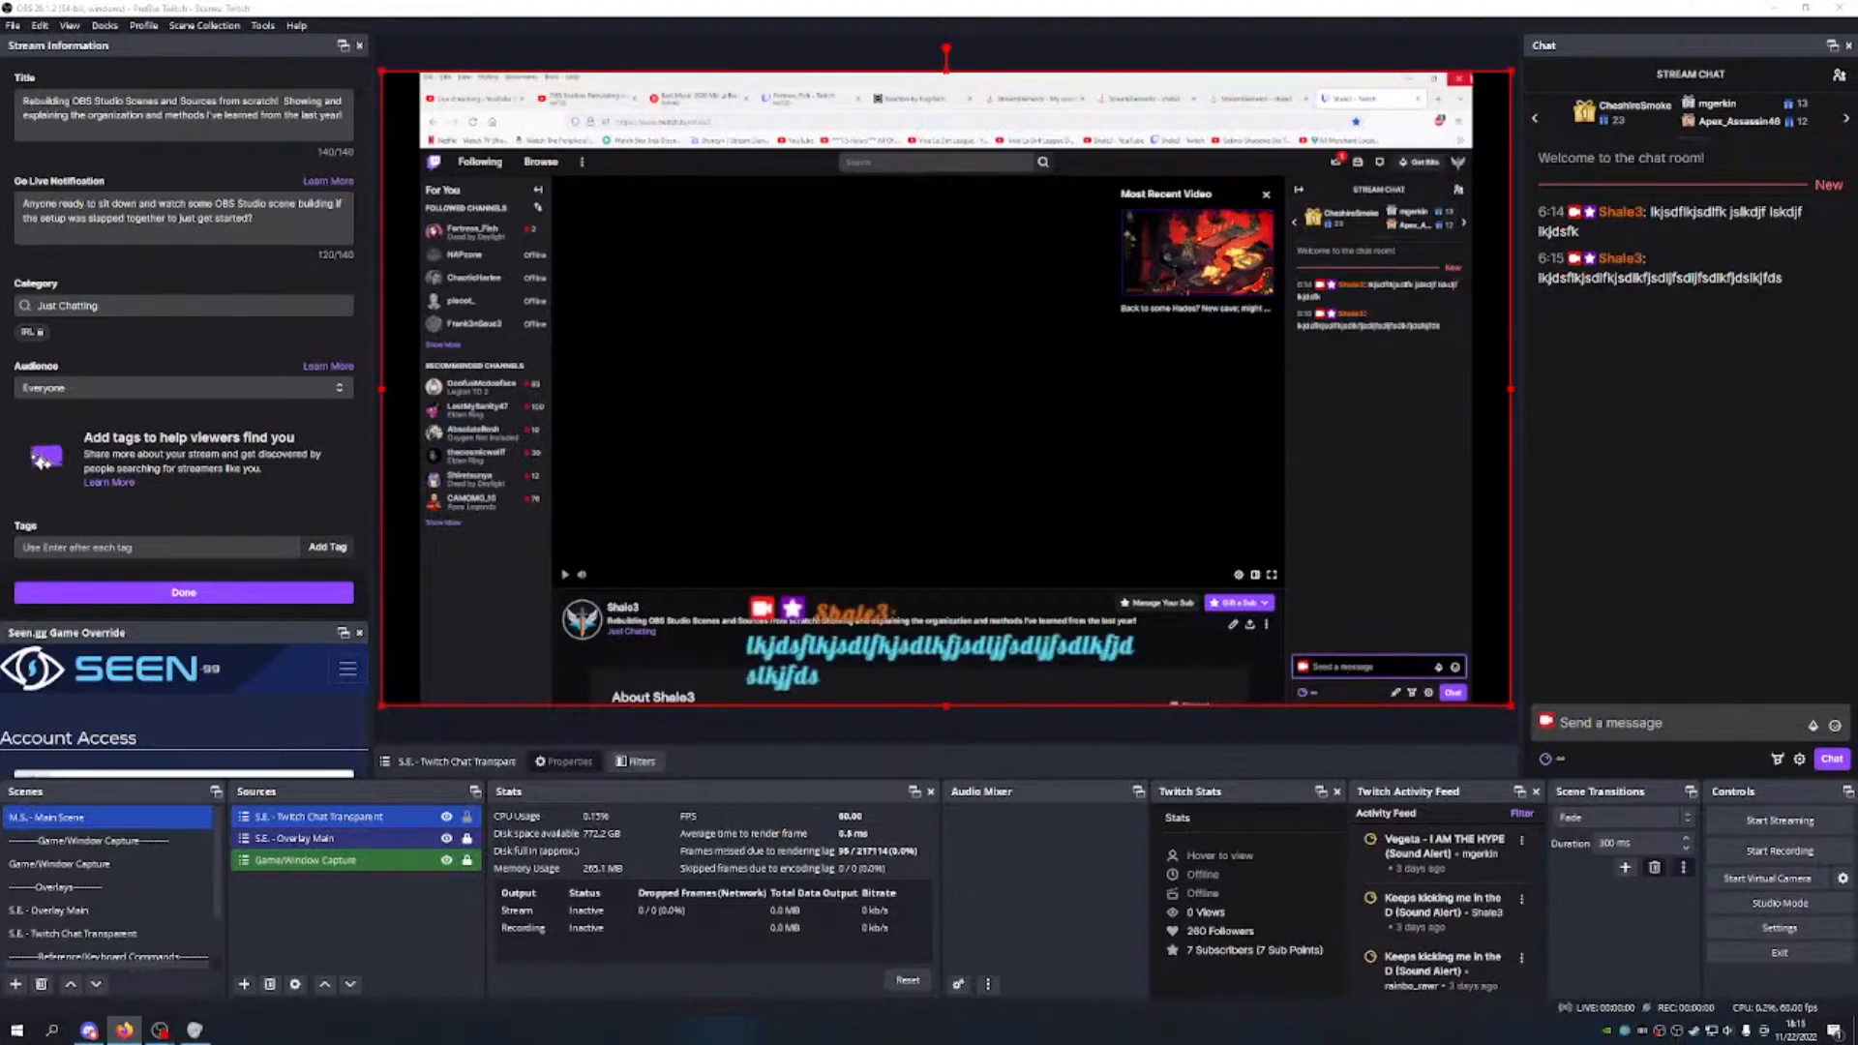
pyautogui.moveTo(1510, 71); pyautogui.dragTo(841, 513)
pyautogui.moveTo(593, 572); pyautogui.dragTo(917, 357)
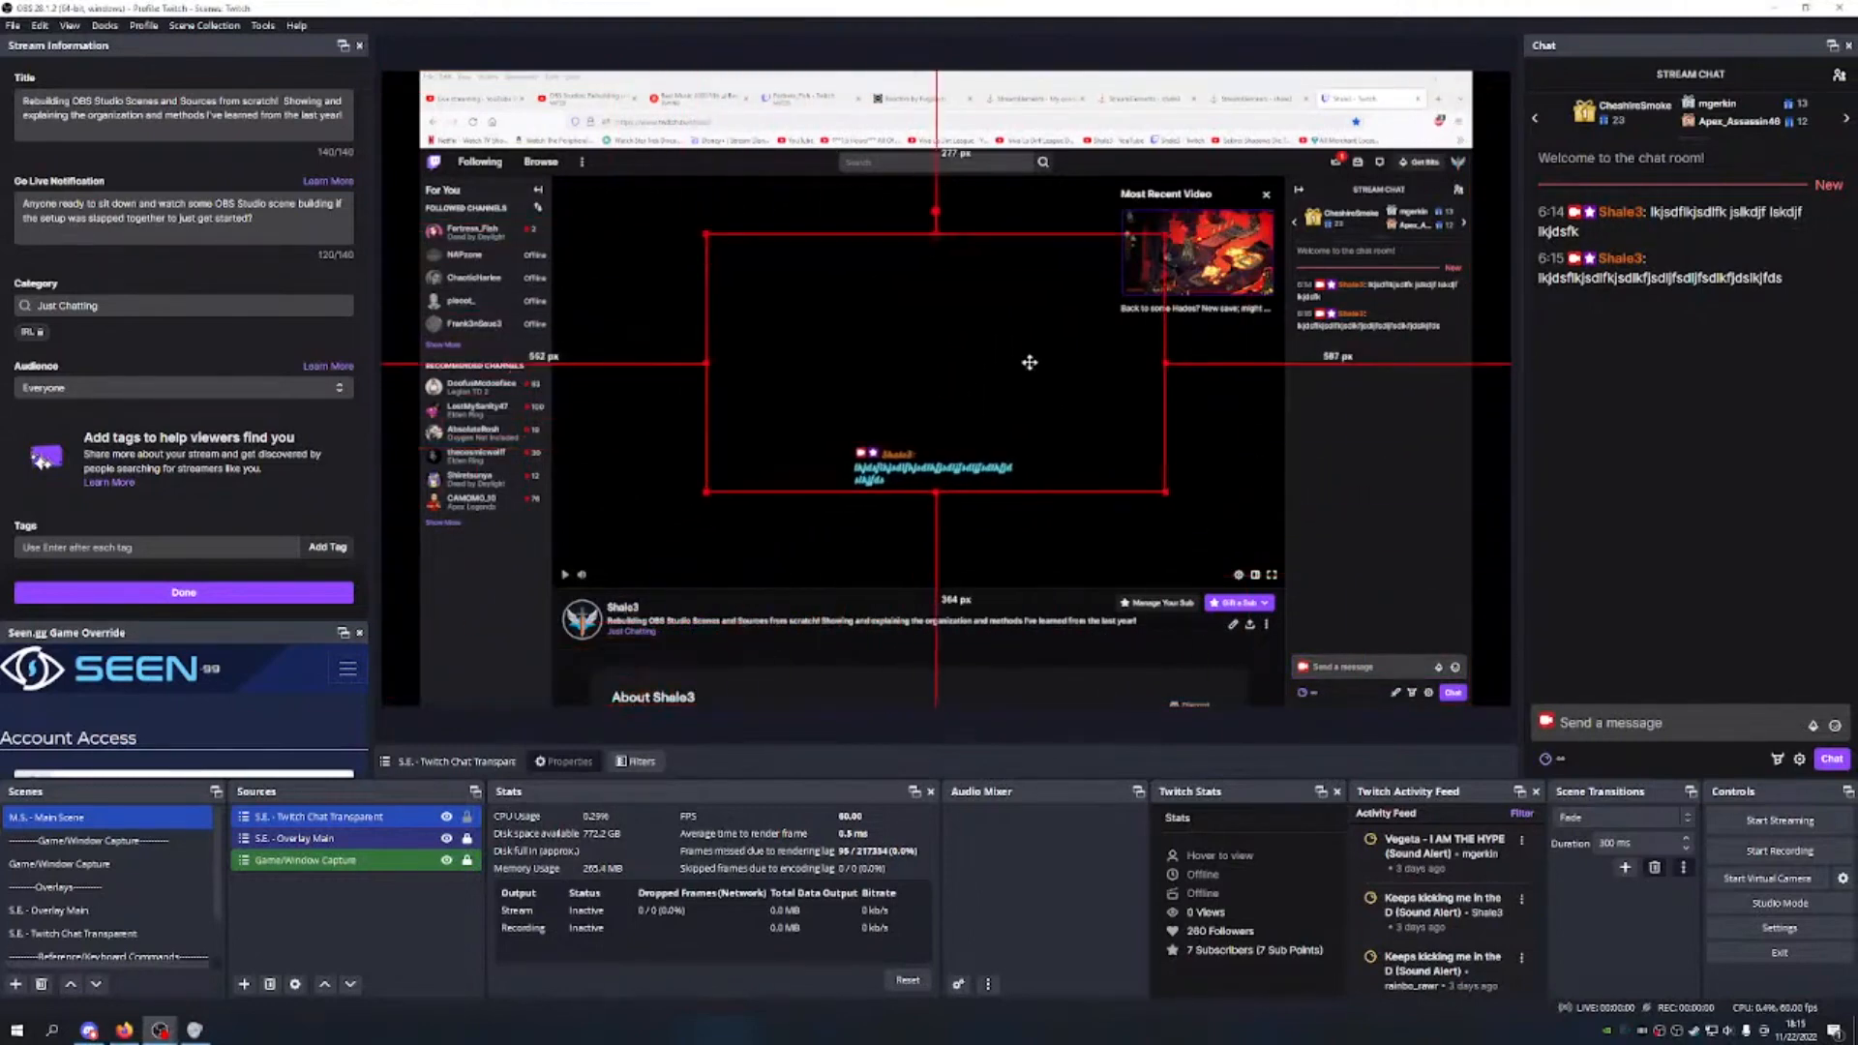
pyautogui.rightClick(796, 351)
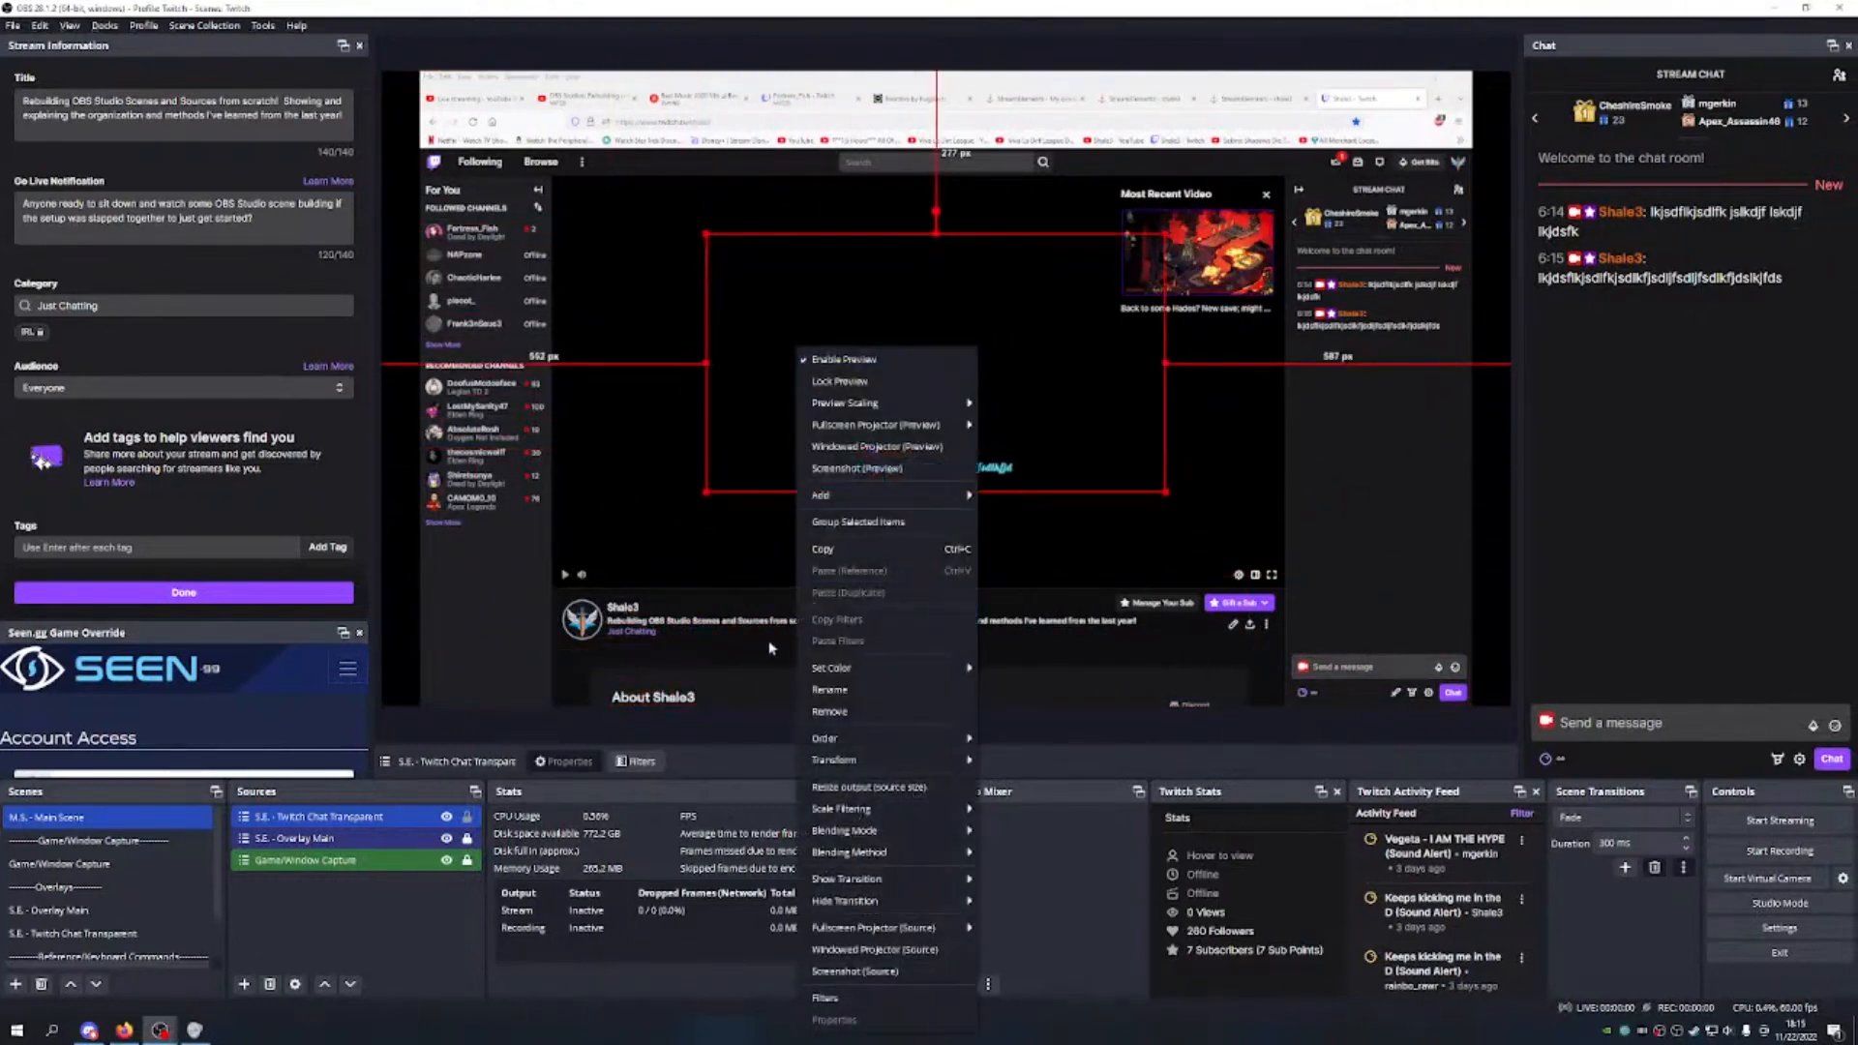
pyautogui.click(322, 904)
pyautogui.click(320, 816)
pyautogui.rightClick(368, 816)
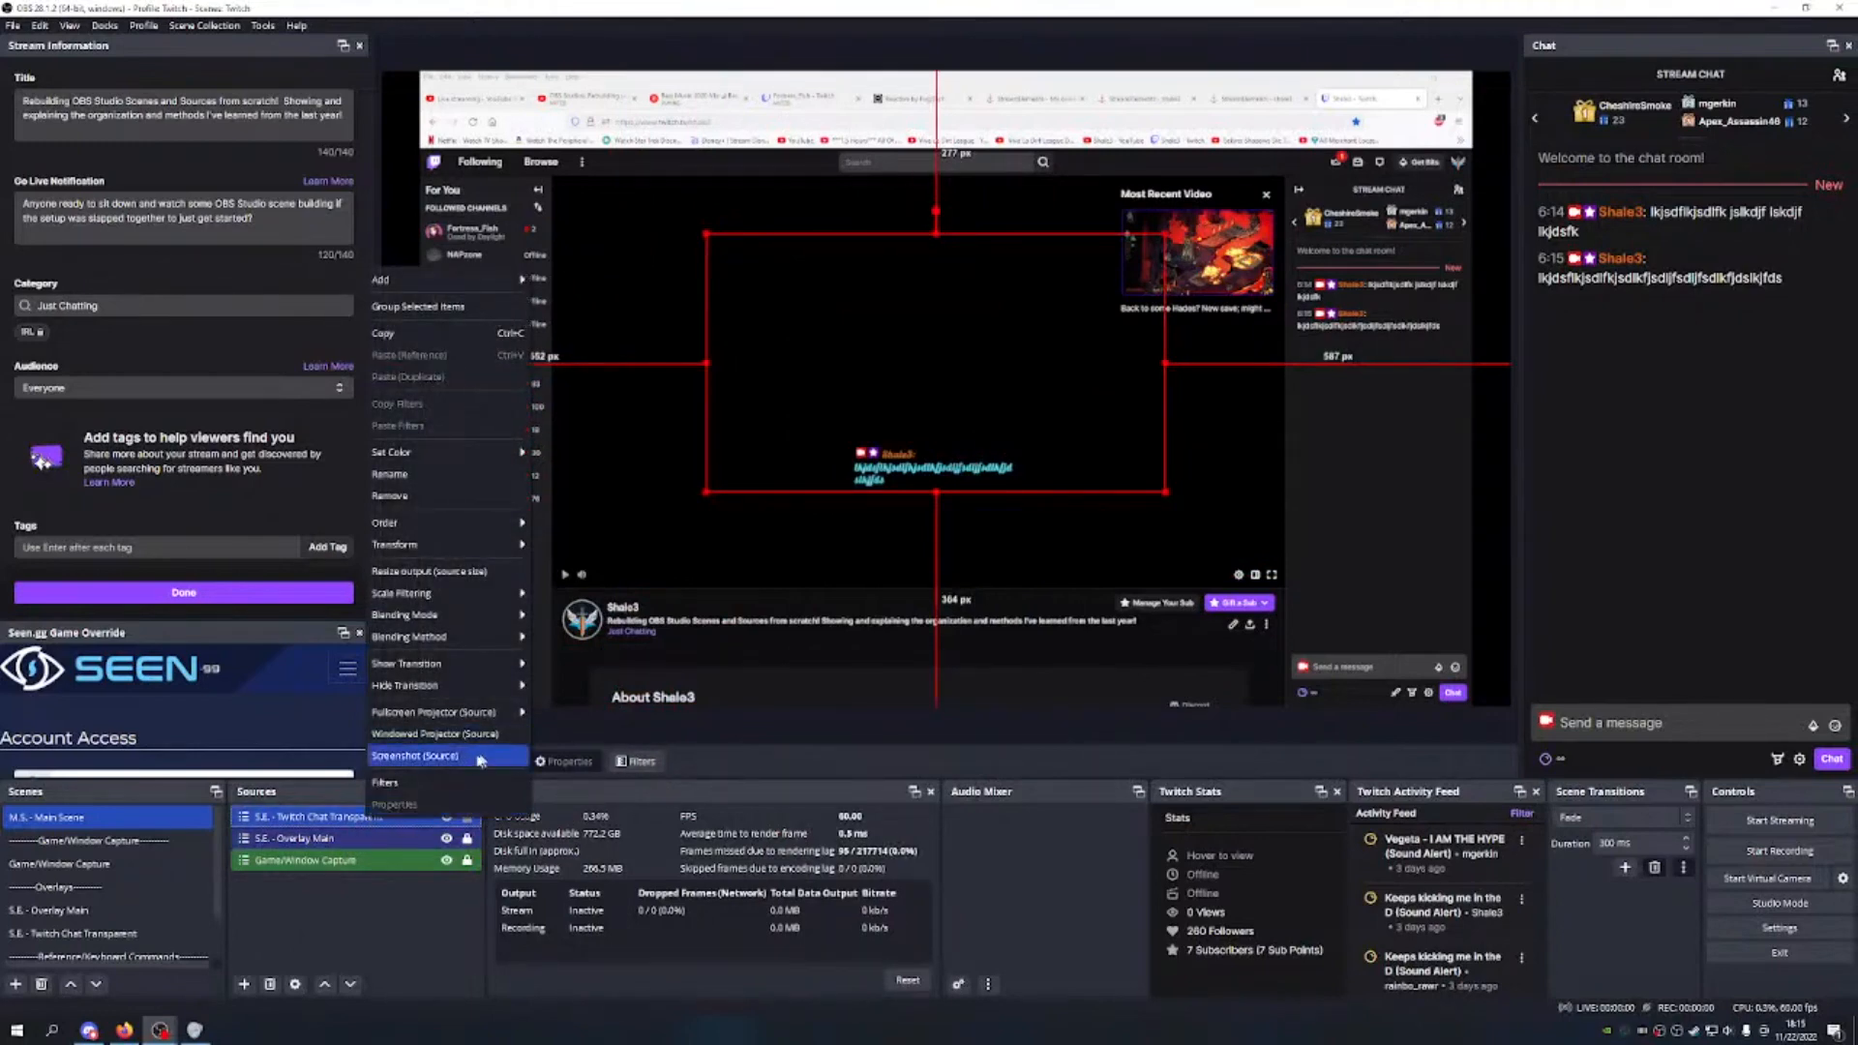
pyautogui.click(370, 953)
pyautogui.click(897, 410)
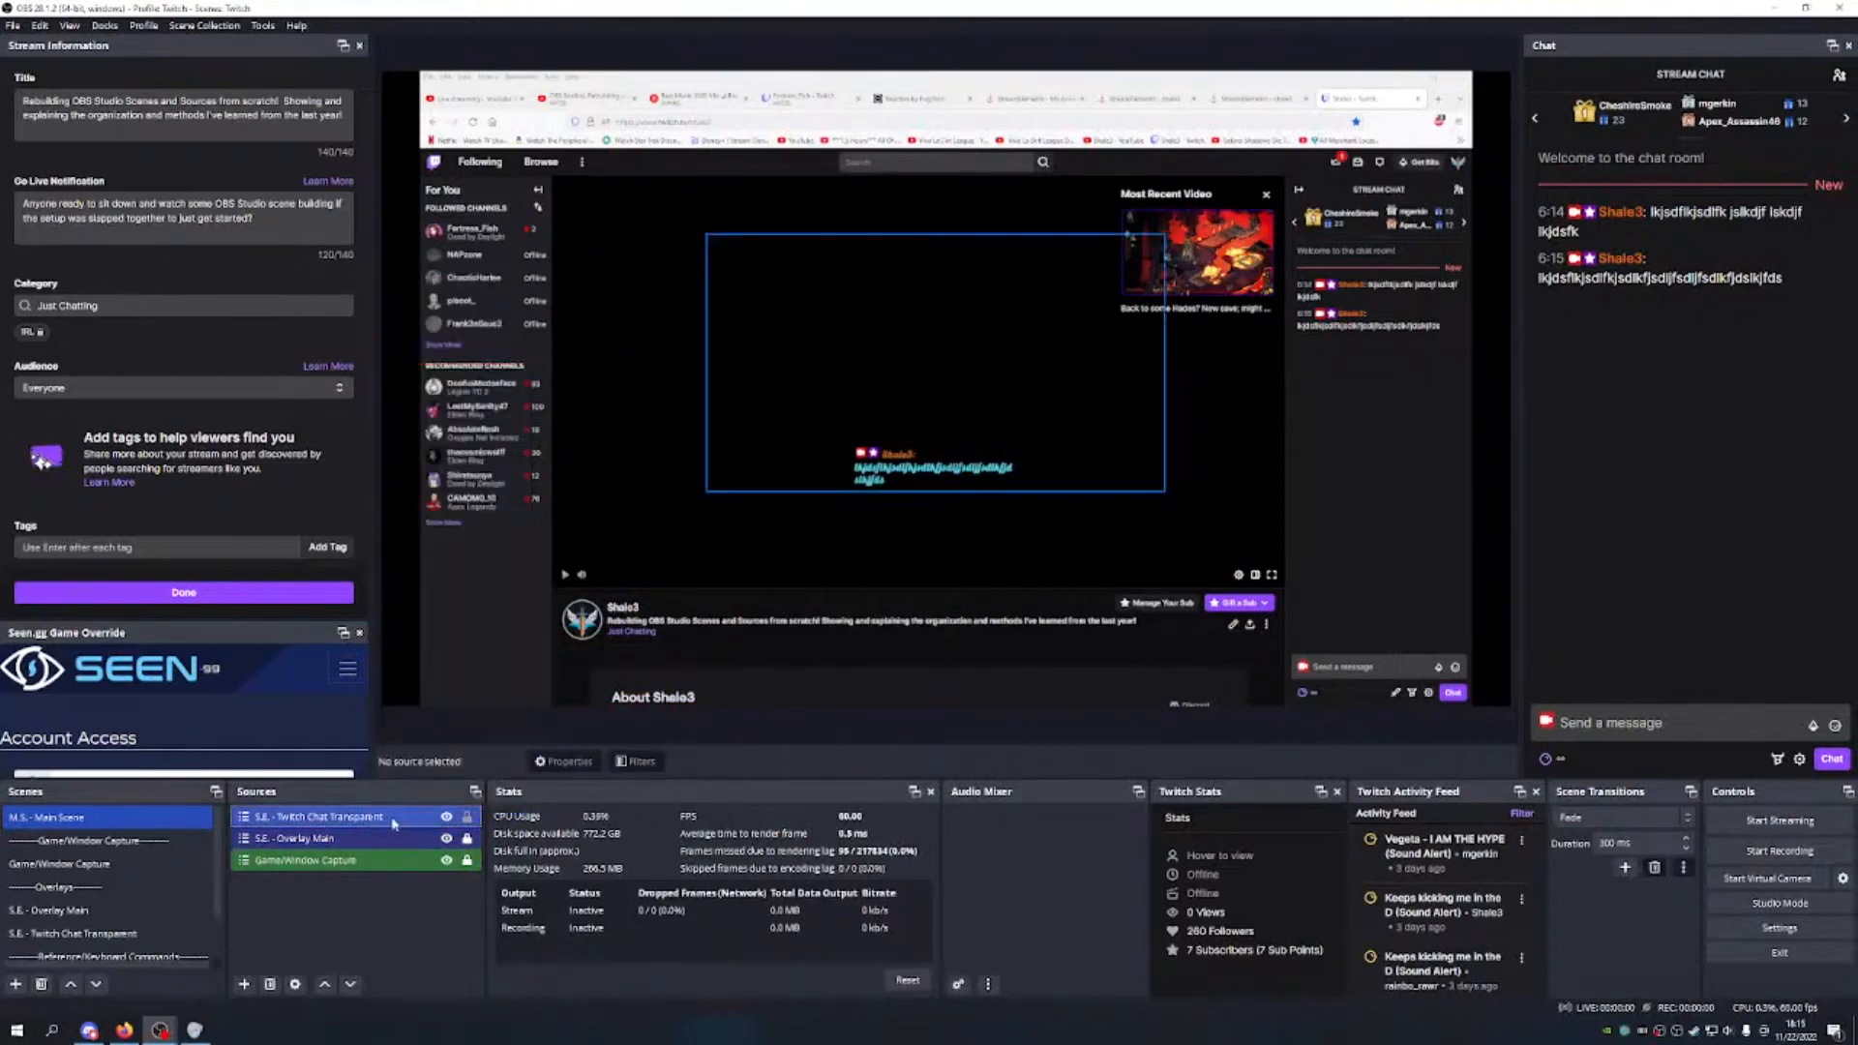
pyautogui.rightClick(913, 443)
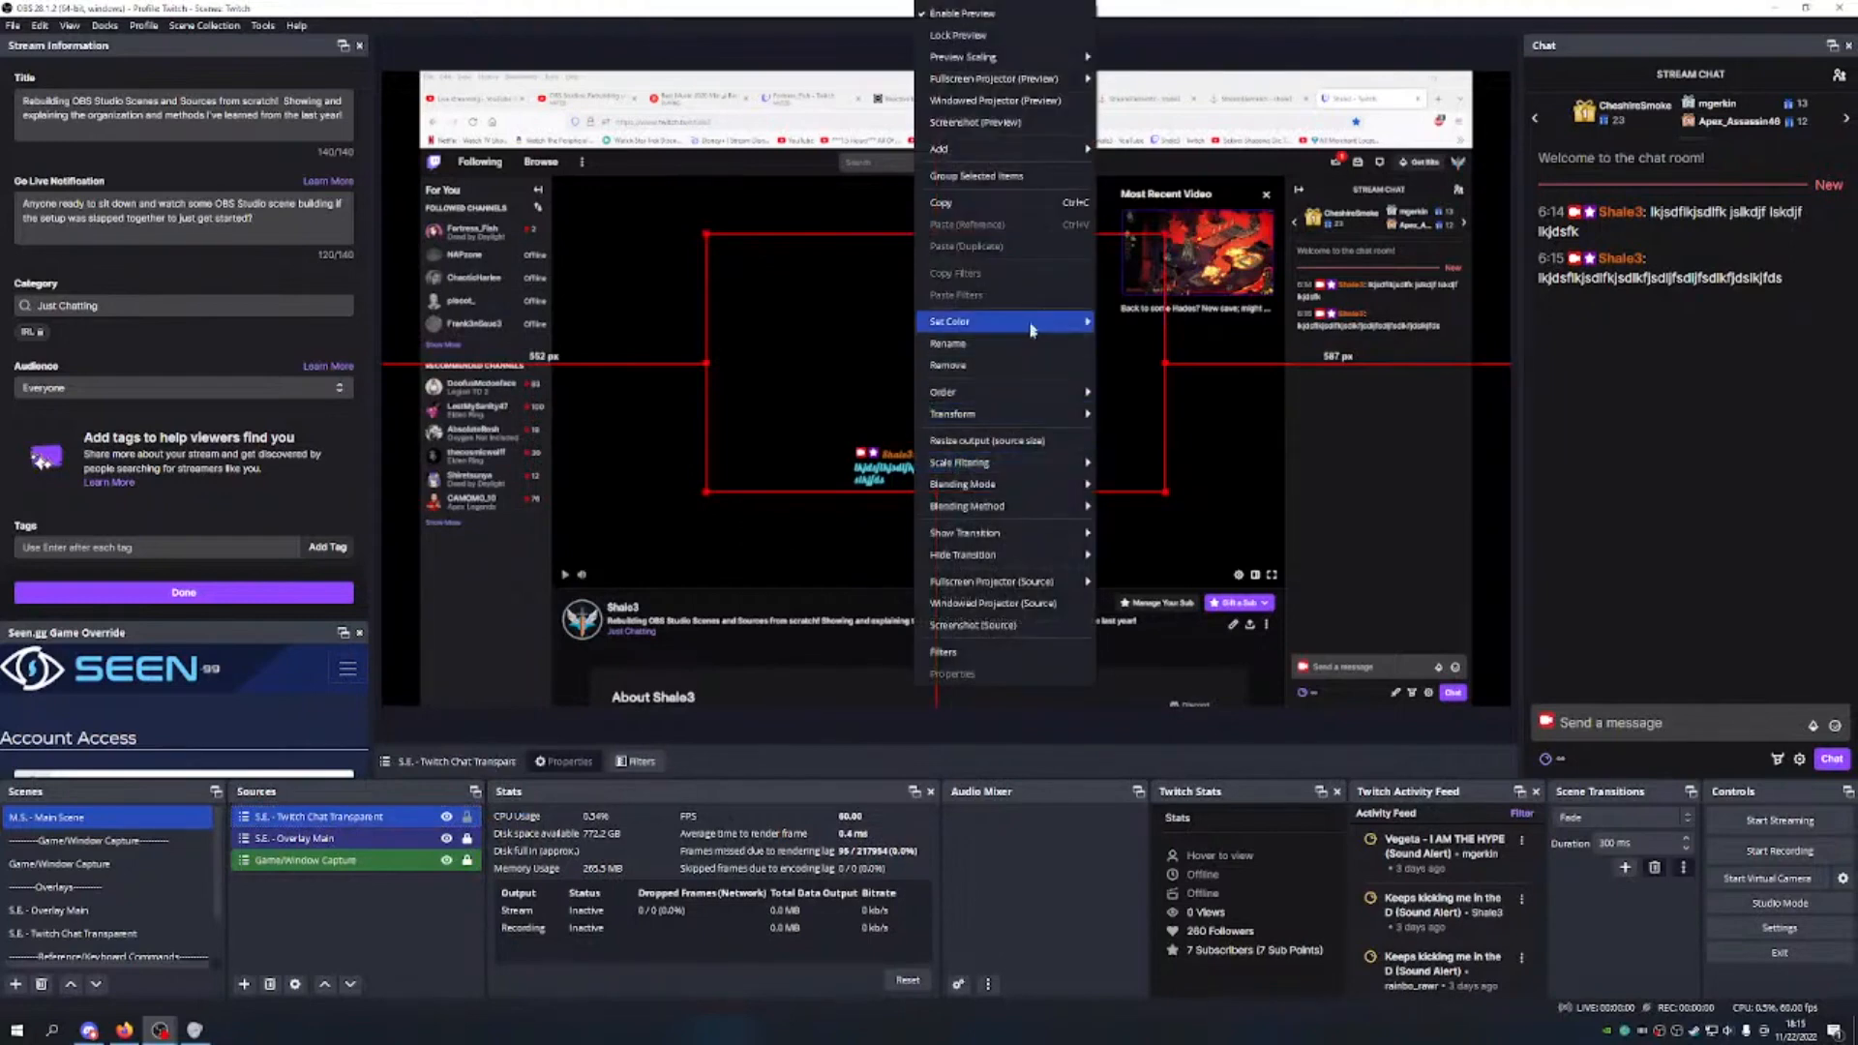
pyautogui.moveTo(1001, 416)
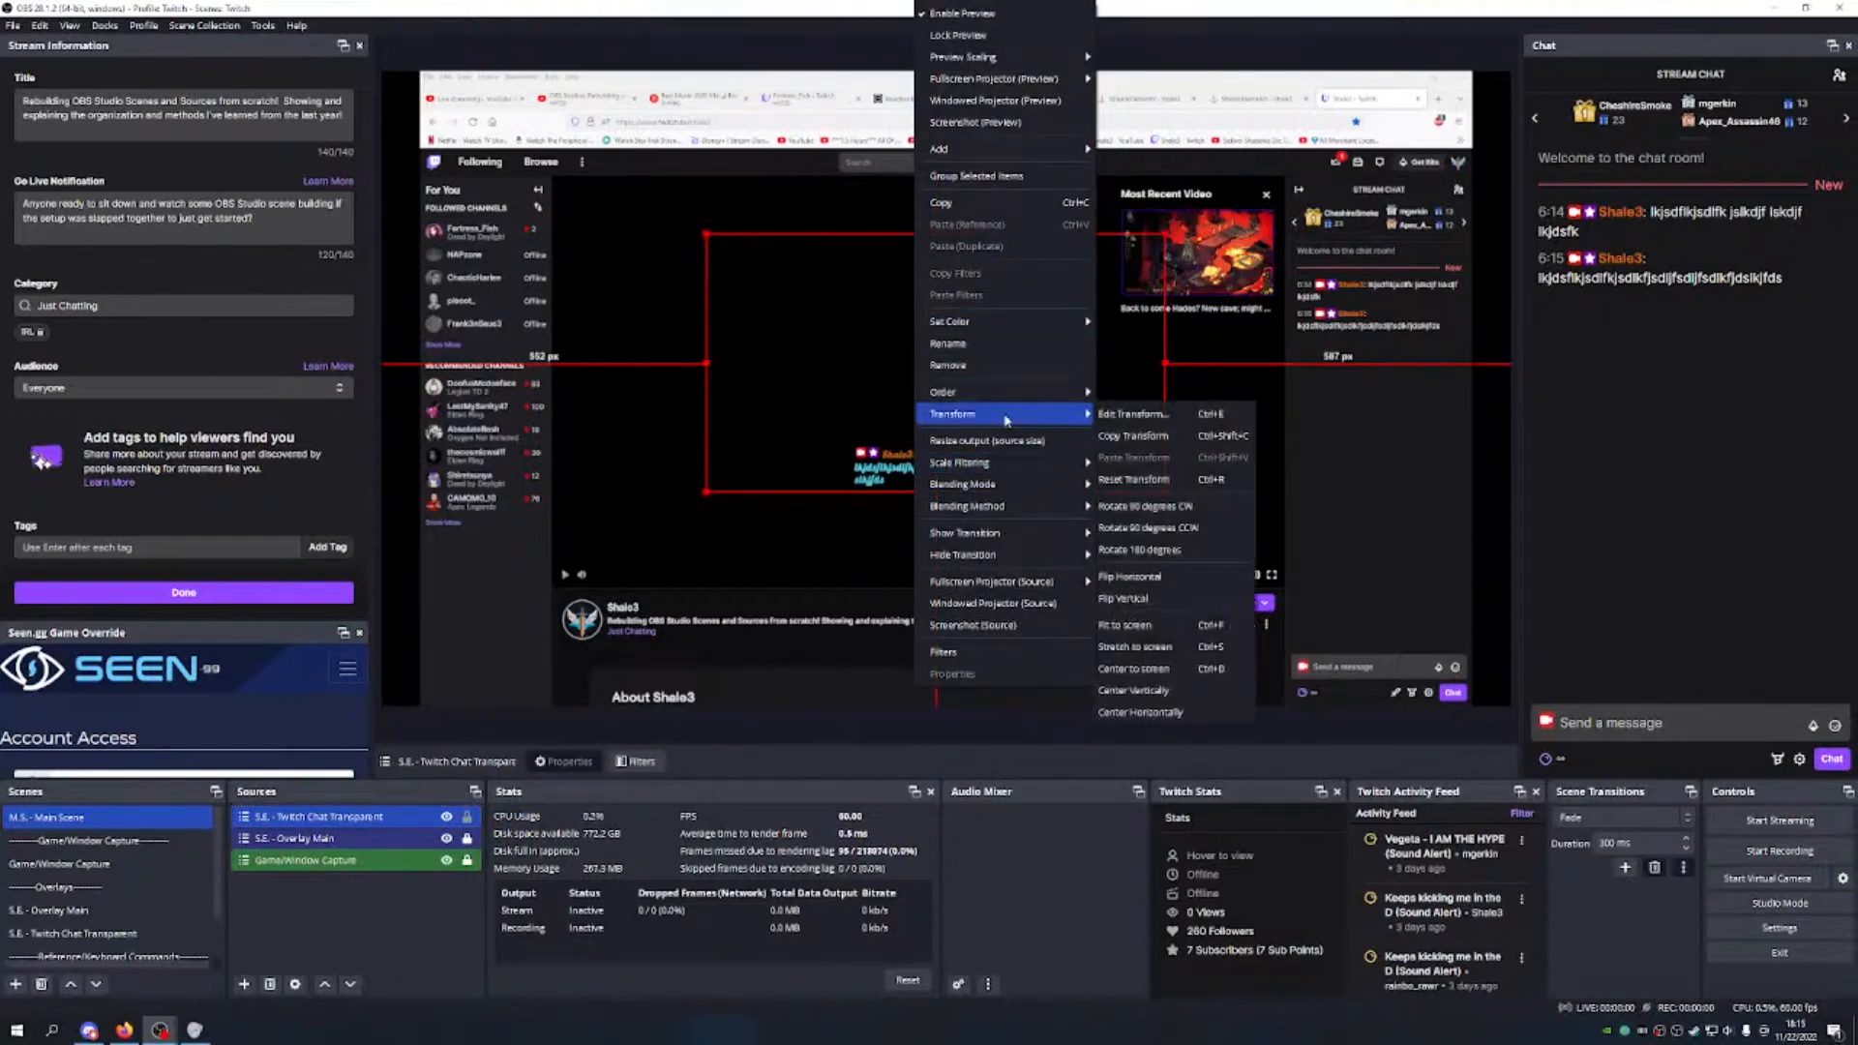
pyautogui.click(1134, 416)
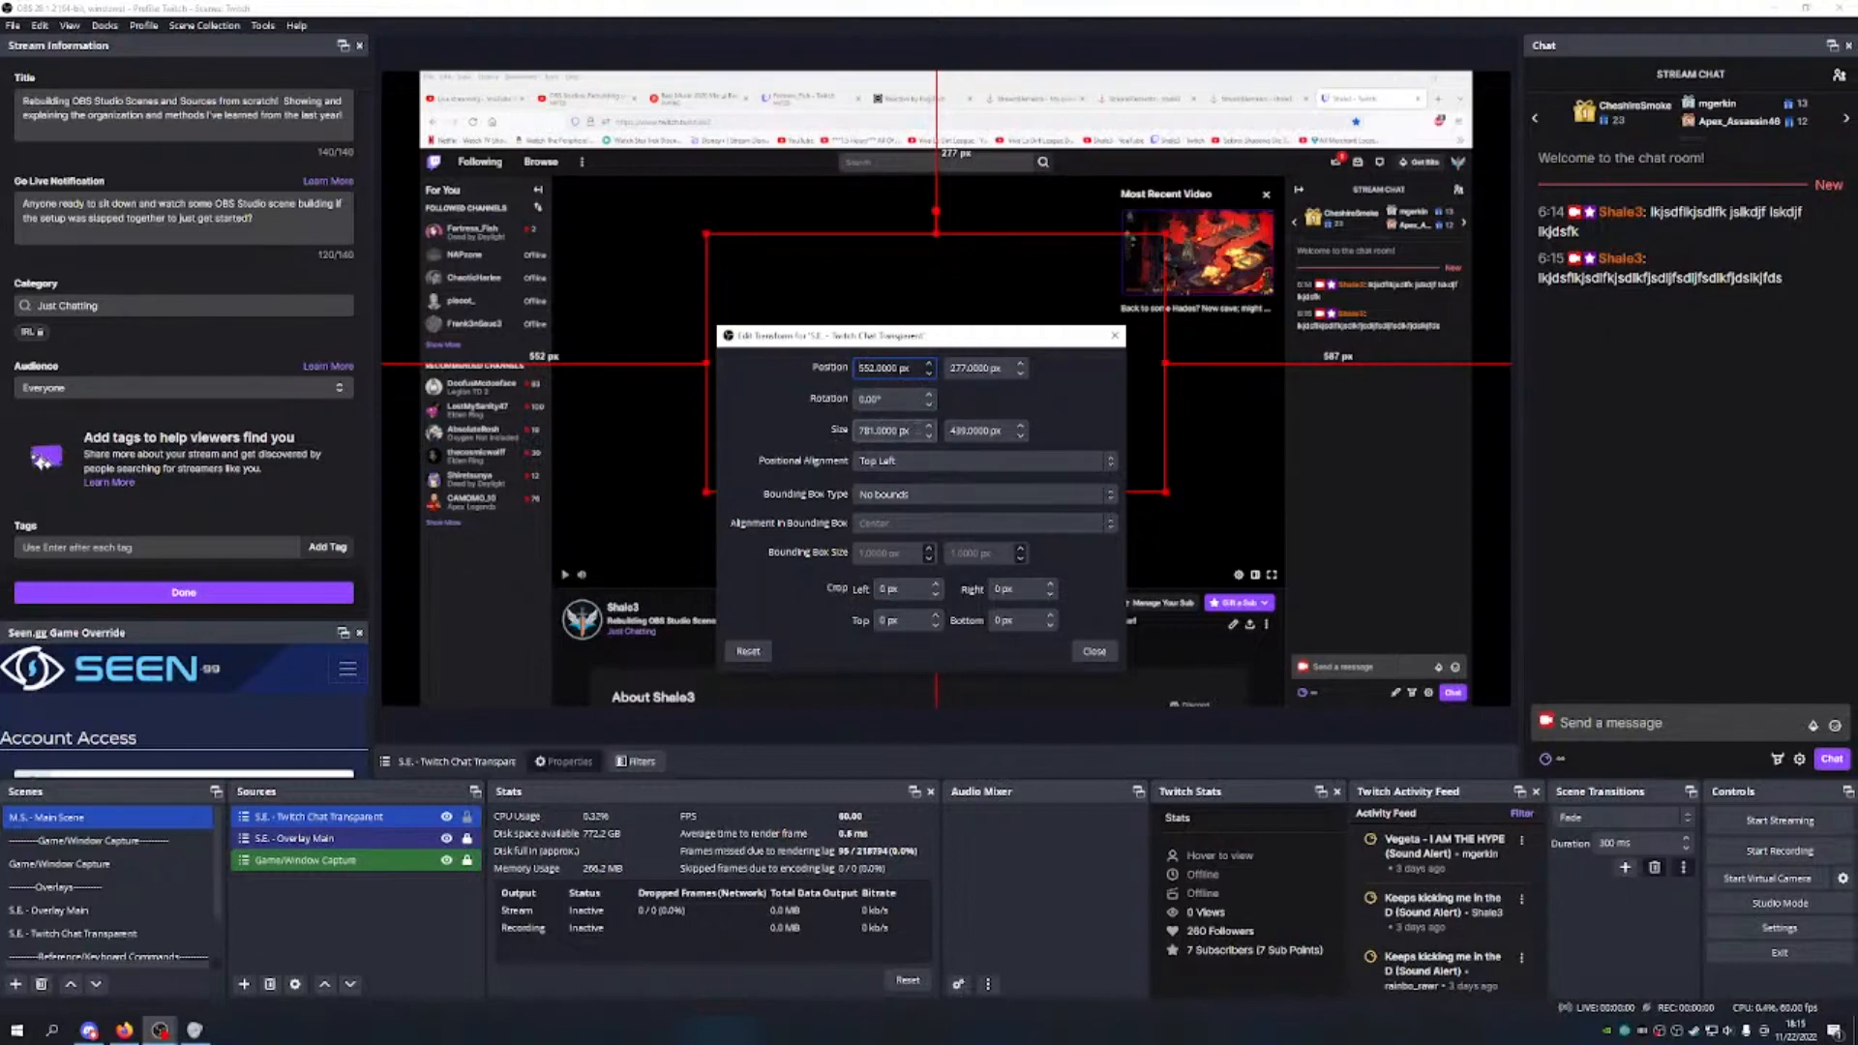
pyautogui.click(917, 429)
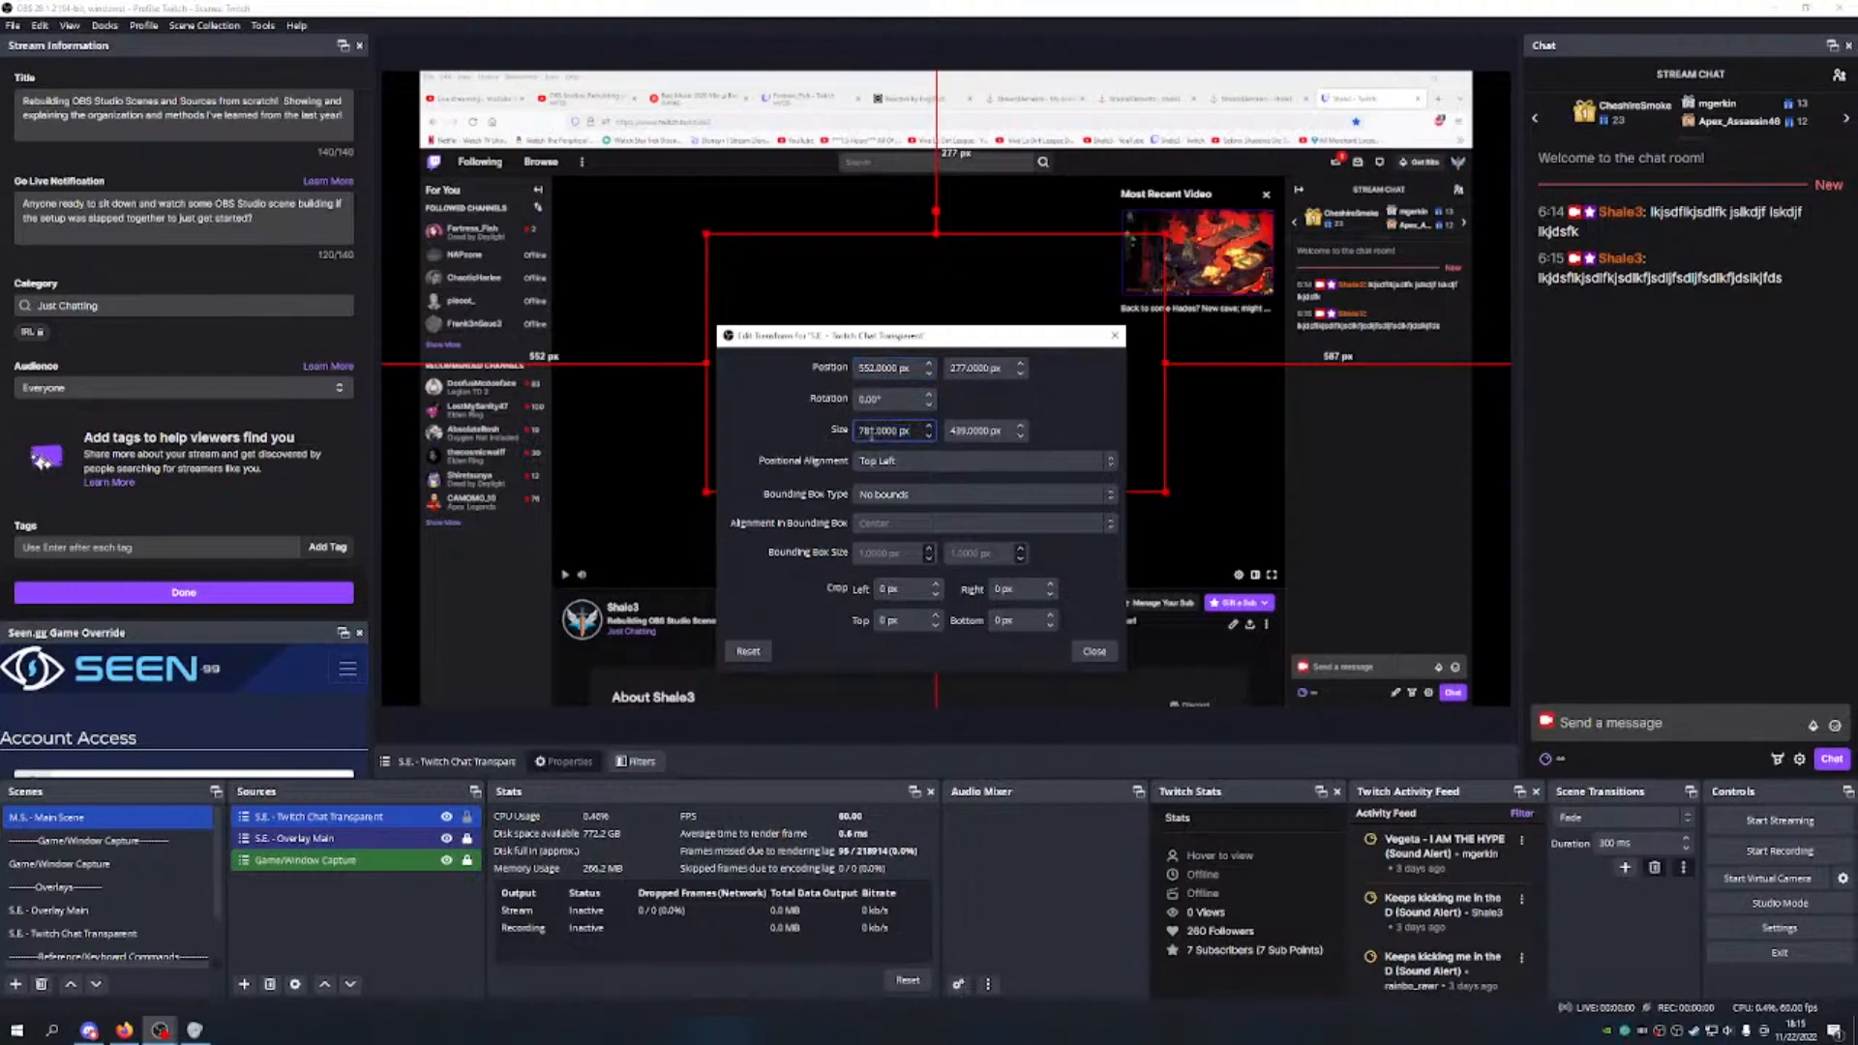
pyautogui.moveTo(924, 430); pyautogui.dragTo(858, 430)
pyautogui.write('250')
pyautogui.press('Tab')
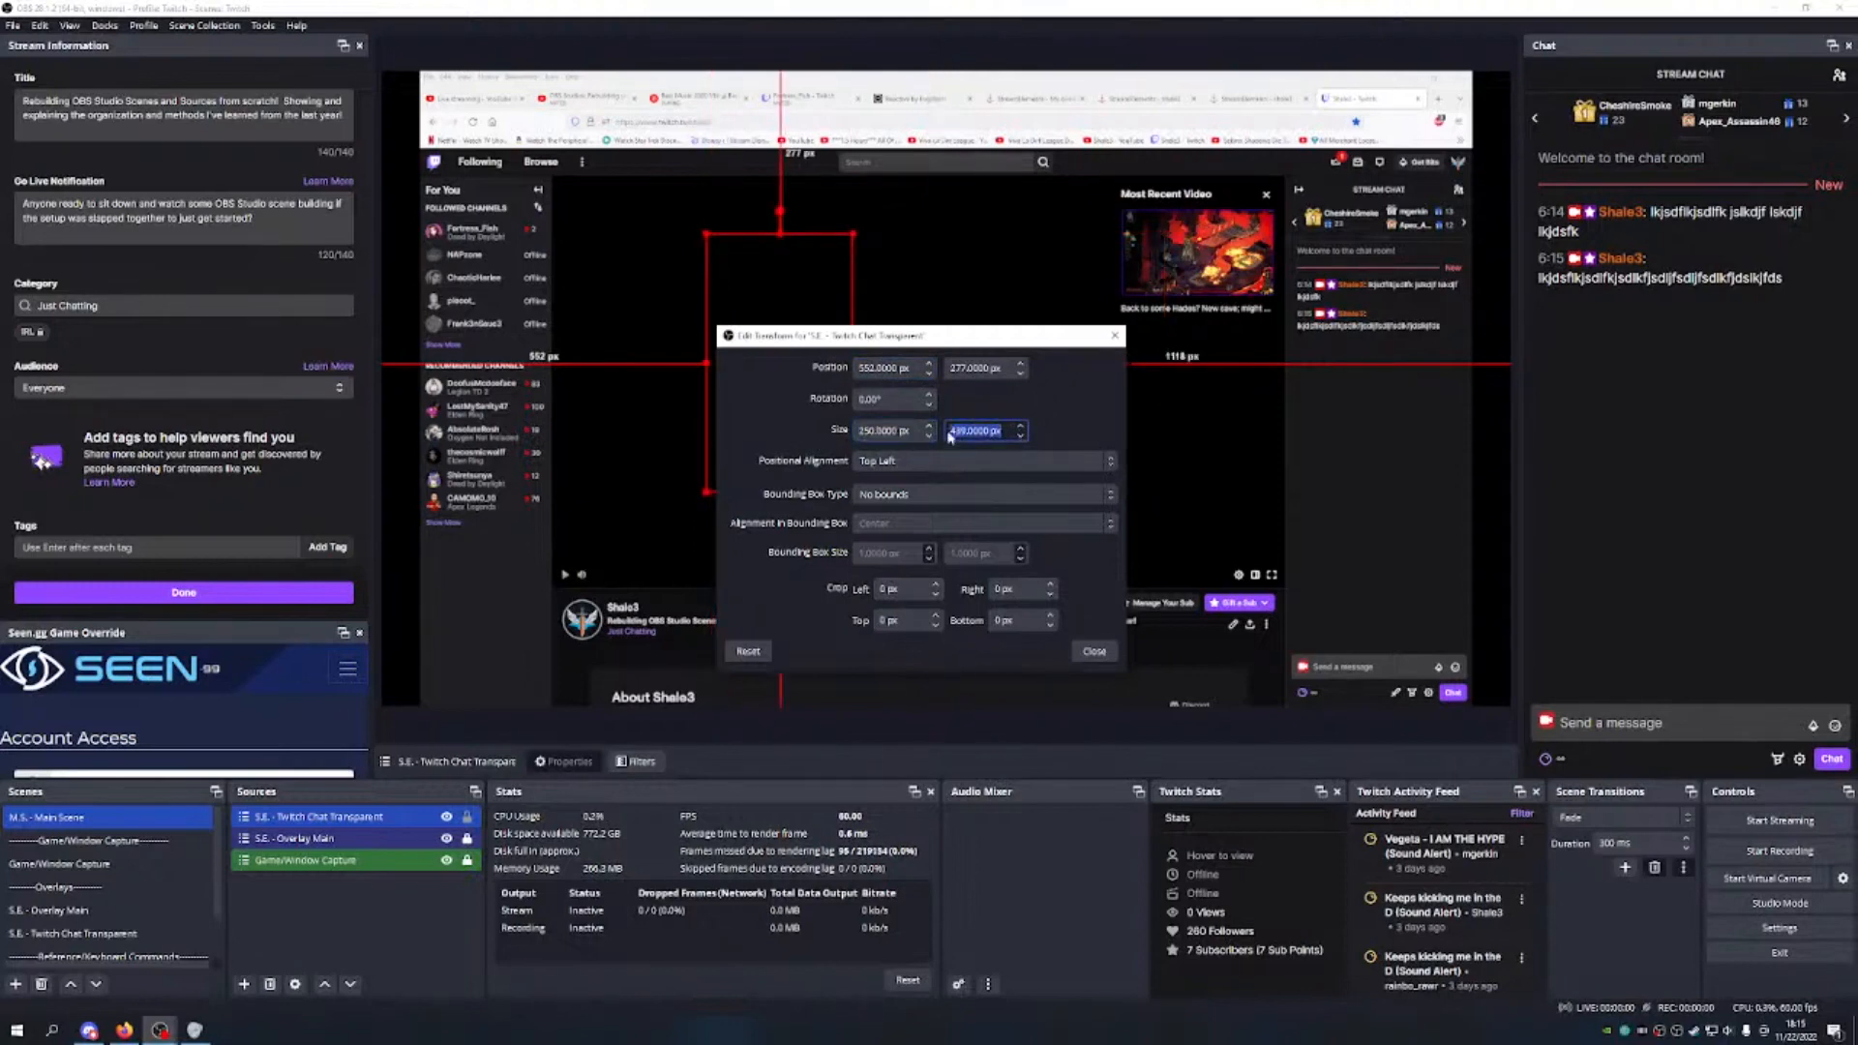
pyautogui.write('400')
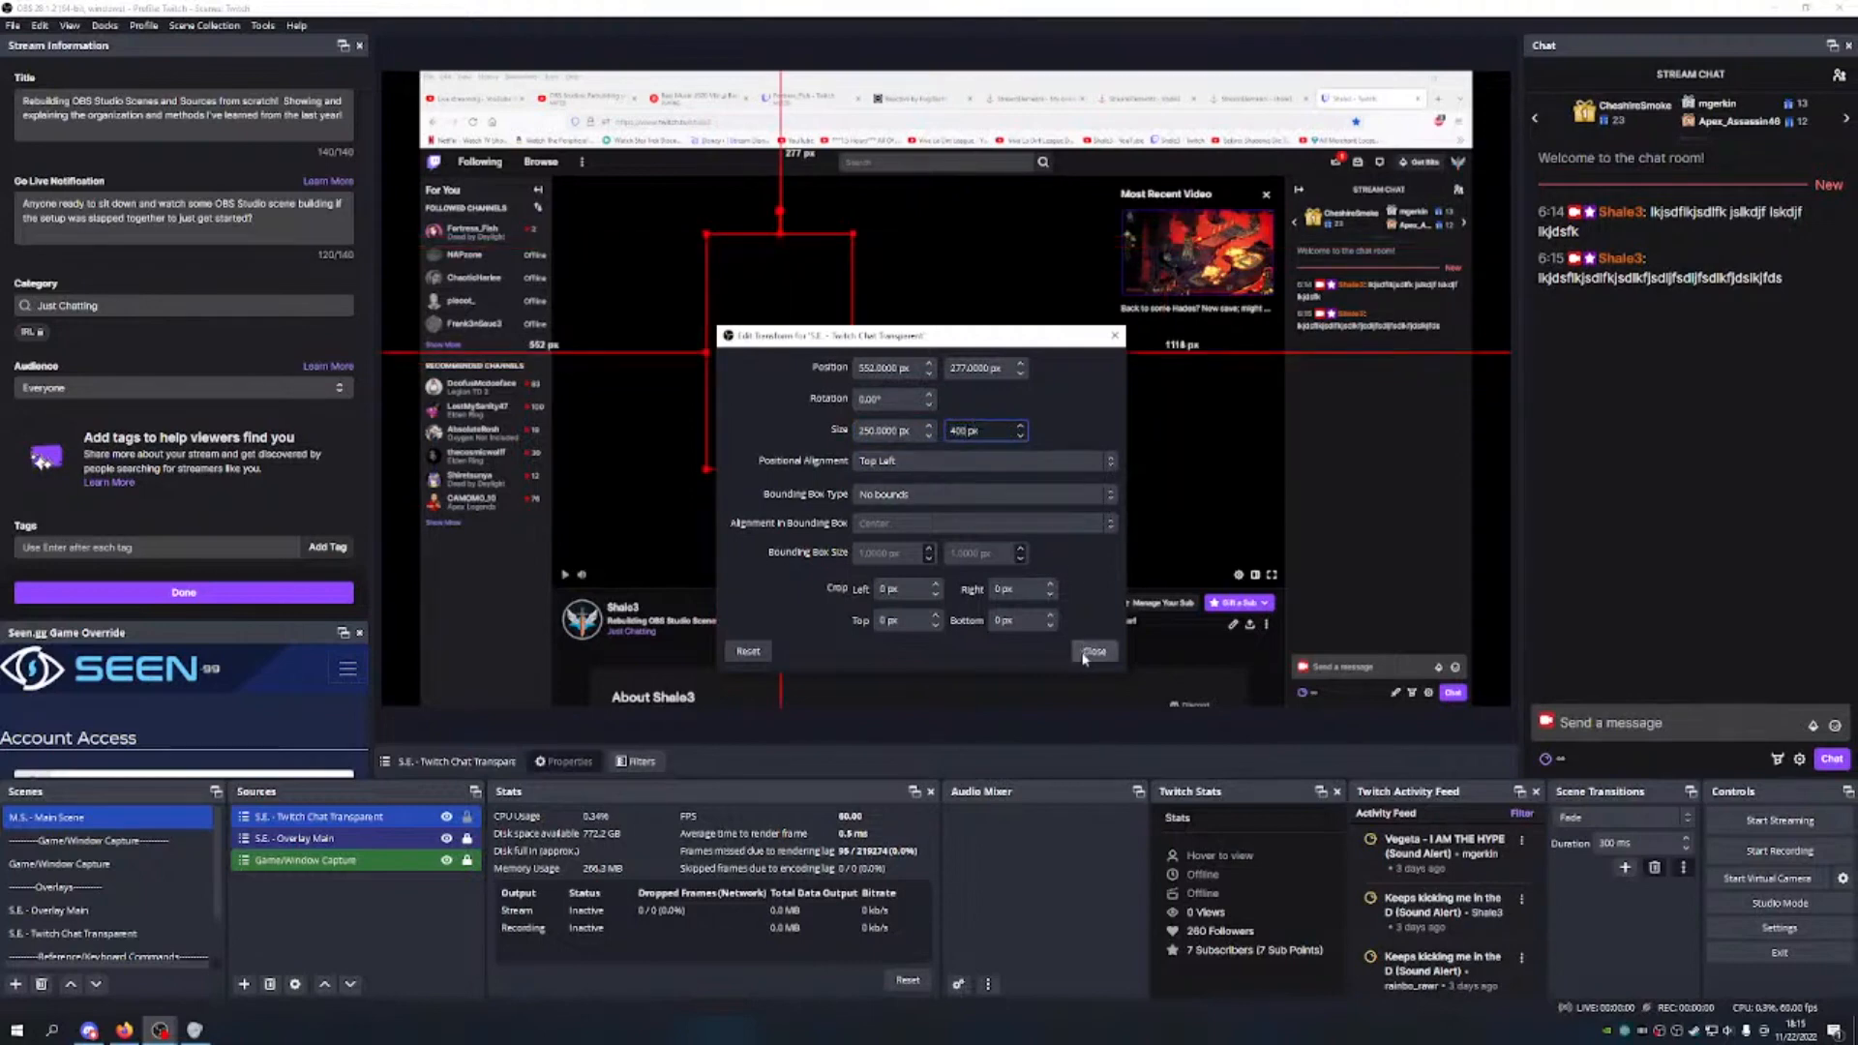
pyautogui.click(1093, 652)
pyautogui.moveTo(795, 387); pyautogui.dragTo(880, 426)
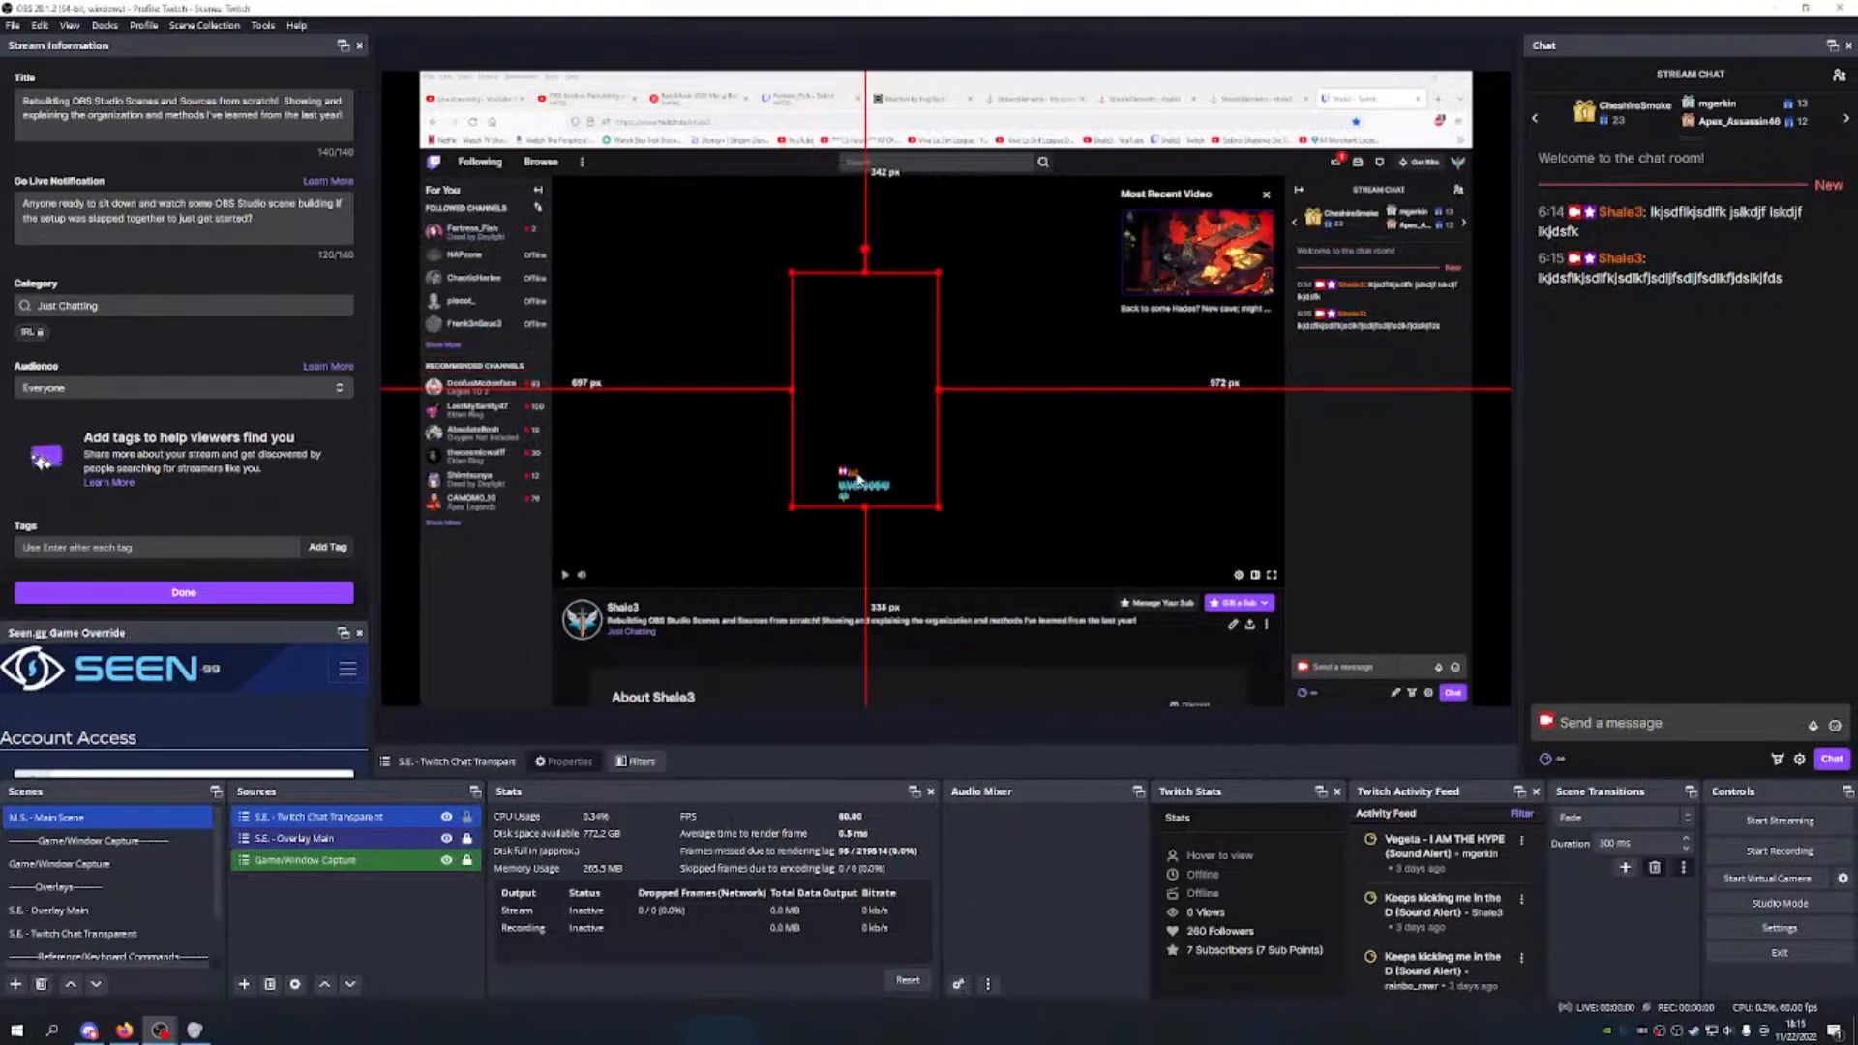
pyautogui.hotkey('ctrl', 'z')
pyautogui.hotkey('ctrl', 'z')
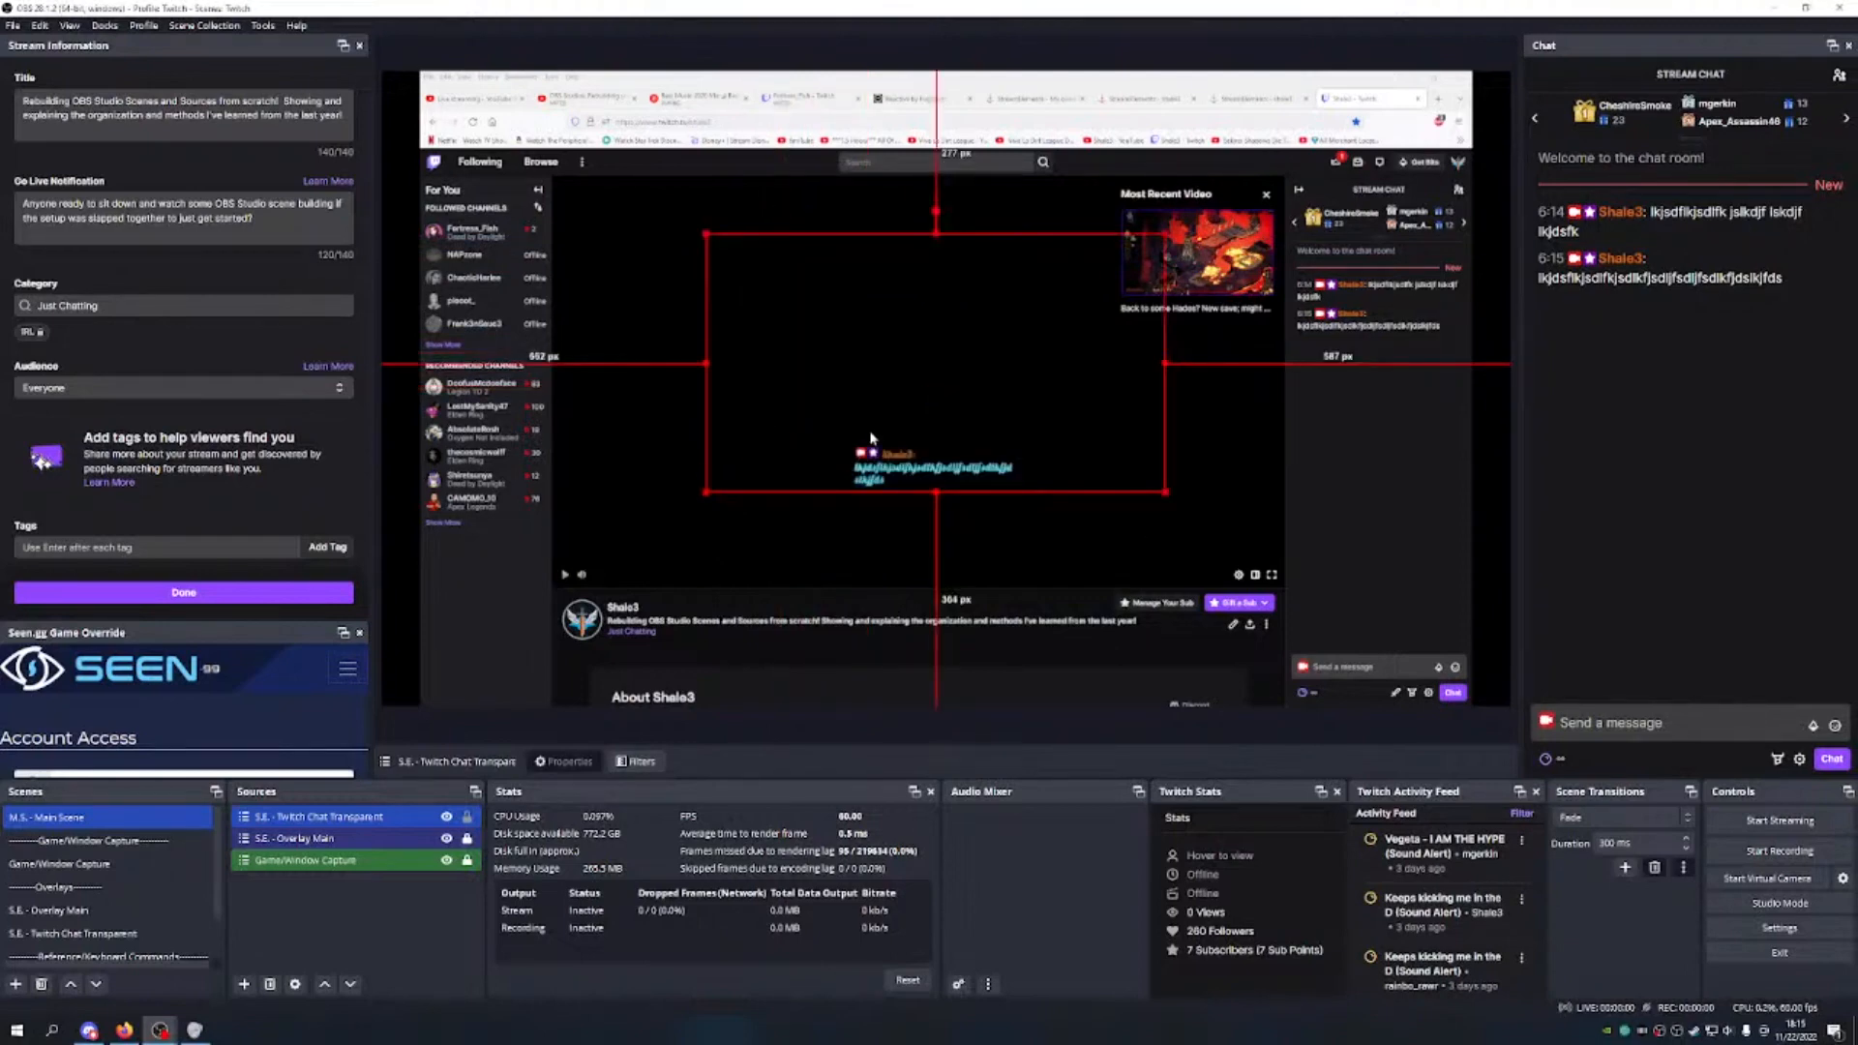
pyautogui.hotkey('ctrl', 'z')
pyautogui.hotkey('ctrl', 'z')
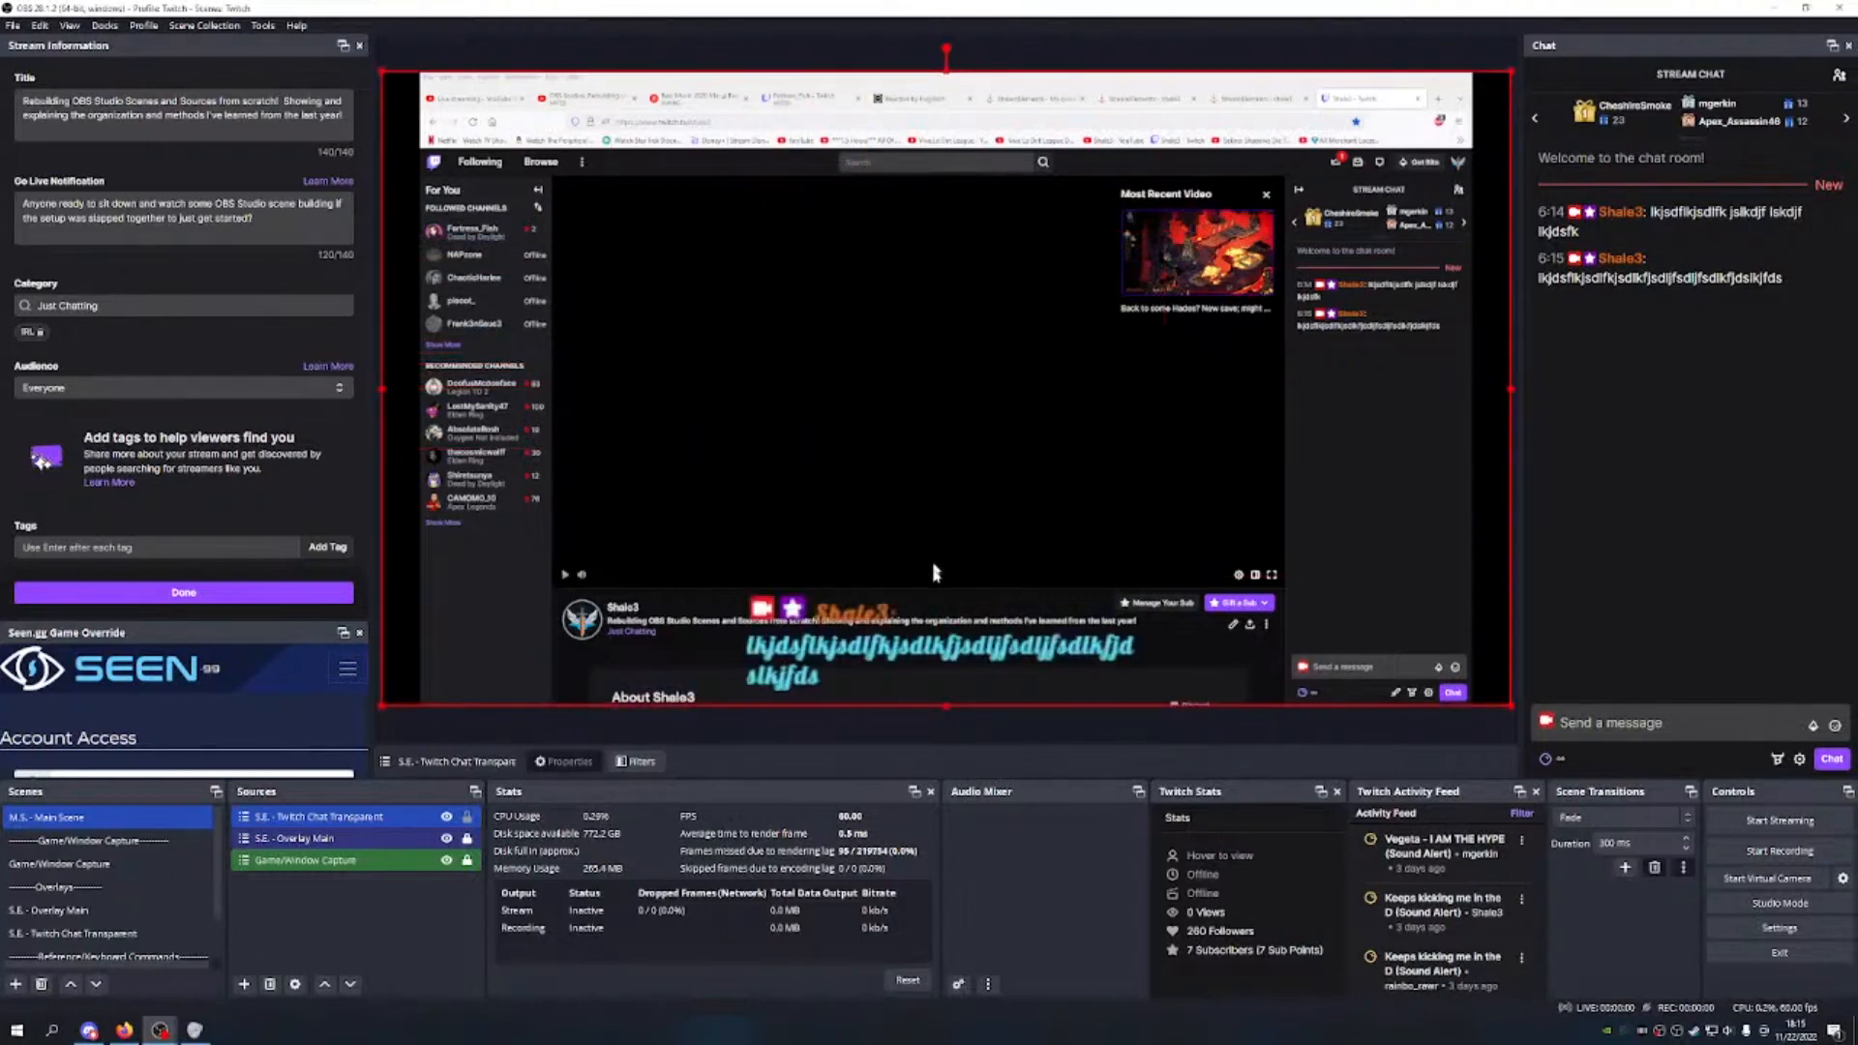
# Step: Shrink and narrow the chat source and shift it toward the canvas's right edge
pyautogui.moveTo(1507, 74); pyautogui.dragTo(872, 435)
pyautogui.moveTo(726, 583); pyautogui.dragTo(959, 371)
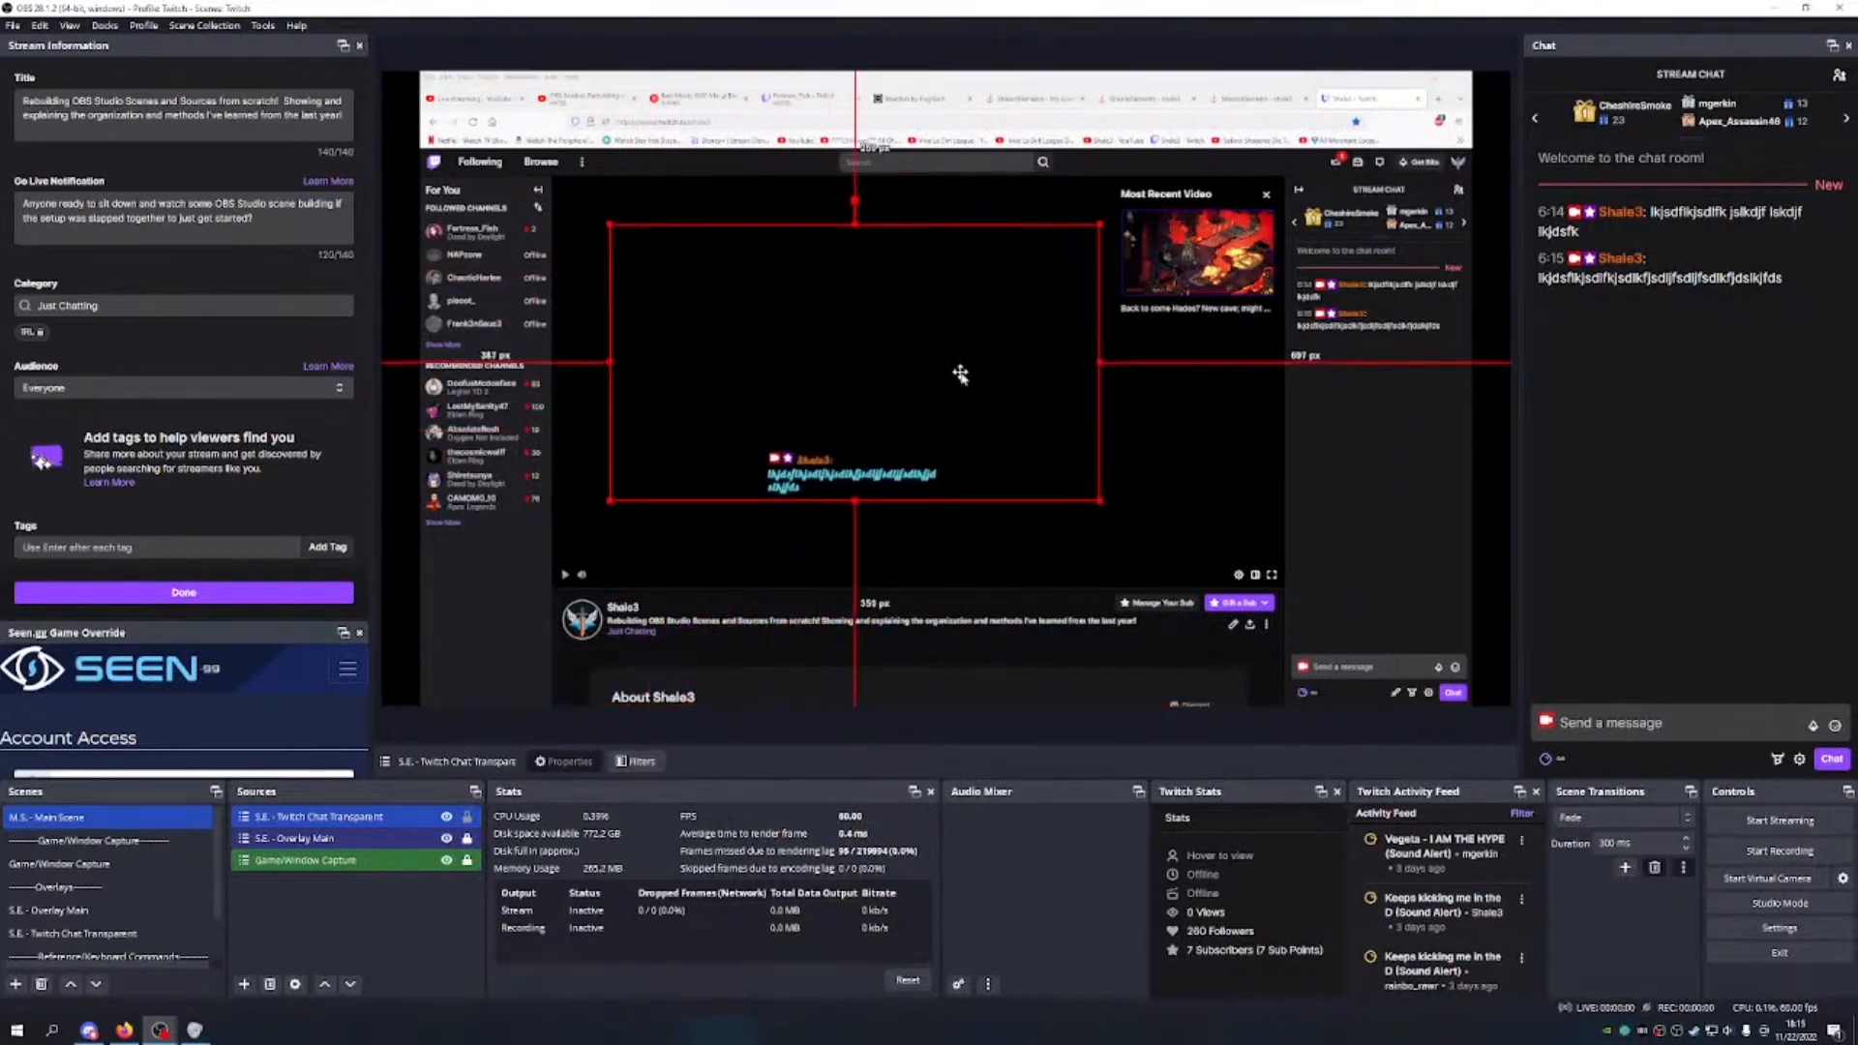
pyautogui.moveTo(611, 364); pyautogui.dragTo(762, 368)
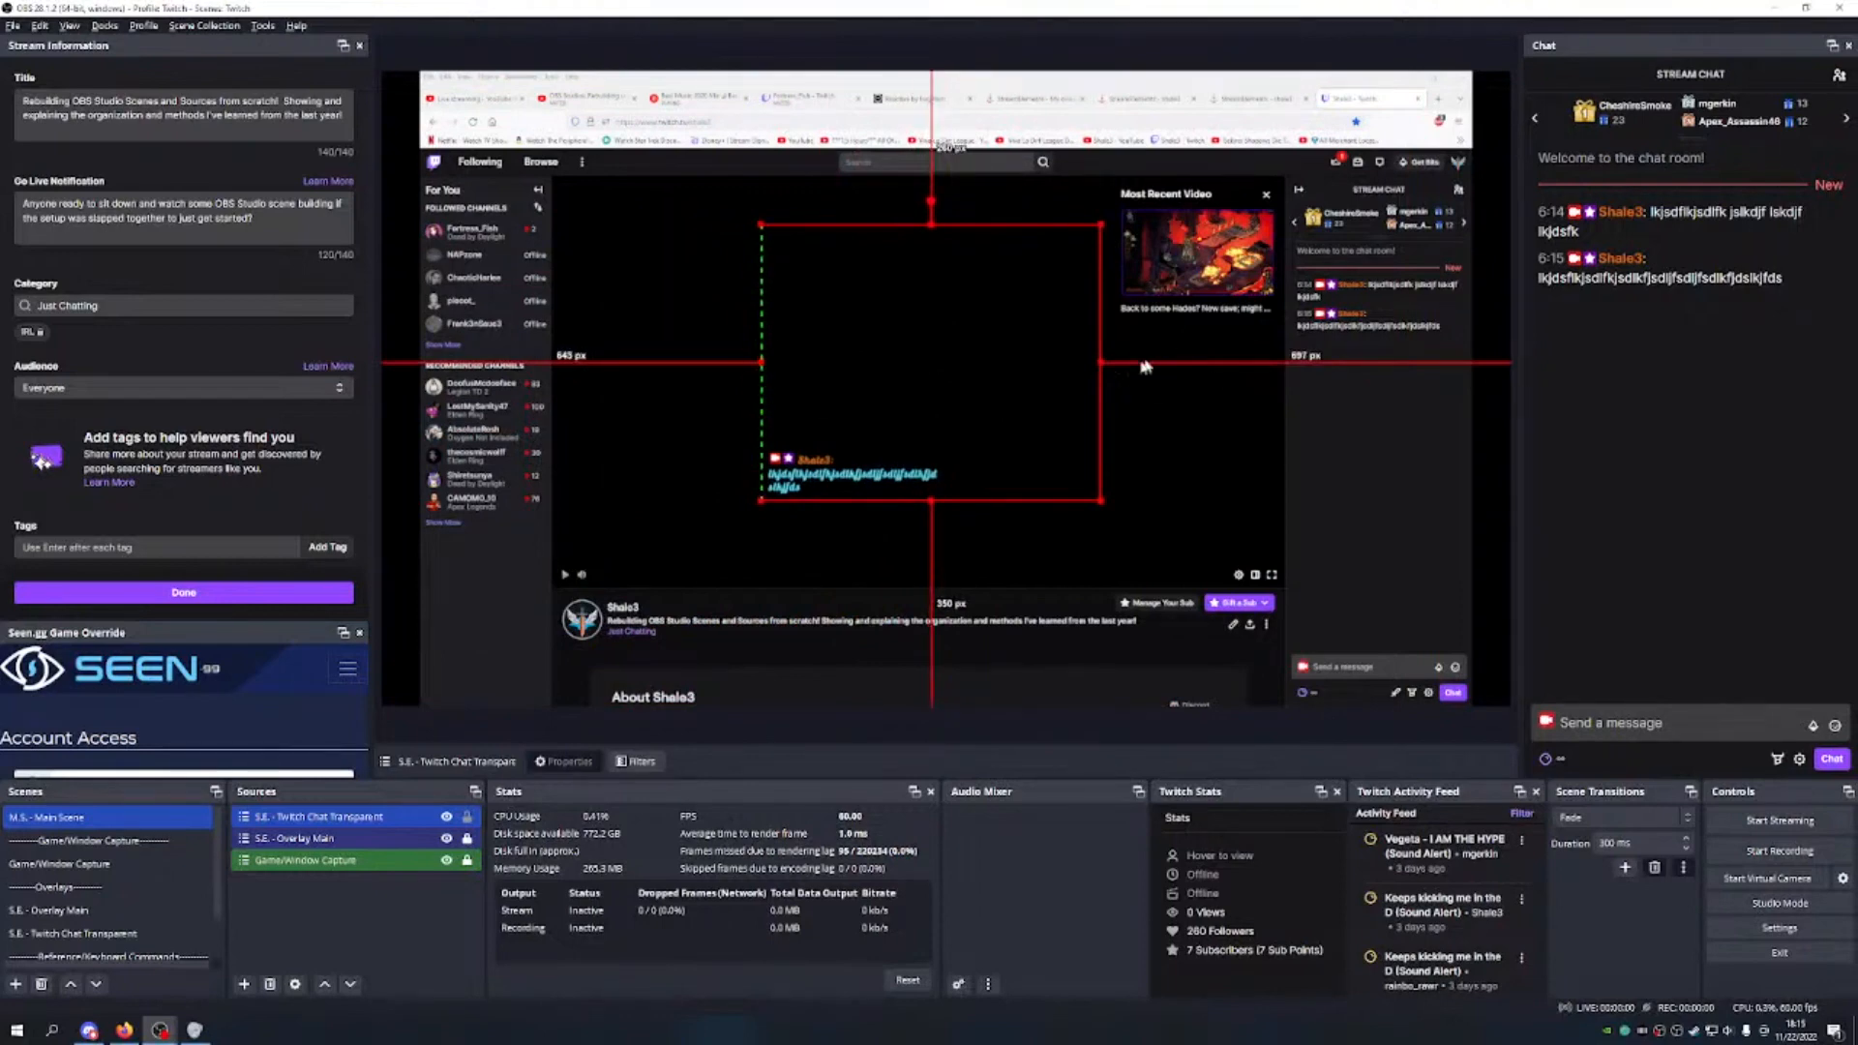
pyautogui.moveTo(1100, 364); pyautogui.dragTo(946, 380)
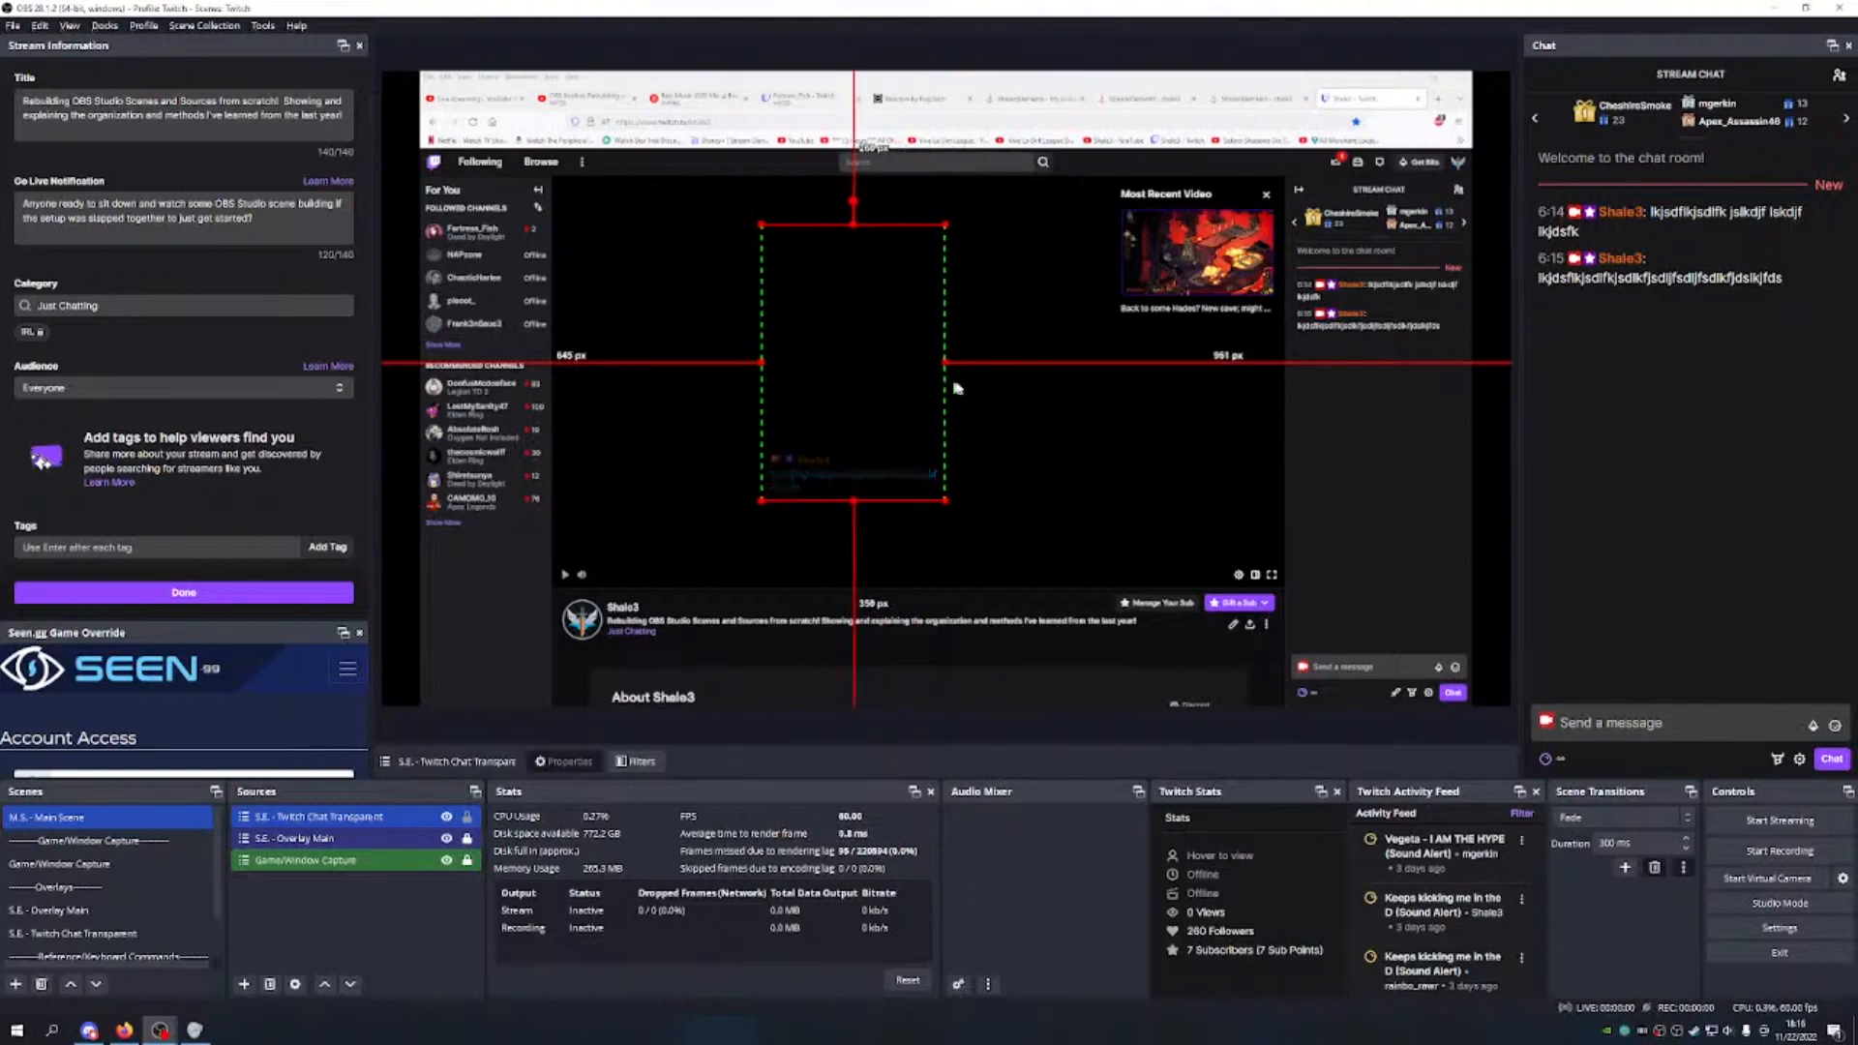
pyautogui.moveTo(862, 320); pyautogui.dragTo(1002, 395)
pyautogui.moveTo(1072, 323)
pyautogui.mouseDown()
pyautogui.moveTo(1161, 215)
pyautogui.moveTo(1032, 377)
pyautogui.moveTo(1077, 317)
pyautogui.mouseUp()
pyautogui.moveTo(993, 427); pyautogui.dragTo(1419, 395)
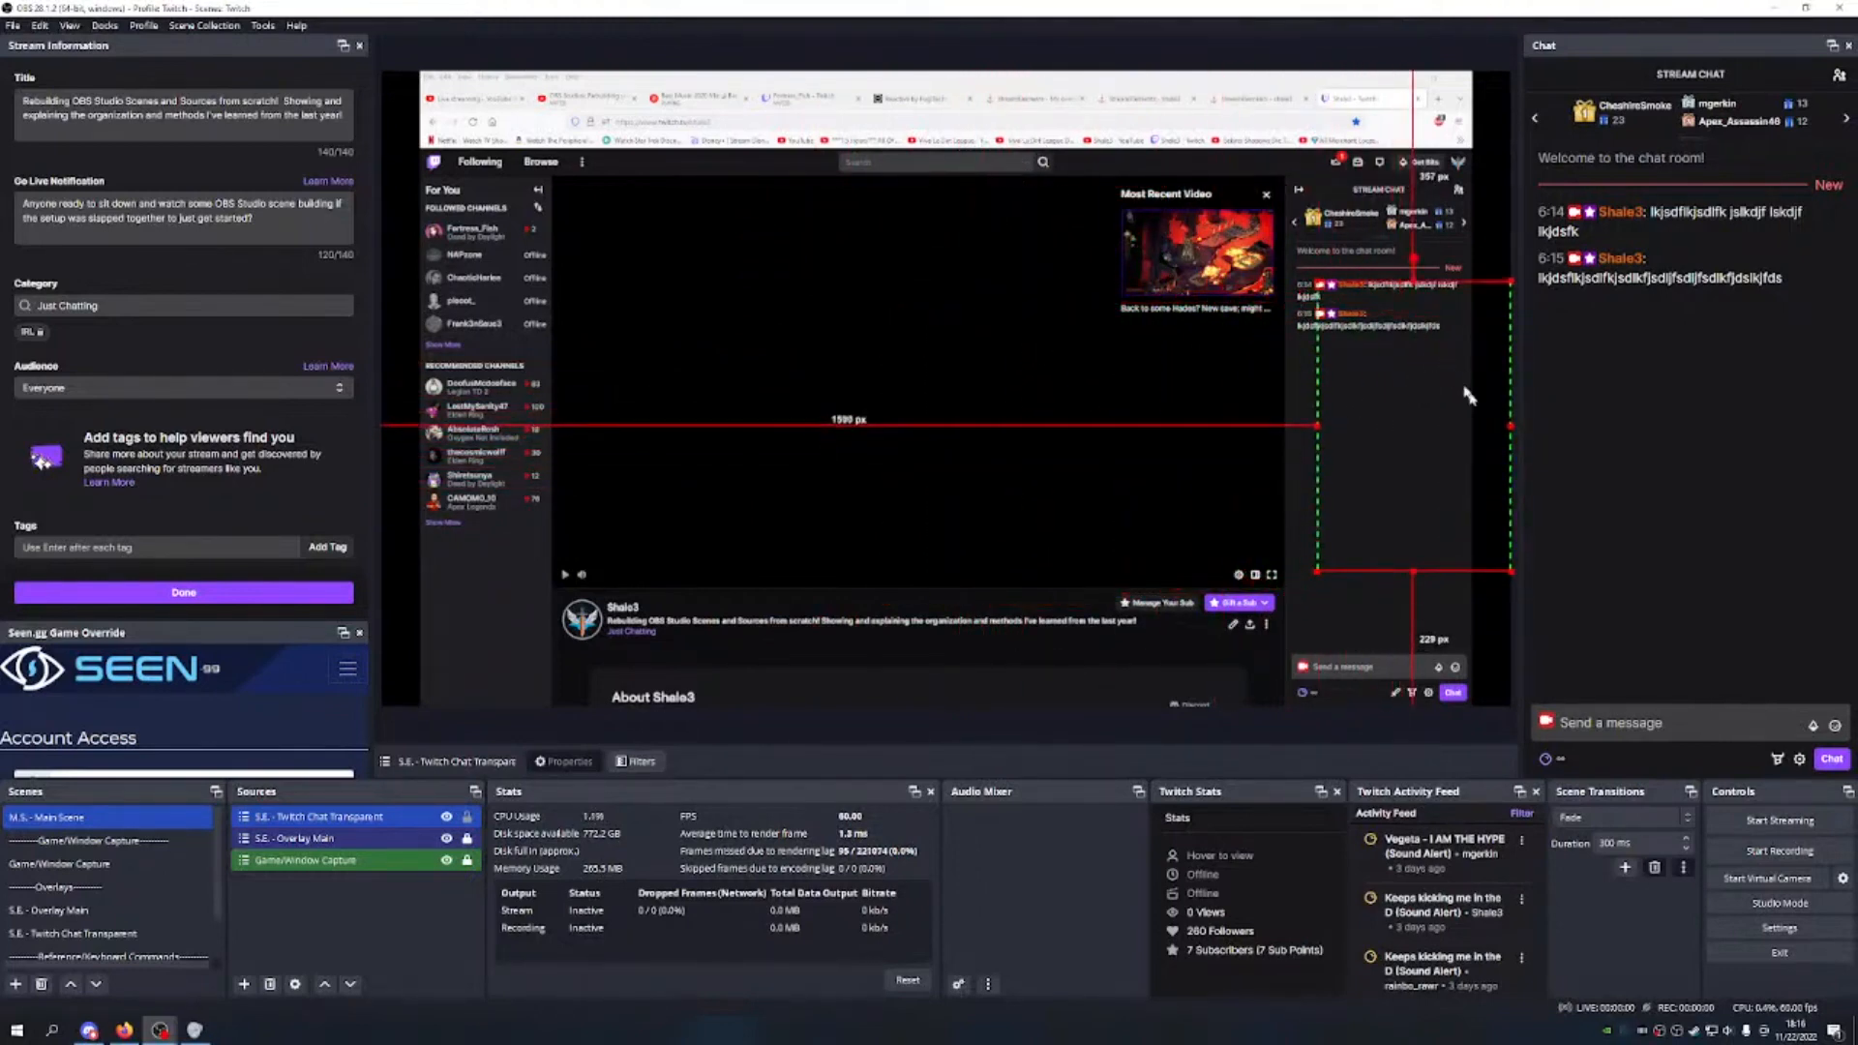
# Step: Browse the captured browser through the Reactive tab, My Overlays and the chat overlay editor
pyautogui.click(913, 95)
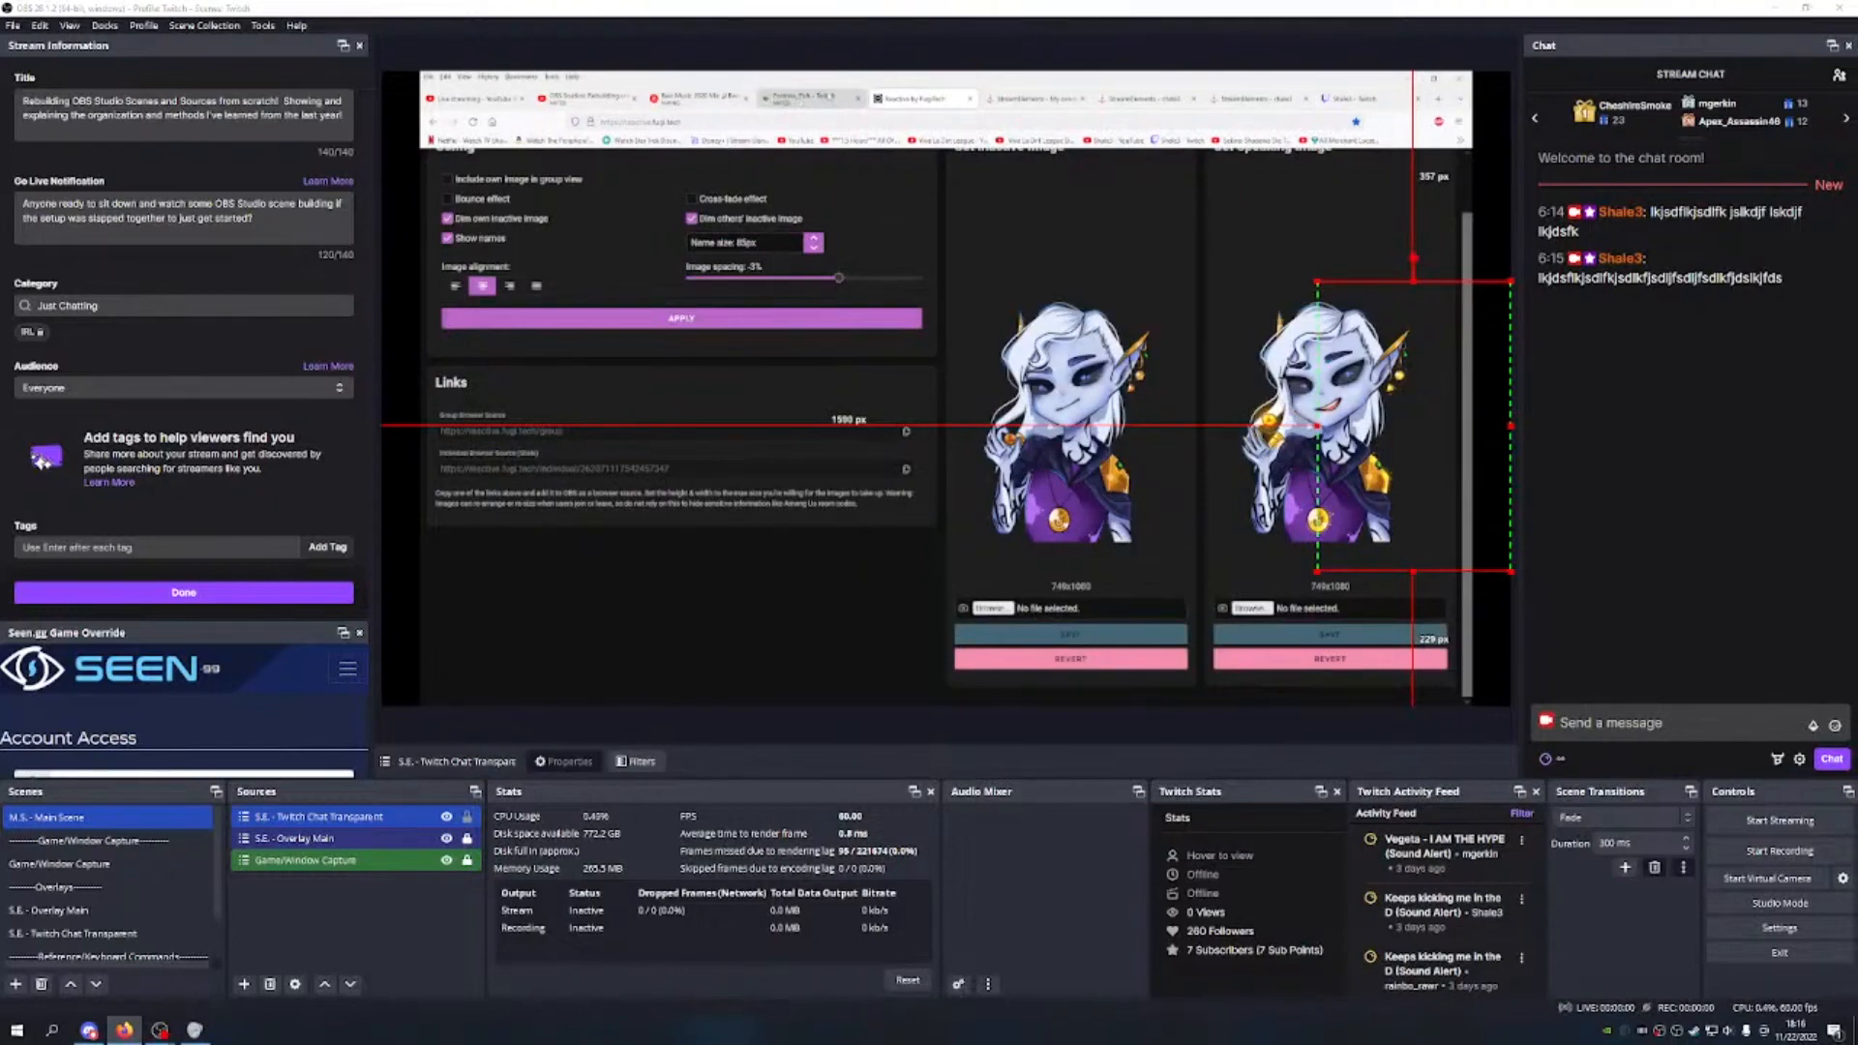
pyautogui.click(1025, 98)
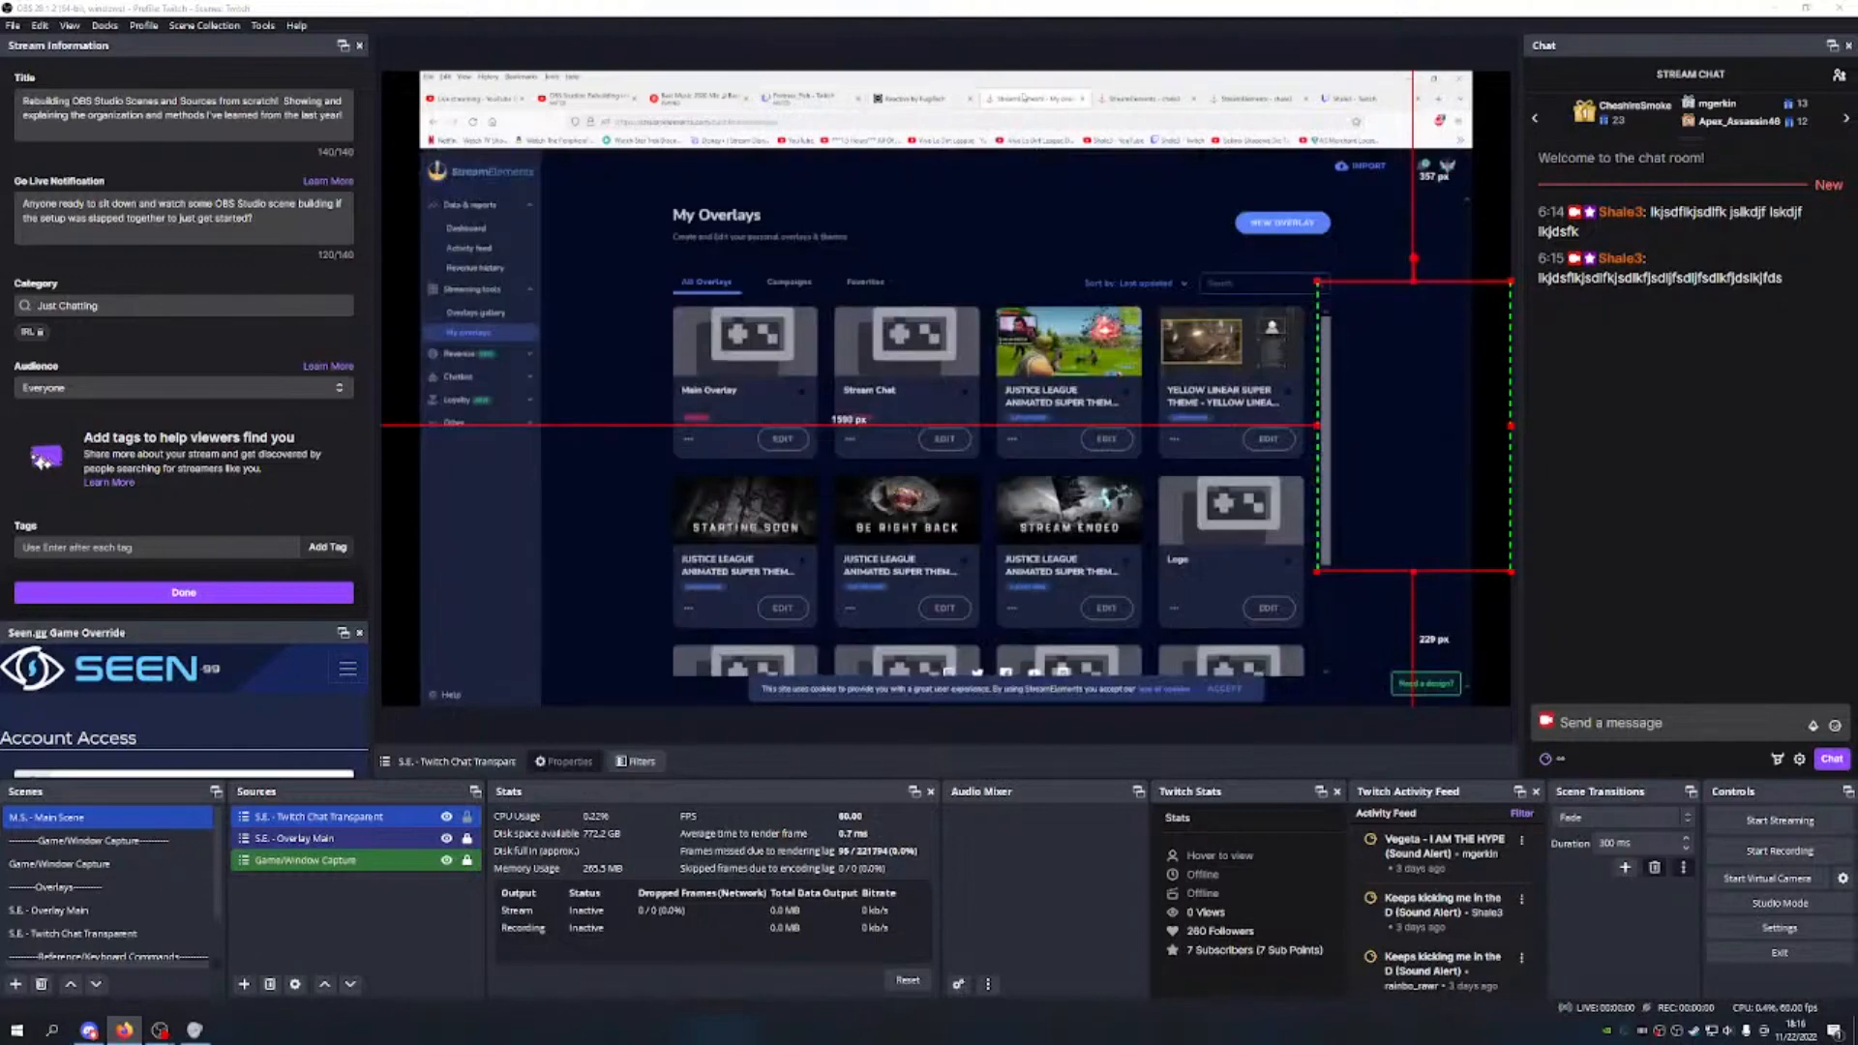
pyautogui.click(1132, 101)
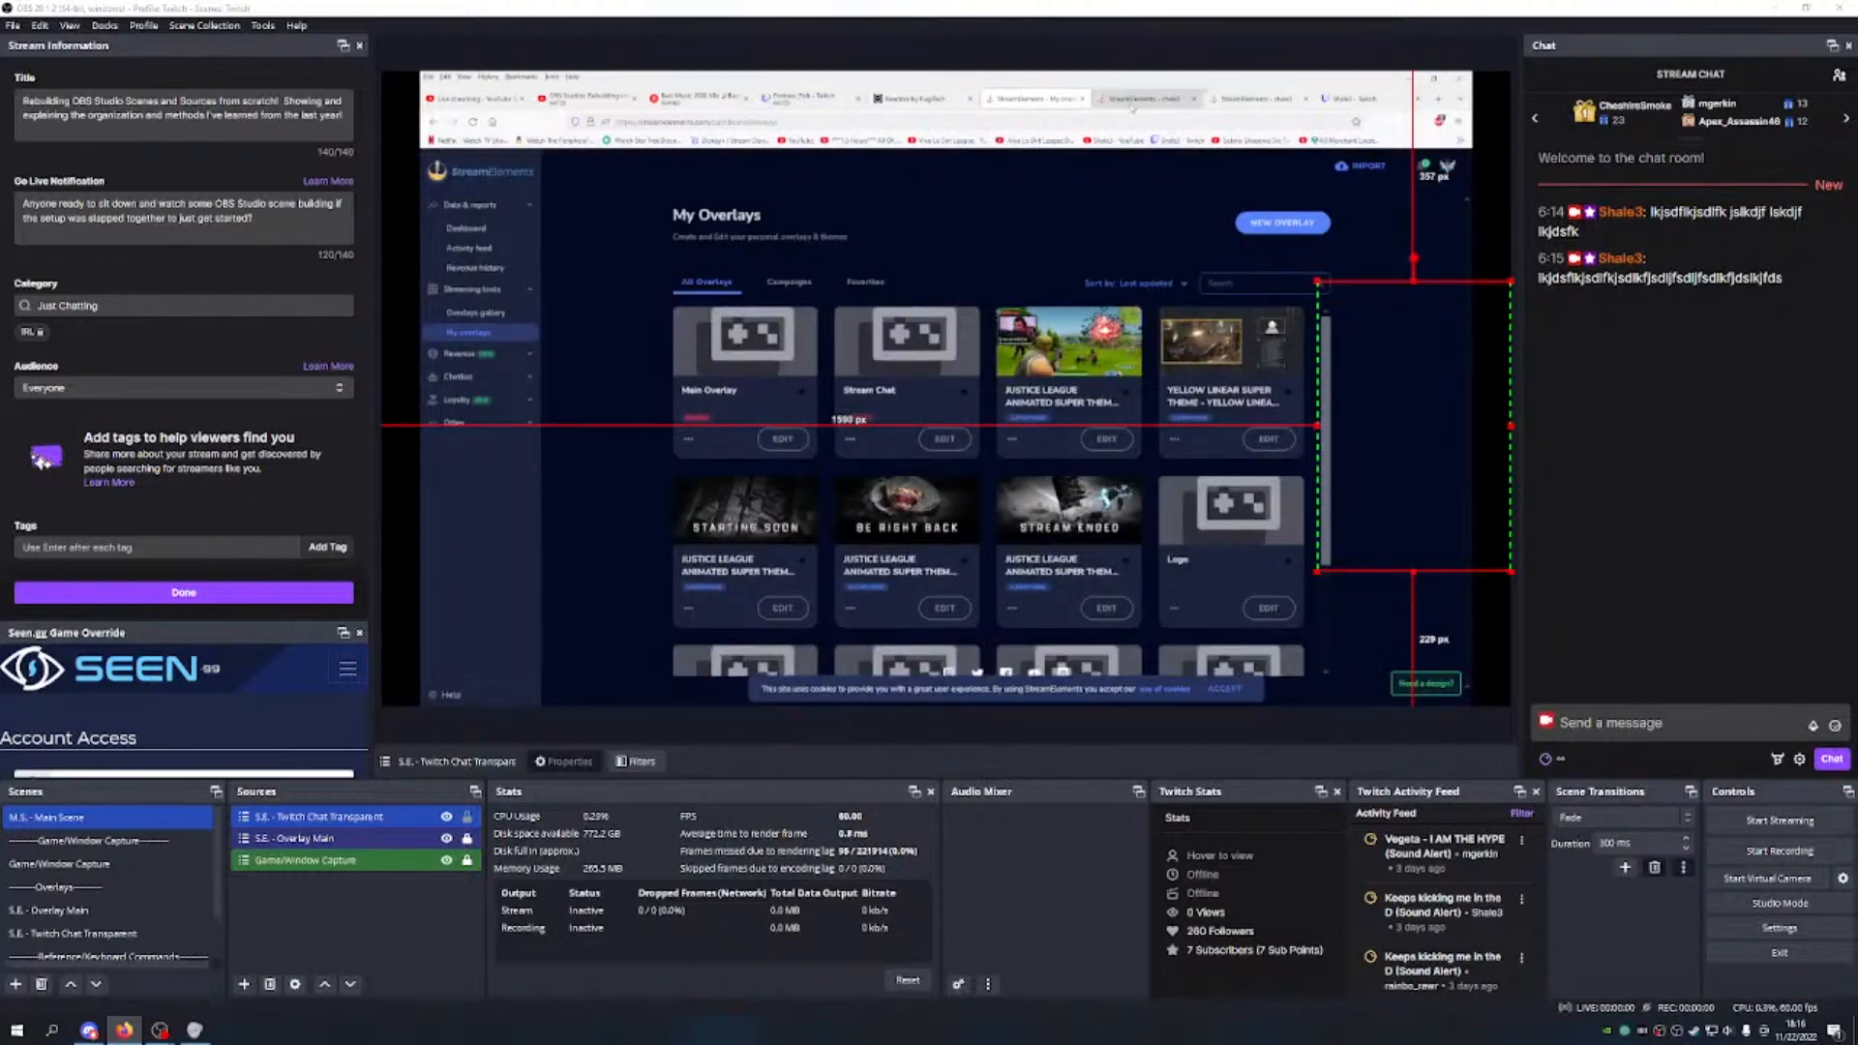
pyautogui.click(1061, 101)
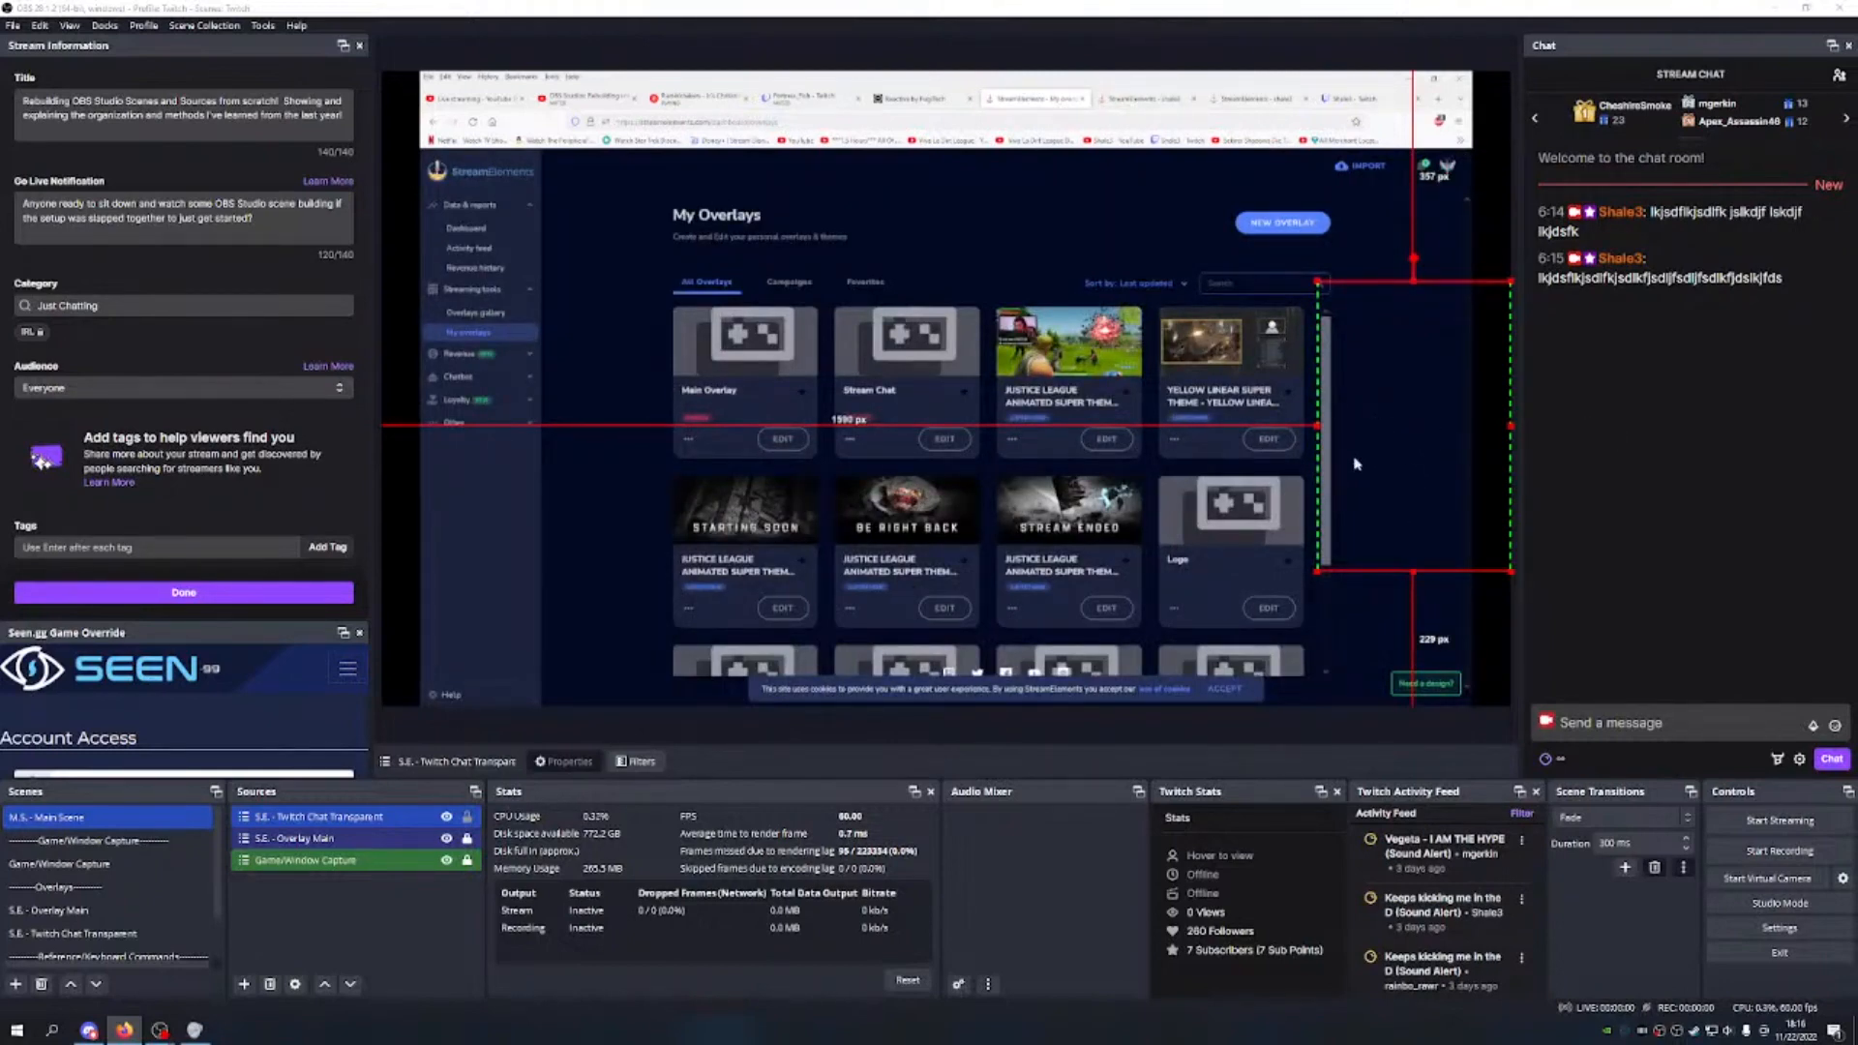
# Step: Widen the chat source and raise it about 70 px along the right edge
pyautogui.moveTo(1317, 426); pyautogui.dragTo(1301, 427)
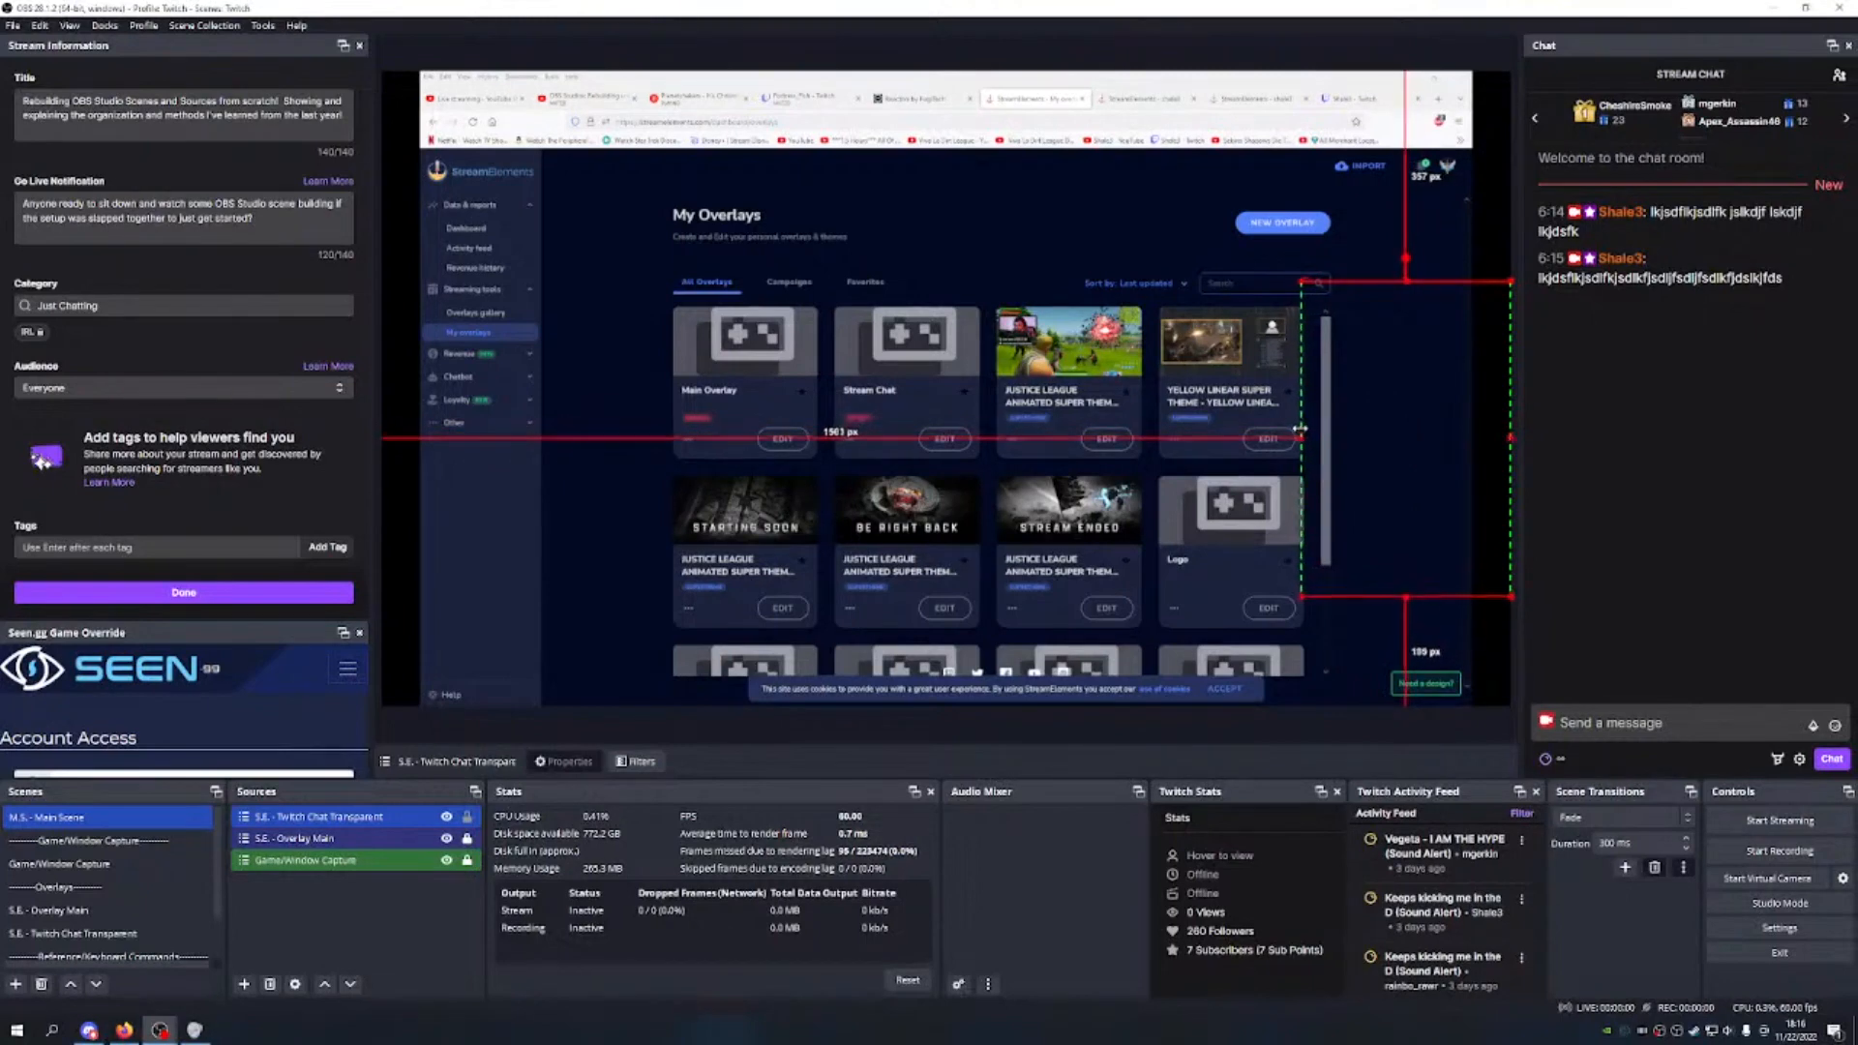
pyautogui.moveTo(1430, 420)
pyautogui.mouseDown()
pyautogui.moveTo(1436, 371)
pyautogui.moveTo(1439, 387)
pyautogui.mouseUp()
pyautogui.moveTo(1298, 410); pyautogui.dragTo(1291, 409)
pyautogui.moveTo(1413, 404); pyautogui.dragTo(1410, 349)
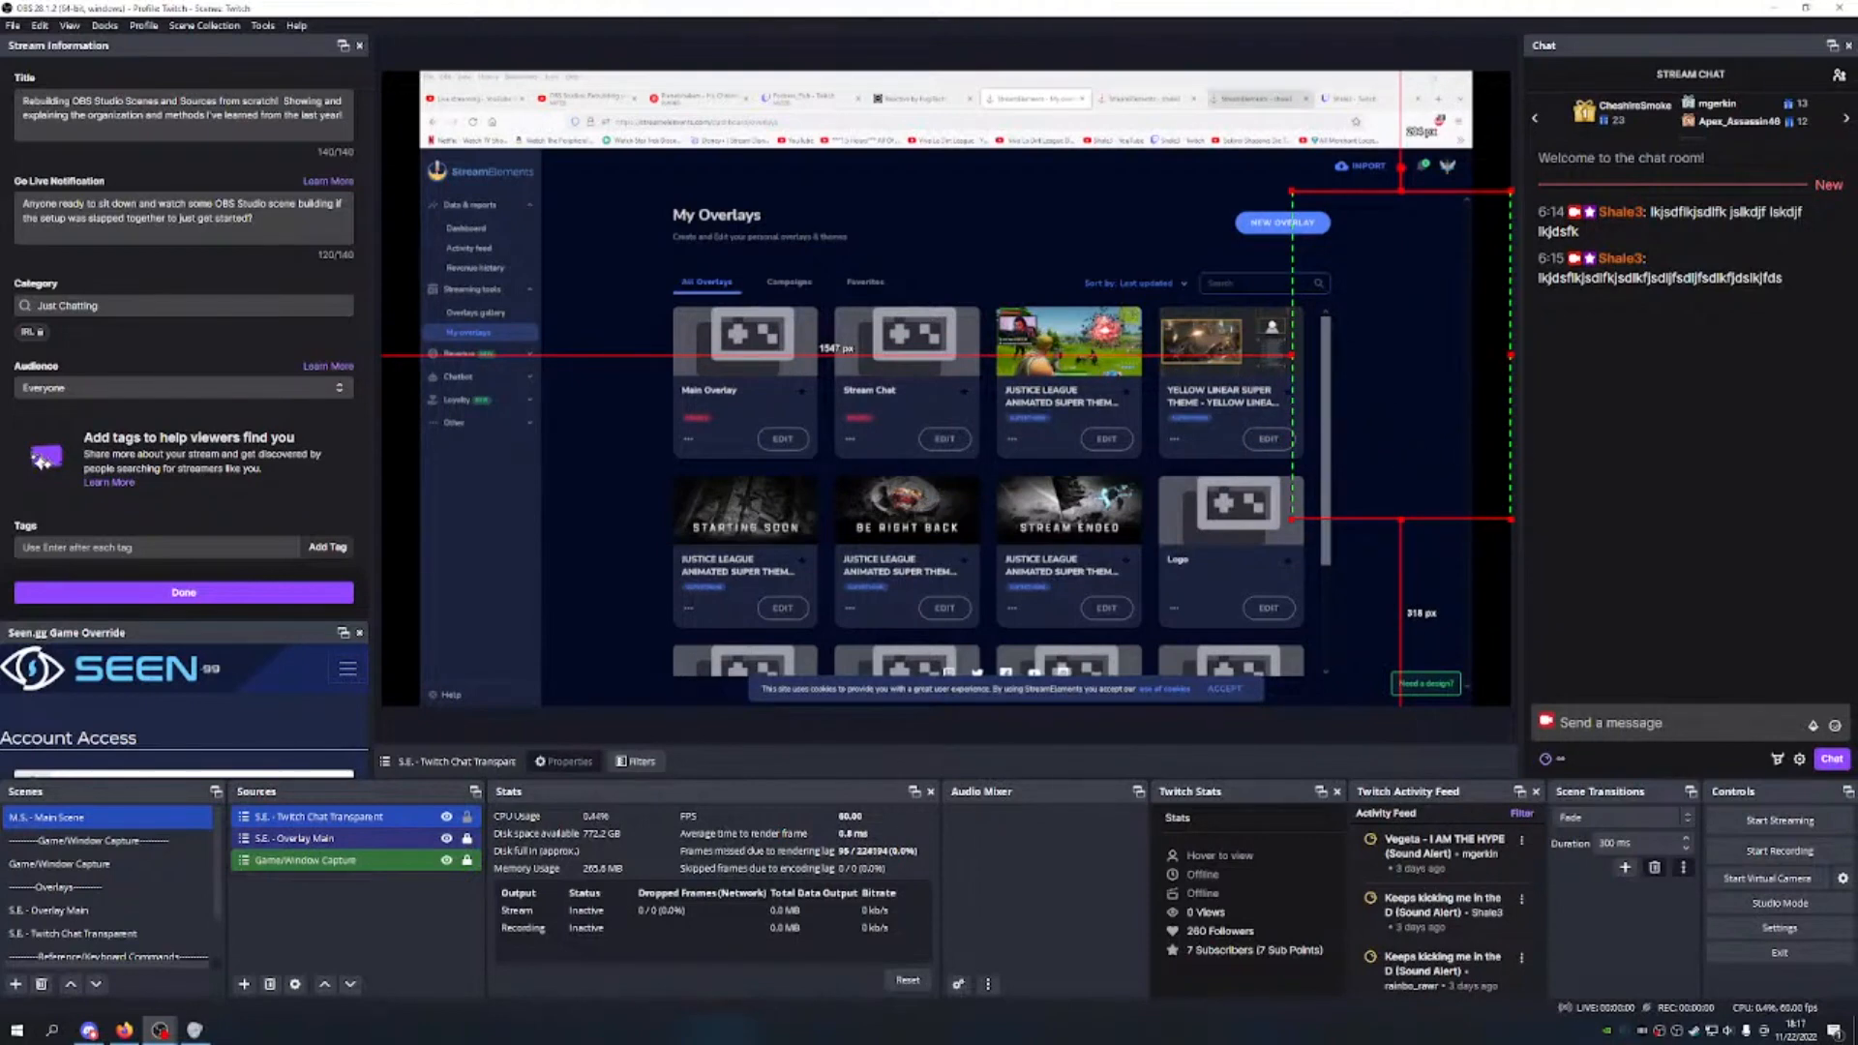
# Step: Send the test message 'sahsfs' from the Twitch channel page's chat
pyautogui.click(1354, 98)
pyautogui.click(1373, 667)
pyautogui.write('sahsfs')
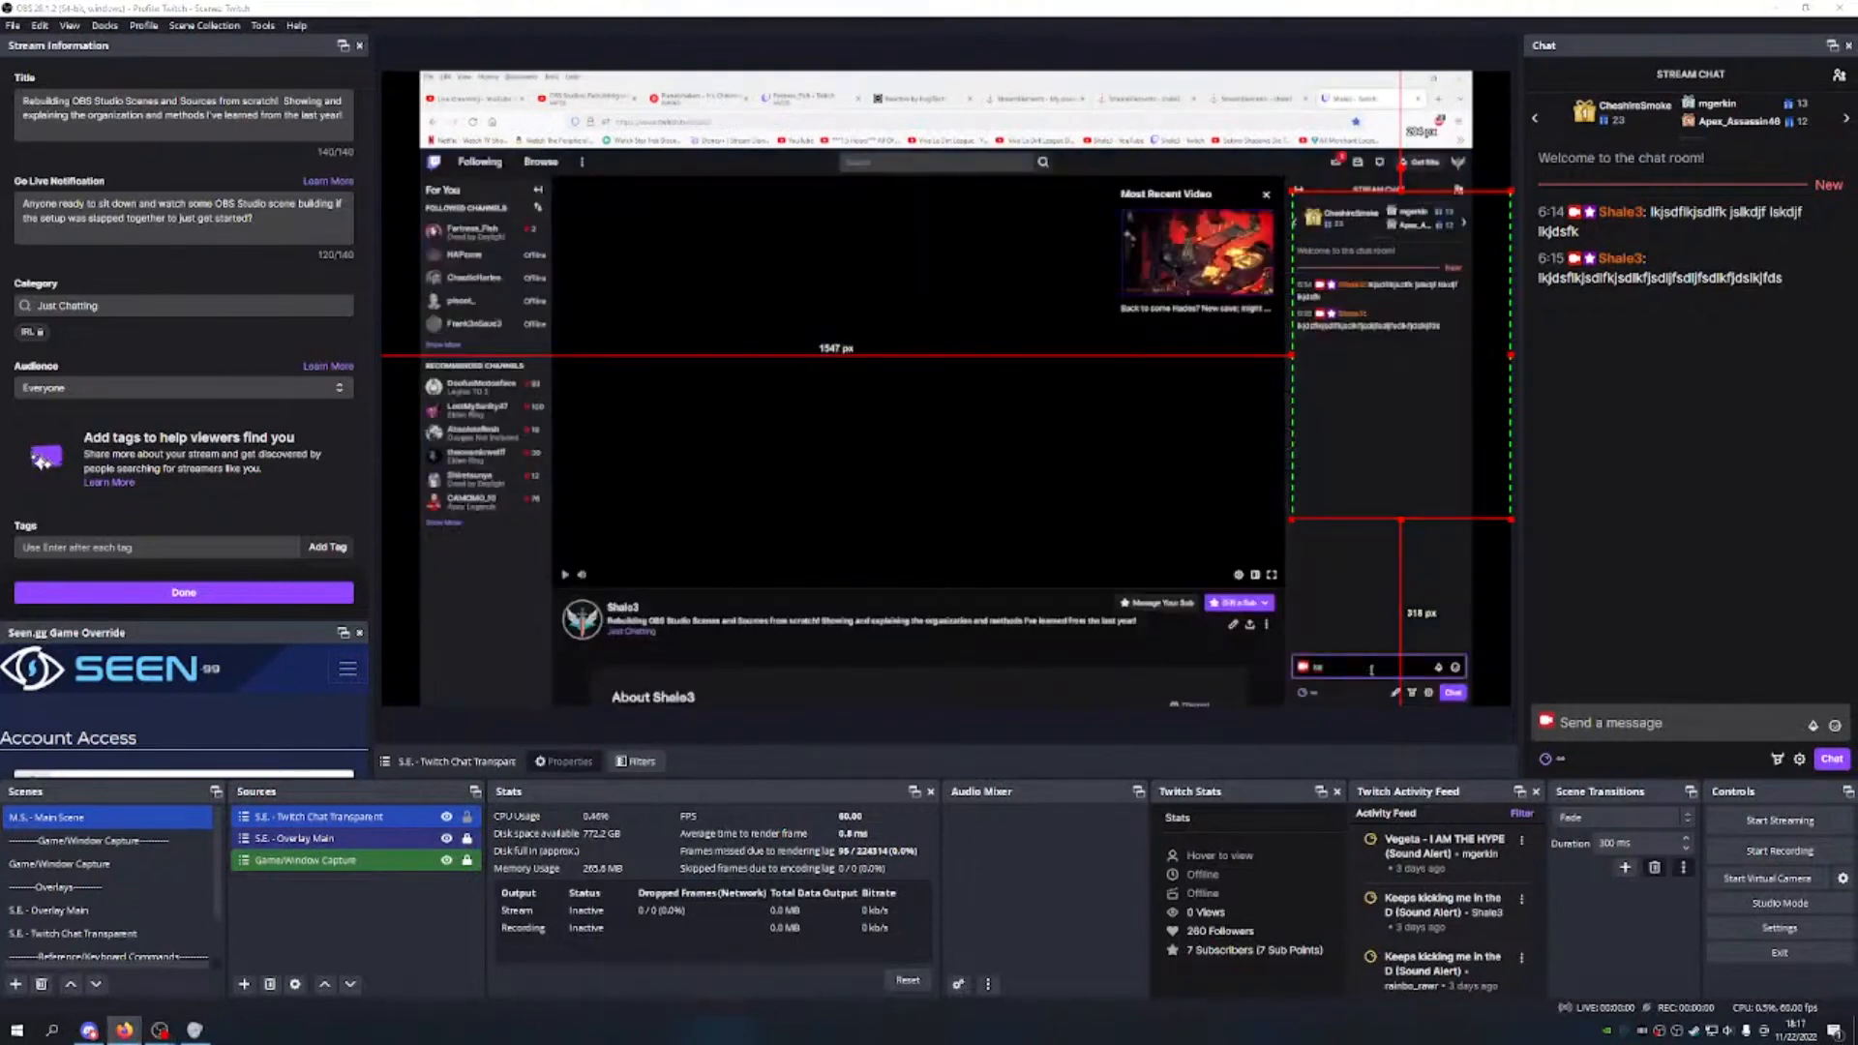
pyautogui.press('Return')
pyautogui.click(1123, 100)
# Step: Lock the Twitch Chat Transparent source in place
pyautogui.click(1029, 104)
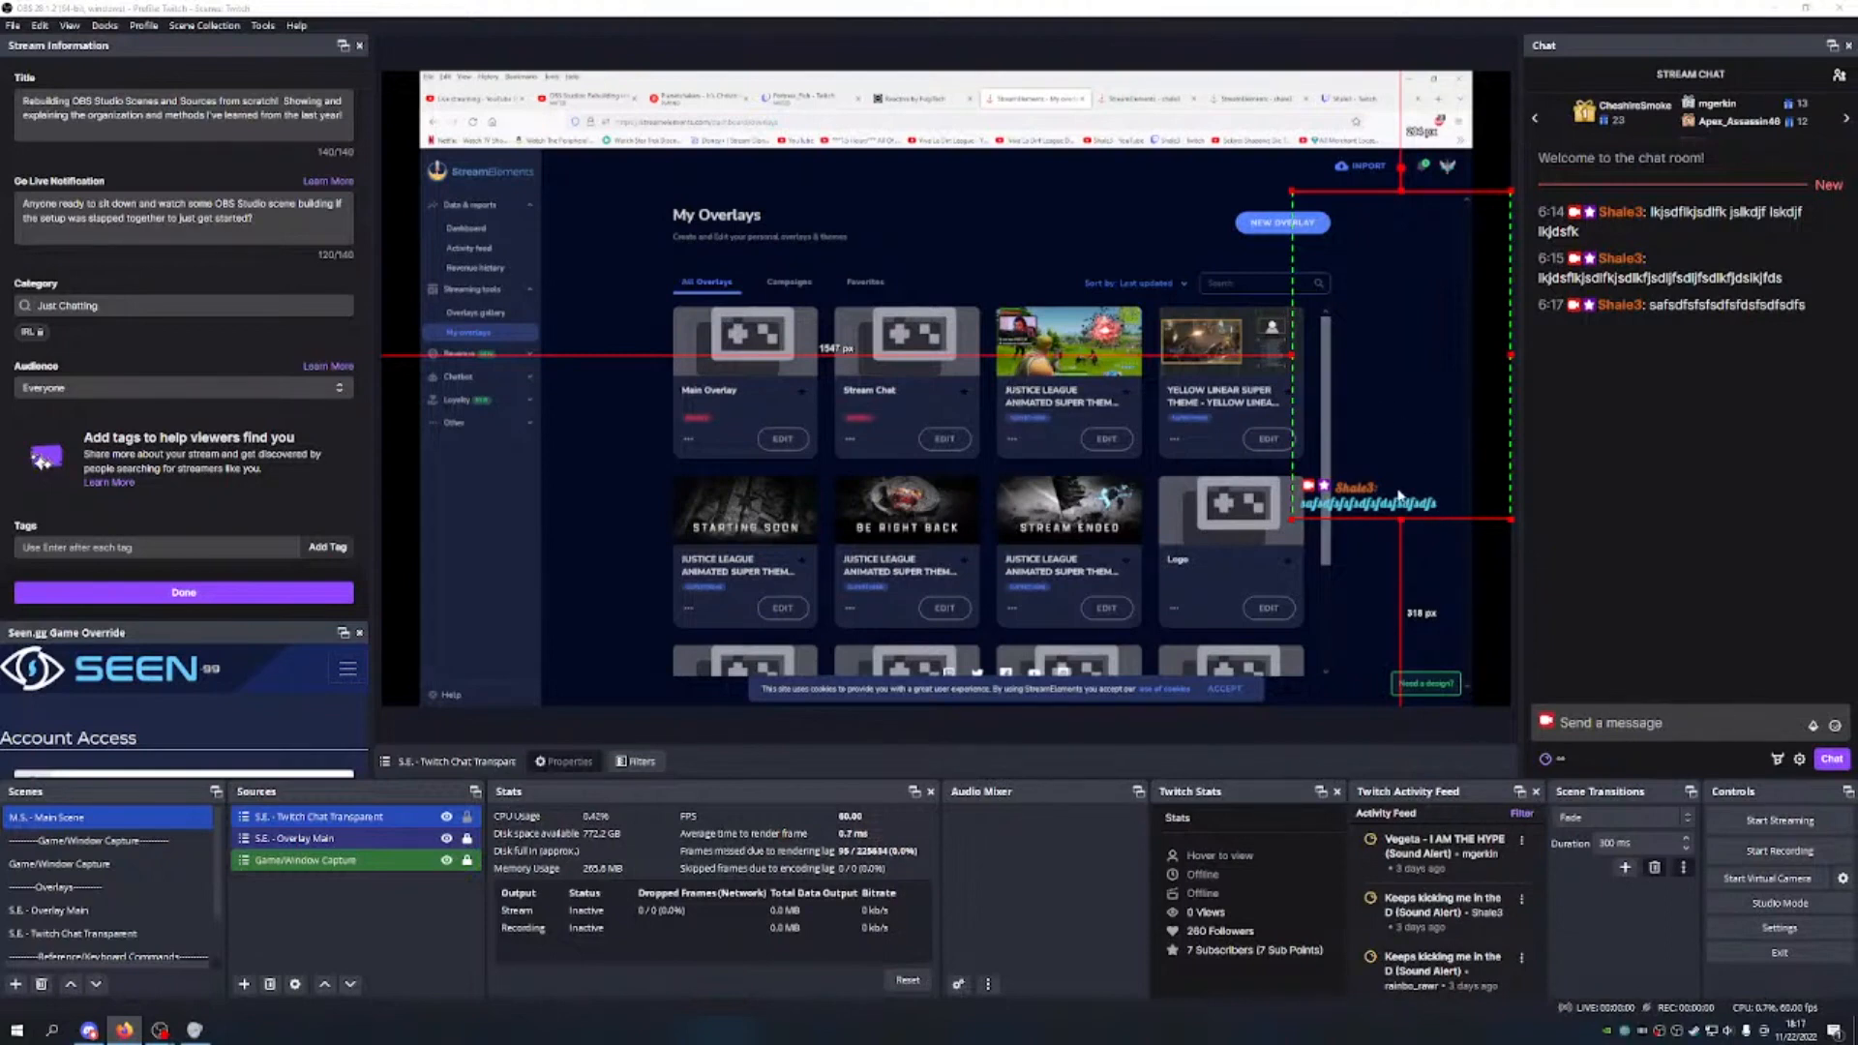
pyautogui.click(469, 818)
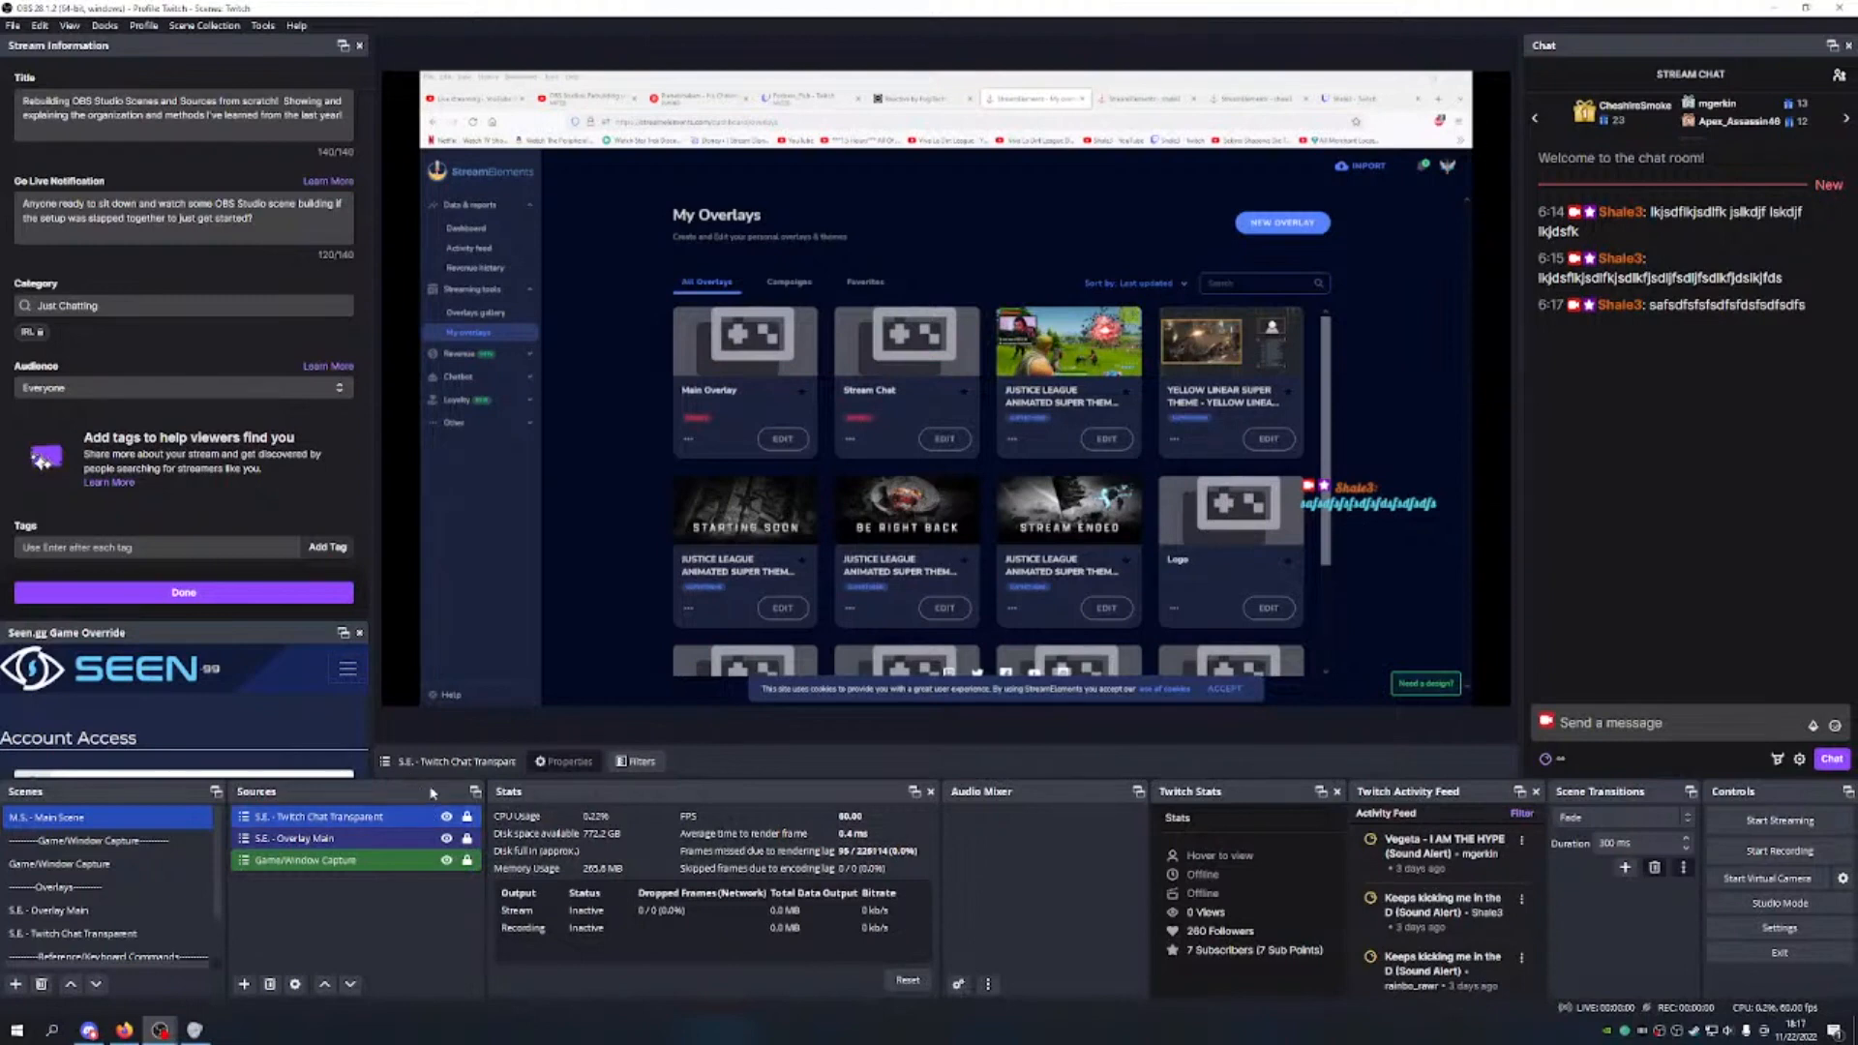
pyautogui.rightClick(391, 823)
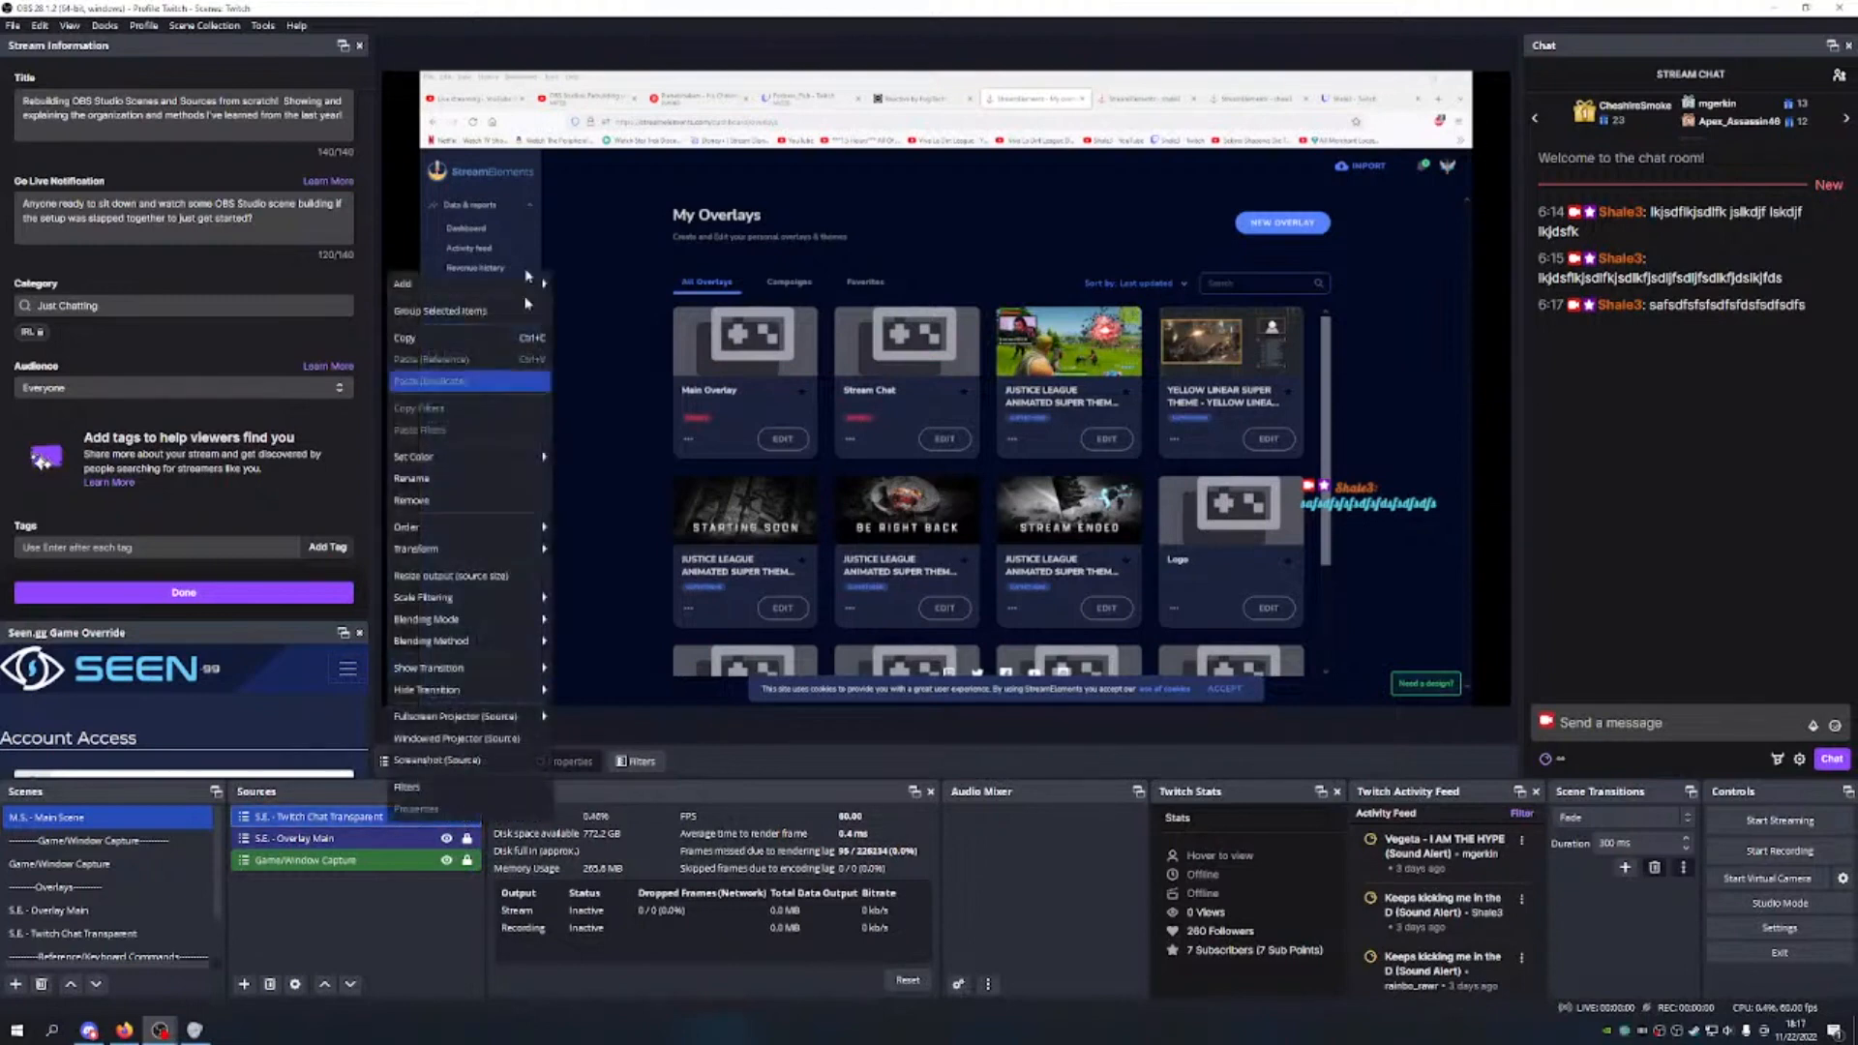
pyautogui.moveTo(489, 455)
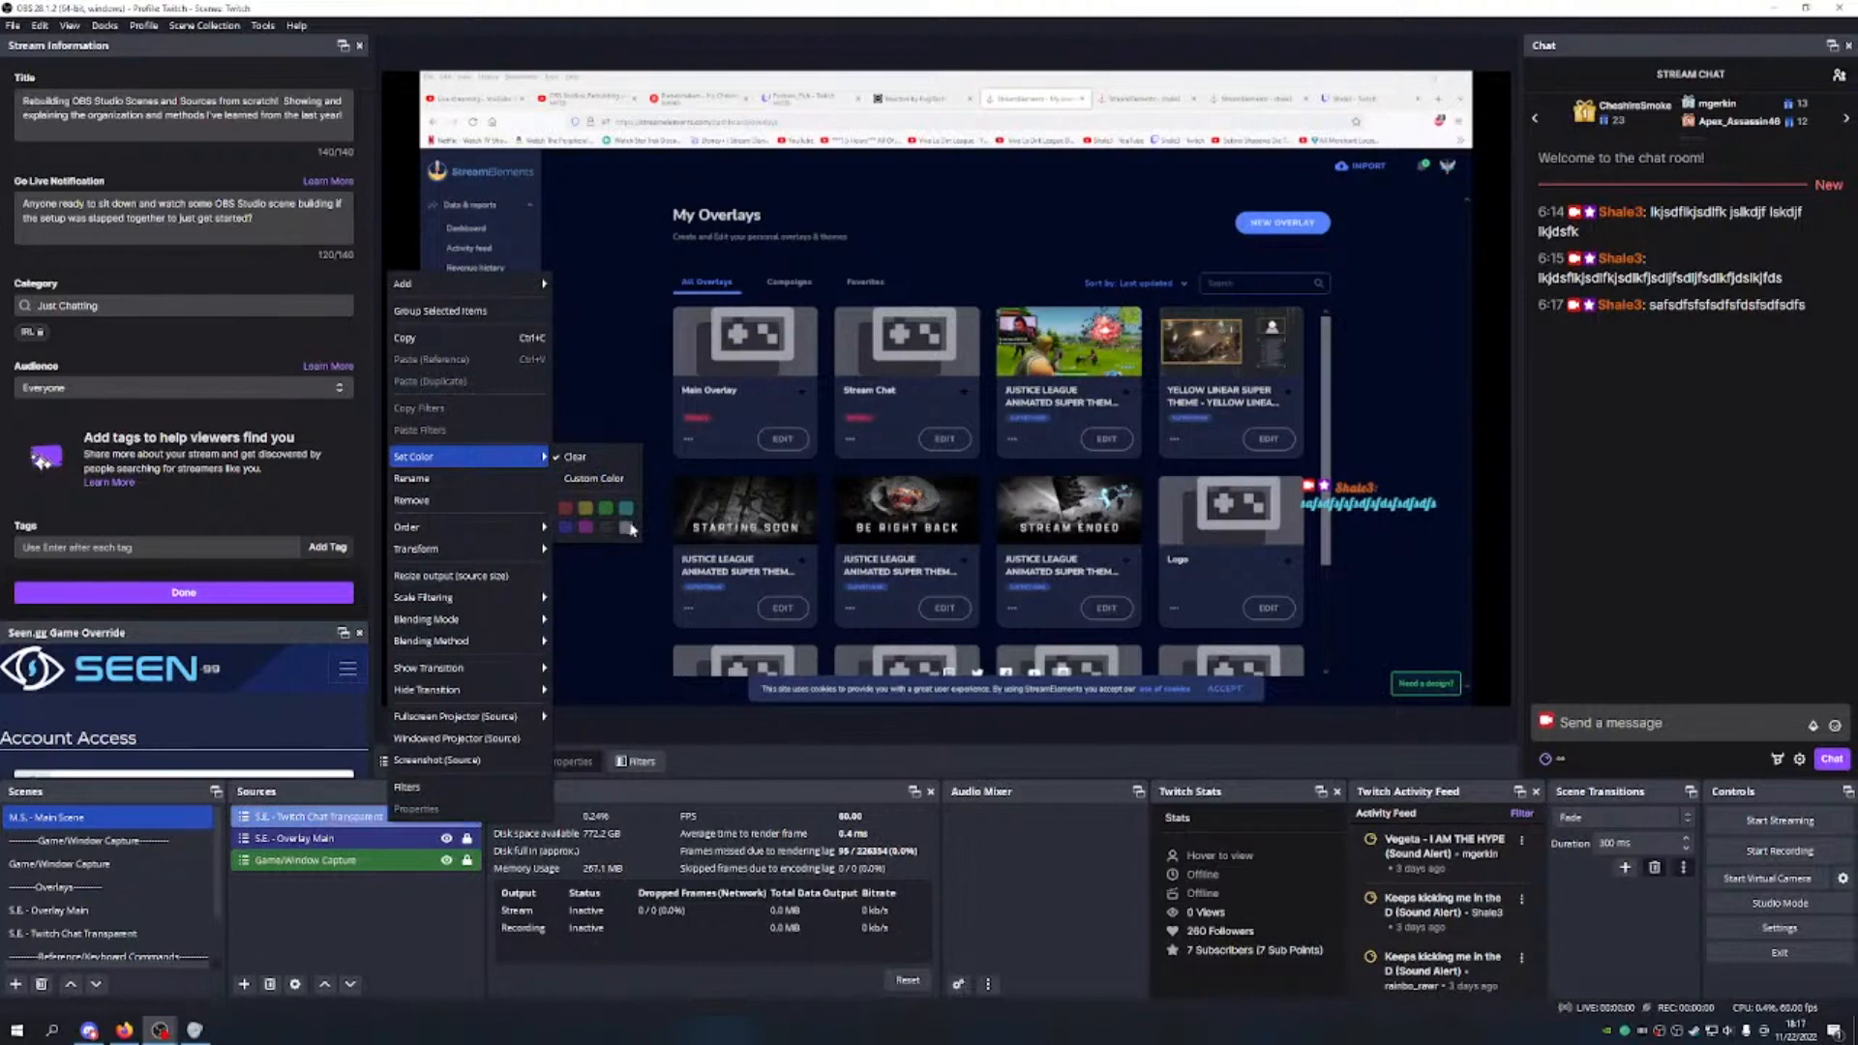
pyautogui.click(328, 832)
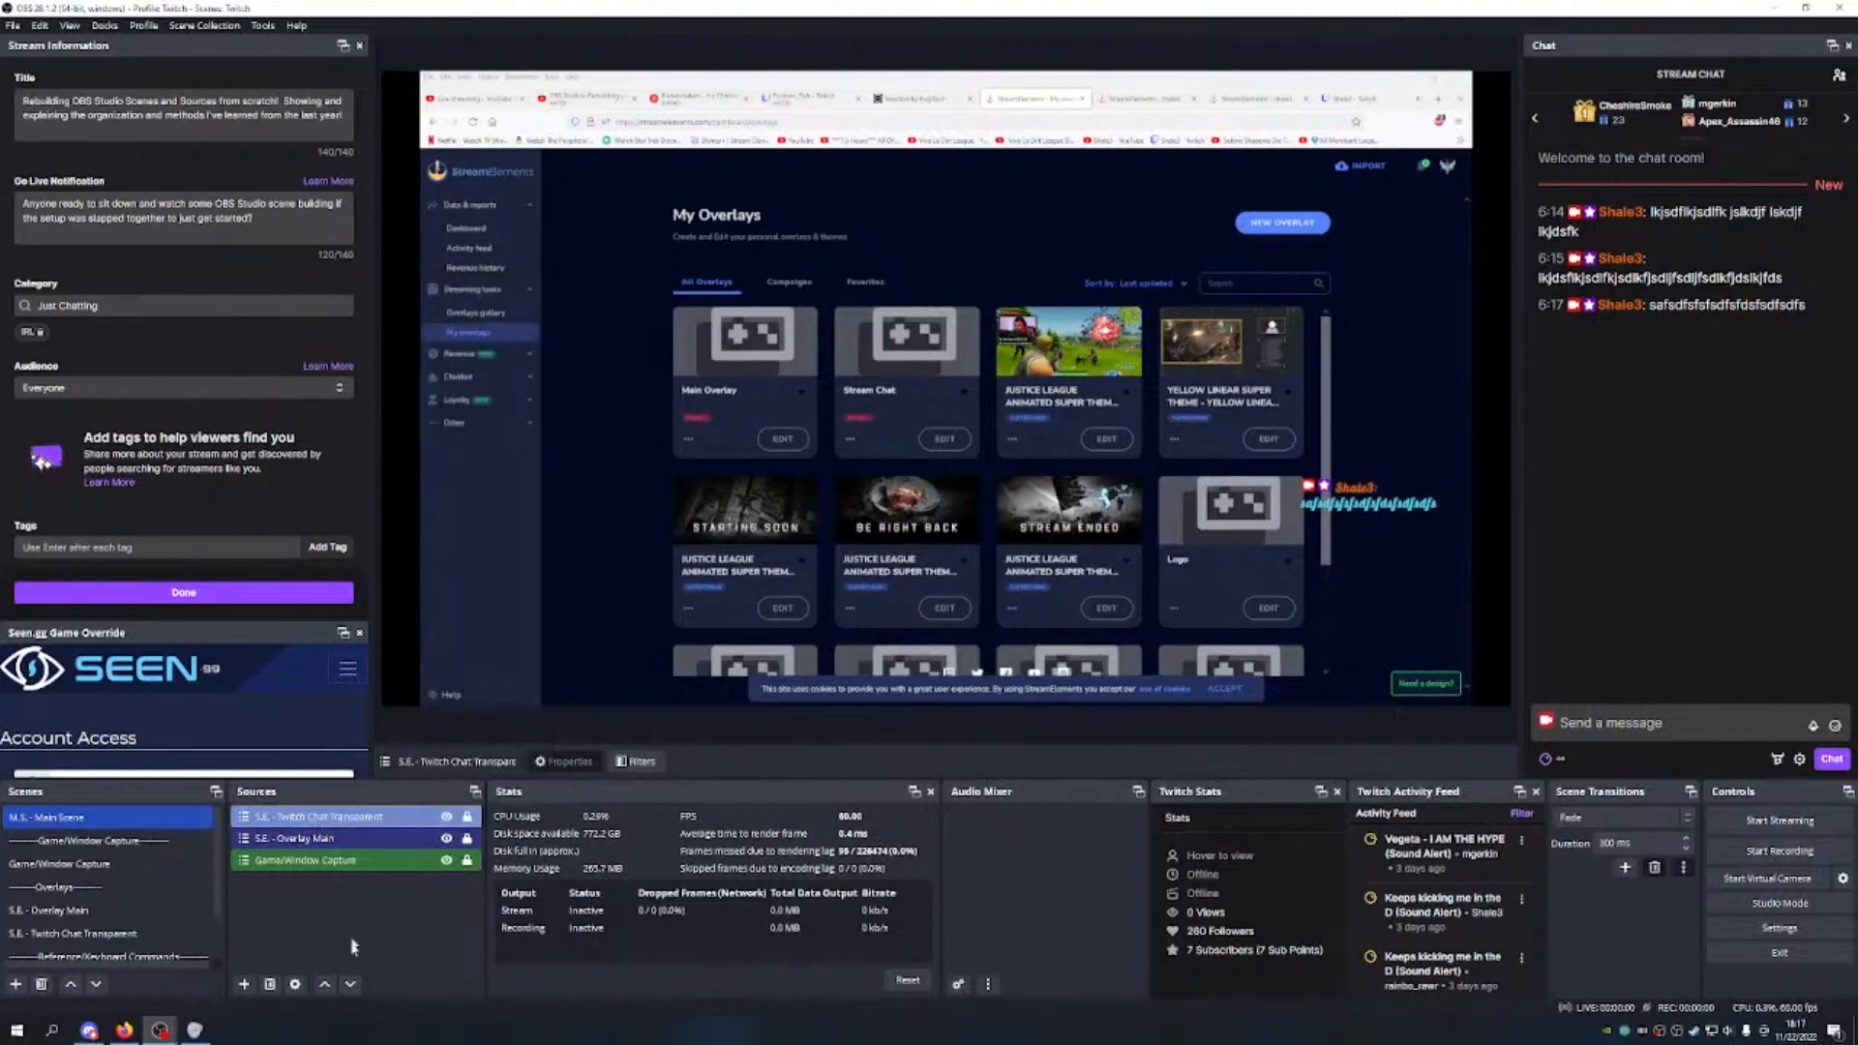
# Step: Reorder Twitch Chat Transparent to sit below S.E. - Overlay Main, above Game/Window Capture
pyautogui.click(349, 985)
pyautogui.click(350, 985)
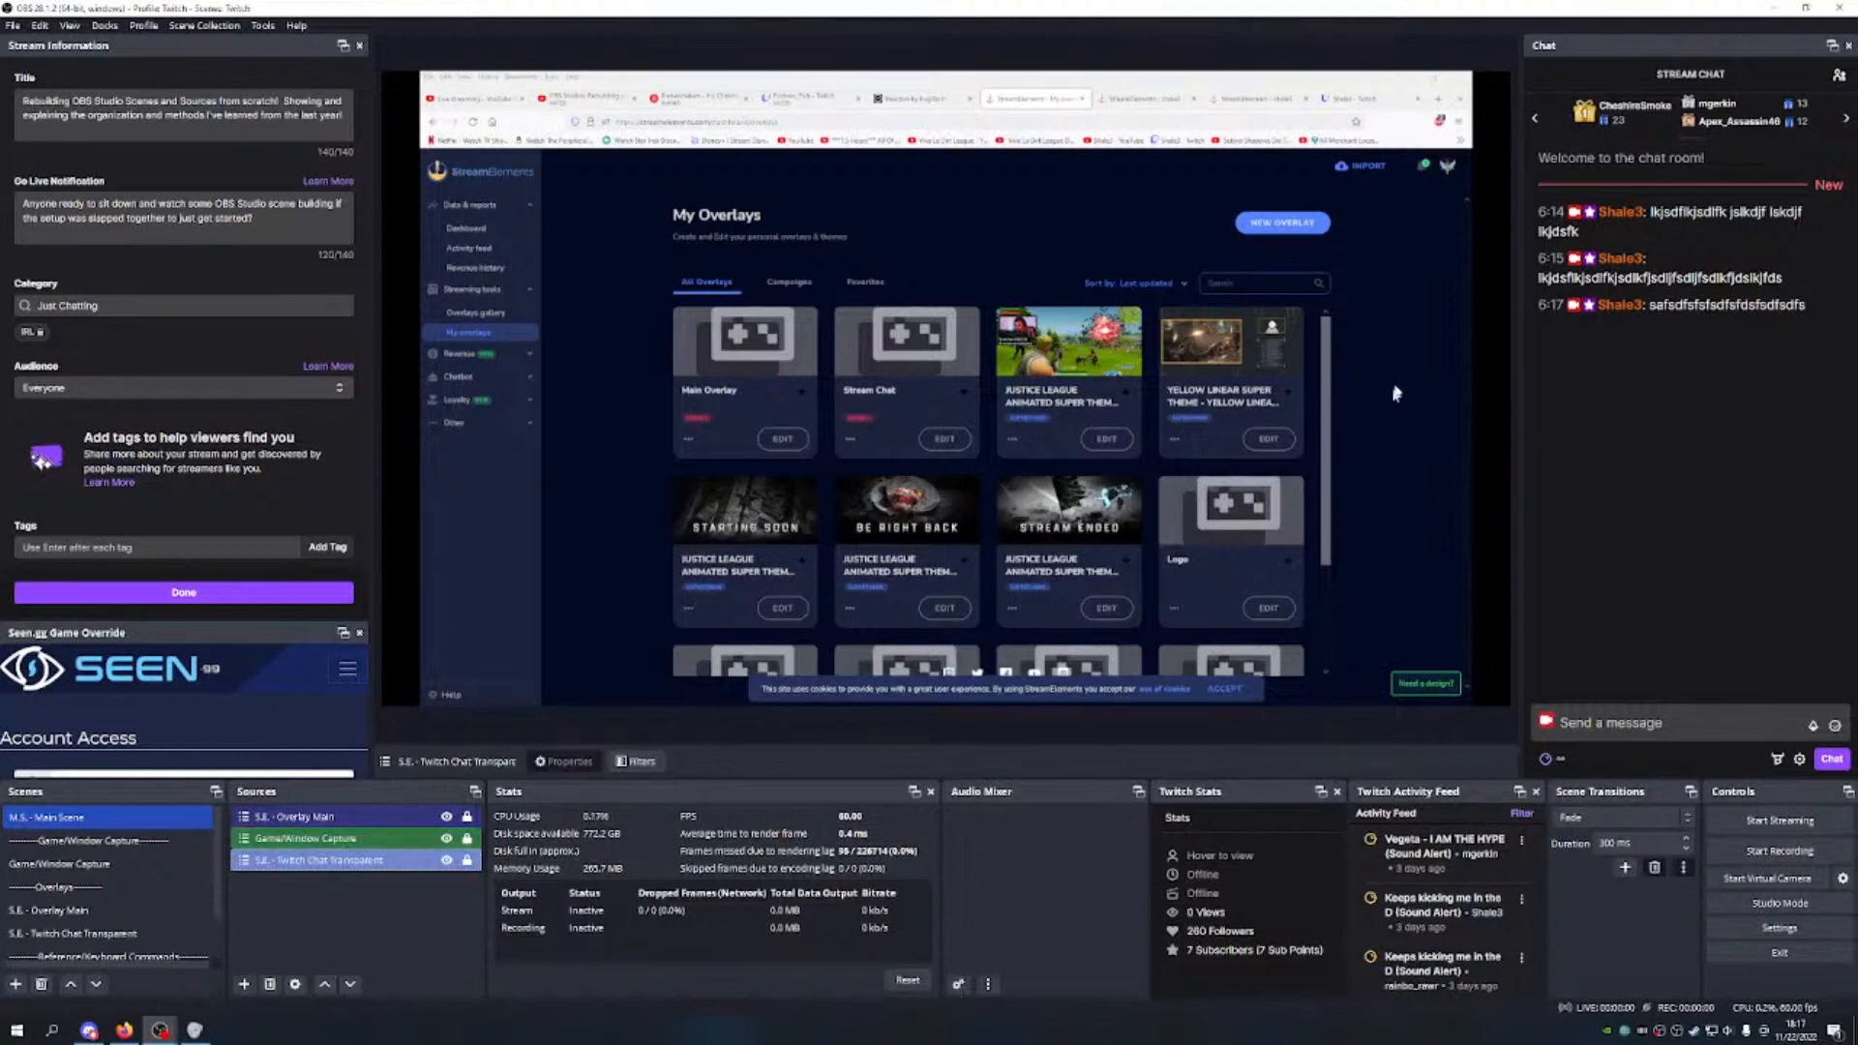
pyautogui.click(325, 985)
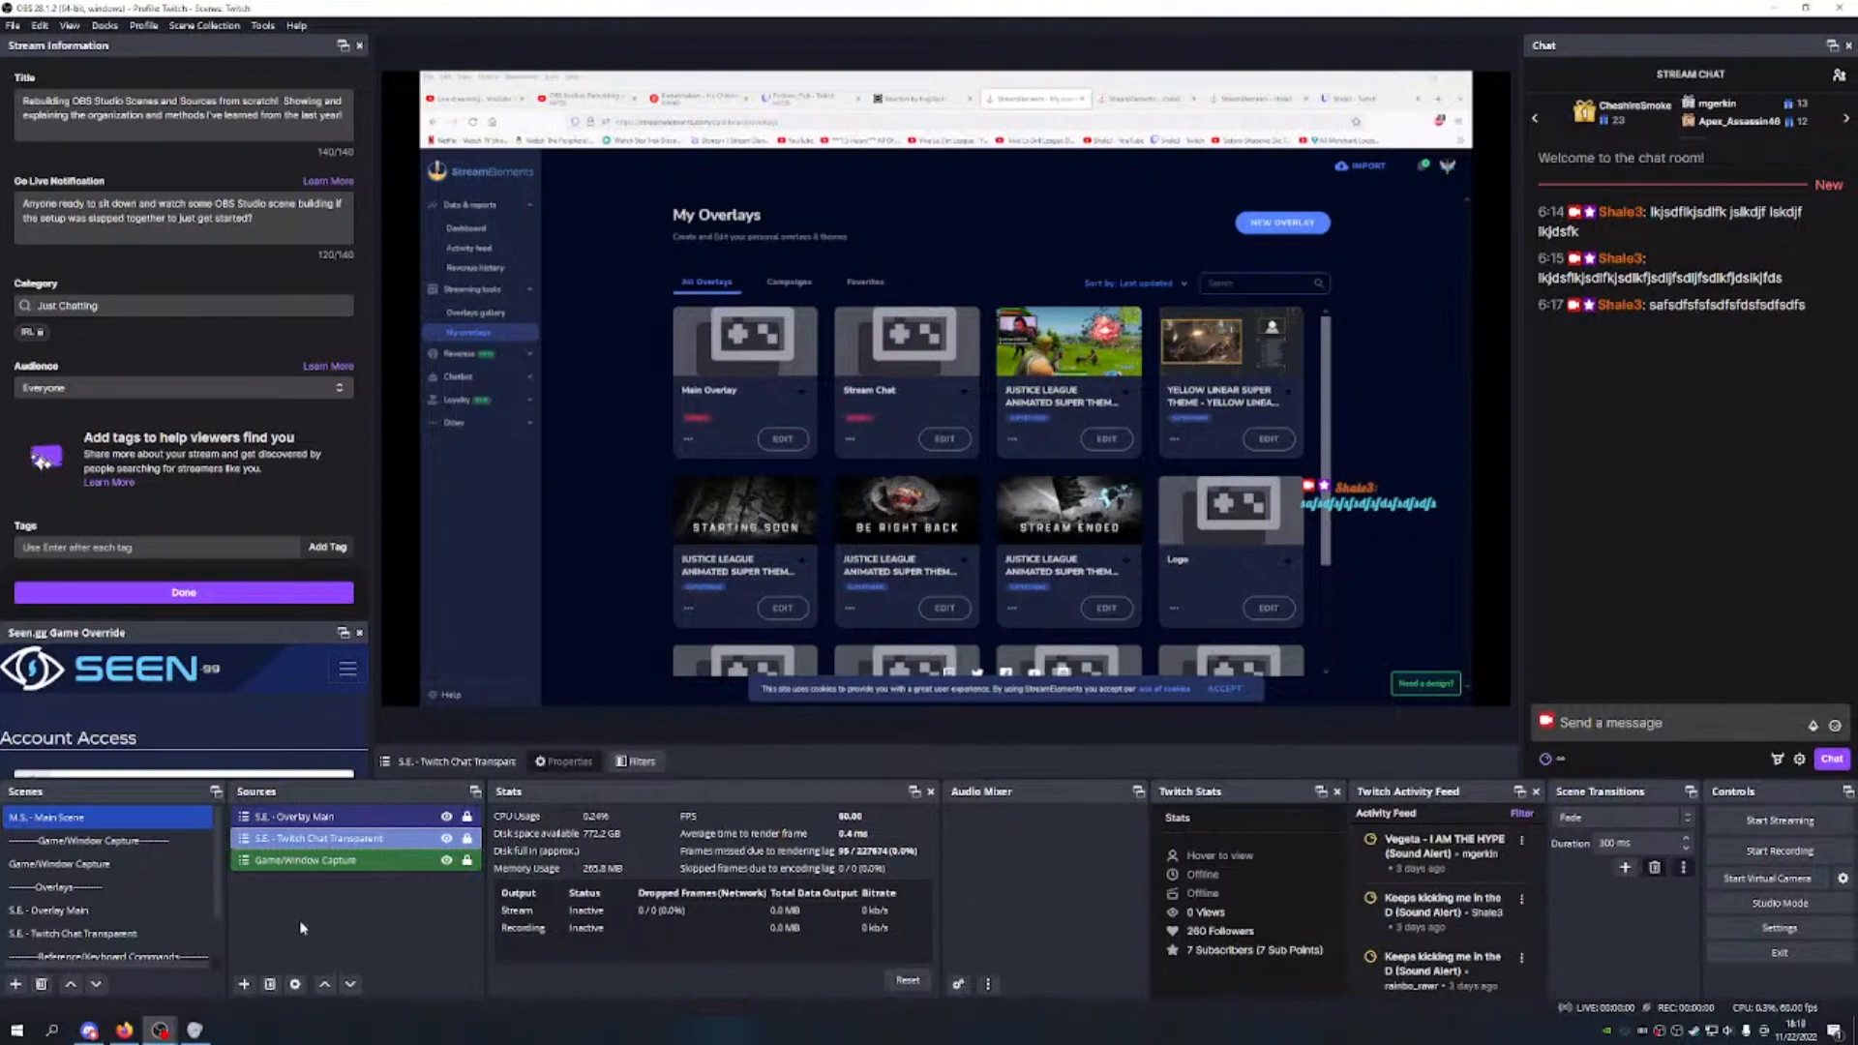
# Step: Select S.E. - Overlay Main and view its Main Overlay editor page in the capture
pyautogui.click(329, 818)
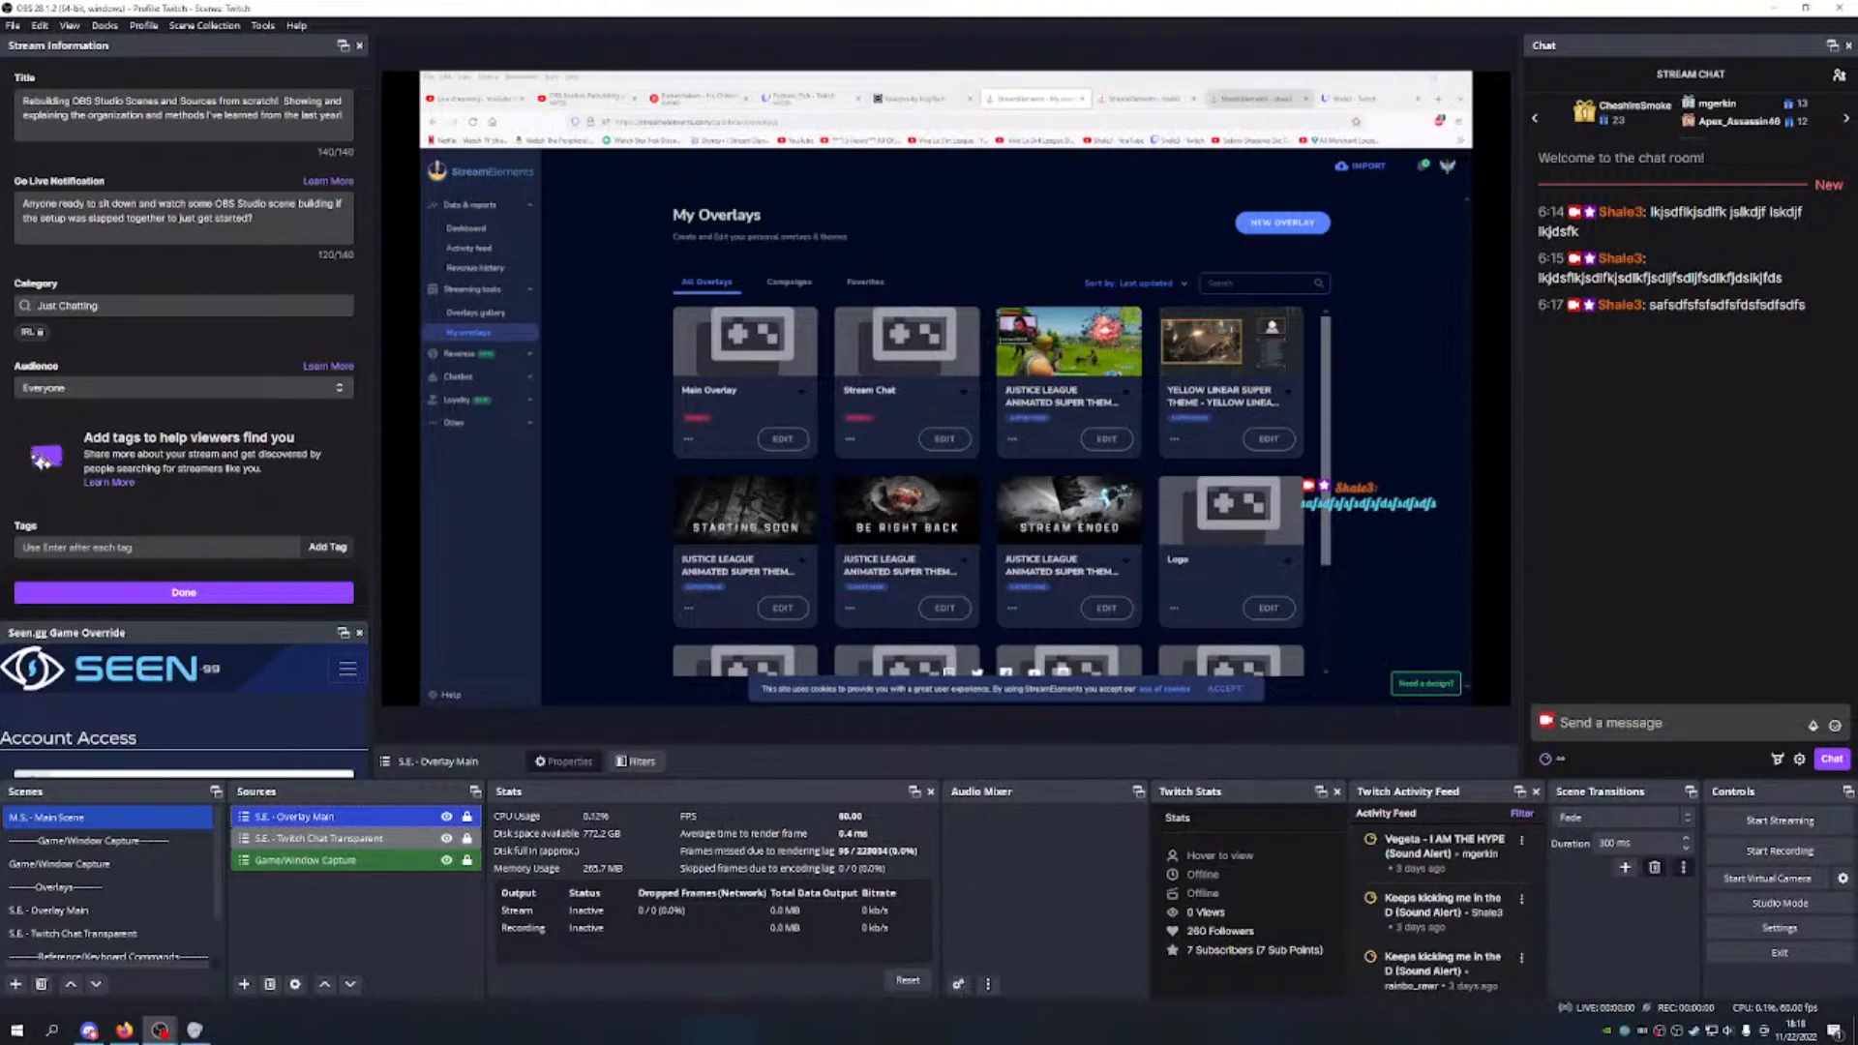
pyautogui.click(1255, 101)
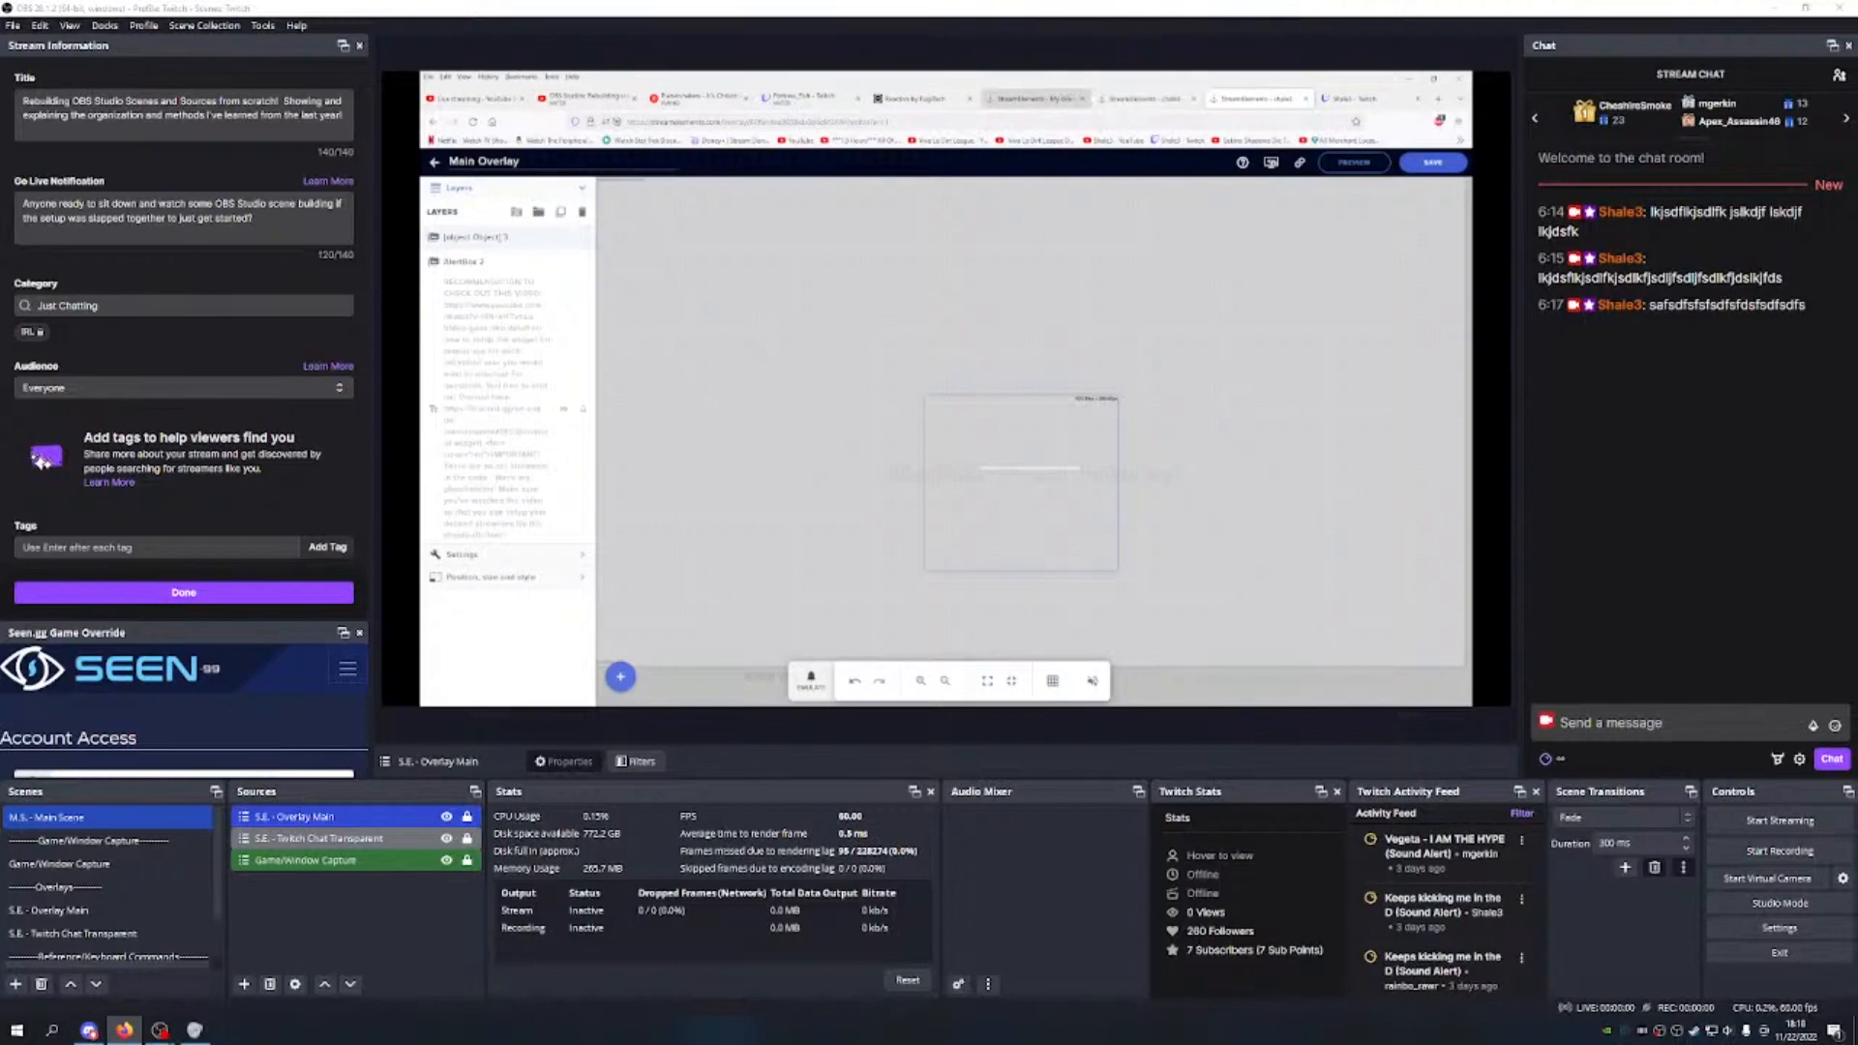
pyautogui.click(1035, 98)
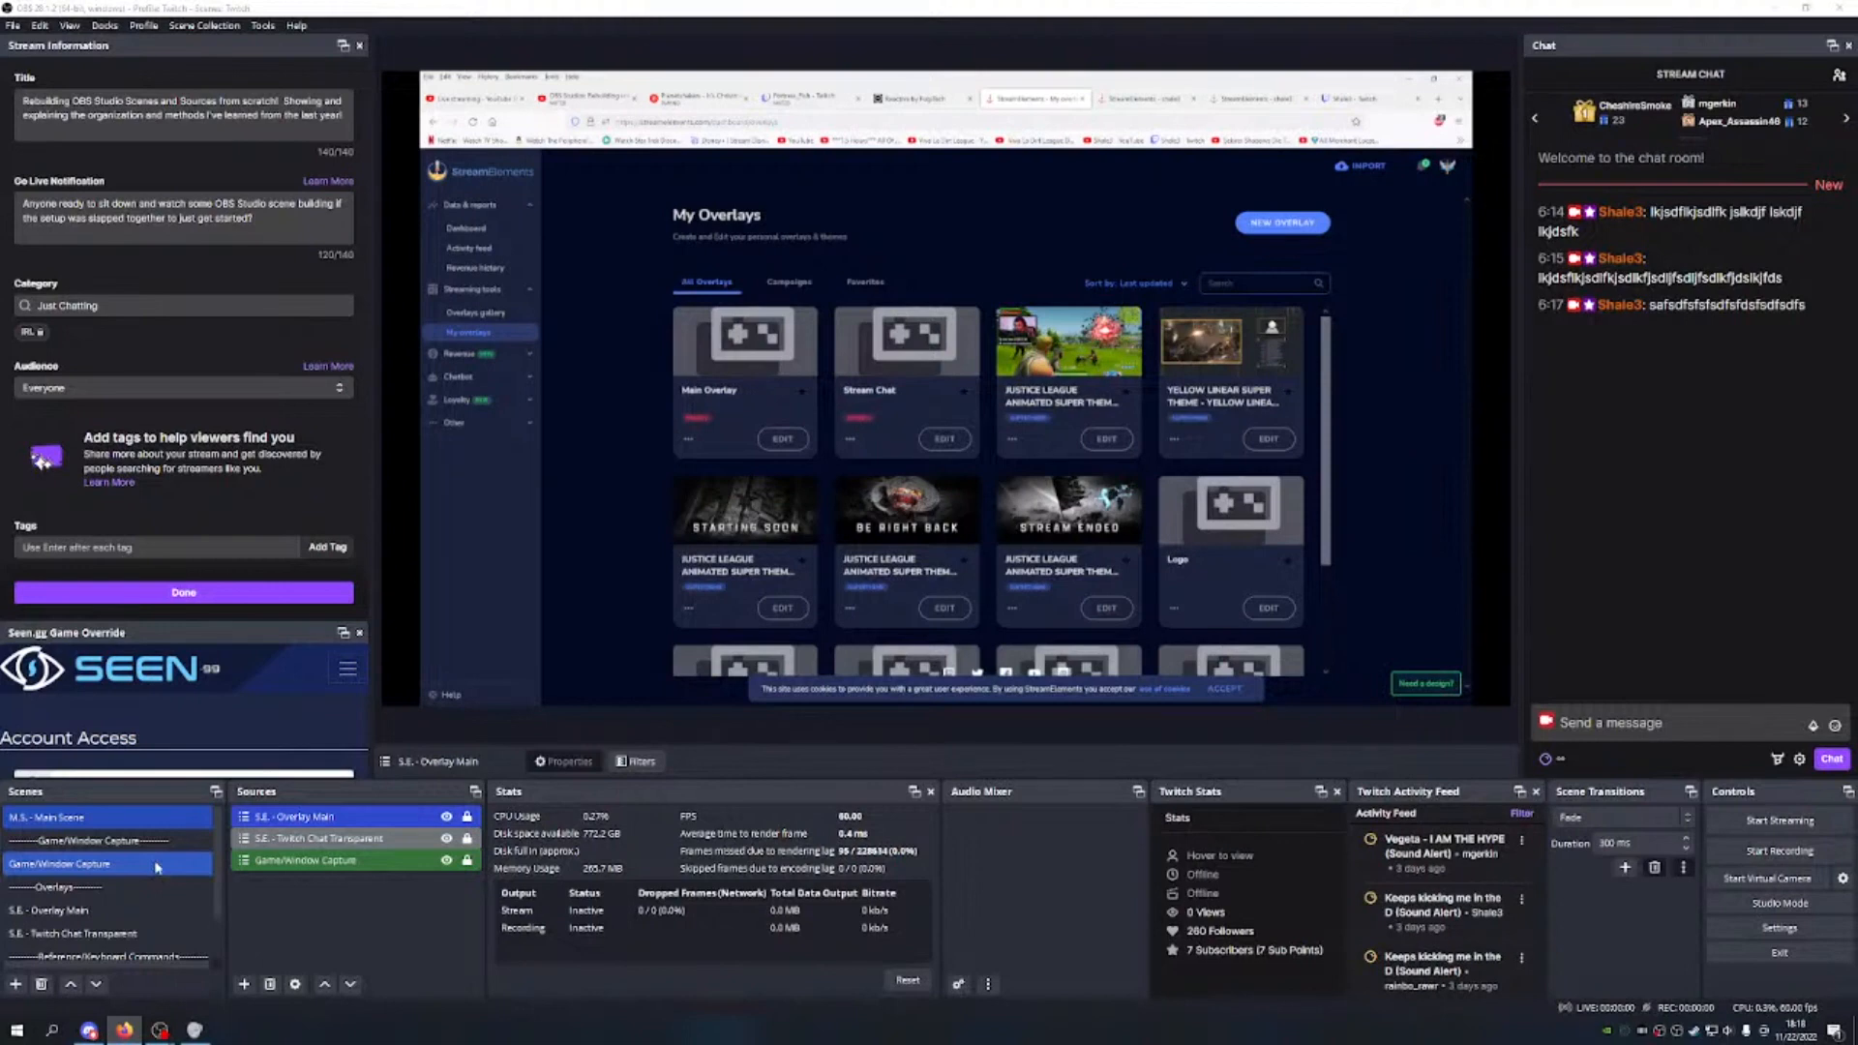
# Step: Copy the Reactive page's Individual Browser Source link, then start a new scene
pyautogui.scroll(-1, 158, 868)
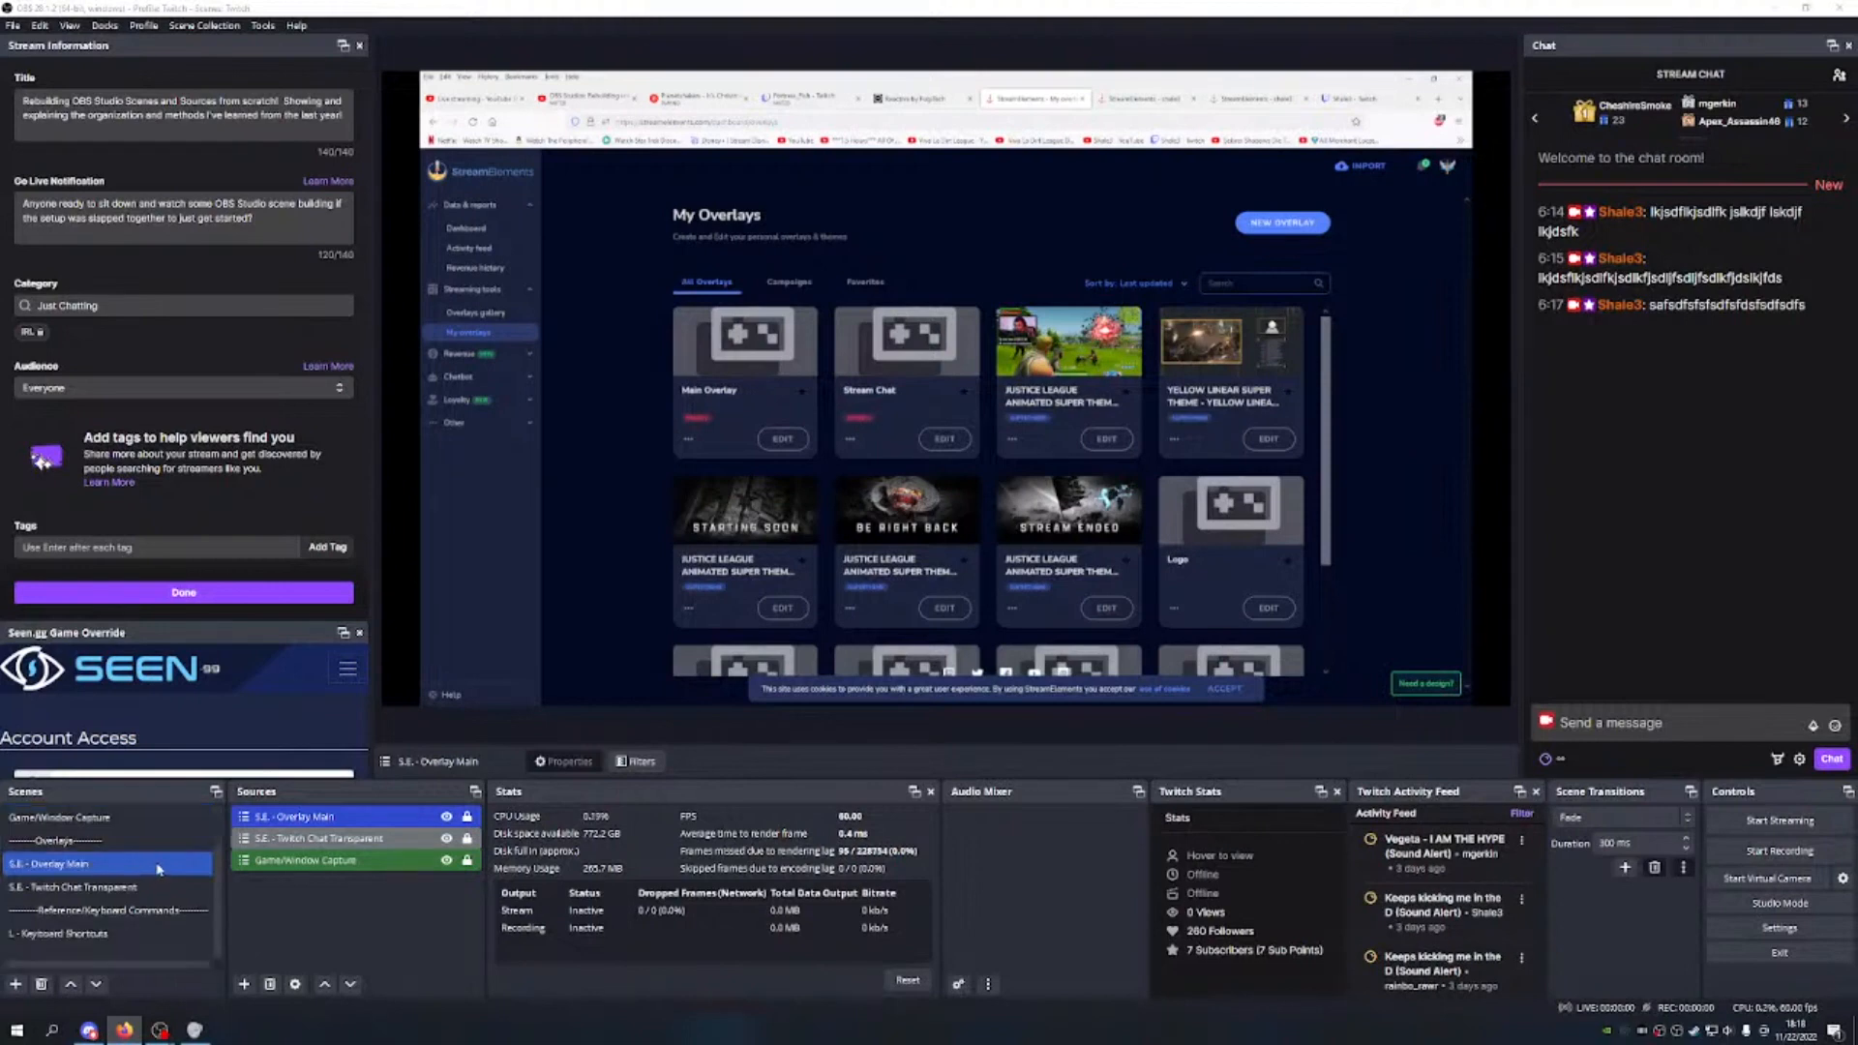
pyautogui.scroll(1, 159, 866)
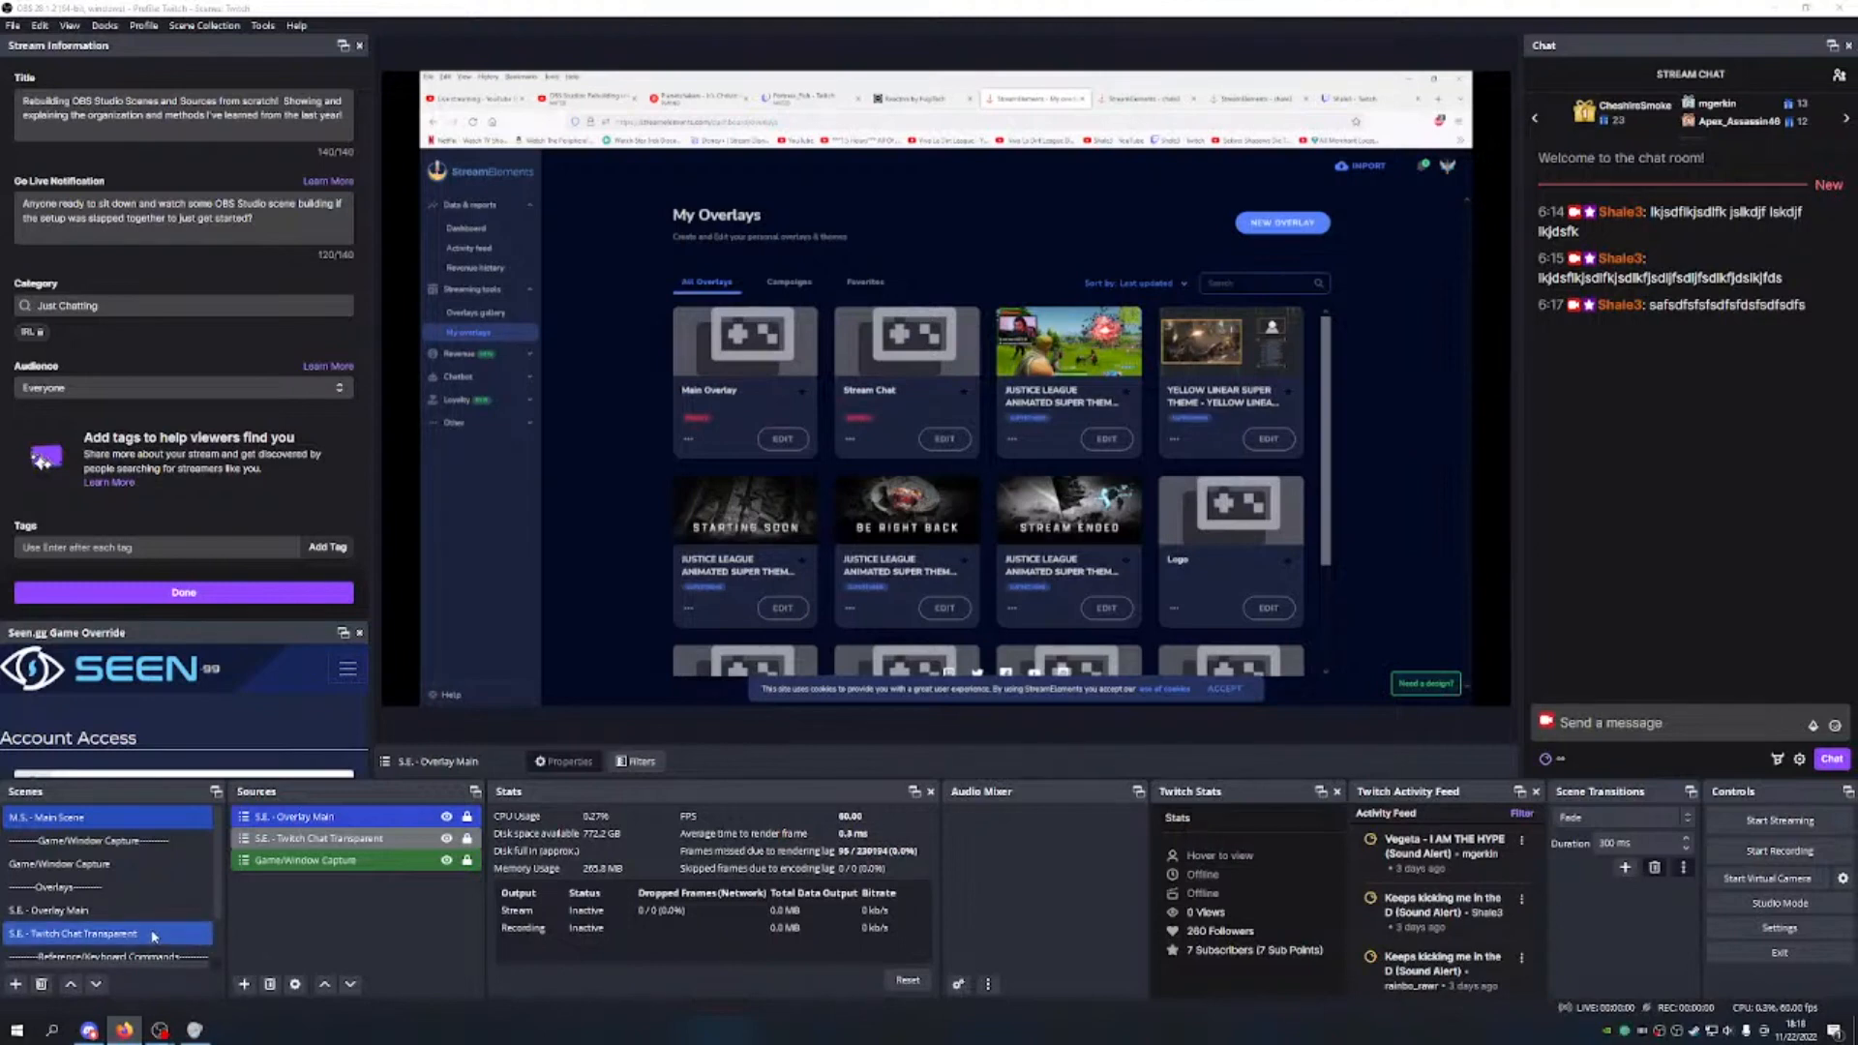
pyautogui.scroll(-1, 146, 924)
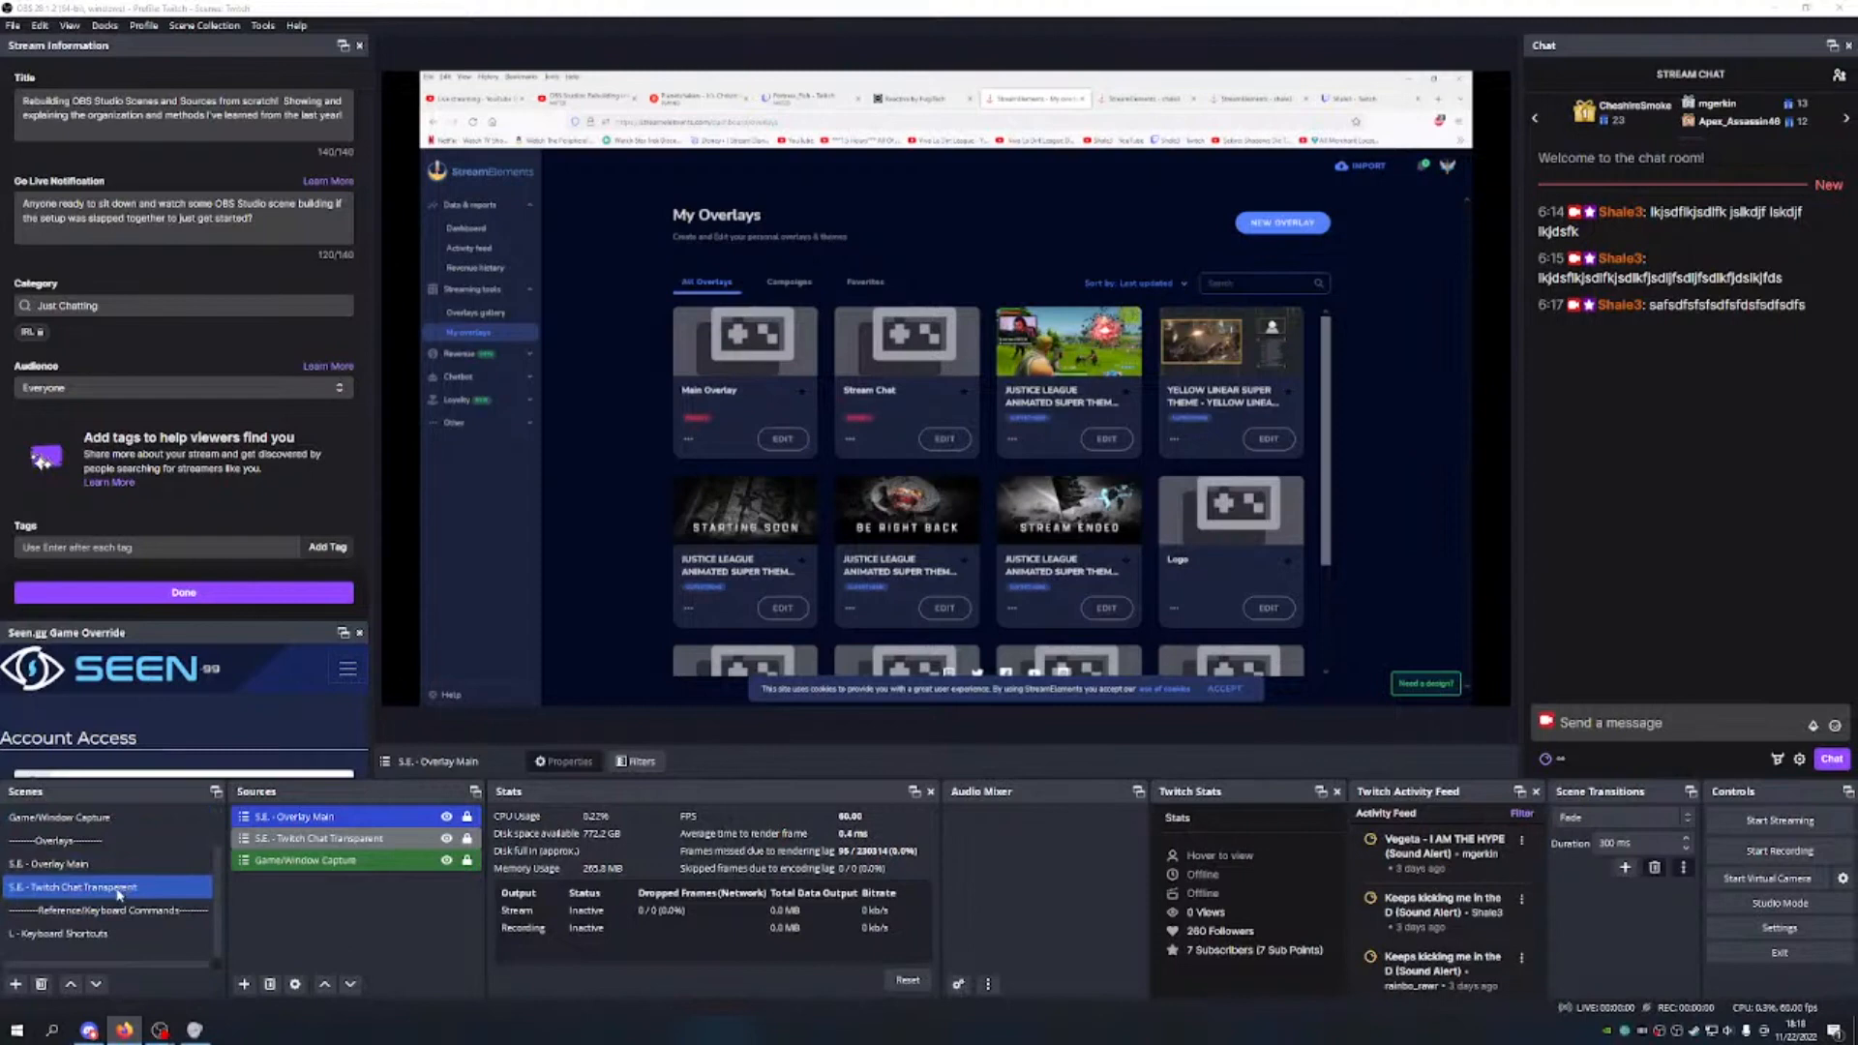
pyautogui.click(919, 99)
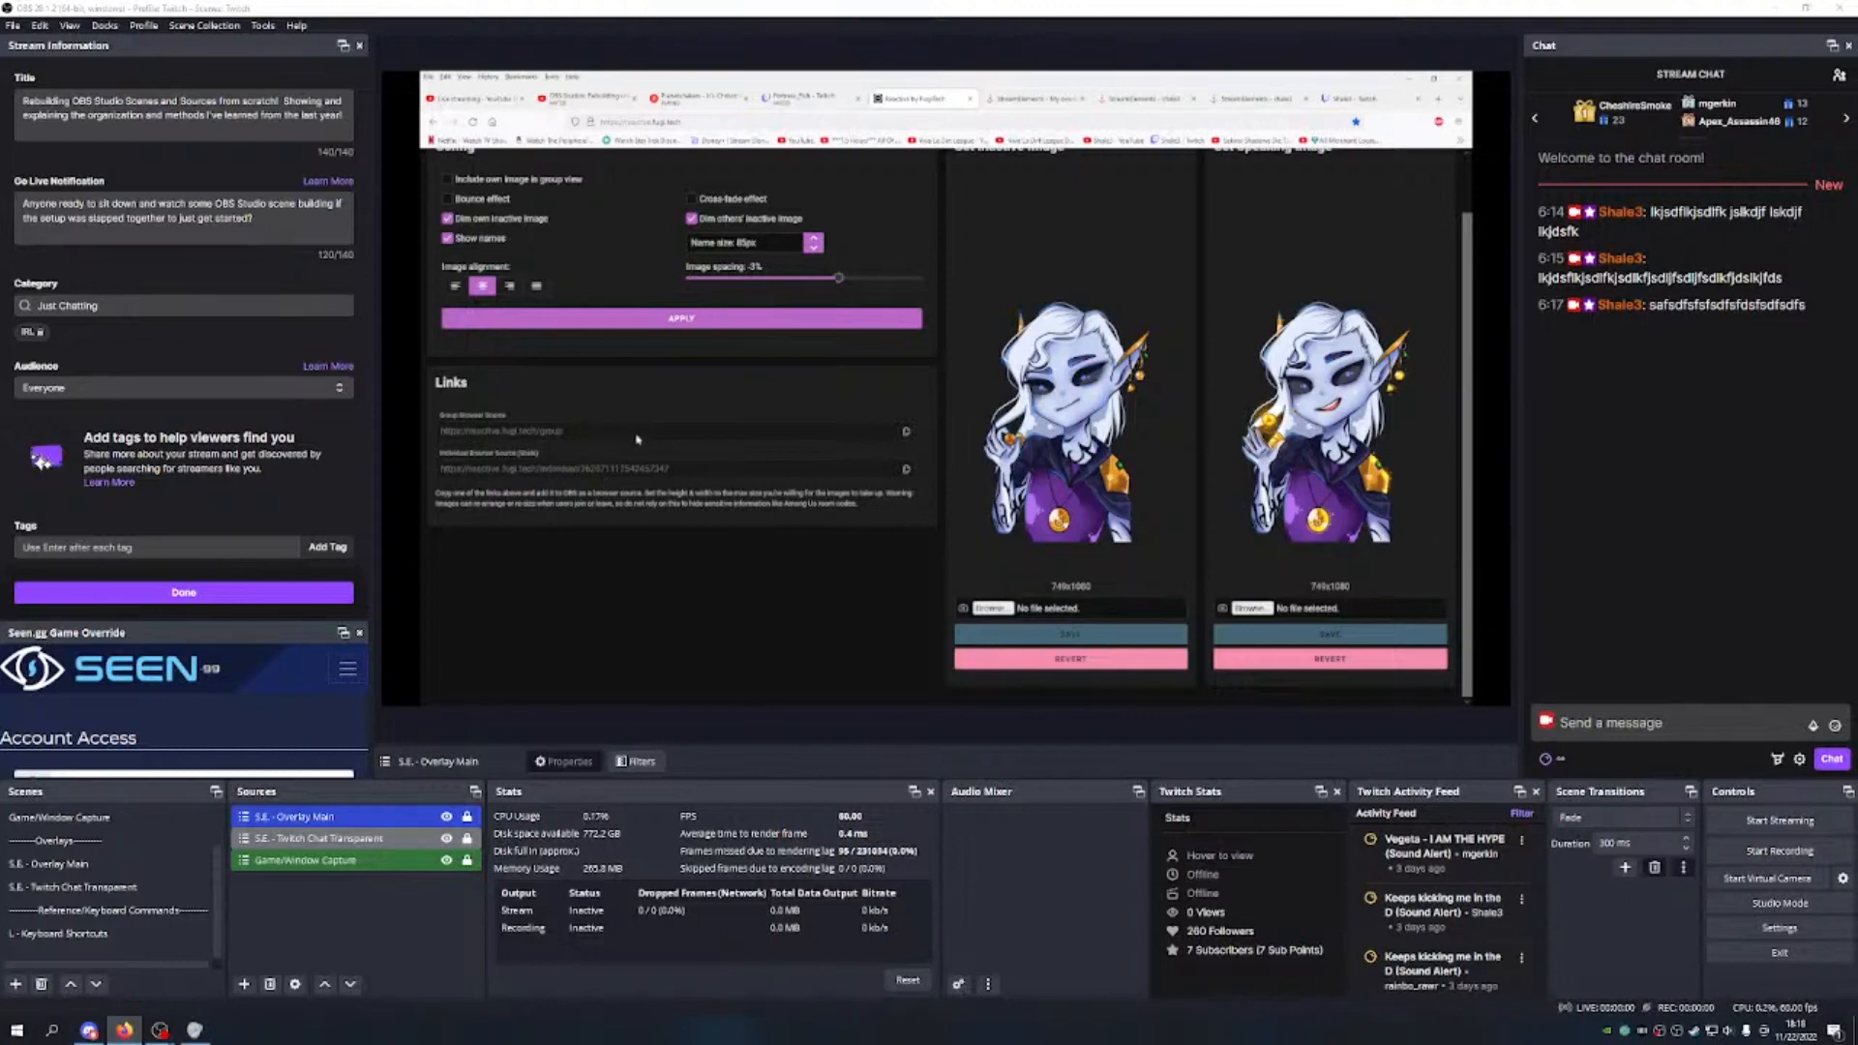
pyautogui.click(907, 469)
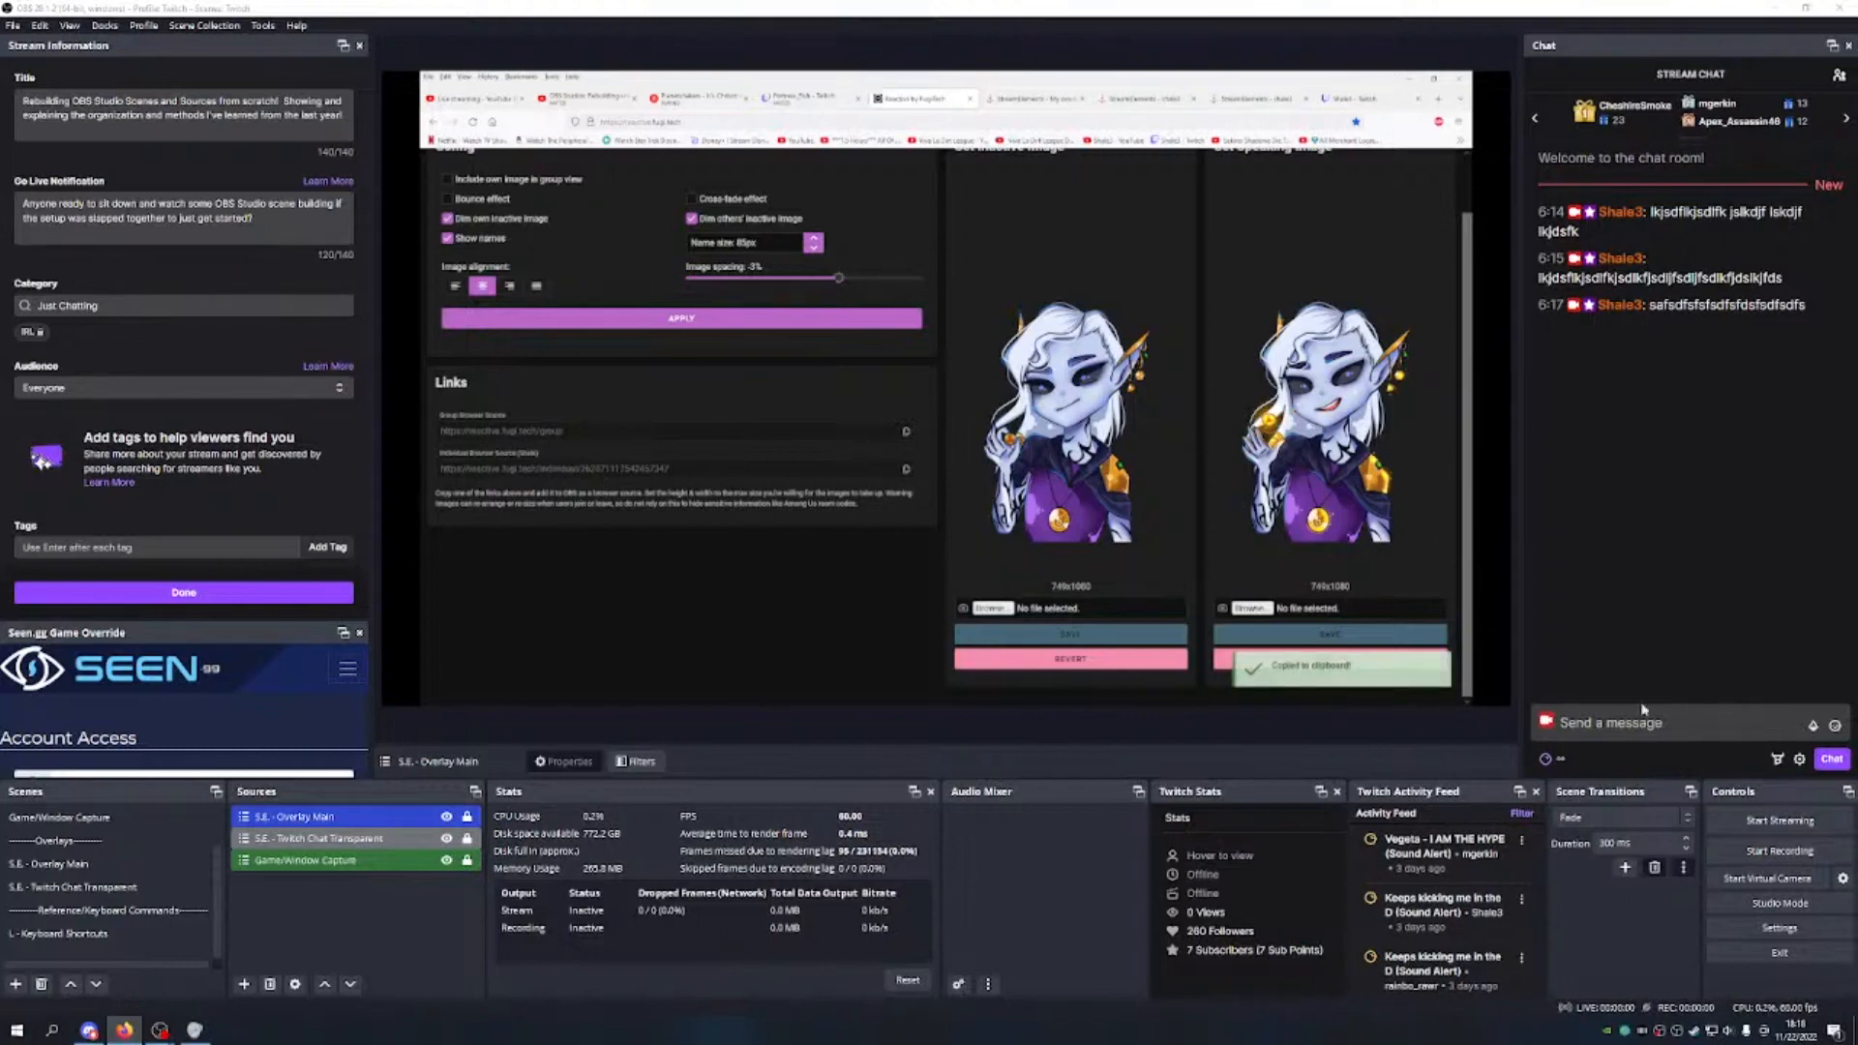
pyautogui.click(15, 984)
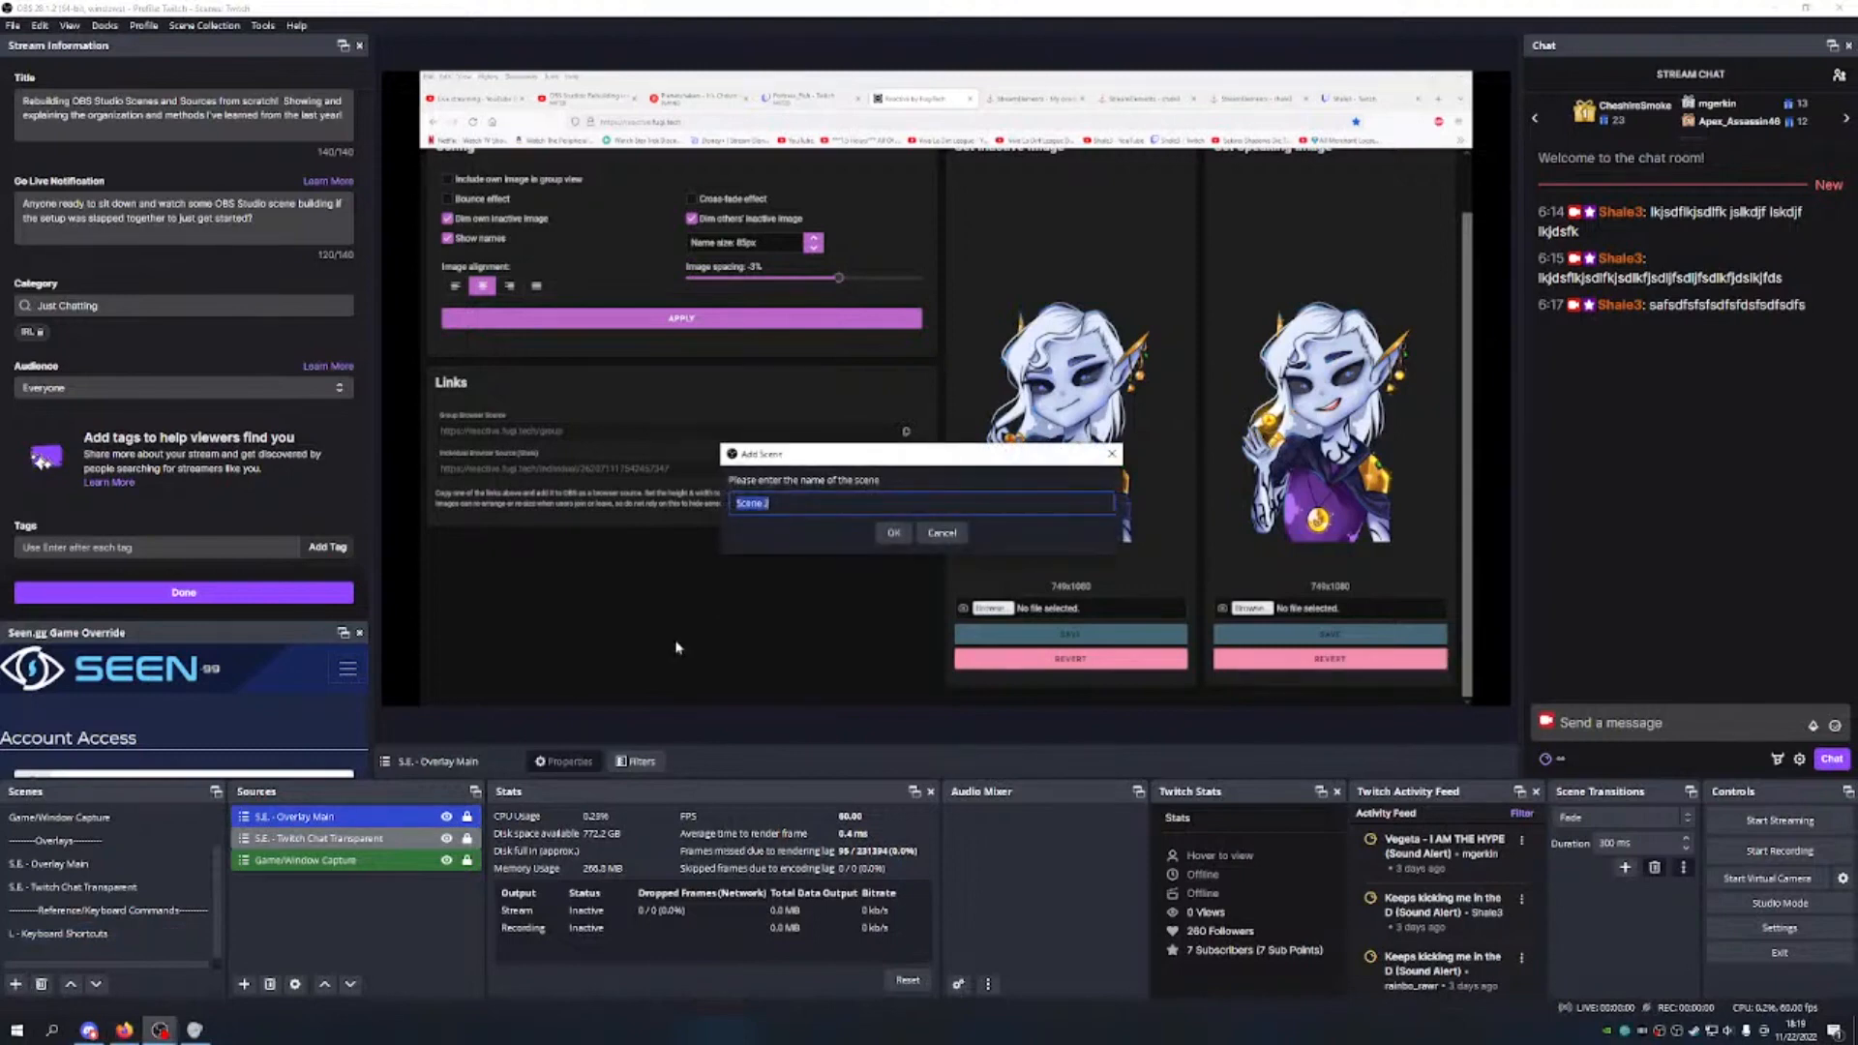
pyautogui.write('R')
pyautogui.write('N')
pyautogui.write('G Shale')
pyautogui.click(893, 532)
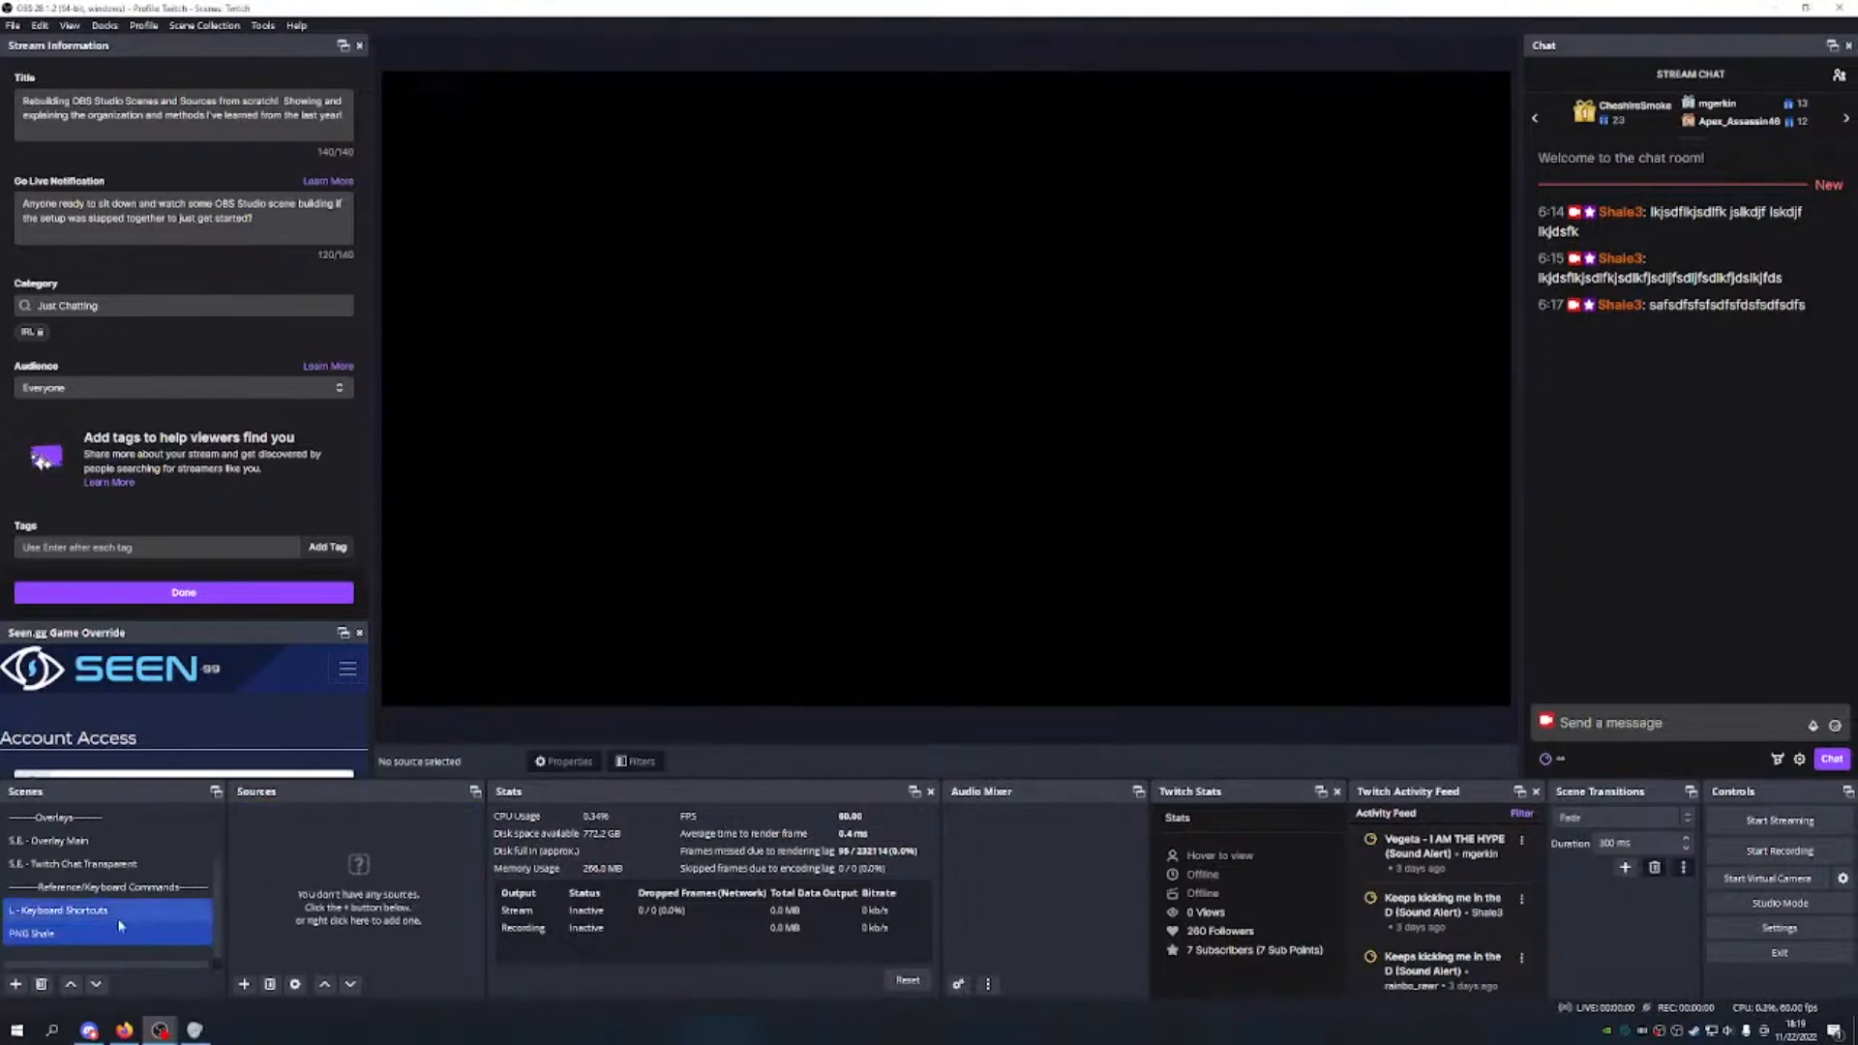
pyautogui.click(15, 984)
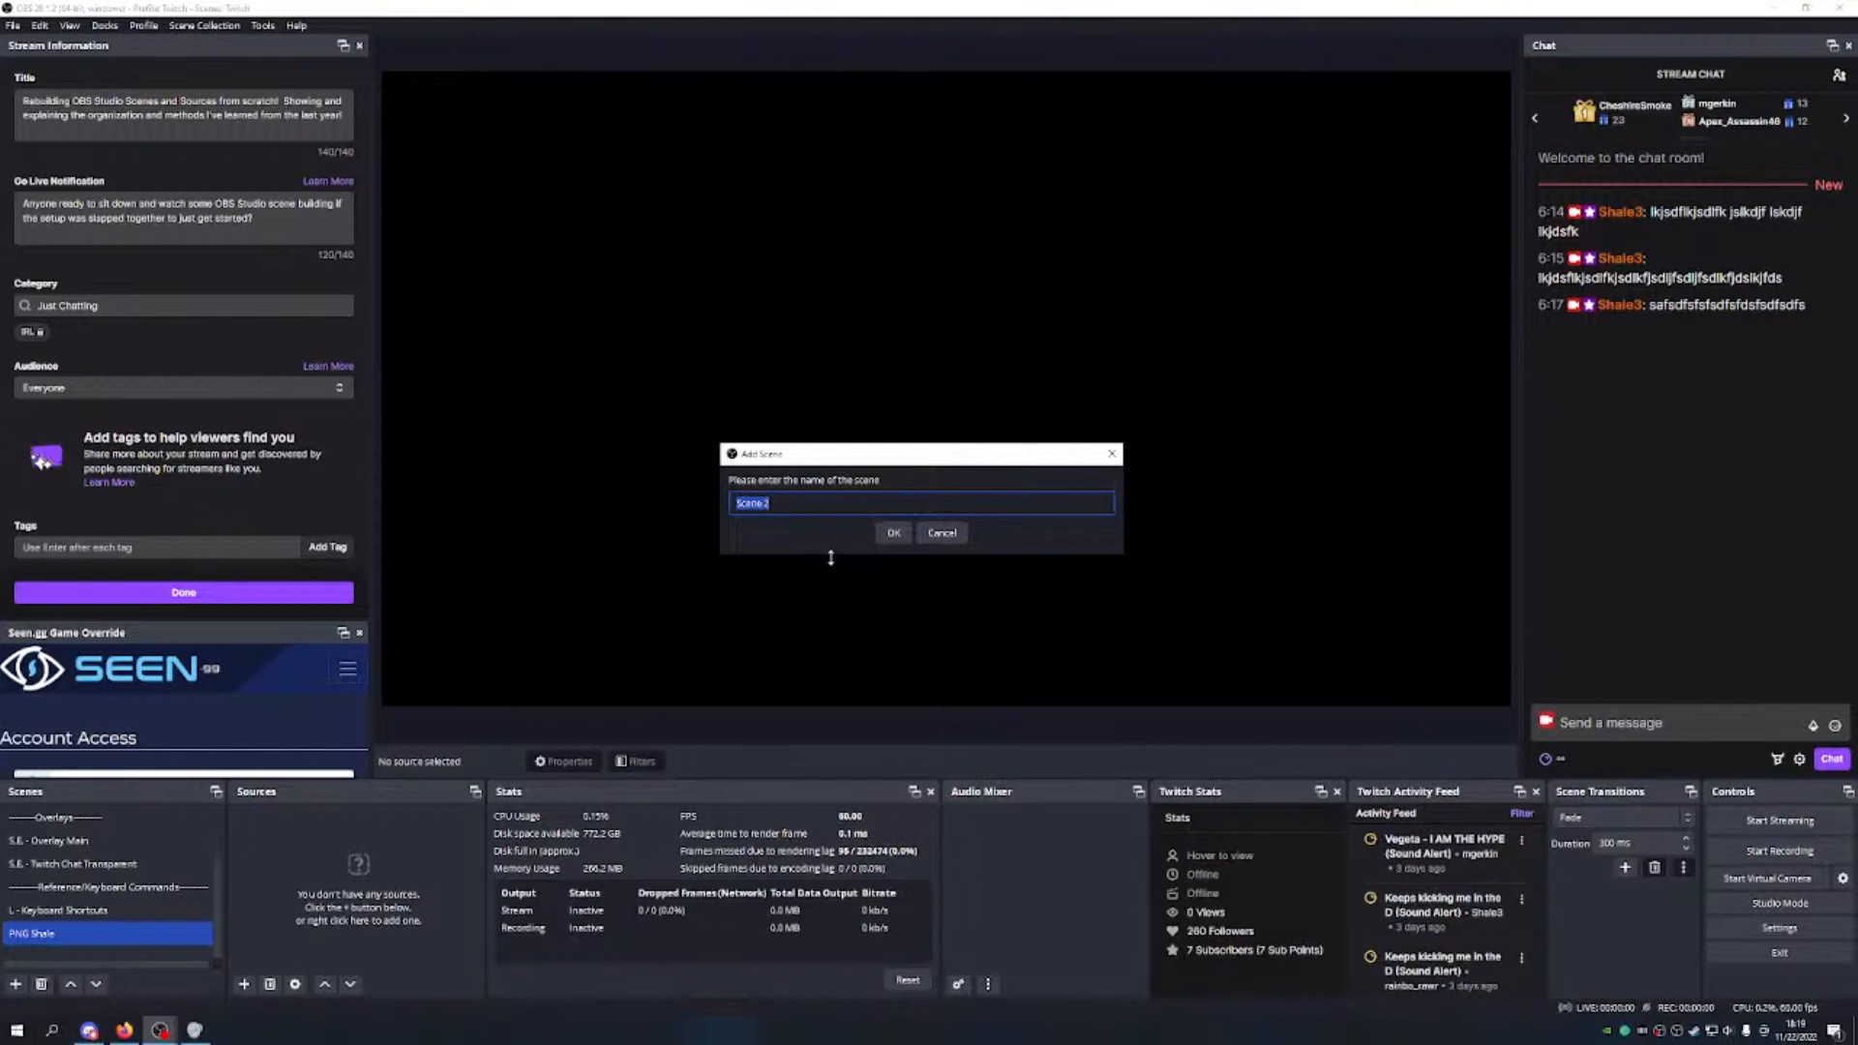
pyautogui.write('--------PNGs---')
pyautogui.click(893, 533)
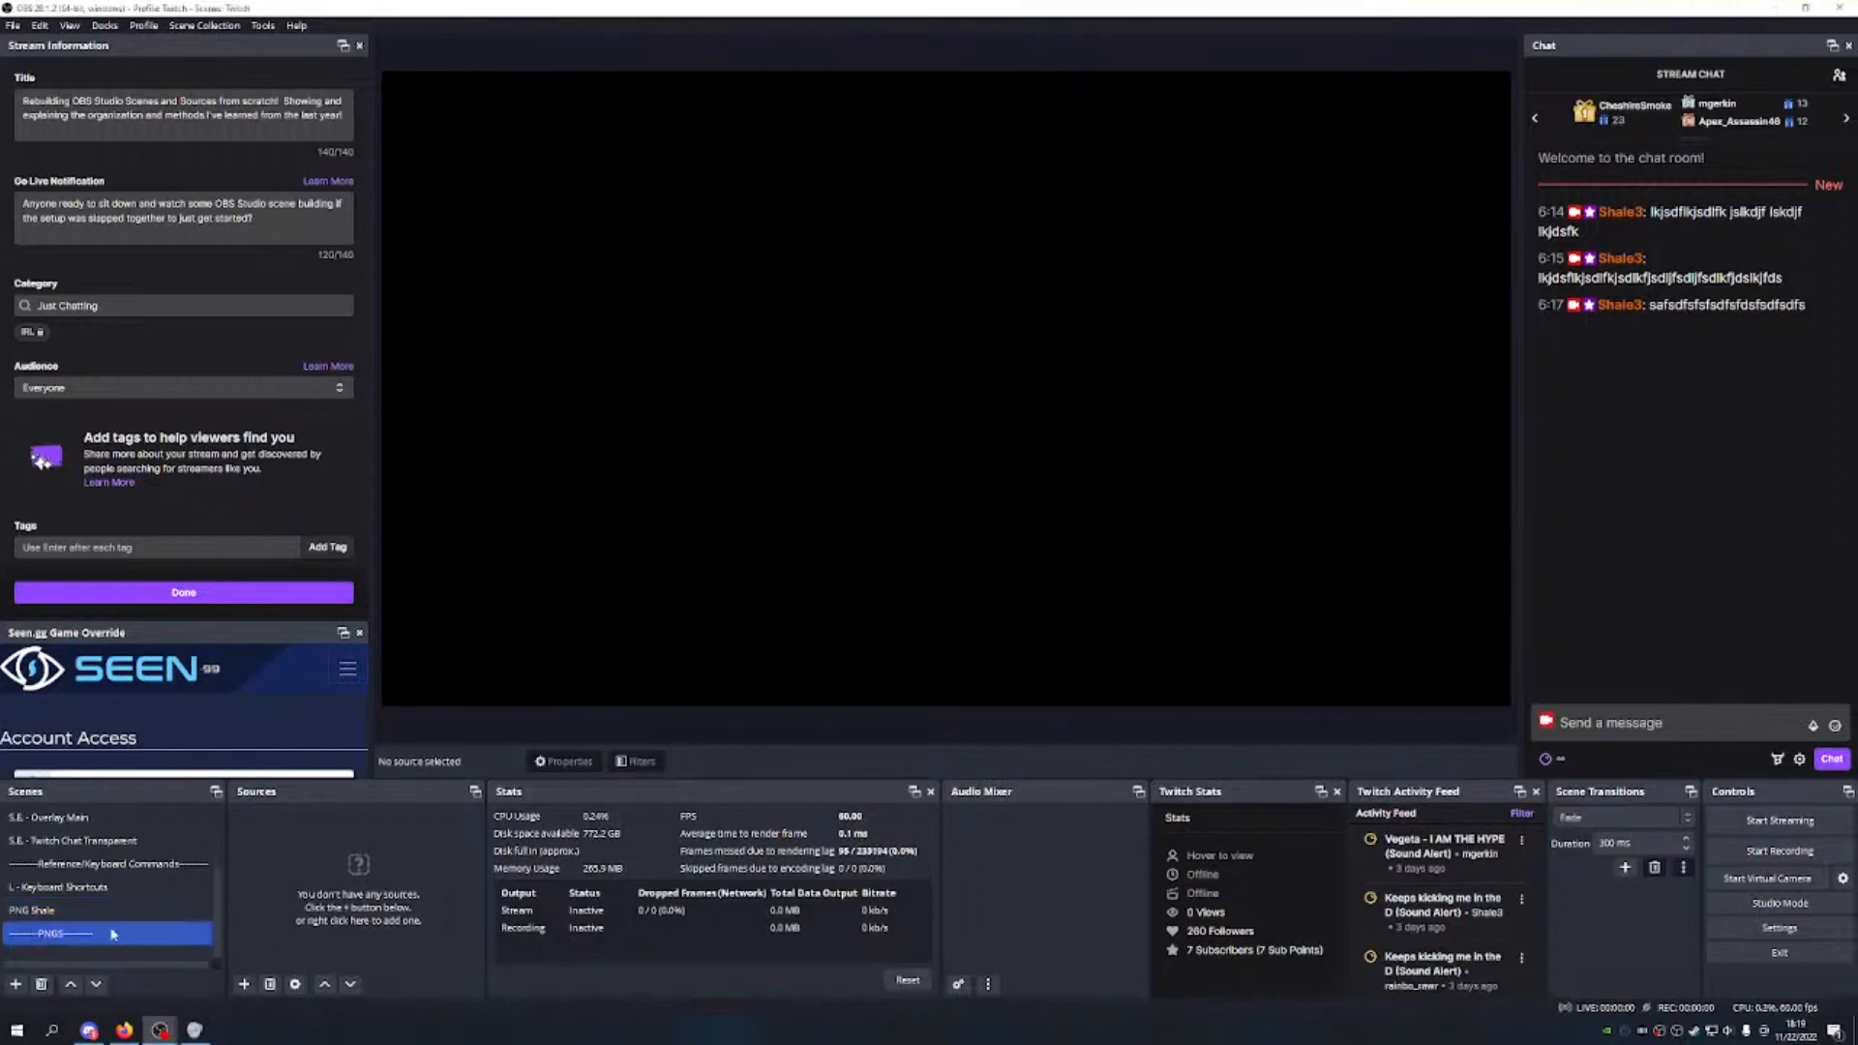
pyautogui.click(81, 988)
pyautogui.click(81, 988)
pyautogui.click(81, 988)
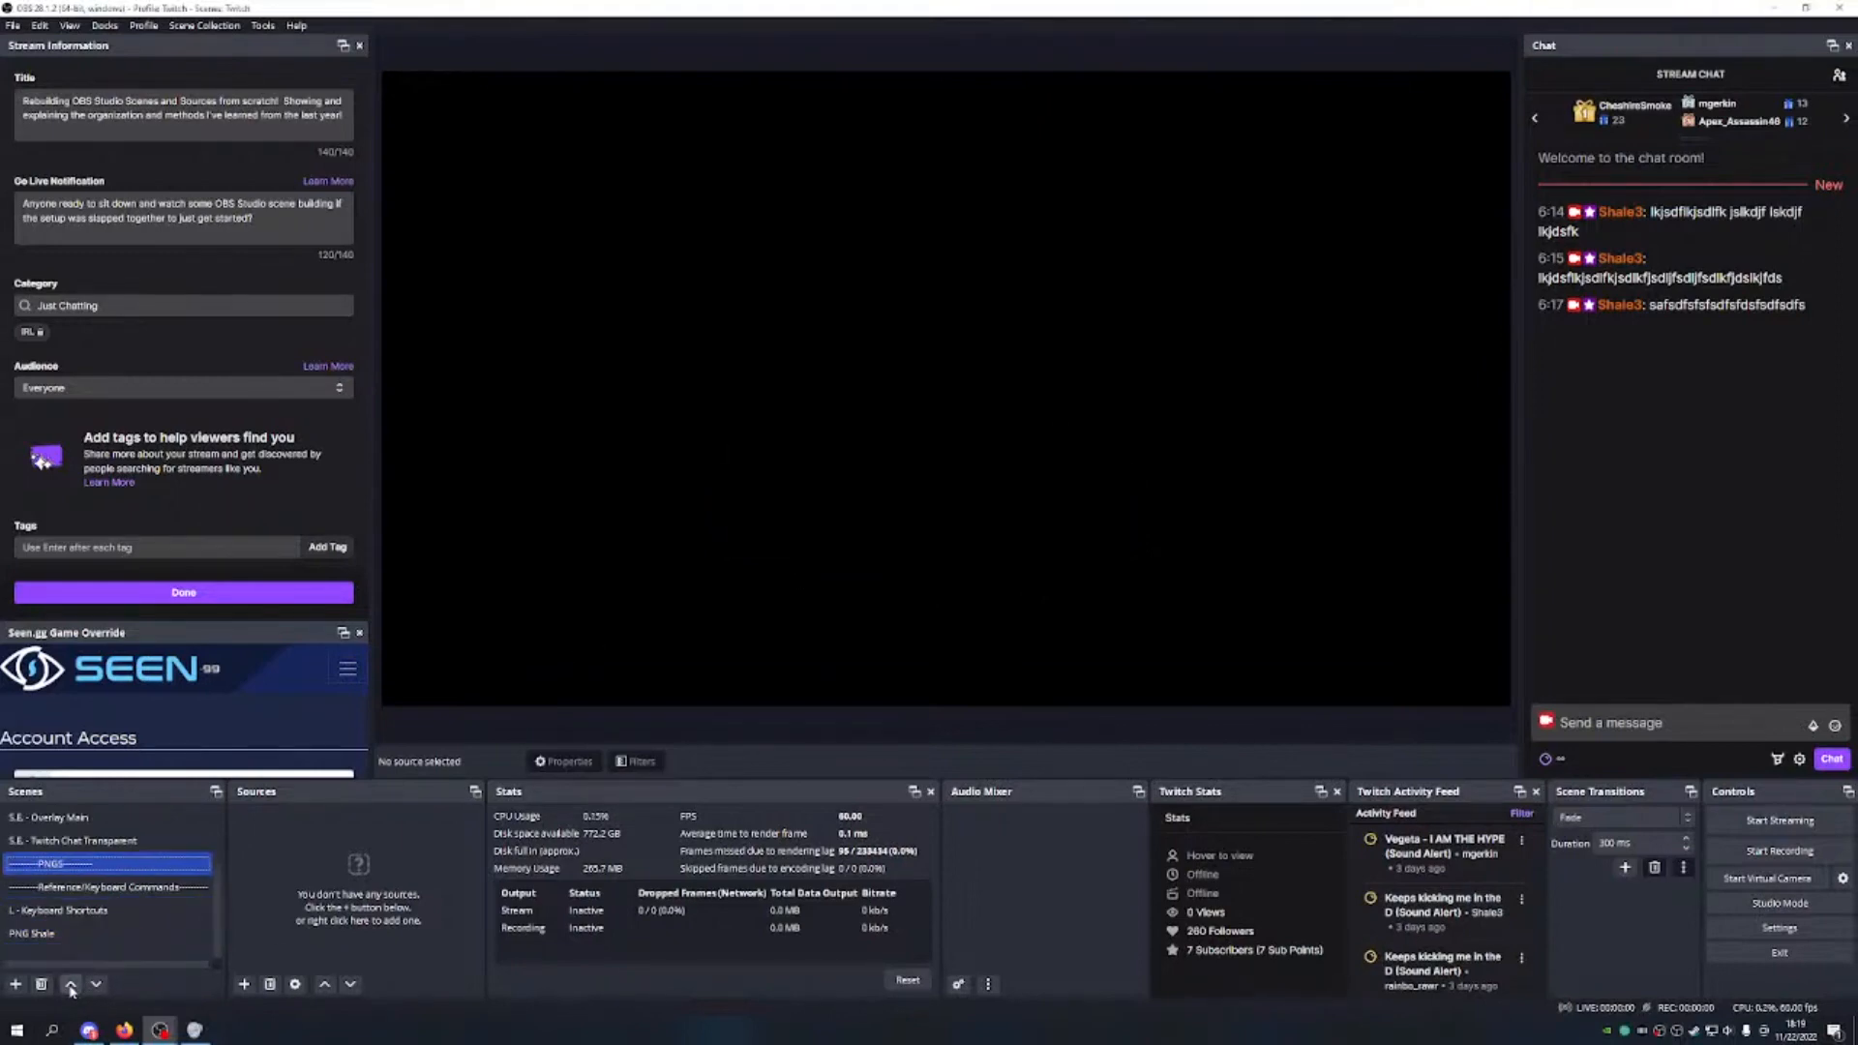
pyautogui.click(87, 933)
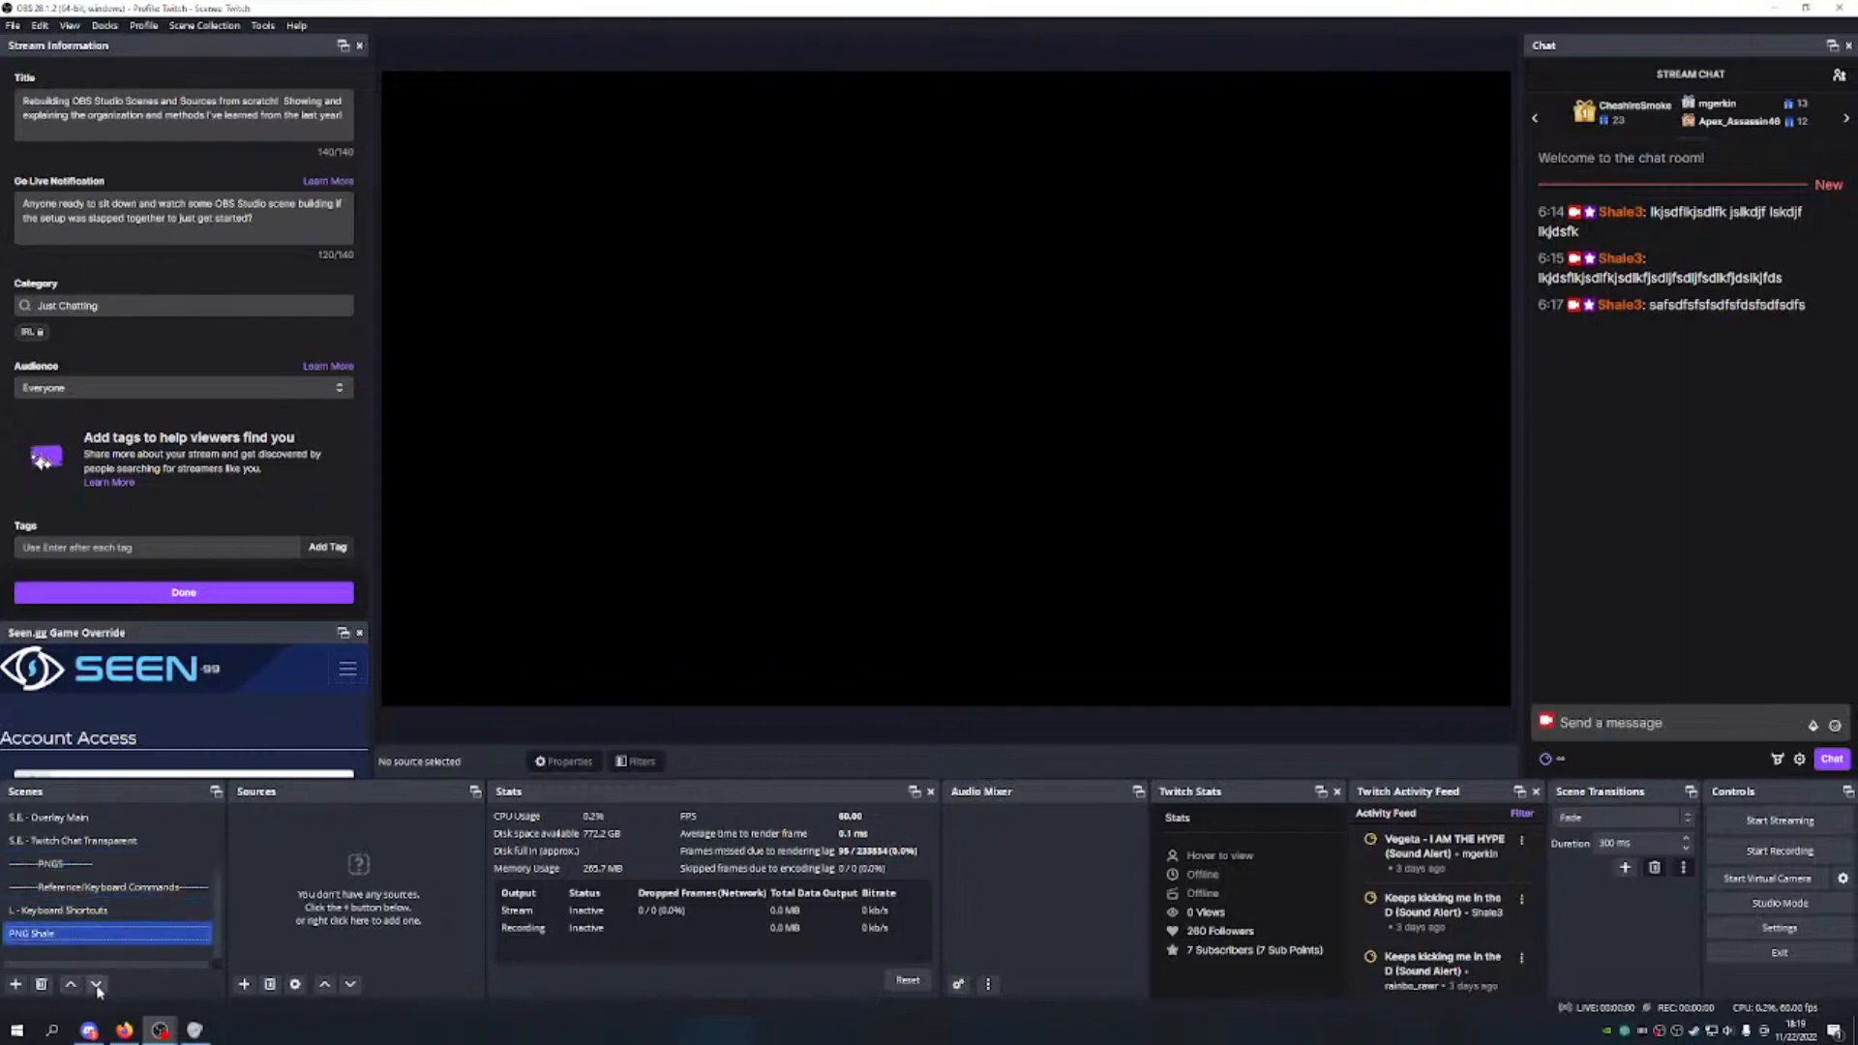
pyautogui.click(70, 985)
pyautogui.click(71, 985)
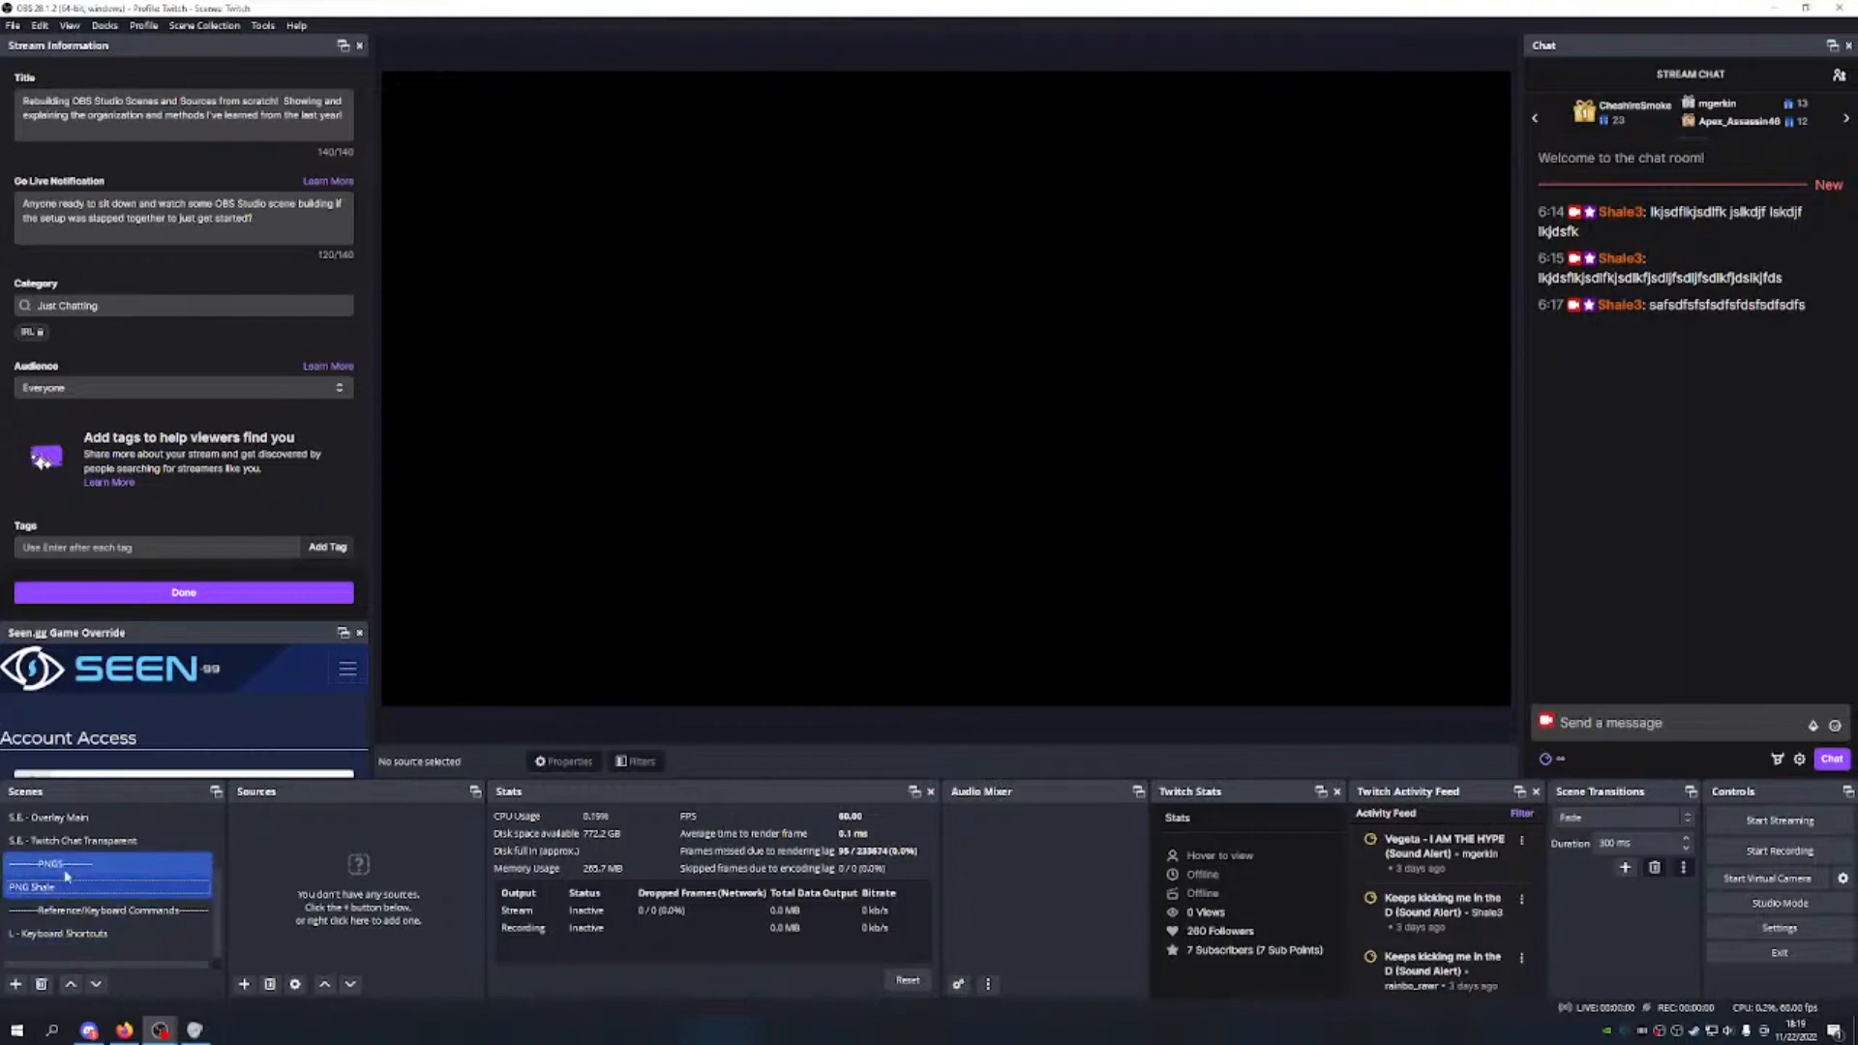
pyautogui.scroll(1, 66, 874)
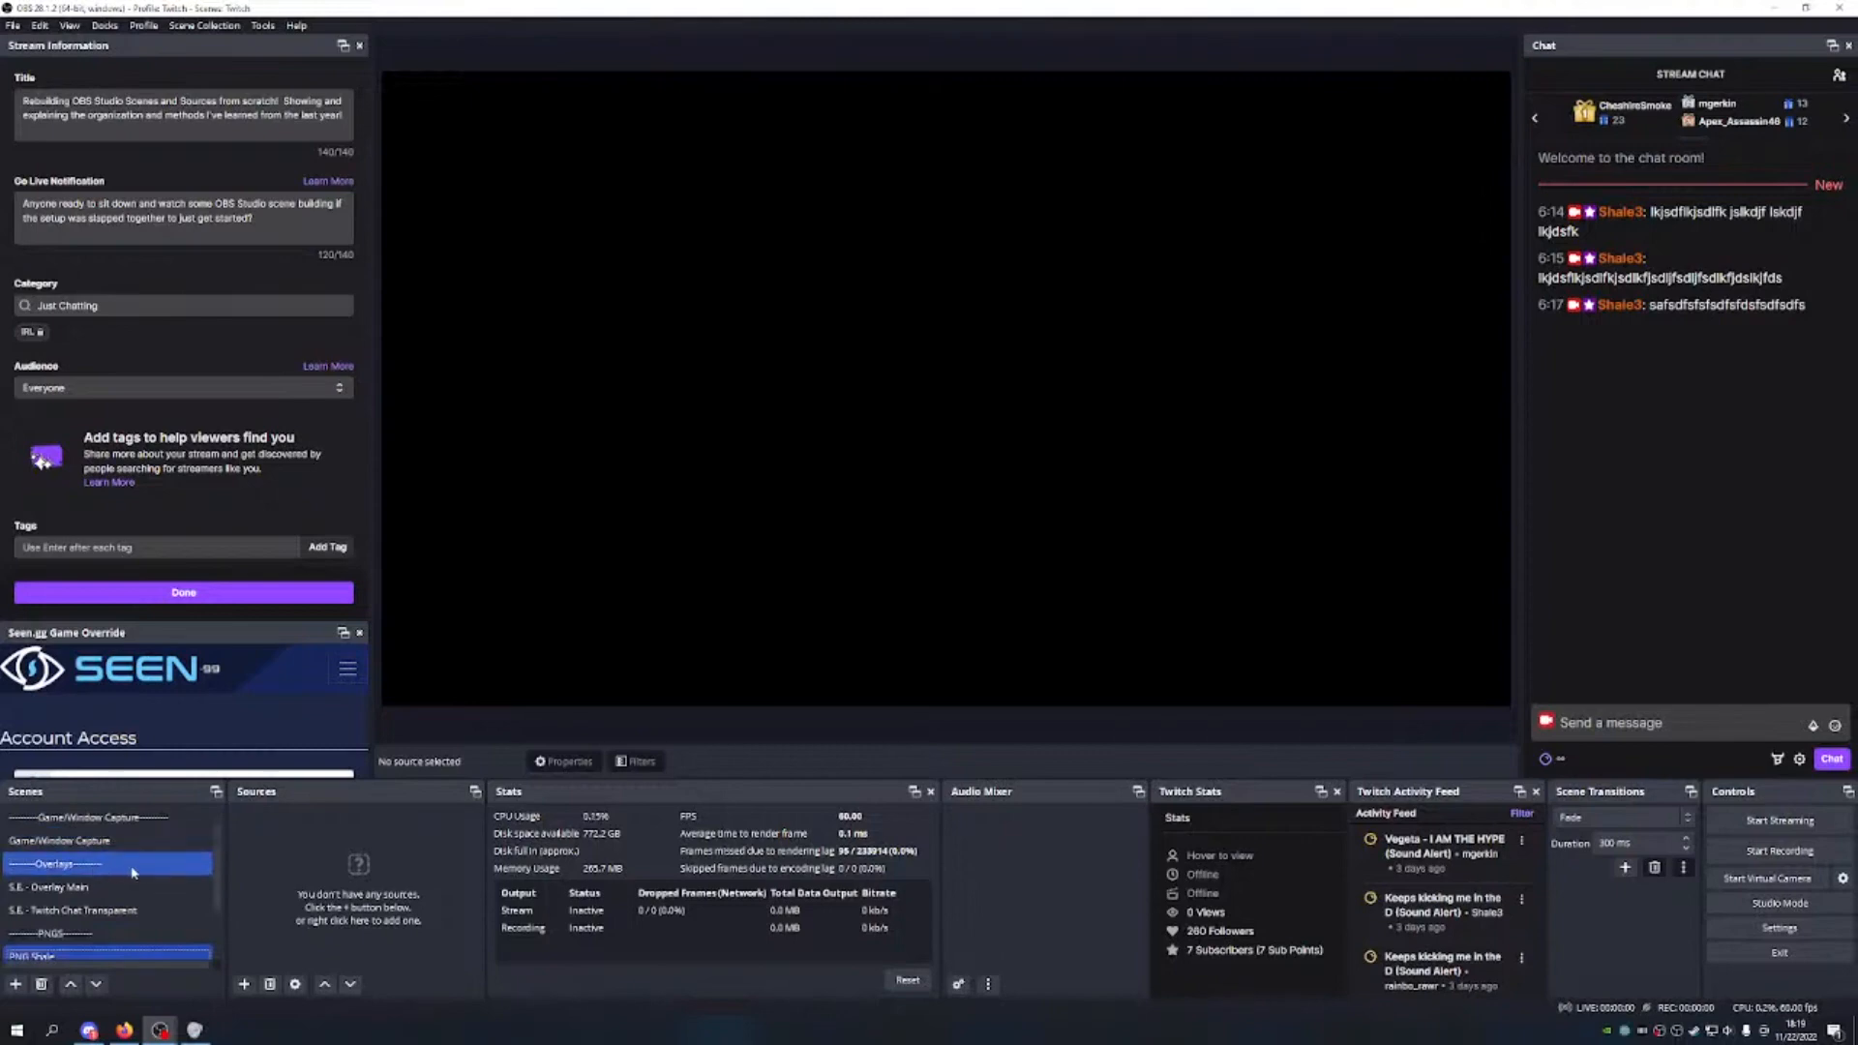
pyautogui.scroll(-1, 141, 886)
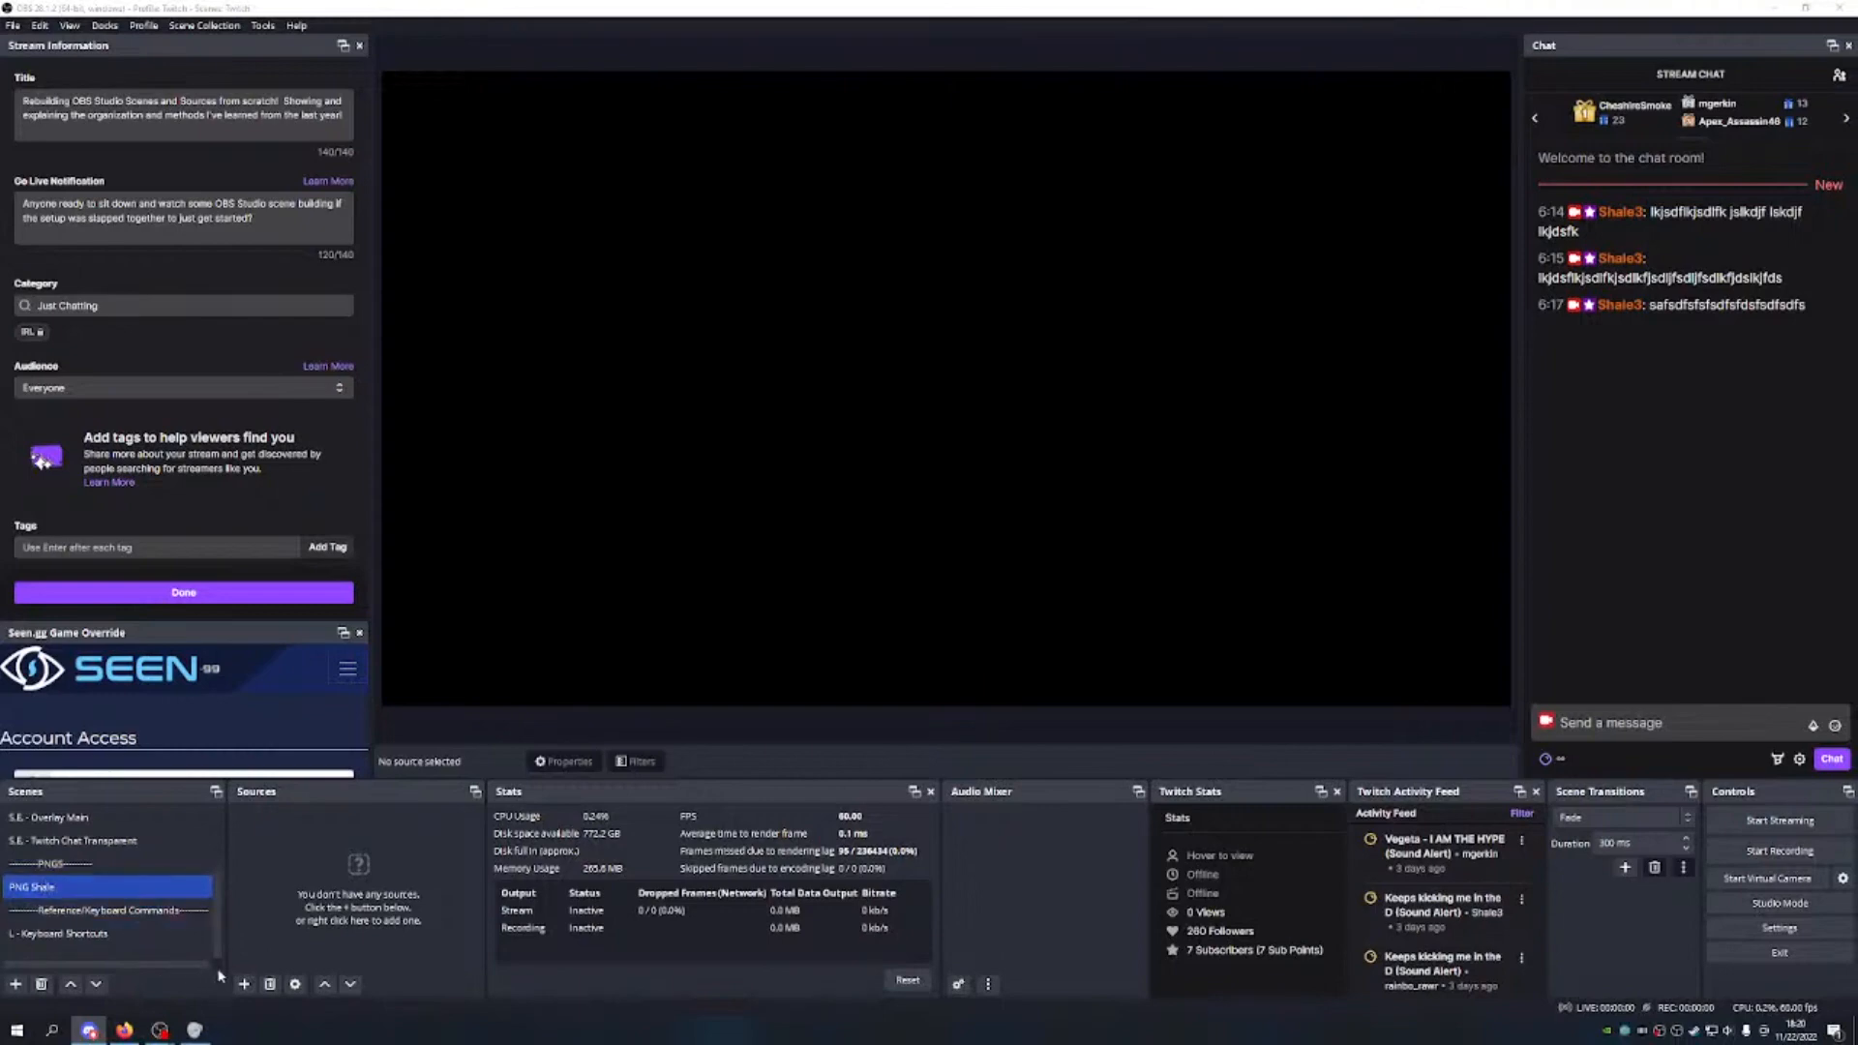
# Step: Add a browser source named 'Shale', leaving its properties unchanged
pyautogui.click(245, 984)
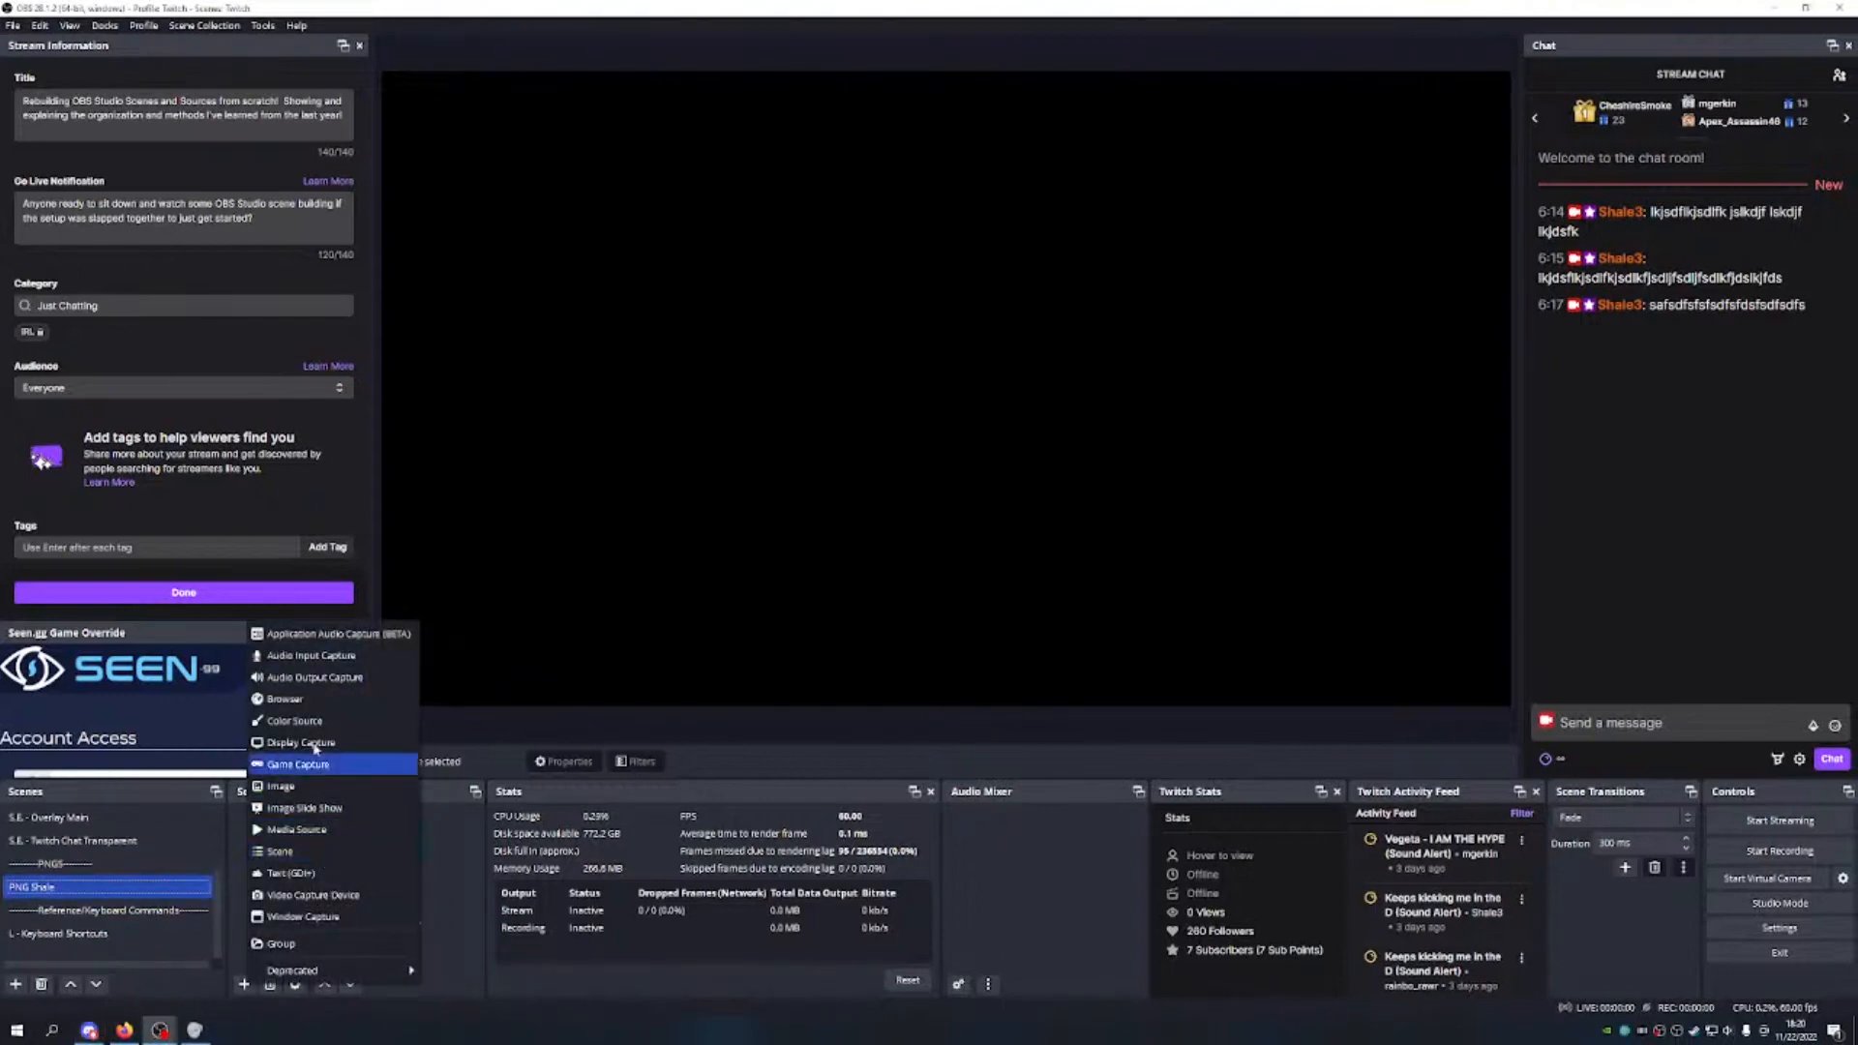
pyautogui.click(299, 707)
pyautogui.write('Shale')
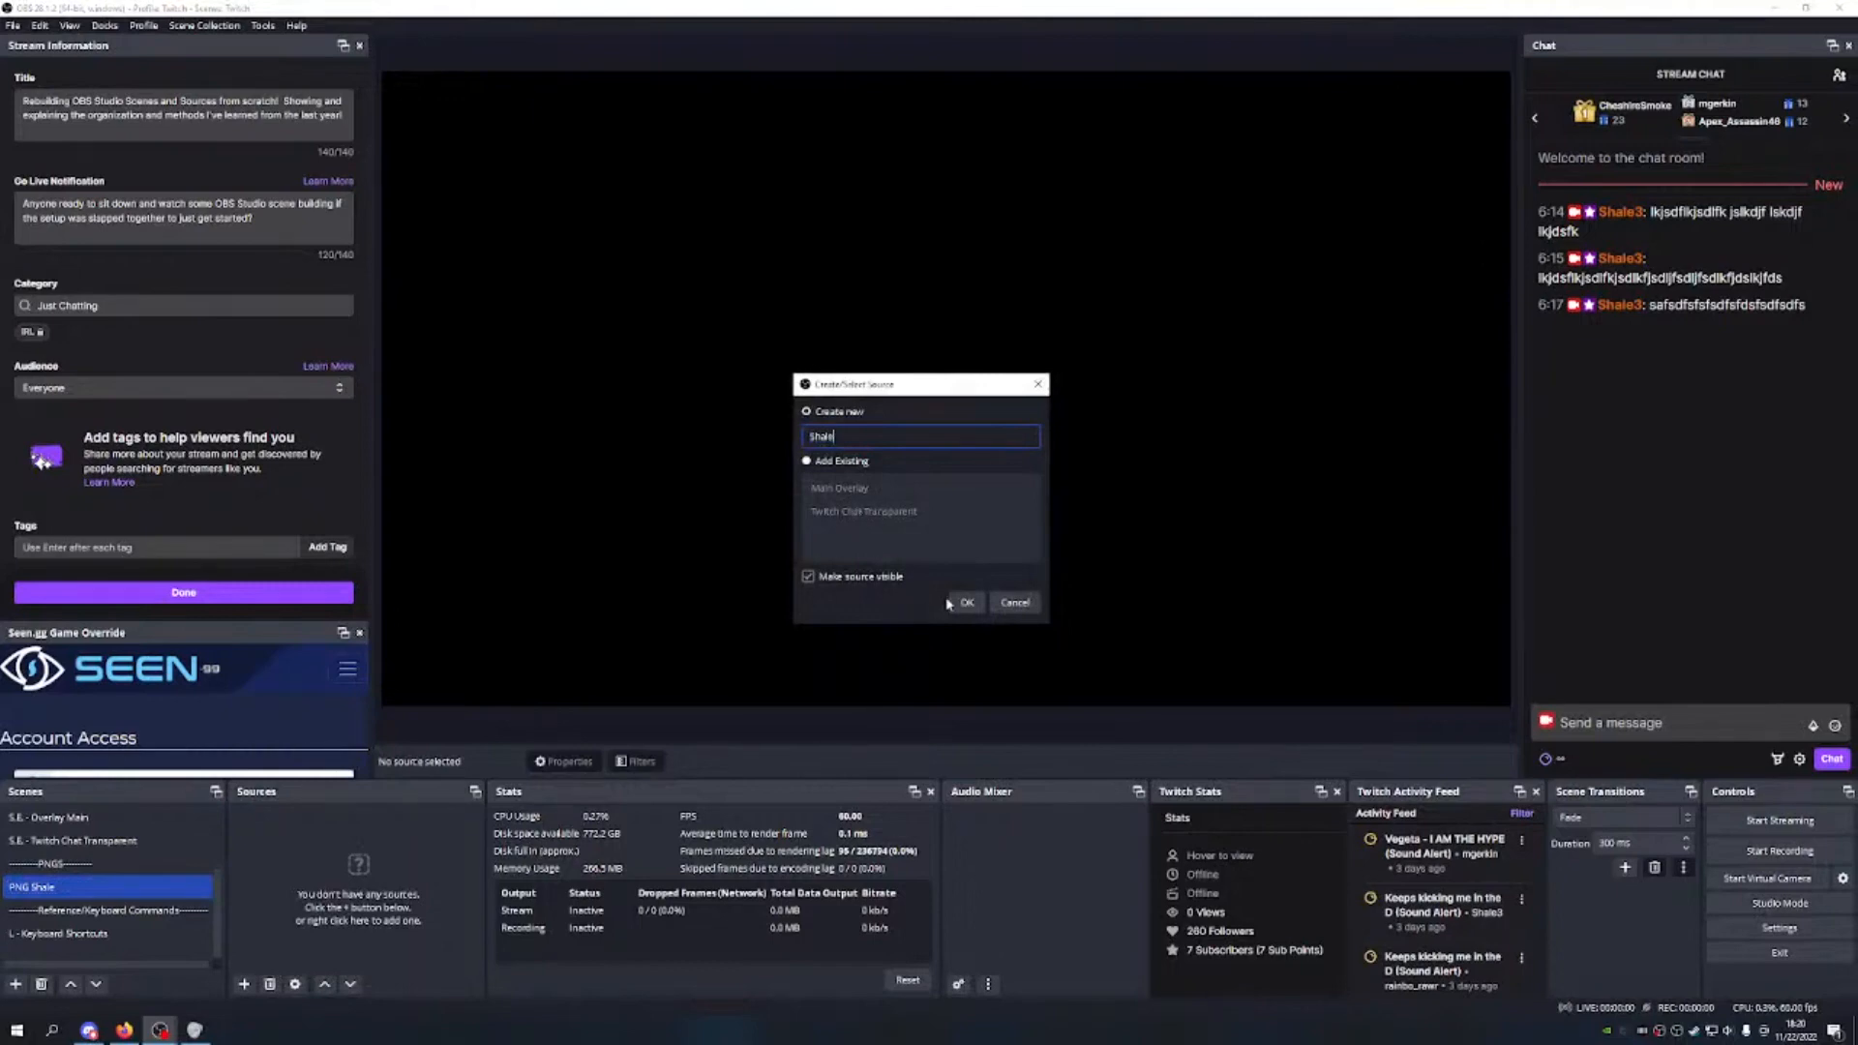
pyautogui.click(965, 603)
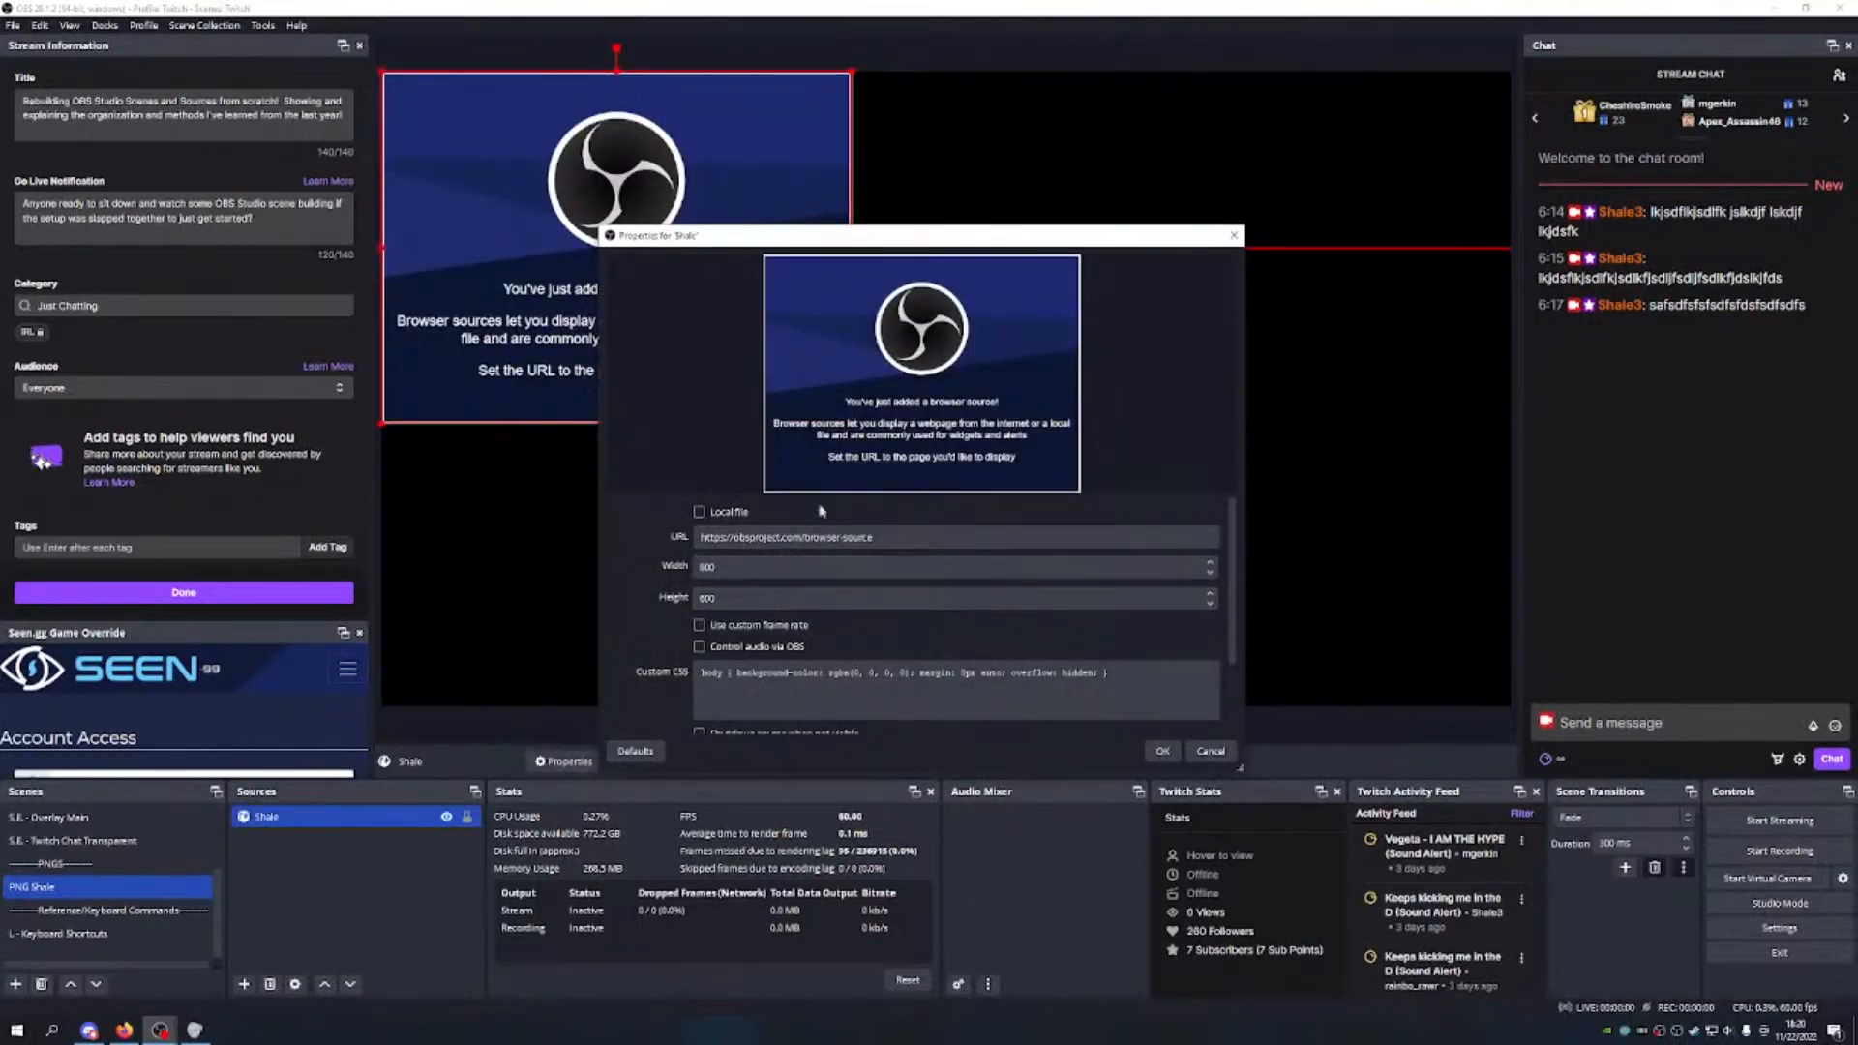
pyautogui.click(1211, 751)
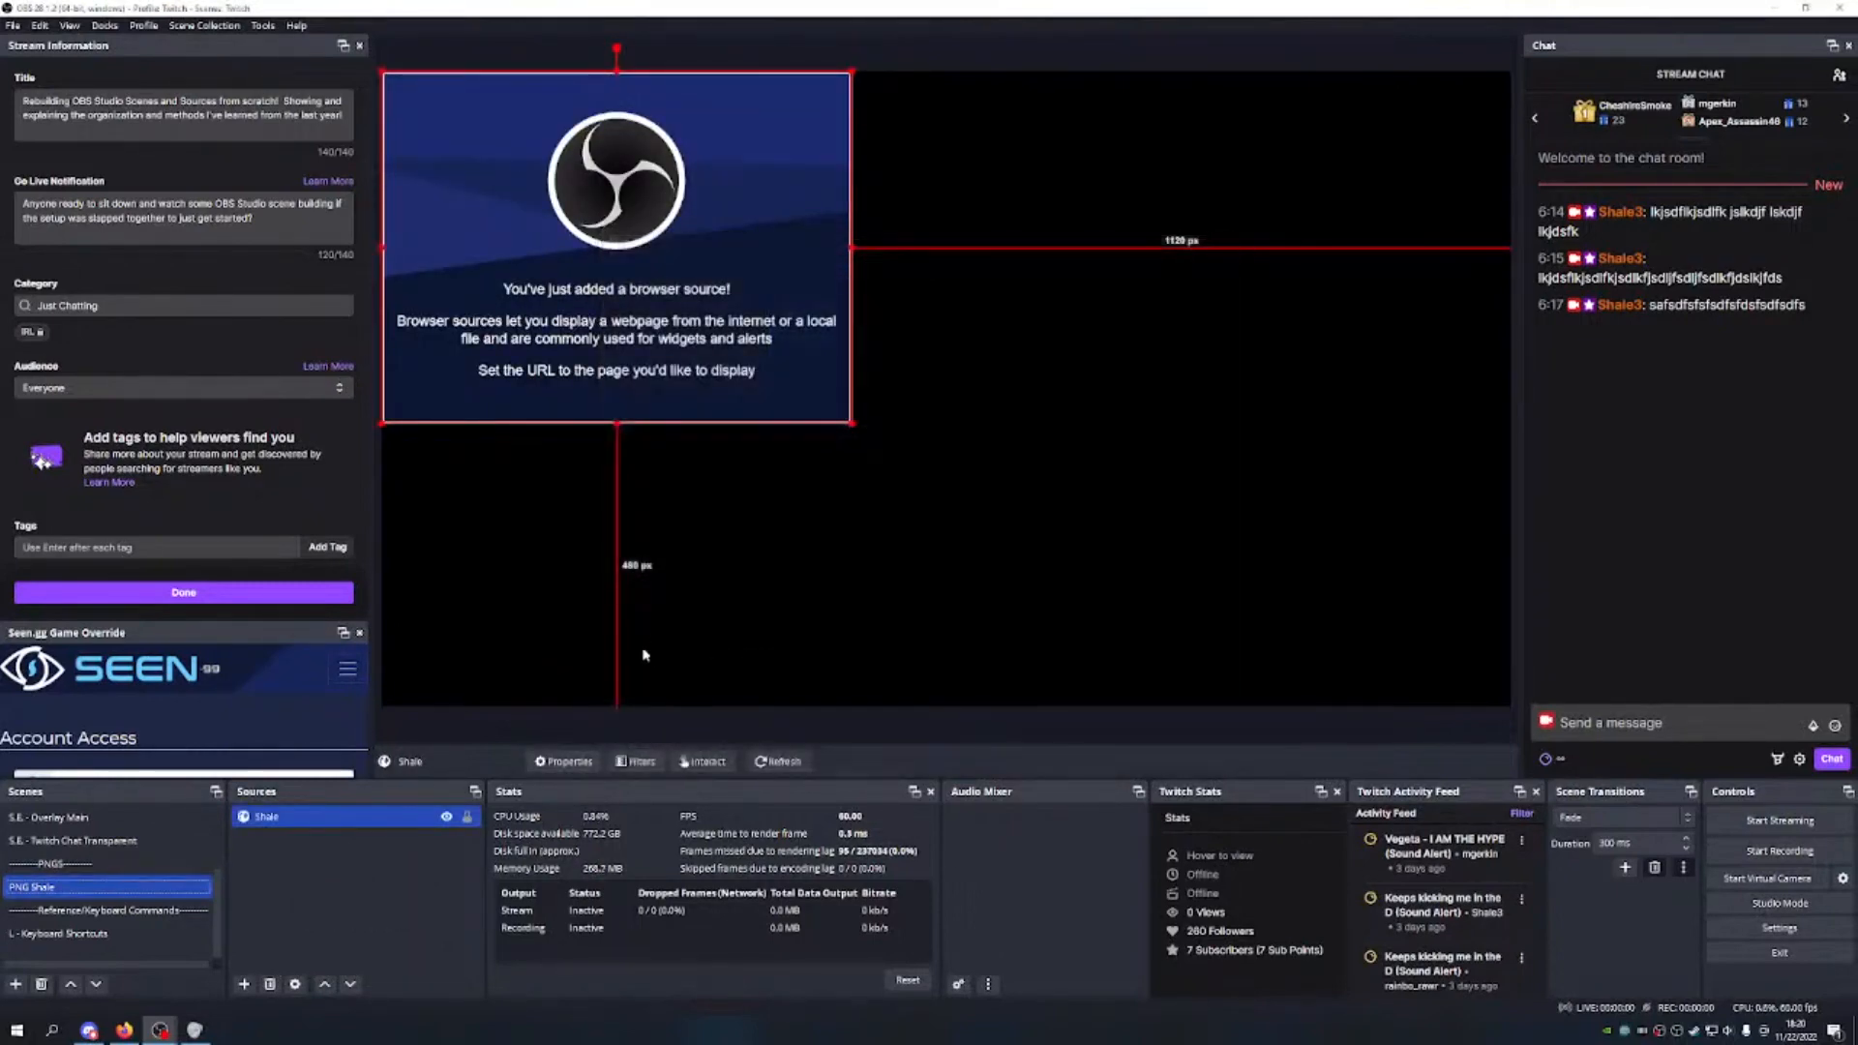
pyautogui.doubleClick(368, 816)
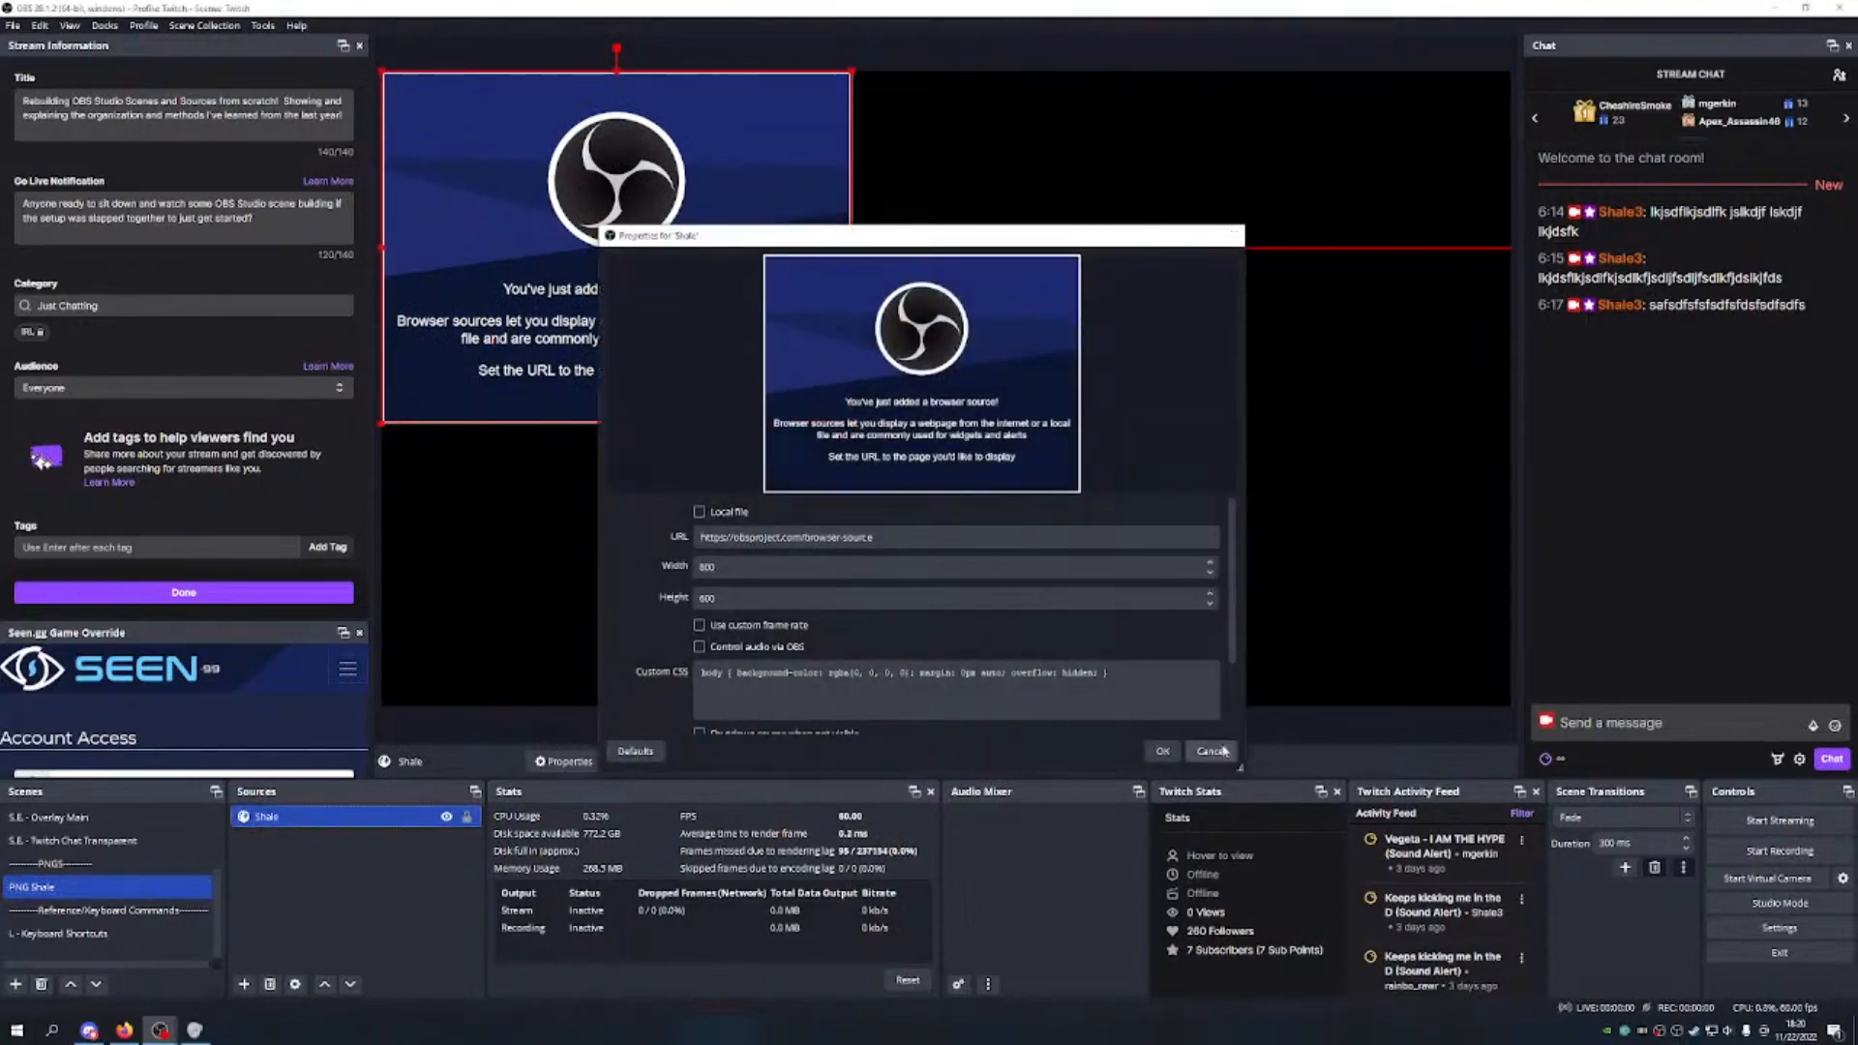
pyautogui.click(1223, 751)
# Step: Rename the Shale source to 'Shale PNG'
pyautogui.rightClick(317, 816)
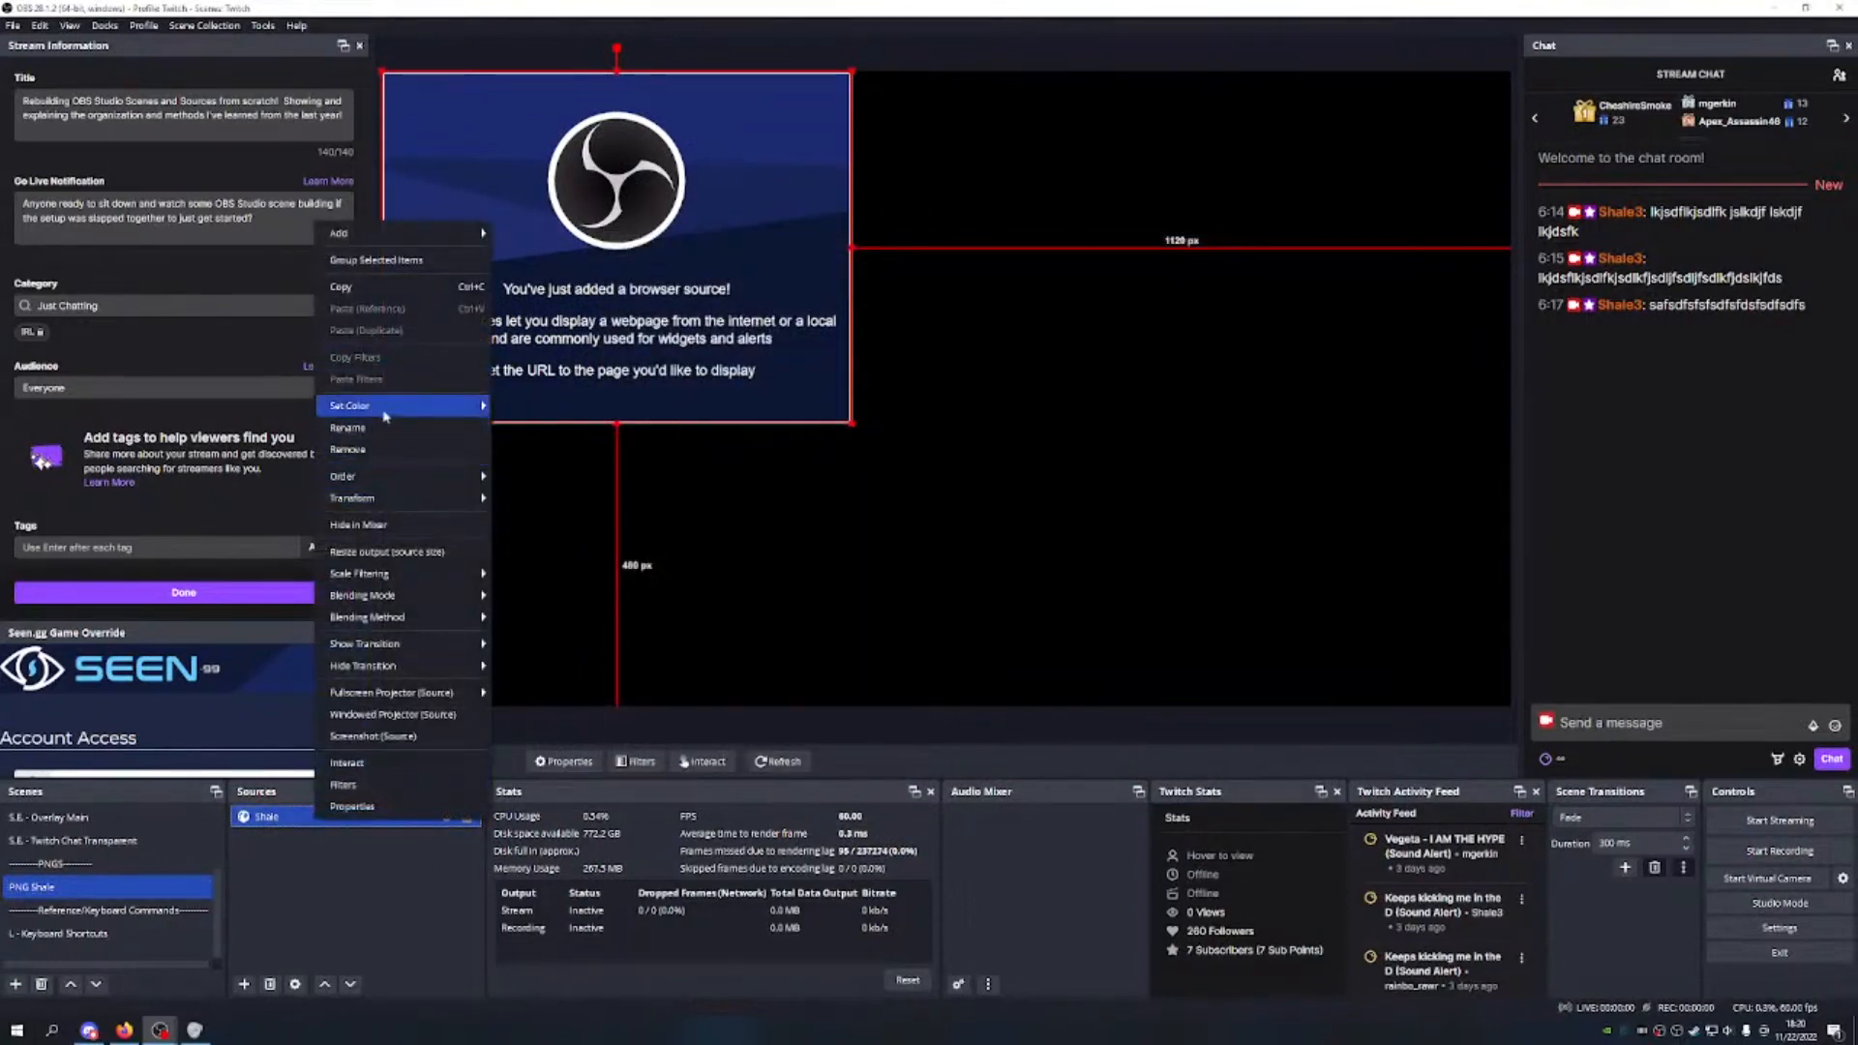
pyautogui.click(347, 427)
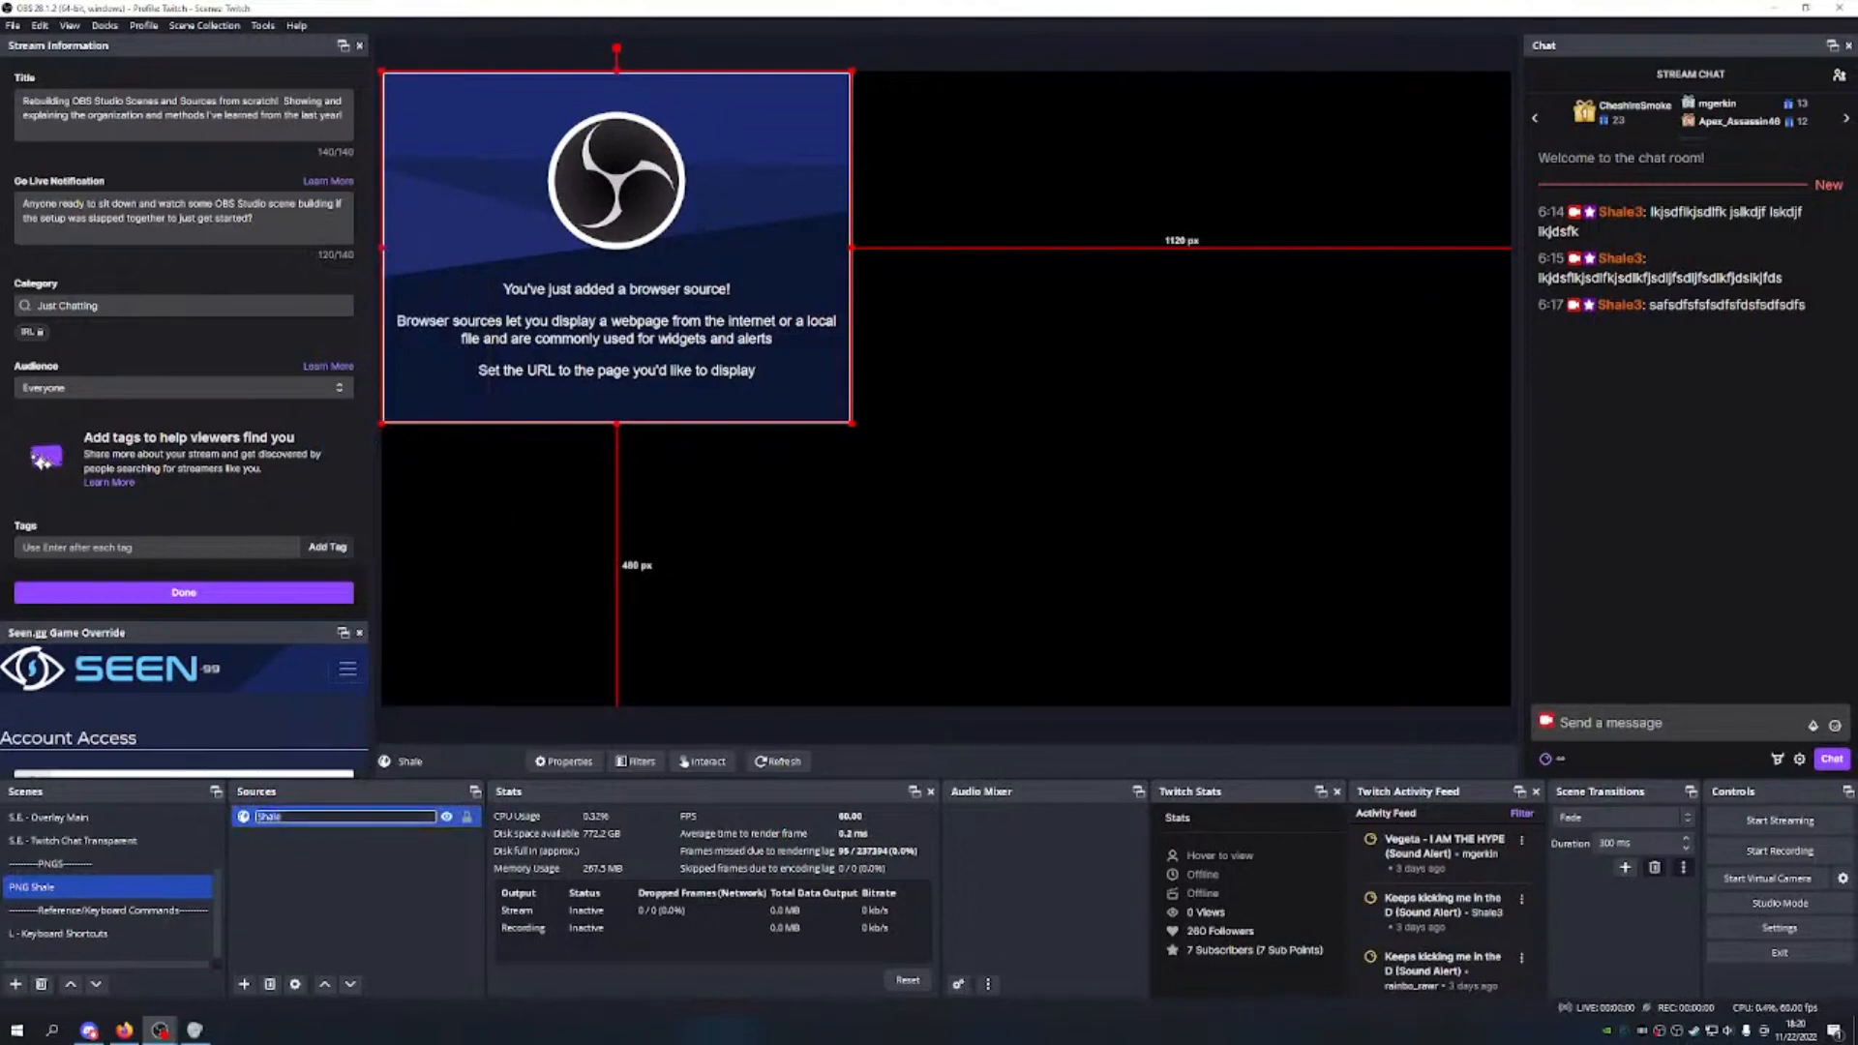
pyautogui.click(347, 811)
pyautogui.write('PNG')
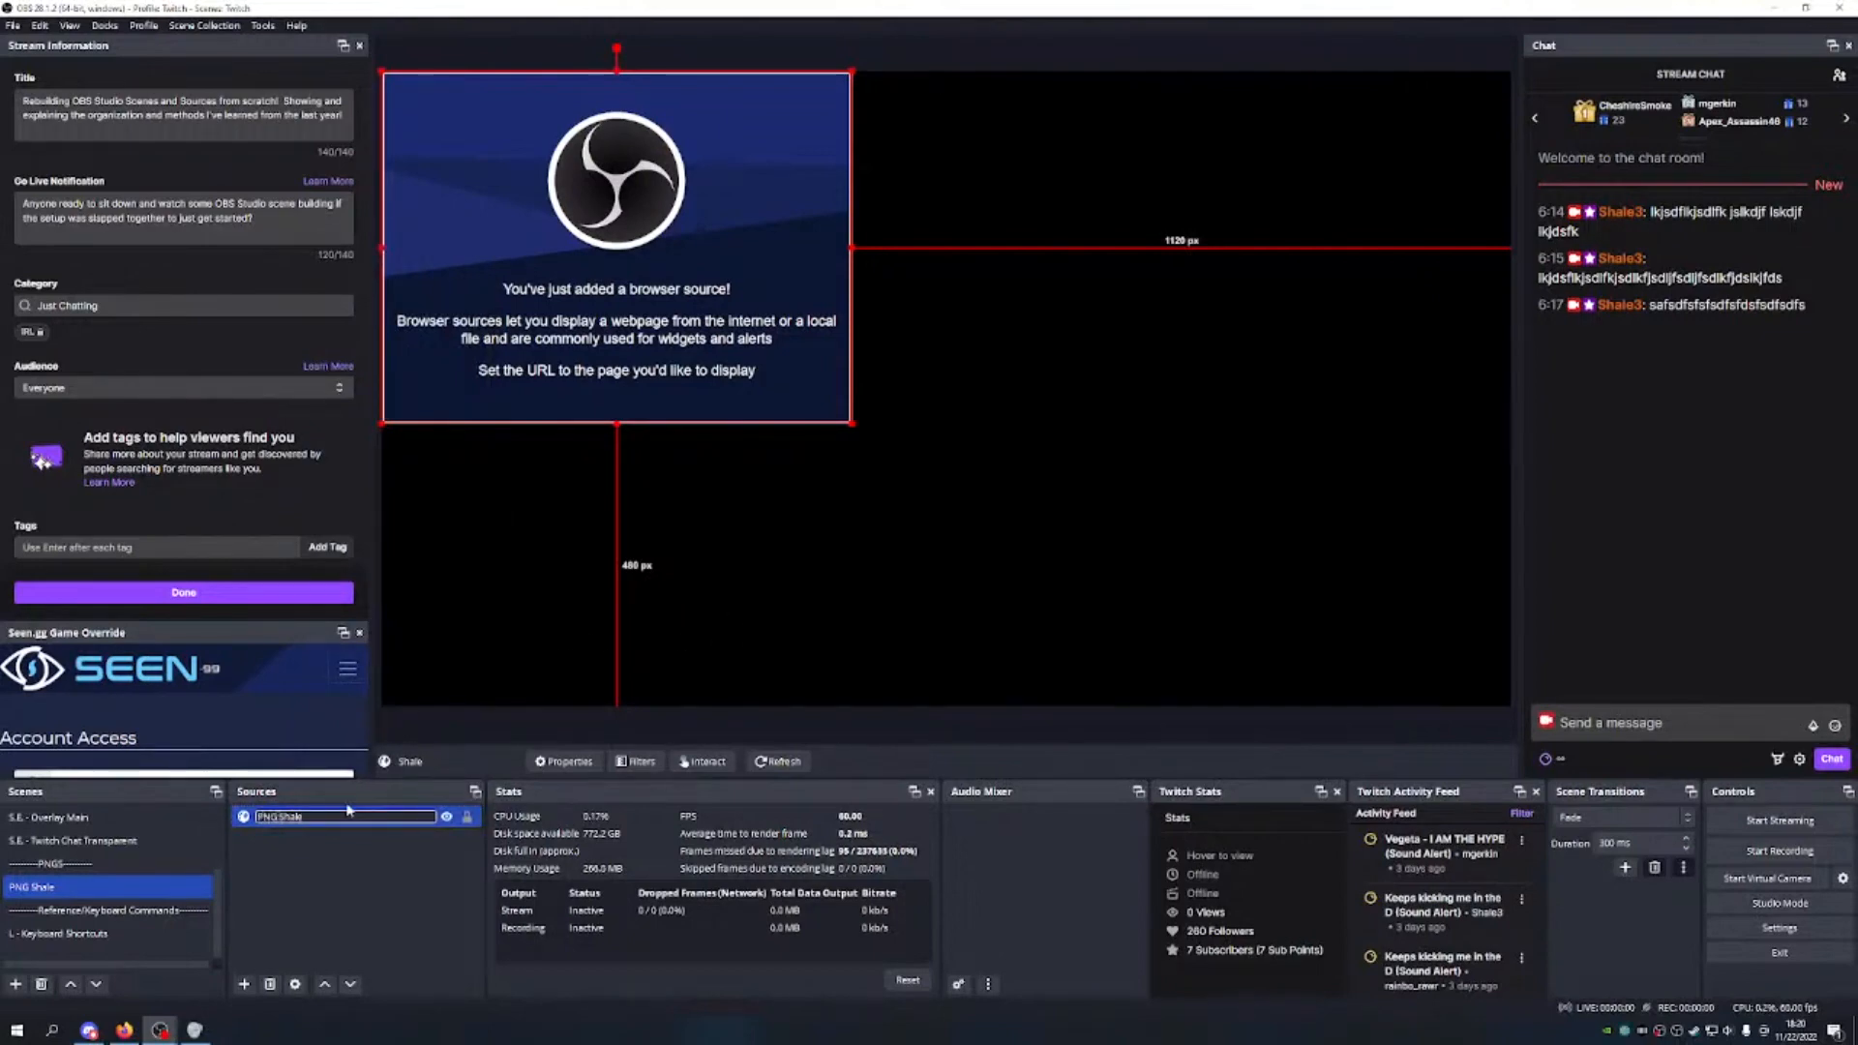
pyautogui.press('Return')
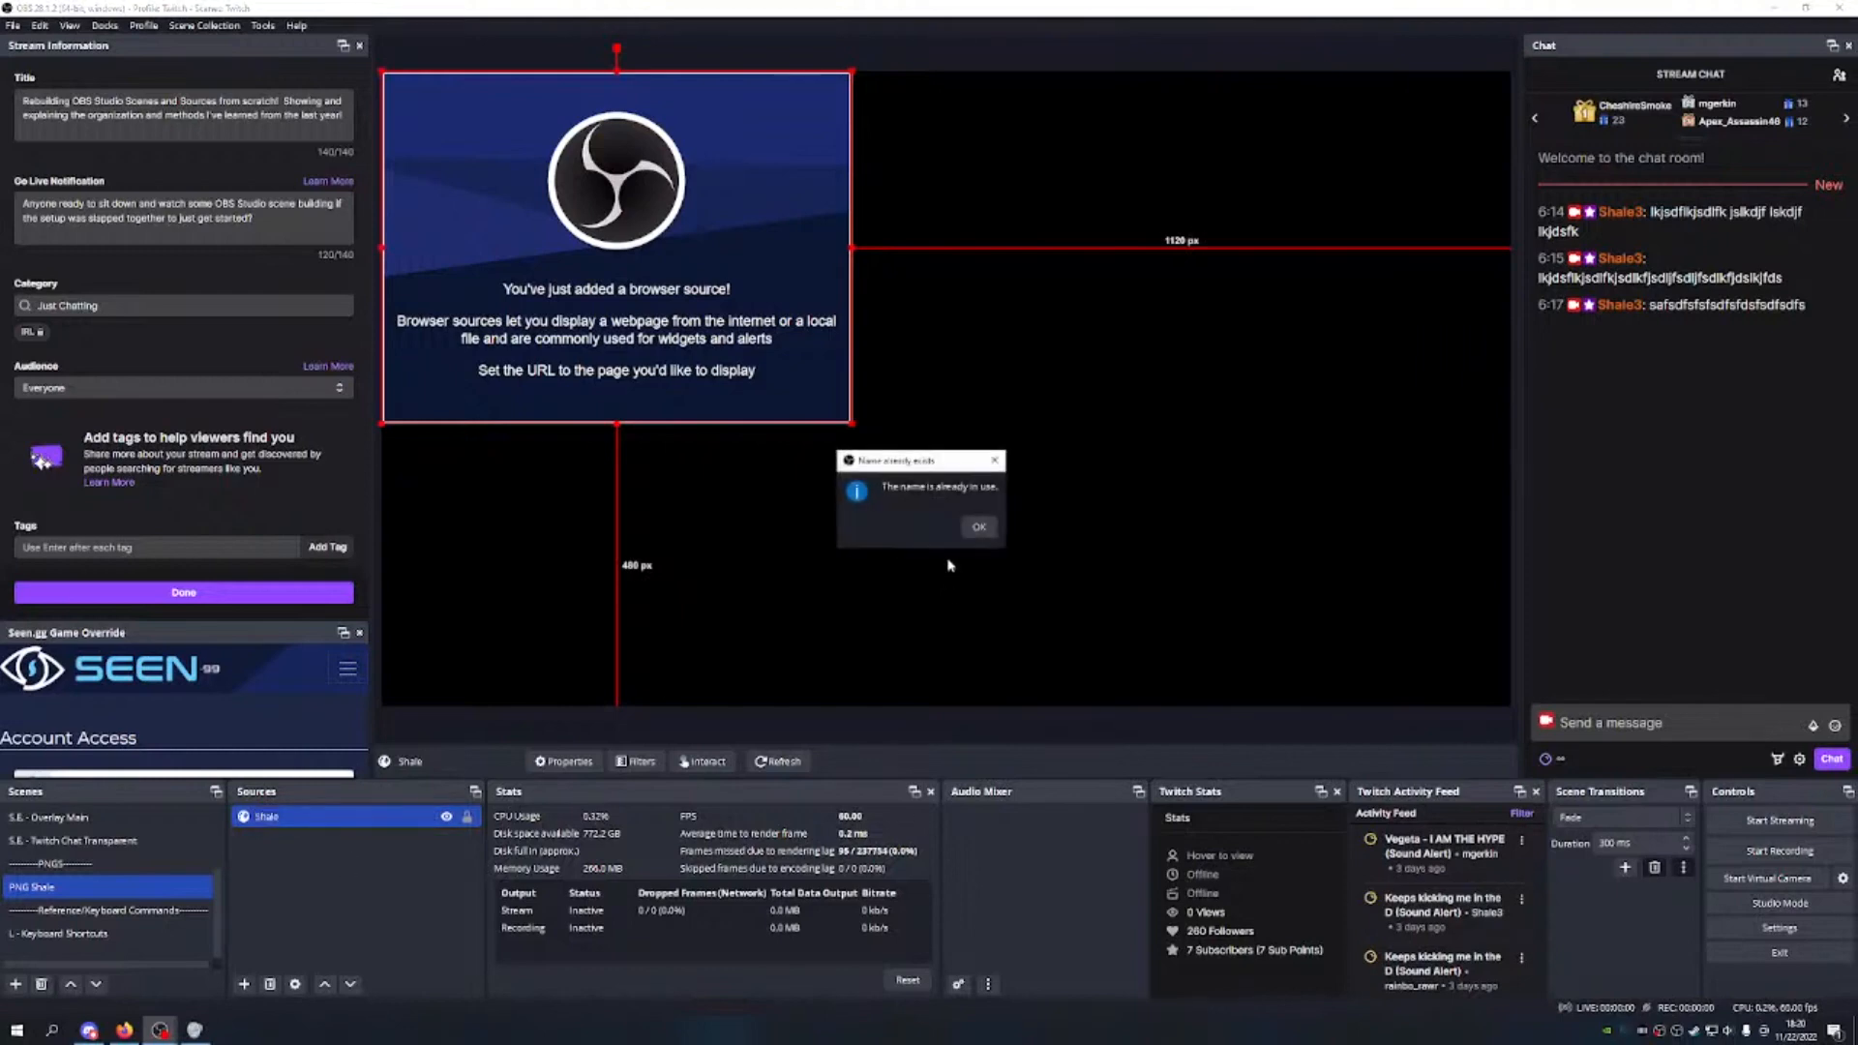
pyautogui.click(978, 526)
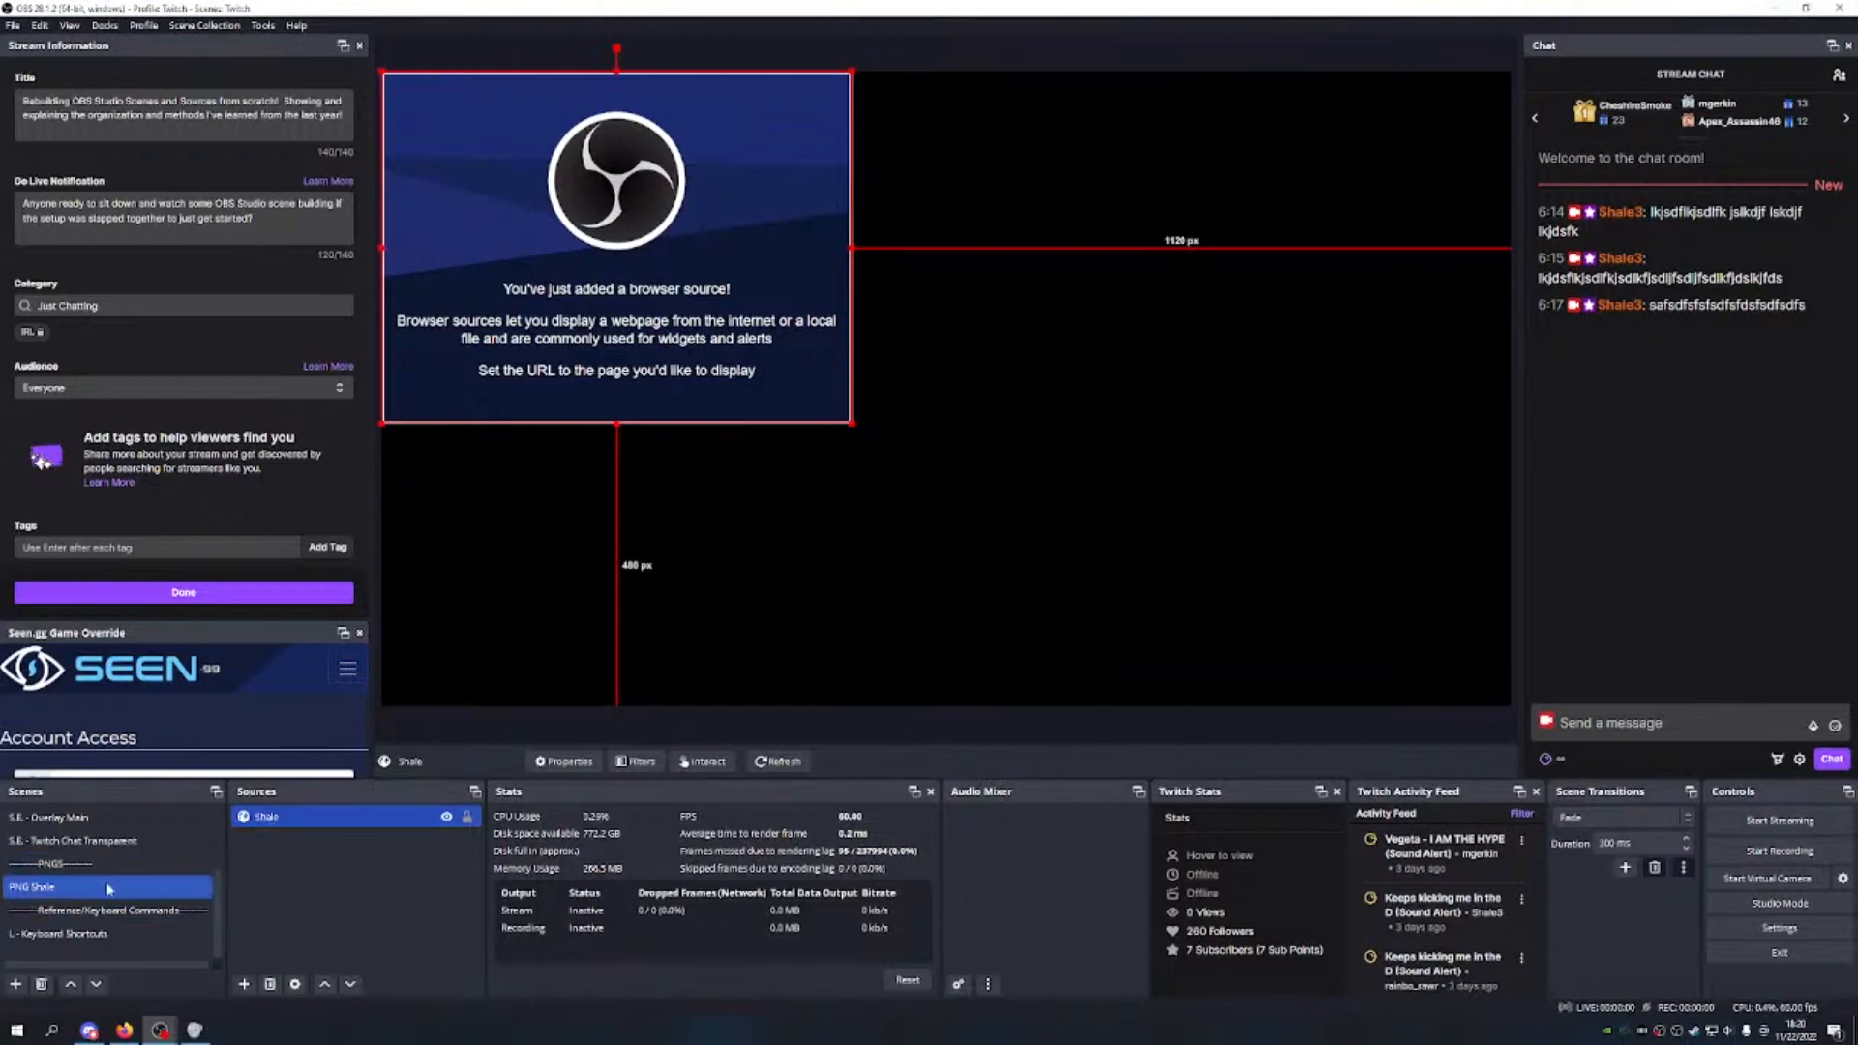
pyautogui.rightClick(293, 825)
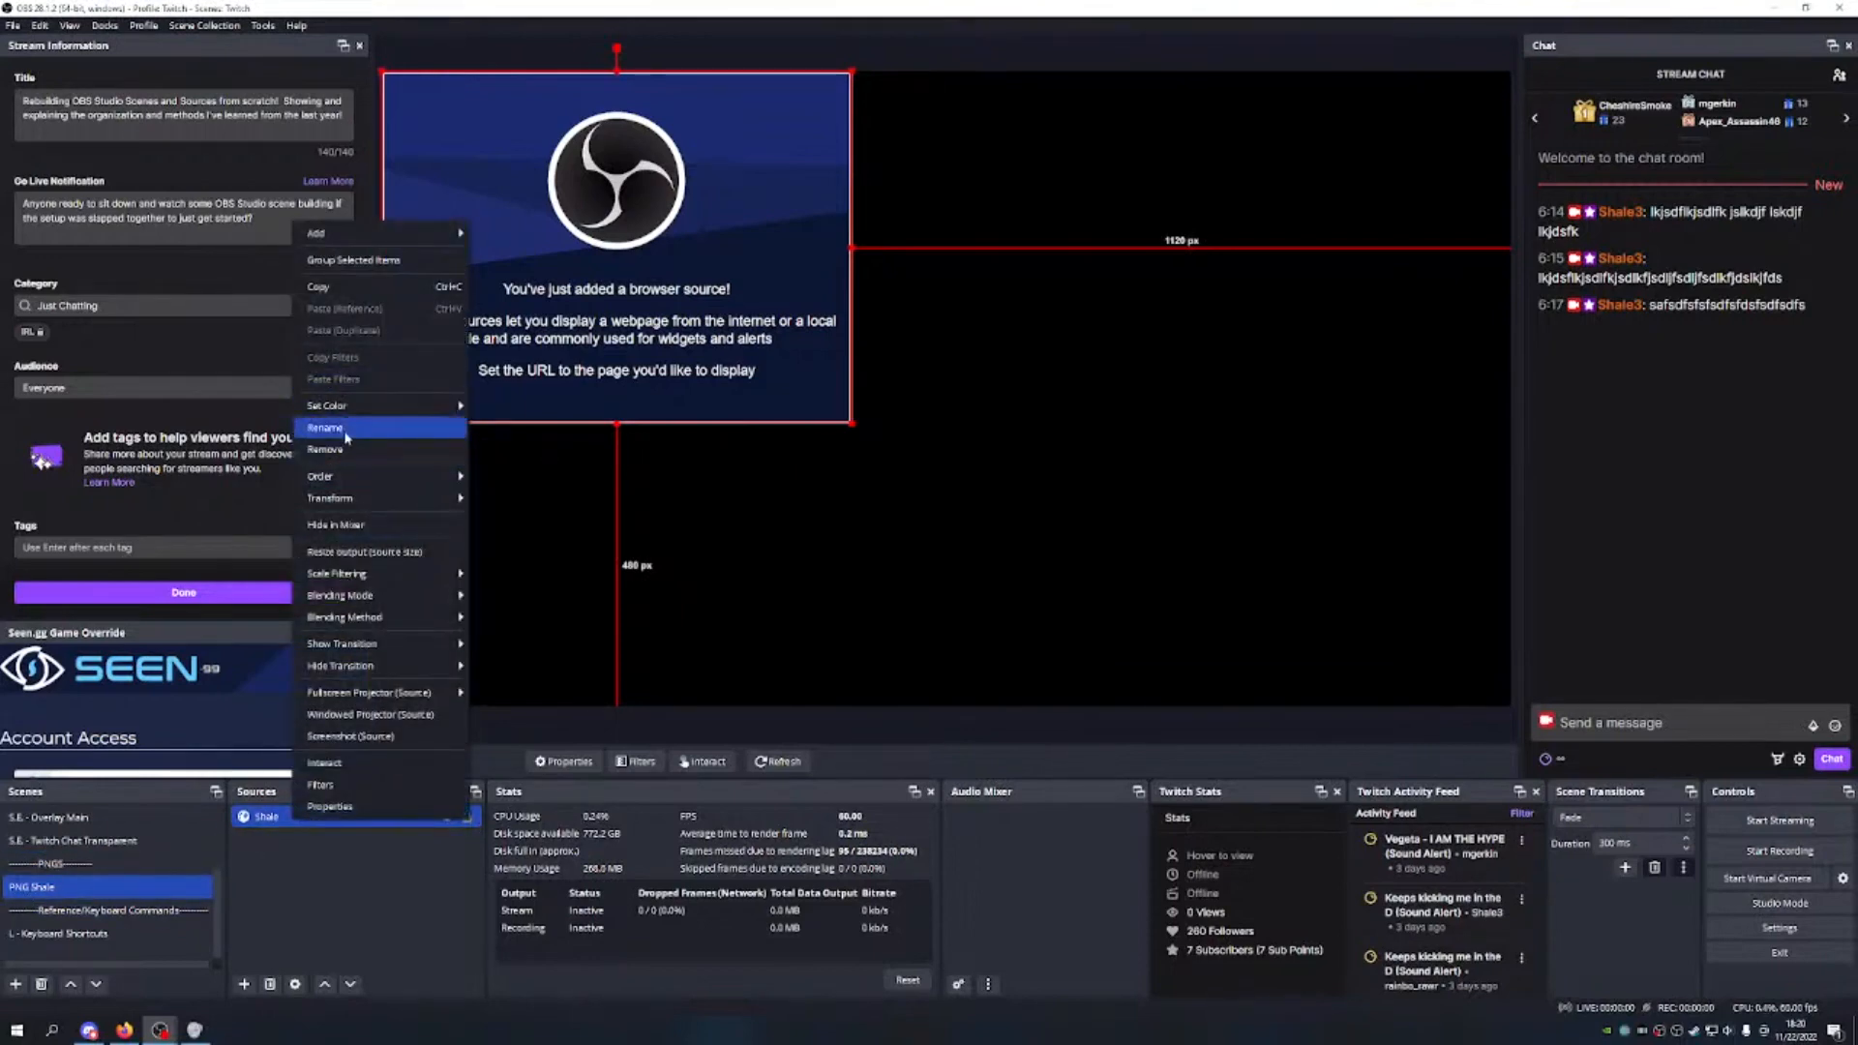
pyautogui.click(347, 430)
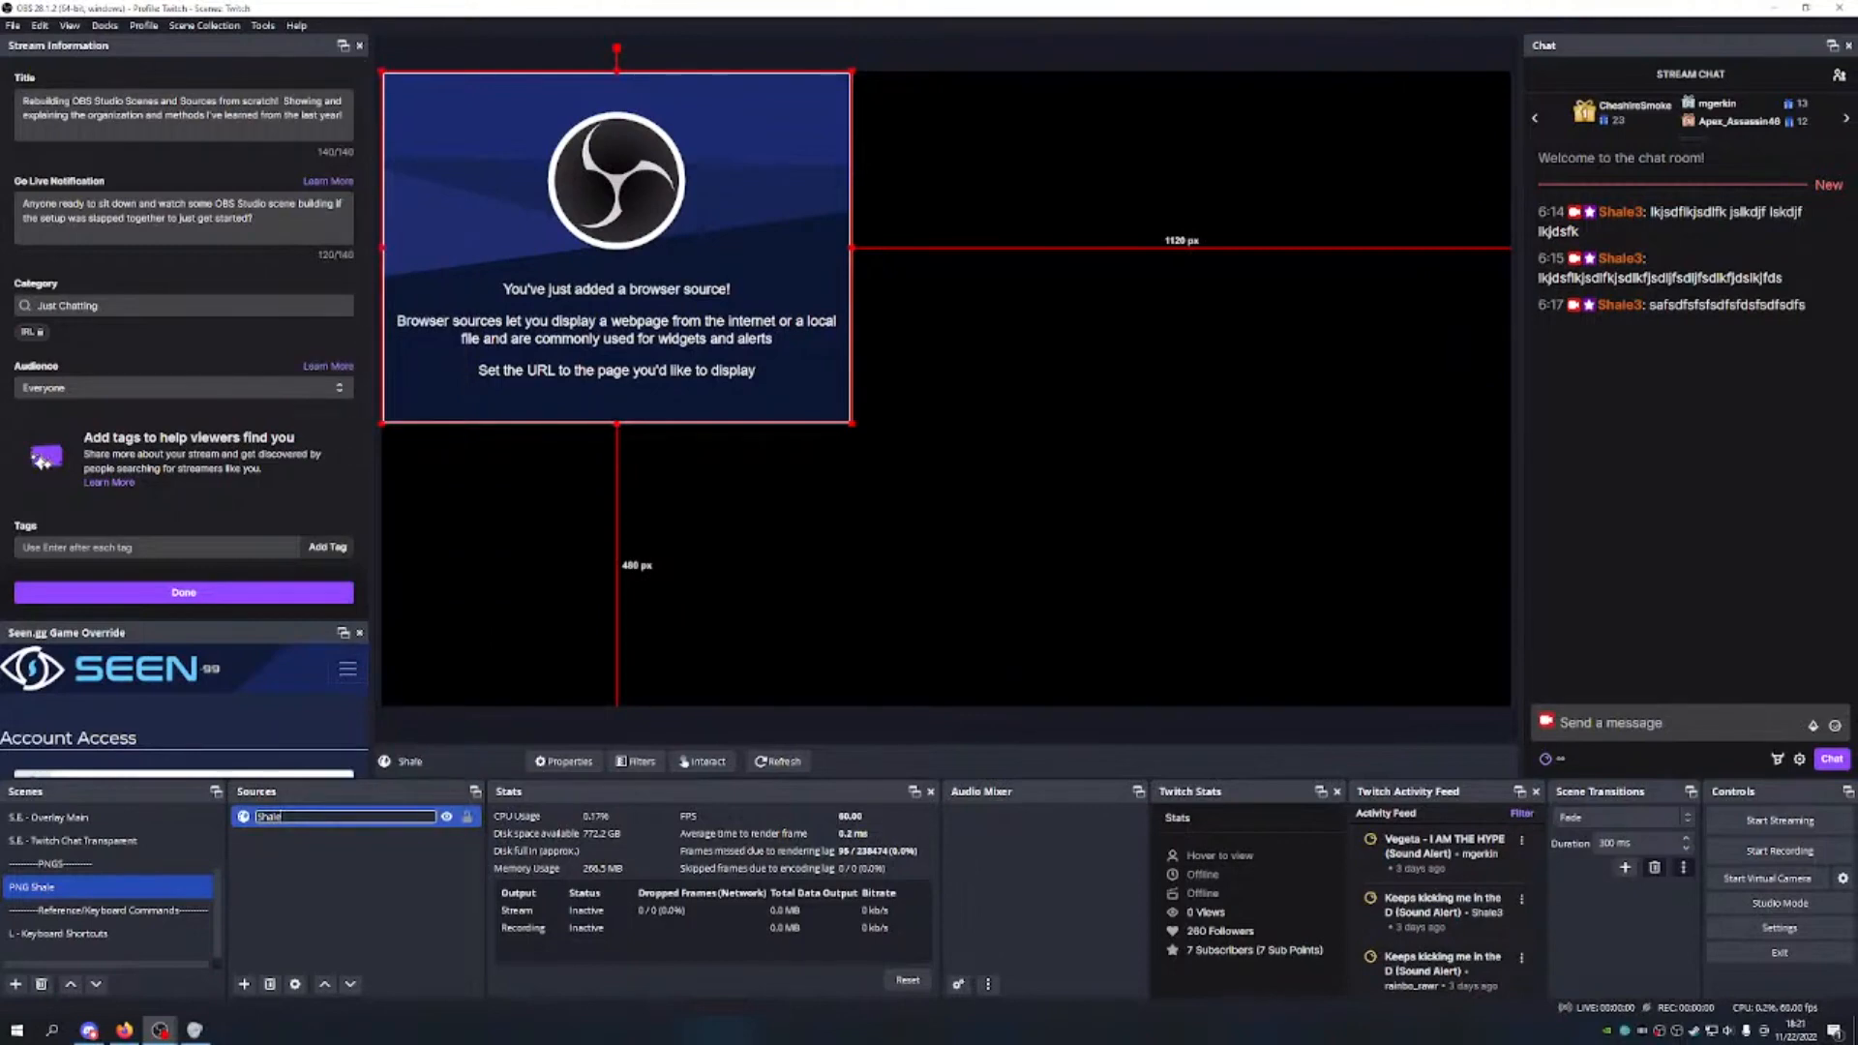
pyautogui.write('II')
pyautogui.write('NG')
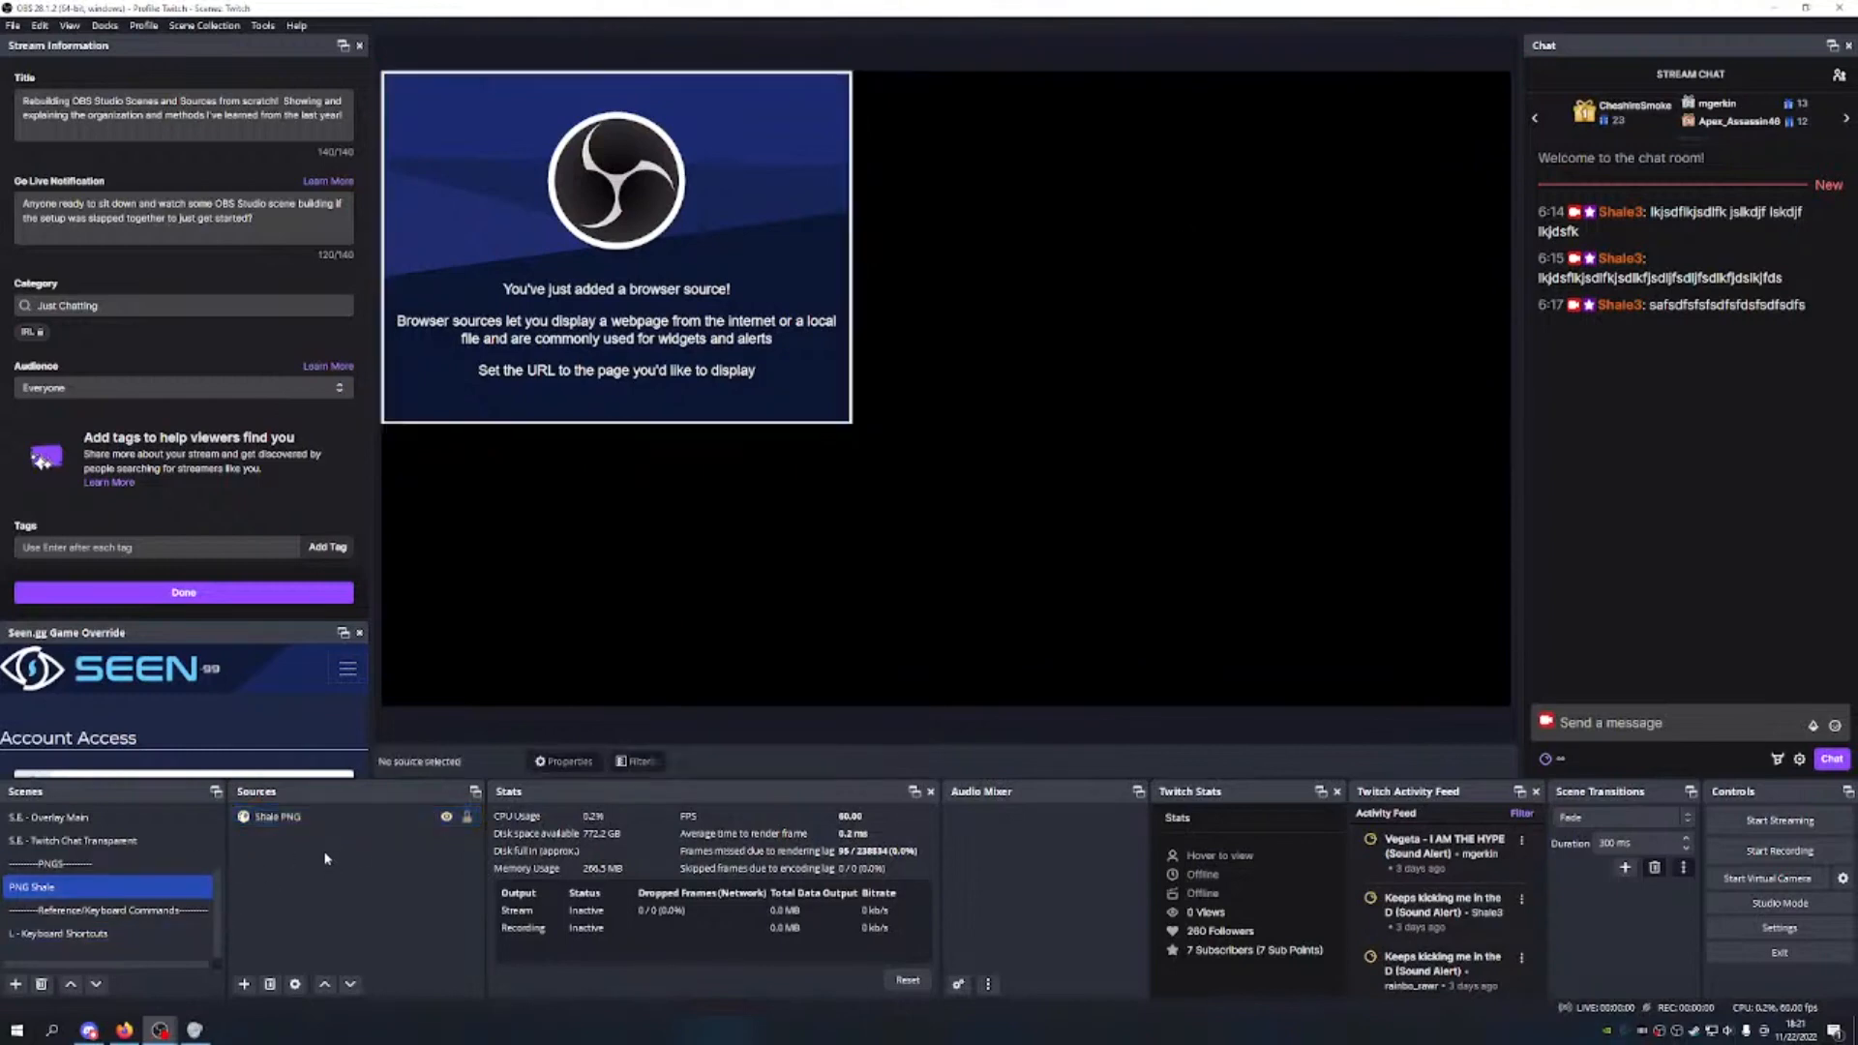
pyautogui.click(278, 840)
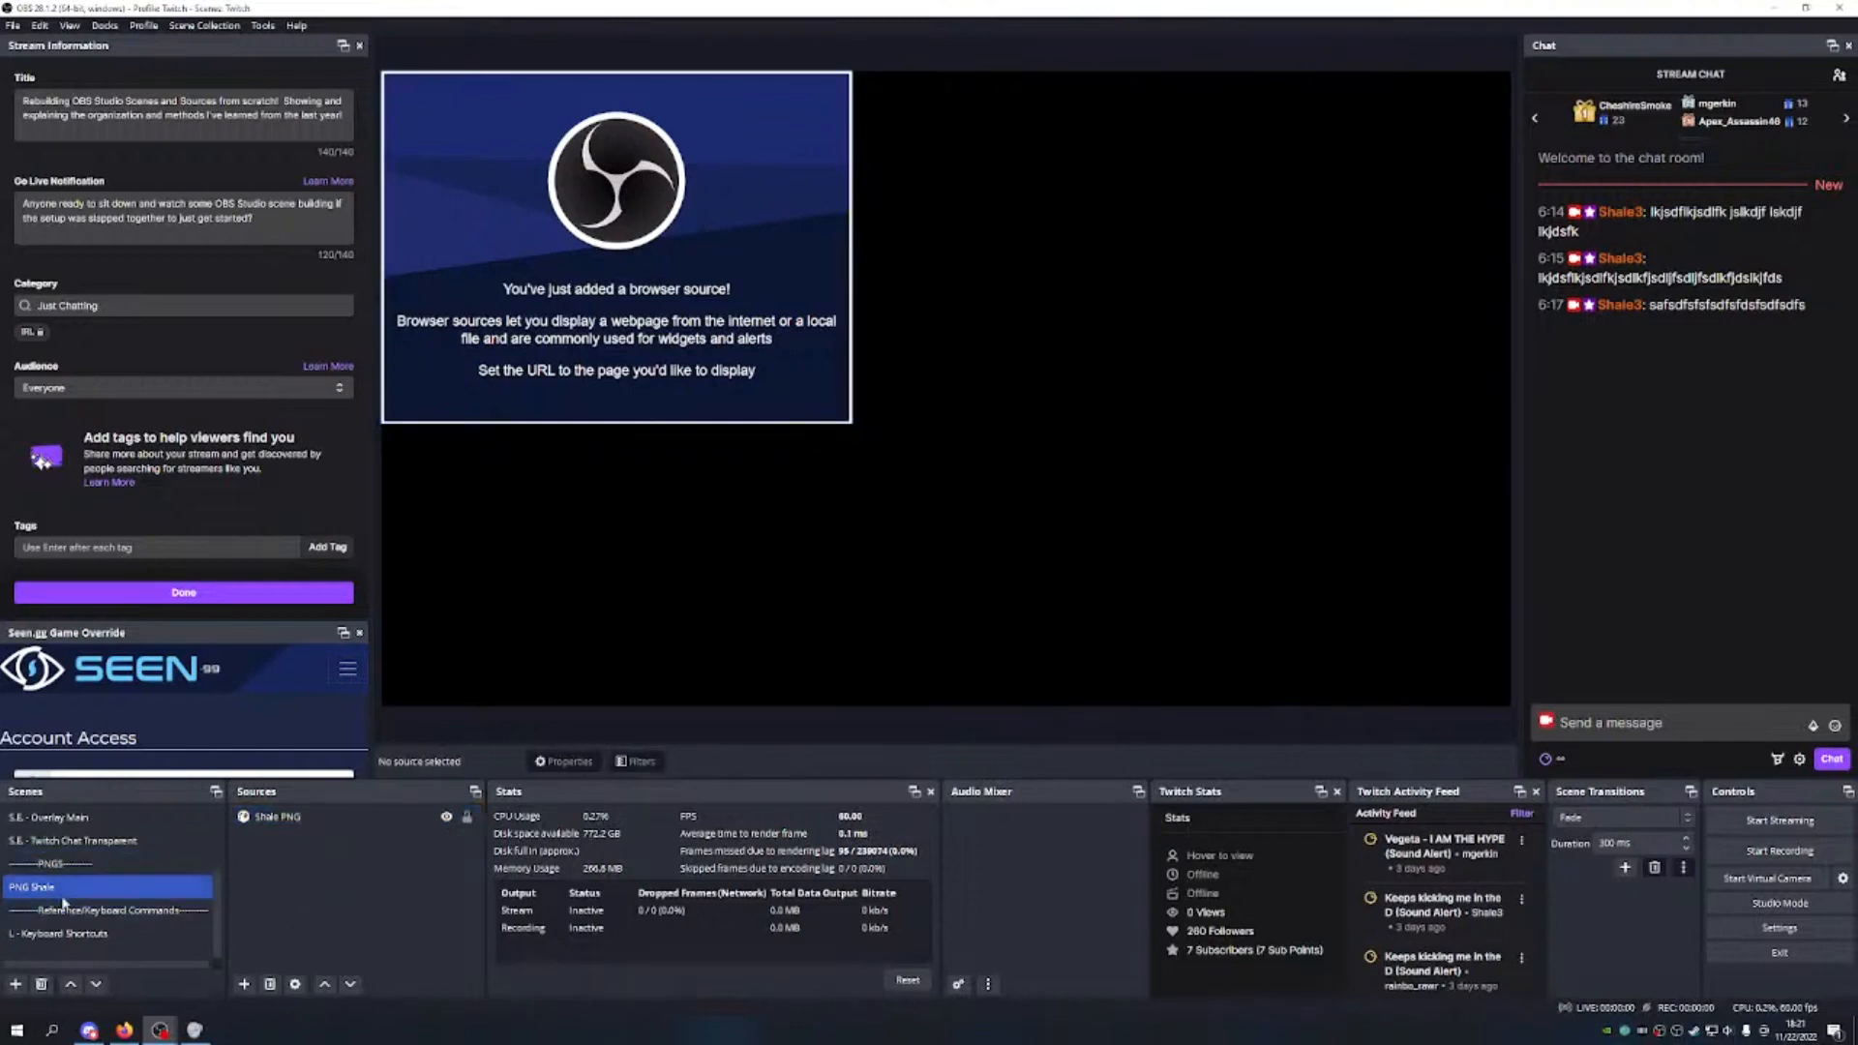
# Step: Set Shale PNG's URL to the reactive link and its size to 1920 by 1080
pyautogui.click(324, 820)
pyautogui.rightClick(315, 830)
pyautogui.click(353, 801)
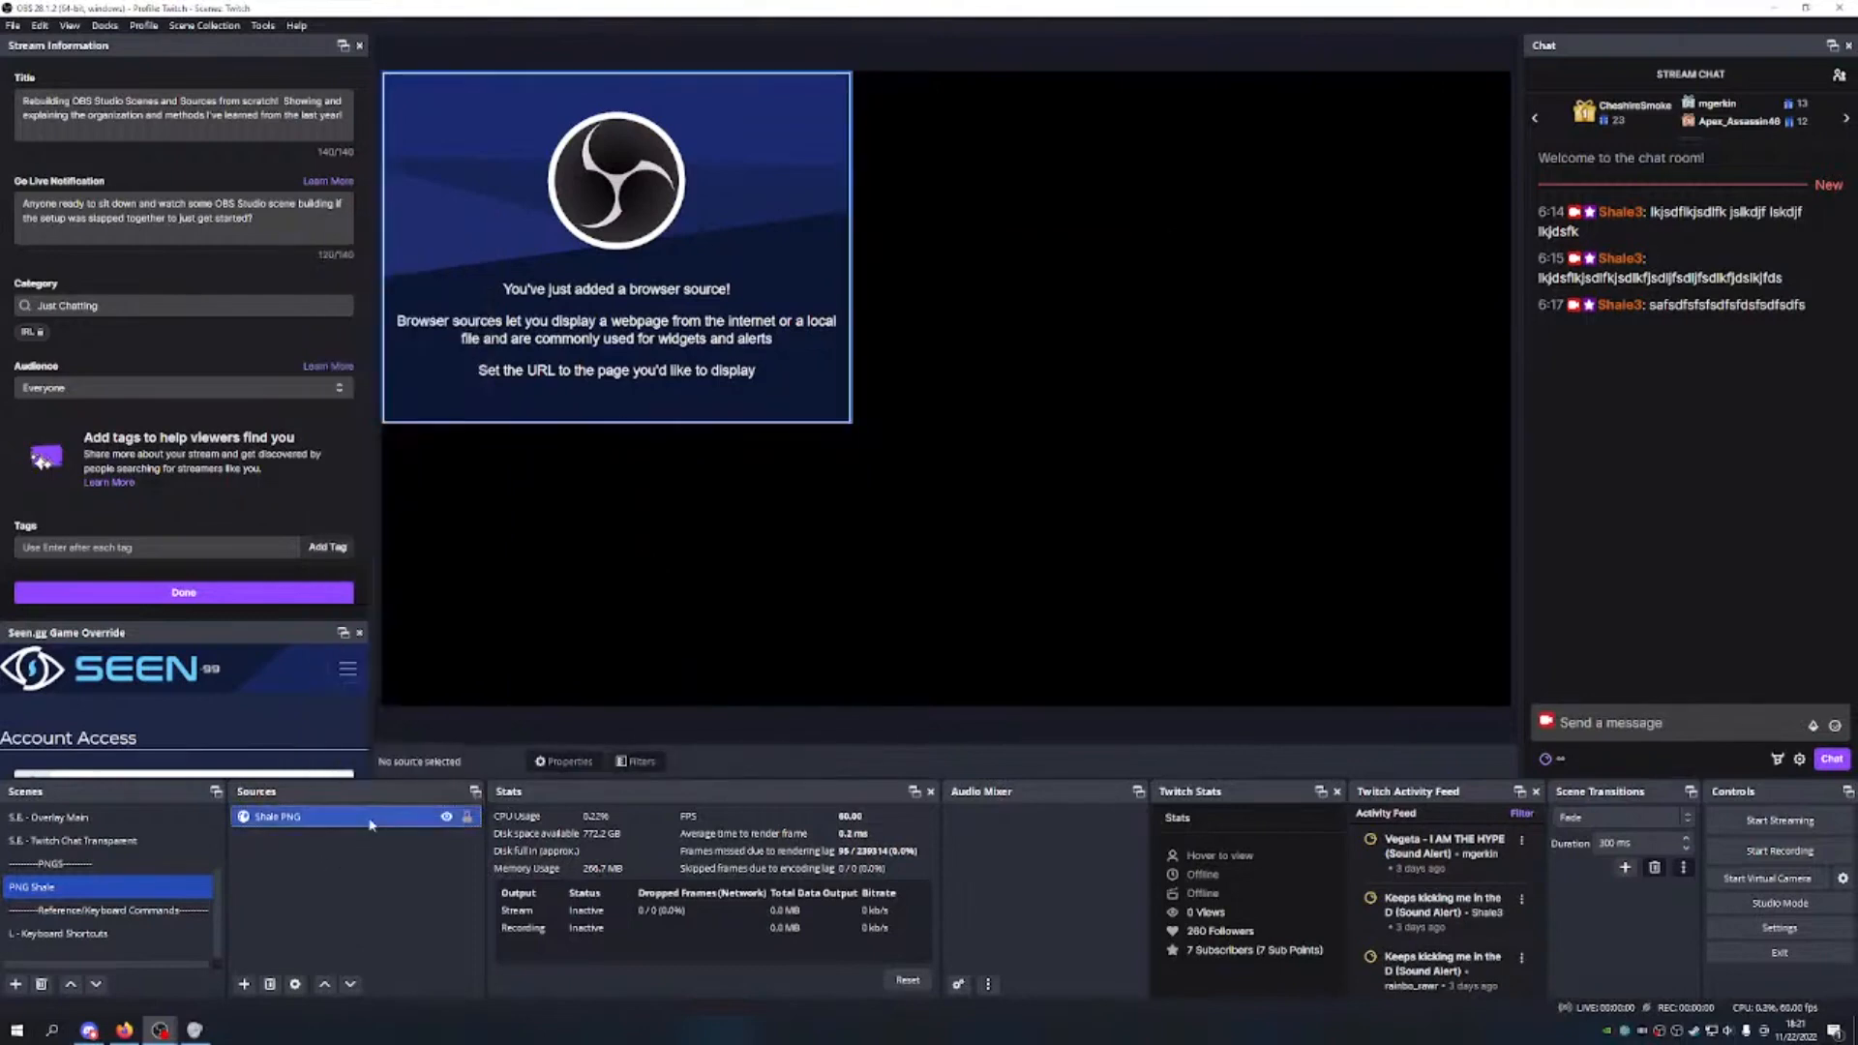
pyautogui.click(869, 537)
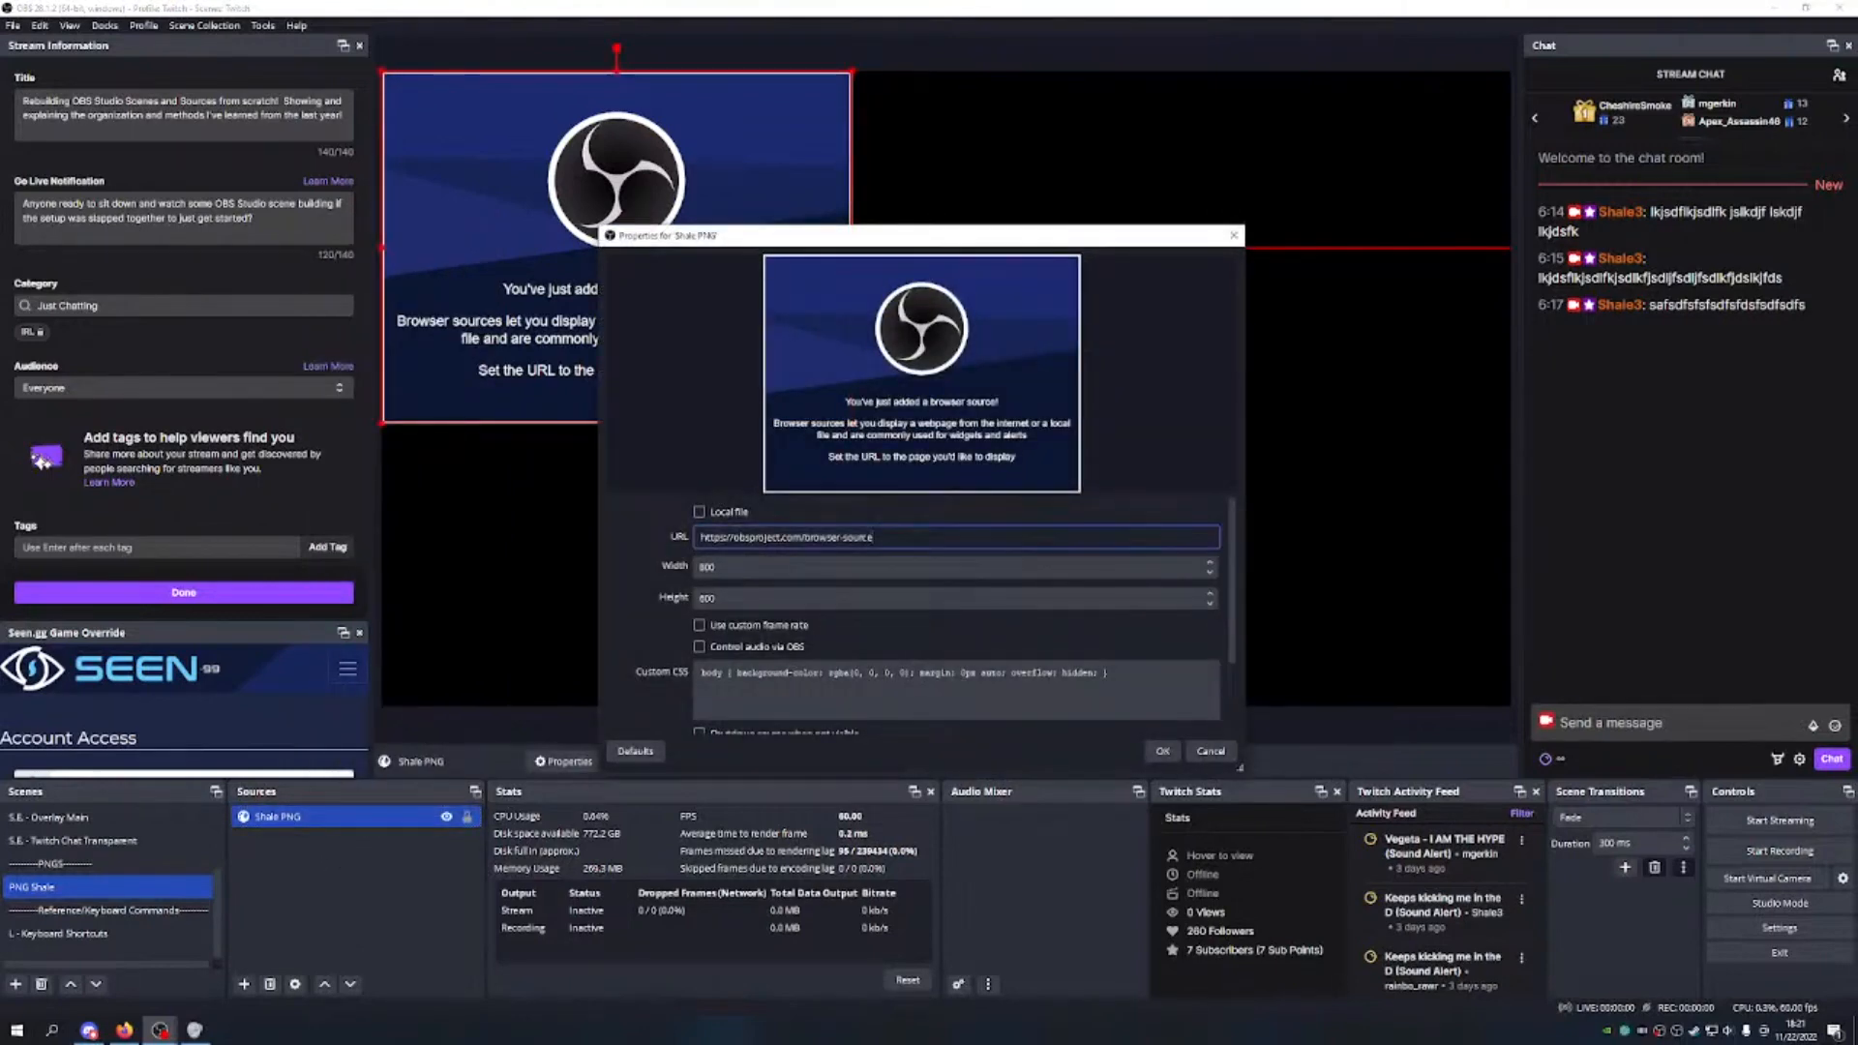
pyautogui.hotkey('ctrl', 'a')
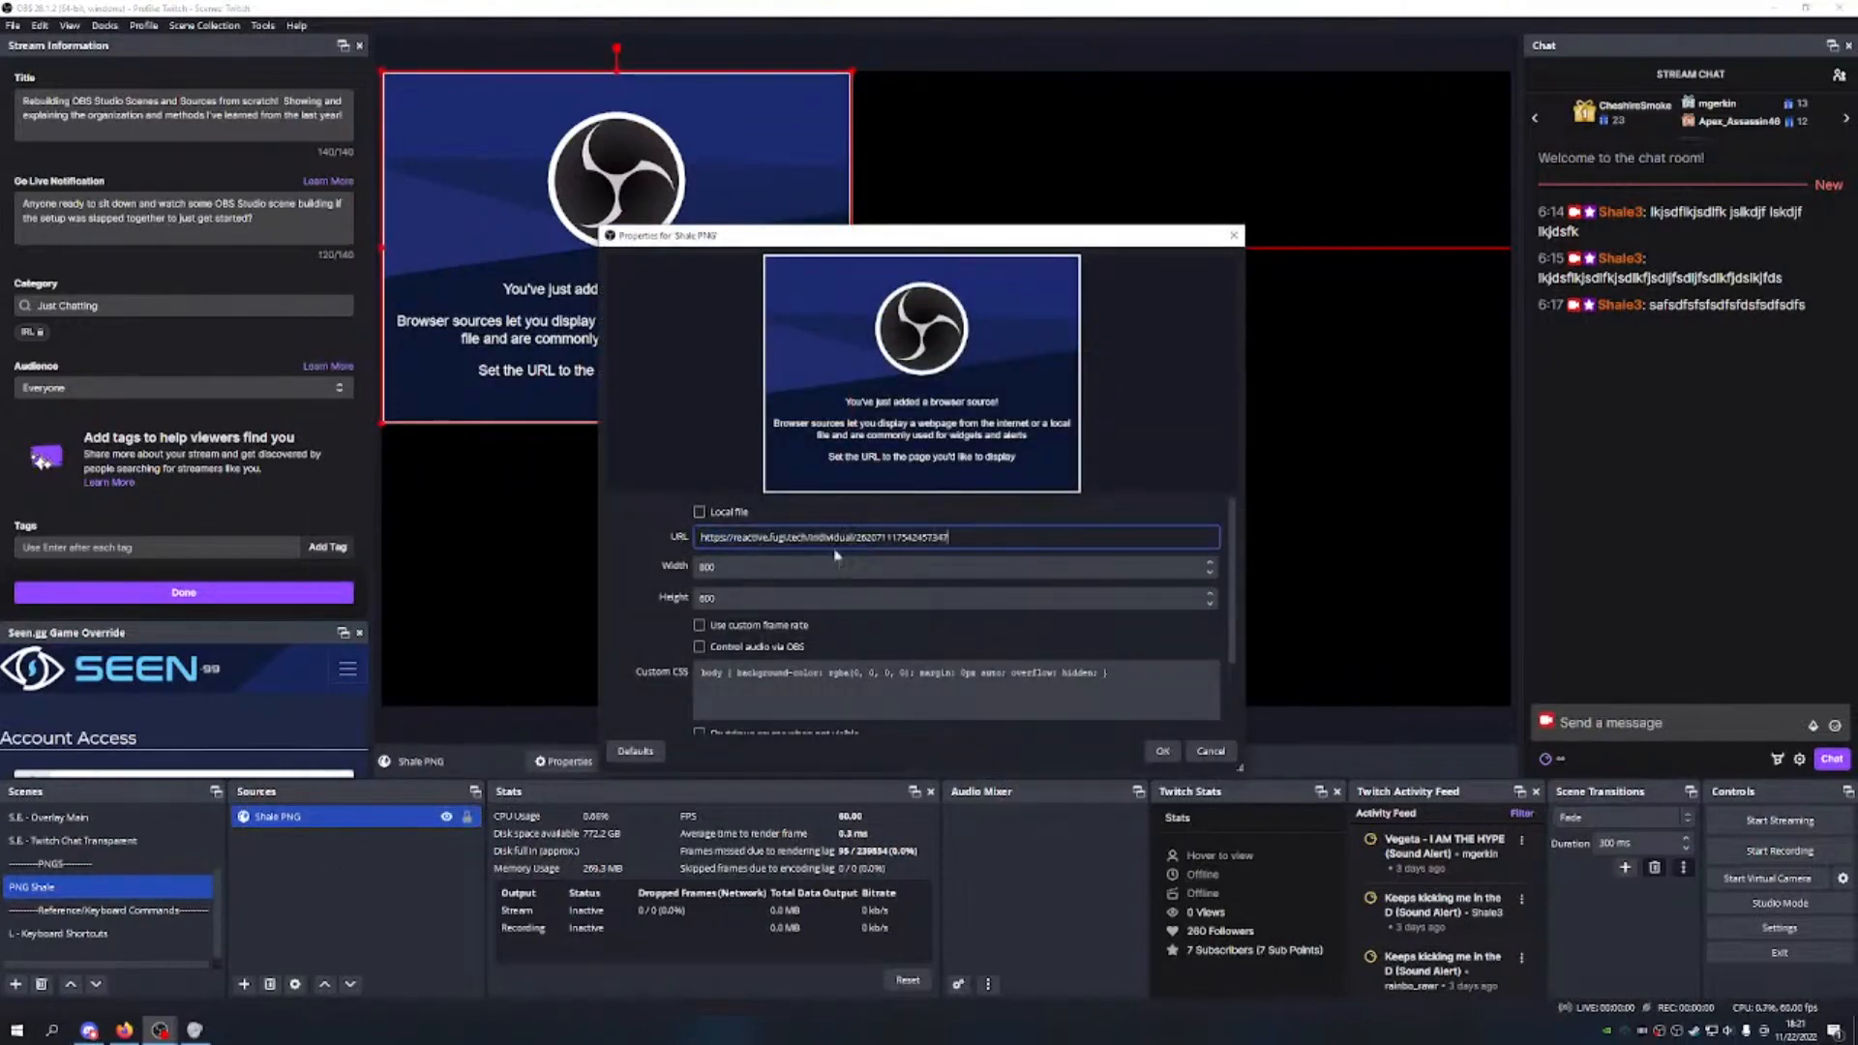
pyautogui.click(737, 571)
pyautogui.press('BackSpace')
pyautogui.press('BackSpace')
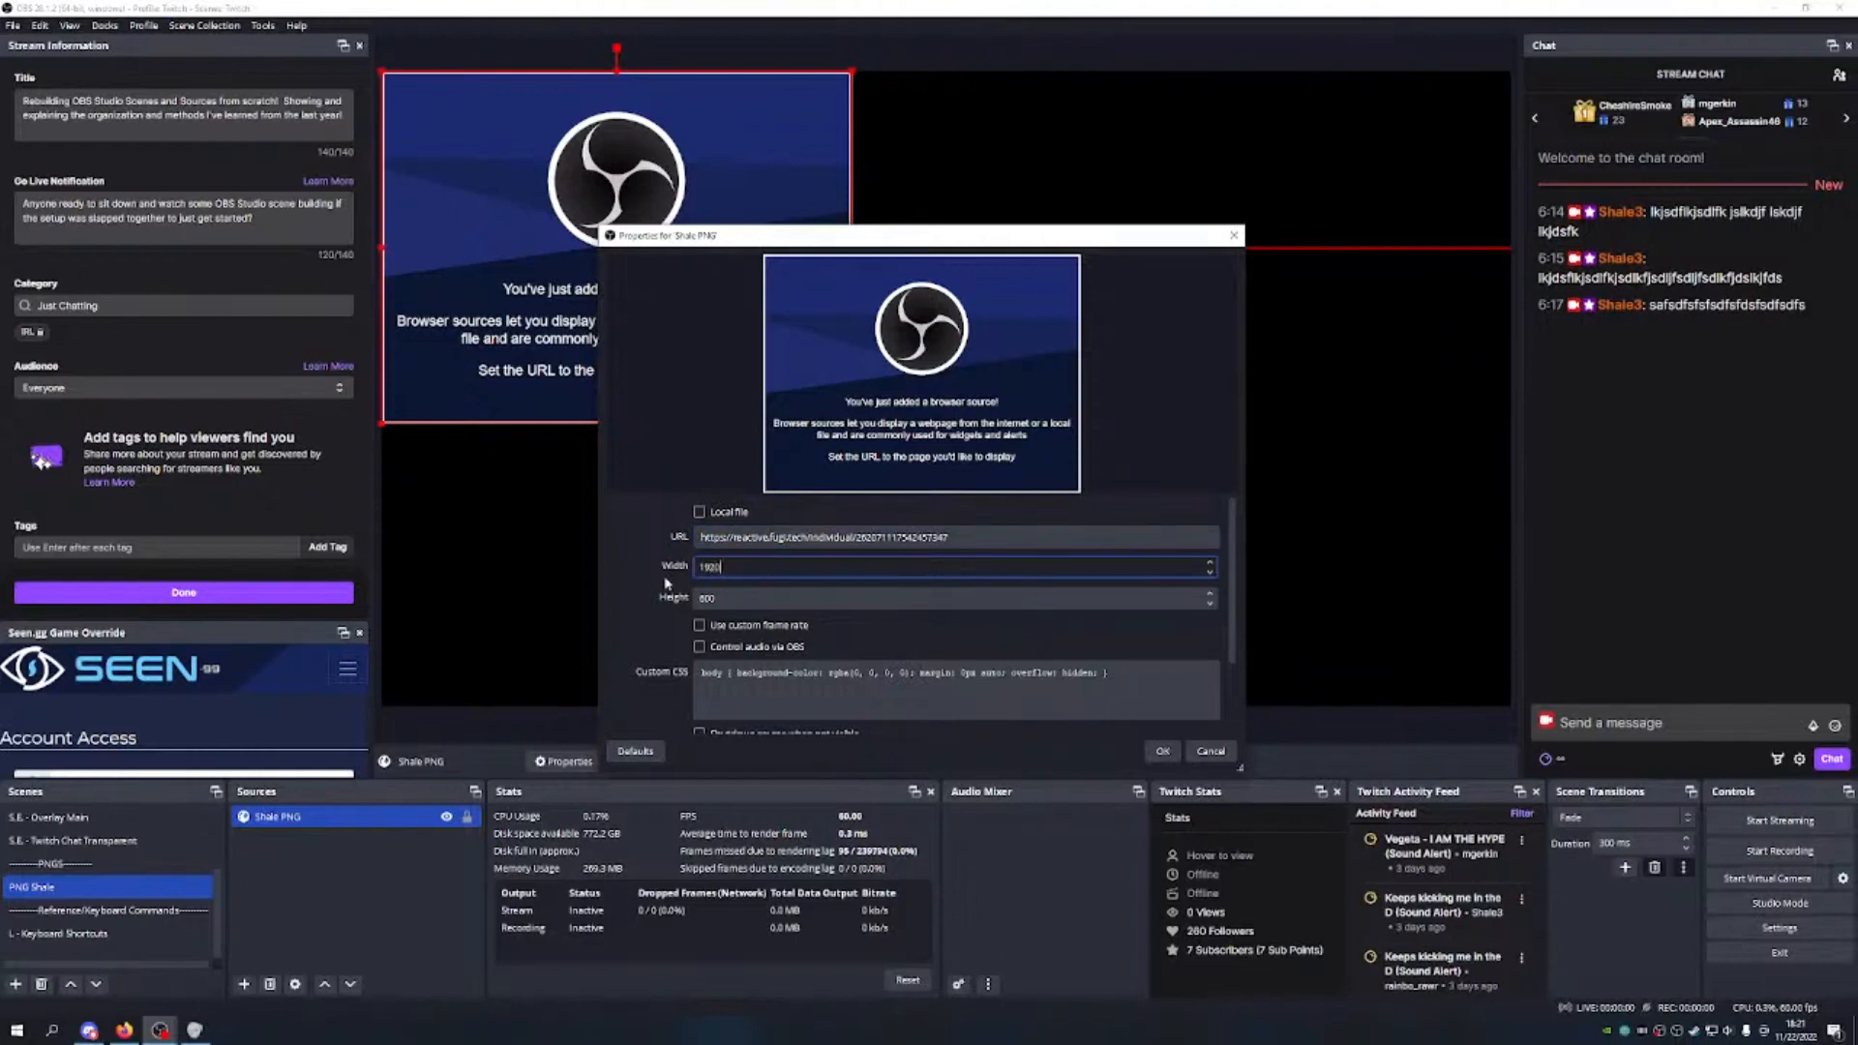
pyautogui.press('Tab')
pyautogui.write('108')
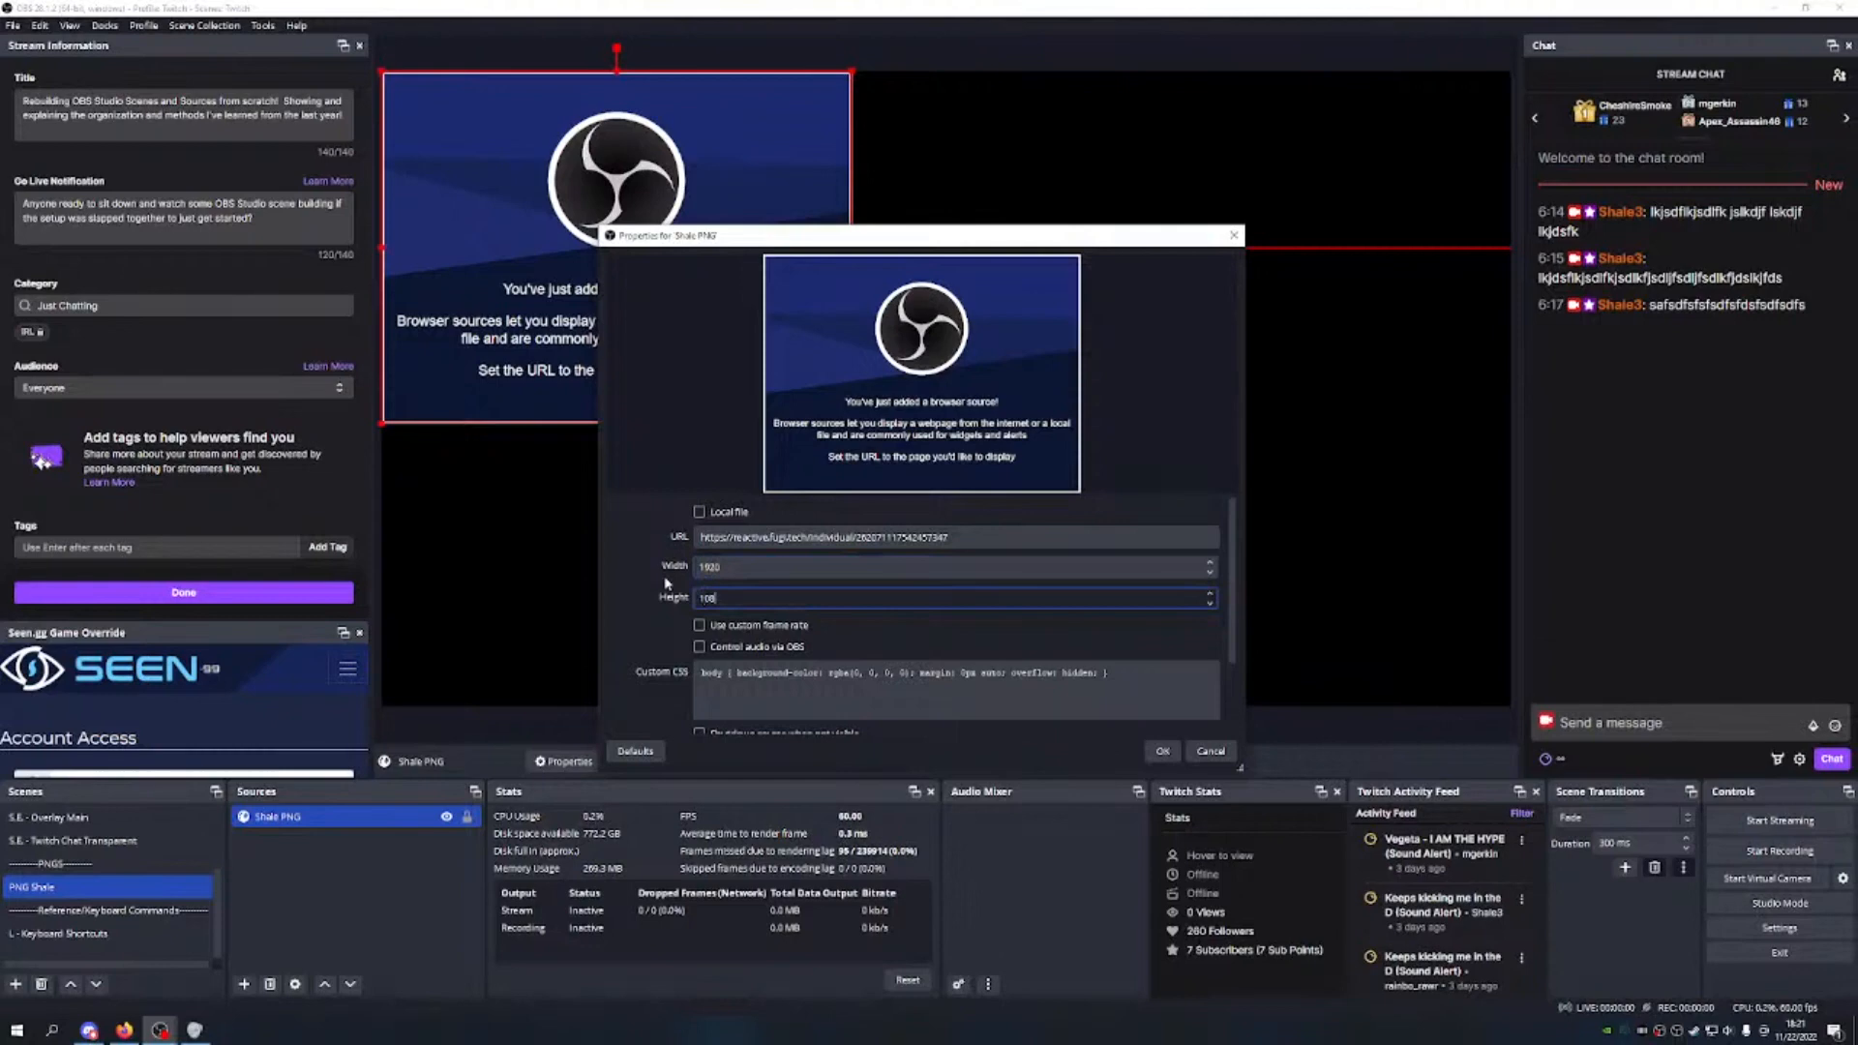
# Step: Use a custom 60 FPS, clear the custom CSS, enable shutdown-when-not-visible, and apply
pyautogui.click(698, 624)
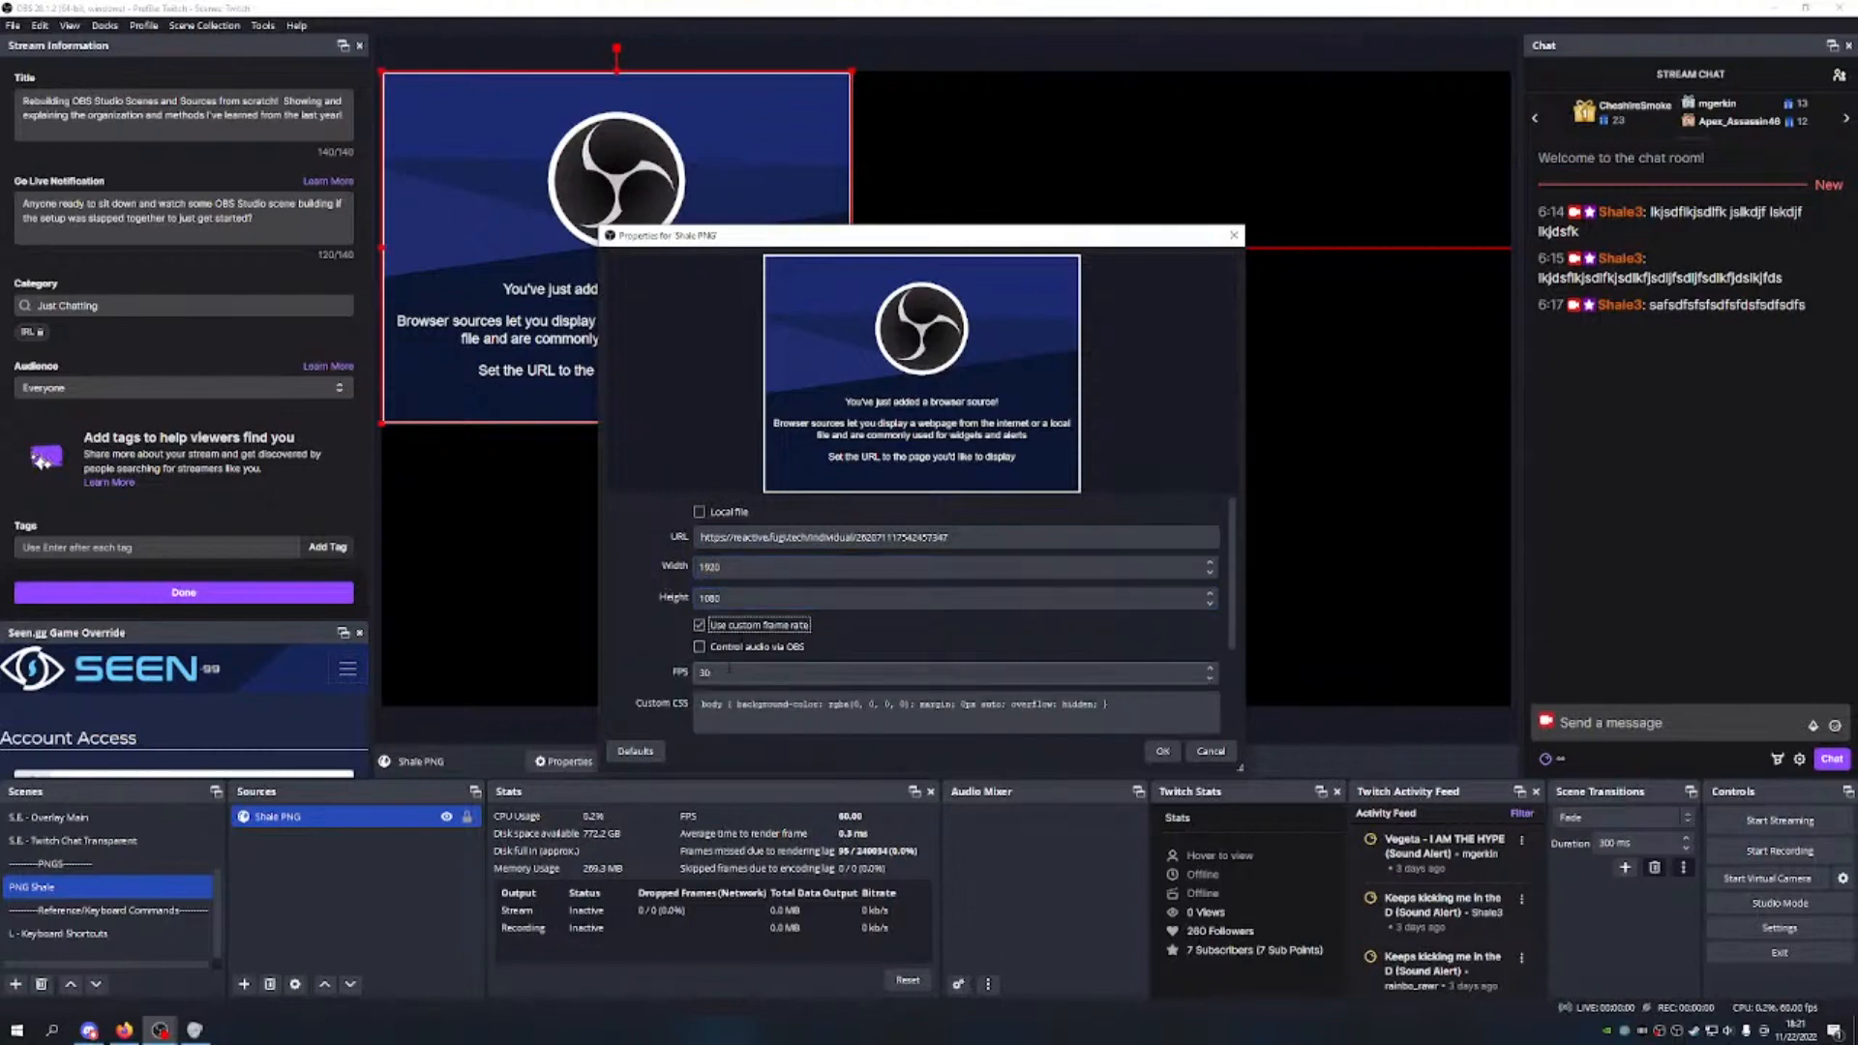
pyautogui.click(758, 673)
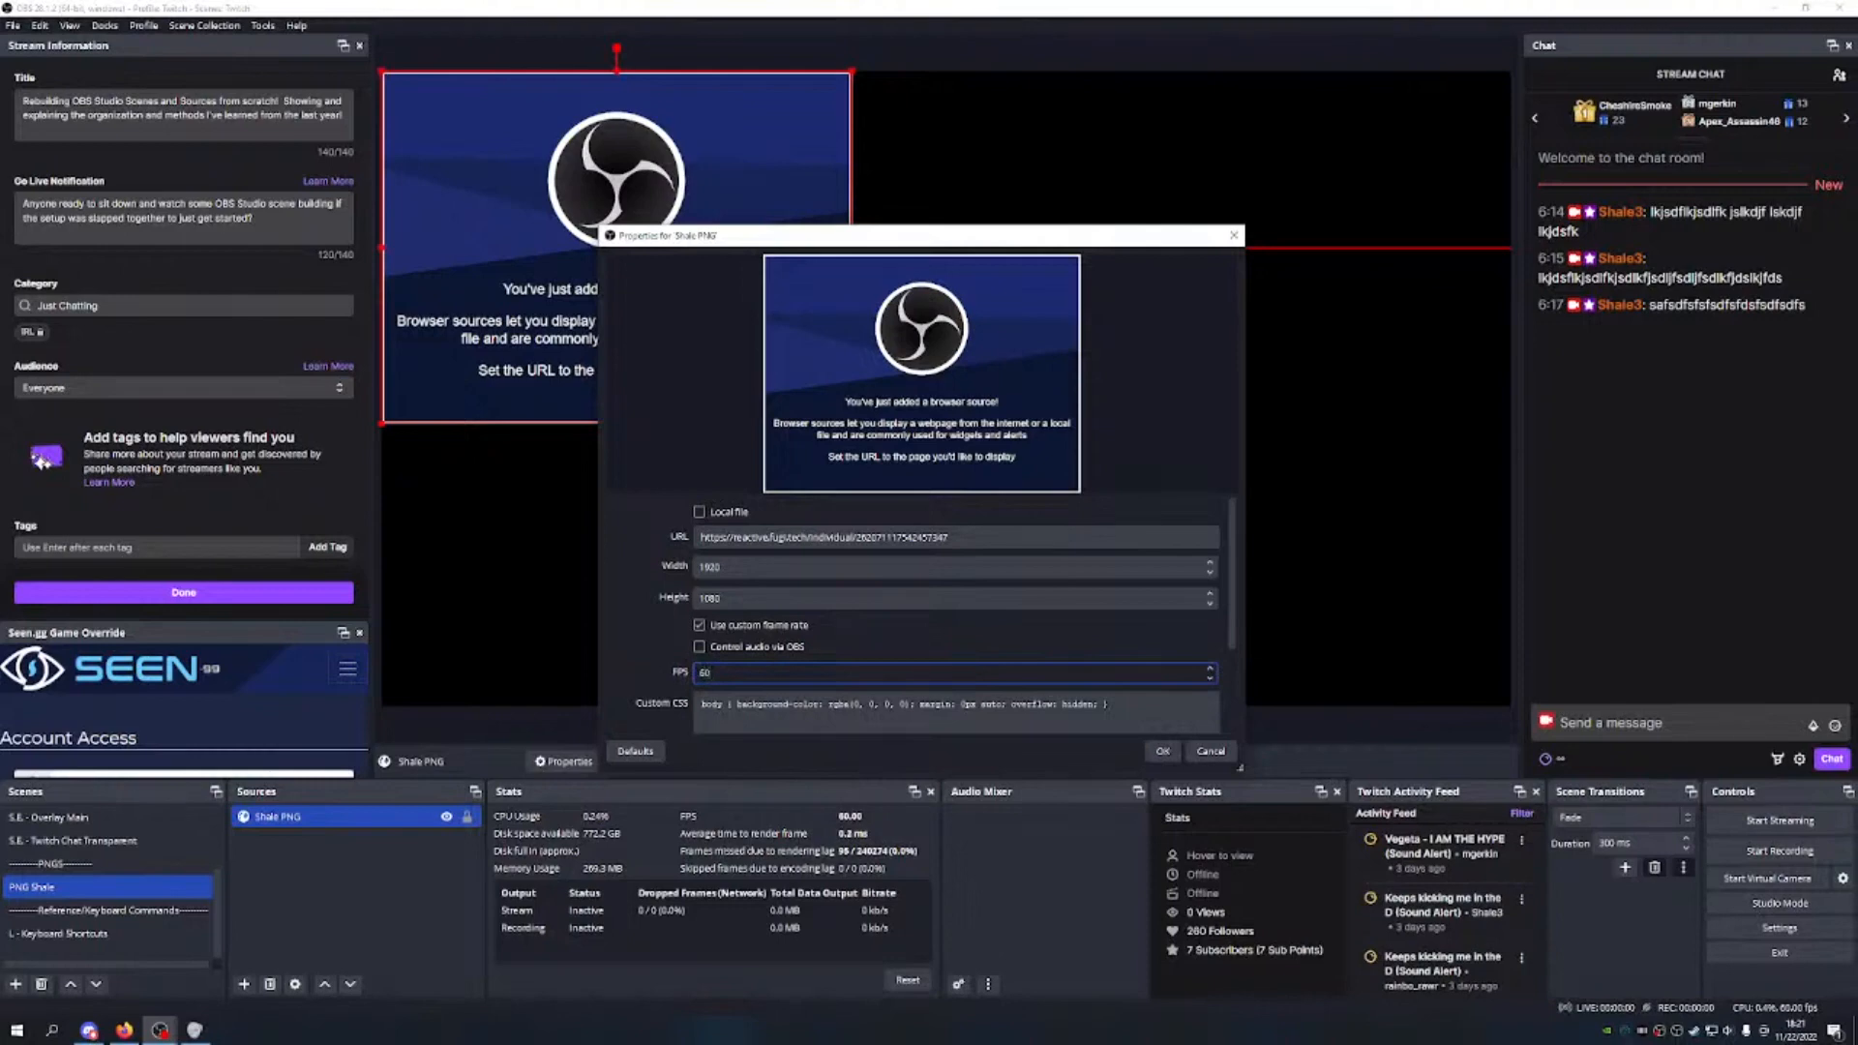
pyautogui.click(1142, 711)
pyautogui.hotkey('ctrl', 'a')
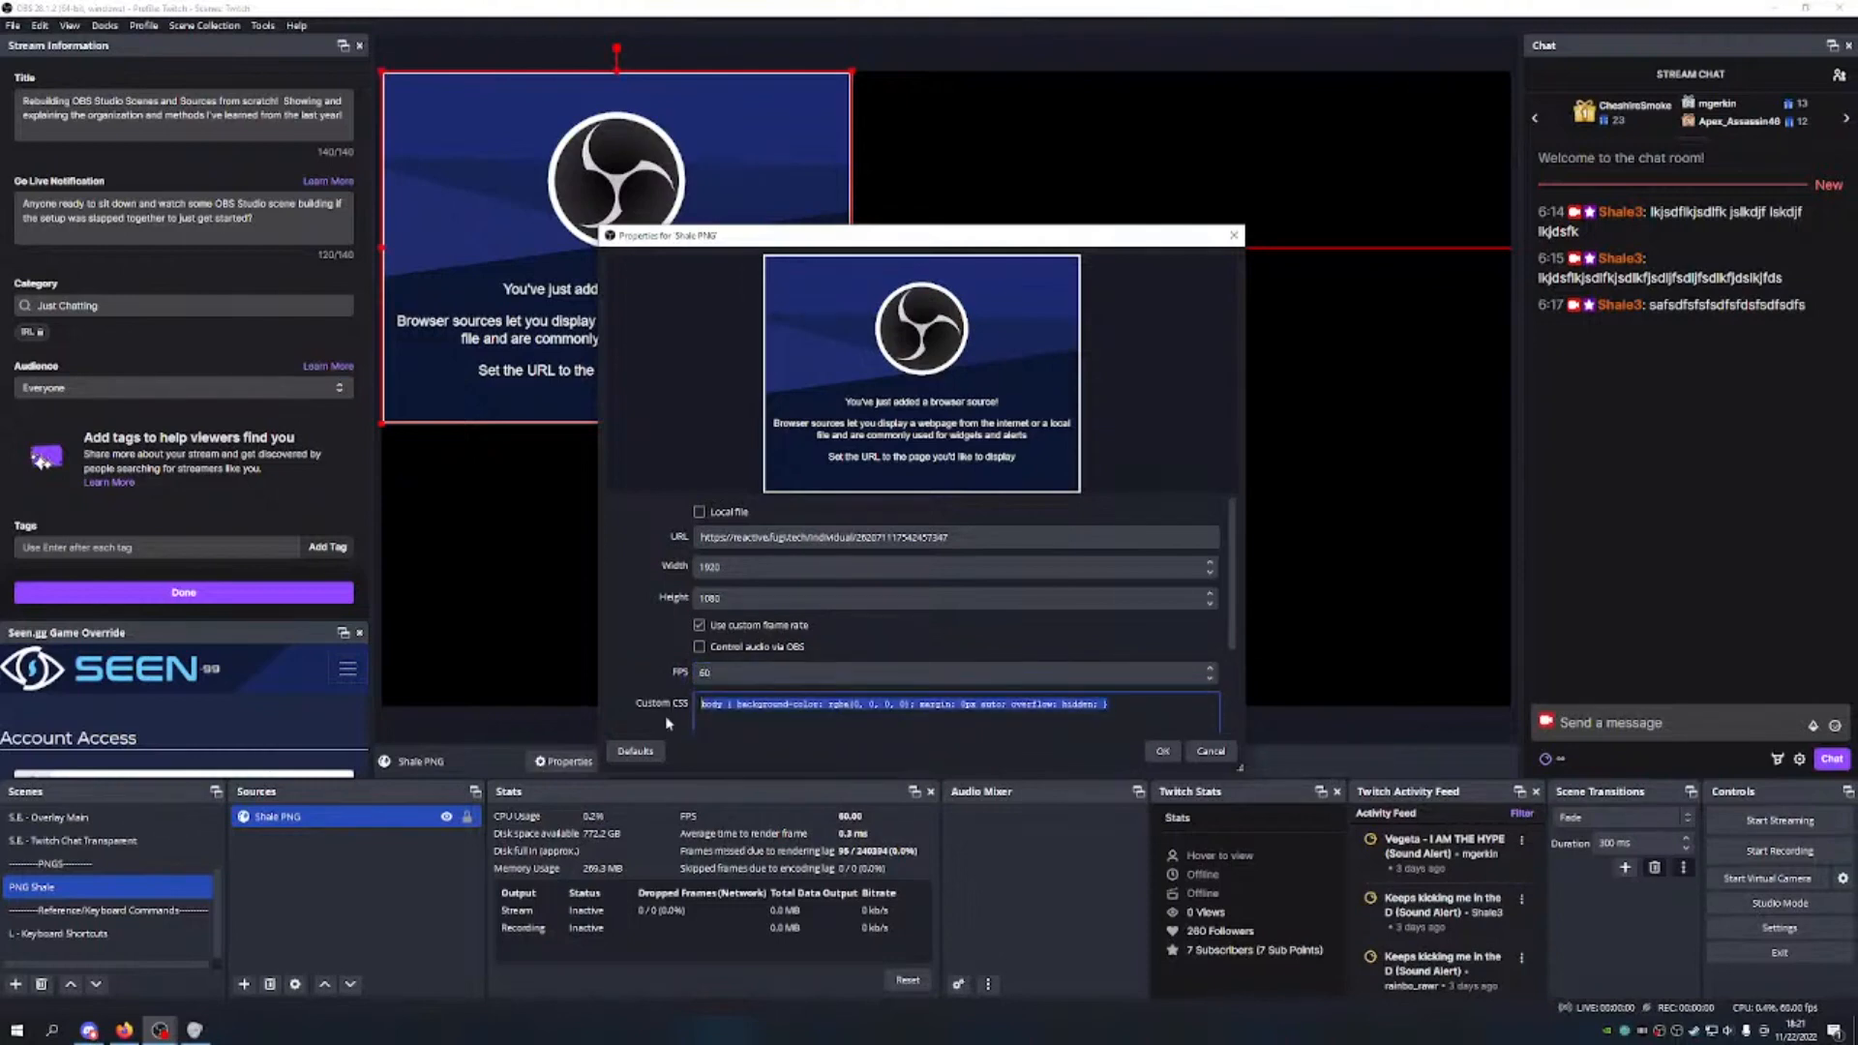
pyautogui.press('Delete')
pyautogui.scroll(-2, 832, 658)
pyautogui.click(838, 642)
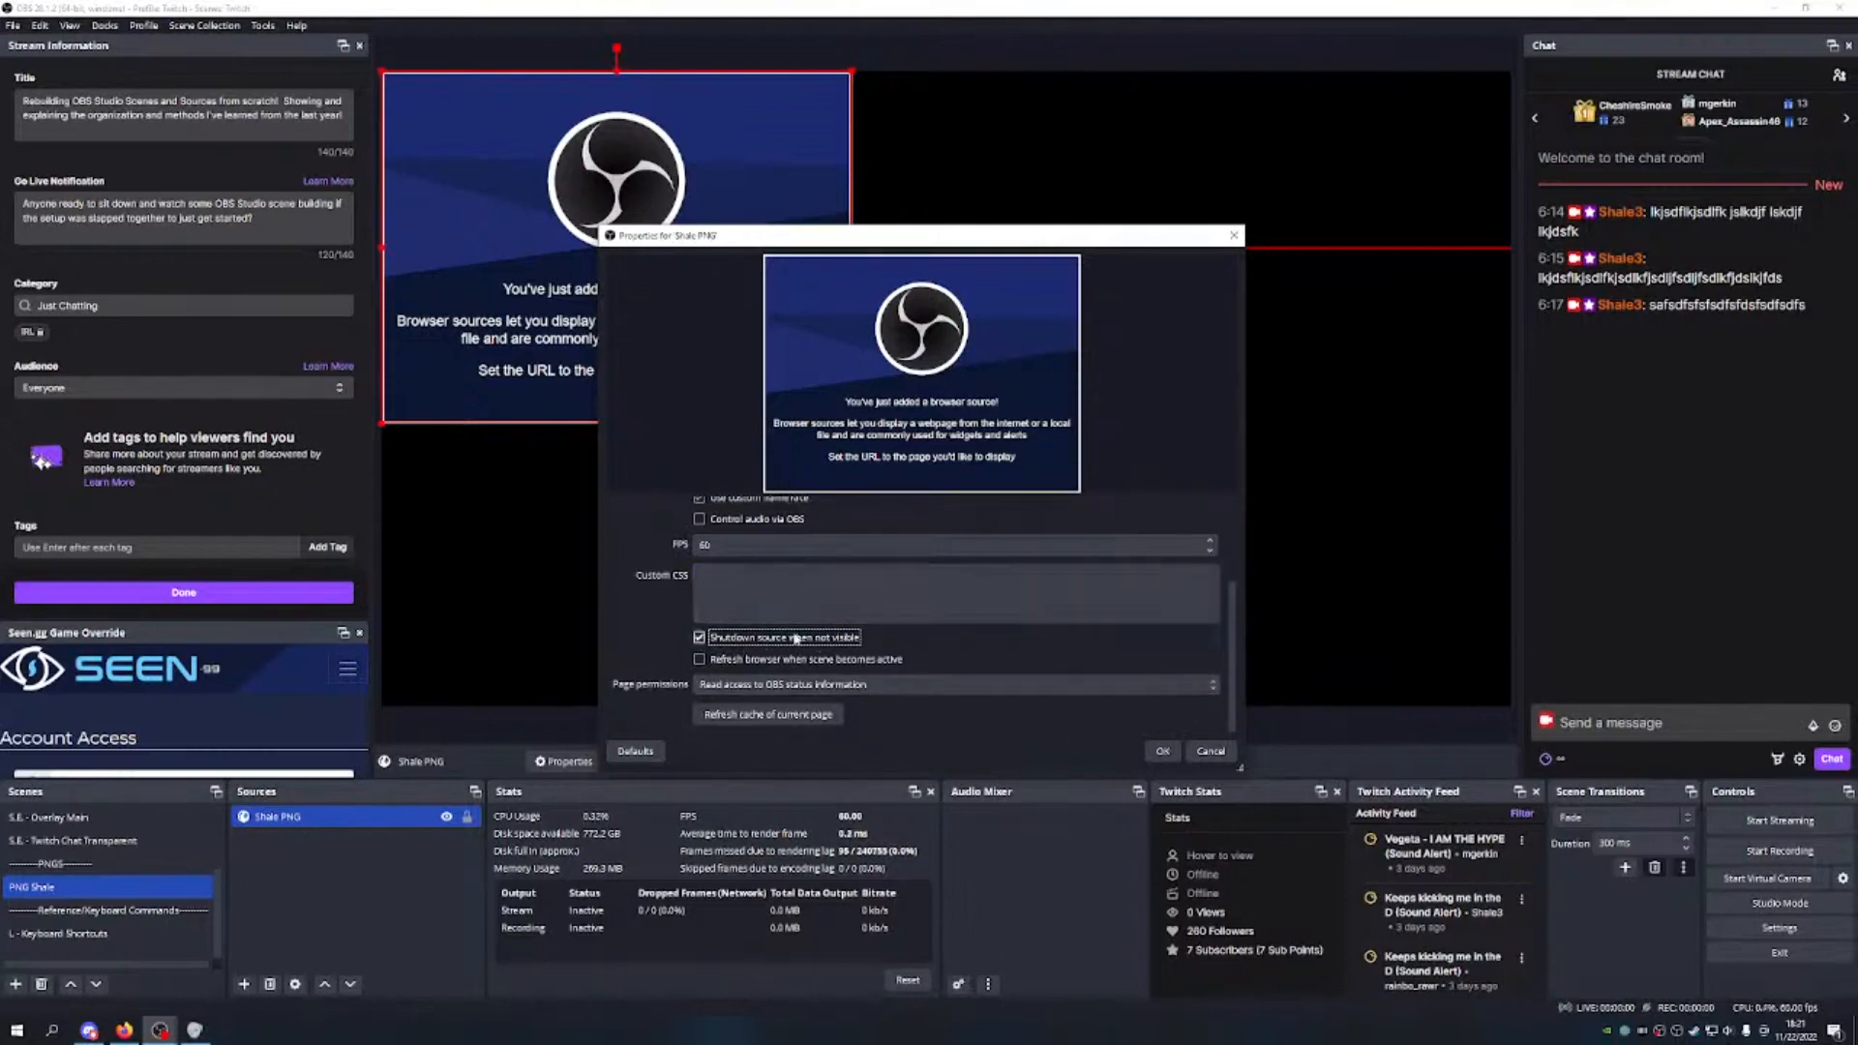
pyautogui.click(1162, 751)
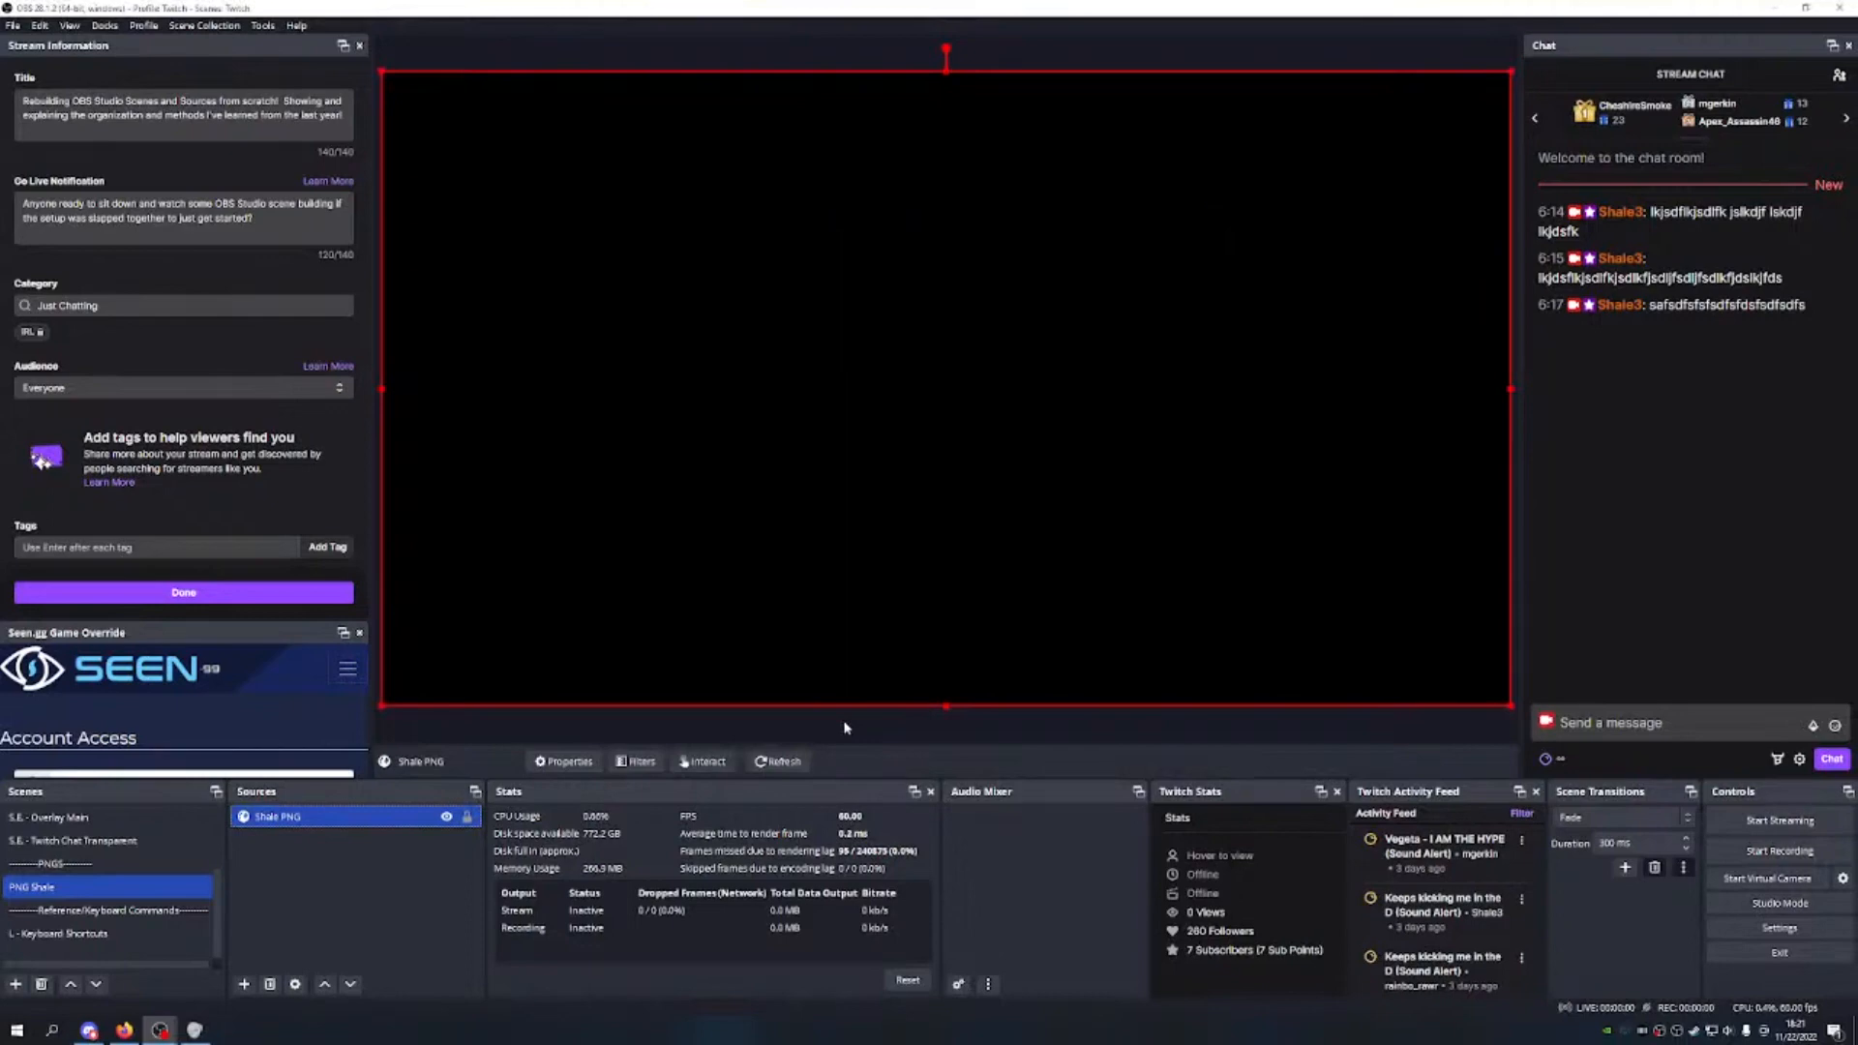
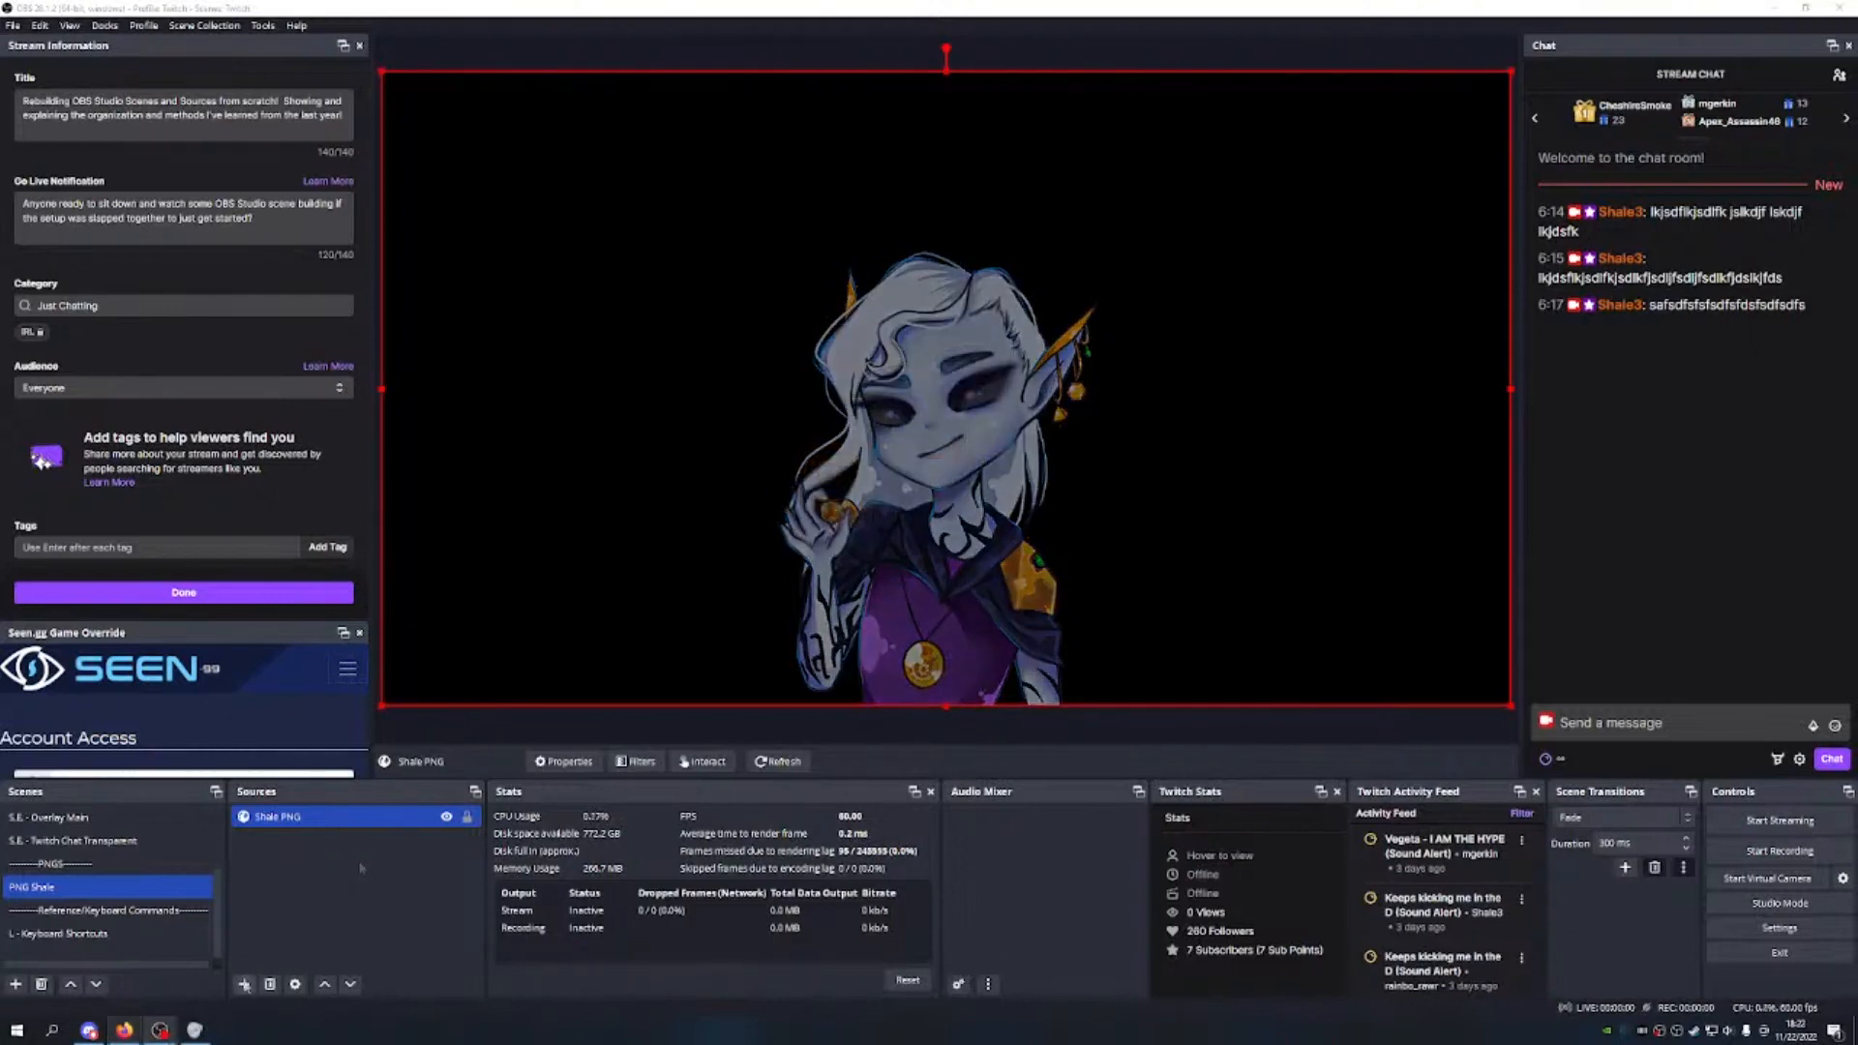
# Step: Add a new scene named 'Emote Animated Bite'
pyautogui.click(244, 984)
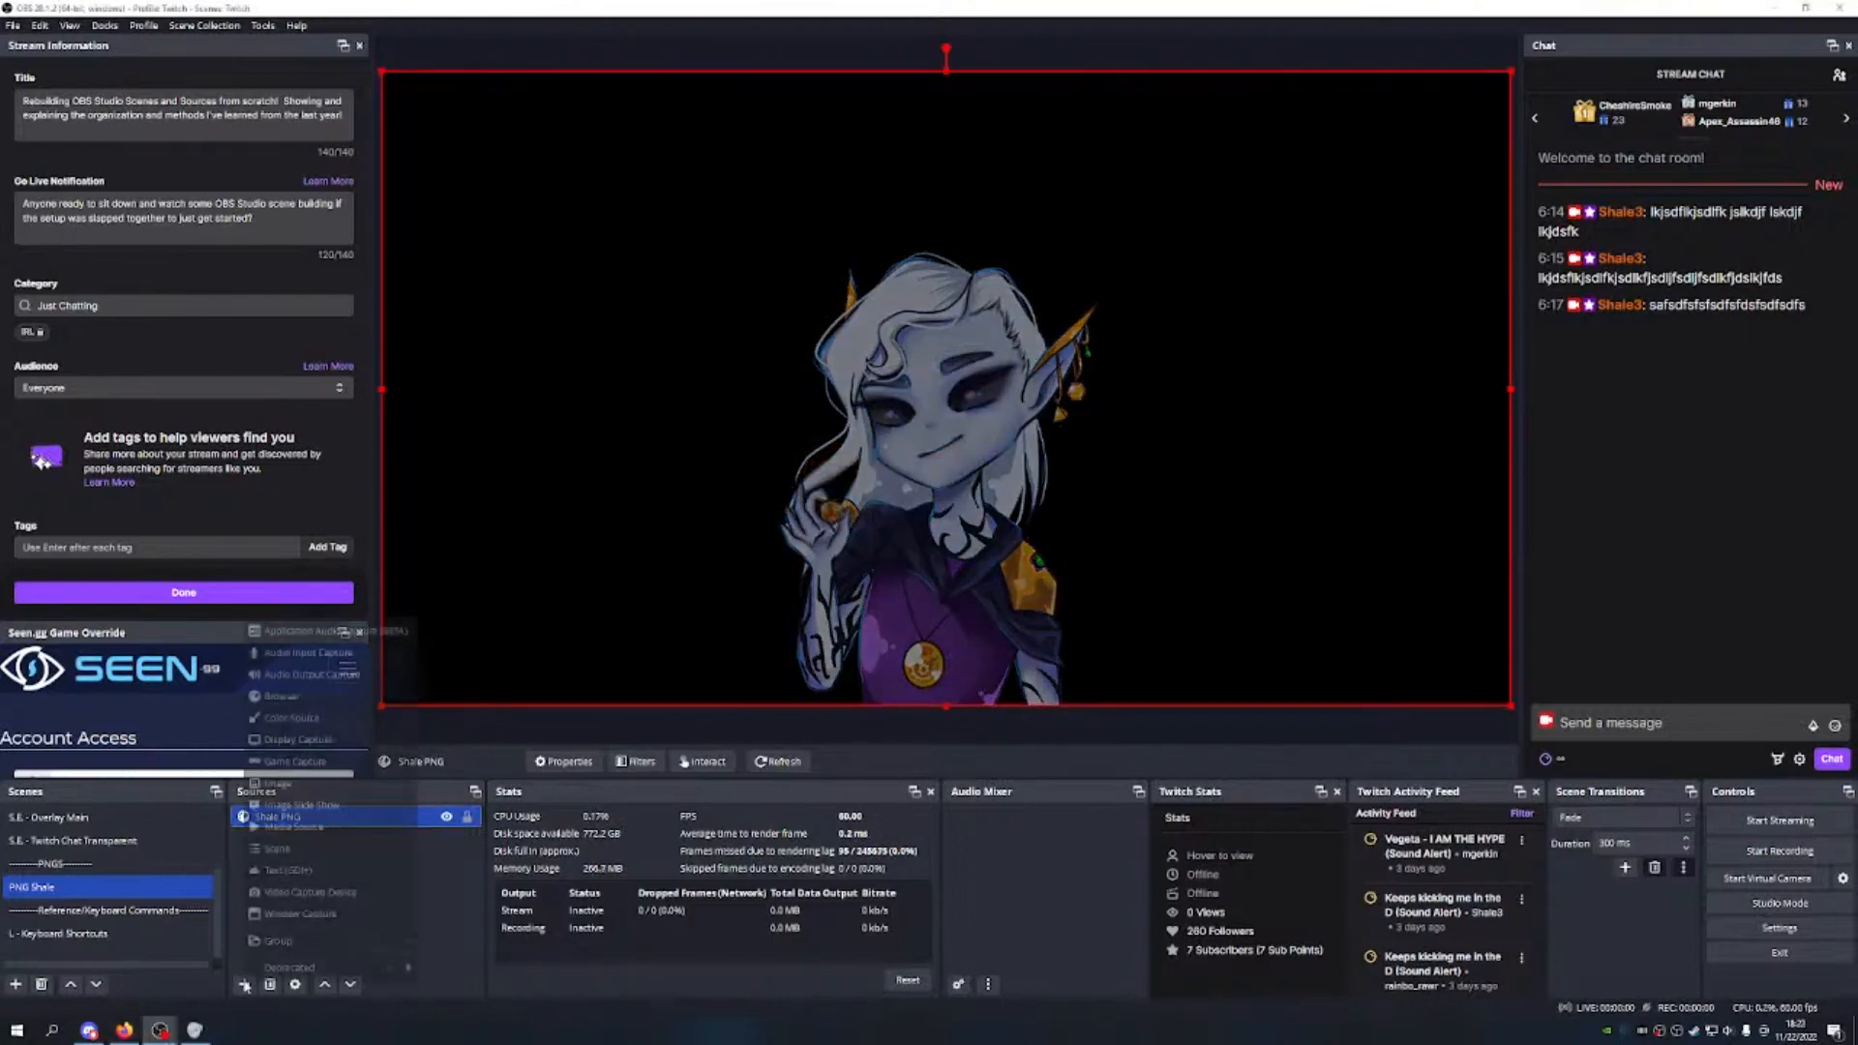
pyautogui.click(426, 895)
pyautogui.click(16, 984)
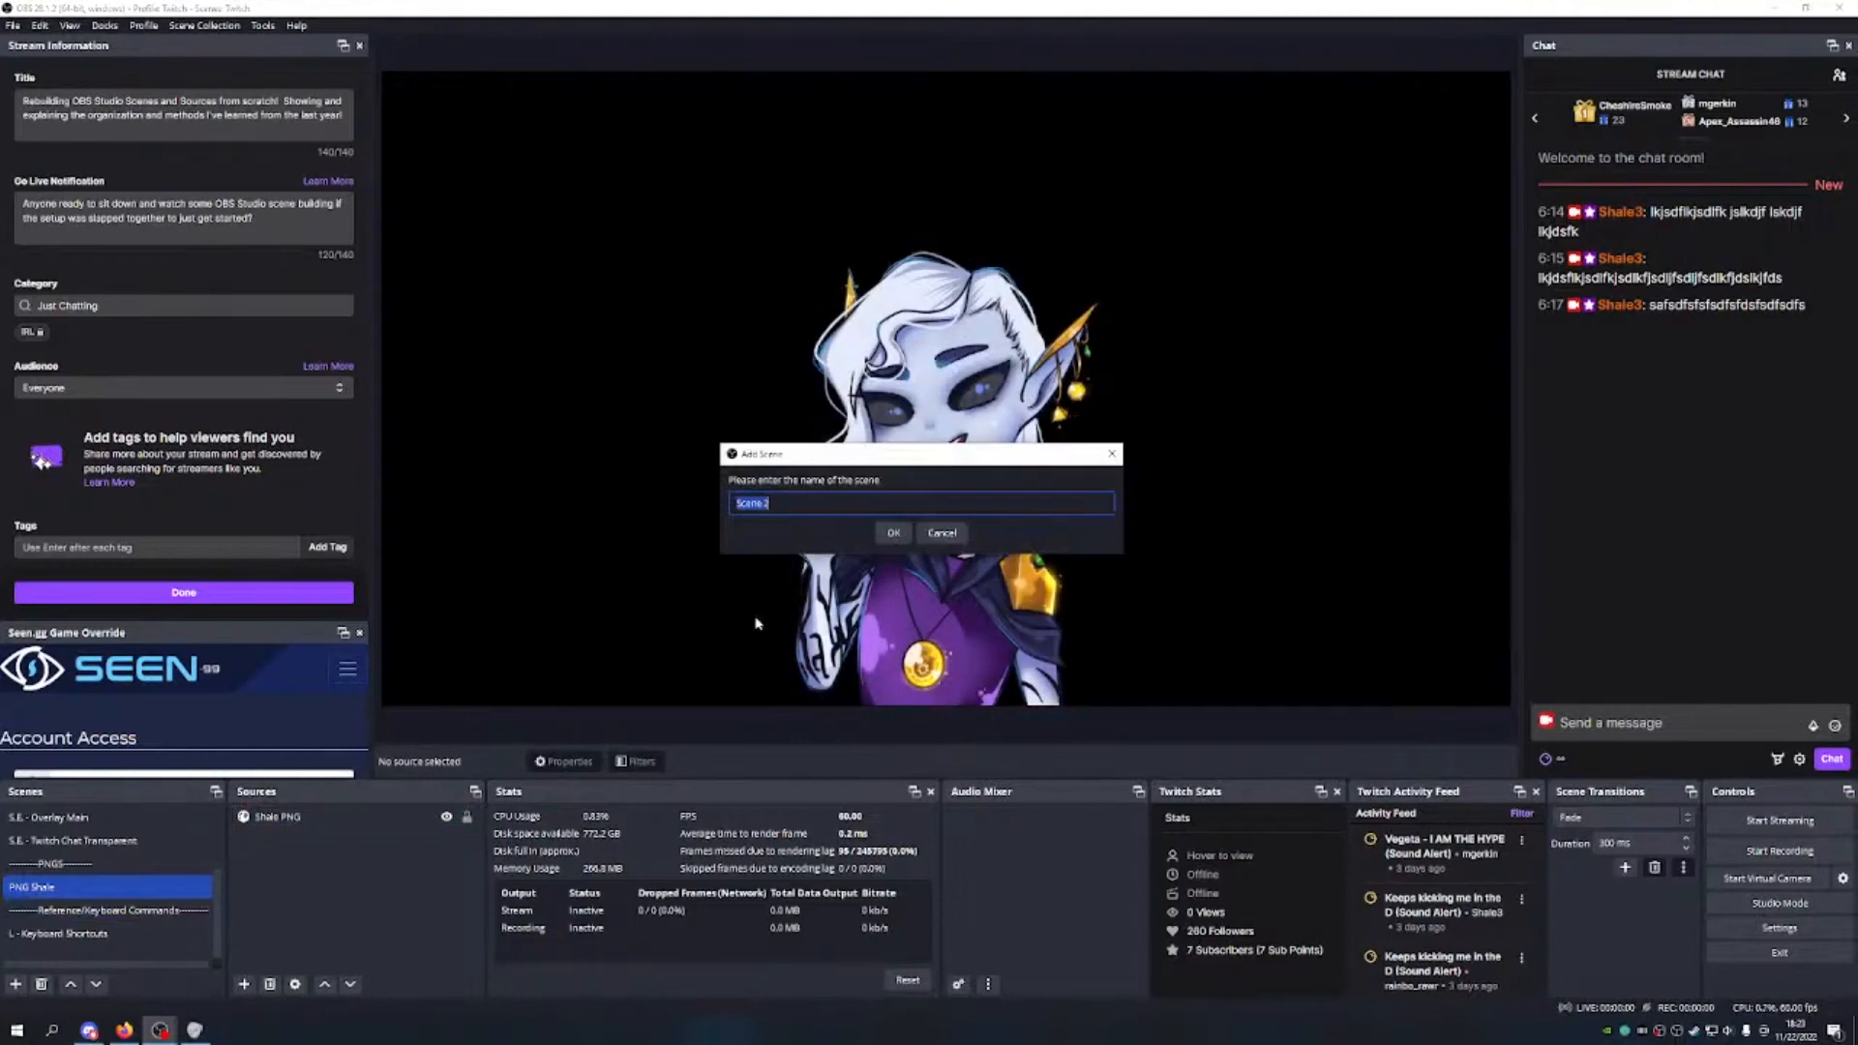
pyautogui.write('Emote Animated')
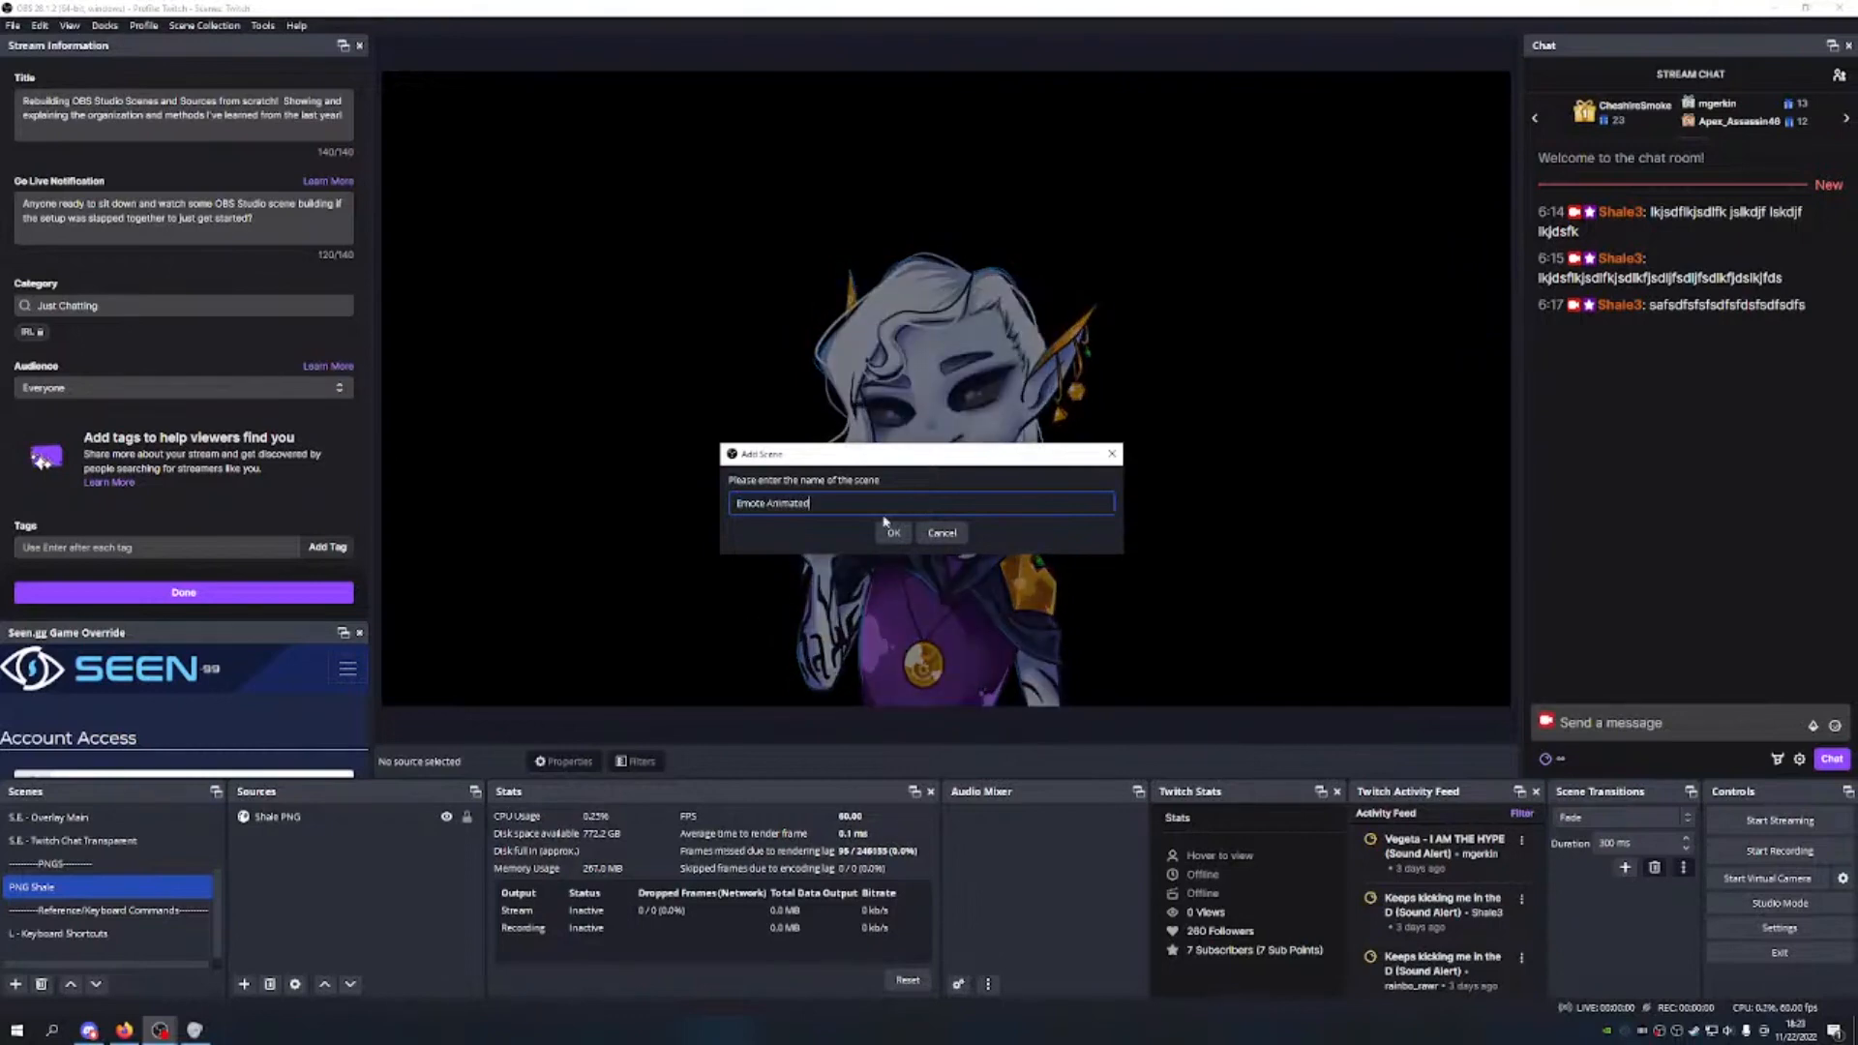
pyautogui.write(' Bite')
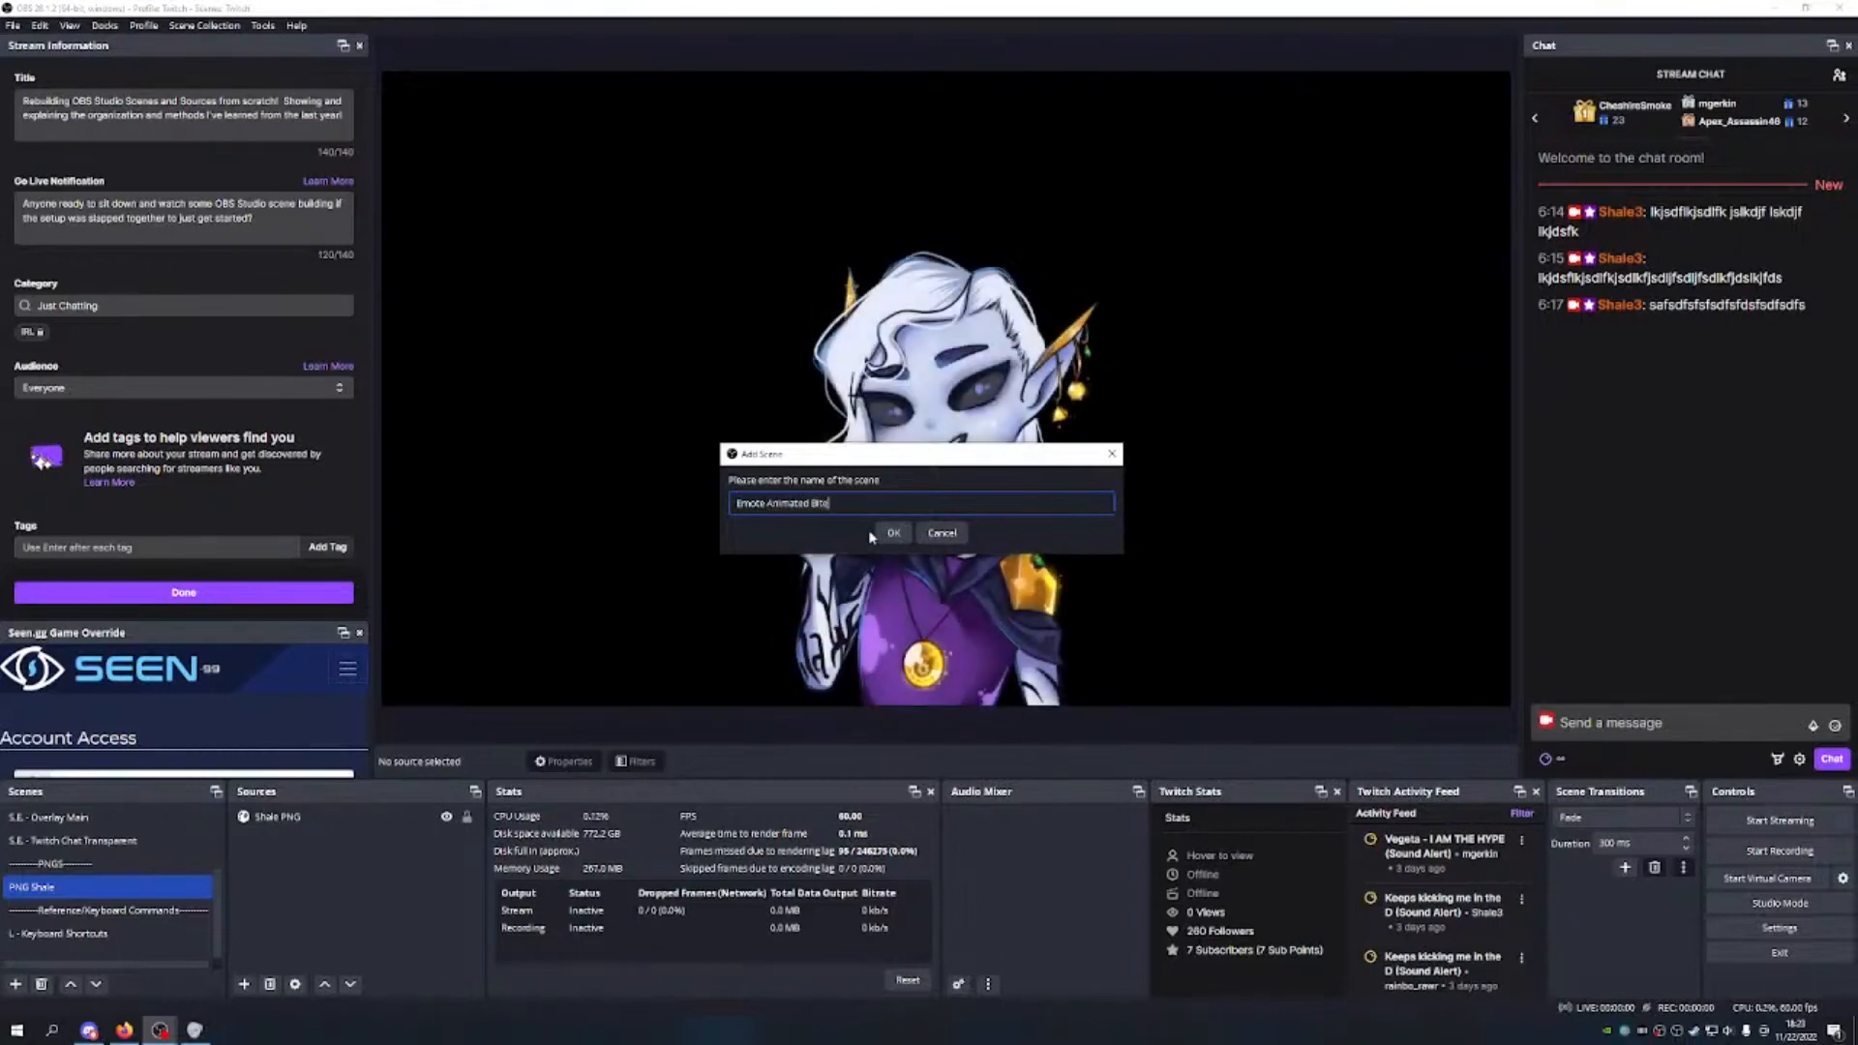
pyautogui.click(888, 537)
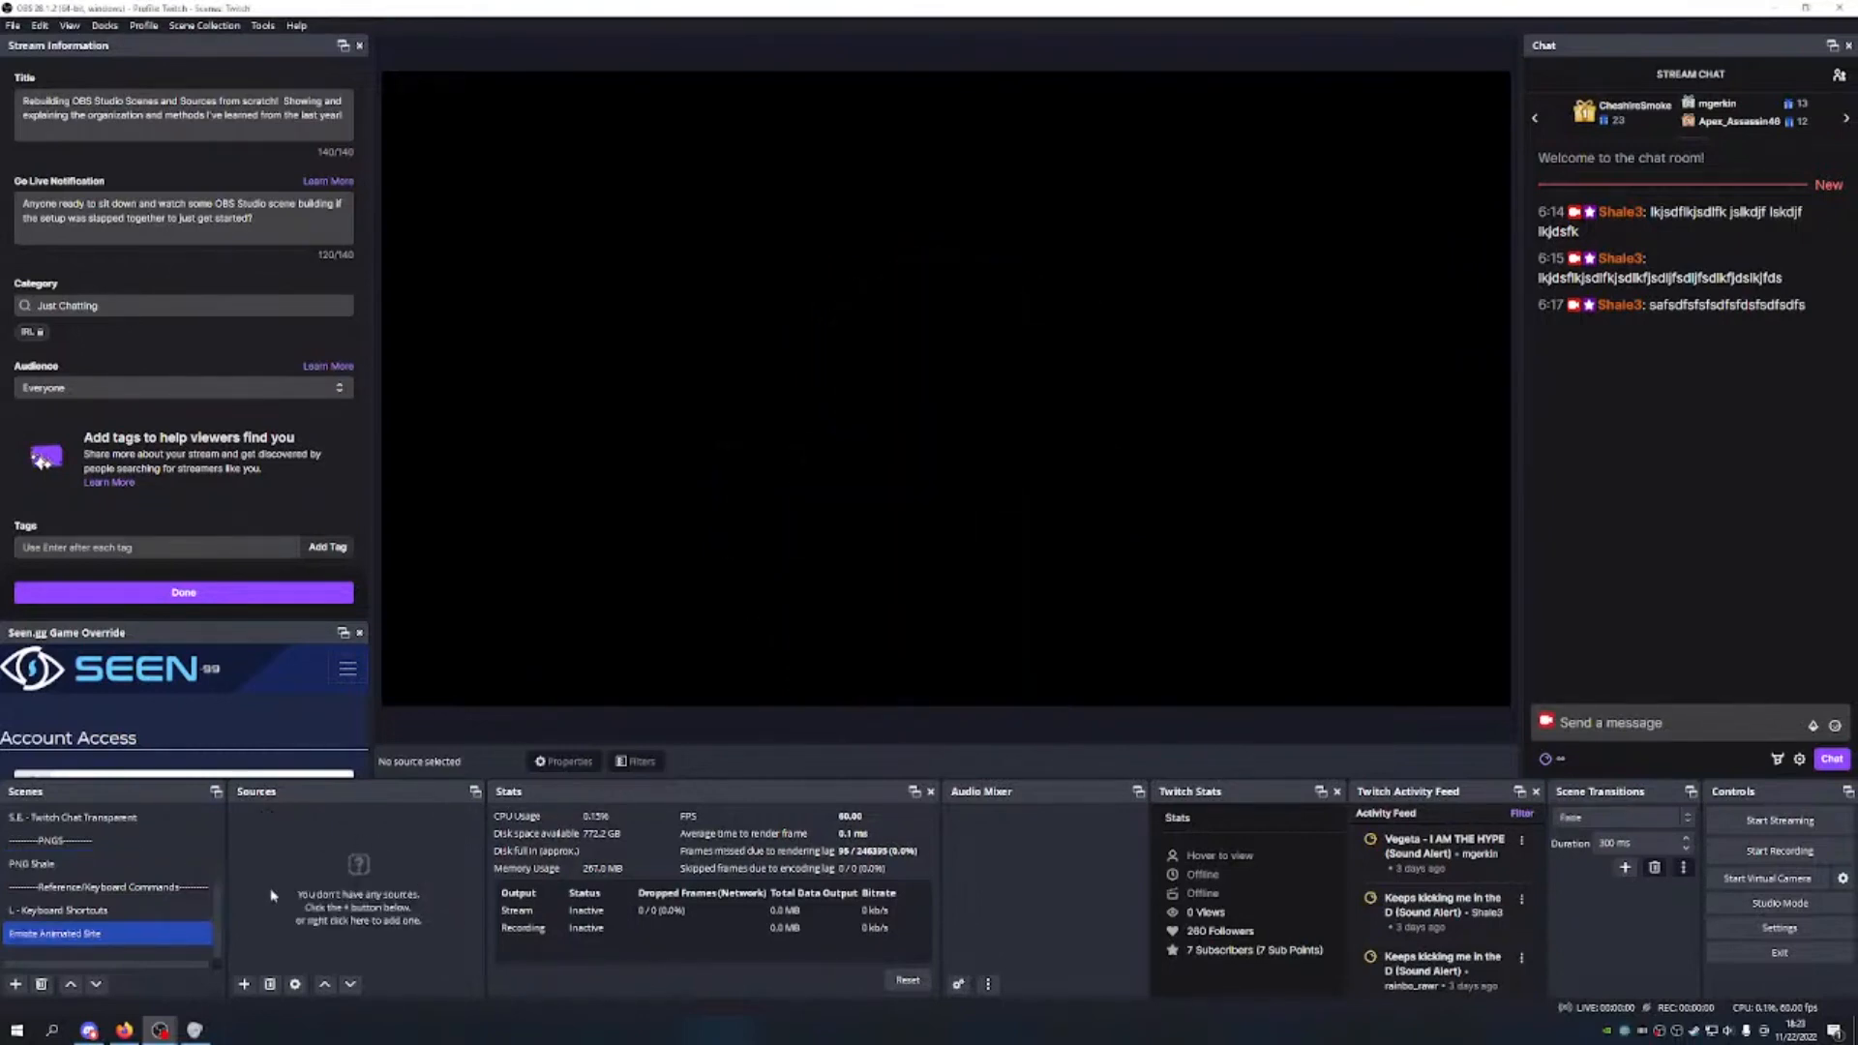
# Step: Add a '-----Image Animated ---------' divider scene and move it up three places
pyautogui.click(16, 984)
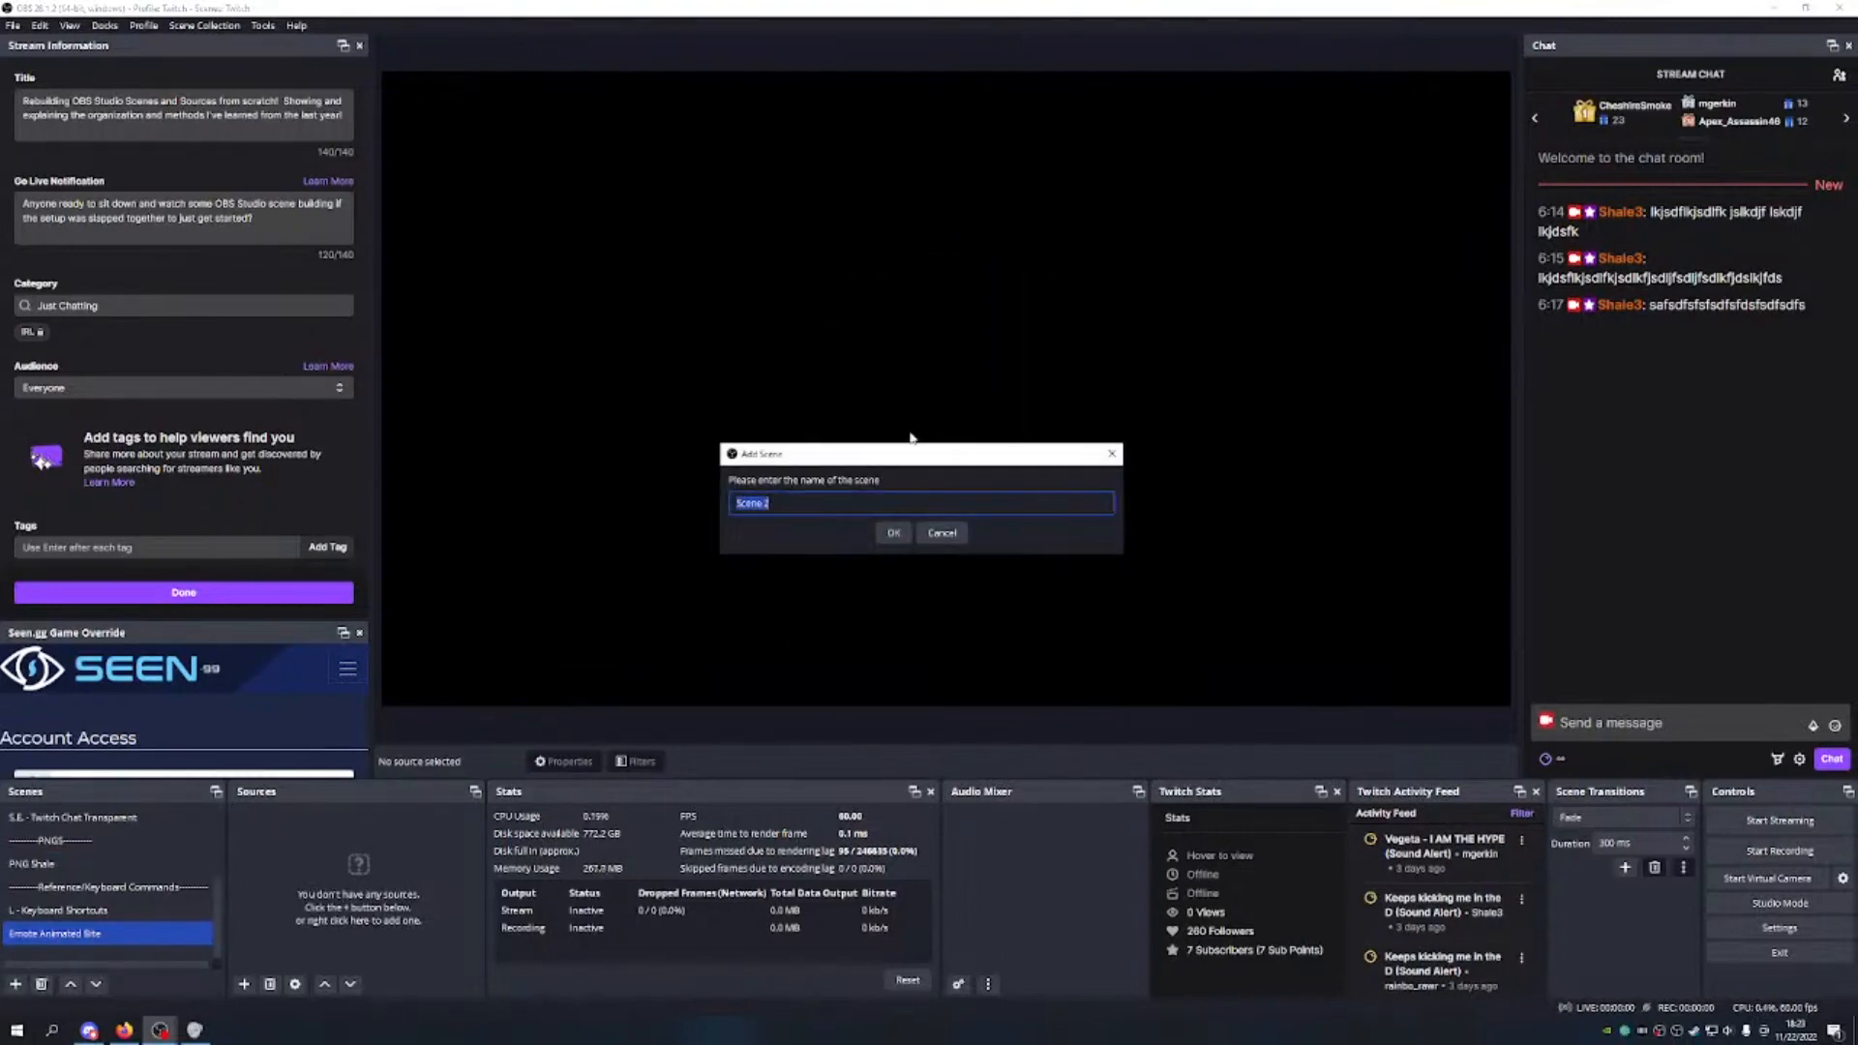
pyautogui.press('BackSpace')
pyautogui.write('-----Image Animated ---------')
pyautogui.click(893, 532)
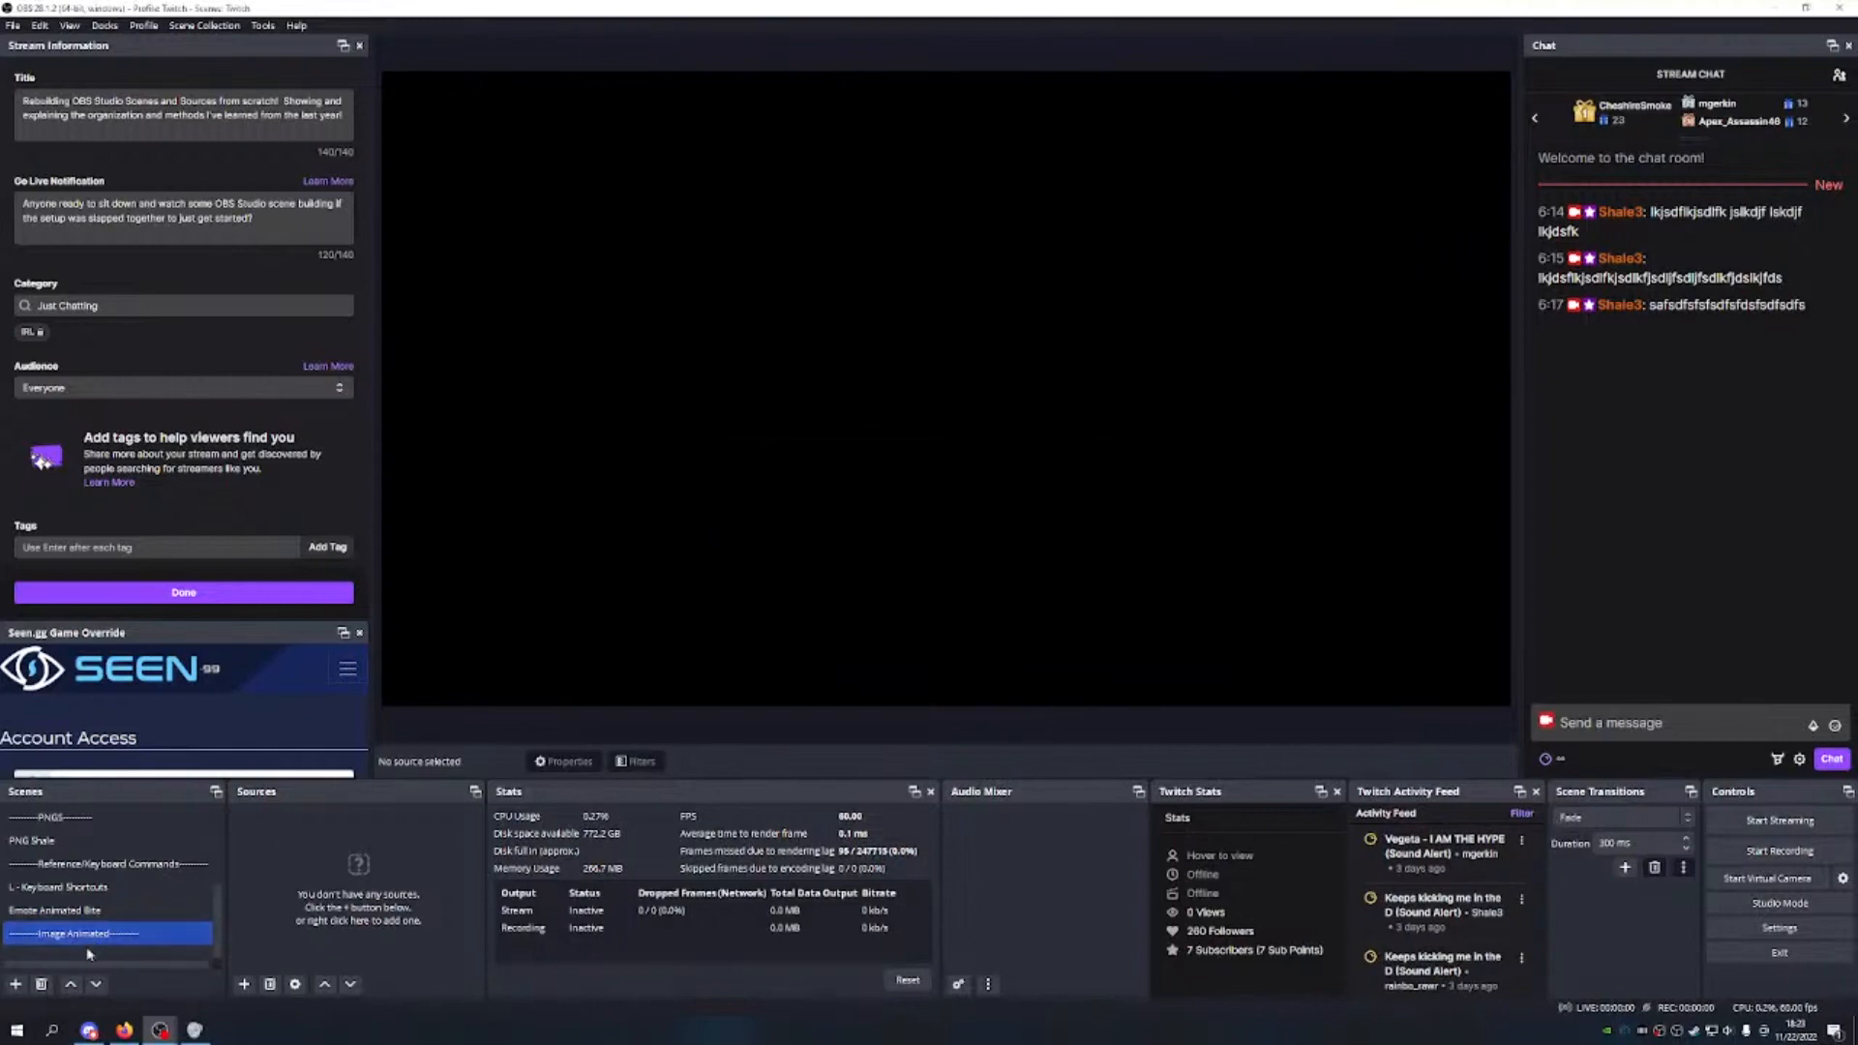
pyautogui.click(71, 987)
pyautogui.click(72, 987)
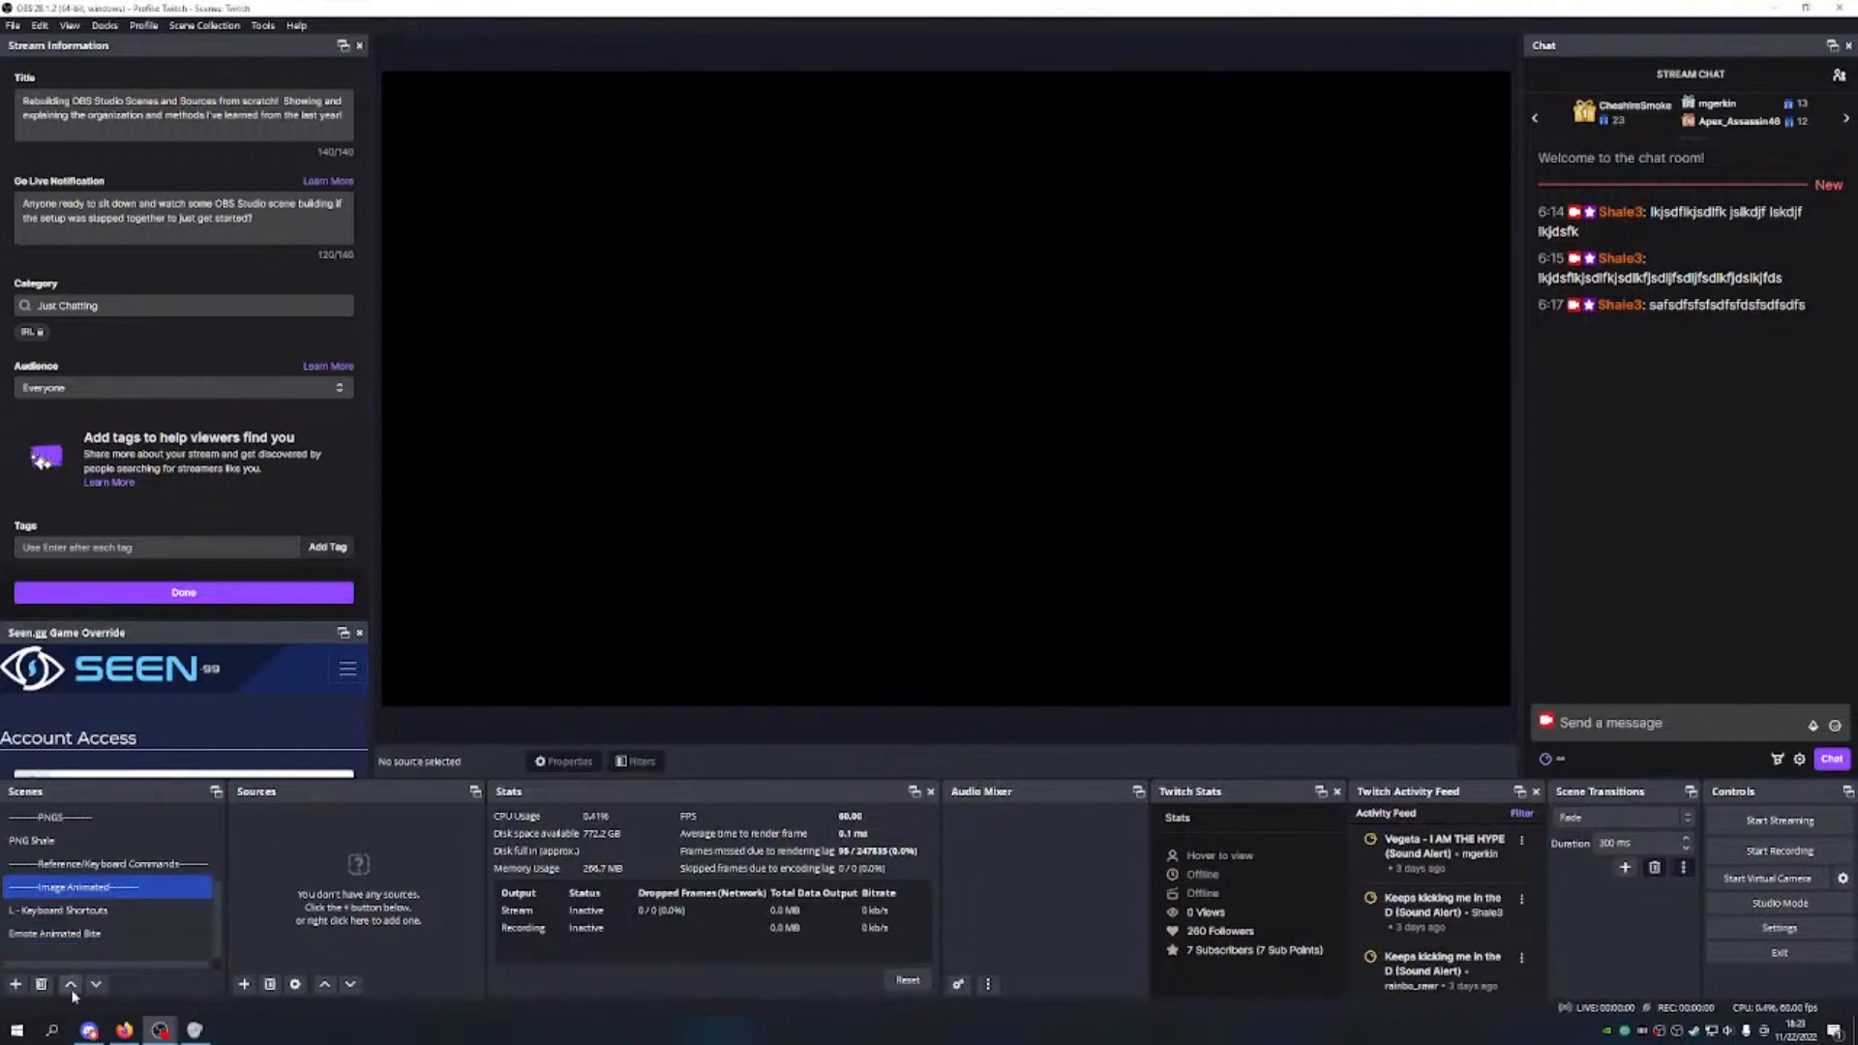
pyautogui.click(71, 987)
pyautogui.click(71, 933)
pyautogui.click(244, 984)
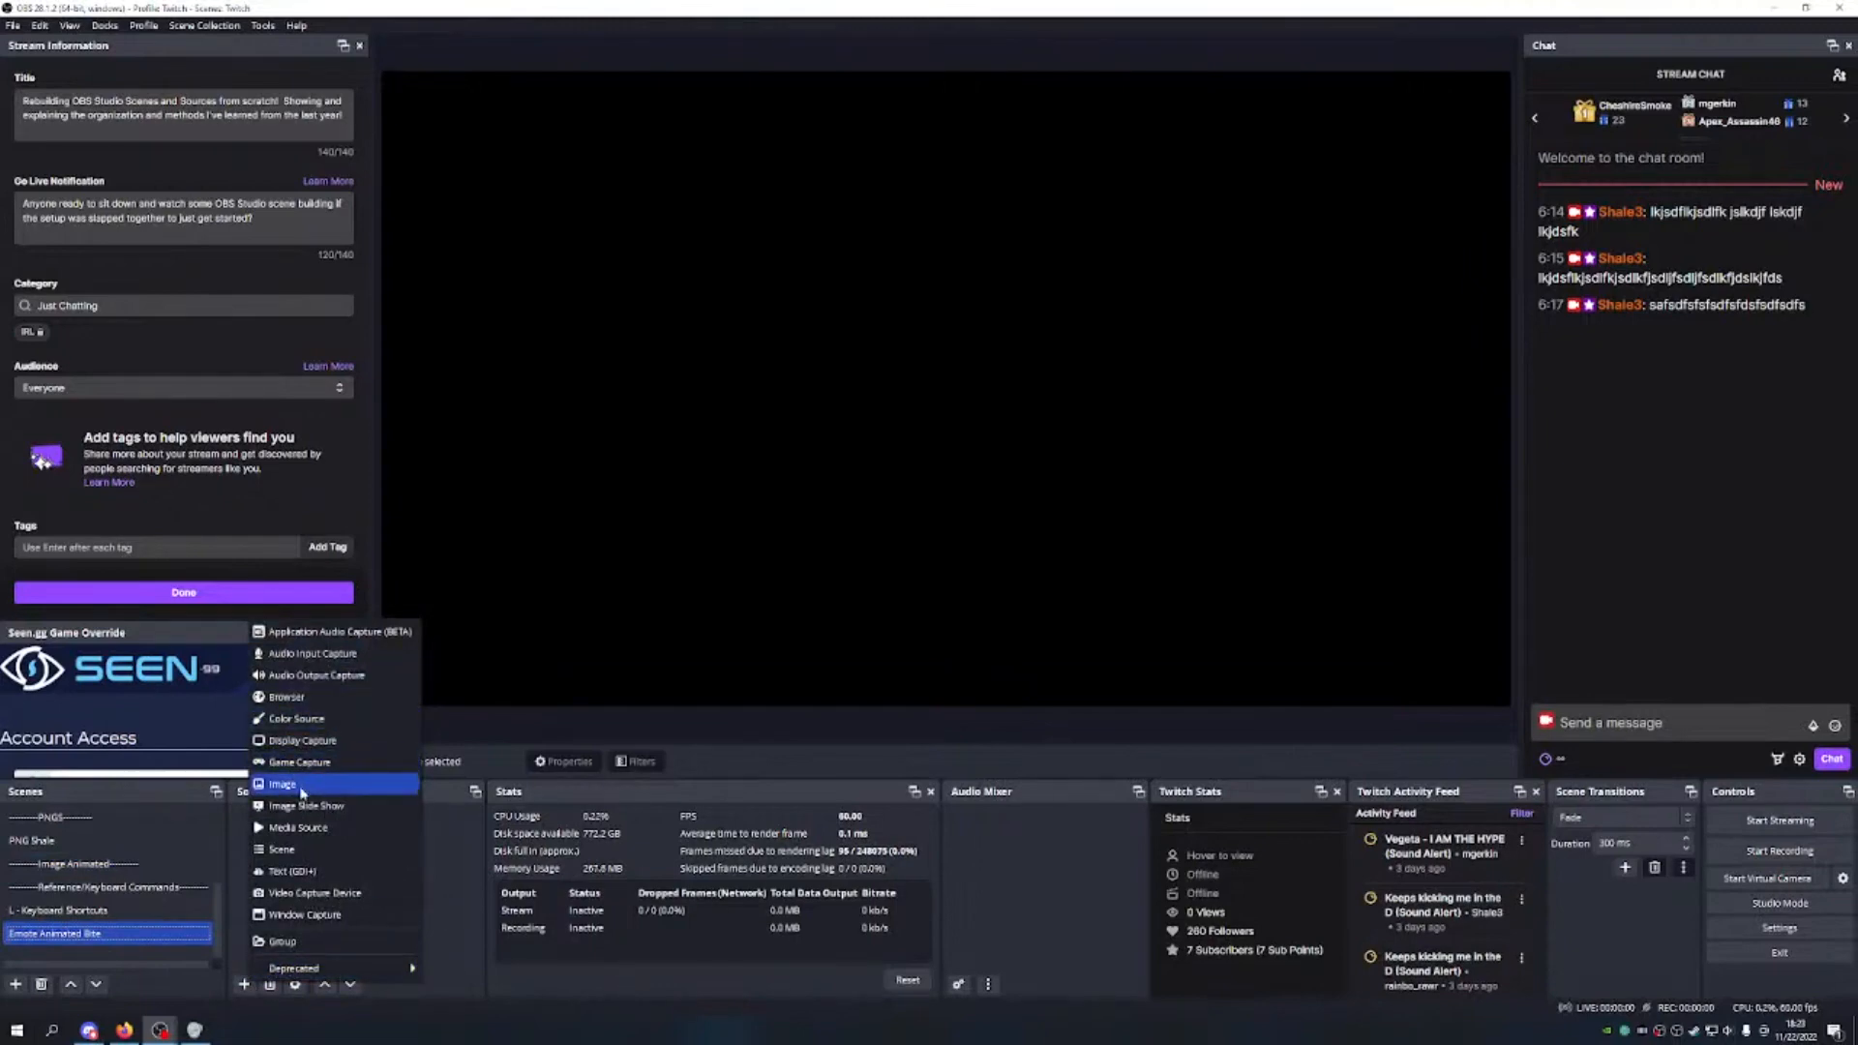
# Step: Add an image source named 'Emote Shale Biting' to Emote Animated Bite, leaving its file unset
pyautogui.click(286, 783)
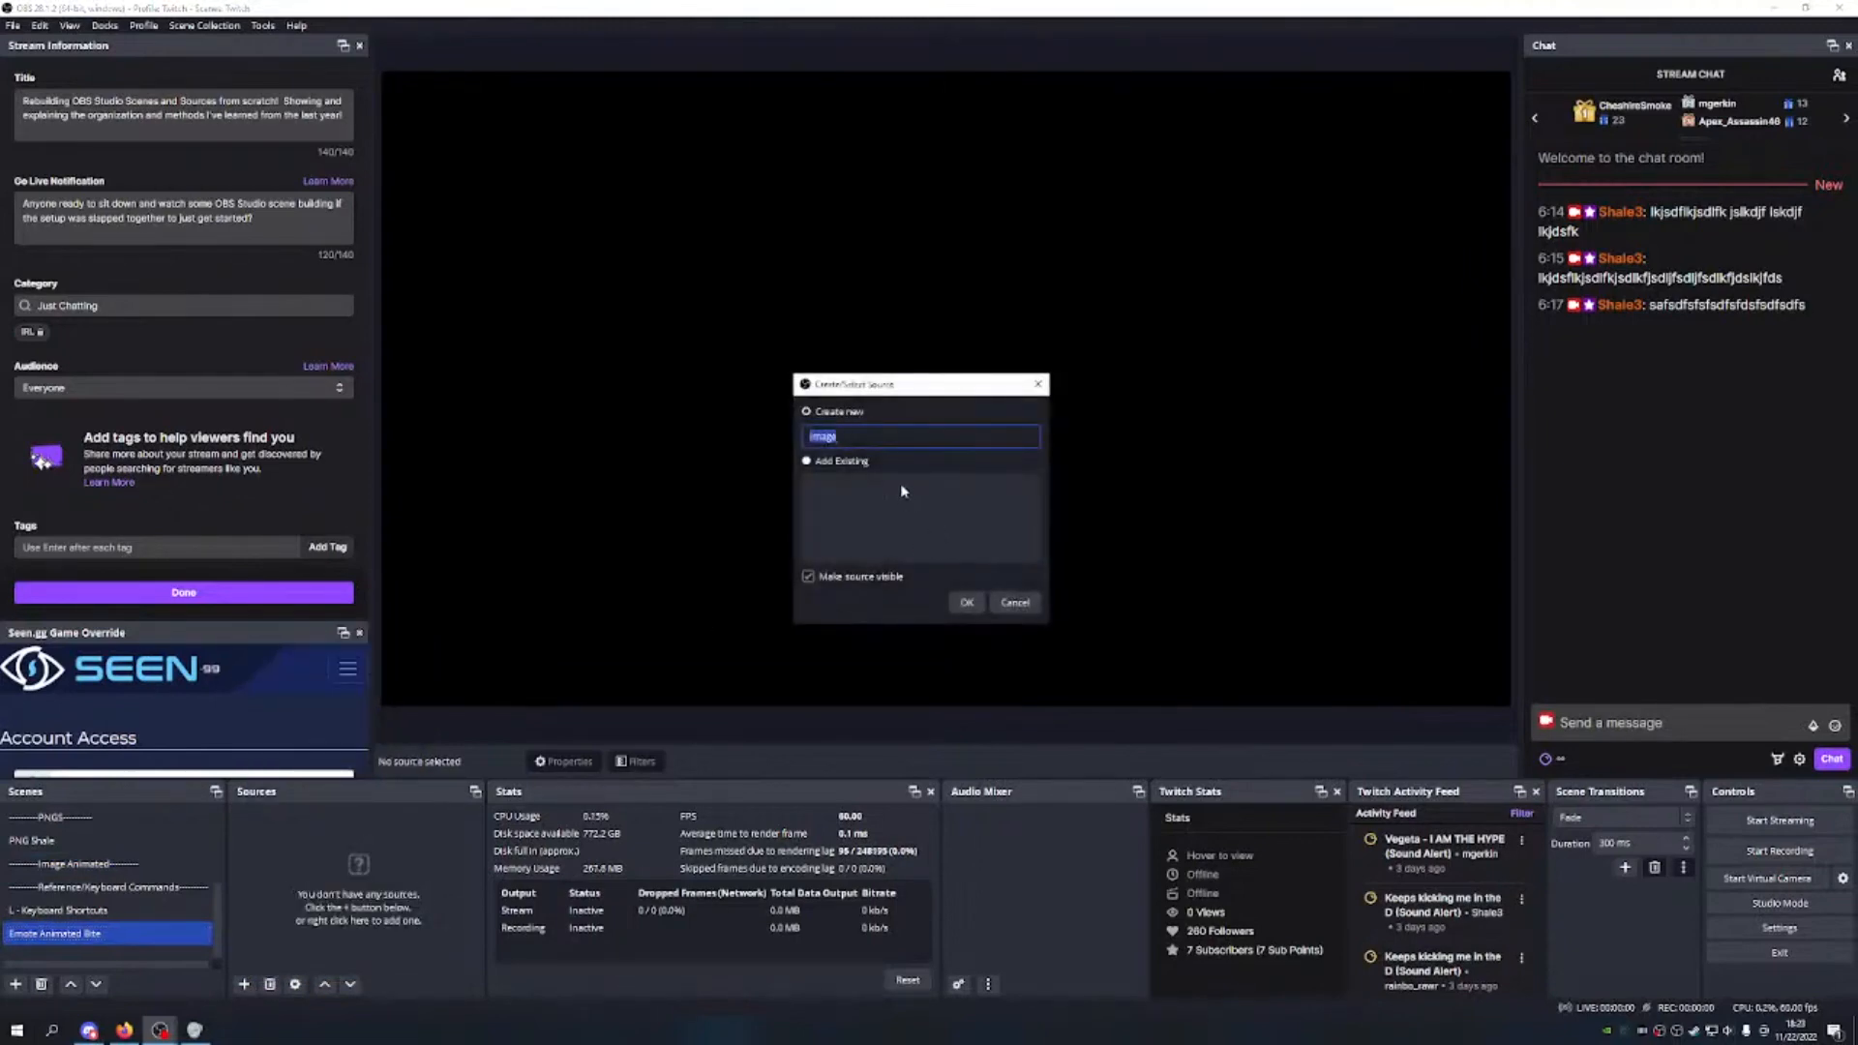
pyautogui.write('PNG S')
pyautogui.press('BackSpace')
pyautogui.press('BackSpace')
pyautogui.press('BackSpace')
pyautogui.press('BackSpace')
pyautogui.press('BackSpace')
pyautogui.press('BackSpace')
pyautogui.press('BackSpace')
pyautogui.press('BackSpace')
pyautogui.press('BackSpace')
pyautogui.write('Emote')
pyautogui.click(967, 602)
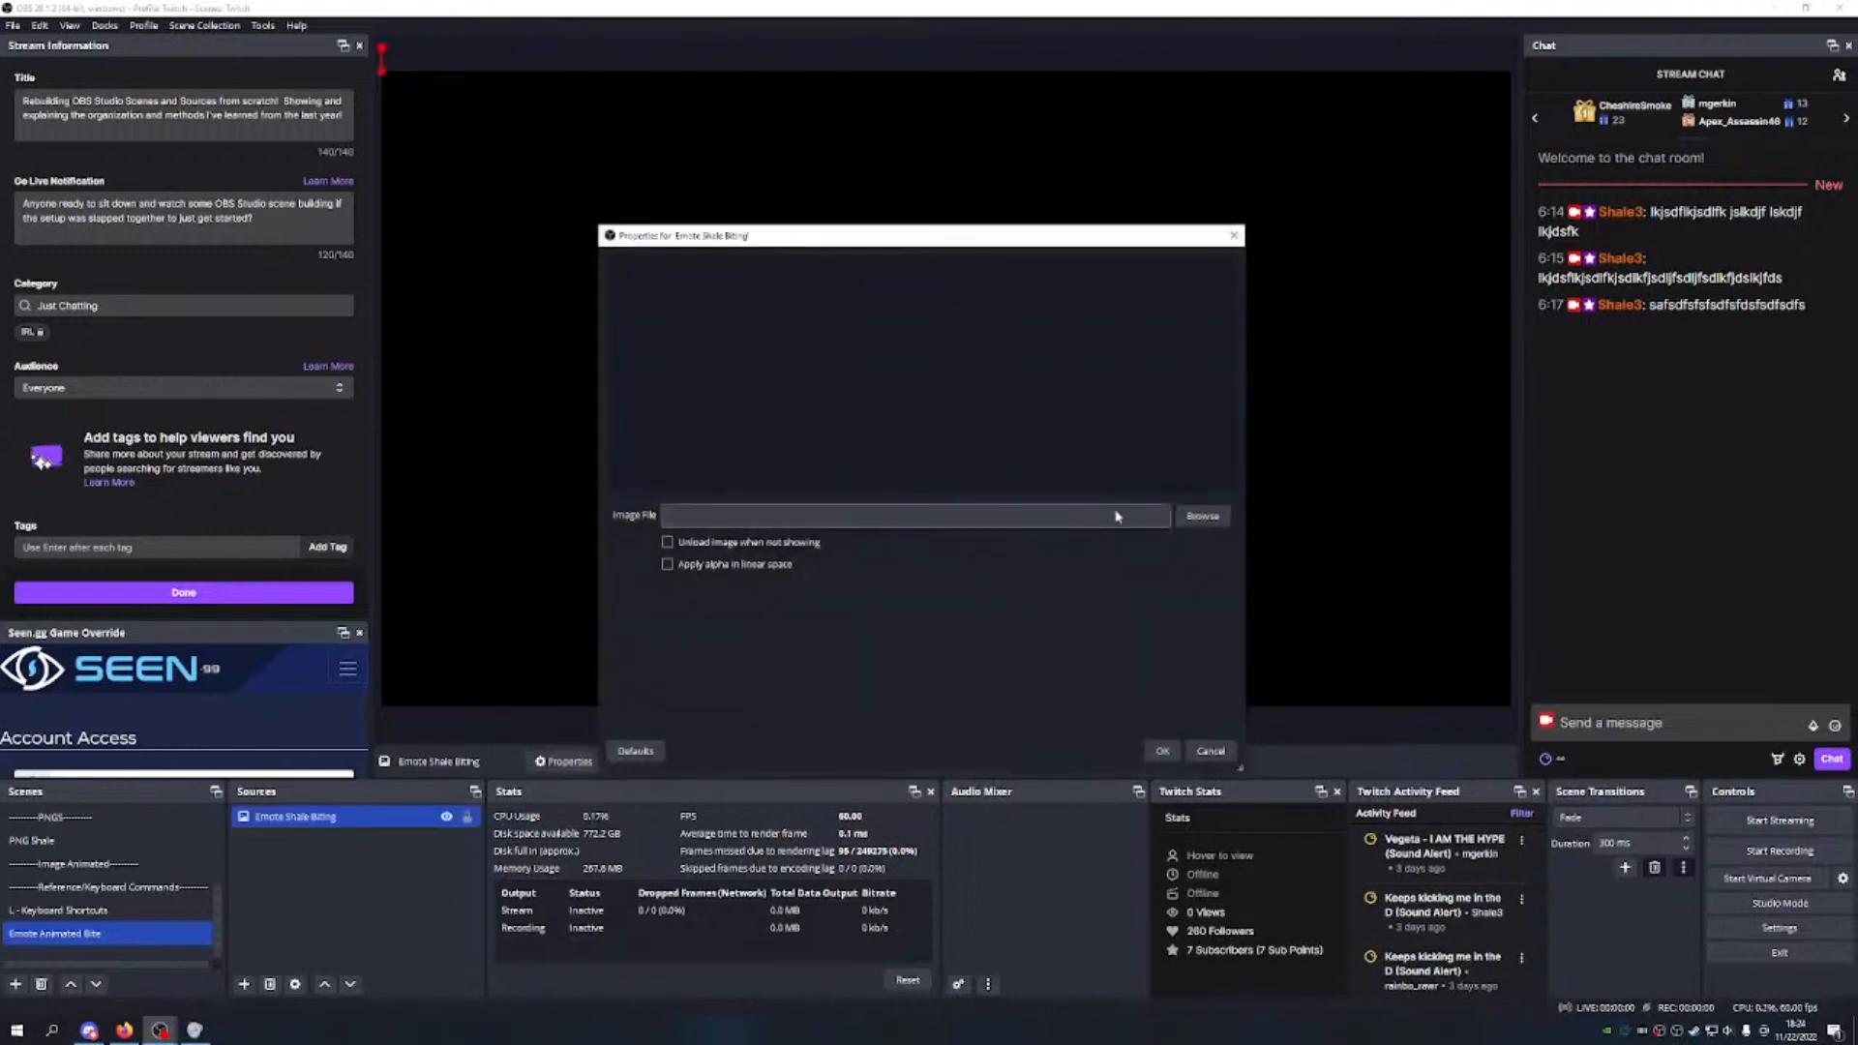
pyautogui.click(1186, 518)
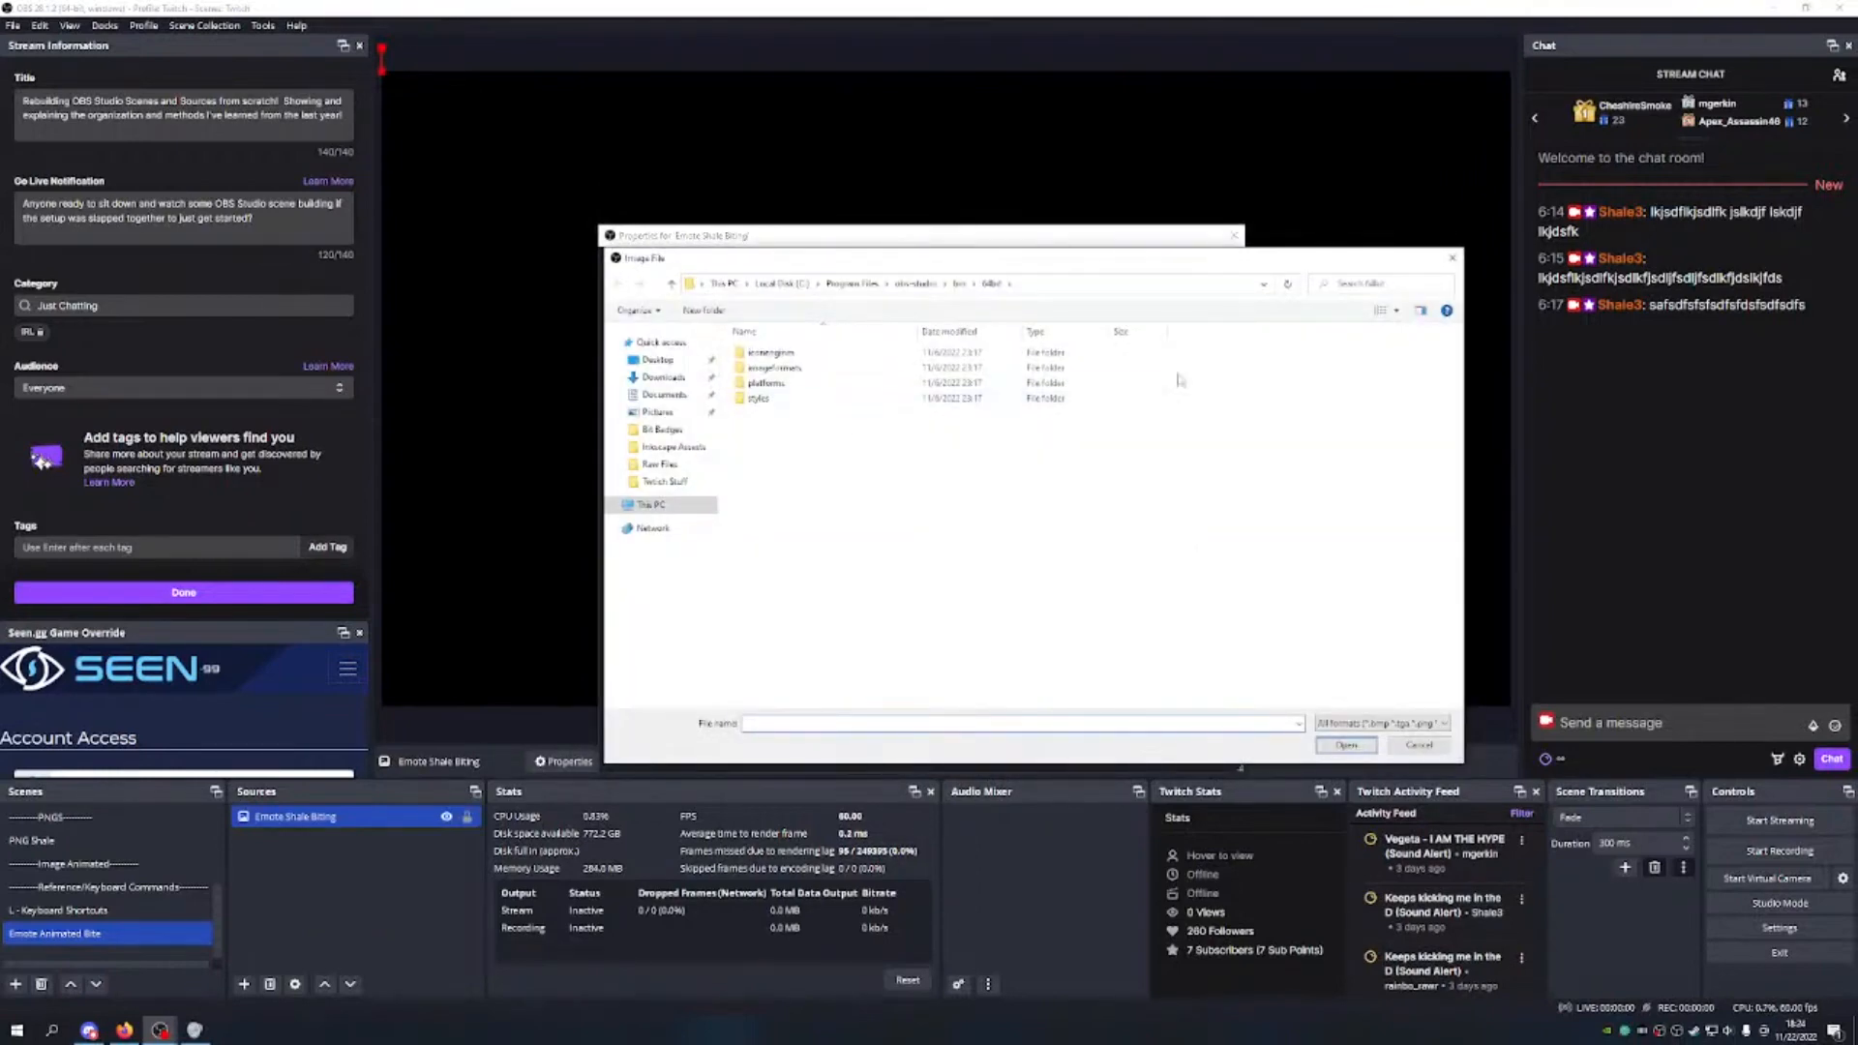
pyautogui.click(1452, 260)
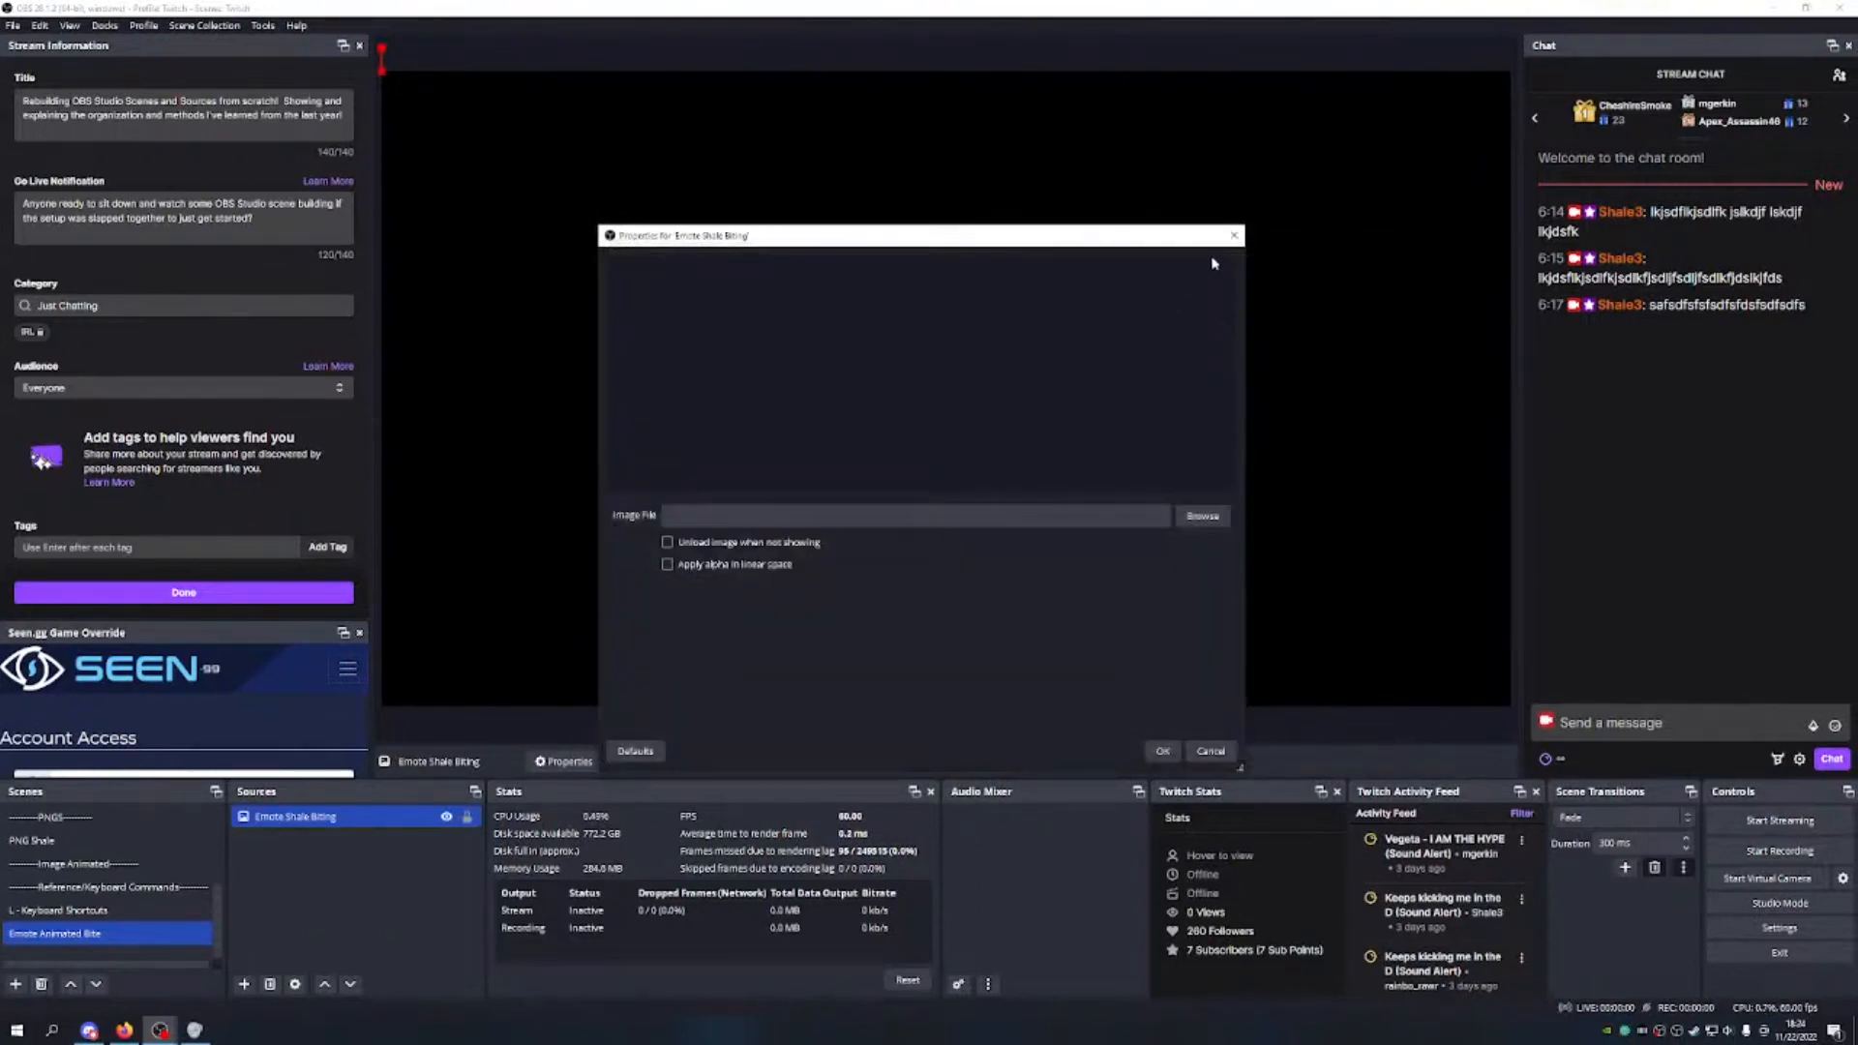
# Step: Select the Emote_Animated_Rin_Biting GIF in the Twitch Stuff folder
pyautogui.click(1774, 12)
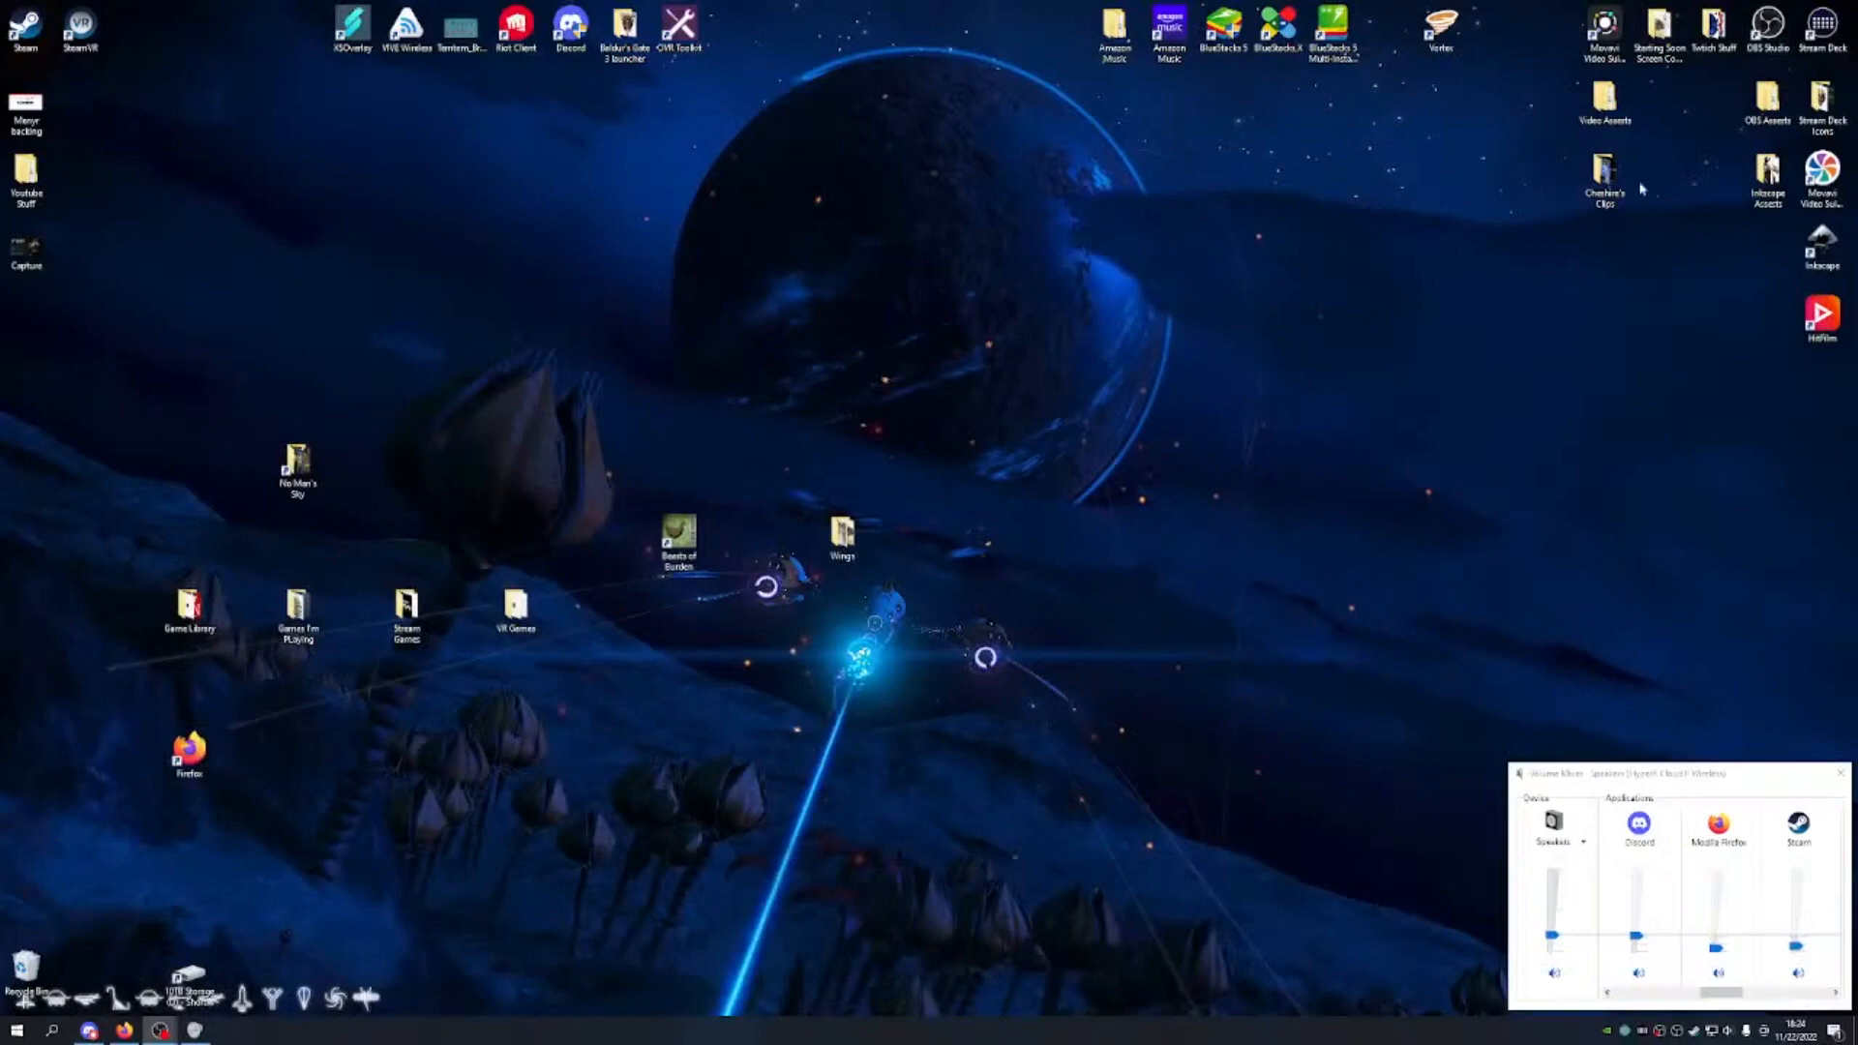
pyautogui.doubleClick(1714, 27)
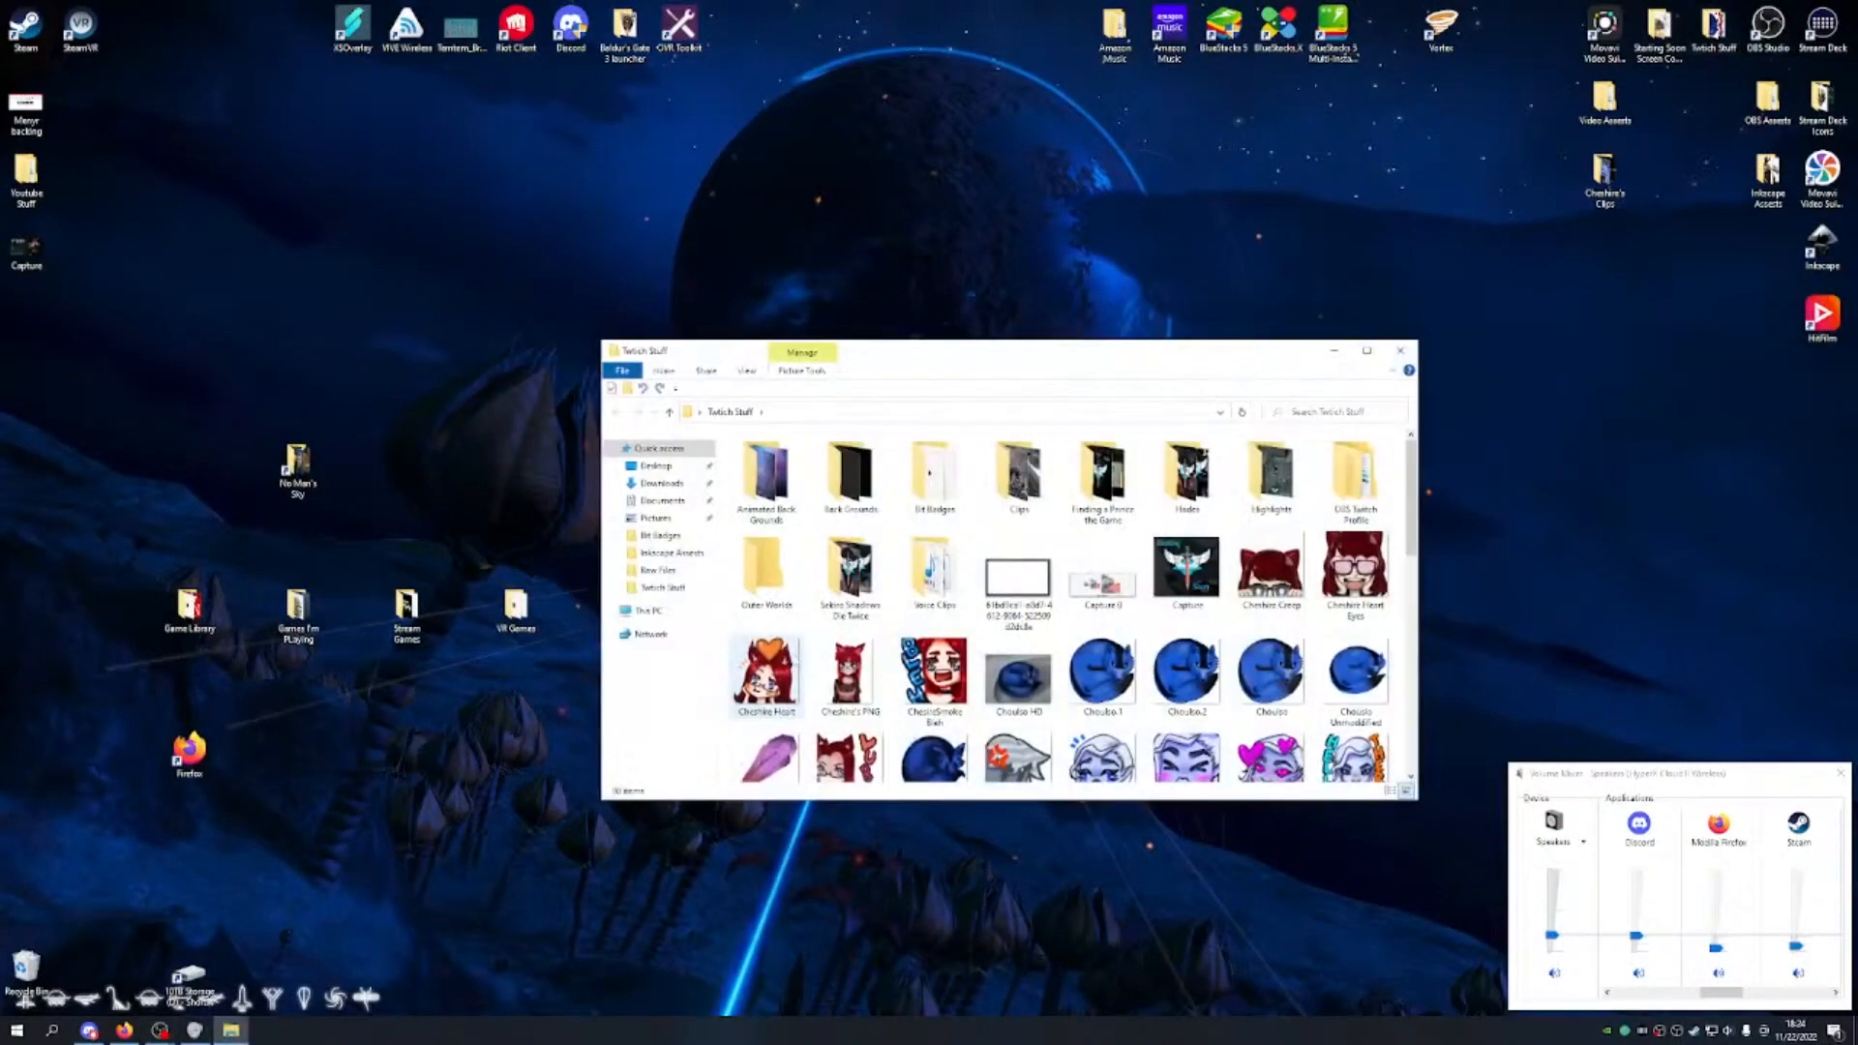
pyautogui.click(1366, 350)
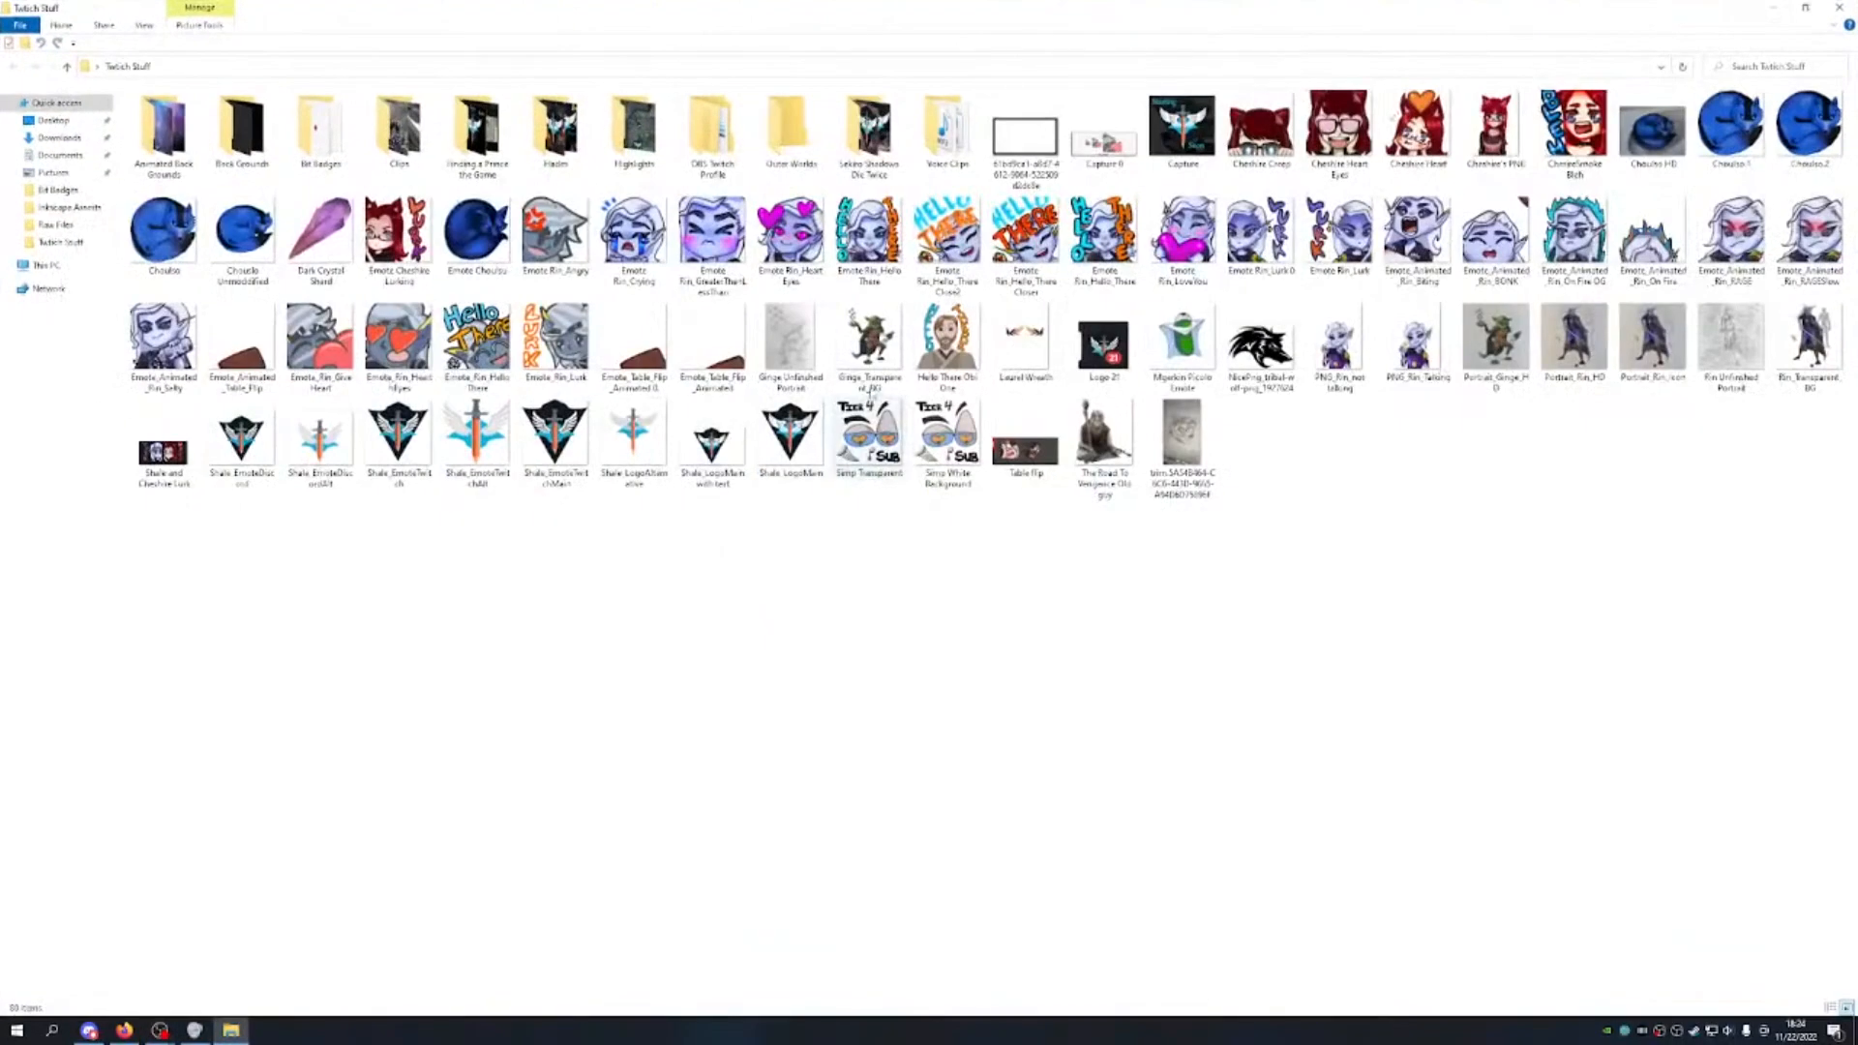
pyautogui.click(1420, 237)
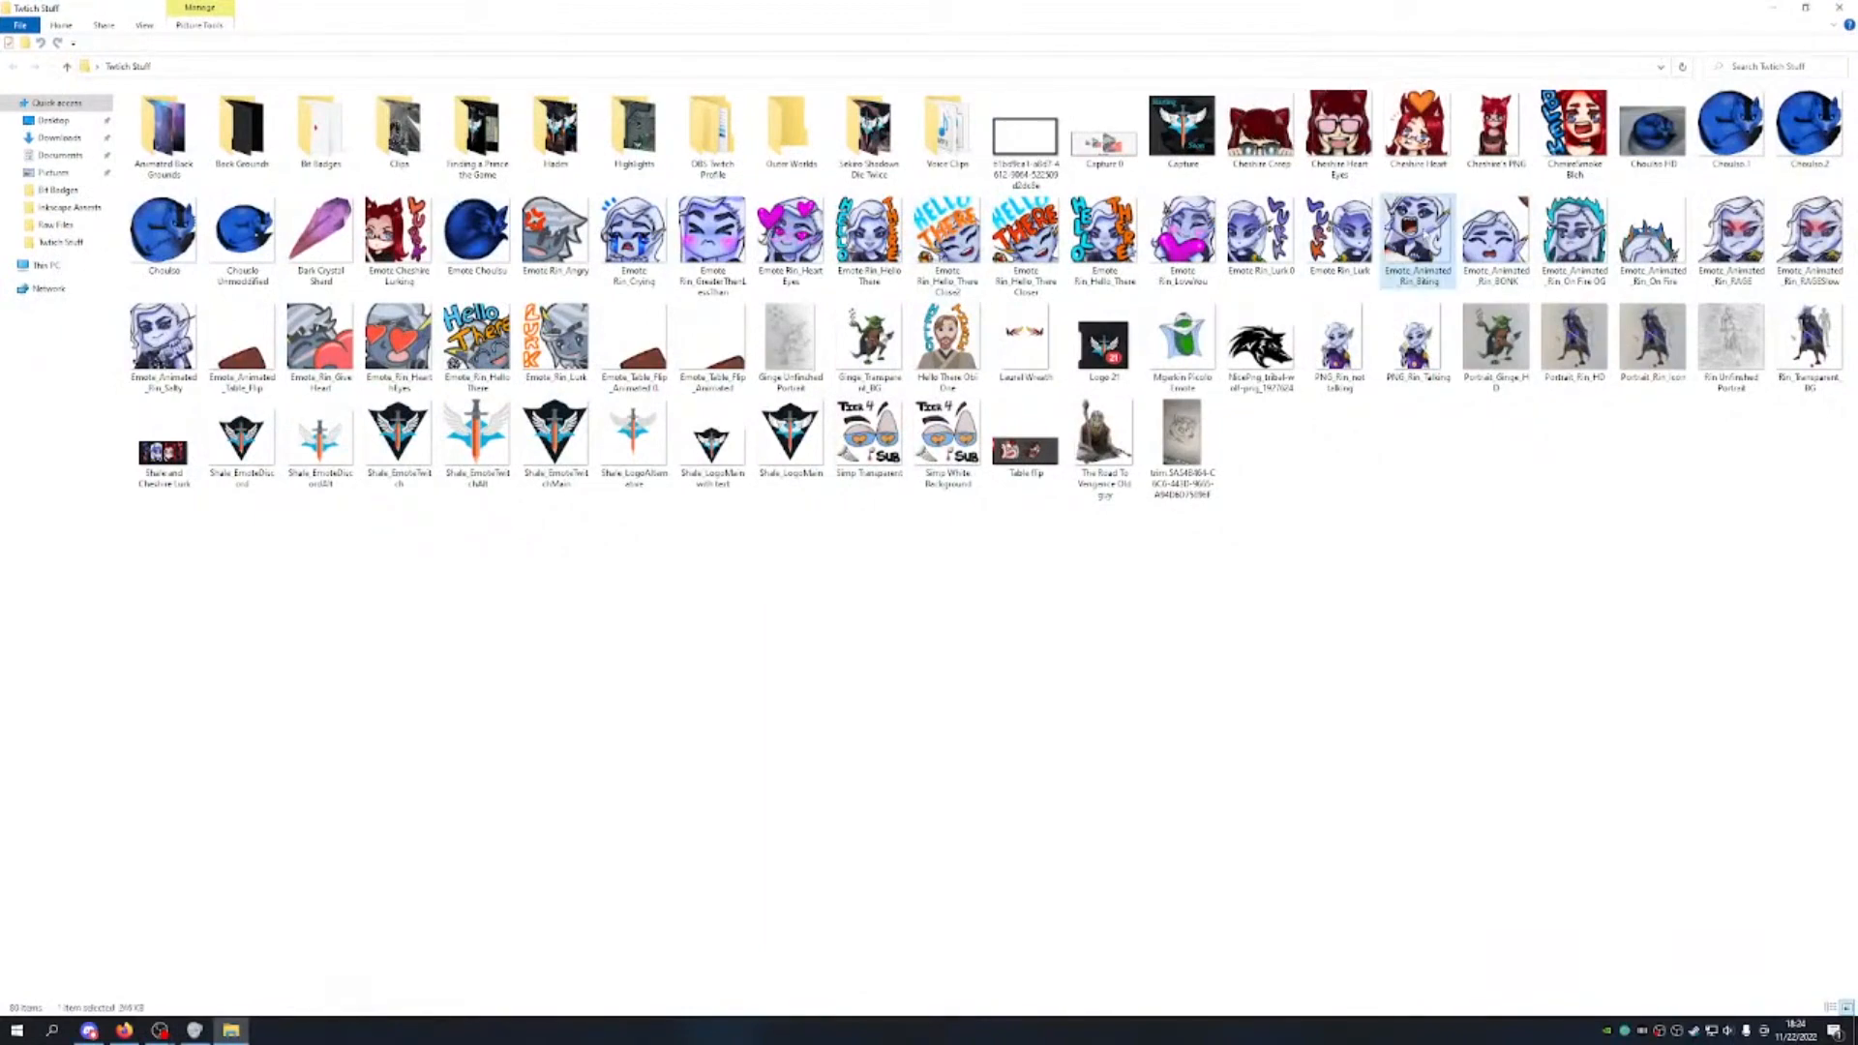
pyautogui.click(1838, 8)
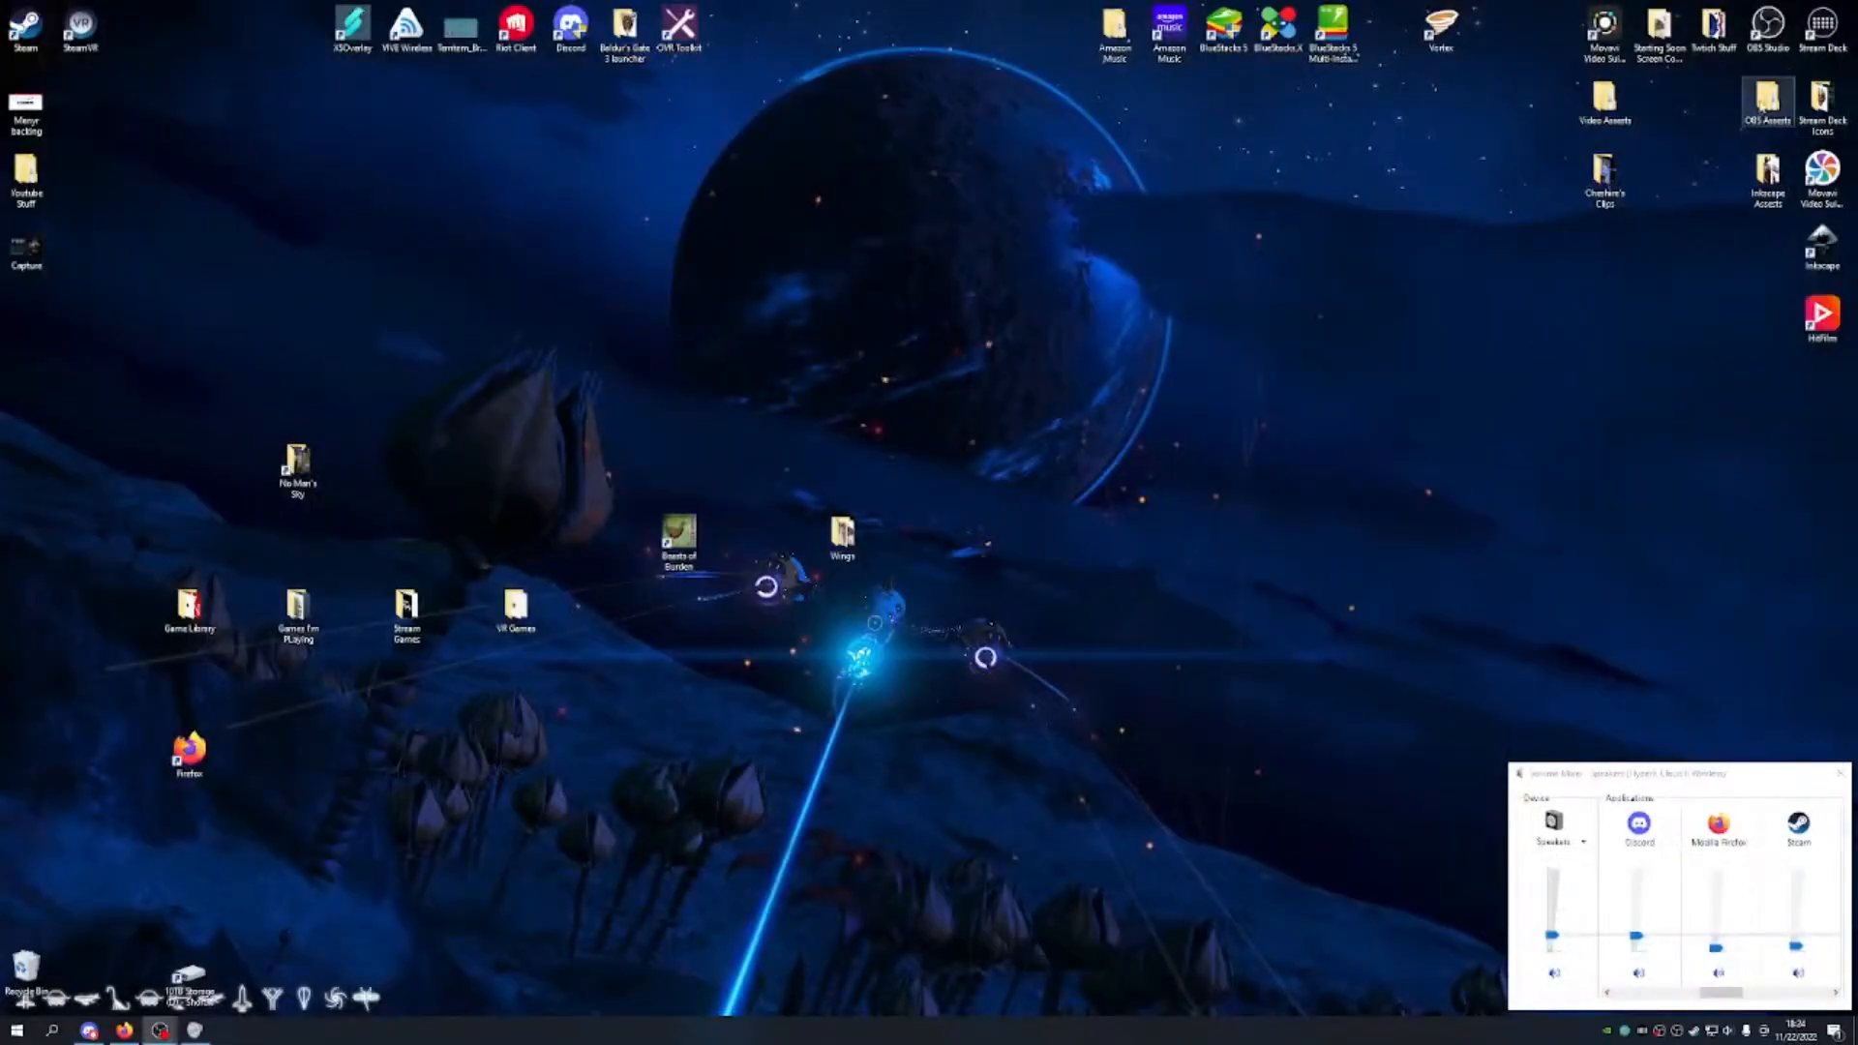
# Step: In OBS Assets › Images, create an 'Emotes Animated' folder and move Emote Choutsu into Emotes
pyautogui.doubleClick(1767, 102)
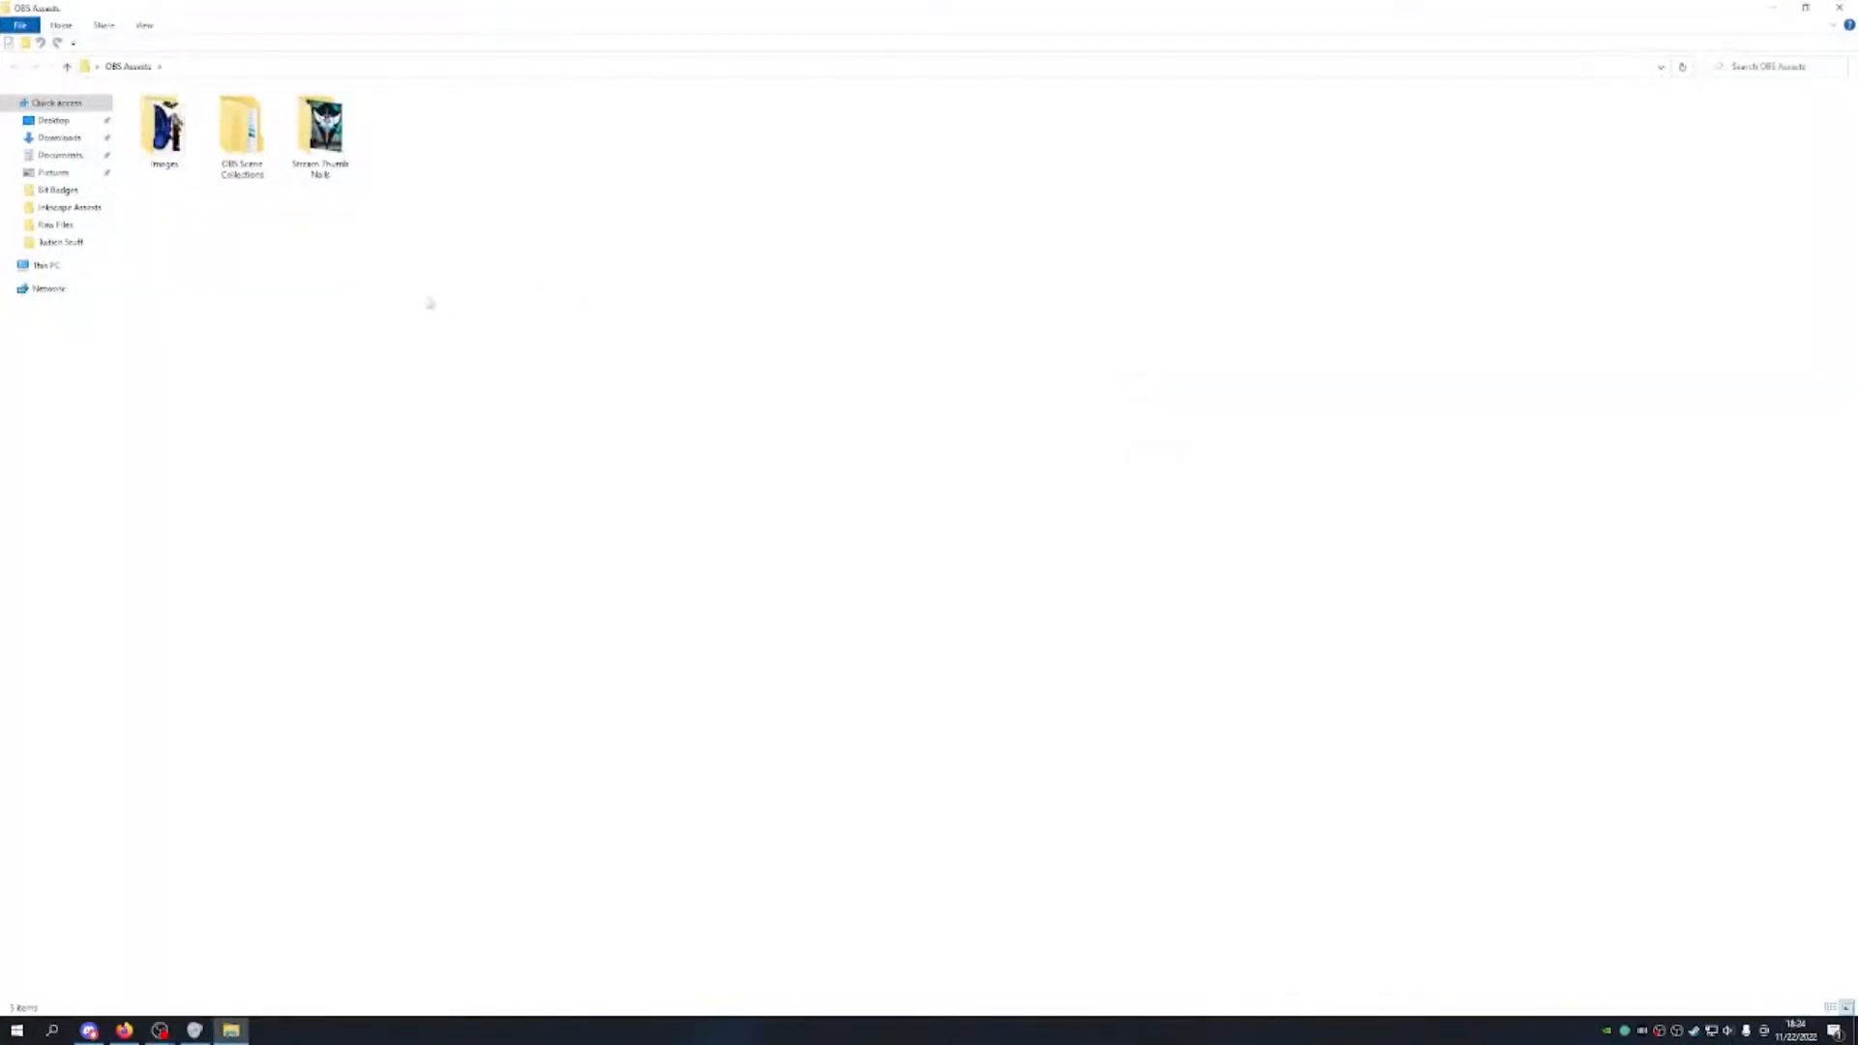
pyautogui.doubleClick(167, 136)
pyautogui.doubleClick(317, 145)
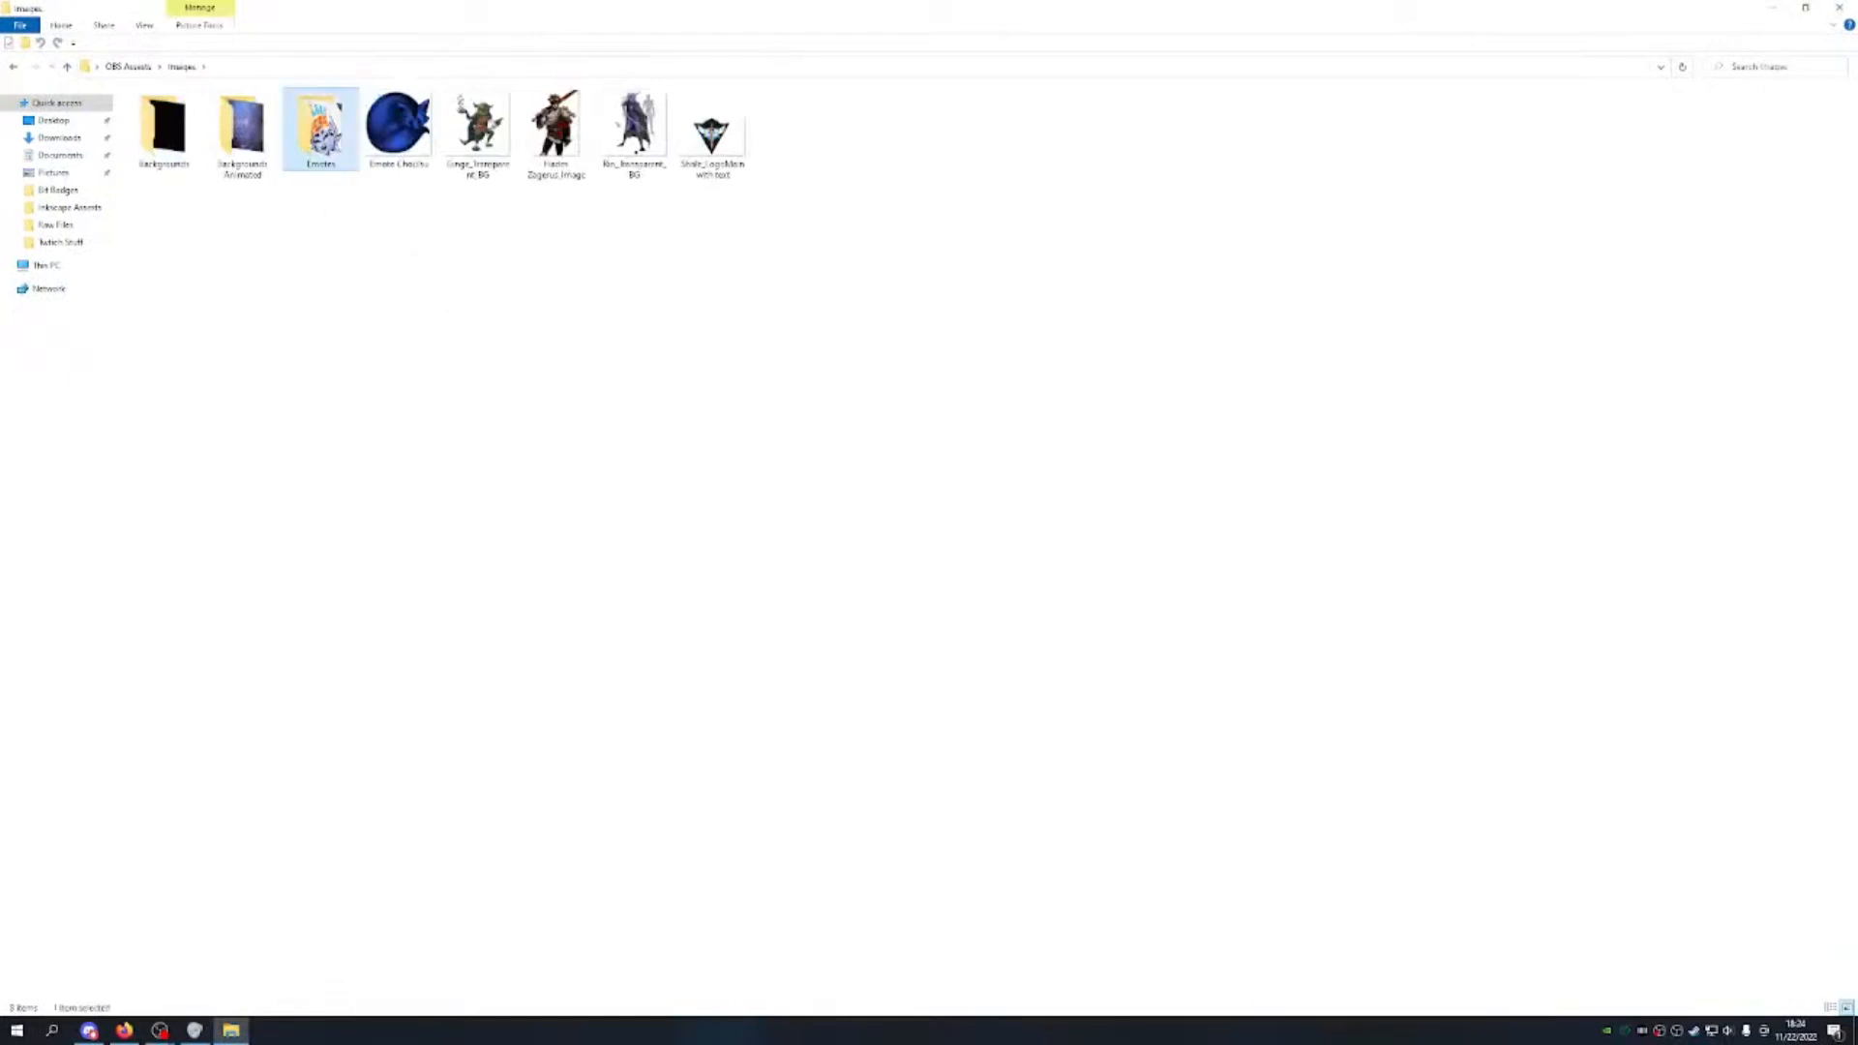
pyautogui.rightClick(373, 232)
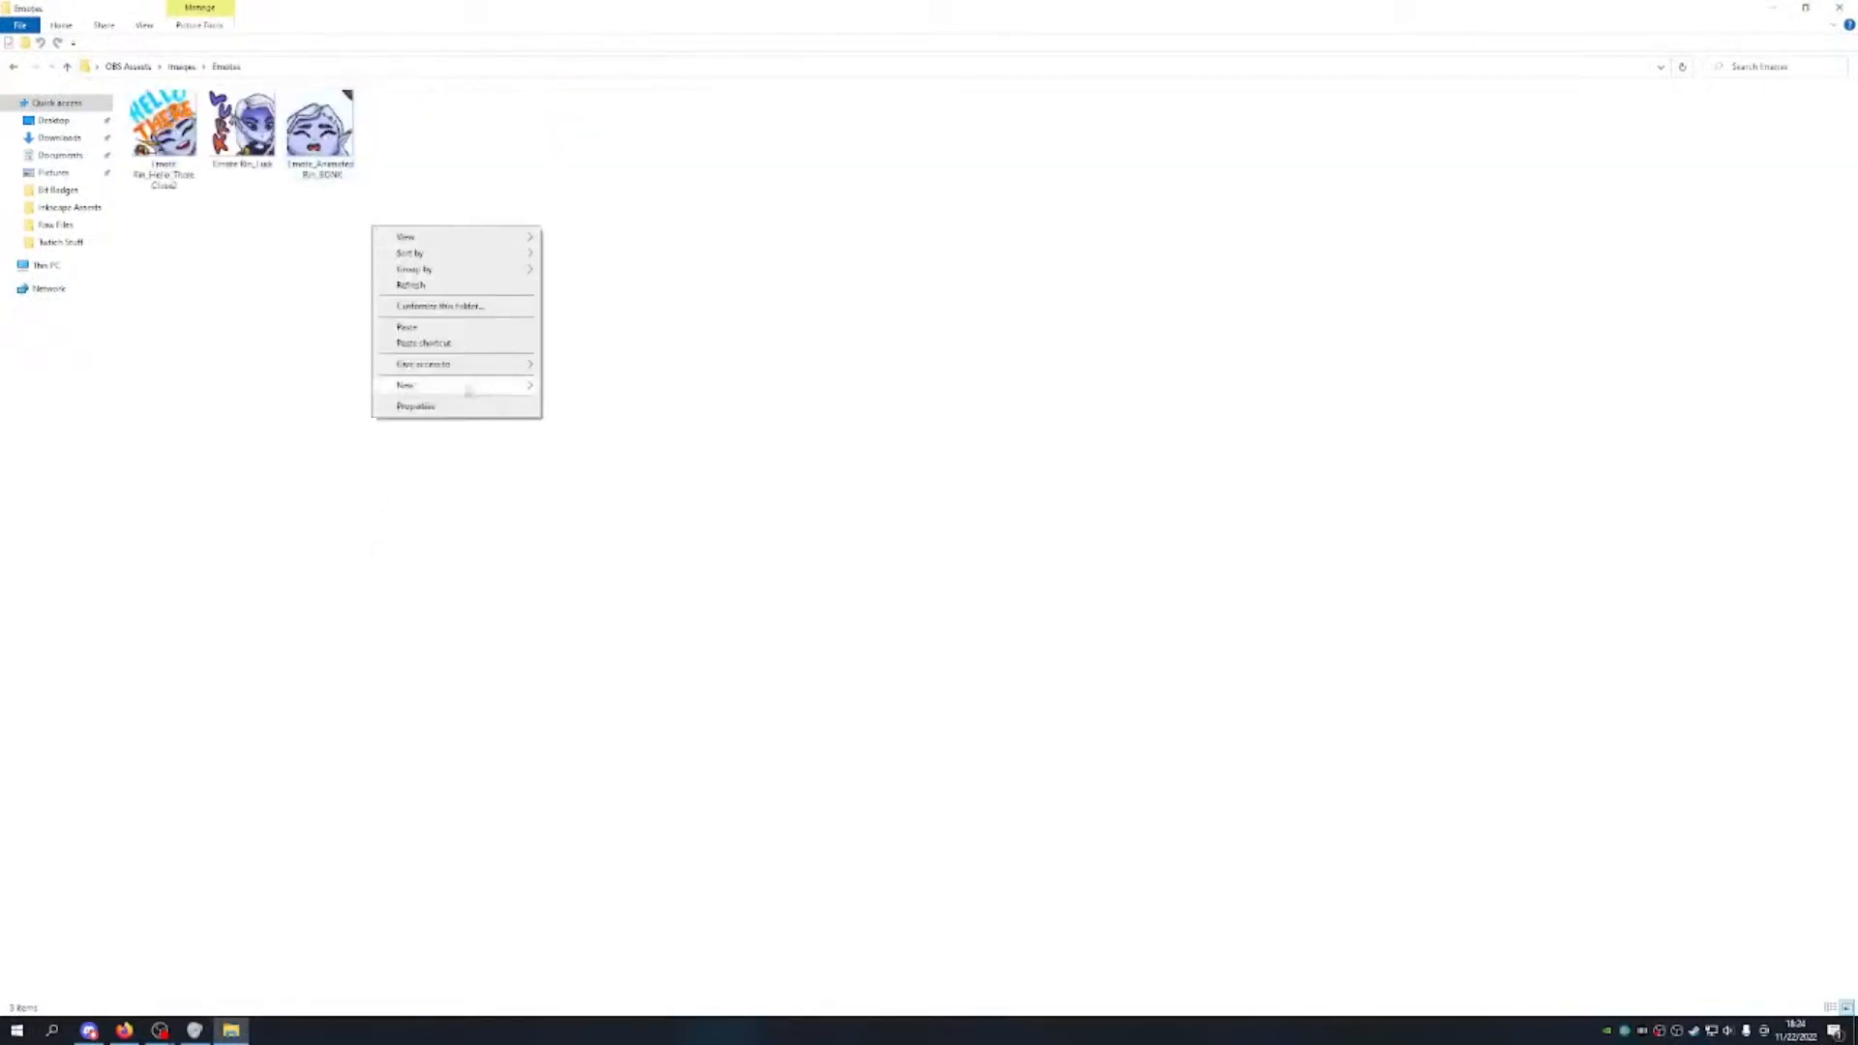
pyautogui.moveTo(406, 385)
pyautogui.click(716, 242)
pyautogui.hotkey('alt', 'Left')
pyautogui.rightClick(338, 251)
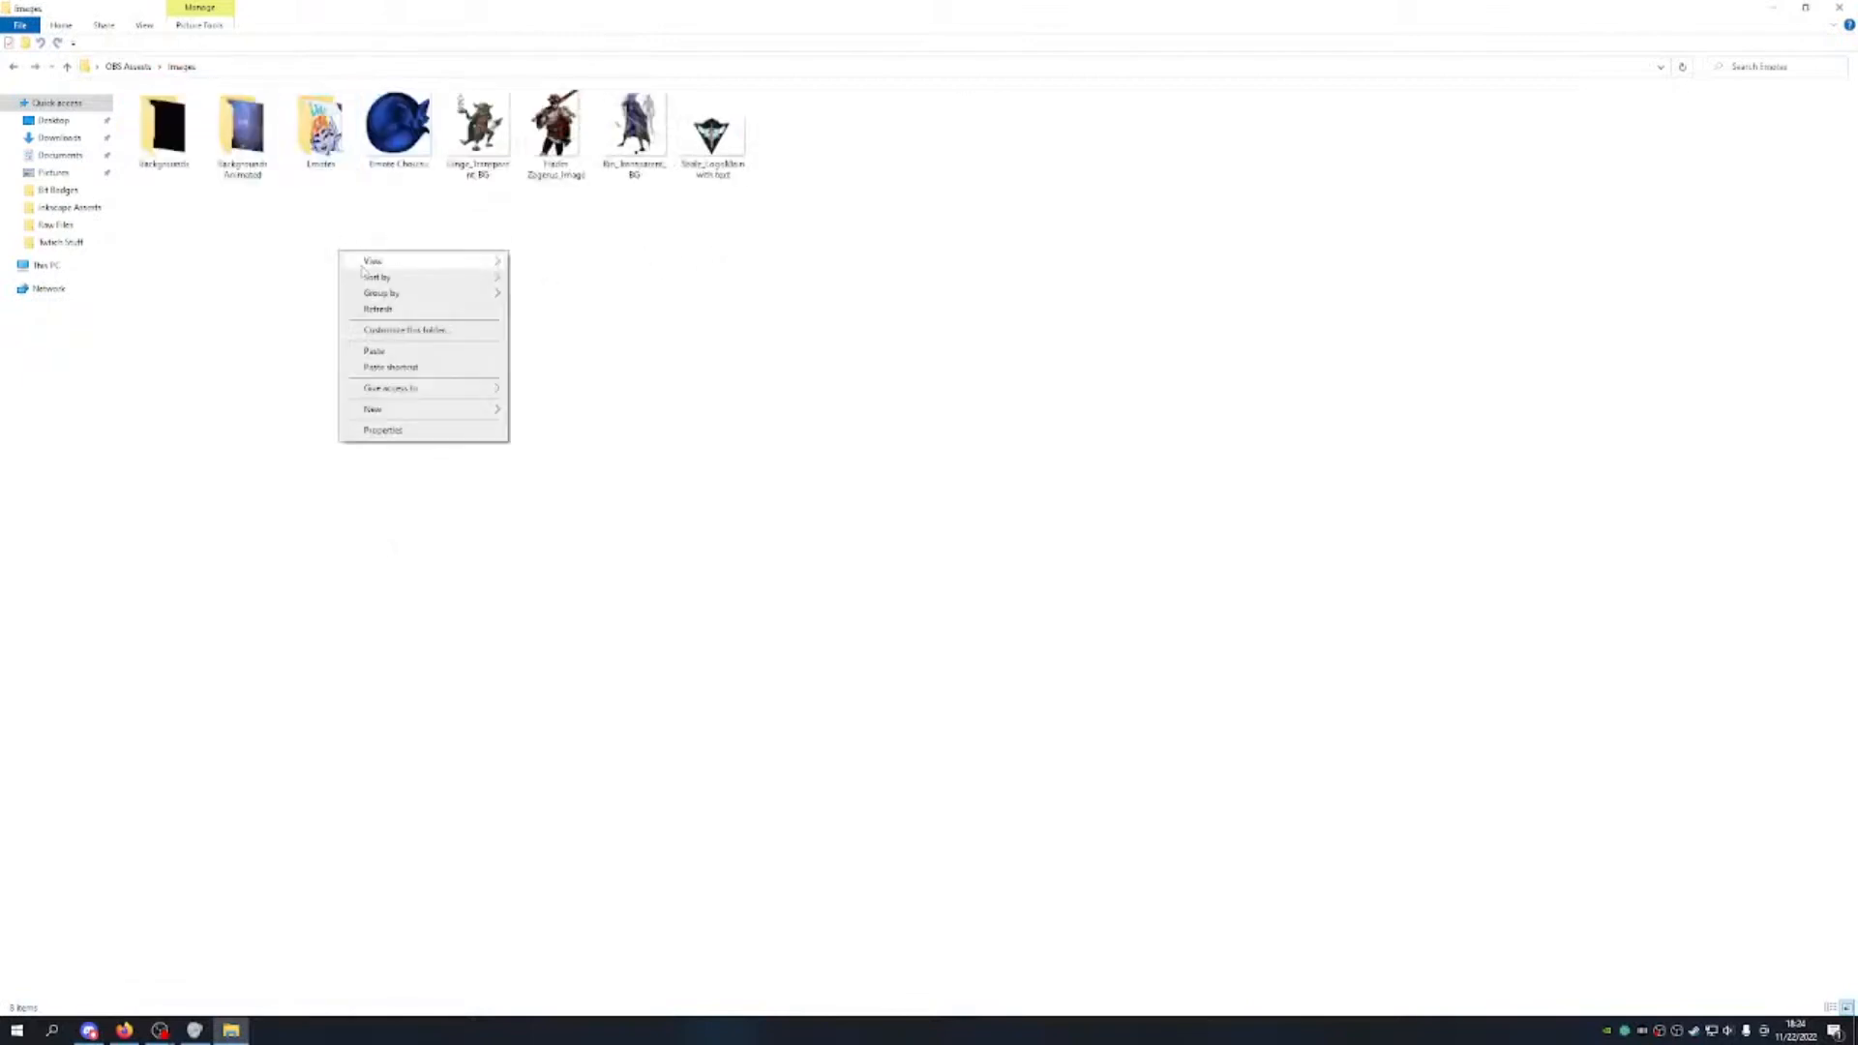
pyautogui.click(540, 410)
pyautogui.write('Timers An')
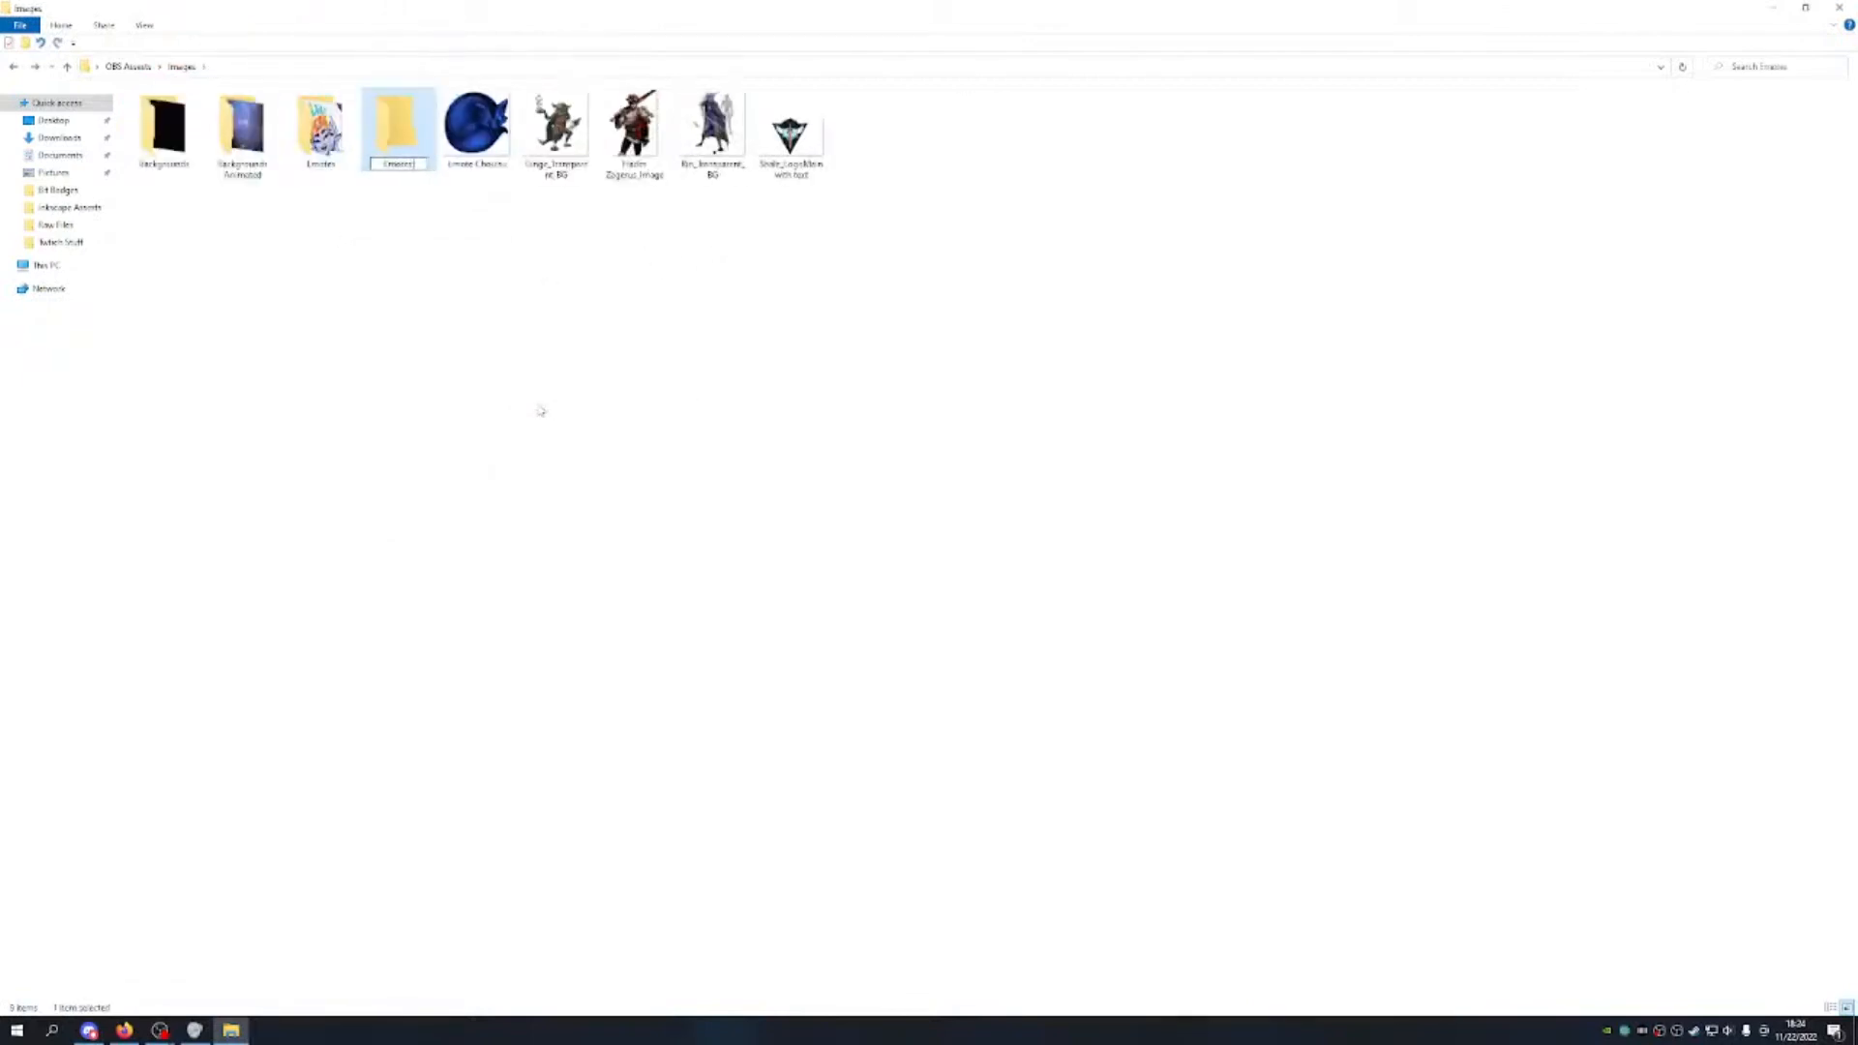
pyautogui.write('imated')
pyautogui.click(448, 261)
pyautogui.moveTo(471, 155); pyautogui.dragTo(313, 160)
# Step: Paste the Rin Biting GIF into Emotes Animated and show it as large icons
pyautogui.doubleClick(399, 140)
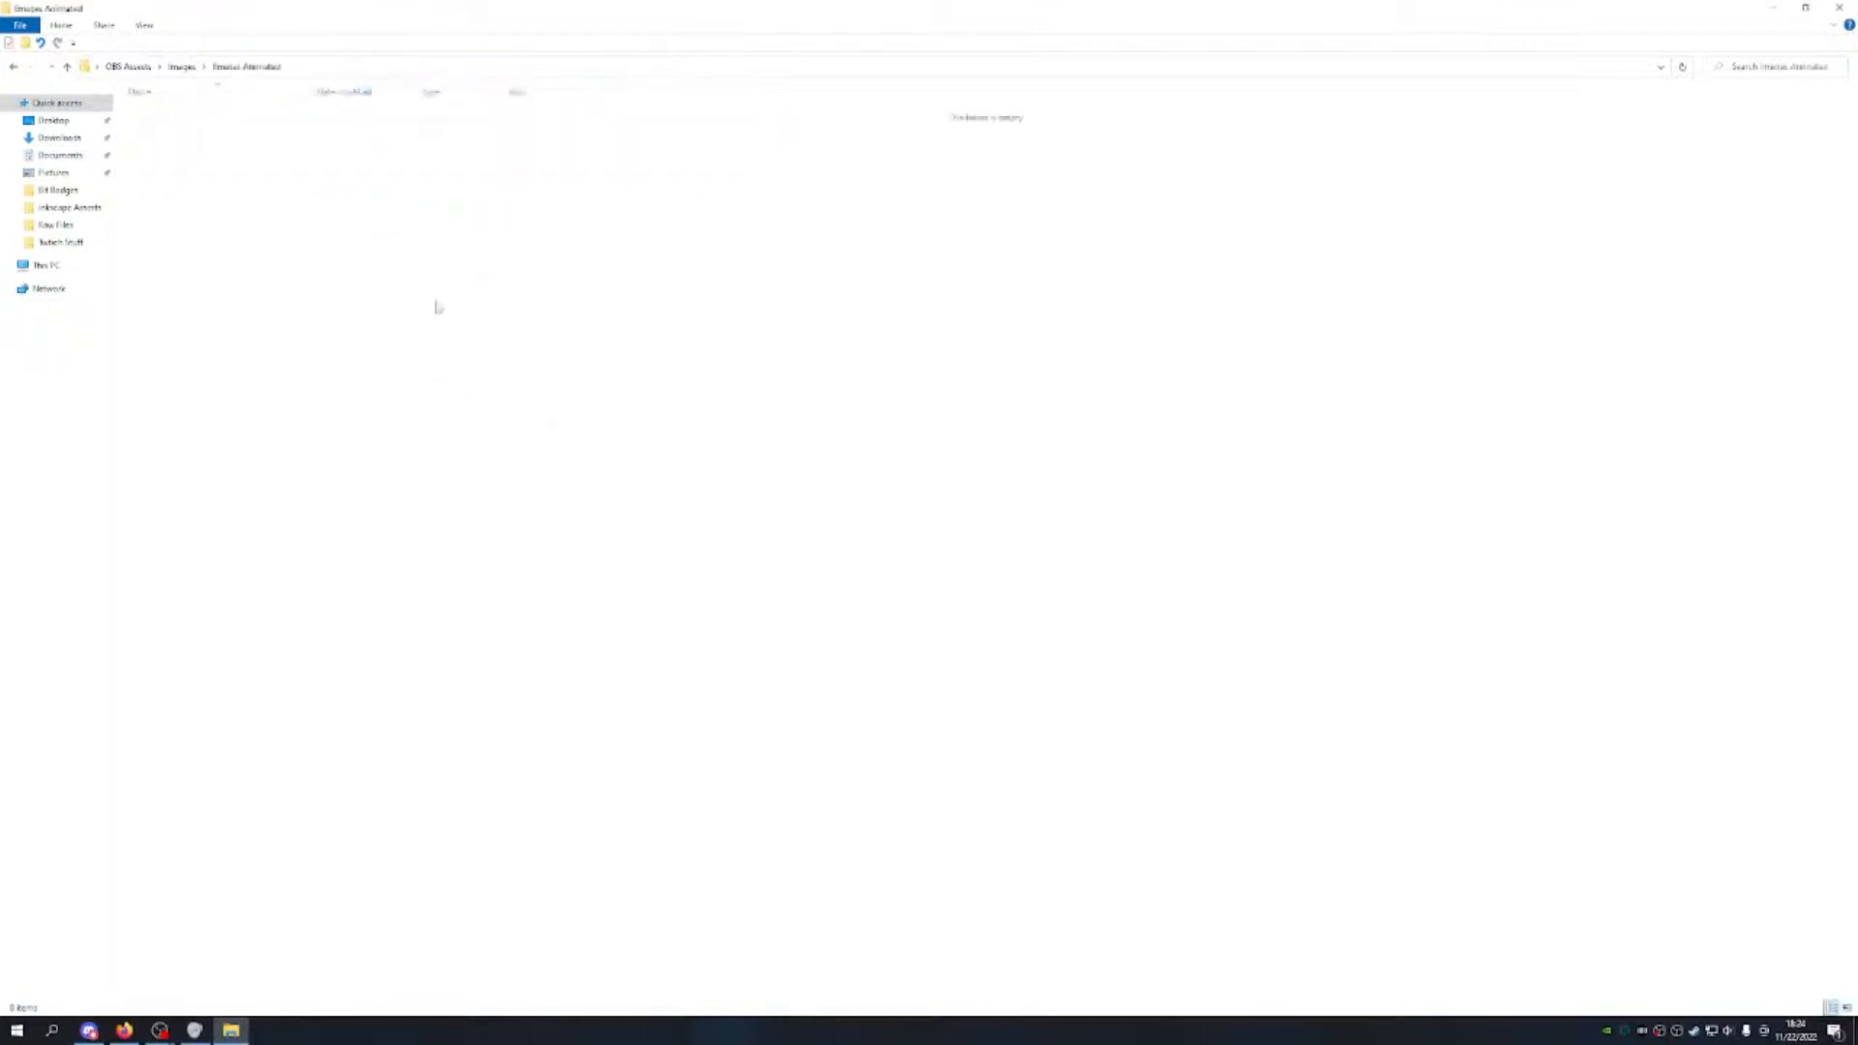
pyautogui.hotkey('ctrl', 'v')
pyautogui.rightClick(386, 263)
pyautogui.moveTo(418, 273)
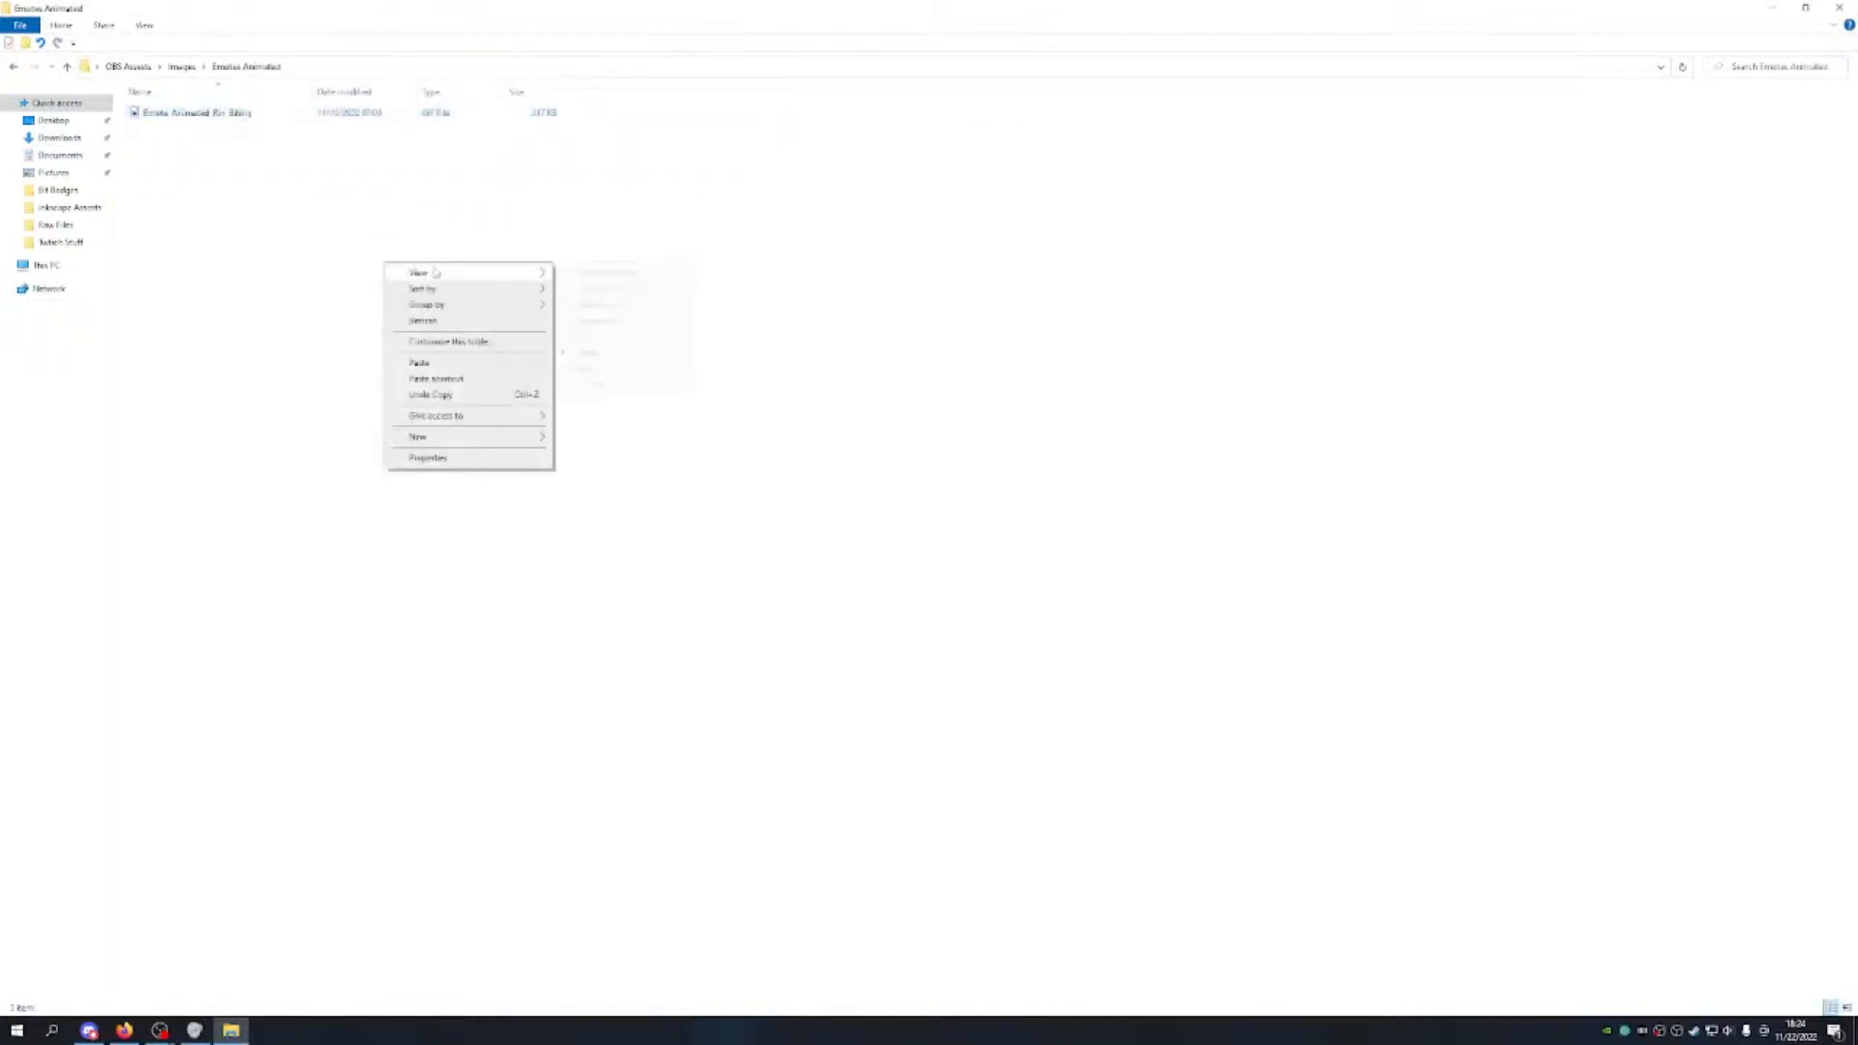
pyautogui.click(585, 290)
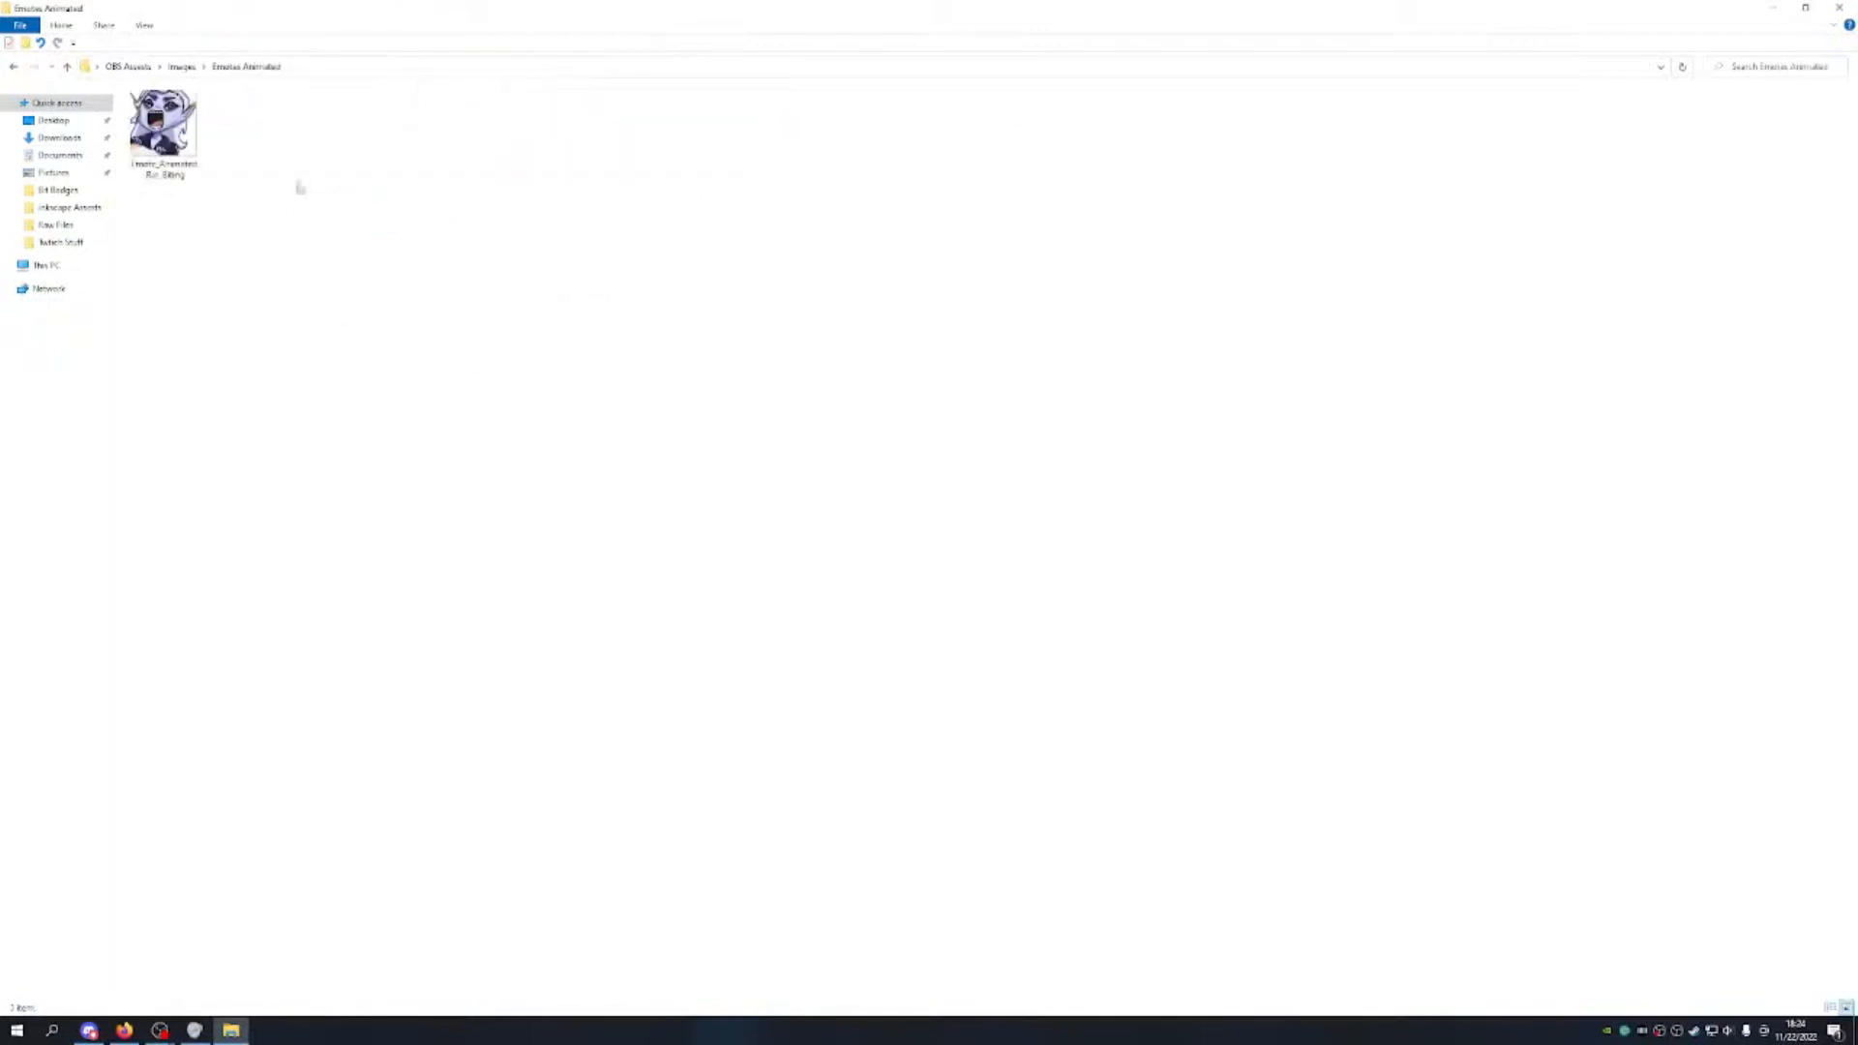
pyautogui.hotkey('alt', 'Left')
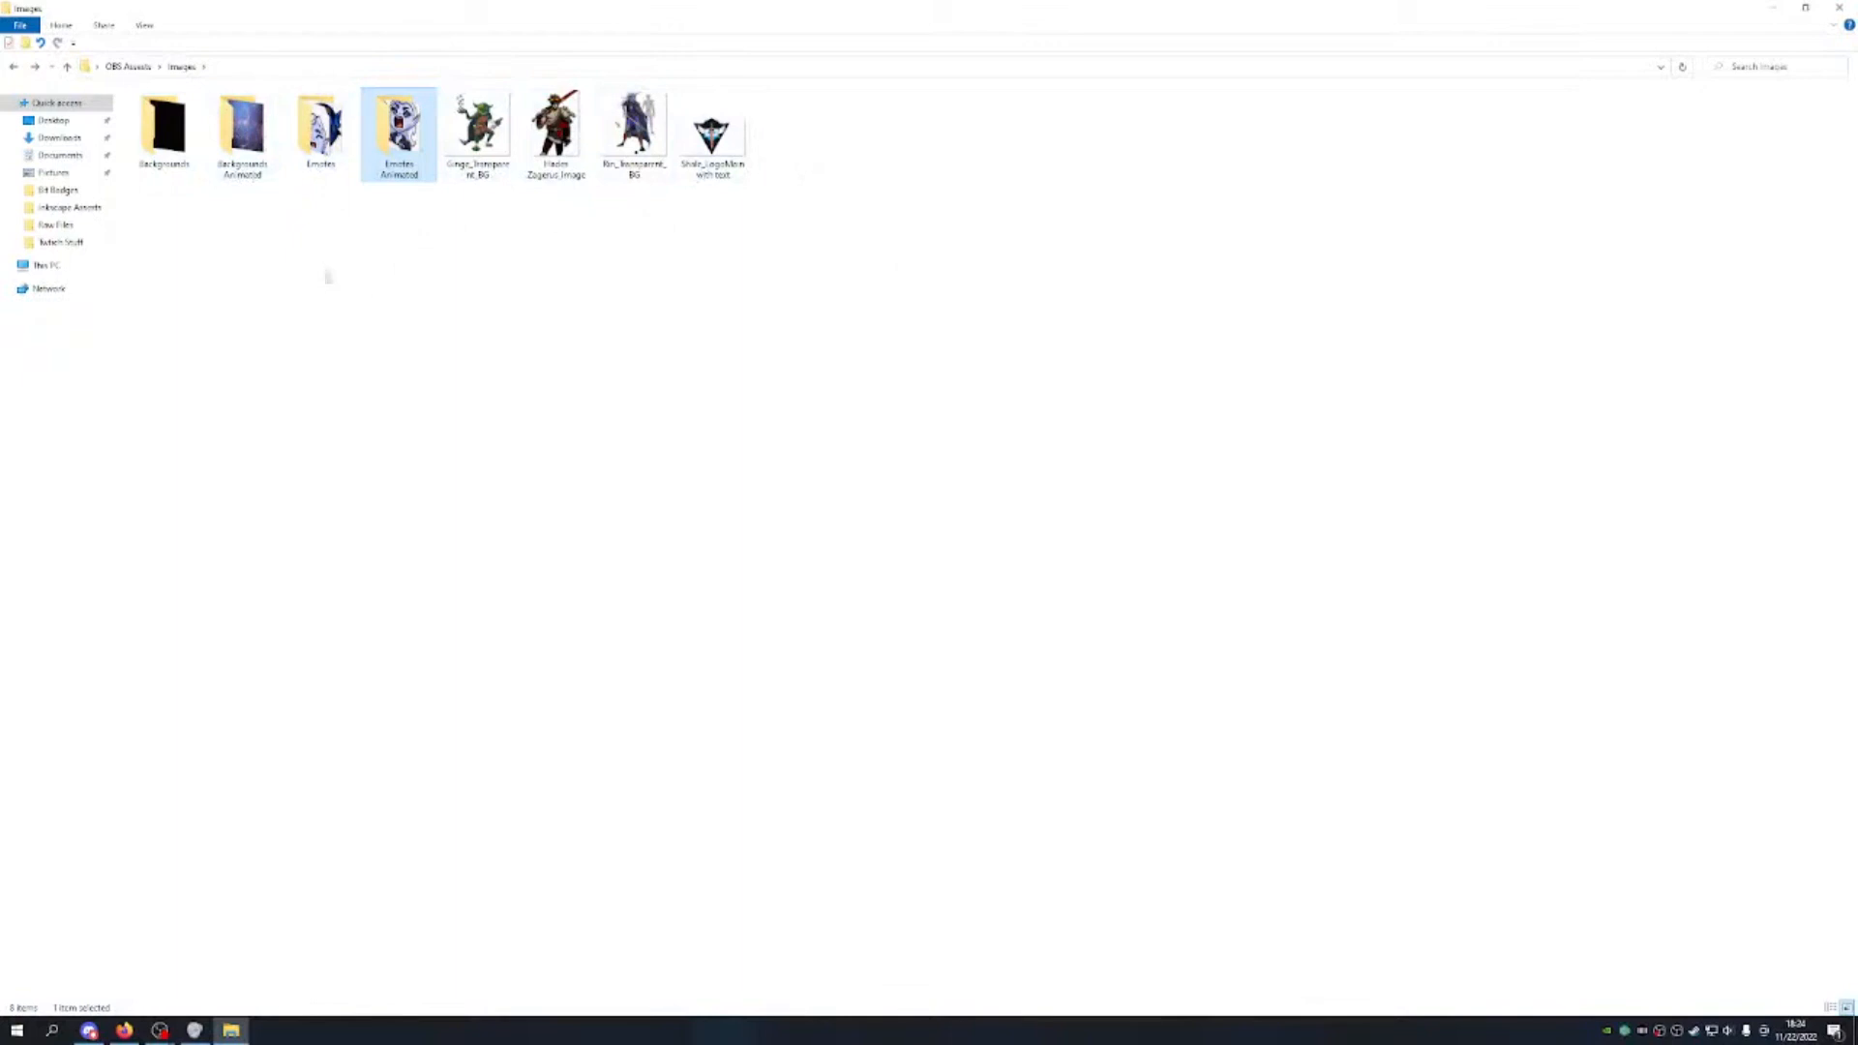
pyautogui.click(1772, 10)
pyautogui.moveTo(160, 1030)
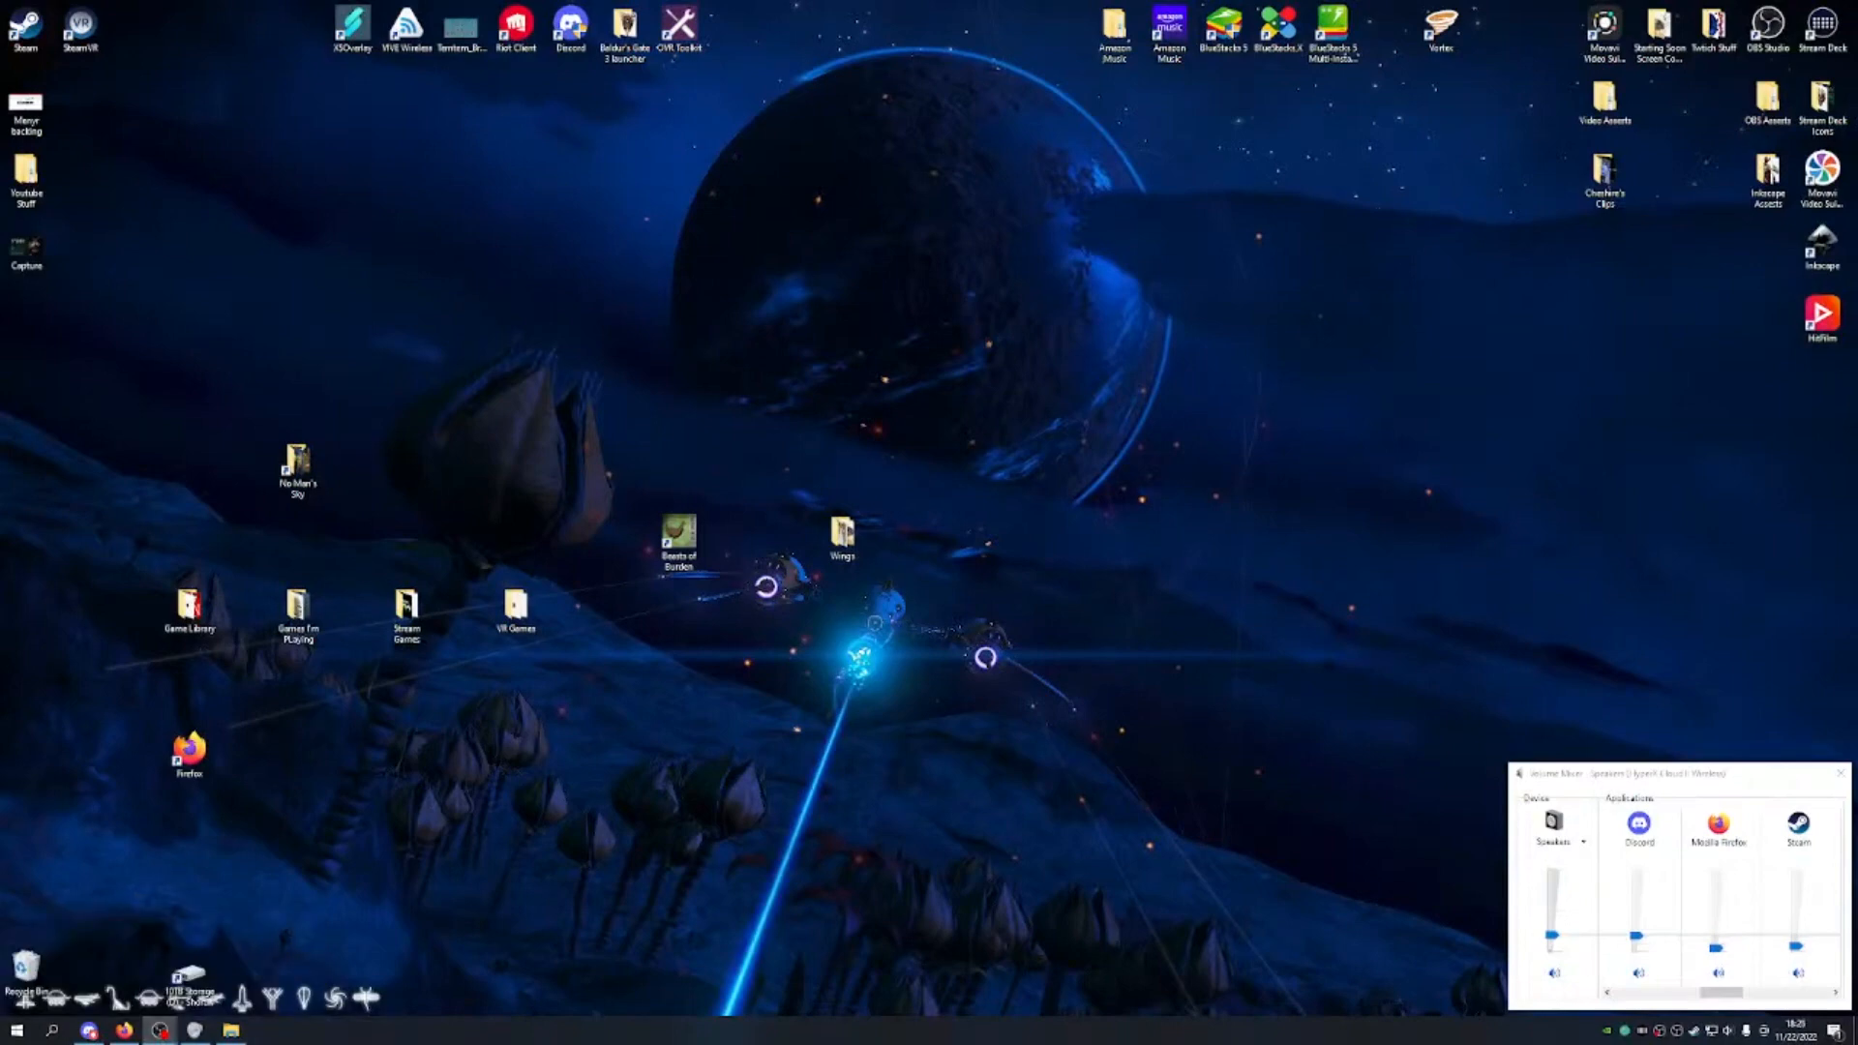
# Step: Load Emote_Animated_Rin_Biting.gif from OBS Assets › Images › Emotes Animated, with linear-space alpha enabled
pyautogui.click(246, 958)
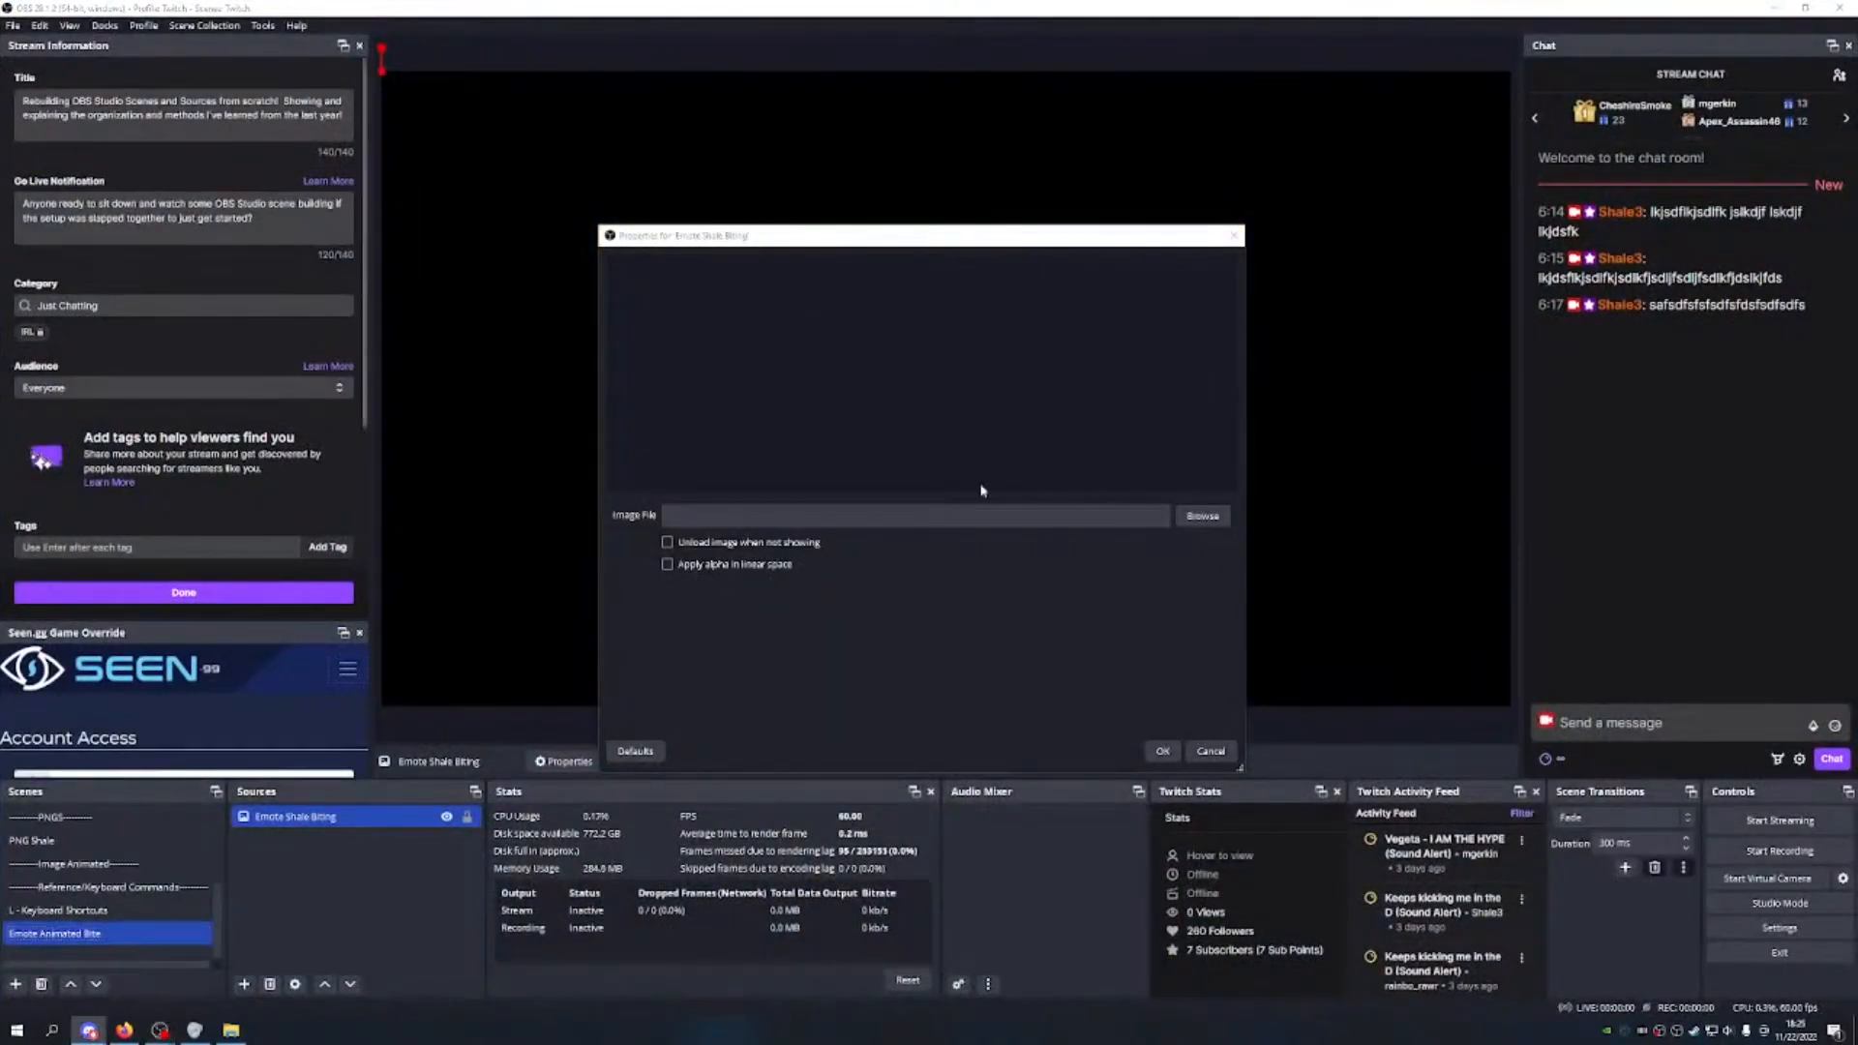
pyautogui.click(1203, 516)
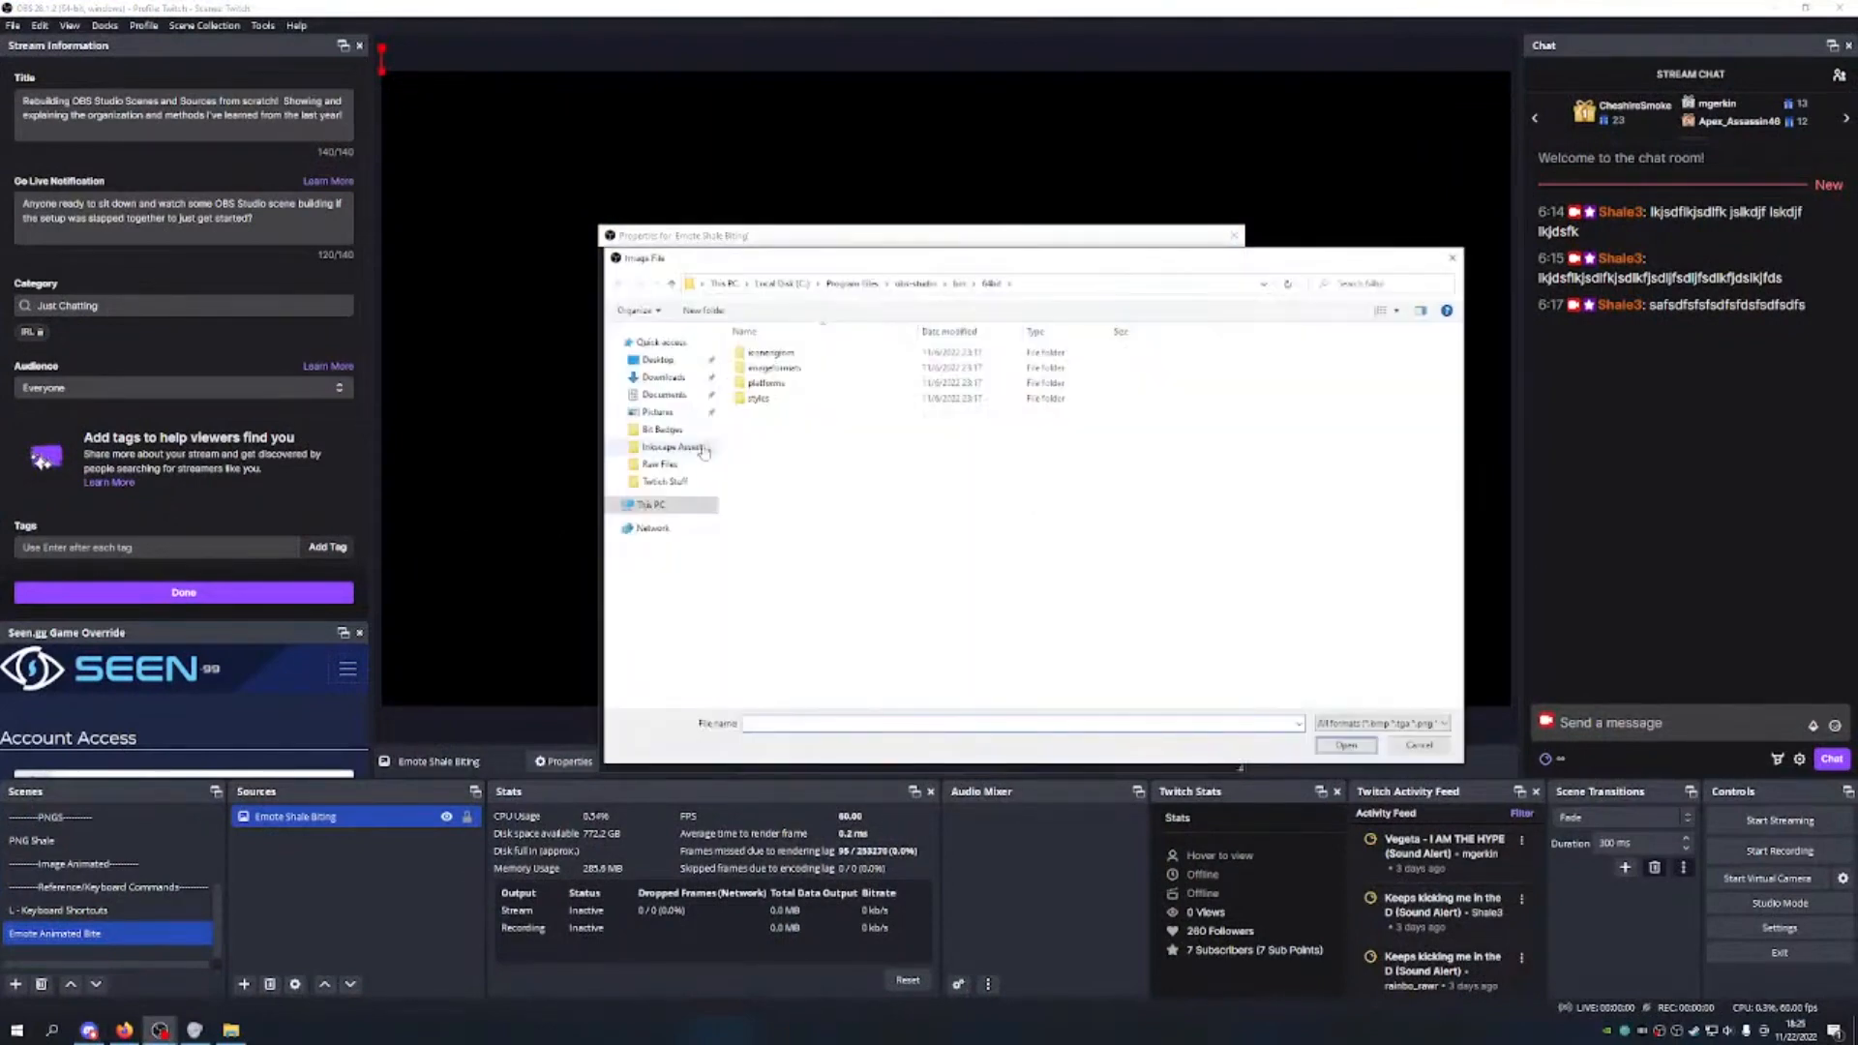
pyautogui.click(726, 284)
pyautogui.doubleClick(927, 366)
pyautogui.doubleClick(782, 443)
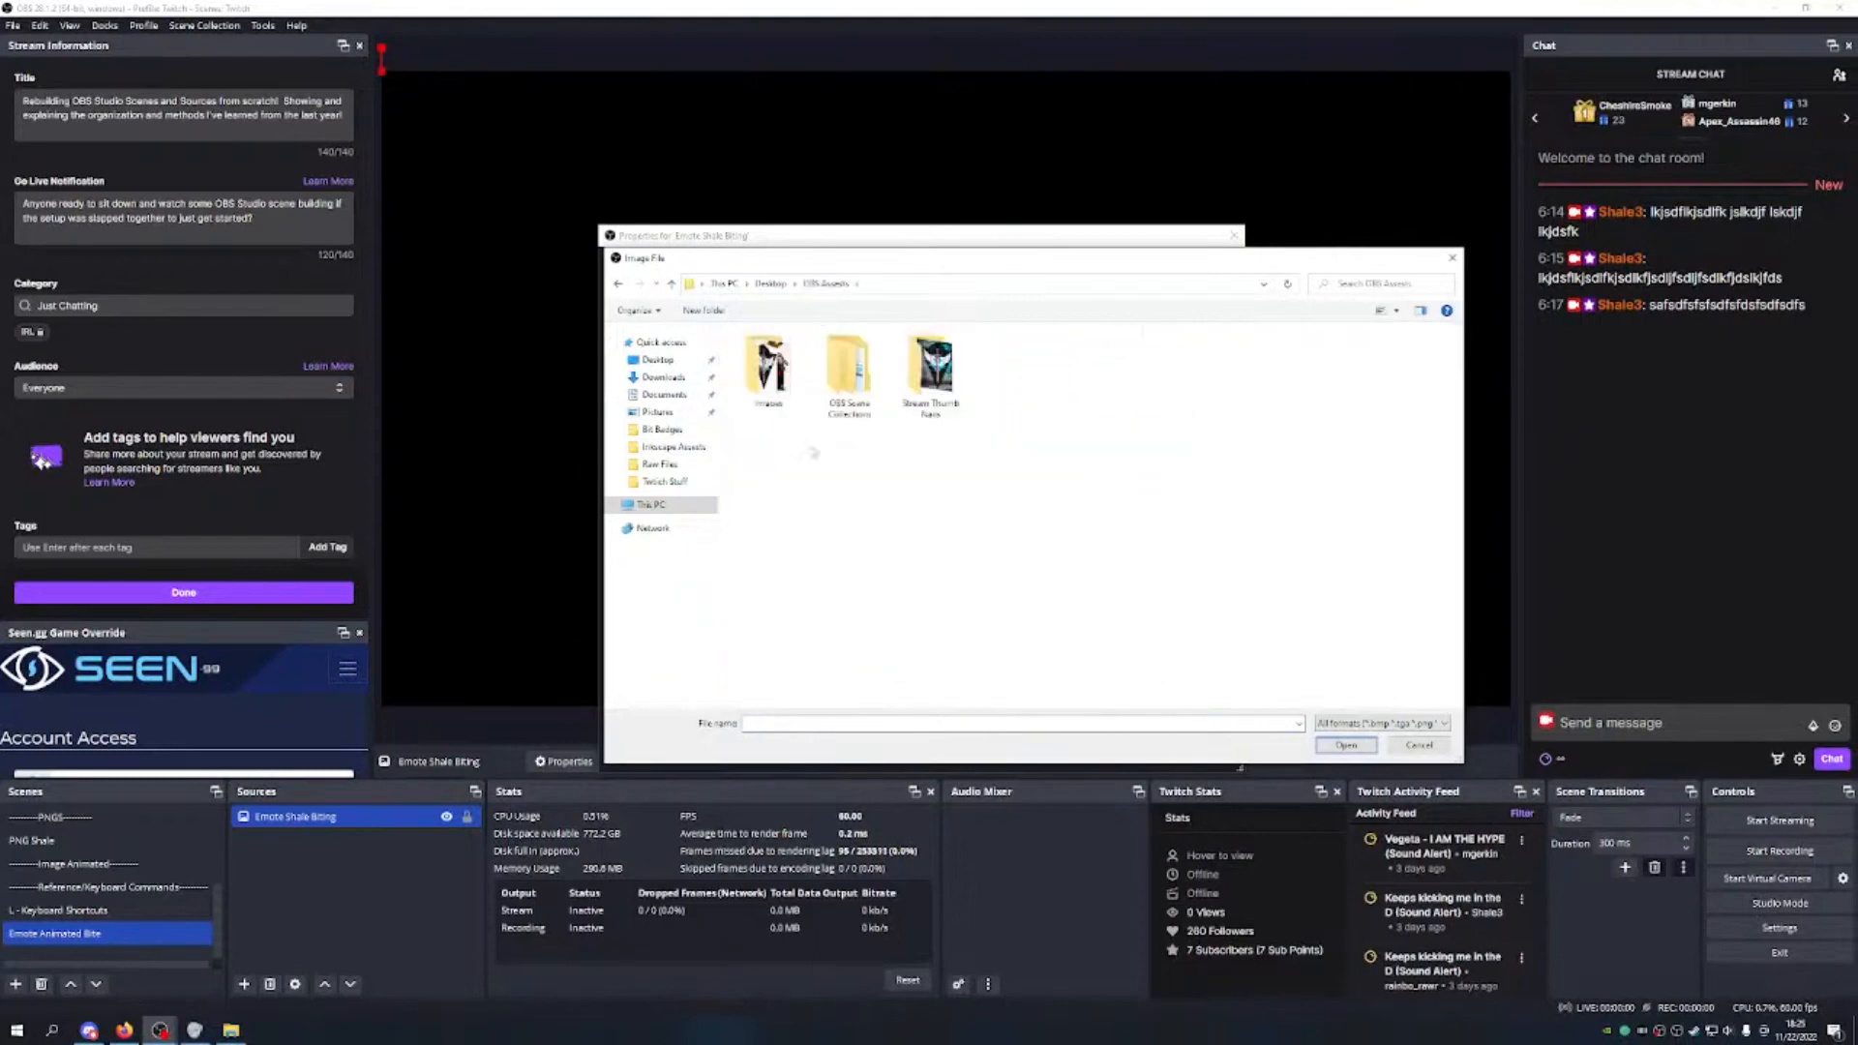
pyautogui.doubleClick(778, 379)
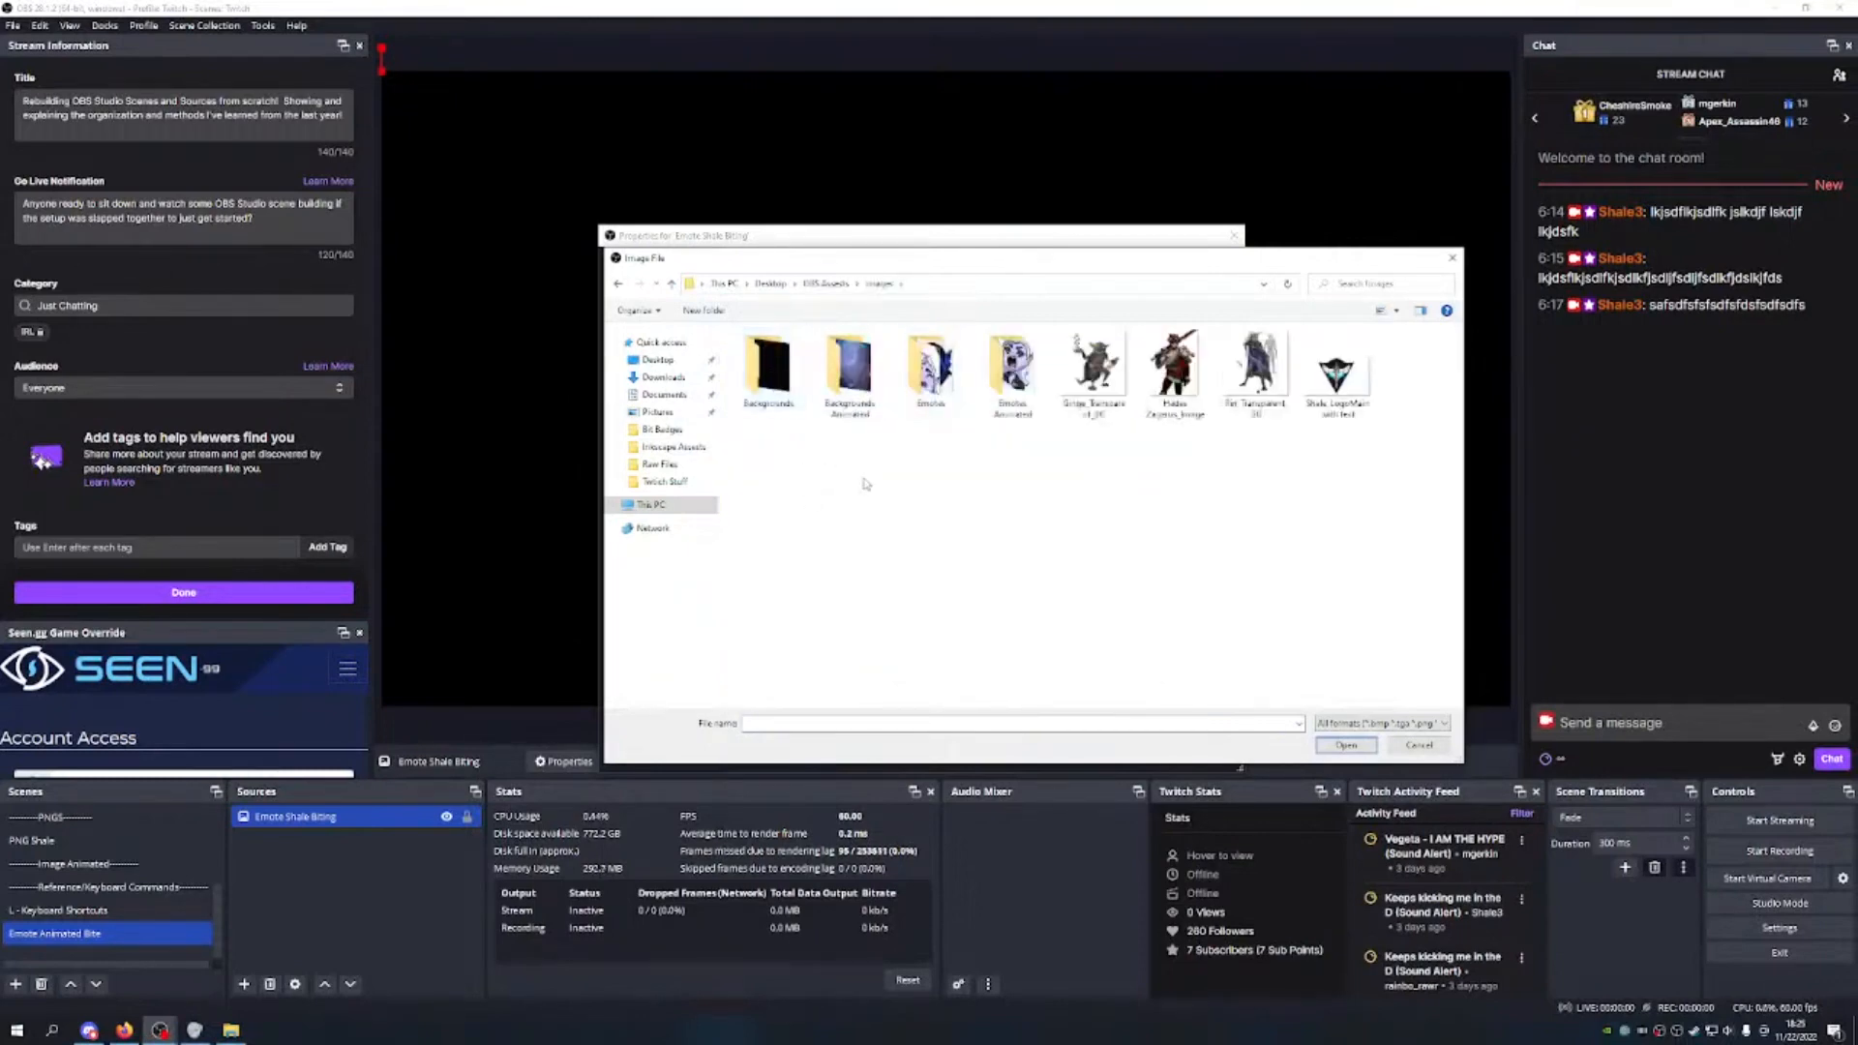
pyautogui.doubleClick(1025, 390)
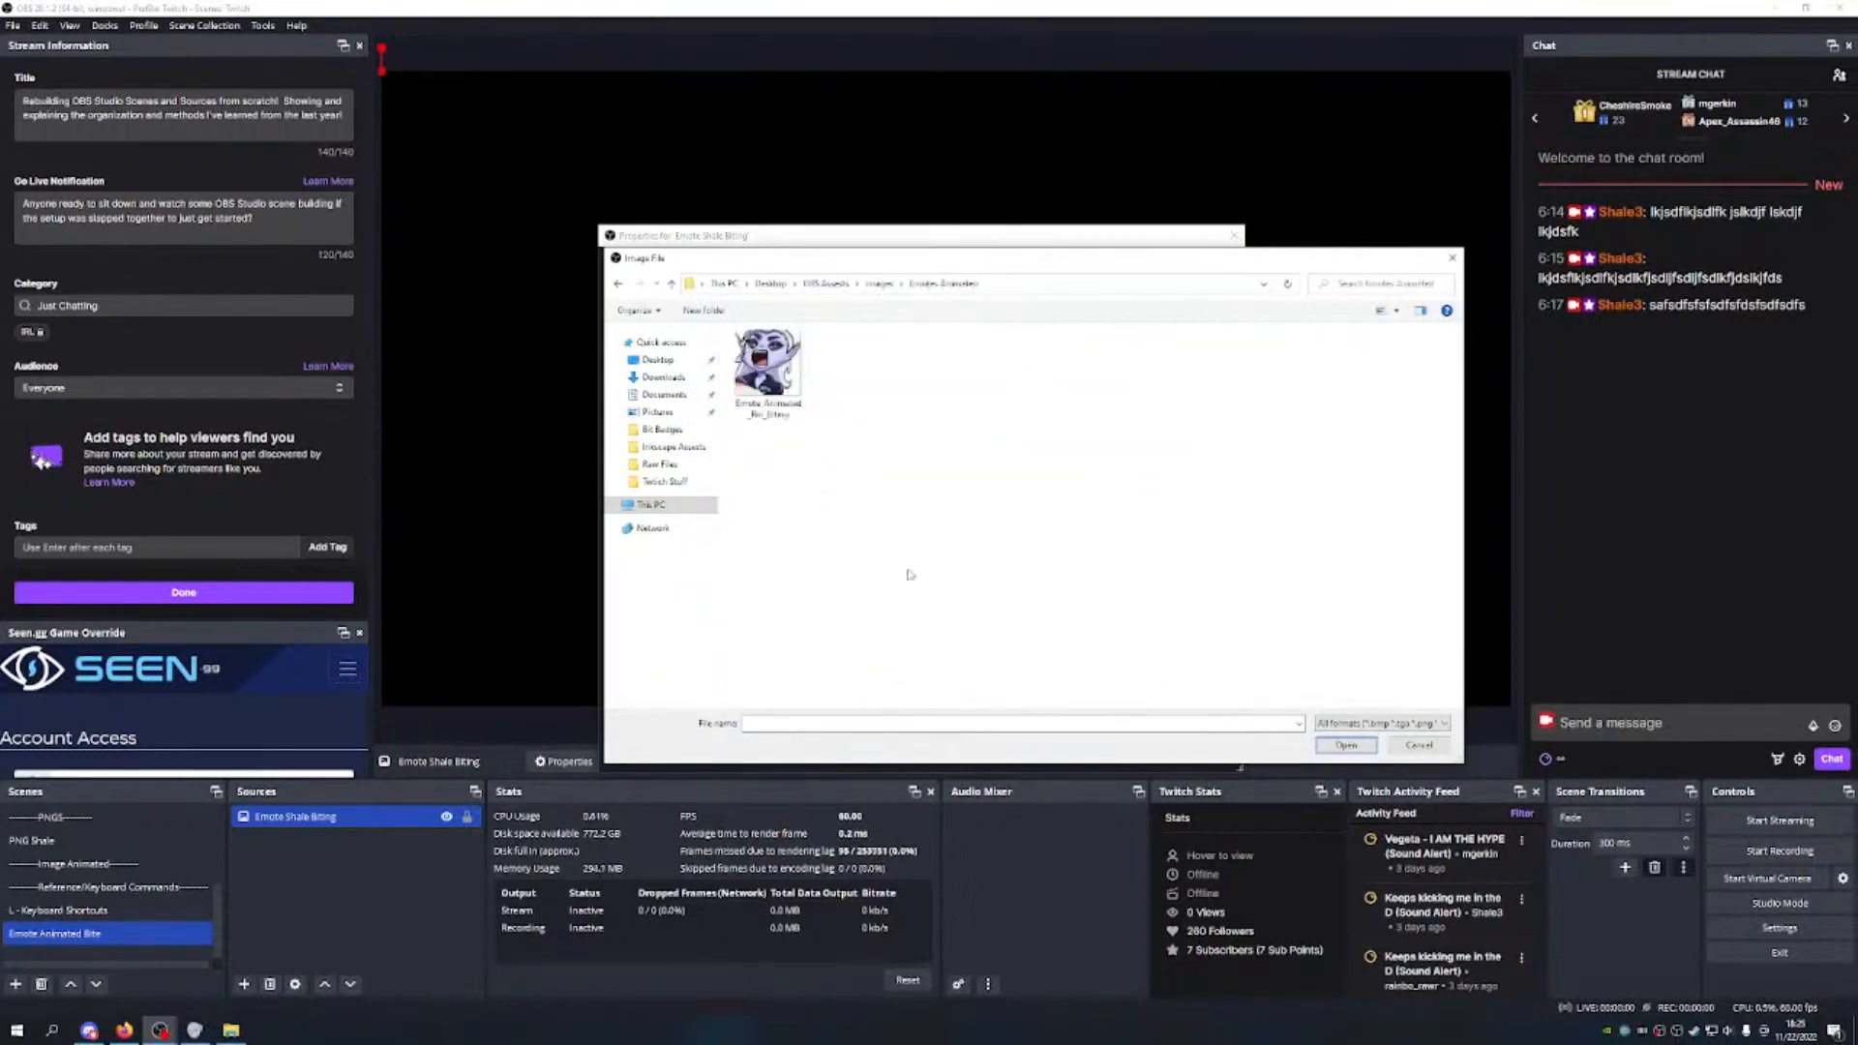
pyautogui.doubleClick(764, 382)
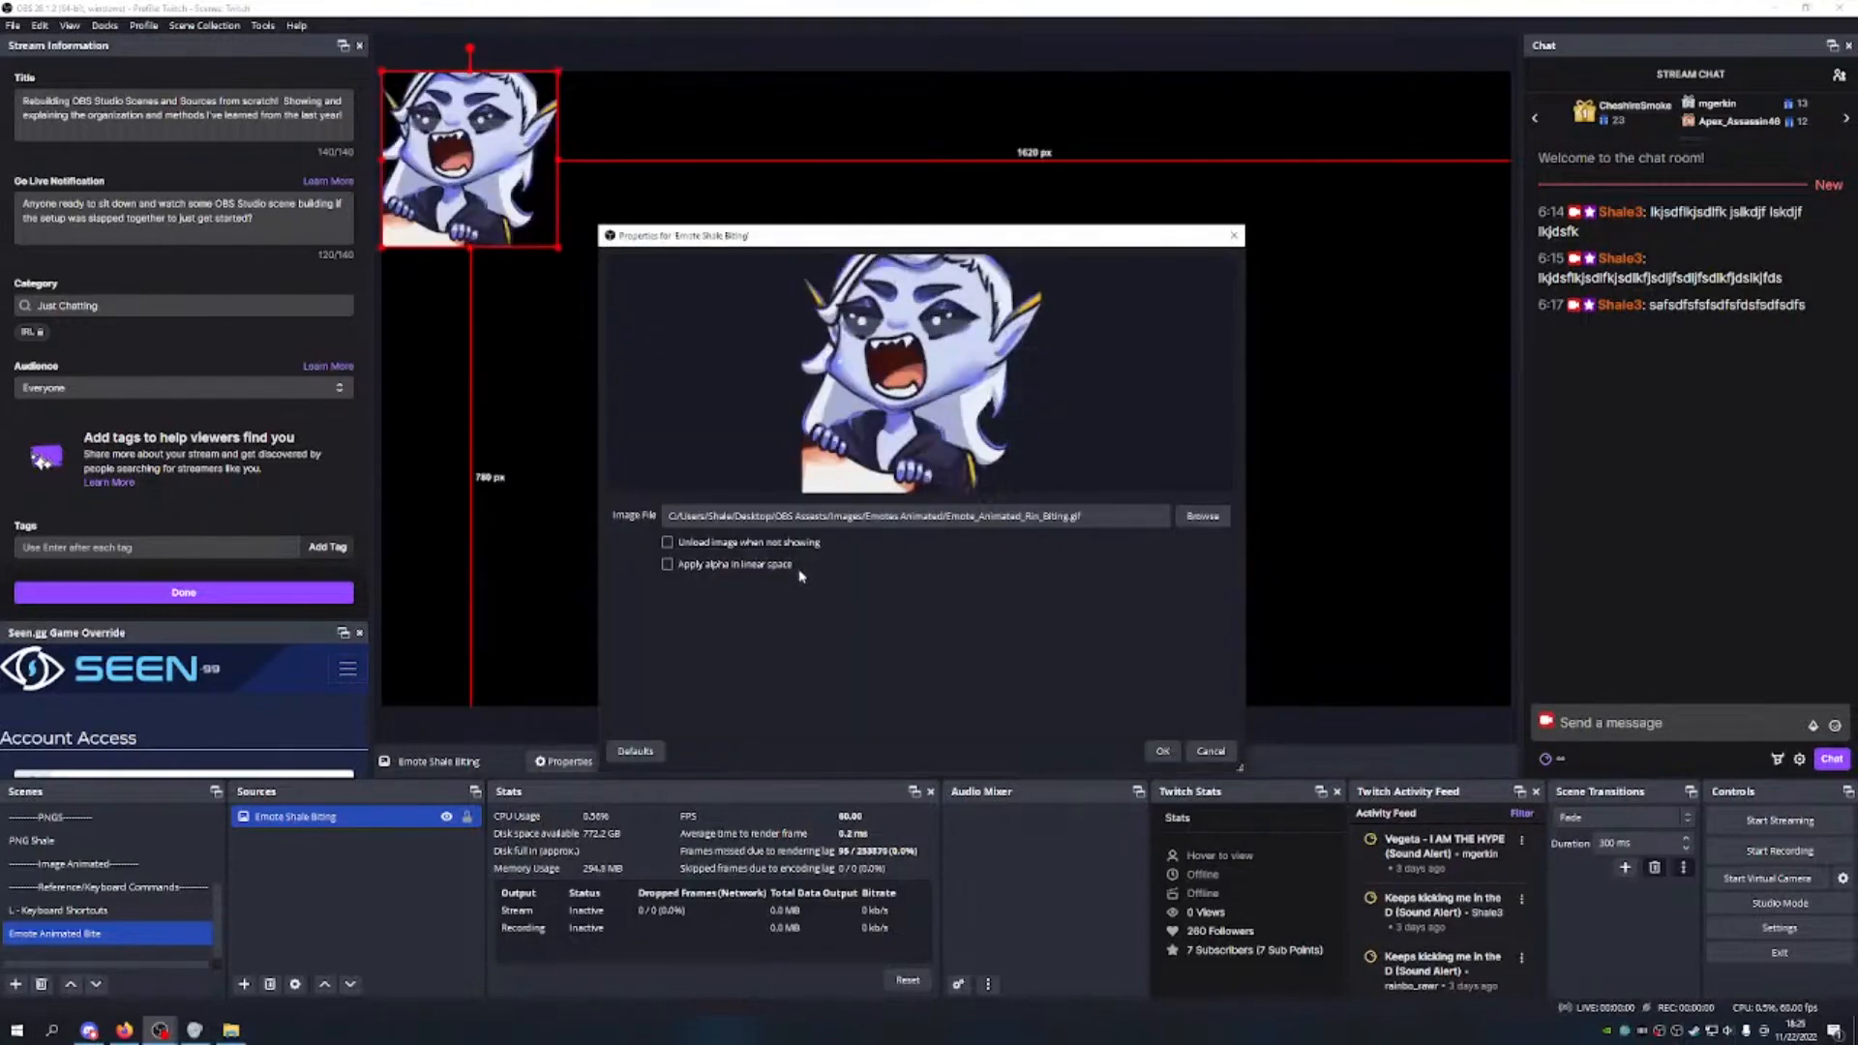
pyautogui.click(667, 564)
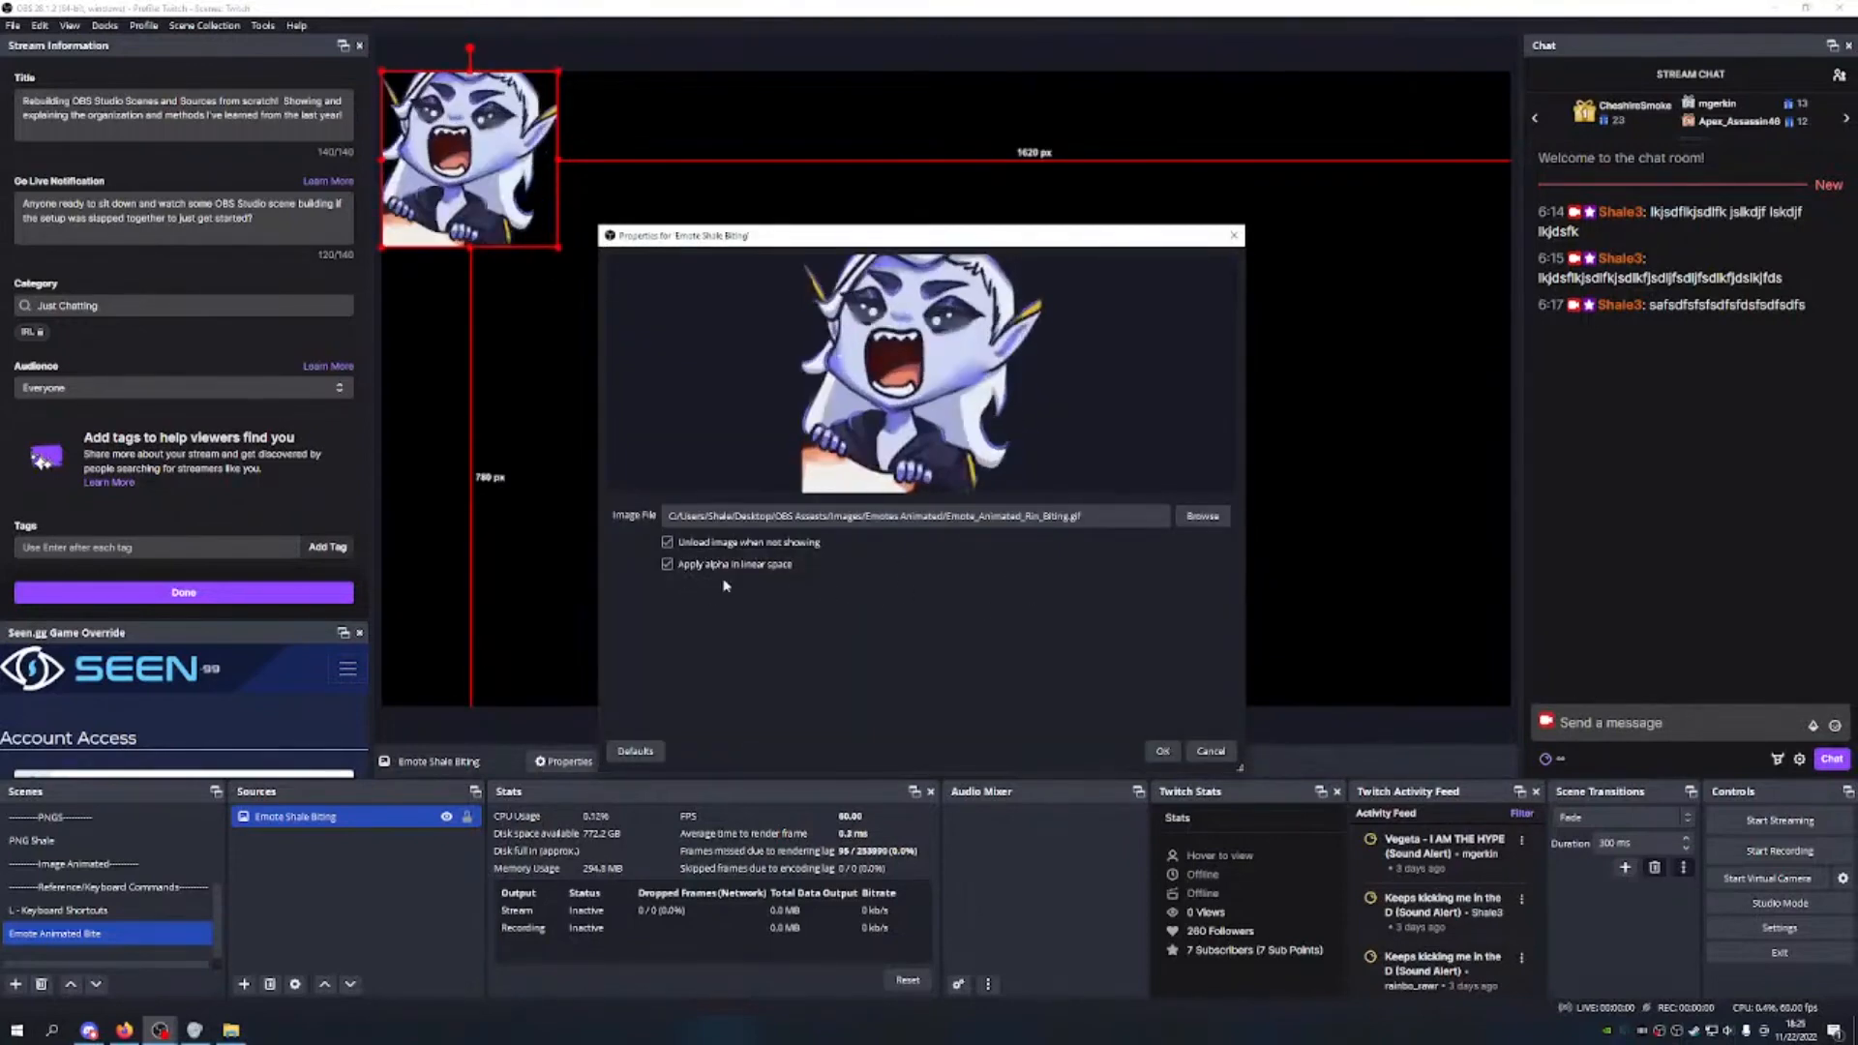
pyautogui.click(1162, 750)
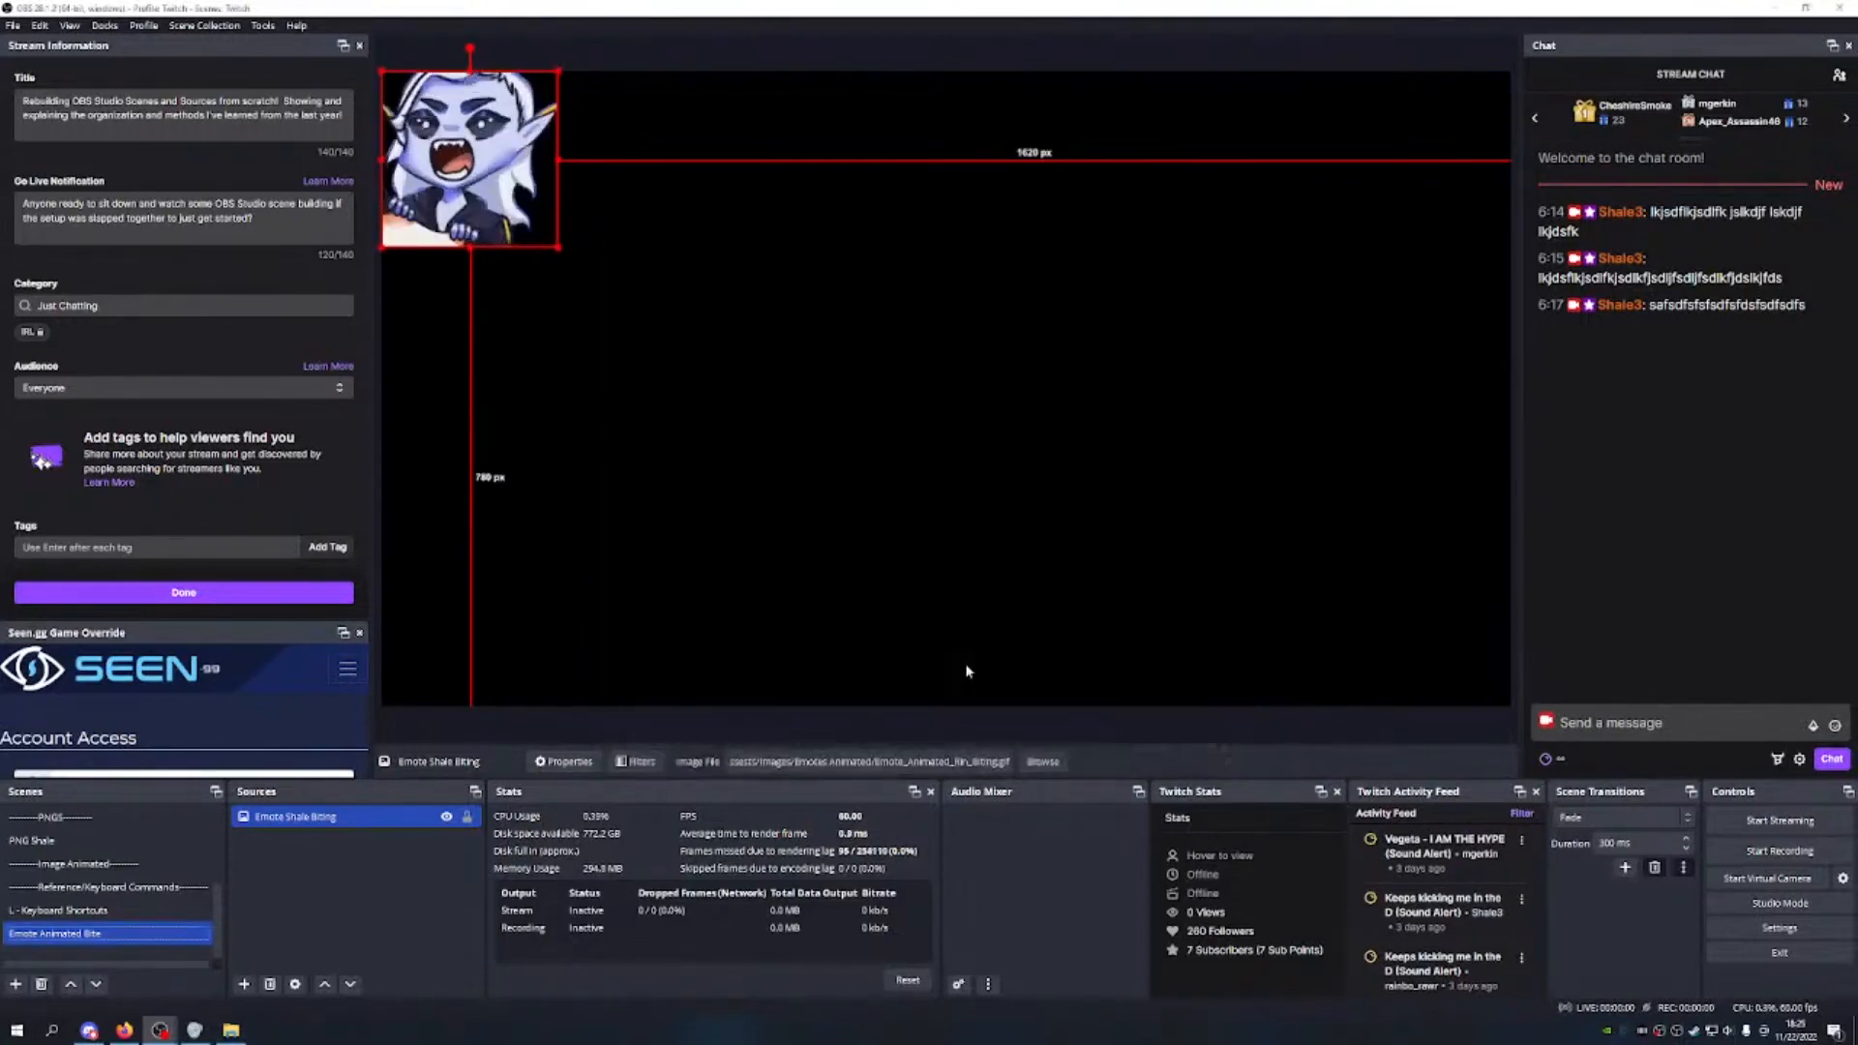
# Step: Scale the biting emote to full canvas height, centre it horizontally, and lock it
pyautogui.moveTo(919, 395); pyautogui.dragTo(944, 443)
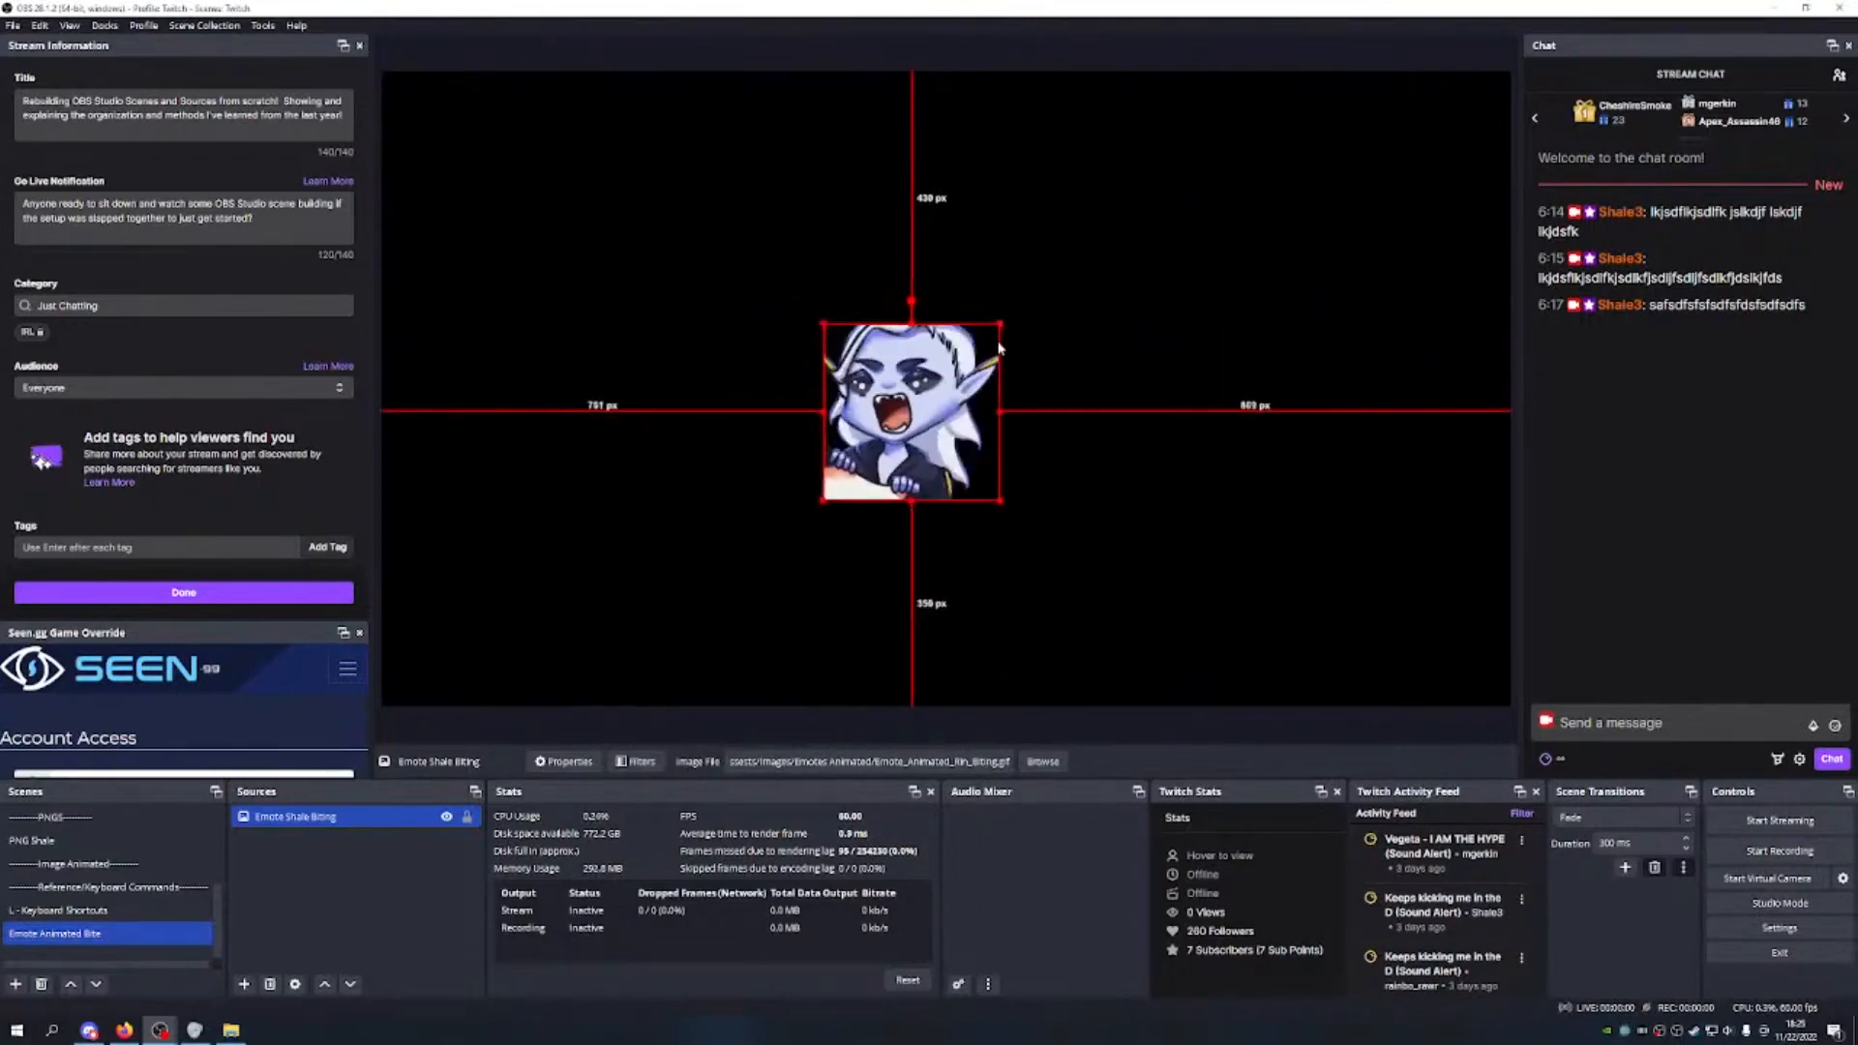
pyautogui.moveTo(998, 325); pyautogui.dragTo(1205, 73)
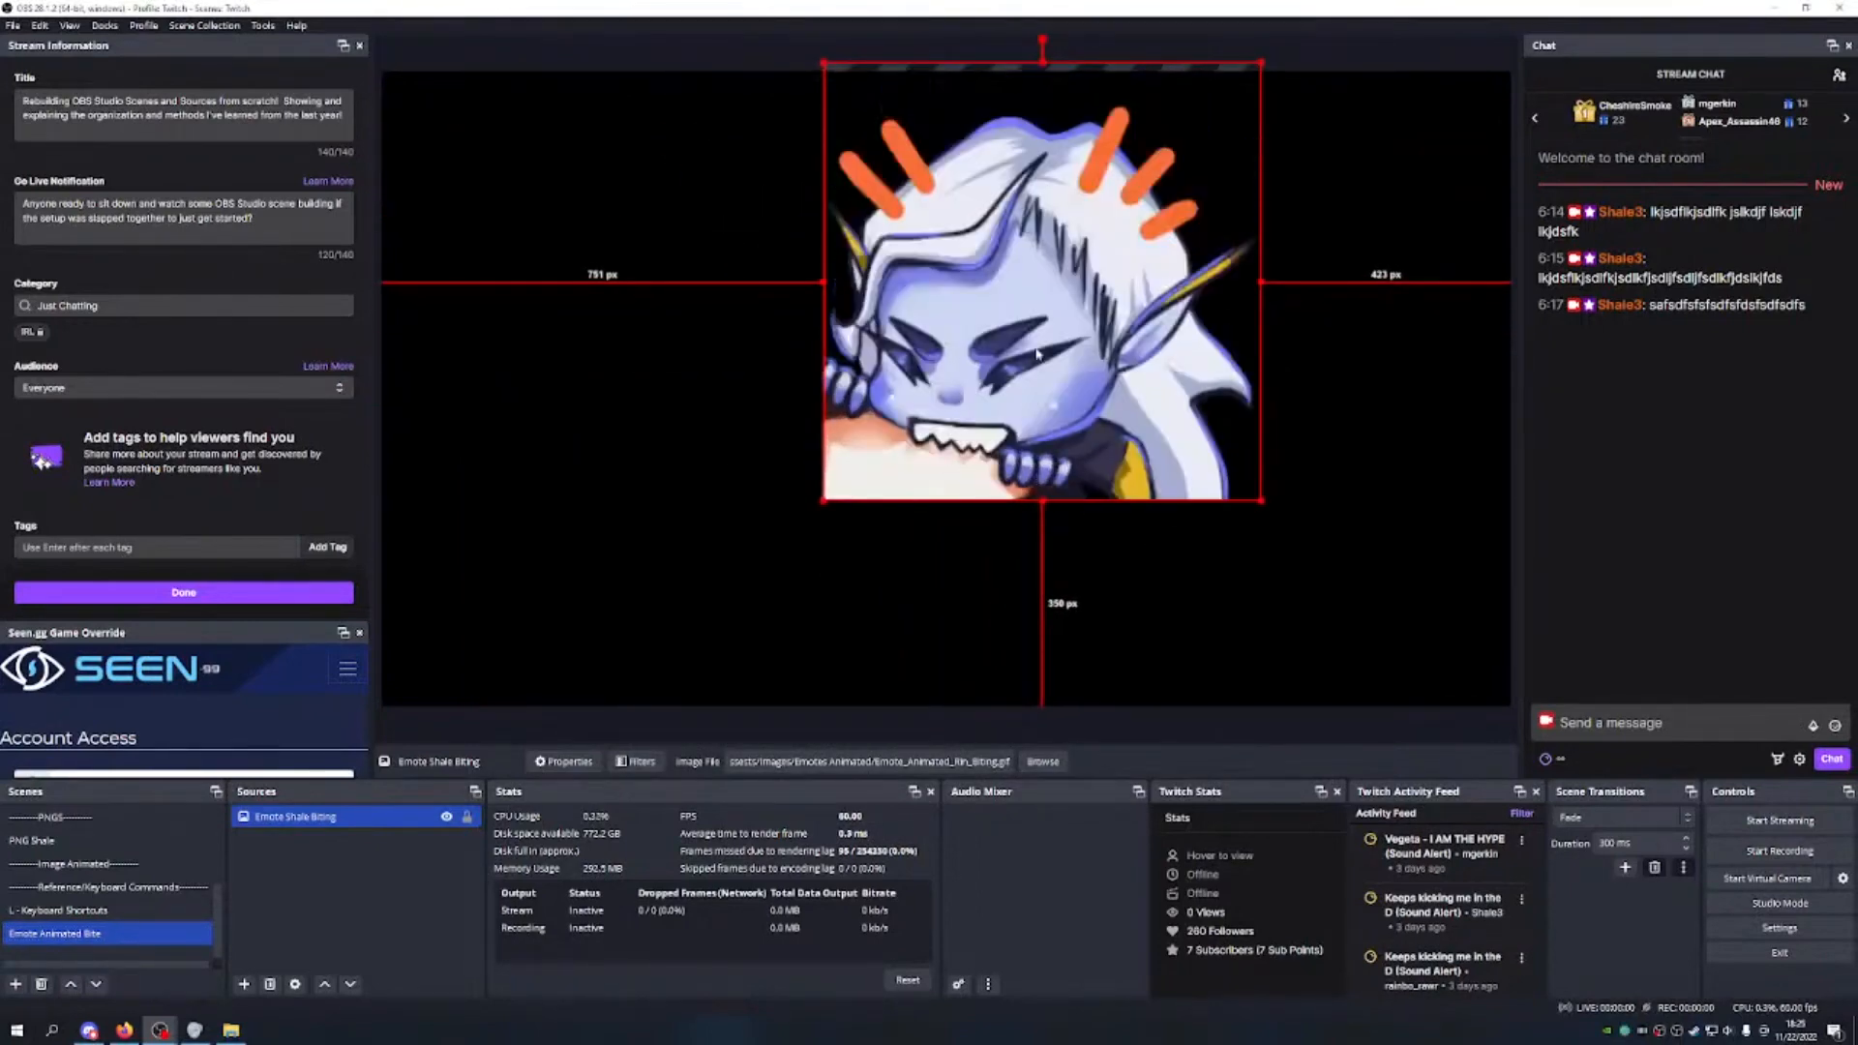
pyautogui.moveTo(1037, 353); pyautogui.dragTo(975, 566)
pyautogui.moveTo(1202, 279); pyautogui.dragTo(1258, 91)
pyautogui.moveTo(1172, 310); pyautogui.dragTo(1091, 300)
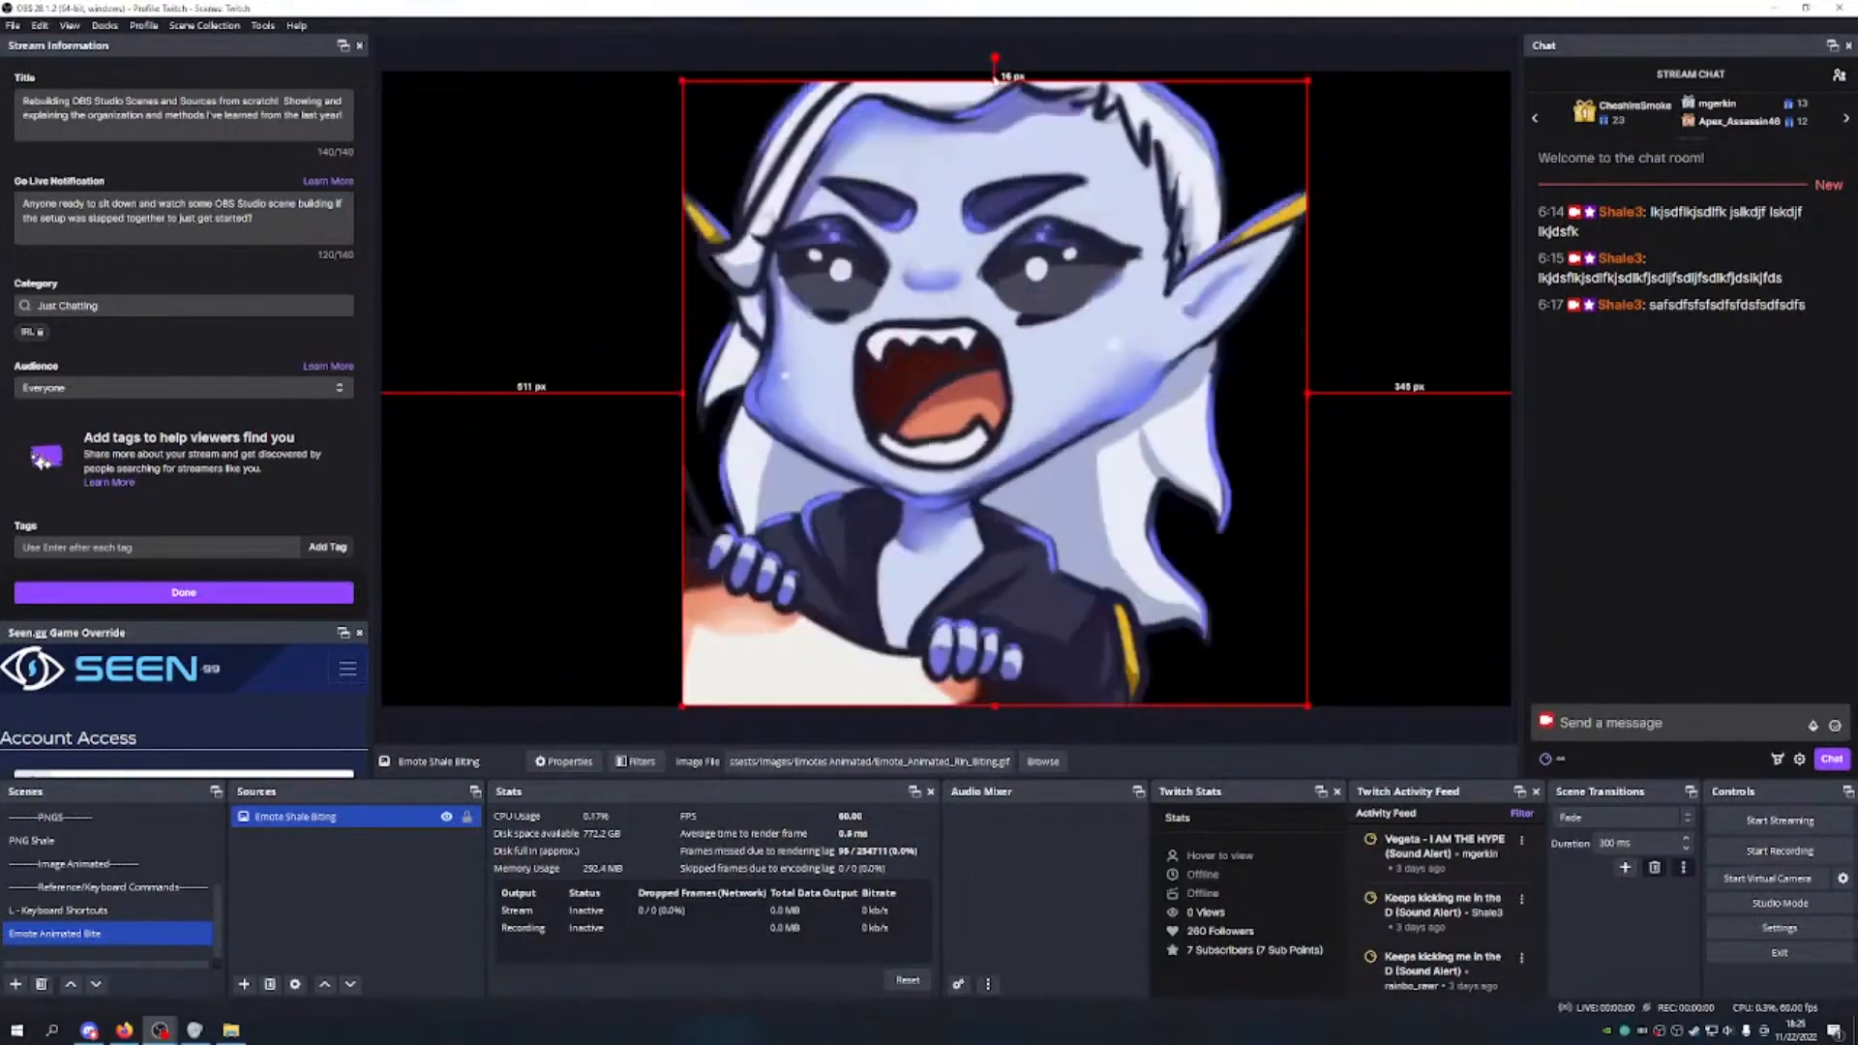
pyautogui.moveTo(995, 78); pyautogui.dragTo(993, 76)
pyautogui.moveTo(956, 376); pyautogui.dragTo(904, 366)
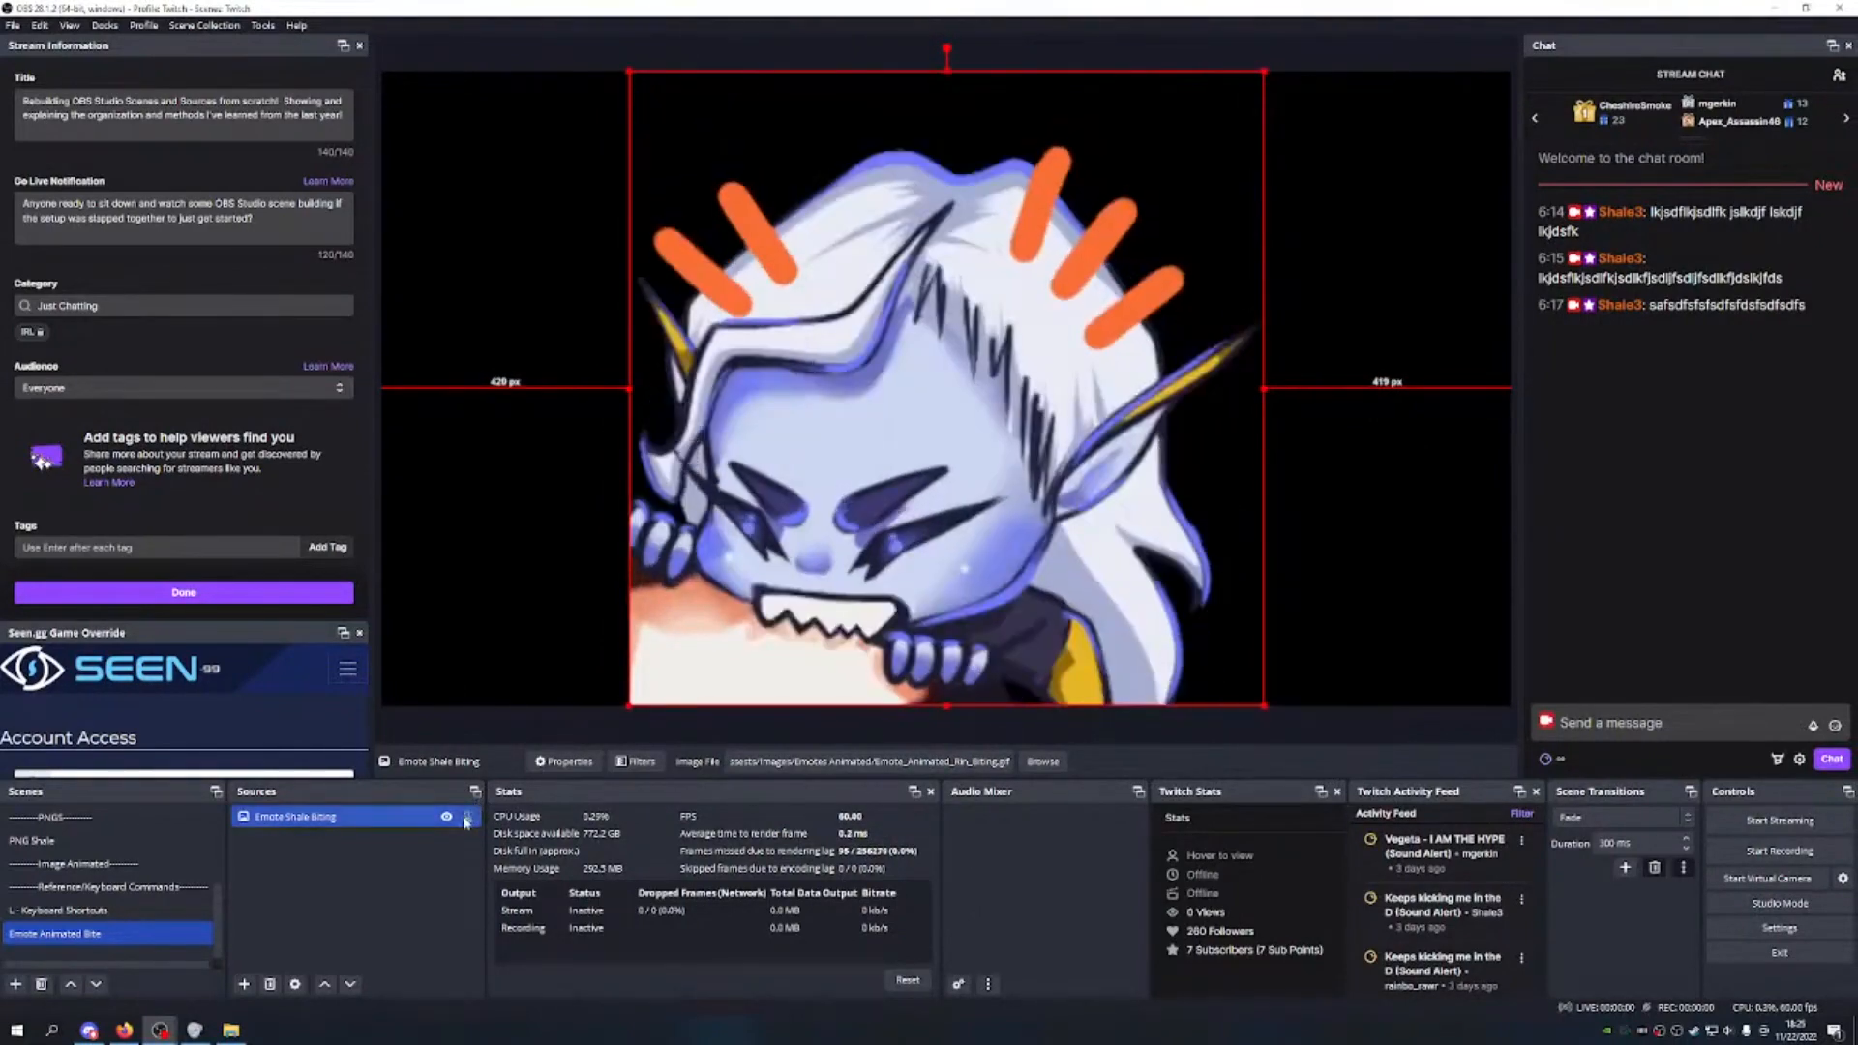
pyautogui.click(467, 819)
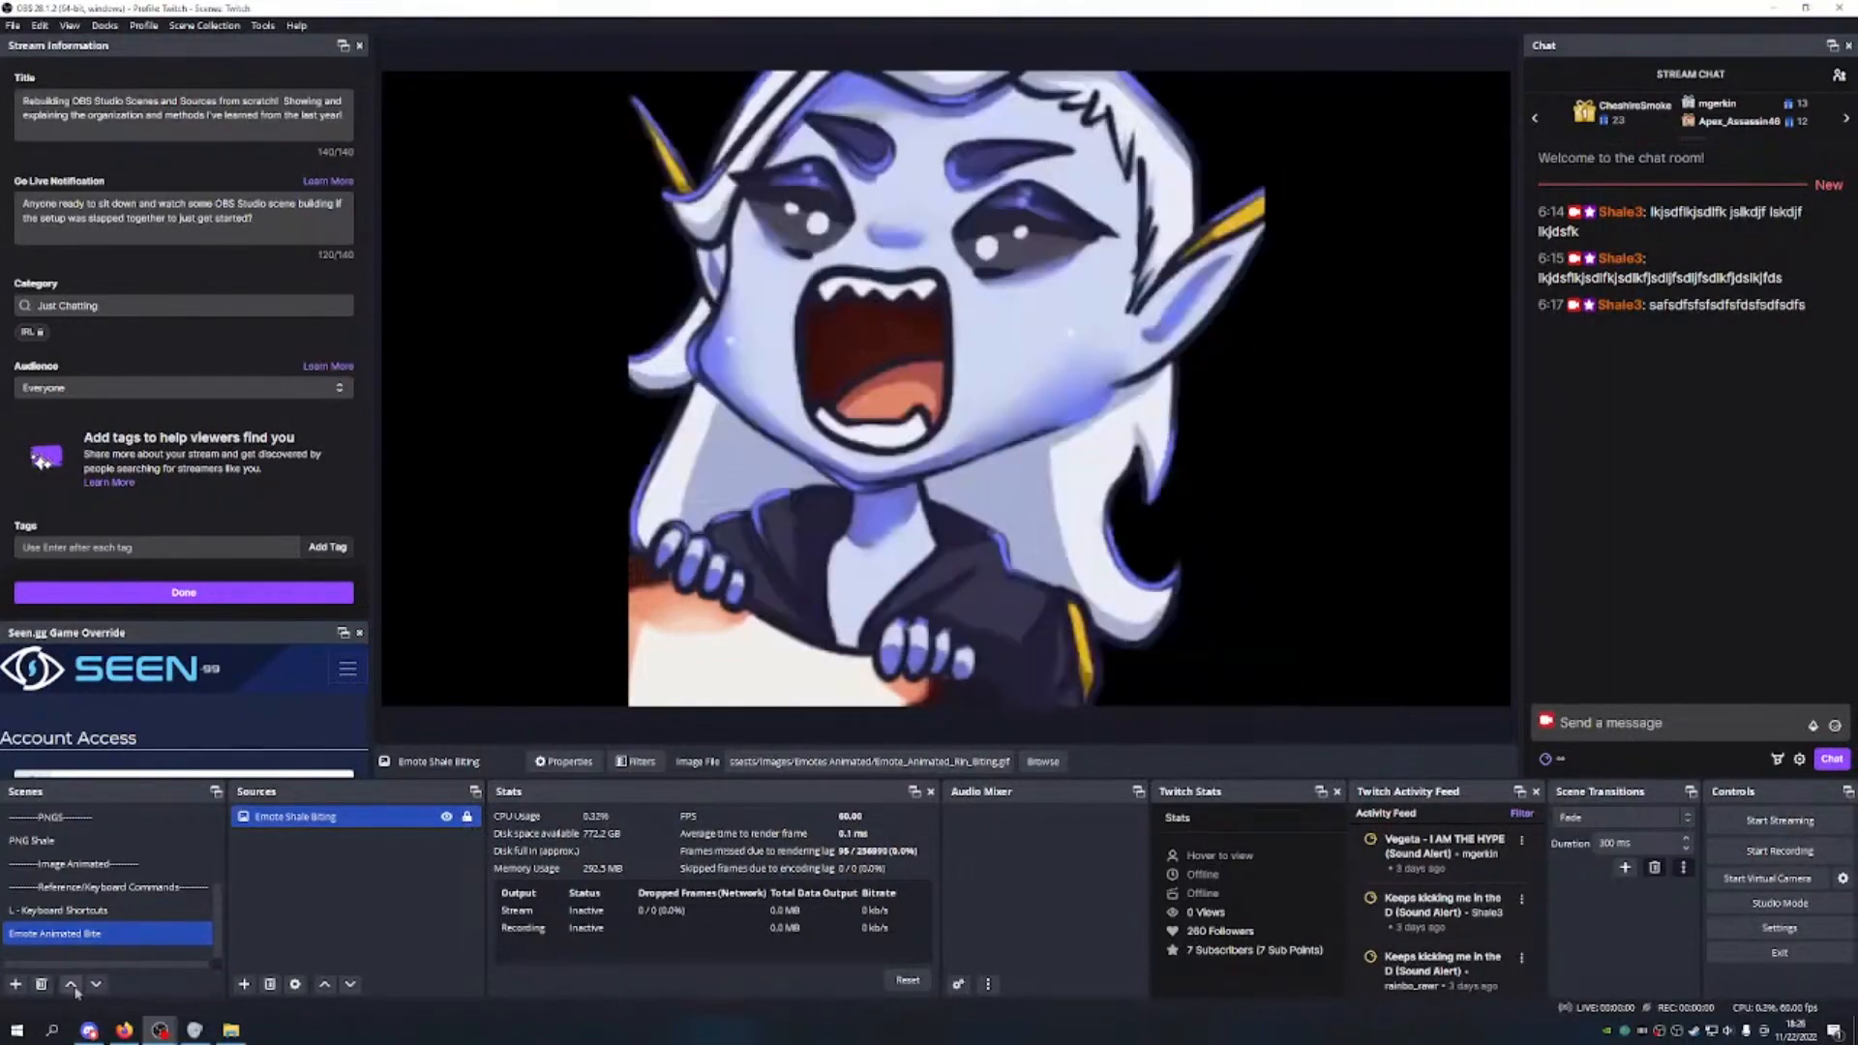
# Step: Move the Emote Animated Bite scene up two places in the scene list
pyautogui.click(71, 984)
pyautogui.click(71, 985)
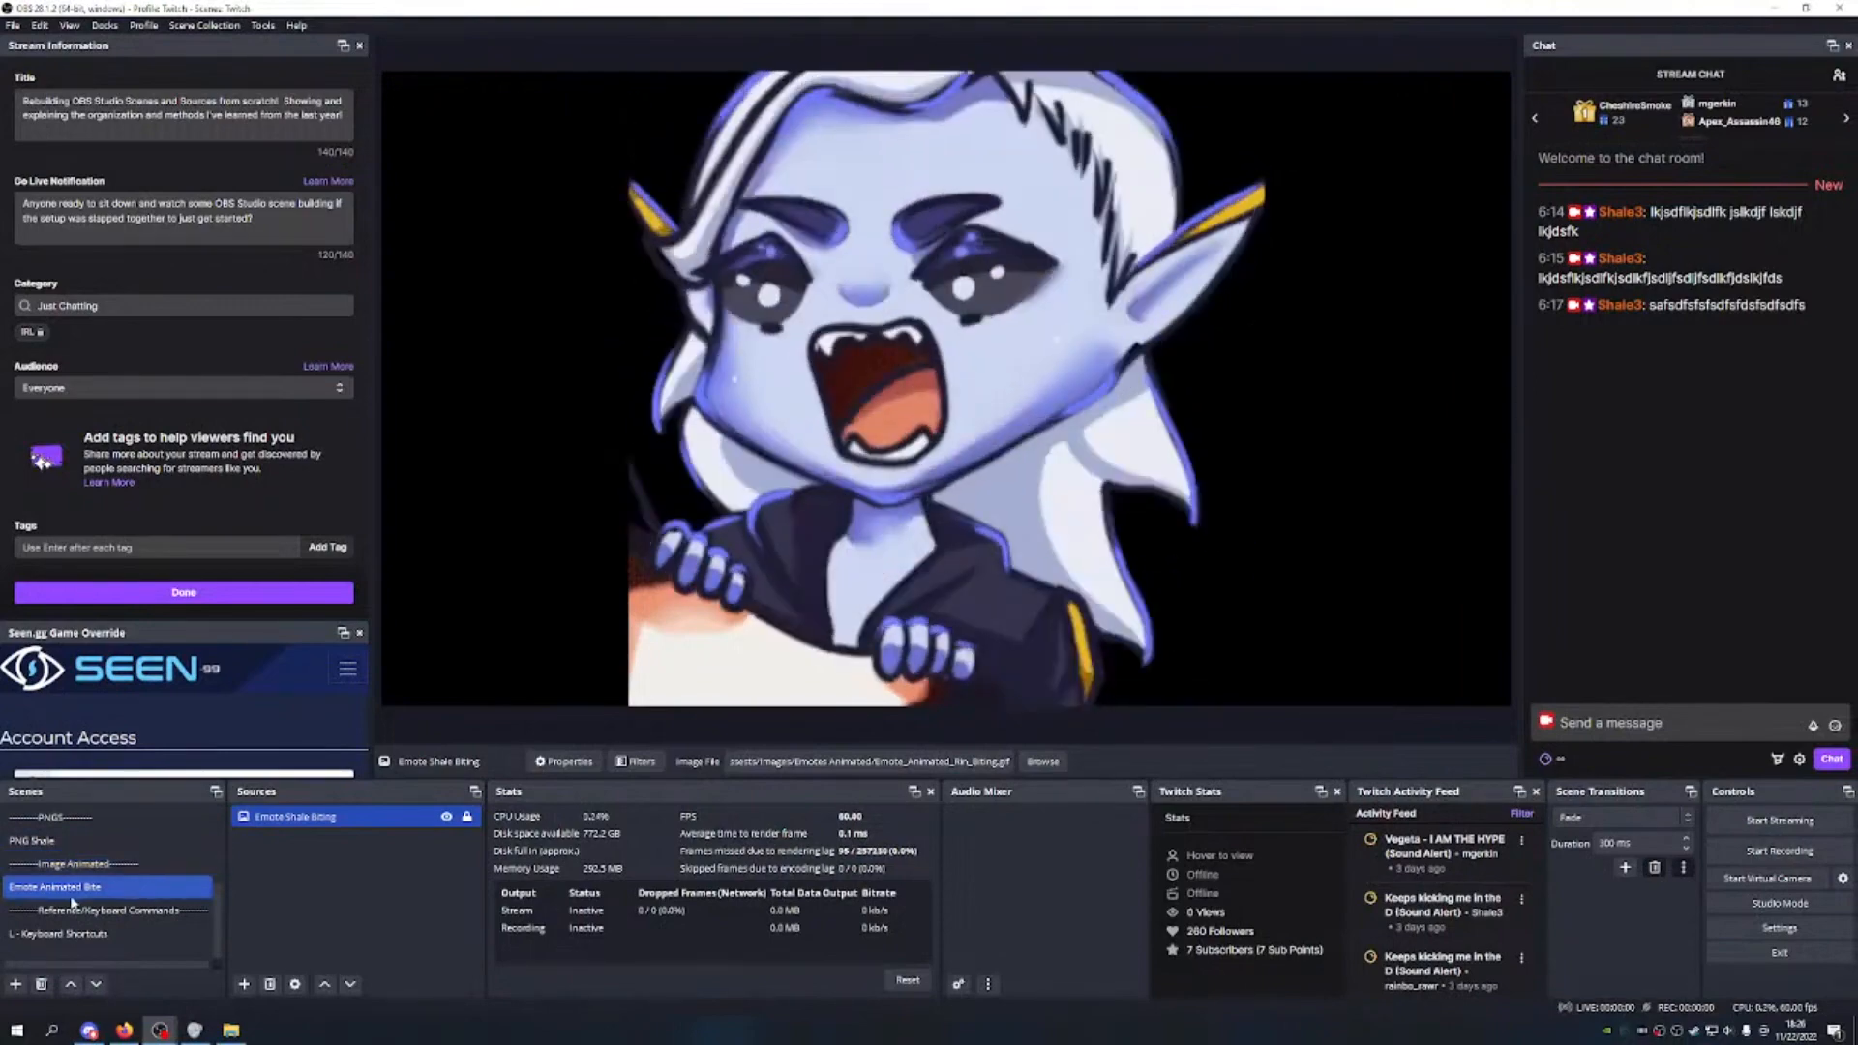
pyautogui.rightClick(358, 817)
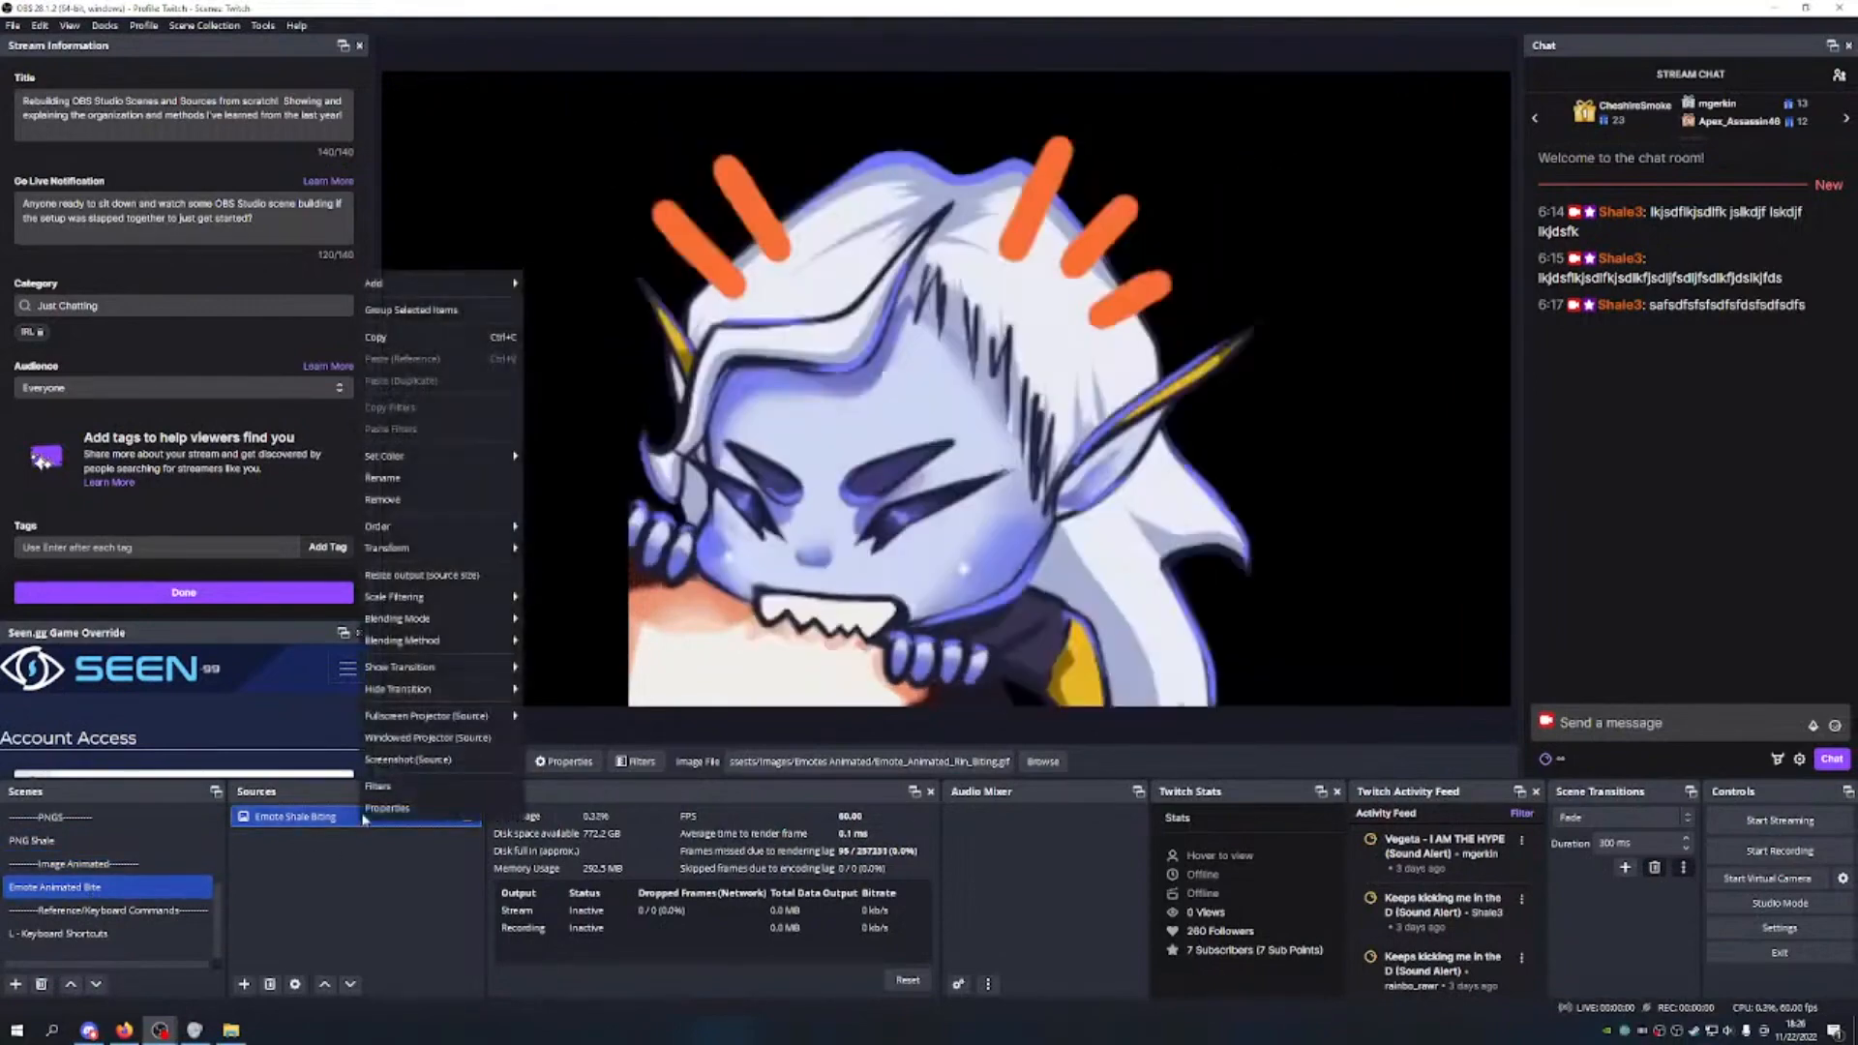
pyautogui.click(387, 478)
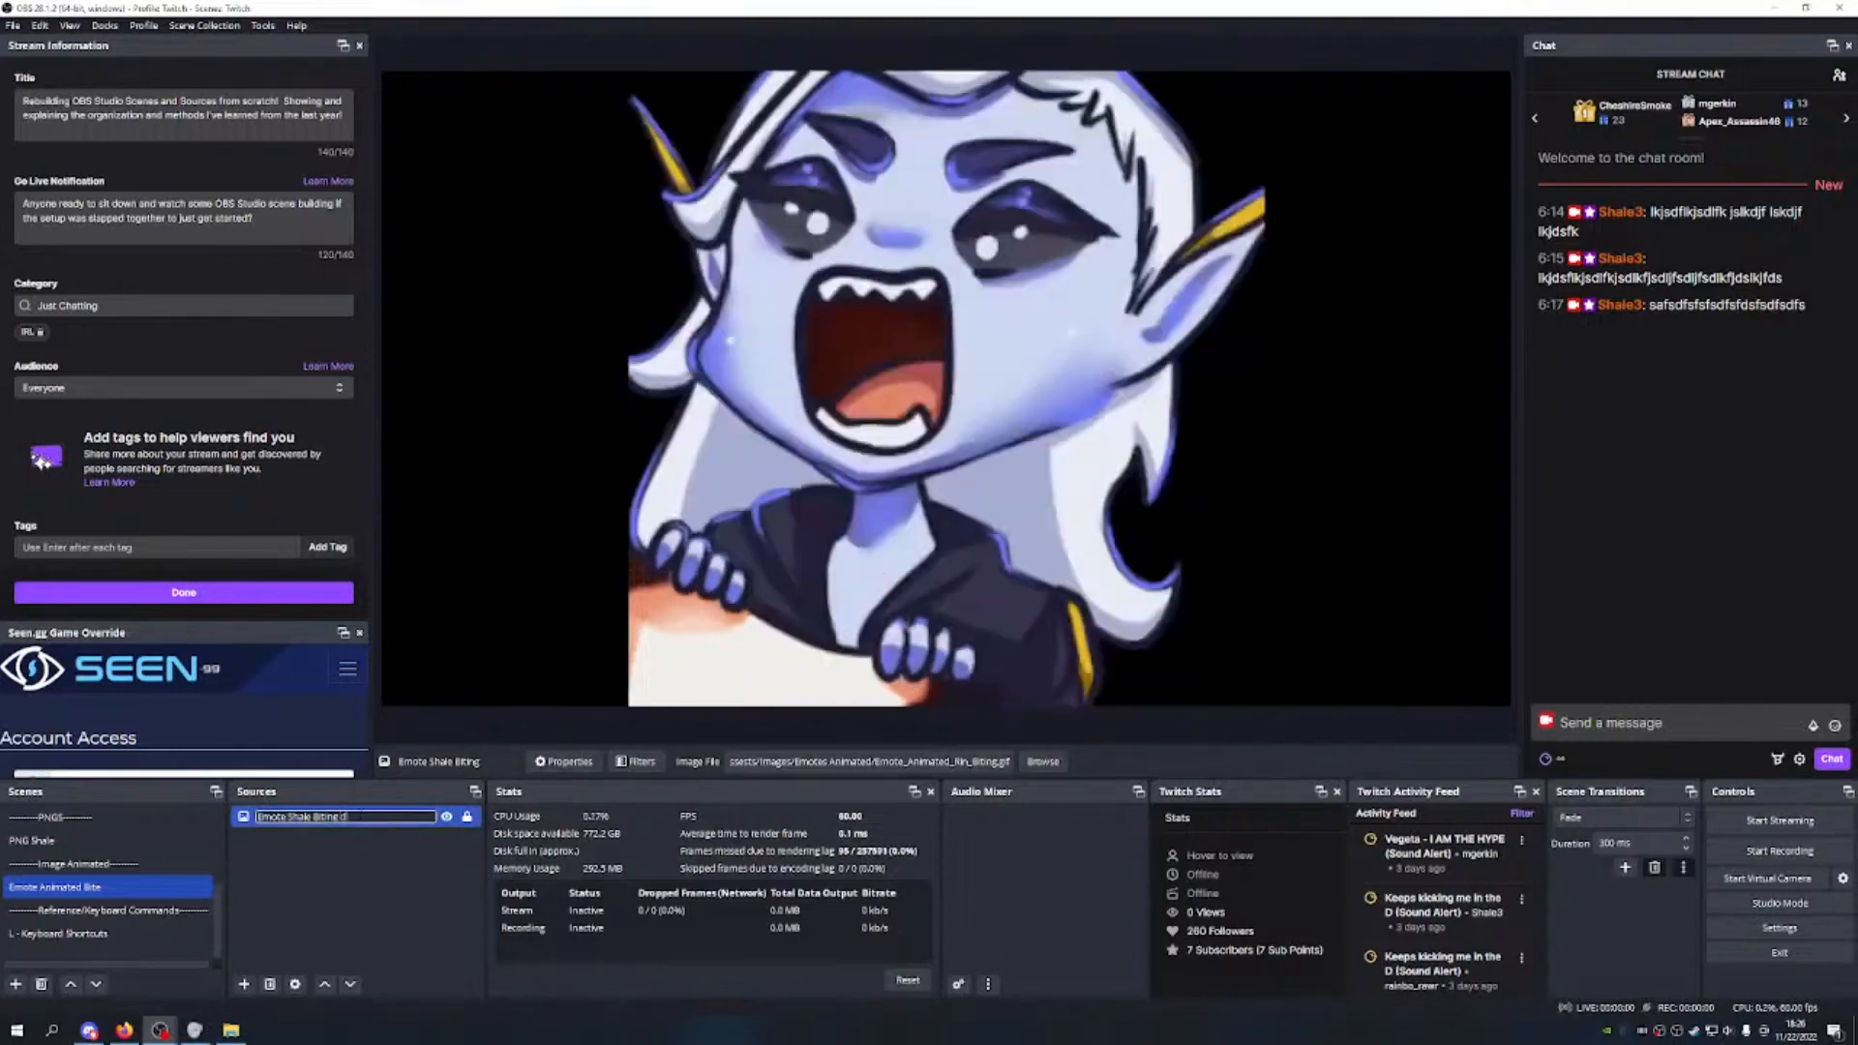
# Step: Rename the scene to 'Emote Animated Biting'
pyautogui.rightClick(153, 886)
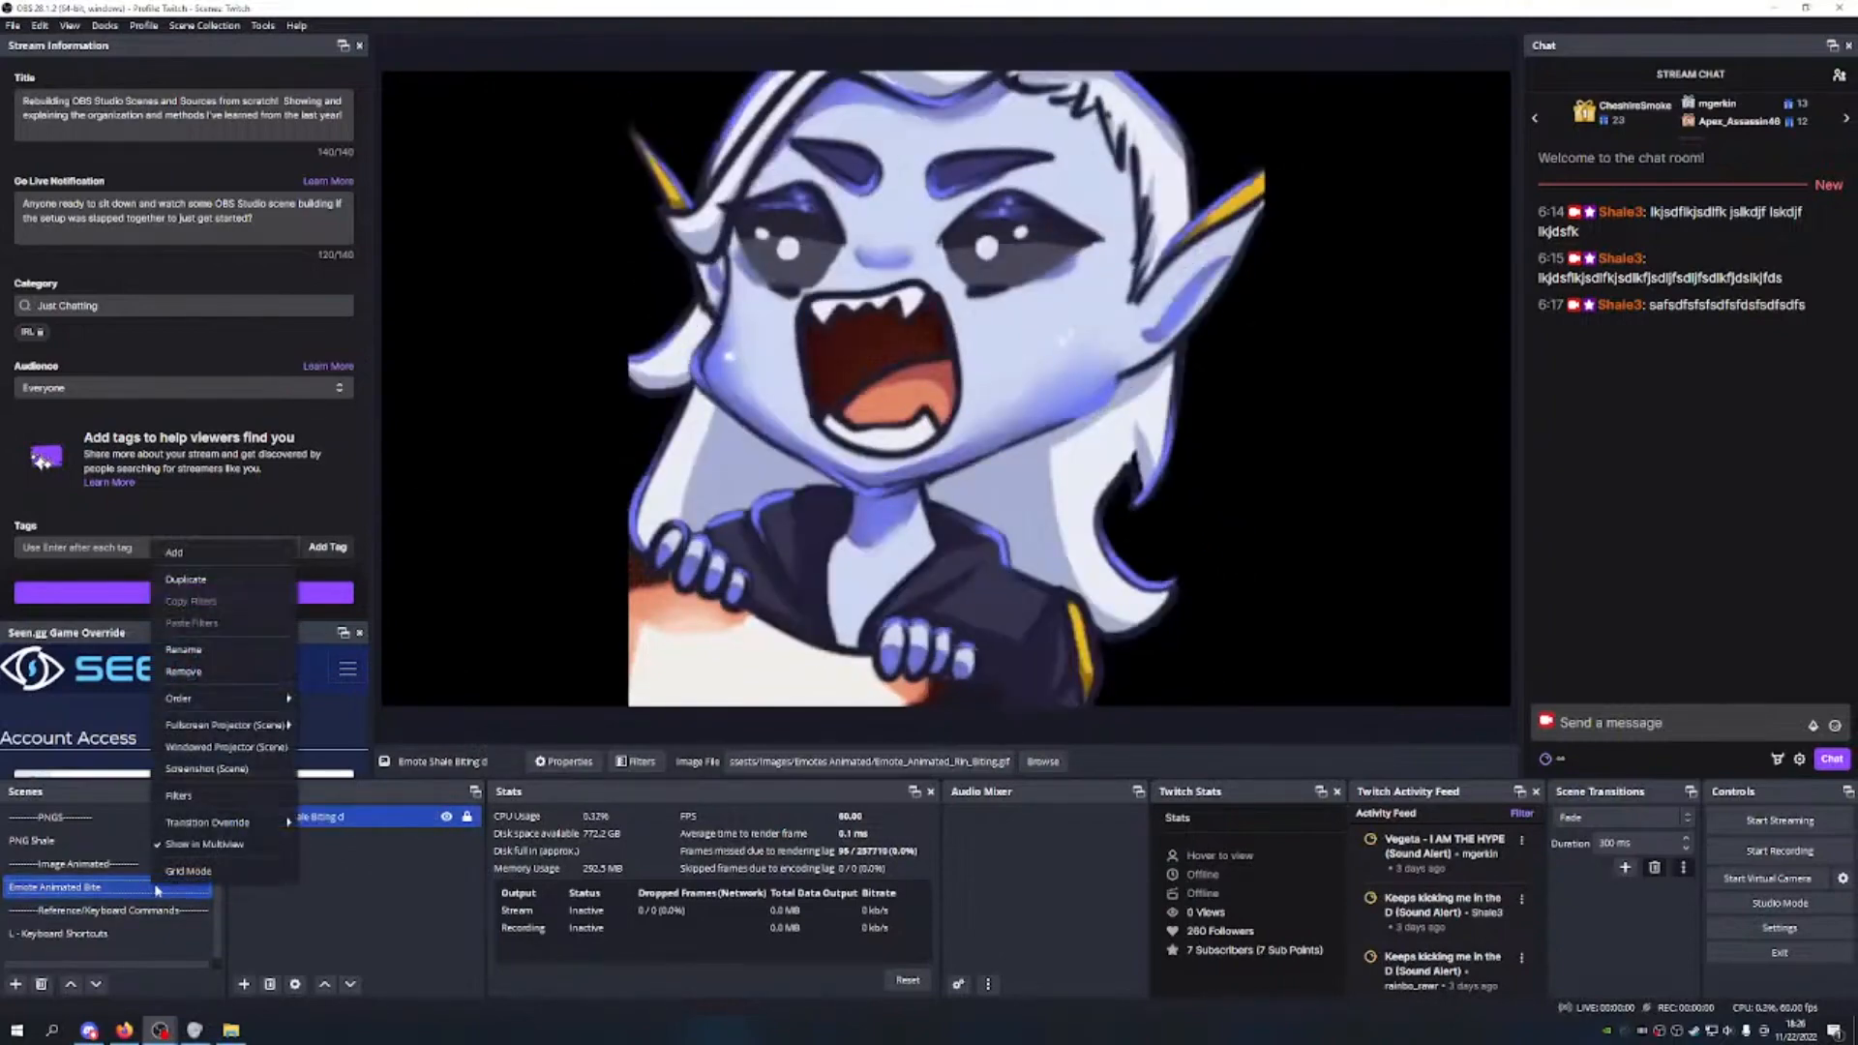
pyautogui.click(183, 649)
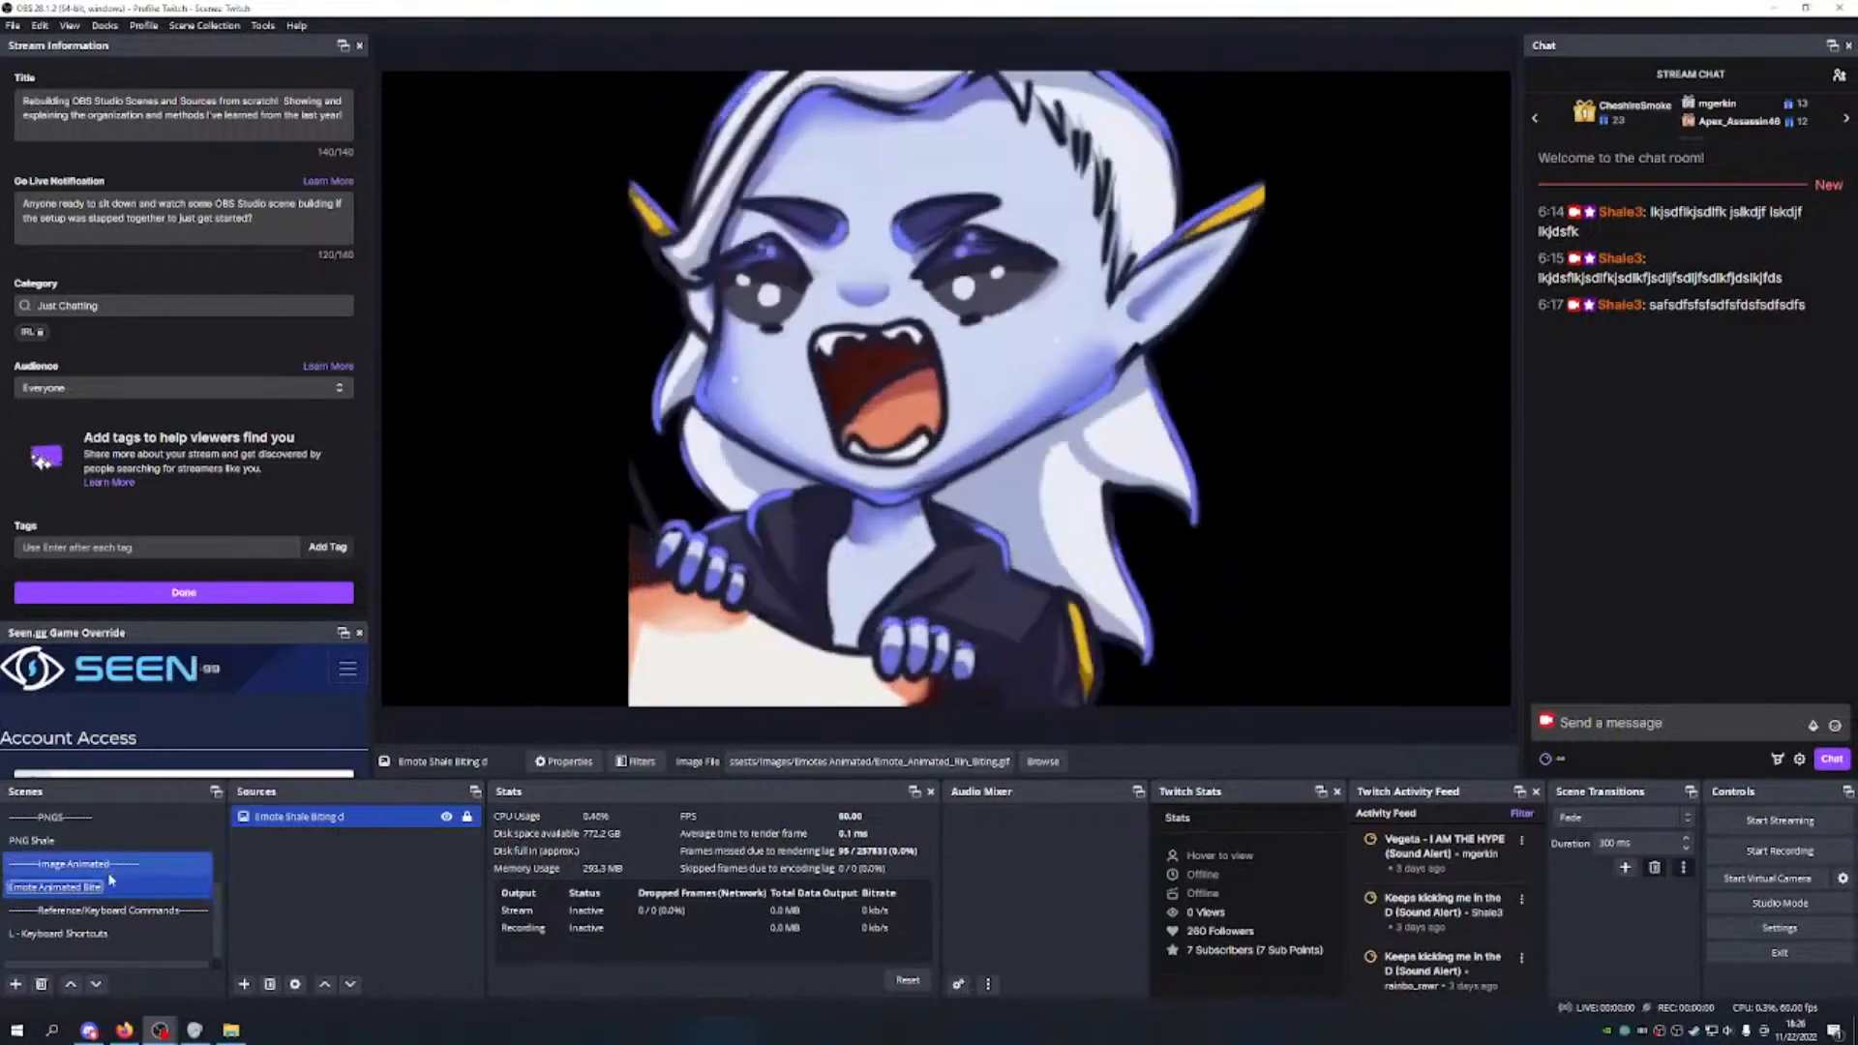
pyautogui.press('Right')
pyautogui.press('BackSpace')
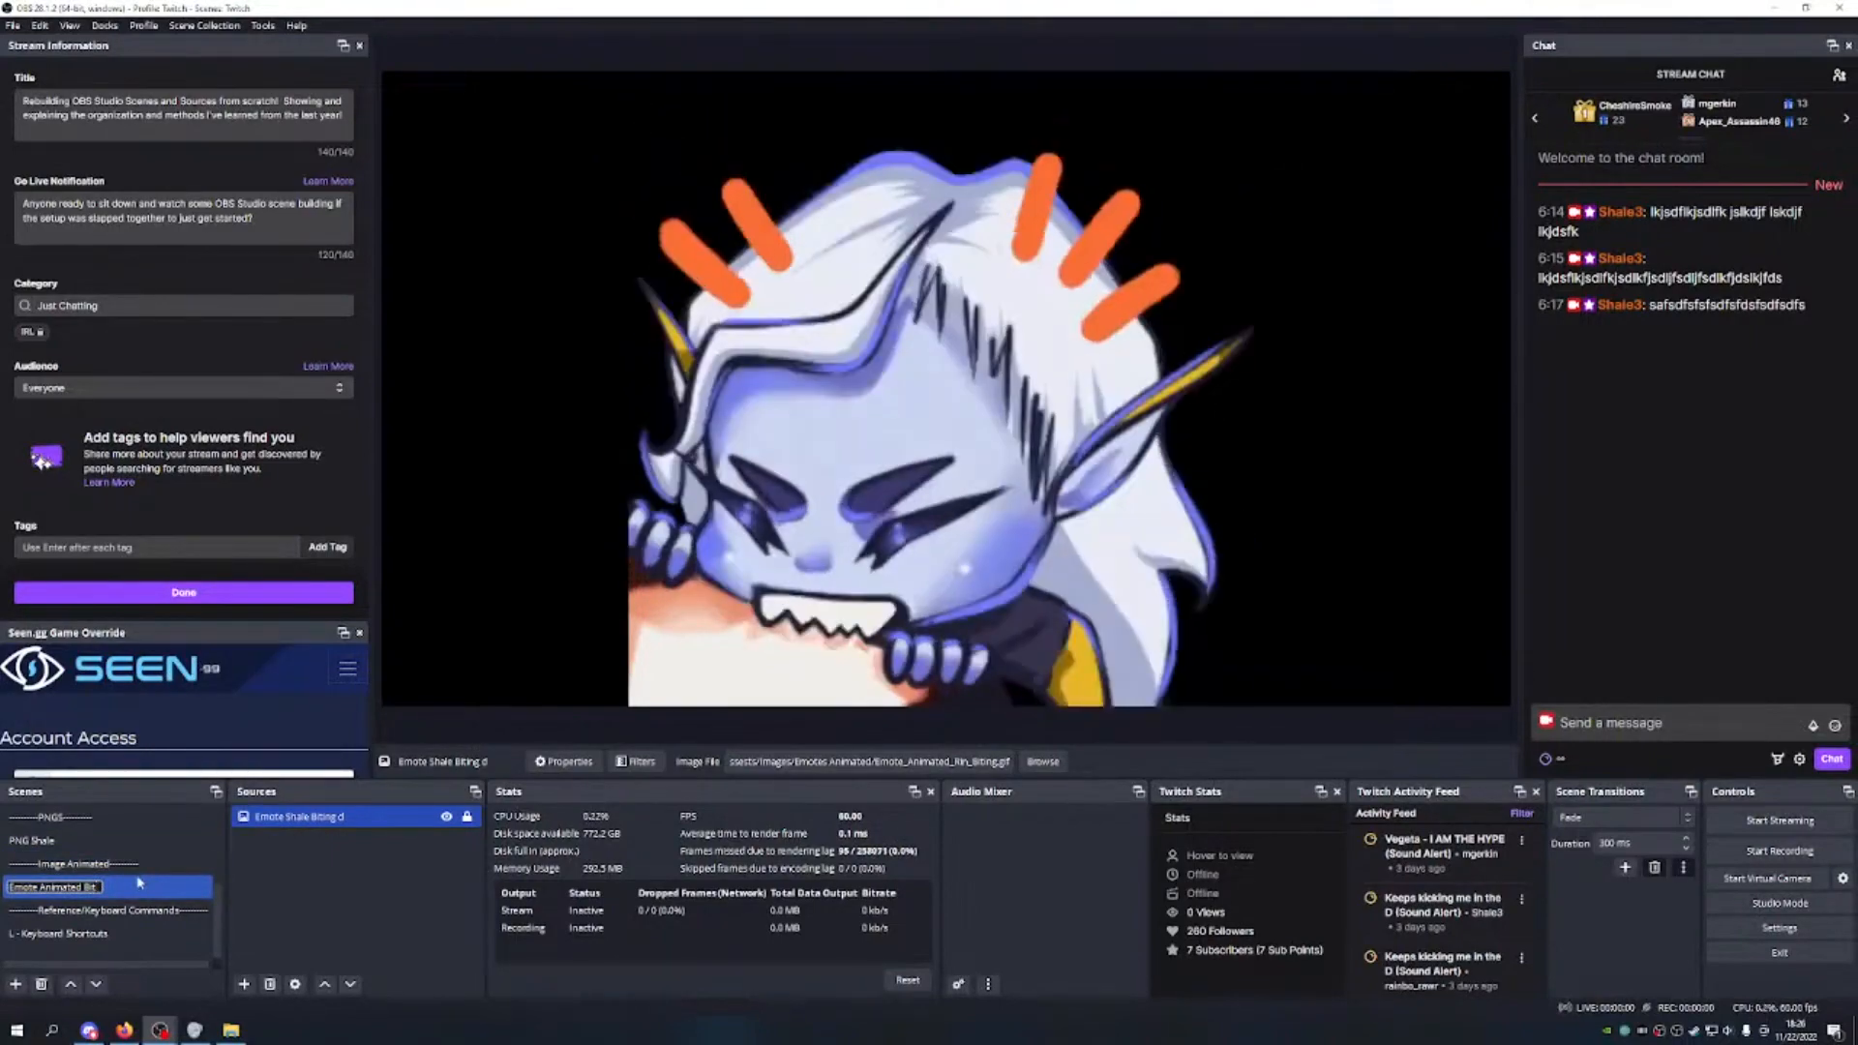
pyautogui.write('in')
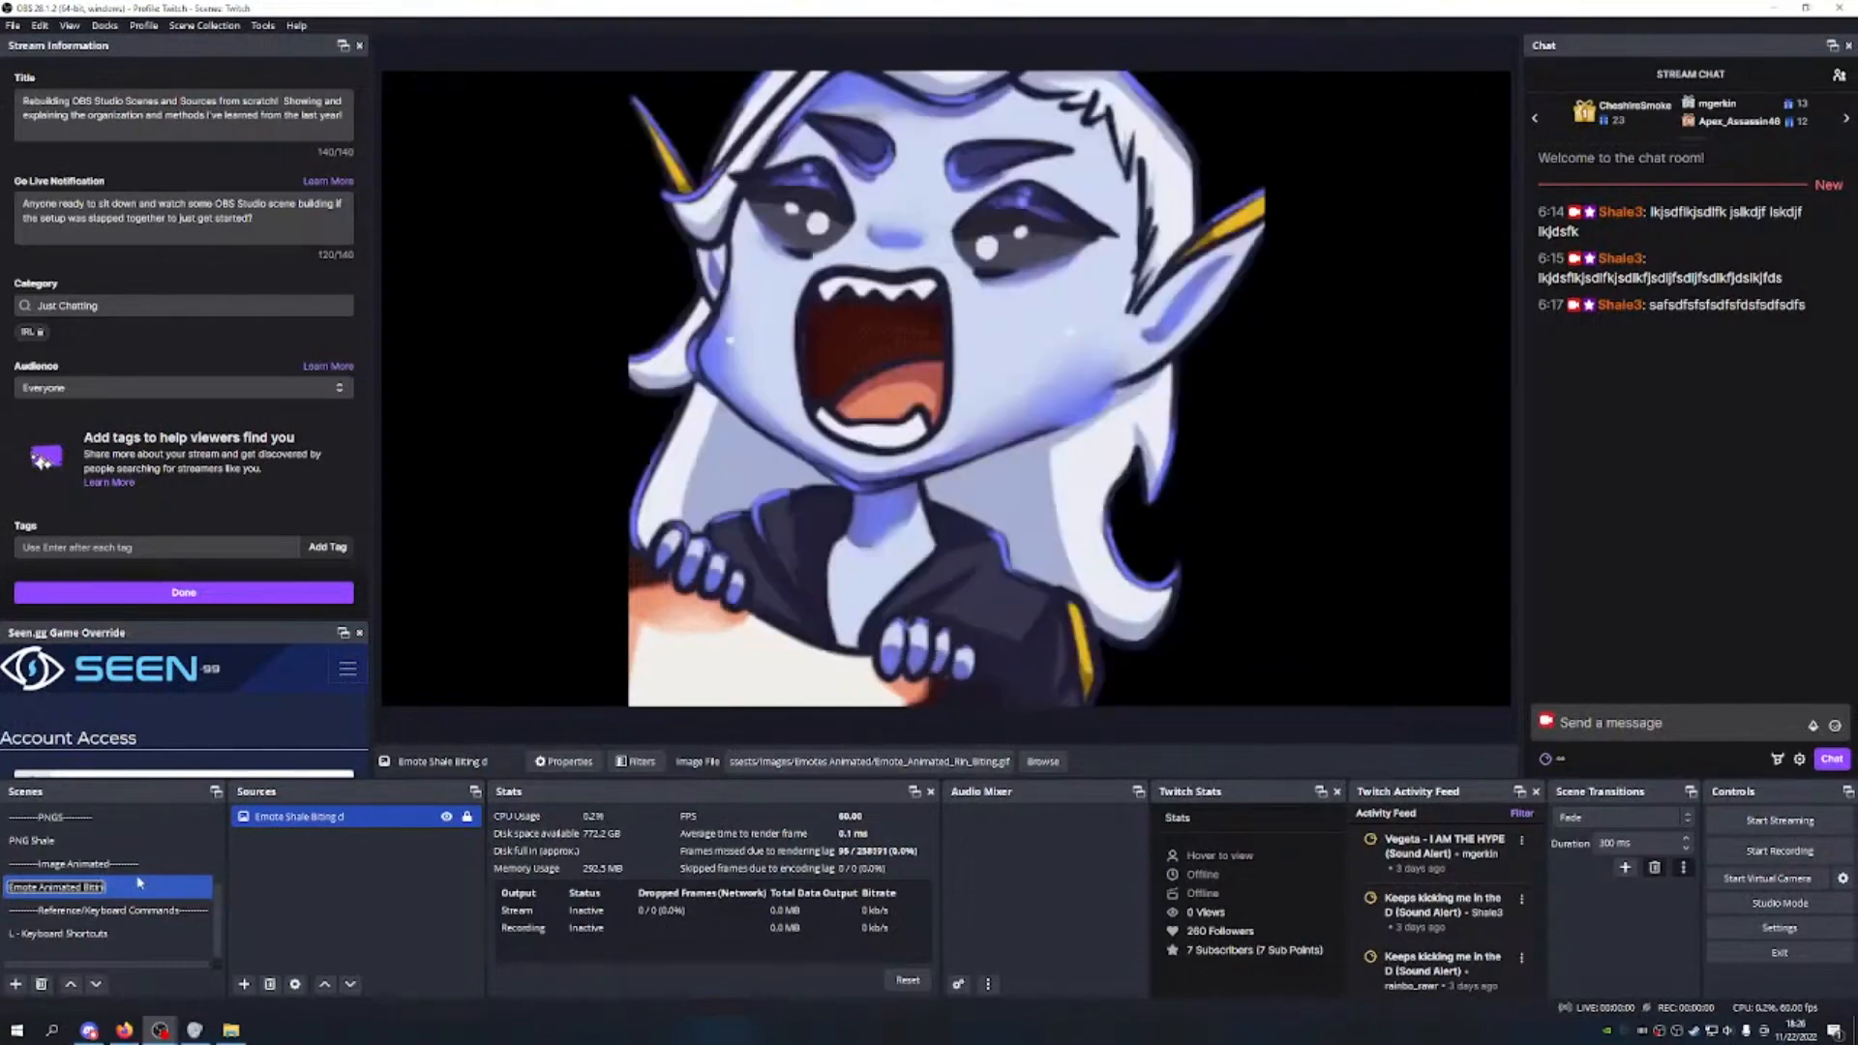
pyautogui.write('g')
pyautogui.press('Return')
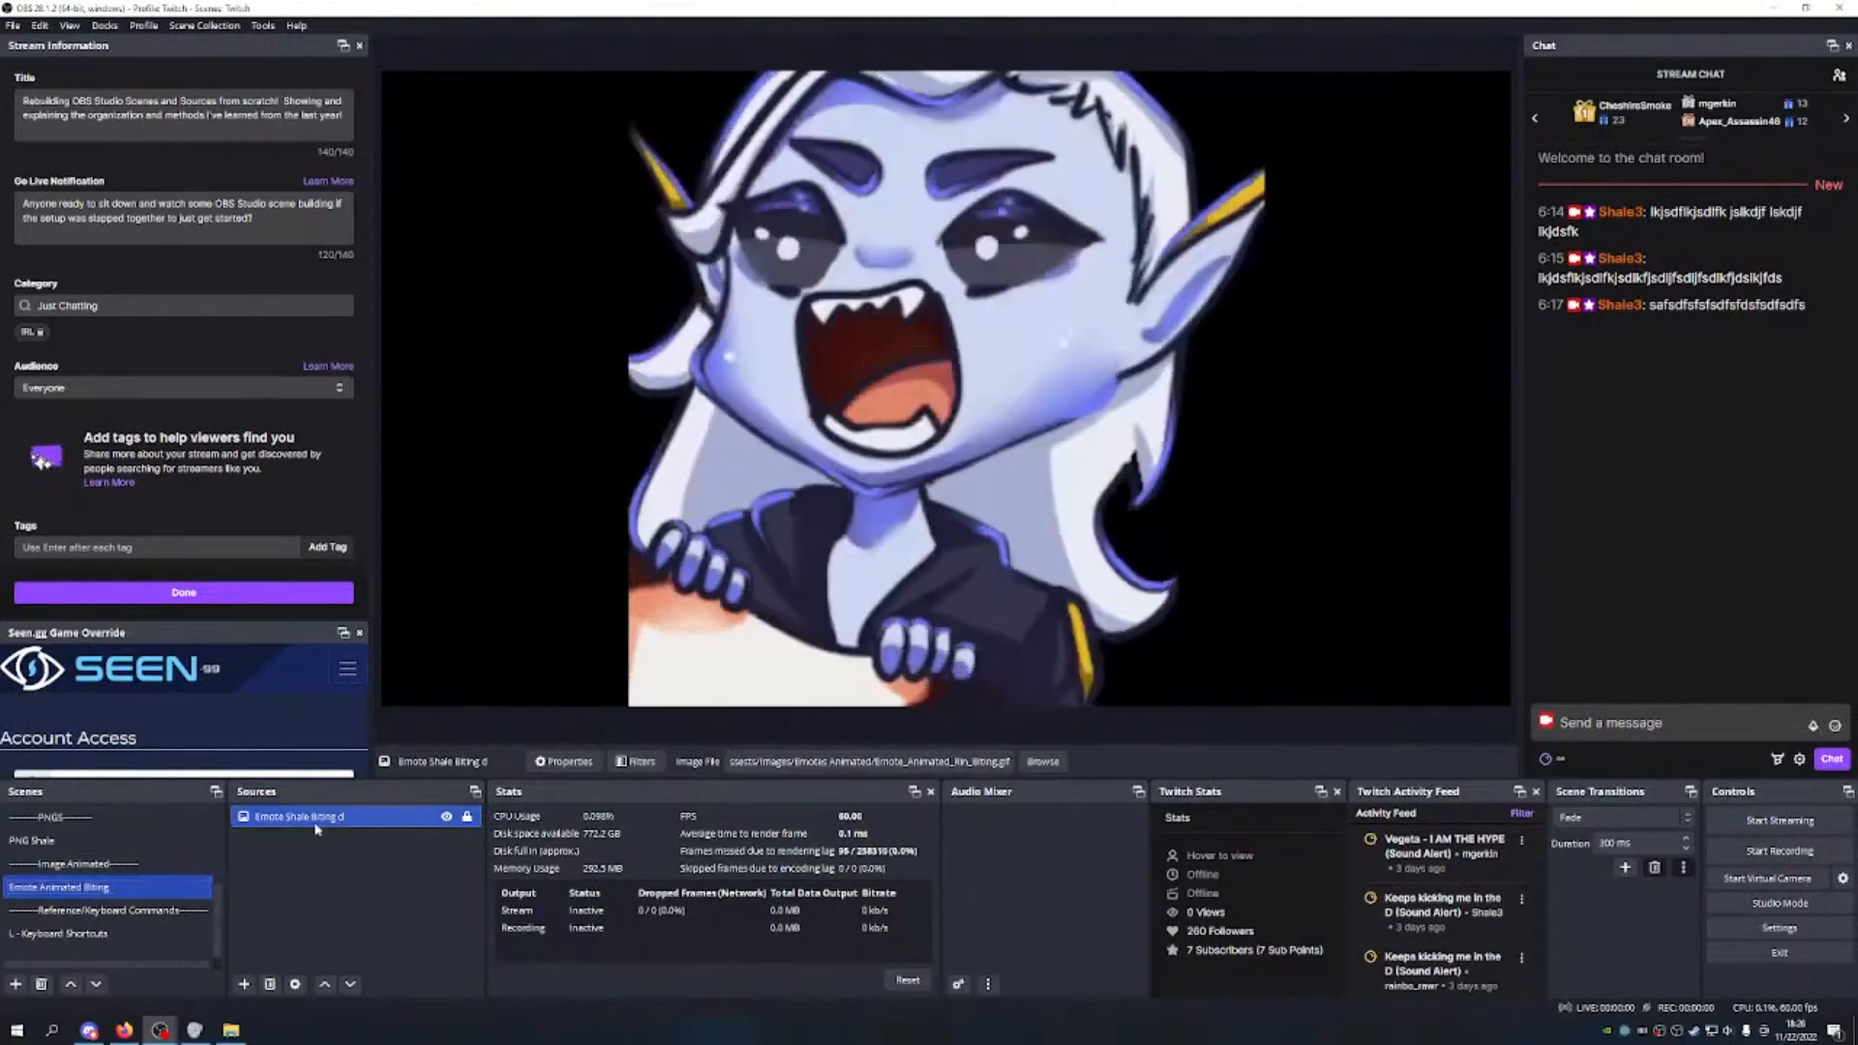
# Step: Rename the emote source to 'Emote Shale Bite'
pyautogui.rightClick(309, 825)
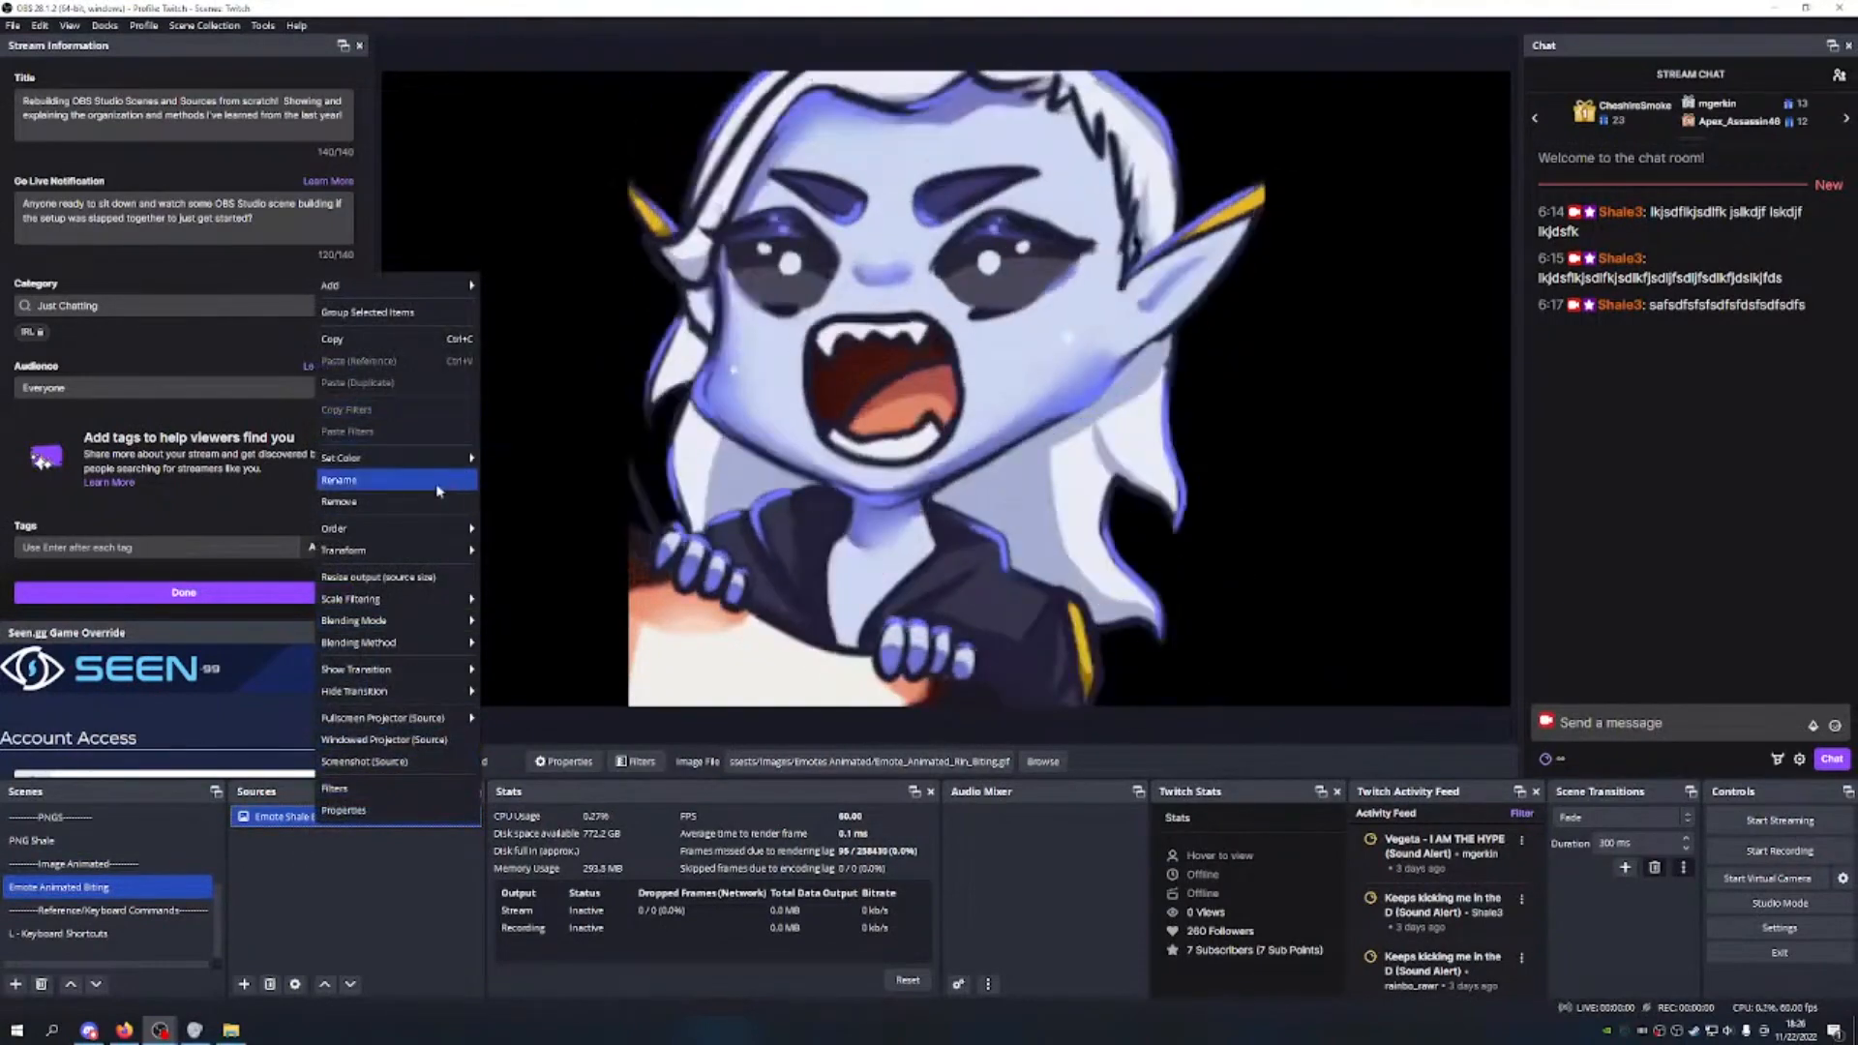
pyautogui.click(370, 482)
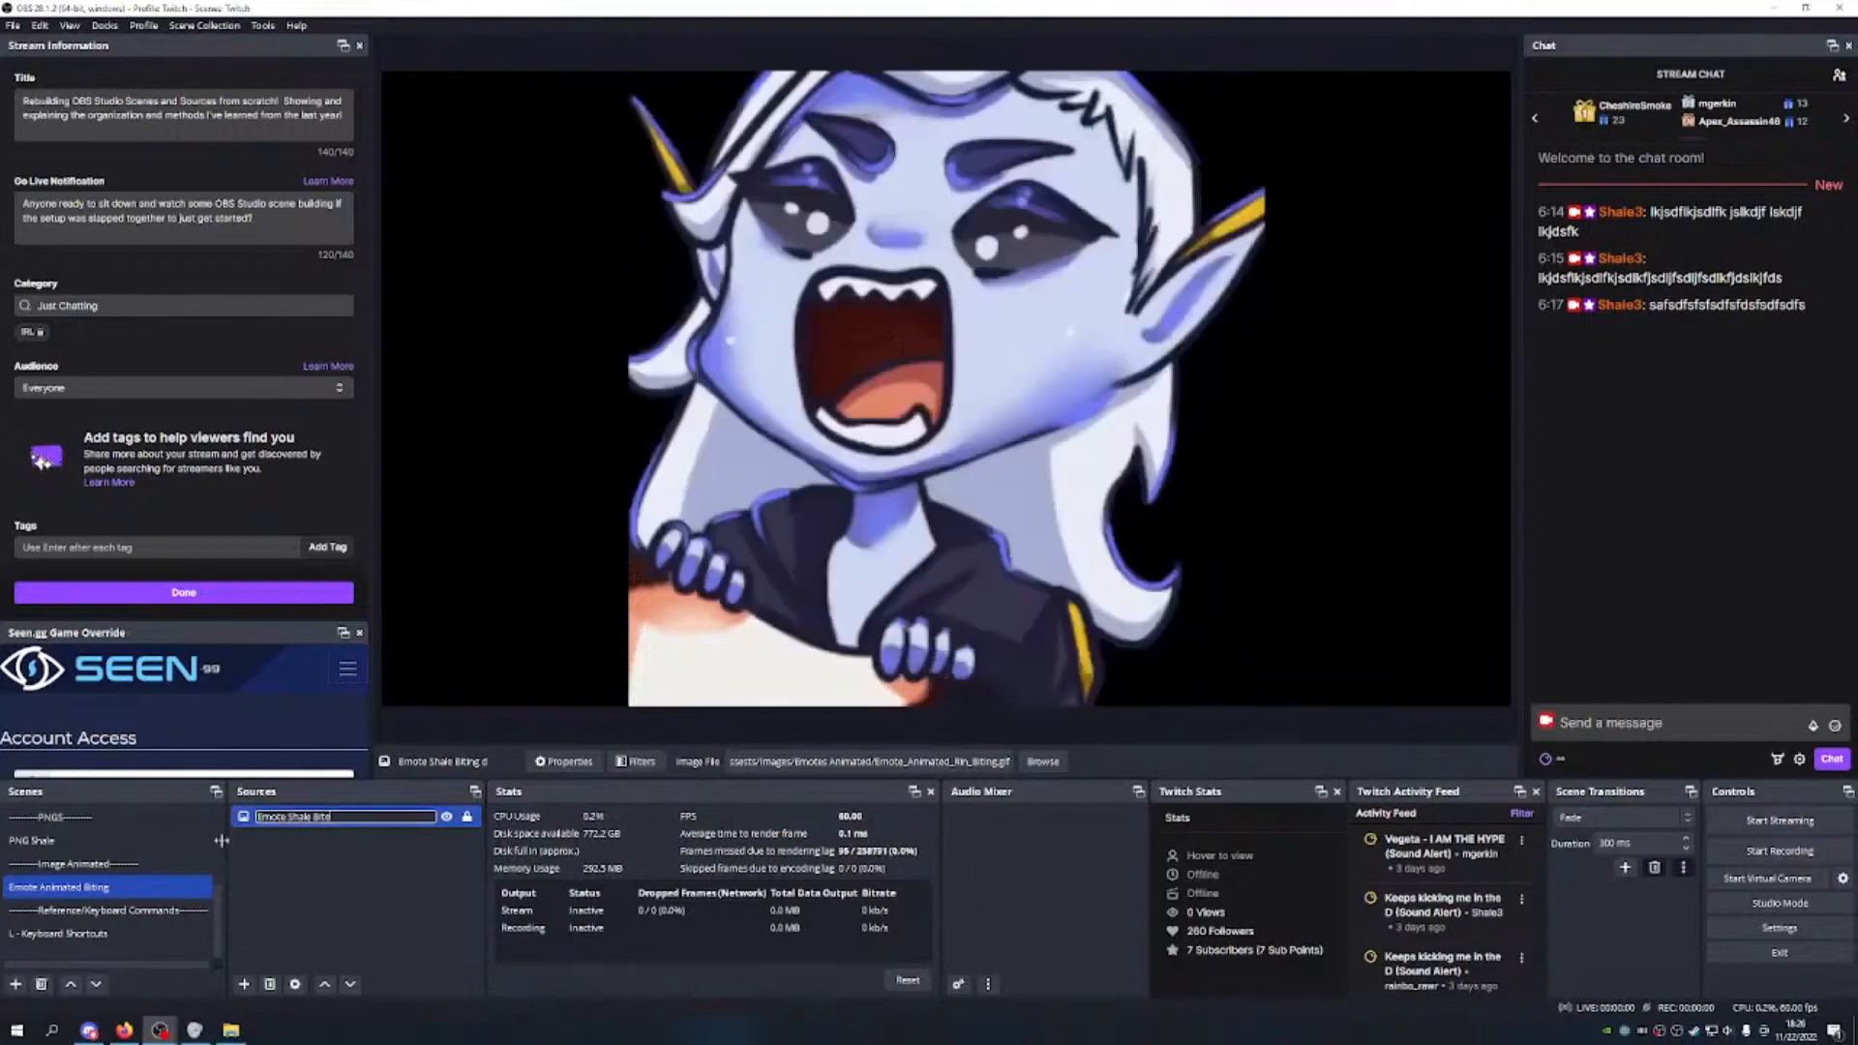
pyautogui.click(304, 881)
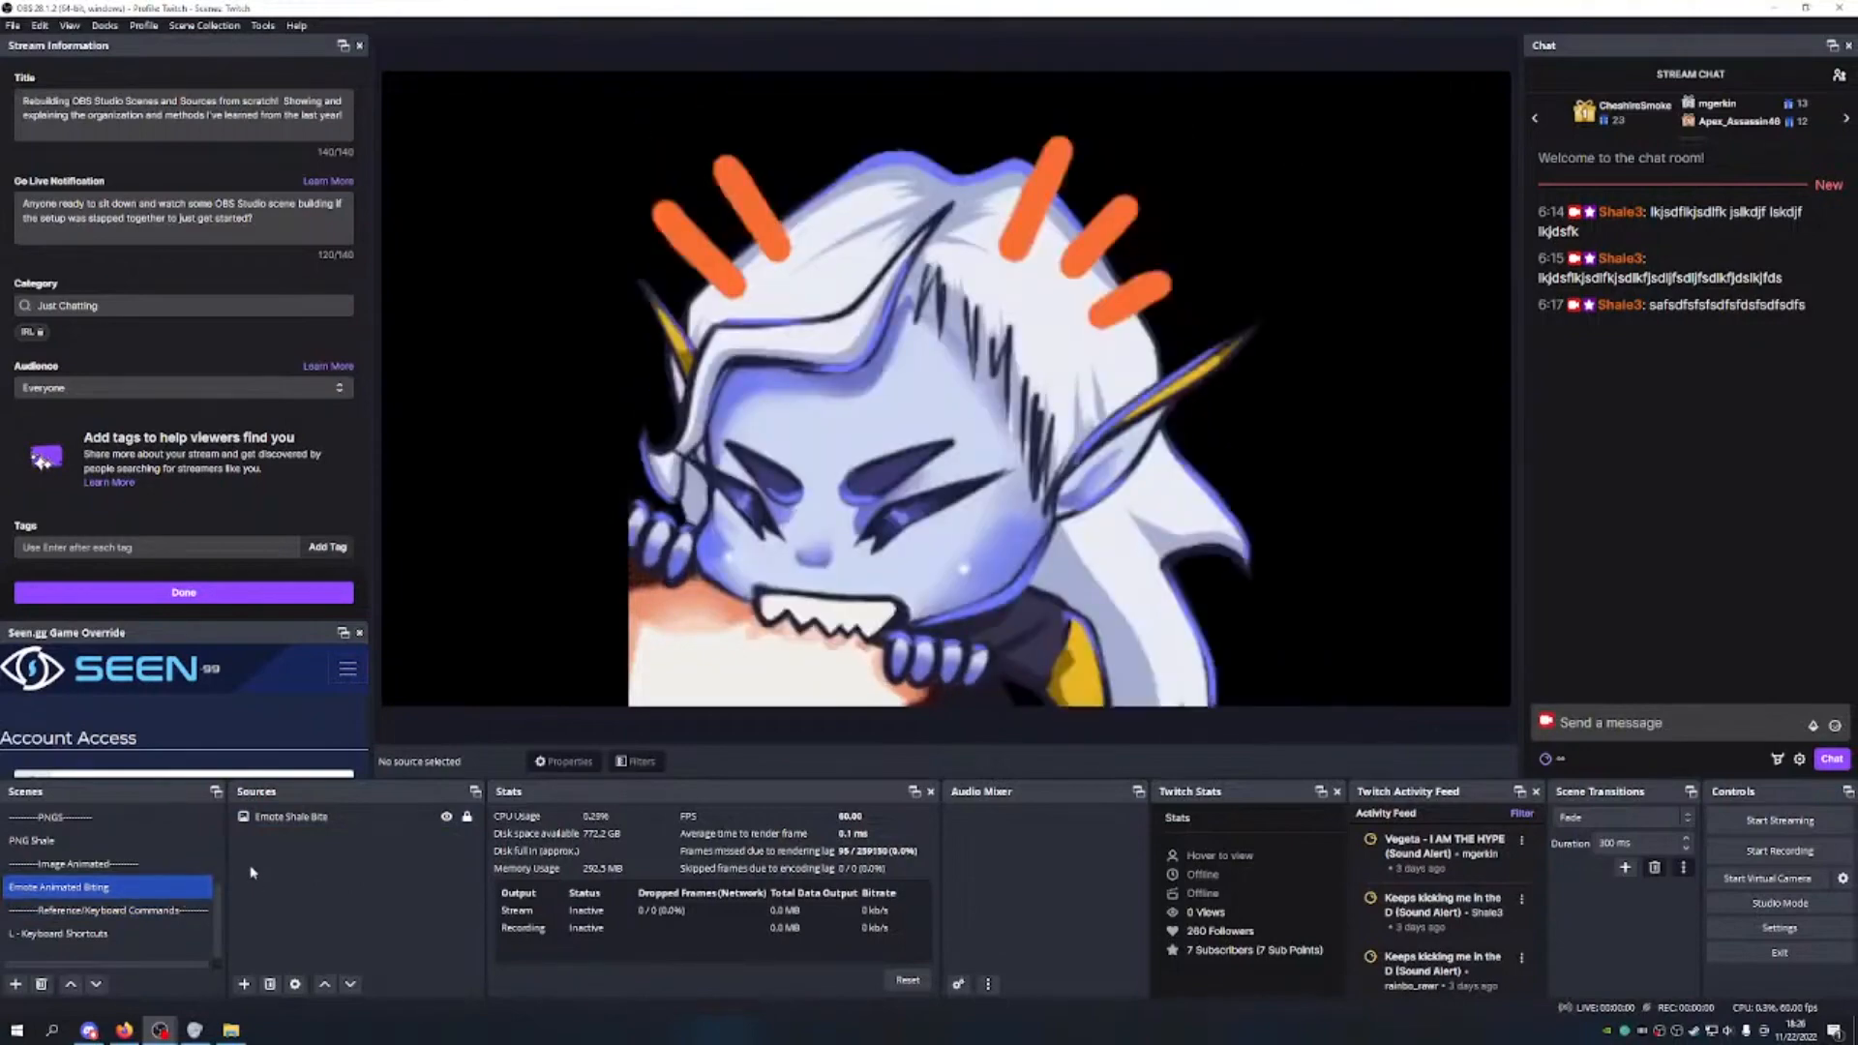
# Step: Rename the scene to 'I.A. - Emote Animated Biting'
pyautogui.rightClick(50, 886)
pyautogui.click(105, 658)
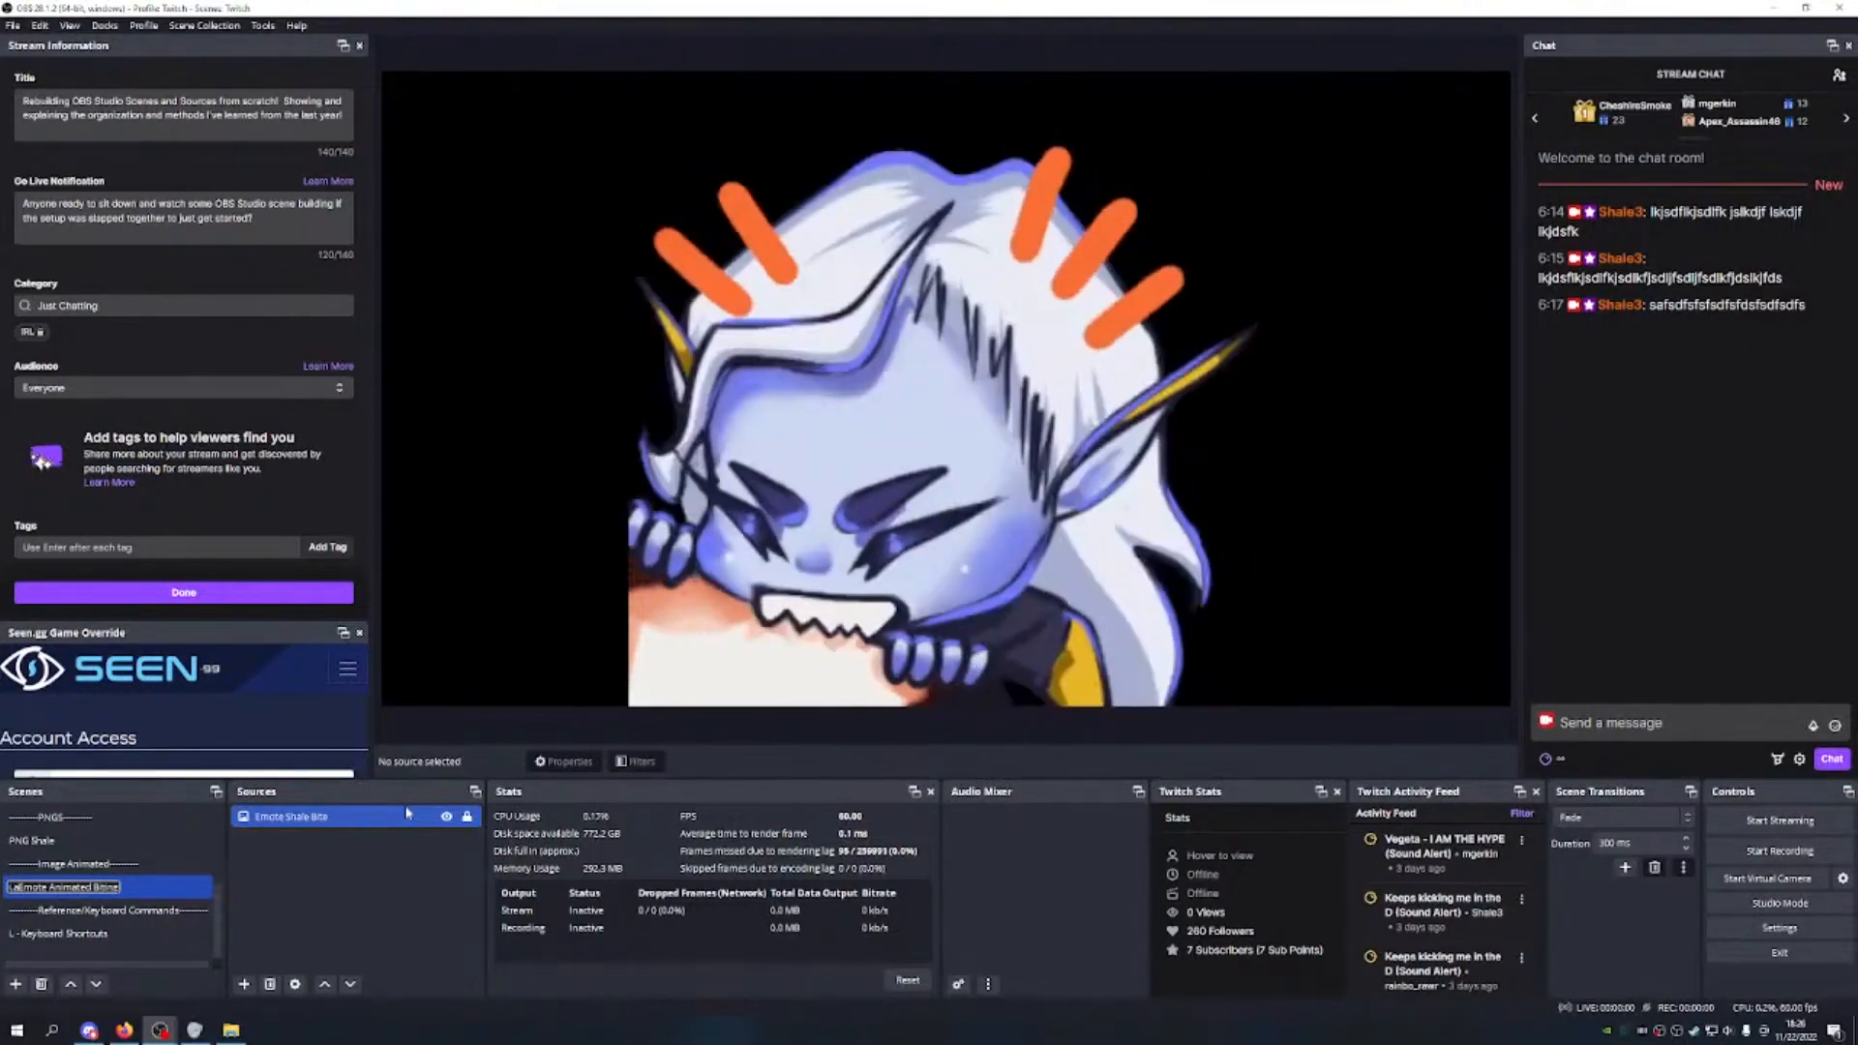
pyautogui.write('-')
pyautogui.press('Return')
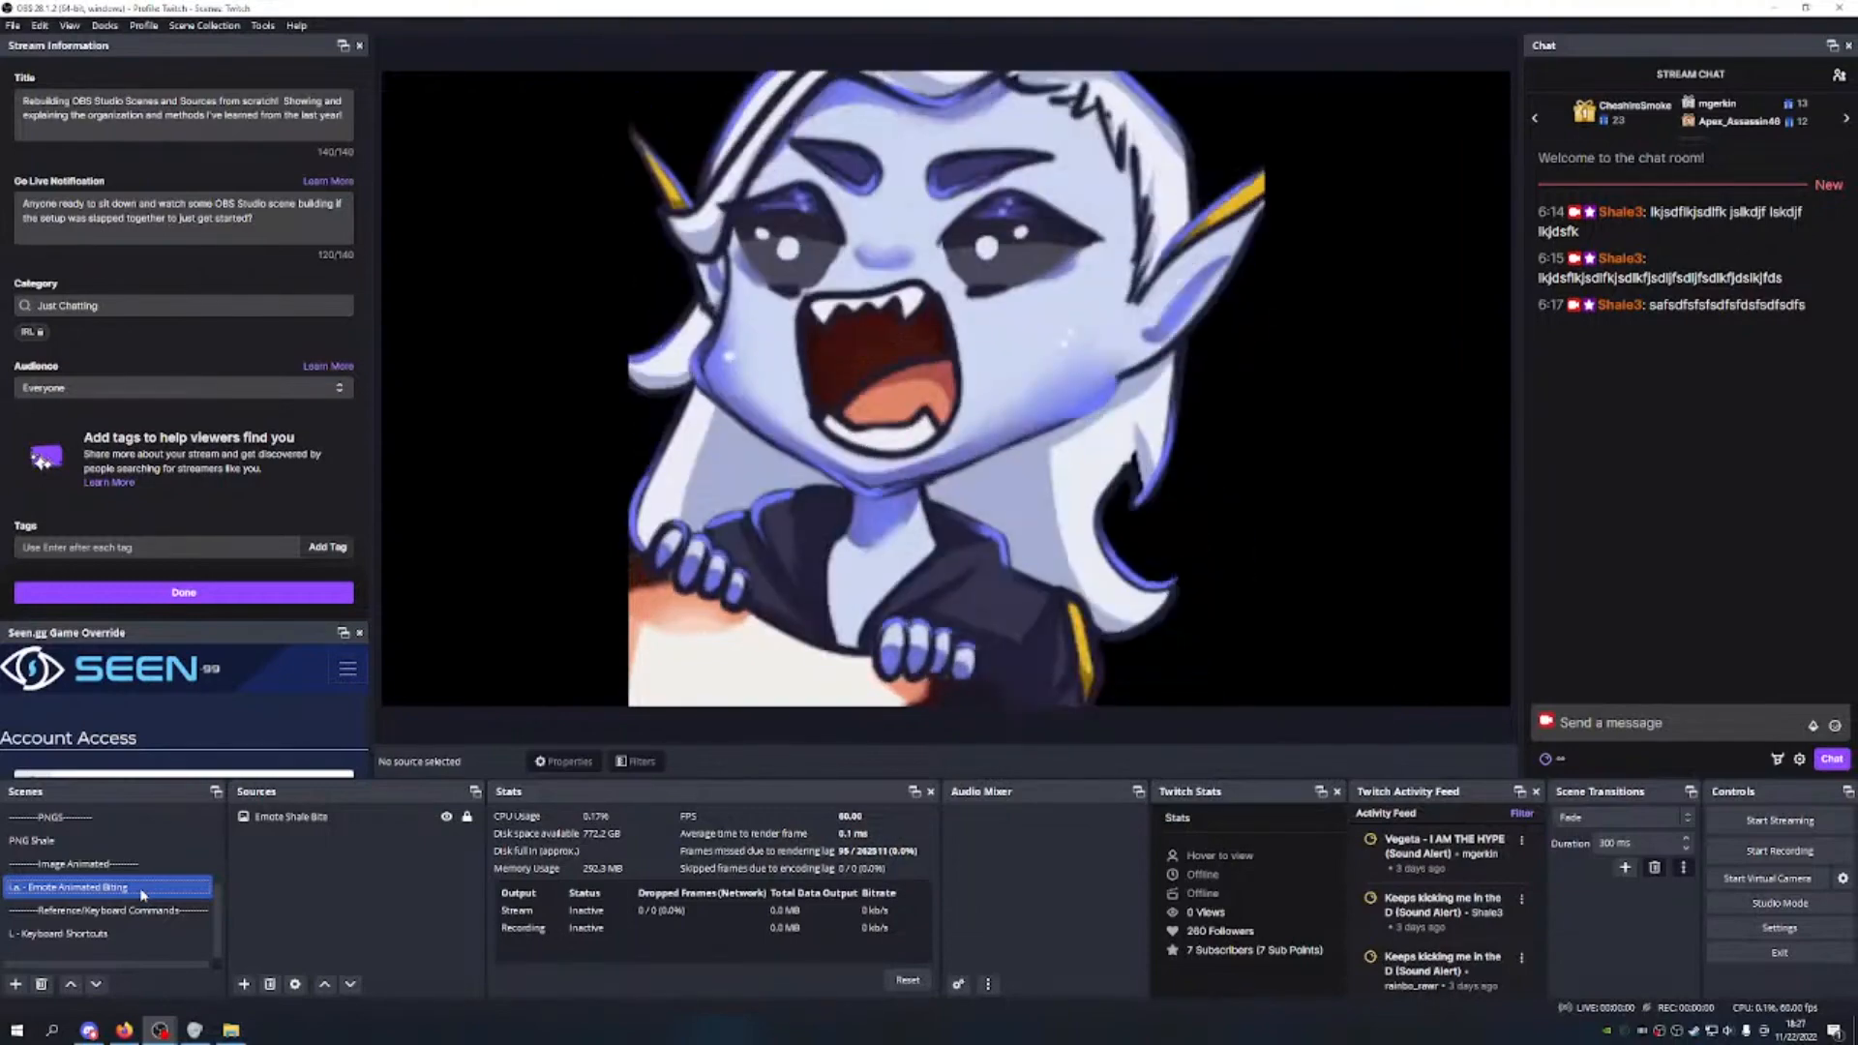
# Step: Give the Emote Shale Bite source a red colour tag
pyautogui.scroll(2, 141, 894)
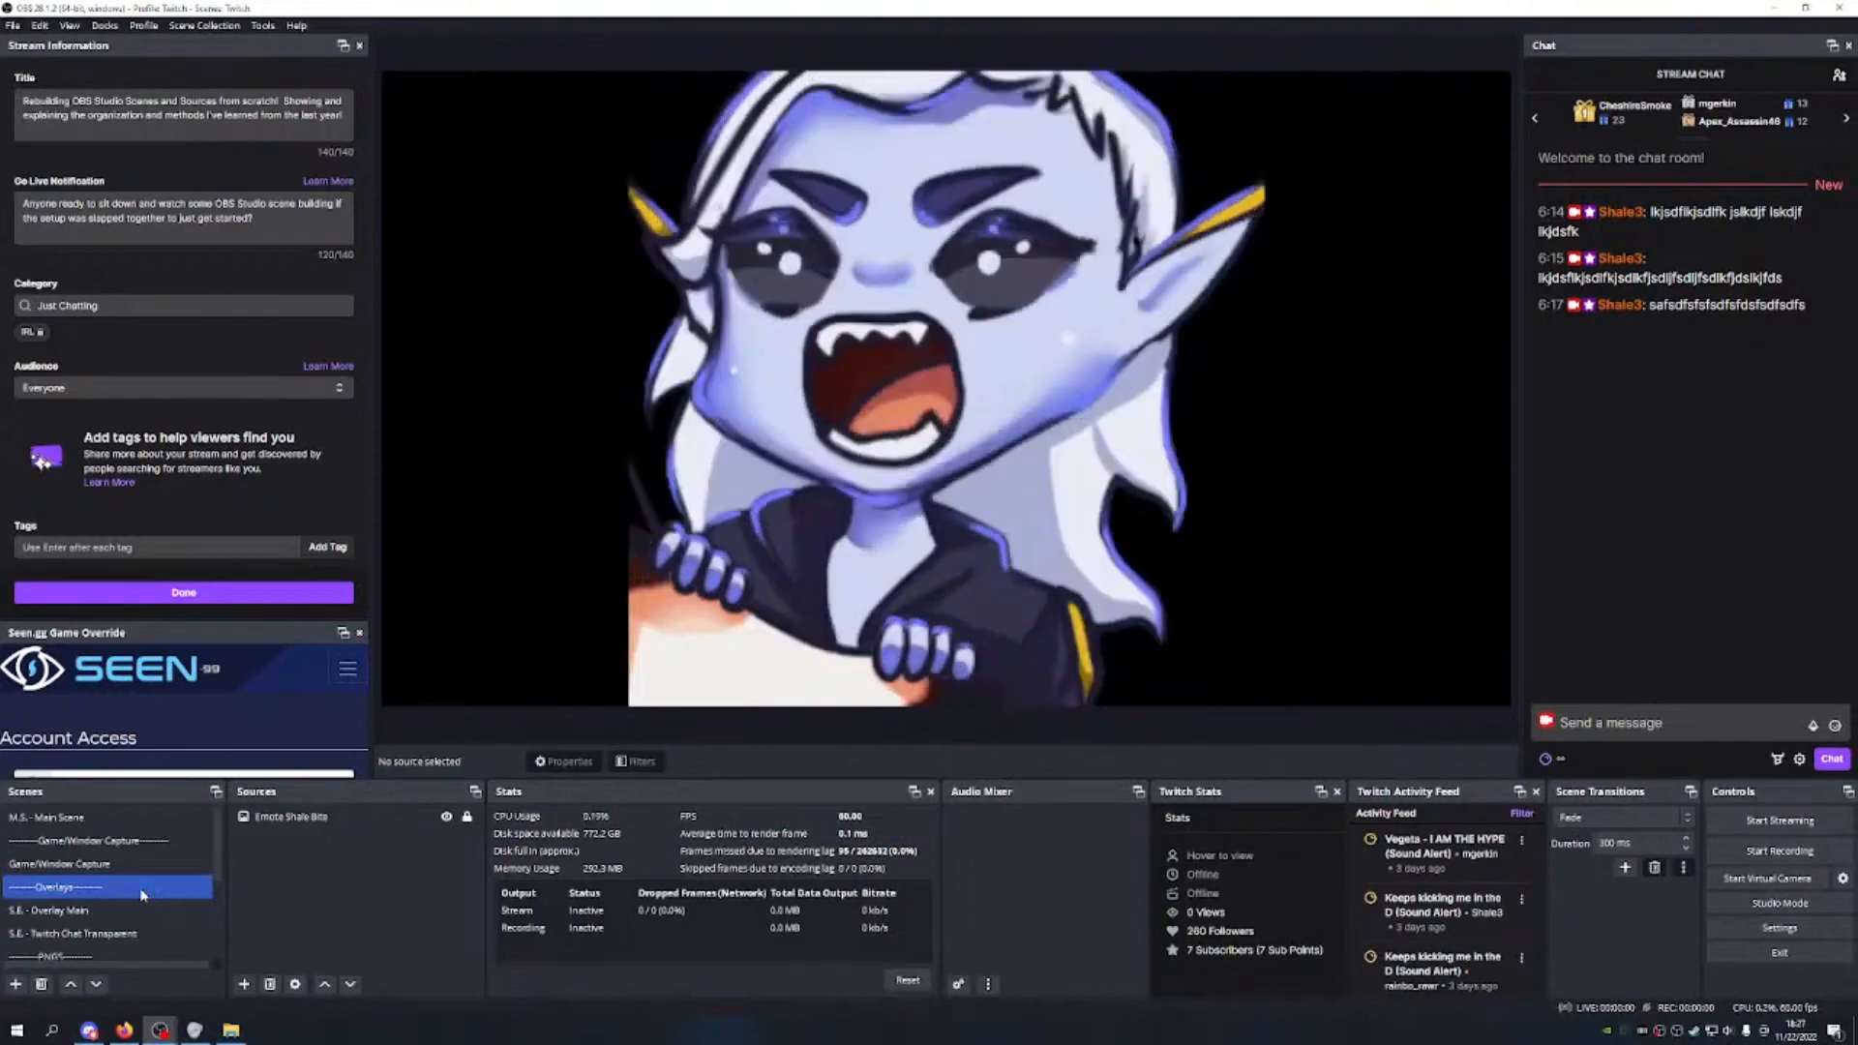
pyautogui.click(136, 910)
pyautogui.click(133, 863)
pyautogui.click(131, 819)
pyautogui.click(291, 817)
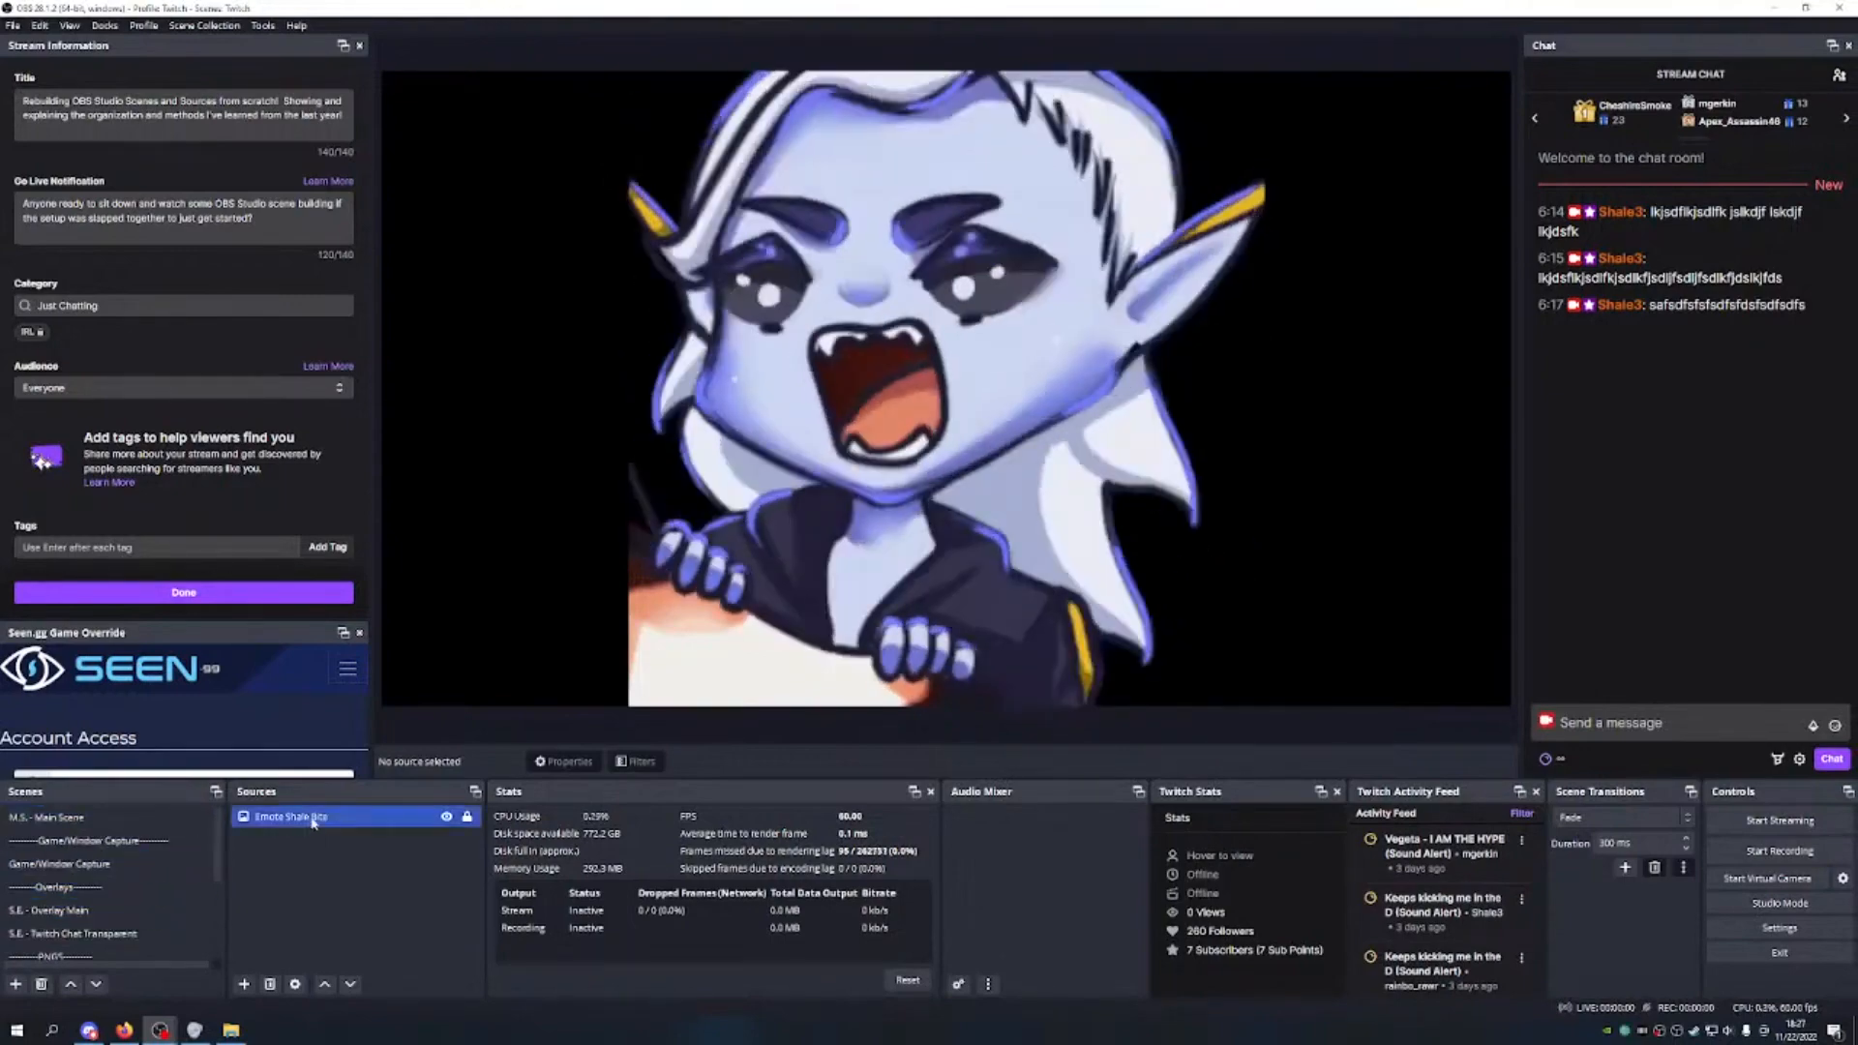
pyautogui.rightClick(313, 816)
pyautogui.moveTo(444, 454)
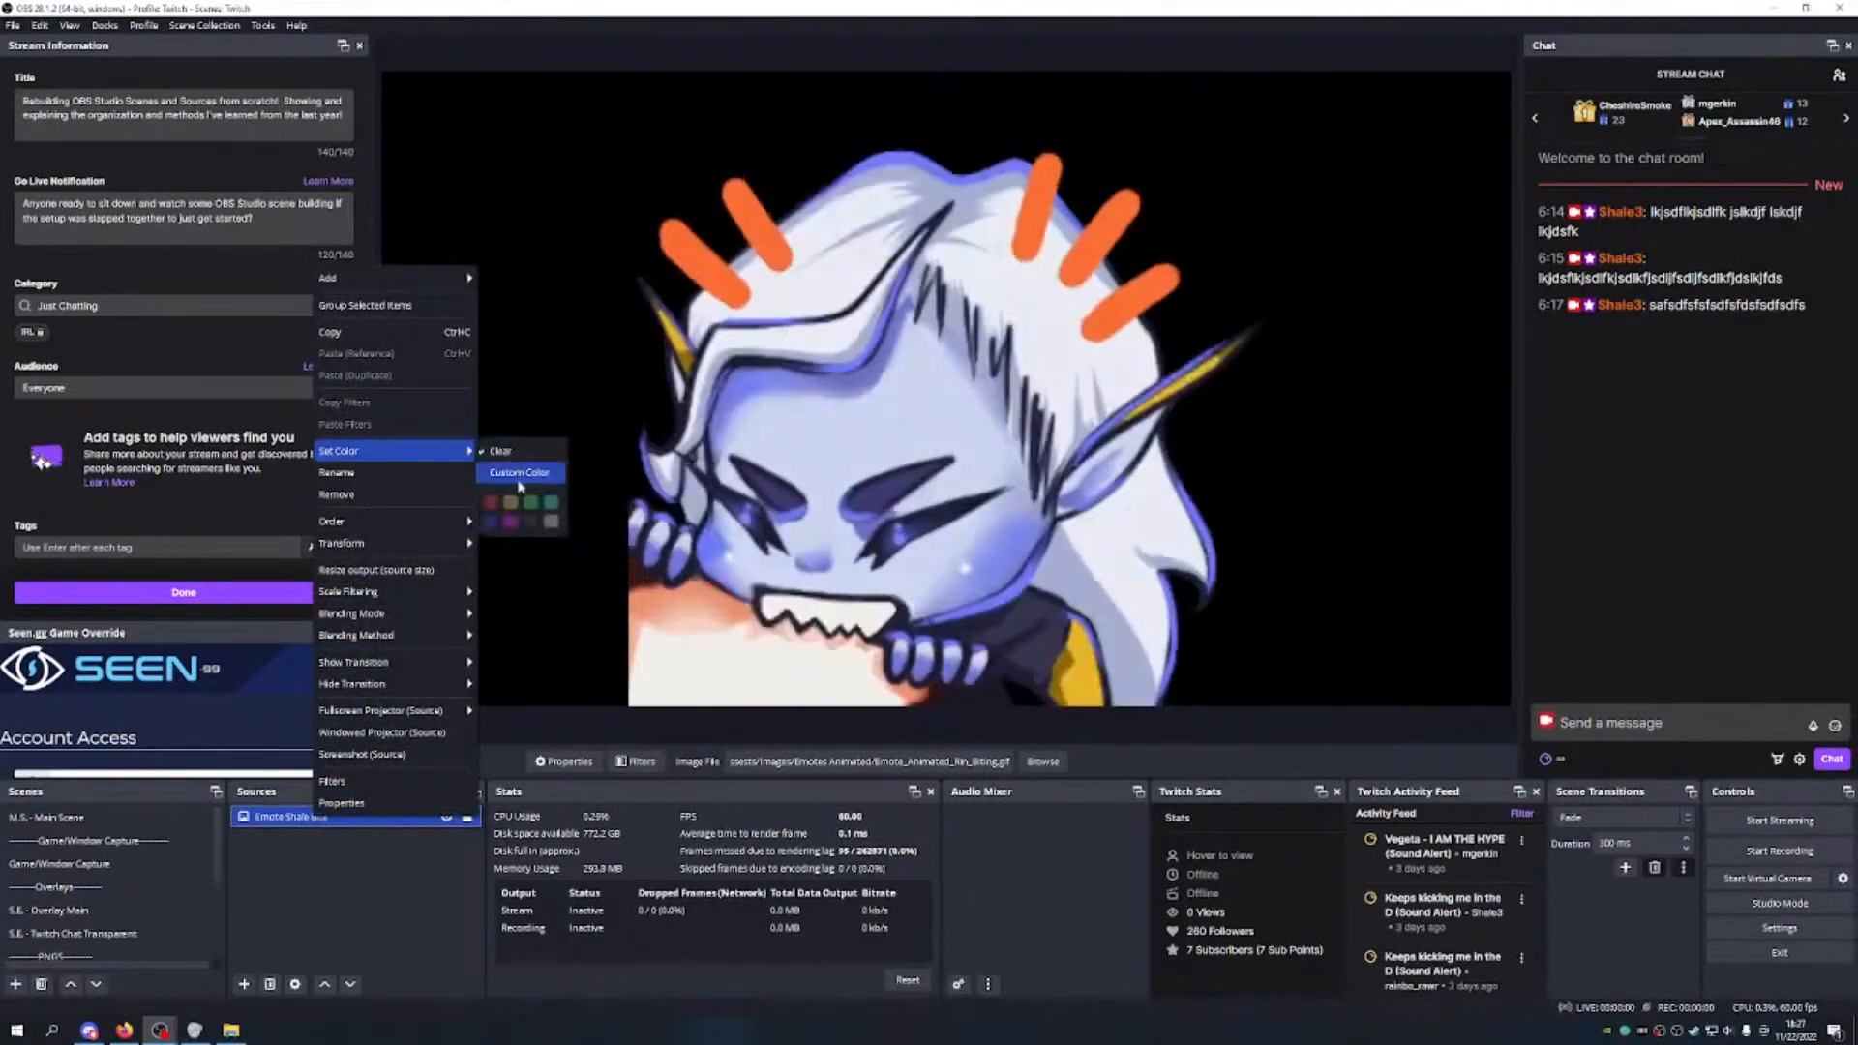
pyautogui.click(490, 503)
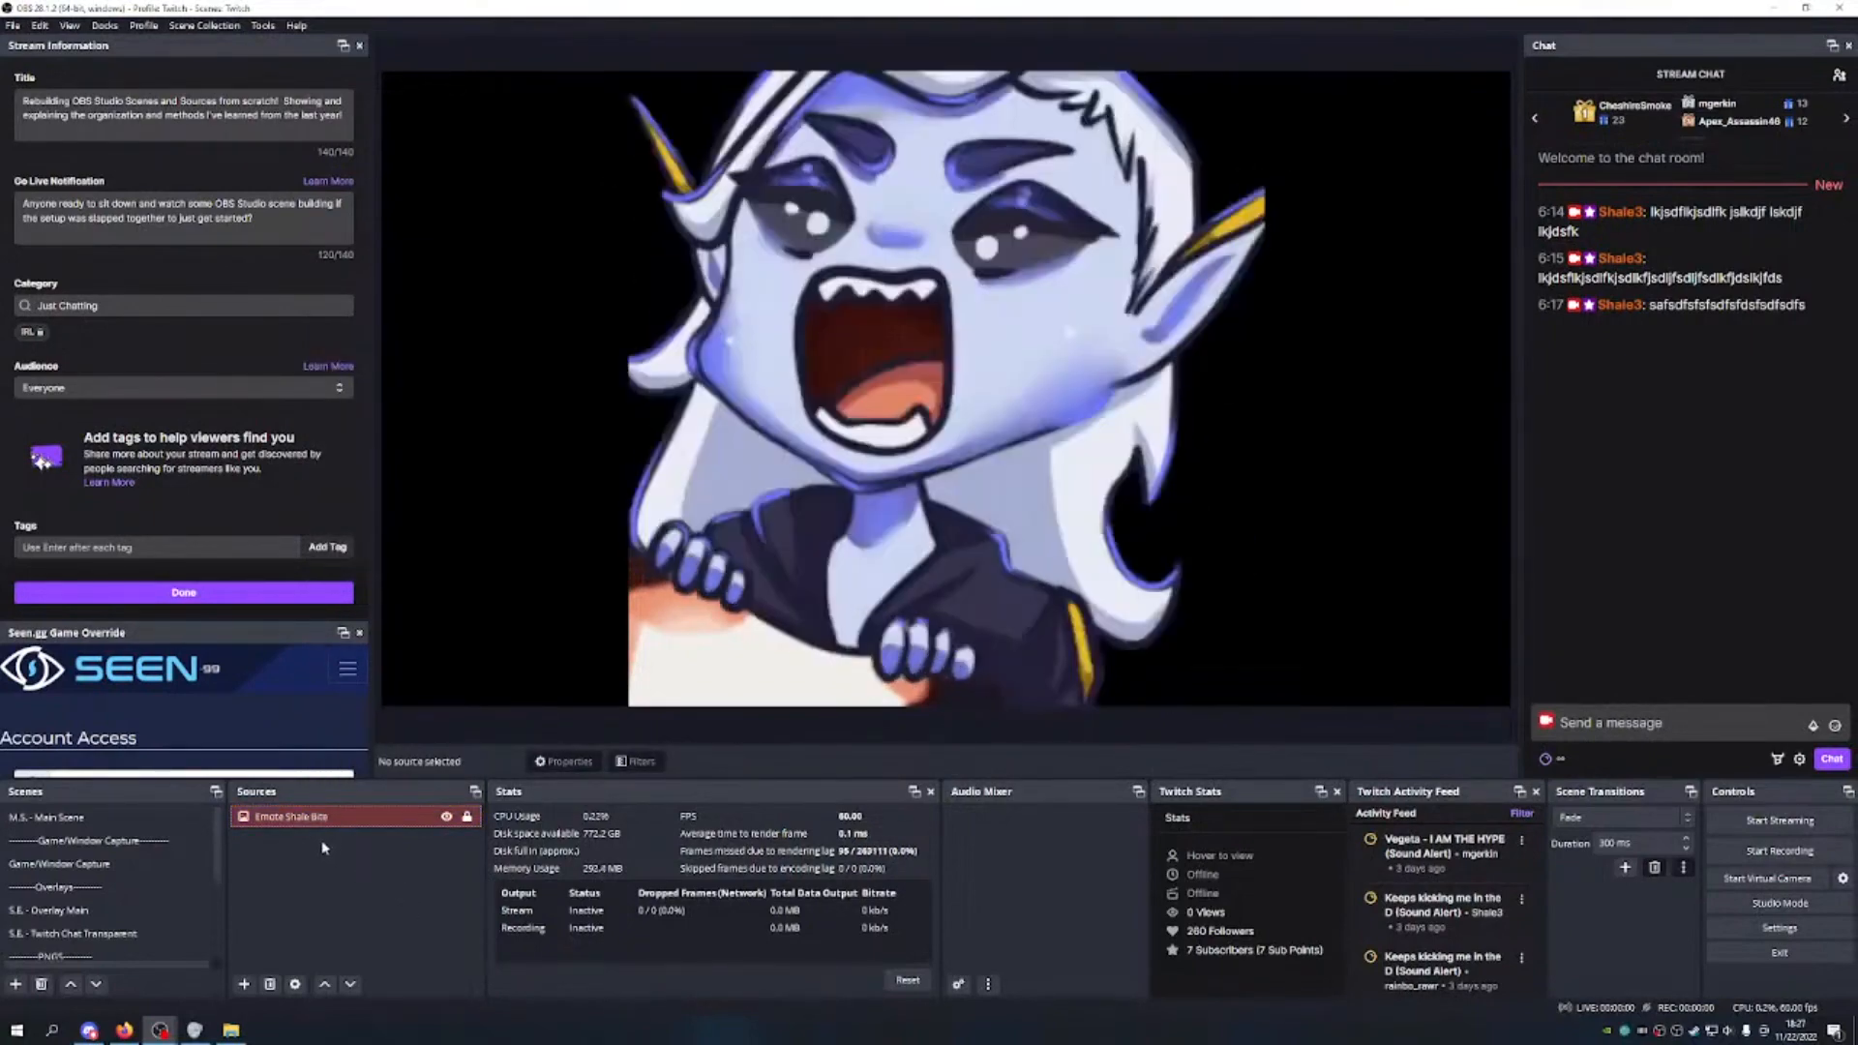
pyautogui.scroll(-2, 116, 890)
pyautogui.click(134, 887)
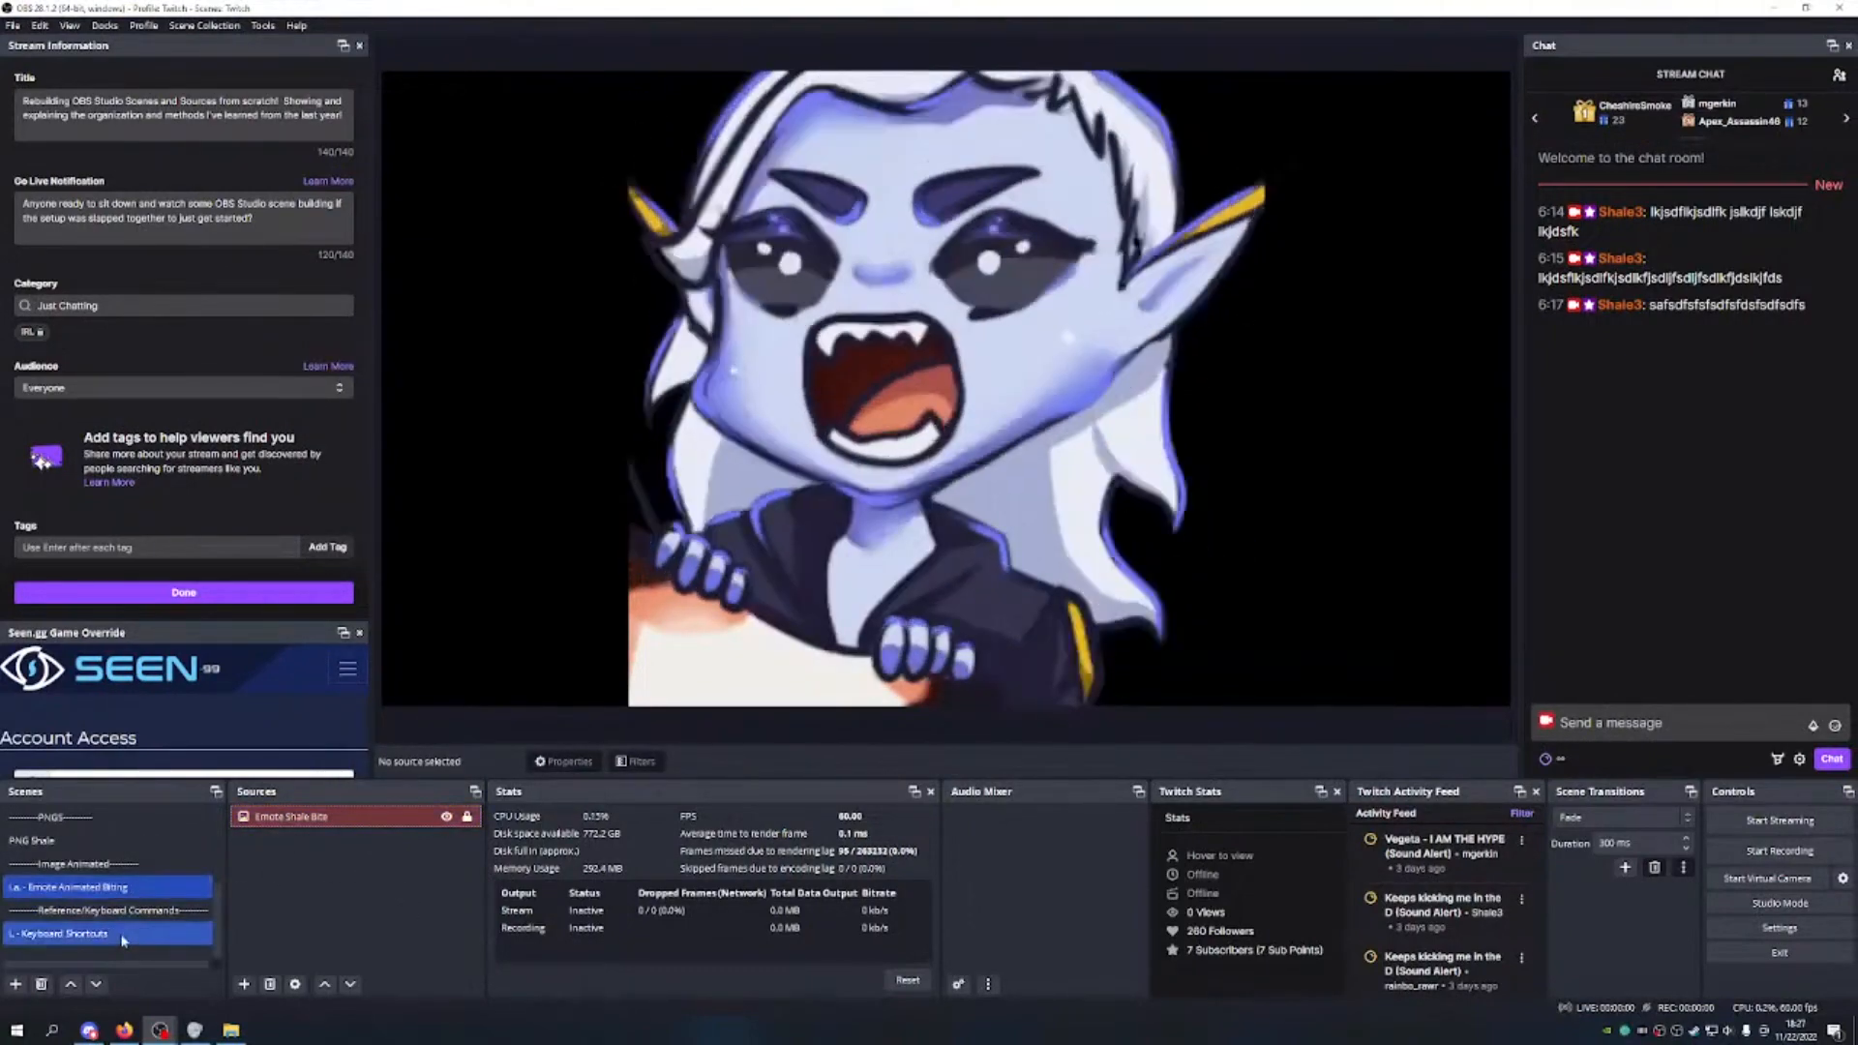
# Step: In the PNG Shale scene, give the Shale PNG source a grey colour tag
pyautogui.click(121, 935)
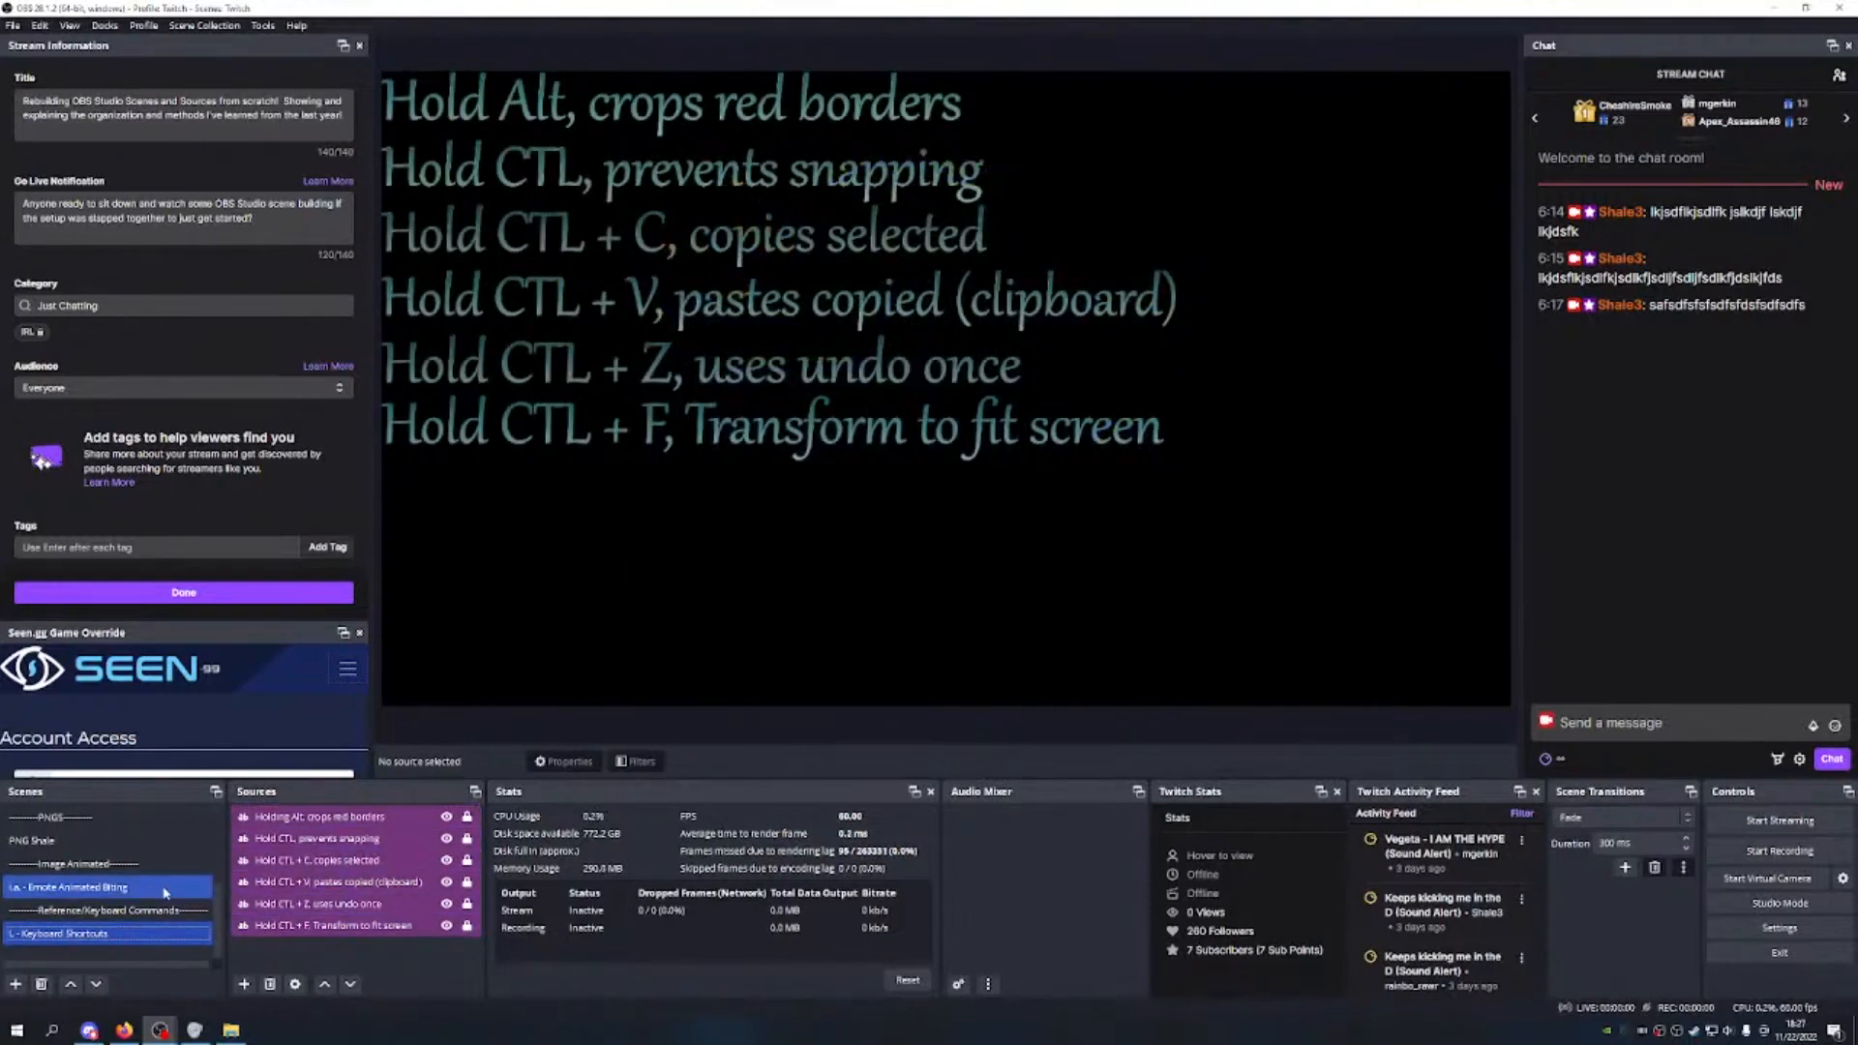
pyautogui.click(145, 841)
pyautogui.click(298, 818)
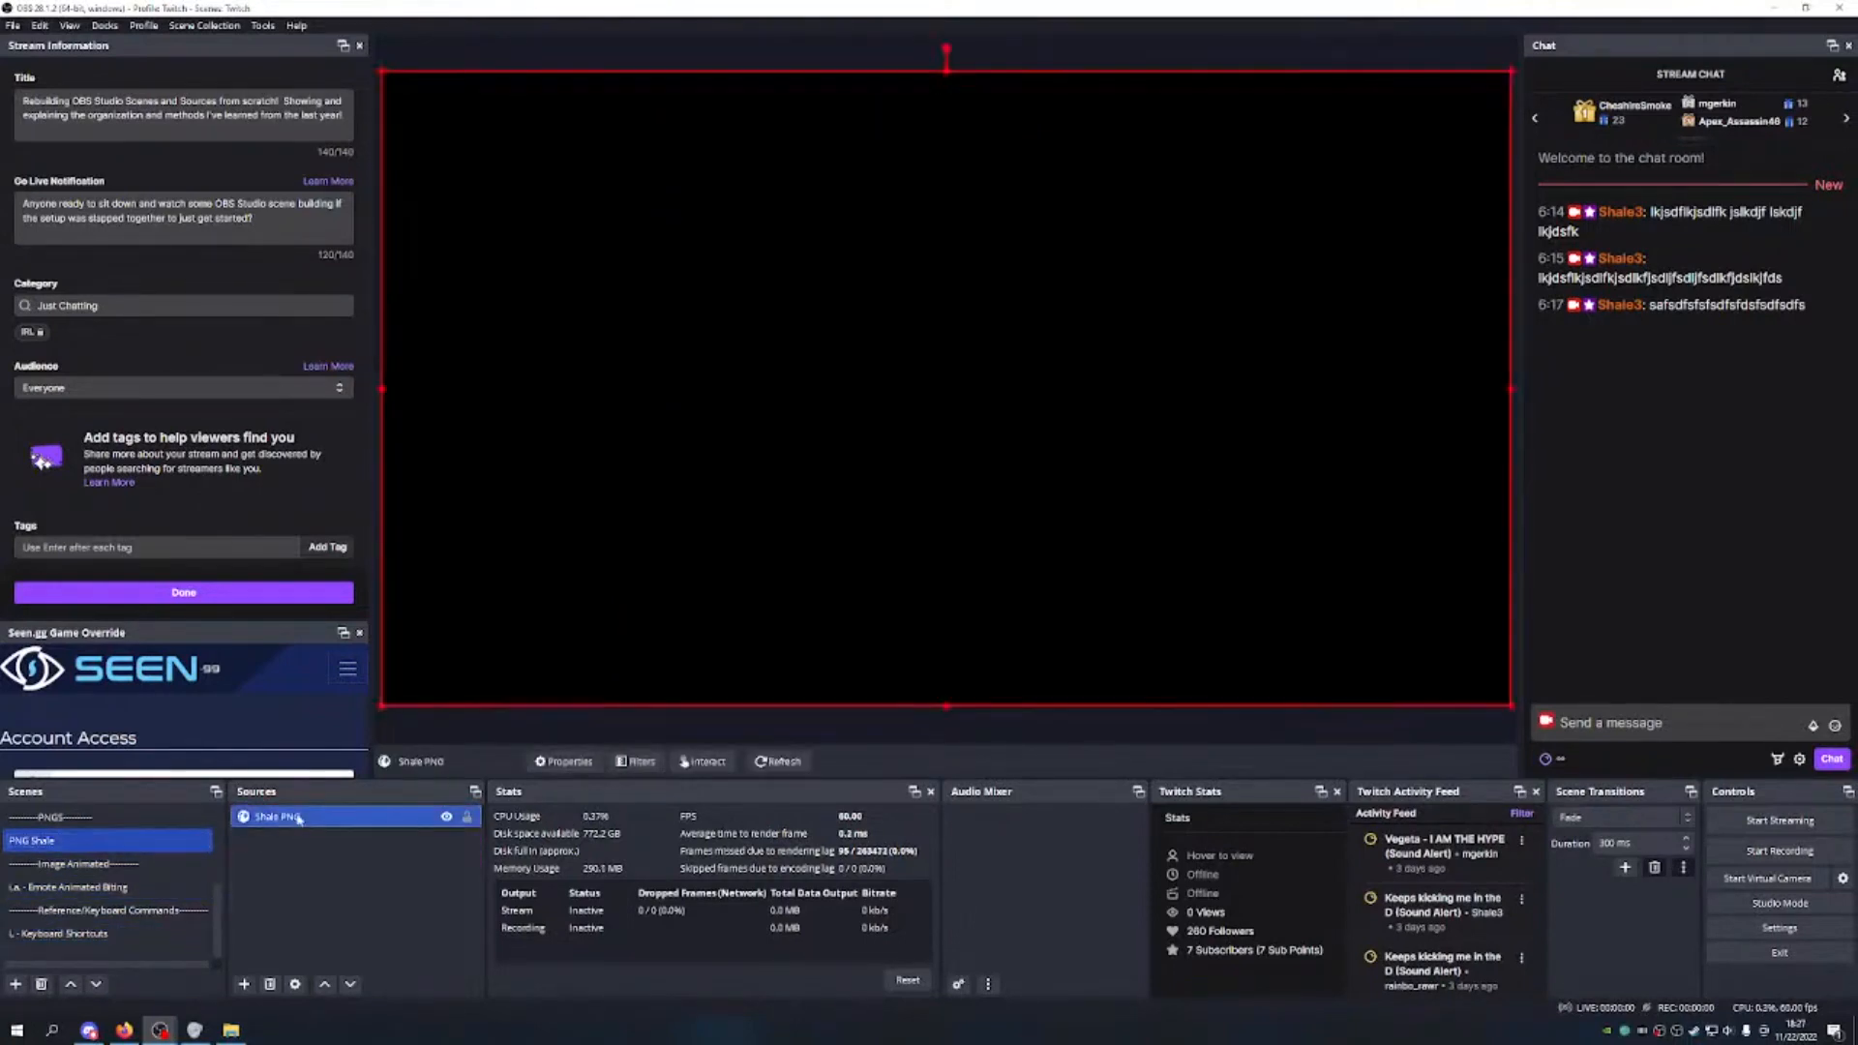
pyautogui.rightClick(298, 819)
pyautogui.moveTo(431, 400)
pyautogui.click(549, 472)
pyautogui.click(392, 917)
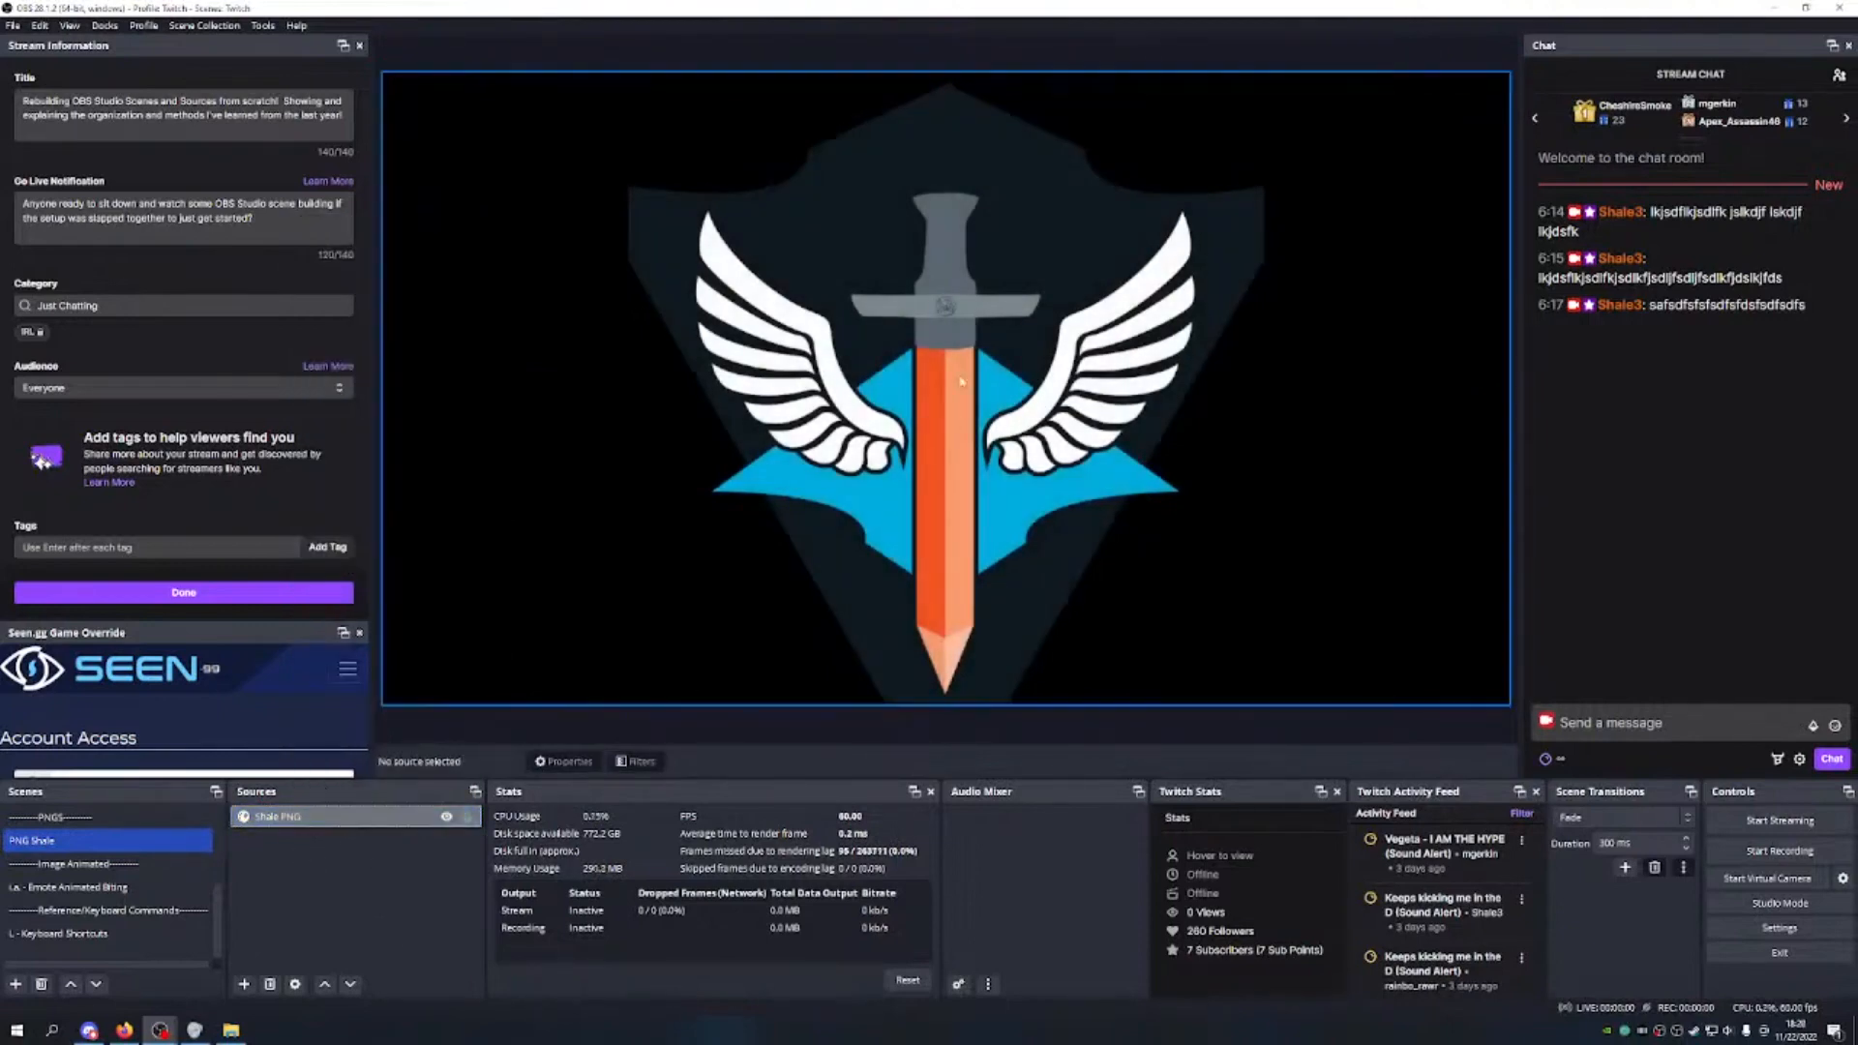
pyautogui.click(468, 817)
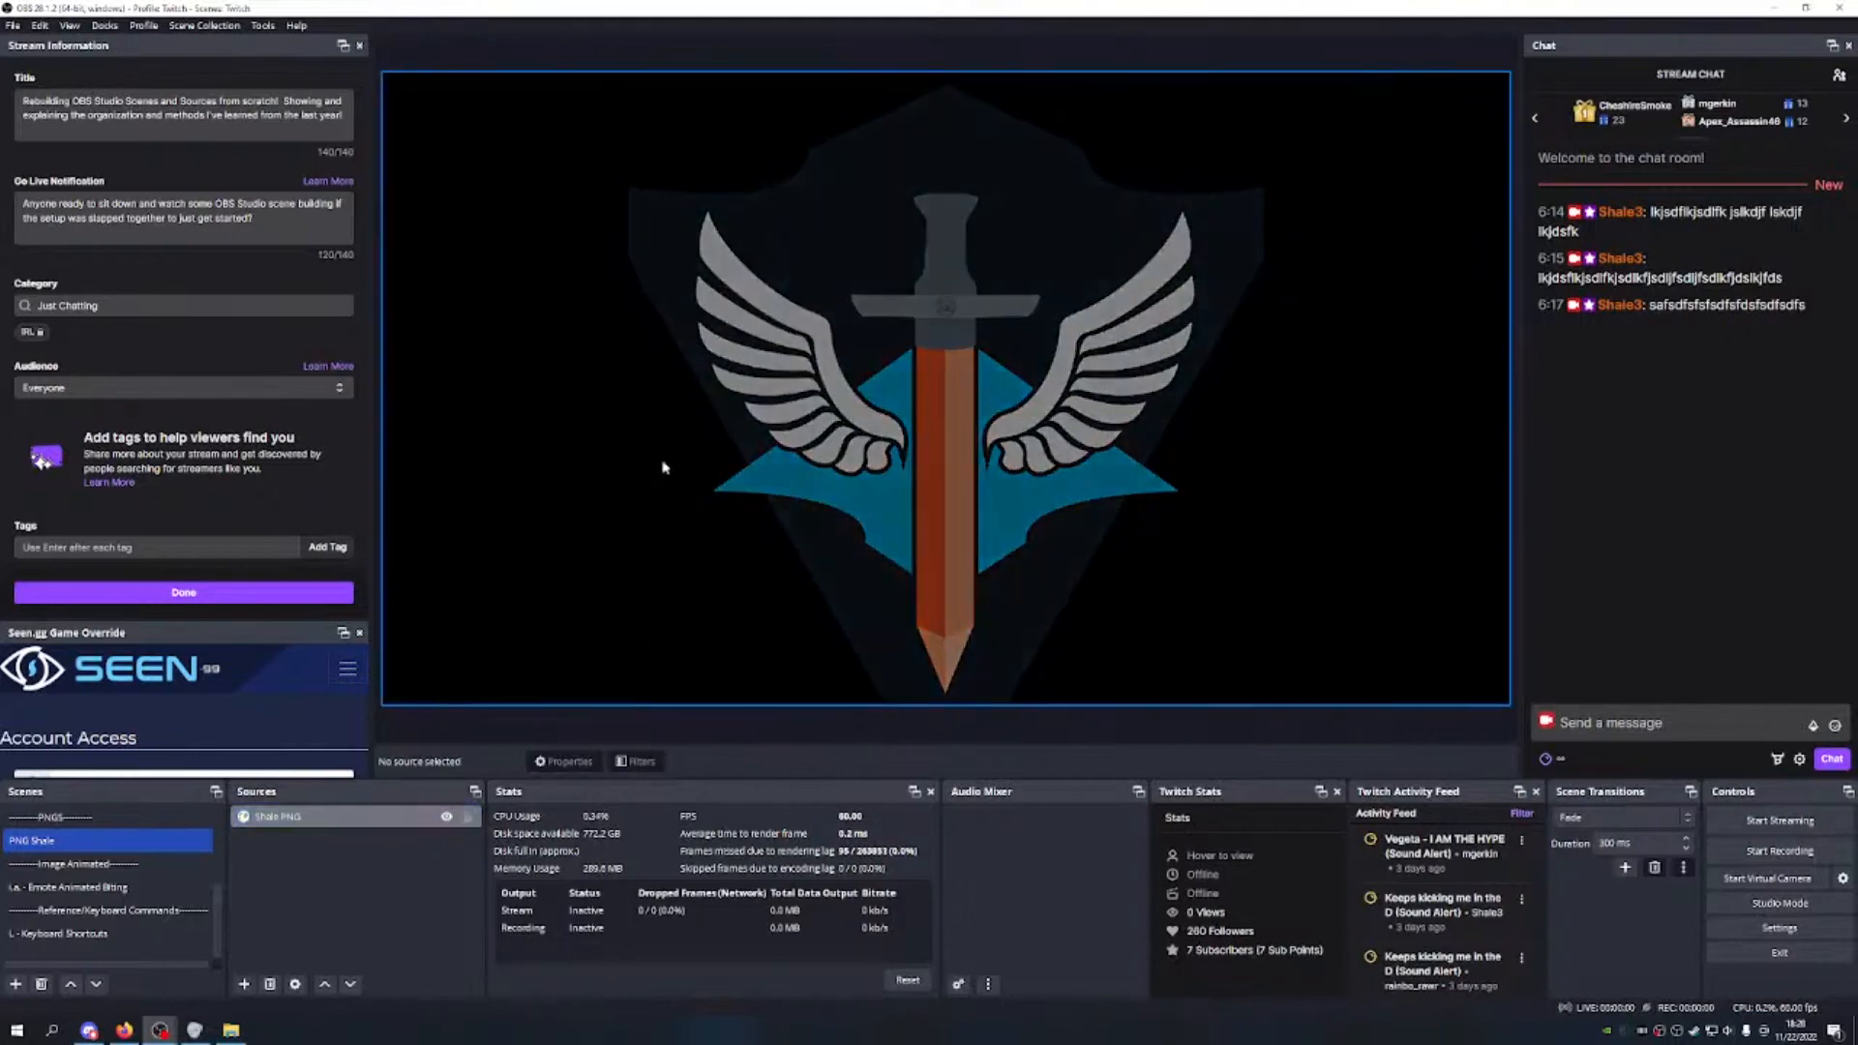
# Step: Crop Shale PNG's empty sides to 405 px from each canvas edge and lock it
pyautogui.click(462, 376)
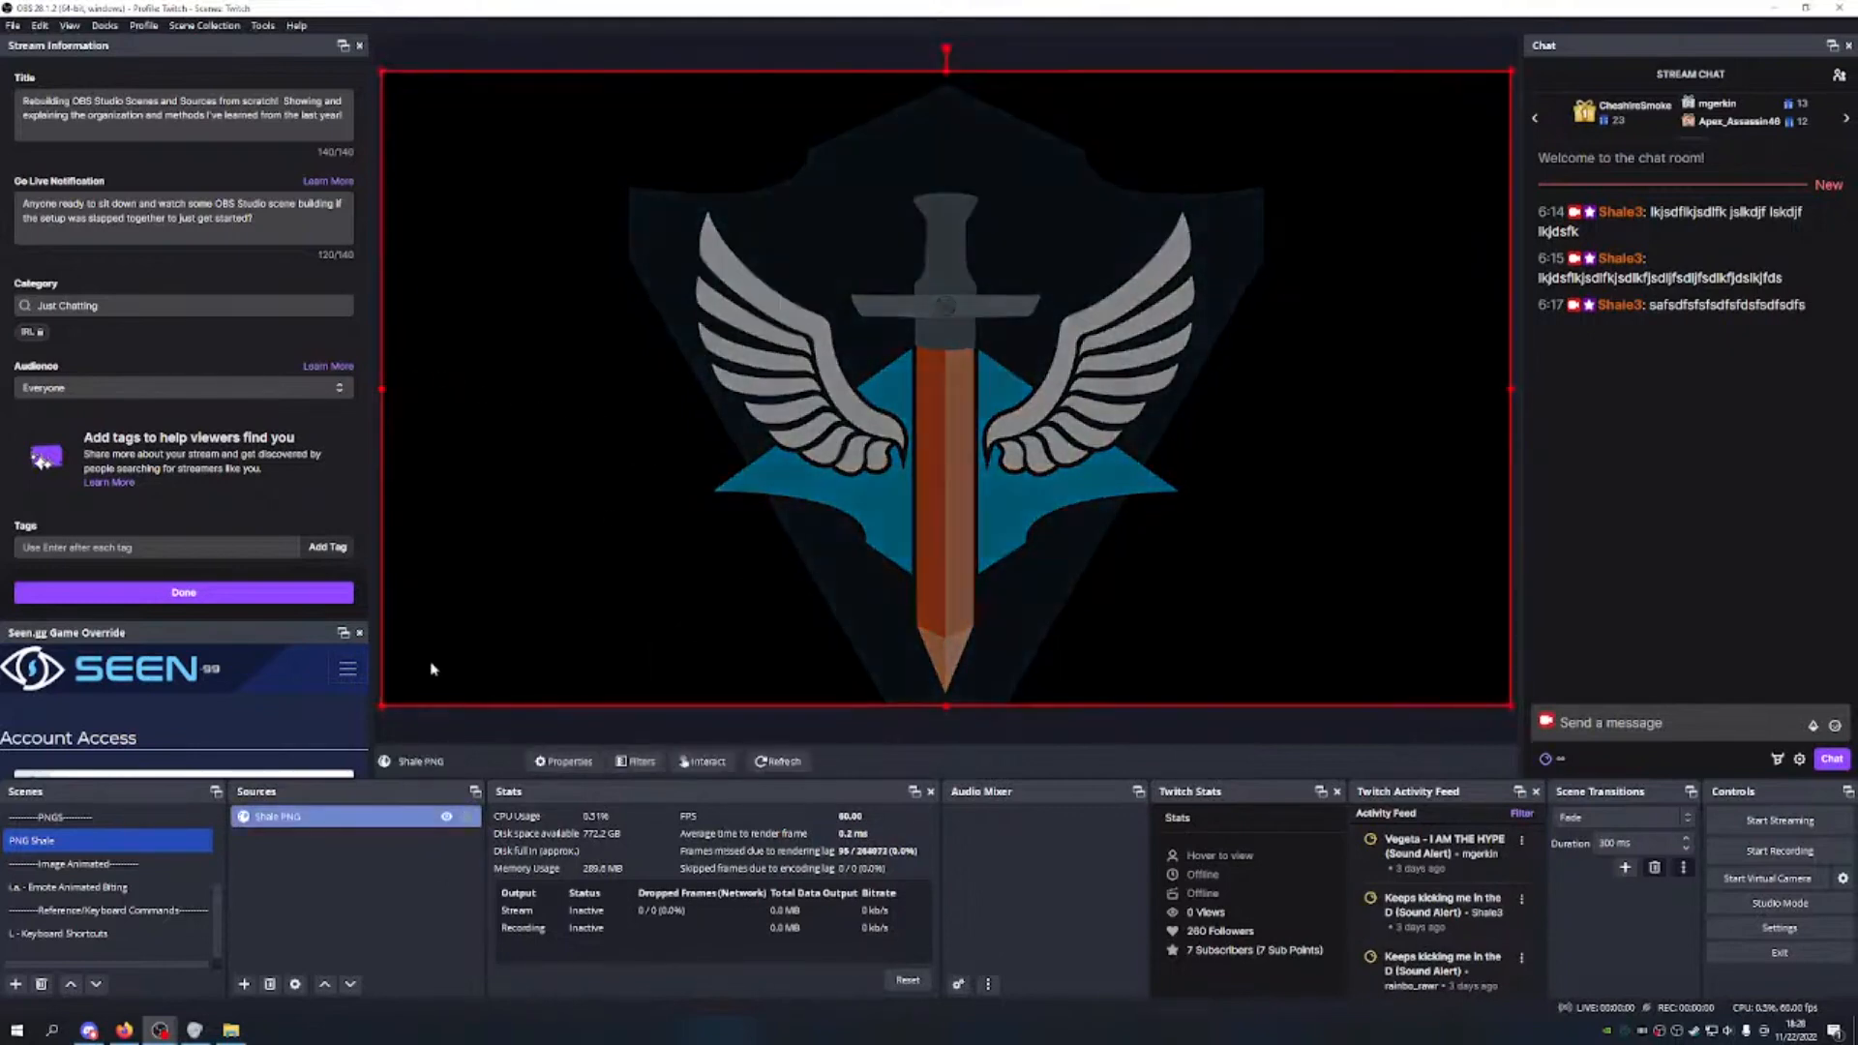
pyautogui.moveTo(382, 389); pyautogui.dragTo(619, 400)
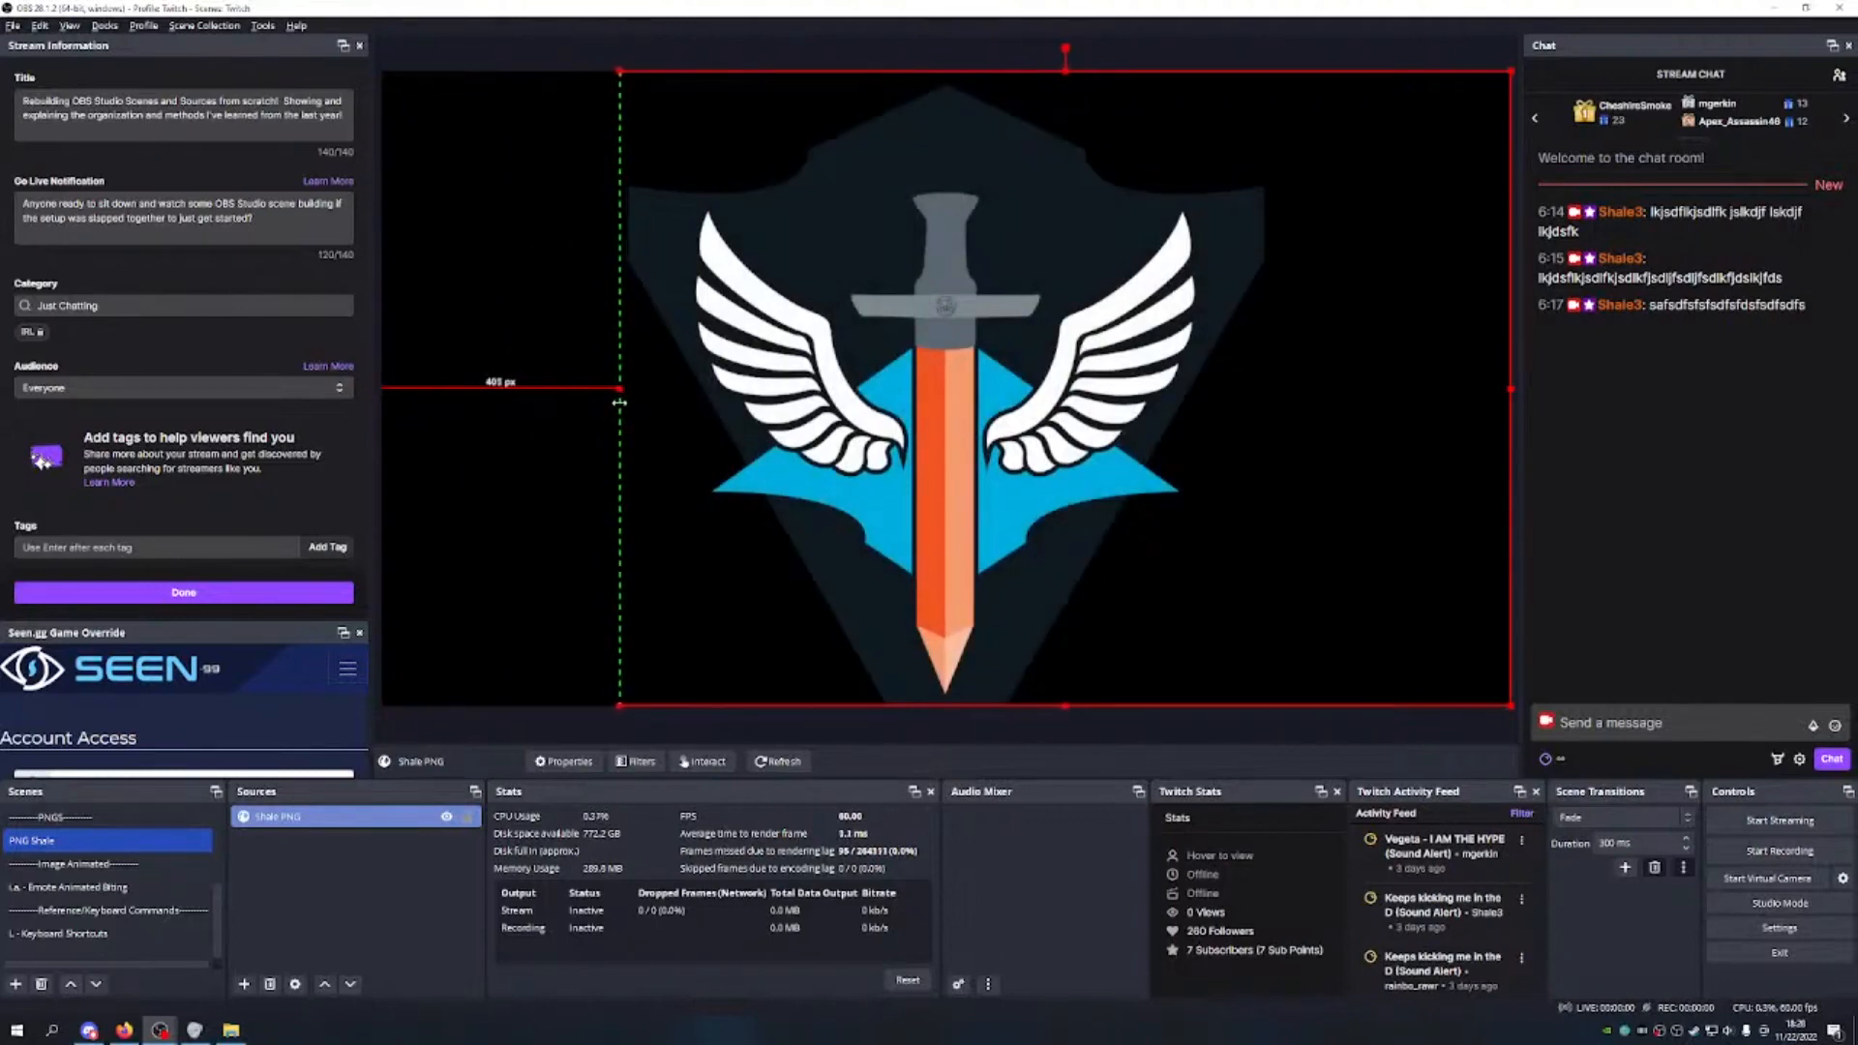
pyautogui.moveTo(1510, 392); pyautogui.dragTo(1272, 402)
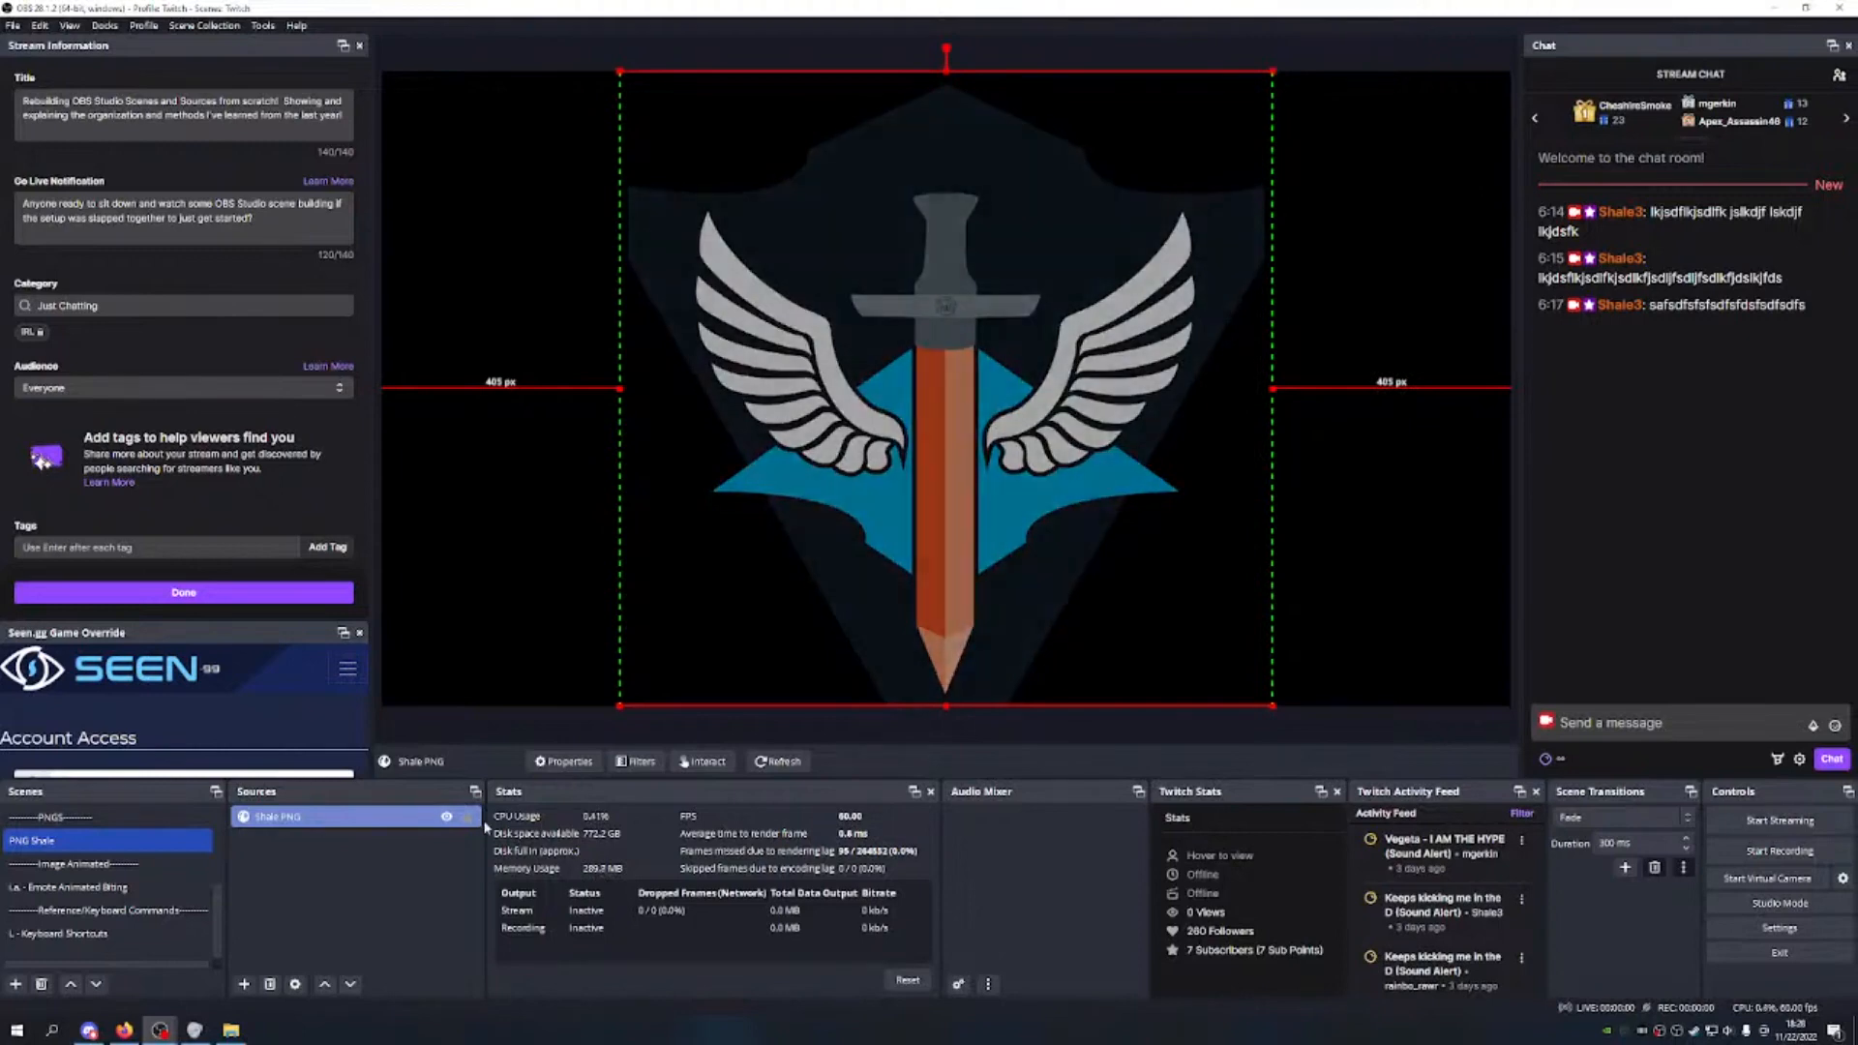
pyautogui.click(468, 815)
pyautogui.scroll(2, 145, 861)
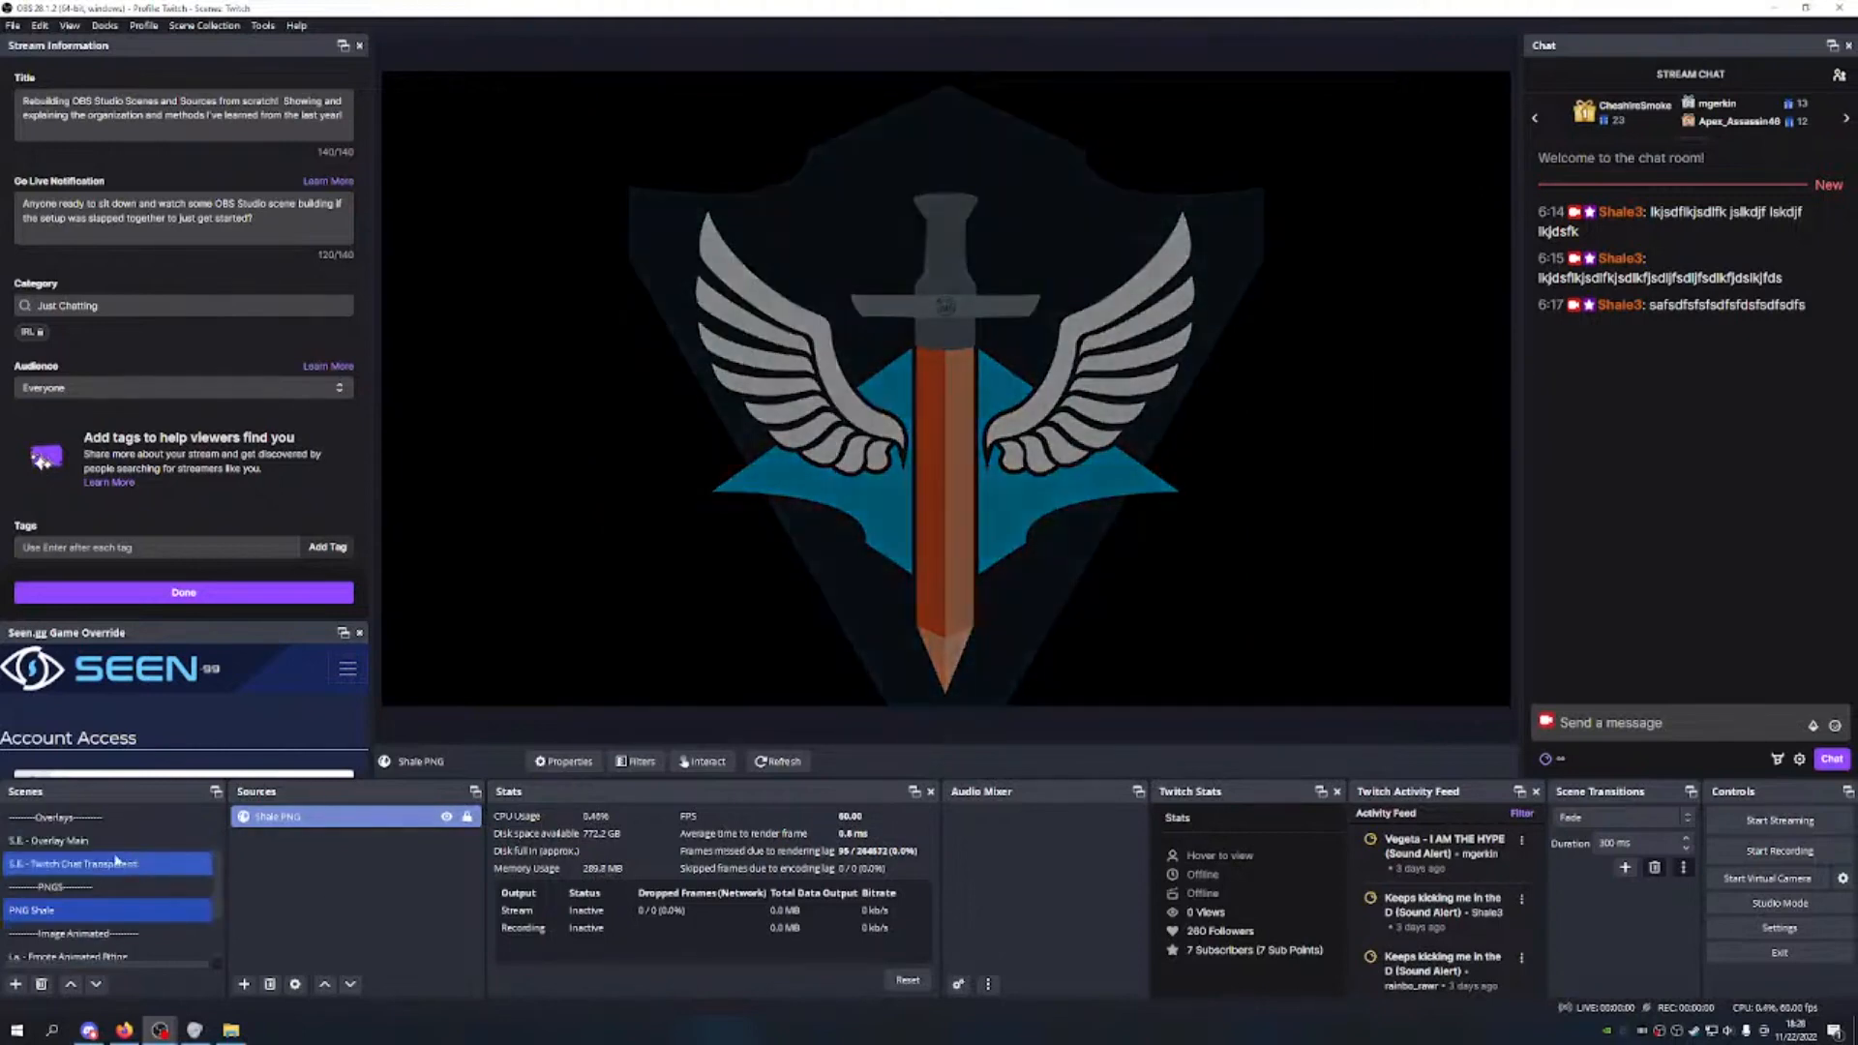
# Step: Add the existing PNG Shale scene as a source in M.S. - Main Scene
pyautogui.click(87, 819)
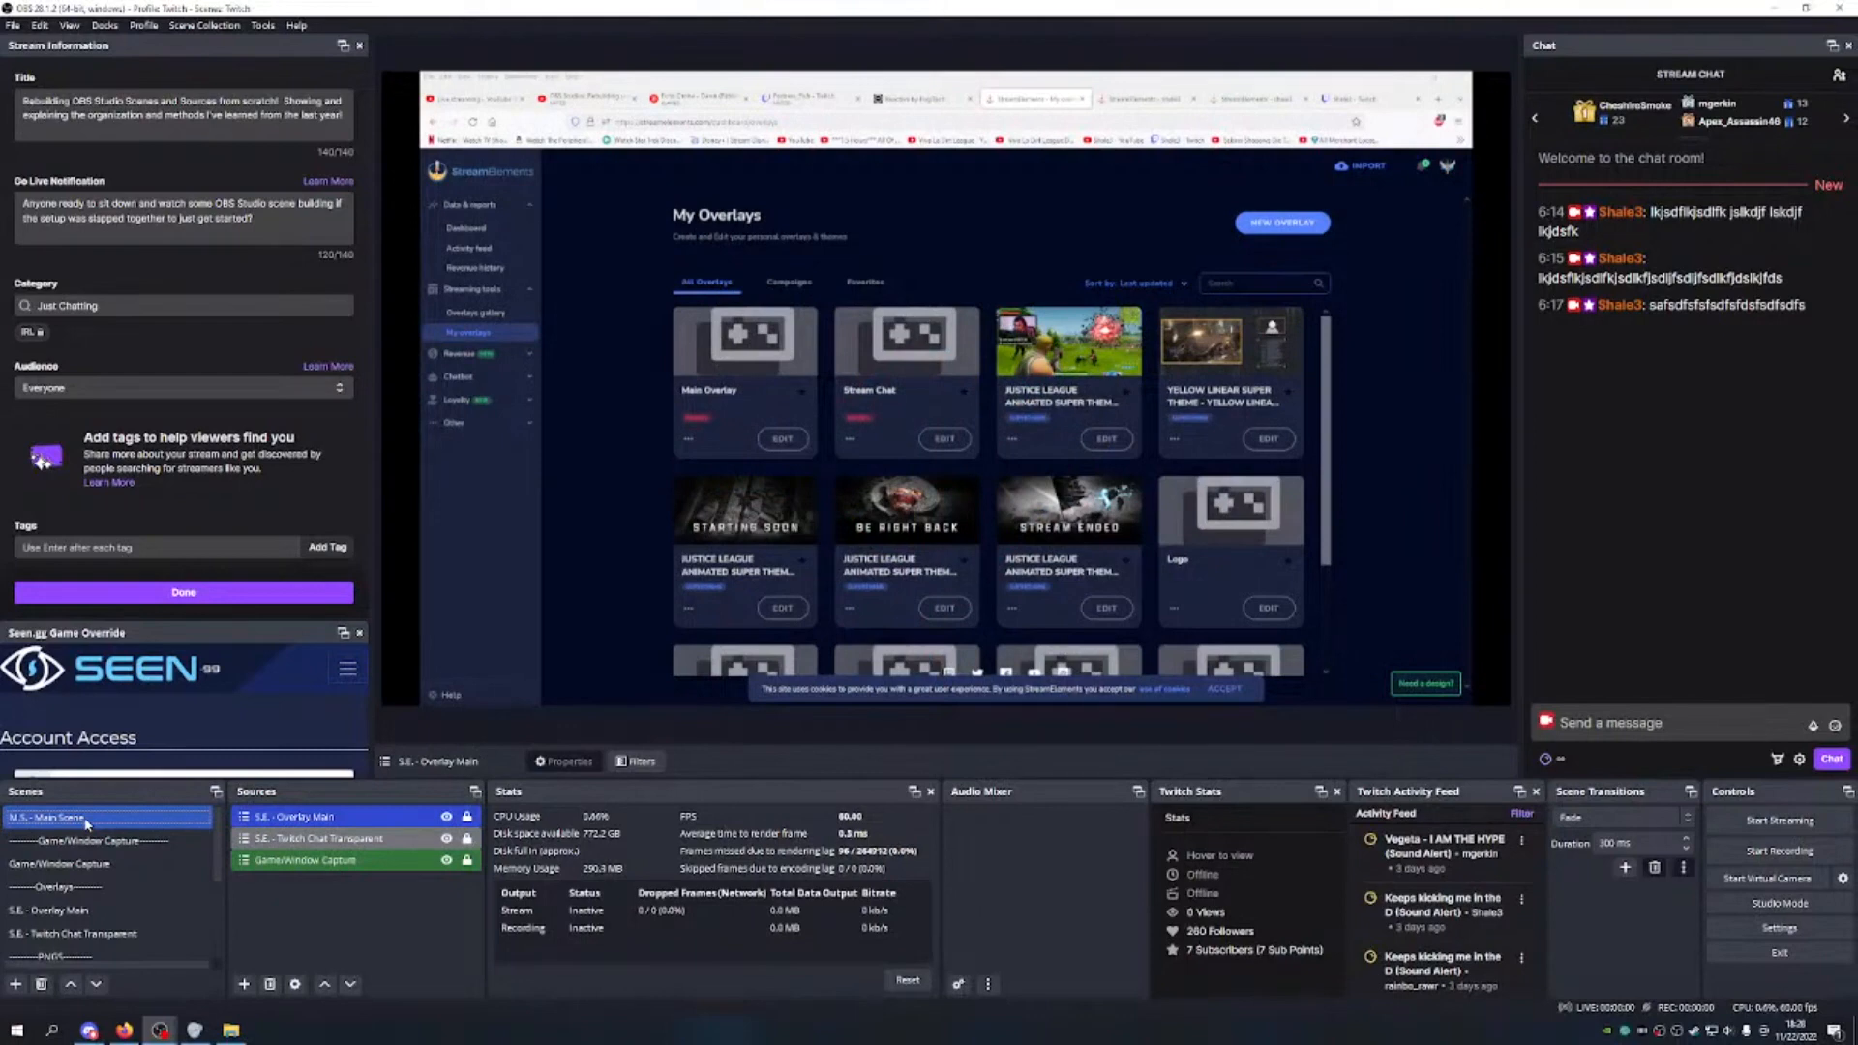
pyautogui.click(245, 983)
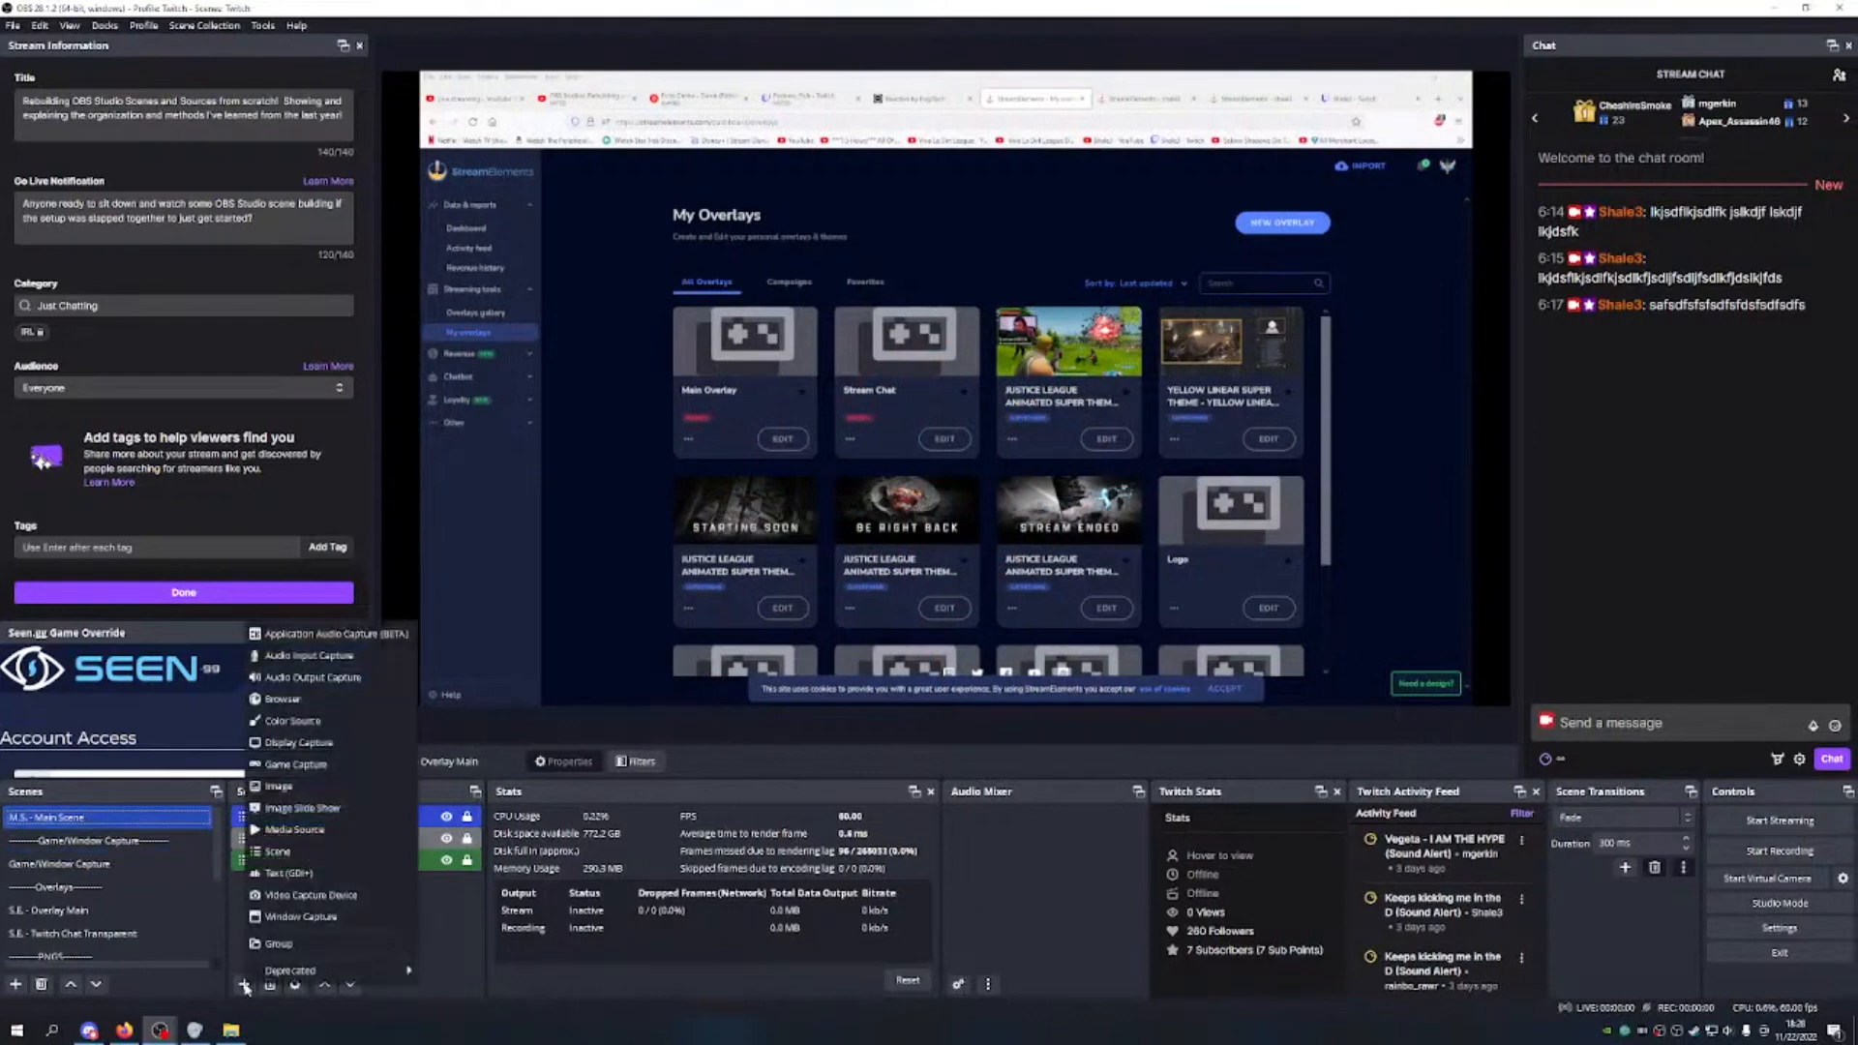
pyautogui.click(319, 861)
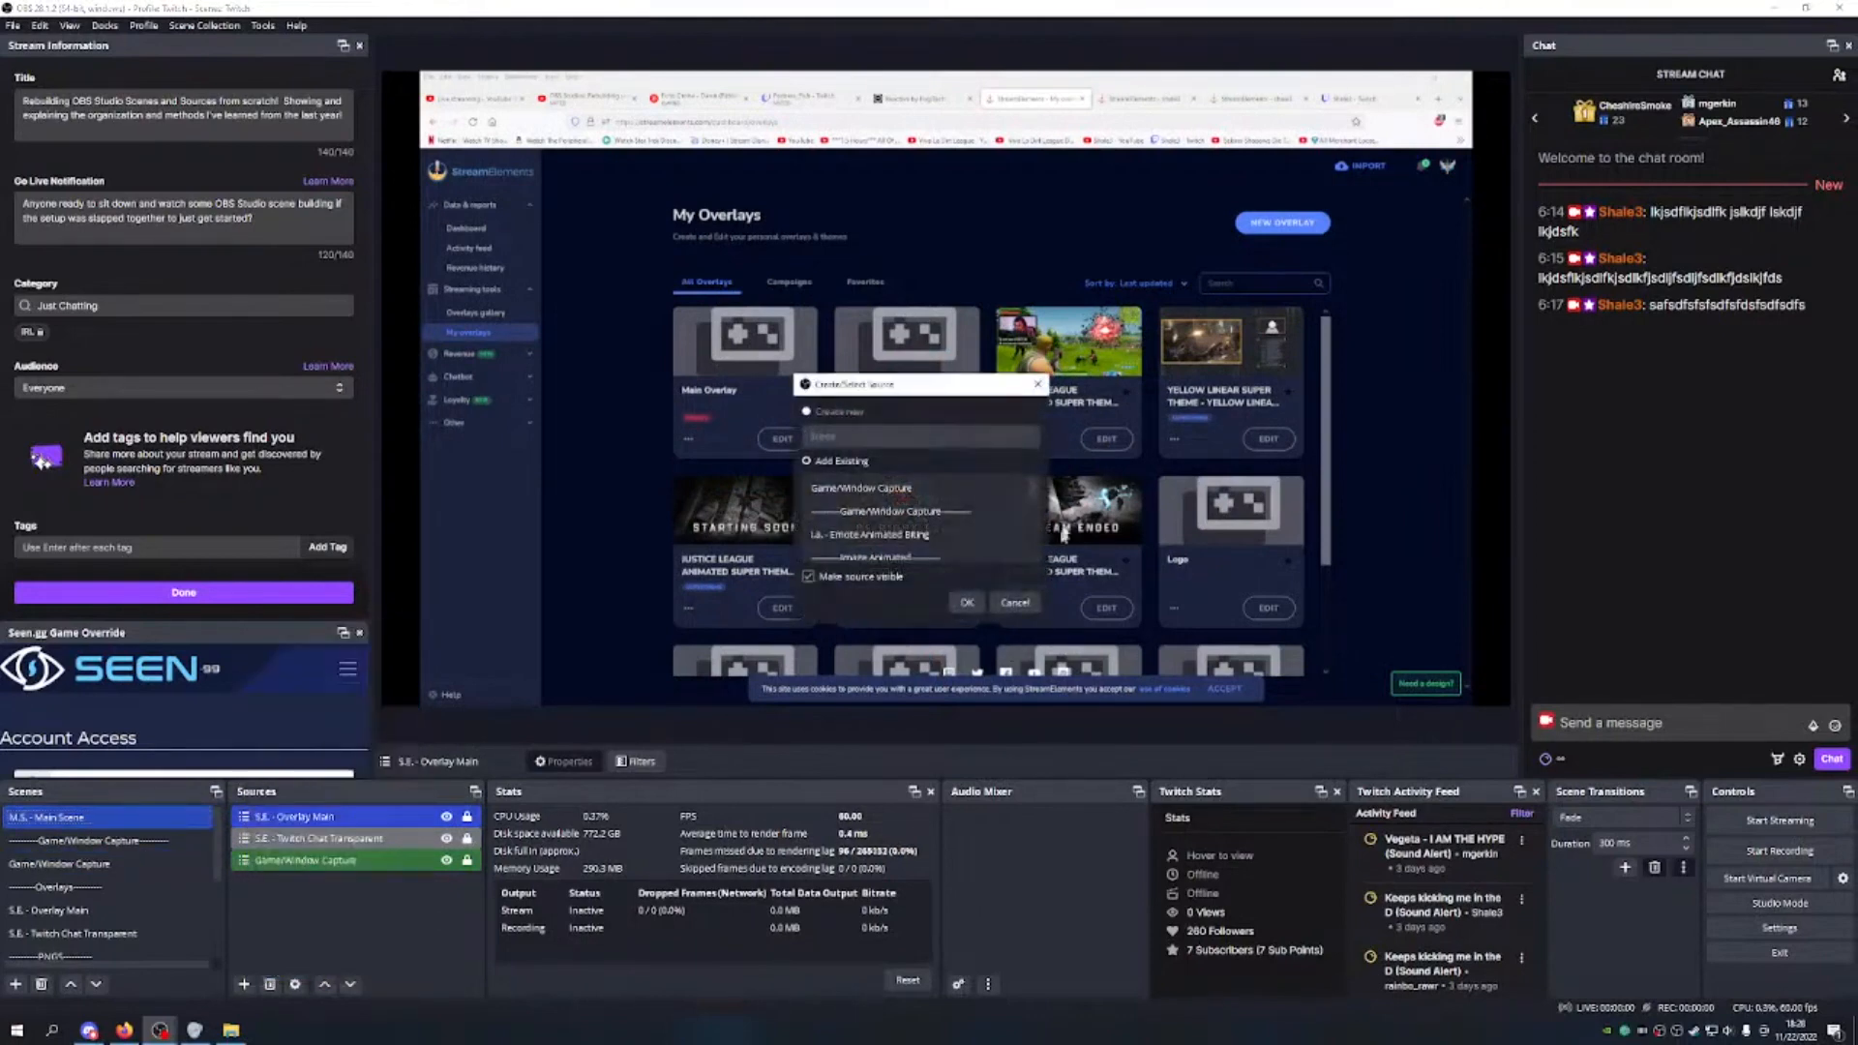
pyautogui.click(929, 534)
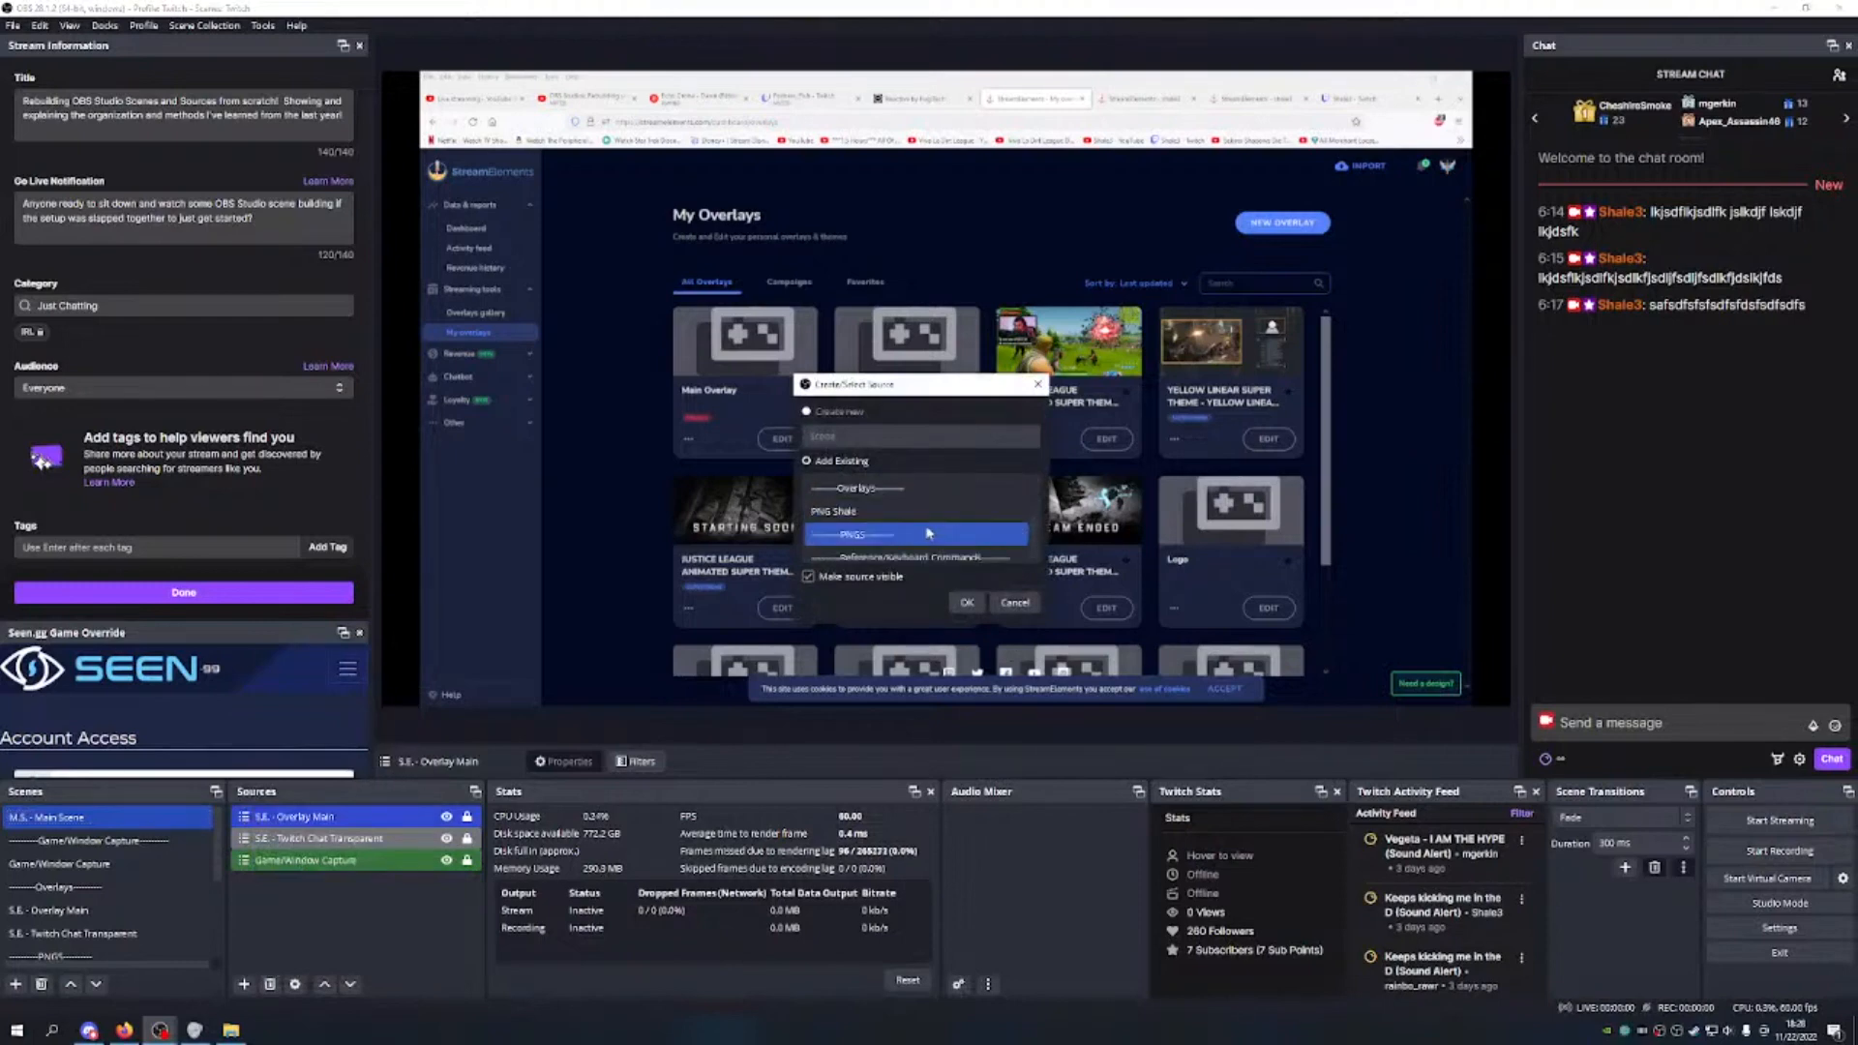
pyautogui.scroll(2, 924, 530)
pyautogui.click(900, 513)
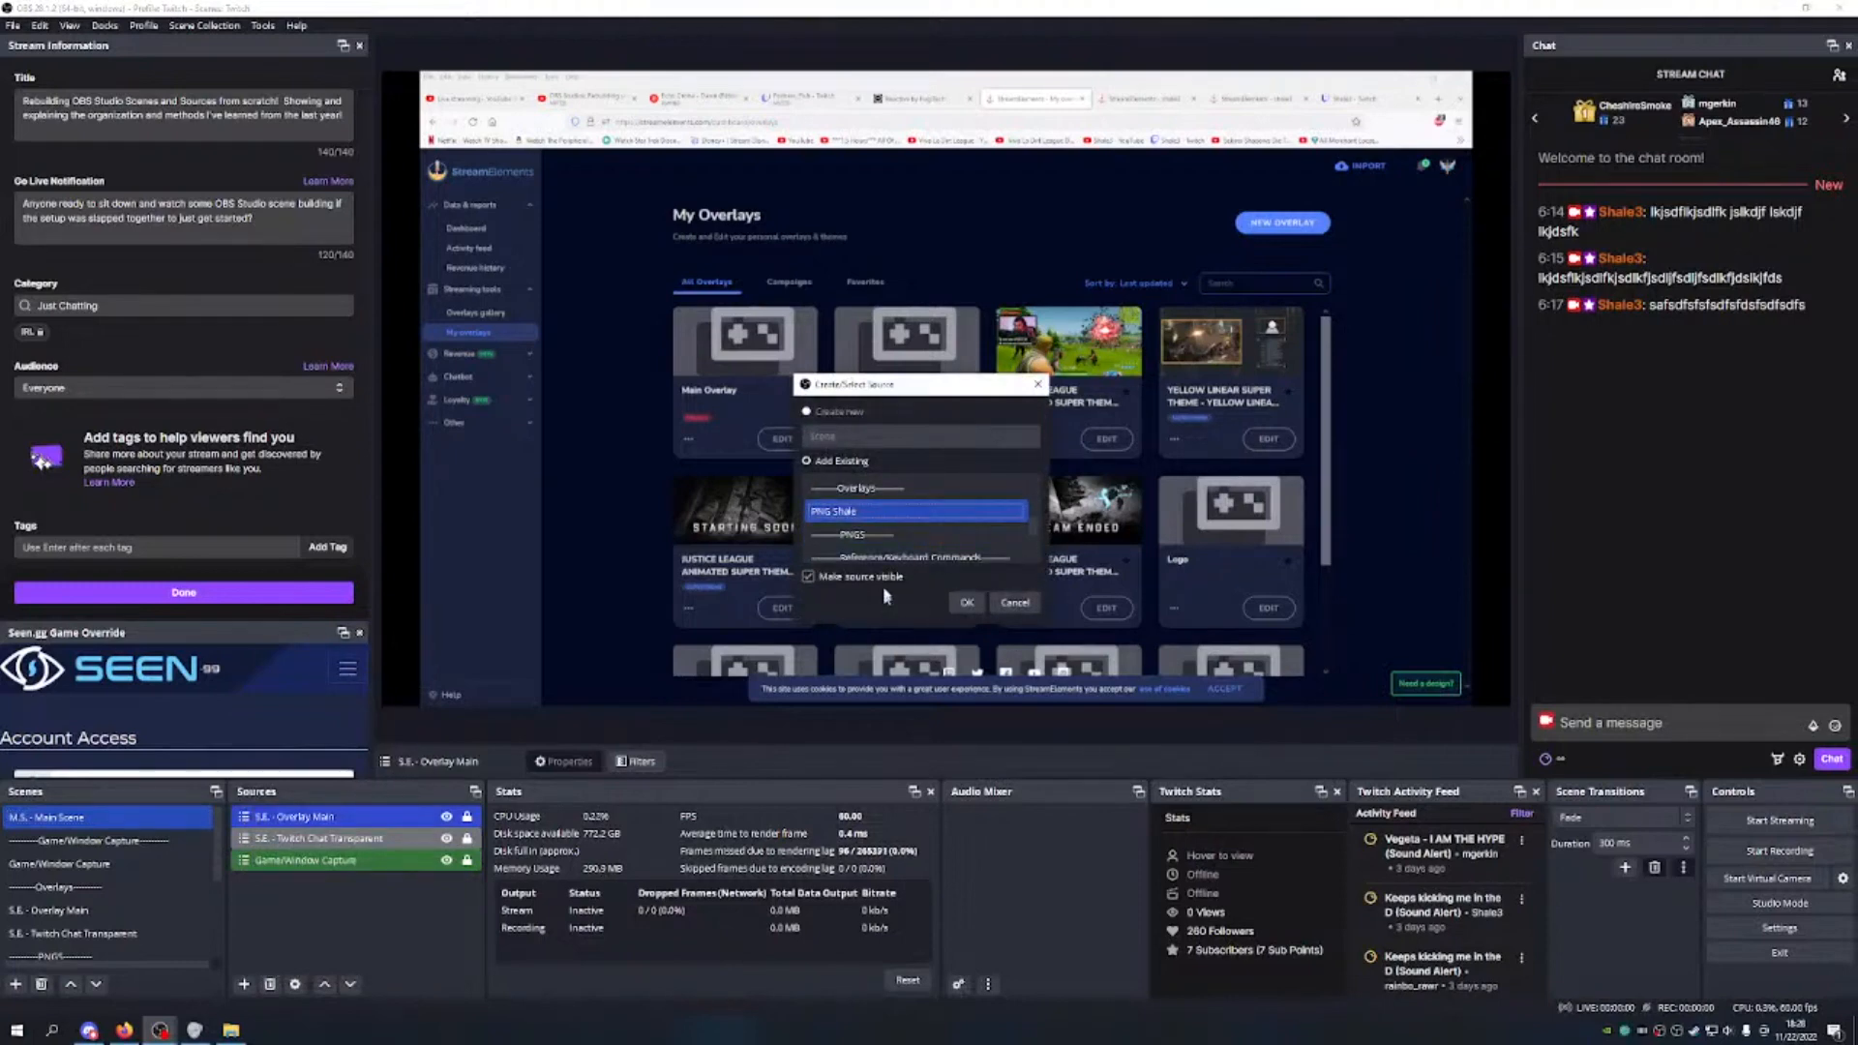
pyautogui.click(967, 602)
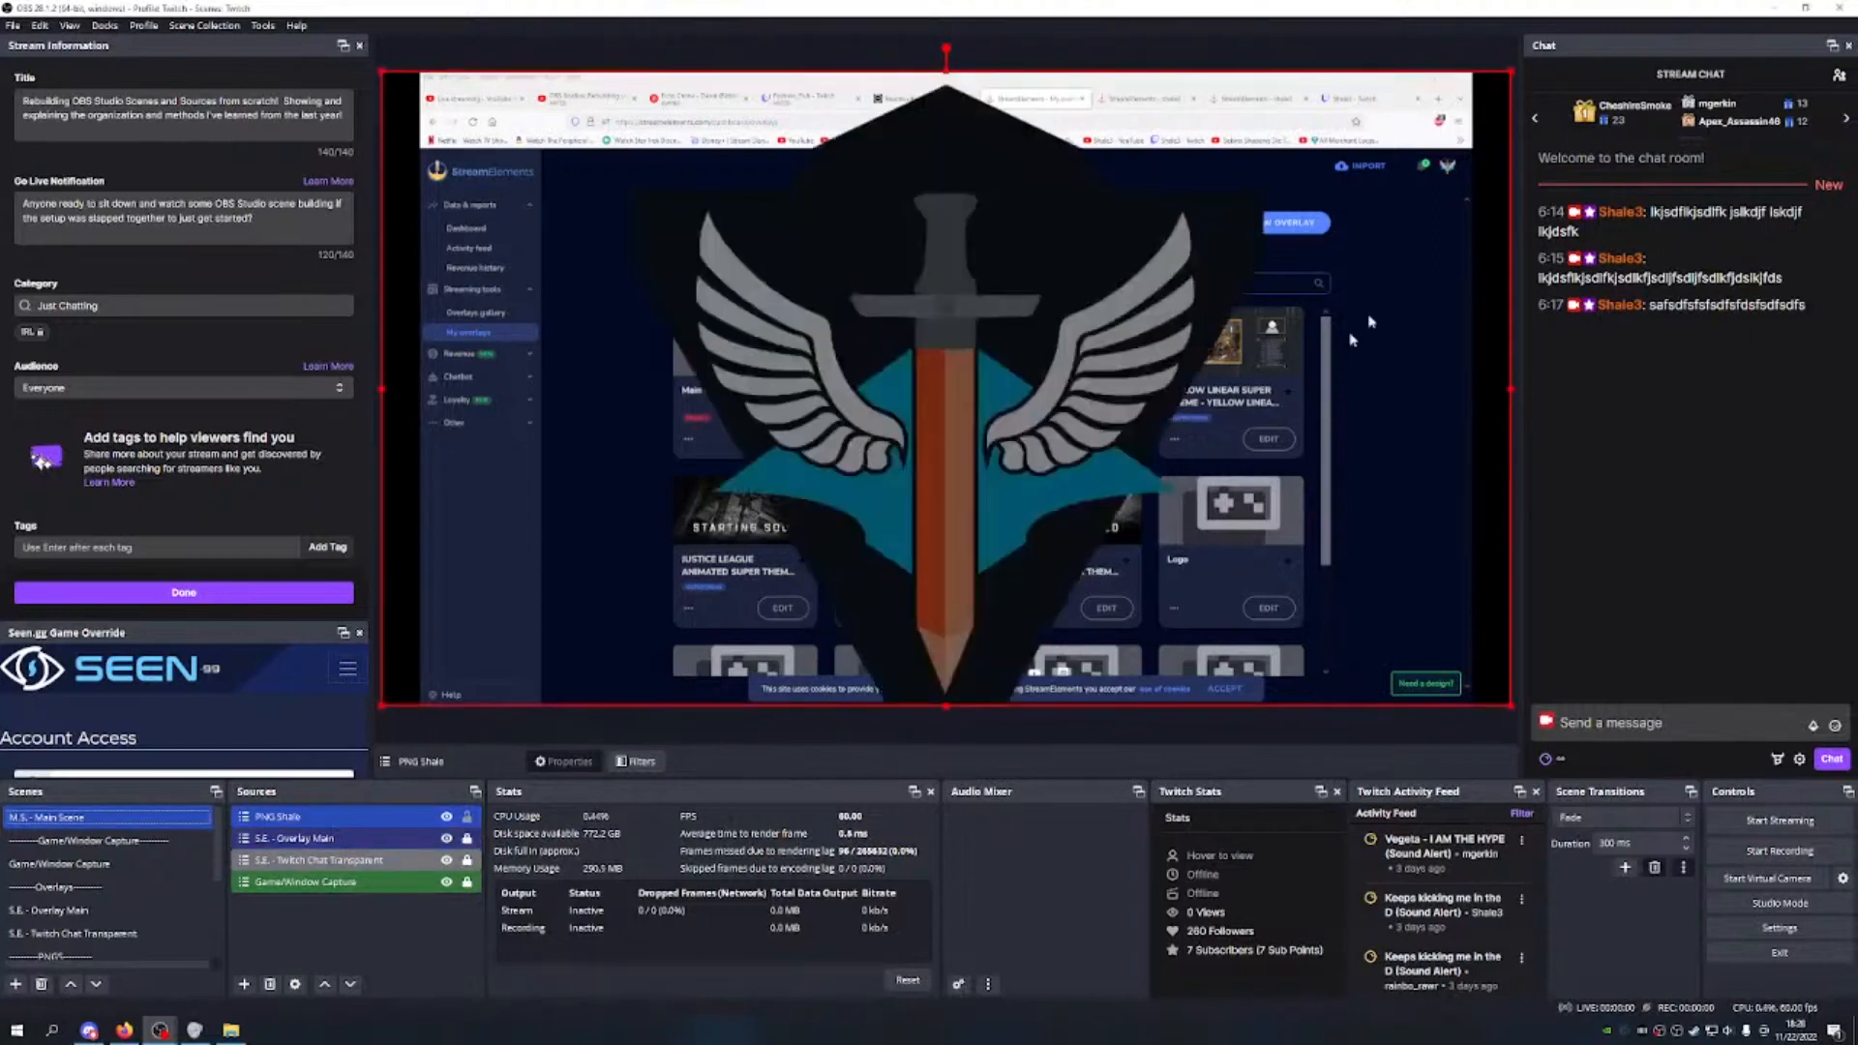
# Step: Shrink and crop PNG Shale into the top-left corner, lock it, and layer Overlay Main above it
pyautogui.moveTo(1510, 72); pyautogui.dragTo(569, 602)
pyautogui.moveTo(540, 689); pyautogui.dragTo(592, 189)
pyautogui.keyDown('alt'); pyautogui.moveTo(436, 157); pyautogui.dragTo(473, 157); pyautogui.keyUp('alt')
pyautogui.keyDown('alt'); pyautogui.moveTo(625, 160); pyautogui.dragTo(469, 155); pyautogui.keyUp('alt')
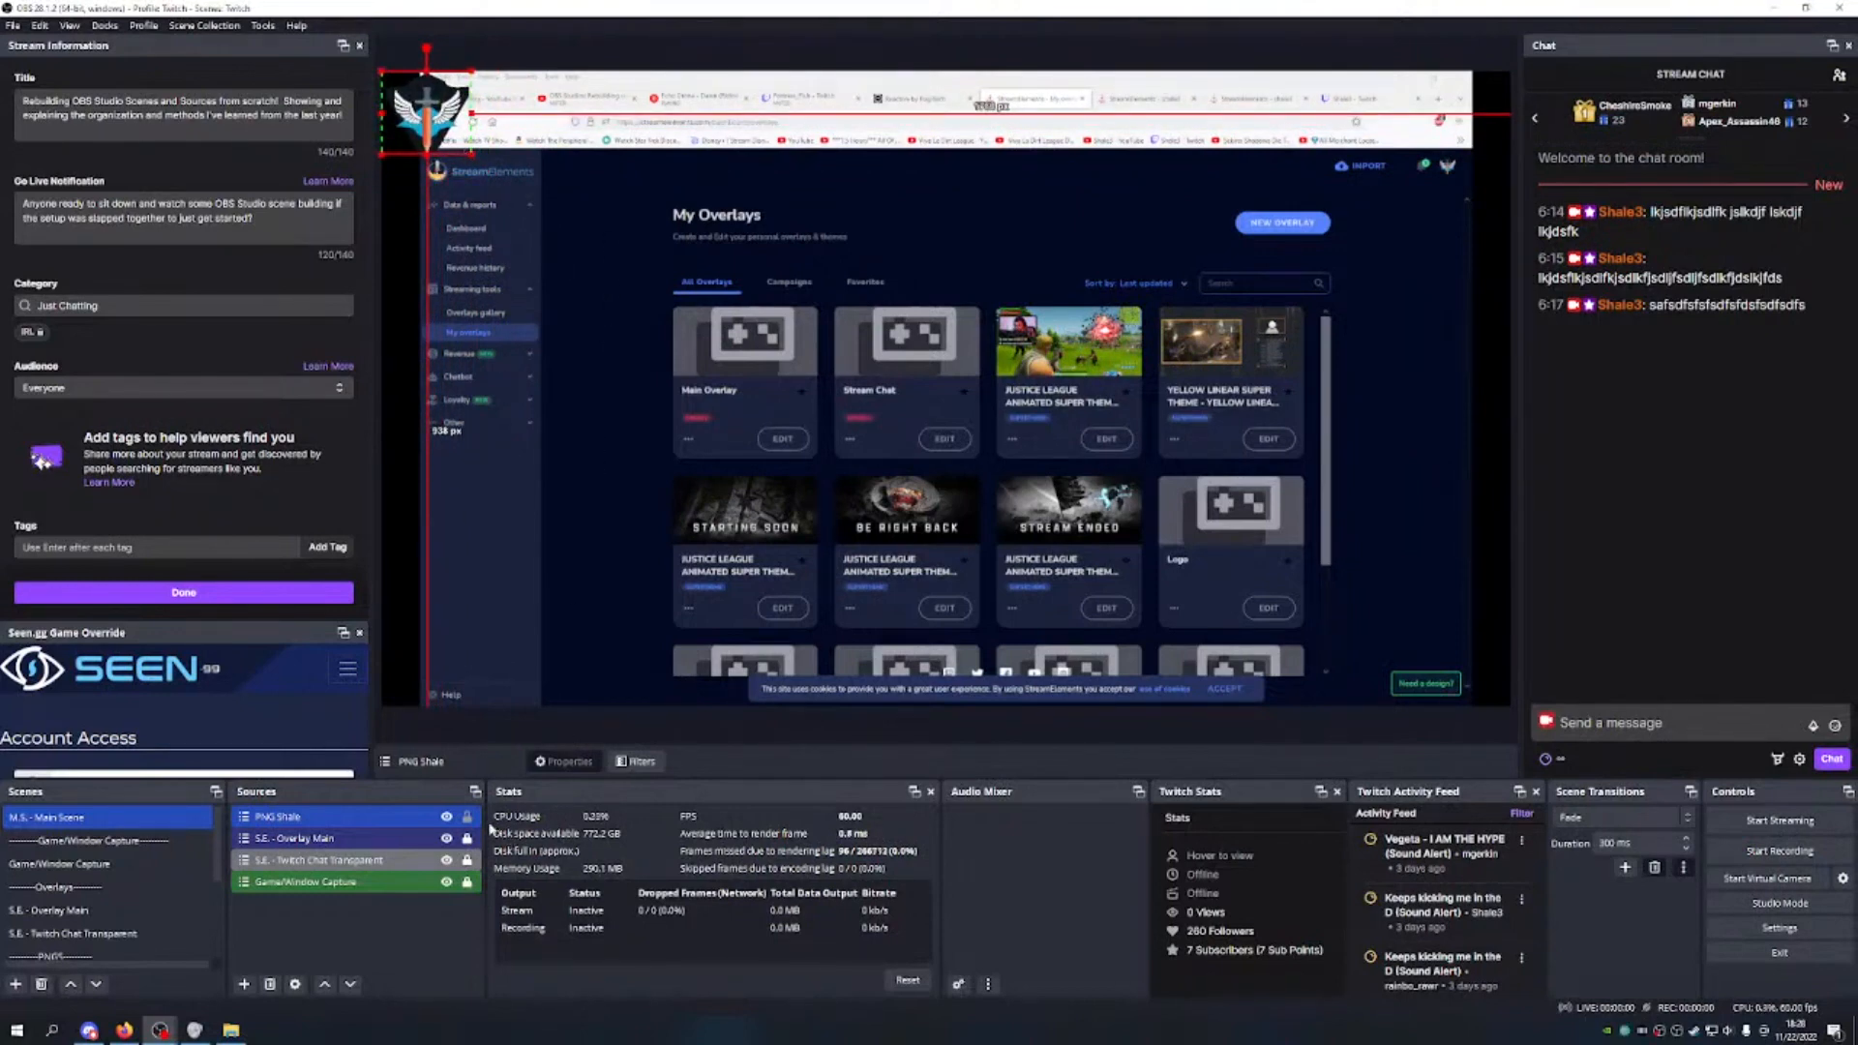
pyautogui.click(466, 816)
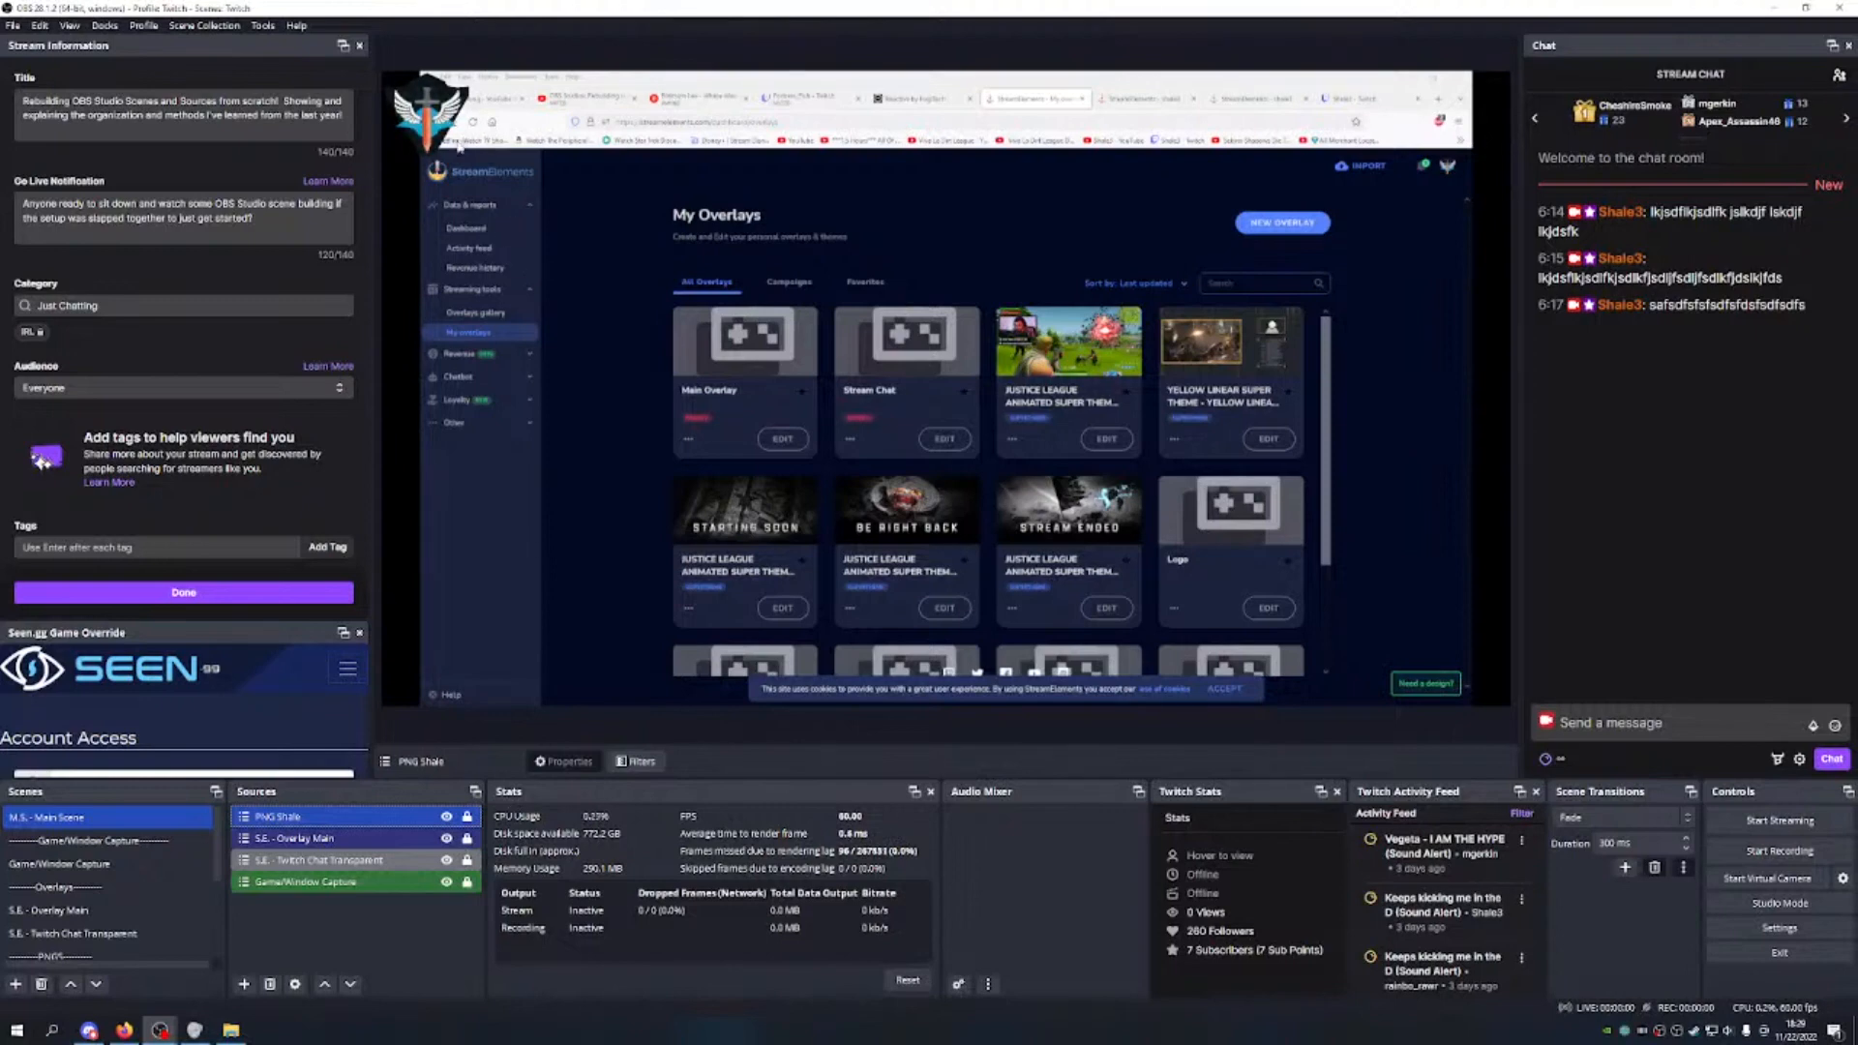
pyautogui.click(325, 983)
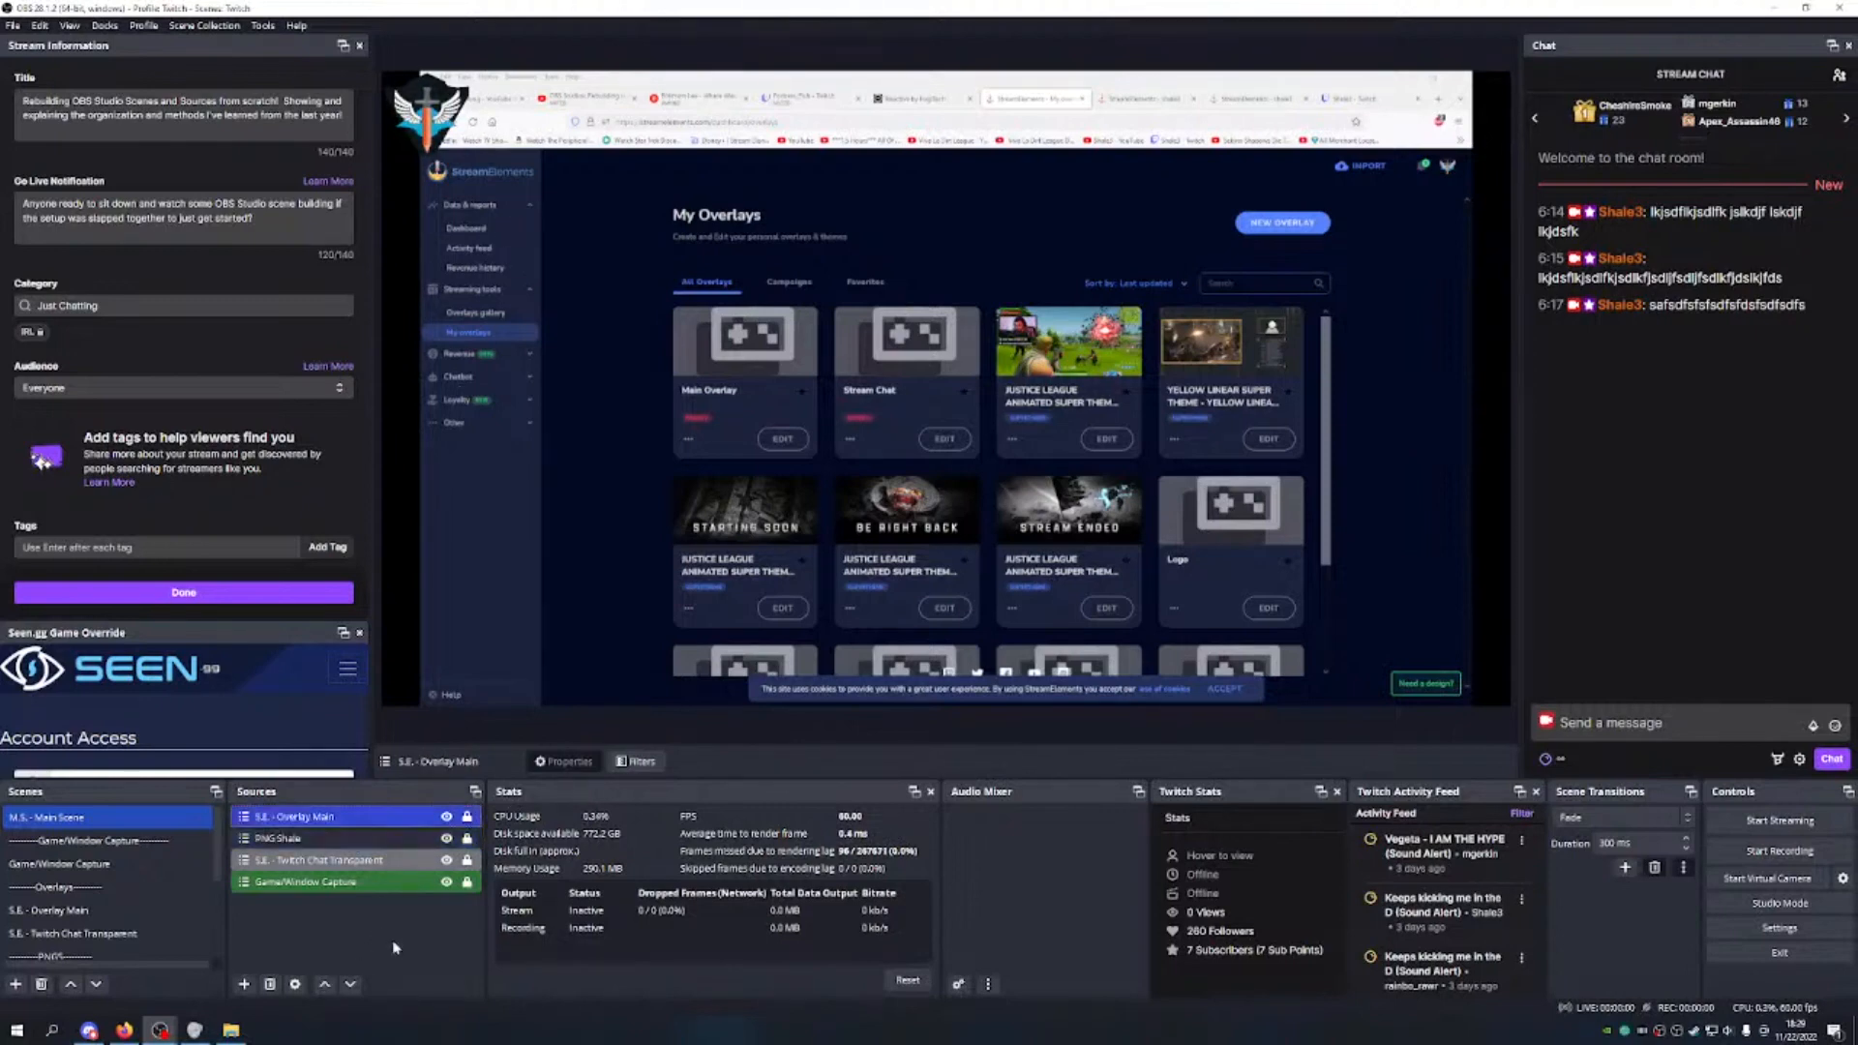
pyautogui.rightClick(333, 839)
pyautogui.moveTo(430, 476)
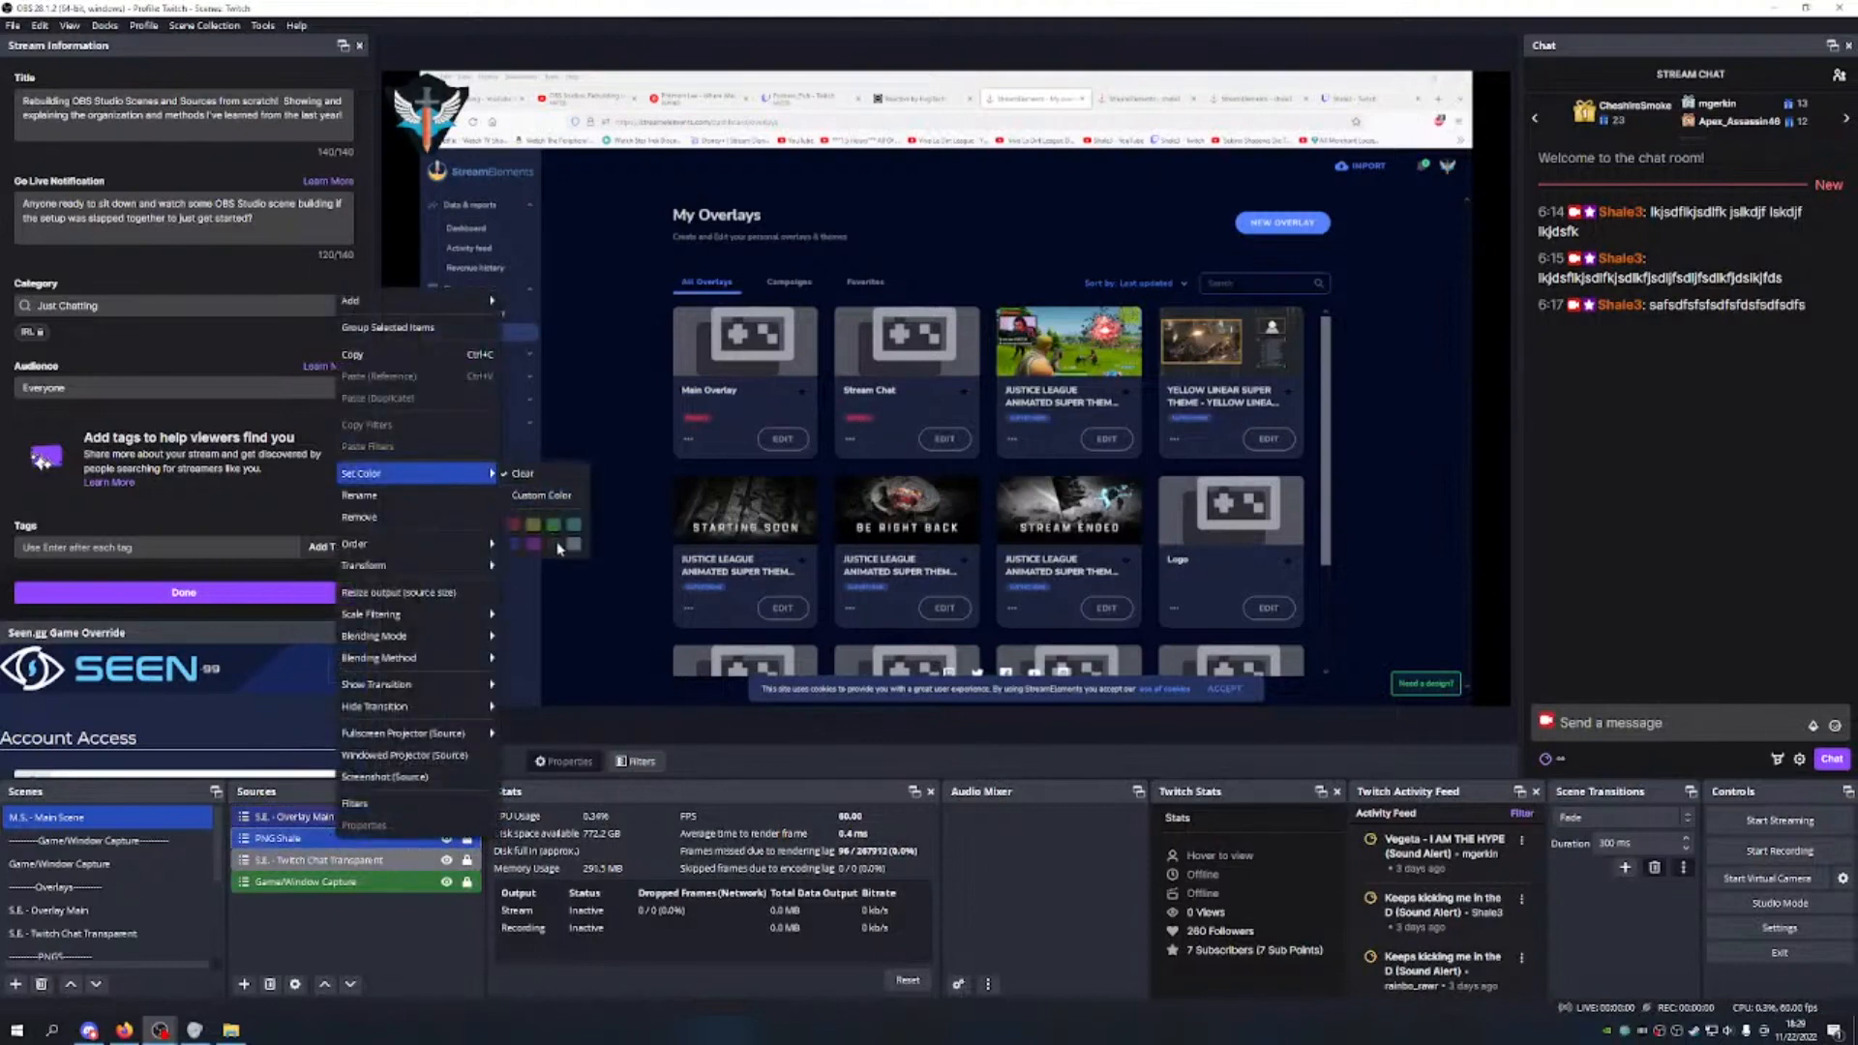
pyautogui.click(382, 926)
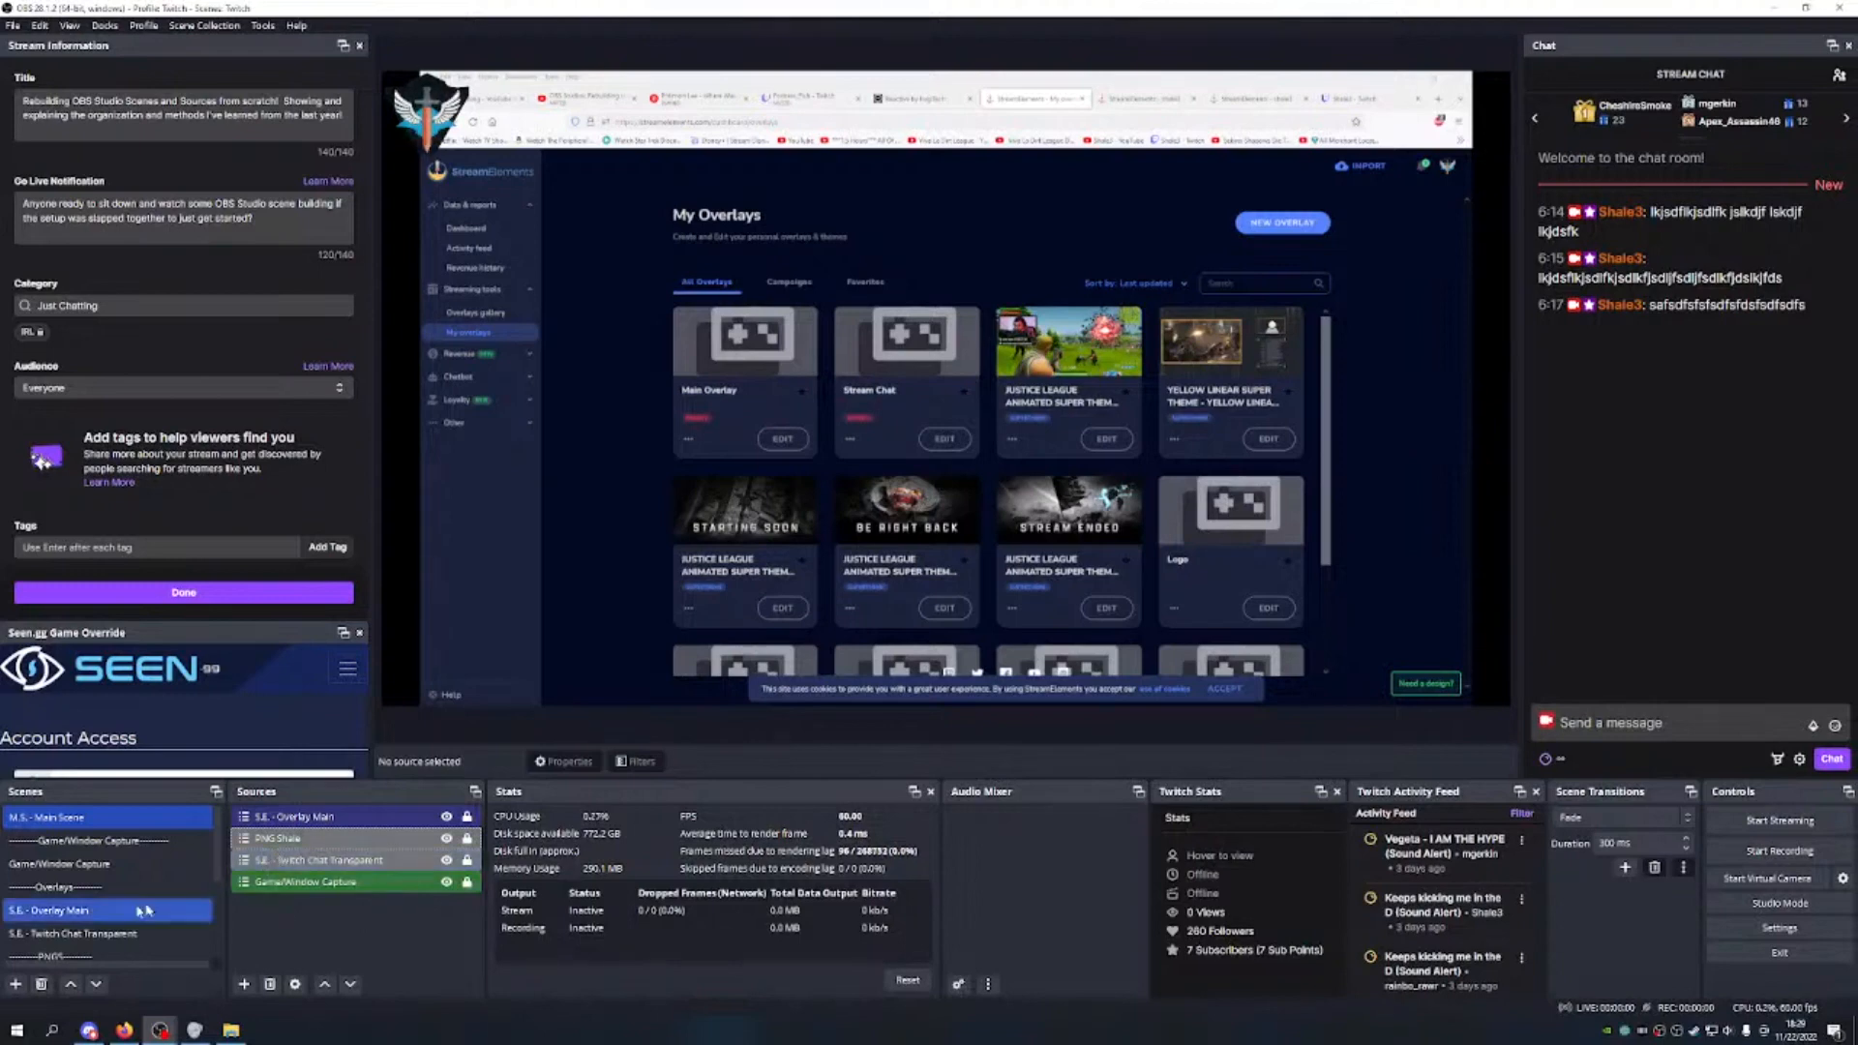
# Step: Prefix the Game/Window Capture scene name with 'G.C. -'
pyautogui.scroll(-2, 115, 906)
pyautogui.click(115, 906)
pyautogui.scroll(2, 97, 891)
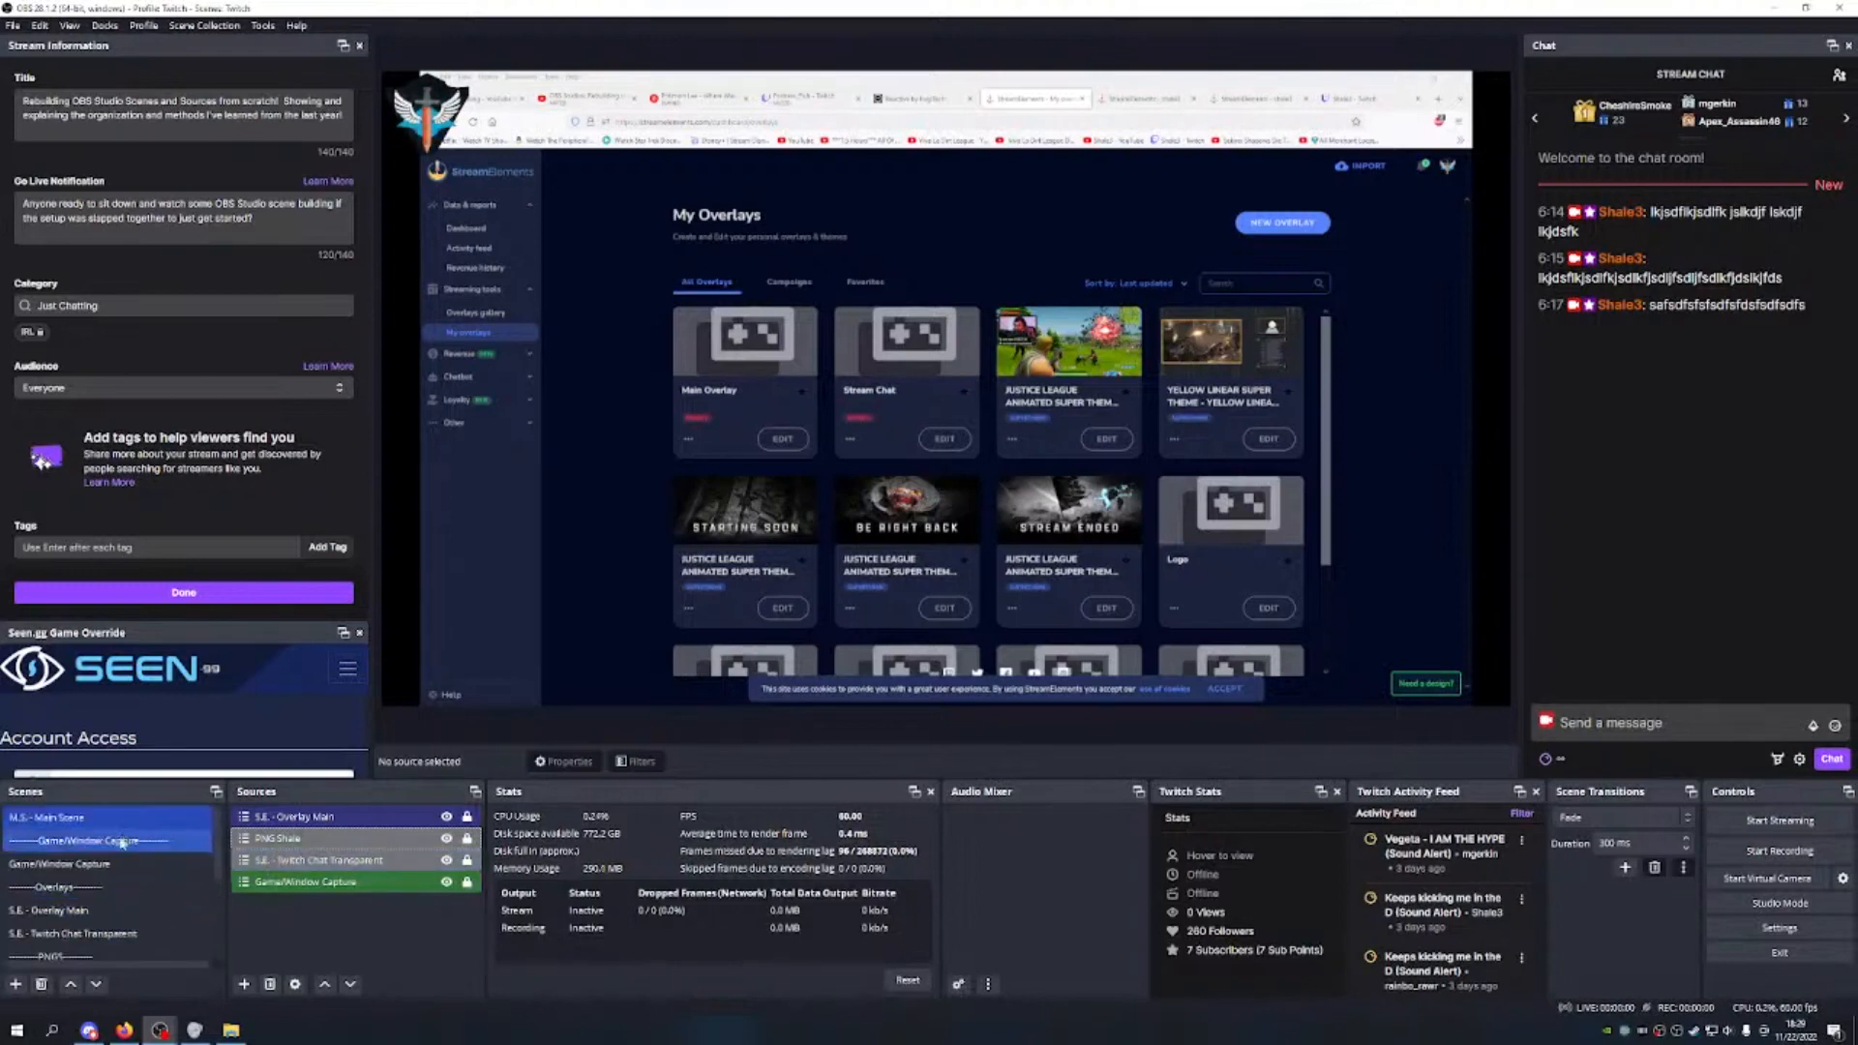
pyautogui.click(63, 863)
pyautogui.rightClick(63, 866)
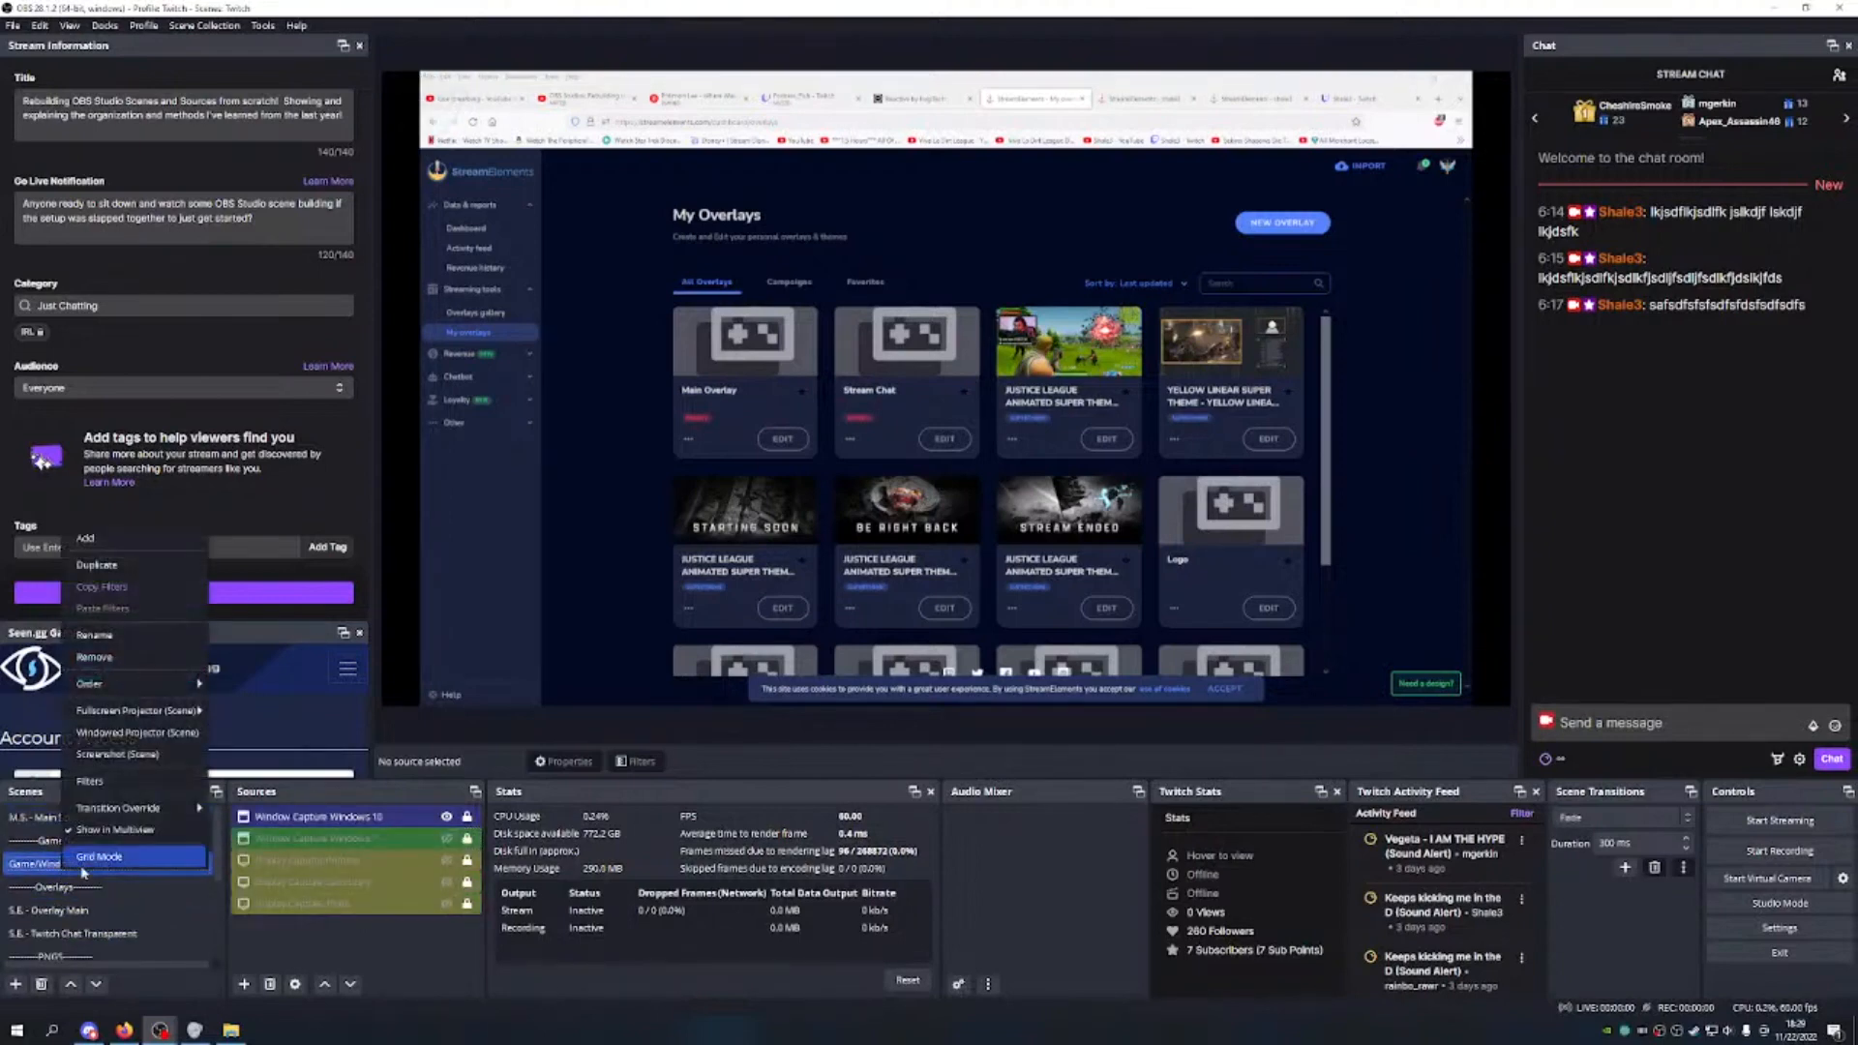
pyautogui.click(94, 634)
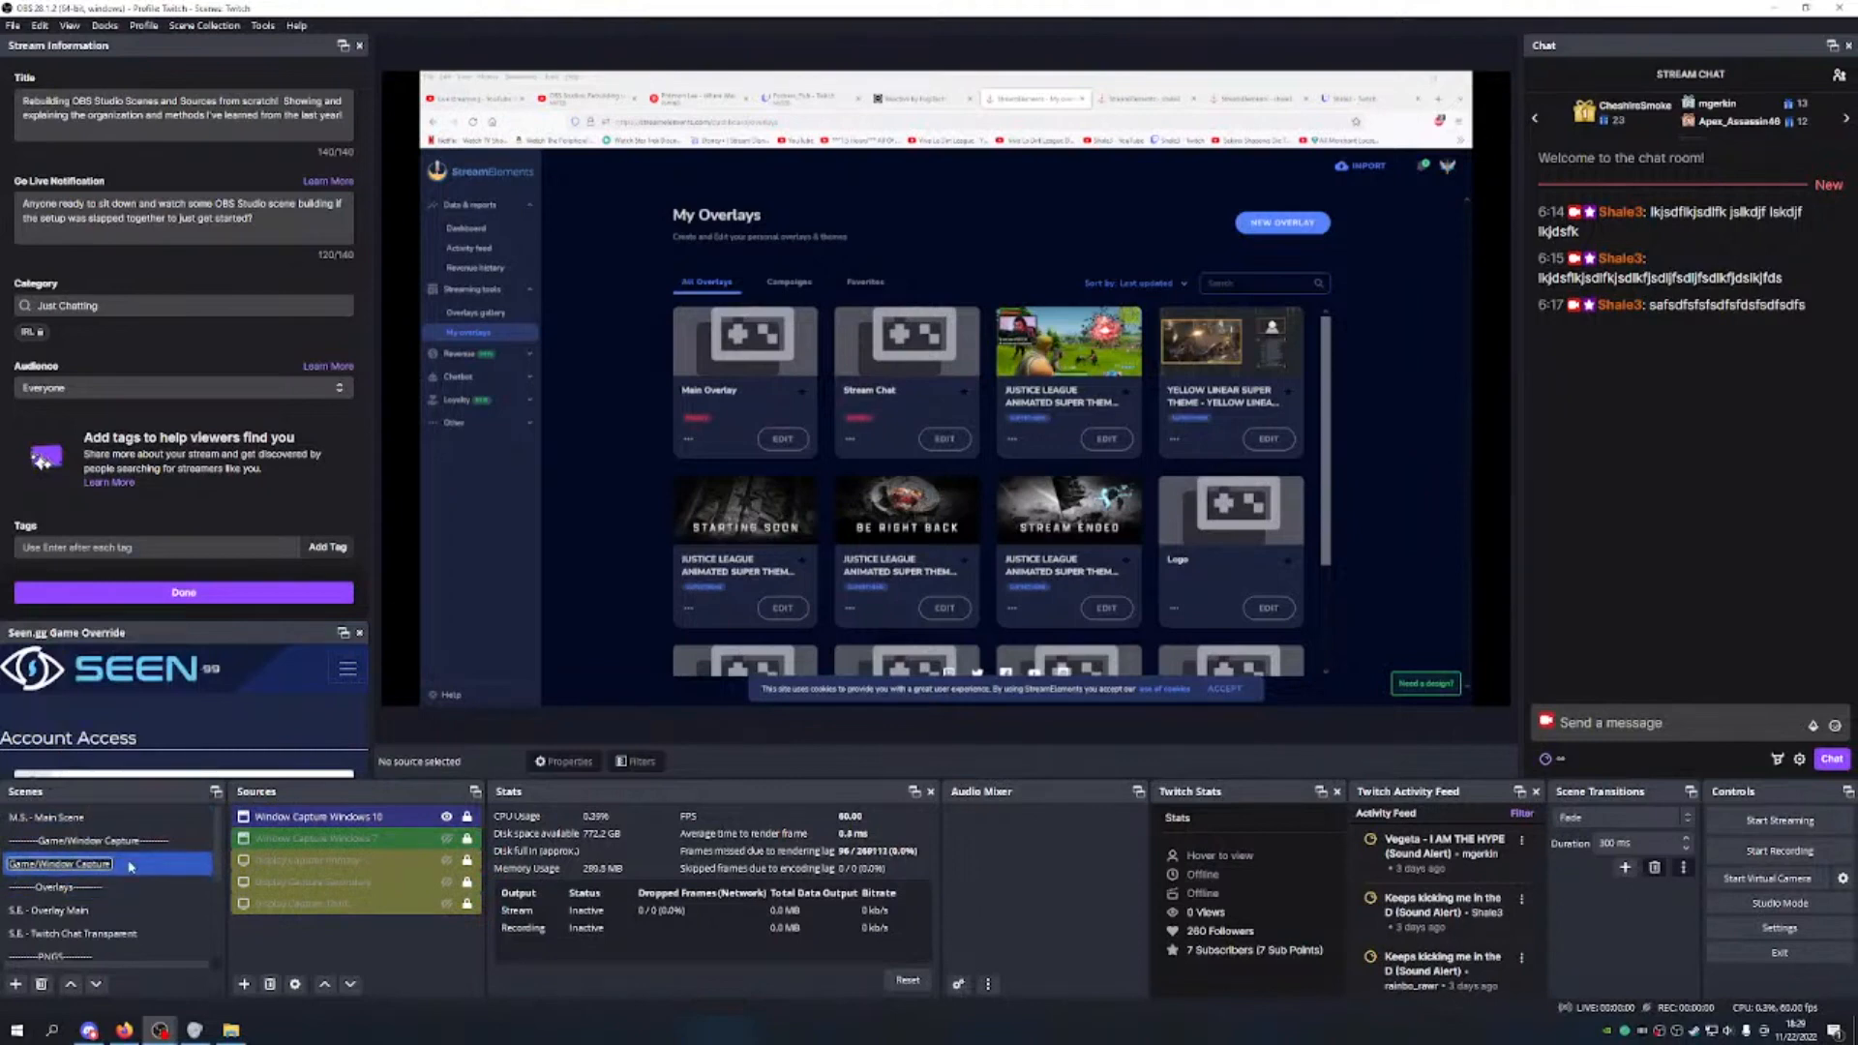
pyautogui.write('G.C. -')
pyautogui.press('Return')
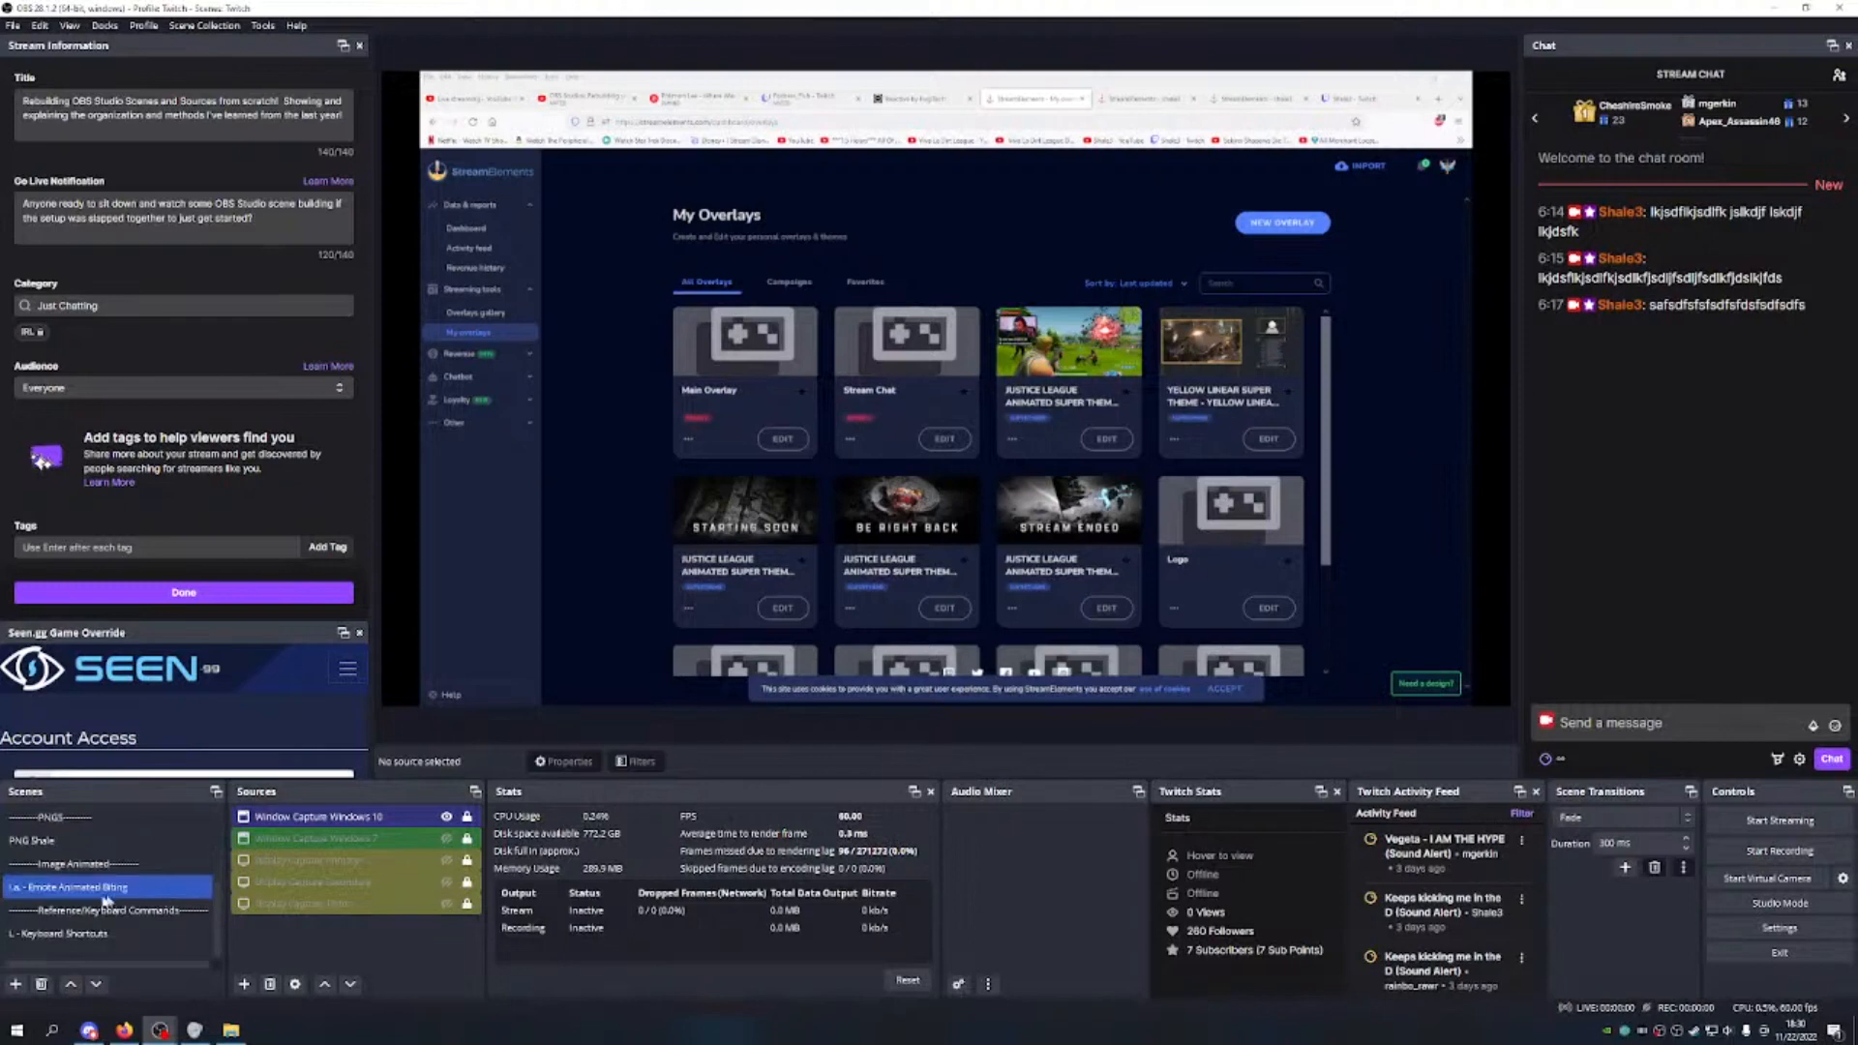
# Step: Return to M.S. - Main Scene and check its PNG Shale and Twitch Chat Transparent sources
pyautogui.scroll(-1, 87, 871)
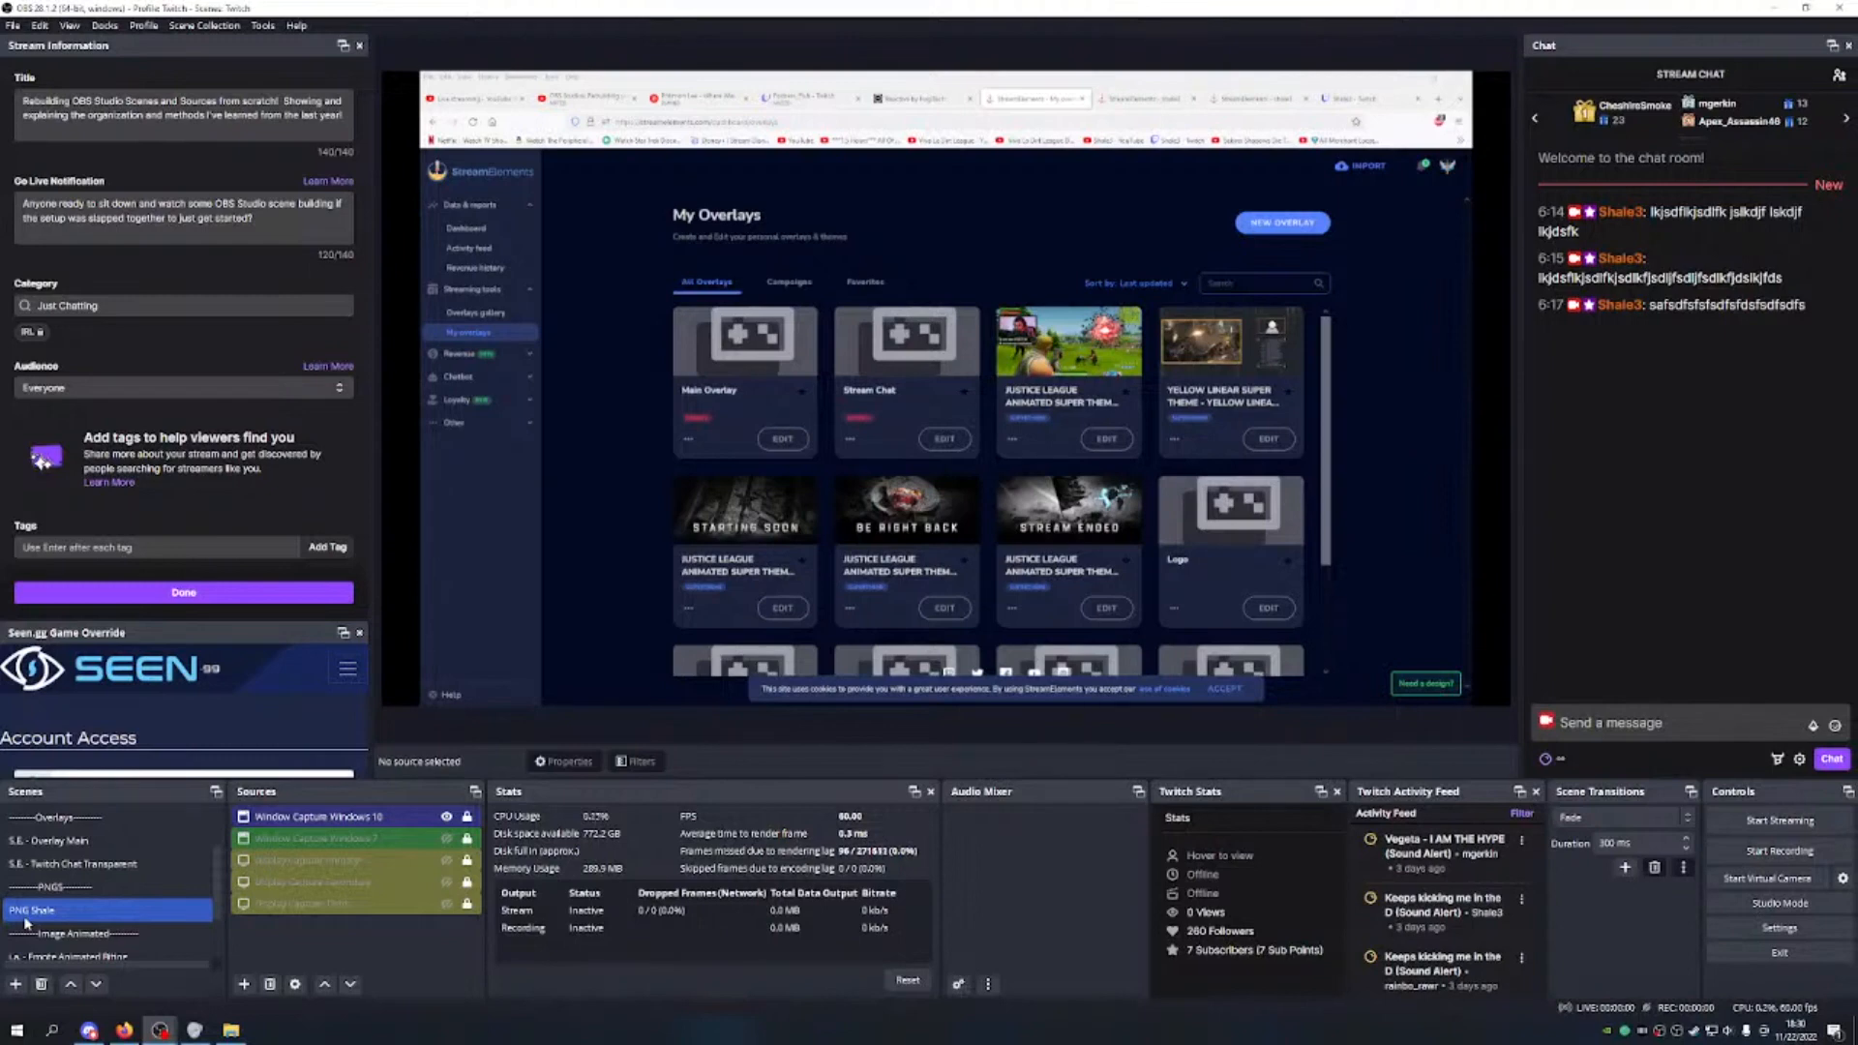
pyautogui.scroll(1, 44, 890)
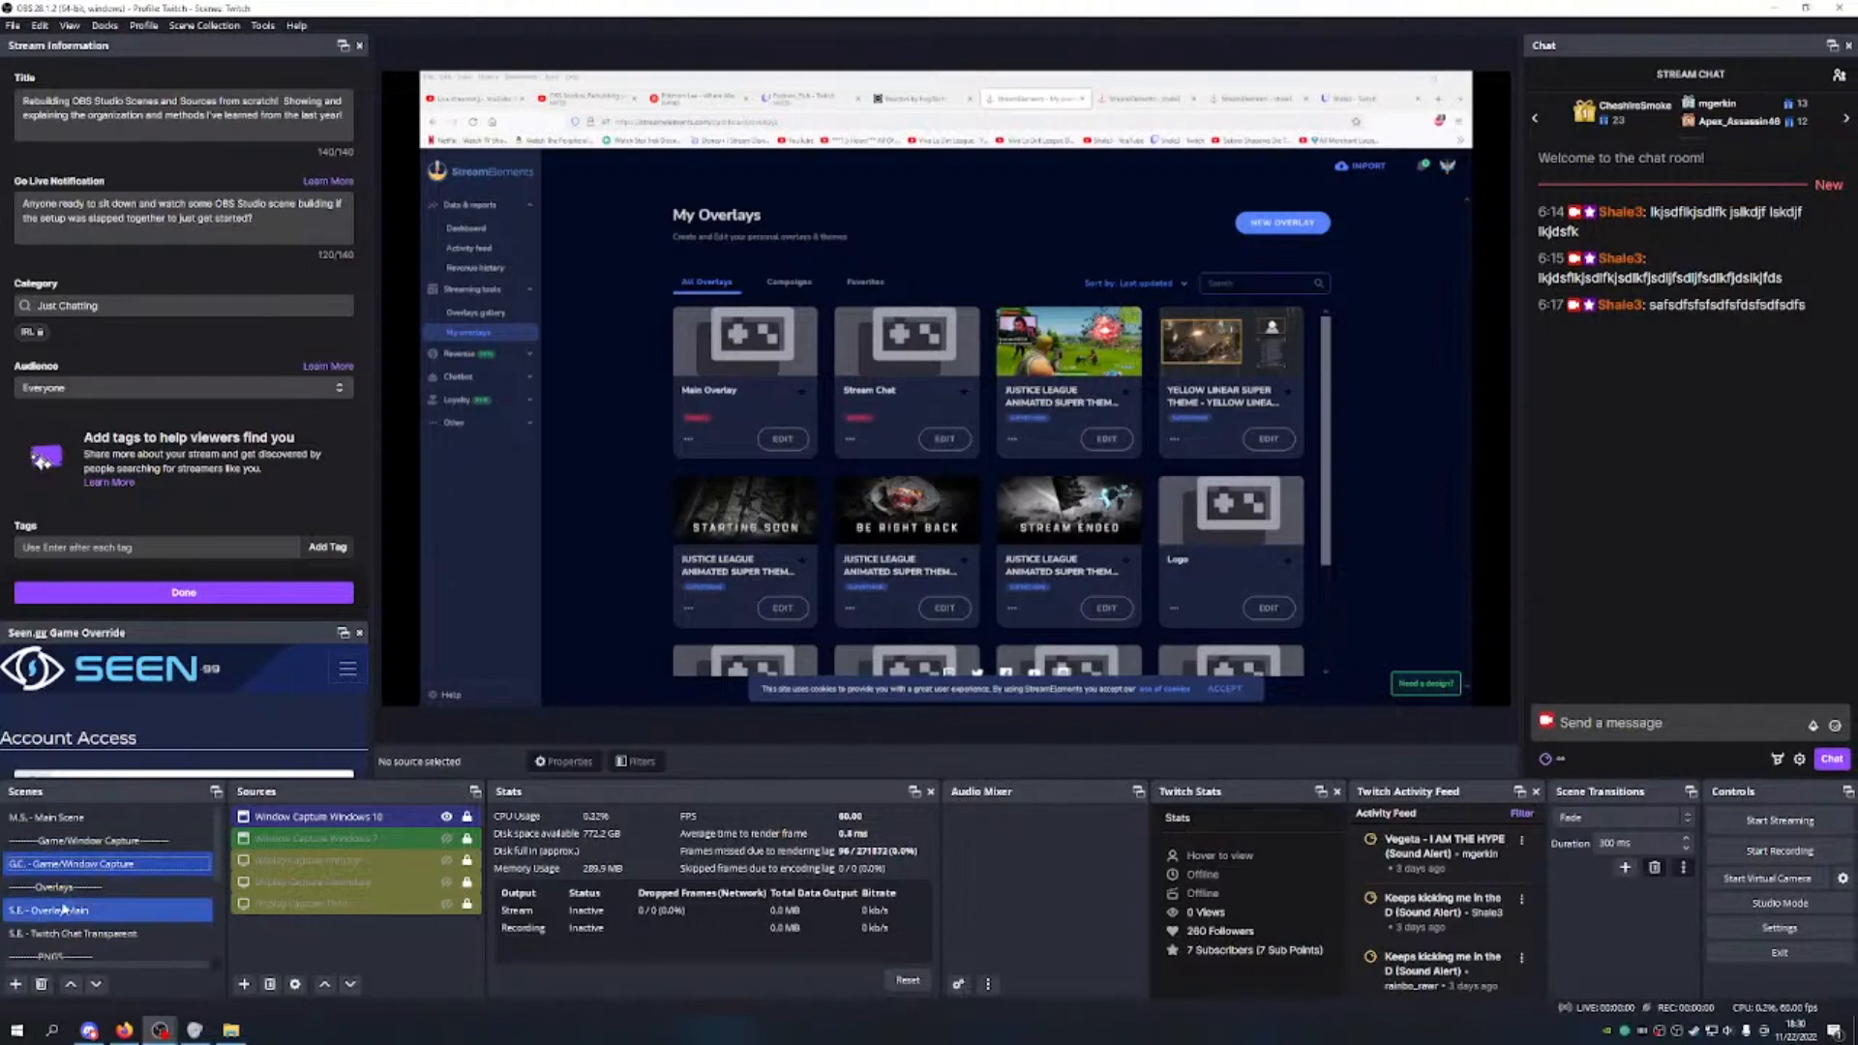
pyautogui.scroll(-2, 63, 861)
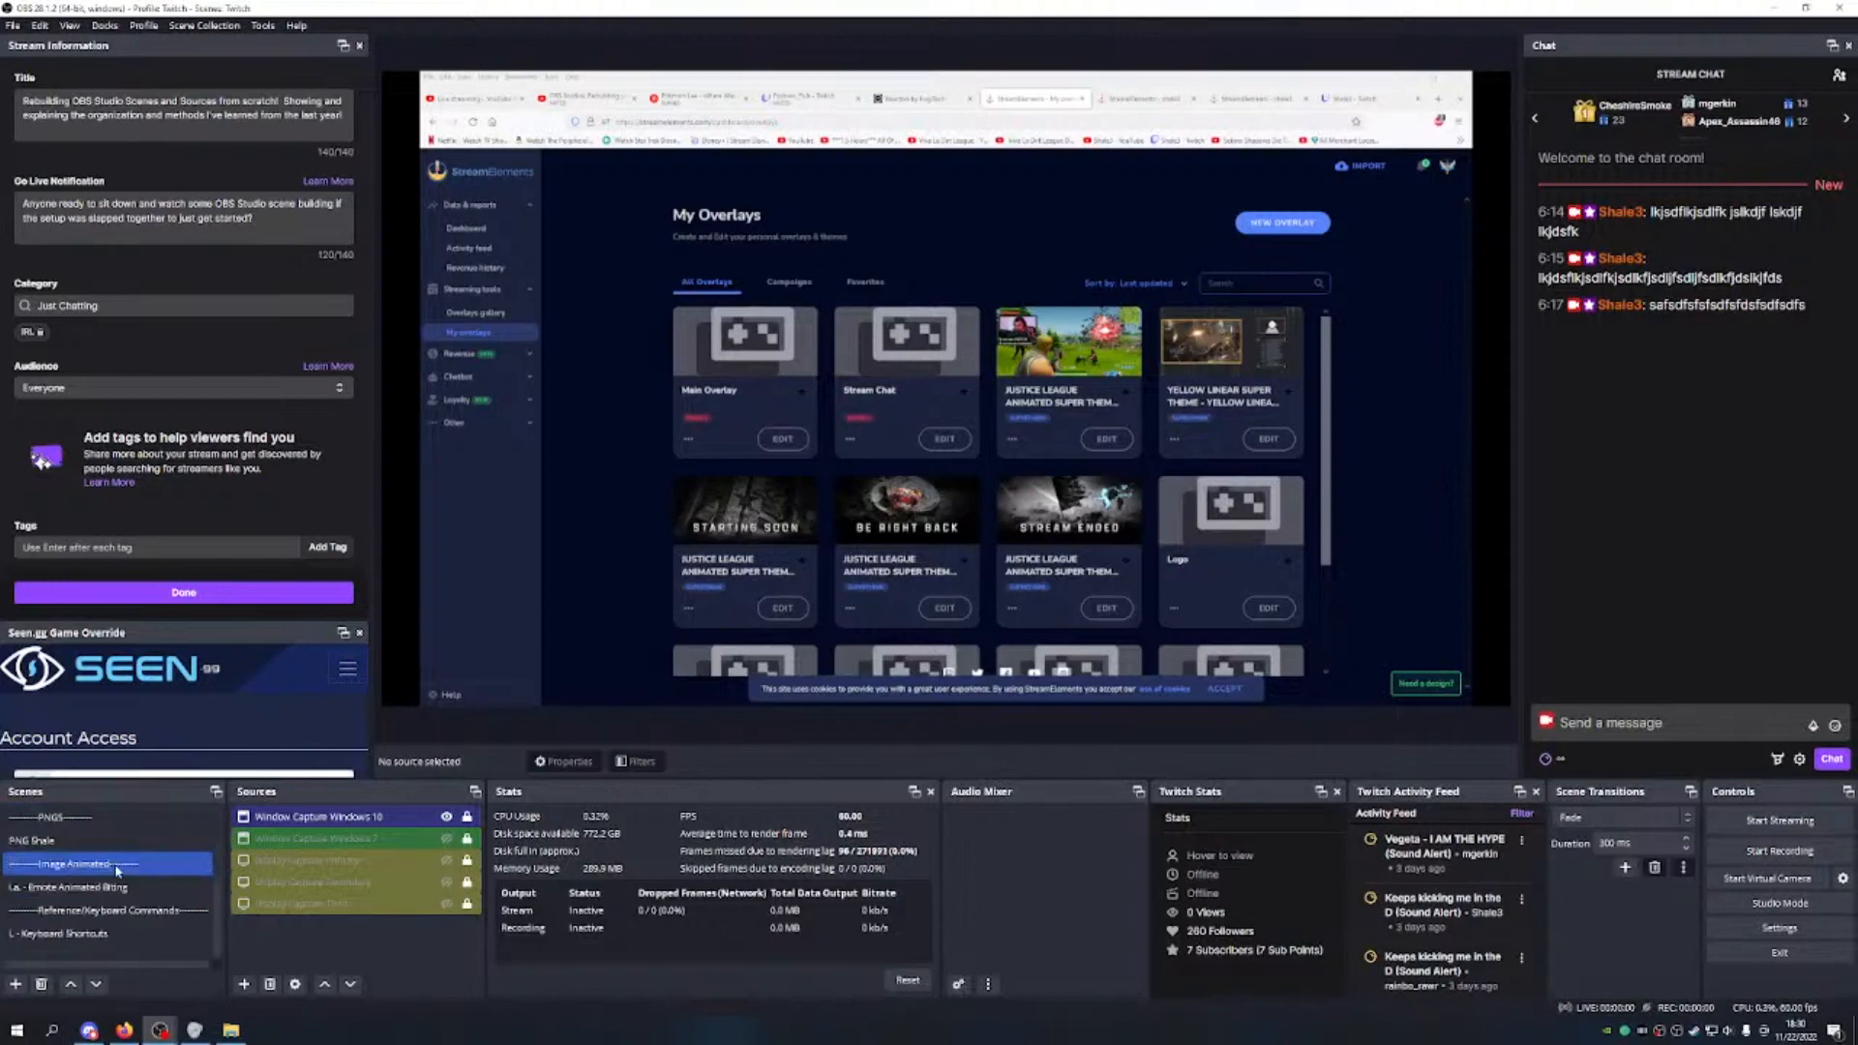
pyautogui.scroll(2, 60, 946)
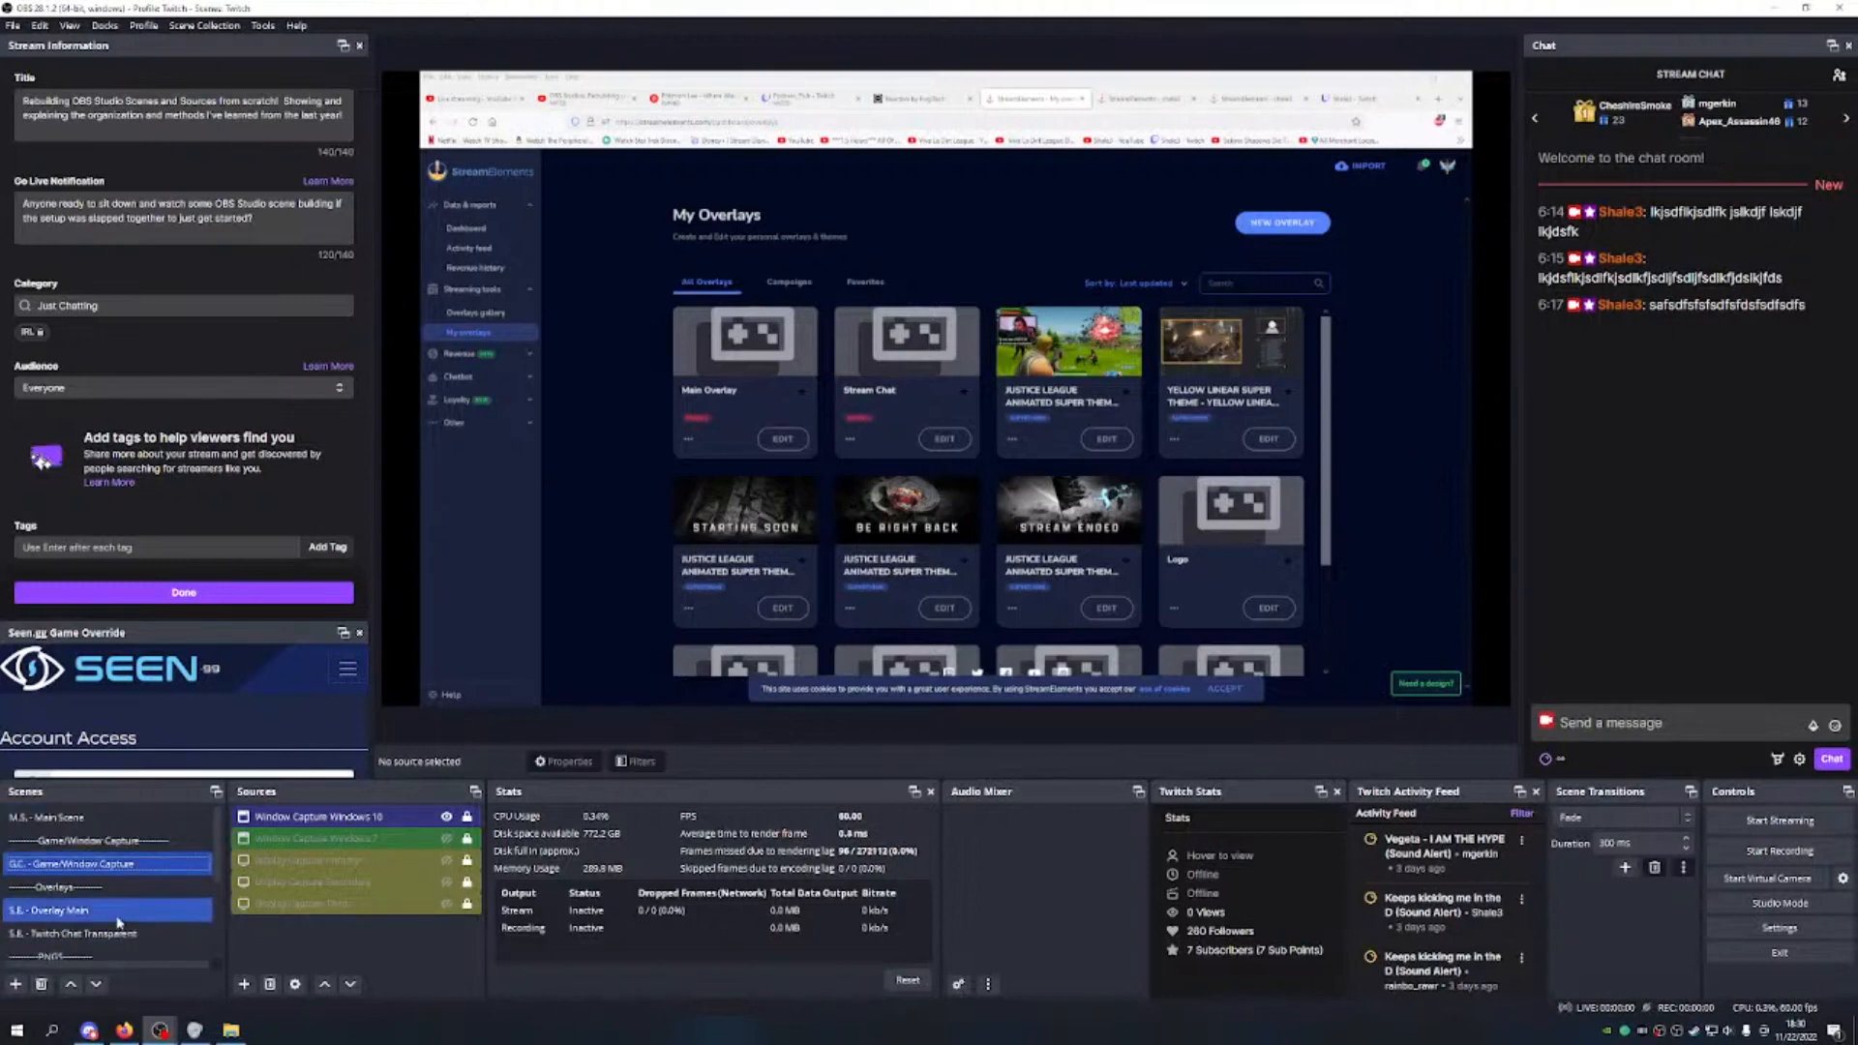
pyautogui.click(140, 824)
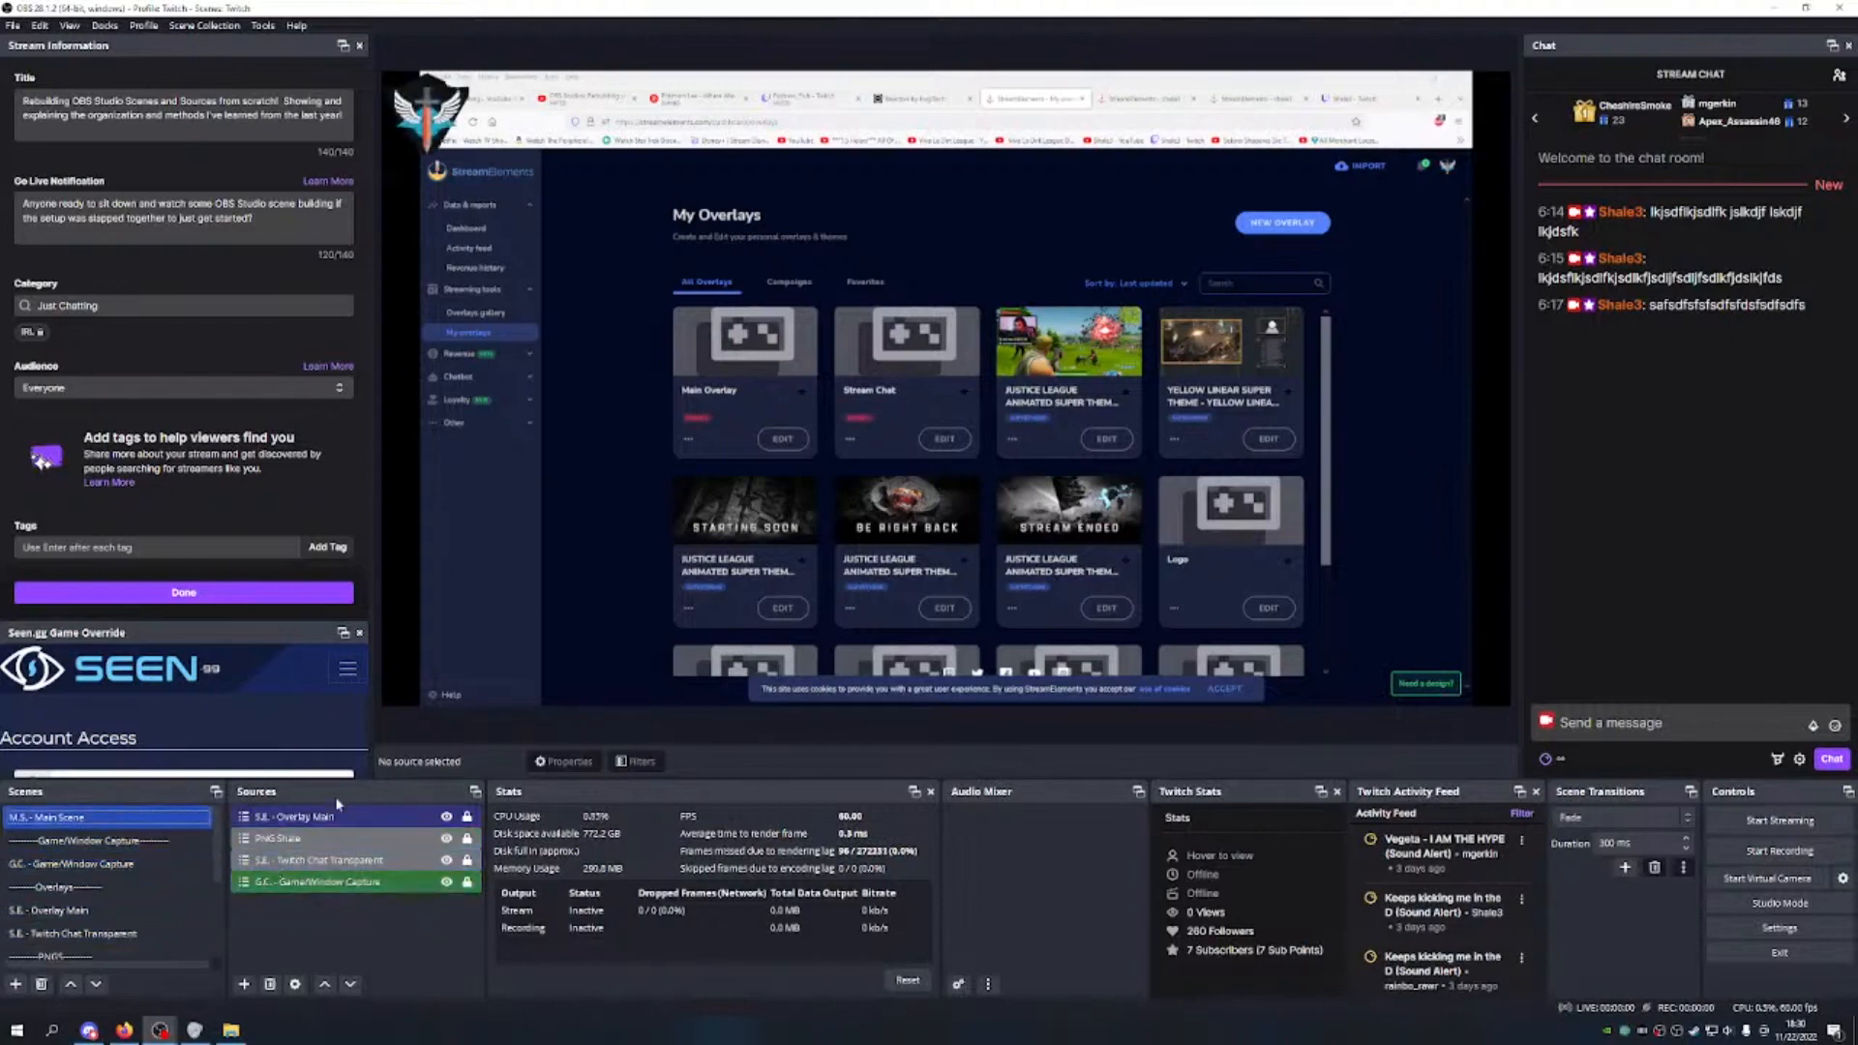
pyautogui.click(290, 838)
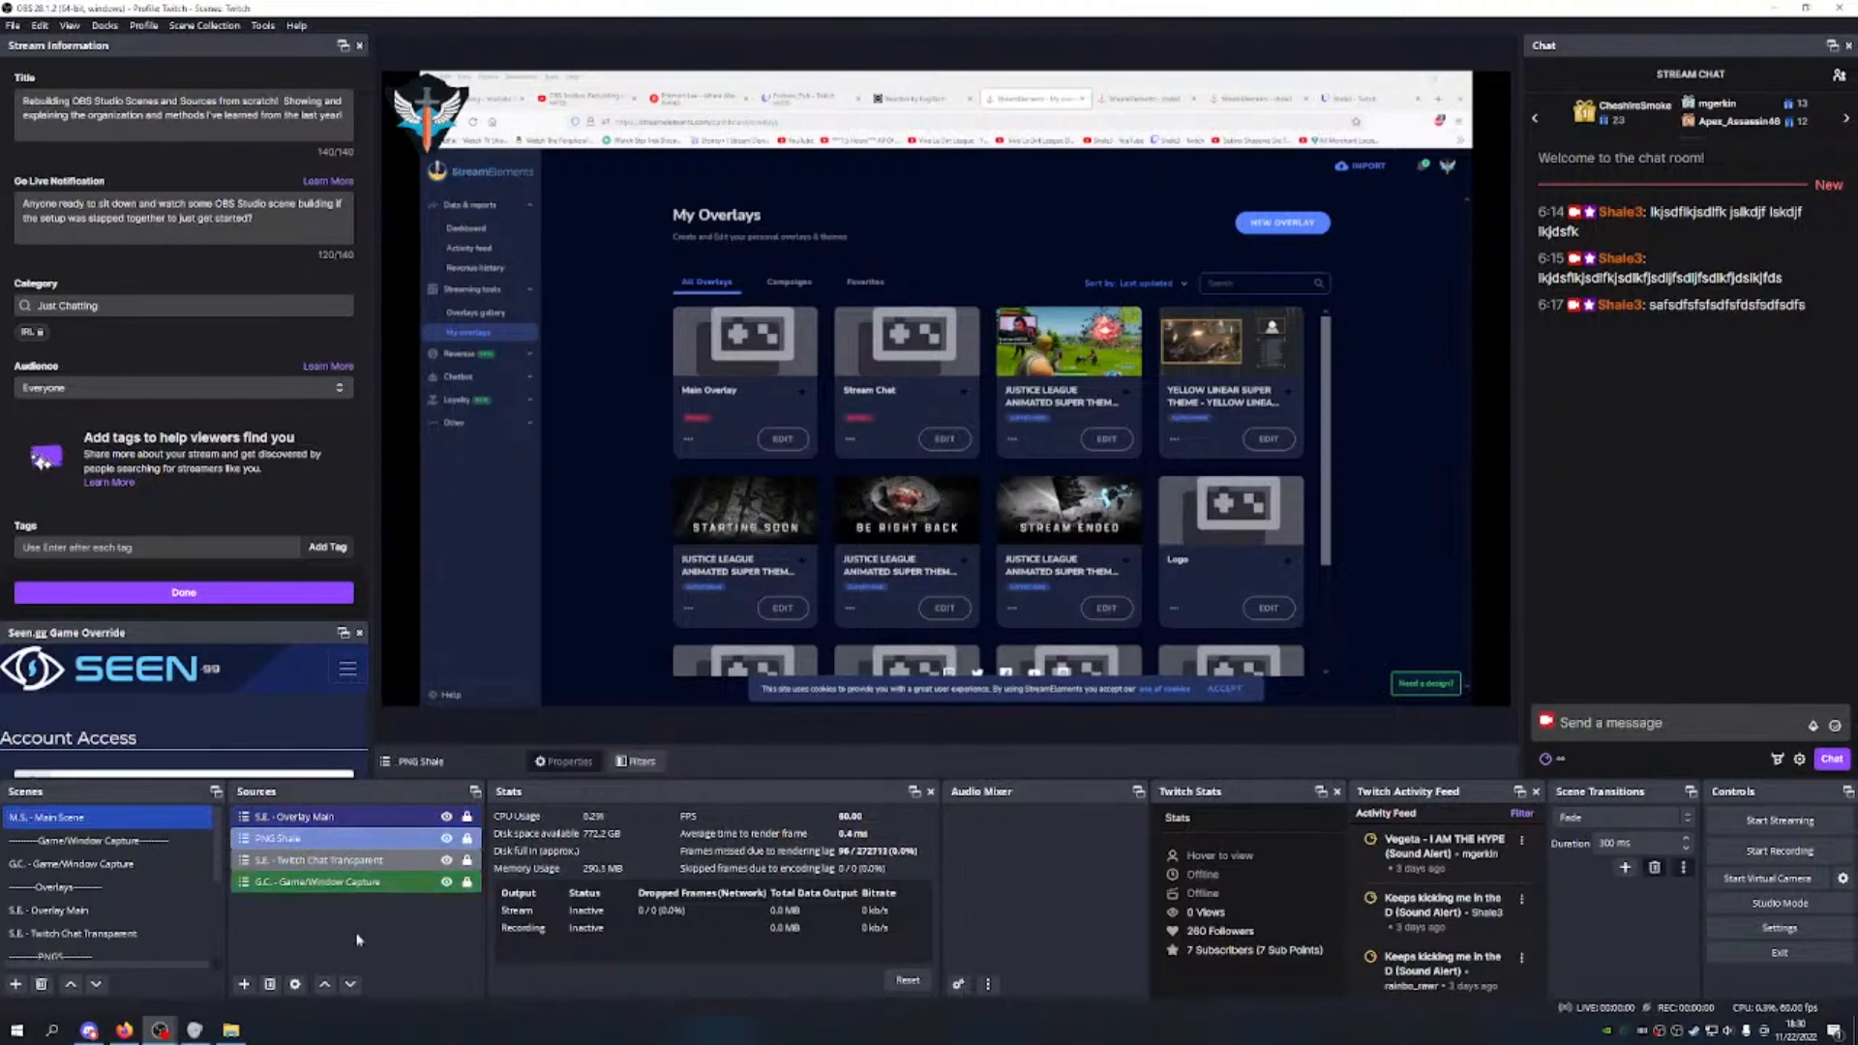
pyautogui.click(400, 863)
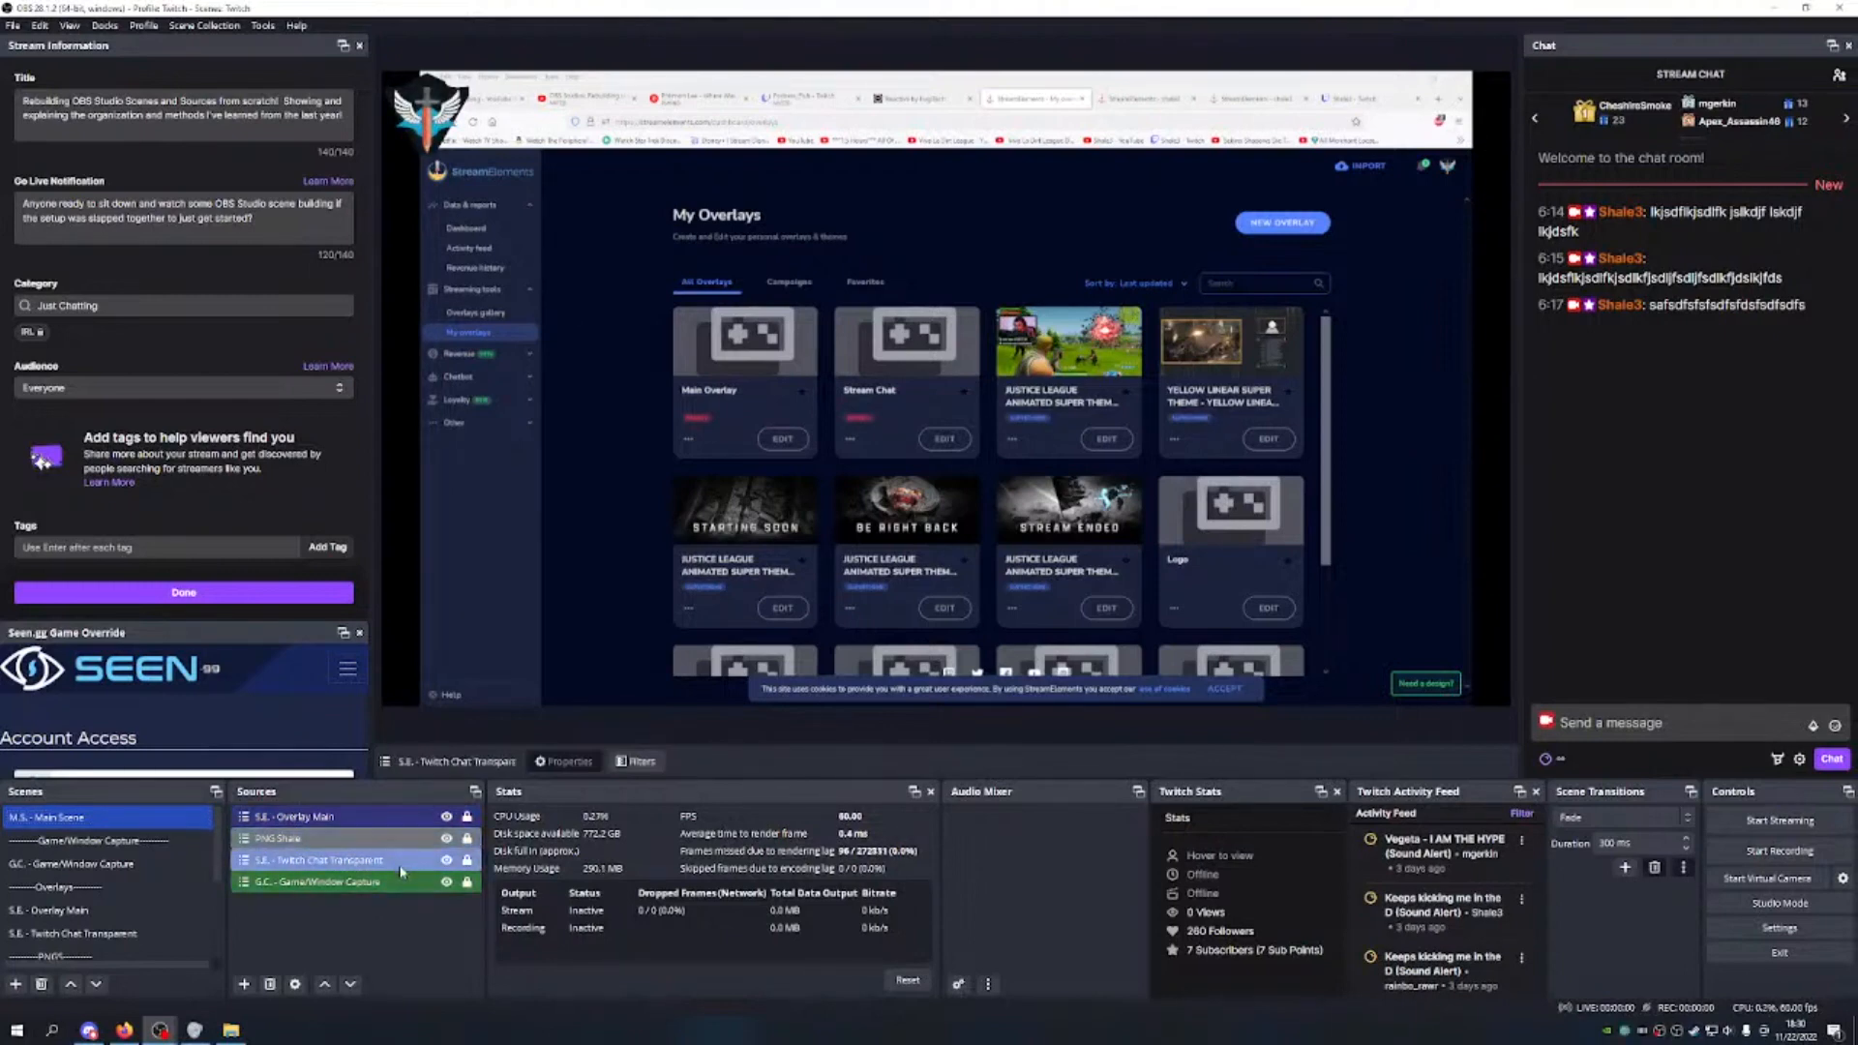
# Step: Send a first test chat message from the Twitch channel, then return the capture to StreamElements My Overlays
pyautogui.click(1362, 98)
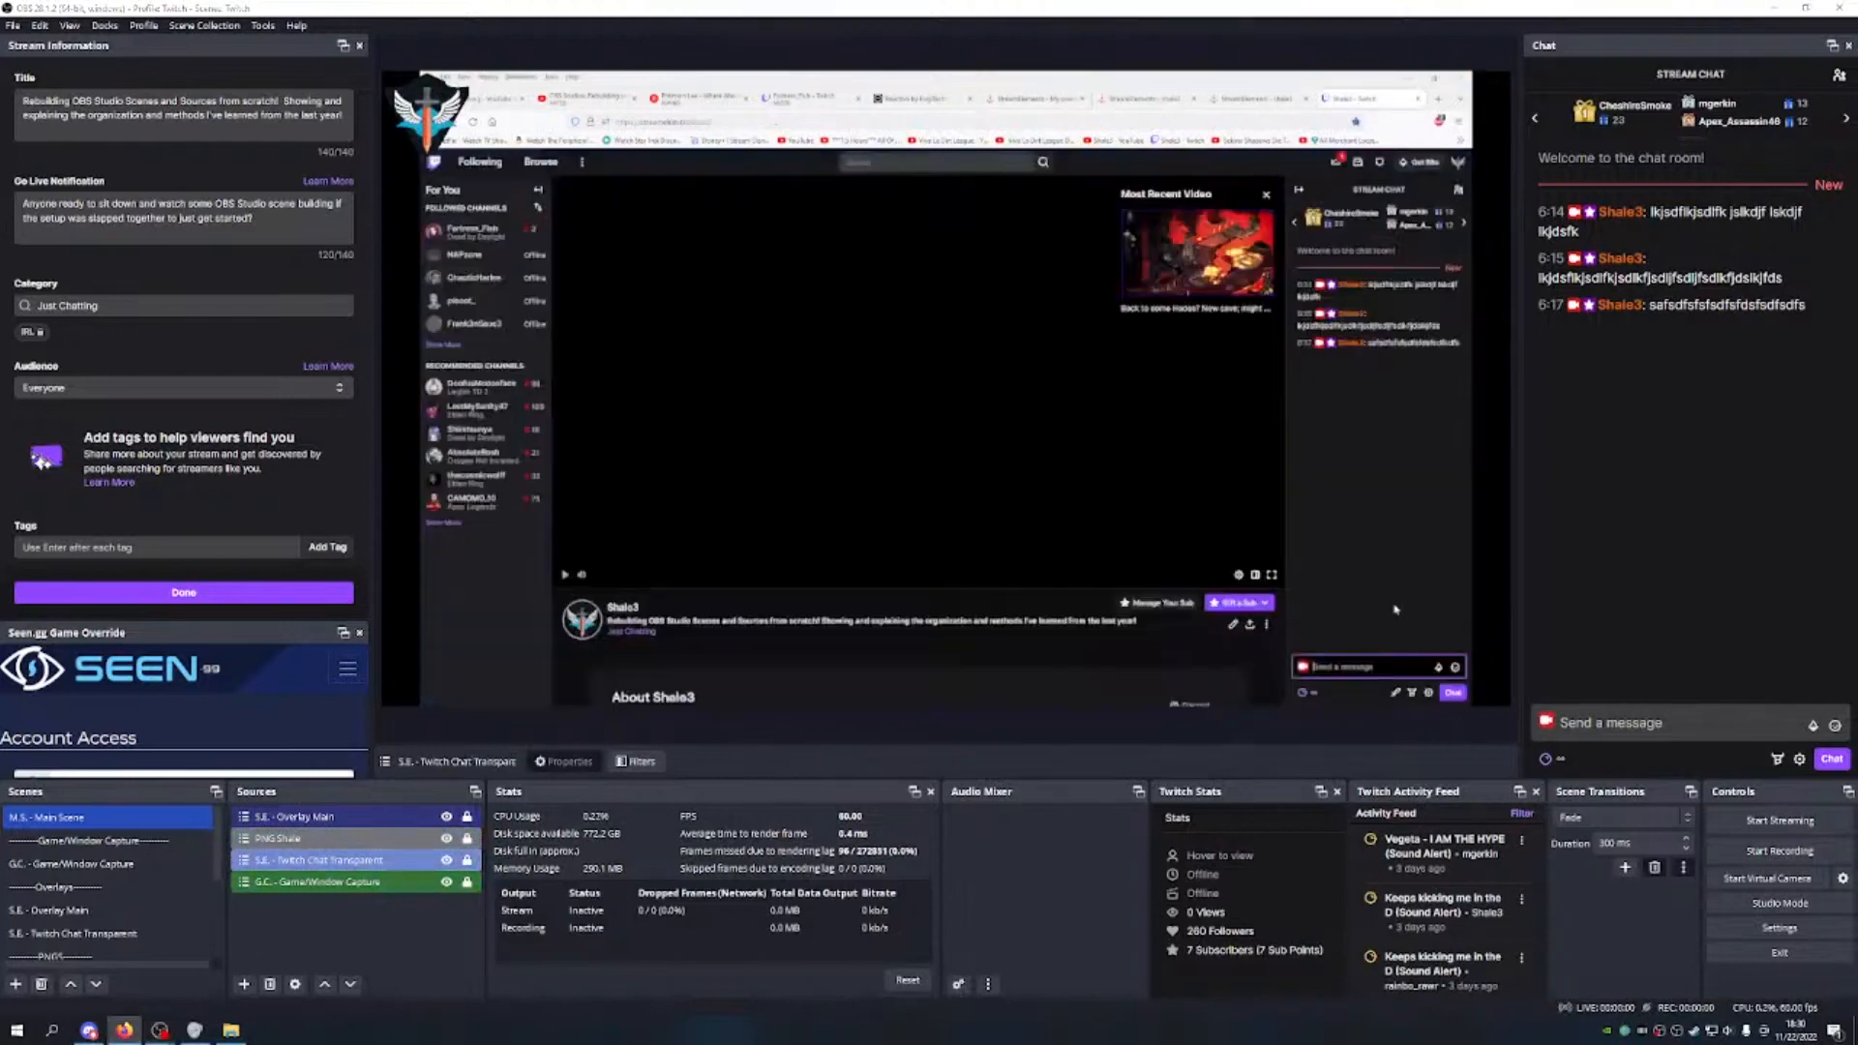
pyautogui.write('kjdsfkjfsdlkfjsdkjfsdkjfdskjfsdkjfsdkjf')
pyautogui.press('Return')
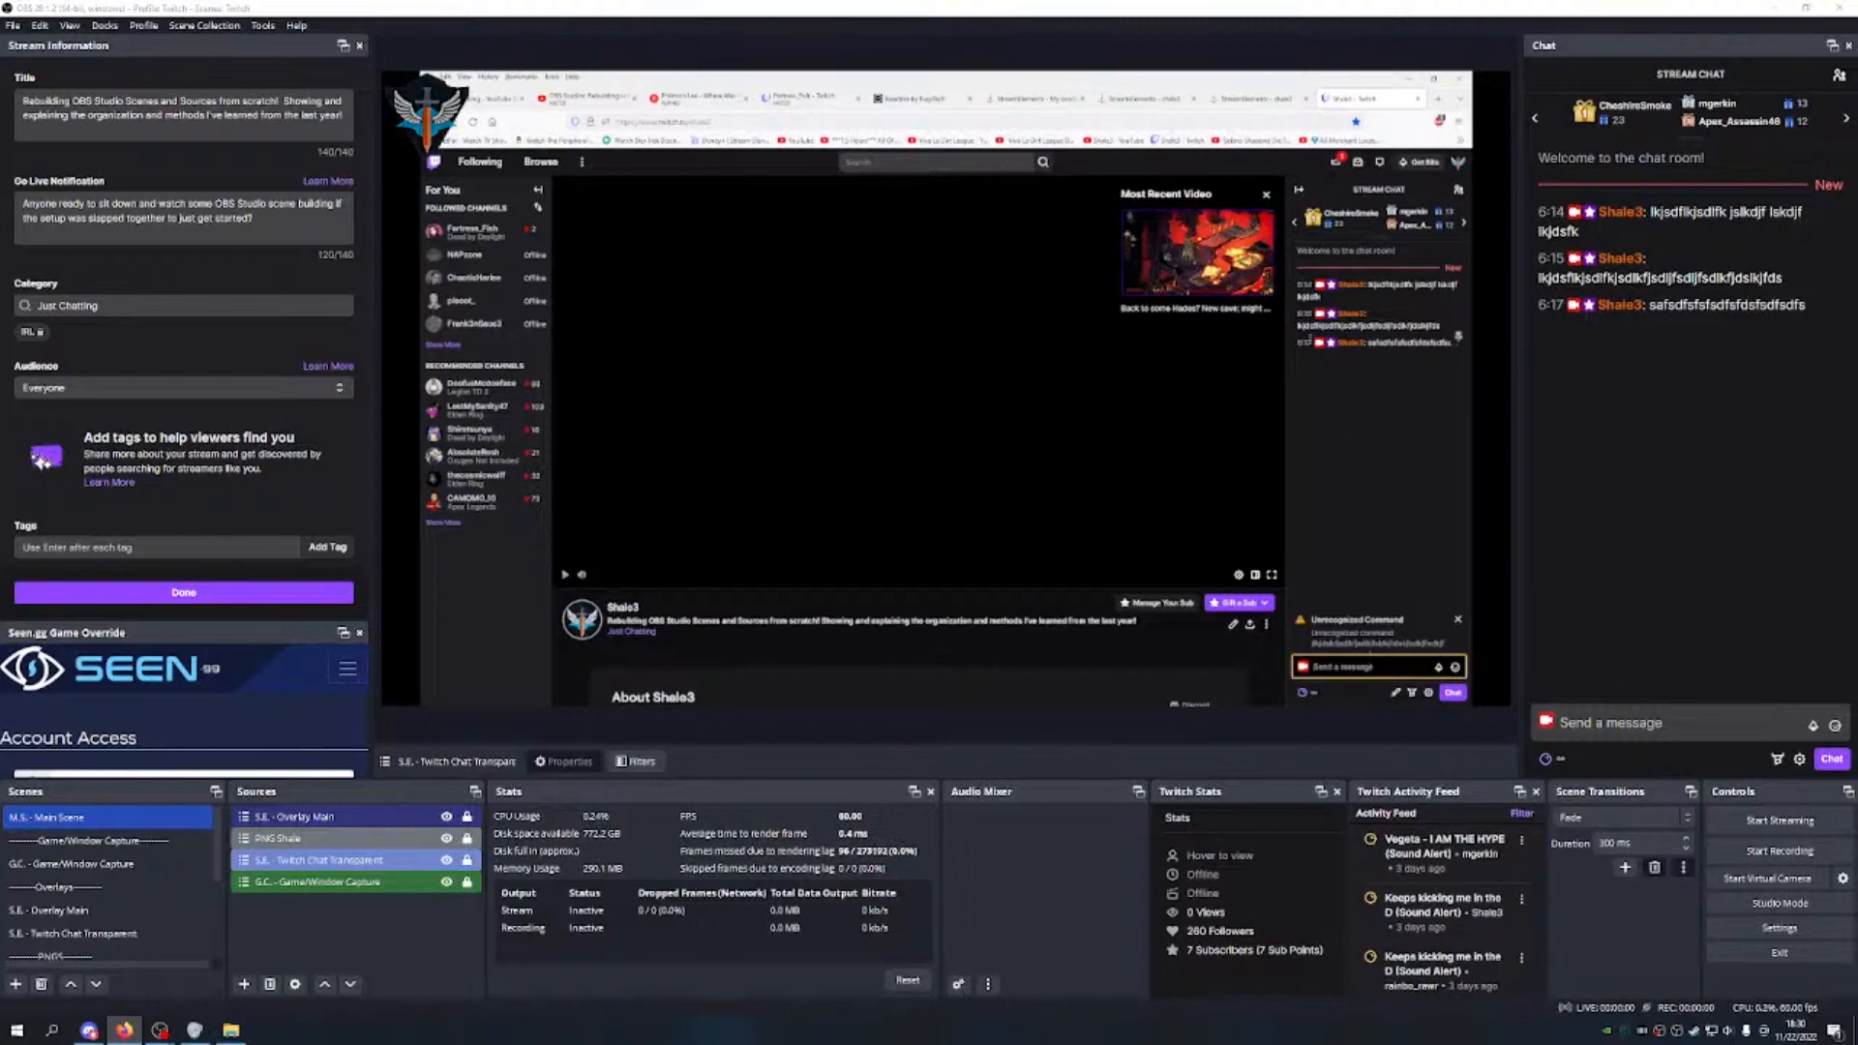
pyautogui.click(1152, 98)
pyautogui.click(1031, 98)
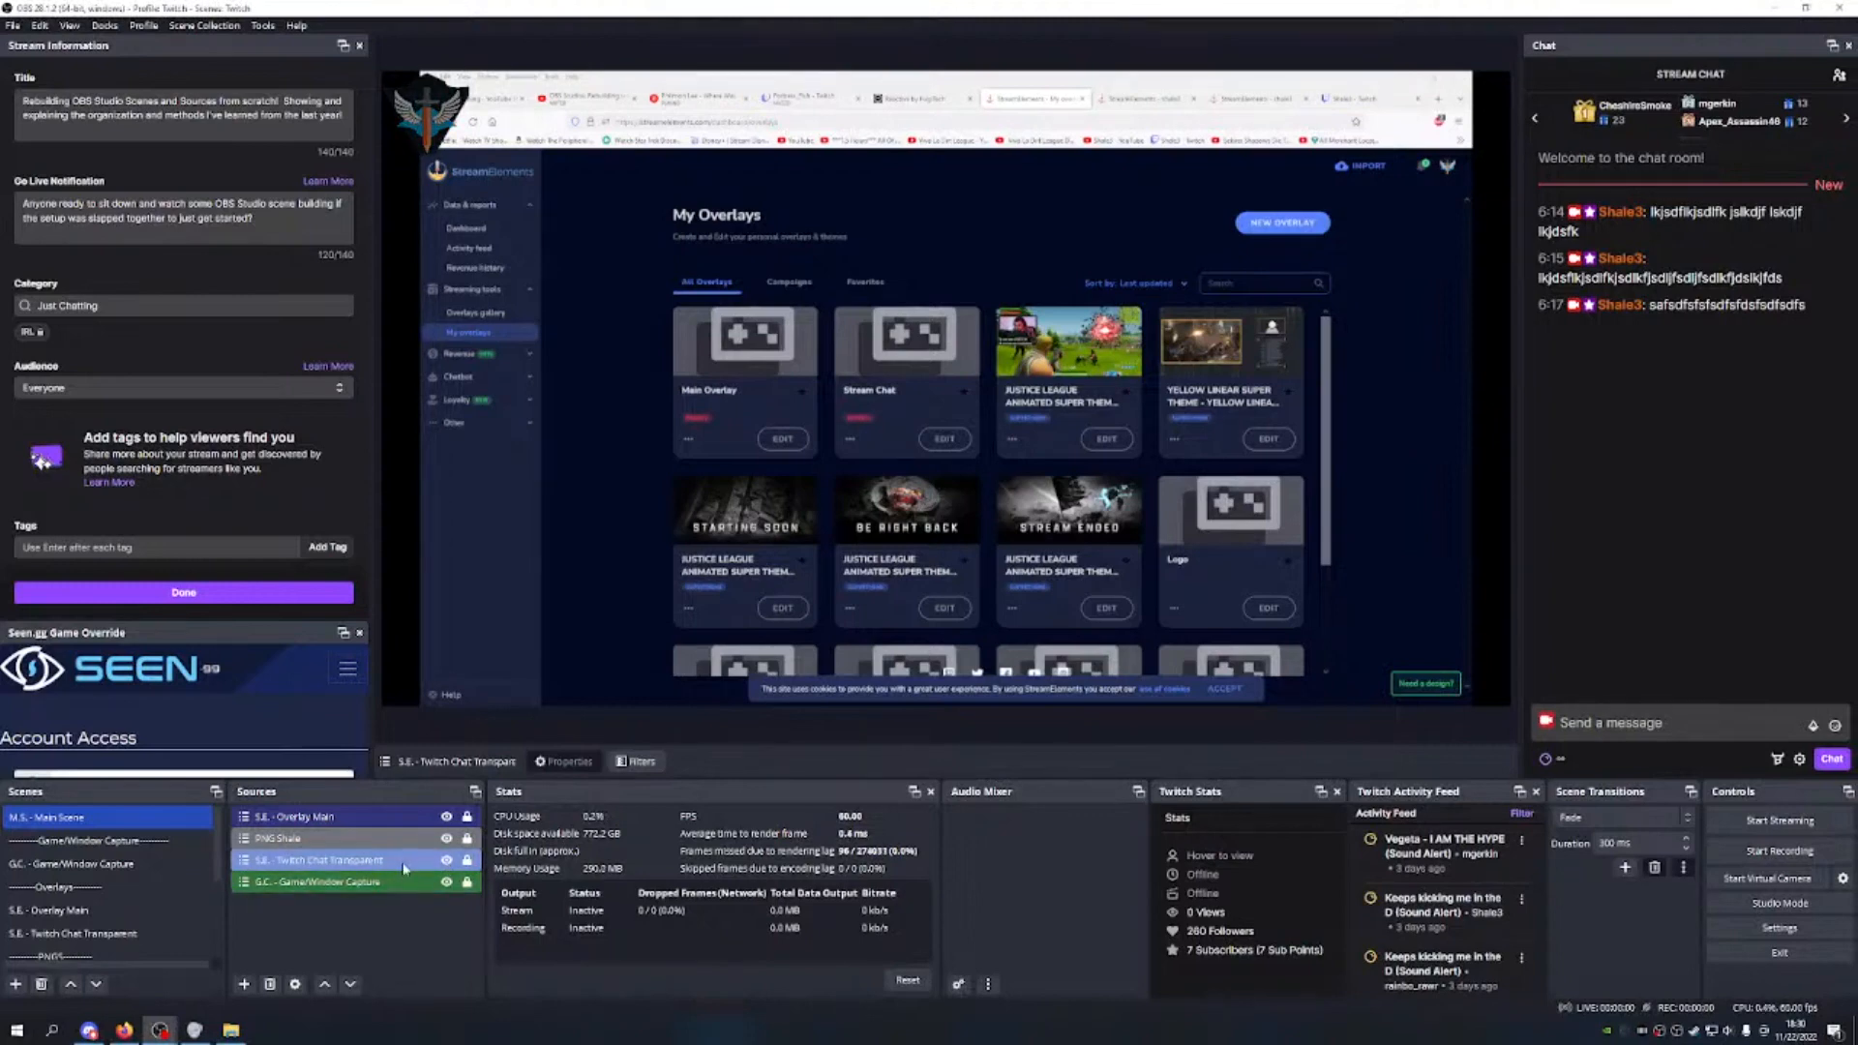
# Step: Send a second test chat message and check it on the transparent chat overlay
pyautogui.click(1688, 718)
pyautogui.write('kjdl;kjsdlkjfsdlkjfsdlk')
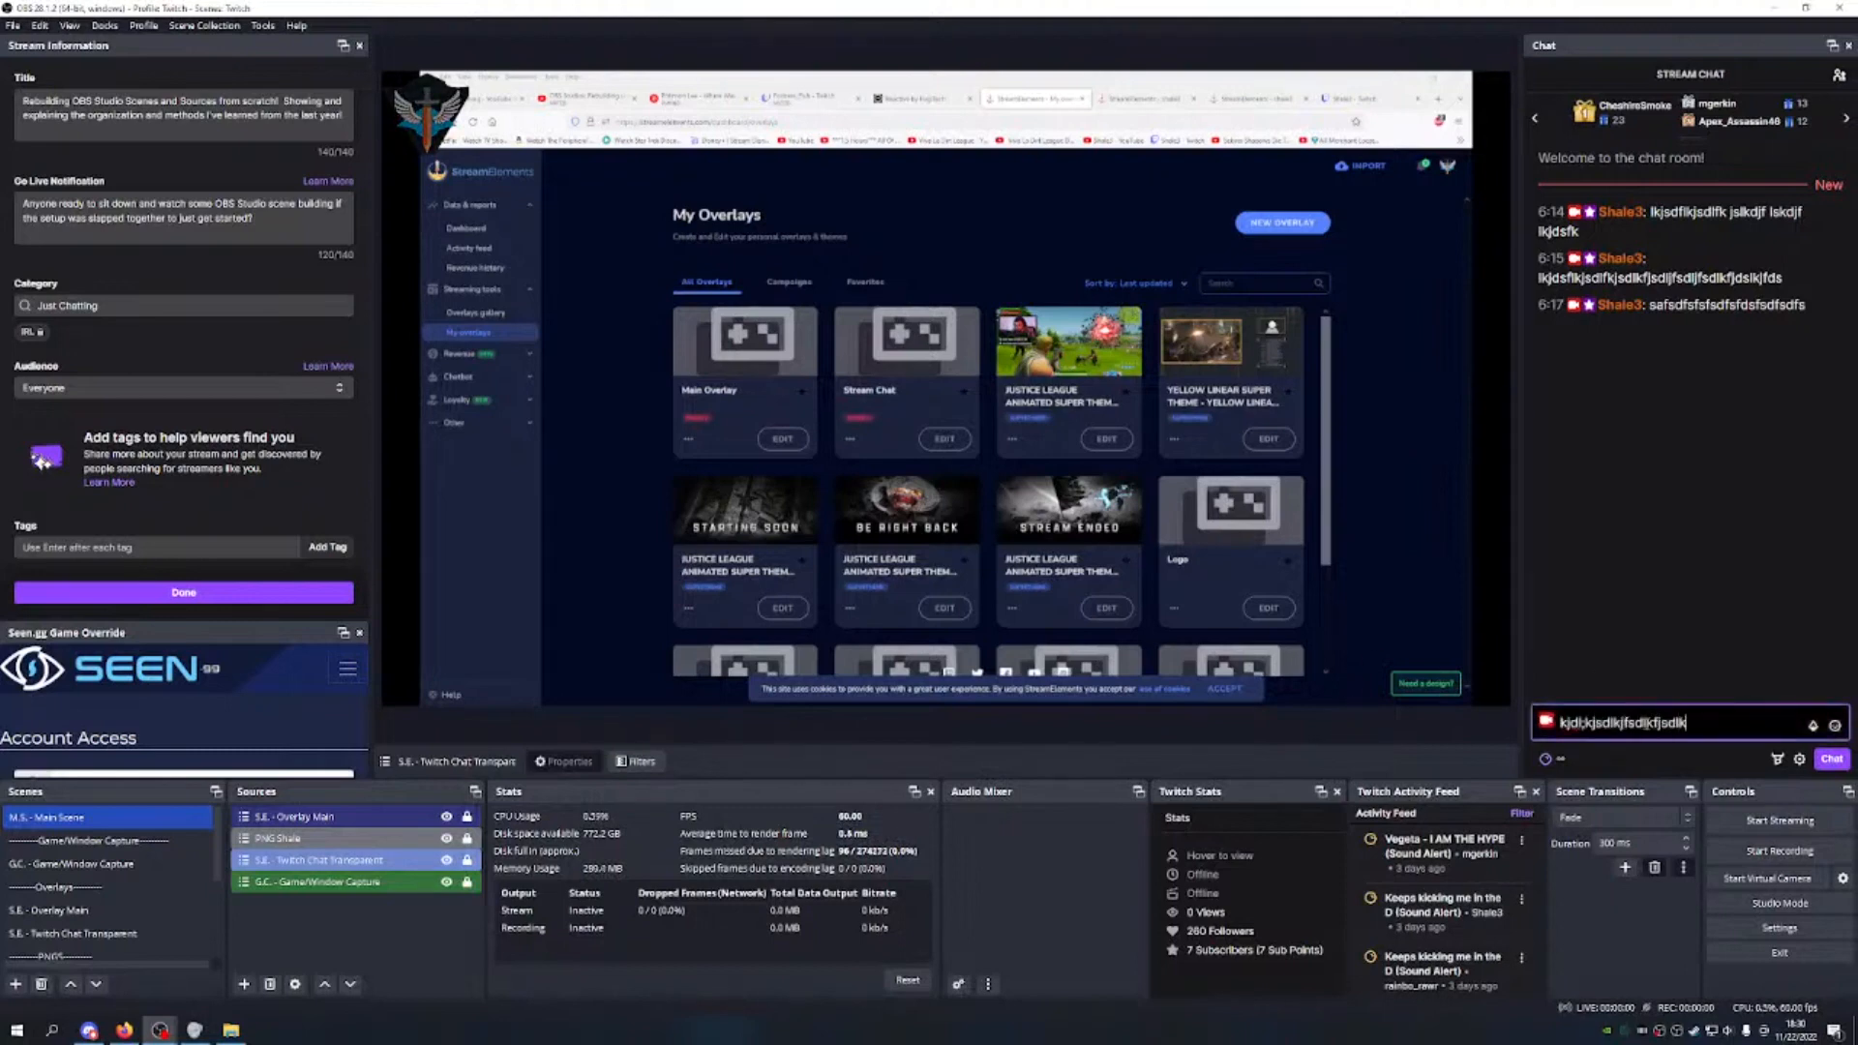
pyautogui.write('jfsdlkjflskjflskjd flksj')
pyautogui.press('Return')
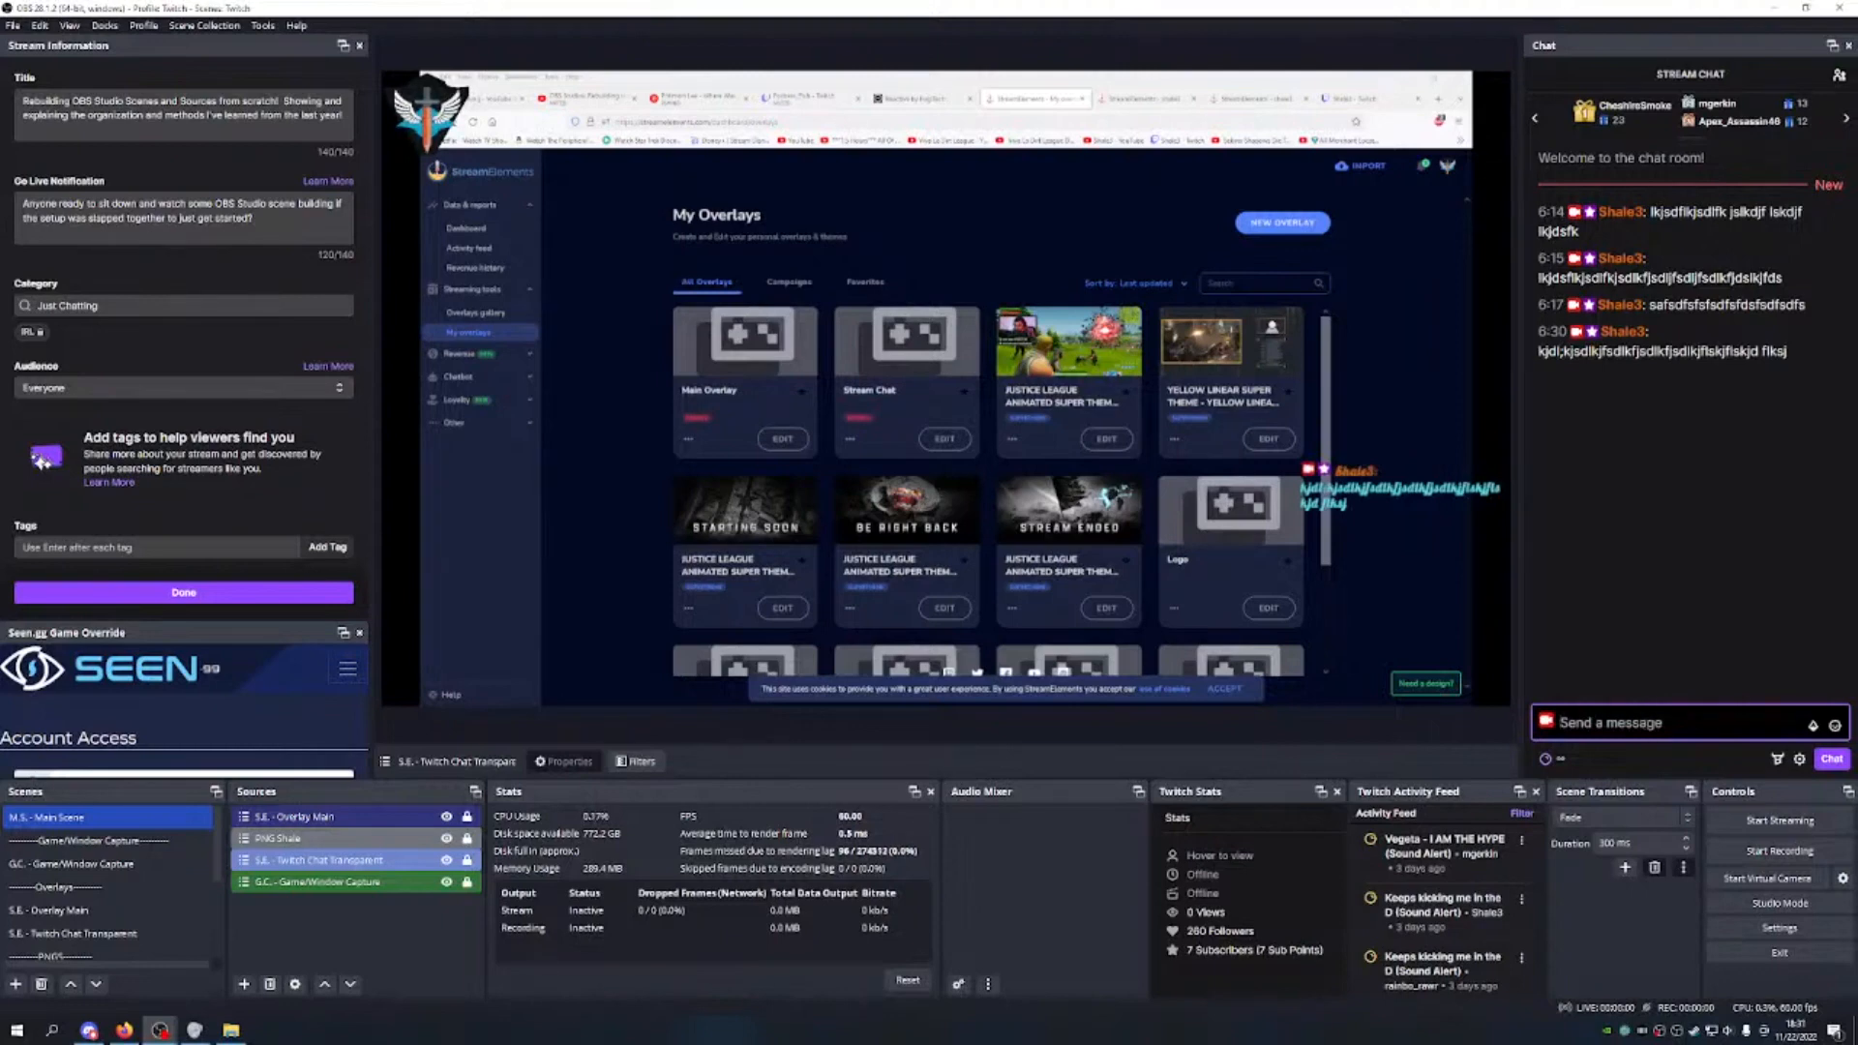
pyautogui.click(1367, 98)
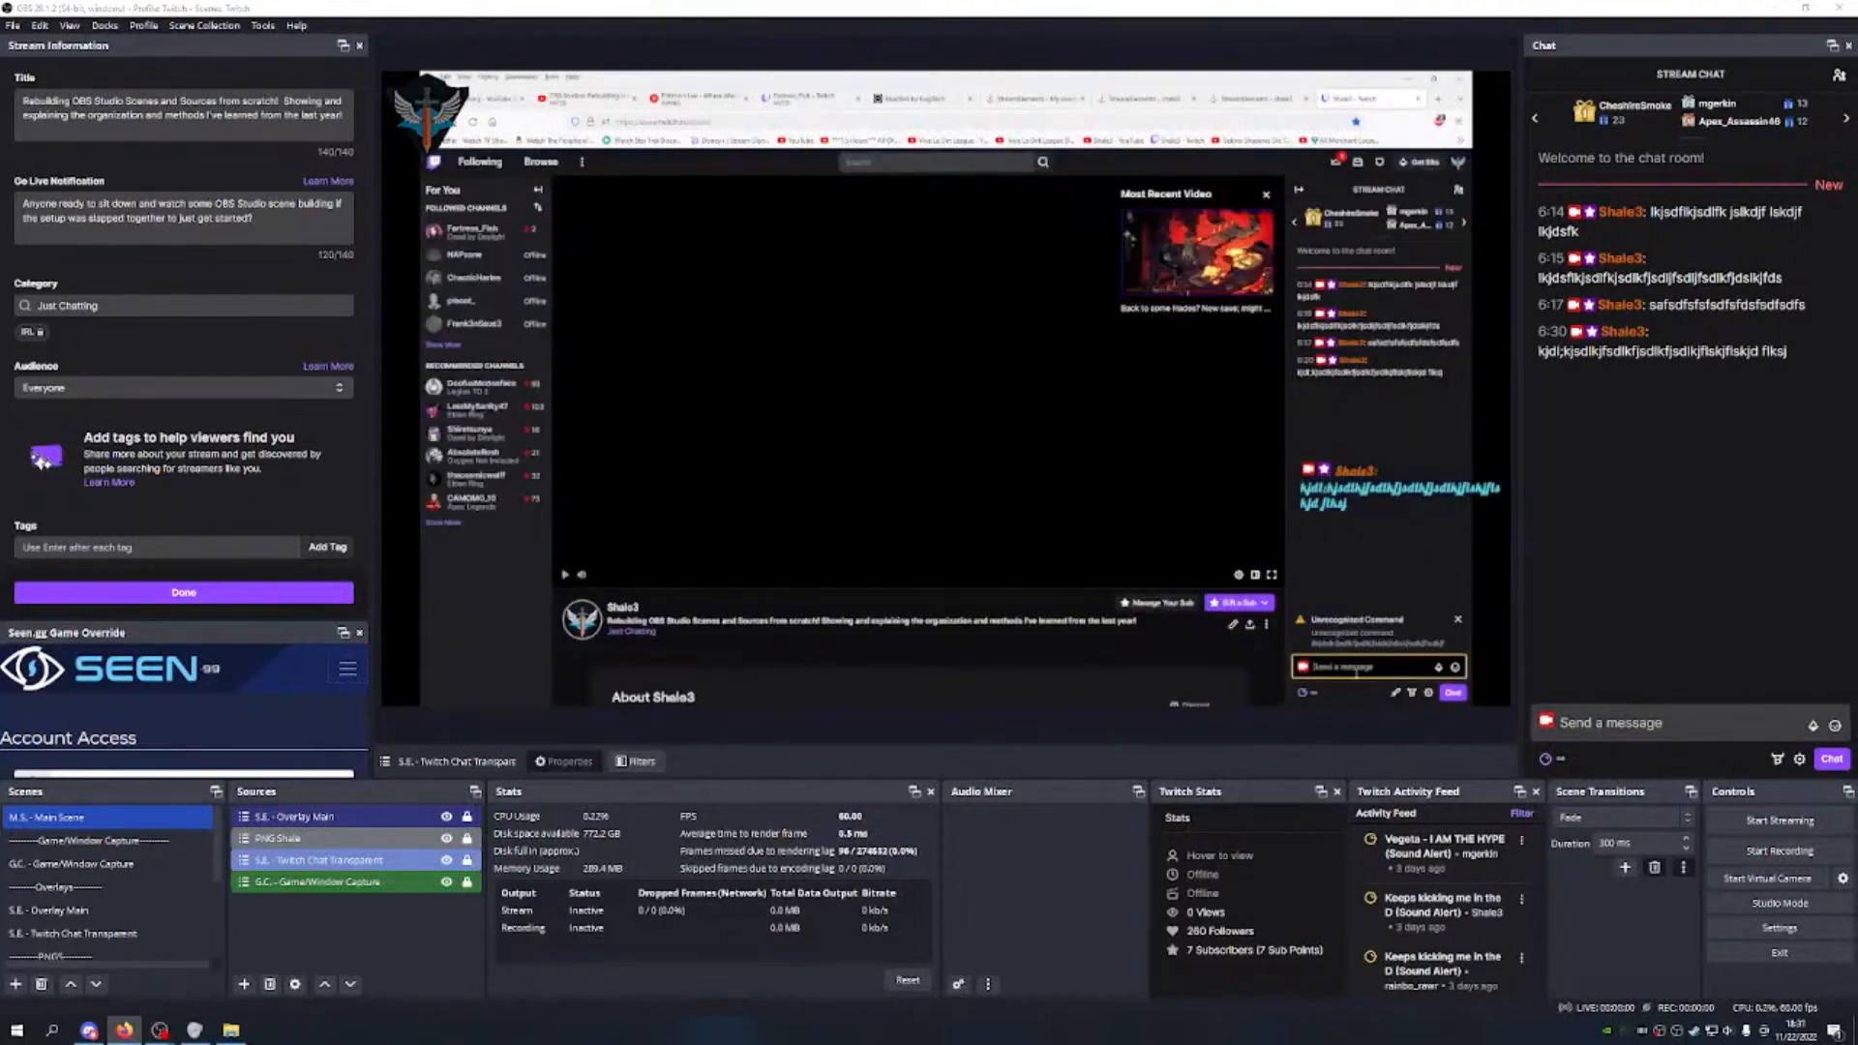
pyautogui.click(1036, 97)
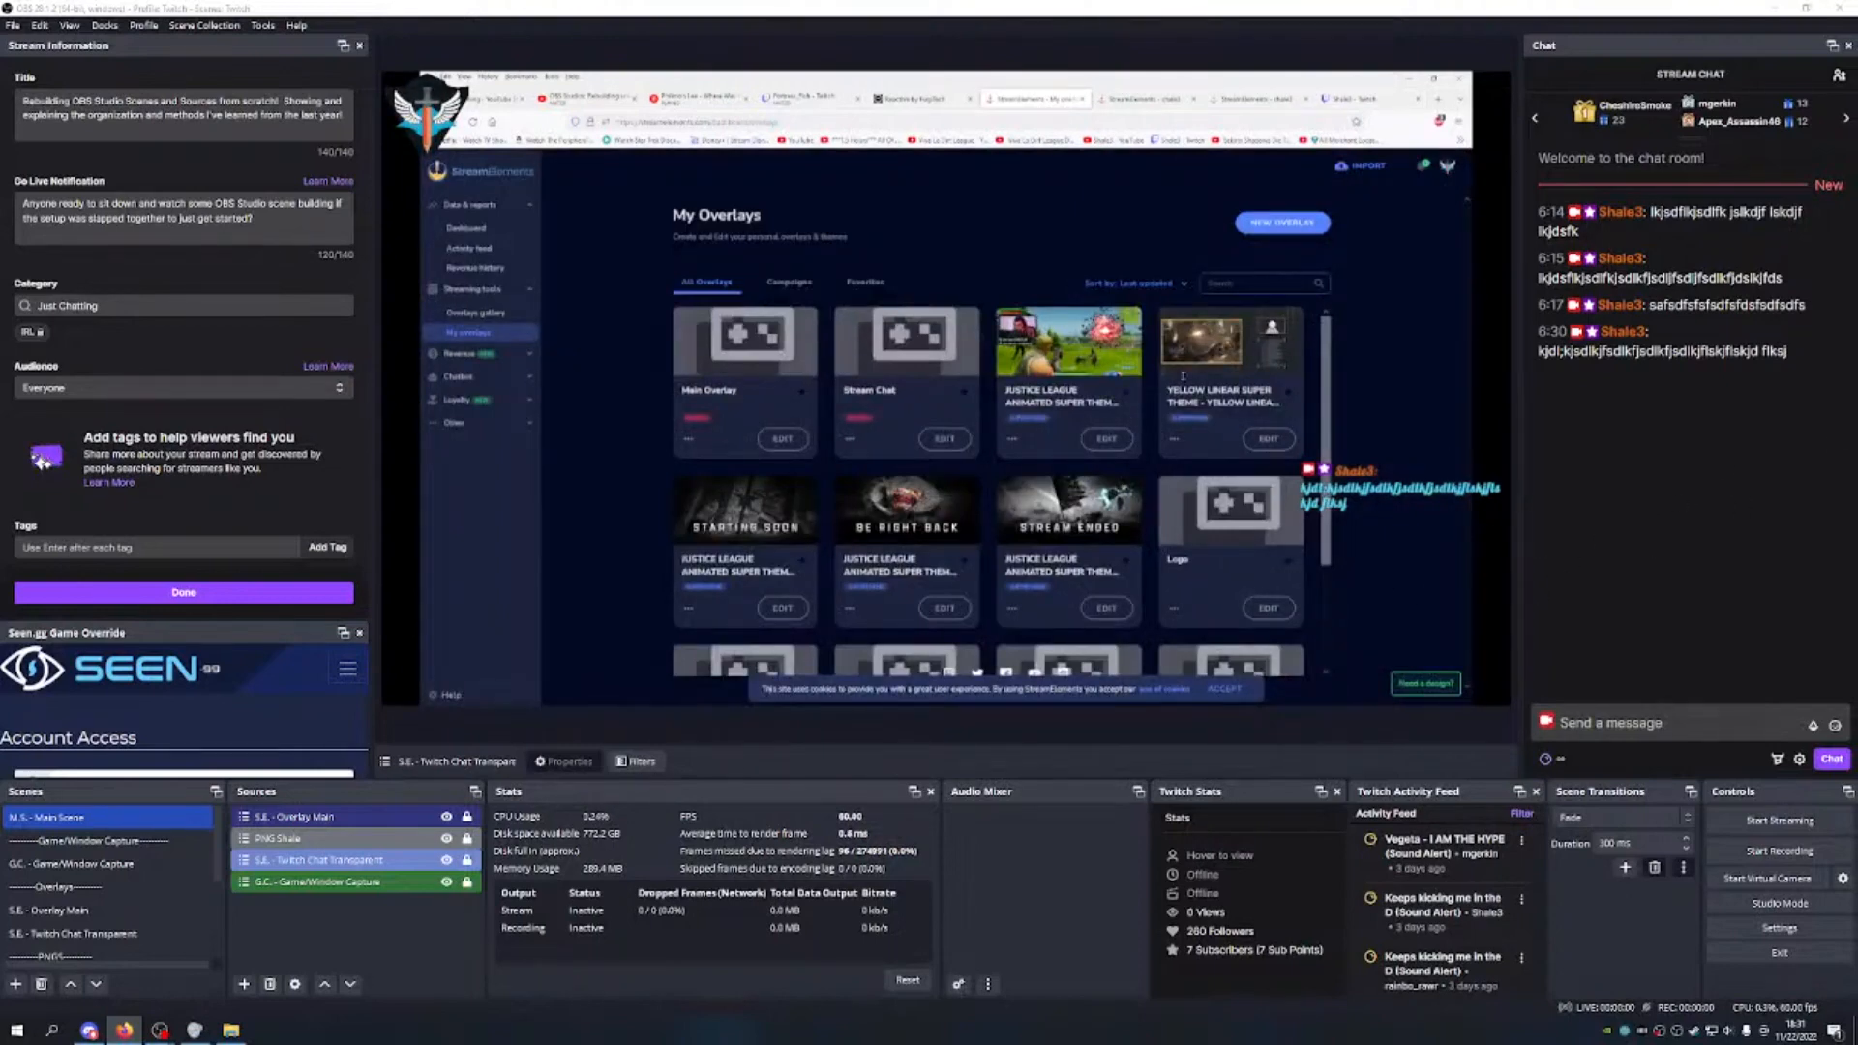
# Step: Cycle the captured browser through the overlay editor, Twitch and reactive images pages, ending on My Overlays
pyautogui.click(1146, 101)
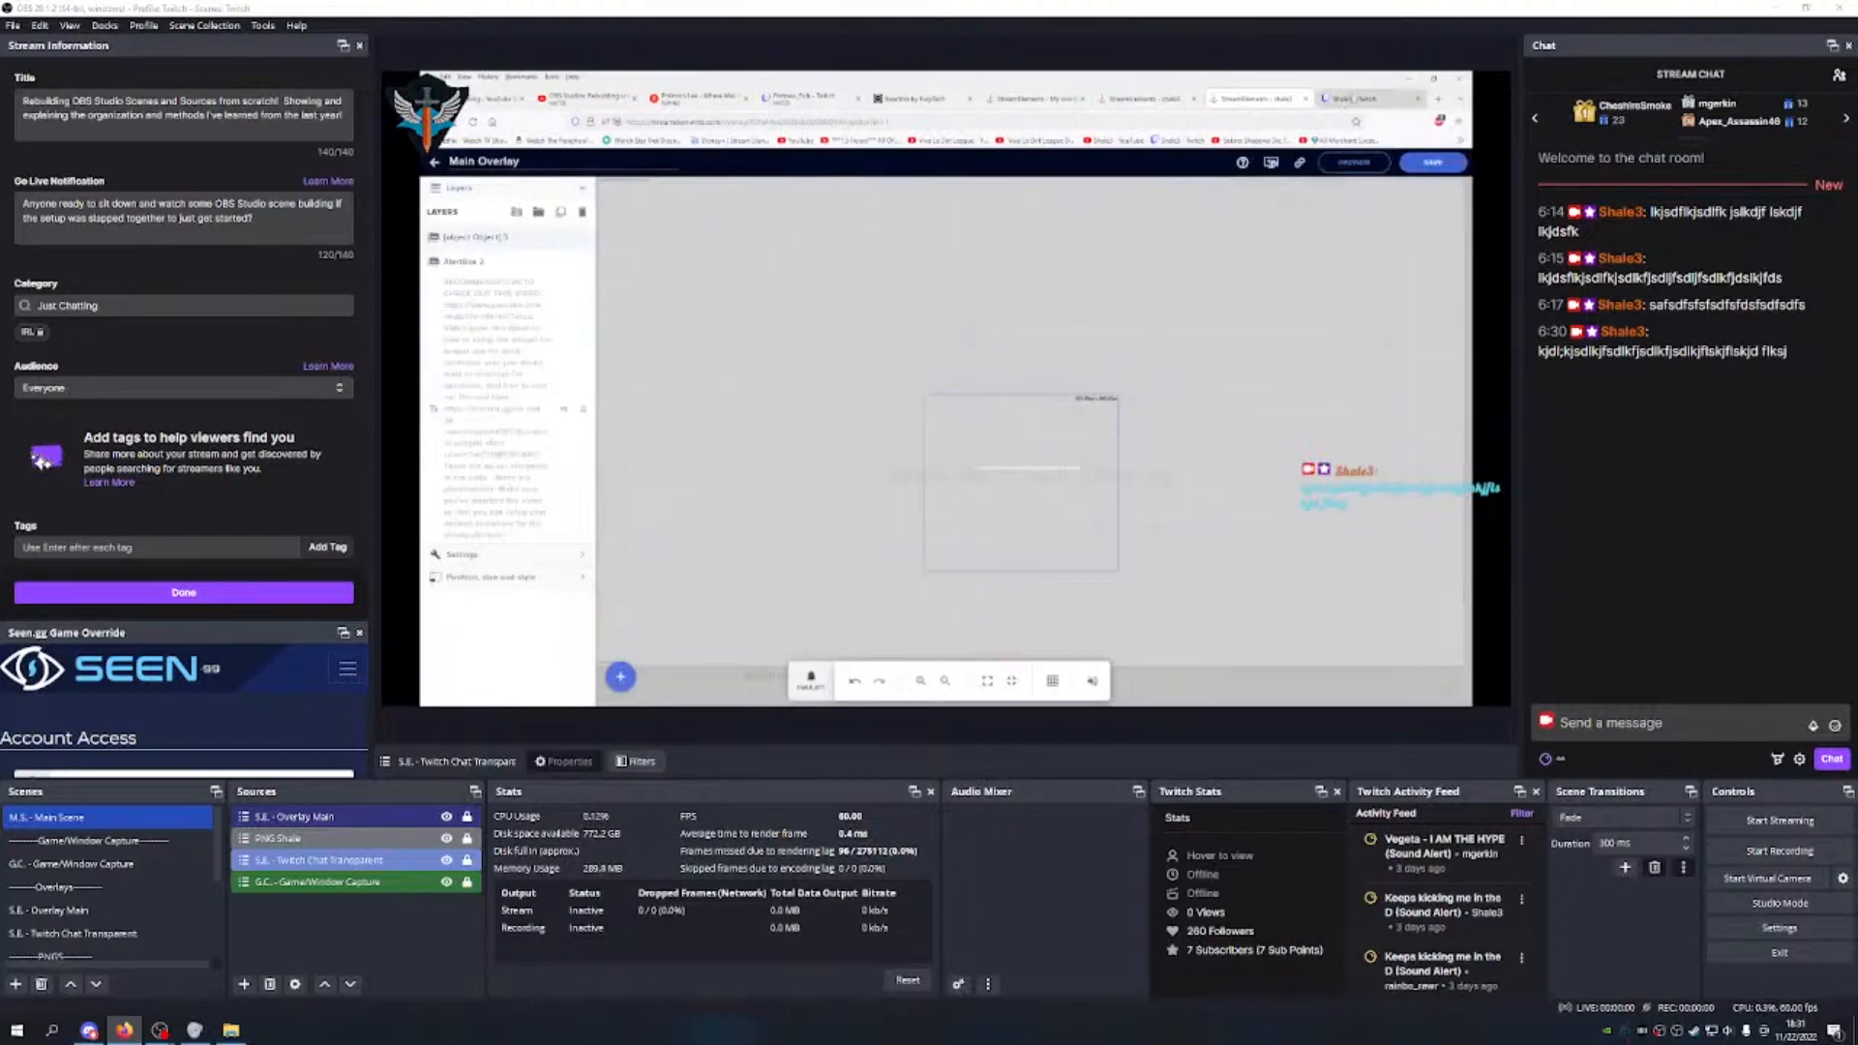
pyautogui.click(1369, 98)
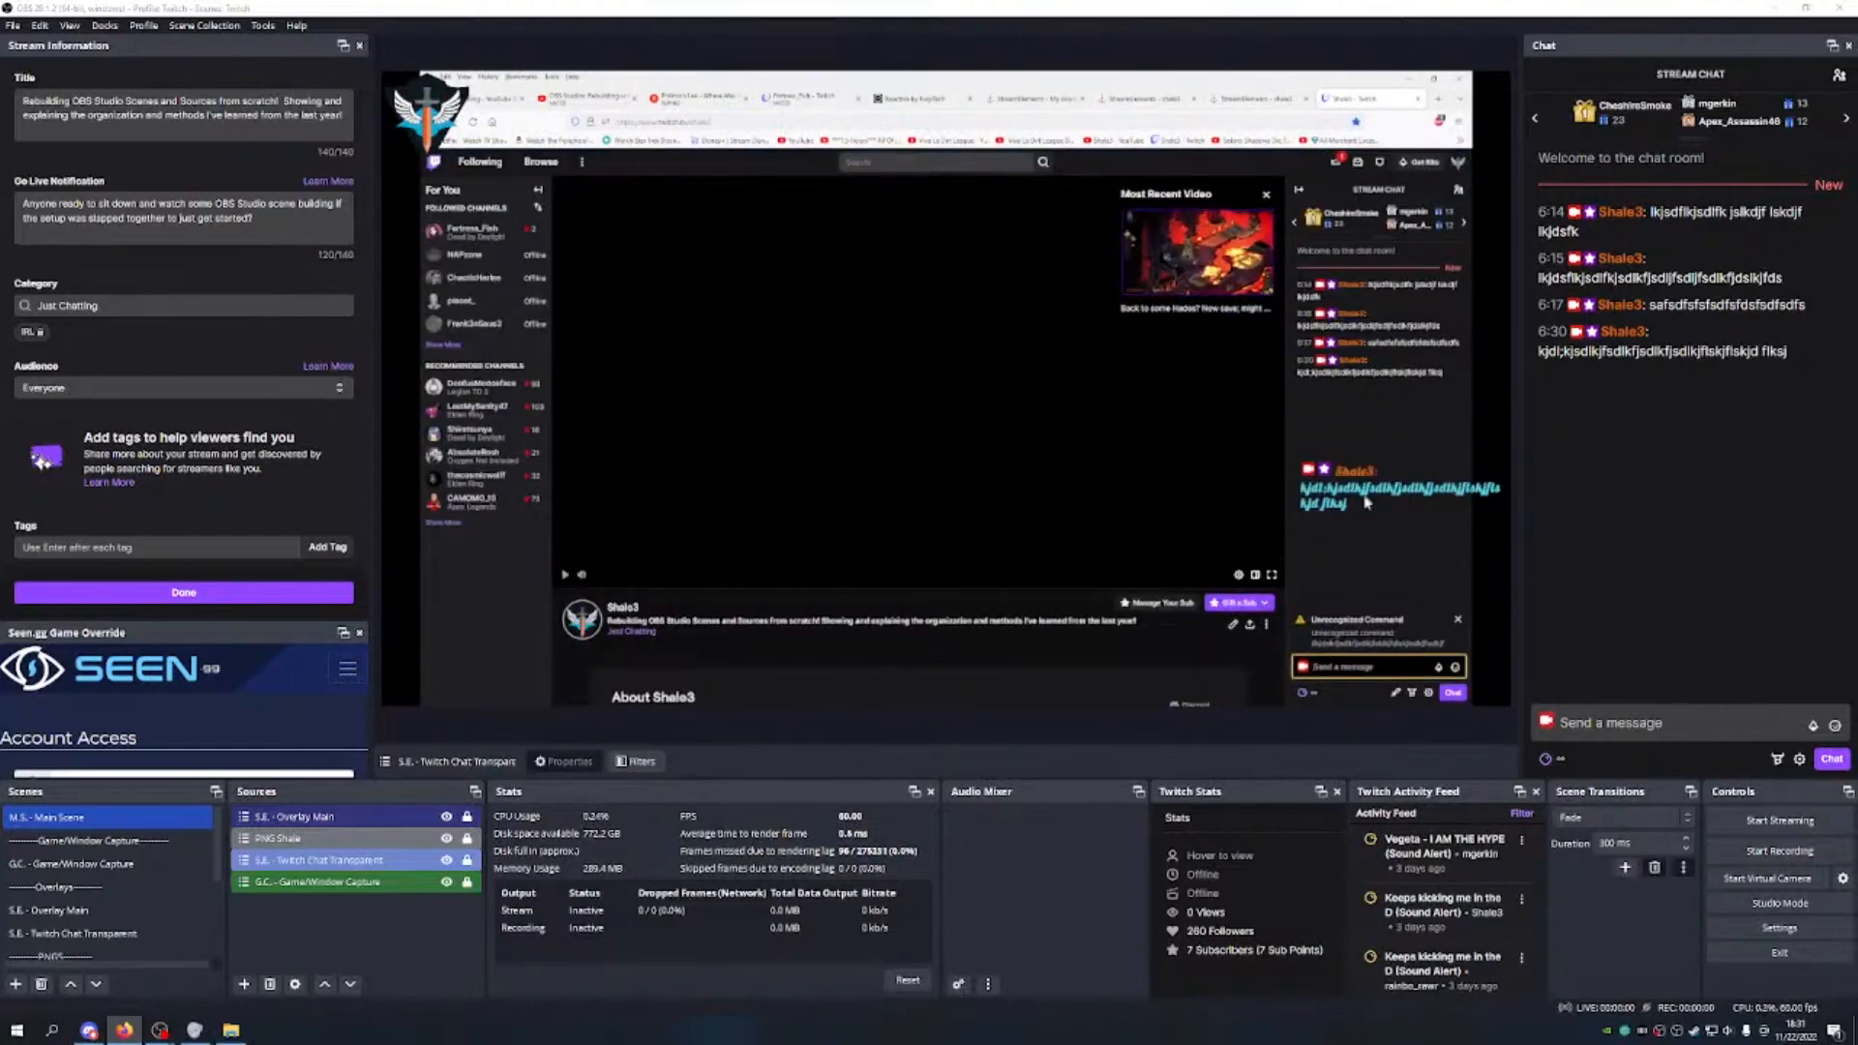
pyautogui.click(915, 102)
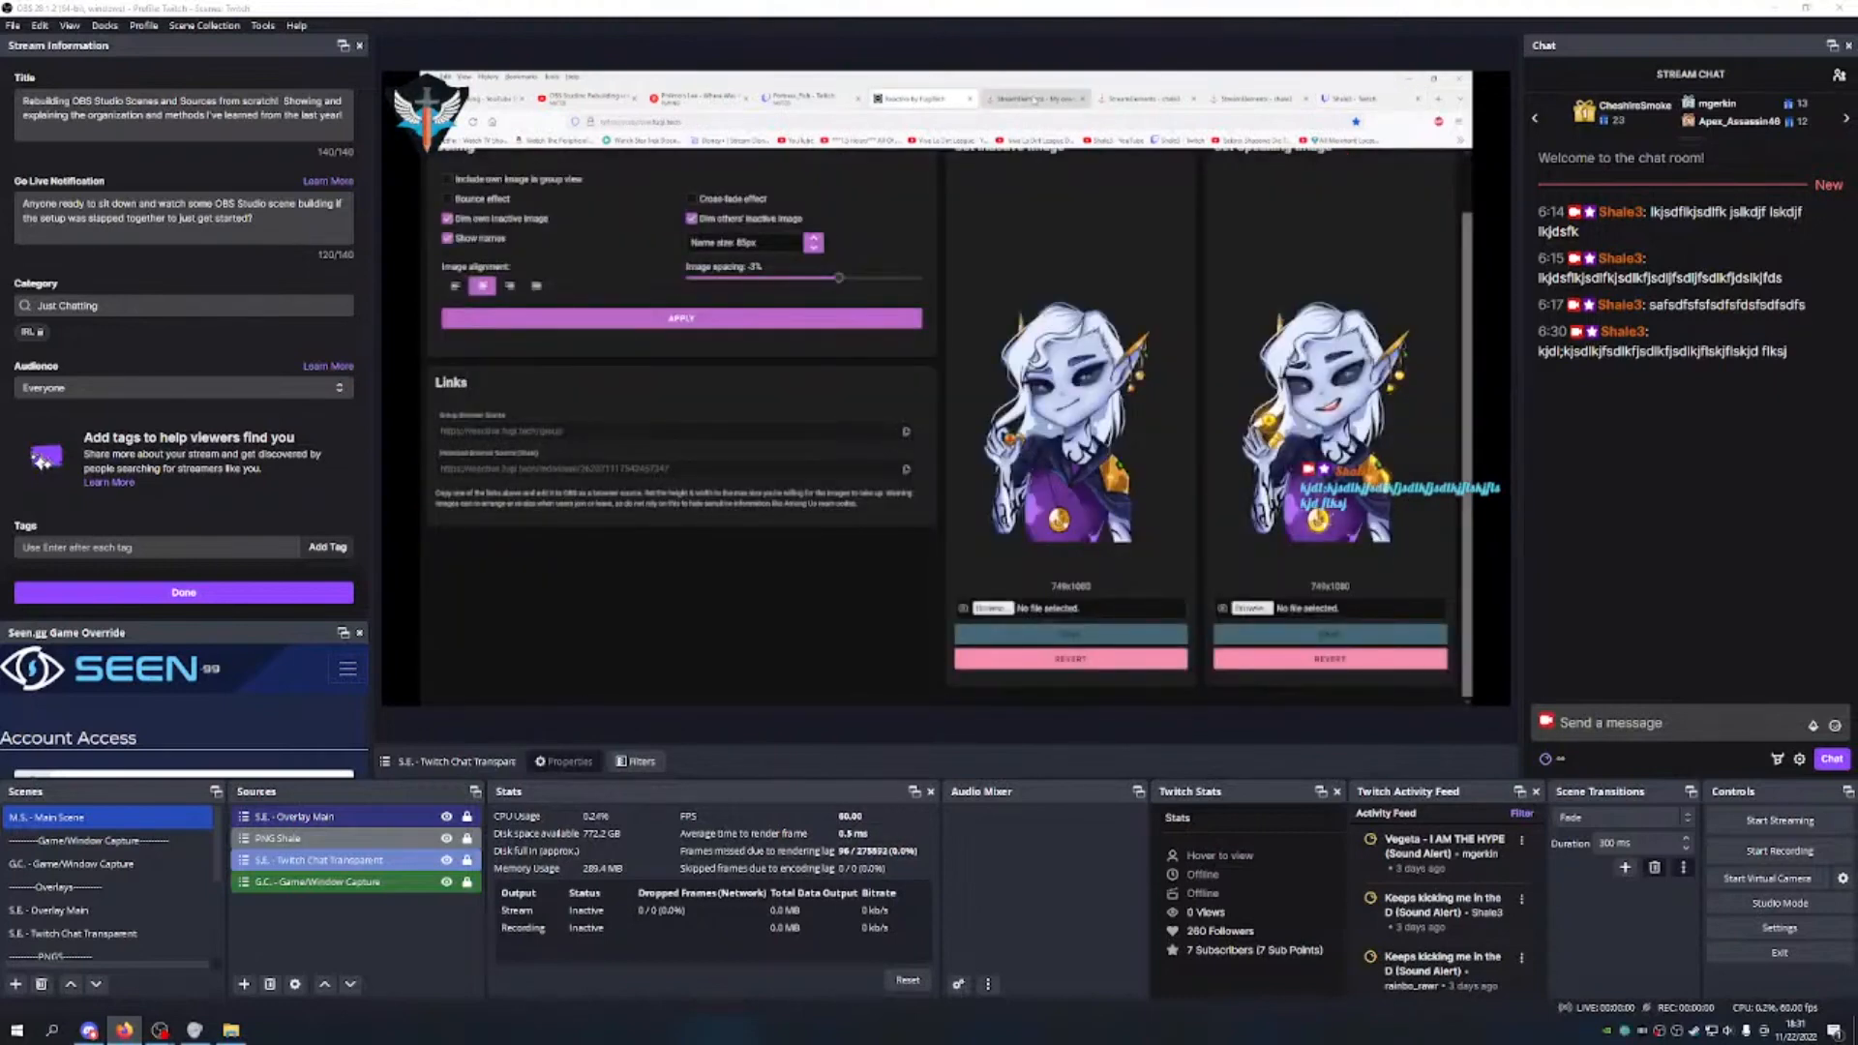
pyautogui.click(1036, 99)
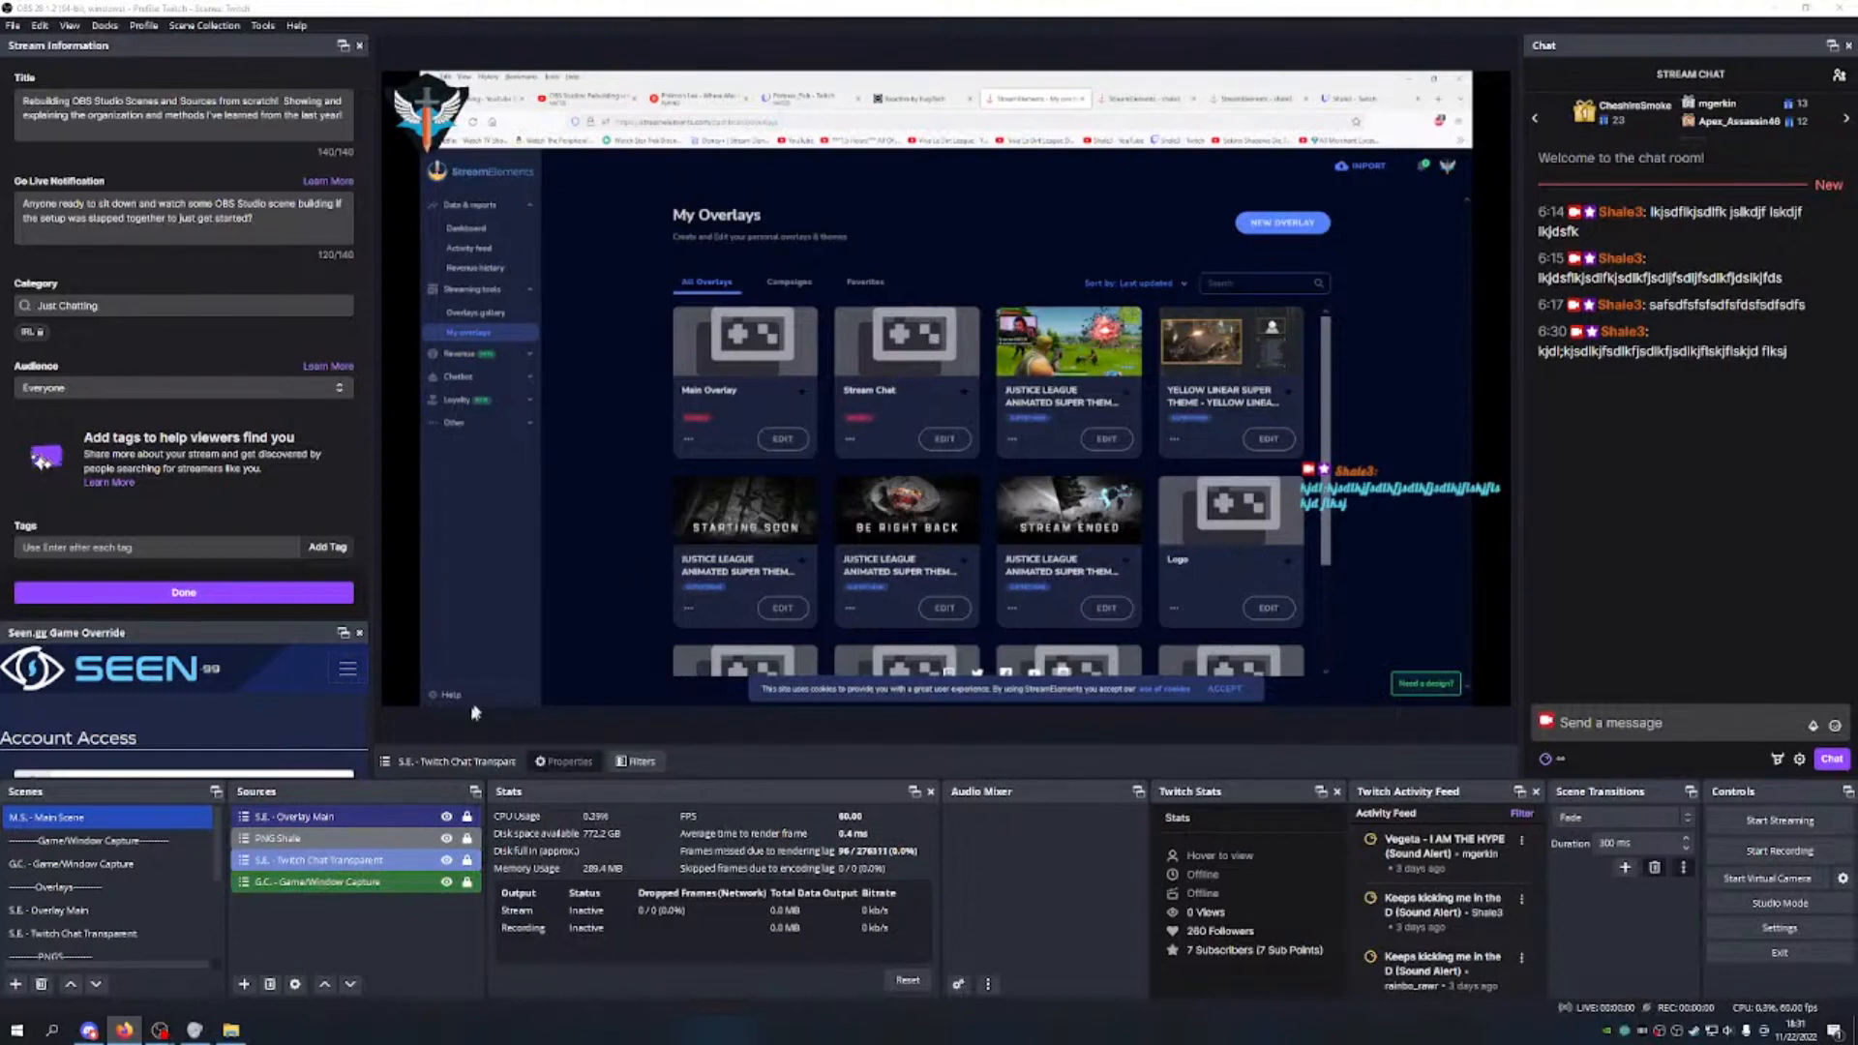
pyautogui.click(352, 939)
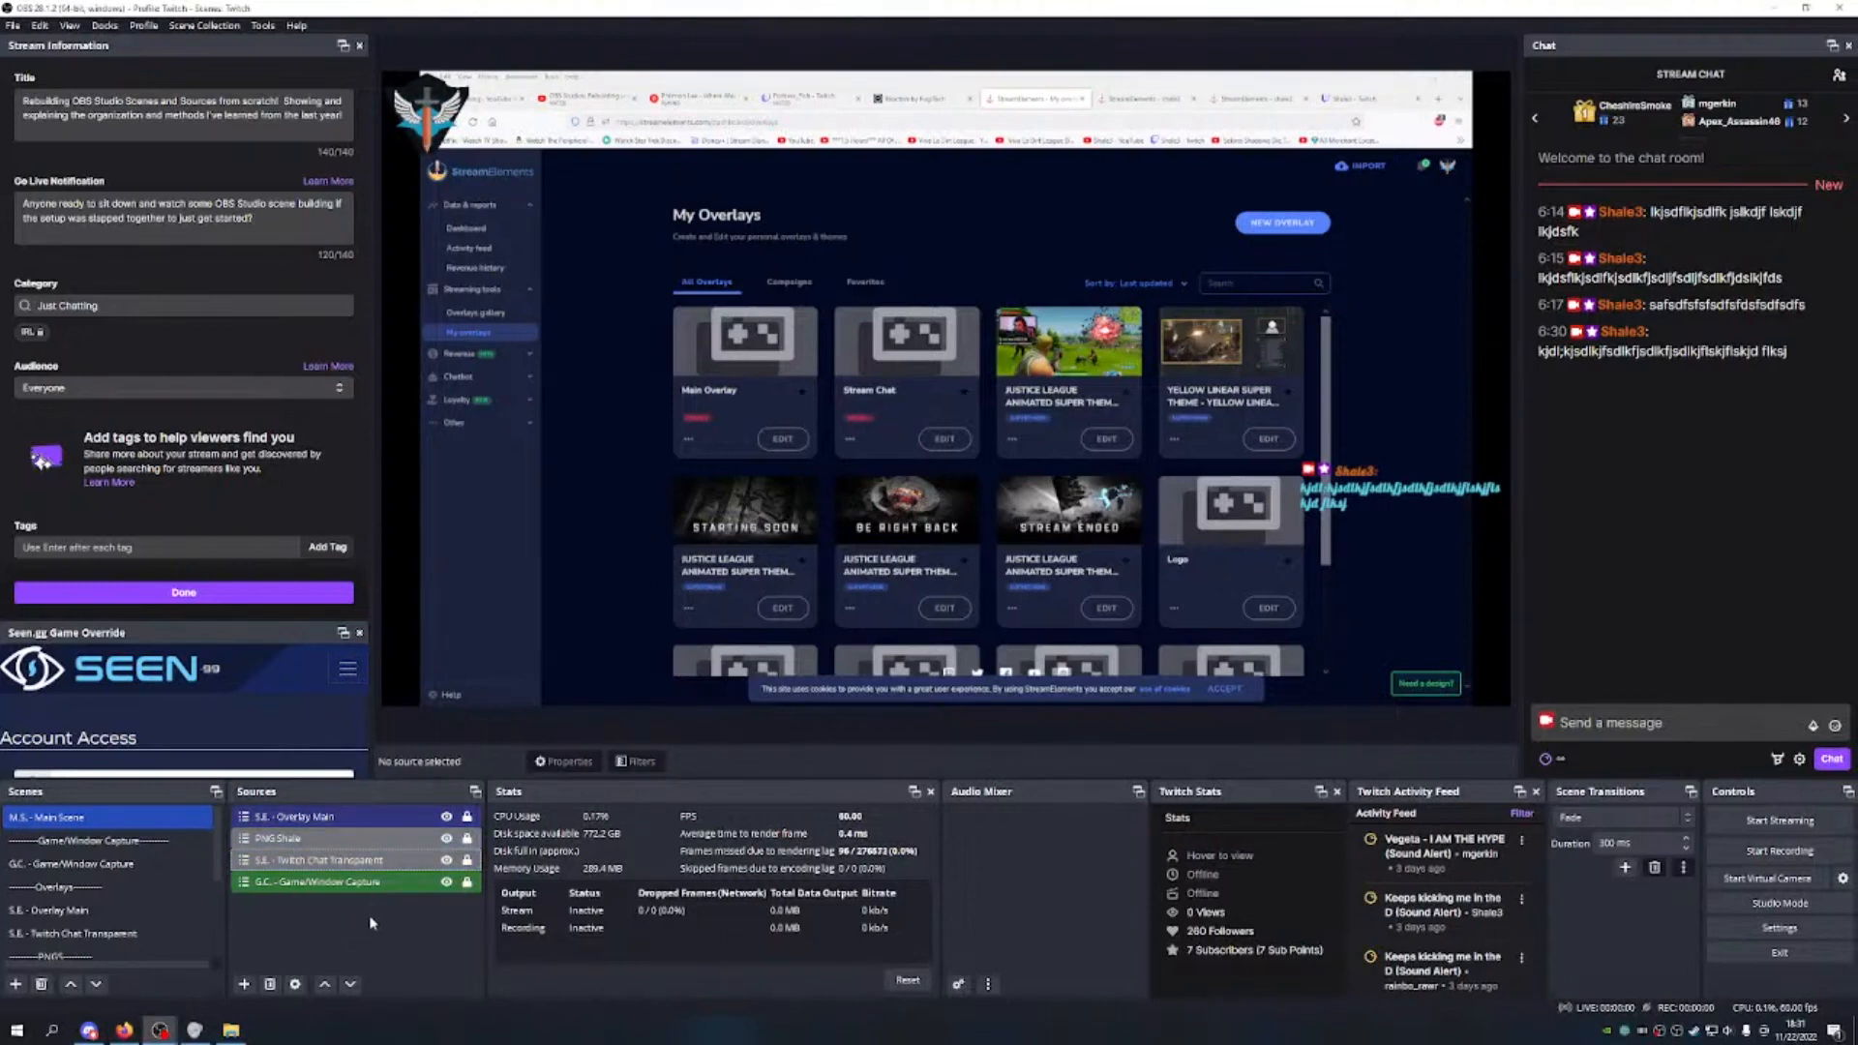
# Step: Create a new divider scene named '-----Seen.gg-----'
pyautogui.click(150, 914)
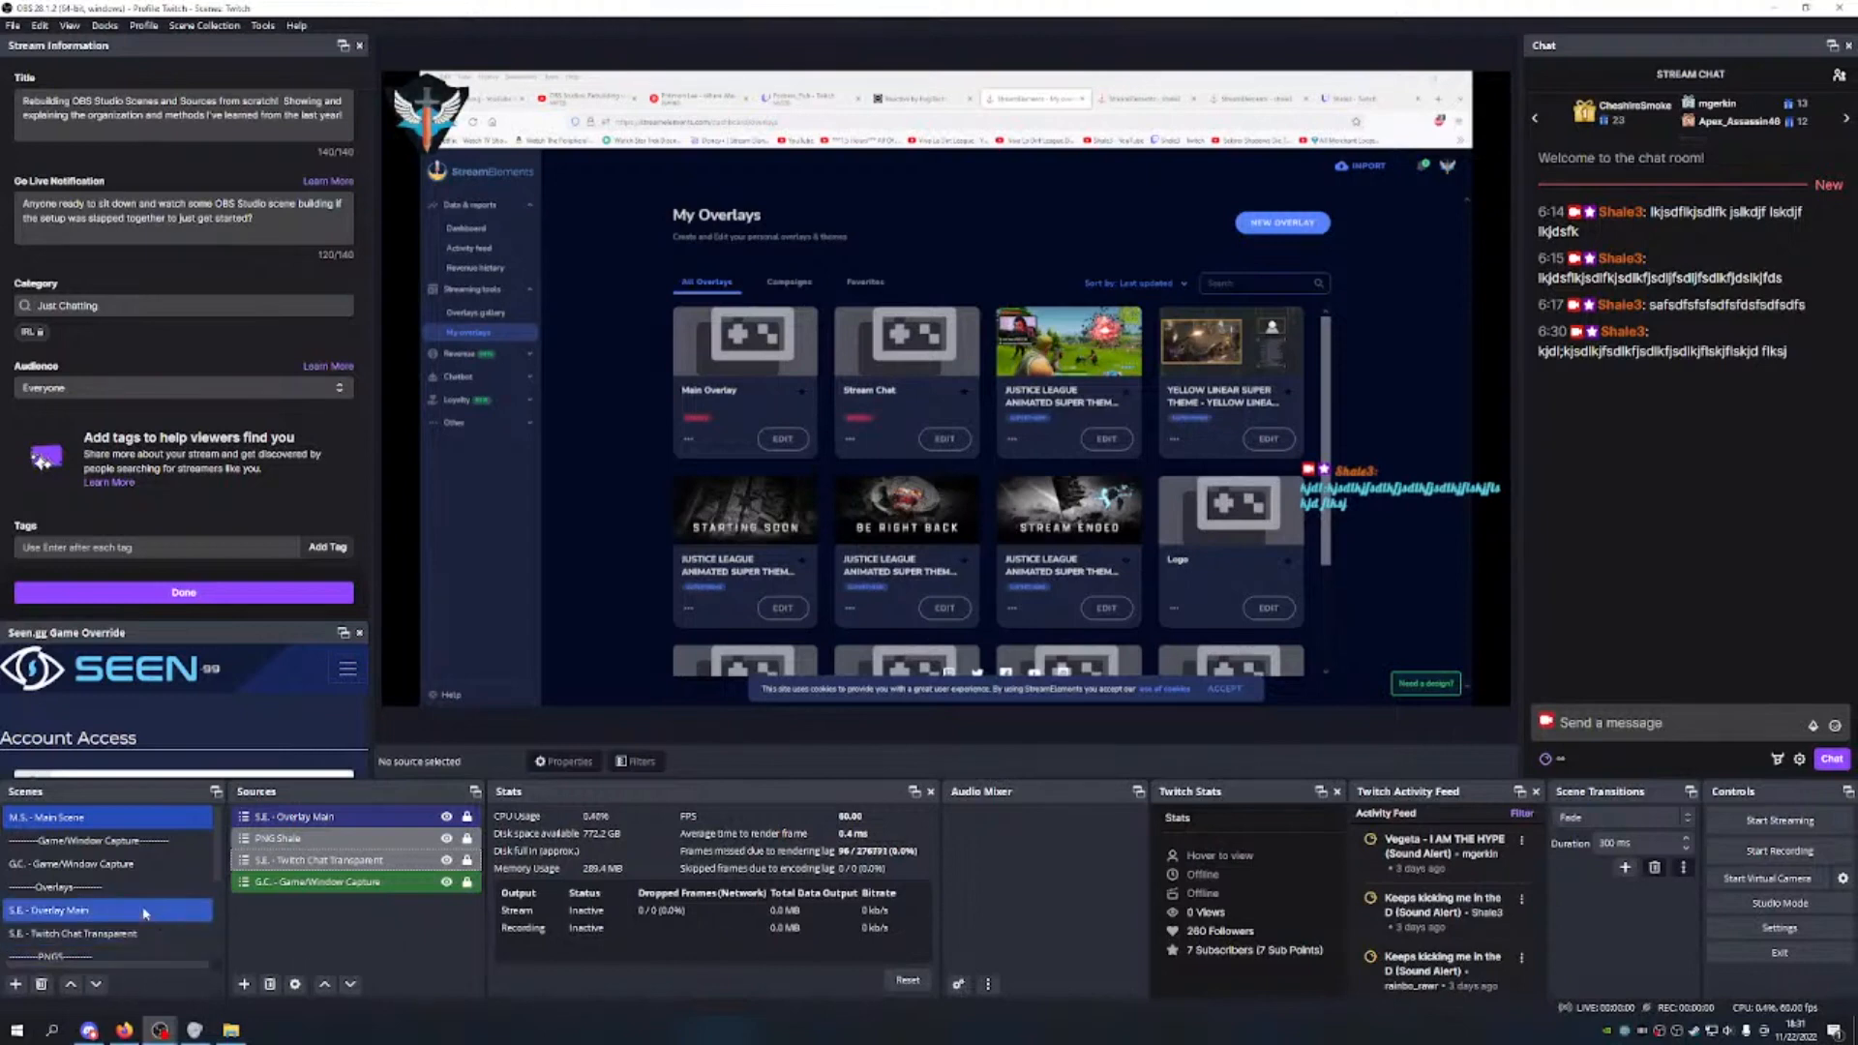
pyautogui.scroll(-2, 145, 909)
pyautogui.scroll(2, 138, 900)
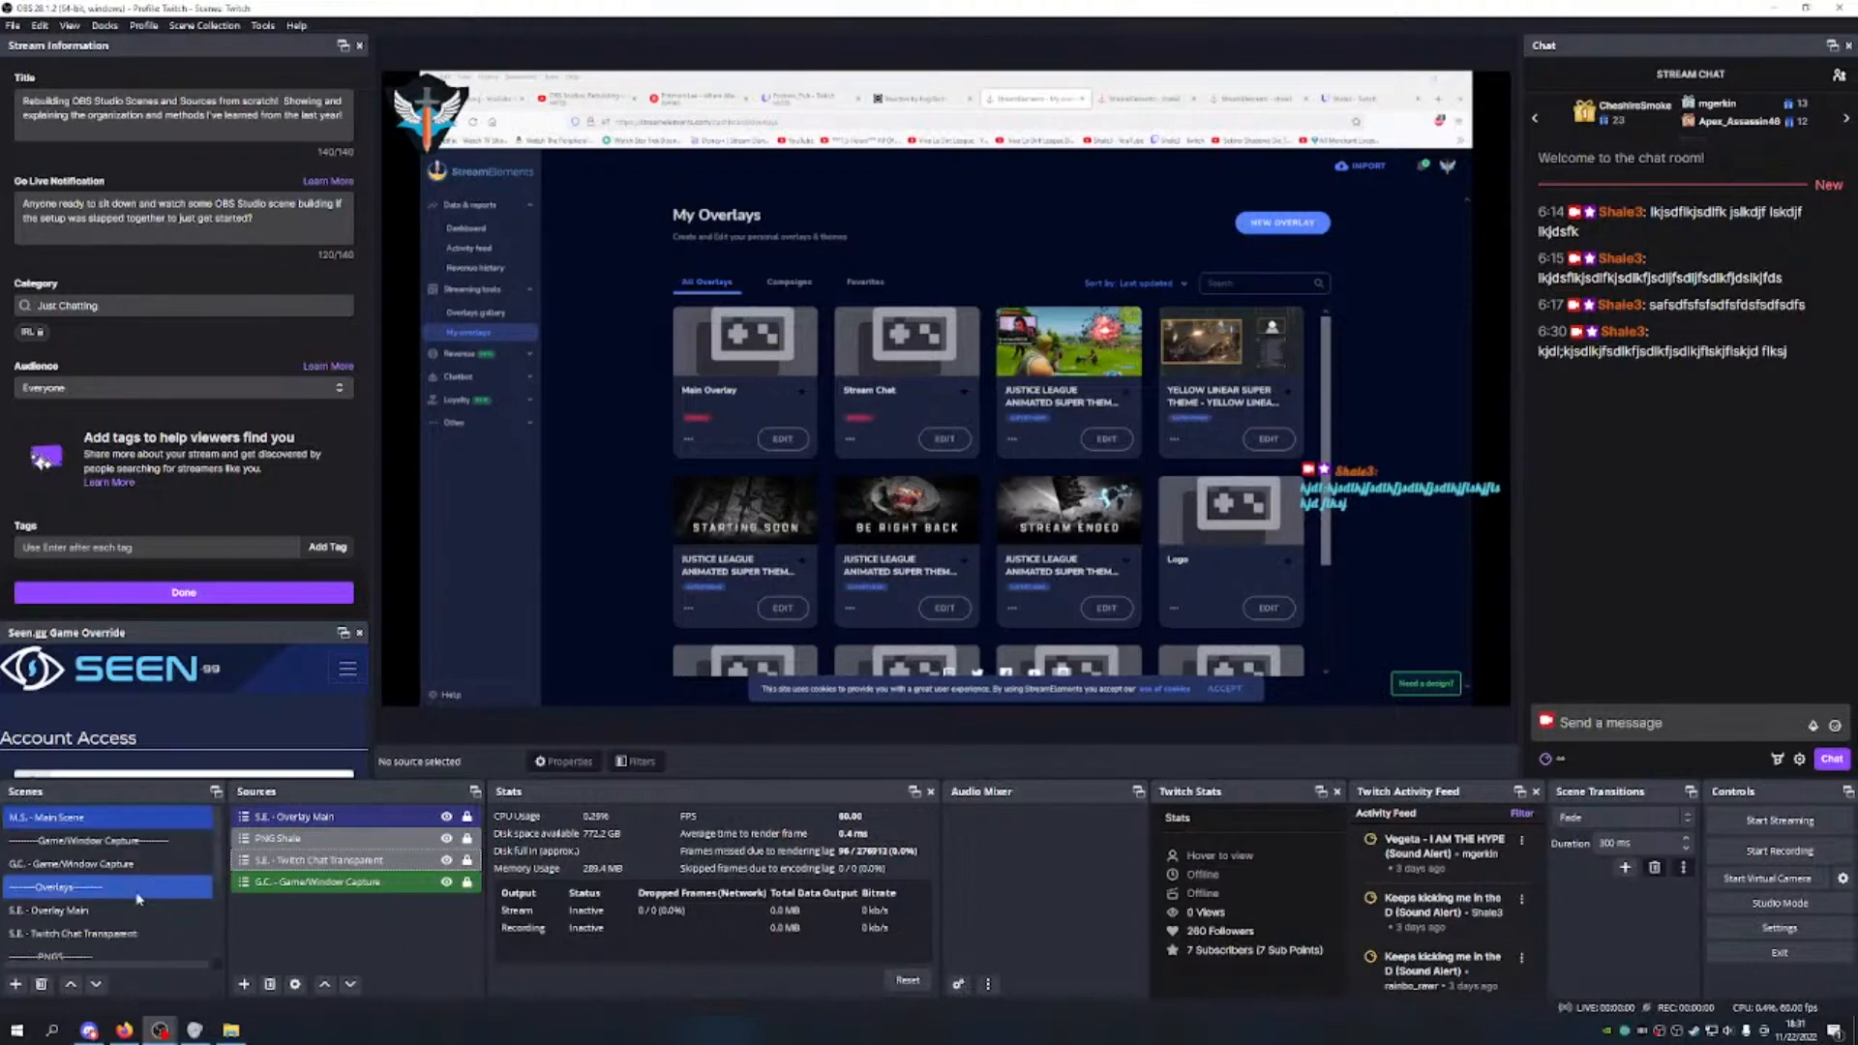
pyautogui.scroll(-2, 130, 871)
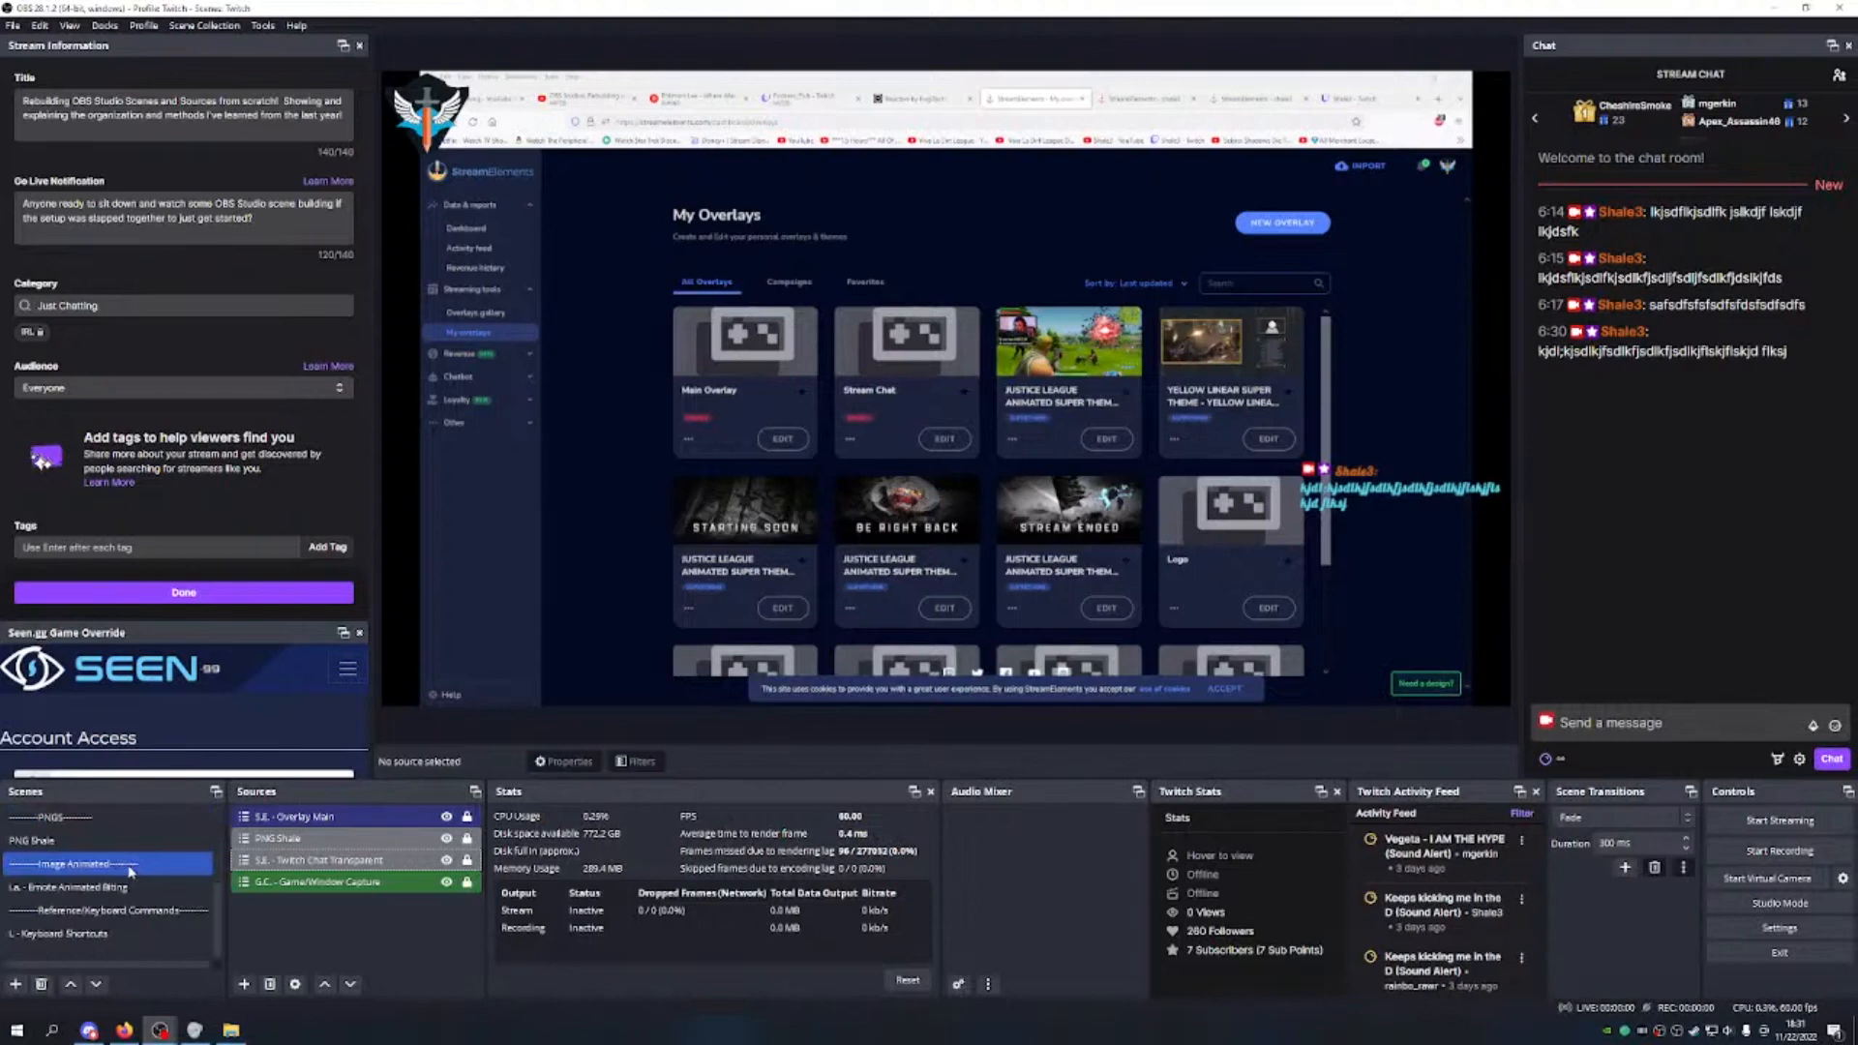
pyautogui.click(15, 984)
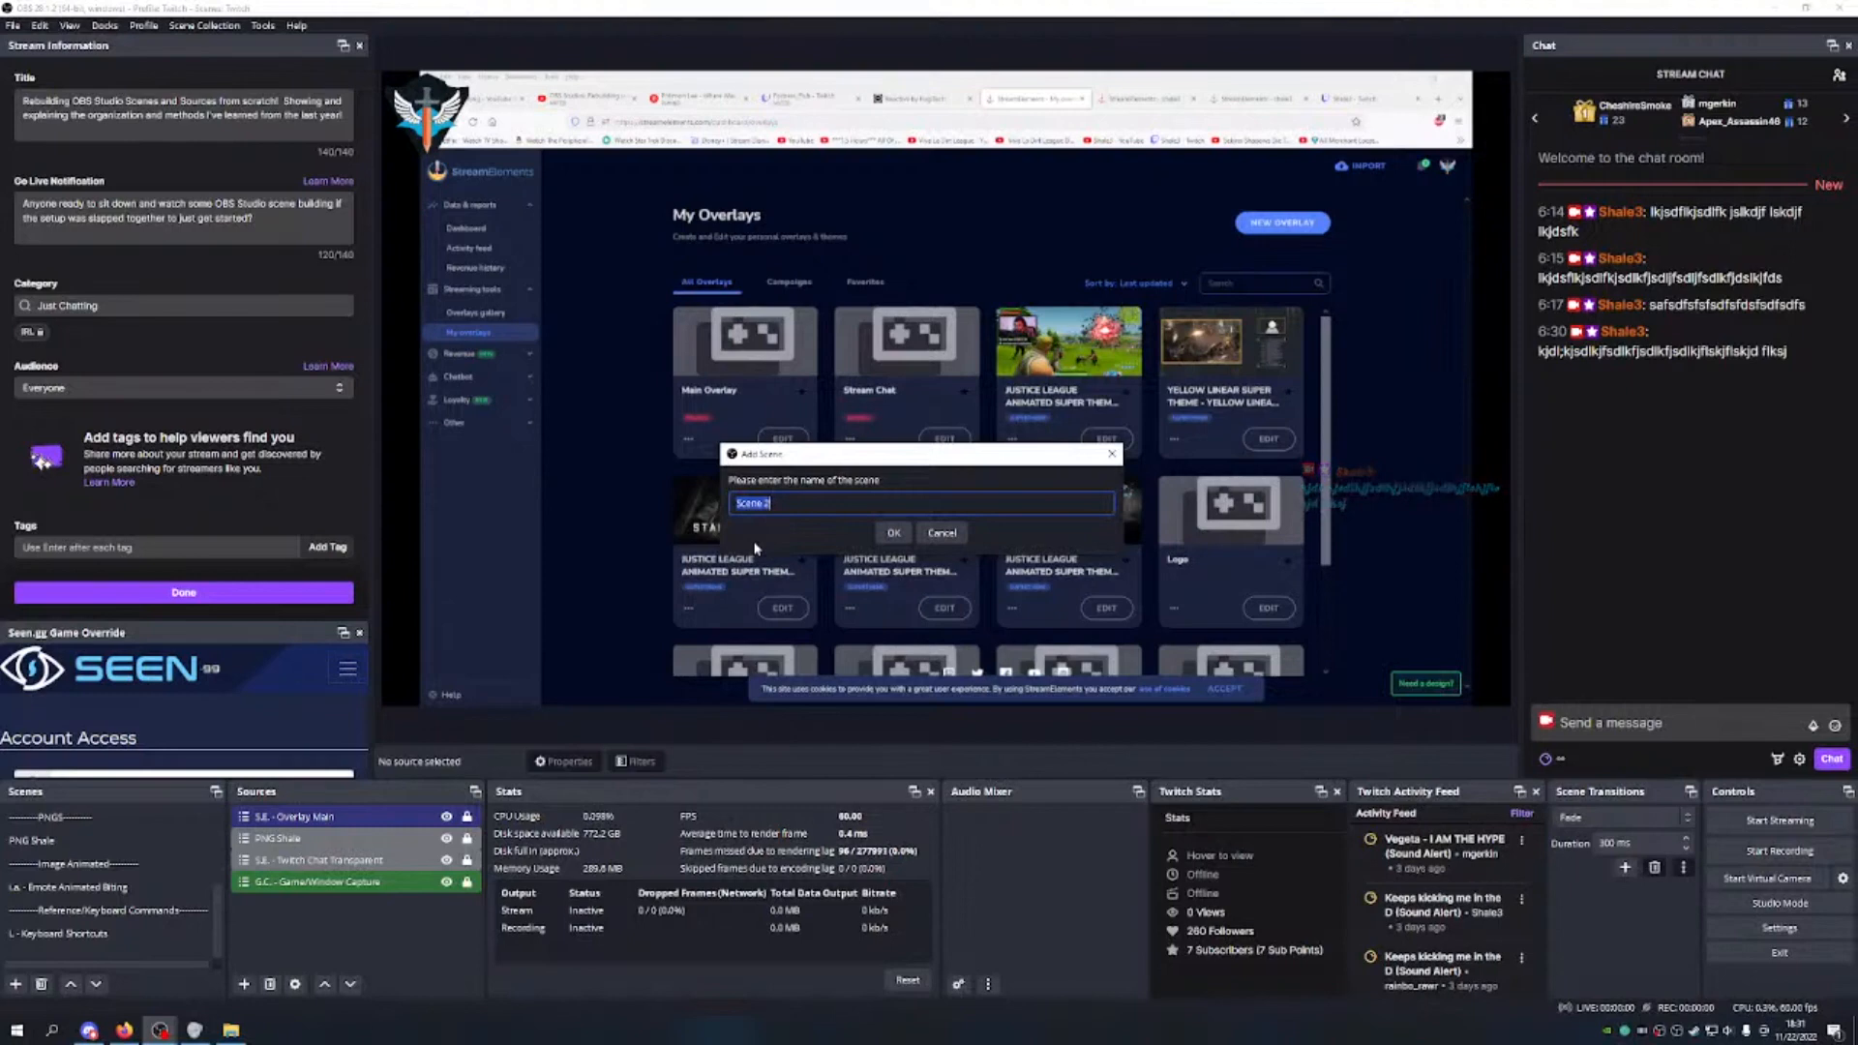
pyautogui.write('---')
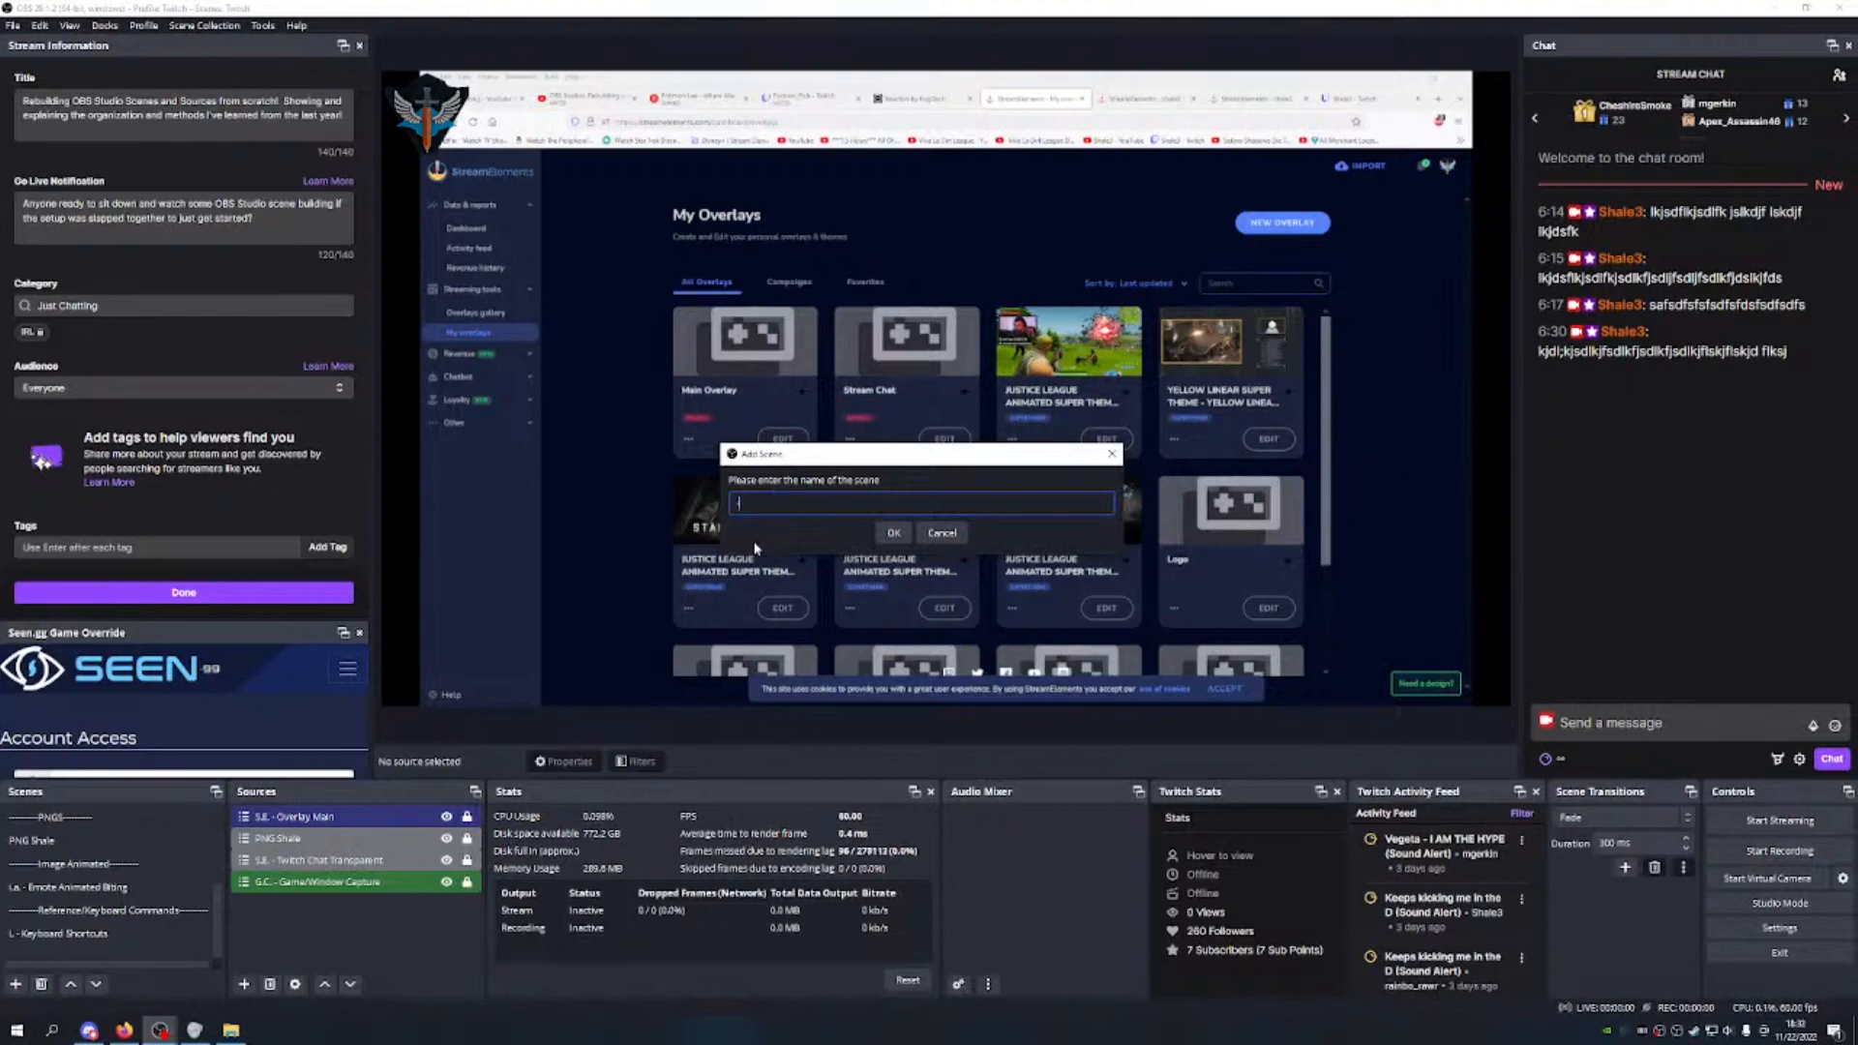
pyautogui.write('--Seen.gg')
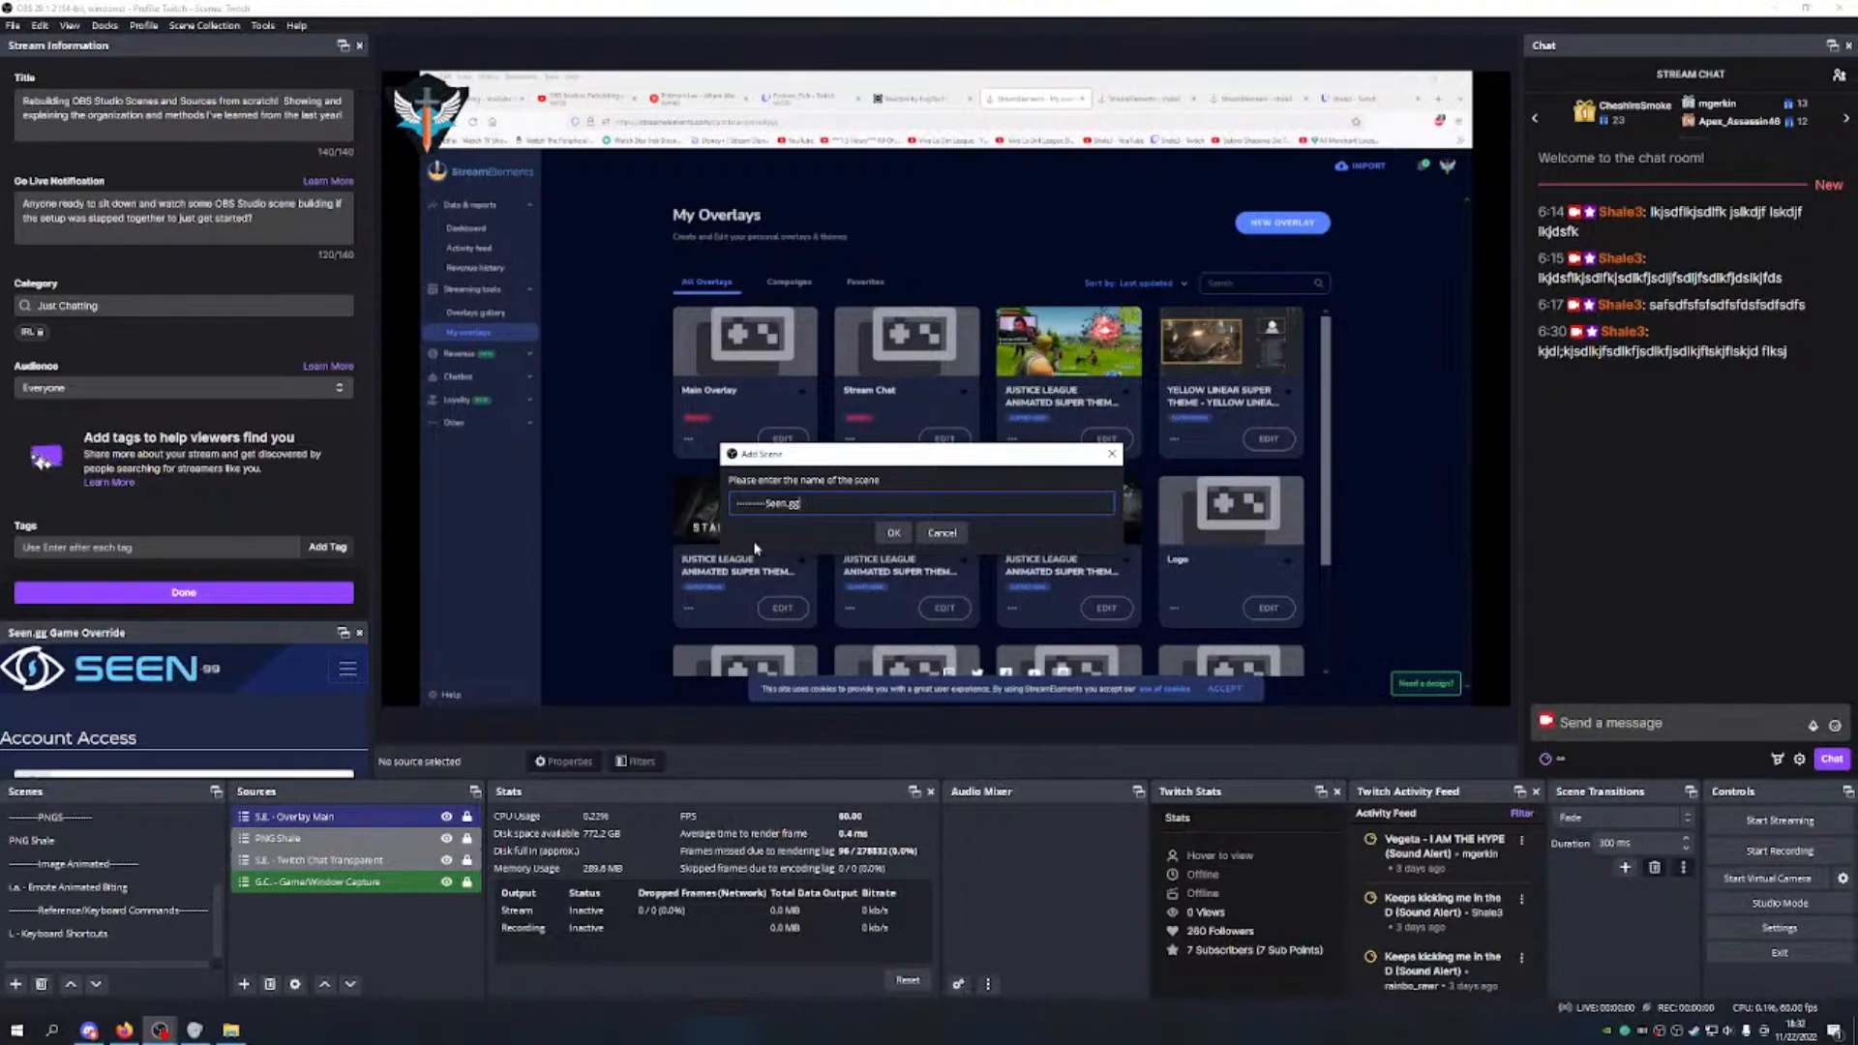
pyautogui.write('-----')
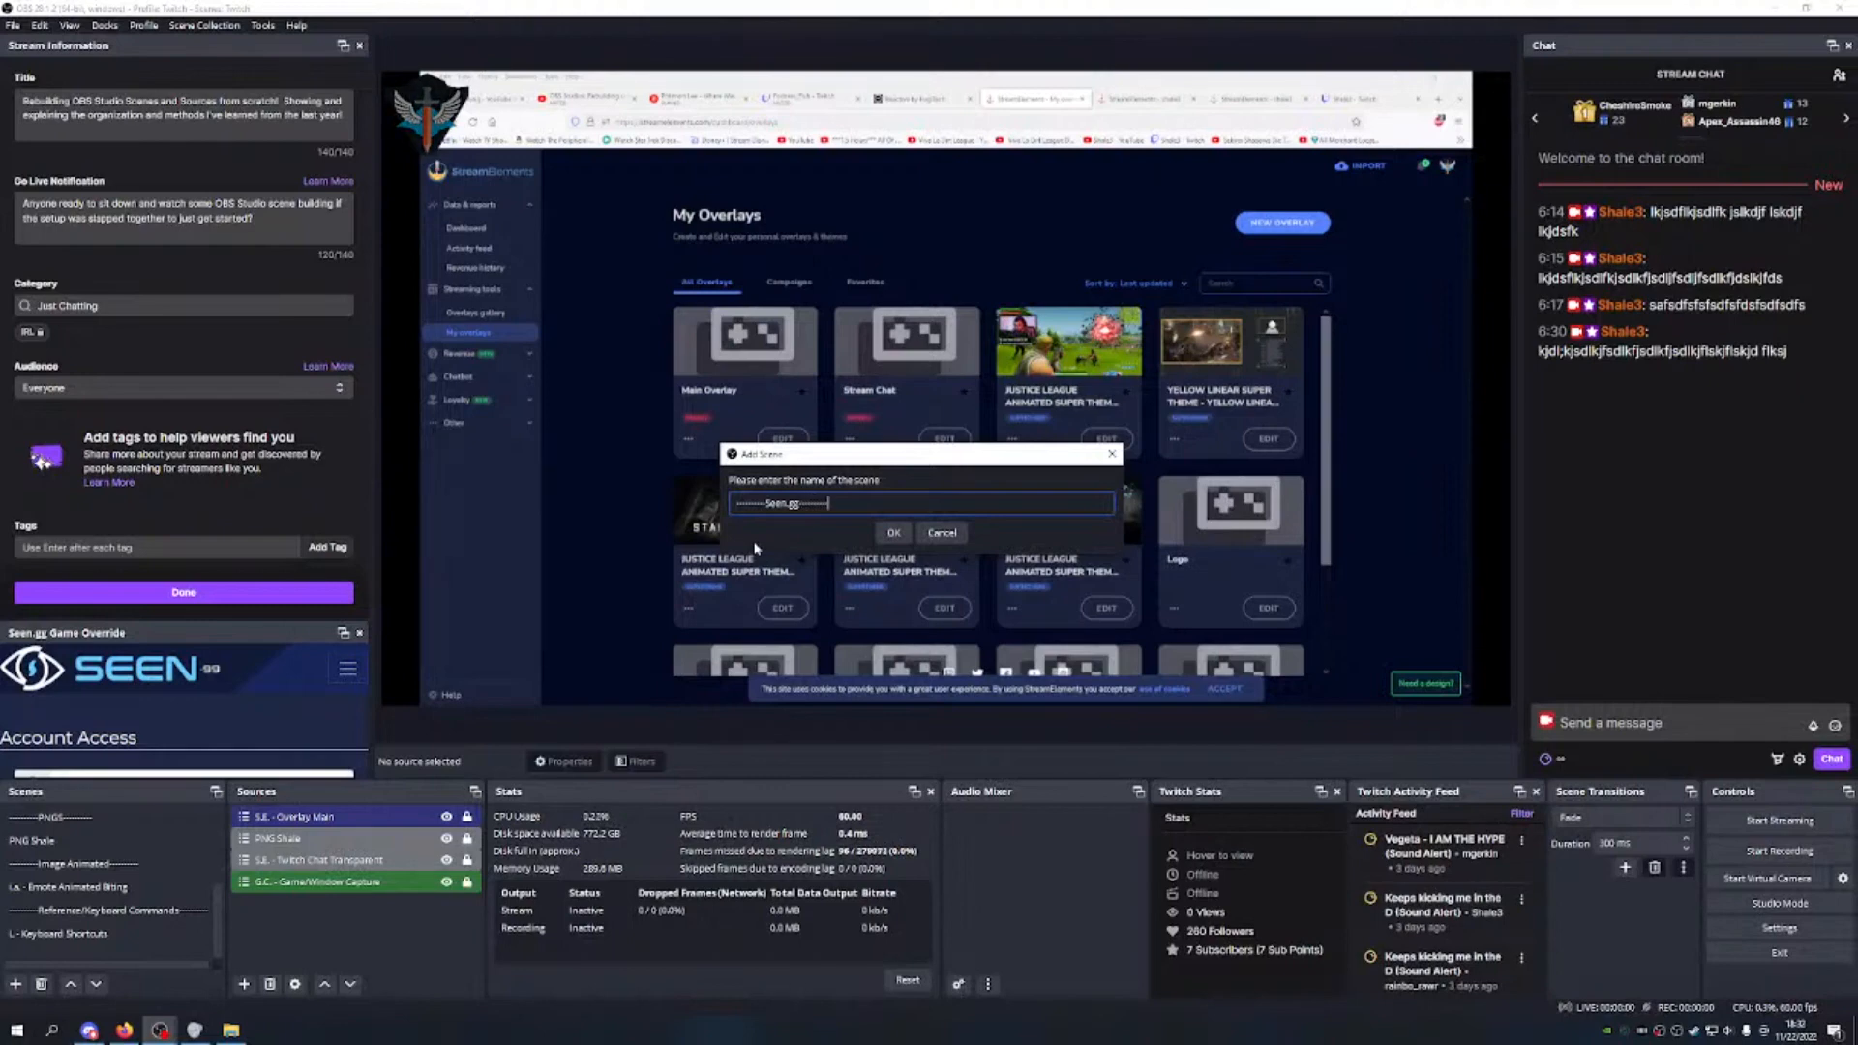
pyautogui.click(893, 532)
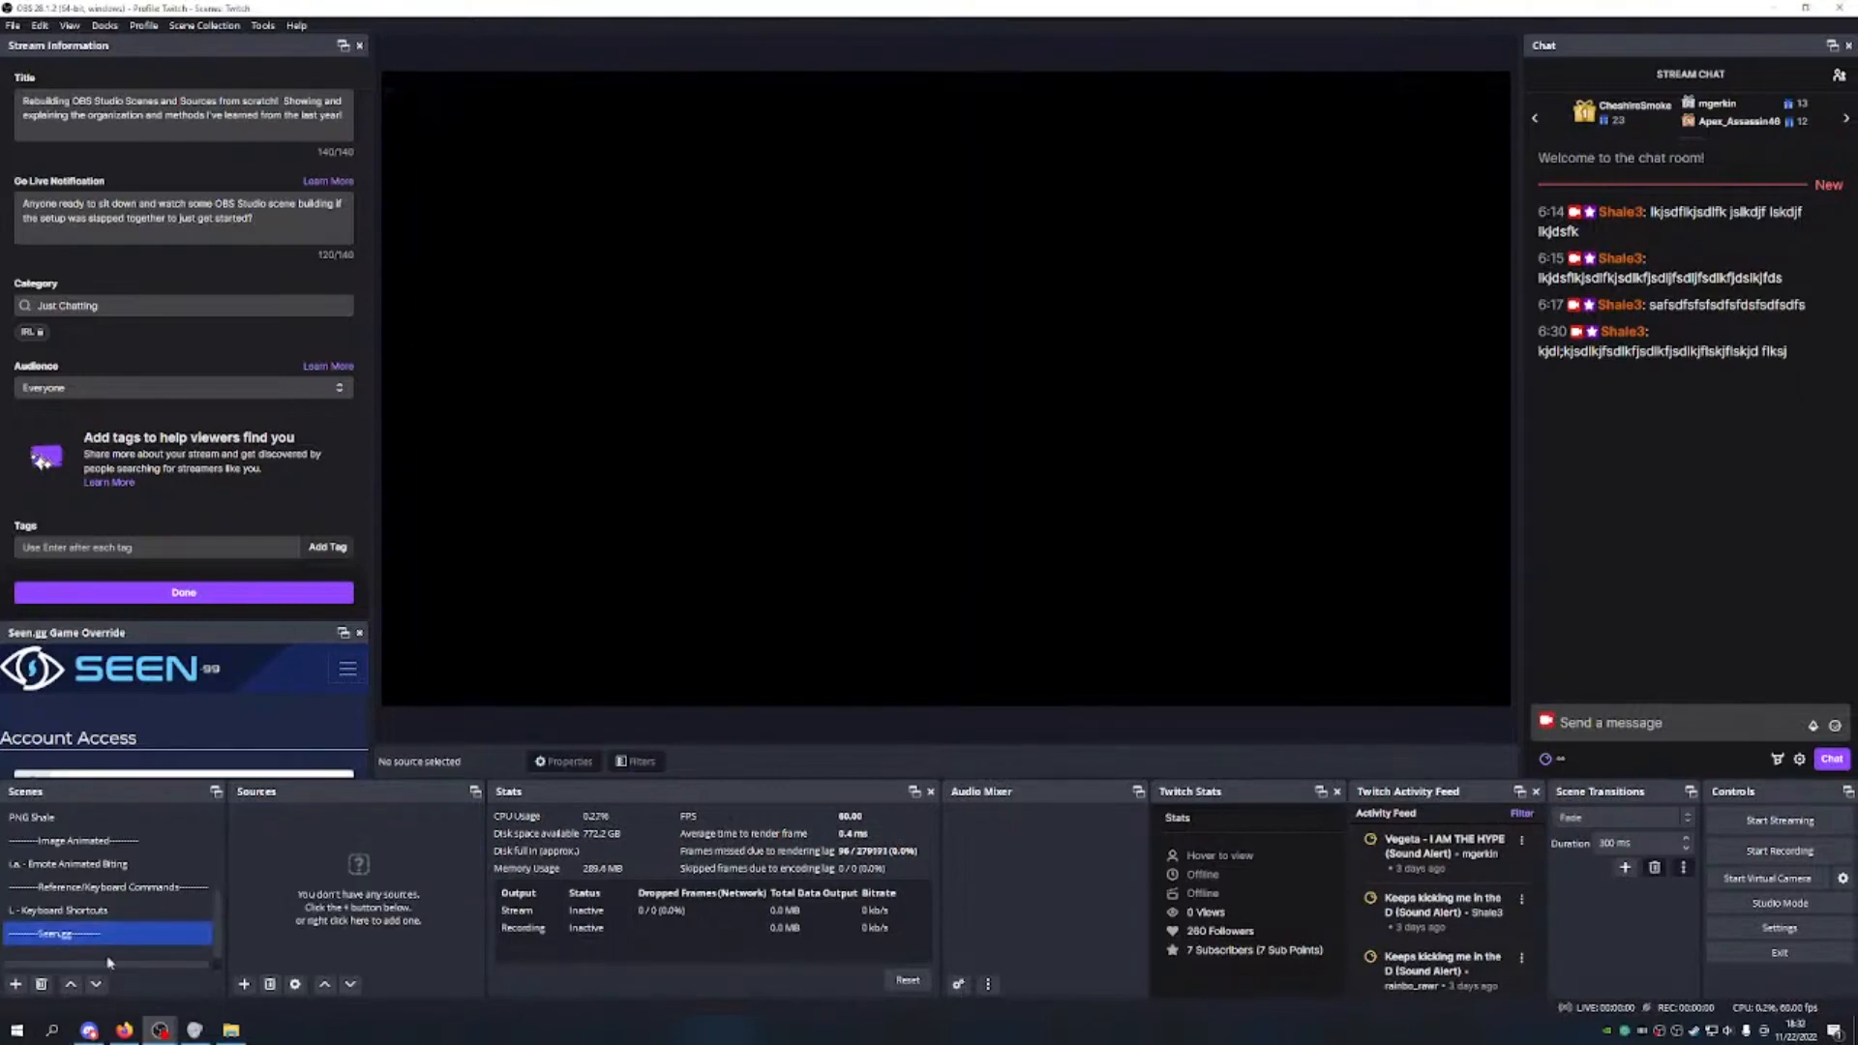
# Step: Move the Seen.gg divider to sit just below S.E. - Twitch Chat Transparent
pyautogui.click(70, 984)
pyautogui.click(70, 984)
pyautogui.click(70, 984)
pyautogui.click(70, 984)
pyautogui.click(70, 984)
pyautogui.click(69, 984)
pyautogui.click(69, 984)
pyautogui.click(69, 984)
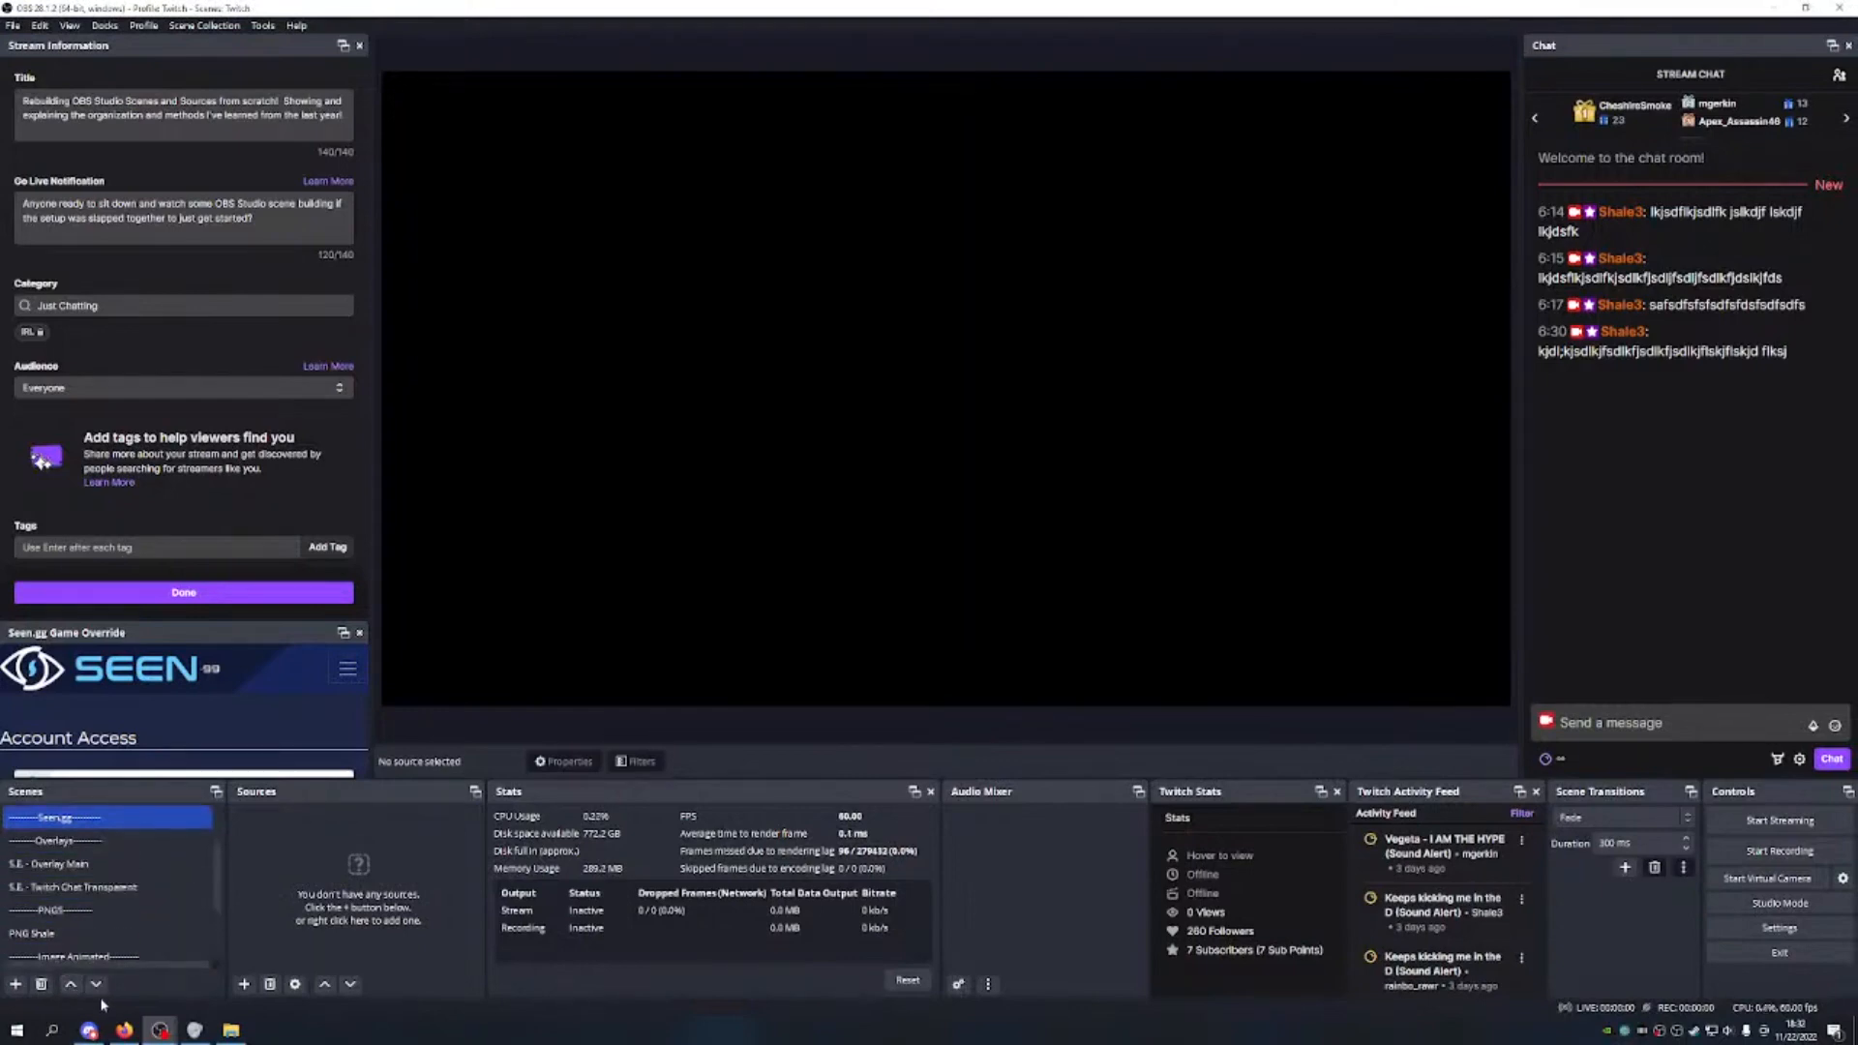
pyautogui.click(96, 984)
pyautogui.click(96, 984)
pyautogui.click(95, 984)
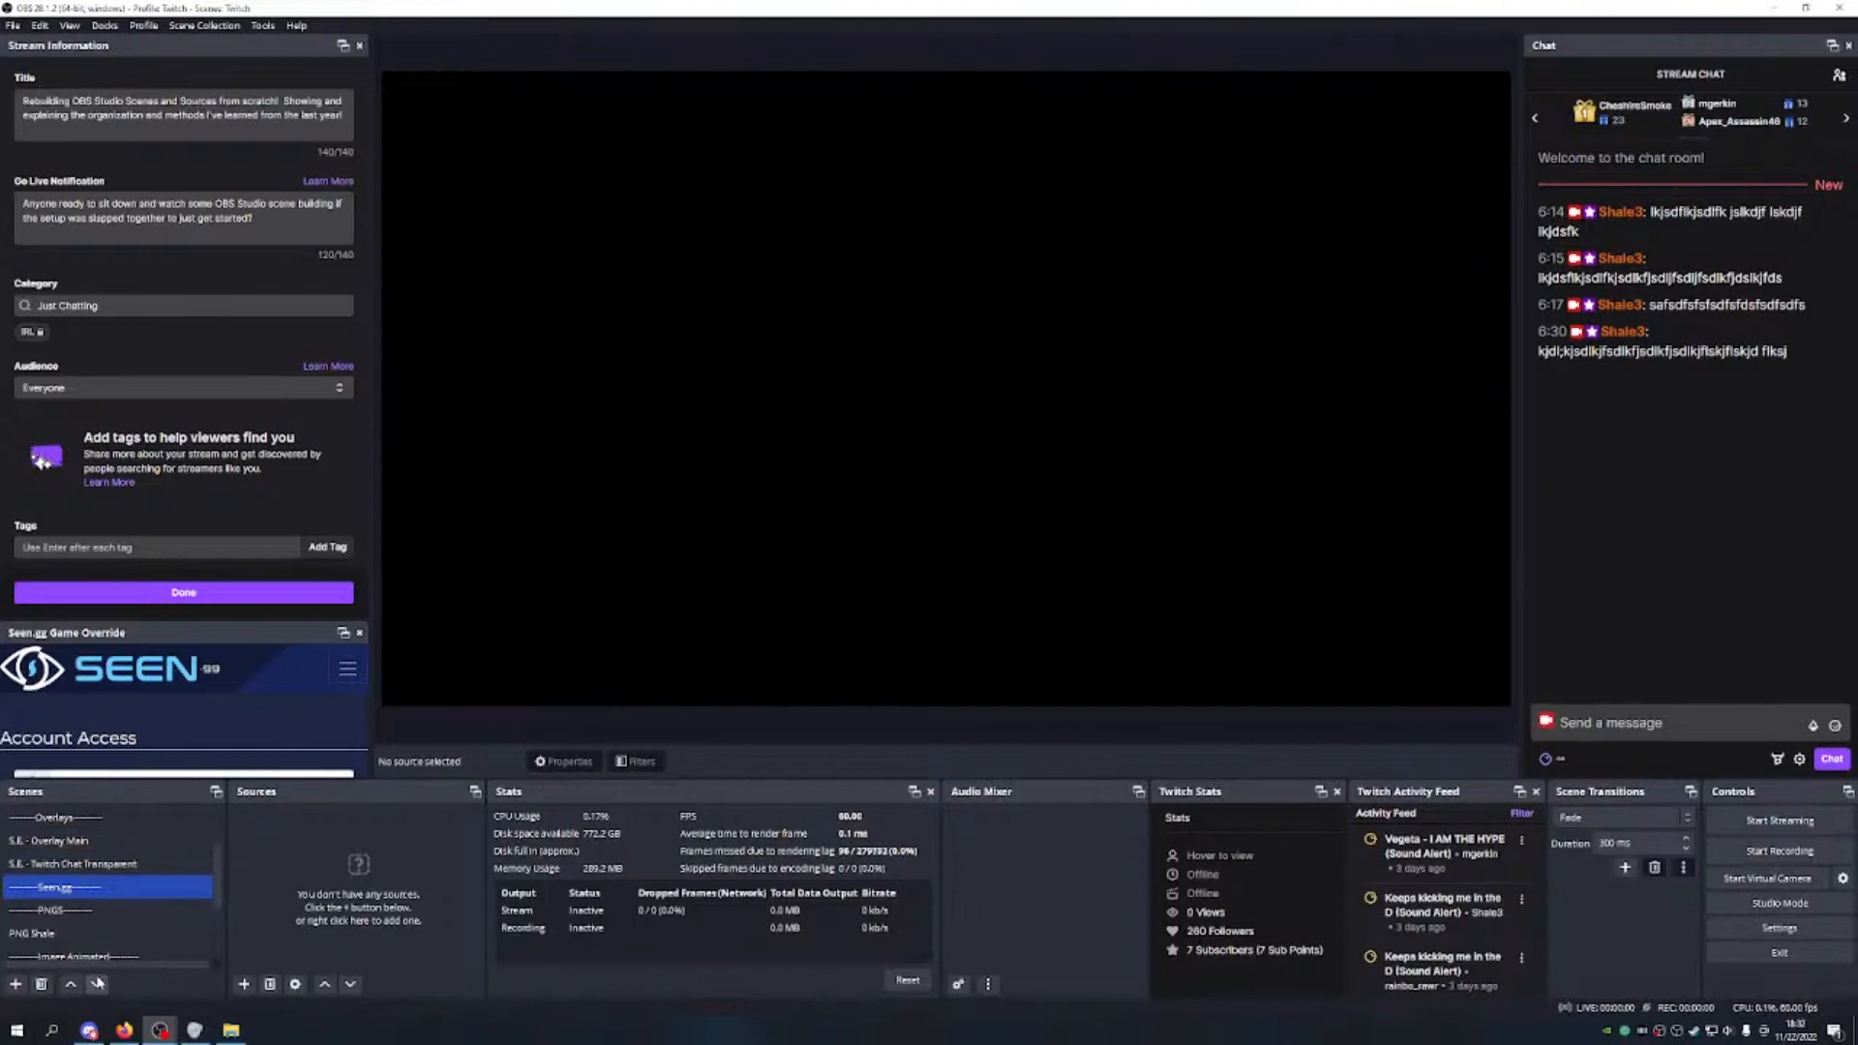
# Step: Rename the Seen.gg divider scene to 'Overlay Seen.gg'
pyautogui.rightClick(106, 887)
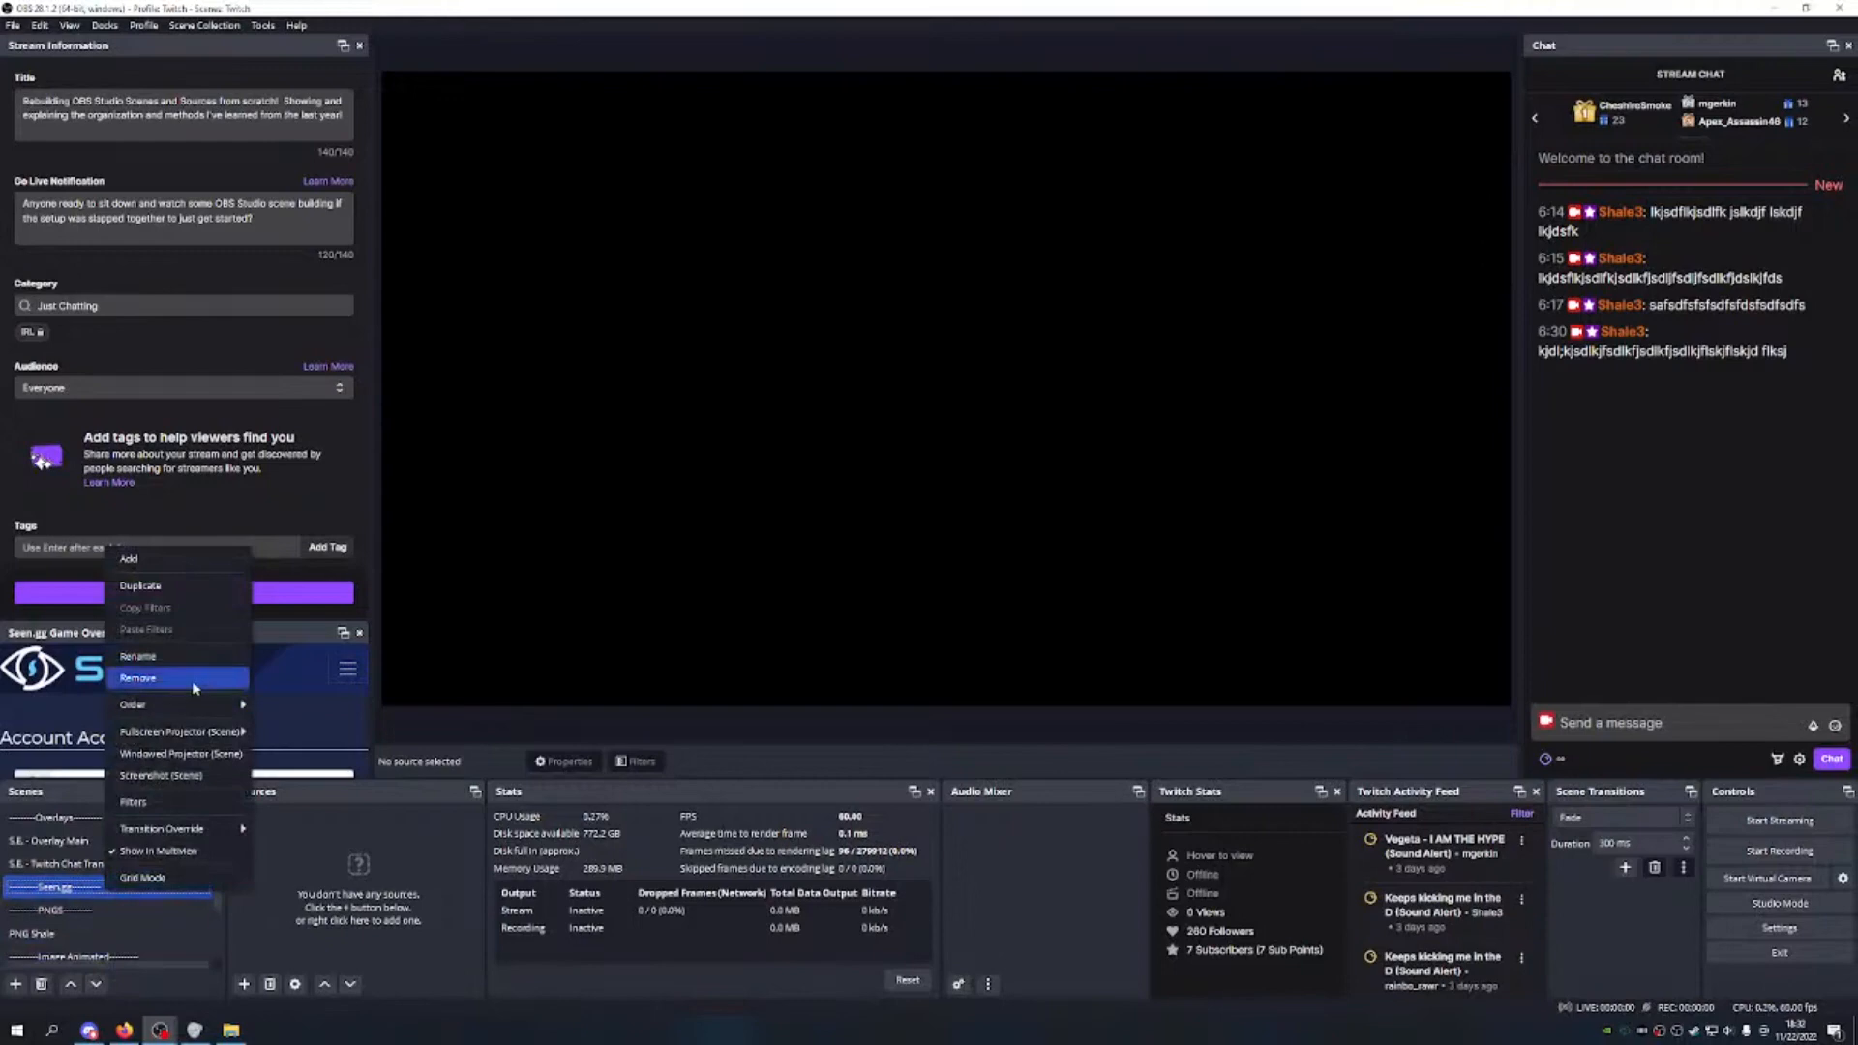
pyautogui.click(155, 657)
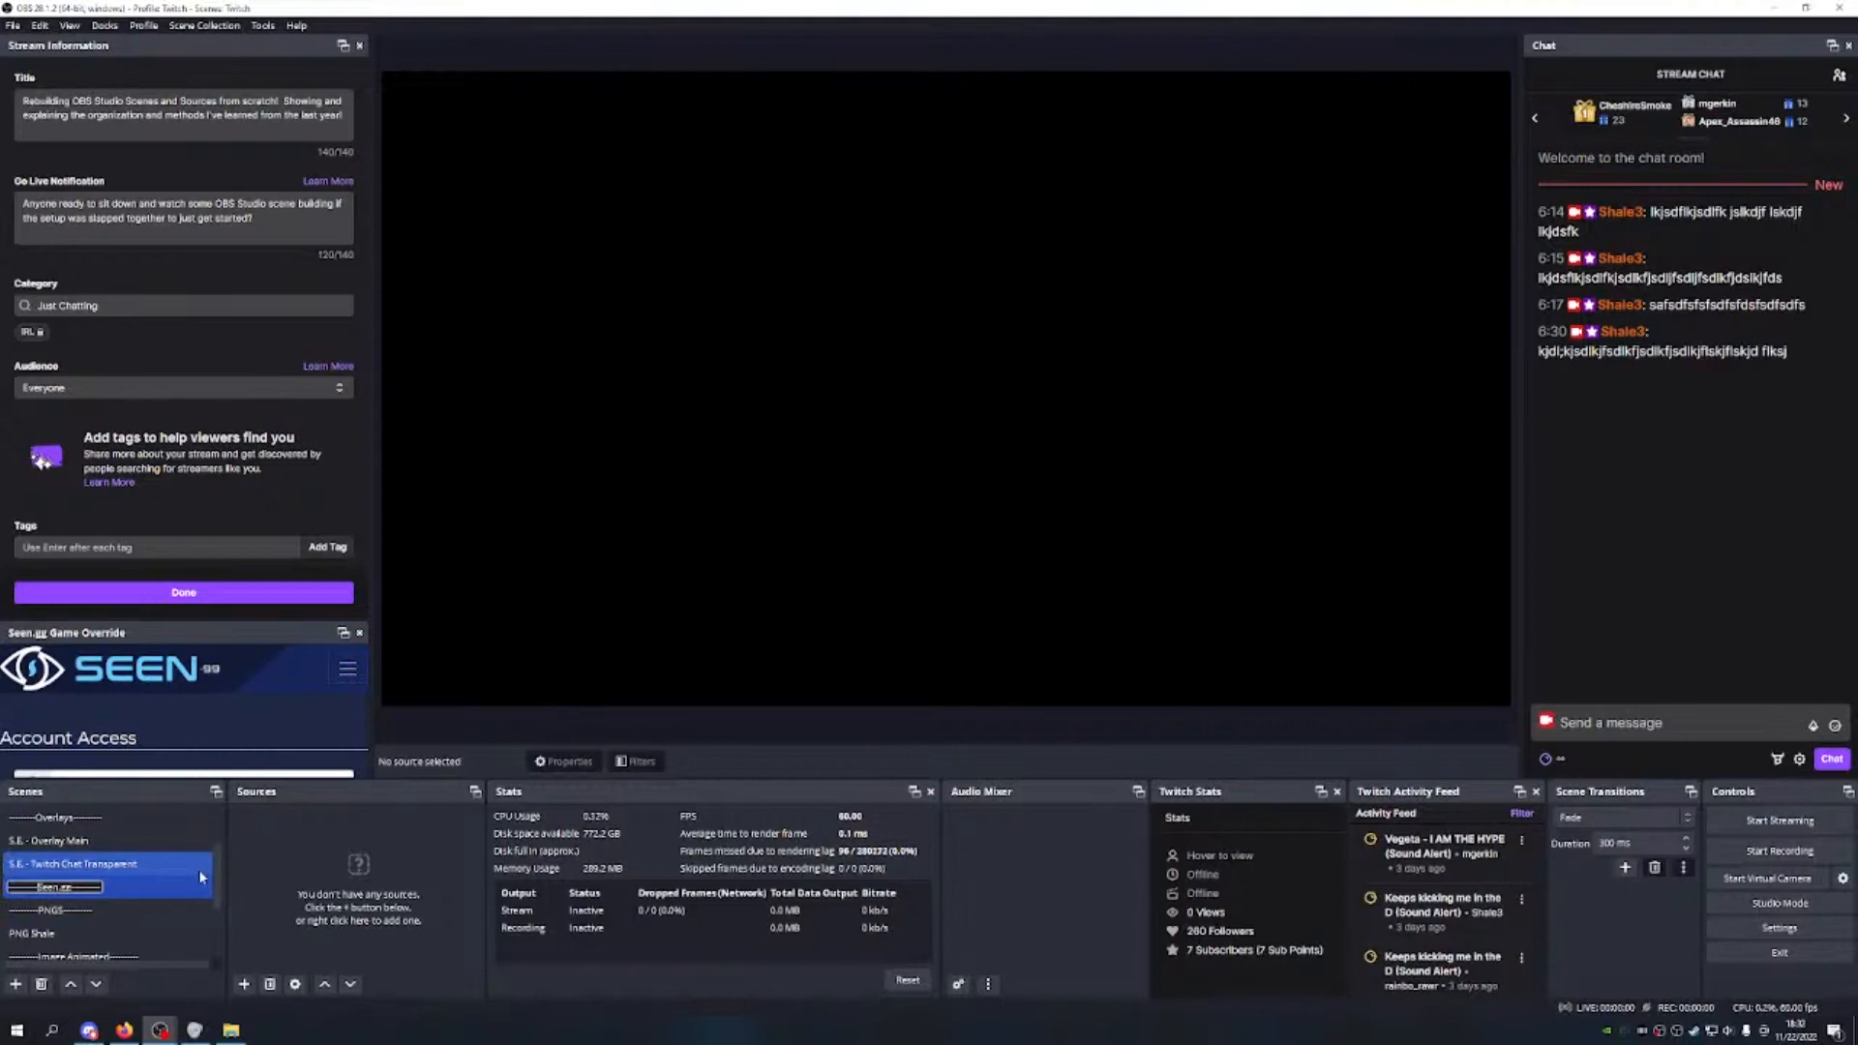
pyautogui.write('Overlay')
pyautogui.click(99, 823)
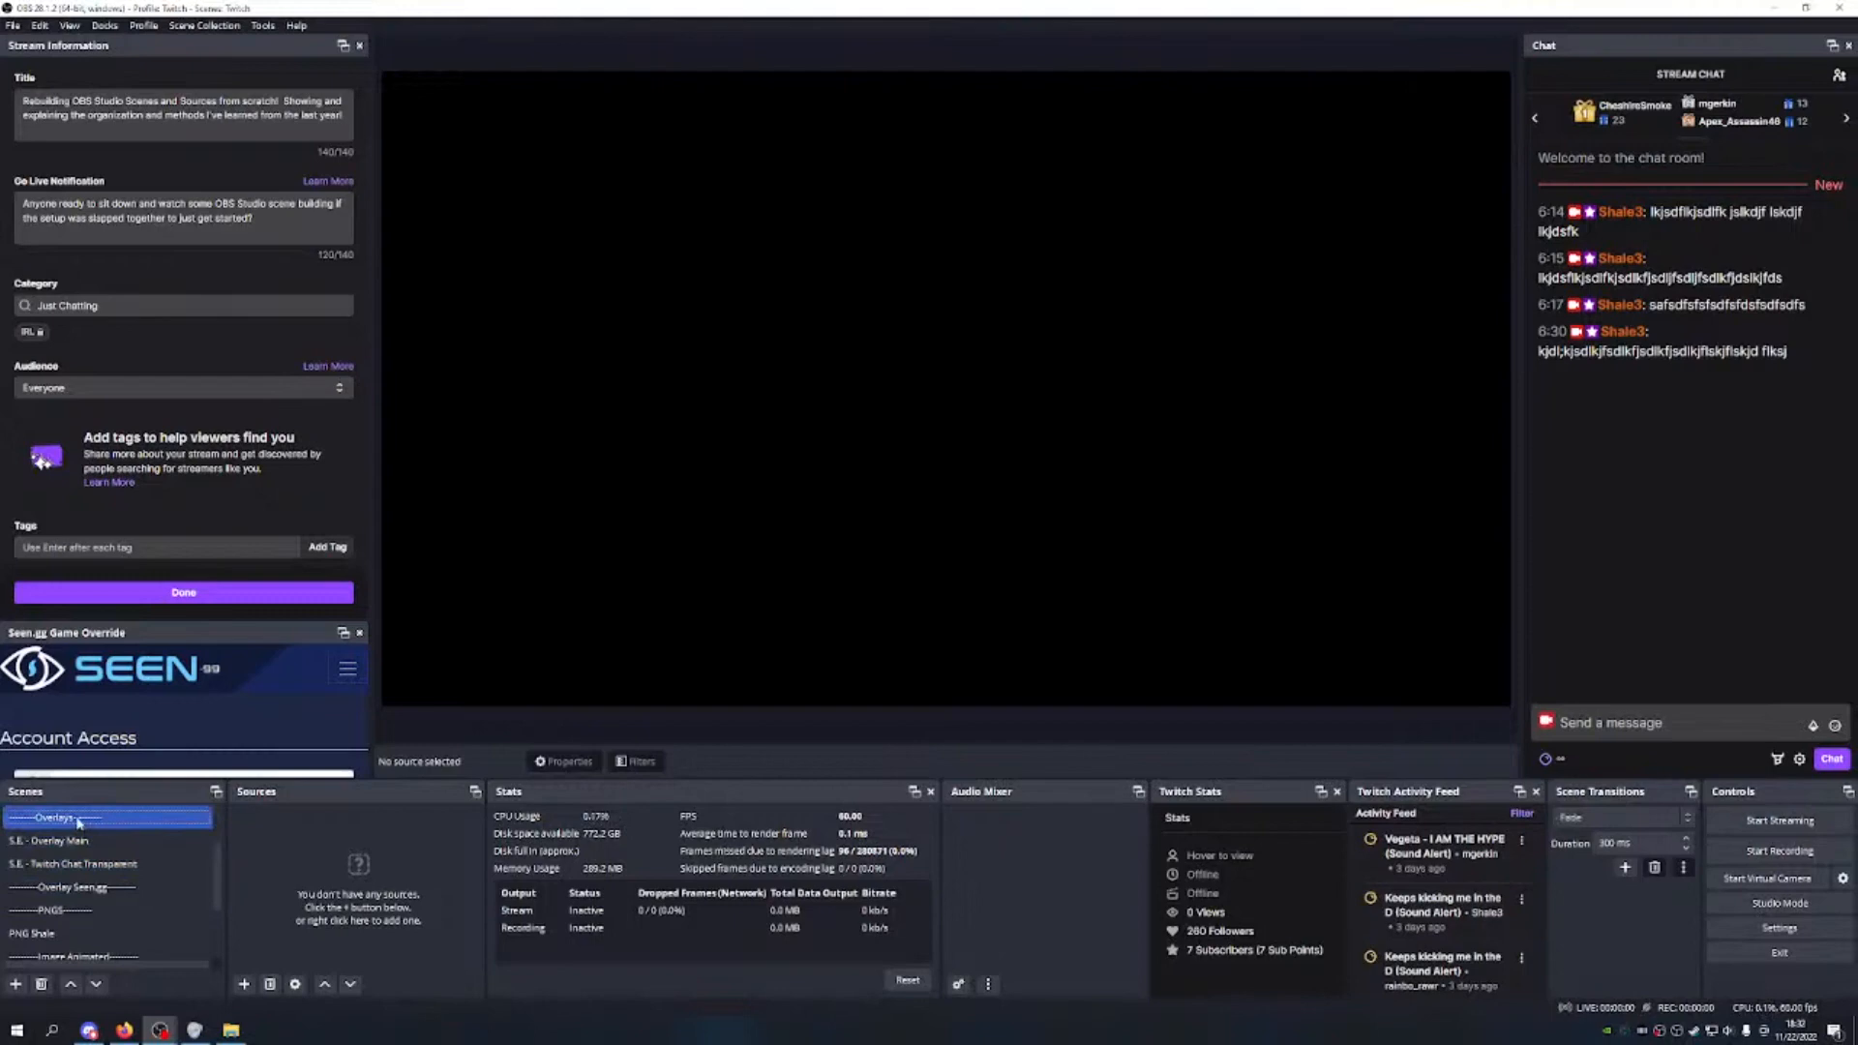
# Step: Rename the Overlays divider scene to 'Overlays Streamelements'
pyautogui.rightClick(79, 822)
pyautogui.click(129, 590)
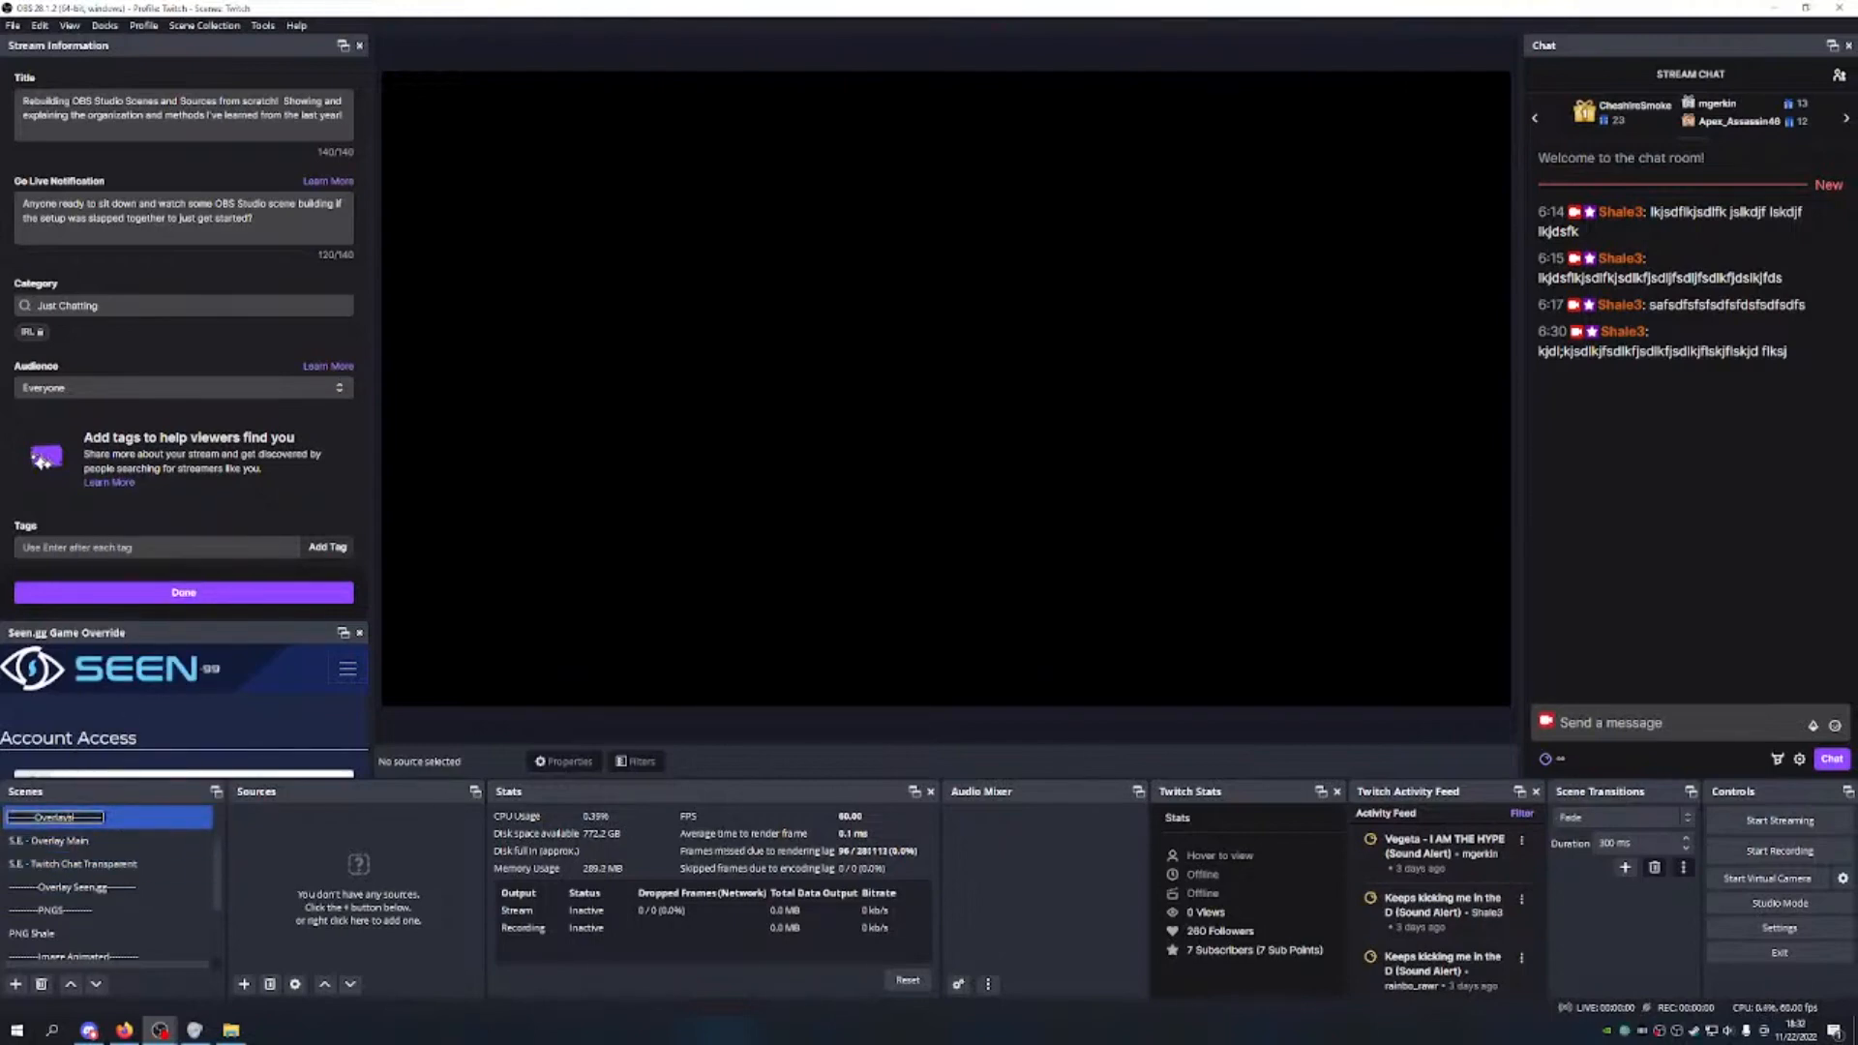
pyautogui.write('Stream')
pyautogui.press('BackSpace')
pyautogui.write('m elements')
pyautogui.press('Return')
# Step: Correct the Seen.gg divider name to 'Overlays Seen.gg'
pyautogui.click(113, 887)
pyautogui.rightClick(113, 886)
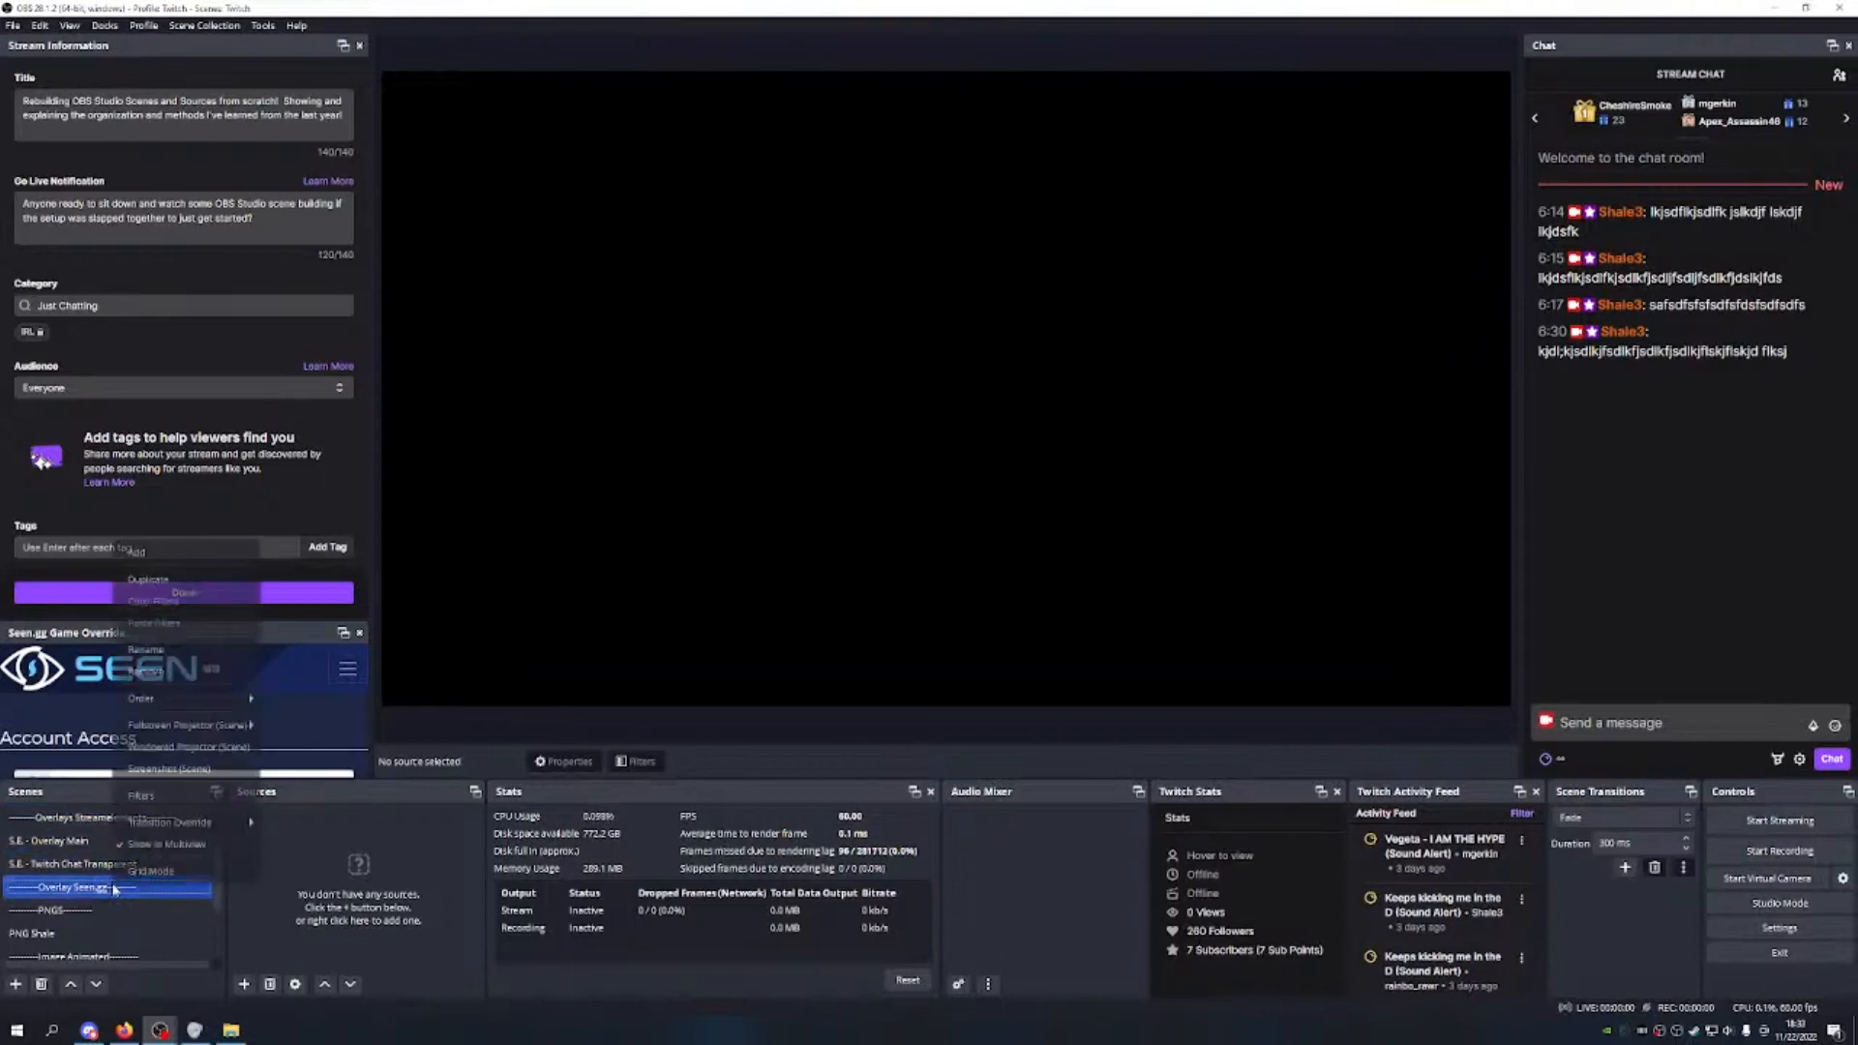
pyautogui.click(155, 651)
pyautogui.click(77, 887)
pyautogui.write('s')
pyautogui.click(97, 840)
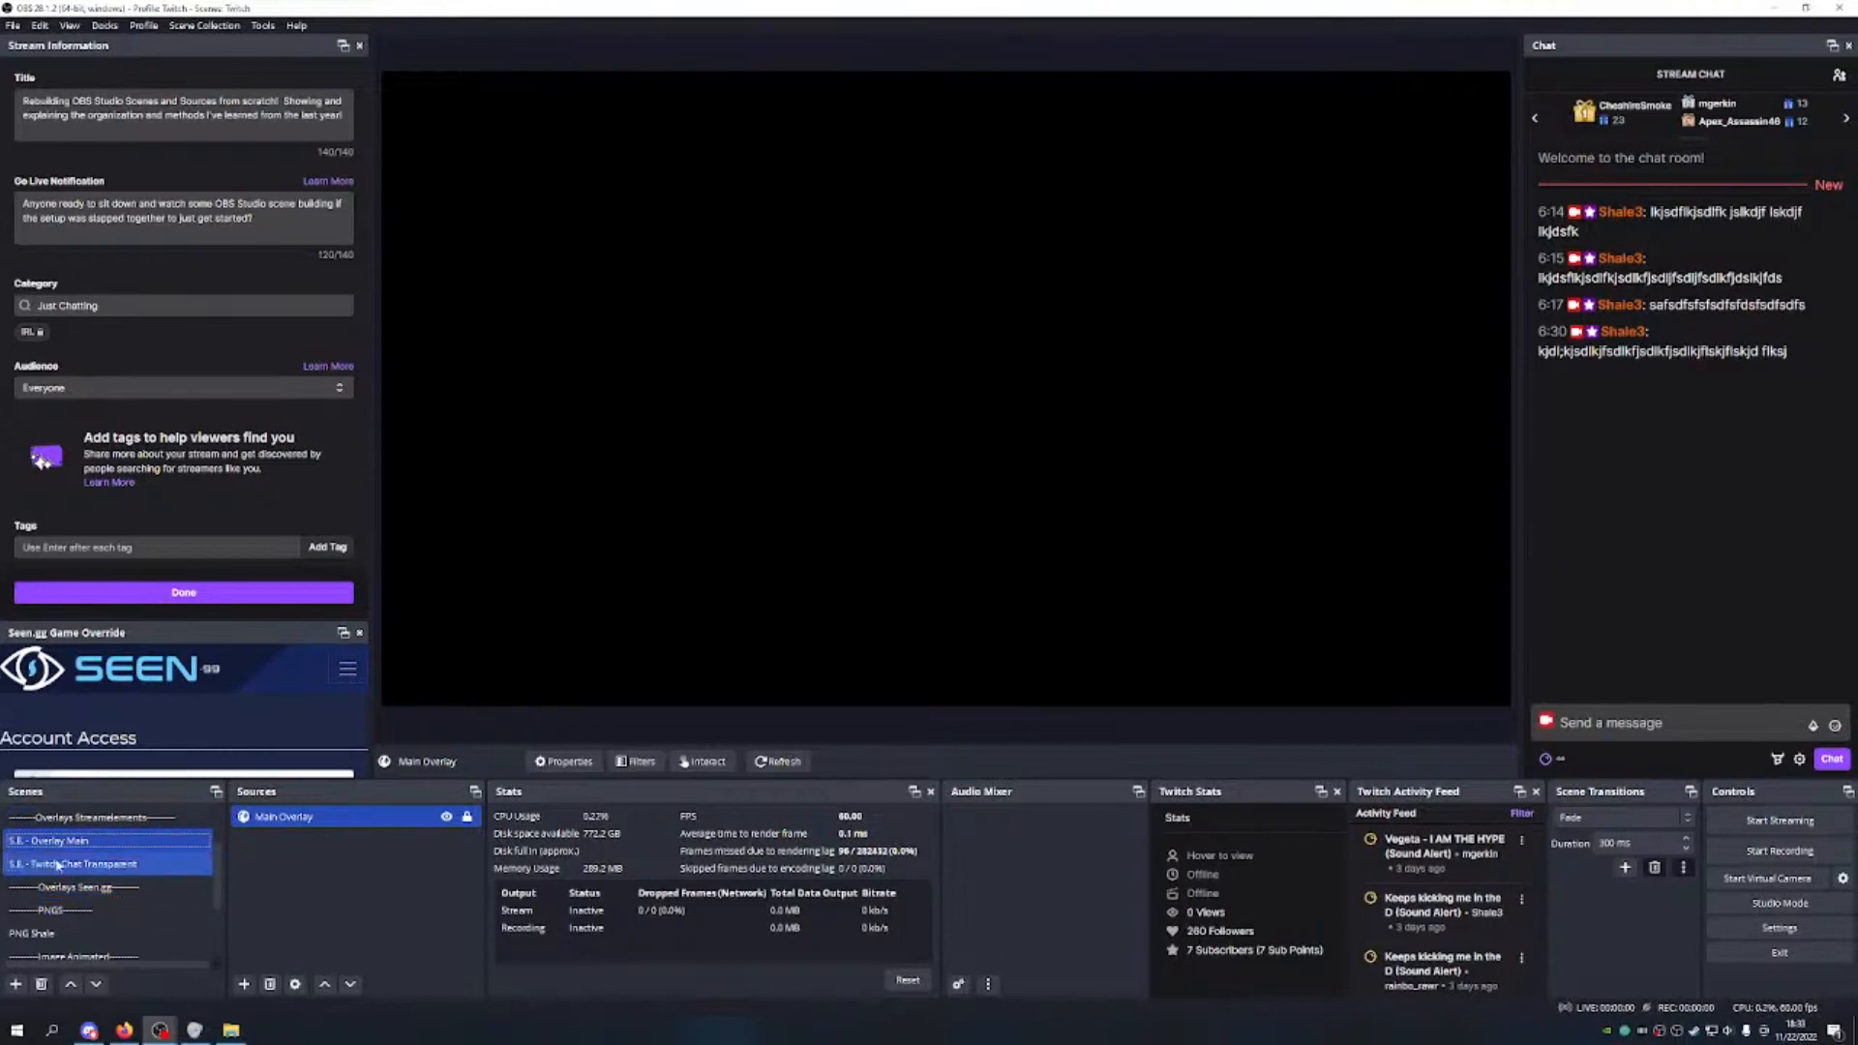
# Step: Create a new scene named 'S.gg Shout Out Main'
pyautogui.click(18, 986)
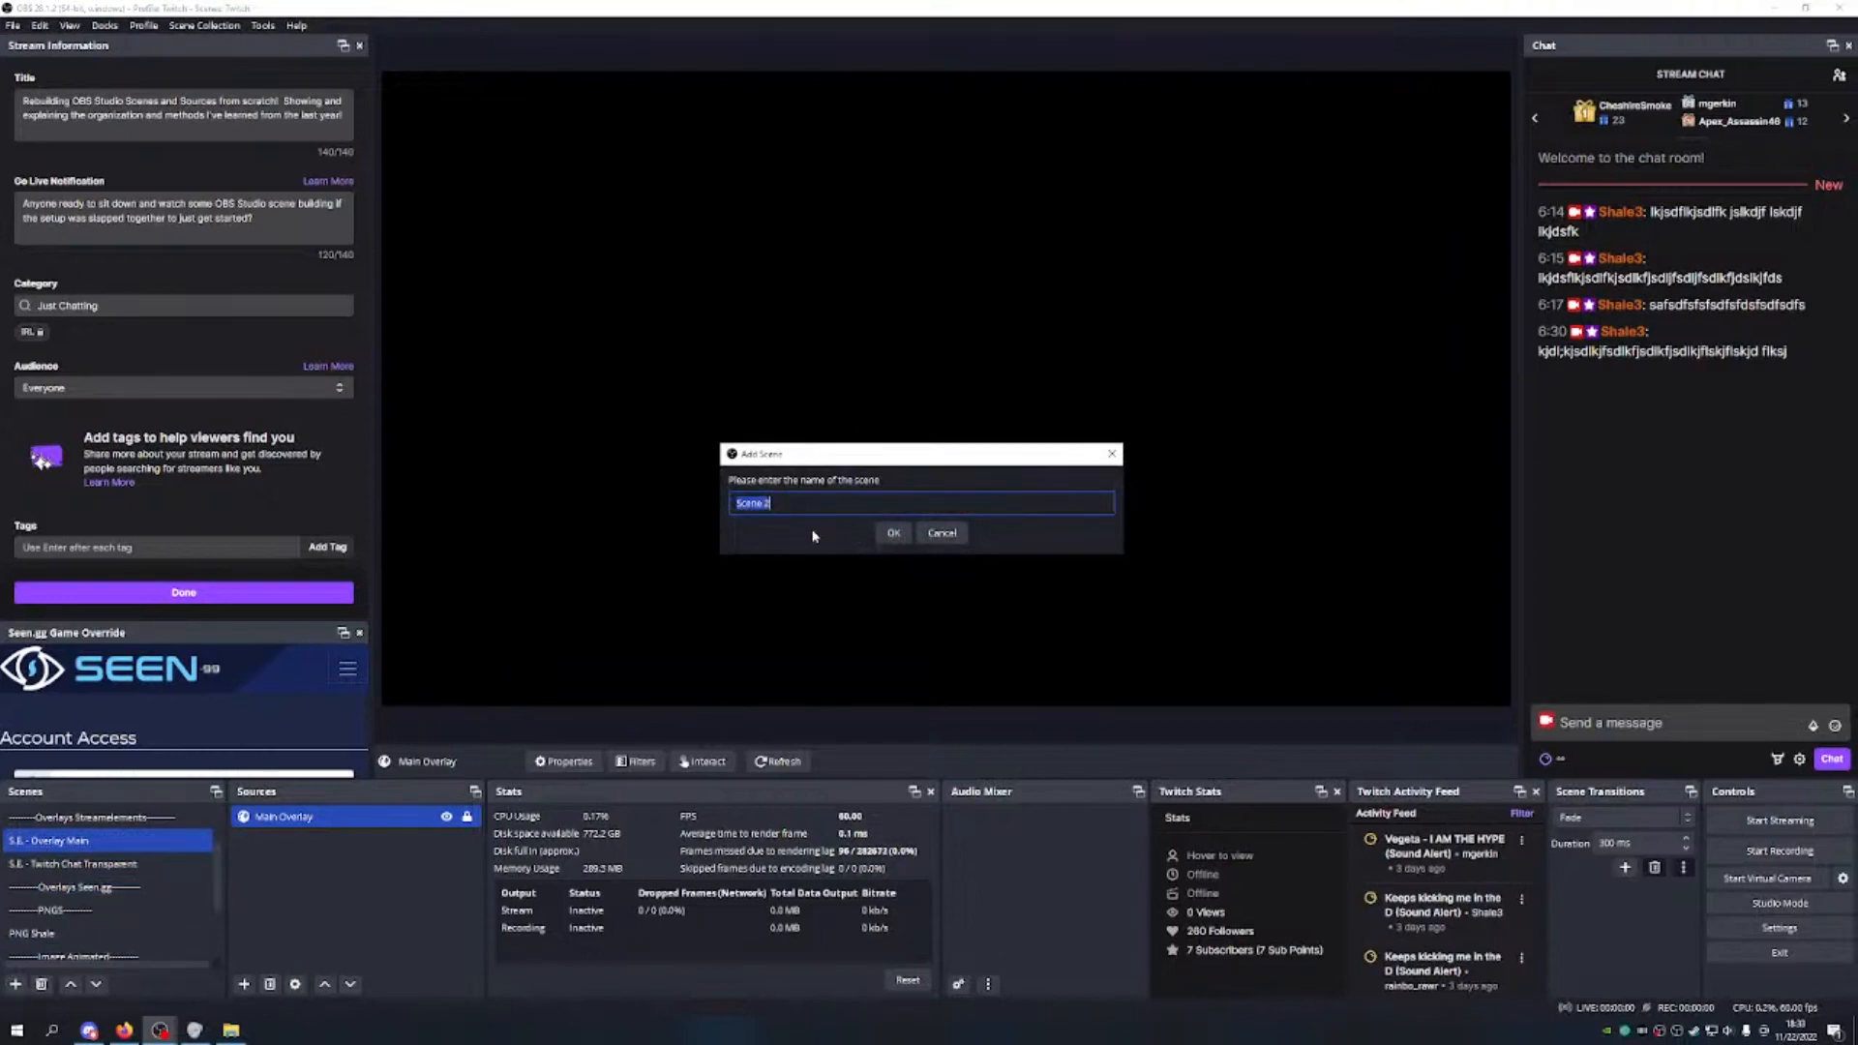
pyautogui.write('S.gg Shout out')
pyautogui.press('BackSpace')
pyautogui.press('BackSpace')
pyautogui.write('ut Main')
pyautogui.click(893, 532)
# Step: Reorder S.gg Shout Out Main to sit directly below the Overlays Seen.gg divider
pyautogui.click(78, 986)
pyautogui.click(78, 986)
pyautogui.click(77, 986)
pyautogui.click(78, 986)
pyautogui.click(76, 987)
pyautogui.click(76, 987)
pyautogui.click(76, 988)
pyautogui.click(75, 988)
pyautogui.click(76, 988)
pyautogui.click(76, 988)
pyautogui.click(75, 988)
pyautogui.click(75, 988)
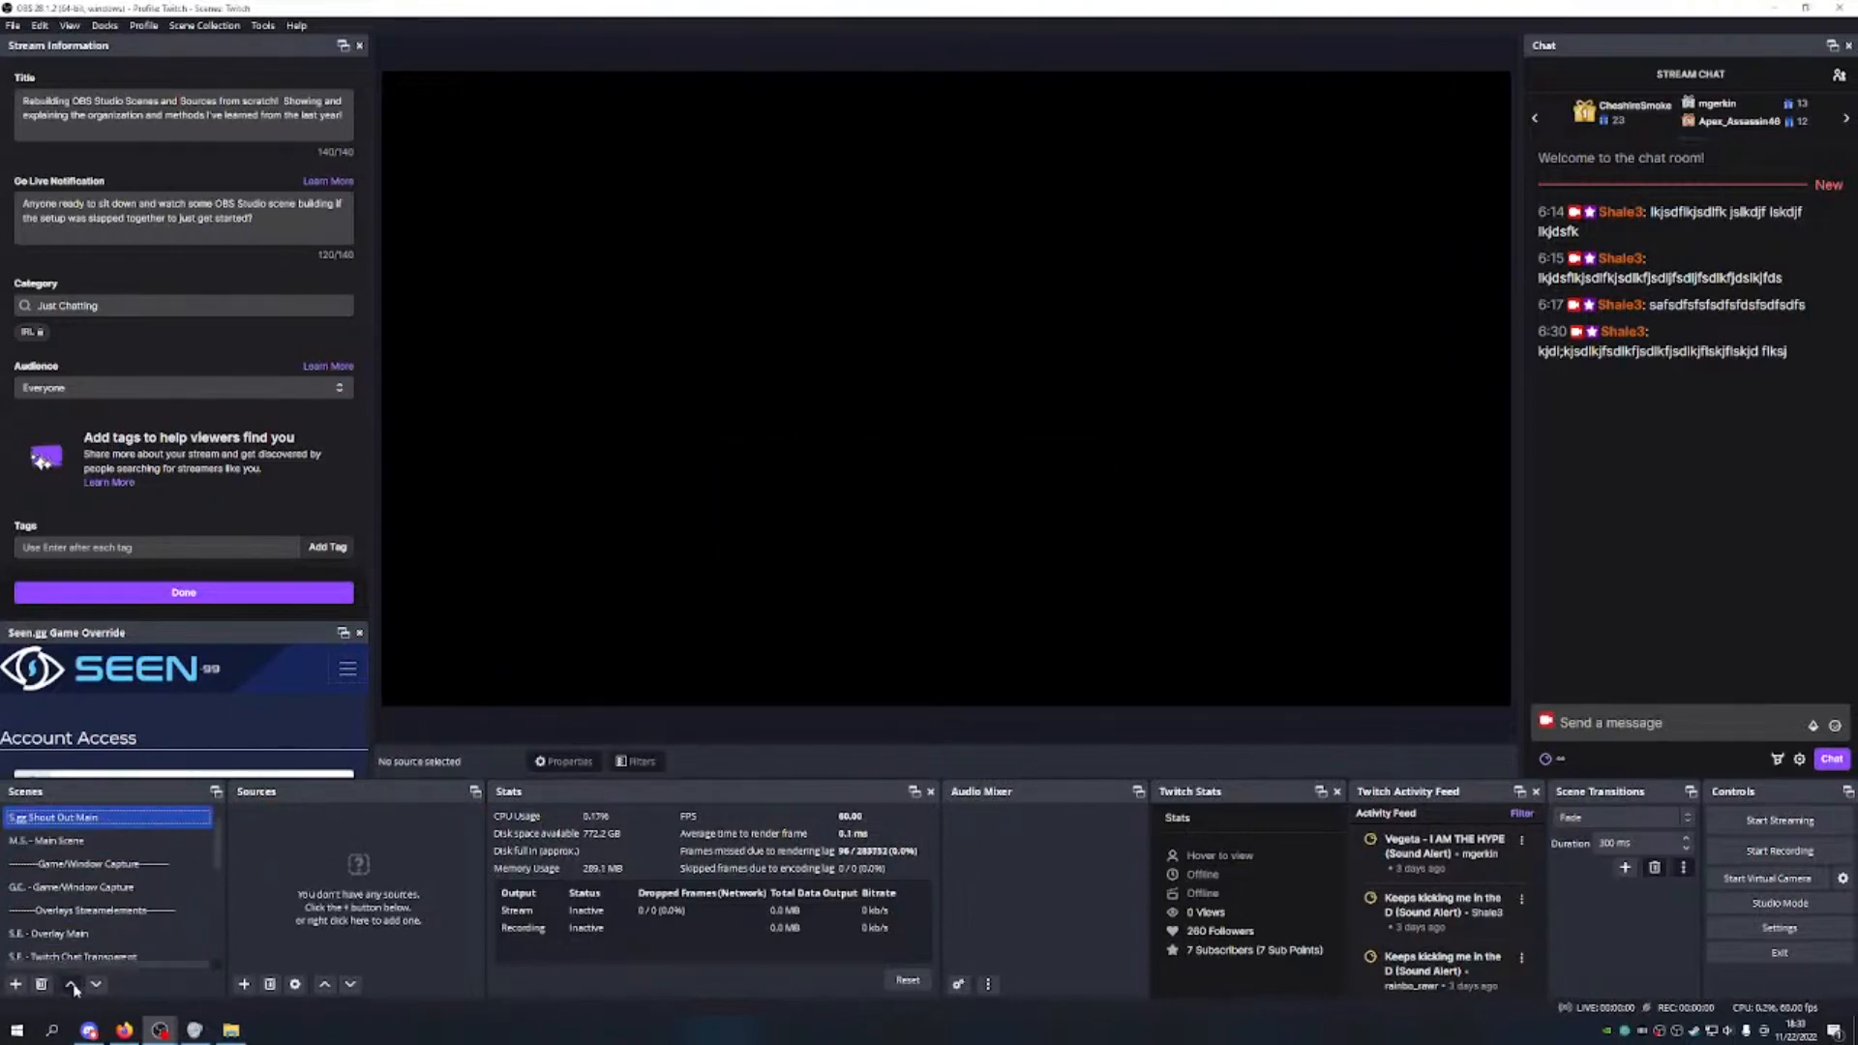
pyautogui.click(98, 989)
pyautogui.click(99, 991)
pyautogui.click(99, 993)
pyautogui.click(99, 992)
pyautogui.click(100, 992)
pyautogui.click(100, 992)
pyautogui.click(100, 992)
pyautogui.click(101, 989)
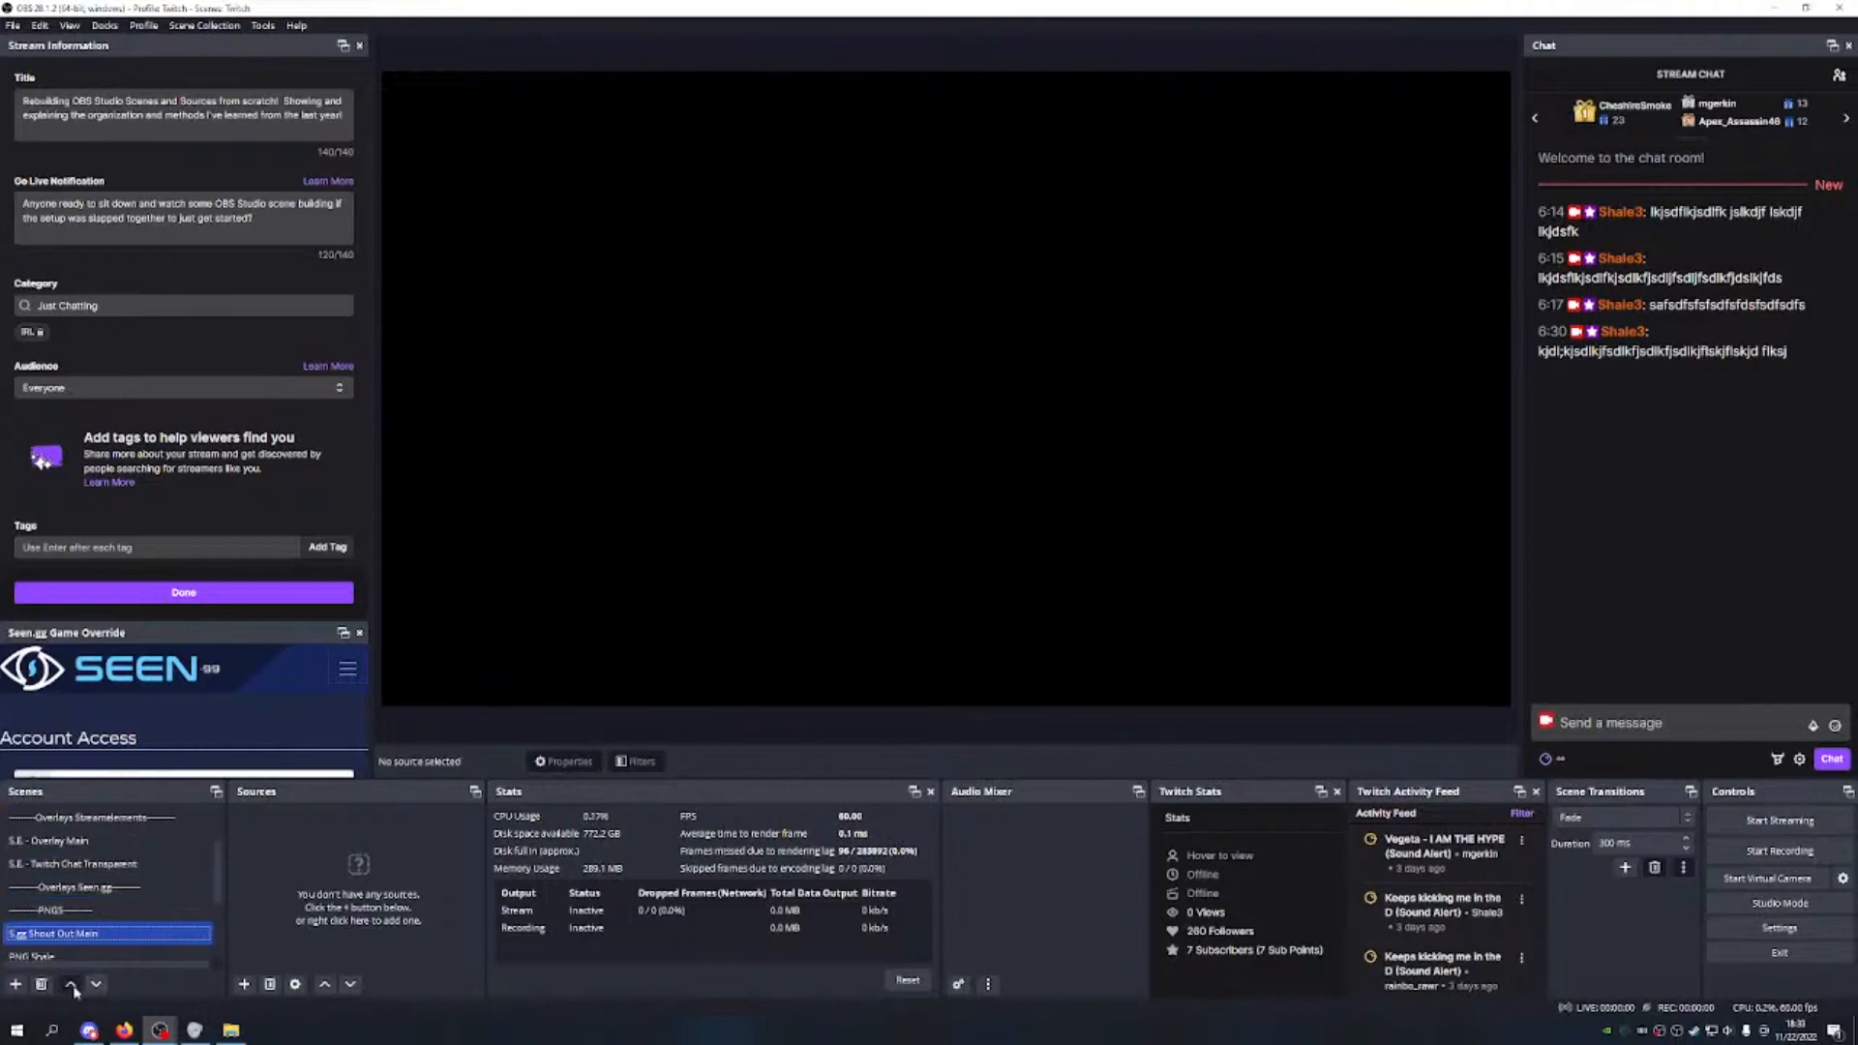
pyautogui.click(72, 986)
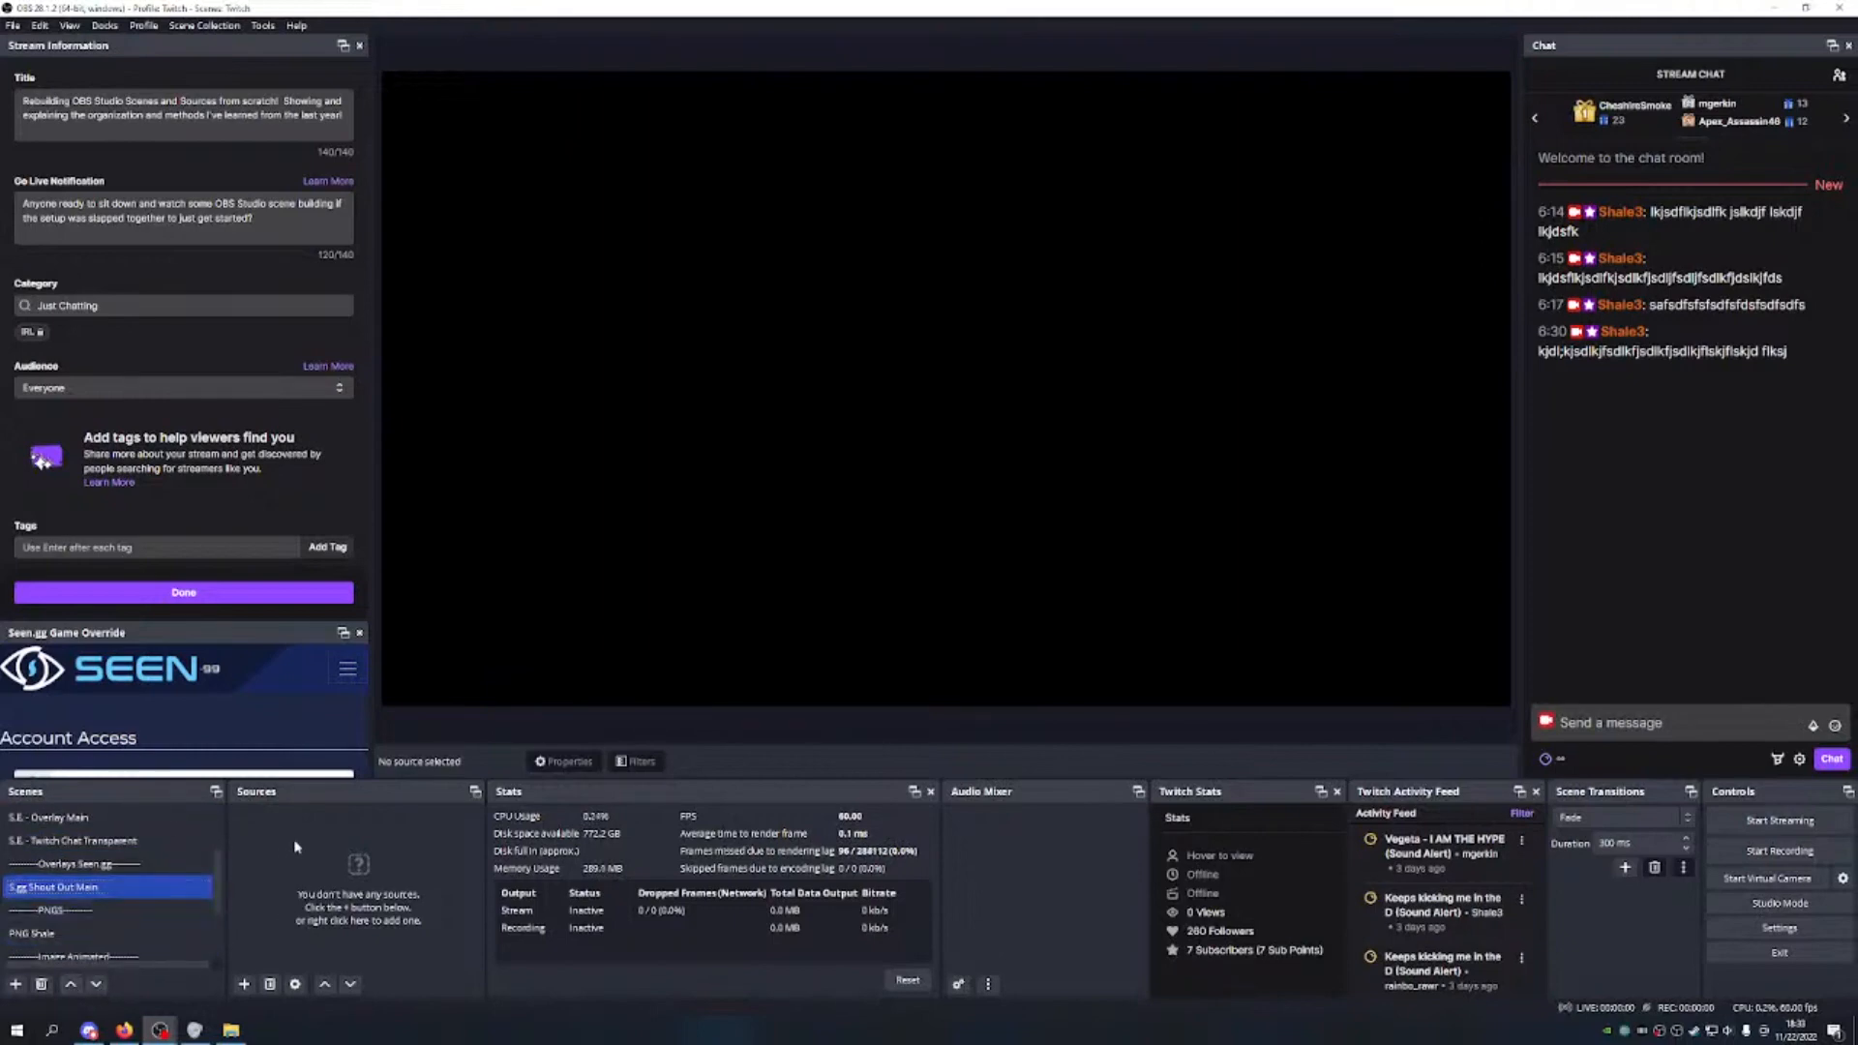
# Step: Bring up the Add Source menu listing source types
pyautogui.scroll(2, 107, 871)
pyautogui.click(126, 818)
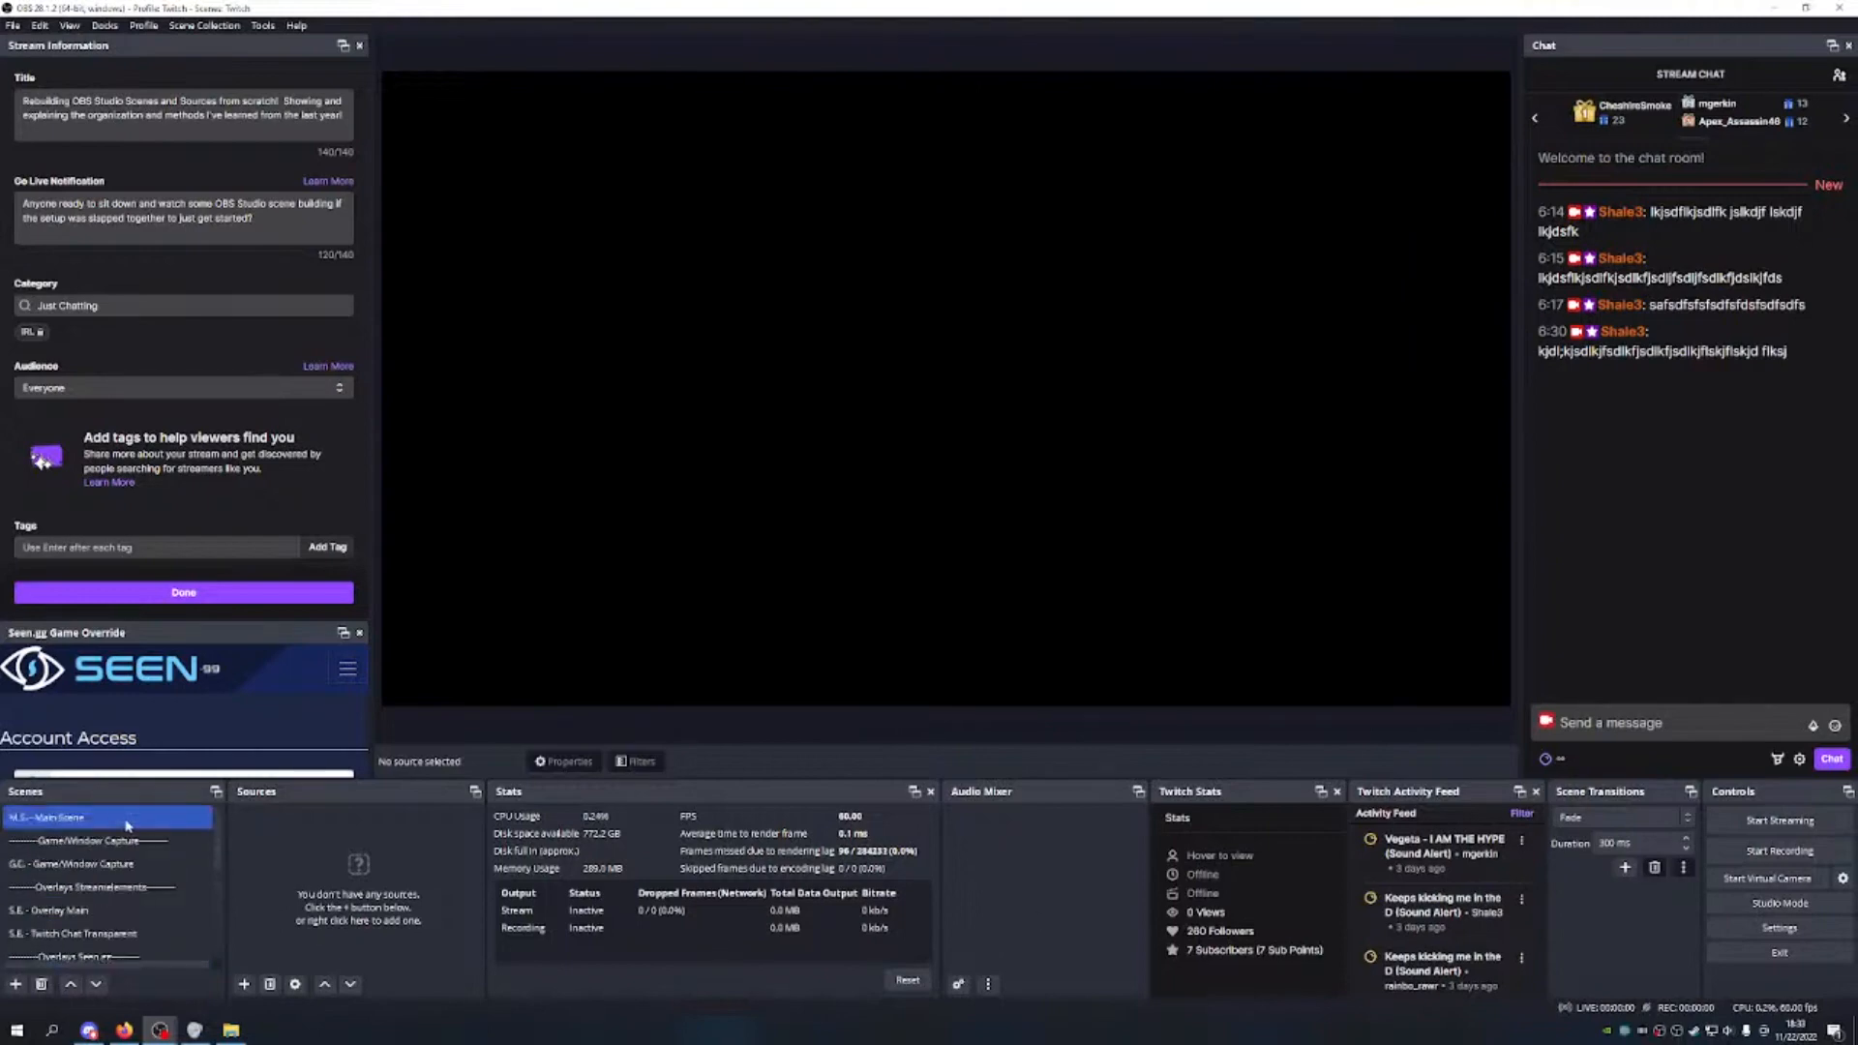
pyautogui.scroll(-2, 129, 819)
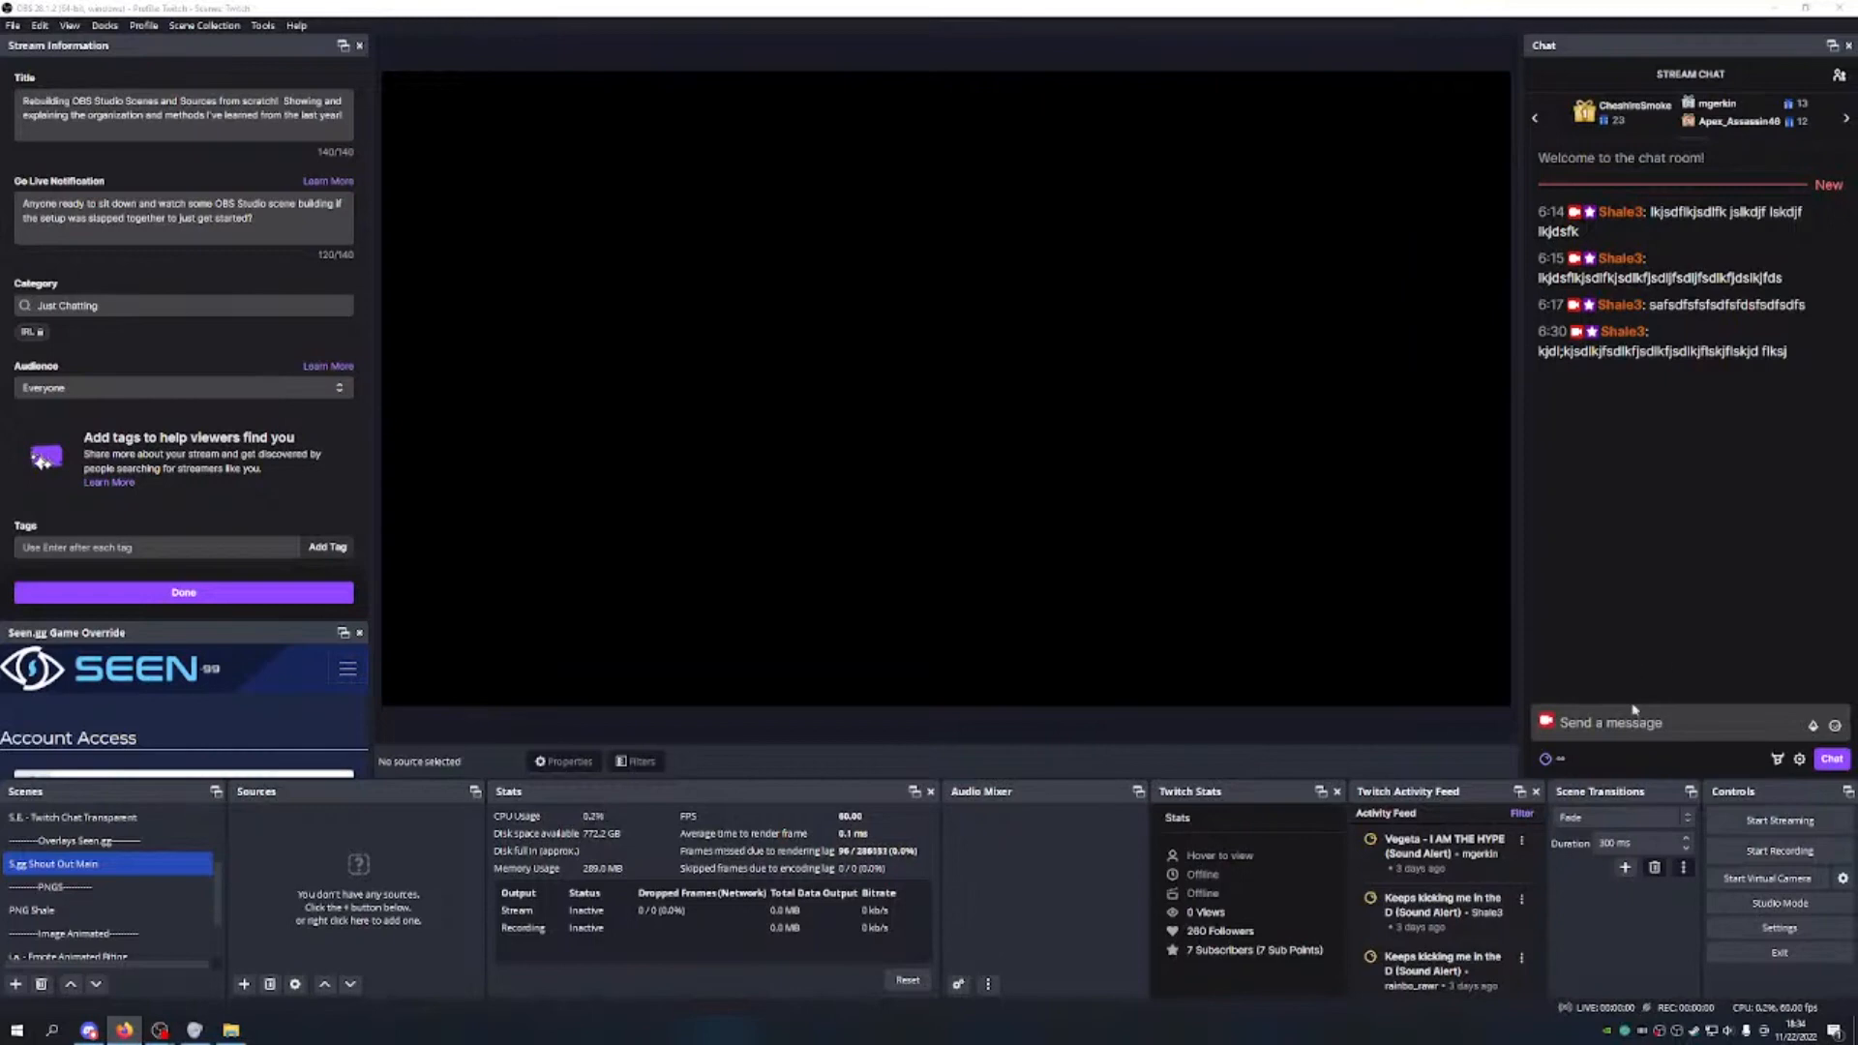
pyautogui.click(244, 985)
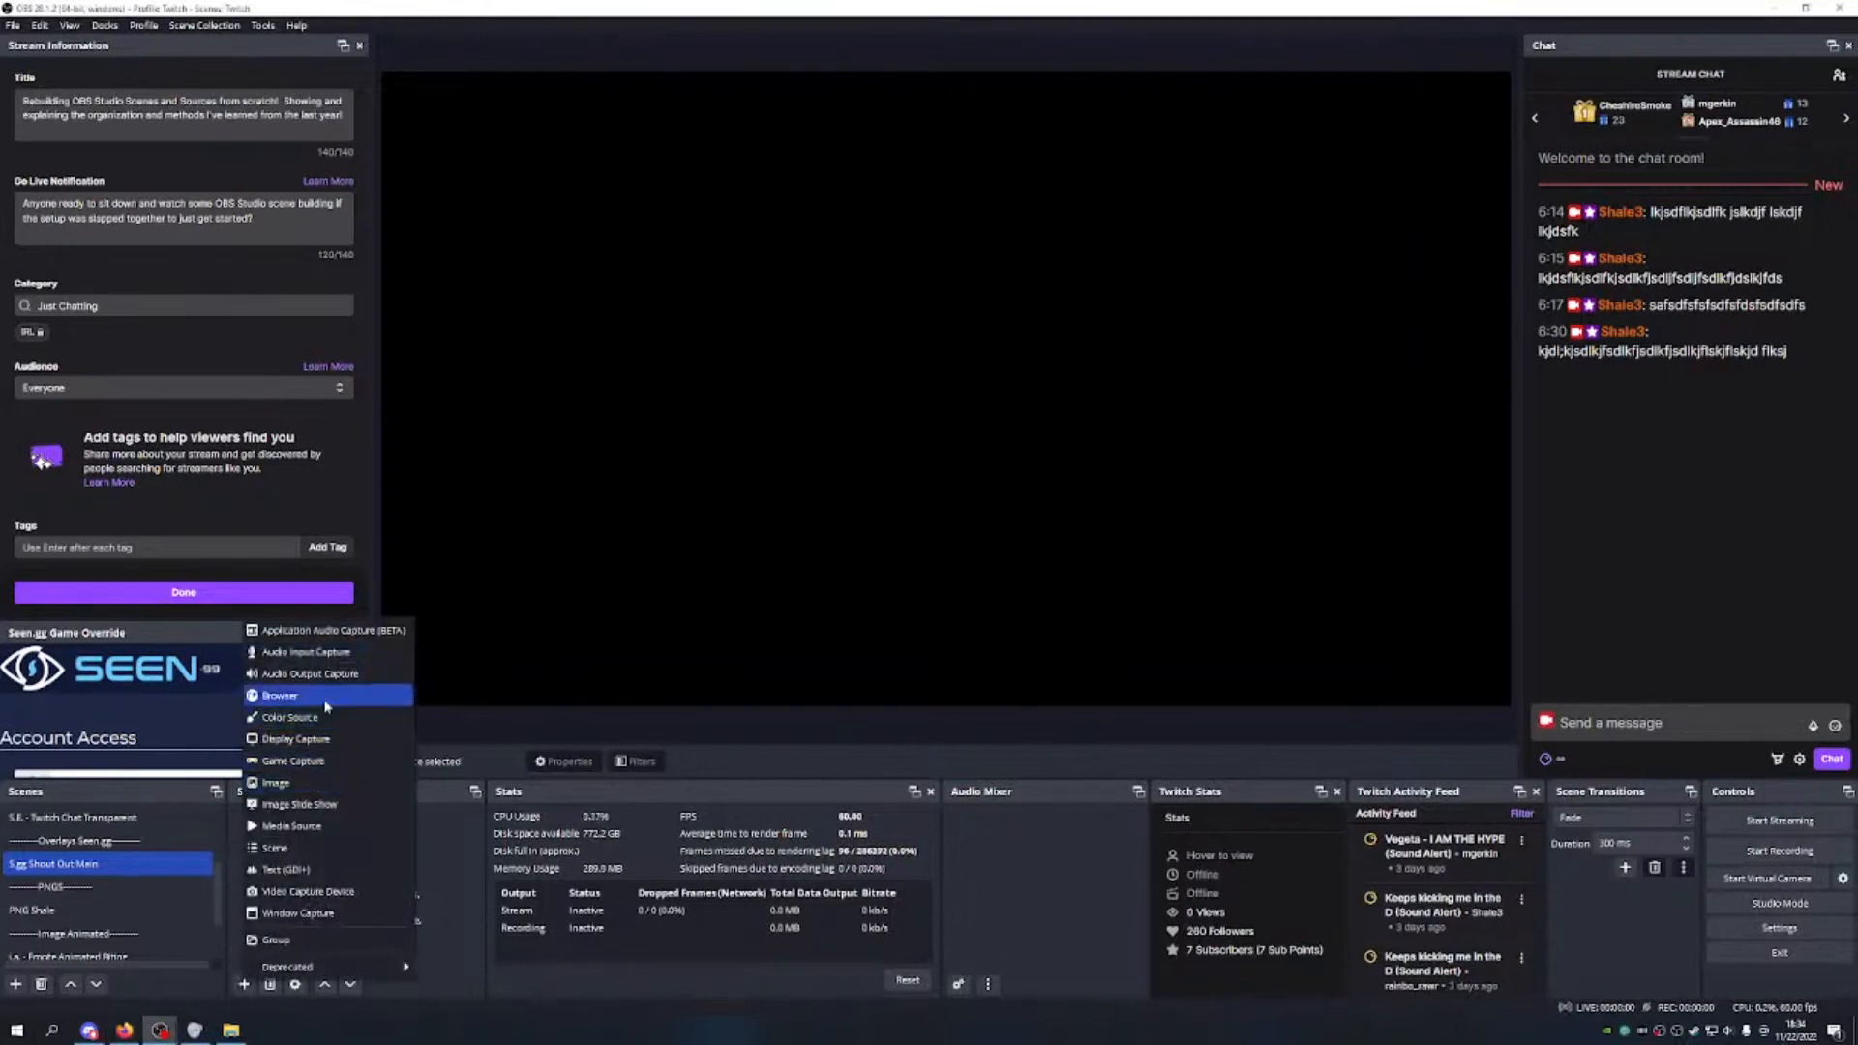
# Step: Create a Browser source named 'Seen.gg Shout Out Main'
pyautogui.click(291, 695)
pyautogui.click(847, 437)
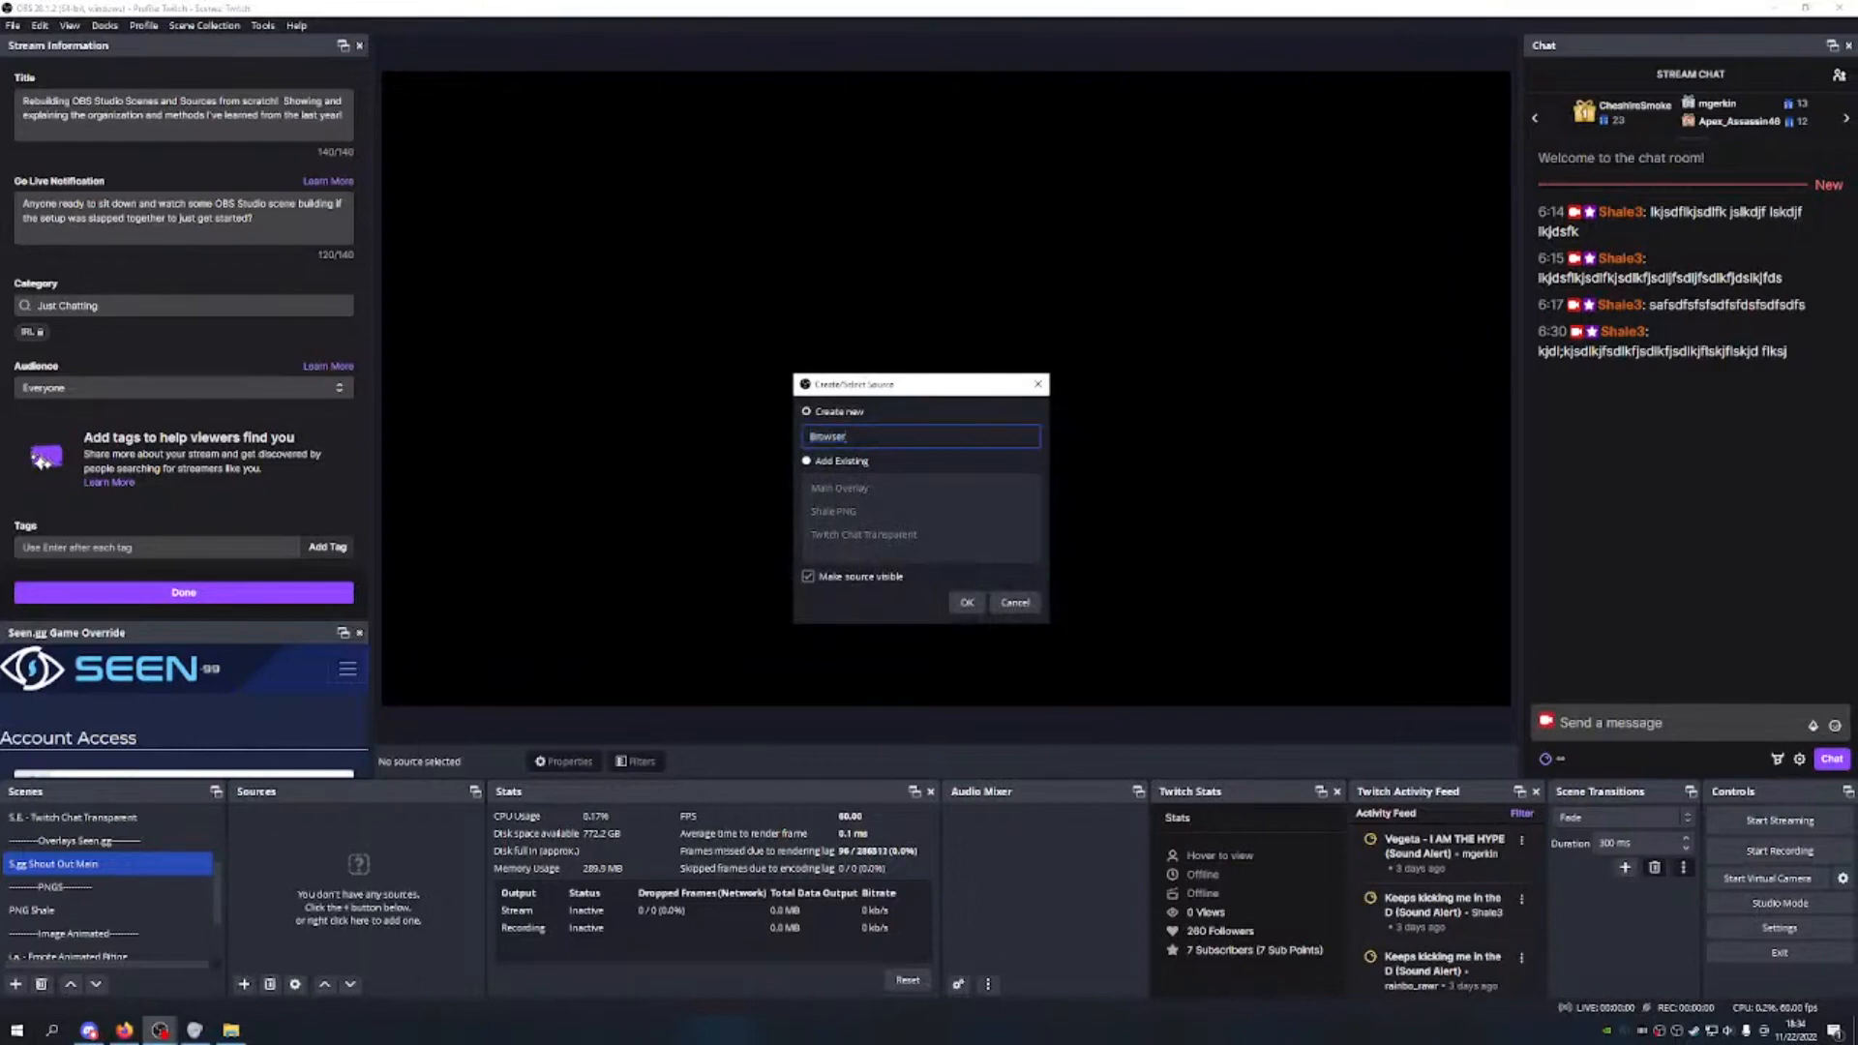
pyautogui.hotkey('ctrl', 'a')
pyautogui.write('Shout')
pyautogui.press('BackSpace')
pyautogui.press('BackSpace')
pyautogui.press('BackSpace')
pyautogui.press('BackSpace')
pyautogui.write('een.gg Shout Out Main')
pyautogui.press('Return')
# Step: Paste the Seen.gg shout-out widget URL and set the size to 1920x1080
pyautogui.click(822, 537)
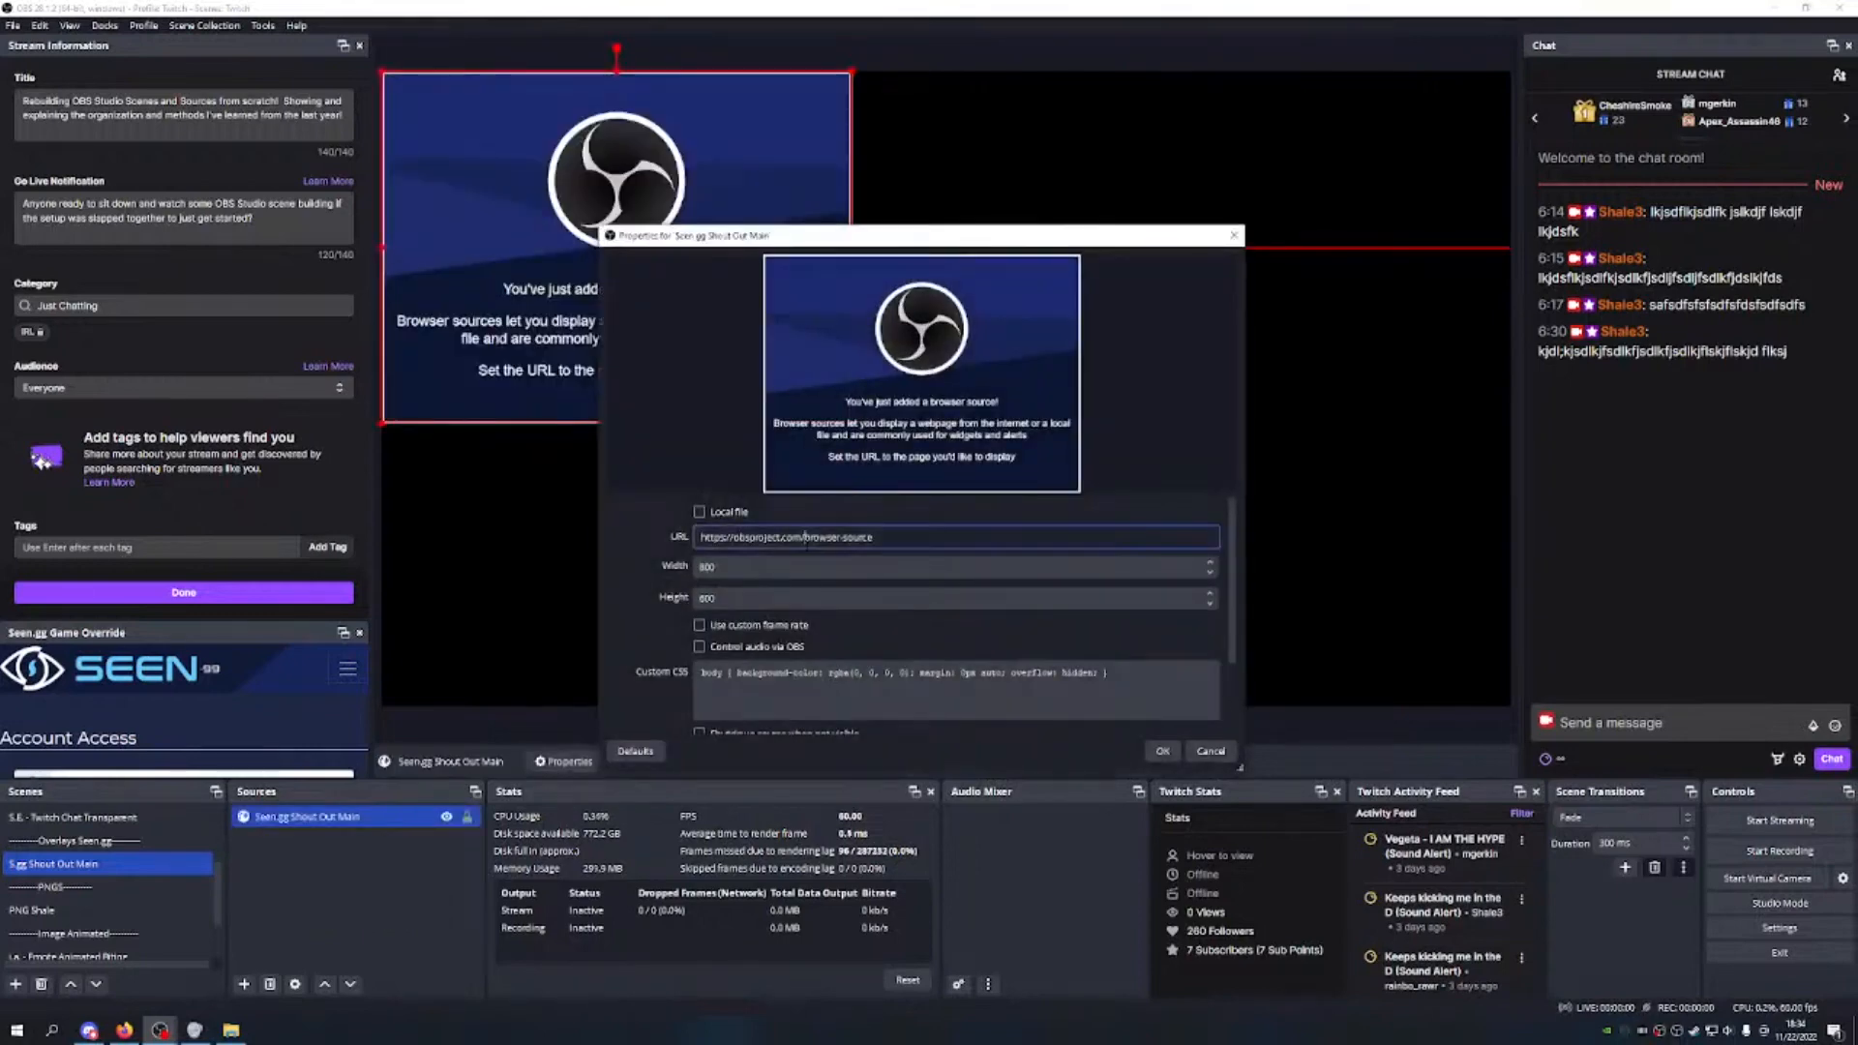
pyautogui.doubleClick(822, 537)
pyautogui.hotkey('ctrl', 'a')
pyautogui.hotkey('ctrl', 'v')
pyautogui.press('Tab')
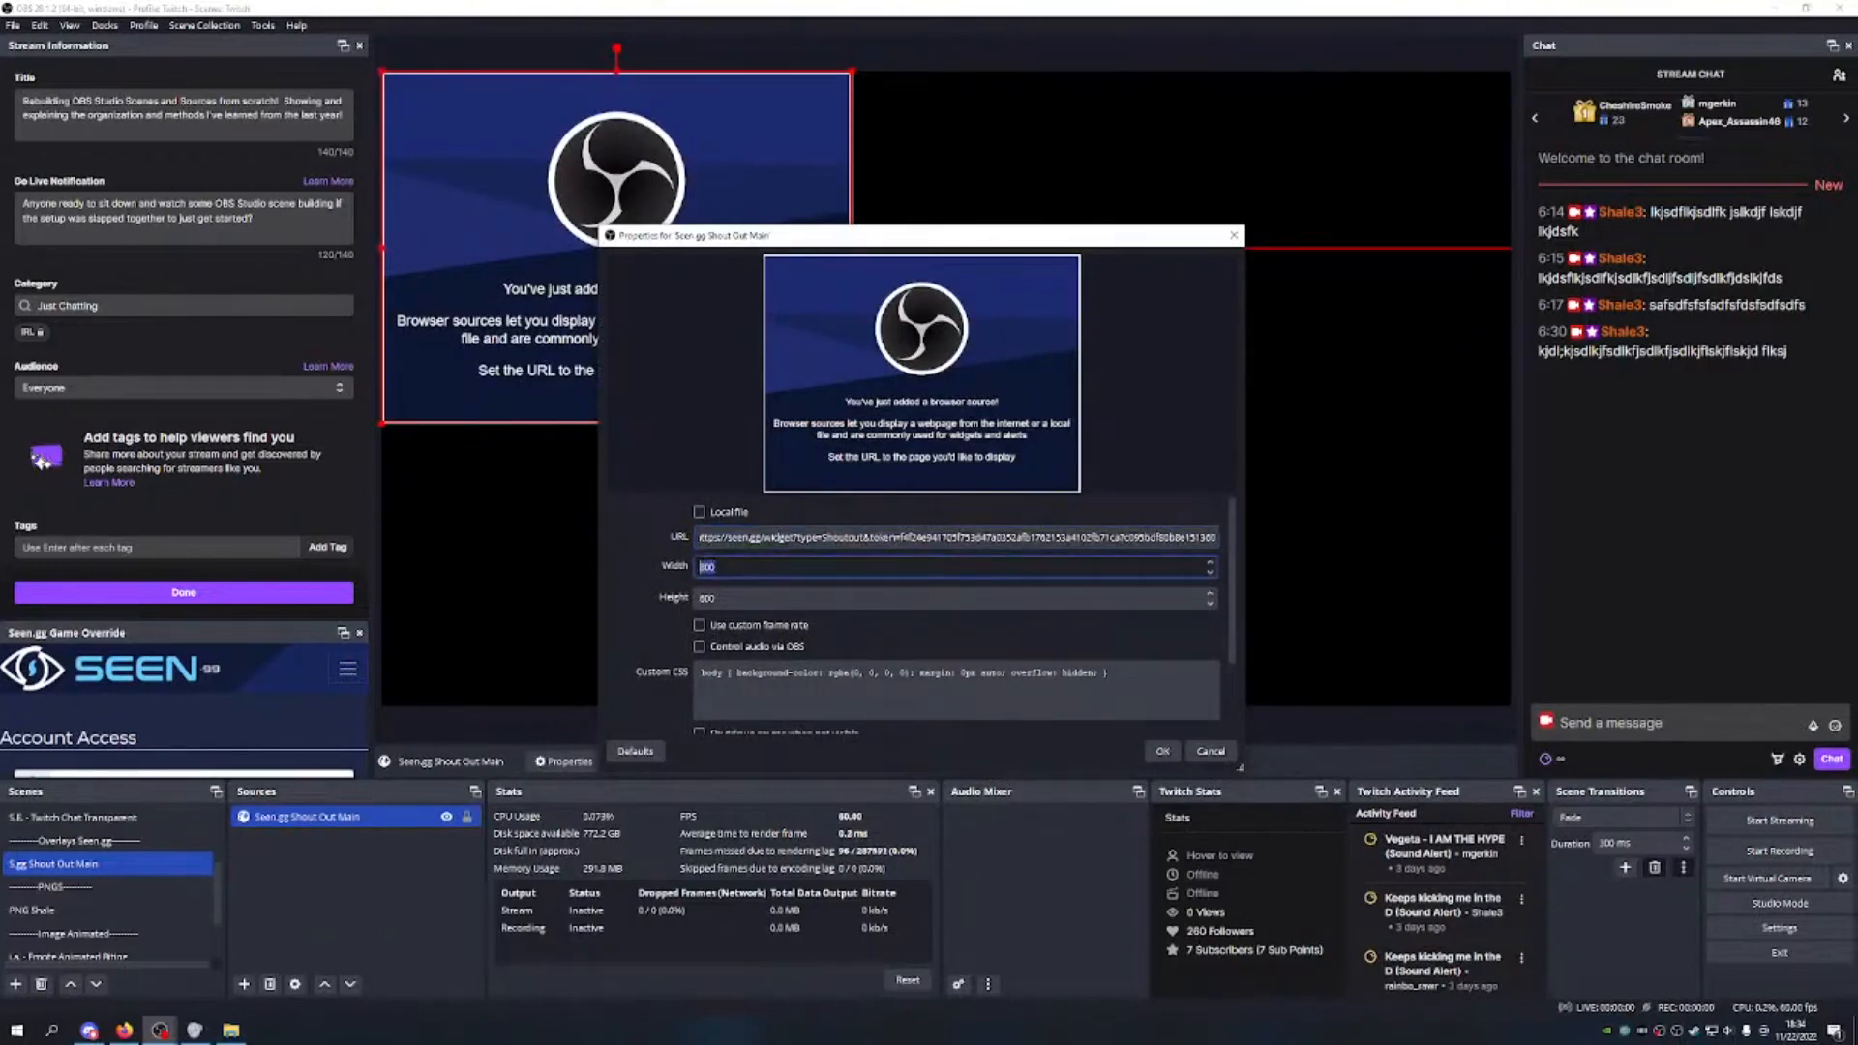
pyautogui.write('1')
pyautogui.press('Tab')
pyautogui.write('1')
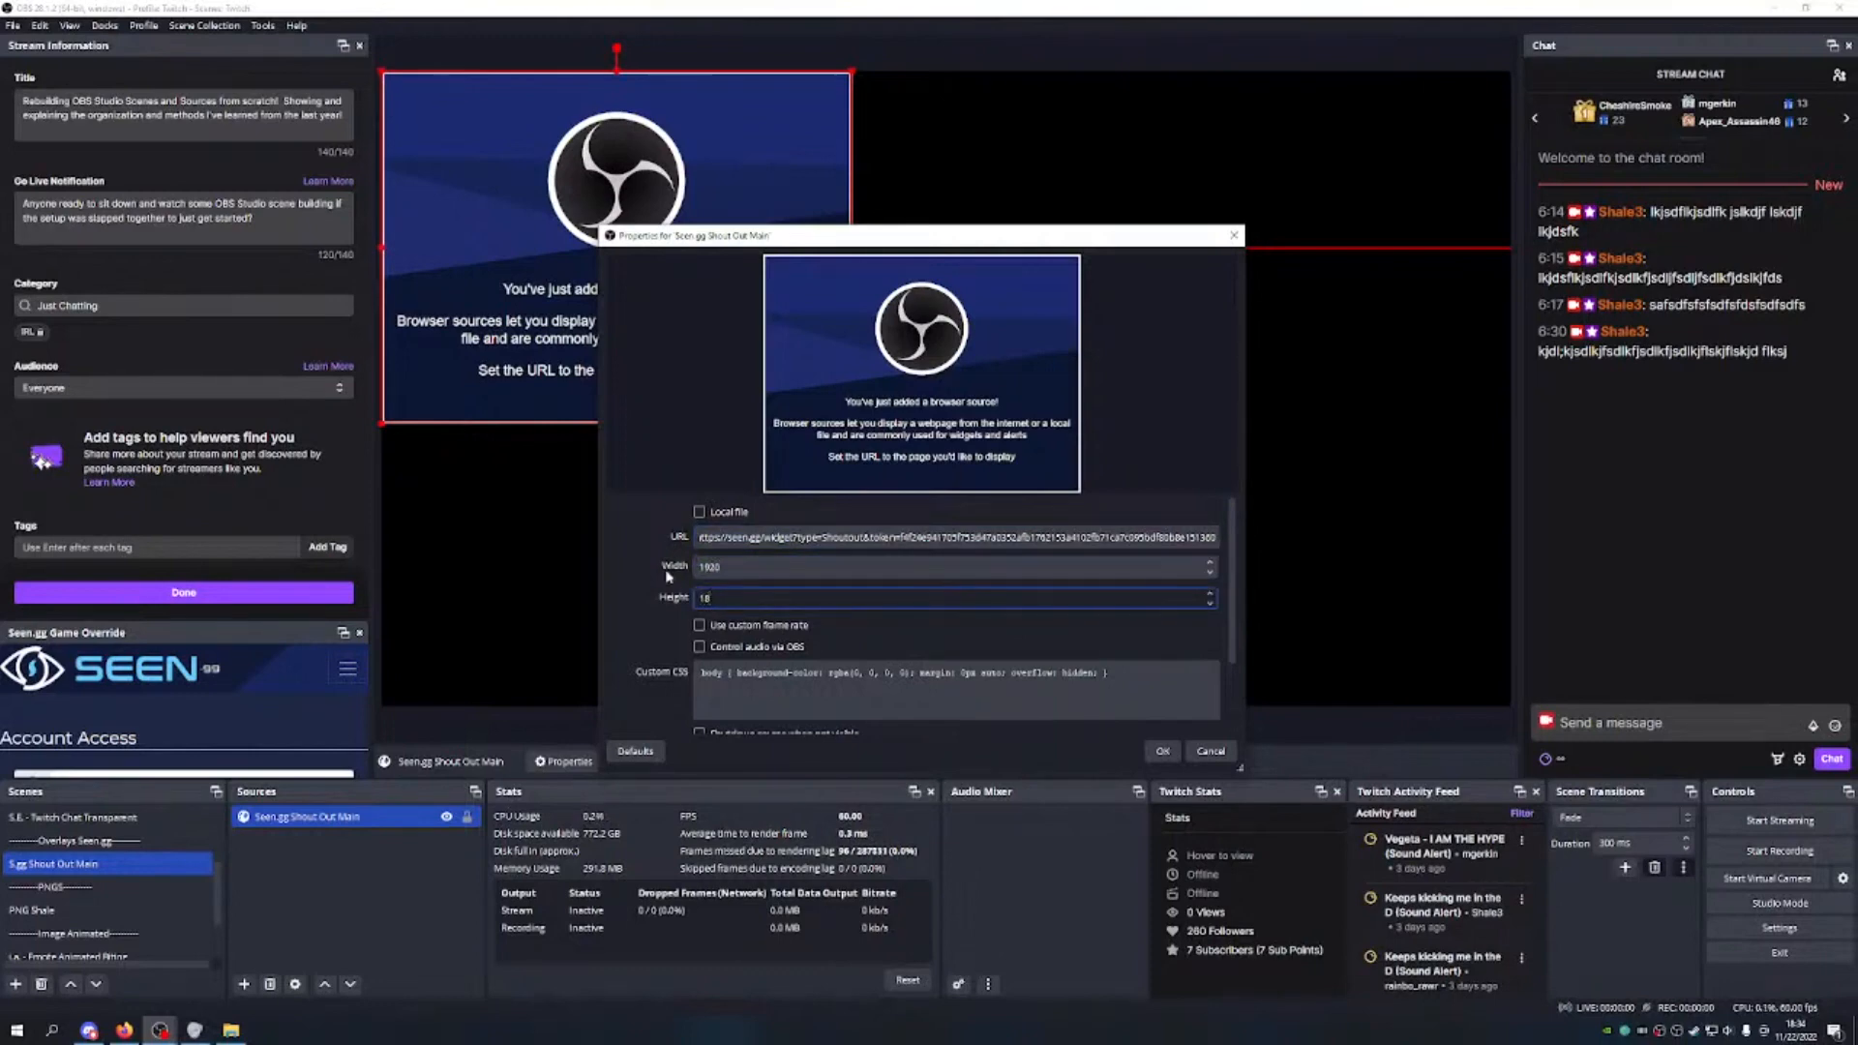
# Step: Enable a custom 60 FPS frame rate, clear the custom CSS and confirm
pyautogui.click(698, 625)
pyautogui.moveTo(712, 672); pyautogui.dragTo(694, 674)
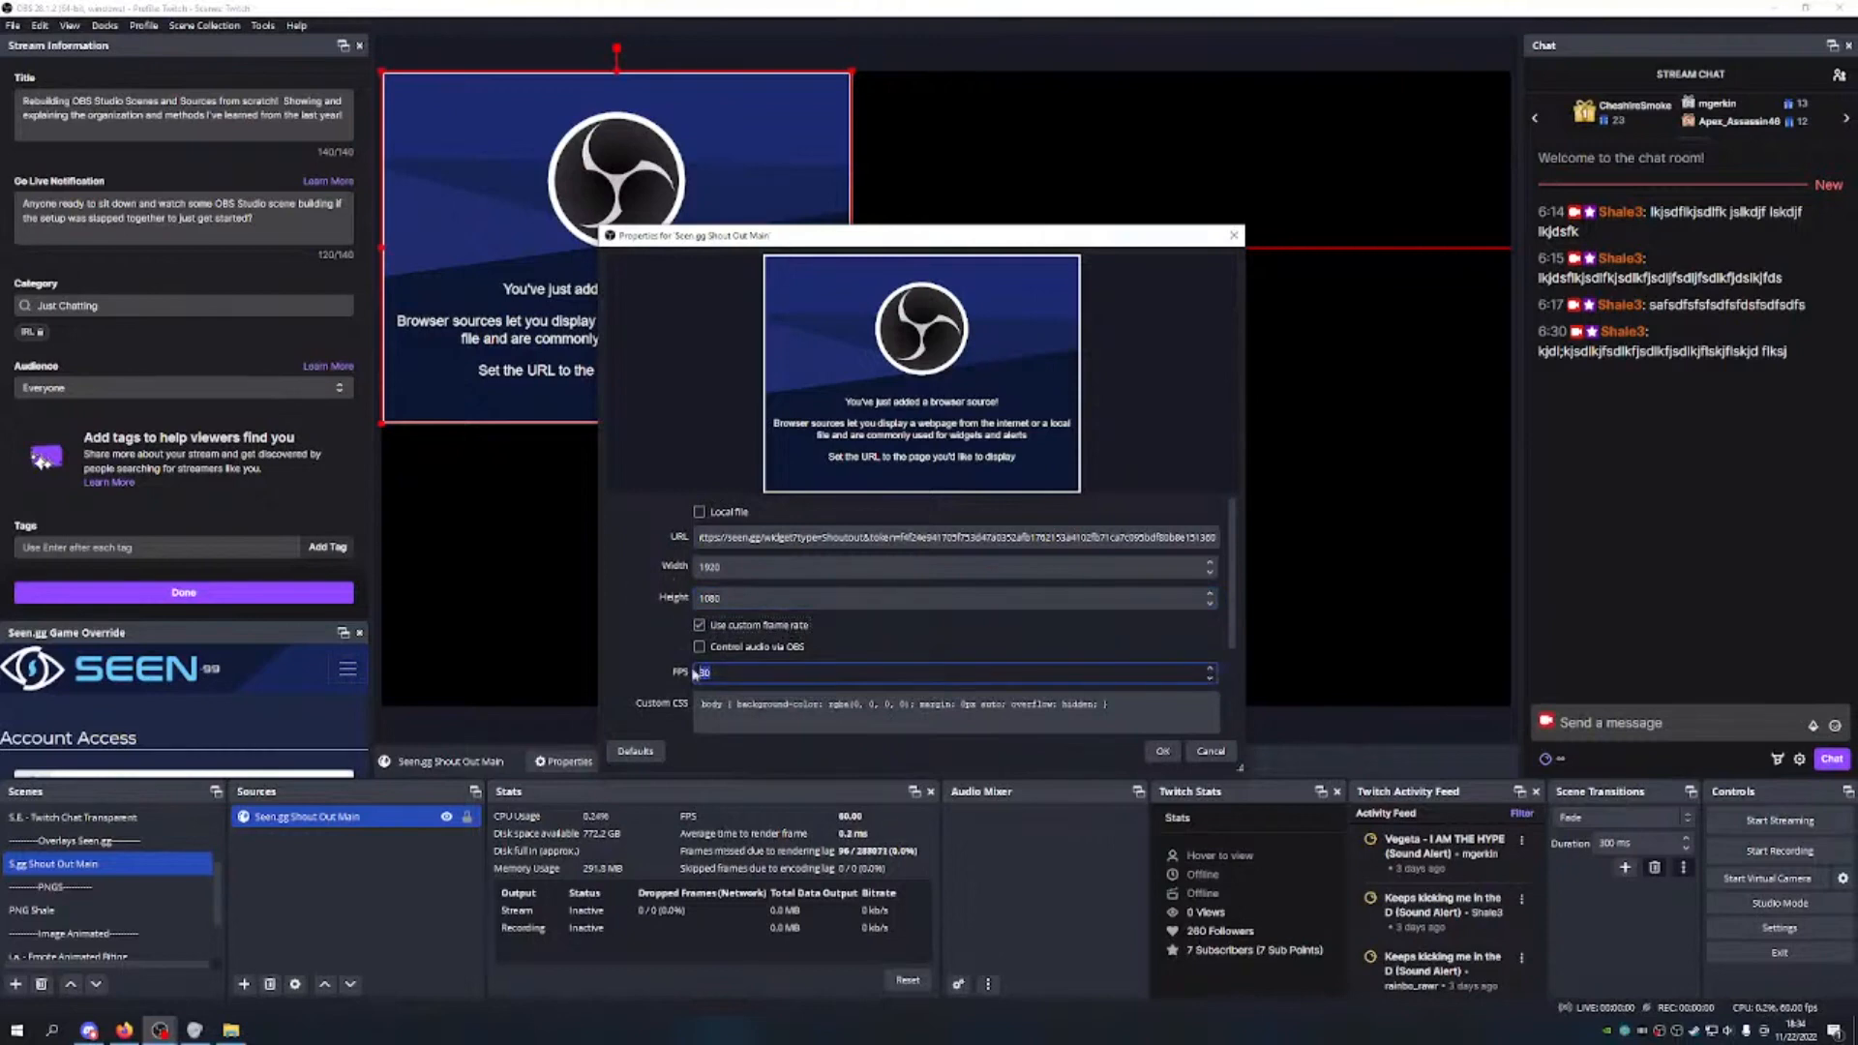
pyautogui.click(716, 706)
pyautogui.hotkey('ctrl', 'a')
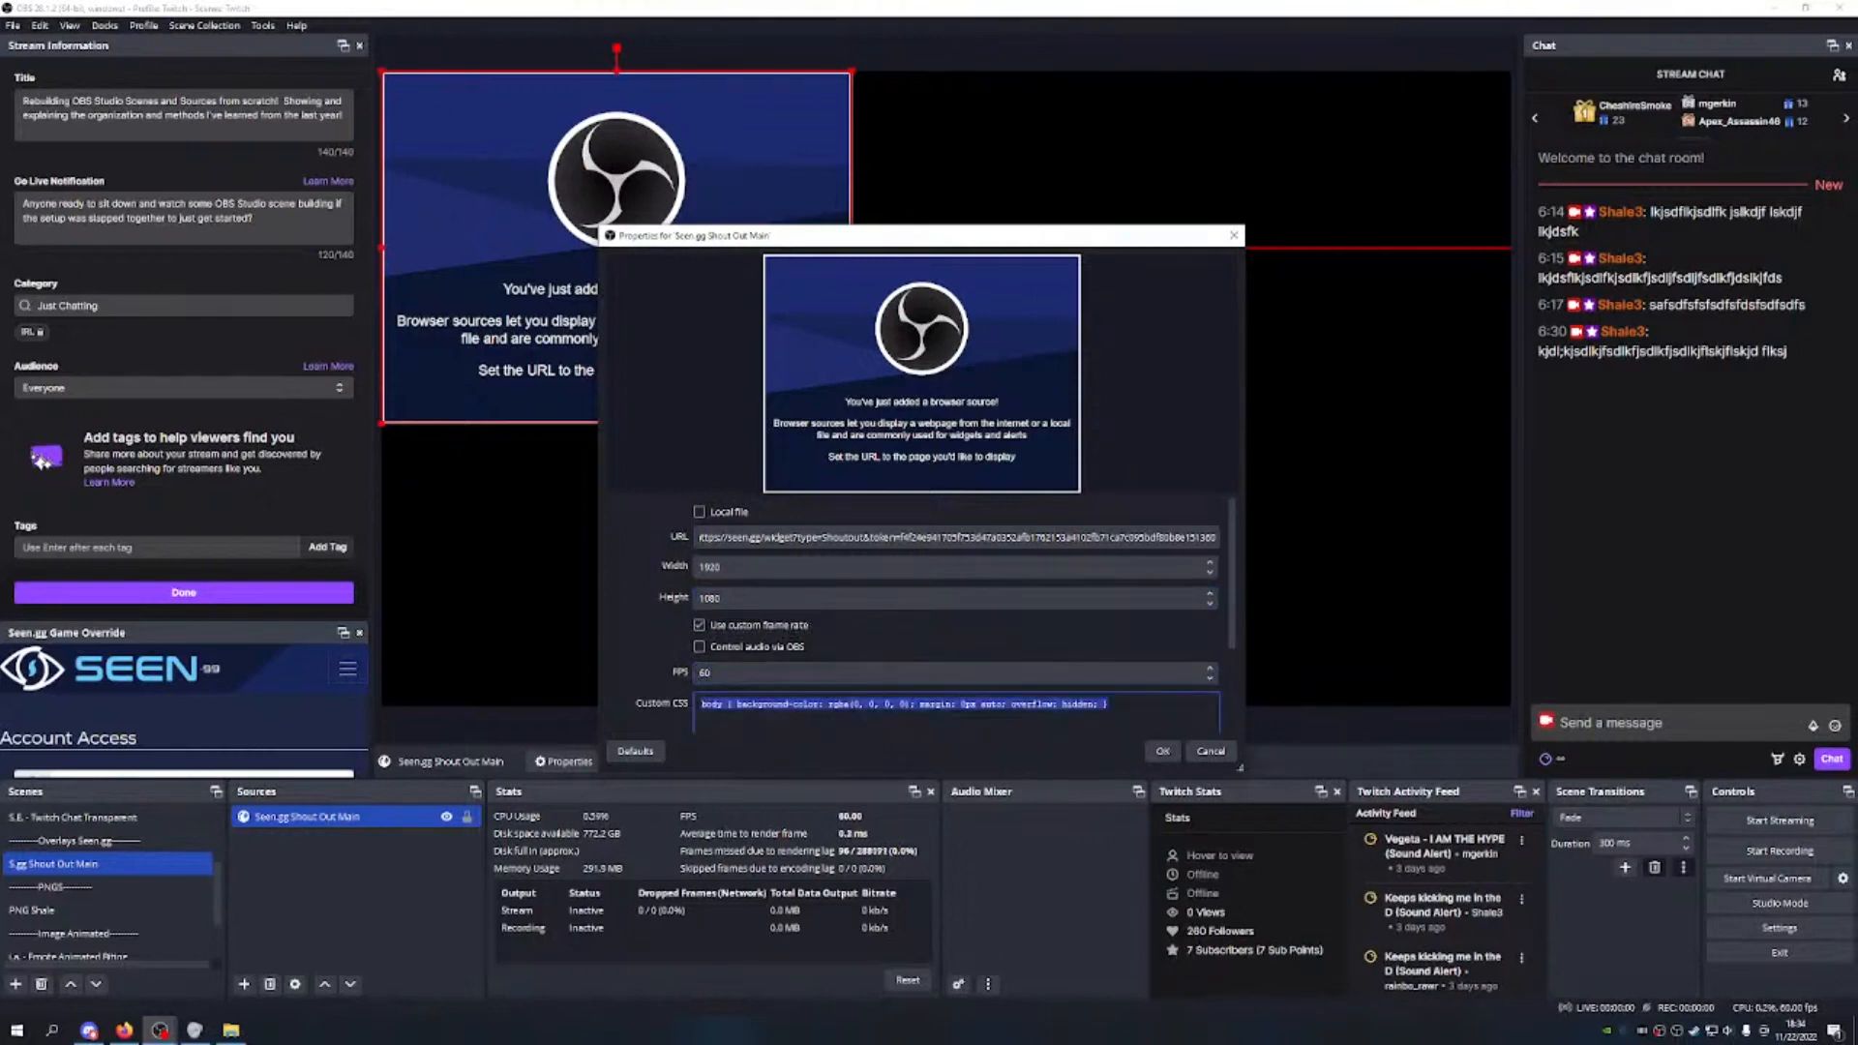
pyautogui.press('BackSpace')
pyautogui.scroll(-2, 884, 656)
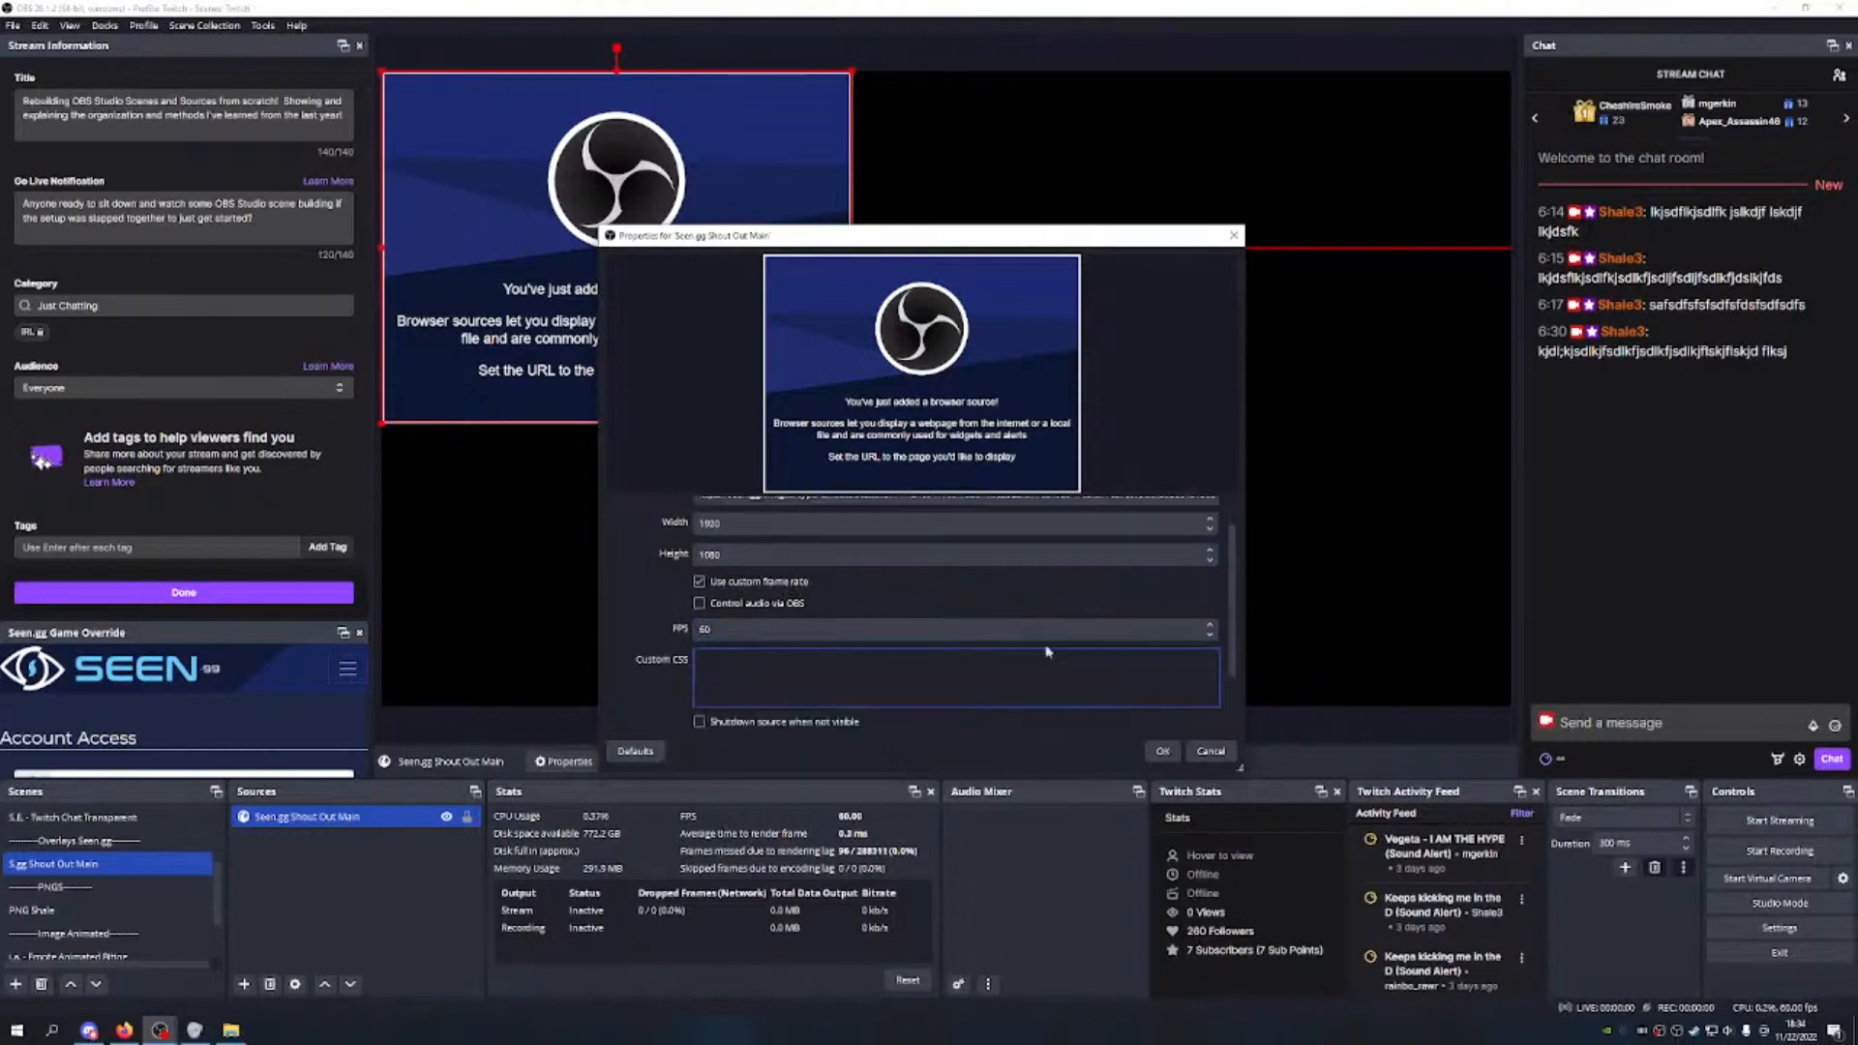
pyautogui.click(1162, 751)
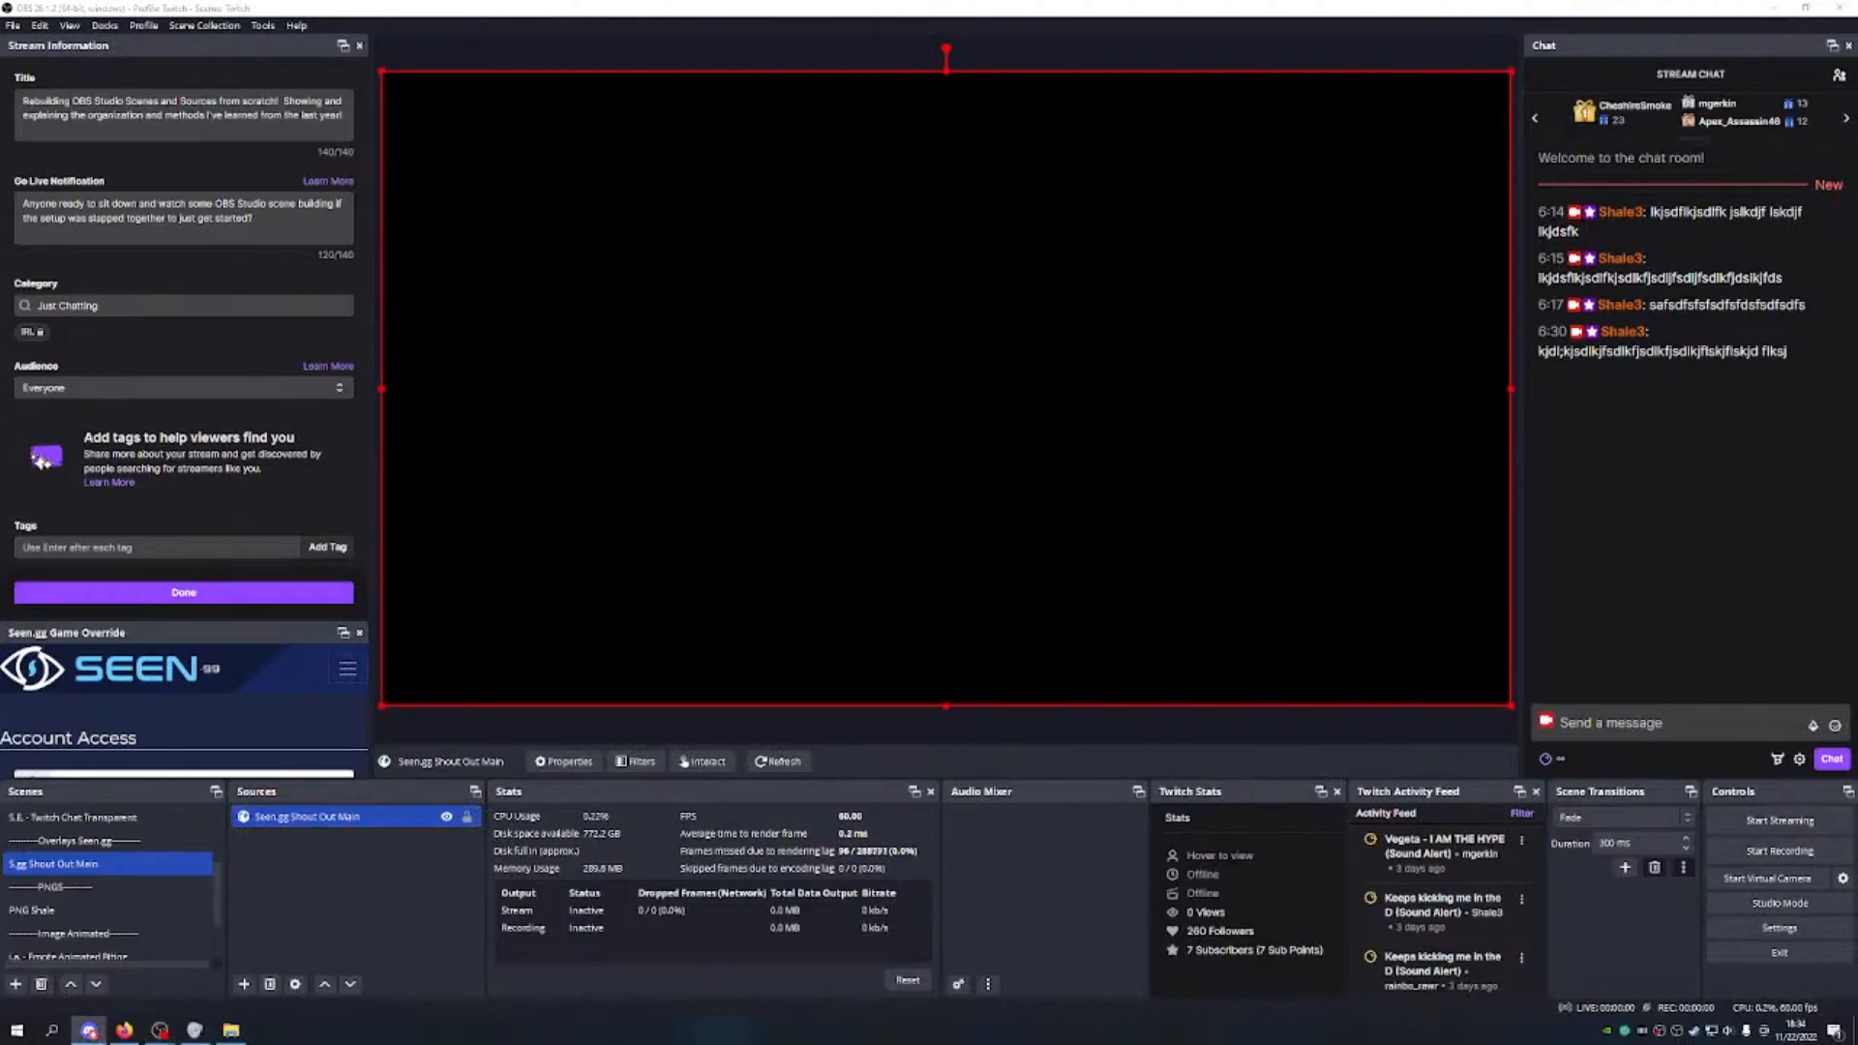
# Step: Send a mention and a '!so' shout-out command for a viewer's username in chat
pyautogui.click(1610, 721)
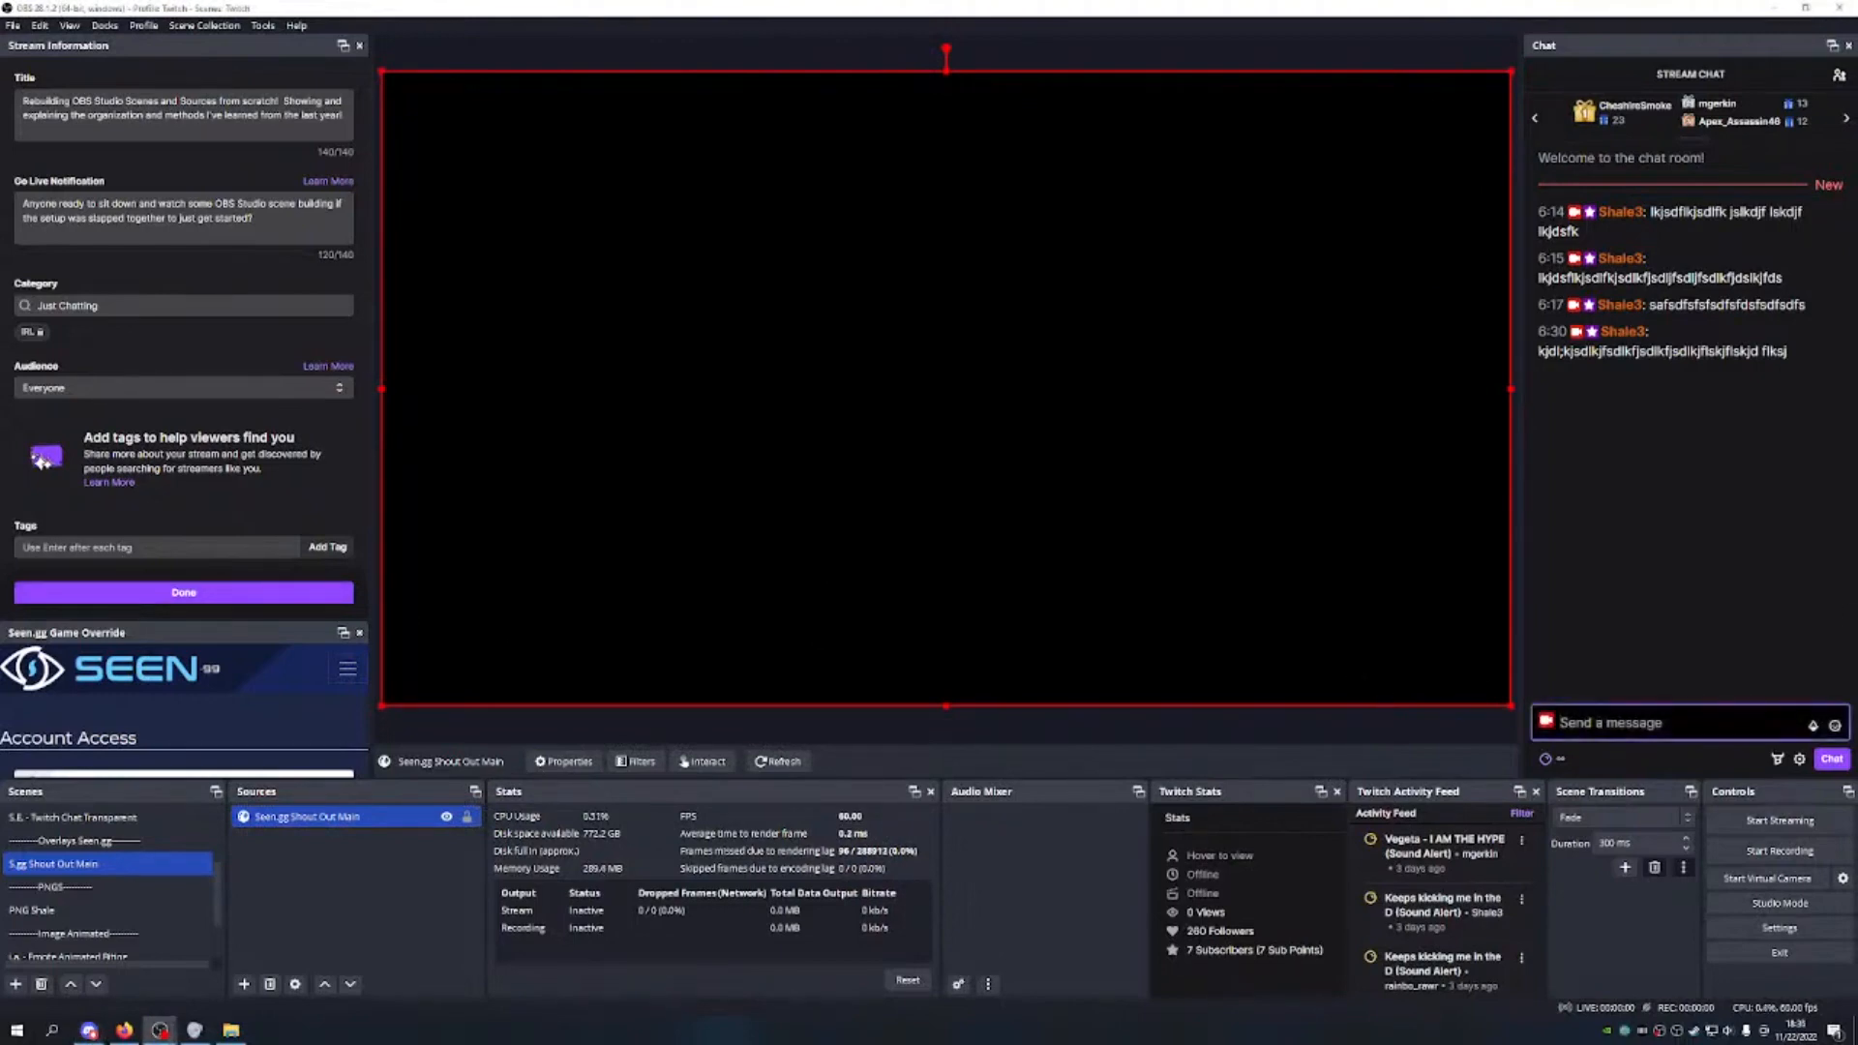
pyautogui.write('@')
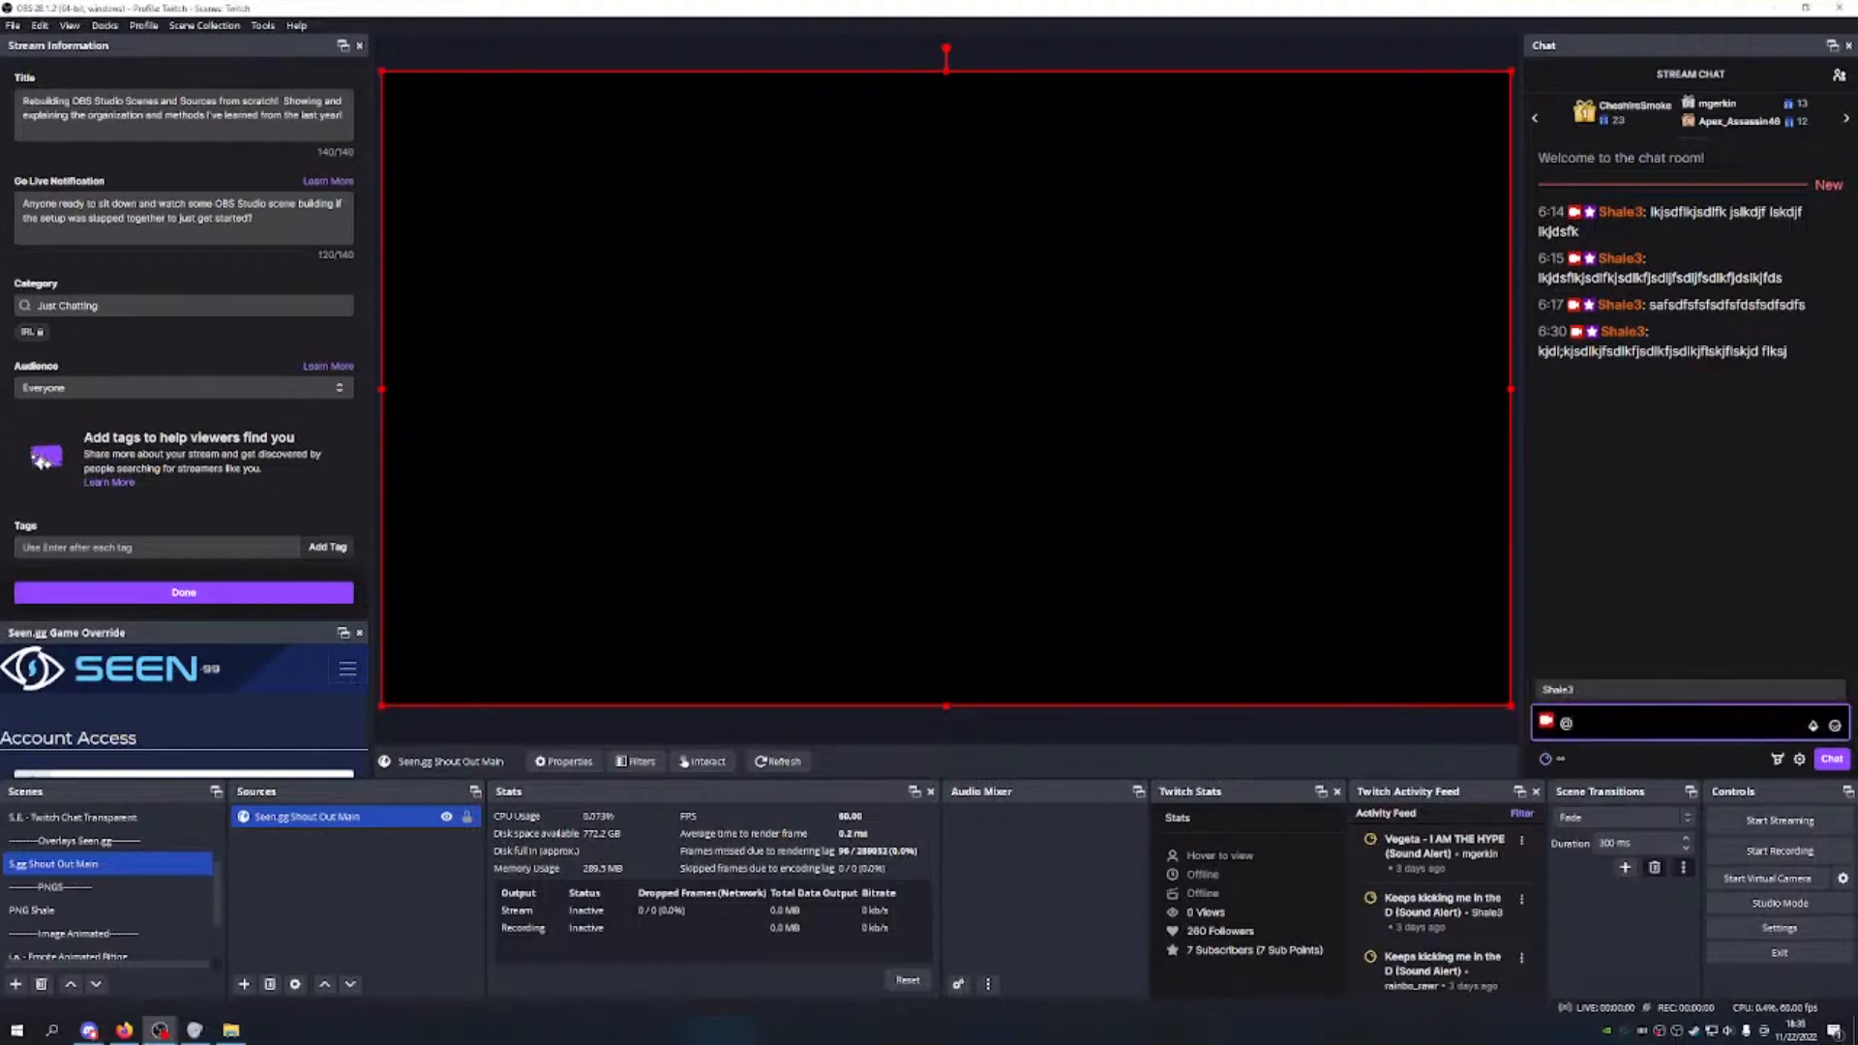
pyautogui.write('cheshire')
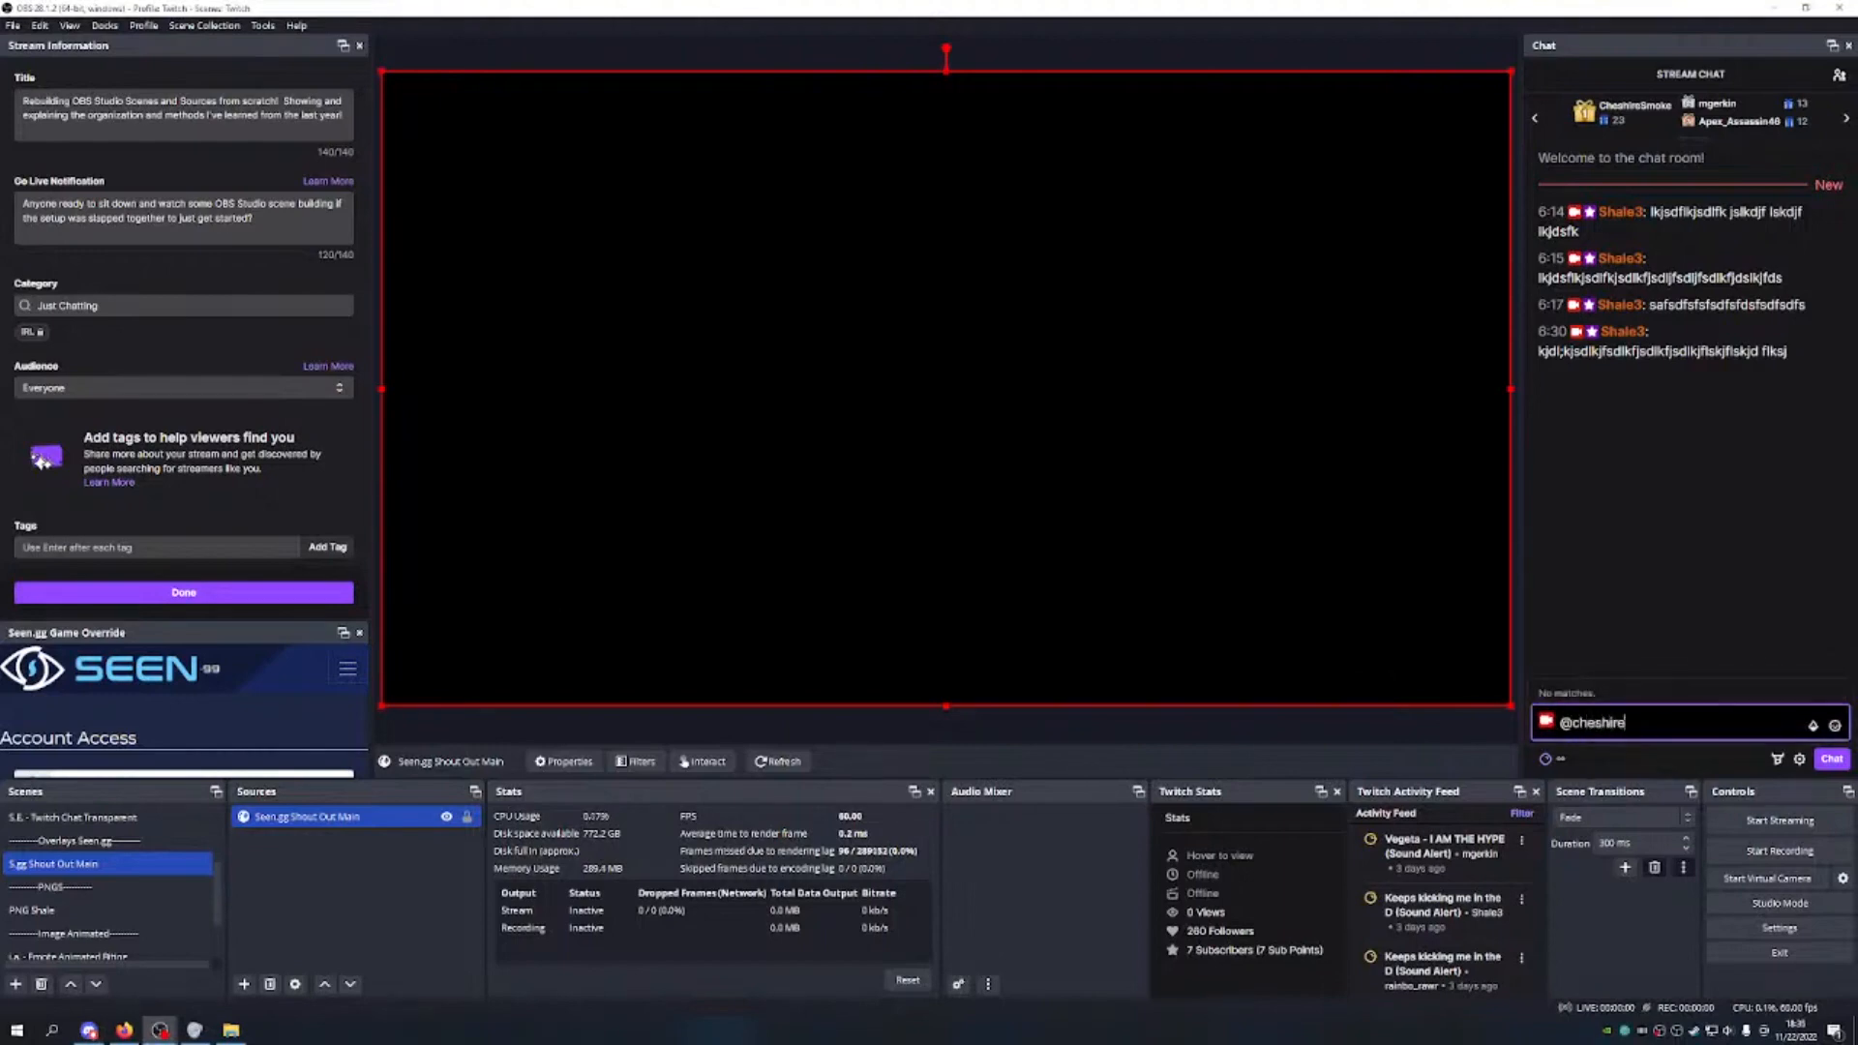
pyautogui.write('smoke')
pyautogui.press('Return')
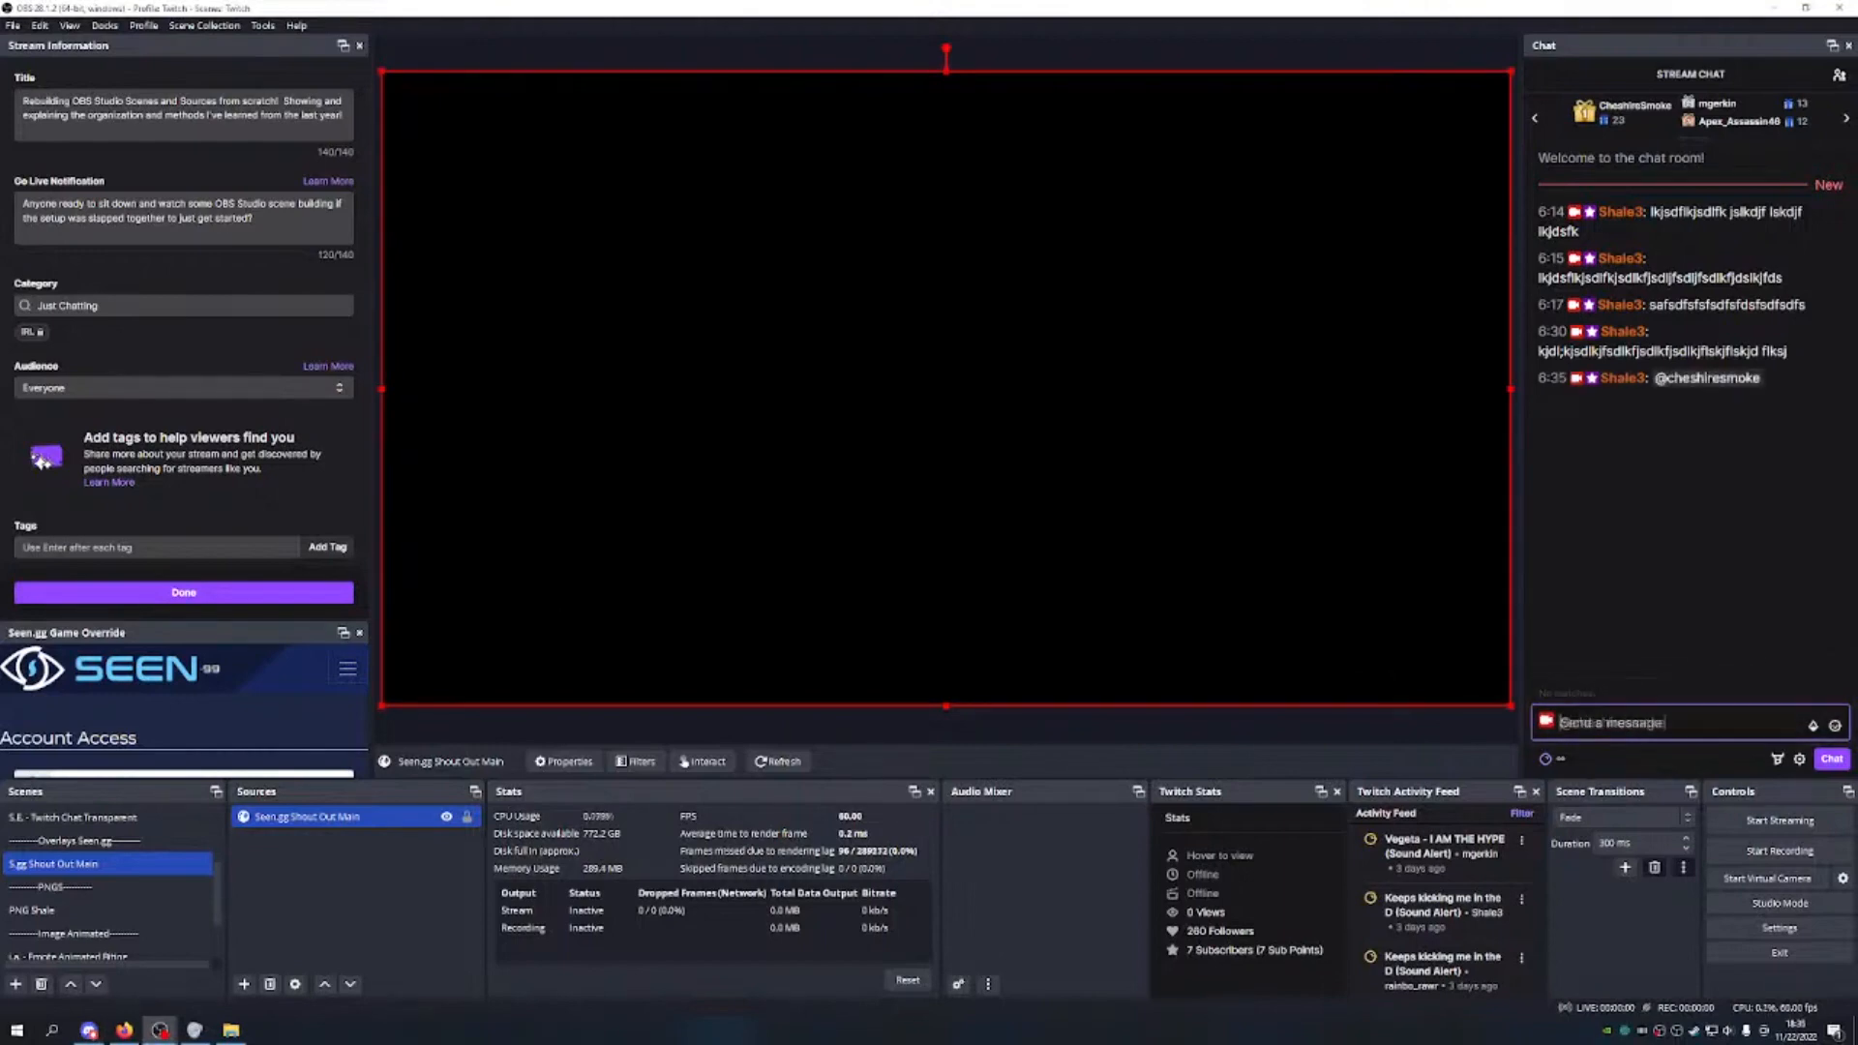
pyautogui.write('!')
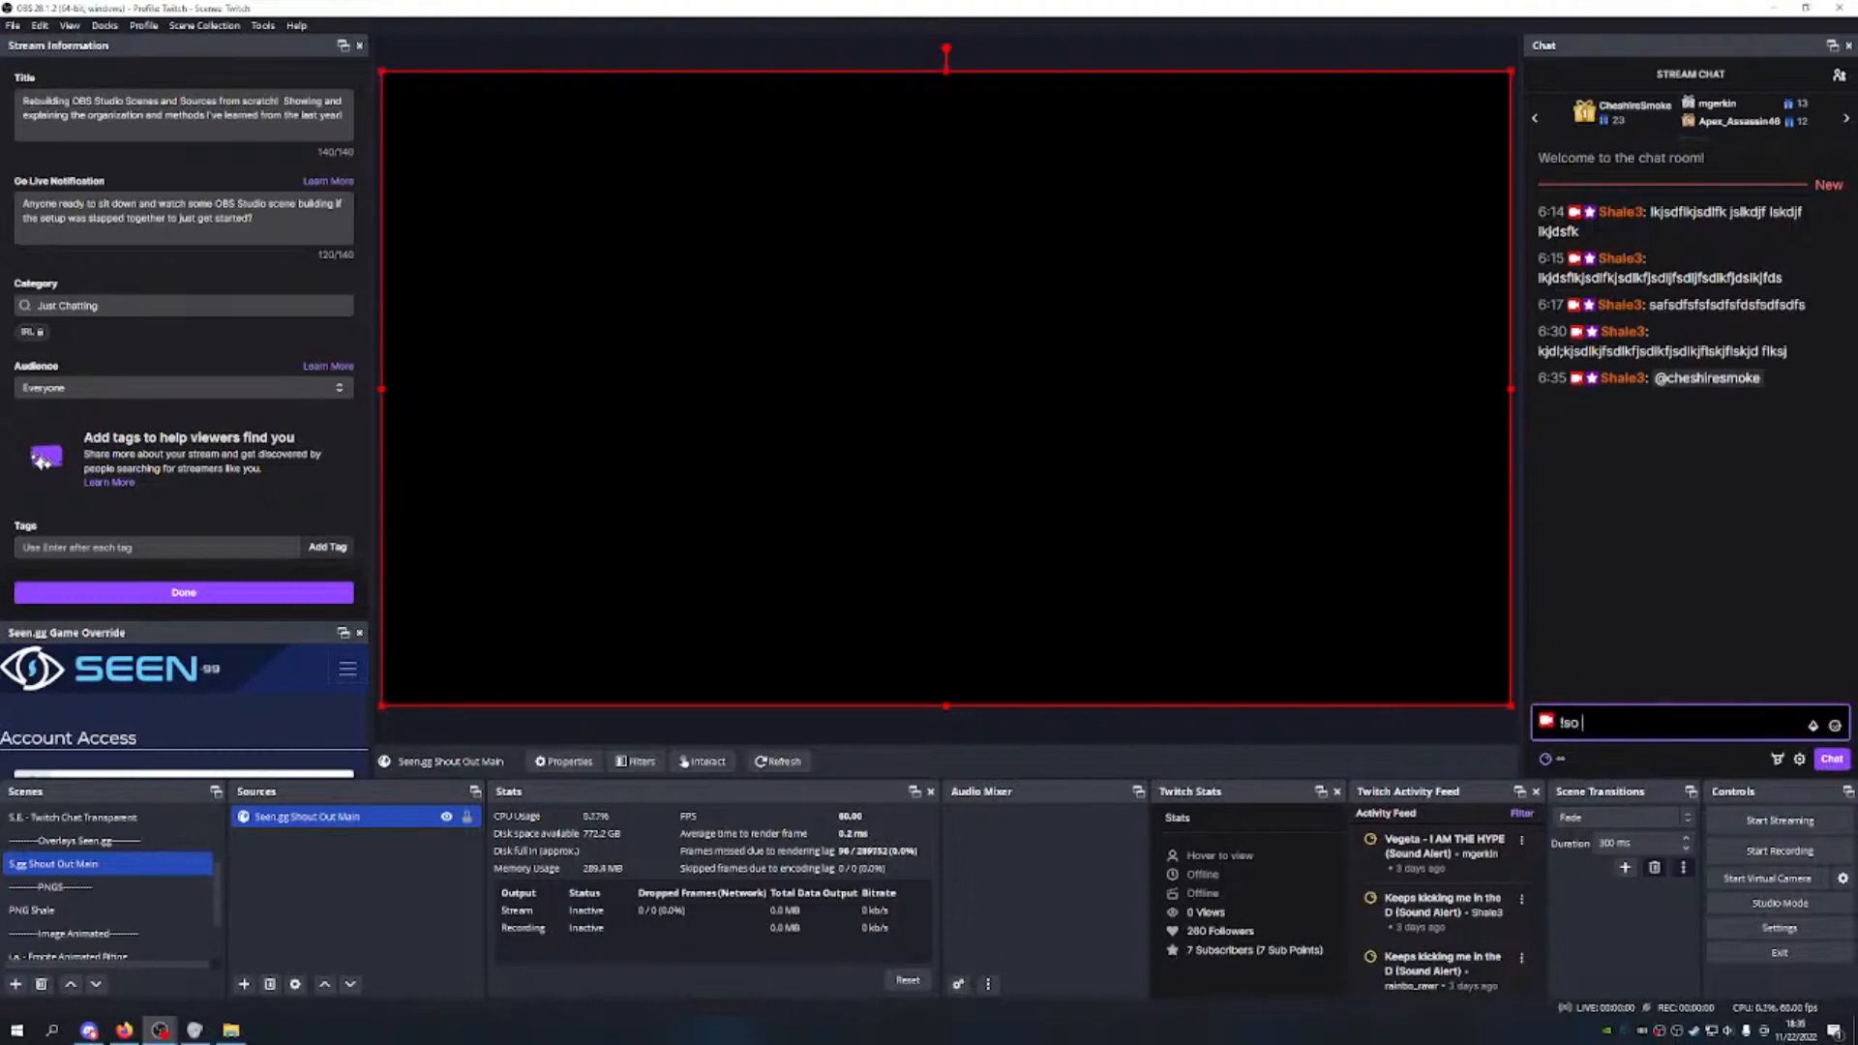
pyautogui.write('so @cheshiresmoke')
pyautogui.click(1831, 758)
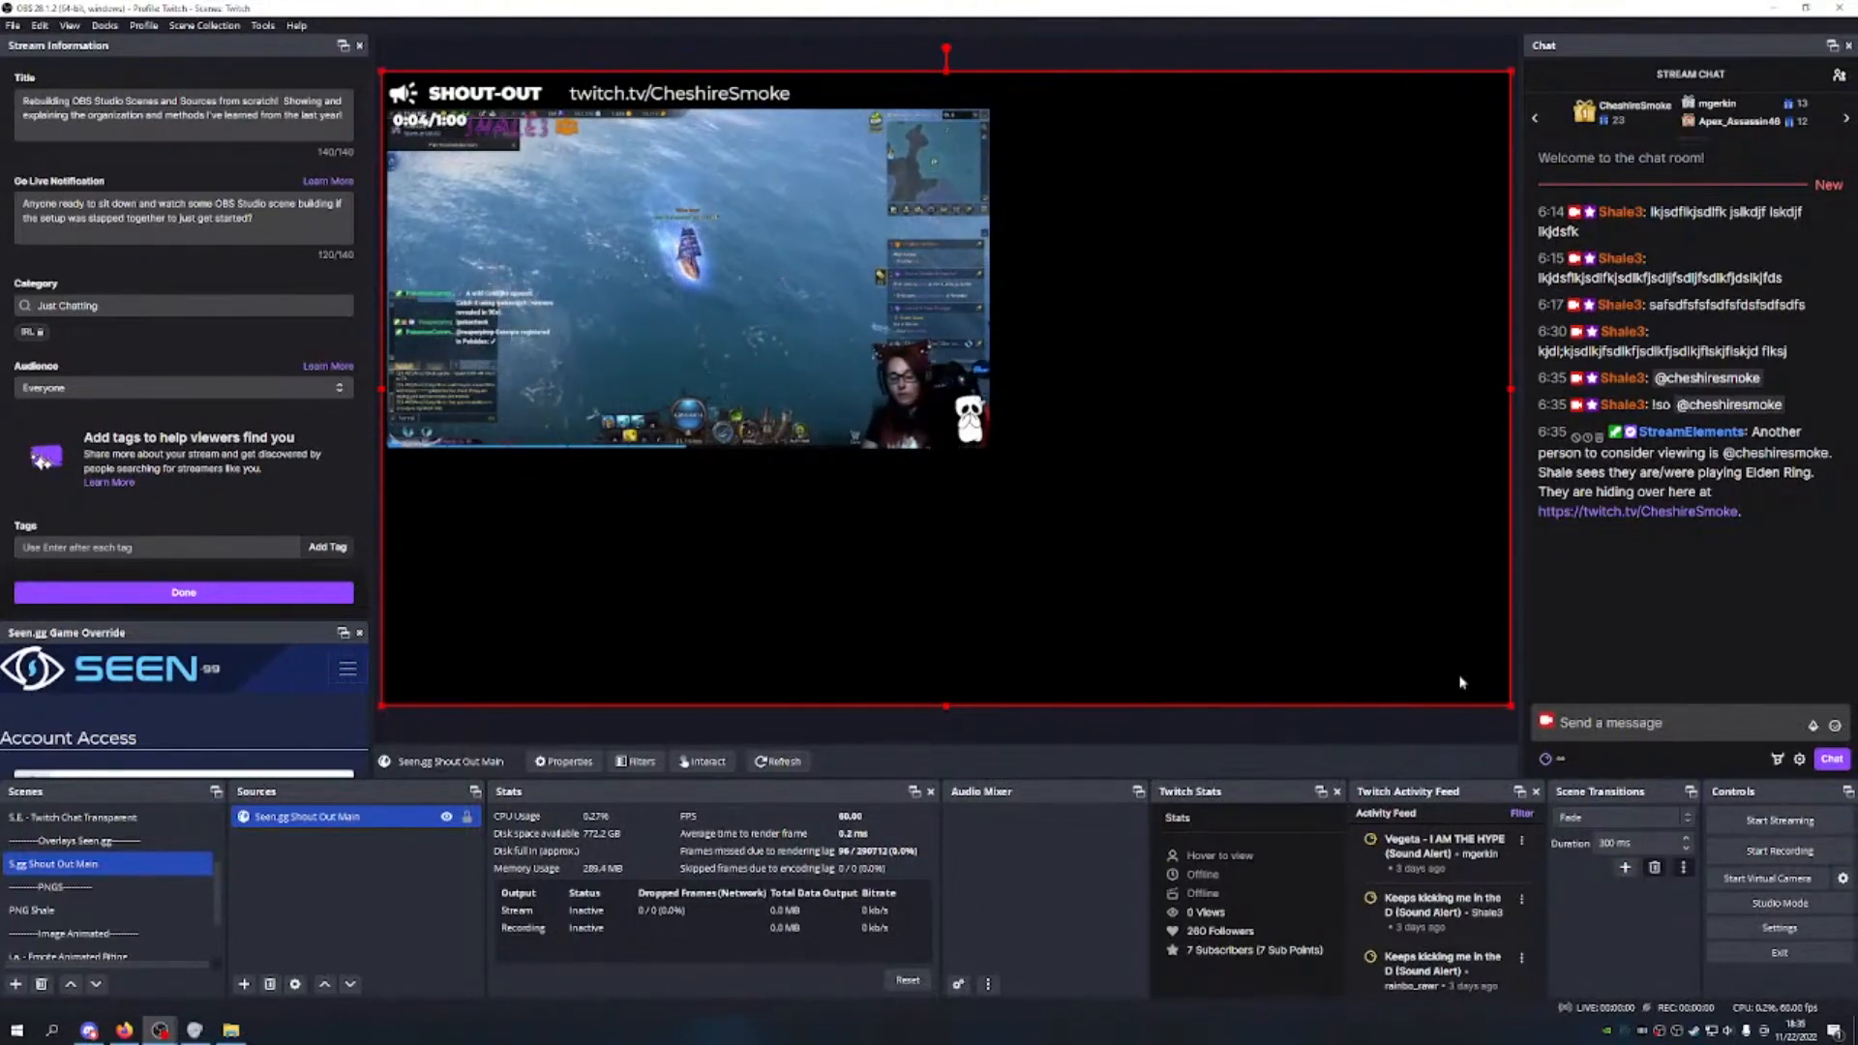
# Step: Resize the shout-out to nearly fill the canvas, centred with 88 px side gaps
pyautogui.moveTo(1507, 707); pyautogui.dragTo(995, 451)
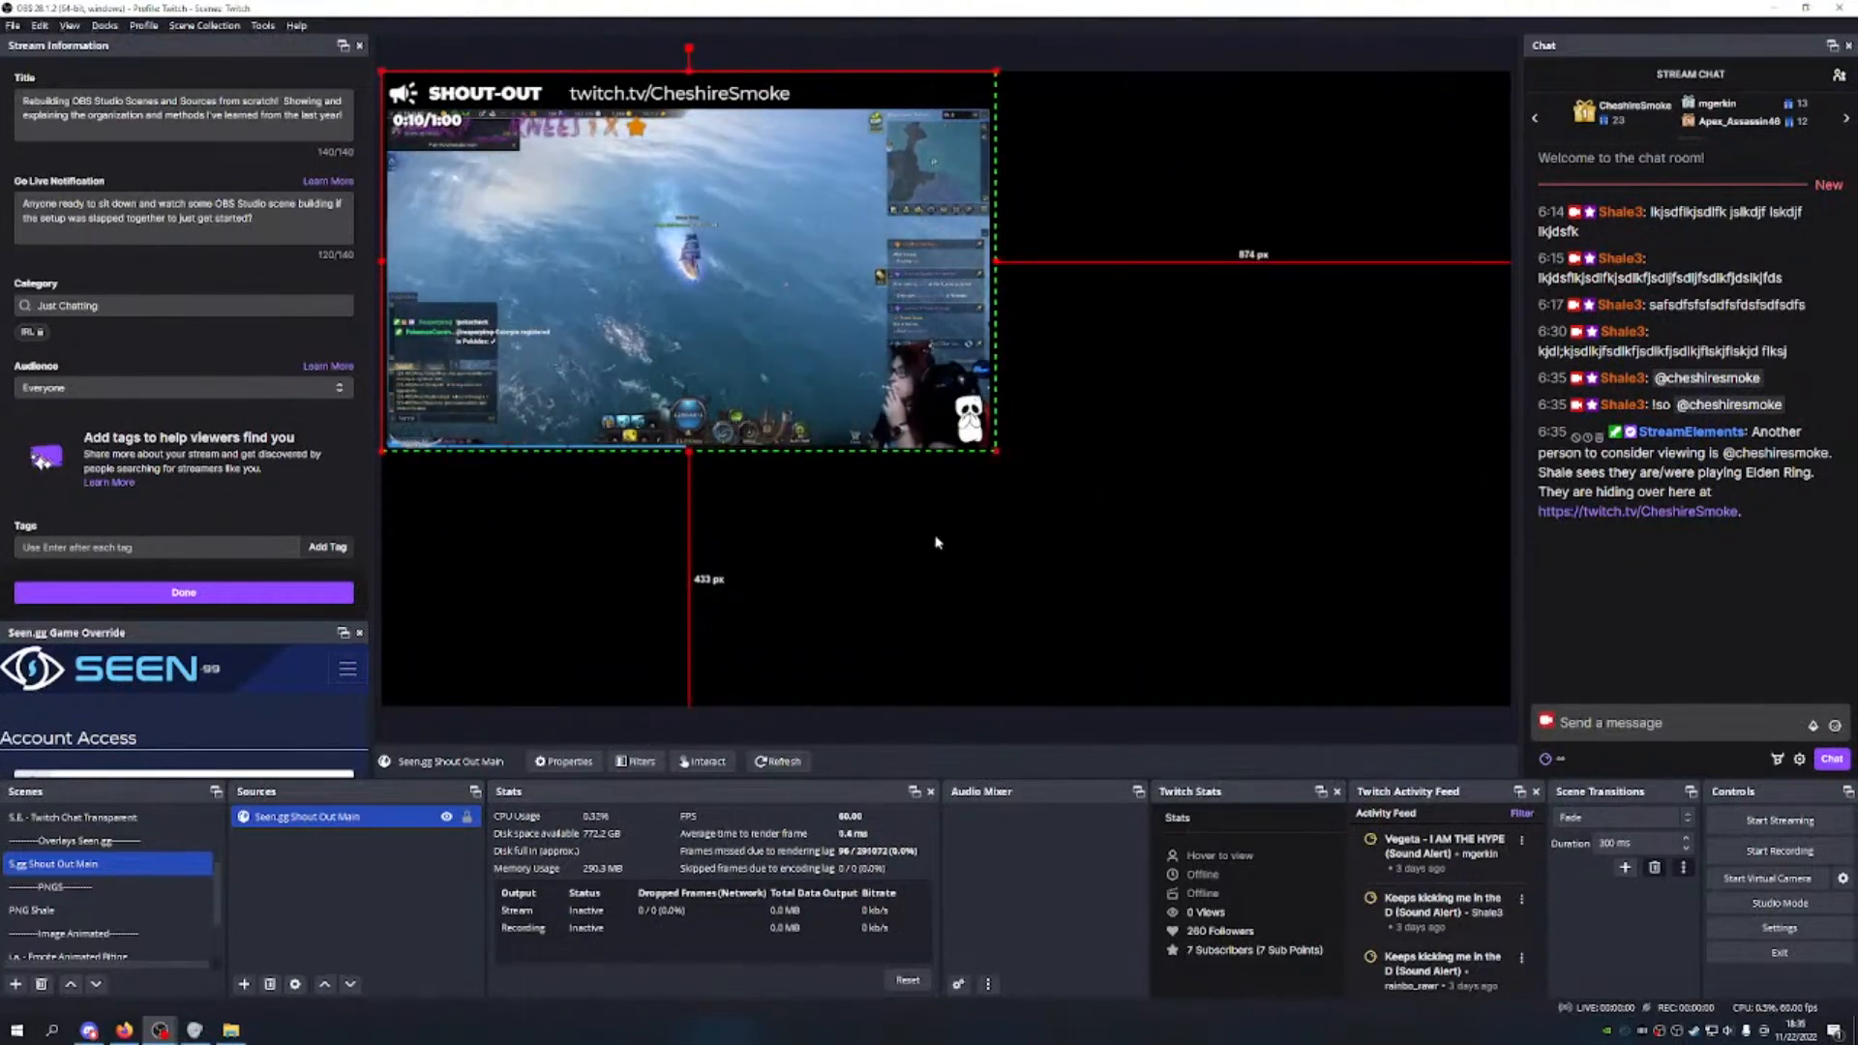
pyautogui.click(1216, 593)
pyautogui.click(993, 402)
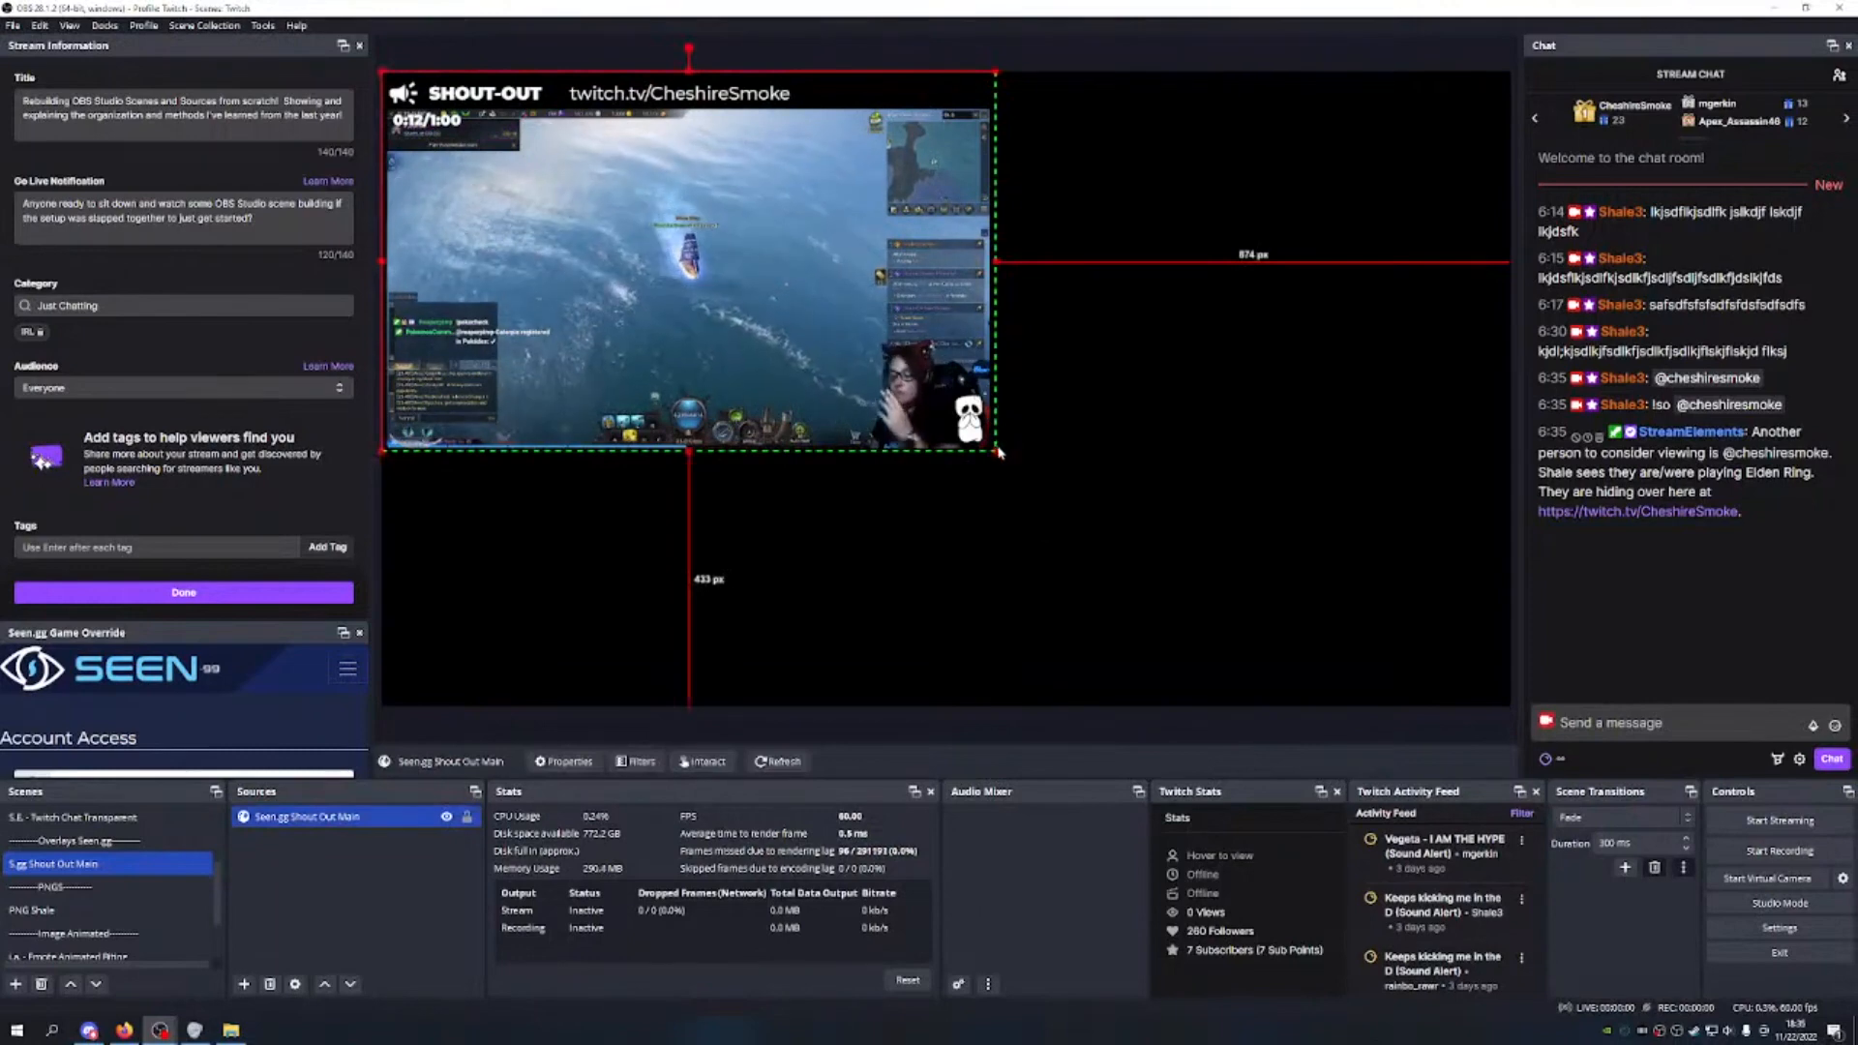
pyautogui.moveTo(998, 449); pyautogui.dragTo(1096, 521)
pyautogui.click(995, 447)
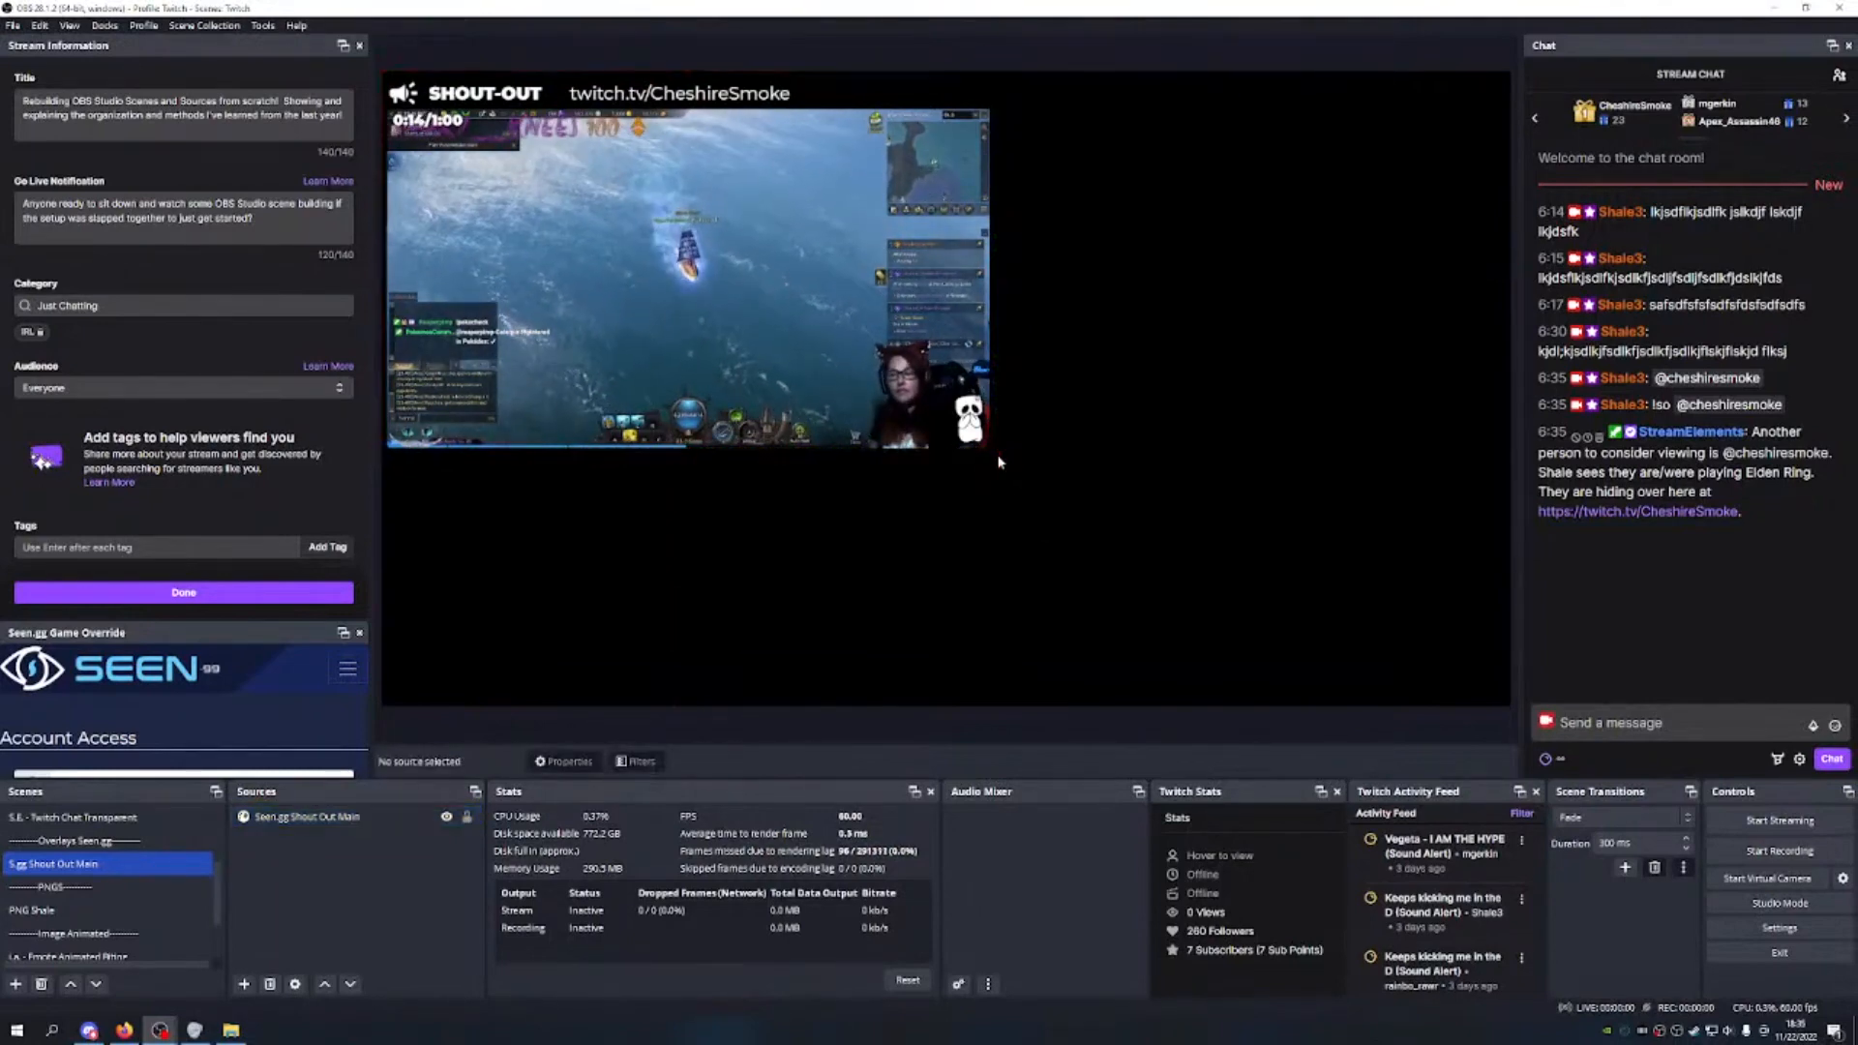
pyautogui.moveTo(997, 450); pyautogui.dragTo(1374, 685)
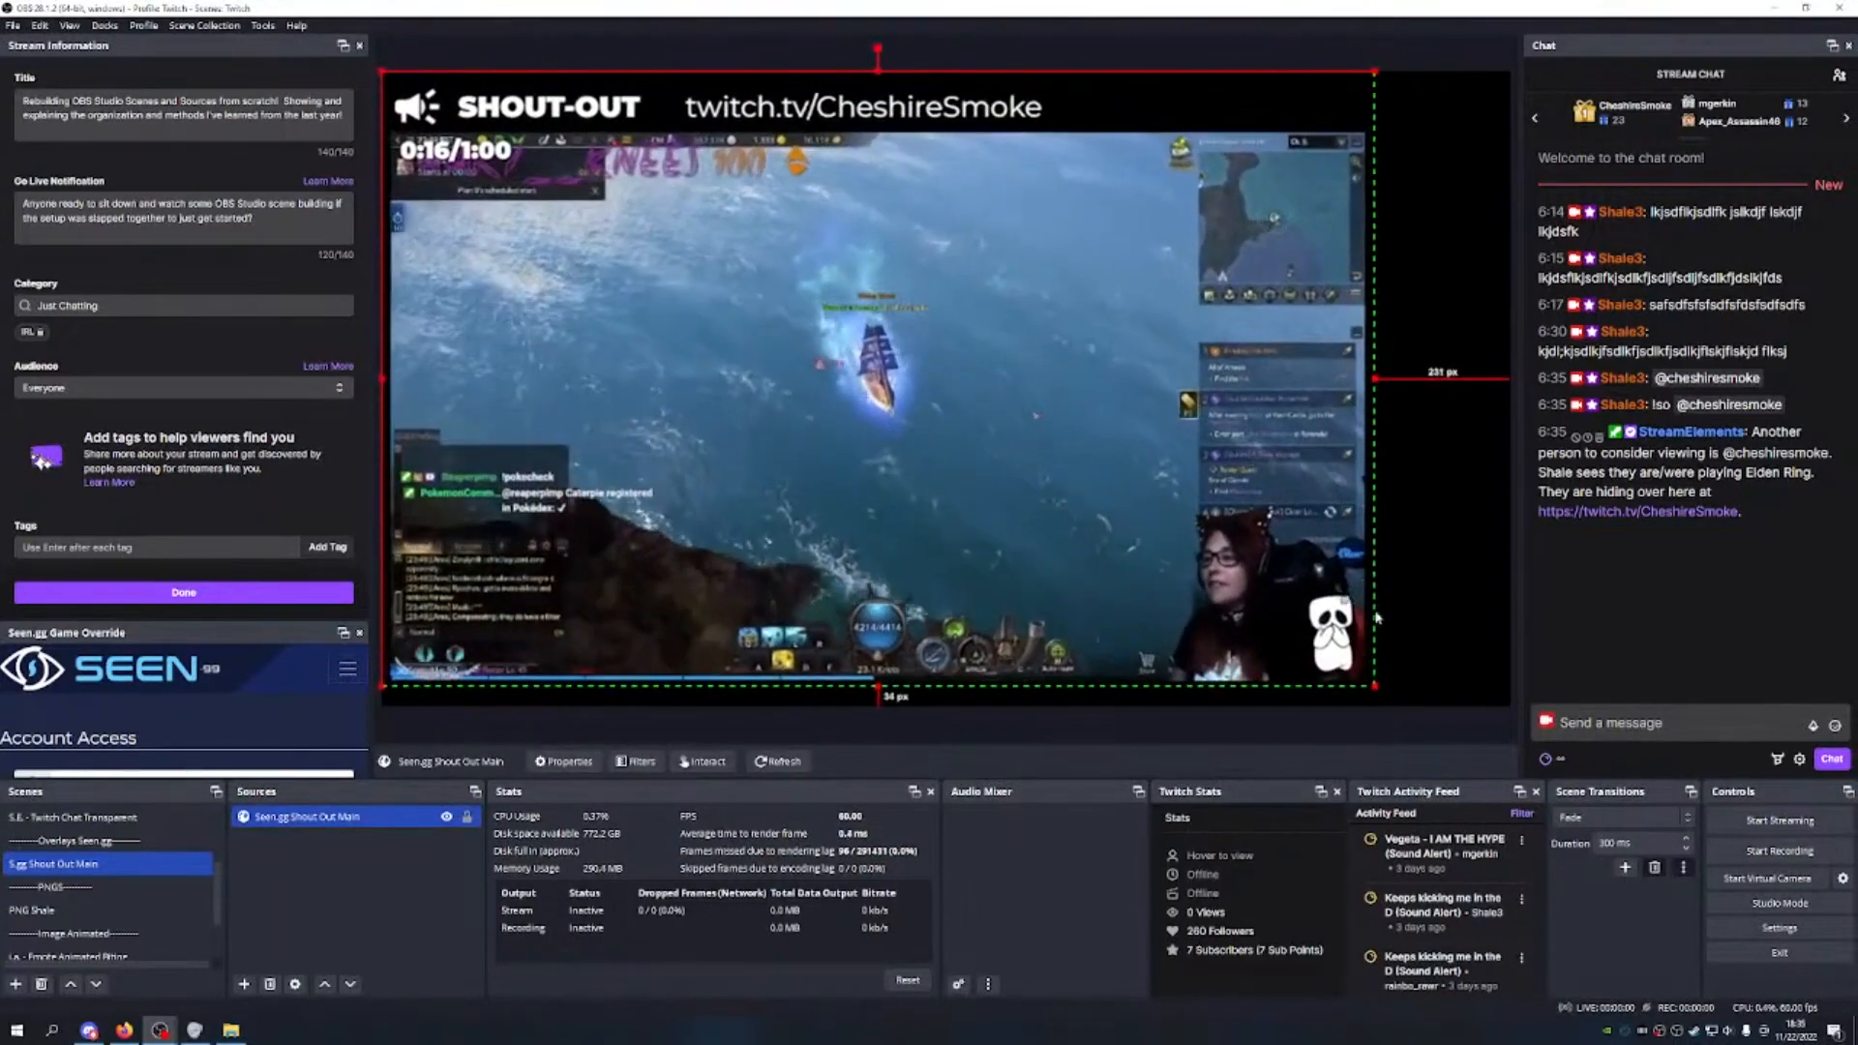
pyautogui.moveTo(1032, 486); pyautogui.dragTo(1082, 488)
pyautogui.moveTo(1431, 686); pyautogui.dragTo(1464, 705)
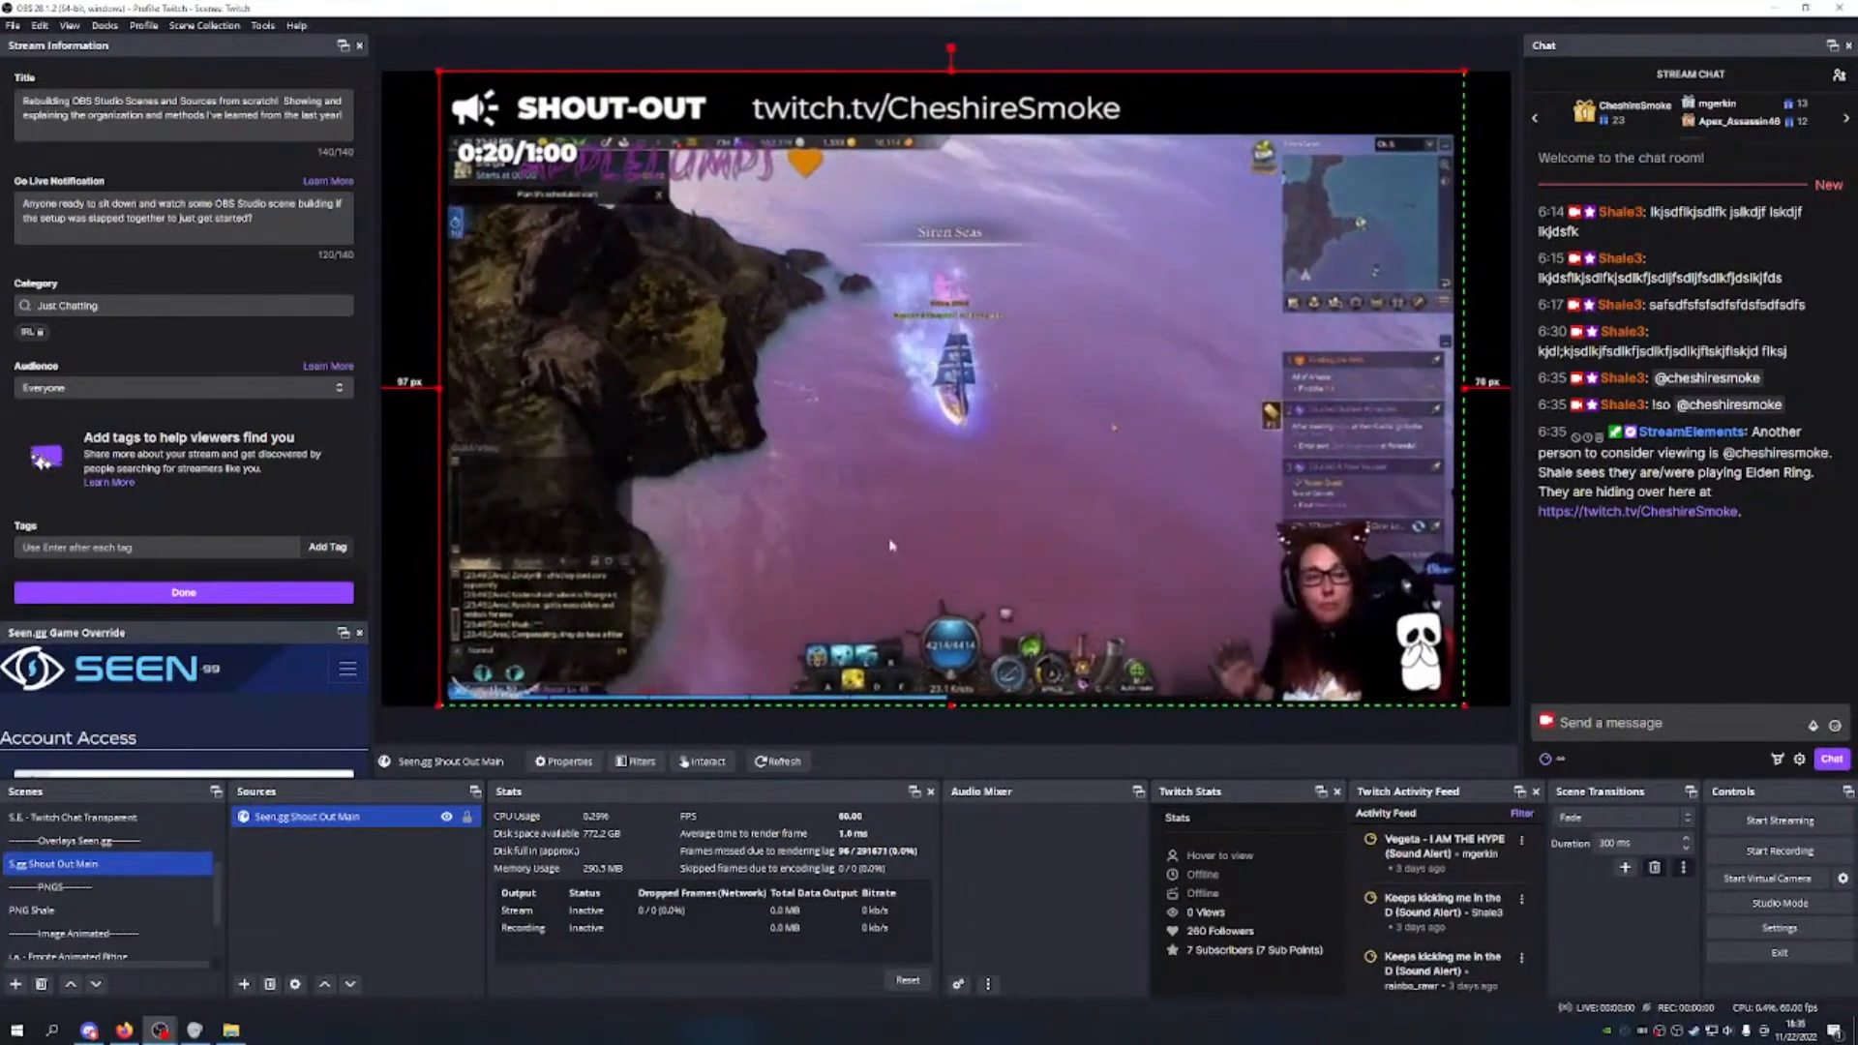
pyautogui.moveTo(1017, 418); pyautogui.dragTo(1012, 418)
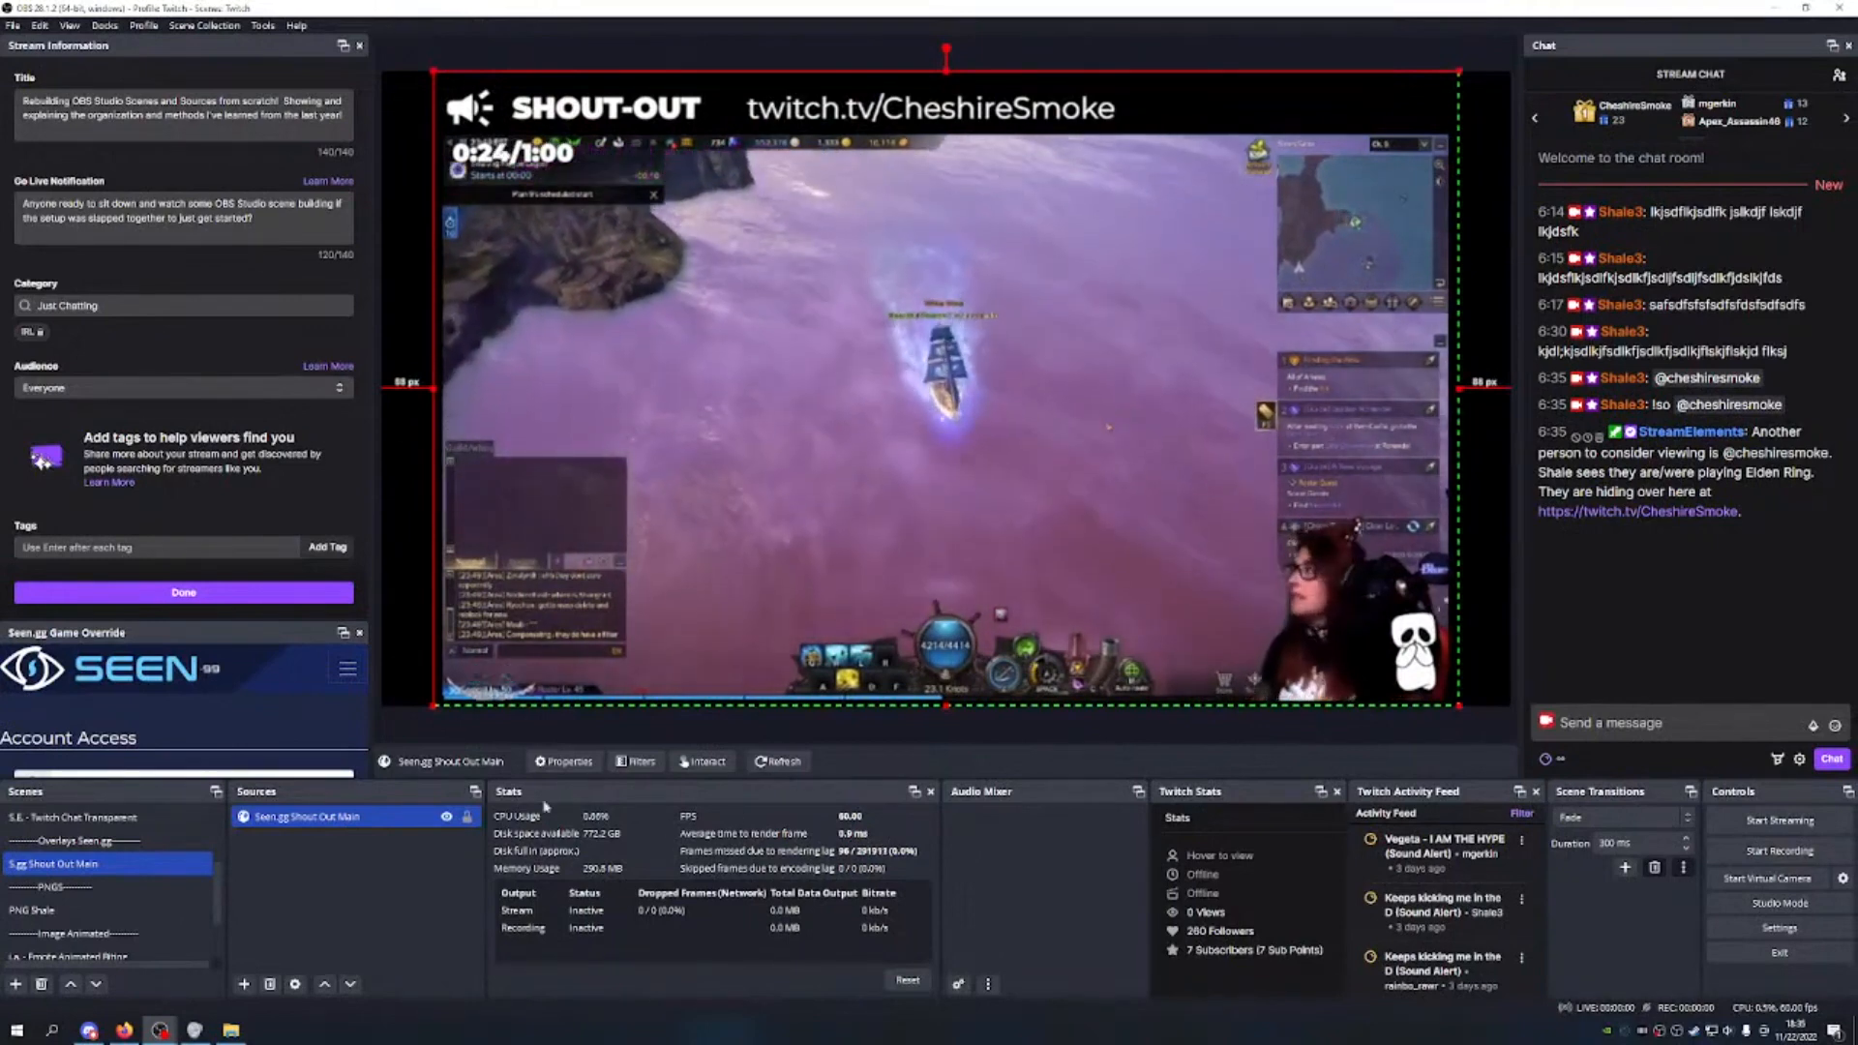
pyautogui.click(435, 861)
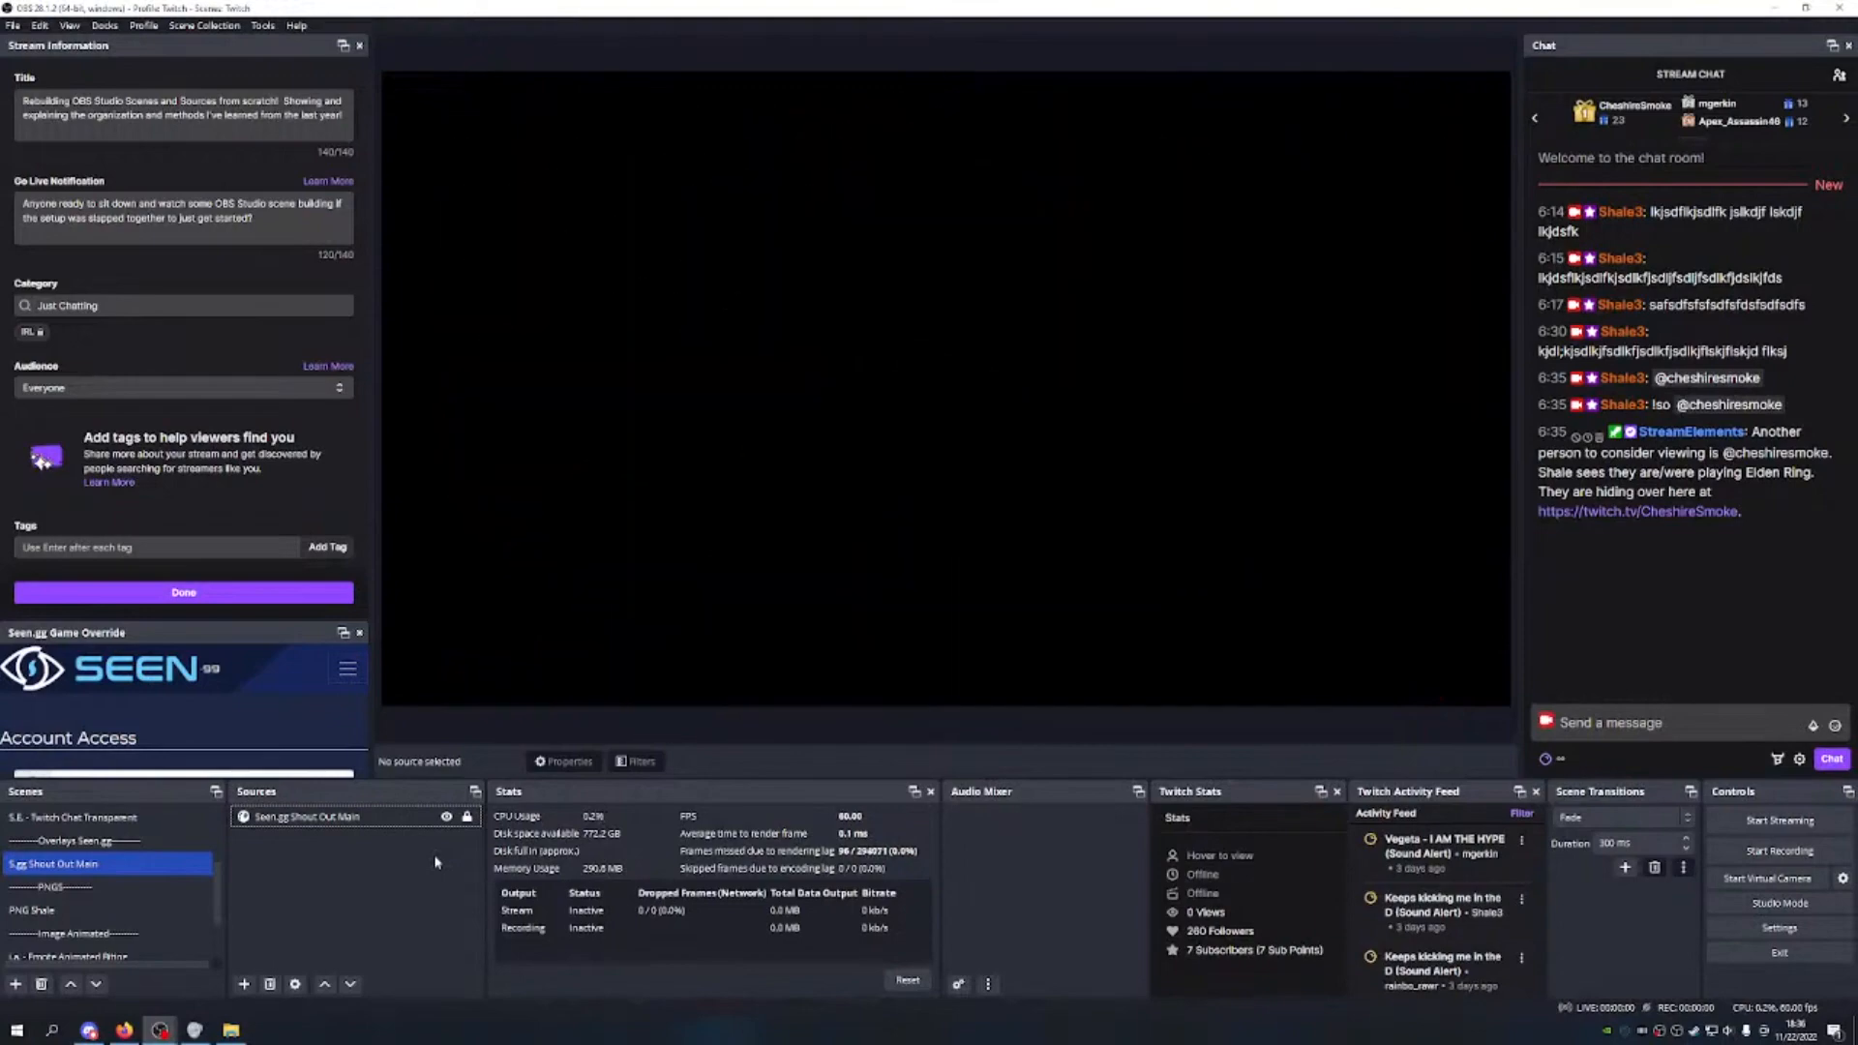
pyautogui.scroll(5, 160, 963)
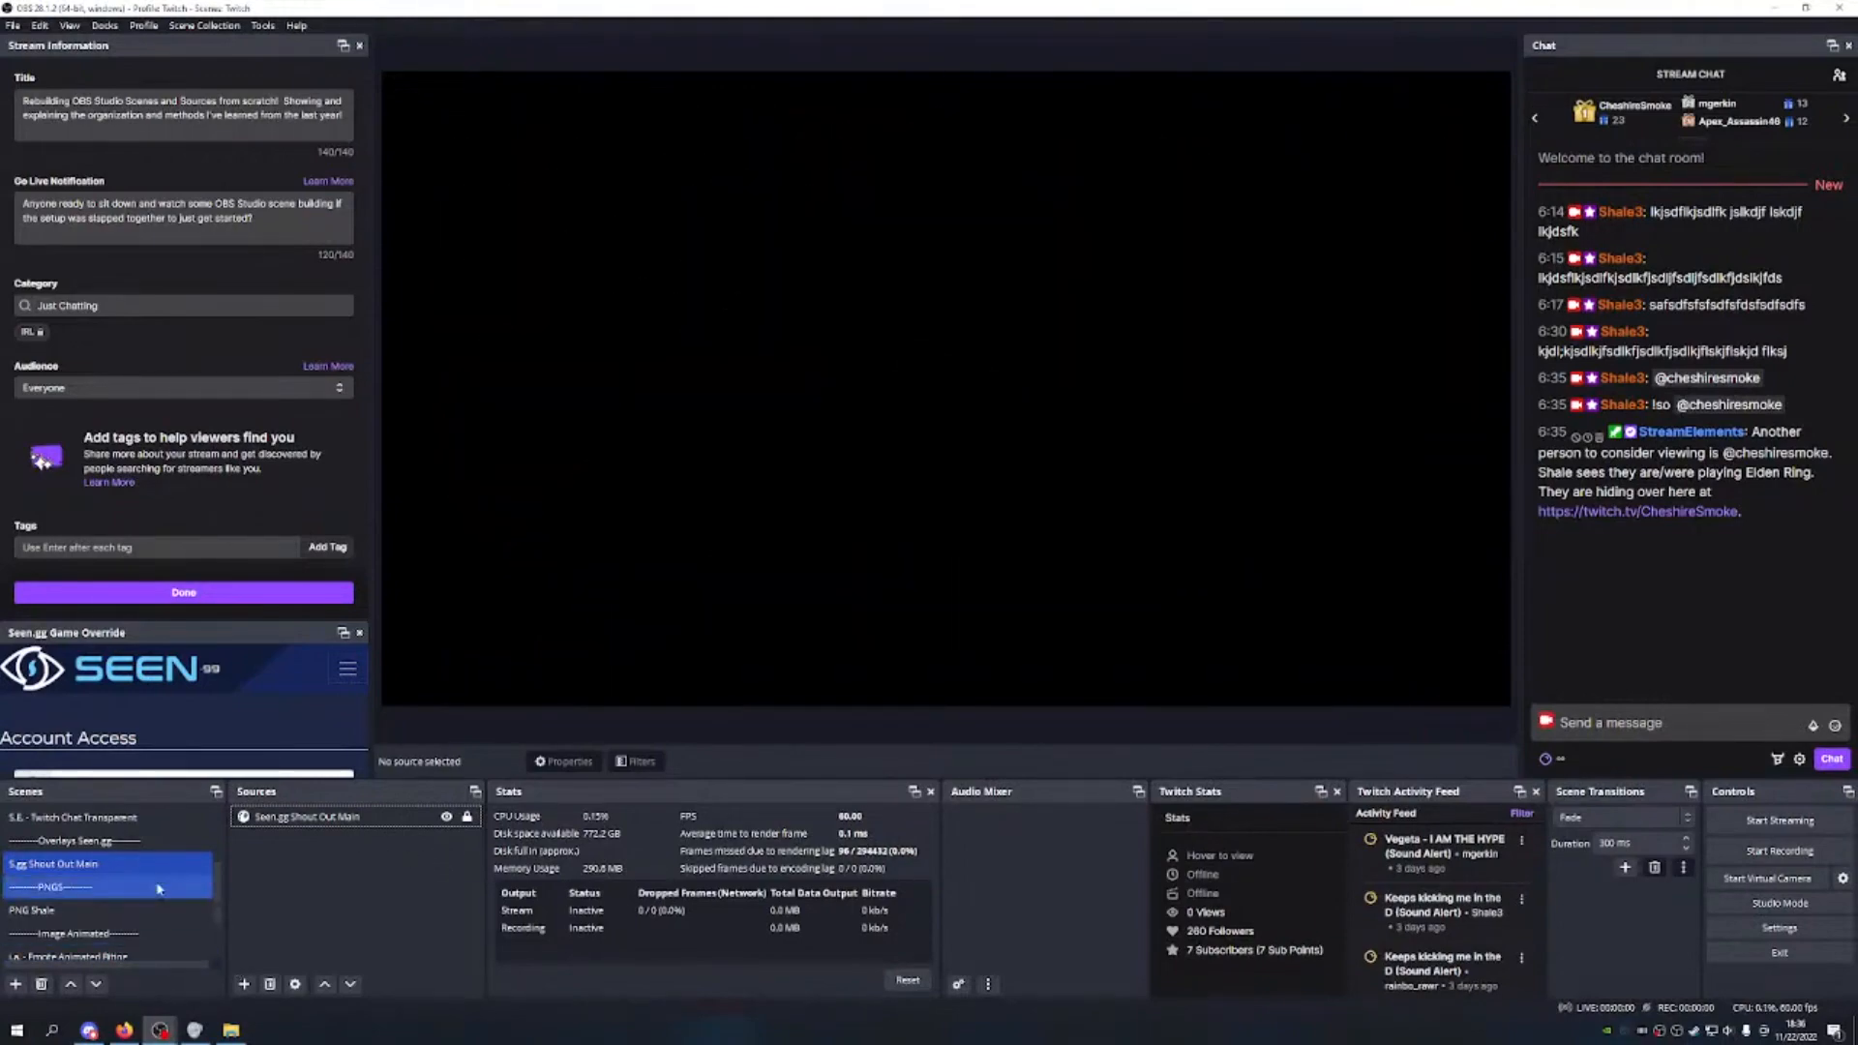
# Step: In M.S. - Main Scene, add the existing S.gg Shout Out Main scene as the top source
pyautogui.click(131, 841)
pyautogui.click(125, 821)
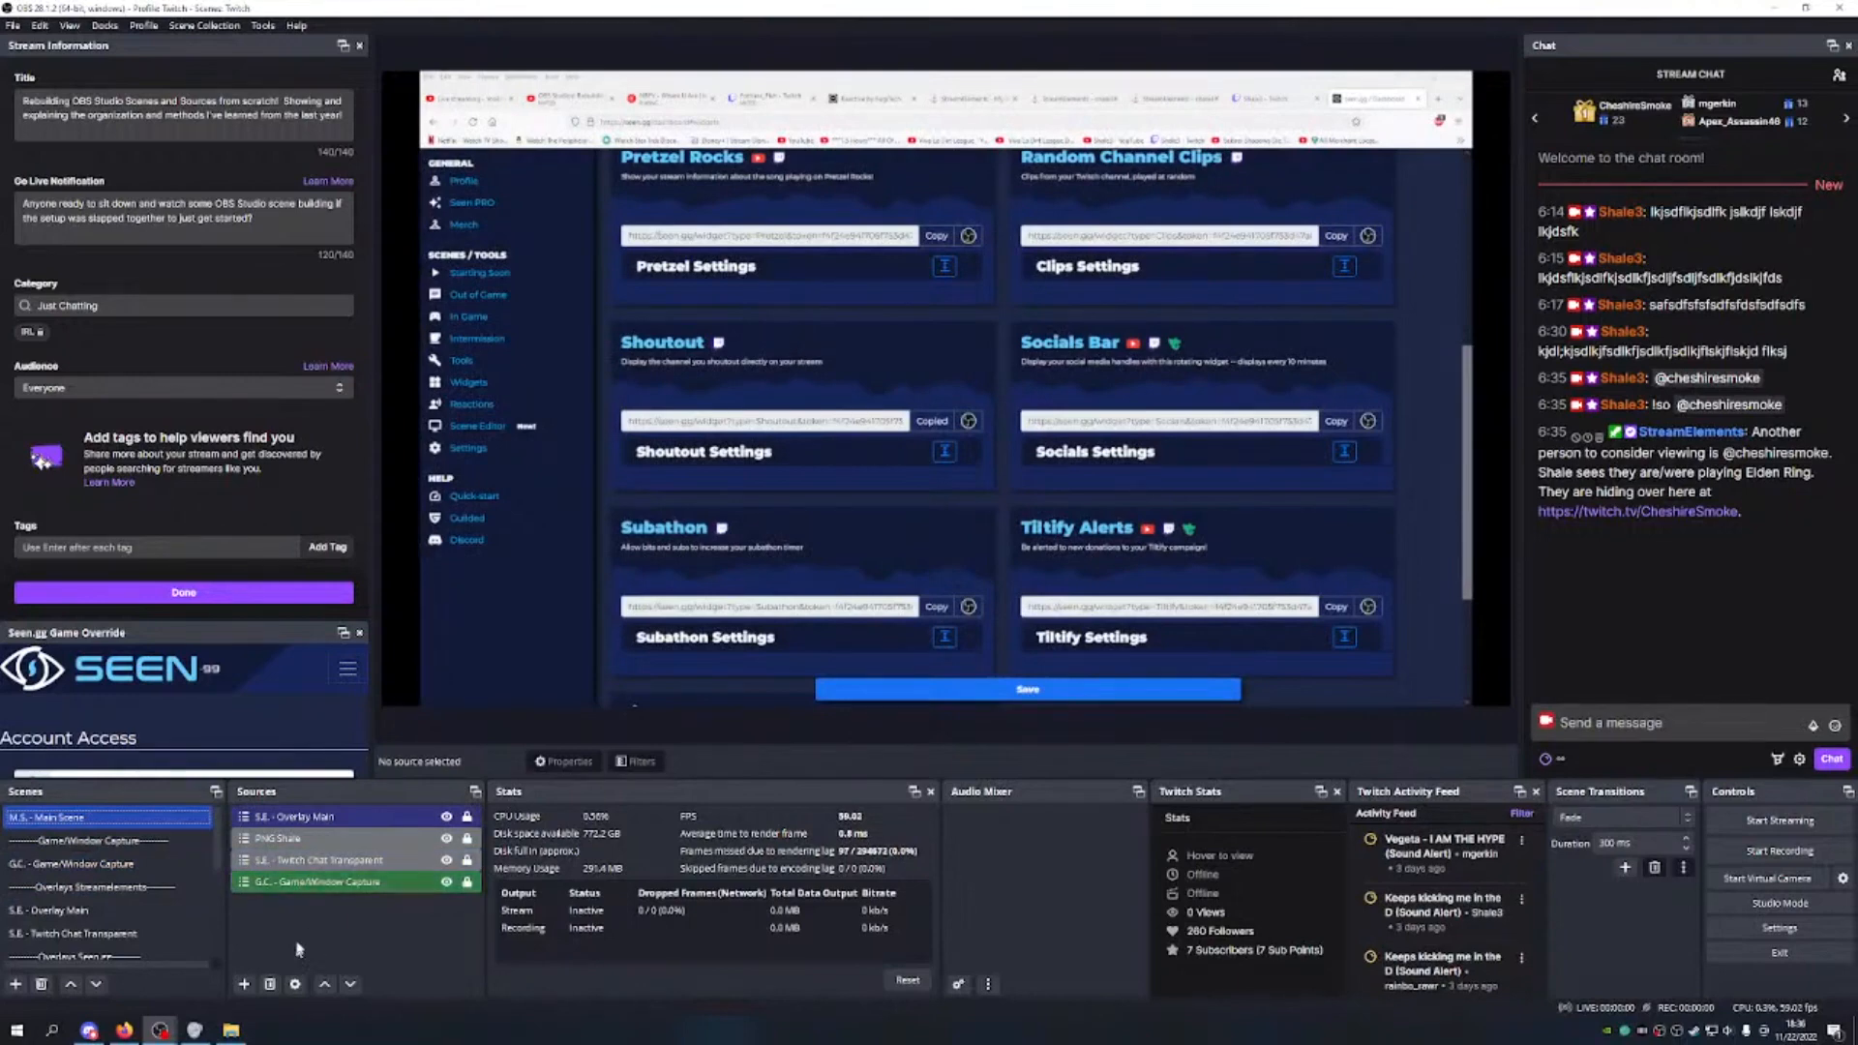
pyautogui.click(243, 984)
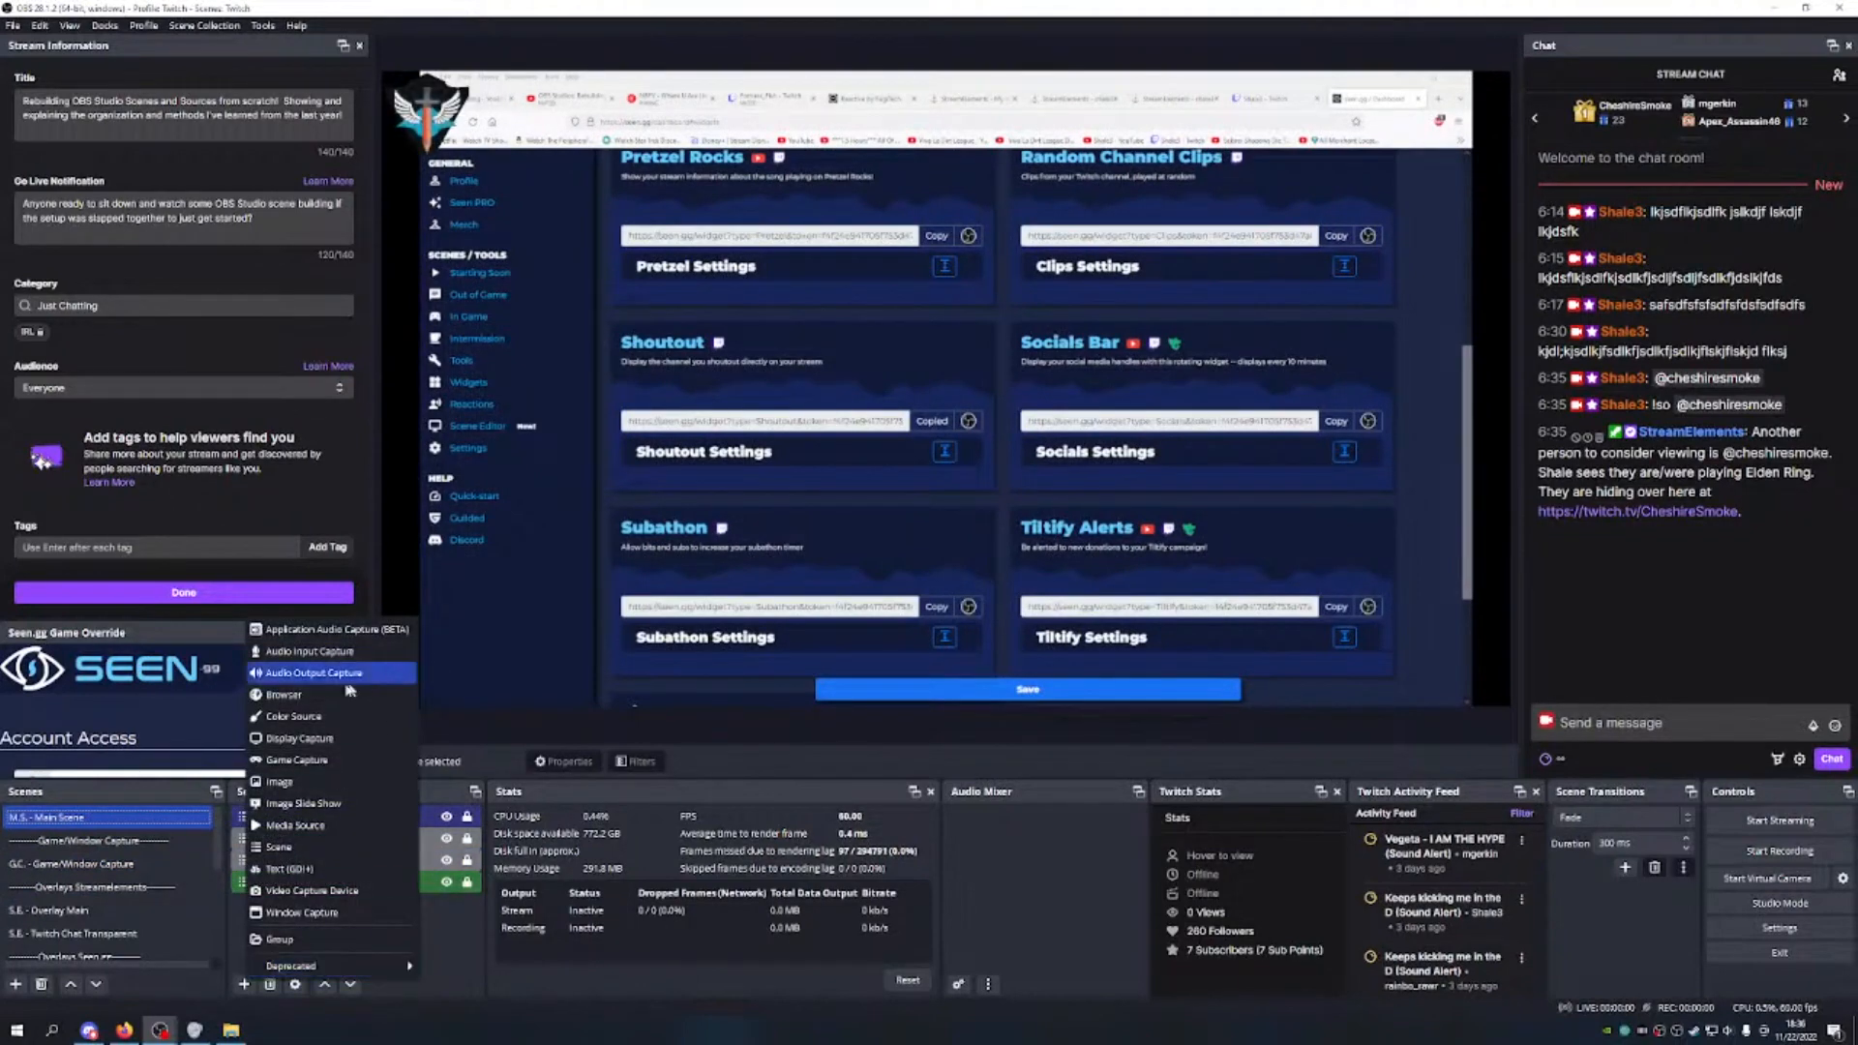
pyautogui.click(281, 853)
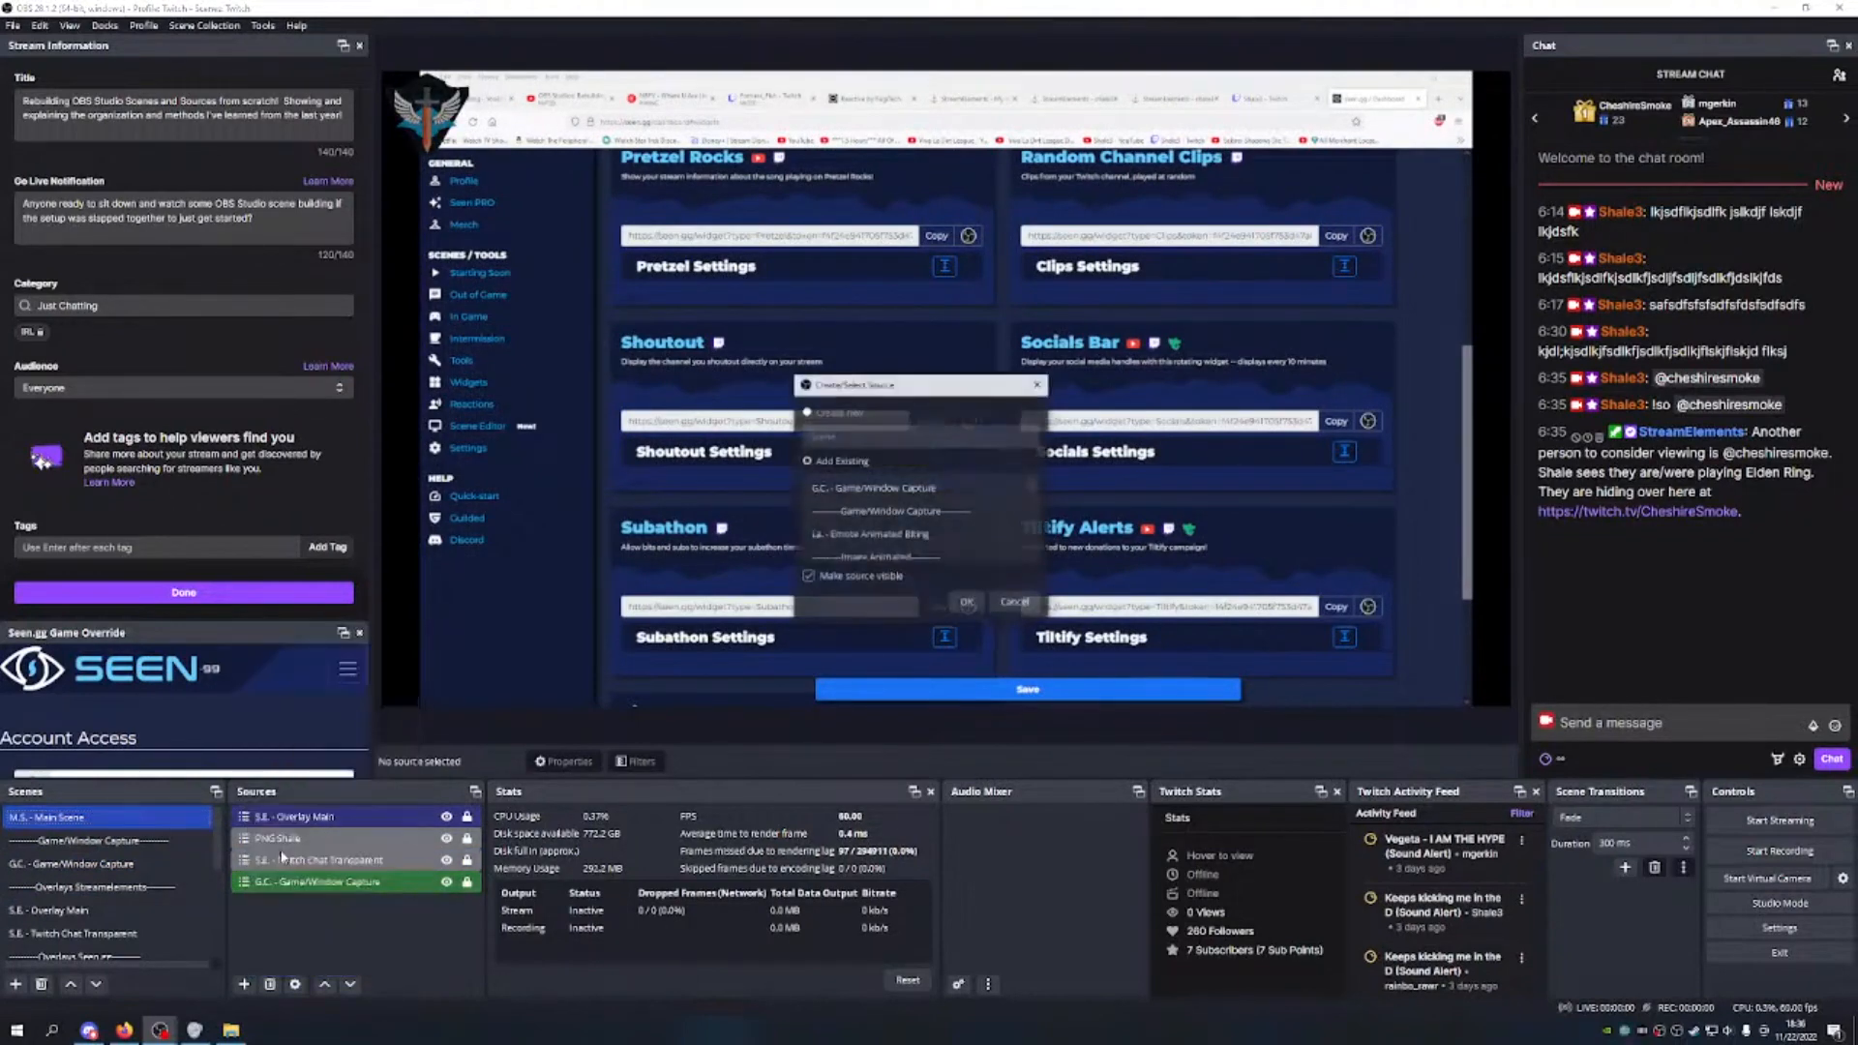
pyautogui.scroll(-2, 924, 515)
pyautogui.scroll(-1, 924, 515)
pyautogui.scroll(2, 933, 497)
pyautogui.scroll(-1, 931, 512)
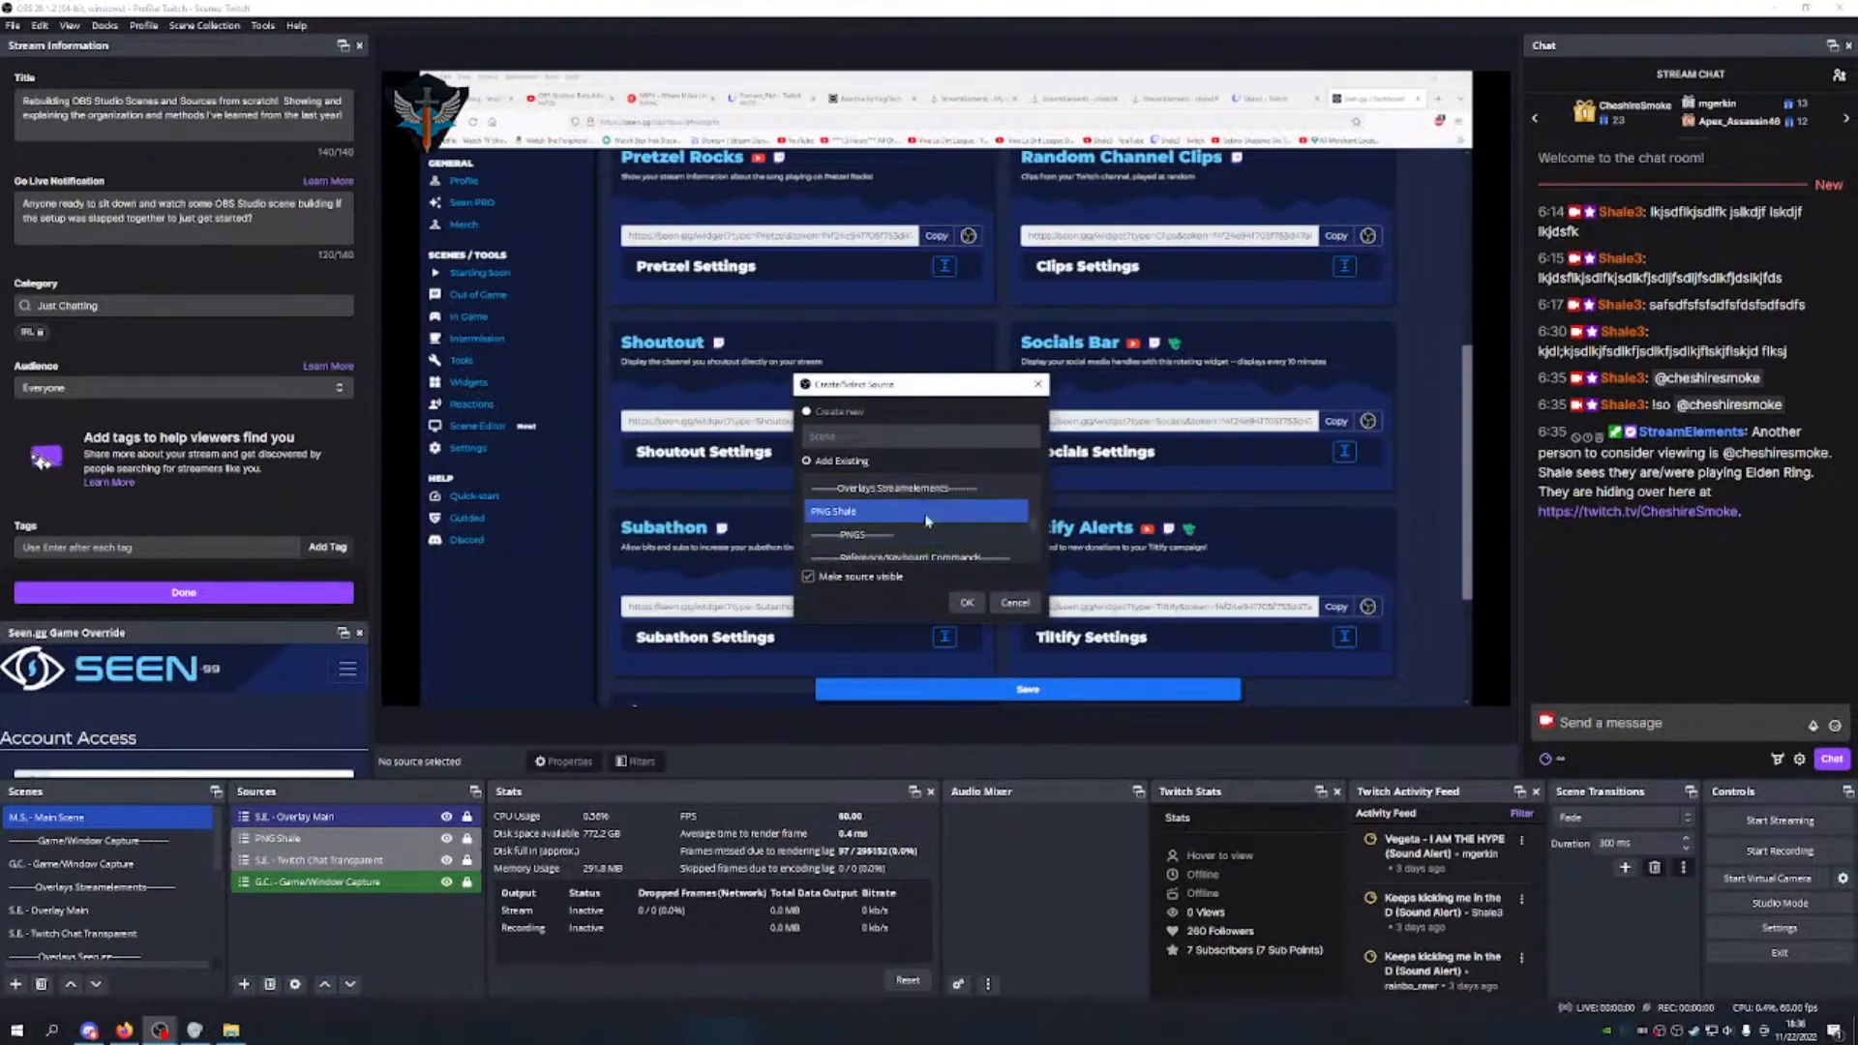
pyautogui.scroll(-1, 915, 534)
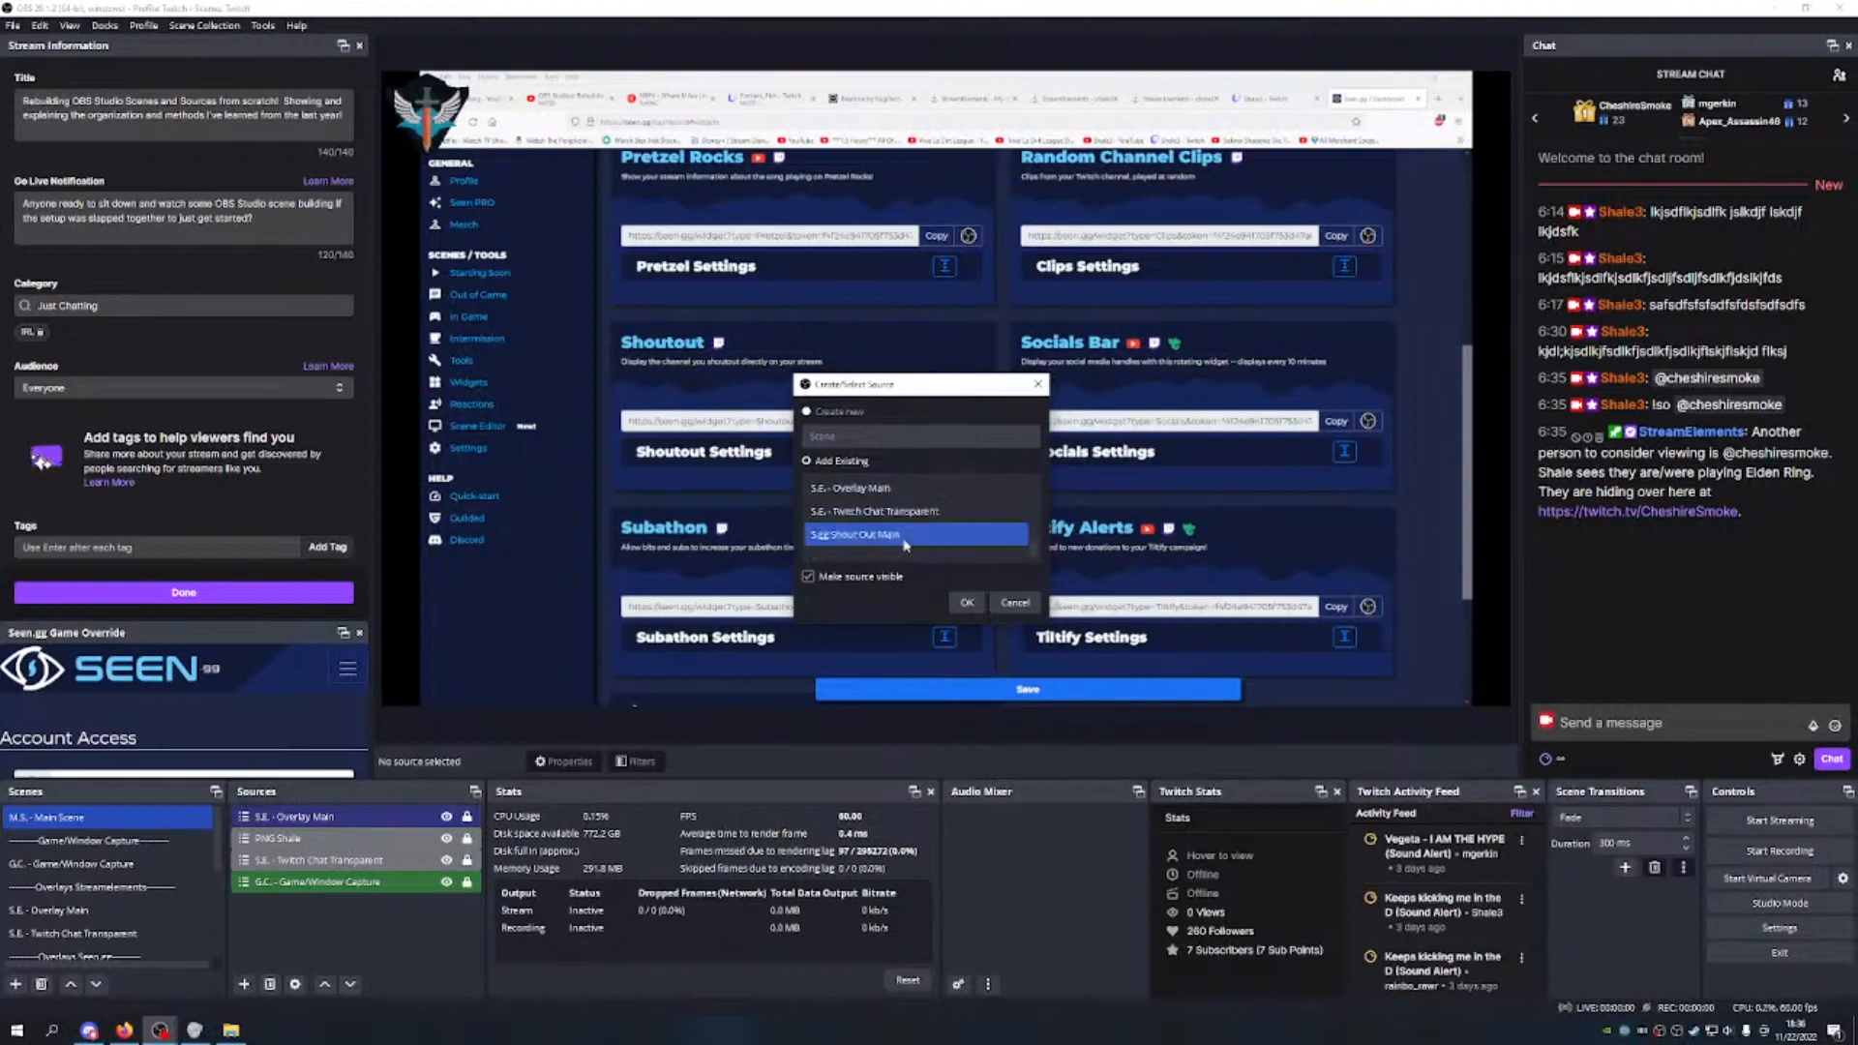
pyautogui.scroll(-1, 906, 542)
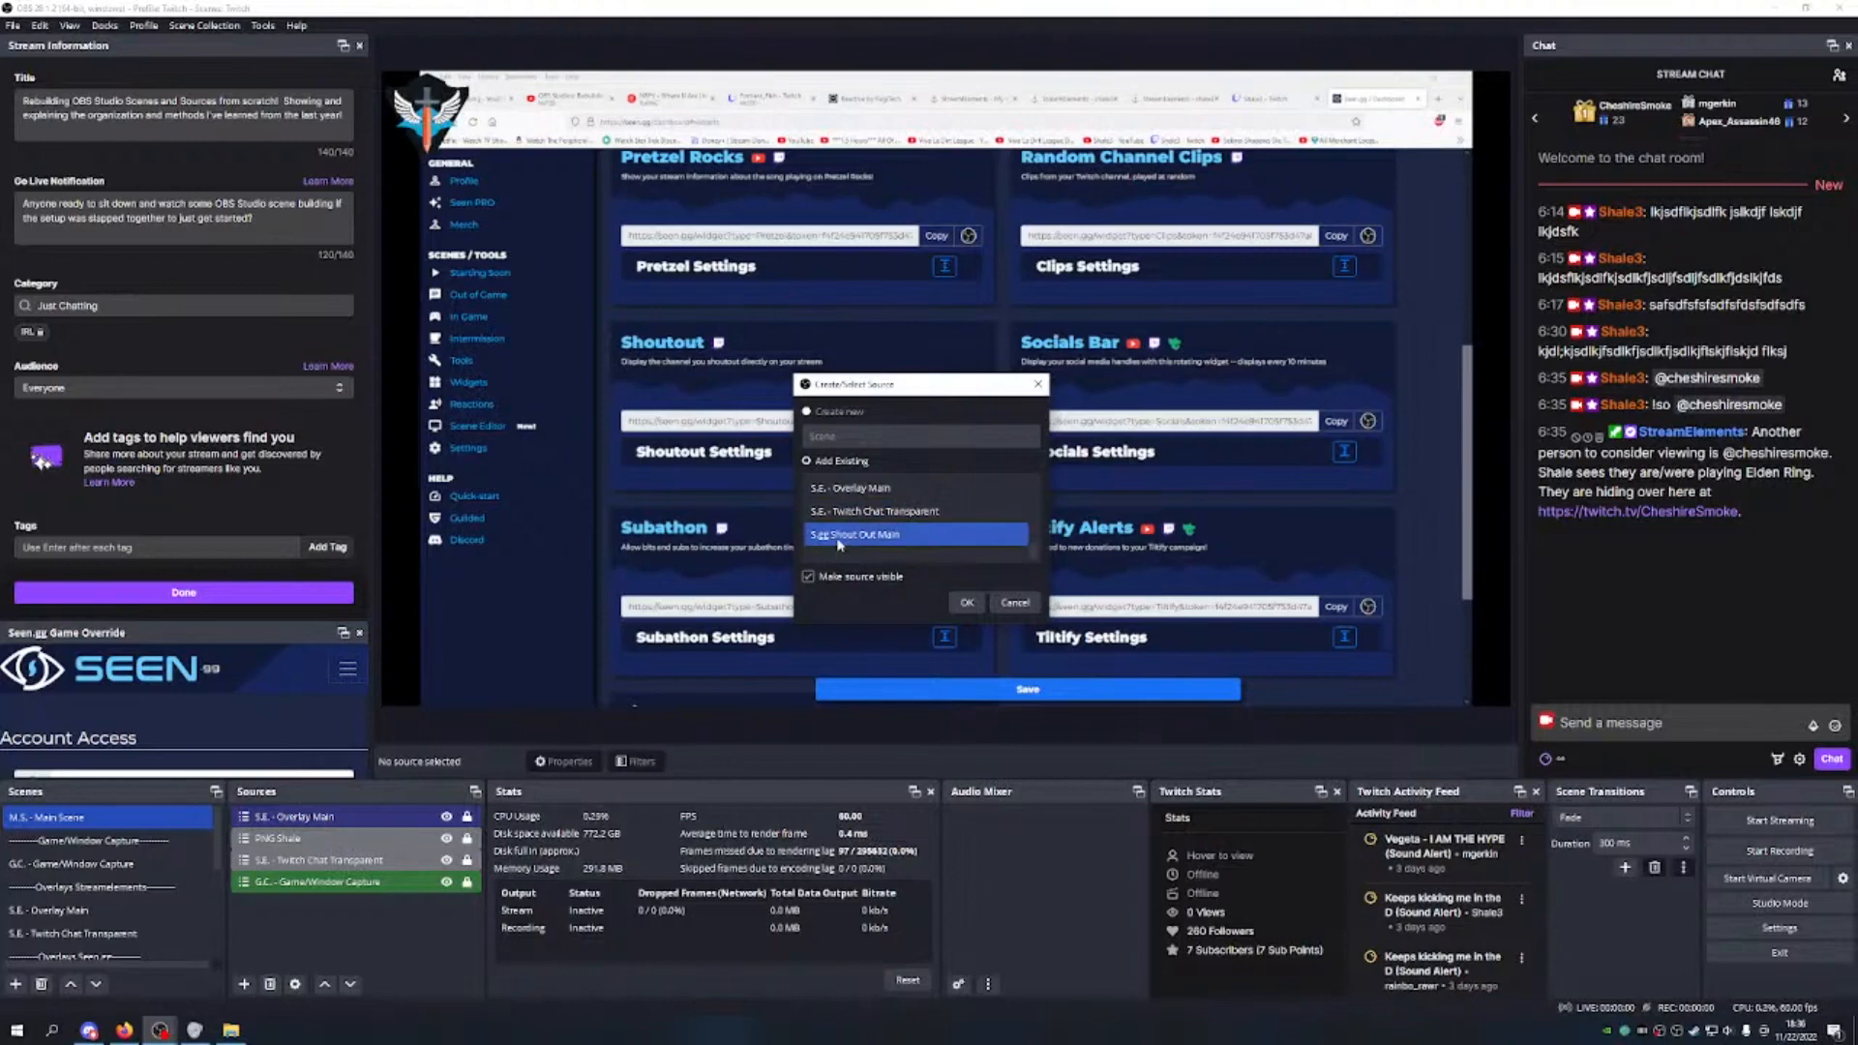
pyautogui.click(895, 532)
pyautogui.click(966, 602)
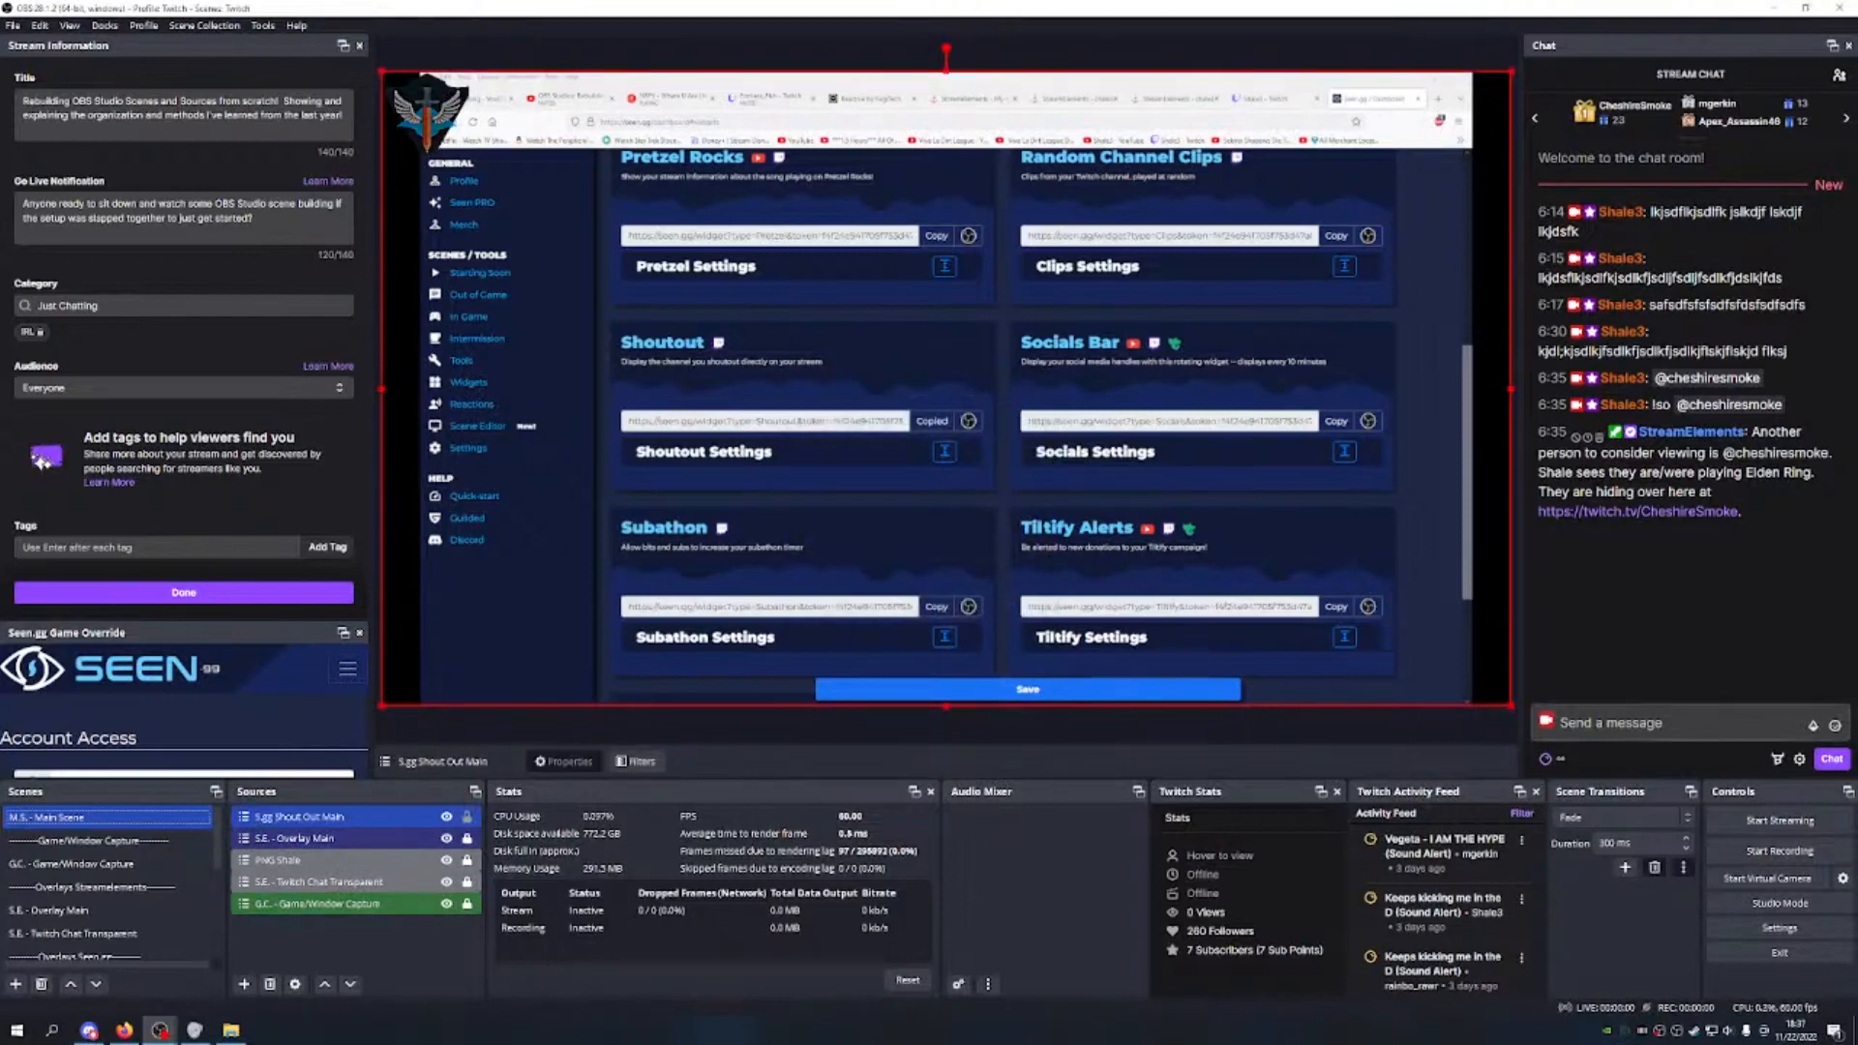
# Step: Send a '!so' shout-out command for a viewer's username in chat
pyautogui.click(1670, 728)
pyautogui.write('@')
pyautogui.press('BackSpace')
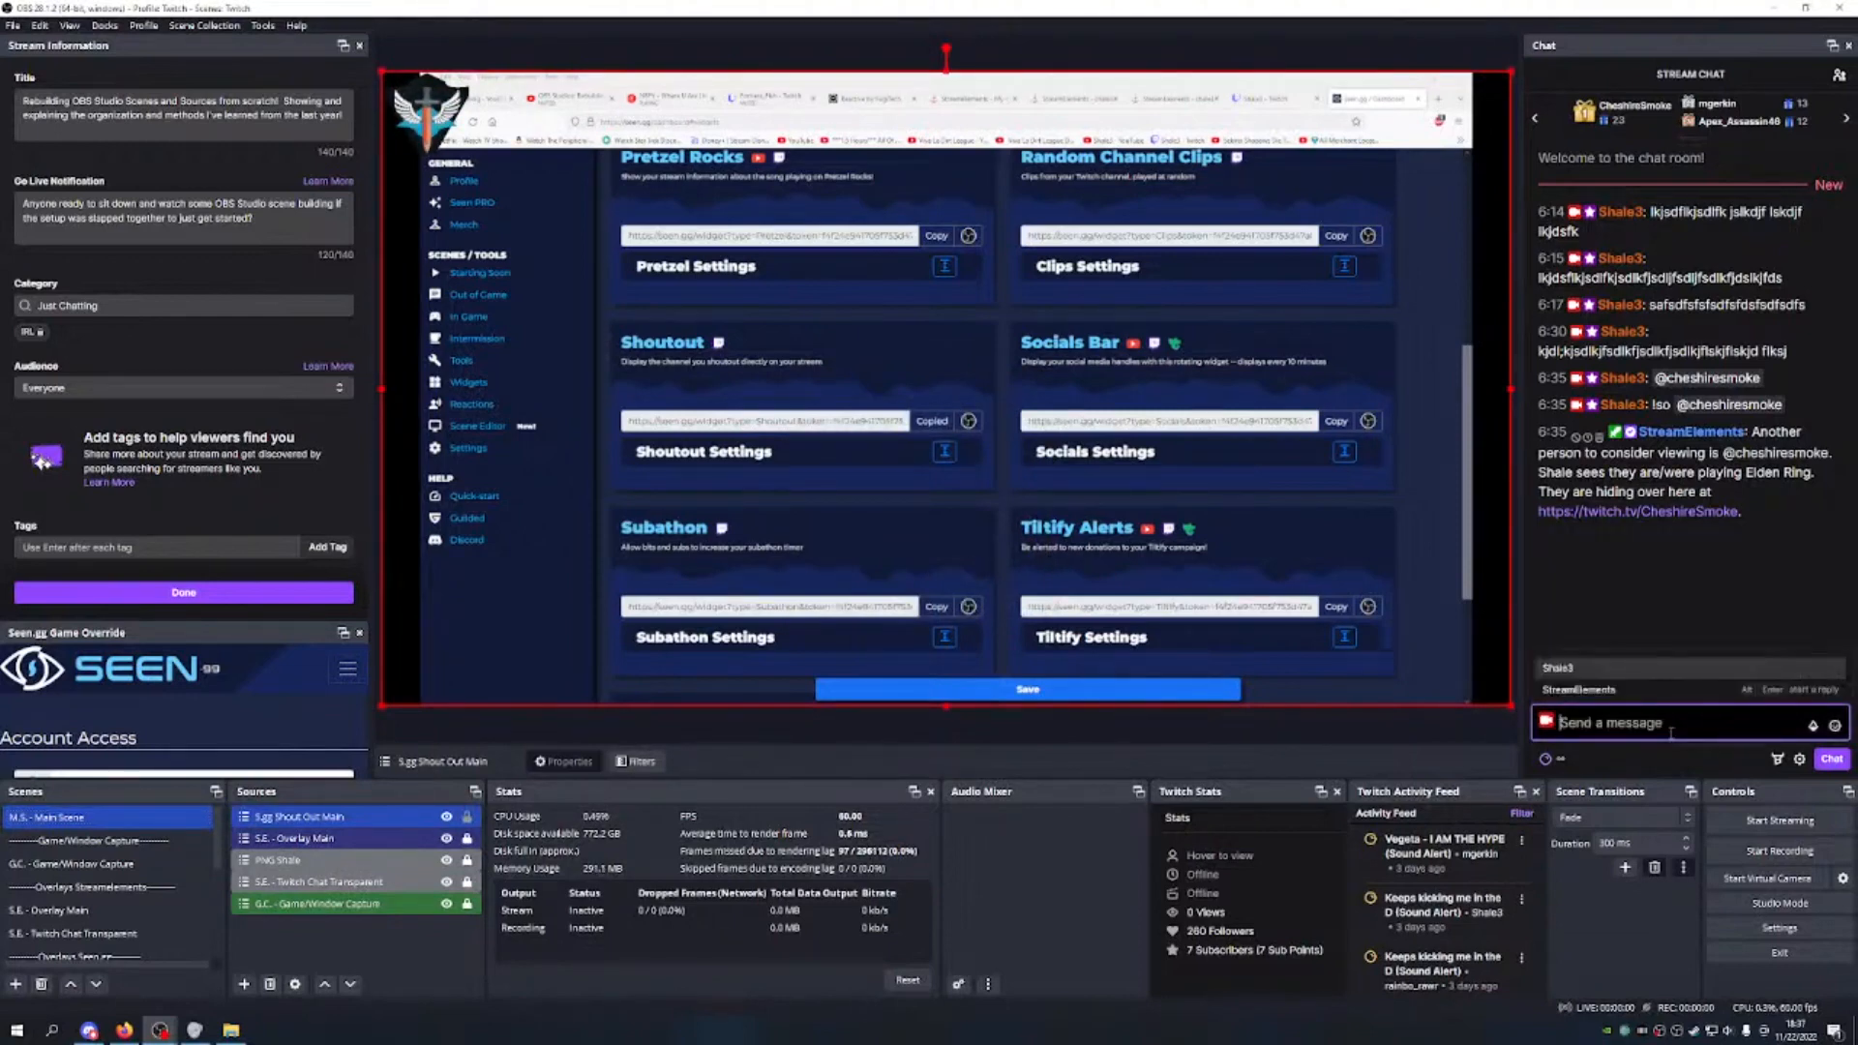
pyautogui.write('!so S')
pyautogui.press('BackSpace')
pyautogui.write('@cheshiresmoke')
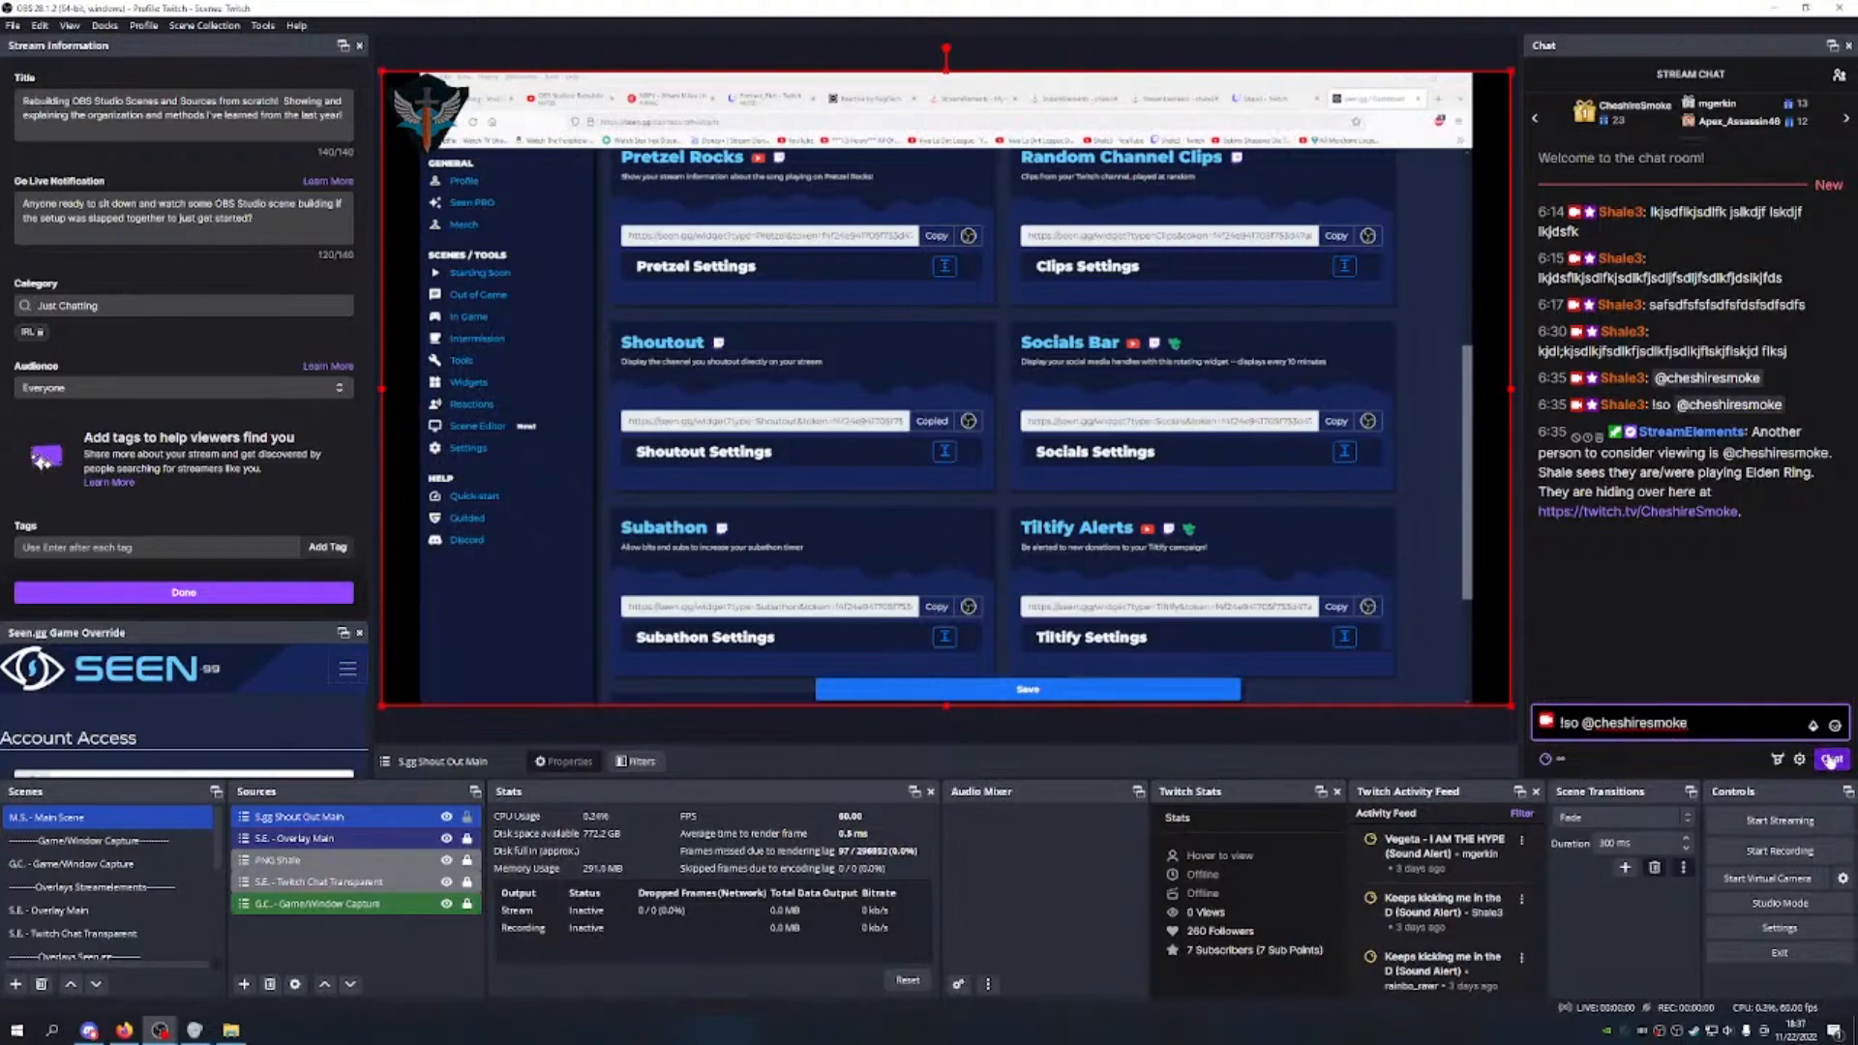
pyautogui.press('Return')
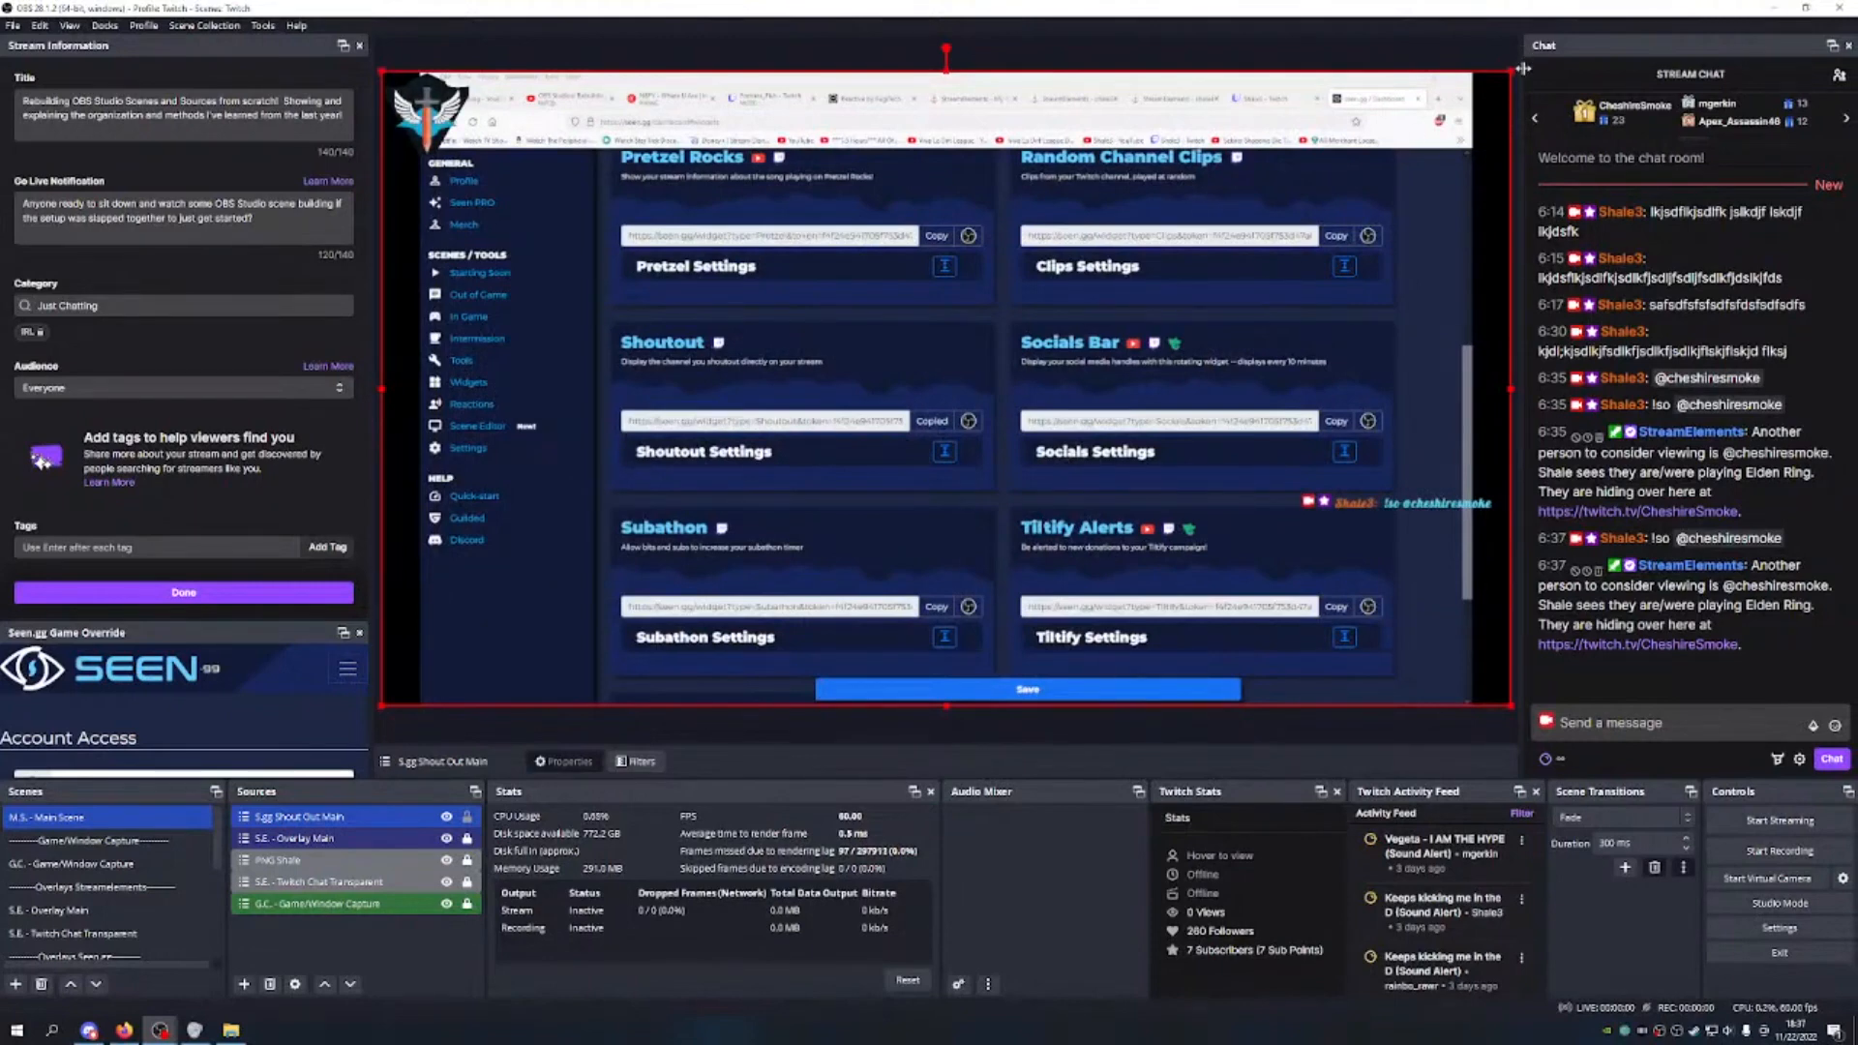
# Step: Resize and reposition the S.gg Shout Out Main source on the canvas, then lock it
pyautogui.moveTo(1512, 70); pyautogui.dragTo(848, 452)
pyautogui.moveTo(756, 532); pyautogui.dragTo(944, 363)
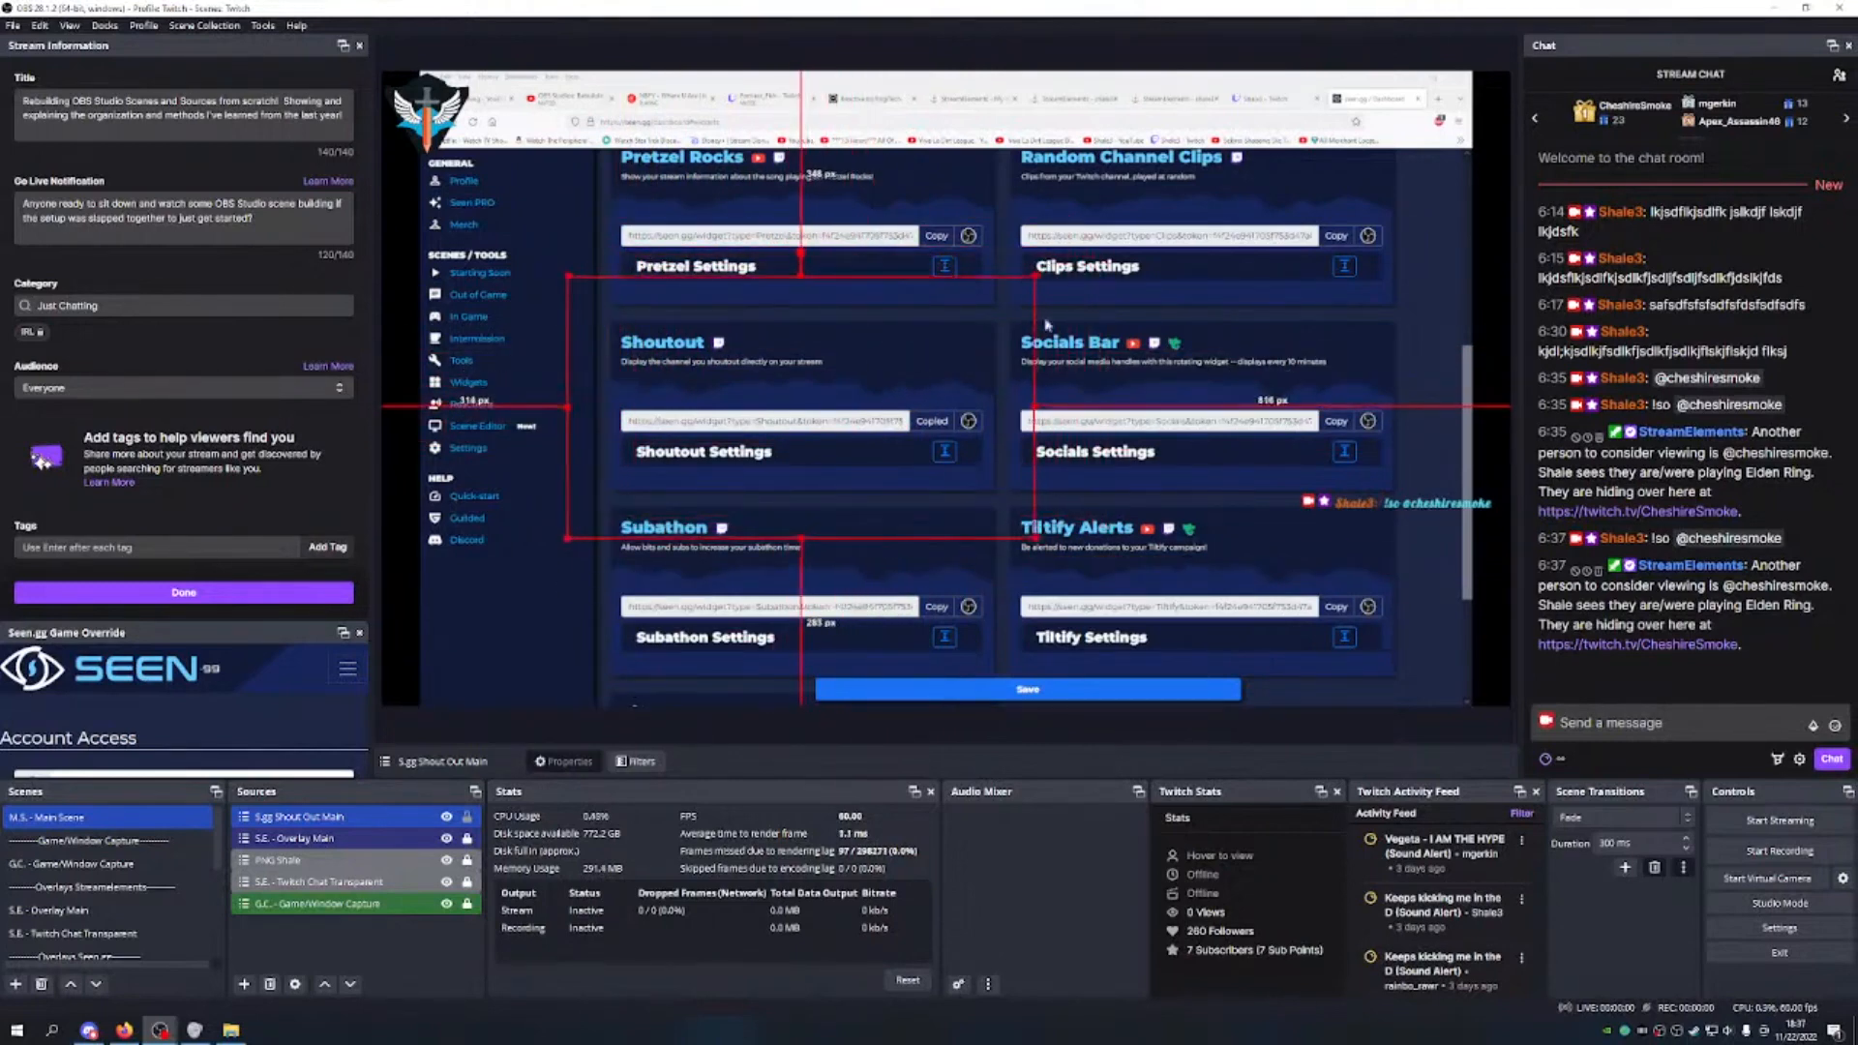
pyautogui.moveTo(1034, 277); pyautogui.dragTo(981, 325)
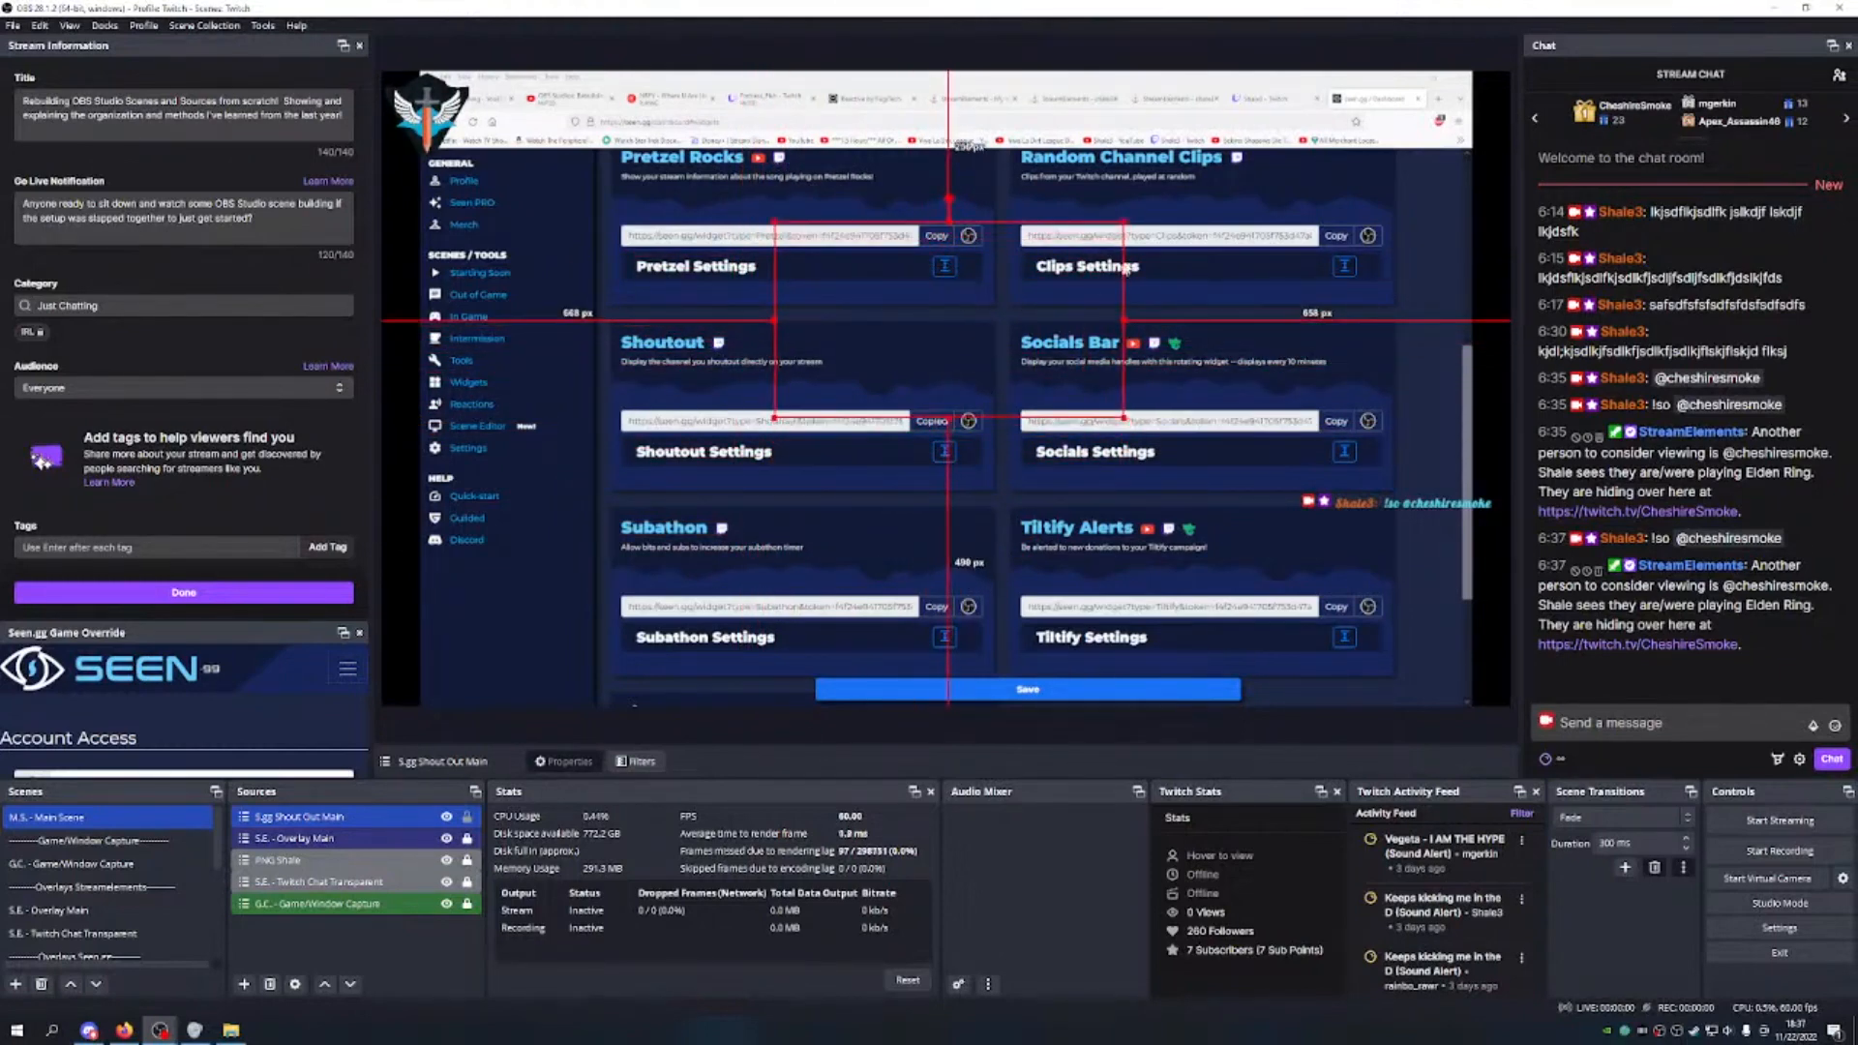
pyautogui.click(1128, 215)
pyautogui.click(989, 336)
pyautogui.moveTo(1122, 221); pyautogui.dragTo(1207, 172)
pyautogui.moveTo(1043, 250); pyautogui.dragTo(1014, 255)
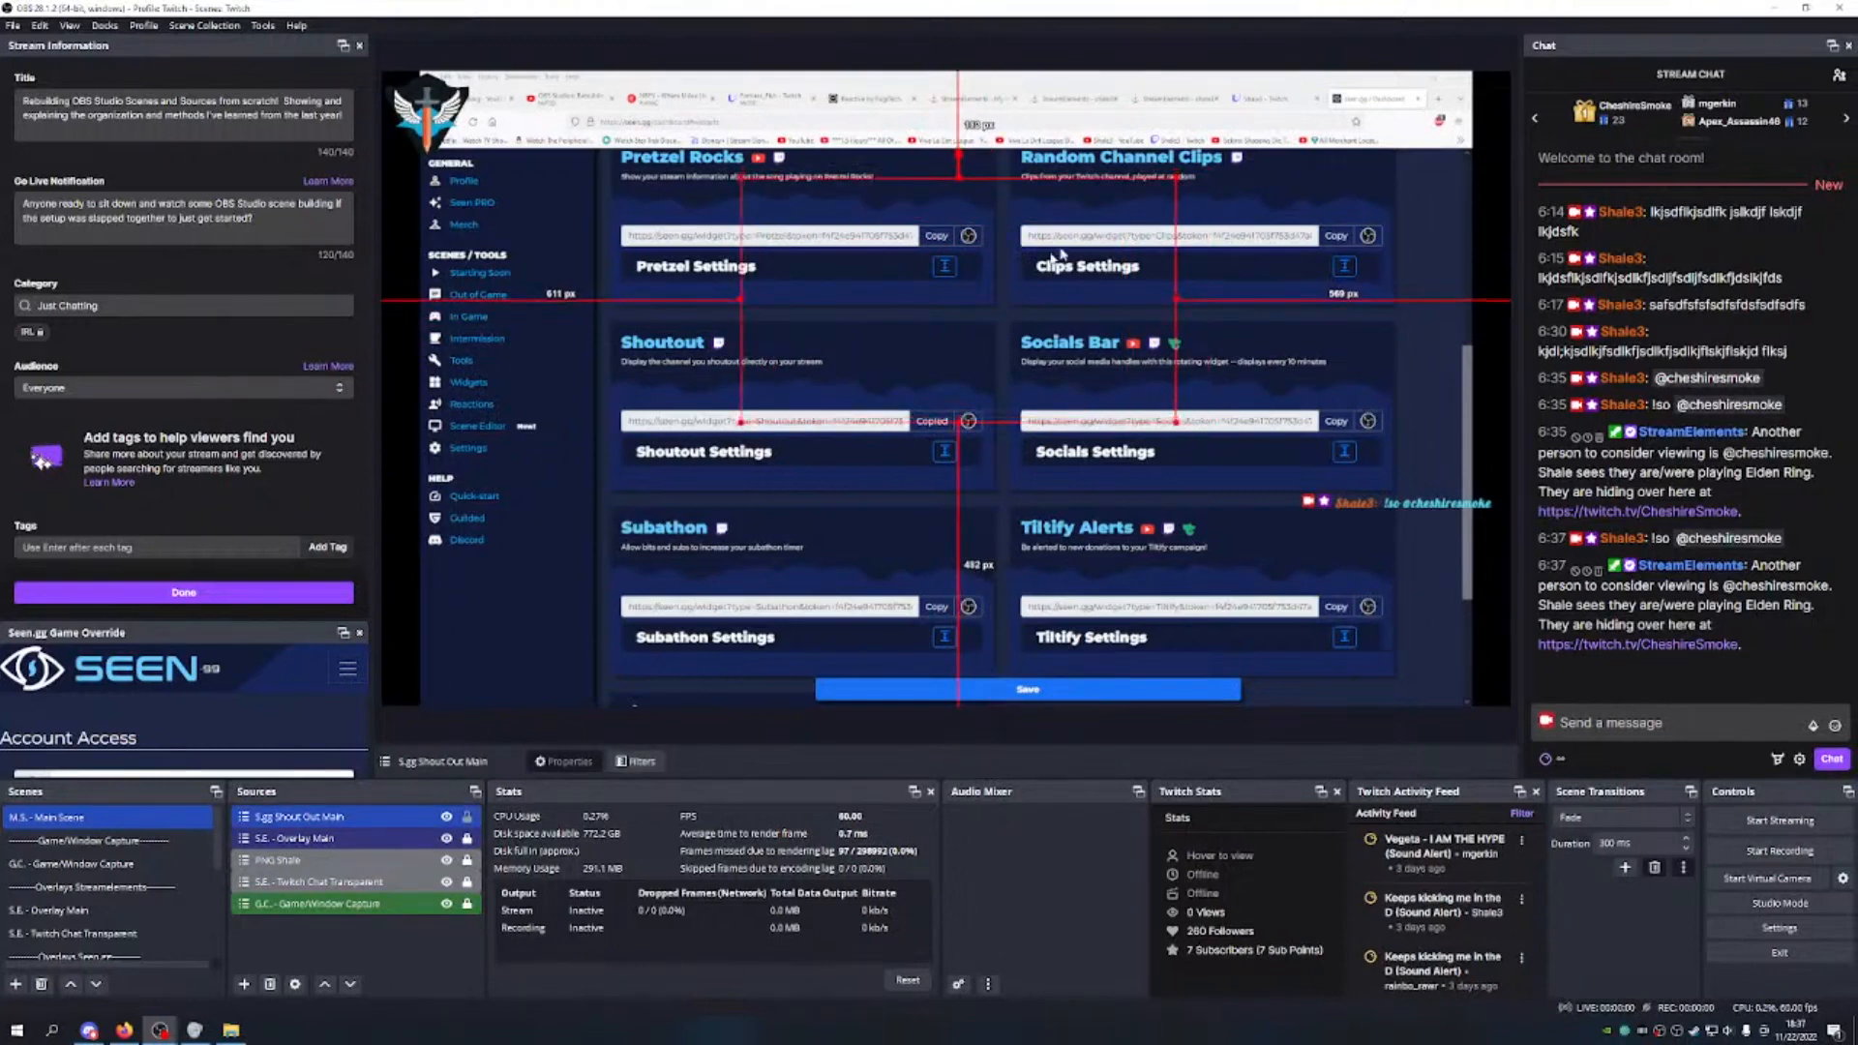
pyautogui.moveTo(1175, 180); pyautogui.dragTo(1243, 139)
pyautogui.moveTo(1071, 219); pyautogui.dragTo(1028, 280)
pyautogui.moveTo(1199, 201); pyautogui.dragTo(1087, 285)
pyautogui.moveTo(991, 337); pyautogui.dragTo(1043, 261)
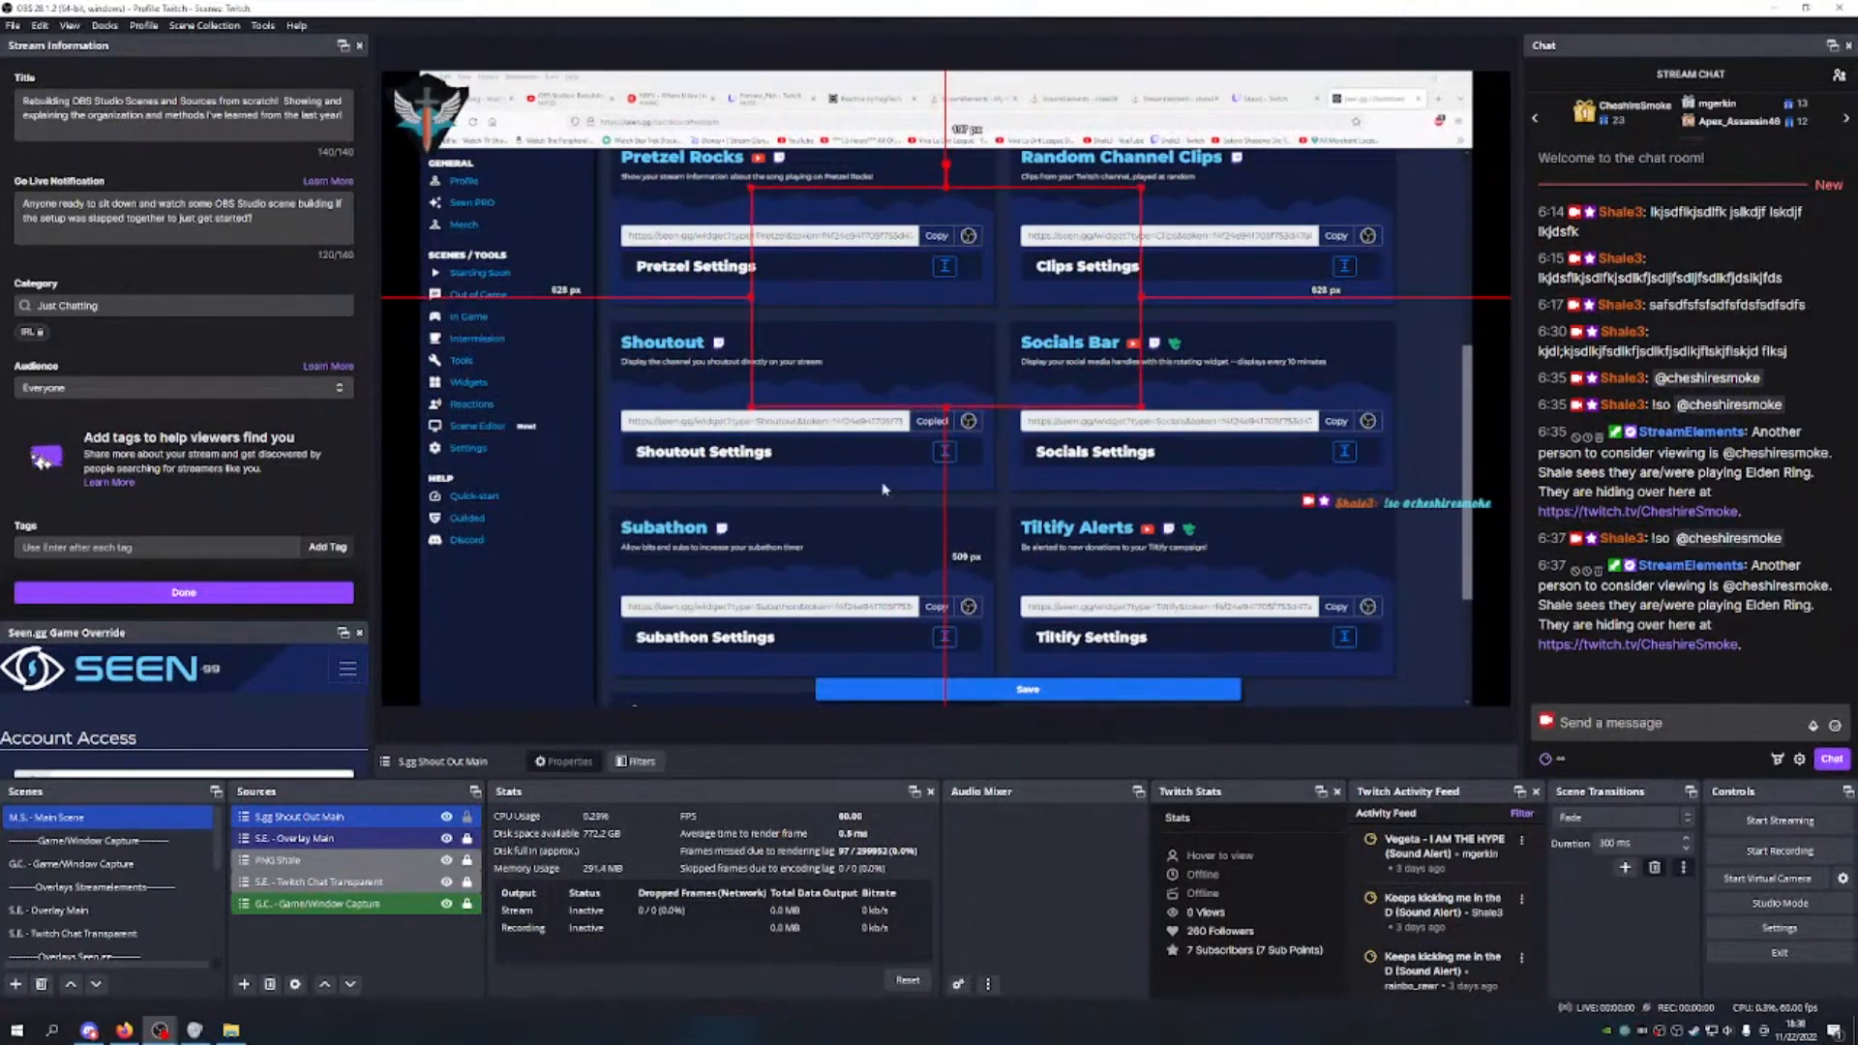
pyautogui.click(467, 818)
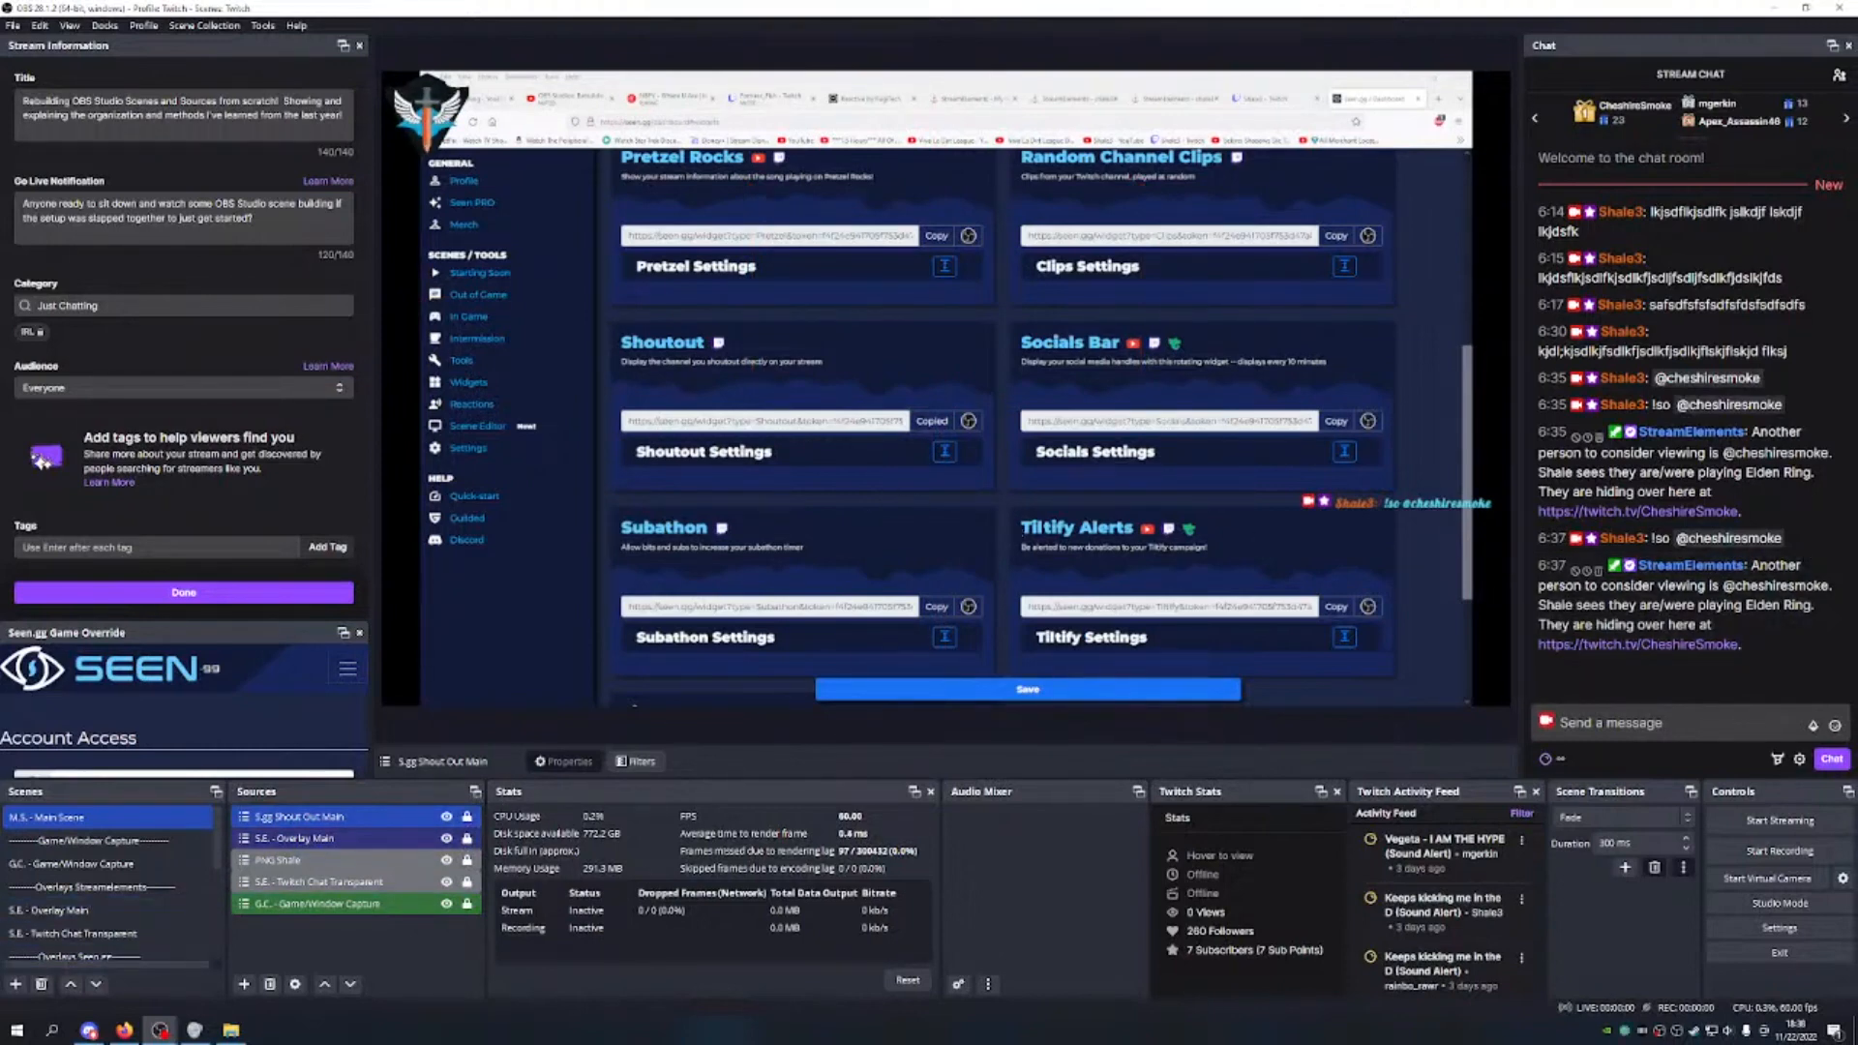
# Step: Copy the Shout Out overlay URL from StreamElements My Overlays, then start adding a new OBS scene
pyautogui.click(974, 100)
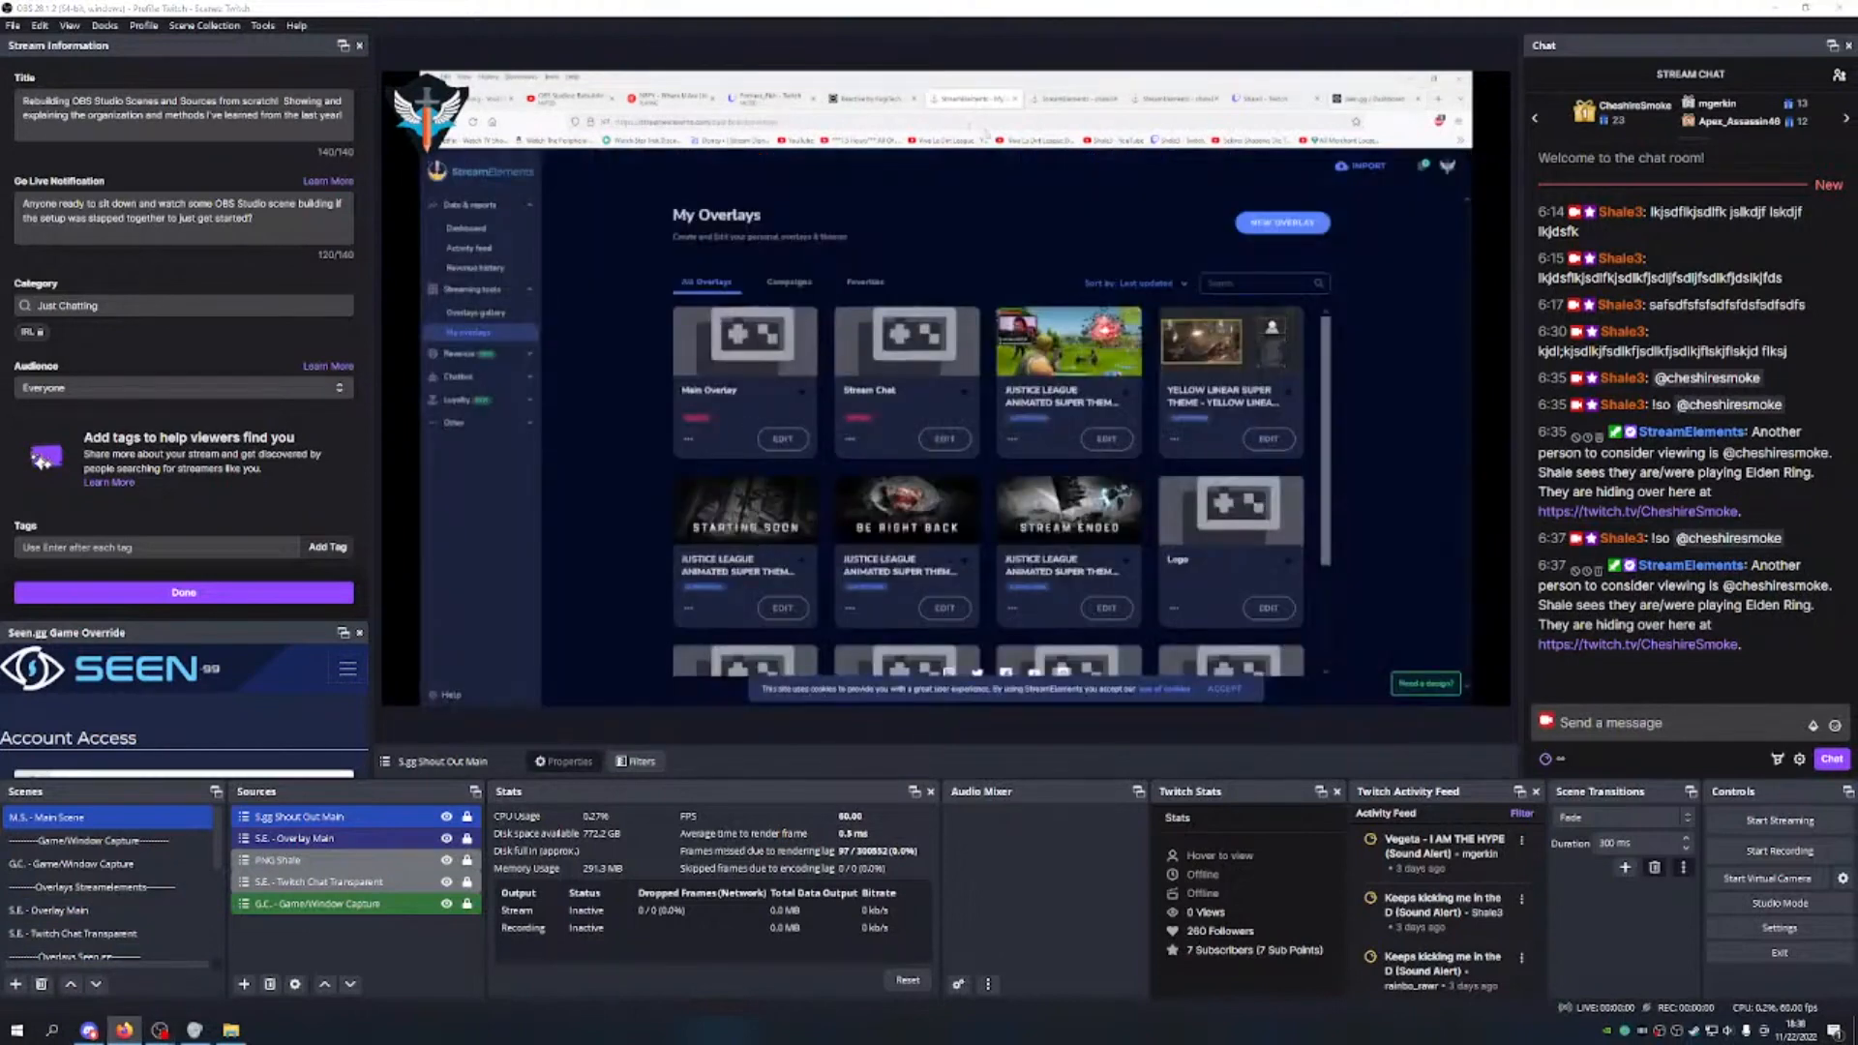
pyautogui.scroll(-2, 629, 498)
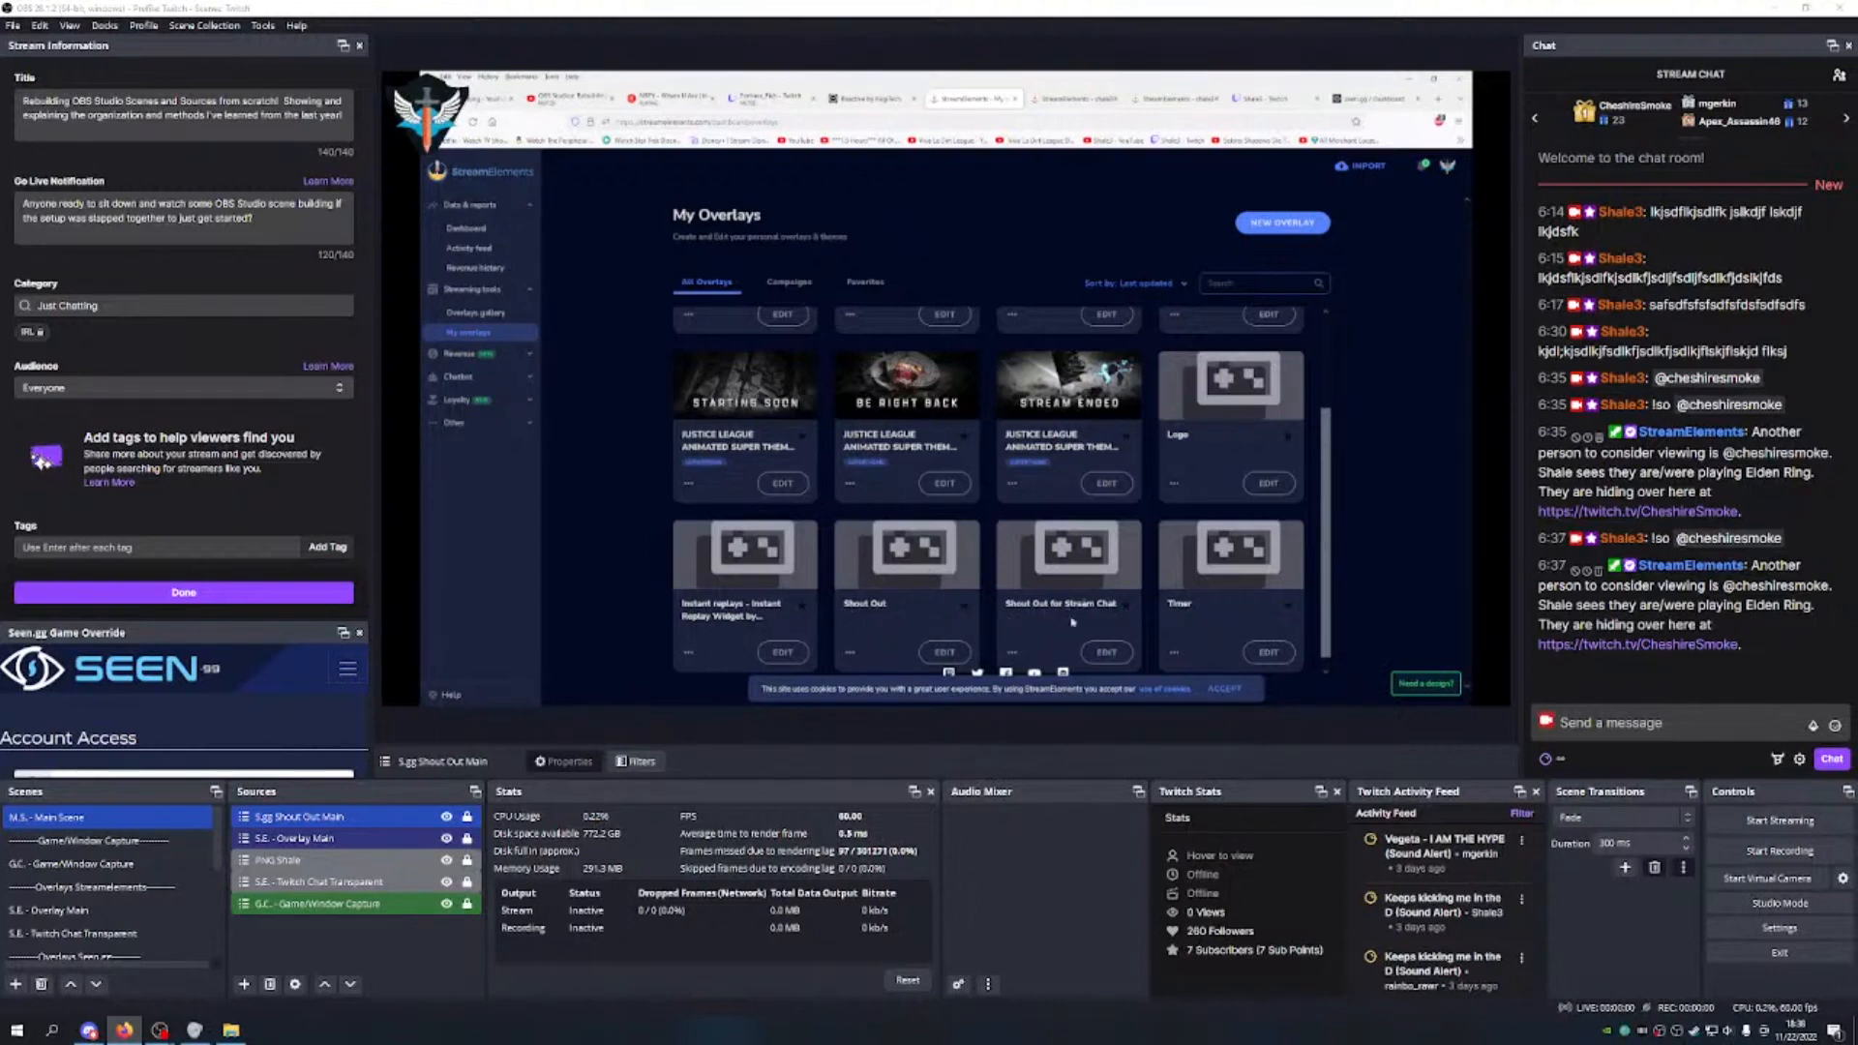
pyautogui.click(964, 648)
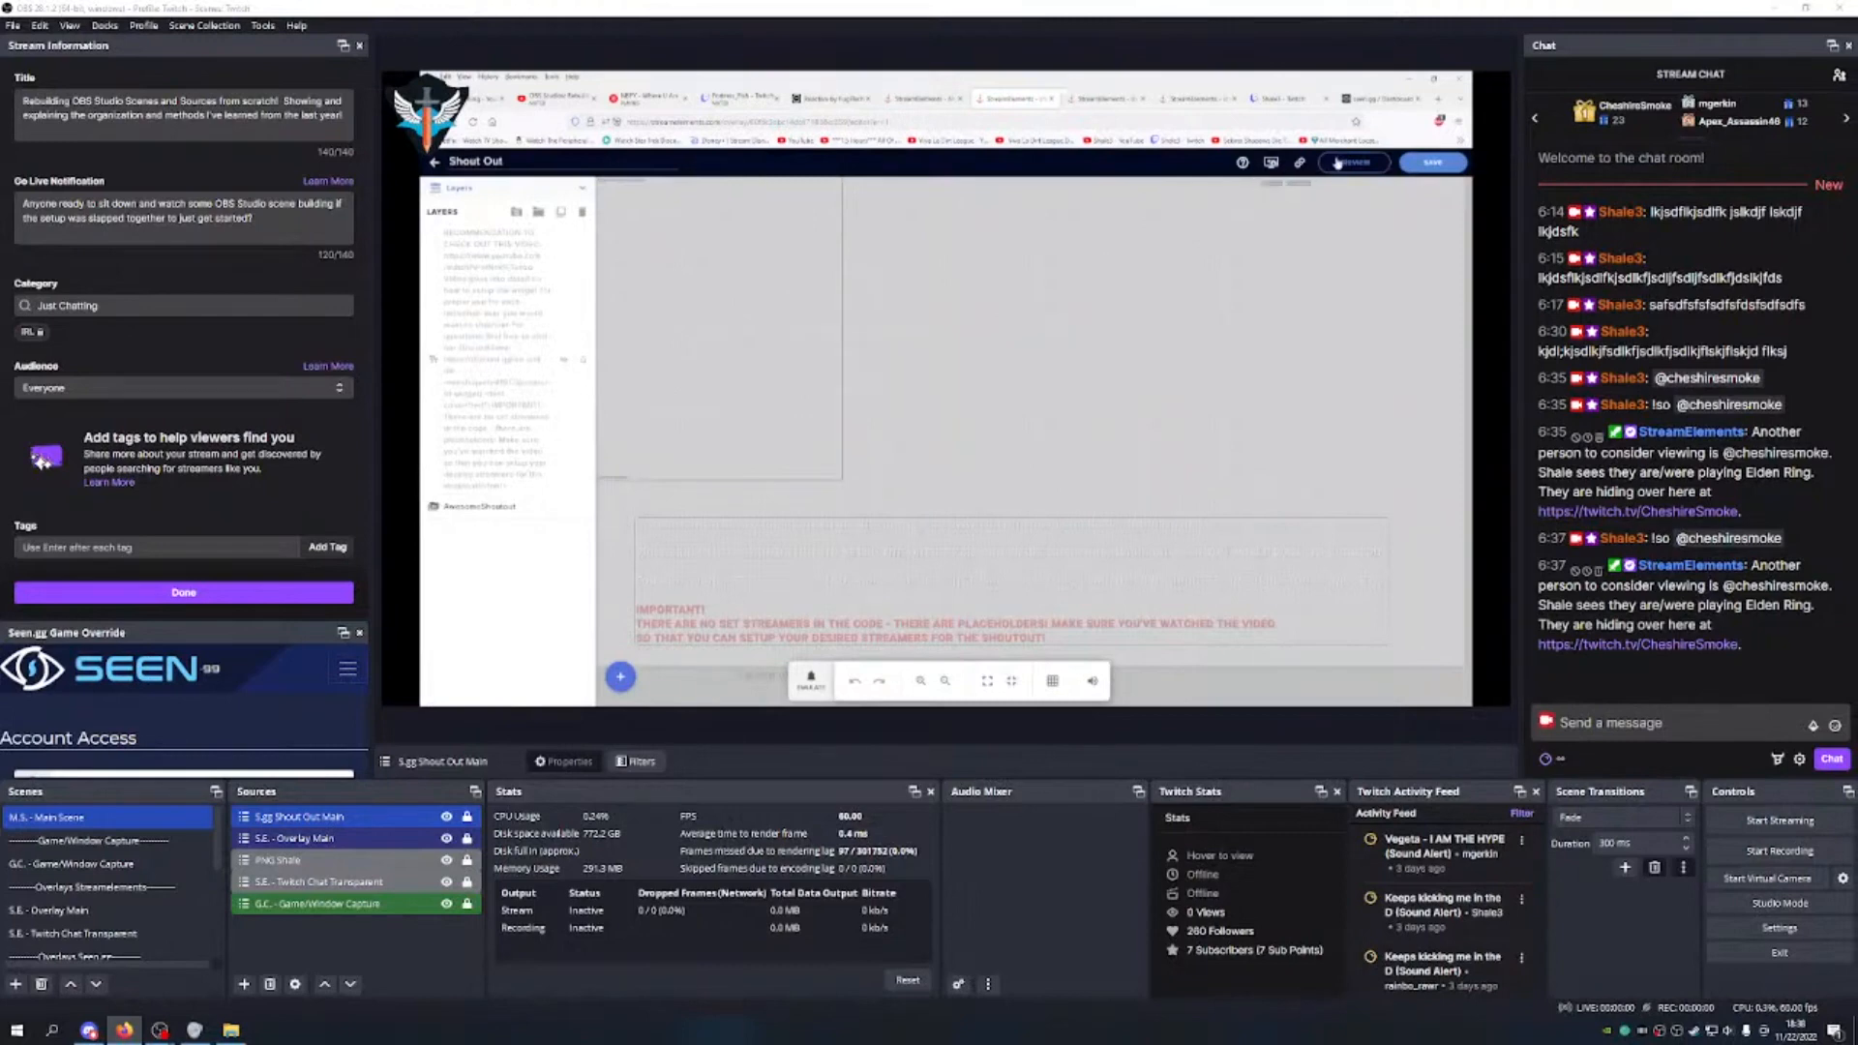
pyautogui.click(1300, 161)
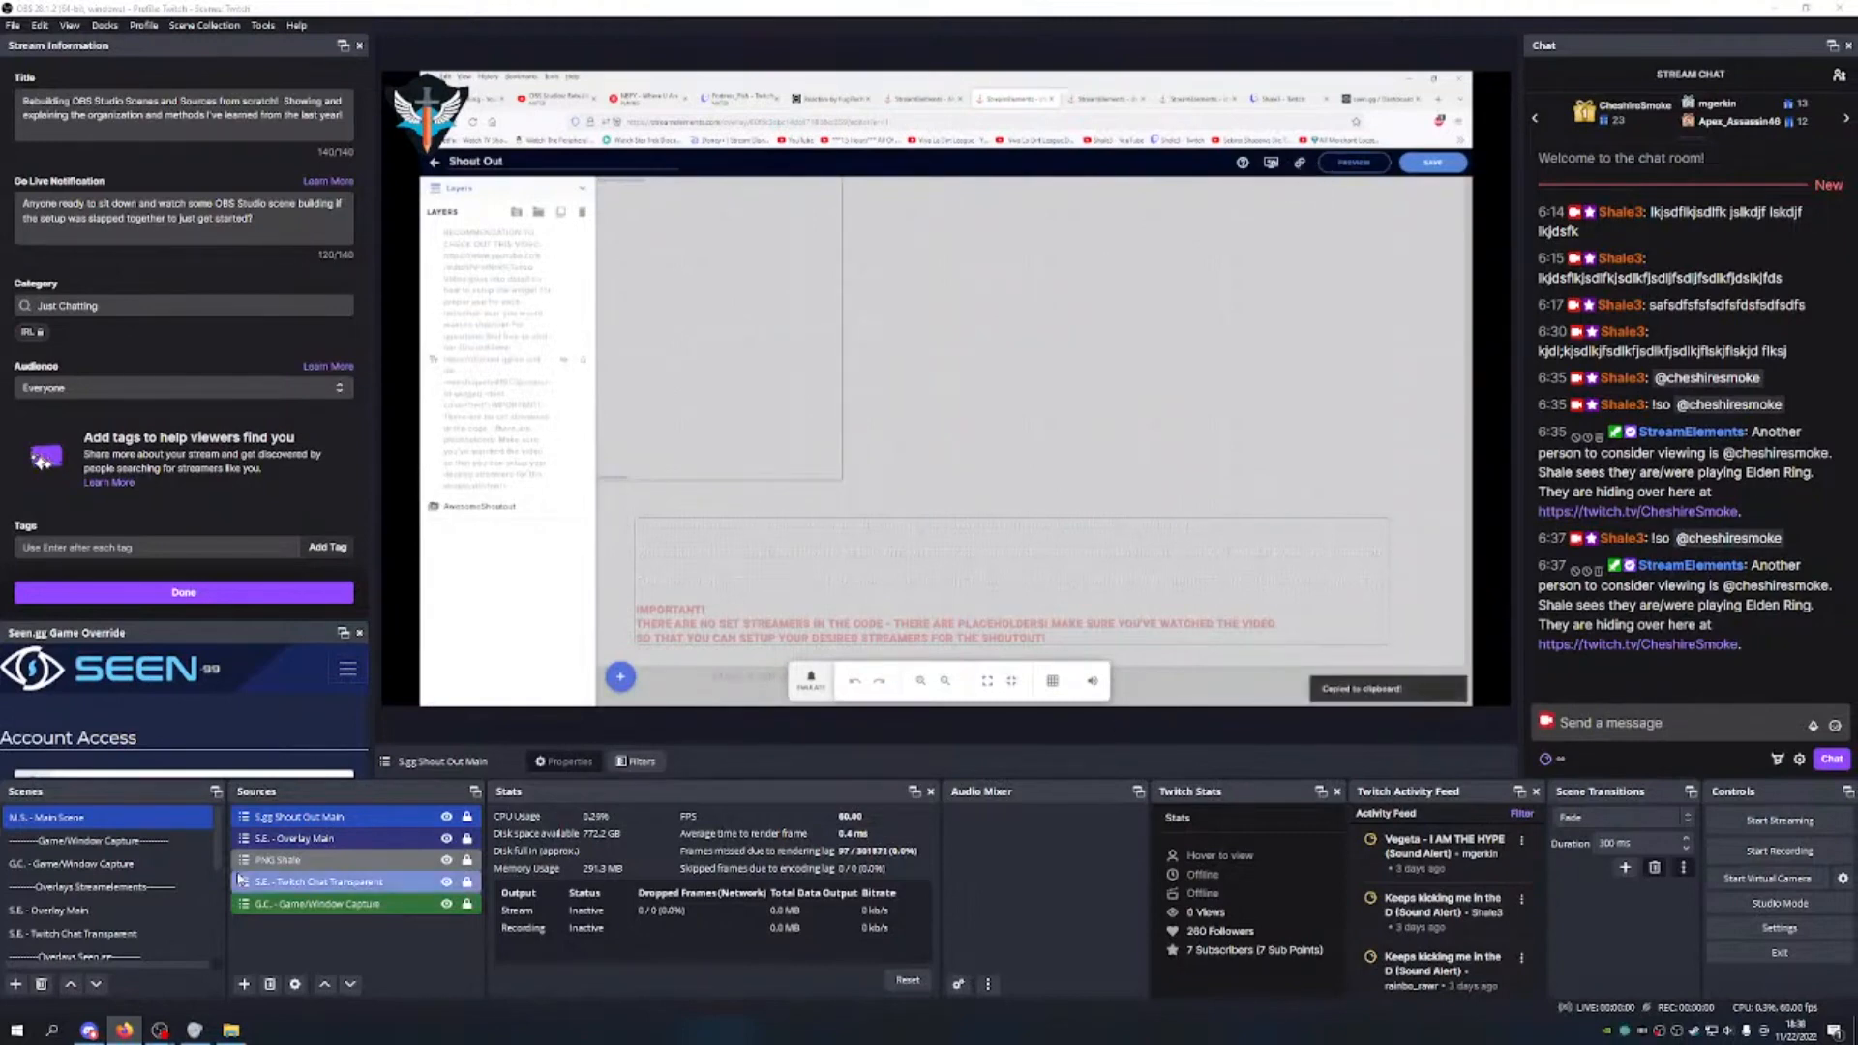
pyautogui.click(15, 985)
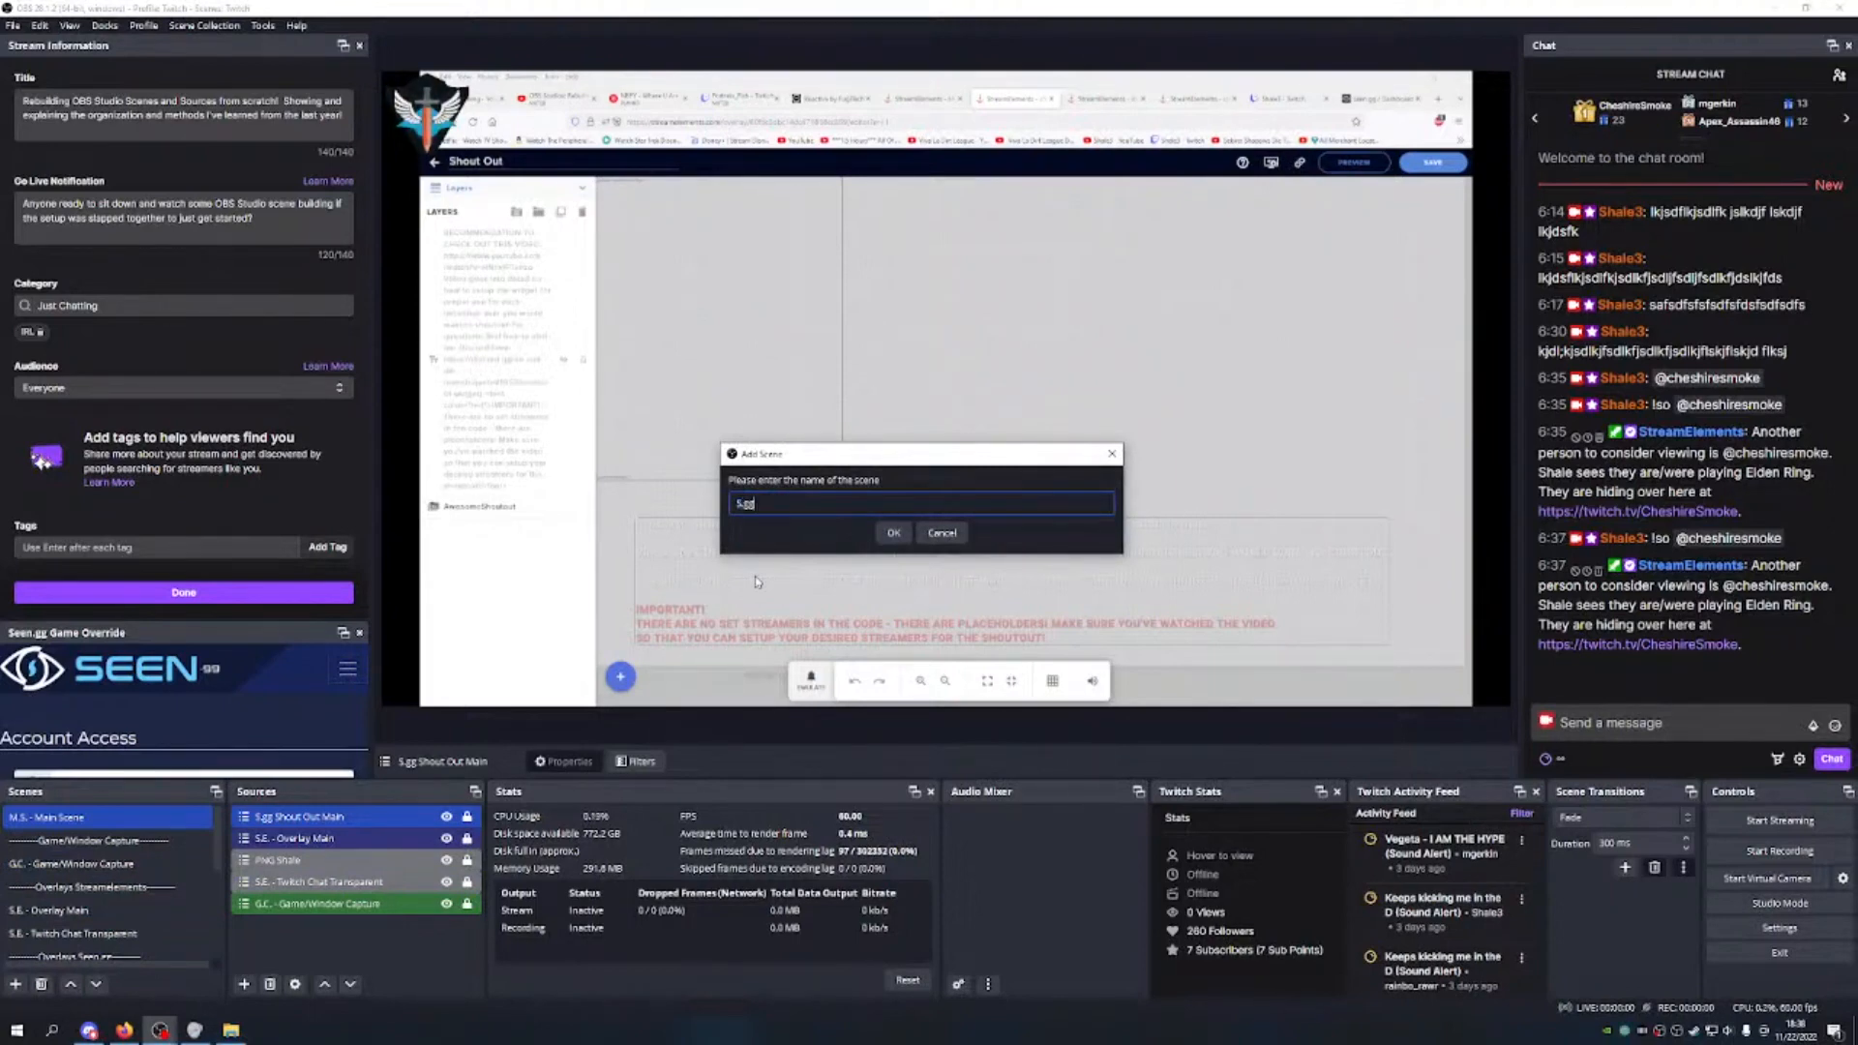
# Step: Name the new scene 'S.E. - Stream Elements Shout Out Main'
pyautogui.write('S.E. -')
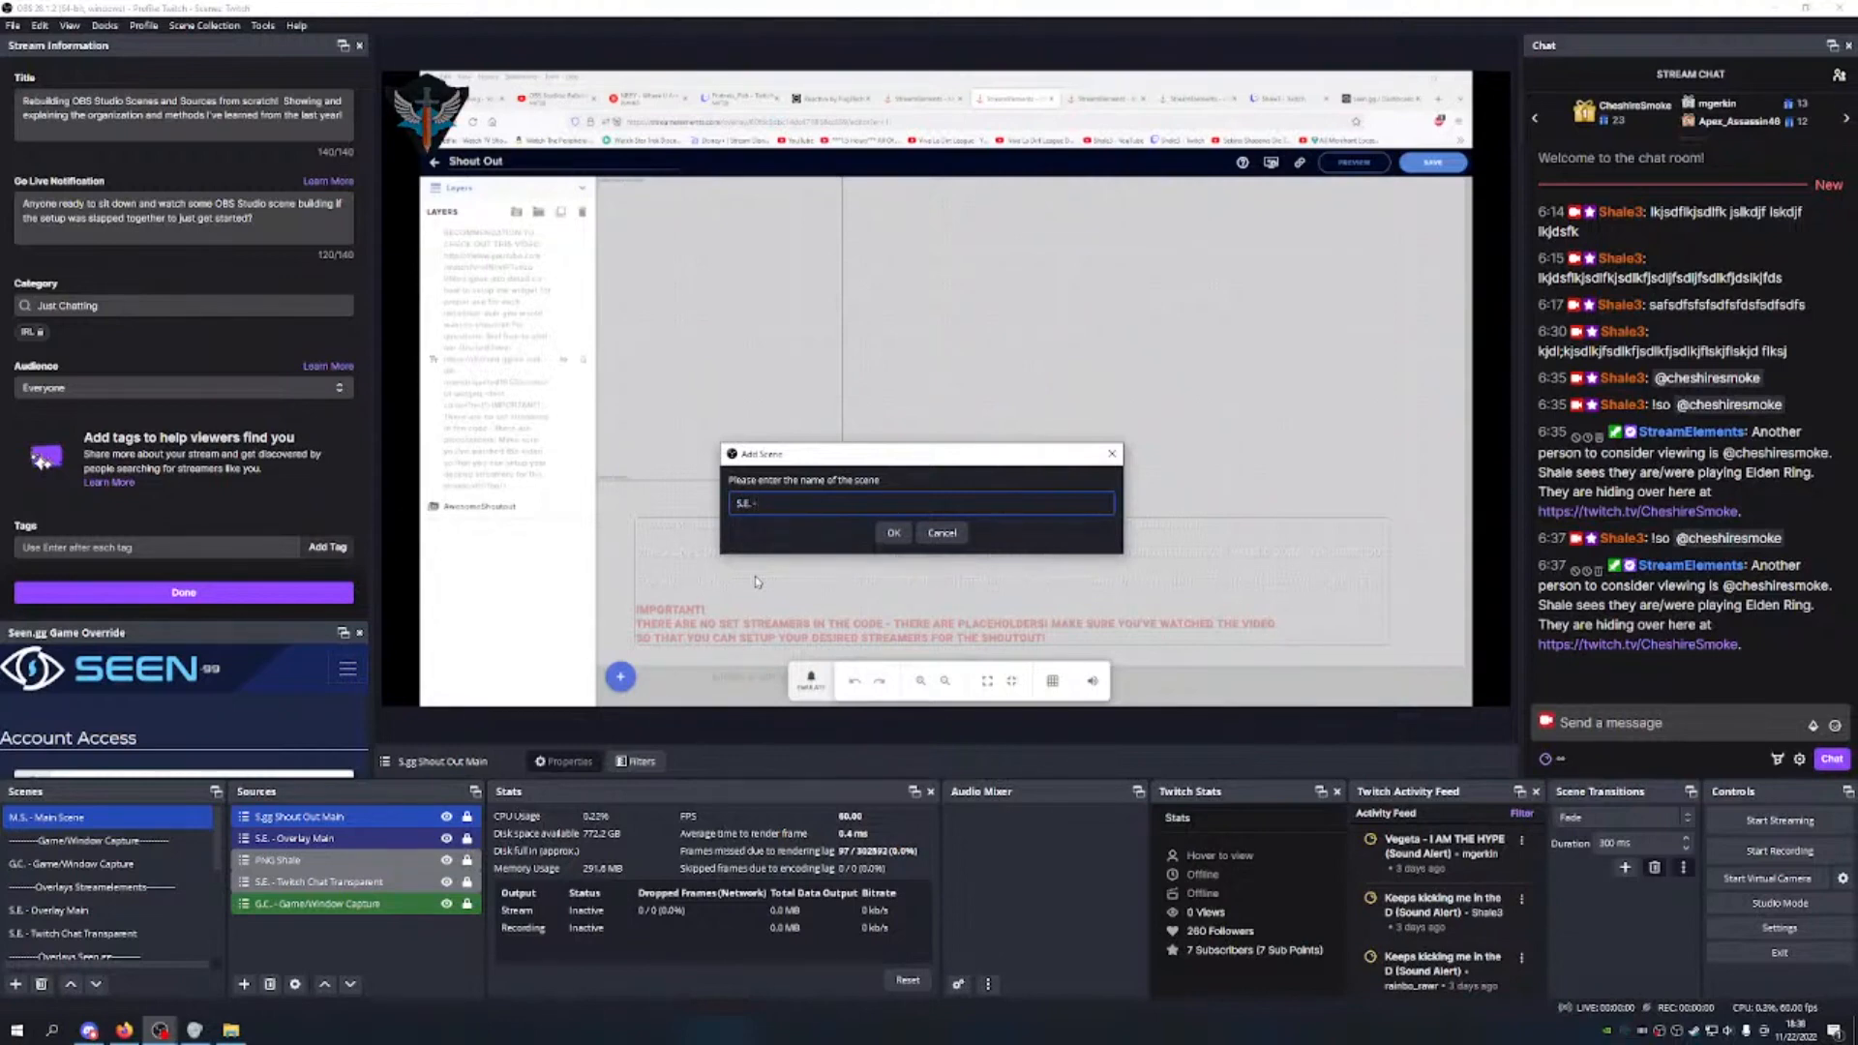
pyautogui.write(' S')
pyautogui.write('ch')
pyautogui.press('BackSpace')
pyautogui.write('Stream Elements Shout')
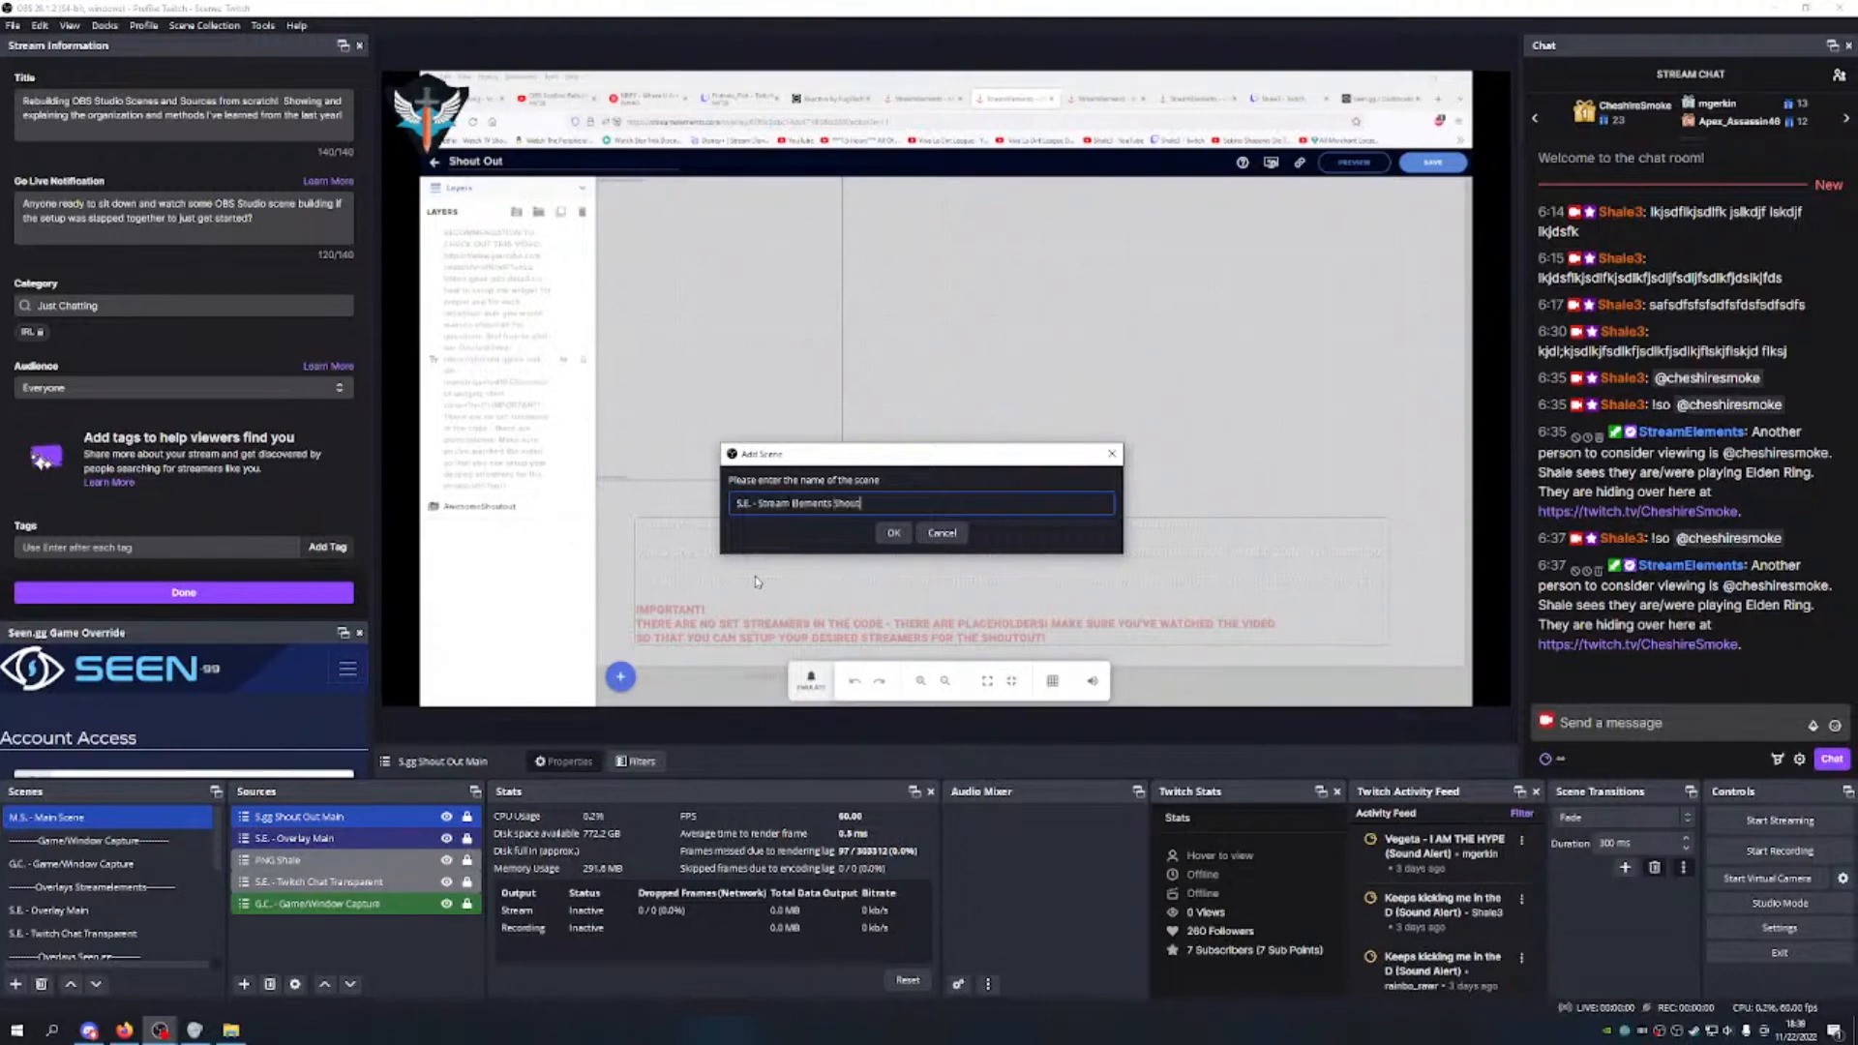
pyautogui.write(' Out Main')
pyautogui.press('Return')
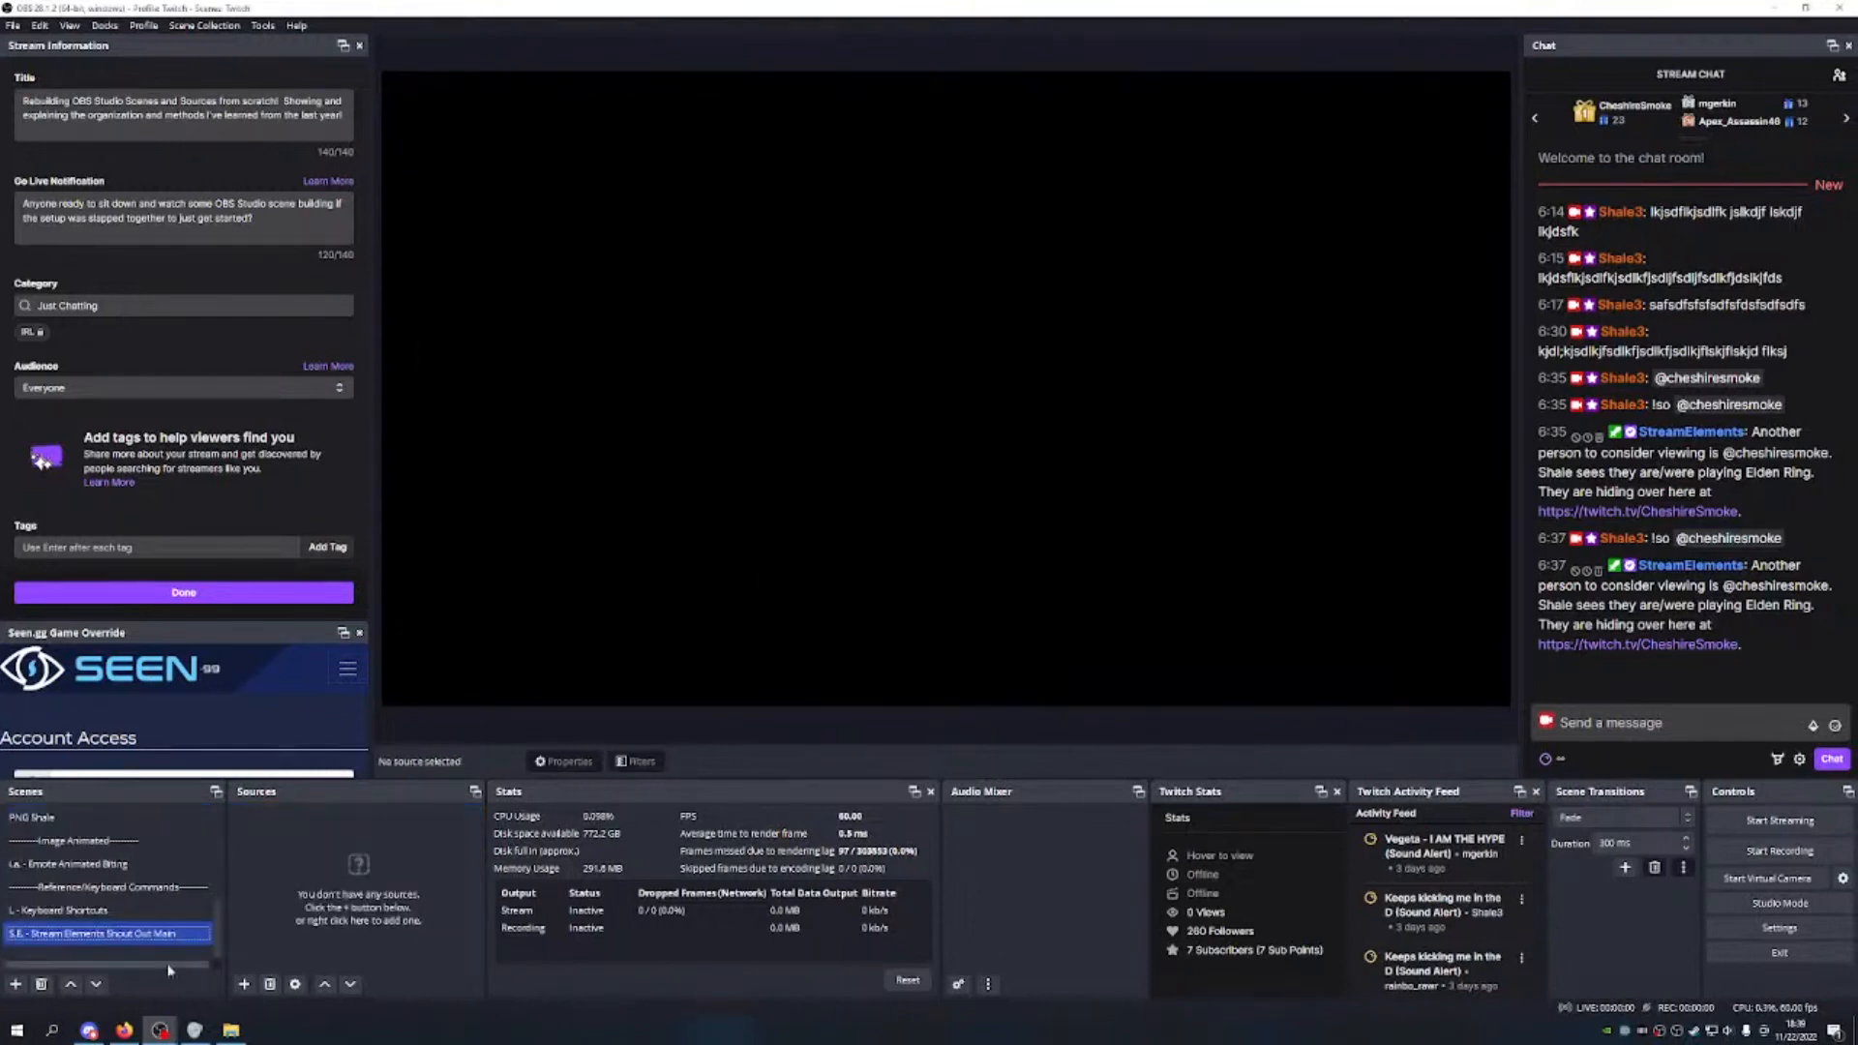
# Step: Move the new scene up the list to sit just below S.E. - Overlay Main
pyautogui.click(71, 984)
pyautogui.click(71, 984)
pyautogui.click(70, 984)
pyautogui.click(70, 984)
pyautogui.click(71, 984)
pyautogui.click(71, 984)
pyautogui.click(71, 984)
pyautogui.click(71, 984)
pyautogui.click(71, 984)
pyautogui.click(70, 984)
pyautogui.click(96, 984)
pyautogui.click(96, 984)
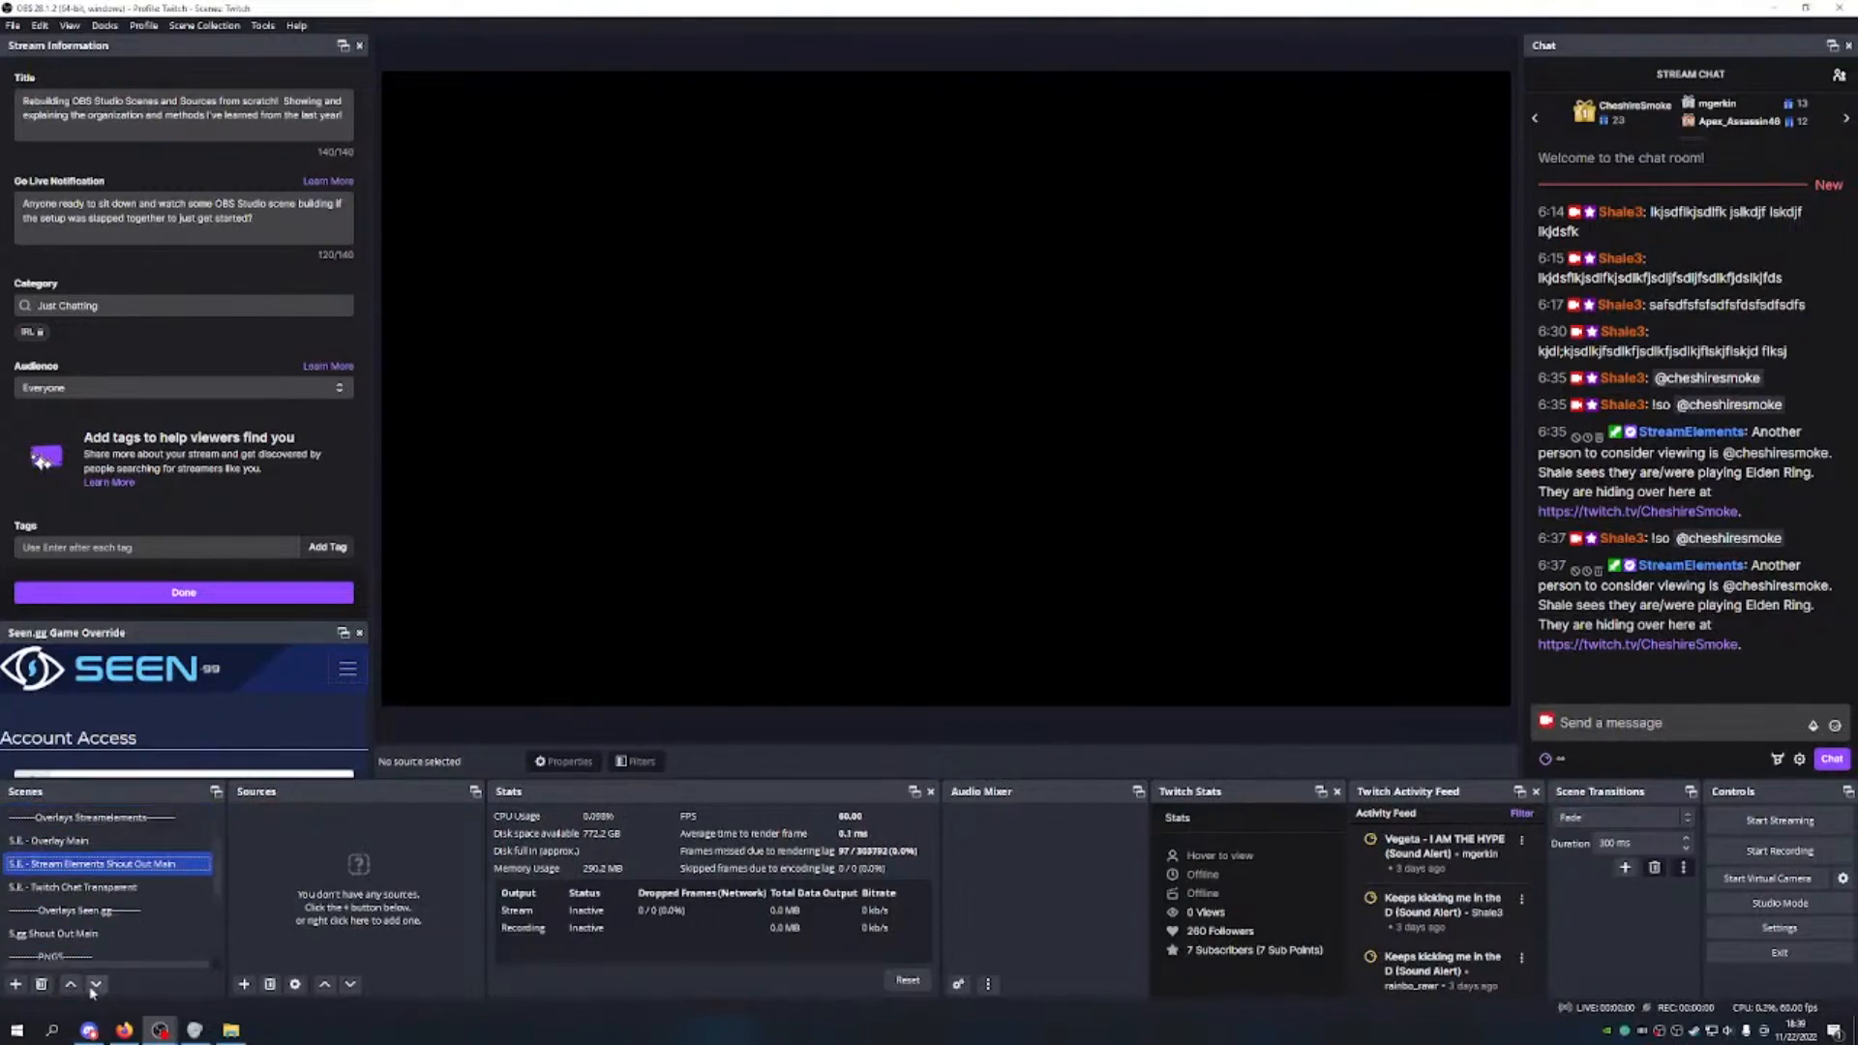
# Step: Check the shout-out source's options in the S.gg Shout Out Main scene without changing anything
pyautogui.scroll(-1, 107, 919)
pyautogui.click(58, 863)
pyautogui.click(319, 816)
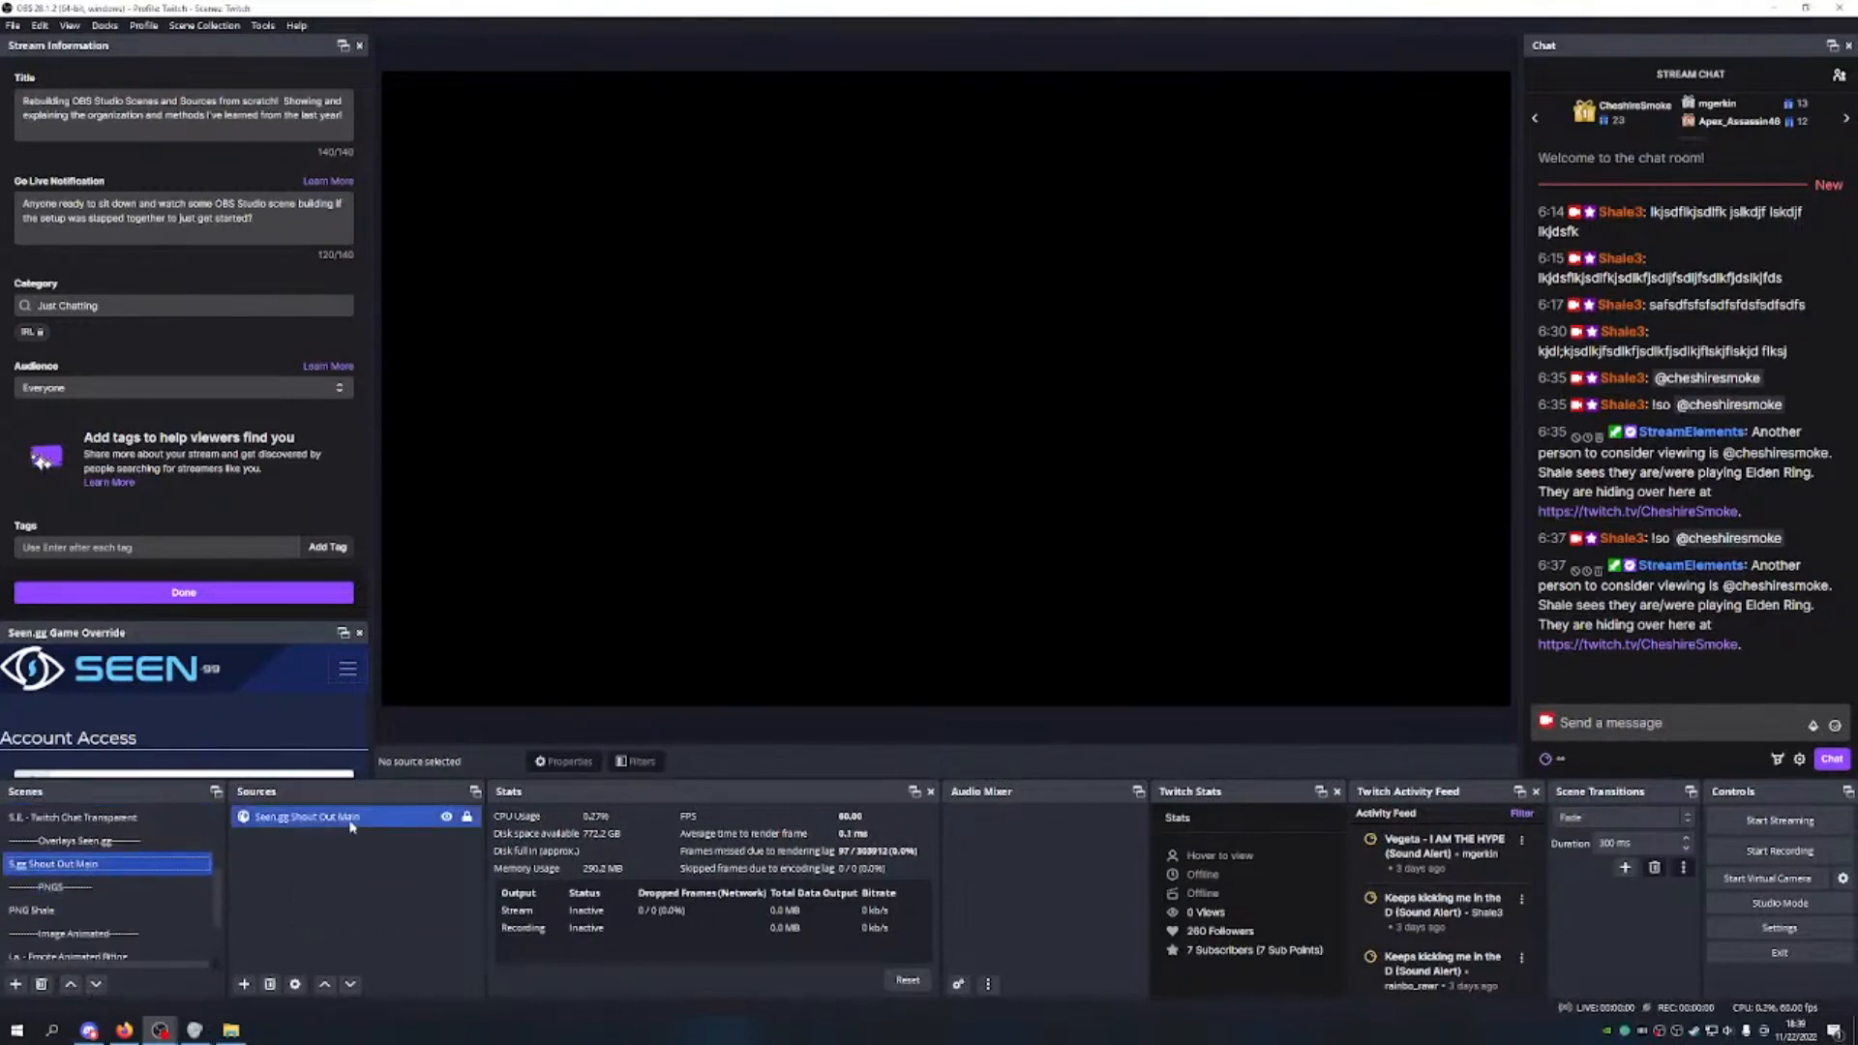
pyautogui.rightClick(366, 819)
pyautogui.moveTo(385, 407)
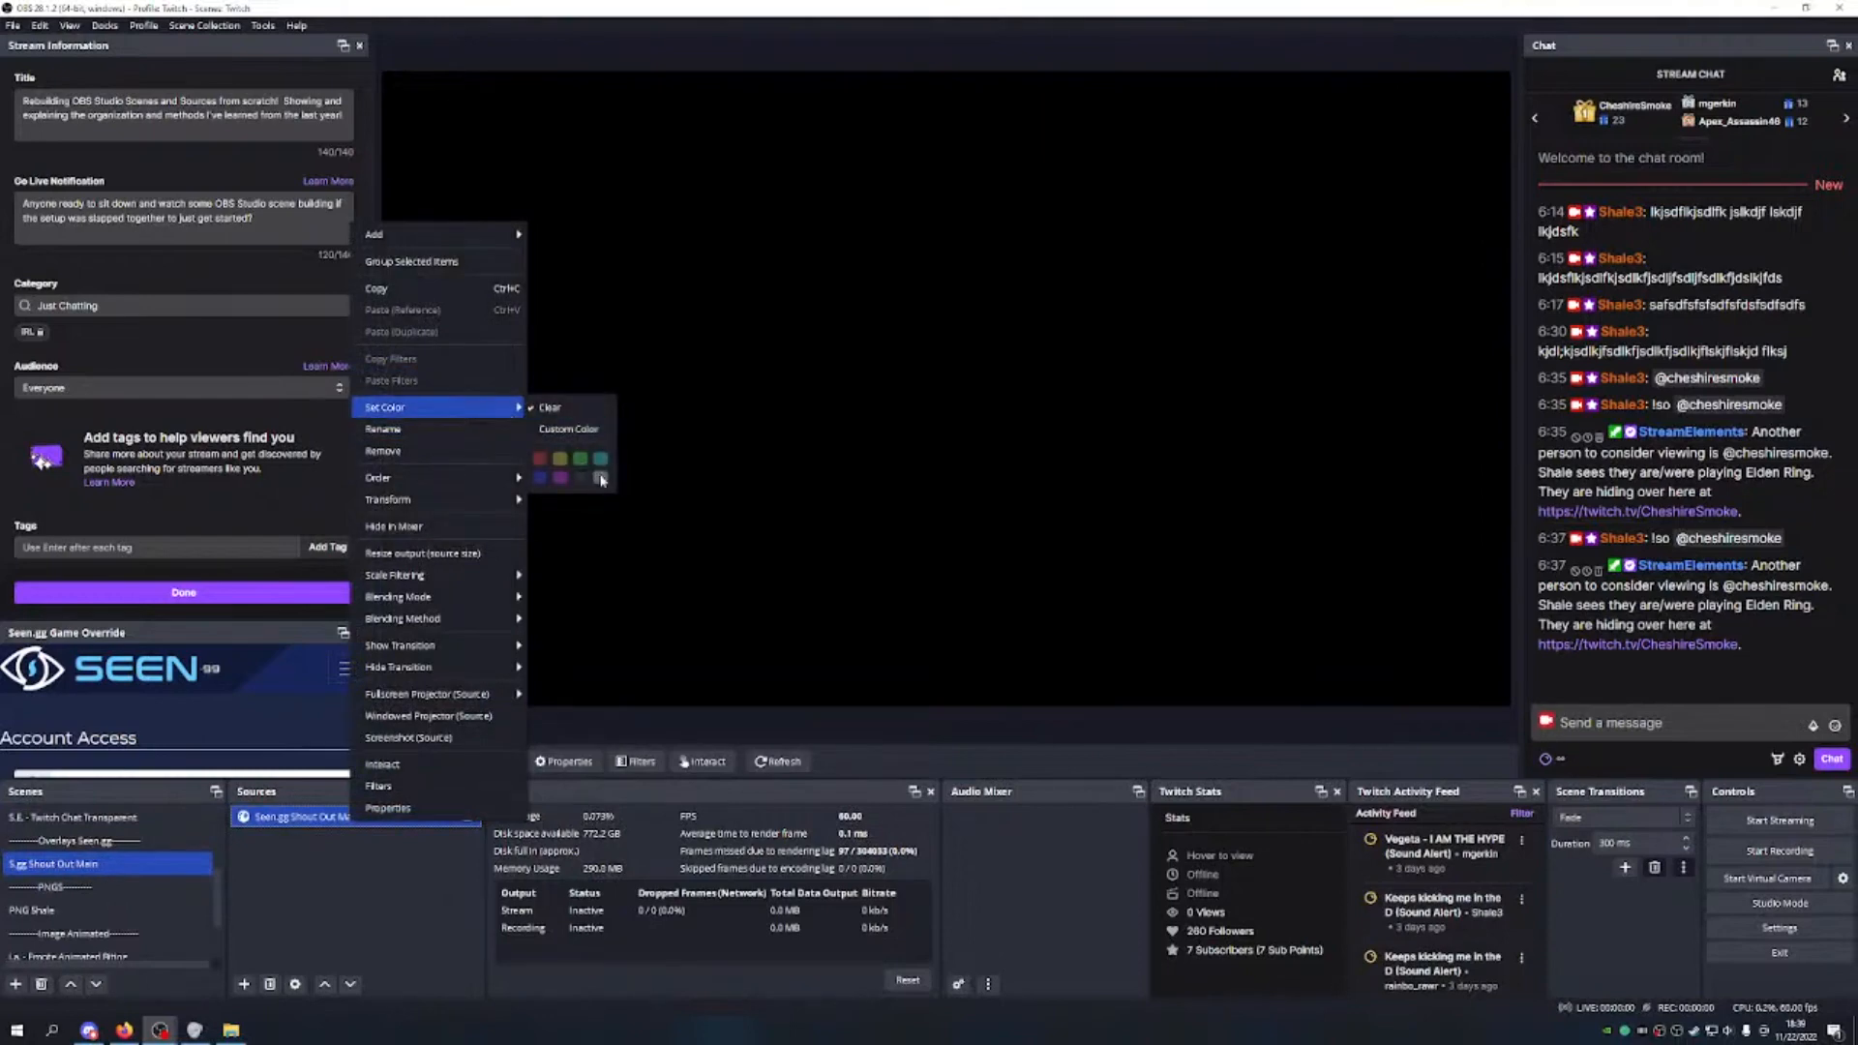
pyautogui.click(383, 913)
pyautogui.scroll(1, 133, 872)
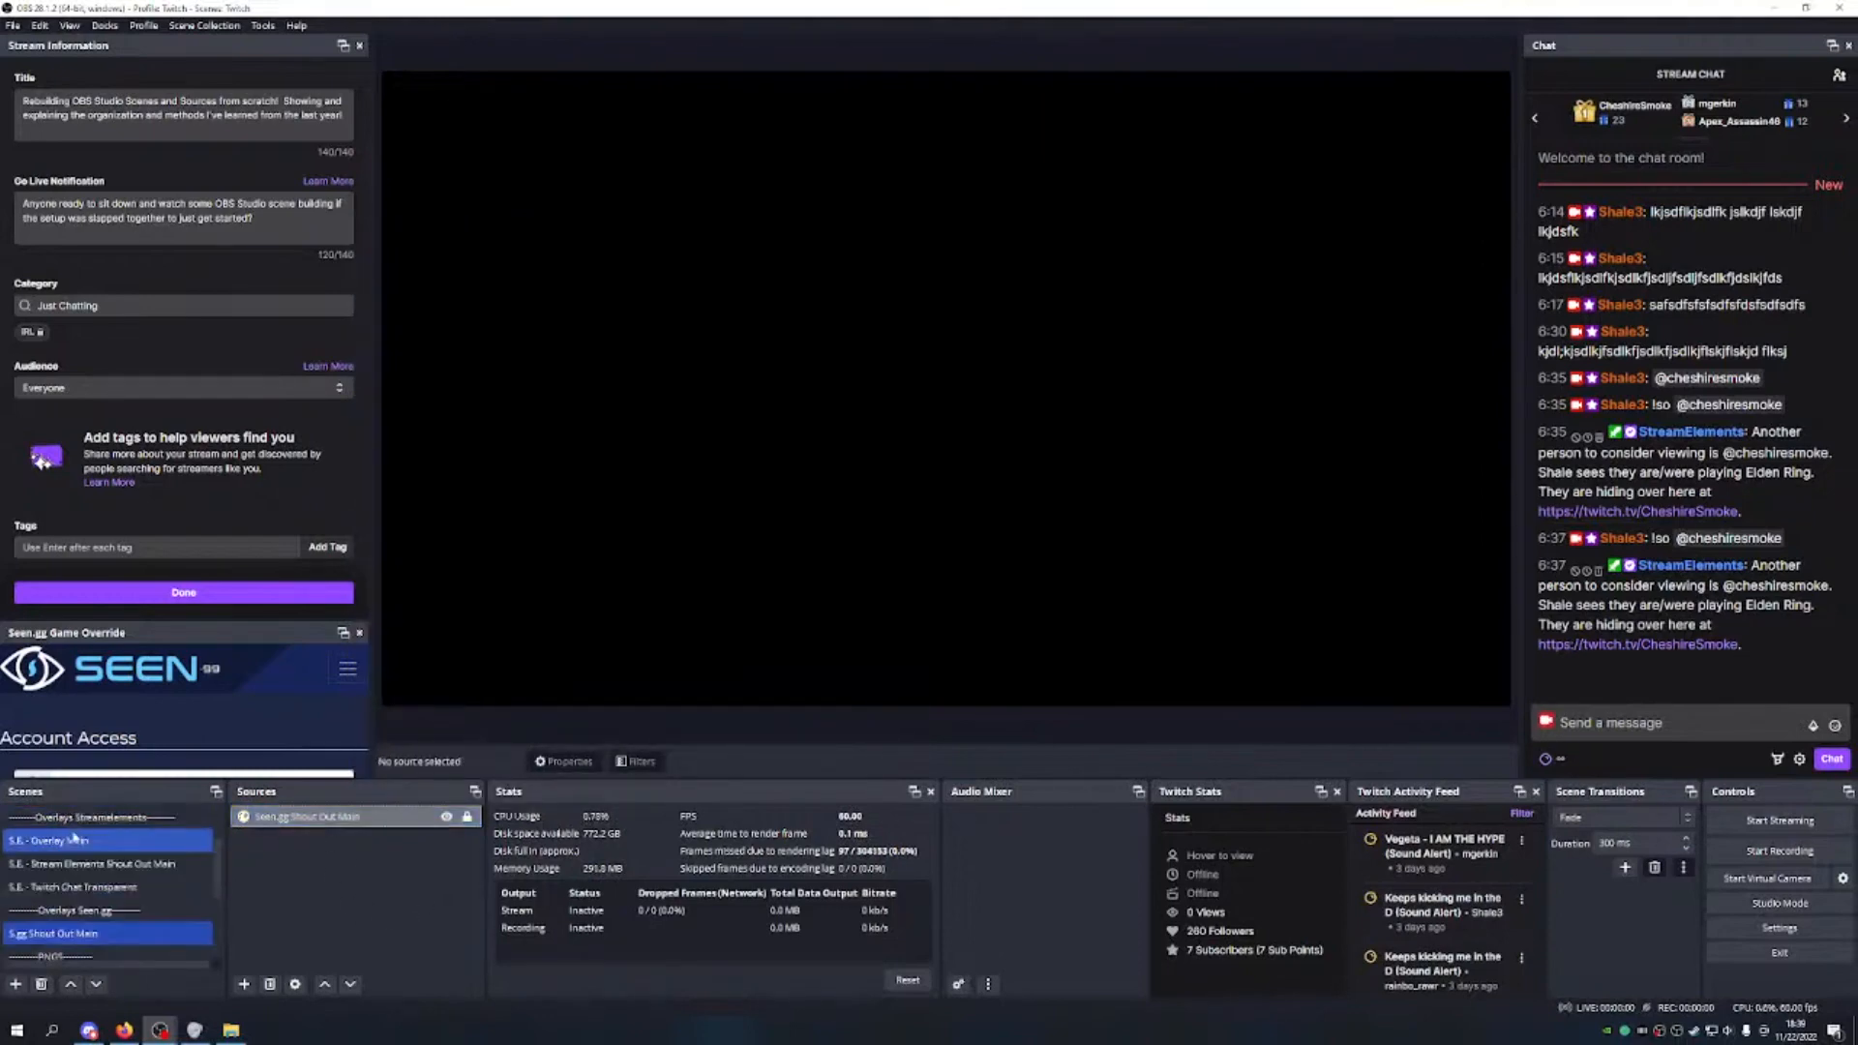
# Step: Add a Browser source to the new StreamElements shout-out scene
pyautogui.click(131, 866)
pyautogui.click(244, 984)
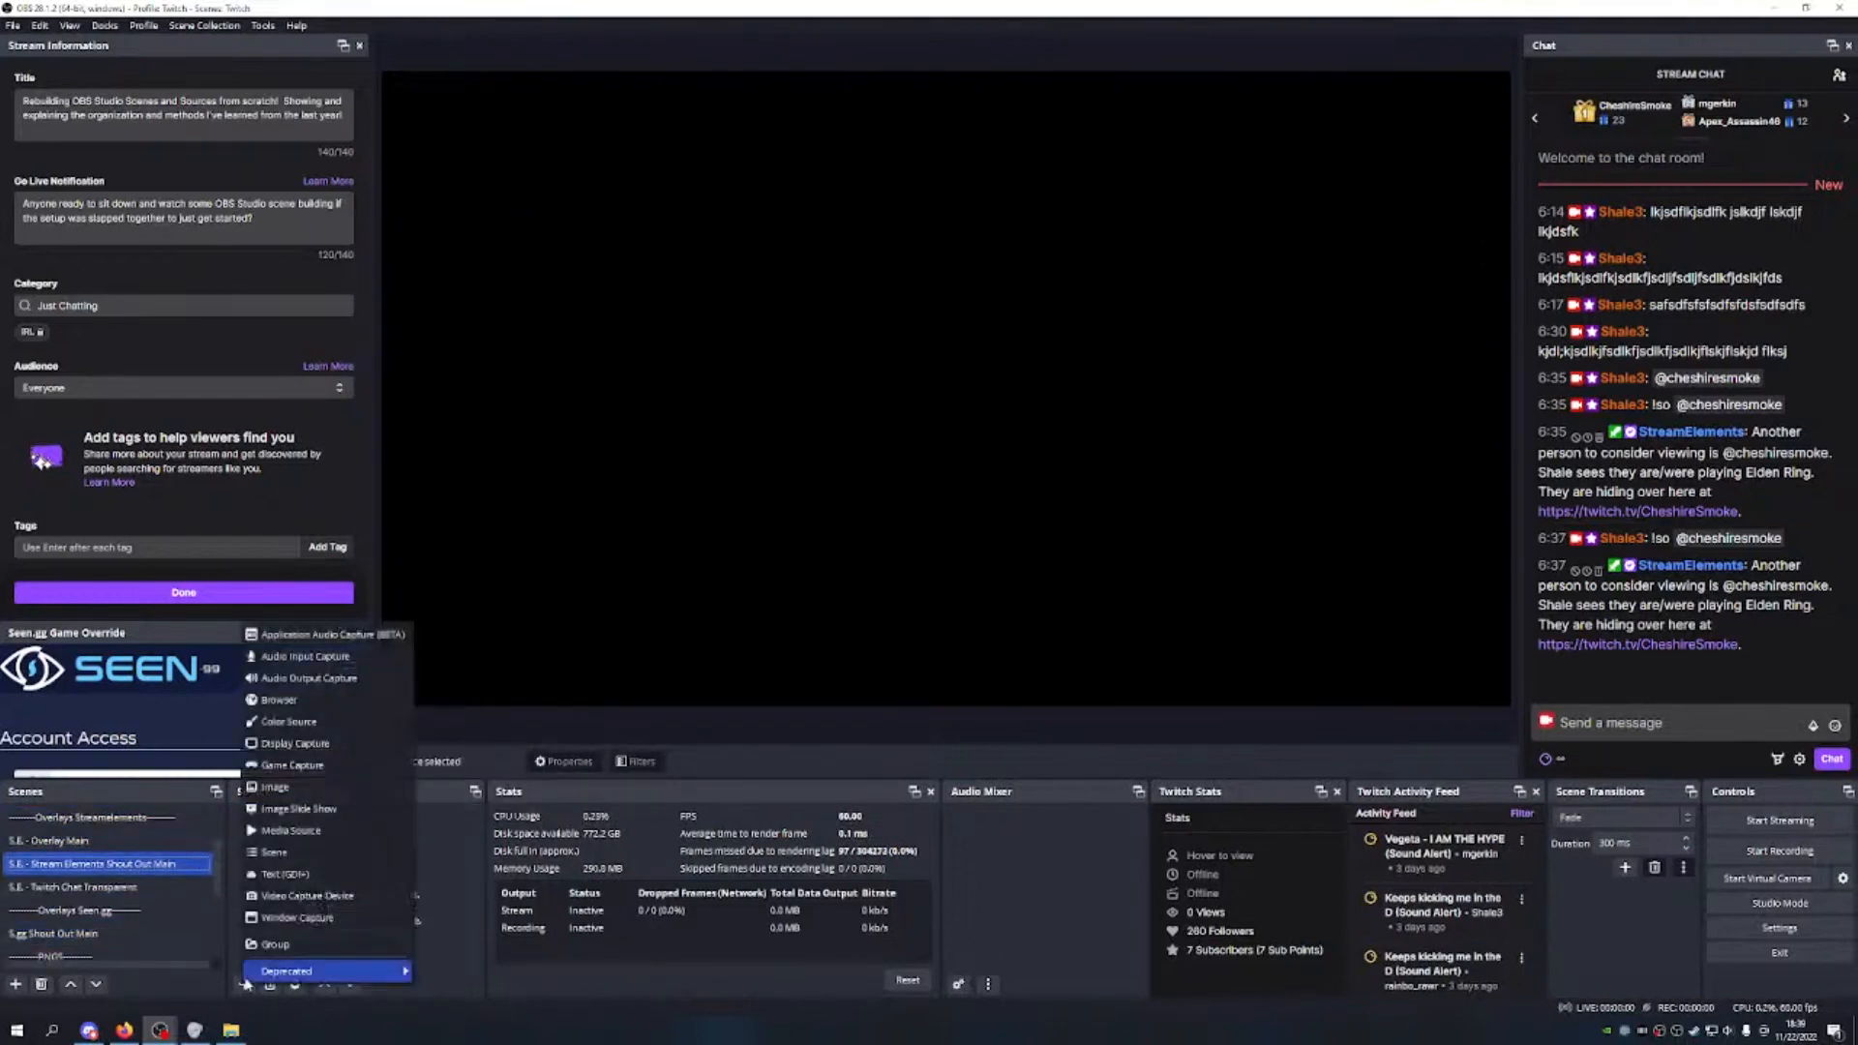
pyautogui.click(279, 700)
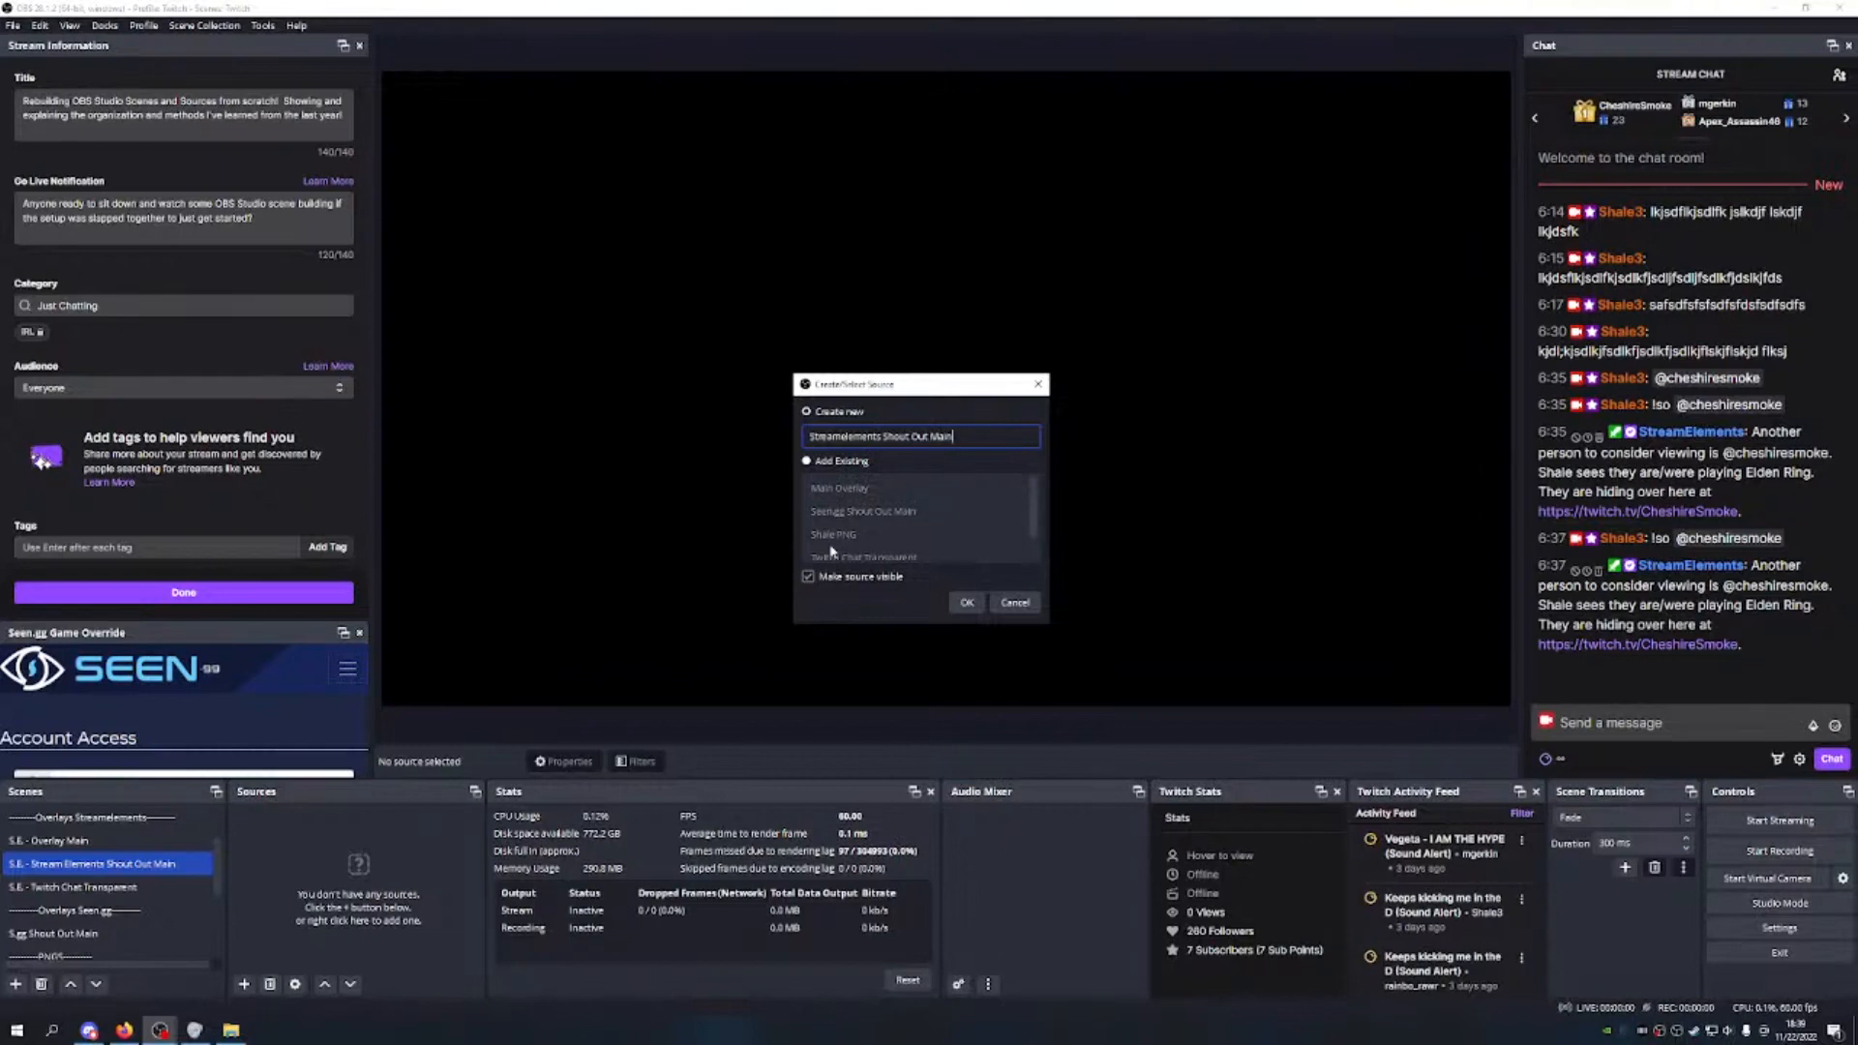
# Step: Create the 'Streamelements Shout Out Main' browser source with the pasted overlay URL at 1920×1080
pyautogui.press('Return')
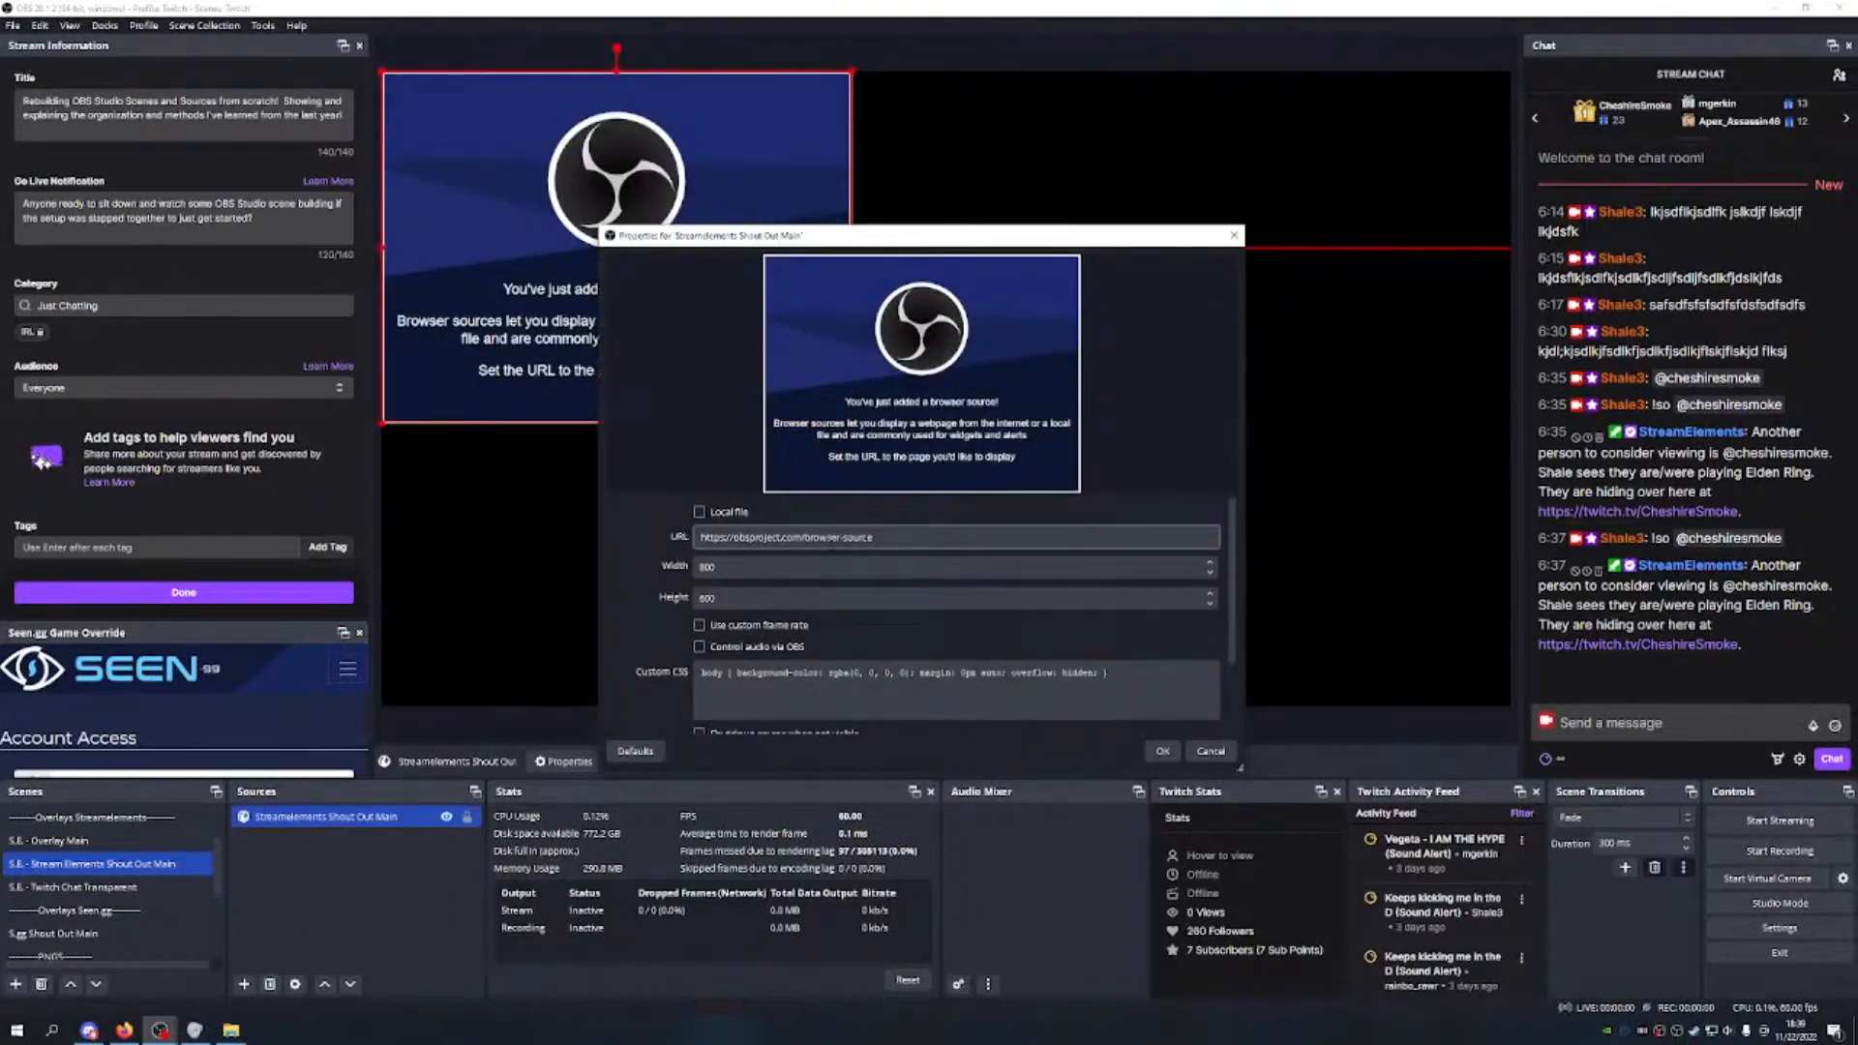
pyautogui.tripleClick(856, 537)
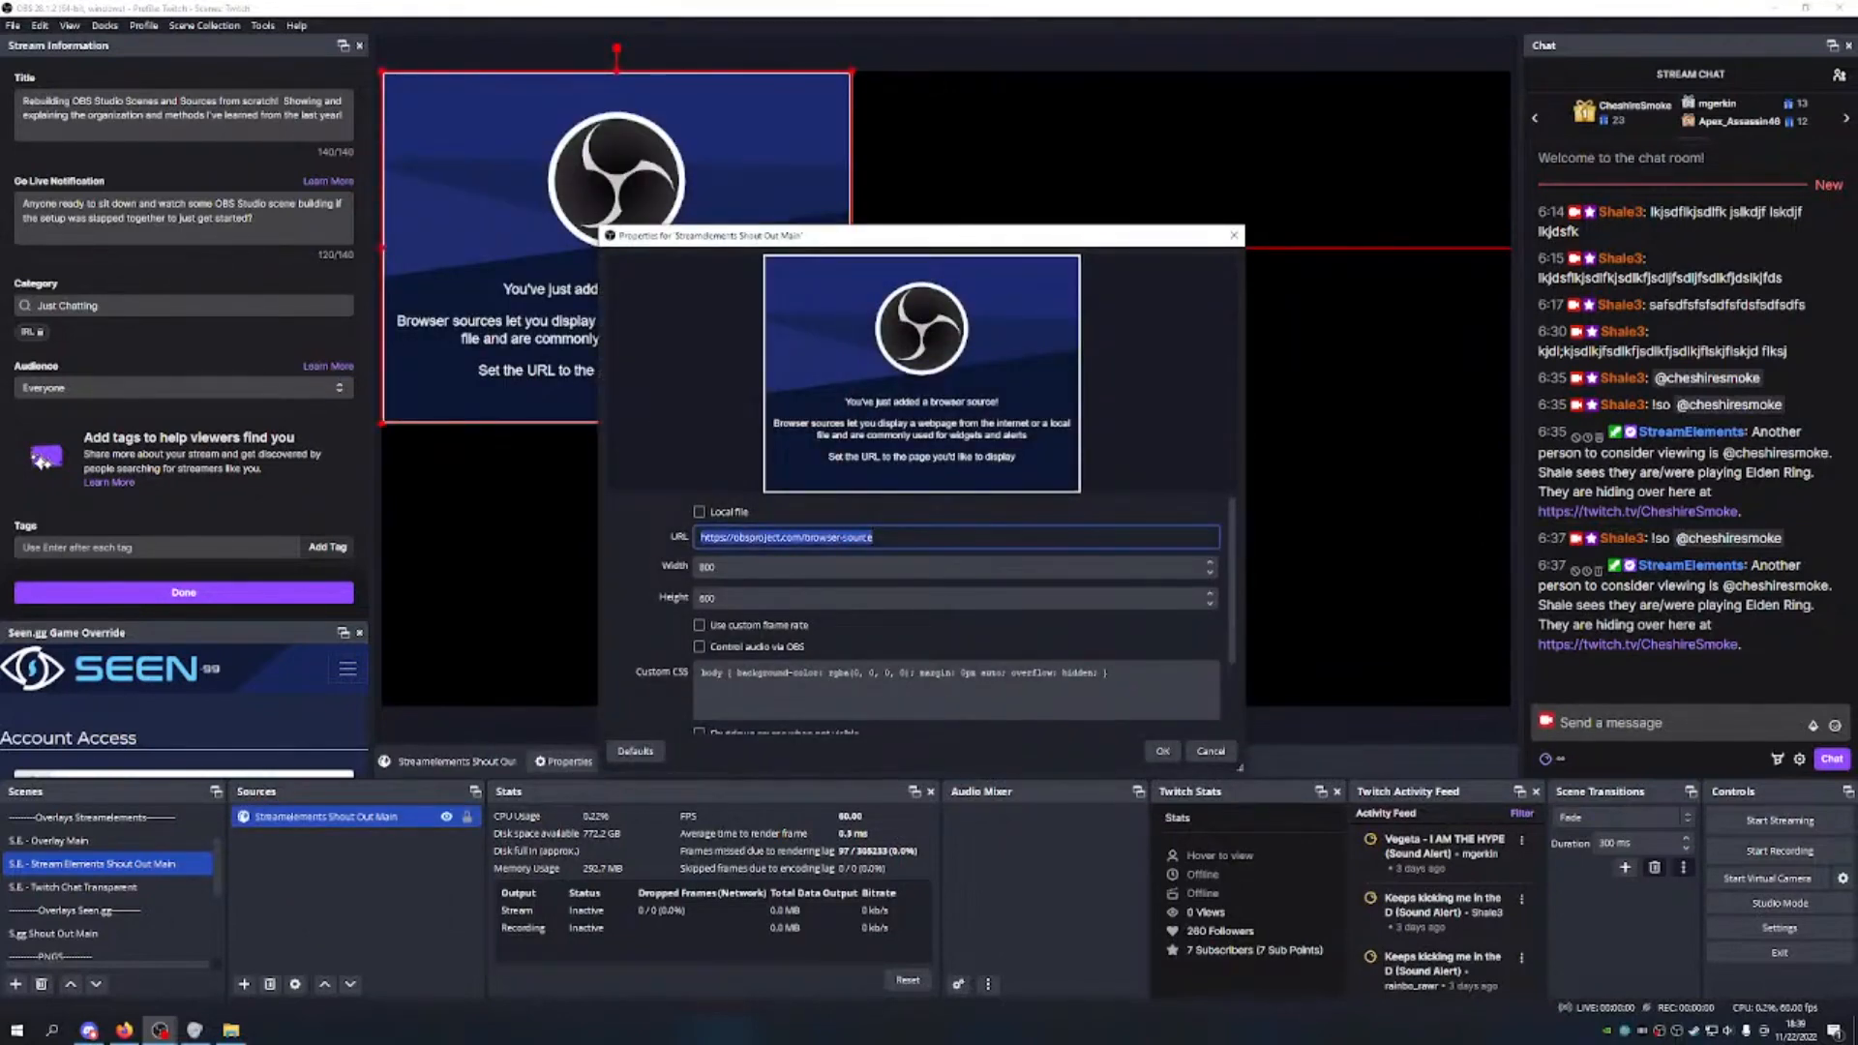
pyautogui.hotkey('ctrl', 'v')
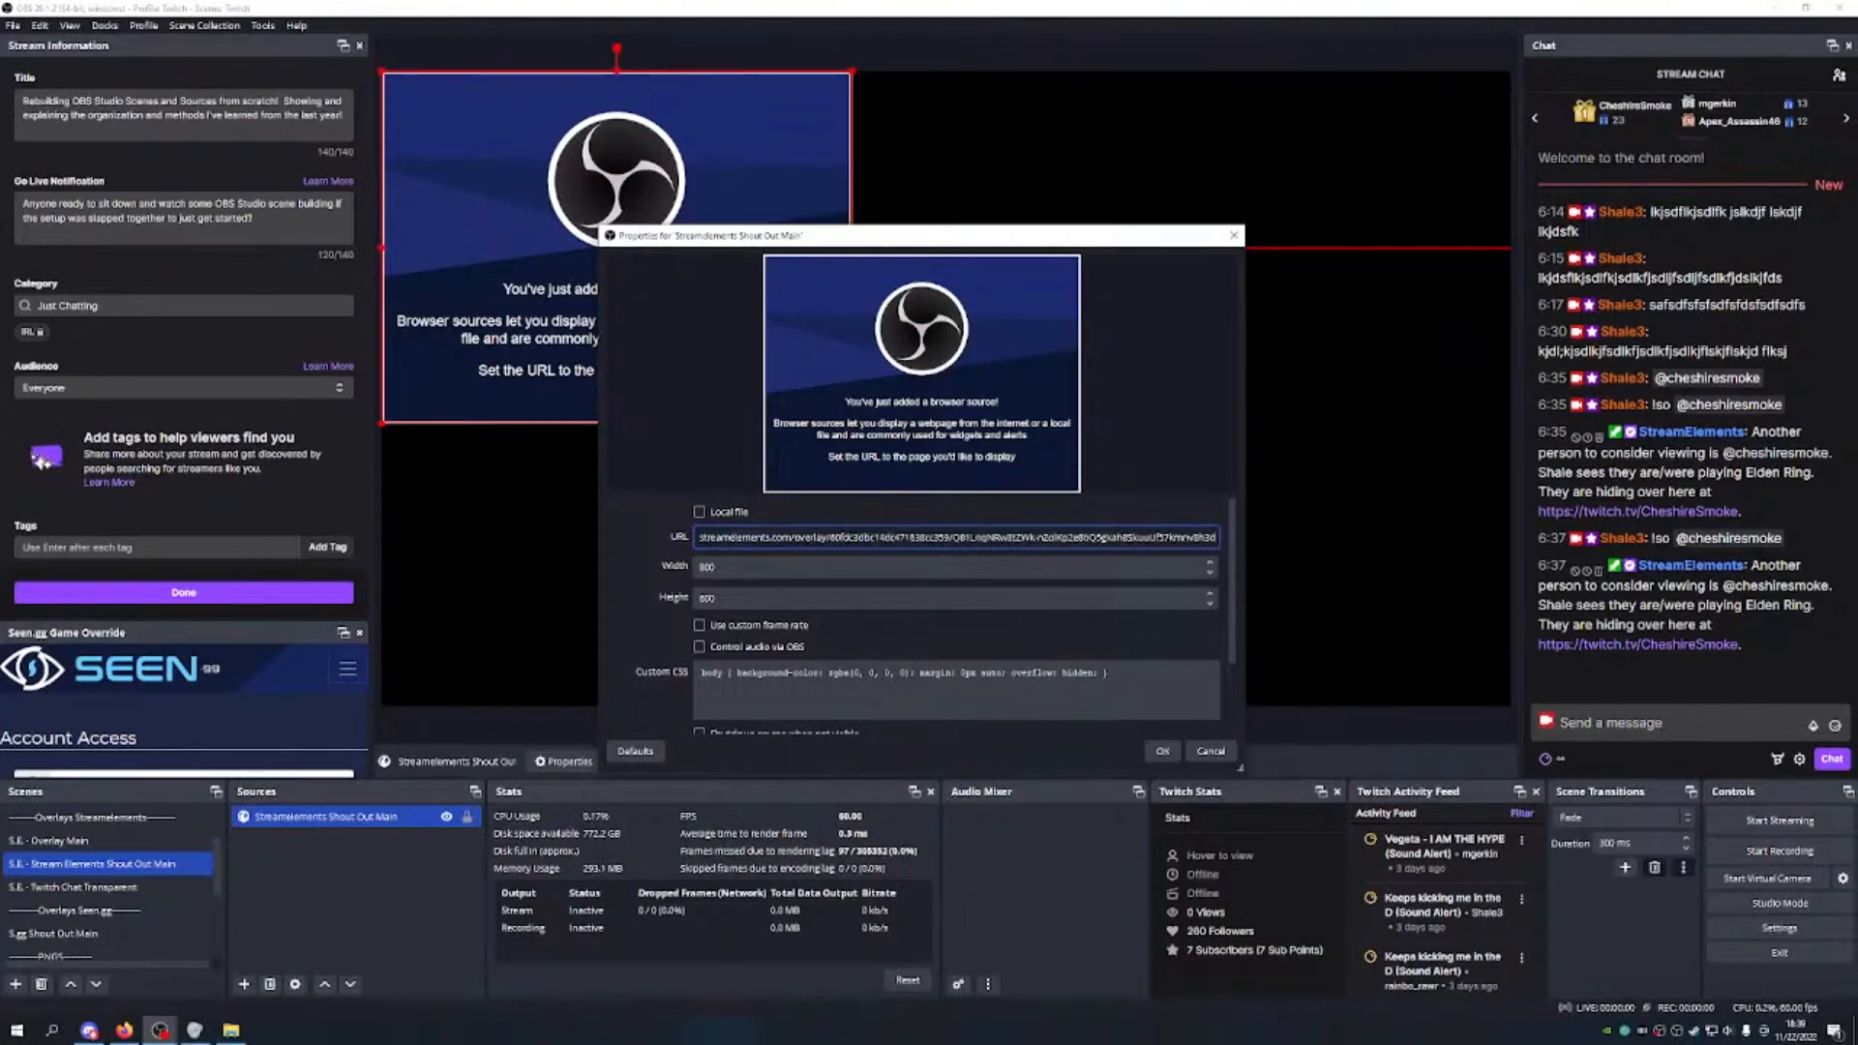
pyautogui.press('Tab')
pyautogui.write('1920')
pyautogui.press('Tab')
pyautogui.write('1')
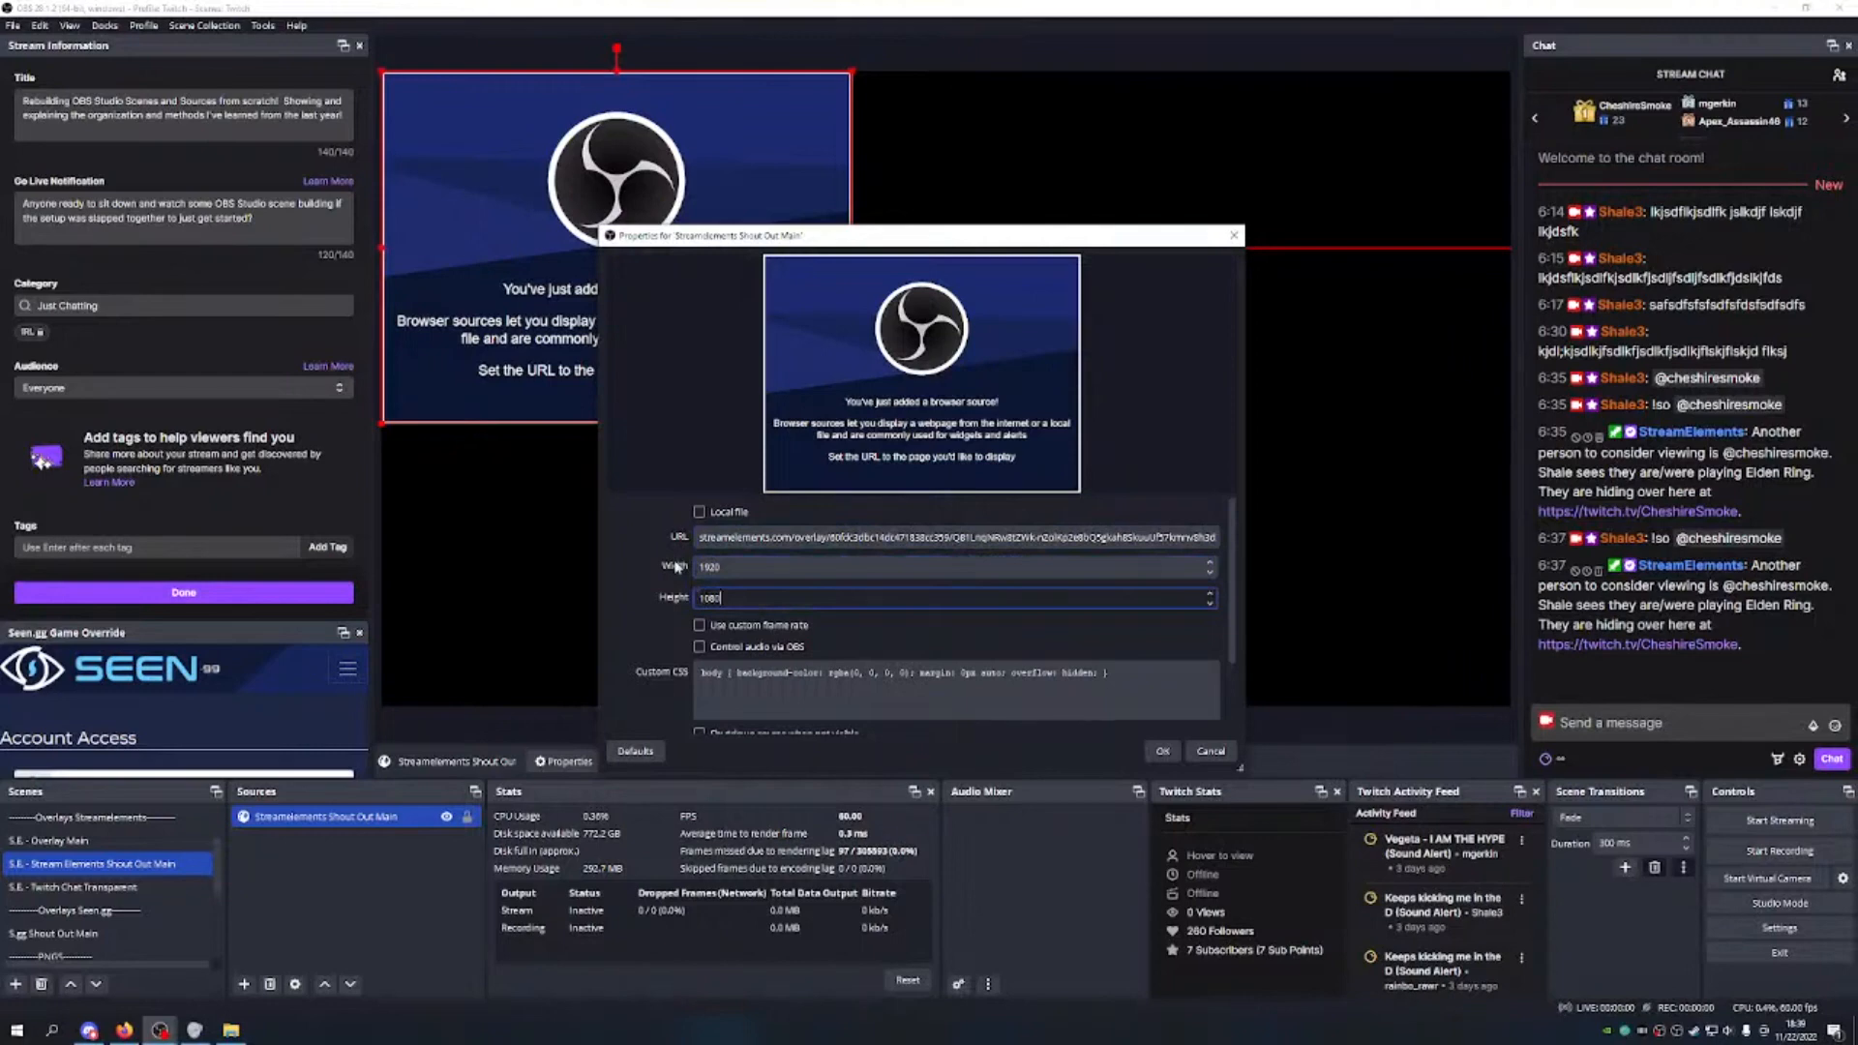
# Step: Set a custom 60 FPS frame rate, clear the Custom CSS, and apply the settings
pyautogui.click(716, 624)
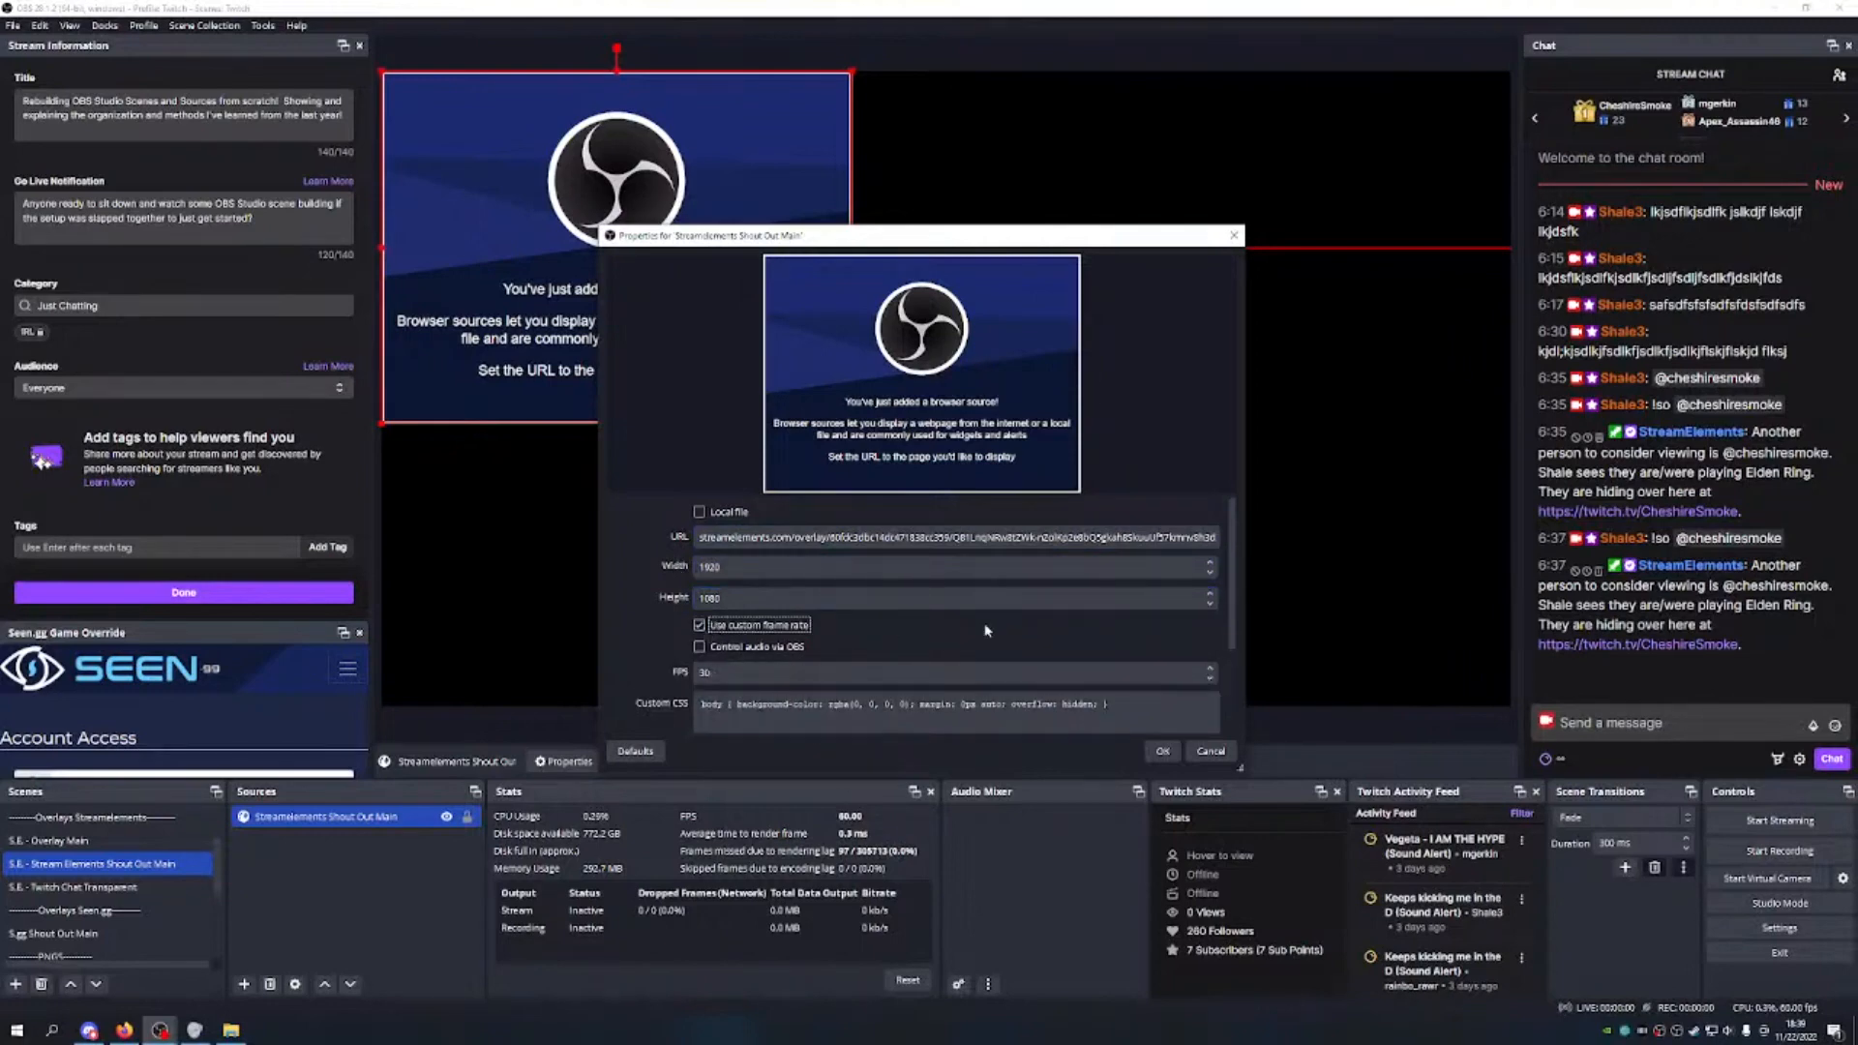
pyautogui.press('Tab')
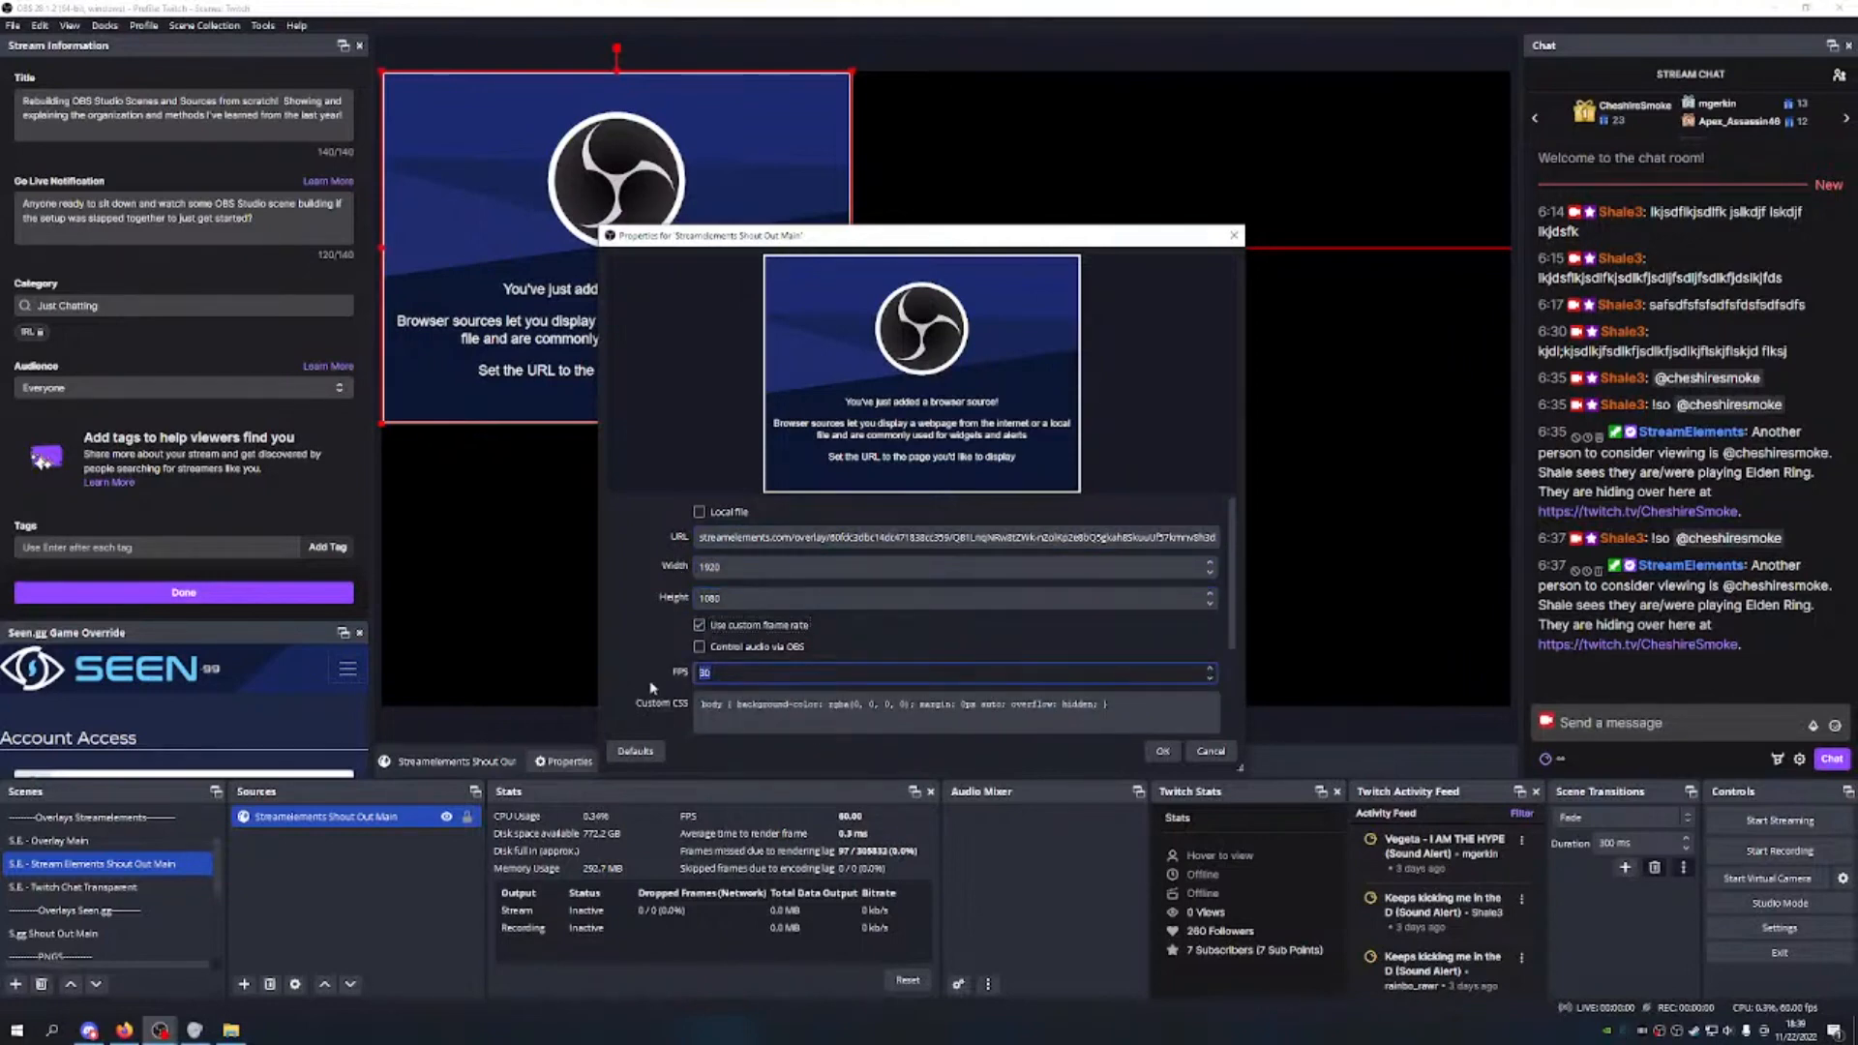
pyautogui.scroll(-2, 651, 687)
pyautogui.click(1107, 616)
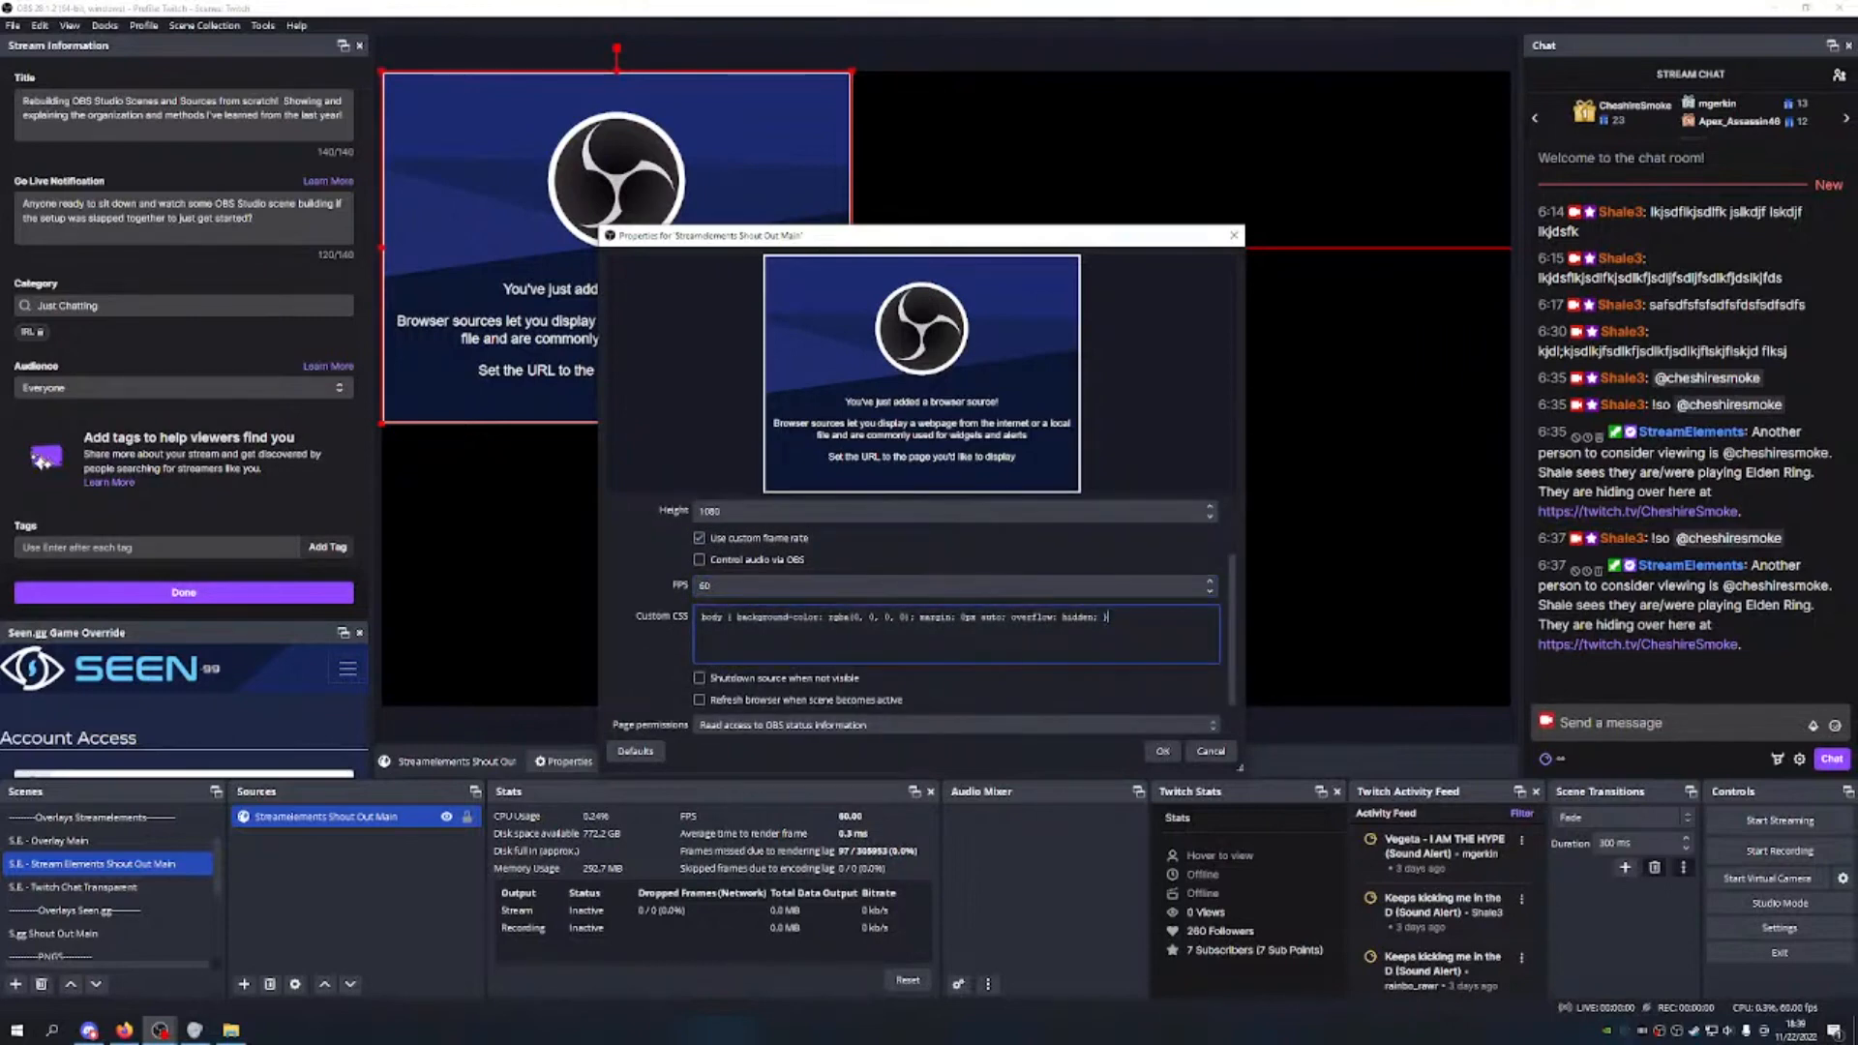
pyautogui.hotkey('ctrl', 'a')
pyautogui.press('BackSpace')
pyautogui.click(699, 678)
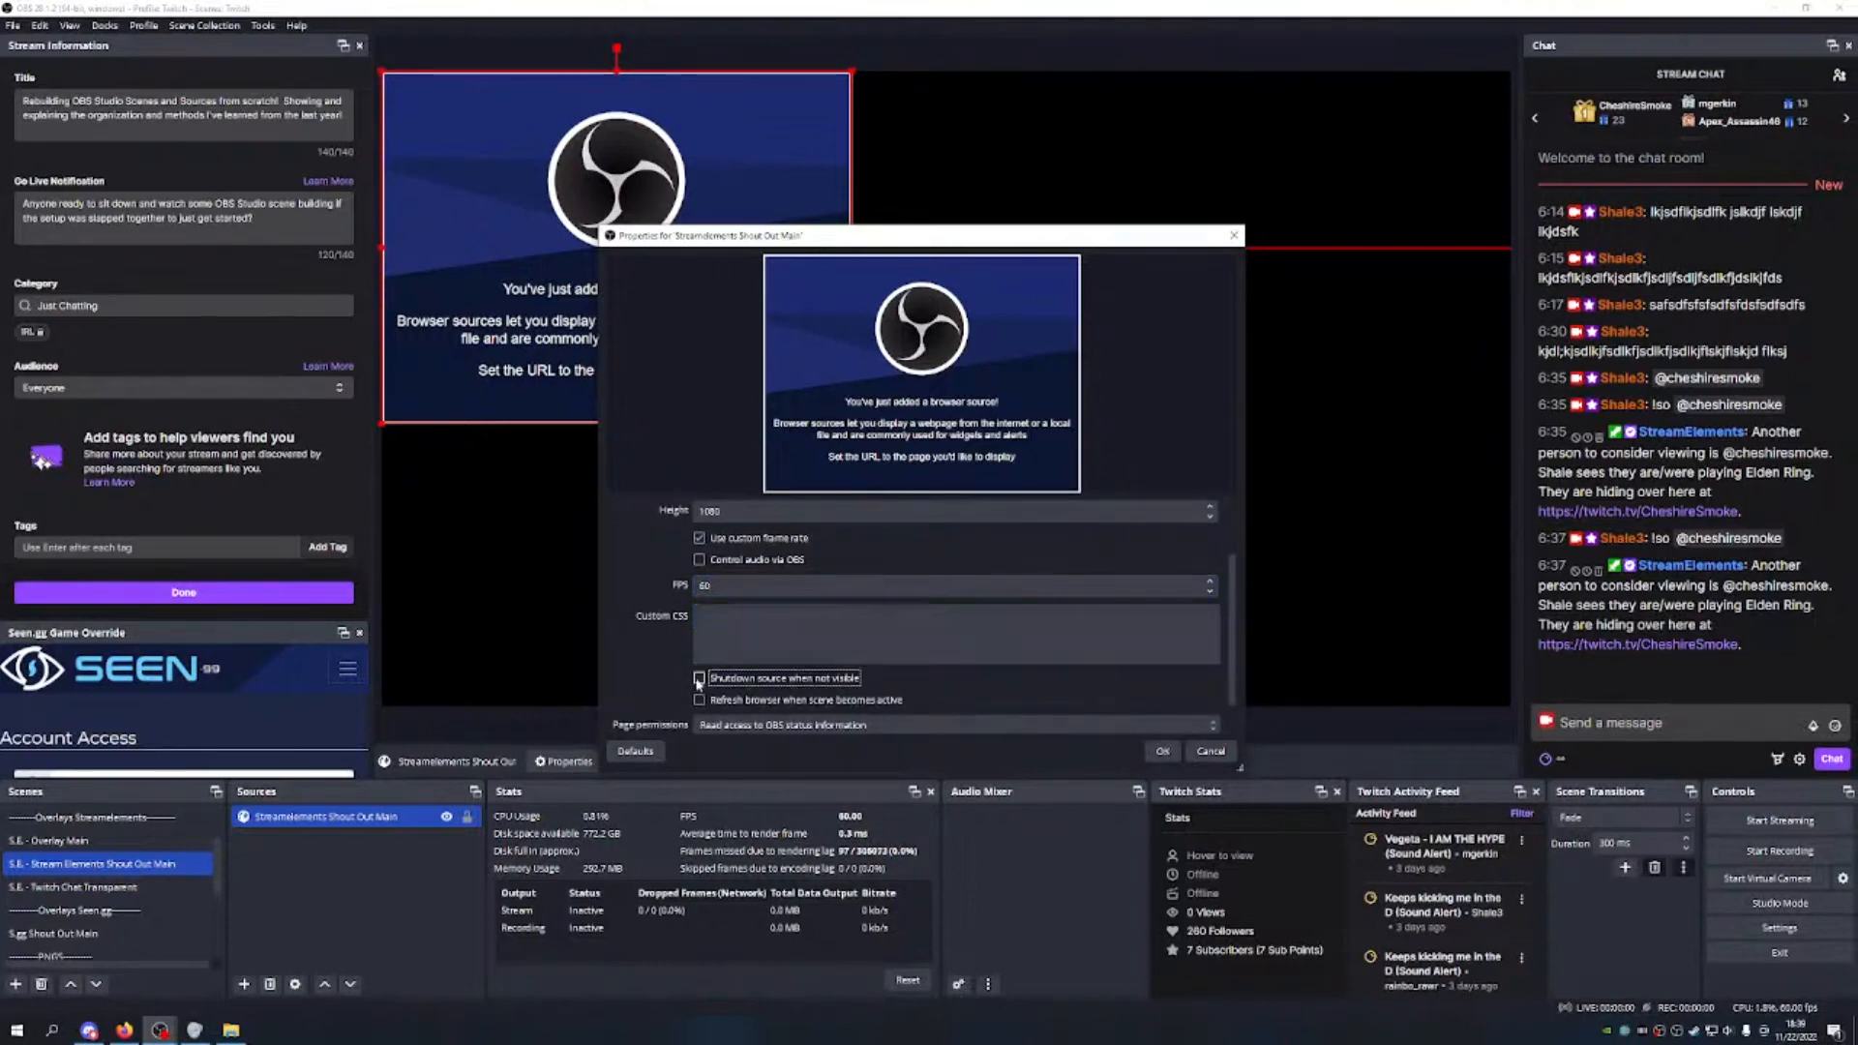
pyautogui.click(1163, 751)
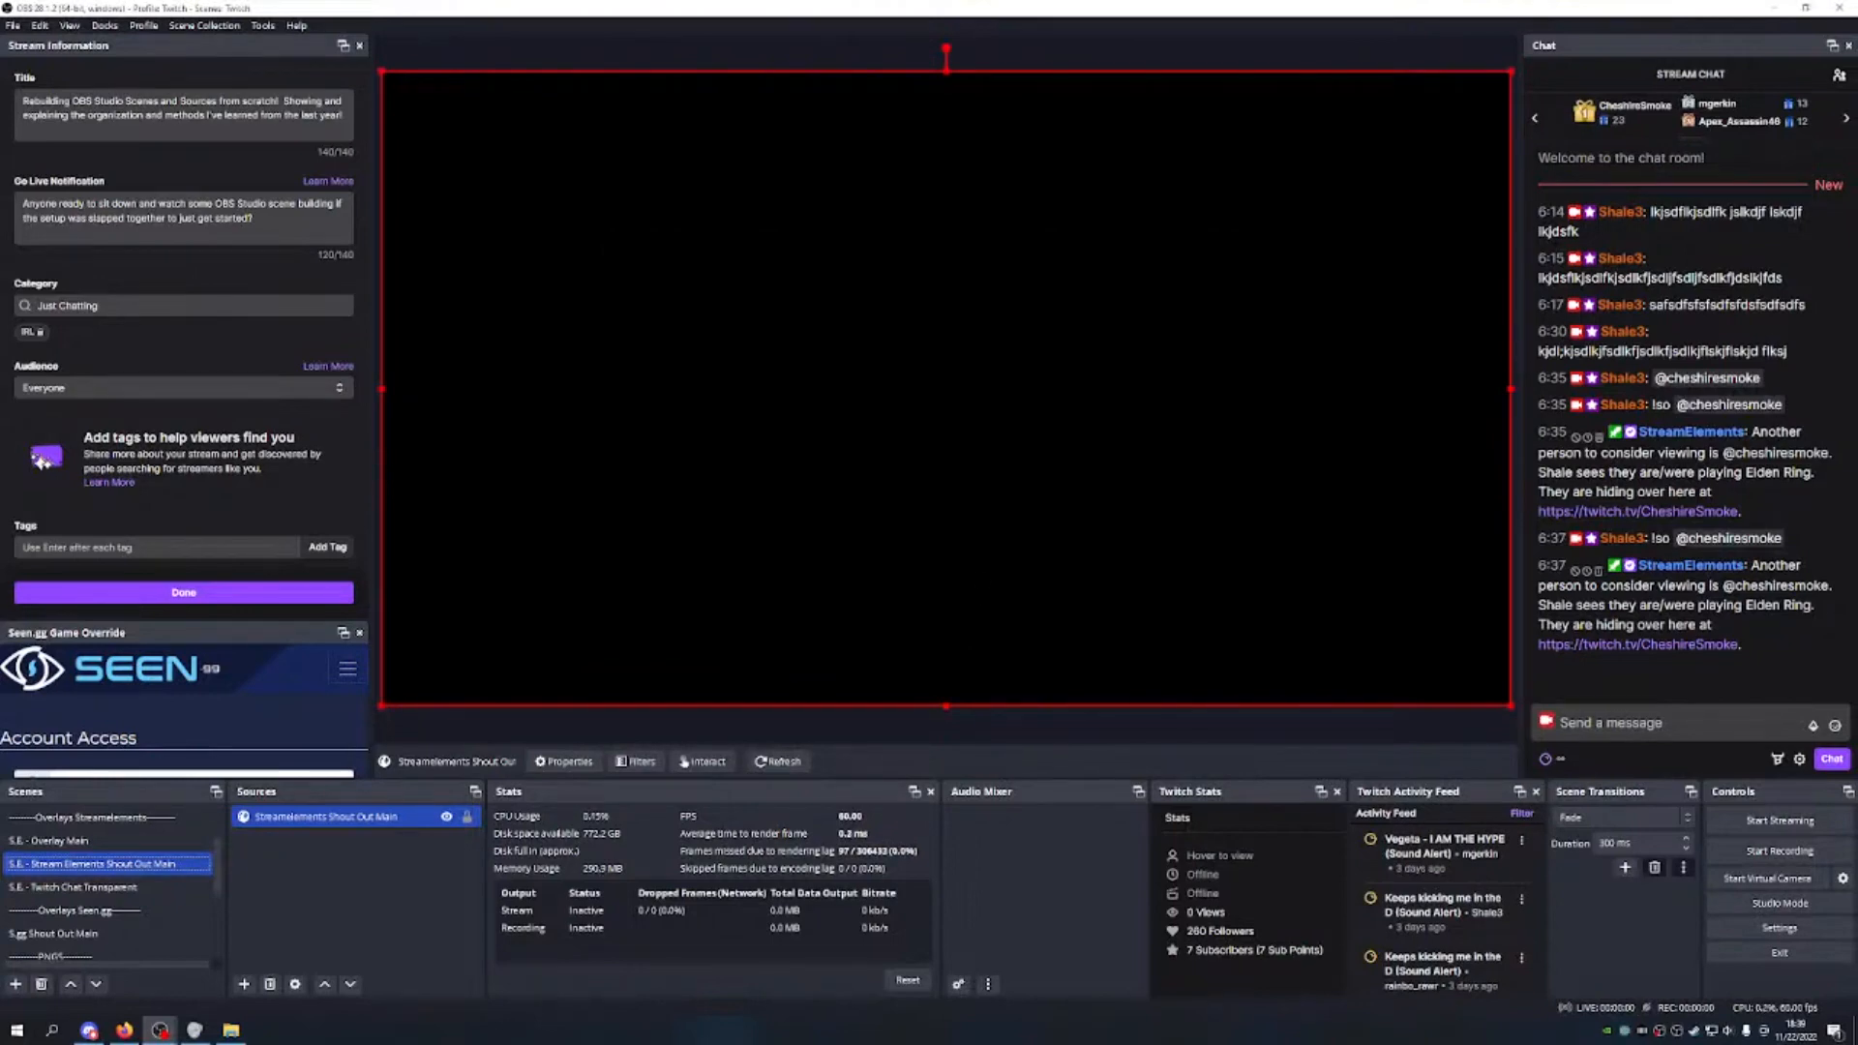
# Step: Resize the test shout-out to full canvas height, centred with about 472 px side gaps, and lock it
pyautogui.click(1560, 723)
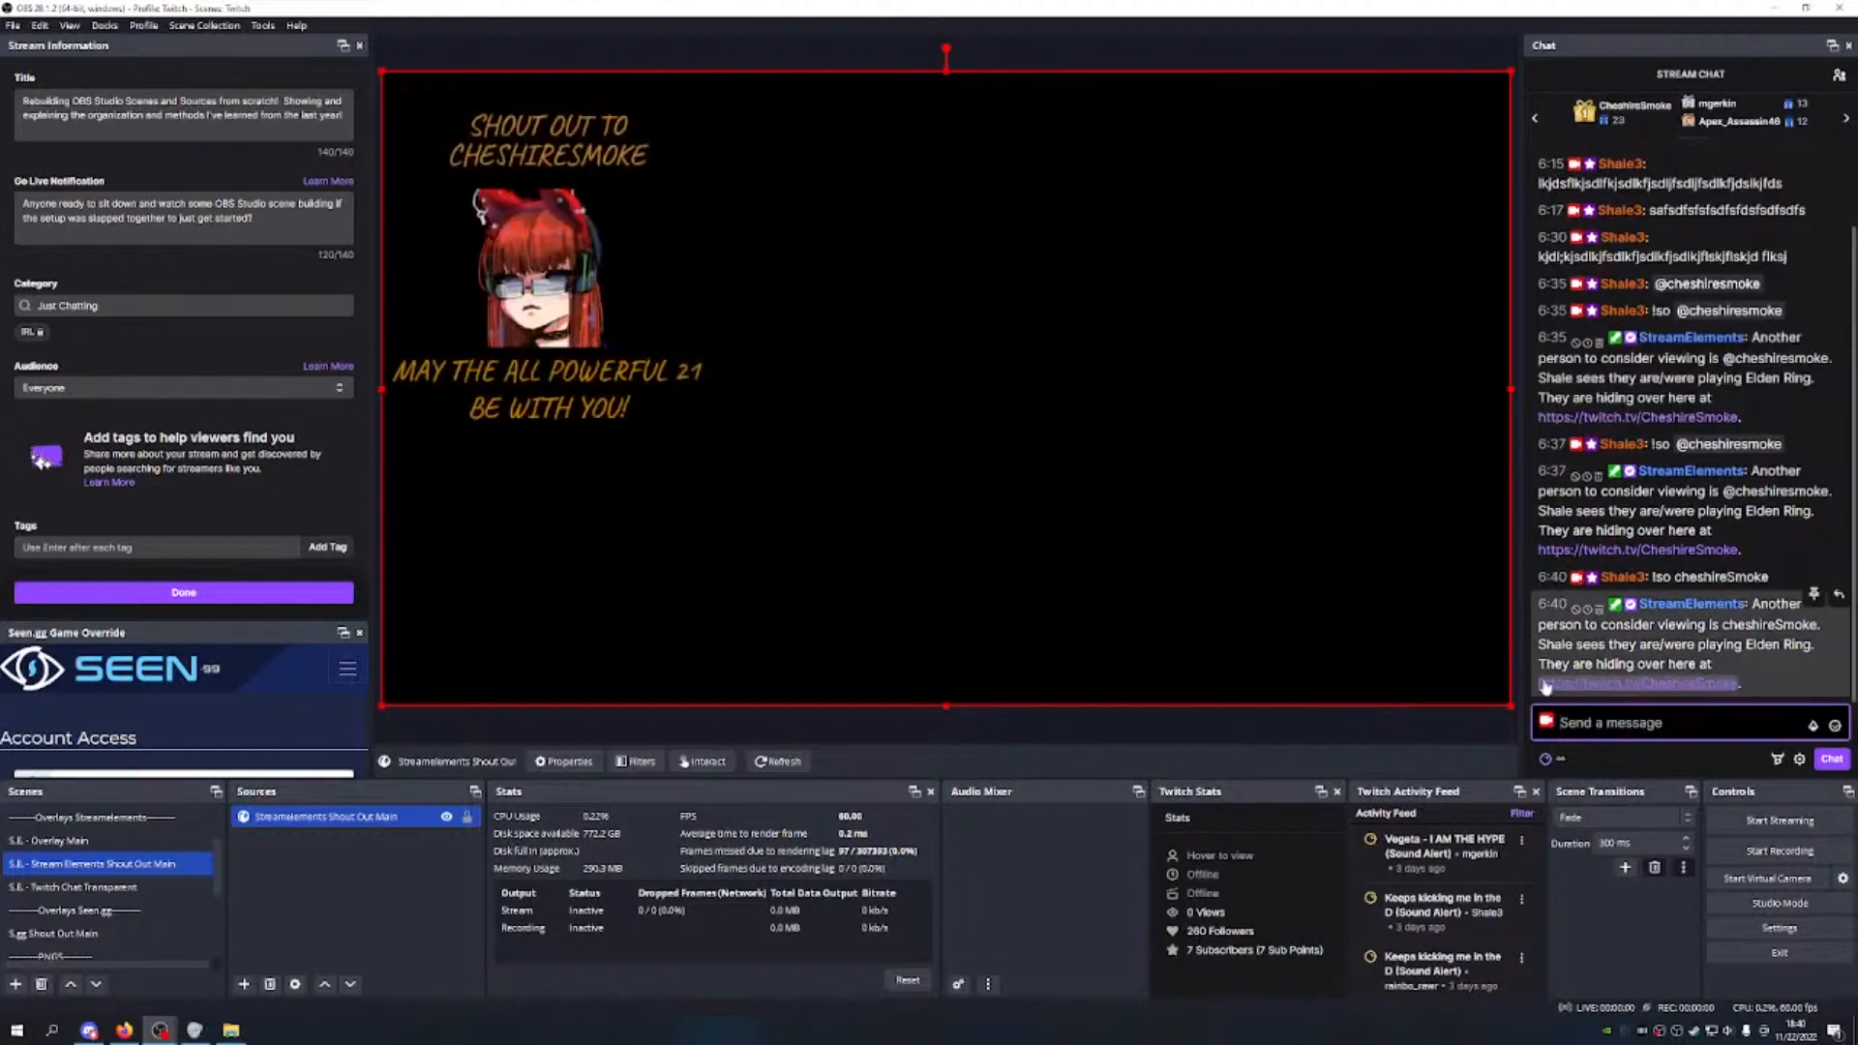
pyautogui.moveTo(1511, 705); pyautogui.dragTo(766, 496)
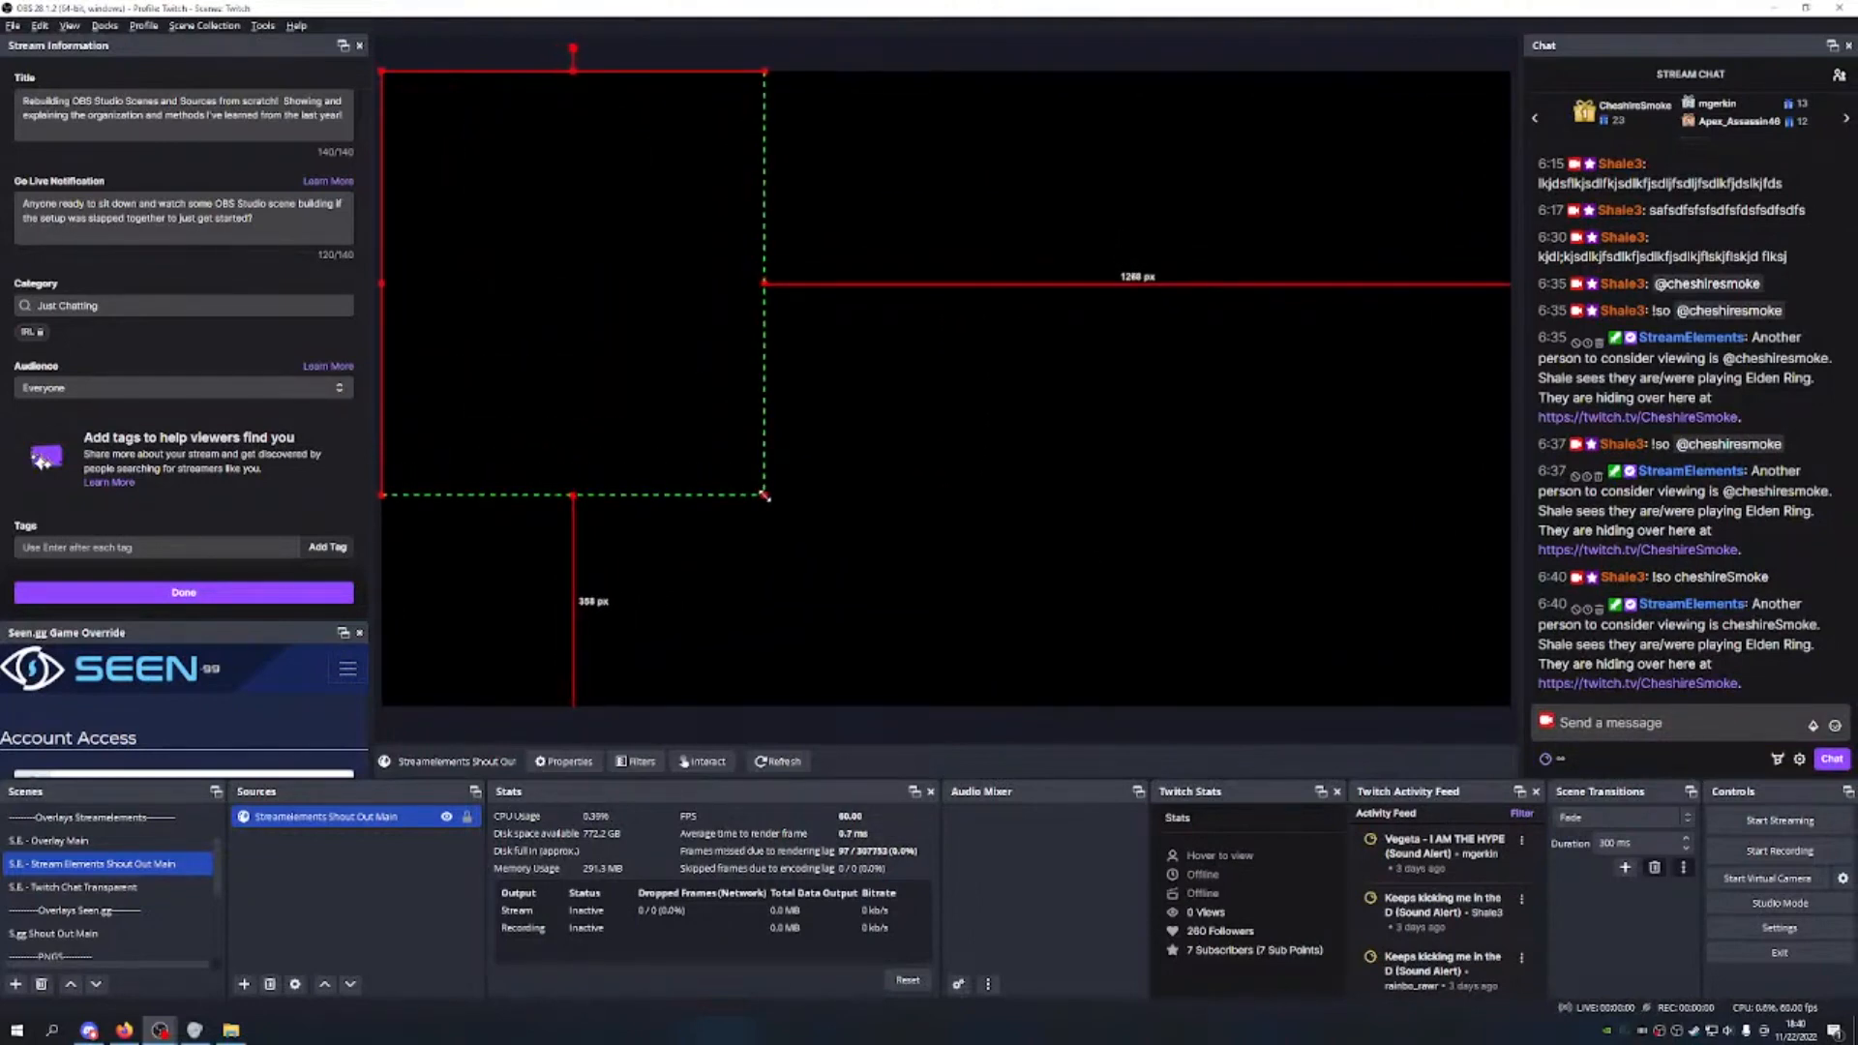
pyautogui.moveTo(588, 224); pyautogui.dragTo(877, 369)
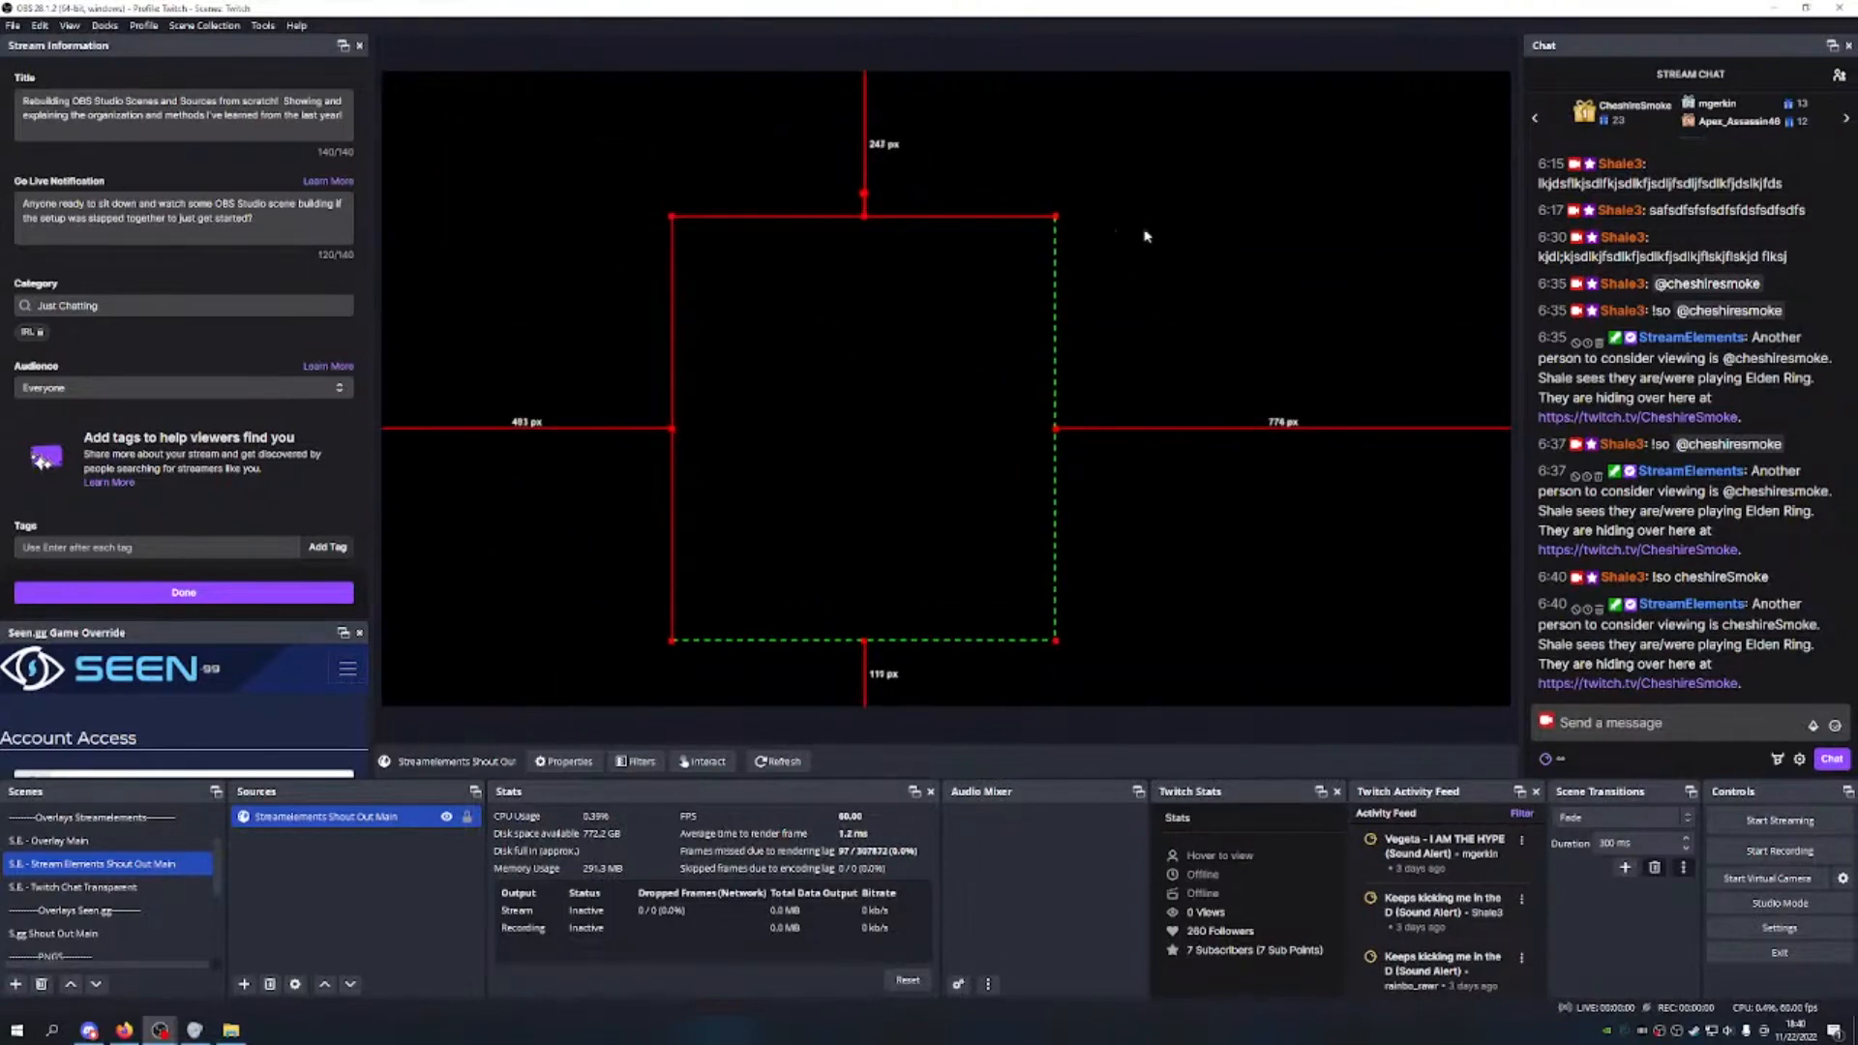
pyautogui.moveTo(1056, 218); pyautogui.dragTo(1176, 78)
pyautogui.moveTo(951, 290); pyautogui.dragTo(950, 356)
pyautogui.moveTo(1179, 140); pyautogui.dragTo(1225, 77)
pyautogui.moveTo(1062, 247); pyautogui.dragTo(1048, 241)
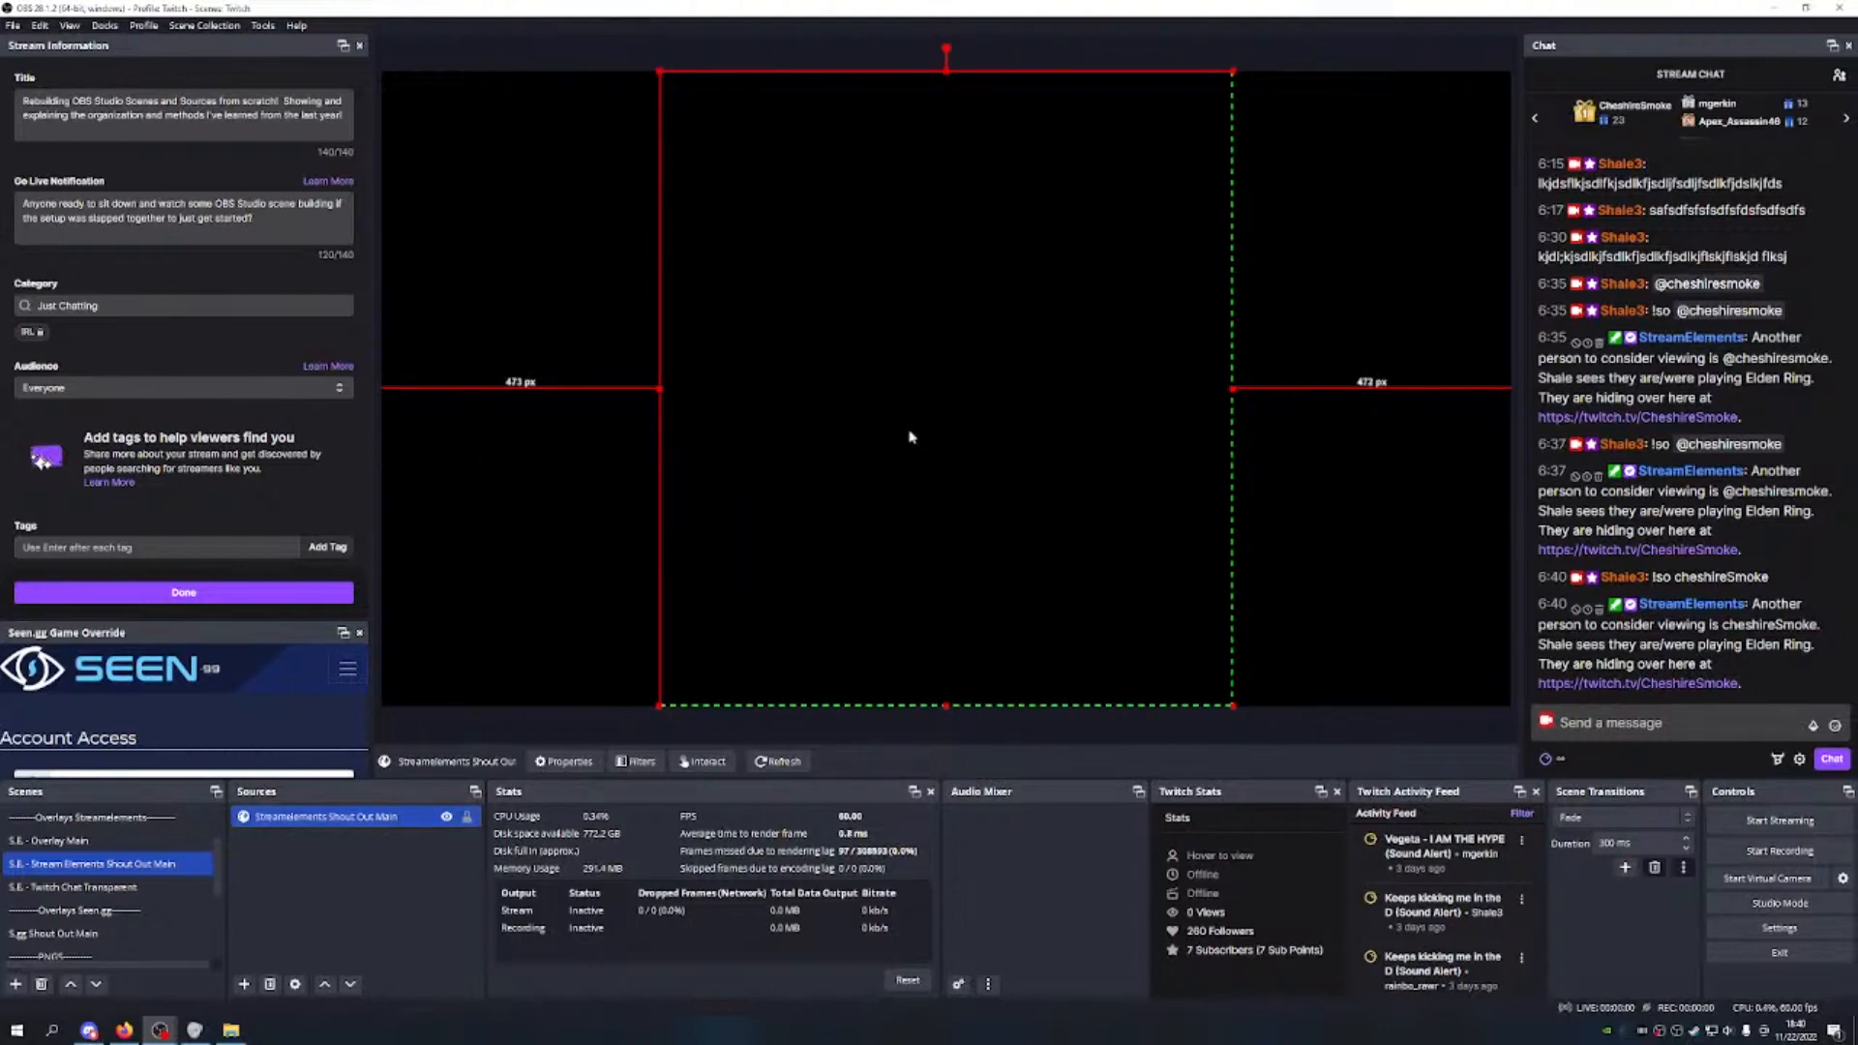
pyautogui.click(468, 816)
pyautogui.scroll(1, 73, 876)
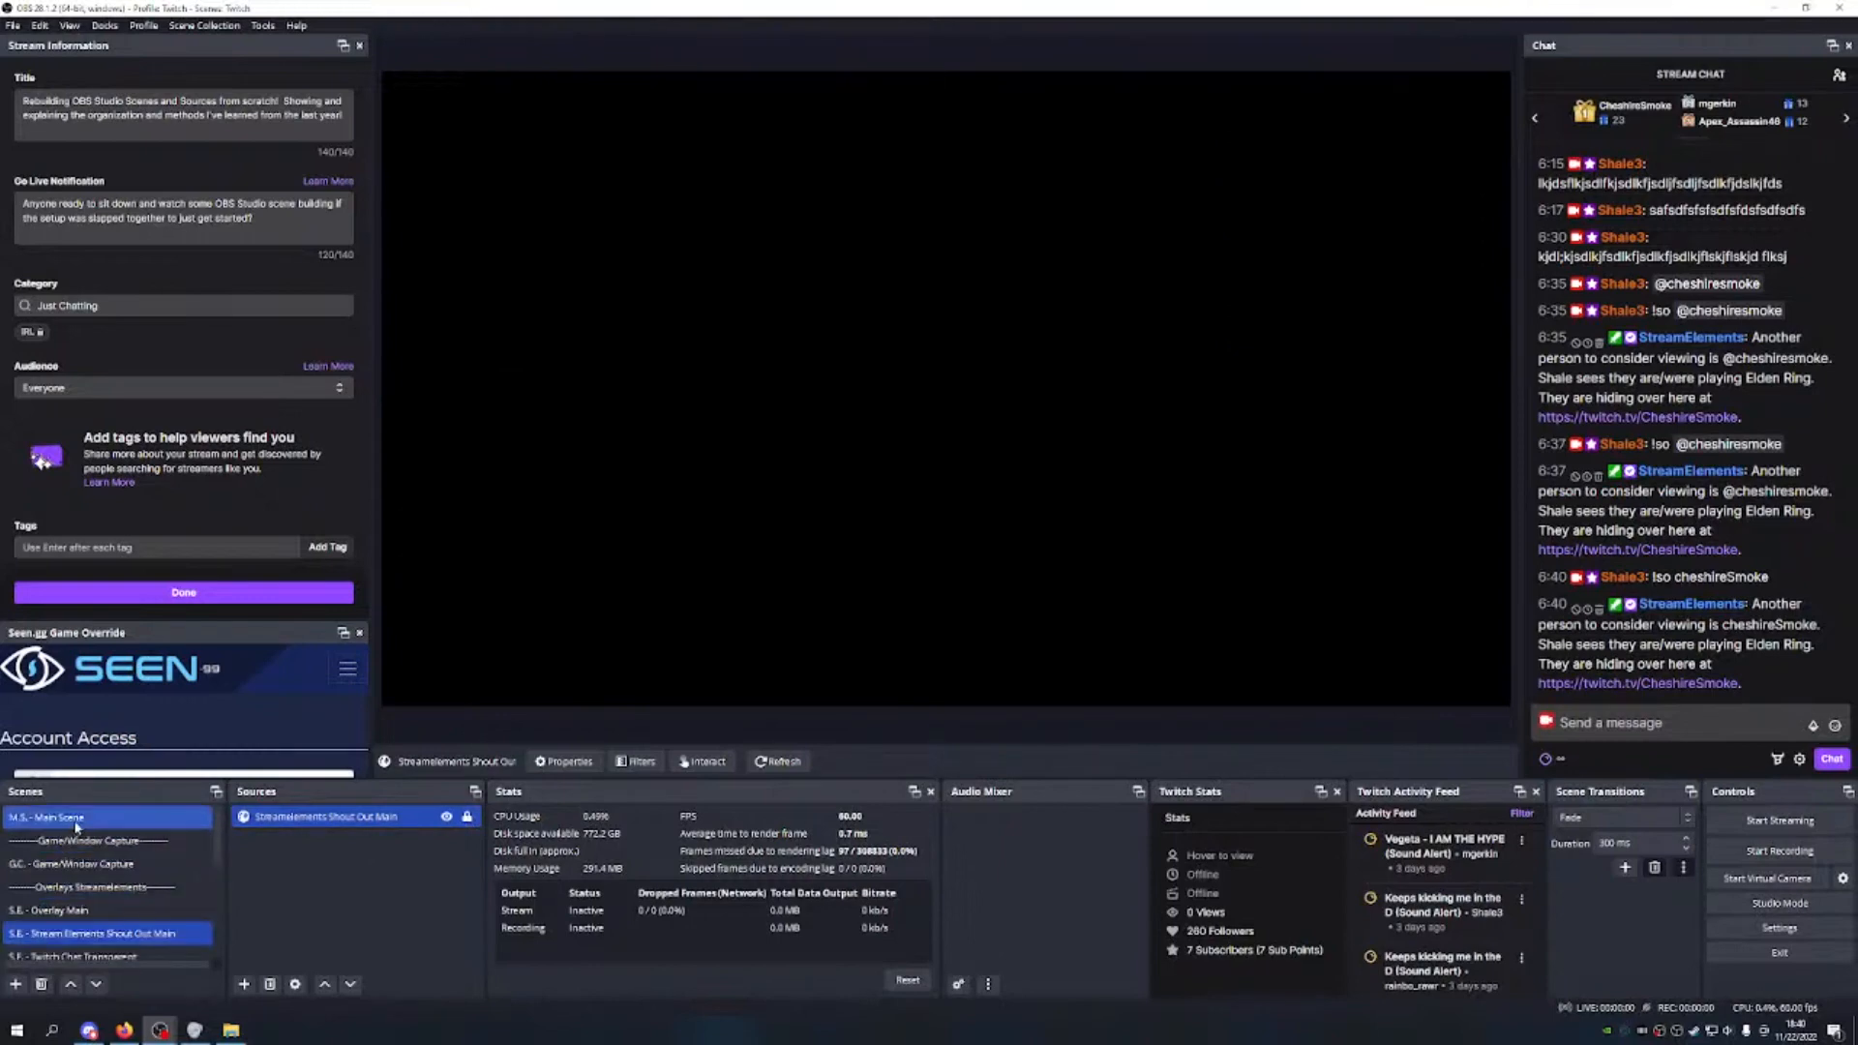
# Step: Add the existing S.E. - Stream Elements Shout Out Main scene as a source in M.S. - Main Scene
pyautogui.click(75, 822)
pyautogui.click(245, 984)
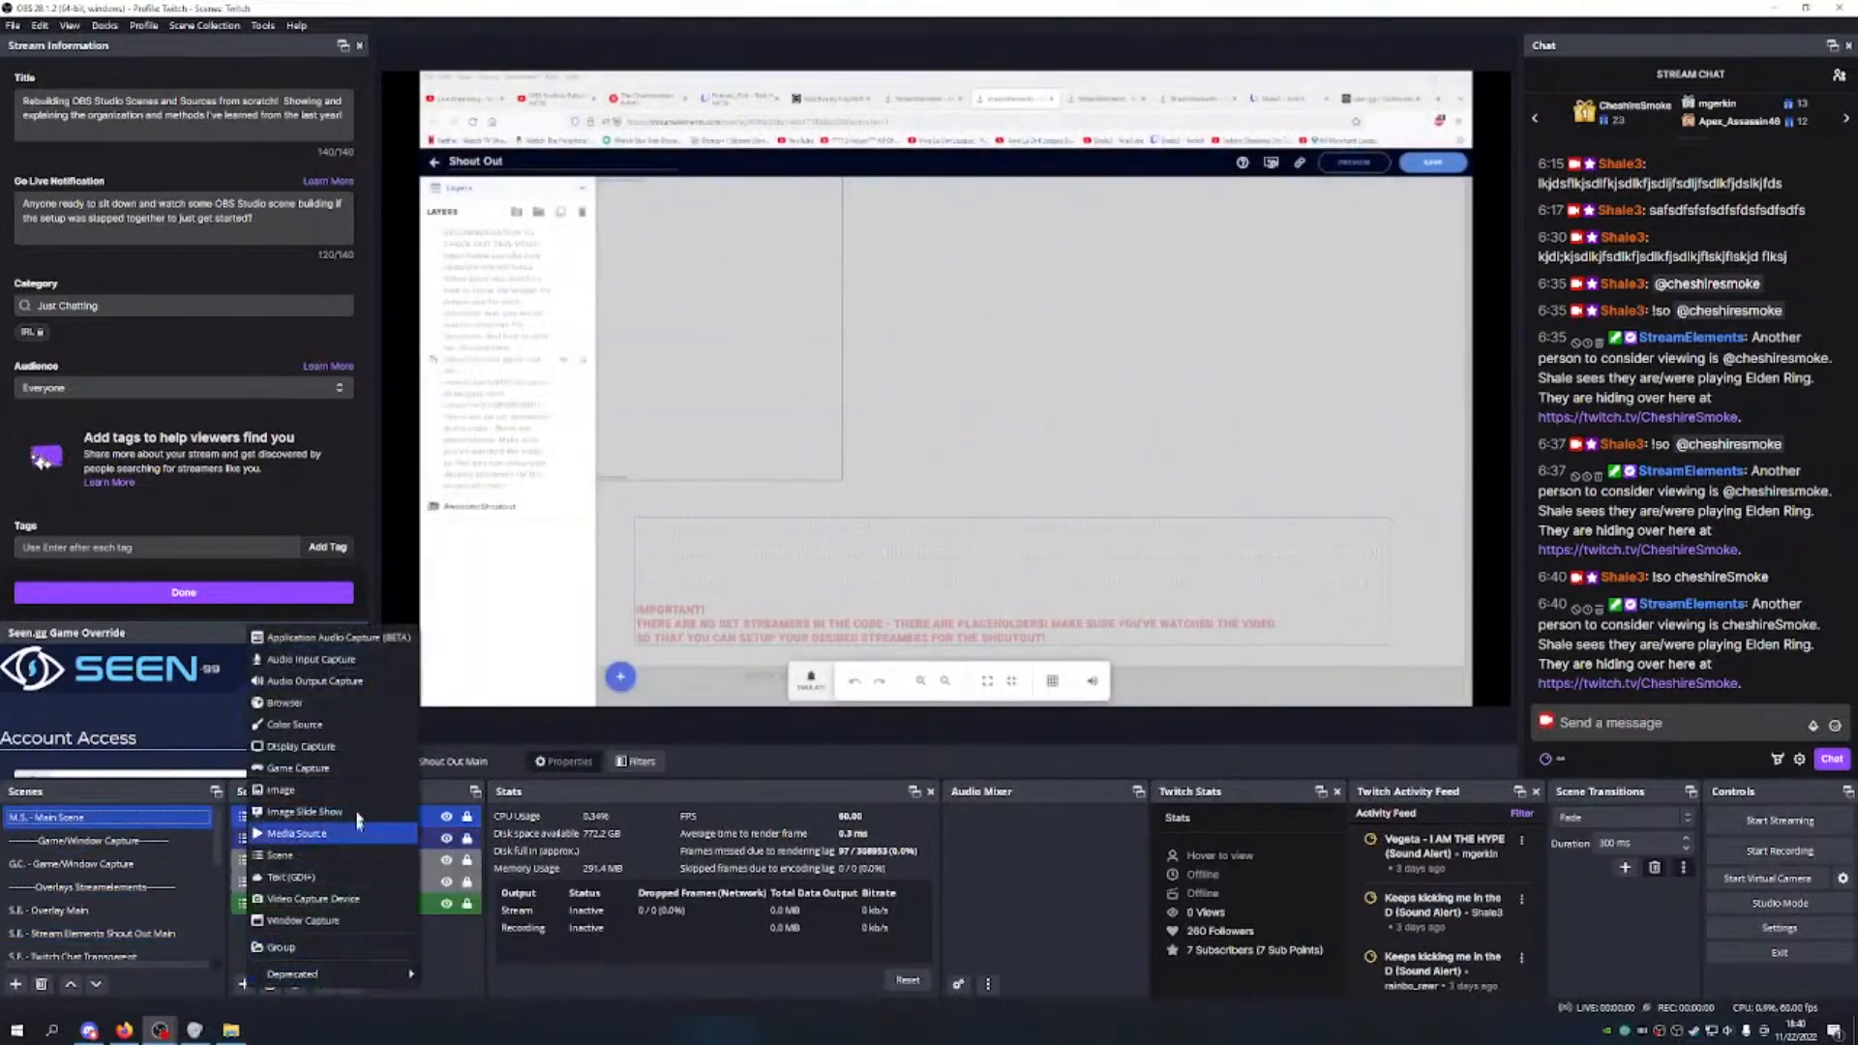
pyautogui.click(309, 859)
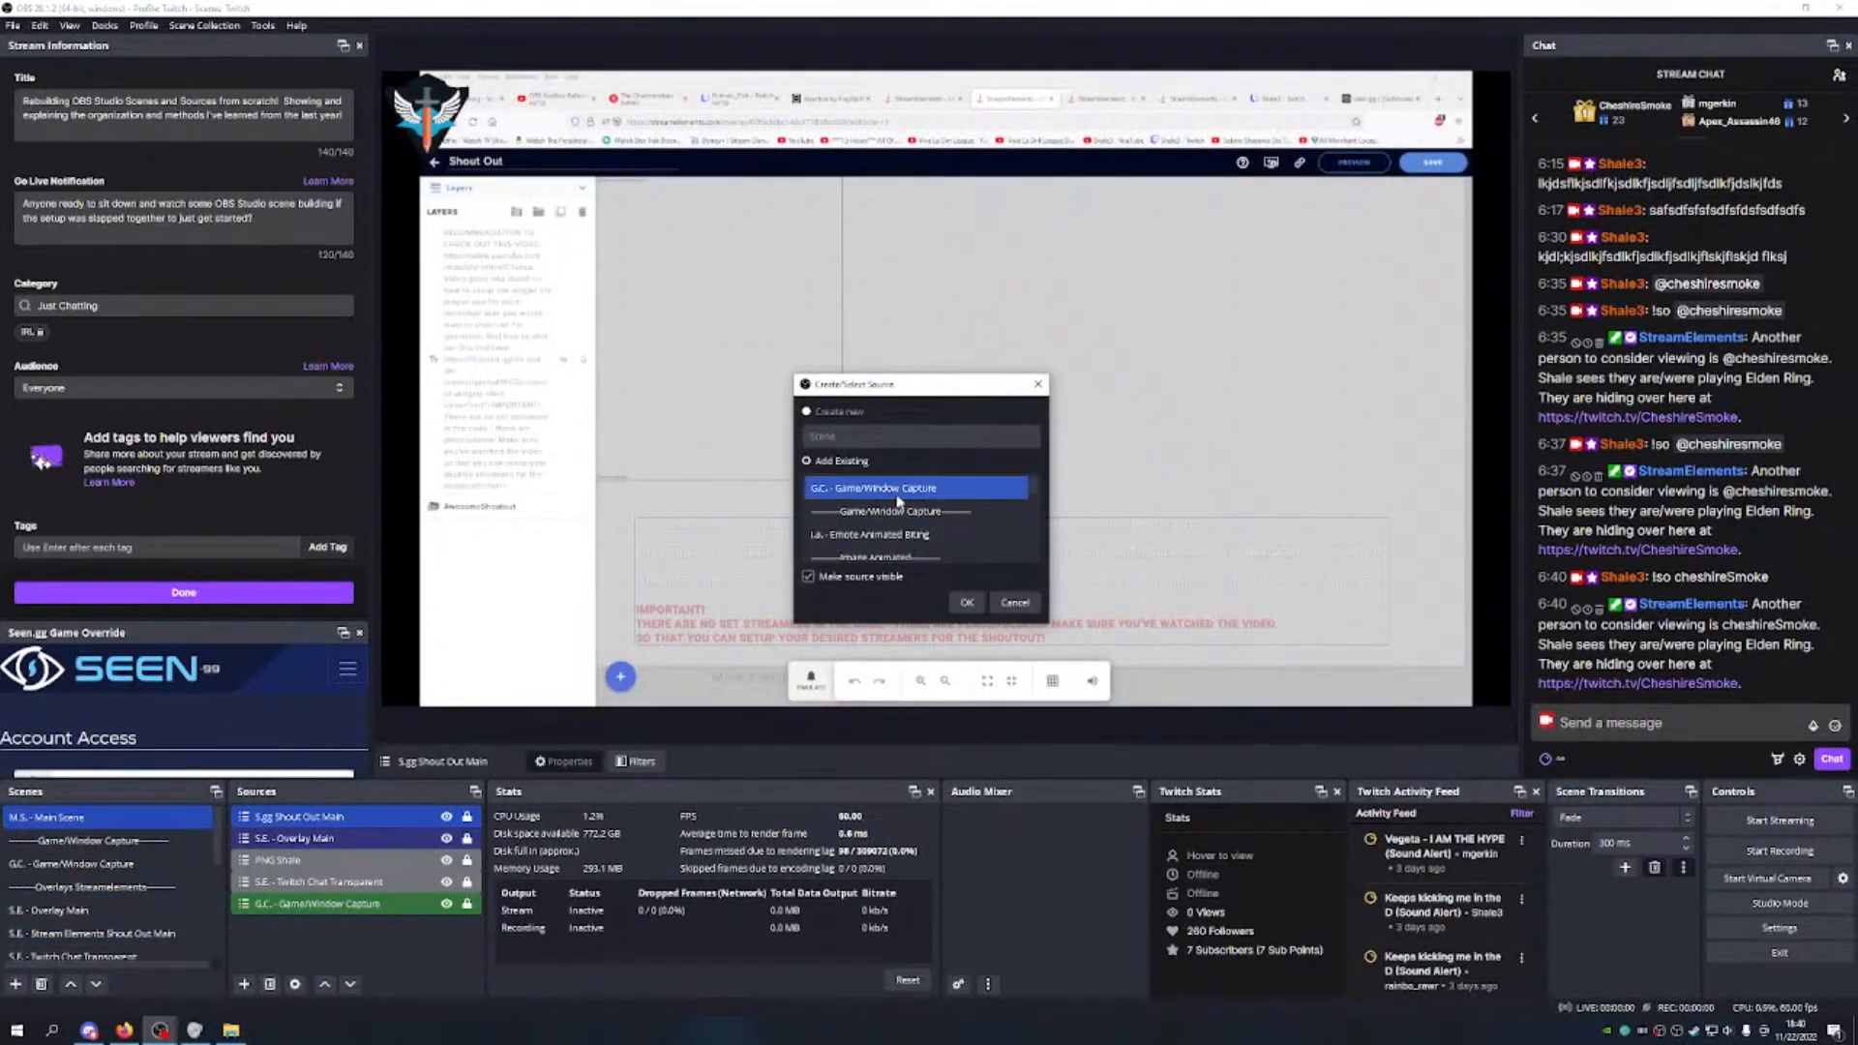
pyautogui.scroll(-3, 953, 515)
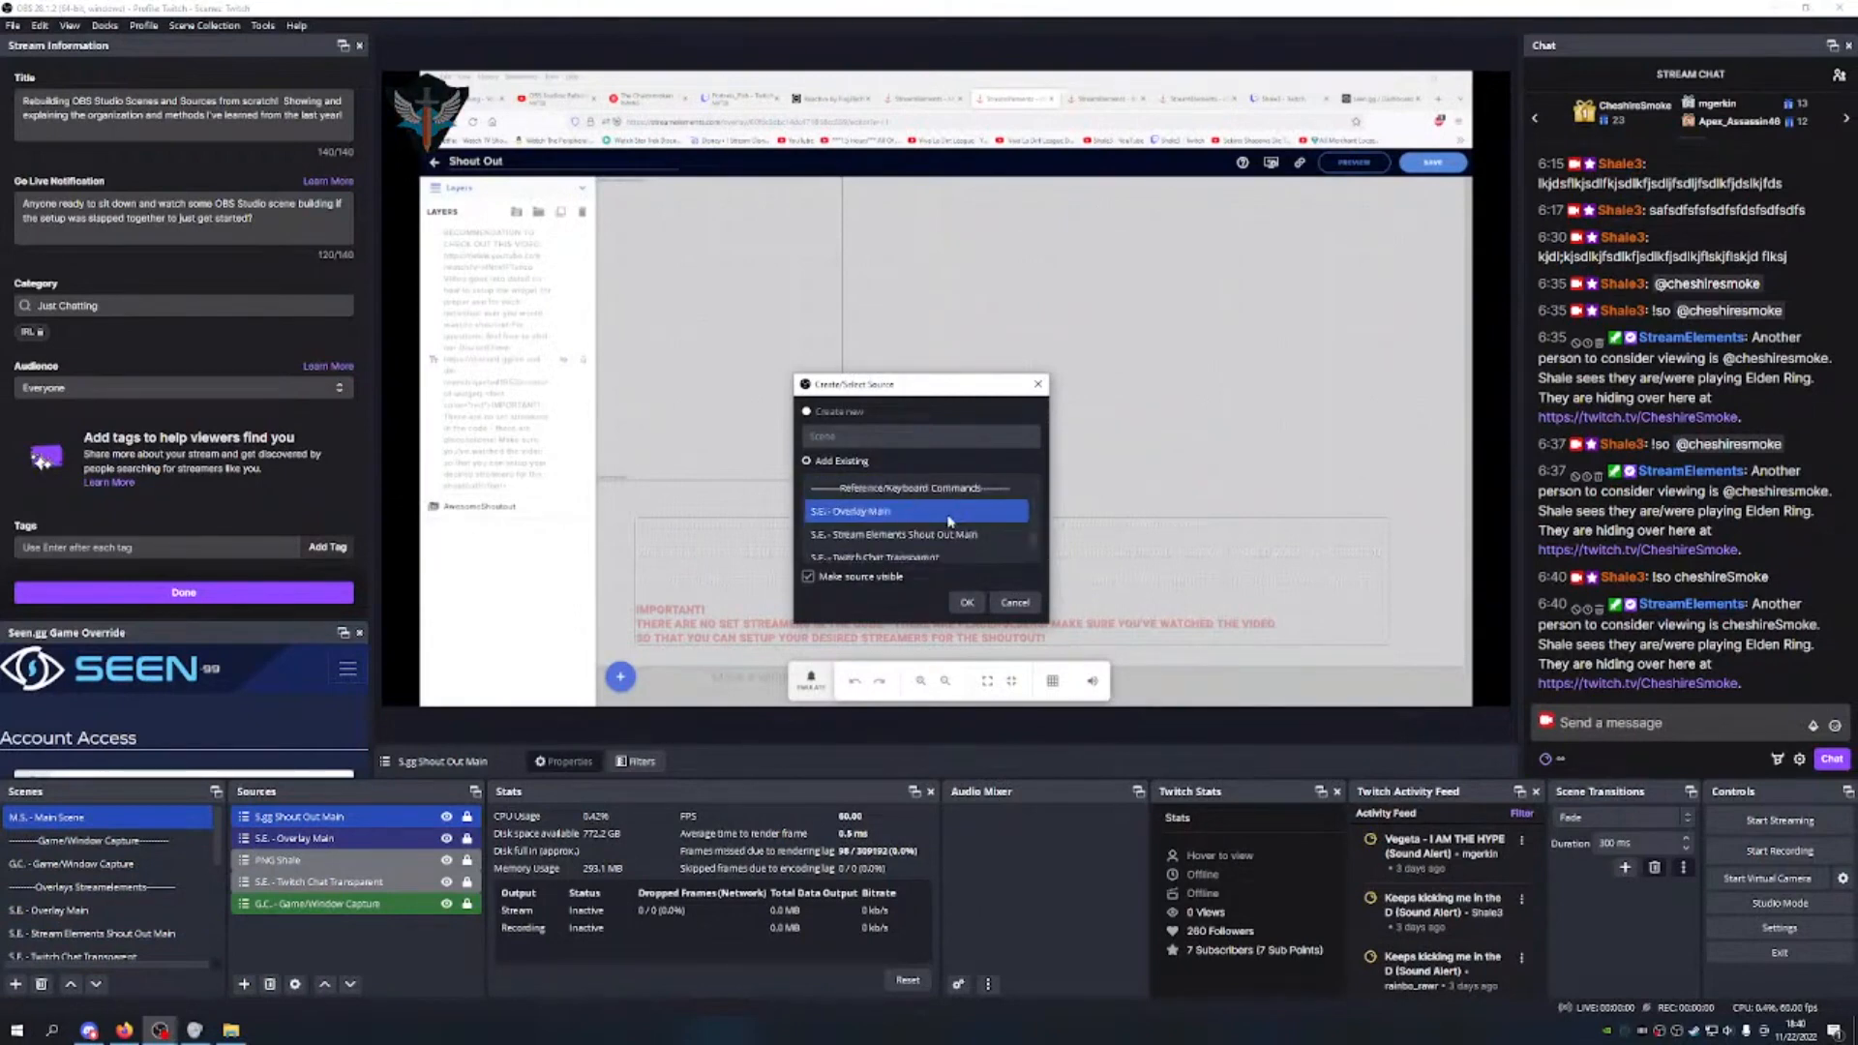
pyautogui.click(932, 536)
pyautogui.click(967, 602)
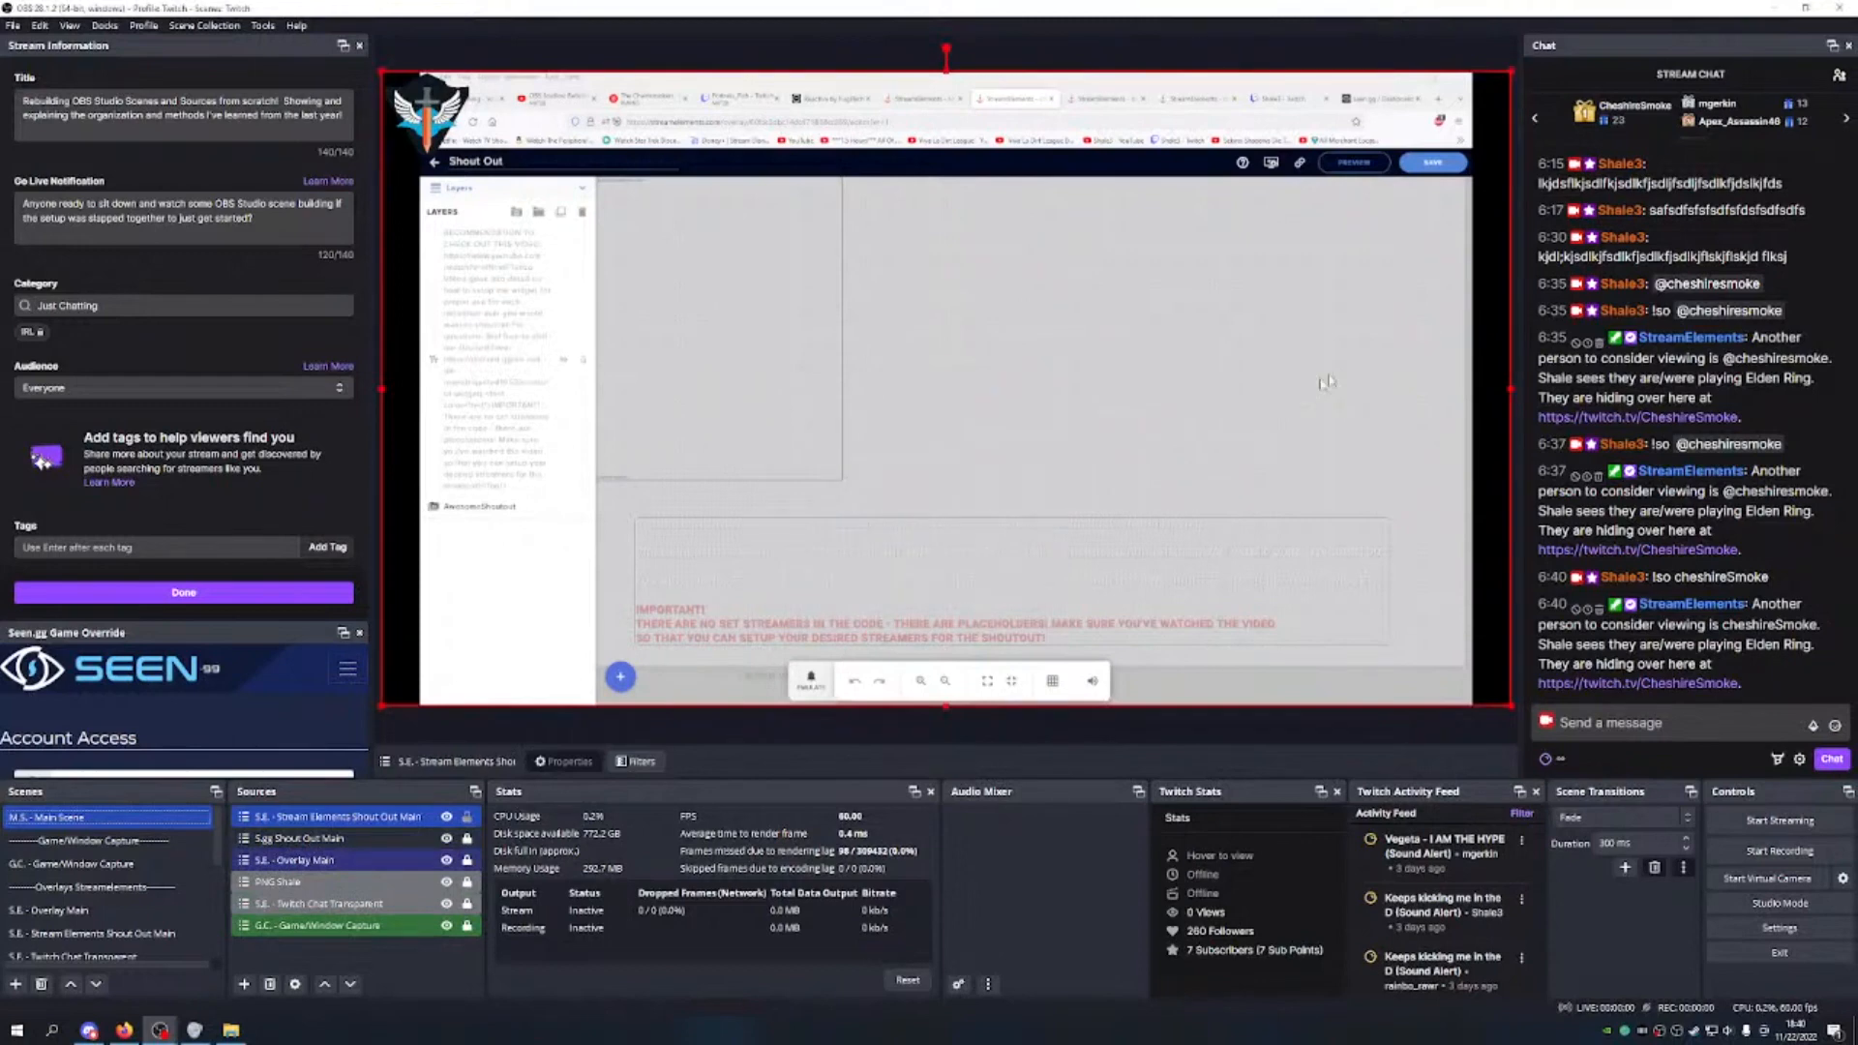
# Step: Shrink the nested shout-out to the upper centre and send a !so chat command to test it
pyautogui.moveTo(1507, 705); pyautogui.dragTo(911, 369)
pyautogui.moveTo(753, 271); pyautogui.dragTo(1090, 278)
pyautogui.click(1612, 725)
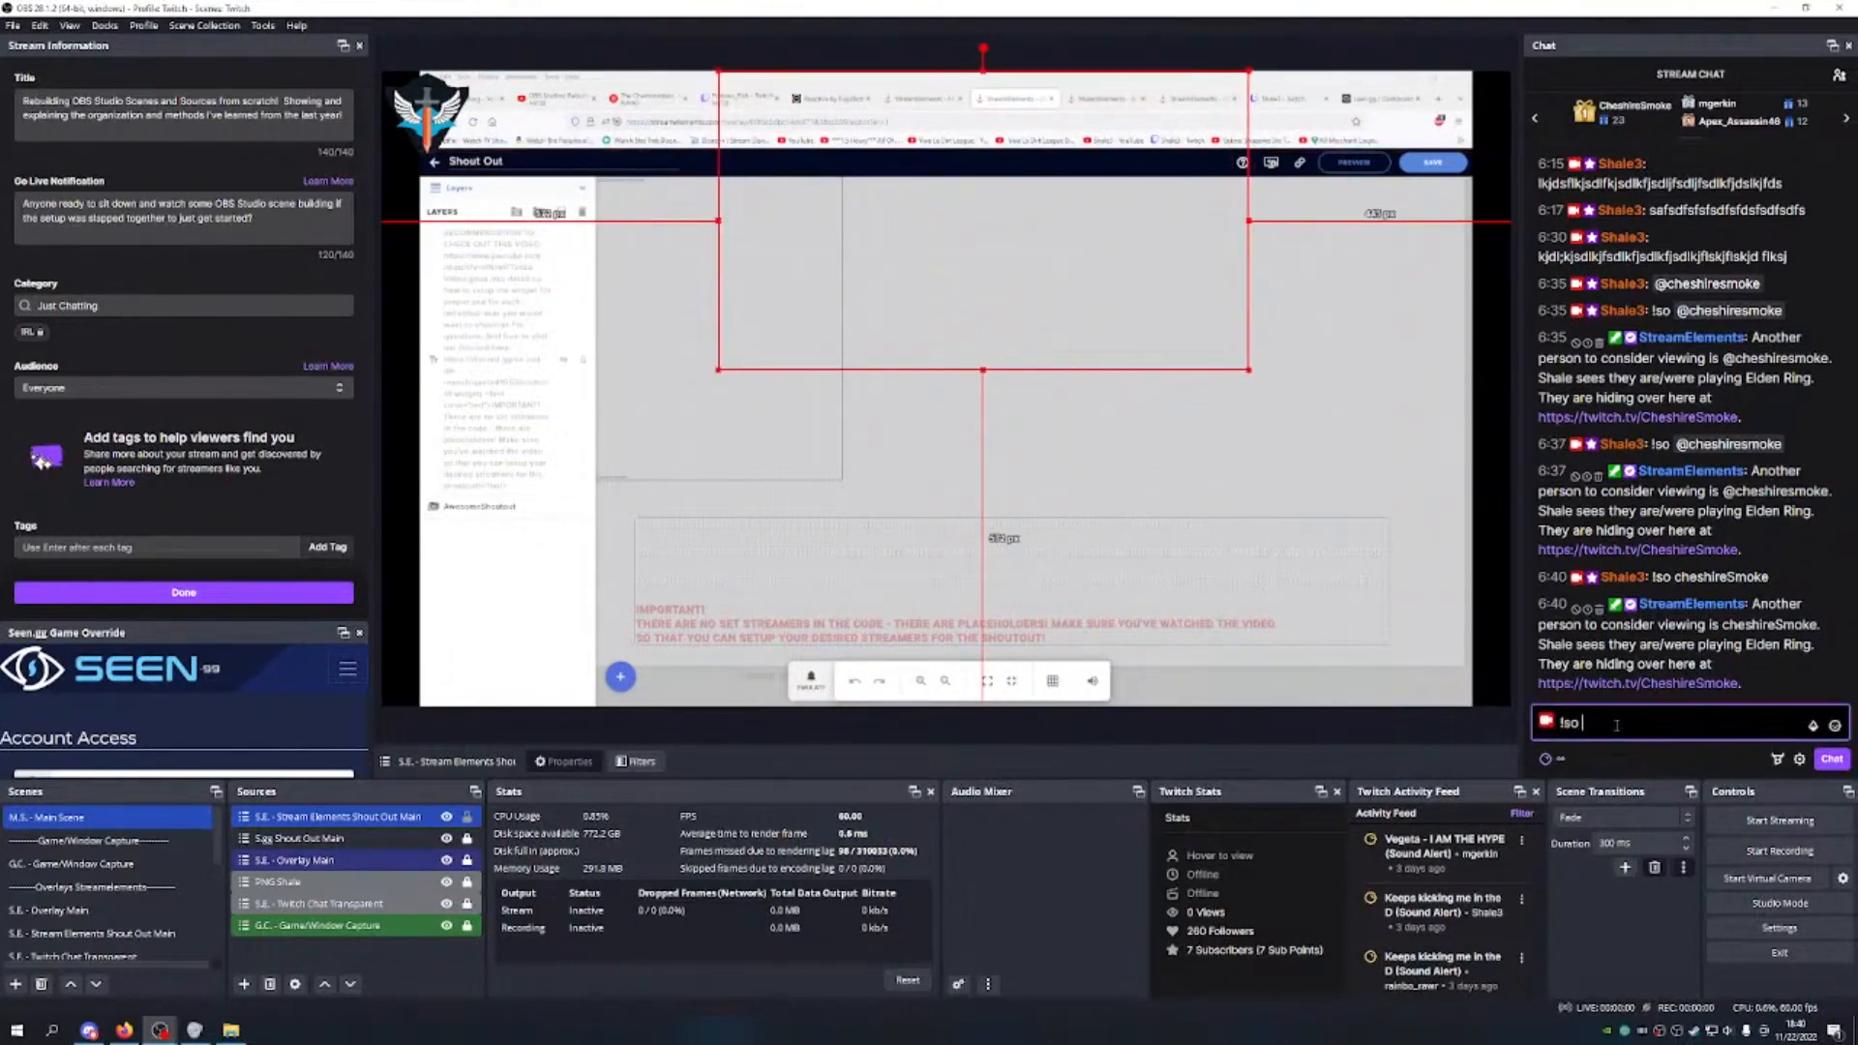
pyautogui.write('!so C')
pyautogui.press('BackSpace')
pyautogui.write('@')
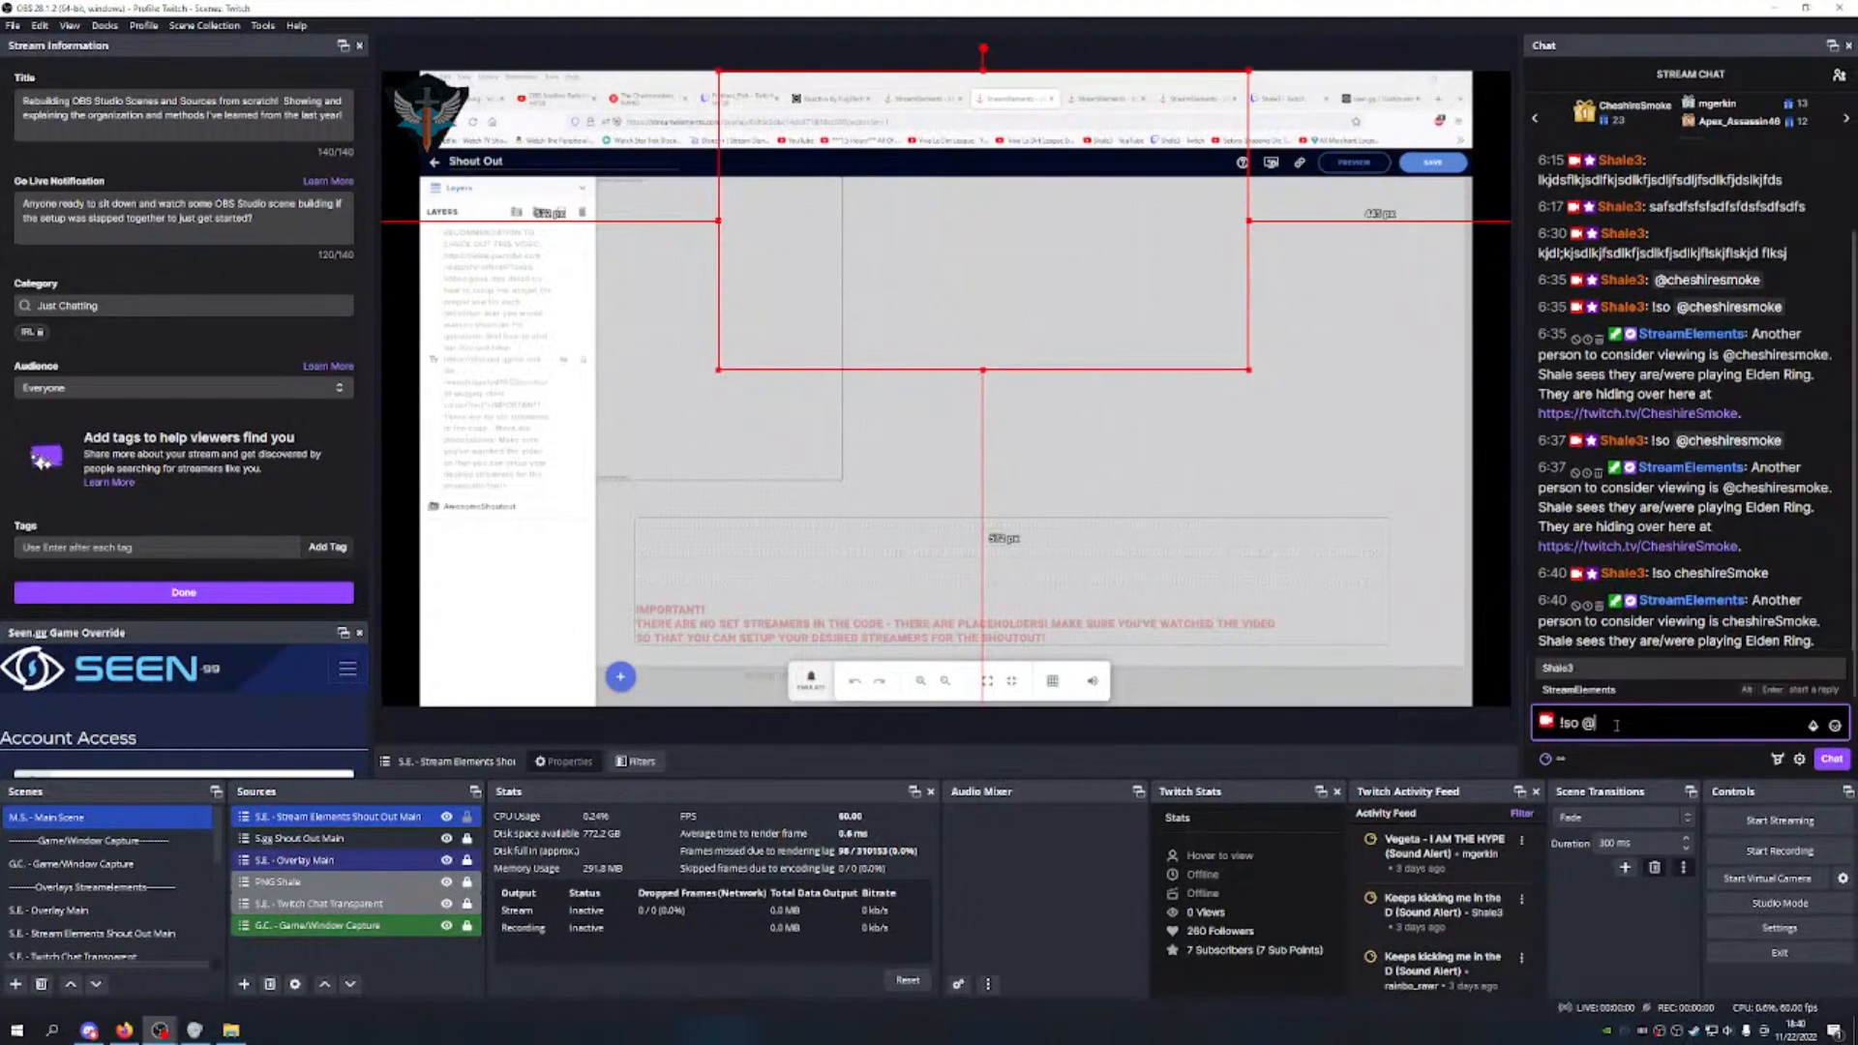
pyautogui.write('cheshireSmoke')
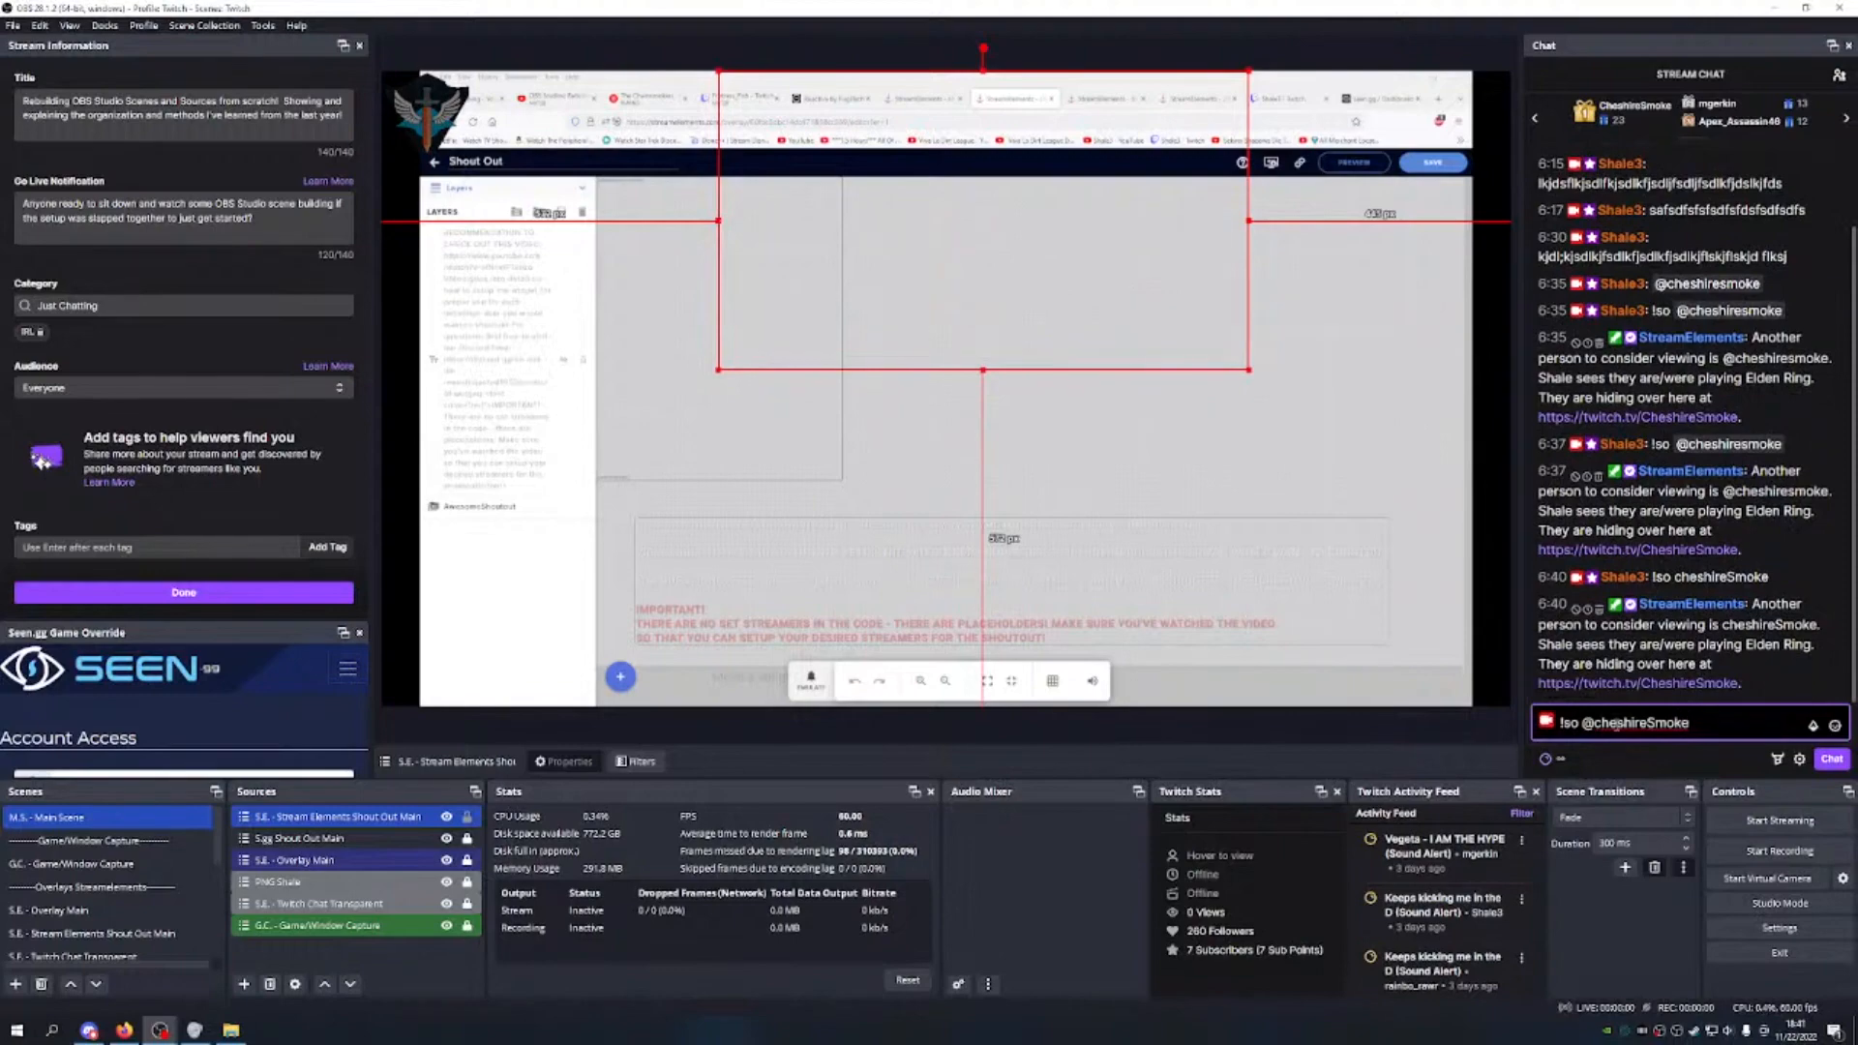
pyautogui.press('Return')
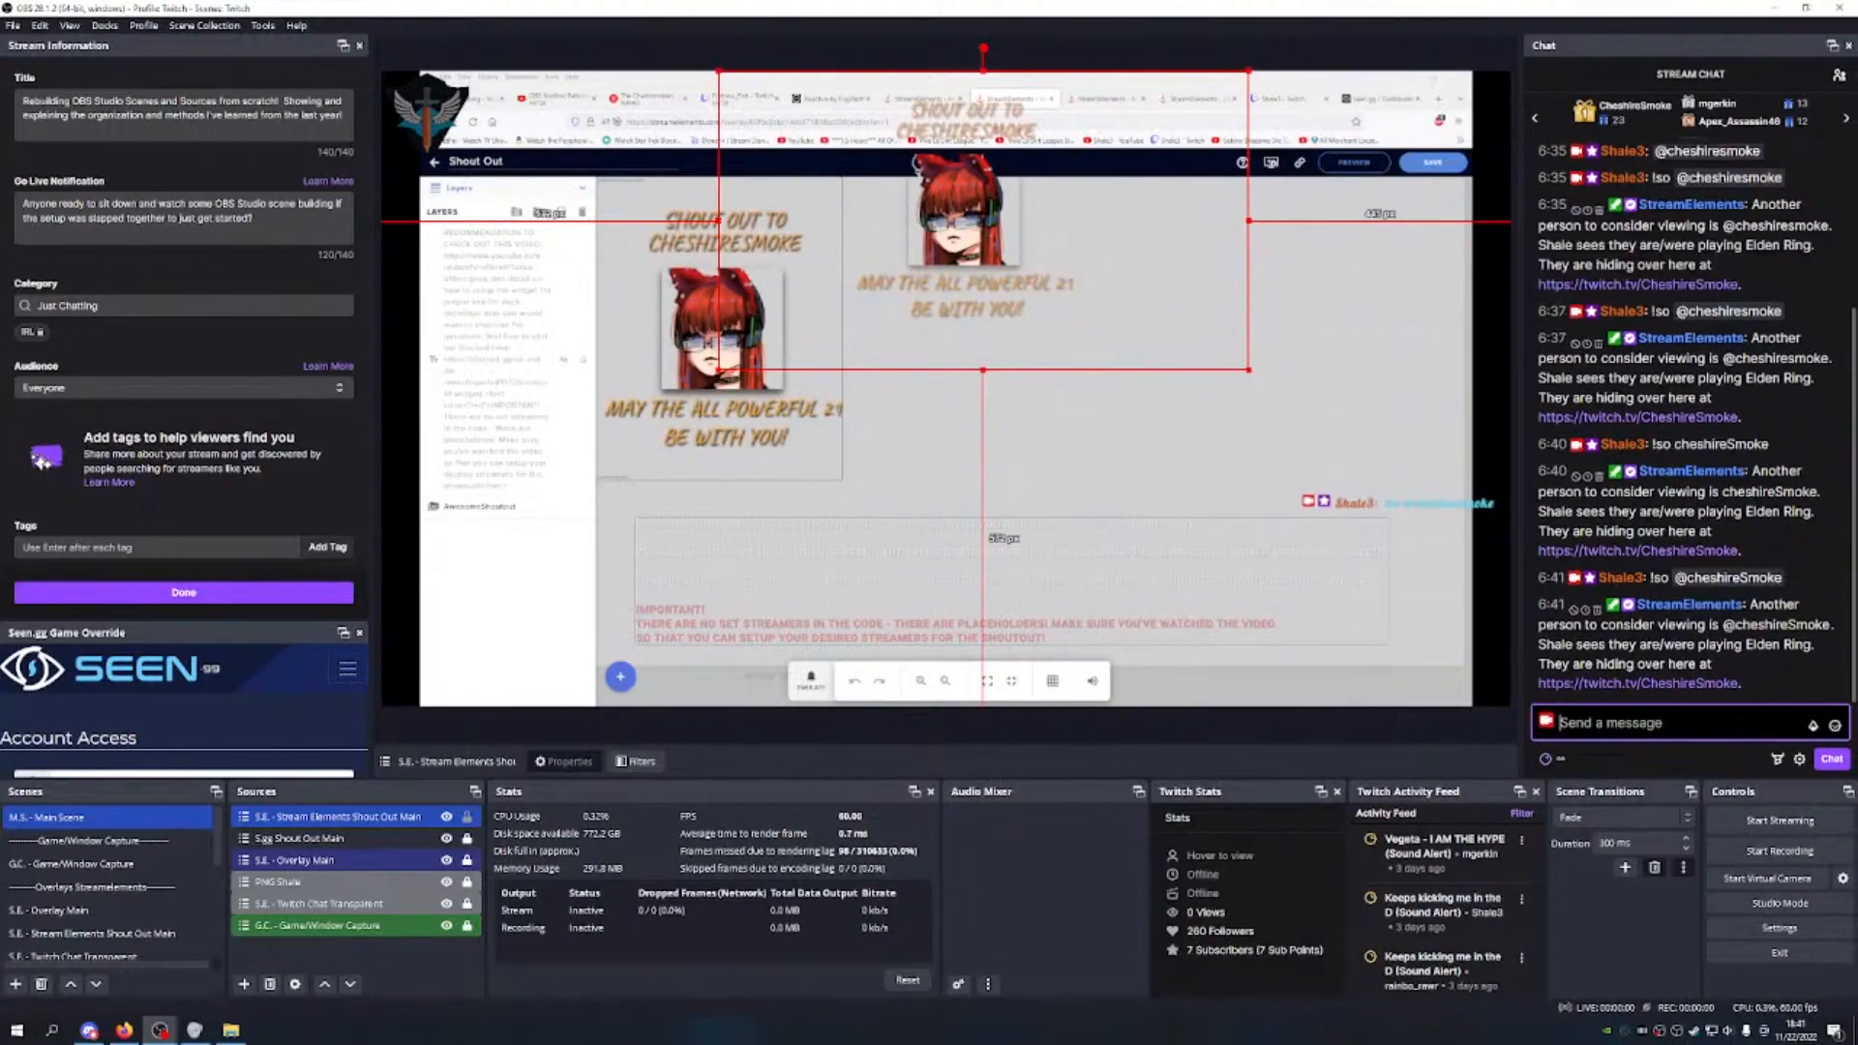
pyautogui.moveTo(1162, 266); pyautogui.dragTo(1143, 320)
pyautogui.click(1268, 96)
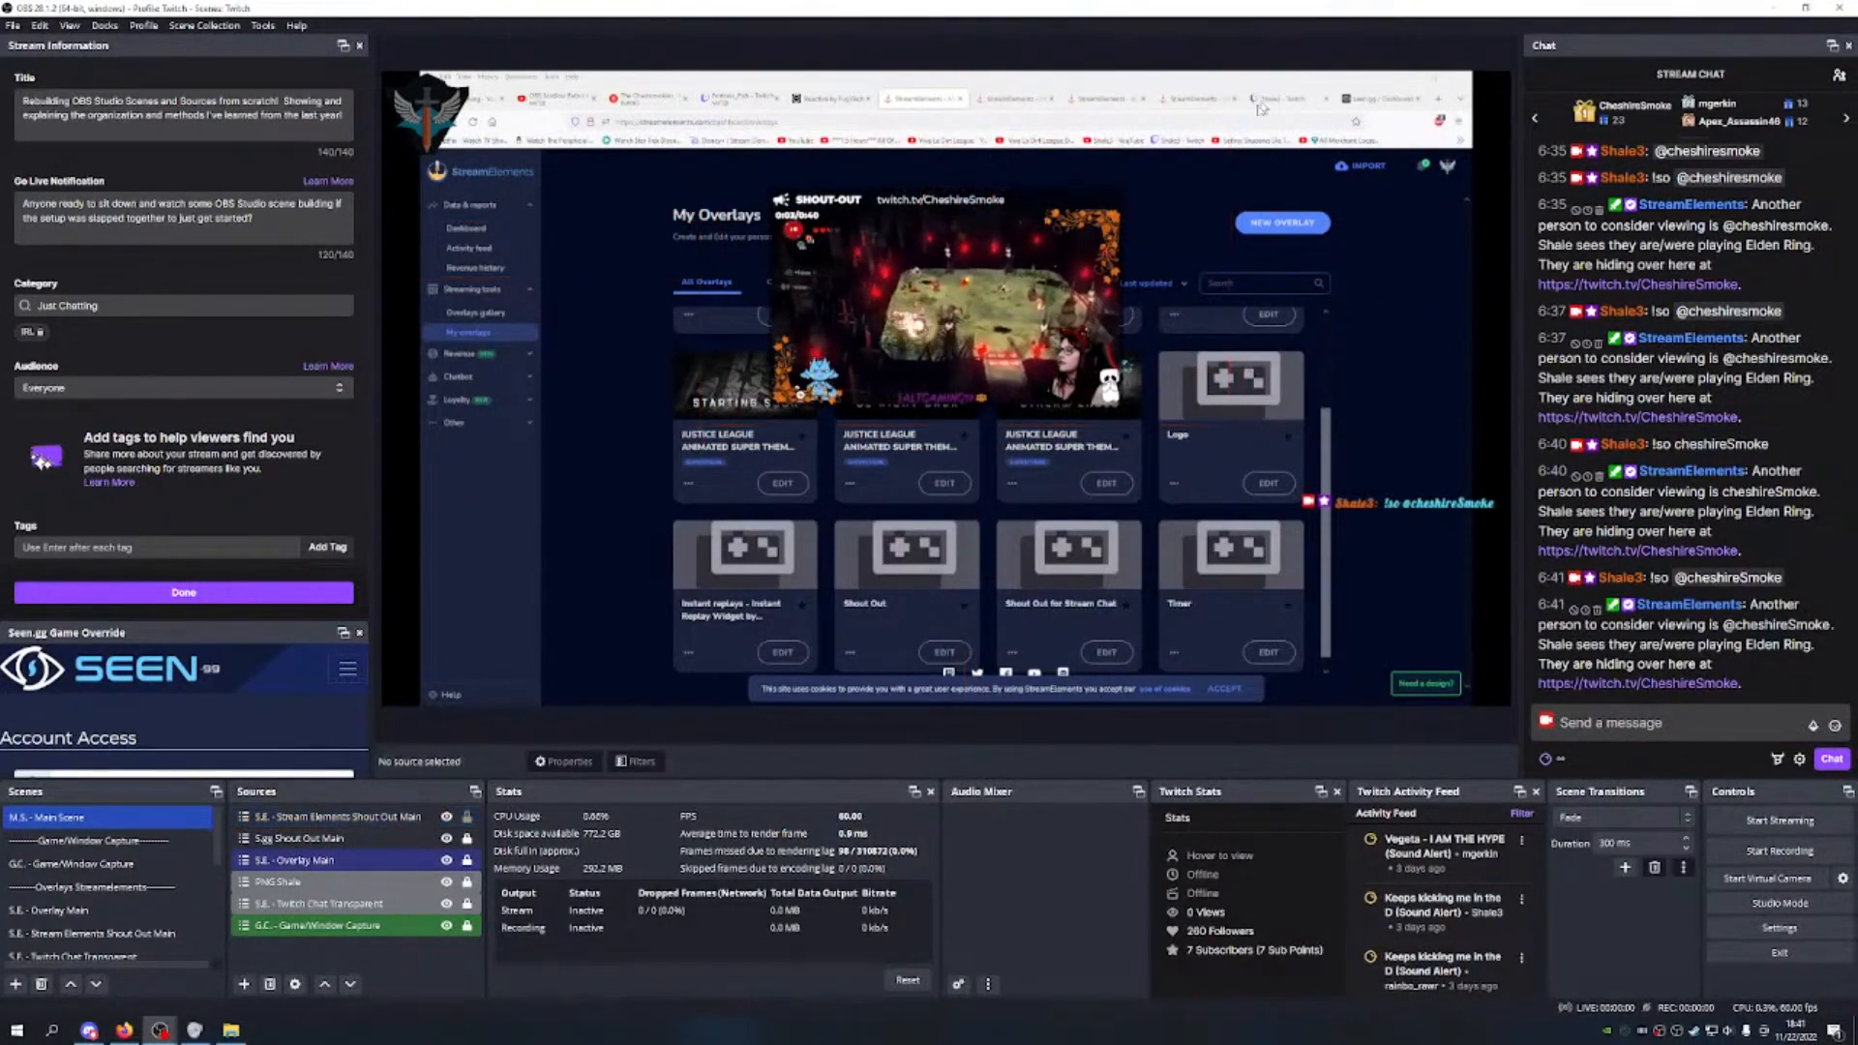
# Step: Nudge the shout-out left and resend the copied !so command in chat
pyautogui.click(992, 341)
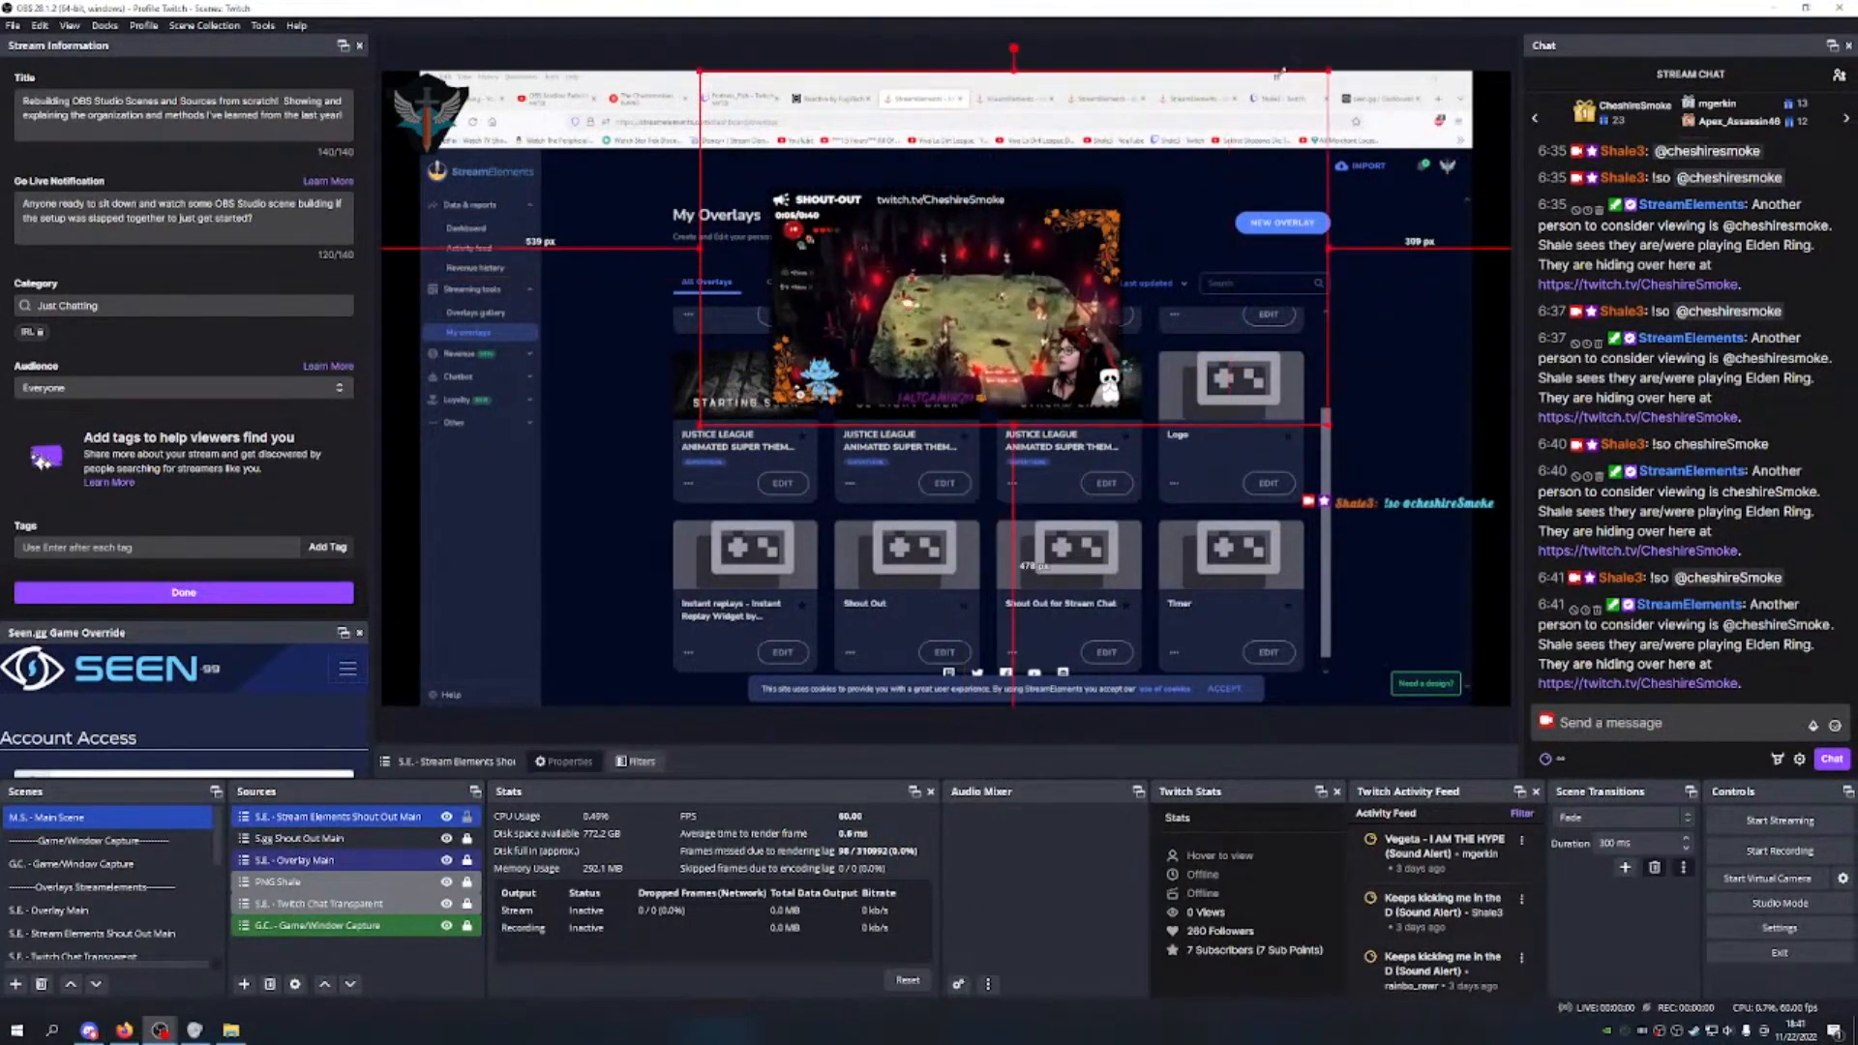
pyautogui.moveTo(1127, 240); pyautogui.dragTo(1060, 279)
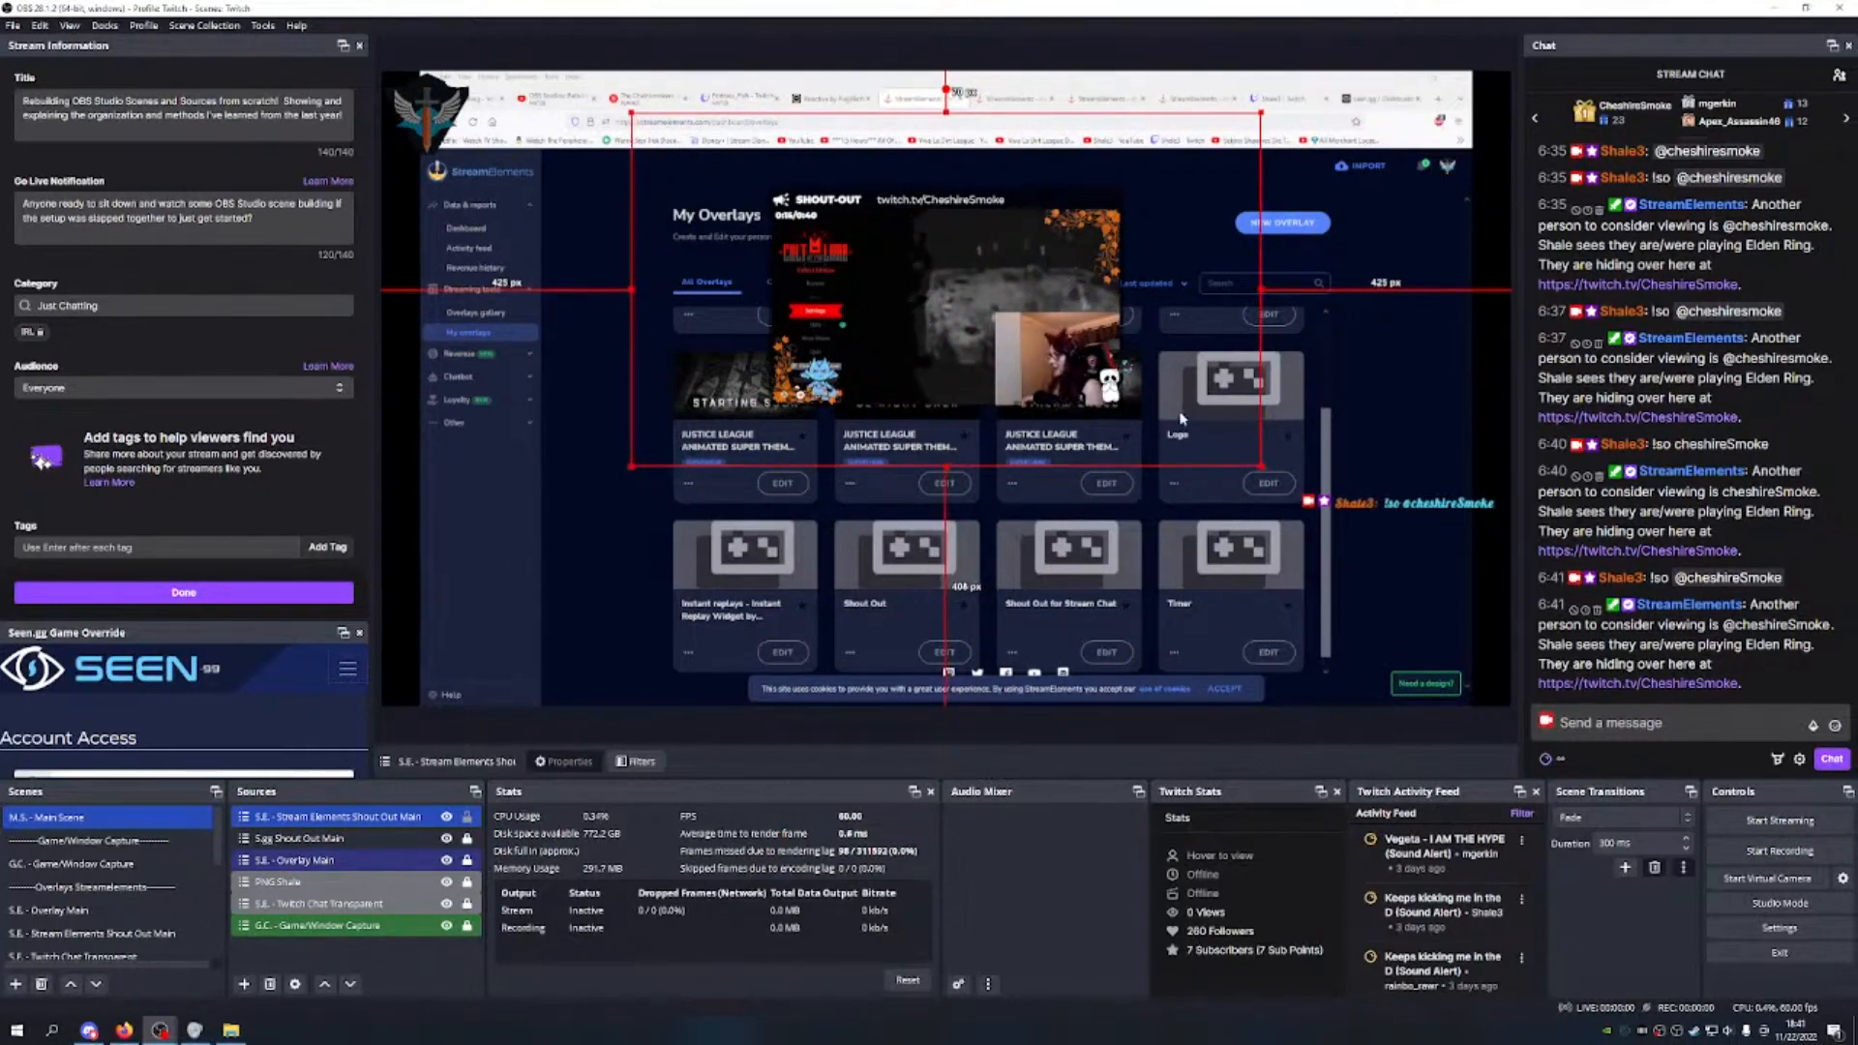
pyautogui.click(1614, 725)
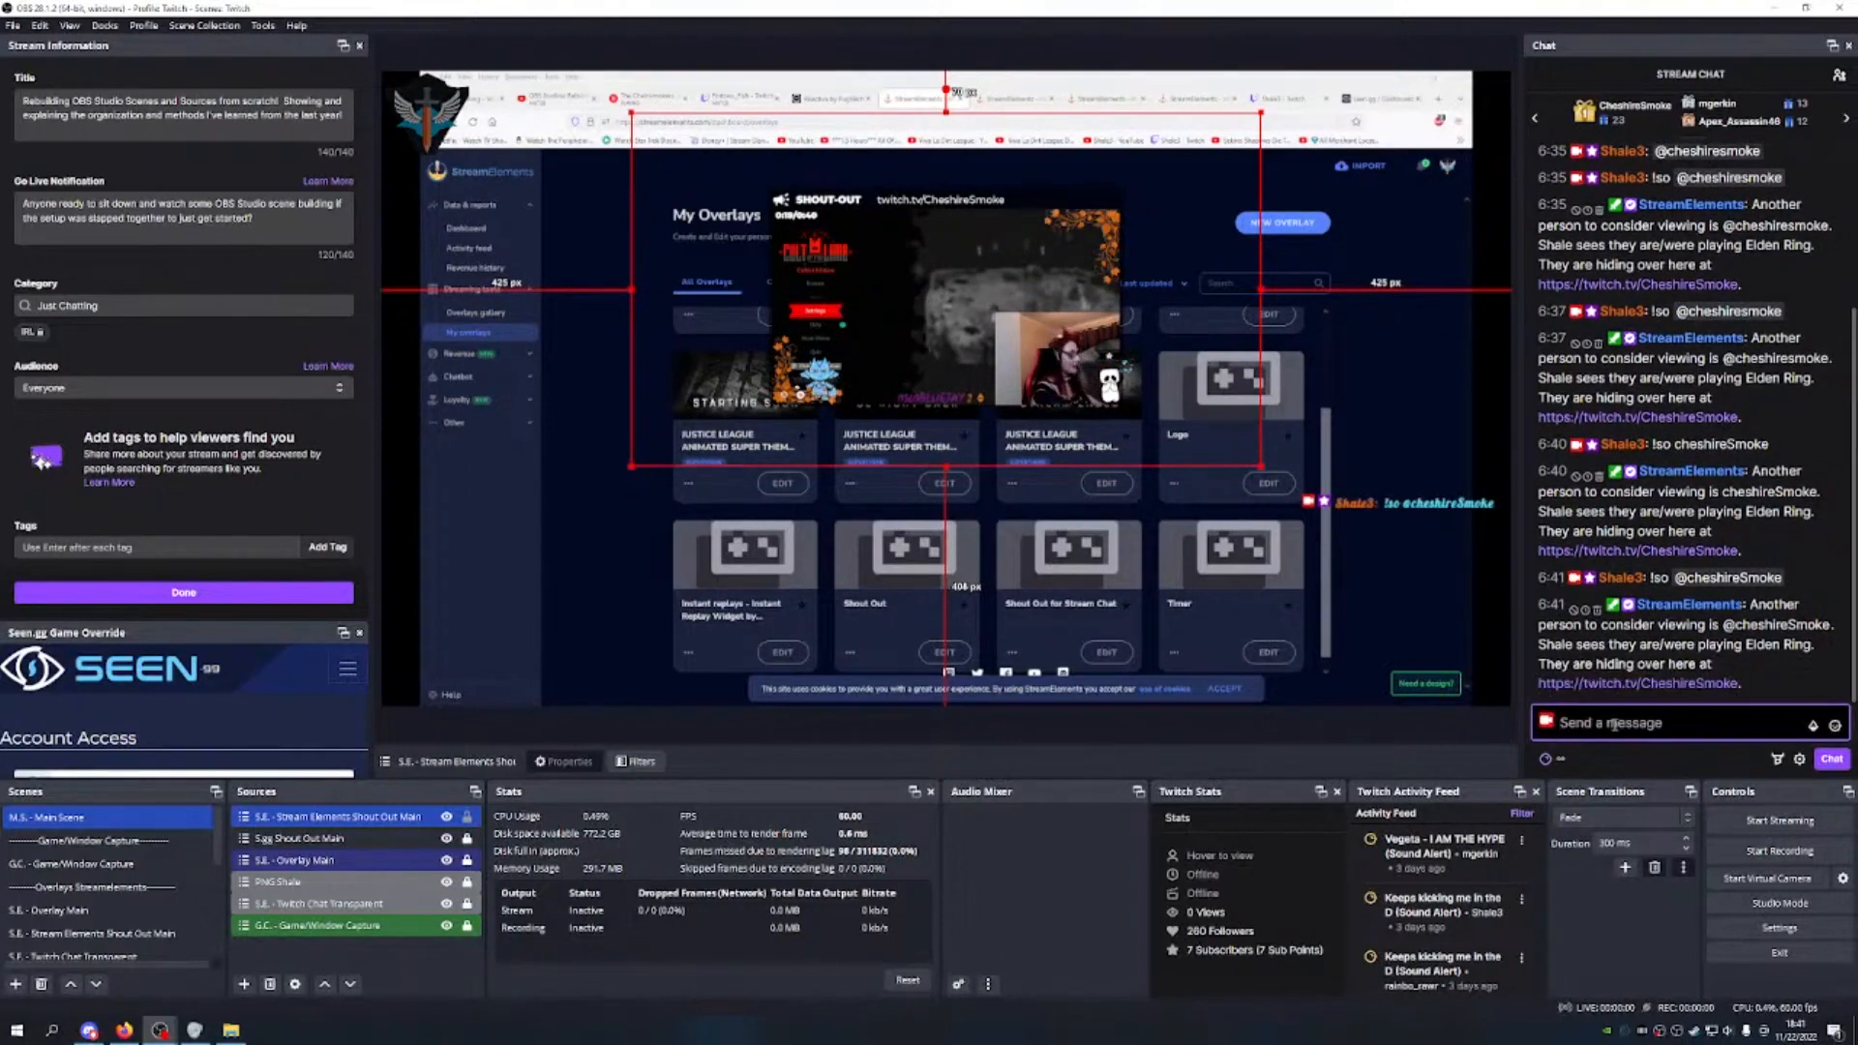
pyautogui.moveTo(1783, 577); pyautogui.dragTo(1660, 576)
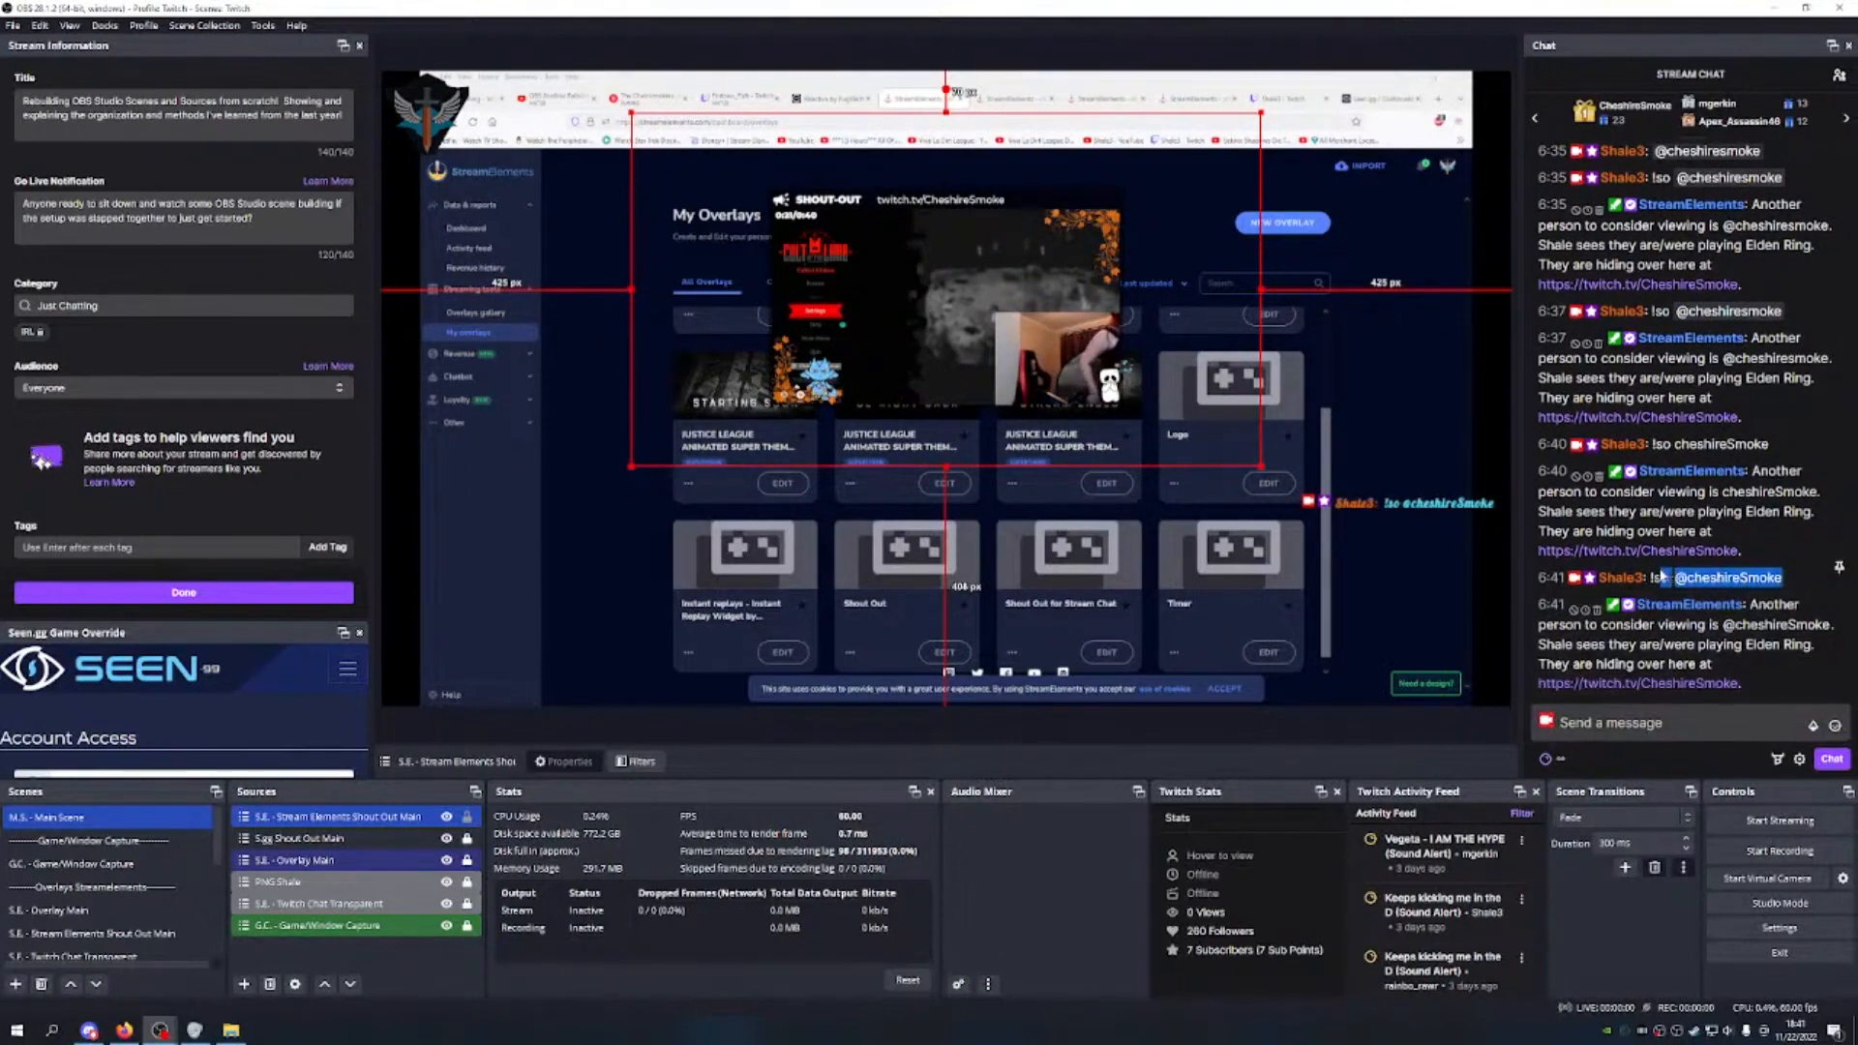
pyautogui.hotkey('ctrl', 'c')
pyautogui.click(1625, 723)
pyautogui.hotkey('ctrl', 'v')
pyautogui.press('Return')
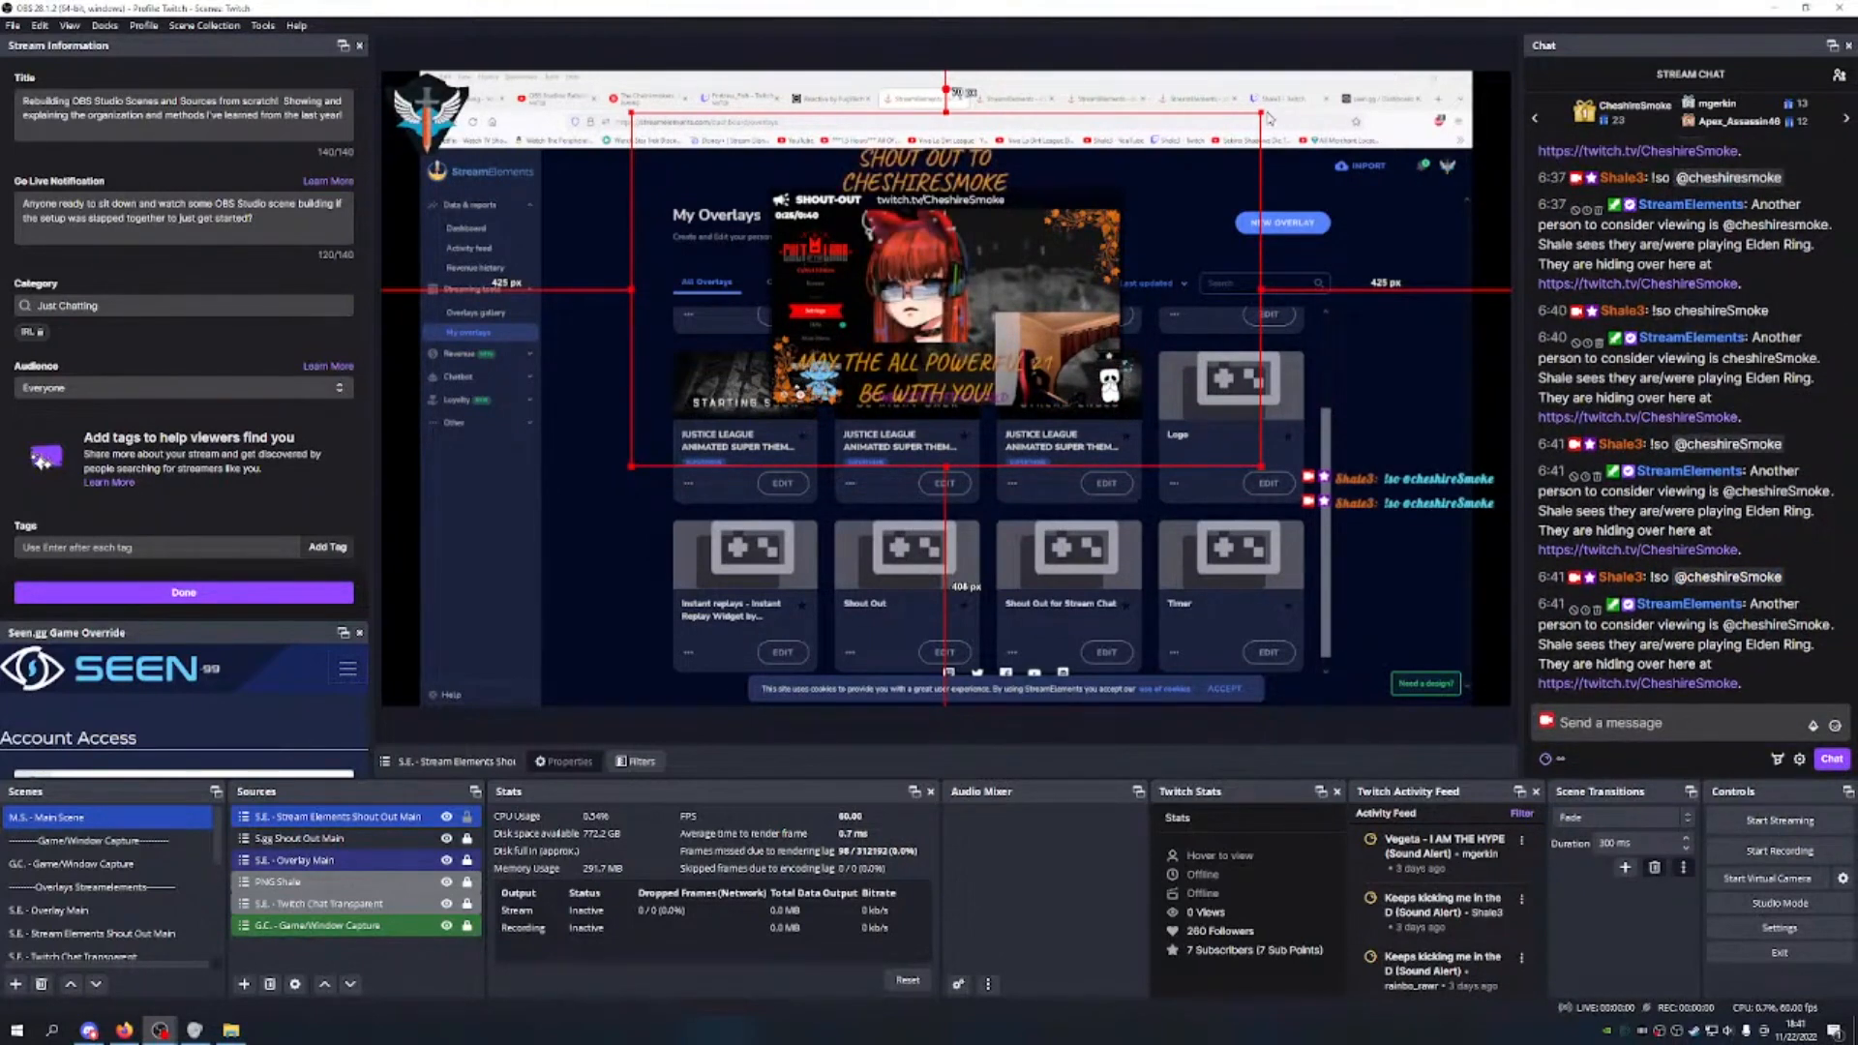
# Step: Enlarge the StreamElements shout-out and shift it left and lower, resending !so to preview it
pyautogui.moveTo(1262, 116); pyautogui.dragTo(1400, 35)
pyautogui.moveTo(1180, 260); pyautogui.dragTo(1139, 307)
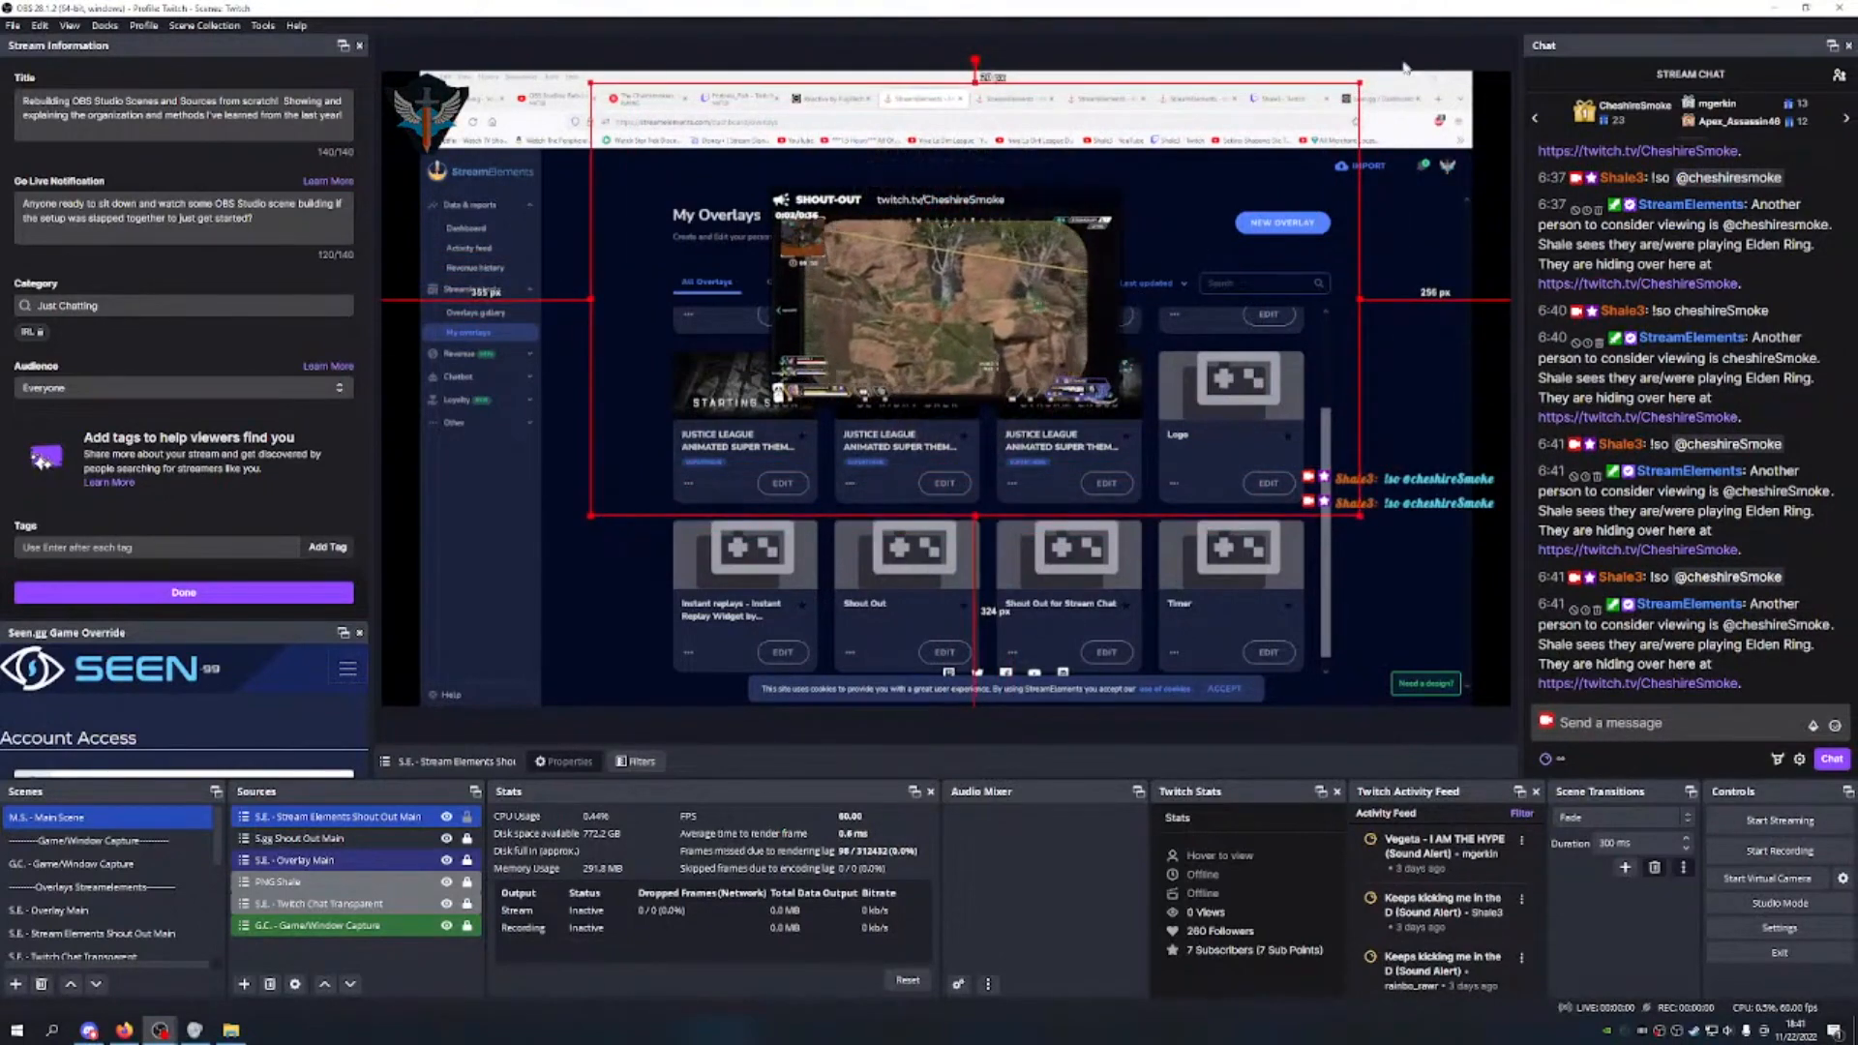
pyautogui.moveTo(1361, 83)
pyautogui.mouseDown()
pyautogui.moveTo(1405, 55)
pyautogui.moveTo(1379, 72)
pyautogui.mouseUp()
pyautogui.moveTo(1249, 205); pyautogui.dragTo(1222, 205)
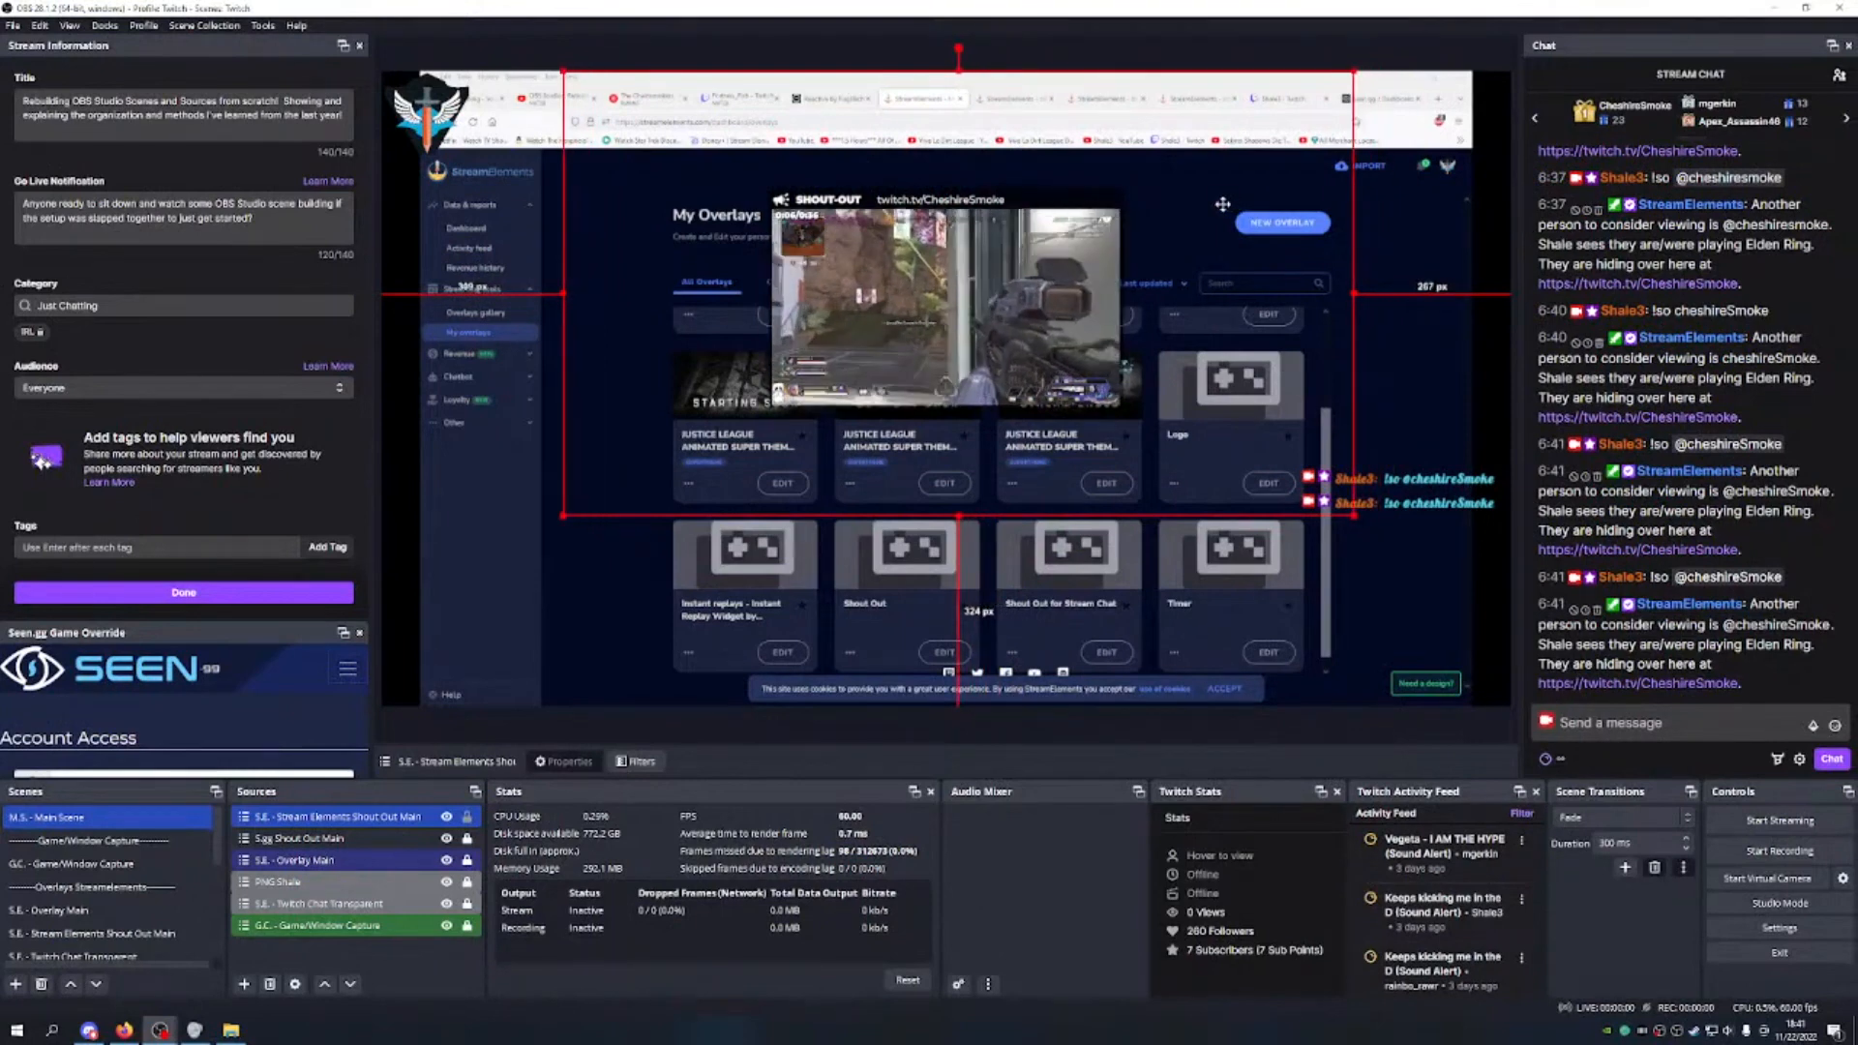
pyautogui.click(1691, 718)
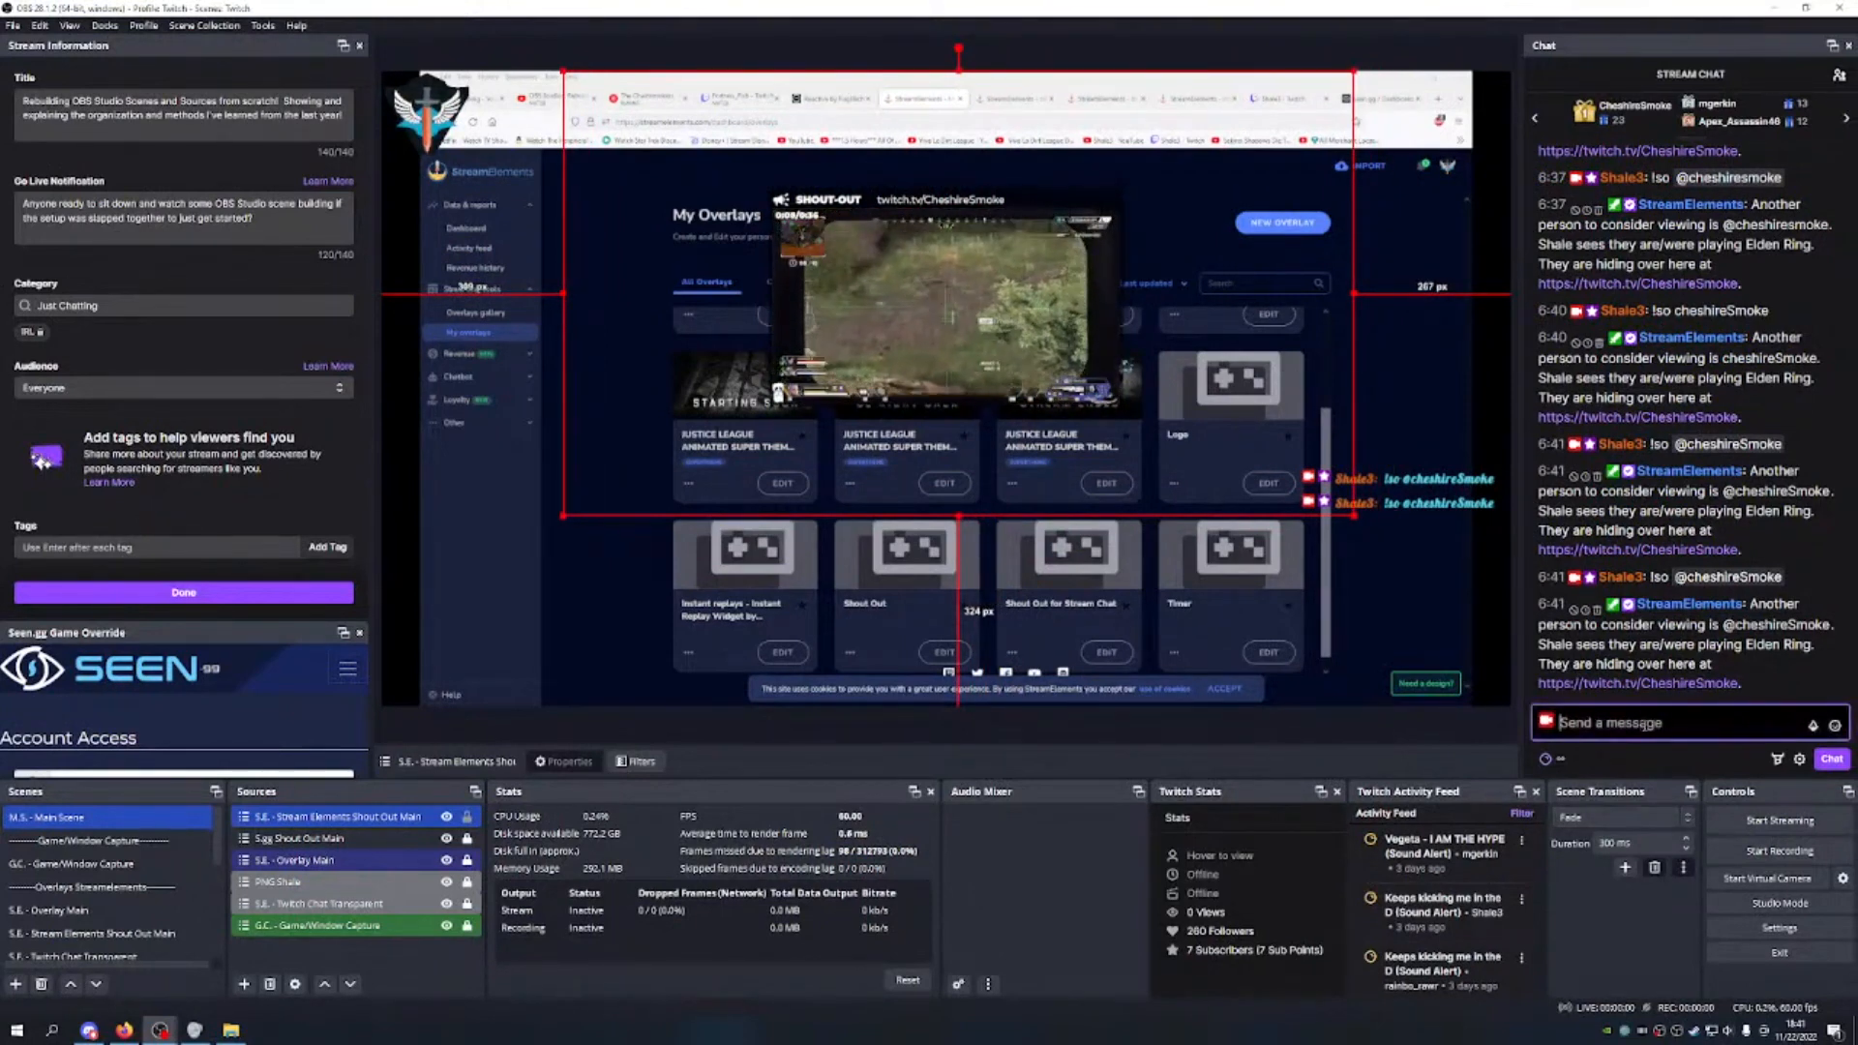
pyautogui.hotkey('ctrl', 'v')
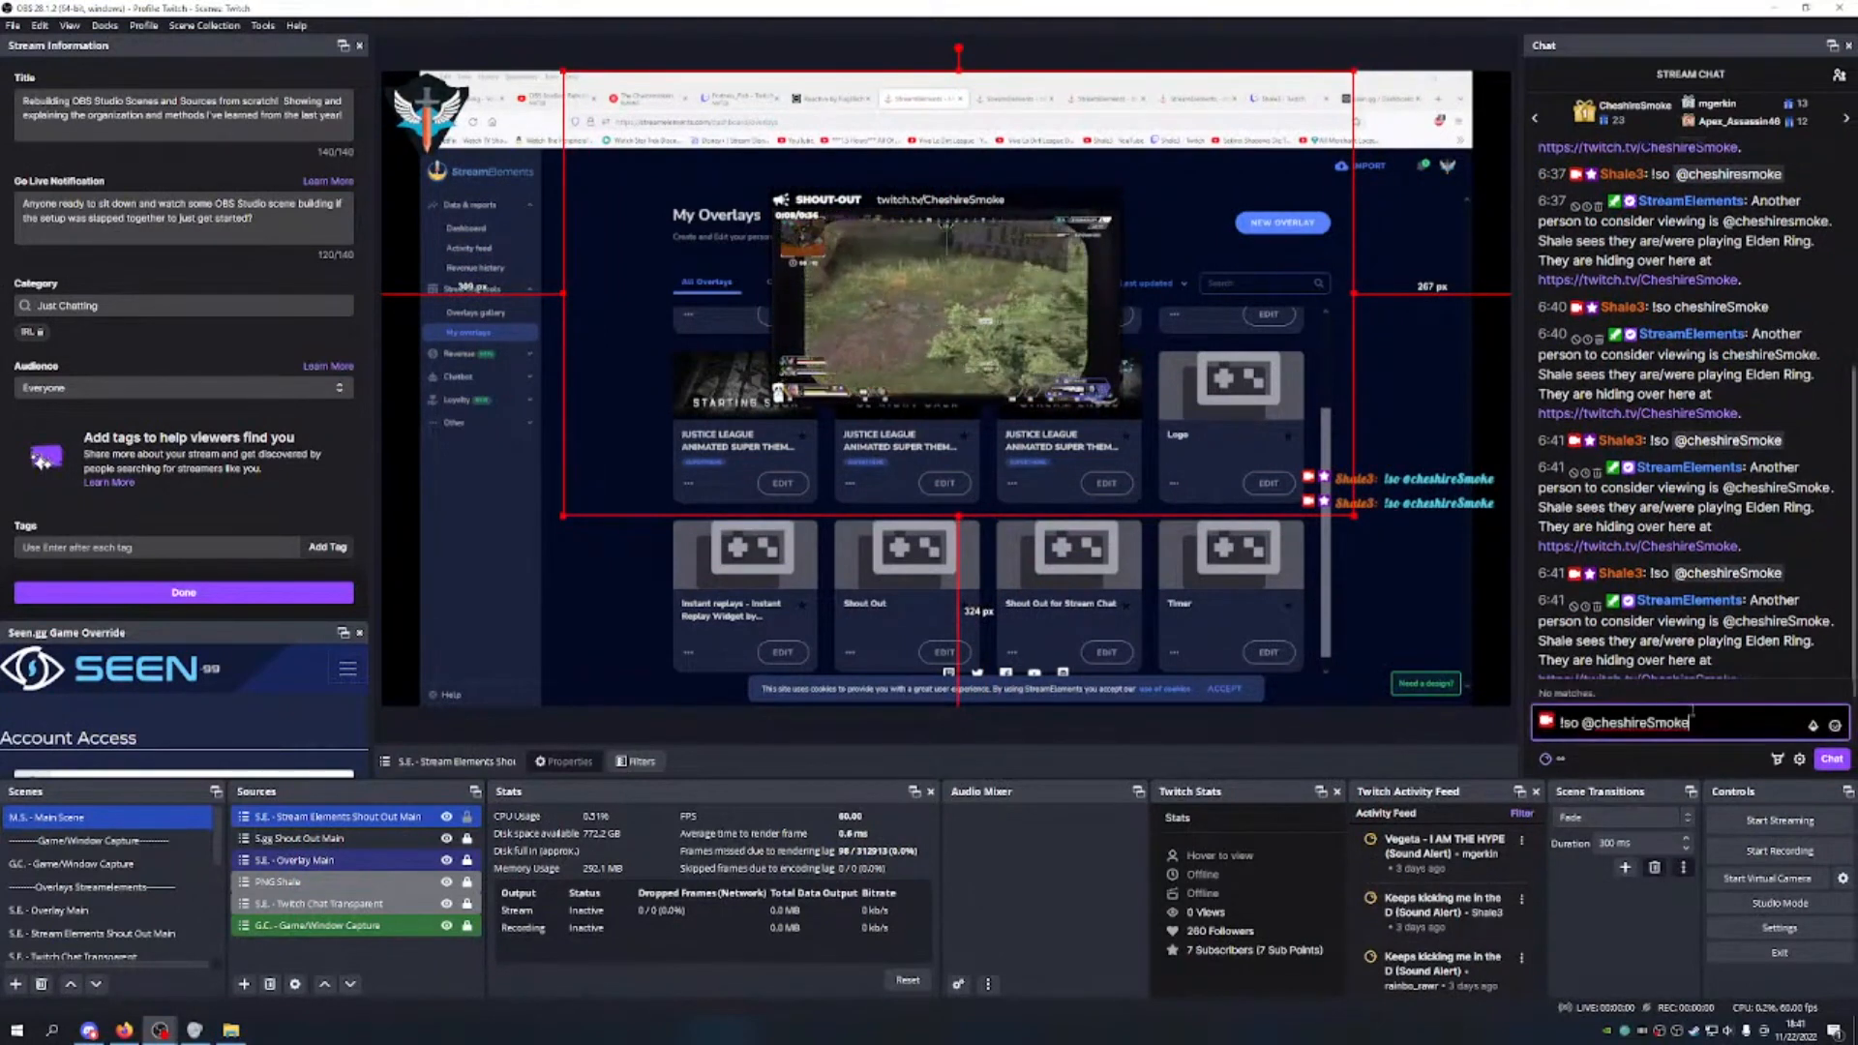
pyautogui.click(1817, 764)
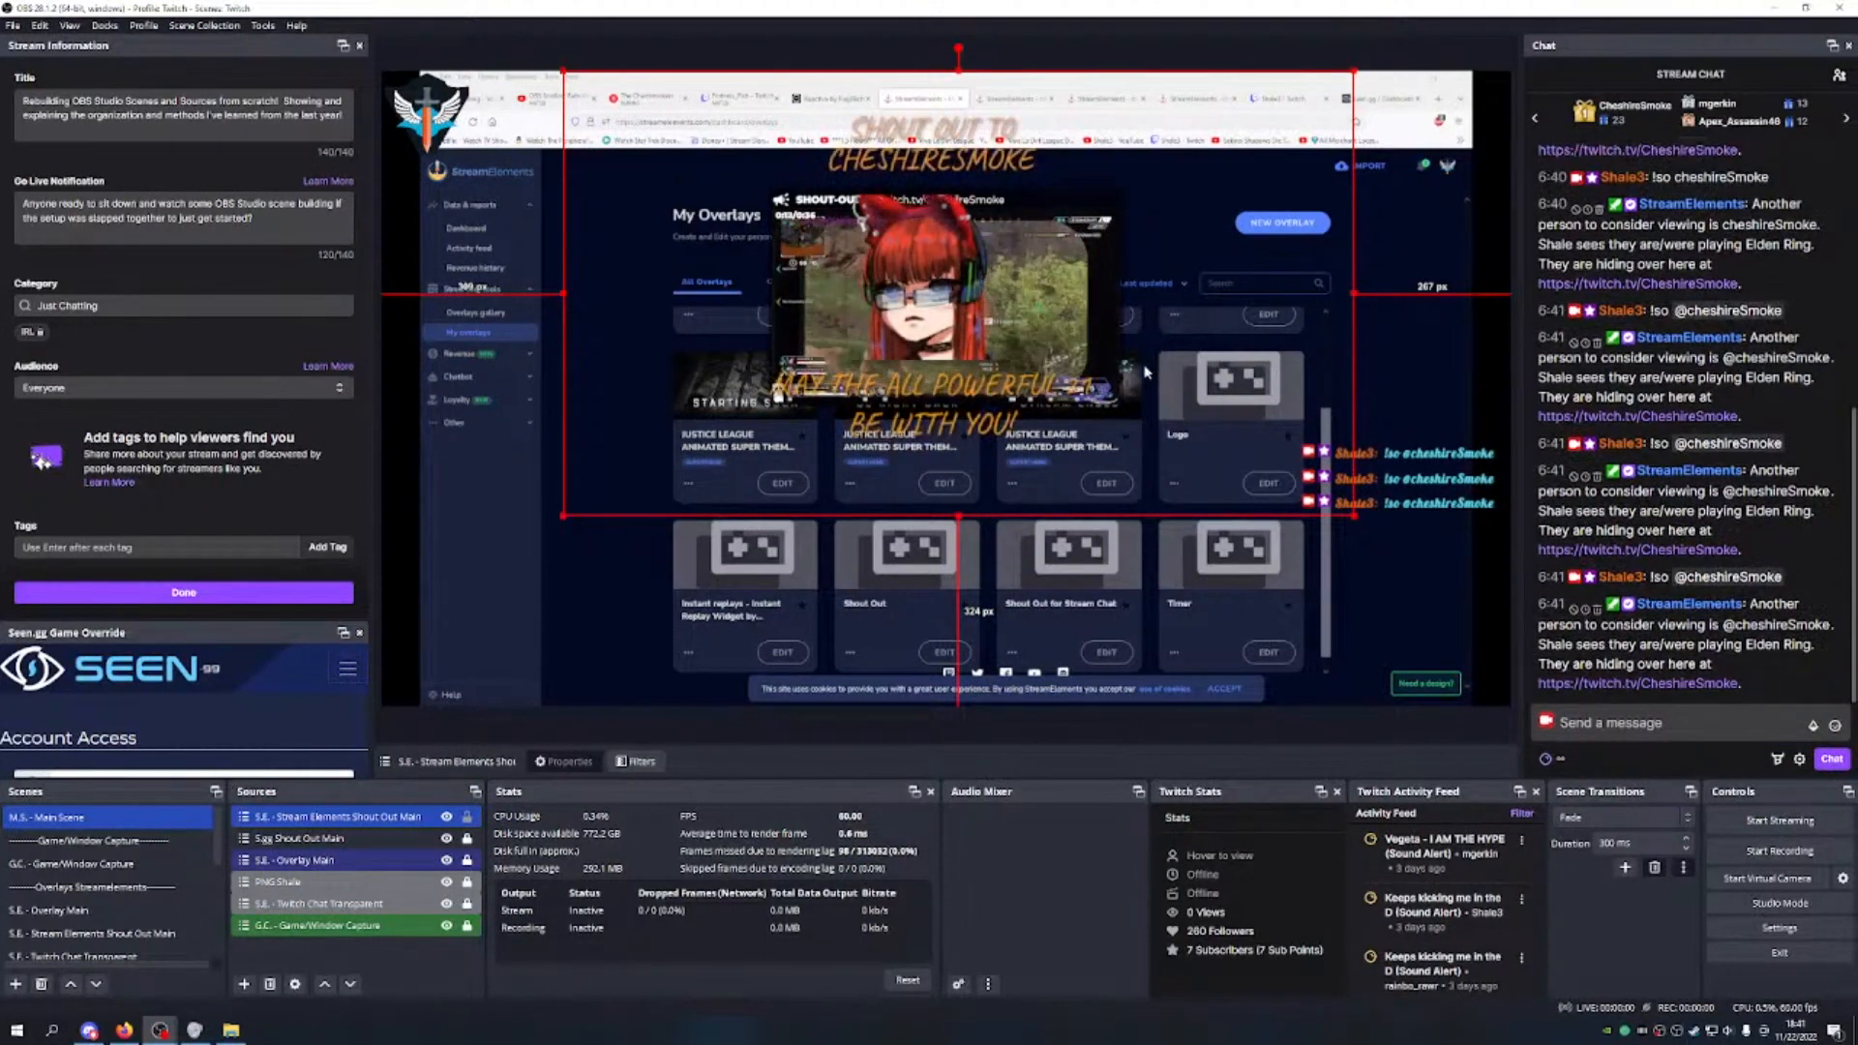
pyautogui.moveTo(1145, 373); pyautogui.dragTo(1147, 380)
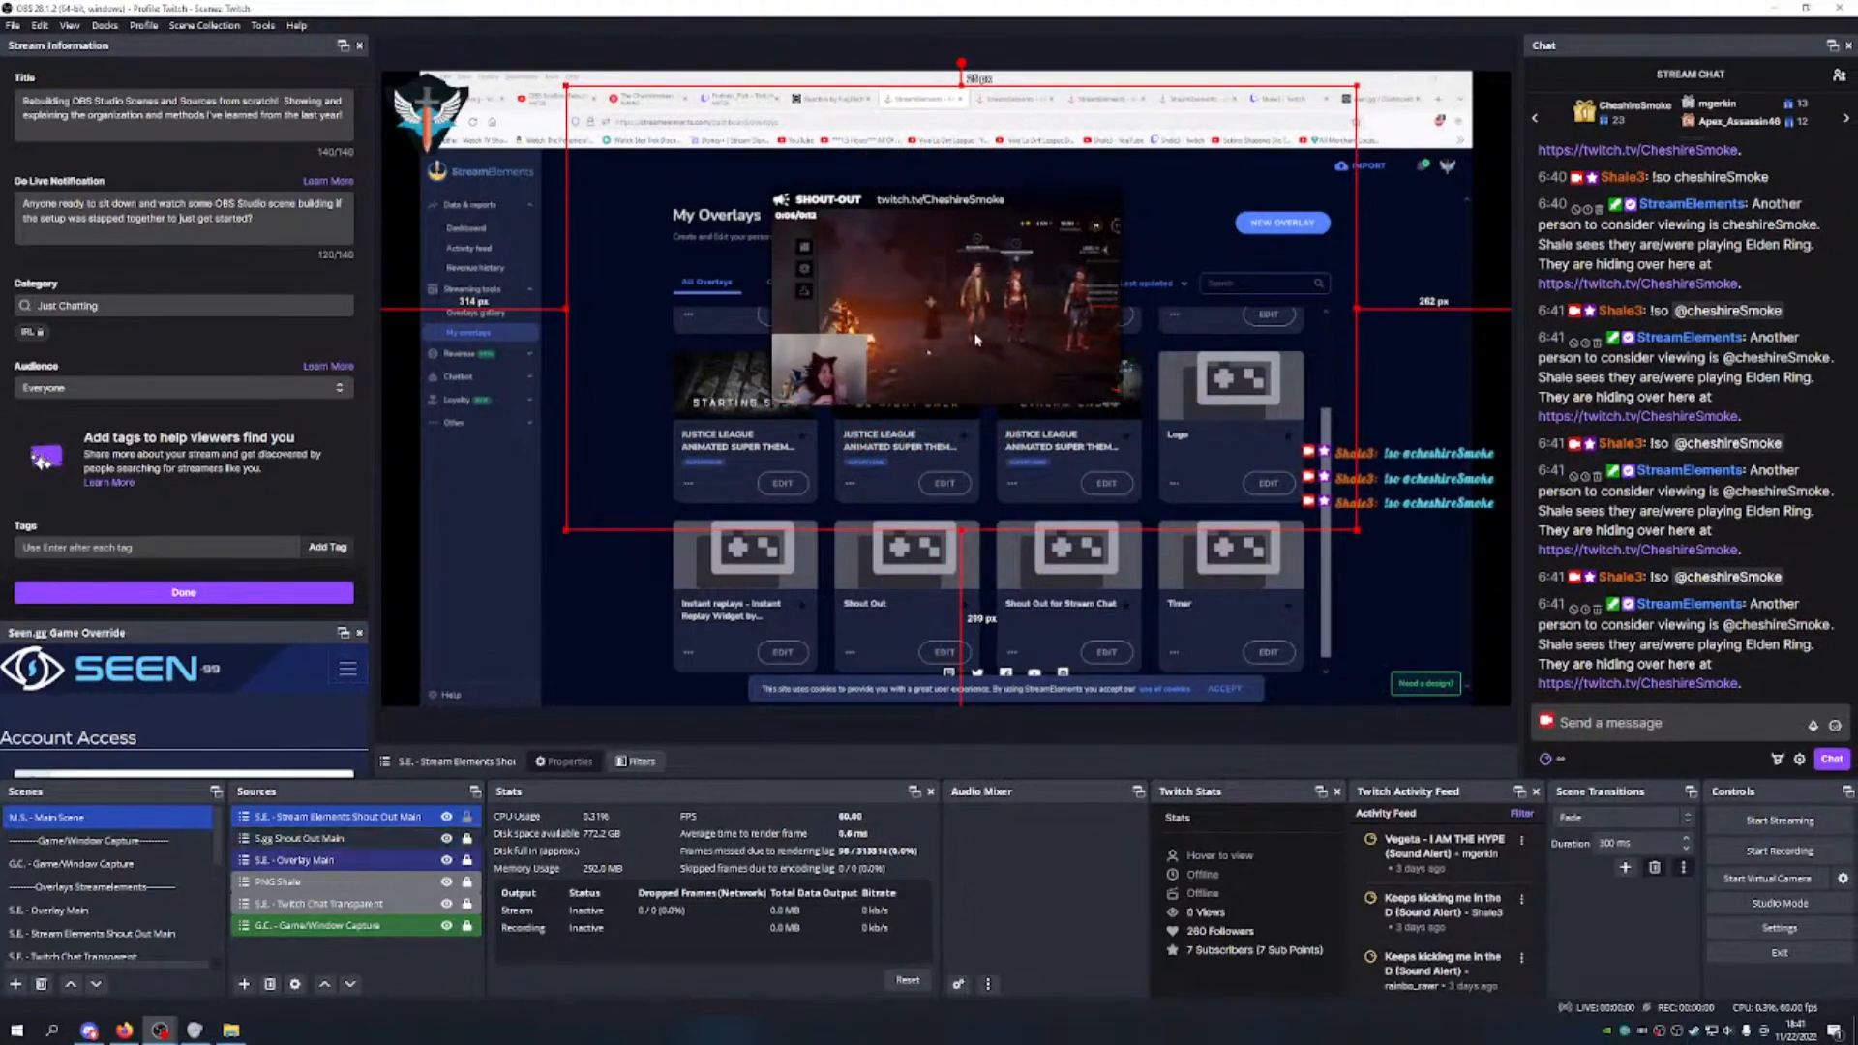
pyautogui.moveTo(1002, 476); pyautogui.dragTo(994, 573)
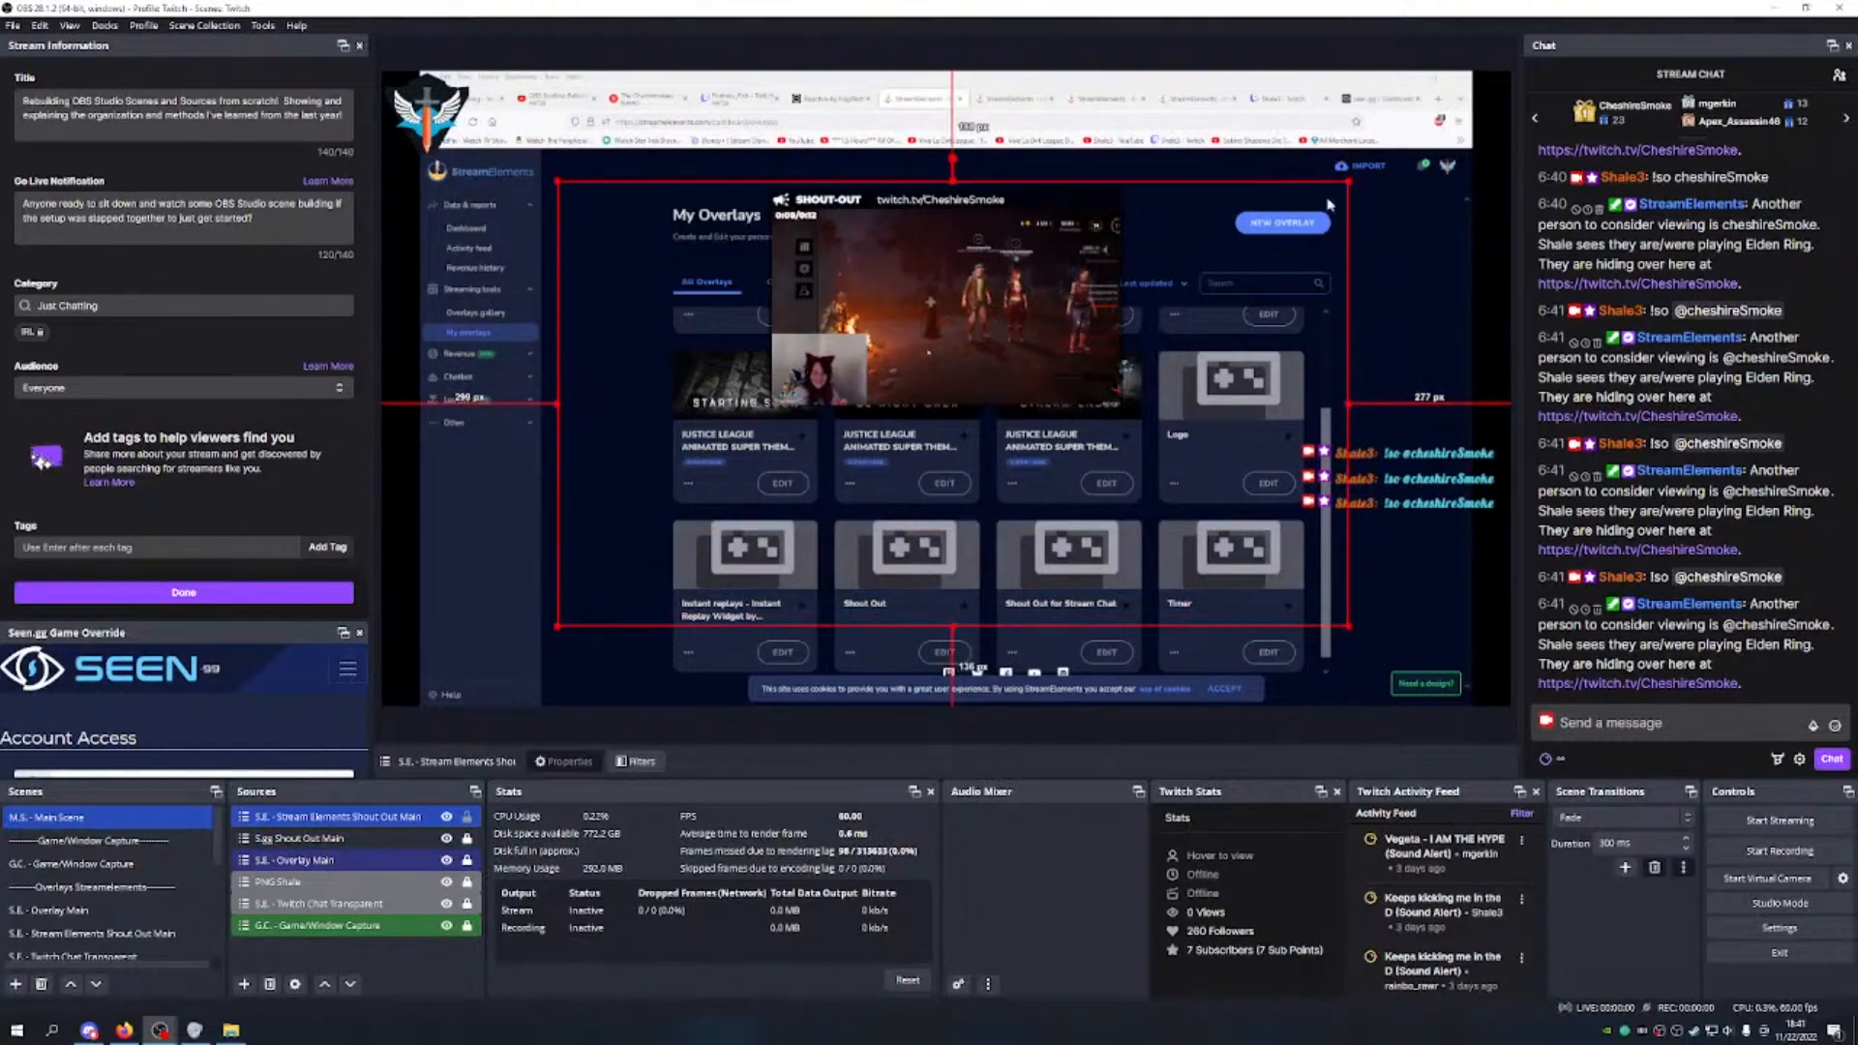
pyautogui.moveTo(1348, 180); pyautogui.dragTo(1484, 104)
pyautogui.moveTo(1091, 465); pyautogui.dragTo(1042, 466)
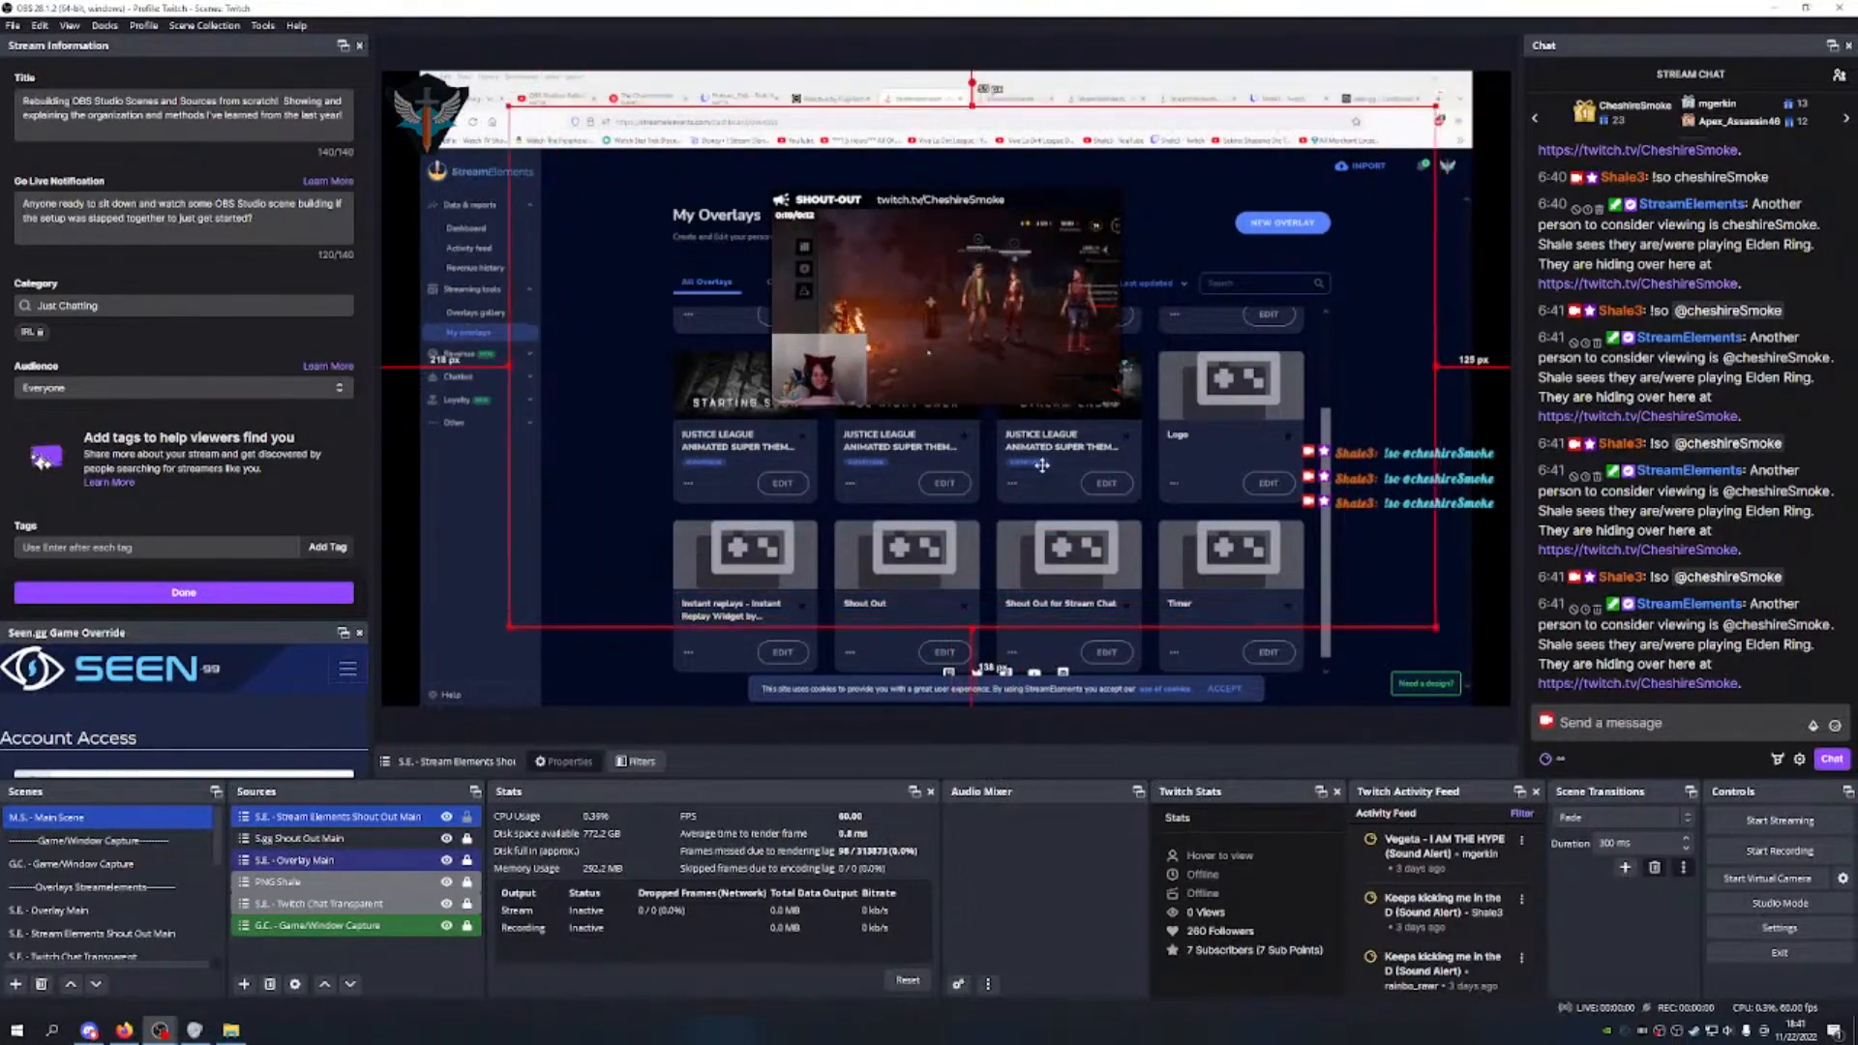
# Step: Review the options of the Seen.gg and StreamElements shout-out sources
pyautogui.click(368, 840)
pyautogui.rightClick(369, 843)
pyautogui.moveTo(497, 481)
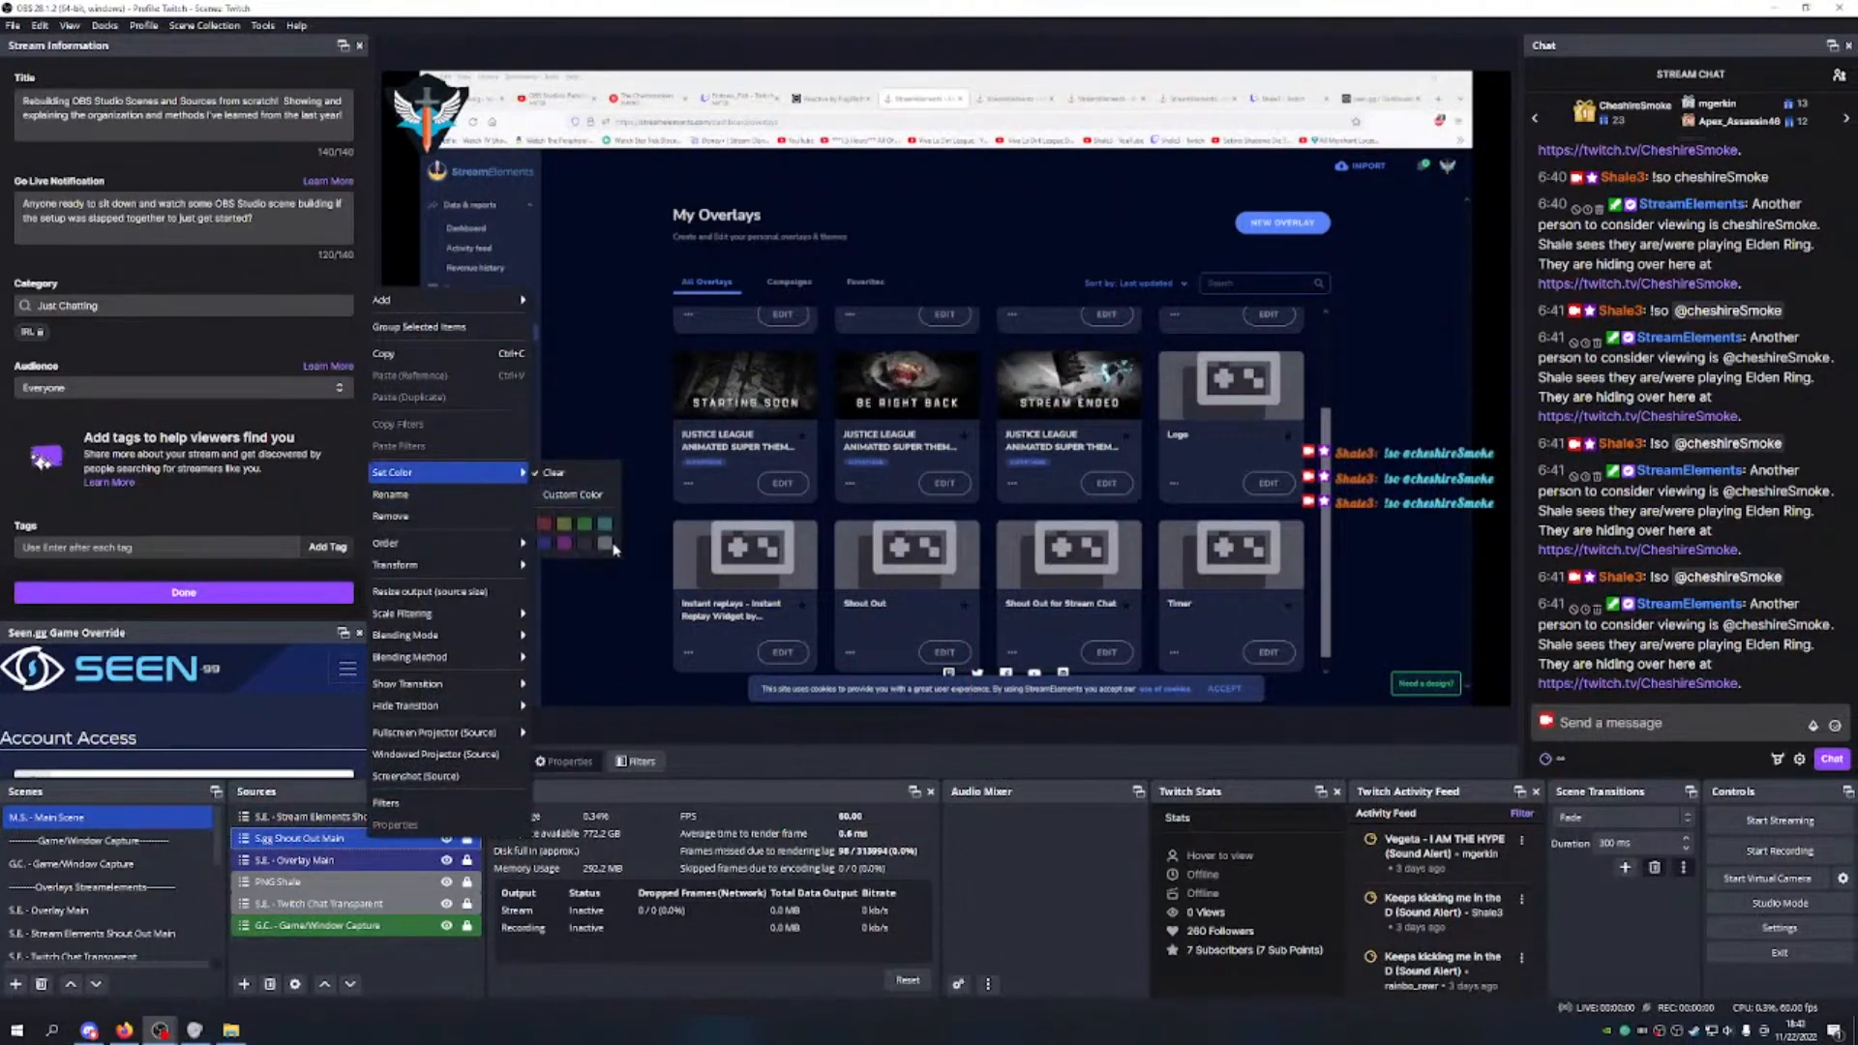
pyautogui.click(320, 818)
pyautogui.rightClick(312, 818)
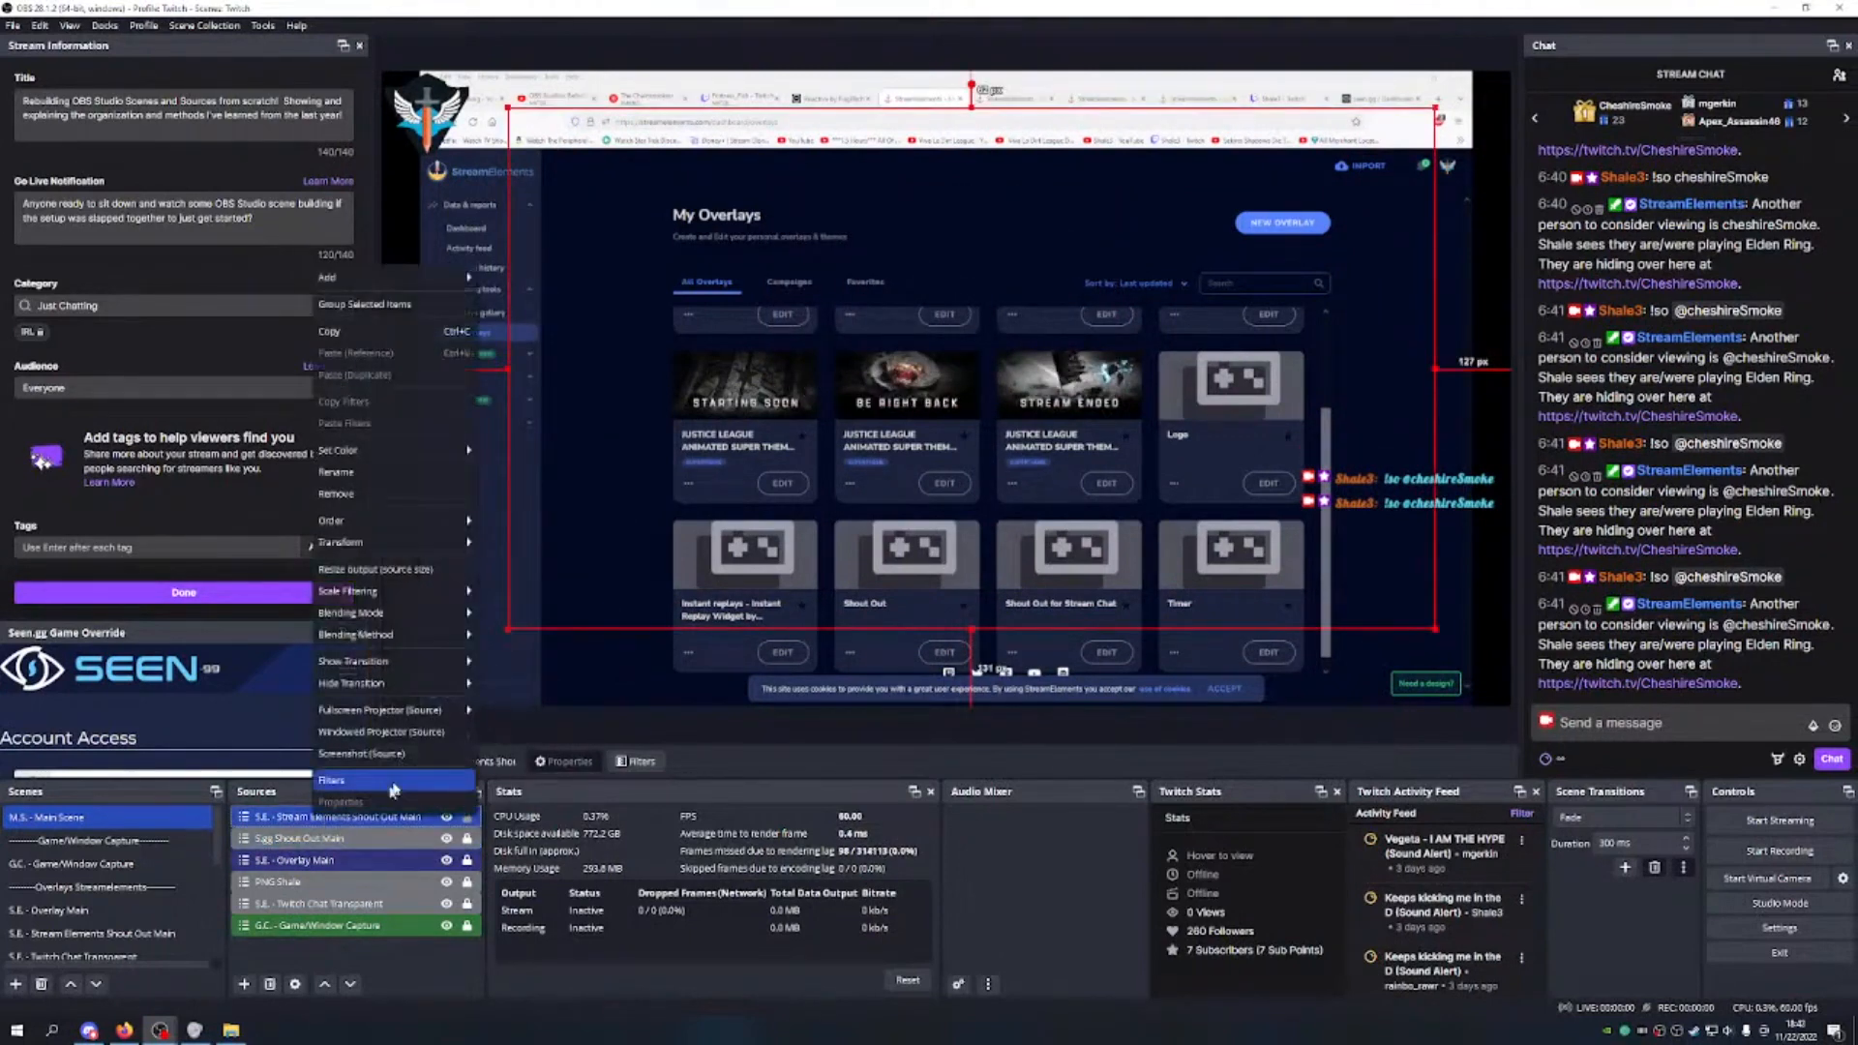
pyautogui.moveTo(414, 458)
pyautogui.click(549, 526)
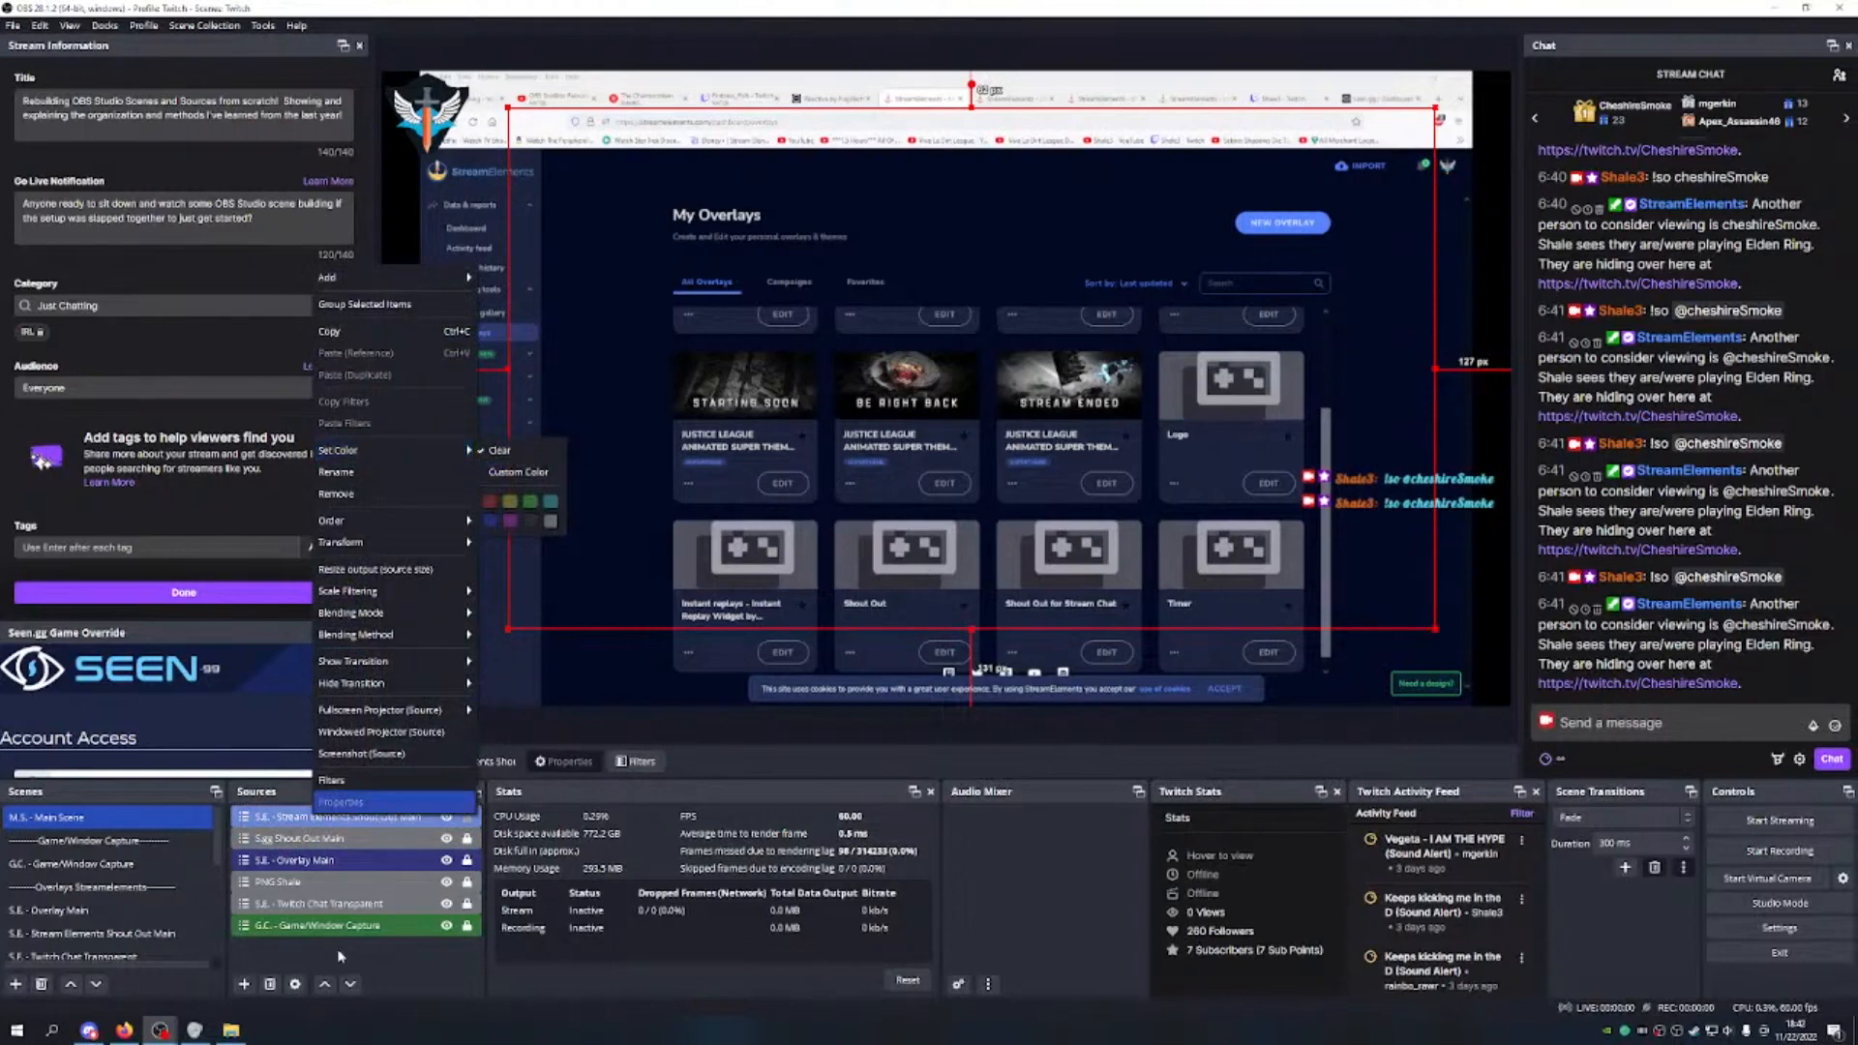
pyautogui.click(338, 890)
pyautogui.click(369, 841)
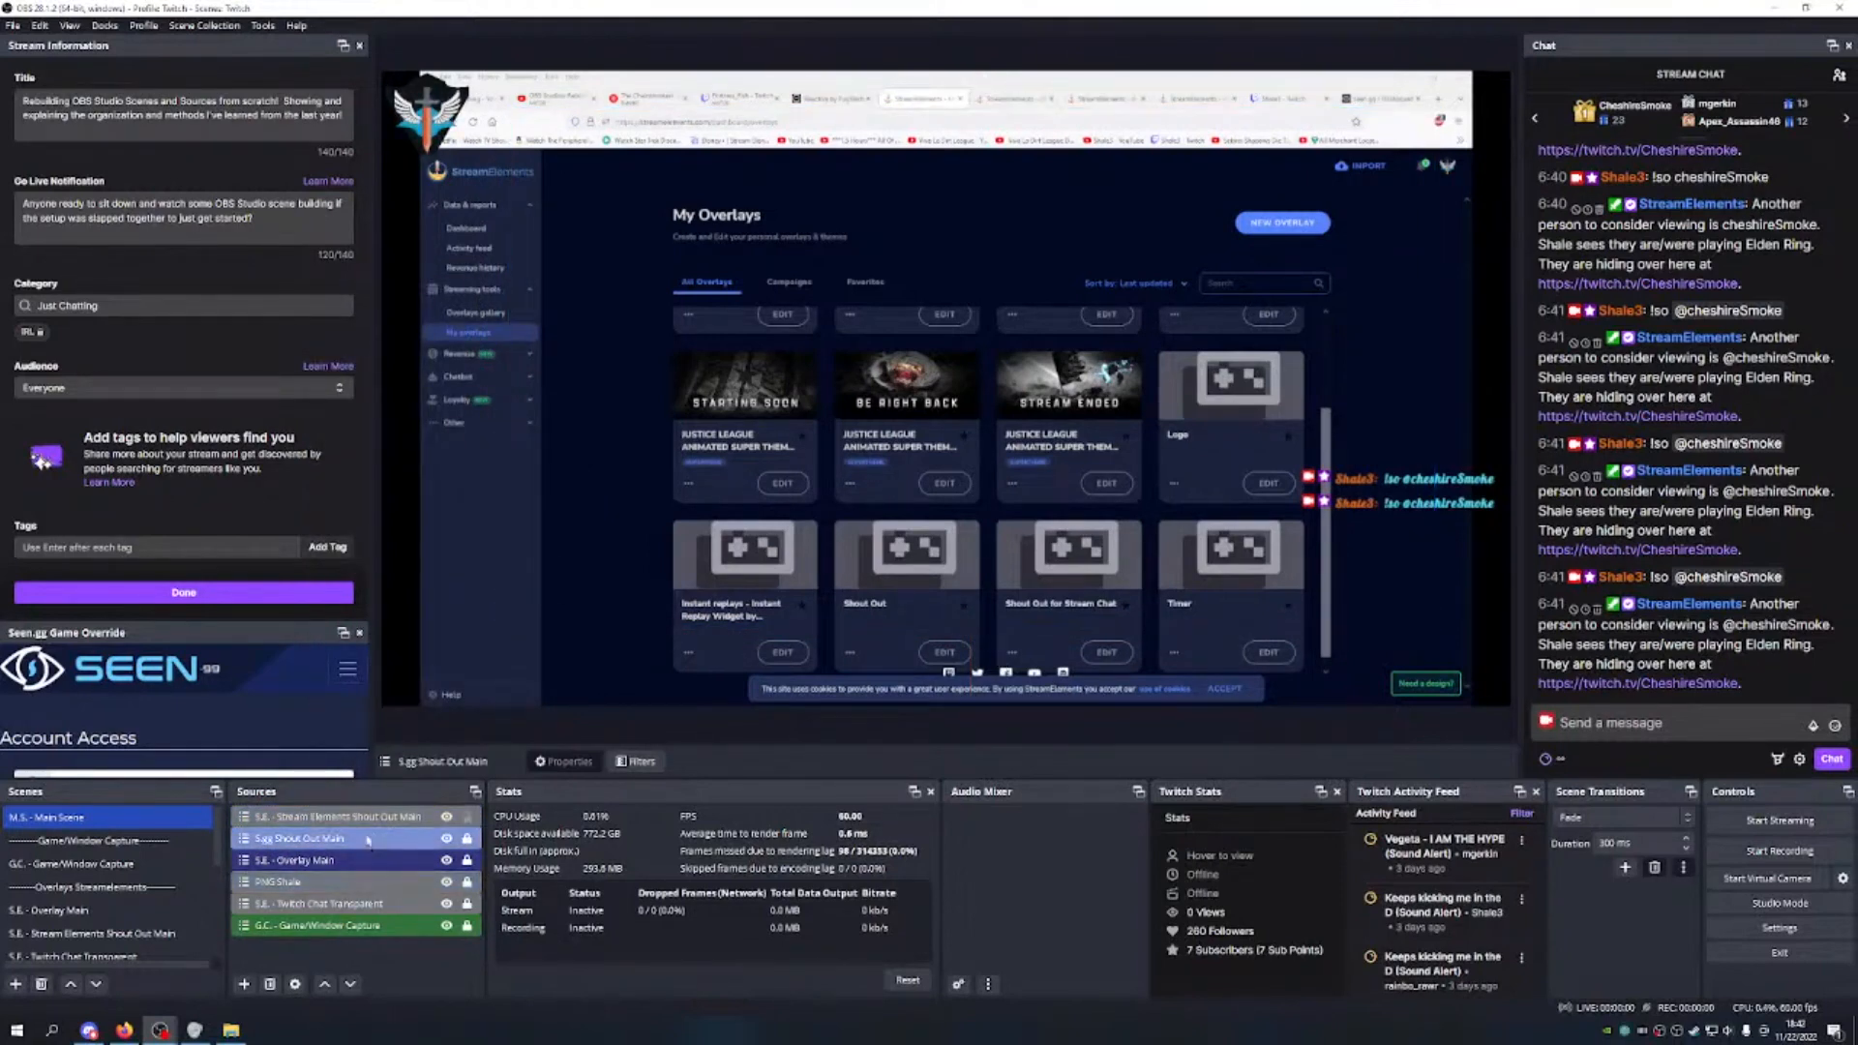
pyautogui.click(379, 814)
# Step: Unlock S.gg Shout Out Main, move it down slightly left and enlarge it near the centre
pyautogui.click(467, 838)
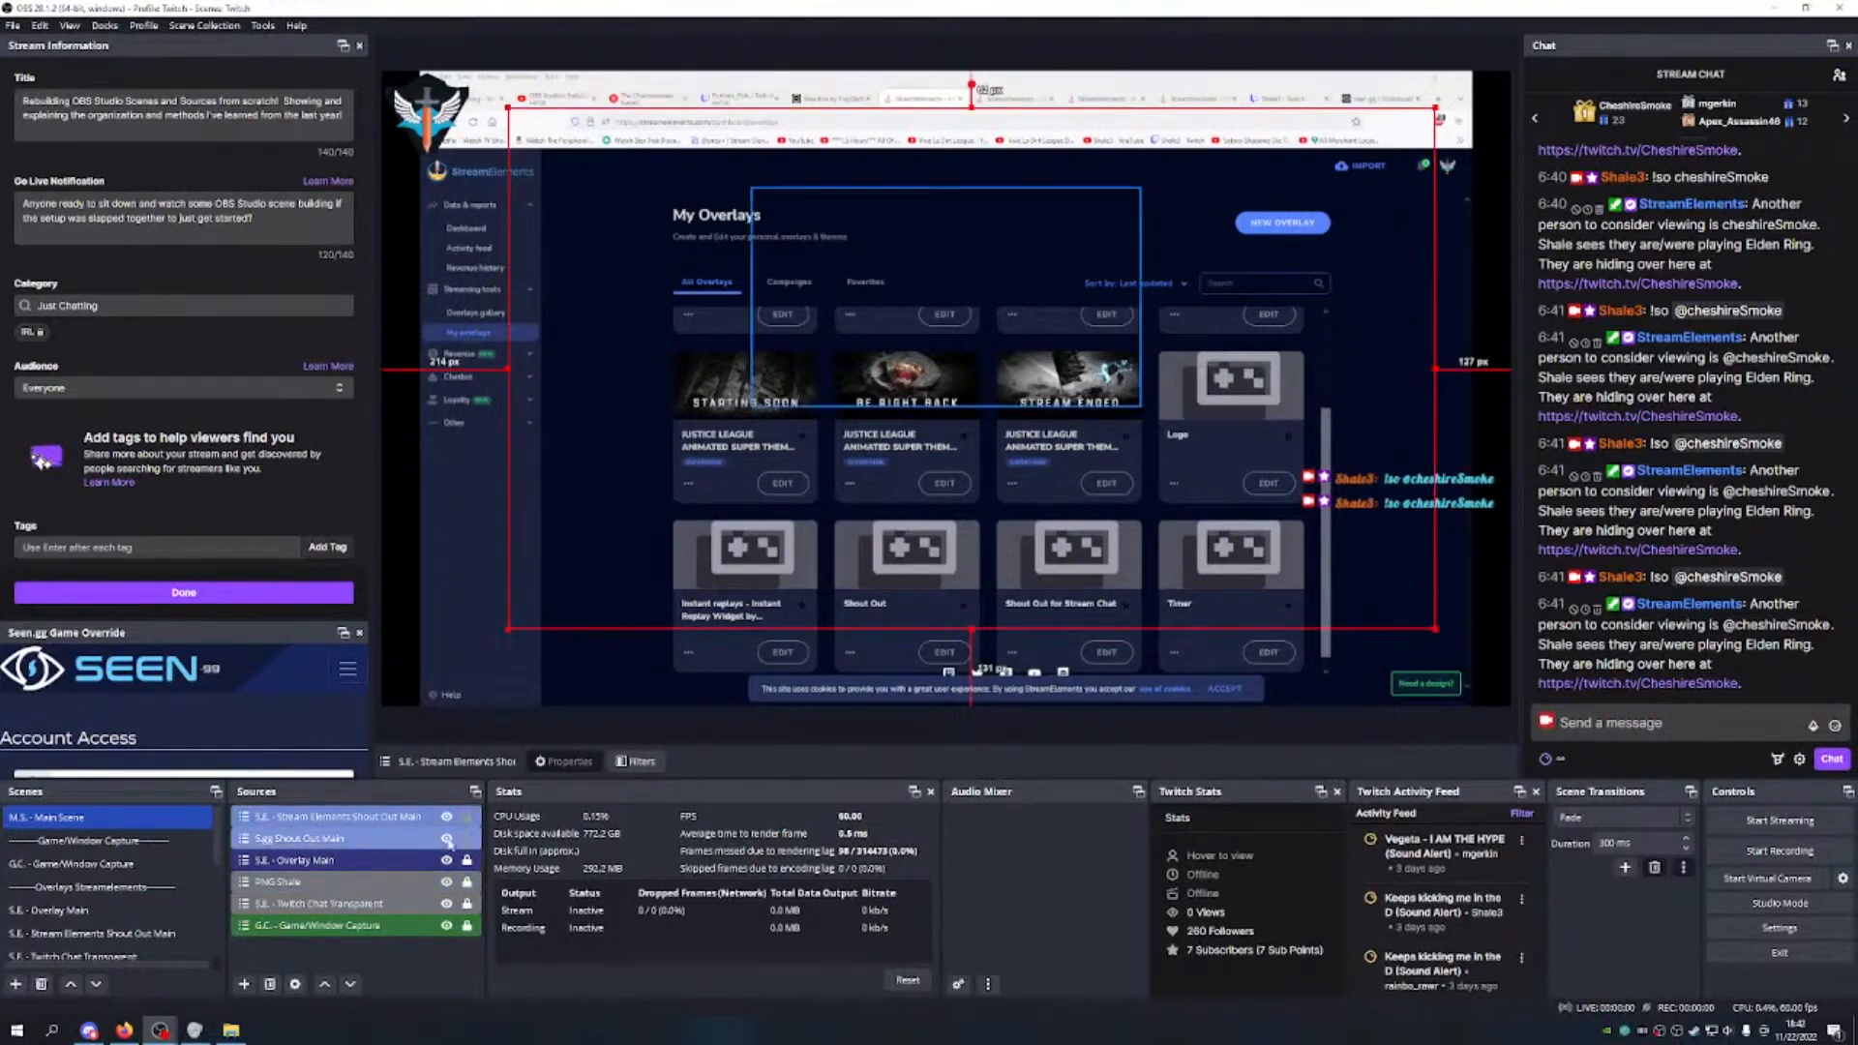
pyautogui.click(407, 838)
pyautogui.moveTo(1045, 356); pyautogui.dragTo(1004, 428)
pyautogui.moveTo(1125, 288); pyautogui.dragTo(1069, 277)
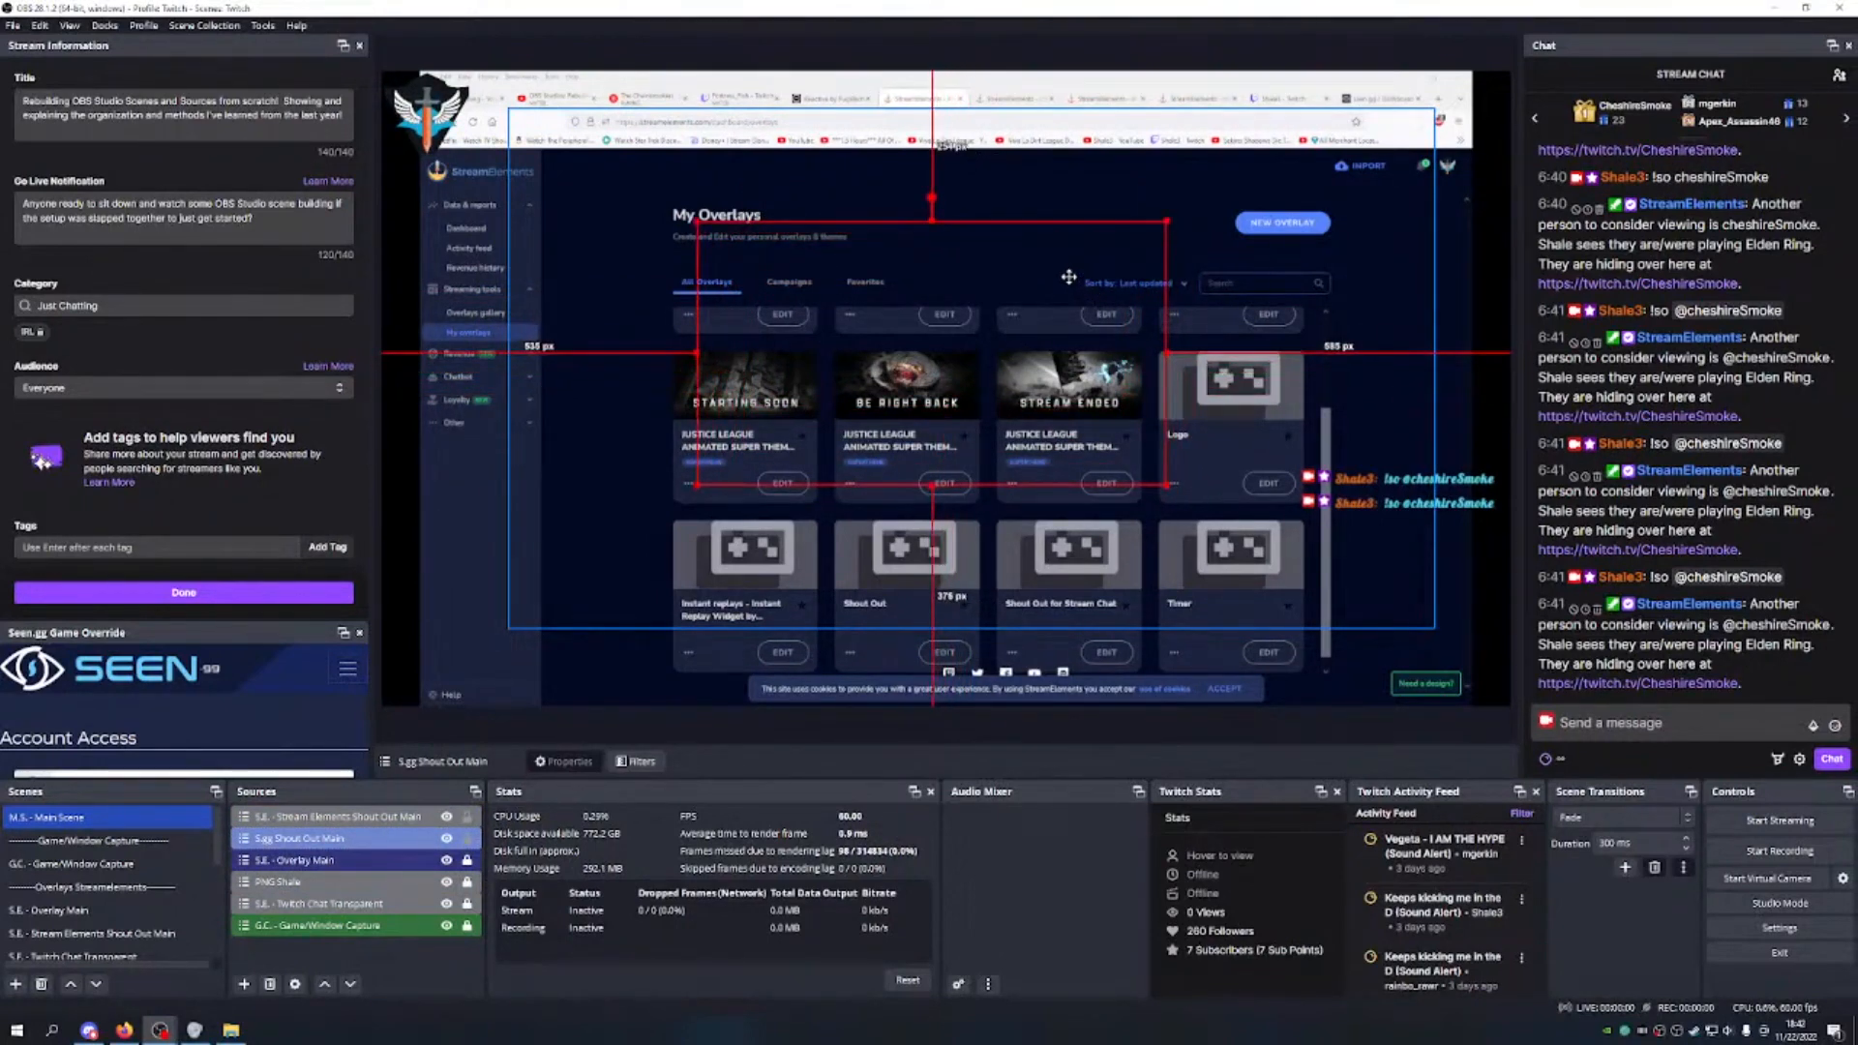
# Step: Resend the !so command in chat to test the shout-outs
pyautogui.click(1652, 722)
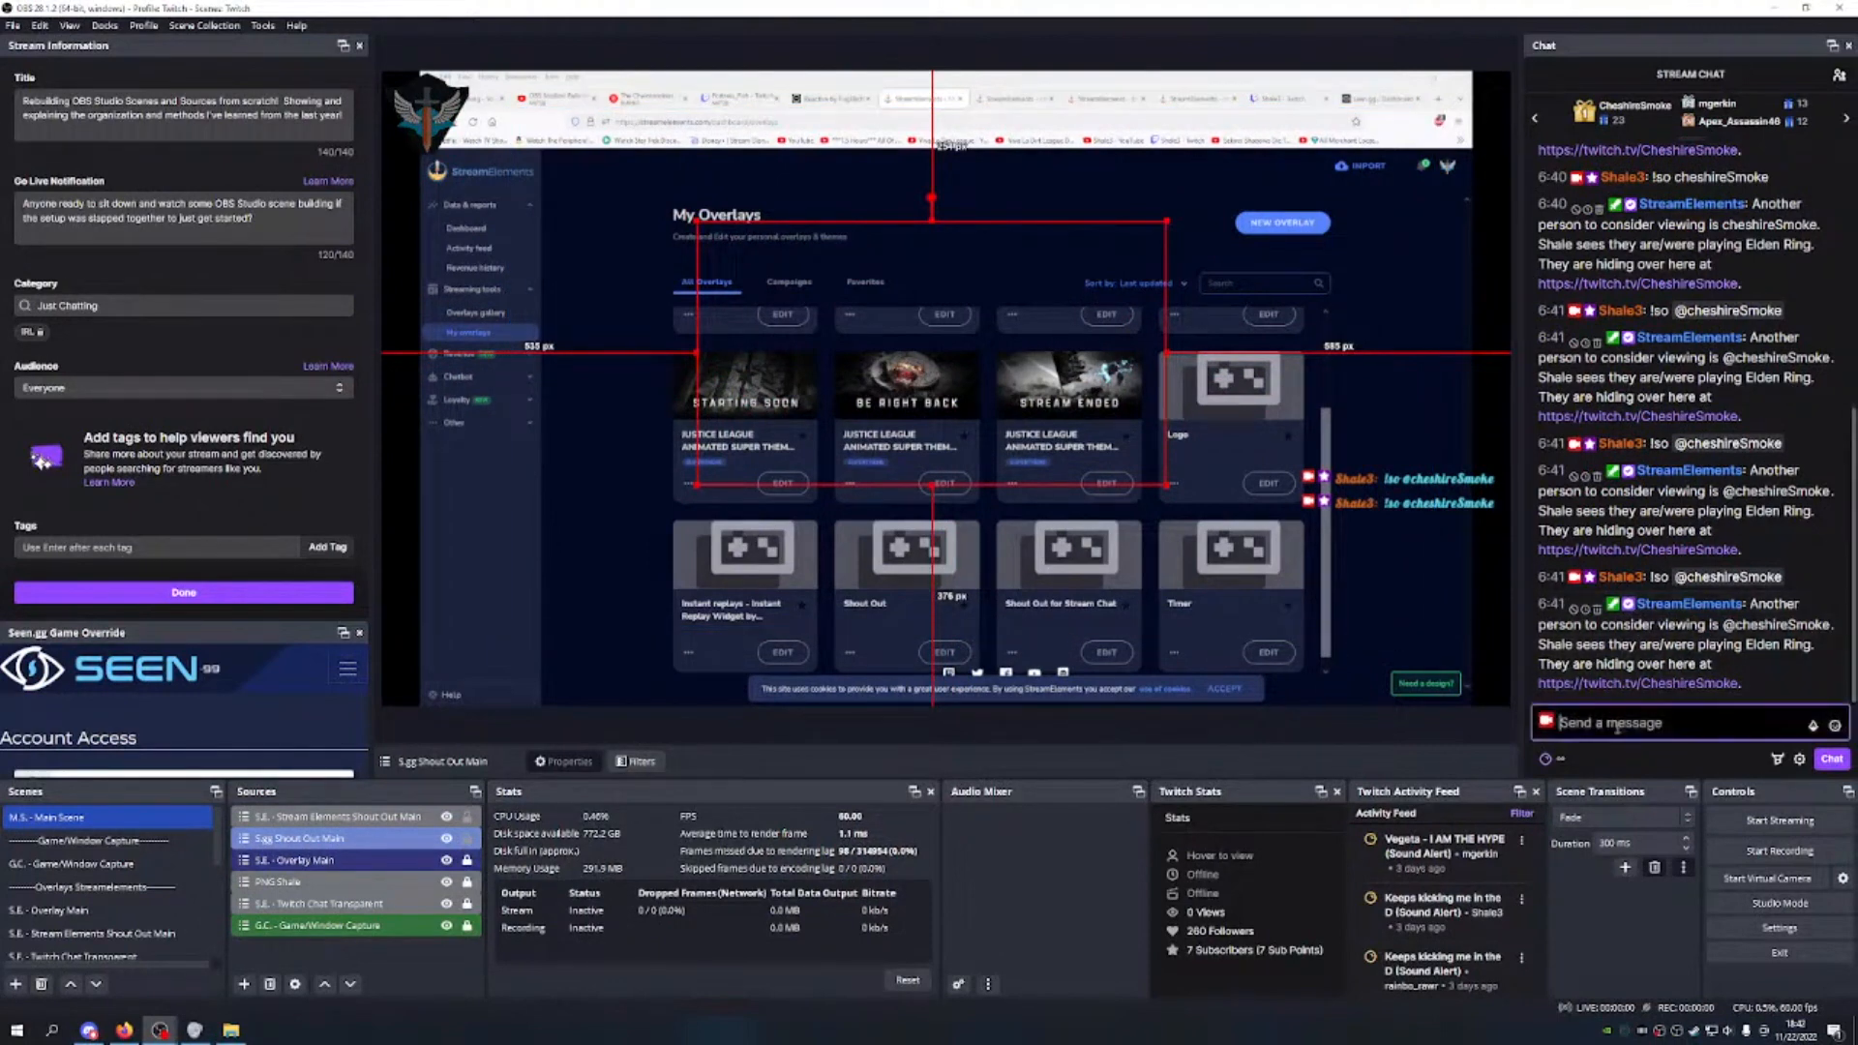
pyautogui.hotkey('ctrl', 'v')
pyautogui.click(1828, 758)
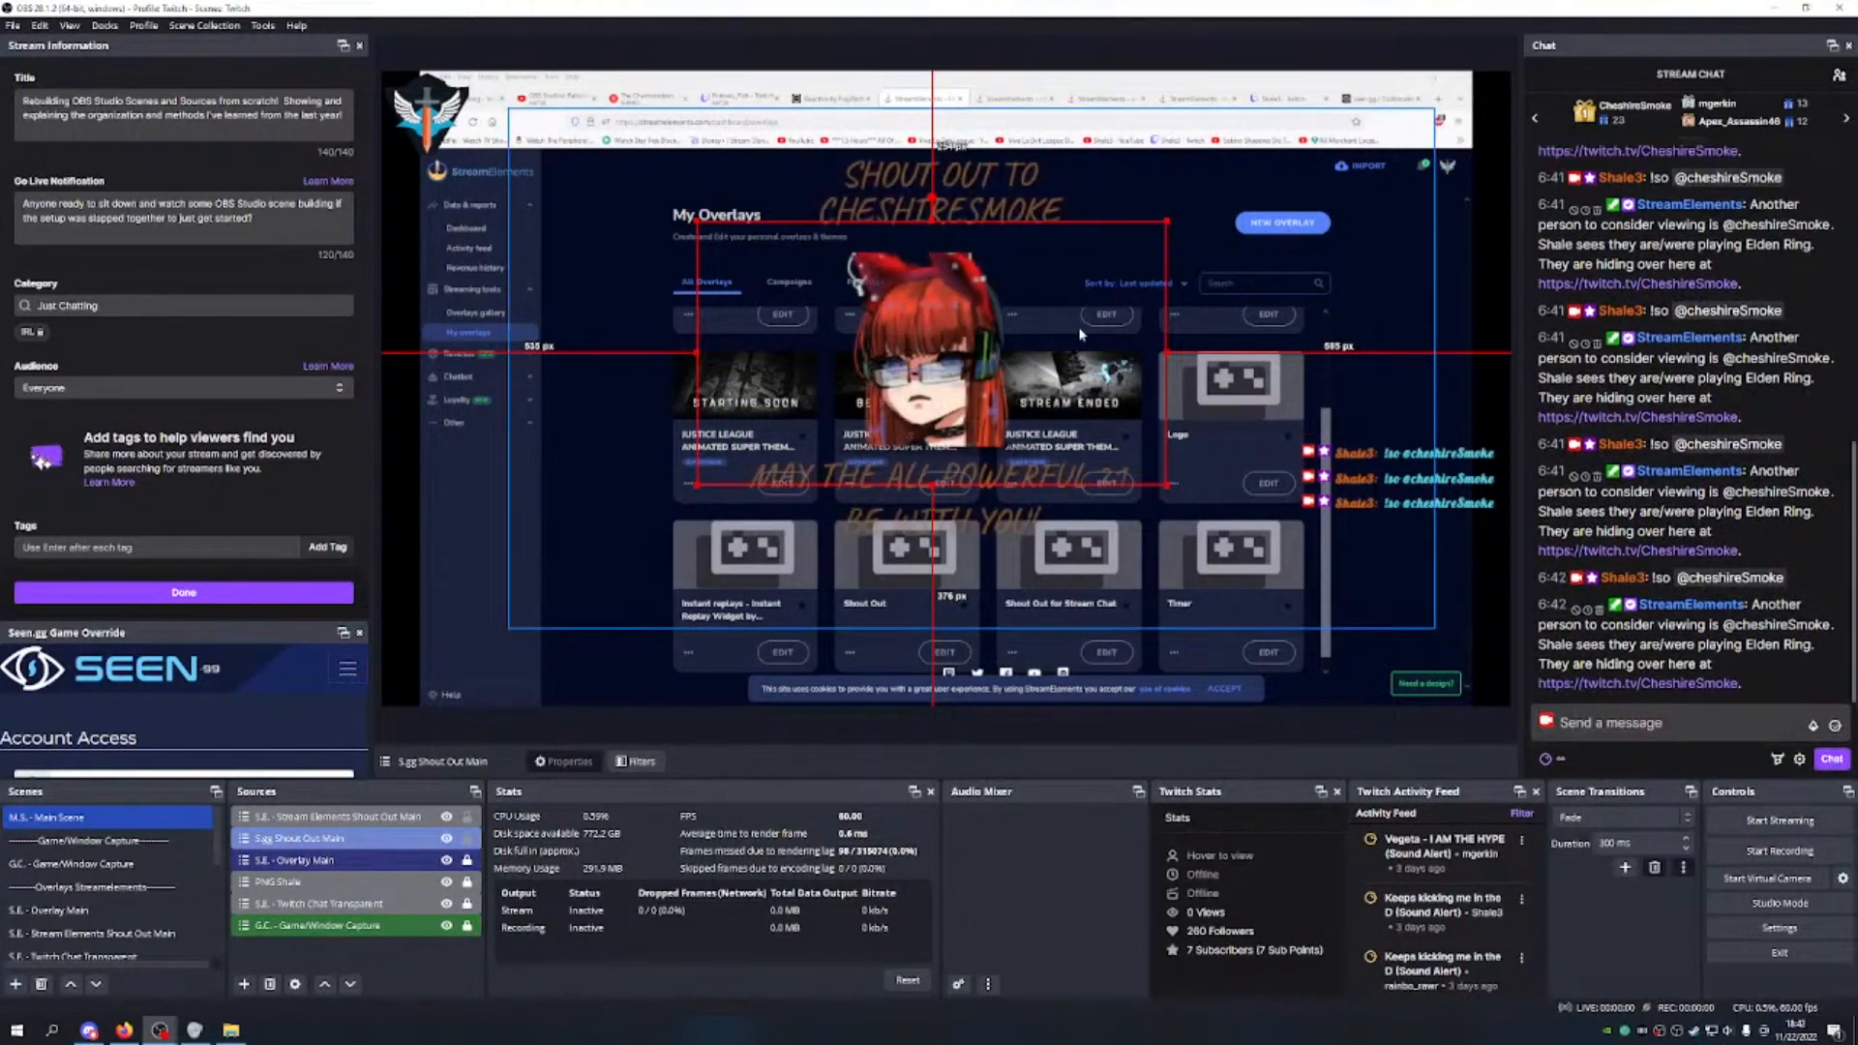
pyautogui.click(1204, 160)
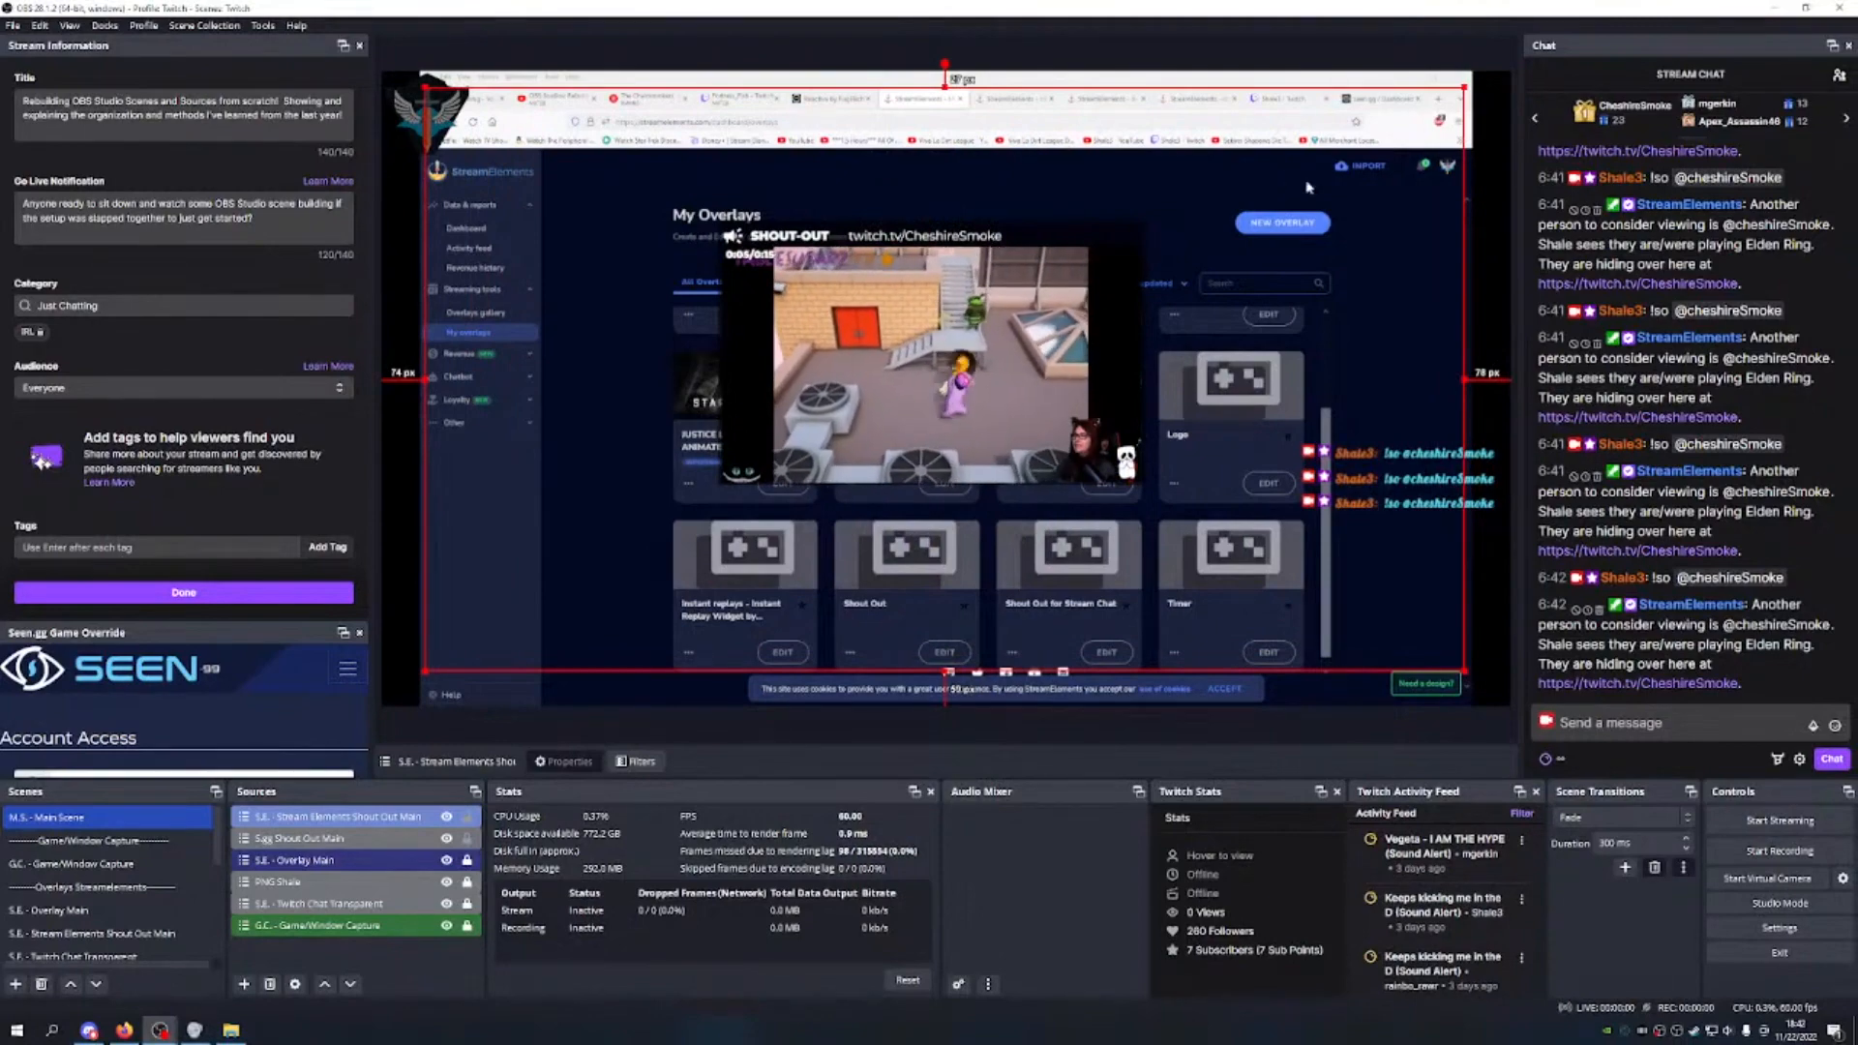
# Step: Enlarge the StreamElements shout-out slightly and move the Seen.gg clip right to centre it
pyautogui.click(1799, 759)
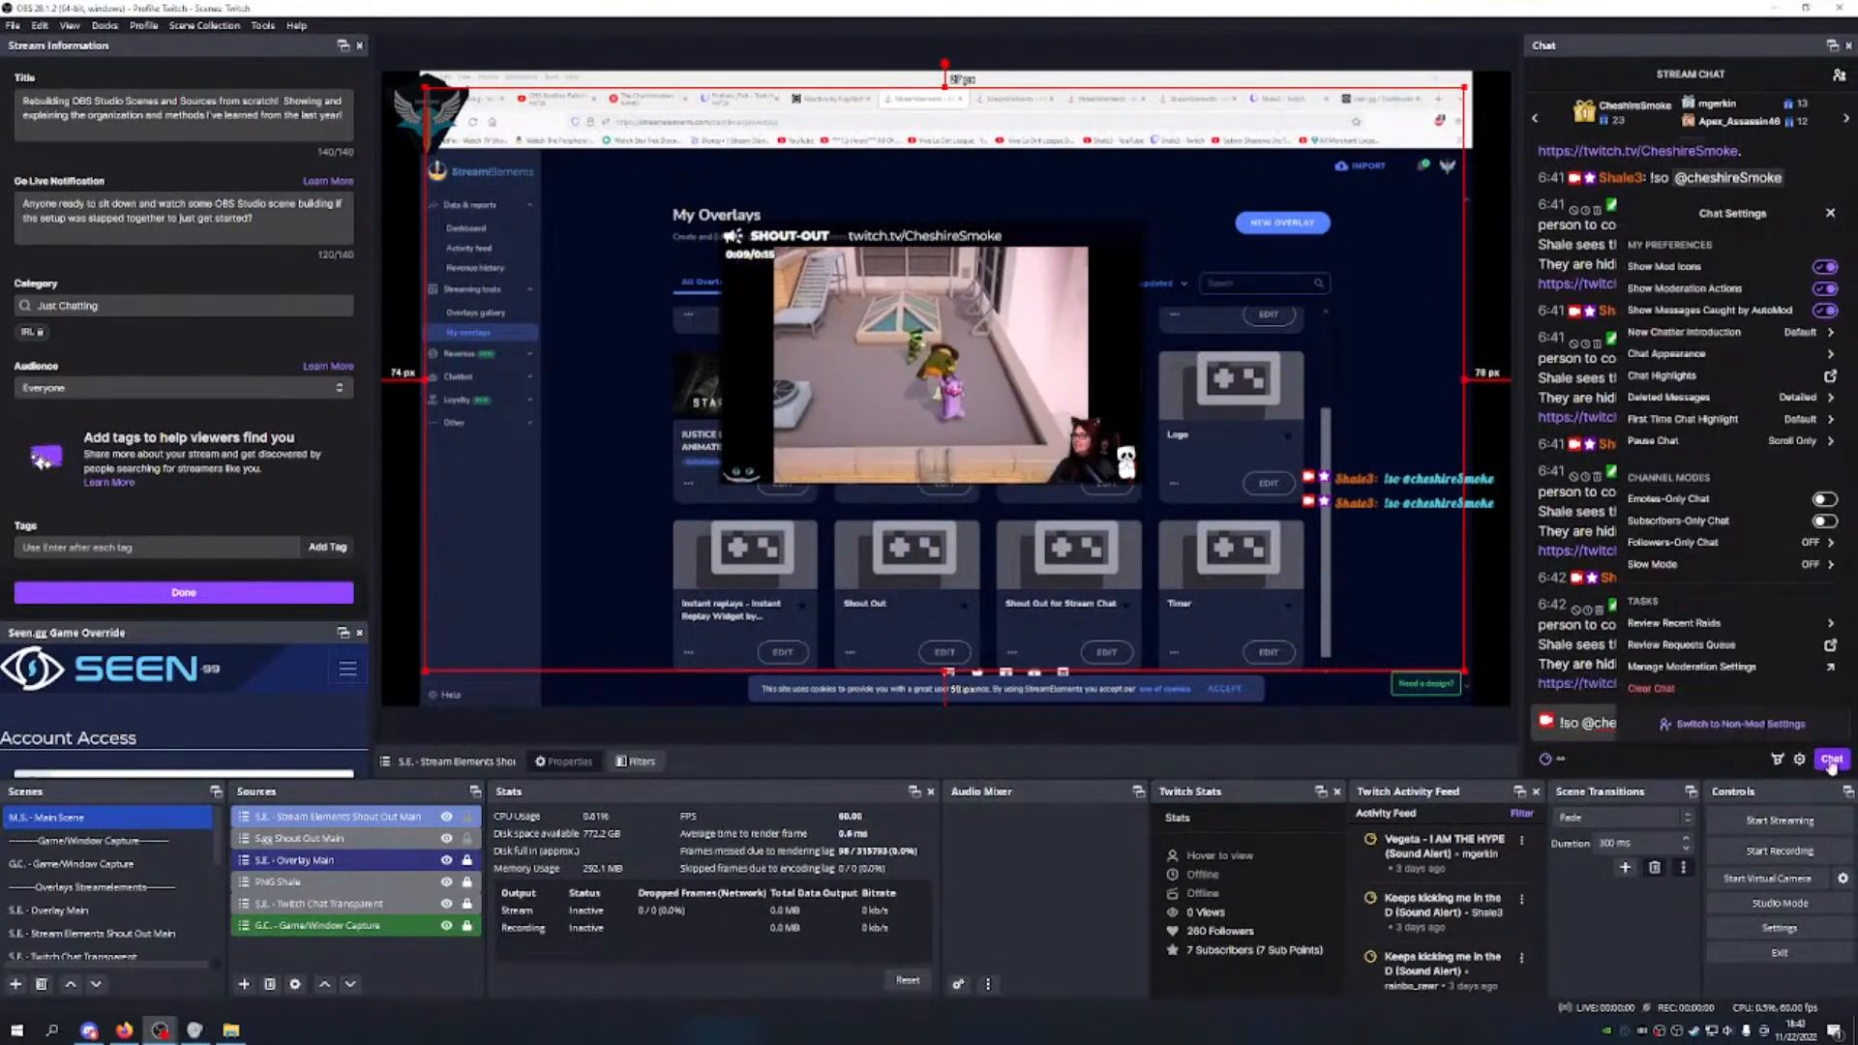
pyautogui.click(1800, 758)
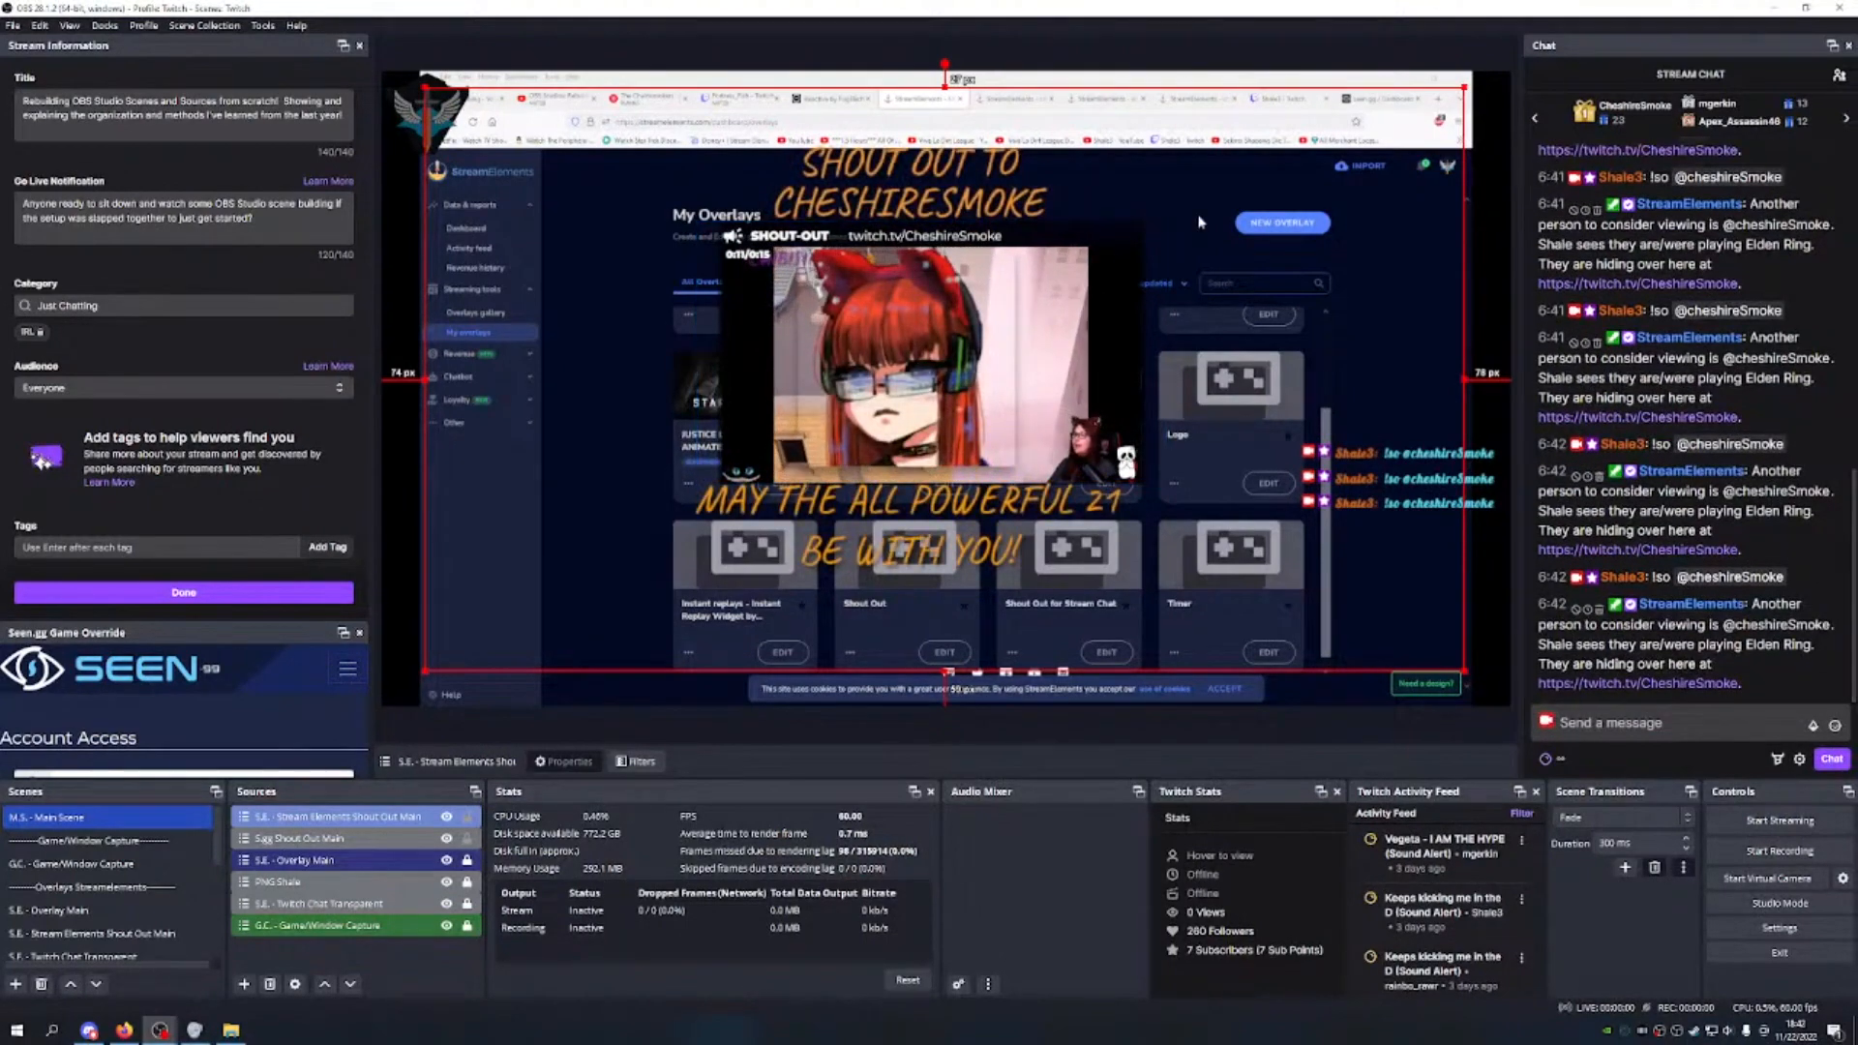
pyautogui.moveTo(1464, 87); pyautogui.dragTo(1483, 70)
pyautogui.moveTo(1299, 198); pyautogui.dragTo(1279, 207)
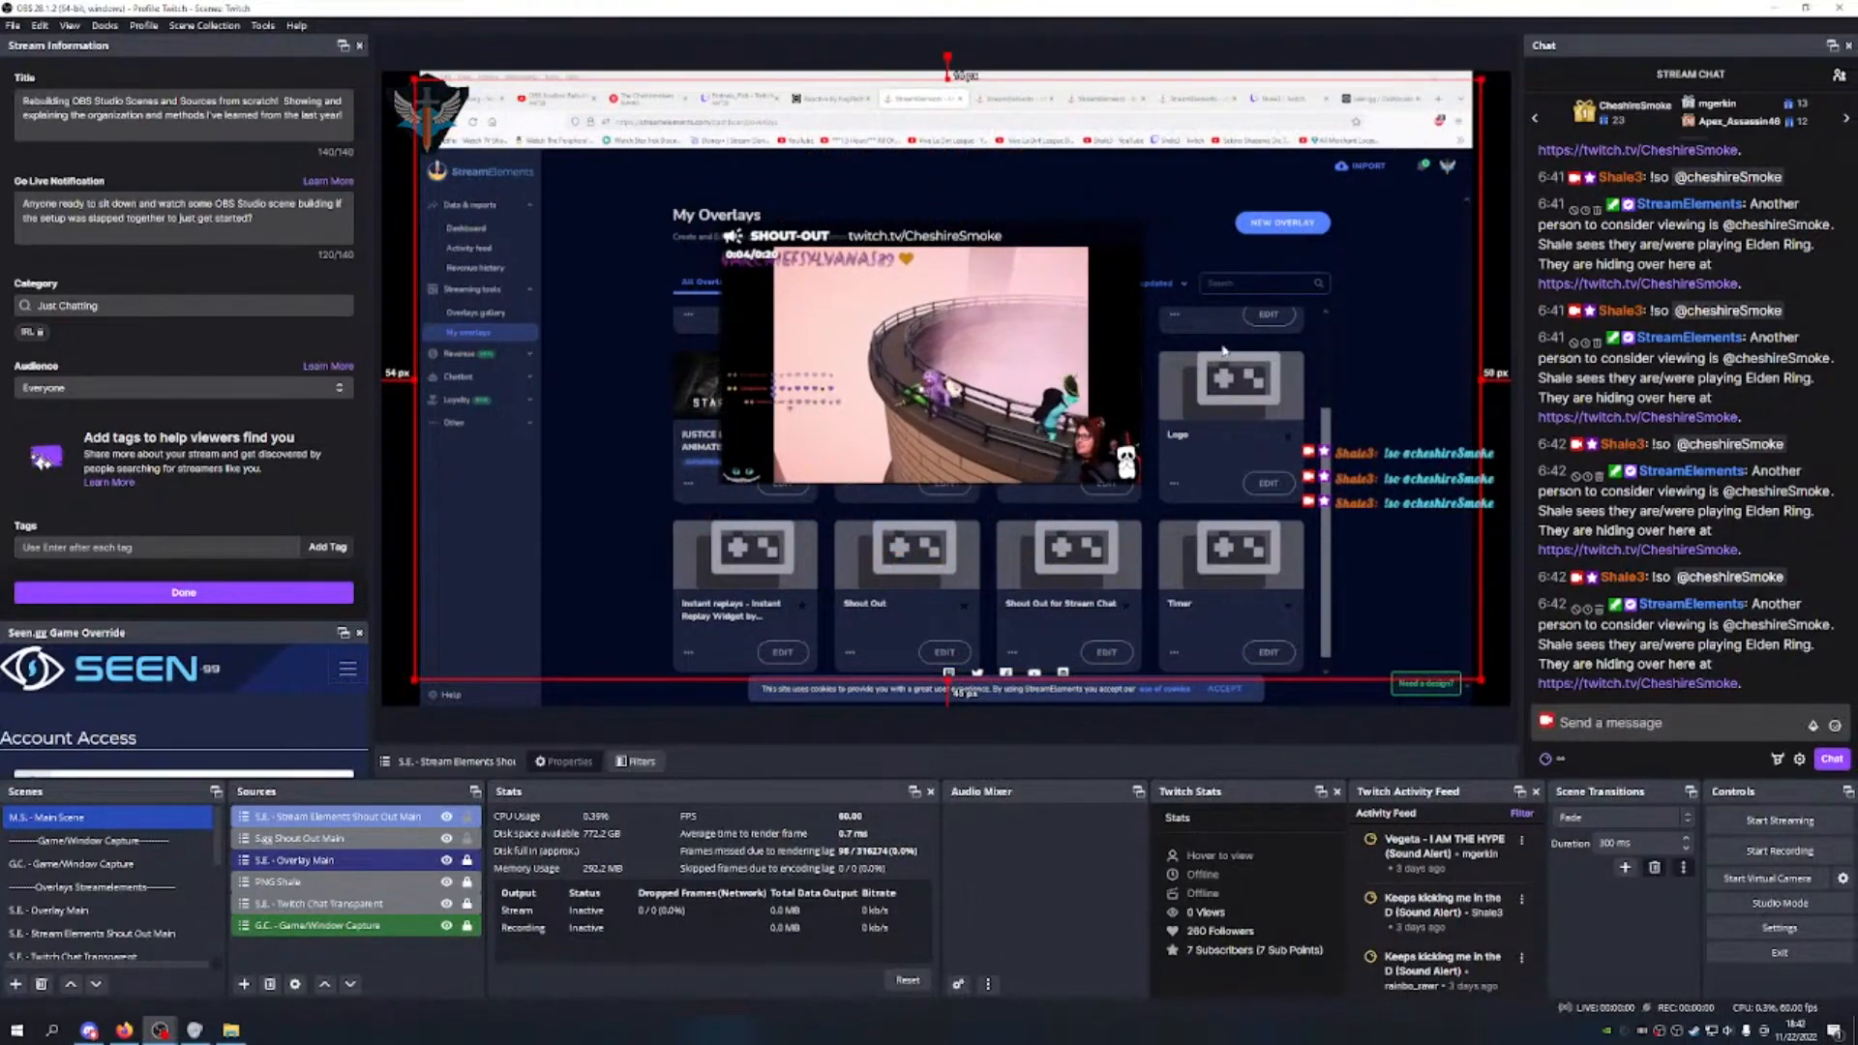
pyautogui.click(979, 417)
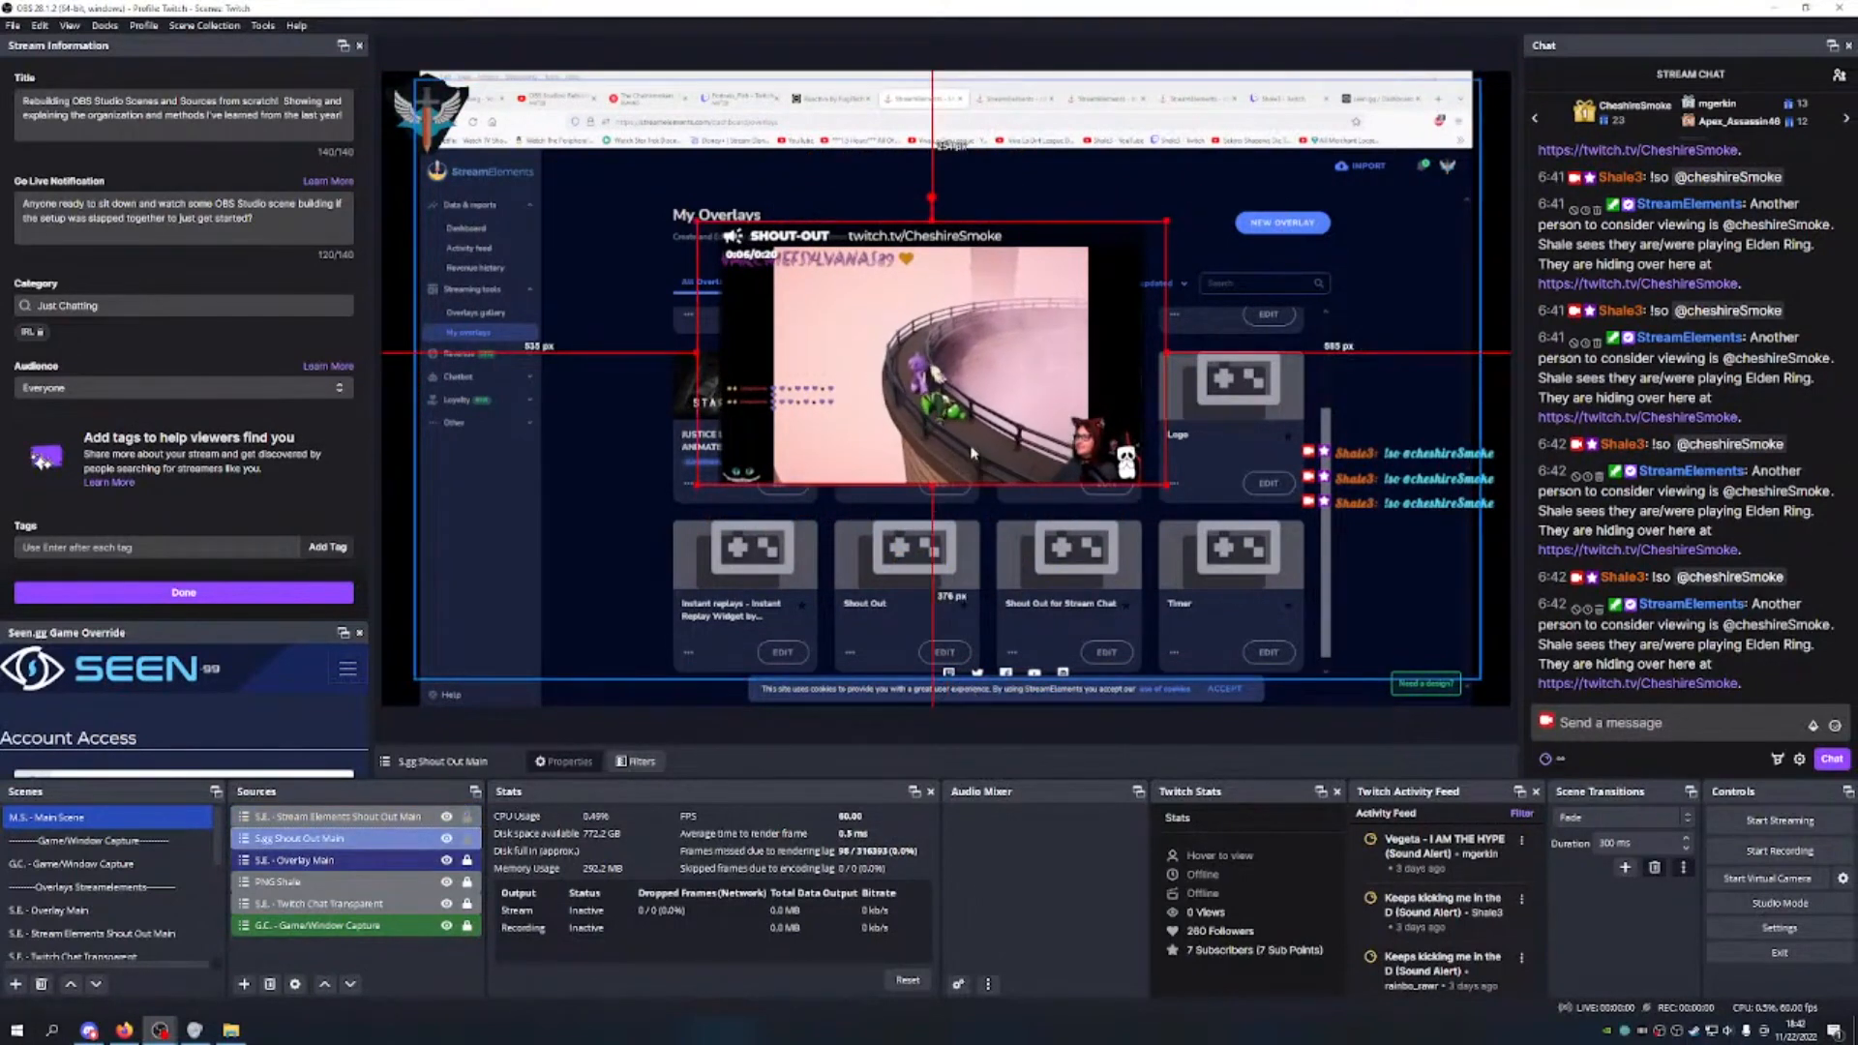
pyautogui.moveTo(980, 415); pyautogui.dragTo(994, 418)
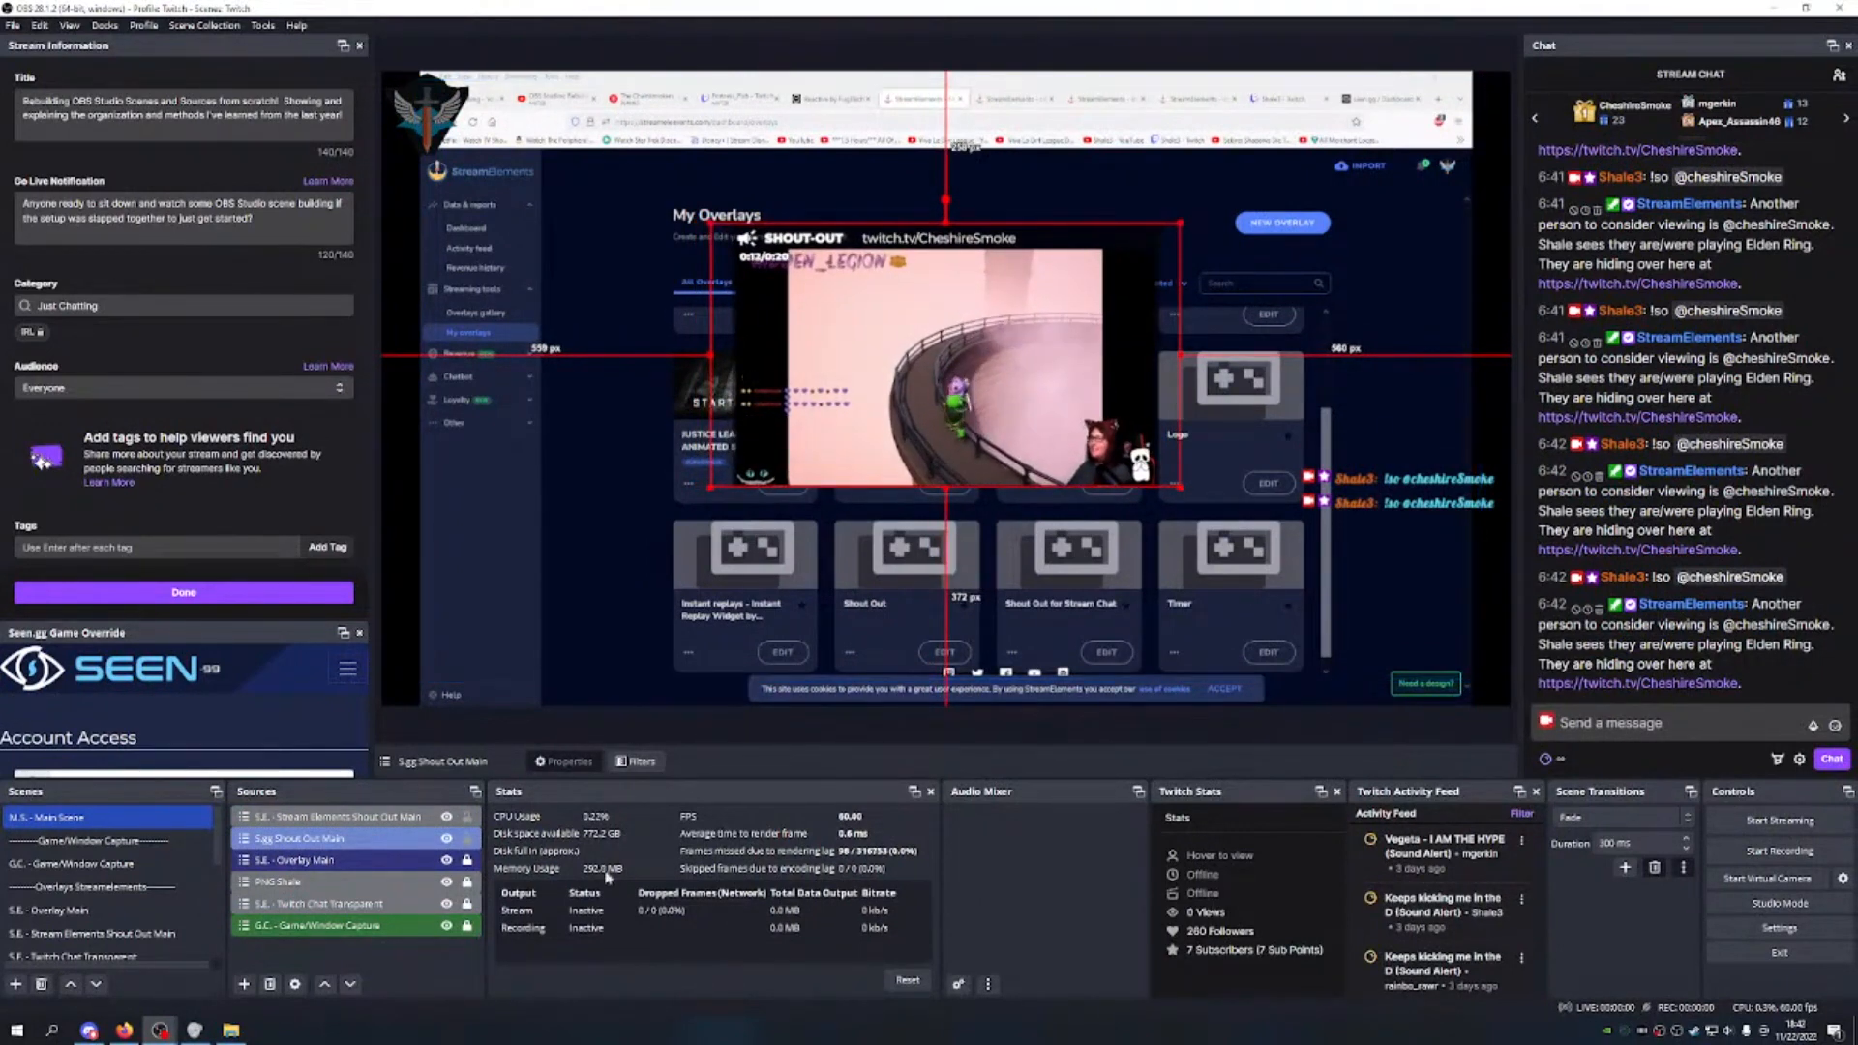
# Step: Resend !so in chat and nudge the StreamElements shout-out to 80 px left, 23 px right
pyautogui.click(406, 817)
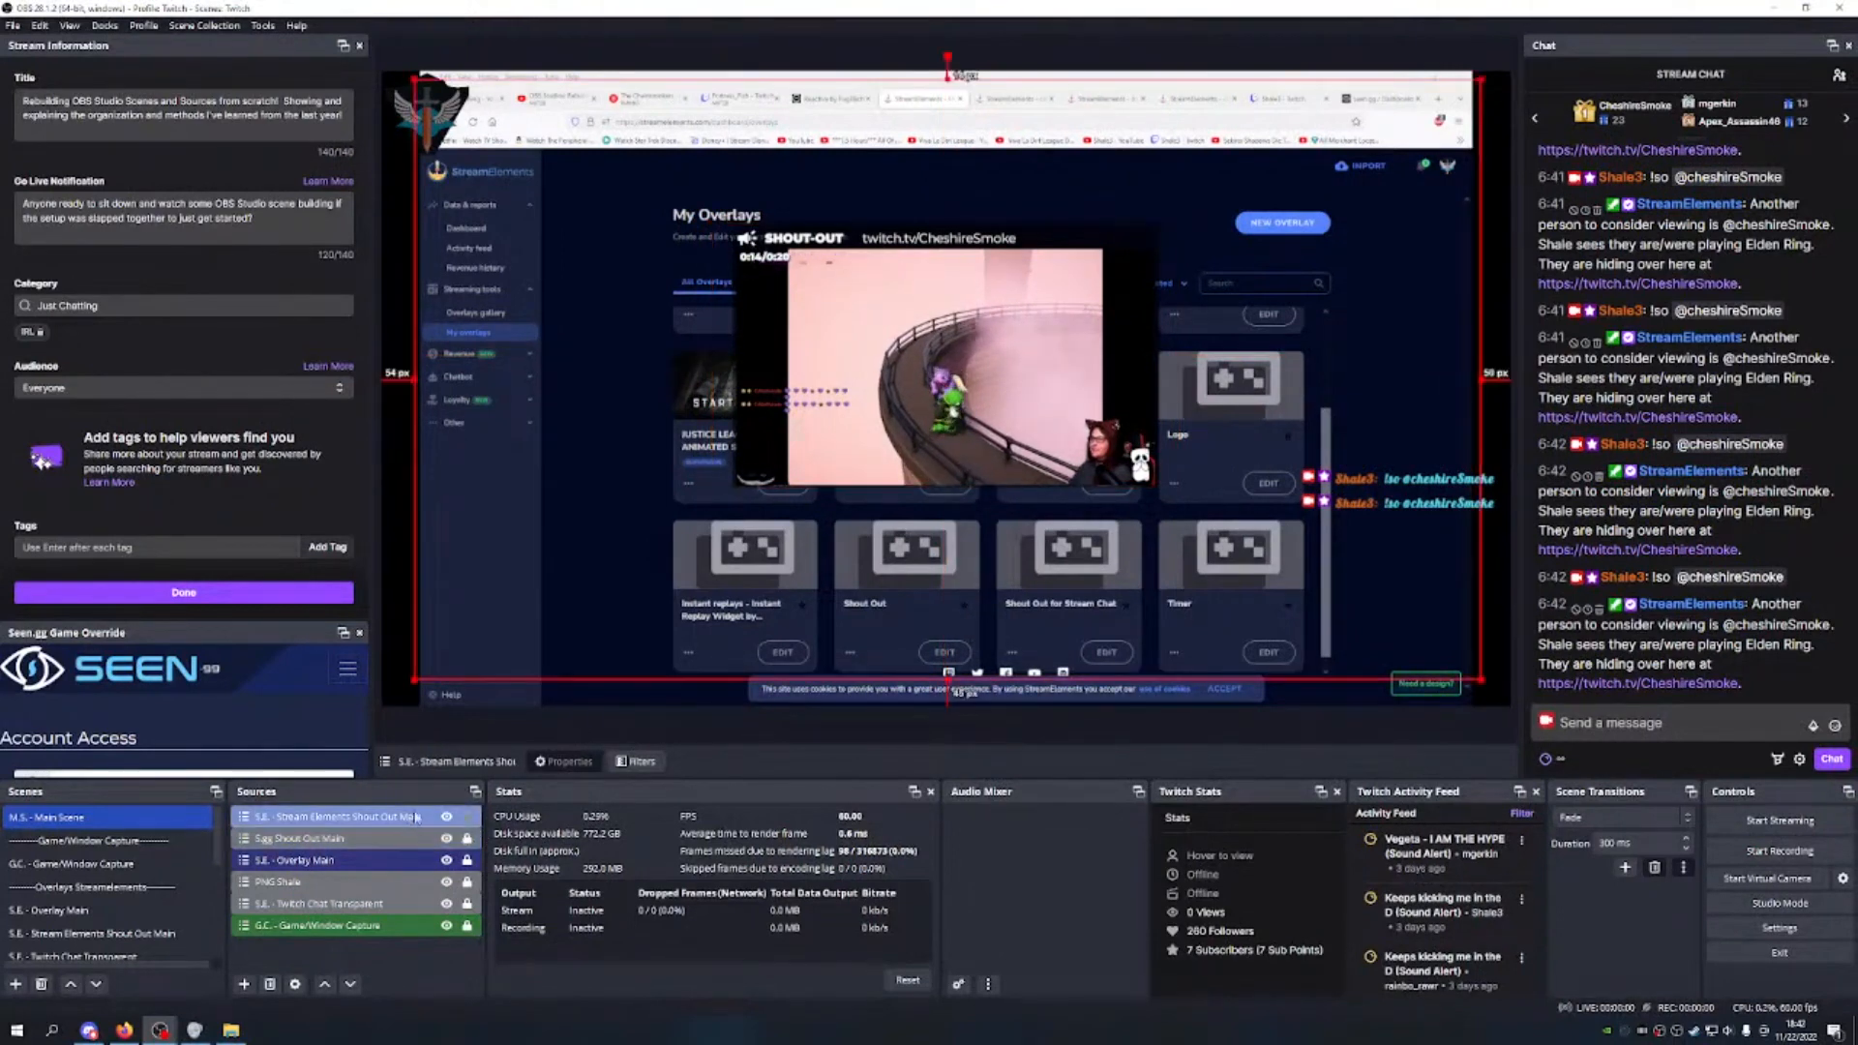
pyautogui.click(1598, 731)
pyautogui.write('!so @cheshireSmoke')
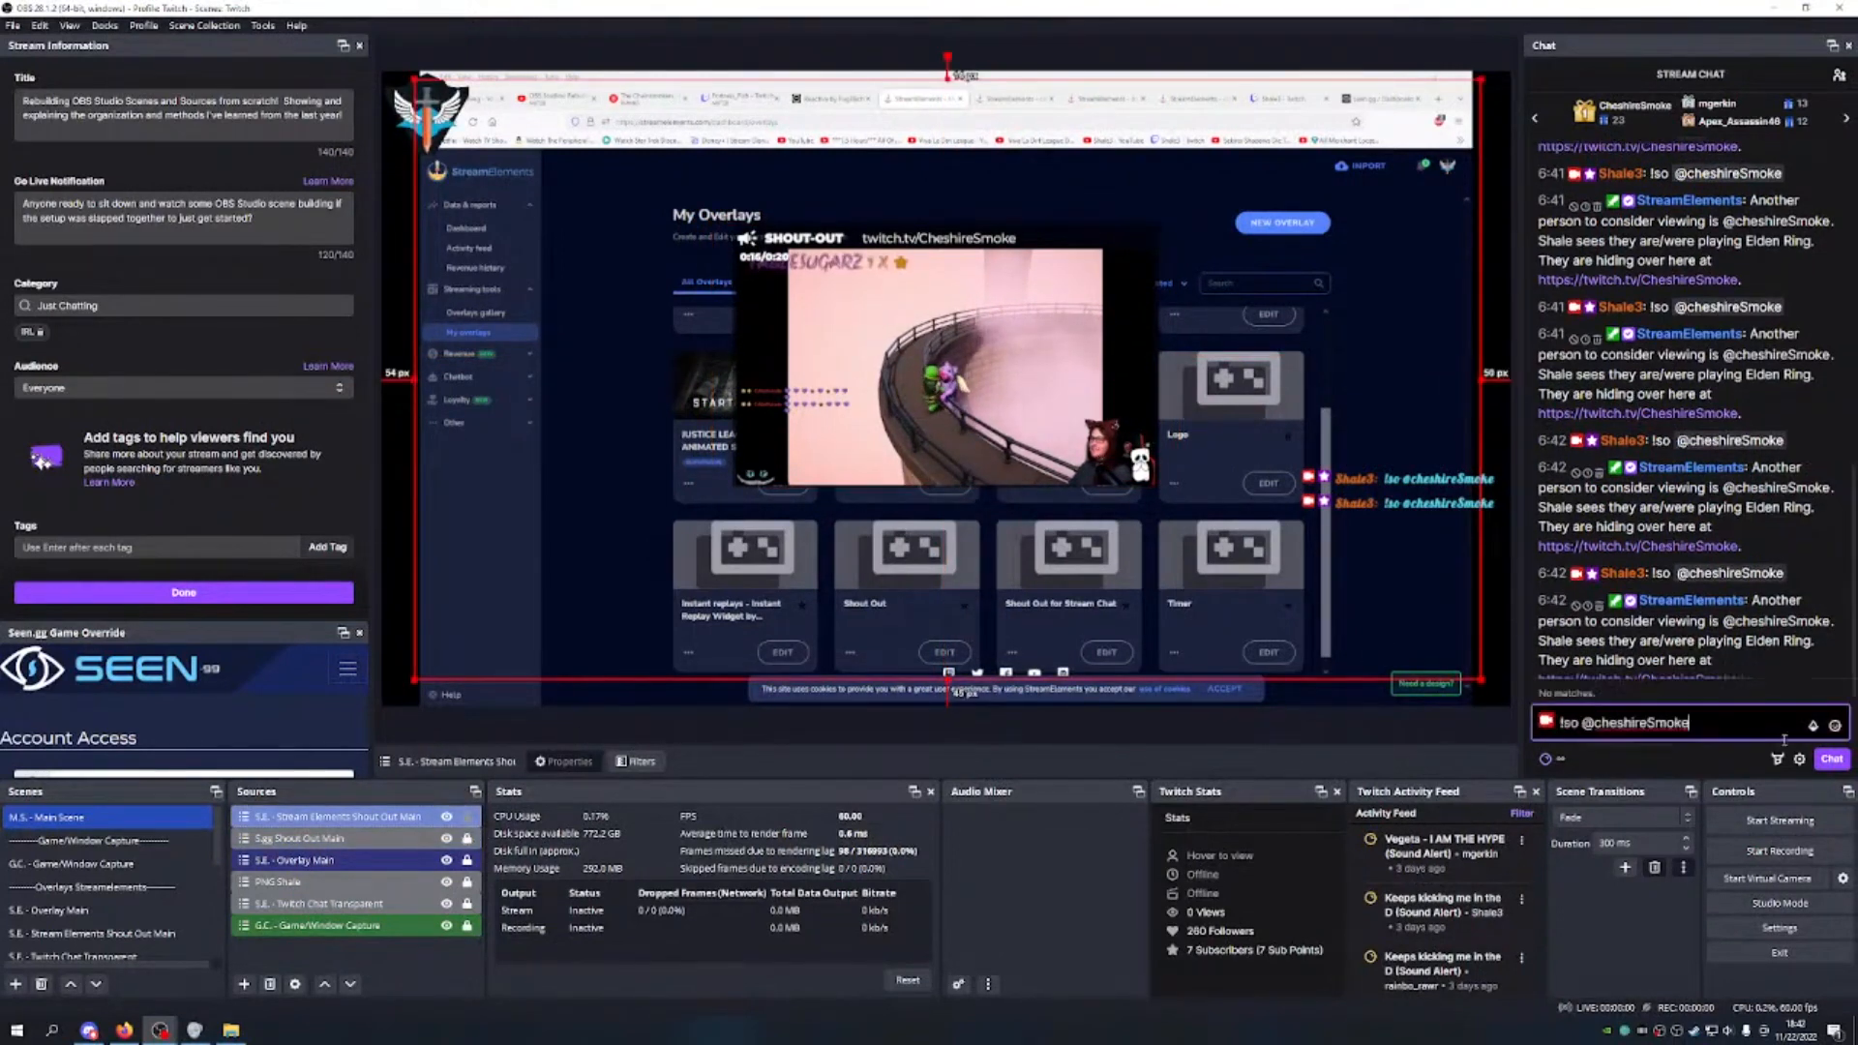
pyautogui.click(1830, 759)
pyautogui.moveTo(1222, 303); pyautogui.dragTo(1239, 308)
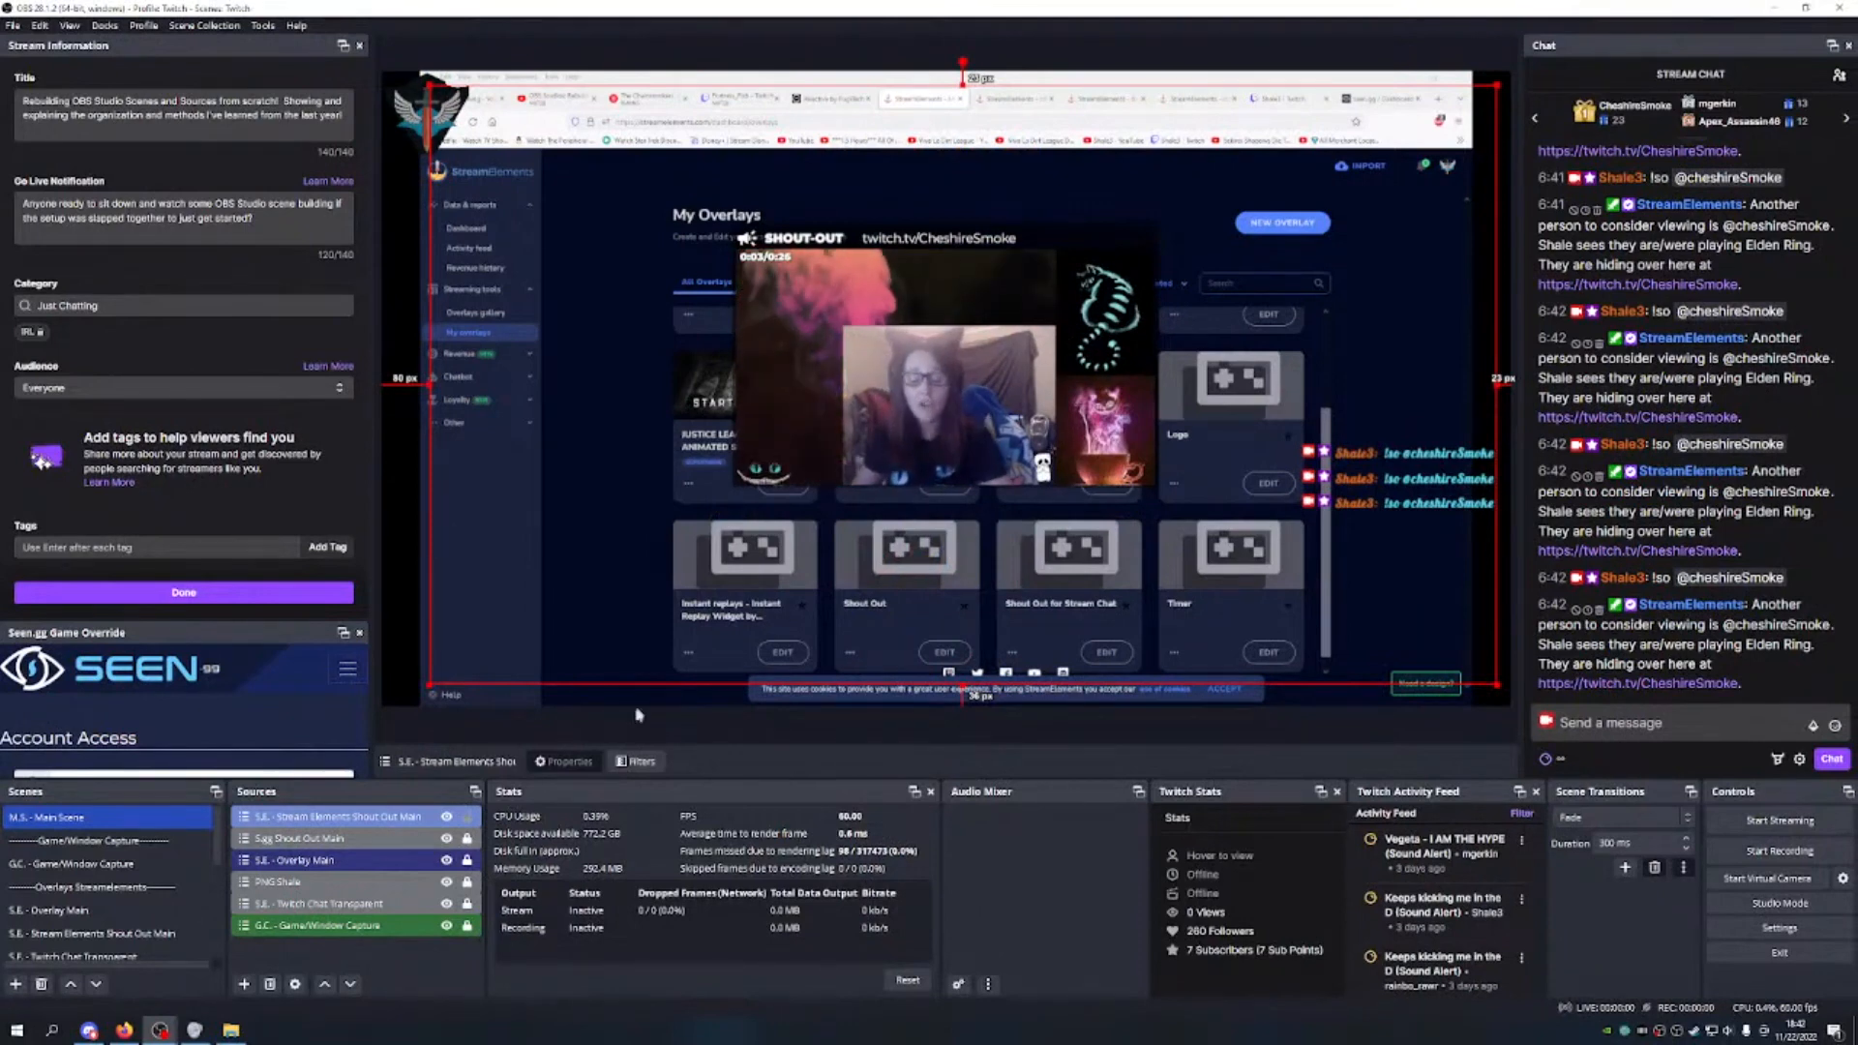
# Step: Move S.E. - Overlay Main to the top layer and resend the !so command
pyautogui.click(396, 861)
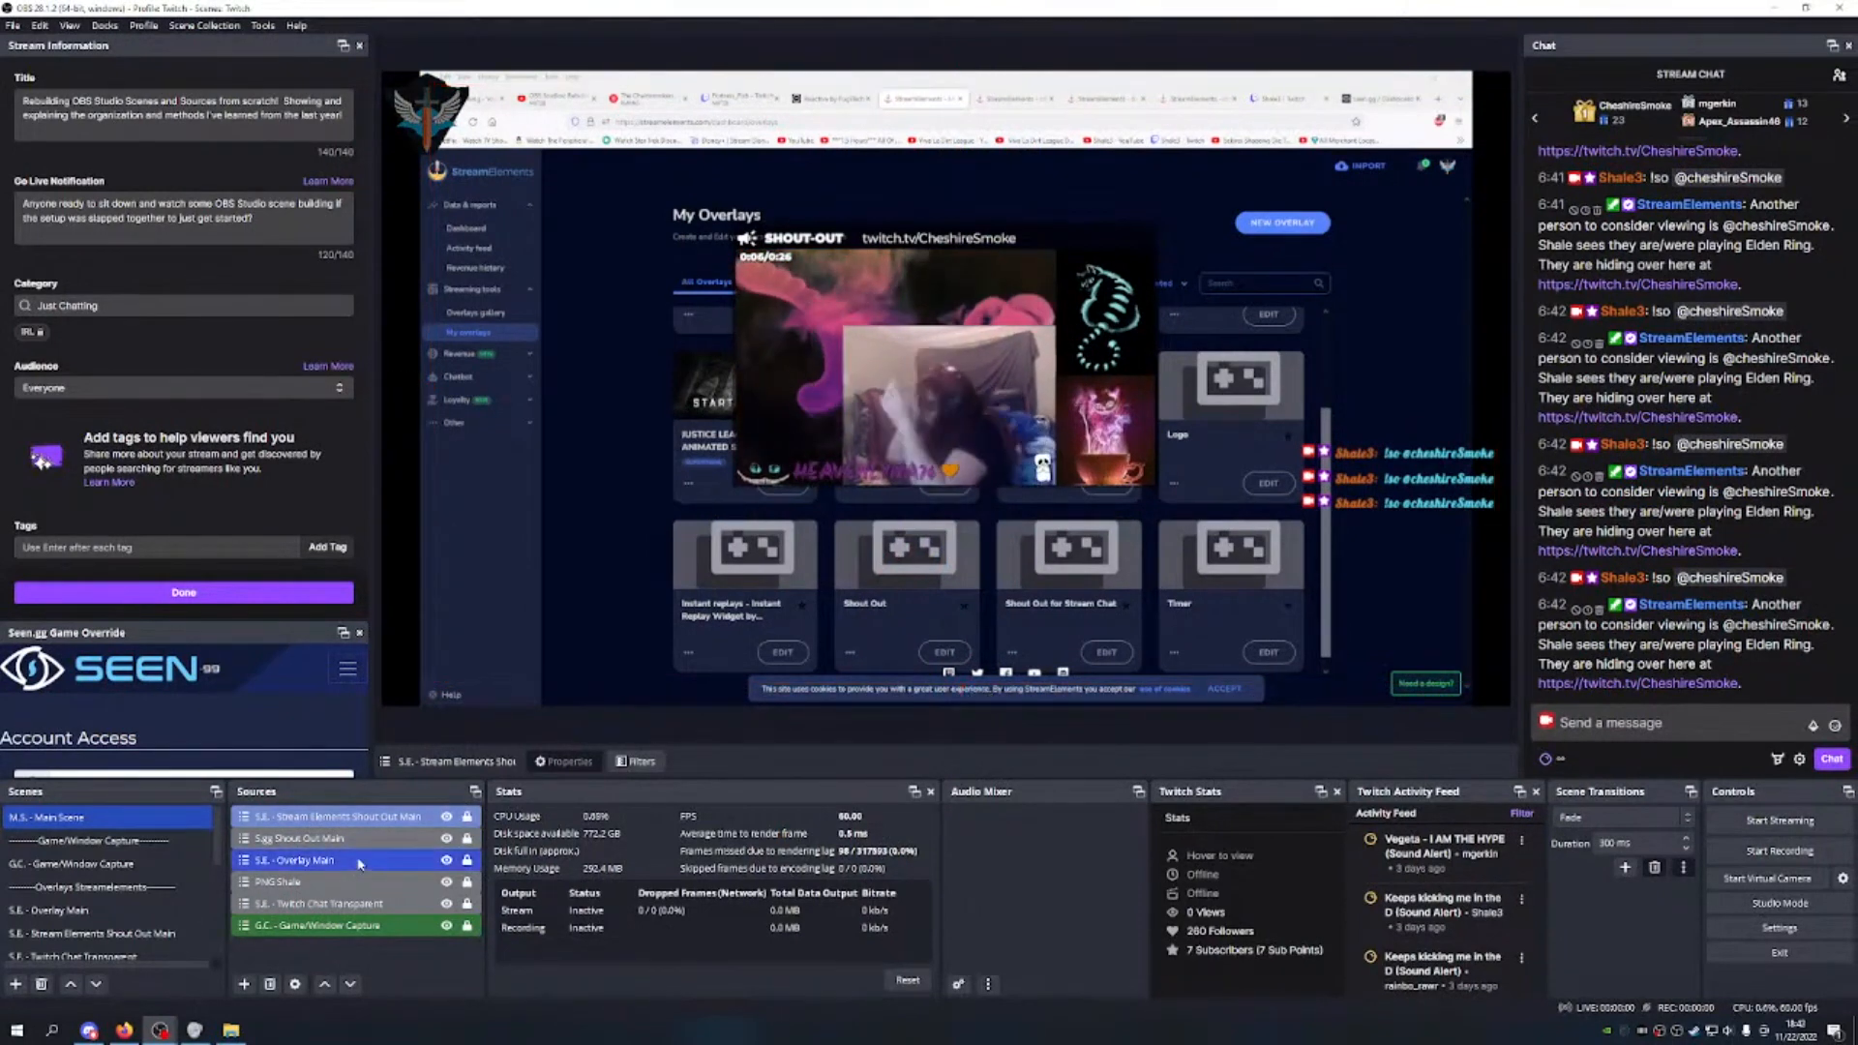
pyautogui.click(324, 984)
pyautogui.click(324, 984)
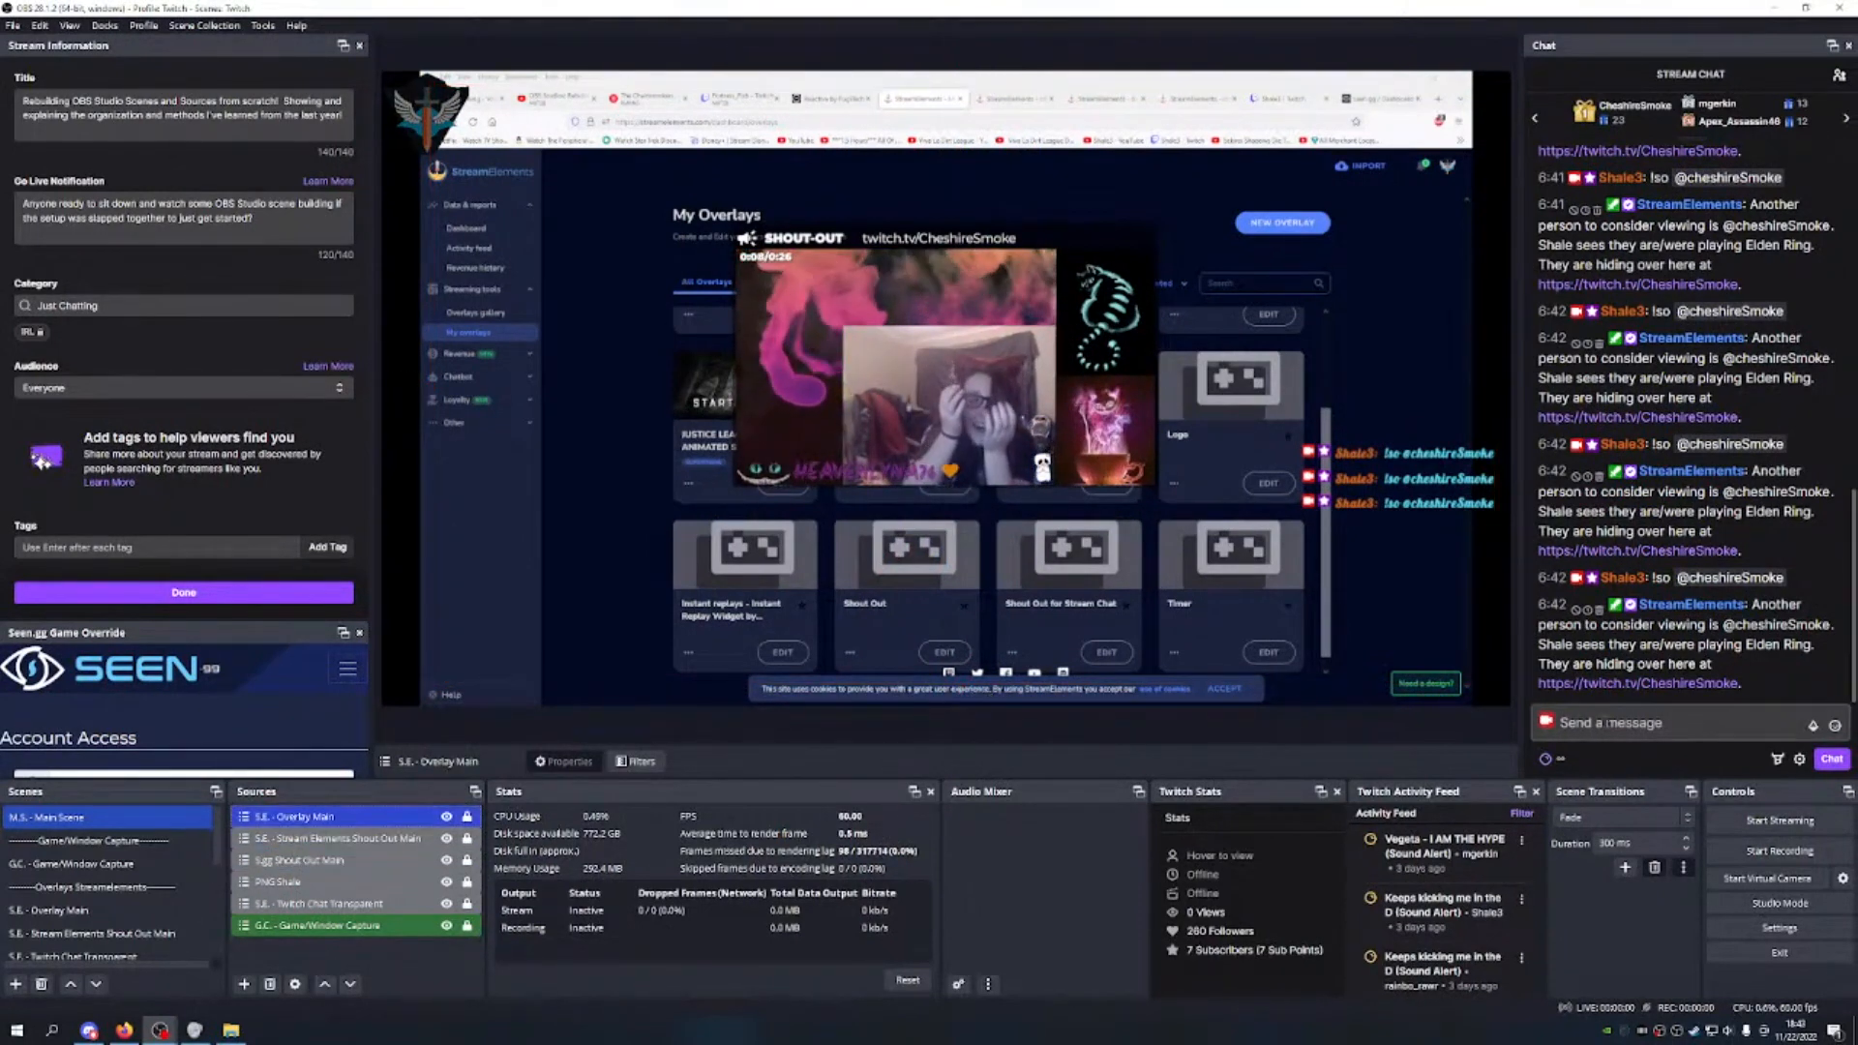
pyautogui.click(1606, 722)
pyautogui.write('!so @cheshireSmoke')
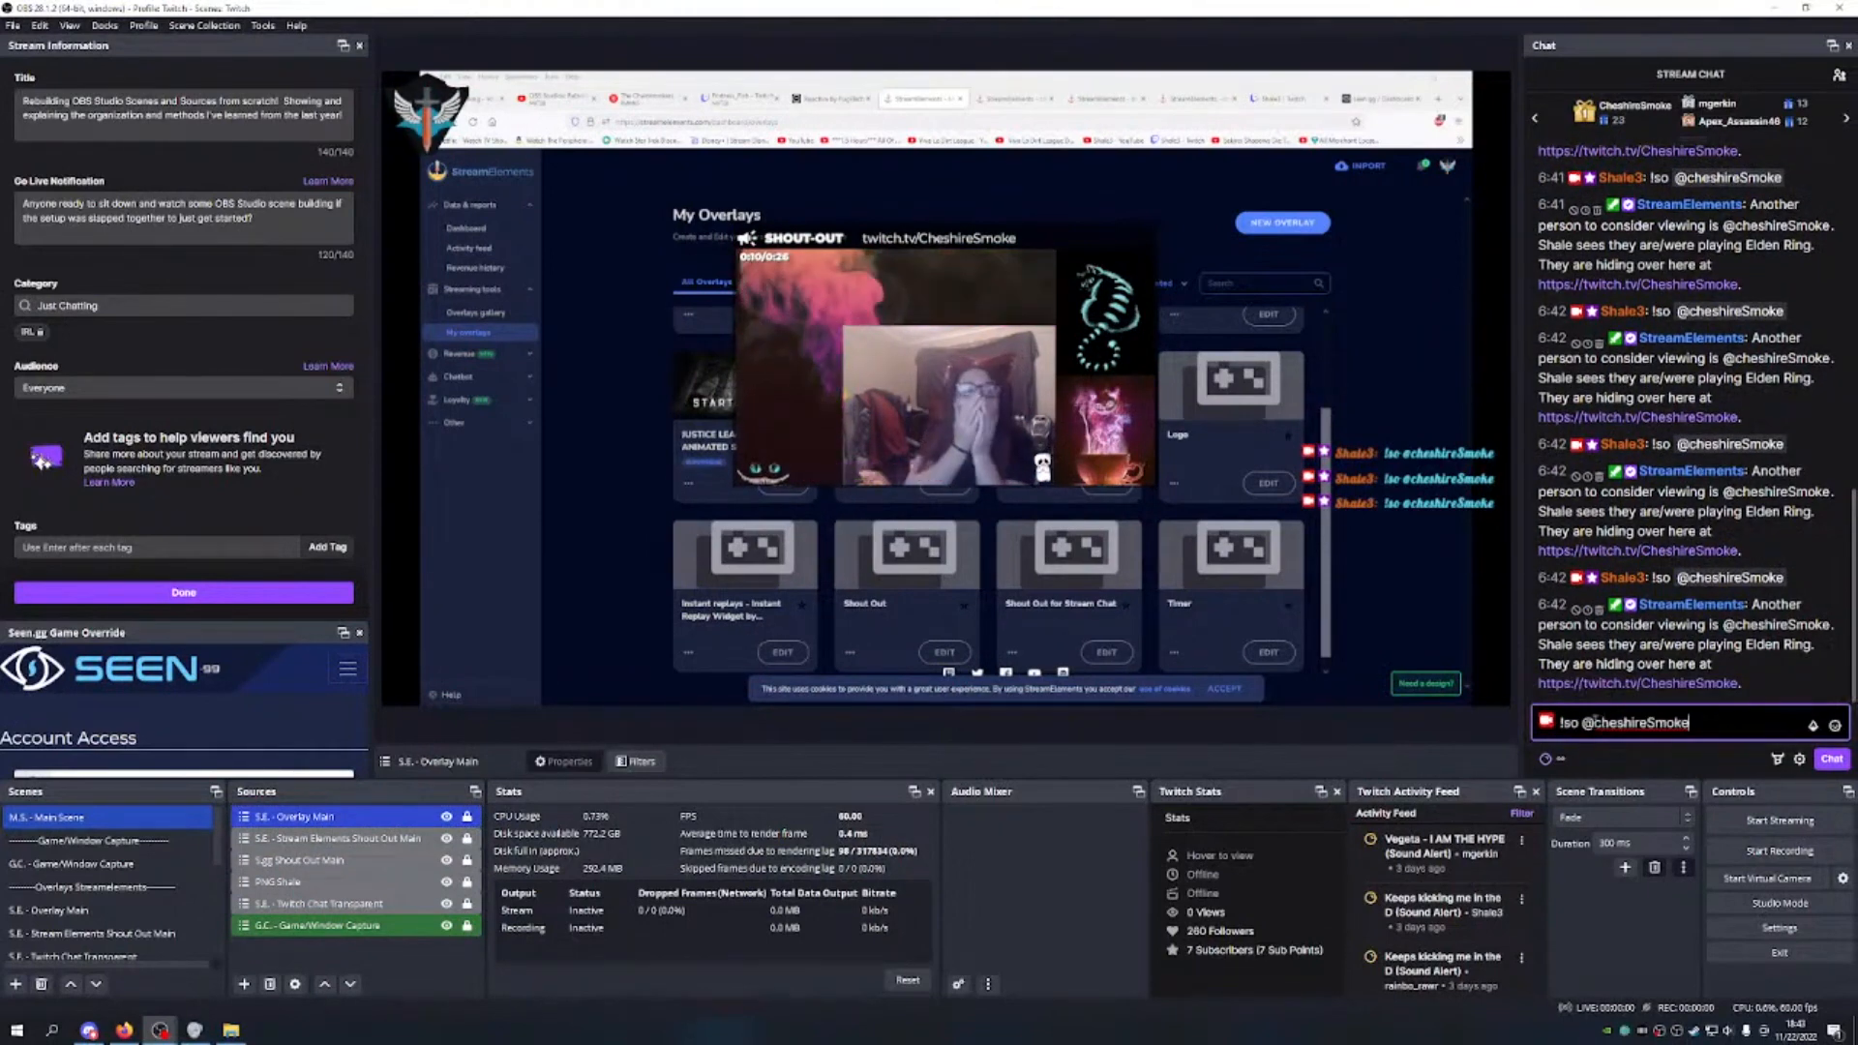
pyautogui.click(1832, 758)
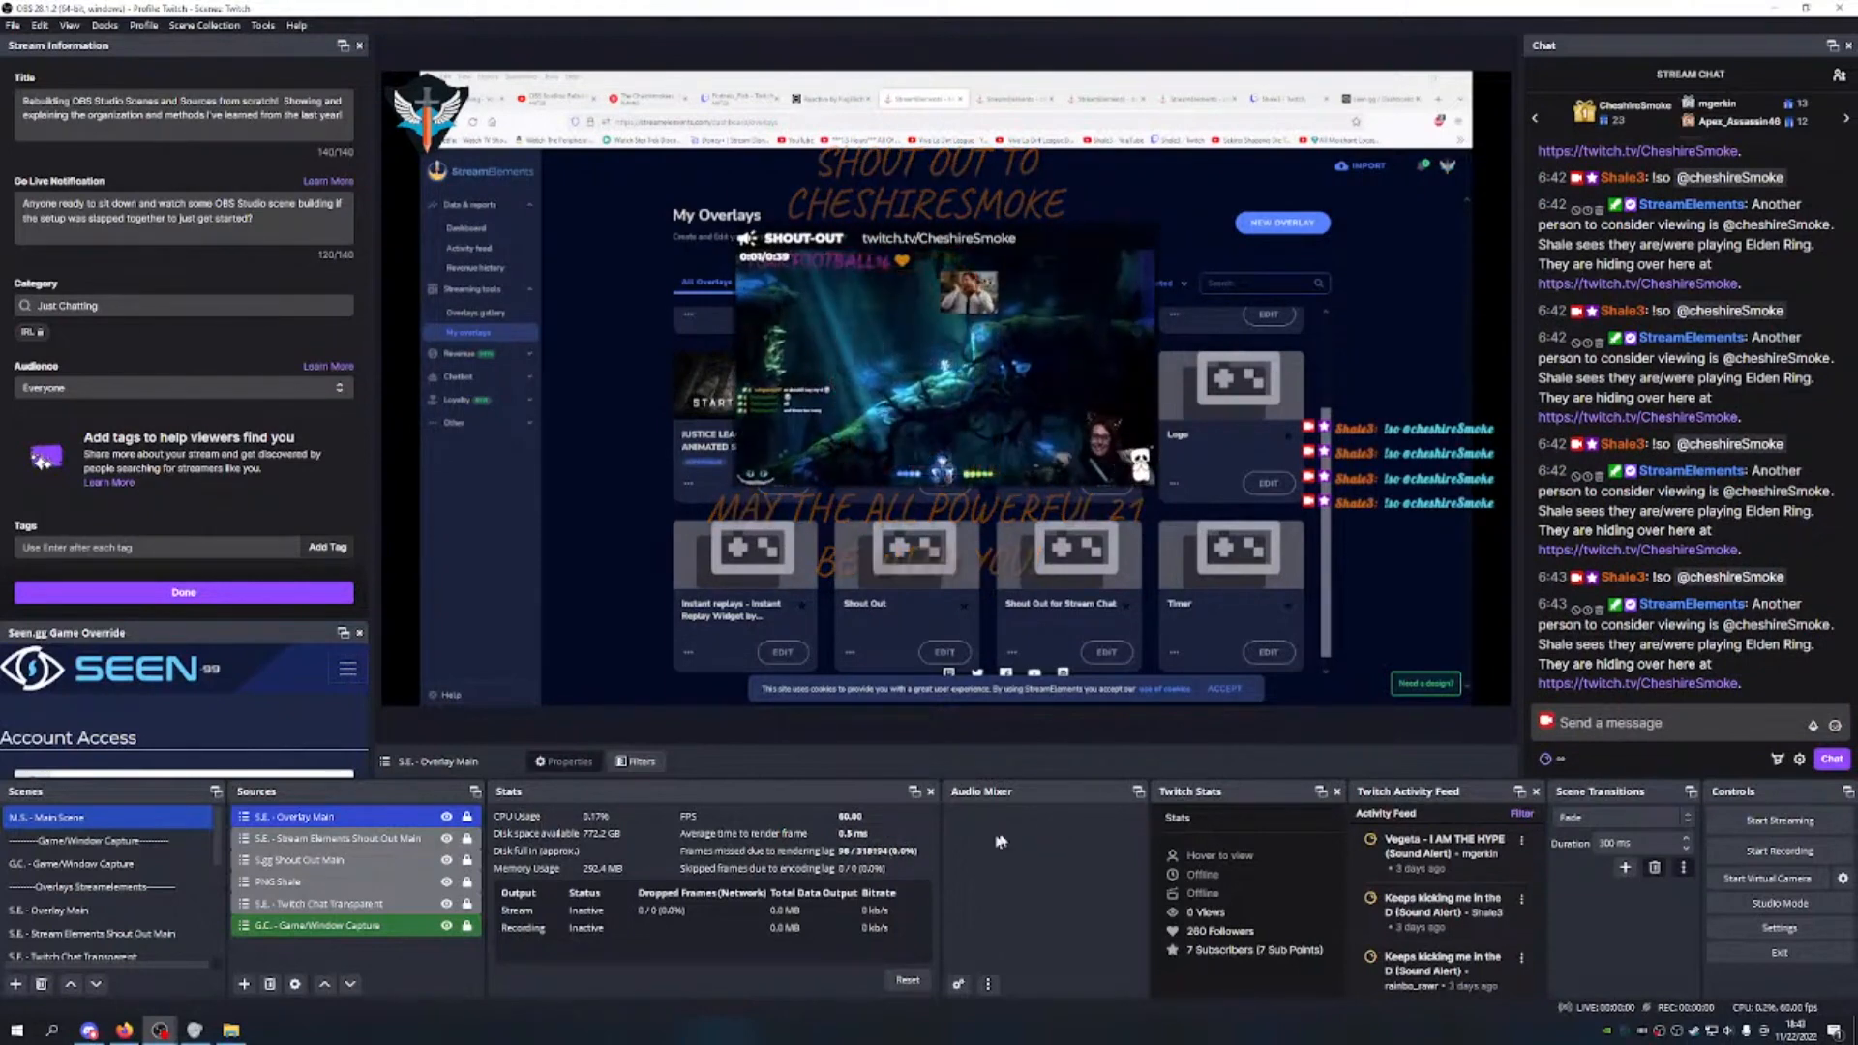
# Step: Raise S.gg Shout Out Main above the StreamElements shout-out and PNG Shale above both
pyautogui.click(370, 862)
pyautogui.click(326, 984)
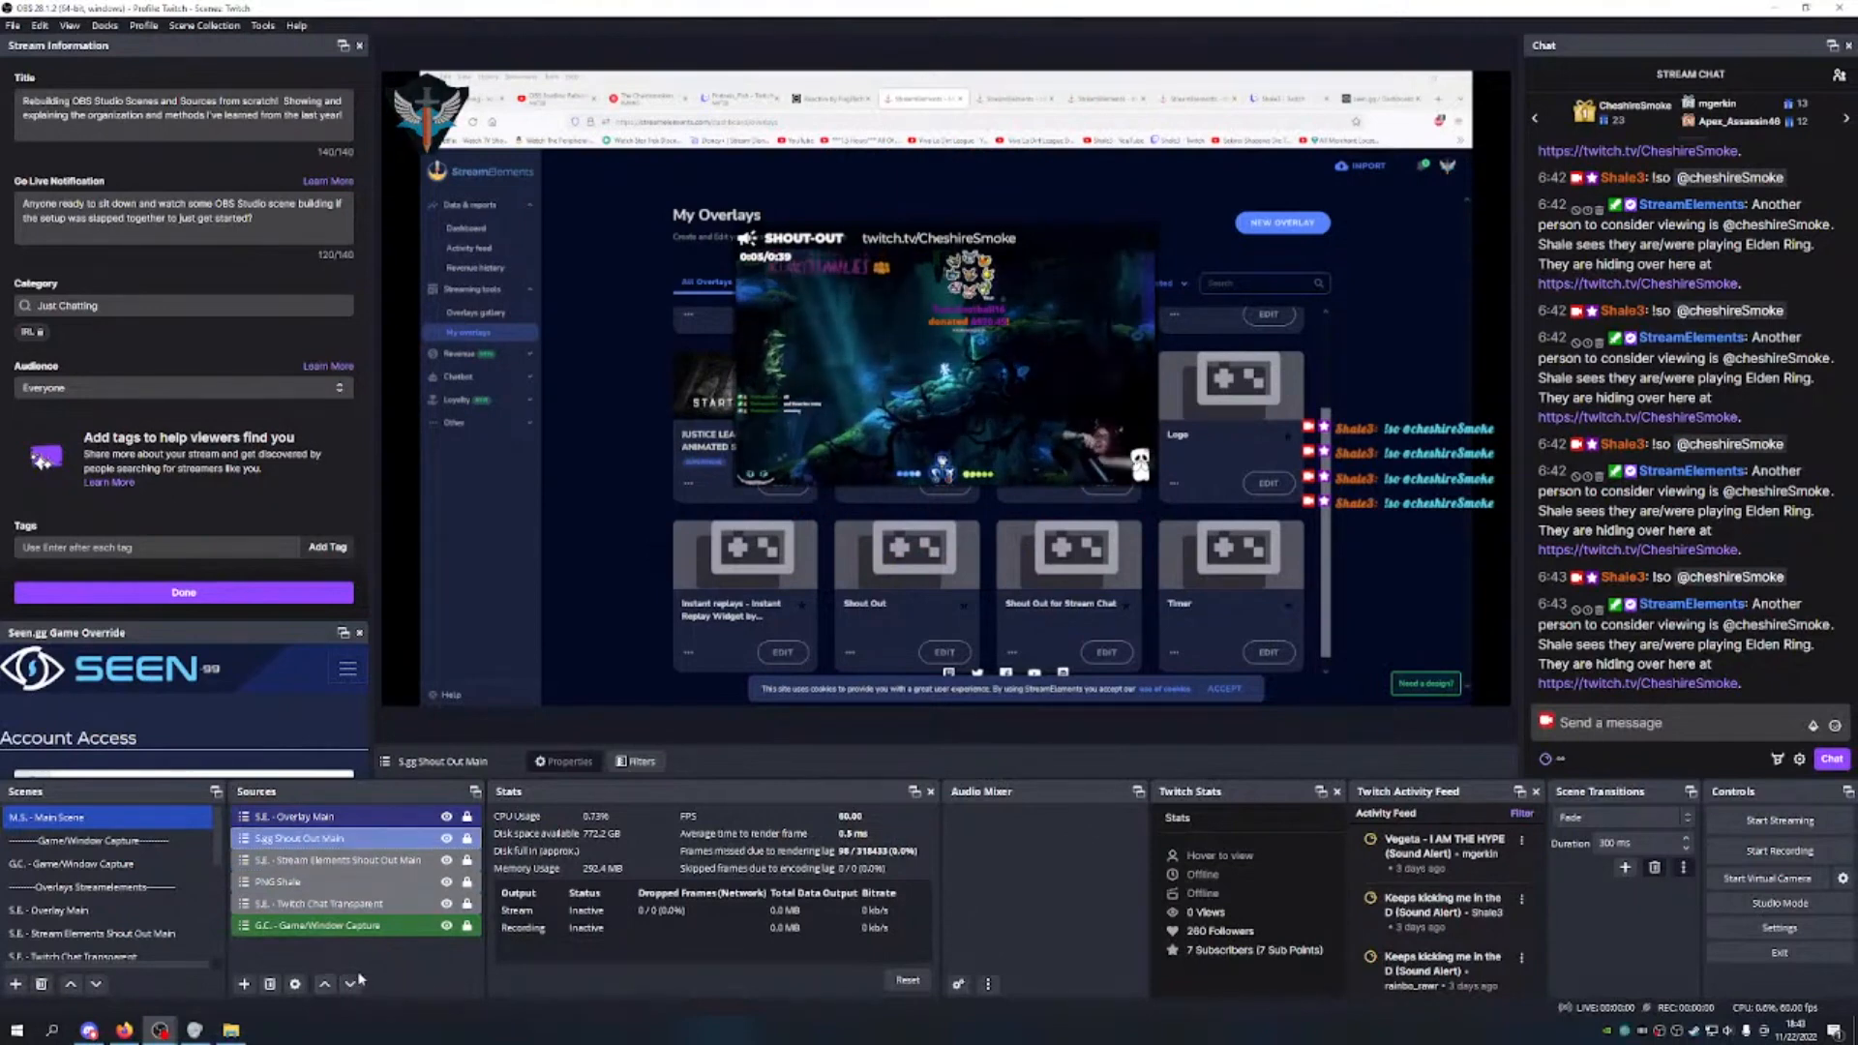
pyautogui.click(320, 881)
pyautogui.click(325, 984)
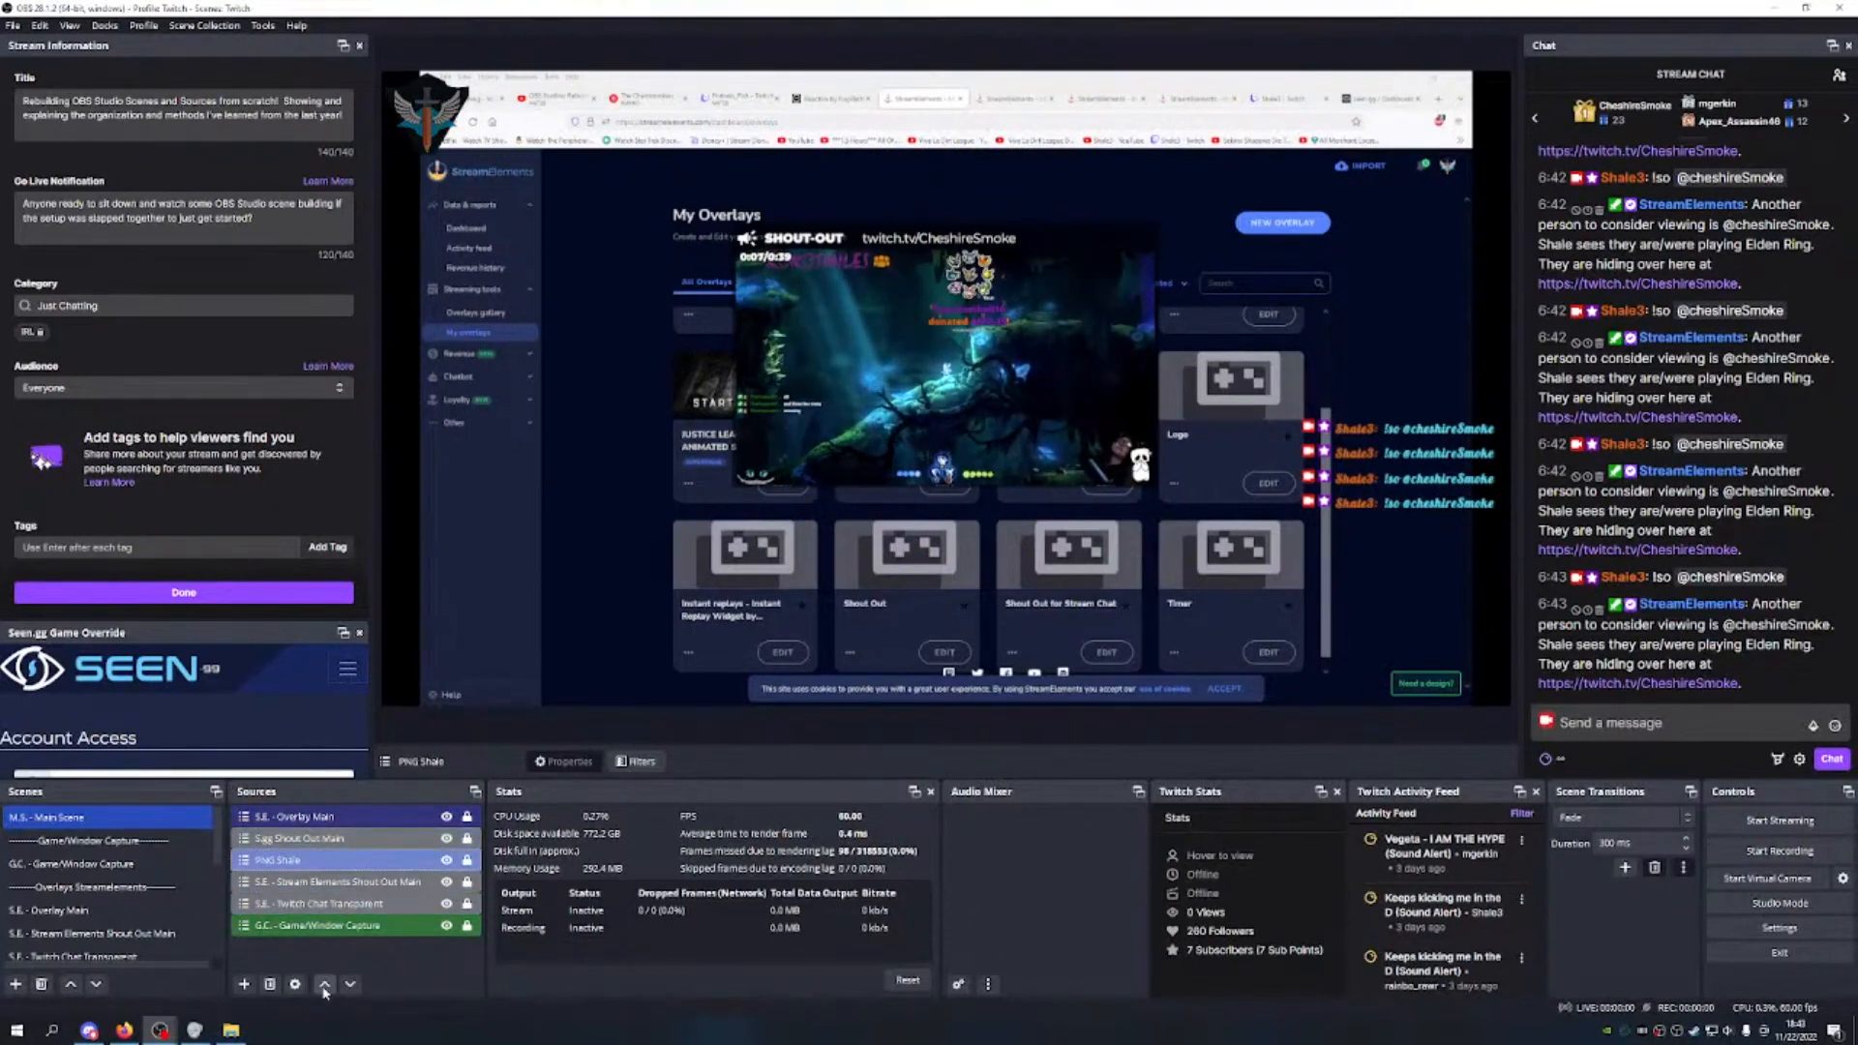
pyautogui.click(325, 984)
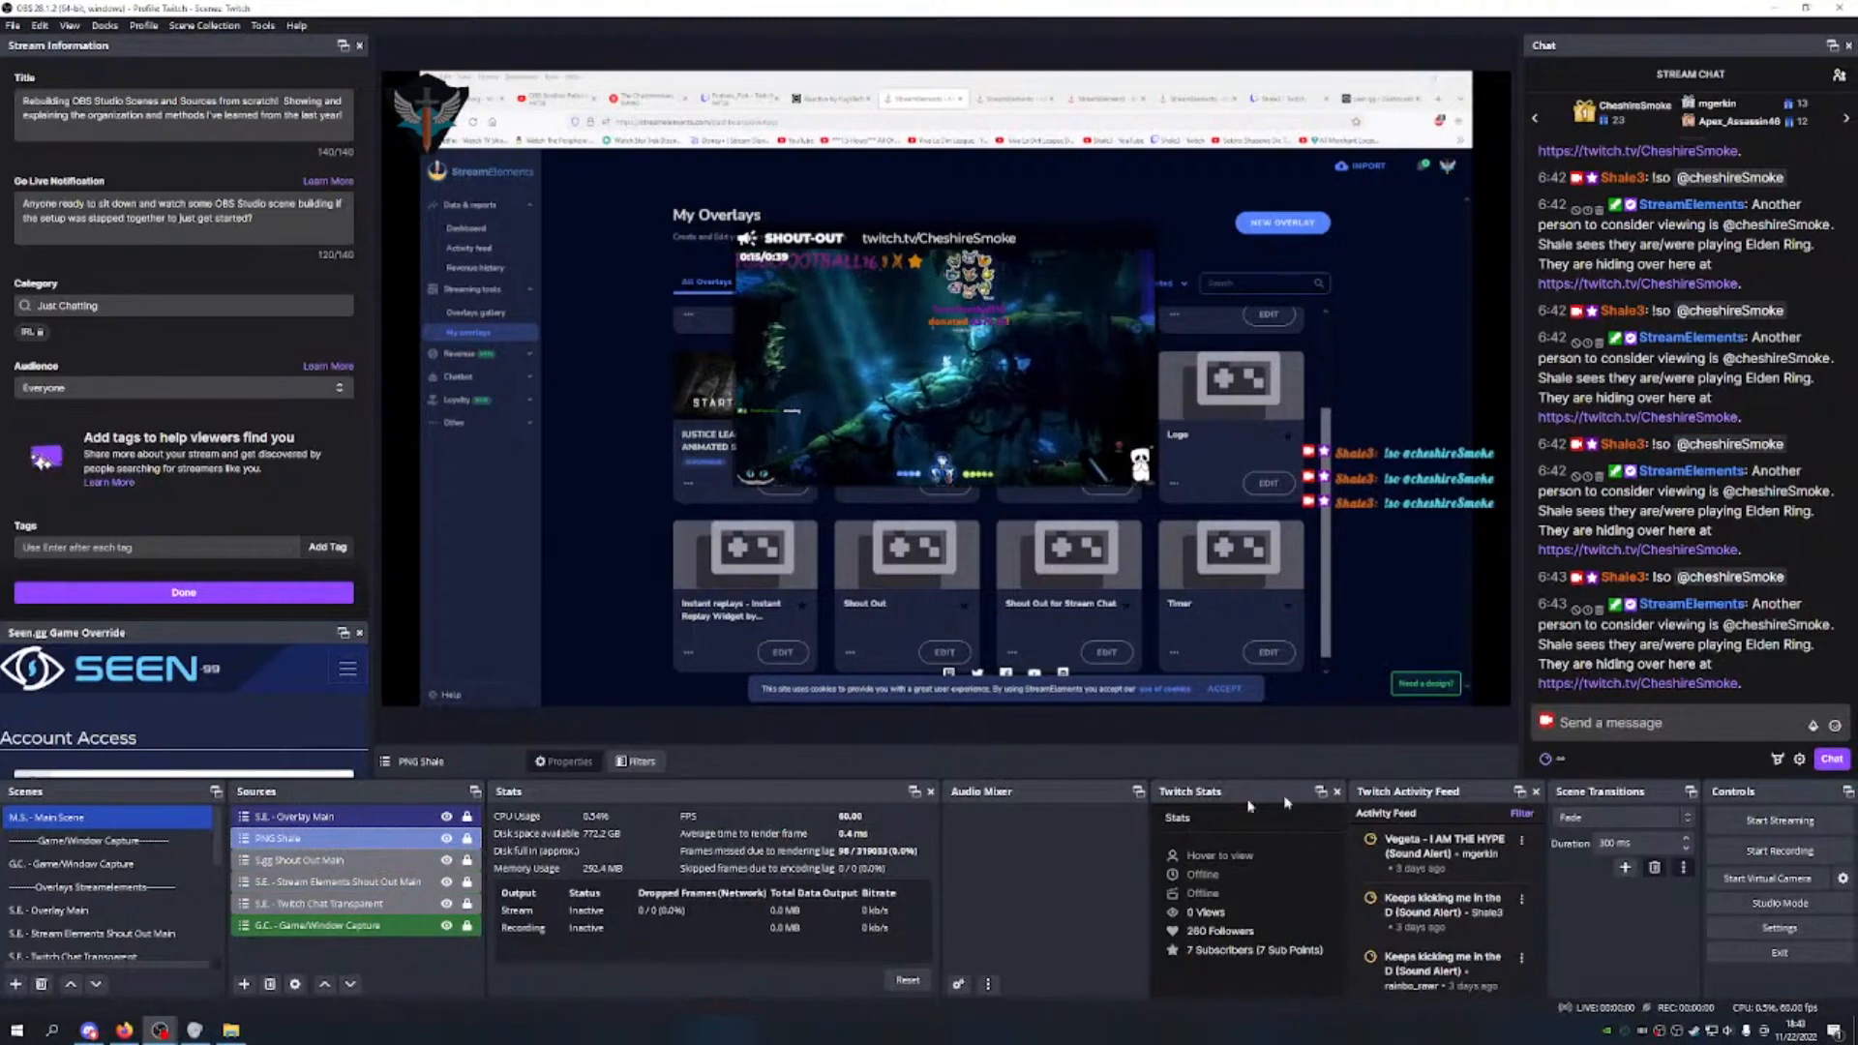
# Step: Send a !so shout-out for another channel in chat
pyautogui.click(1613, 724)
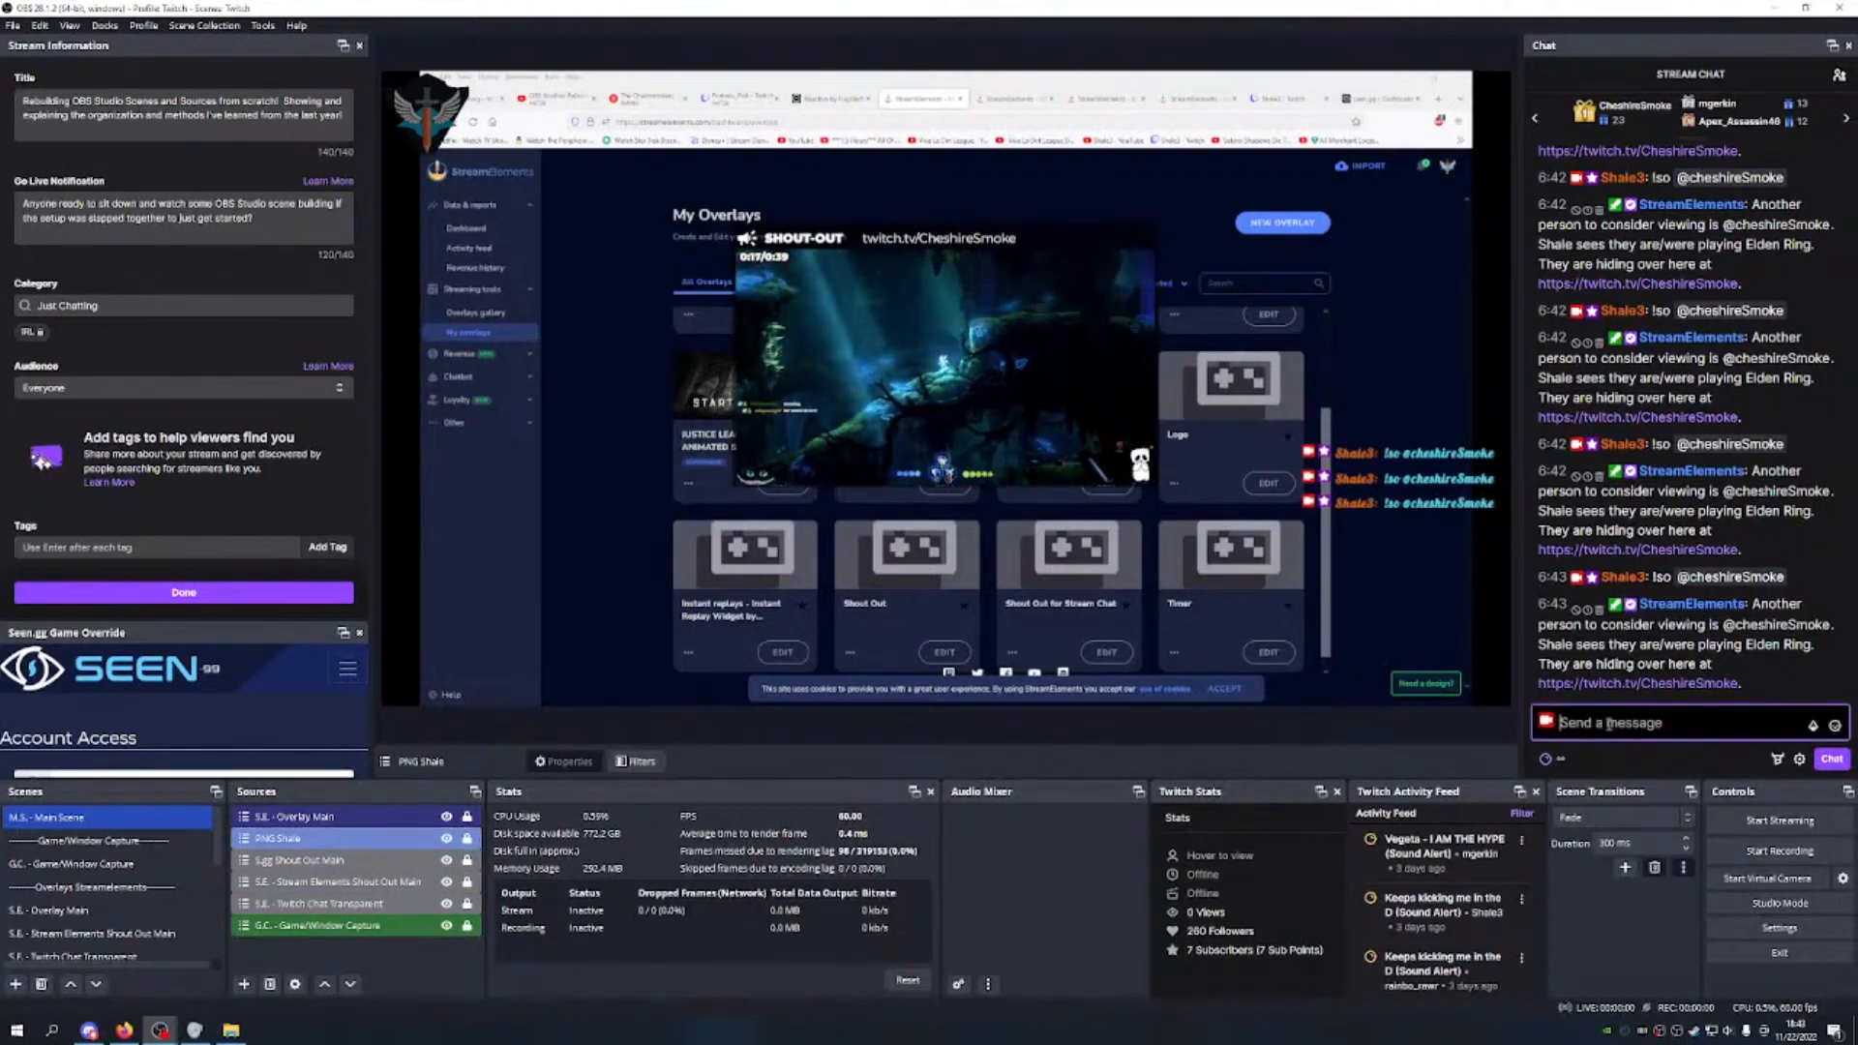
pyautogui.write('!so @')
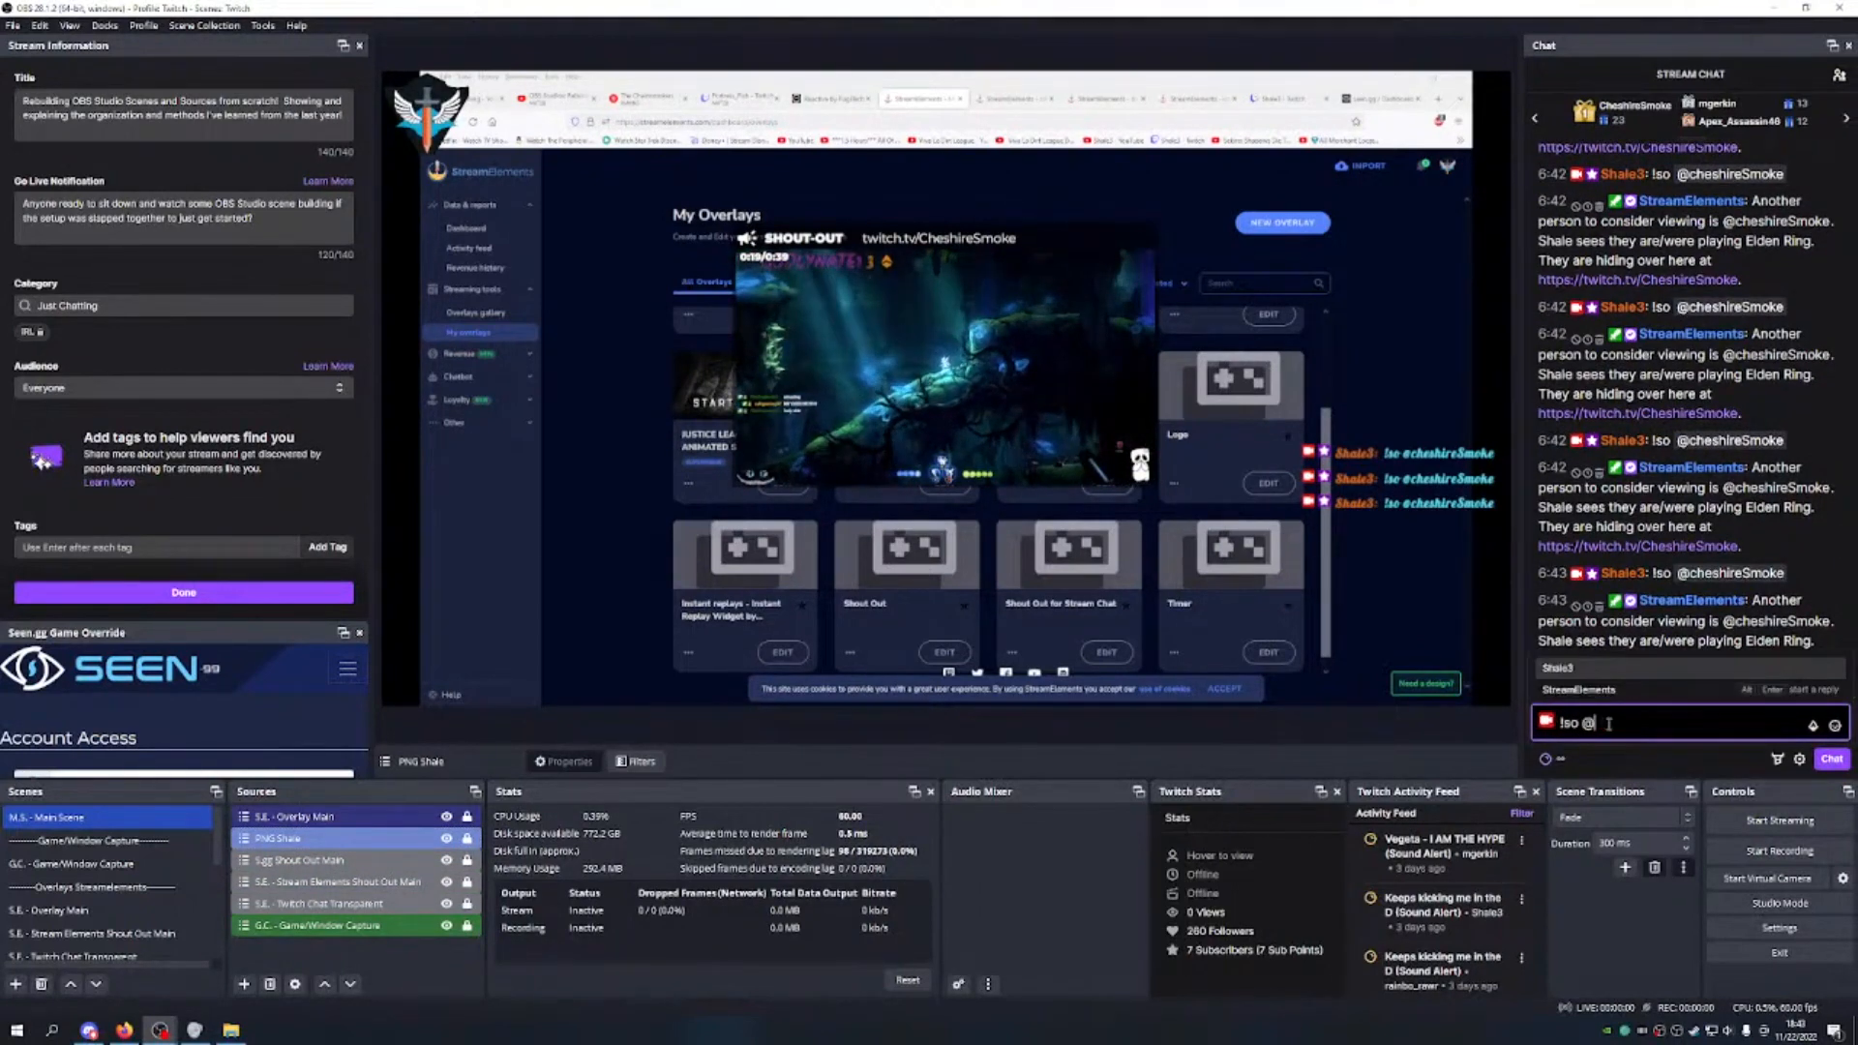
pyautogui.write('Shale3')
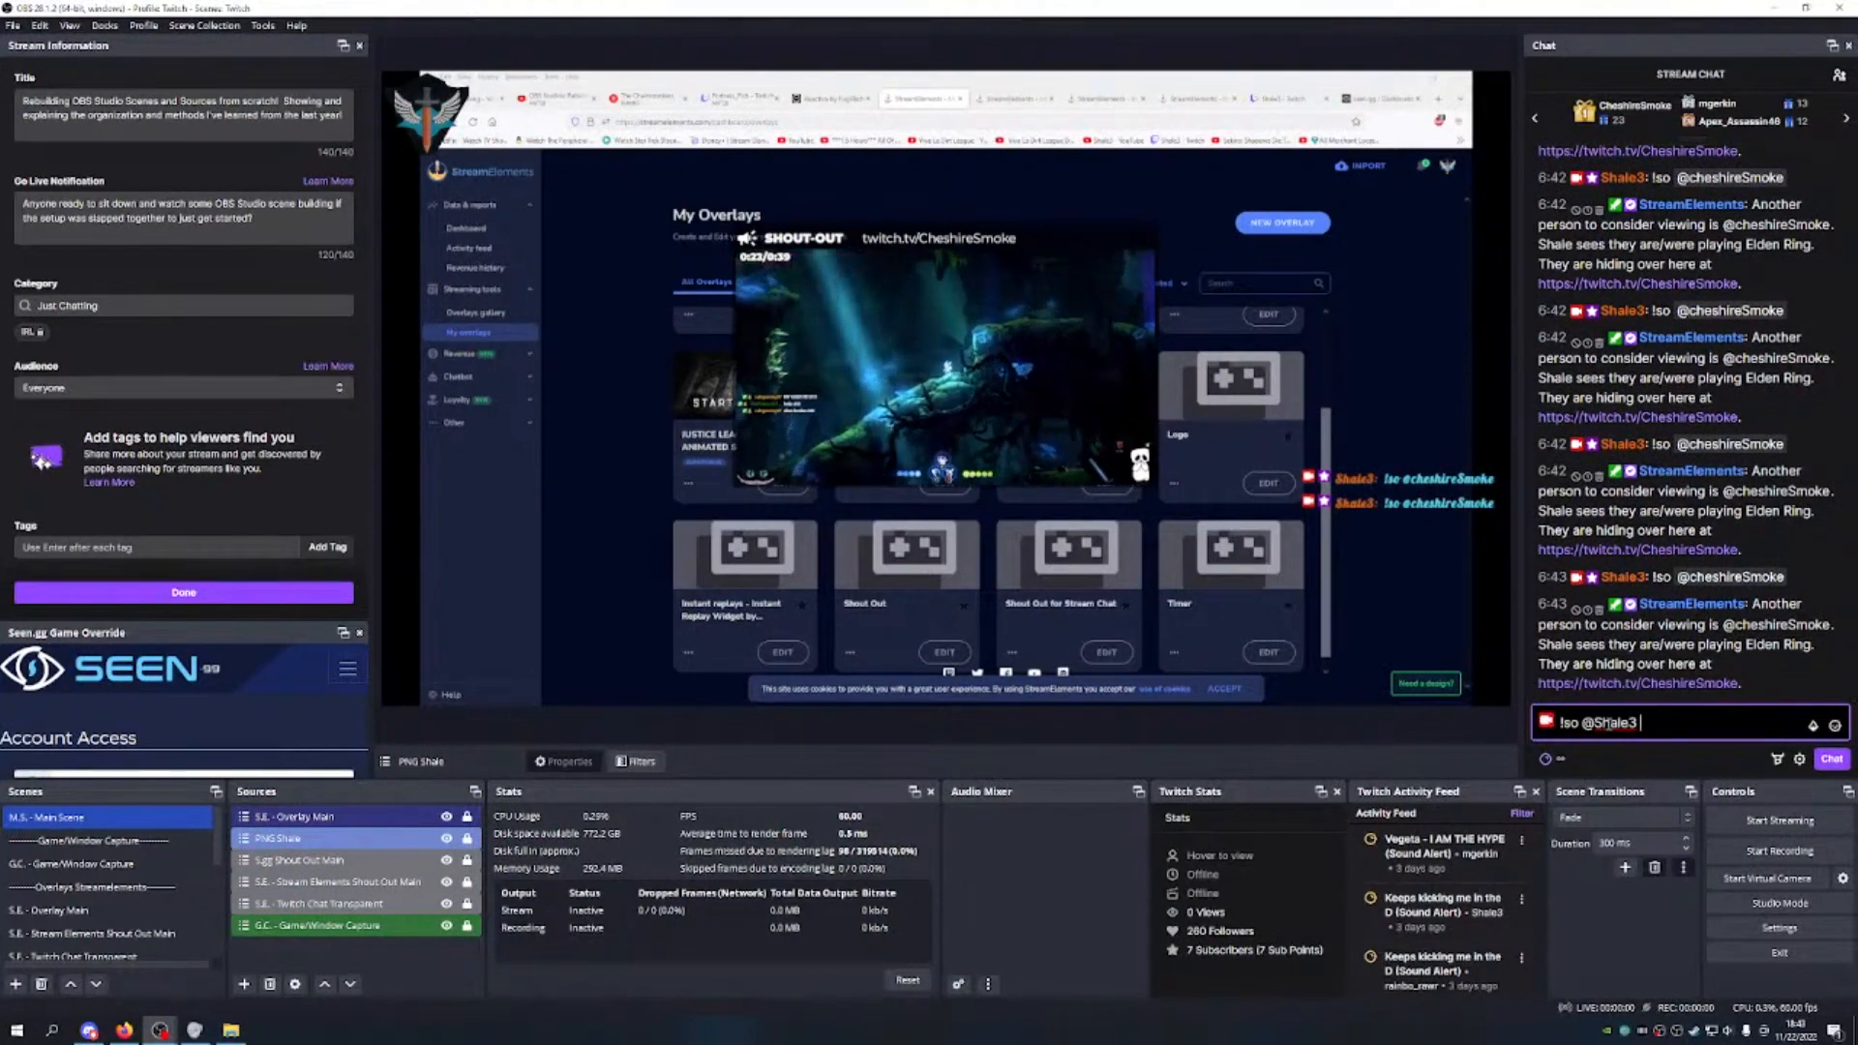
pyautogui.press('Return')
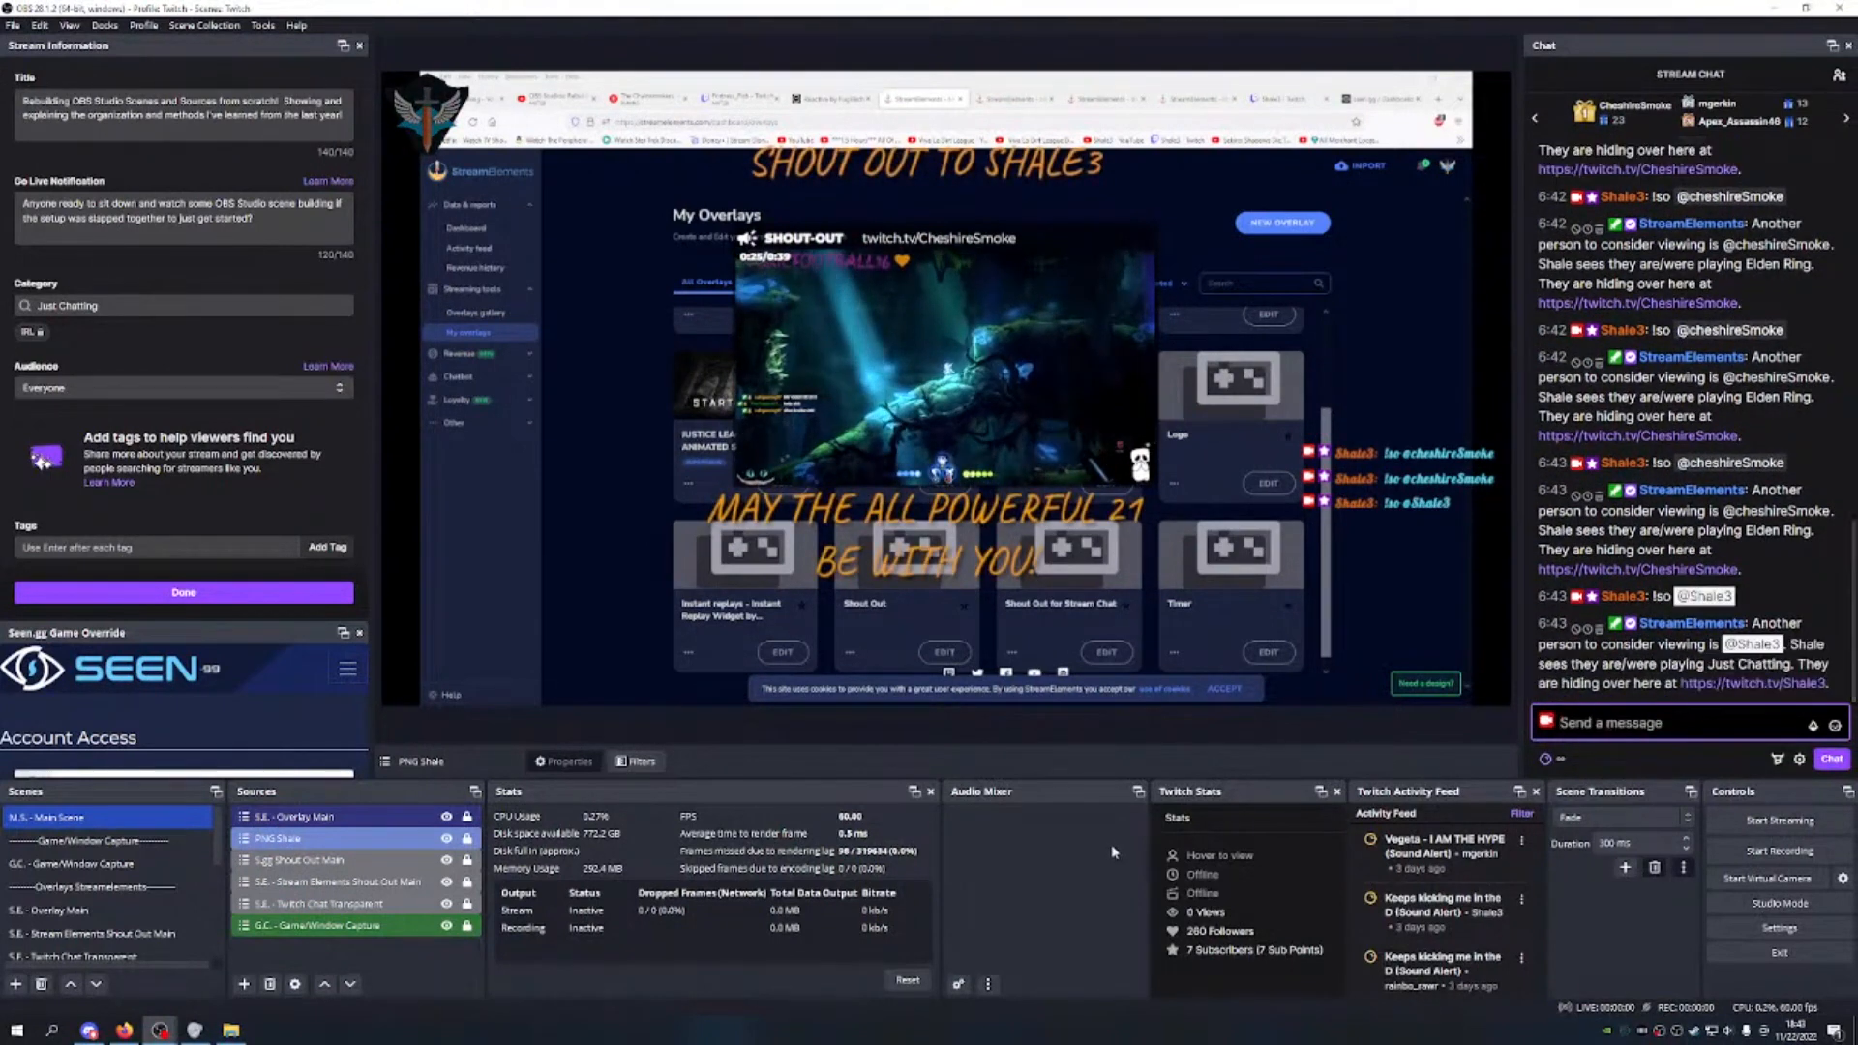
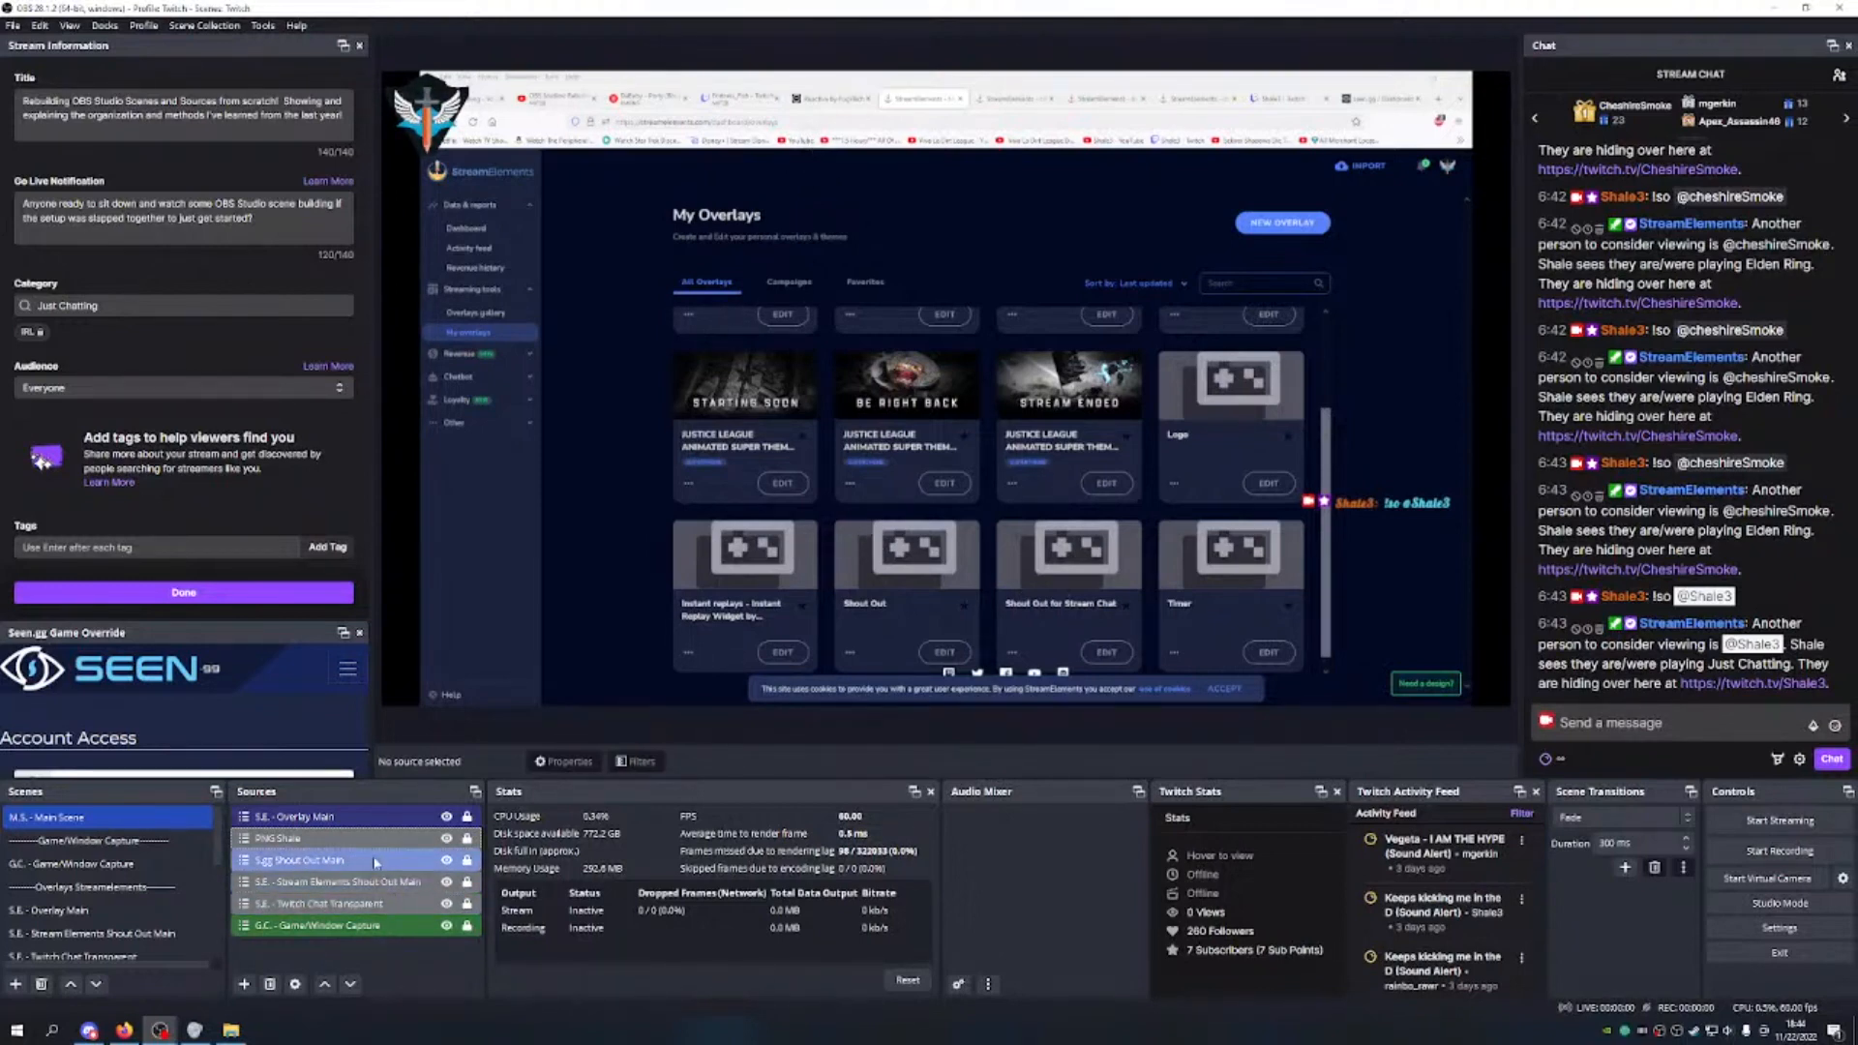
# Step: Select the S.gg and StreamElements shout-out sources together, then clear the selection
pyautogui.click(373, 861)
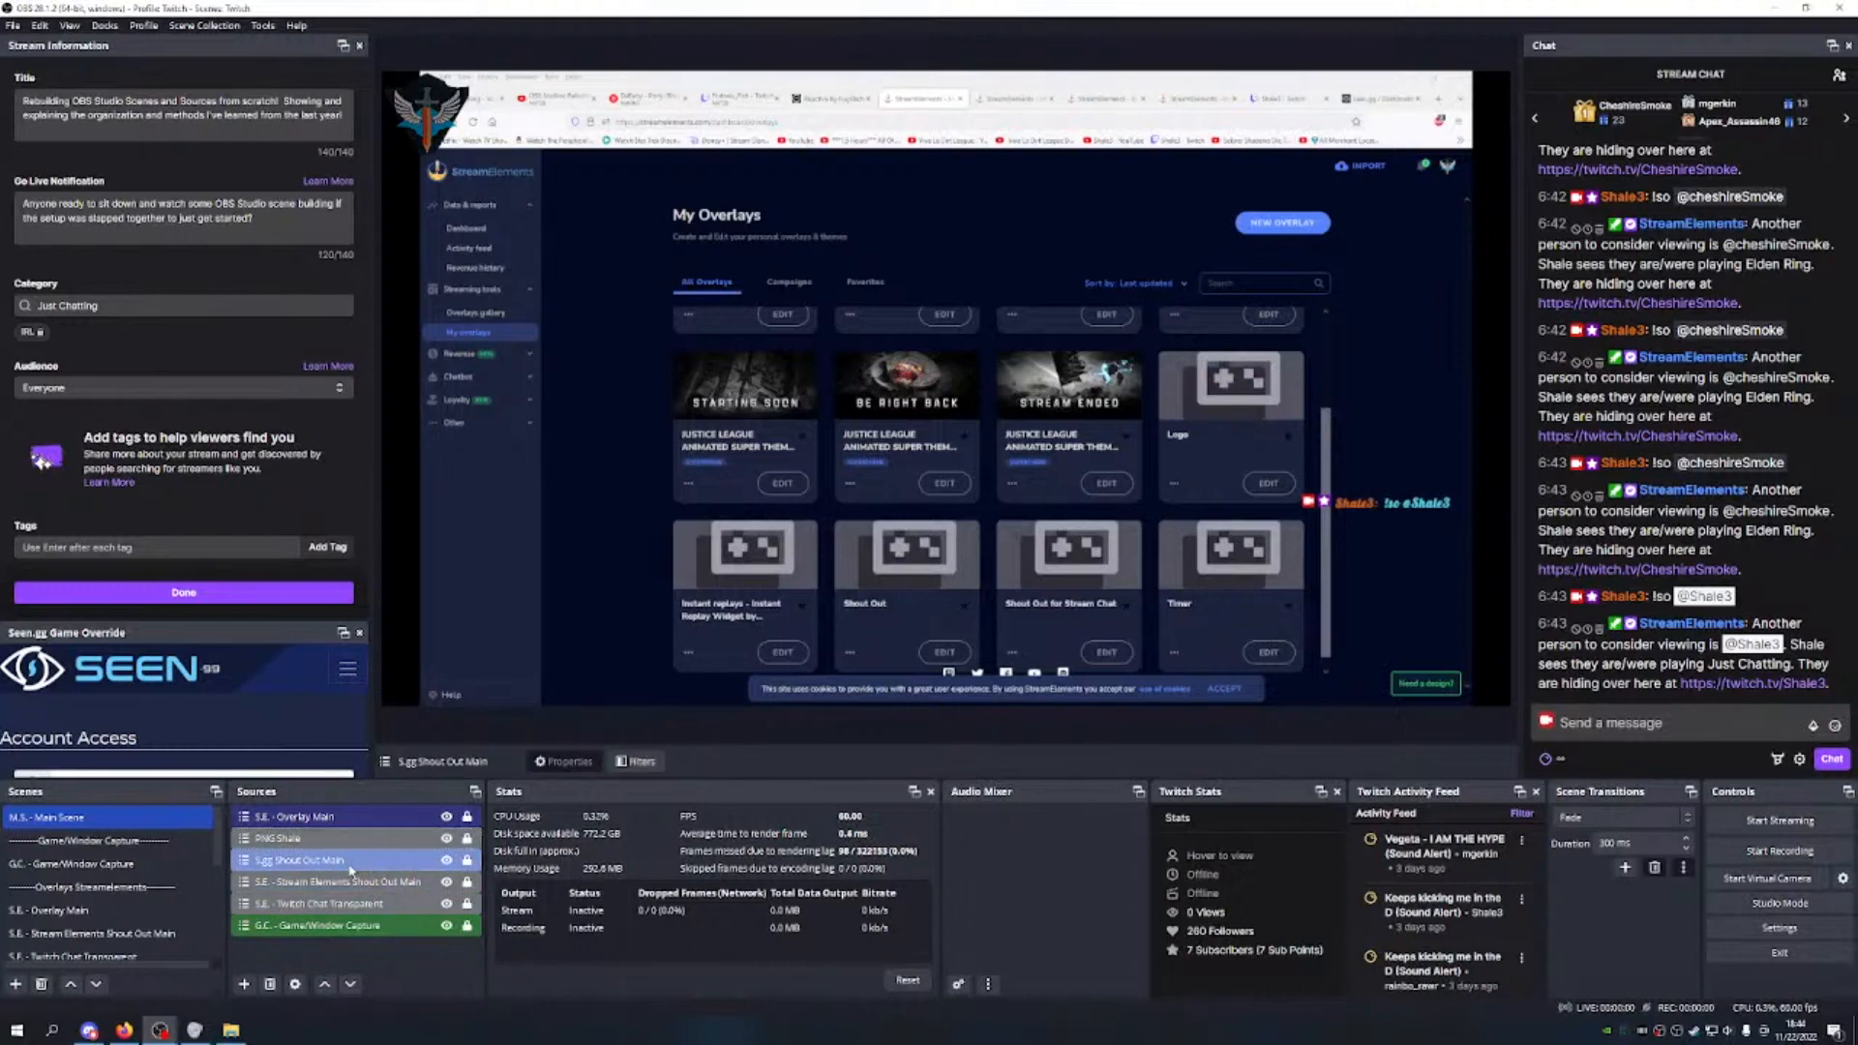
pyautogui.click(304, 884)
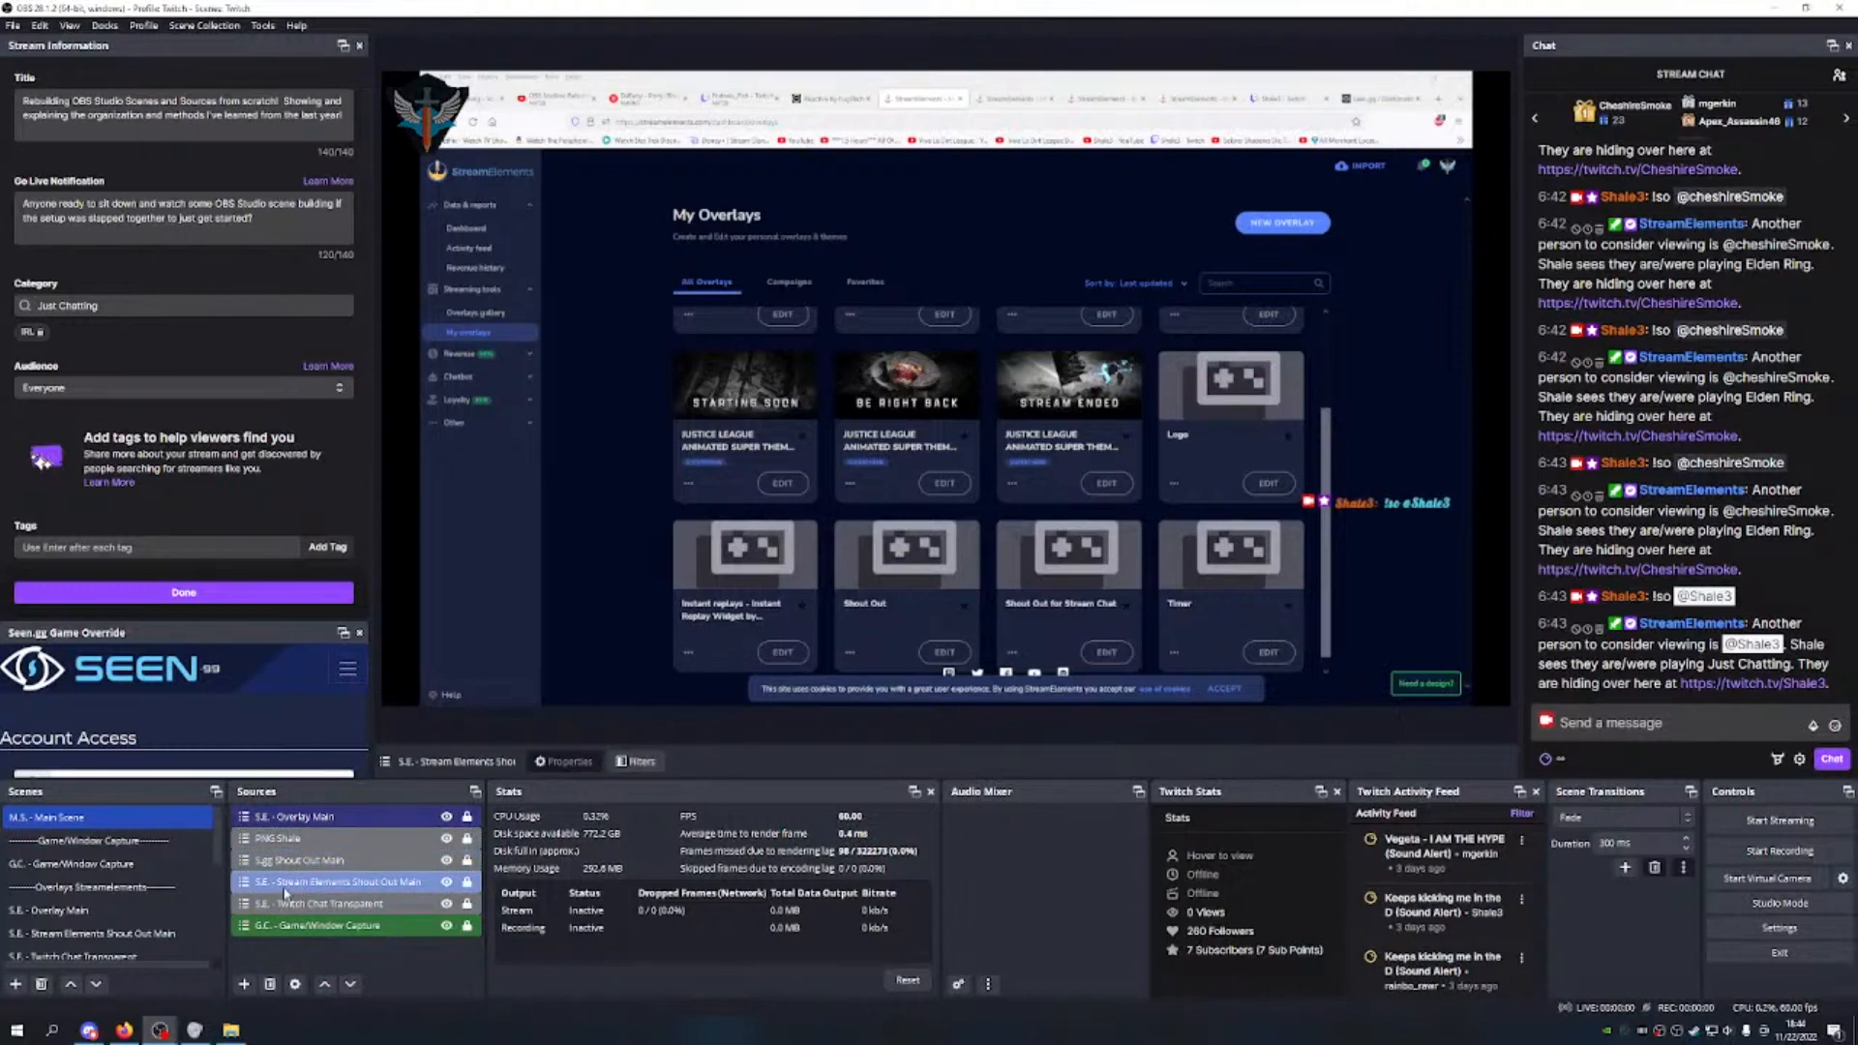
pyautogui.click(357, 862)
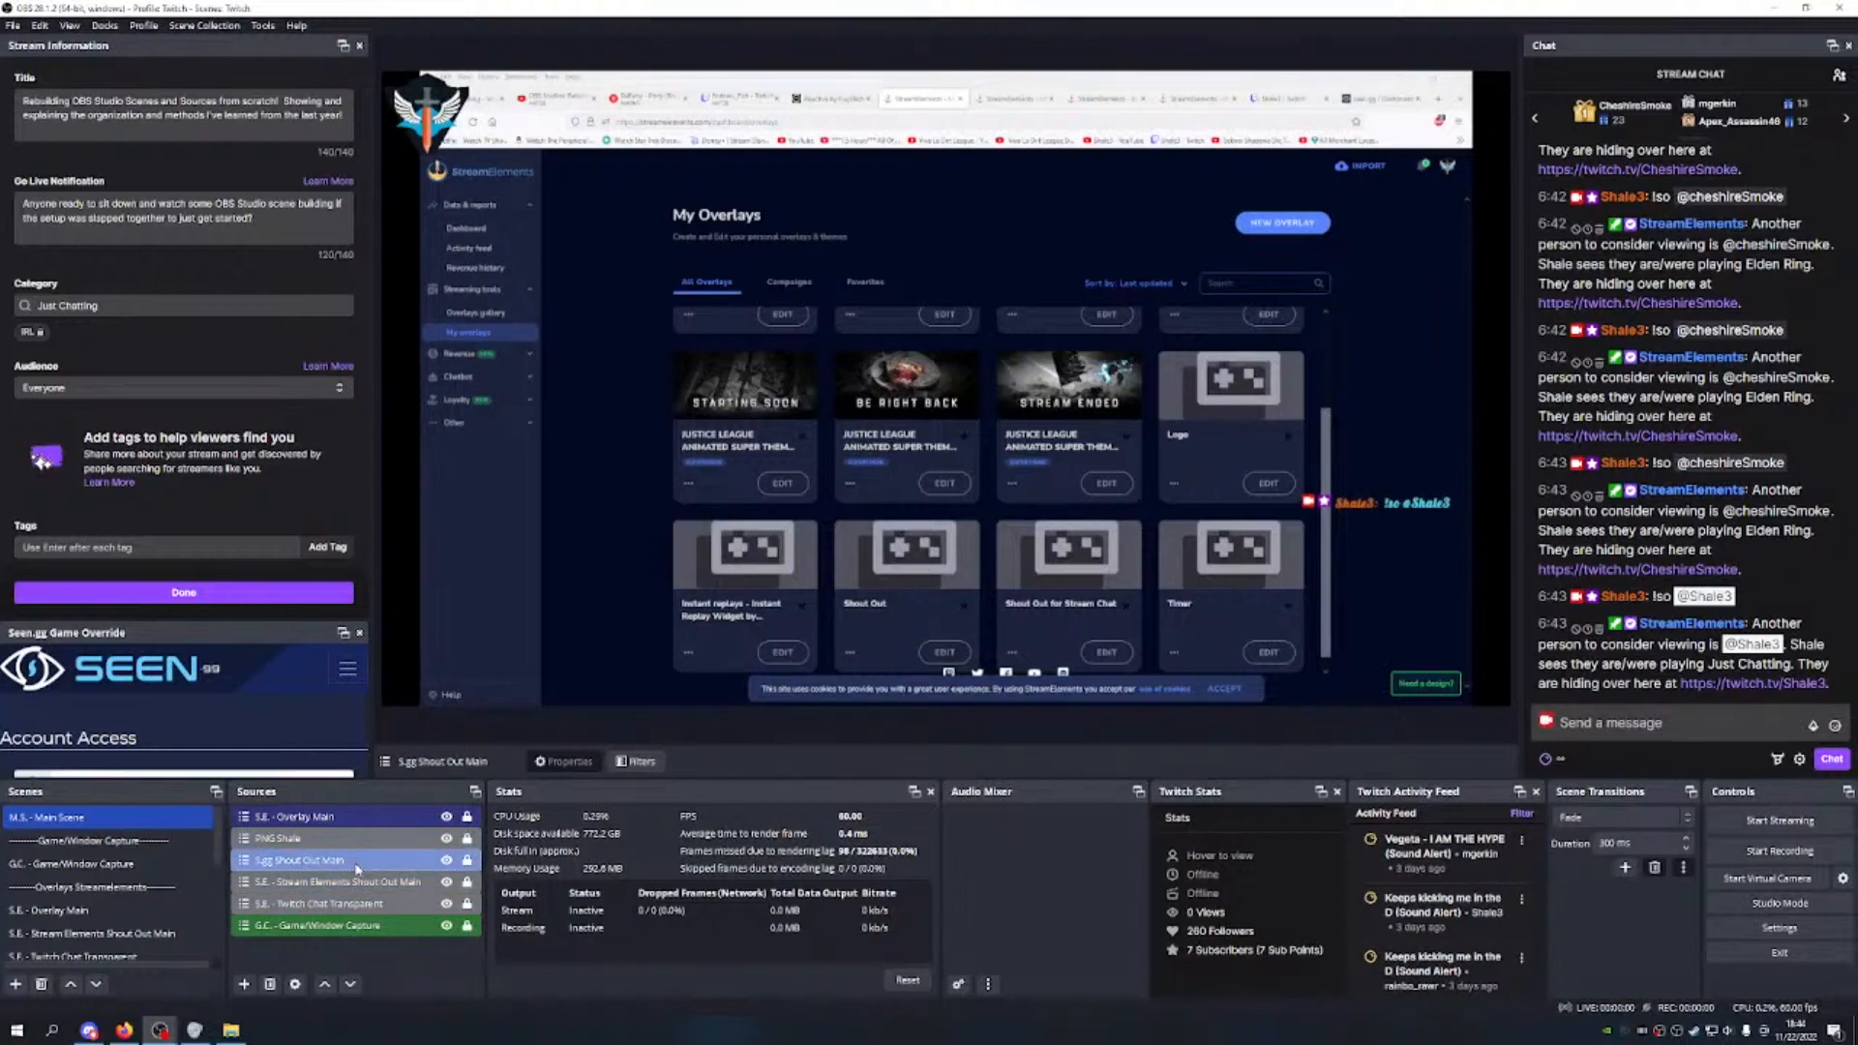
pyautogui.keyDown('ctrl'); pyautogui.click(353, 886); pyautogui.keyUp('ctrl')
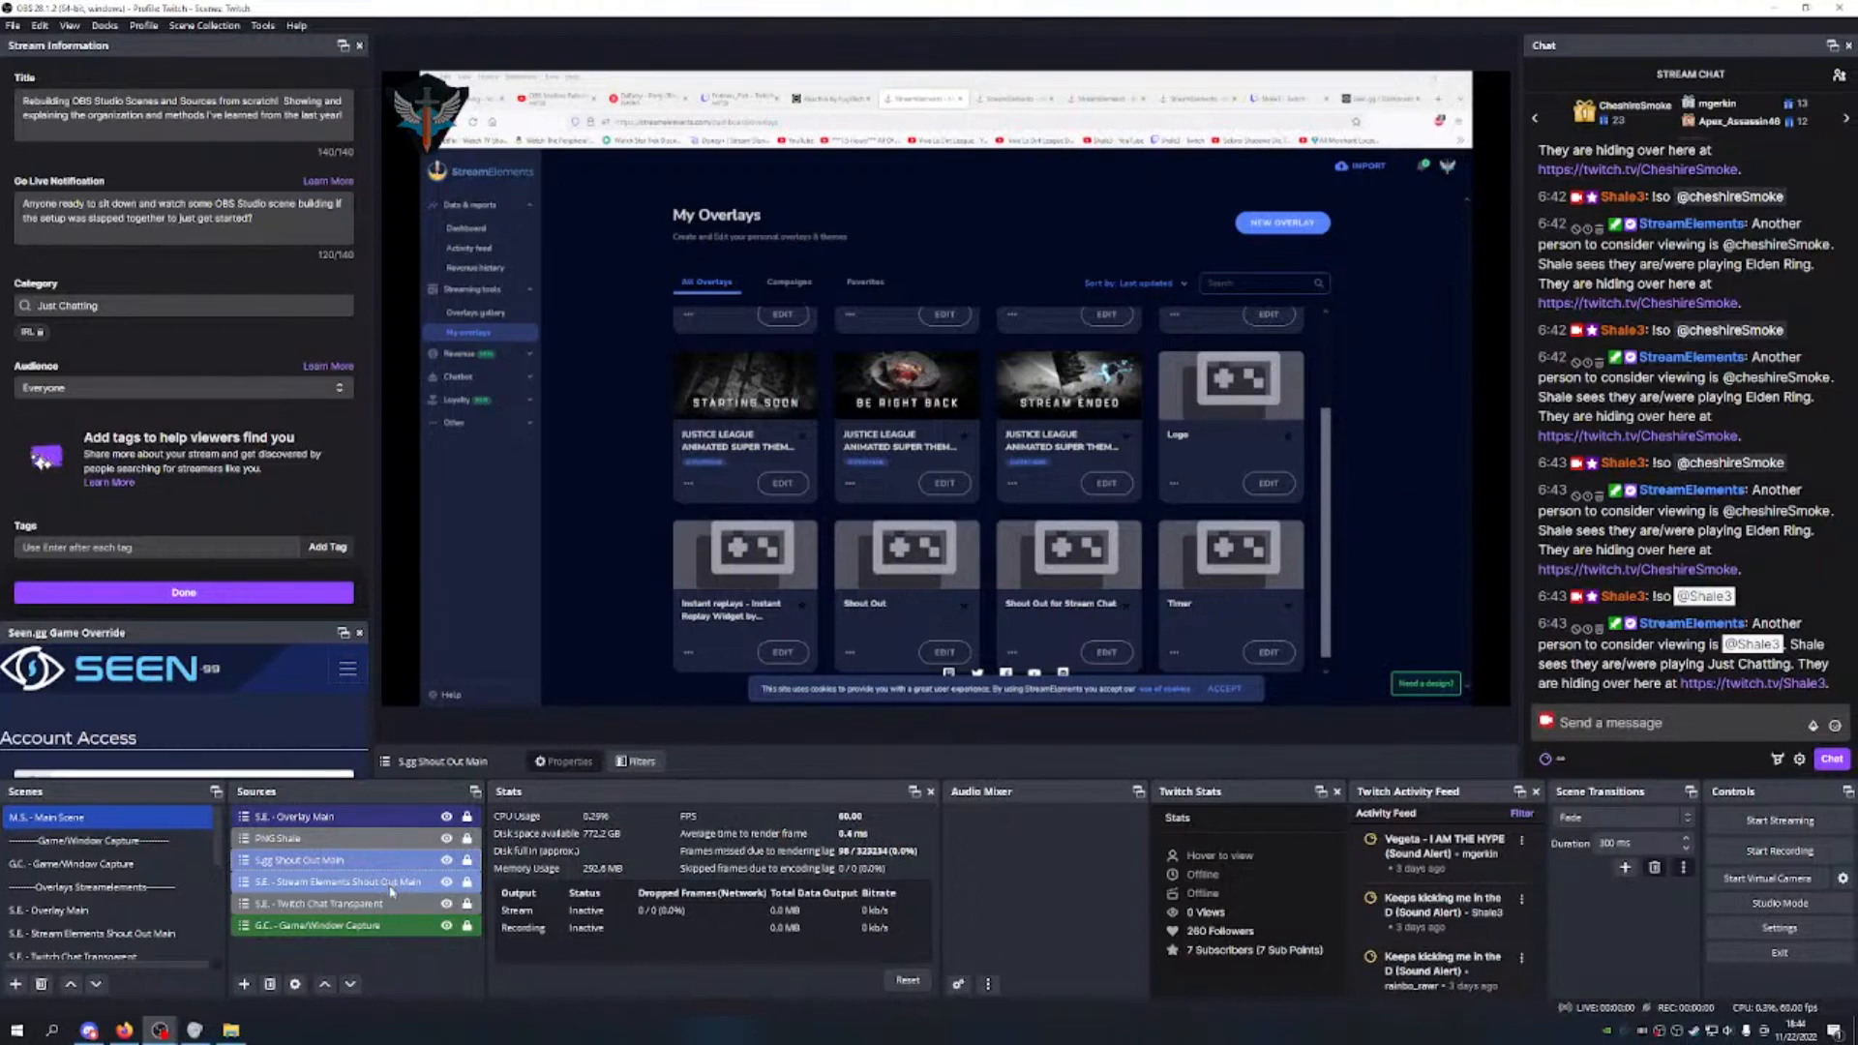
pyautogui.click(394, 956)
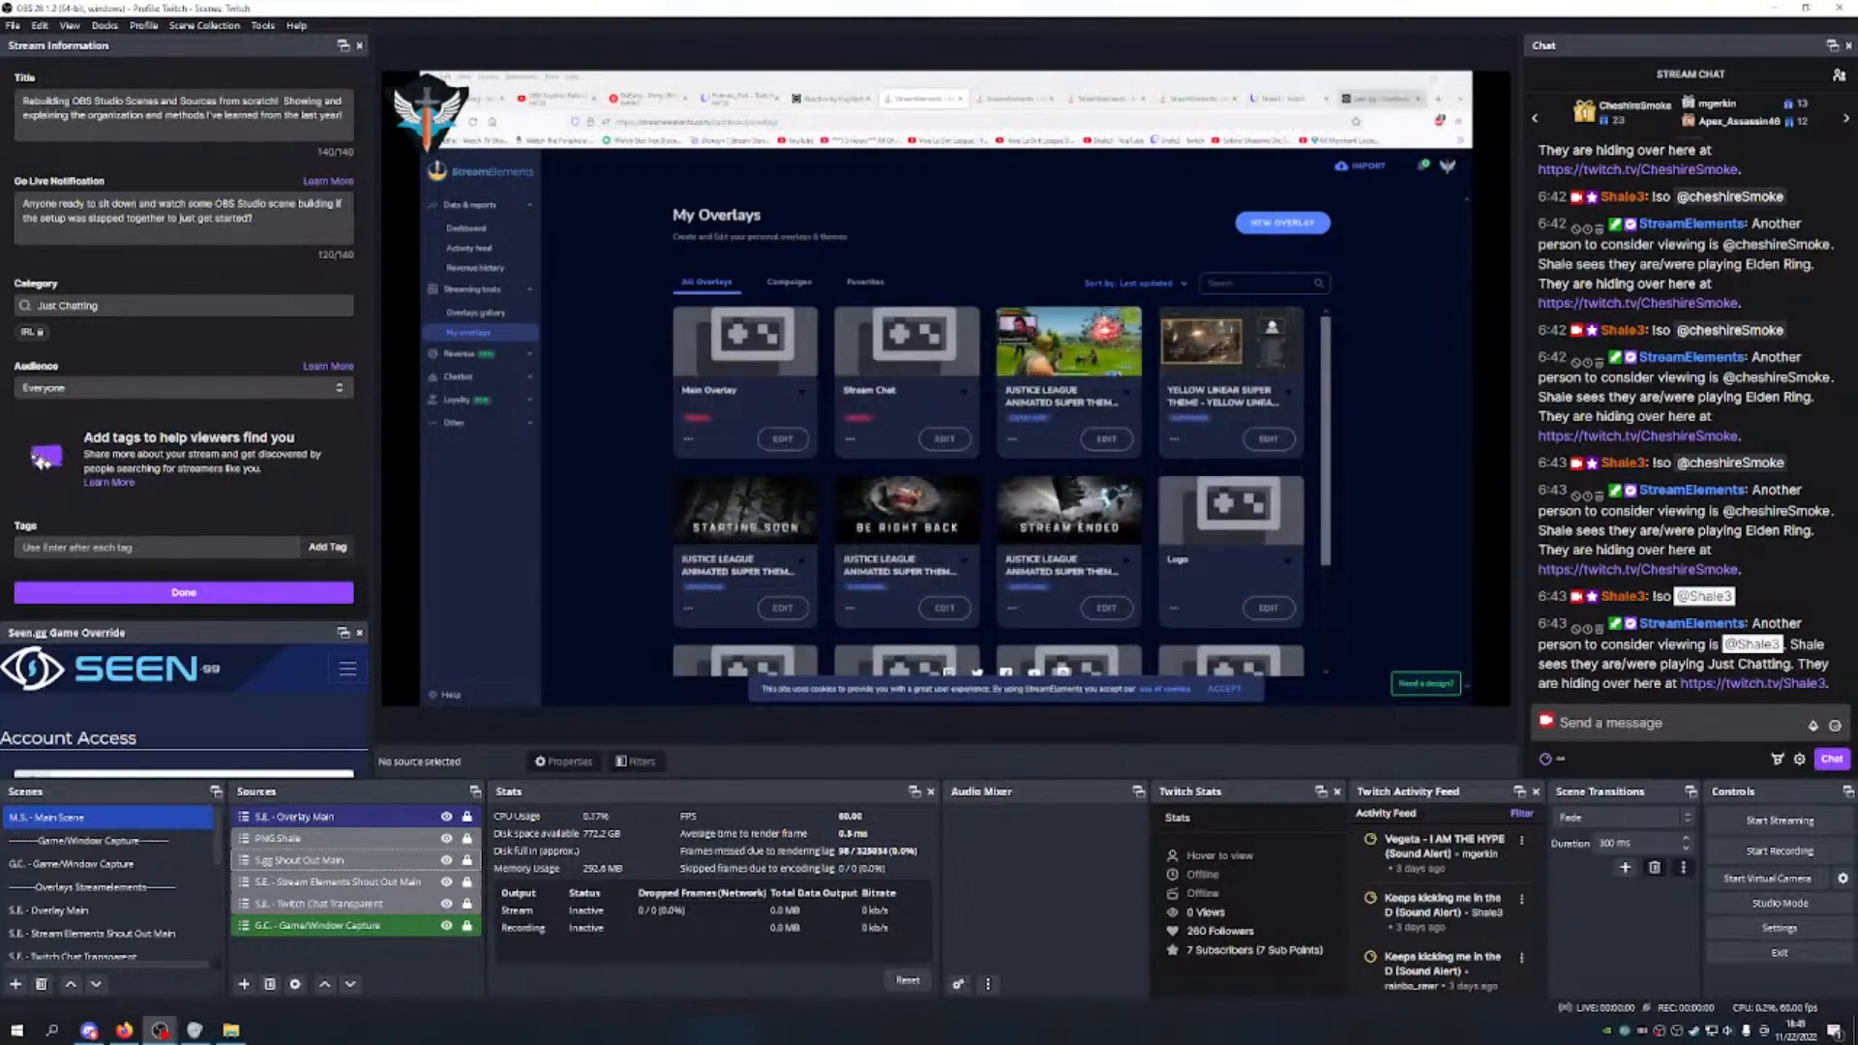
# Step: Copy the Polls widget link from the seen.gg widgets page
pyautogui.click(1382, 97)
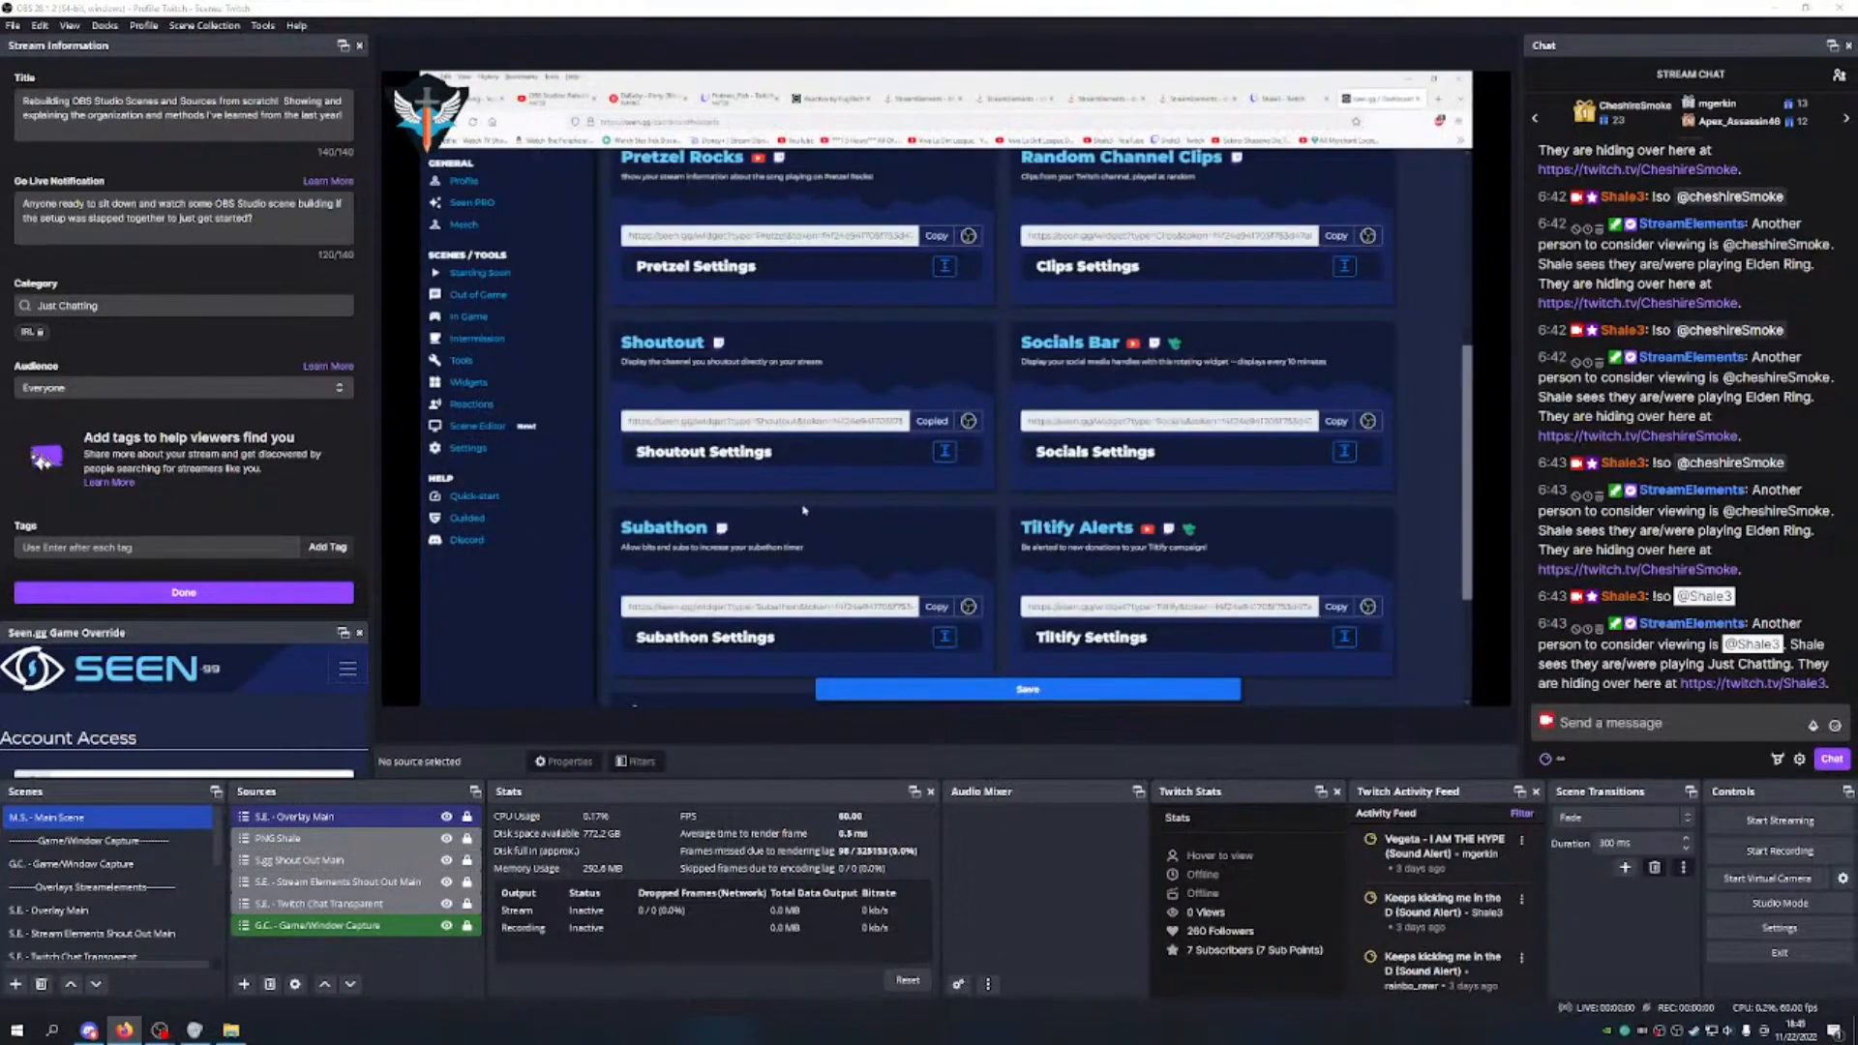
pyautogui.scroll(5, 814, 501)
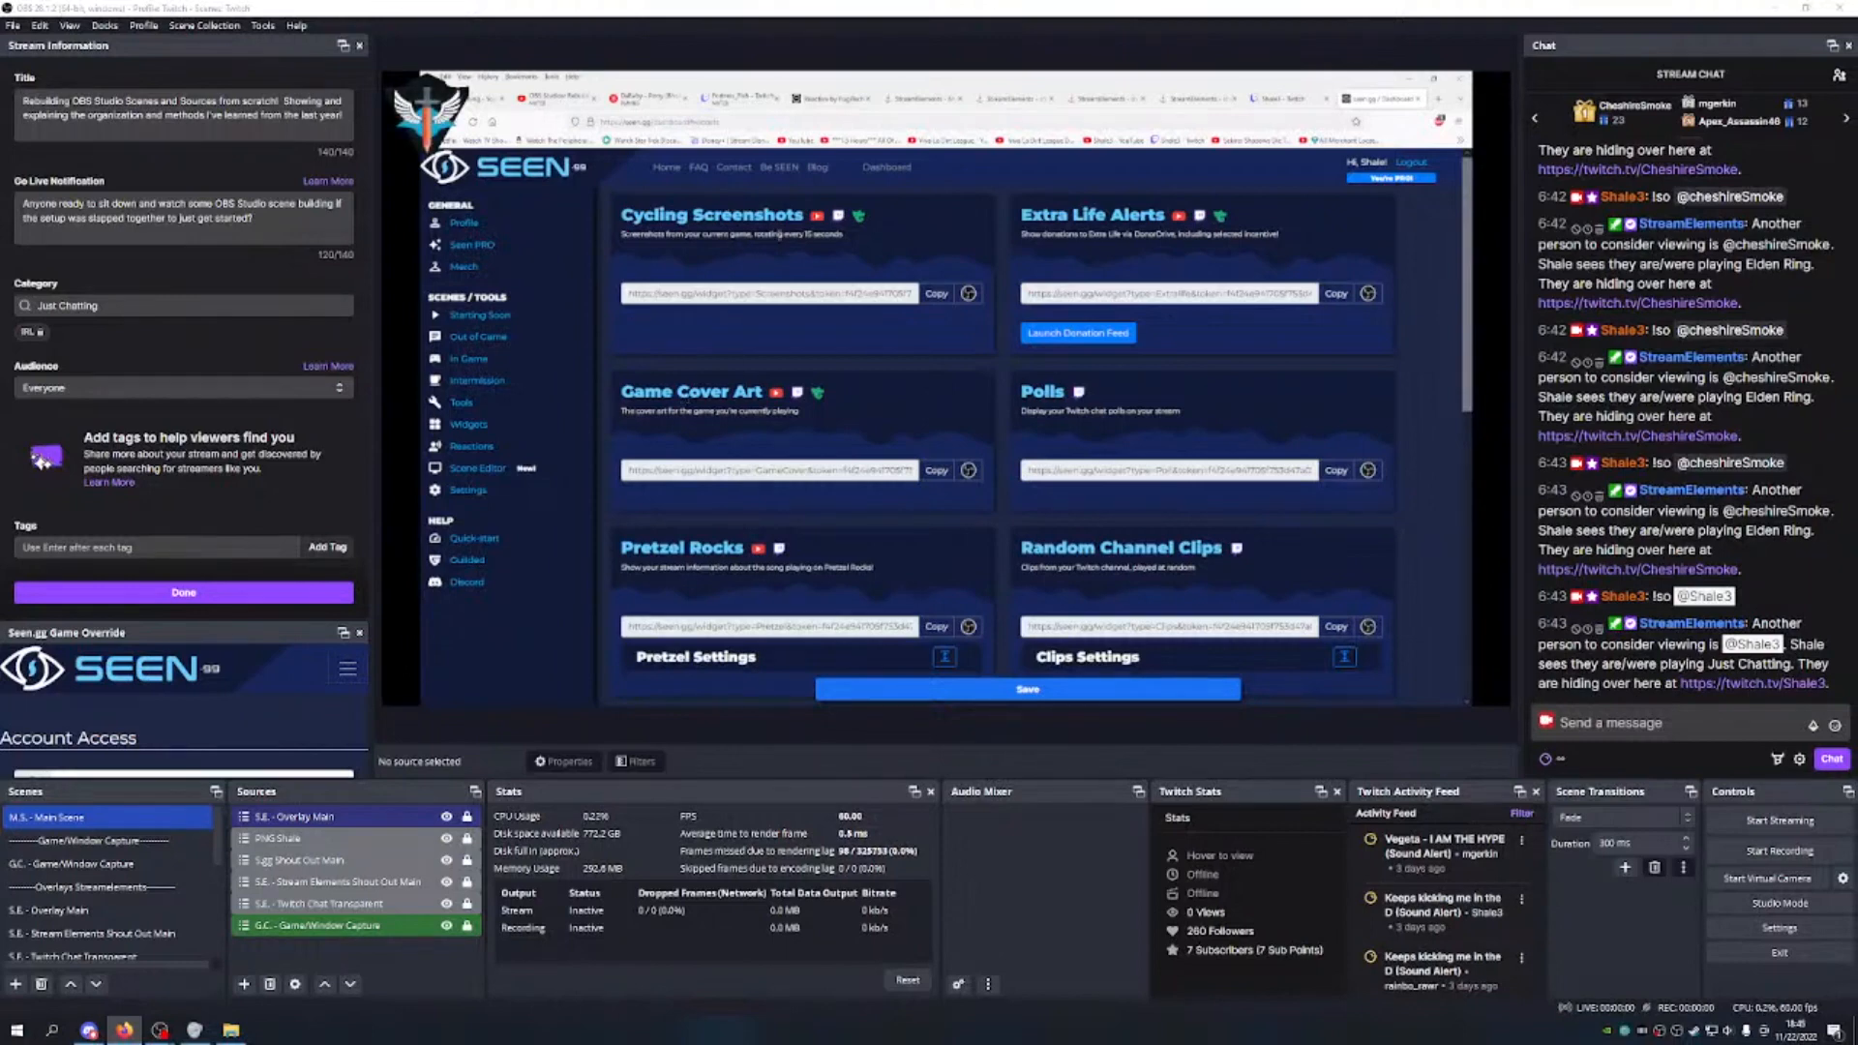
pyautogui.scroll(-2, 856, 315)
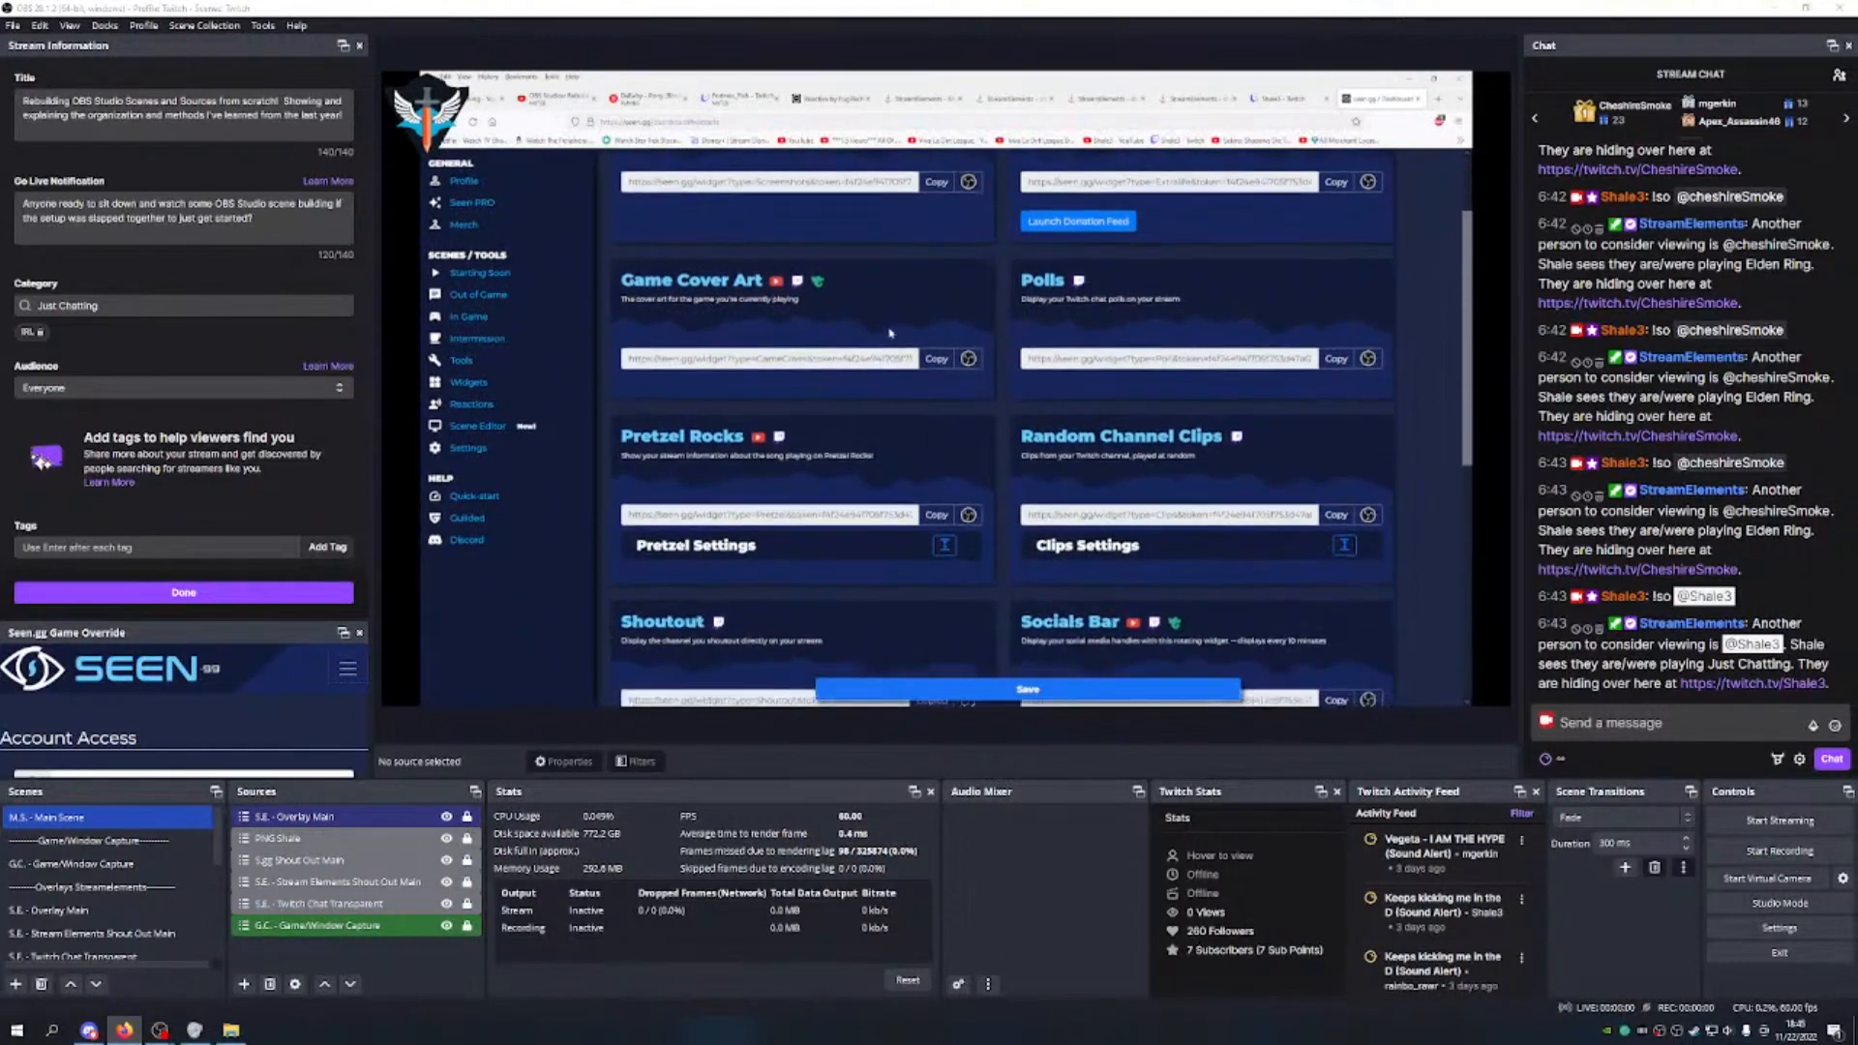
pyautogui.click(1322, 359)
pyautogui.click(15, 985)
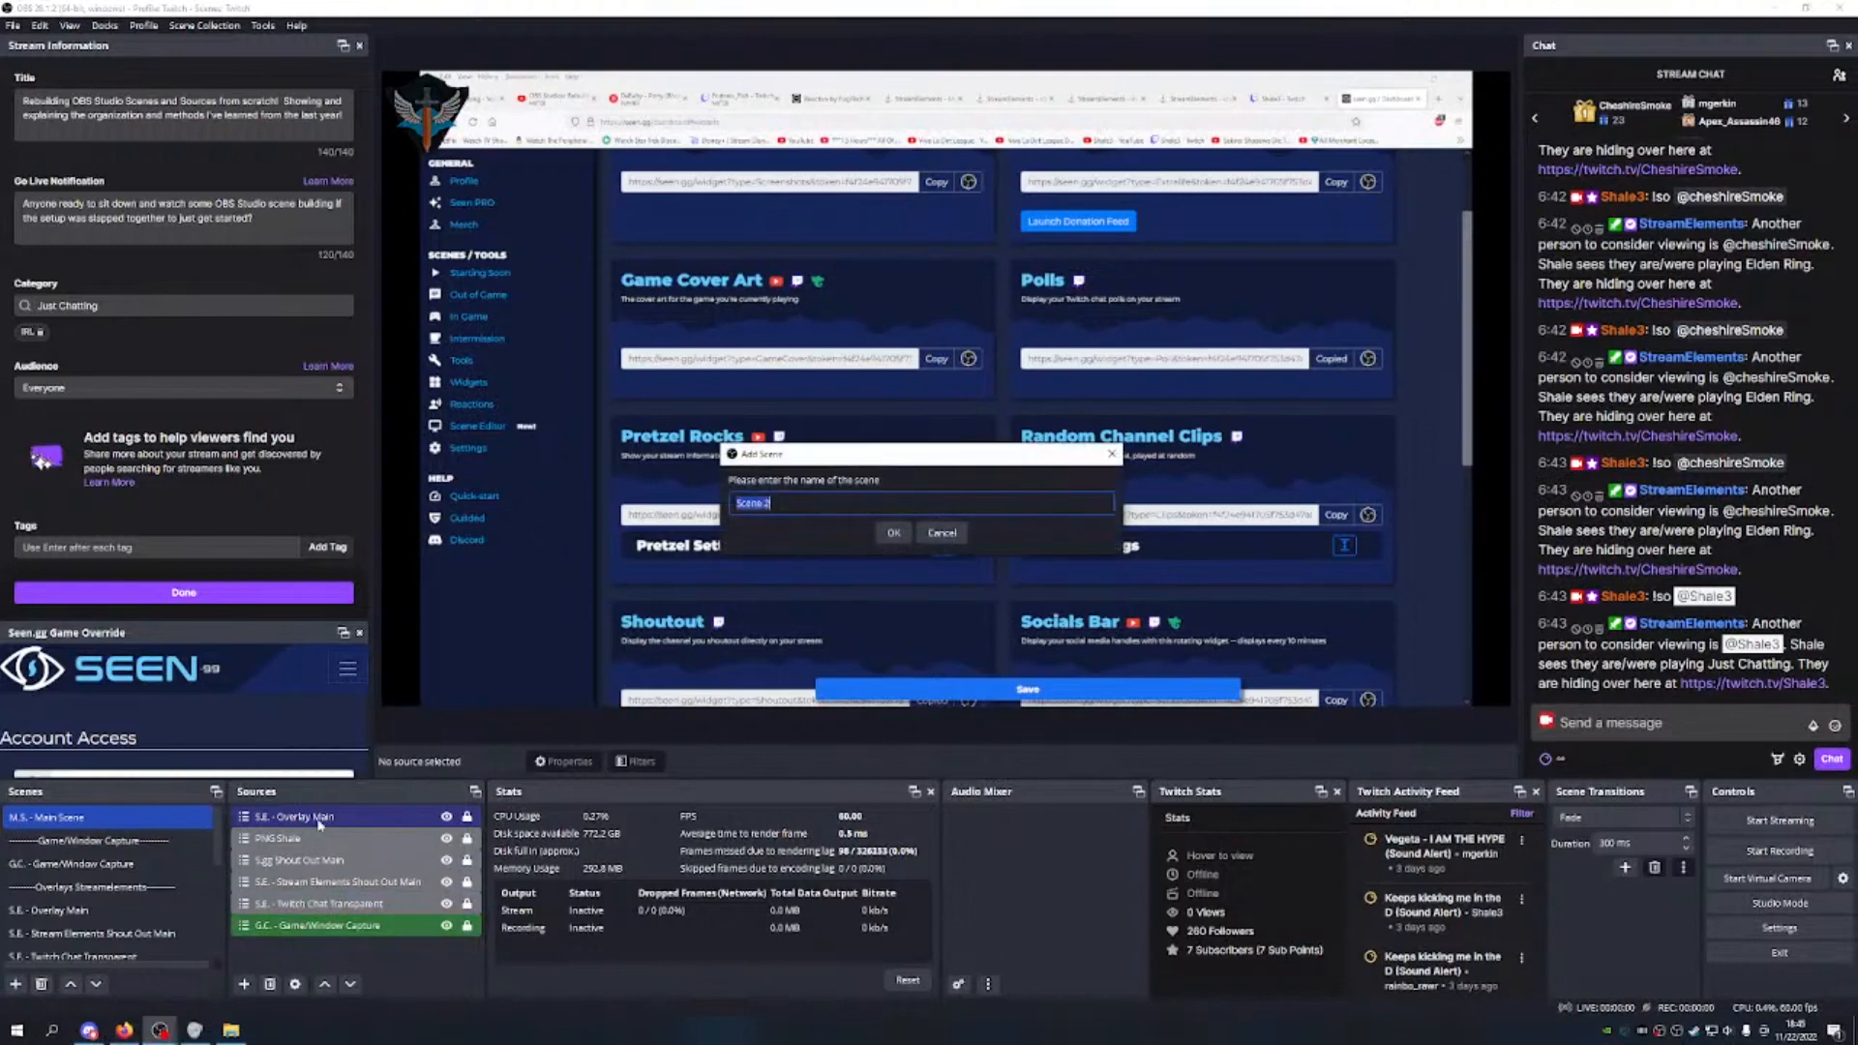
# Step: Create a new scene named 'S.gg - Twitch Poll'
pyautogui.write('S')
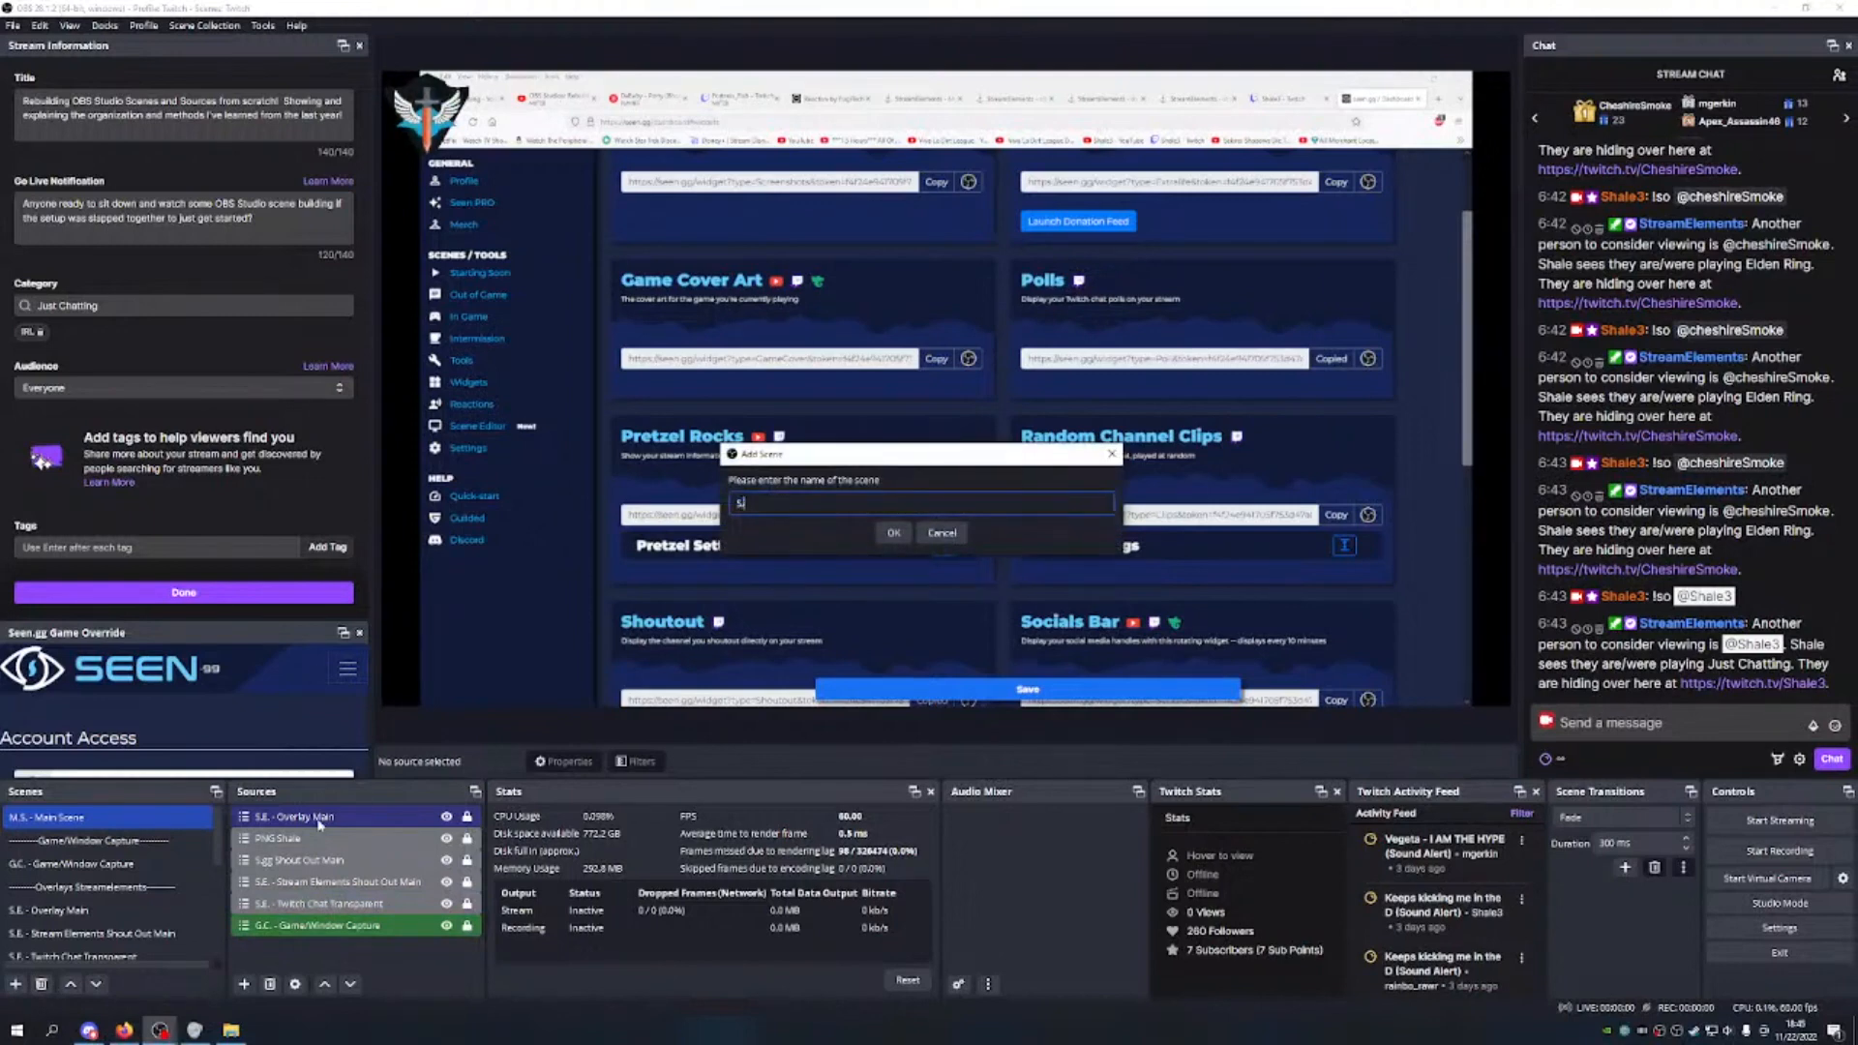
pyautogui.write('.GG')
pyautogui.press('BackSpace')
pyautogui.press('BackSpace')
pyautogui.write('gg')
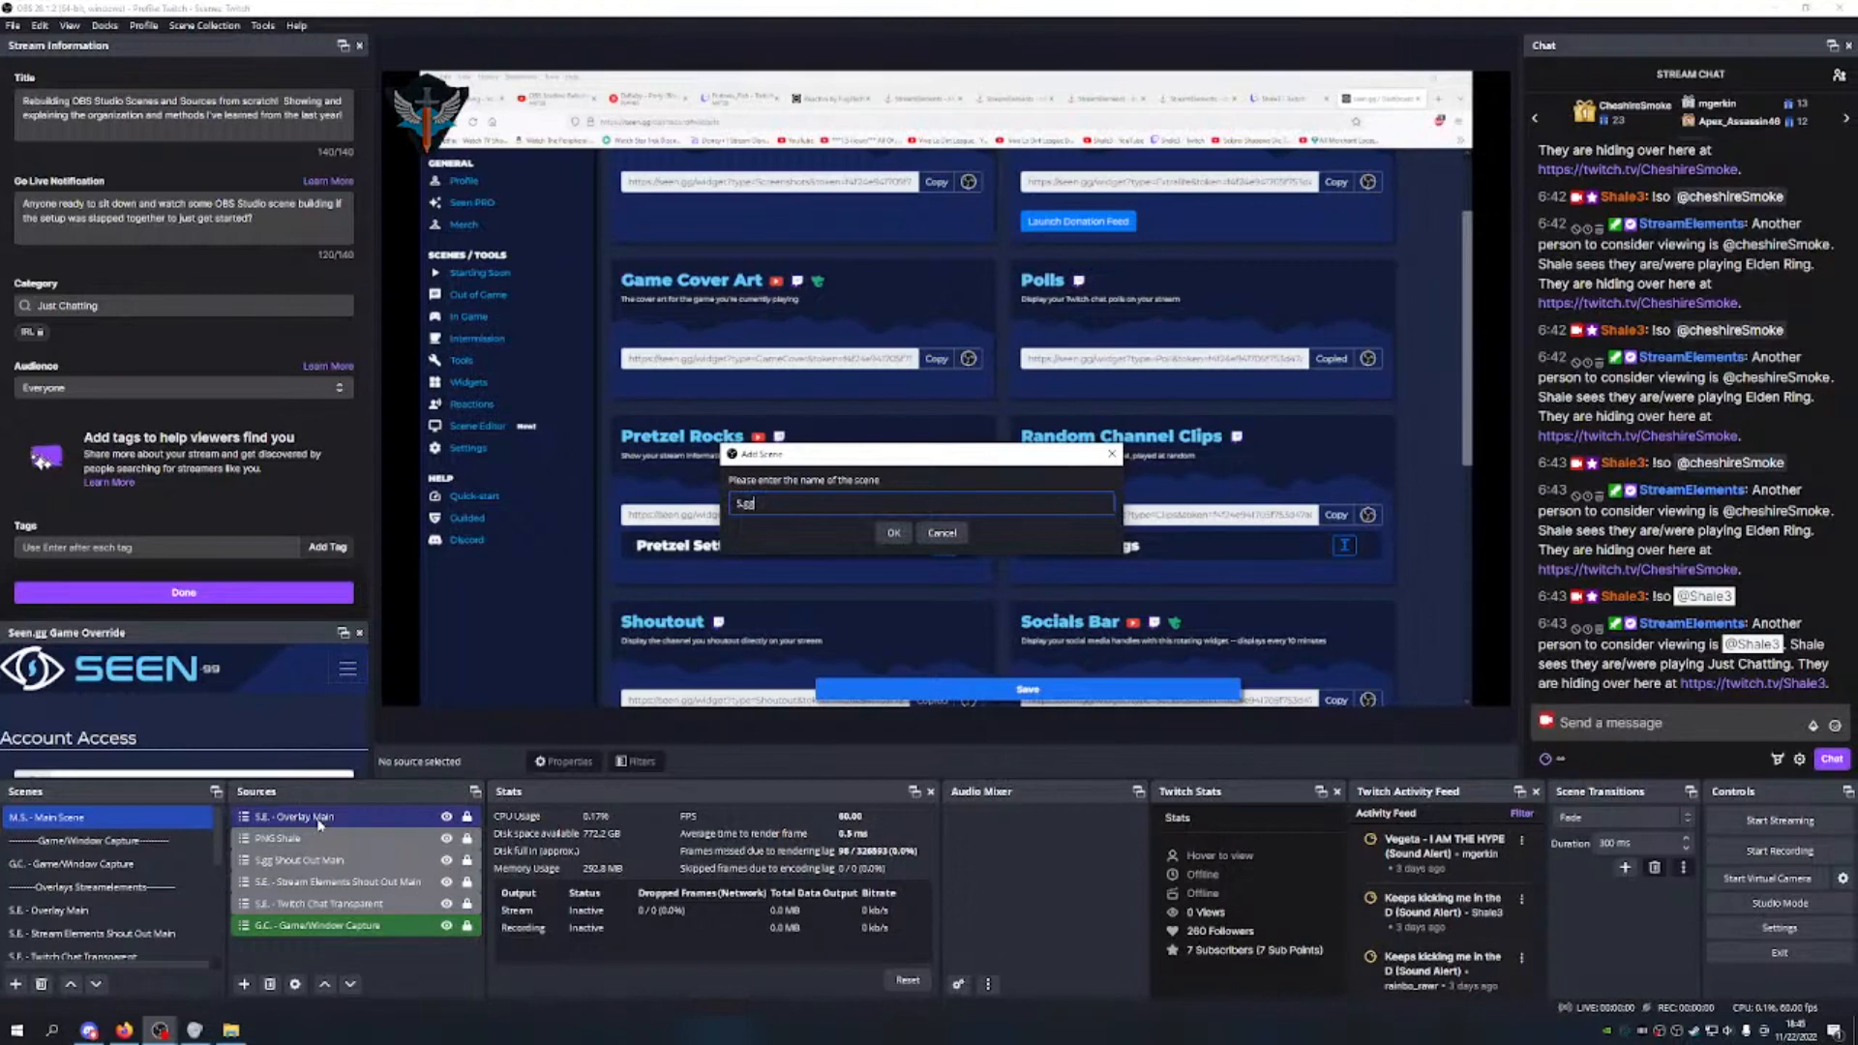
pyautogui.write(' - Twitch')
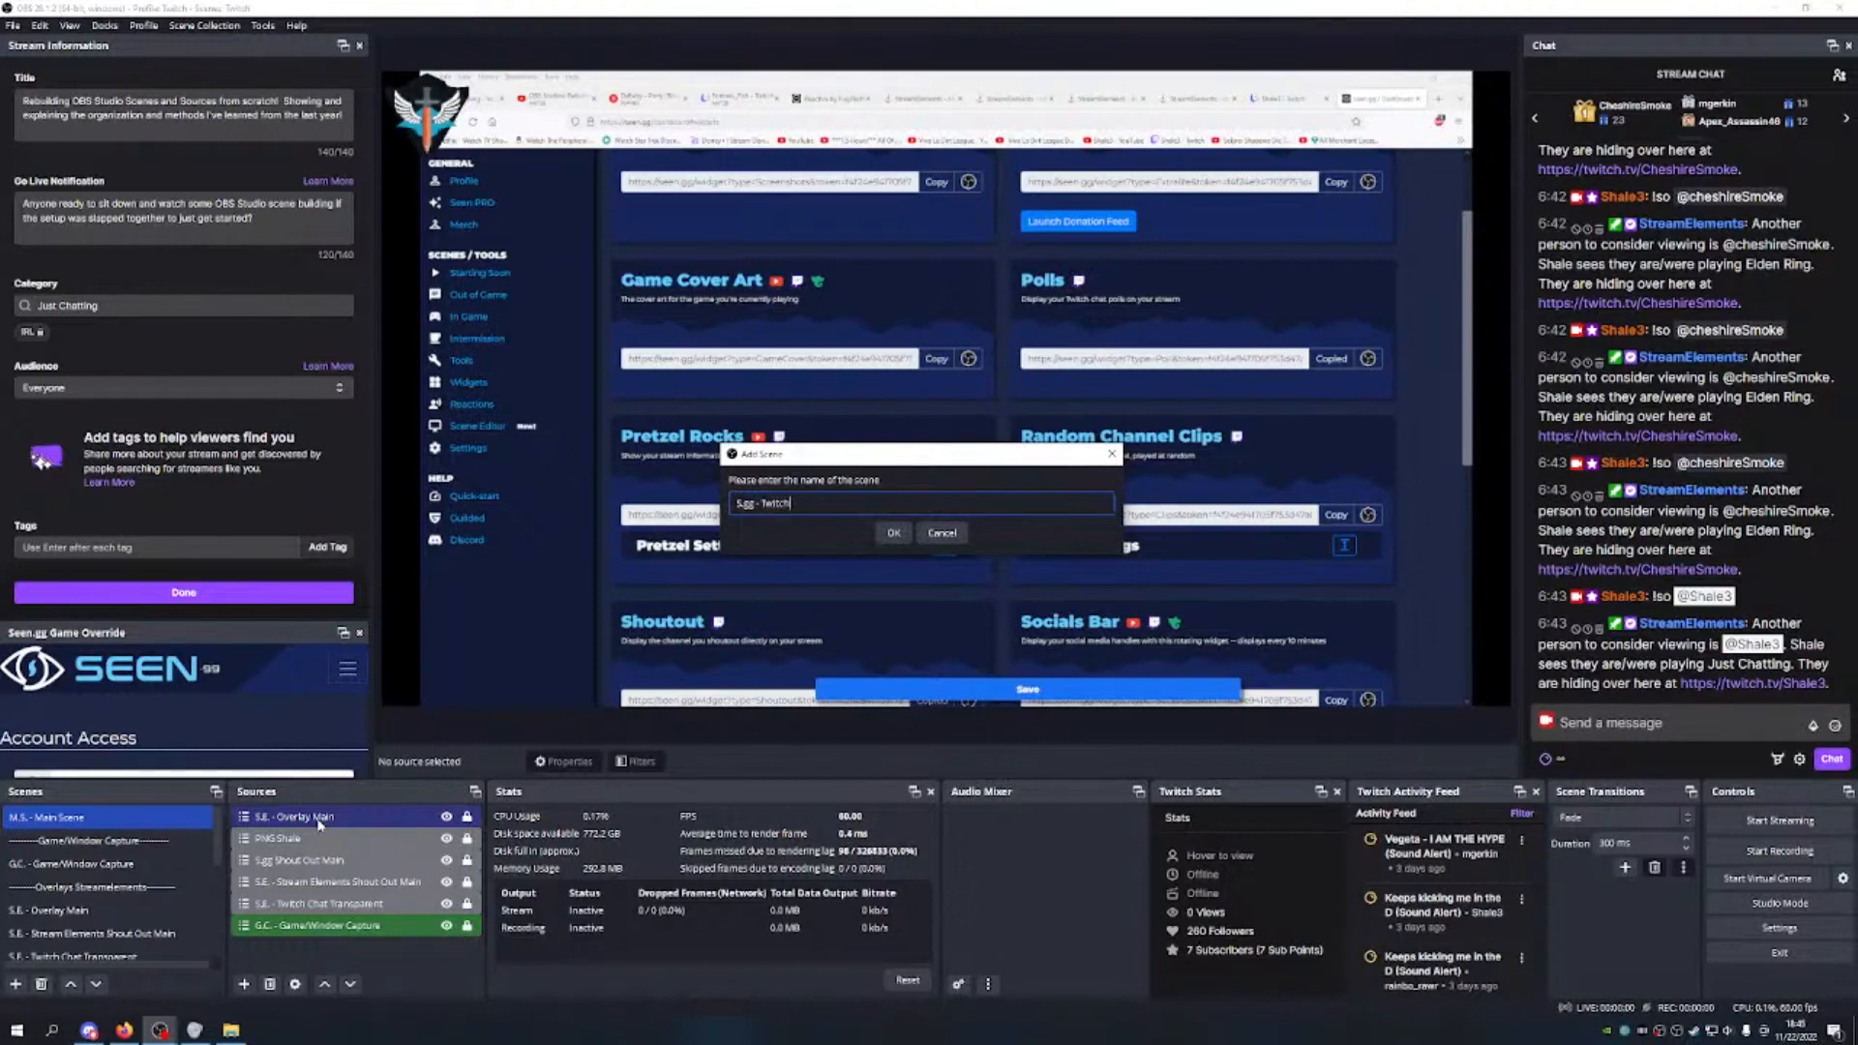
pyautogui.write(' Poll')
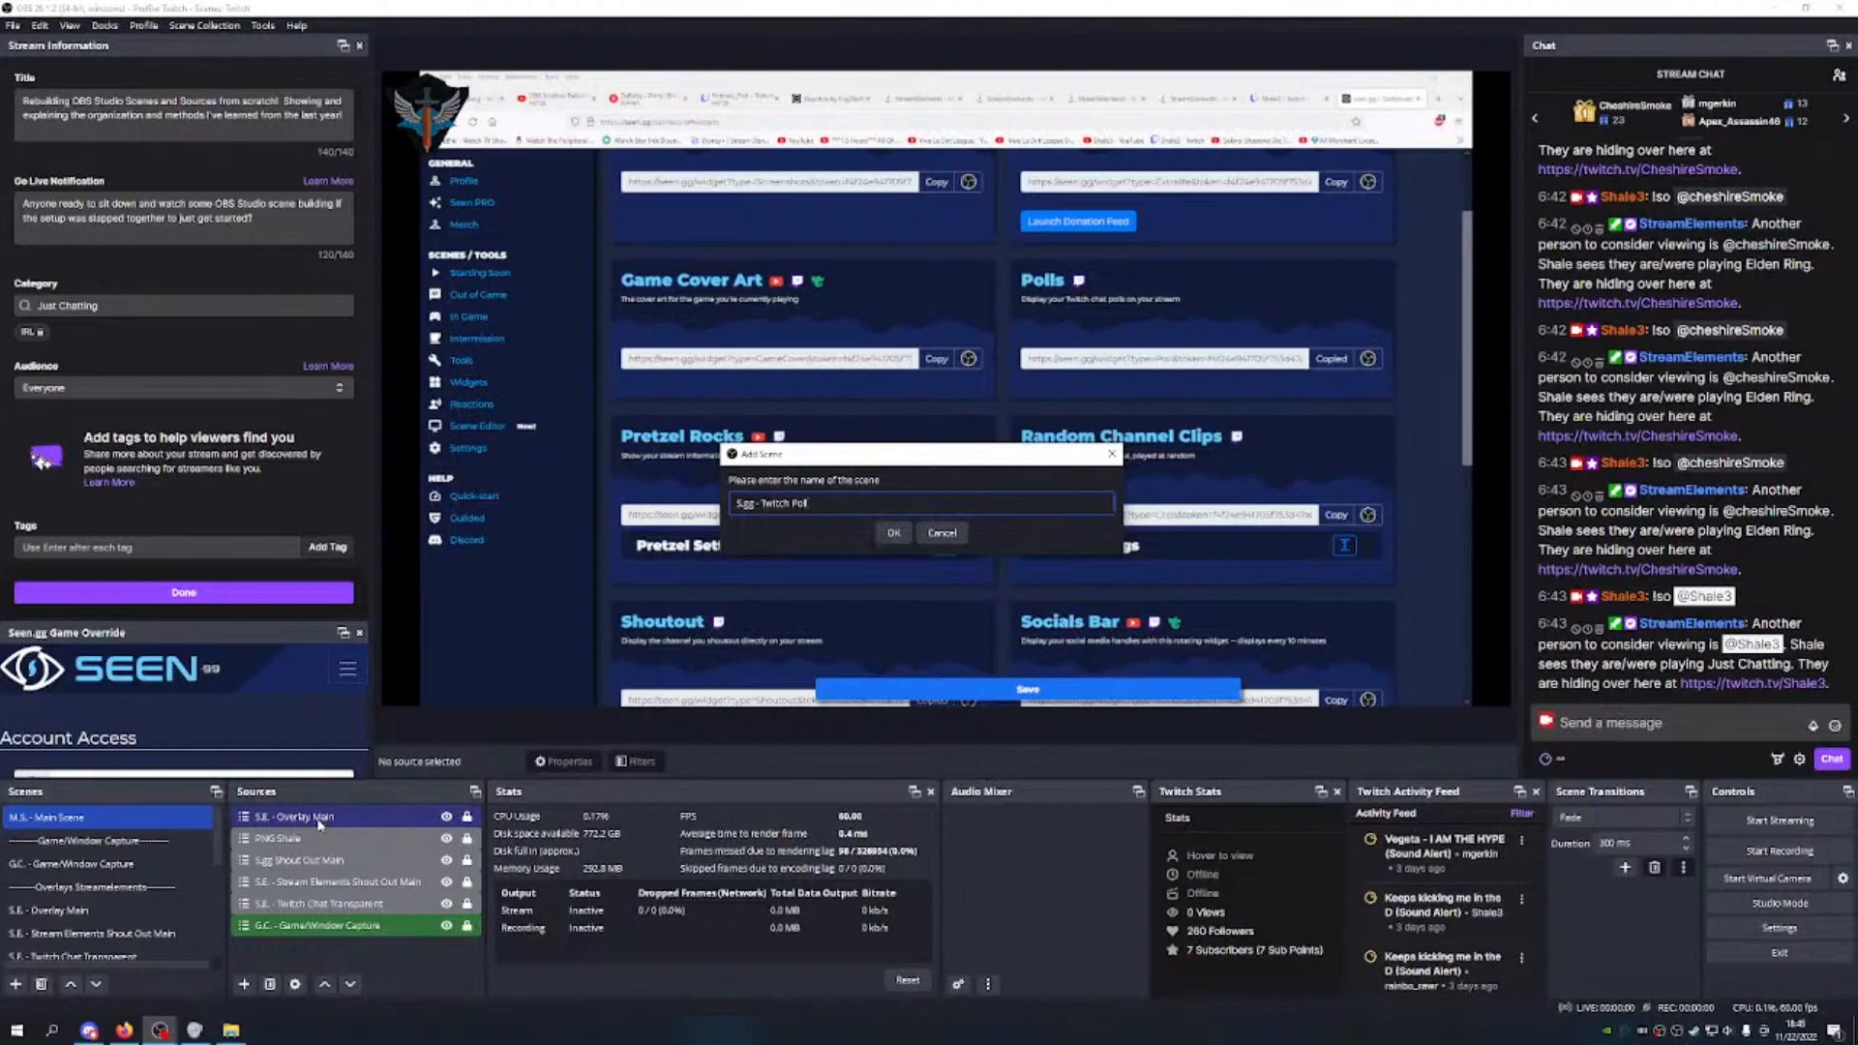
pyautogui.click(891, 534)
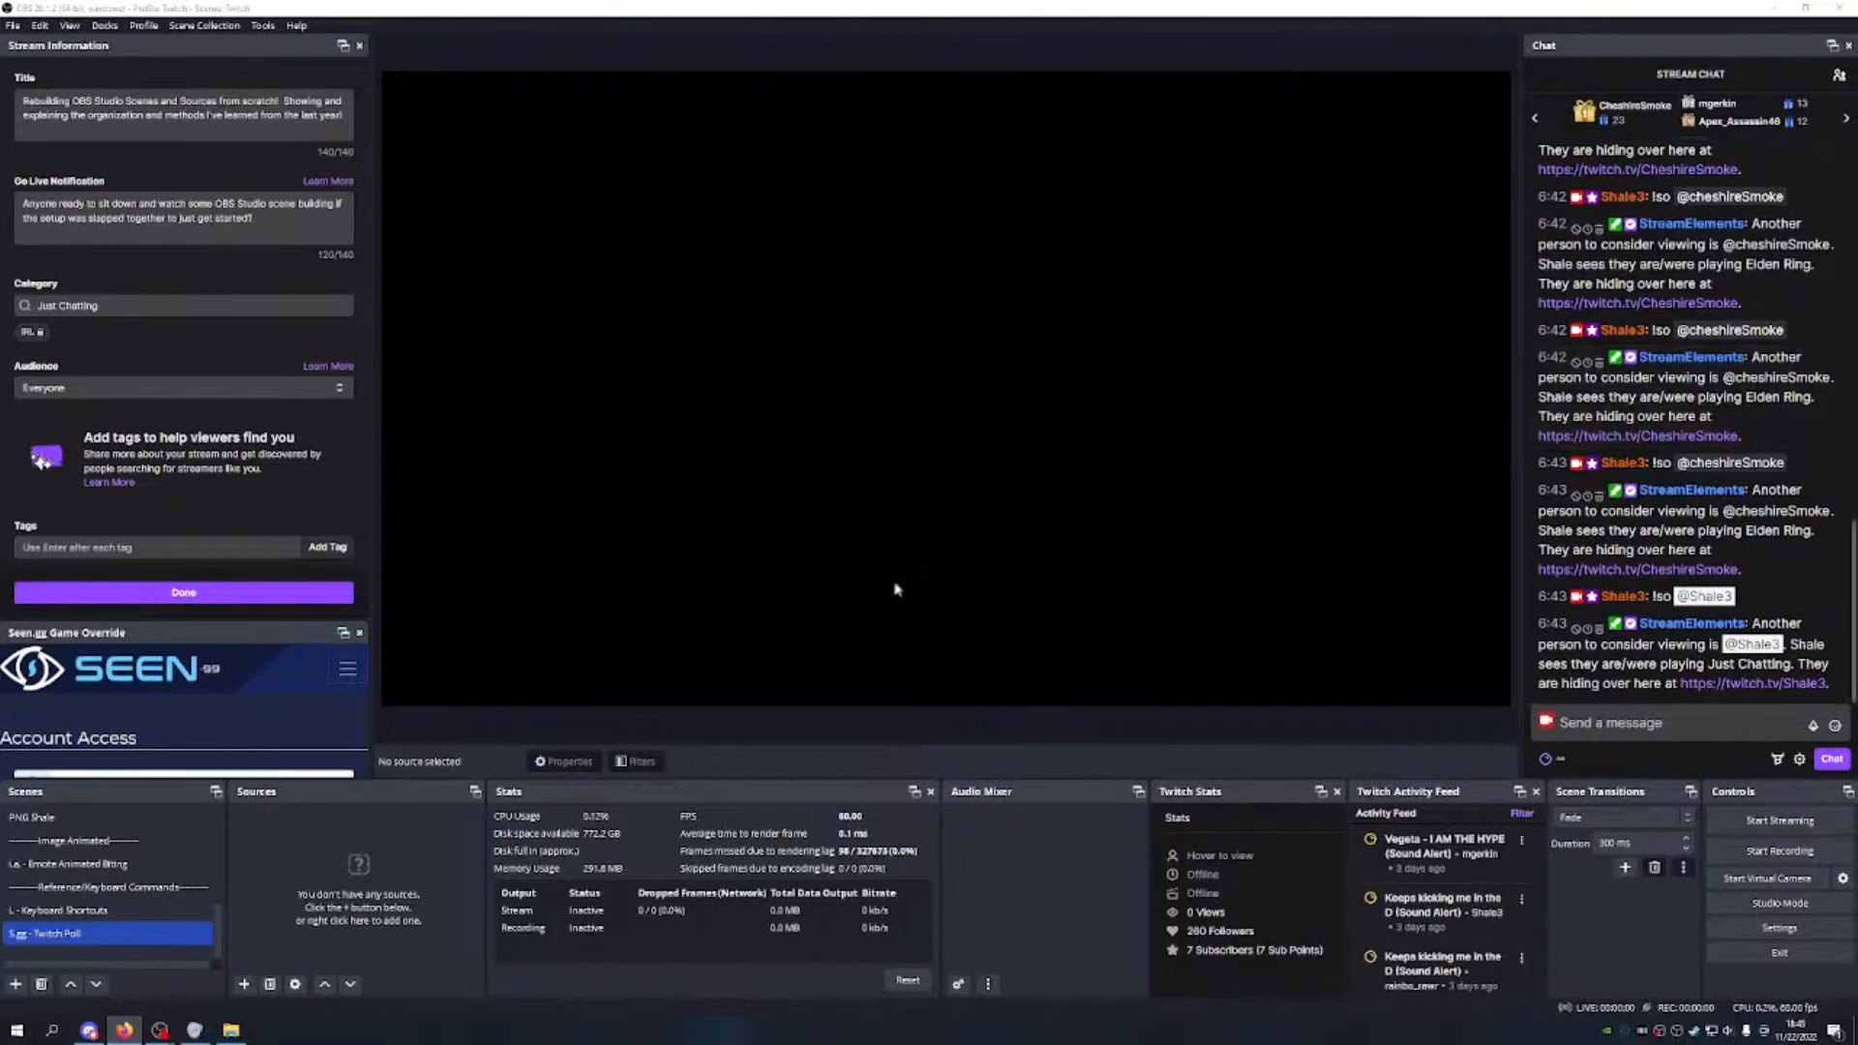
# Step: Move the S.gg - Twitch Poll scene to the top of the scene list
pyautogui.click(75, 986)
pyautogui.click(75, 986)
pyautogui.click(76, 986)
pyautogui.click(75, 986)
pyautogui.click(71, 984)
pyautogui.click(71, 984)
pyautogui.click(70, 984)
pyautogui.click(70, 985)
pyautogui.click(71, 984)
pyautogui.click(71, 984)
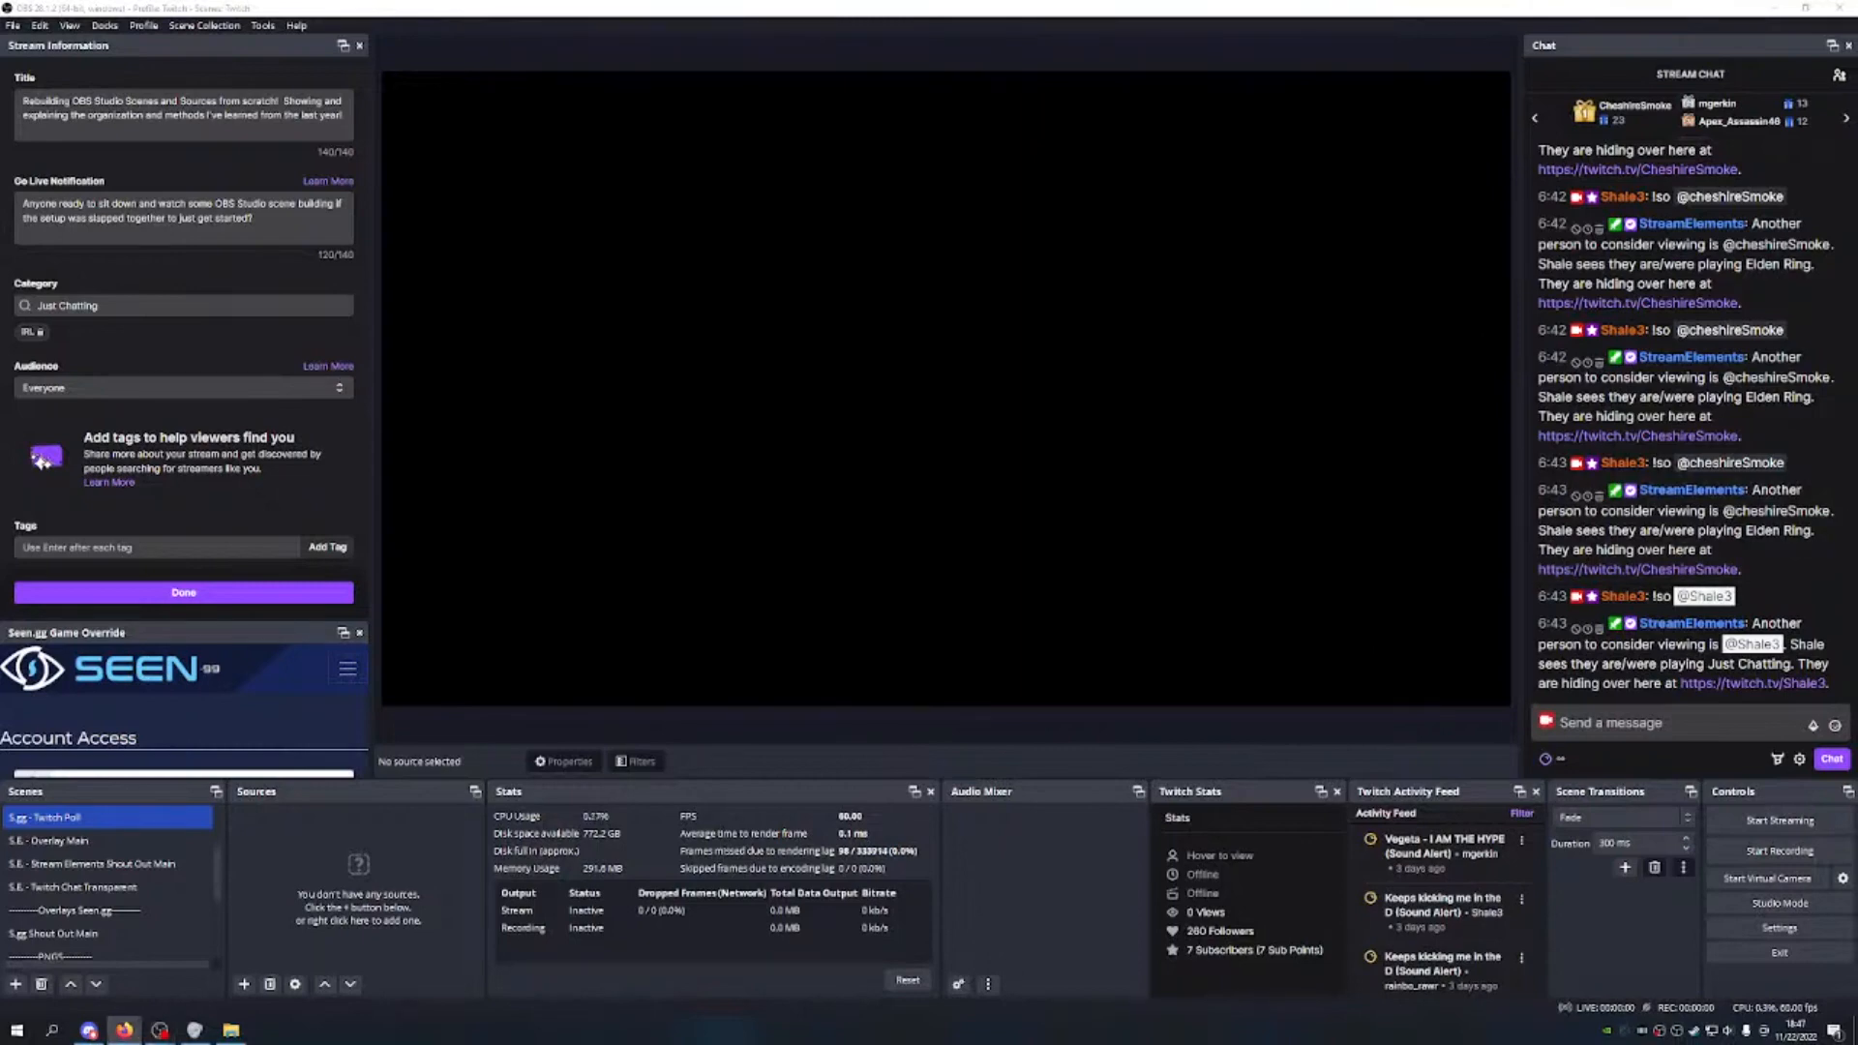
# Step: Add a browser source named 'Twith Poll'
pyautogui.click(251, 984)
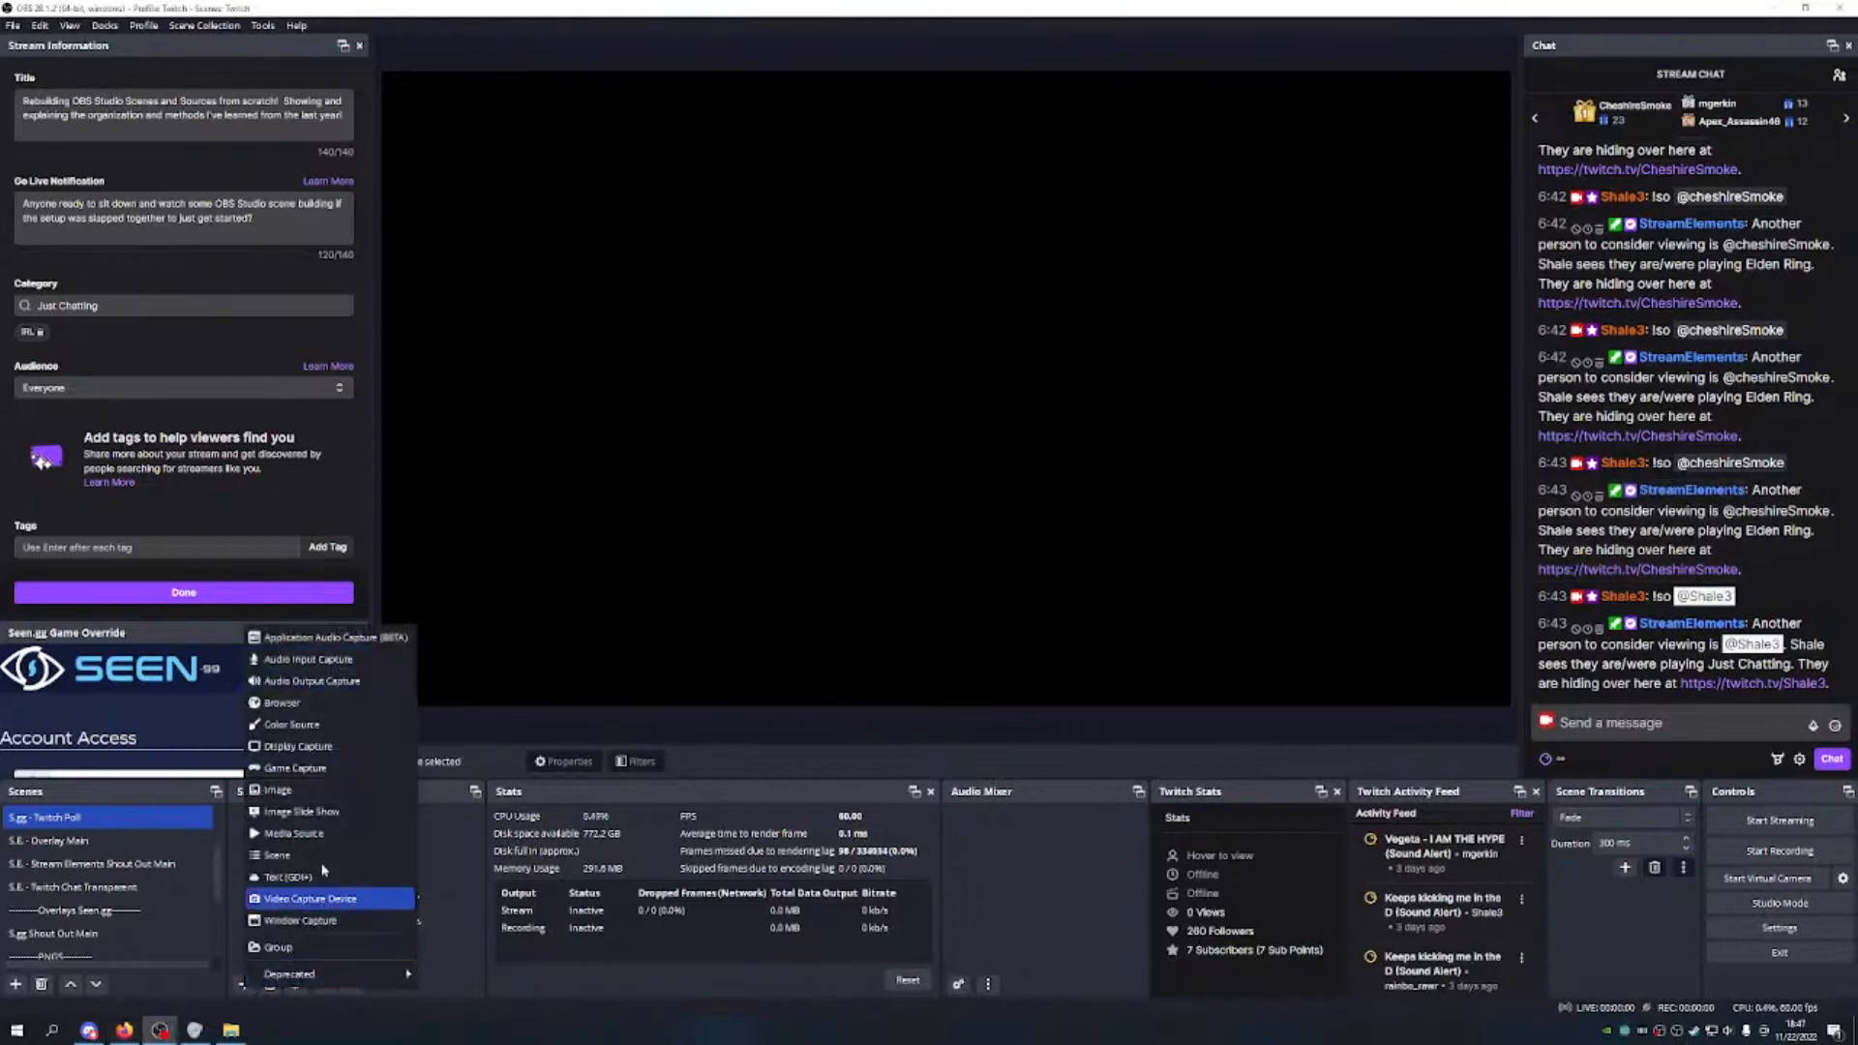
pyautogui.click(290, 704)
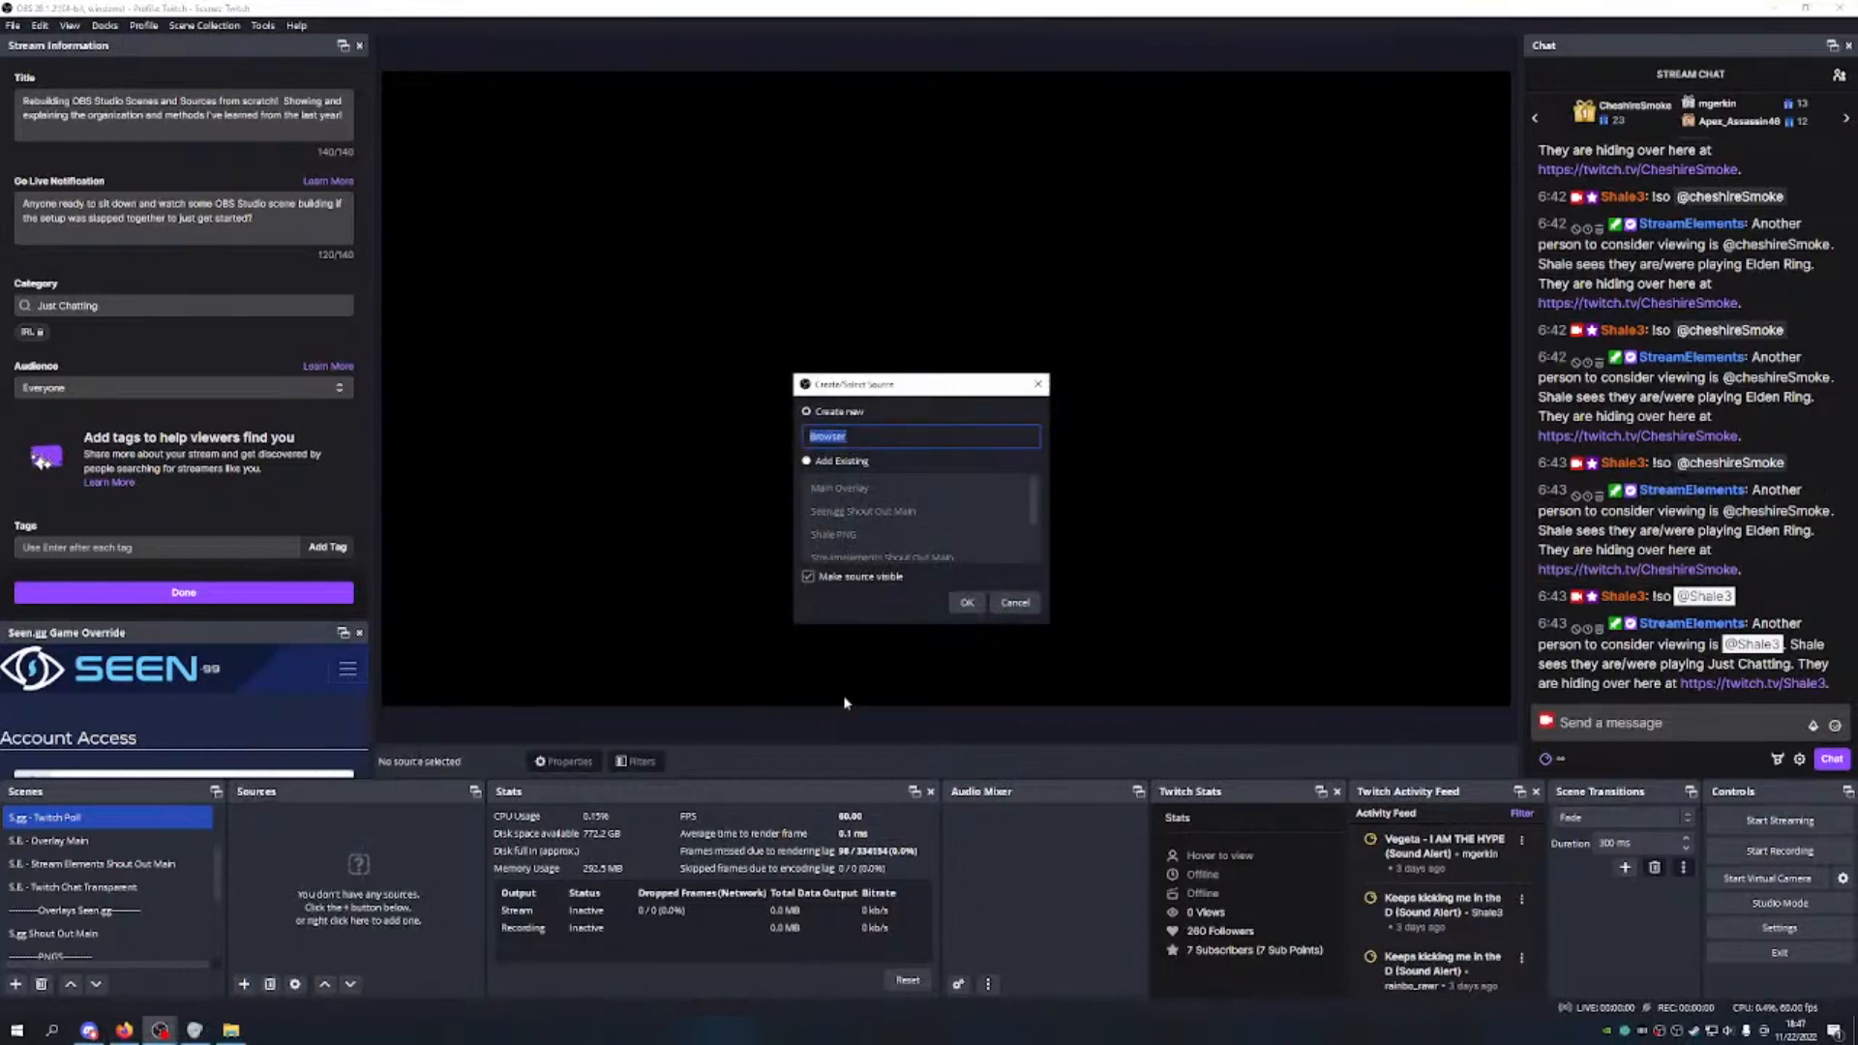
pyautogui.write('Twith Poll')
pyautogui.press('Return')
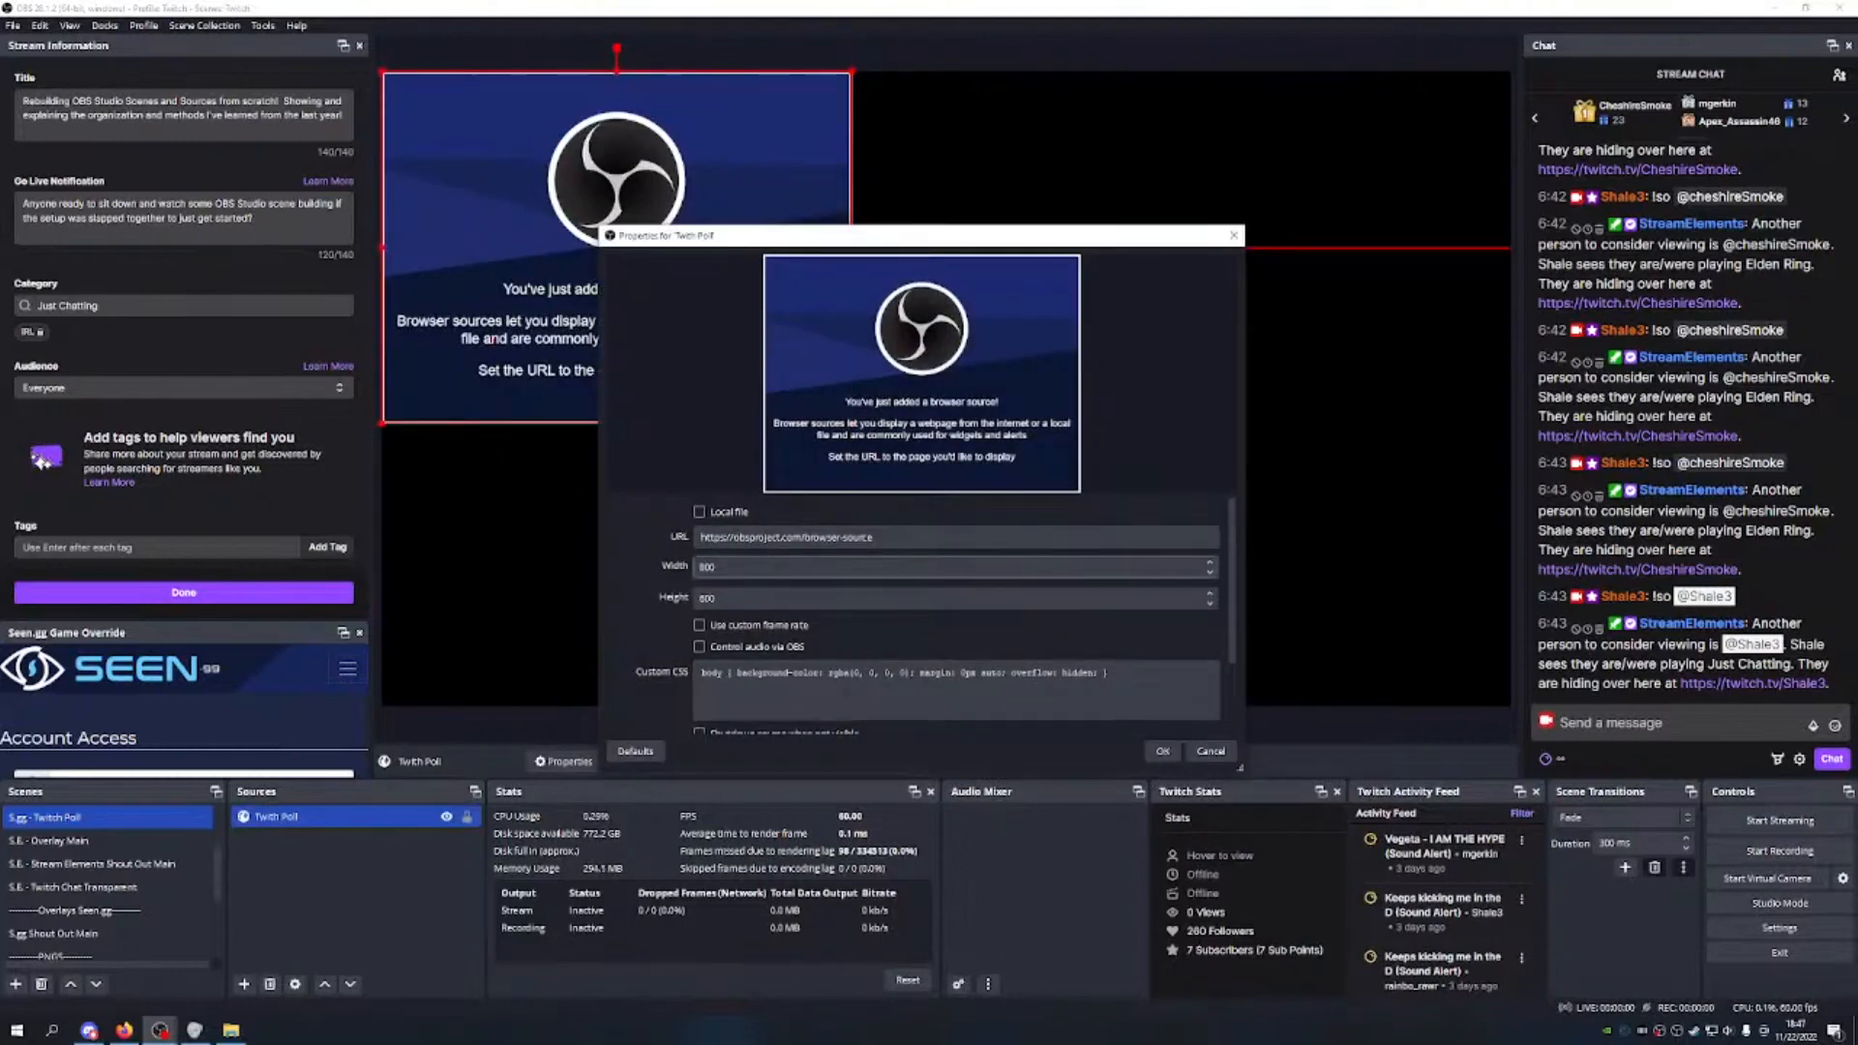
# Step: Paste the poll URL, set width 1920, custom 60 fps, no CSS, shutdown when hidden
pyautogui.hotkey('ctrl', 'a')
pyautogui.hotkey('ctrl', 'v')
pyautogui.press('Tab')
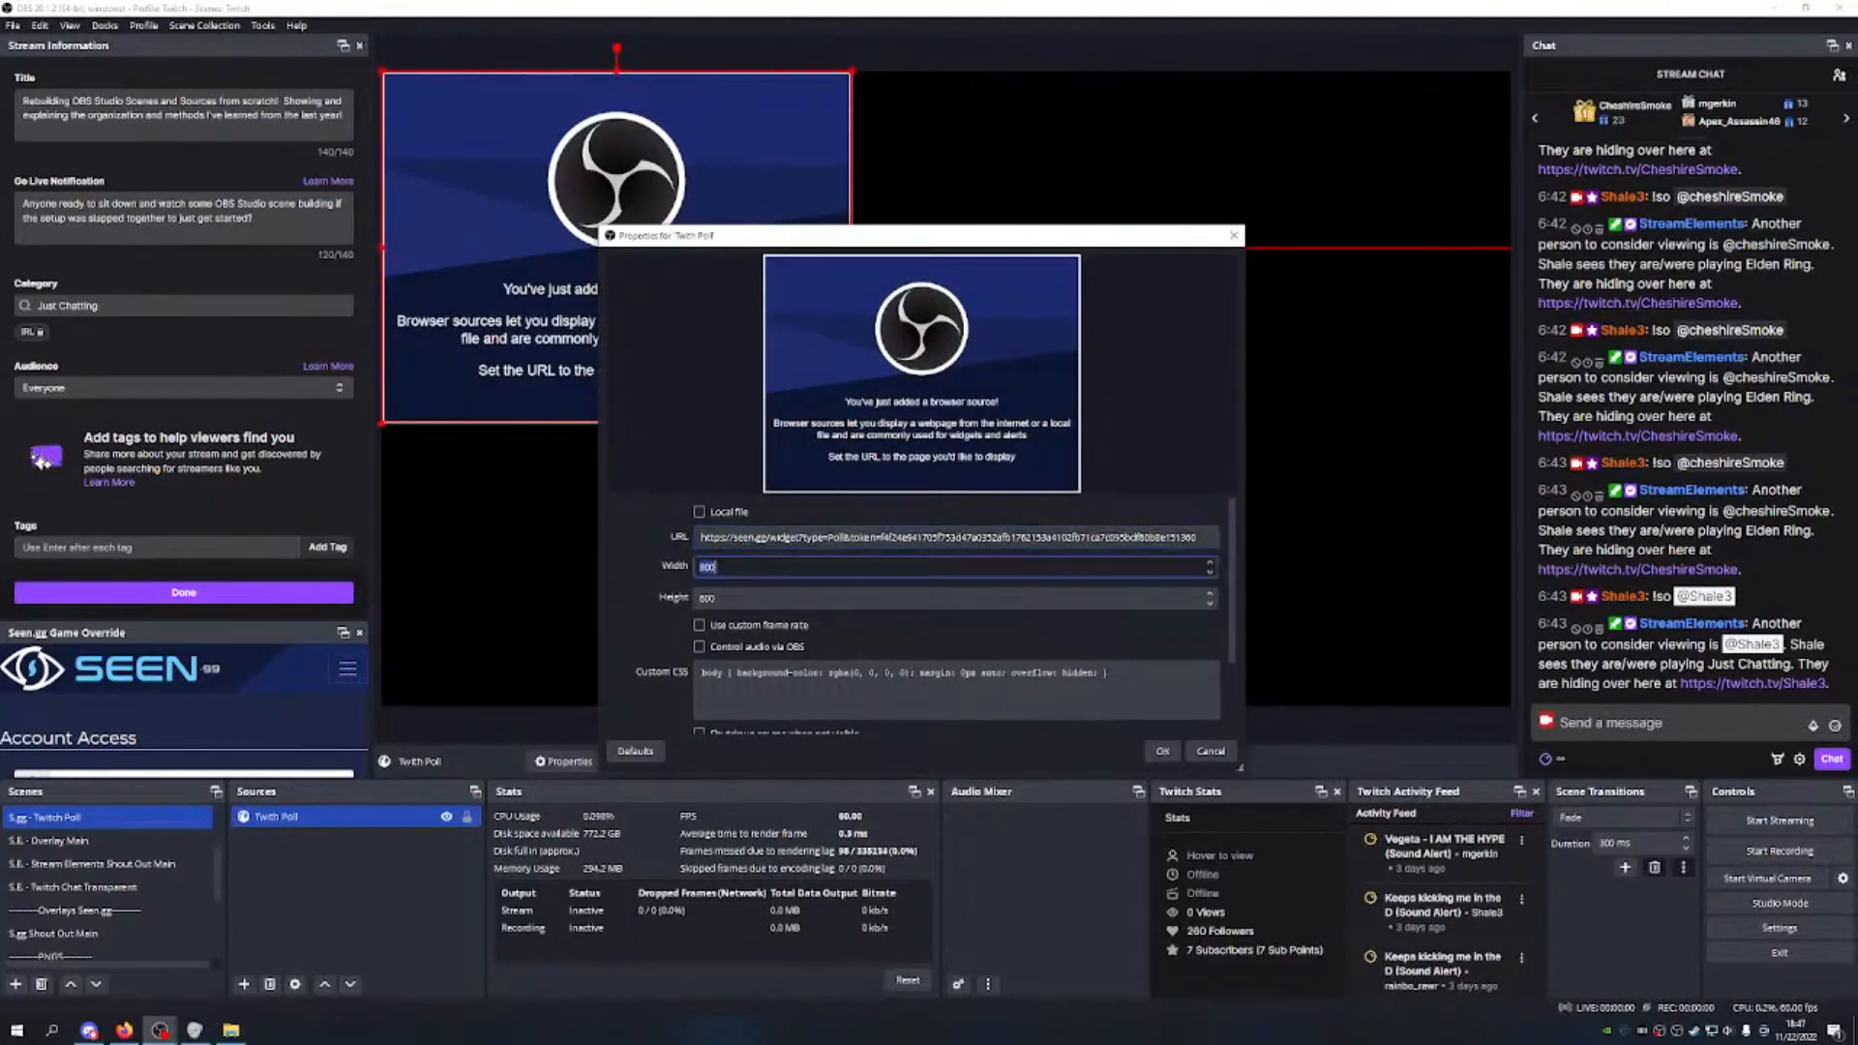
pyautogui.write('1920')
pyautogui.press('Tab')
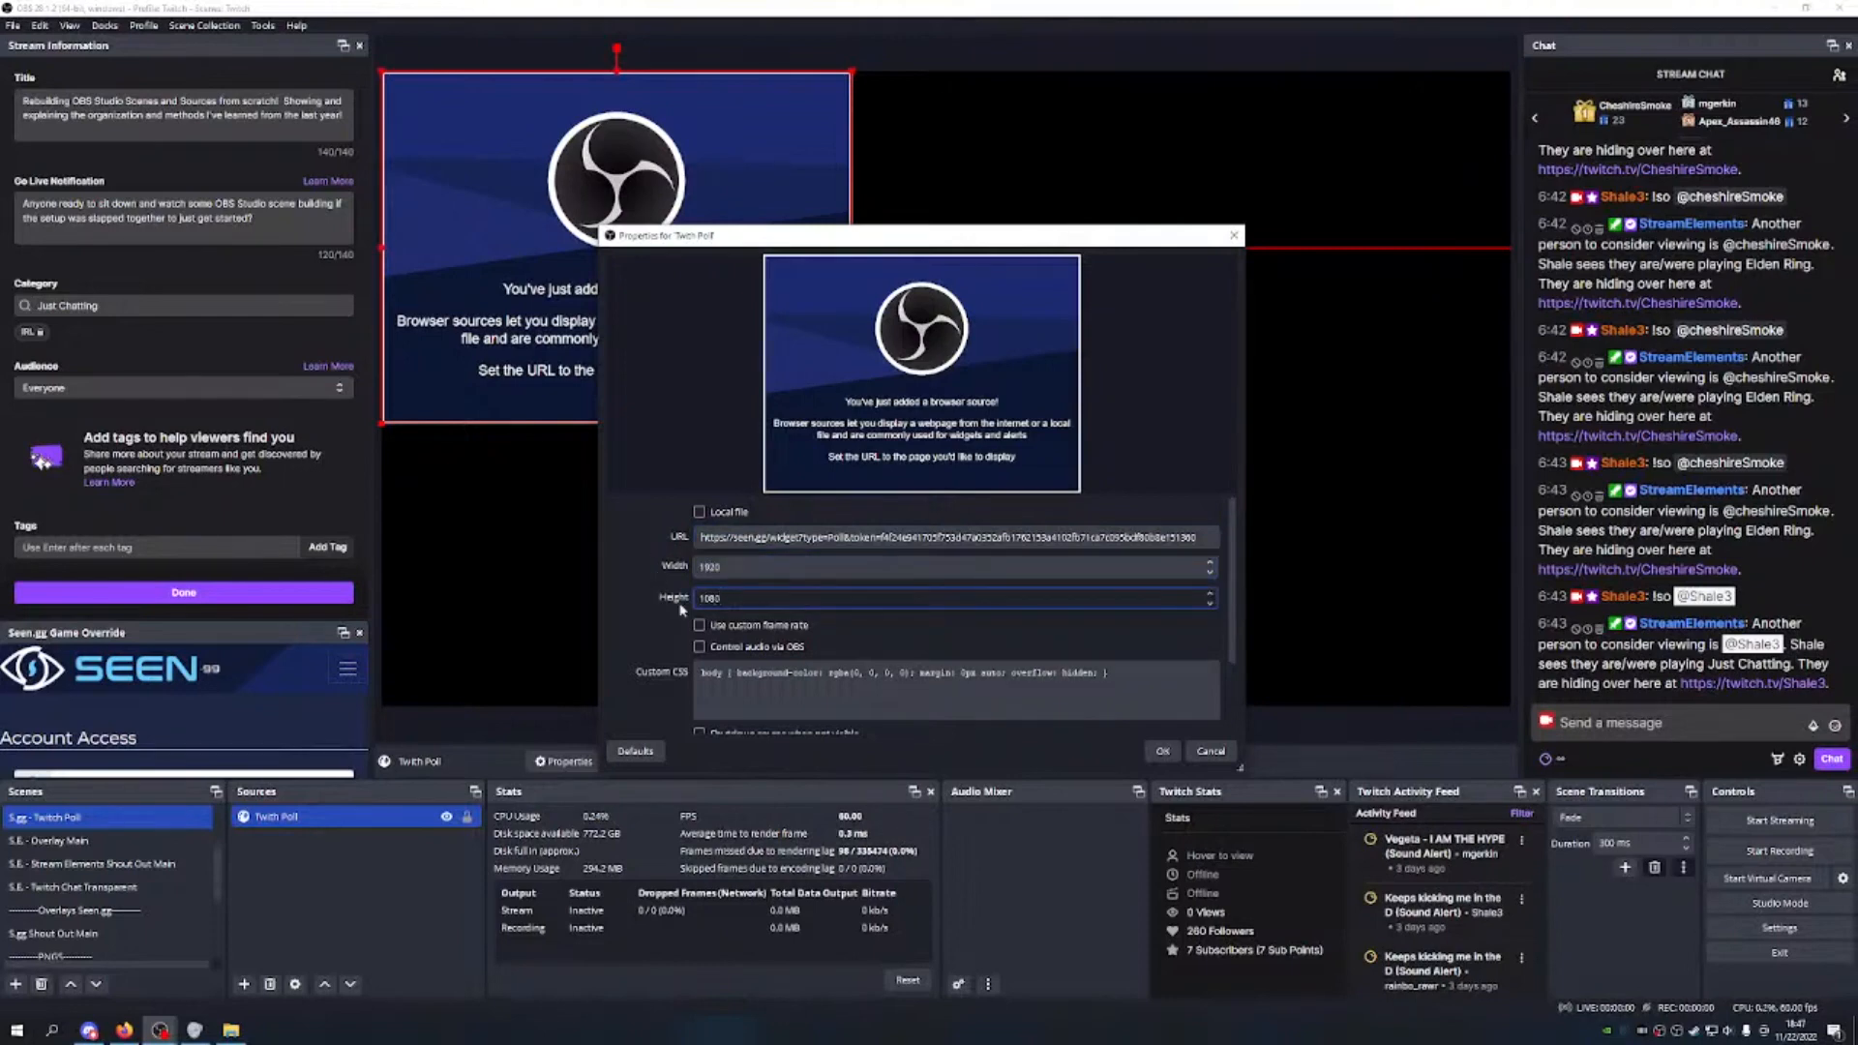
pyautogui.press('Tab')
pyautogui.press('space')
pyautogui.press('Tab')
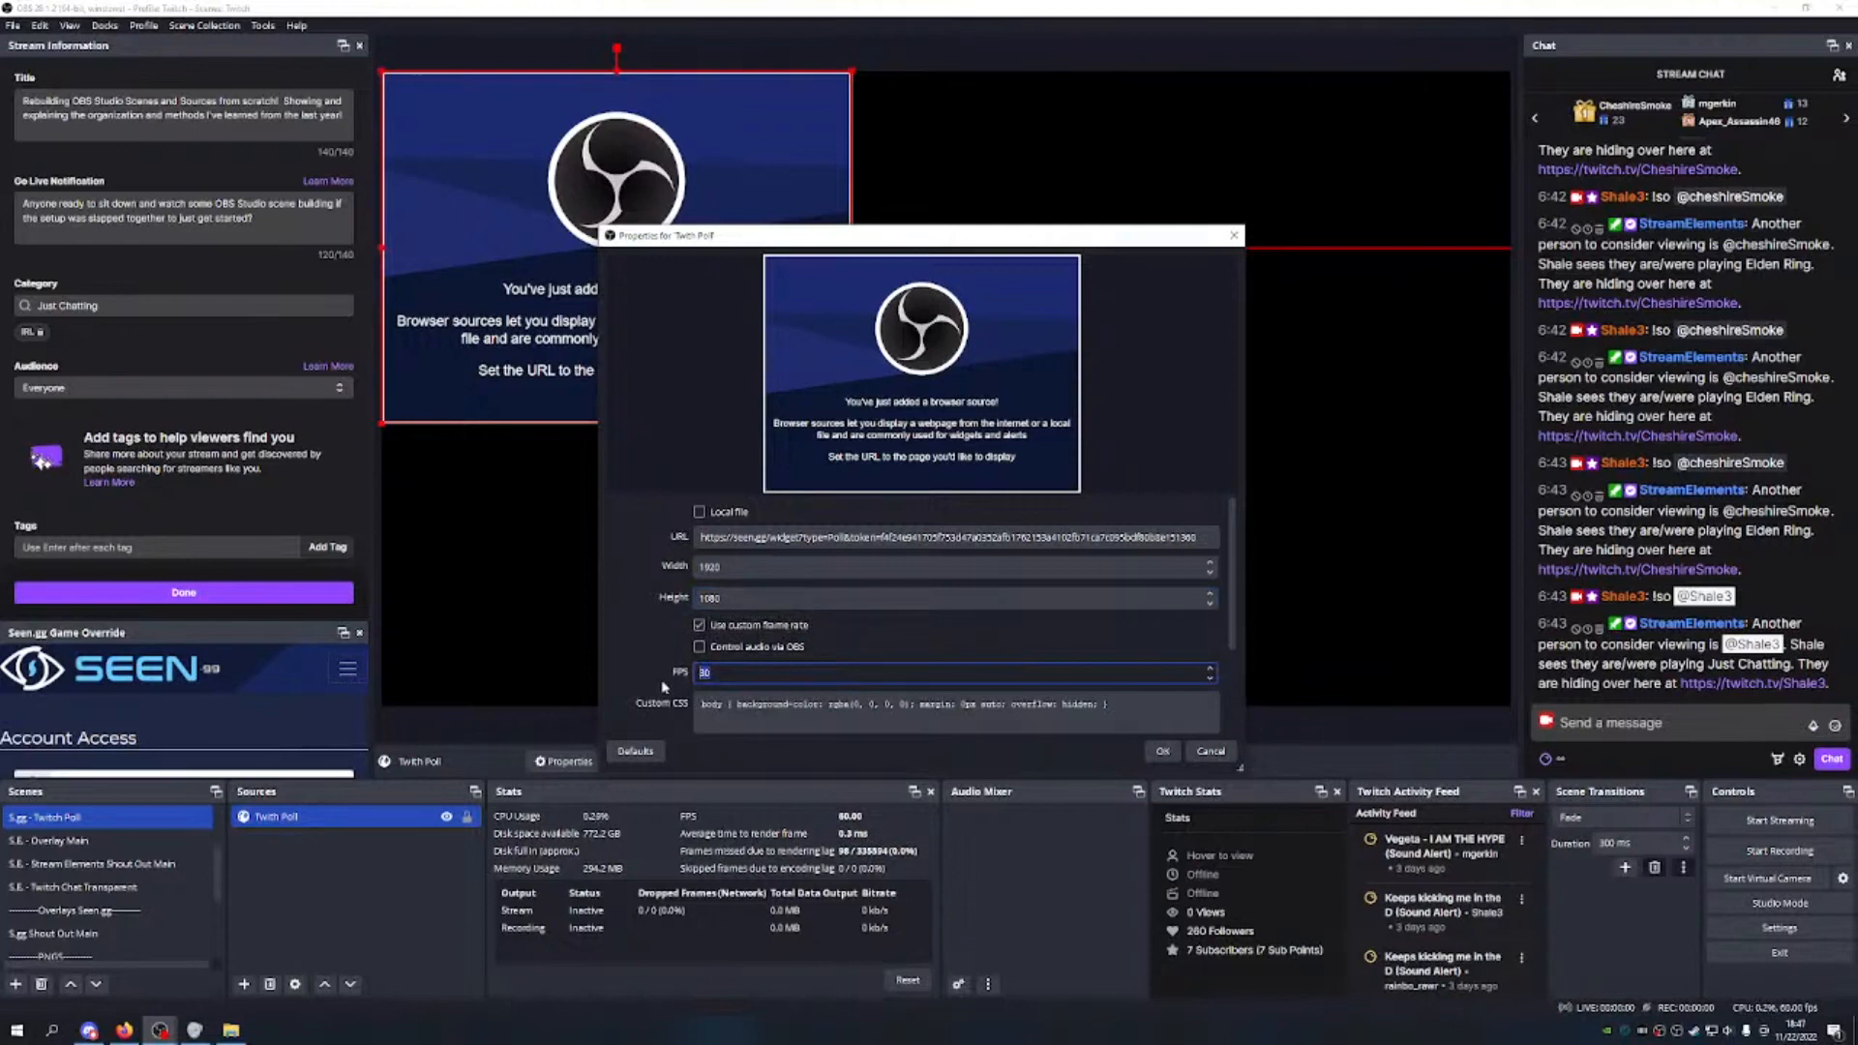
pyautogui.write('60')
pyautogui.press('Tab')
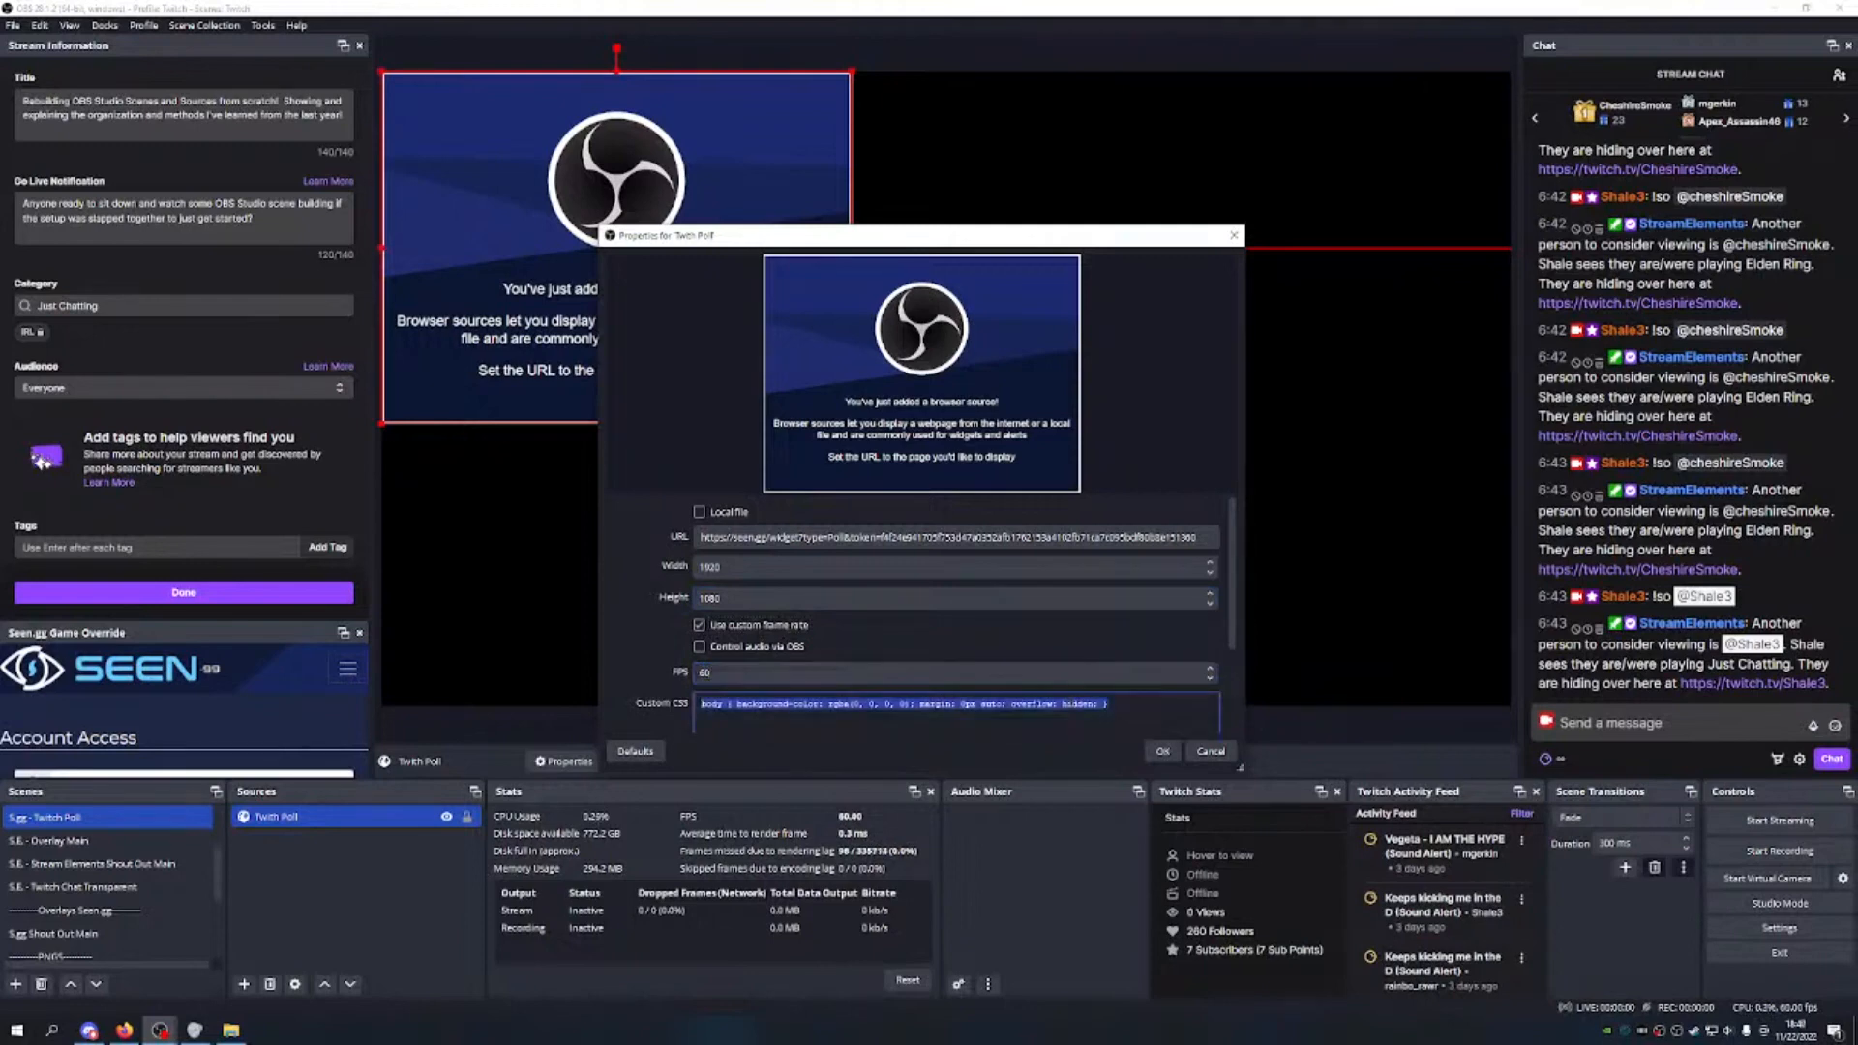
pyautogui.press('BackSpace')
pyautogui.press('Tab')
pyautogui.press('space')
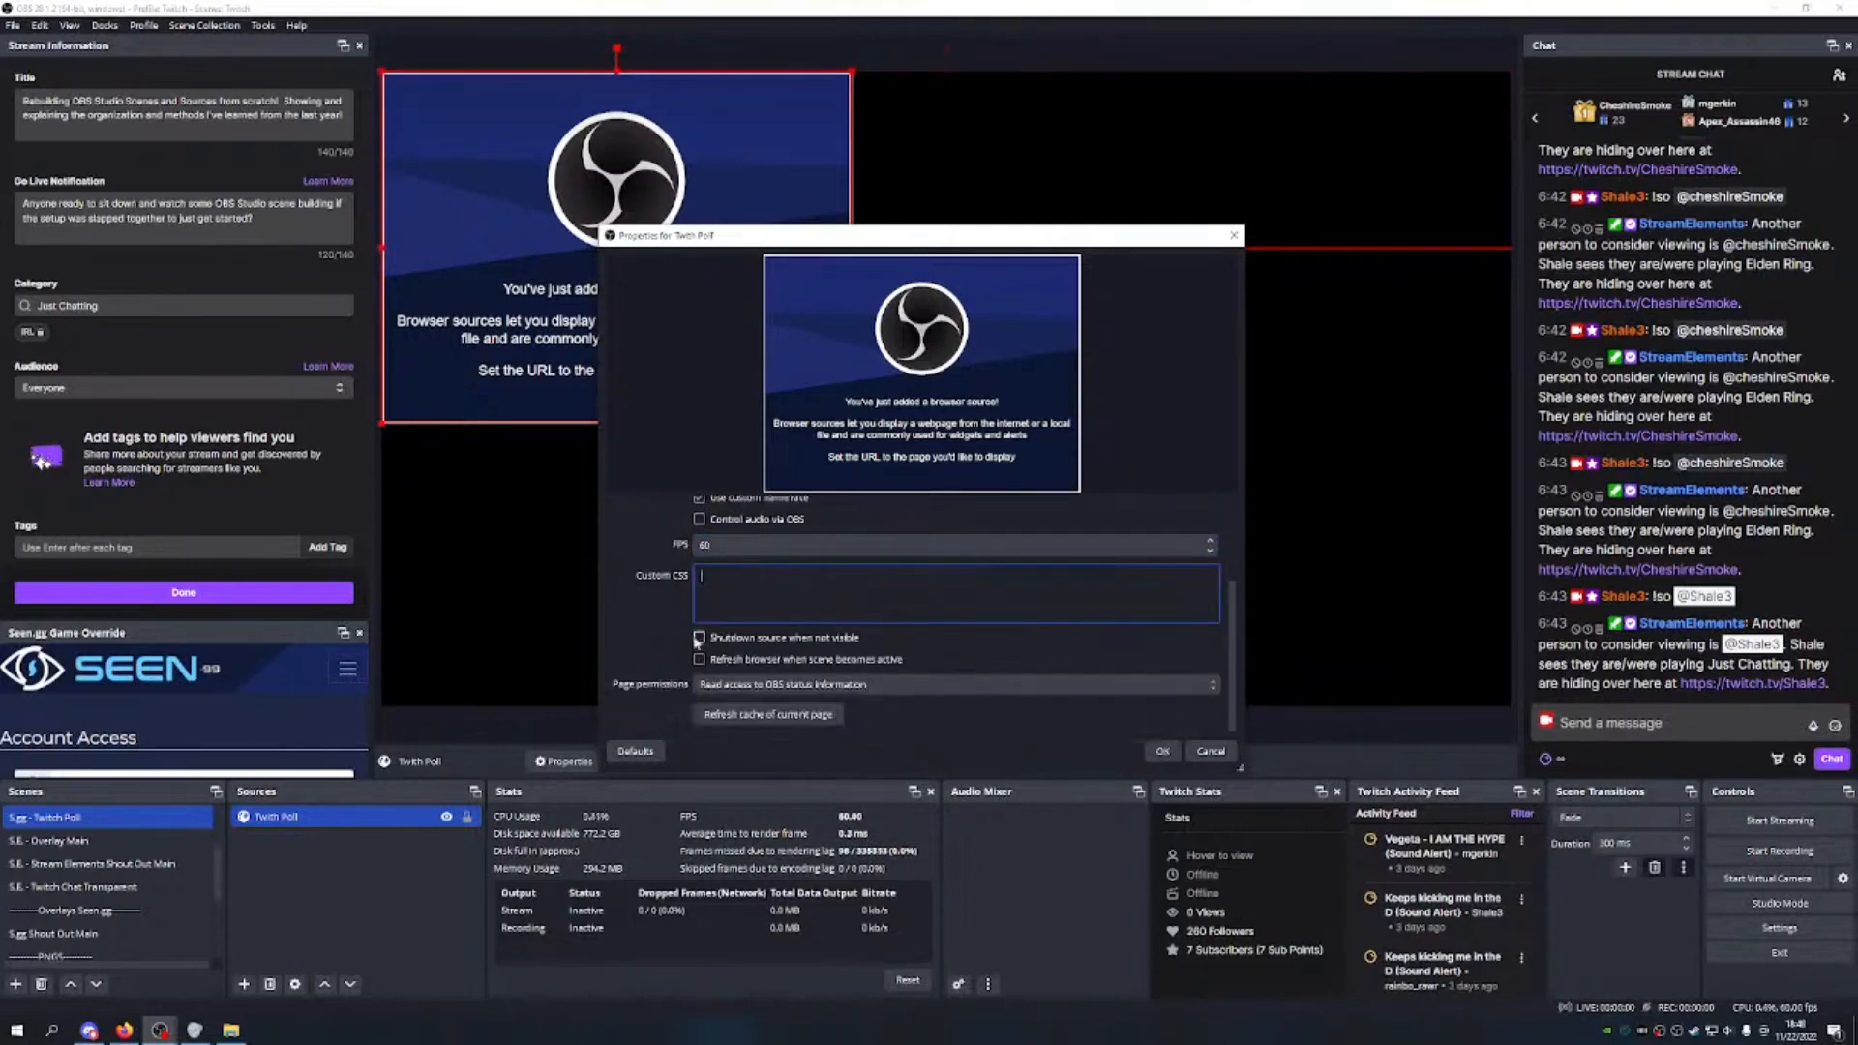
pyautogui.press('Return')
# Step: Run the /poll command in Twitch chat
pyautogui.write('/o')
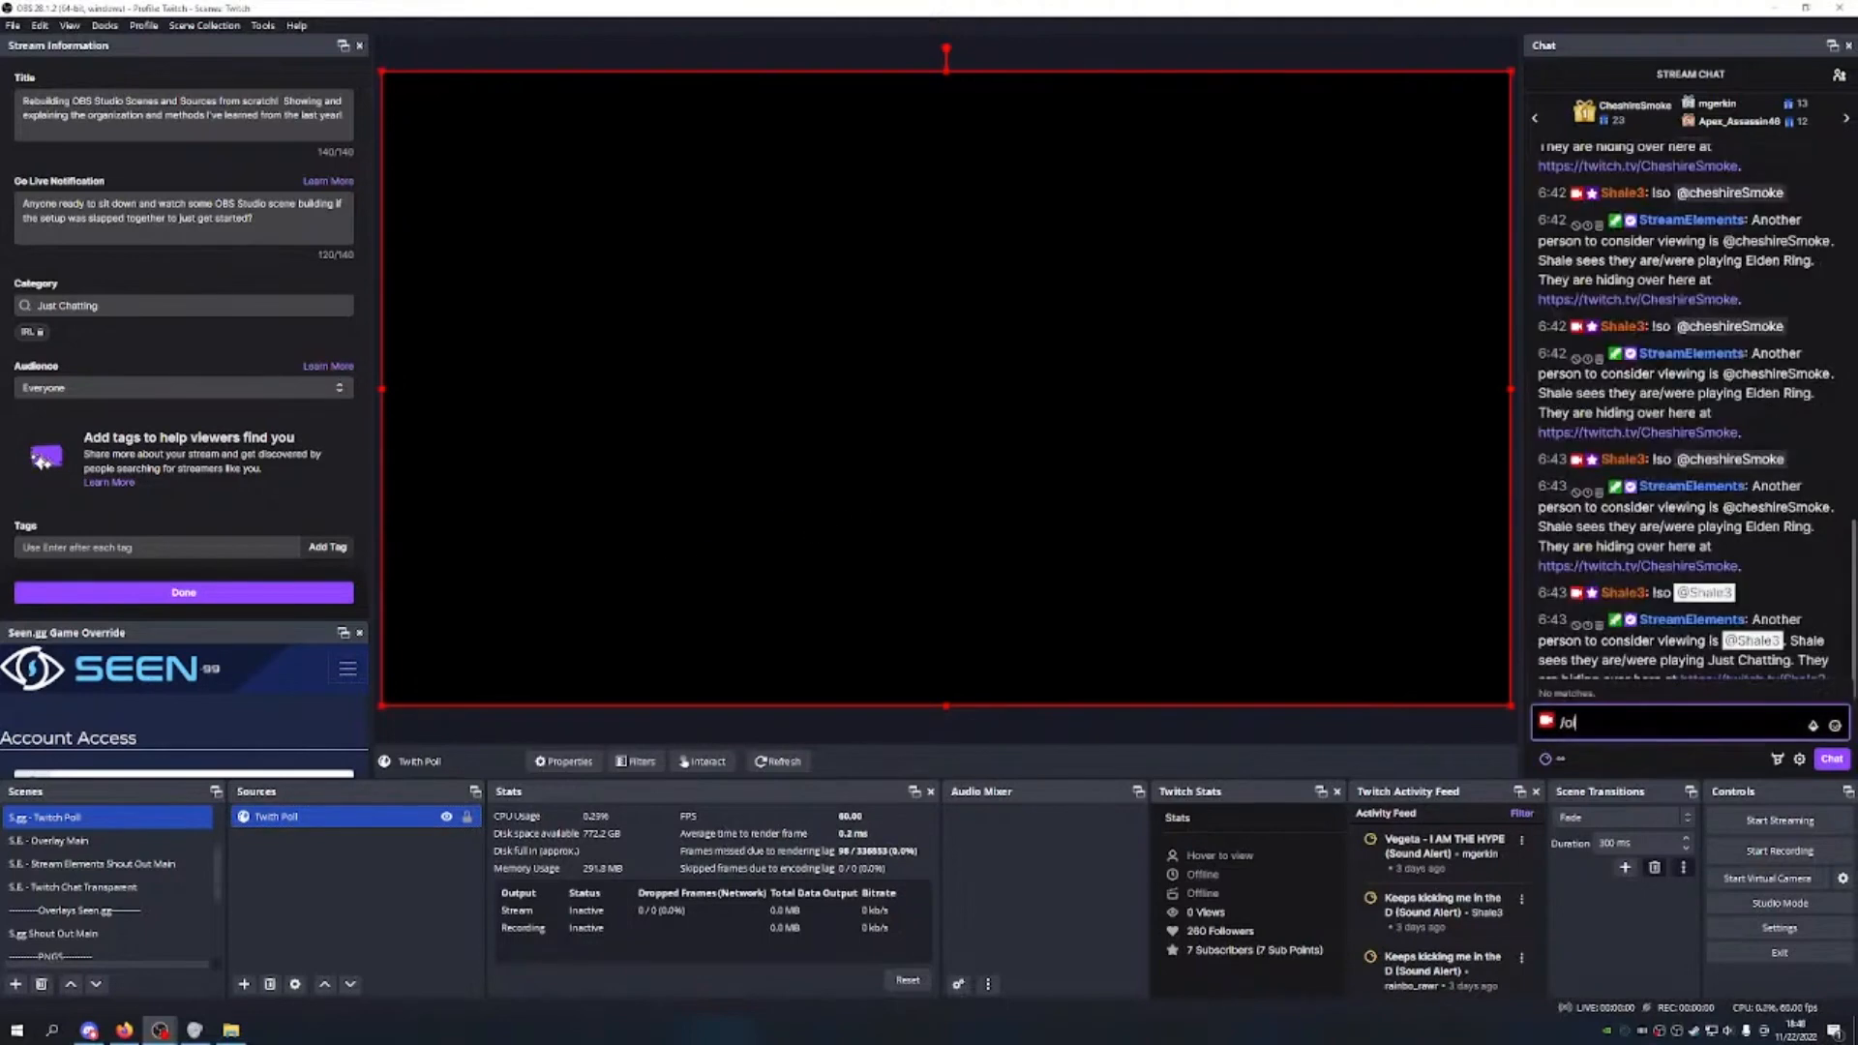
pyautogui.press('BackSpace')
pyautogui.write('poll')
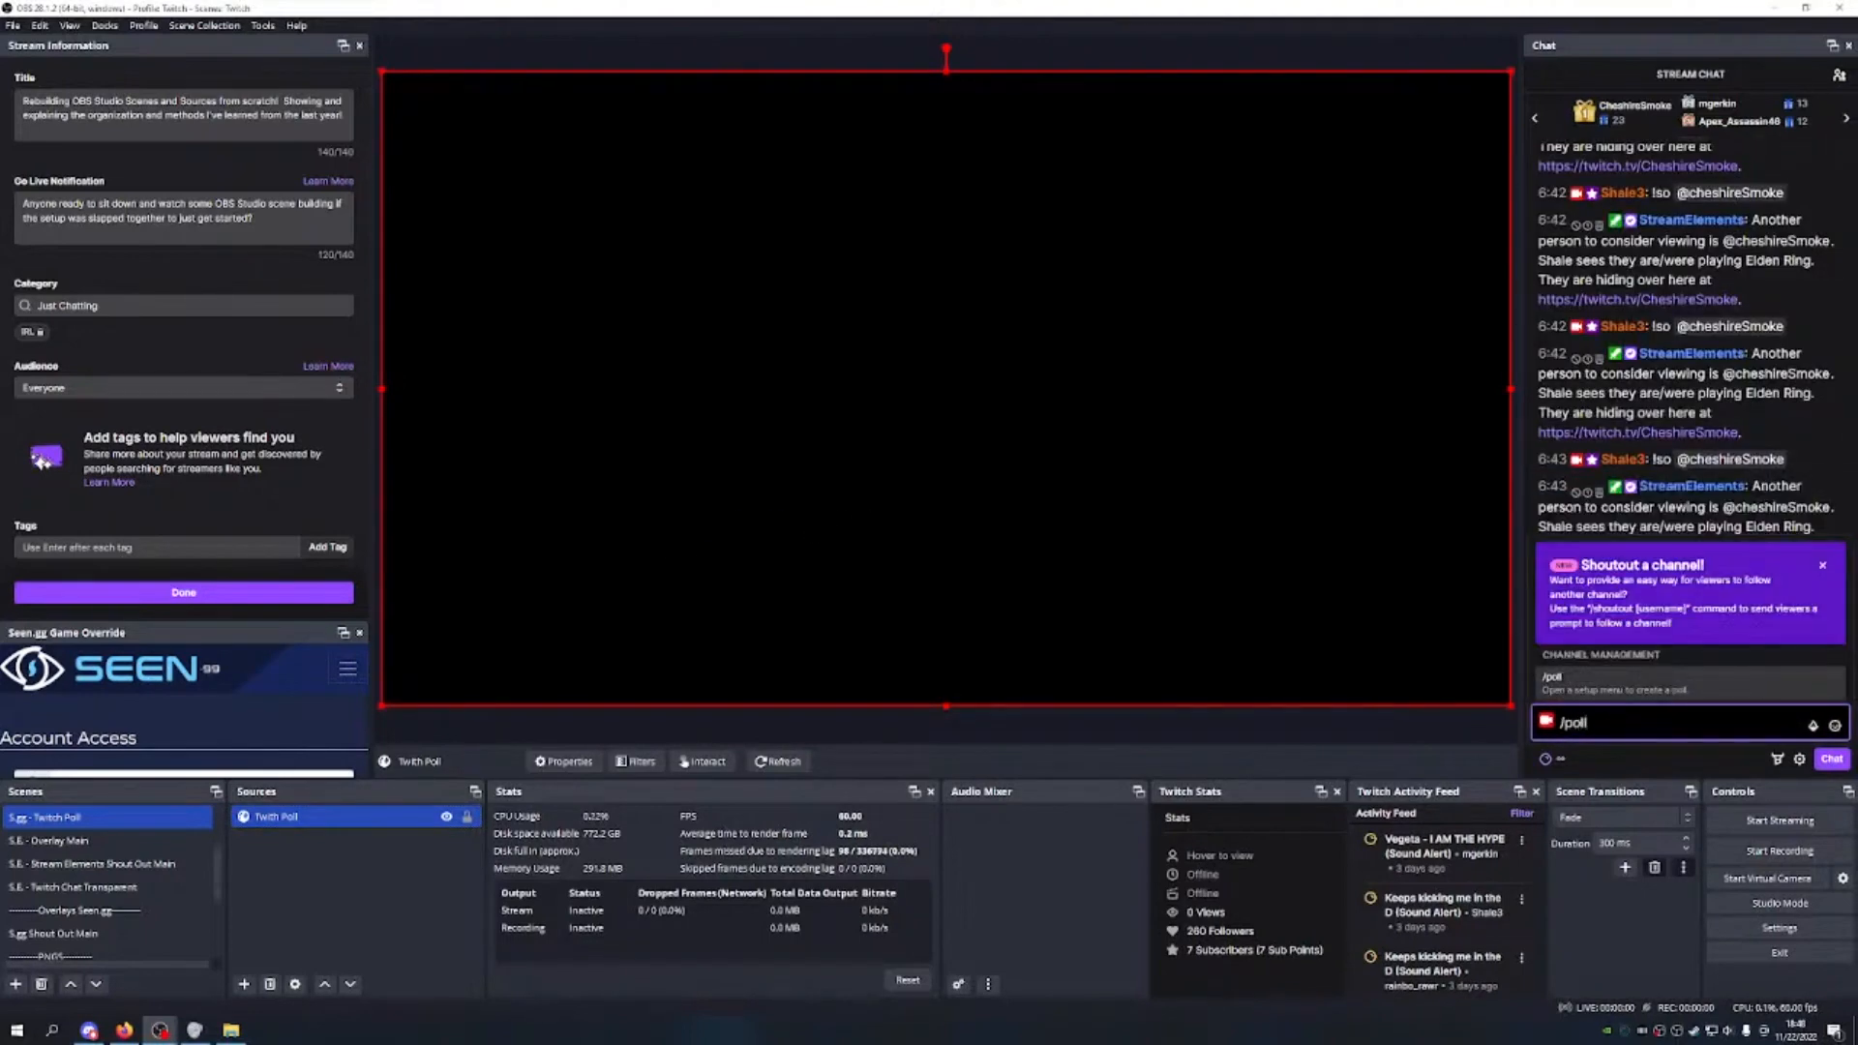
pyautogui.click(1637, 694)
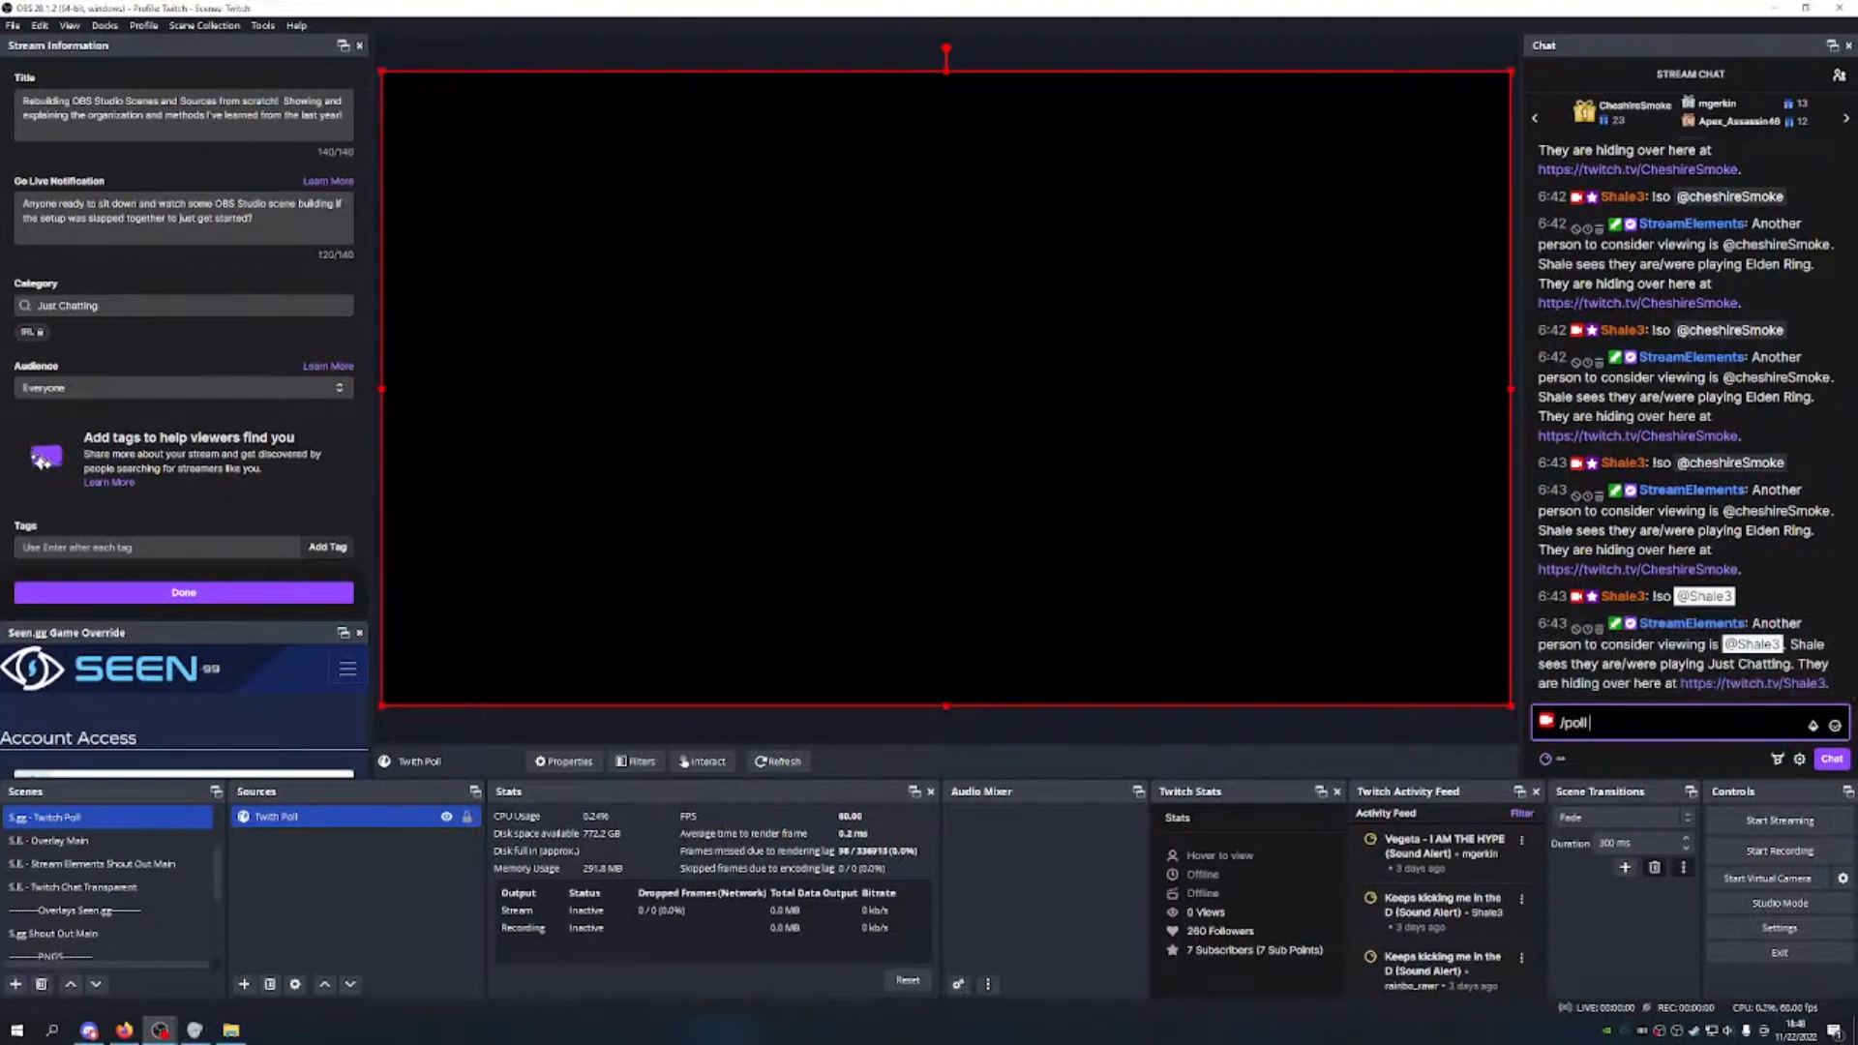
pyautogui.press('BackSpace')
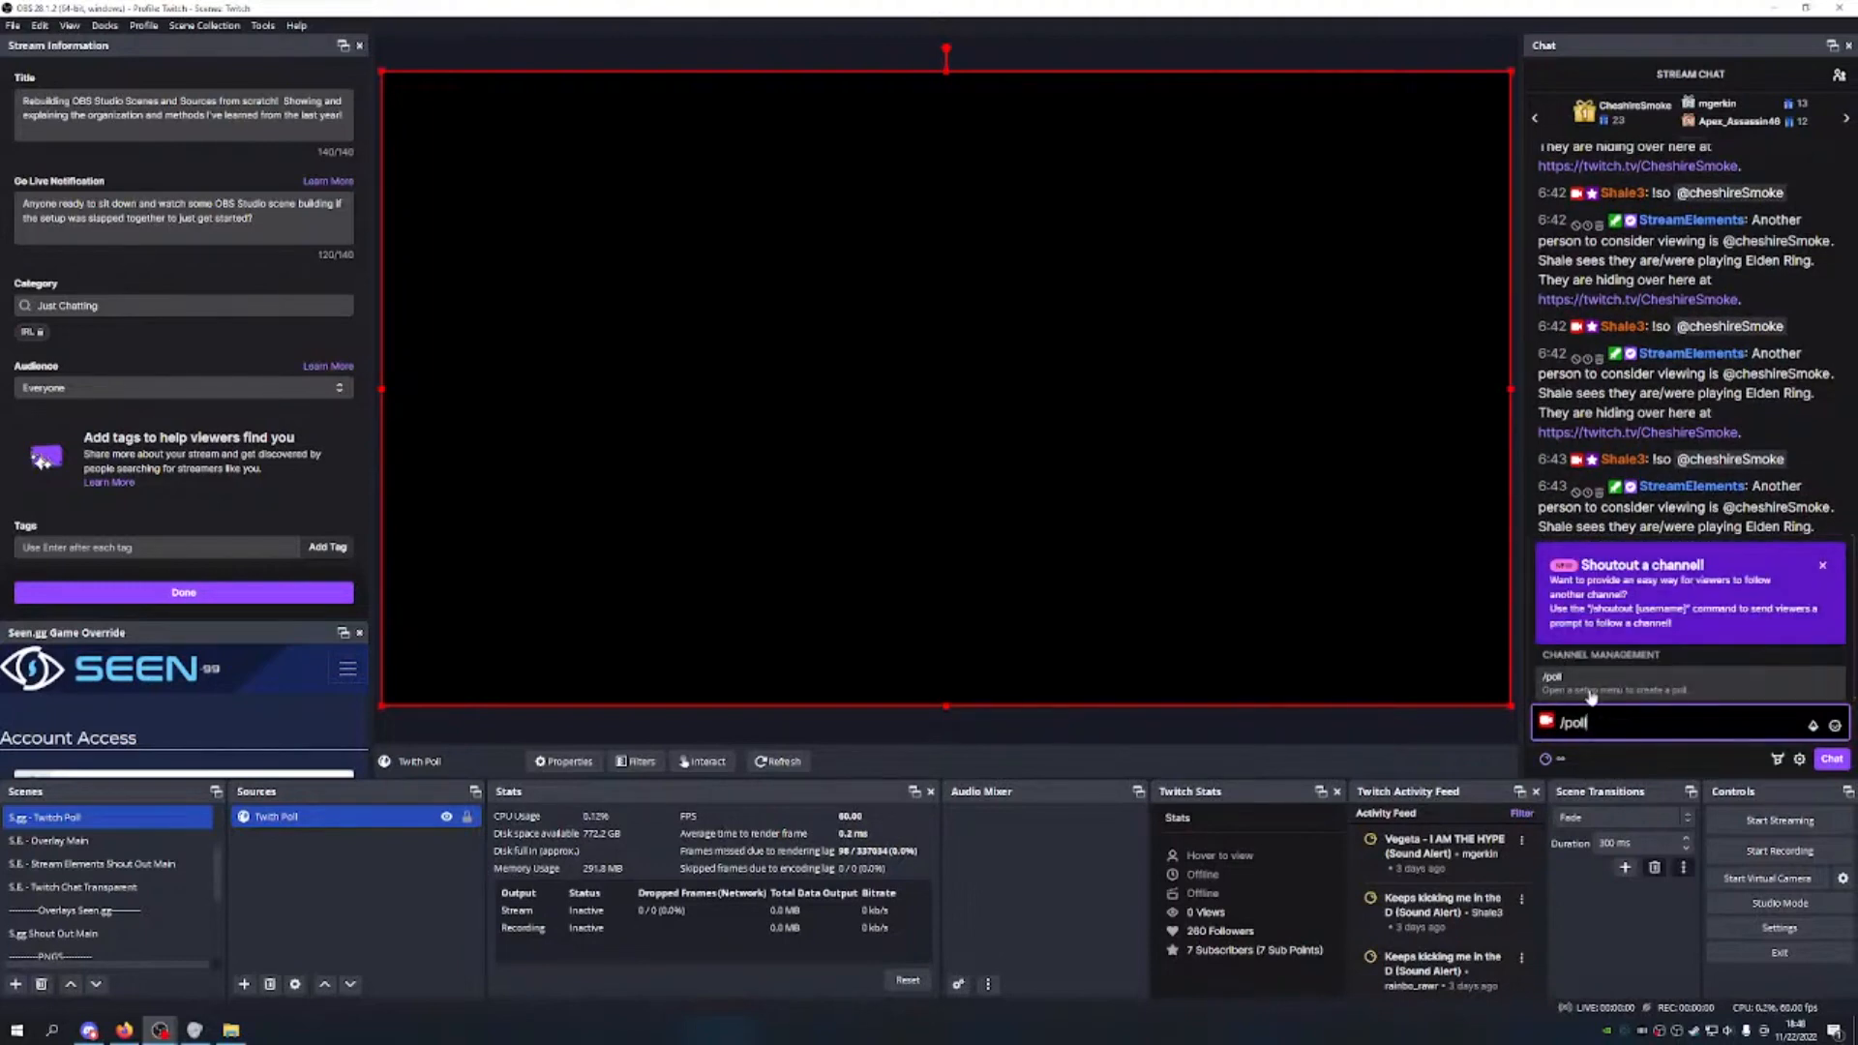
pyautogui.click(1831, 761)
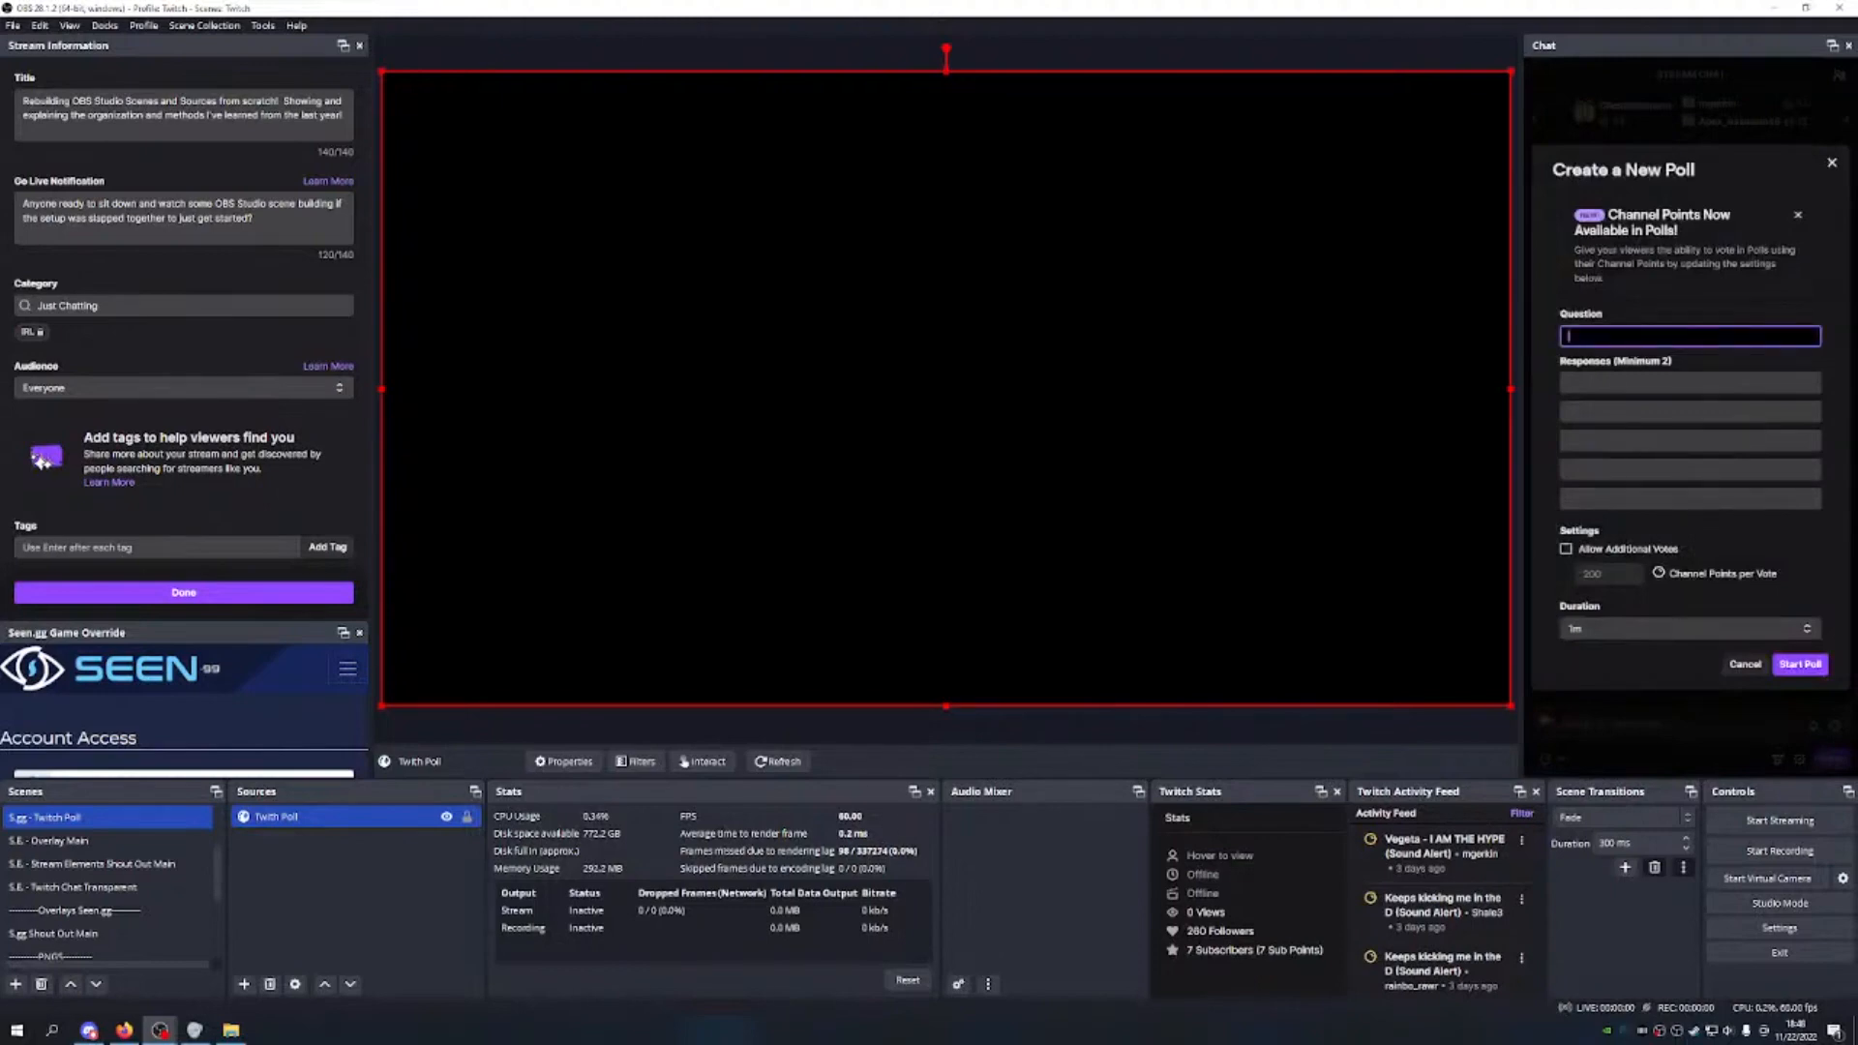
# Step: Title the poll 'Testing' with answers Yes, No, Hi, Other, allowing additional votes, 1m duration, and start it
pyautogui.write('Testing')
pyautogui.click(1688, 382)
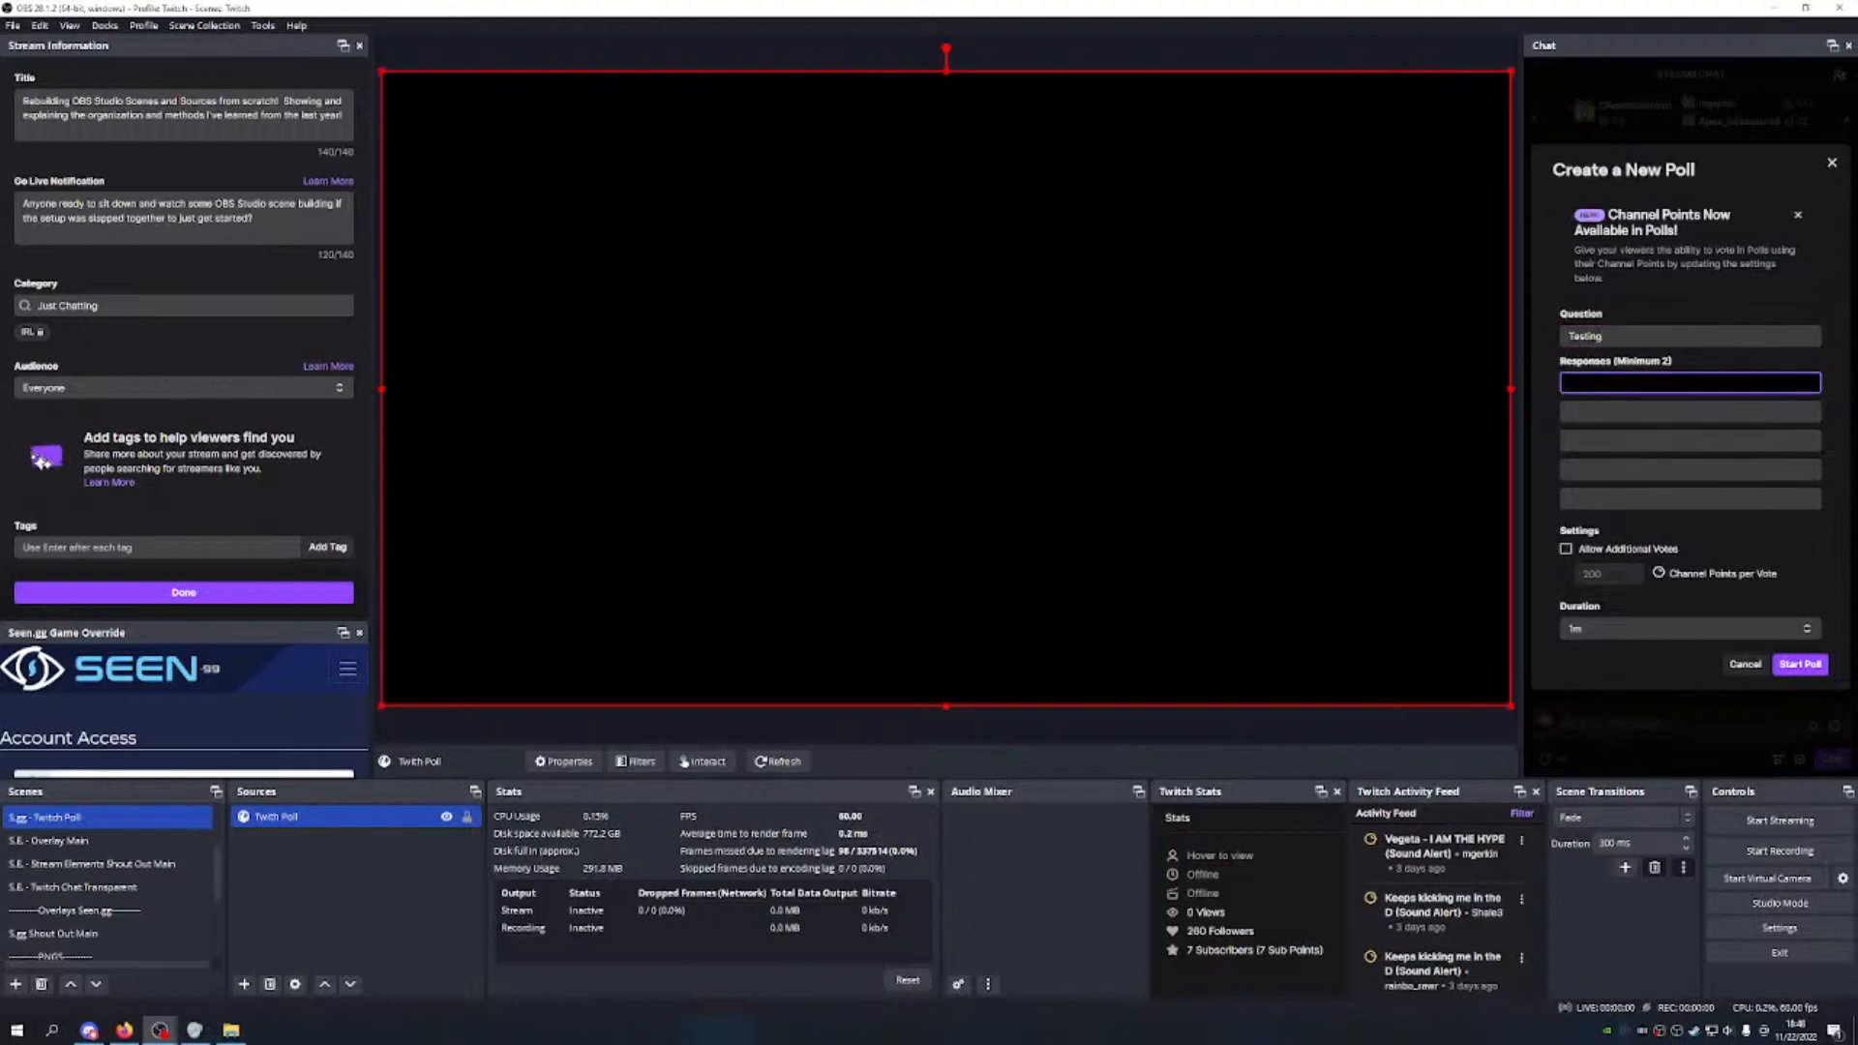
pyautogui.click(1688, 411)
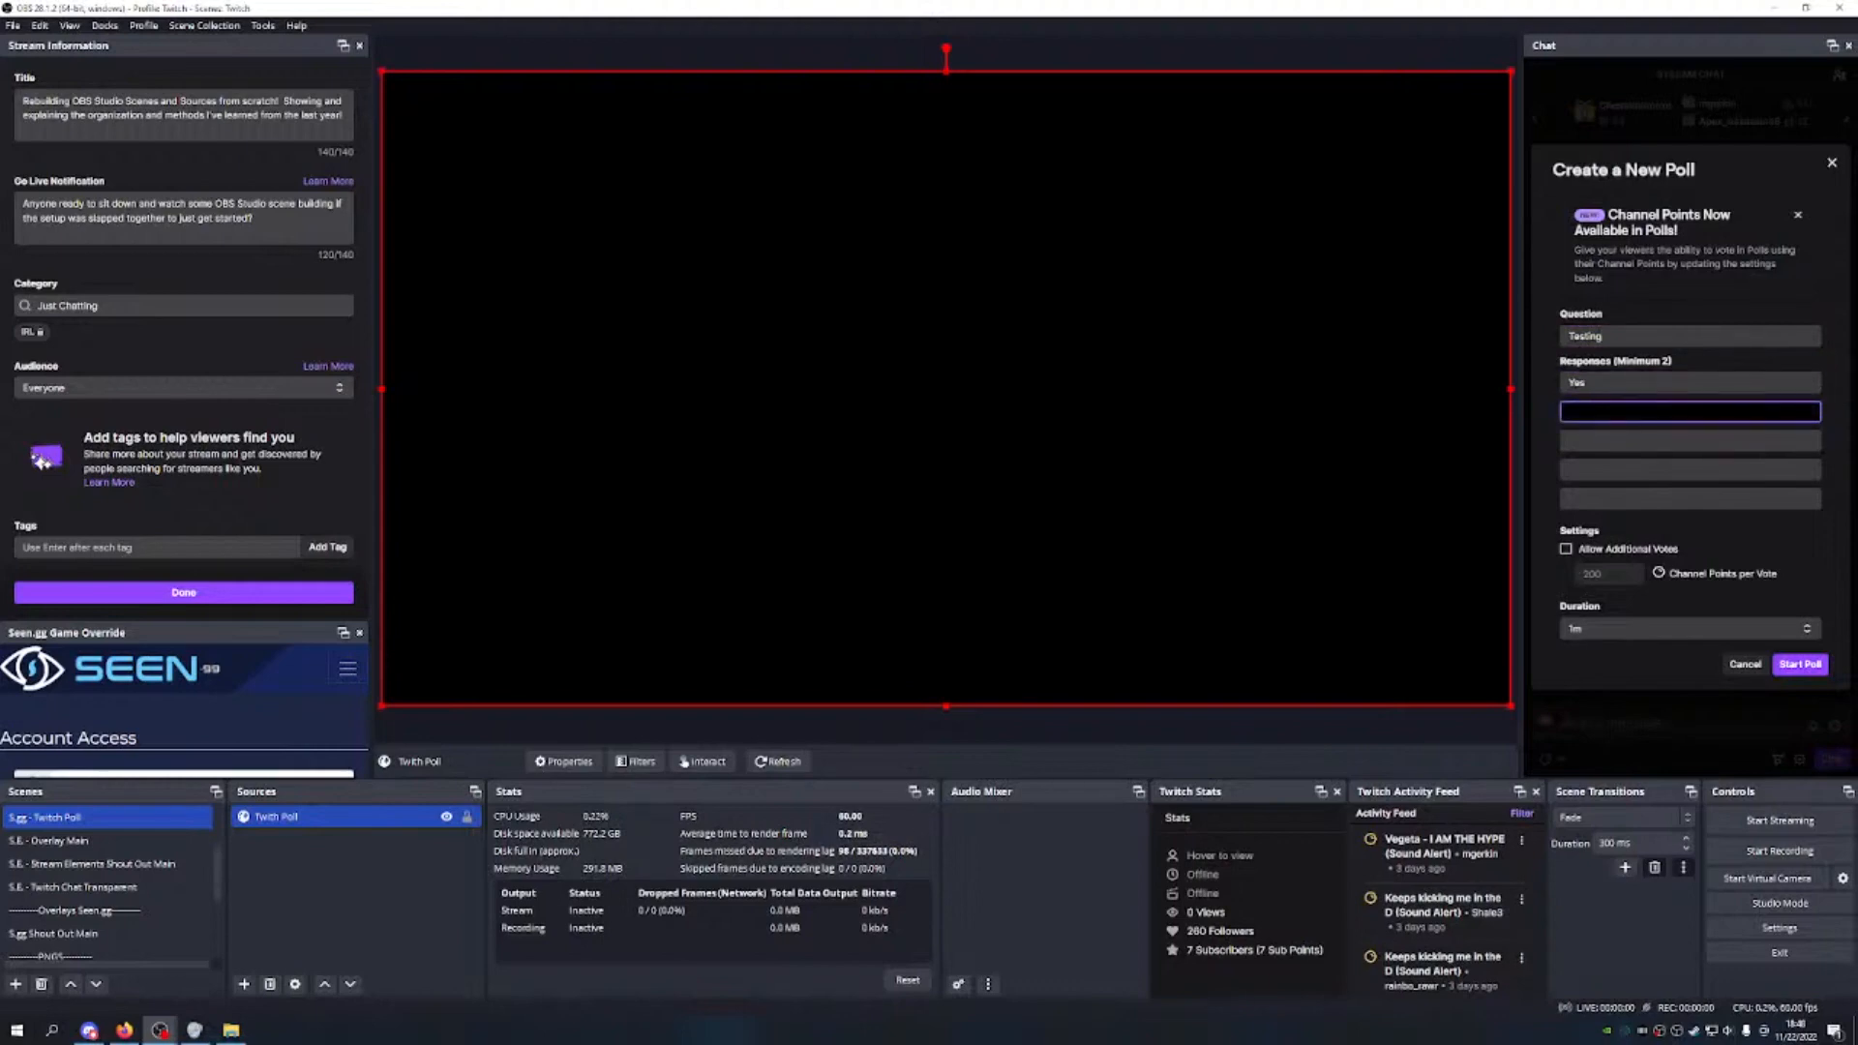
pyautogui.click(1612, 440)
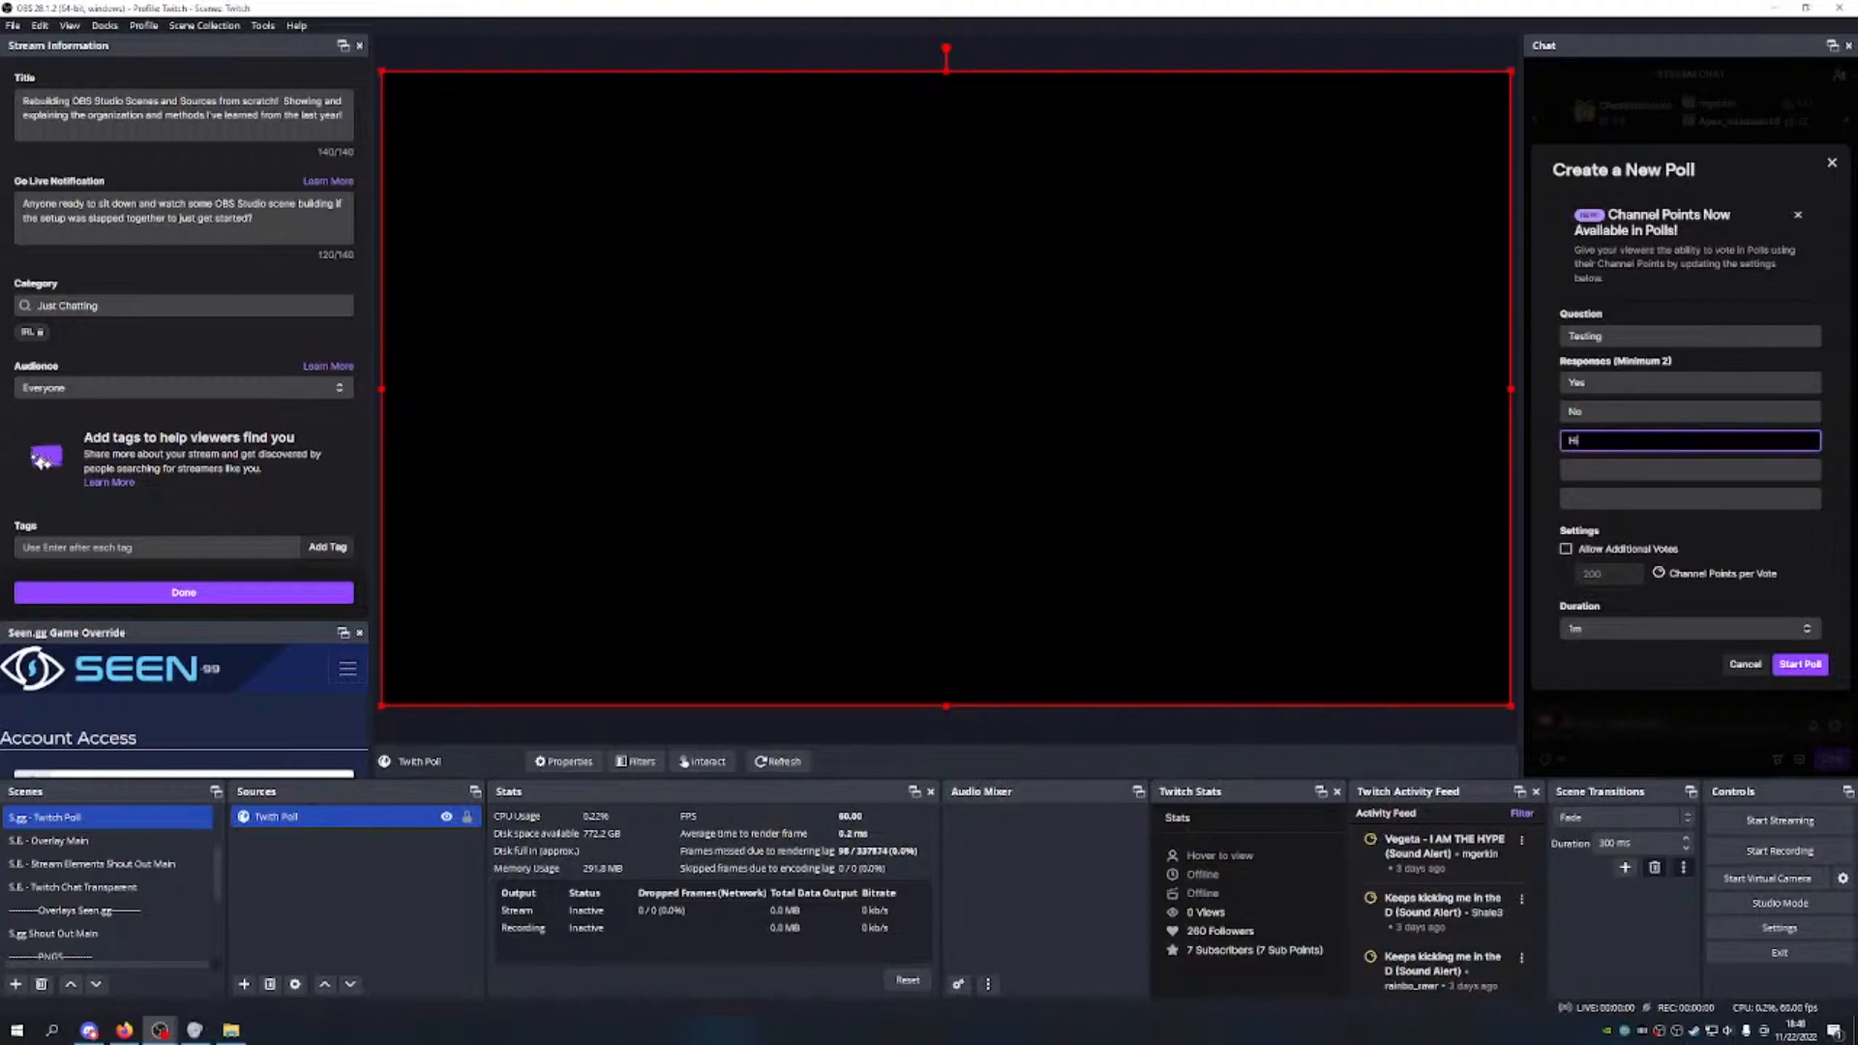
pyautogui.click(1612, 469)
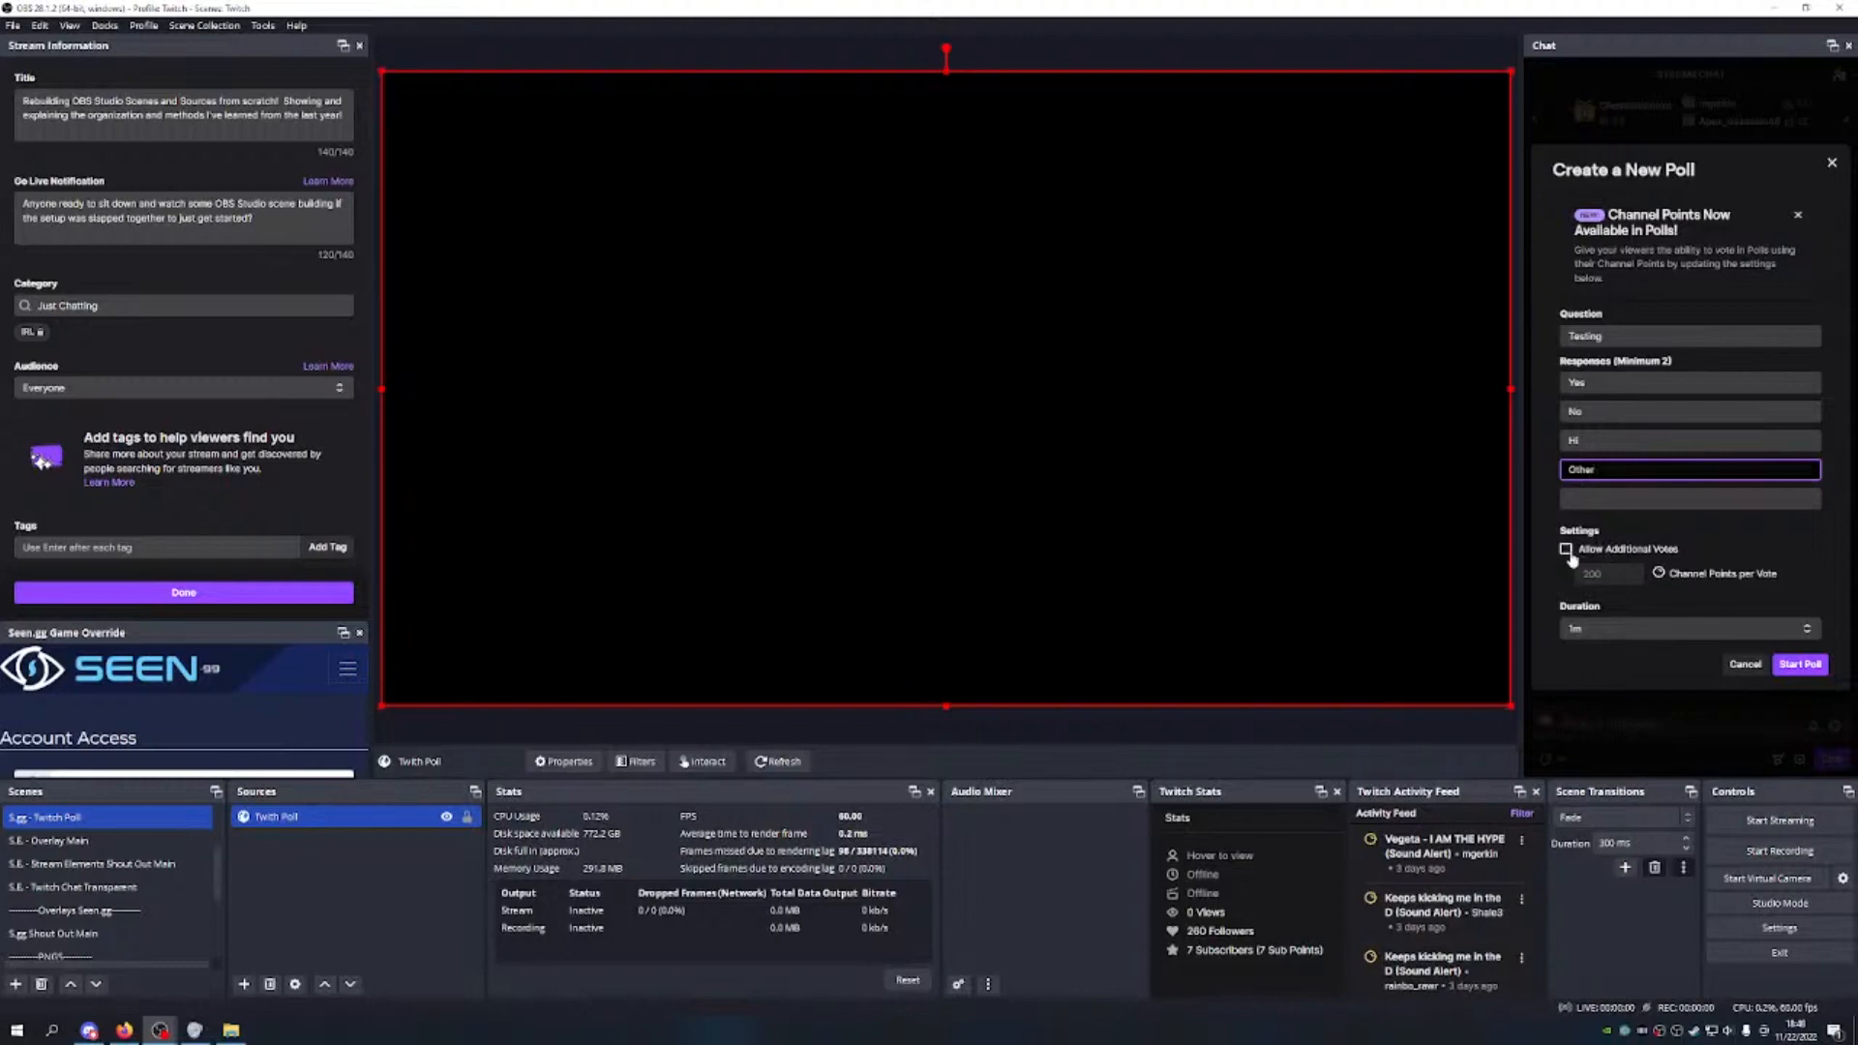
pyautogui.click(1567, 549)
pyautogui.click(1606, 629)
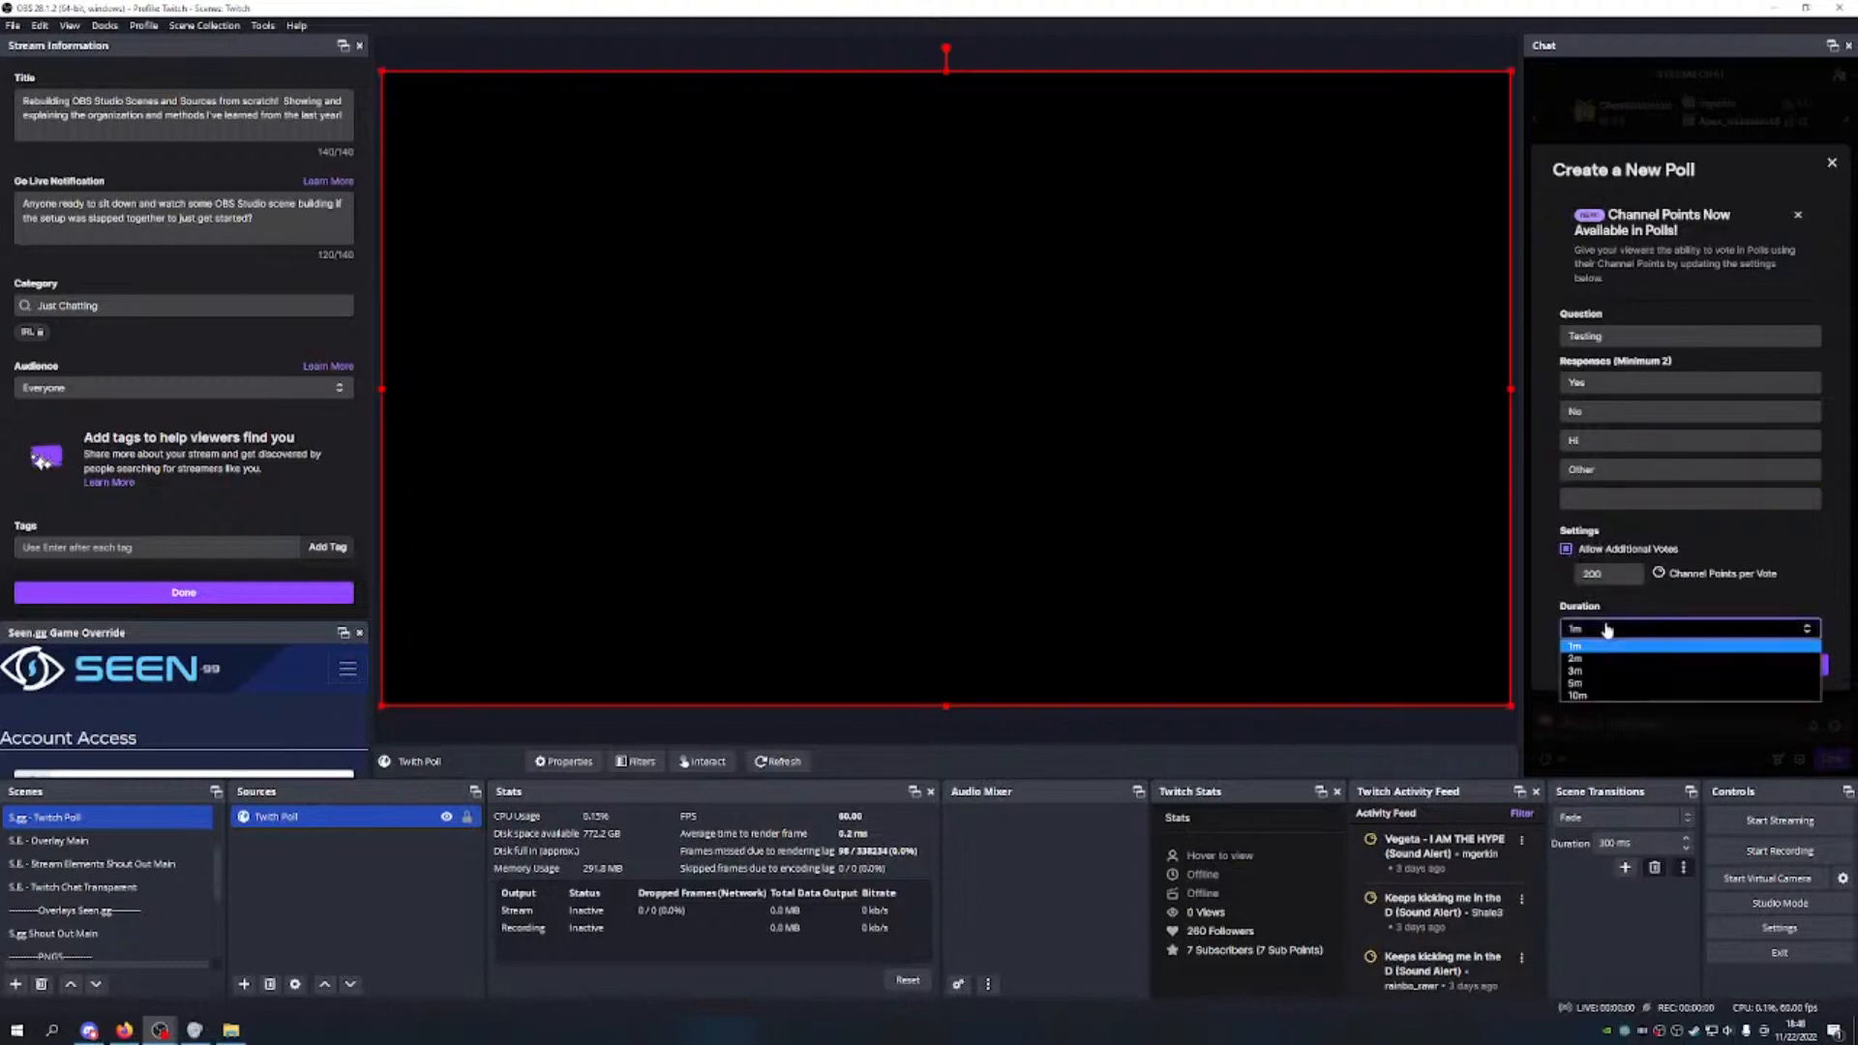
pyautogui.click(1606, 629)
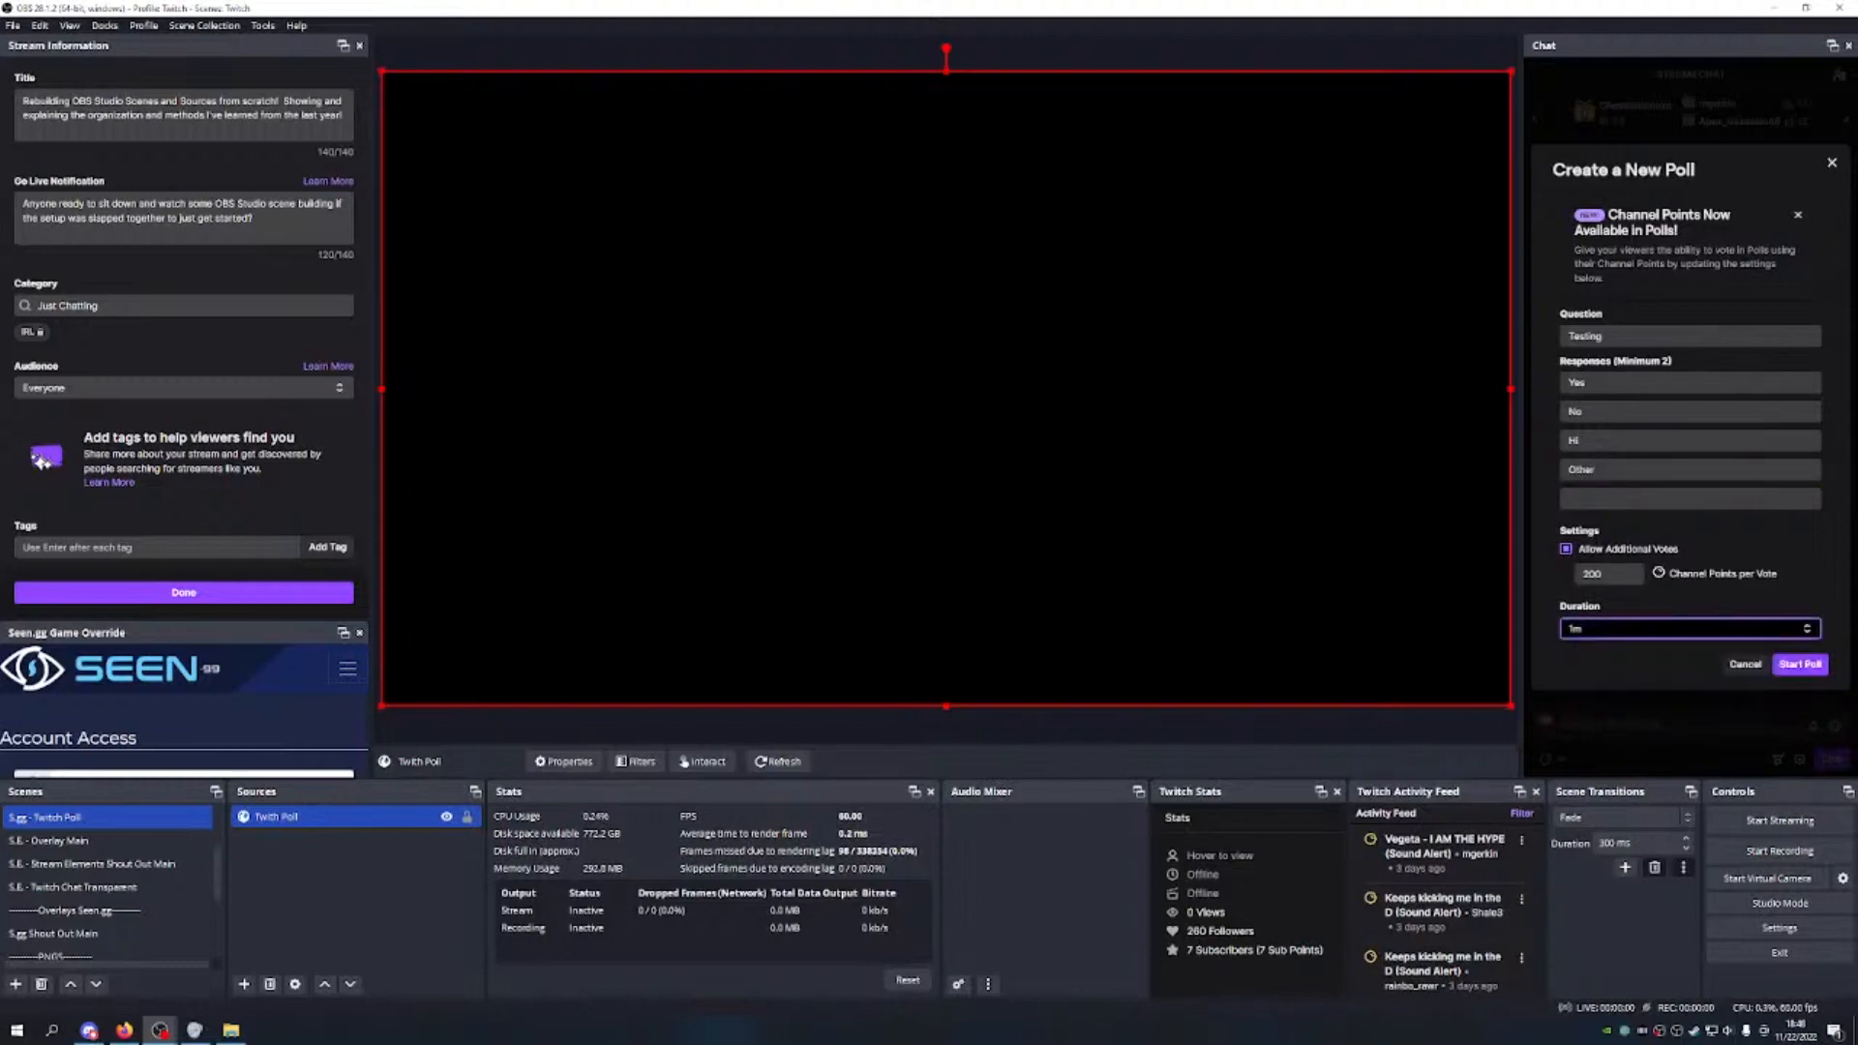
pyautogui.click(1794, 665)
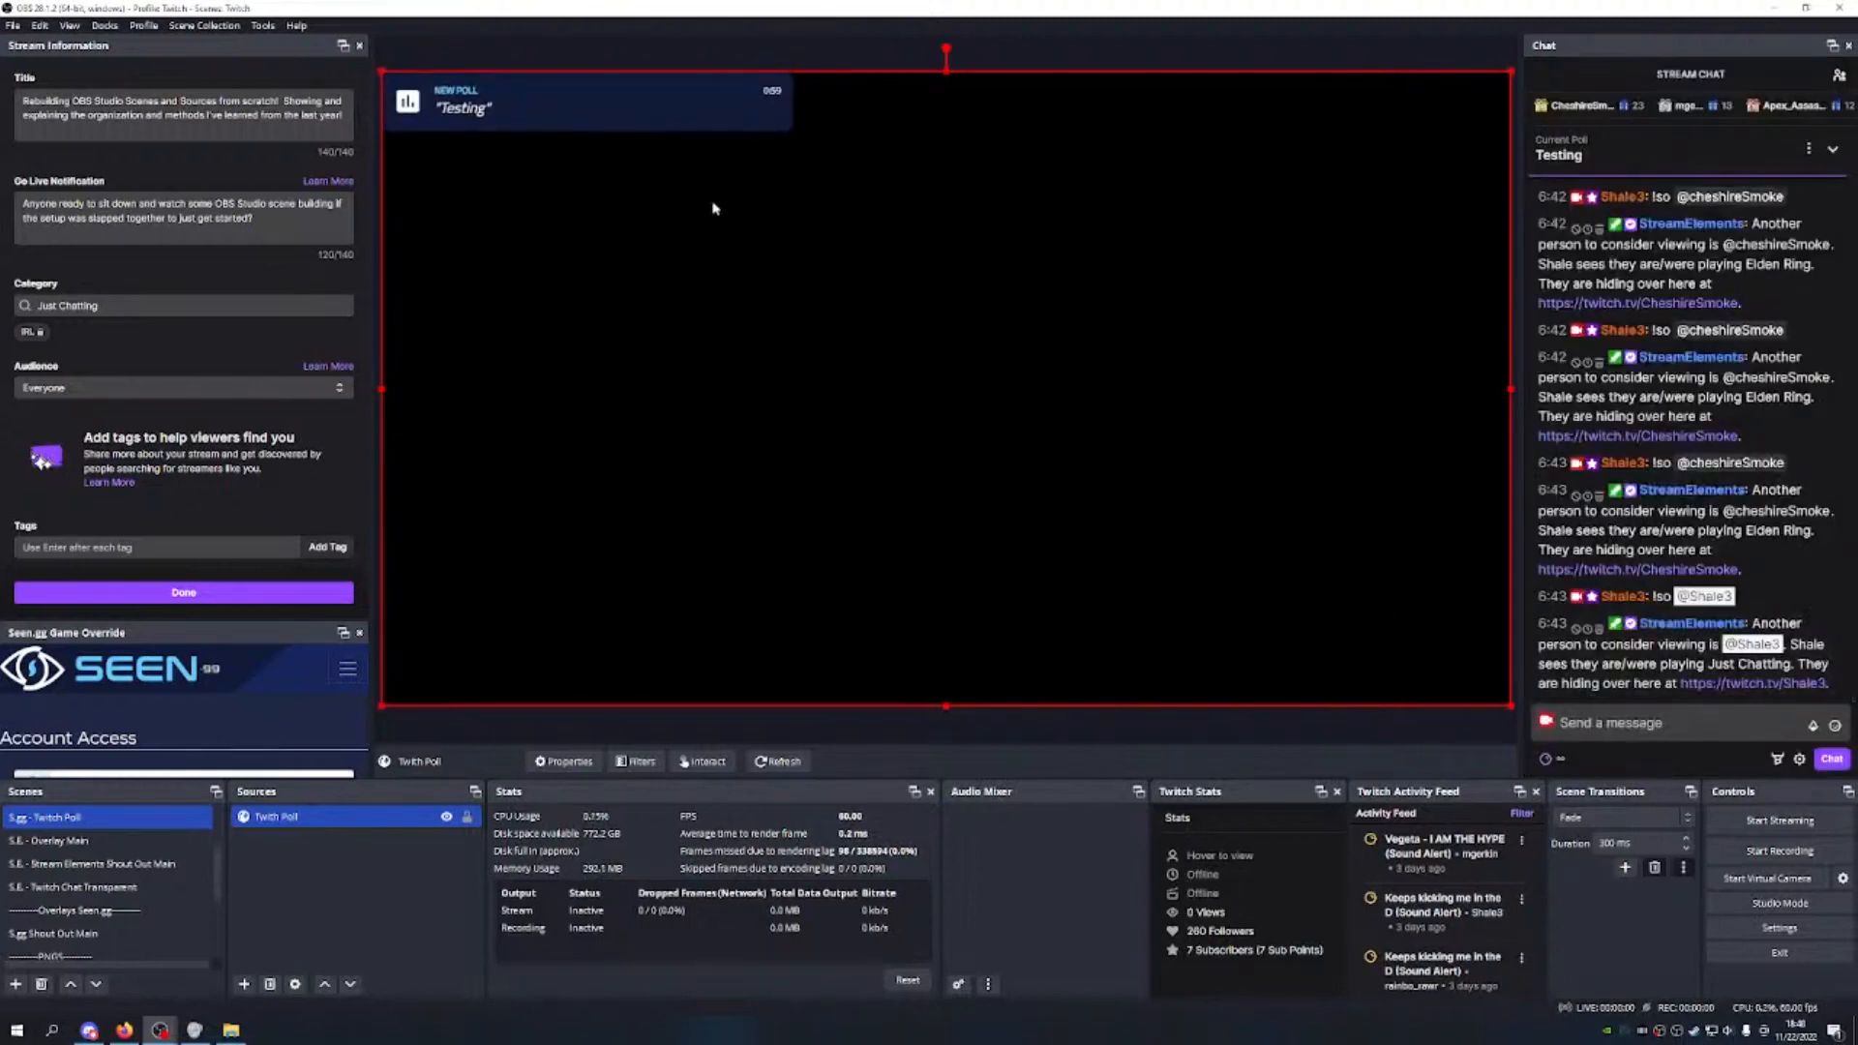
# Step: Resize the Twitch Poll source into a banner lower on the canvas and lock it
pyautogui.moveTo(1514, 723); pyautogui.dragTo(1227, 213)
pyautogui.moveTo(1257, 335); pyautogui.dragTo(997, 341)
pyautogui.moveTo(1081, 437); pyautogui.dragTo(1051, 384)
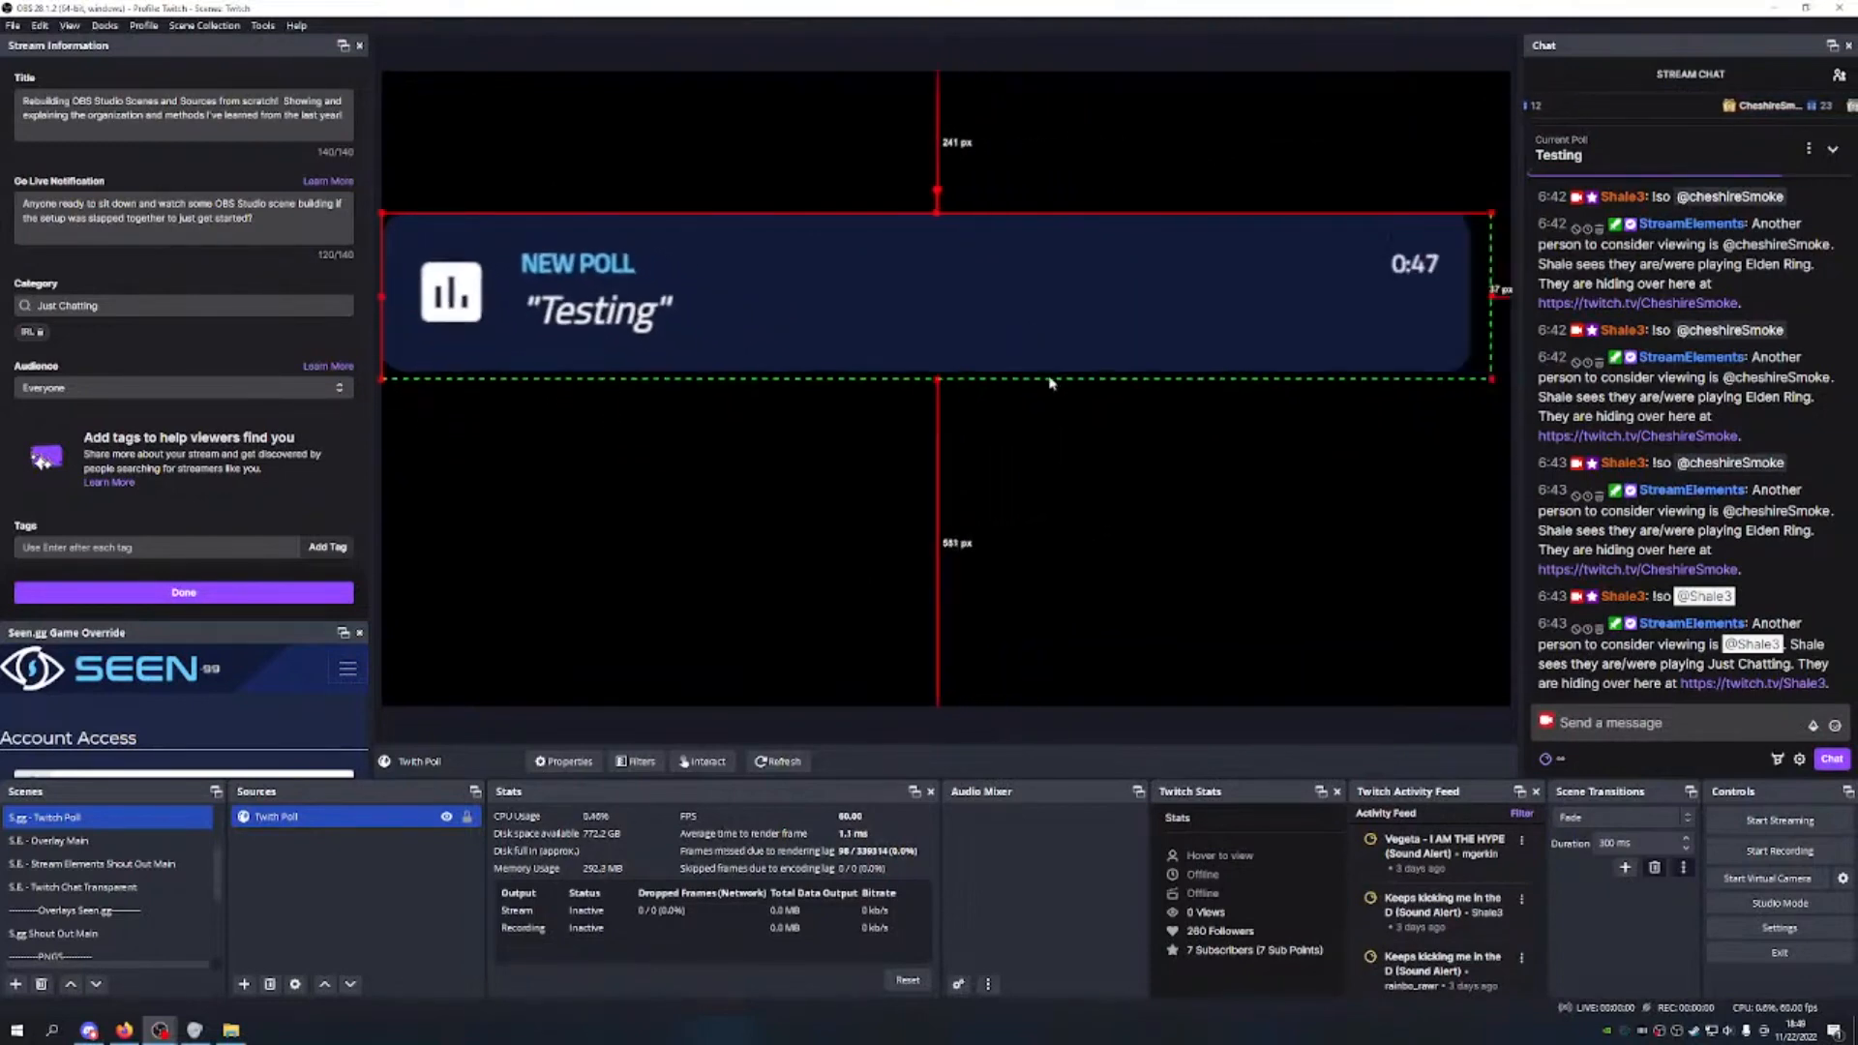
pyautogui.moveTo(1516, 306); pyautogui.dragTo(1507, 299)
pyautogui.moveTo(1171, 291); pyautogui.dragTo(1174, 375)
pyautogui.click(467, 816)
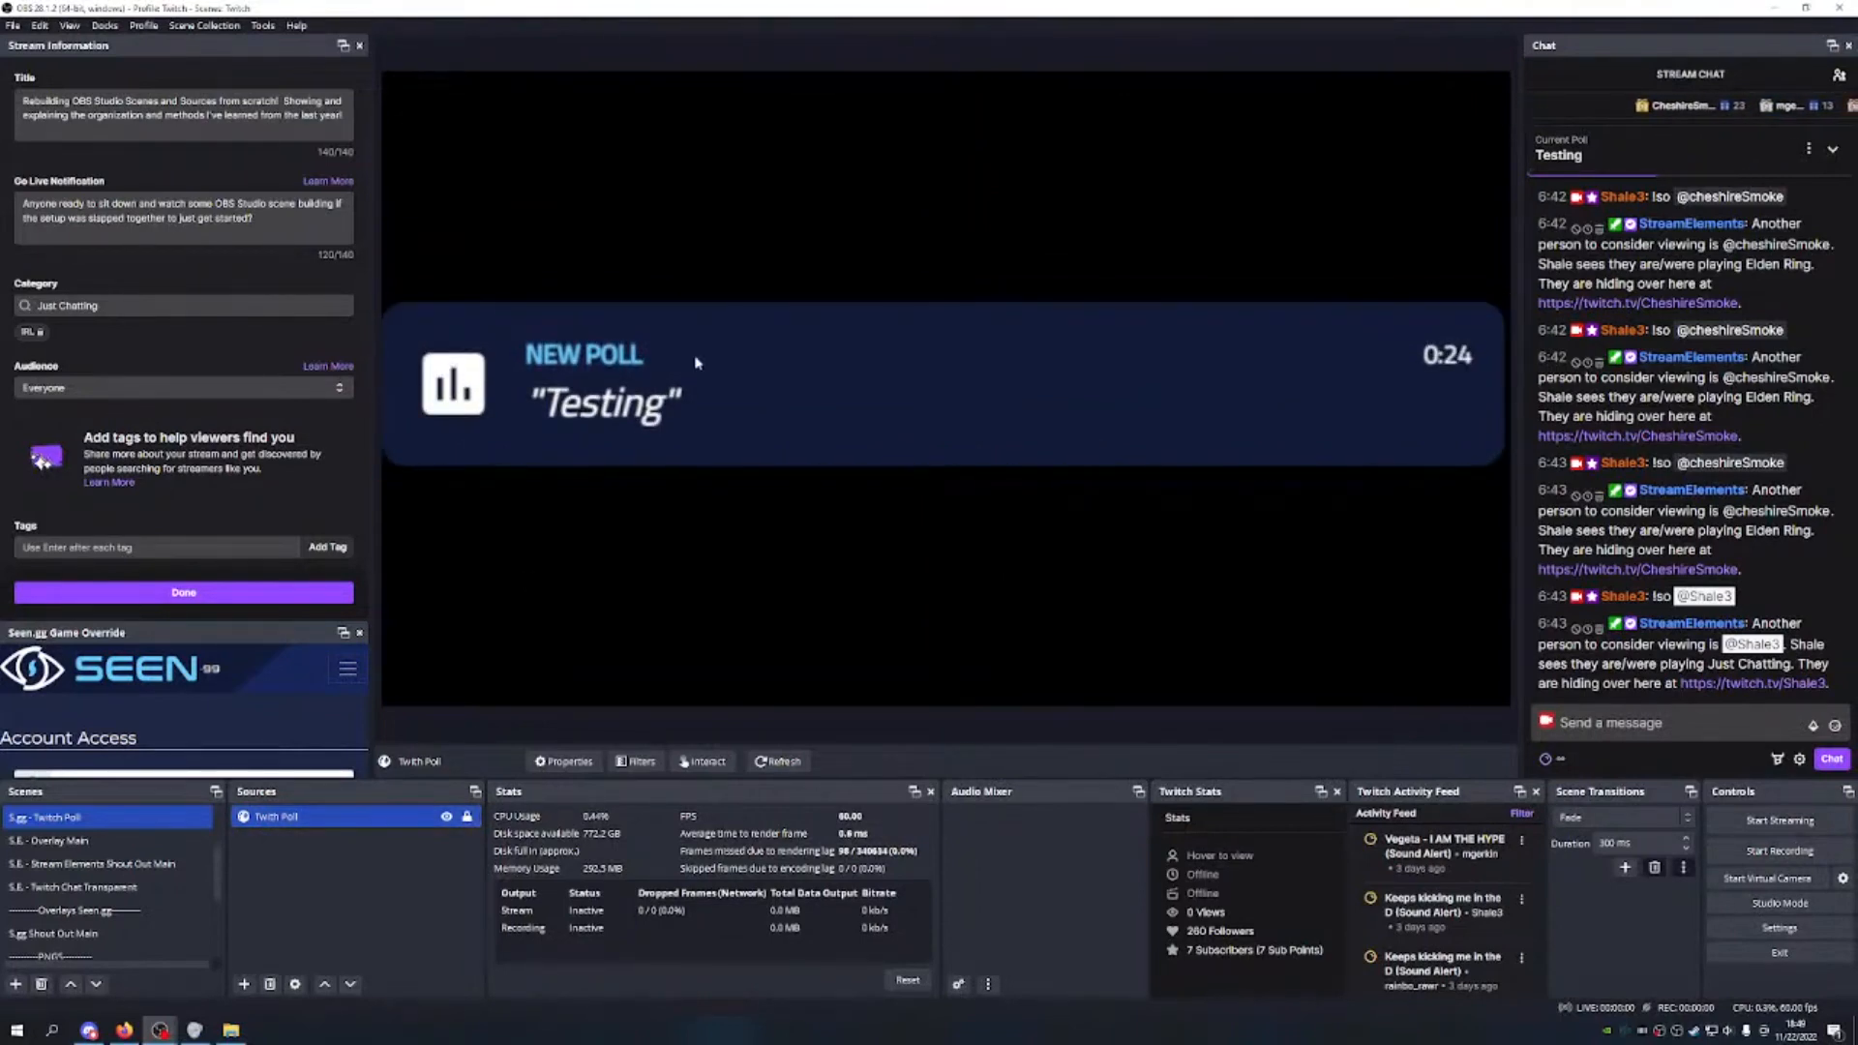
# Step: Vote in the Testing poll, then extend the poll source to show its result bars and relock it
pyautogui.click(1786, 140)
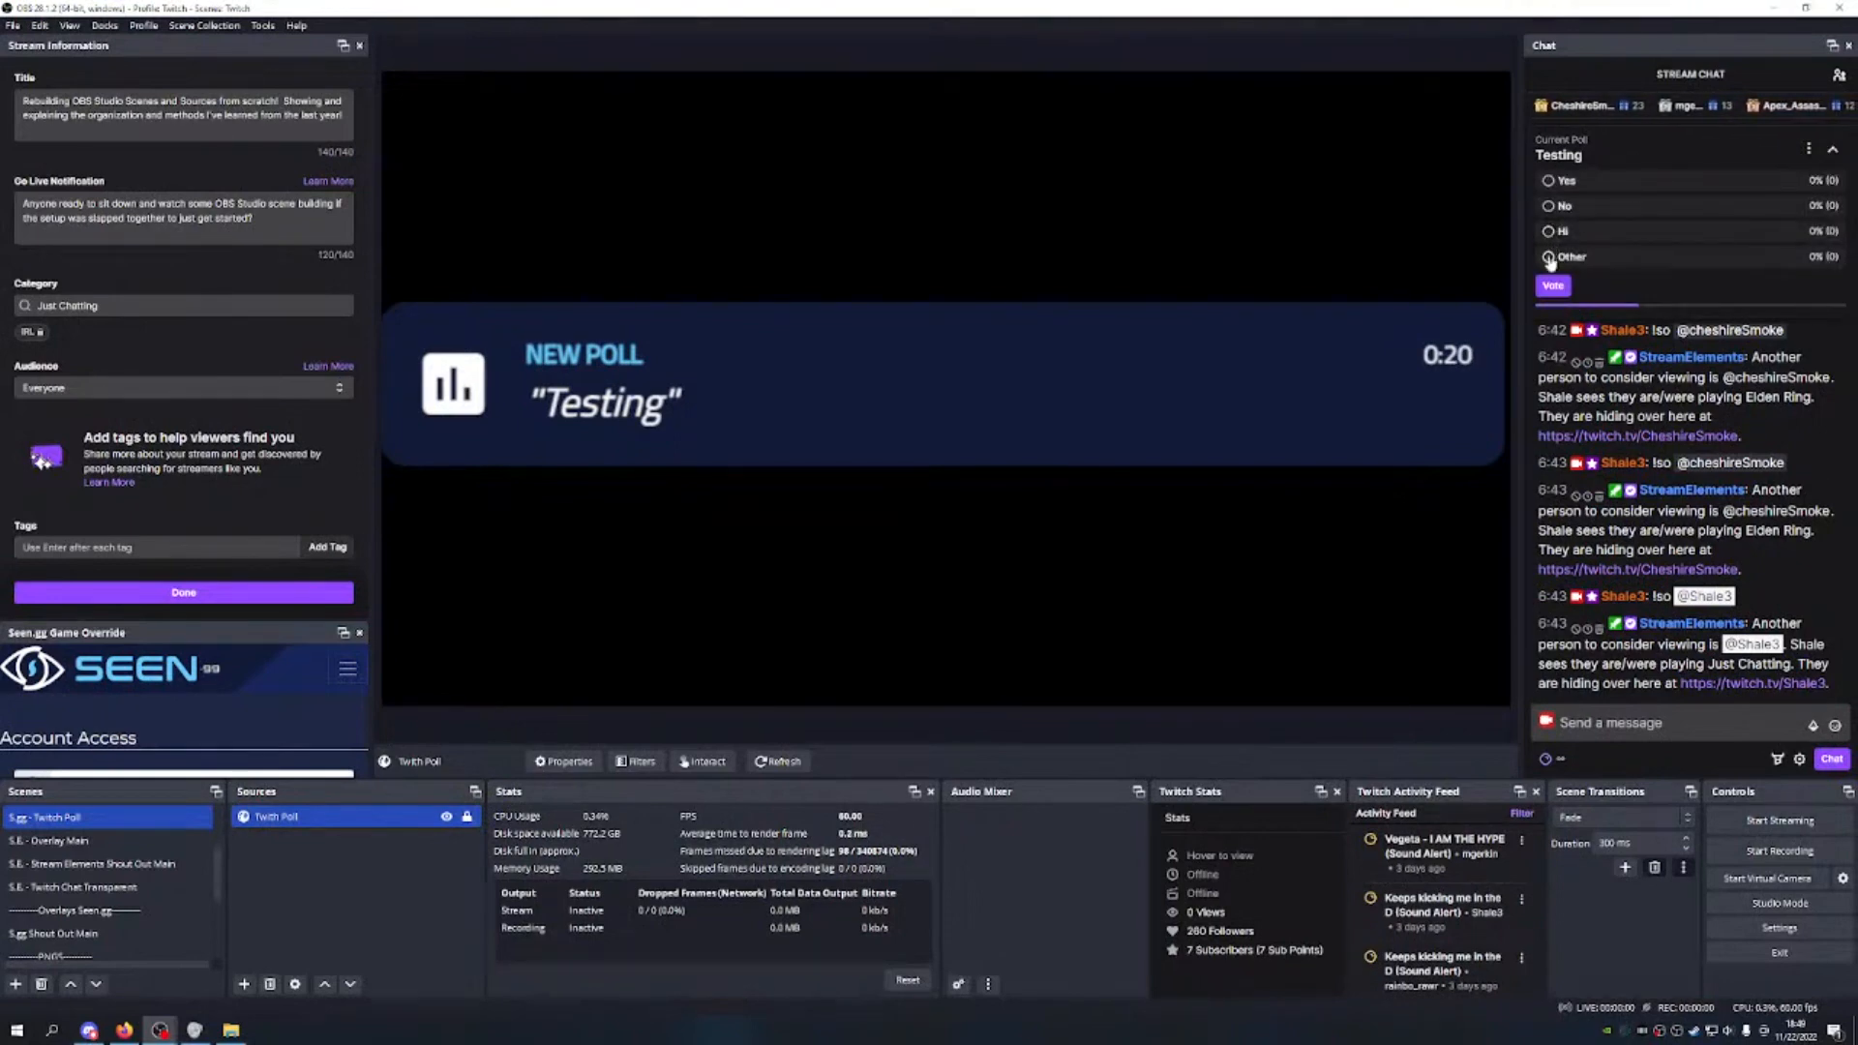
pyautogui.click(1556, 285)
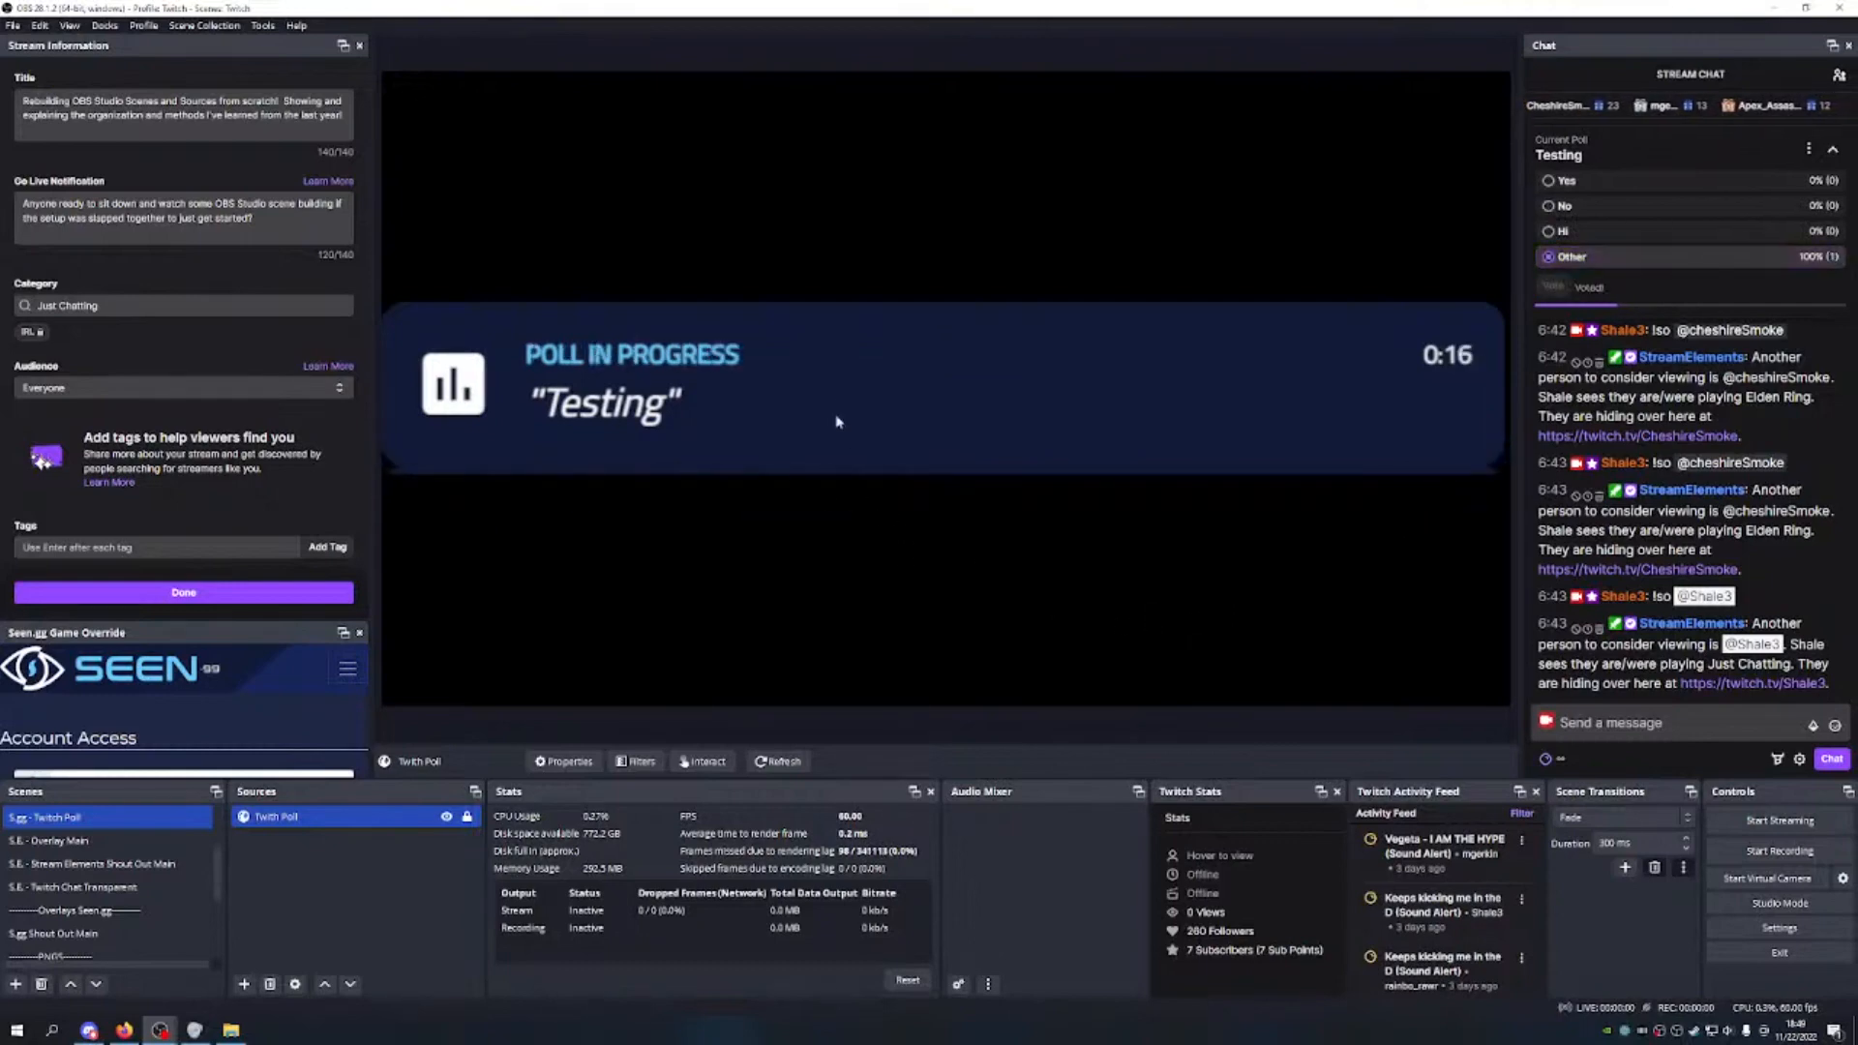
pyautogui.click(467, 817)
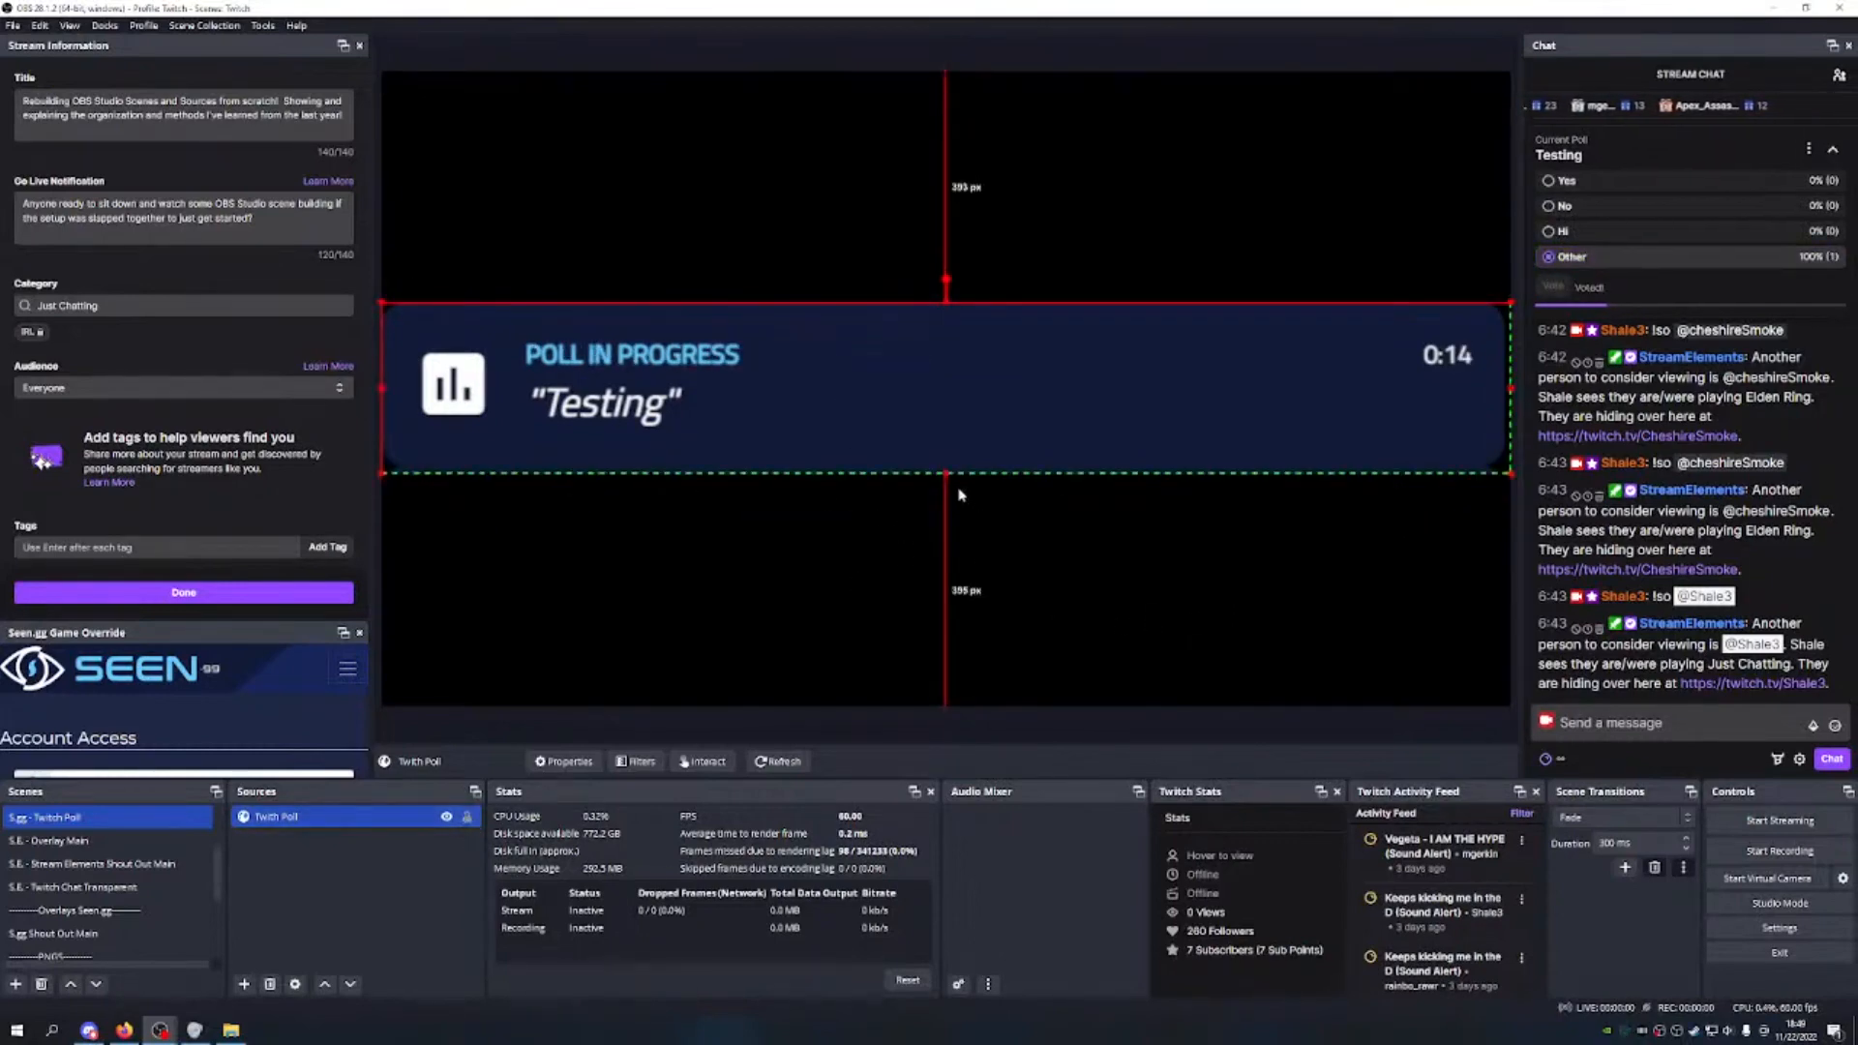
pyautogui.moveTo(947, 474); pyautogui.dragTo(936, 689)
pyautogui.moveTo(951, 495); pyautogui.dragTo(958, 334)
pyautogui.moveTo(945, 466); pyautogui.dragTo(950, 672)
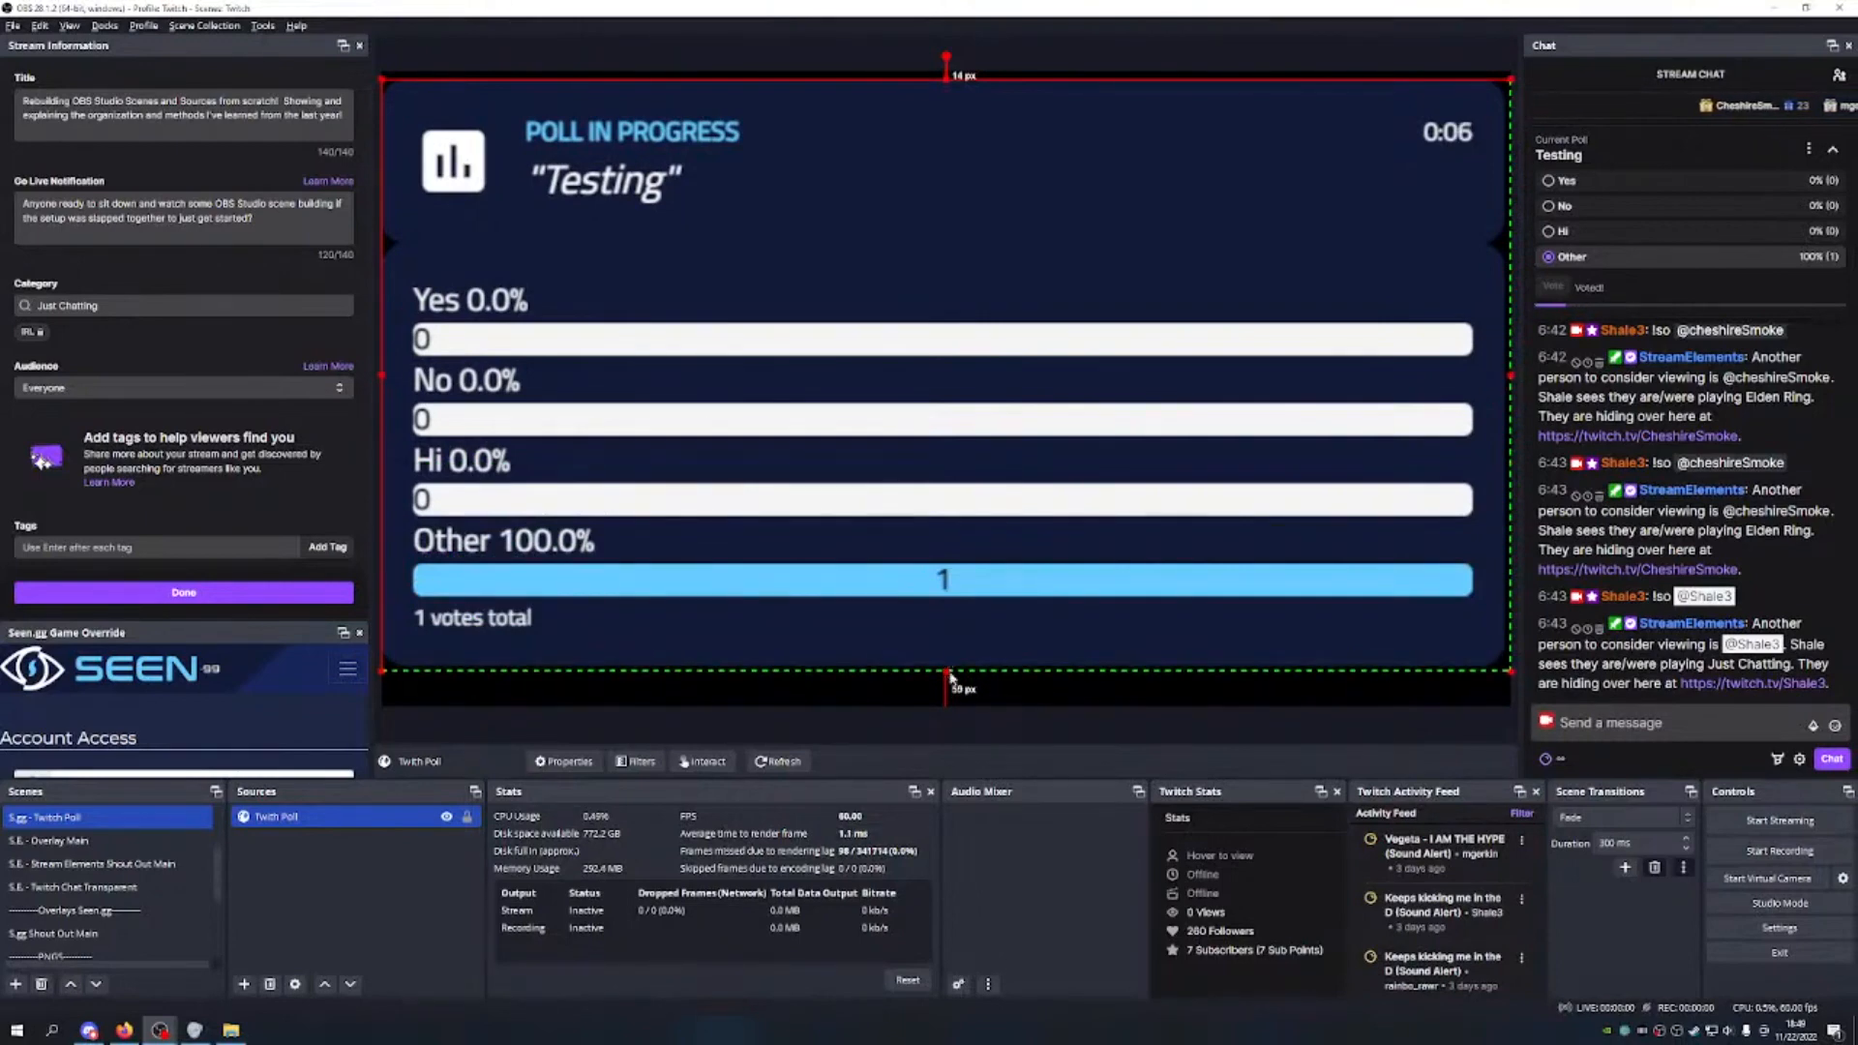
pyautogui.click(1551, 207)
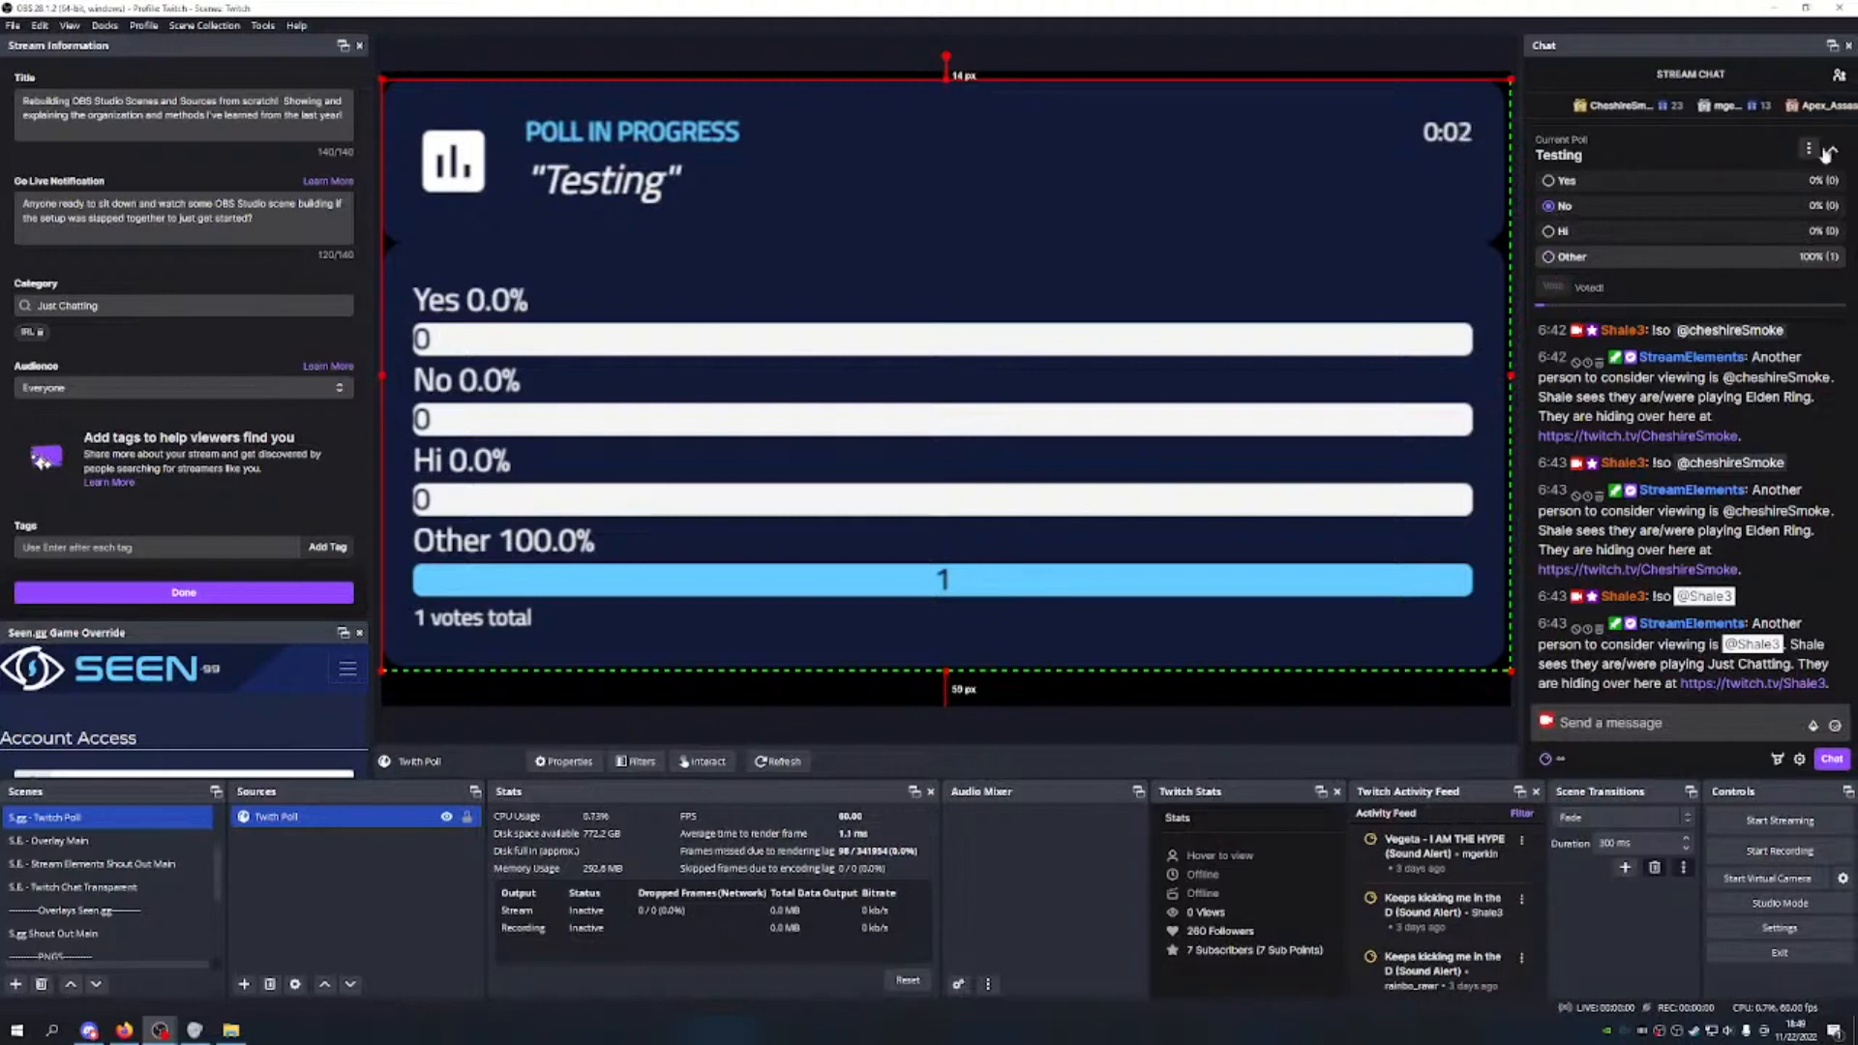
pyautogui.click(1829, 150)
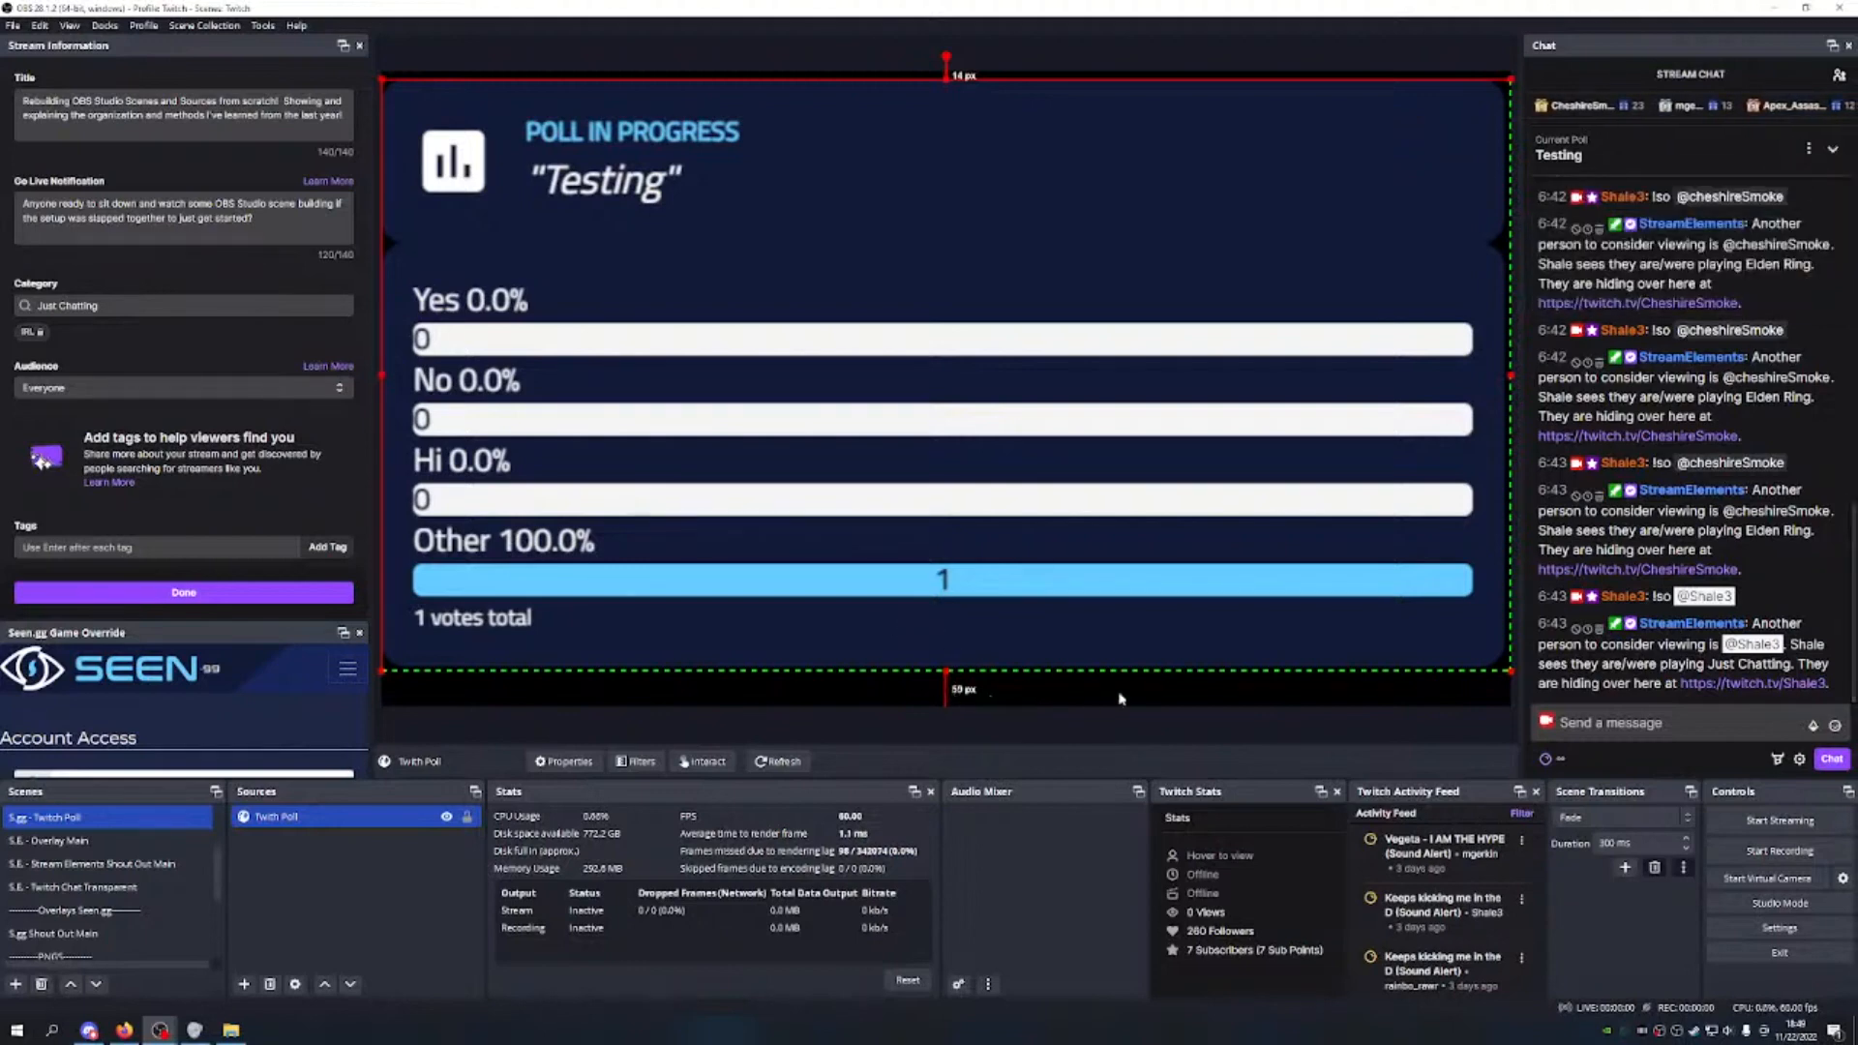
pyautogui.moveTo(925, 437); pyautogui.dragTo(930, 453)
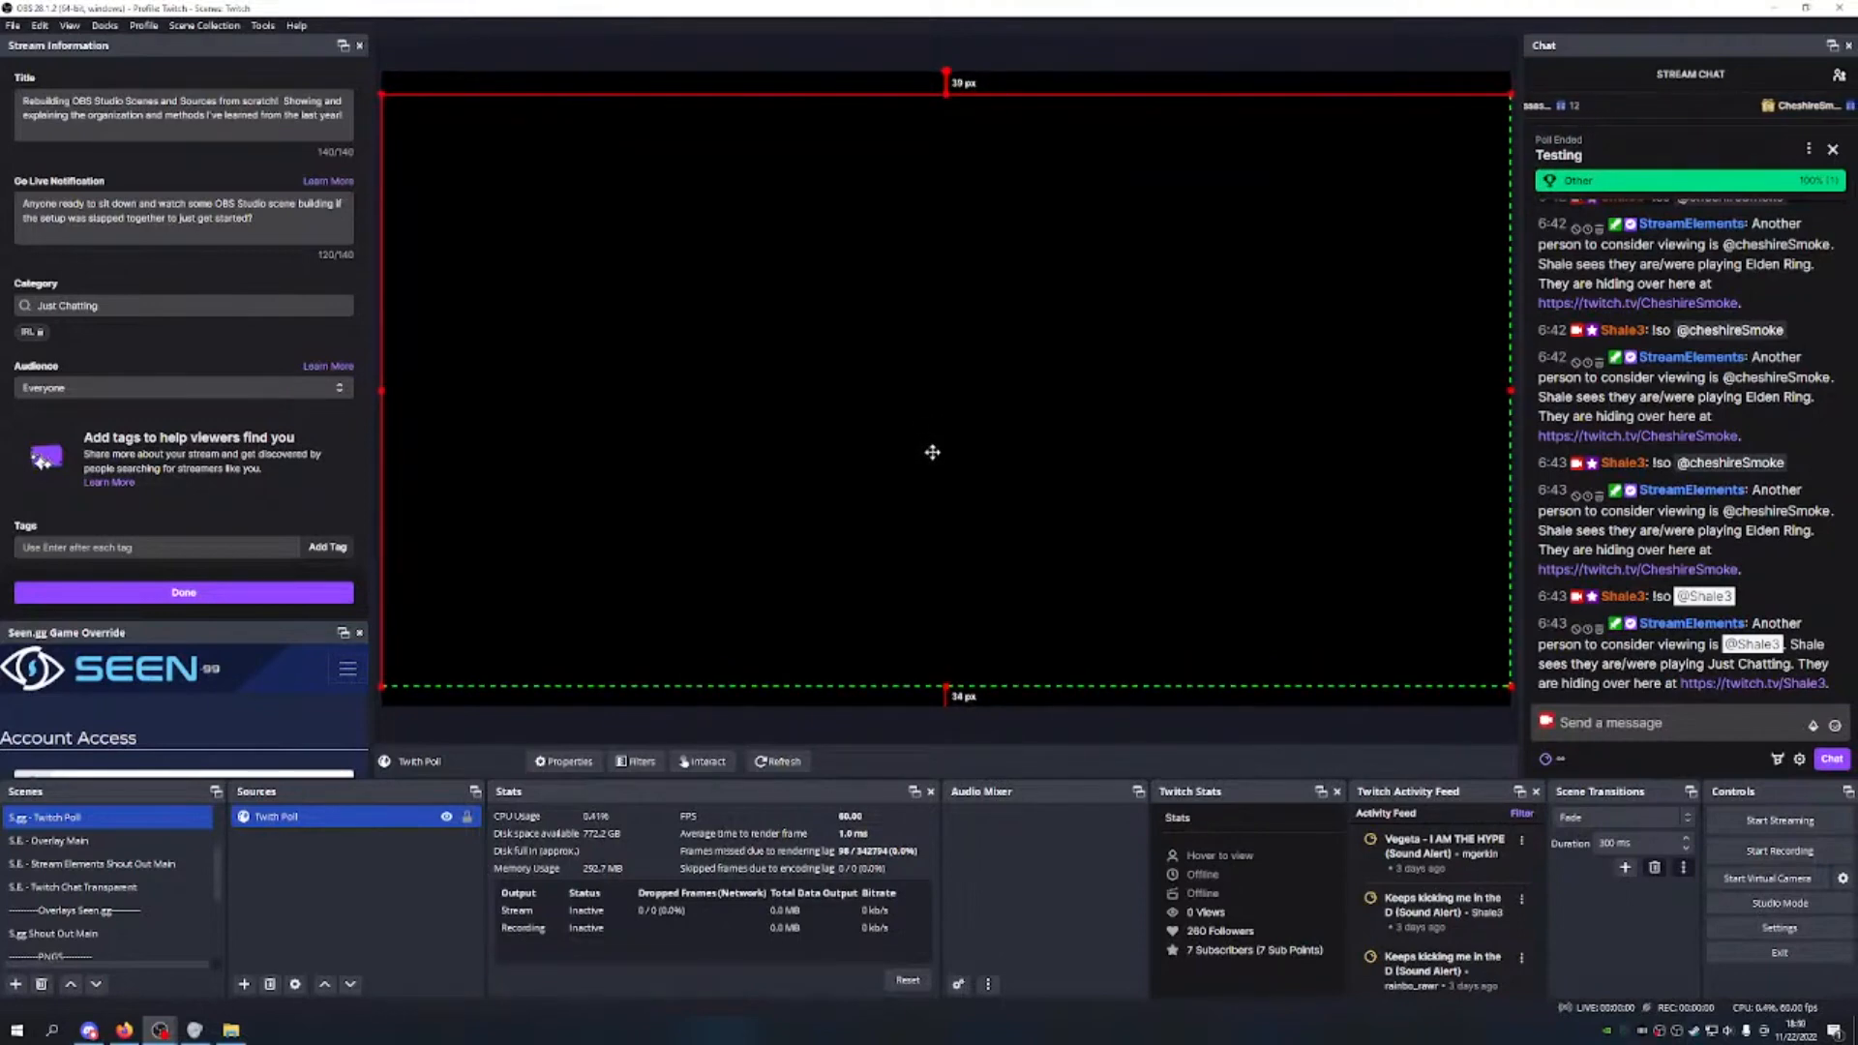
pyautogui.click(466, 815)
# Step: Vote in the new chat poll, settling on the second answer
pyautogui.click(1634, 148)
pyautogui.click(1581, 244)
pyautogui.click(1552, 310)
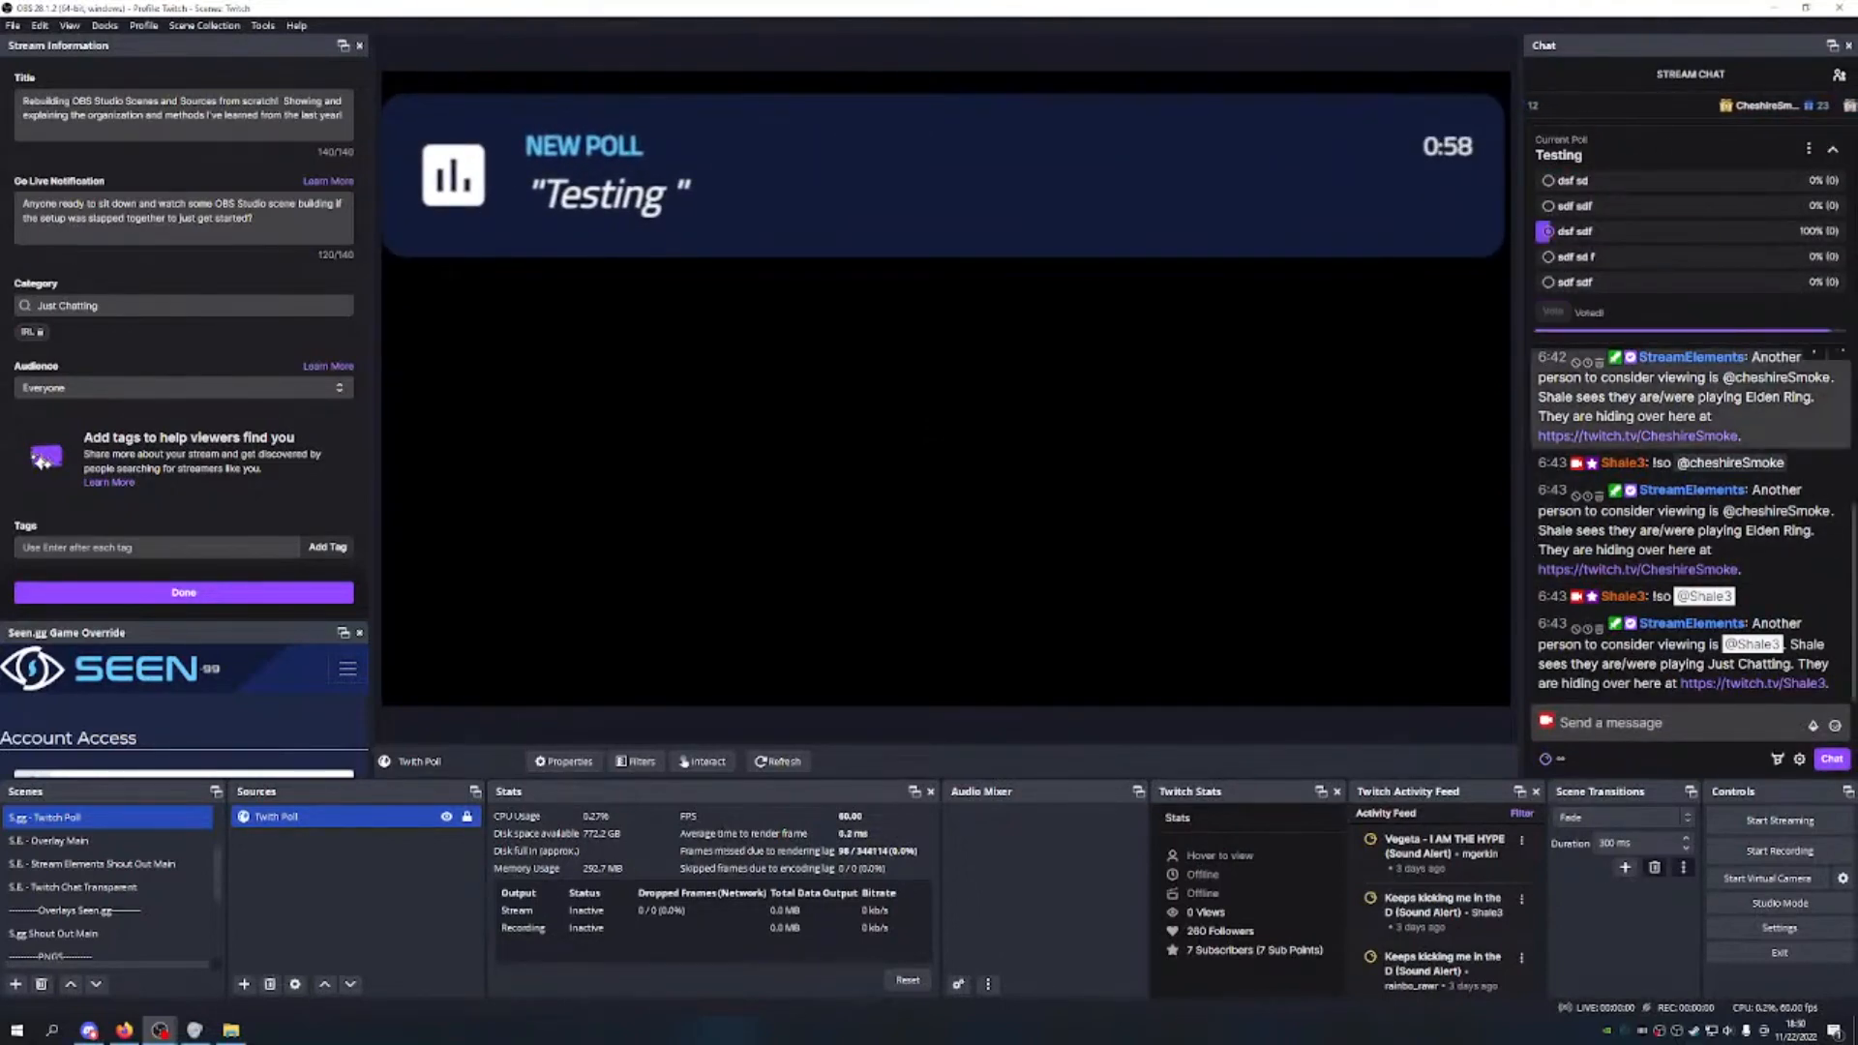
pyautogui.click(1549, 205)
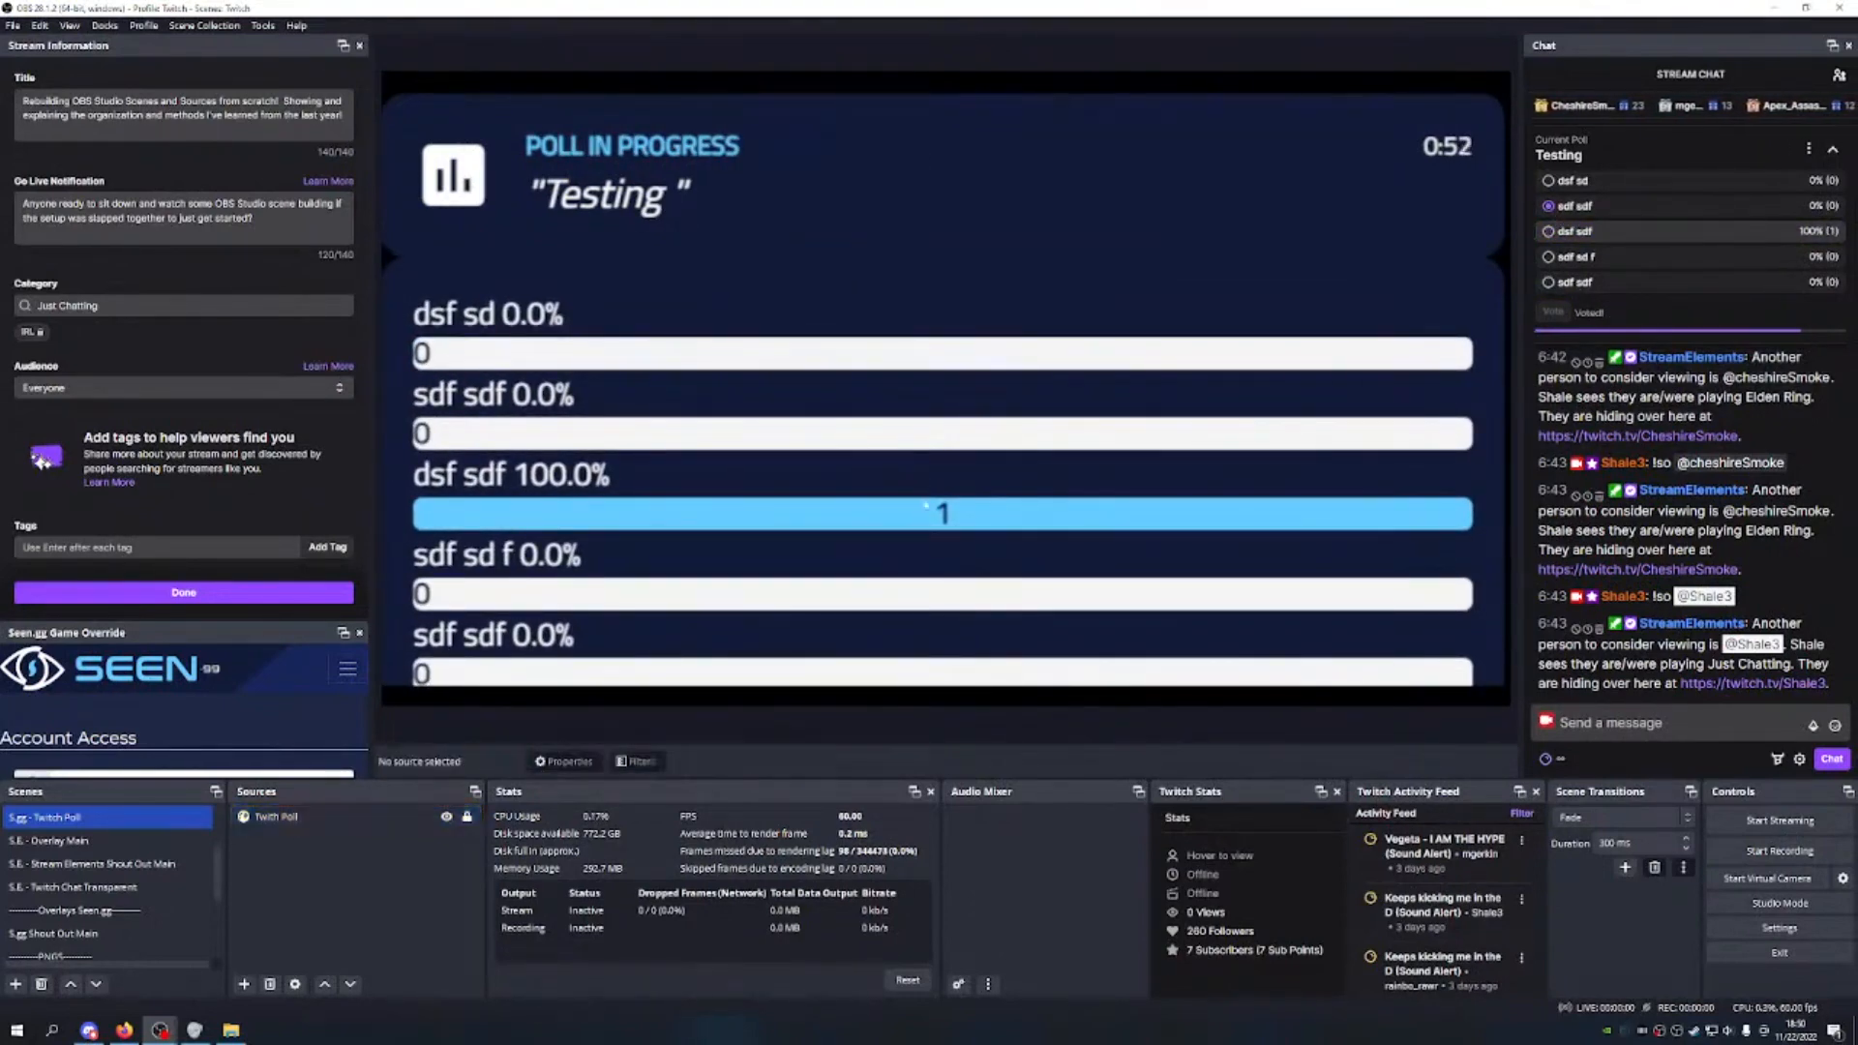
# Step: Extend the poll source downward to reveal the vote total
pyautogui.click(665, 493)
pyautogui.moveTo(961, 665); pyautogui.dragTo(965, 714)
pyautogui.moveTo(965, 542); pyautogui.dragTo(964, 443)
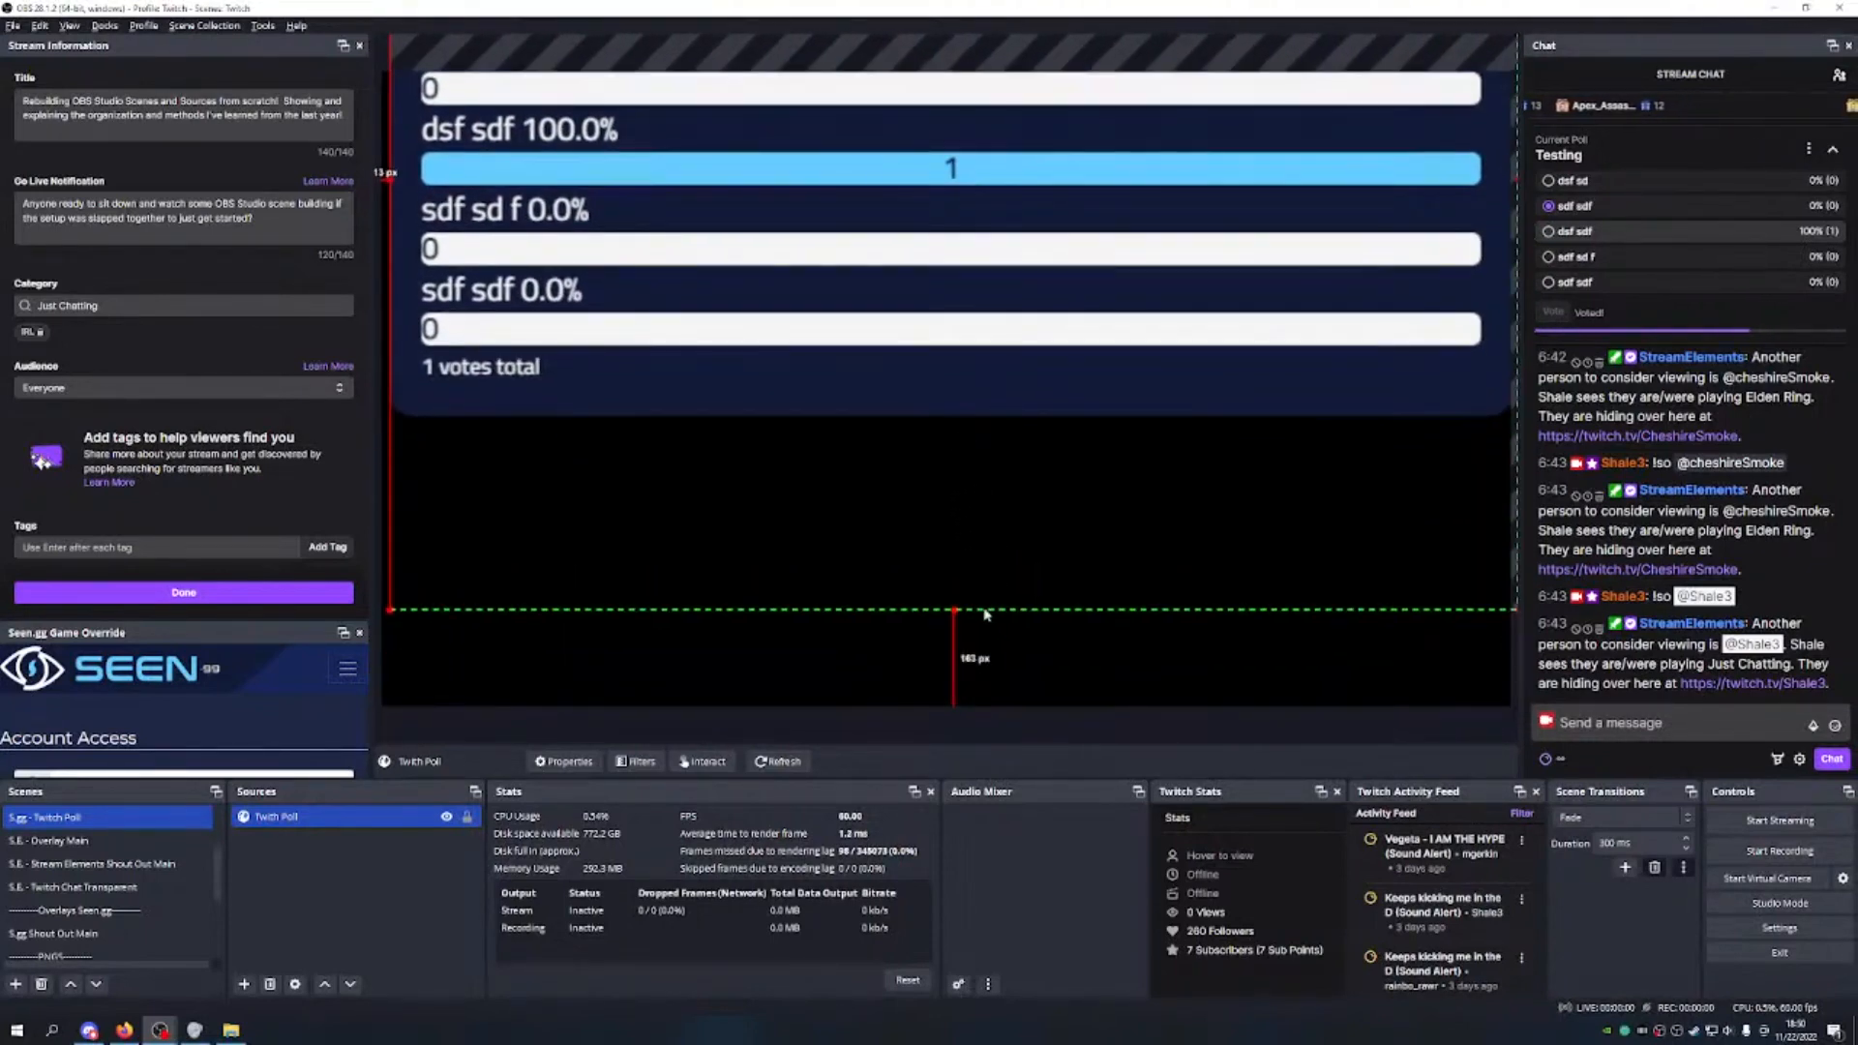
pyautogui.moveTo(954, 609); pyautogui.dragTo(955, 685)
pyautogui.moveTo(1023, 581); pyautogui.dragTo(1005, 469)
pyautogui.moveTo(949, 581); pyautogui.dragTo(976, 650)
# Step: Reposition and crop the poll source so its header and results fit the canvas
pyautogui.moveTo(937, 288); pyautogui.dragTo(937, 130)
pyautogui.moveTo(946, 502); pyautogui.dragTo(840, 211)
pyautogui.moveTo(833, 130); pyautogui.dragTo(1052, 609)
pyautogui.moveTo(1051, 425); pyautogui.dragTo(1018, 392)
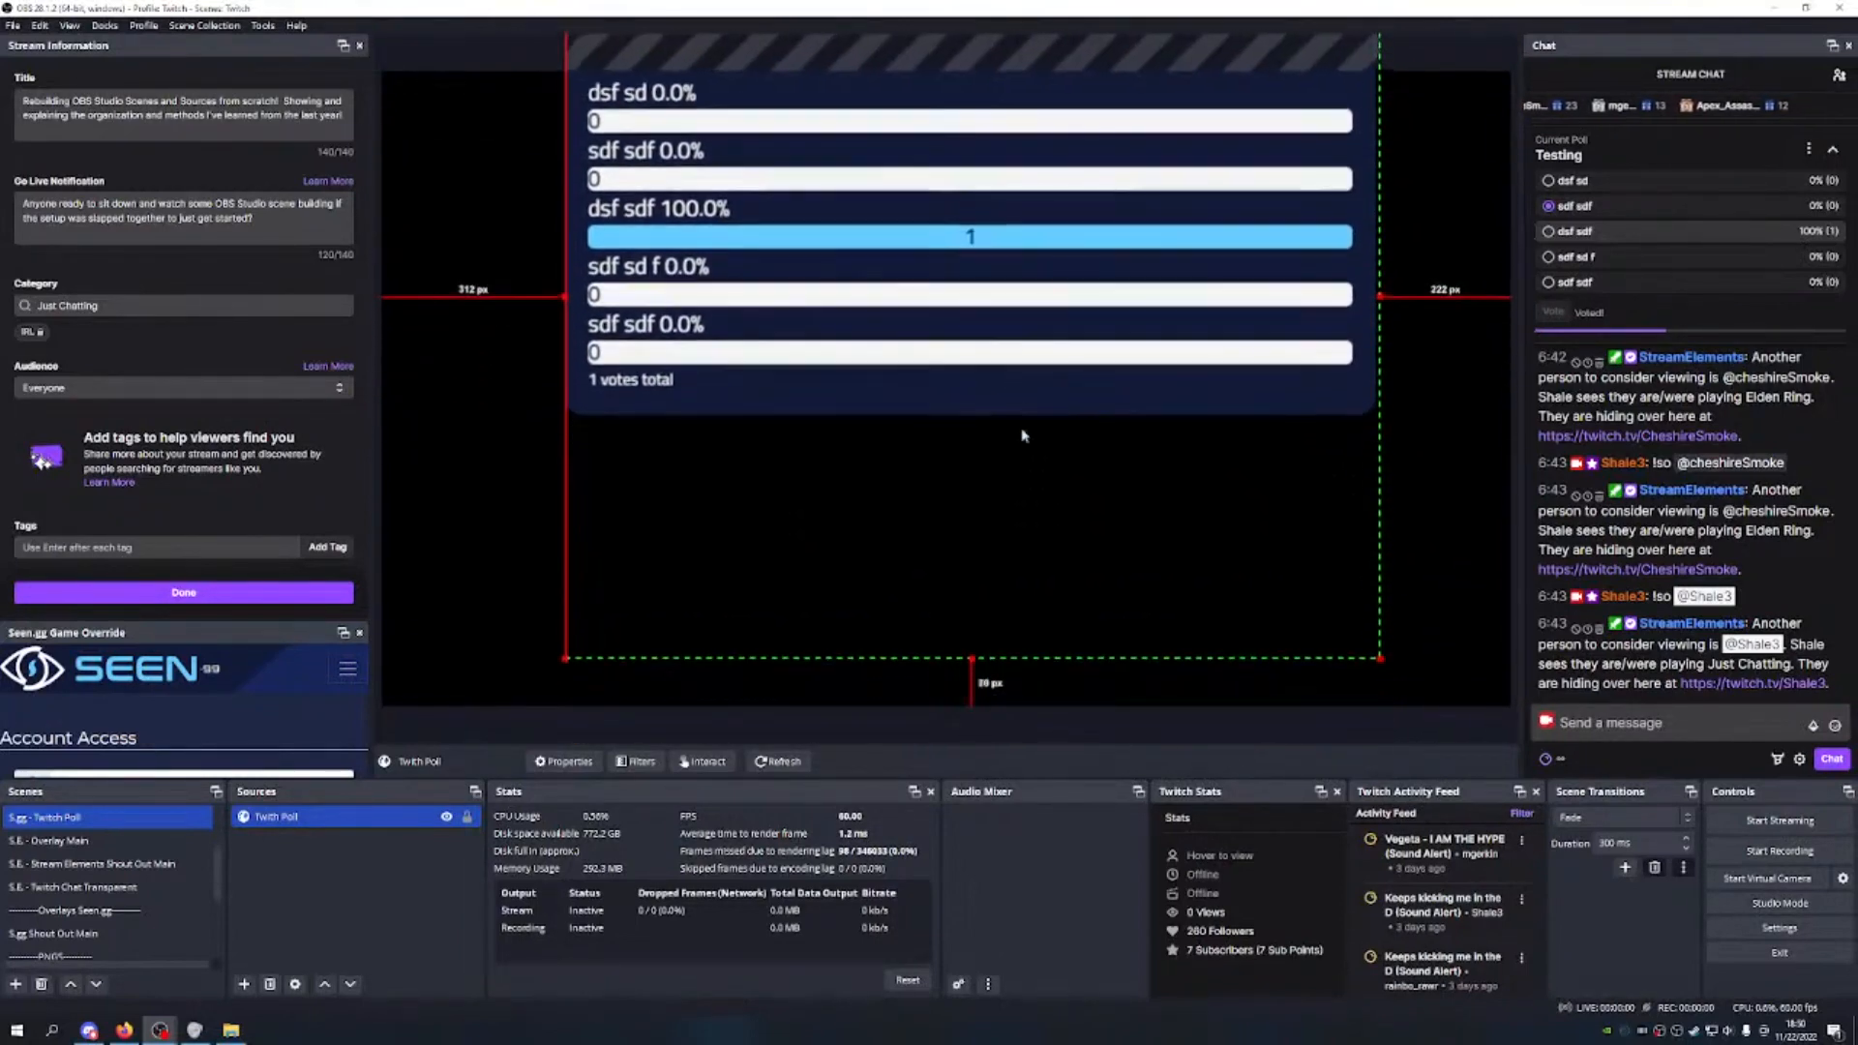
pyautogui.moveTo(973, 658); pyautogui.dragTo(974, 498)
pyautogui.moveTo(992, 168); pyautogui.dragTo(975, 305)
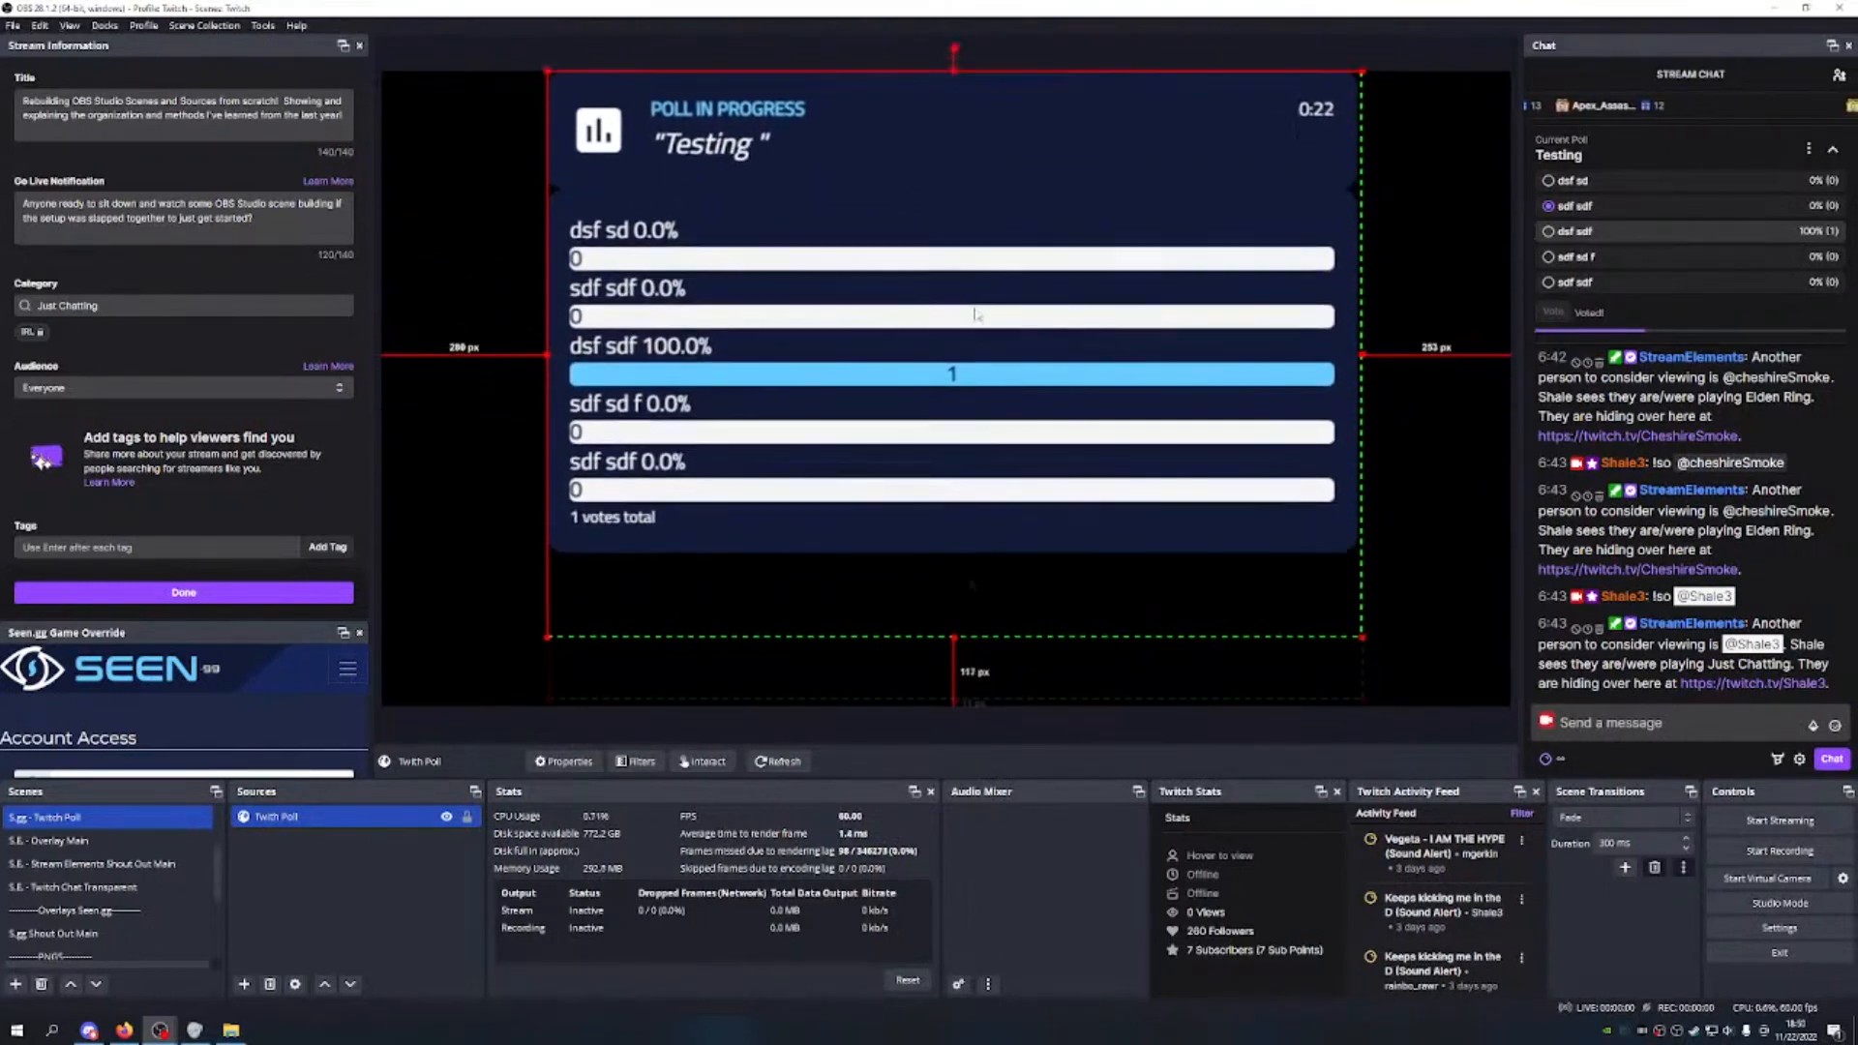
pyautogui.moveTo(955, 699); pyautogui.dragTo(954, 705)
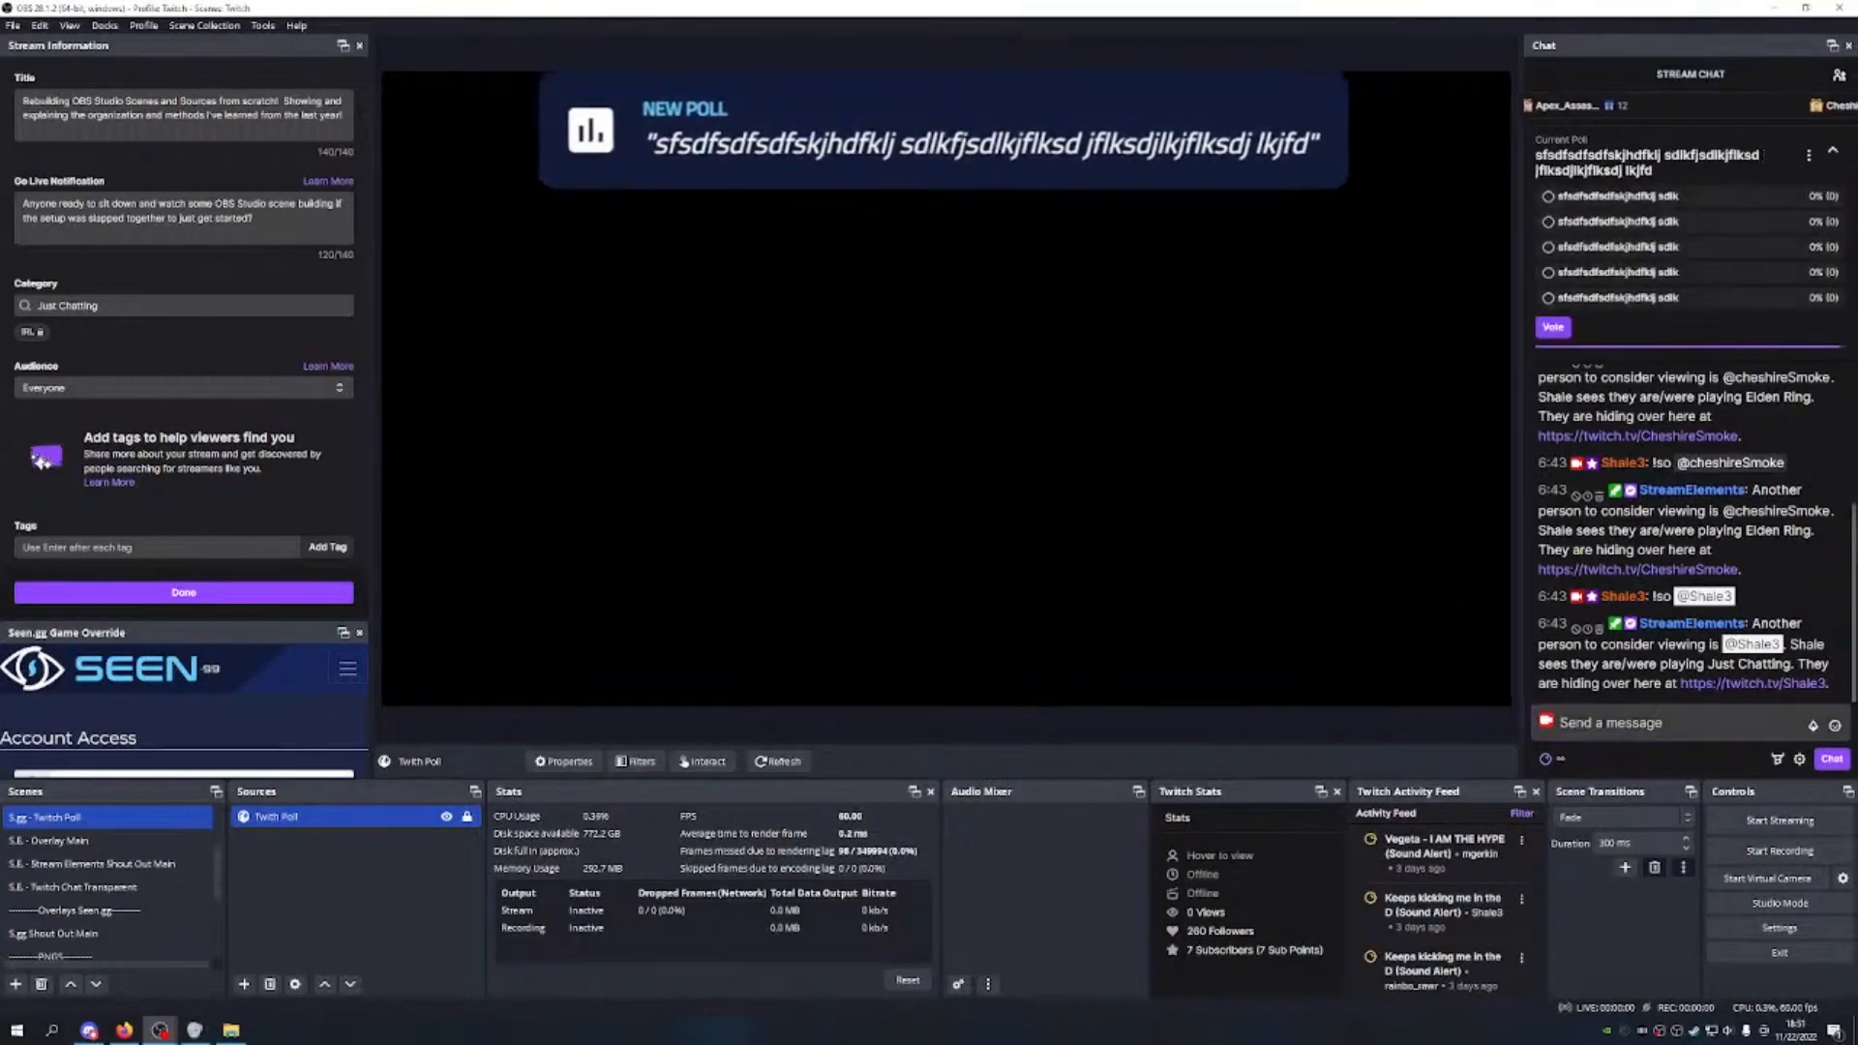
# Step: Vote in the long-question poll, then stretch the Twitch Poll source to the canvas bottom and shift it left
pyautogui.click(1554, 328)
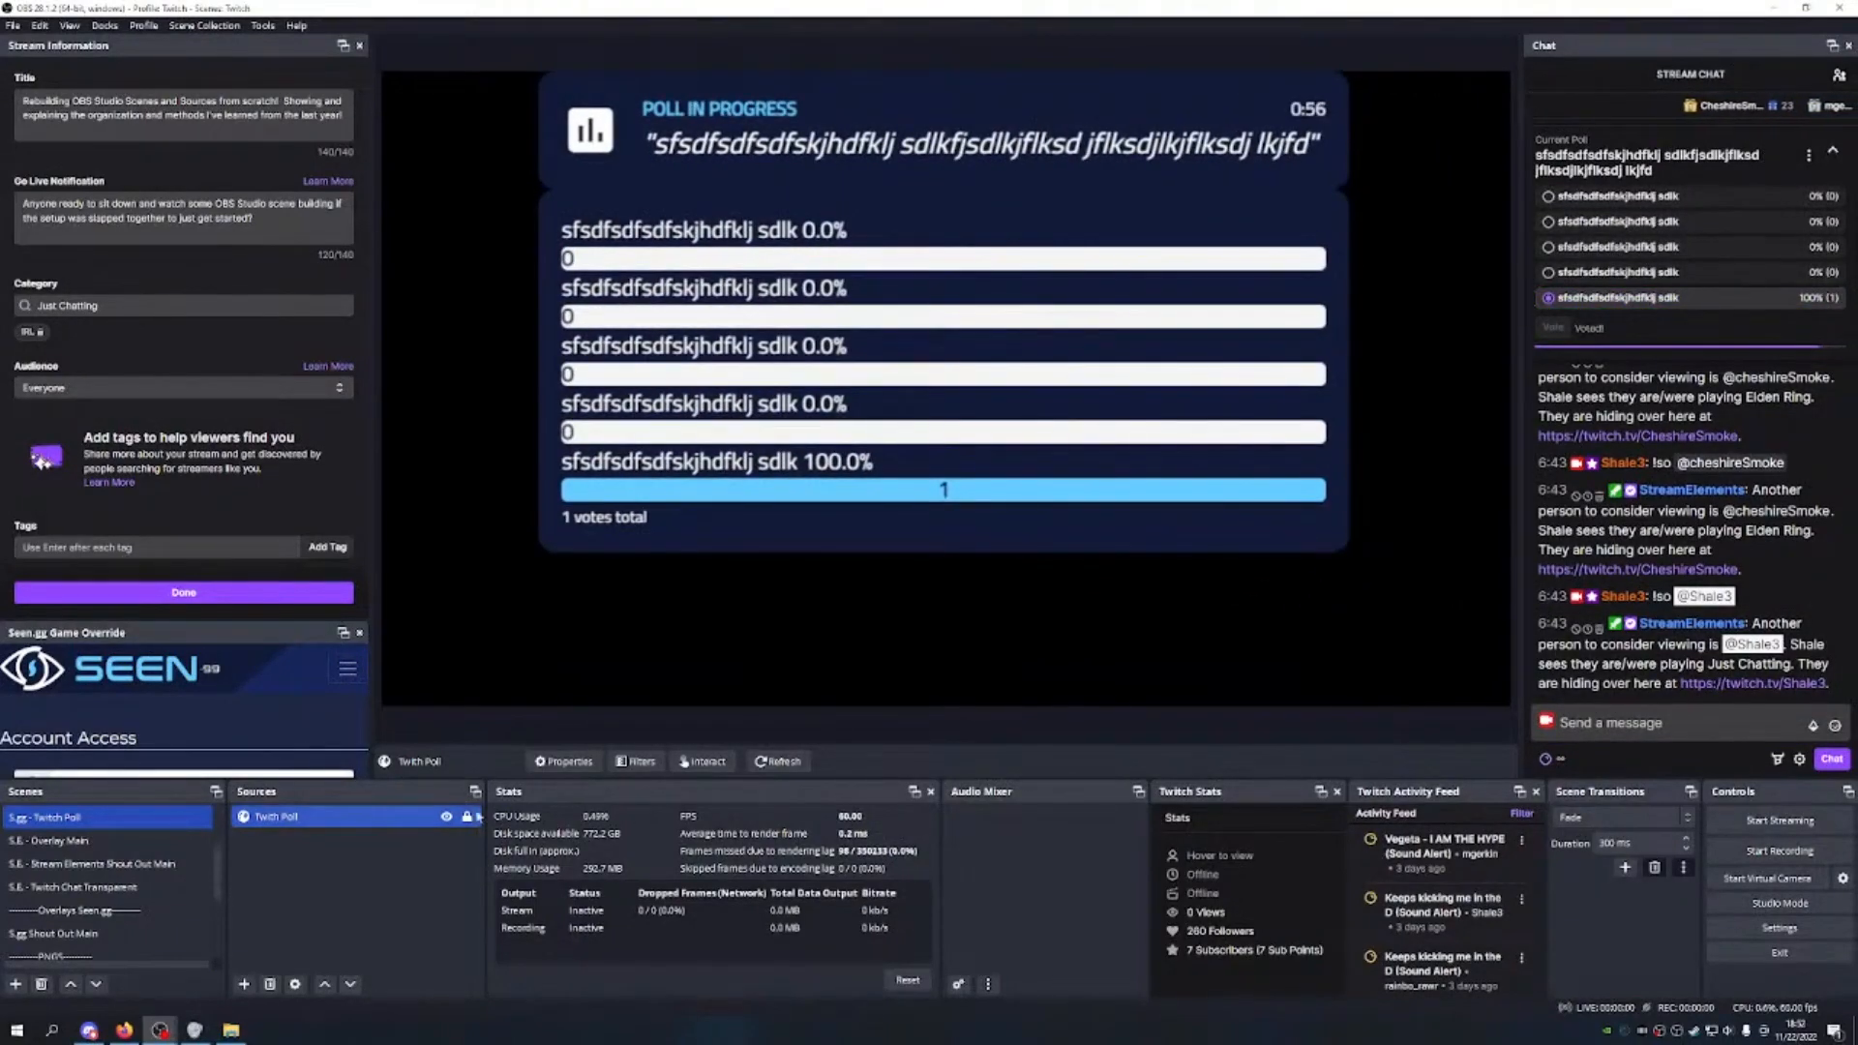
pyautogui.click(902, 464)
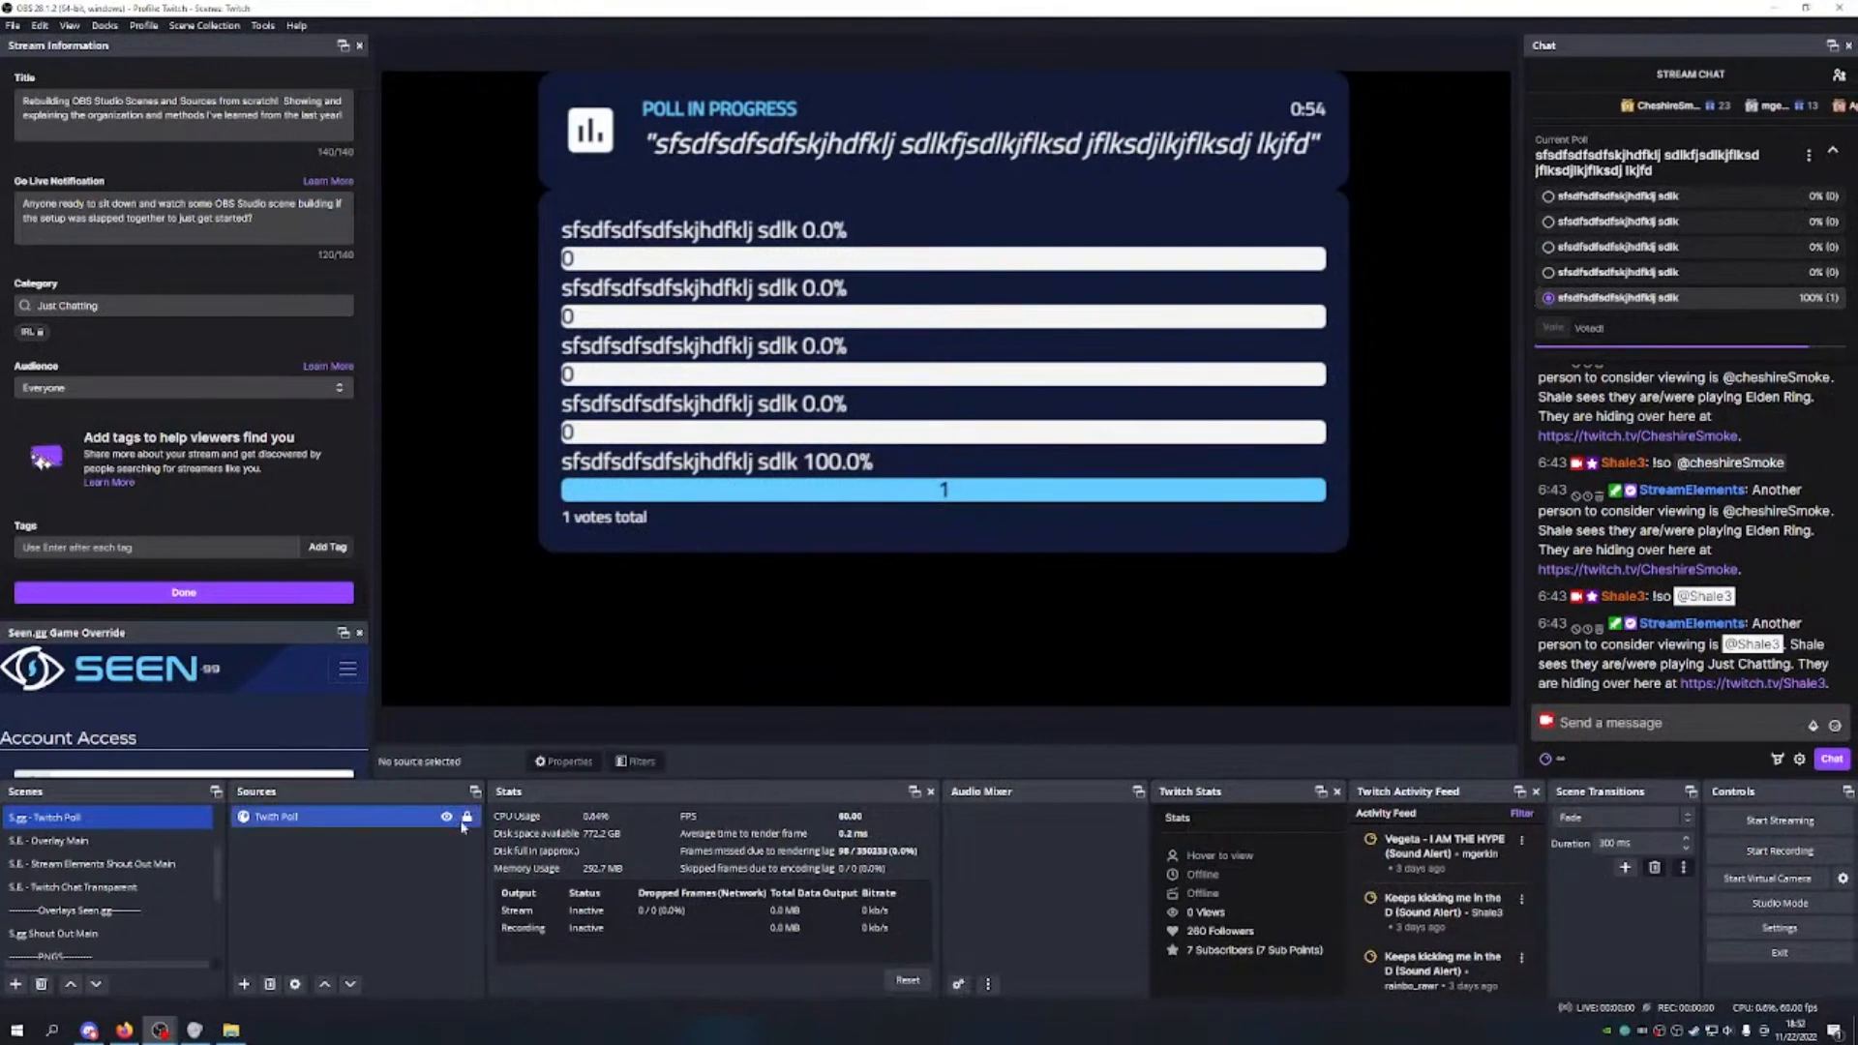
pyautogui.click(988, 662)
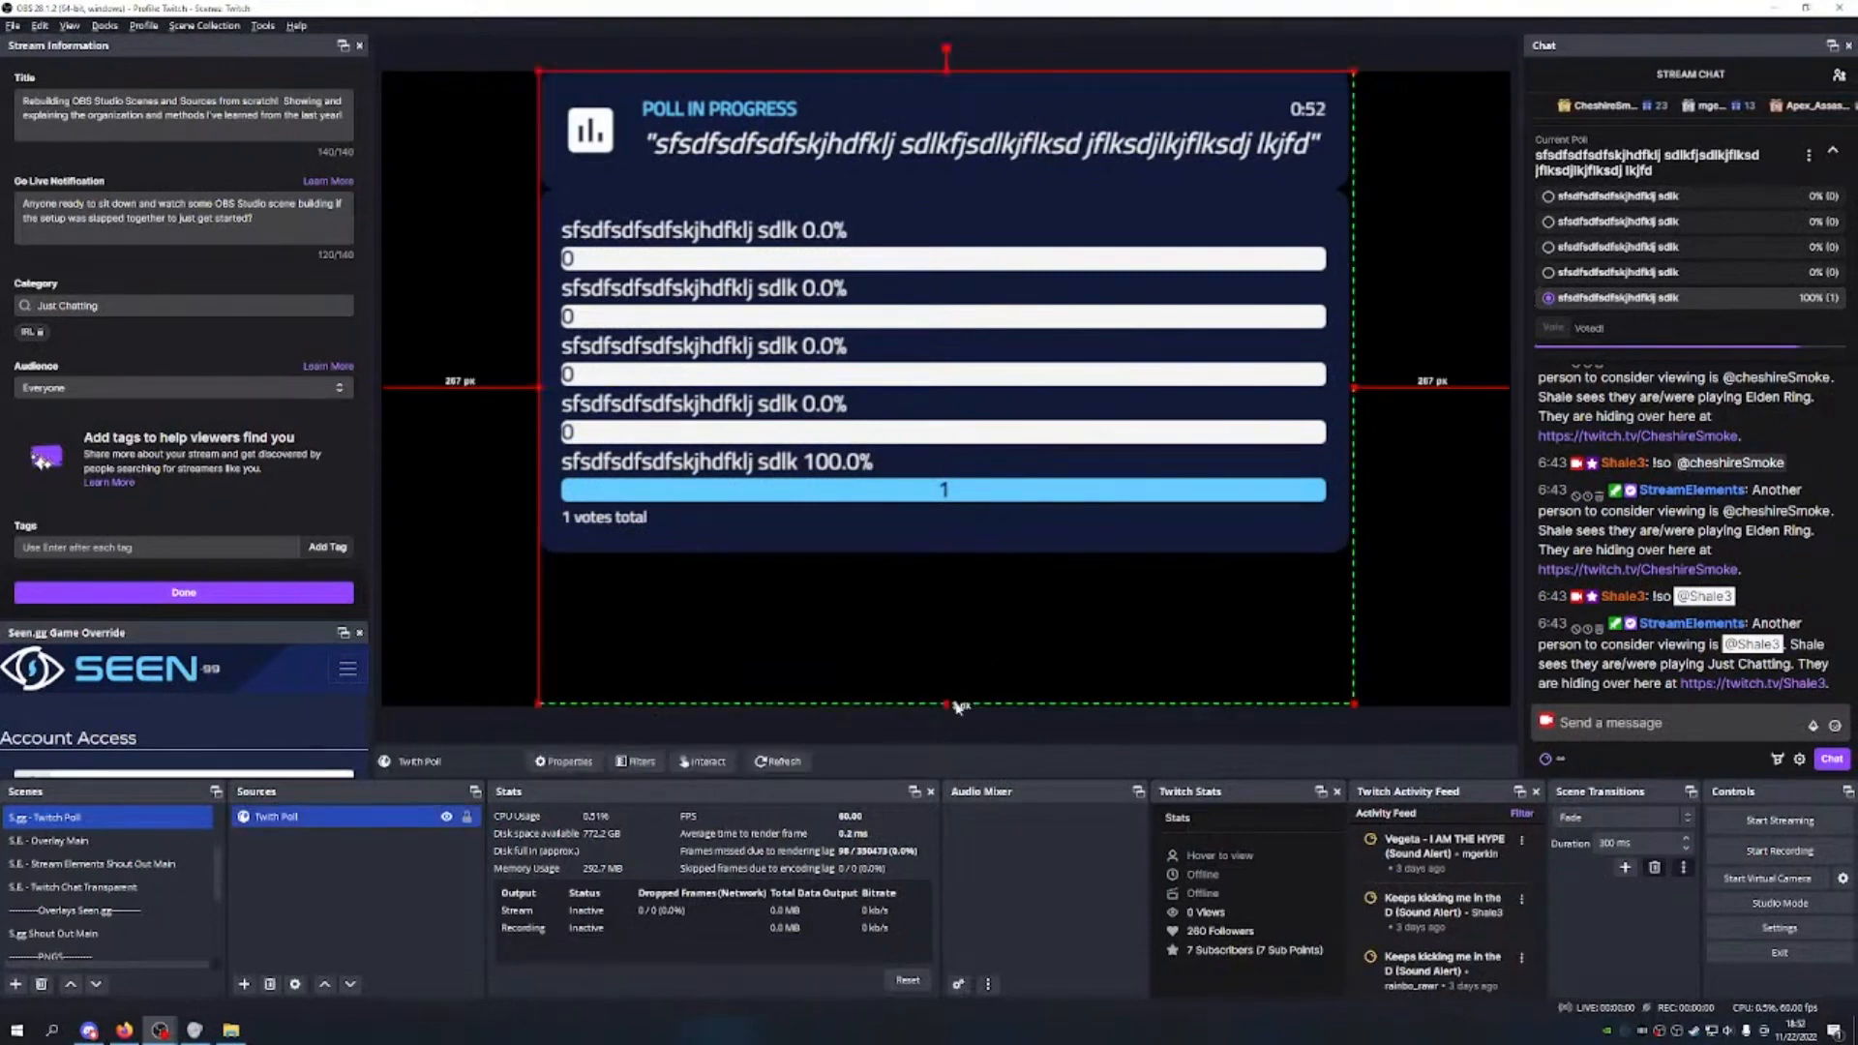
pyautogui.moveTo(947, 703); pyautogui.dragTo(938, 558)
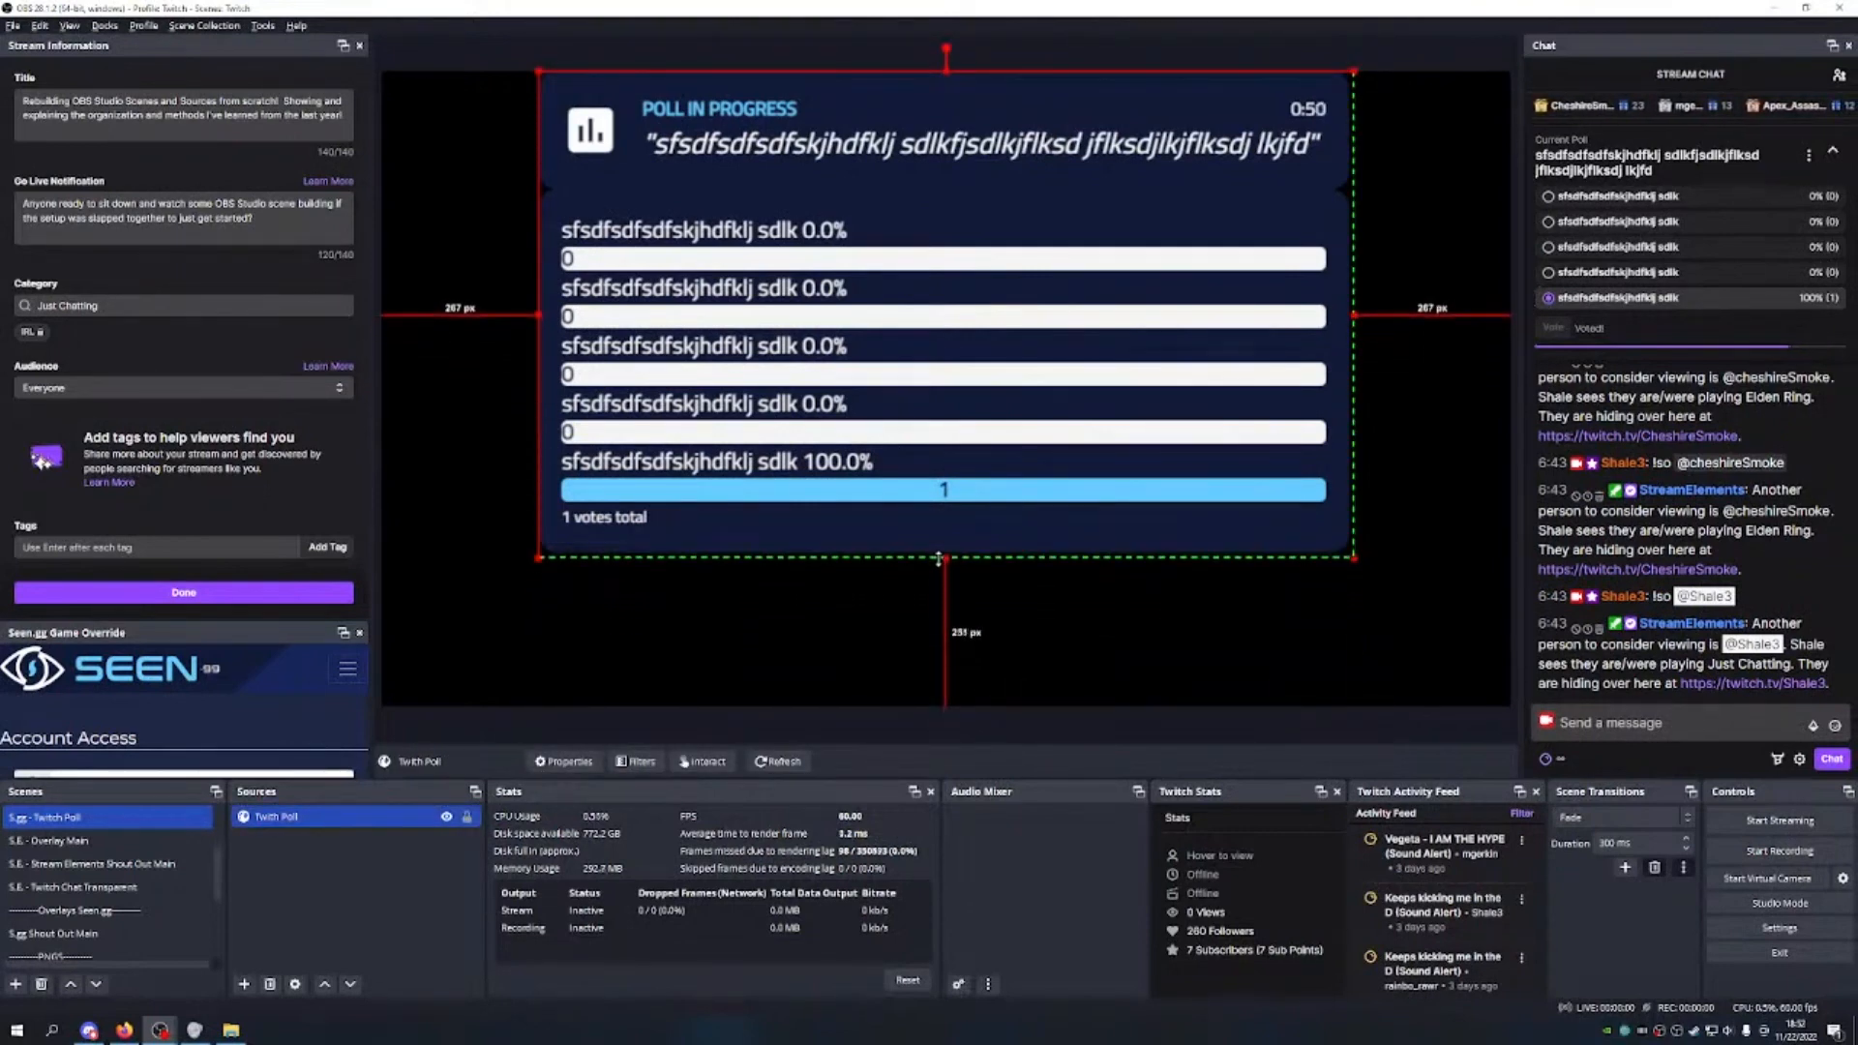
pyautogui.moveTo(938, 558); pyautogui.dragTo(987, 713)
pyautogui.moveTo(1110, 490); pyautogui.dragTo(1031, 483)
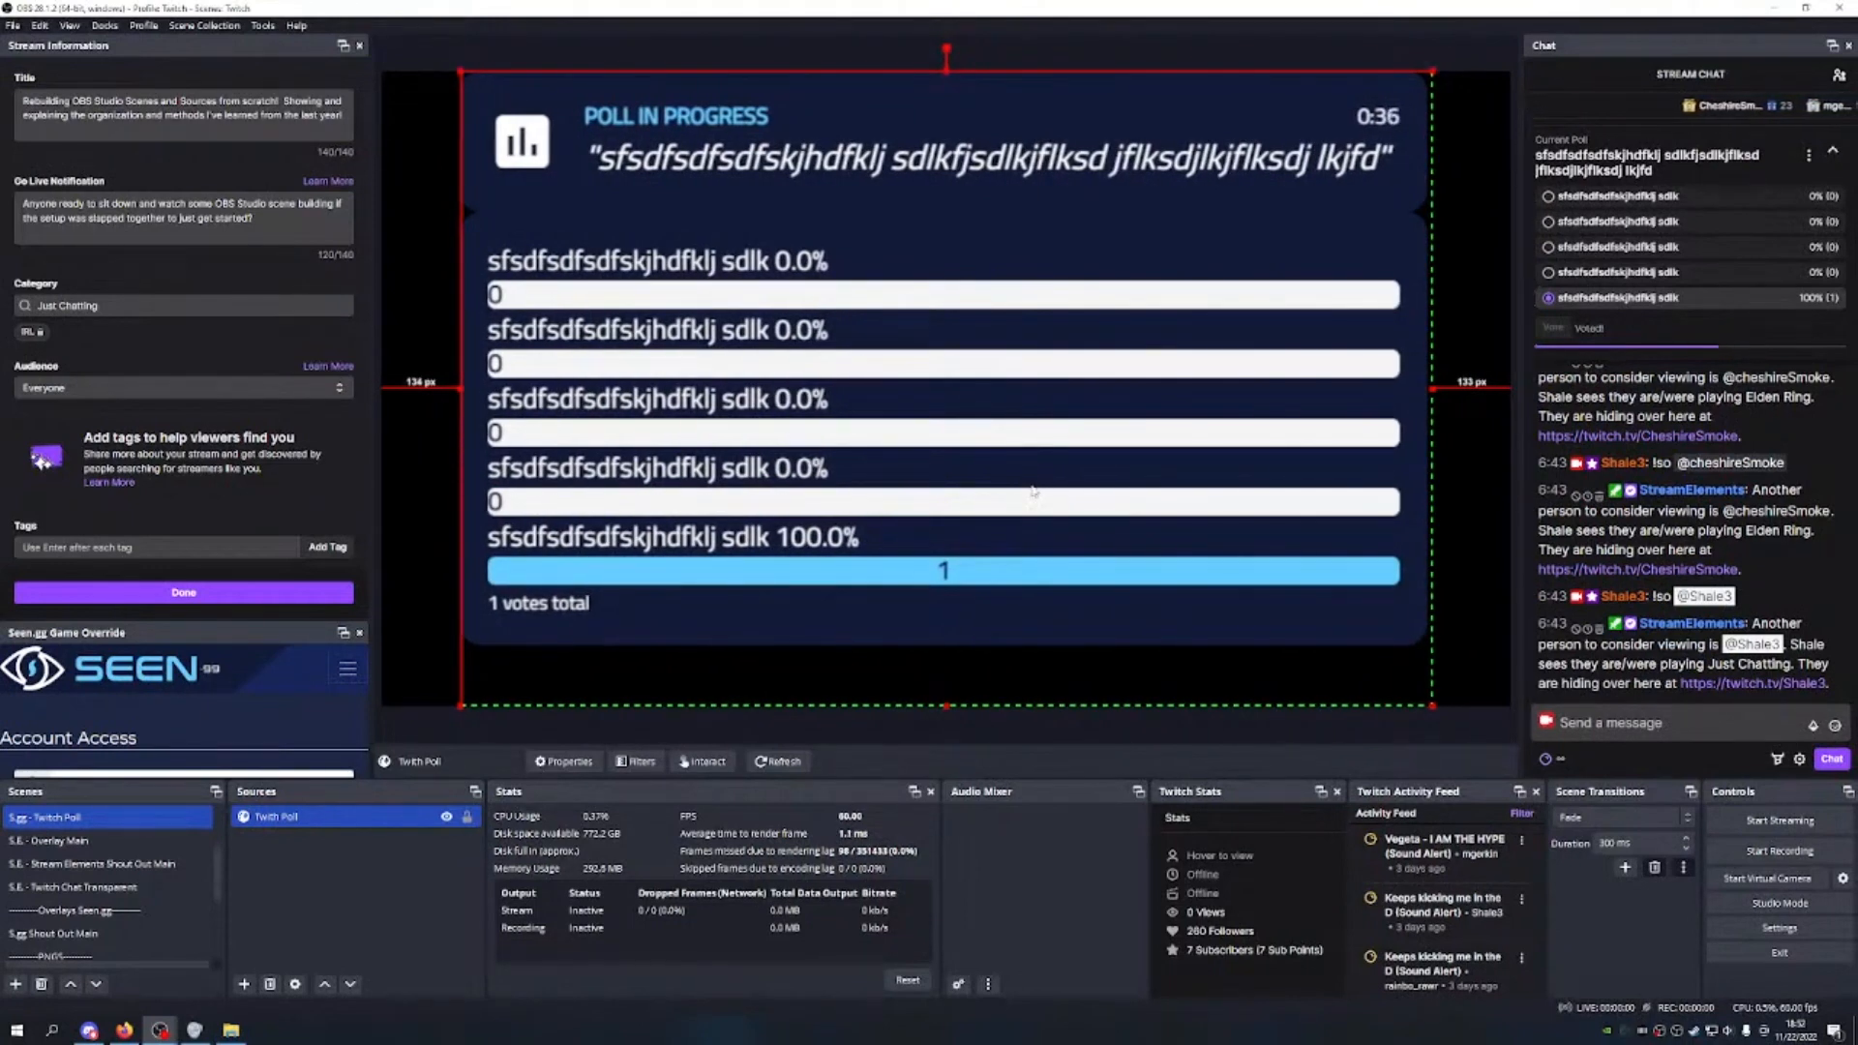
# Step: Add the S.gg - Twitch Poll scene as a source in M.S. - Main Scene
pyautogui.click(143, 863)
pyautogui.scroll(2, 142, 862)
pyautogui.click(142, 821)
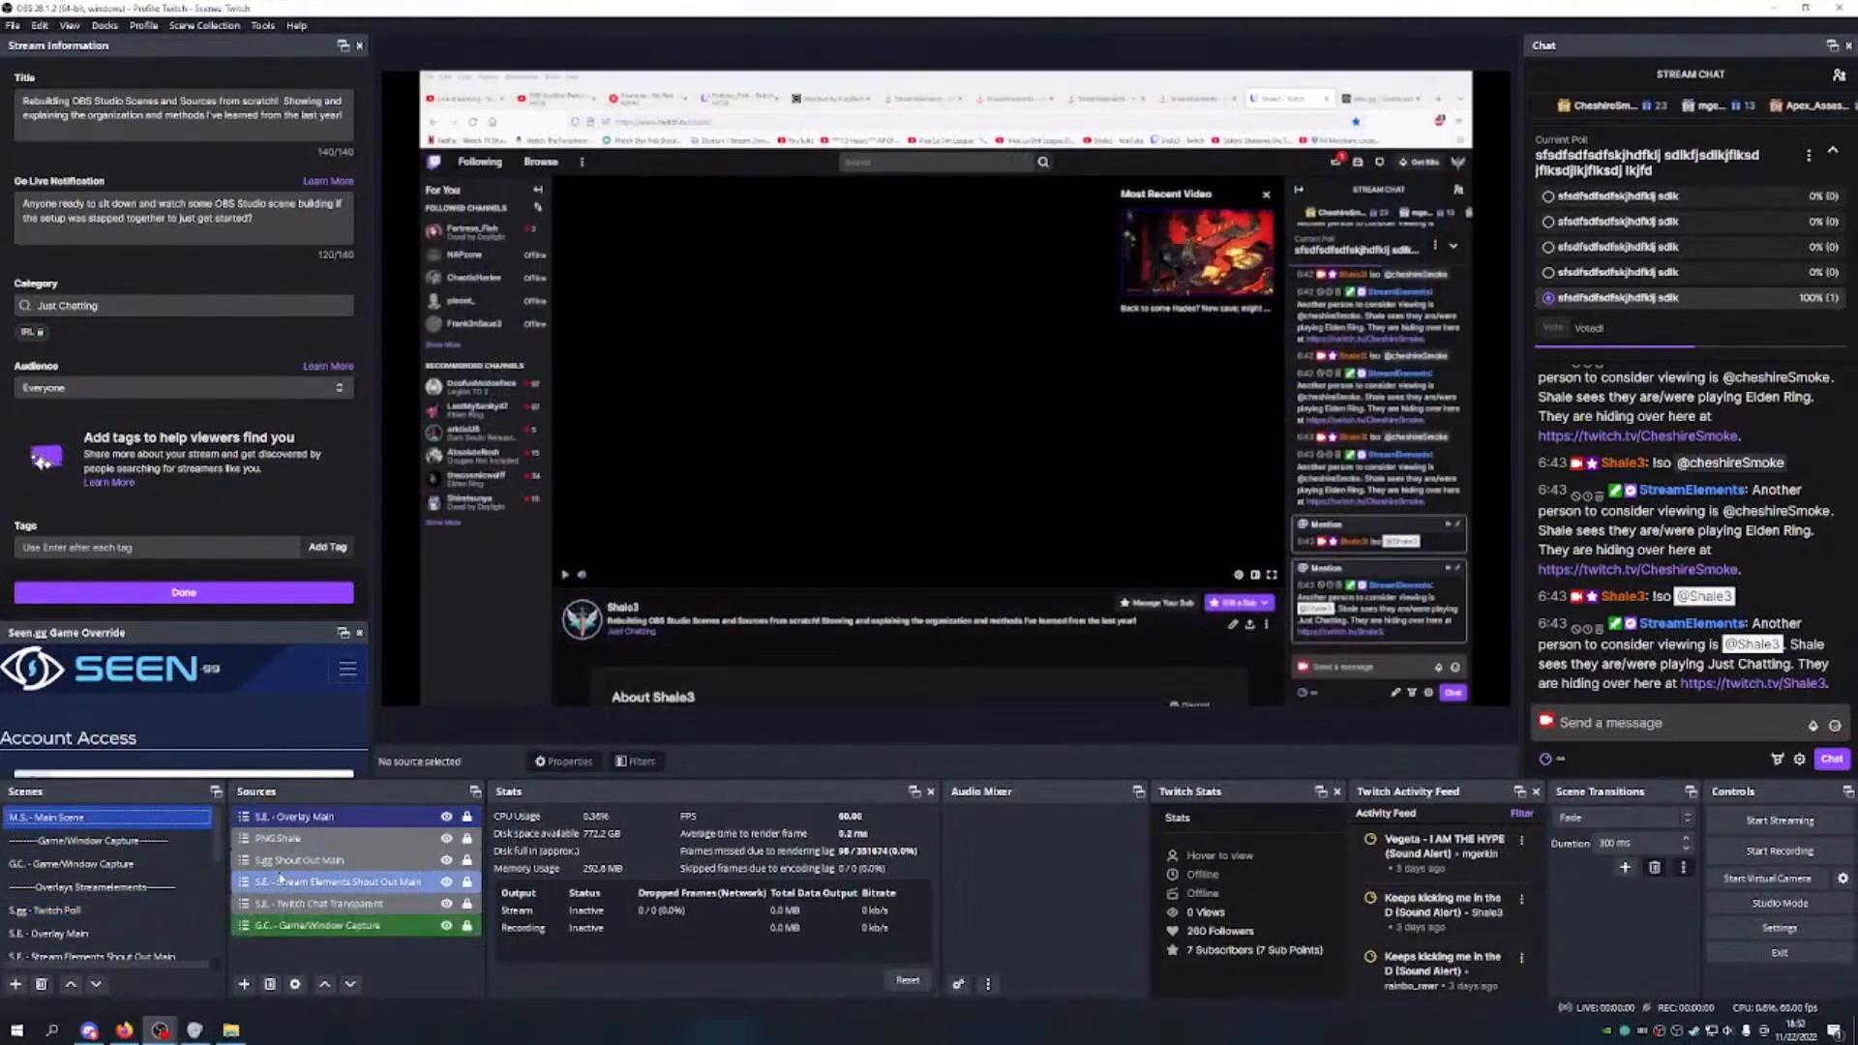
pyautogui.click(253, 982)
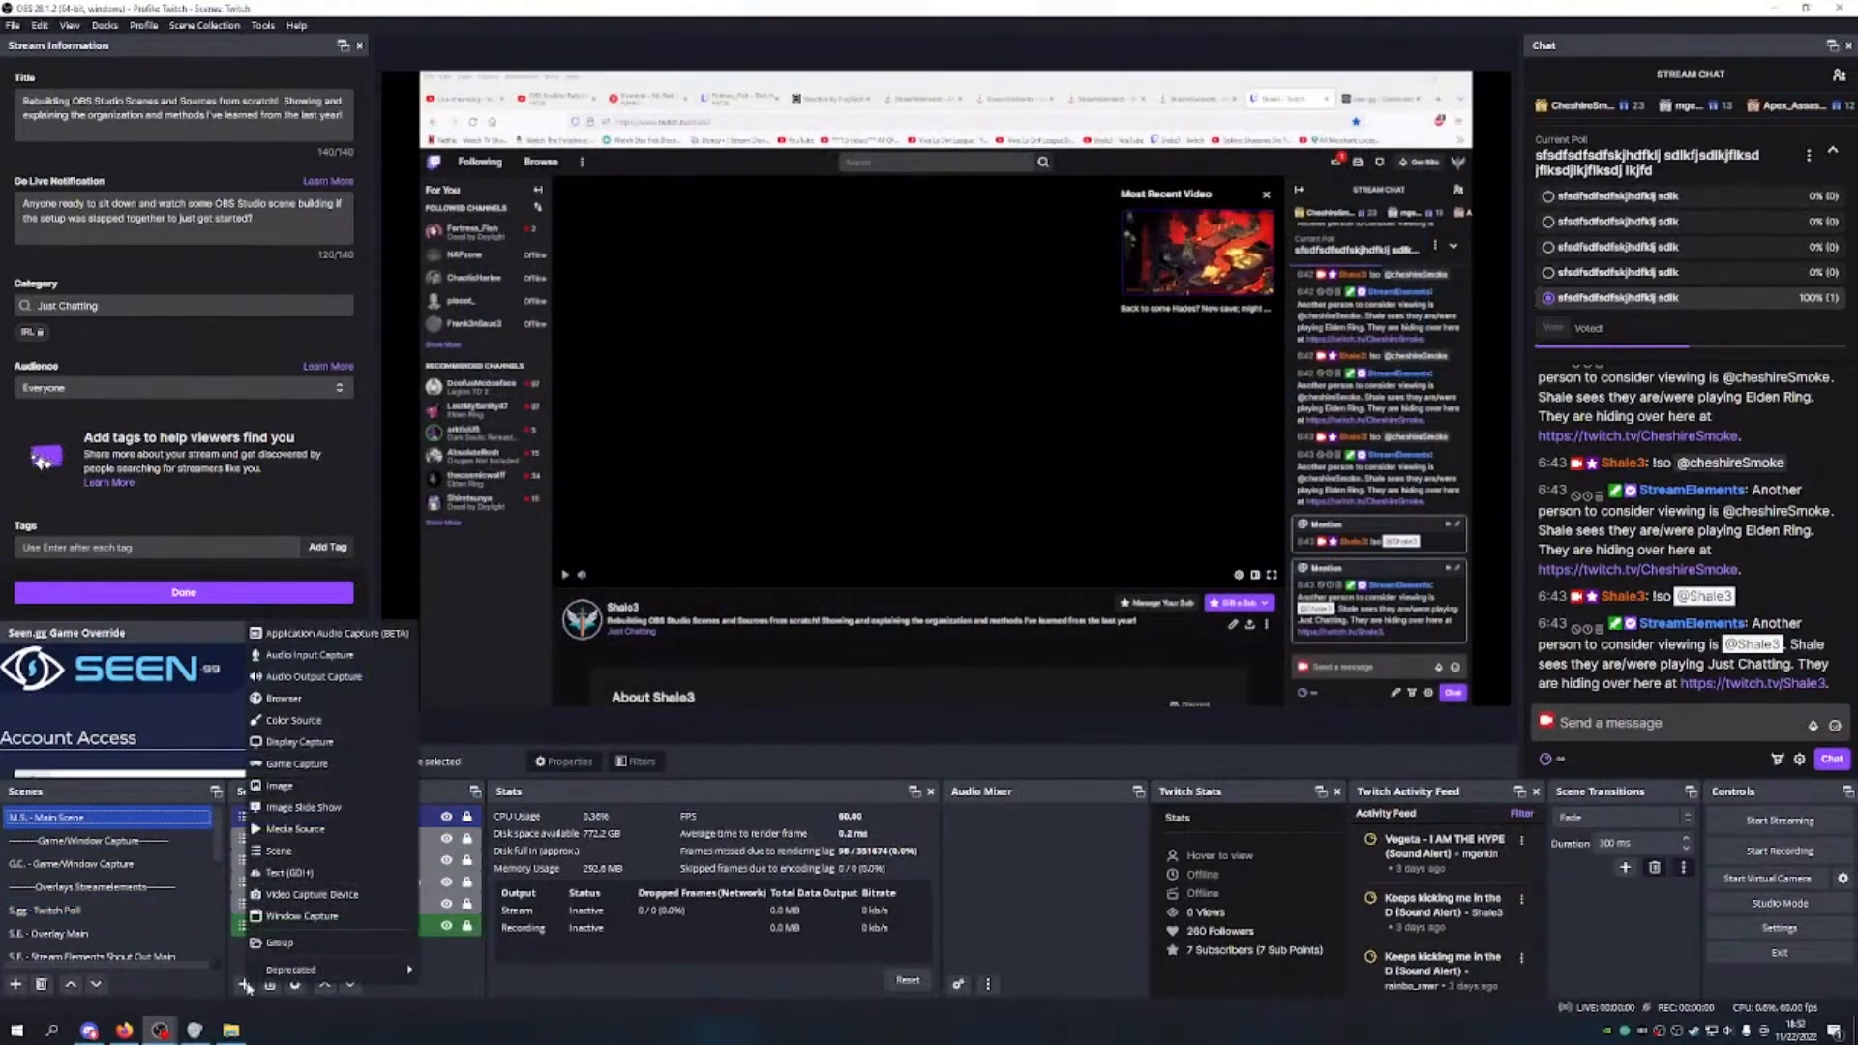
pyautogui.click(309, 850)
pyautogui.scroll(-5, 943, 522)
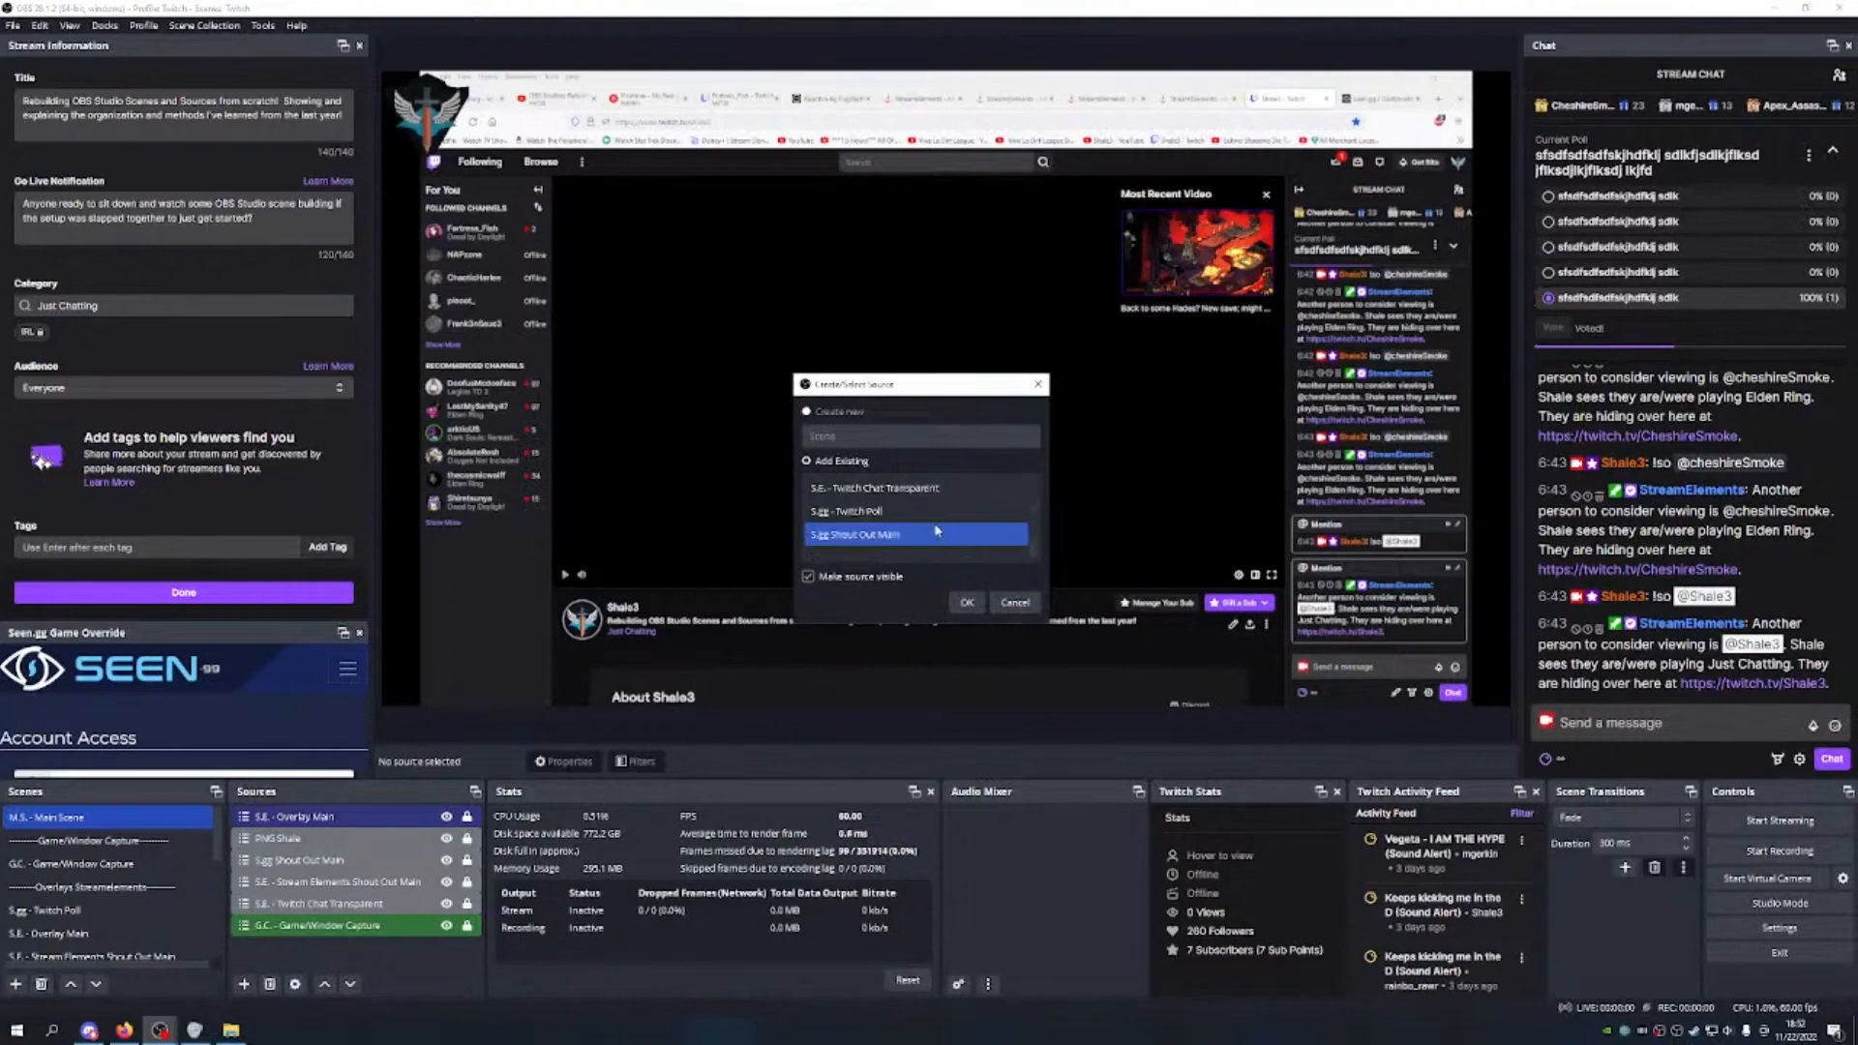
pyautogui.click(919, 511)
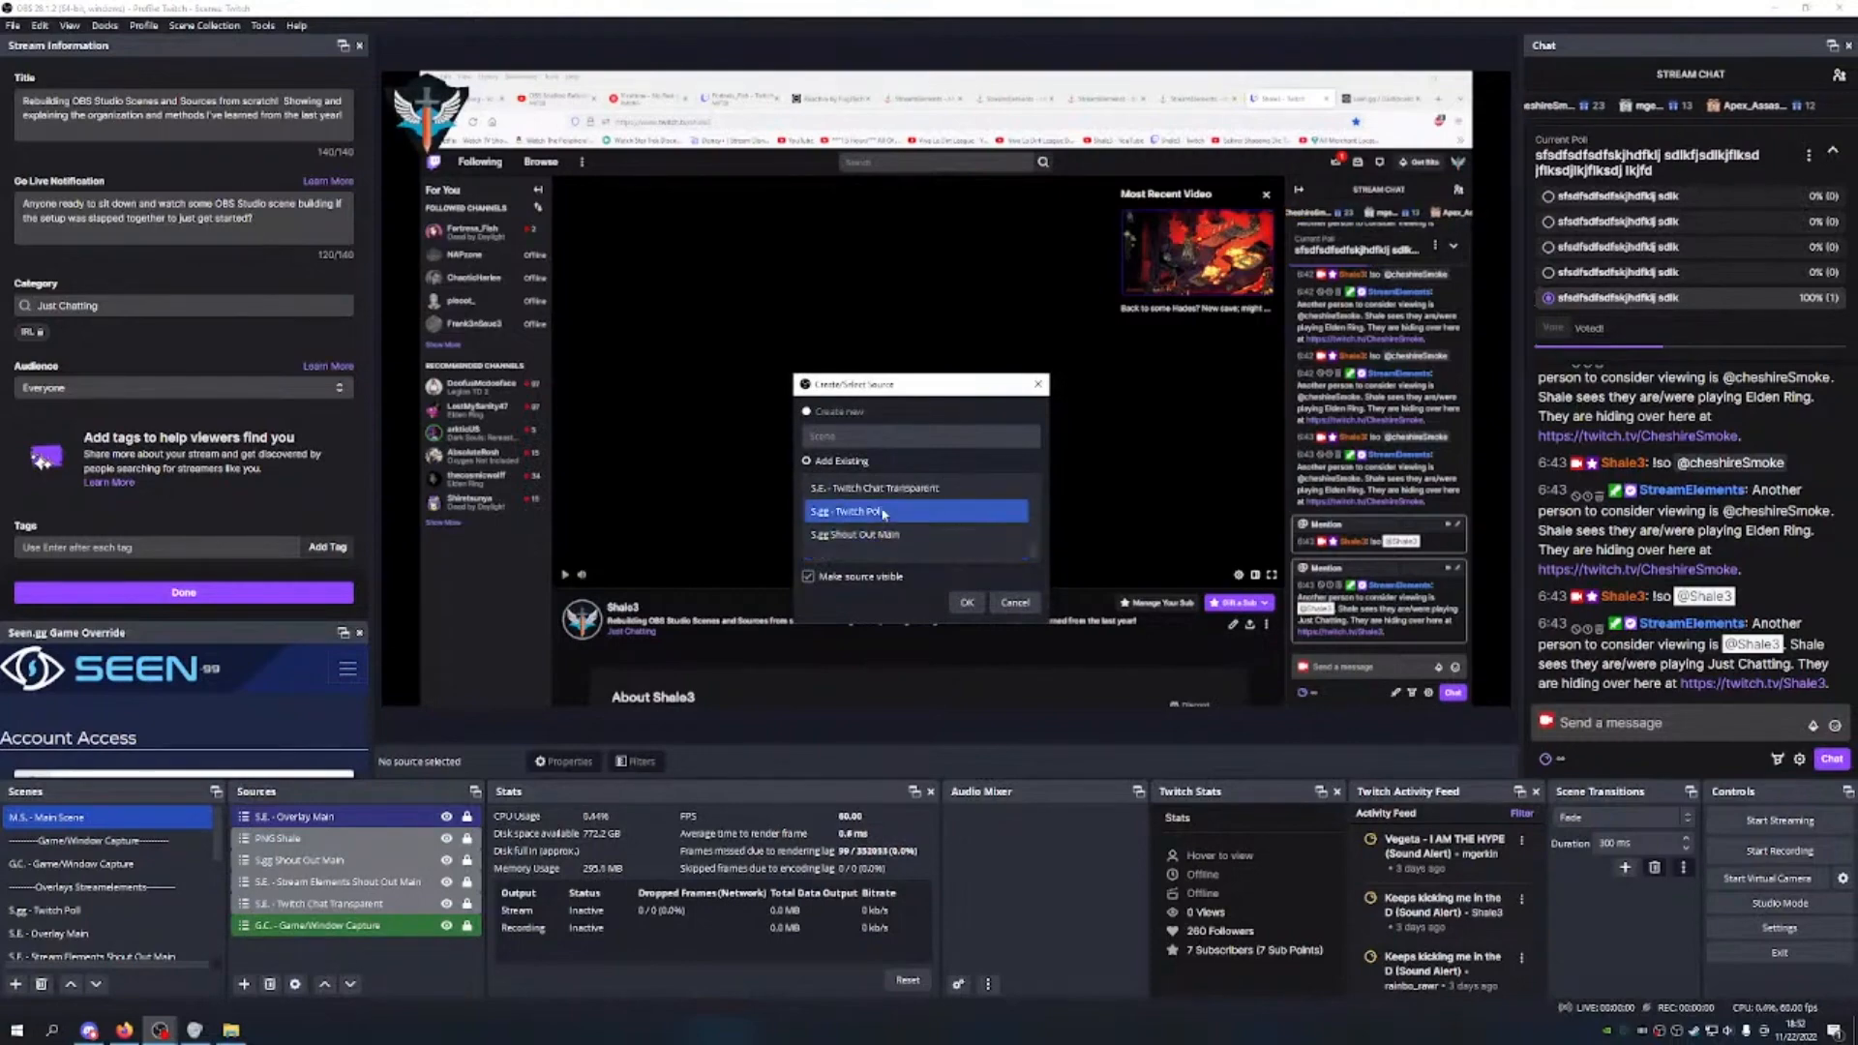
pyautogui.click(966, 604)
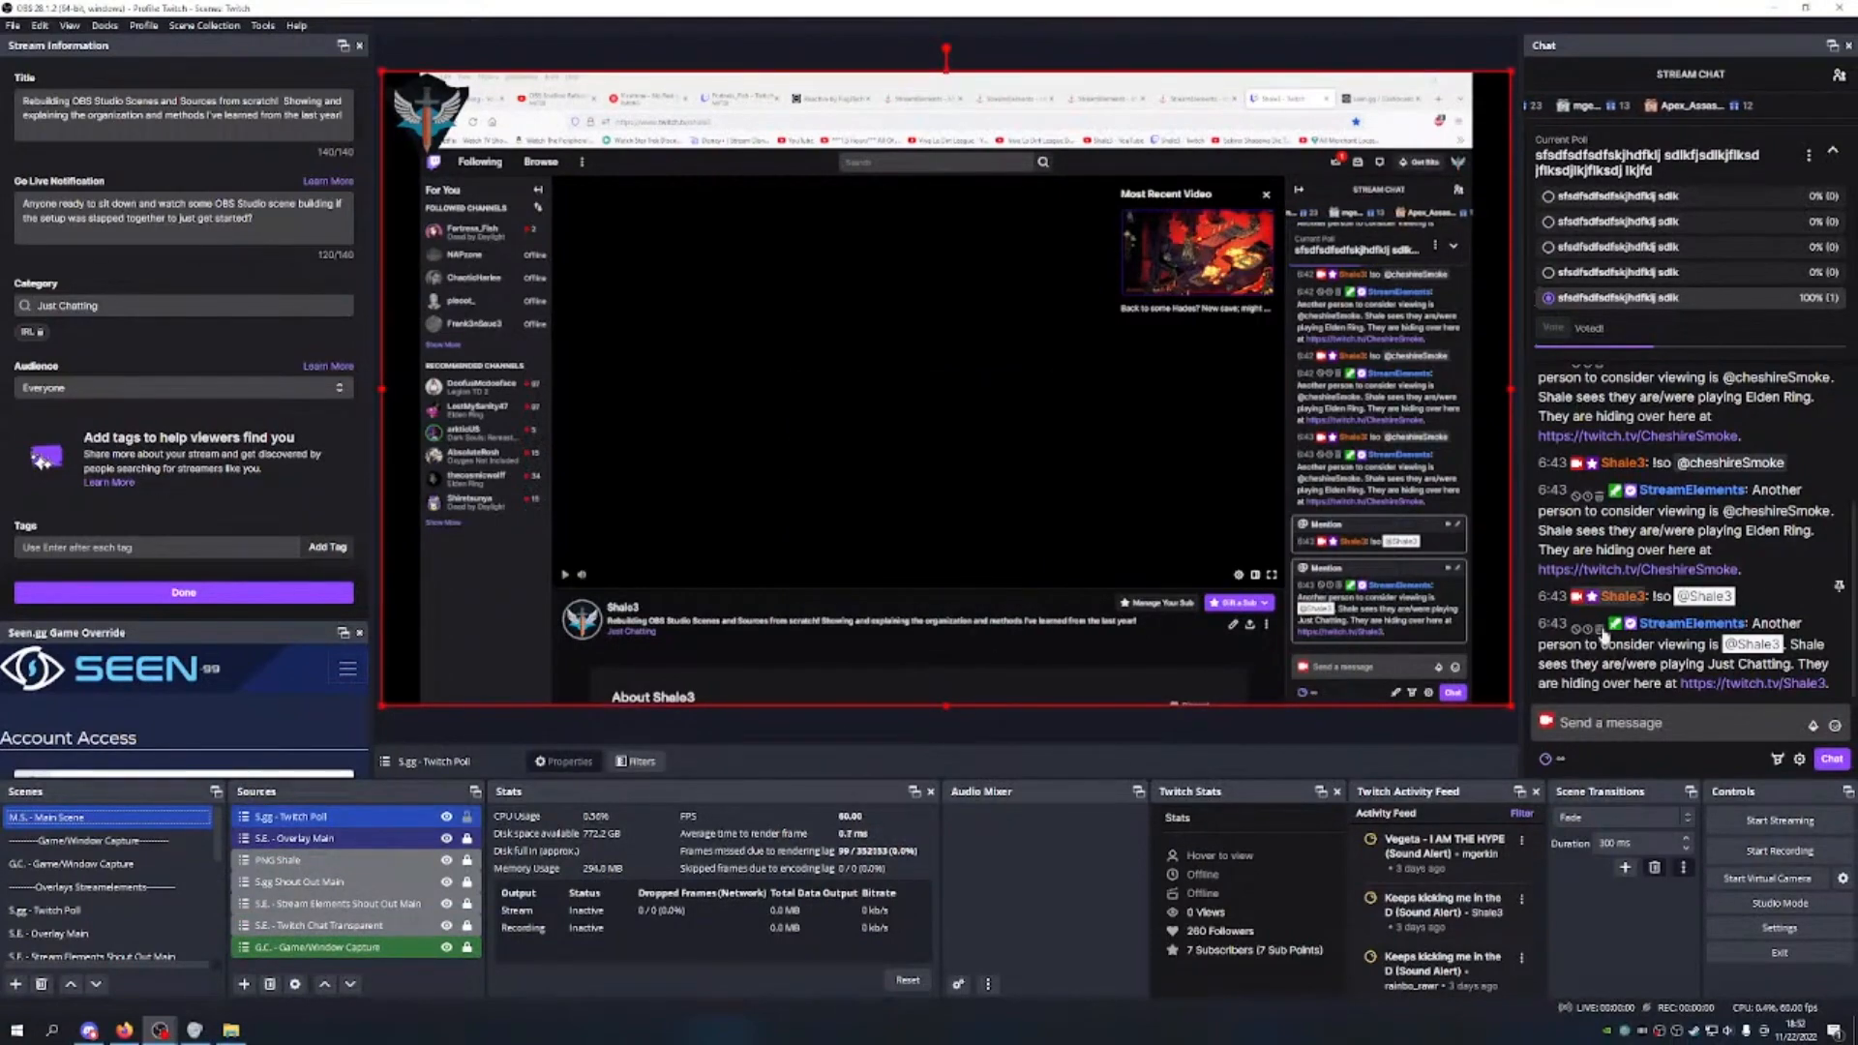
# Step: Scale the poll overlay down and fit it into the top-right corner
pyautogui.moveTo(1495, 699); pyautogui.dragTo(675, 238)
pyautogui.moveTo(528, 126); pyautogui.dragTo(1355, 124)
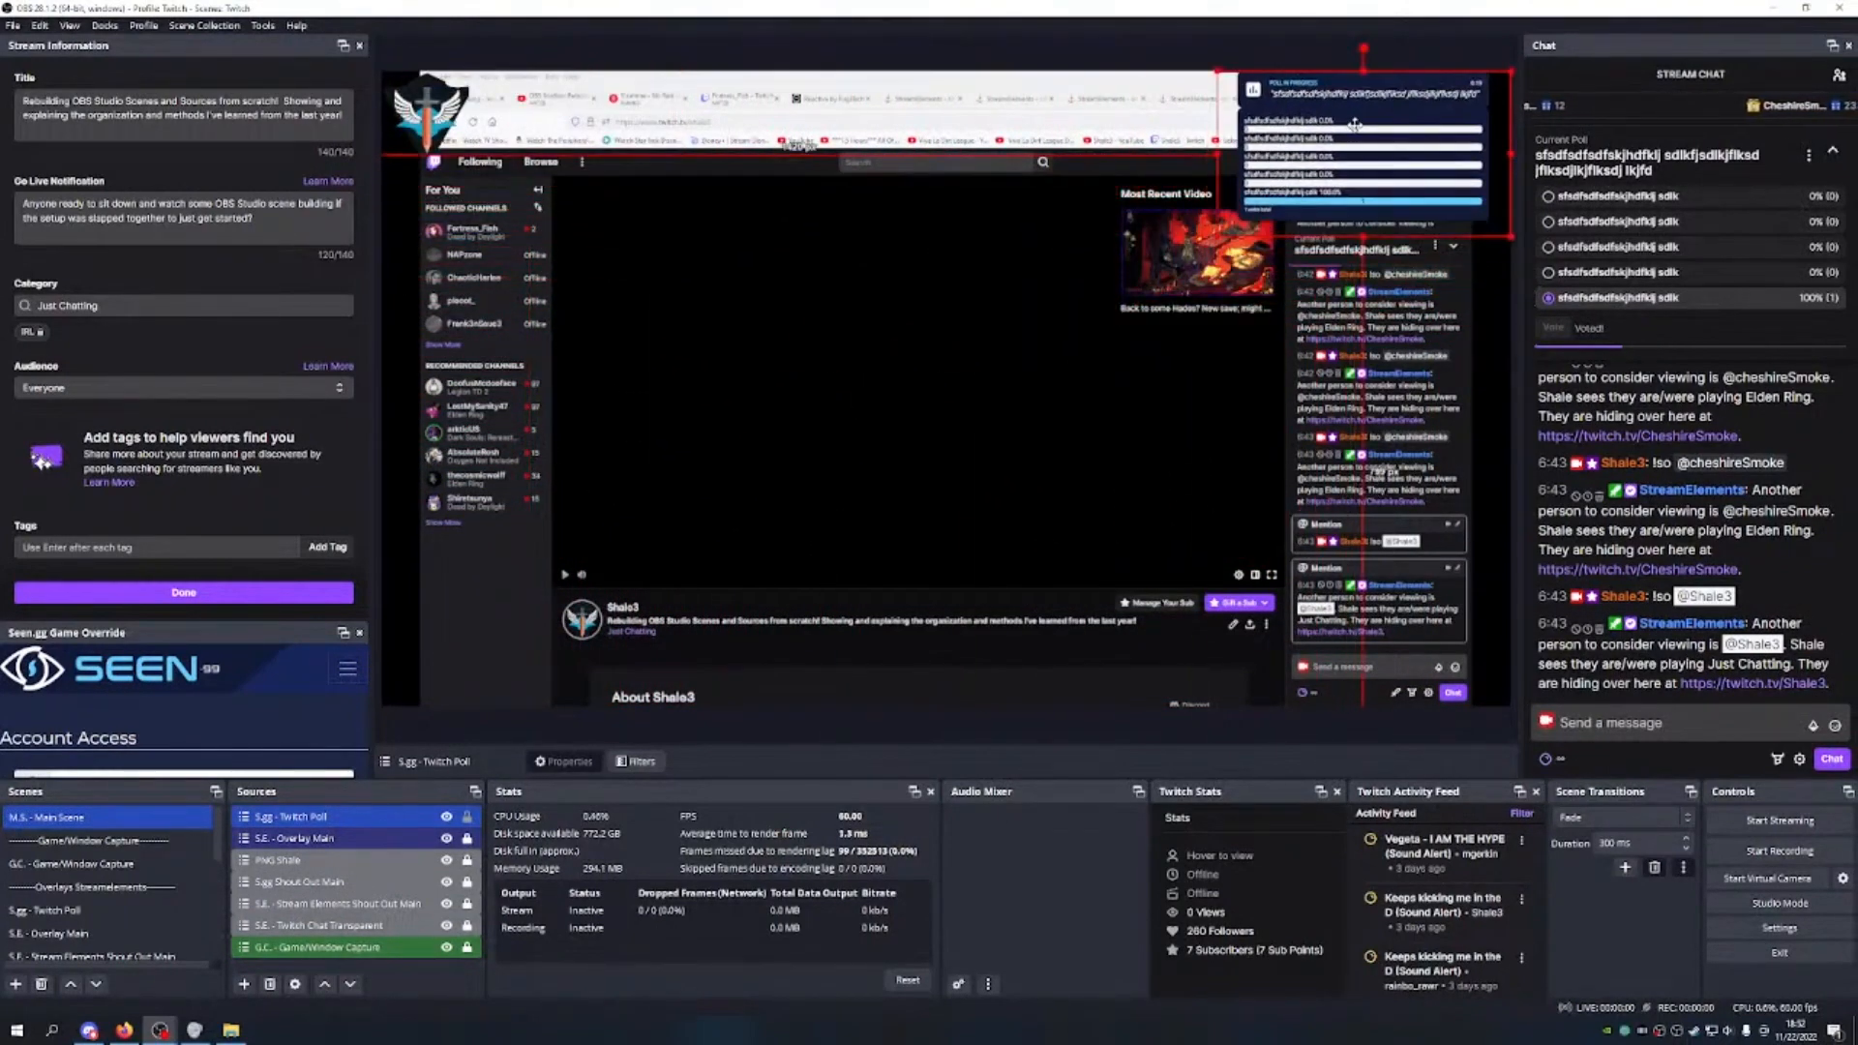
pyautogui.moveTo(1362, 235); pyautogui.dragTo(1394, 169)
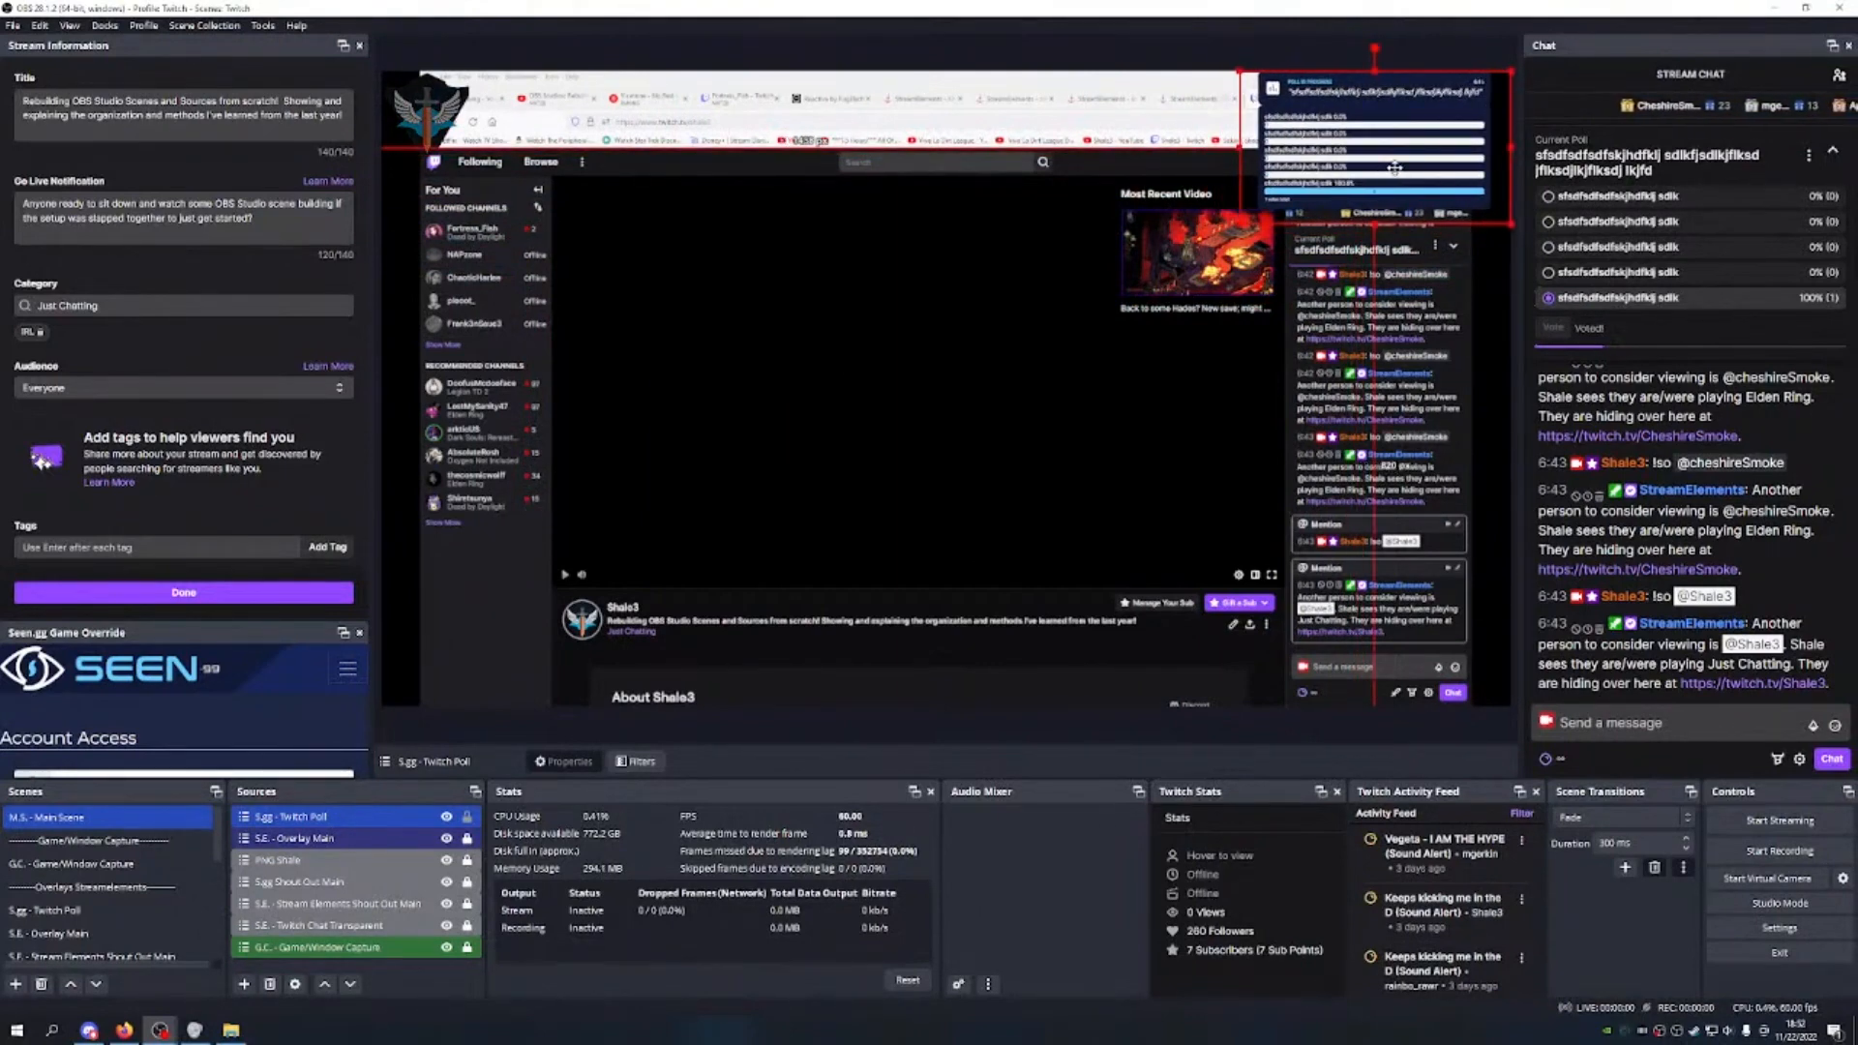
pyautogui.moveTo(1242, 145); pyautogui.dragTo(1254, 146)
pyautogui.moveTo(1508, 143); pyautogui.dragTo(1500, 143)
pyautogui.moveTo(1386, 145); pyautogui.dragTo(1400, 145)
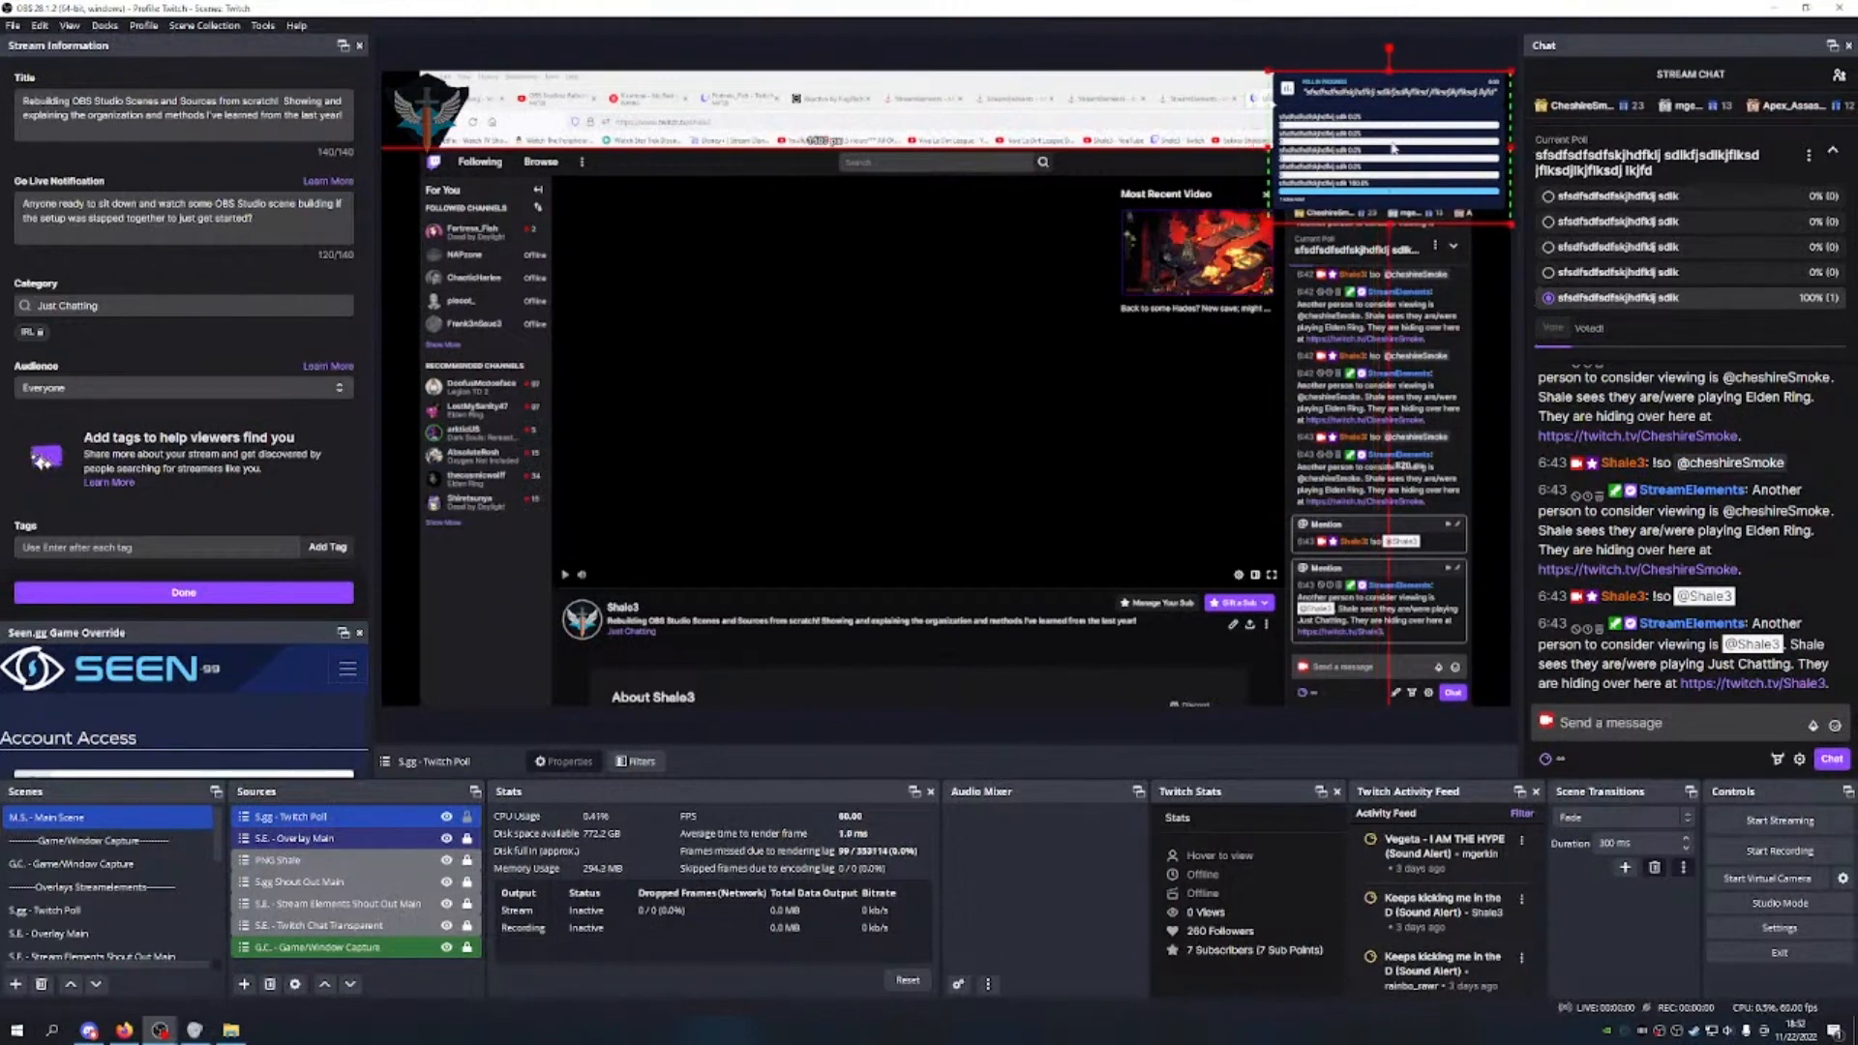
pyautogui.click(963, 472)
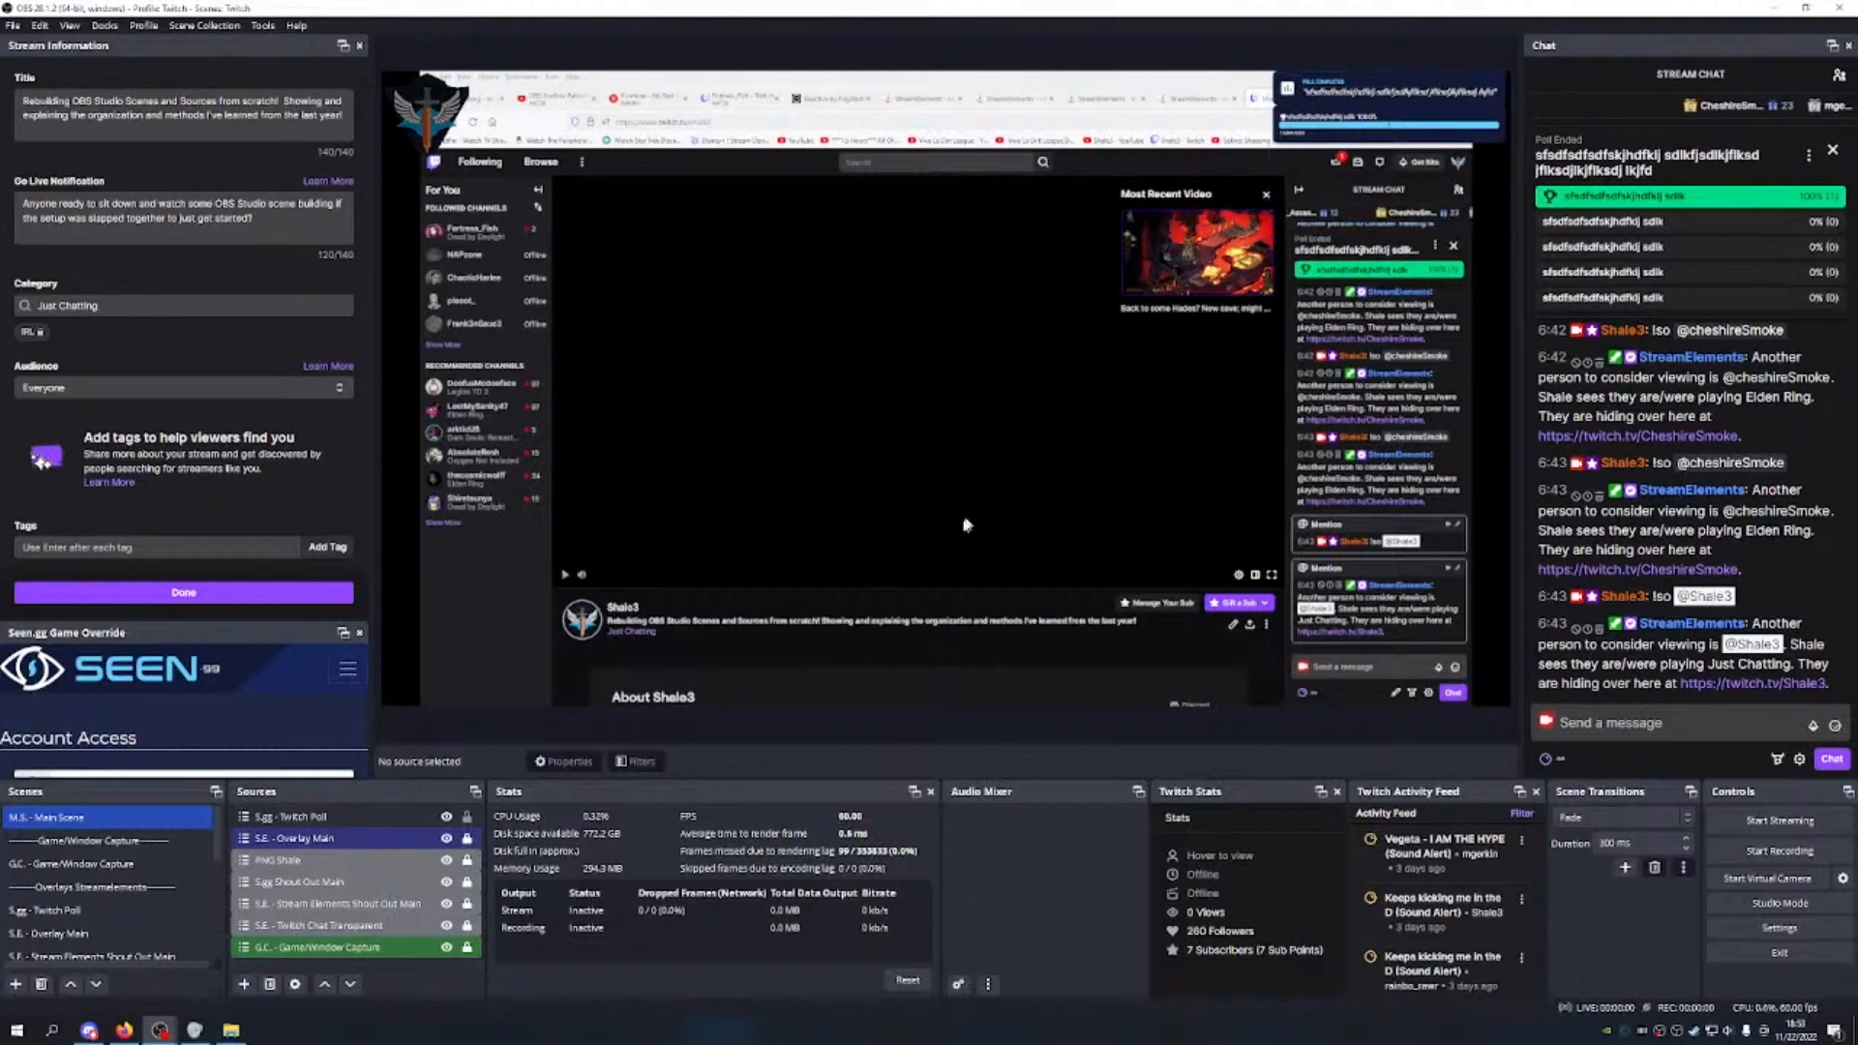
# Step: Raise S.E. - Overlay Main to the top and PNG Shale above the Twitch poll source
pyautogui.click(468, 822)
pyautogui.rightClick(423, 819)
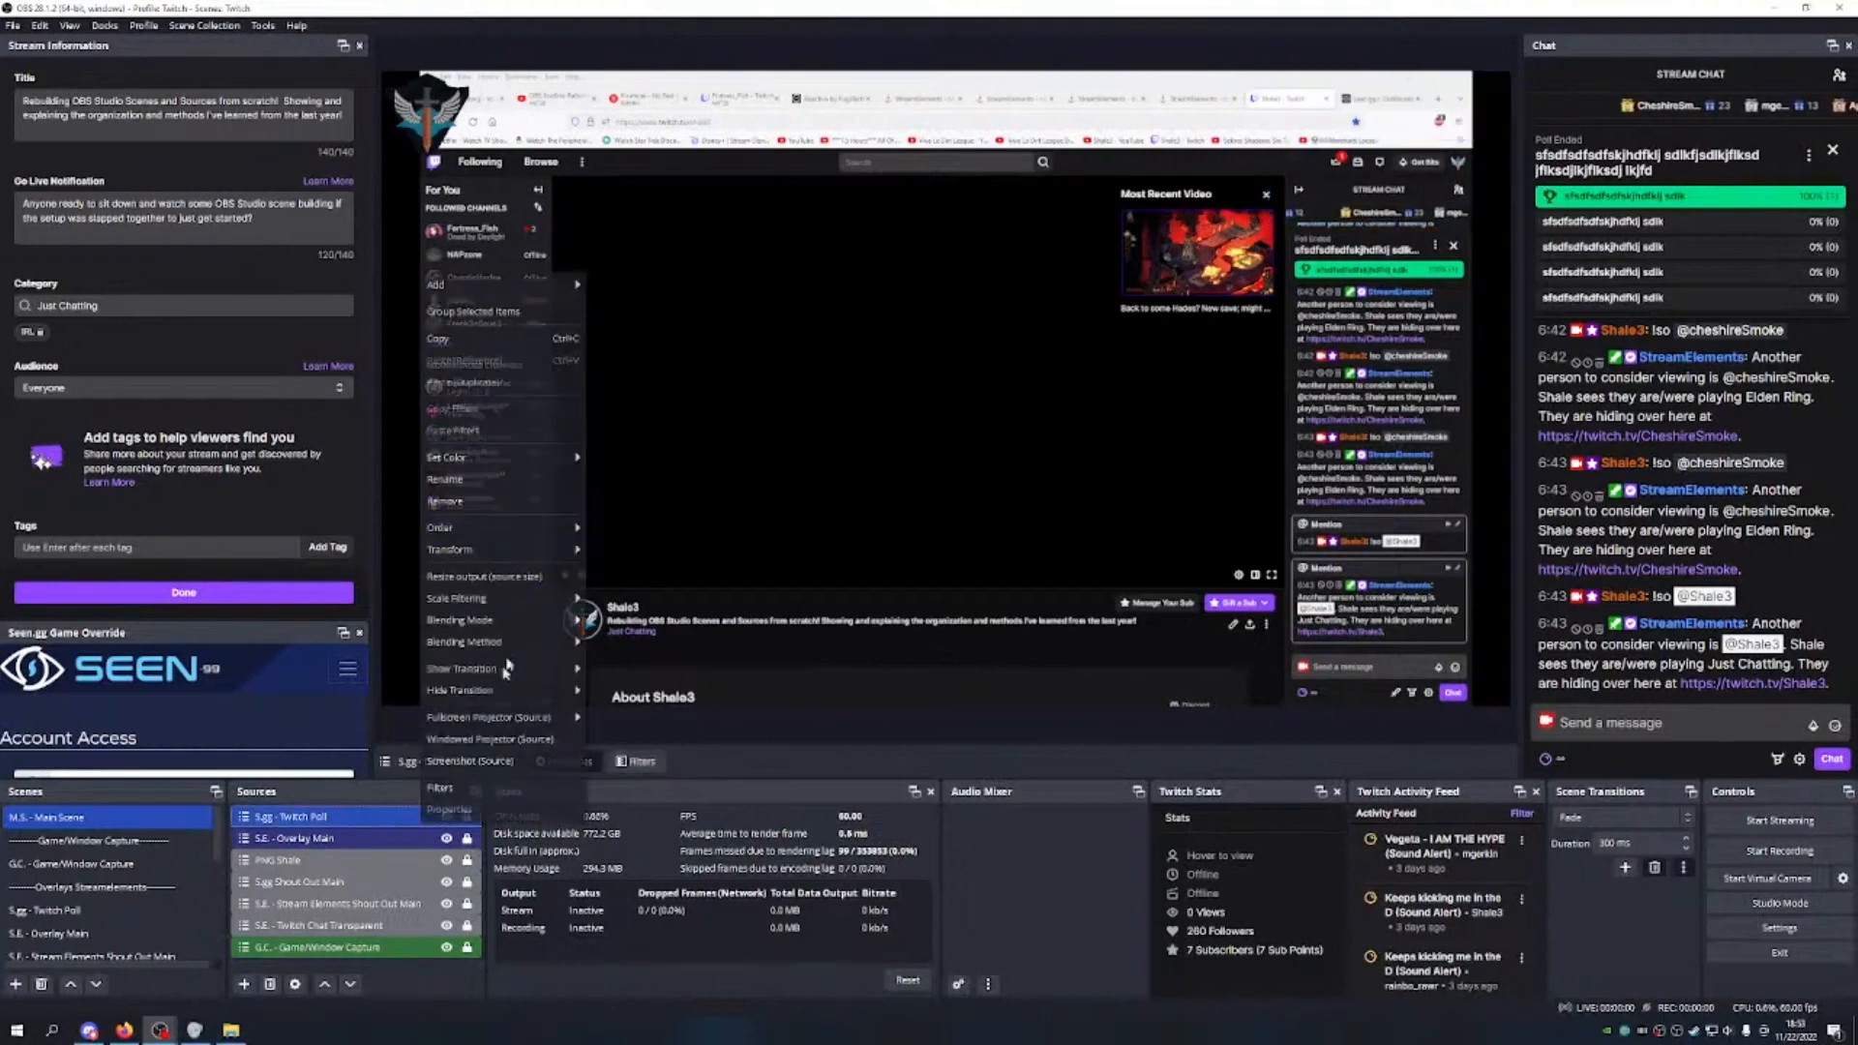
pyautogui.moveTo(511, 456)
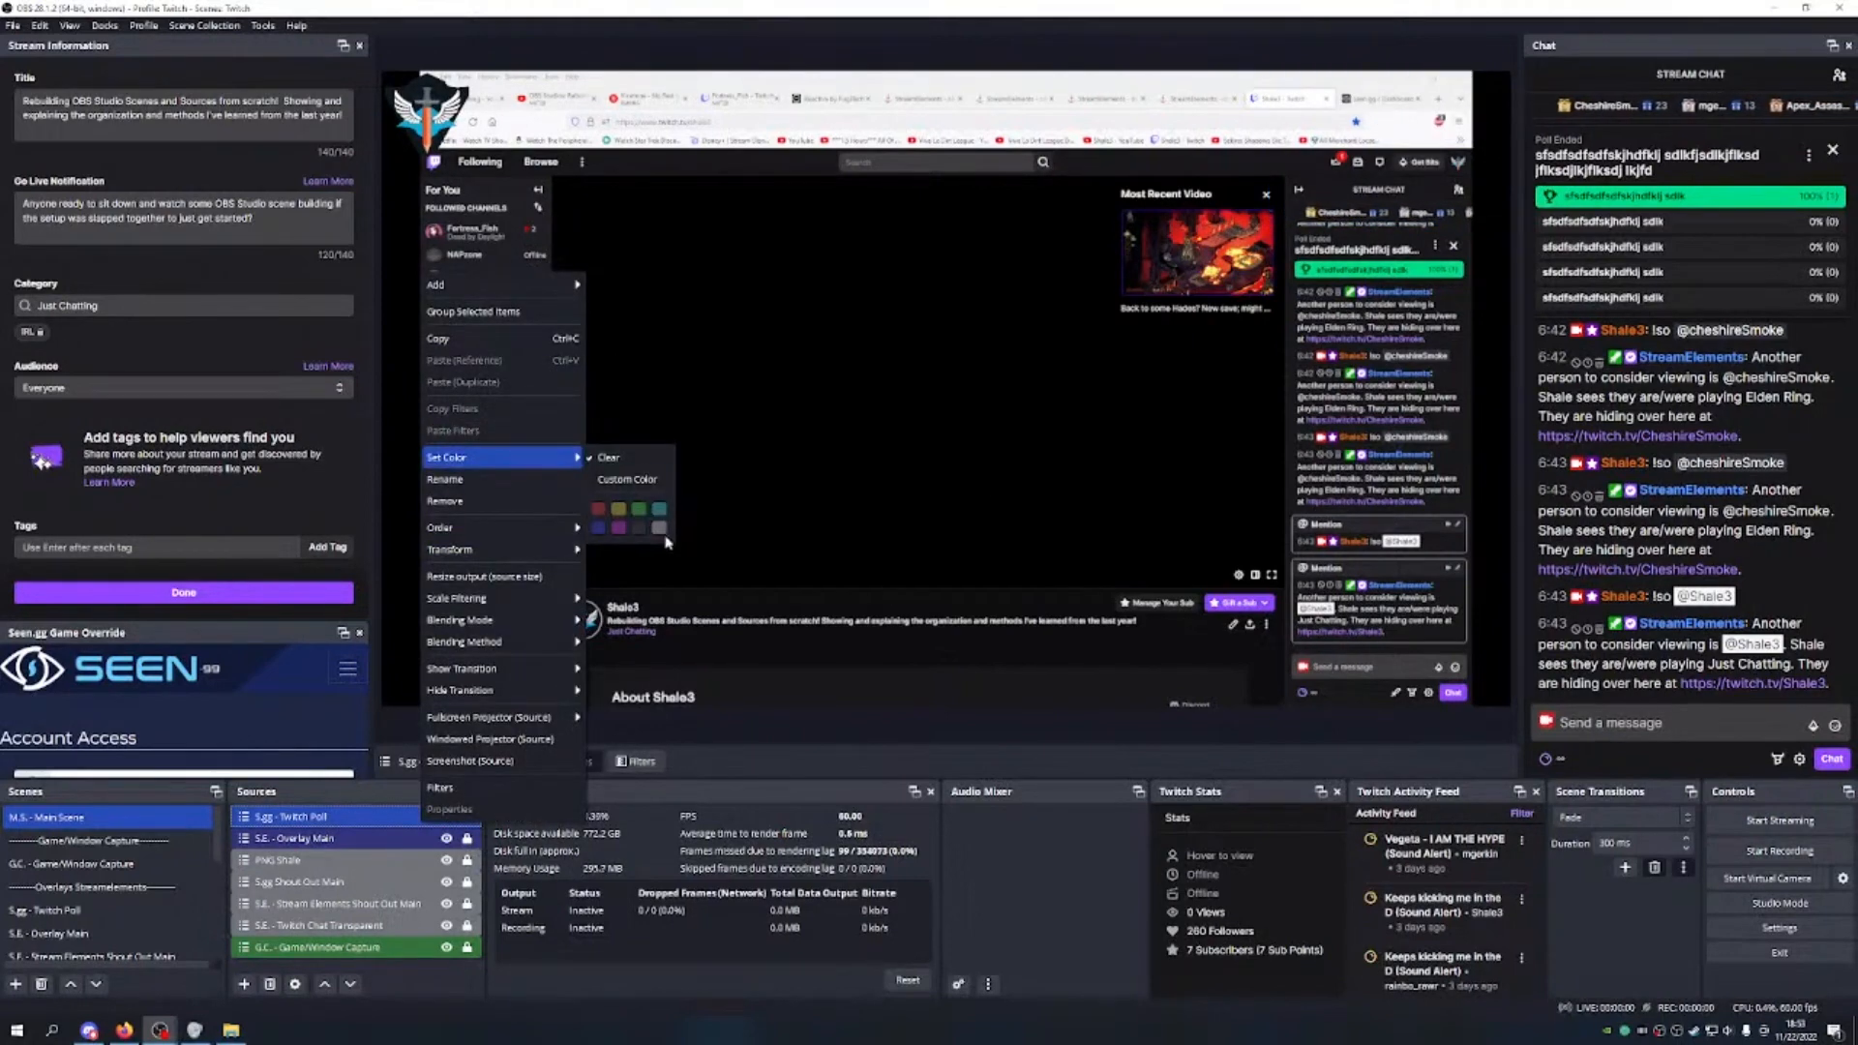
pyautogui.click(339, 815)
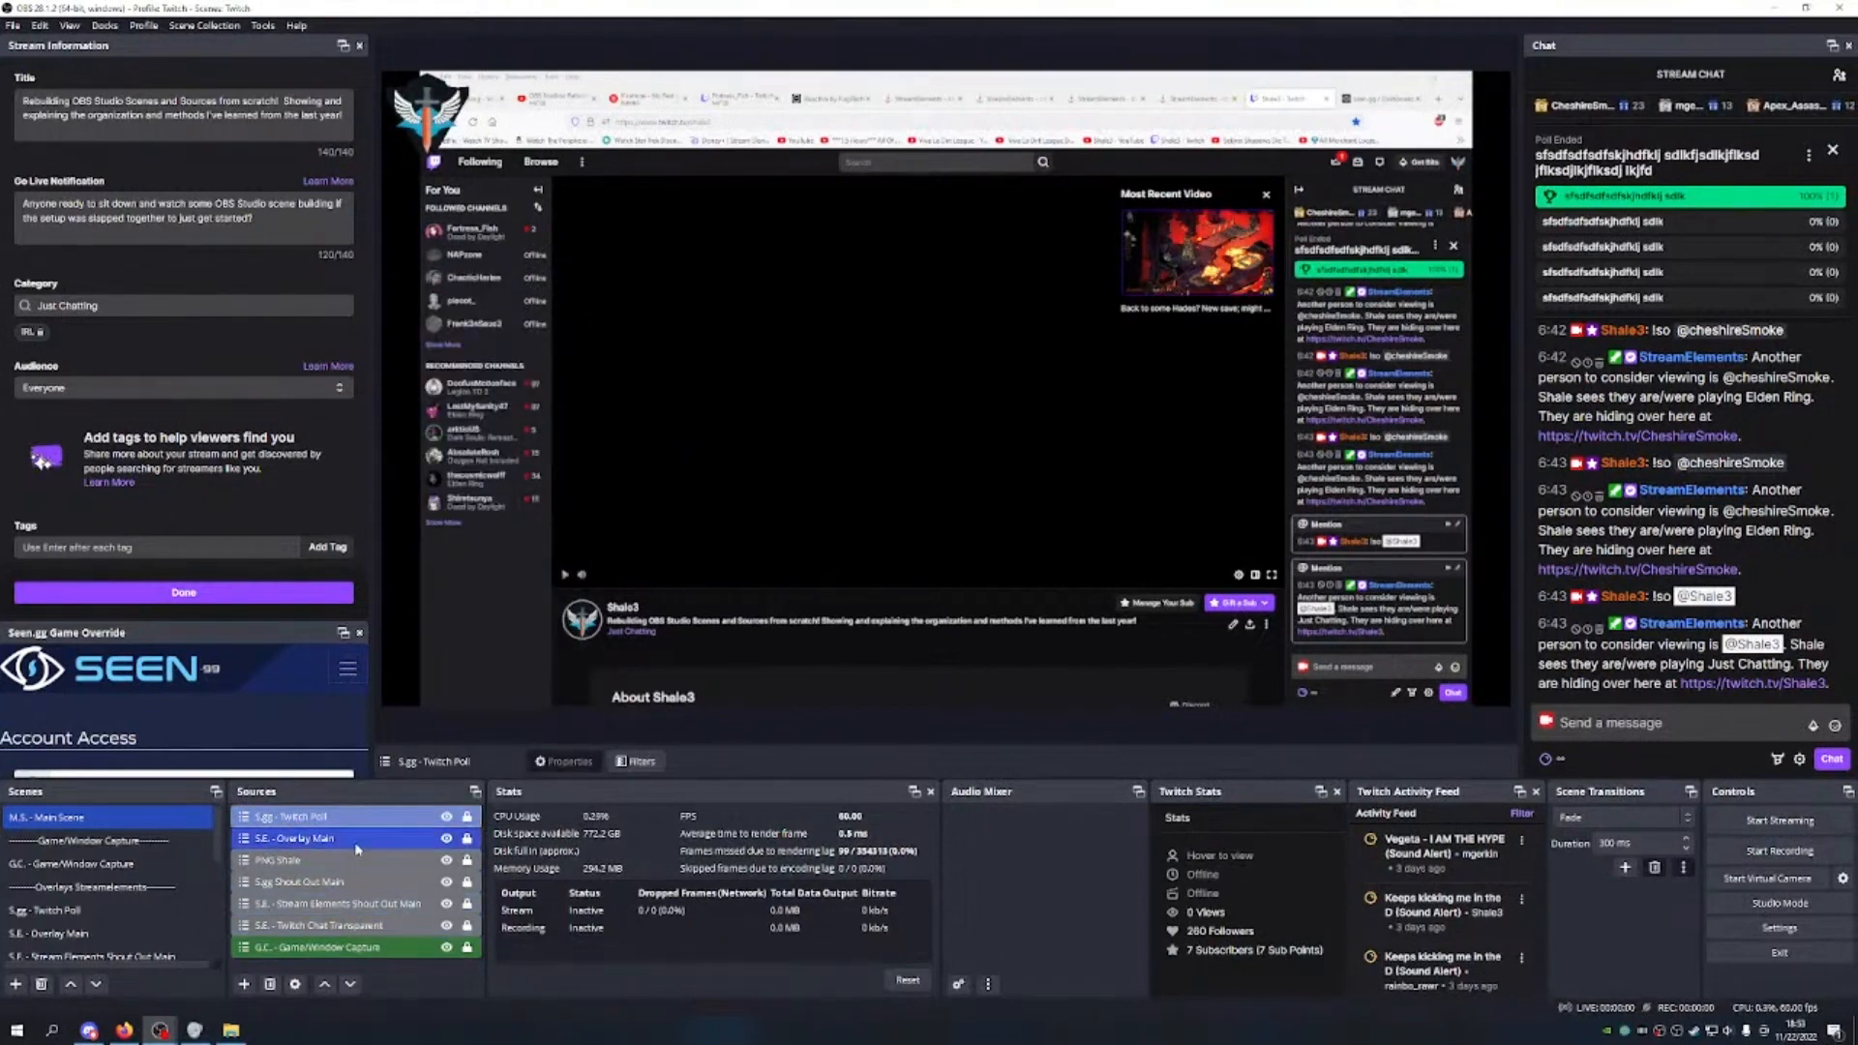
pyautogui.click(359, 845)
pyautogui.click(324, 984)
pyautogui.click(344, 861)
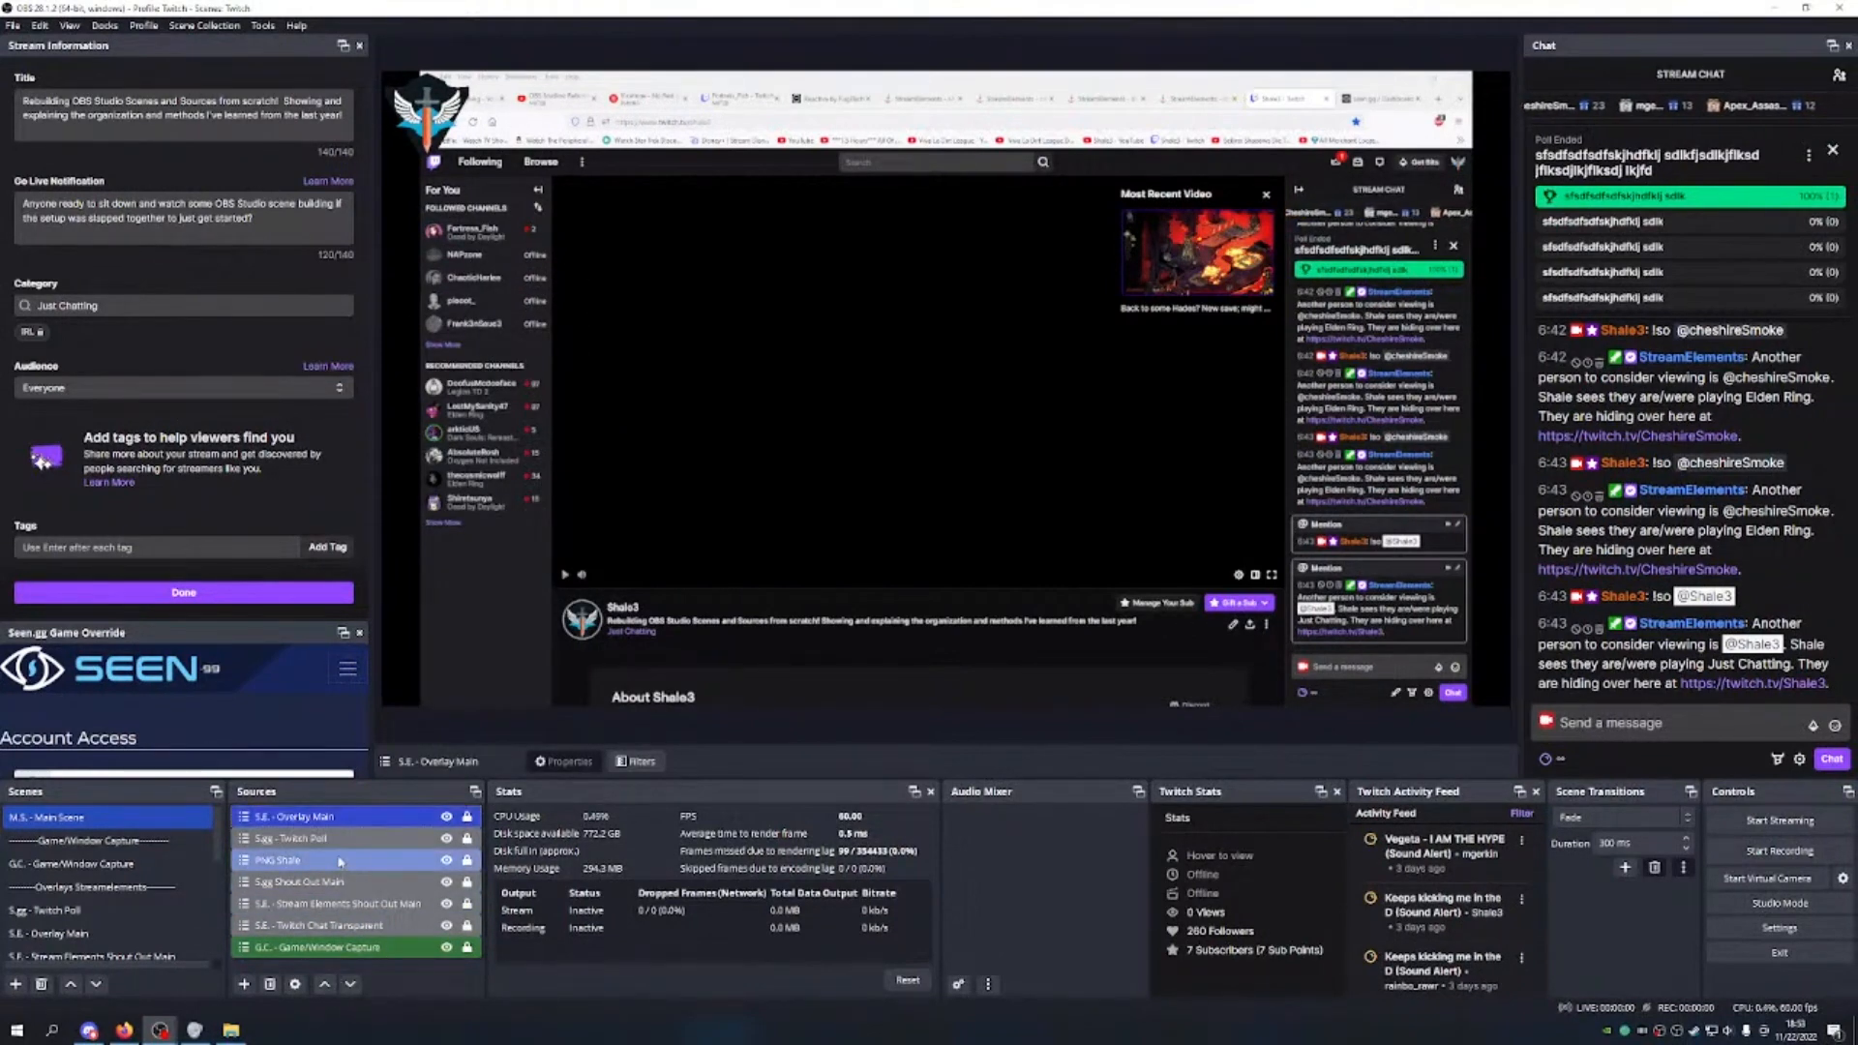
pyautogui.click(324, 984)
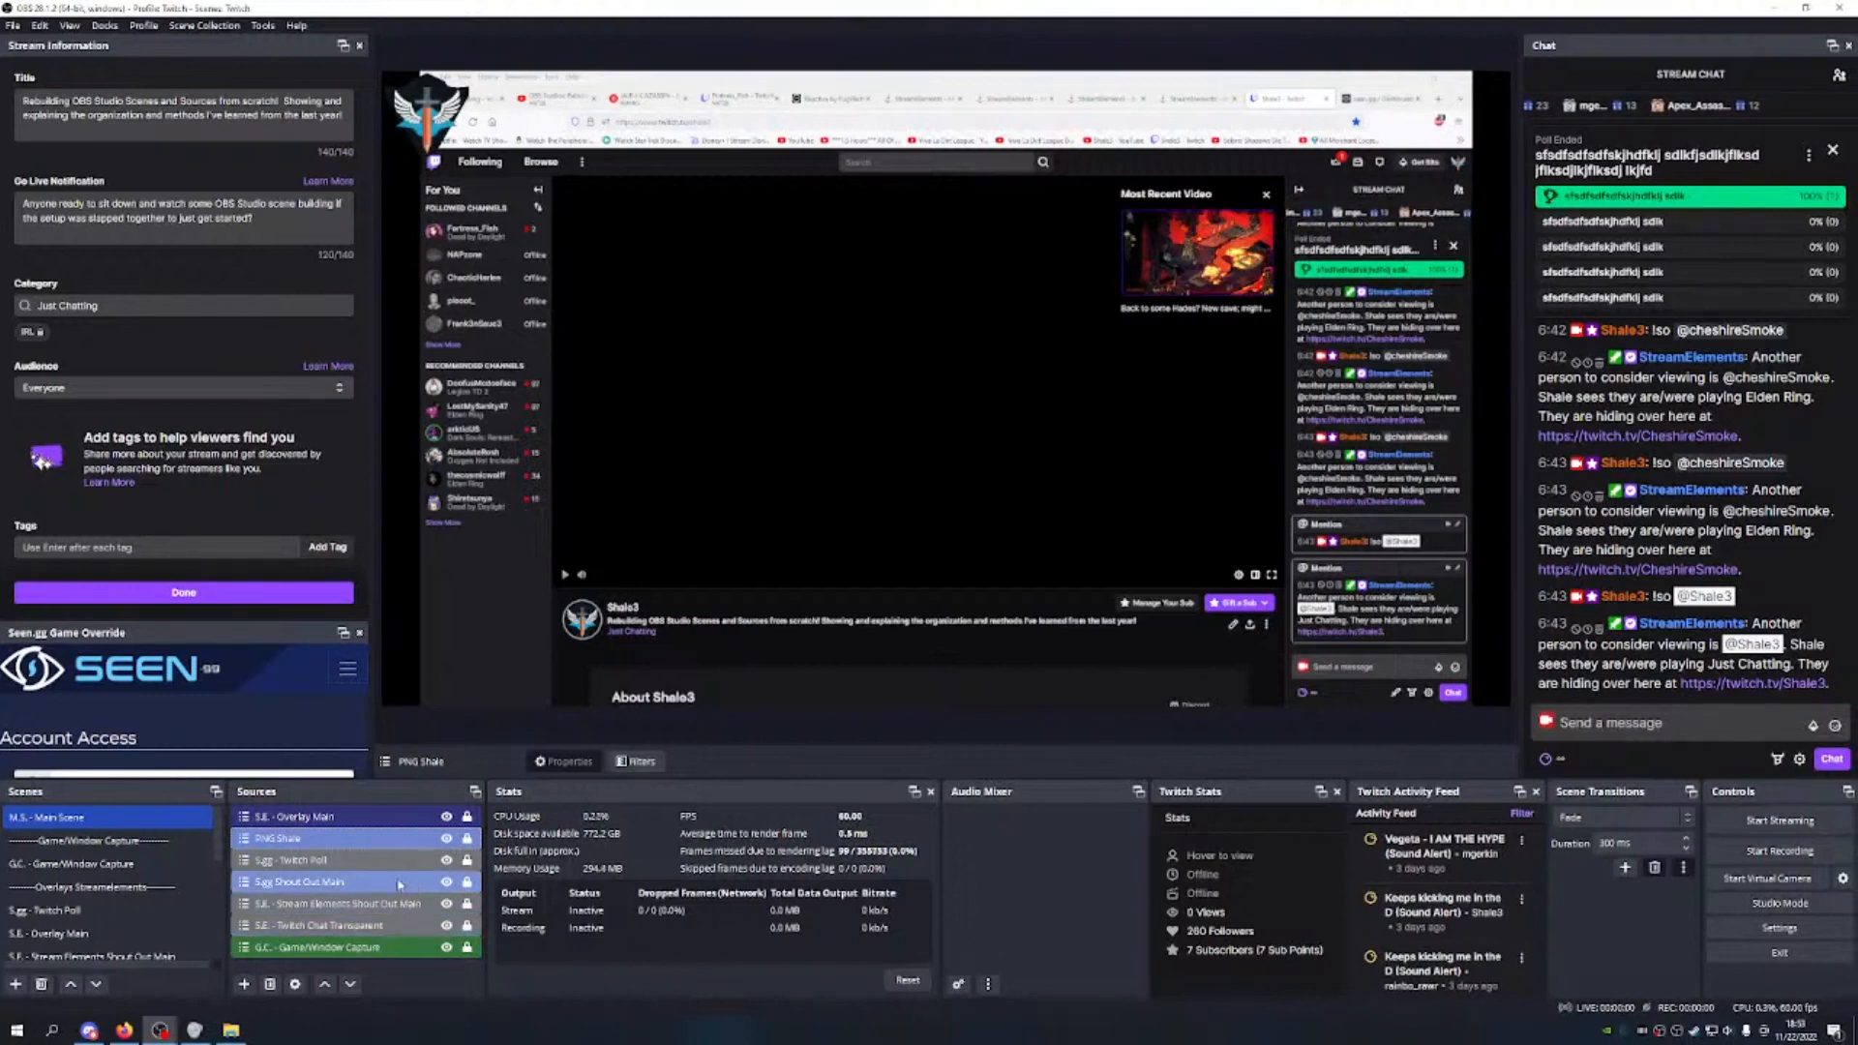
# Step: Show the seen.gg widget dashboard in the captured browser
pyautogui.click(365, 880)
pyautogui.click(358, 860)
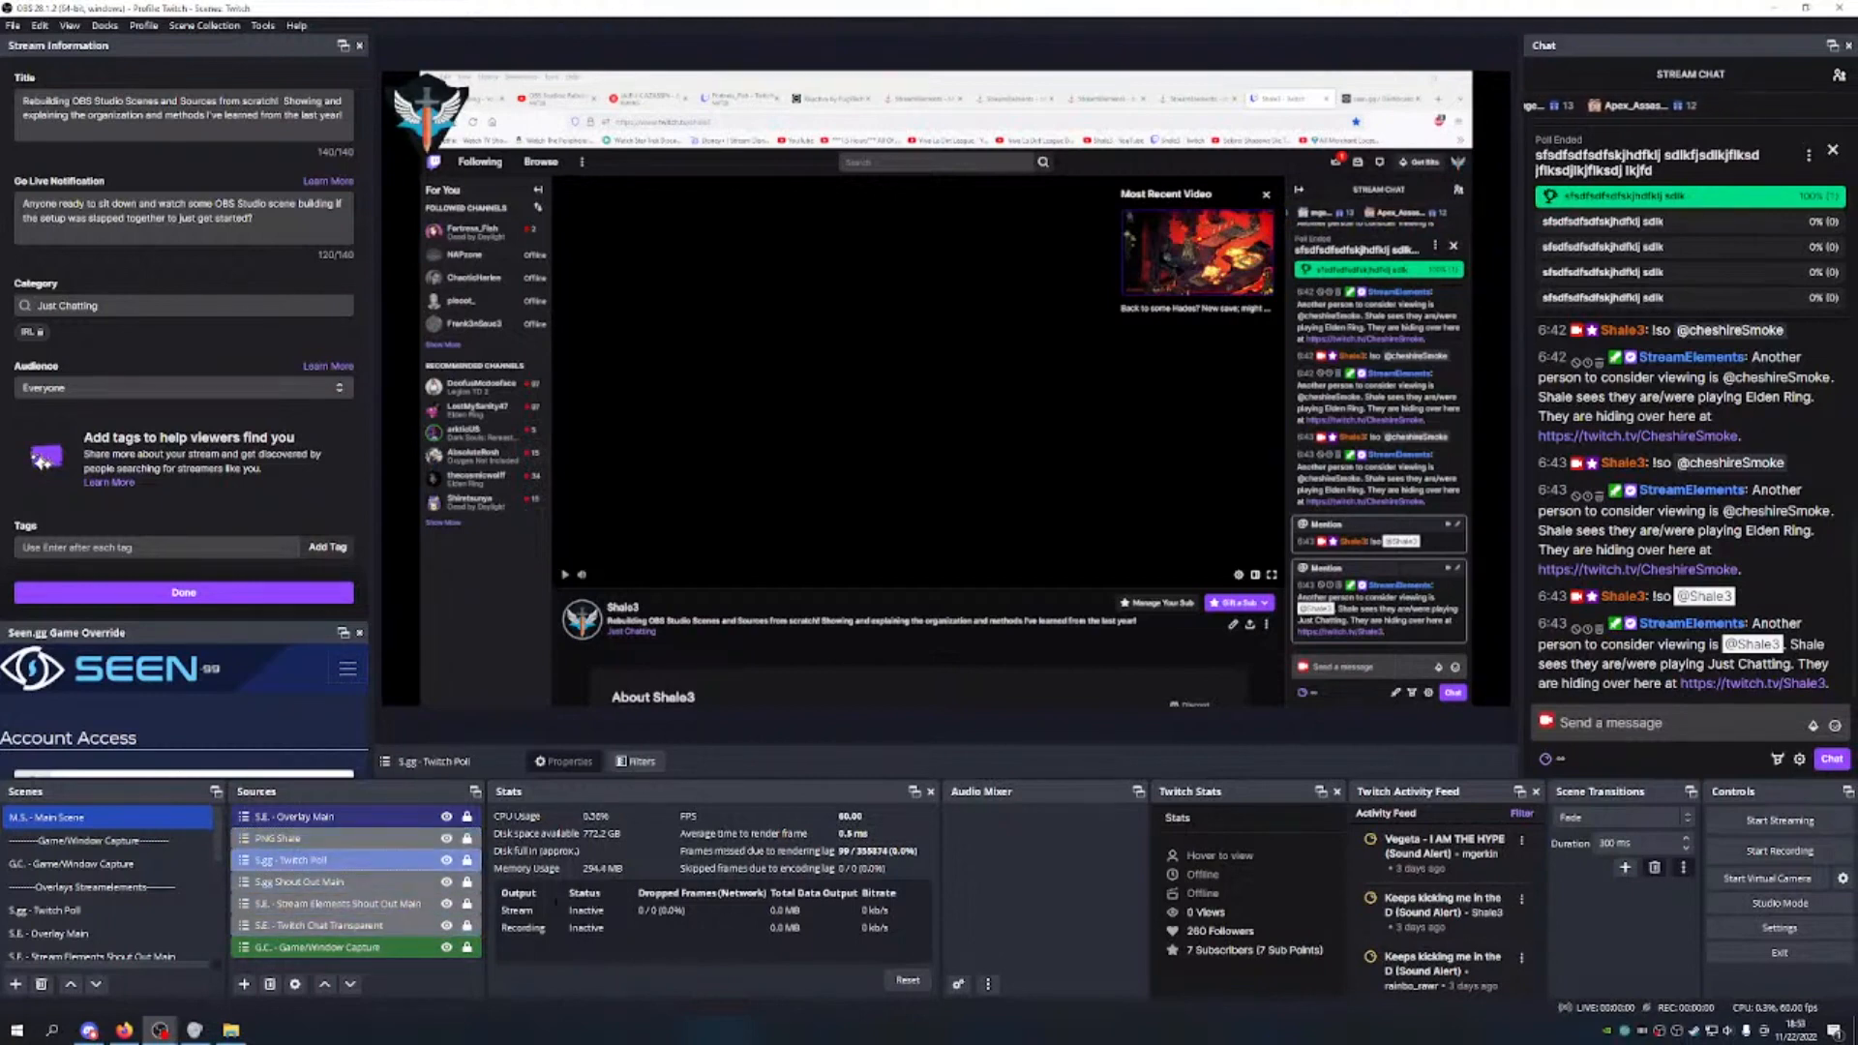
pyautogui.click(1381, 97)
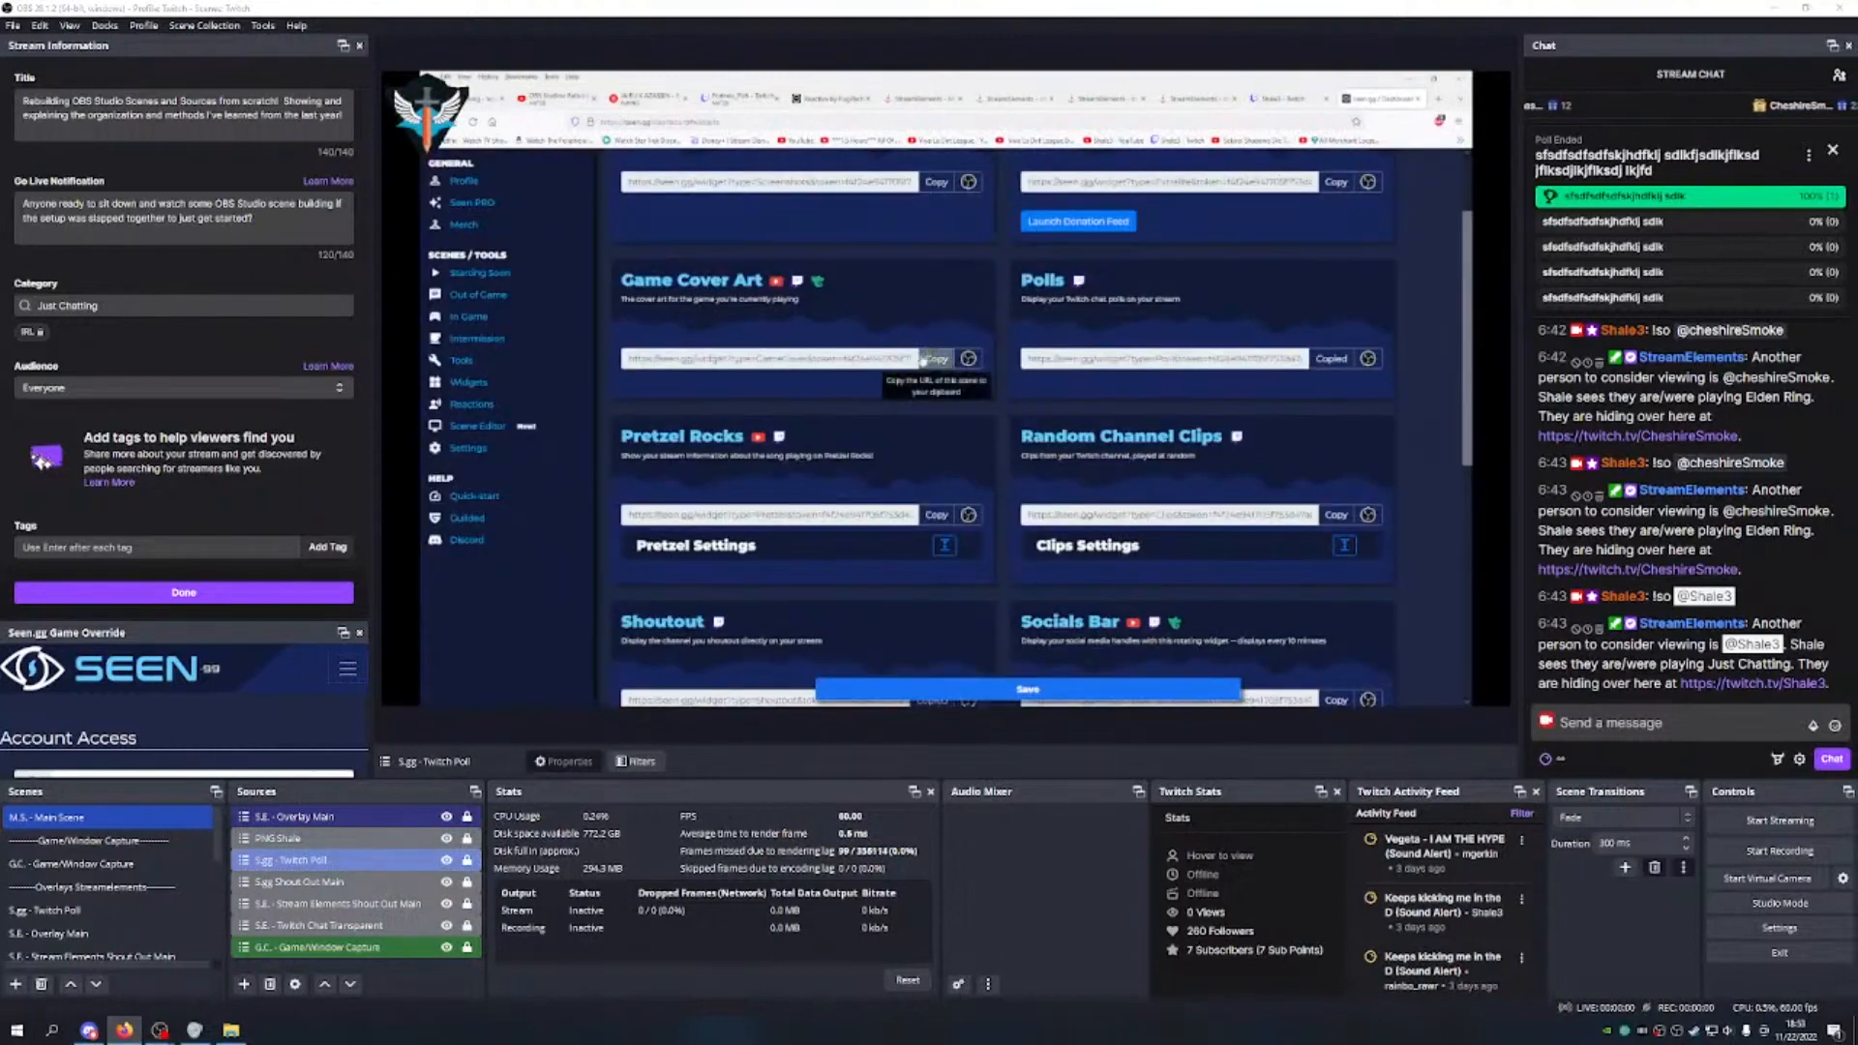
# Step: Set the Timer widget to Duration type with Simple style, then generate and copy its link
pyautogui.scroll(-5, 926, 348)
pyautogui.scroll(-2, 882, 438)
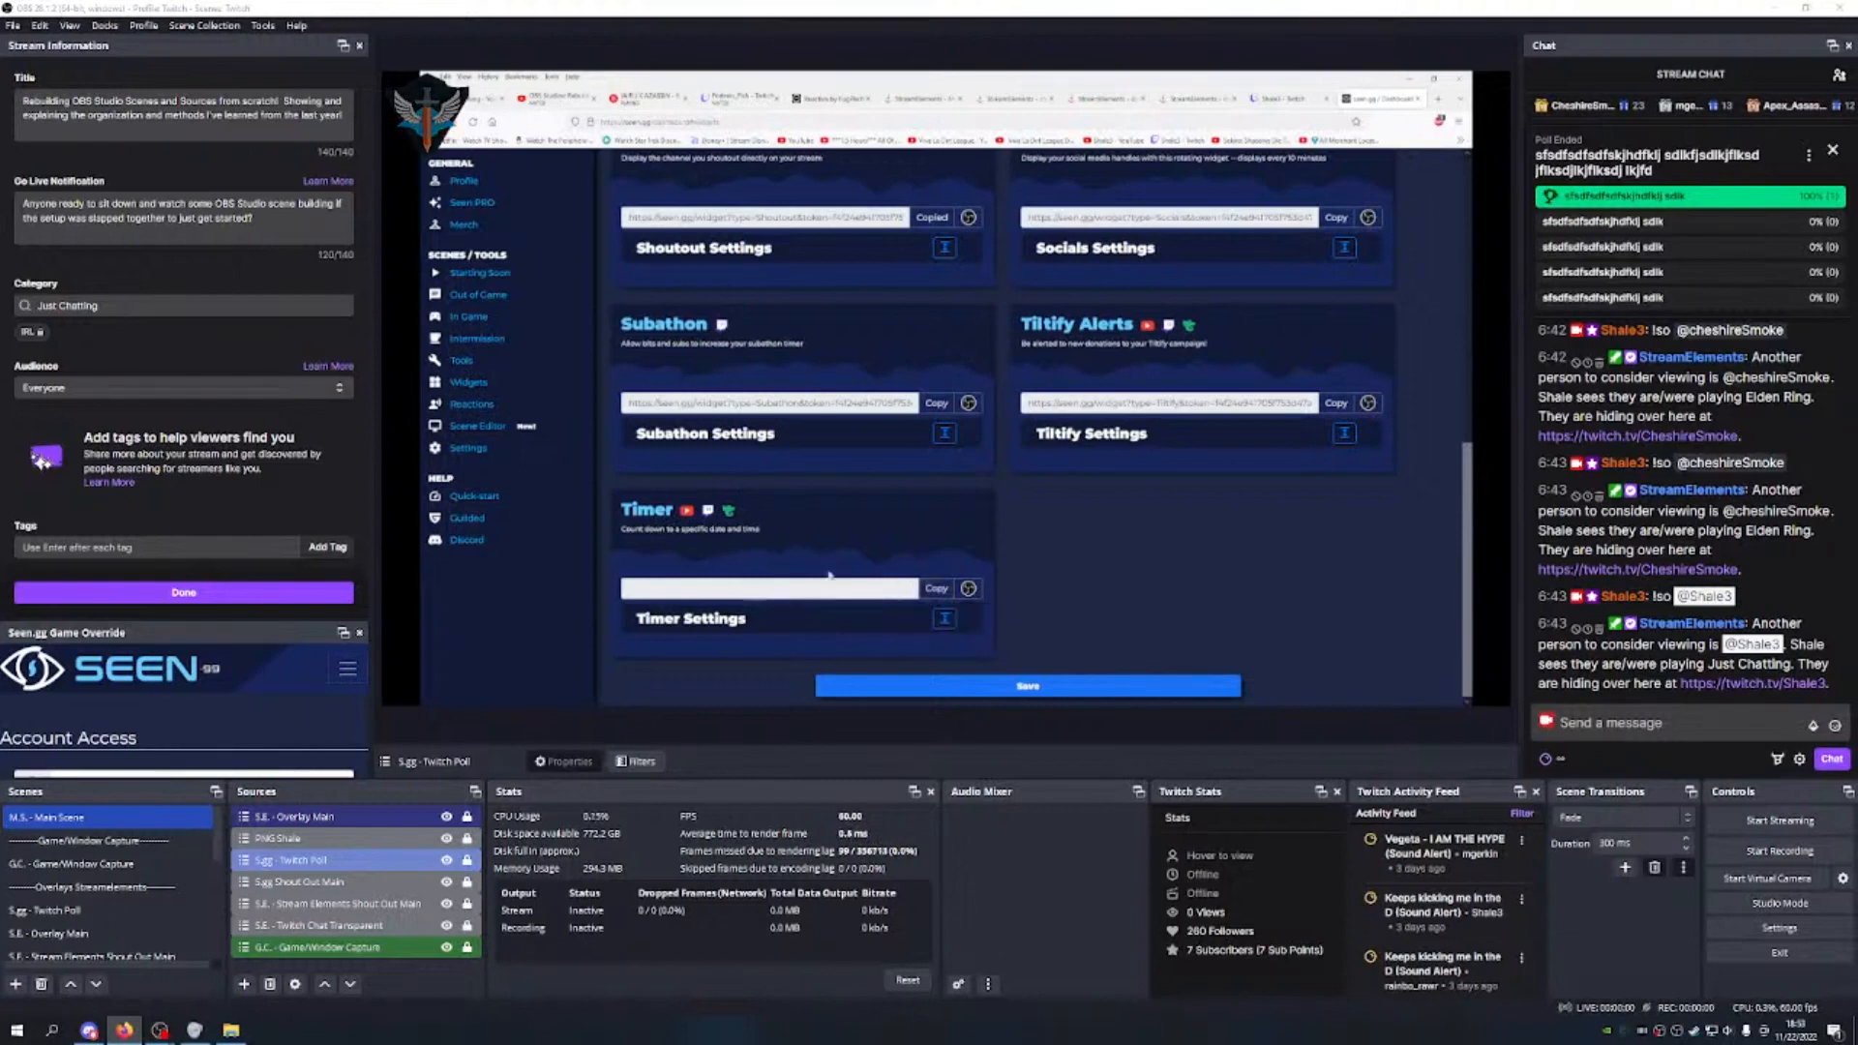
pyautogui.click(828, 620)
pyautogui.scroll(-2, 826, 561)
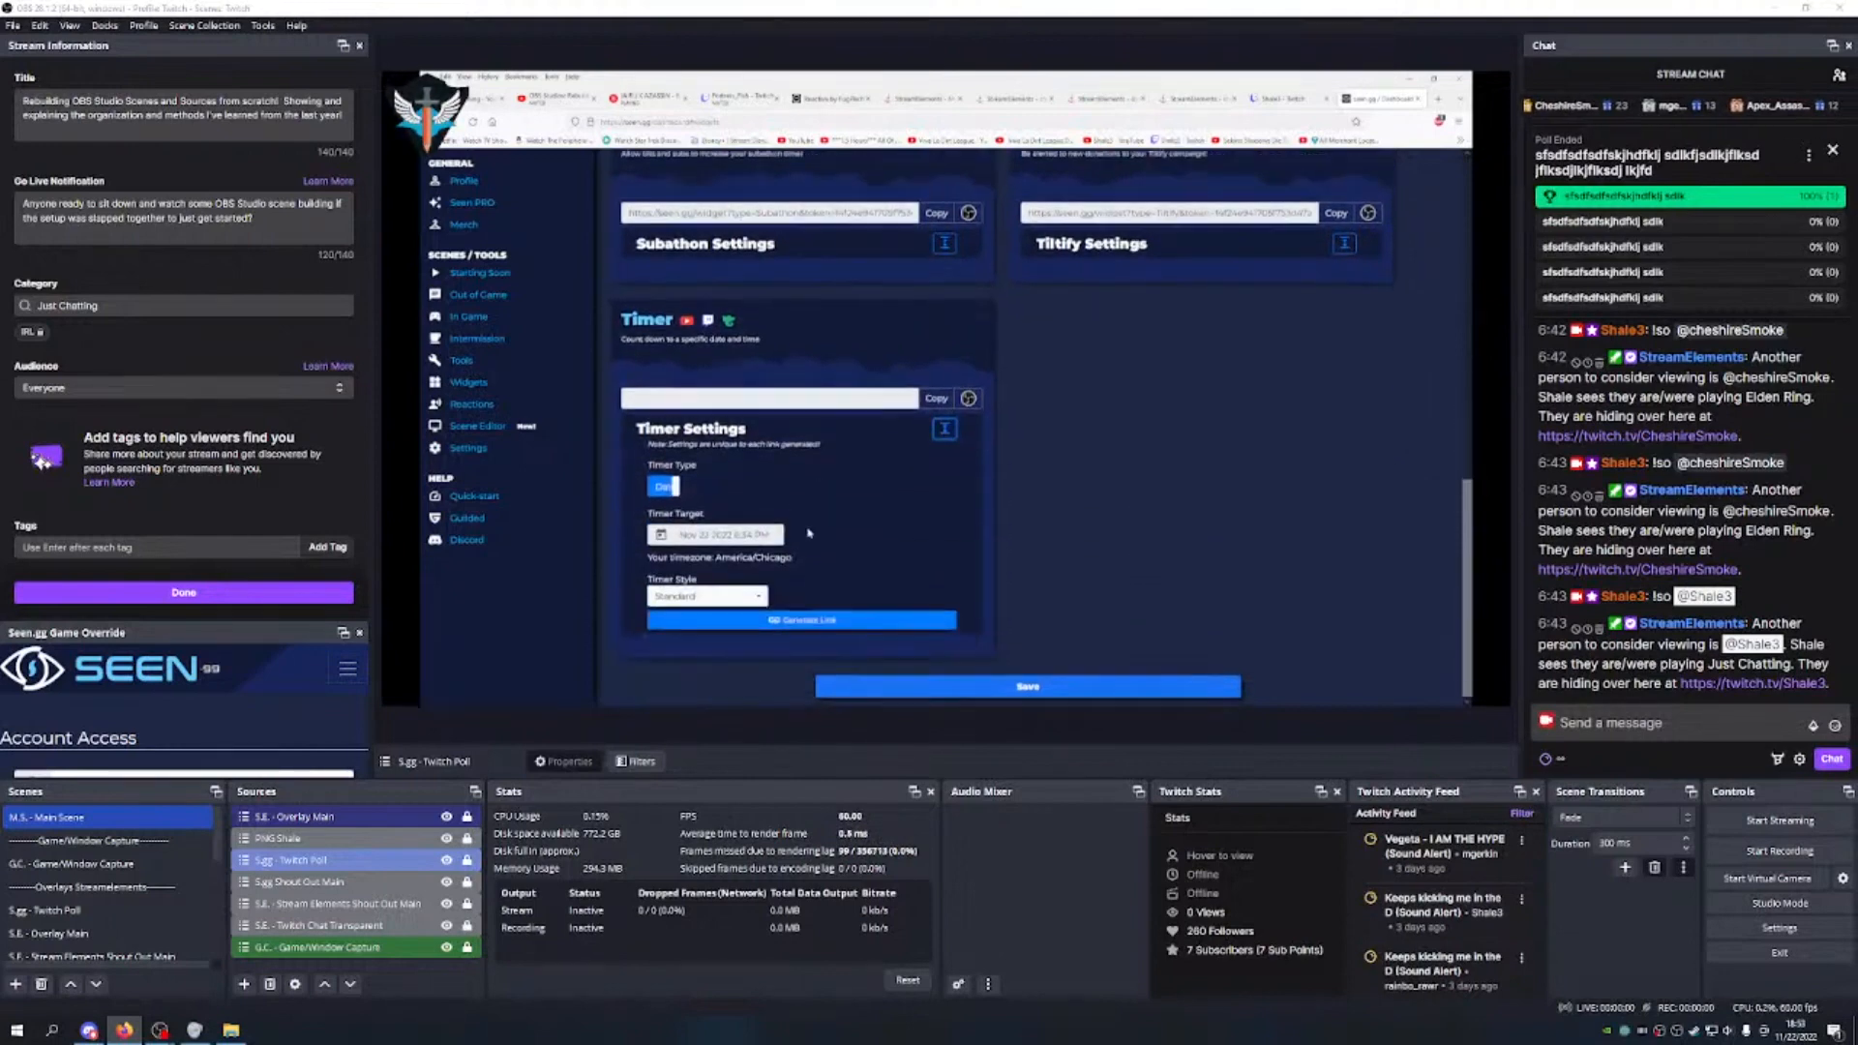
pyautogui.click(674, 487)
pyautogui.click(708, 596)
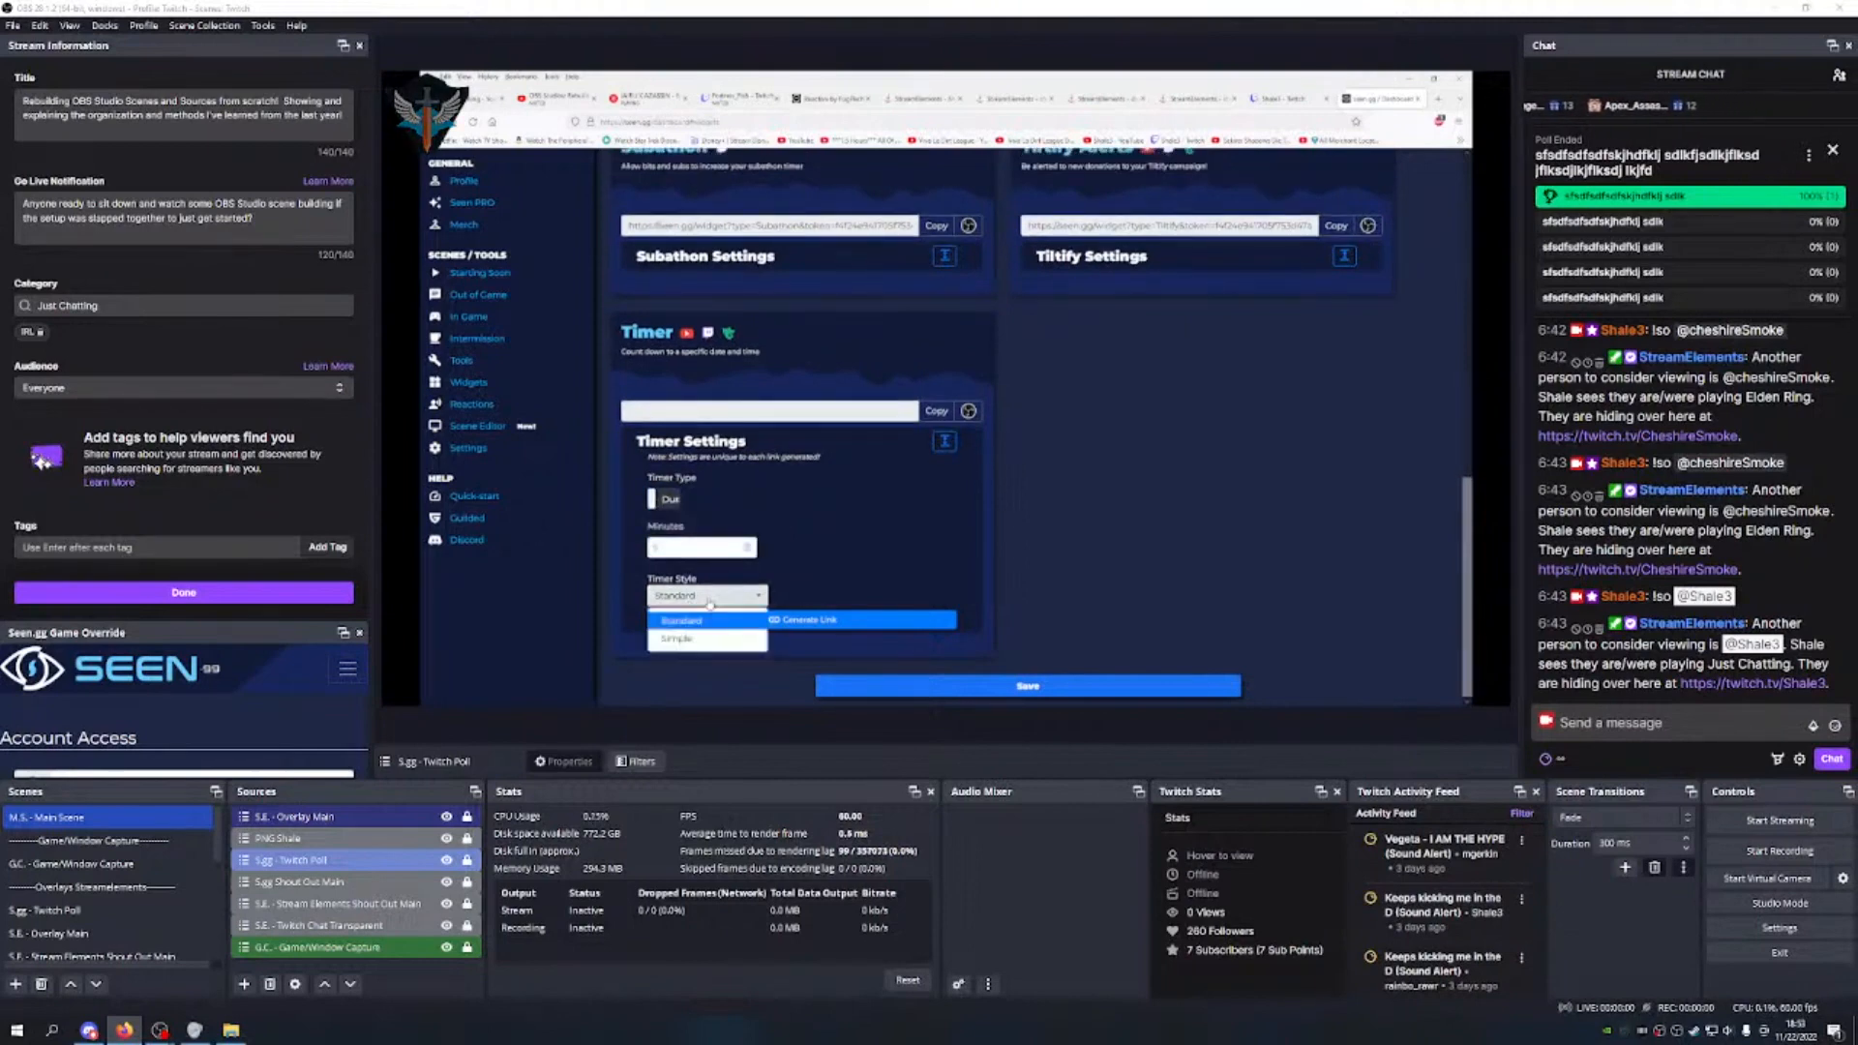
pyautogui.click(679, 639)
pyautogui.click(746, 621)
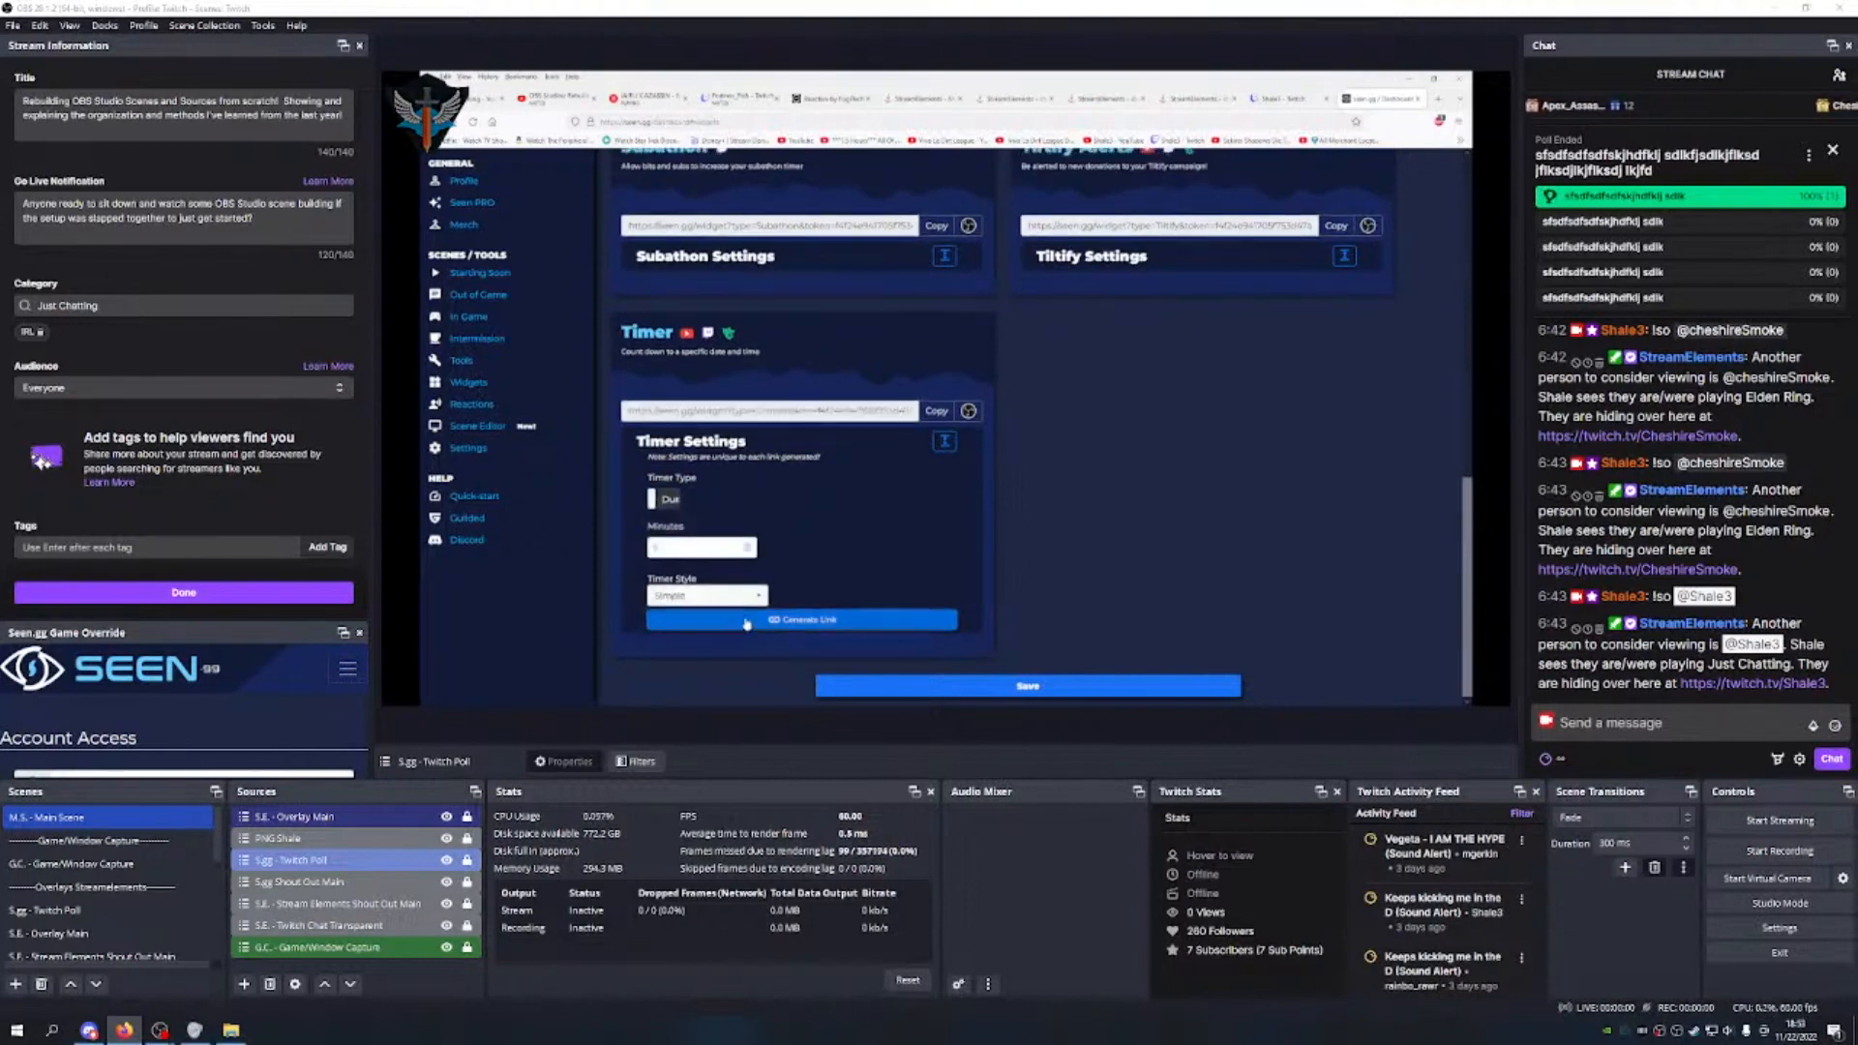
pyautogui.click(935, 411)
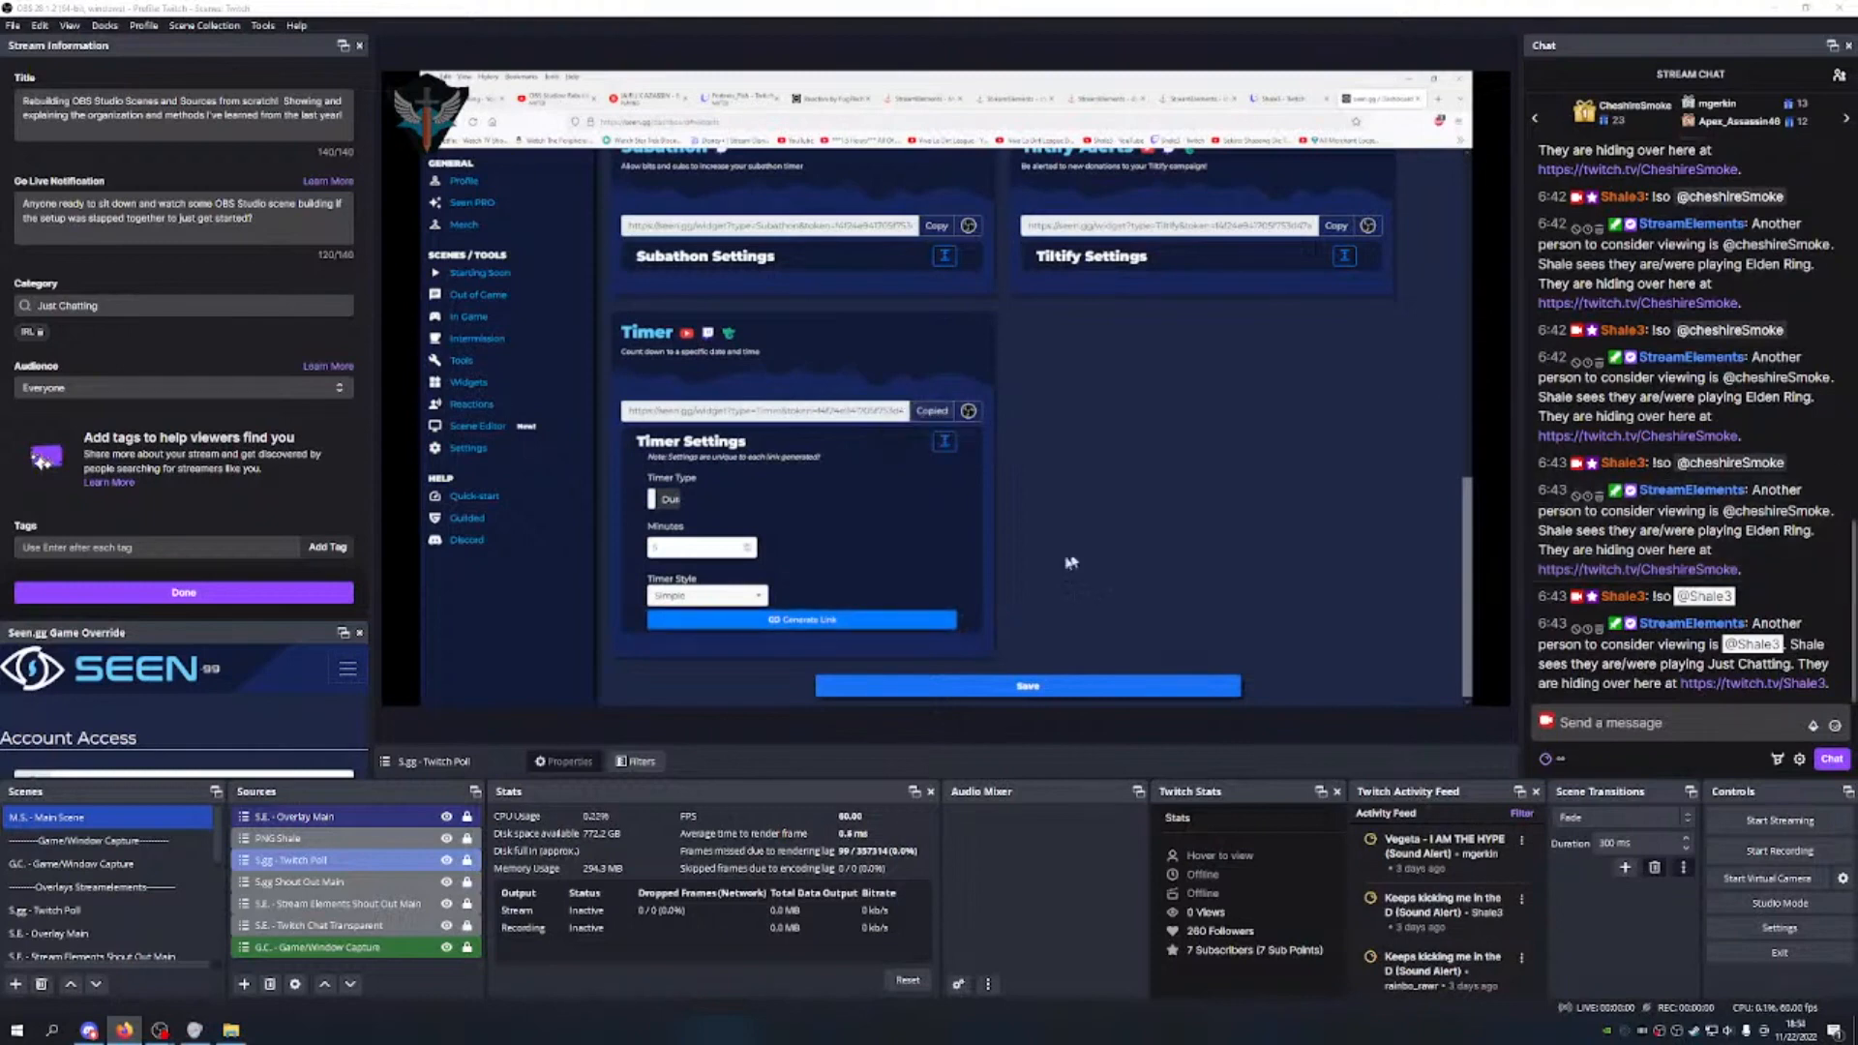
# Step: Create a new scene named 'S.gg - Twitch Timer'
pyautogui.click(15, 984)
pyautogui.write('S.gg')
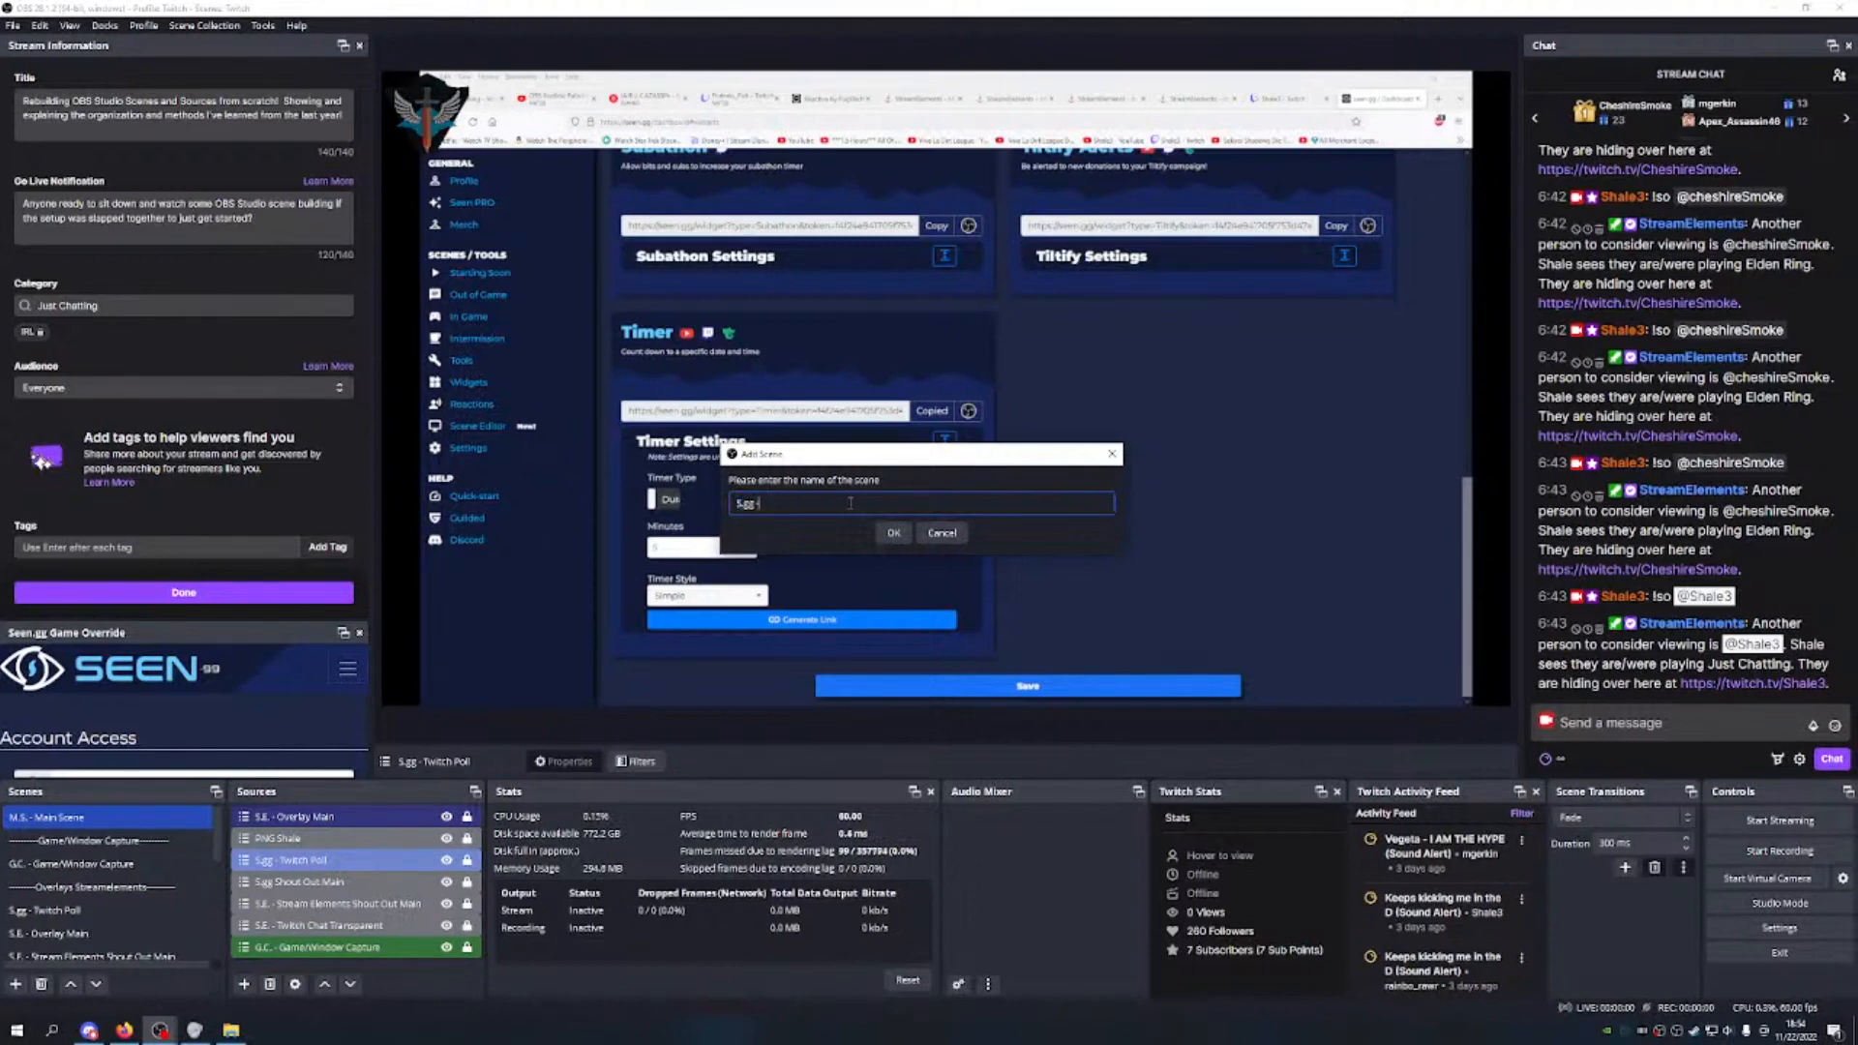
pyautogui.write(' - Twitch Timer')
pyautogui.click(893, 533)
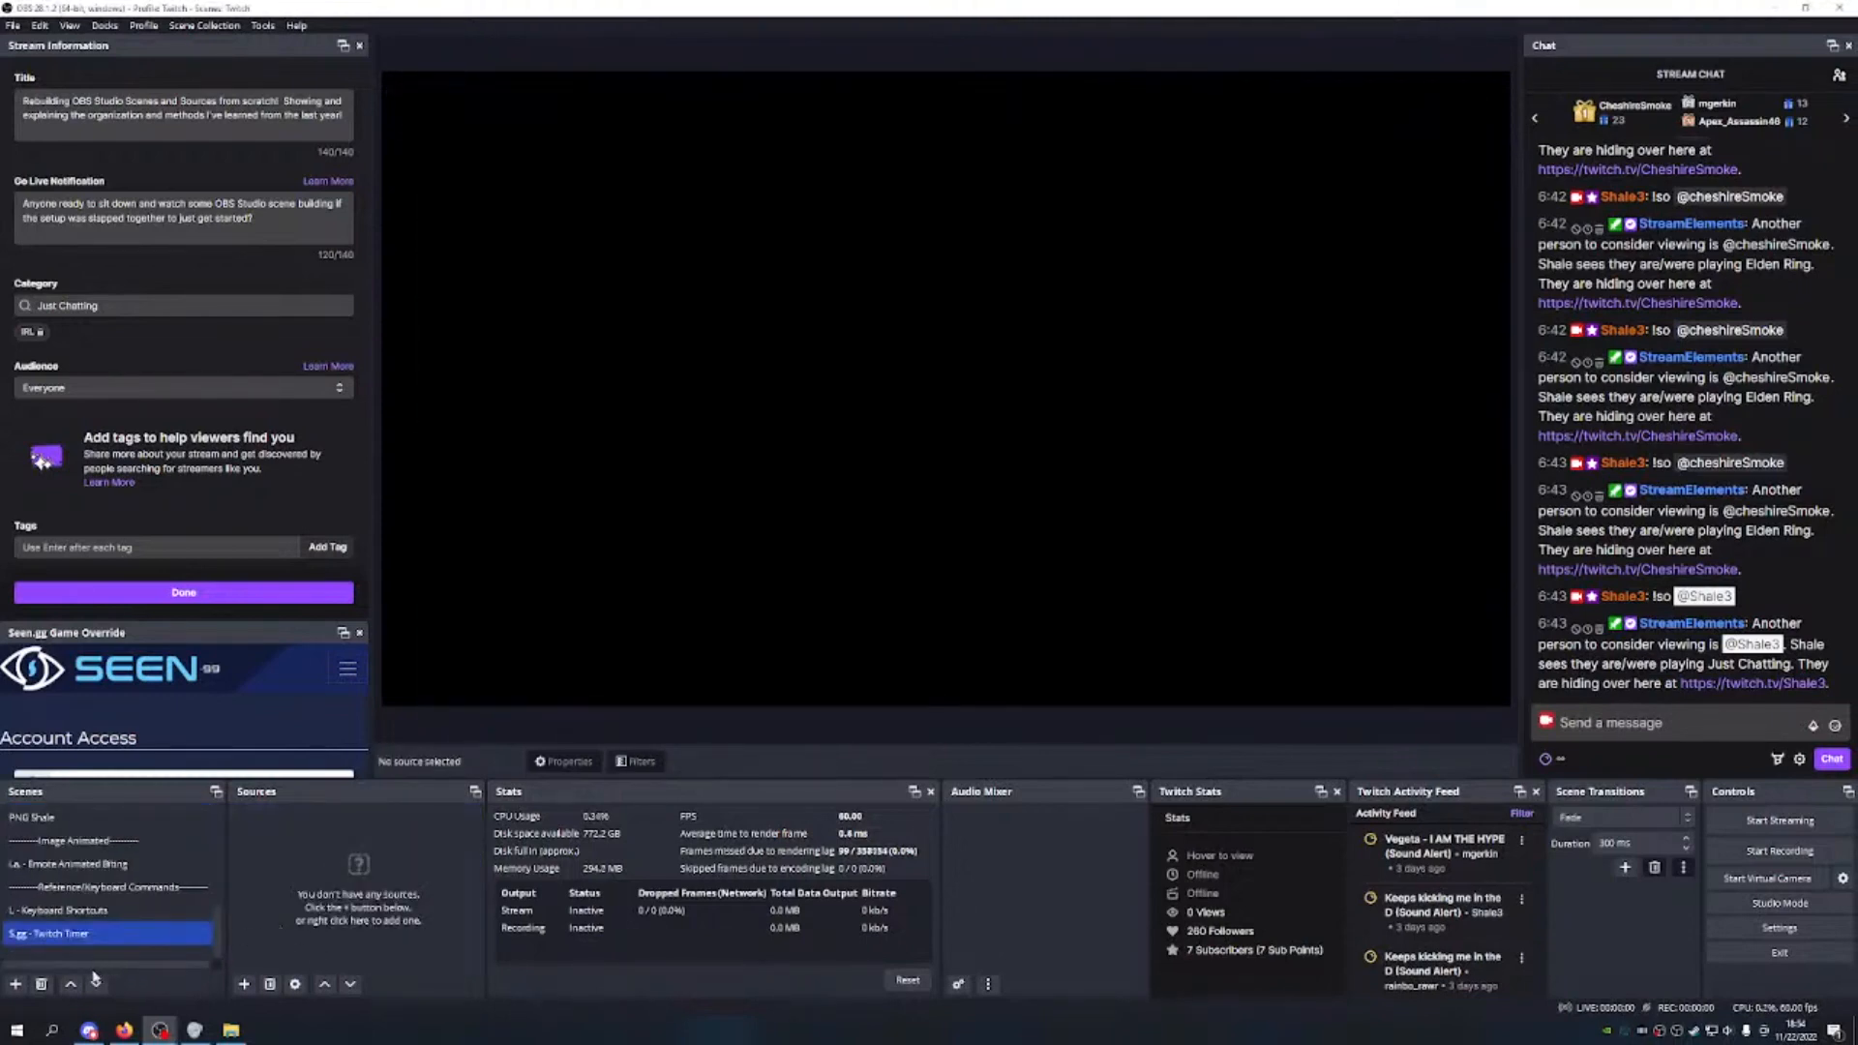
# Step: Reorder the scene list so S.gg - Twitch Timer sits just below S.gg - Twitch Poll
pyautogui.click(70, 984)
pyautogui.click(70, 984)
pyautogui.click(69, 984)
pyautogui.click(70, 984)
pyautogui.click(69, 984)
pyautogui.click(69, 984)
pyautogui.click(70, 984)
pyautogui.click(69, 984)
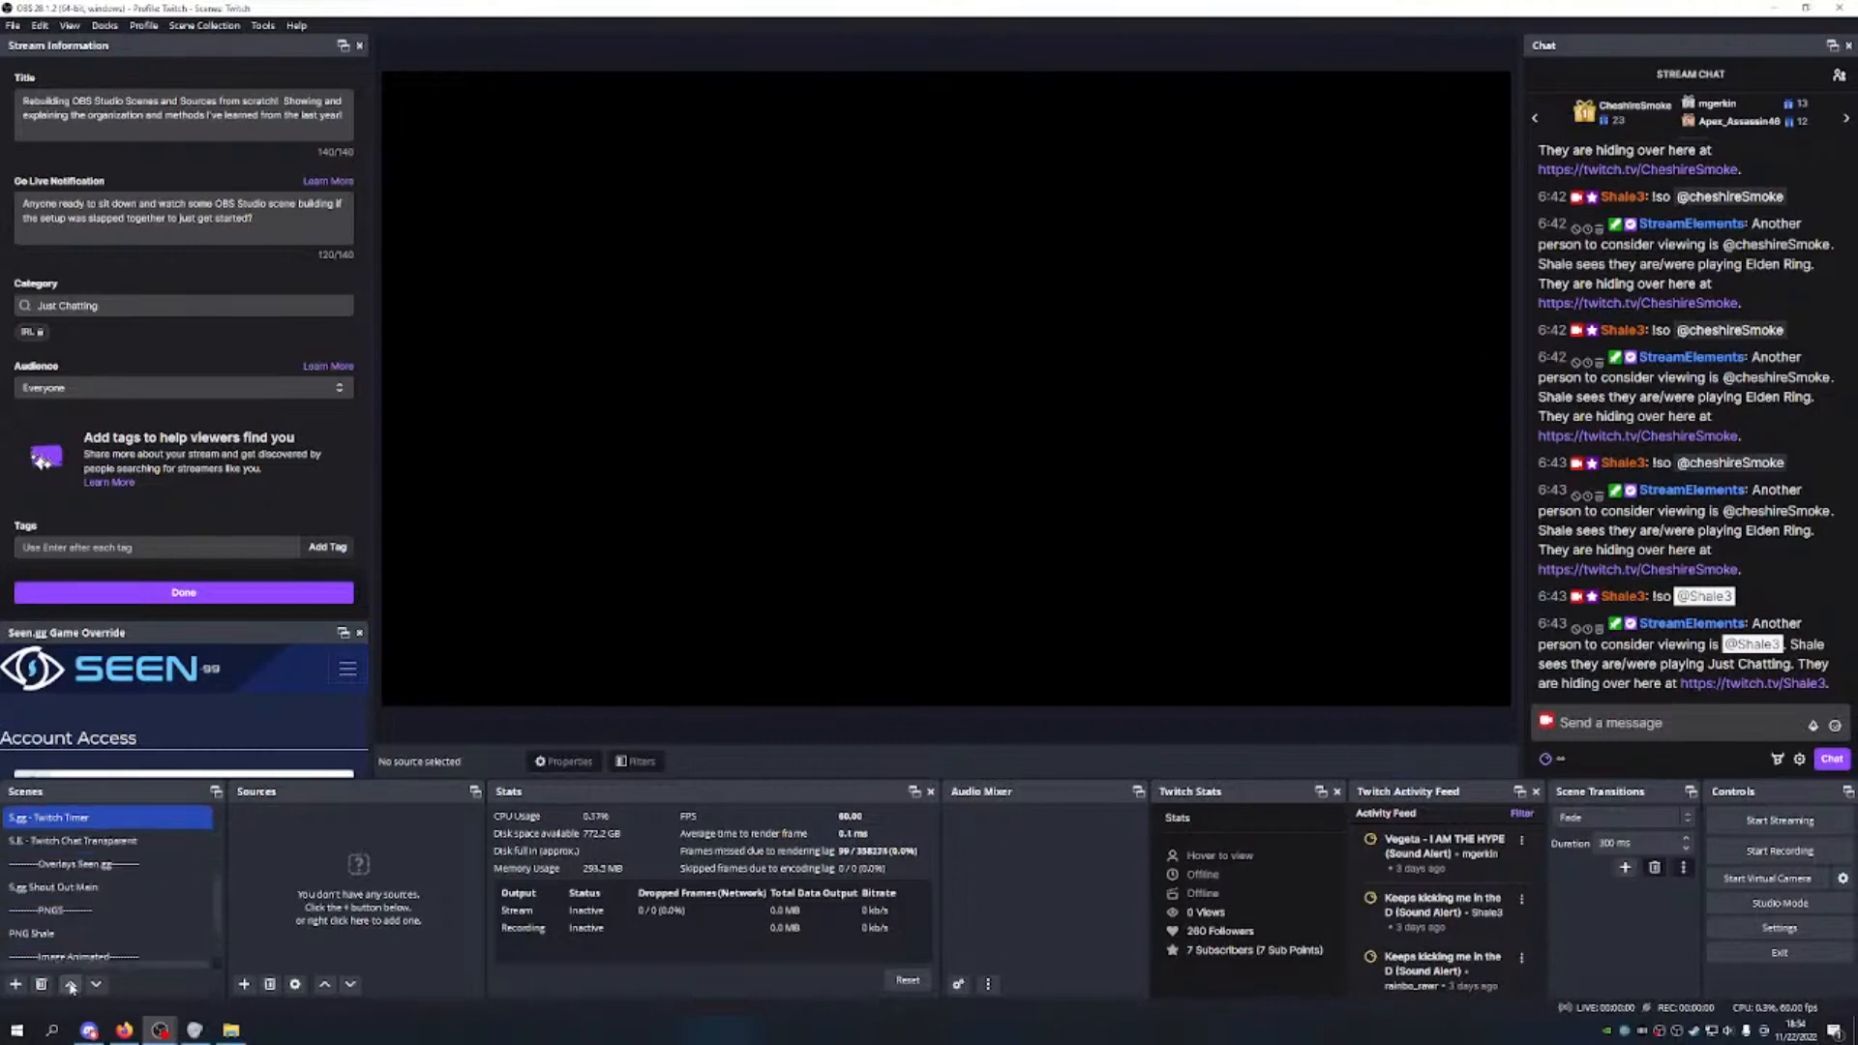
pyautogui.click(101, 986)
pyautogui.click(100, 986)
pyautogui.click(101, 986)
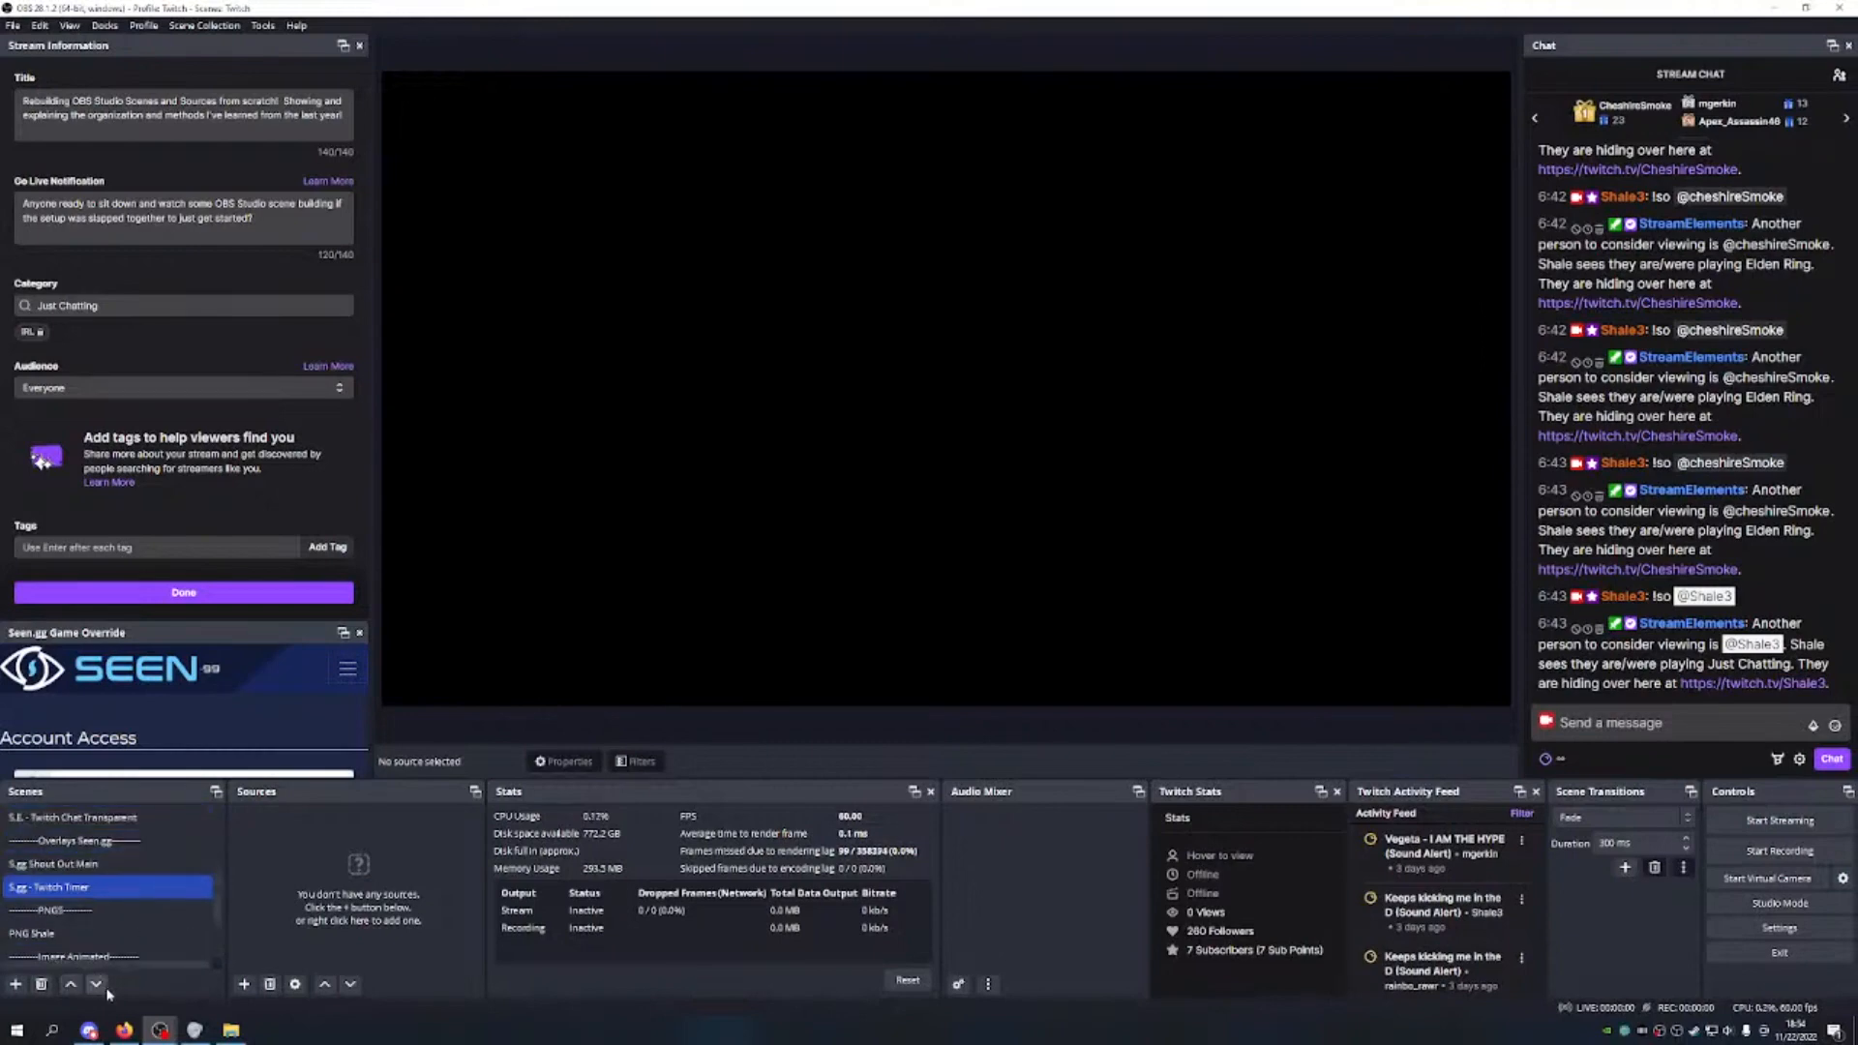
pyautogui.scroll(1, 170, 867)
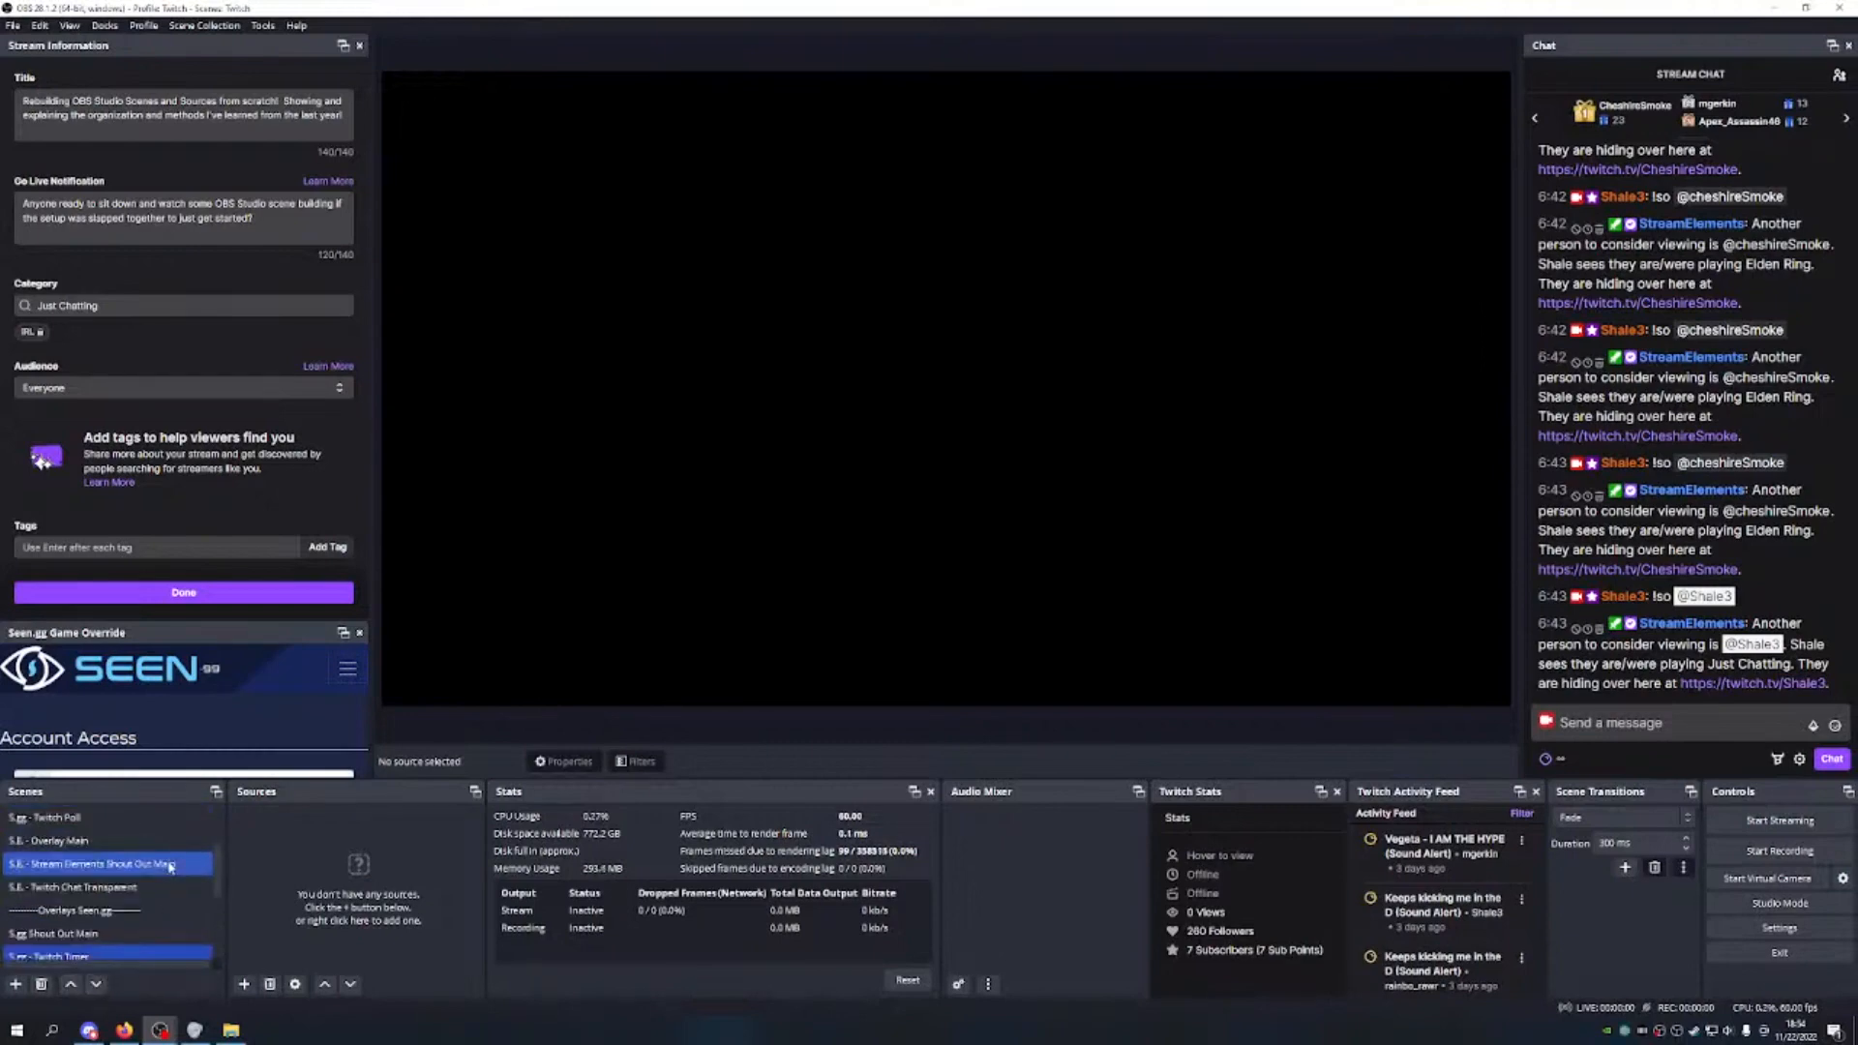
pyautogui.click(106, 818)
pyautogui.click(100, 984)
pyautogui.click(100, 984)
pyautogui.click(99, 984)
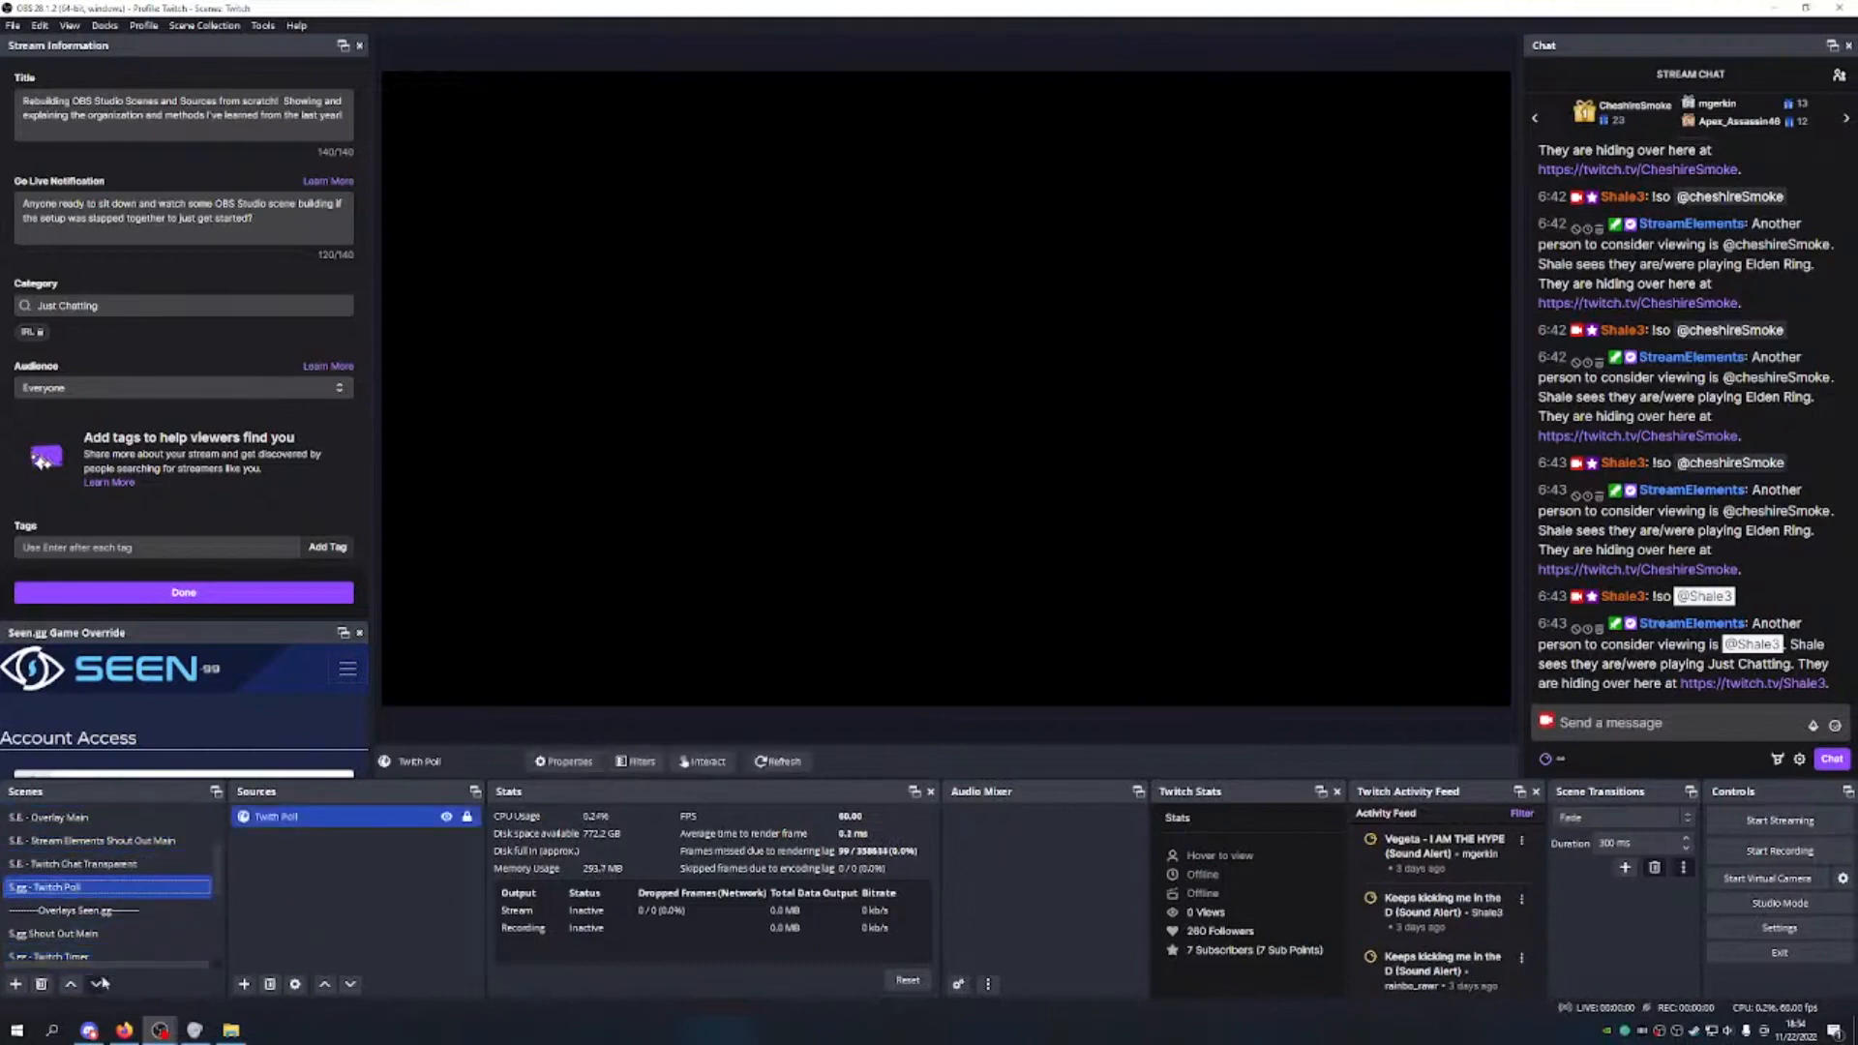
pyautogui.click(99, 984)
pyautogui.click(100, 984)
pyautogui.click(99, 984)
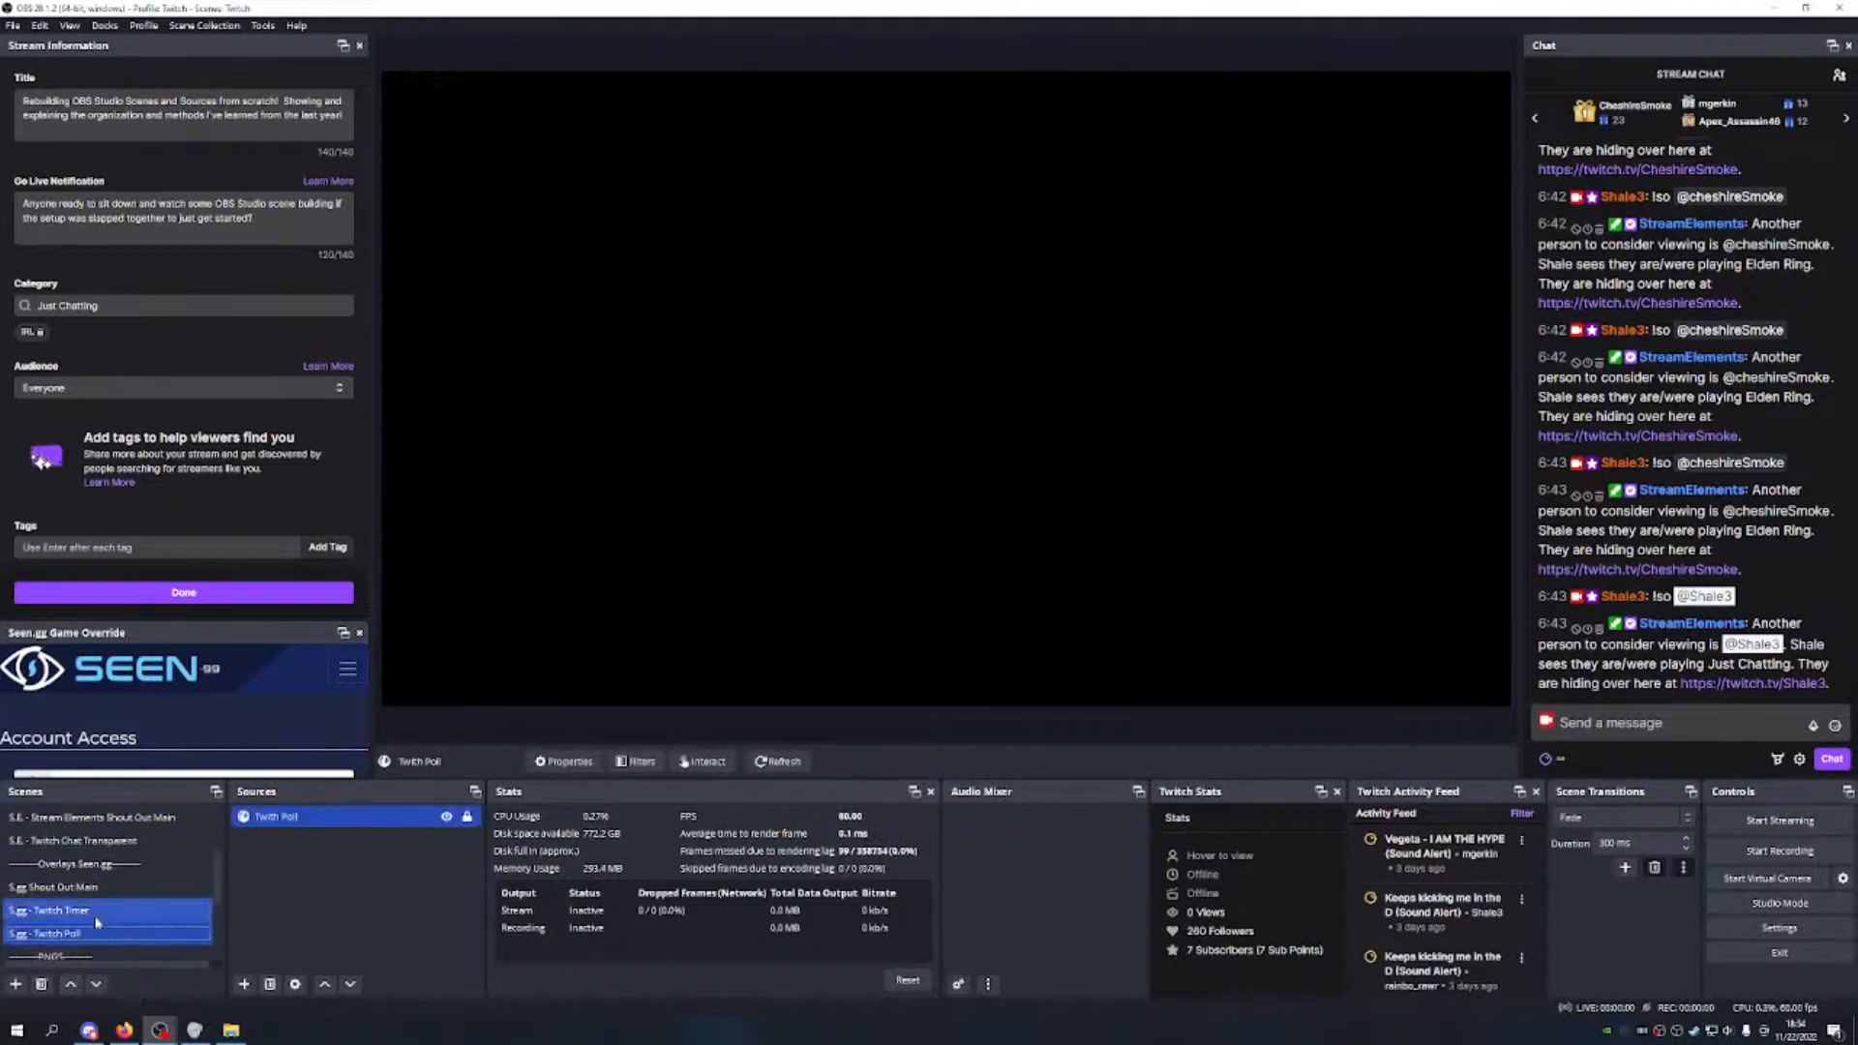
pyautogui.click(71, 984)
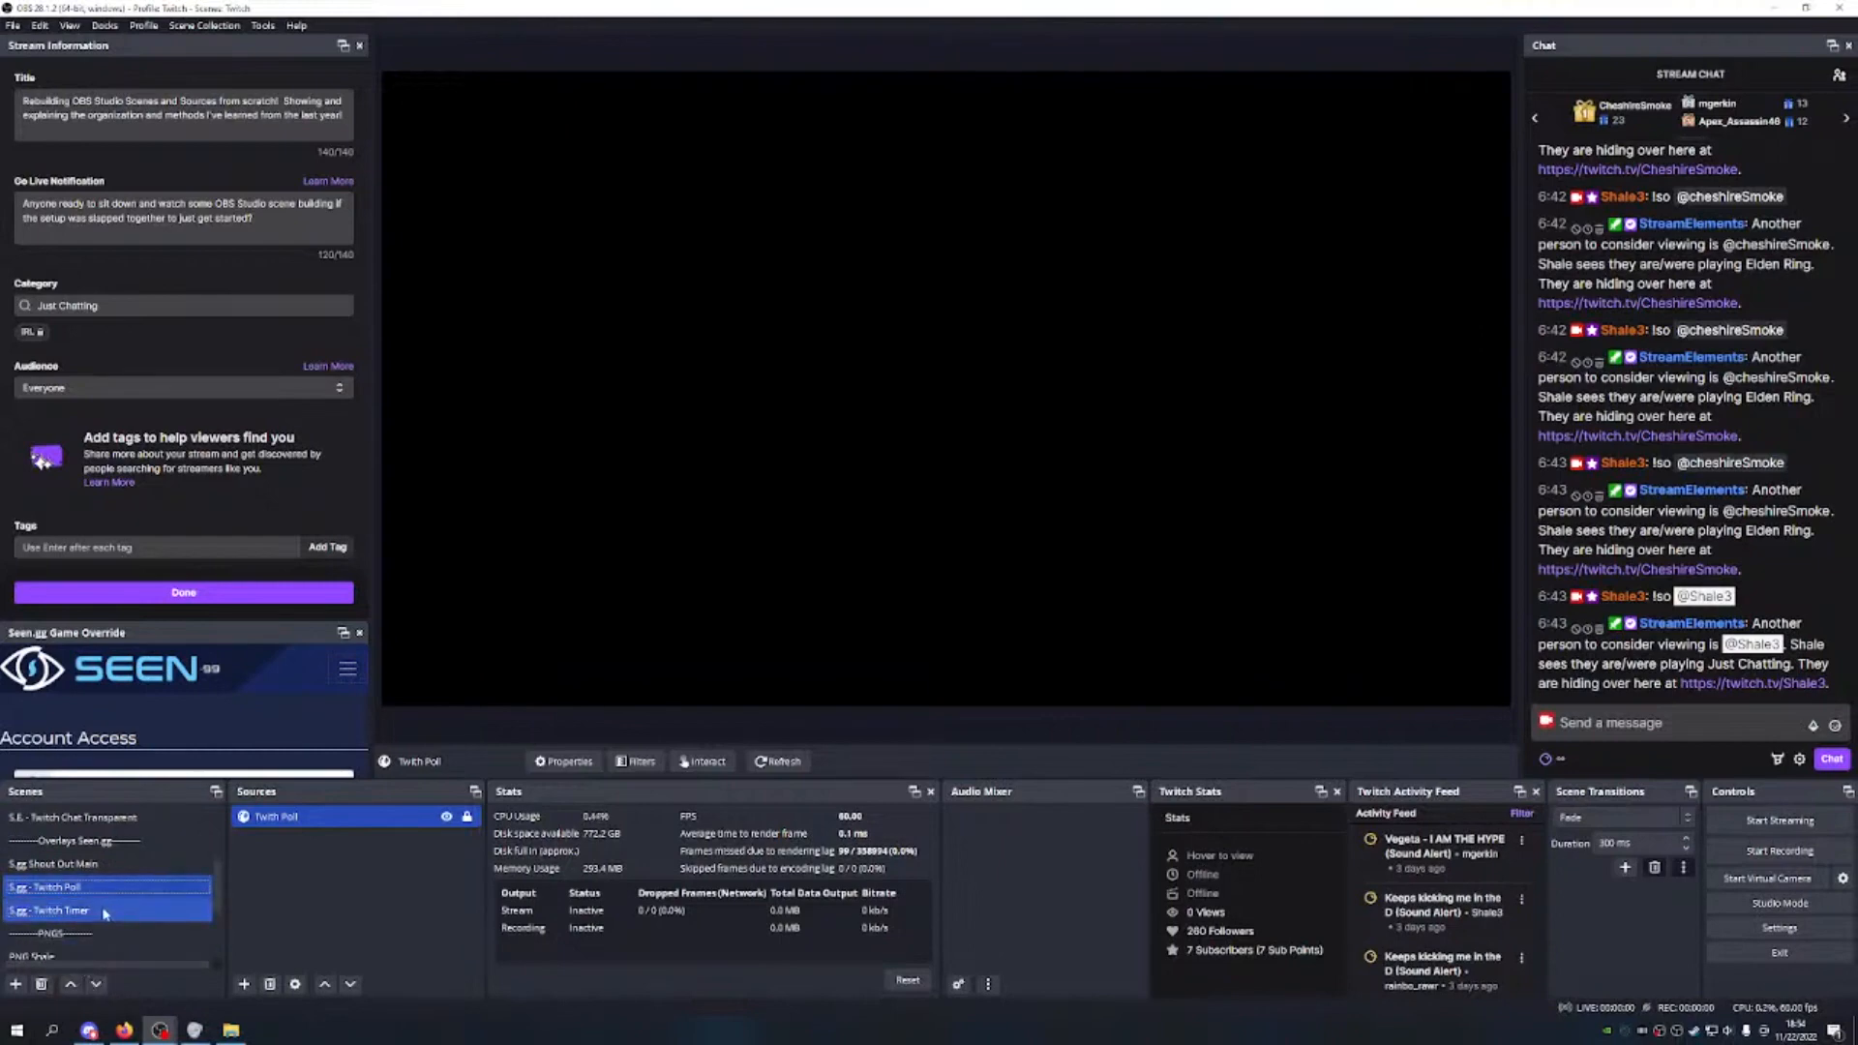
# Step: In the S.gg - Twitch Timer scene, start adding a Browser source named Twitch Timer
pyautogui.click(105, 911)
pyautogui.click(245, 984)
pyautogui.click(300, 720)
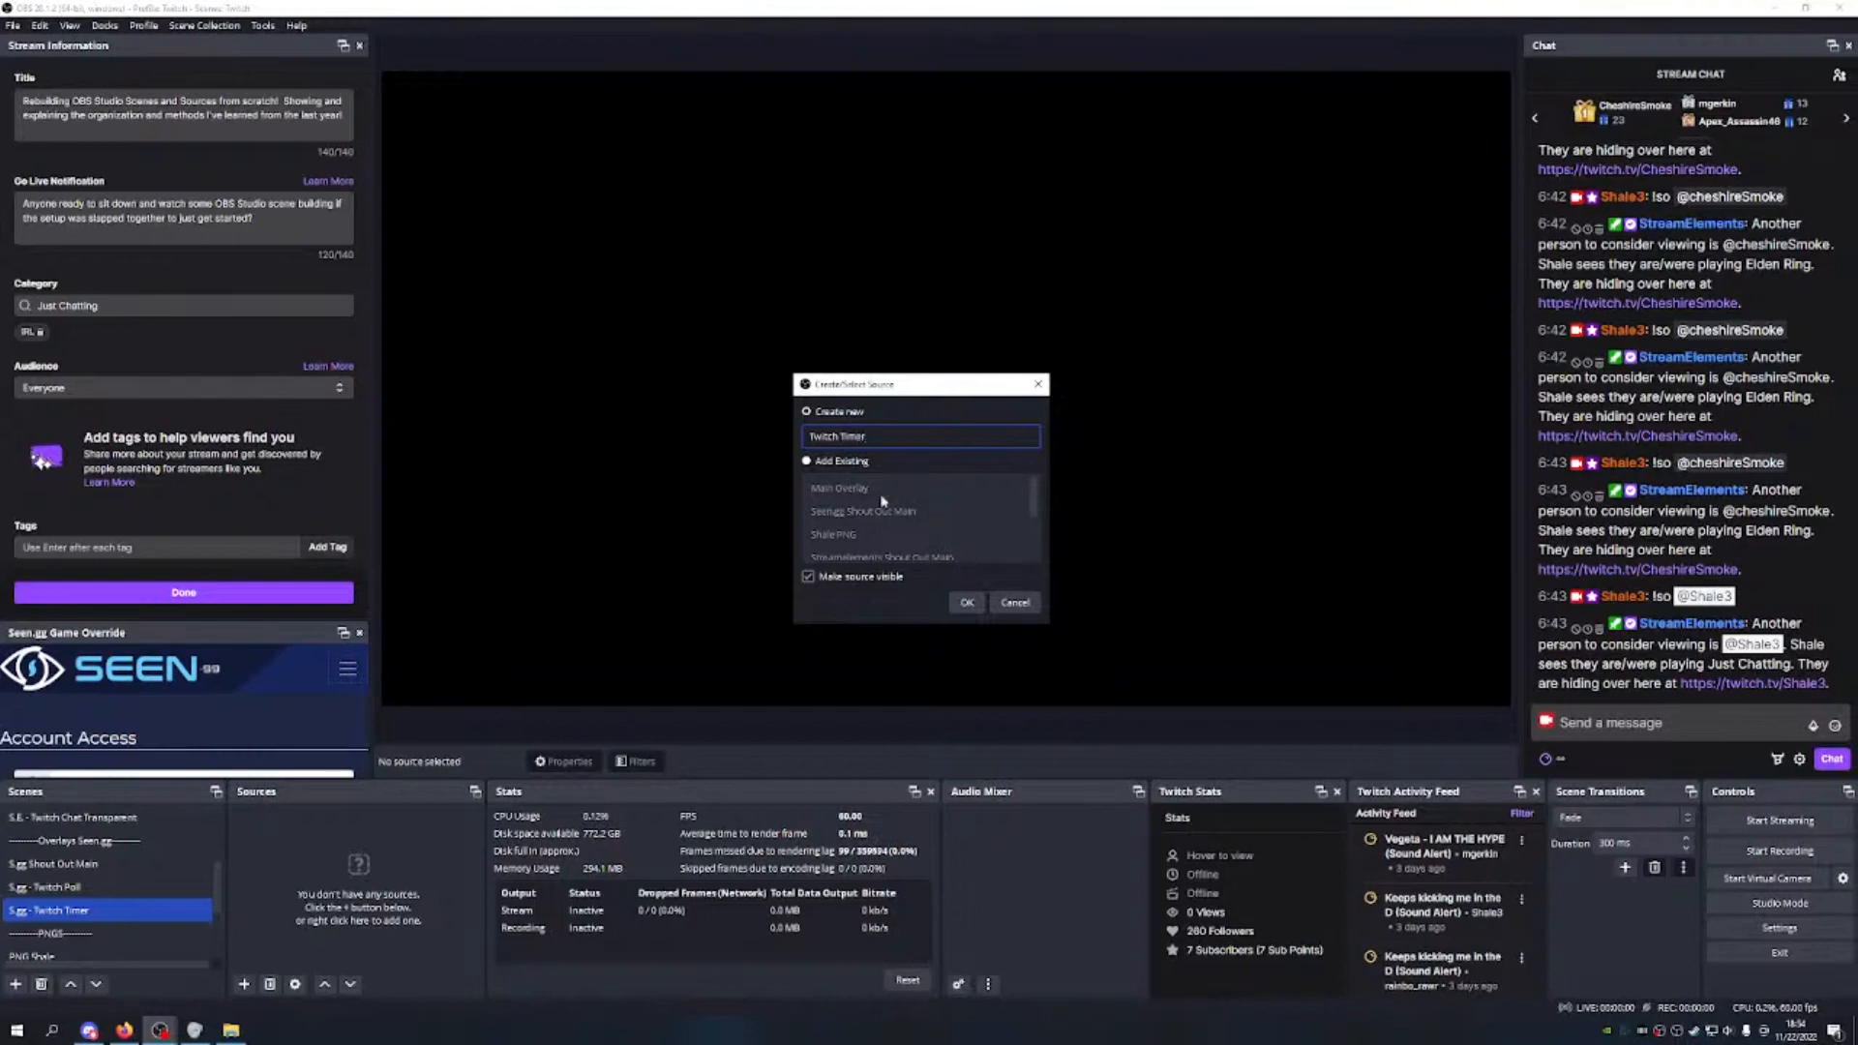
# Step: Give the Twitch Timer browser source the pasted timer URL, width 1920 and a custom 60 FPS
pyautogui.click(967, 604)
pyautogui.click(820, 537)
pyautogui.hotkey('ctrl', 'a')
pyautogui.hotkey('ctrl', 'v')
pyautogui.press('Tab')
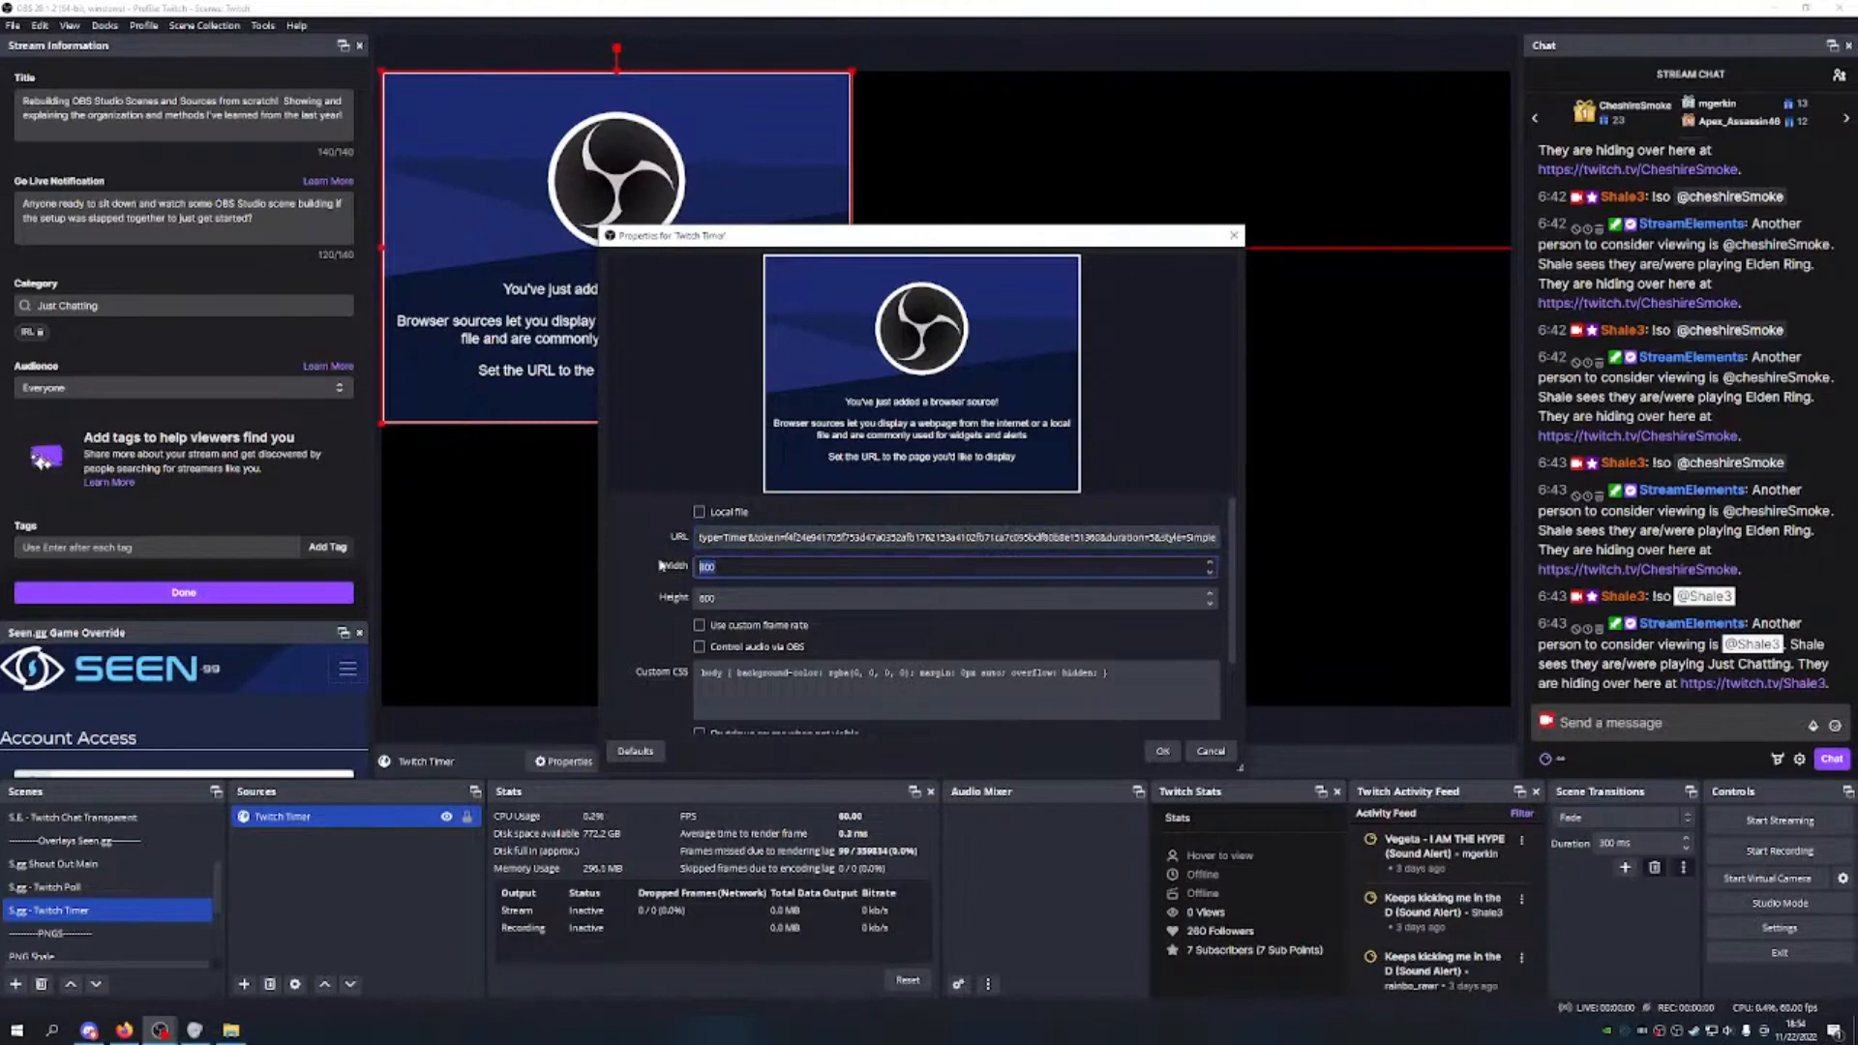
pyautogui.write('1920')
pyautogui.press('Tab')
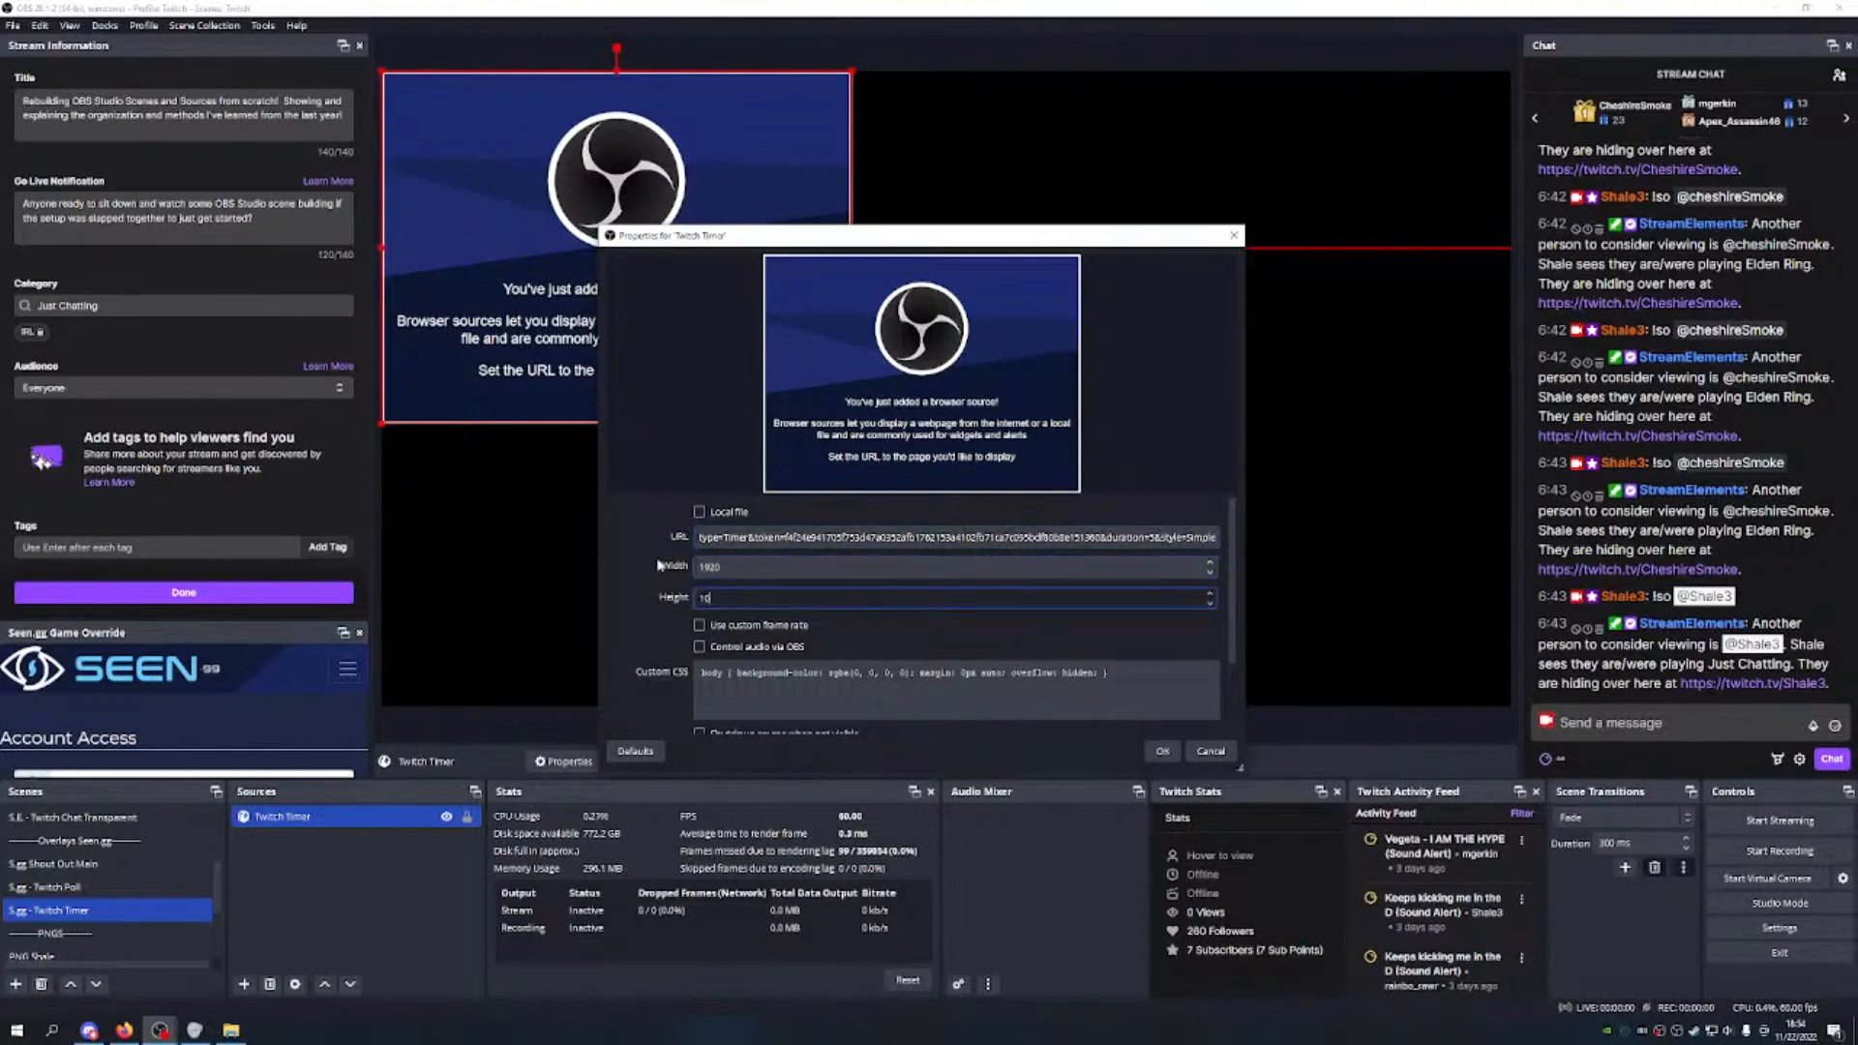
pyautogui.click(698, 625)
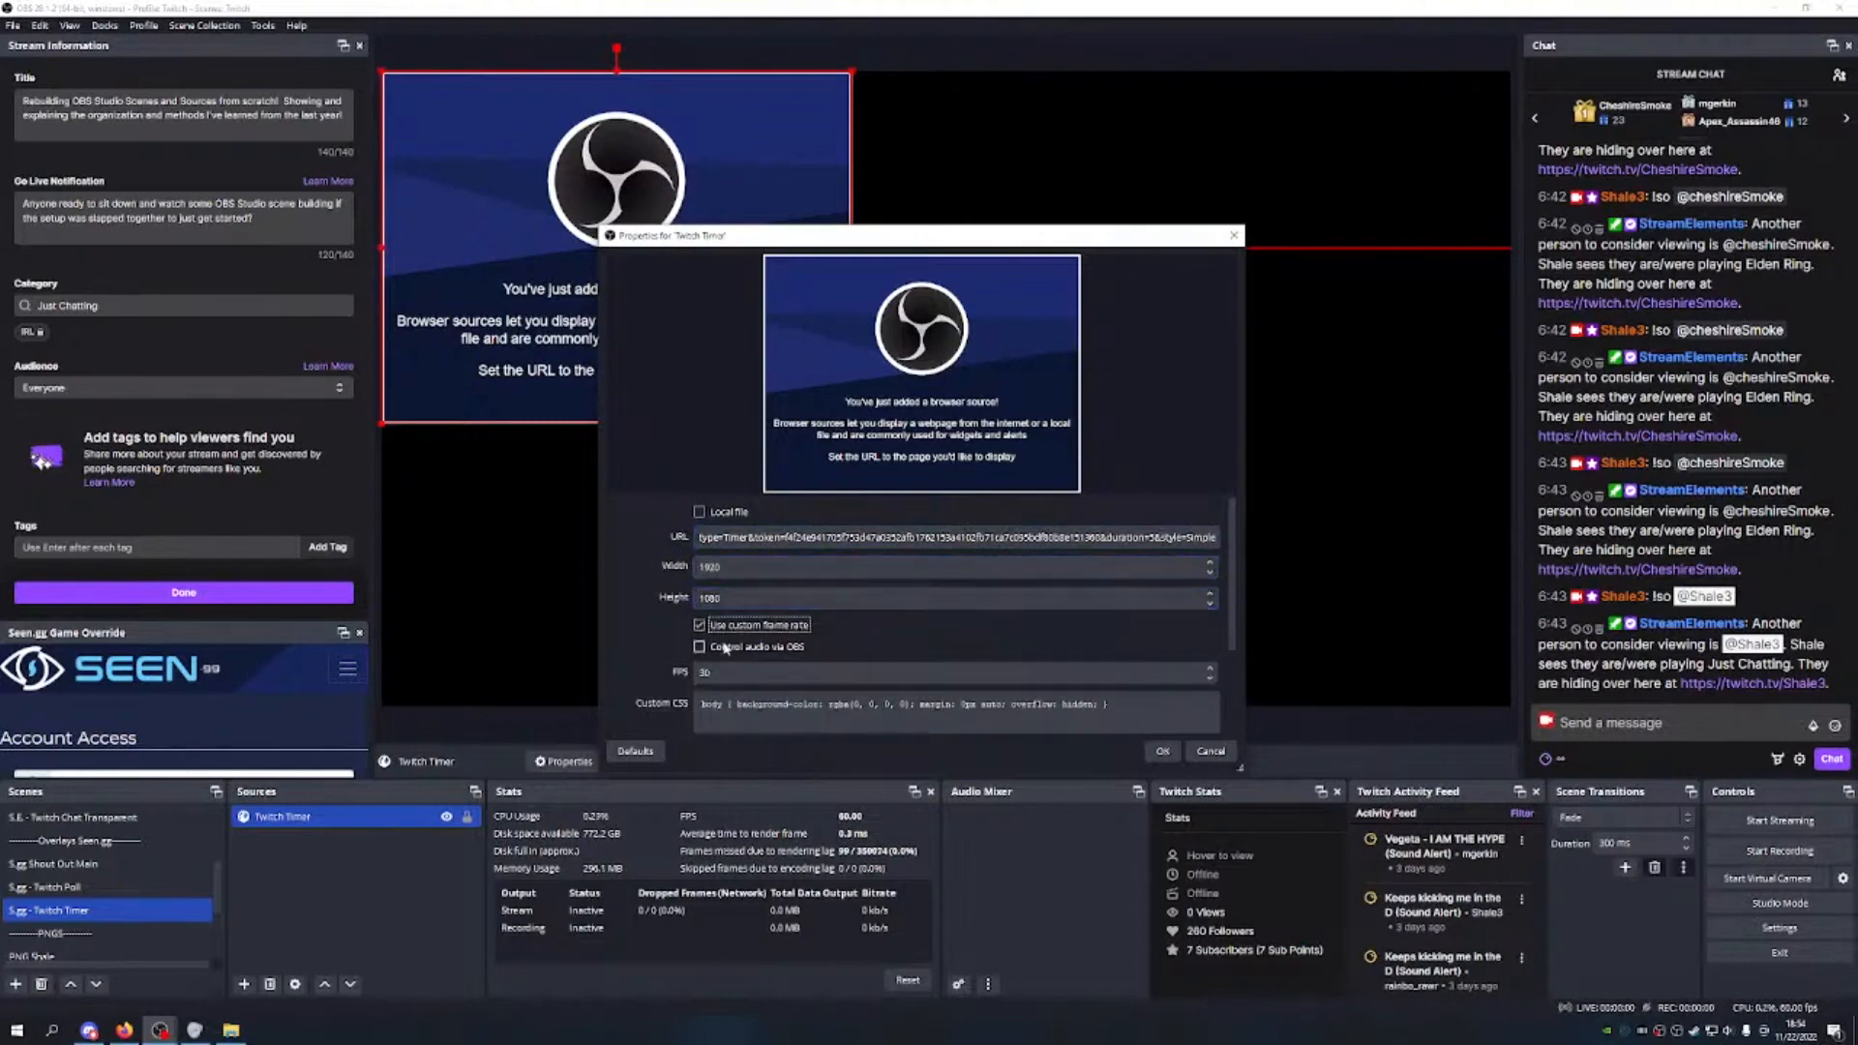
pyautogui.doubleClick(704, 672)
pyautogui.write('60')
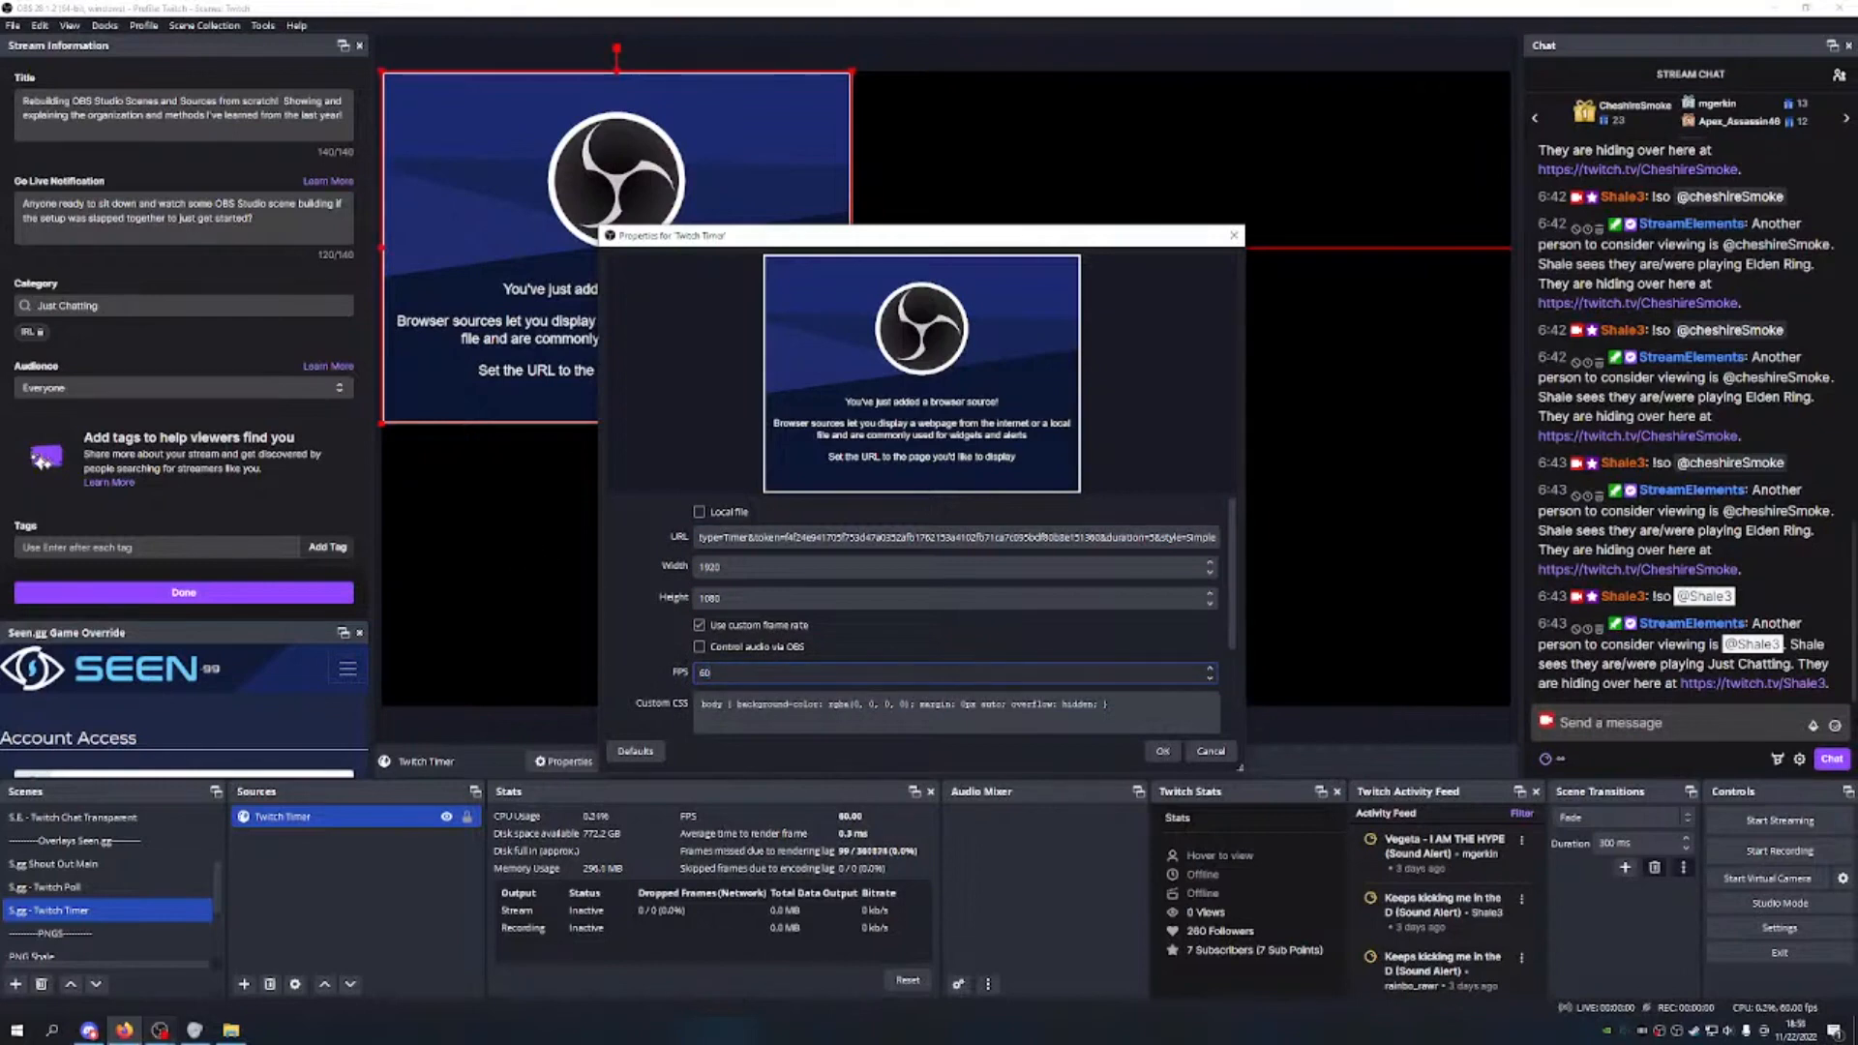
pyautogui.press('Tab')
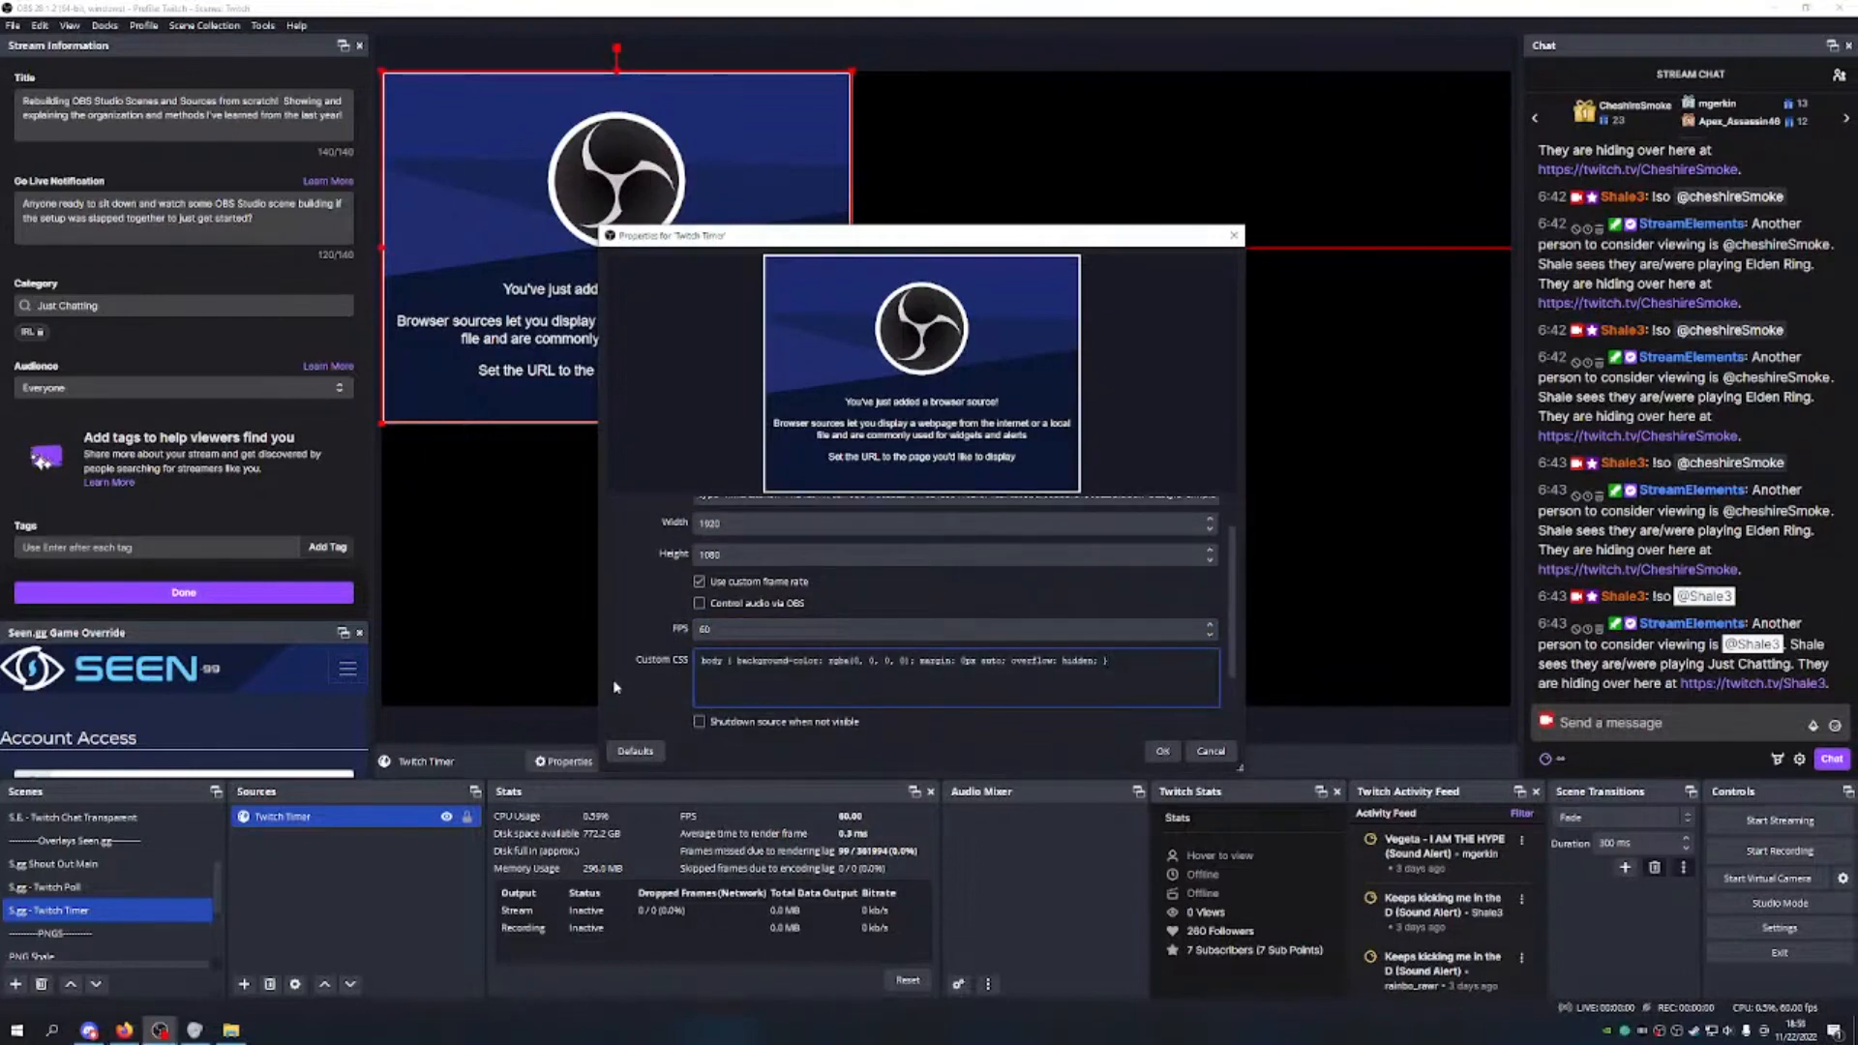
# Step: Delete all the custom CSS text and apply the source settings
pyautogui.moveTo(1107, 661); pyautogui.dragTo(721, 661)
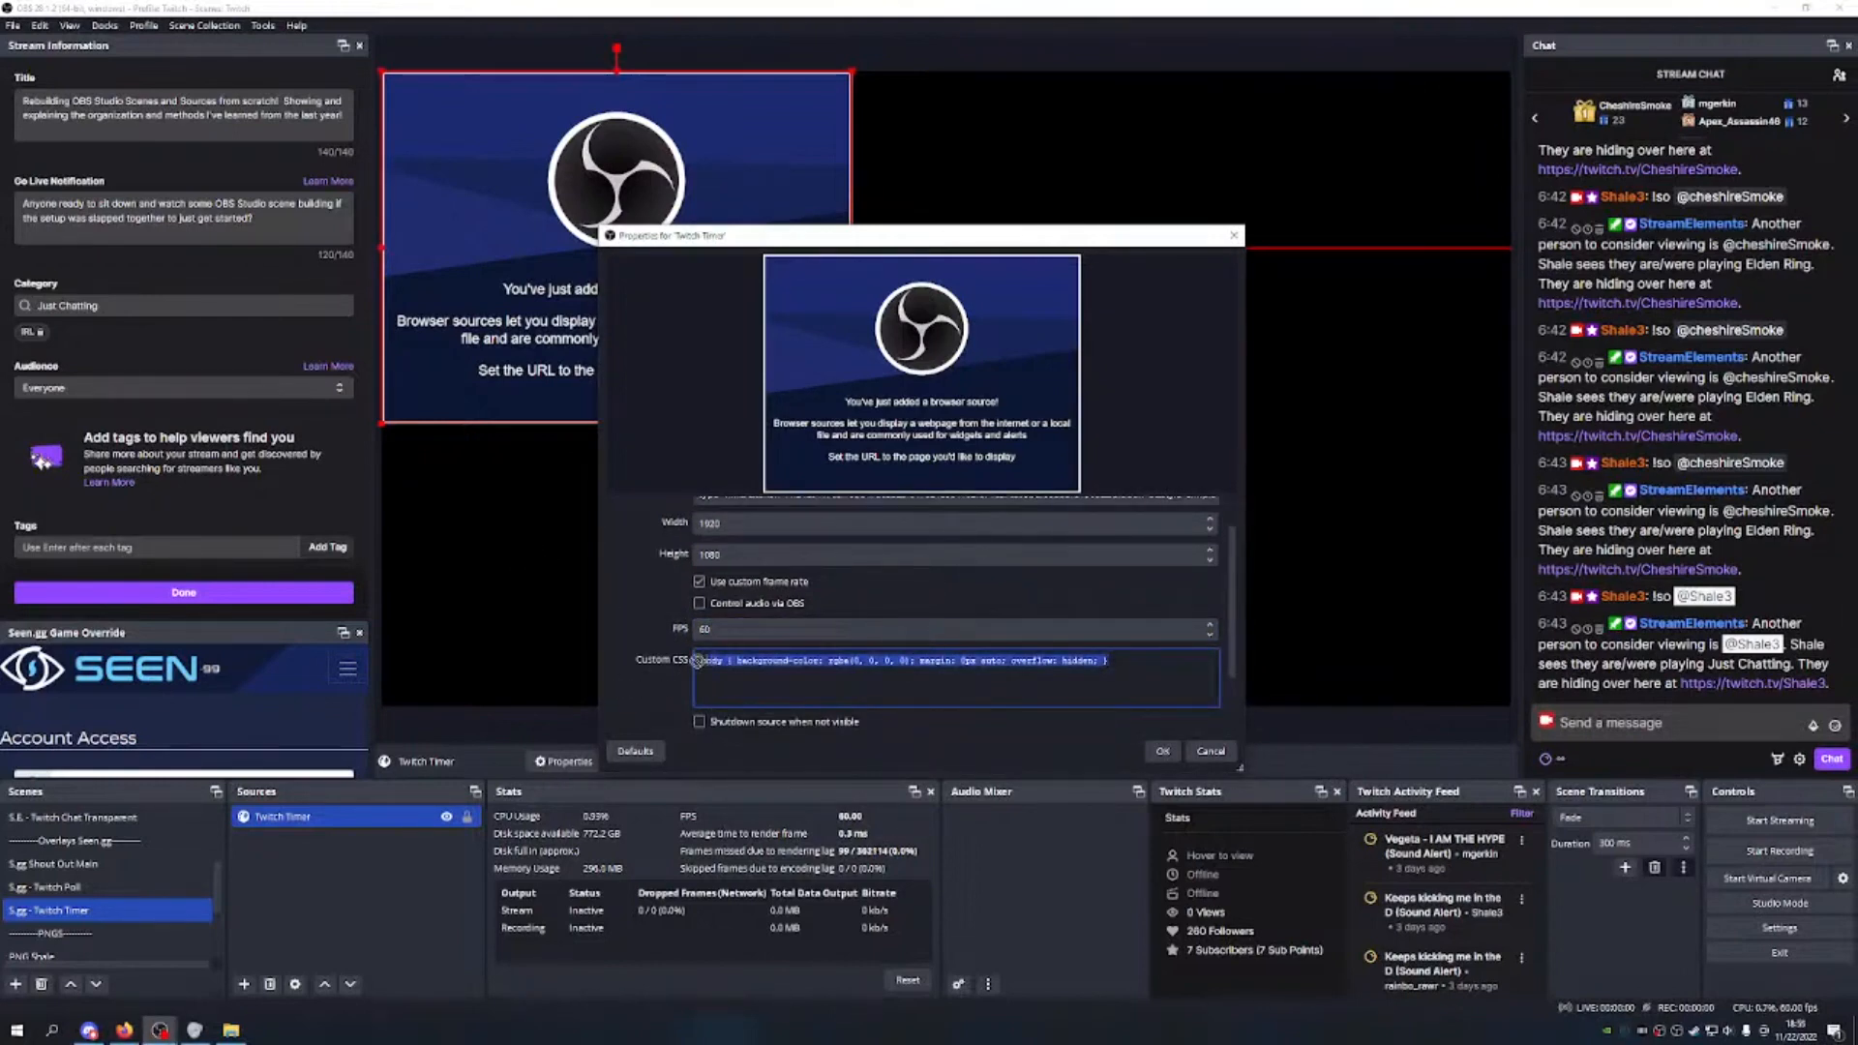
pyautogui.press('Right')
pyautogui.press('BackSpace')
pyautogui.moveTo(1103, 661); pyautogui.dragTo(700, 661)
pyautogui.press('BackSpace')
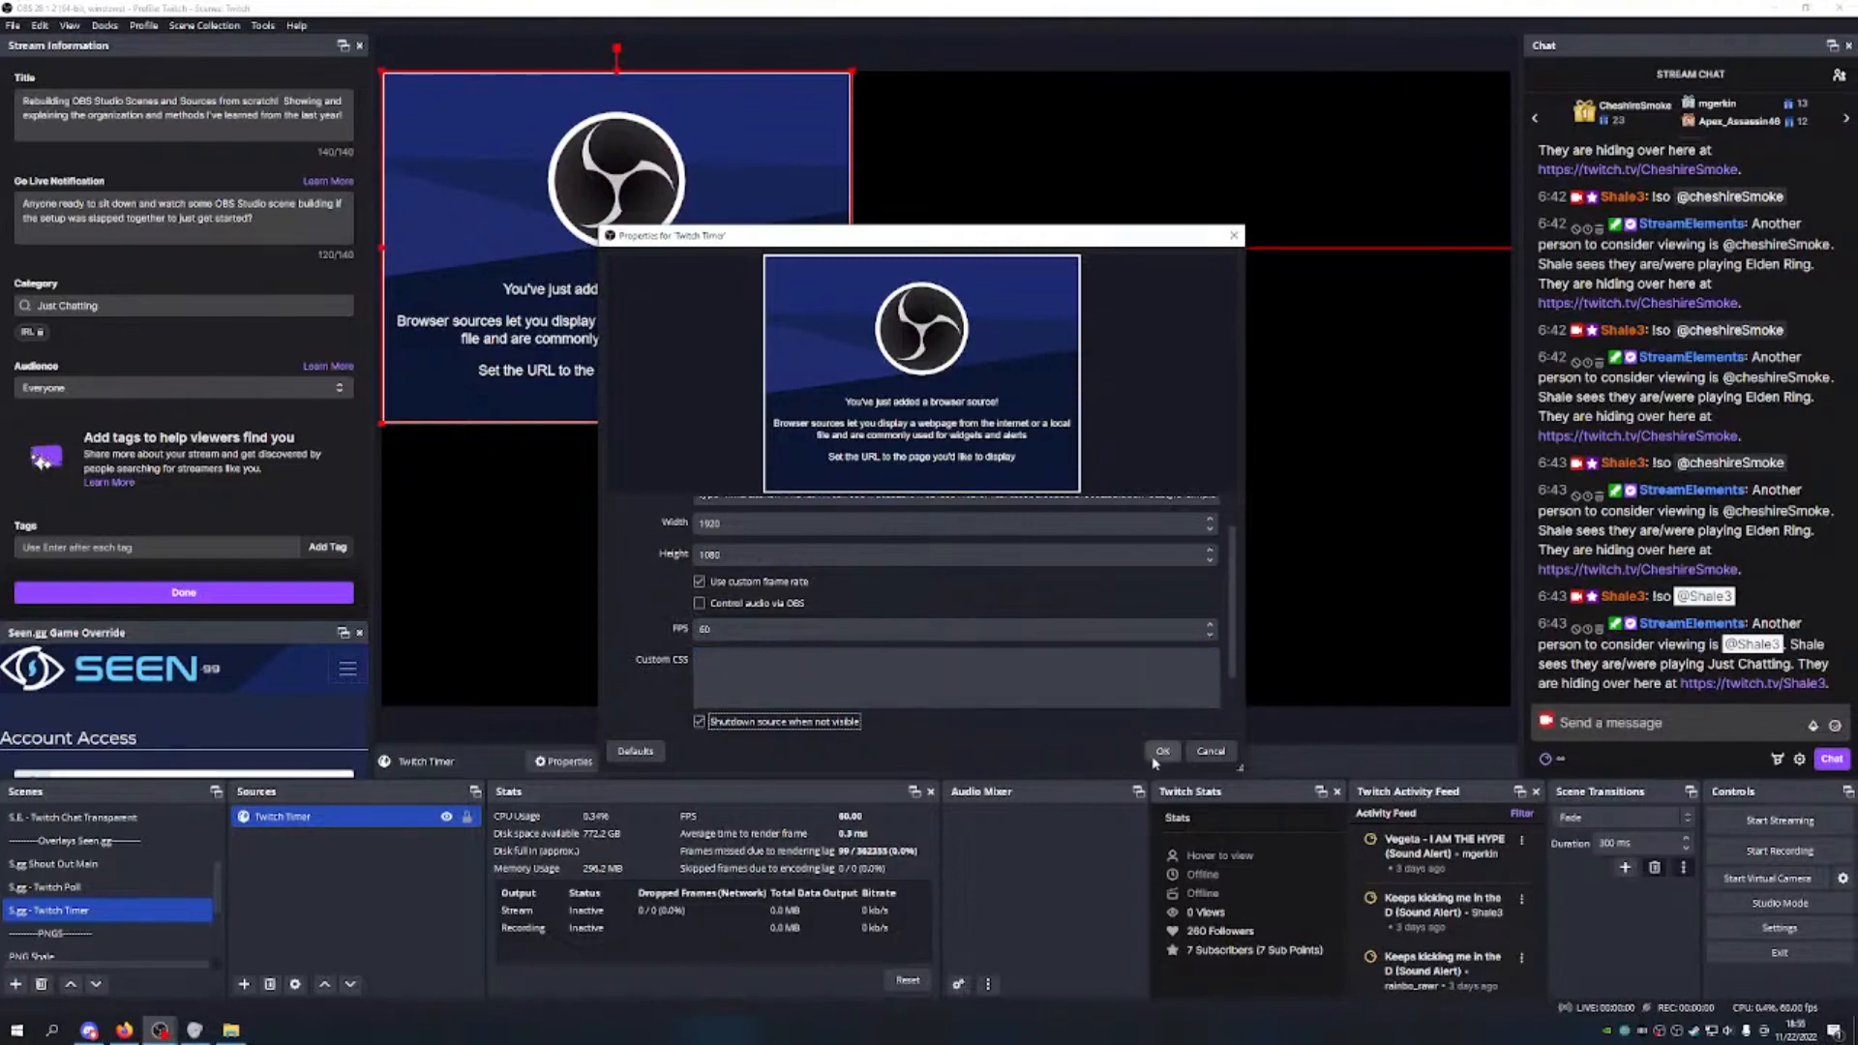
pyautogui.click(1162, 751)
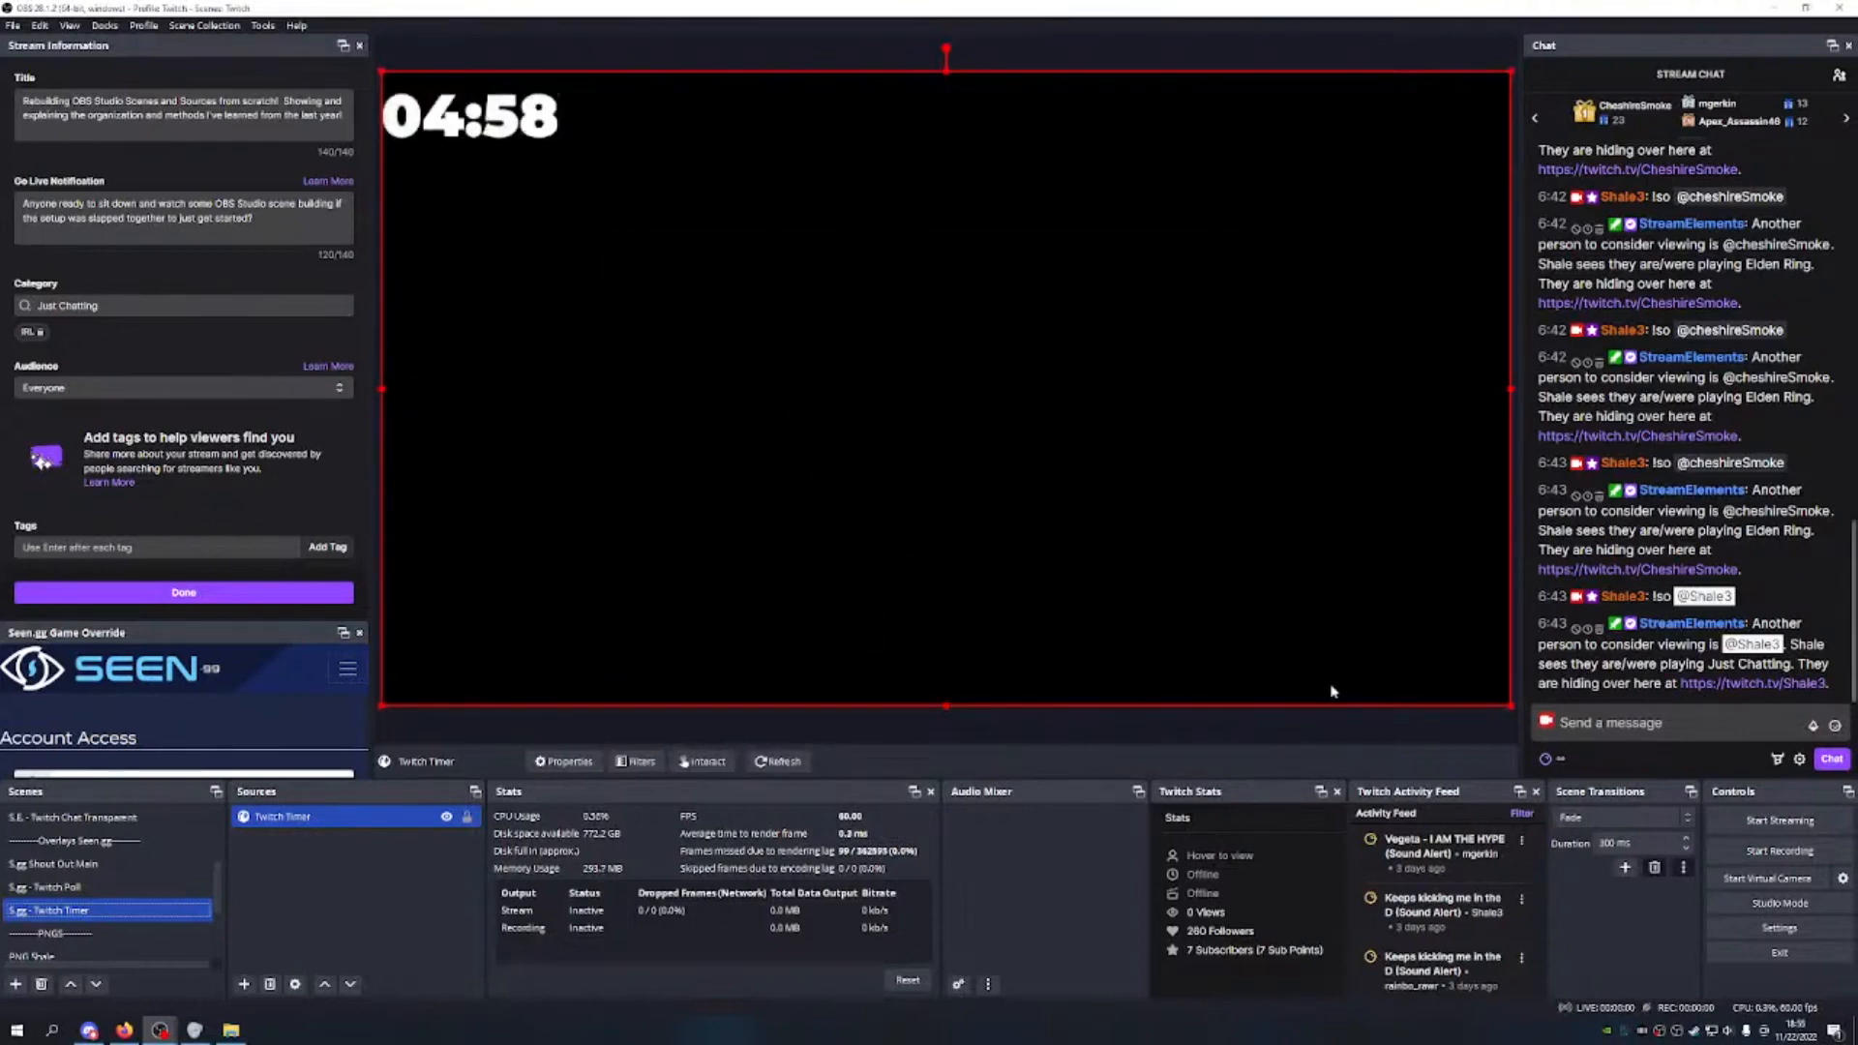
# Step: Resize and reposition the Twitch Timer source until the countdown spans nearly the full canvas width, centred
pyautogui.moveTo(1510, 705); pyautogui.dragTo(1003, 439)
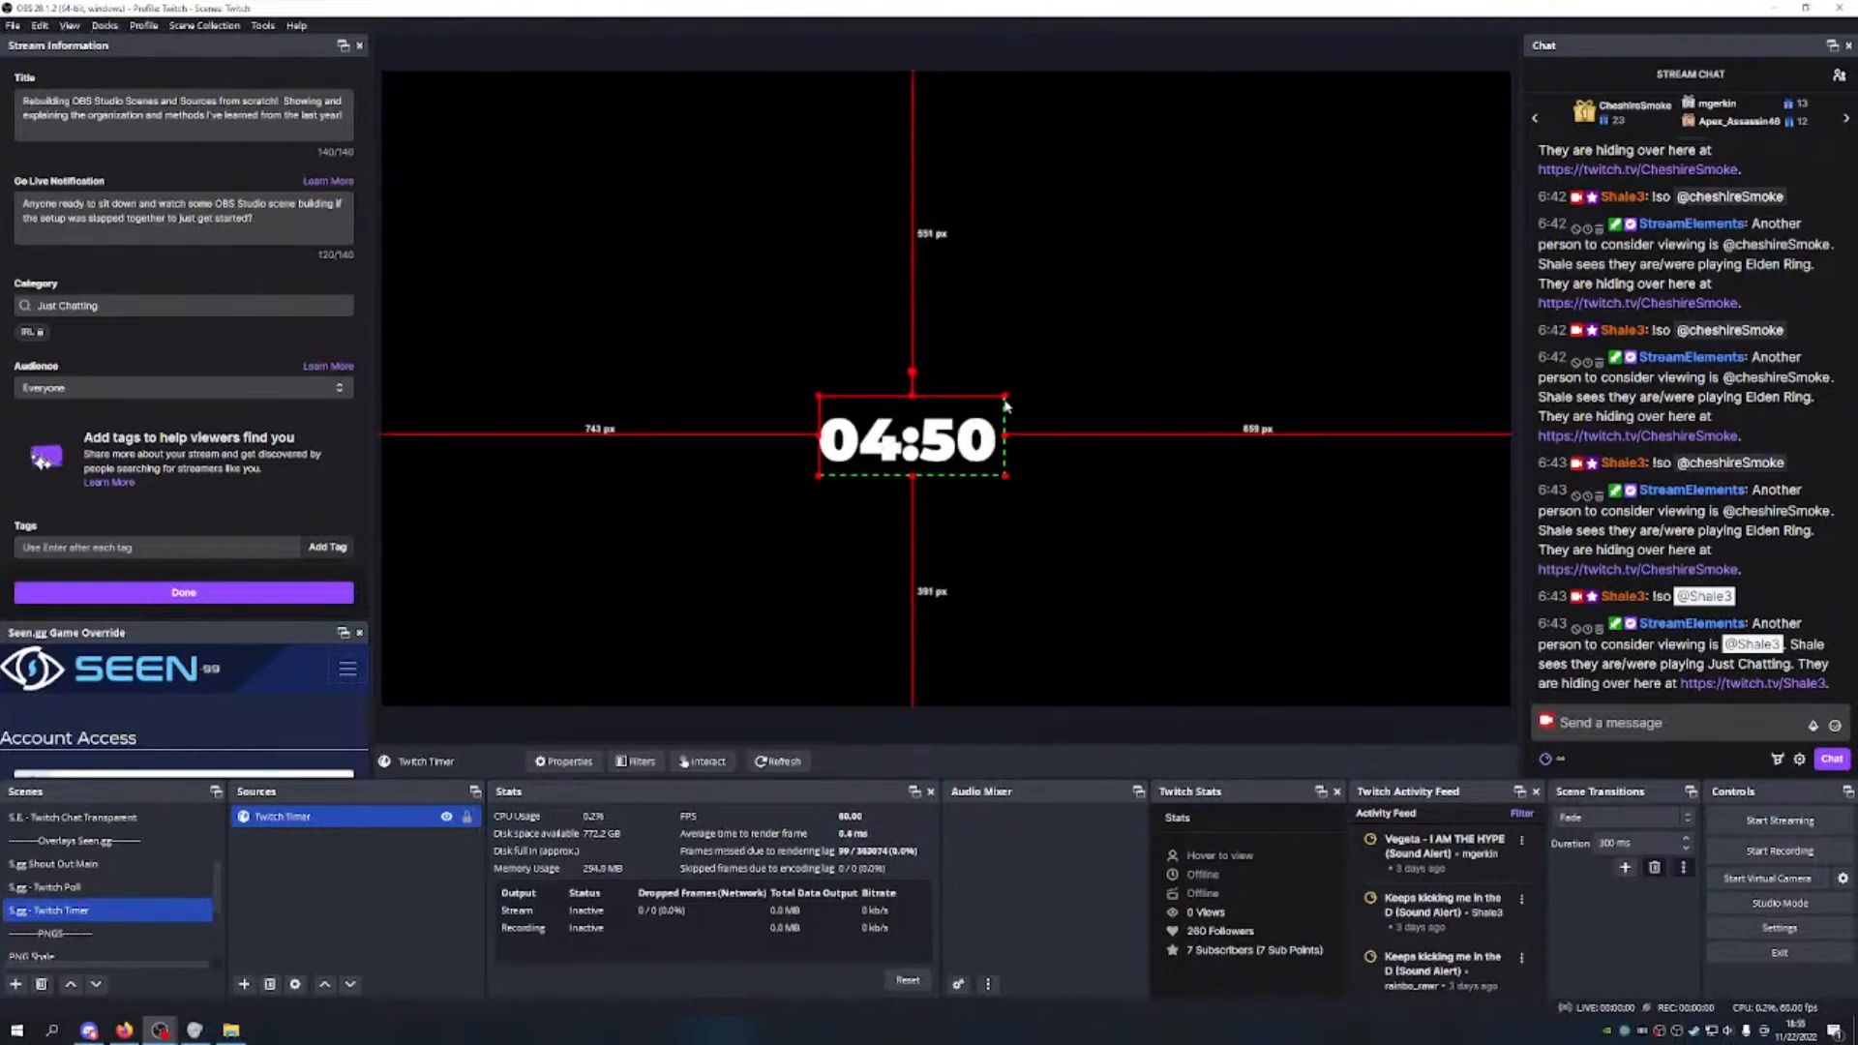
pyautogui.moveTo(1006, 477); pyautogui.dragTo(1360, 257)
pyautogui.moveTo(1195, 520); pyautogui.dragTo(1042, 343)
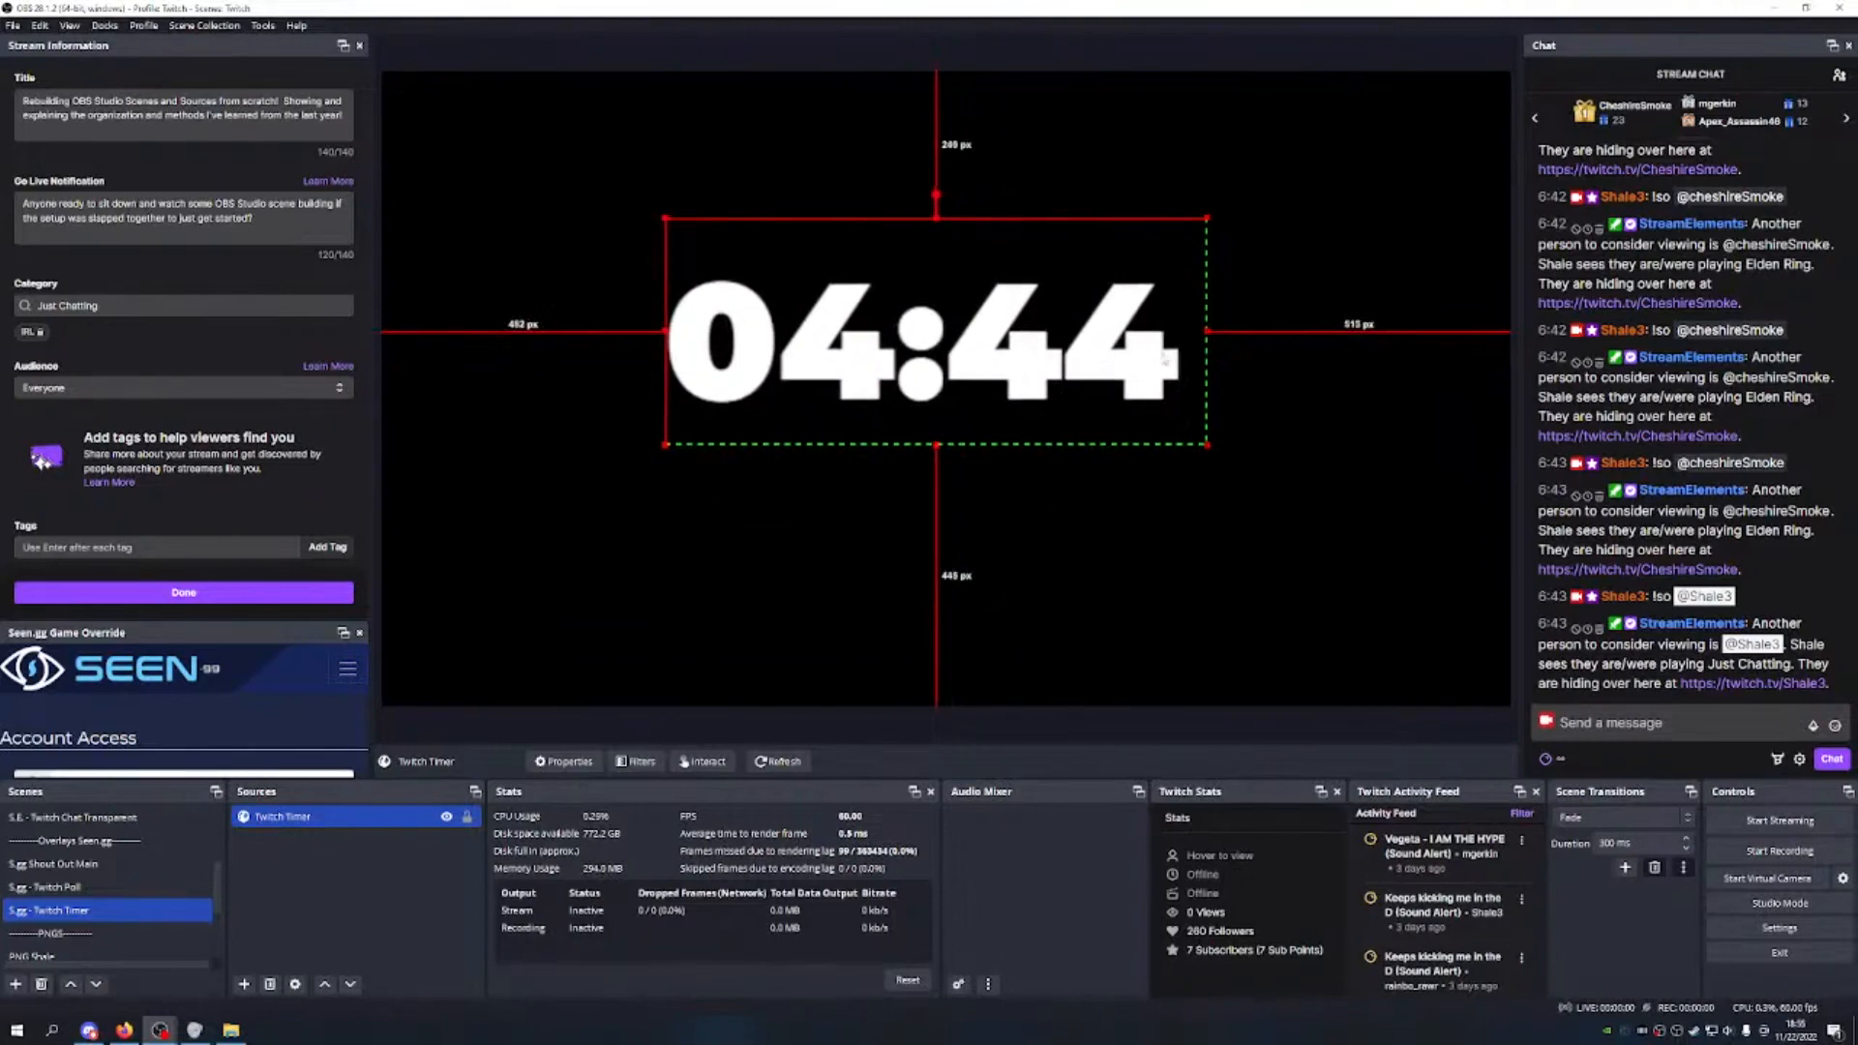
pyautogui.moveTo(1205, 331); pyautogui.dragTo(1517, 305)
pyautogui.moveTo(1306, 312); pyautogui.dragTo(1072, 336)
pyautogui.moveTo(1290, 340); pyautogui.dragTo(1453, 297)
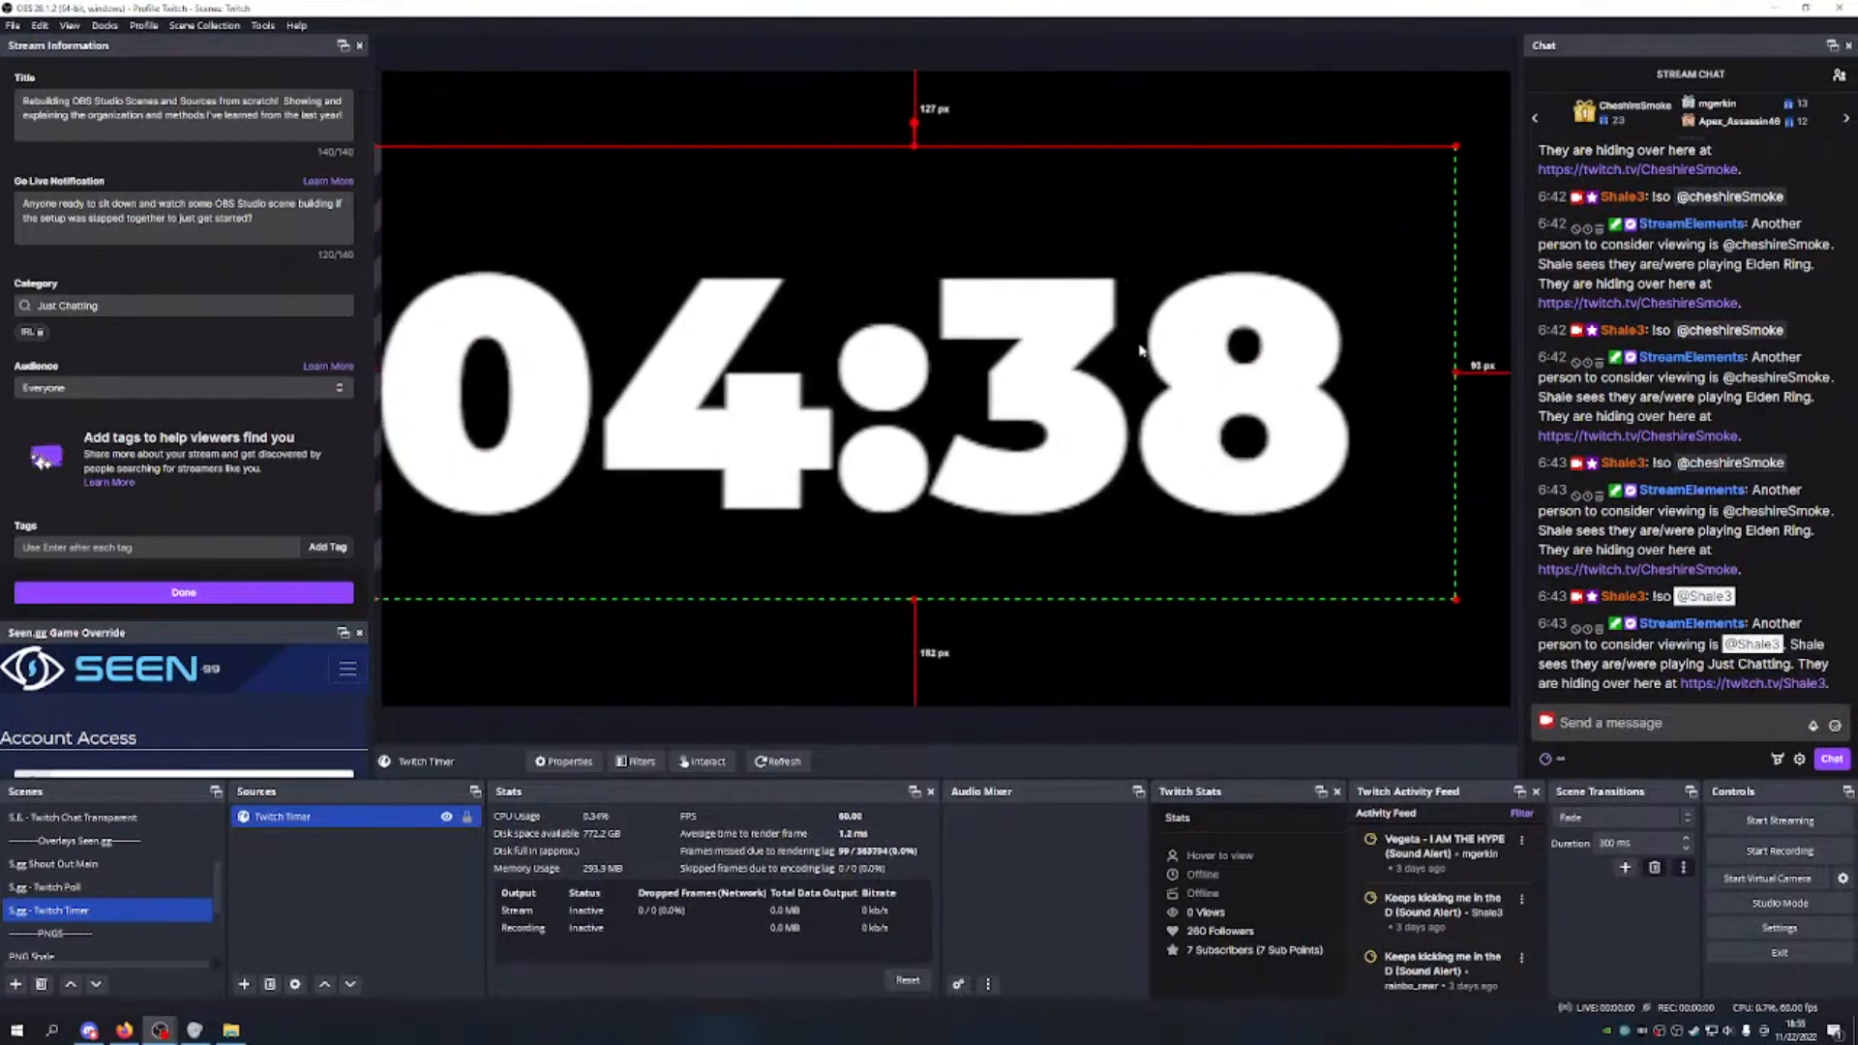
pyautogui.moveTo(1138, 344); pyautogui.dragTo(1179, 341)
pyautogui.moveTo(955, 142); pyautogui.dragTo(954, 83)
pyautogui.moveTo(1037, 231); pyautogui.dragTo(1003, 257)
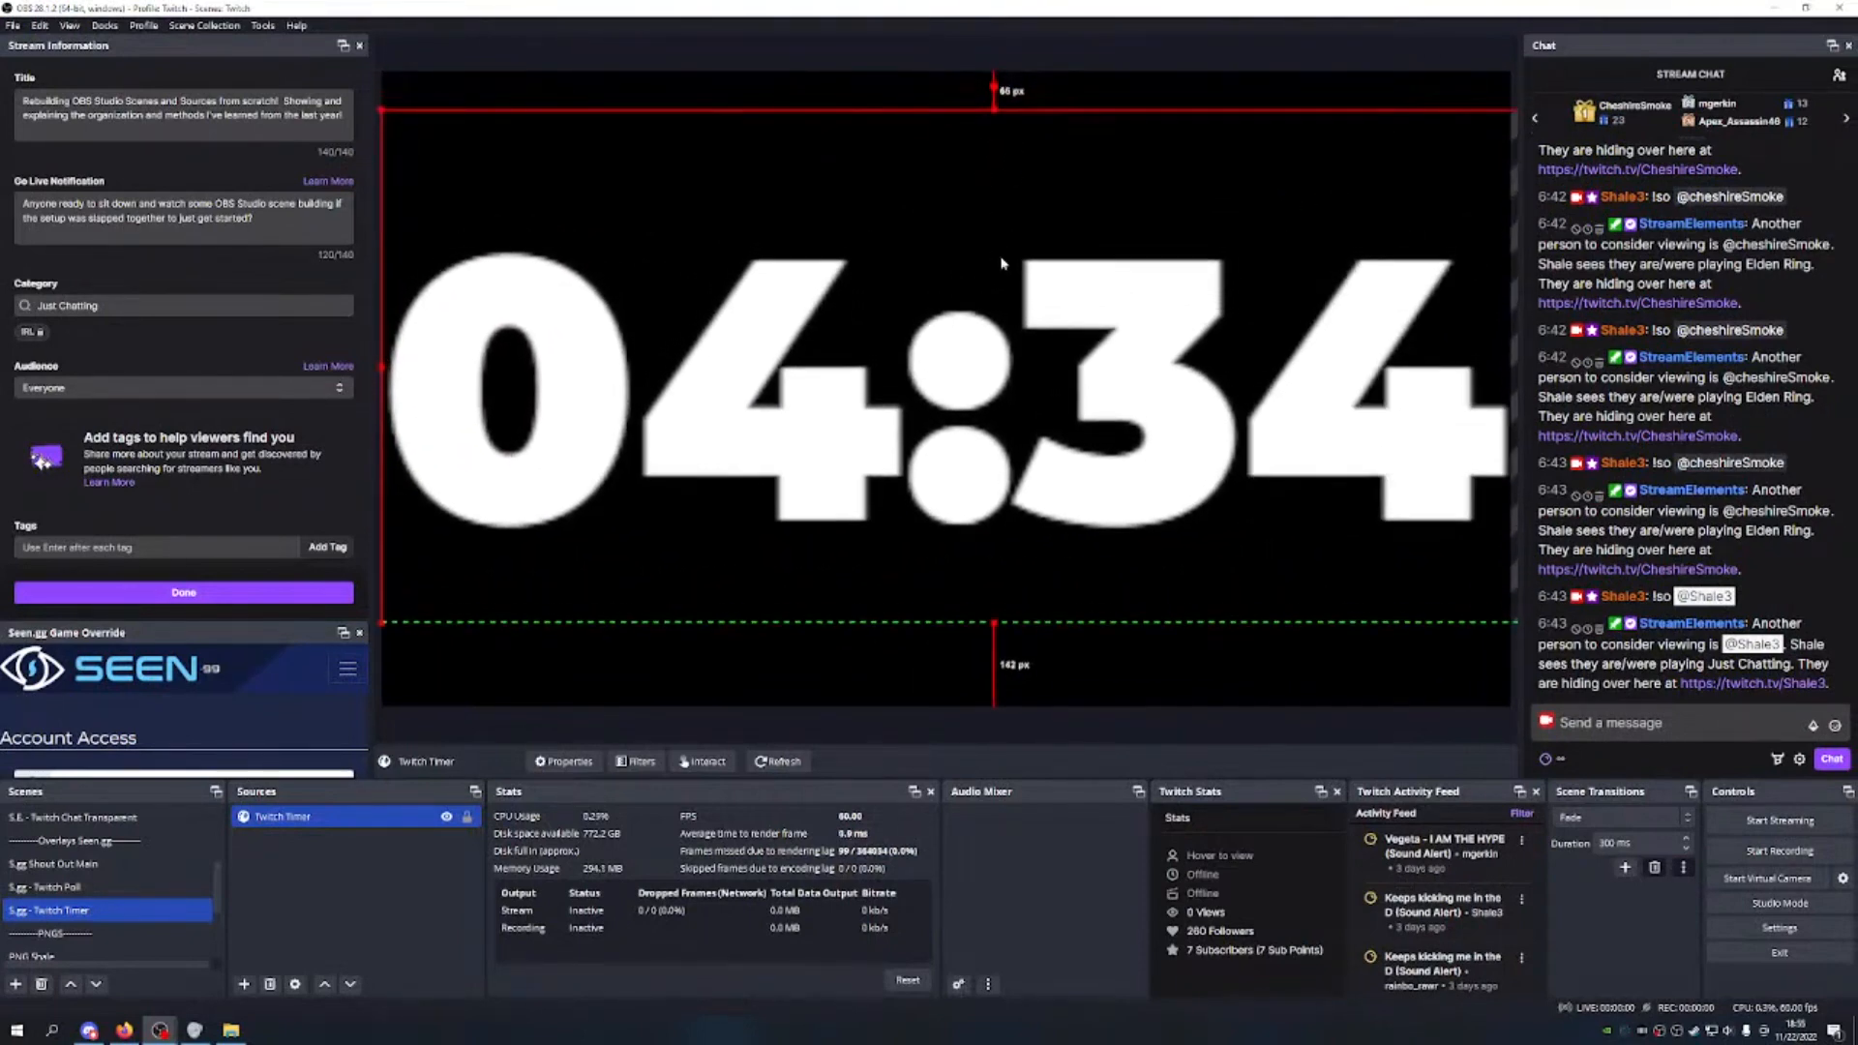
pyautogui.moveTo(994, 110); pyautogui.dragTo(996, 155)
pyautogui.moveTo(953, 276); pyautogui.dragTo(965, 276)
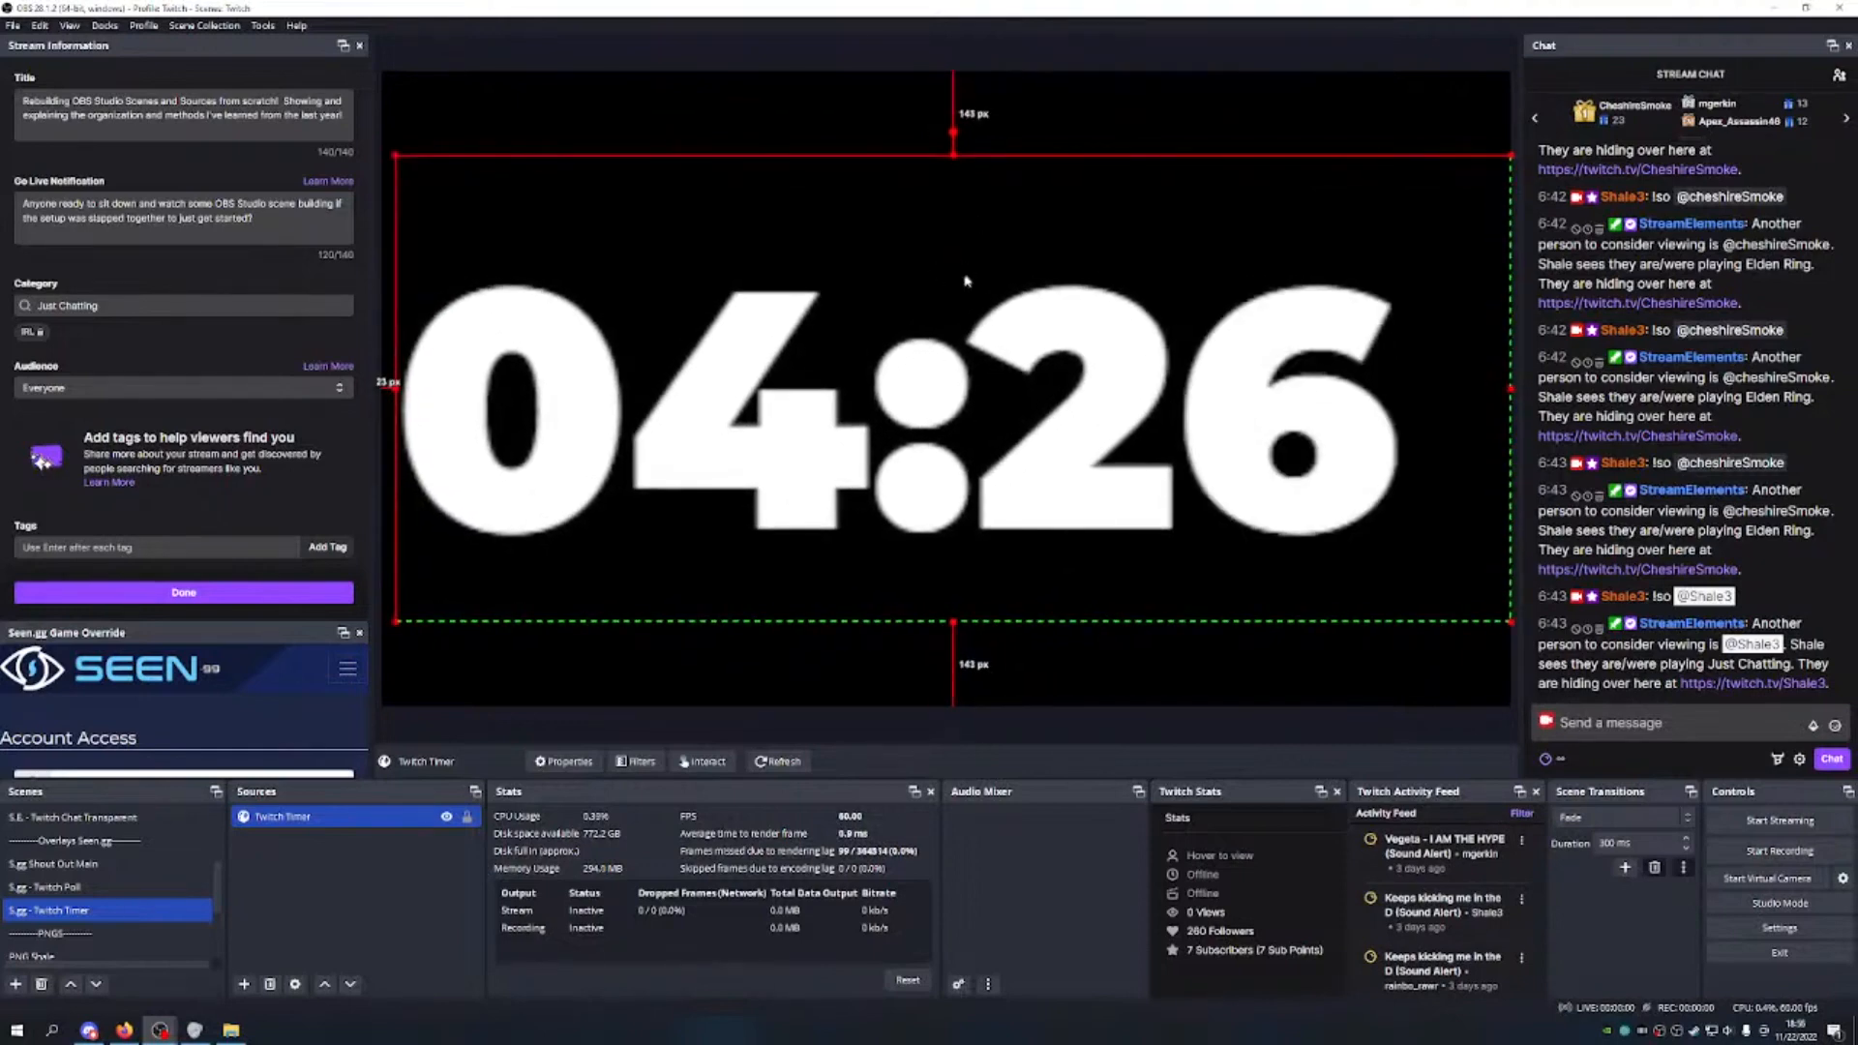
pyautogui.moveTo(398, 391); pyautogui.dragTo(385, 390)
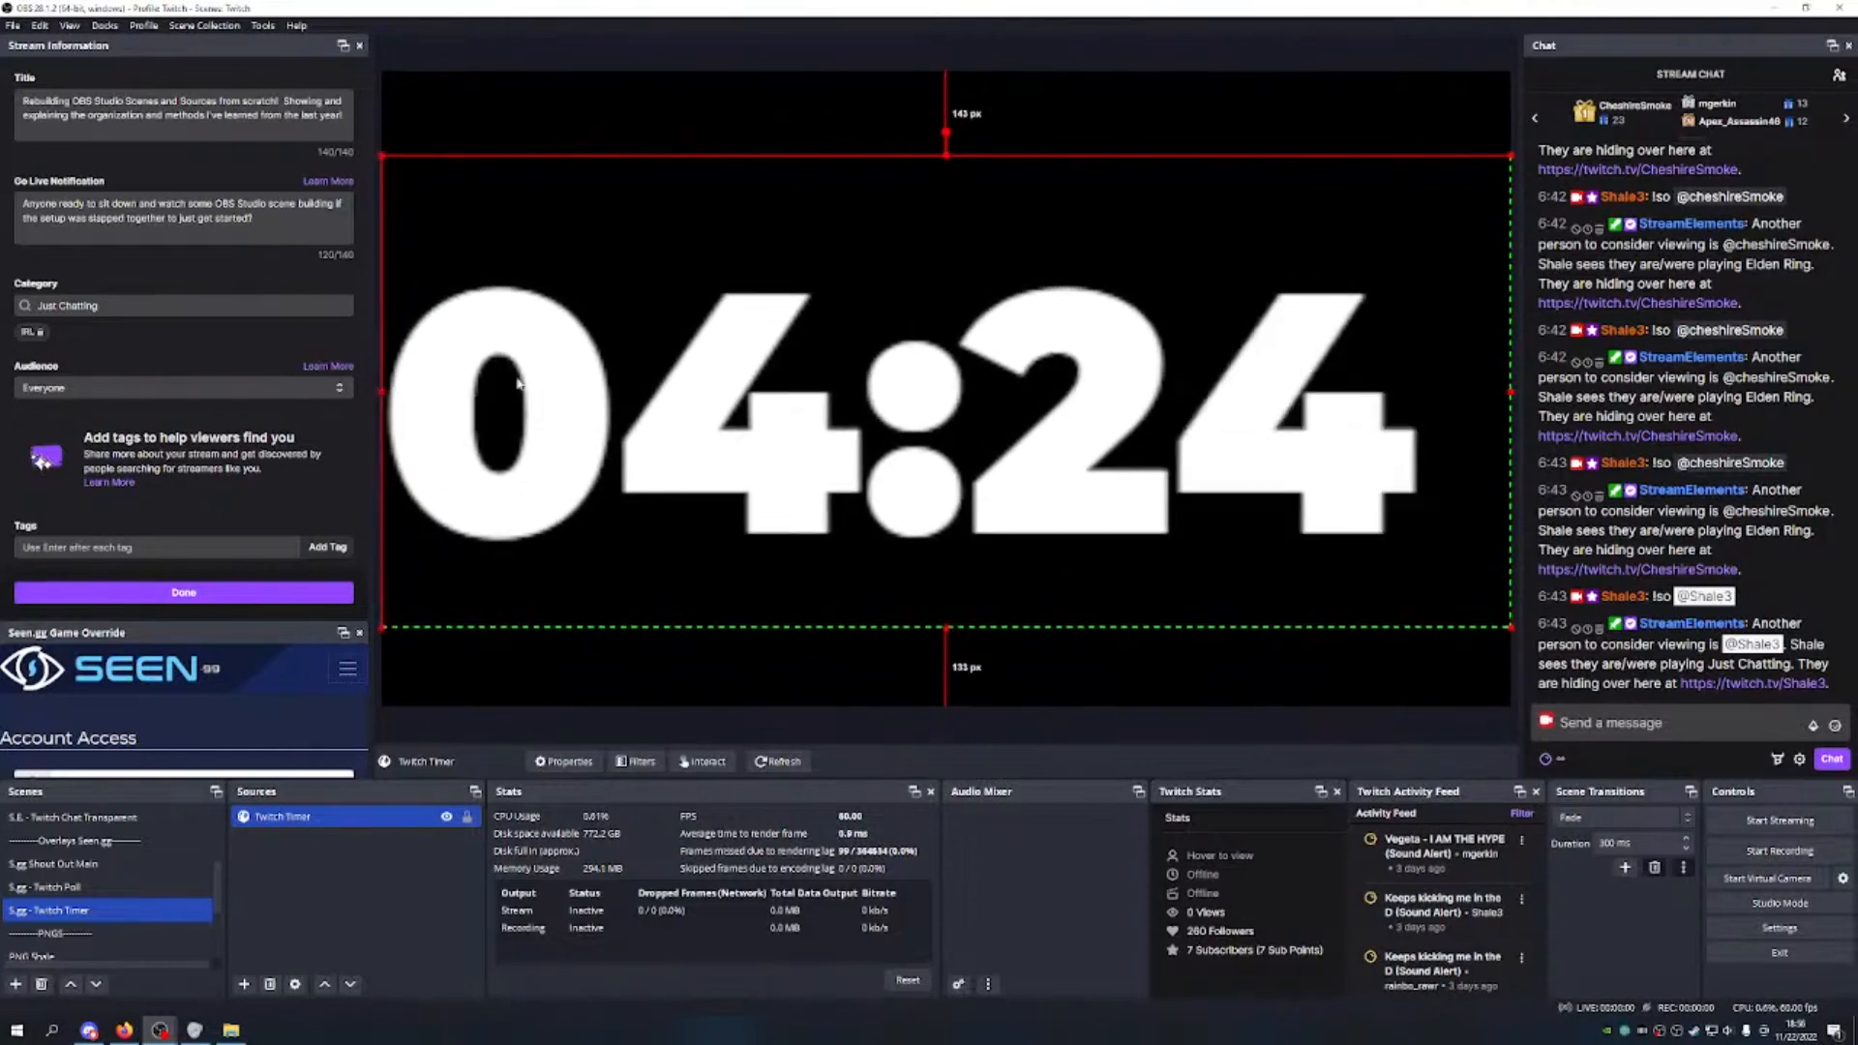
pyautogui.moveTo(953, 389); pyautogui.dragTo(958, 385)
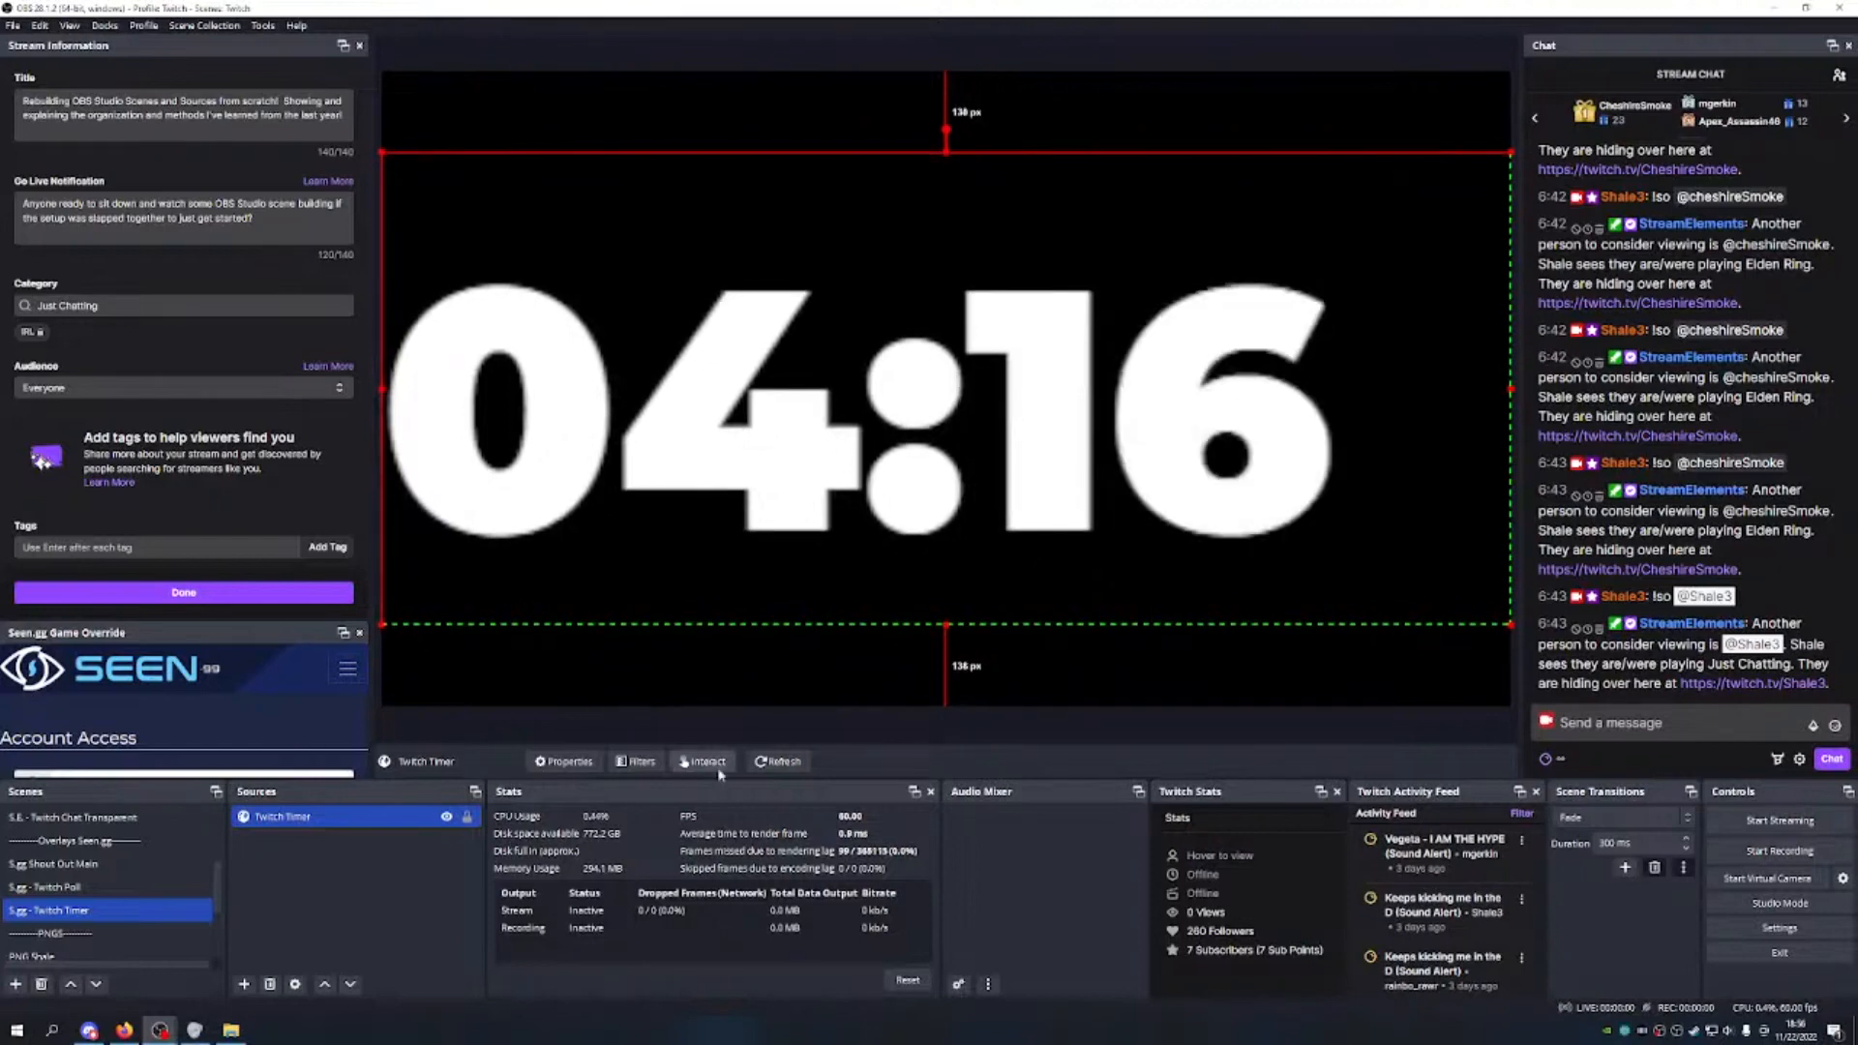
# Step: Lock the Twitch Timer source, then add the existing S.gg - Twitch Timer to M.S. - Main Scene
pyautogui.click(467, 818)
pyautogui.scroll(2, 96, 881)
pyautogui.click(87, 818)
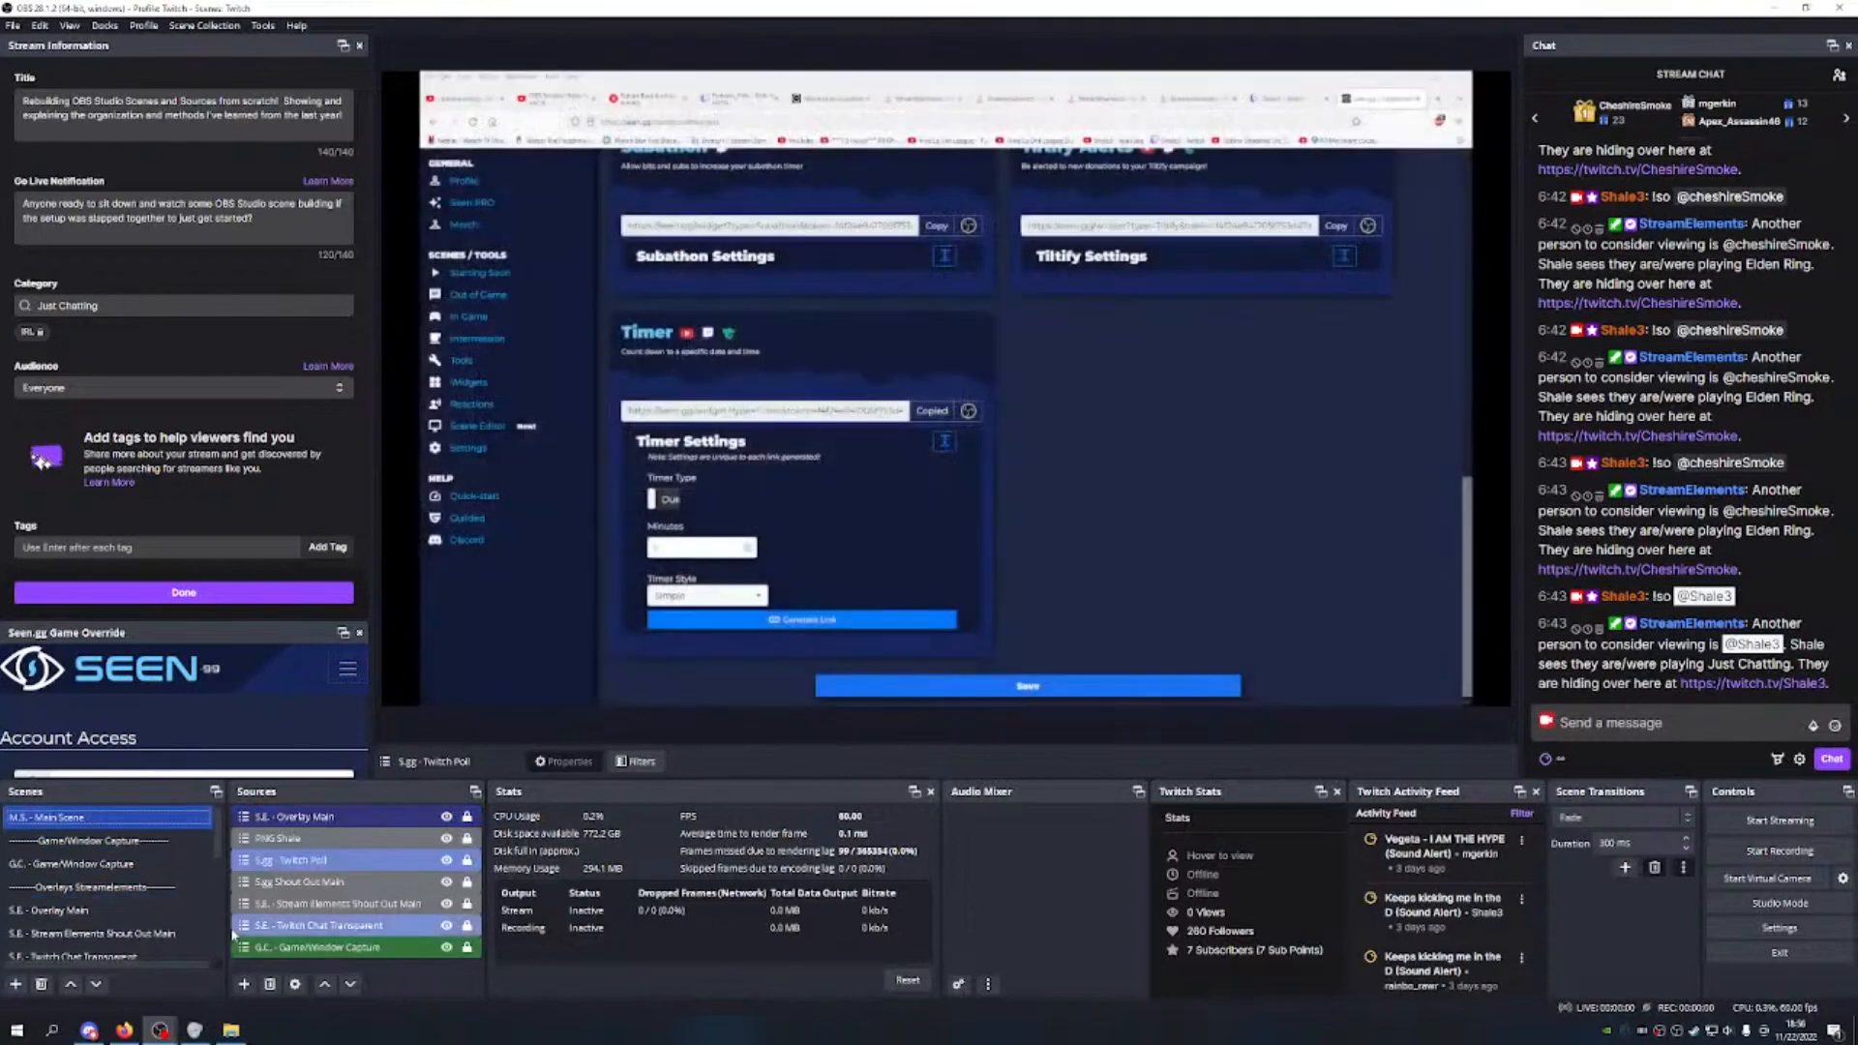
pyautogui.click(244, 984)
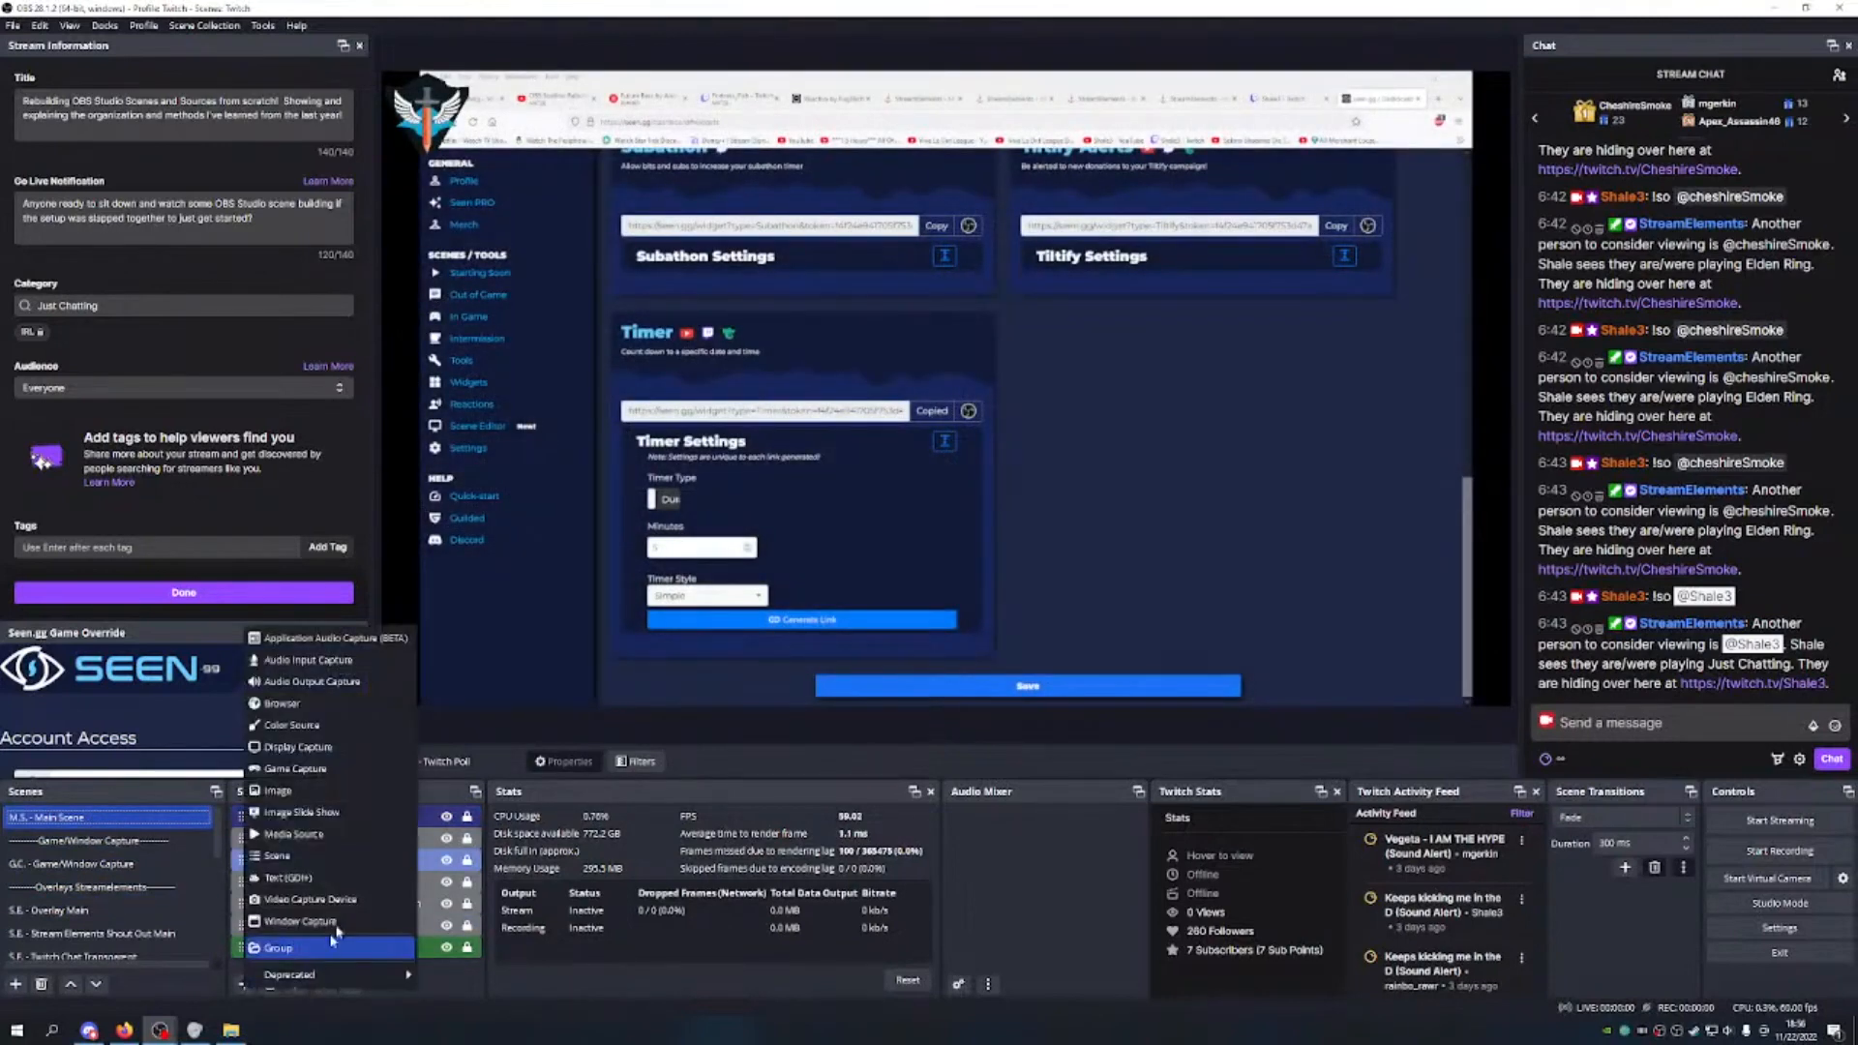
pyautogui.click(335, 858)
pyautogui.scroll(-5, 929, 538)
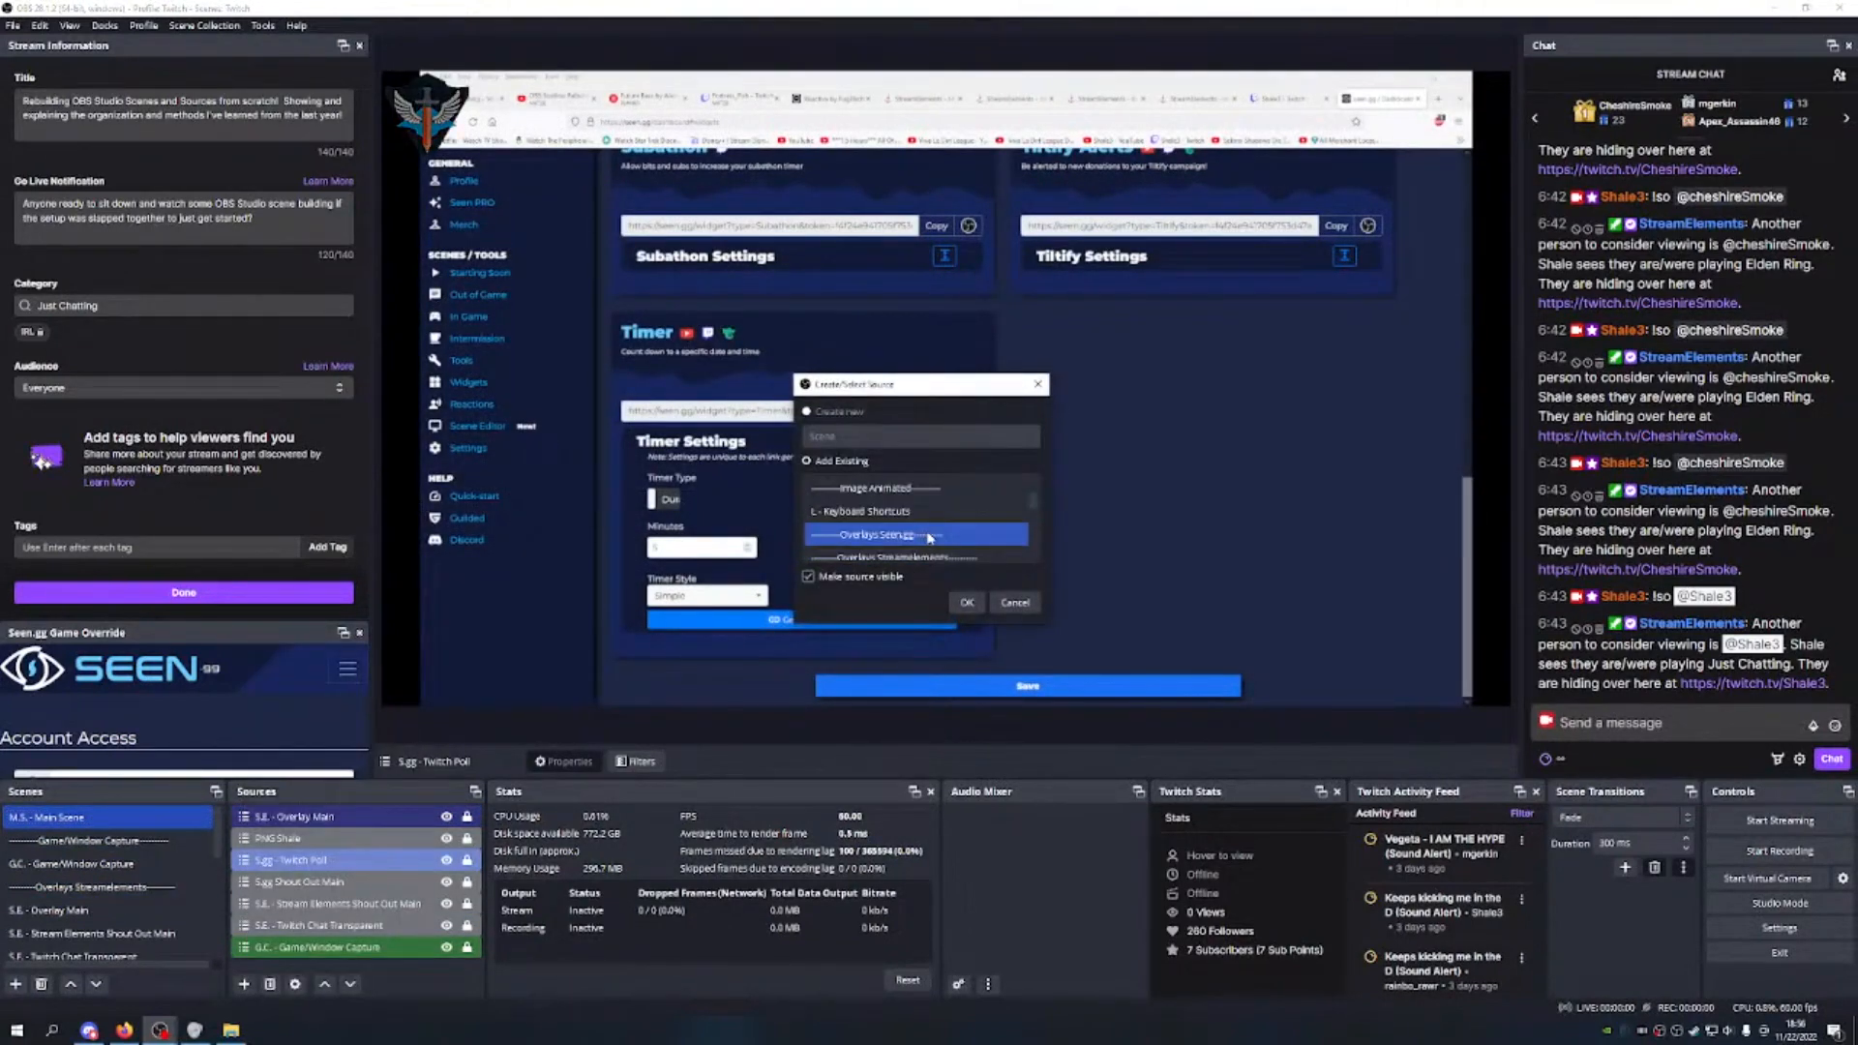
pyautogui.click(967, 601)
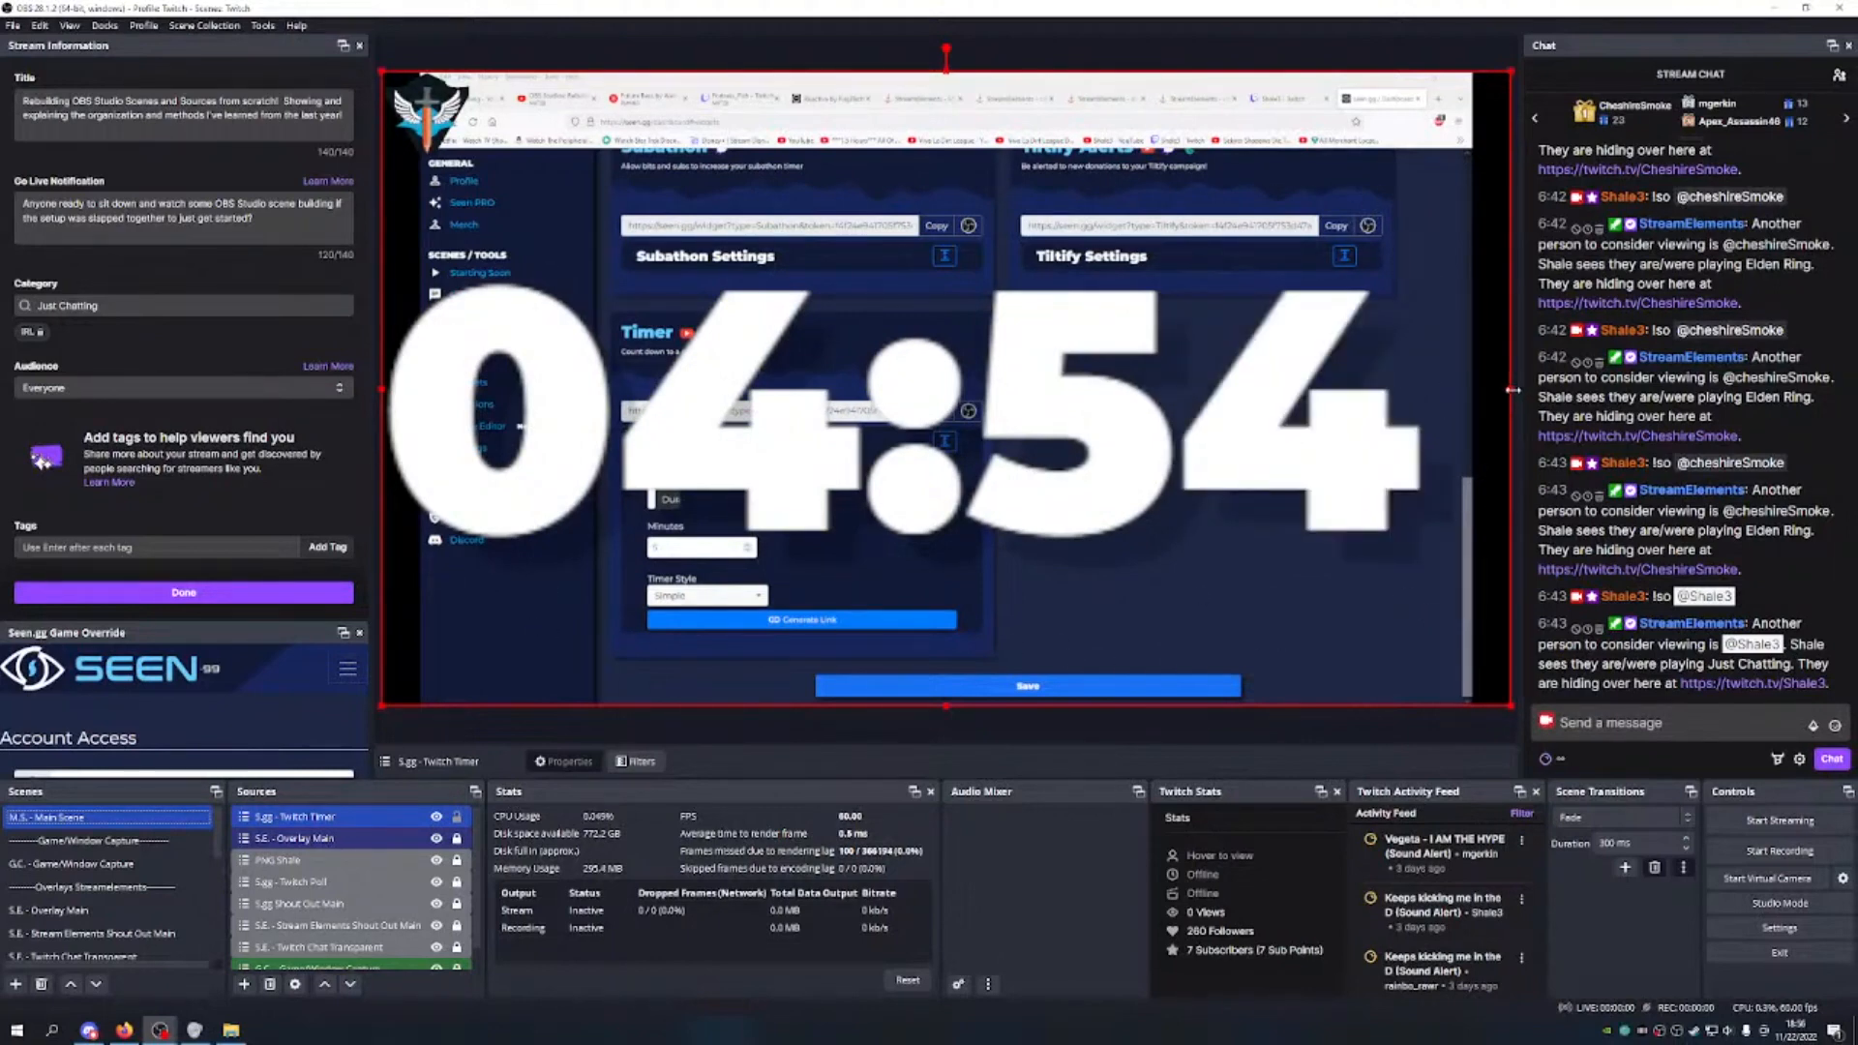
# Step: Shrink the Twitch Timer in M.S. - Main Scene to a small countdown in the bottom-left corner
pyautogui.moveTo(1513, 705); pyautogui.dragTo(726, 310)
pyautogui.moveTo(571, 217); pyautogui.dragTo(929, 465)
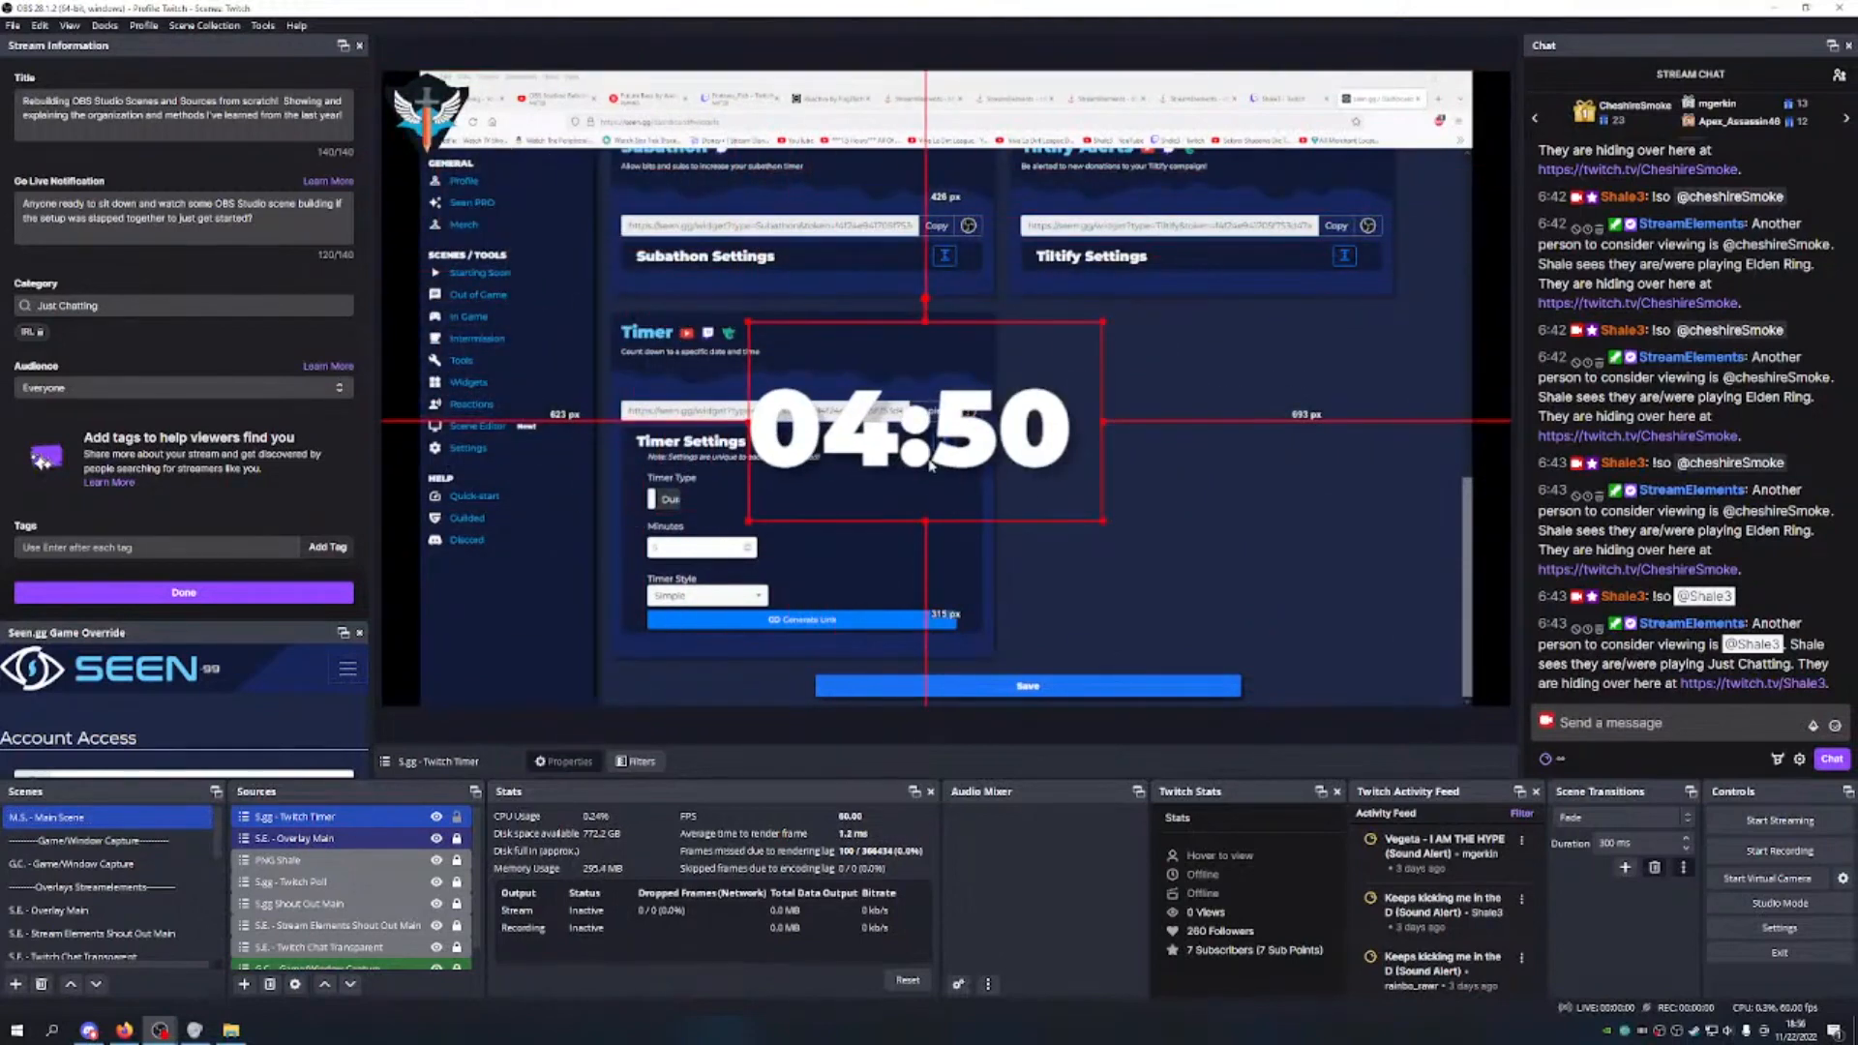
pyautogui.moveTo(1104, 523); pyautogui.dragTo(931, 420)
pyautogui.moveTo(844, 360); pyautogui.dragTo(1103, 423)
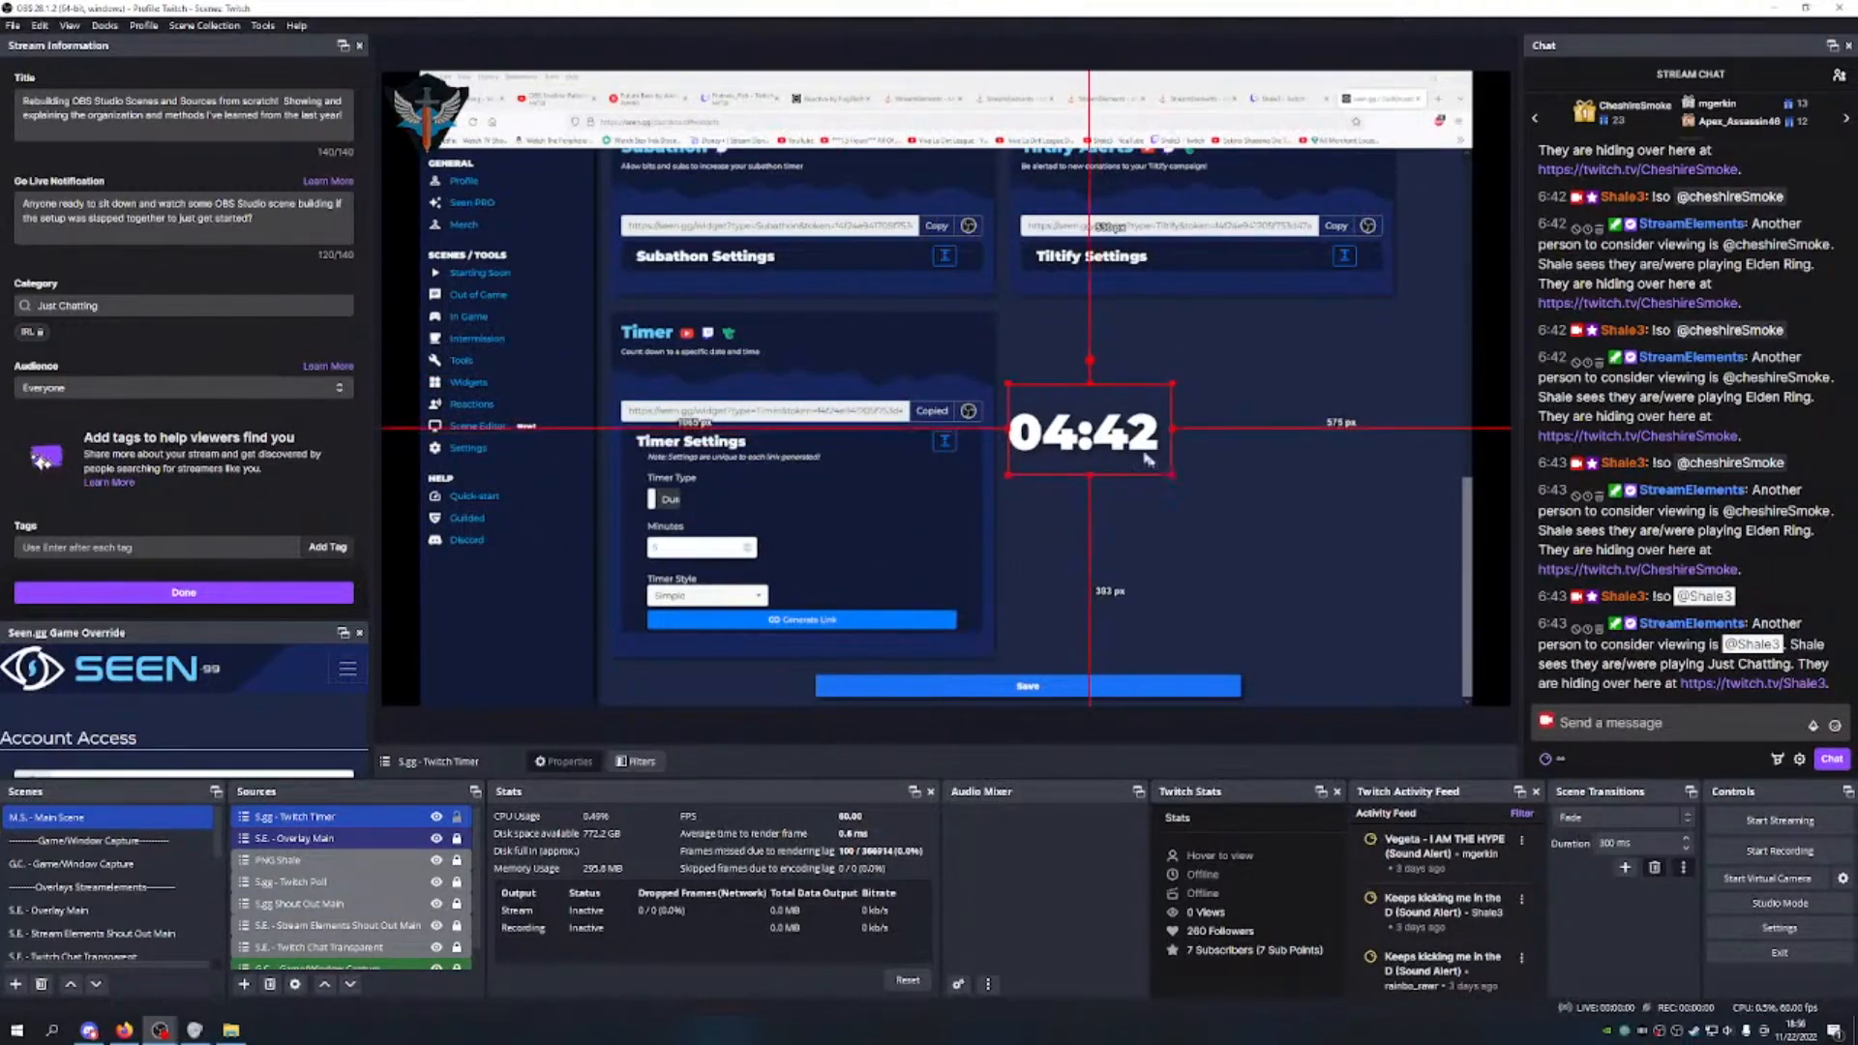
pyautogui.moveTo(1130, 443); pyautogui.dragTo(528, 685)
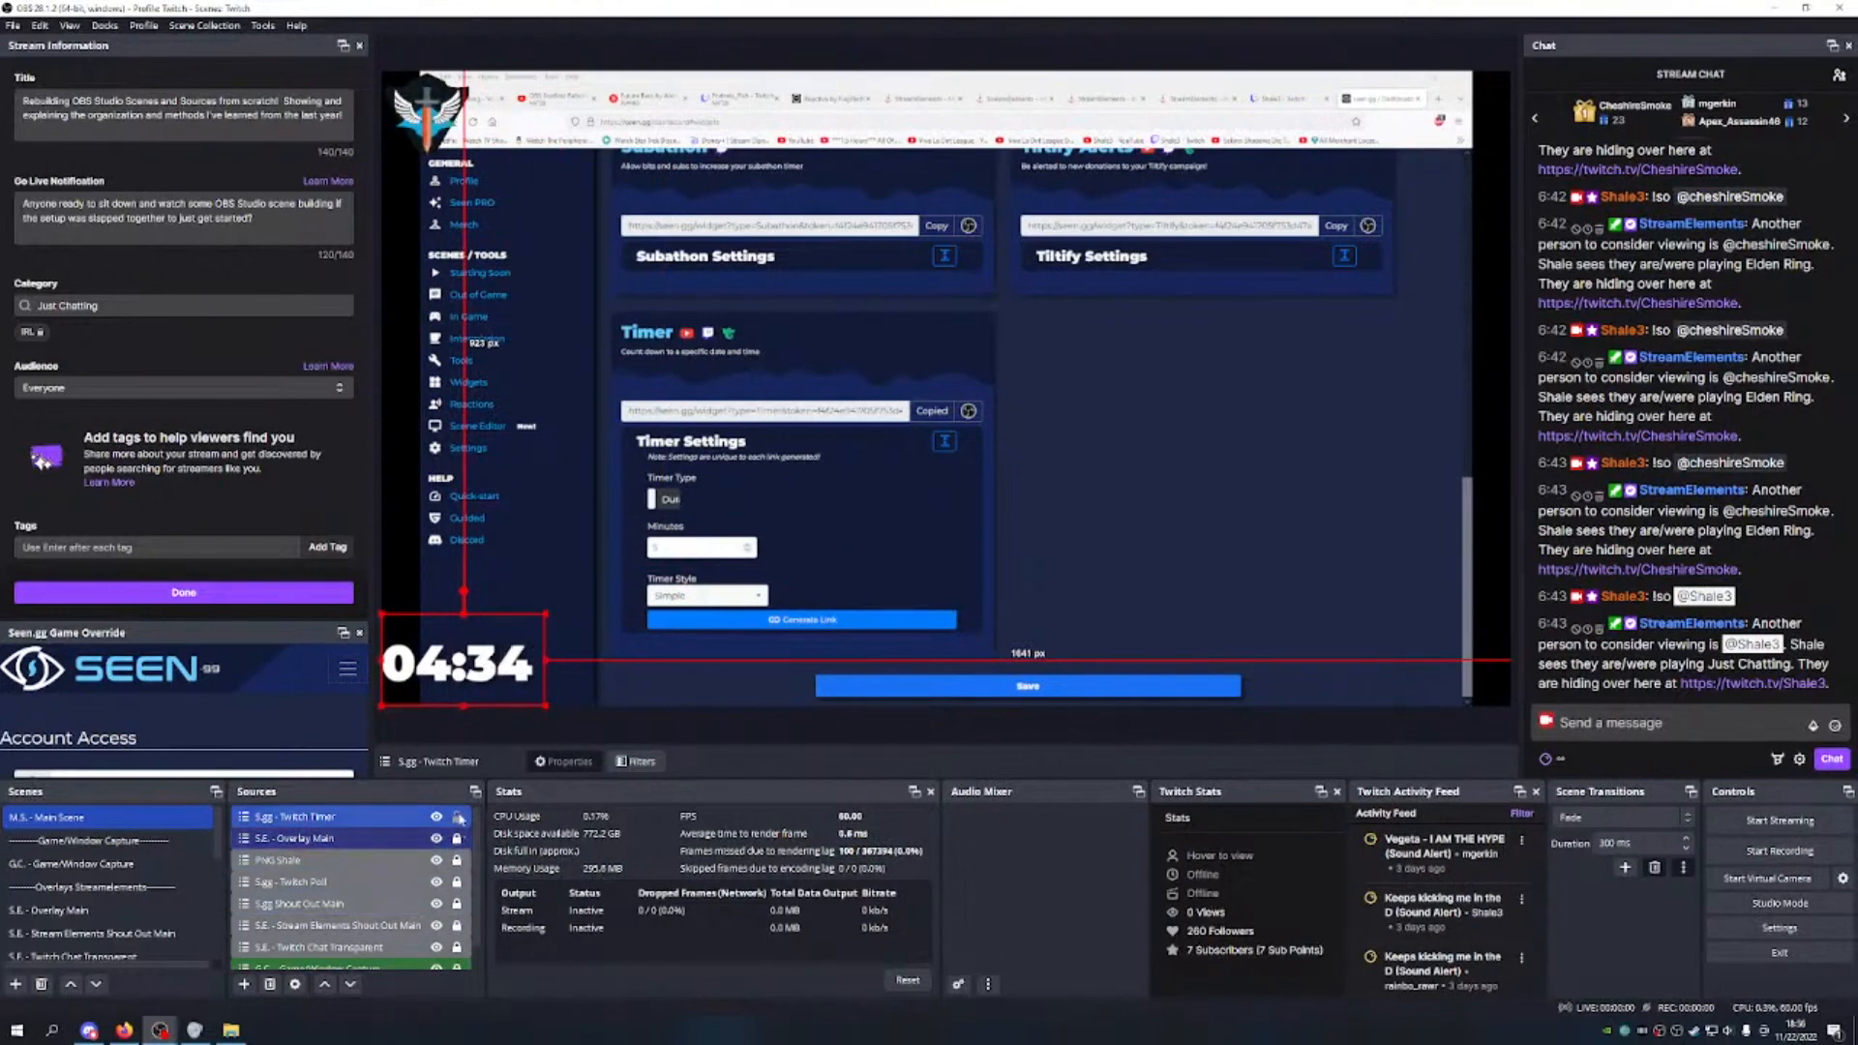
pyautogui.moveTo(543, 617); pyautogui.dragTo(467, 655)
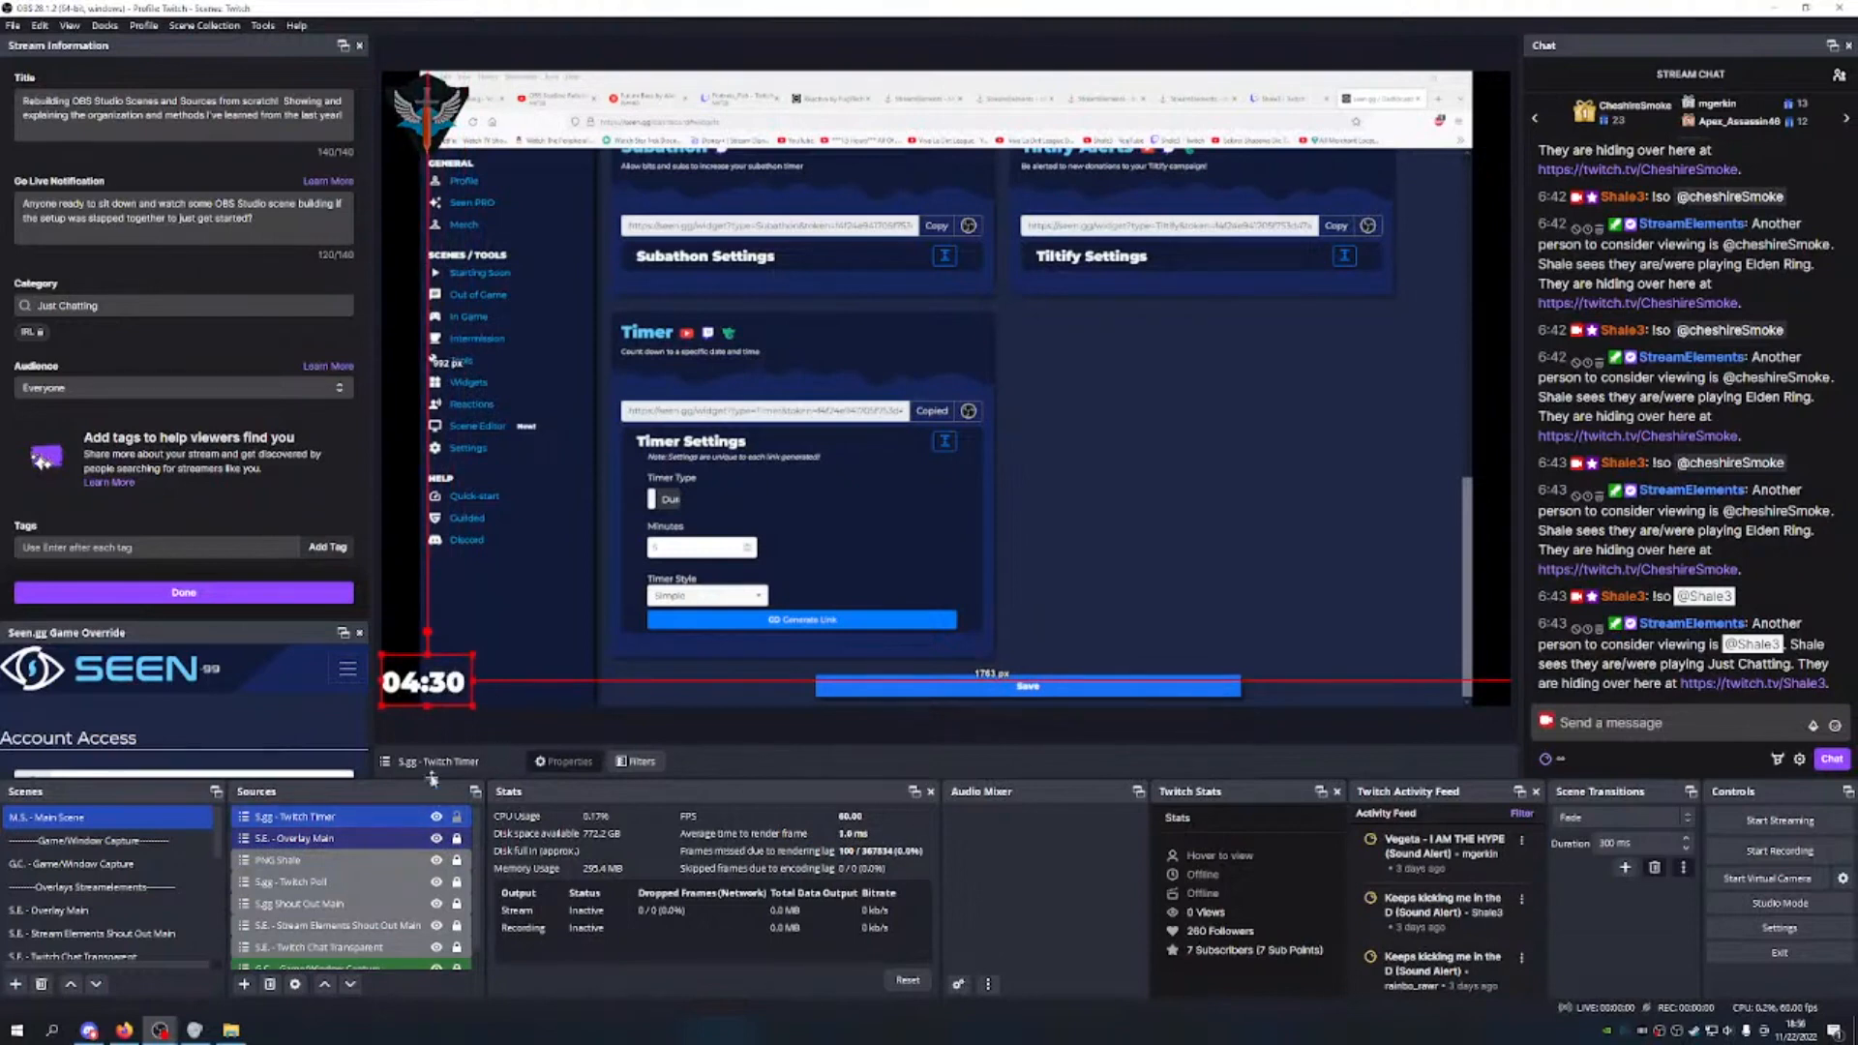
pyautogui.click(455, 837)
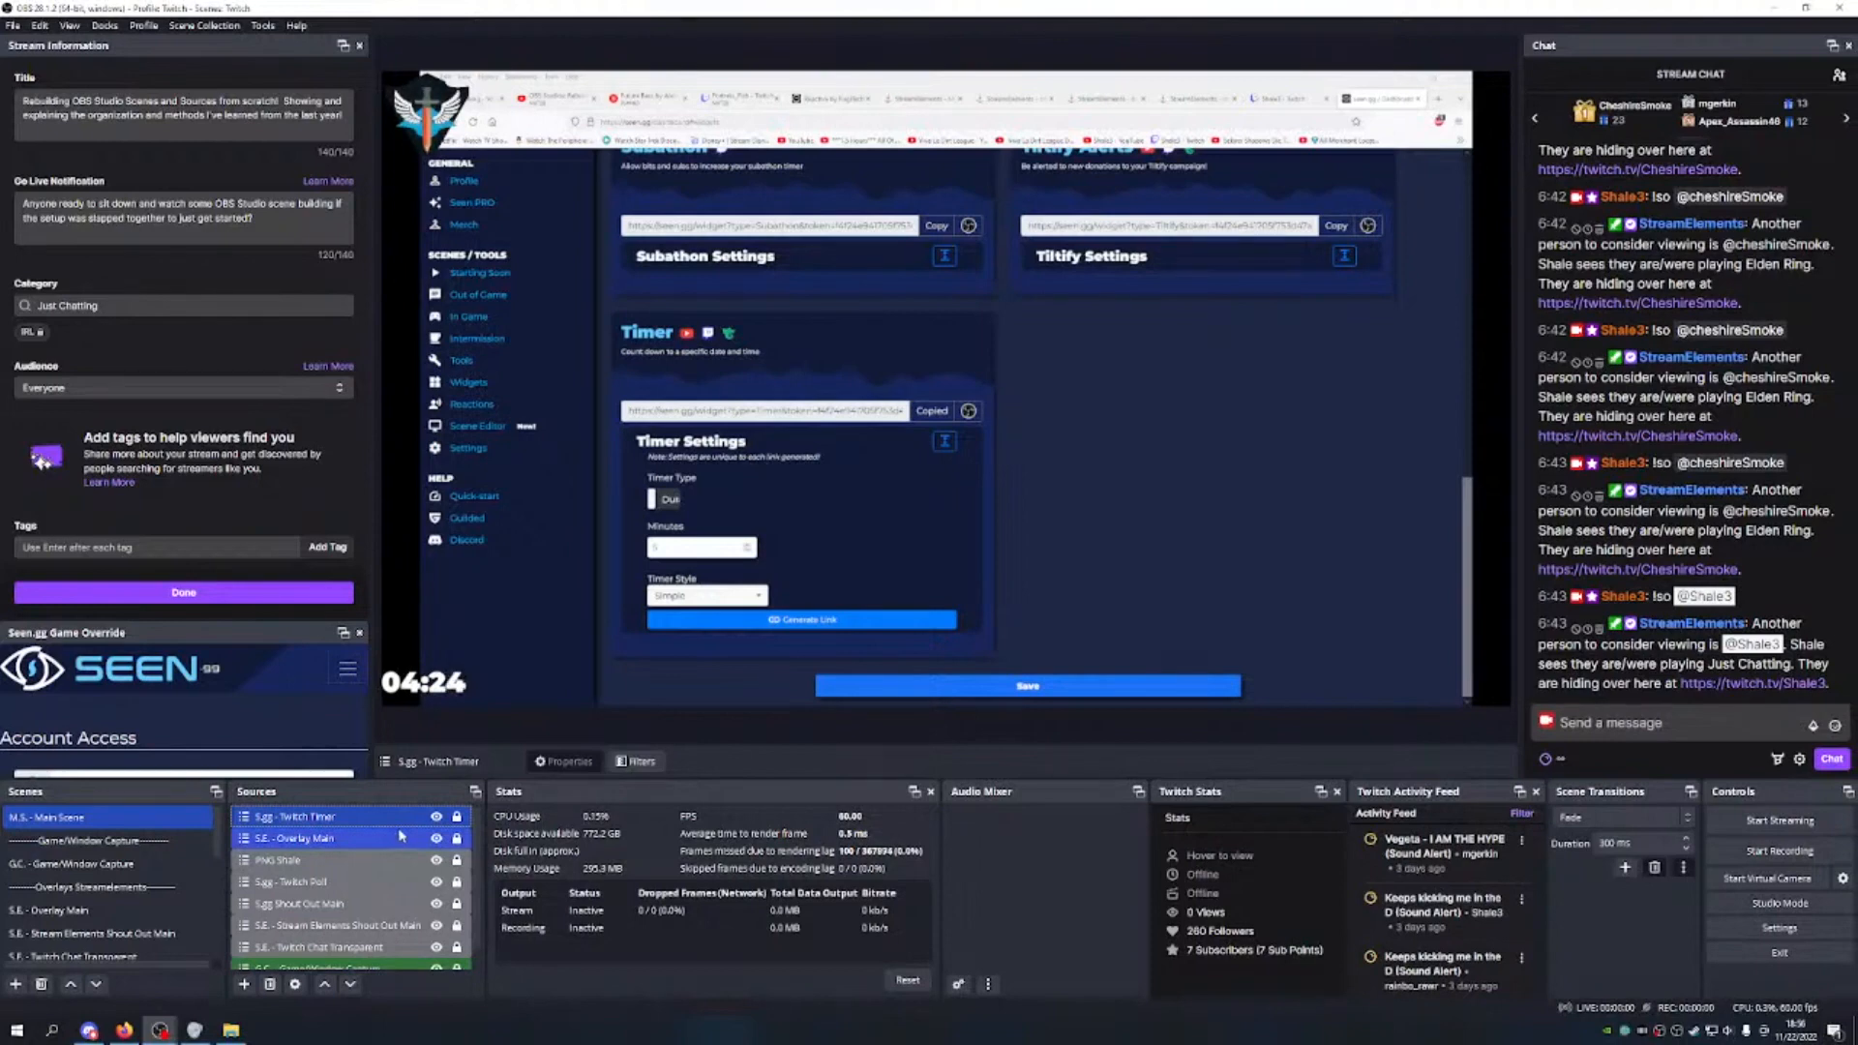
# Step: Move S.gg - Twitch Timer down to just above G.C. - Game/Window Capture and hide it
pyautogui.click(350, 984)
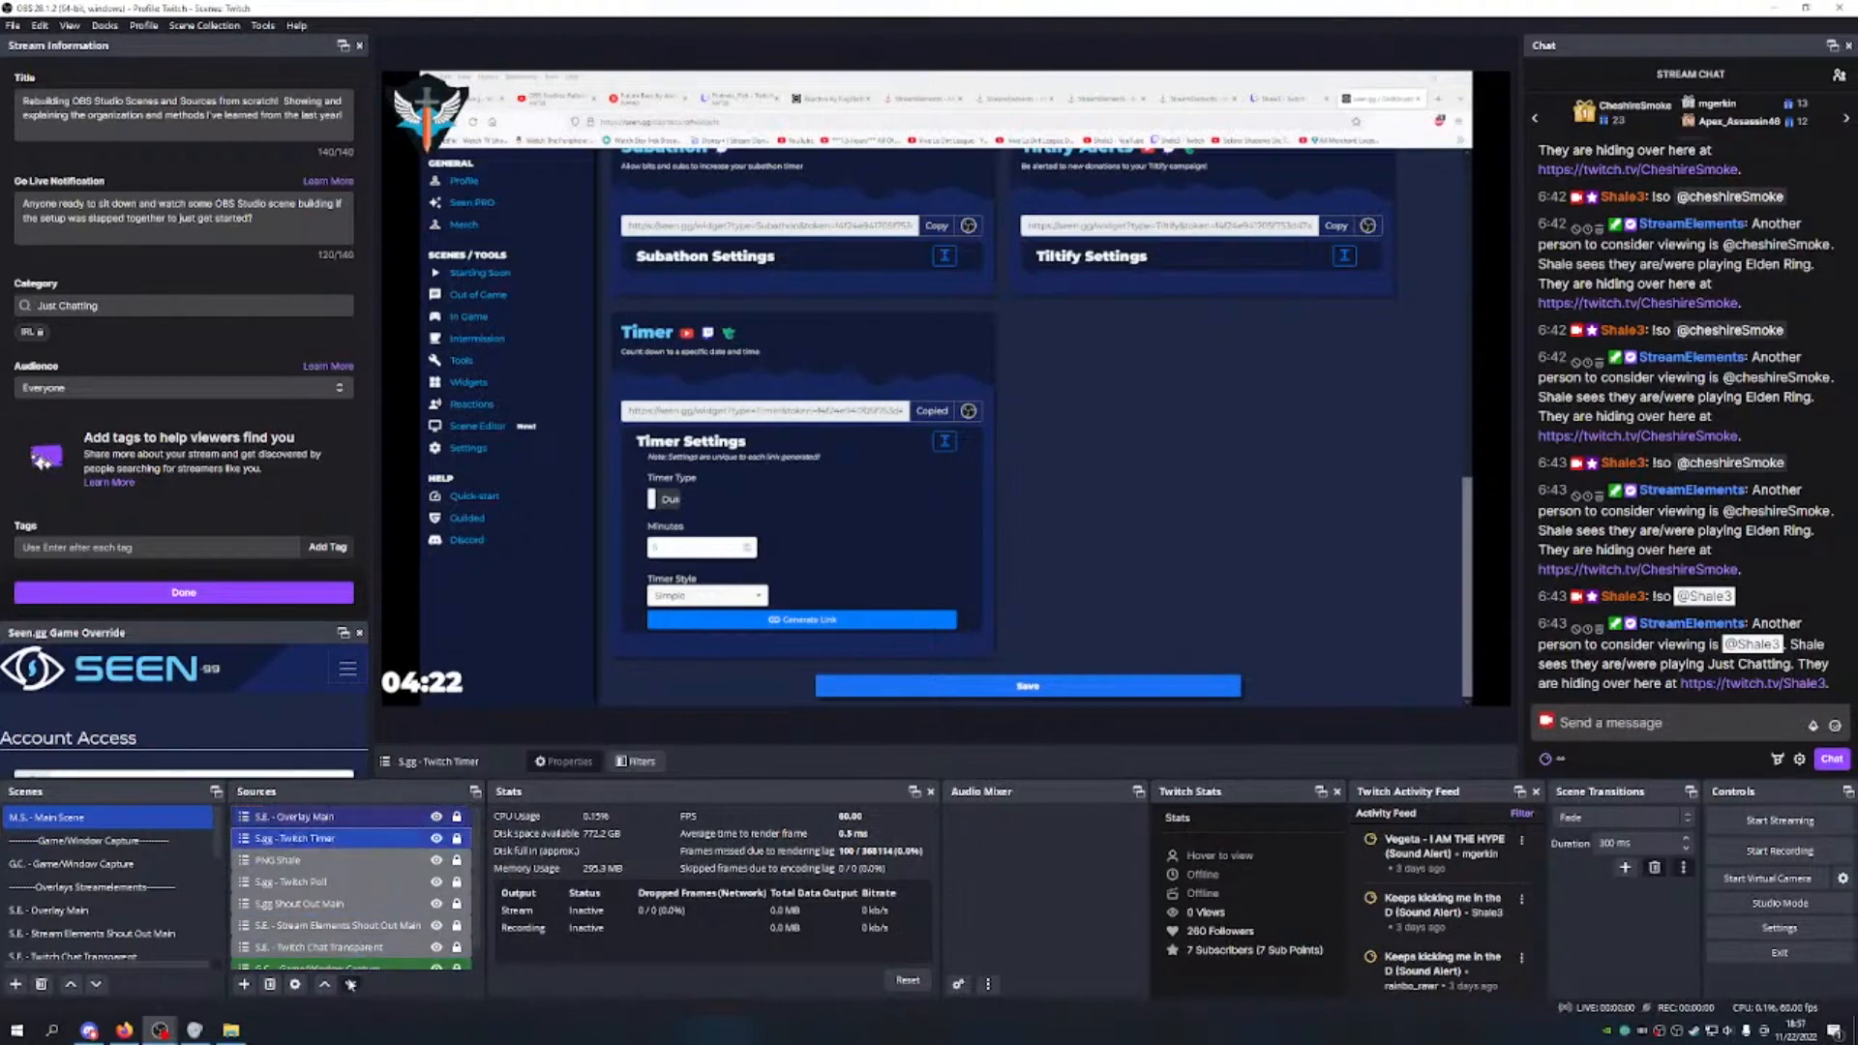
pyautogui.click(350, 984)
pyautogui.click(350, 984)
pyautogui.click(350, 984)
pyautogui.scroll(-1, 368, 929)
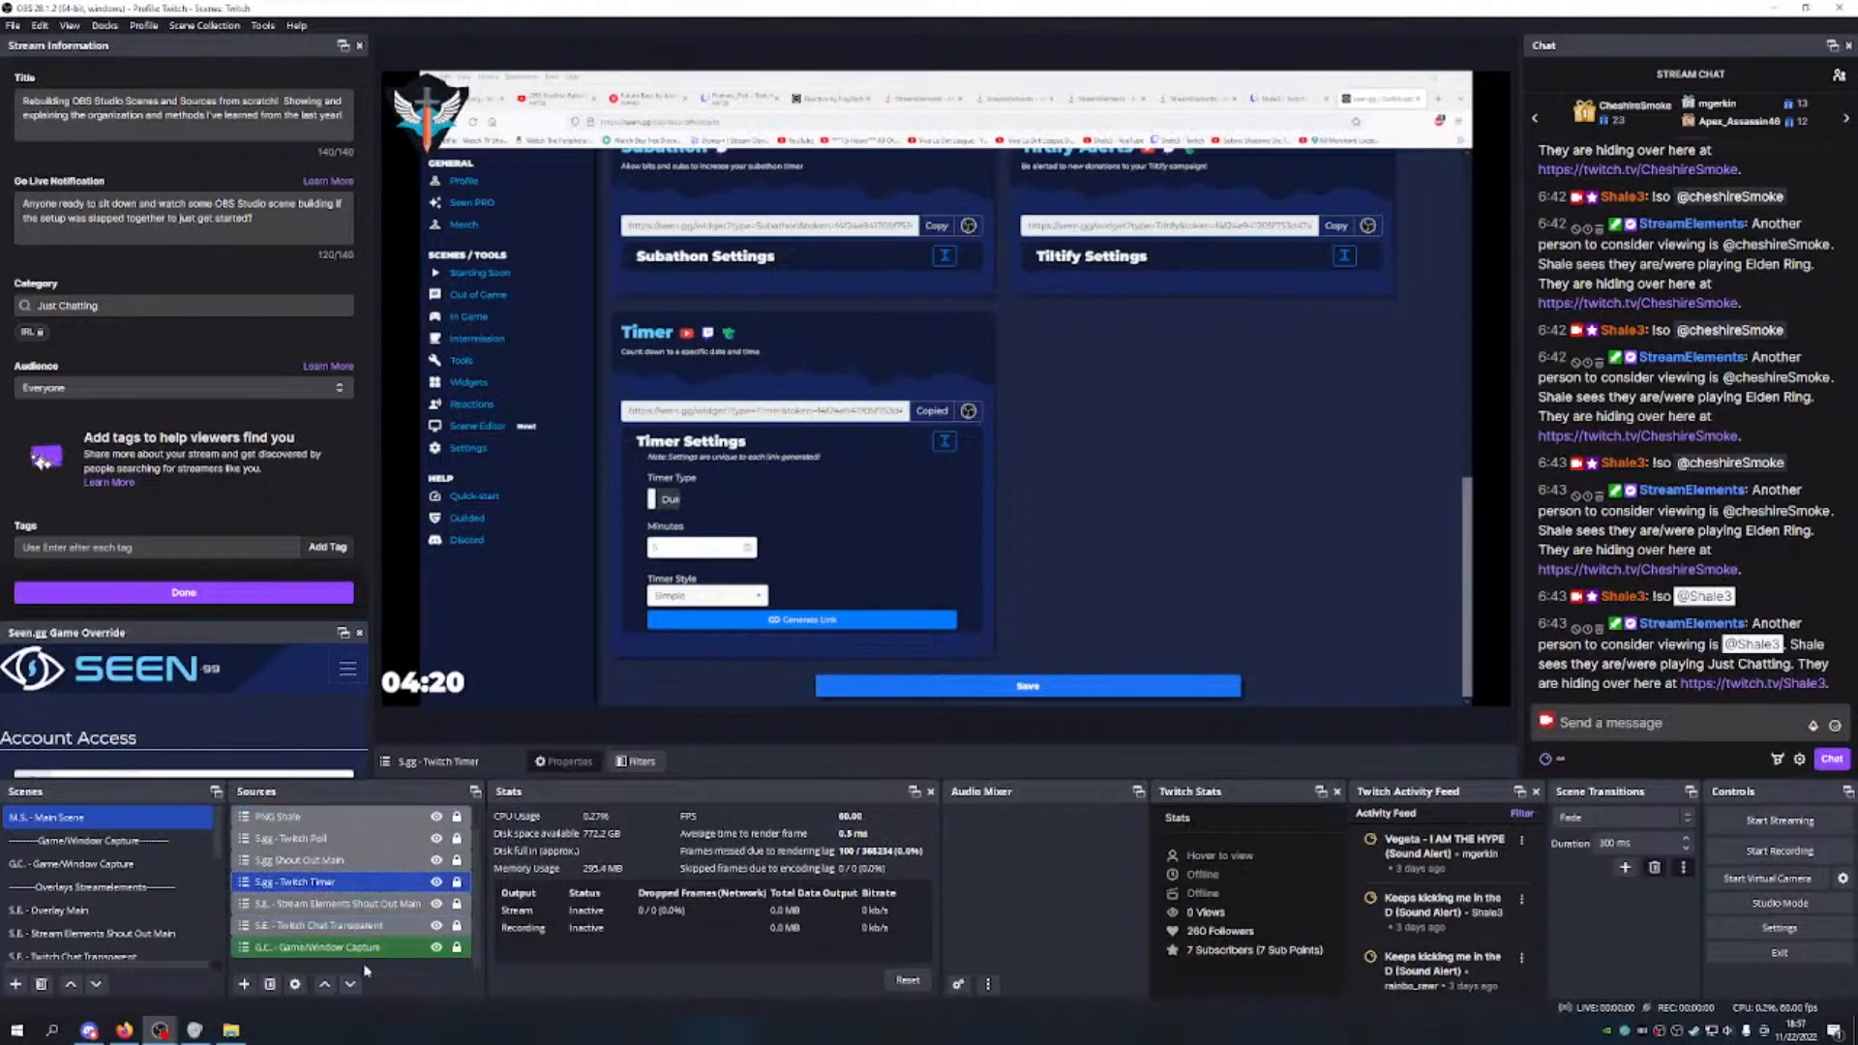
pyautogui.click(350, 984)
pyautogui.click(351, 984)
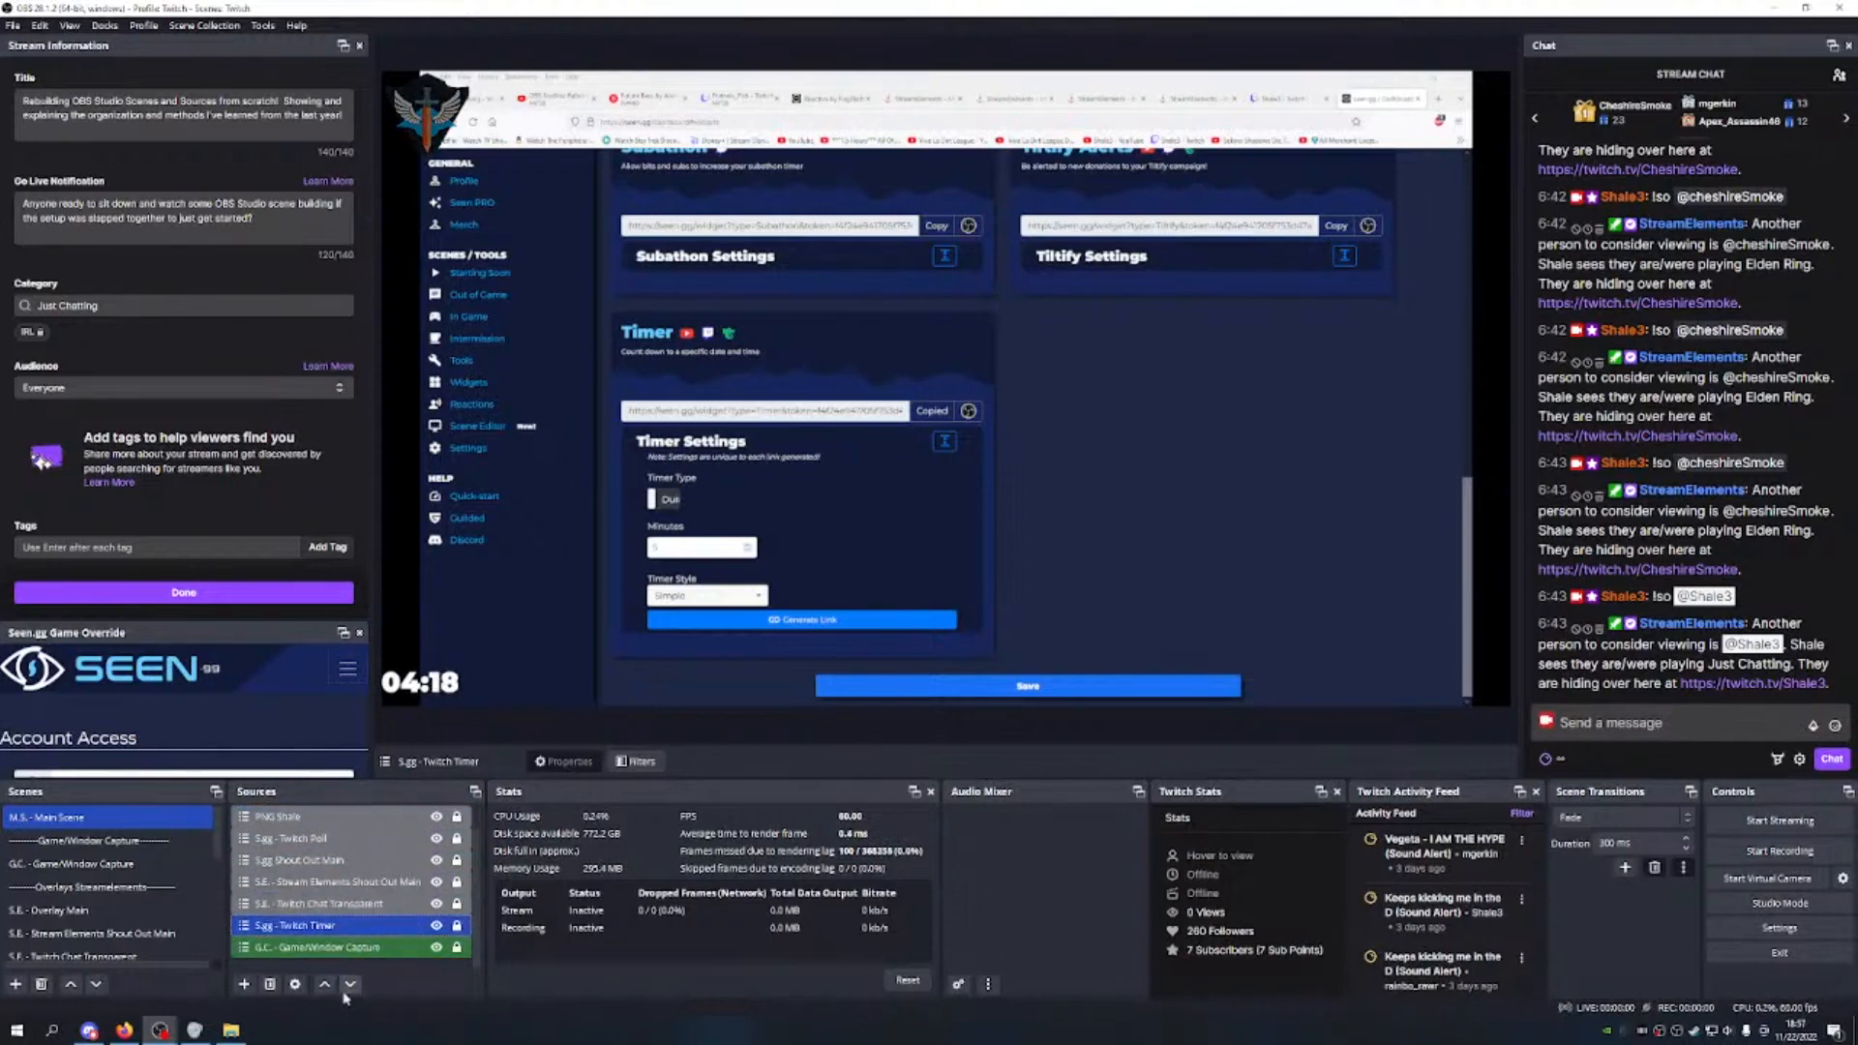
pyautogui.click(352, 987)
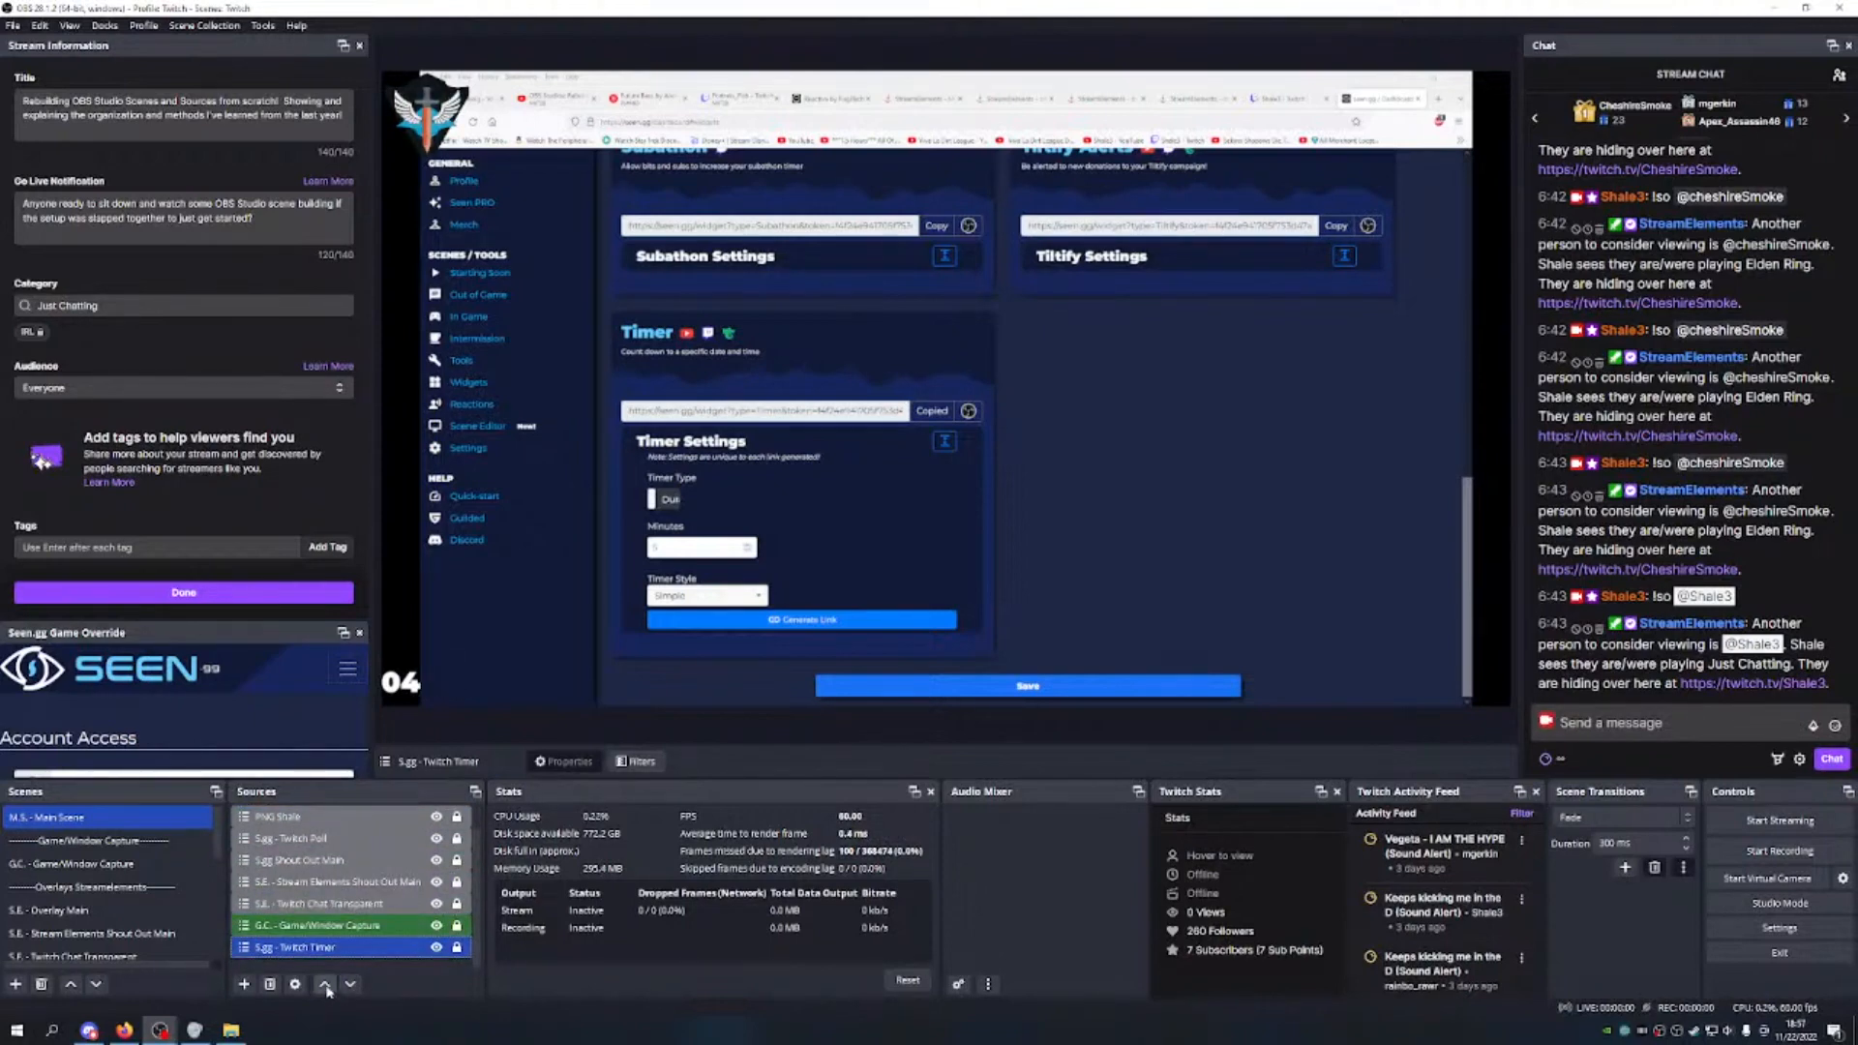
pyautogui.click(325, 985)
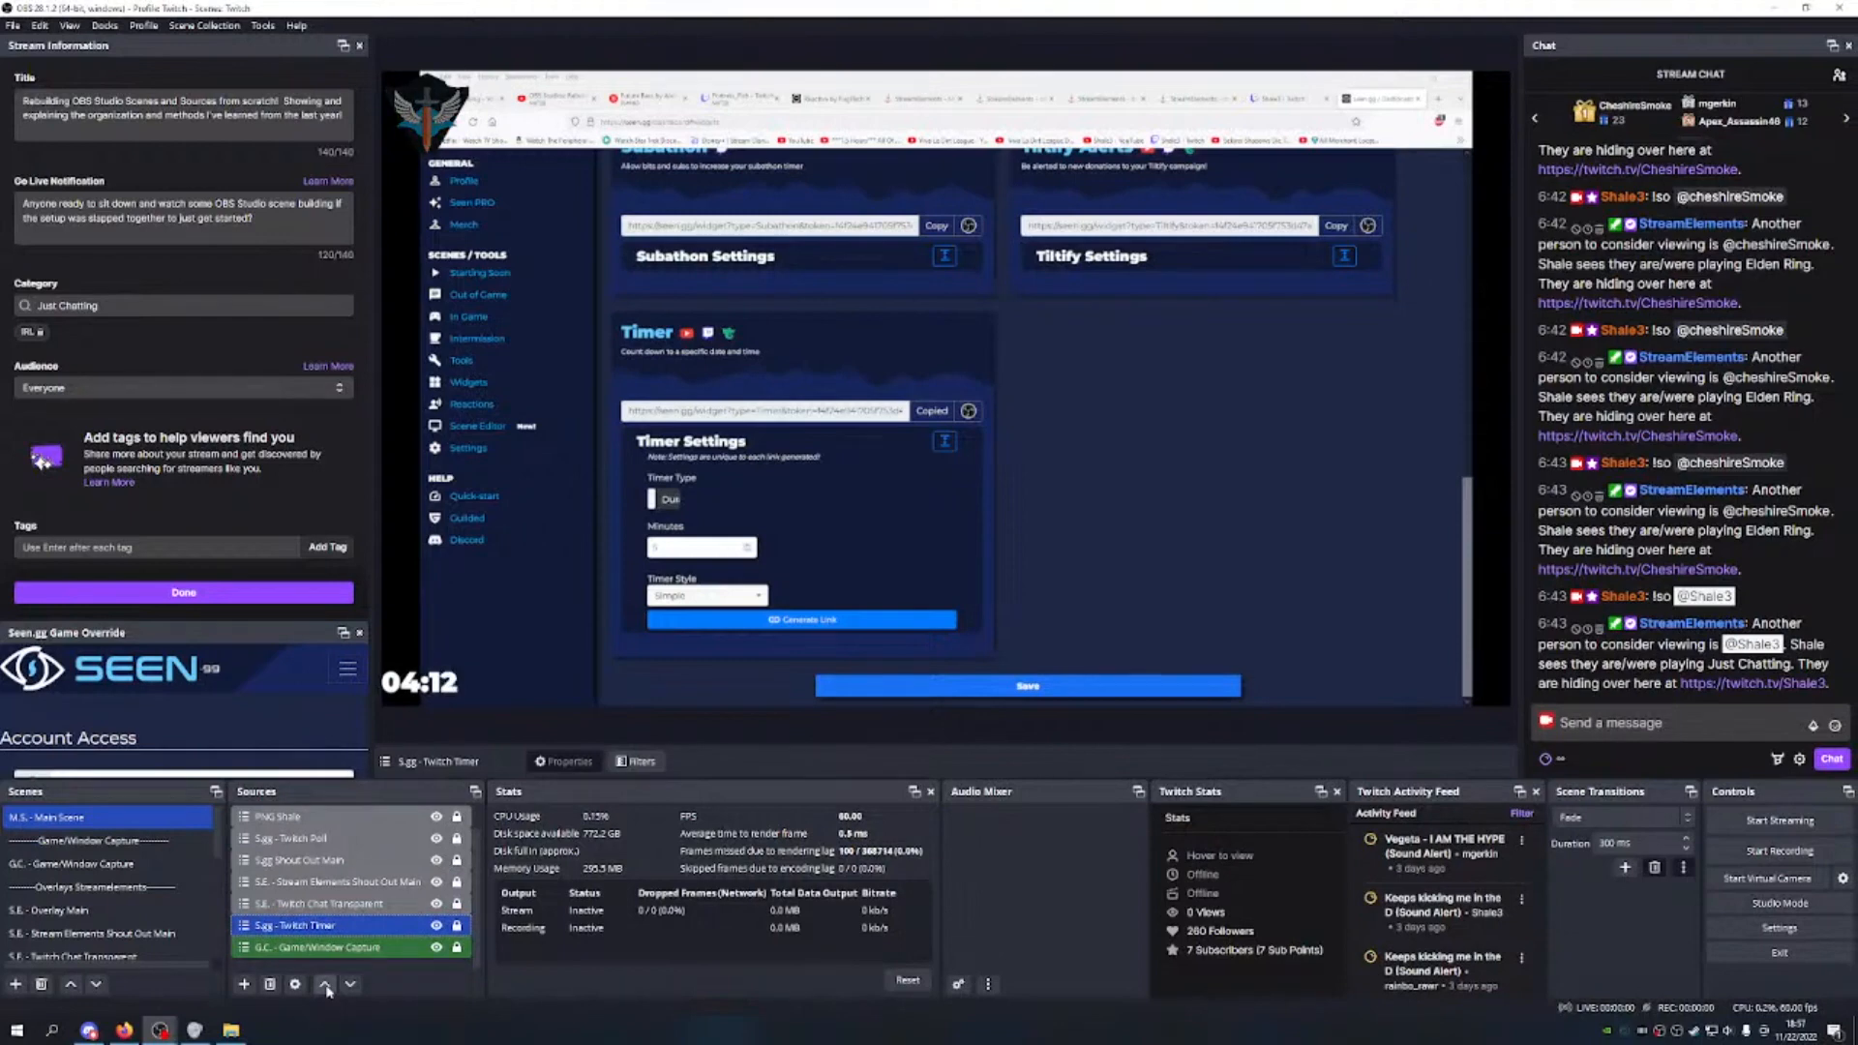
pyautogui.click(437, 925)
pyautogui.scroll(1, 394, 877)
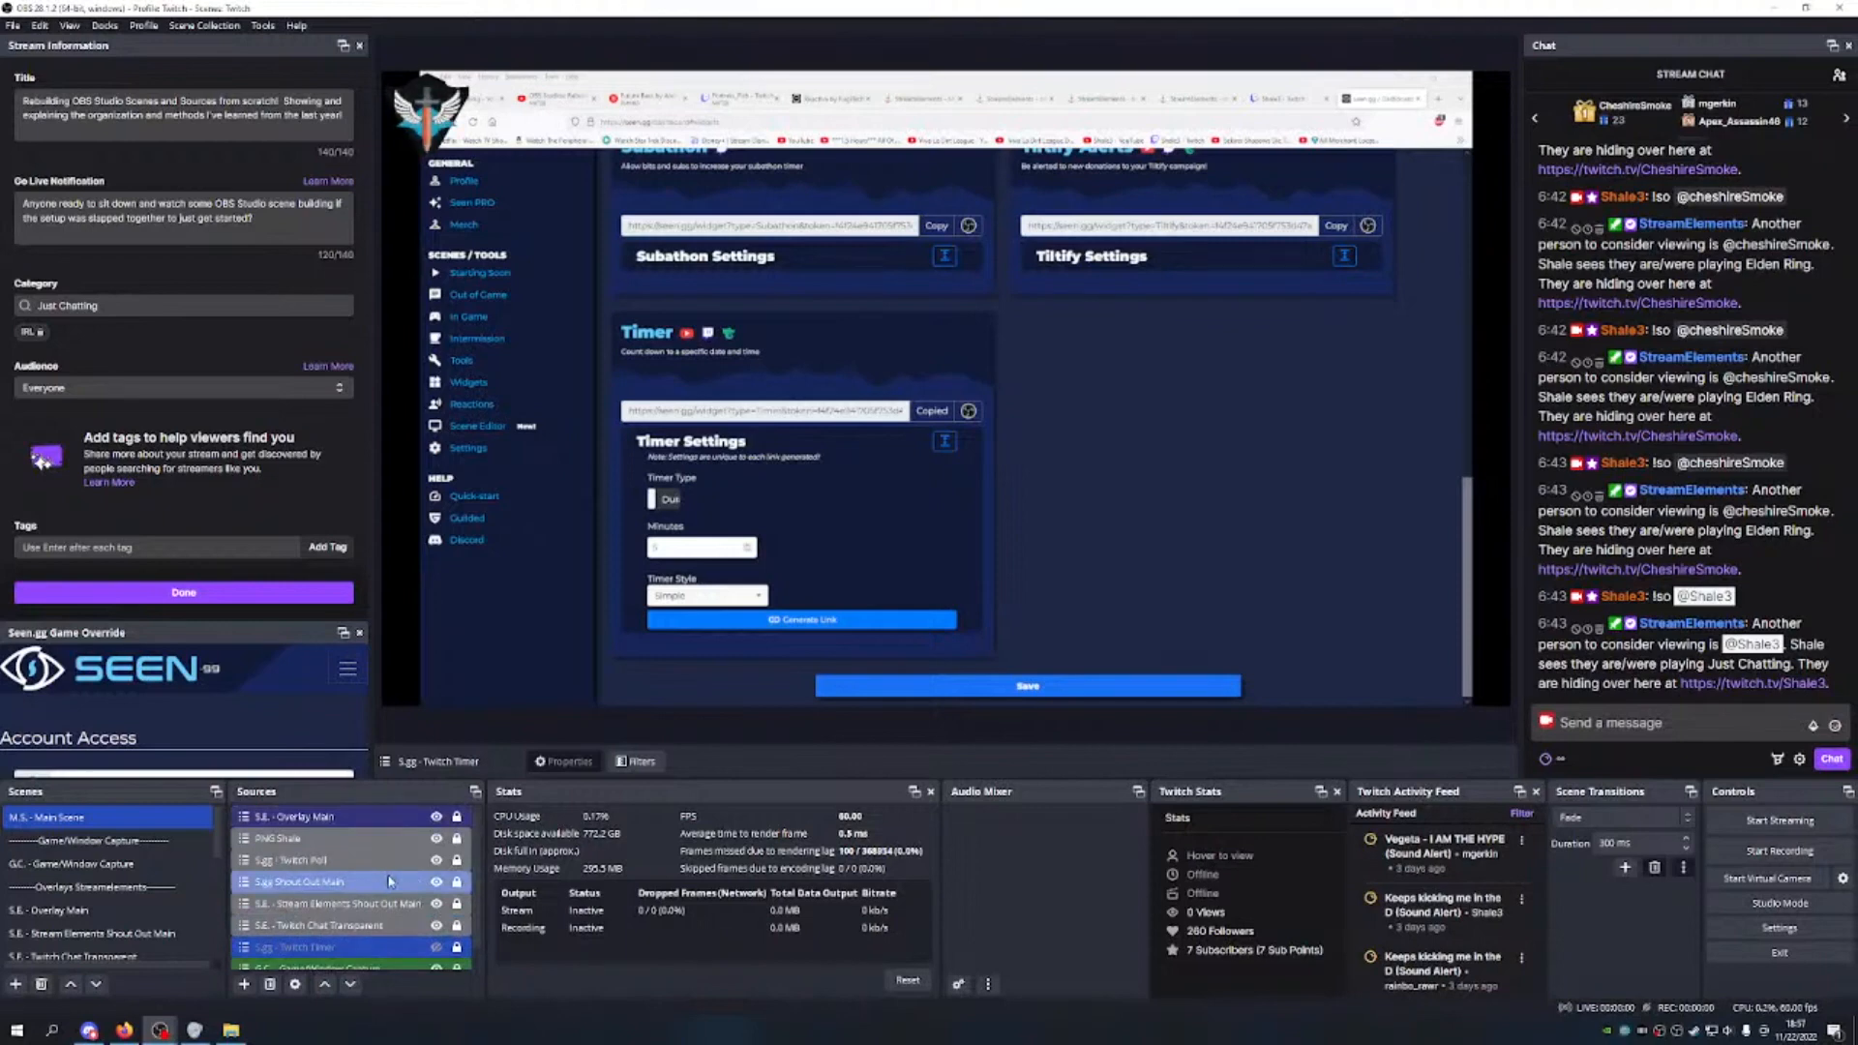
pyautogui.scroll(5, 1028, 426)
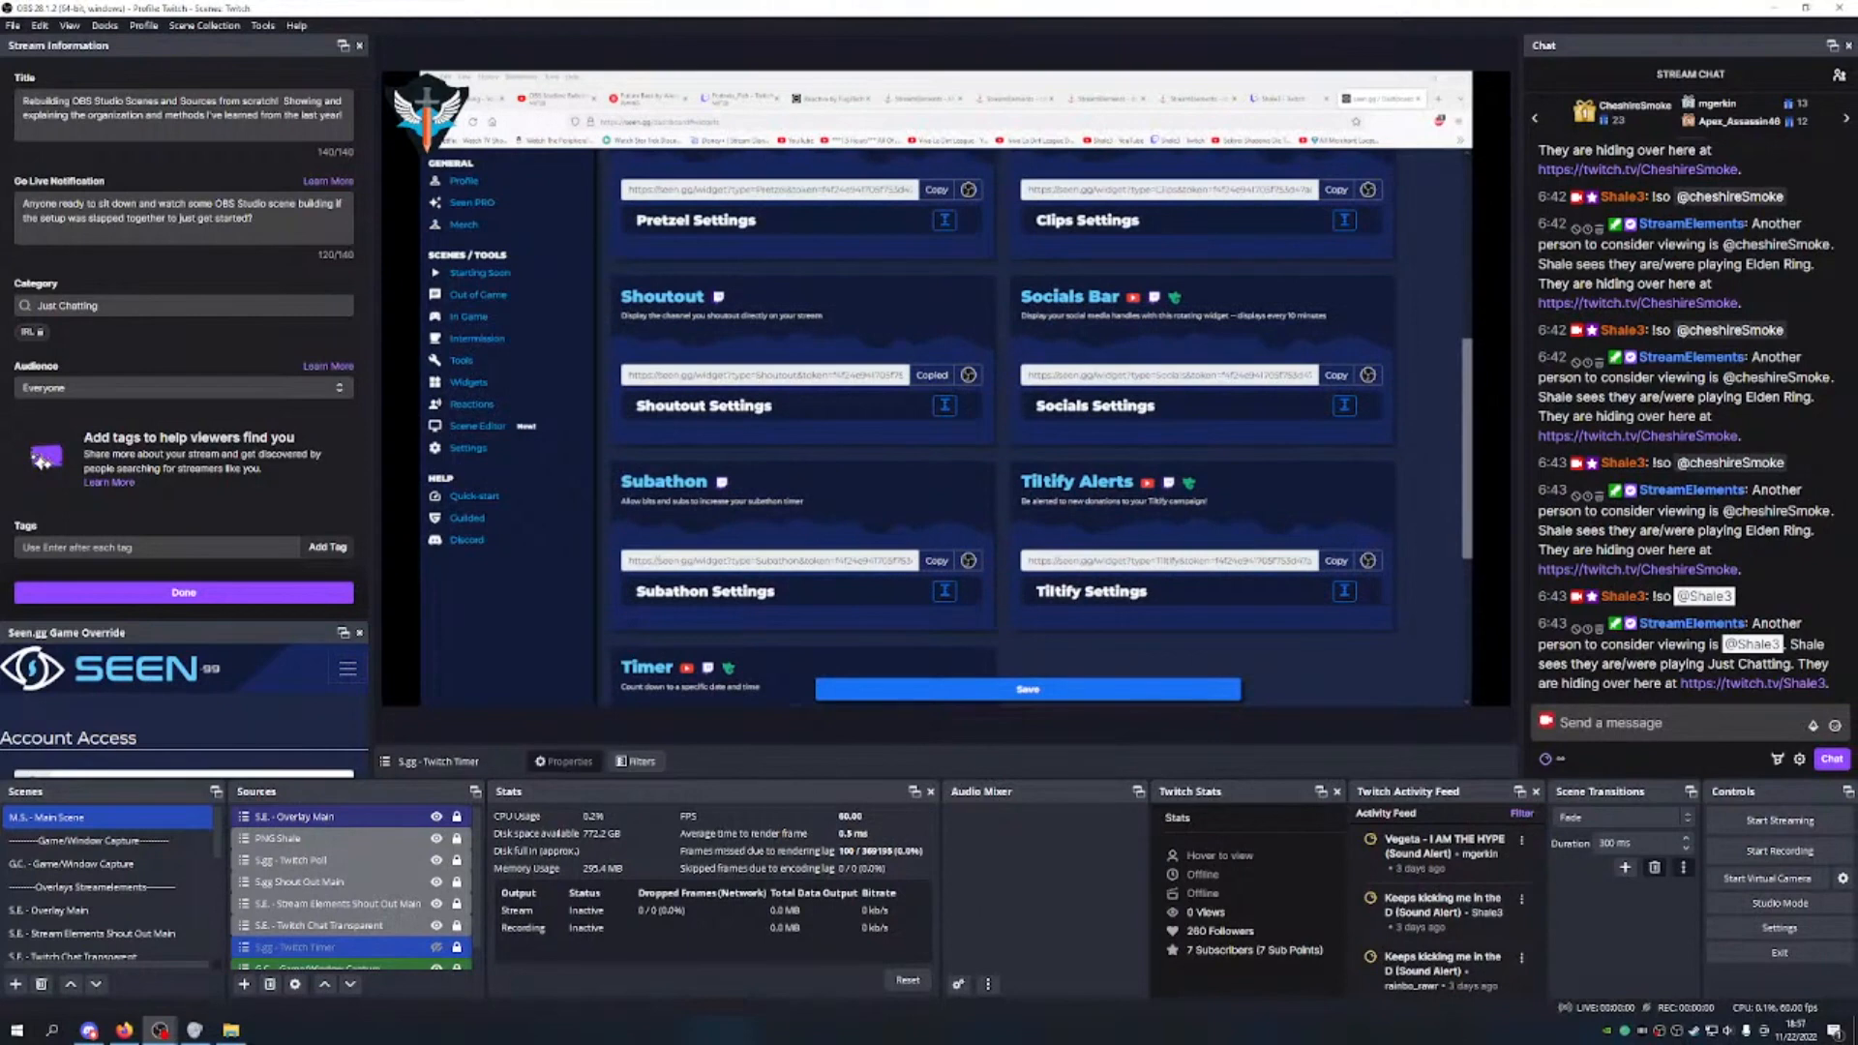
# Step: Review SEEN's Socials Settings in Firefox, keeping the Standard widget style and the Twitch channel included
pyautogui.click(1169, 415)
pyautogui.click(1344, 407)
pyautogui.scroll(-2, 1160, 428)
pyautogui.scroll(1, 1175, 401)
pyautogui.click(1160, 385)
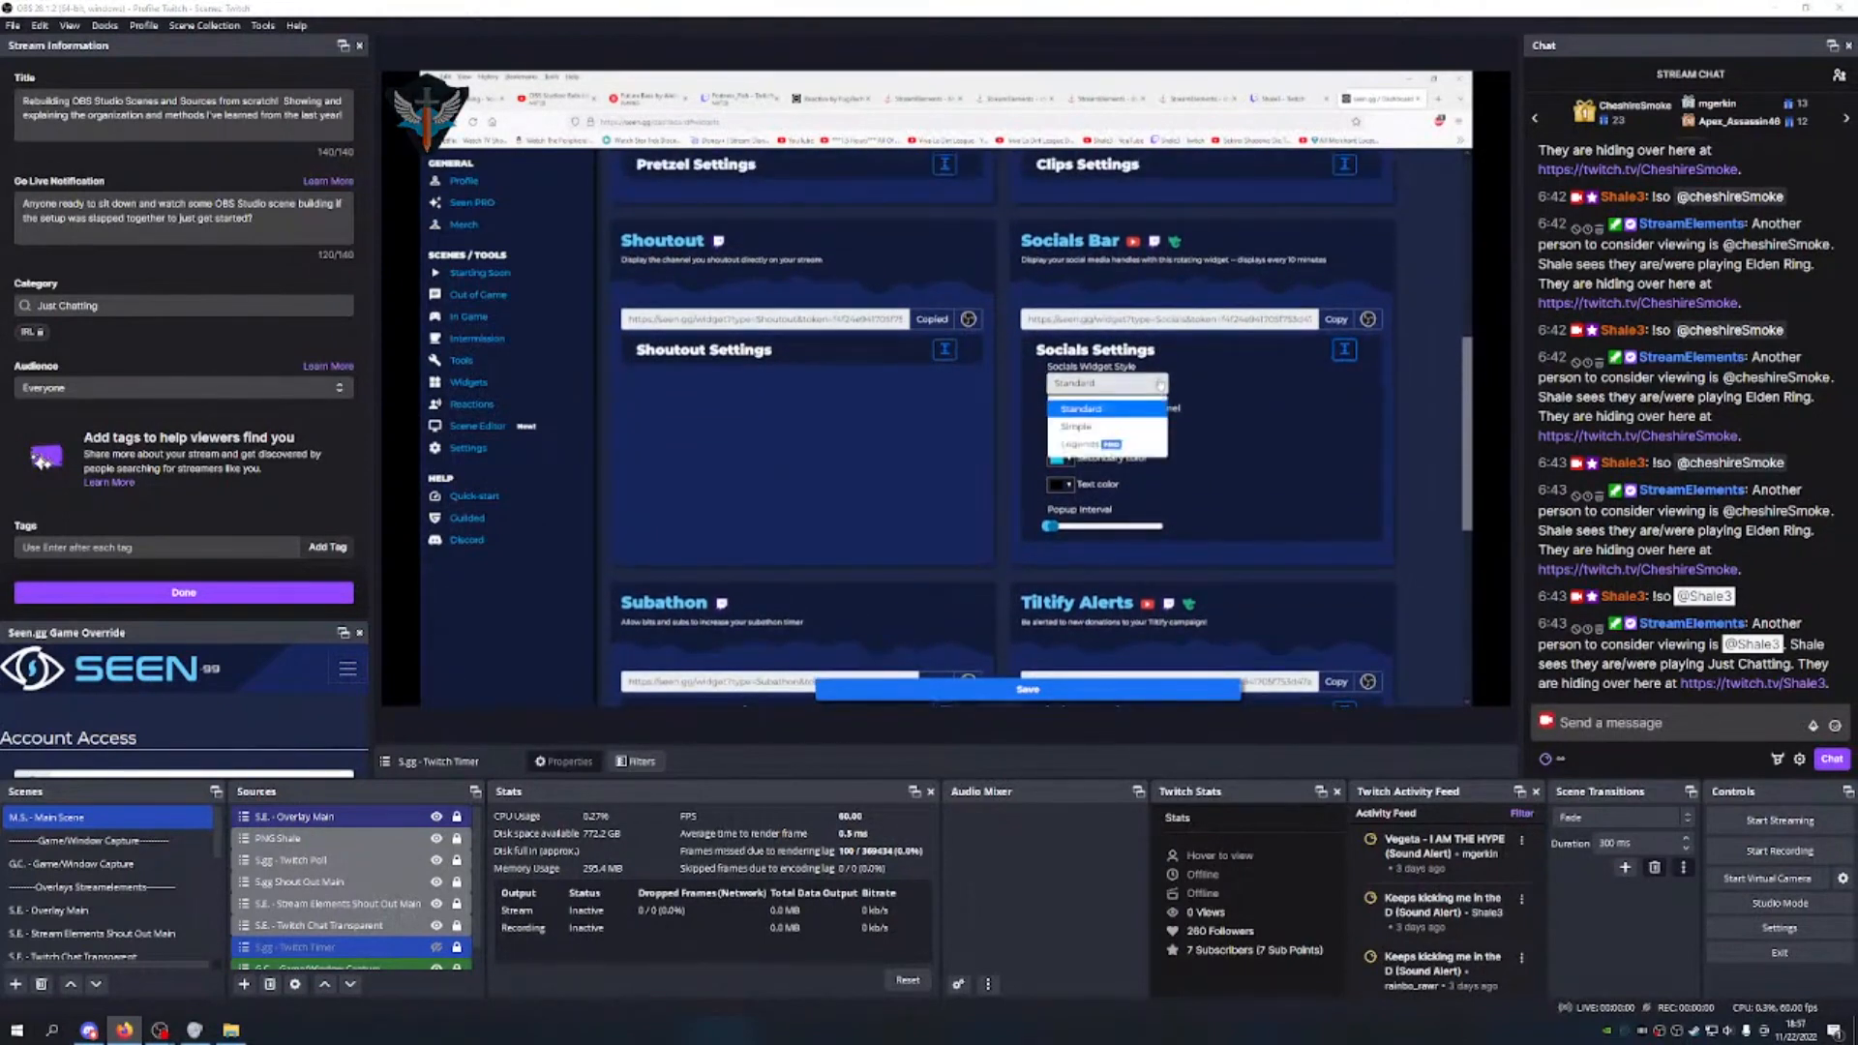
pyautogui.click(1132, 408)
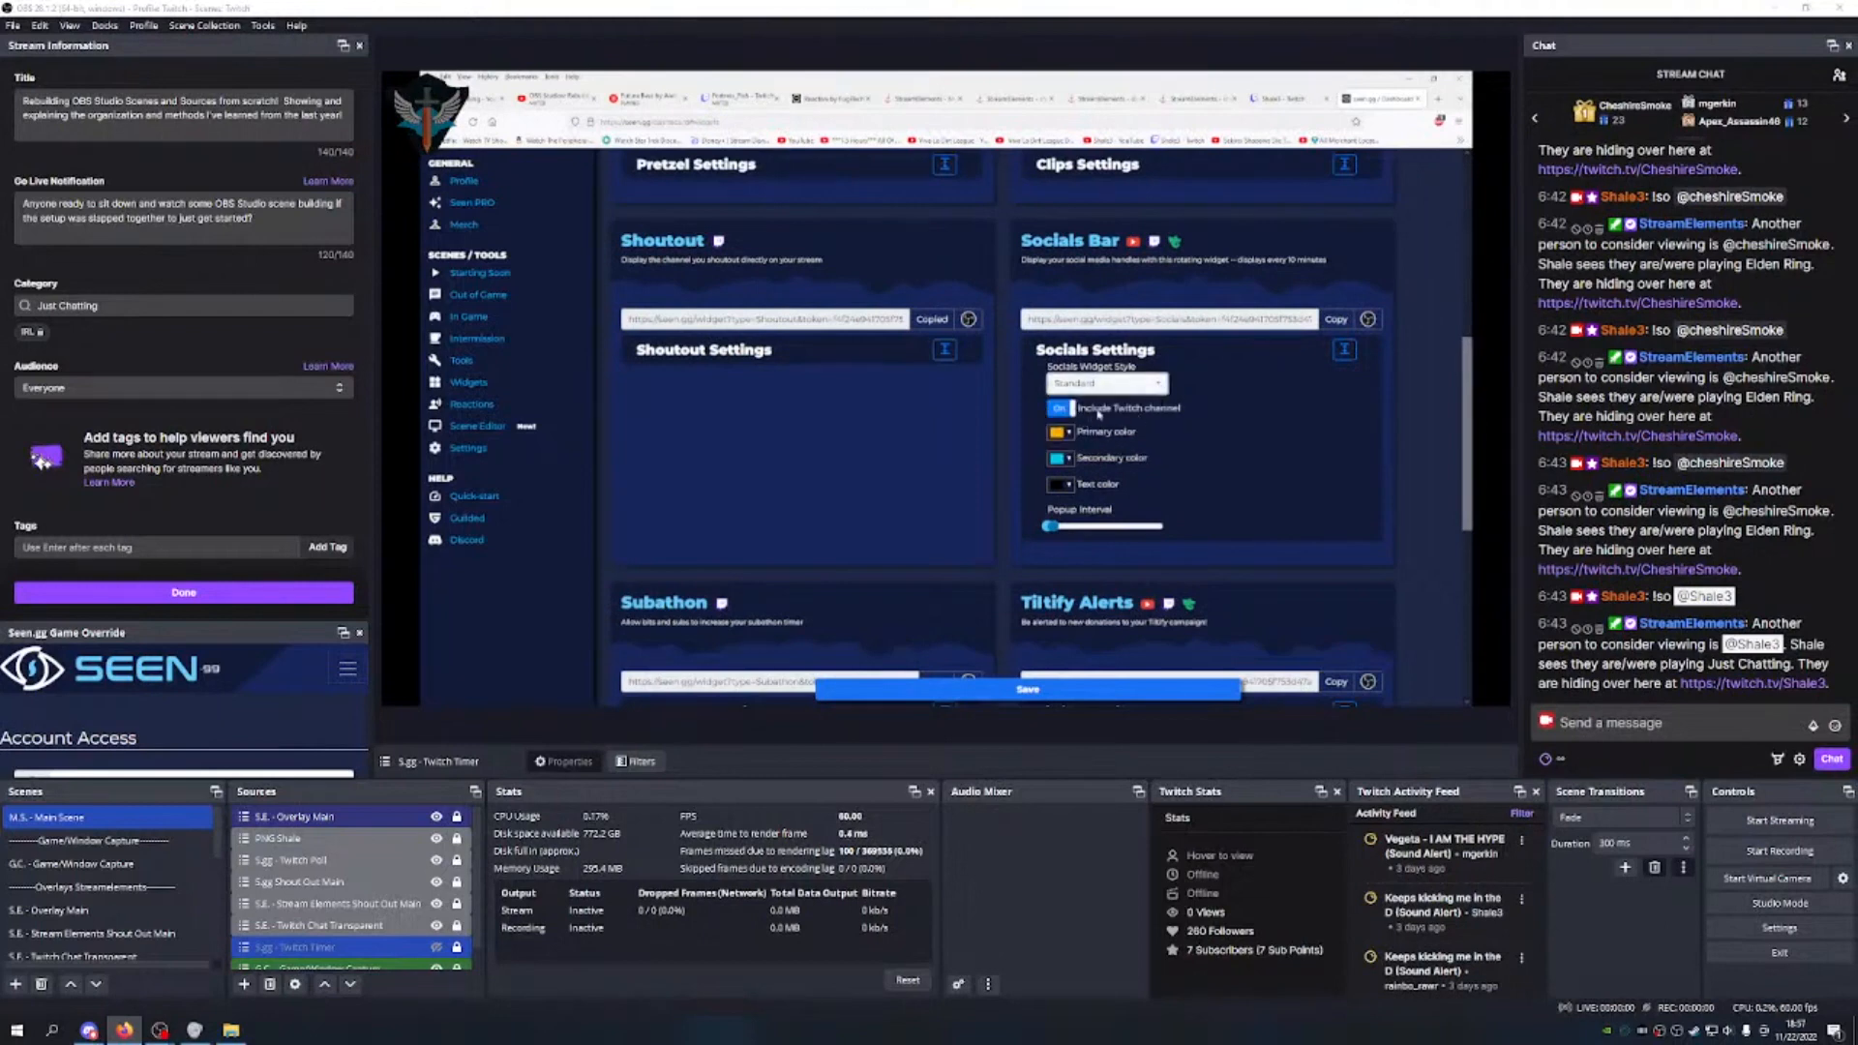
pyautogui.click(1067, 410)
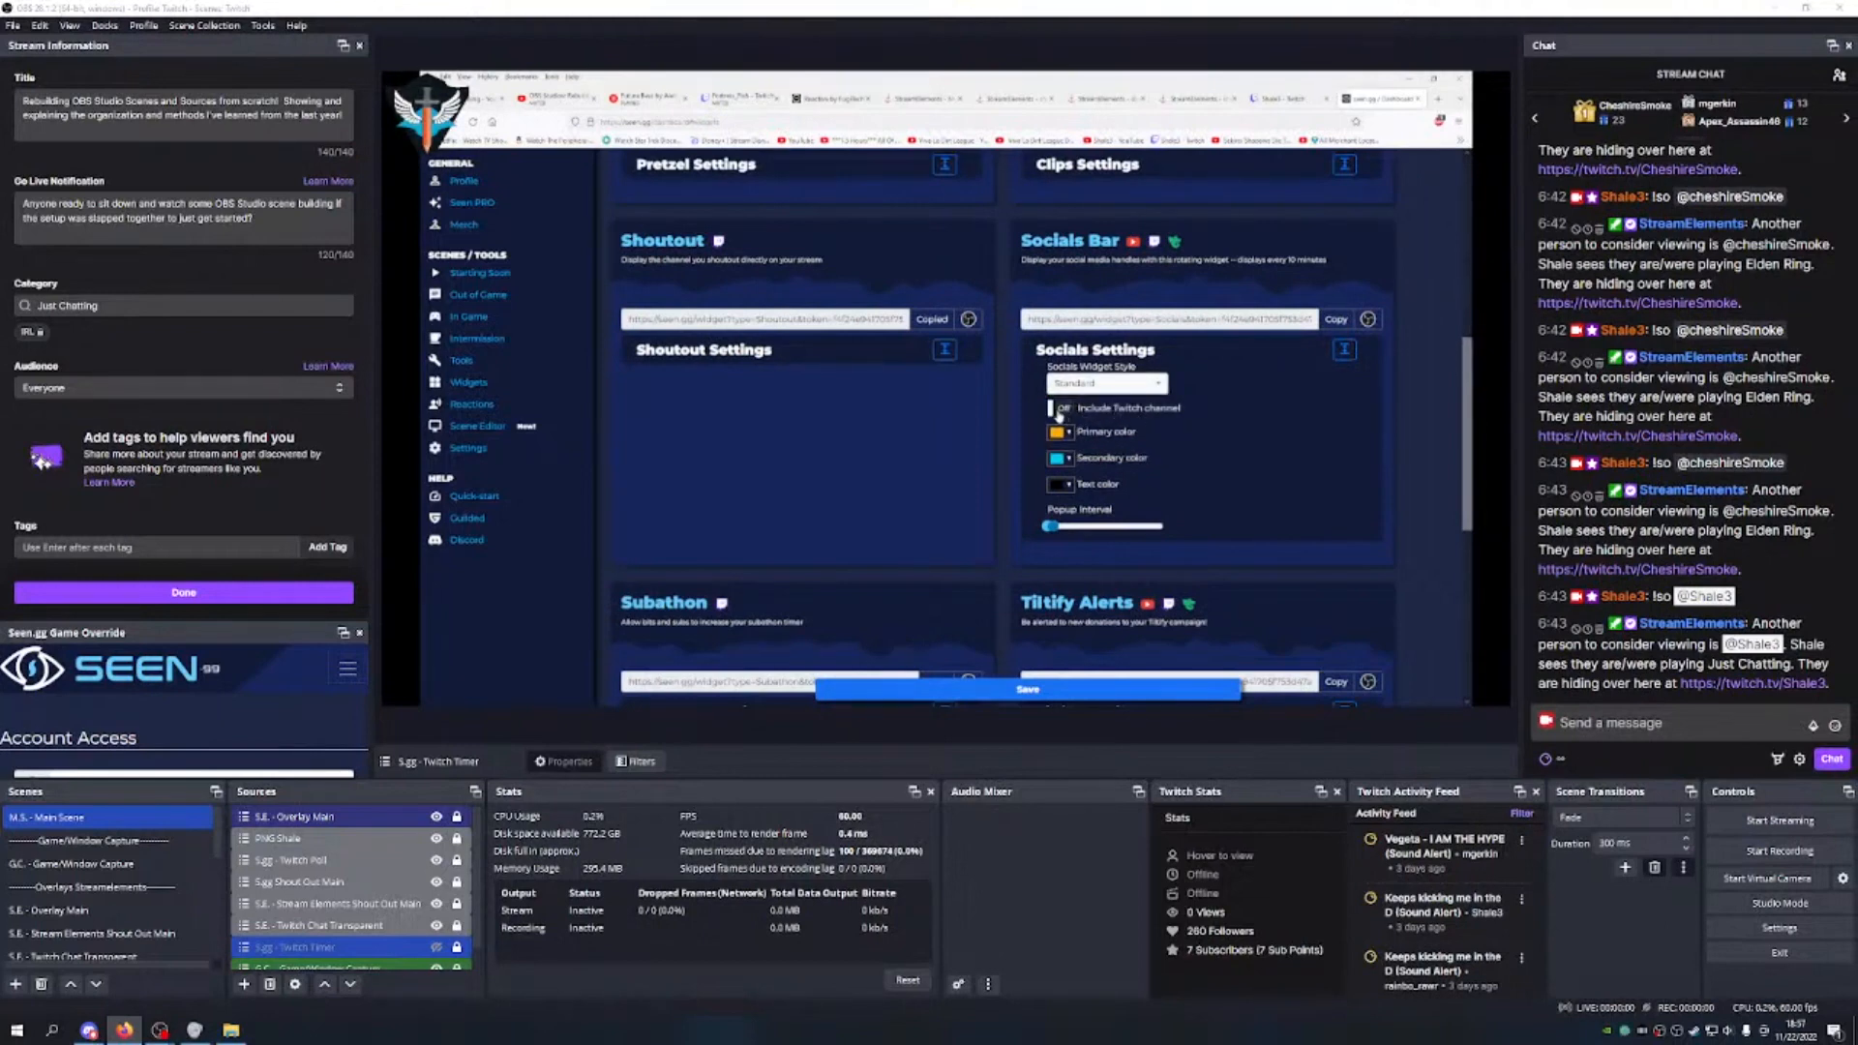
pyautogui.click(1060, 411)
pyautogui.scroll(5, 1154, 254)
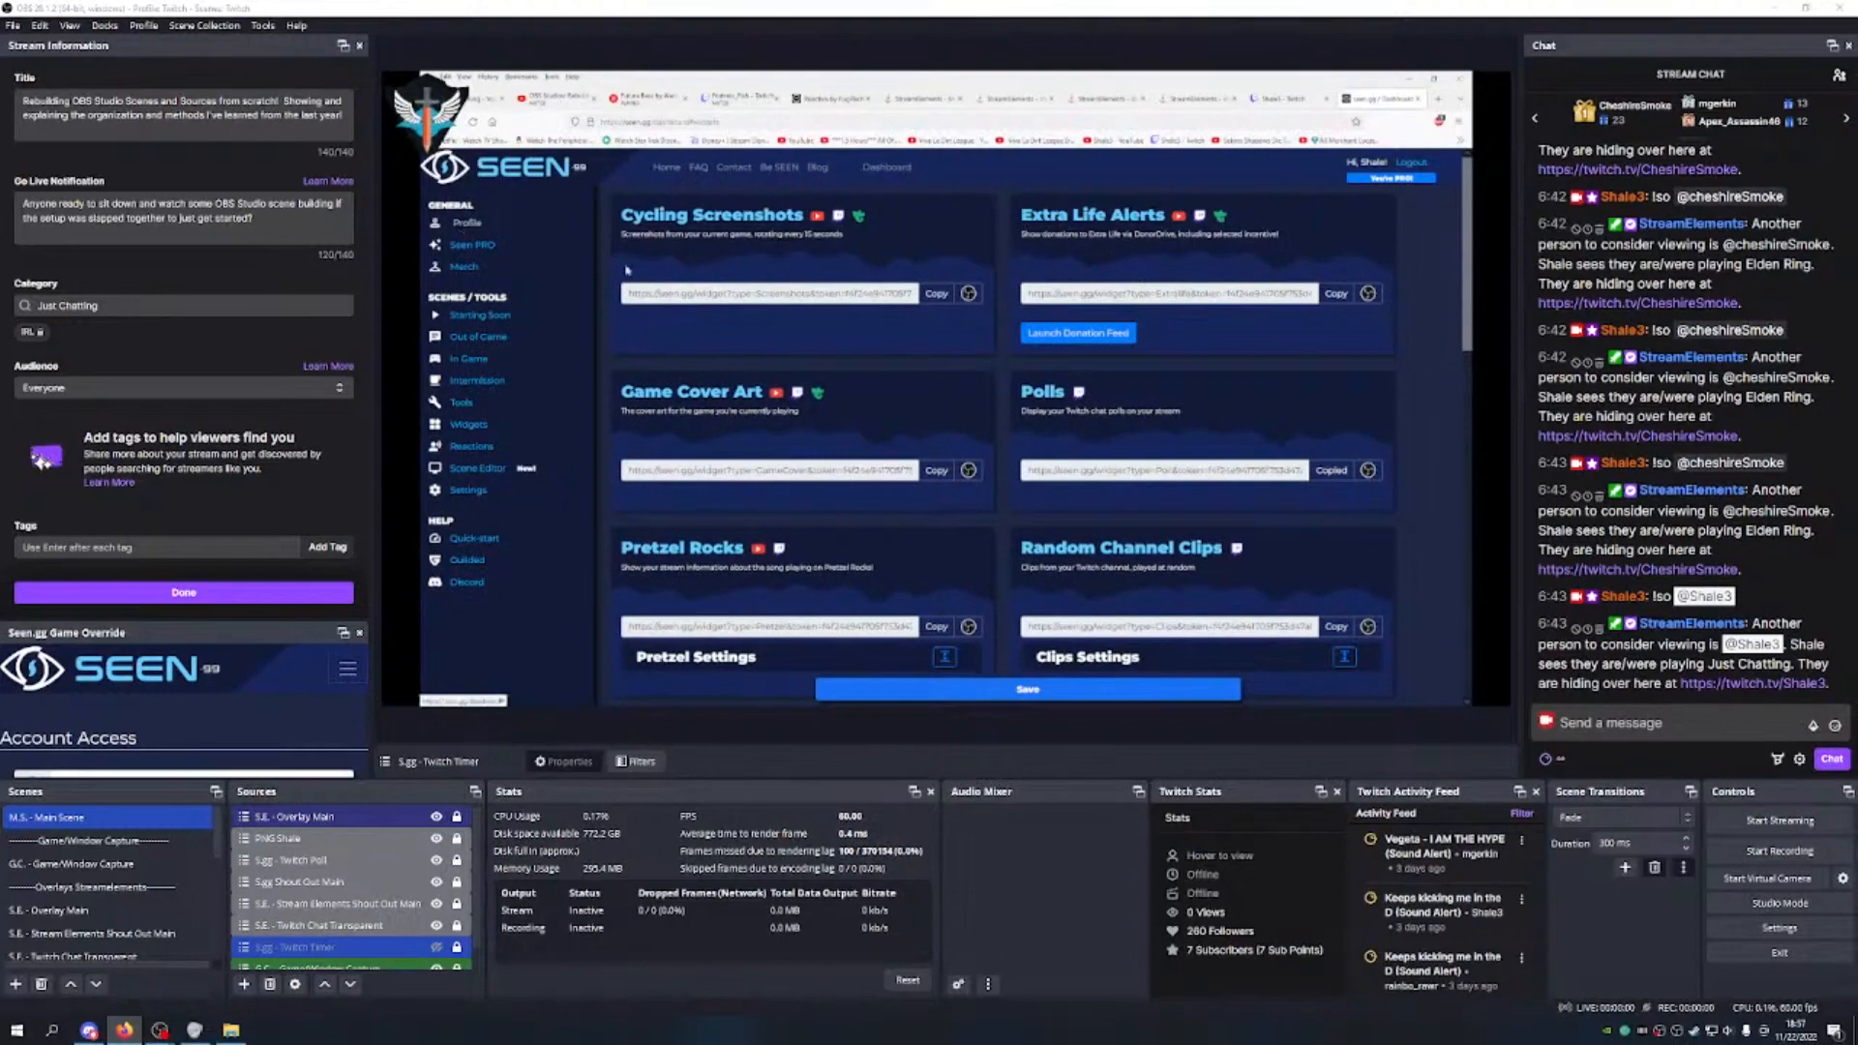
pyautogui.scroll(-5, 1134, 442)
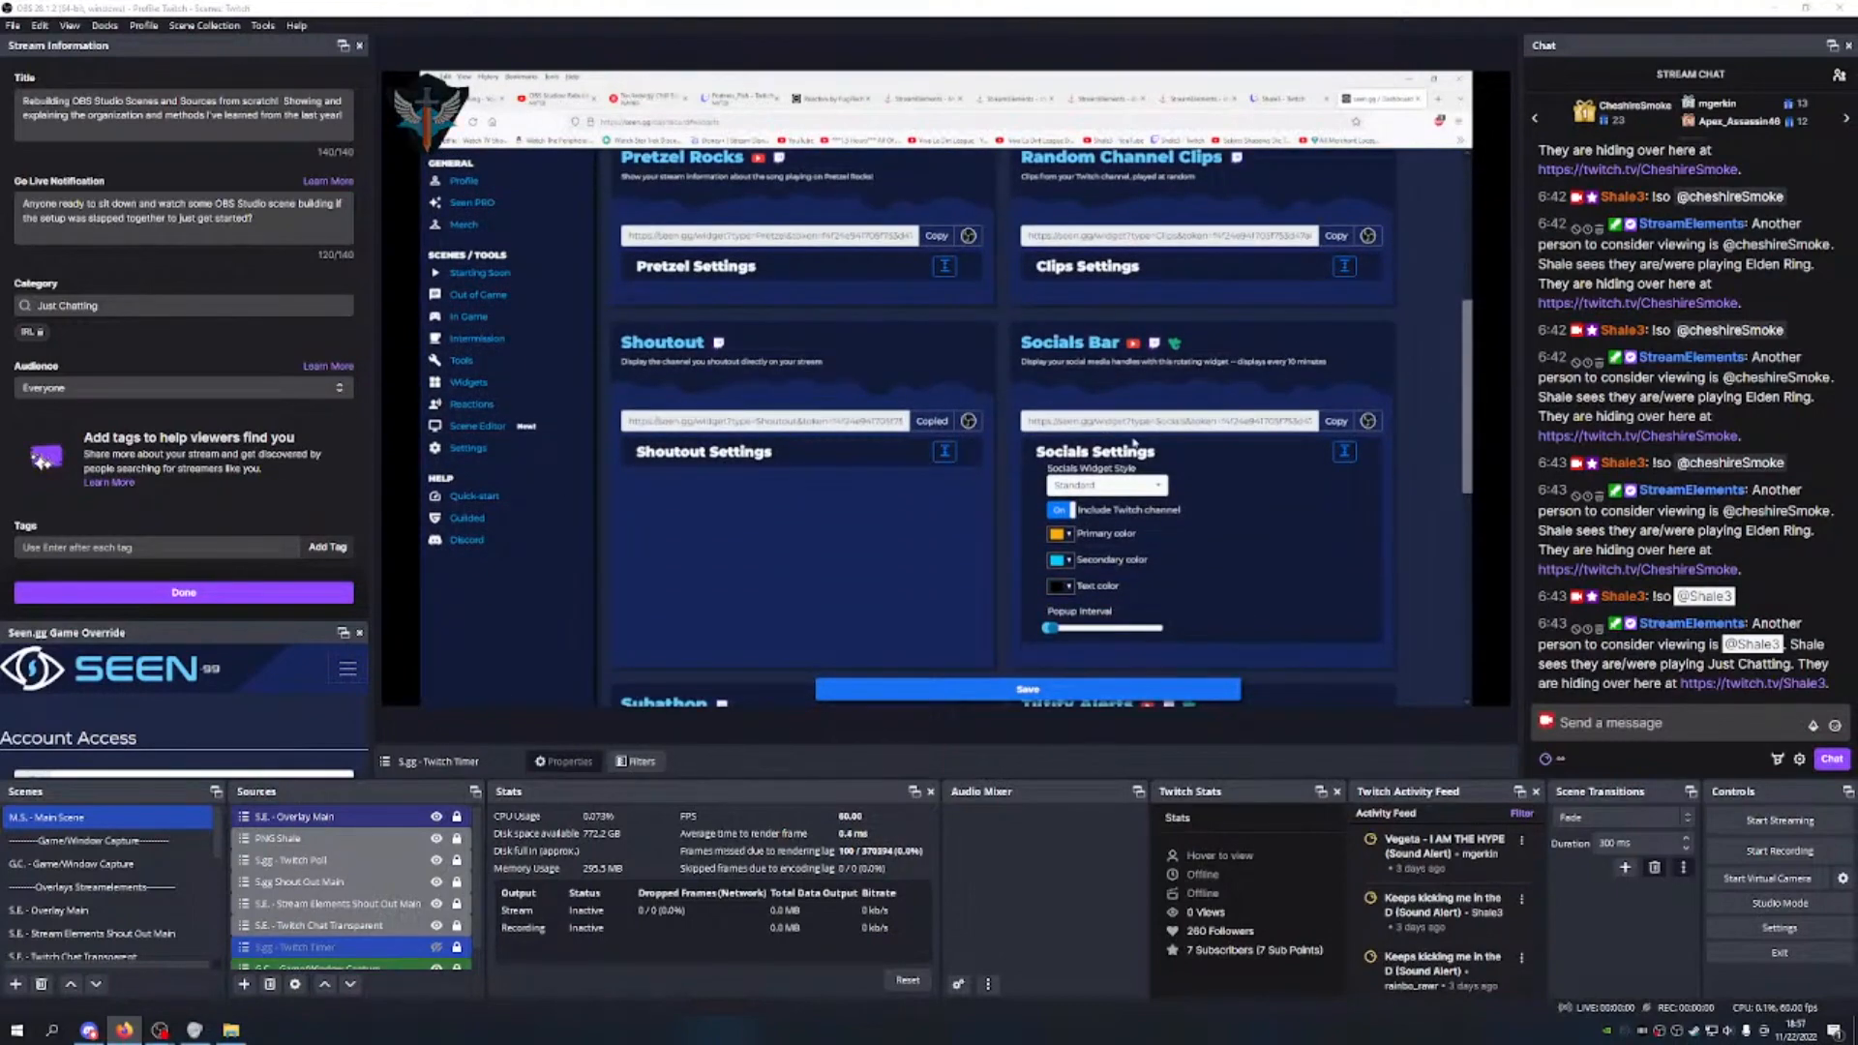
pyautogui.scroll(5, 1134, 441)
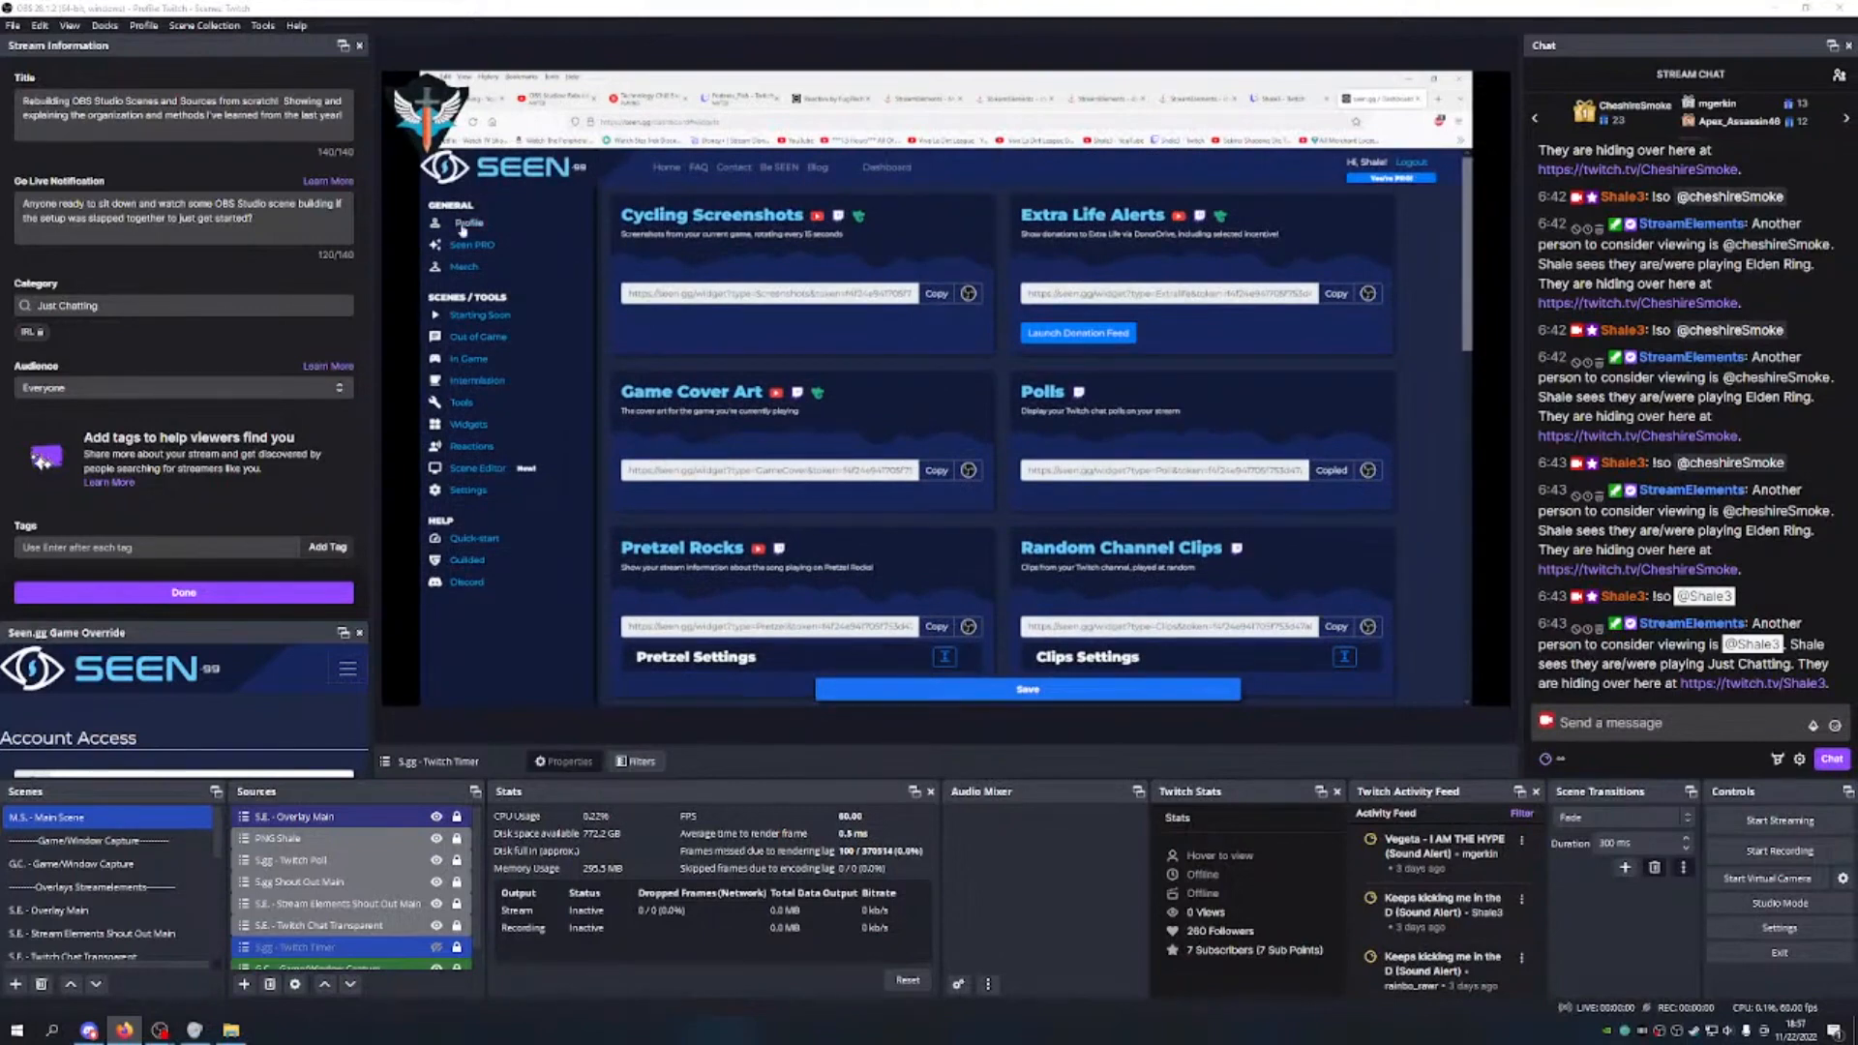
# Step: Open the SEEN Profile page listing the streaming platform and social media accounts
pyautogui.click(463, 226)
pyautogui.scroll(-2, 669, 256)
pyautogui.scroll(2, 669, 257)
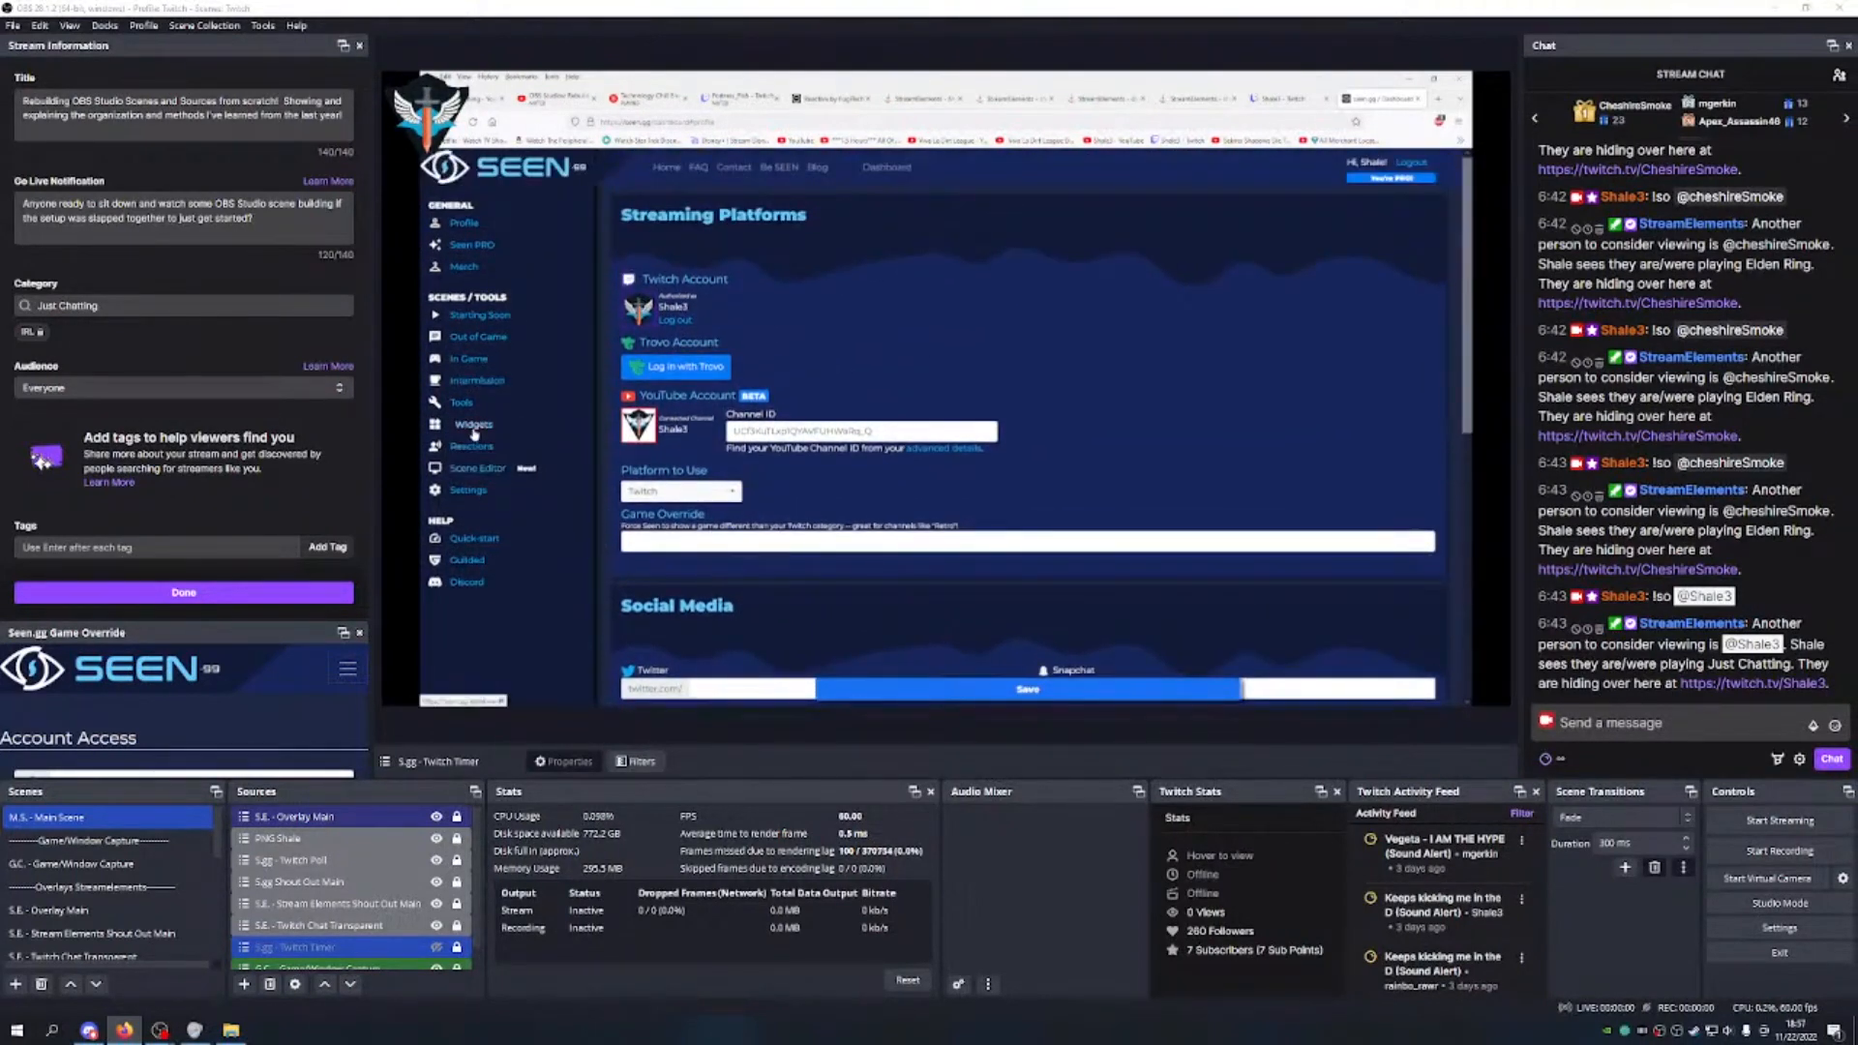
# Step: Browse SEEN's Widgets, In Game and Starting Soon scene pages, then return to the widgets list
pyautogui.click(474, 431)
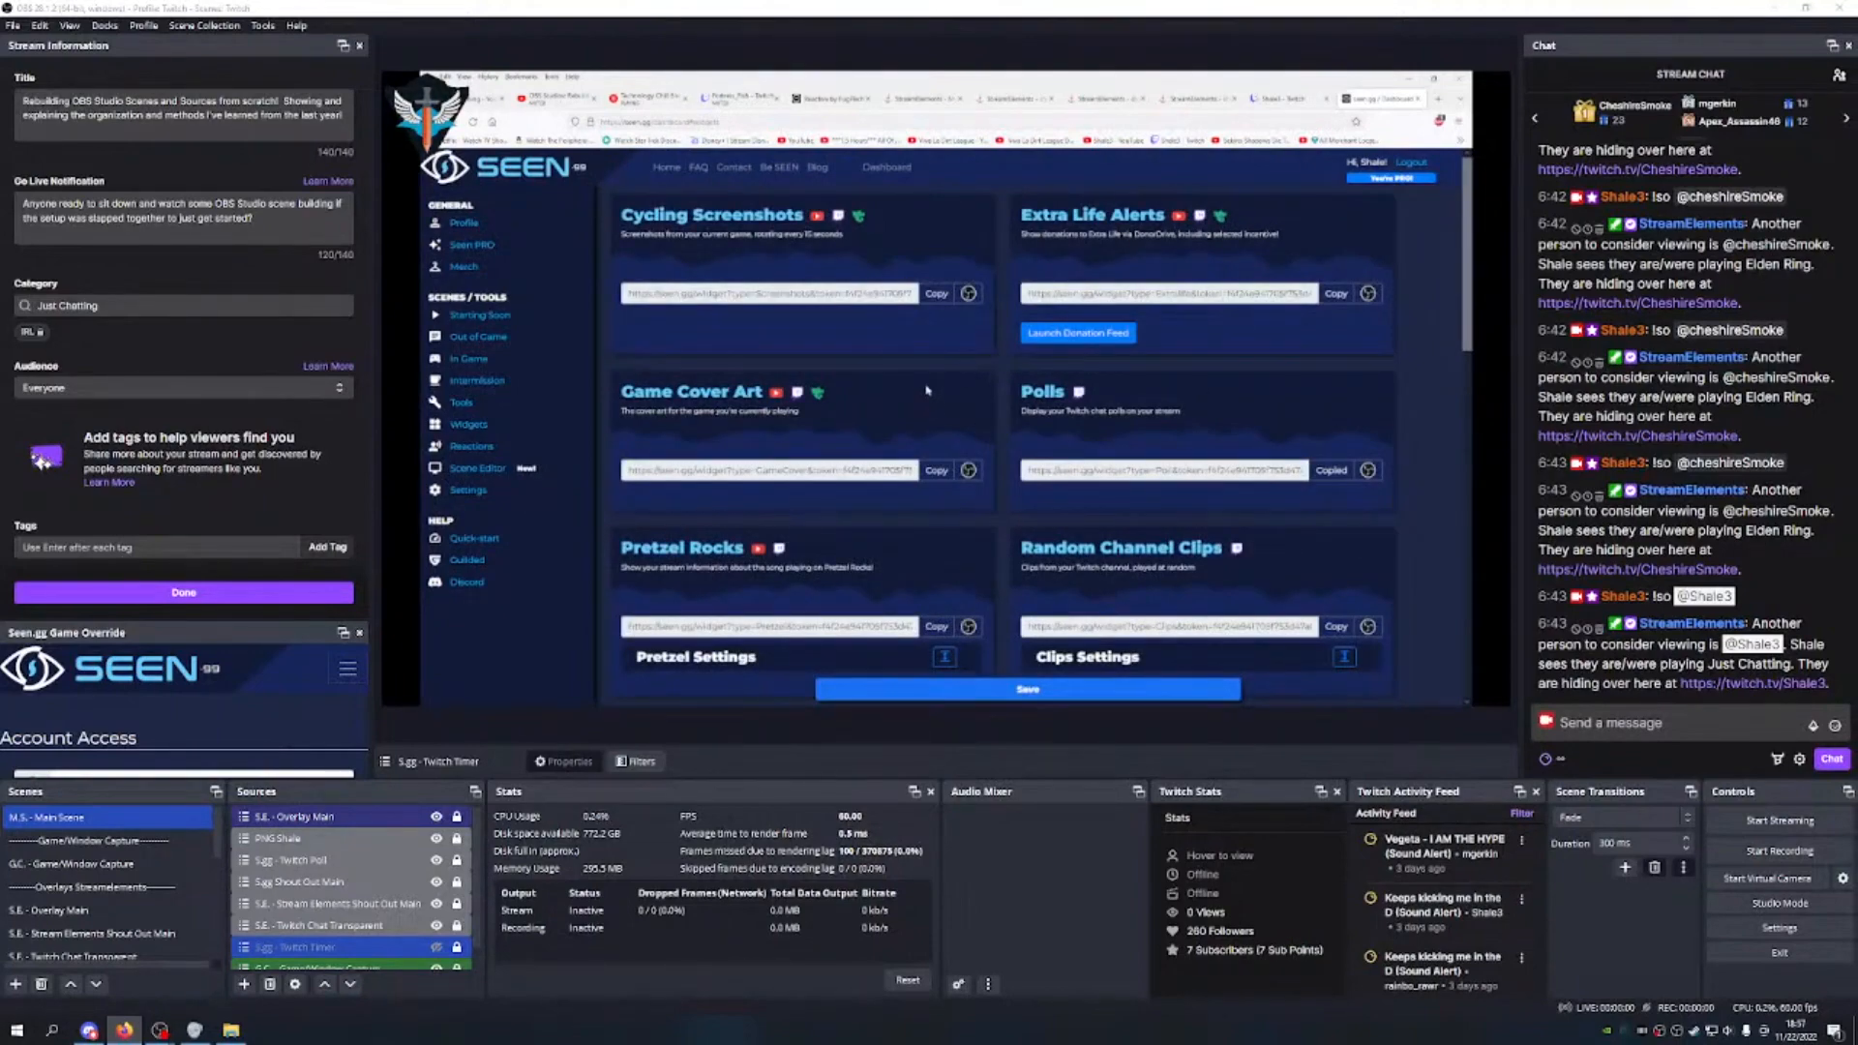
pyautogui.scroll(-5, 926, 386)
pyautogui.scroll(5, 674, 410)
pyautogui.click(469, 358)
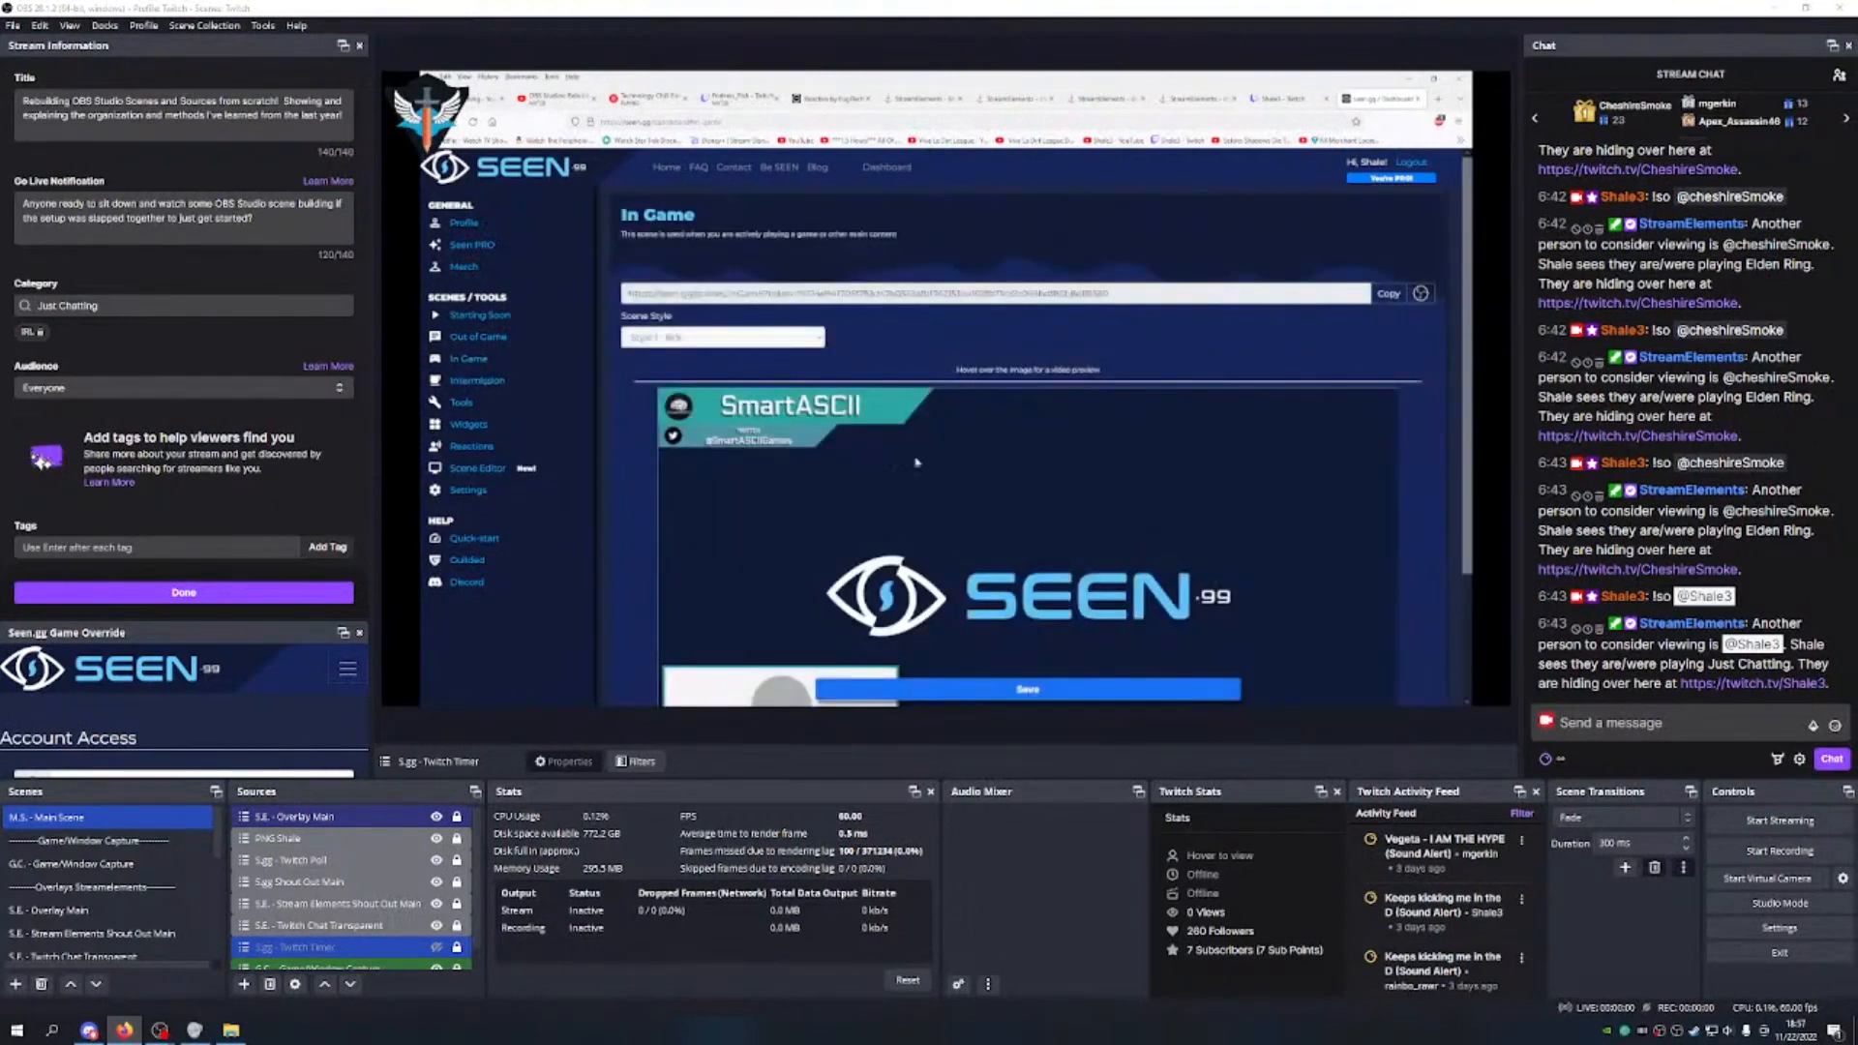
pyautogui.scroll(-2, 886, 451)
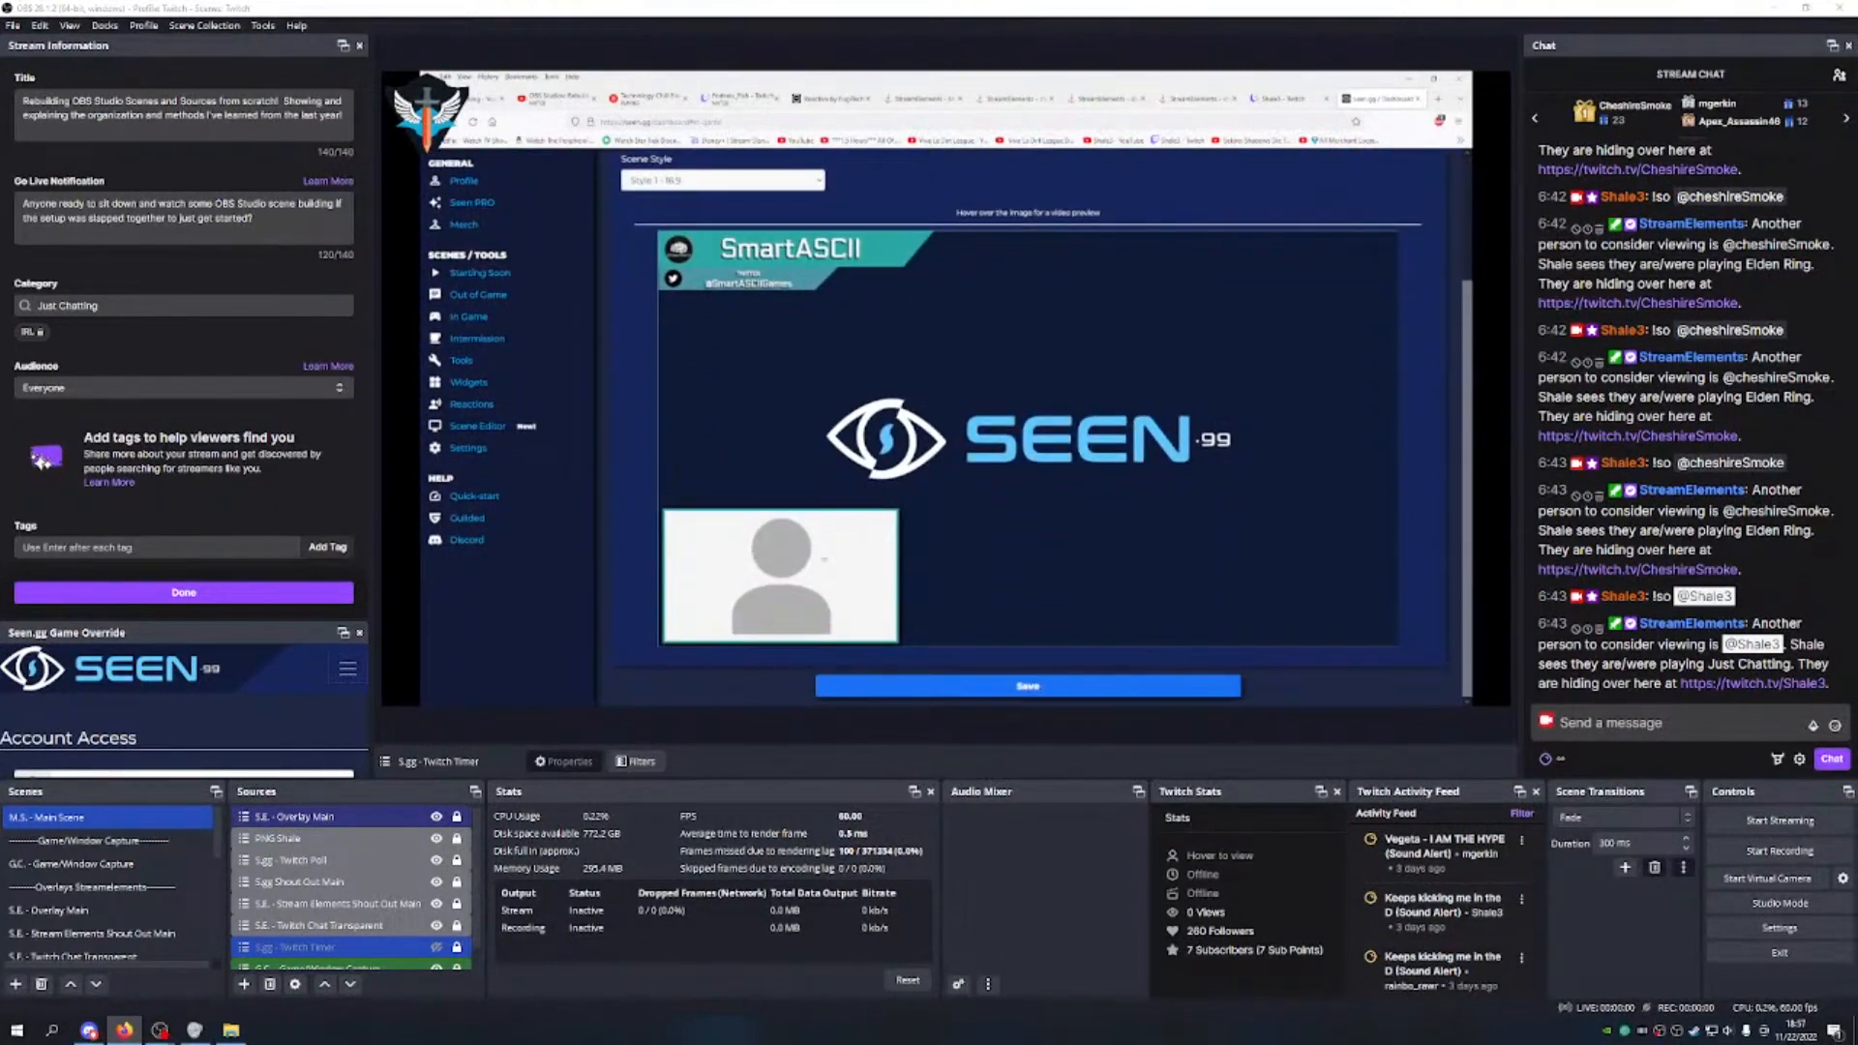
pyautogui.click(480, 294)
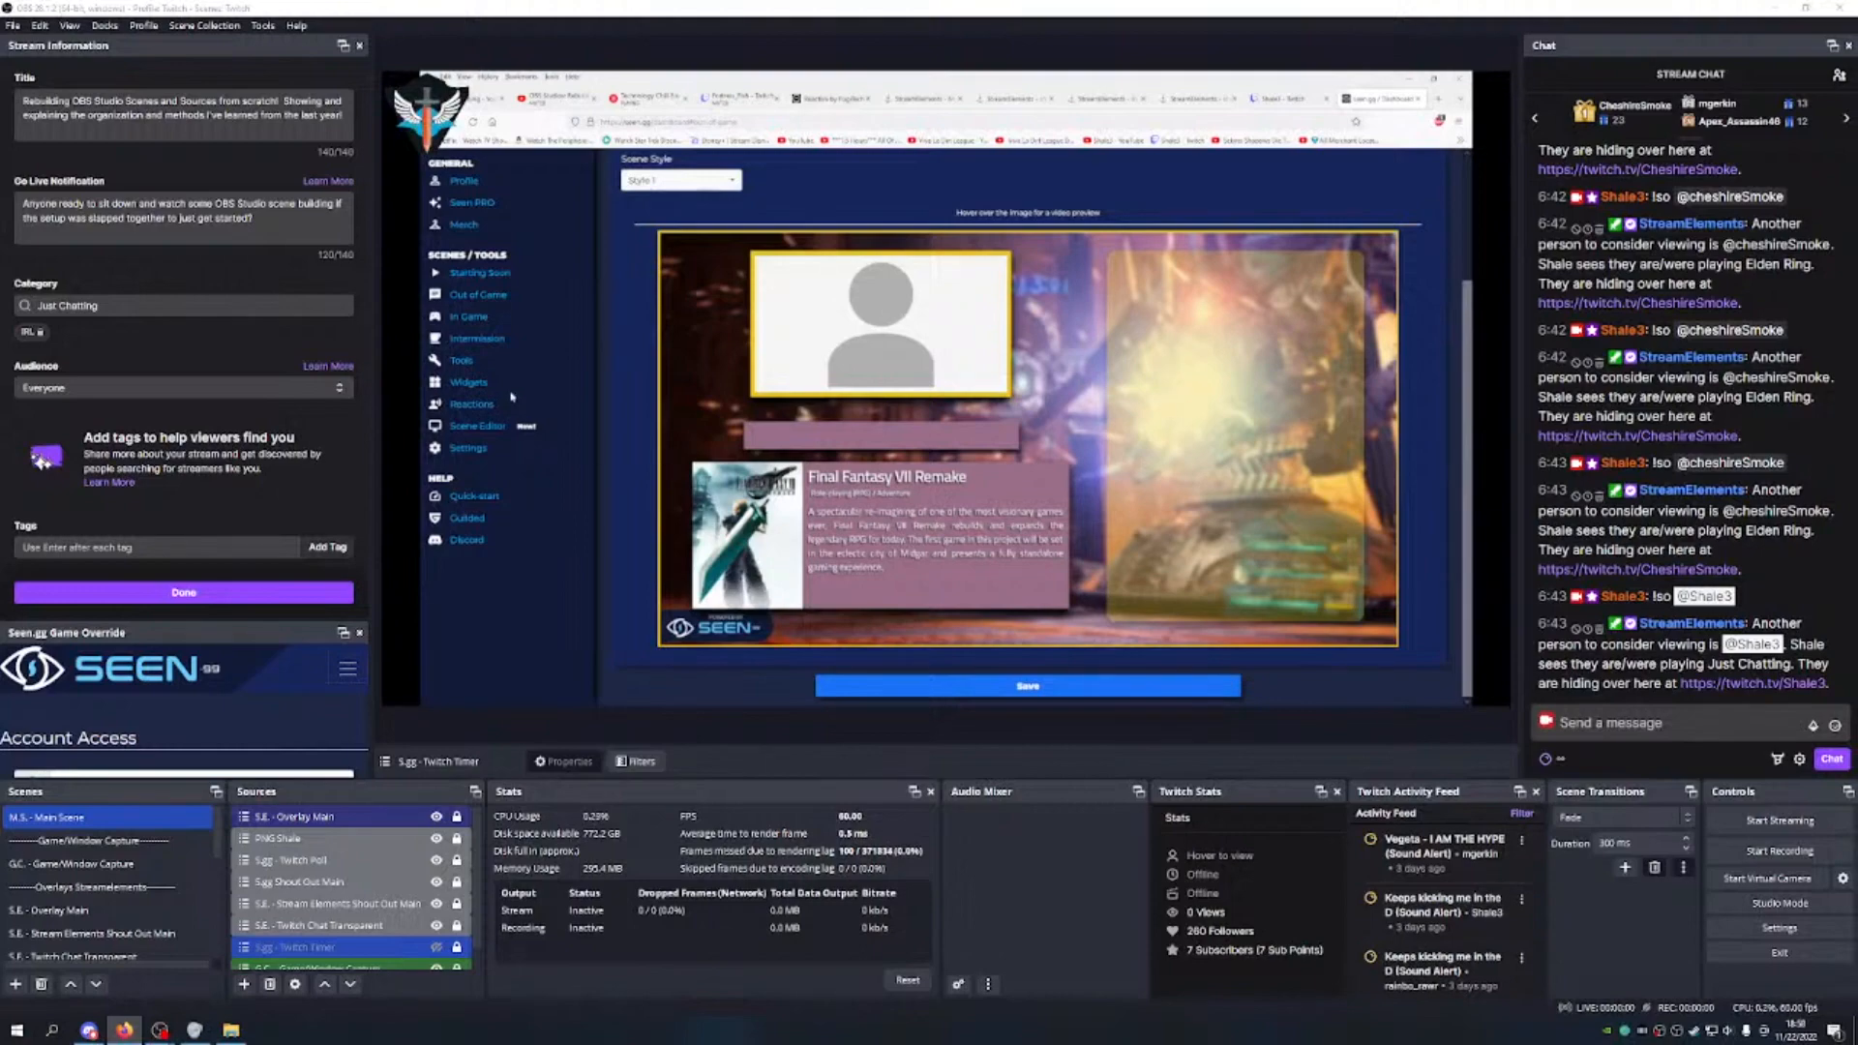
pyautogui.click(480, 274)
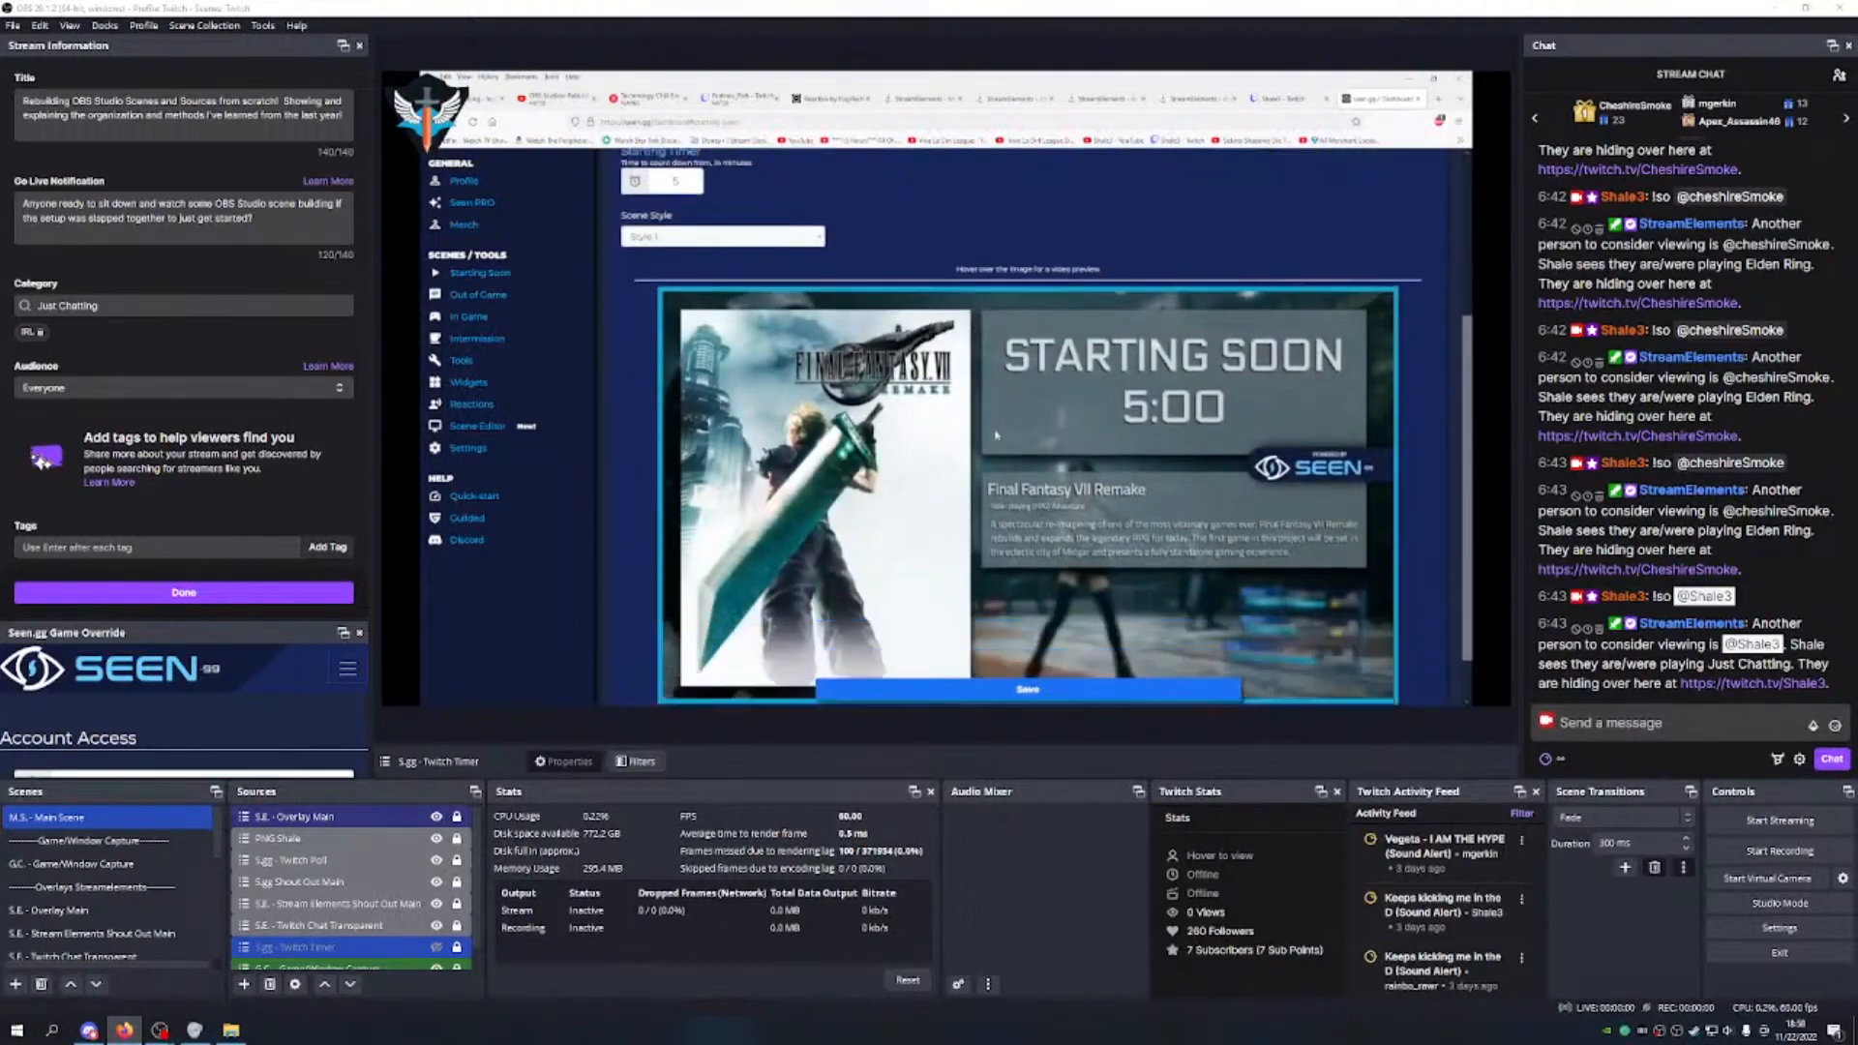
pyautogui.scroll(-1, 997, 435)
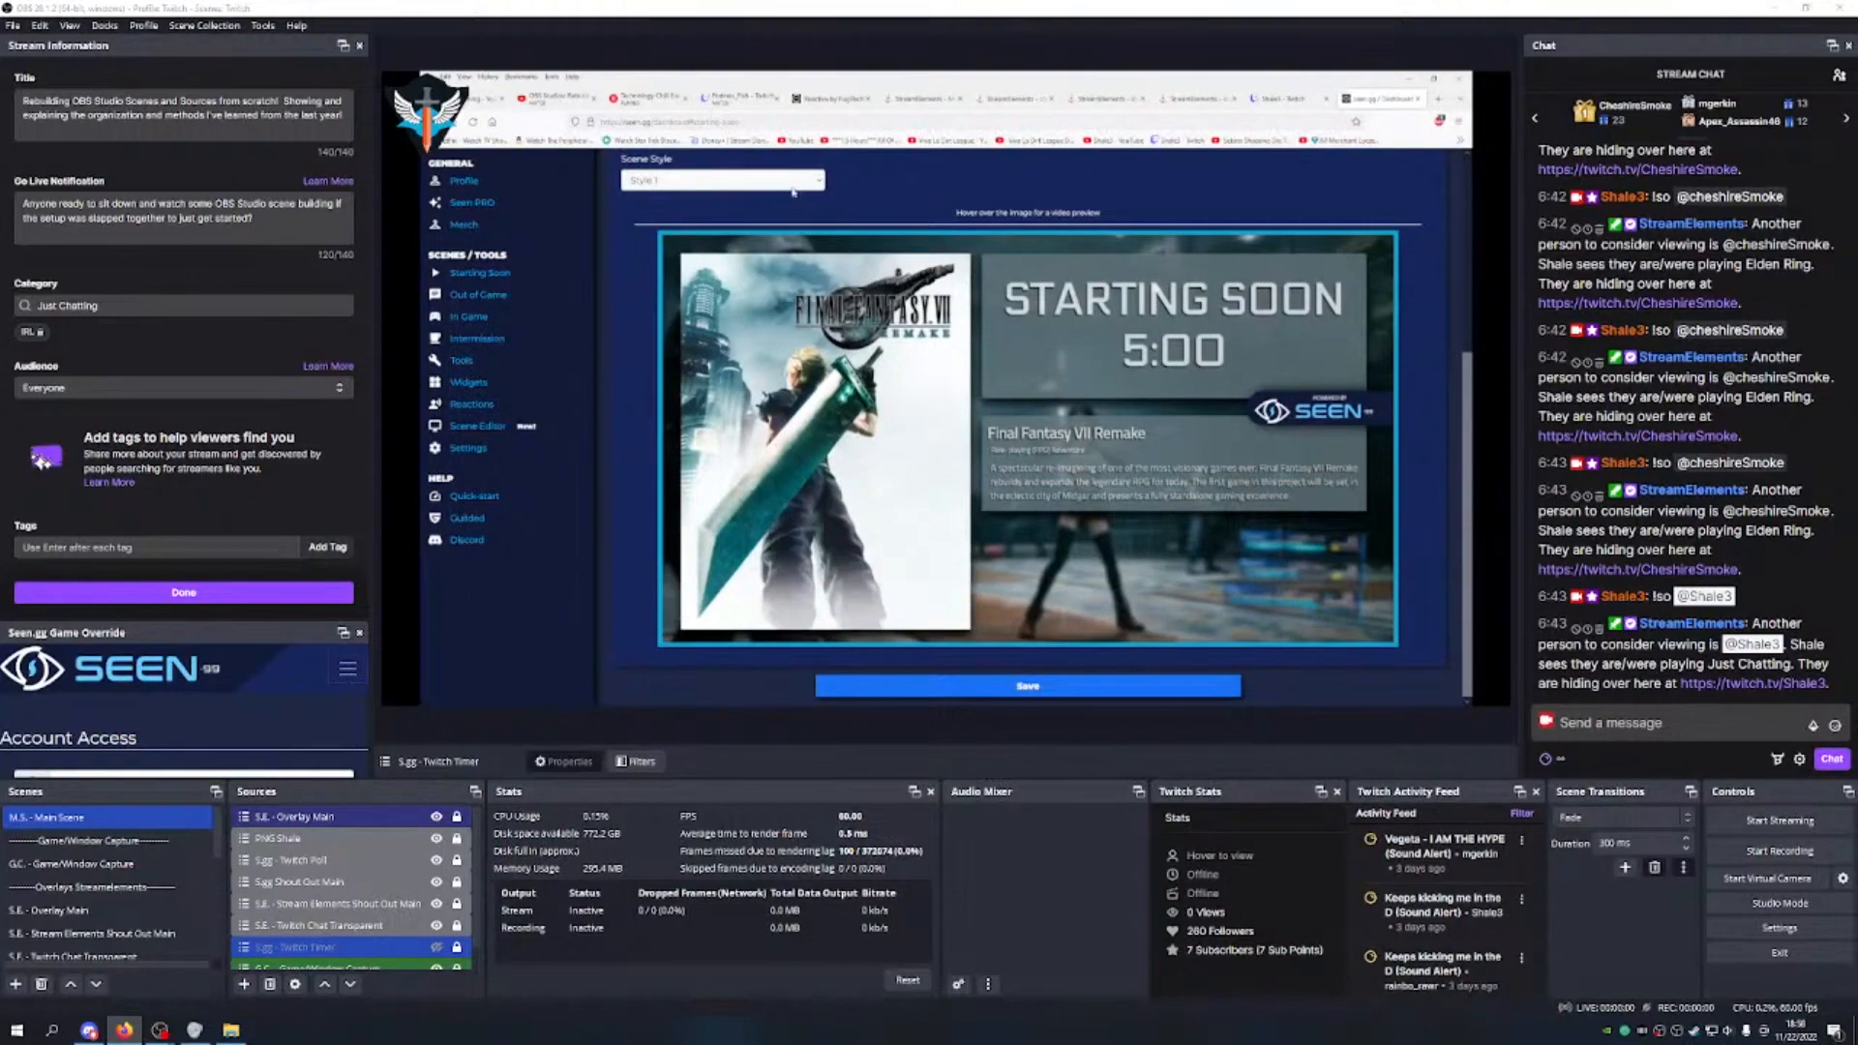
pyautogui.moveTo(980, 475)
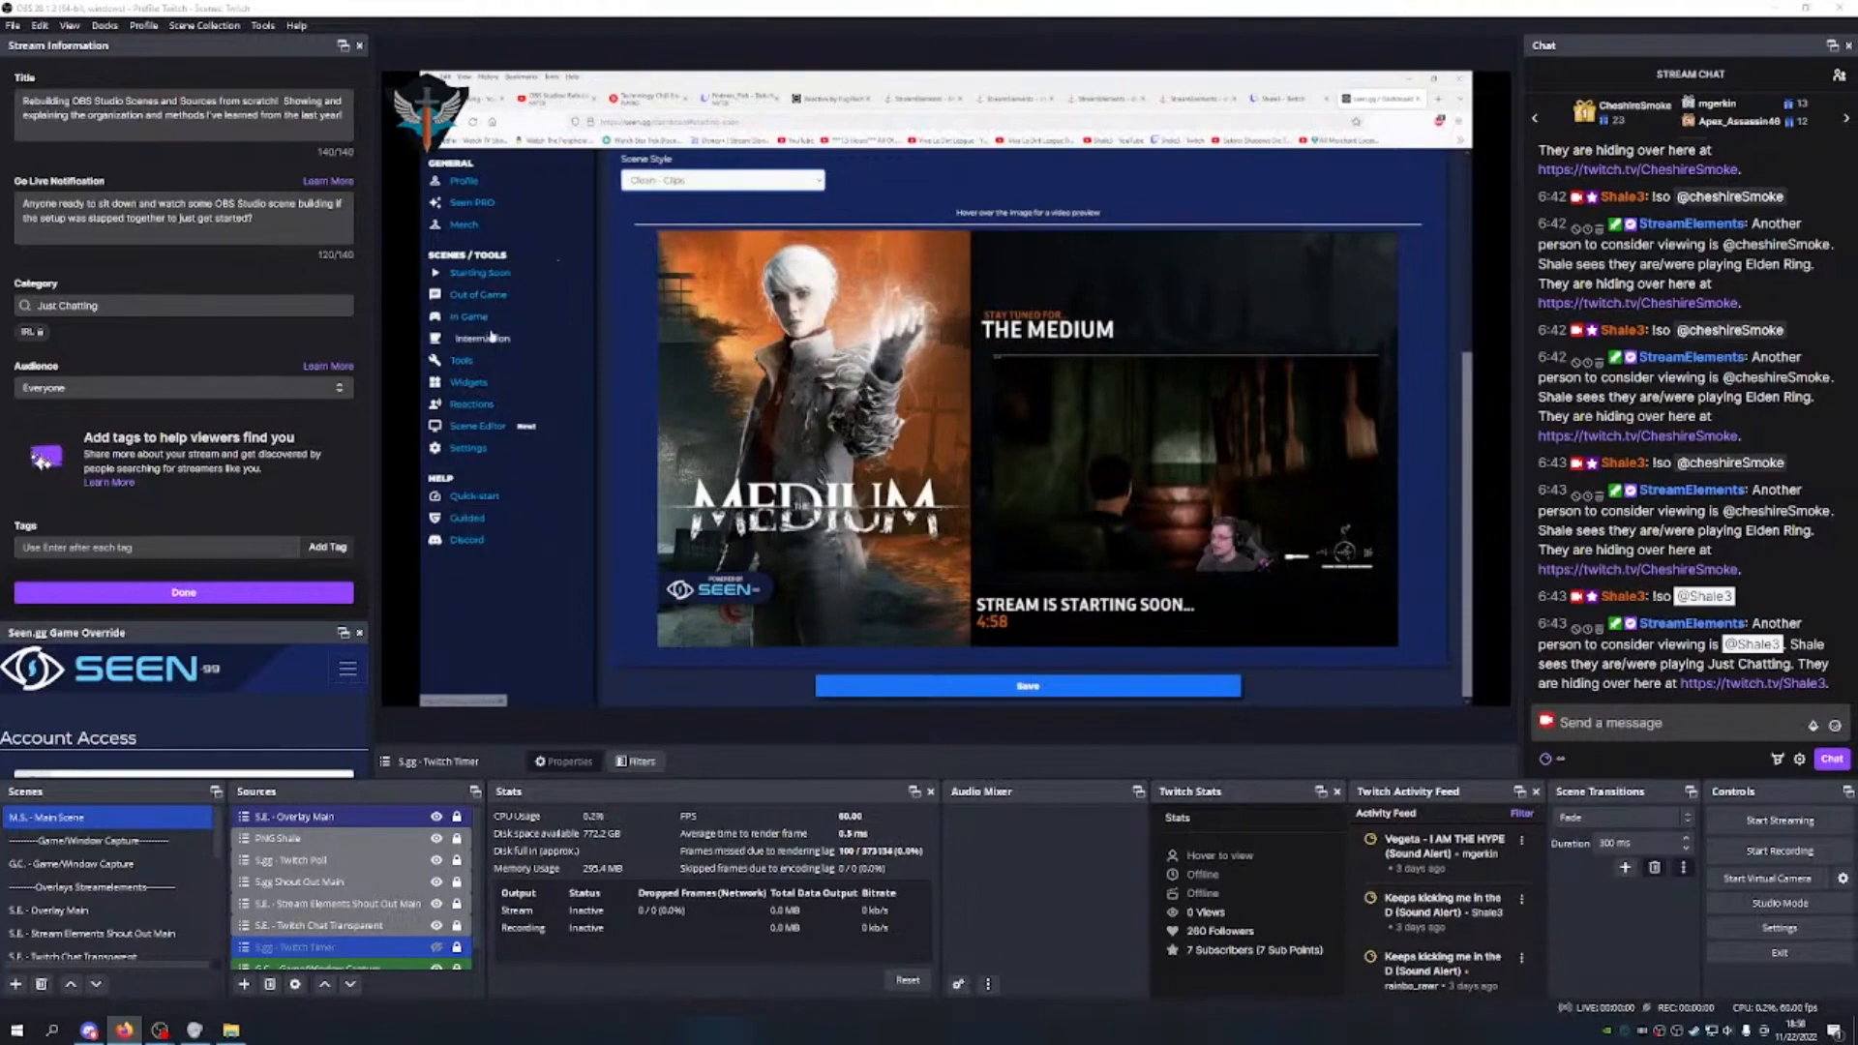
pyautogui.click(503, 383)
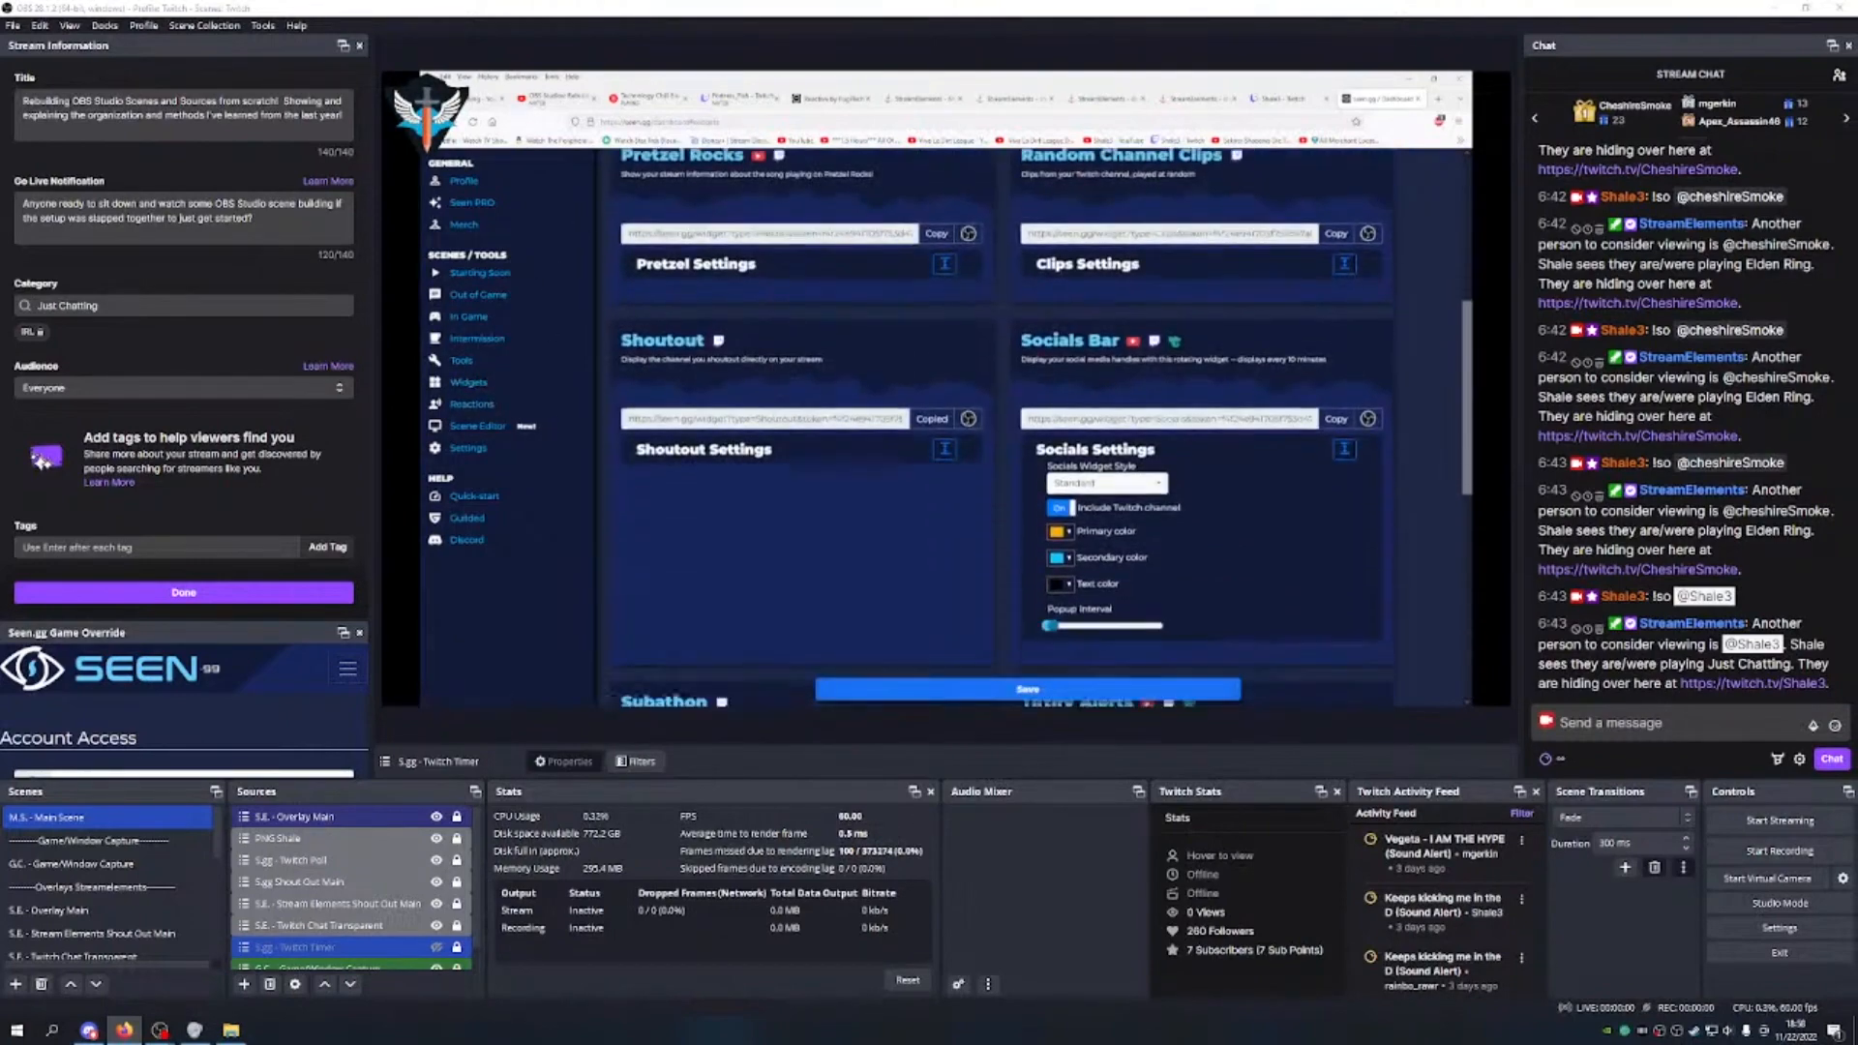
# Step: Select the S.E. - Stream Elements Shout Out Main source and switch the browser to the YouTube stream page
pyautogui.scroll(3, 762, 413)
pyautogui.scroll(-8, 763, 413)
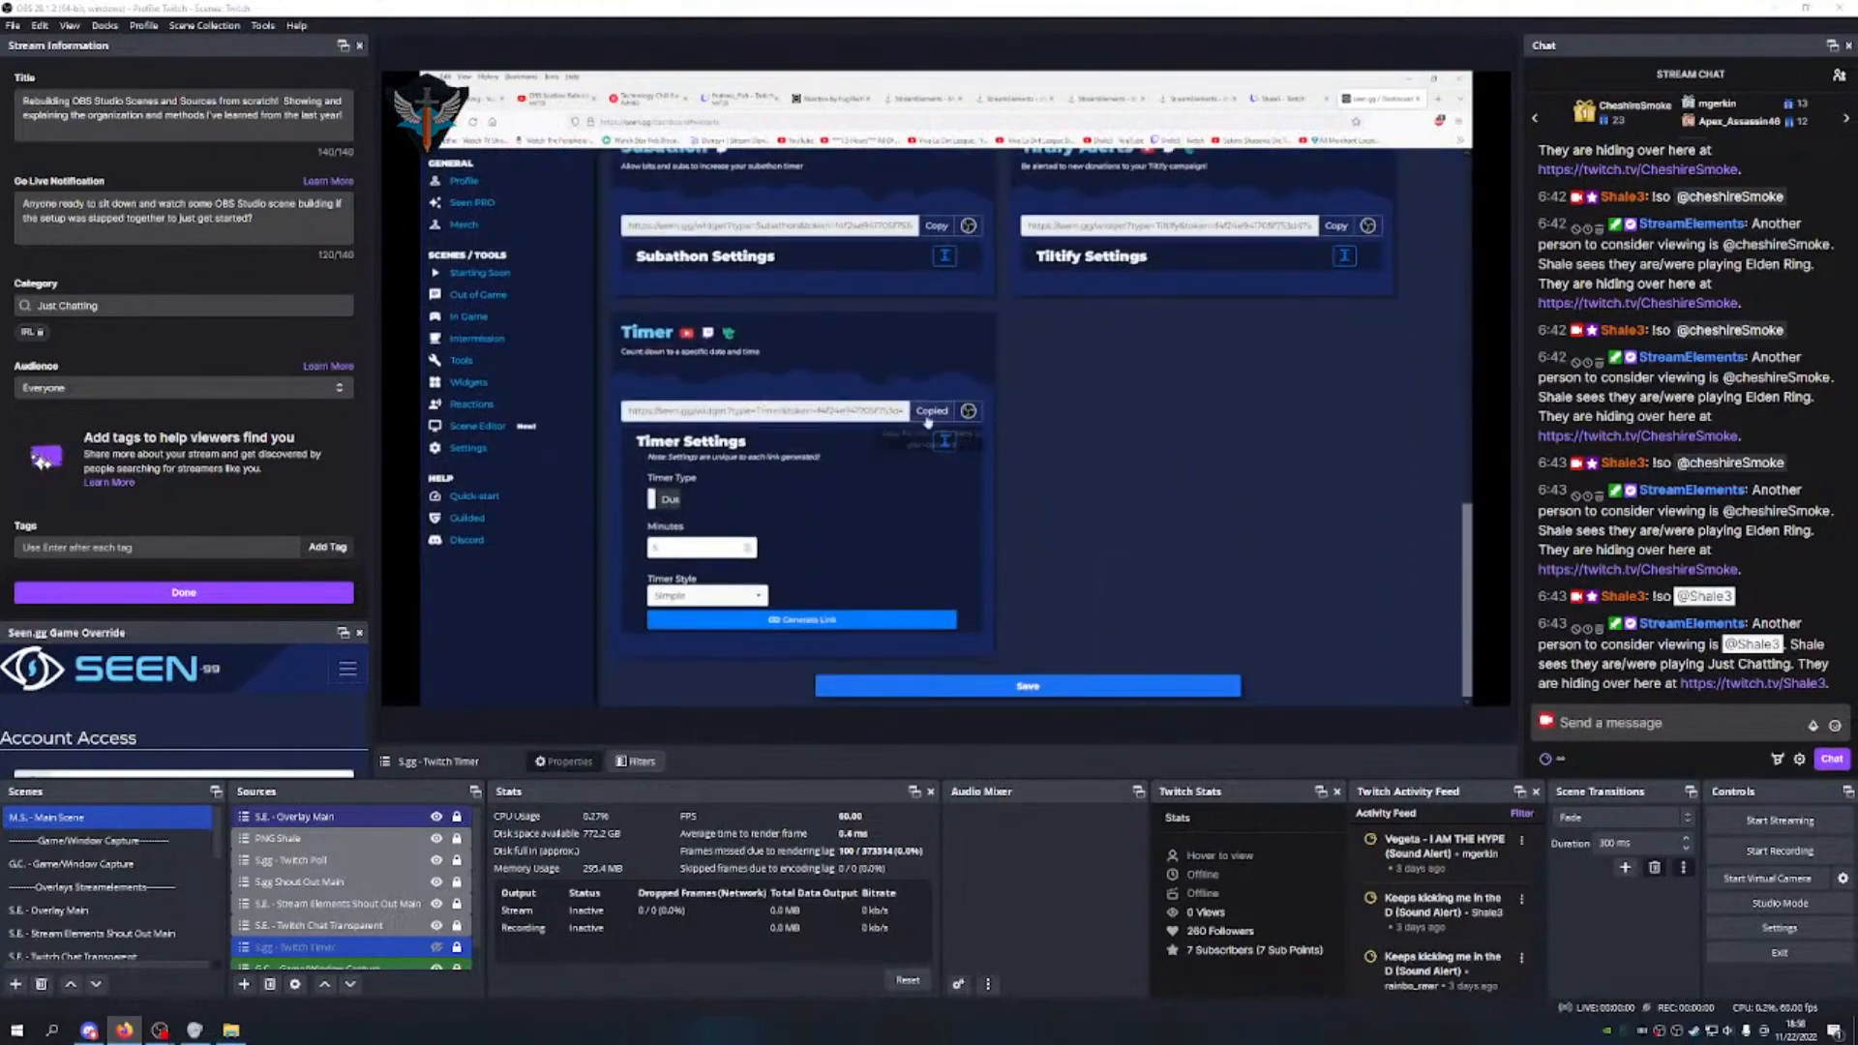
pyautogui.scroll(4, 871, 406)
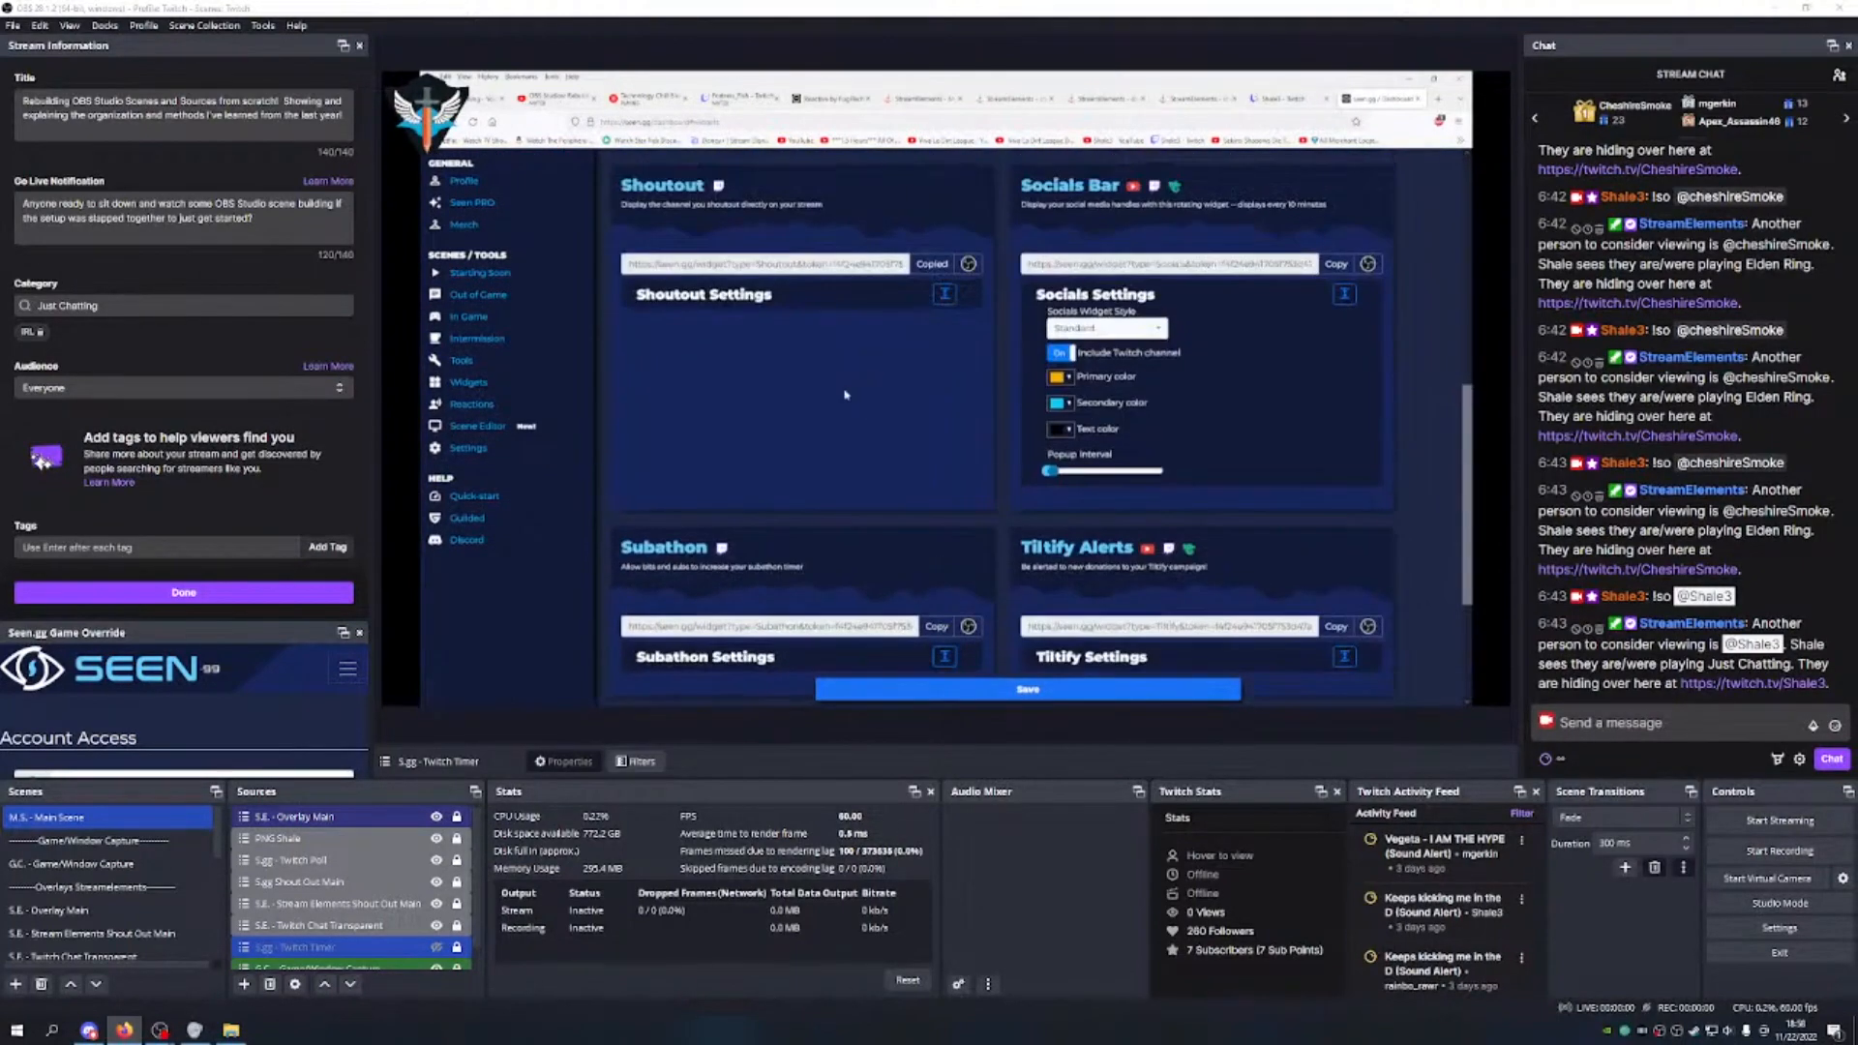
pyautogui.scroll(3, 844, 394)
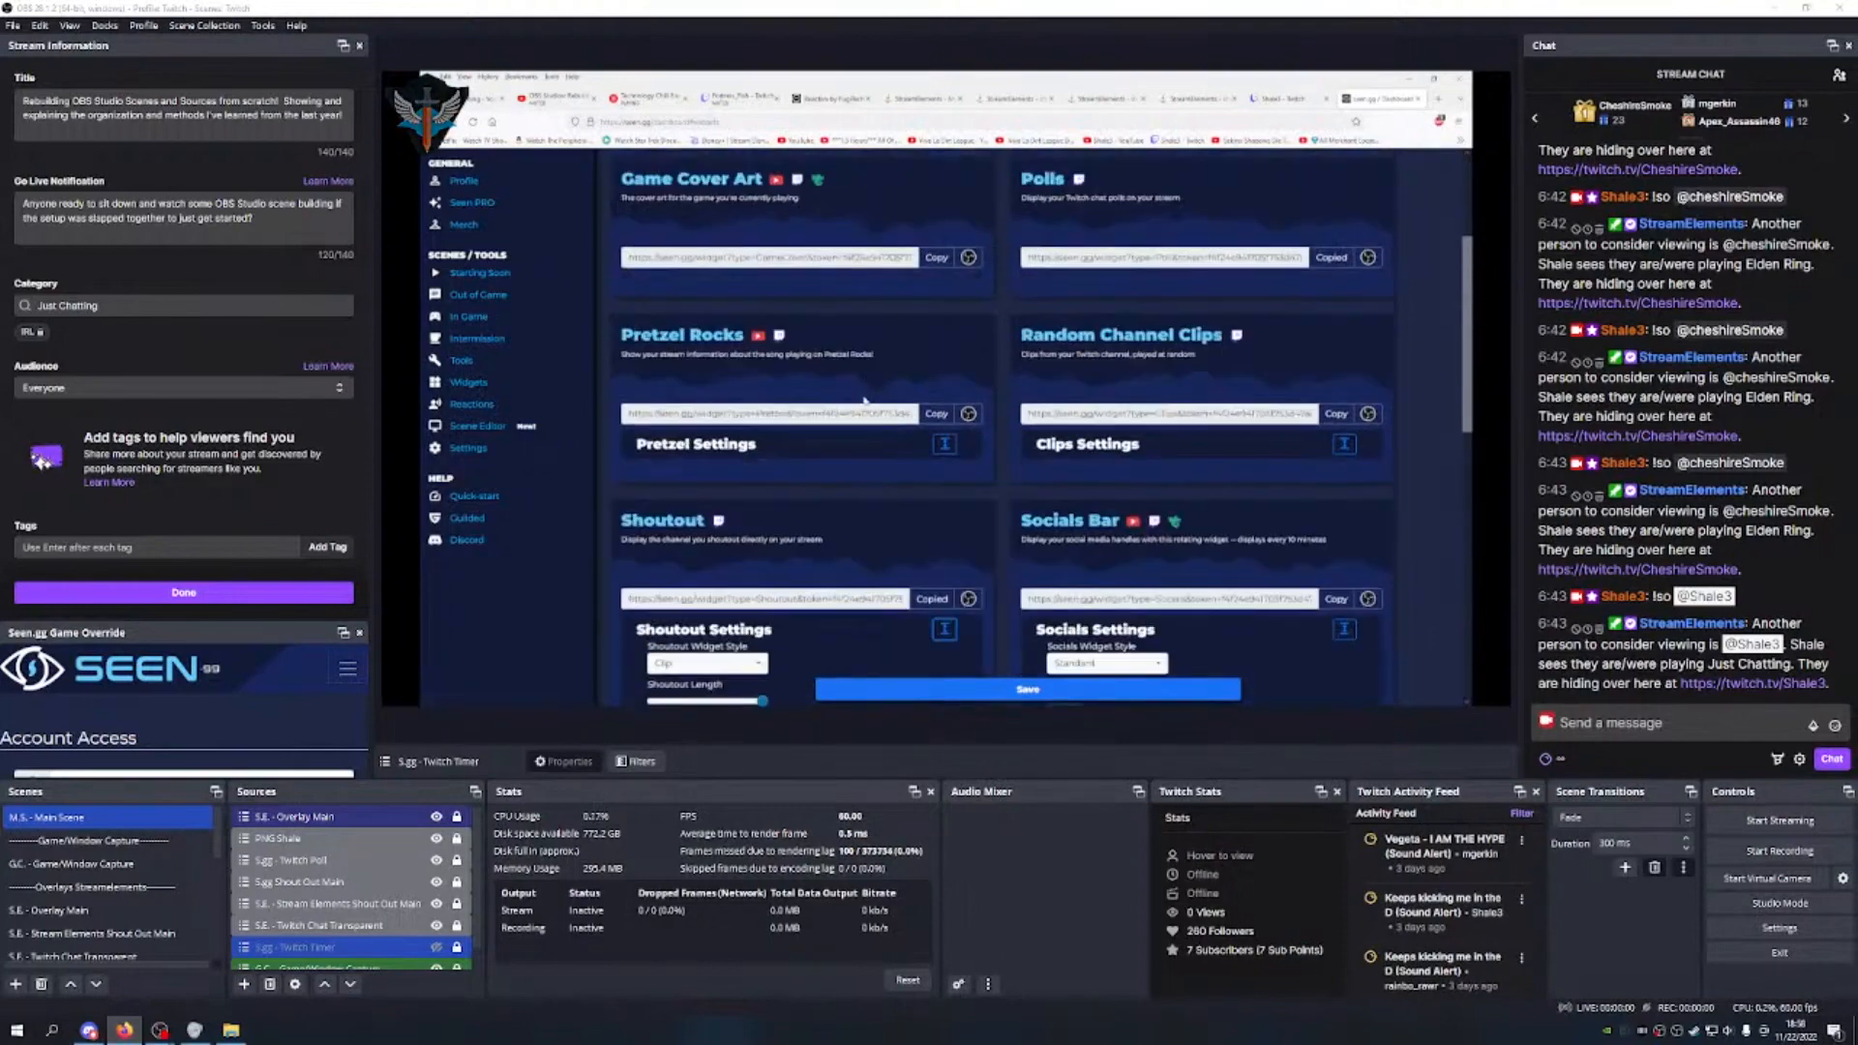
pyautogui.scroll(-3, 864, 399)
pyautogui.scroll(4, 851, 395)
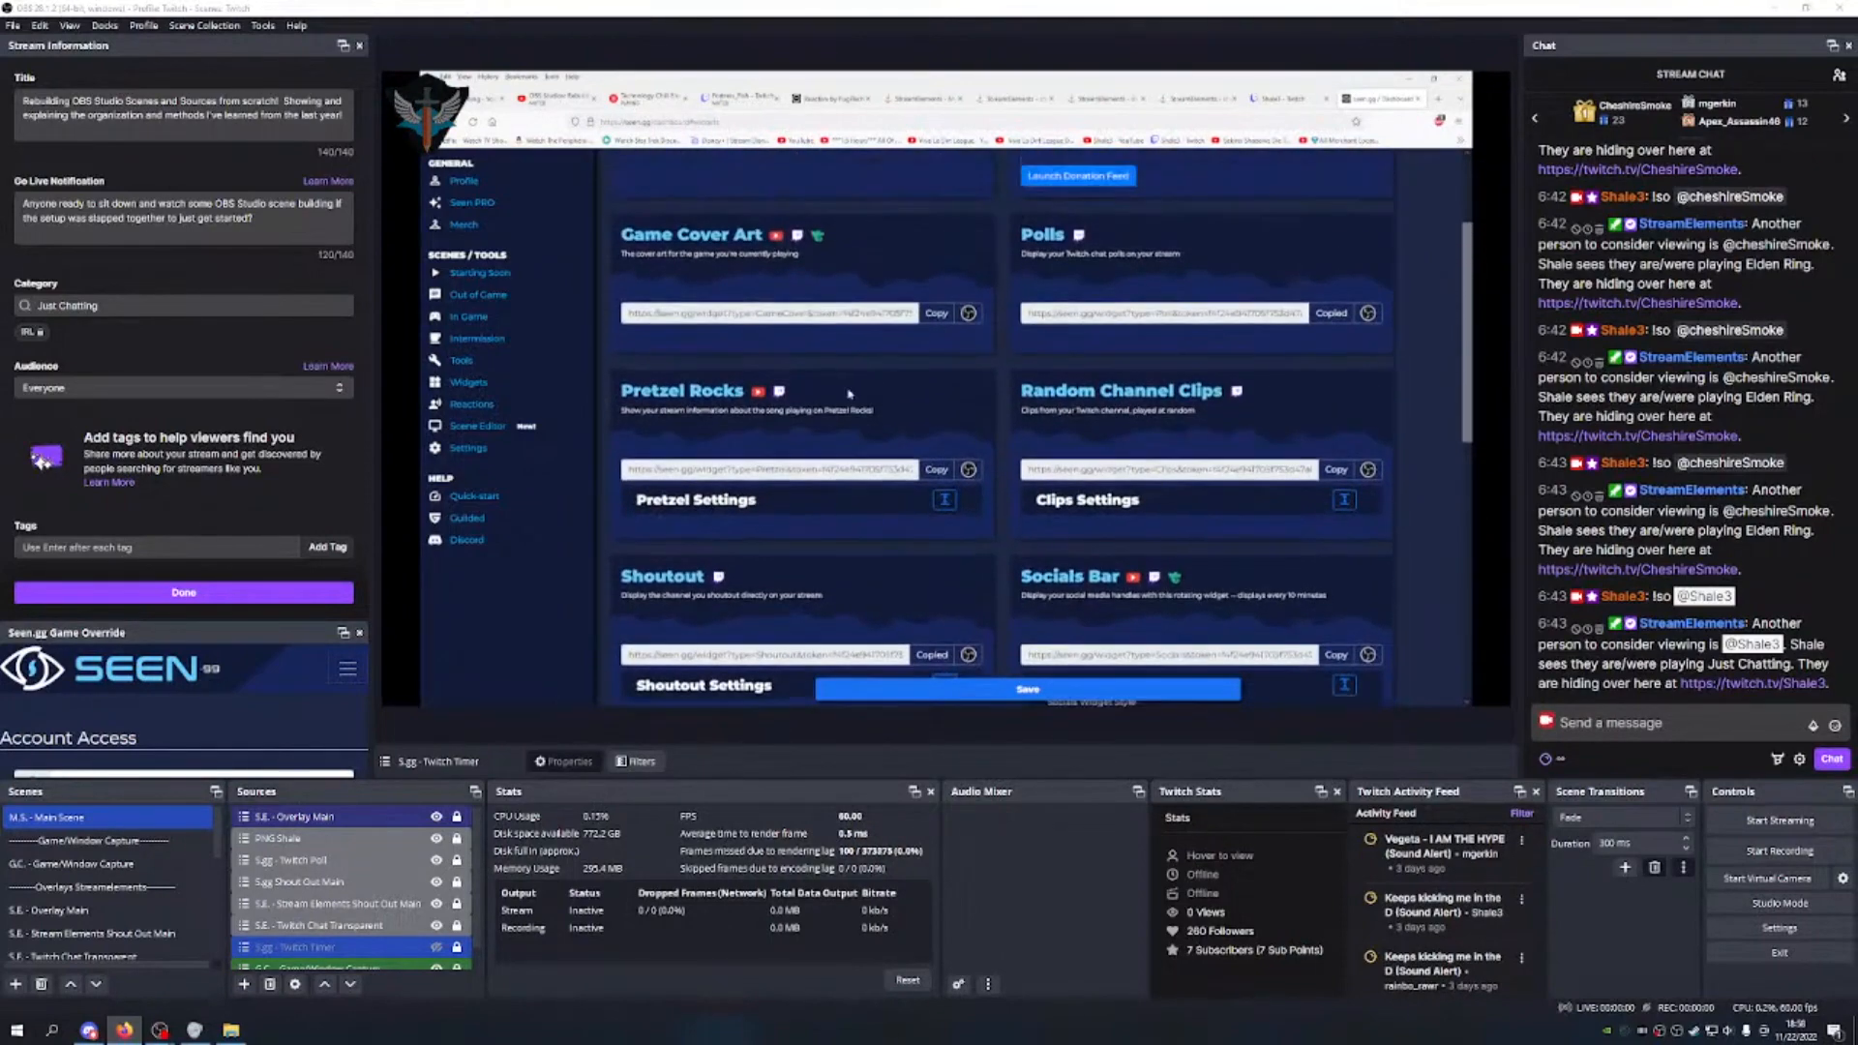
pyautogui.scroll(3, 718, 544)
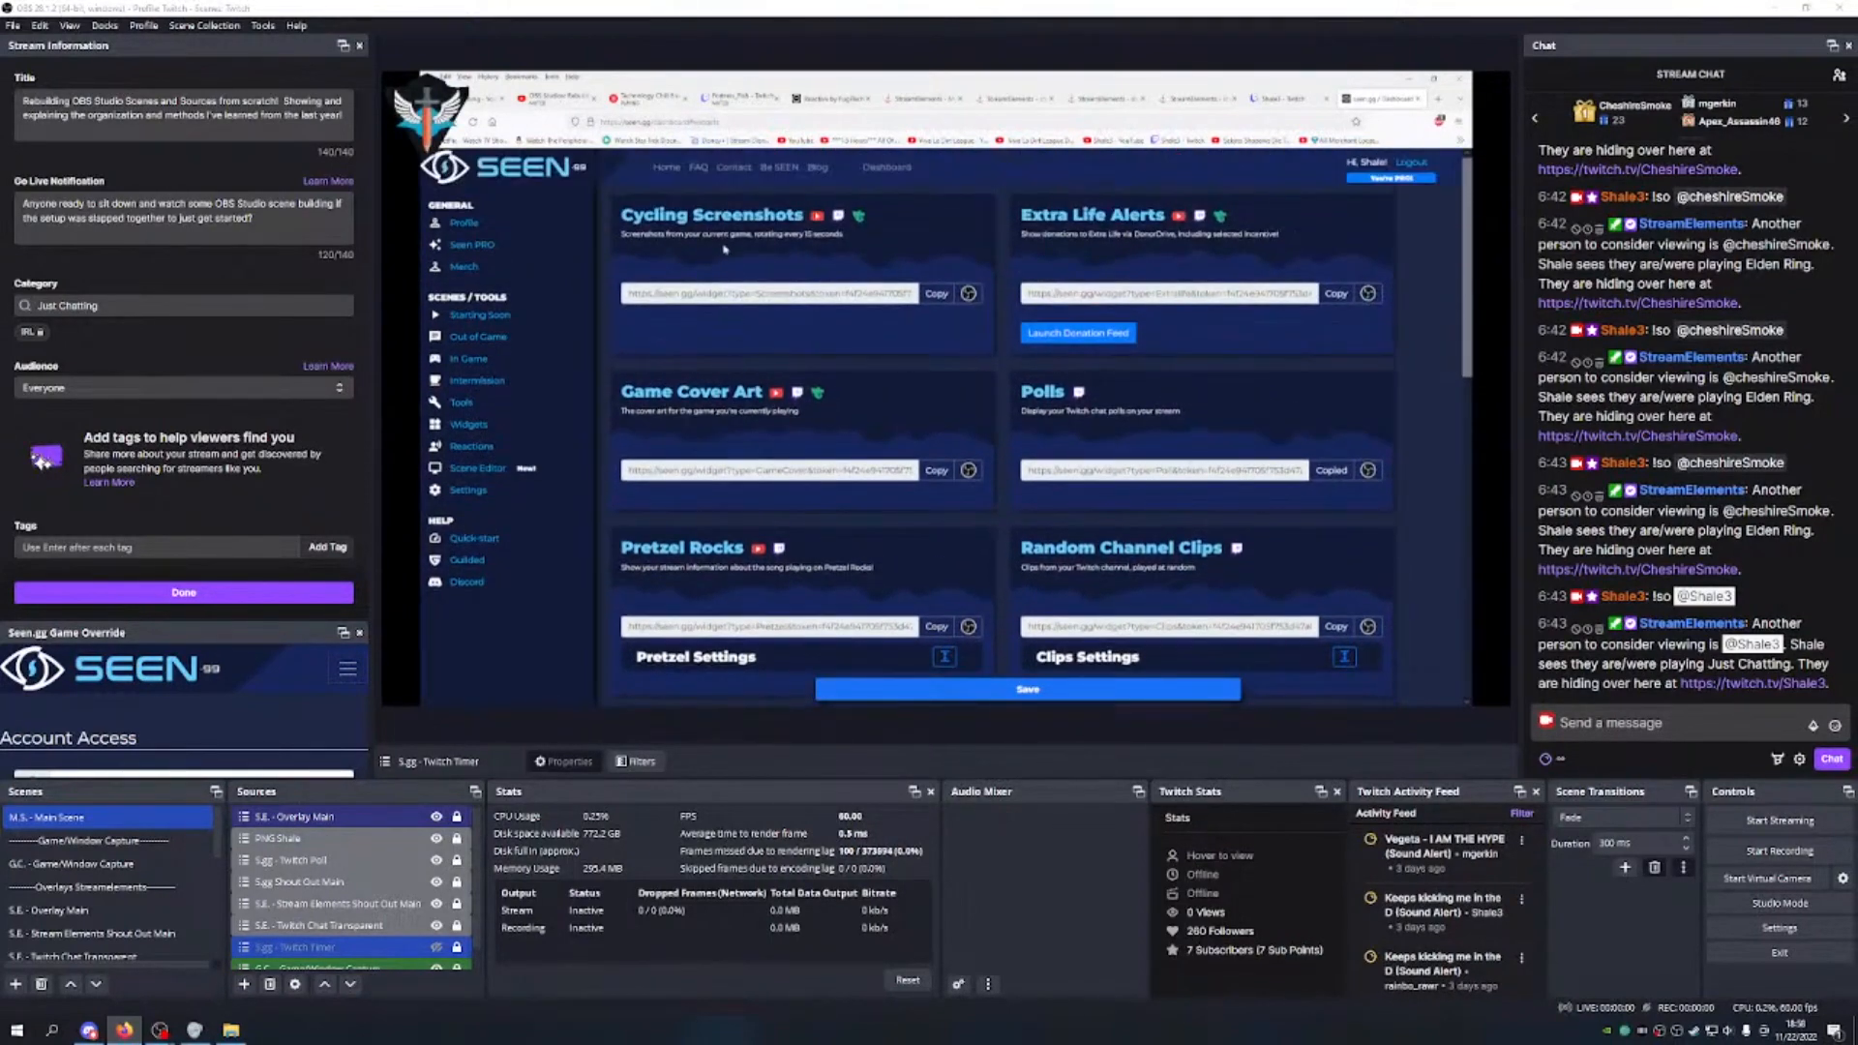
pyautogui.scroll(-2, 1033, 437)
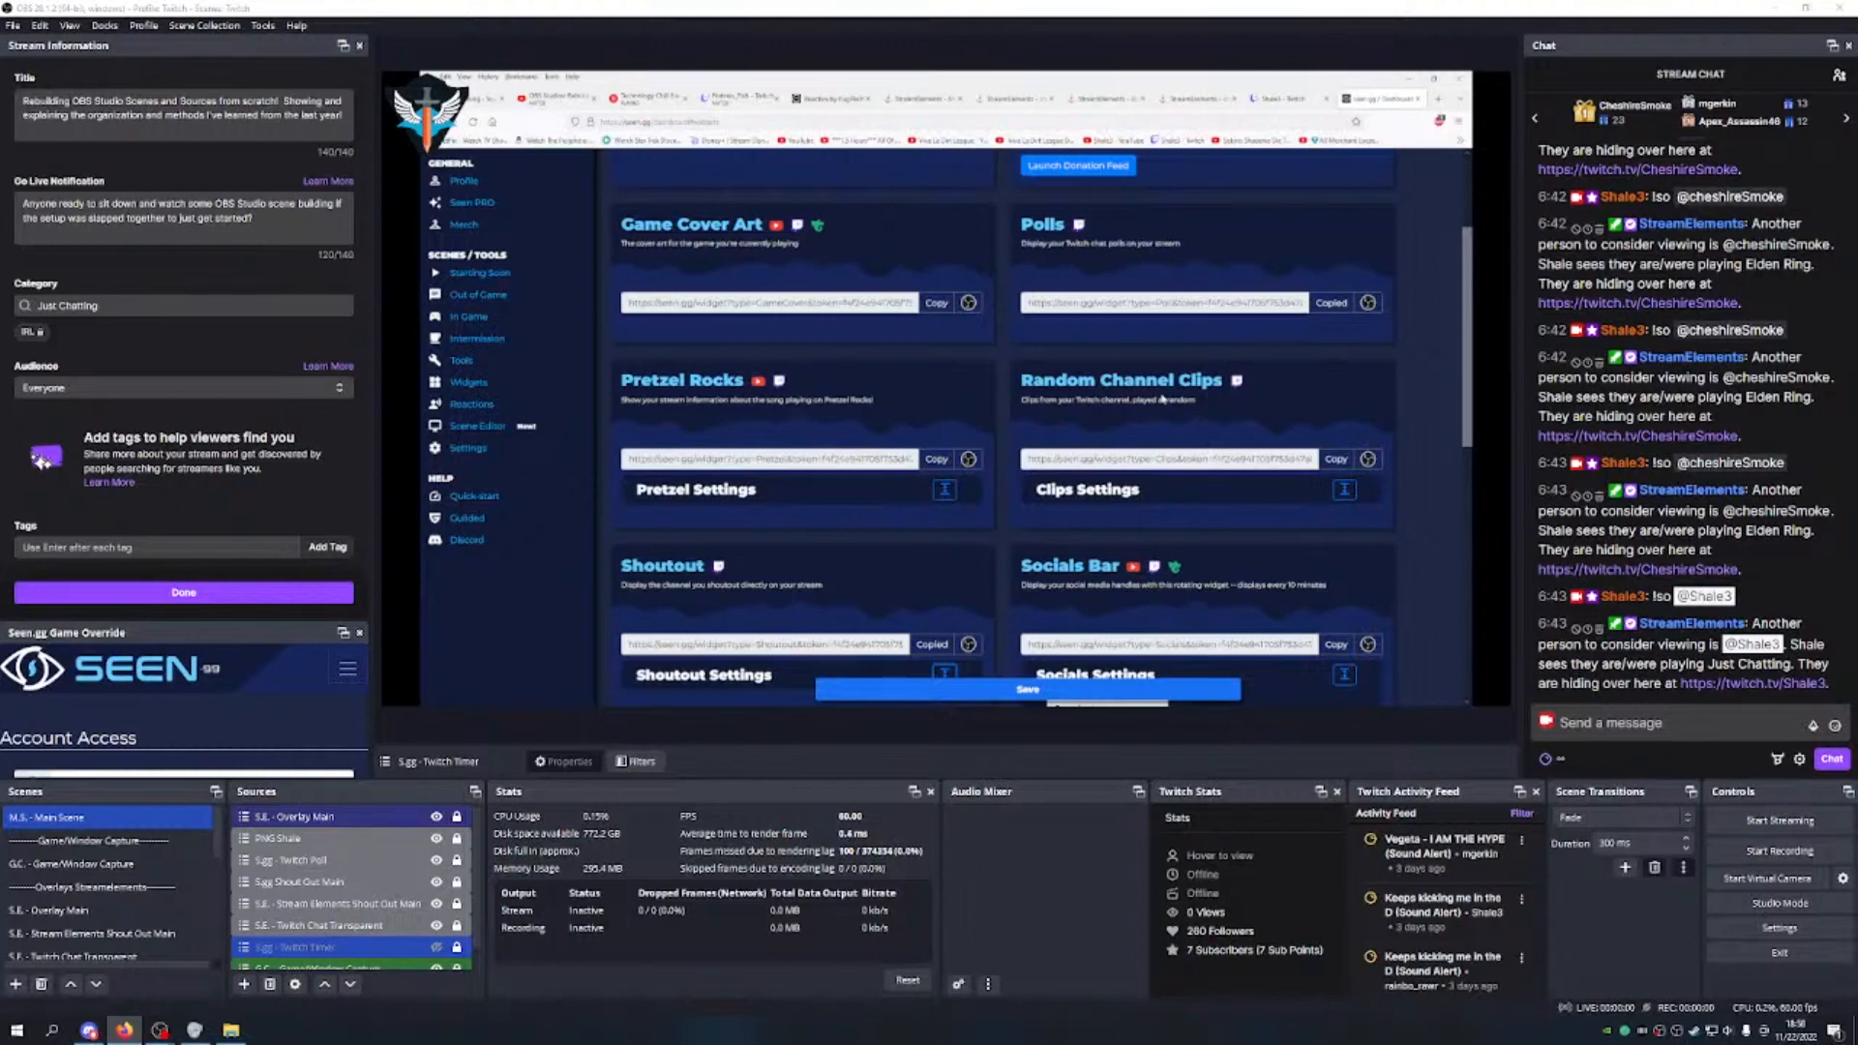
pyautogui.scroll(-1, 379, 875)
pyautogui.click(379, 879)
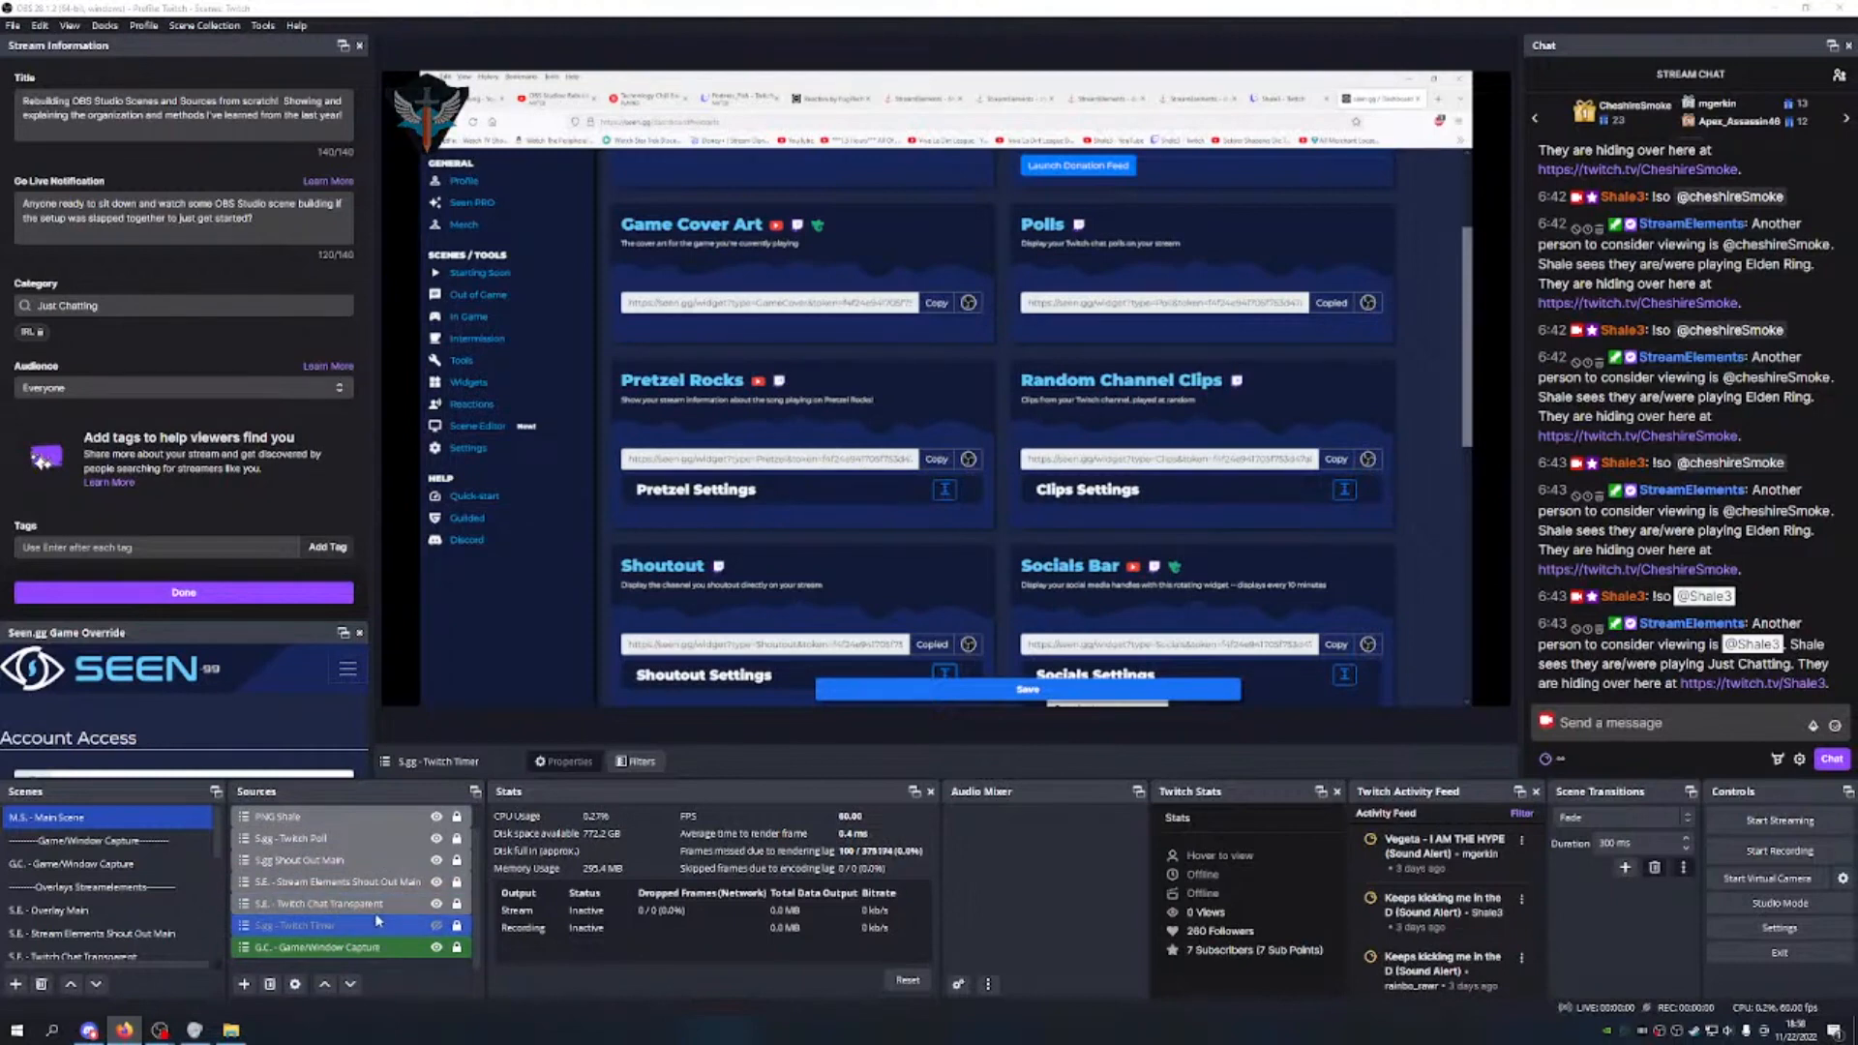
pyautogui.scroll(1, 382, 917)
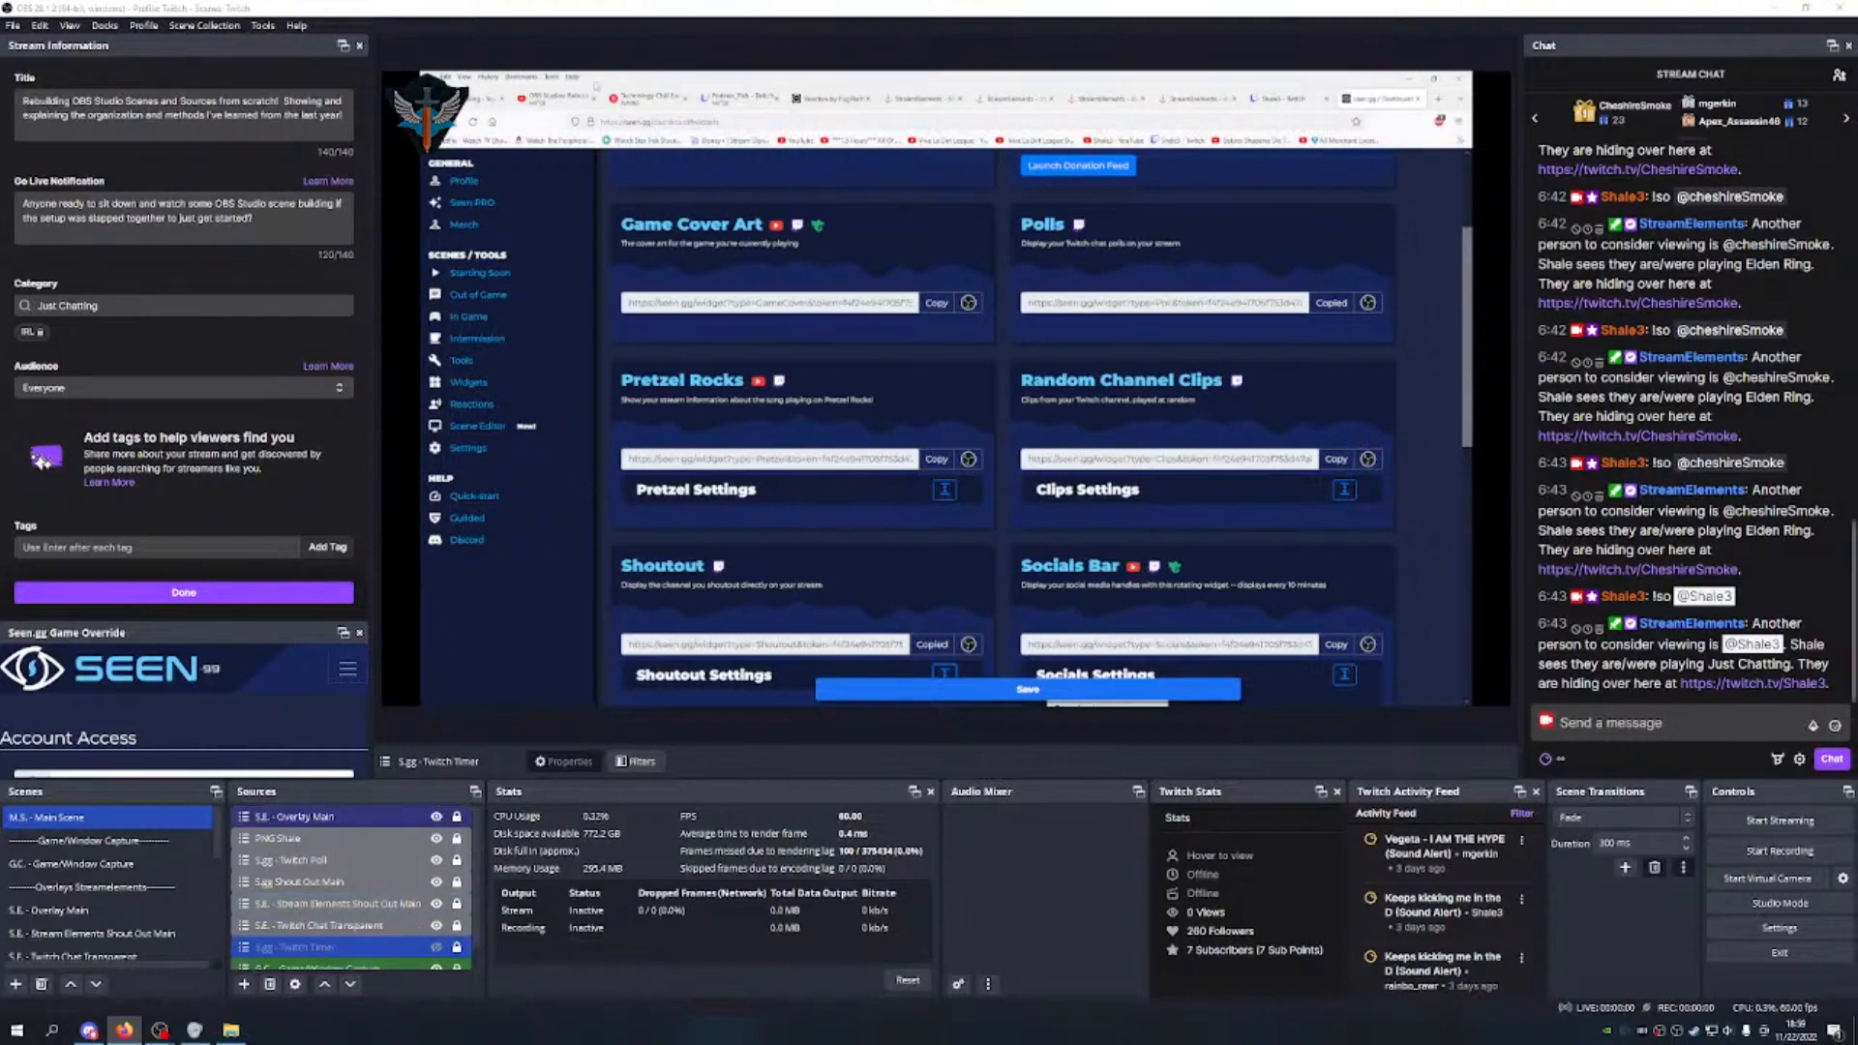
pyautogui.click(555, 100)
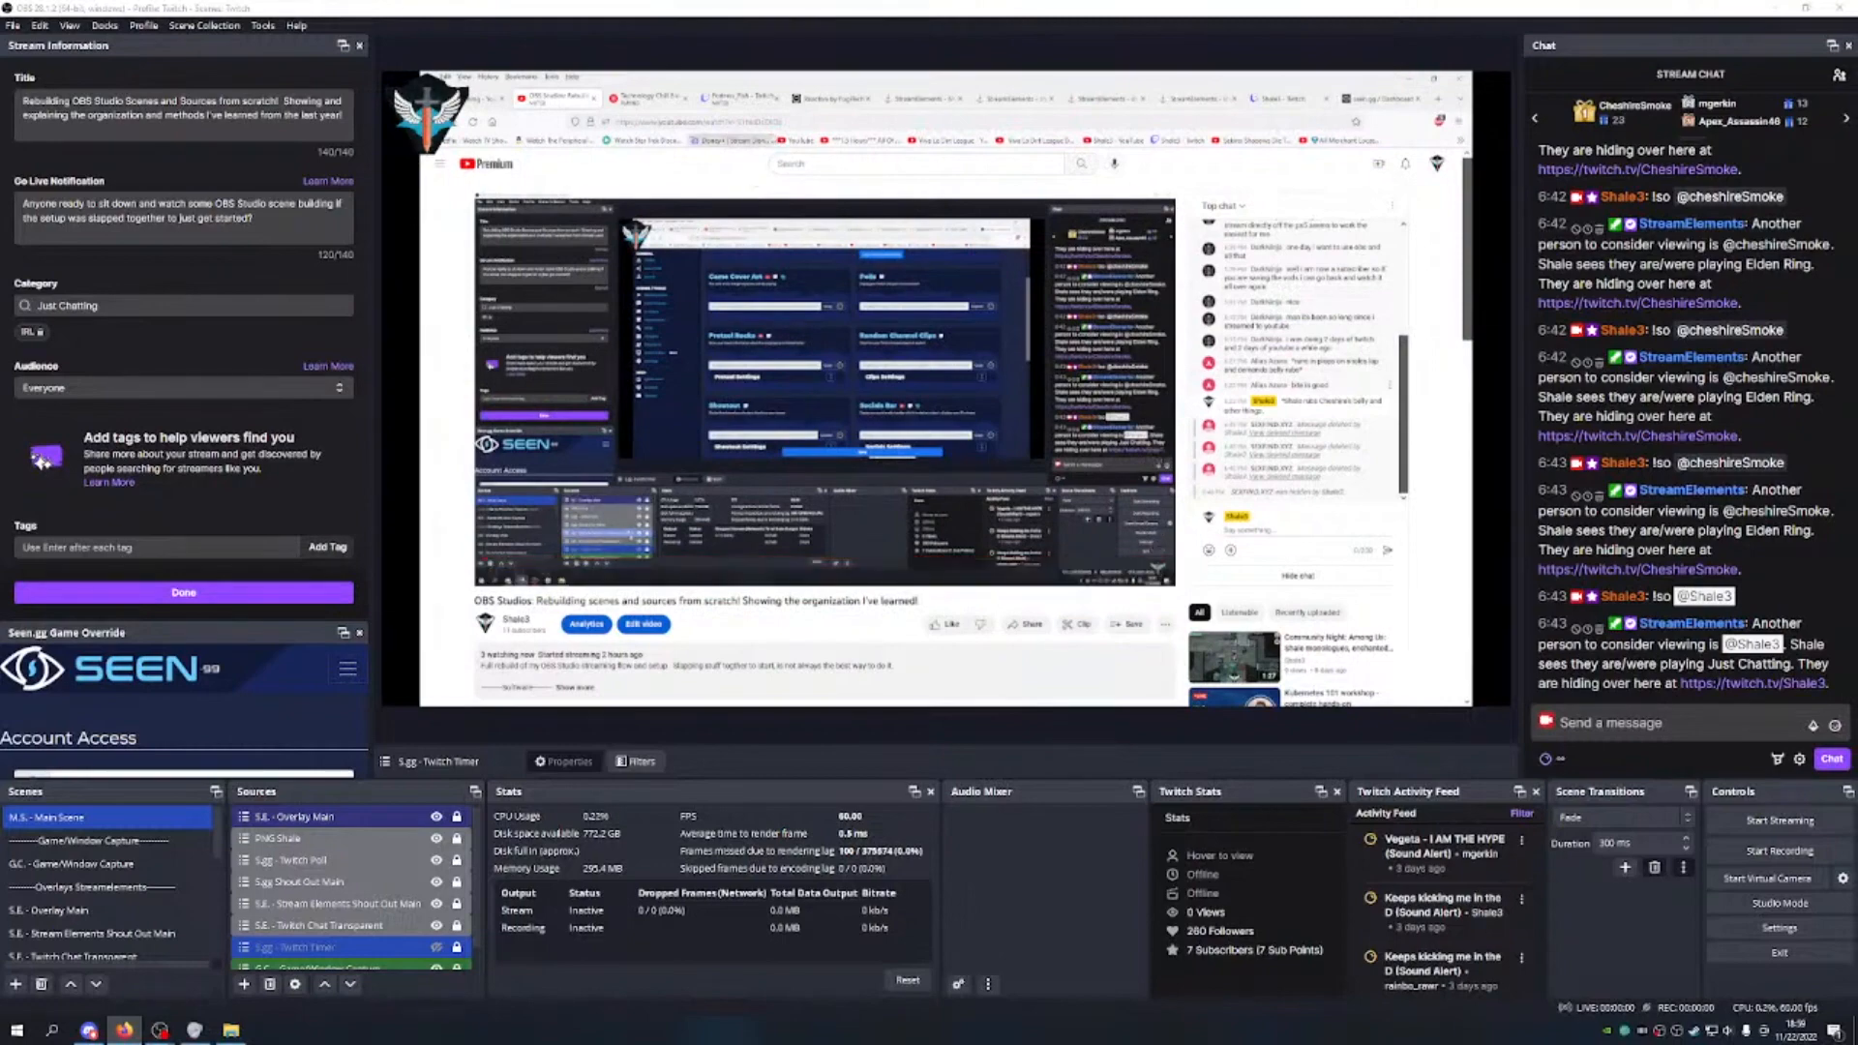
# Step: Cycle the browser through YouTube Music and the image-settings page, ending on StreamElements My Overlays
pyautogui.click(643, 98)
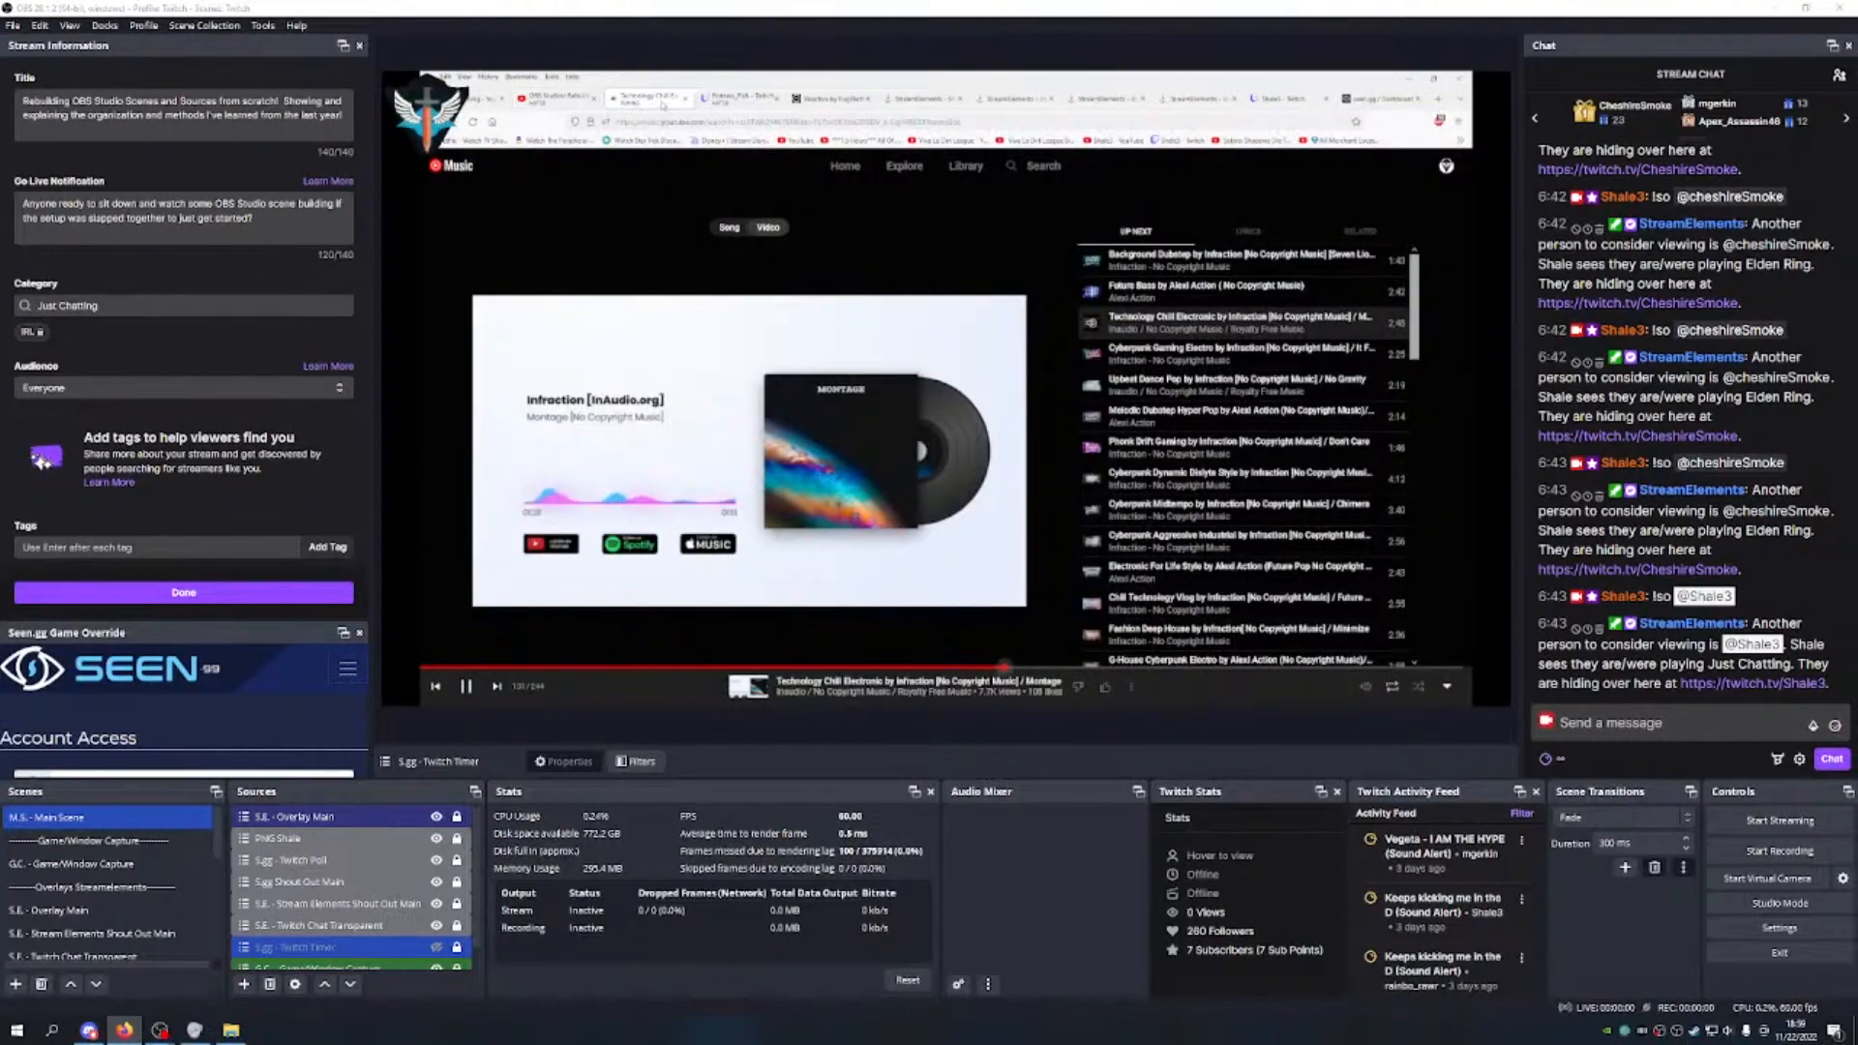
pyautogui.click(917, 100)
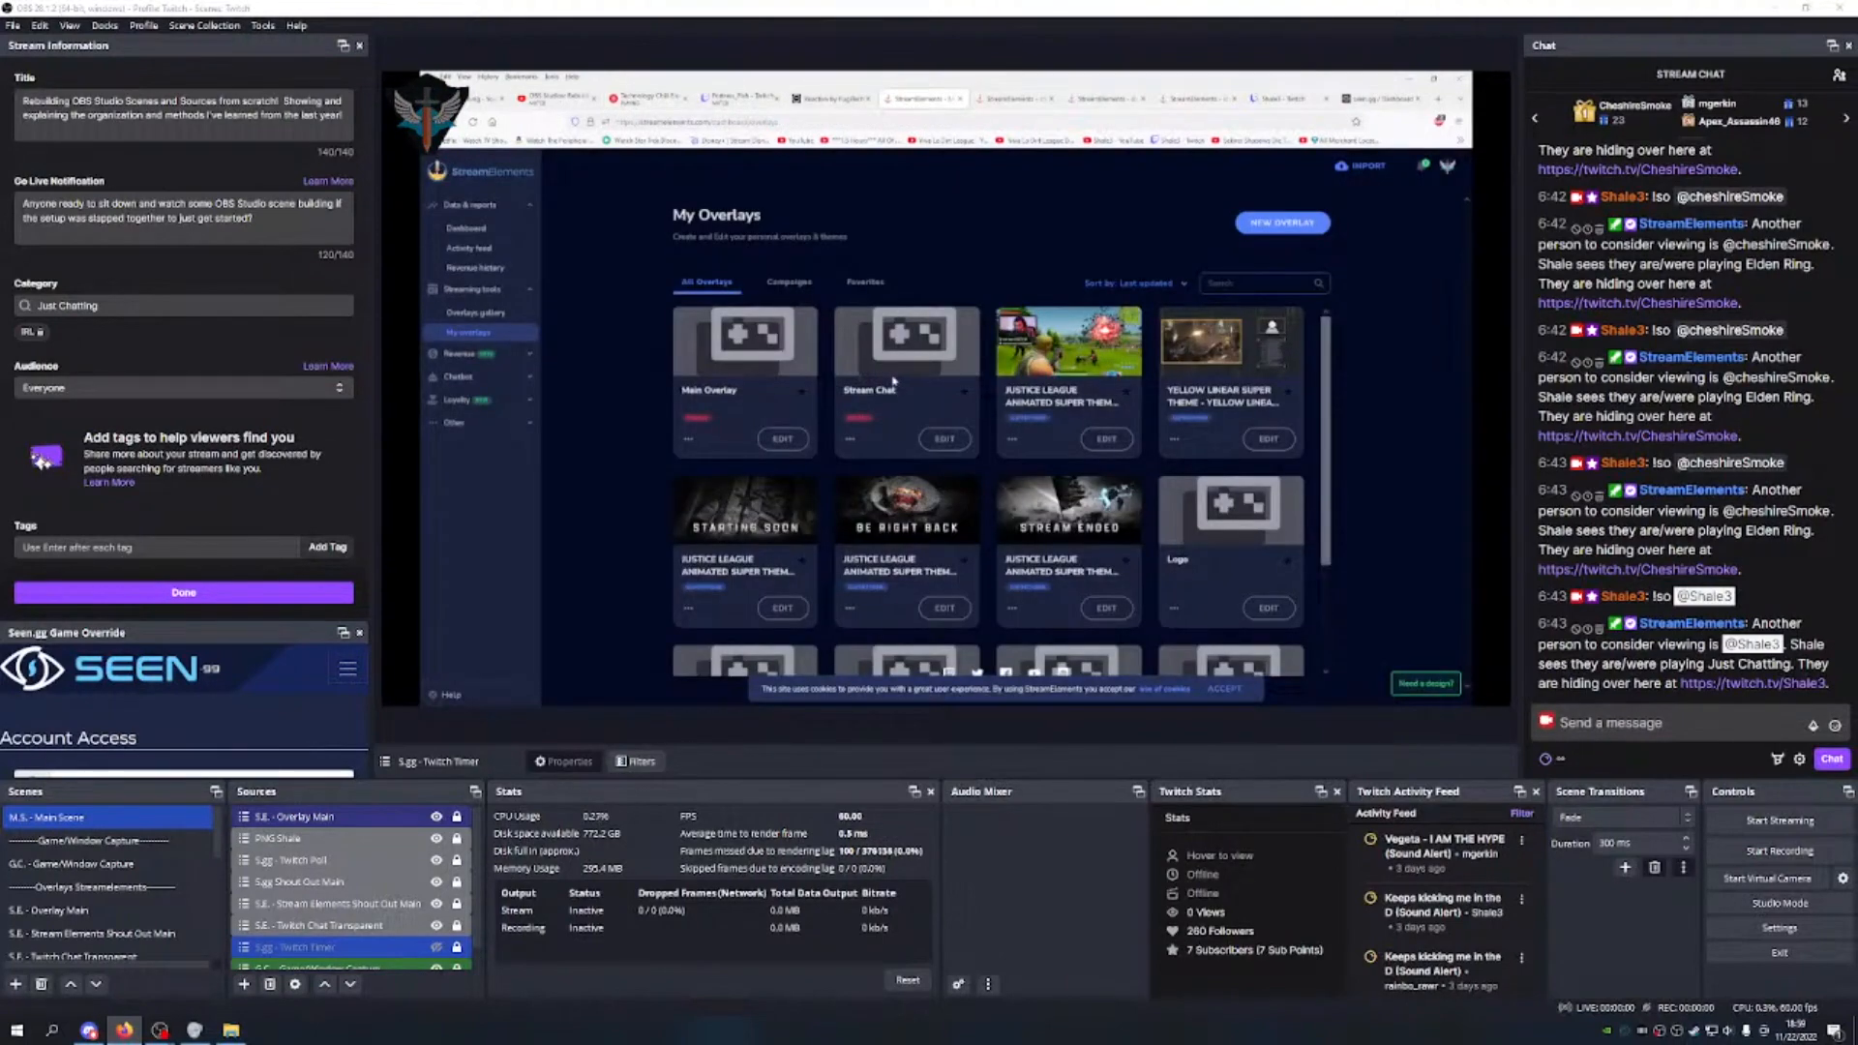
pyautogui.scroll(-2, 893, 380)
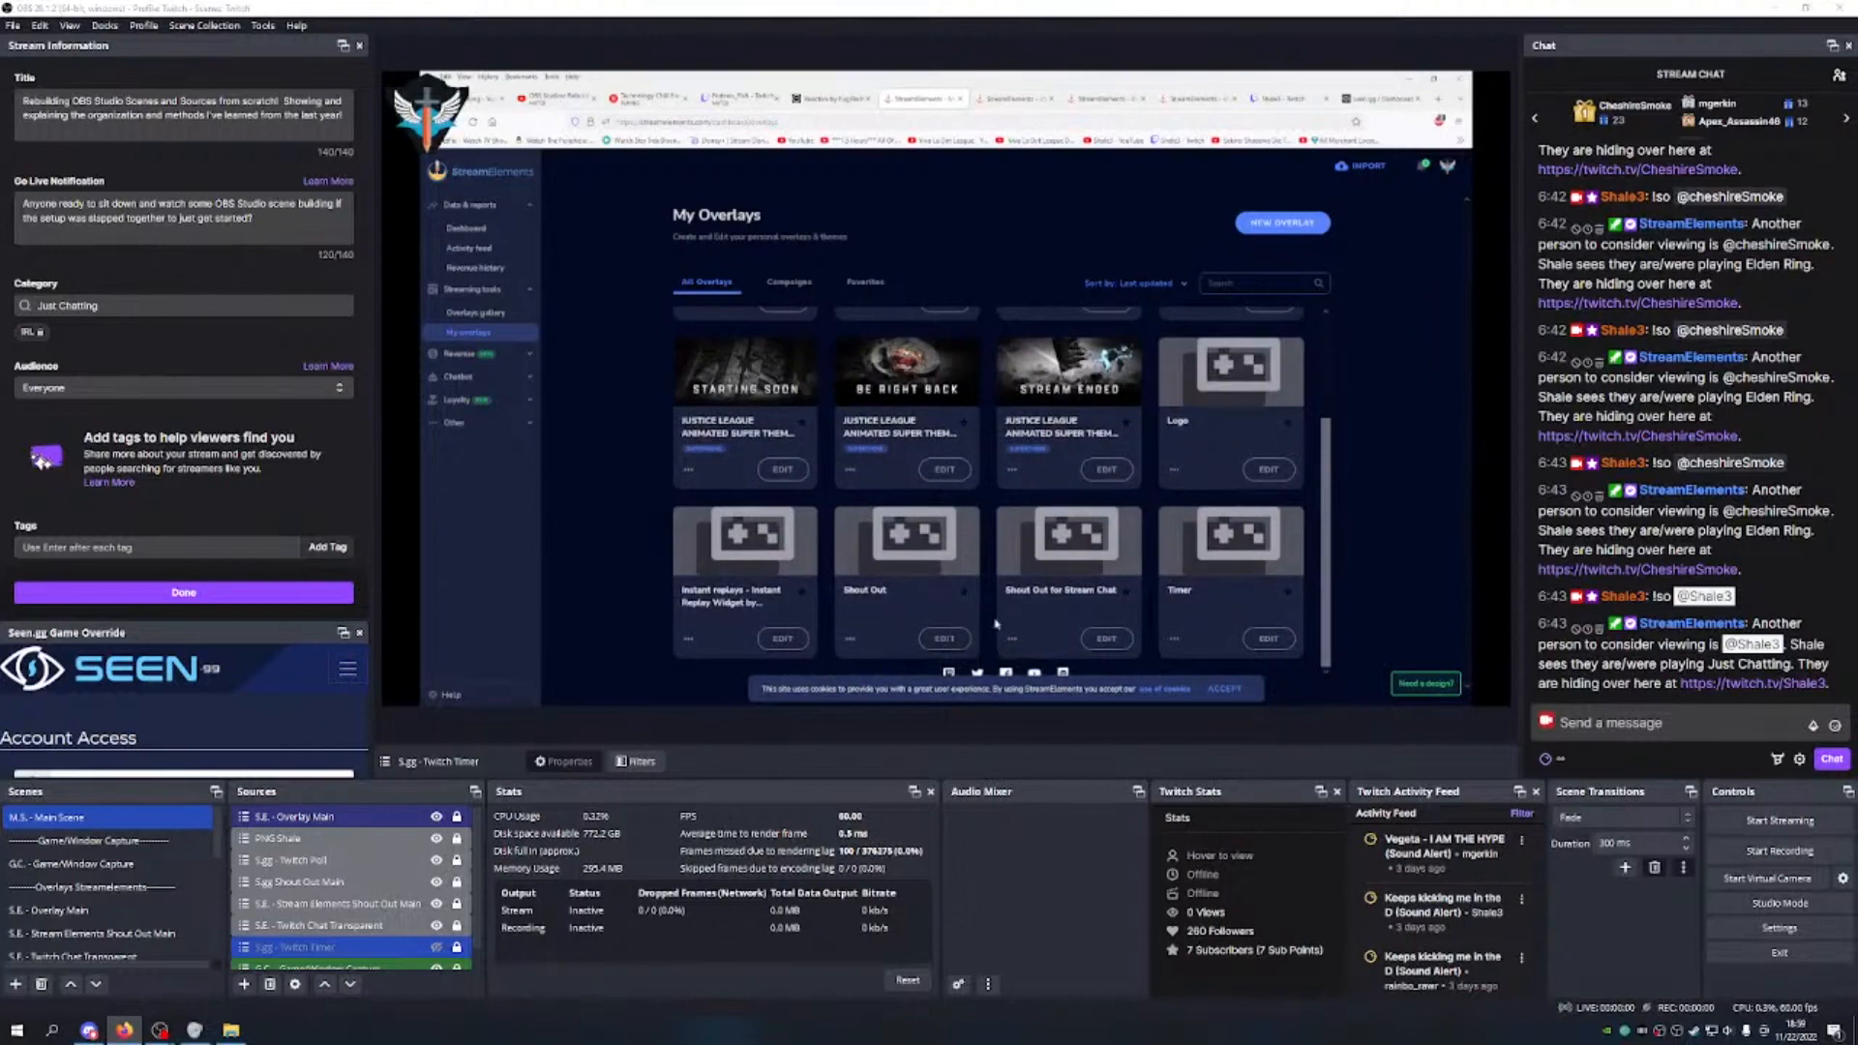
pyautogui.scroll(2, 1171, 494)
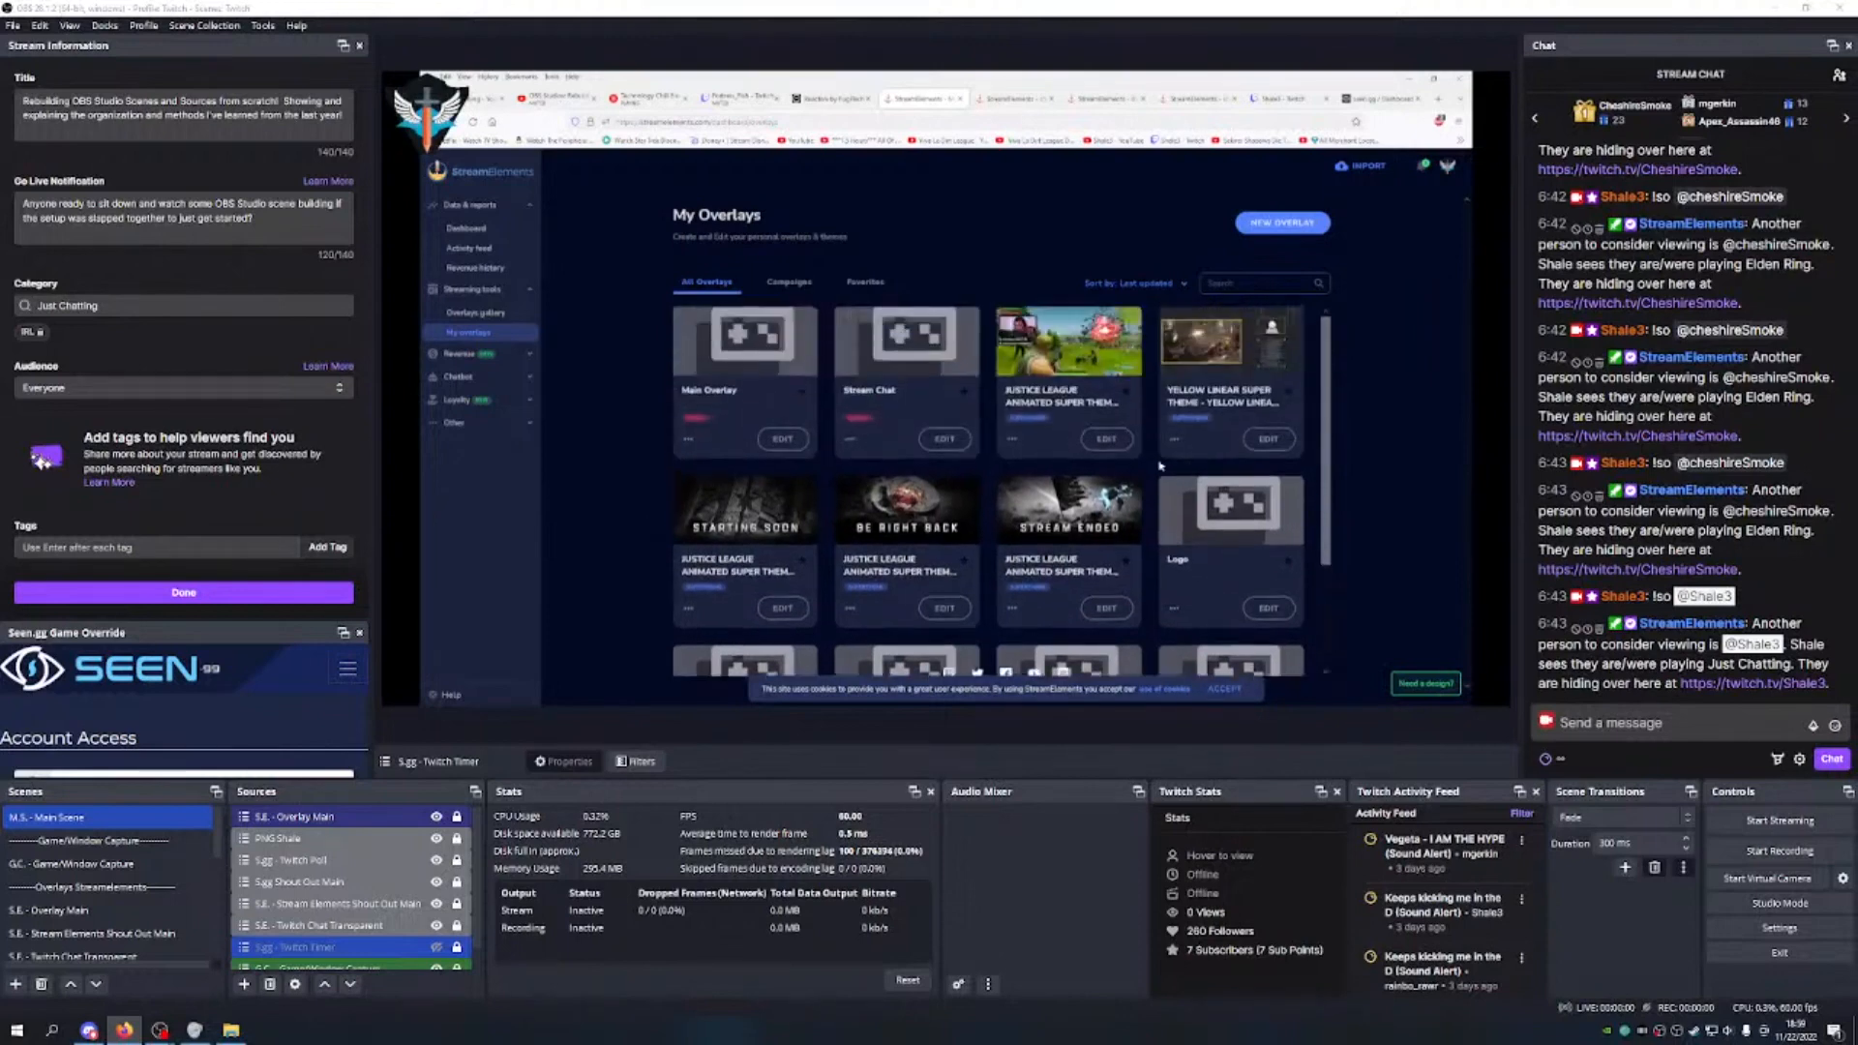
pyautogui.click(827, 98)
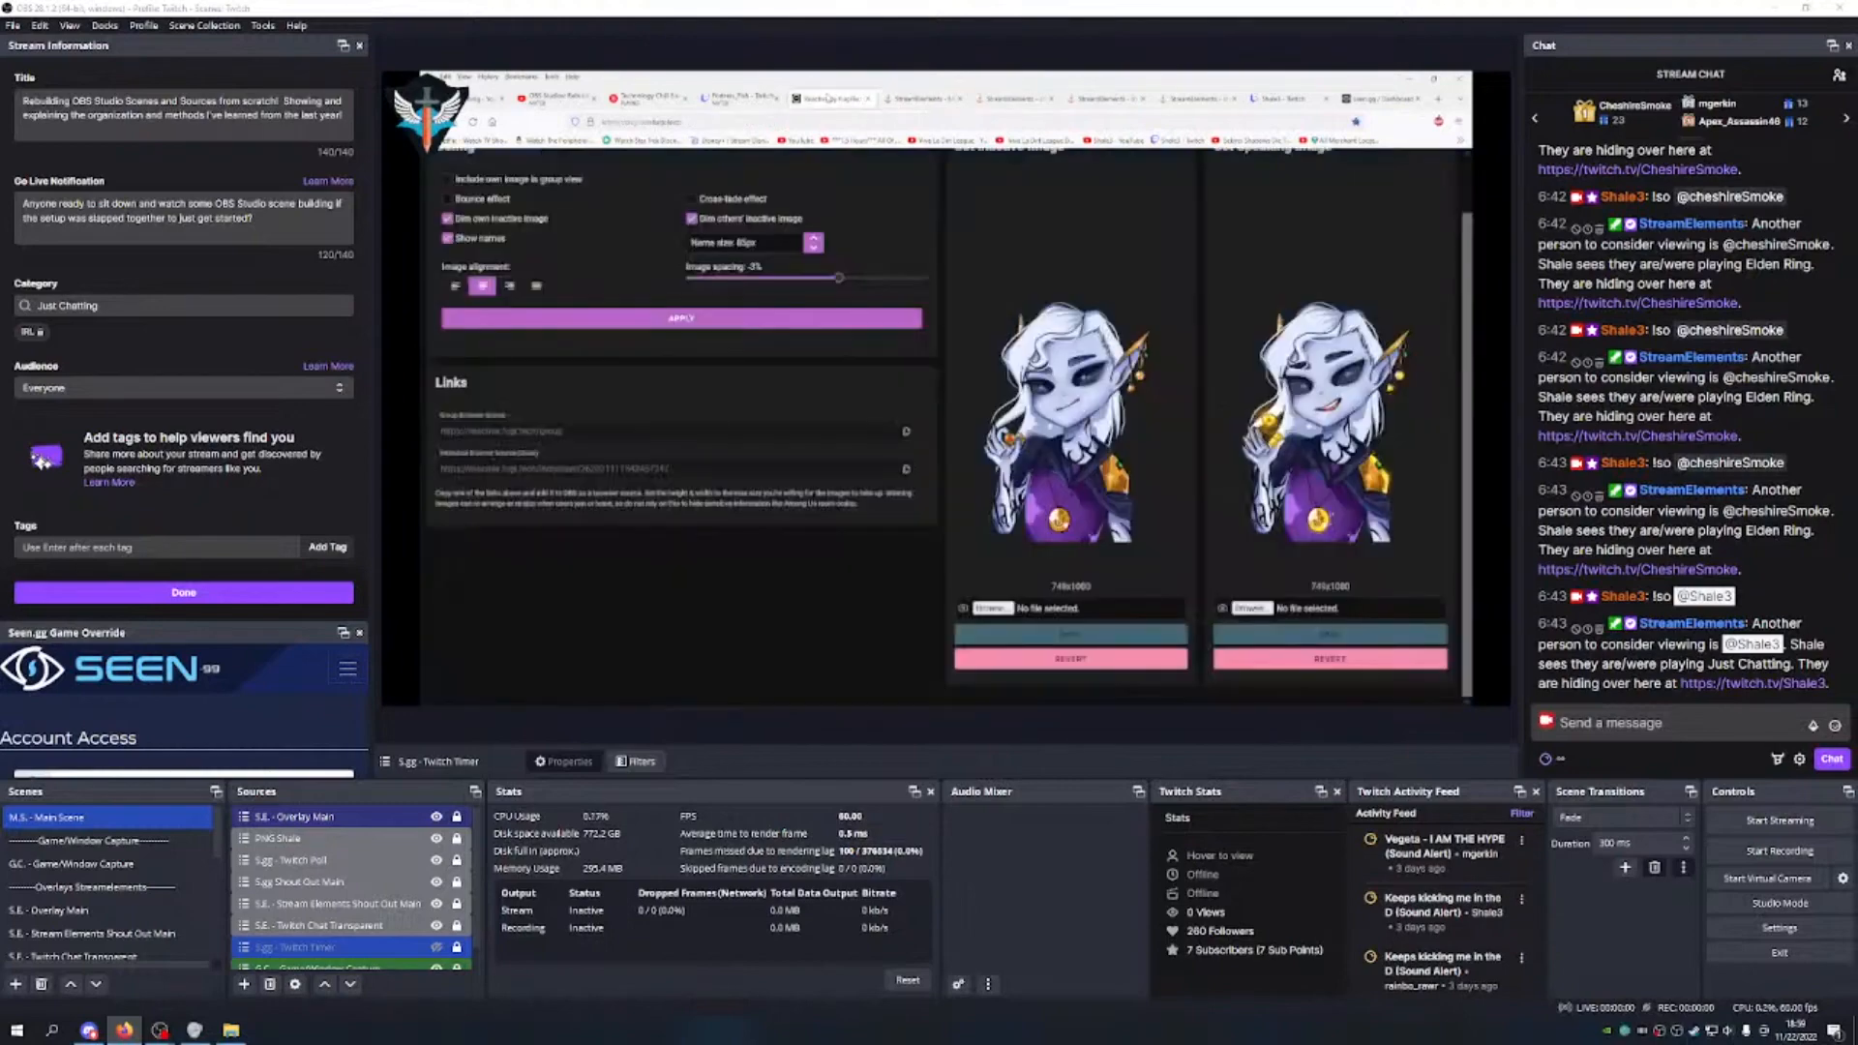
pyautogui.click(924, 99)
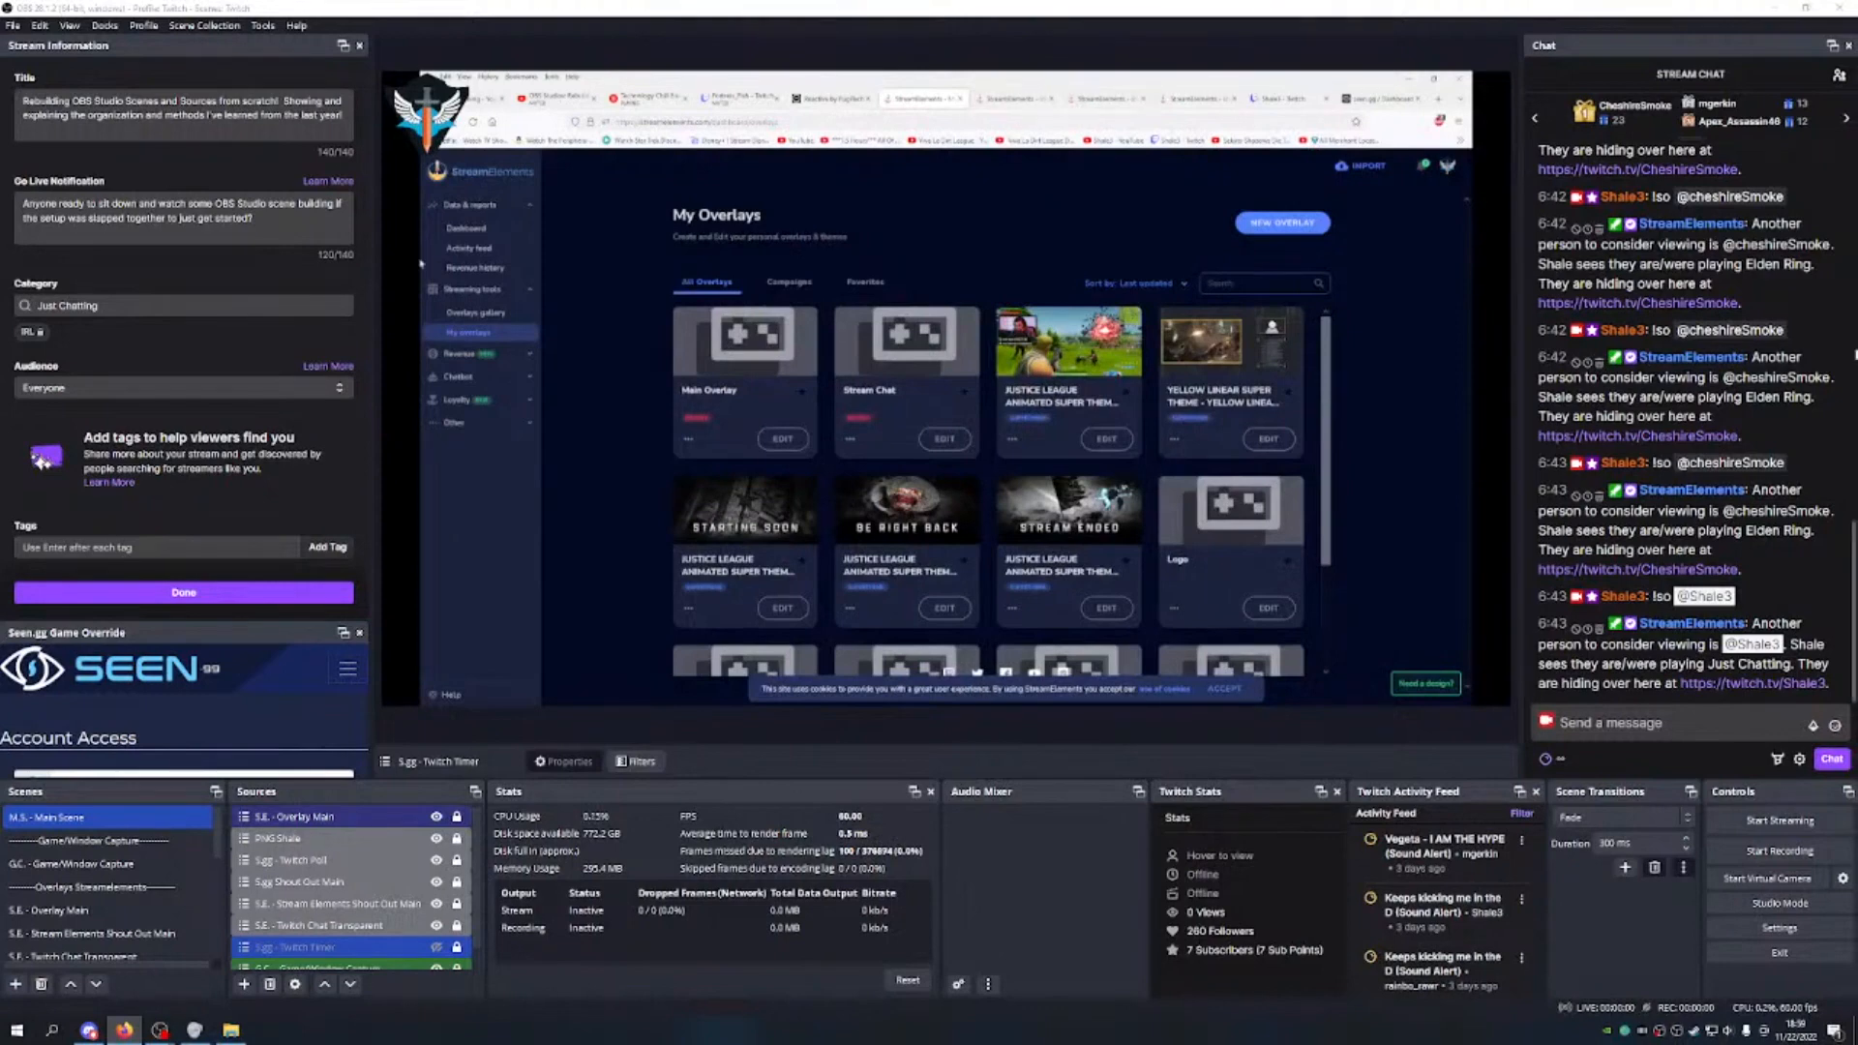
pyautogui.scroll(-5, 49, 958)
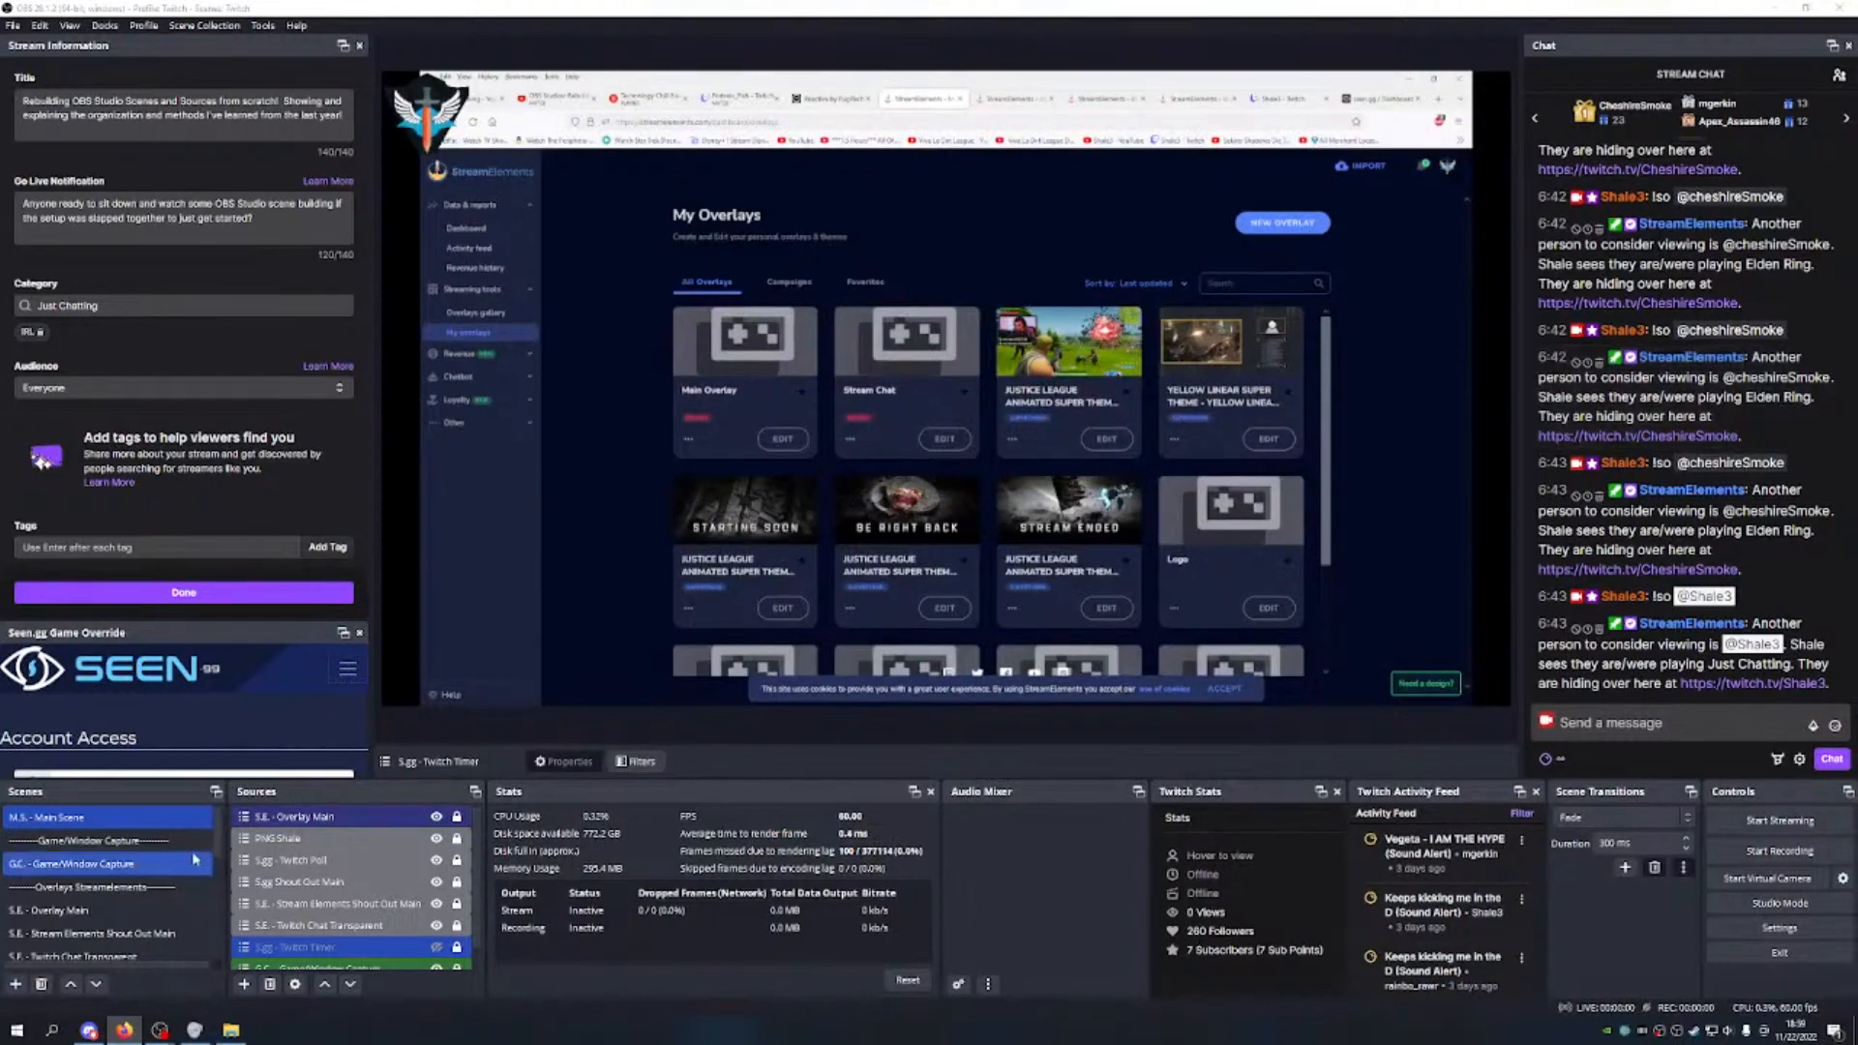
# Step: Create a new scene named 'PNG Shale Bordered', checking the spelling of 'bordered' via a web search
pyautogui.click(15, 984)
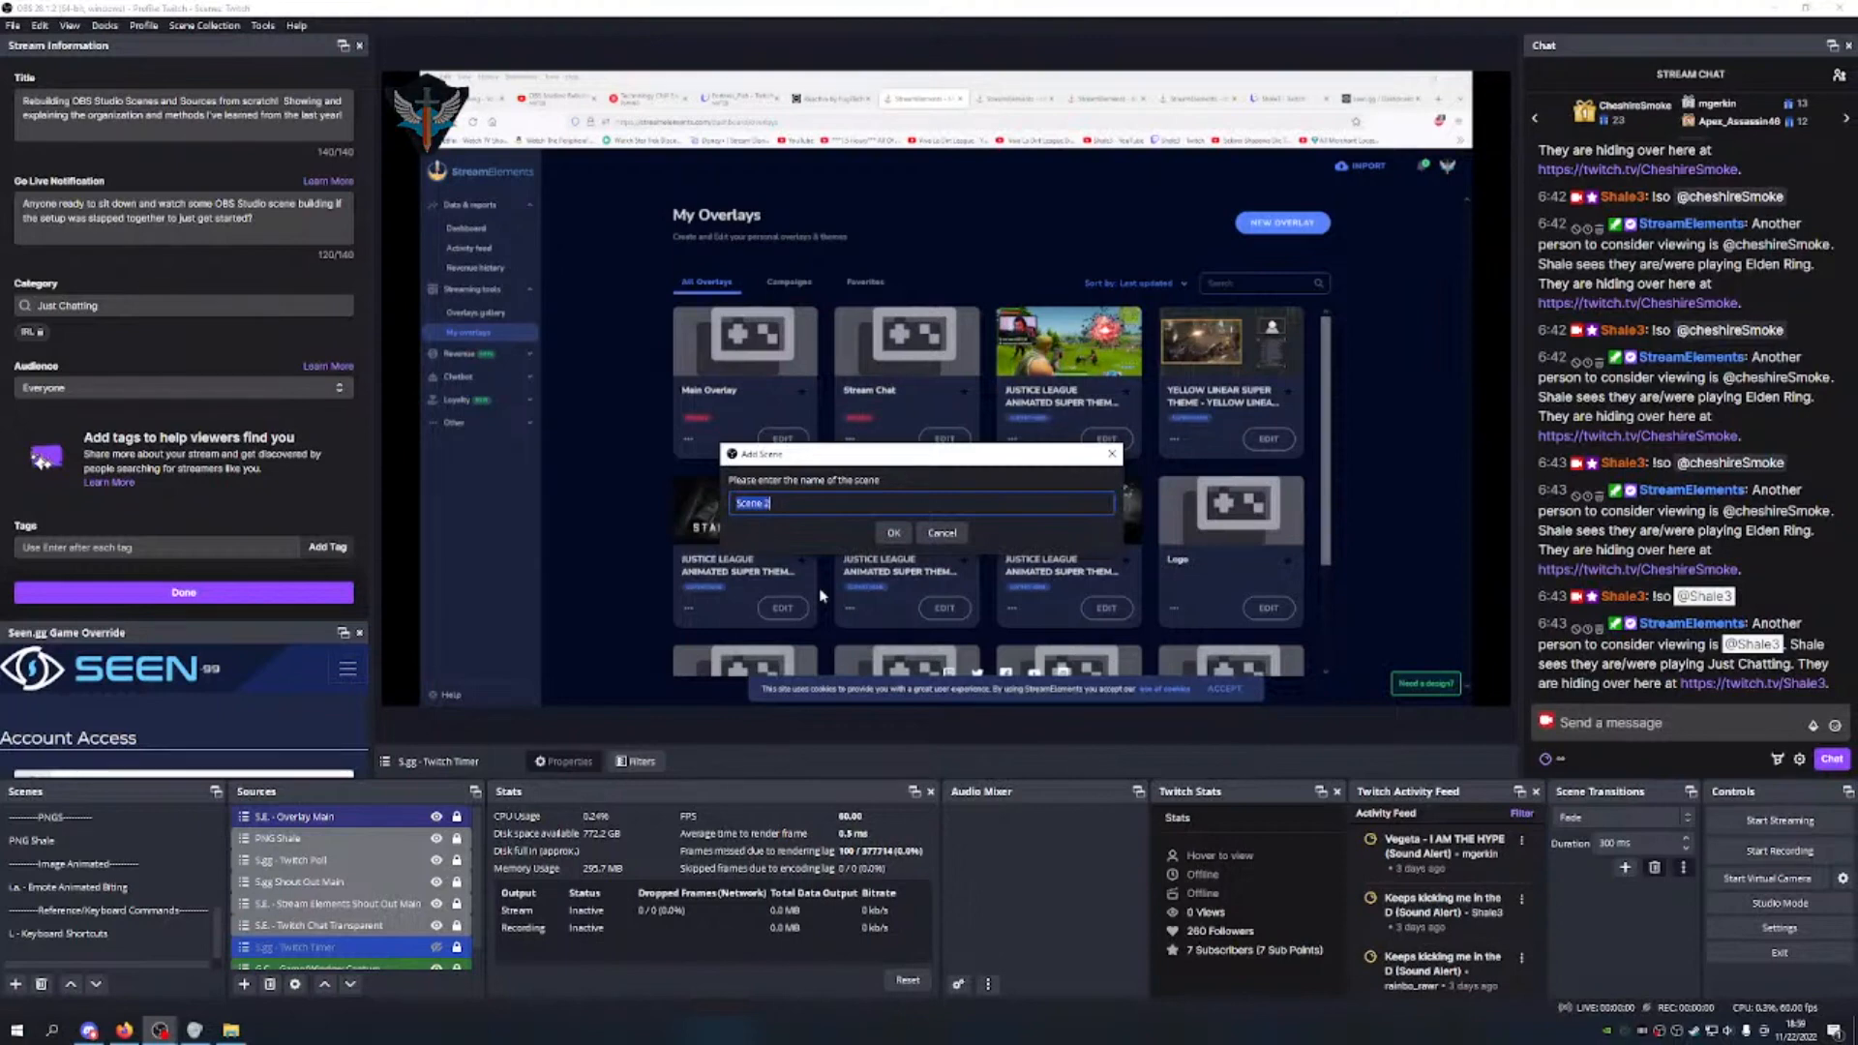
pyautogui.write('PNG Shale Bon')
pyautogui.write('dered')
pyautogui.middleClick(491, 122)
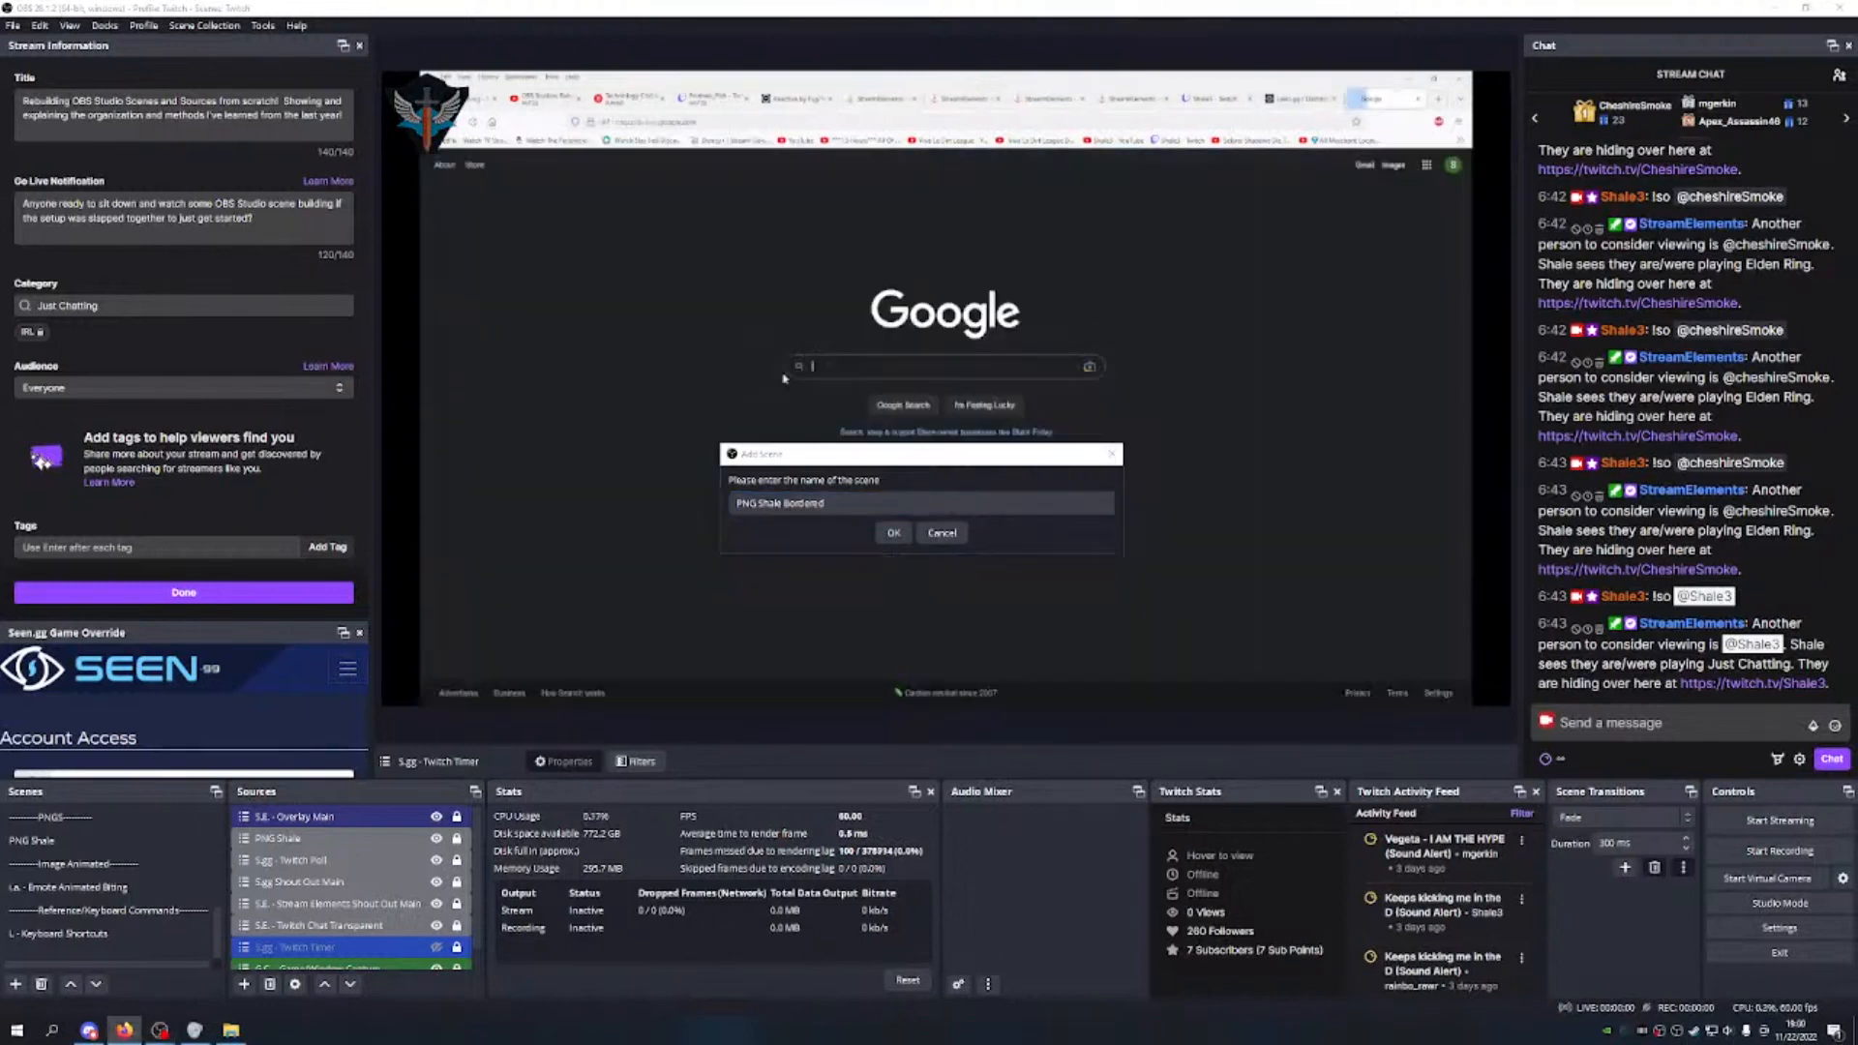
pyautogui.write('bordered')
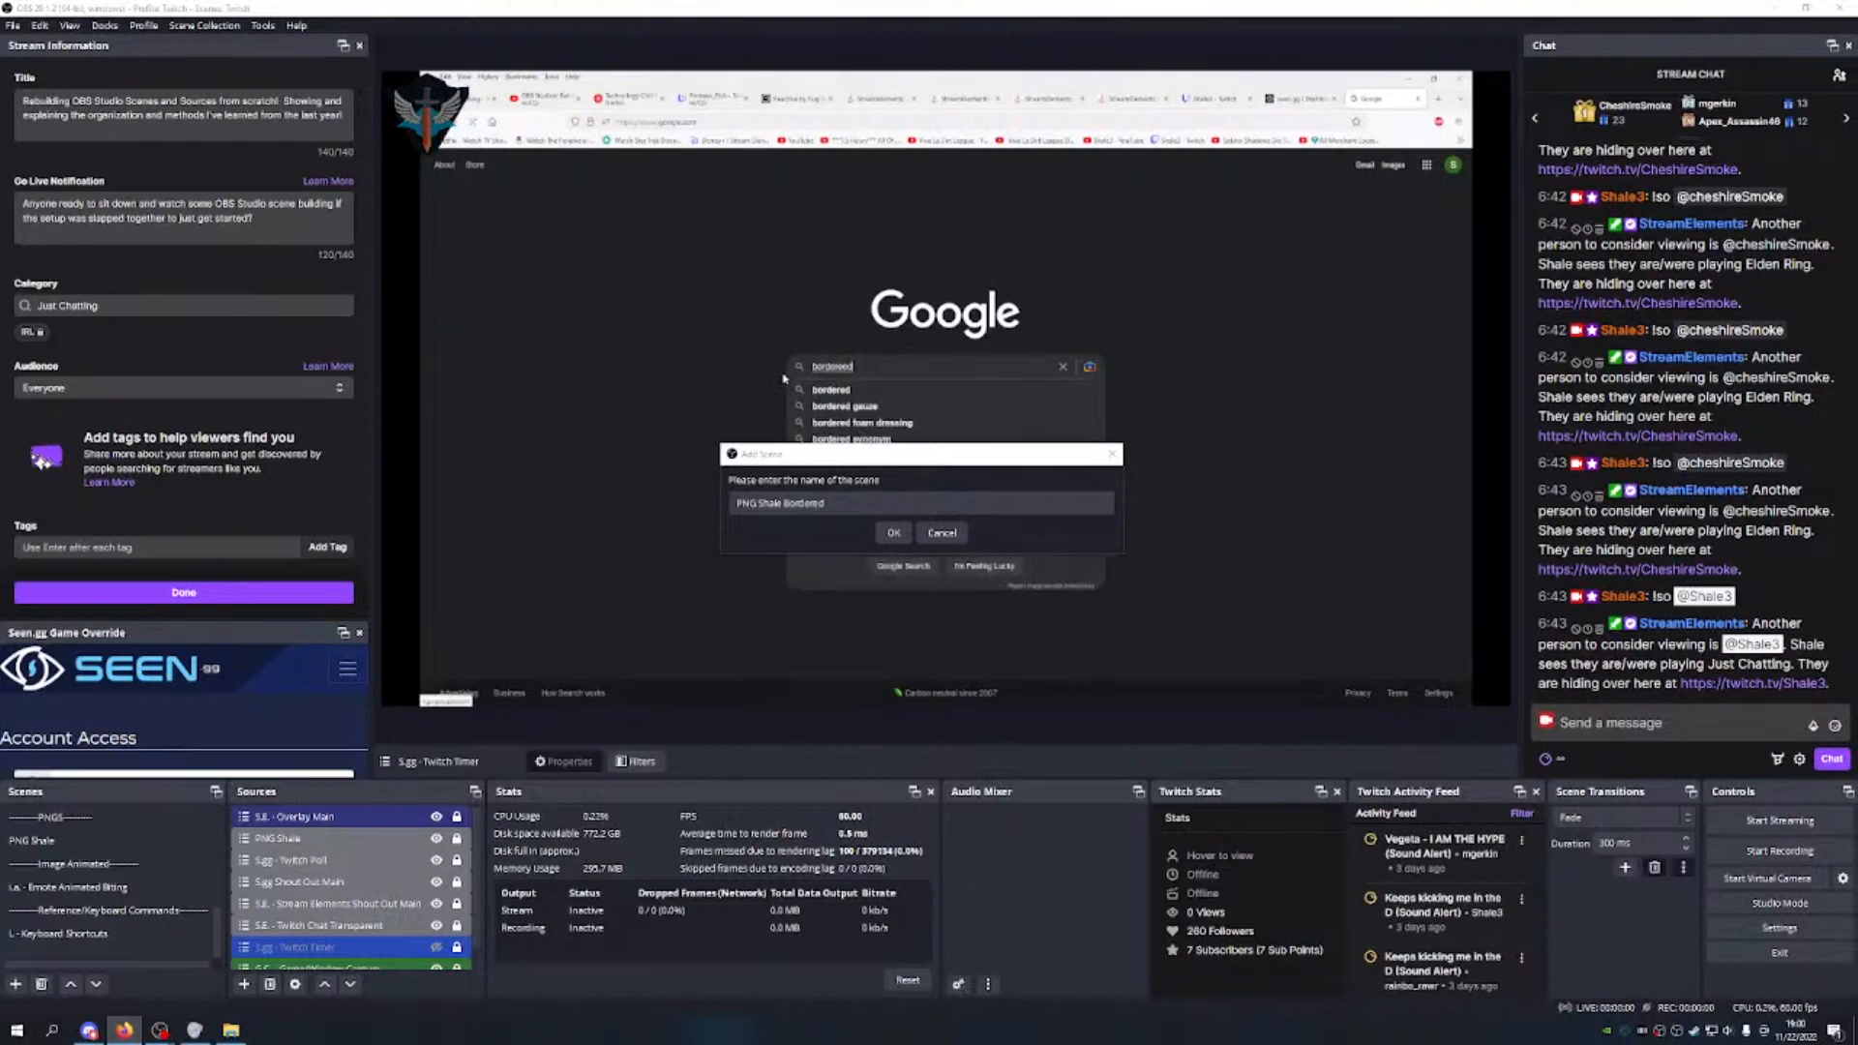
pyautogui.click(851, 393)
pyautogui.moveTo(586, 176); pyautogui.dragTo(528, 190)
pyautogui.hotkey('ctrl', 'c')
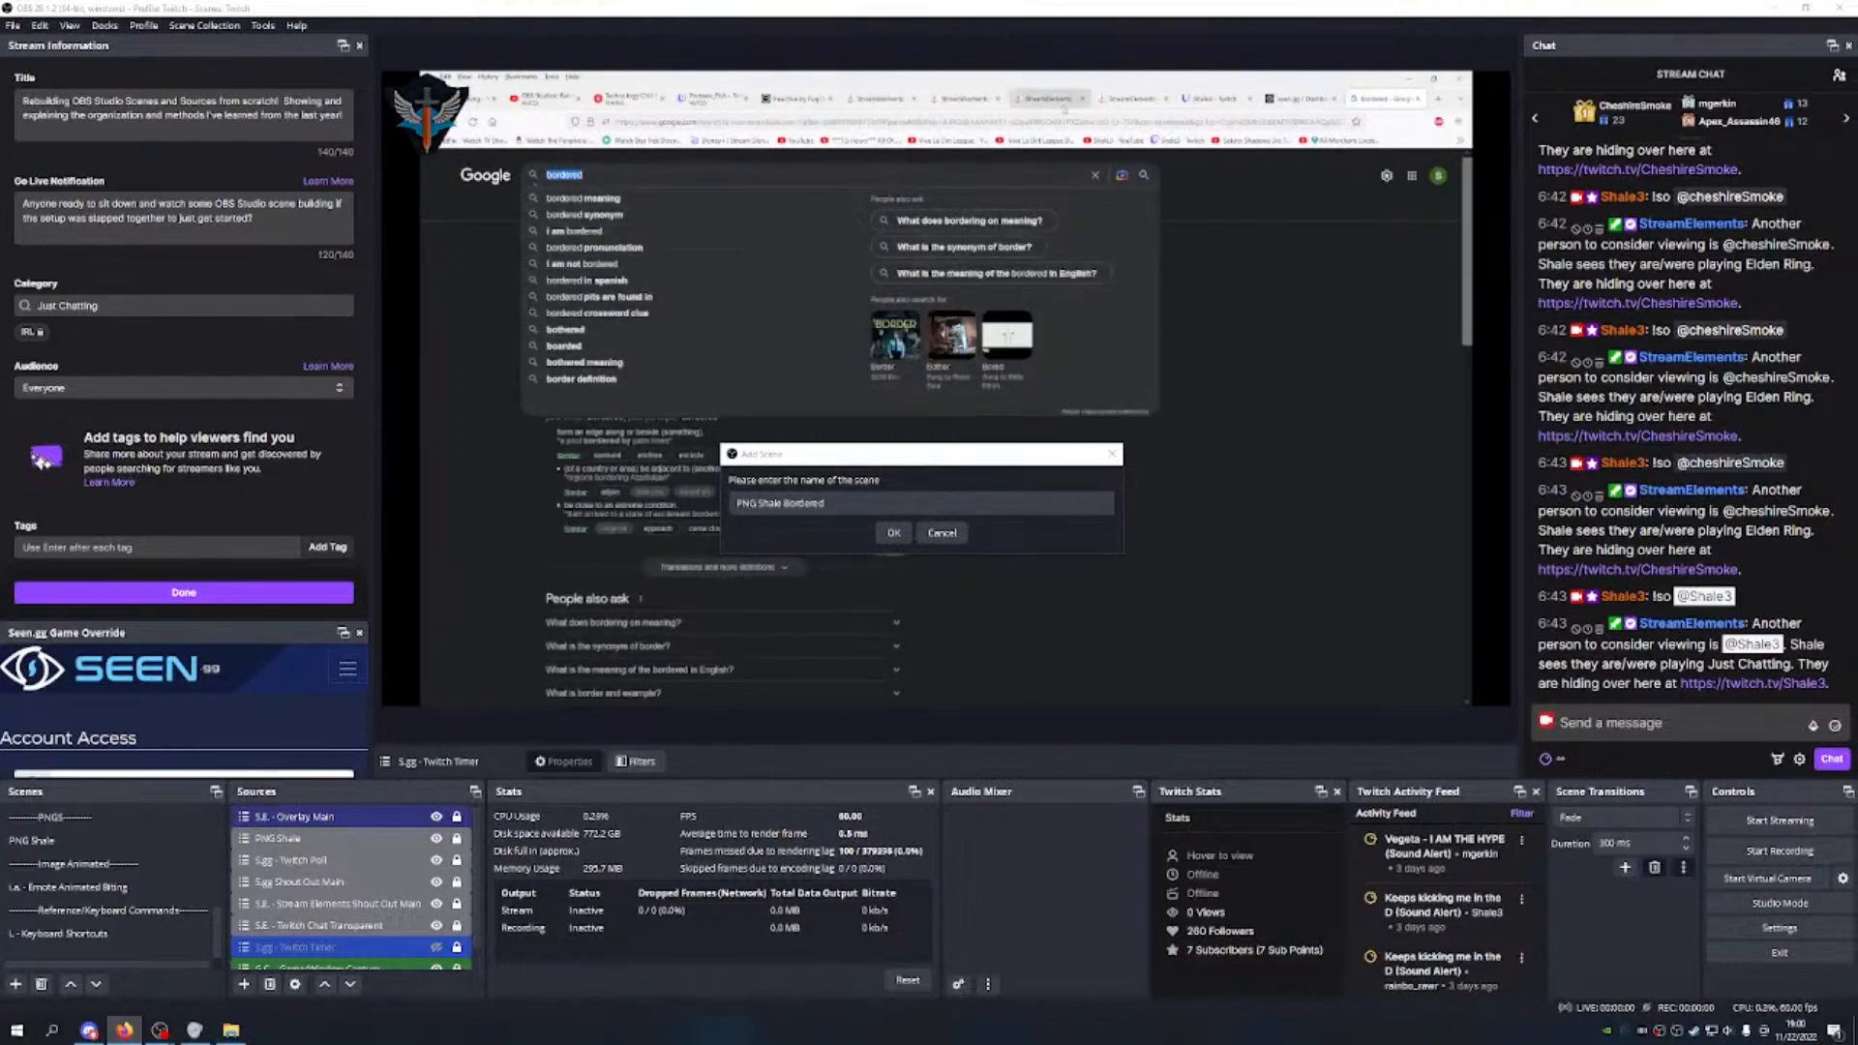
pyautogui.click(879, 99)
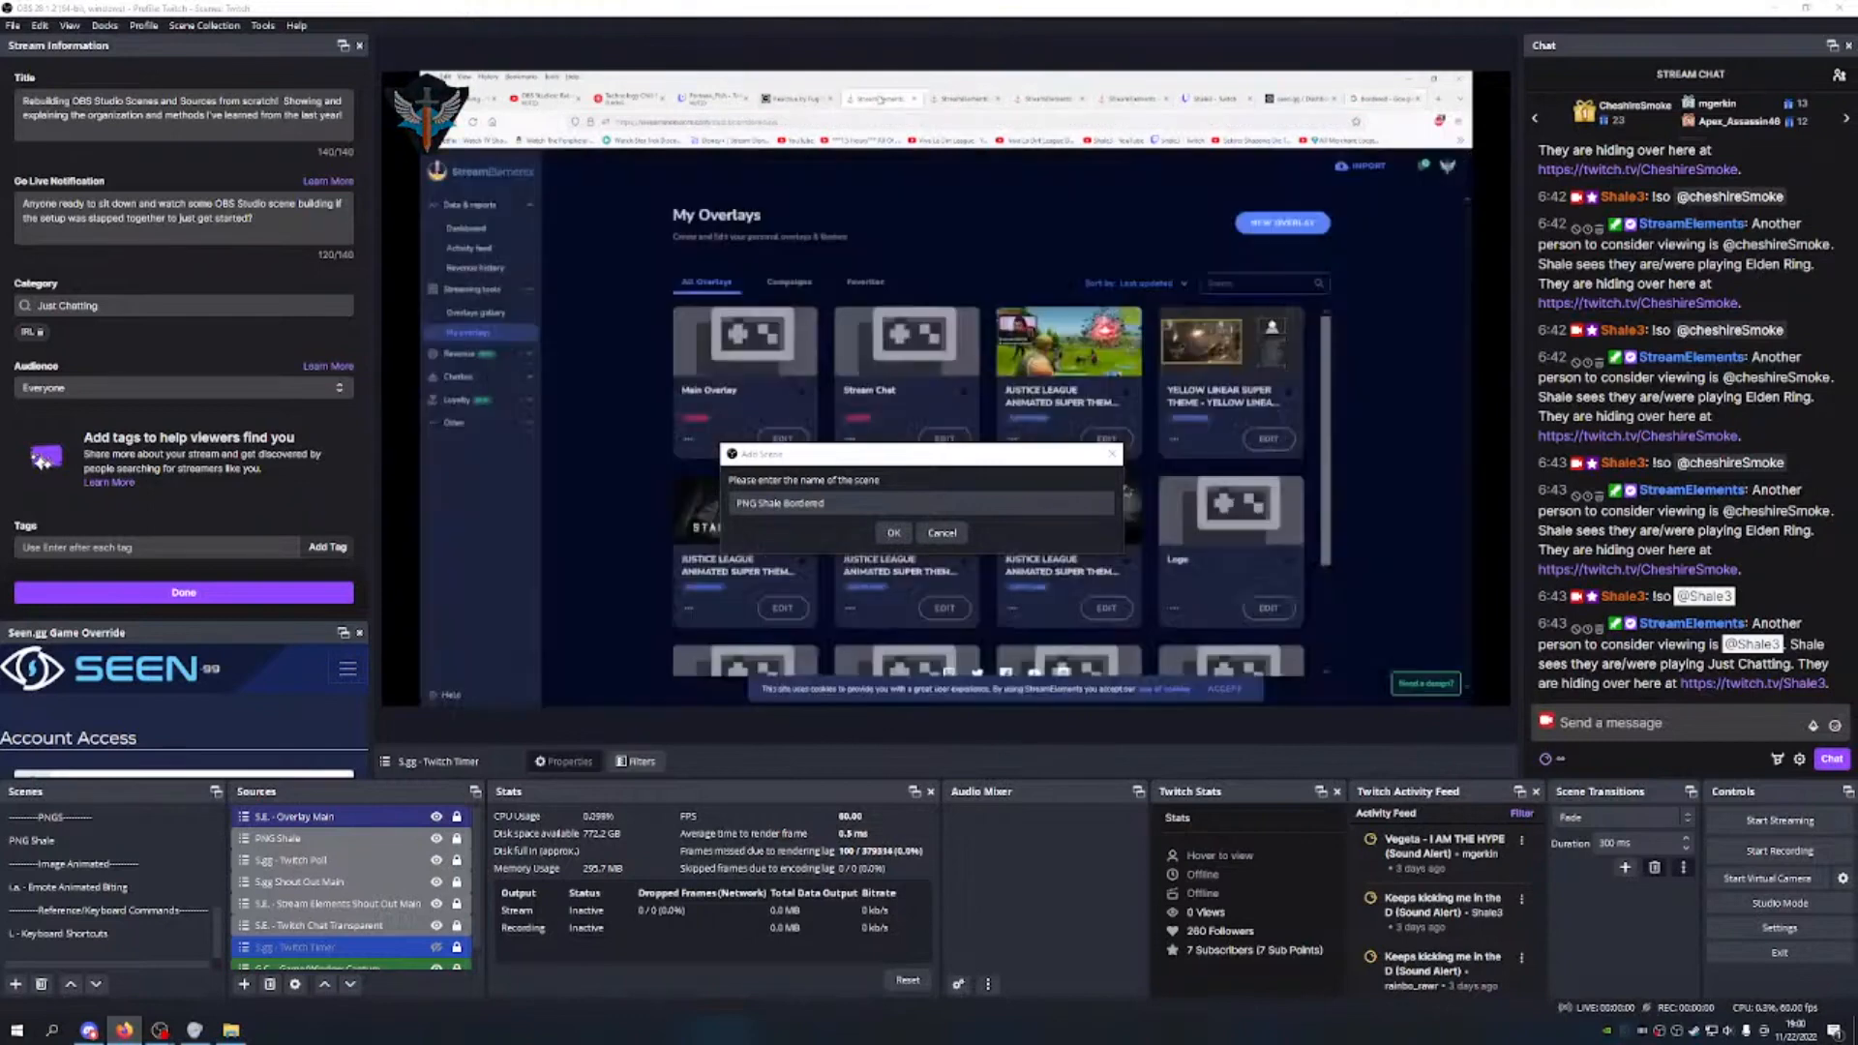
pyautogui.doubleClick(809, 504)
pyautogui.hotkey('ctrl', 'v')
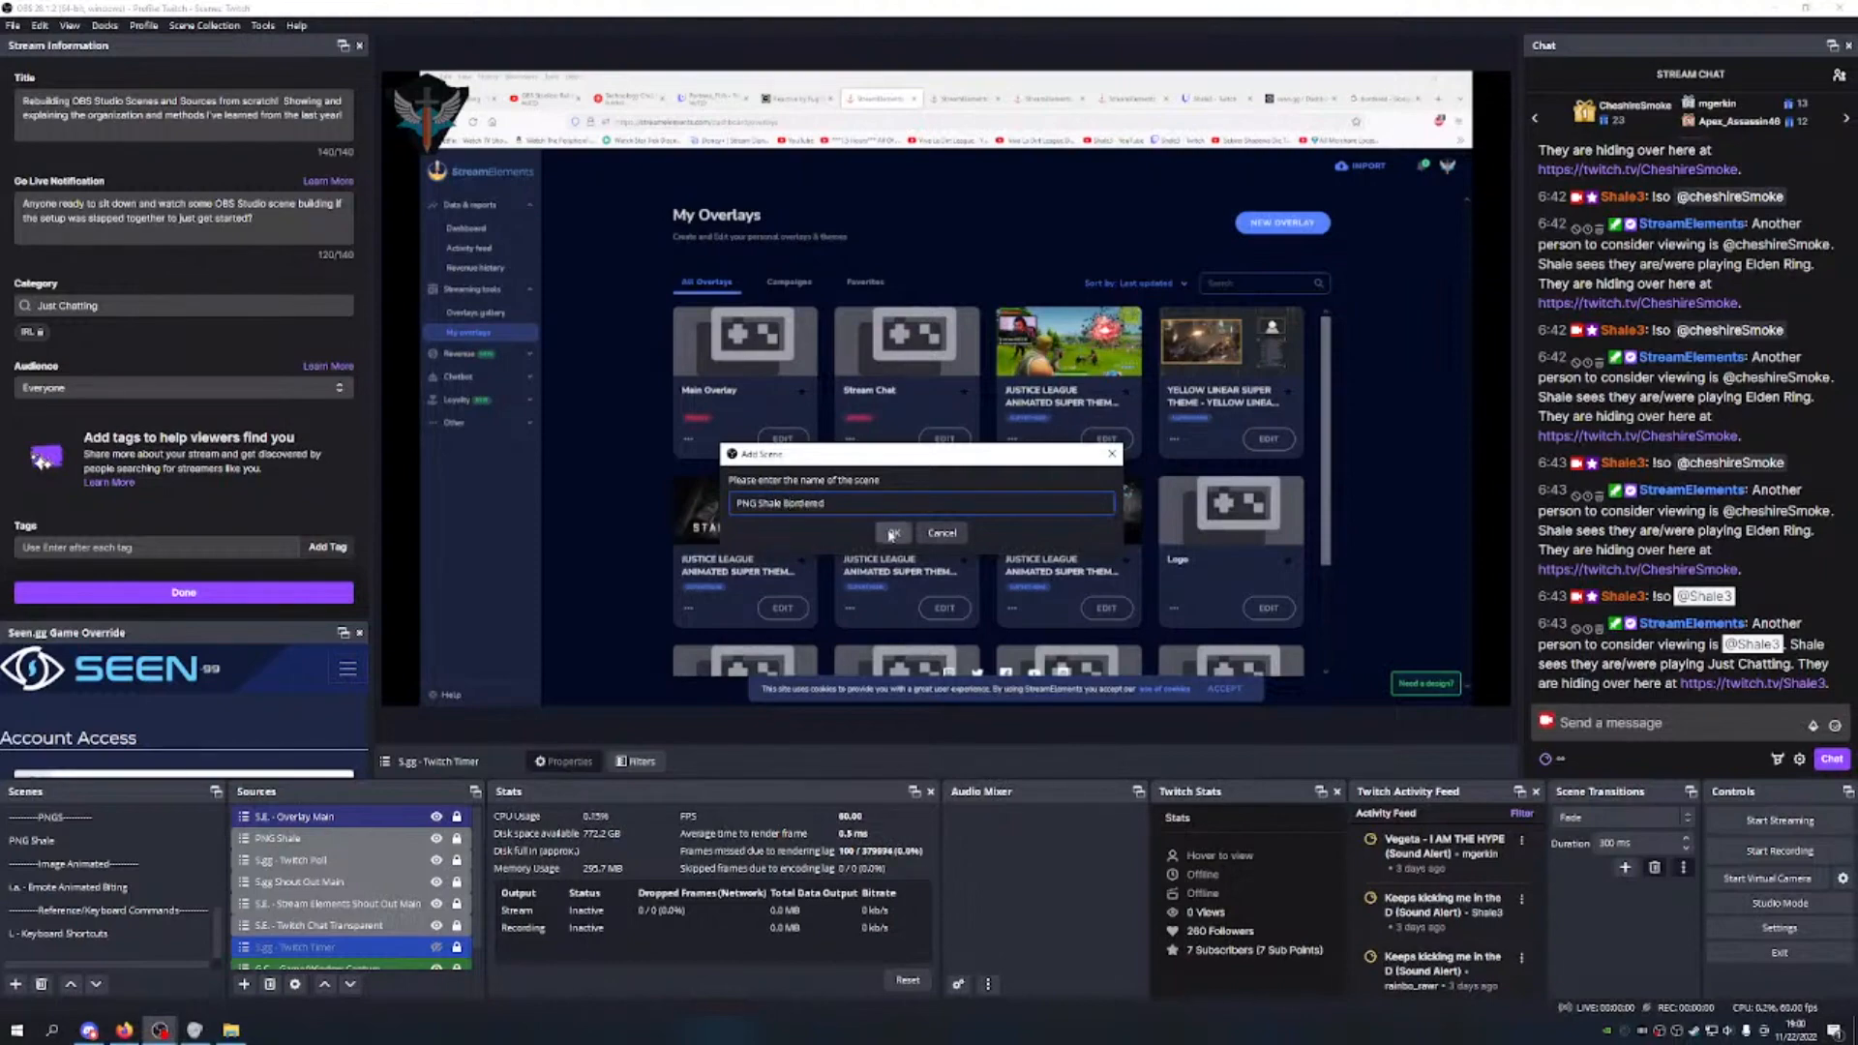
pyautogui.click(891, 533)
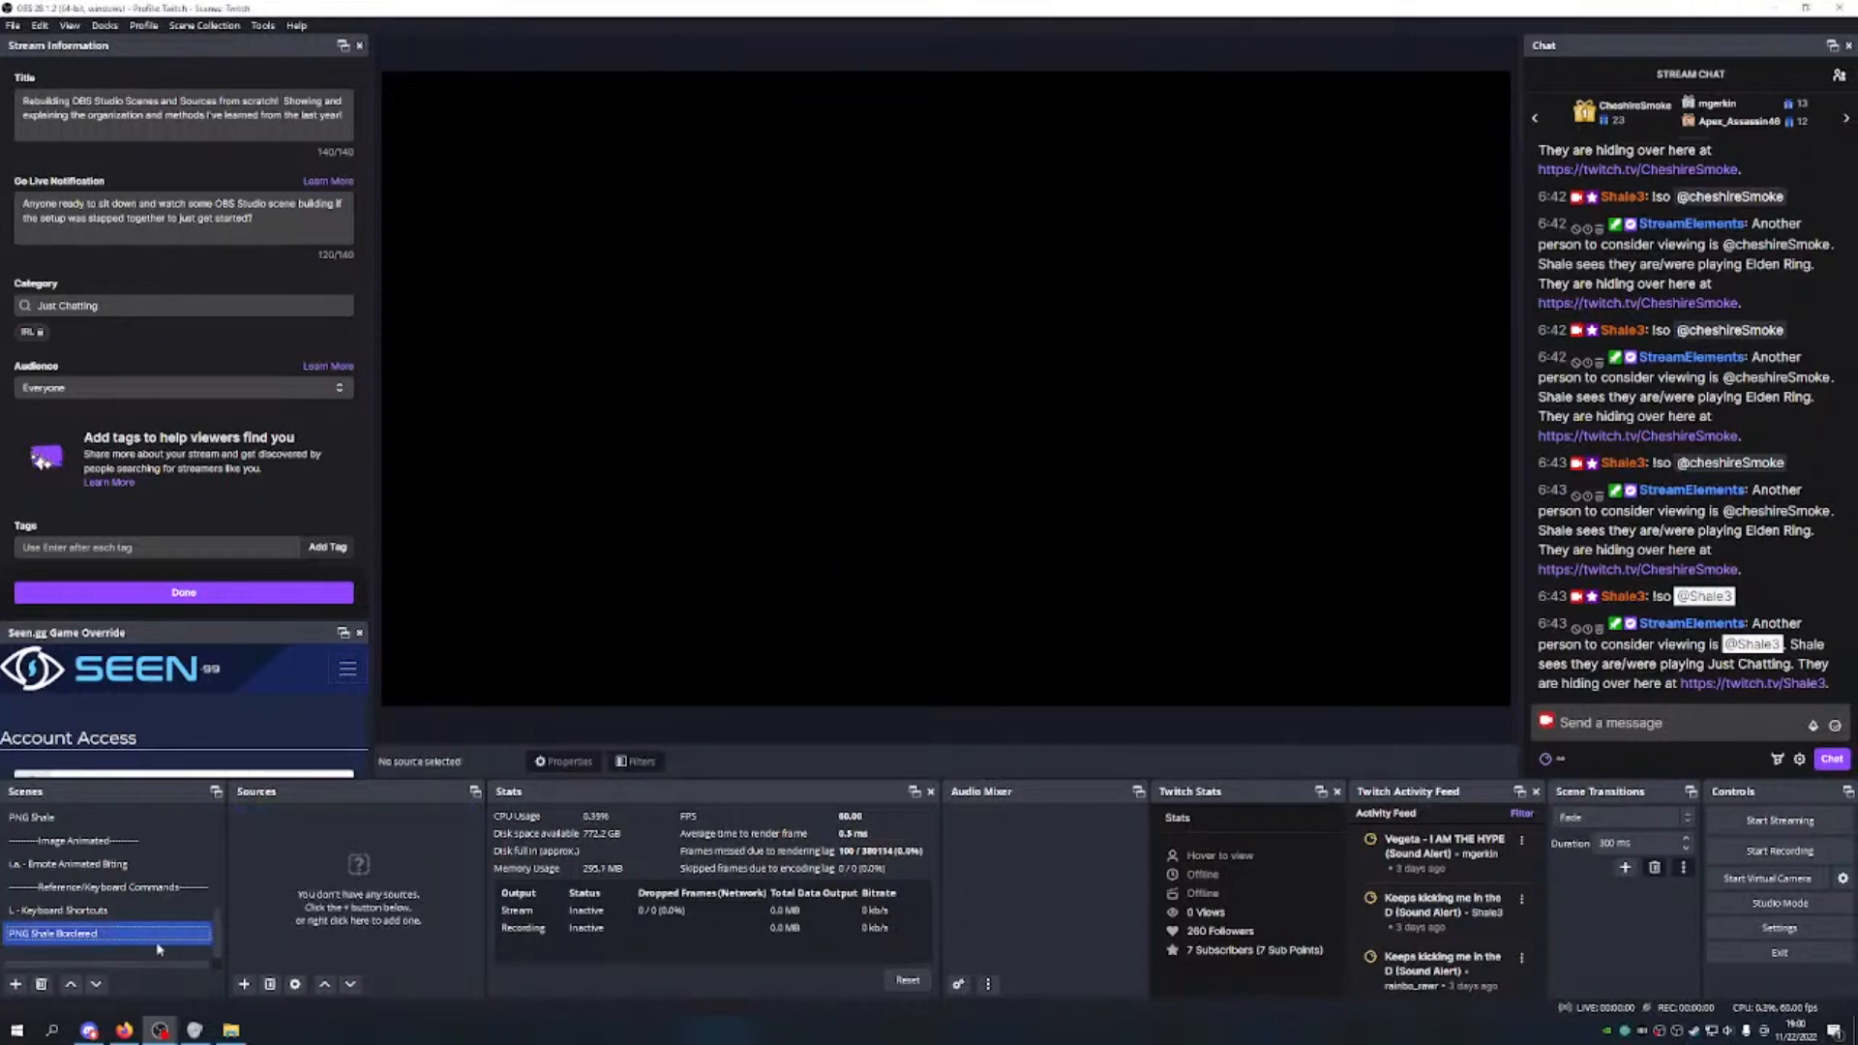
# Step: Move PNG Shale Bordered up the scene list to sit directly below PNG Shale
pyautogui.click(69, 984)
pyautogui.click(70, 984)
pyautogui.click(70, 984)
pyautogui.click(70, 984)
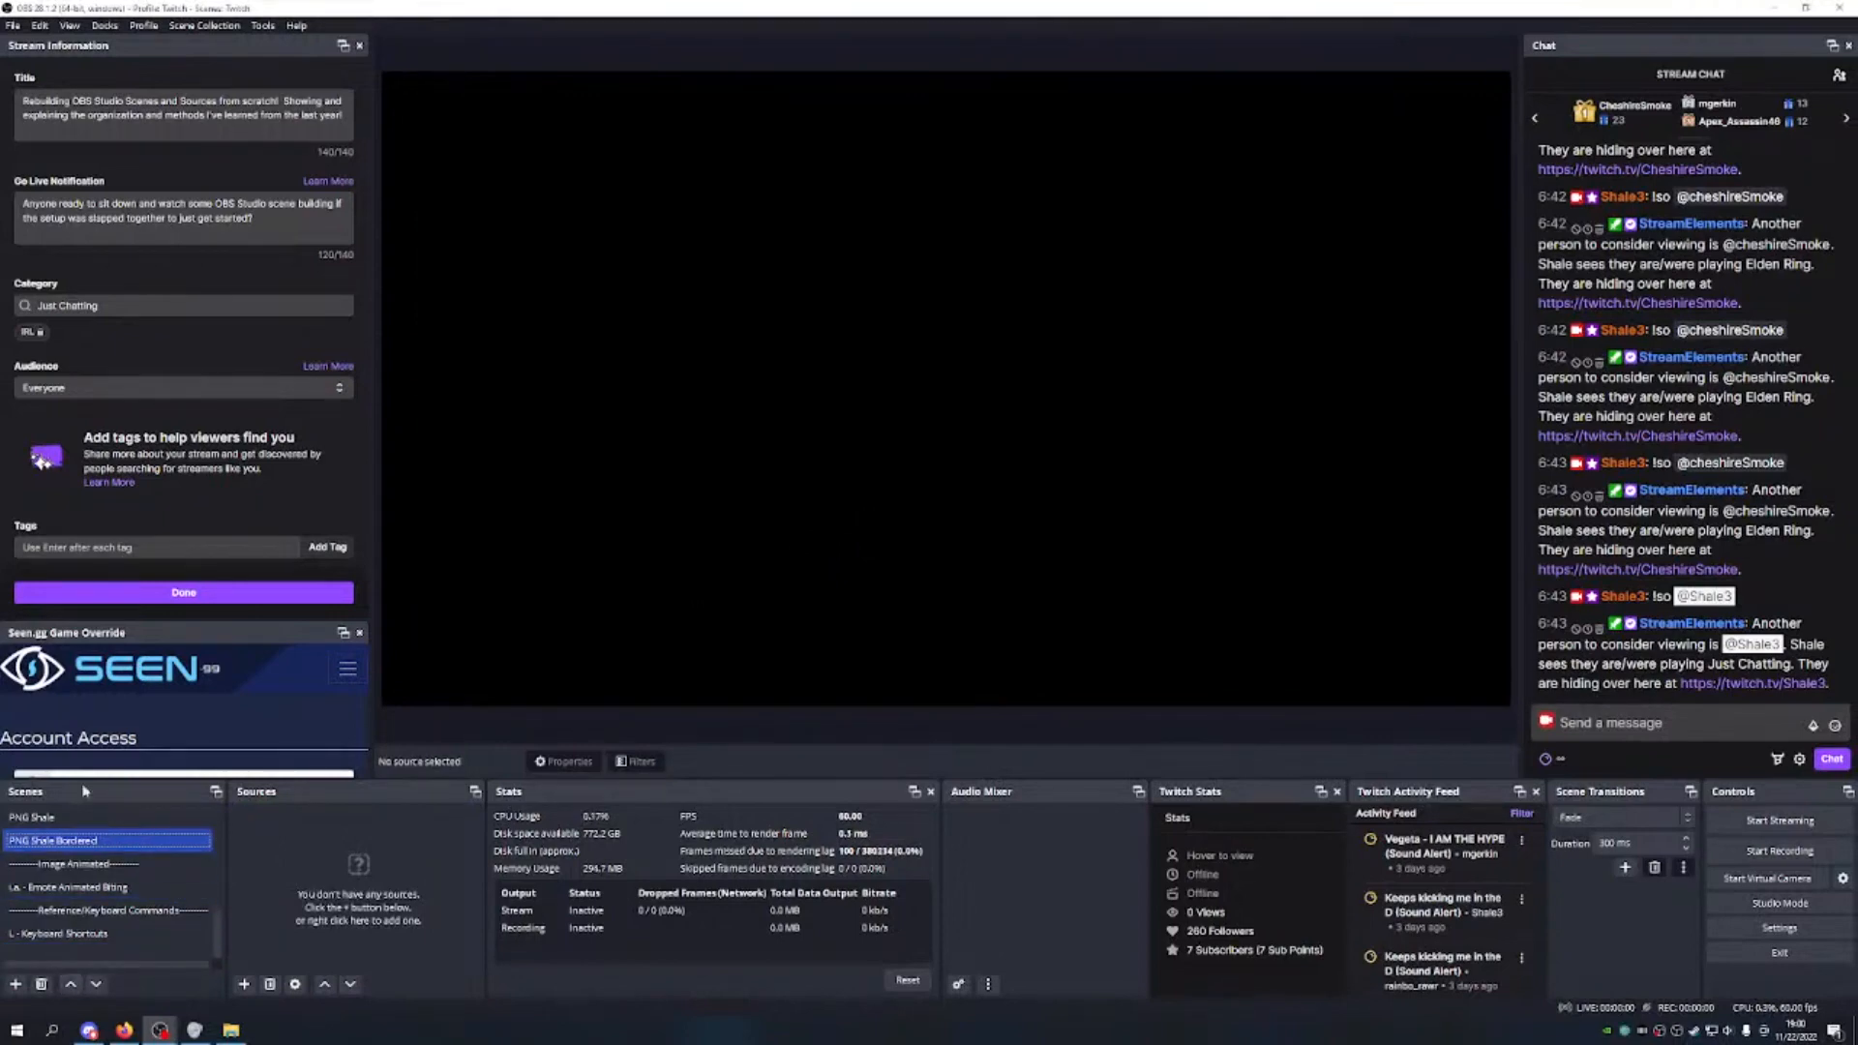
pyautogui.click(244, 984)
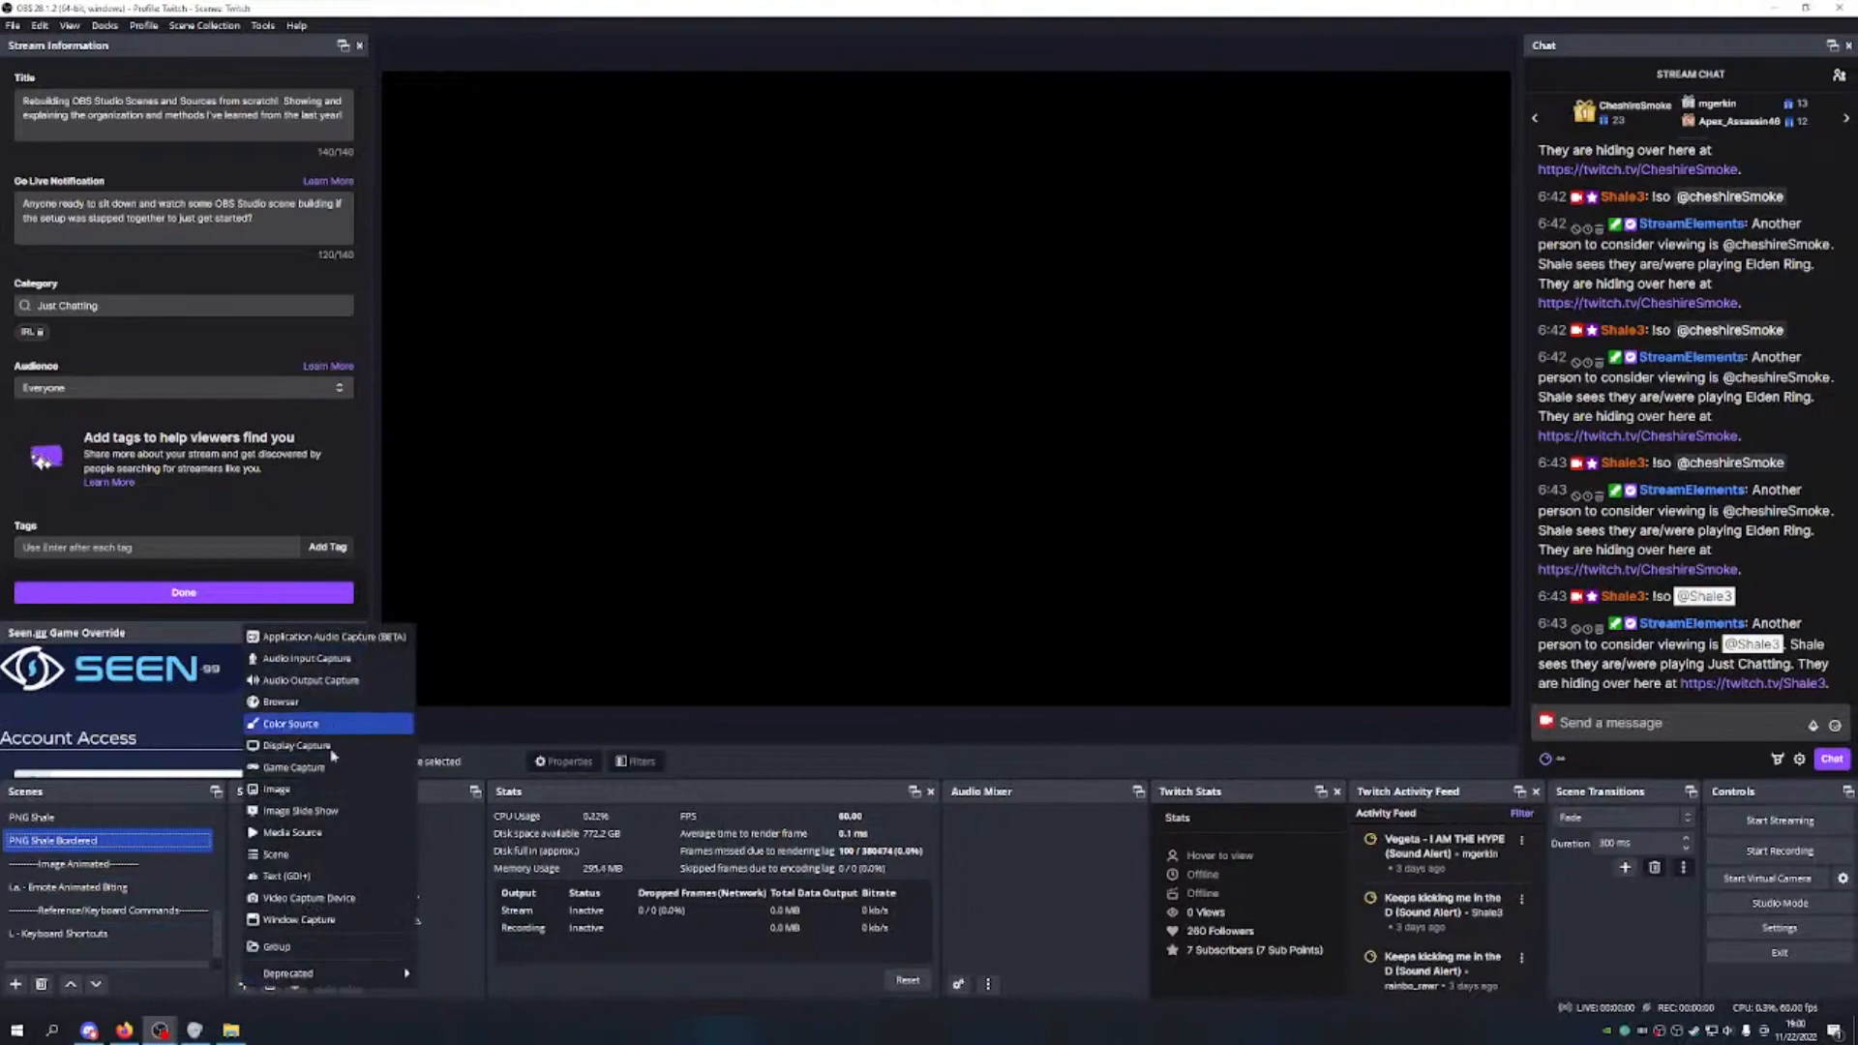
pyautogui.click(256, 1037)
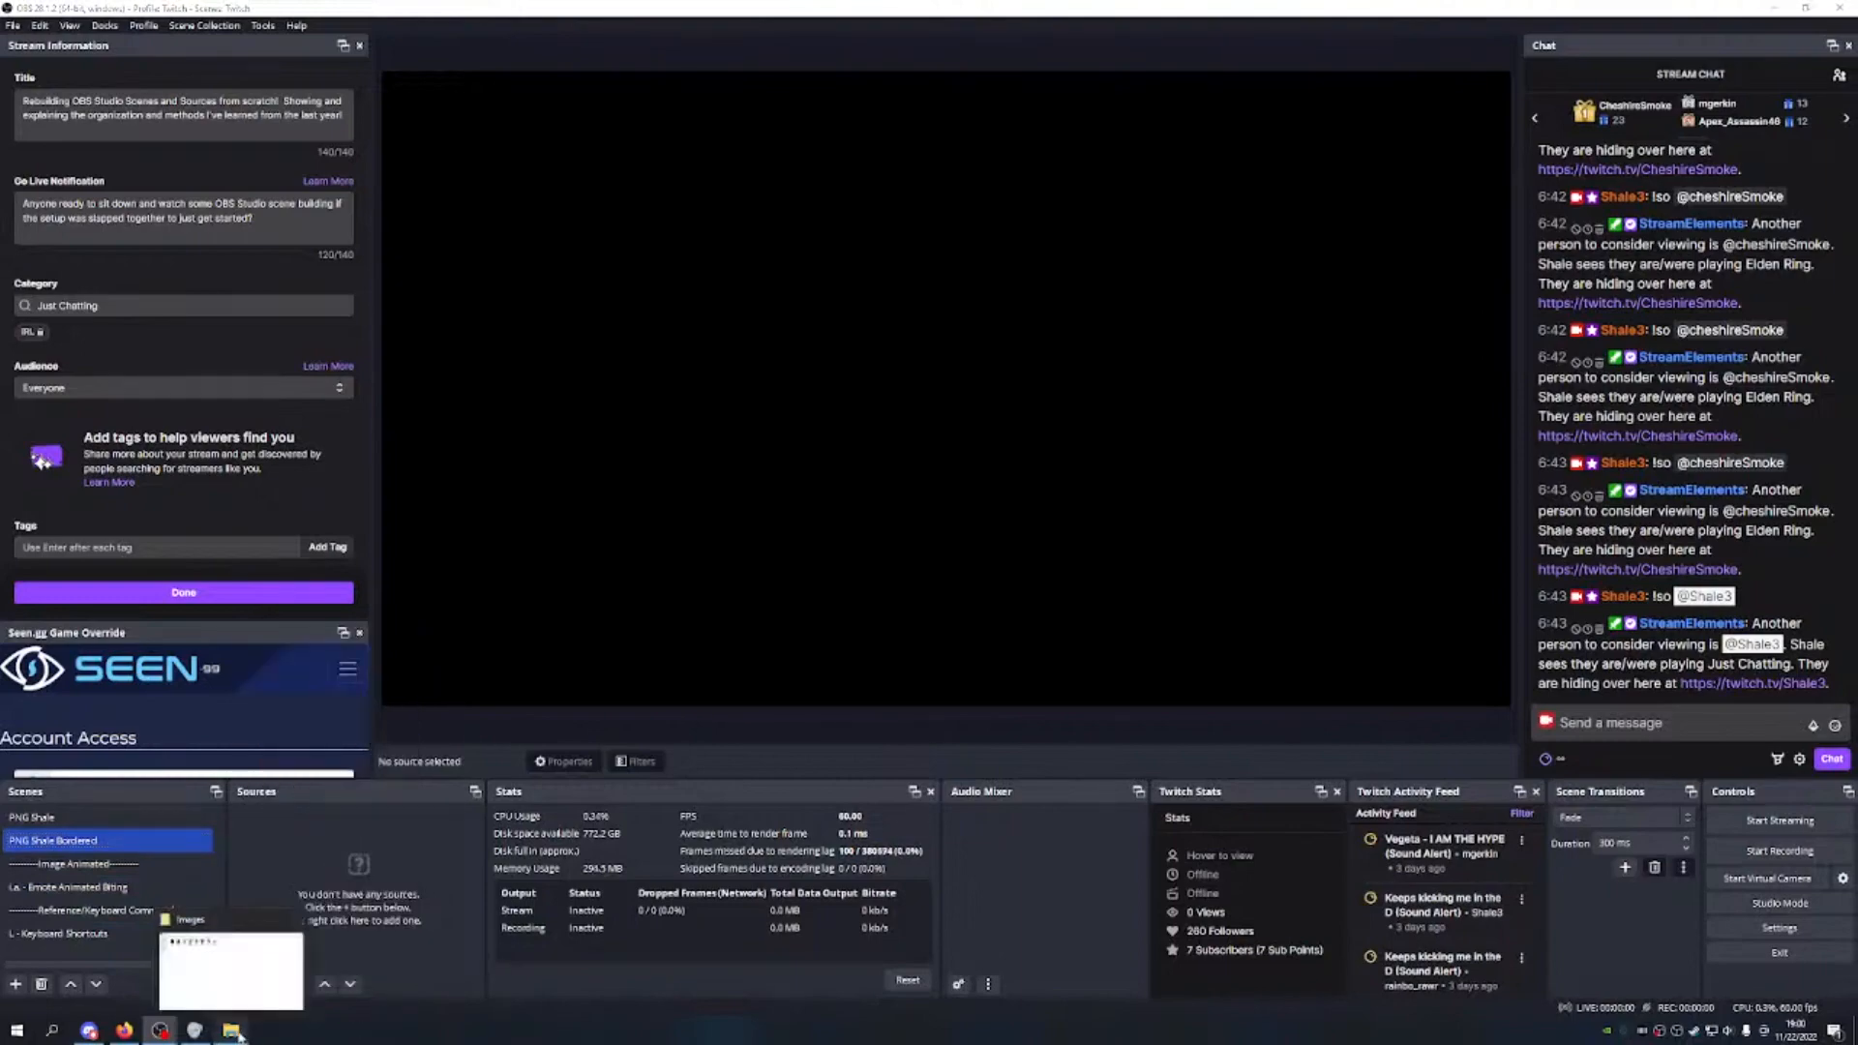
# Step: Copy the stone border PNG from the Twitch Stuff folder
pyautogui.click(230, 1030)
pyautogui.click(1773, 8)
pyautogui.click(1773, 8)
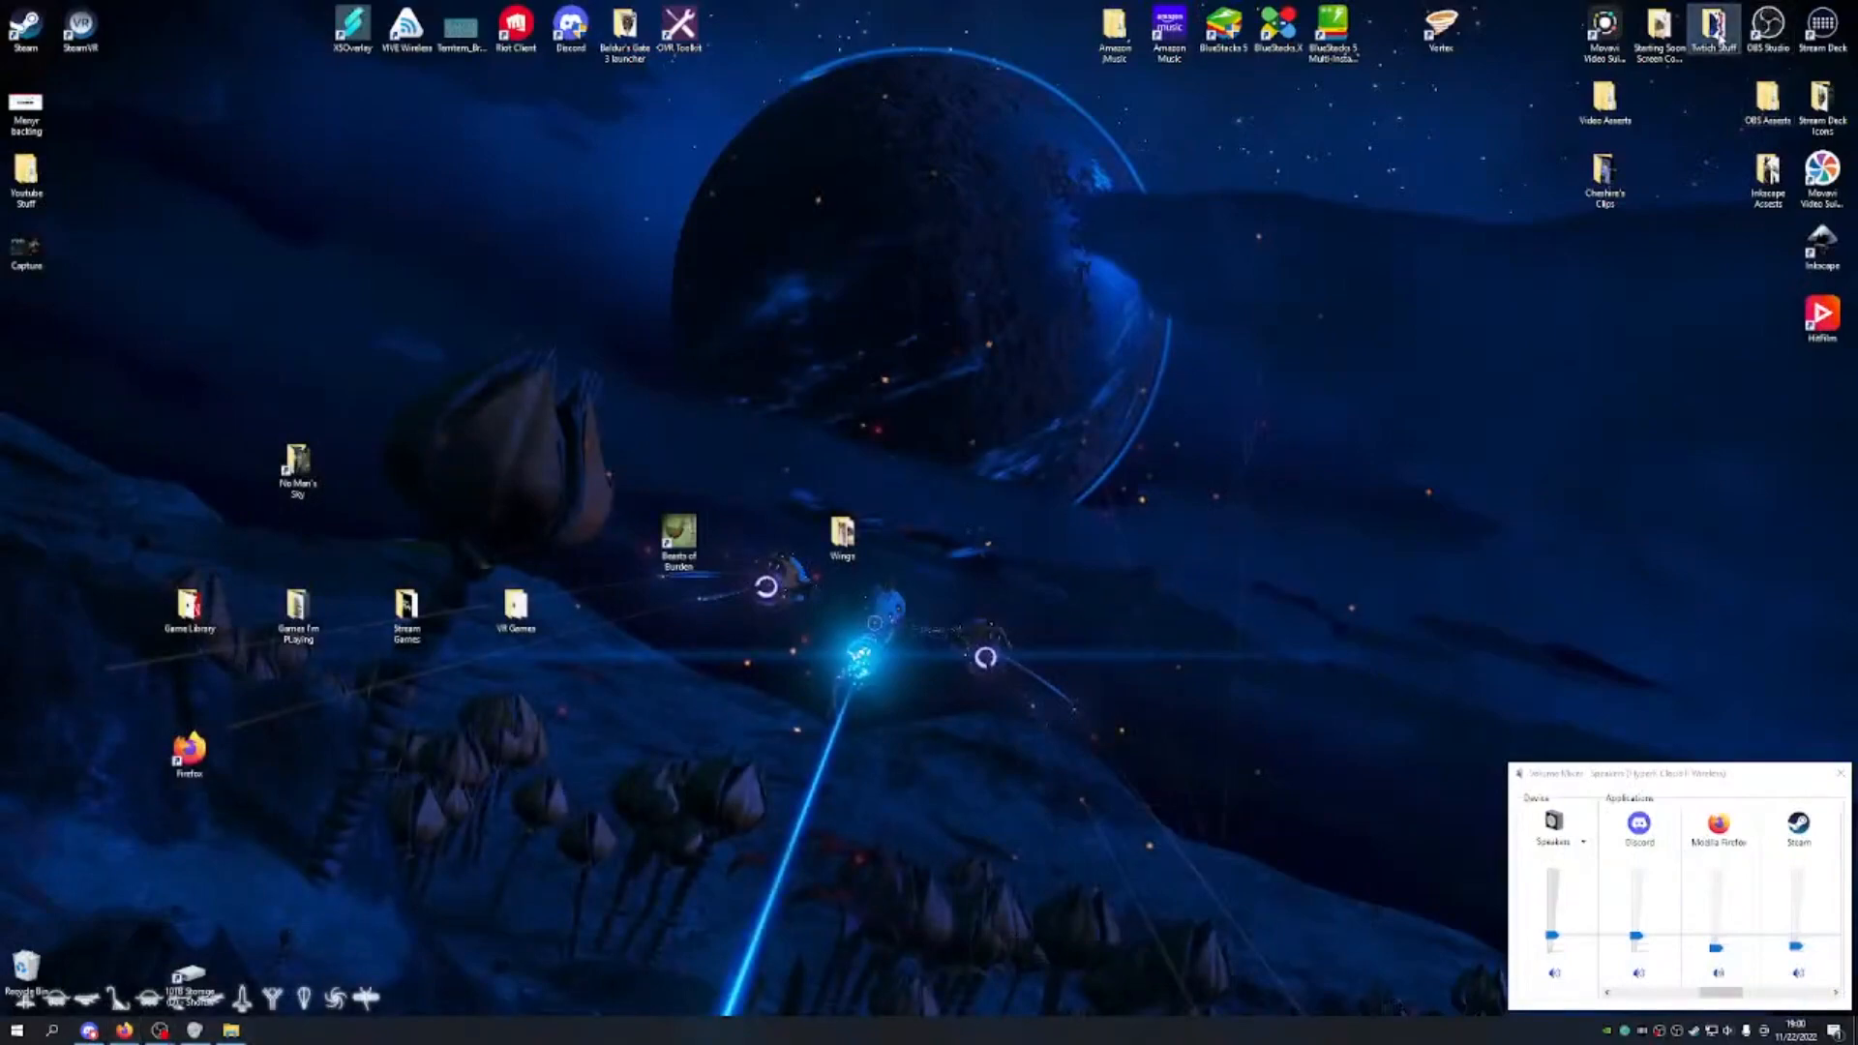
pyautogui.doubleClick(1714, 27)
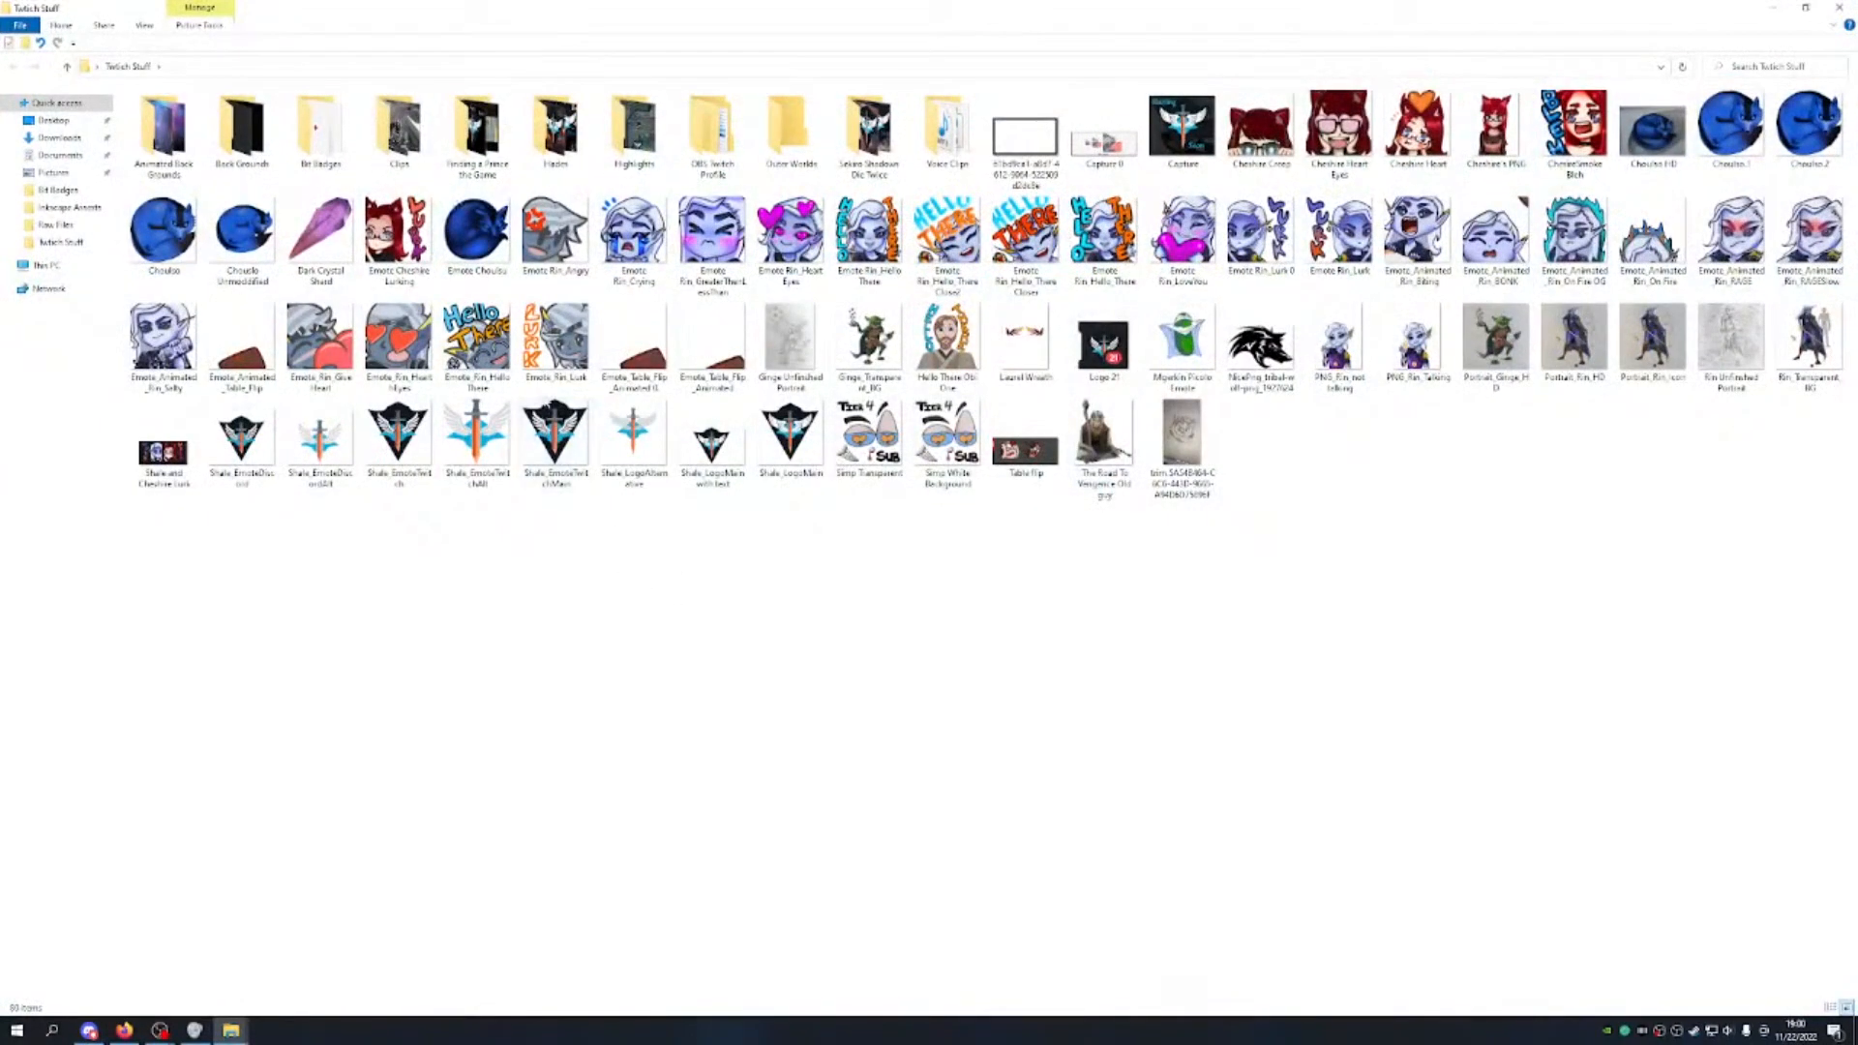
pyautogui.click(1026, 140)
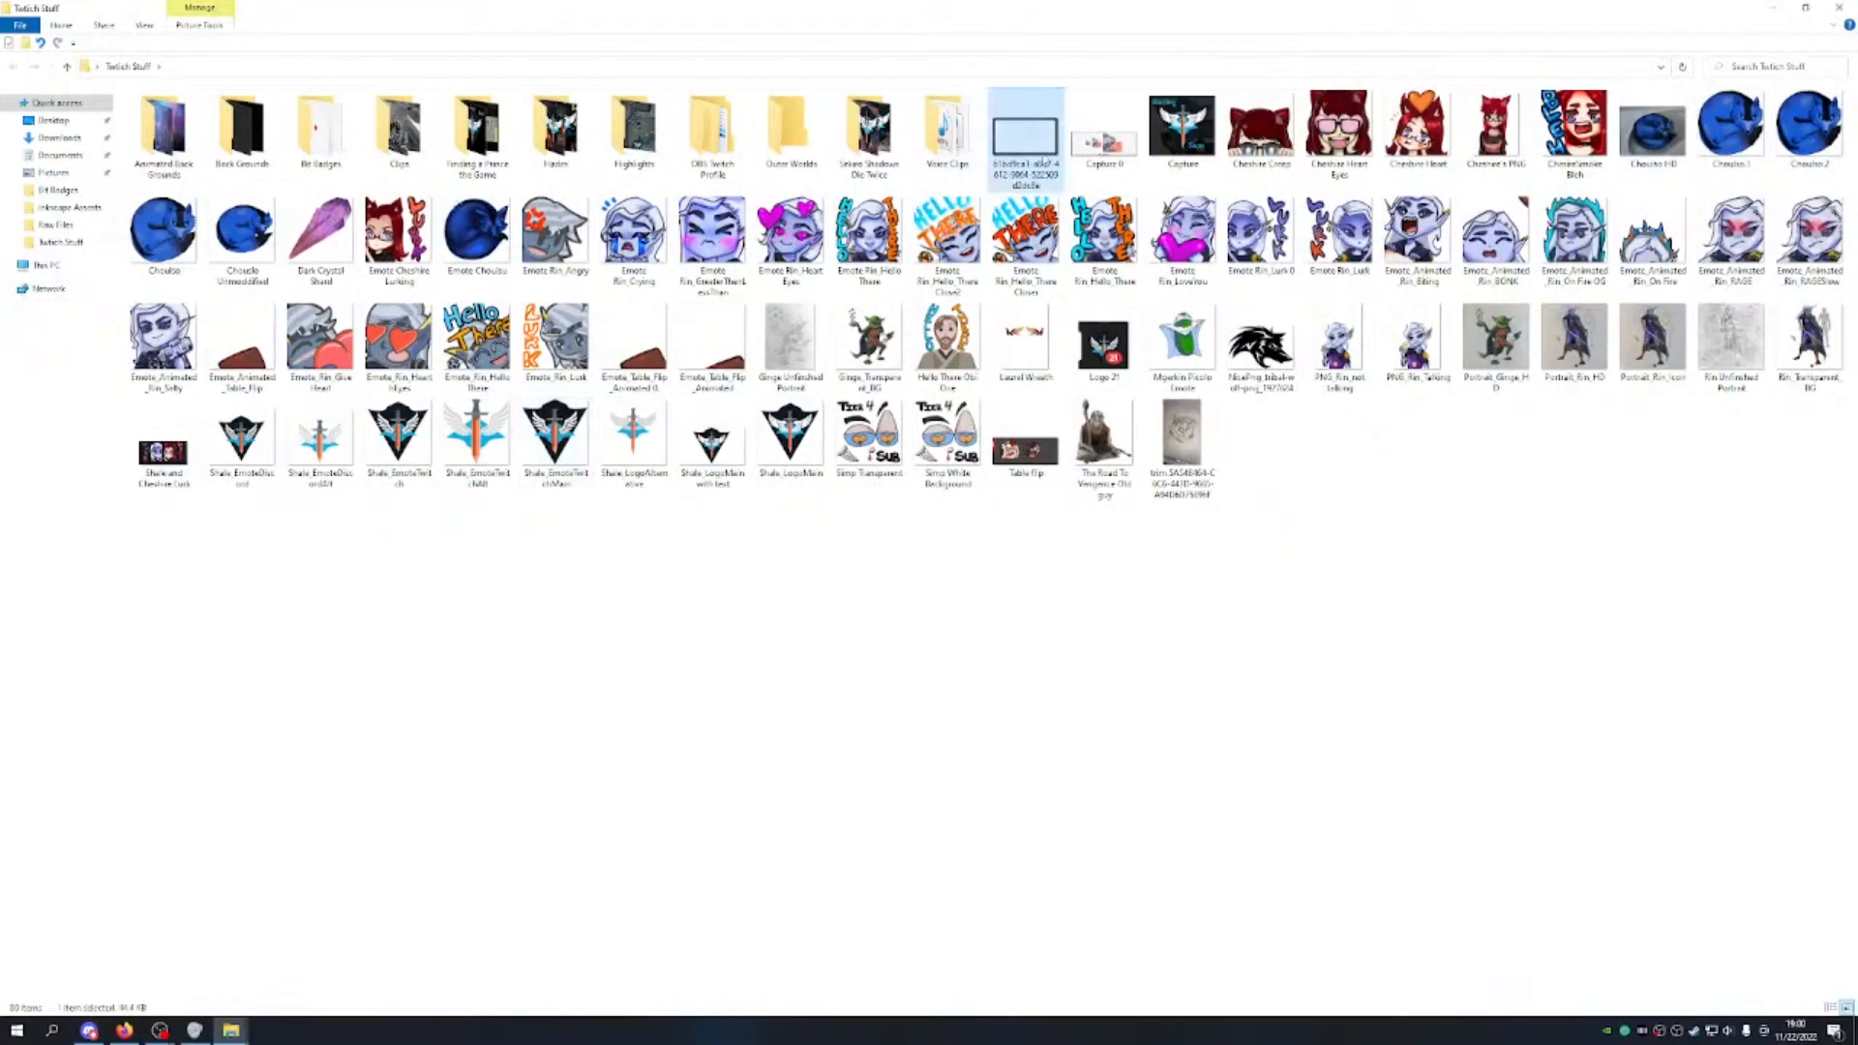
pyautogui.click(1837, 12)
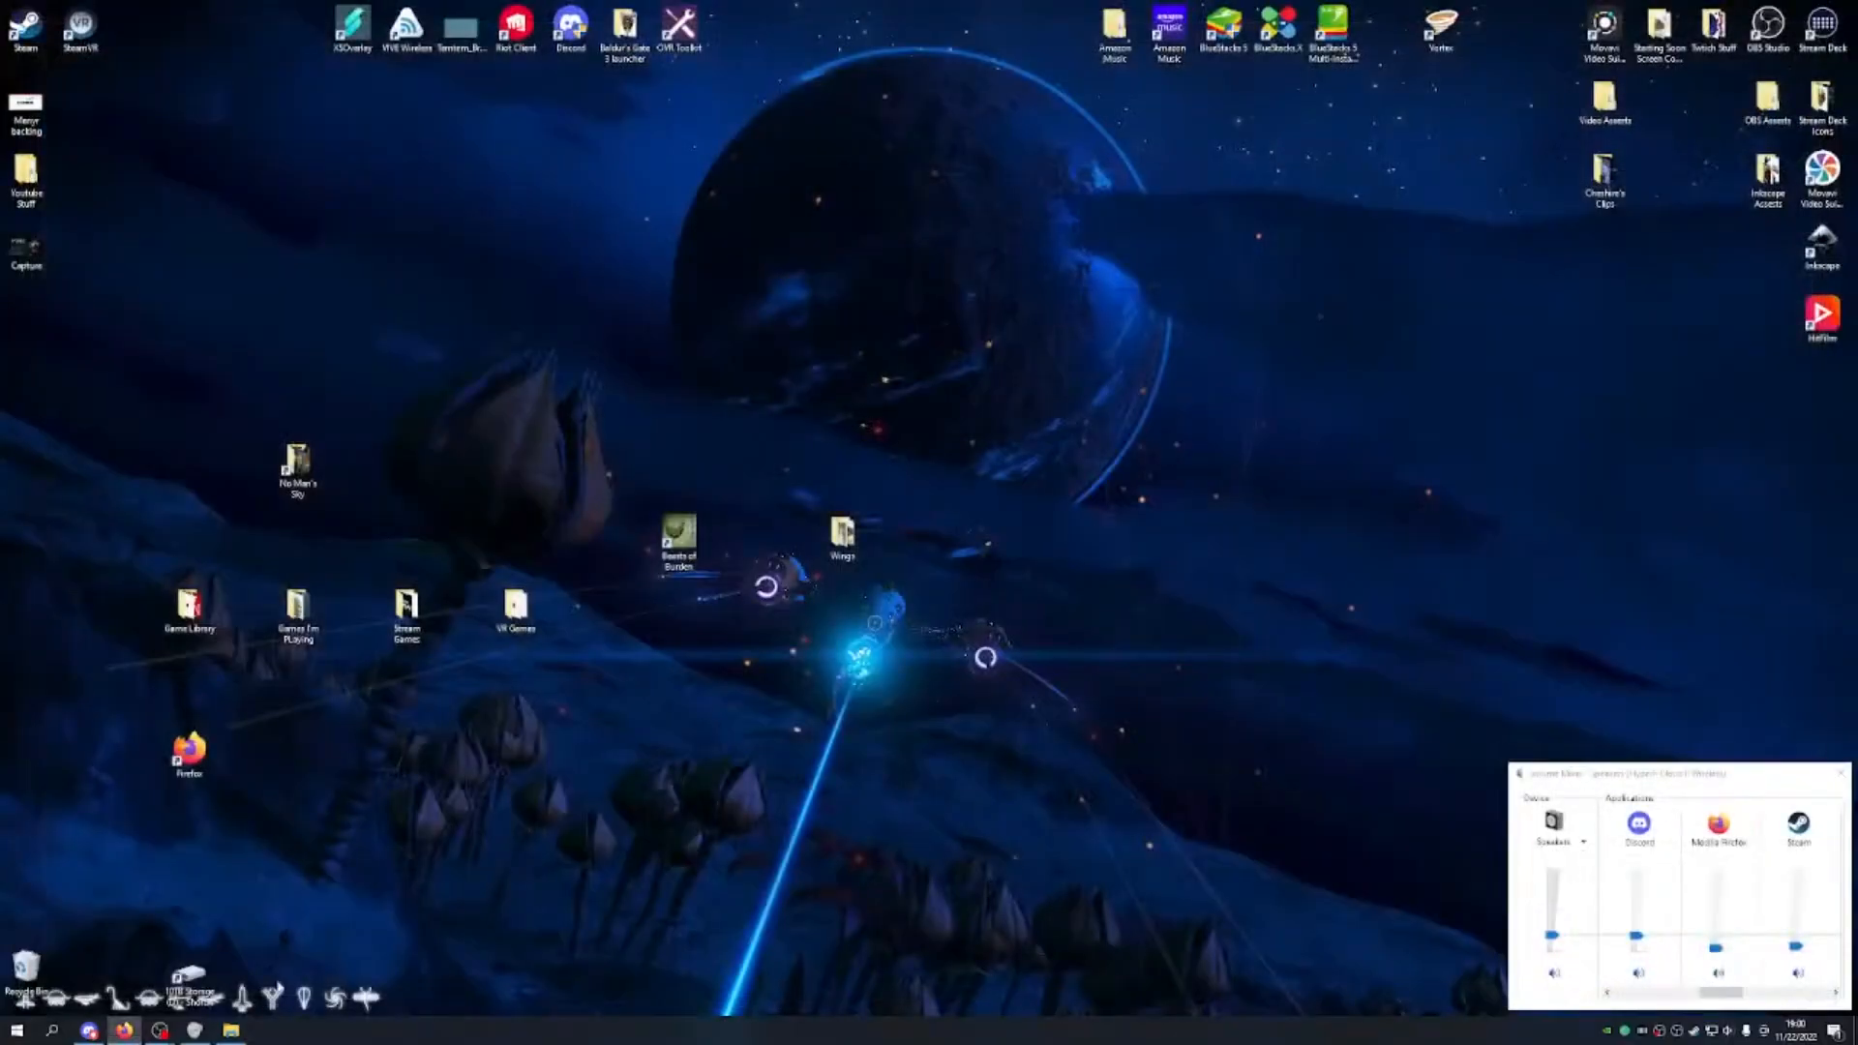
# Step: Paste the border image into OBS Assets > Images and close the folder window
pyautogui.click(230, 1029)
pyautogui.click(759, 396)
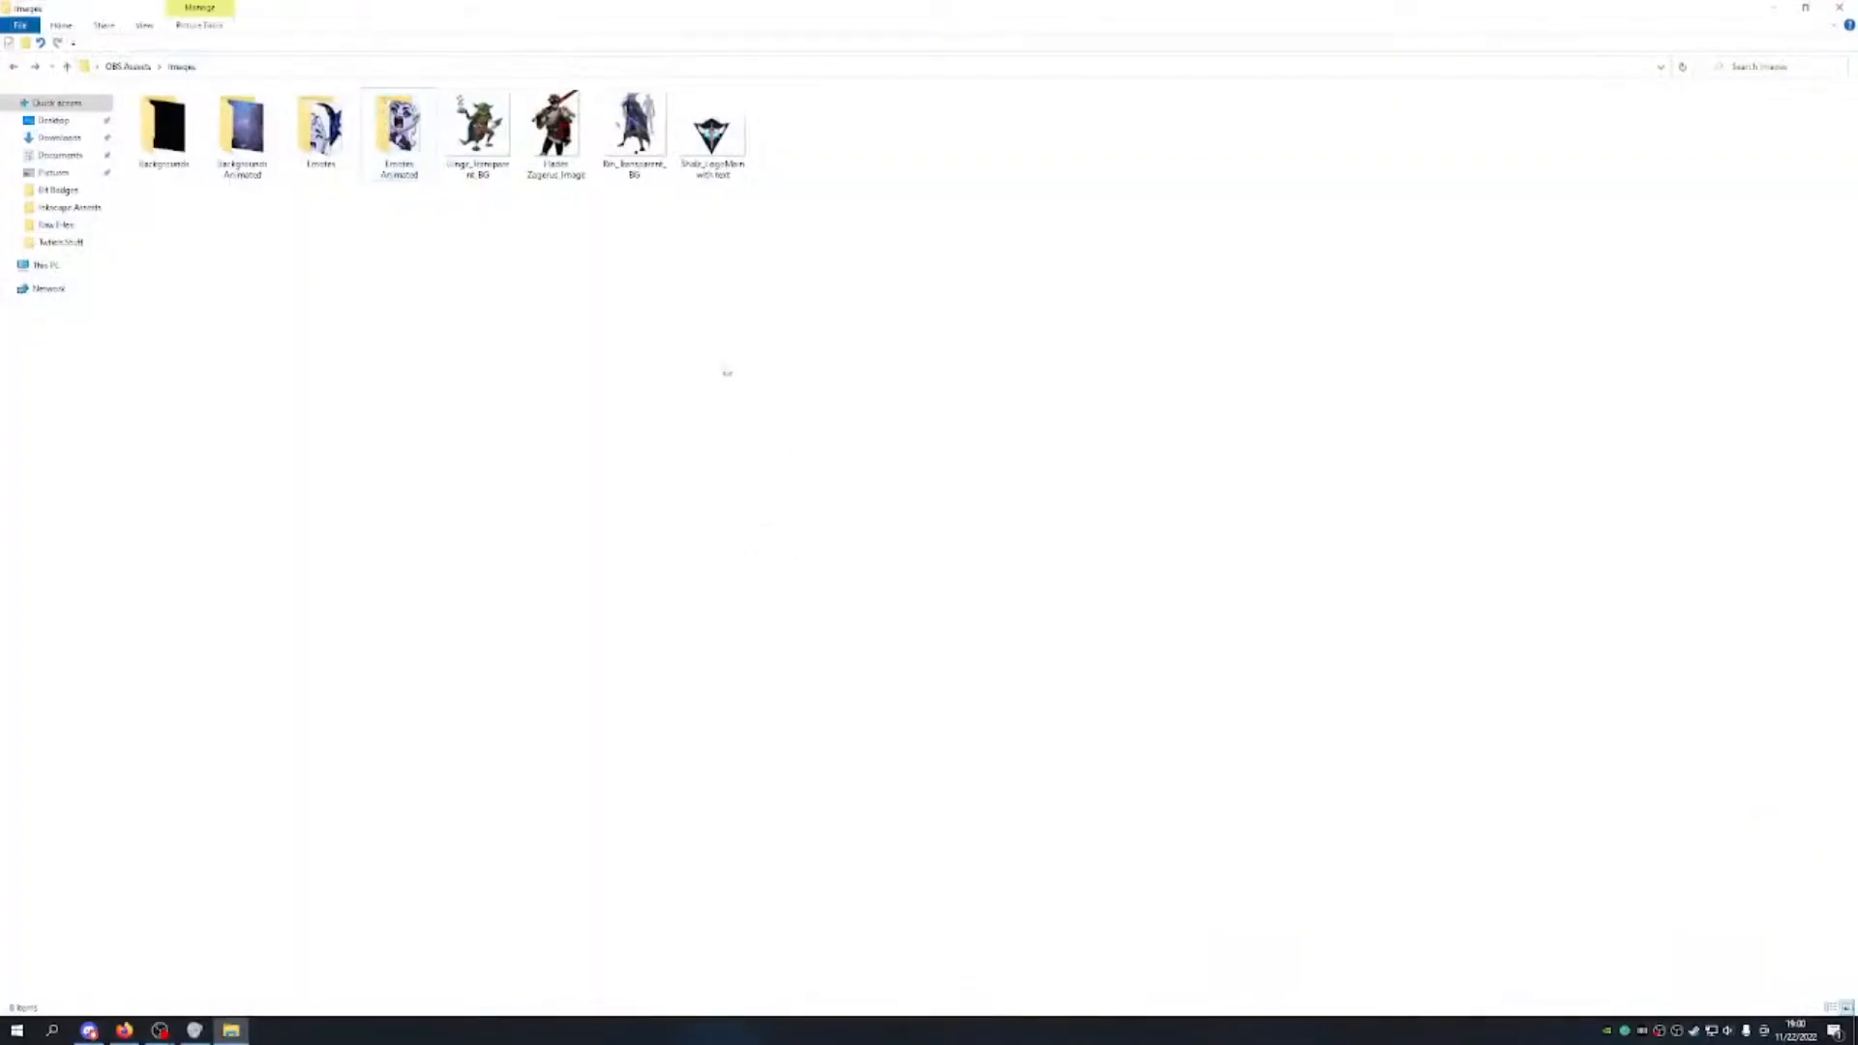
pyautogui.hotkey('ctrl', 'v')
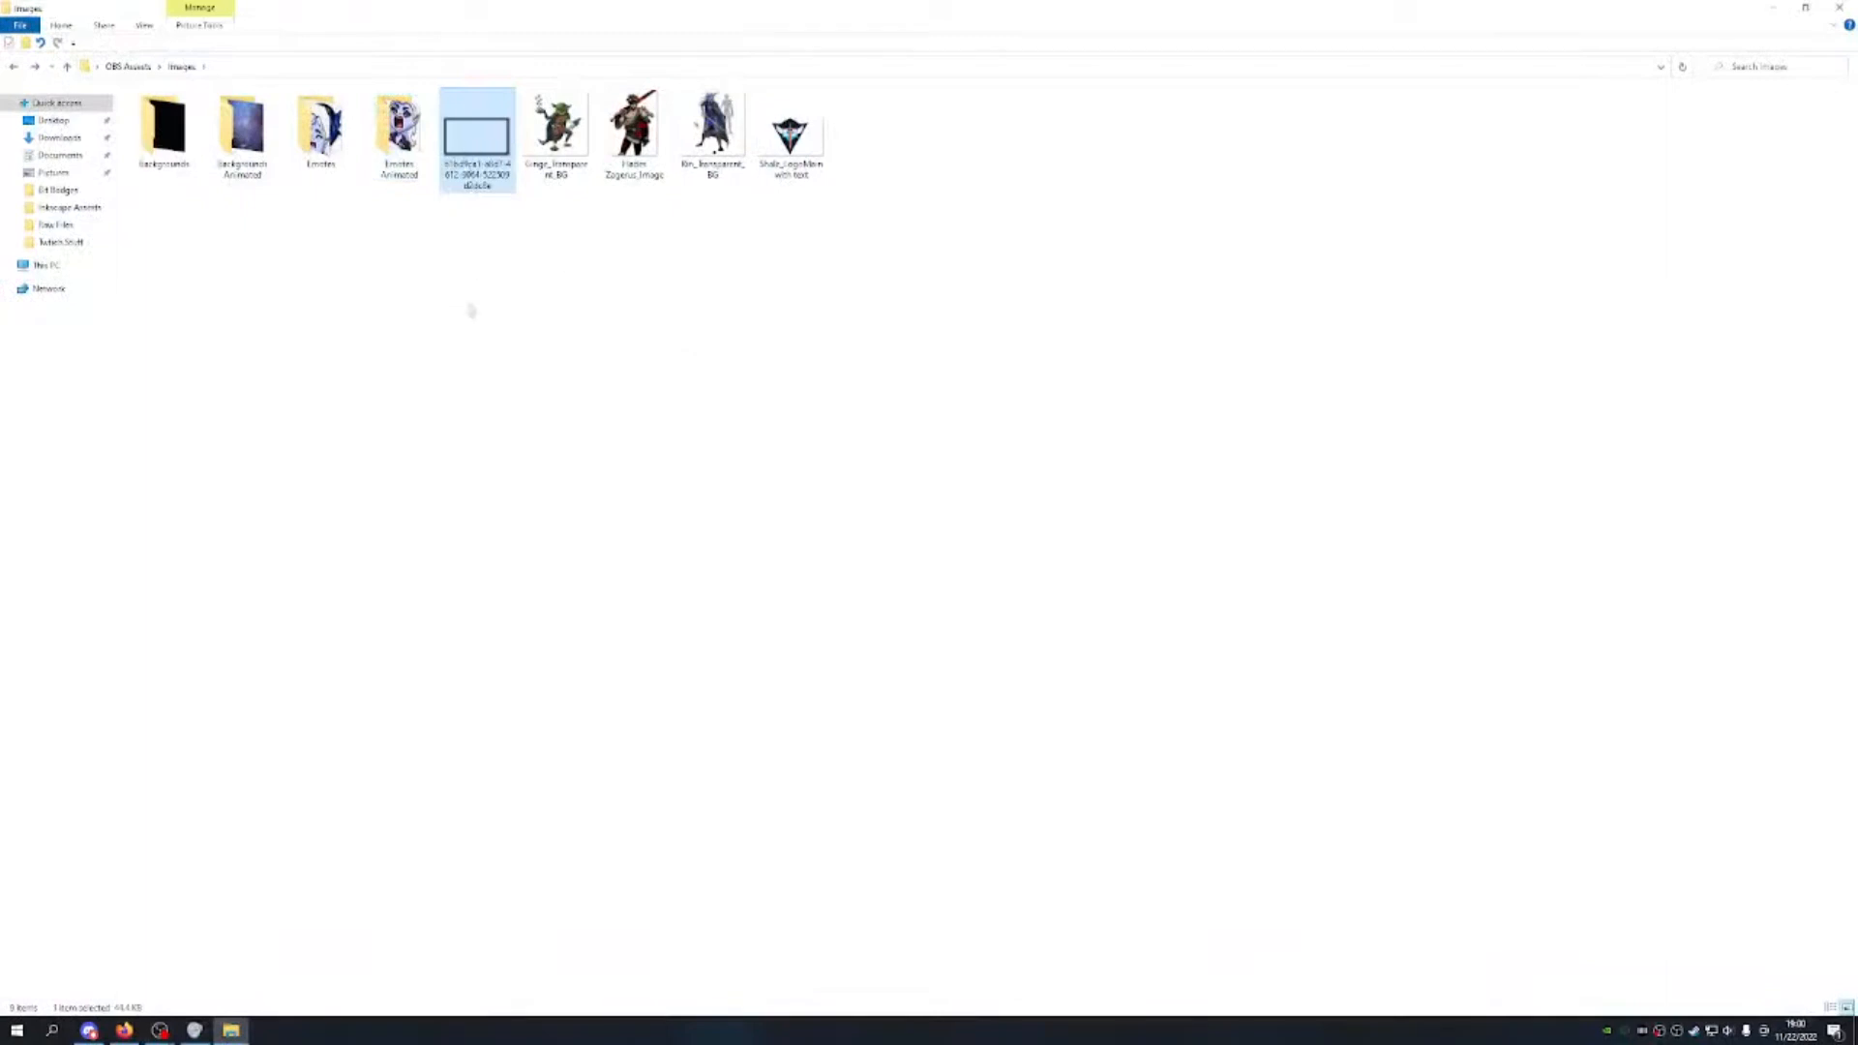
pyautogui.click(471, 310)
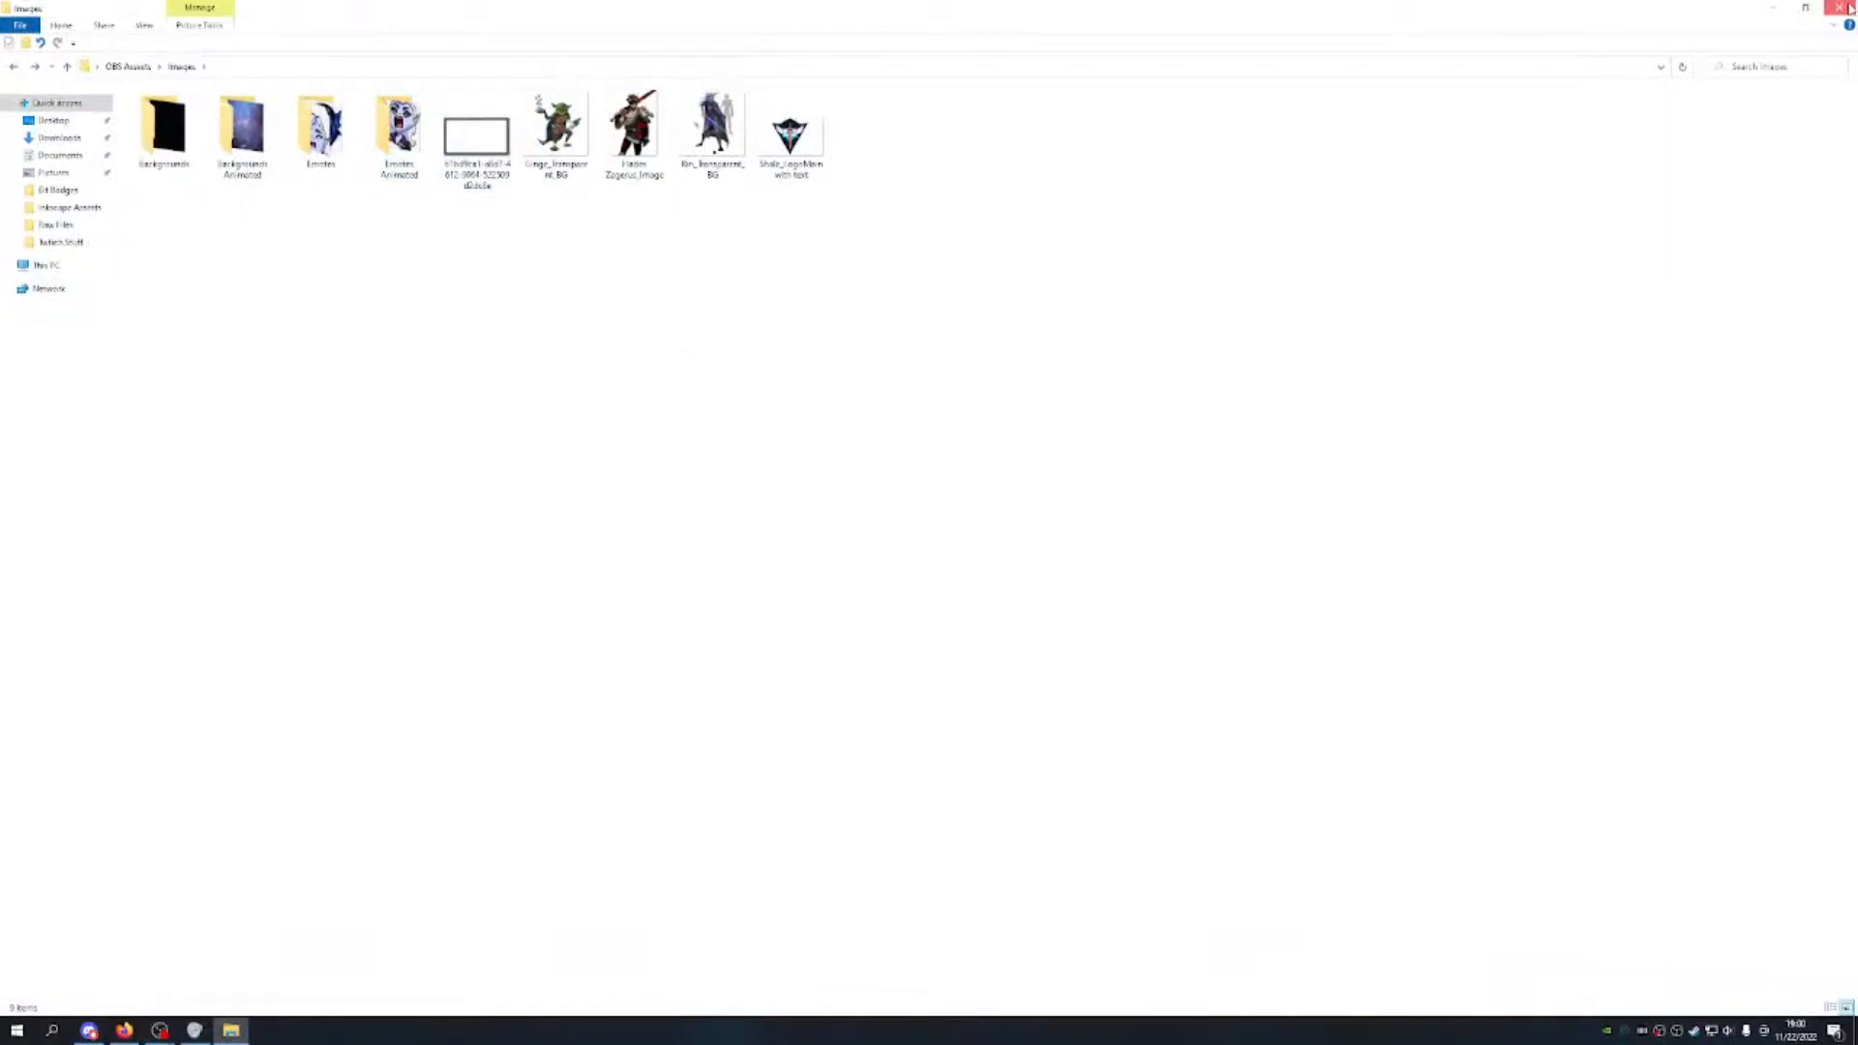
pyautogui.click(1843, 8)
pyautogui.click(159, 1029)
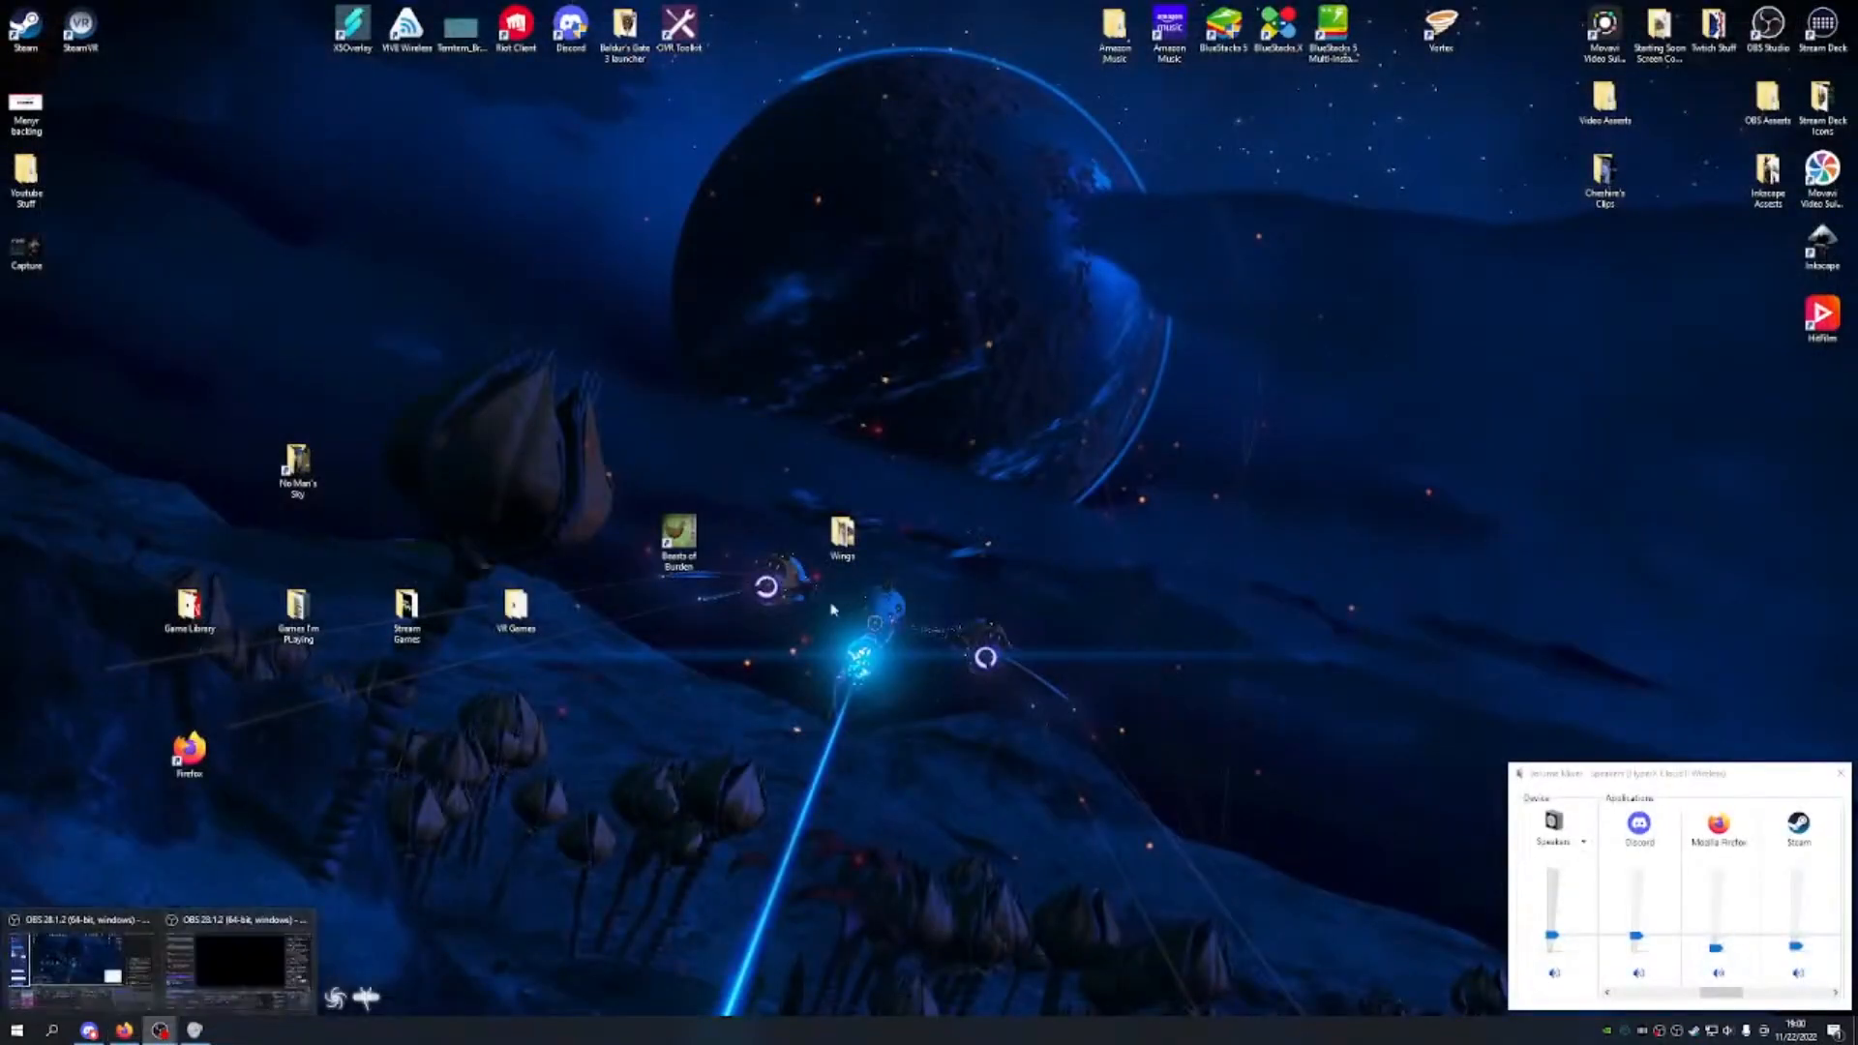
pyautogui.moveTo(244, 956)
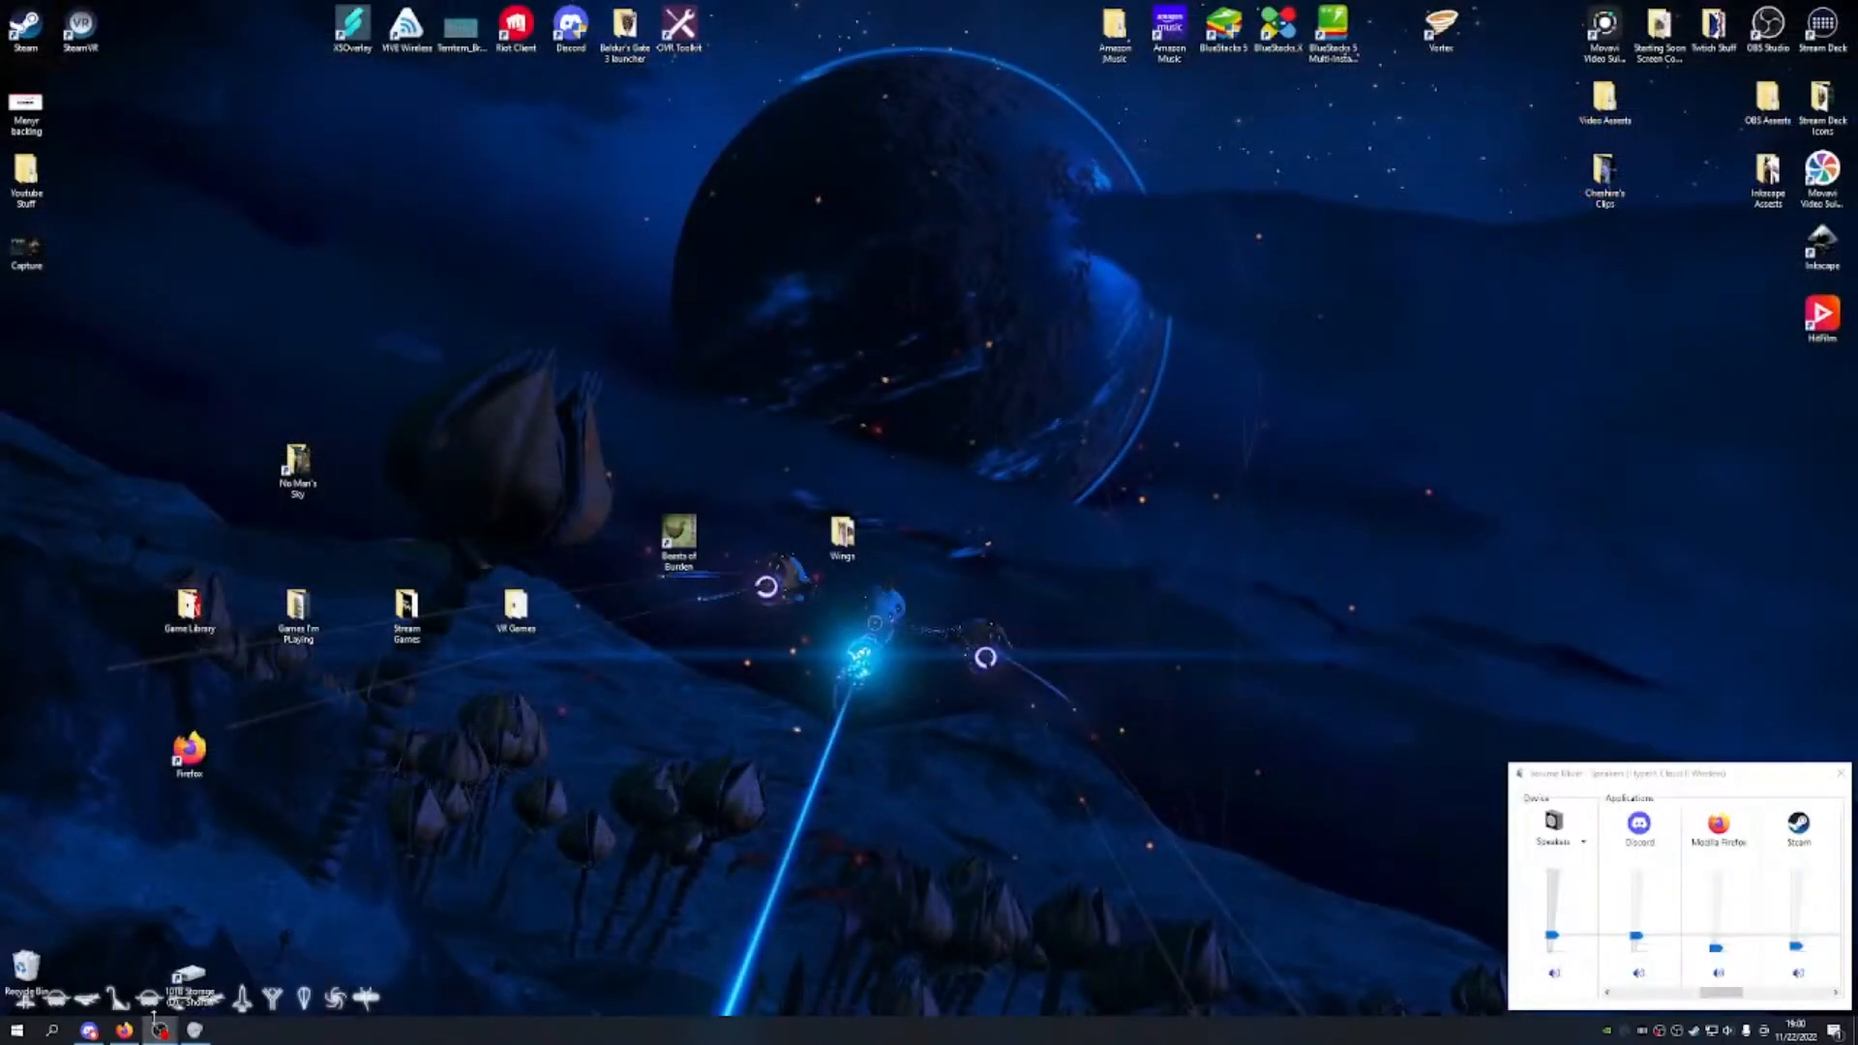
# Step: Add an image source named Shale Bordered with the stone border image, centred and enlarged
pyautogui.moveTo(157, 1016)
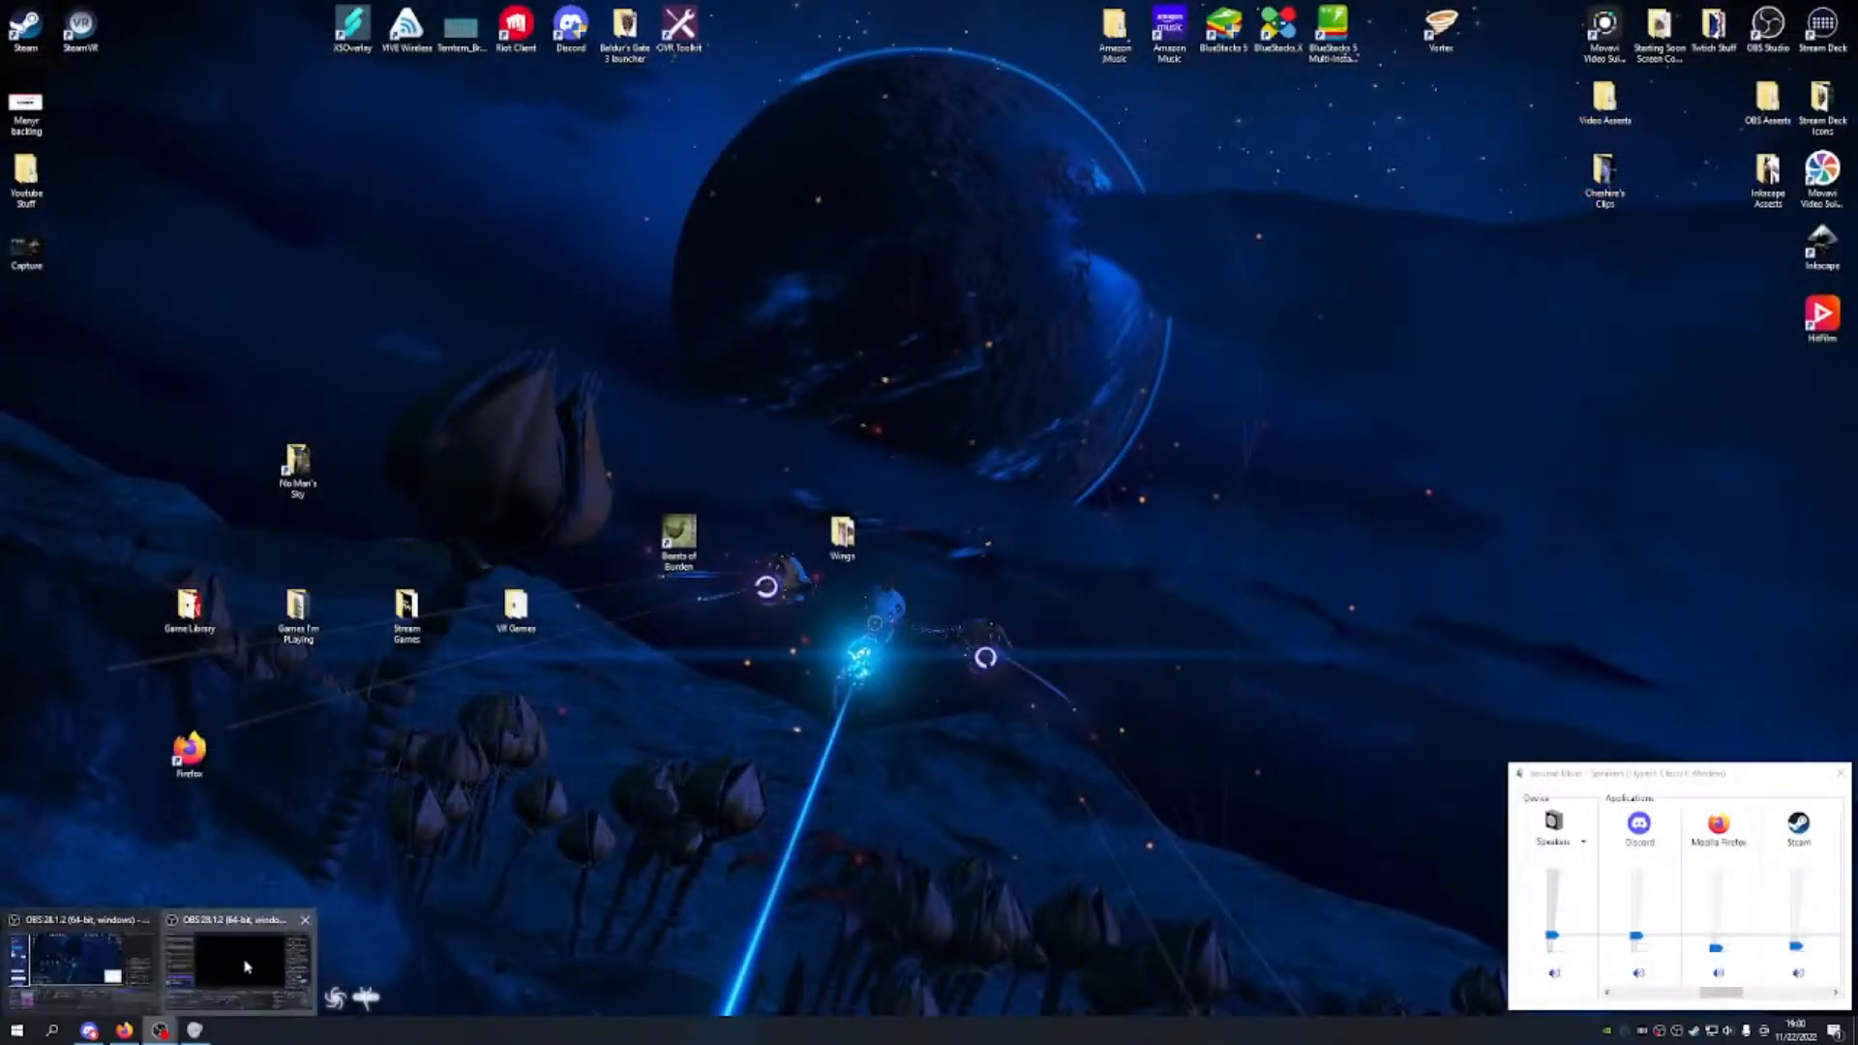
pyautogui.click(245, 956)
pyautogui.click(243, 984)
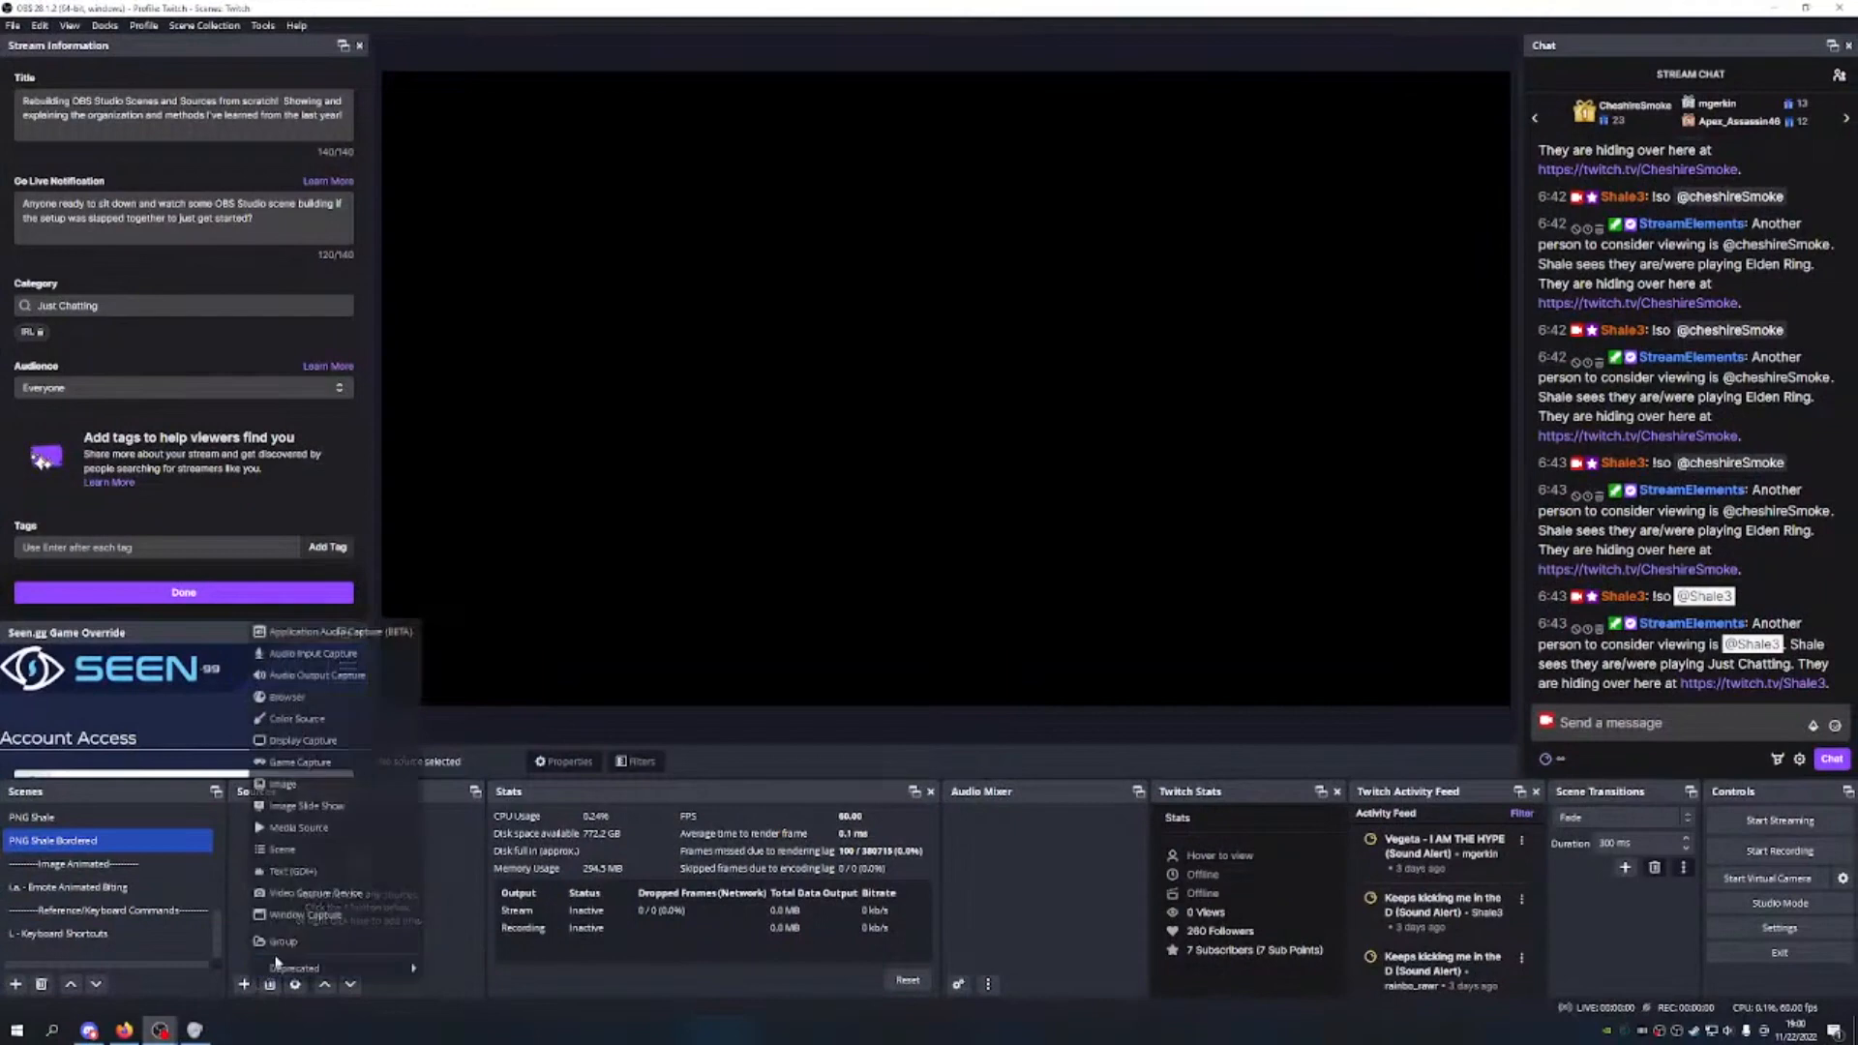
pyautogui.click(290, 805)
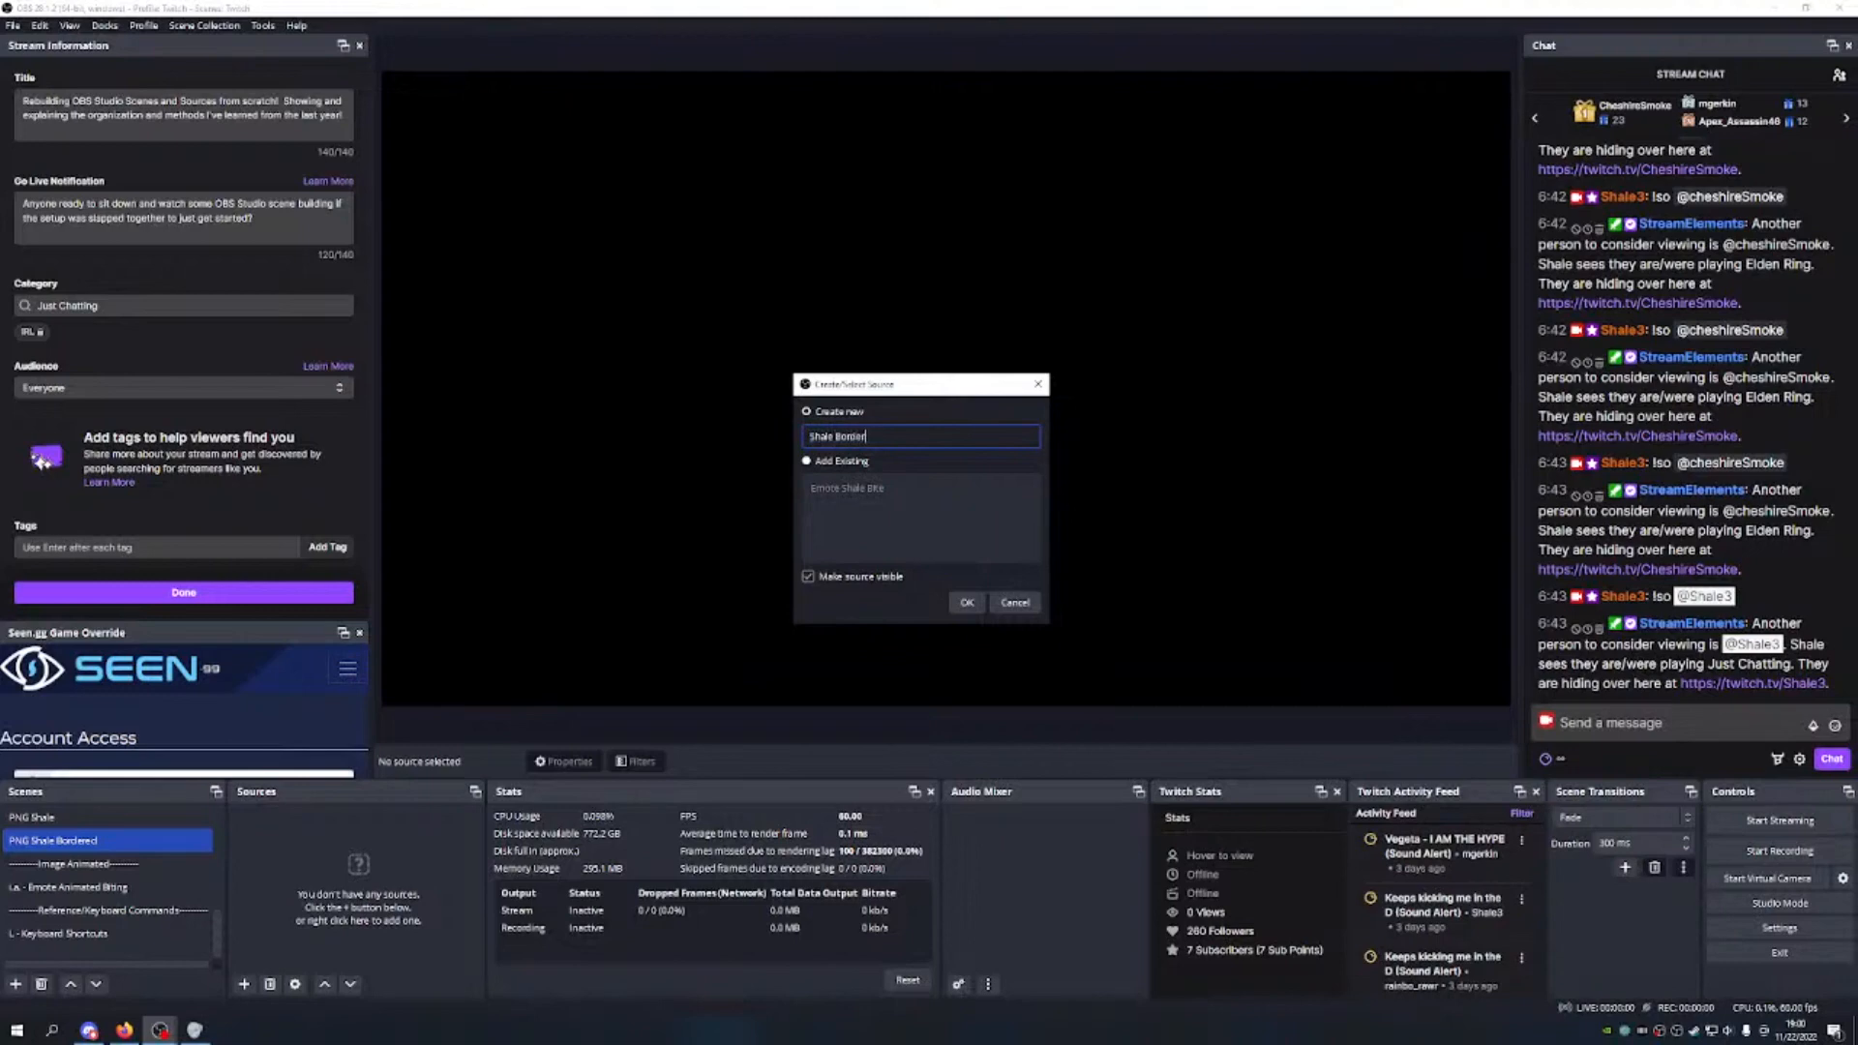
pyautogui.press('Return')
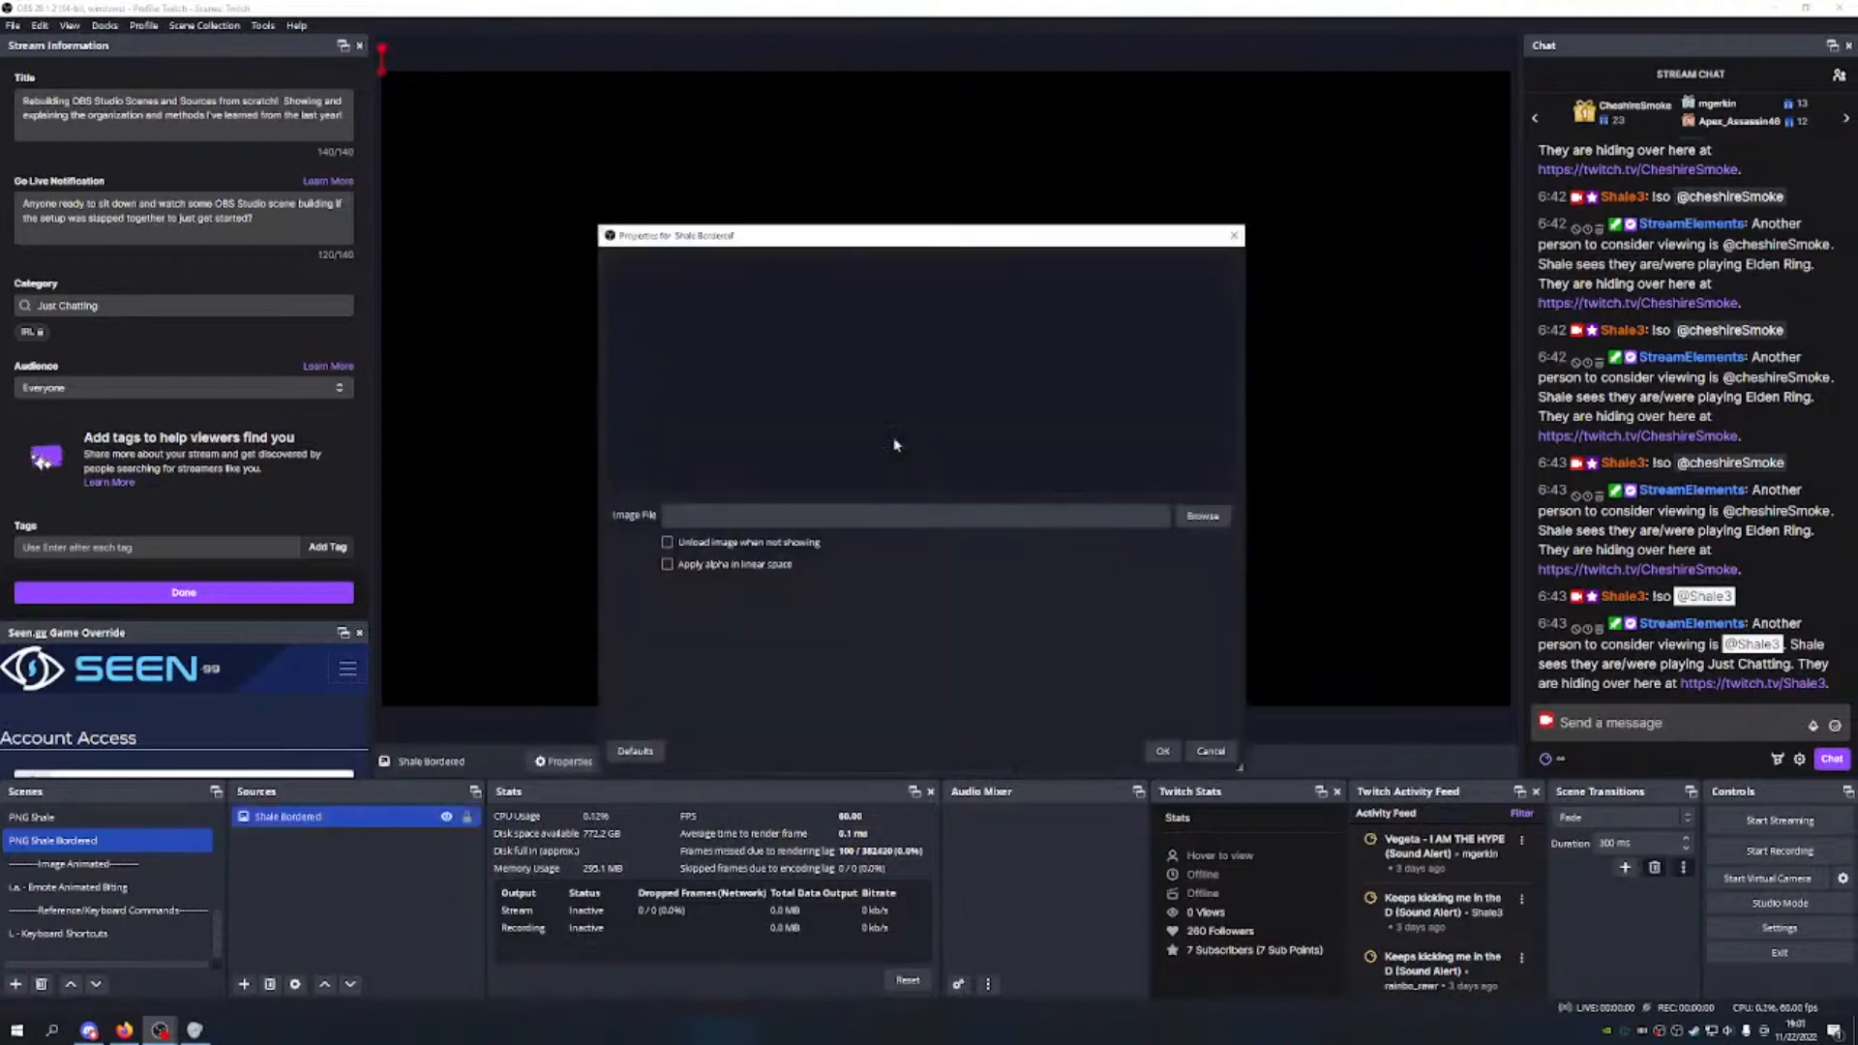
pyautogui.click(1203, 518)
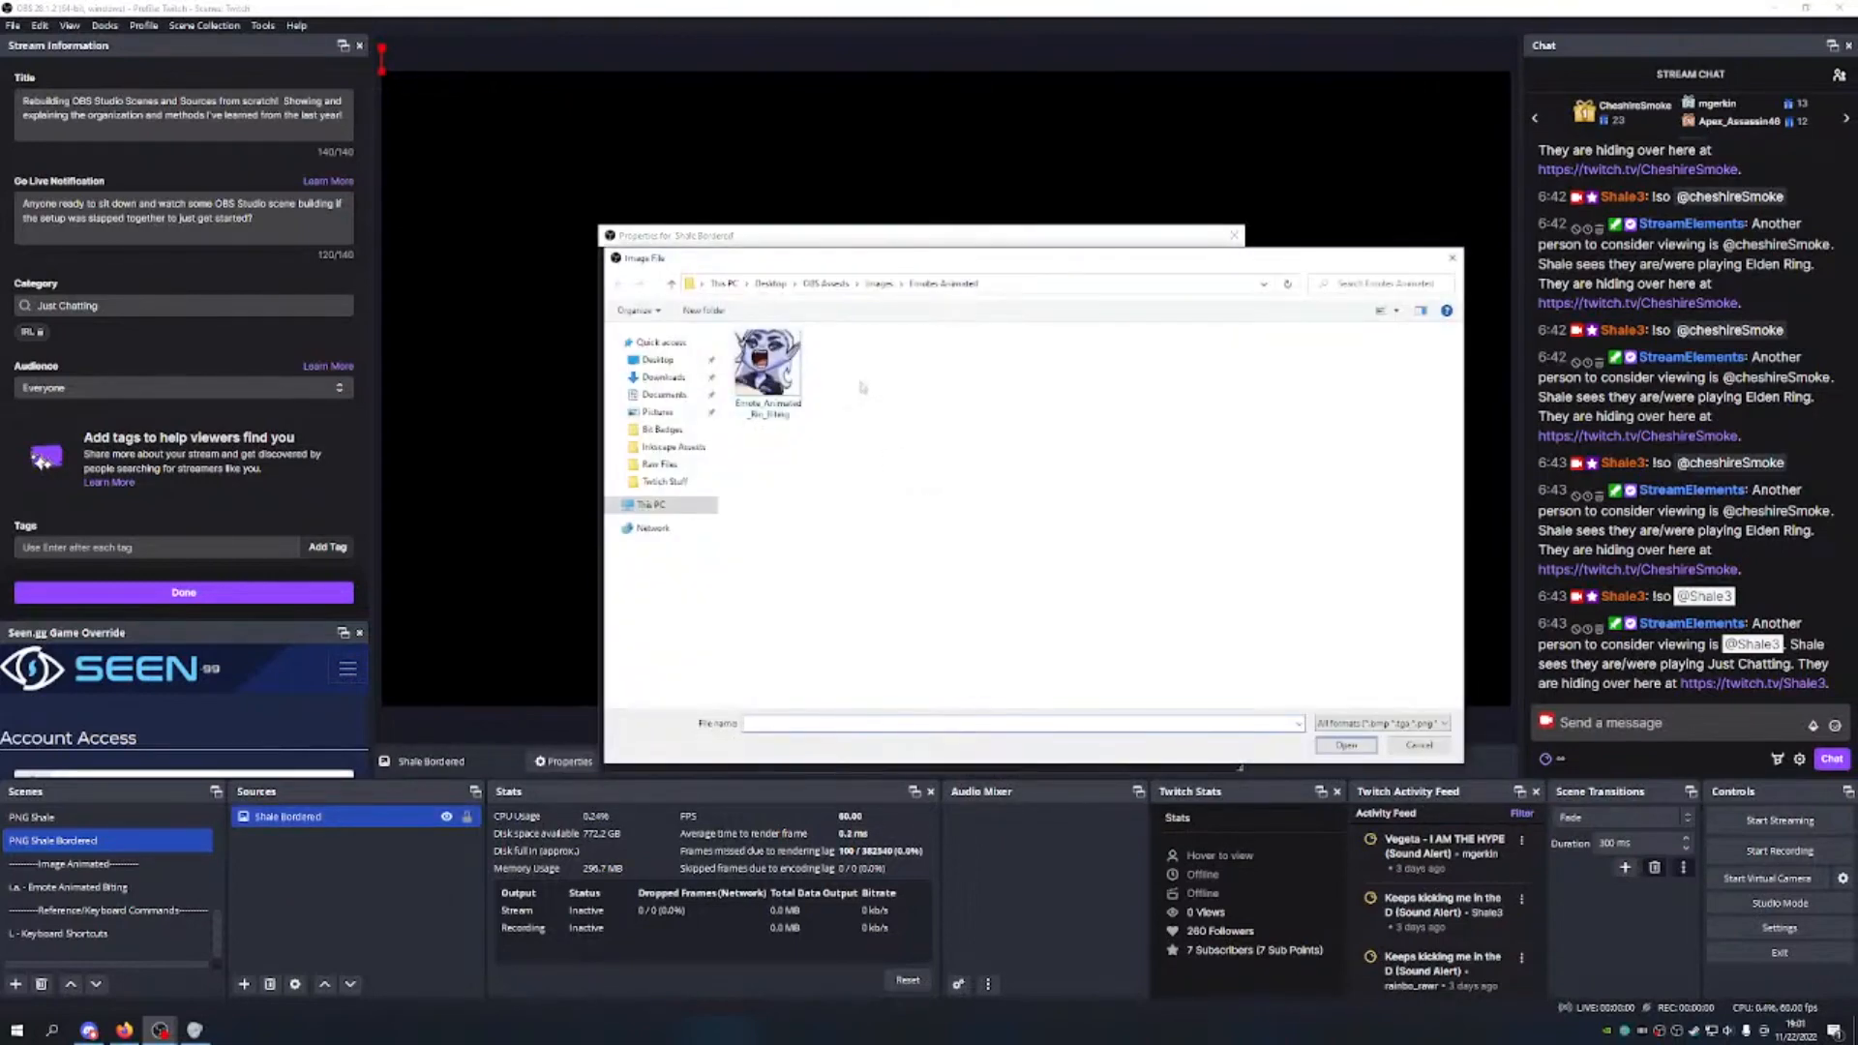
pyautogui.click(879, 284)
pyautogui.doubleClick(1093, 377)
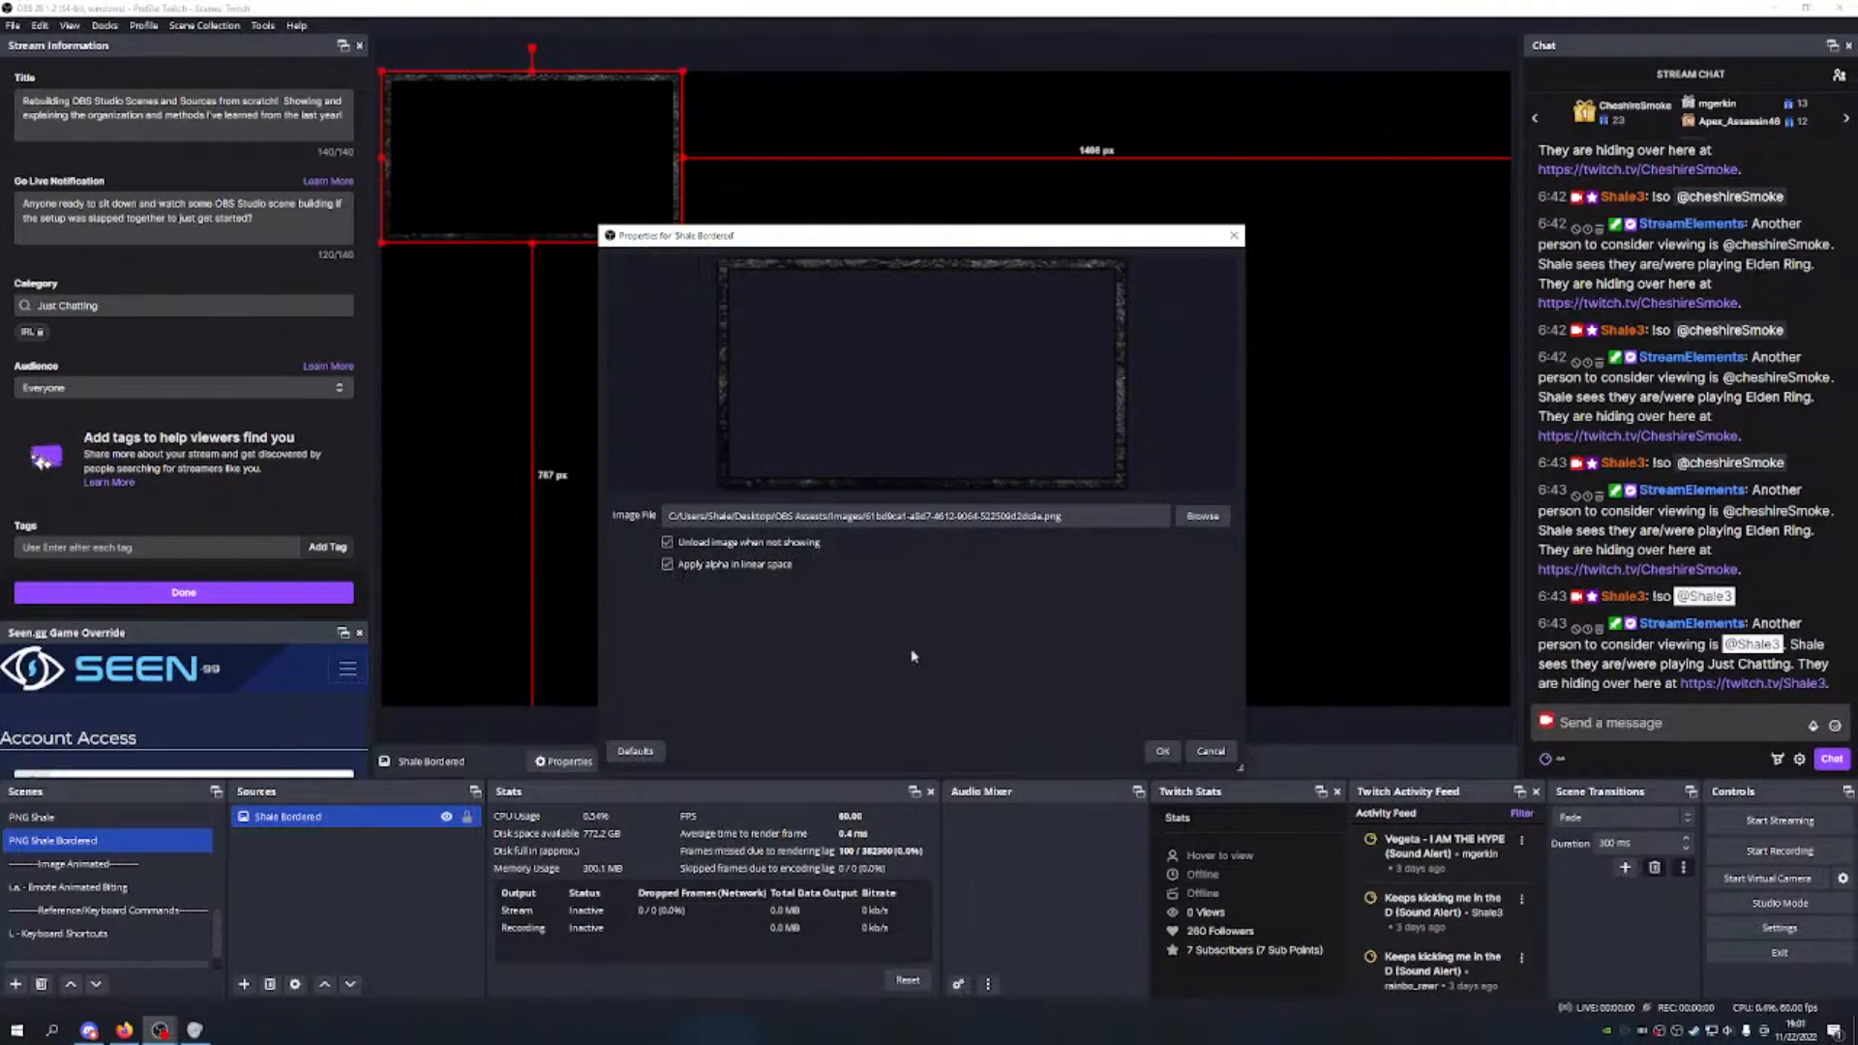
pyautogui.click(1162, 751)
pyautogui.moveTo(650, 215); pyautogui.dragTo(1318, 687)
pyautogui.moveTo(1095, 580); pyautogui.dragTo(1008, 392)
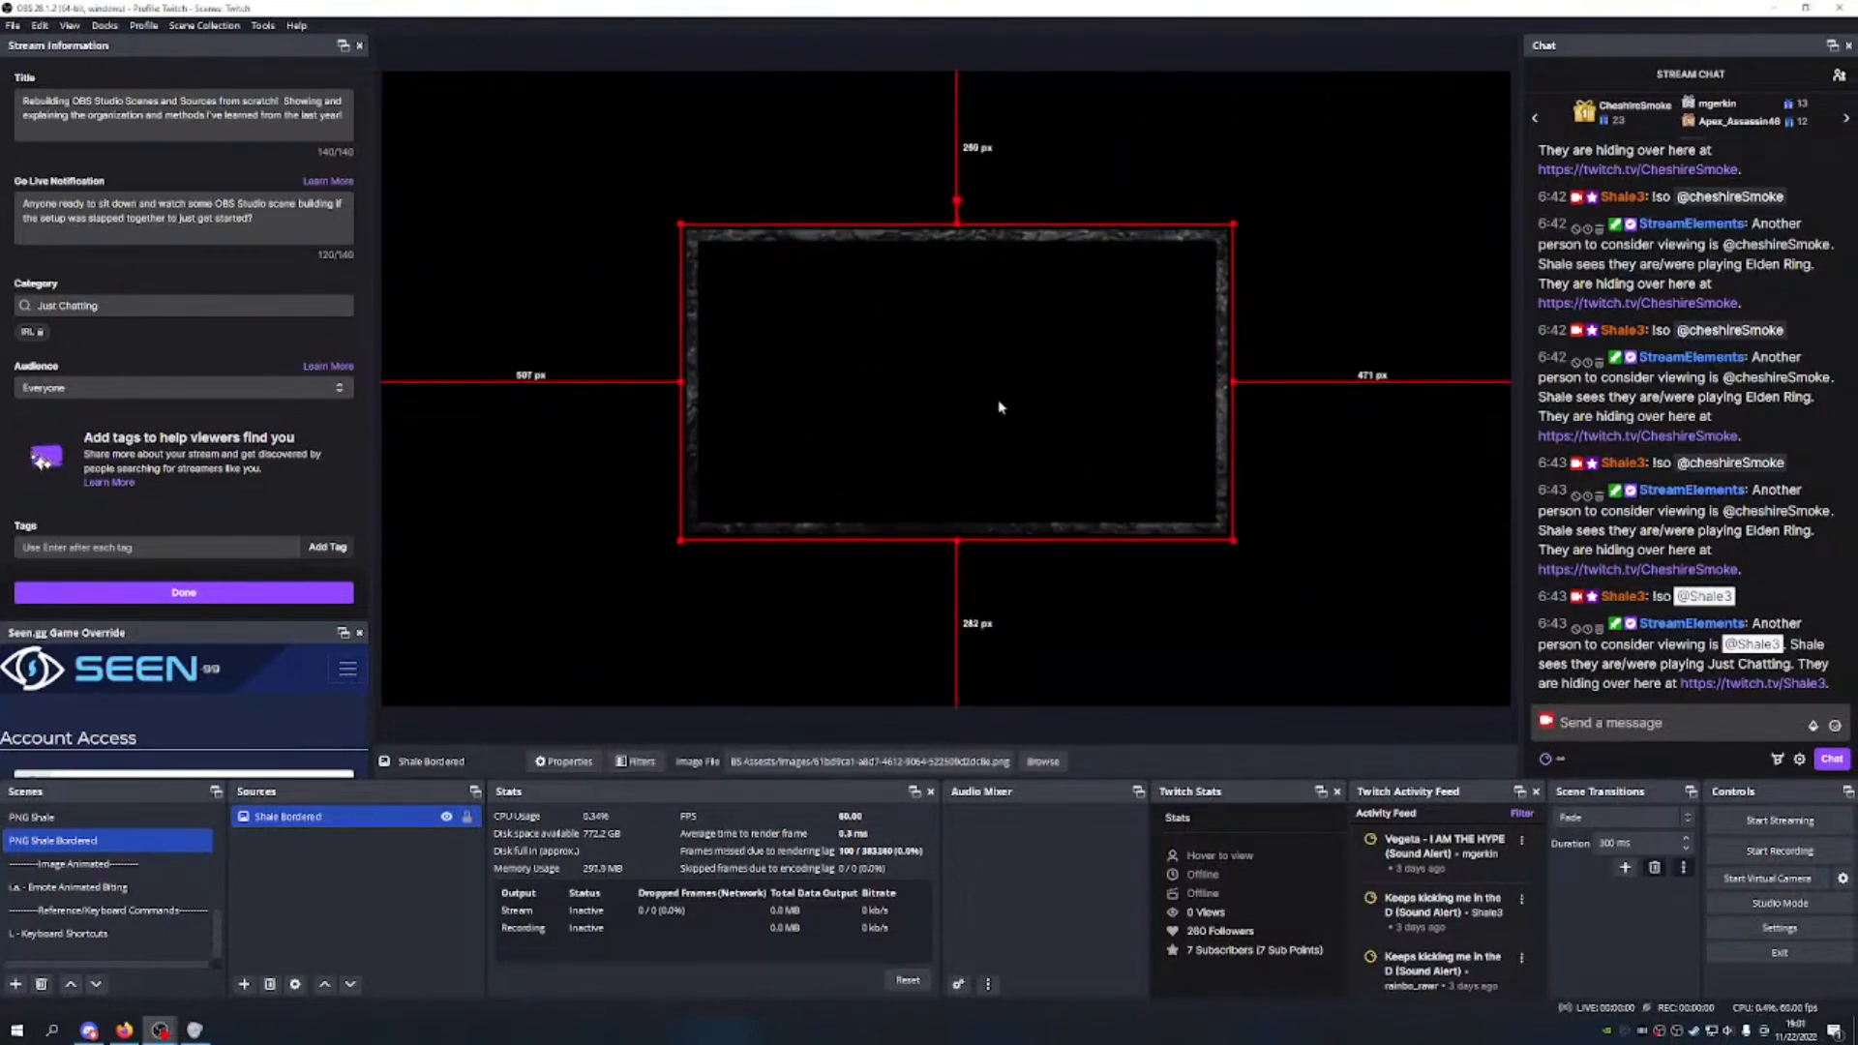
# Step: Colour-label the Shale Bordered source red
pyautogui.rightClick(356, 825)
pyautogui.moveTo(435, 457)
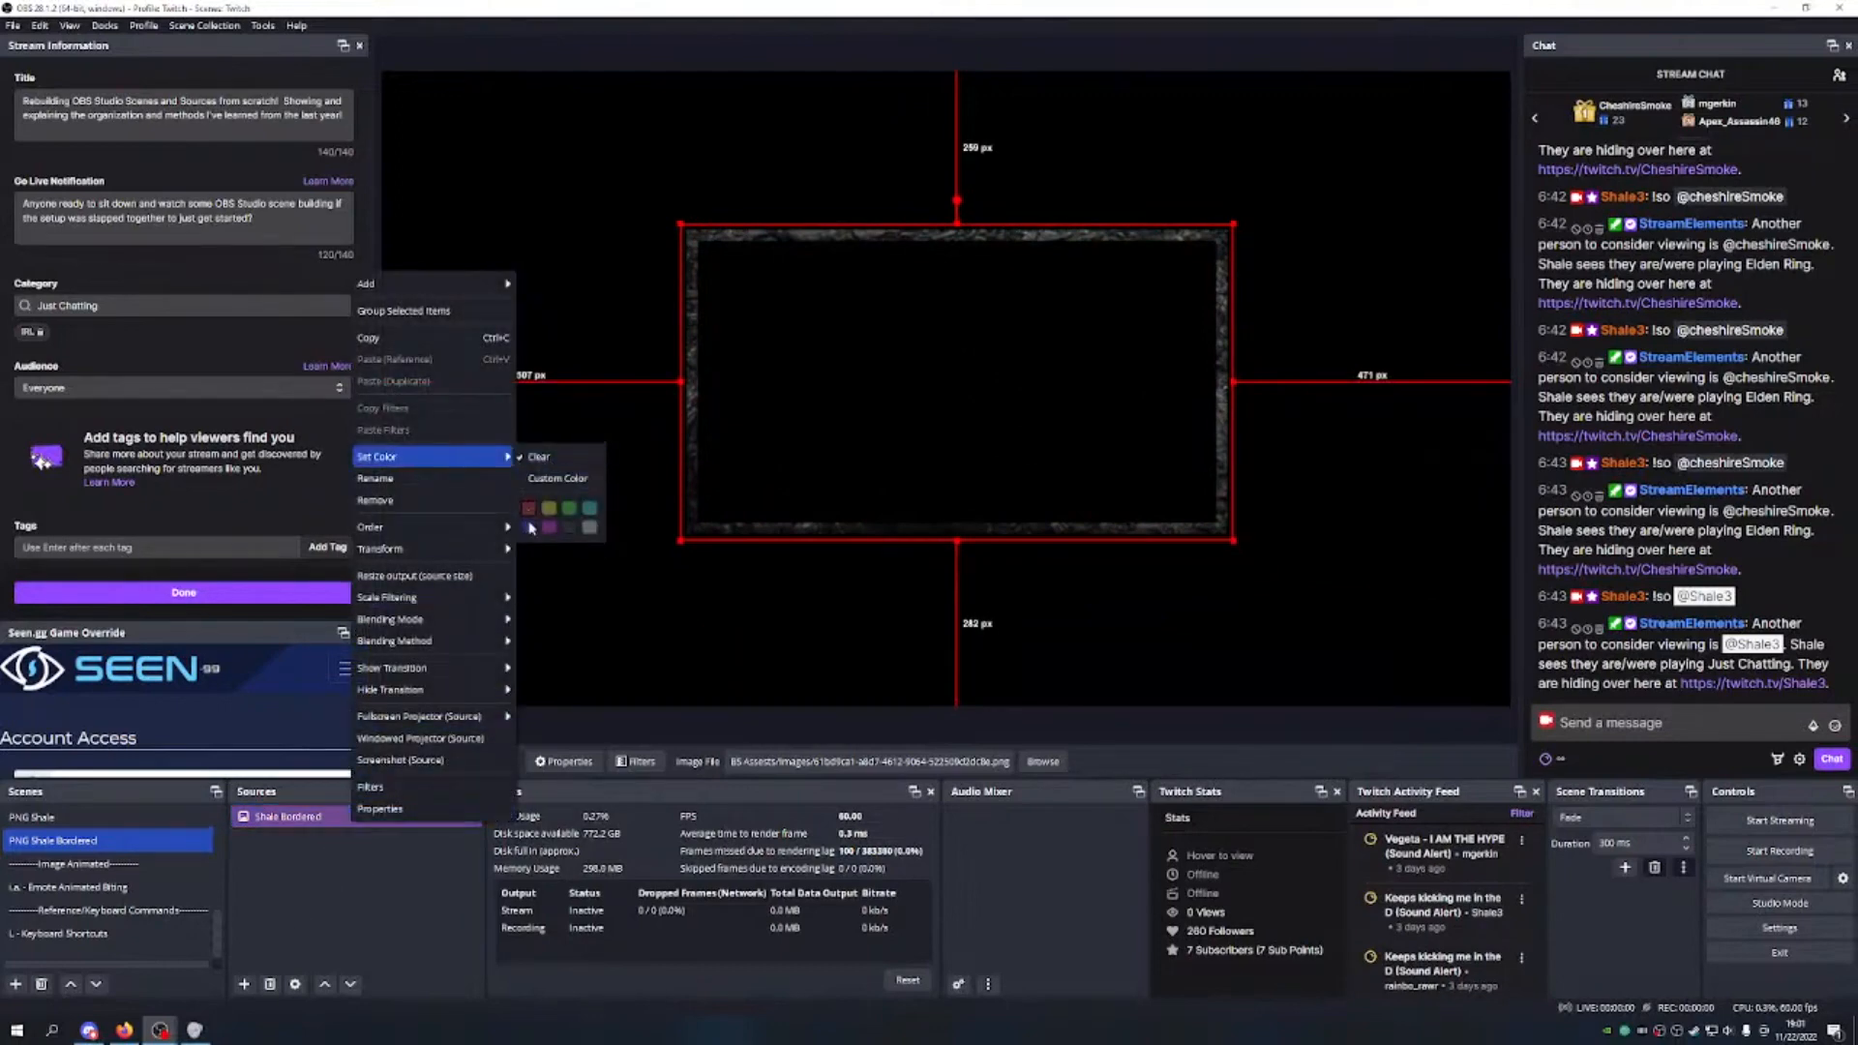
pyautogui.click(528, 509)
pyautogui.scroll(-5, 121, 866)
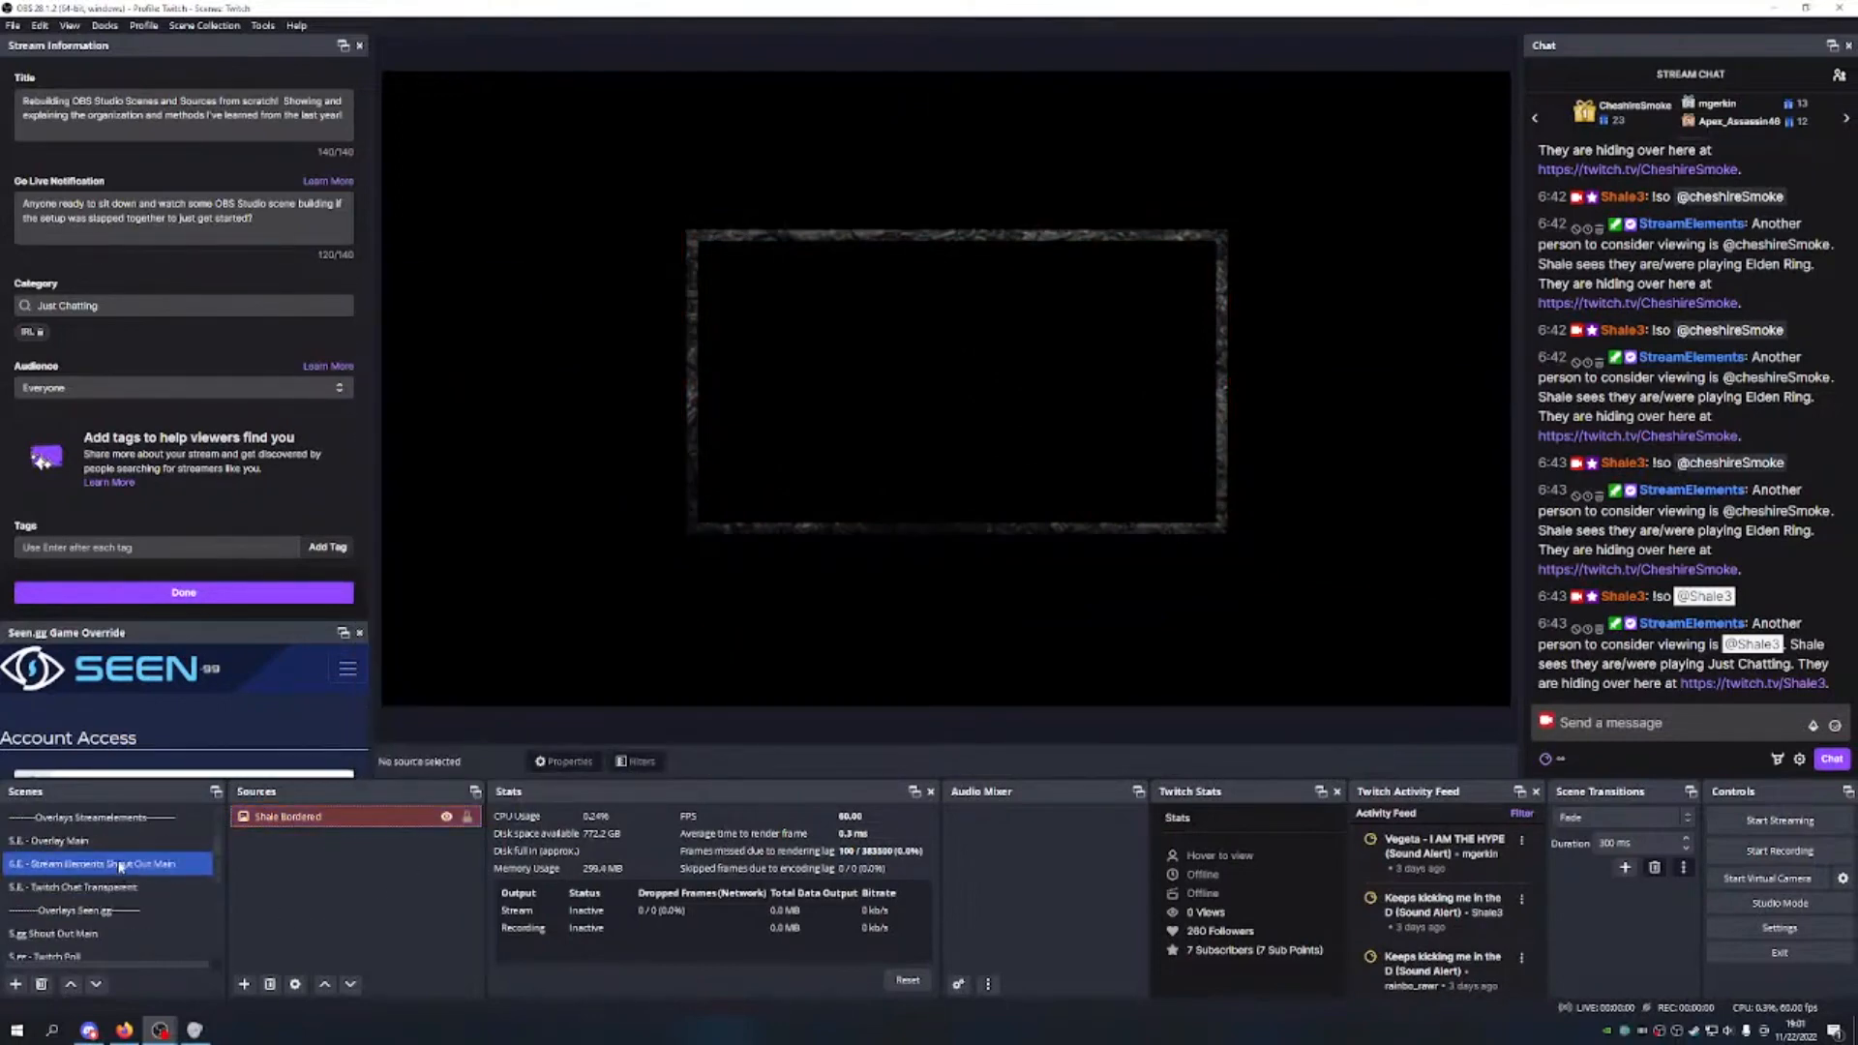
# Step: Check the Main Overlay source, then colour-tag the Streamelements Shout Out Main source
pyautogui.click(121, 864)
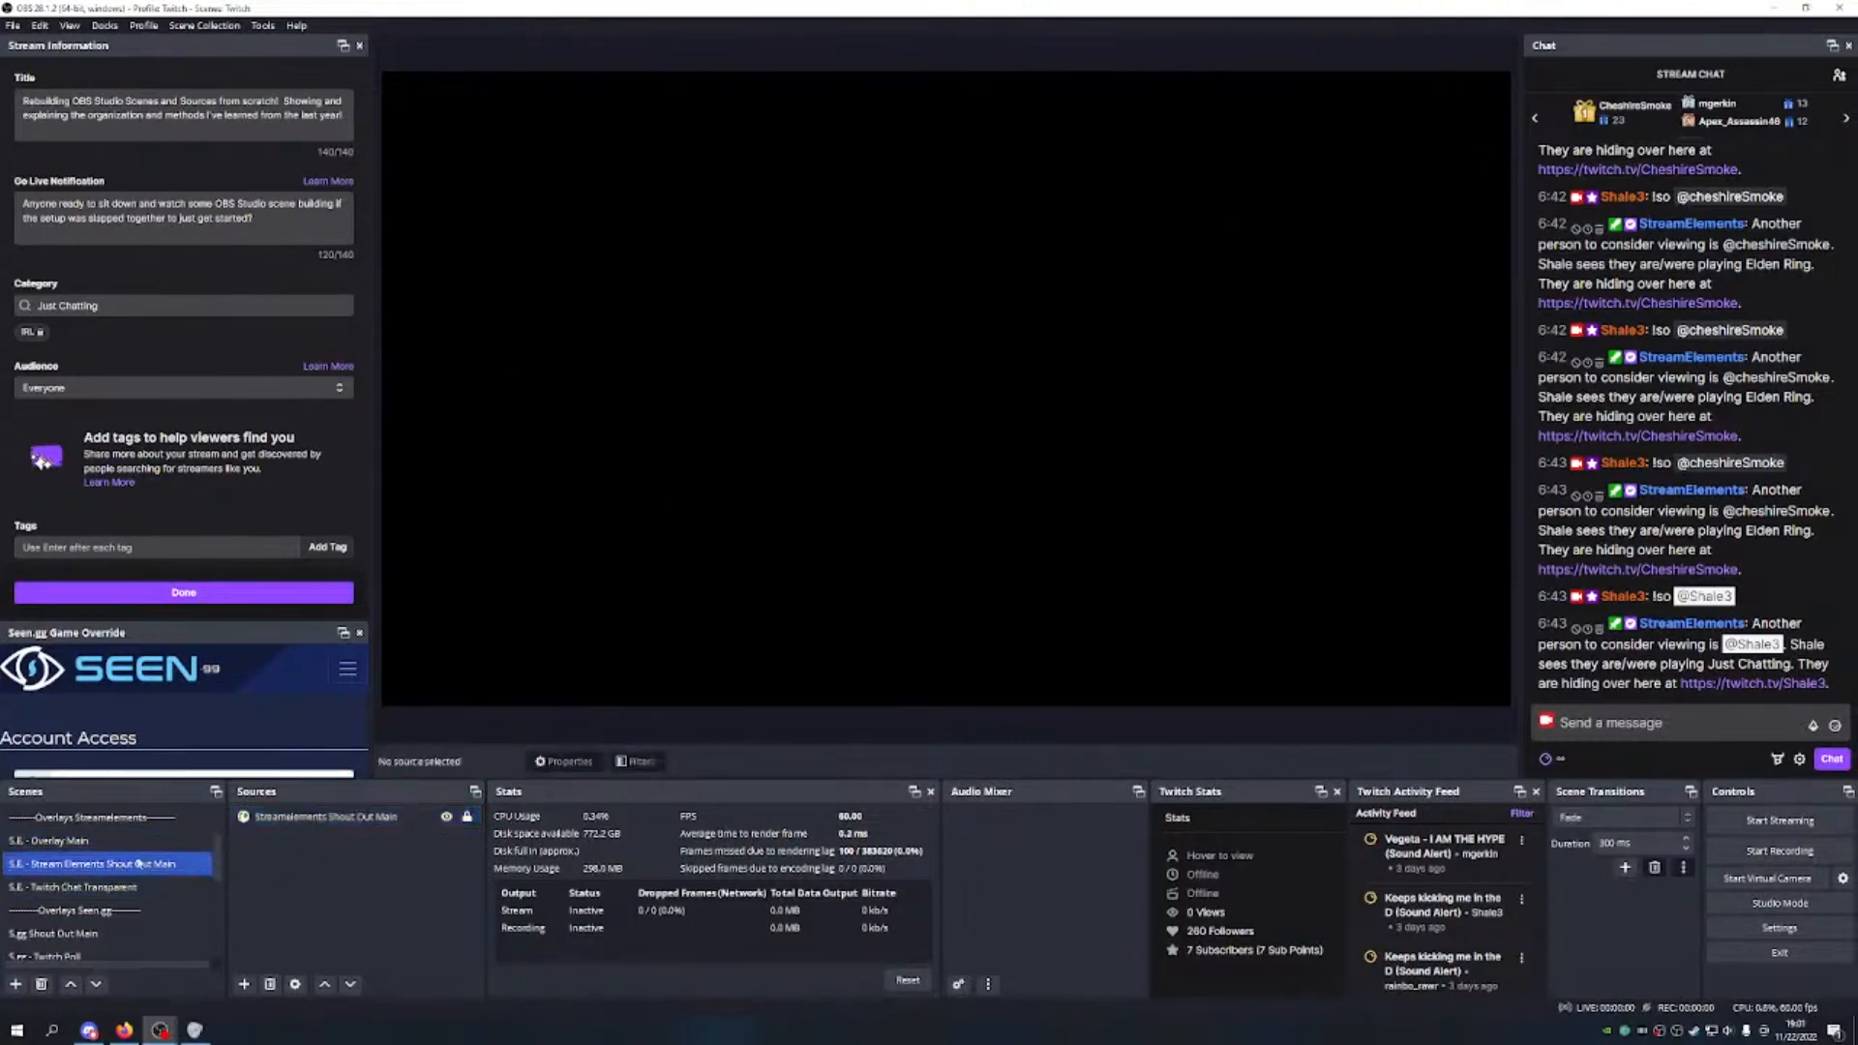
pyautogui.click(140, 840)
pyautogui.click(290, 818)
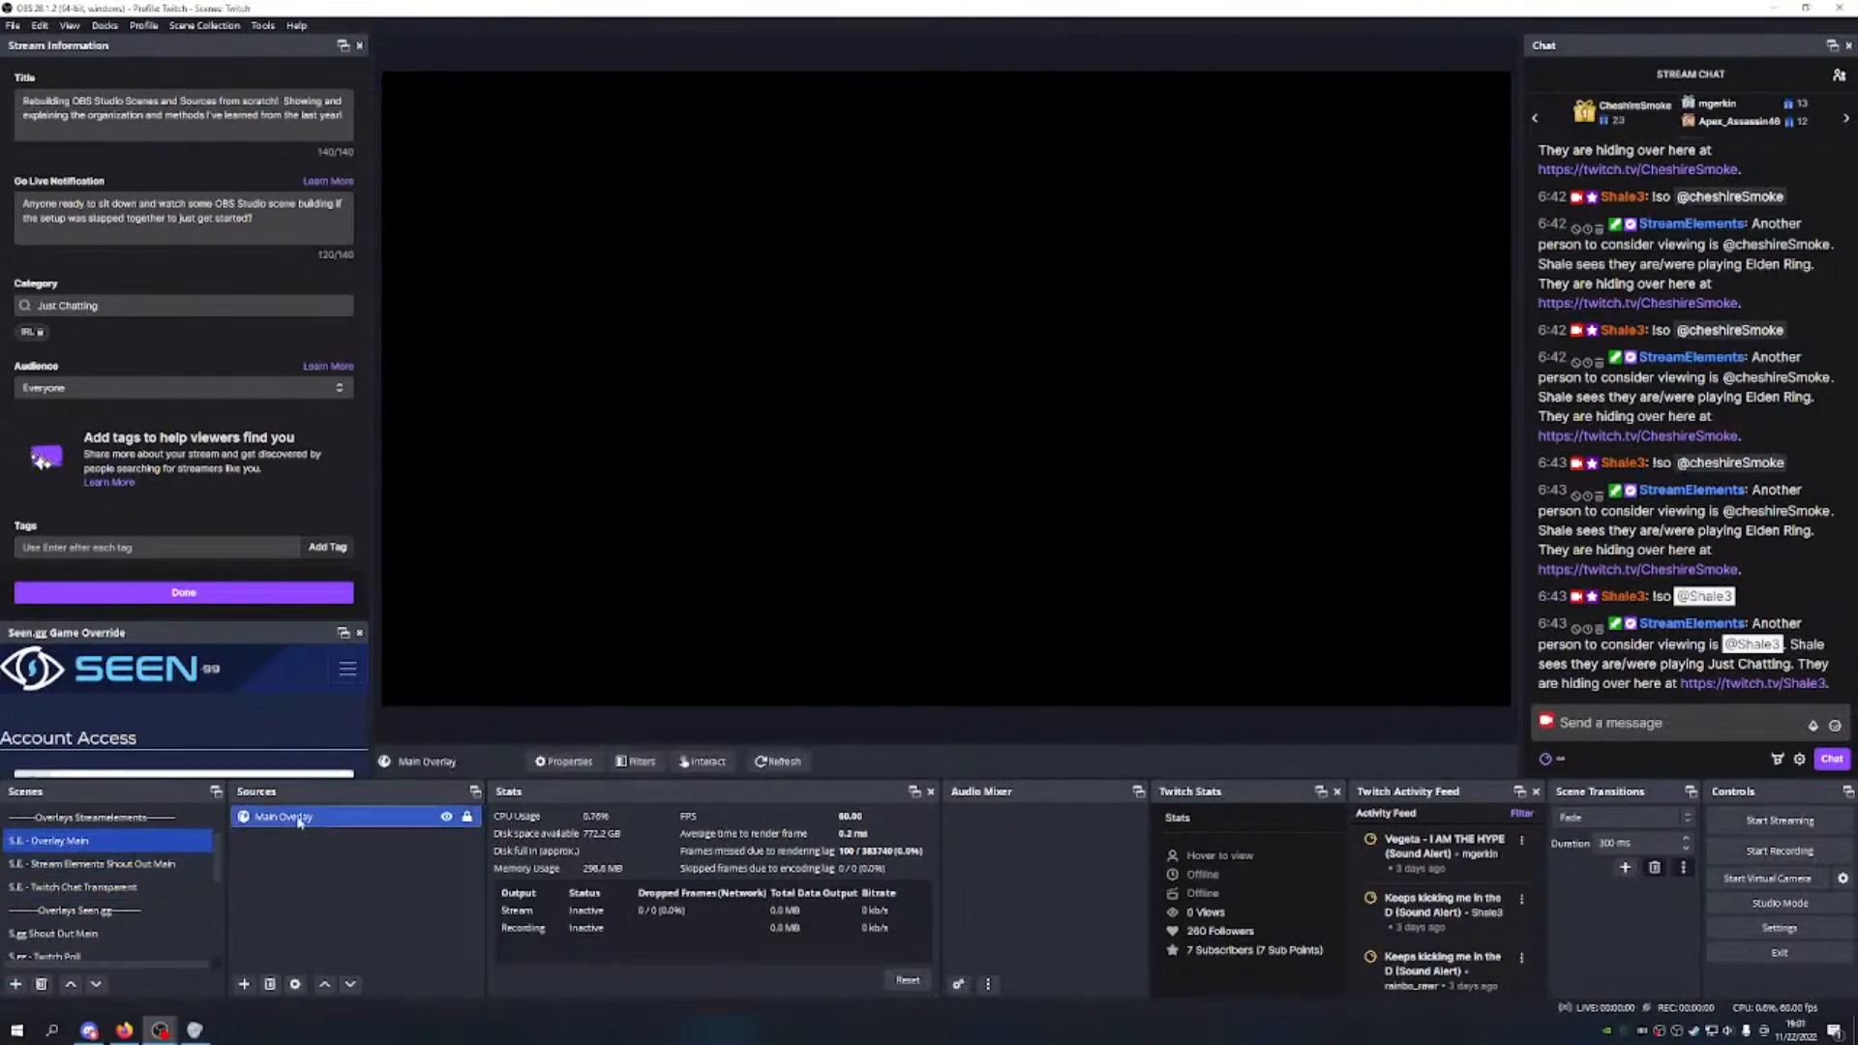
pyautogui.rightClick(295, 817)
pyautogui.moveTo(447, 412)
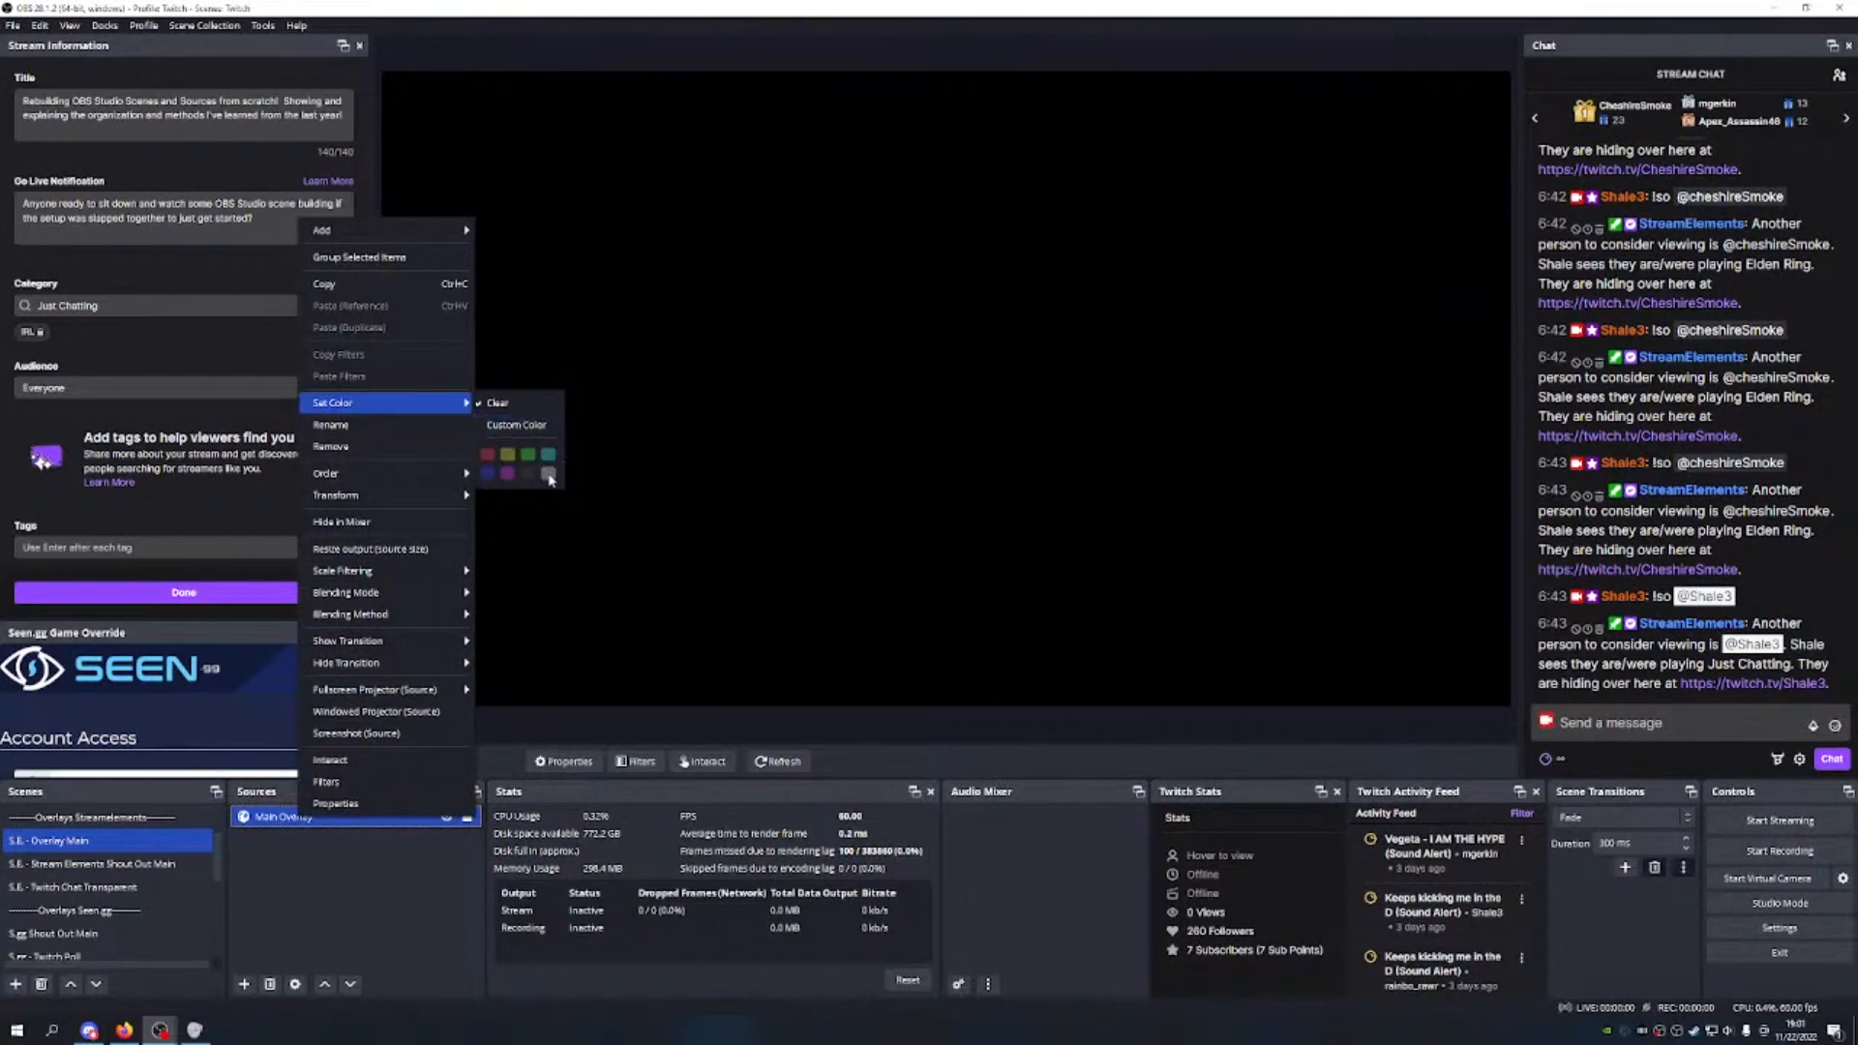
pyautogui.click(549, 478)
pyautogui.click(121, 864)
pyautogui.click(318, 817)
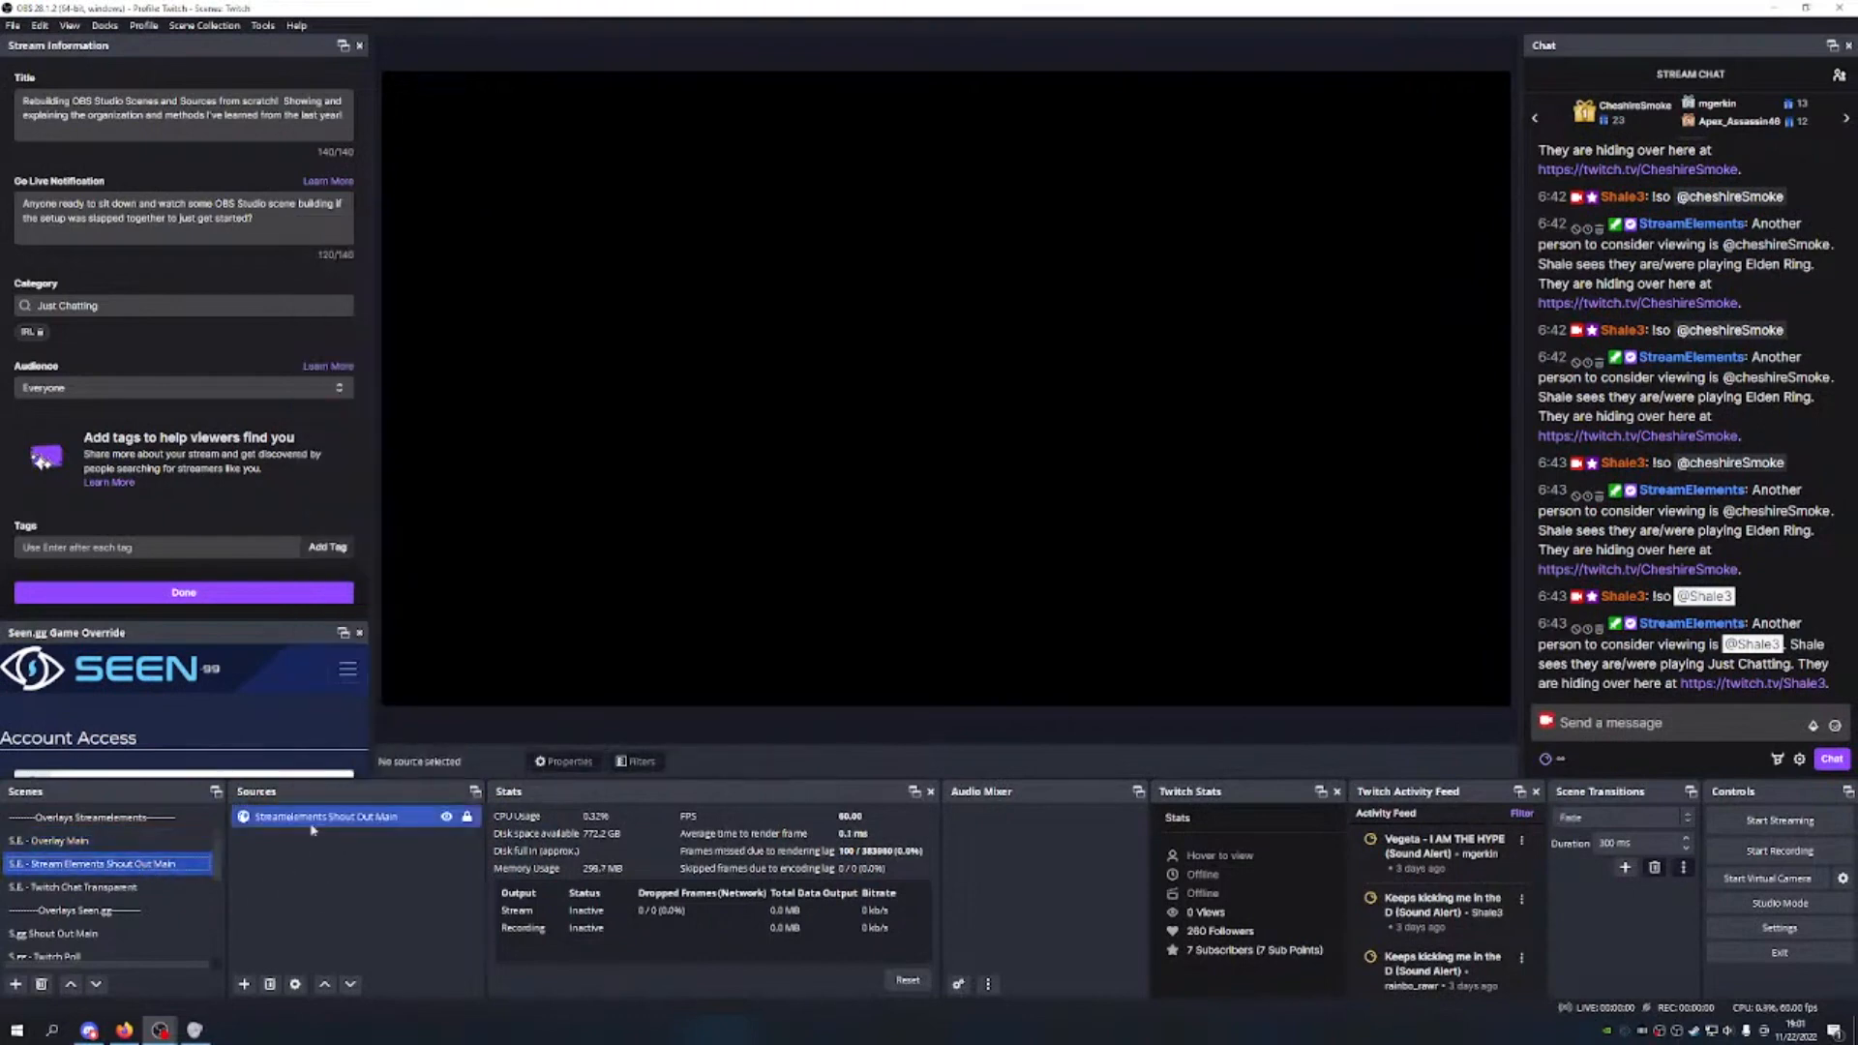
pyautogui.rightClick(317, 821)
pyautogui.moveTo(447, 401)
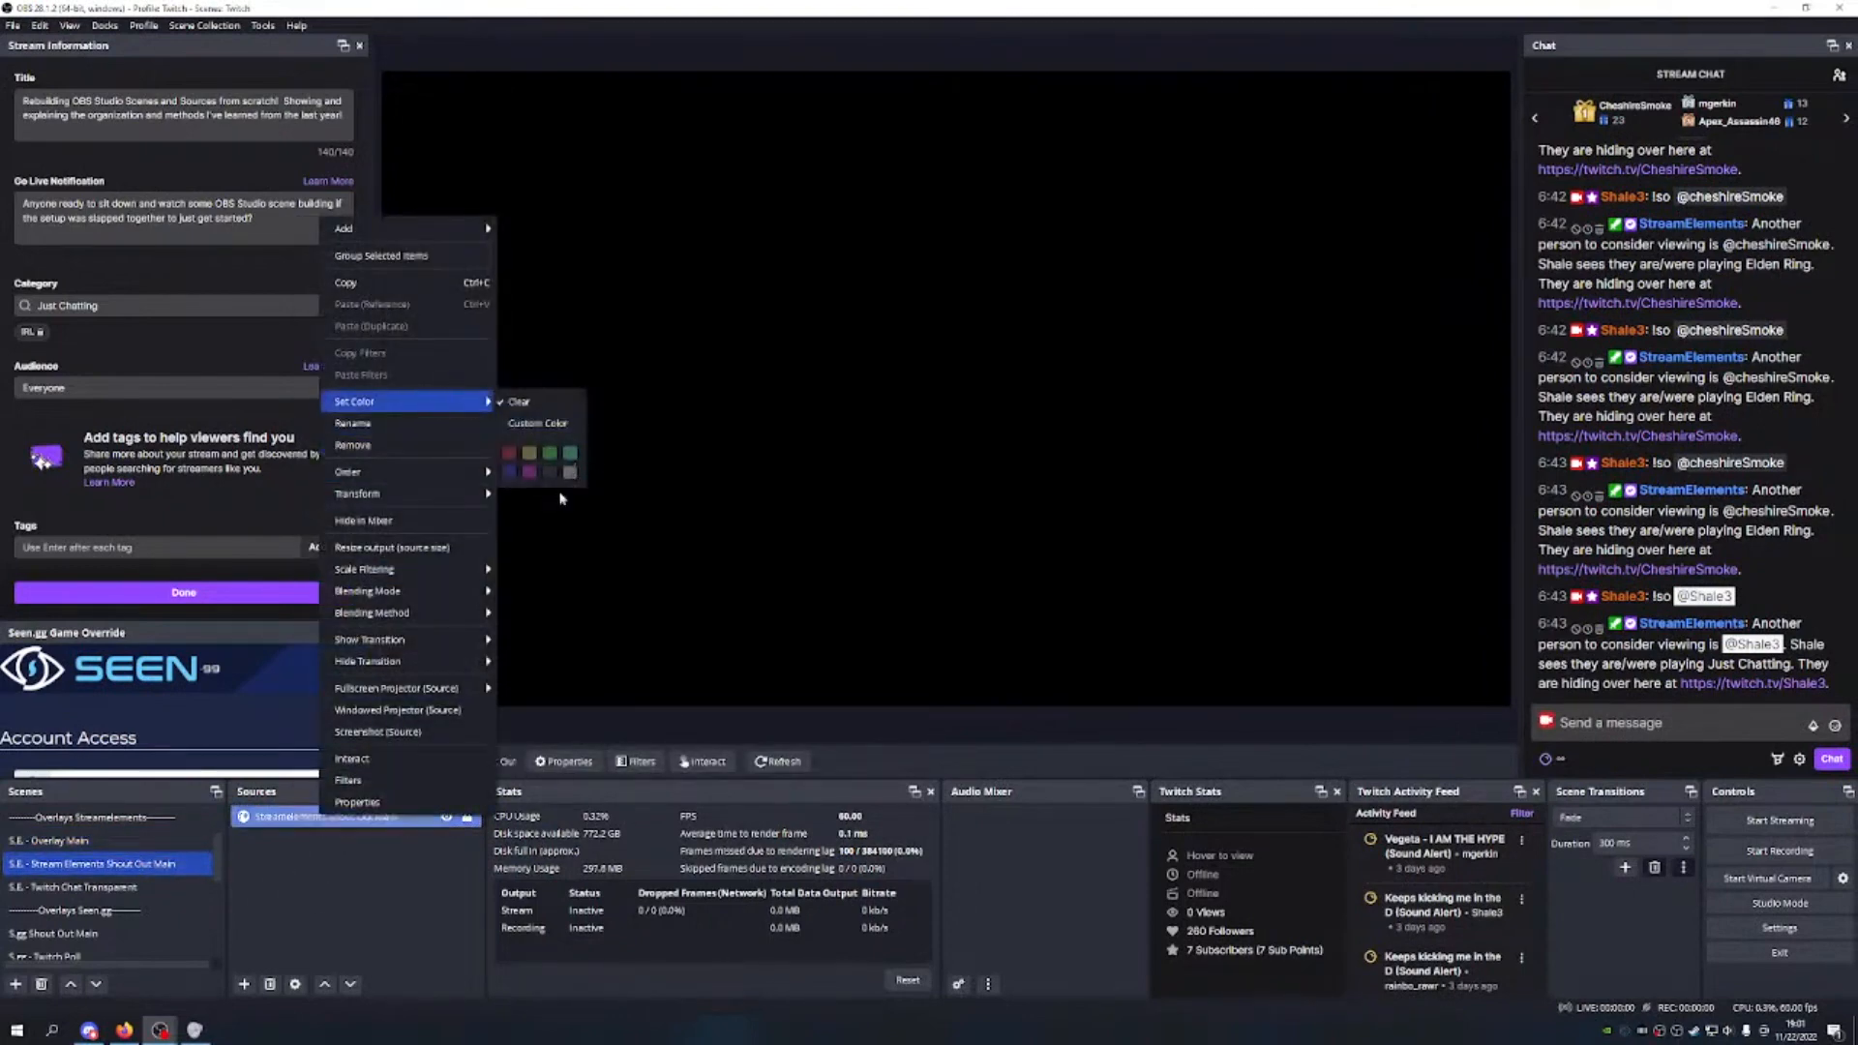
pyautogui.click(566, 473)
# Step: Give the Twitch Chat Transparent source a colour tag
pyautogui.click(132, 888)
pyautogui.rightClick(318, 816)
pyautogui.moveTo(426, 401)
pyautogui.click(573, 471)
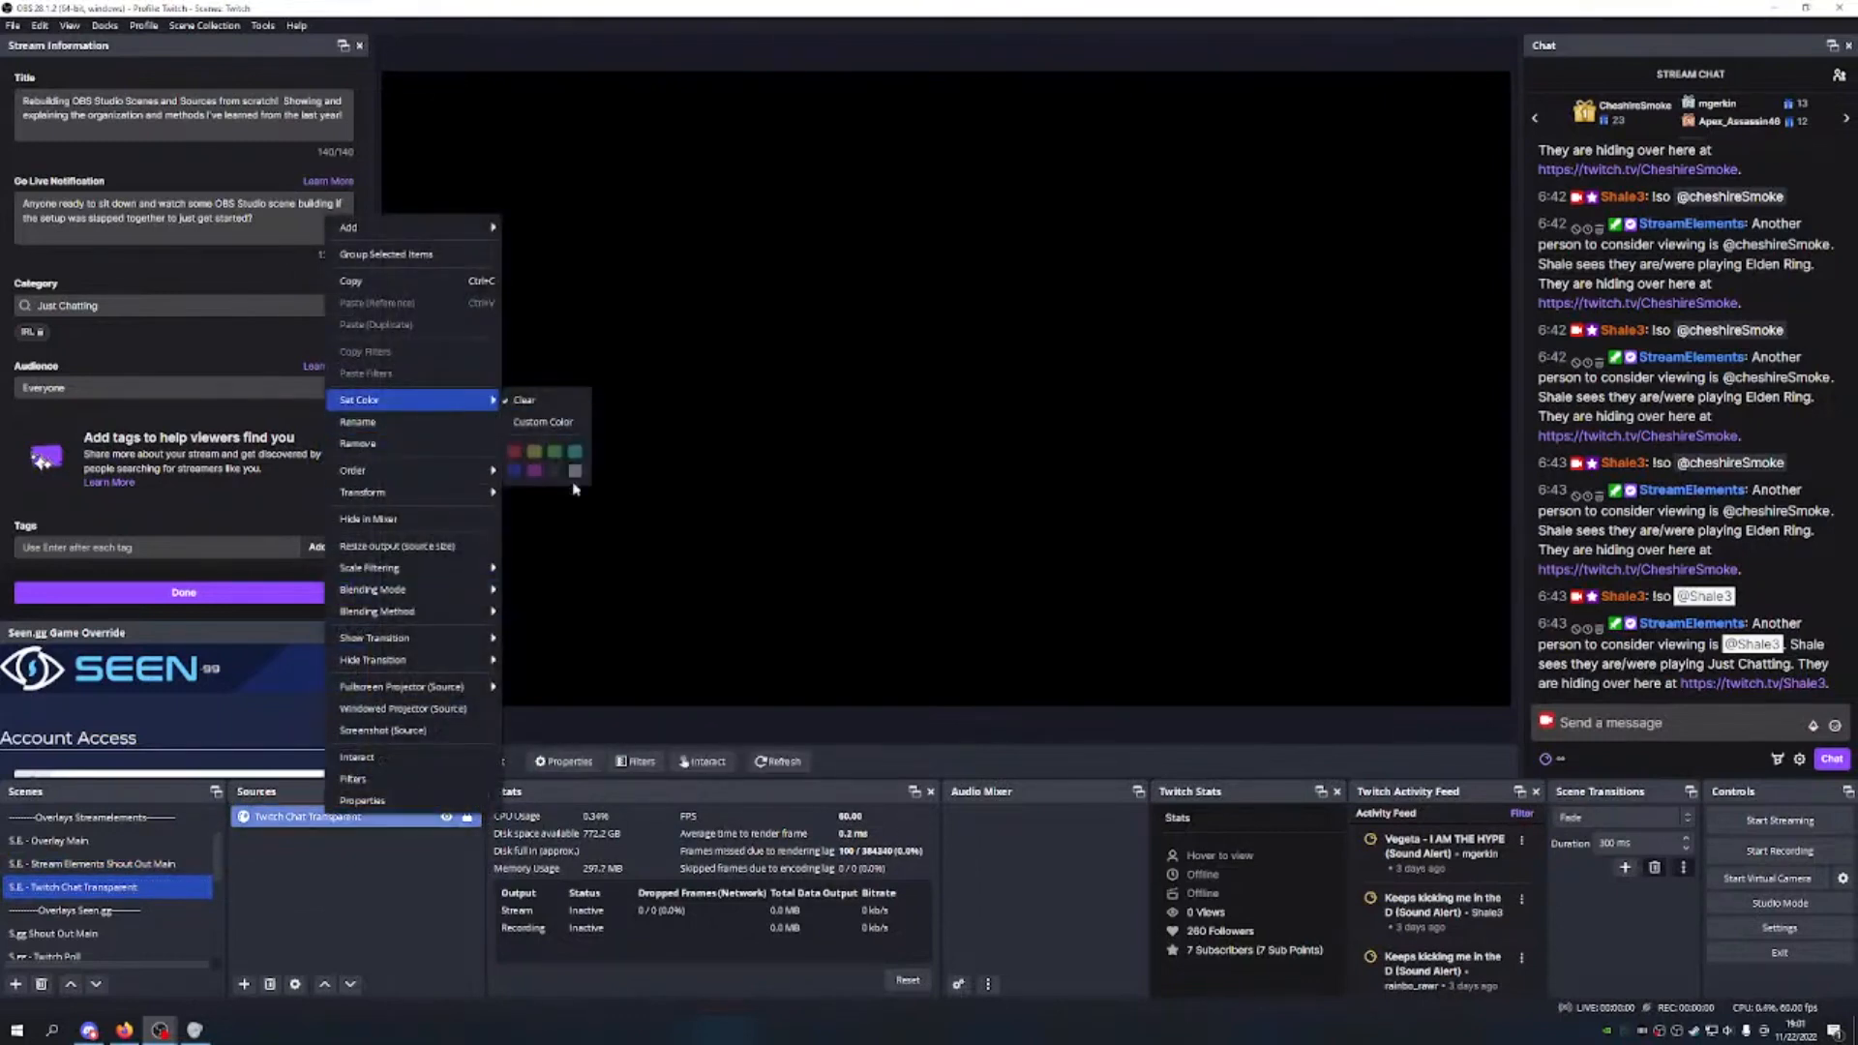
# Step: Visit the Twitch Poll scene and colour-tag the Twitch Timer source
pyautogui.scroll(1, 116, 871)
pyautogui.click(122, 864)
pyautogui.scroll(-2, 116, 871)
pyautogui.click(115, 863)
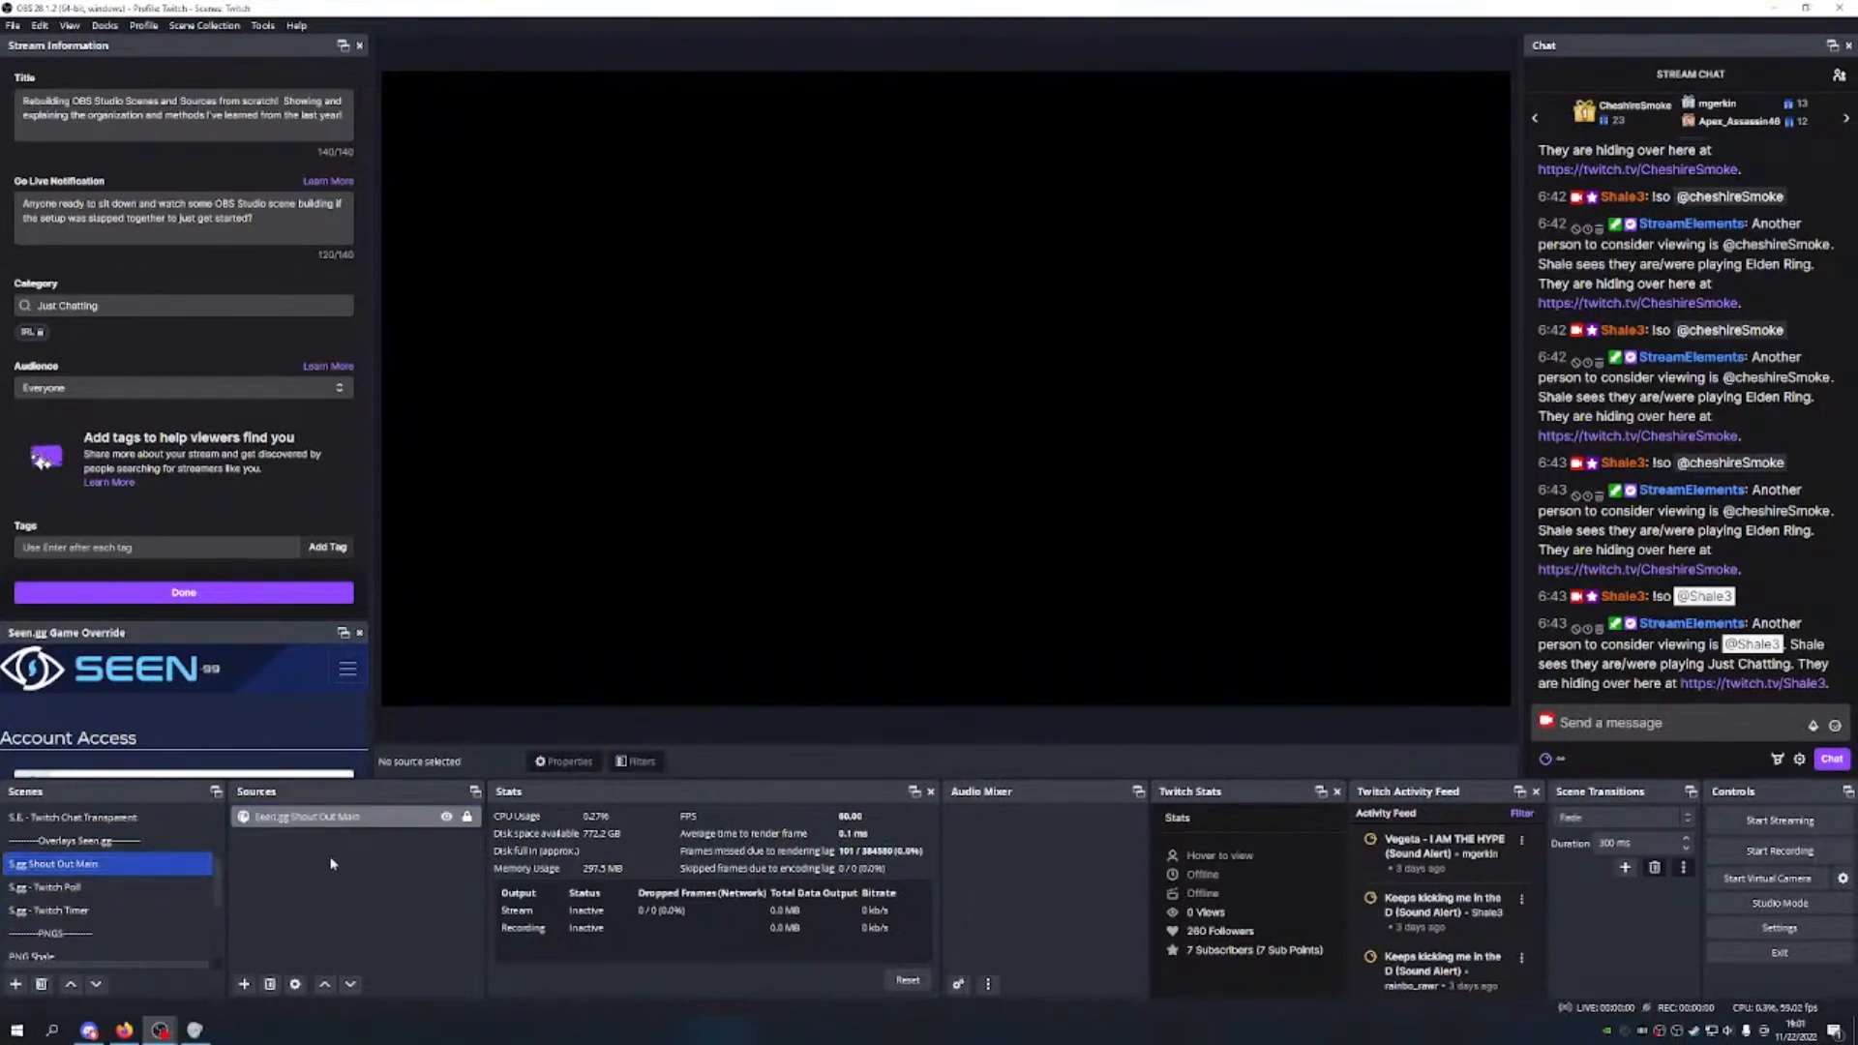
pyautogui.click(39, 887)
pyautogui.click(330, 818)
pyautogui.rightClick(330, 825)
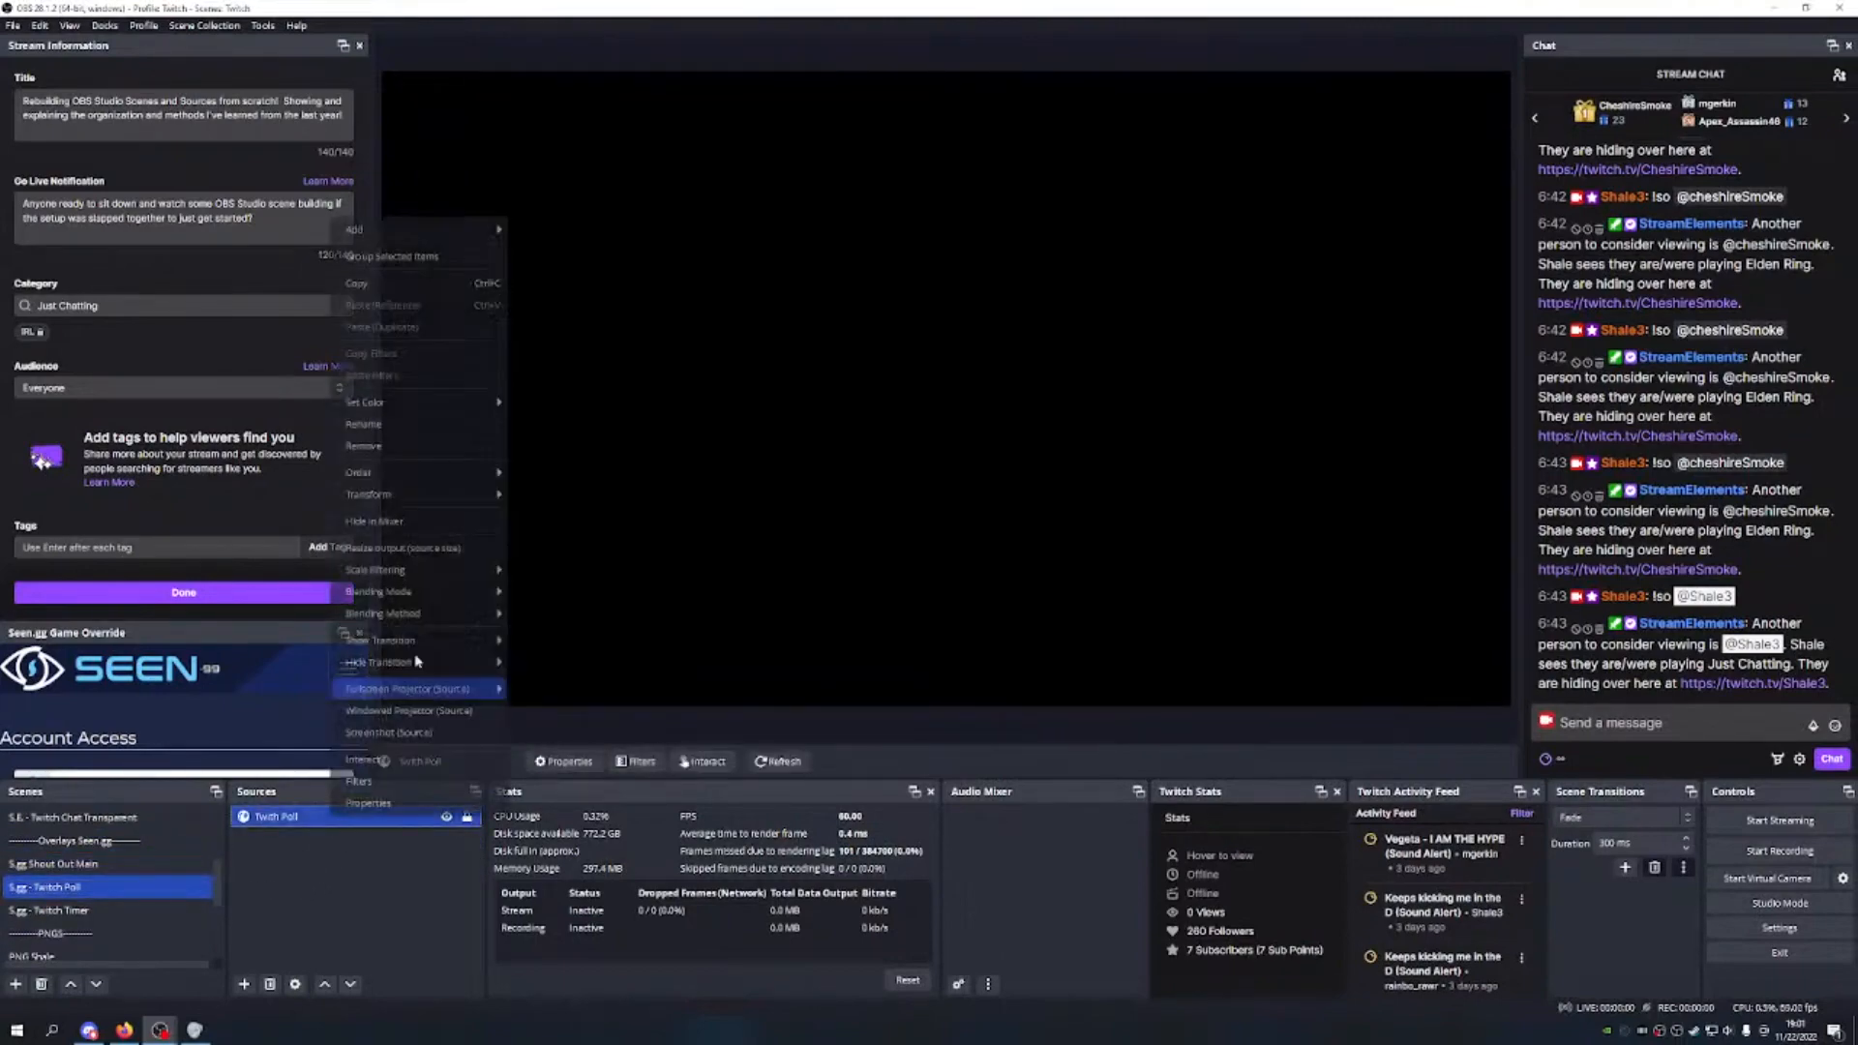
pyautogui.click(126, 908)
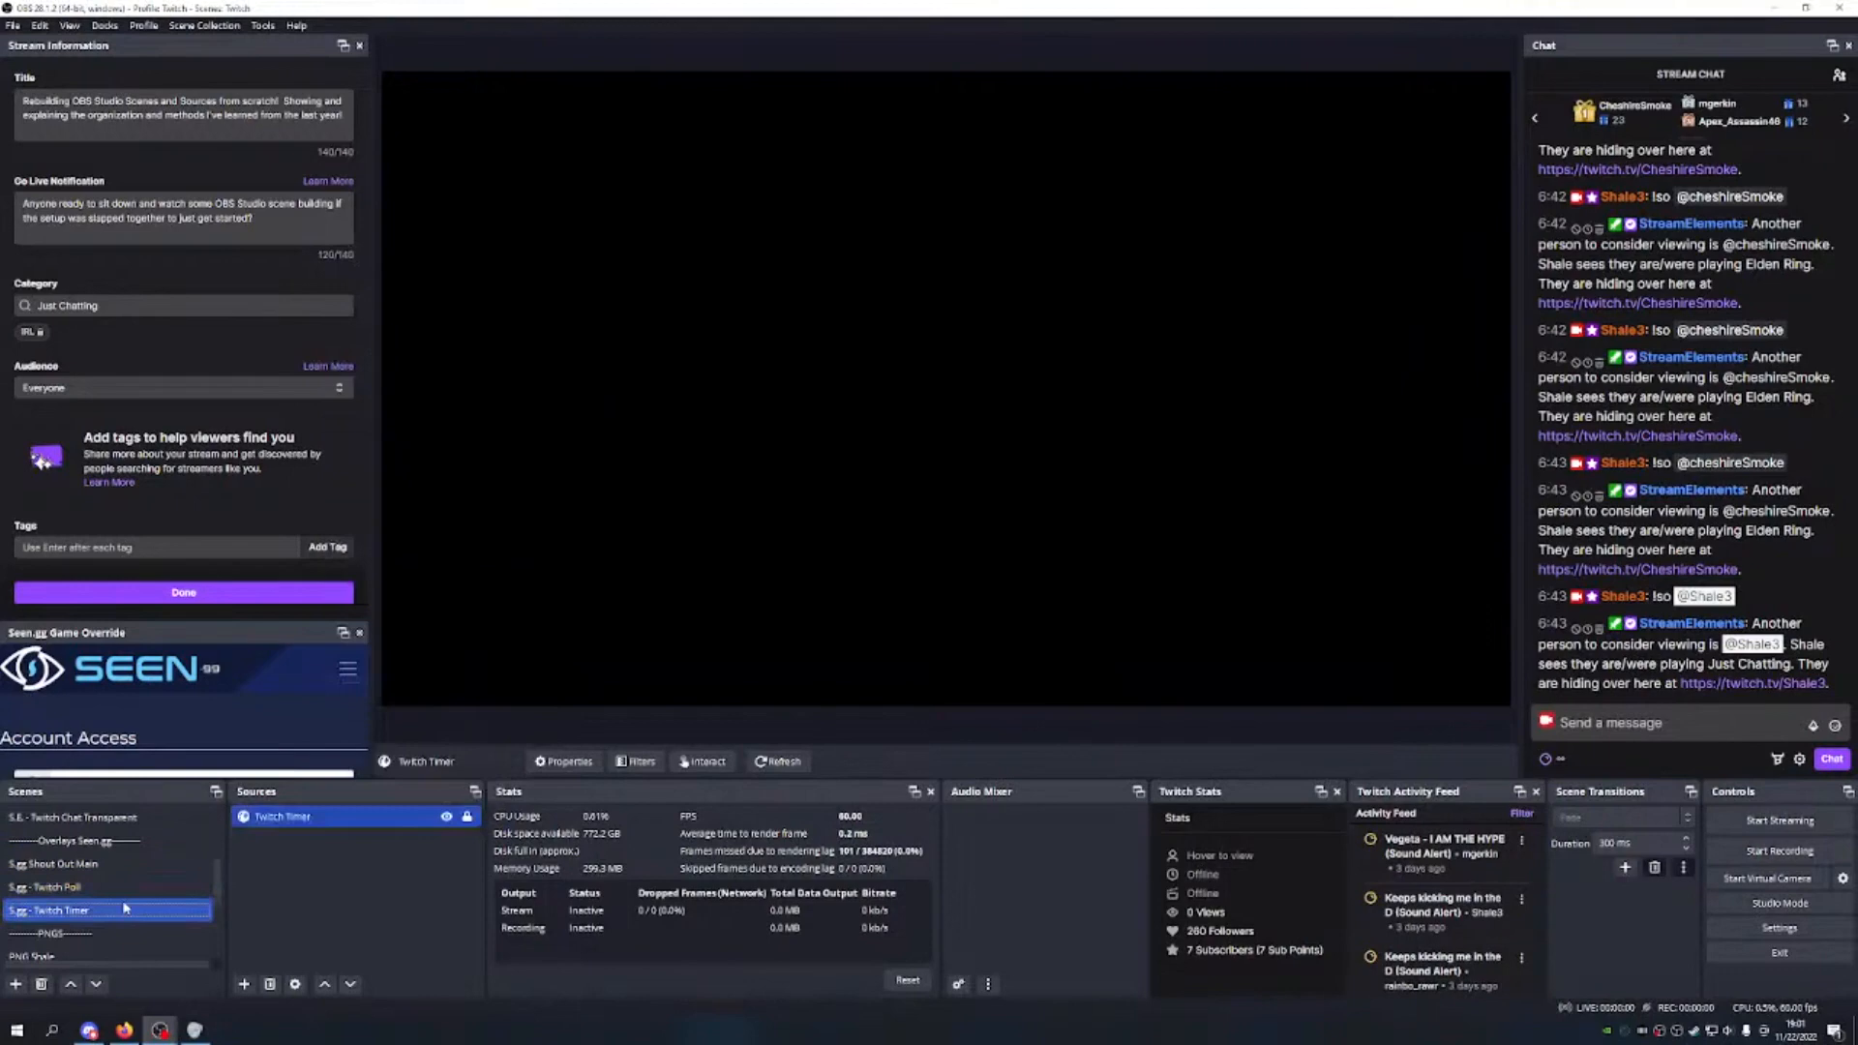
pyautogui.rightClick(319, 817)
pyautogui.moveTo(412, 408)
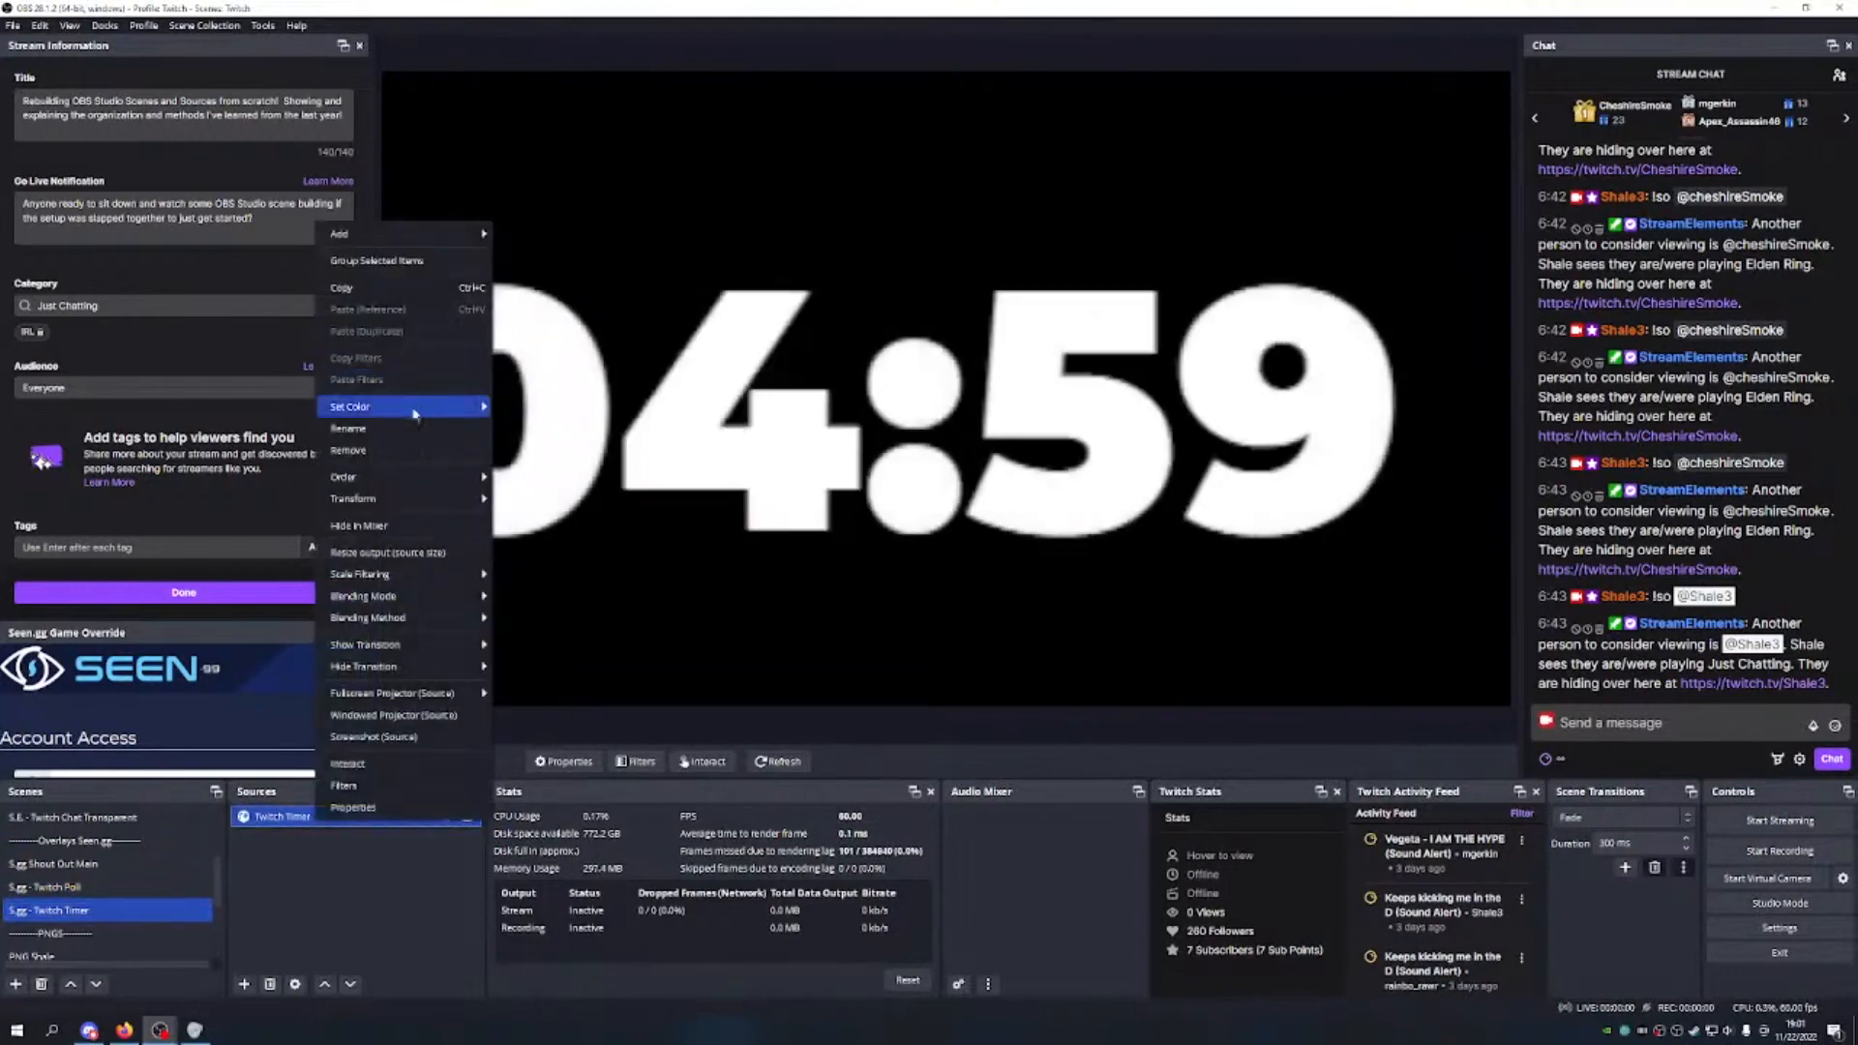
pyautogui.click(300, 891)
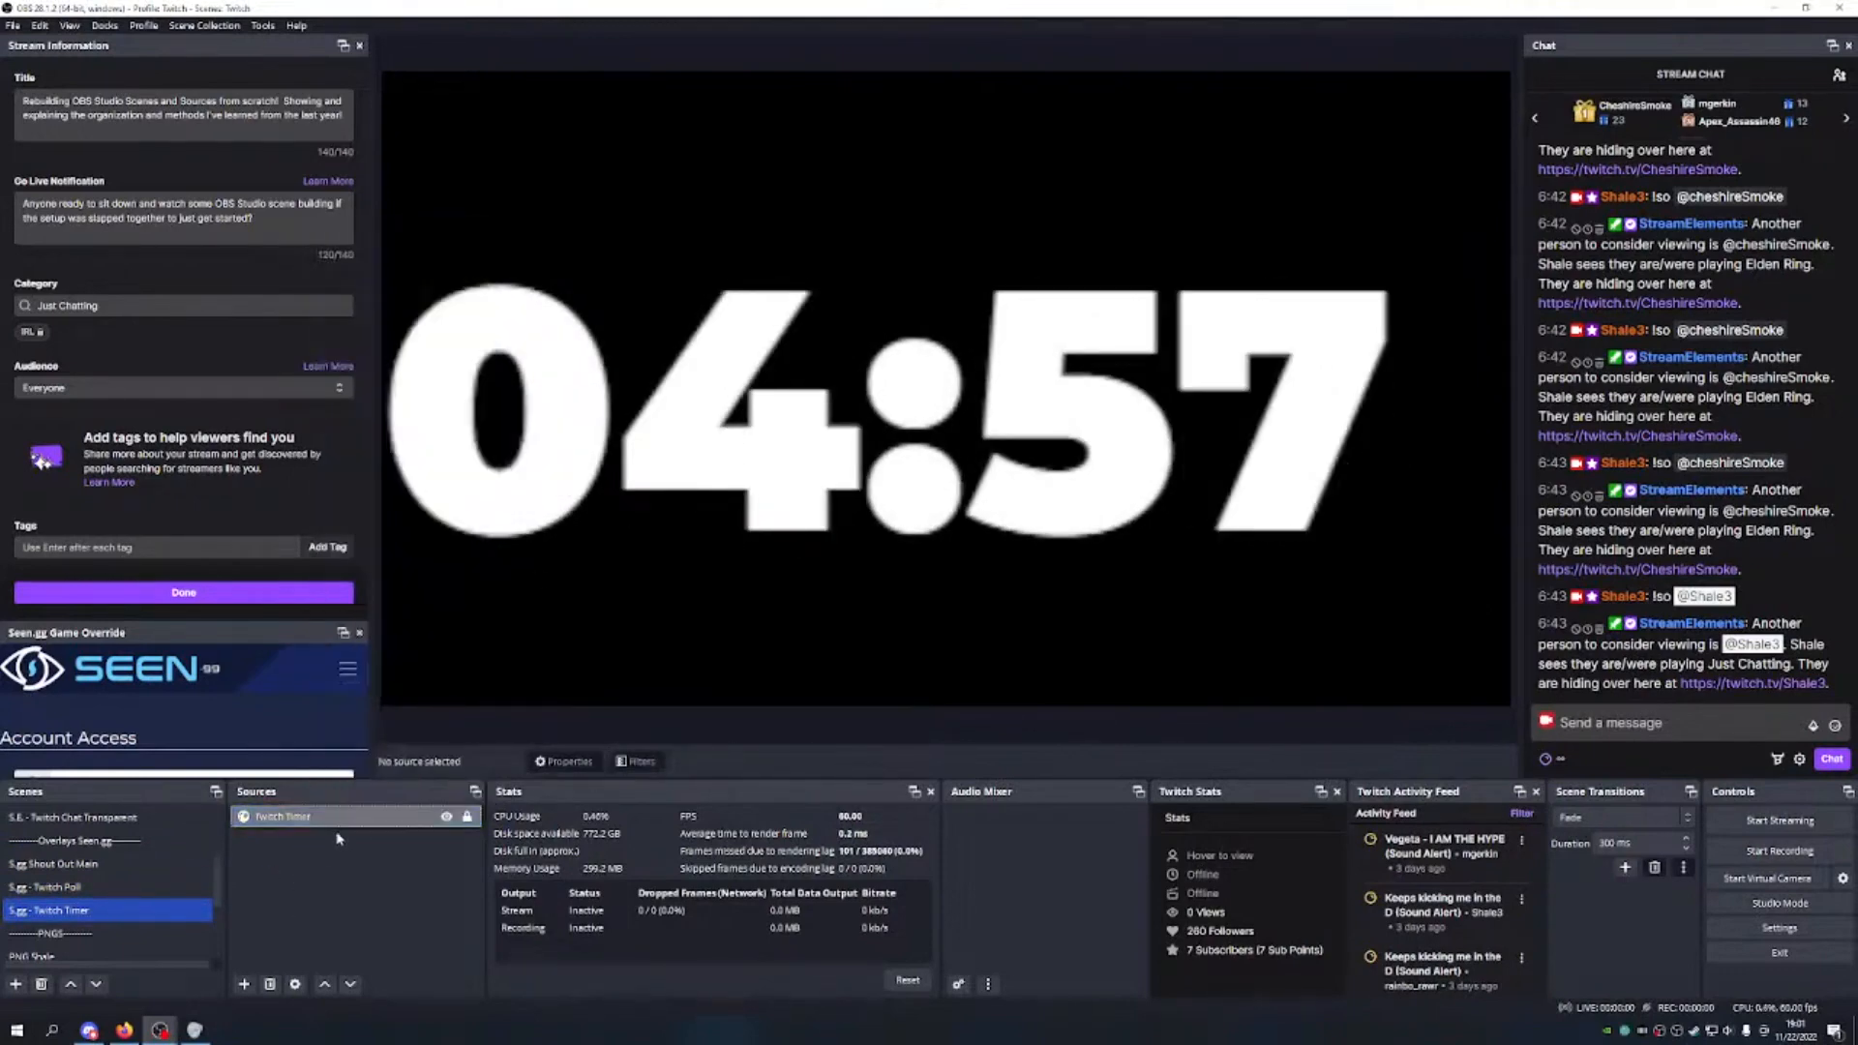
# Step: Switch to the PNG Shale scene
pyautogui.scroll(-1, 106, 890)
pyautogui.click(94, 889)
pyautogui.scroll(-1, 97, 890)
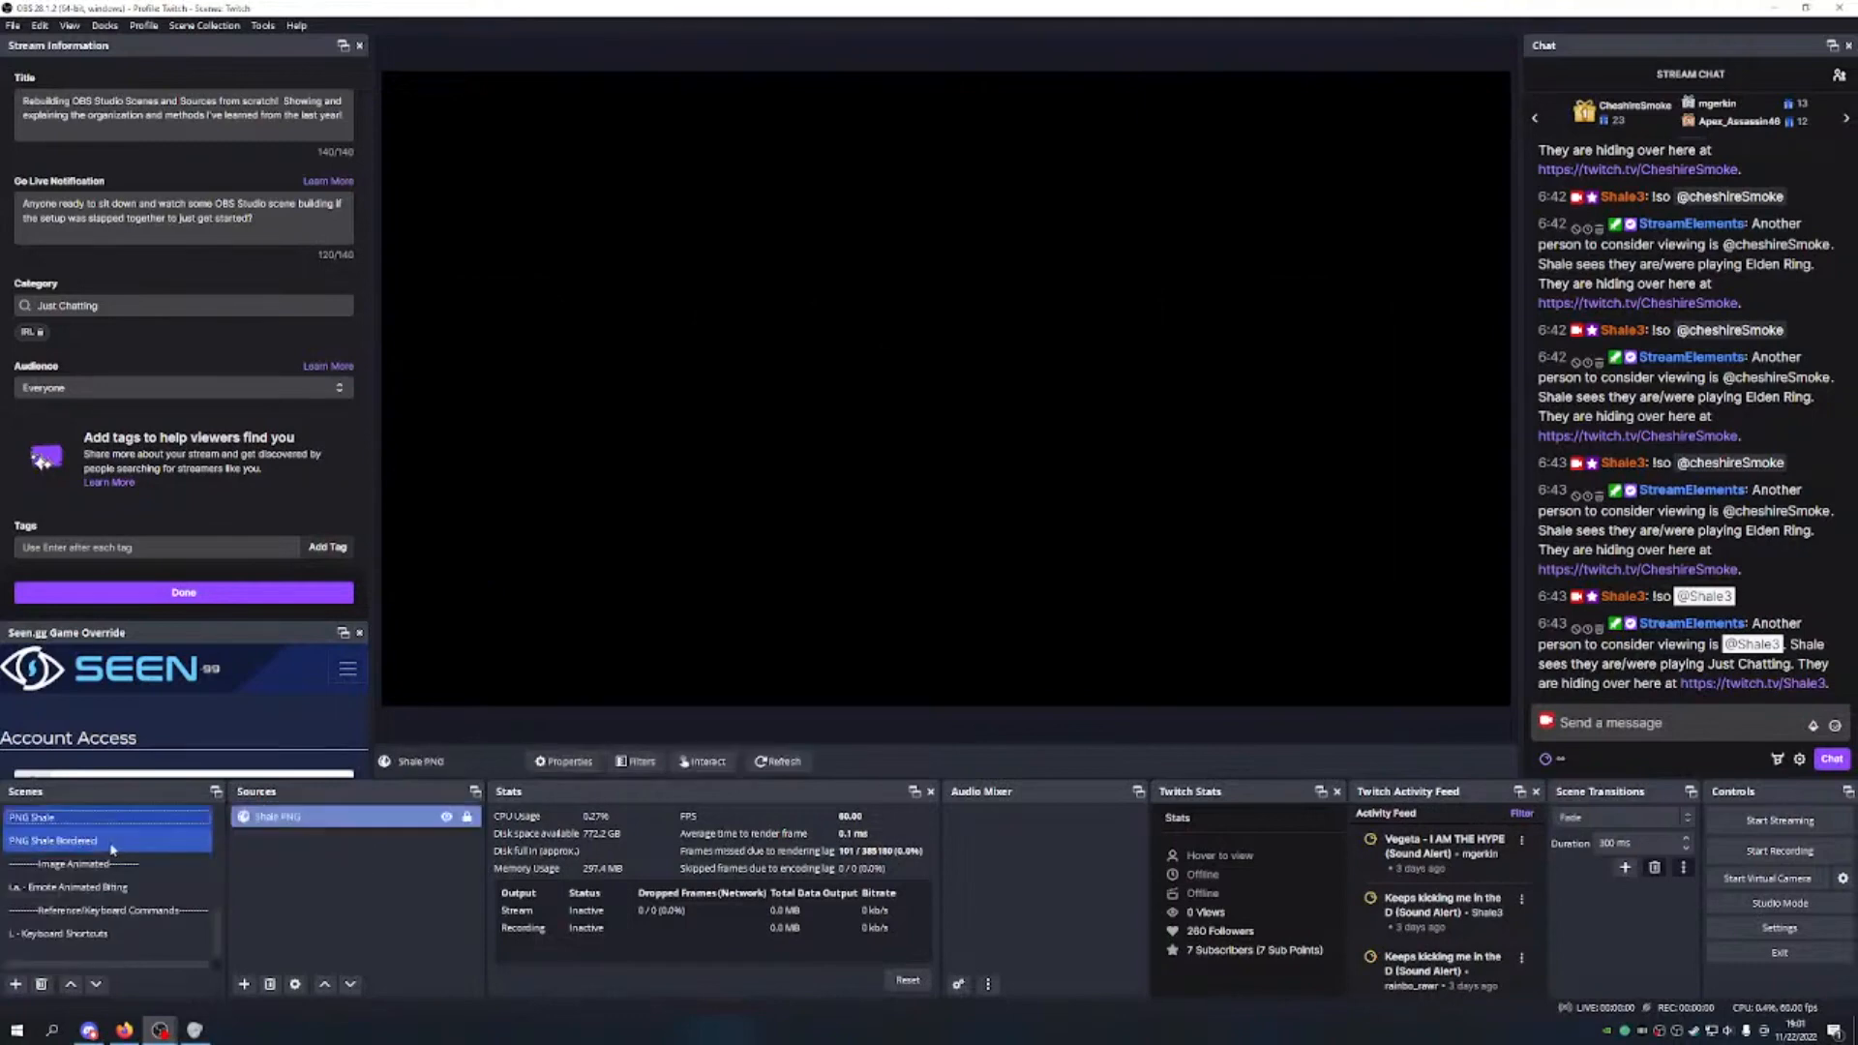
# Step: In PNG Shale Bordered, rename the Shale Bordered border source to 'Frame Border'
pyautogui.click(114, 844)
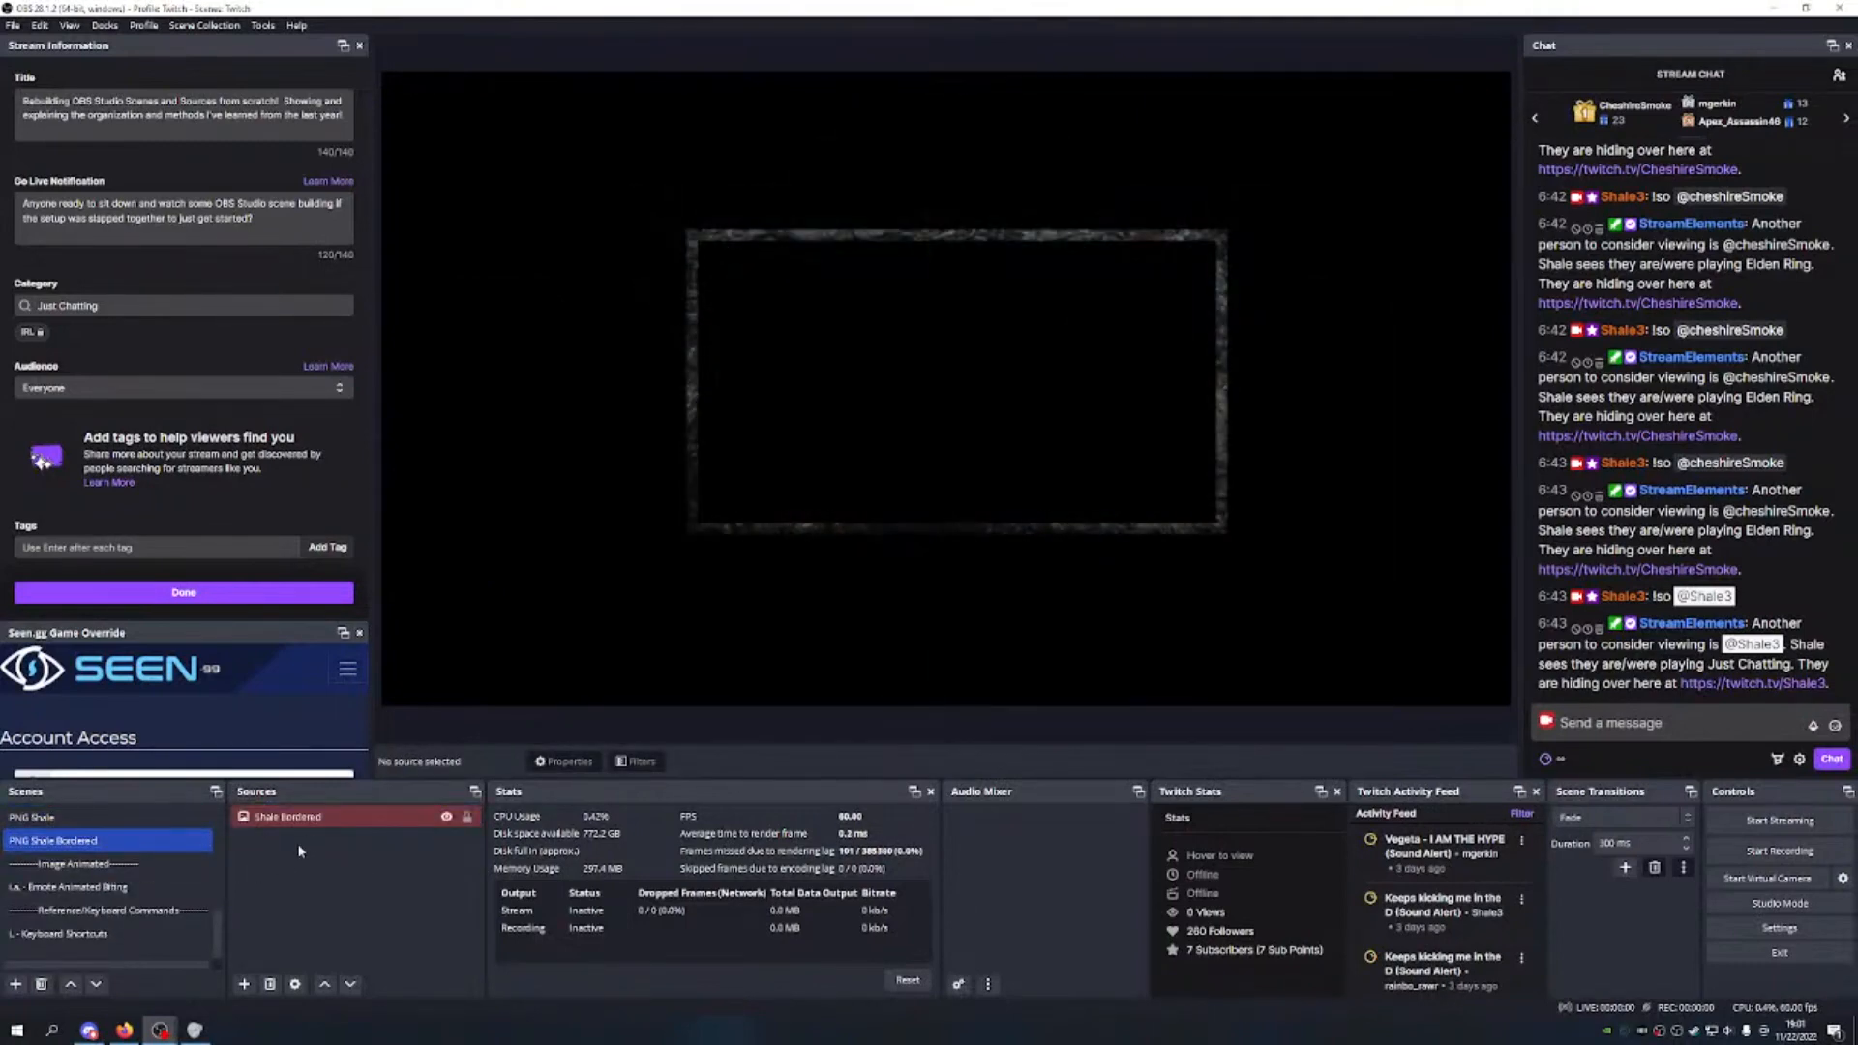
pyautogui.click(317, 823)
pyautogui.click(296, 878)
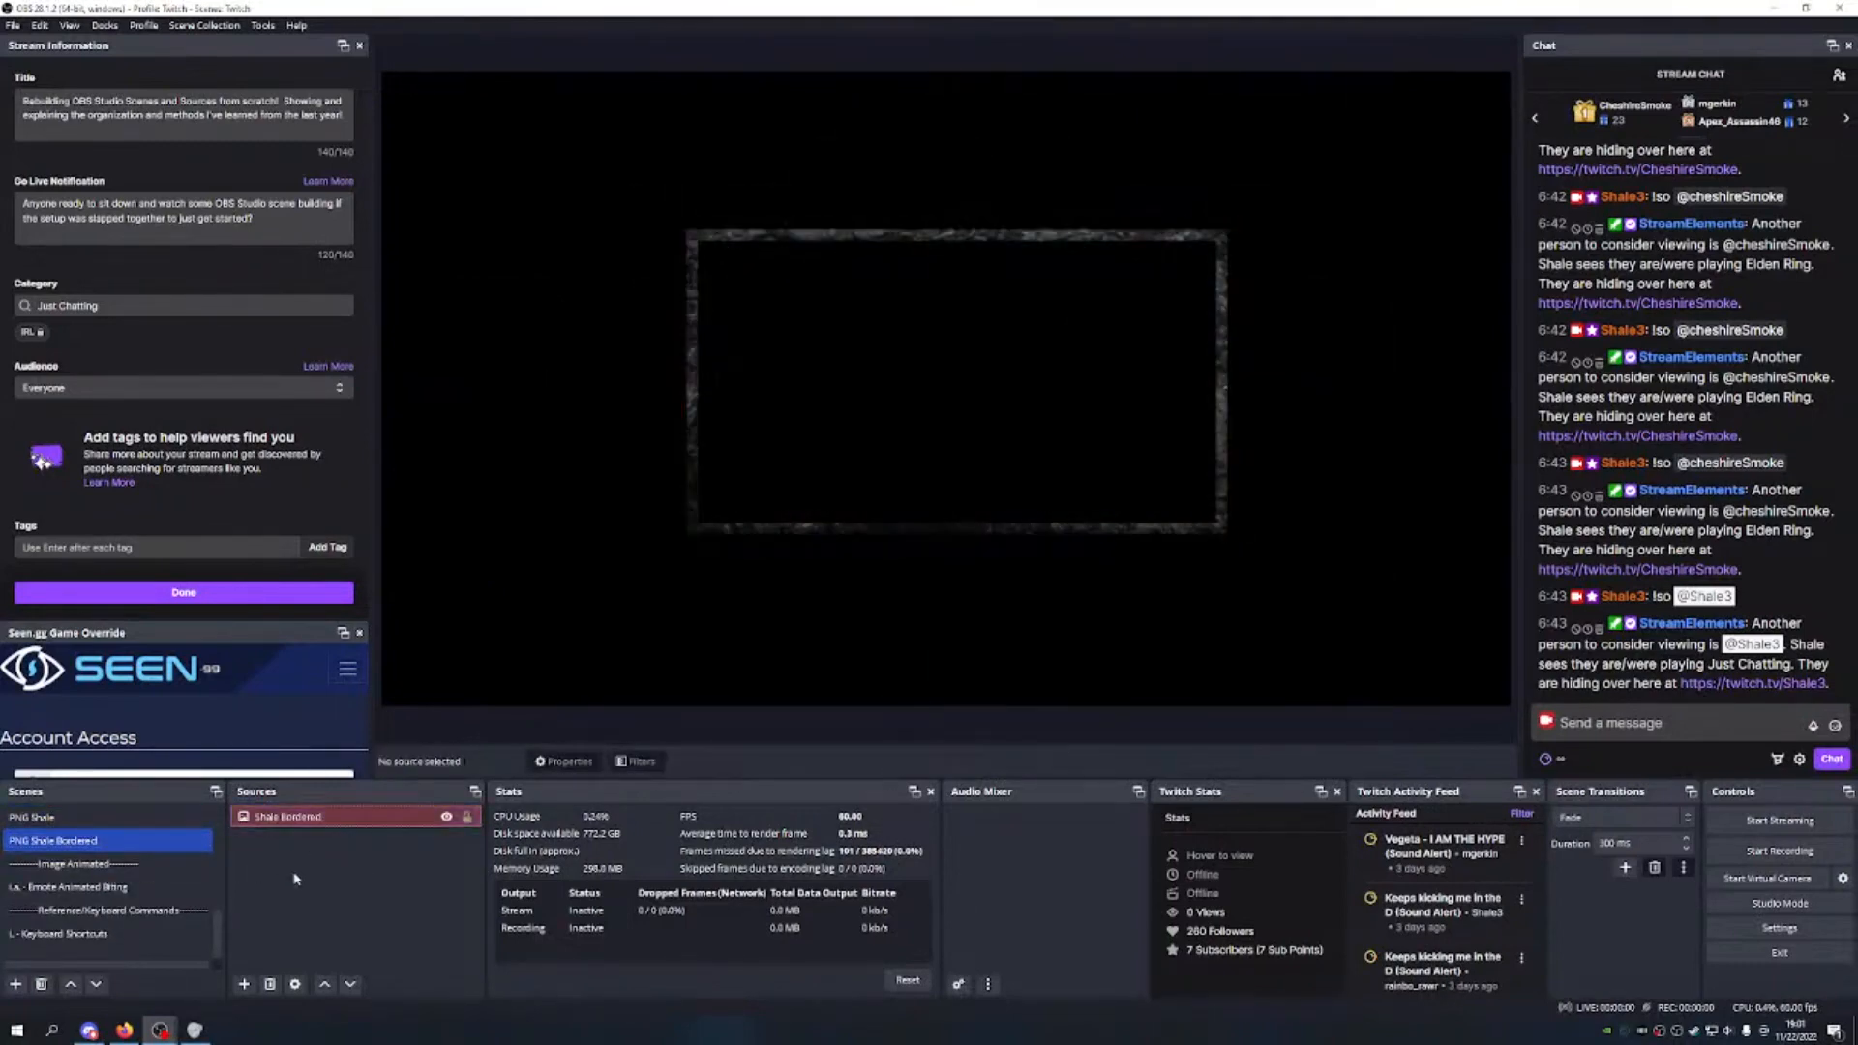
pyautogui.click(319, 819)
pyautogui.rightClick(327, 823)
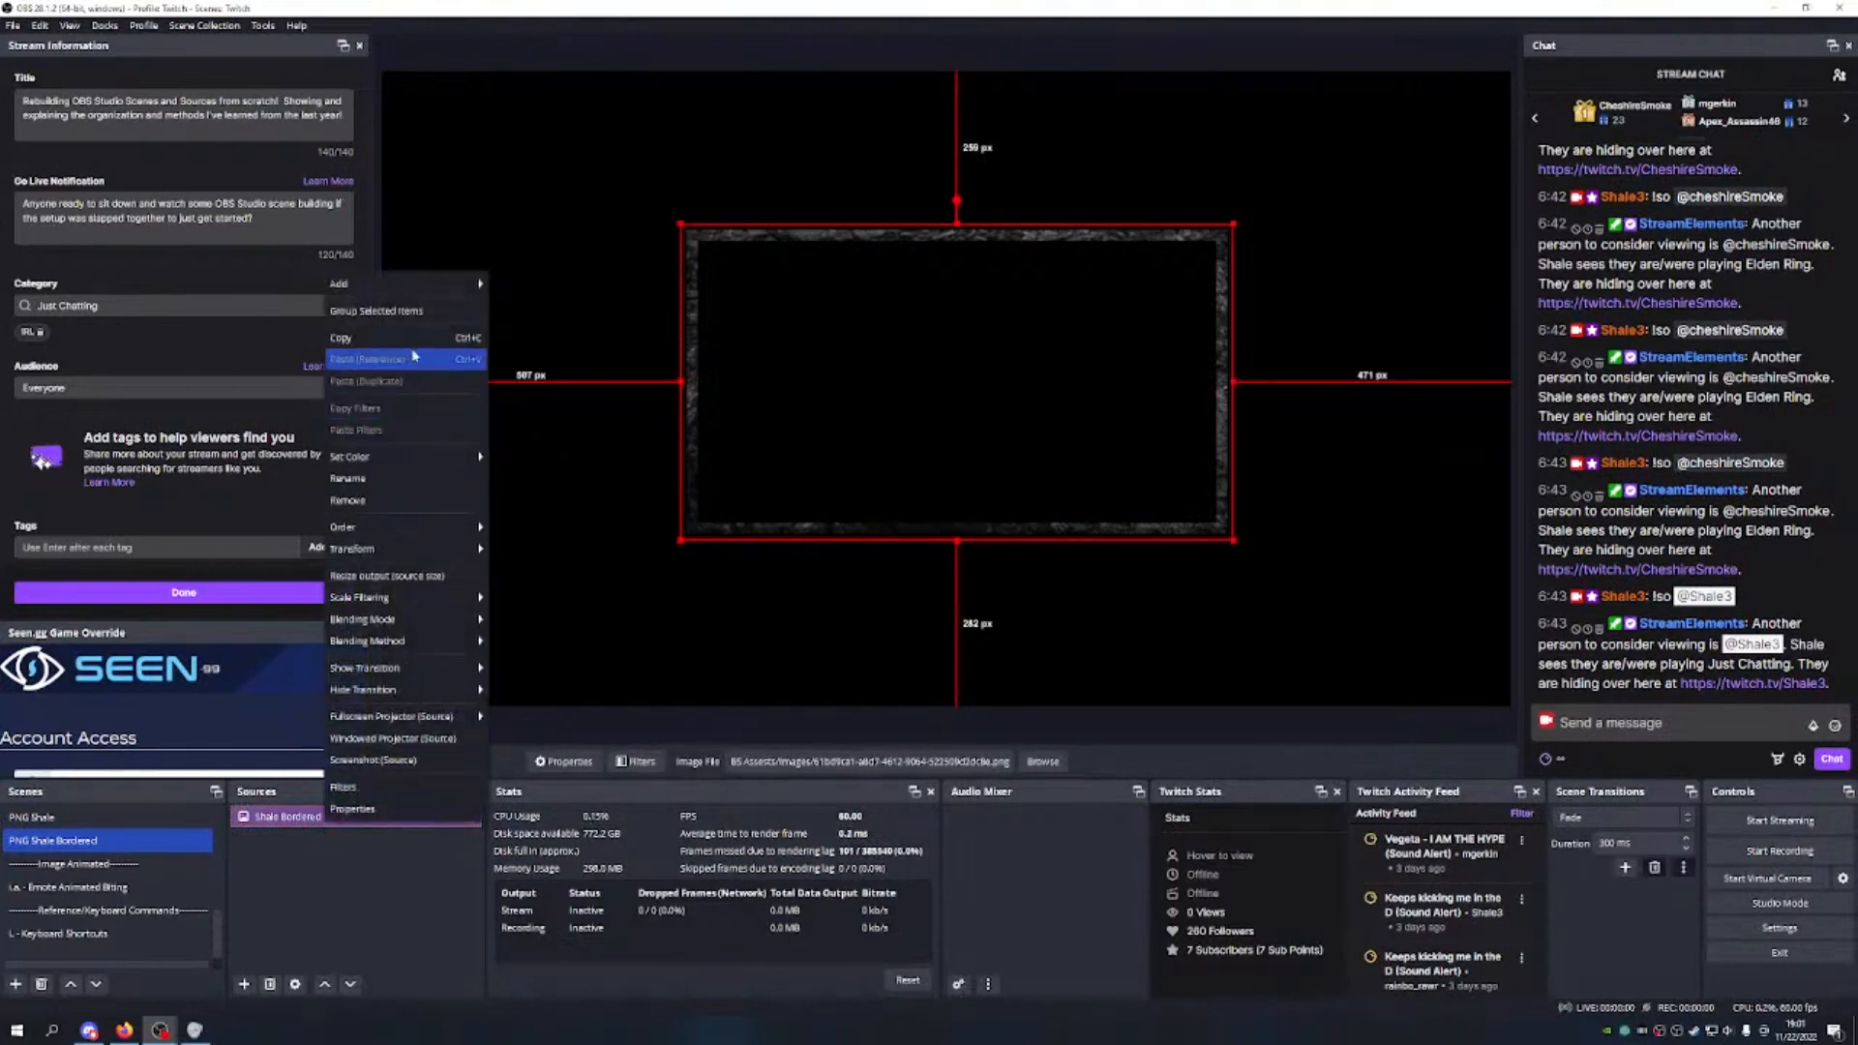
pyautogui.click(393, 480)
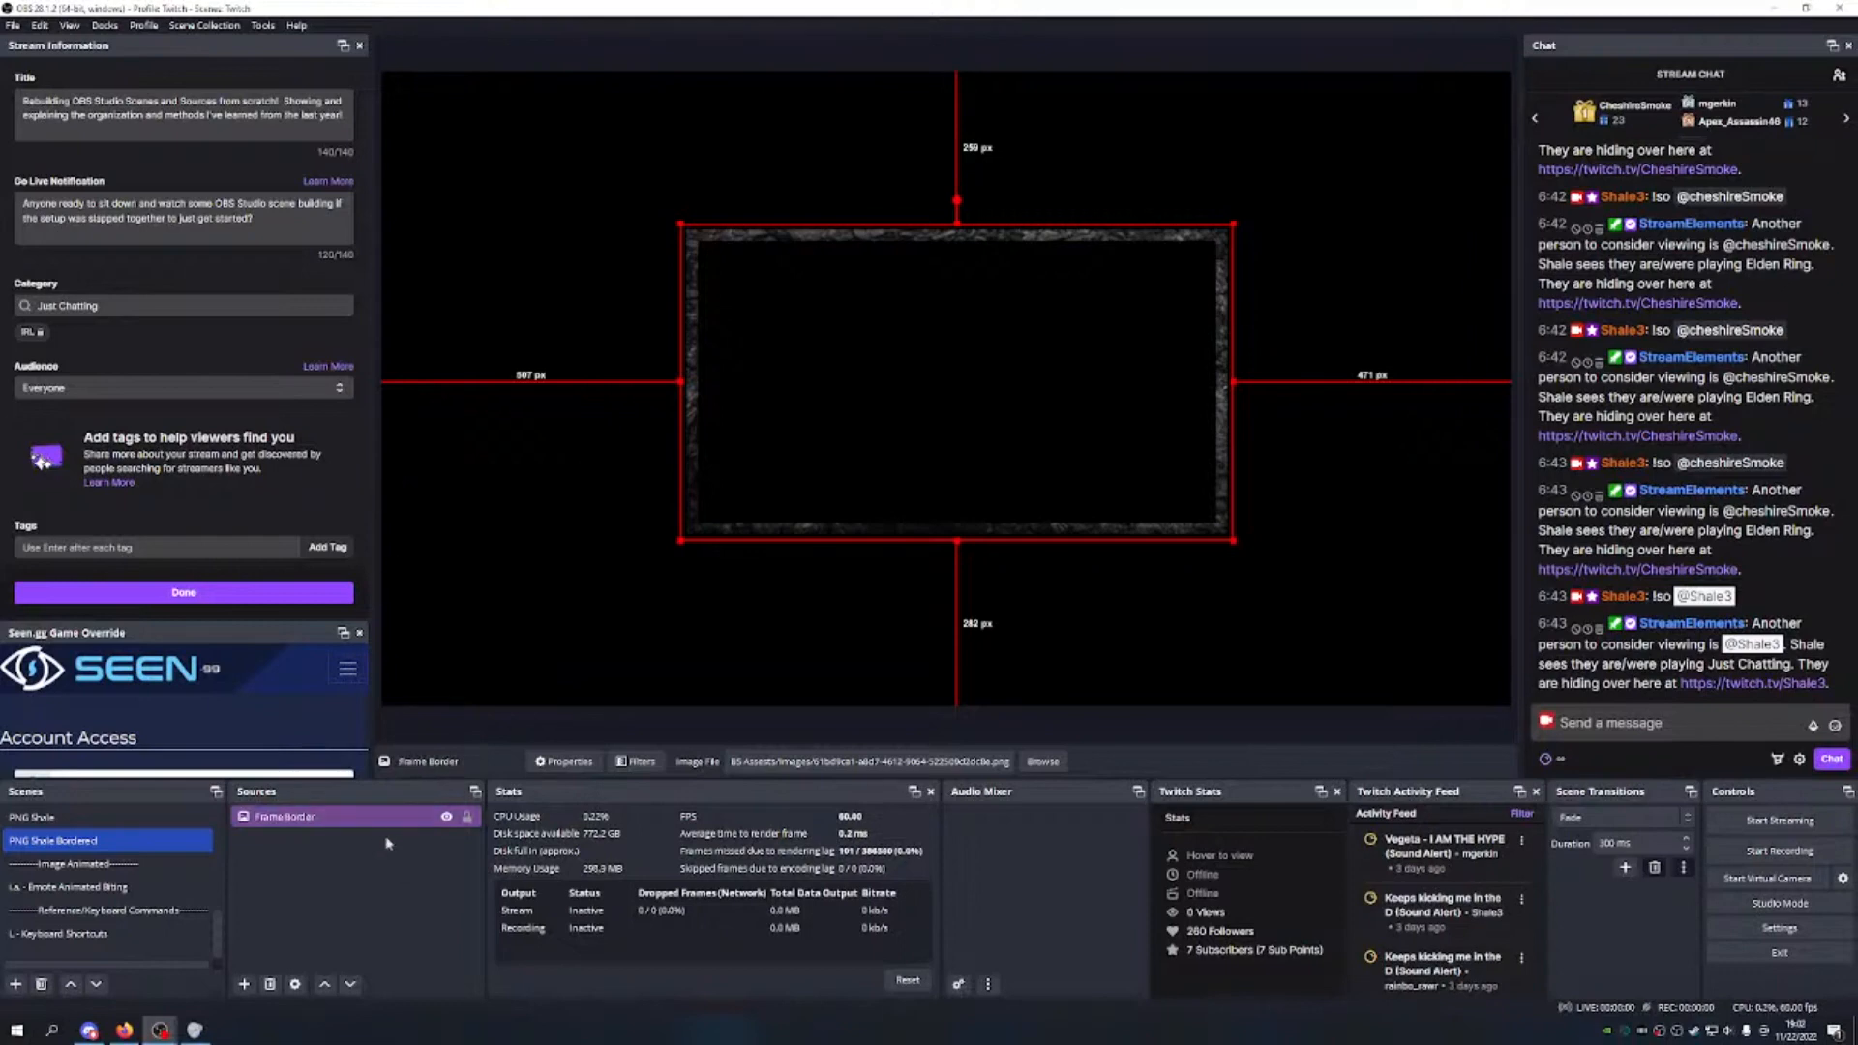
pyautogui.click(328, 886)
pyautogui.click(245, 984)
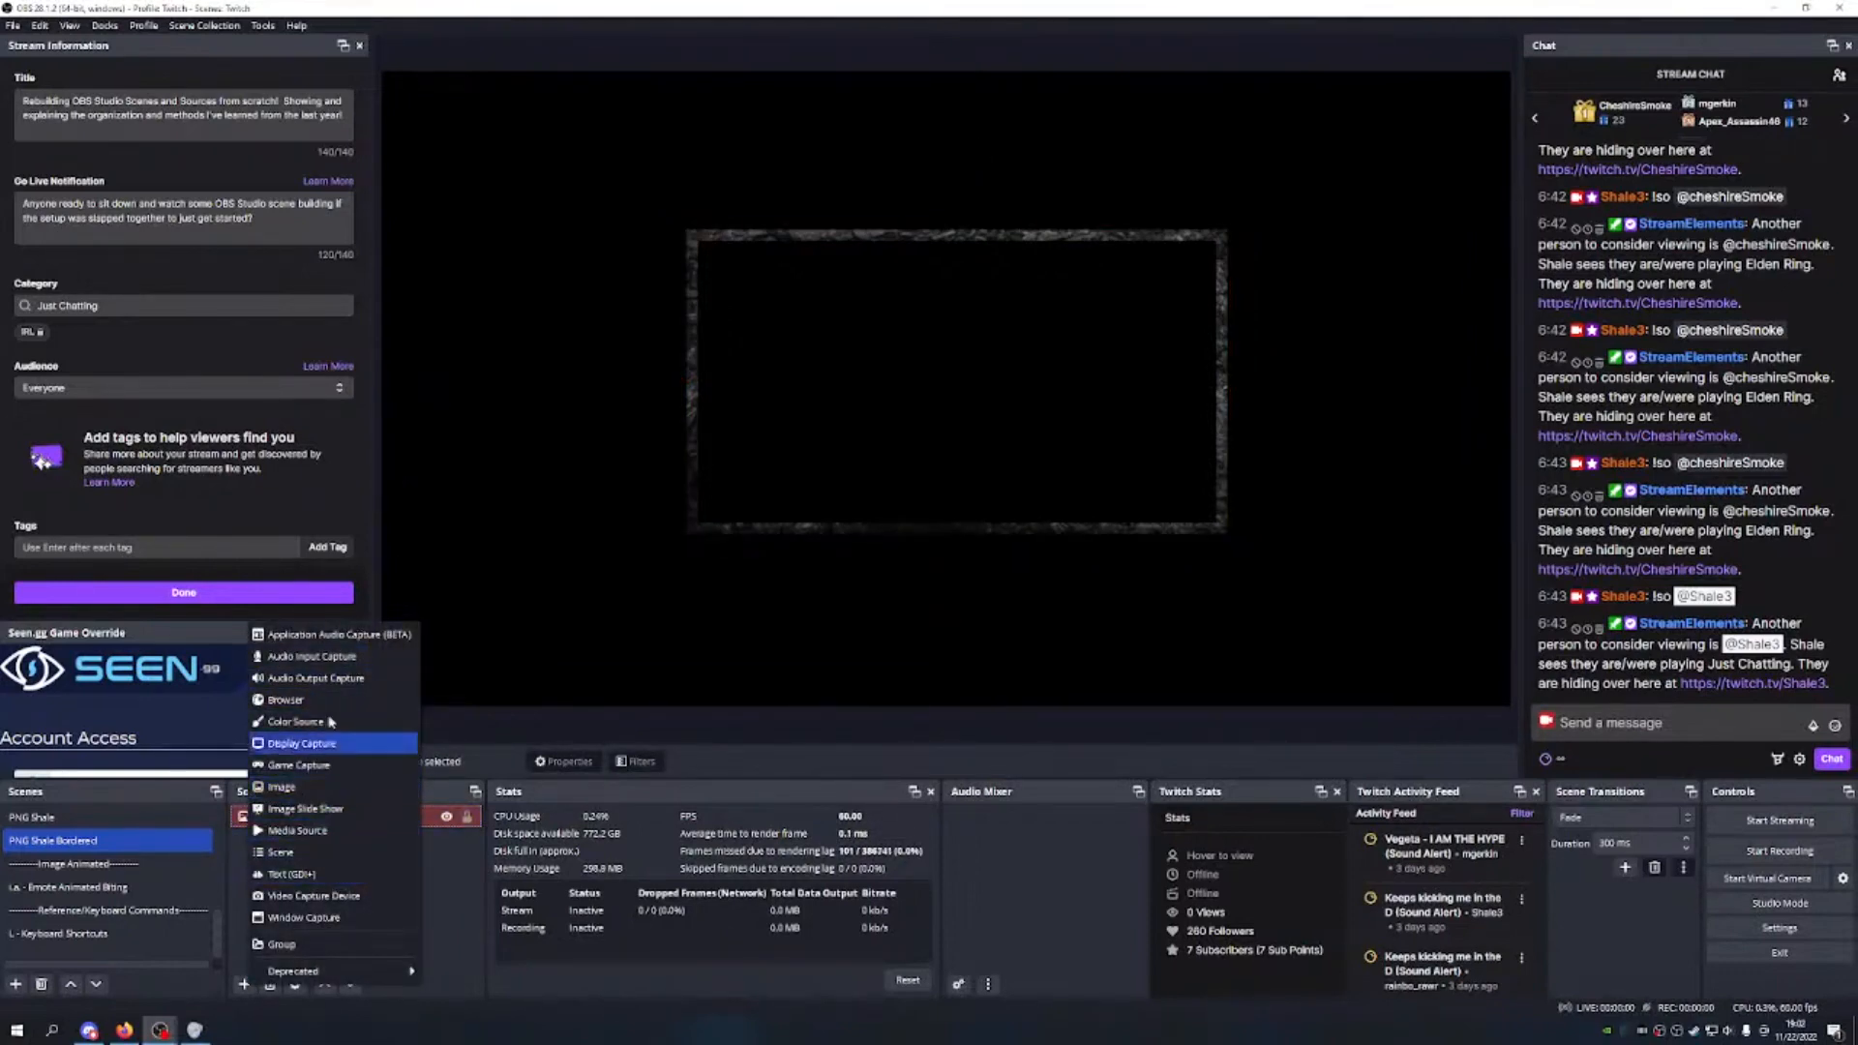
# Step: Add the existing Shale PNG source to the scene, shrunk and moved toward centre
pyautogui.click(285, 699)
pyautogui.click(931, 512)
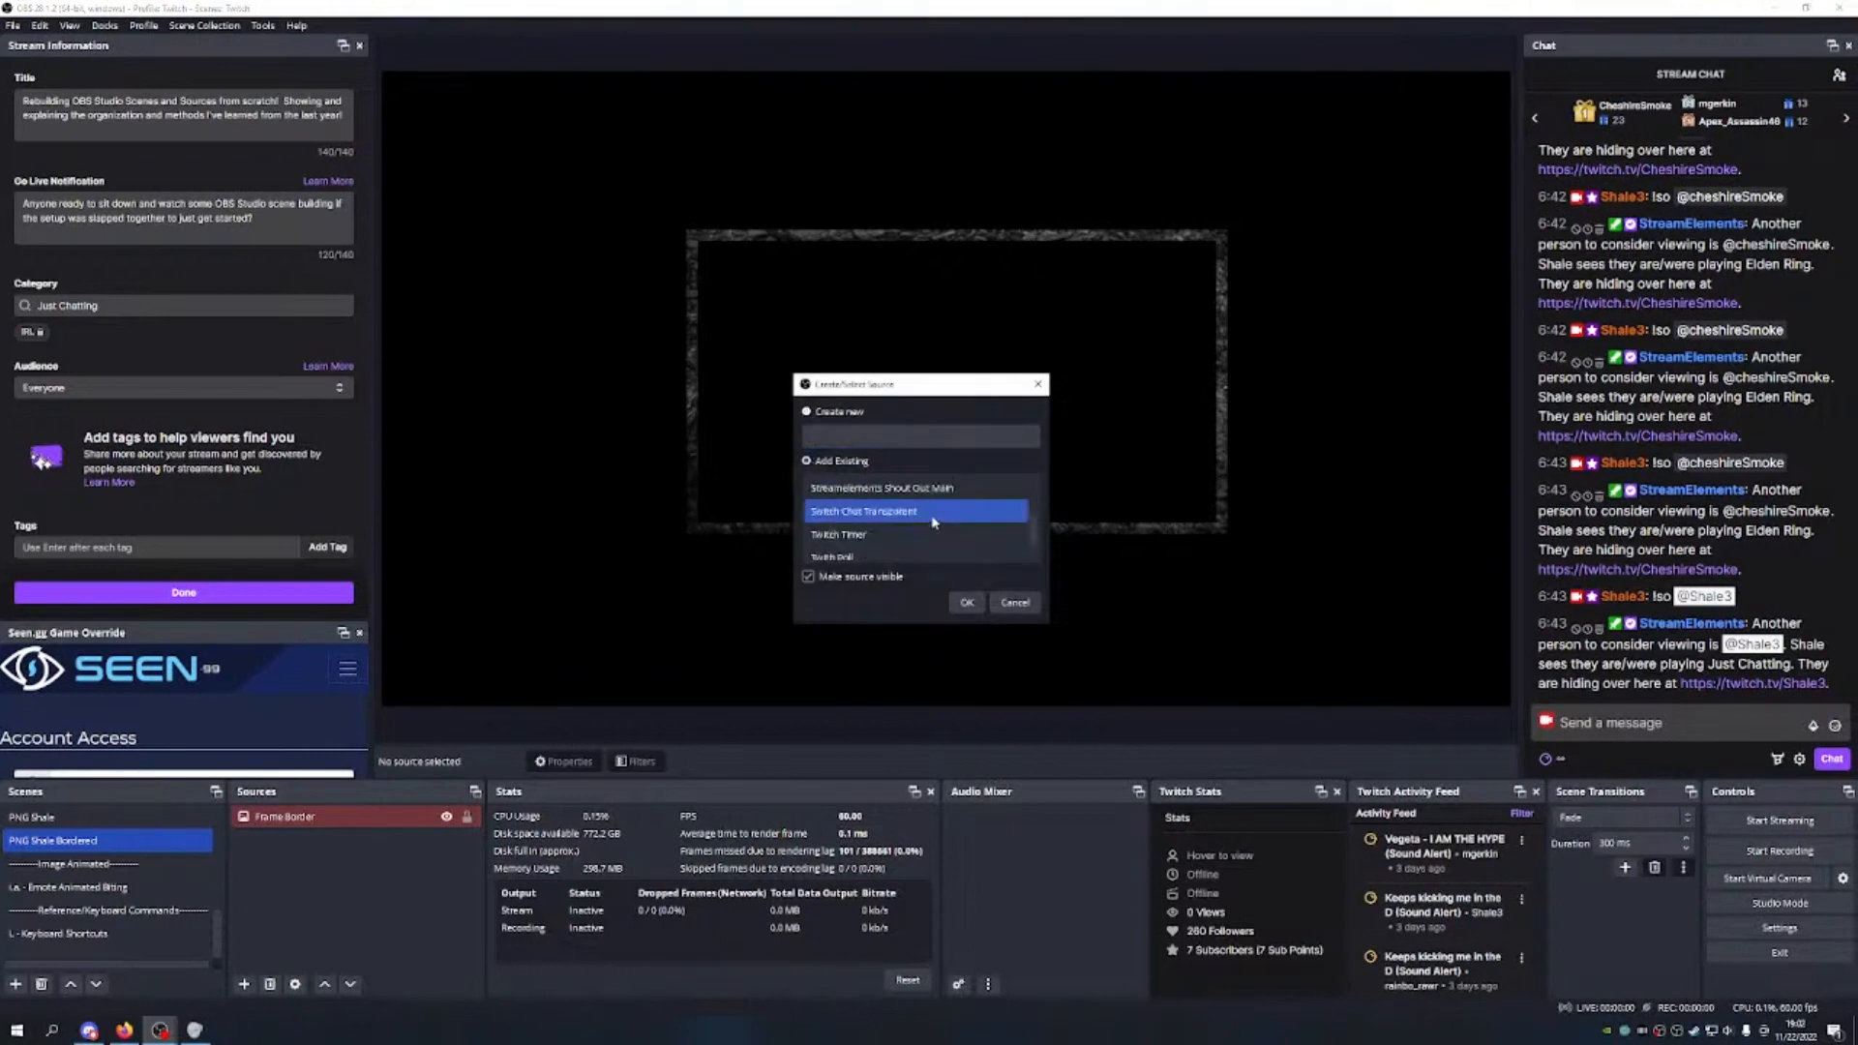
pyautogui.click(861, 532)
pyautogui.click(966, 603)
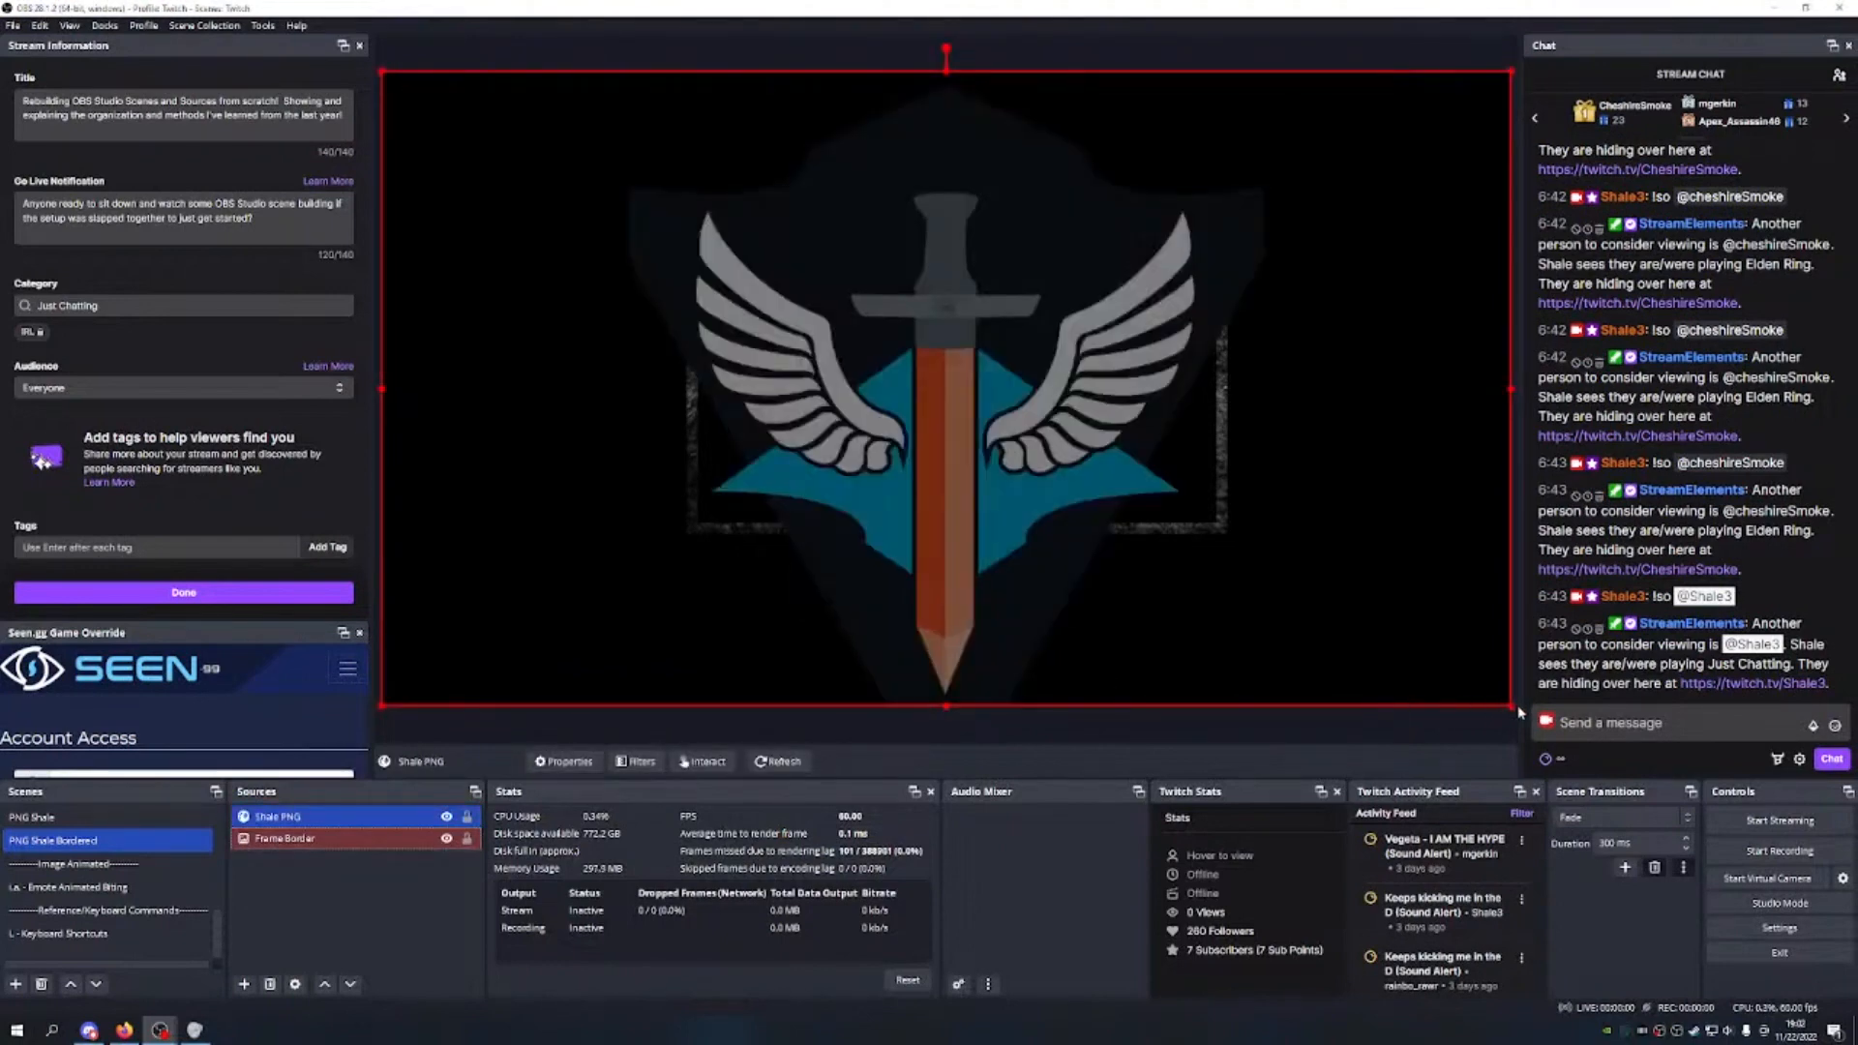
pyautogui.moveTo(1508, 703); pyautogui.dragTo(736, 271)
pyautogui.moveTo(569, 182); pyautogui.dragTo(948, 434)
pyautogui.click(1098, 640)
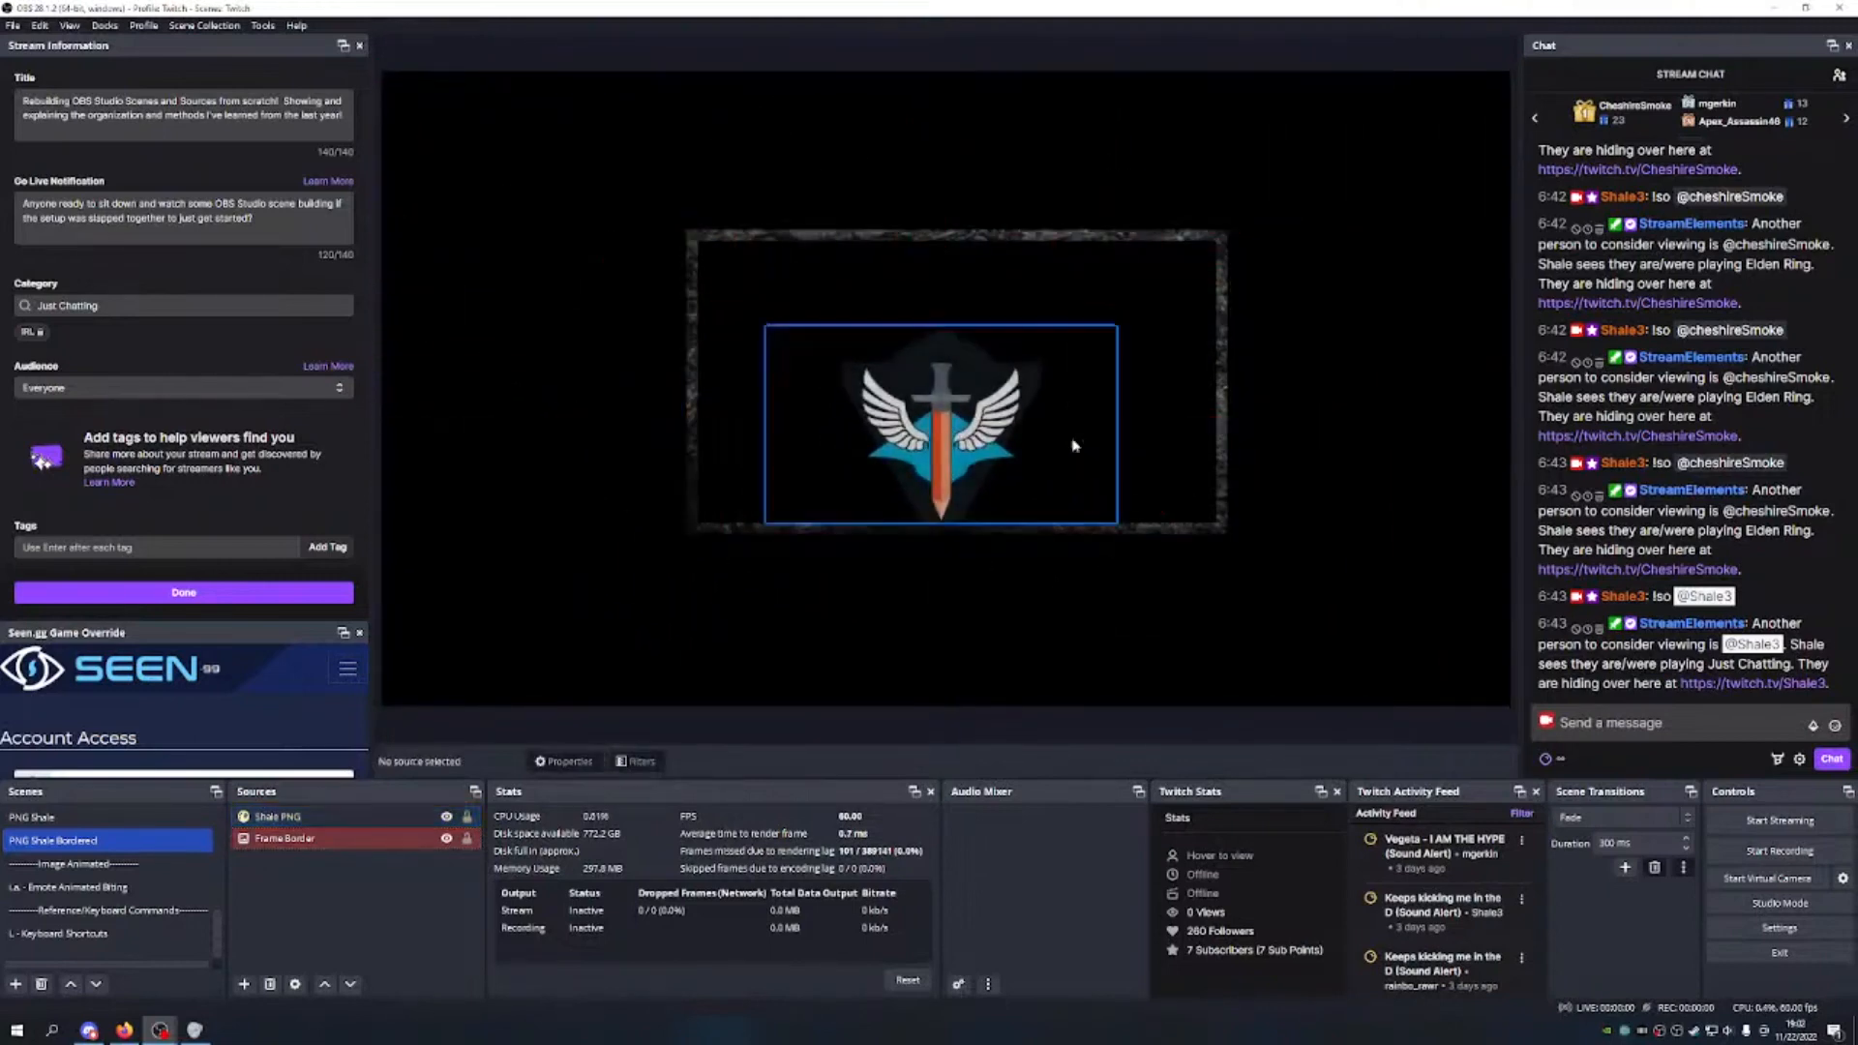
# Step: Resize the Frame Border's left and right edges and shift it down-right
pyautogui.click(1229, 396)
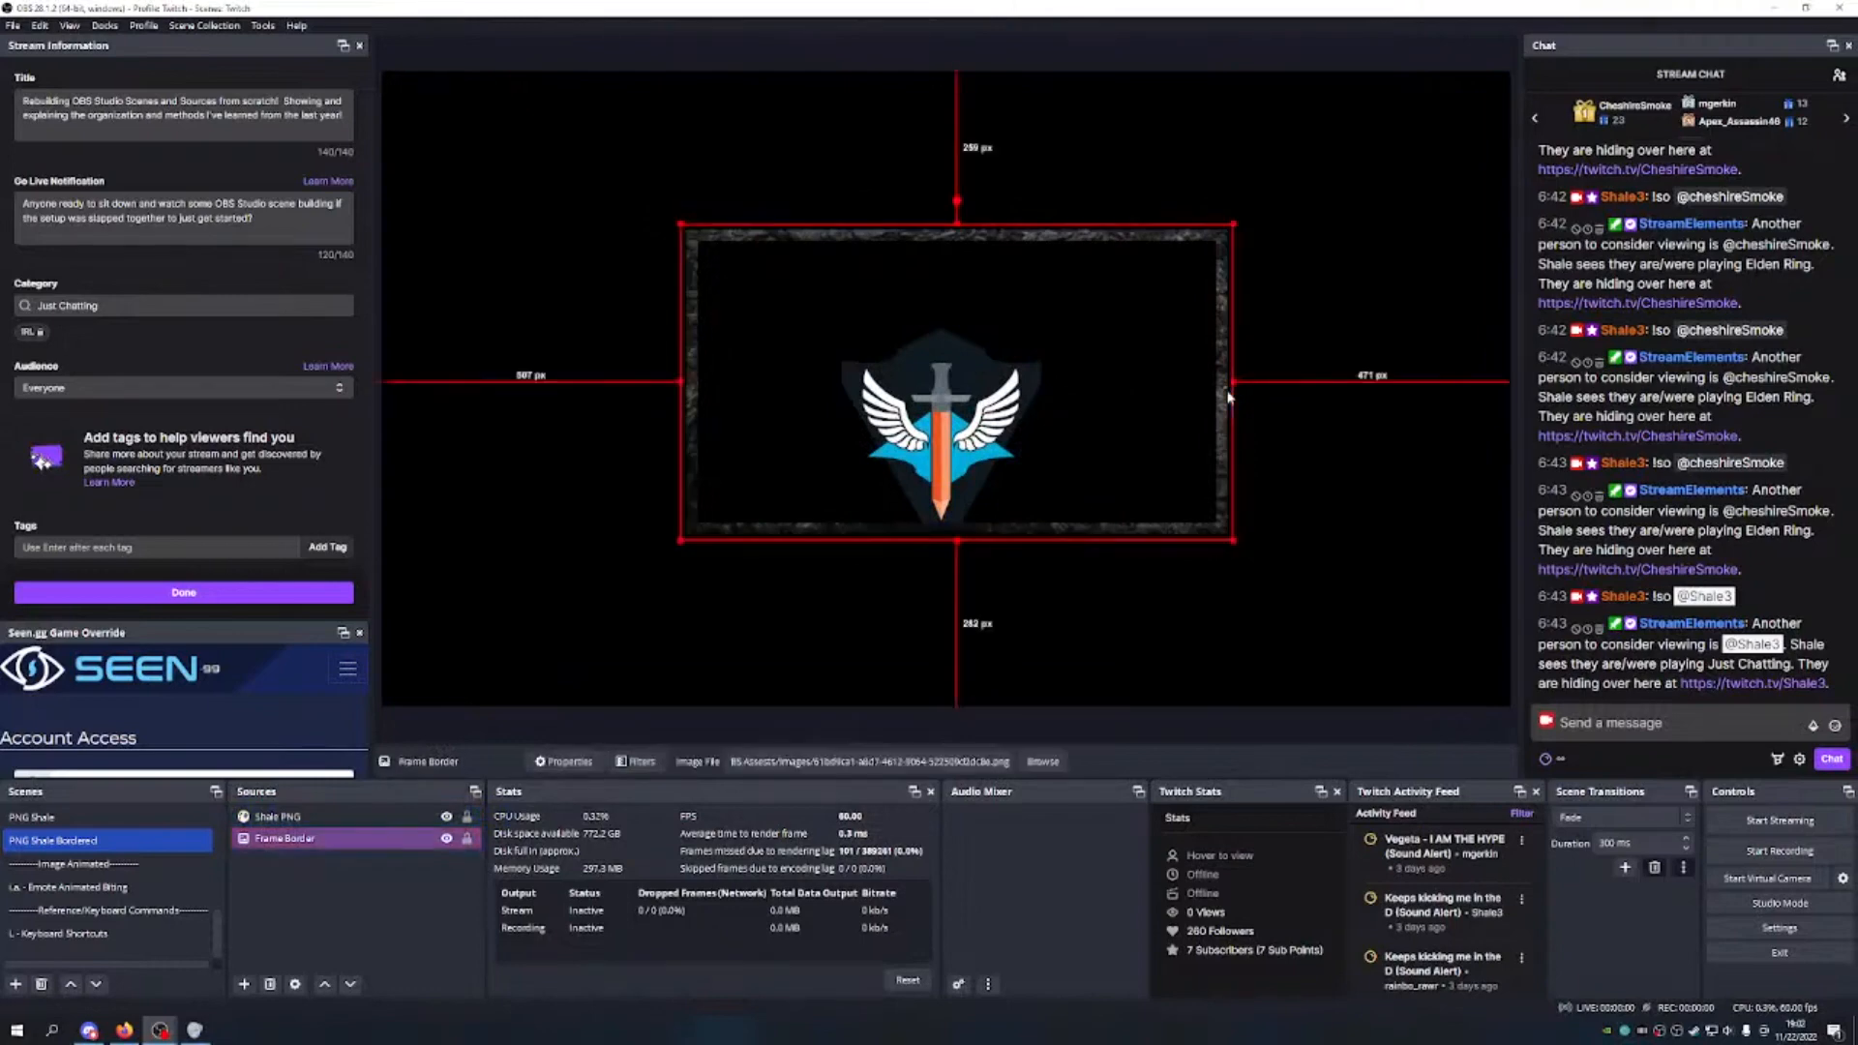
pyautogui.rightClick(1224, 396)
pyautogui.moveTo(1304, 416)
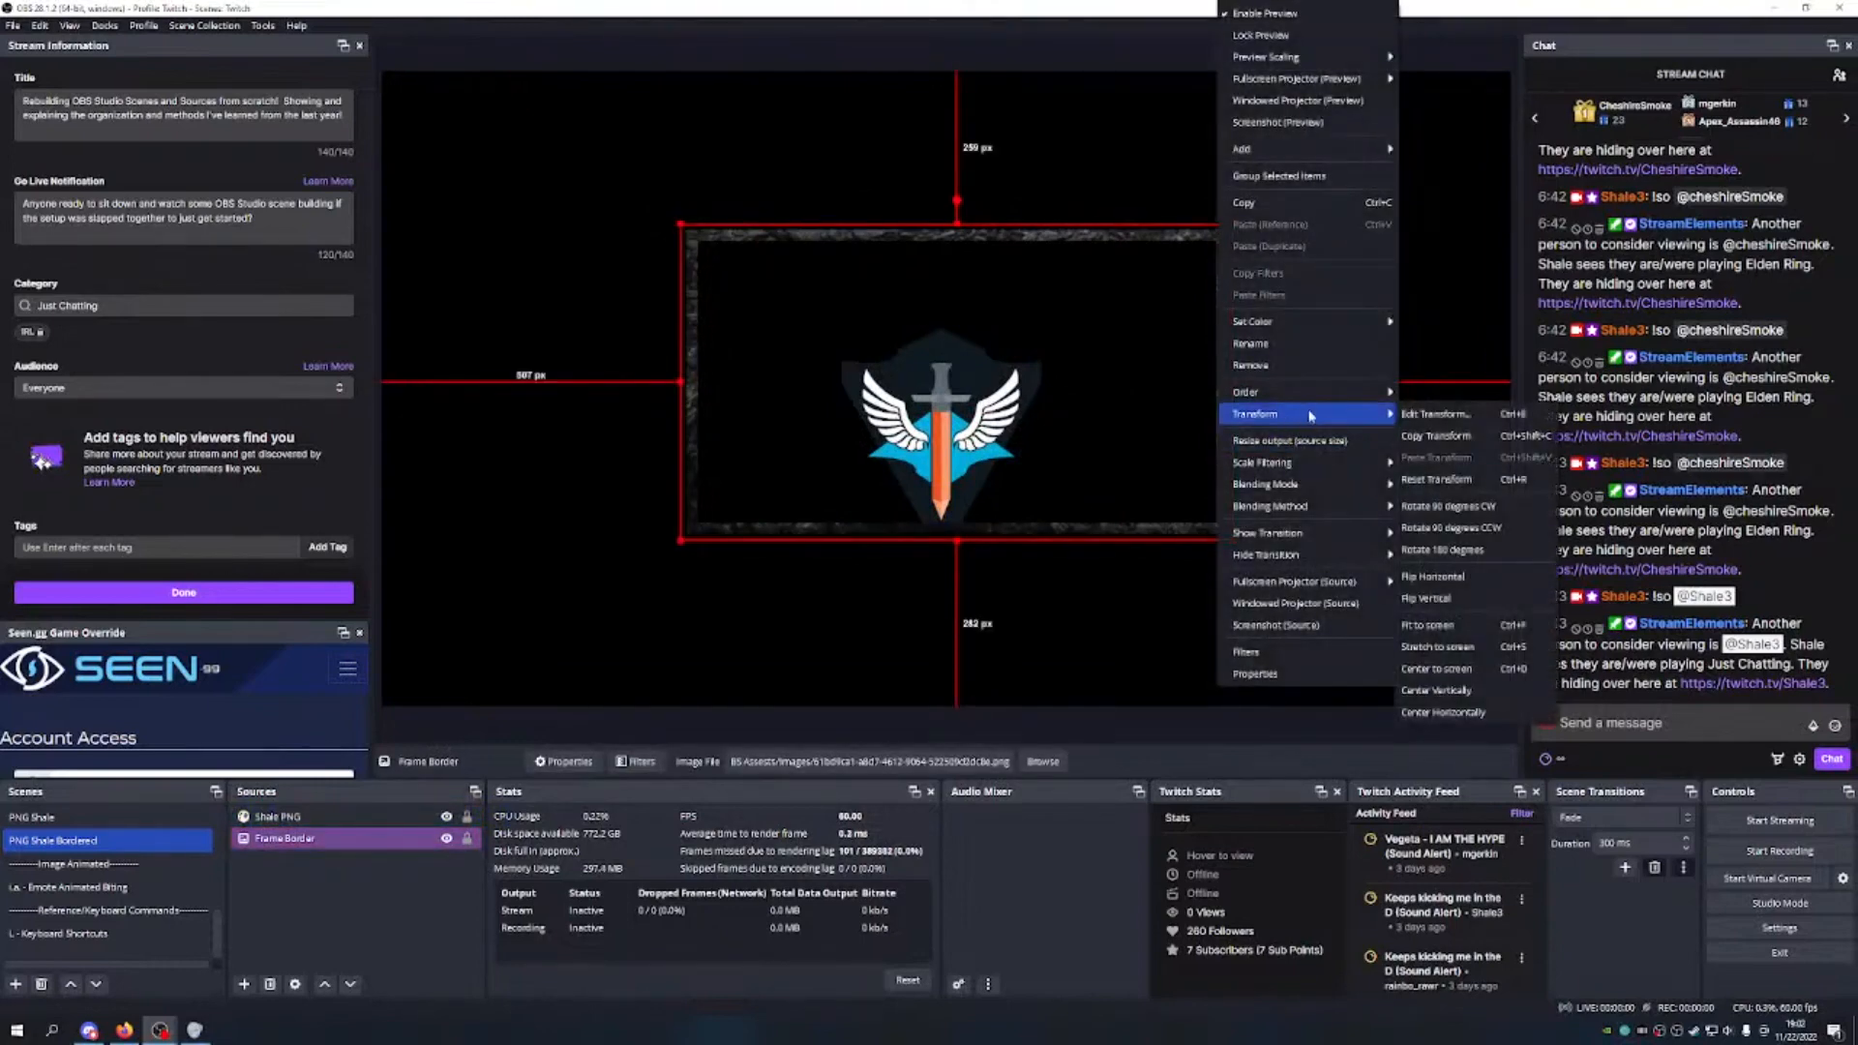
pyautogui.click(1182, 425)
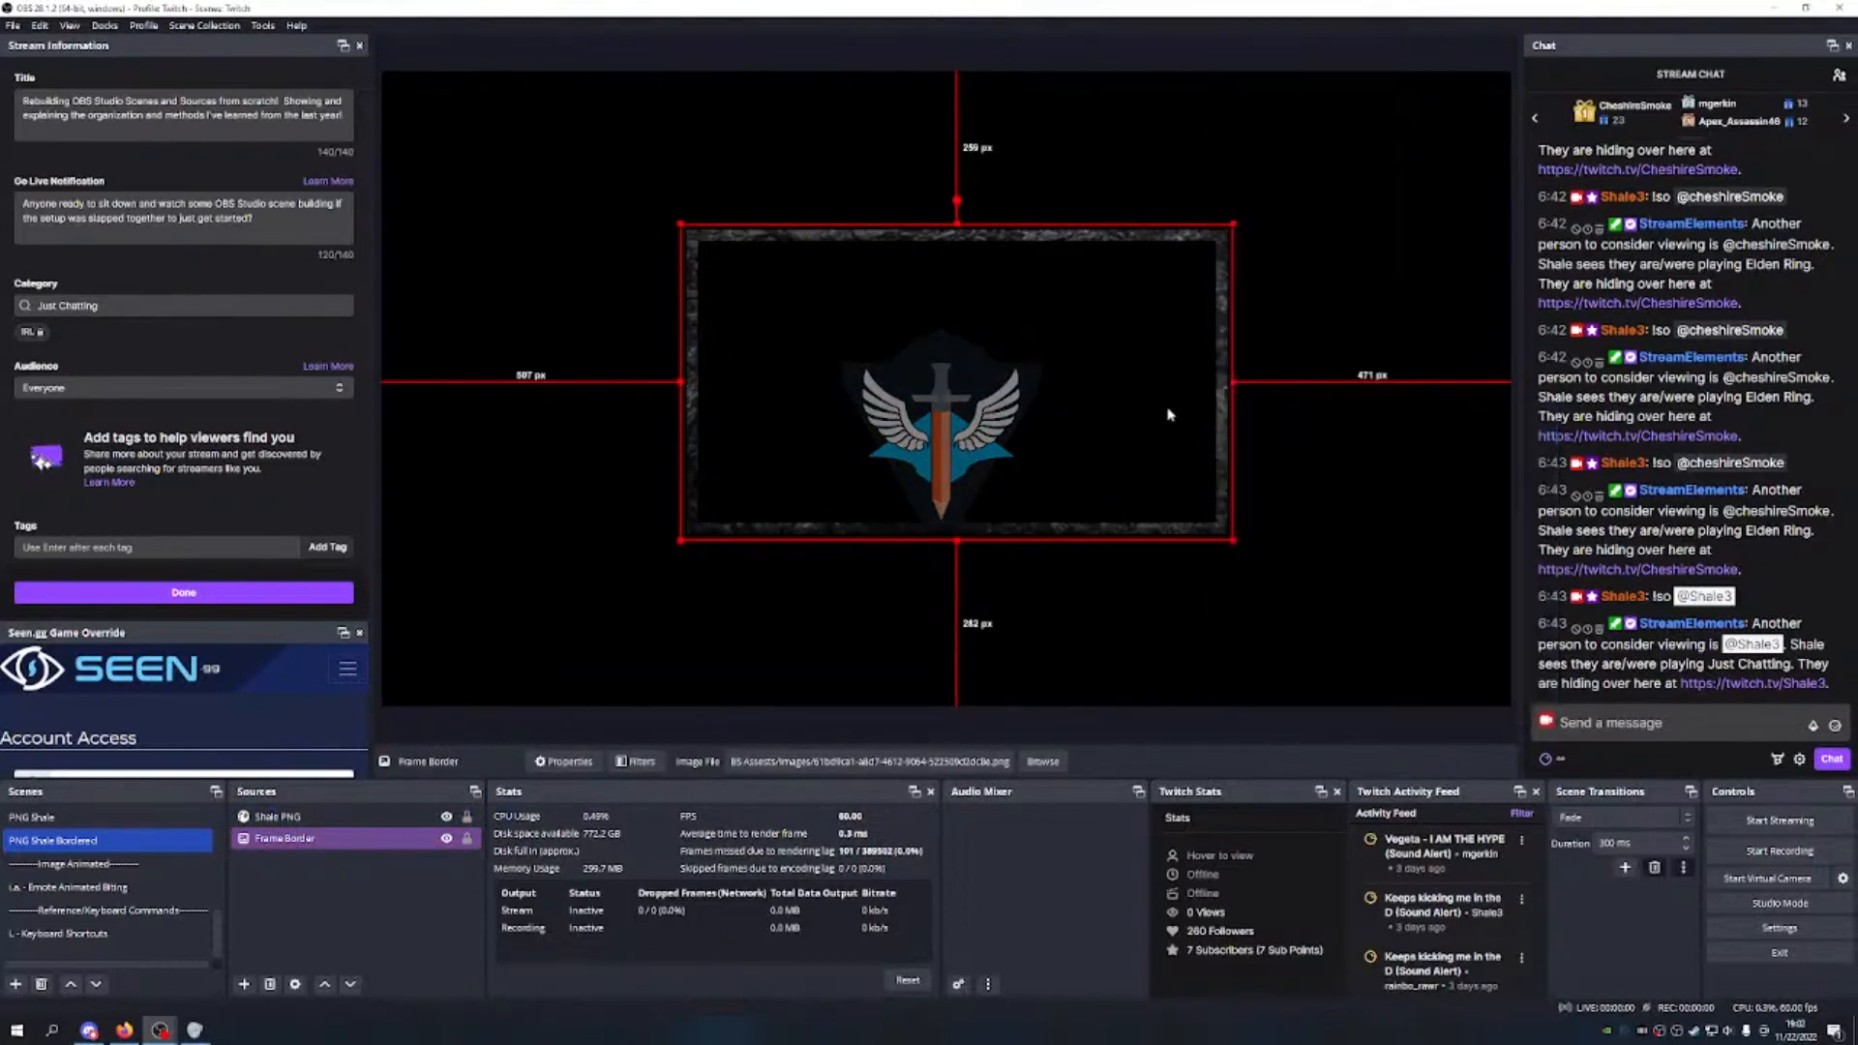
pyautogui.moveTo(680, 382); pyautogui.dragTo(810, 382)
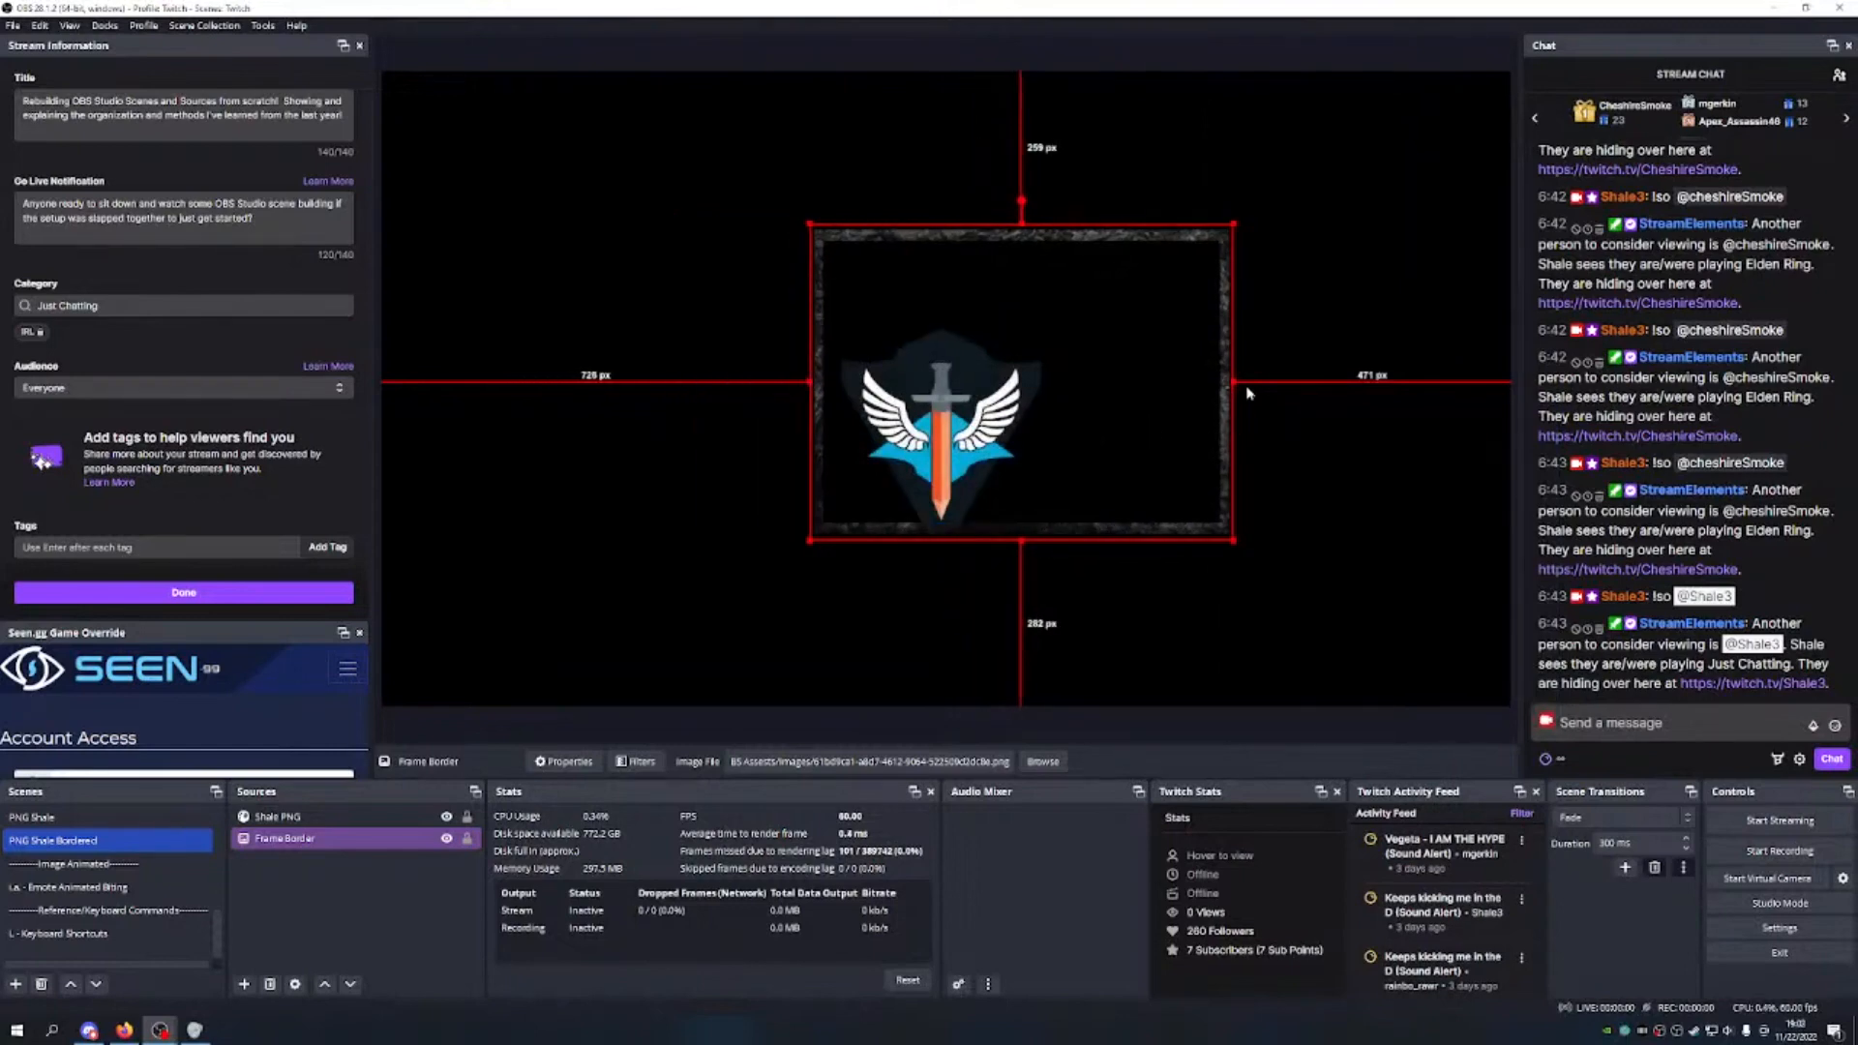
pyautogui.moveTo(1237, 382); pyautogui.dragTo(1055, 368)
pyautogui.moveTo(809, 380); pyautogui.dragTo(650, 384)
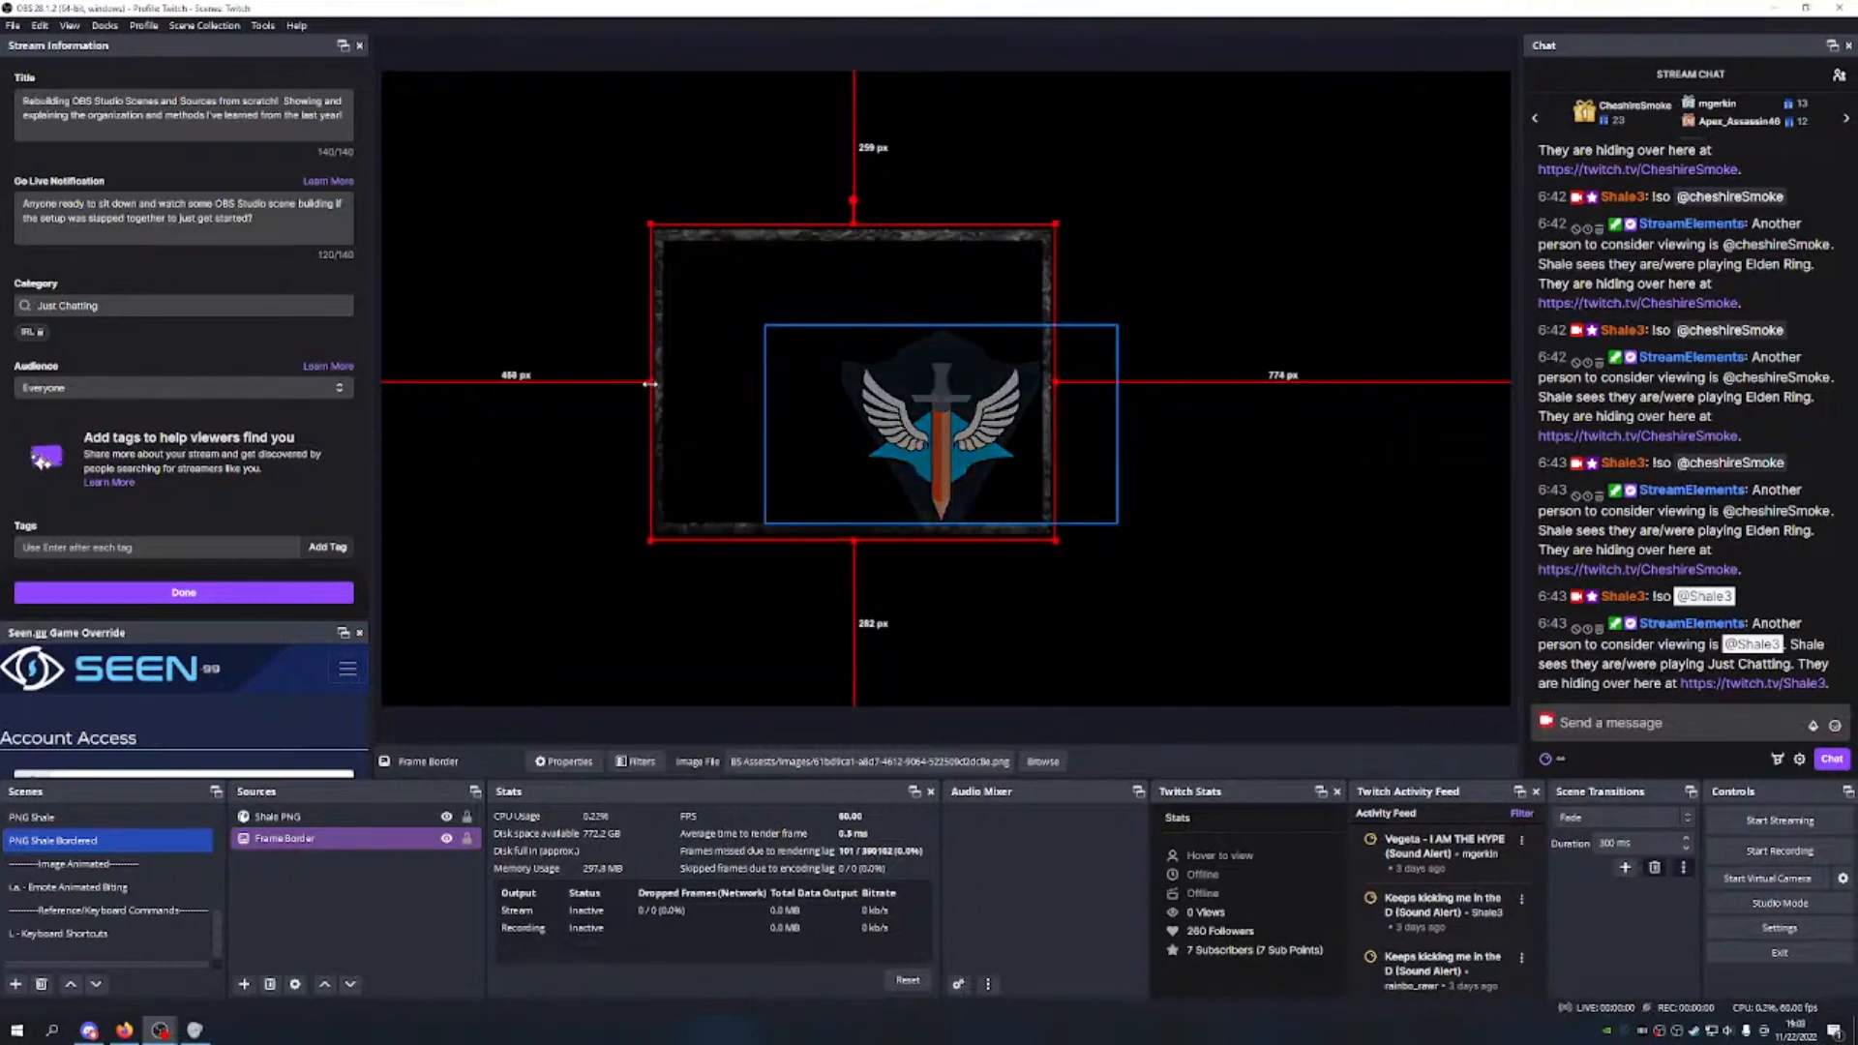
pyautogui.moveTo(1059, 381); pyautogui.dragTo(1279, 380)
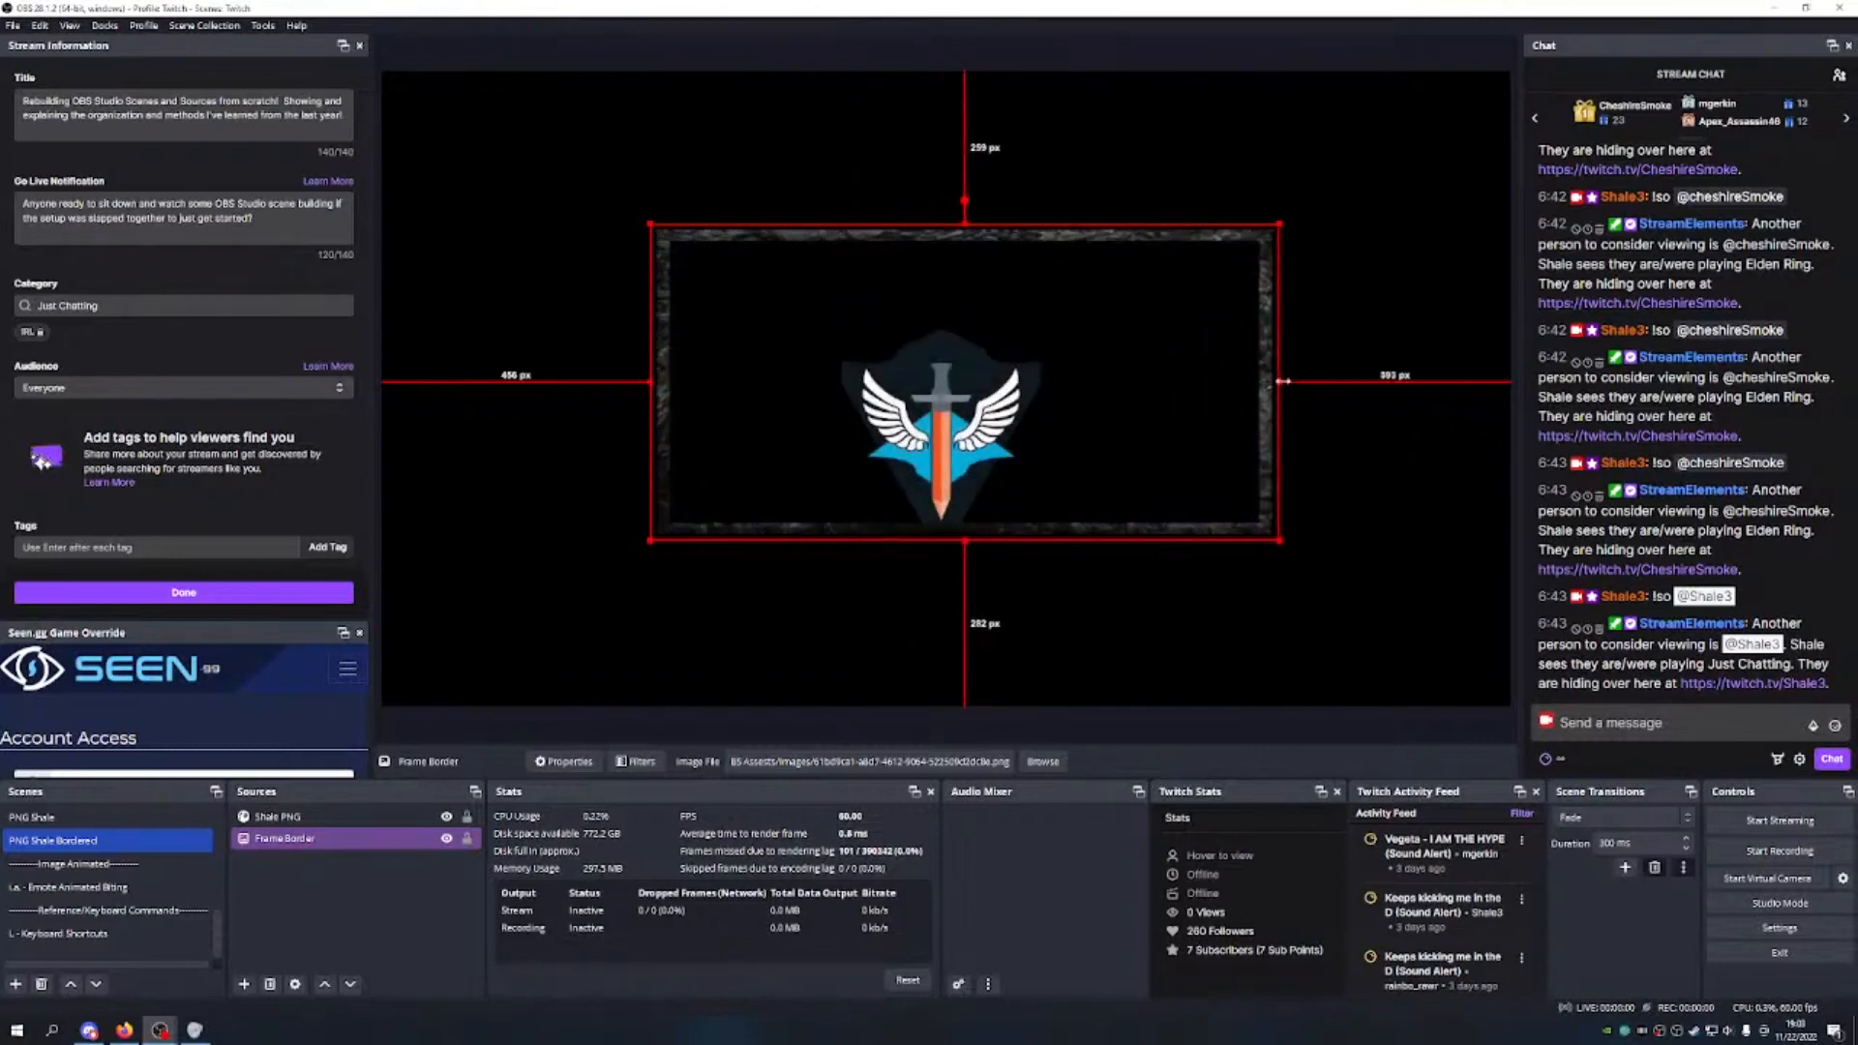
pyautogui.moveTo(1282, 381); pyautogui.dragTo(1130, 435)
pyautogui.moveTo(931, 300); pyautogui.dragTo(987, 345)
# Step: Narrow the Frame Border from the left, then undo the recent resizes
pyautogui.rightClick(1058, 355)
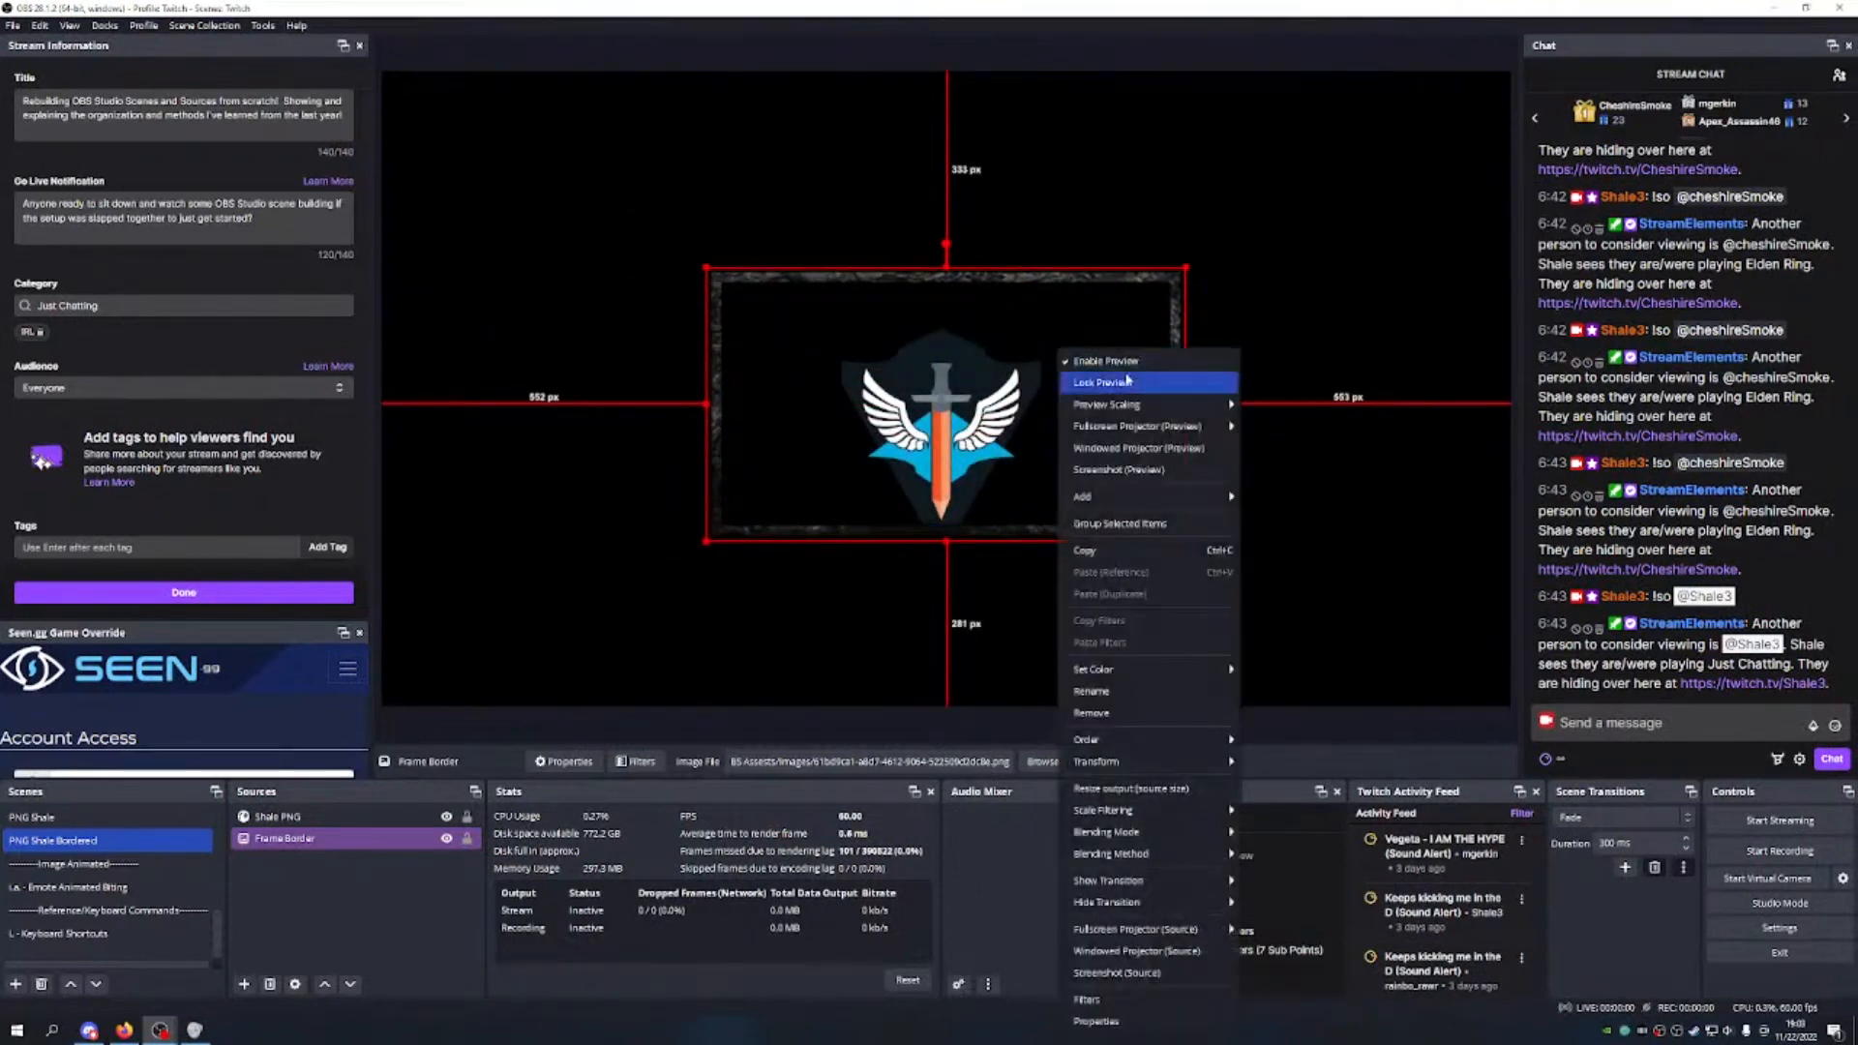
pyautogui.click(936, 455)
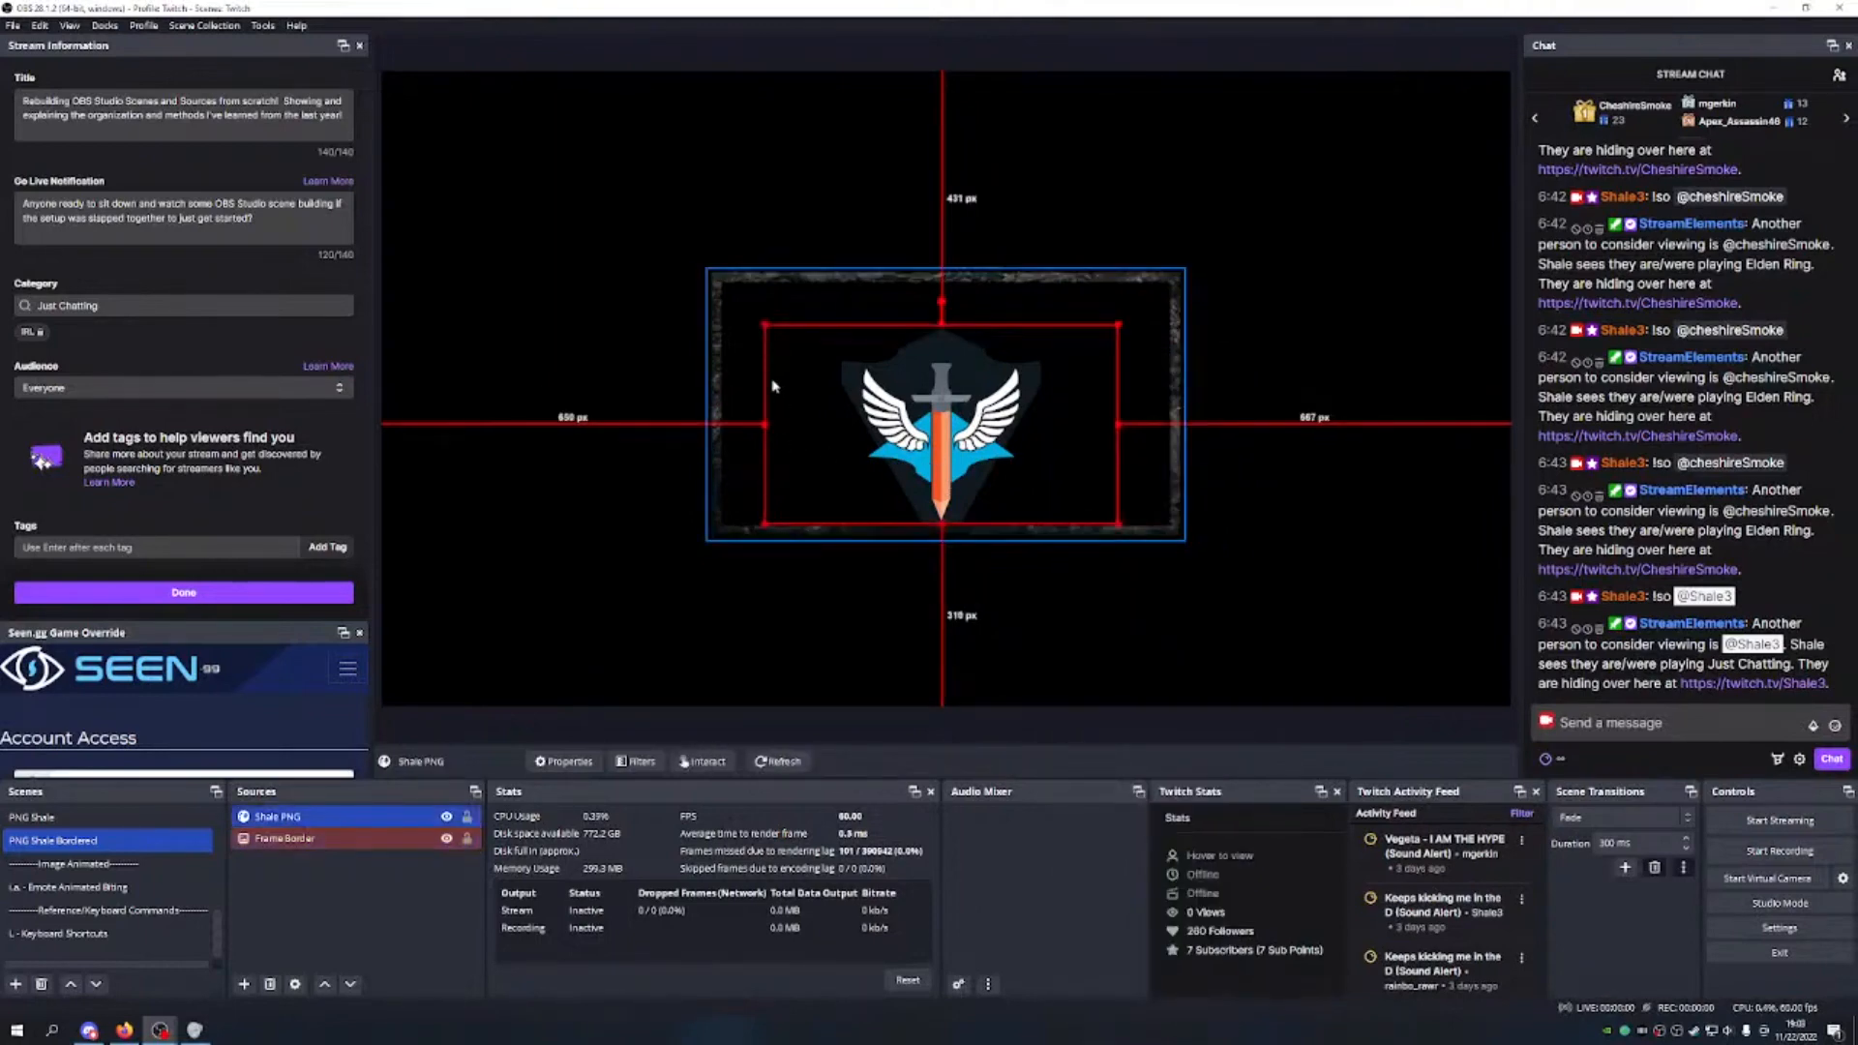
pyautogui.click(747, 345)
pyautogui.moveTo(706, 402); pyautogui.dragTo(666, 382)
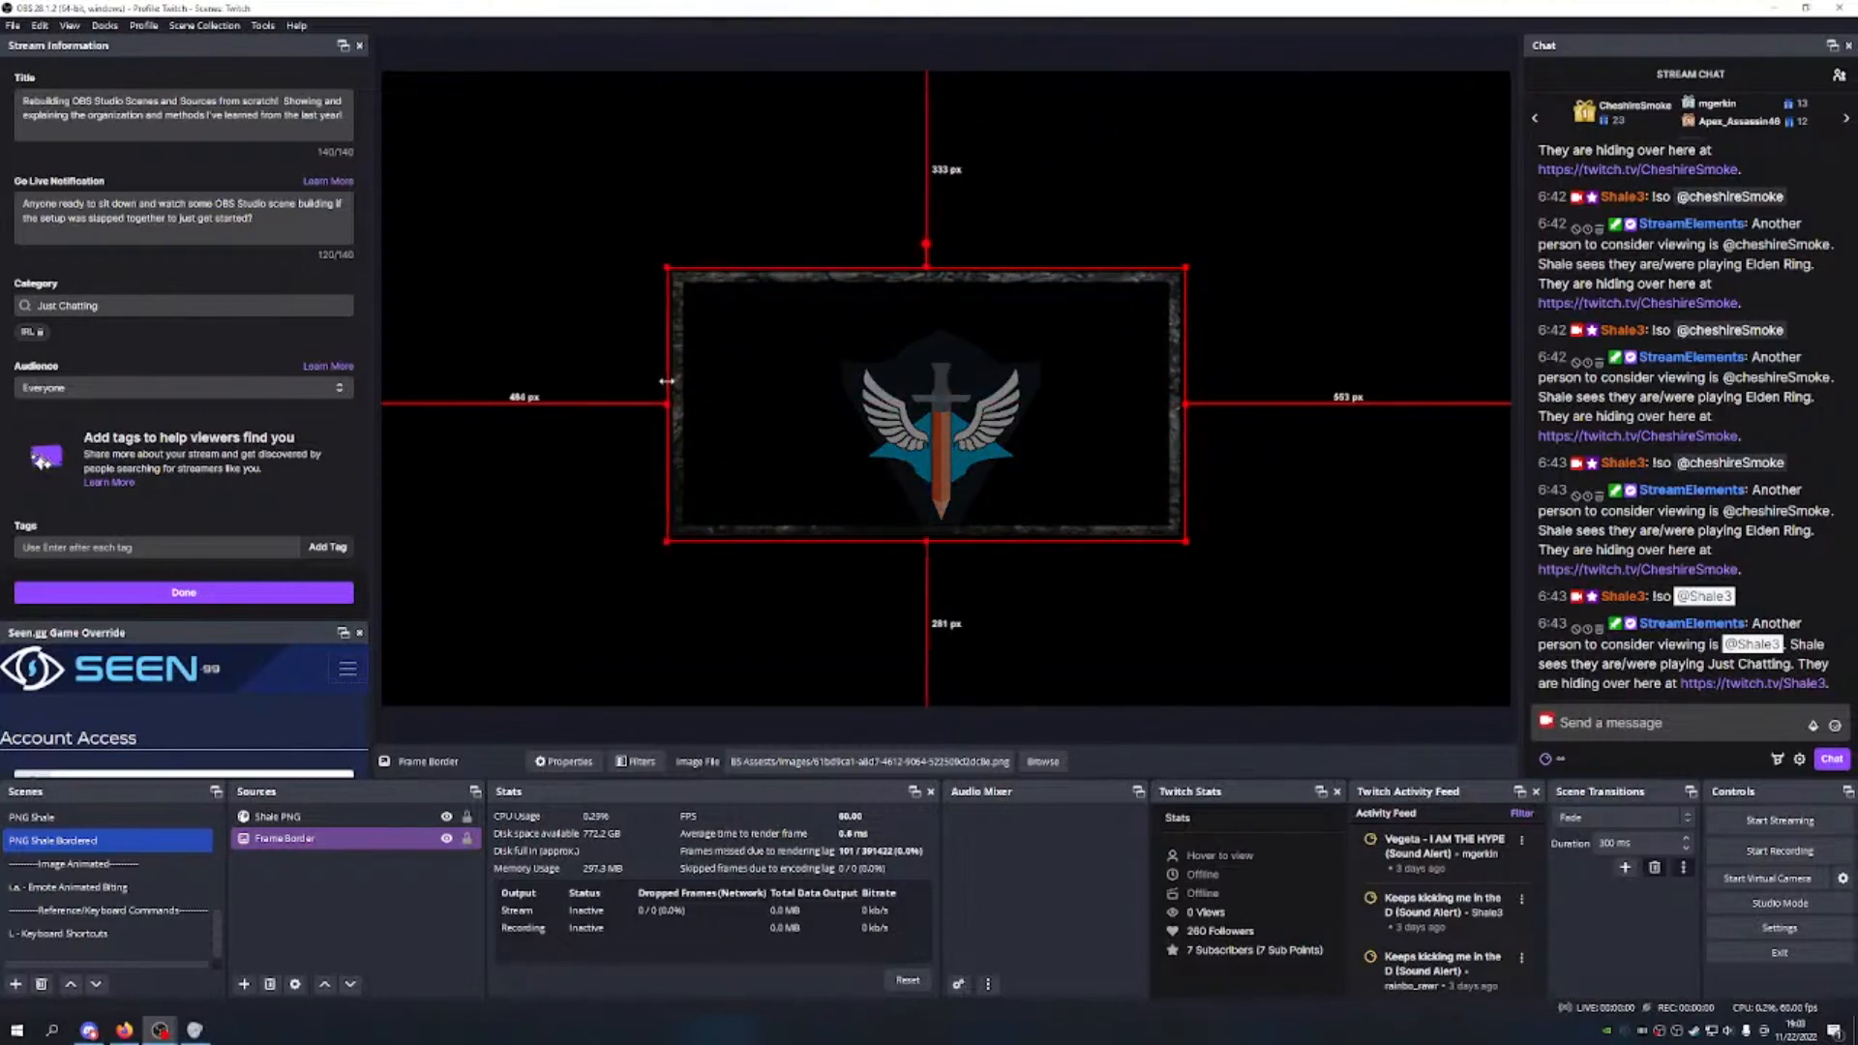
pyautogui.hotkey('ctrl', 'z')
pyautogui.hotkey('ctrl', 'z')
pyautogui.hotkey('ctrl', 'z')
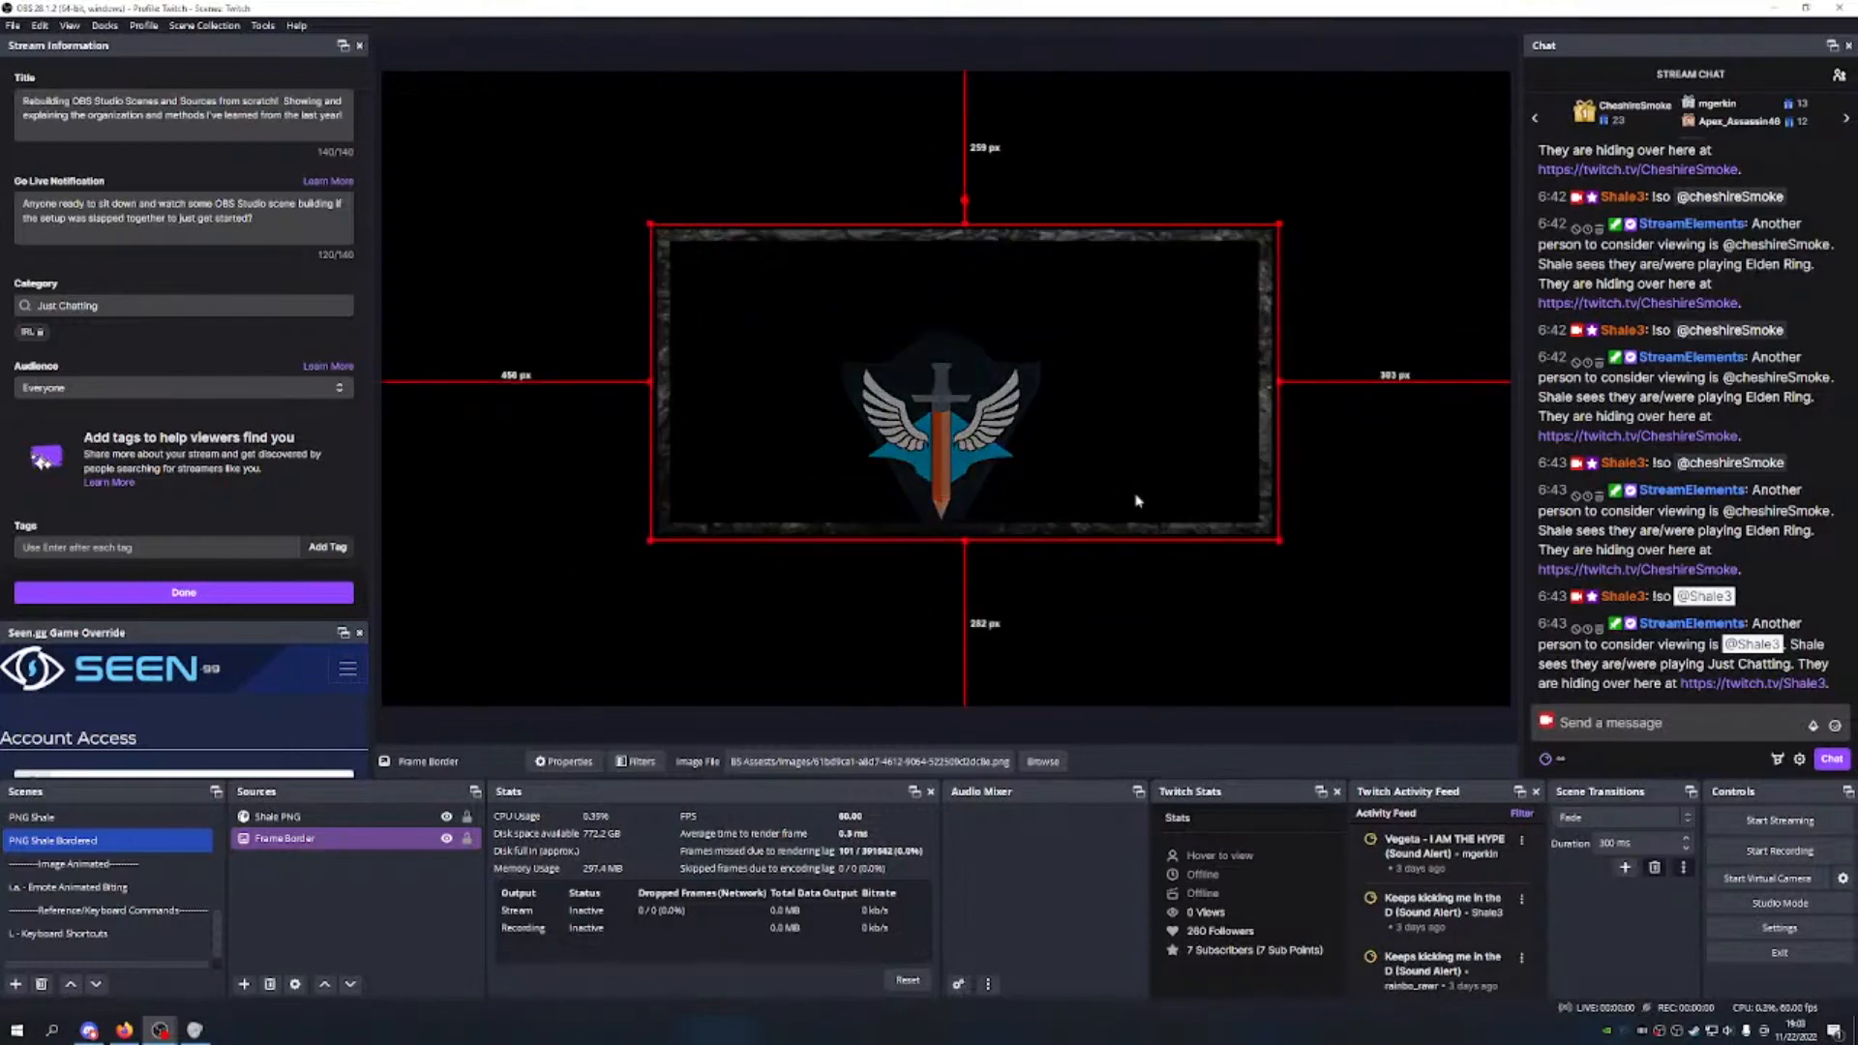
pyautogui.rightClick(1206, 403)
pyautogui.moveTo(1292, 415)
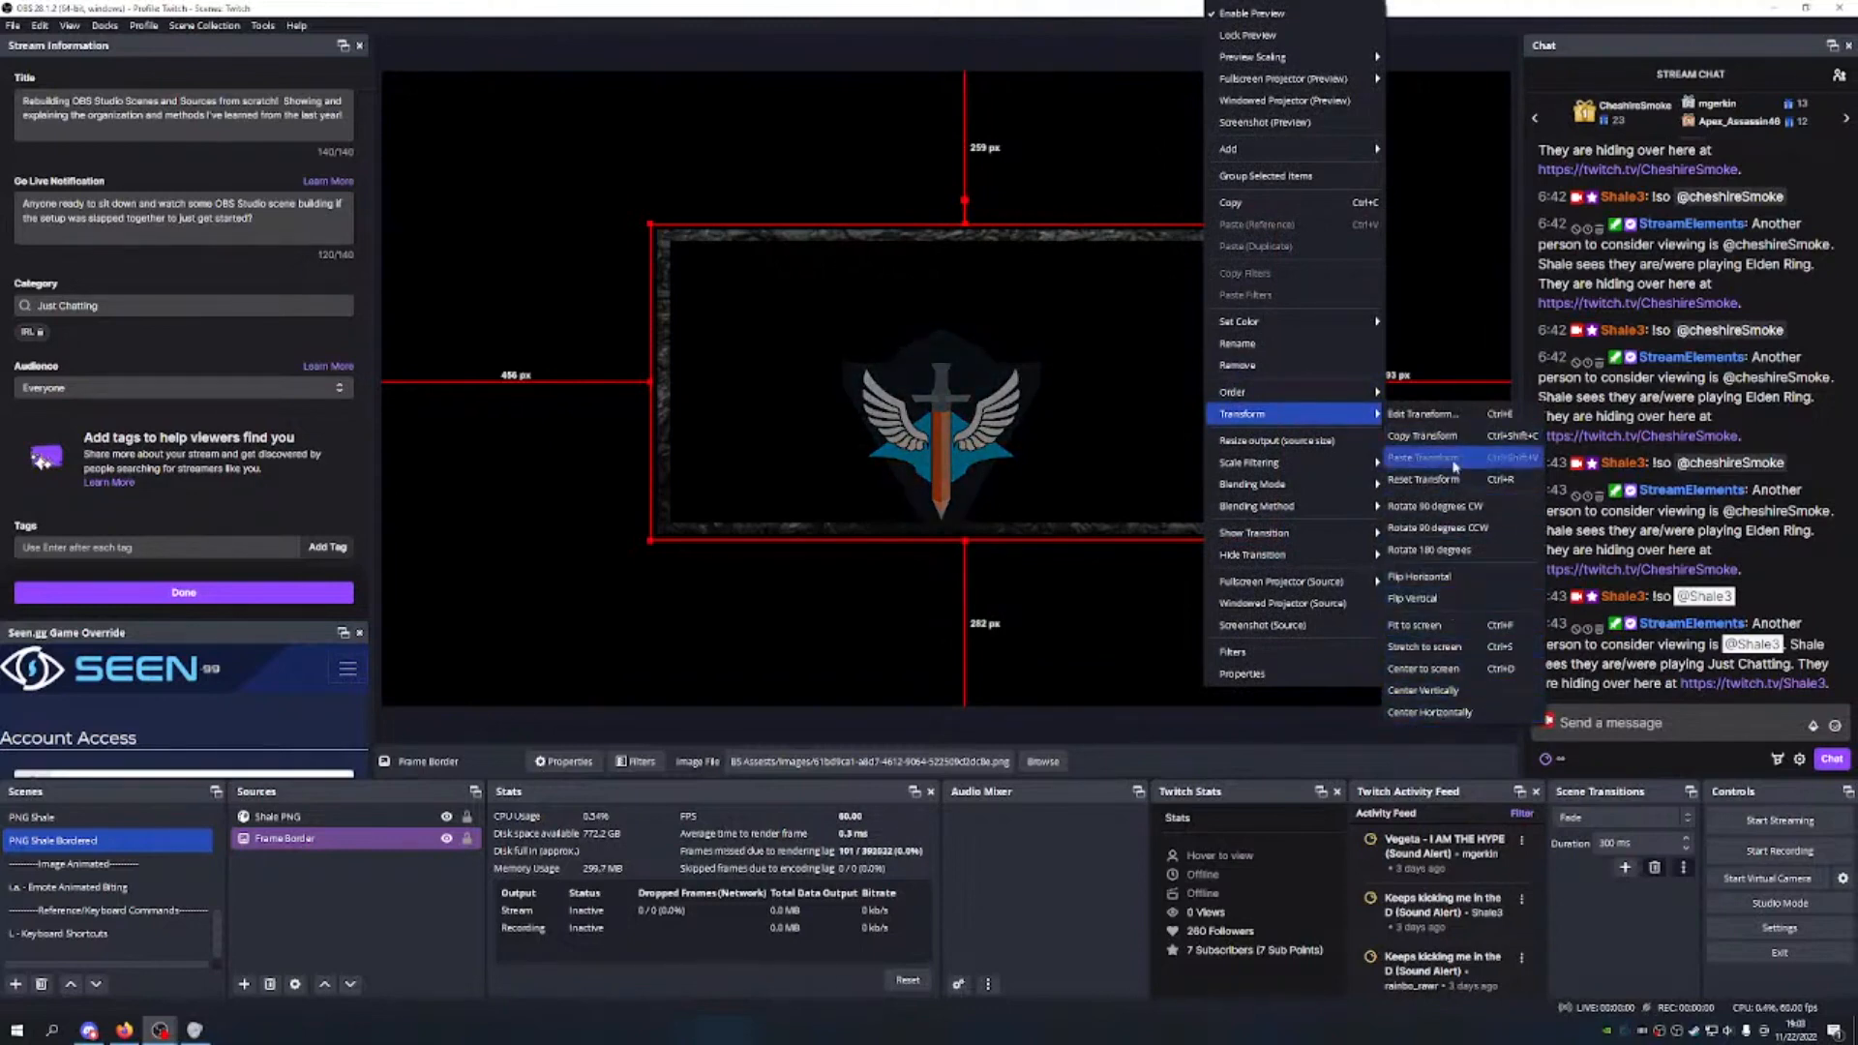
# Step: In Edit Transform, try Frame Border widths from 950 down to 750
pyautogui.click(1430, 414)
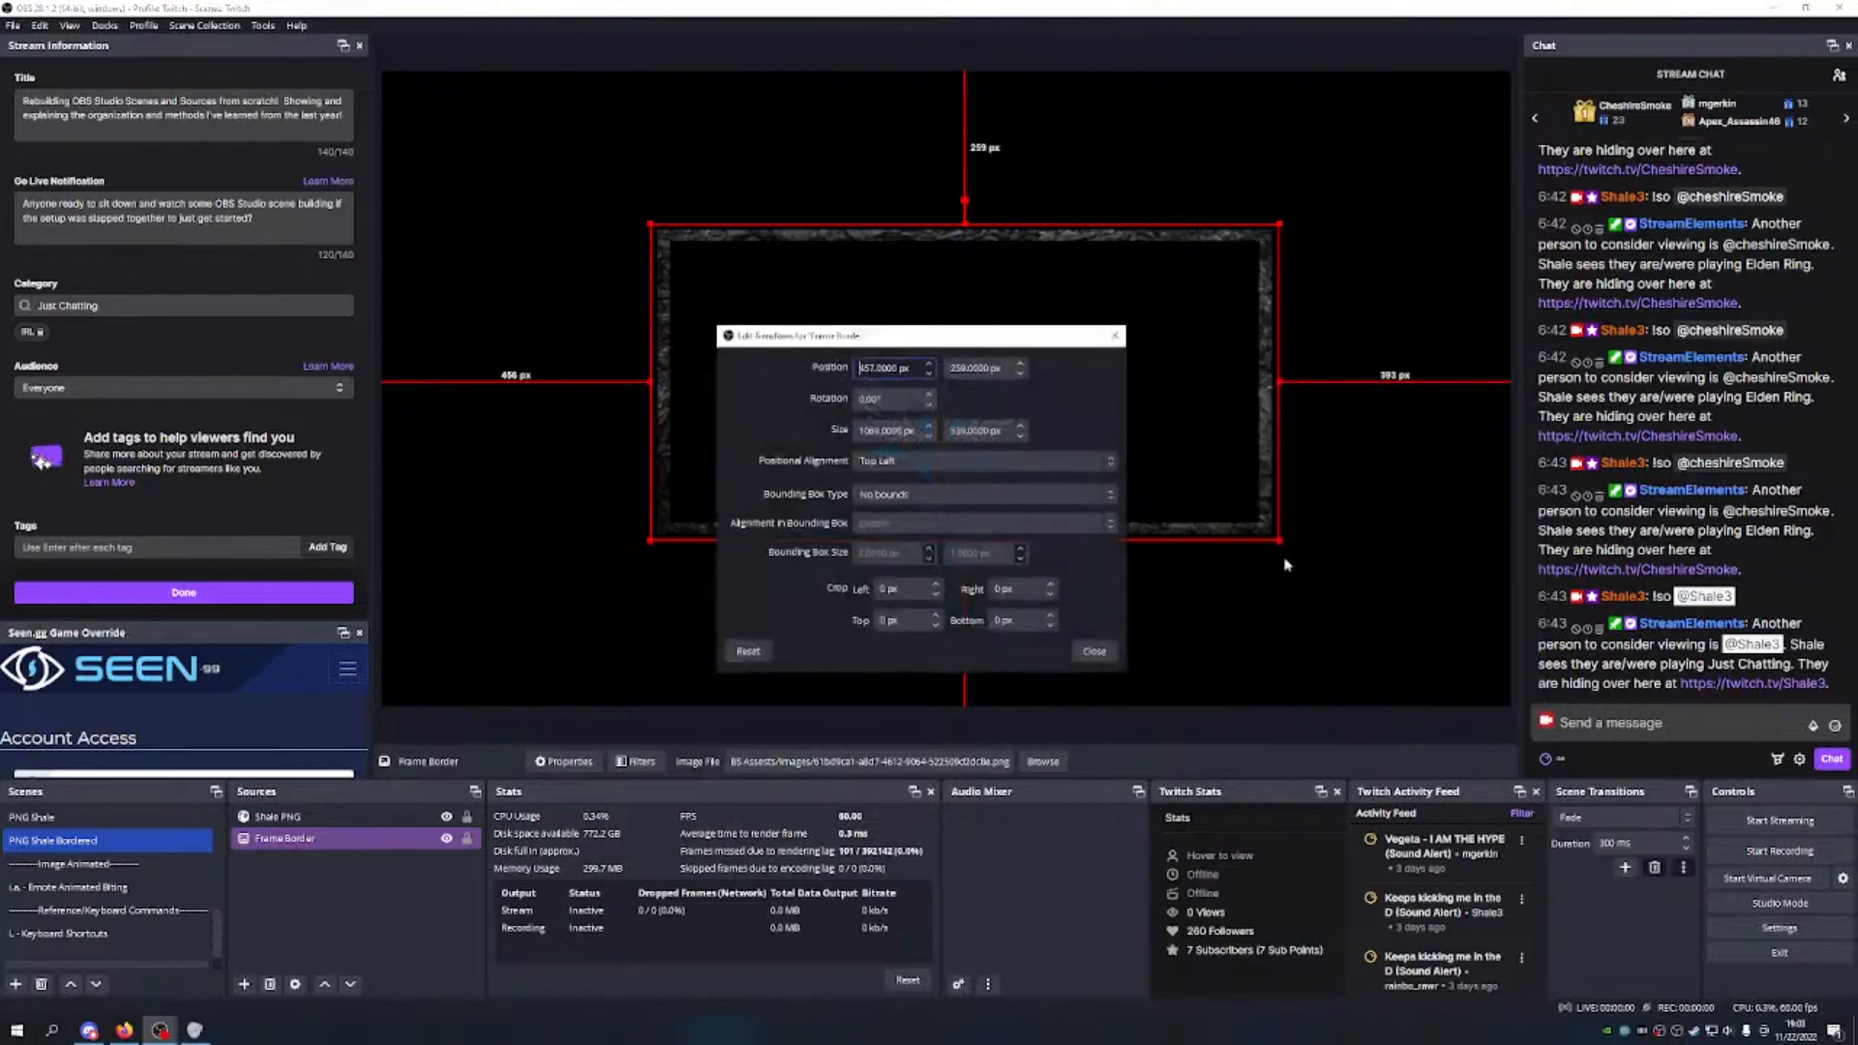
pyautogui.moveTo(1040, 337); pyautogui.dragTo(1616, 228)
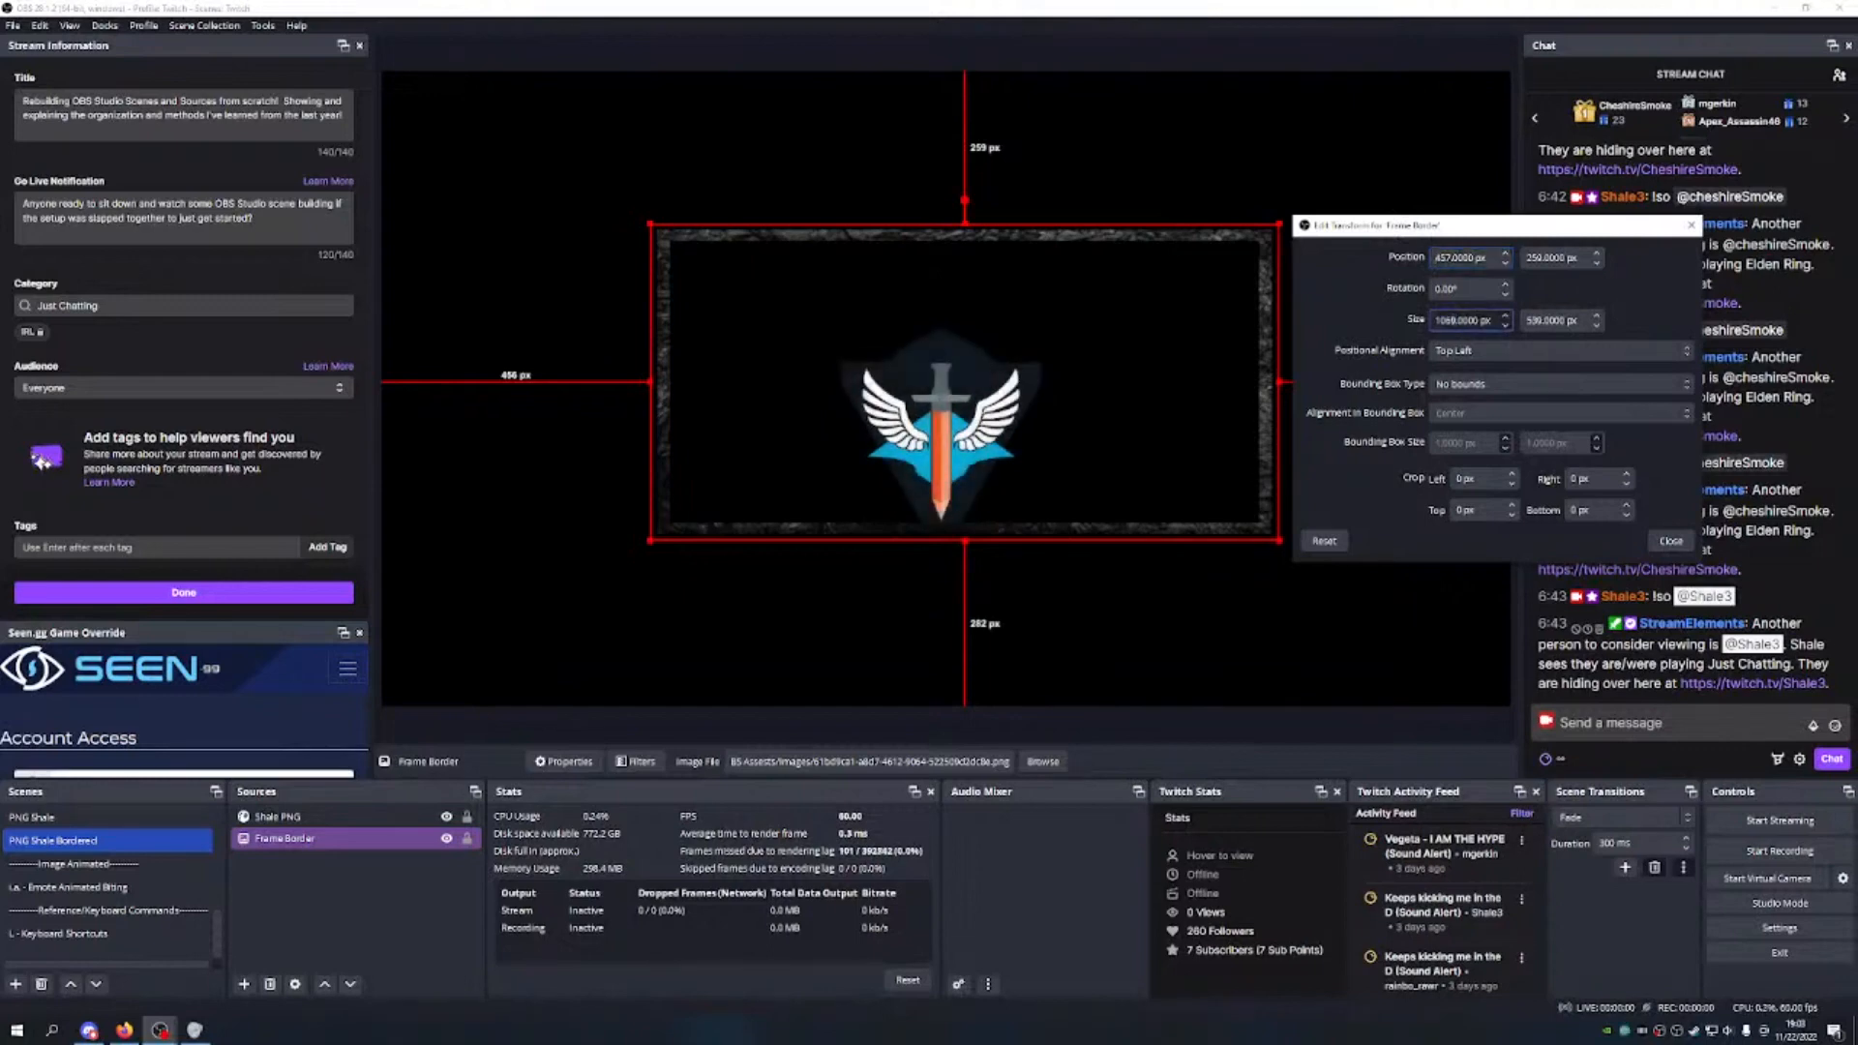
pyautogui.write('950')
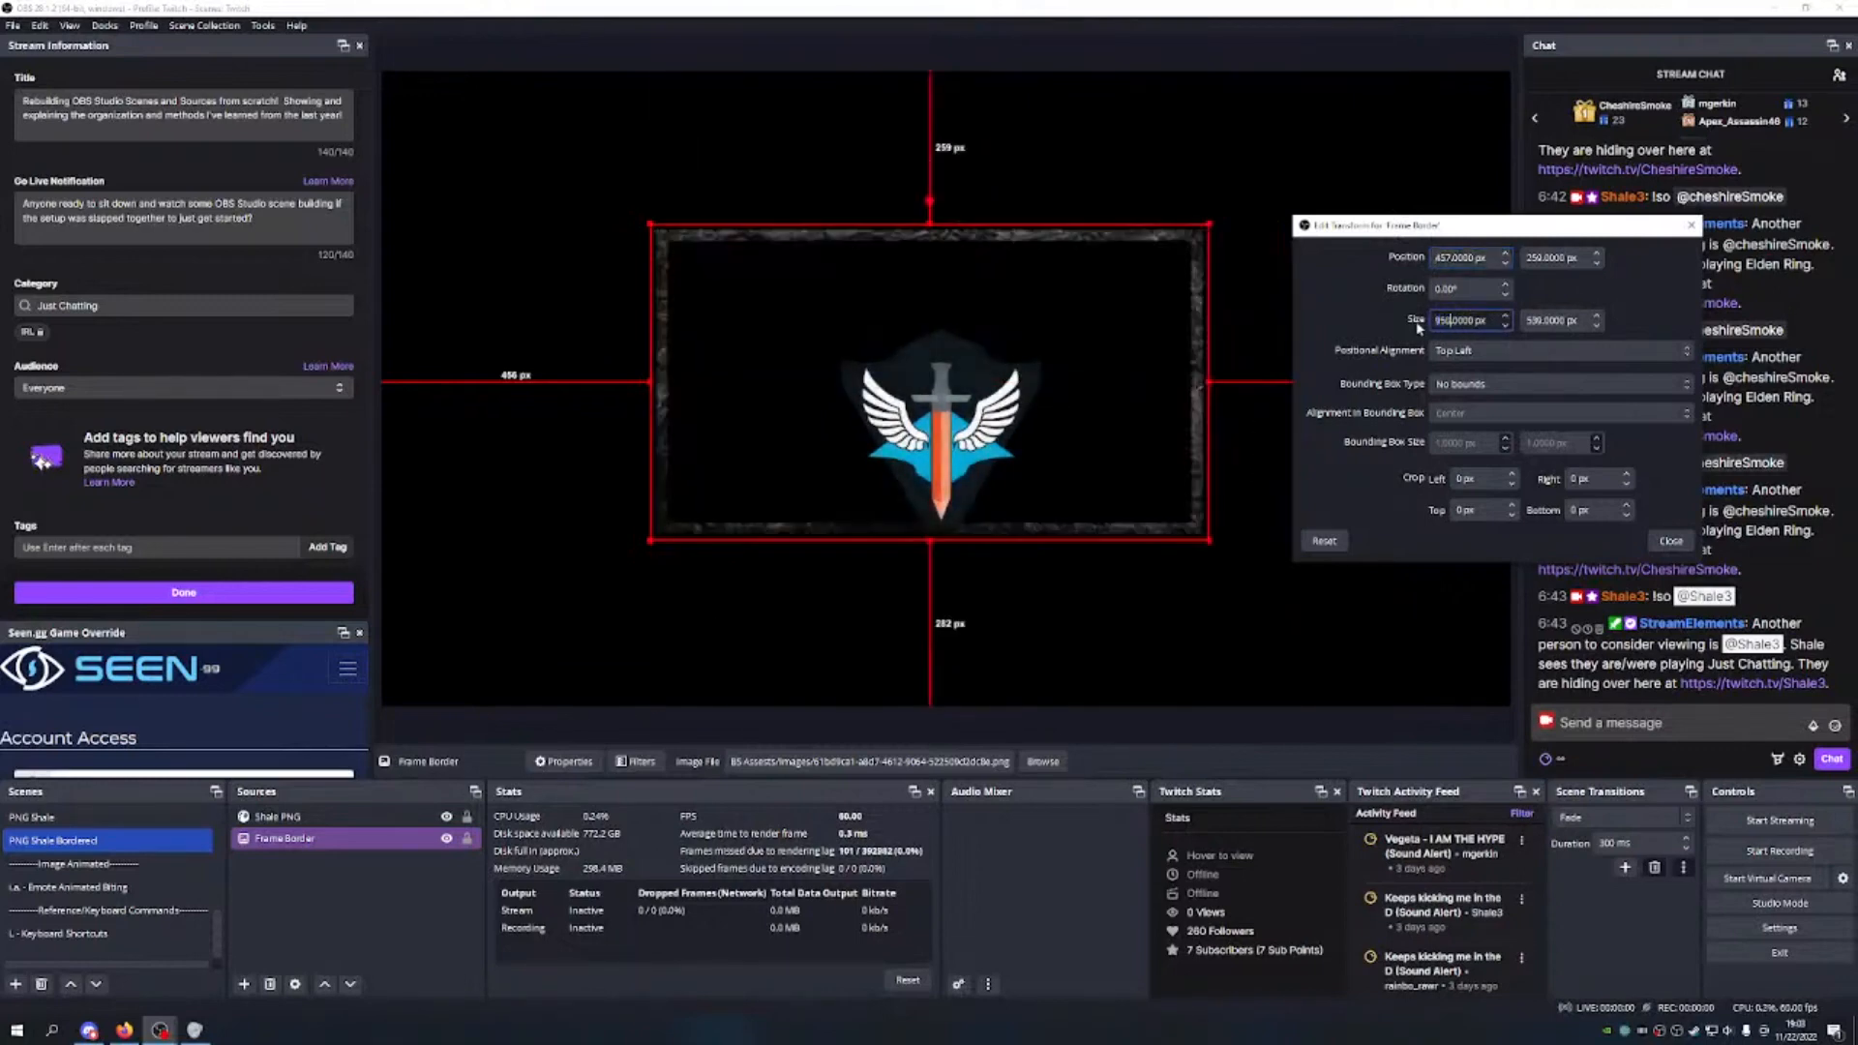
pyautogui.press('BackSpace')
pyautogui.press('BackSpace')
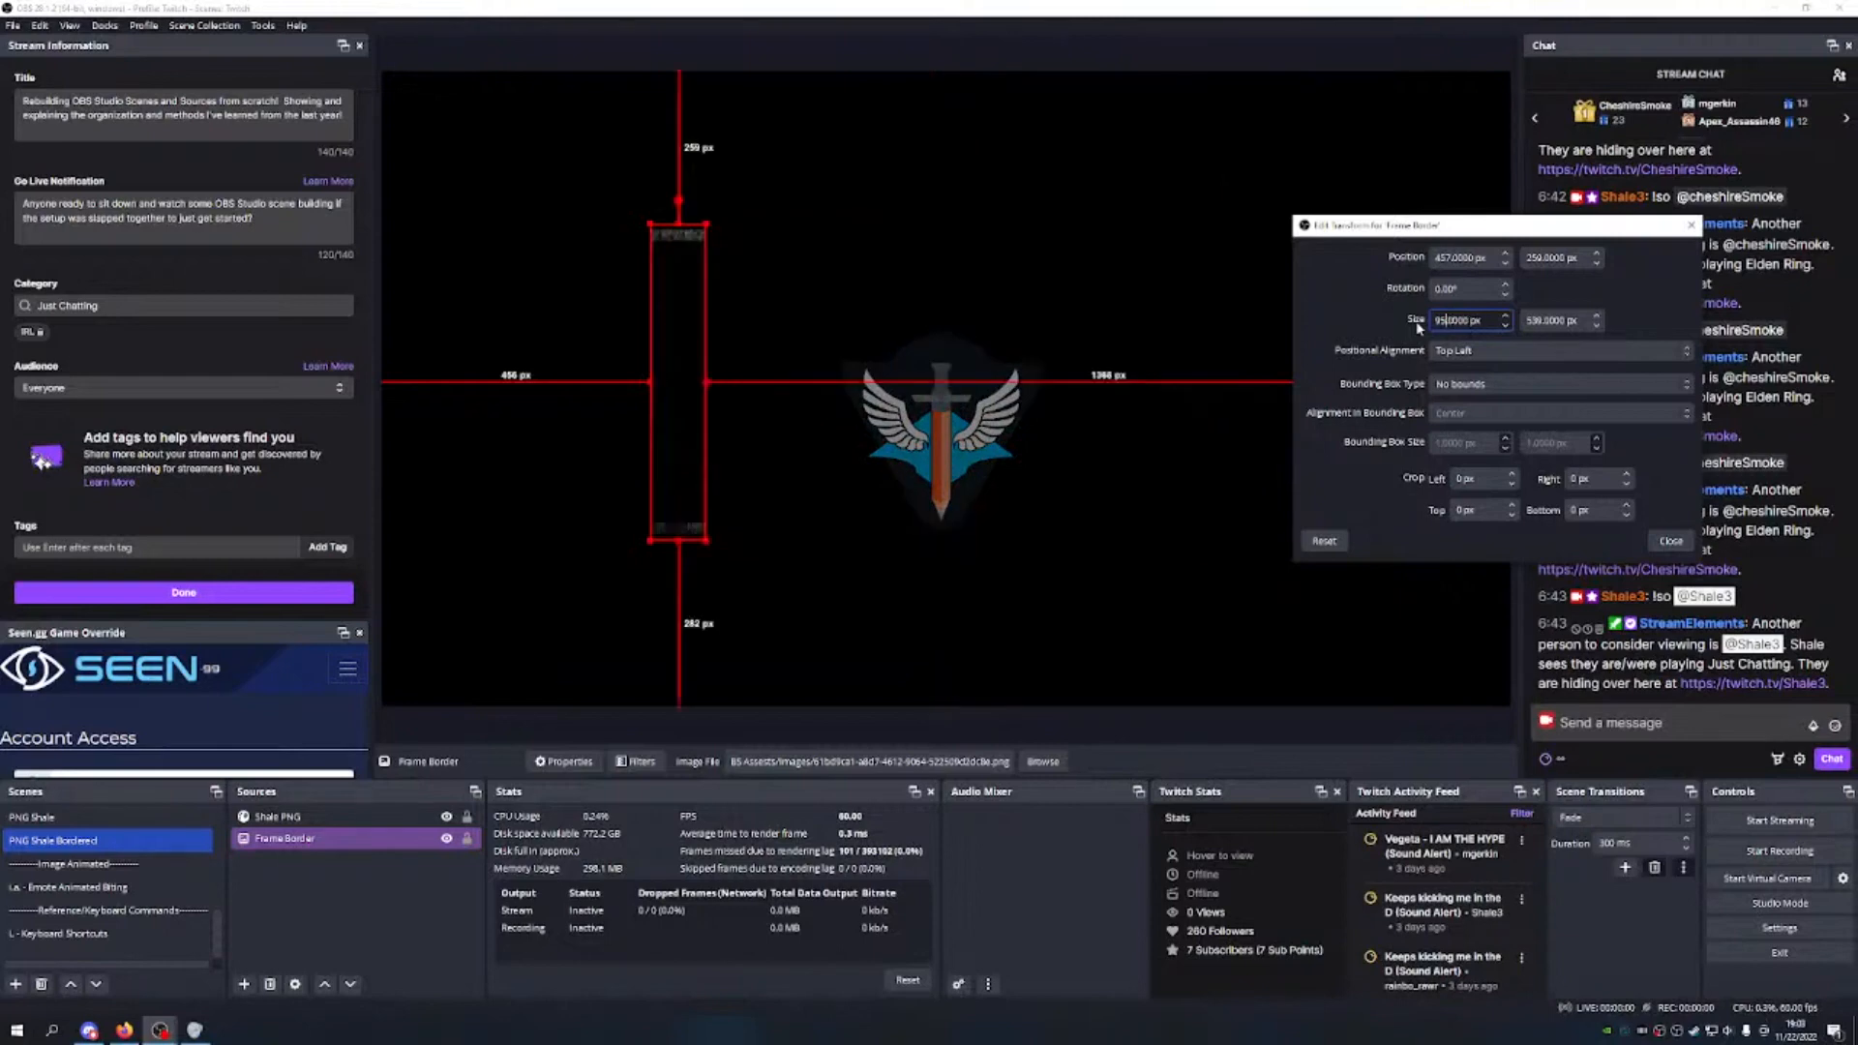
pyautogui.write('80')
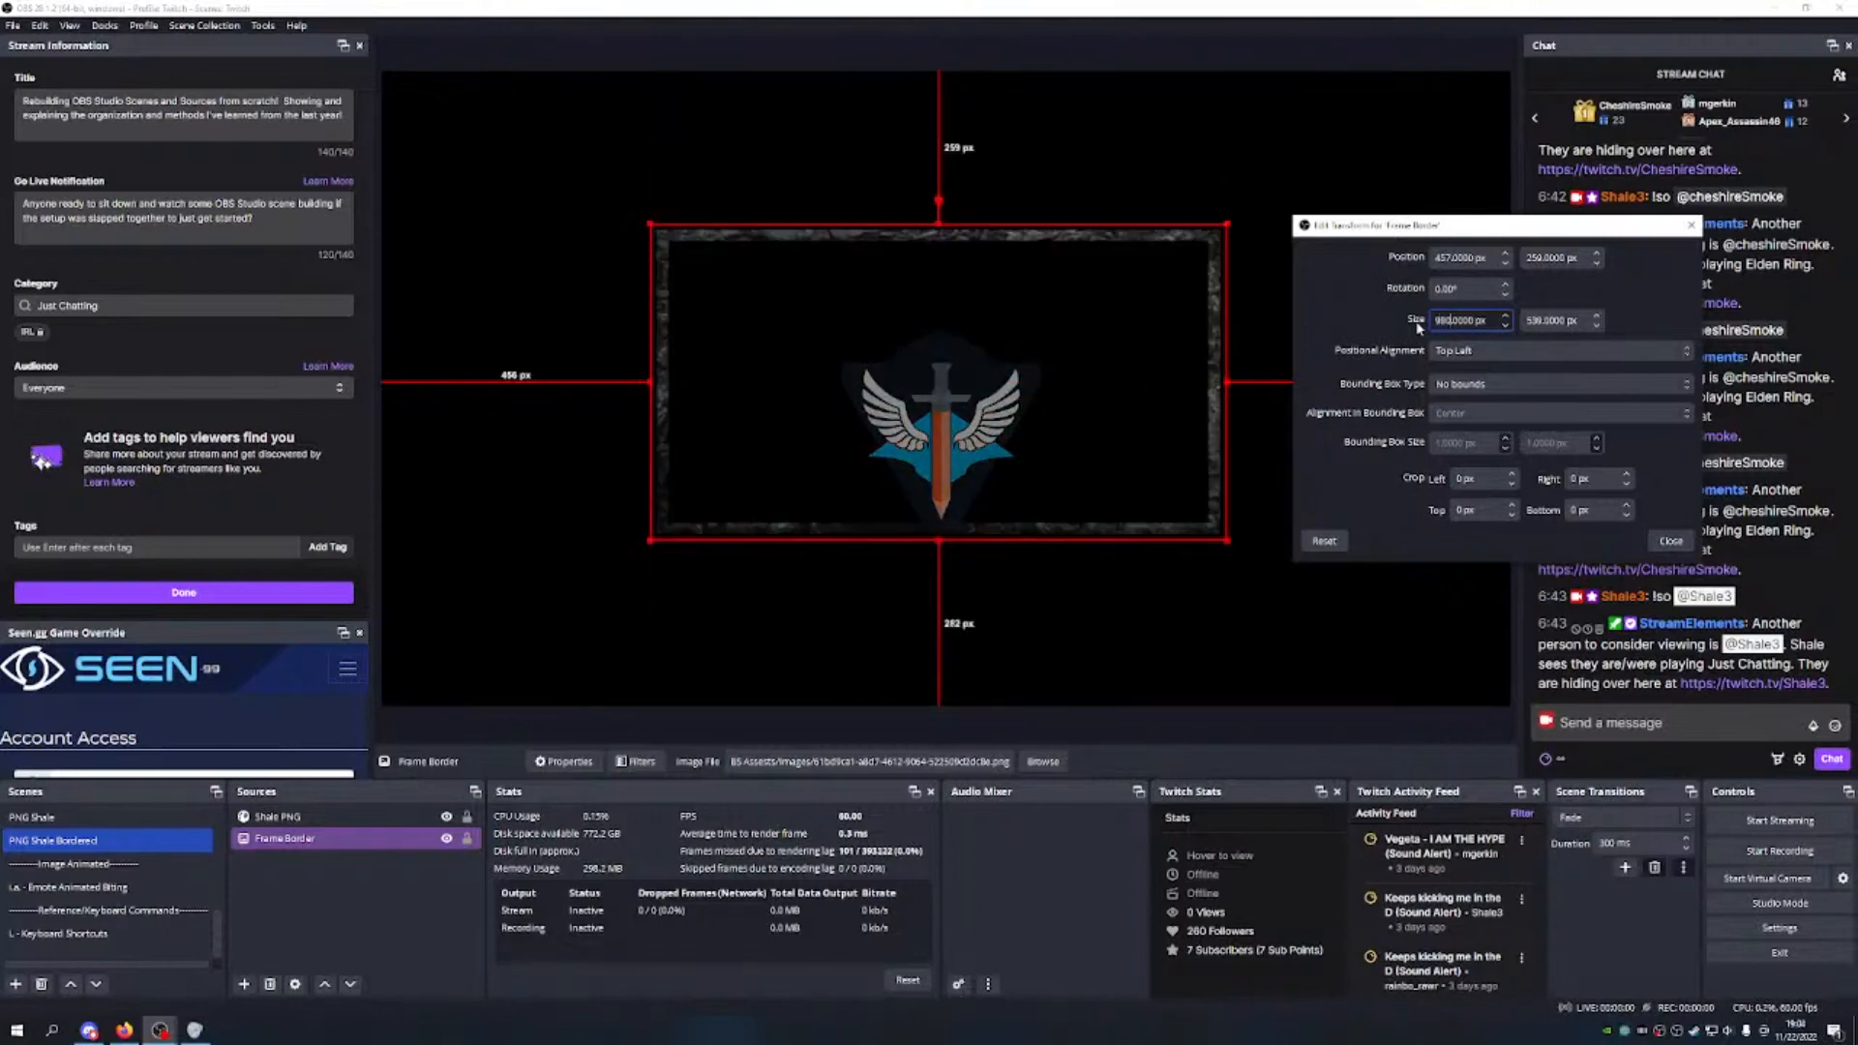
pyautogui.press('BackSpace')
pyautogui.press('BackSpace')
pyautogui.press('BackSpace')
pyautogui.write('88')
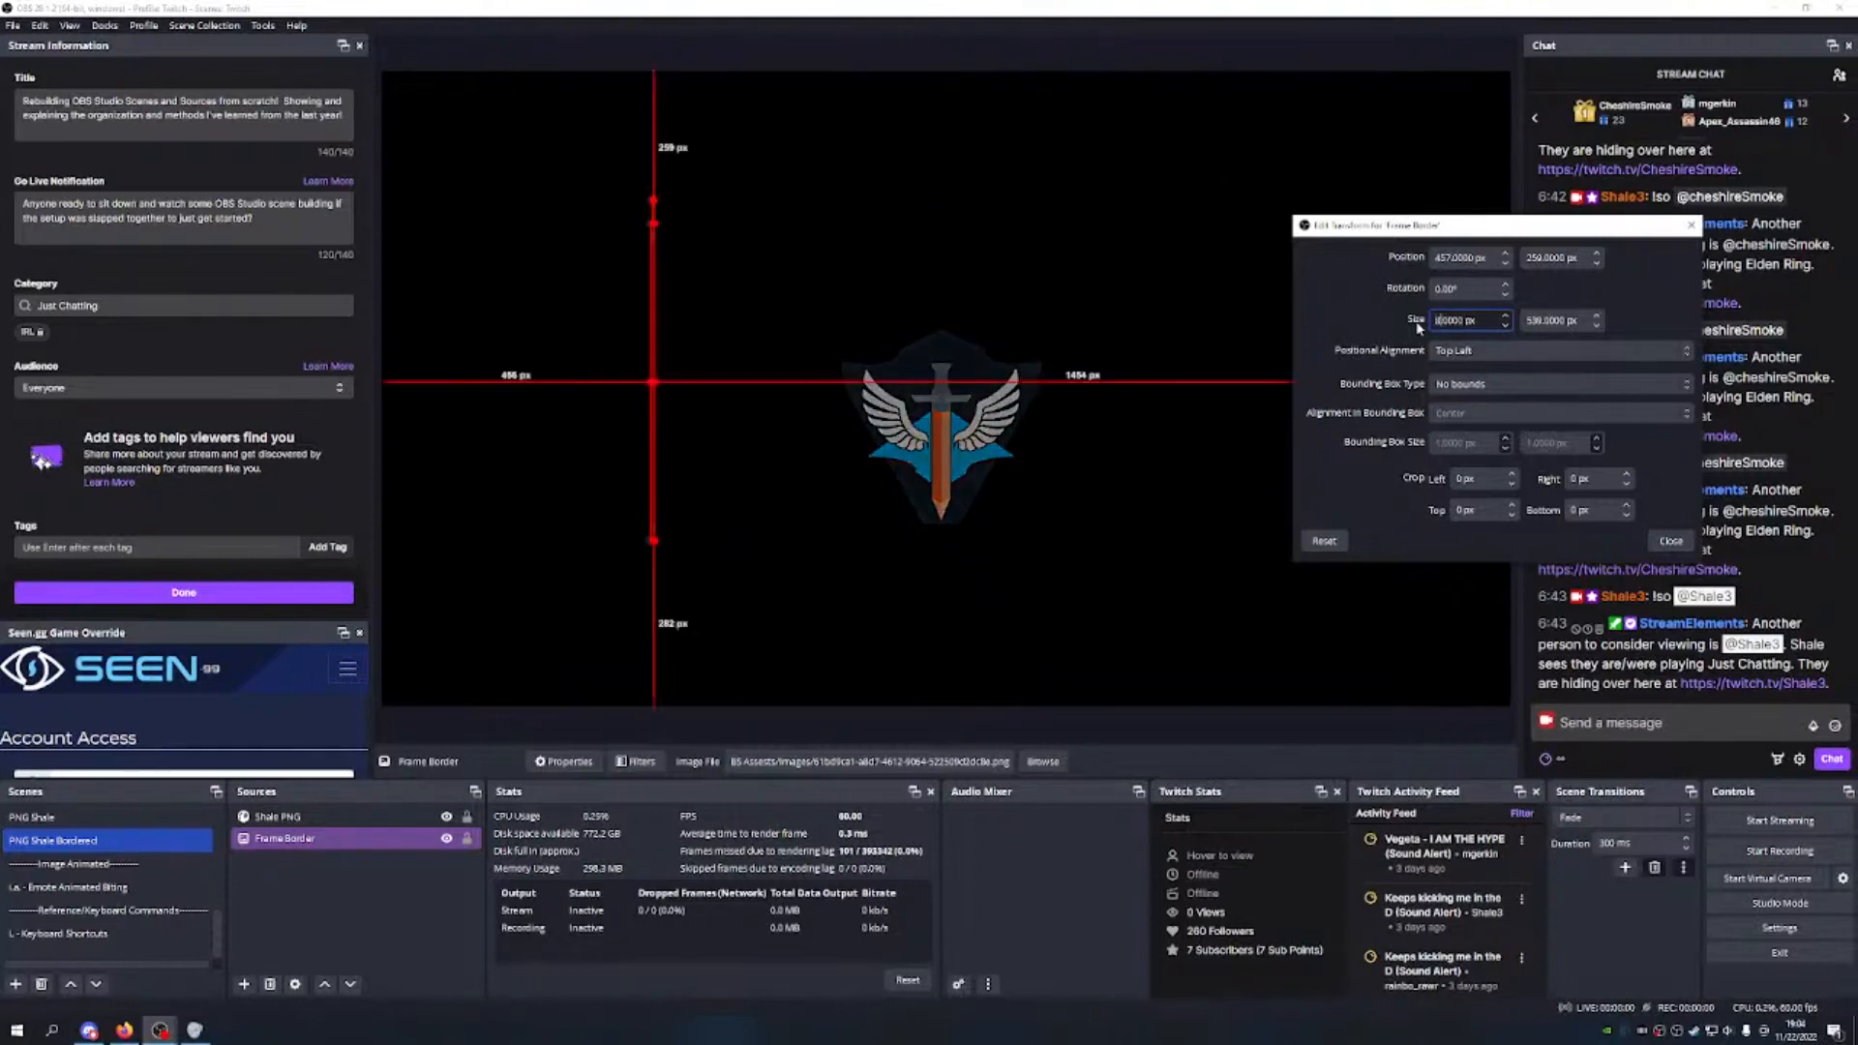
pyautogui.press('BackSpace')
pyautogui.write('50')
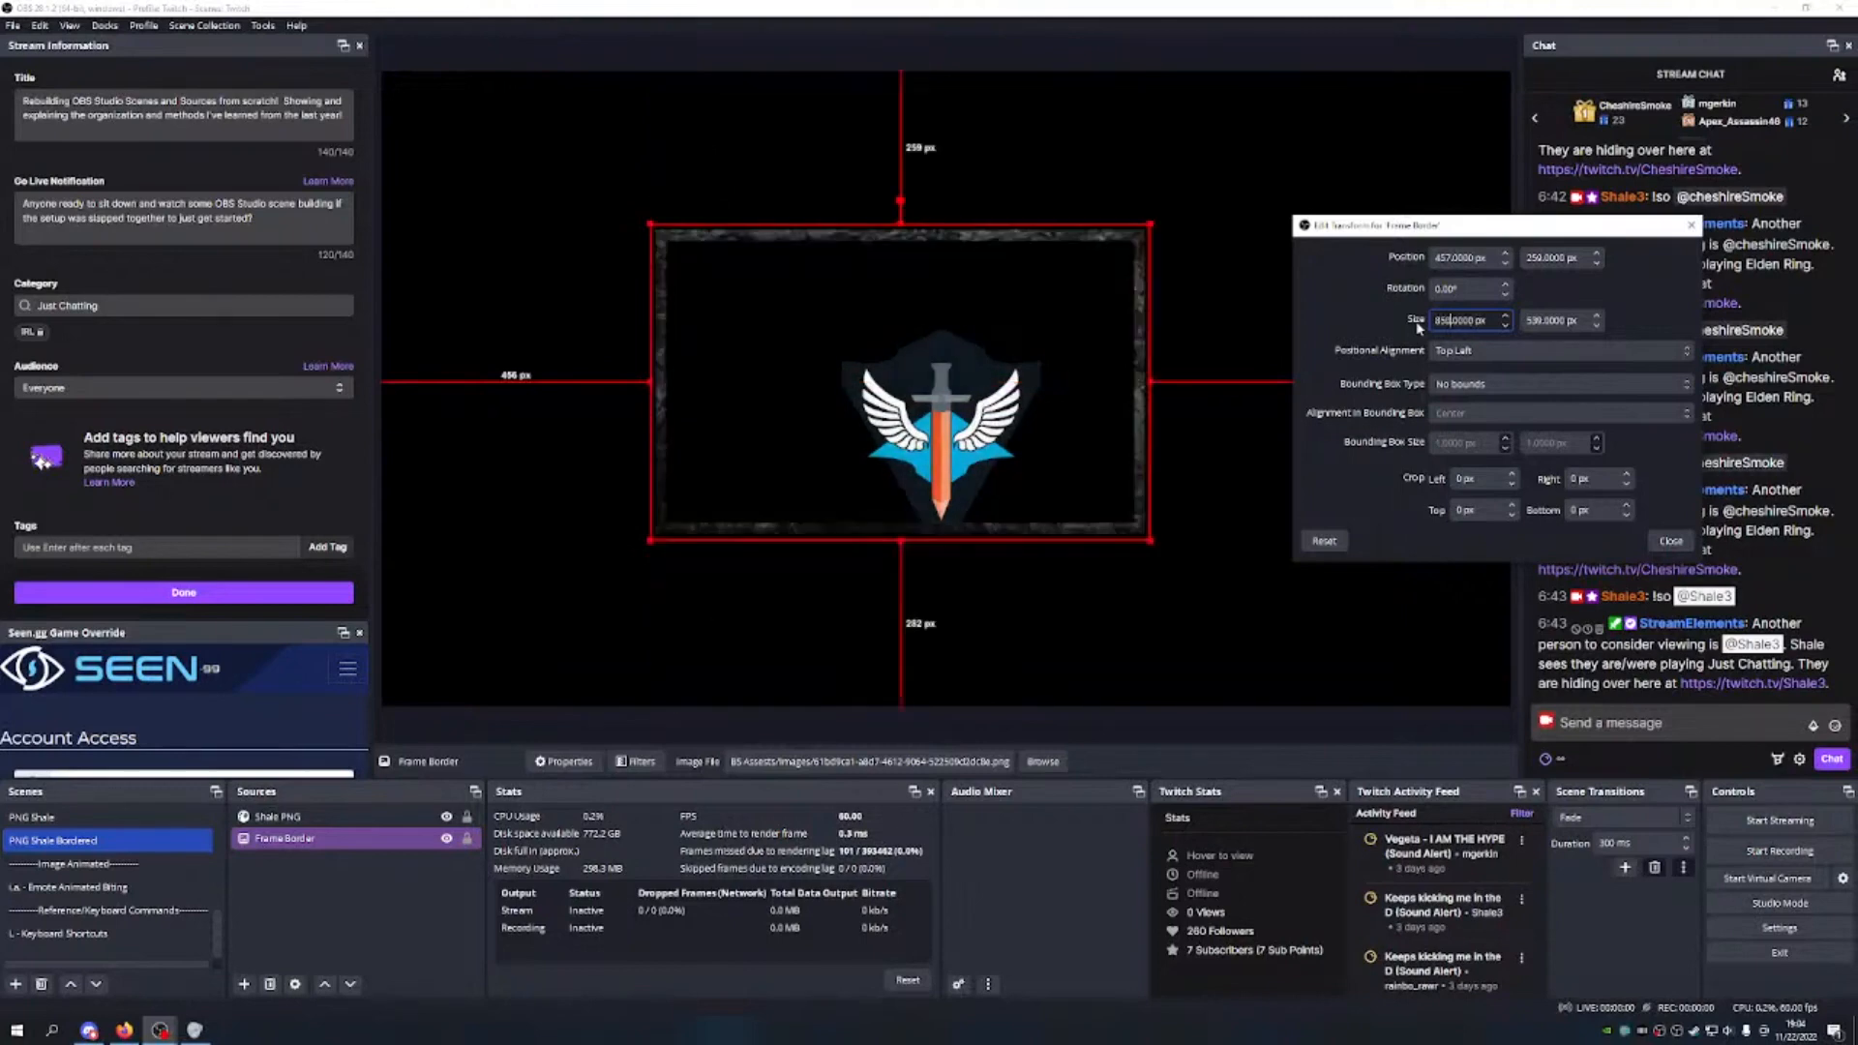
pyautogui.press('BackSpace')
pyautogui.press('BackSpace')
pyautogui.press('BackSpace')
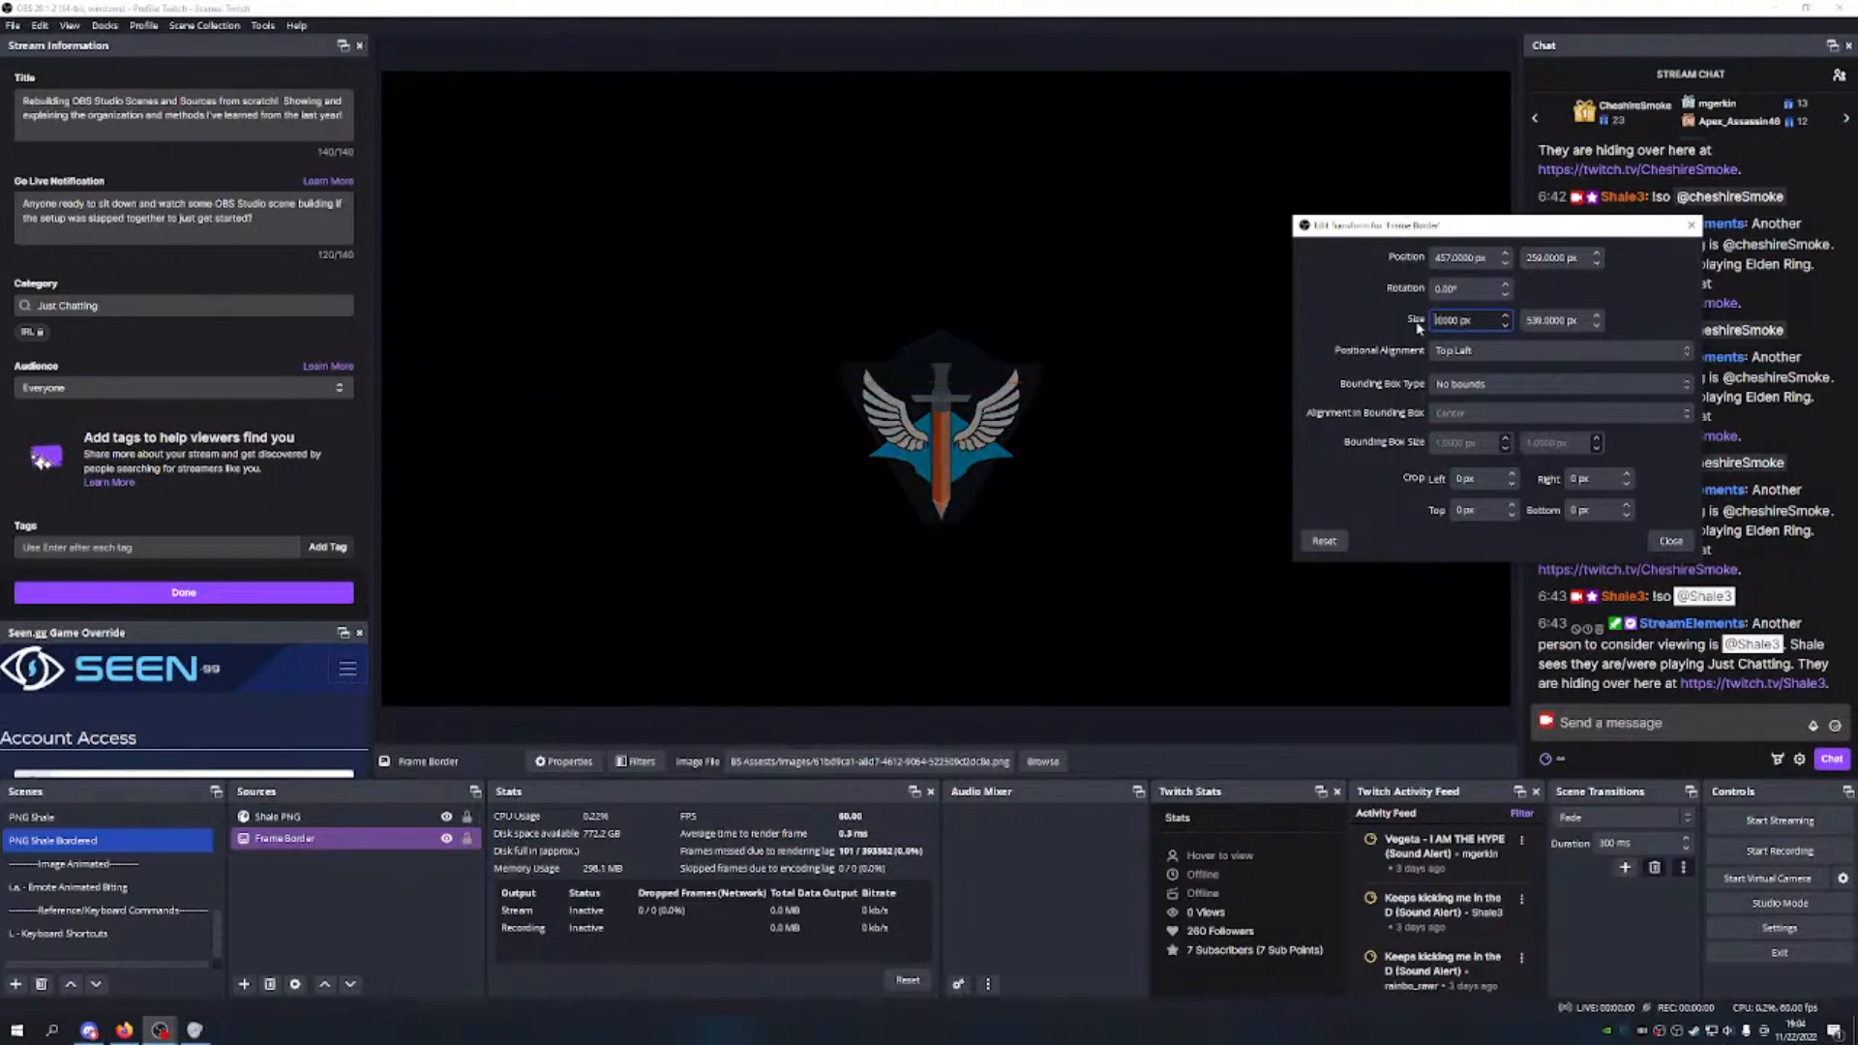
pyautogui.write('750')
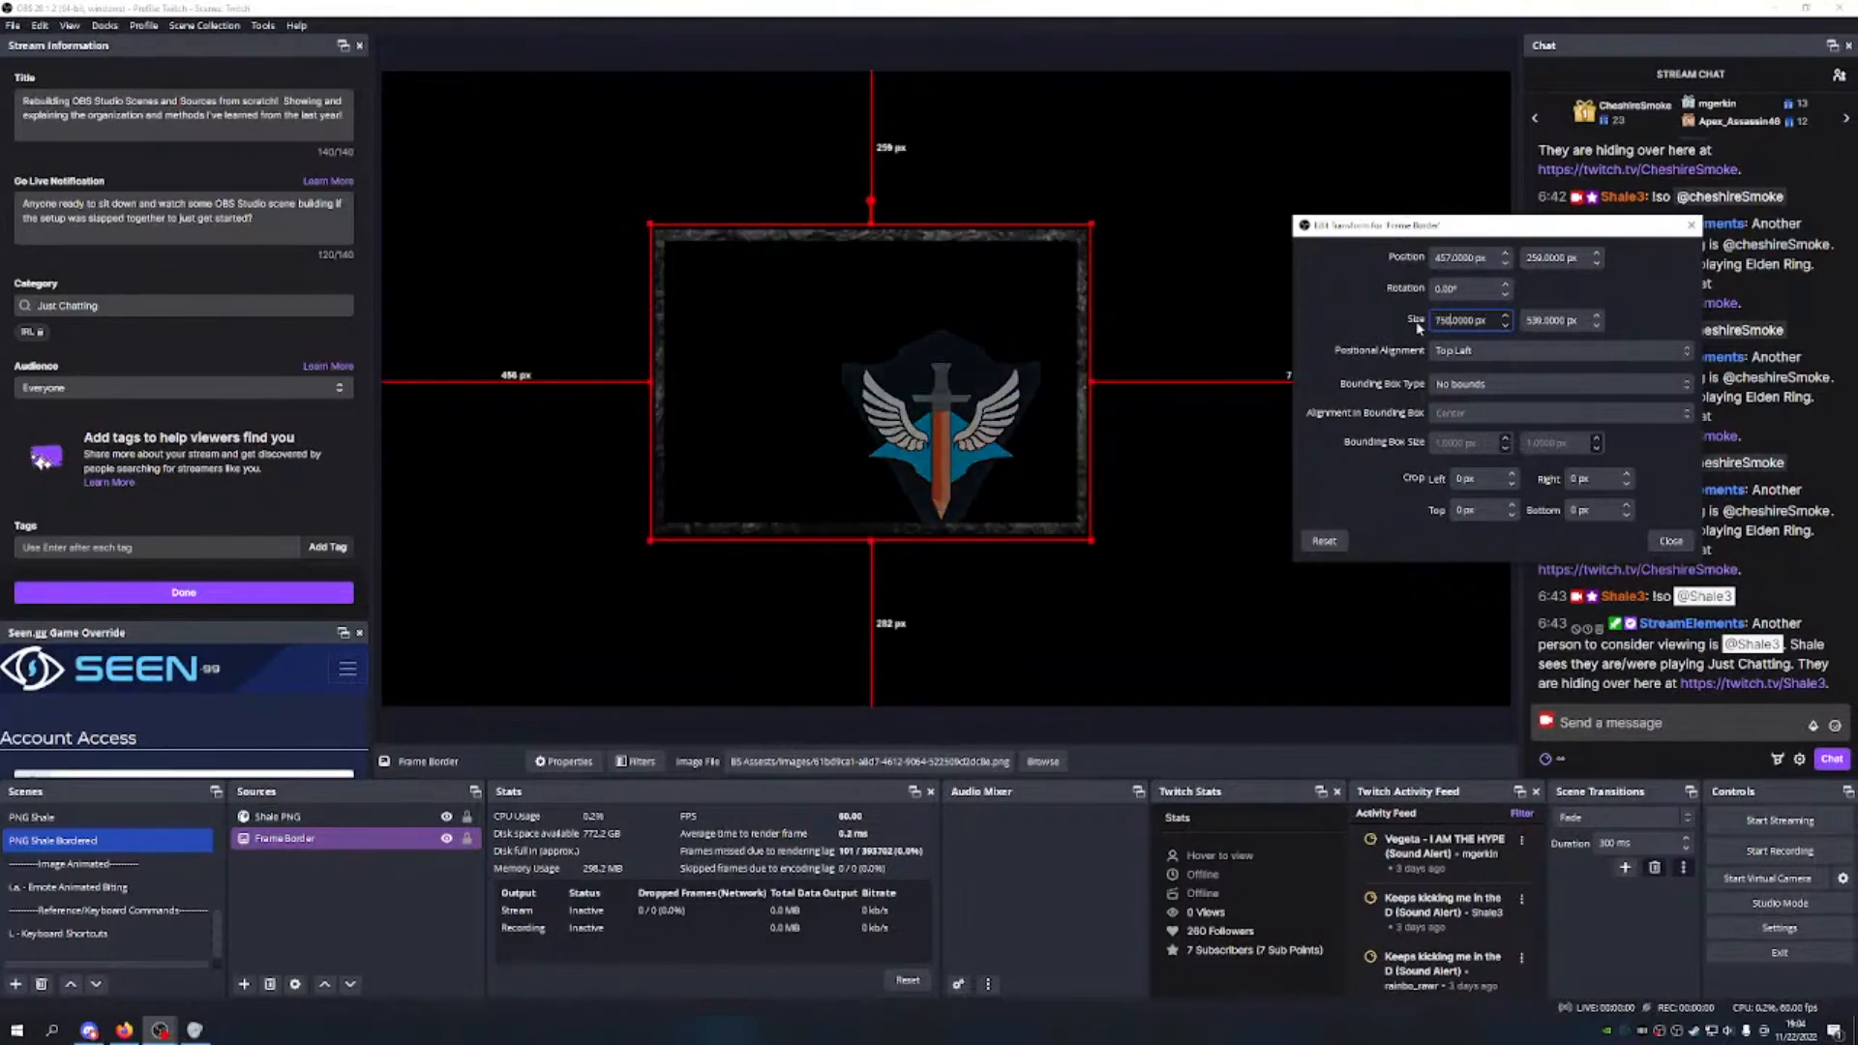
# Step: Try widths 650 and 550, shift the frame right, then undo back to 941 × 539
pyautogui.press('BackSpace')
pyautogui.press('BackSpace')
pyautogui.press('BackSpace')
pyautogui.write('650')
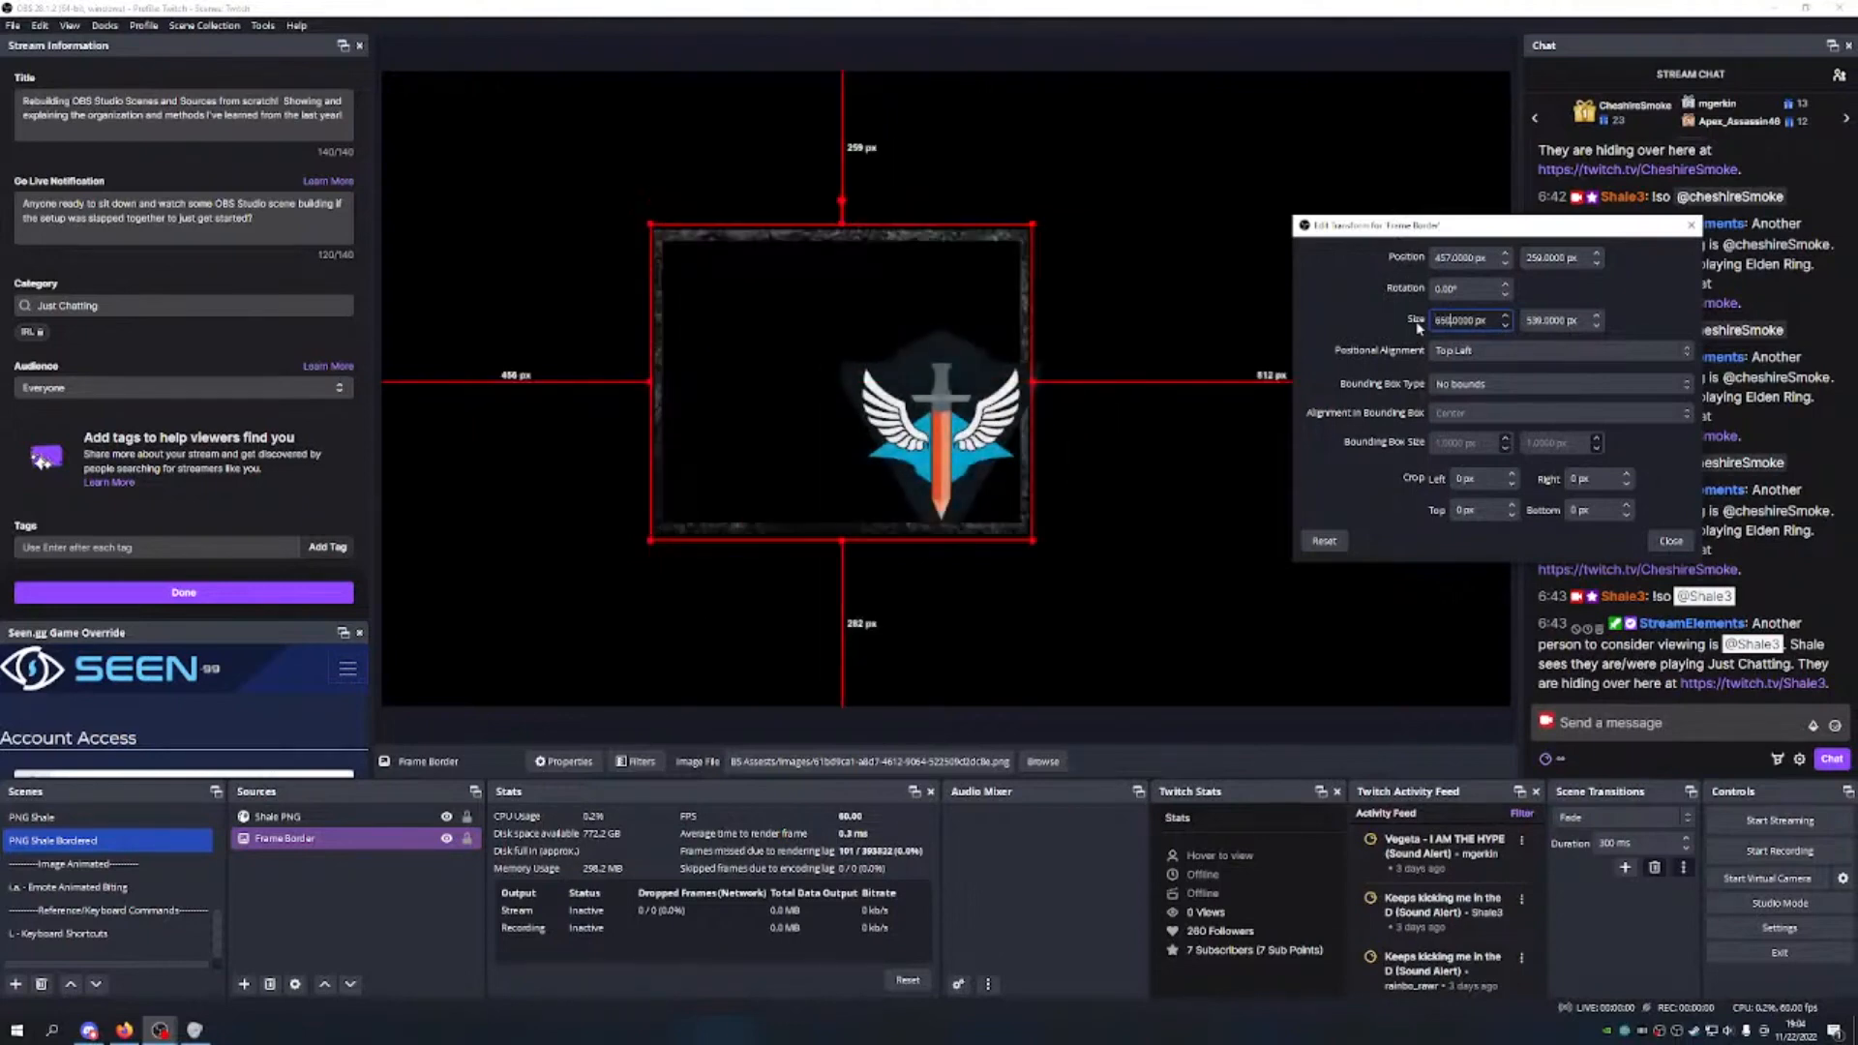
pyautogui.press('BackSpace')
pyautogui.press('BackSpace')
pyautogui.press('BackSpace')
pyautogui.write('550')
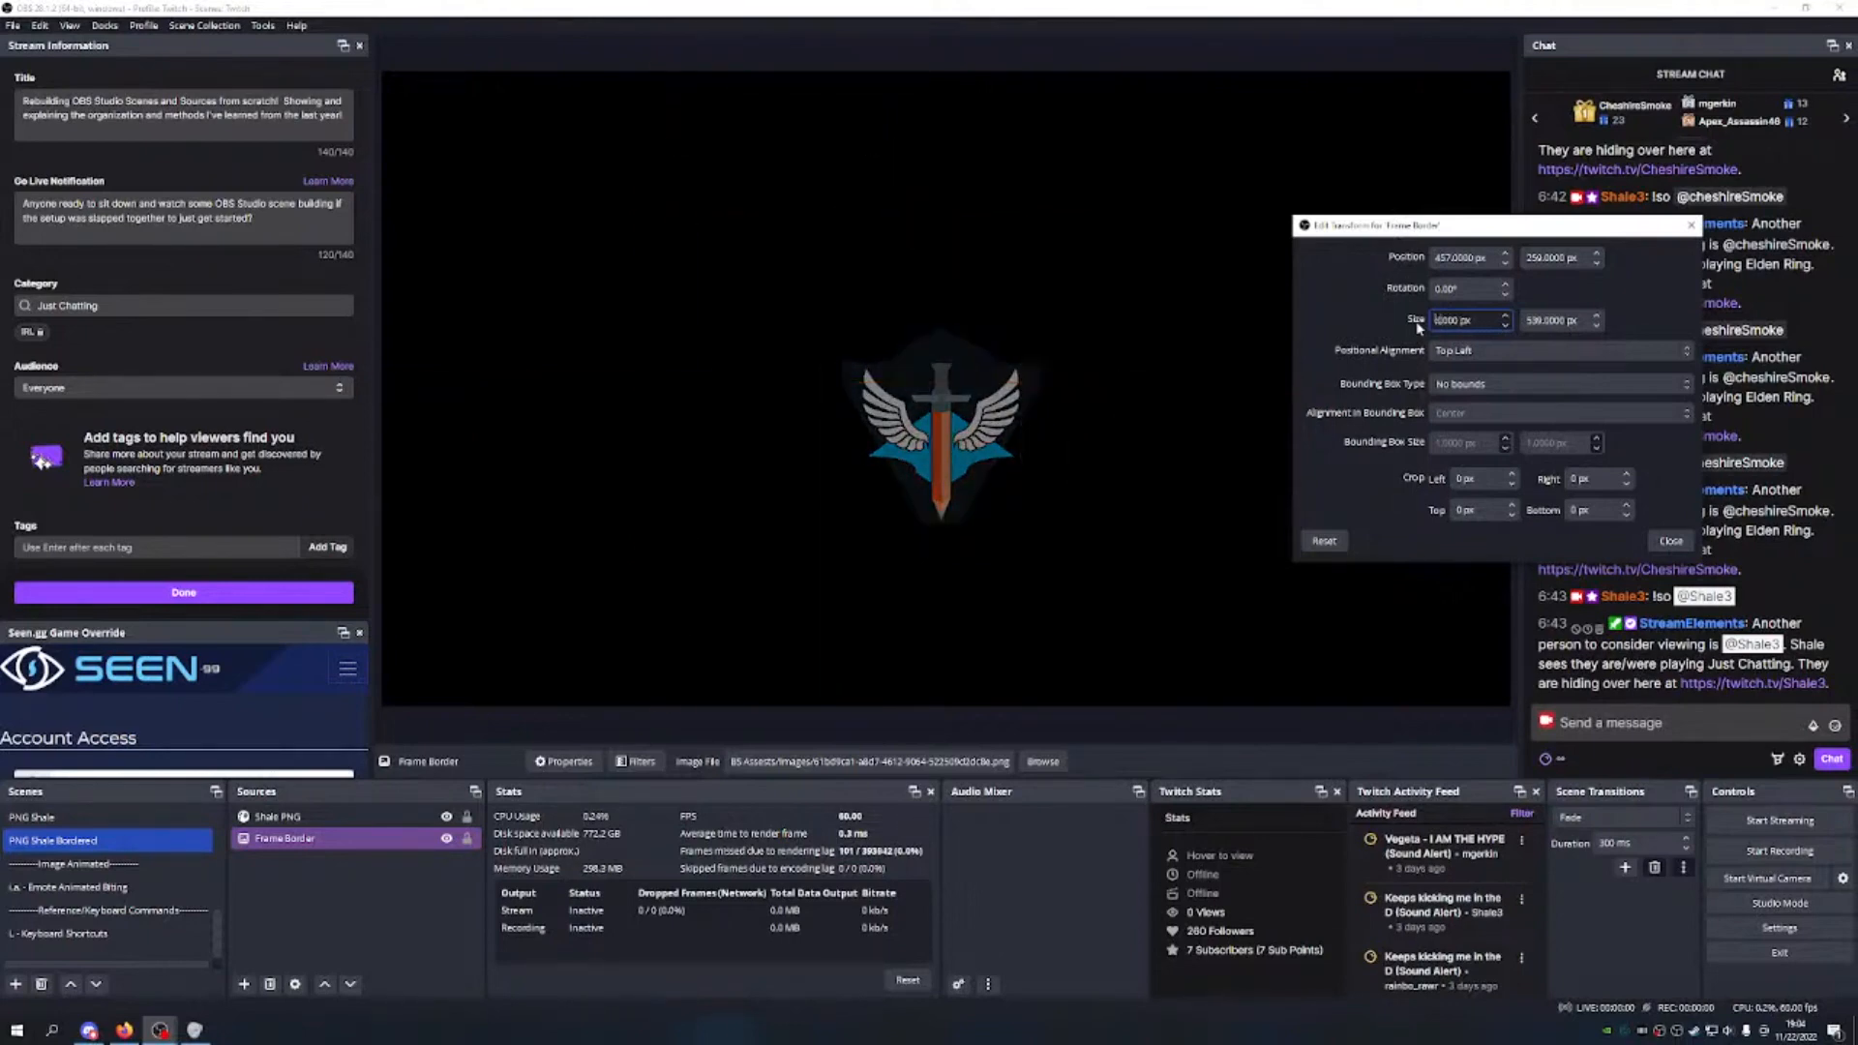
pyautogui.moveTo(811, 290); pyautogui.dragTo(940, 288)
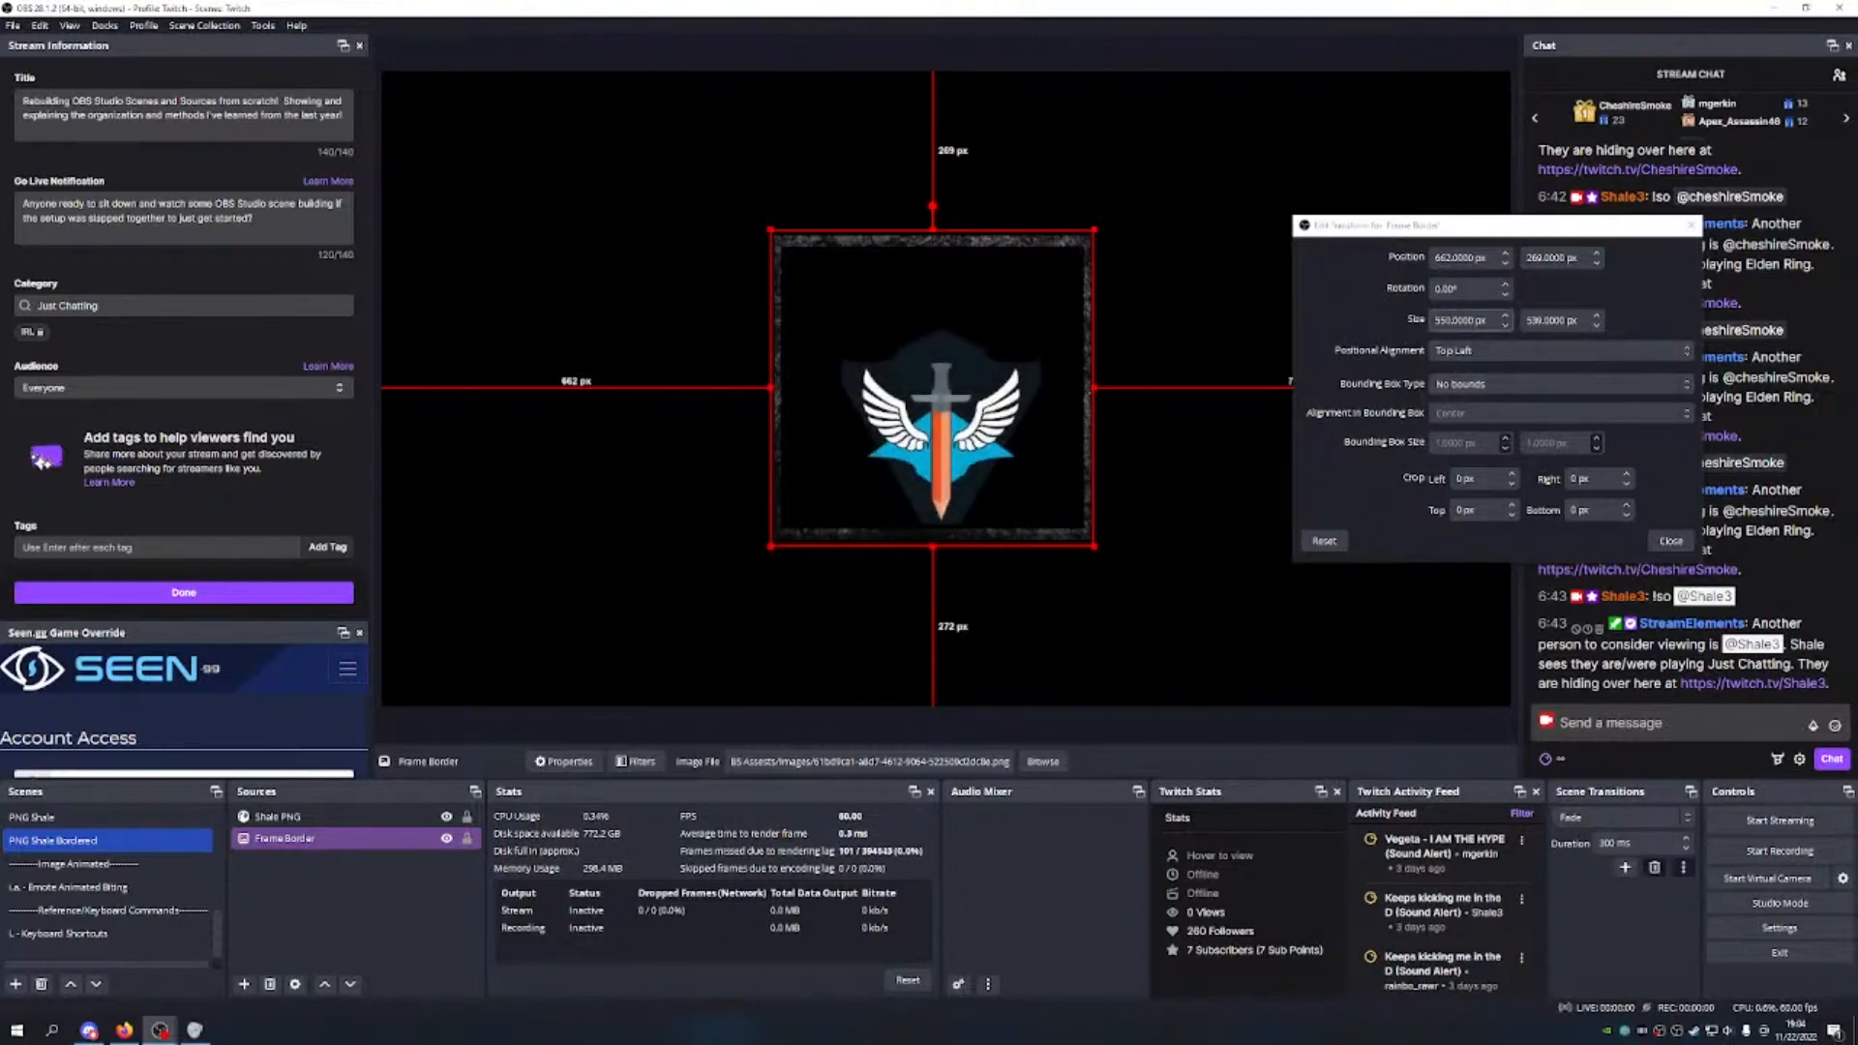
pyautogui.hotkey('ctrl', 'z')
pyautogui.hotkey('ctrl', 'z')
pyautogui.hotkey('ctrl', 'z')
pyautogui.hotkey('ctrl', 'z')
pyautogui.hotkey('ctrl', 'z')
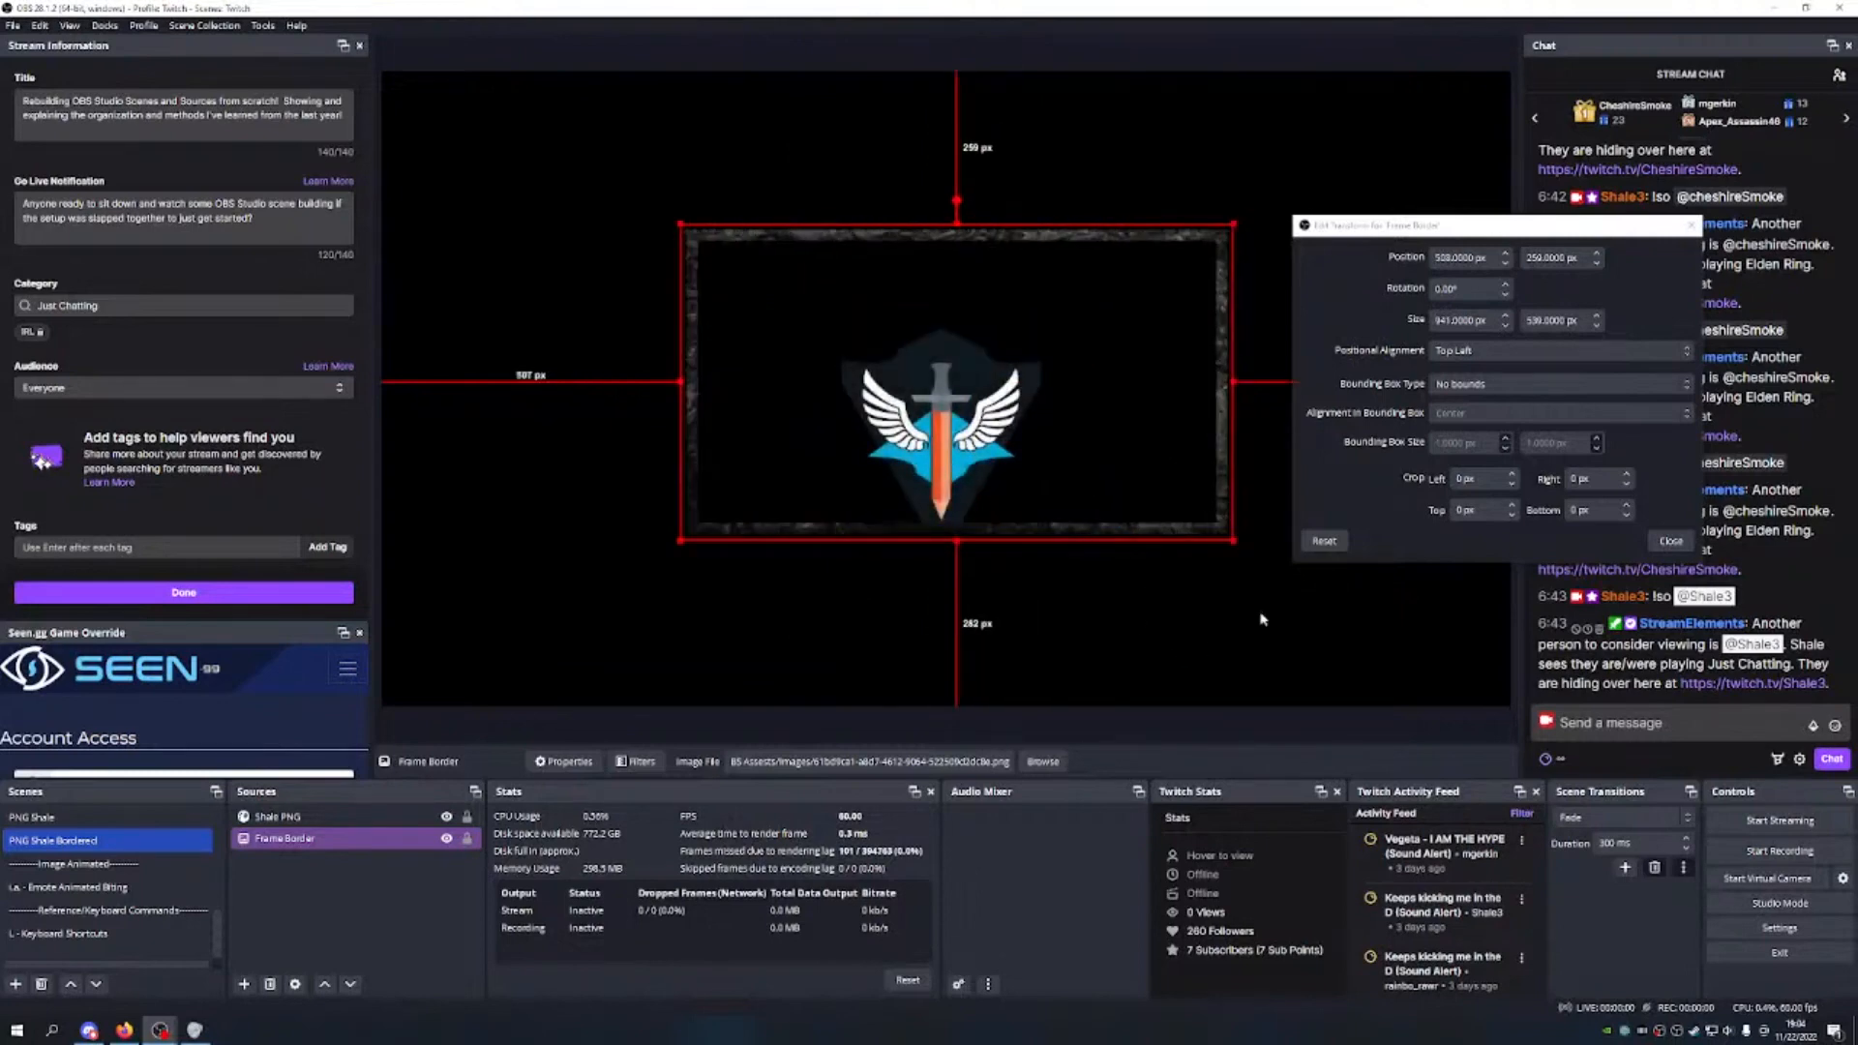
# Step: Review alignment and bounding box type, leaving alignment top left and bounds unchanged
pyautogui.click(1498, 351)
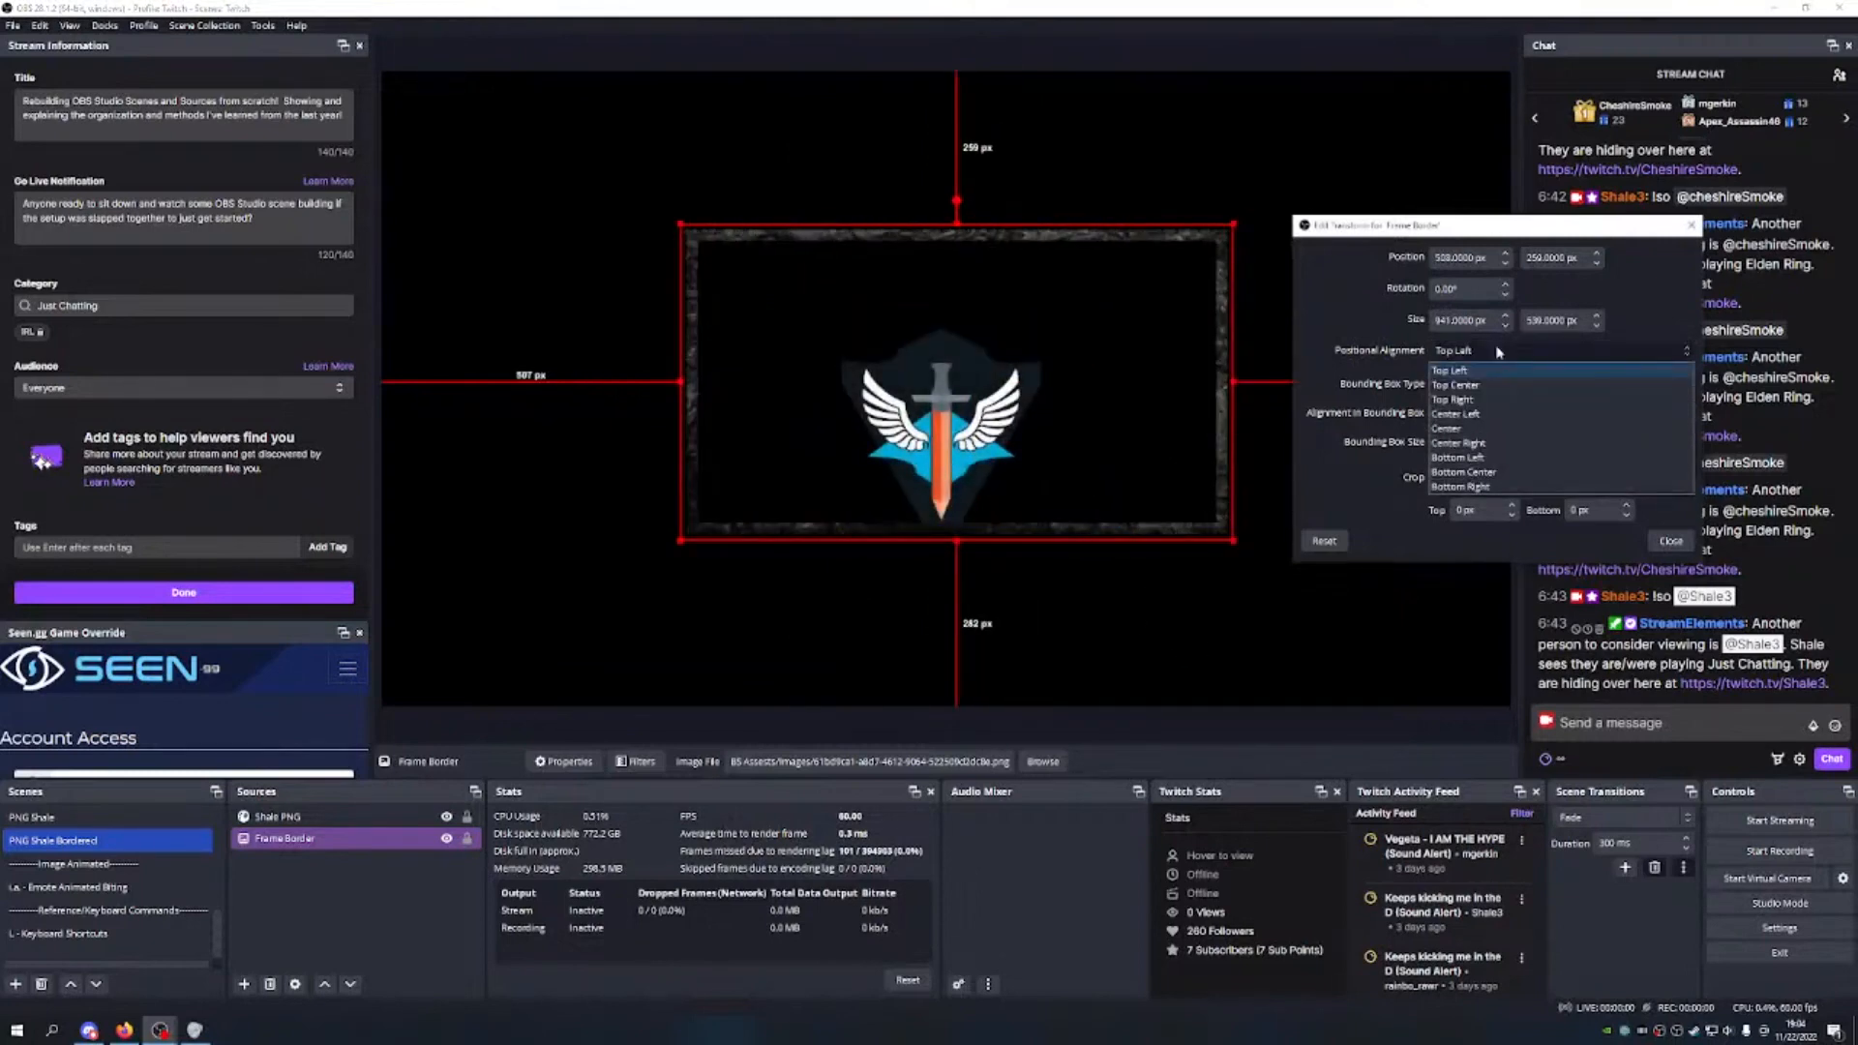
pyautogui.click(1497, 350)
pyautogui.click(1496, 384)
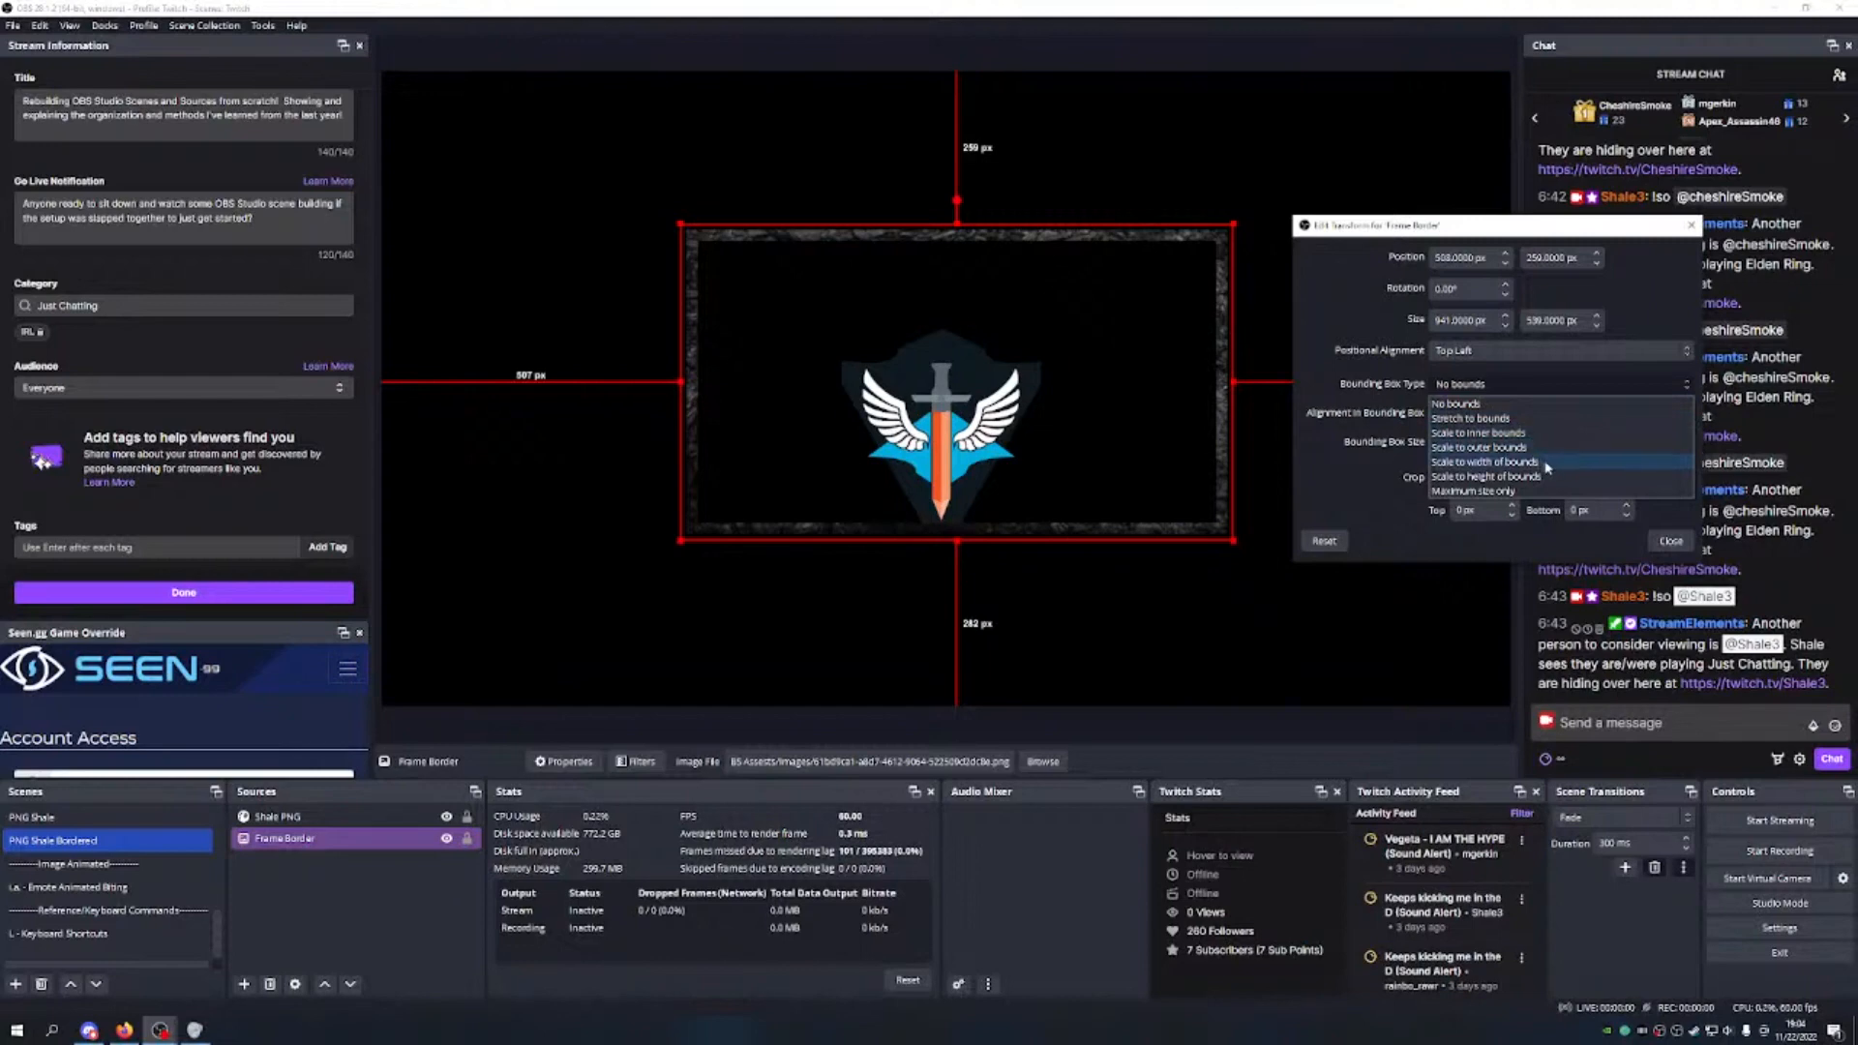
pyautogui.click(1366, 486)
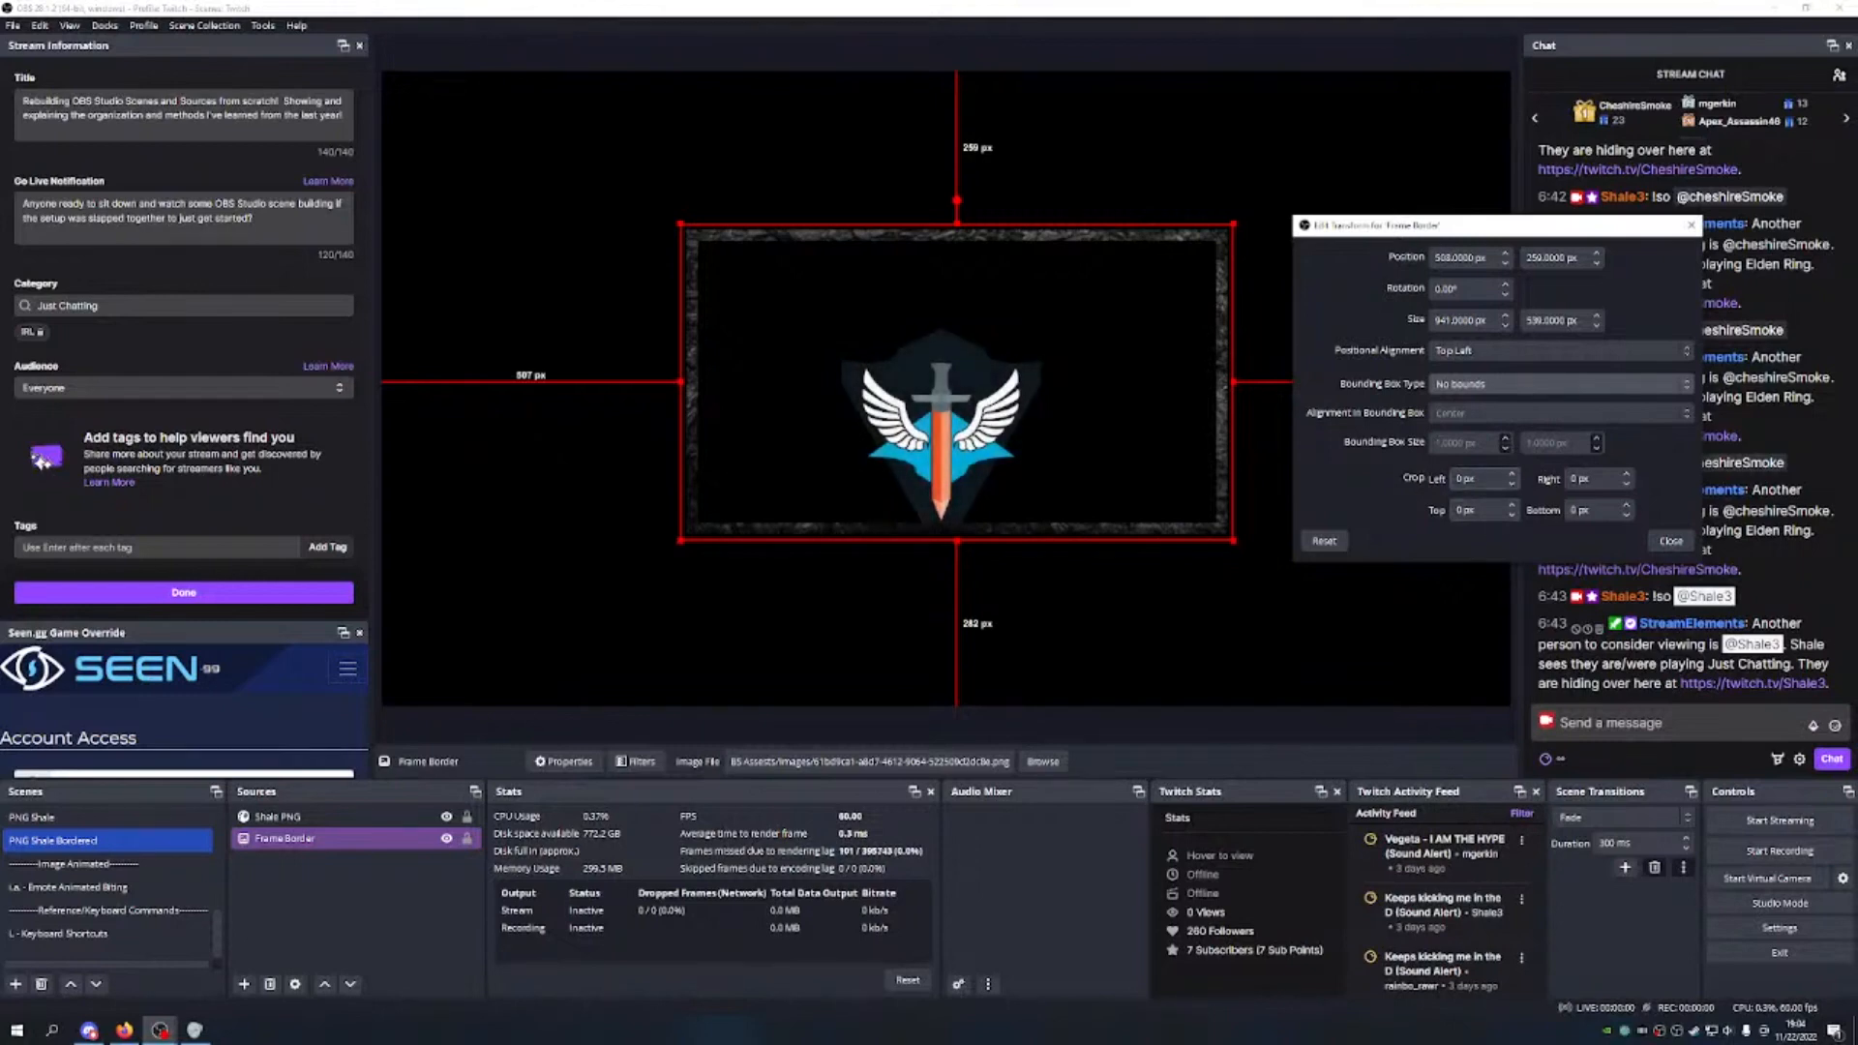
# Step: Test a left crop of up to 10 px on the border, then reset it to 0
pyautogui.click(1512, 474)
pyautogui.click(1512, 475)
pyautogui.click(1512, 474)
pyautogui.click(1512, 474)
pyautogui.click(1512, 474)
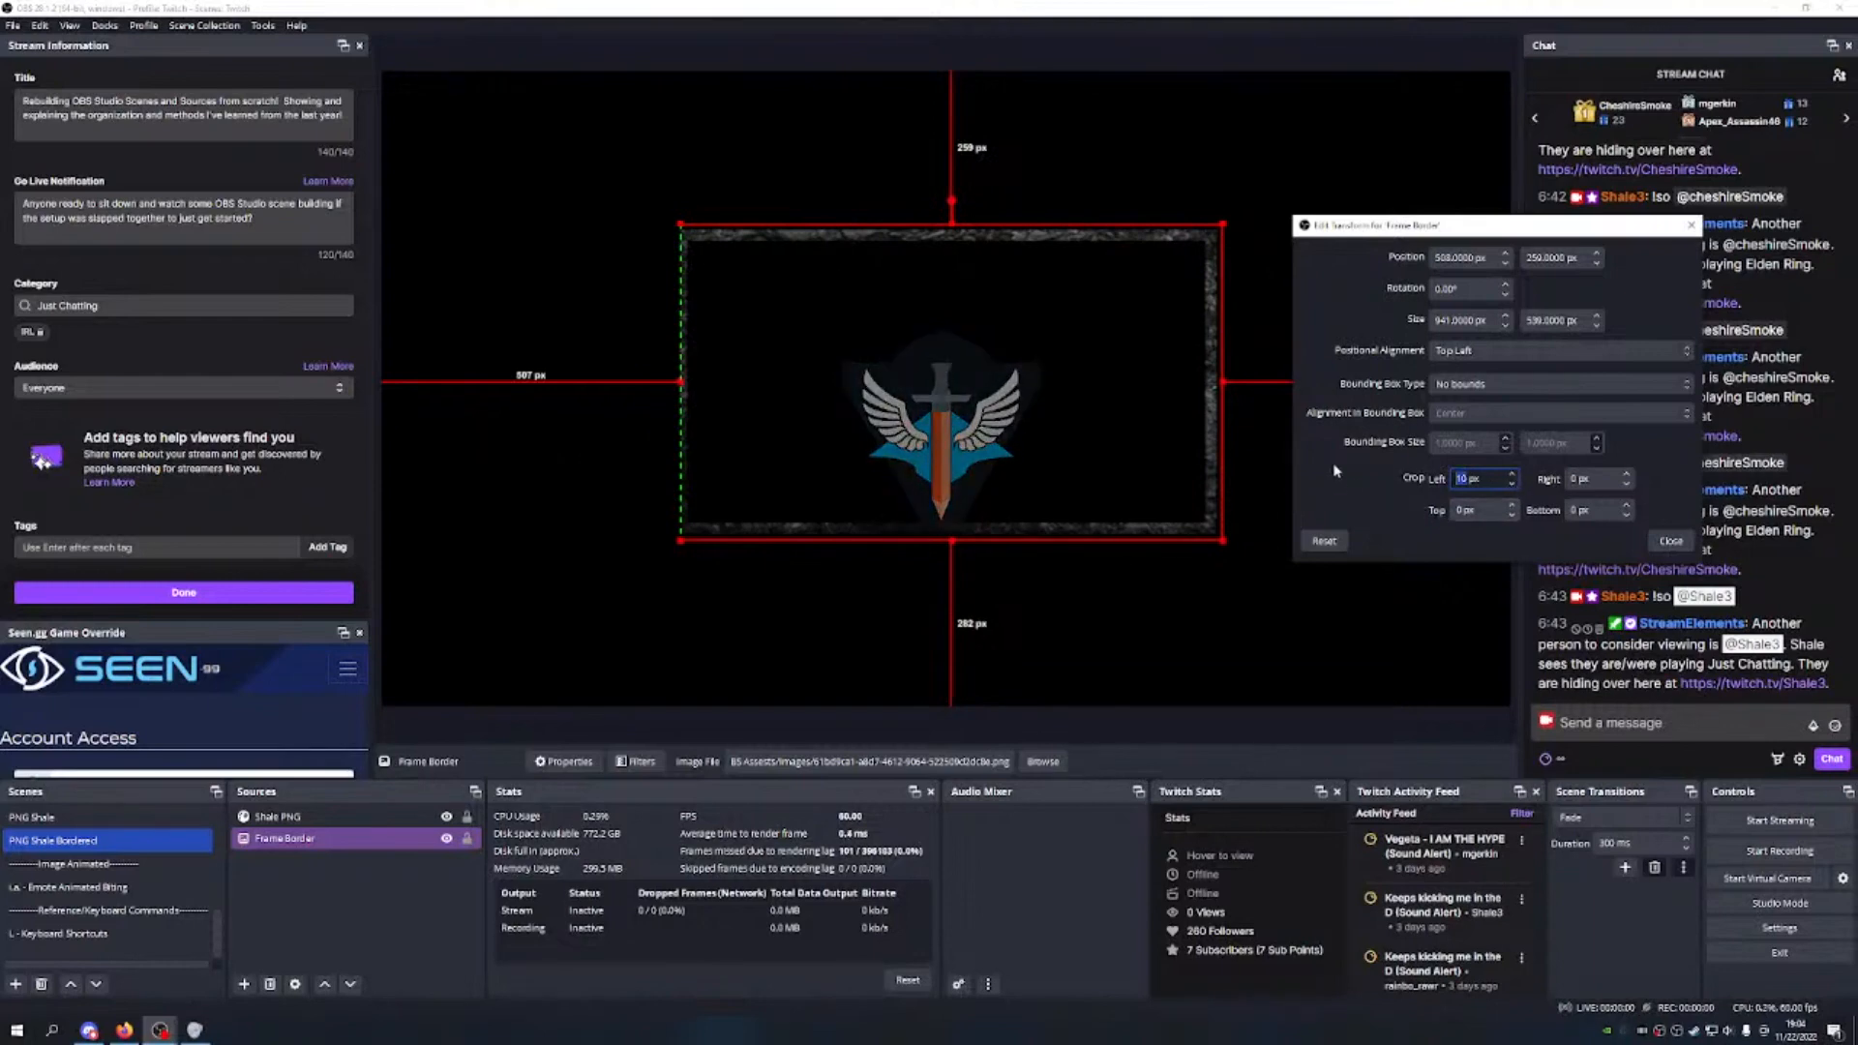
pyautogui.click(1512, 487)
pyautogui.click(1512, 487)
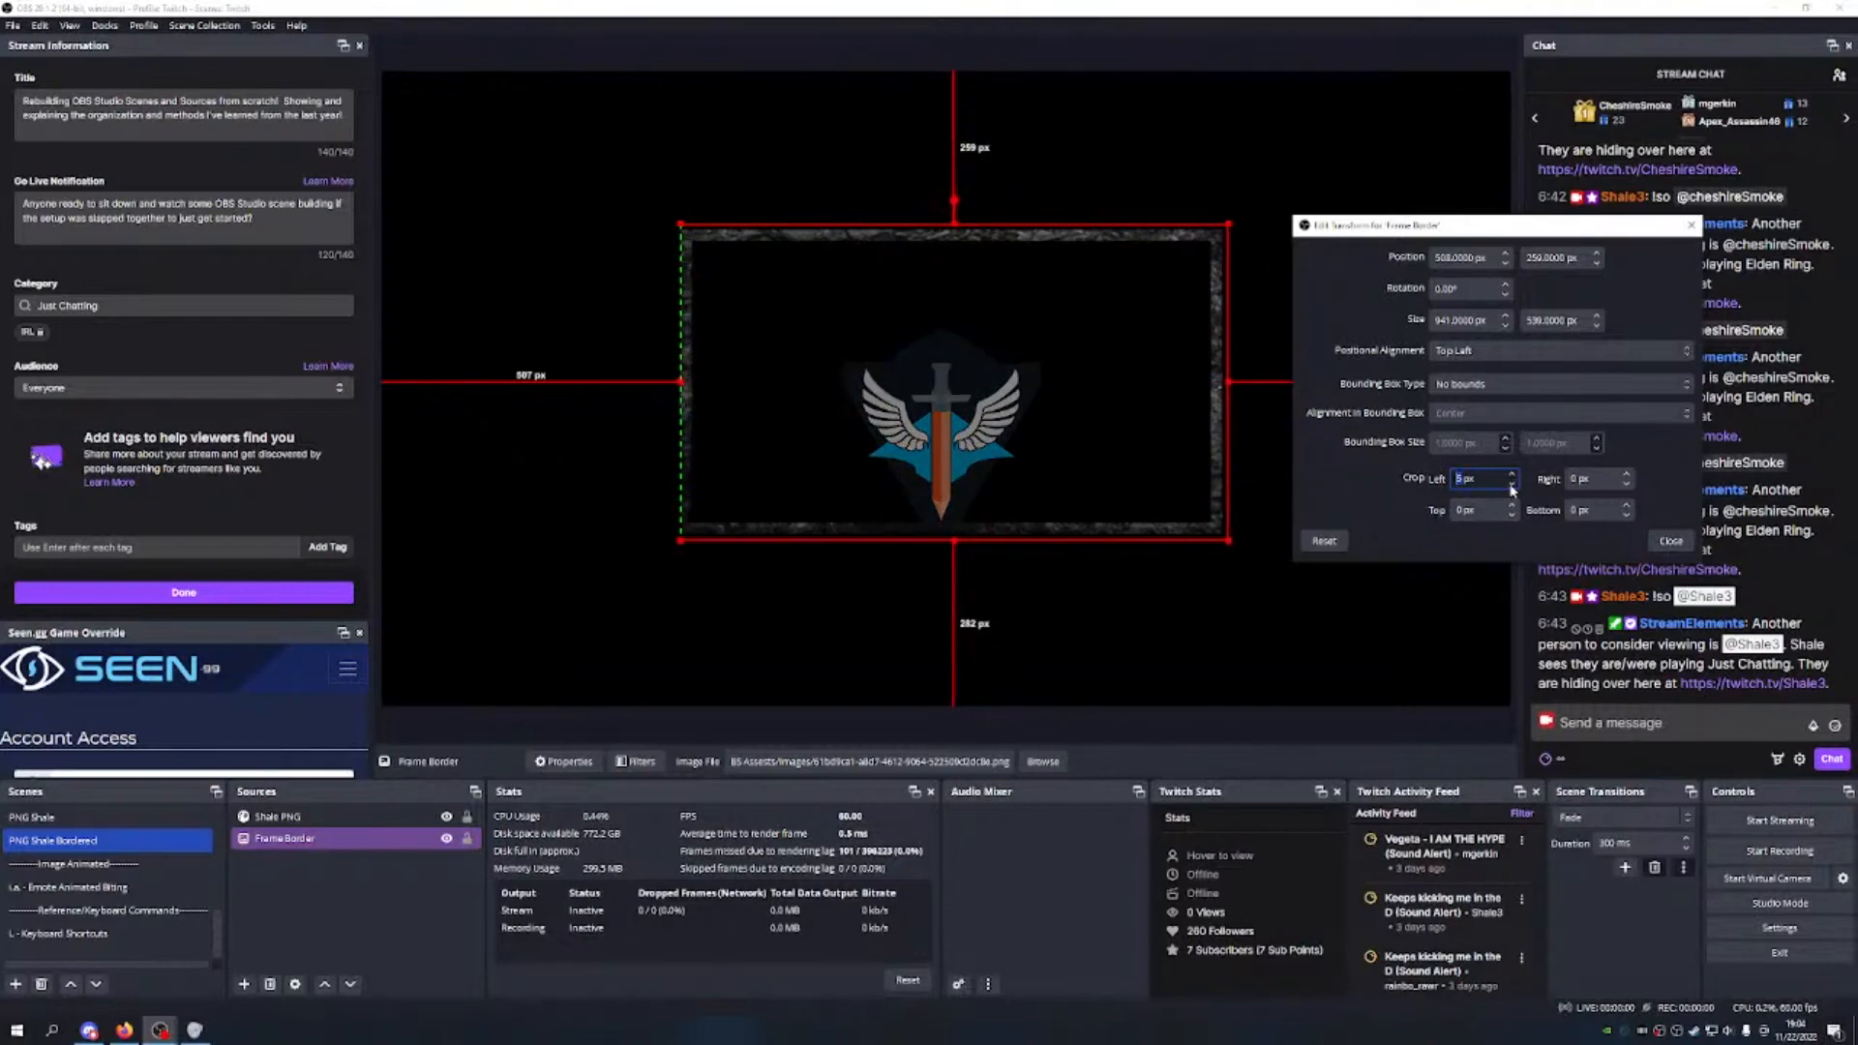
pyautogui.click(1512, 487)
pyautogui.click(1512, 486)
pyautogui.click(1512, 487)
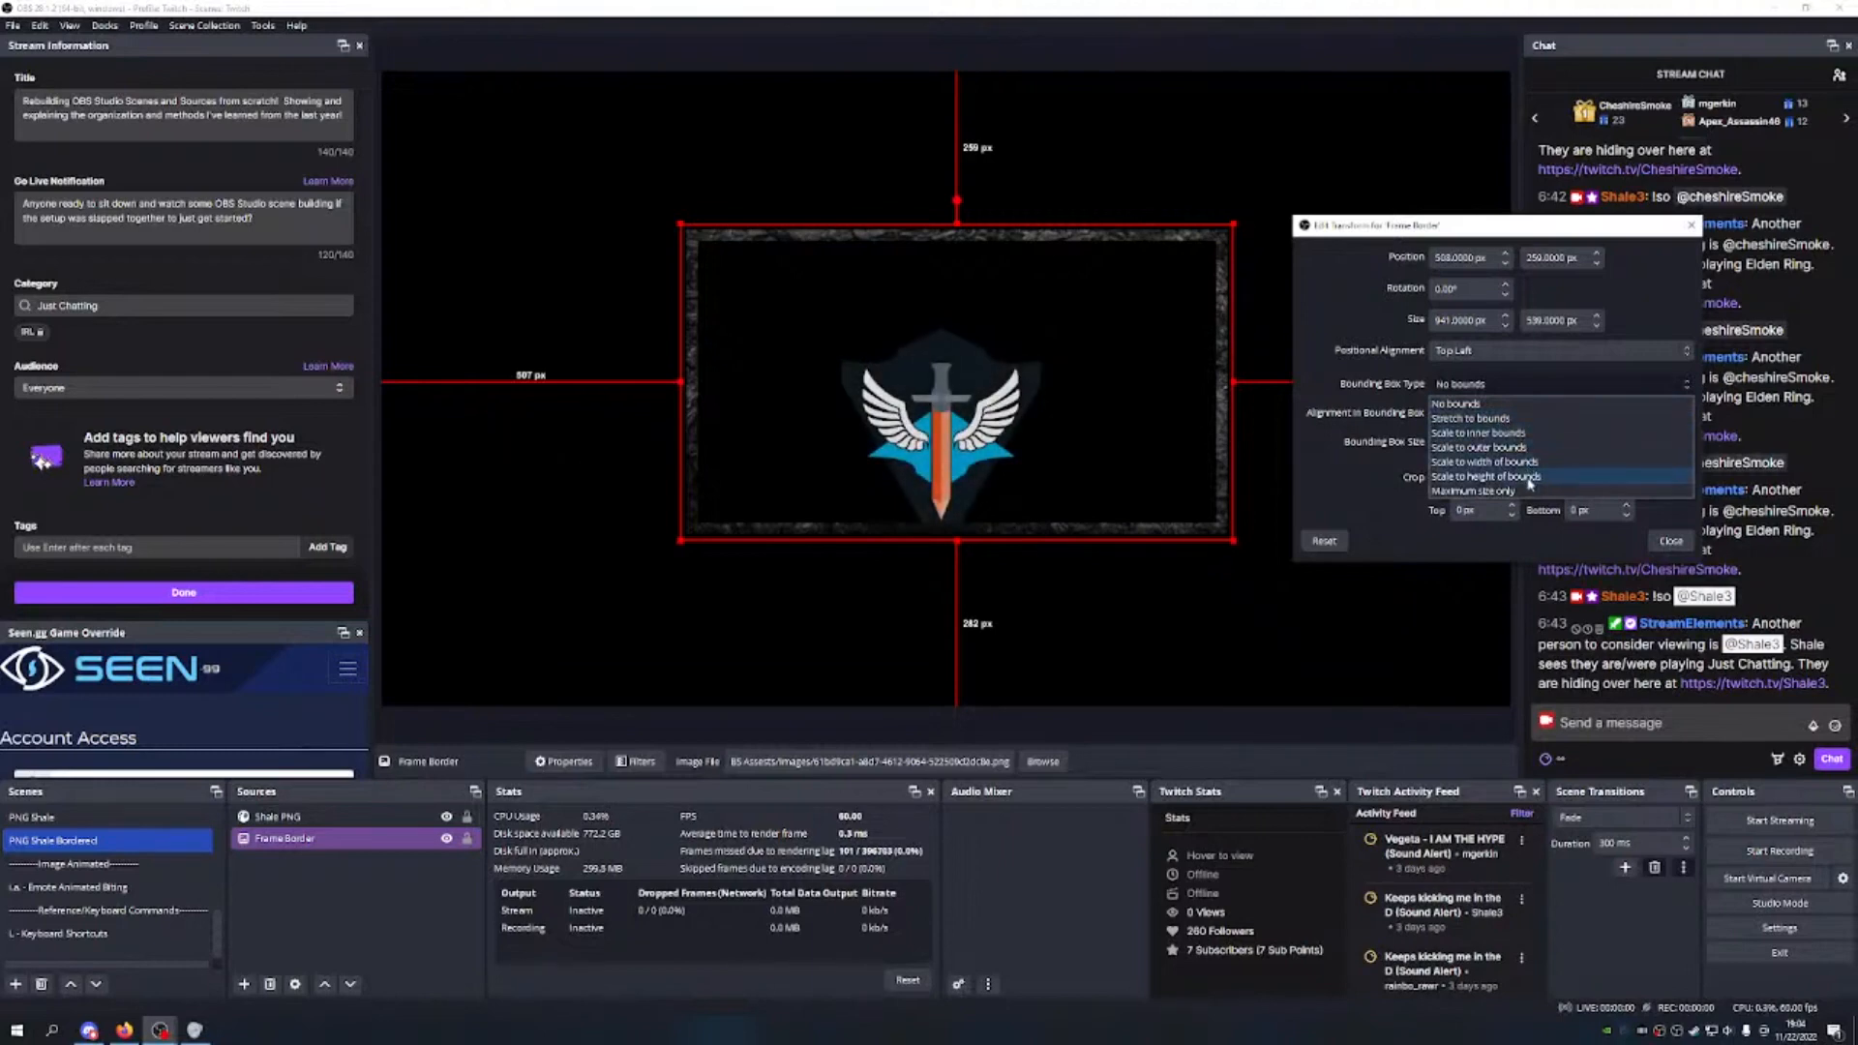
# Step: Try inner-bounds scaling on the frame, undo it, and centre the Shale logo inside the frame
pyautogui.click(1526, 433)
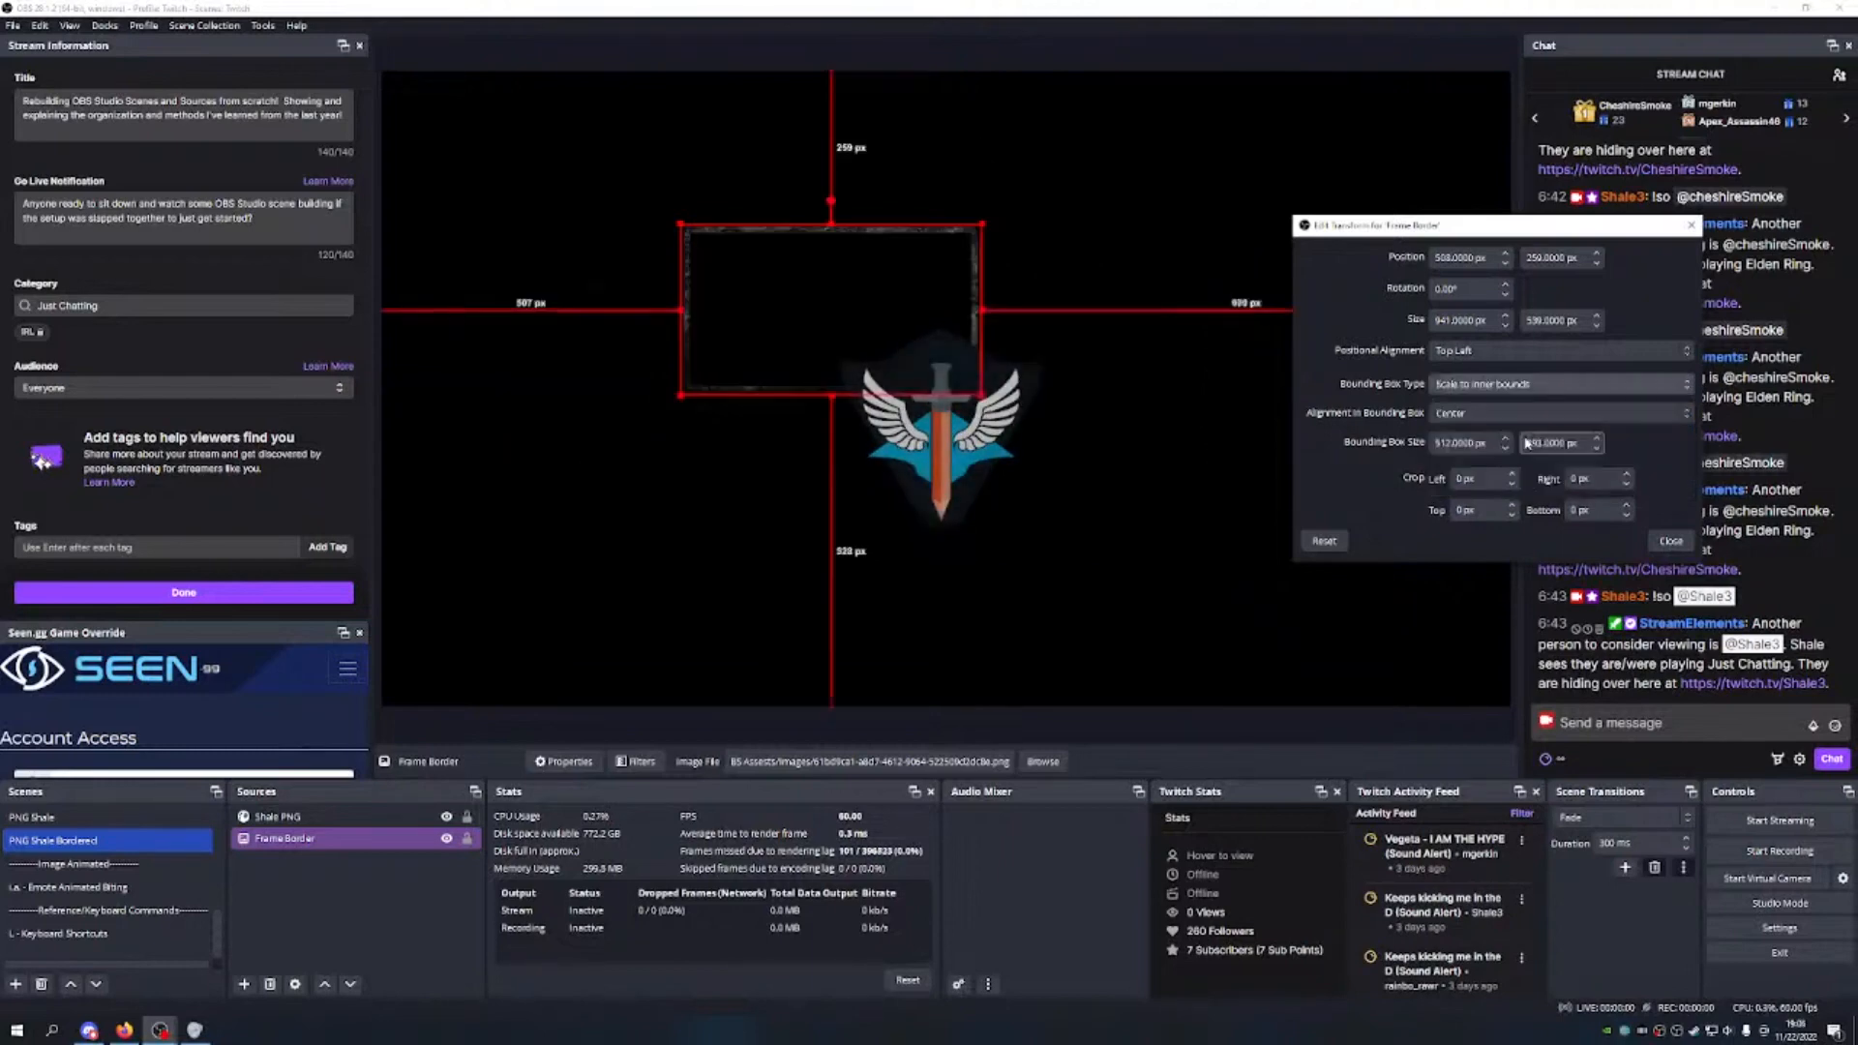
pyautogui.moveTo(900, 303); pyautogui.dragTo(1001, 416)
pyautogui.moveTo(1099, 368); pyautogui.dragTo(1137, 248)
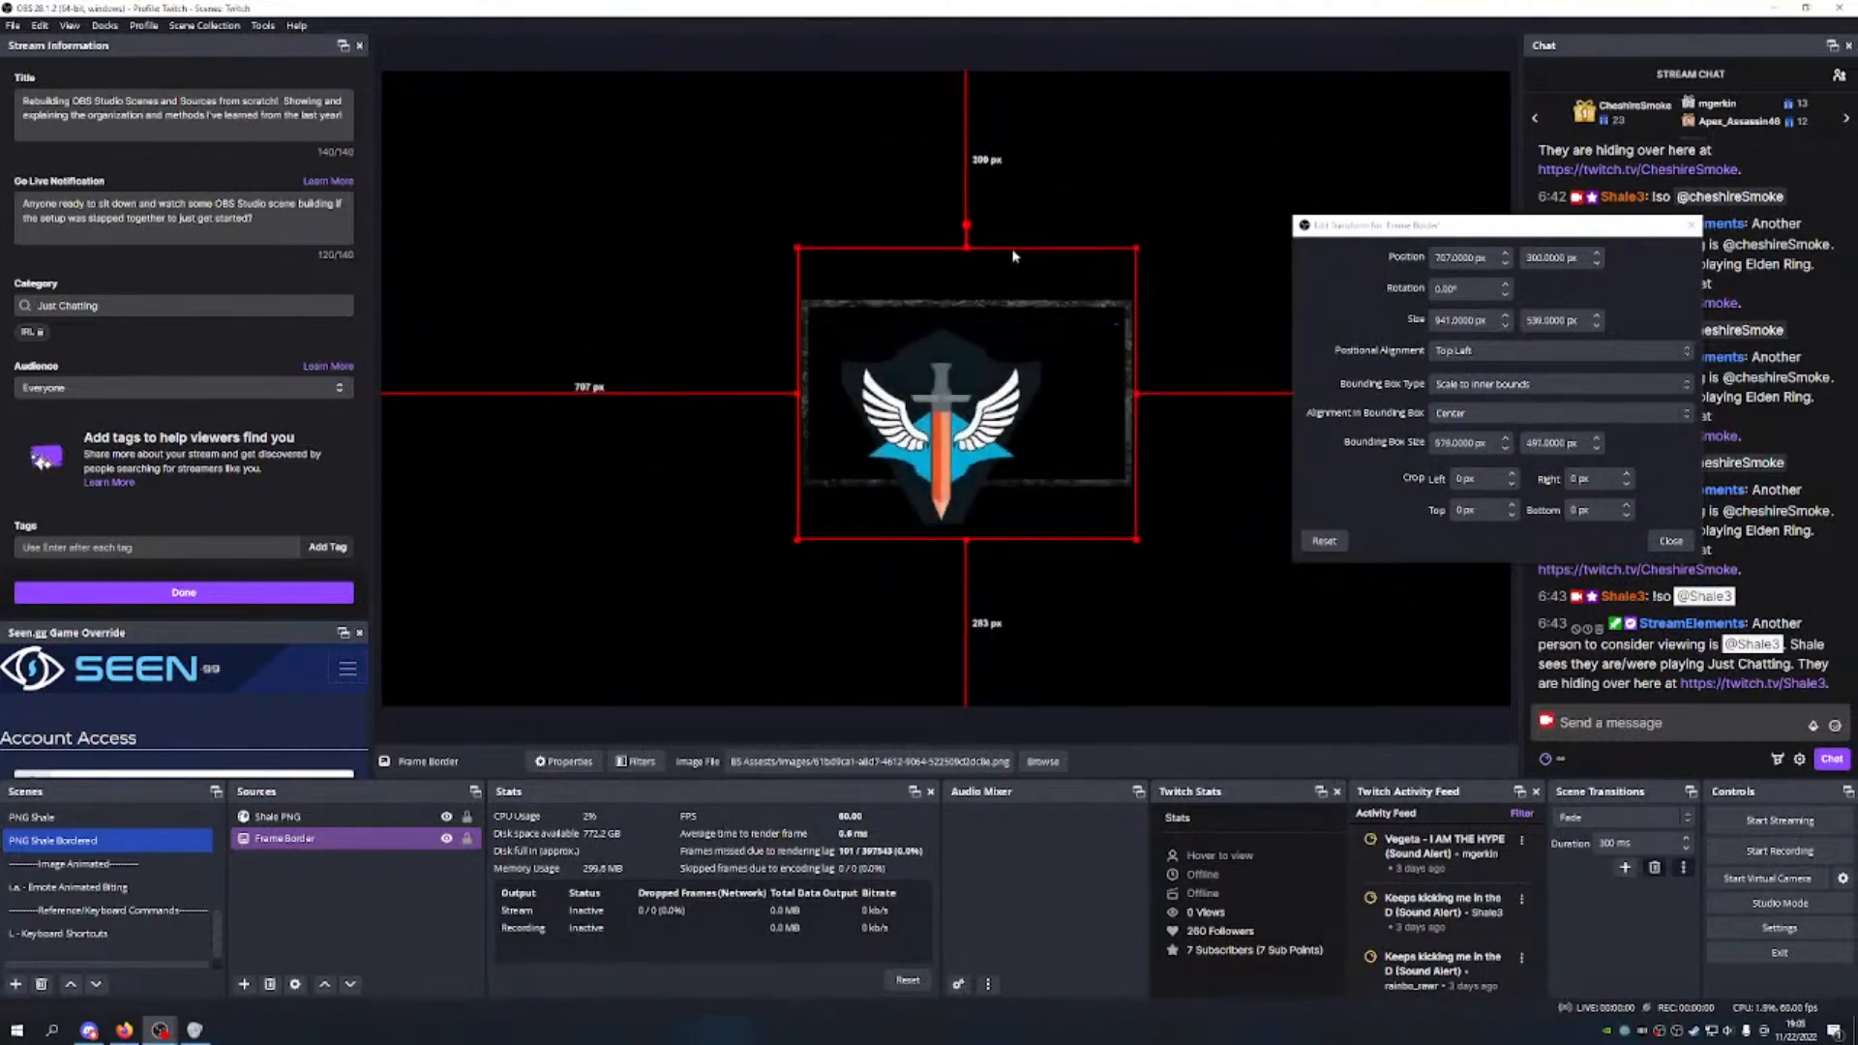
pyautogui.moveTo(967, 246); pyautogui.dragTo(1071, 378)
pyautogui.hotkey('ctrl', 'z')
pyautogui.hotkey('ctrl', 'z')
pyautogui.hotkey('ctrl', 'z')
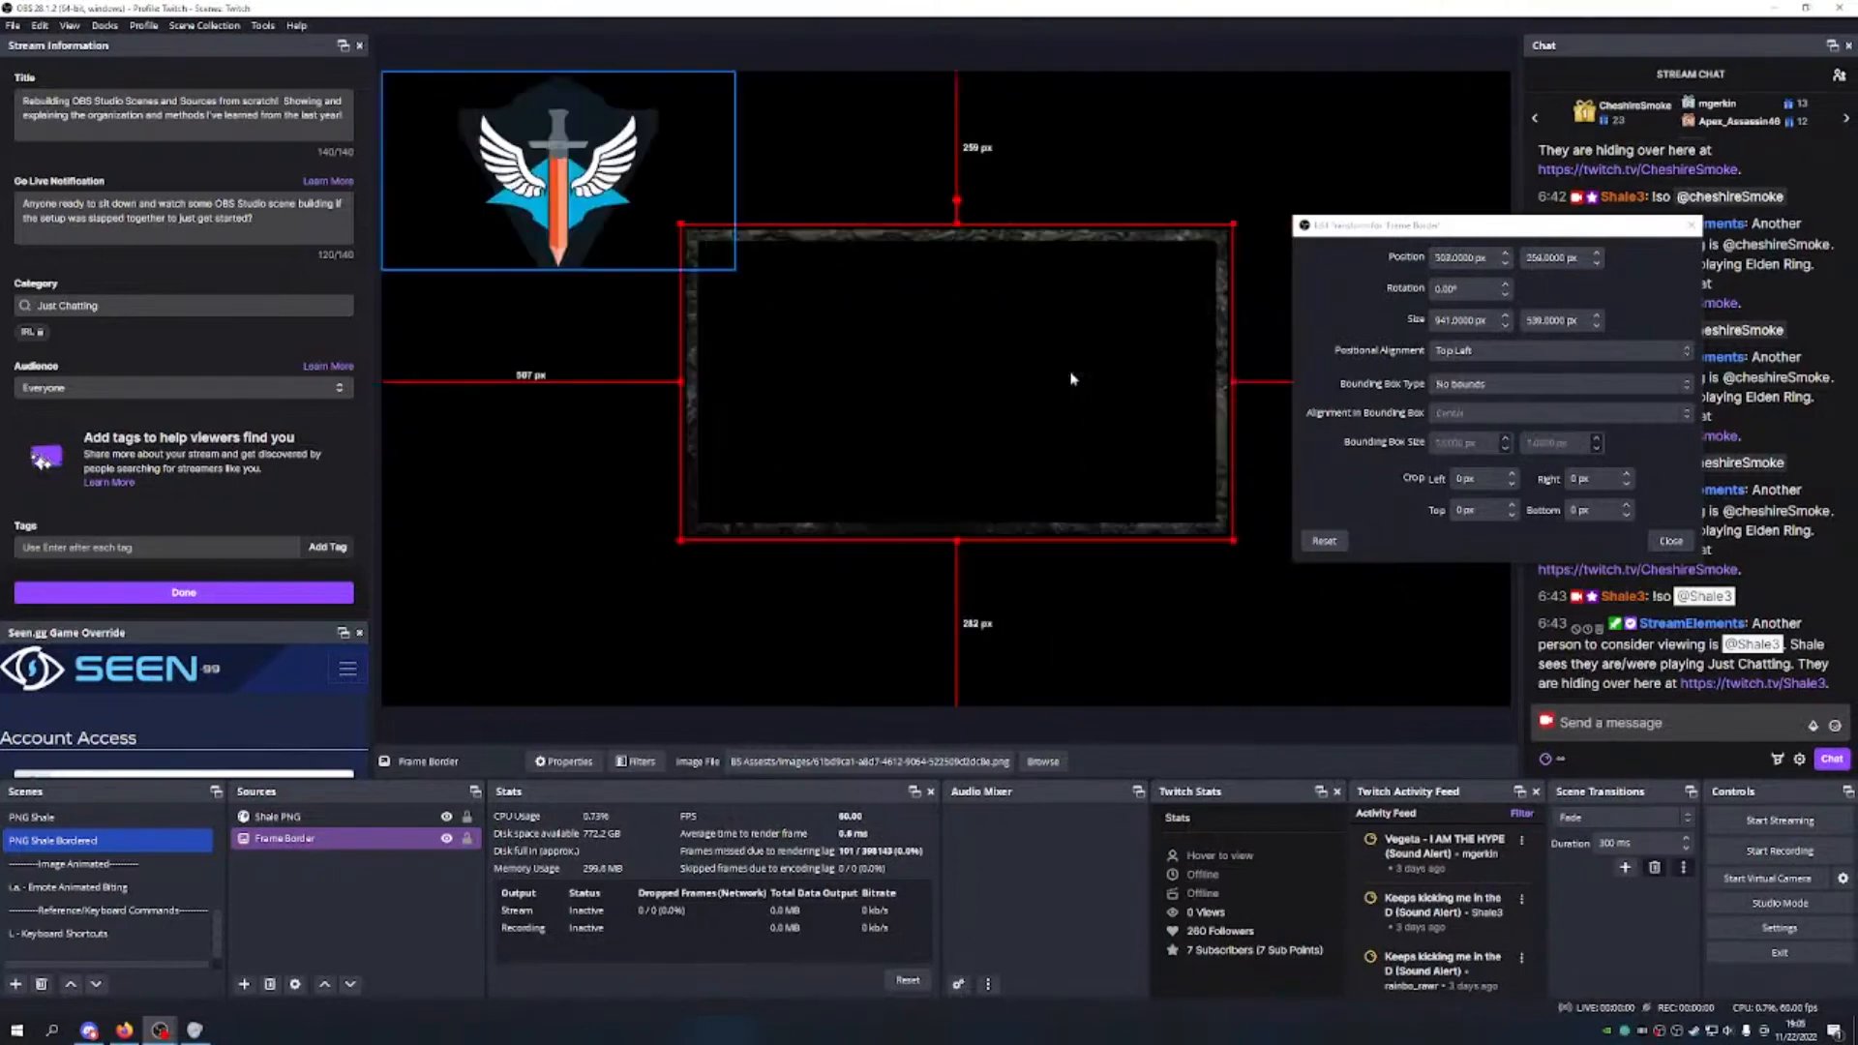
pyautogui.moveTo(568, 191); pyautogui.dragTo(979, 443)
pyautogui.click(1109, 634)
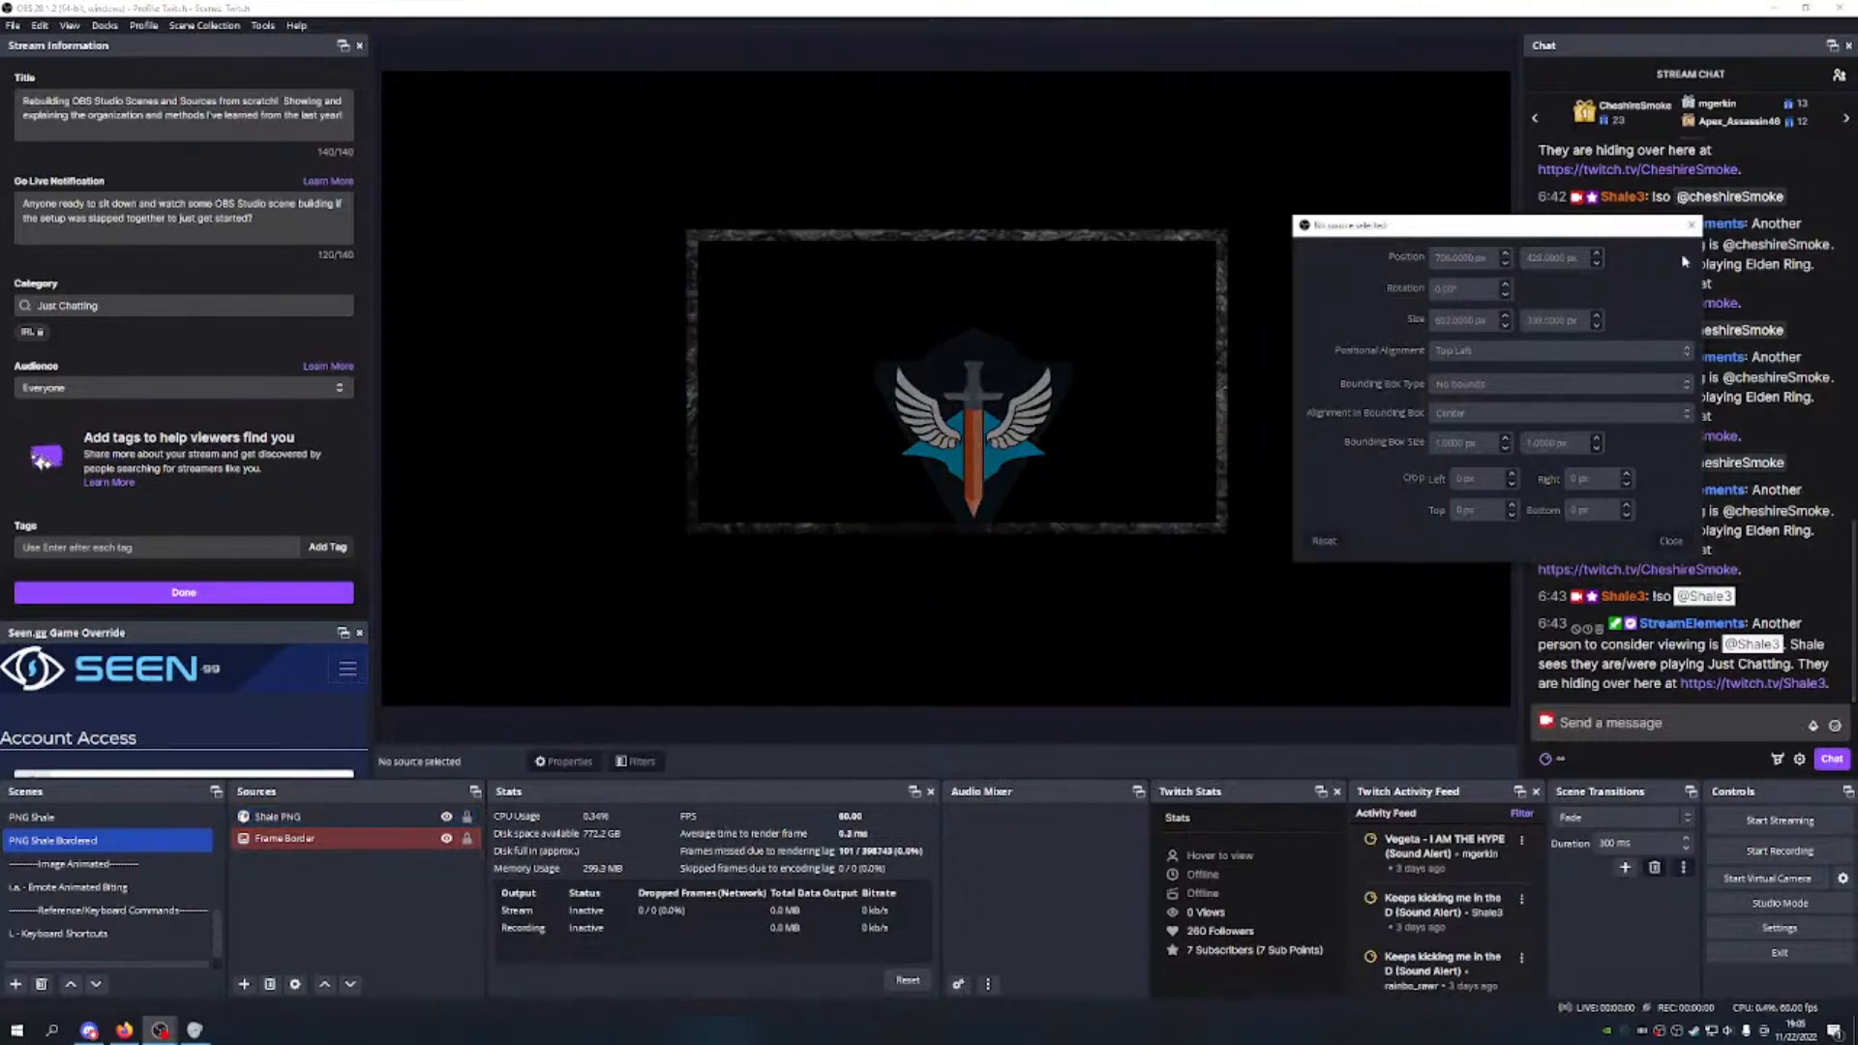
# Step: Close the transform settings and tag the Shale PNG source grey
pyautogui.click(1691, 224)
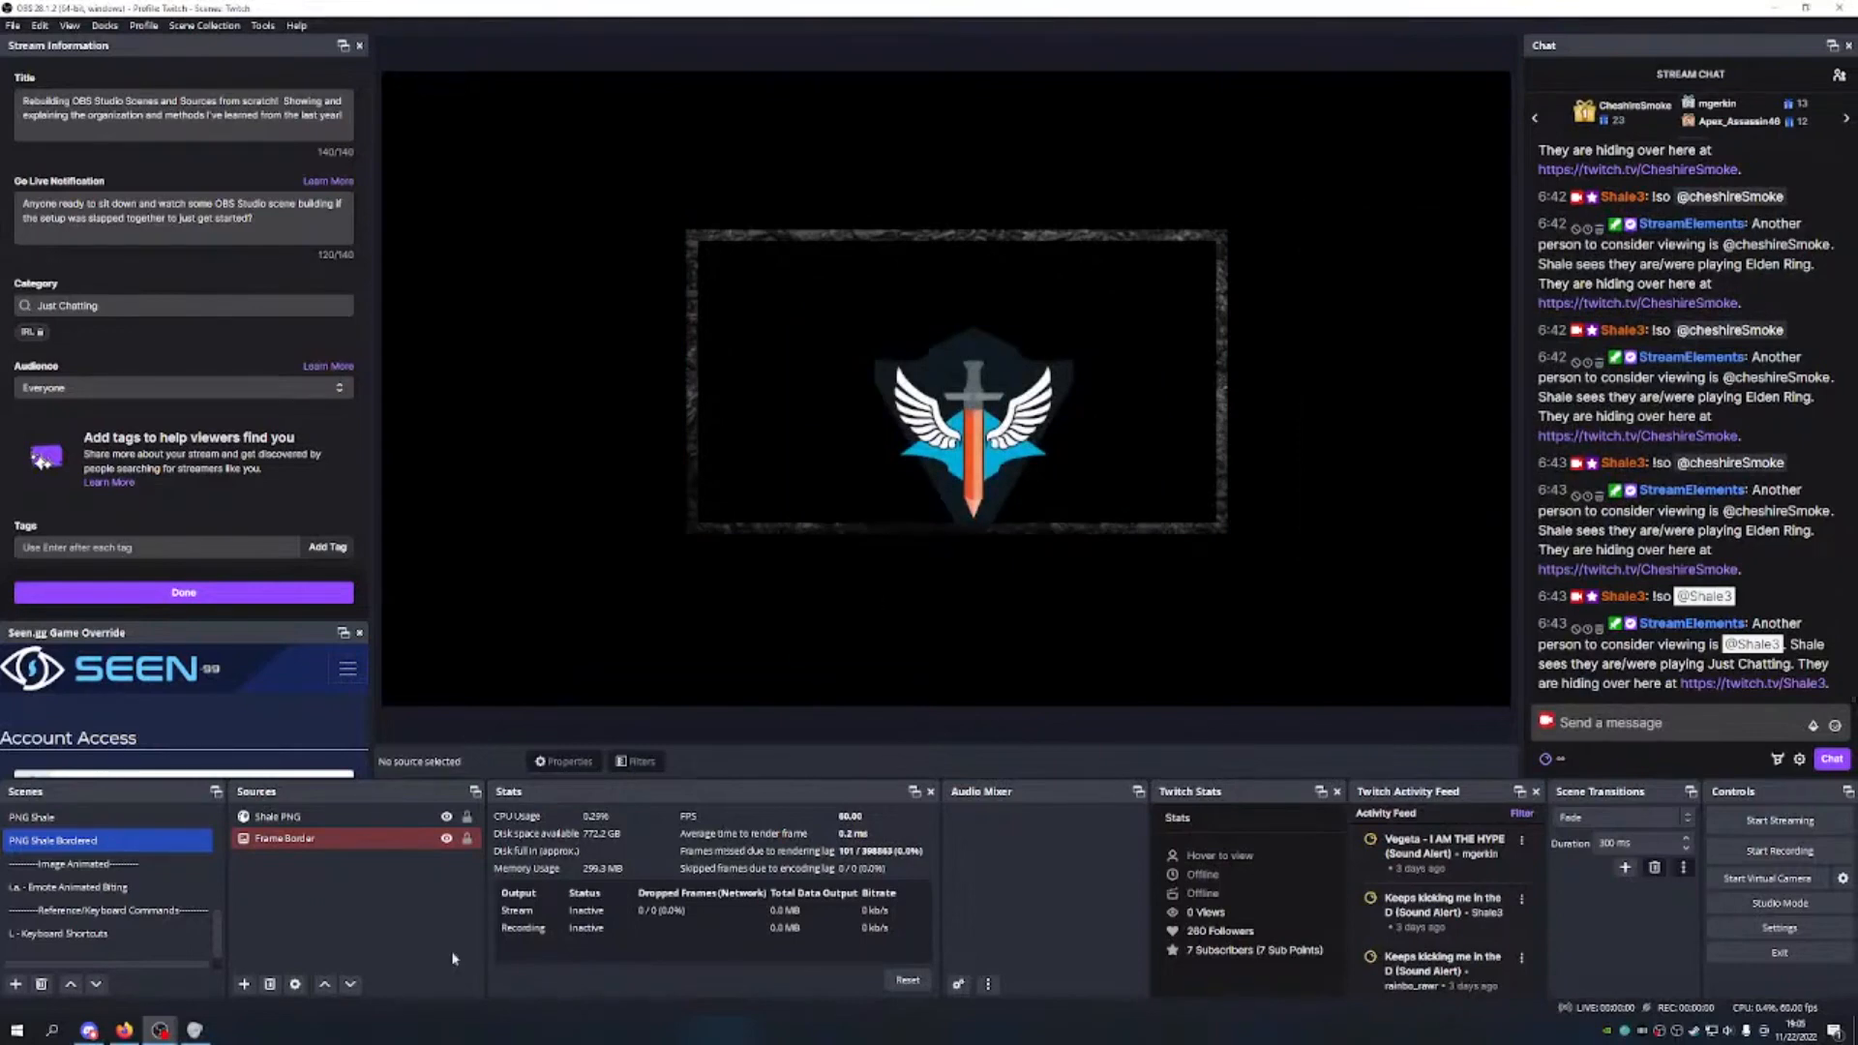
pyautogui.click(291, 817)
pyautogui.rightClick(310, 819)
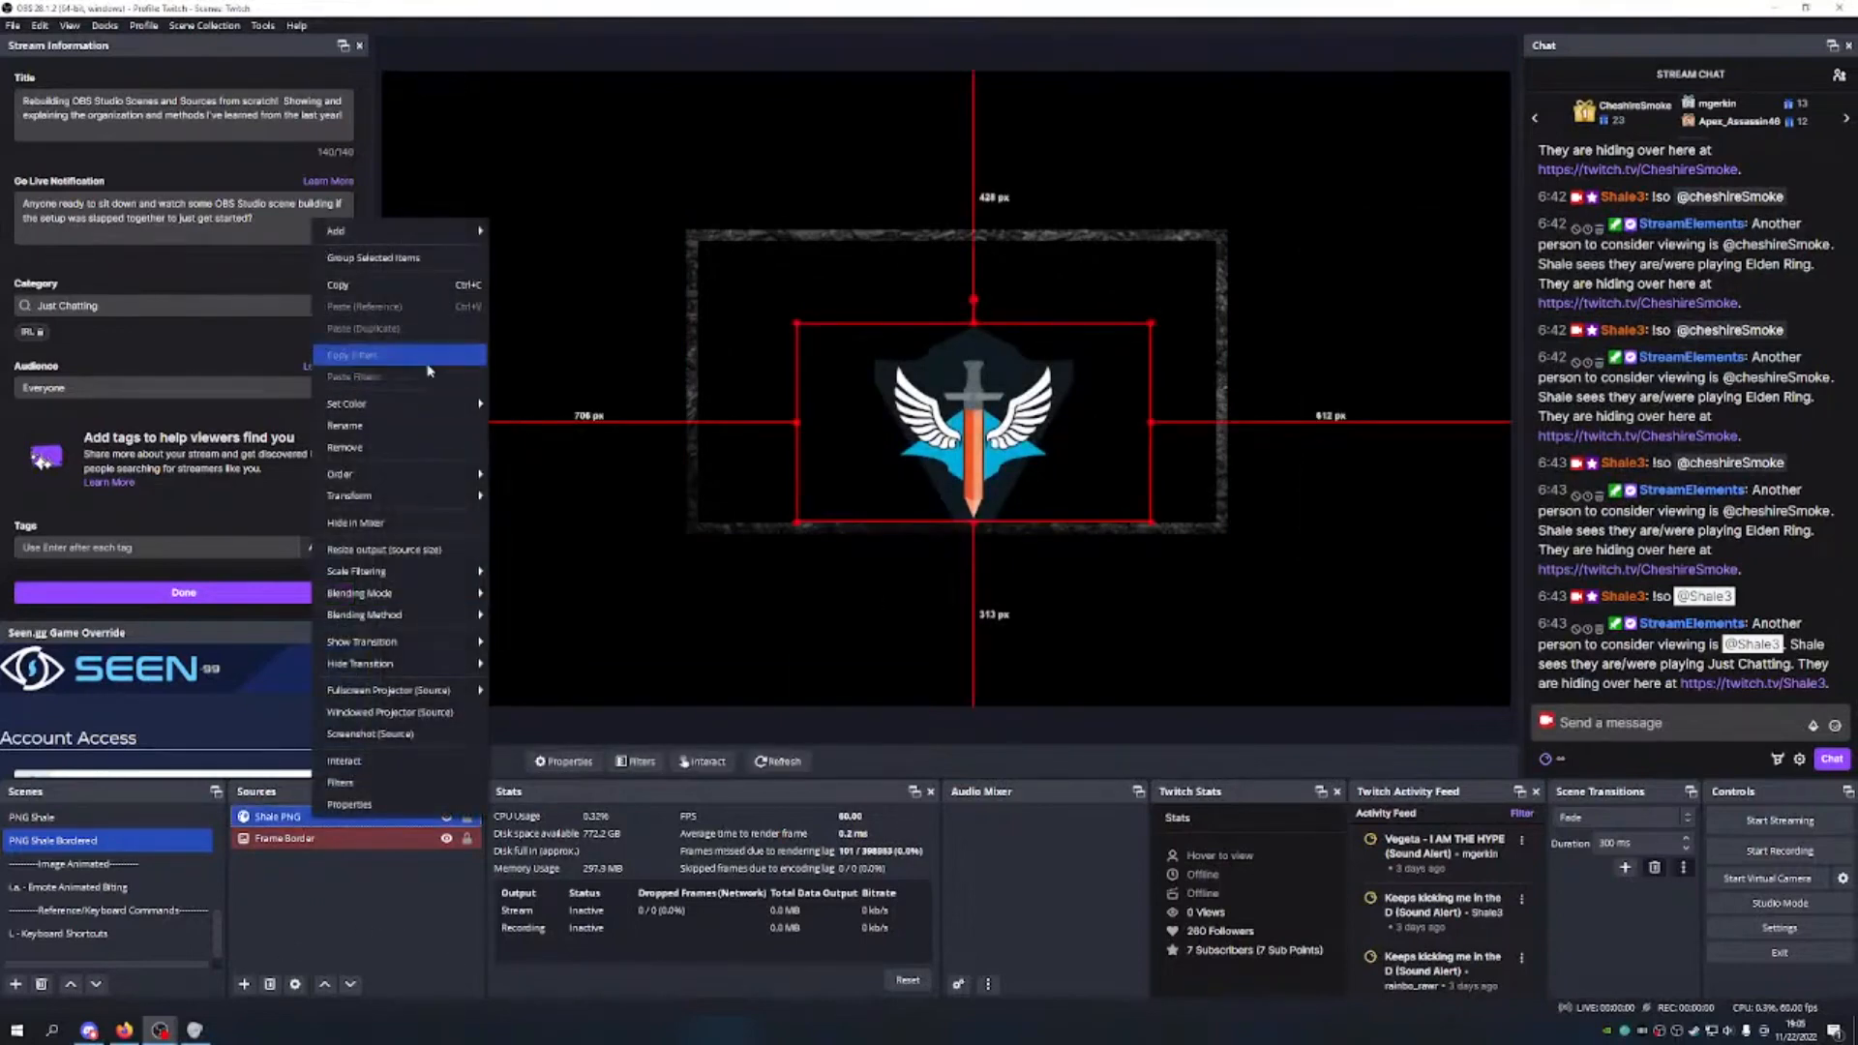
pyautogui.moveTo(431, 404)
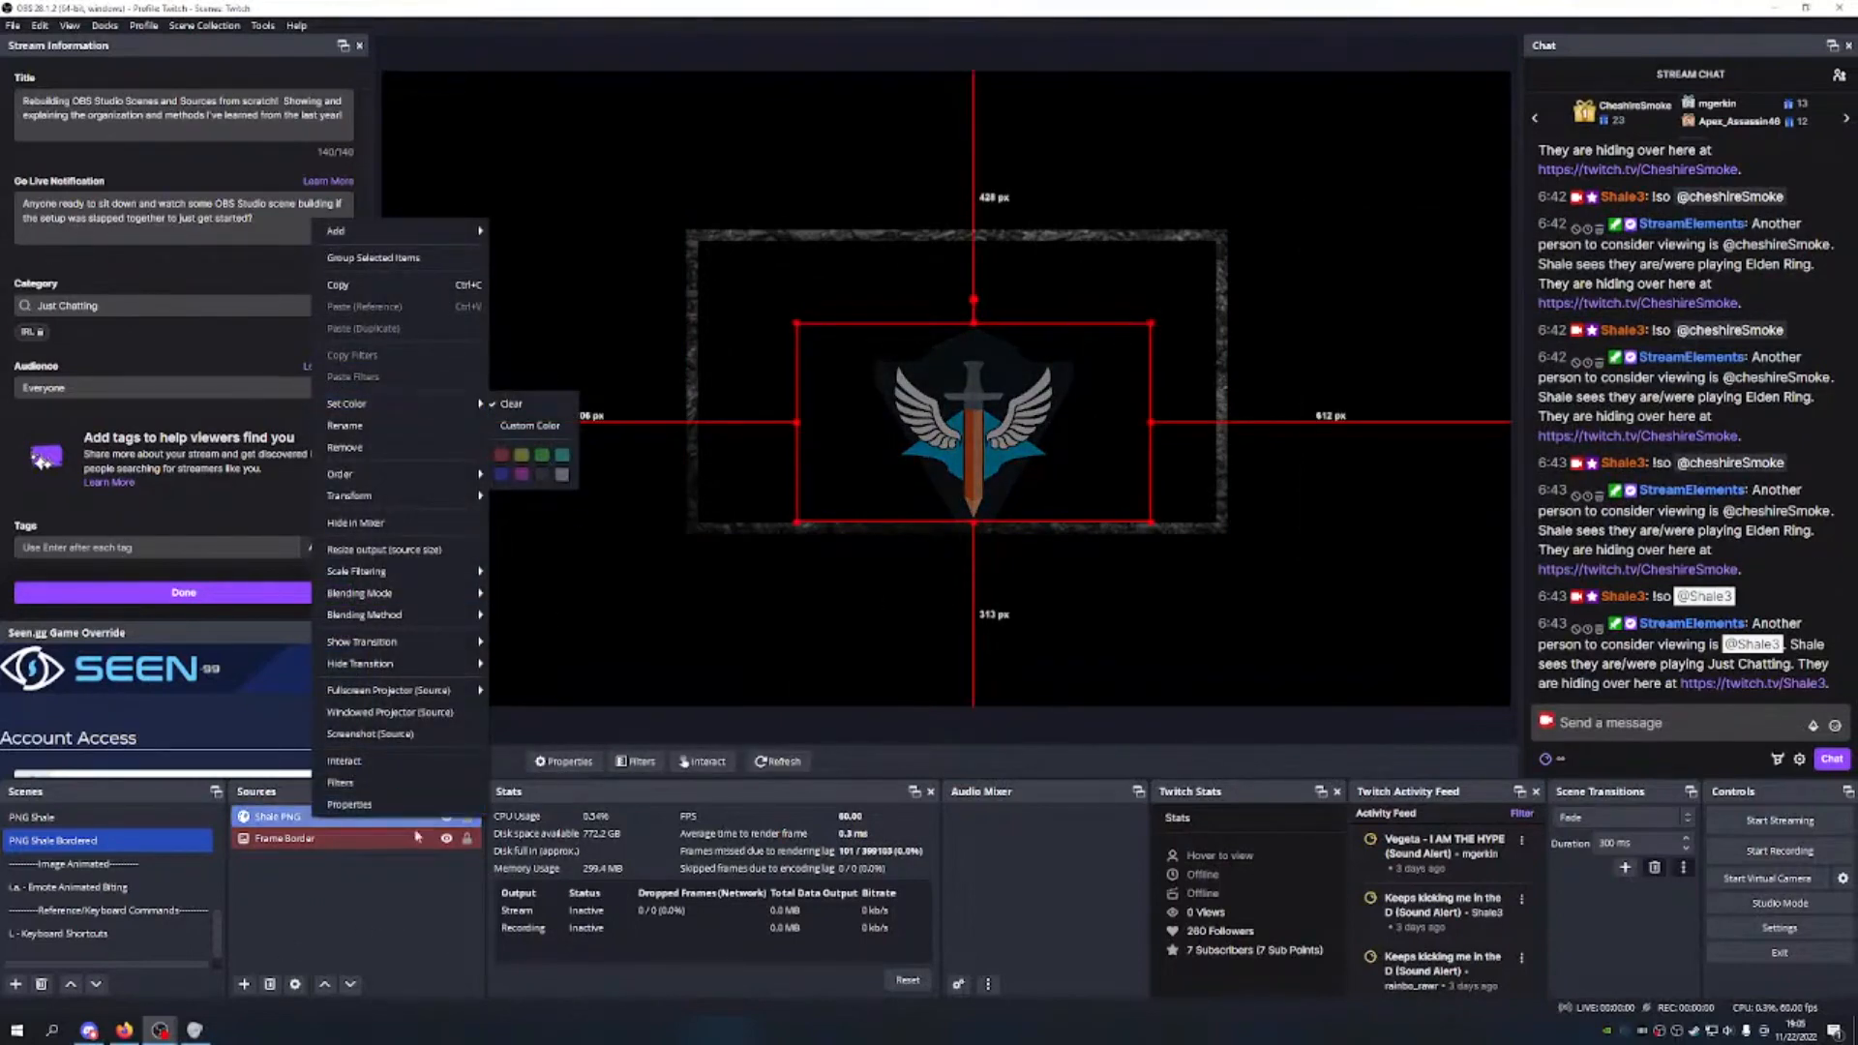
pyautogui.click(561, 474)
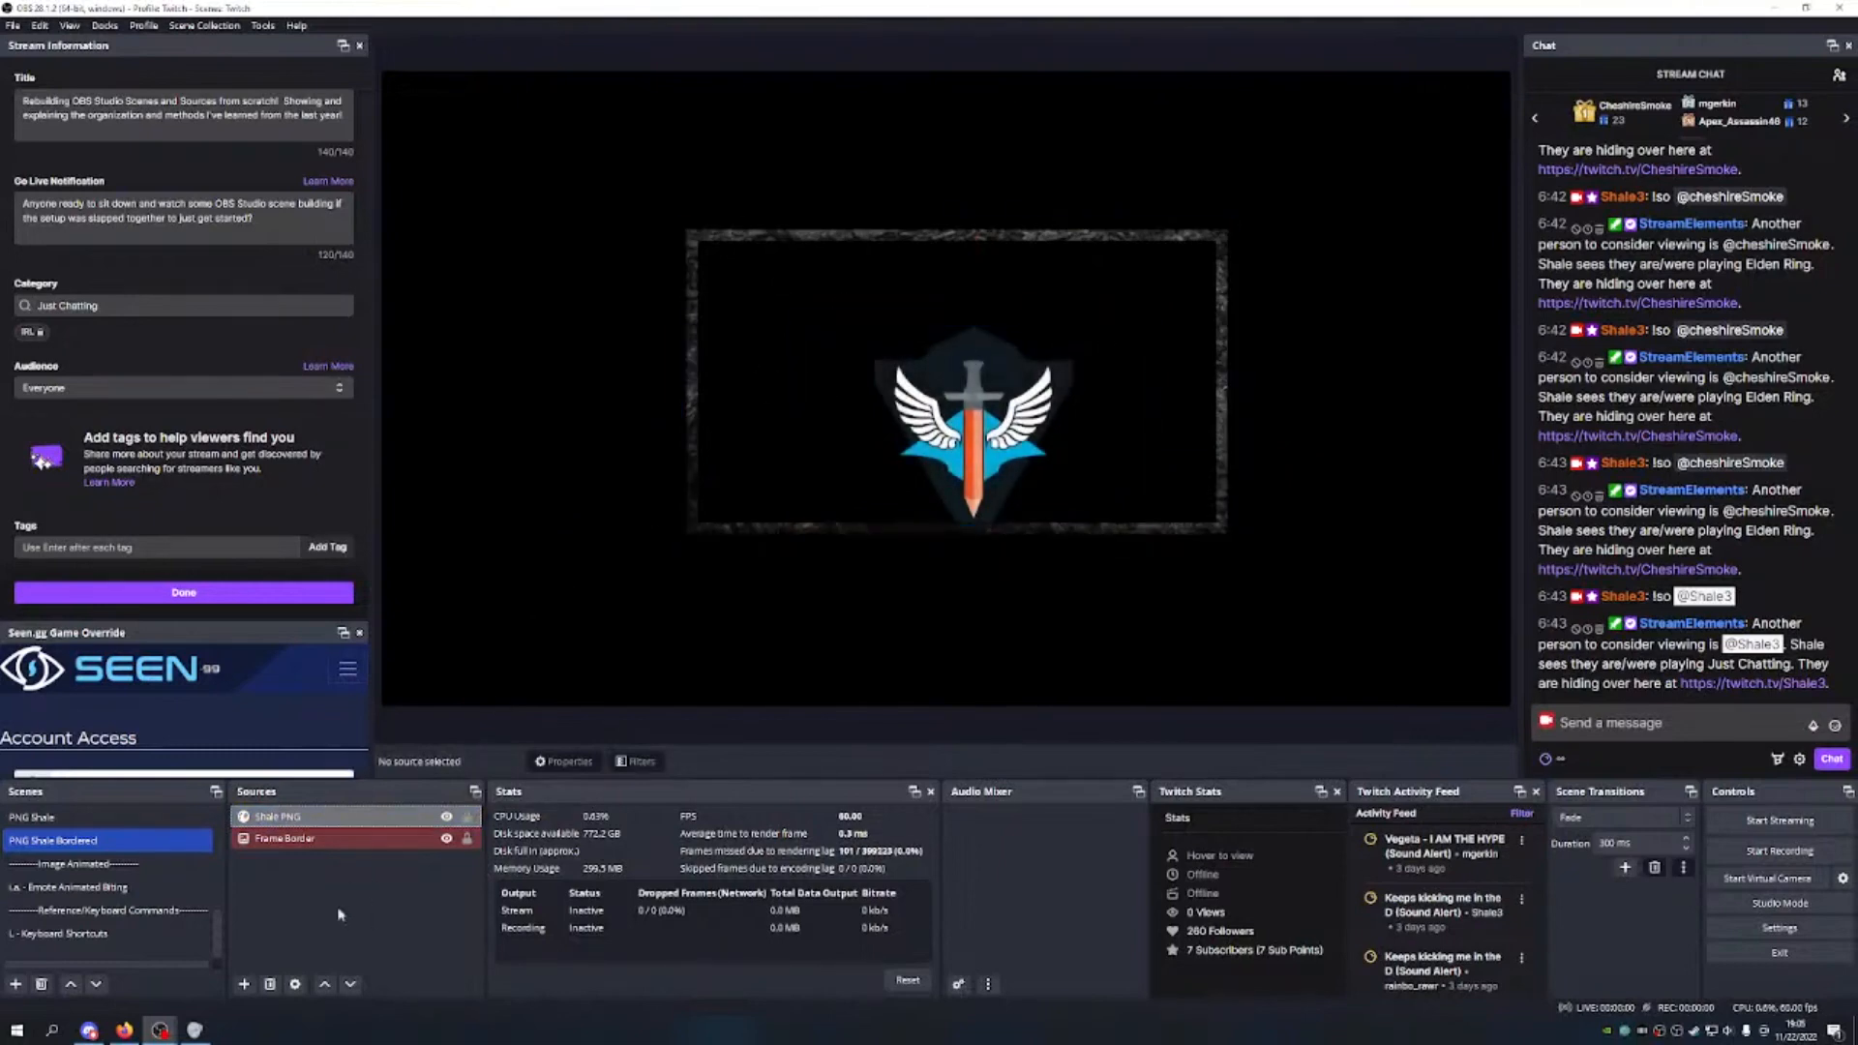
# Step: Stretch and align the Frame Border so it fills the whole canvas
pyautogui.click(1214, 278)
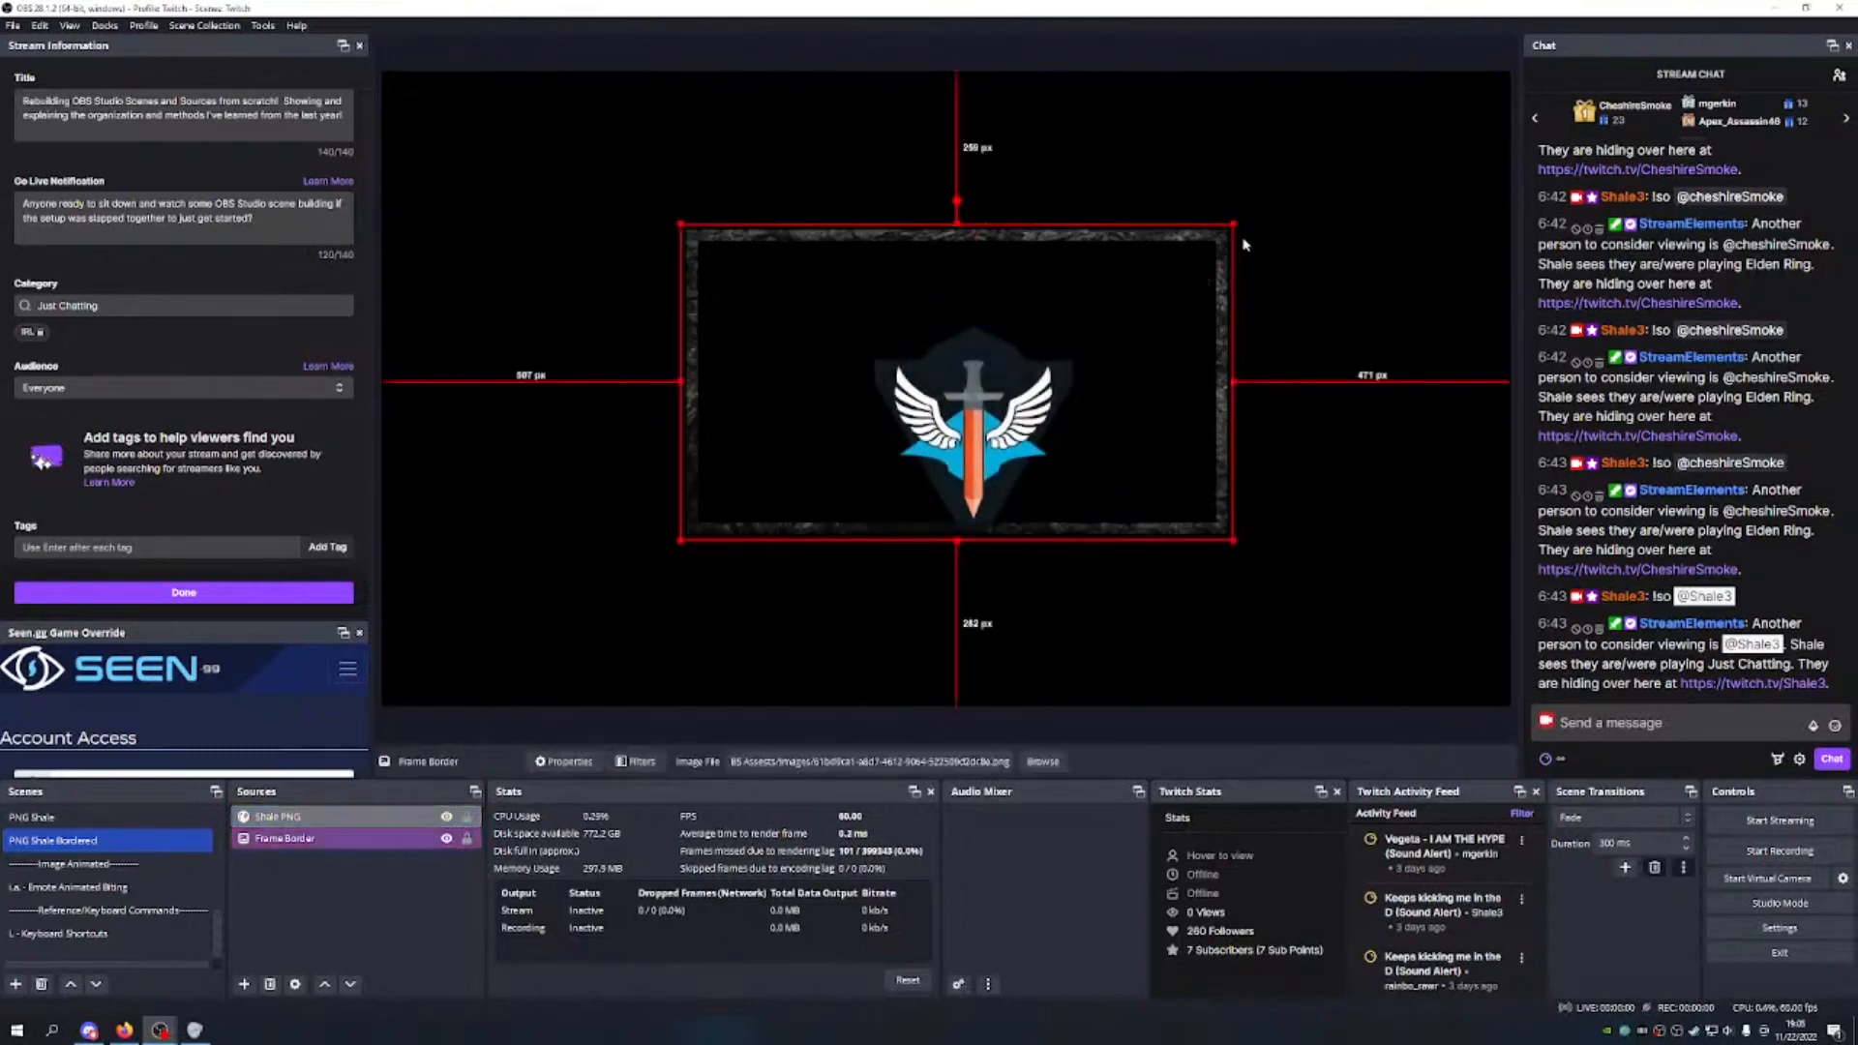
pyautogui.moveTo(1232, 231); pyautogui.dragTo(1393, 70)
pyautogui.moveTo(1256, 232); pyautogui.dragTo(1133, 397)
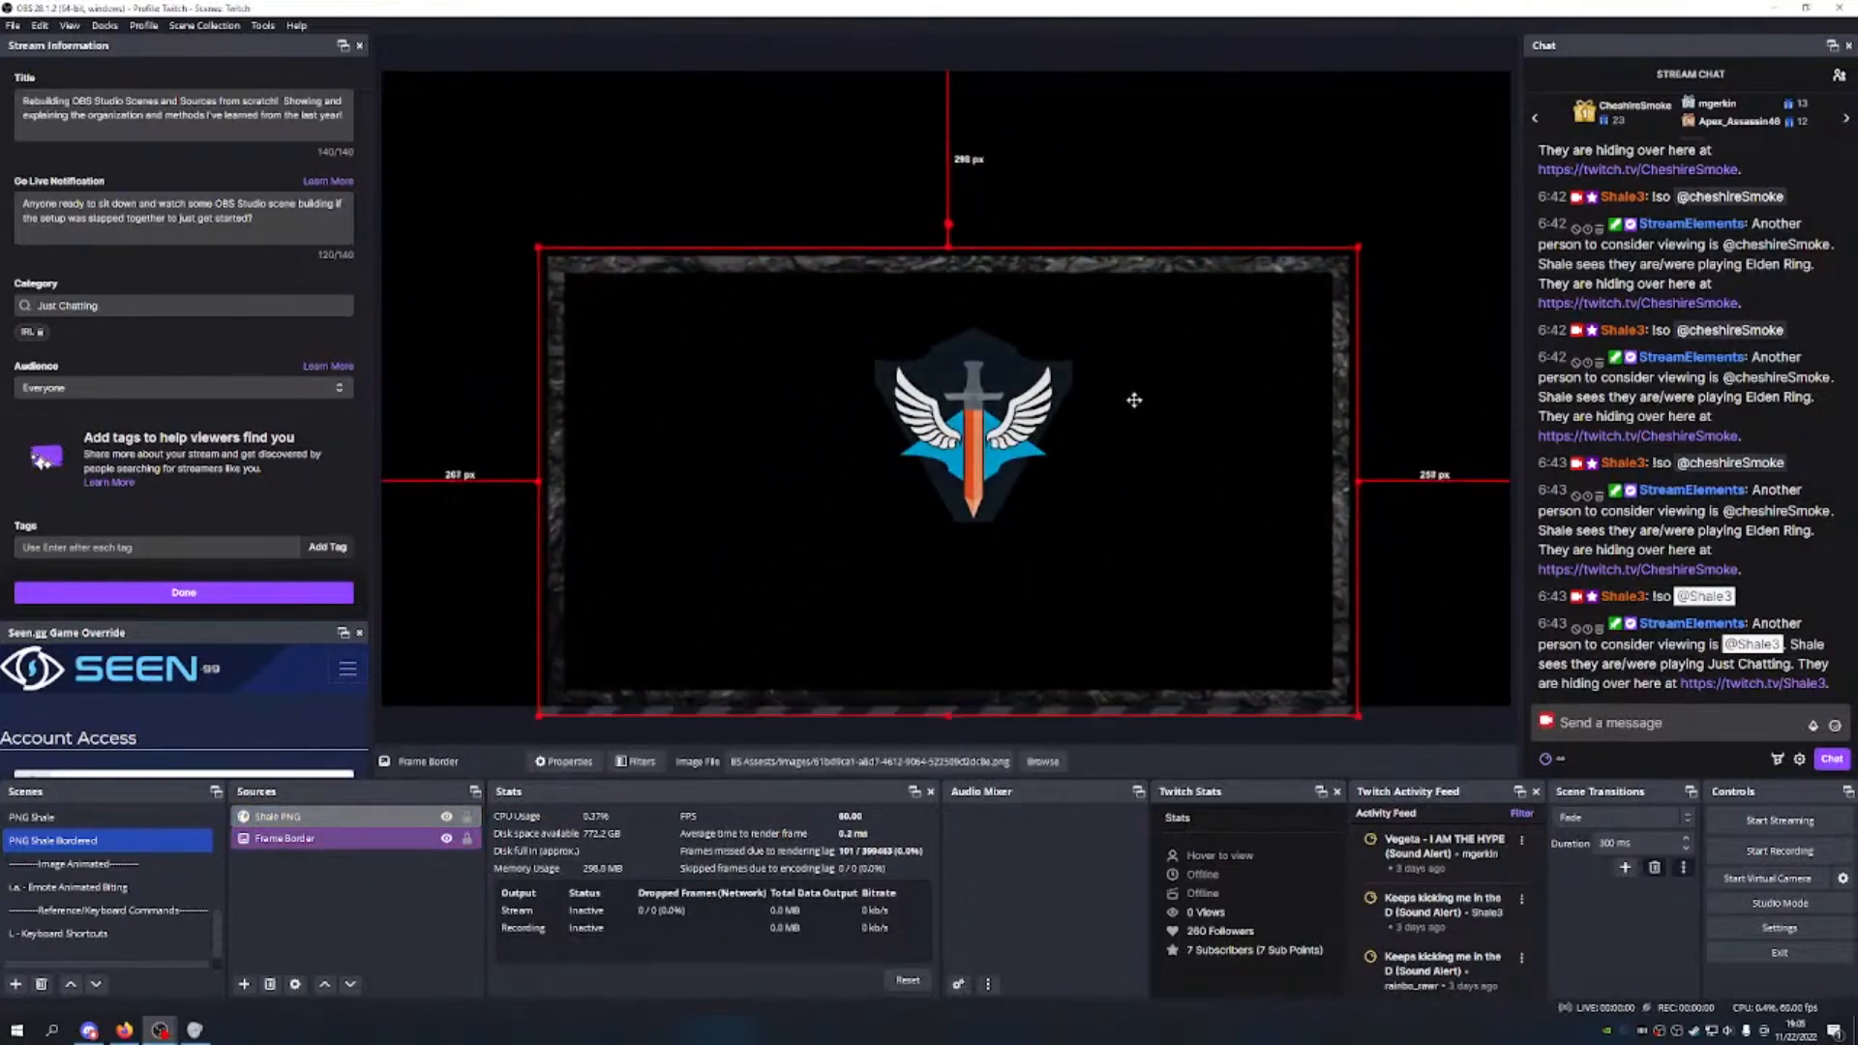
pyautogui.moveTo(1221, 343)
pyautogui.mouseDown()
pyautogui.moveTo(1220, 309)
pyautogui.moveTo(1221, 335)
pyautogui.mouseUp()
pyautogui.moveTo(541, 480)
pyautogui.mouseDown()
pyautogui.moveTo(759, 480)
pyautogui.moveTo(568, 479)
pyautogui.mouseUp()
pyautogui.moveTo(1226, 486)
pyautogui.mouseDown()
pyautogui.moveTo(1219, 418)
pyautogui.moveTo(1223, 470)
pyautogui.mouseUp()
pyautogui.moveTo(1357, 238); pyautogui.dragTo(1415, 120)
pyautogui.moveTo(1302, 303); pyautogui.dragTo(1179, 309)
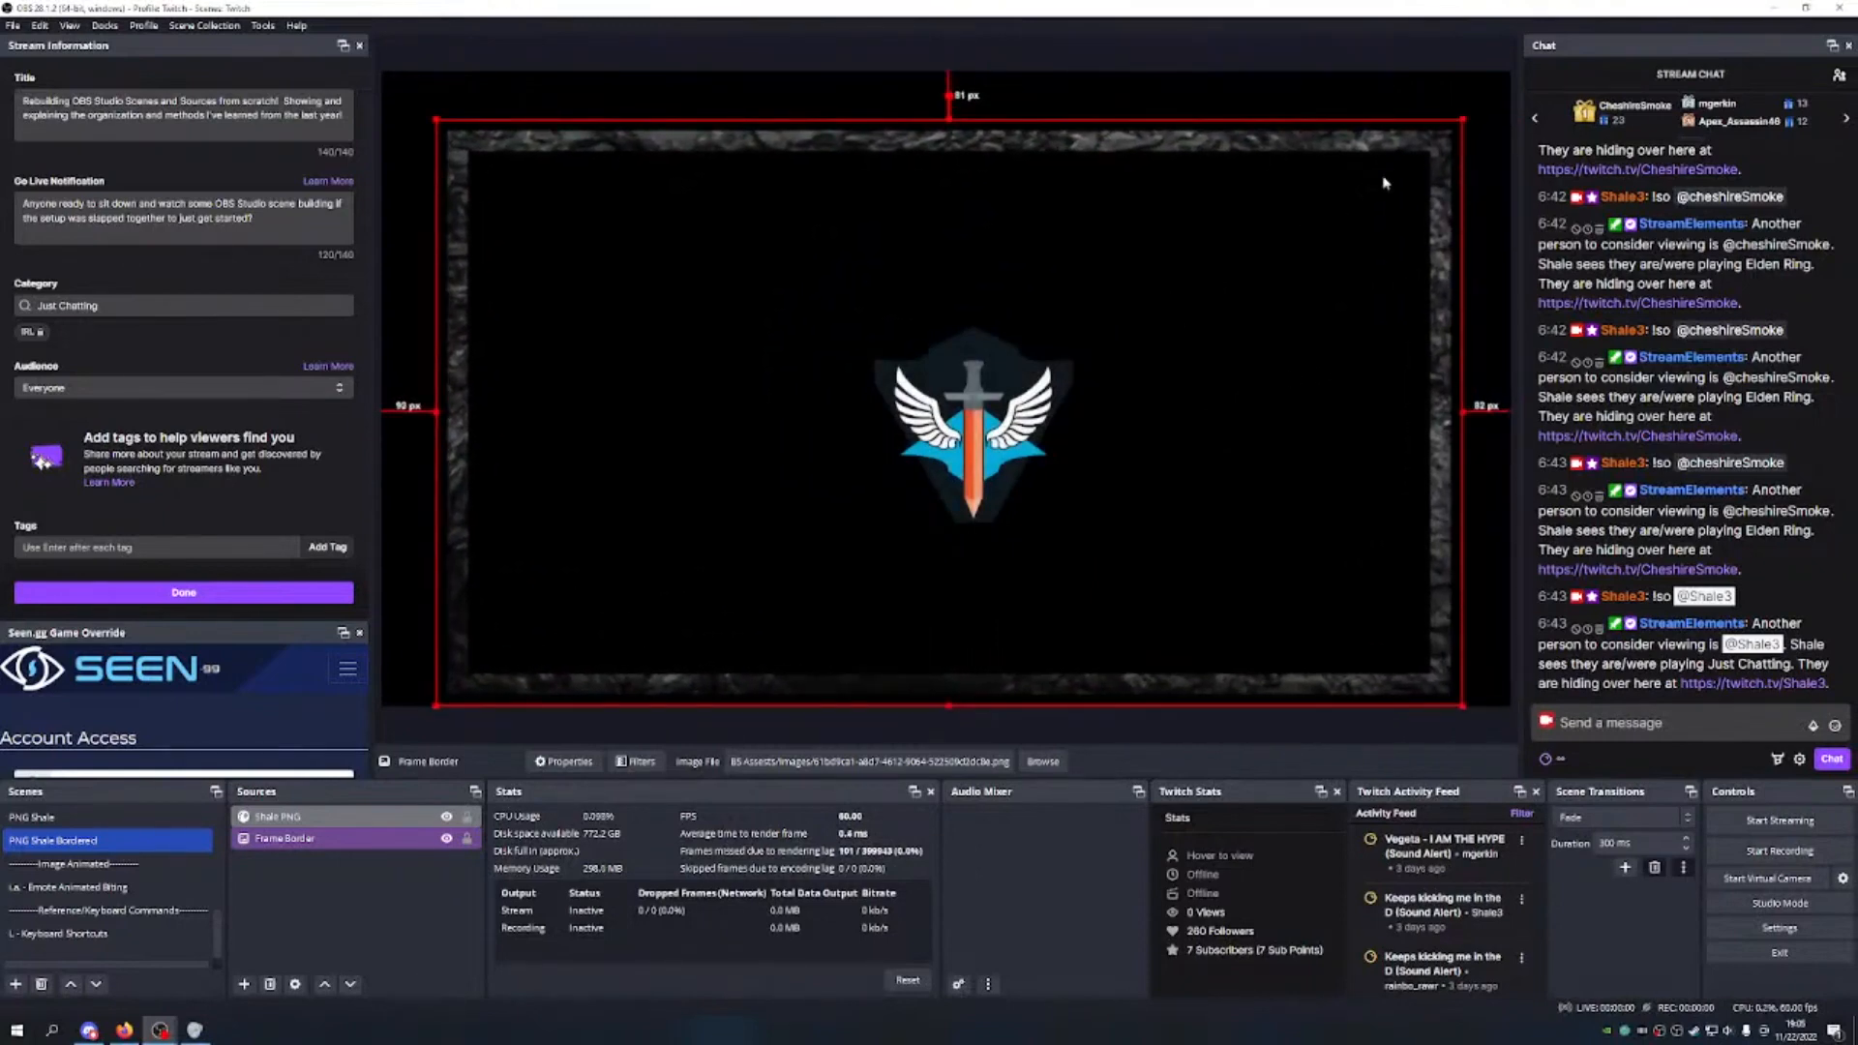
pyautogui.moveTo(1463, 121); pyautogui.dragTo(1481, 84)
pyautogui.moveTo(1386, 192); pyautogui.dragTo(1356, 204)
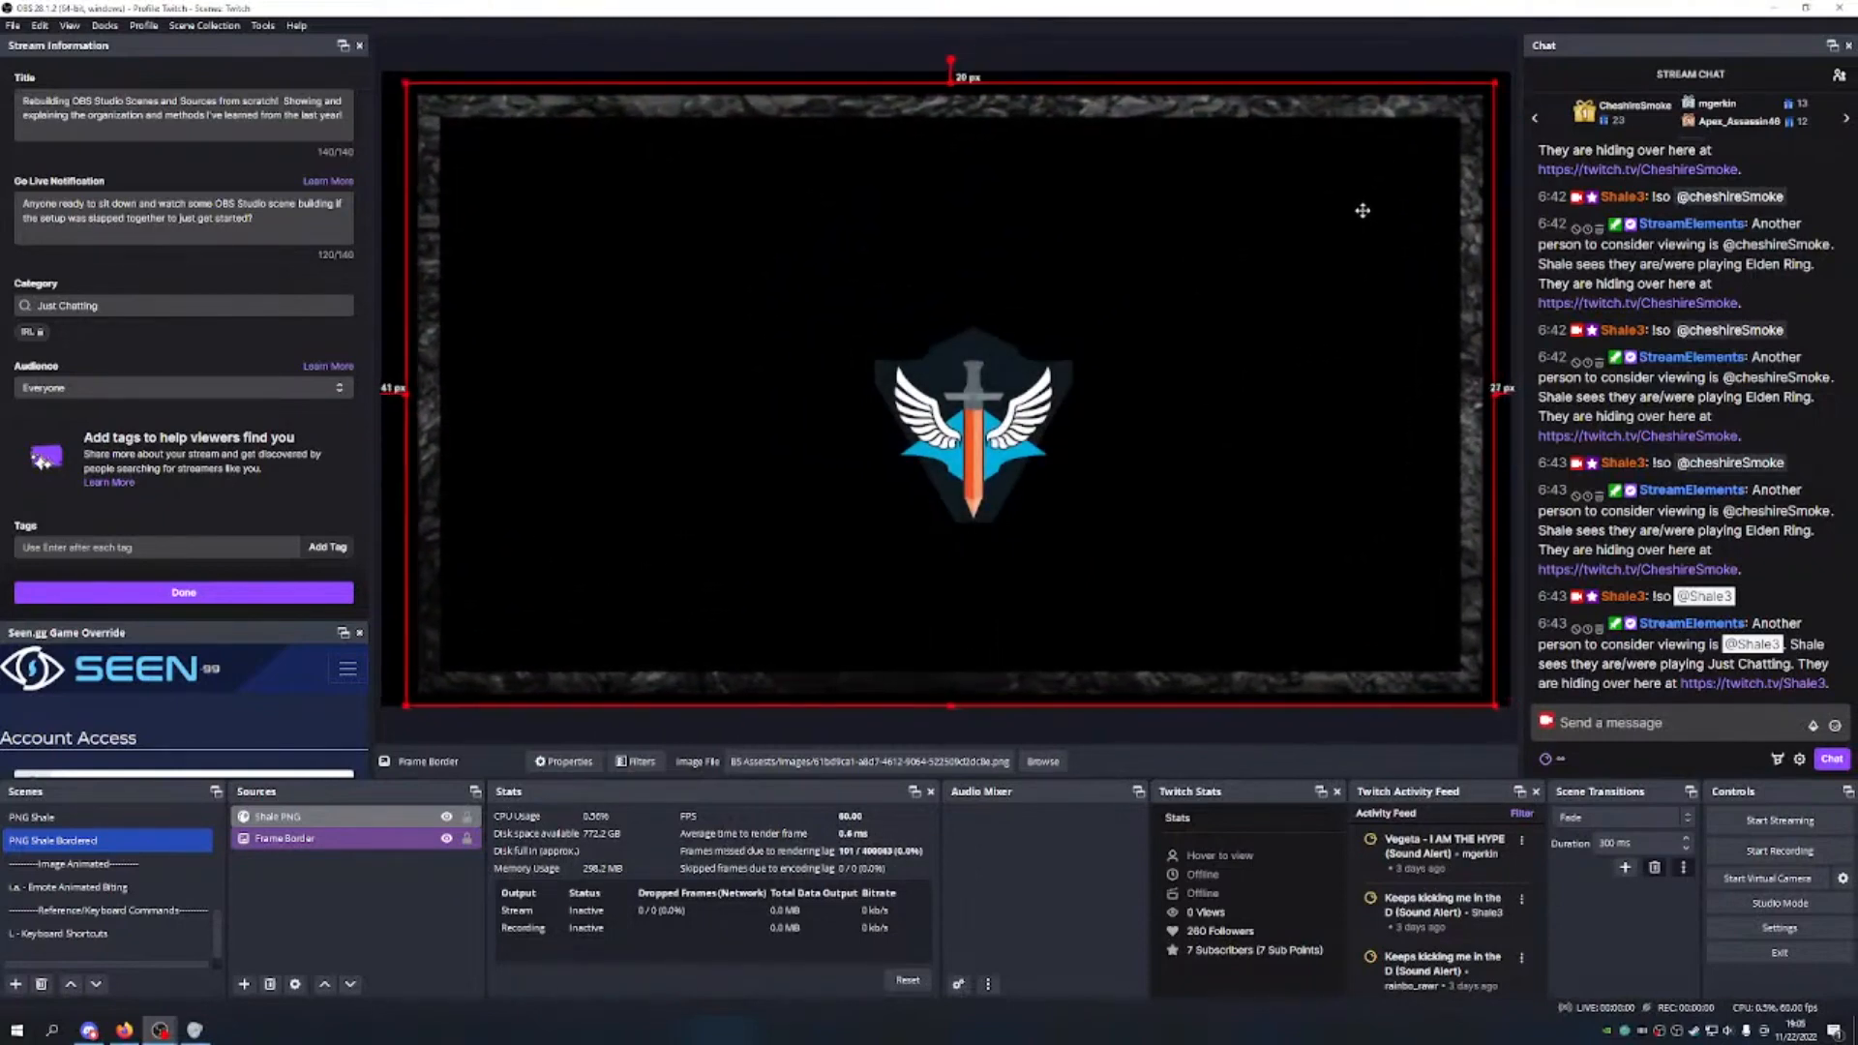
# Step: Move the Shale logo to bottom centre and lock both the Frame Border and logo
pyautogui.moveTo(1034, 453); pyautogui.dragTo(968, 567)
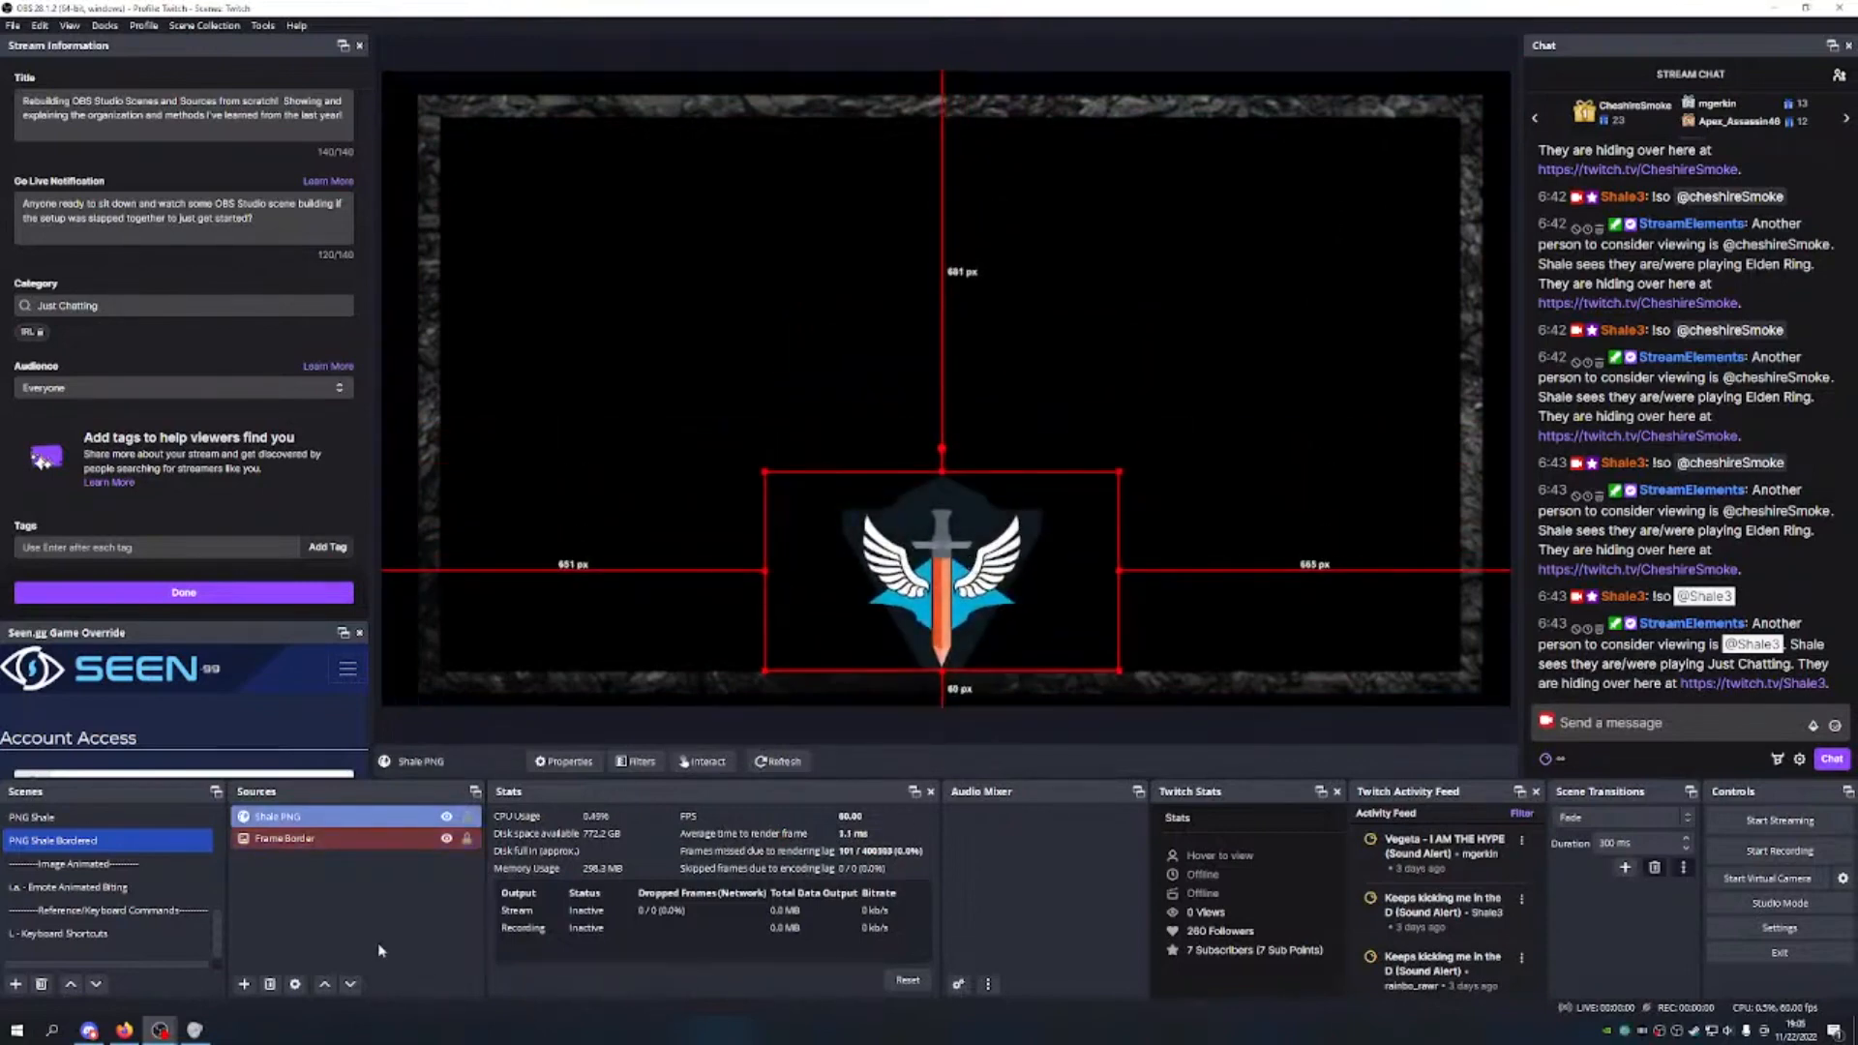
pyautogui.click(384, 914)
pyautogui.click(468, 839)
pyautogui.click(468, 816)
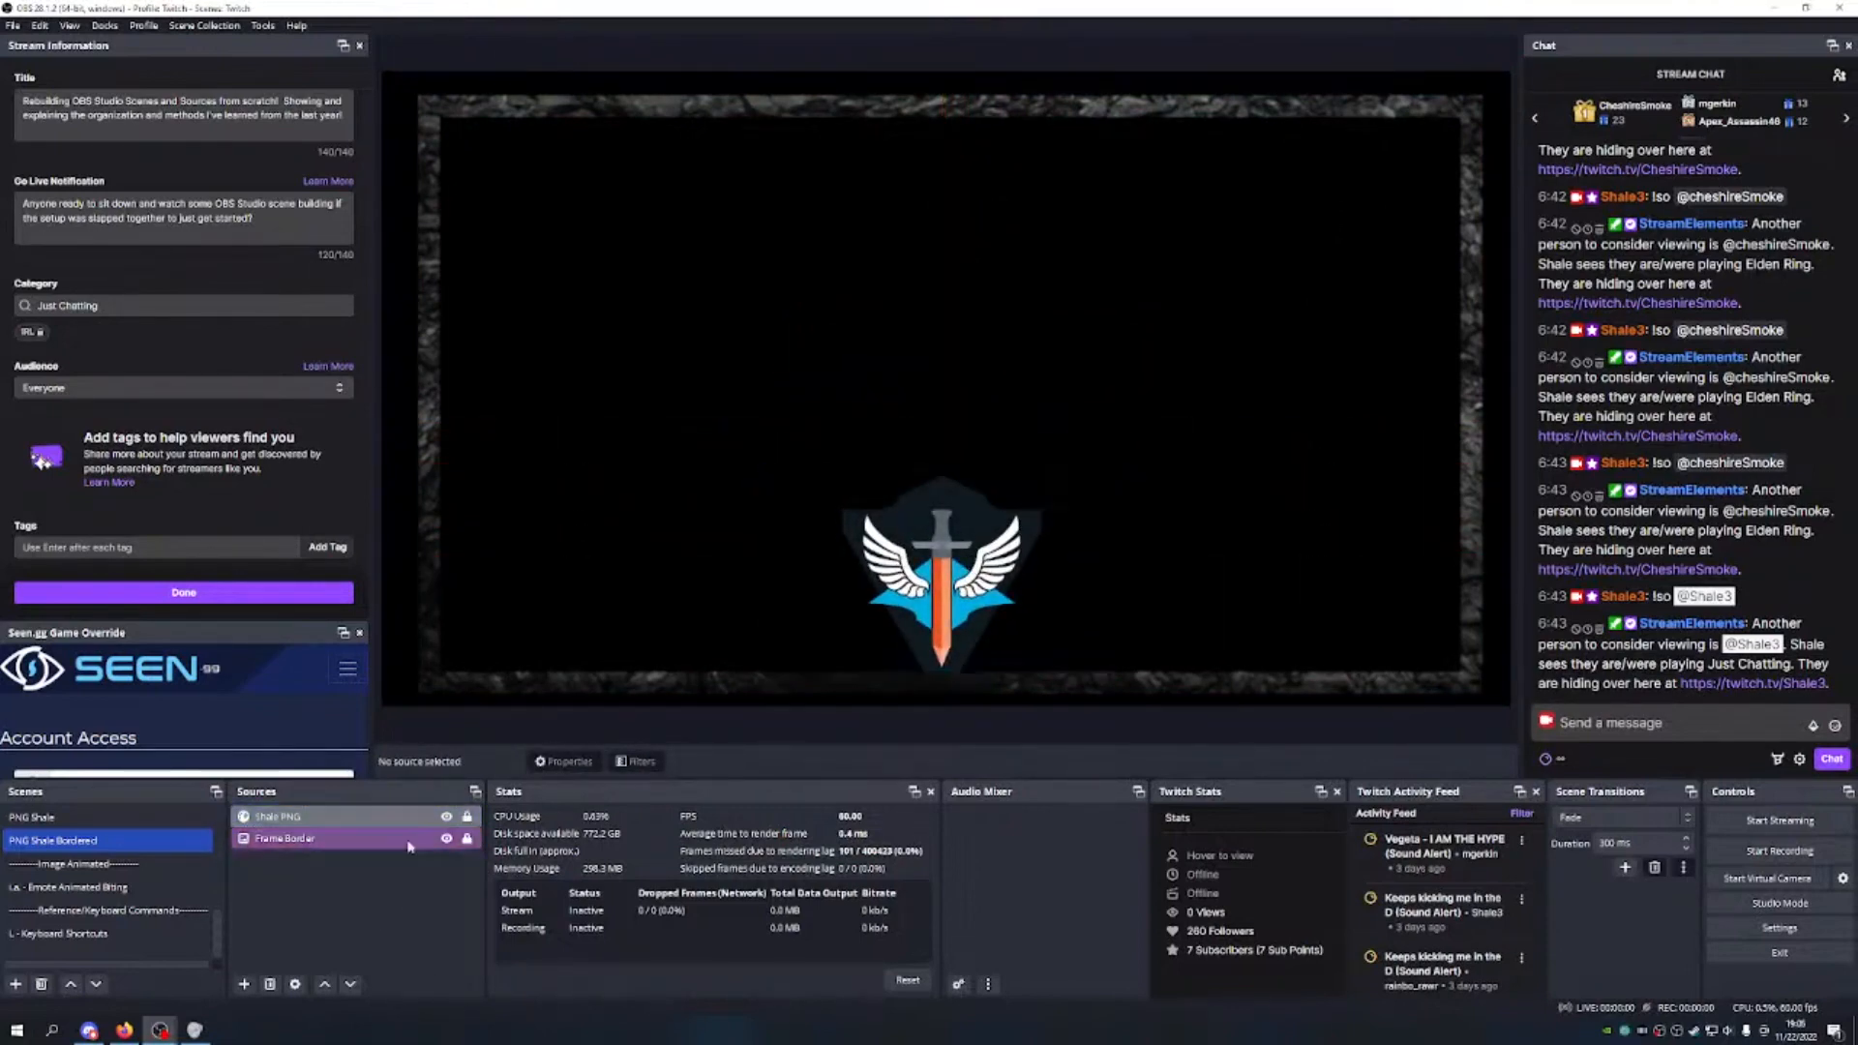
# Step: Unlock the Shale PNG logo, nudge it down 1 px, and relock it
pyautogui.click(382, 818)
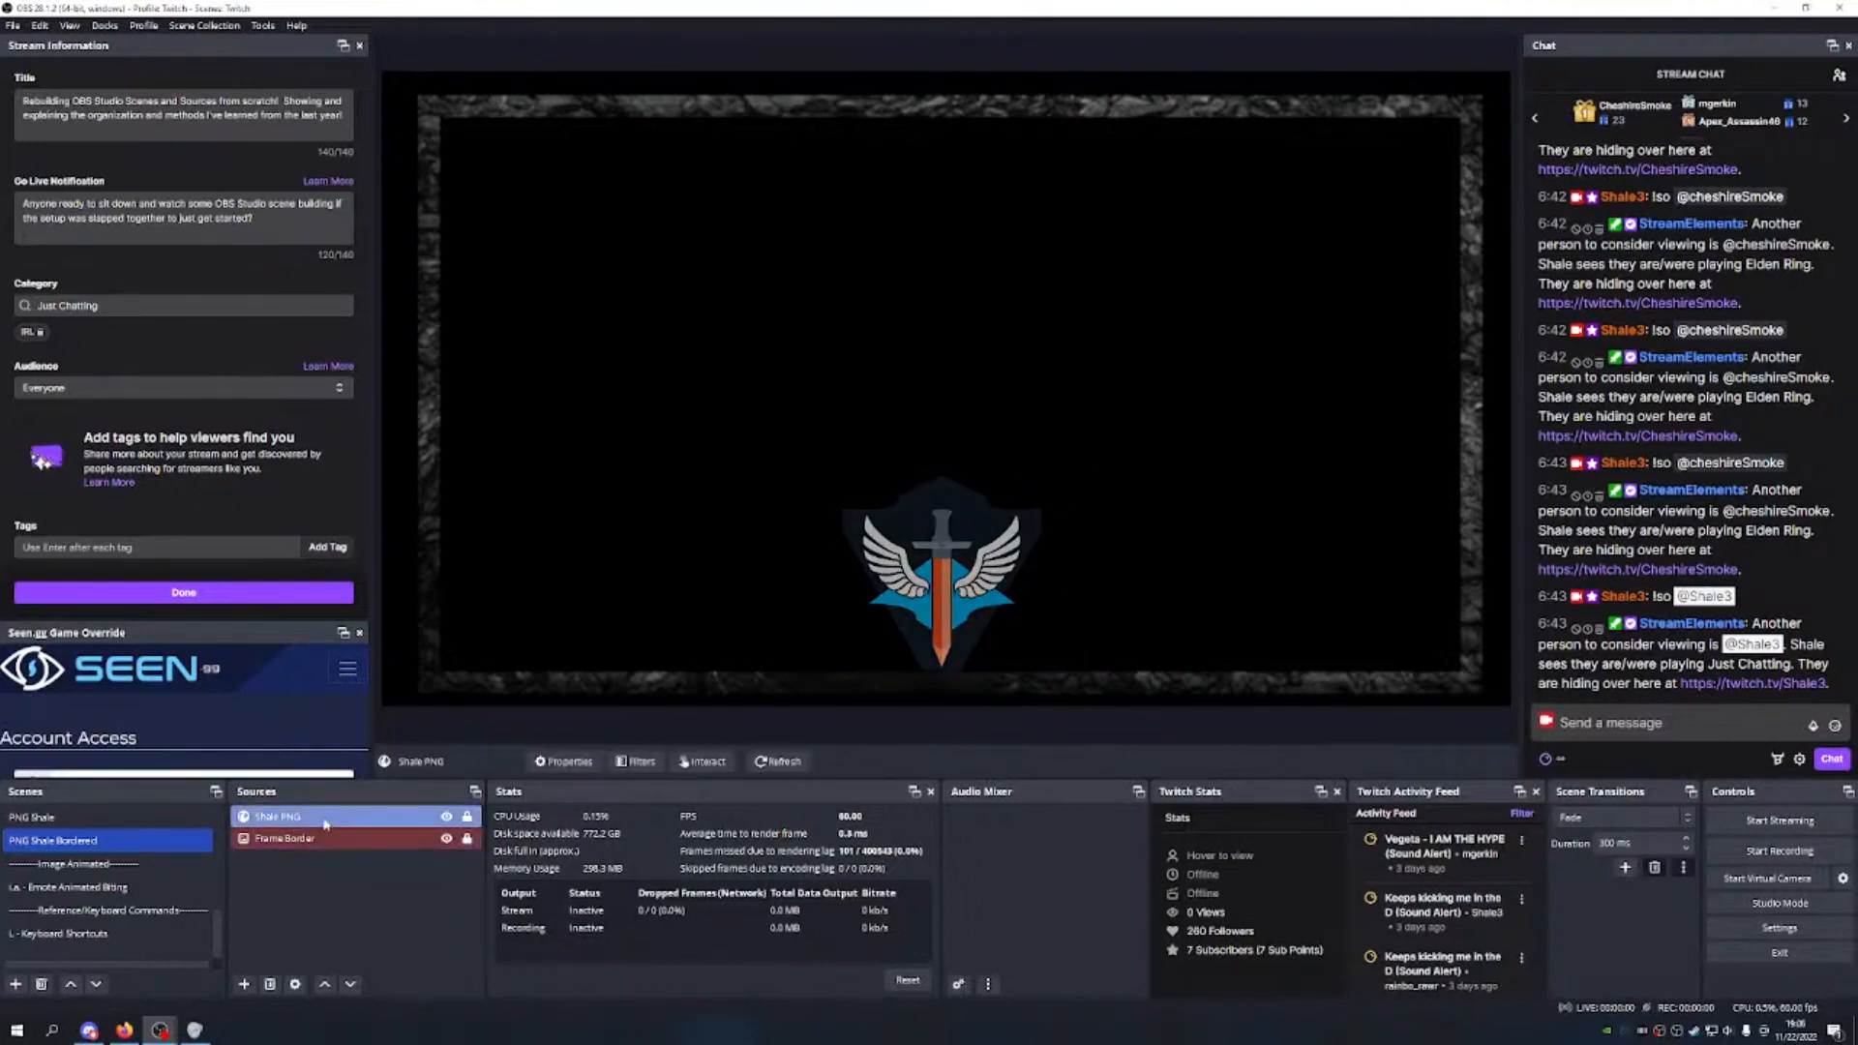
pyautogui.click(943, 627)
pyautogui.click(467, 817)
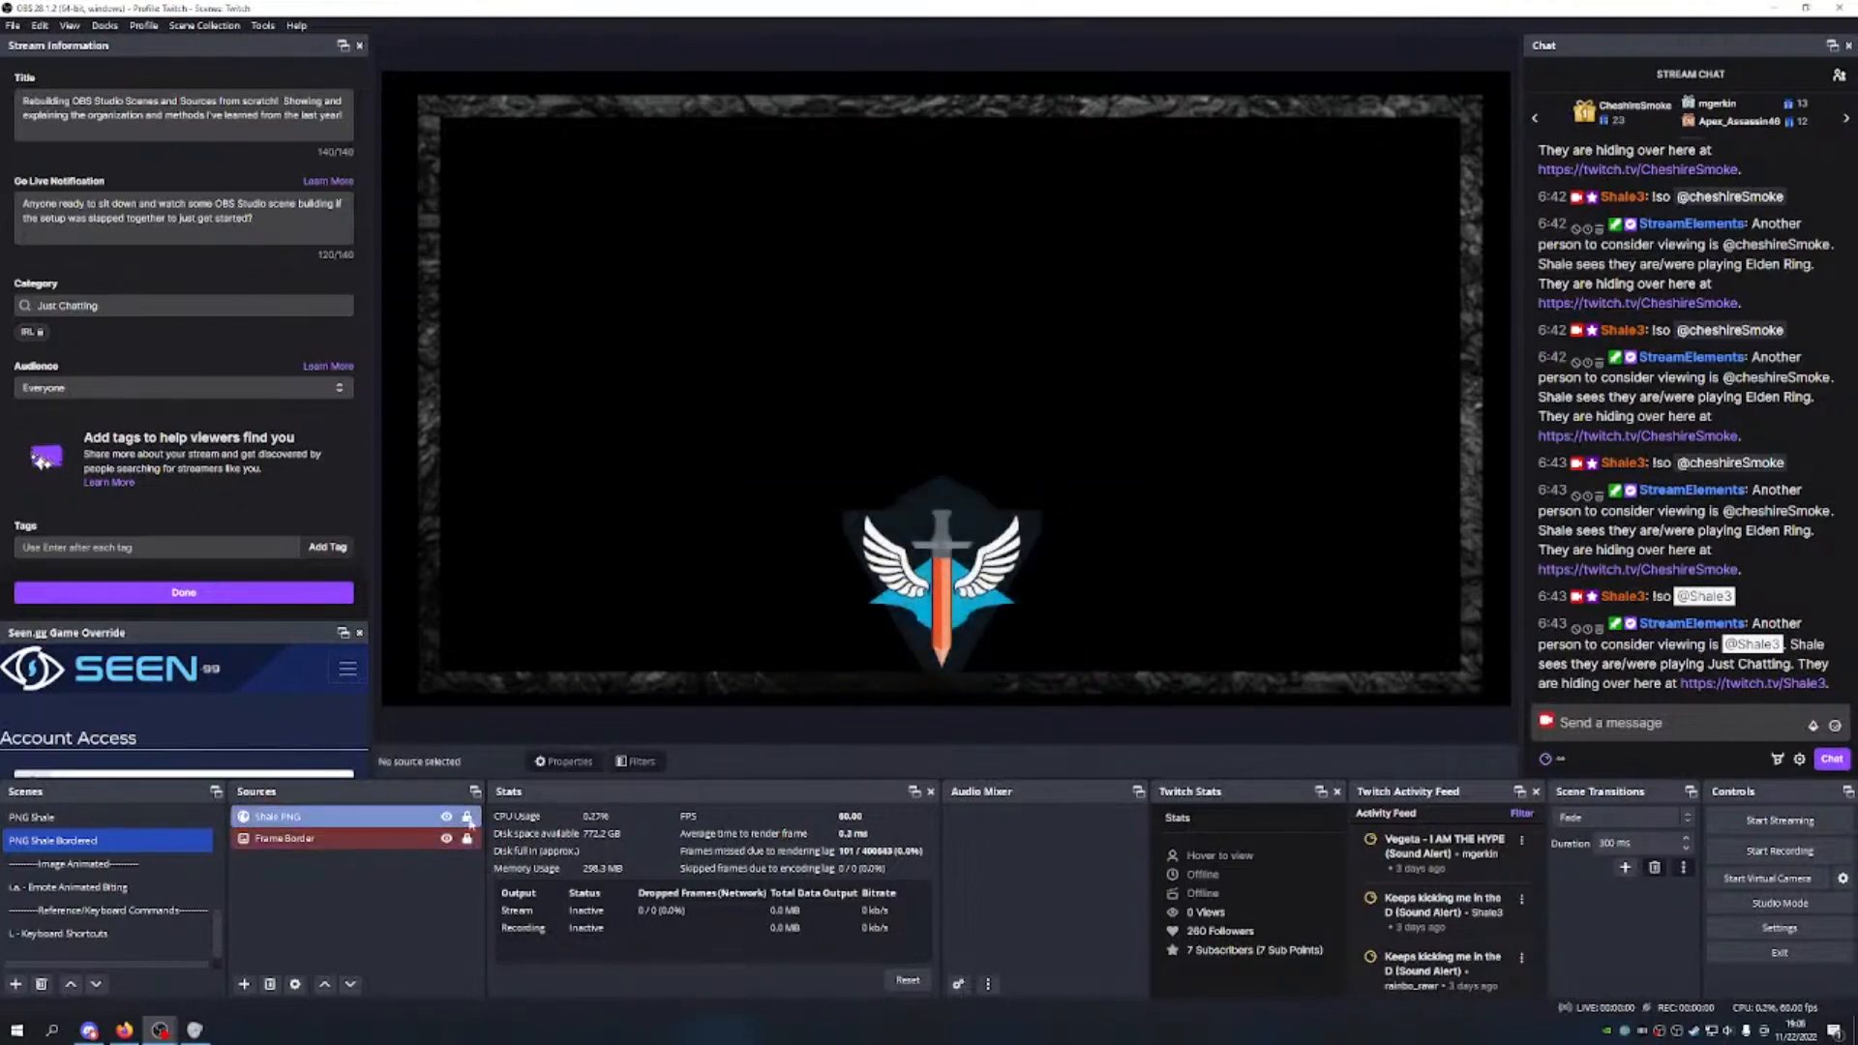
pyautogui.click(937, 573)
pyautogui.moveTo(938, 572); pyautogui.dragTo(938, 574)
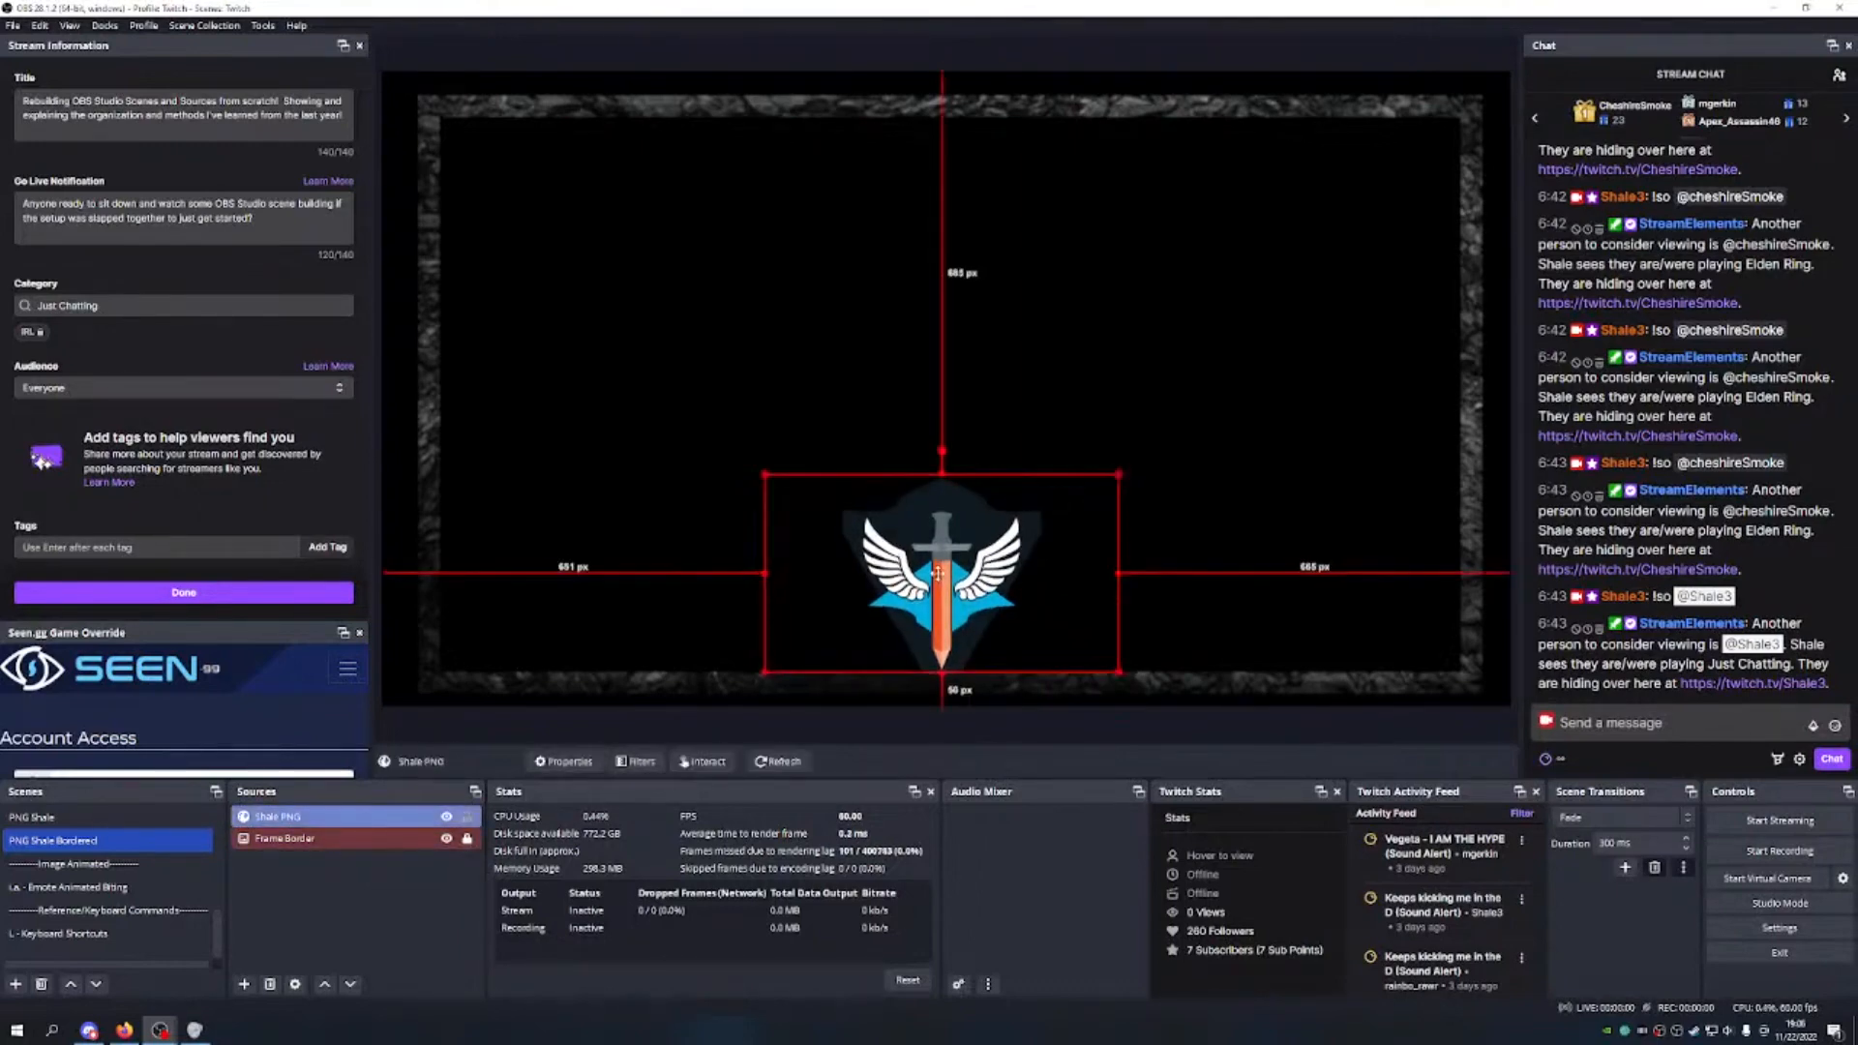
pyautogui.click(421, 922)
pyautogui.click(468, 817)
# Step: Add a Text (GDI+) source named 'Text Shale' with the text 'Shale'
pyautogui.click(245, 985)
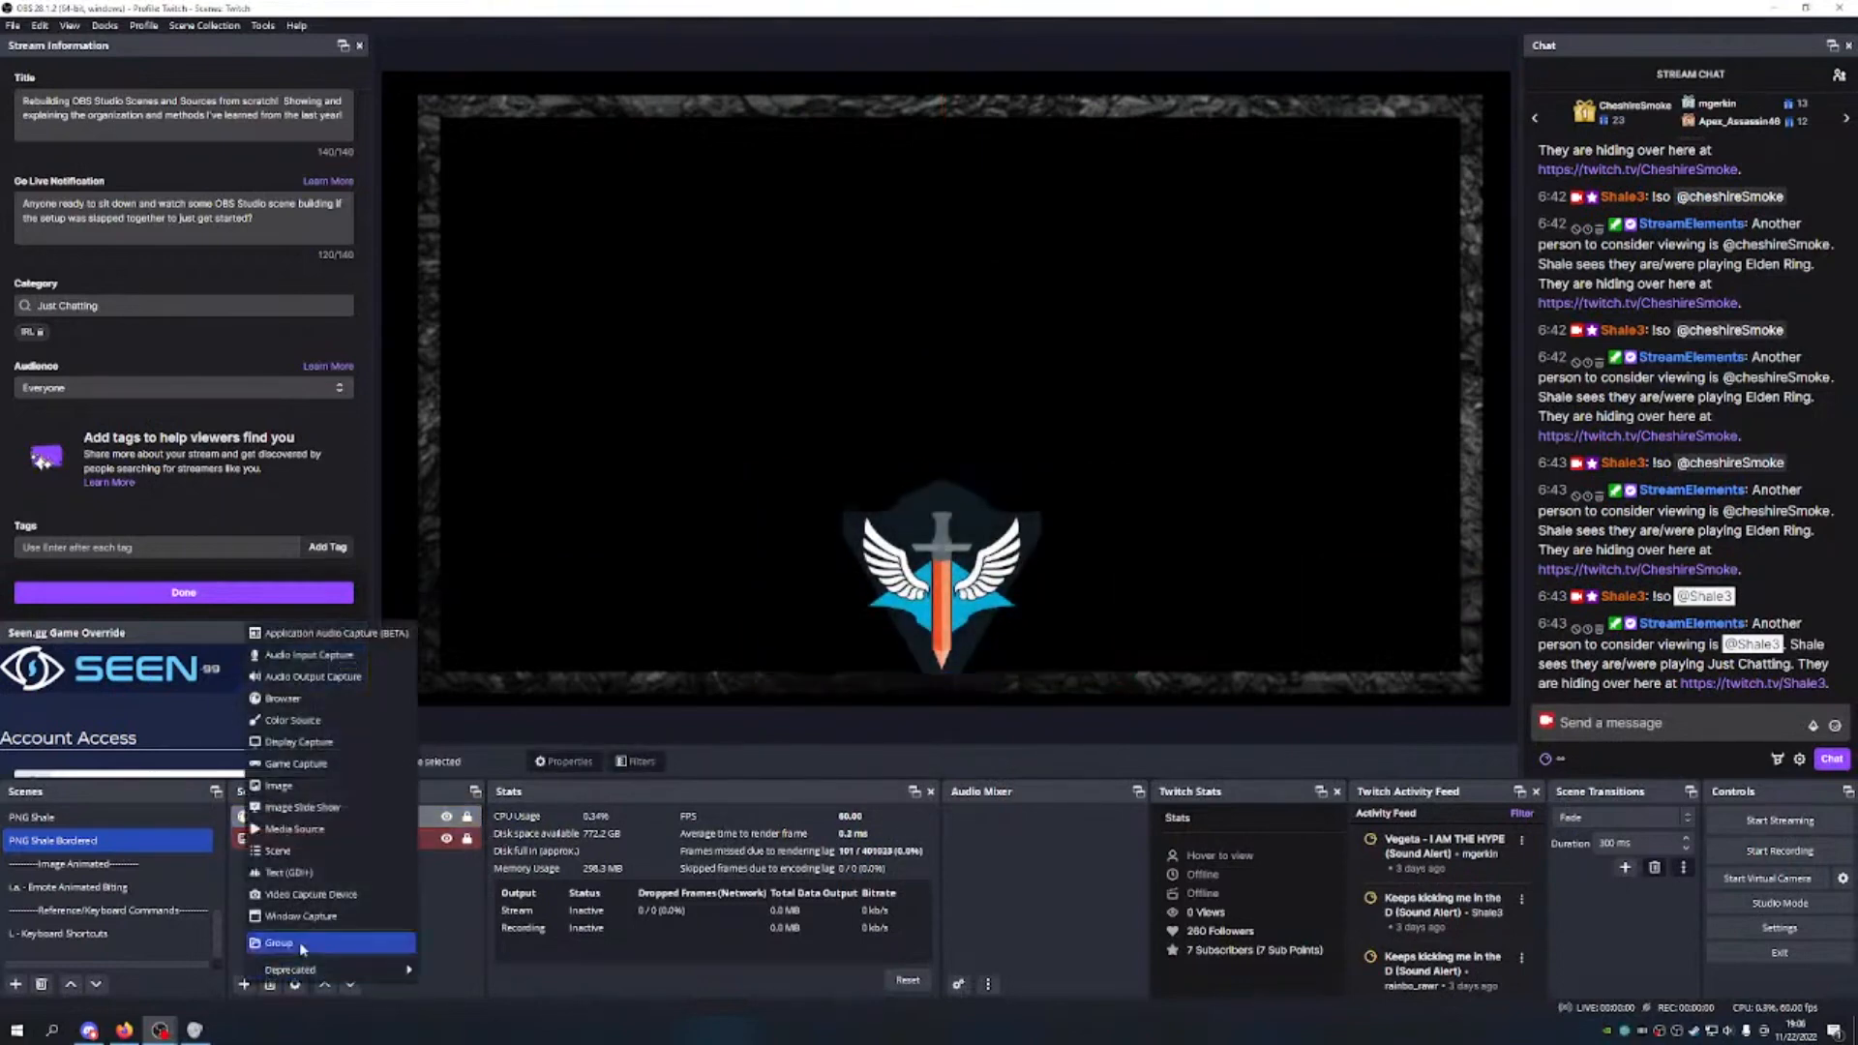
pyautogui.click(307, 874)
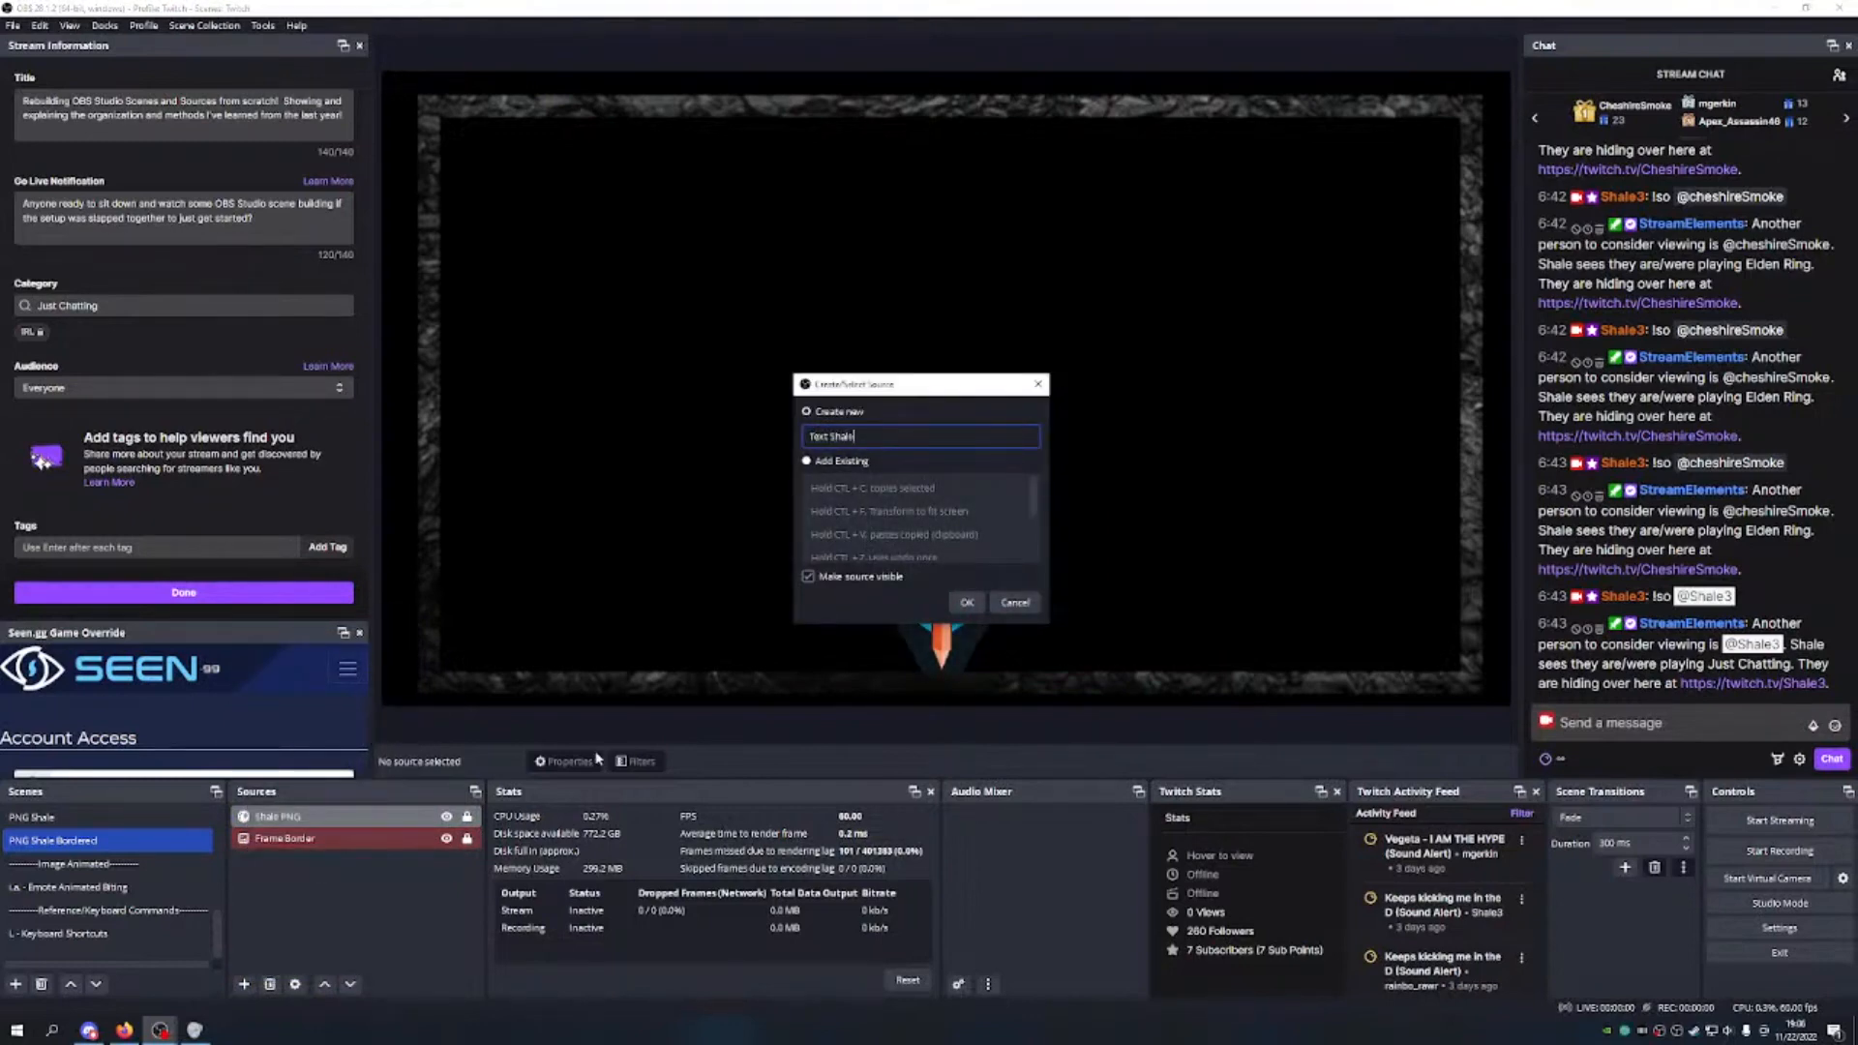
pyautogui.write('Text Shale')
pyautogui.click(966, 601)
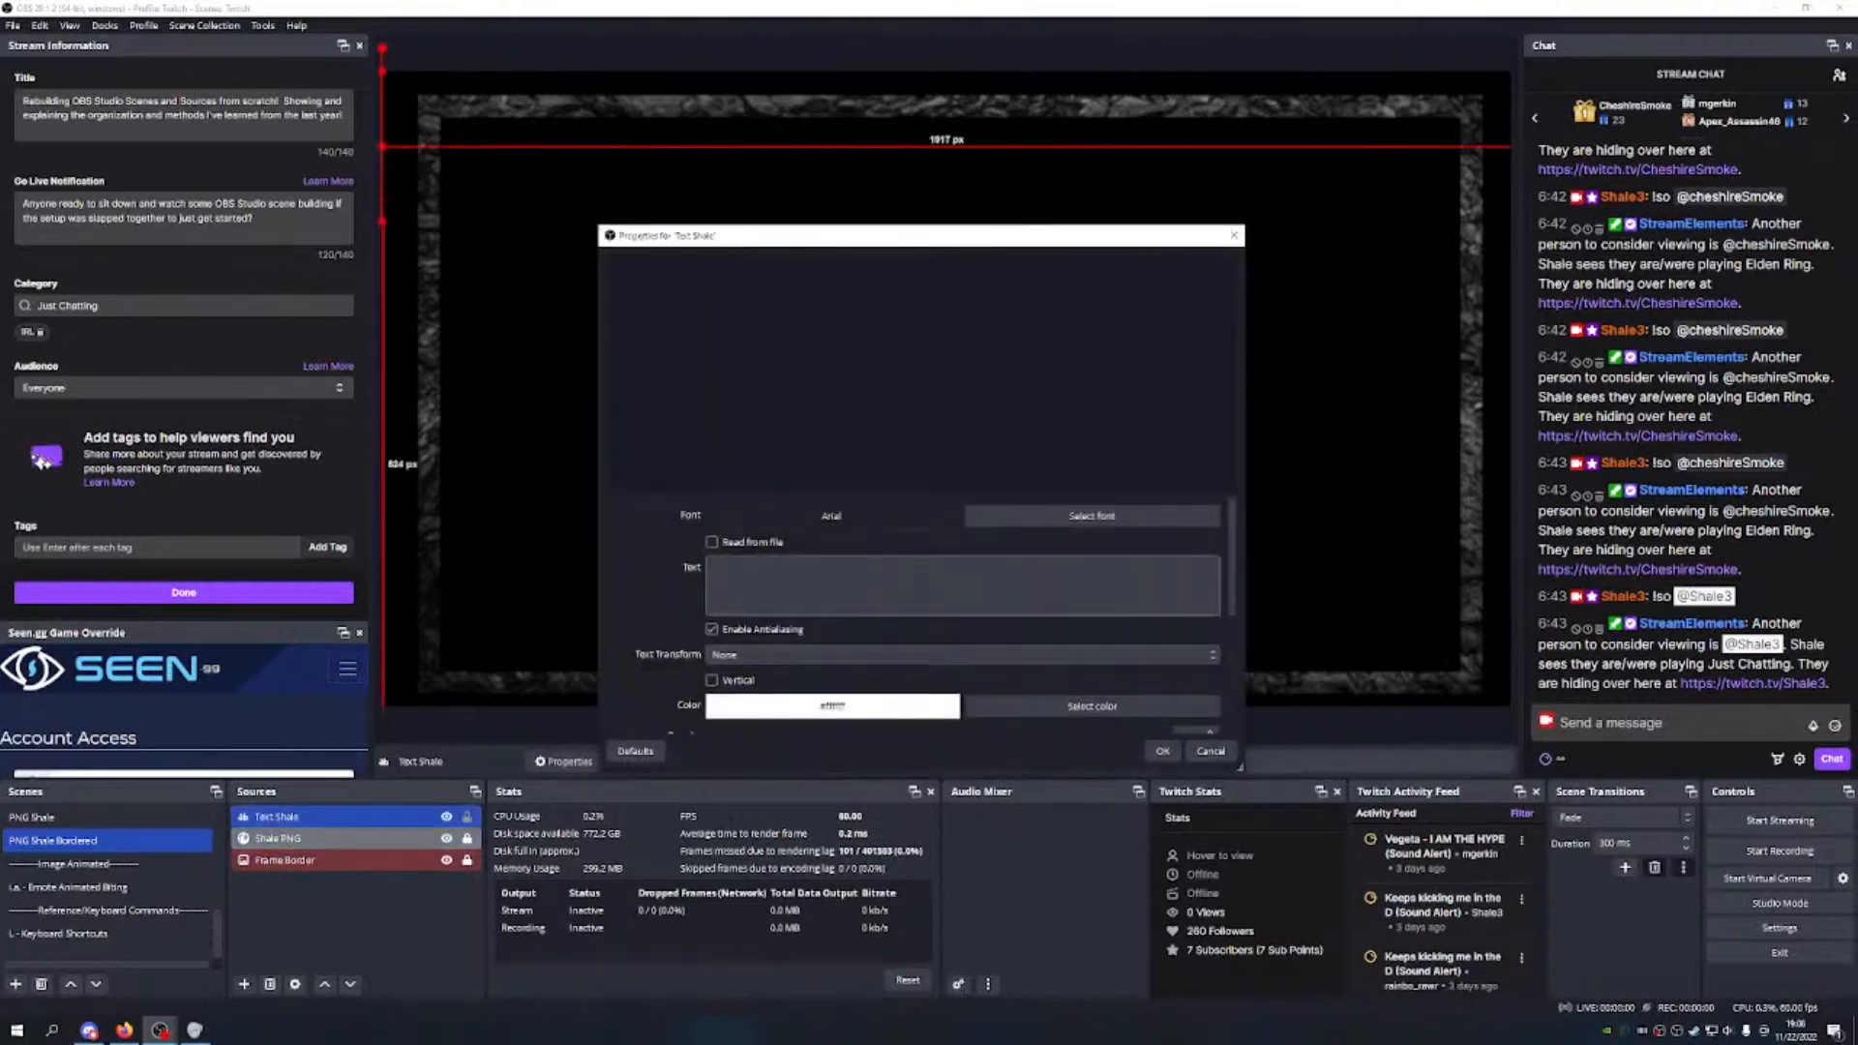
pyautogui.click(1026, 581)
pyautogui.write('Shale')
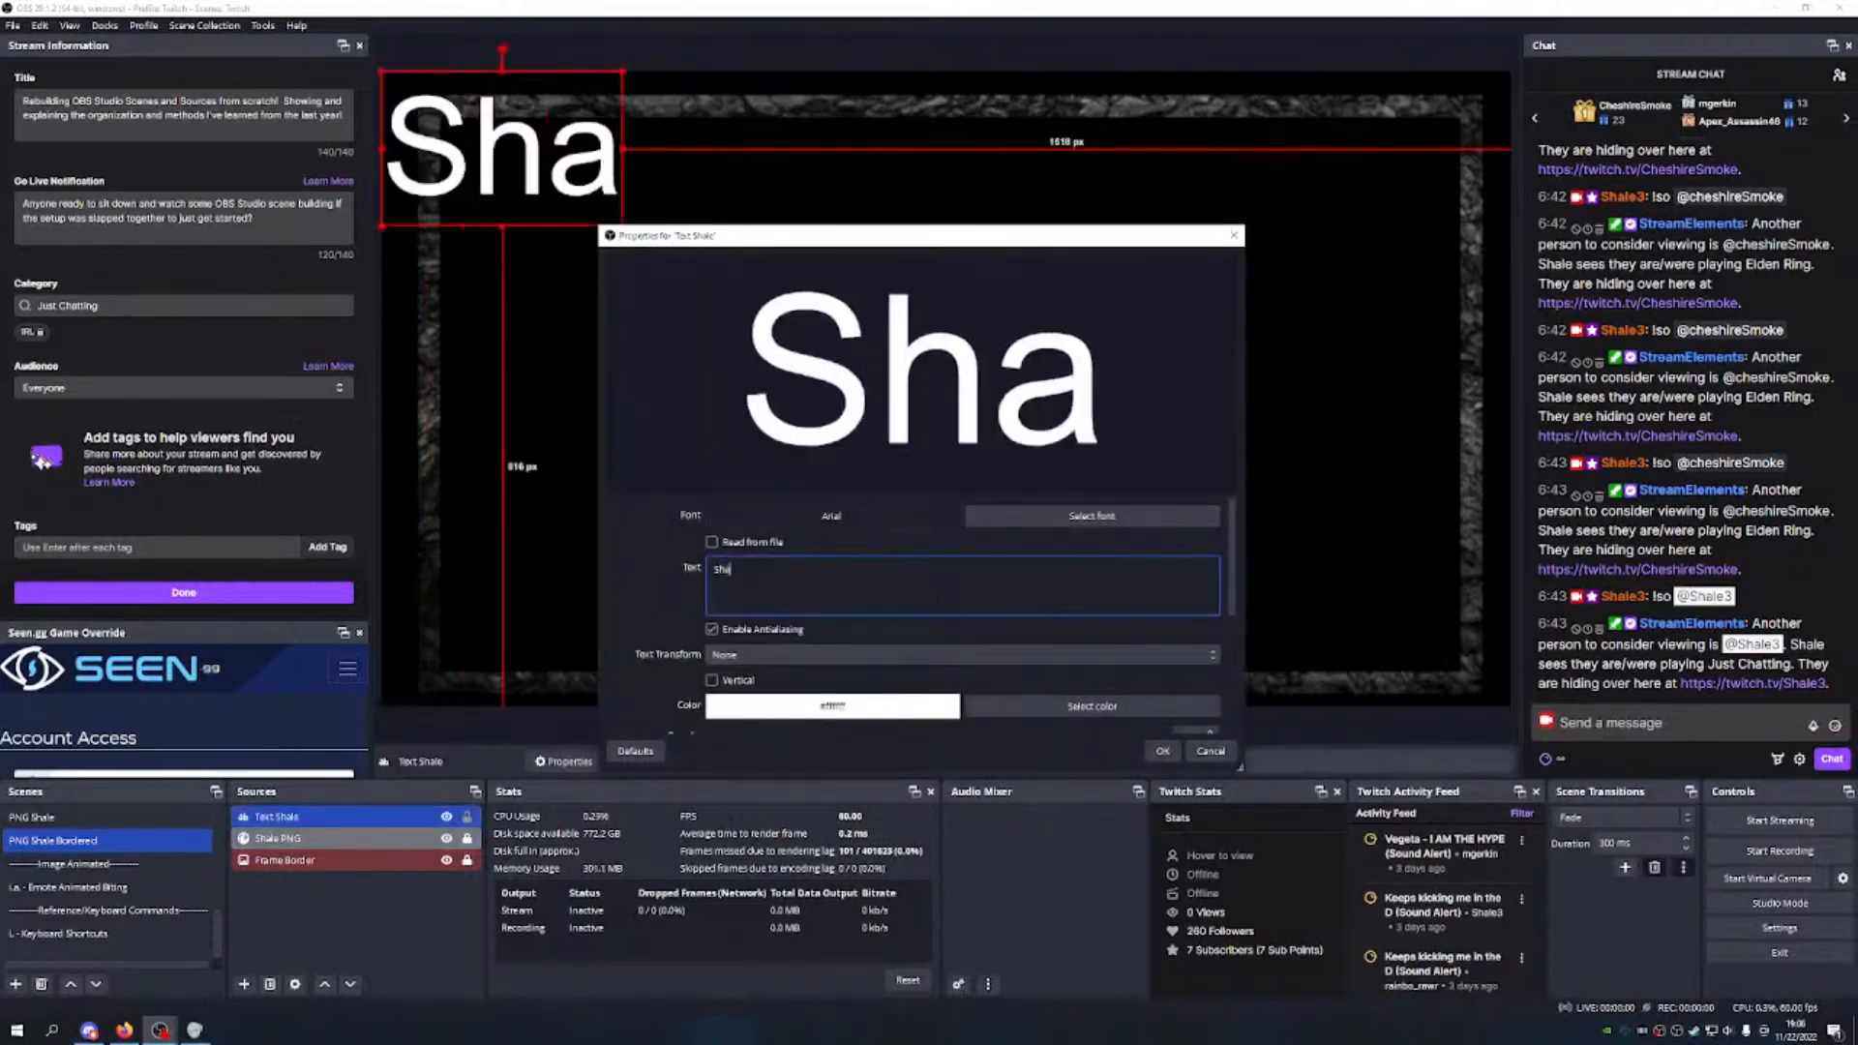
# Step: Set the text font to Gabriola and its colour to orange
pyautogui.click(1033, 513)
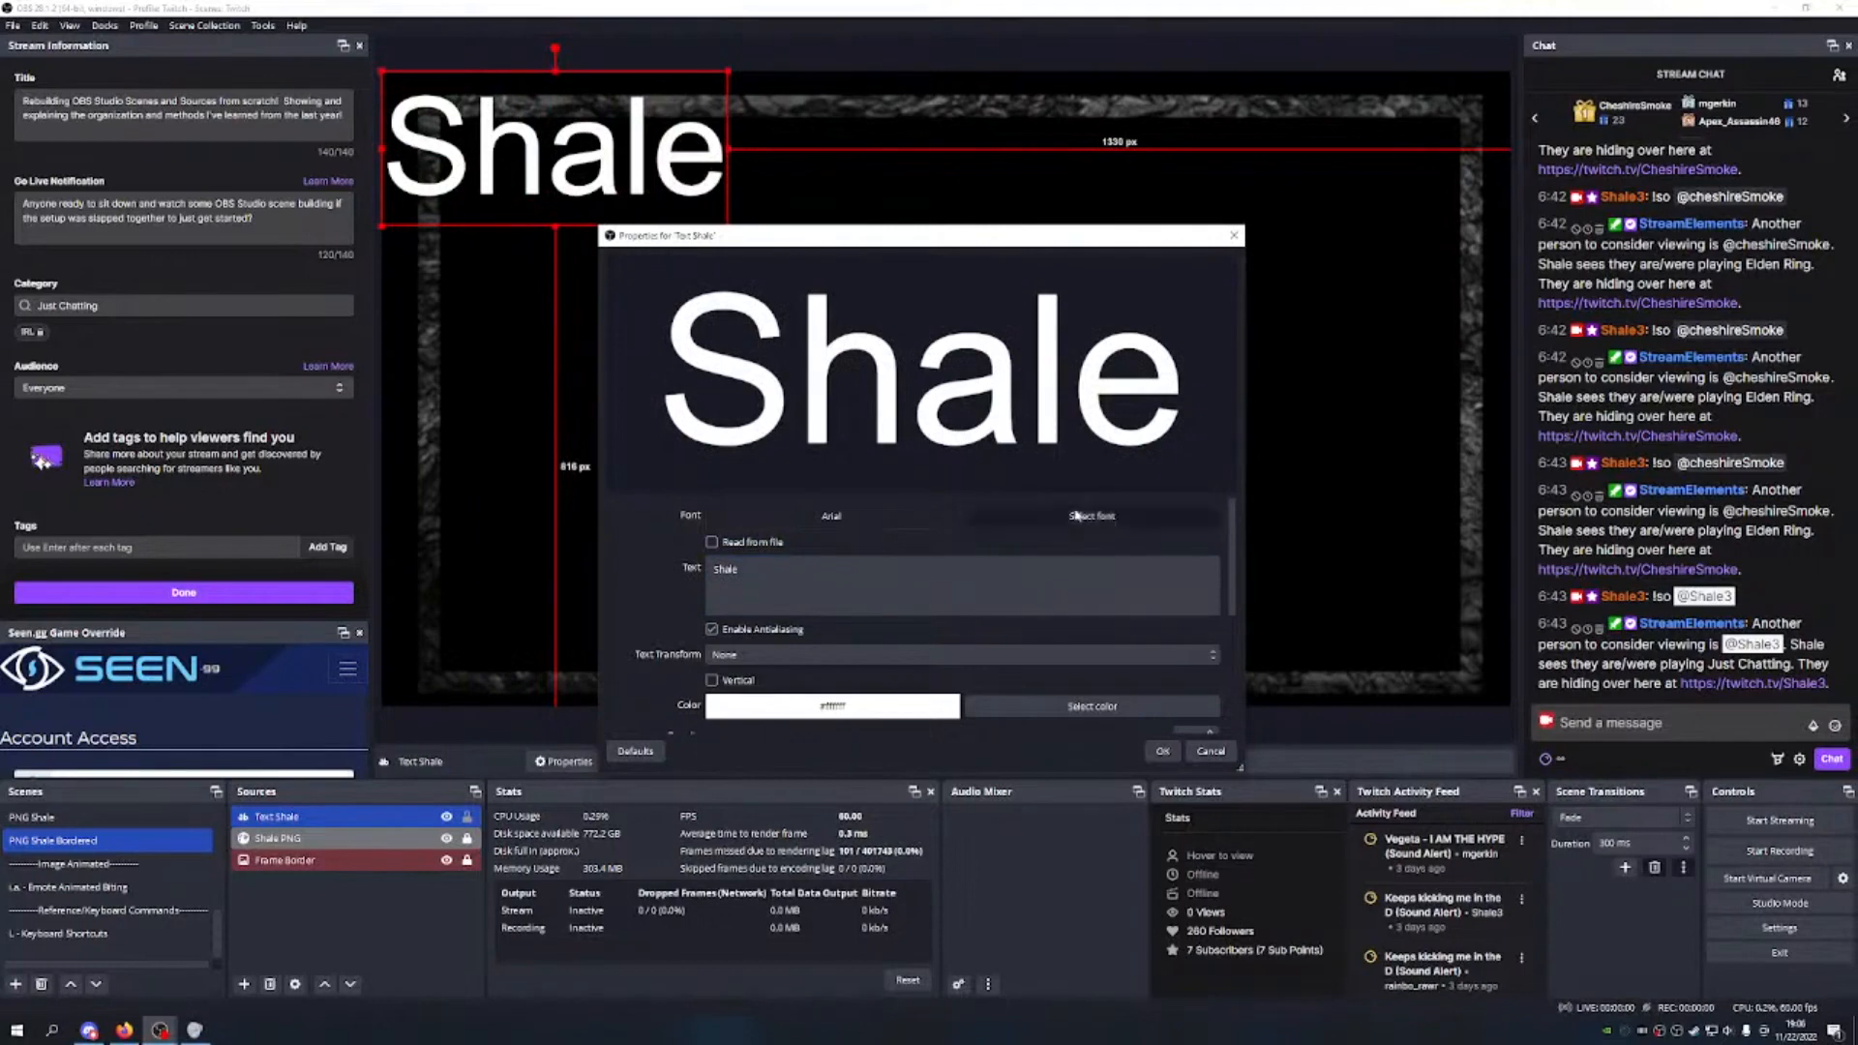
pyautogui.write('g')
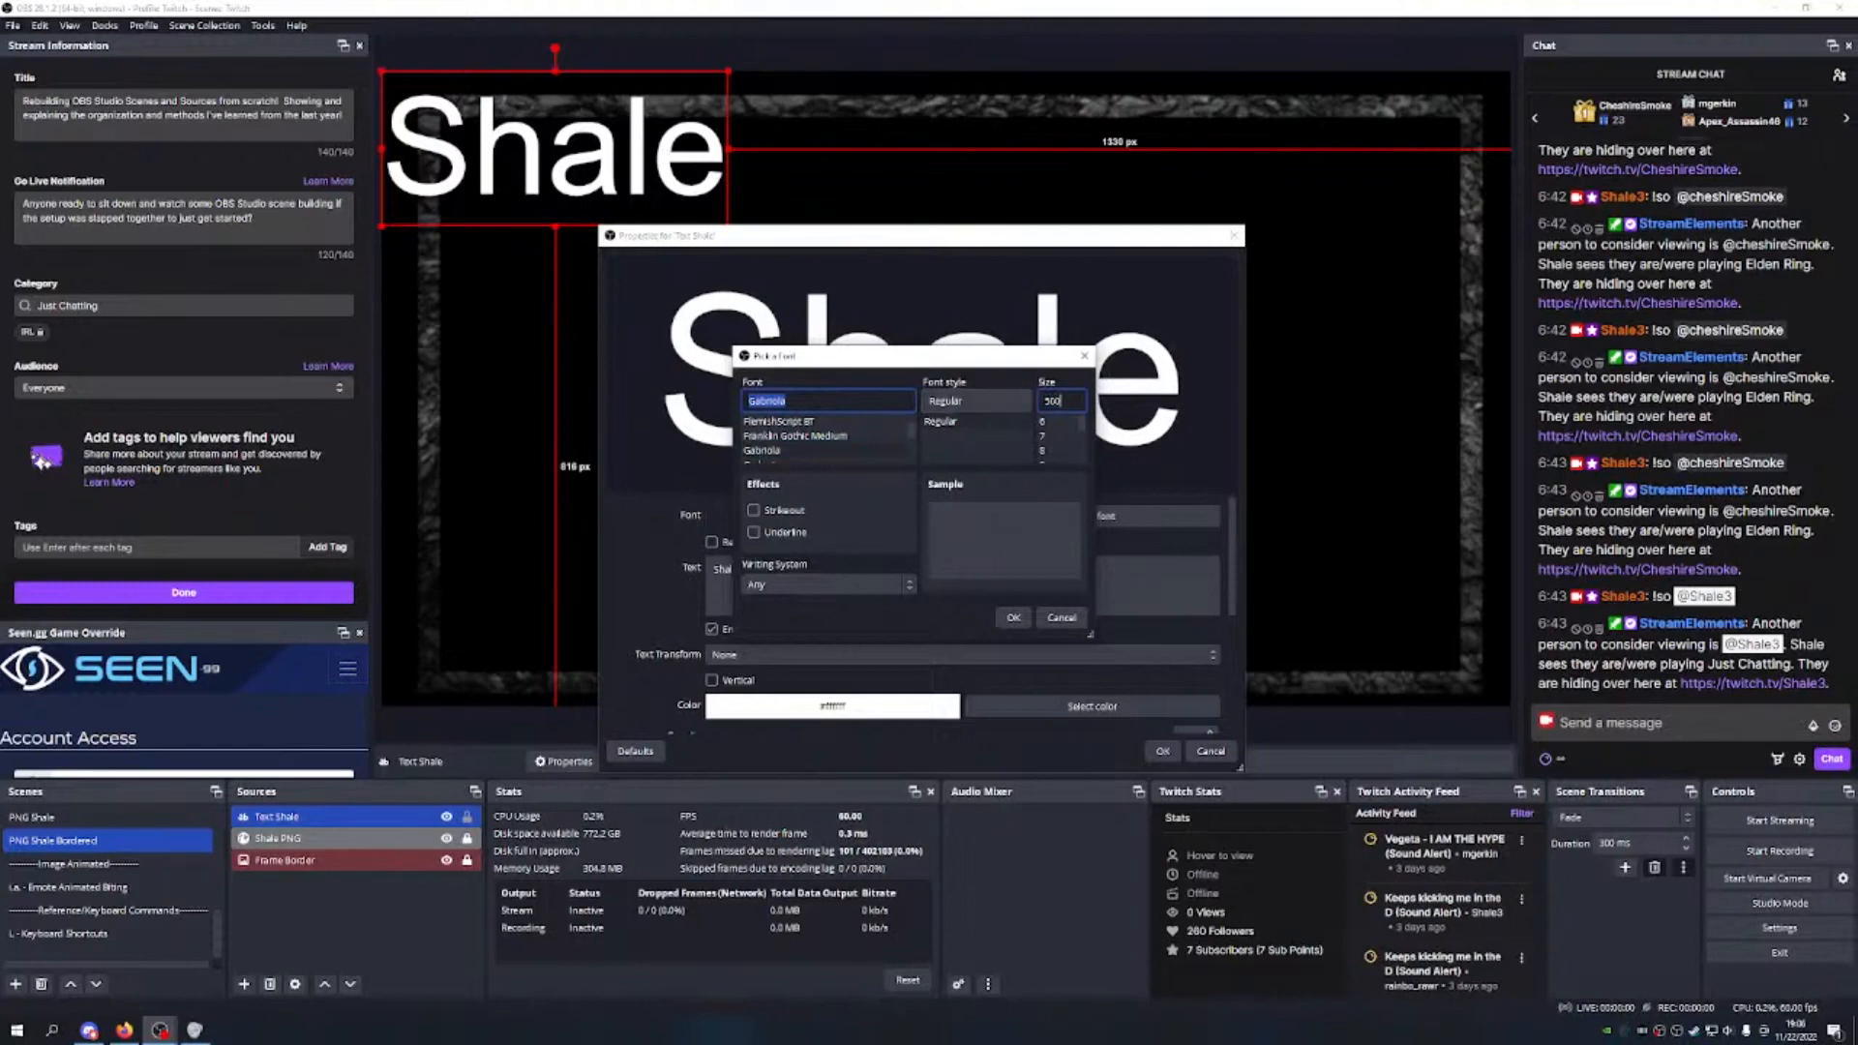
pyautogui.click(1014, 617)
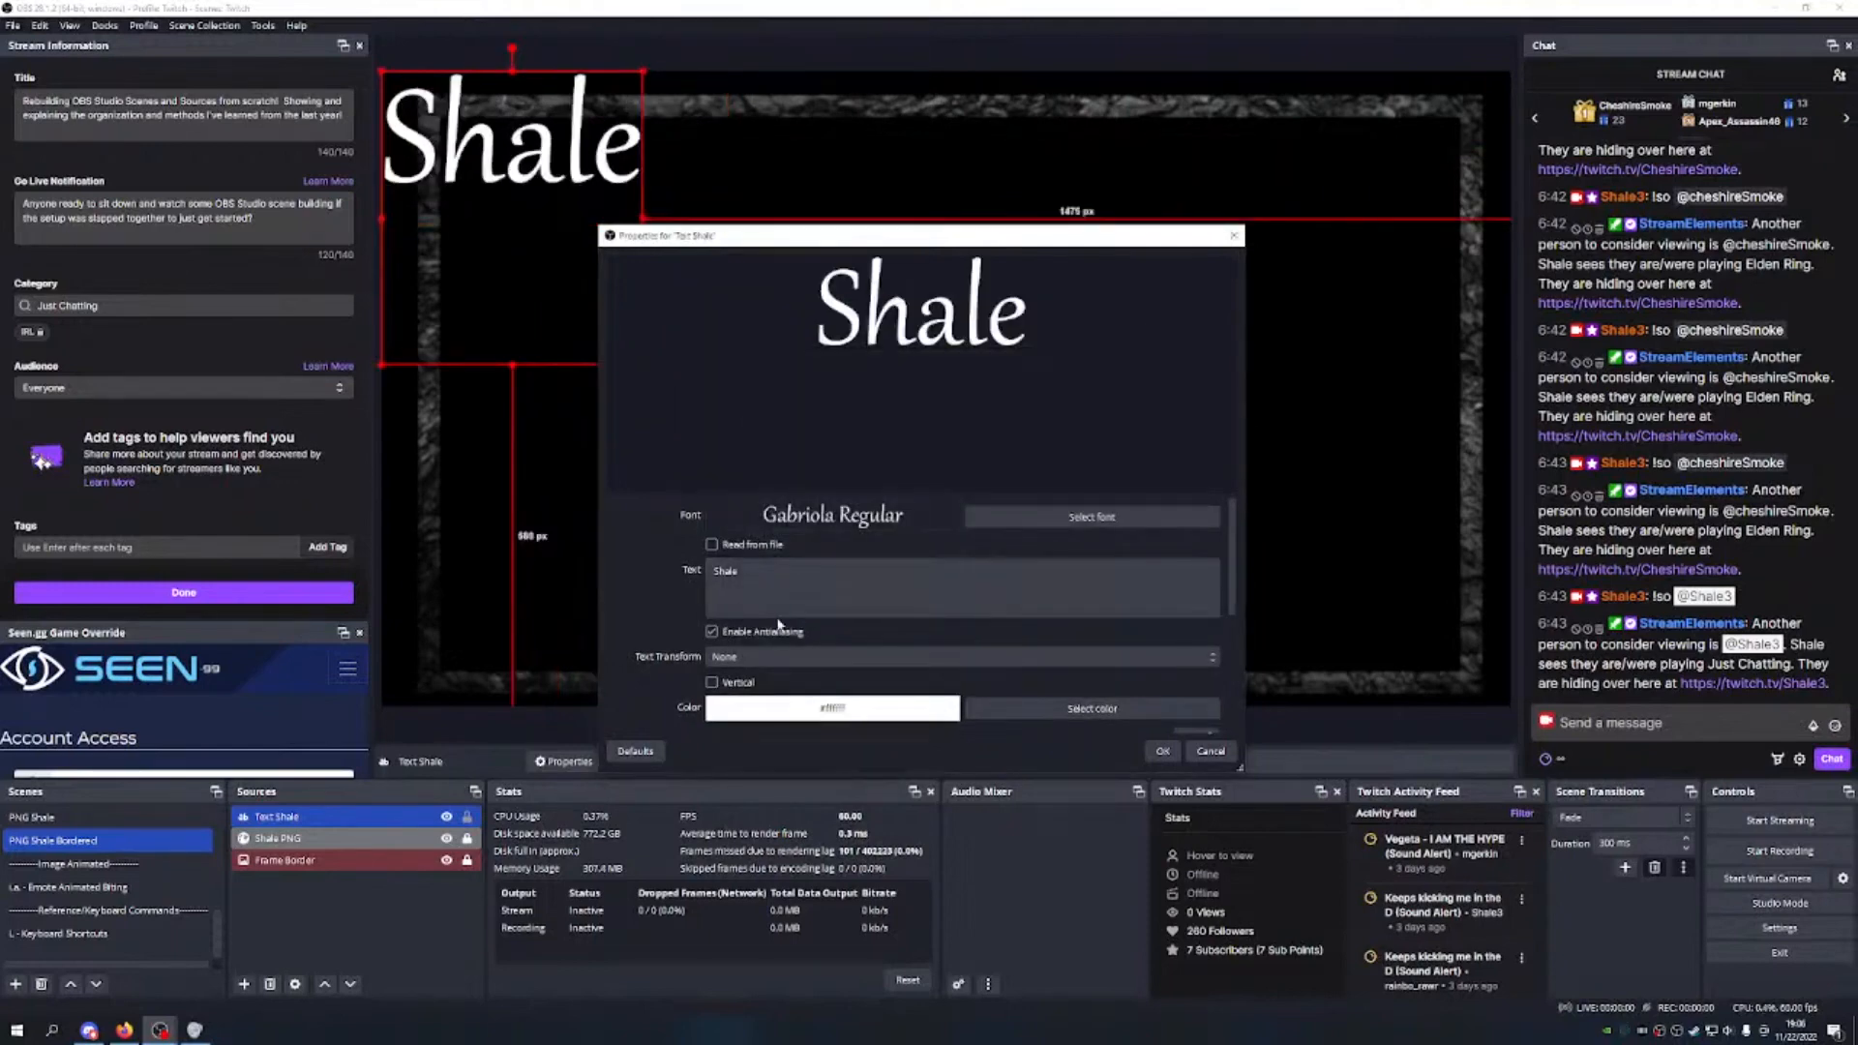
pyautogui.click(1069, 716)
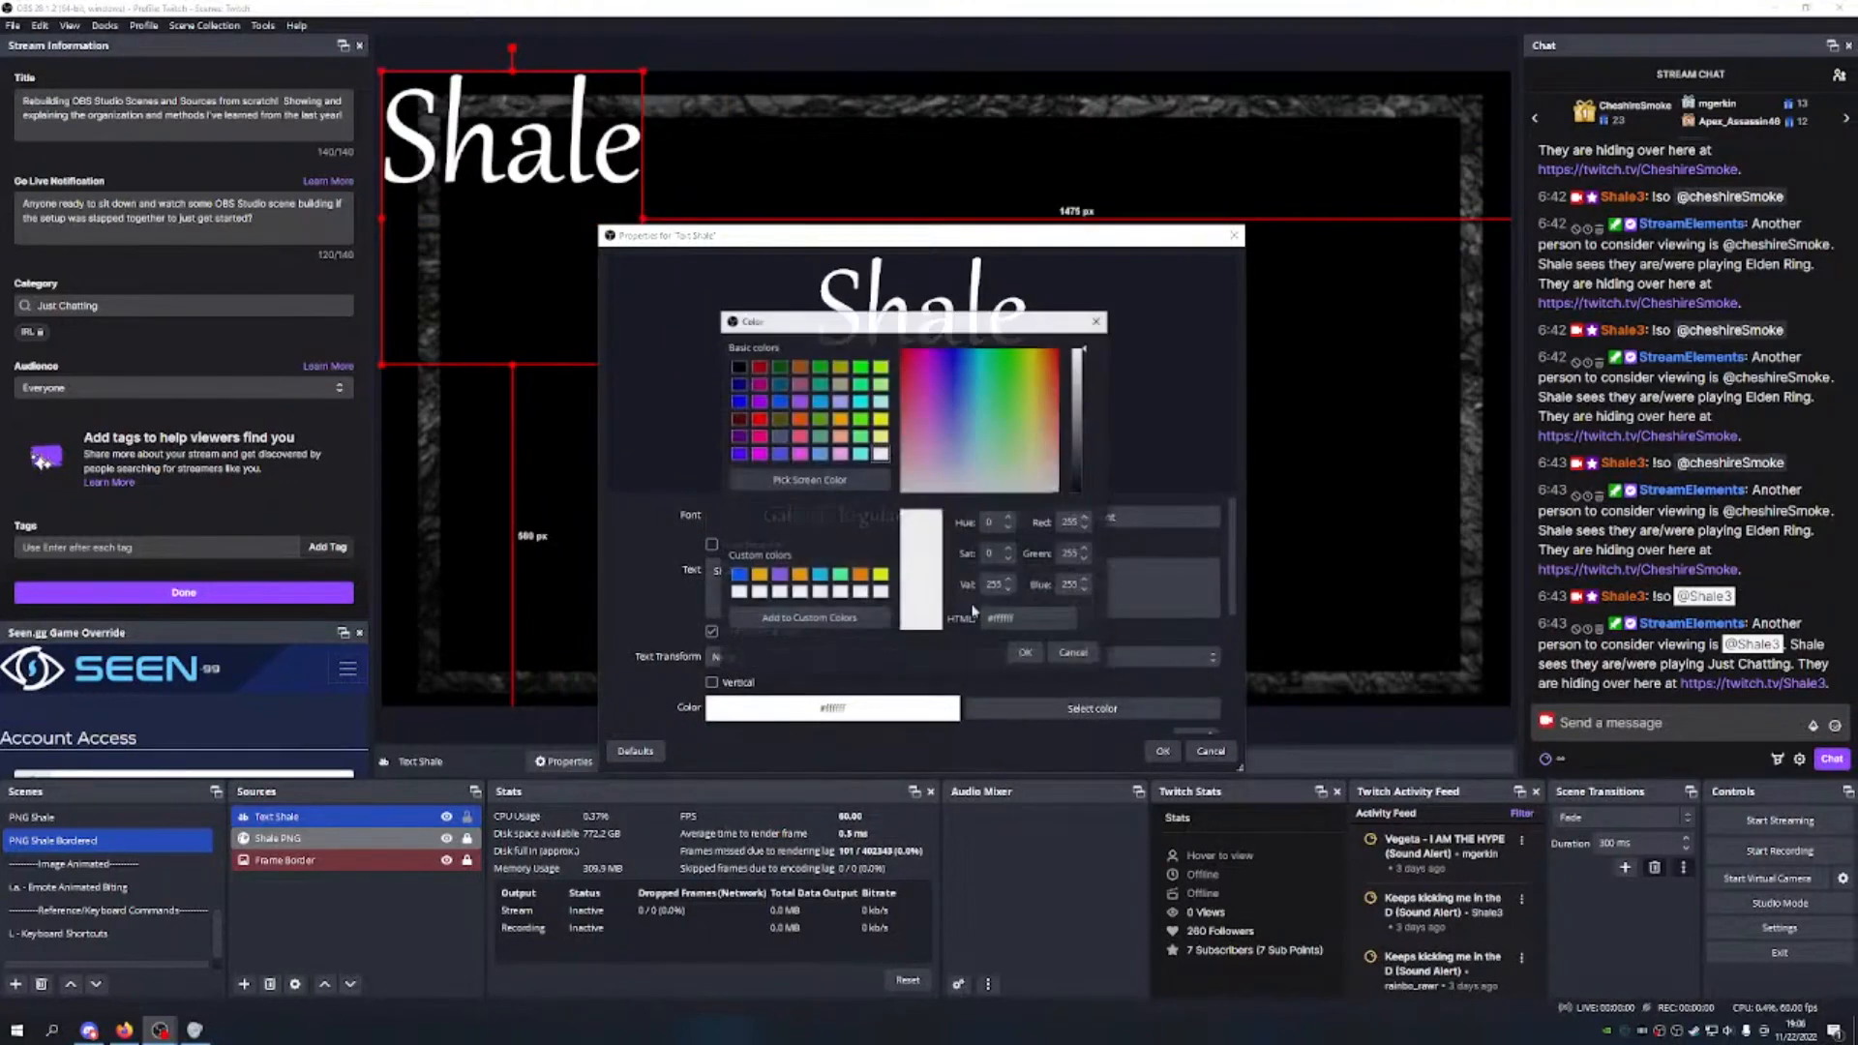
pyautogui.click(859, 576)
pyautogui.click(1026, 653)
# Step: Turn on the colour gradient for the Shale text
pyautogui.scroll(-3, 980, 588)
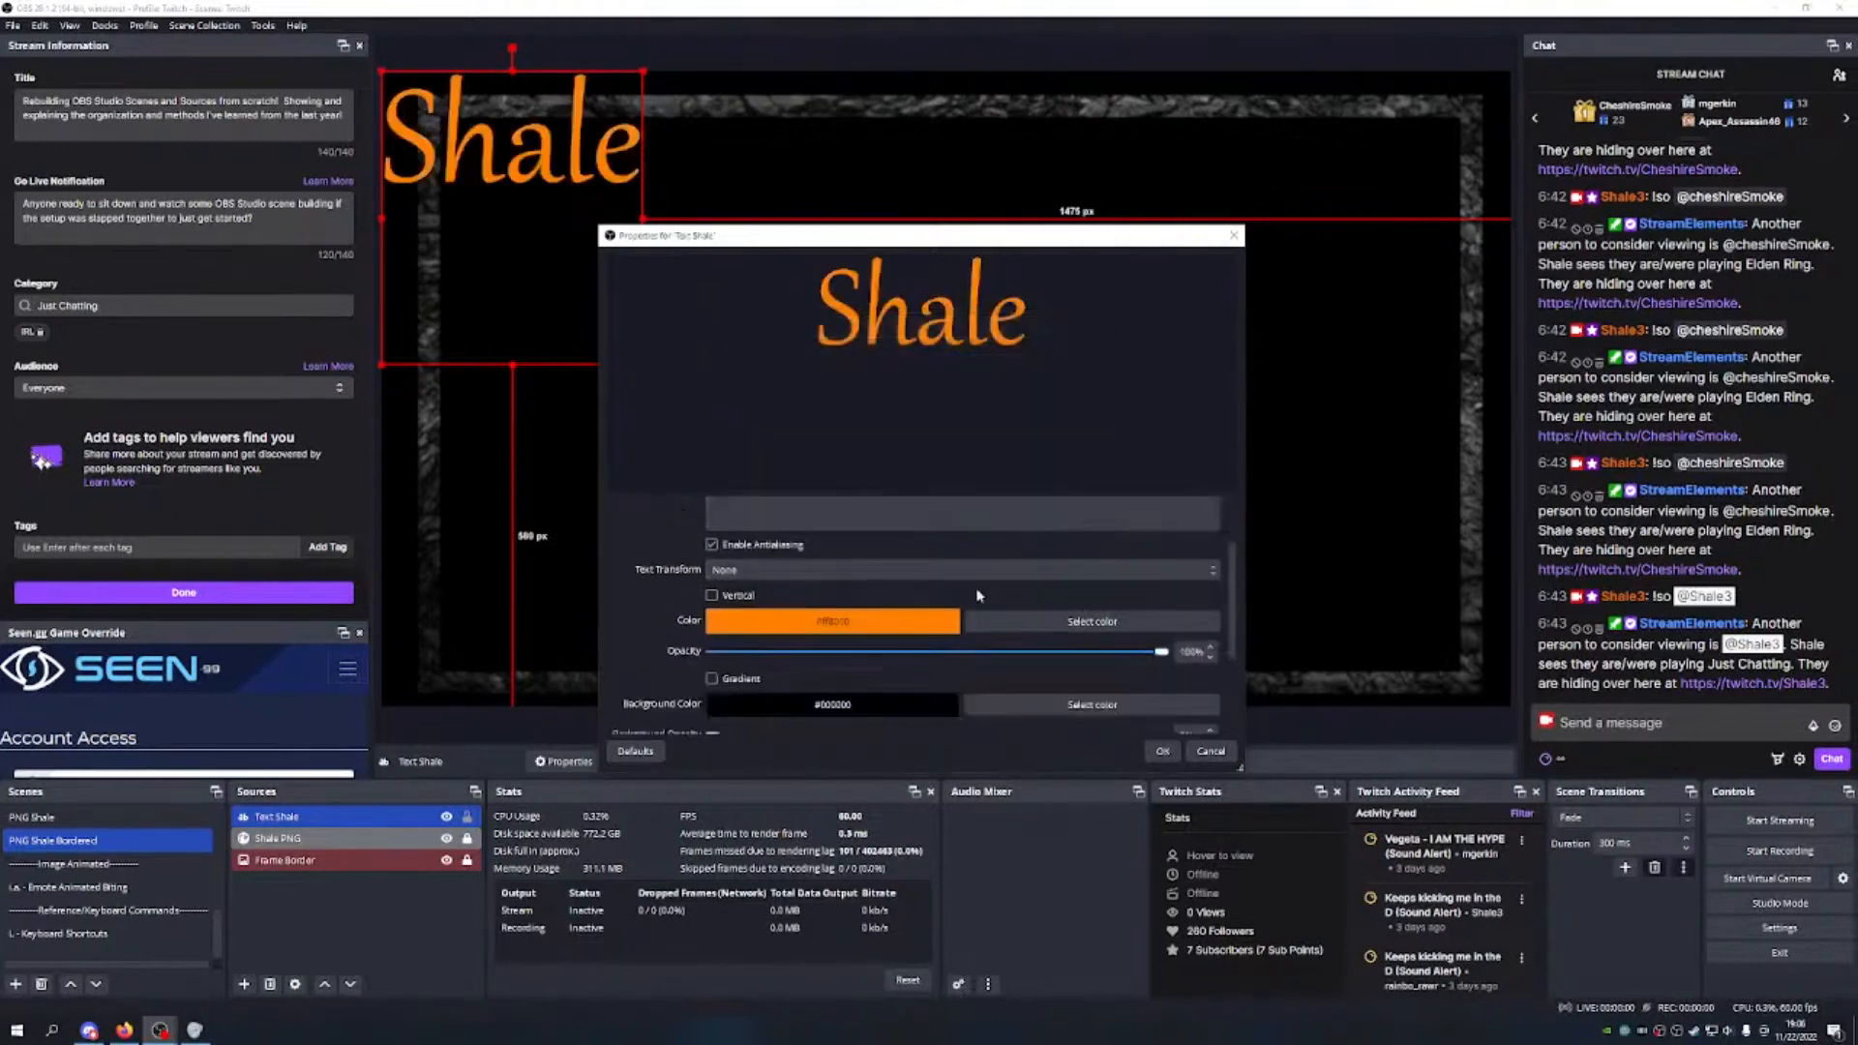
pyautogui.click(713, 591)
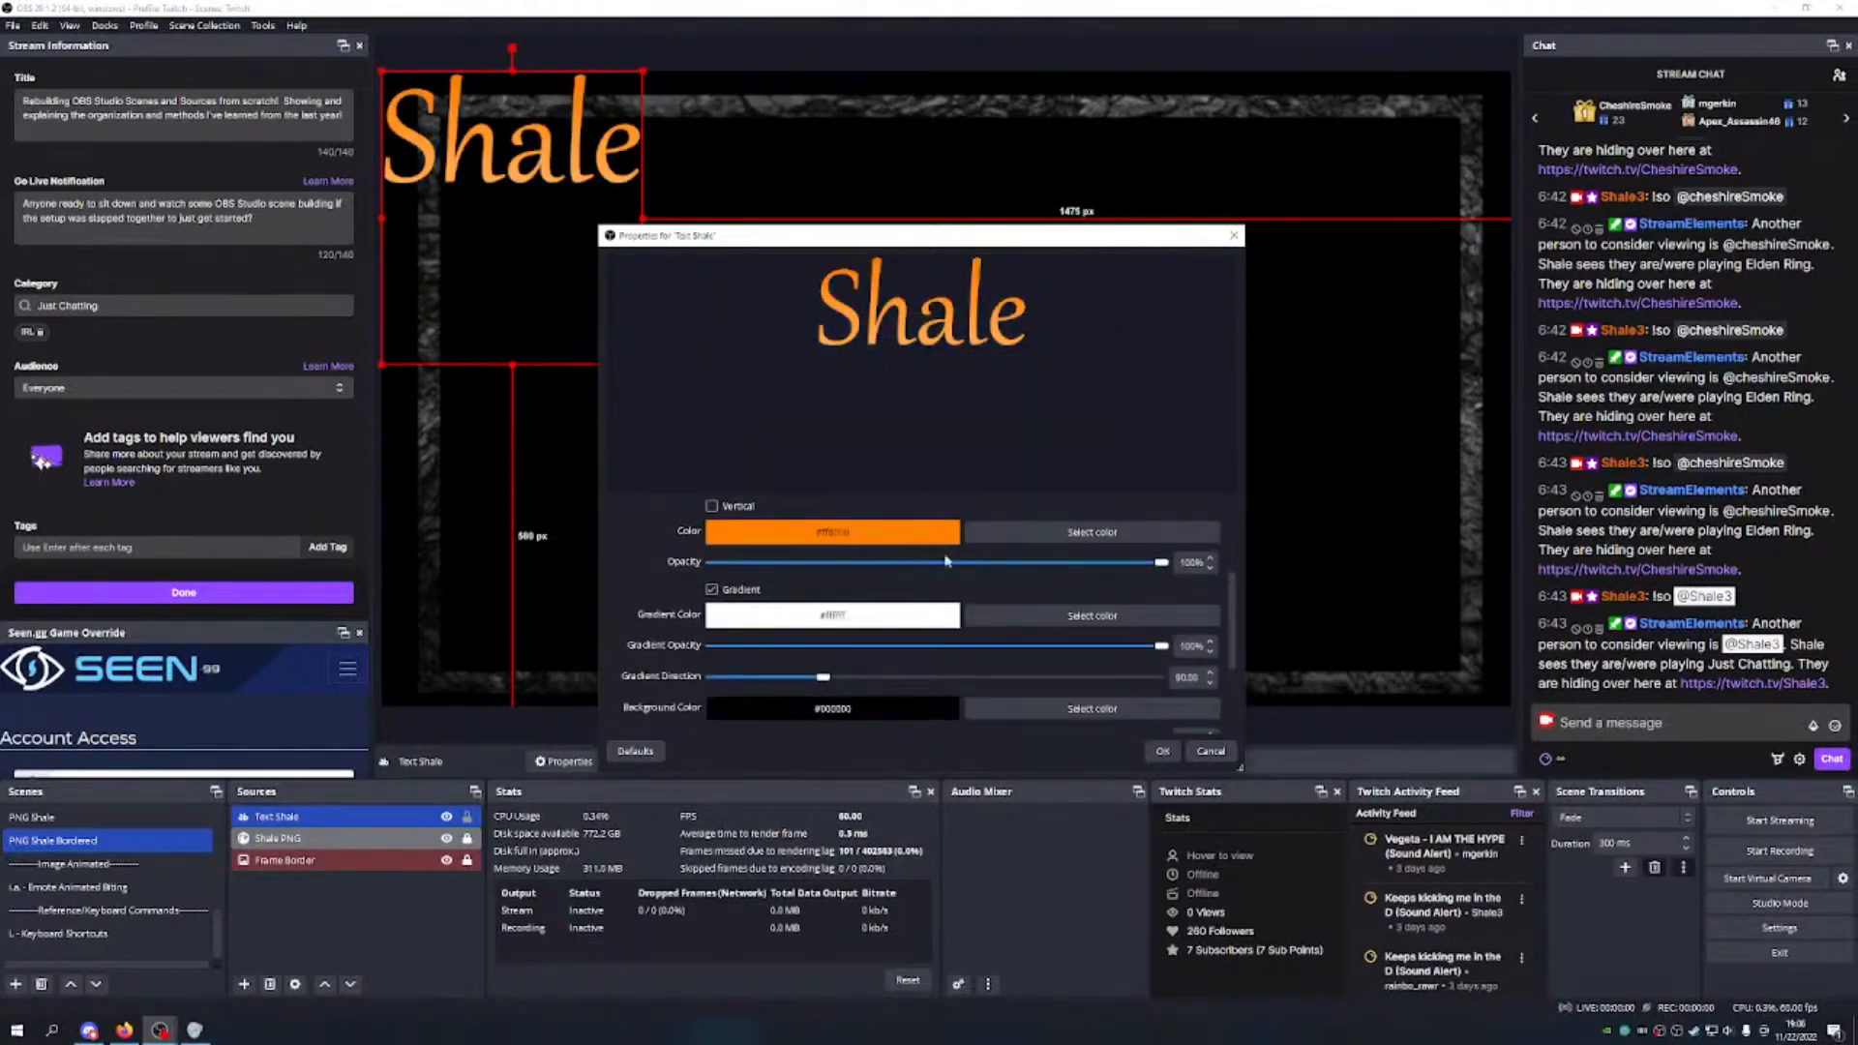
pyautogui.scroll(-1, 972, 559)
pyautogui.scroll(2, 1025, 530)
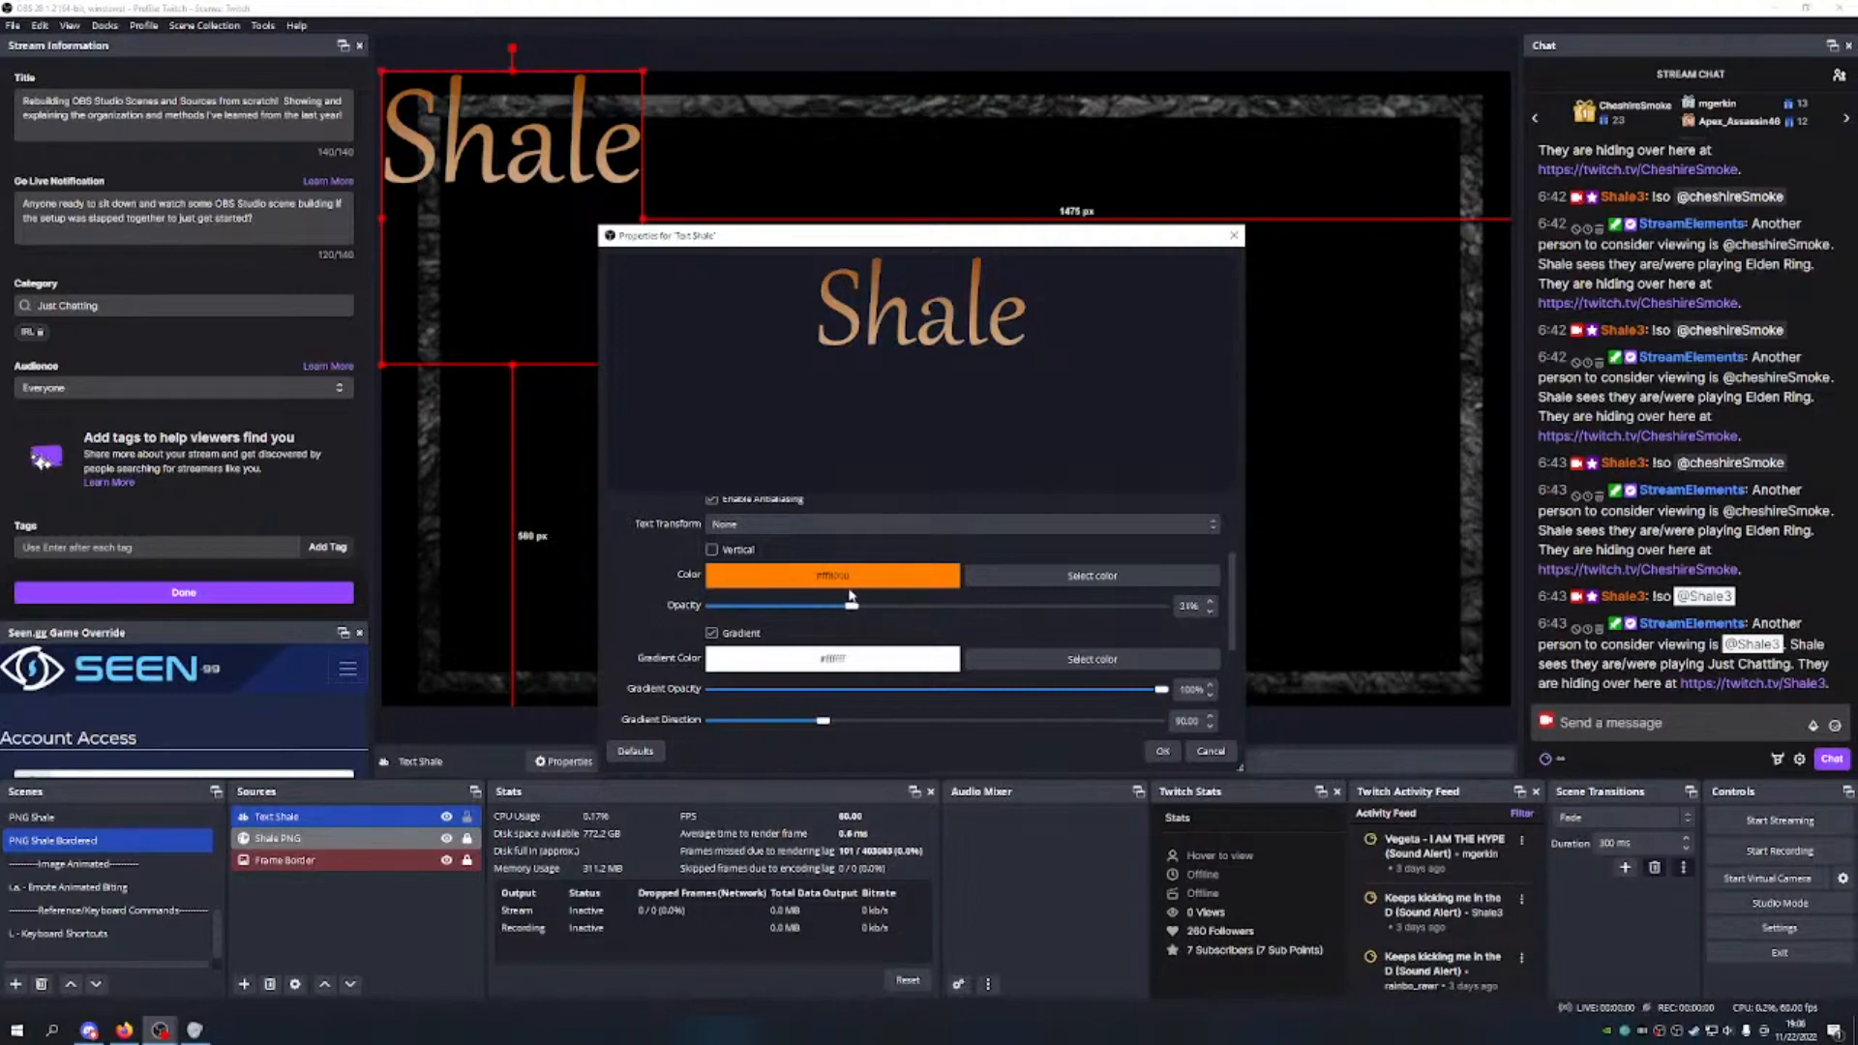
pyautogui.scroll(-4, 1011, 663)
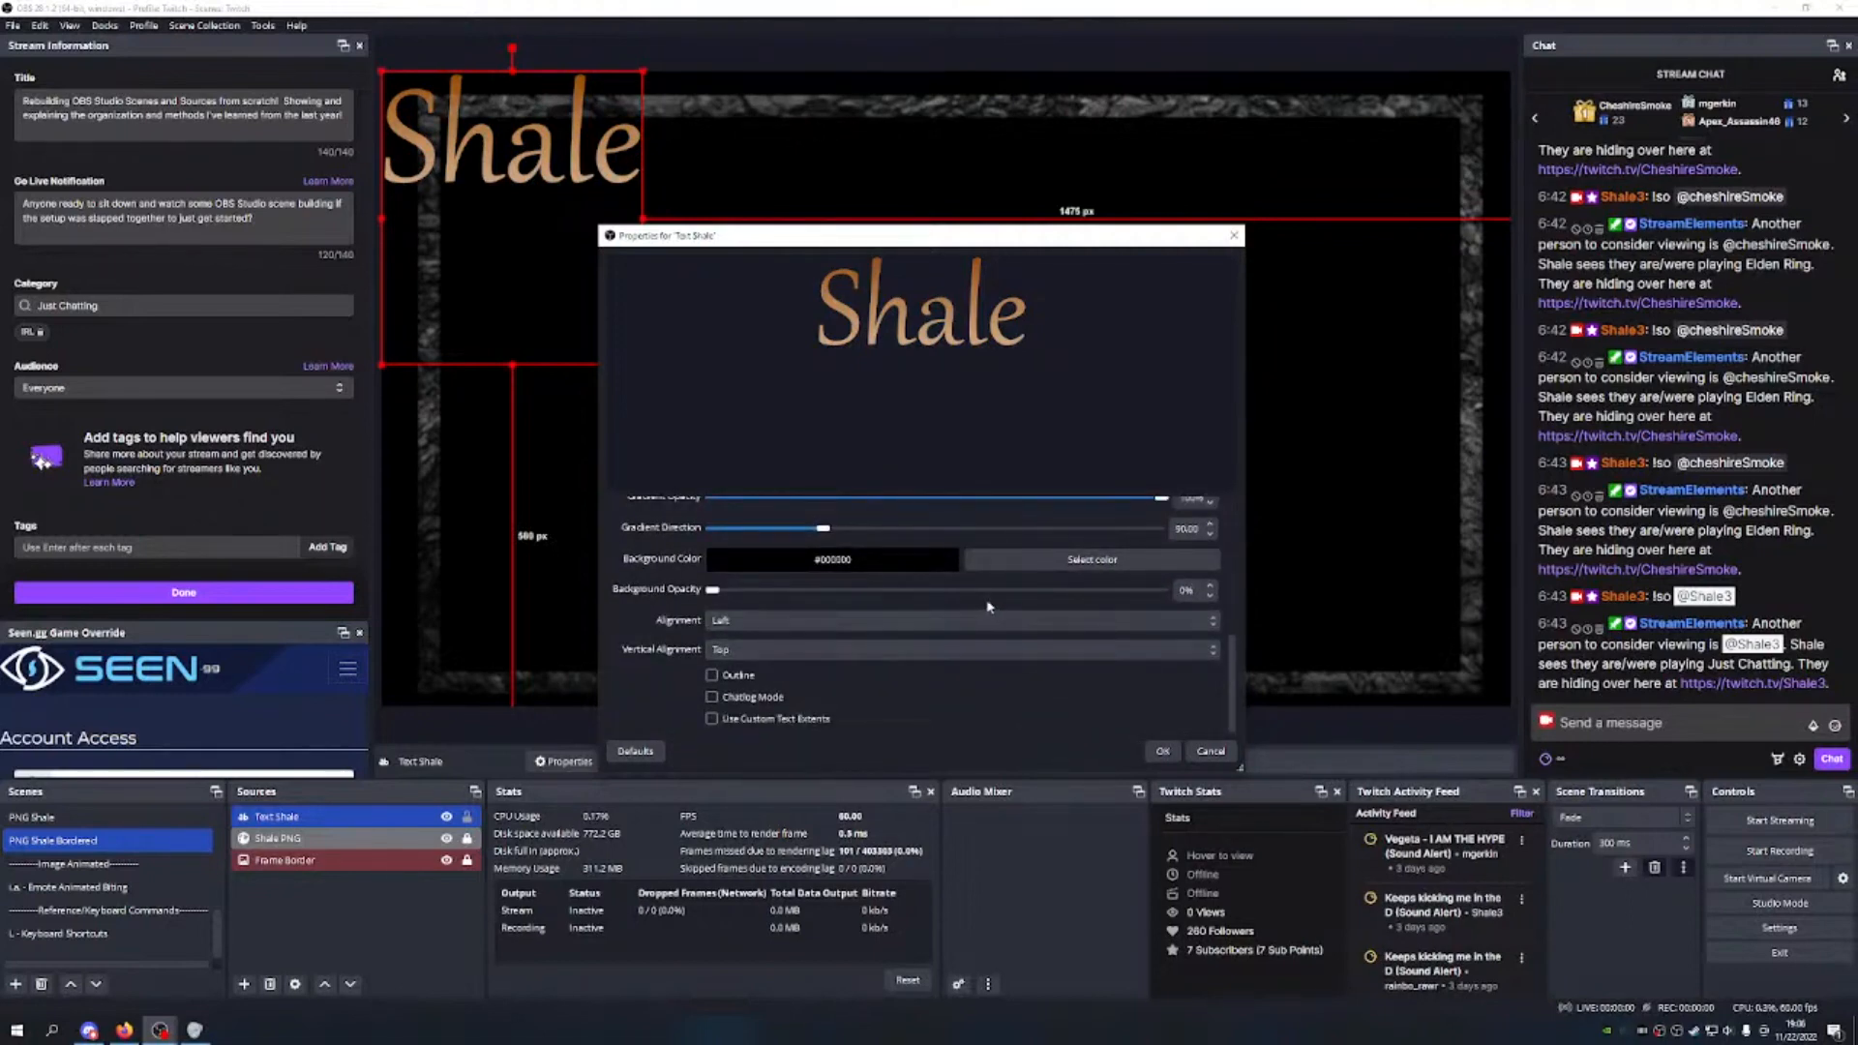
# Step: Add a black outline with lowered opacity to the text and apply the settings
pyautogui.click(712, 675)
pyautogui.scroll(-2, 968, 629)
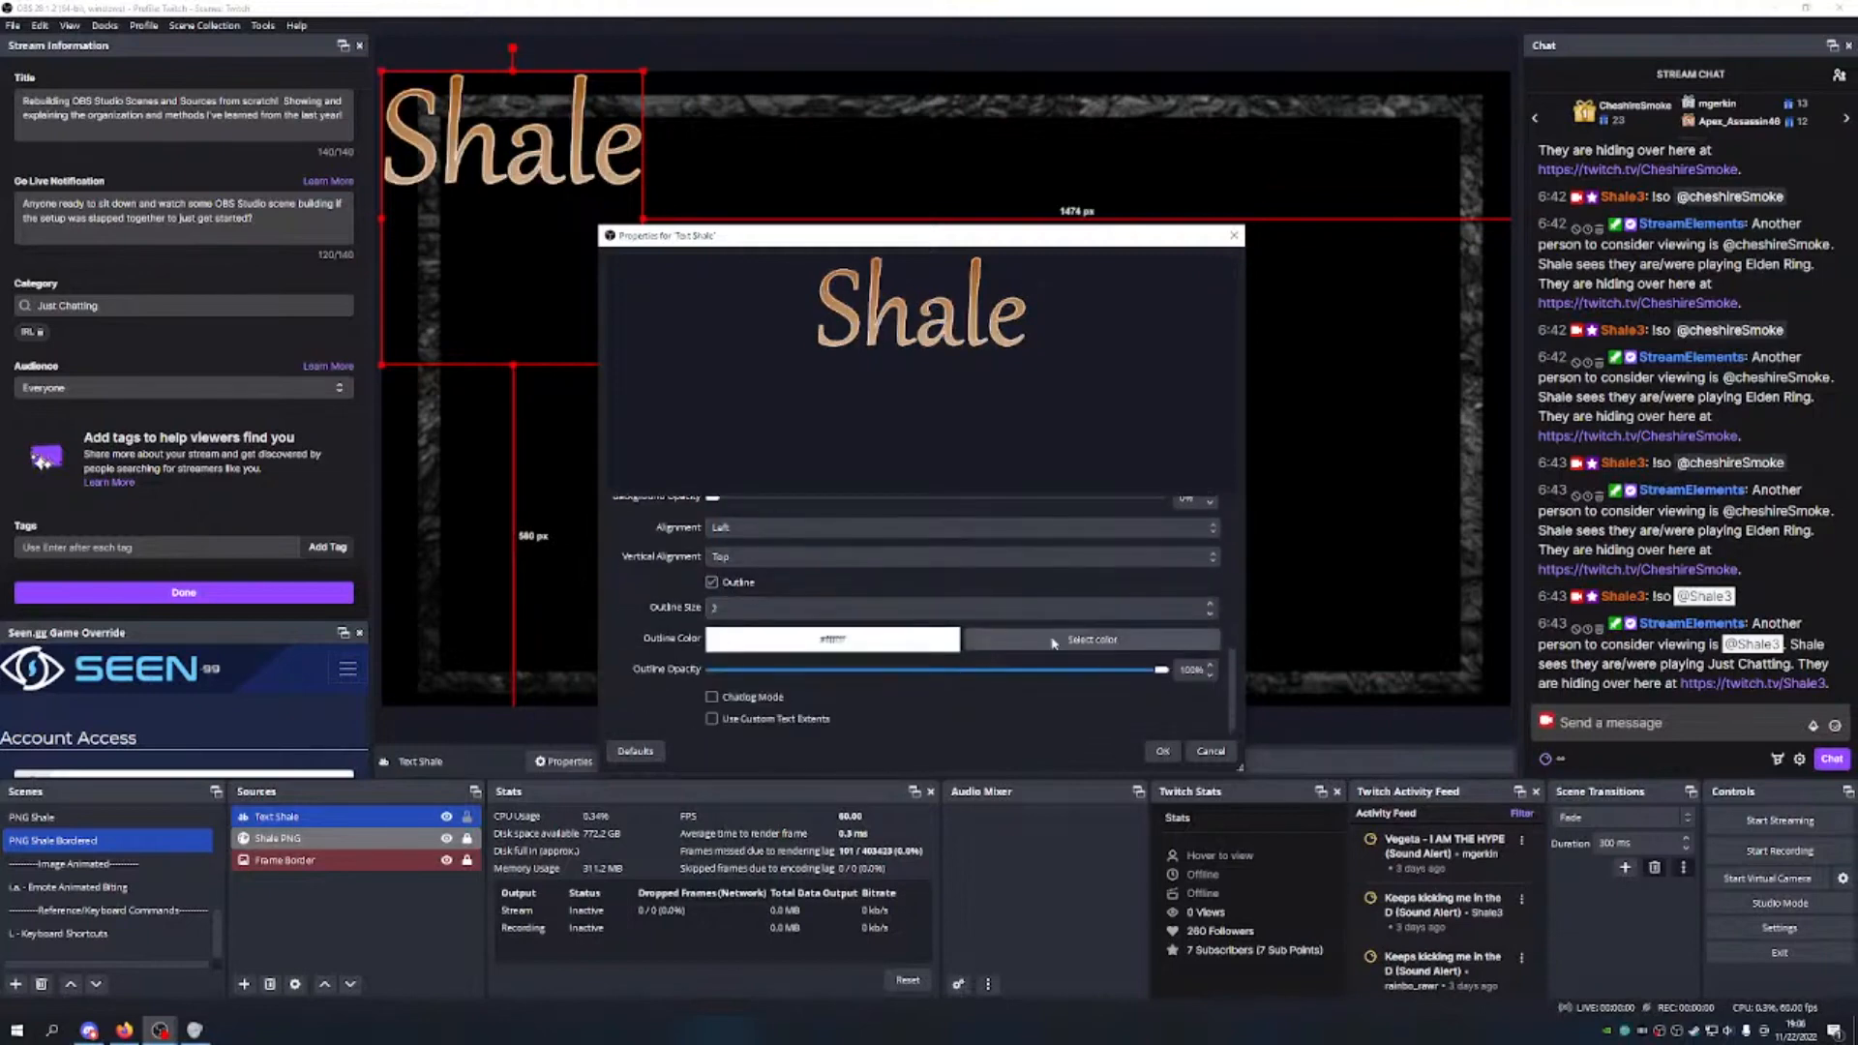
pyautogui.click(1092, 639)
pyautogui.click(739, 367)
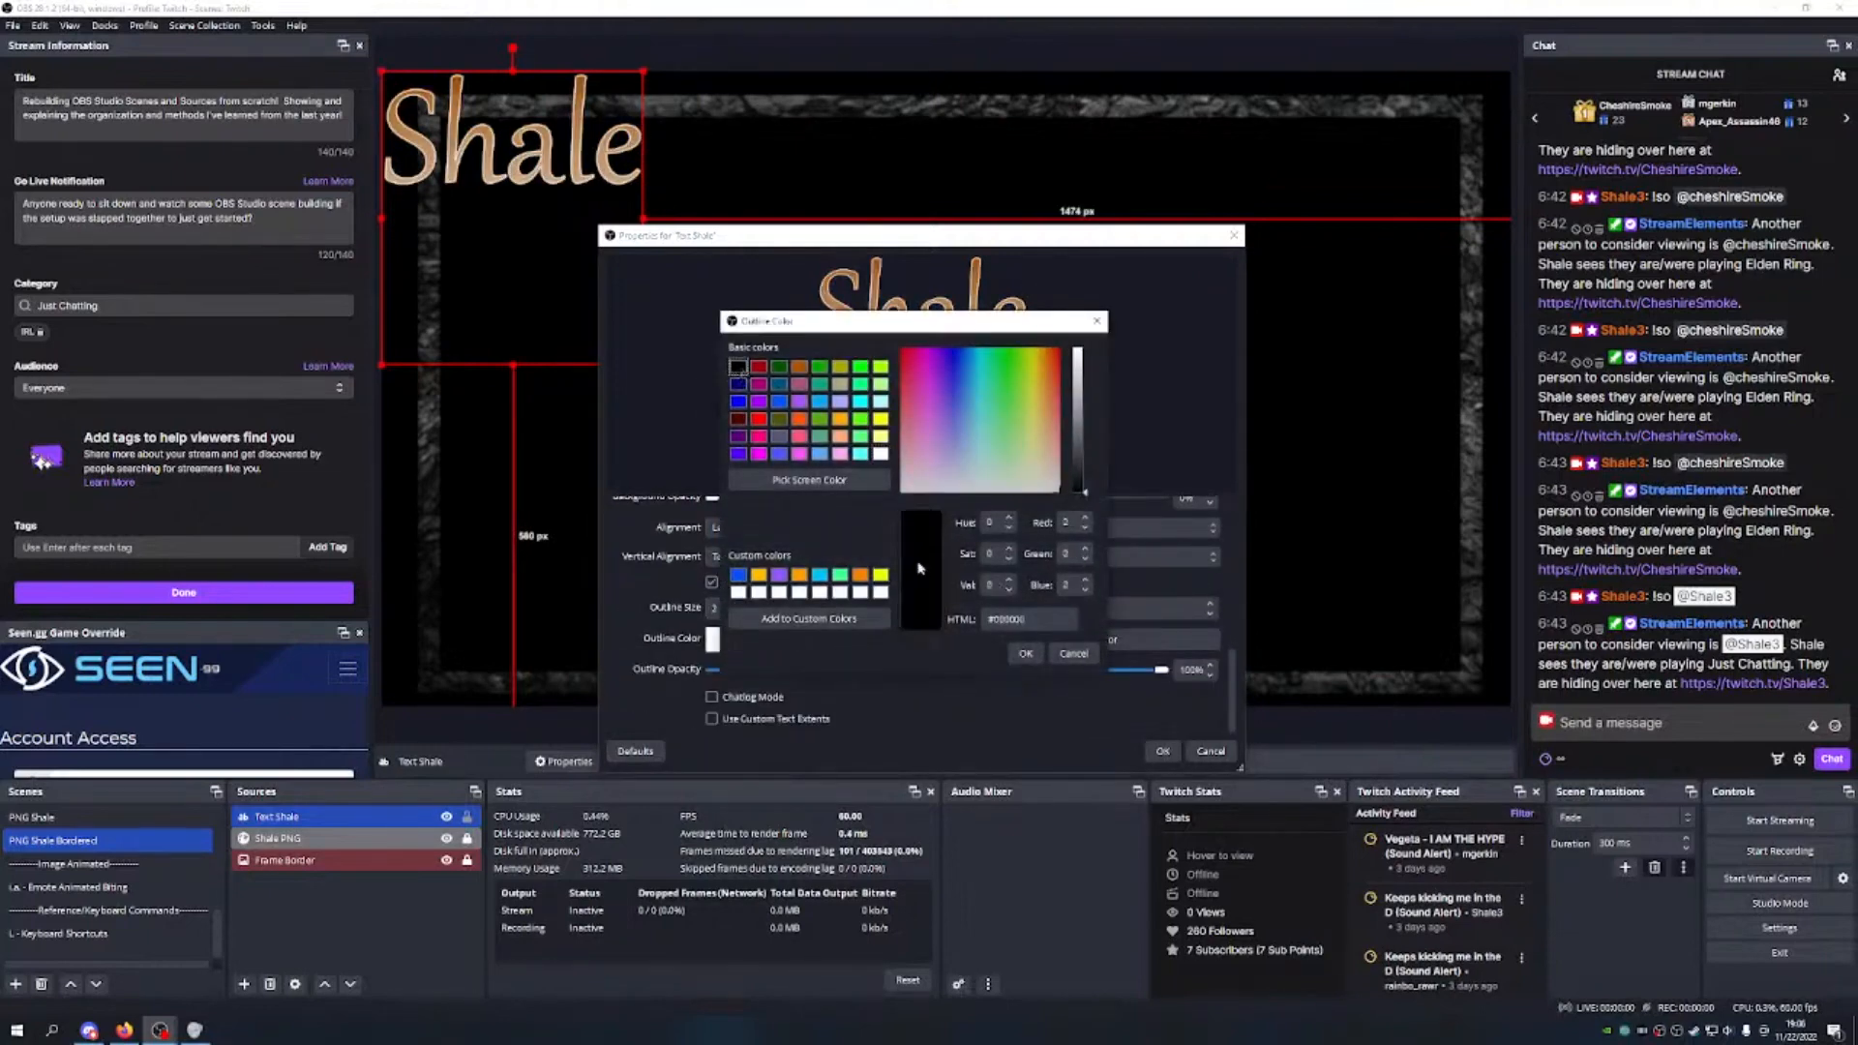
pyautogui.click(1026, 654)
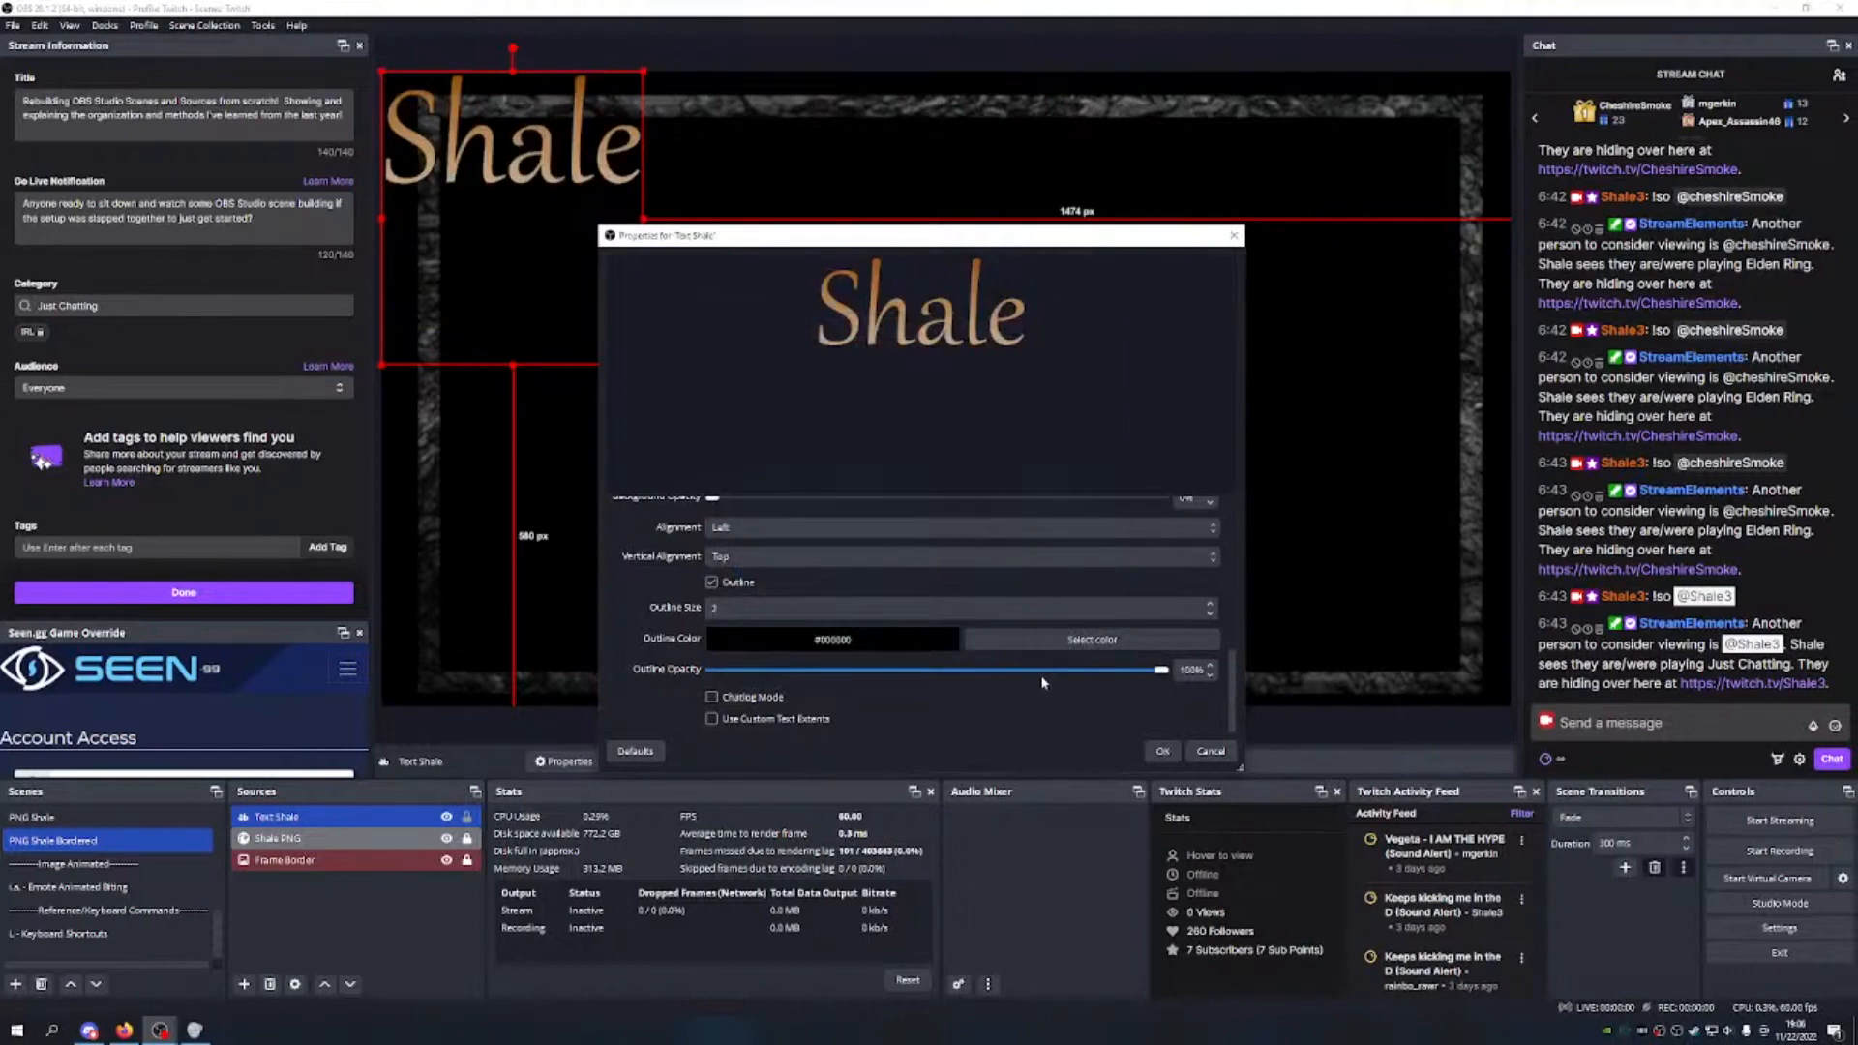
pyautogui.click(1208, 607)
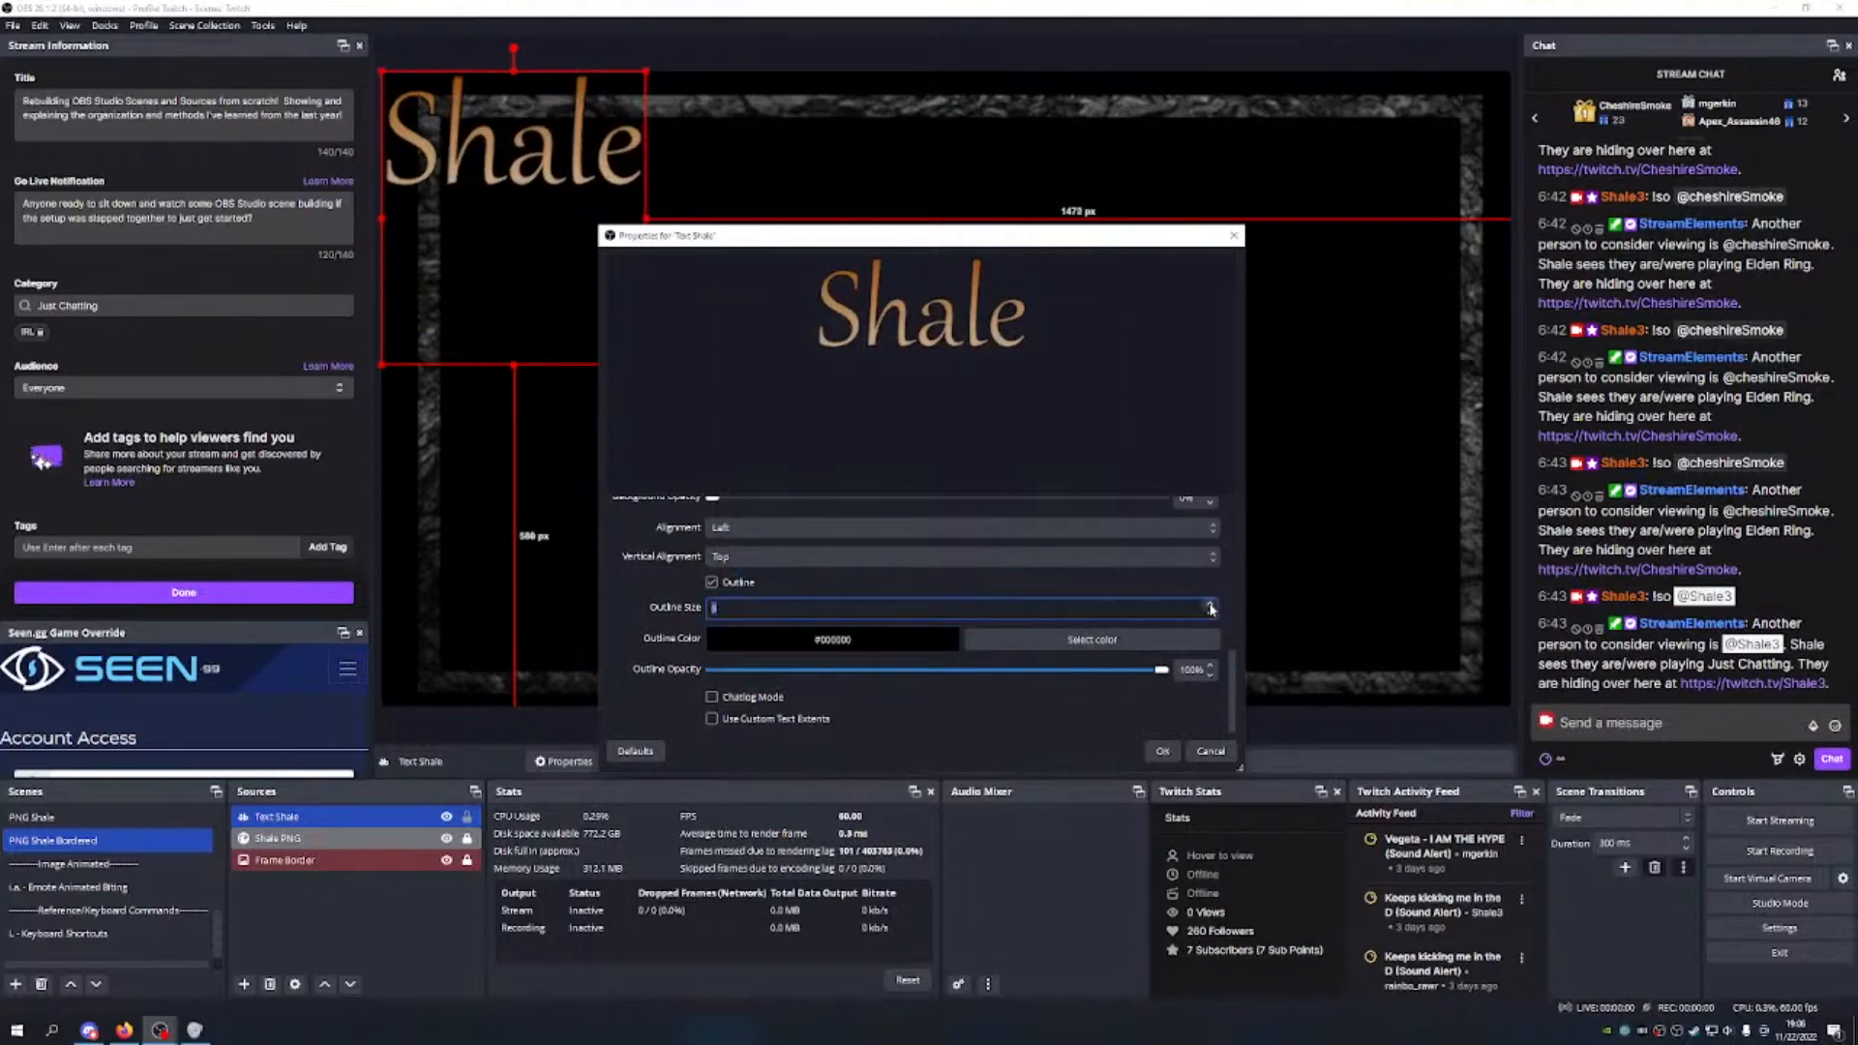
pyautogui.click(1160, 669)
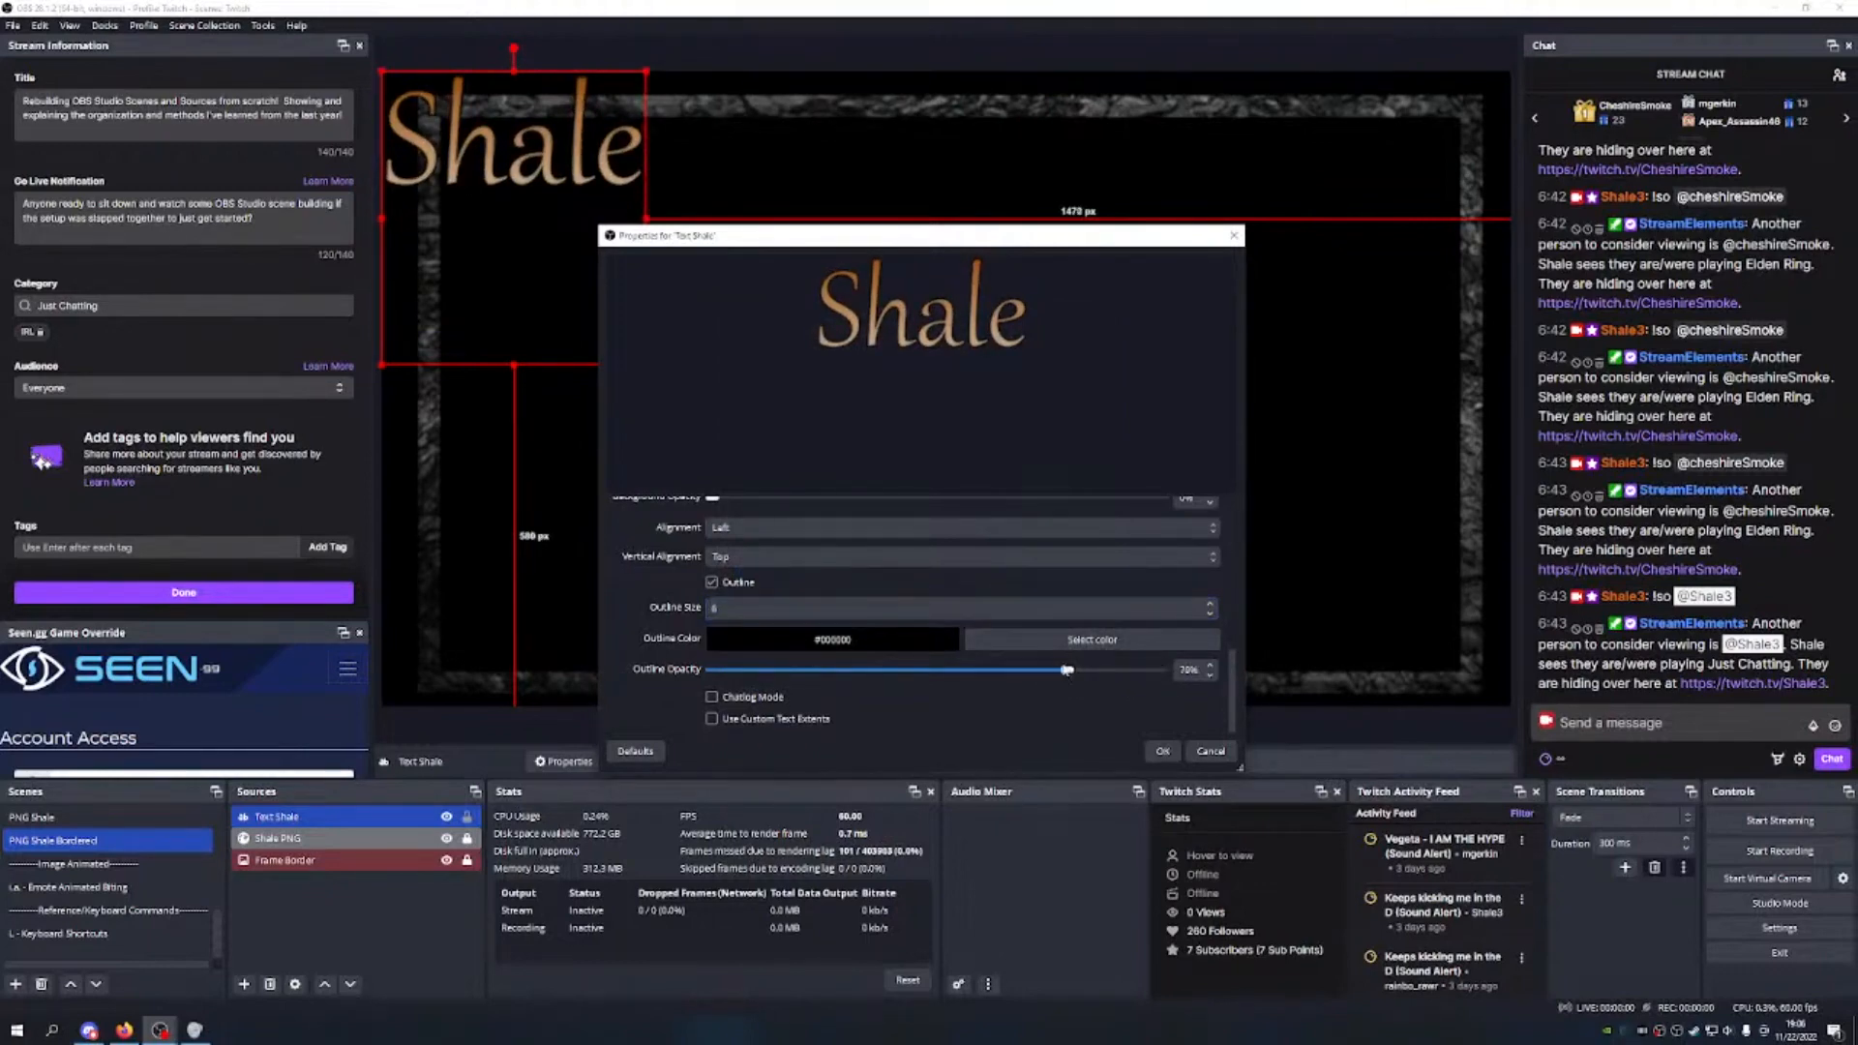
pyautogui.click(1209, 617)
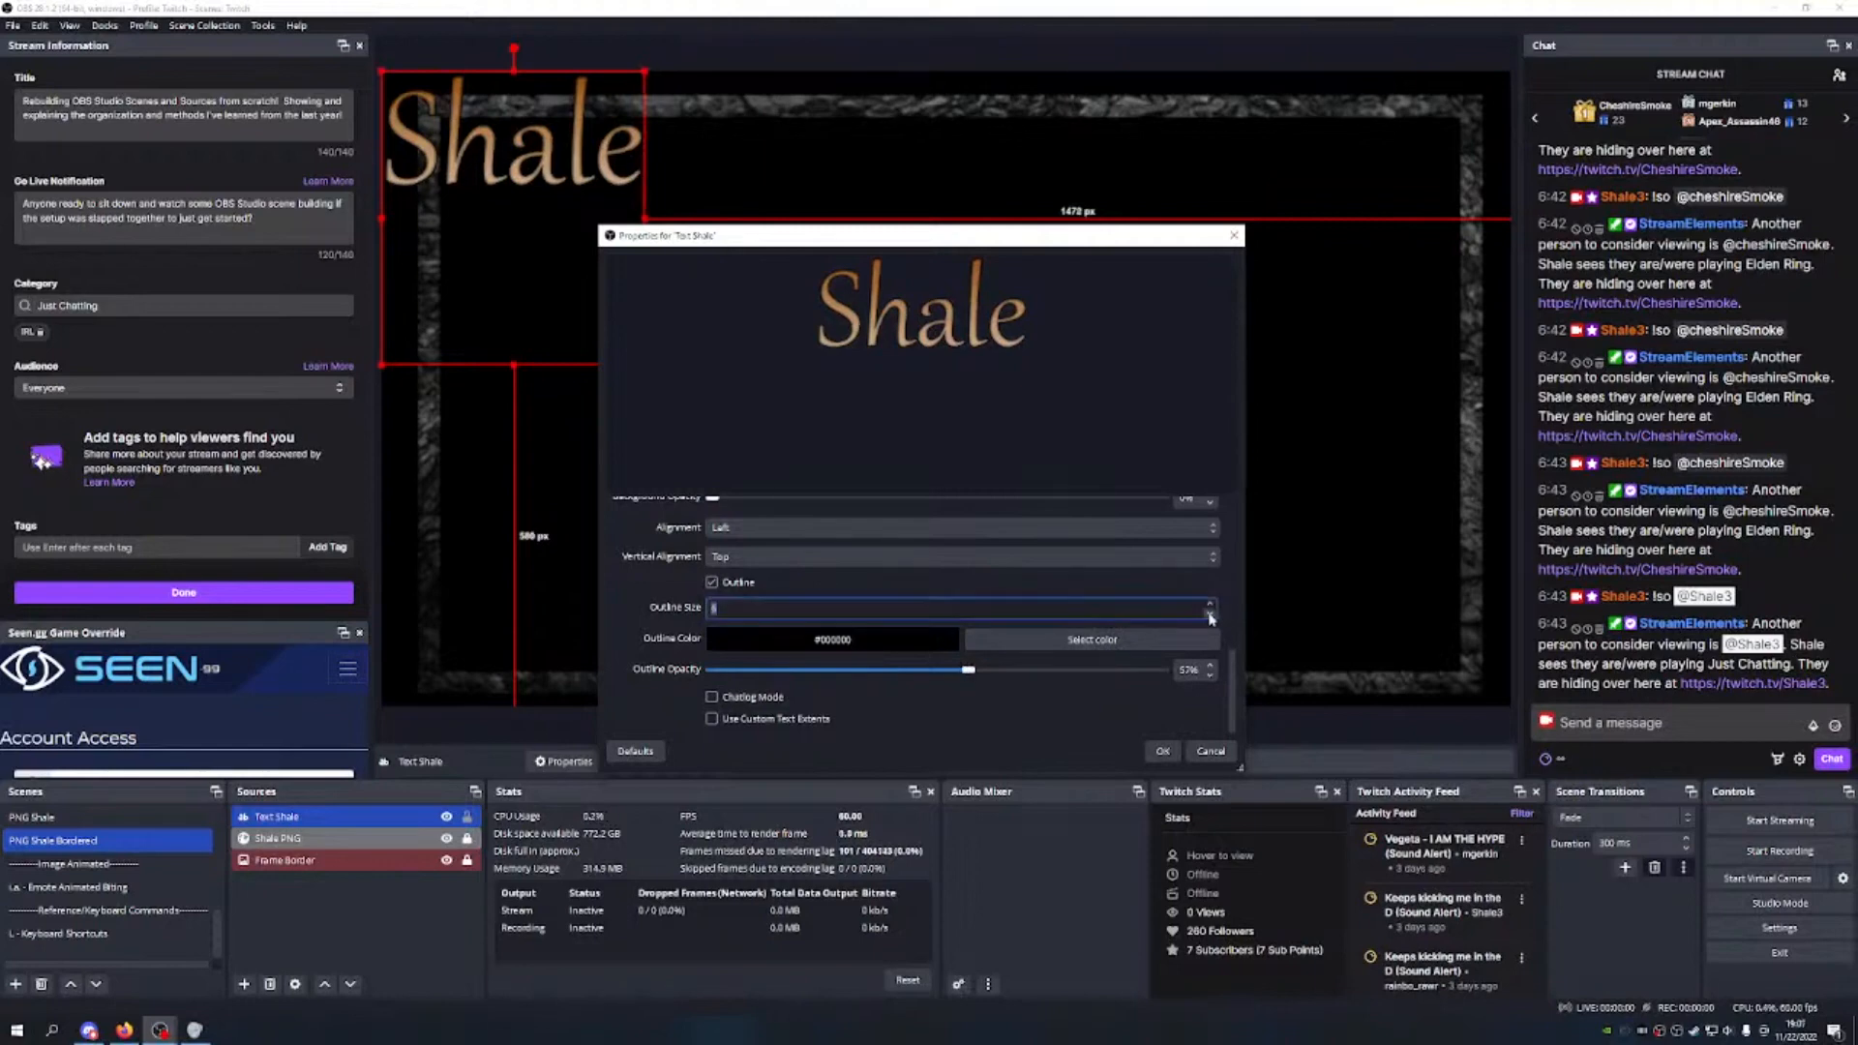
pyautogui.click(1160, 753)
# Step: Crop, scale down and centre the Shale title near the top of the canvas
pyautogui.moveTo(580, 203); pyautogui.dragTo(988, 238)
pyautogui.moveTo(954, 410); pyautogui.dragTo(955, 236)
pyautogui.moveTo(1087, 237)
pyautogui.mouseDown()
pyautogui.moveTo(1006, 209)
pyautogui.moveTo(1052, 223)
pyautogui.mouseUp()
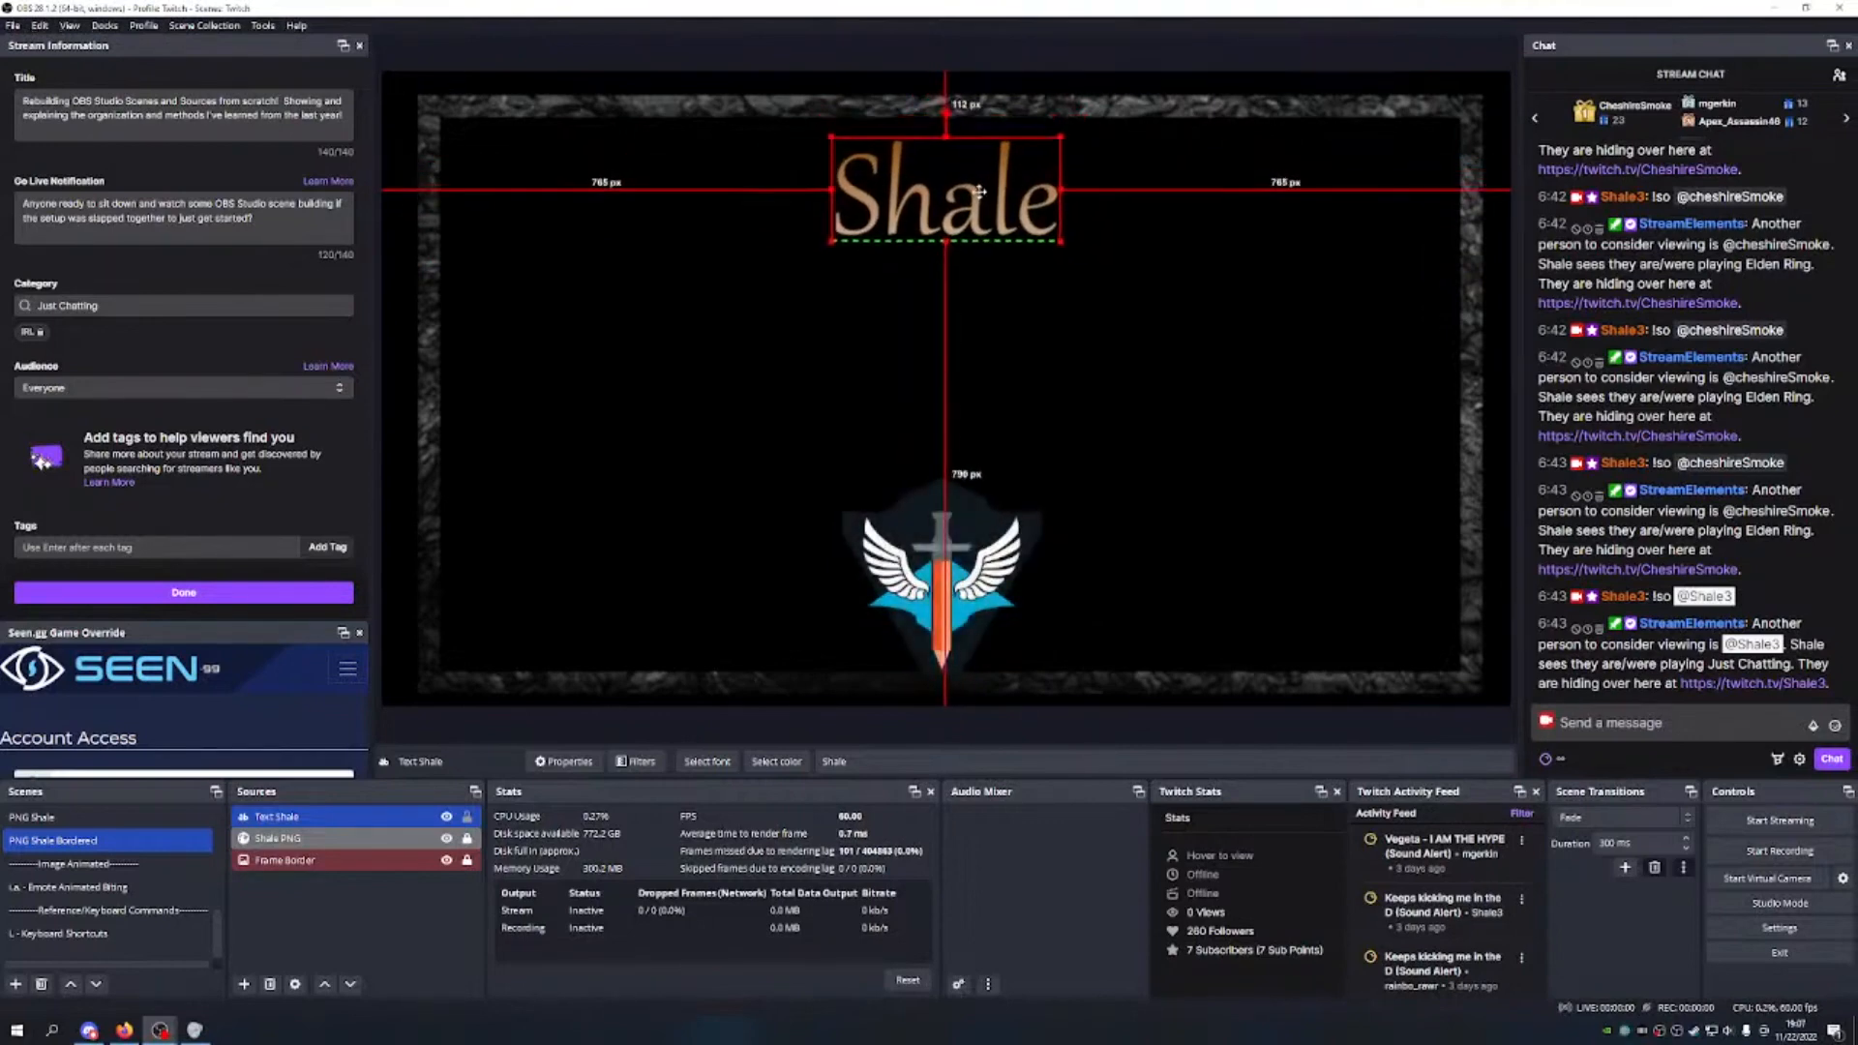
pyautogui.moveTo(969, 171); pyautogui.dragTo(985, 174)
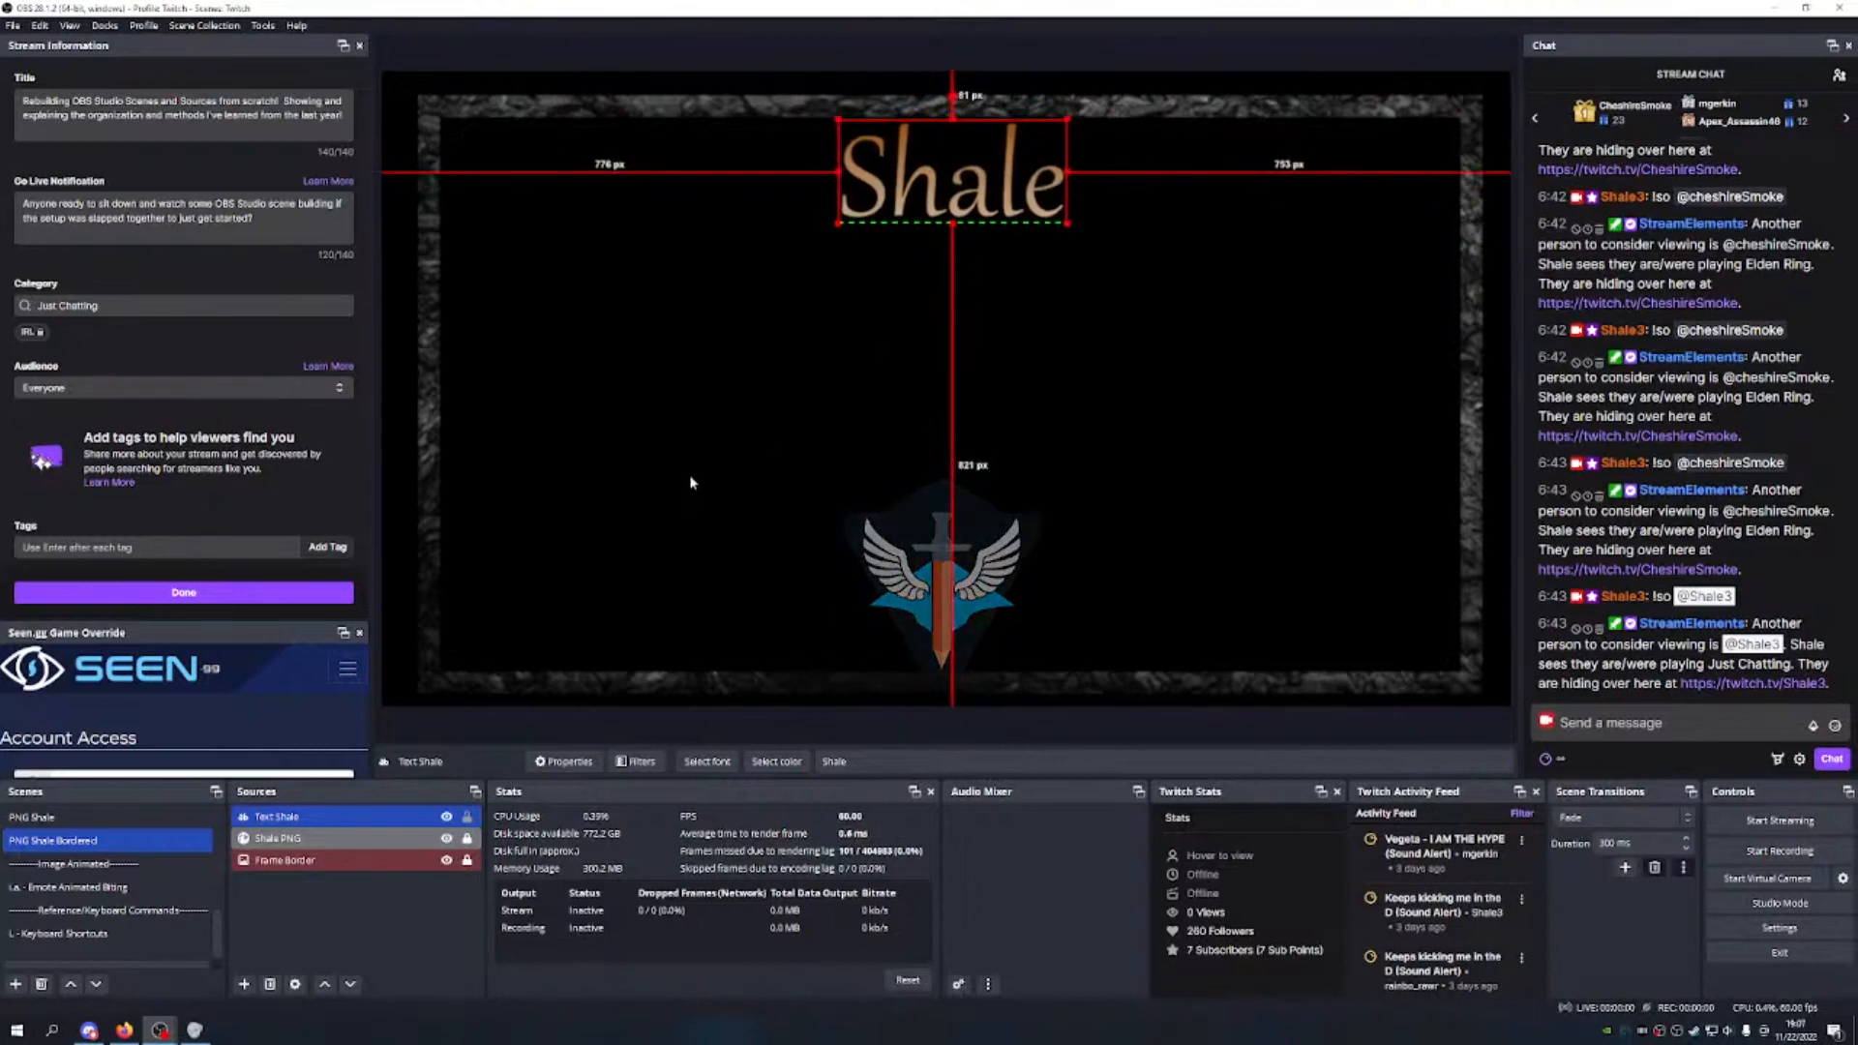
pyautogui.click(691, 482)
# Step: Tag the Text Shale source with a purple colour
pyautogui.click(331, 816)
pyautogui.rightClick(333, 817)
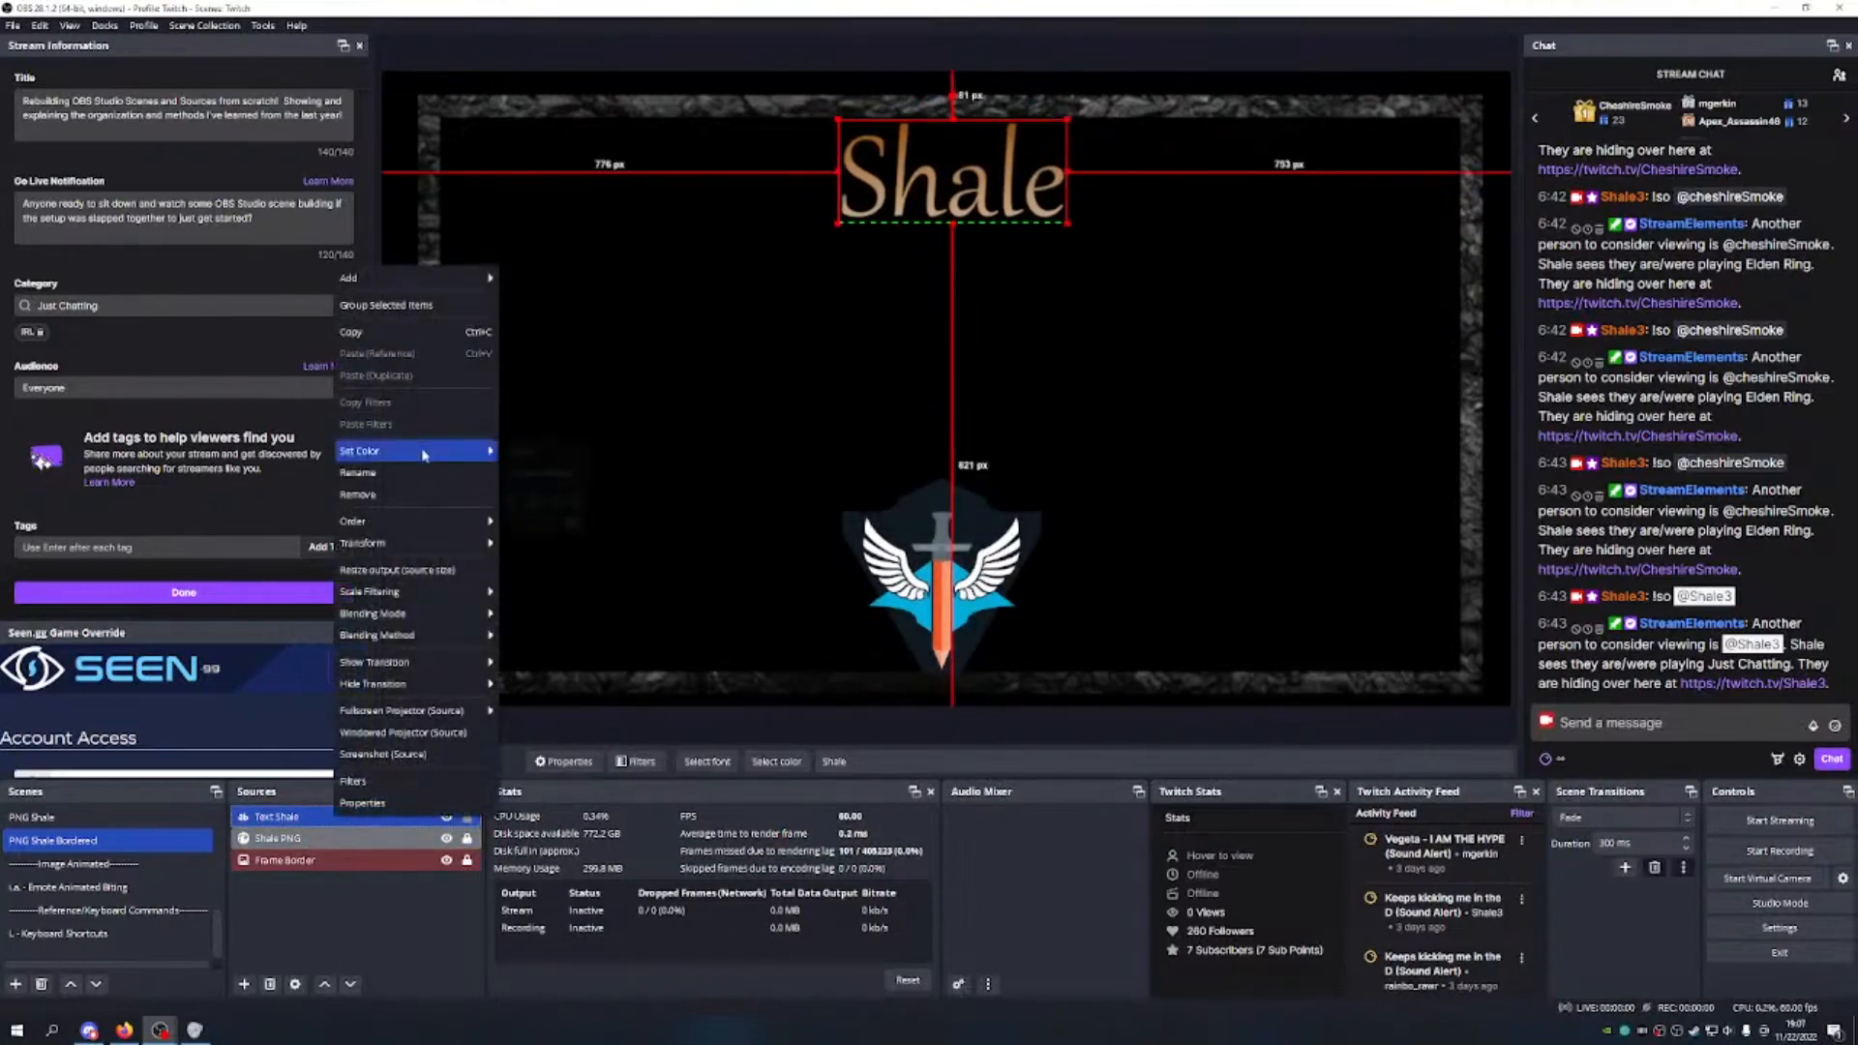
pyautogui.moveTo(423, 455)
pyautogui.click(523, 520)
pyautogui.click(369, 908)
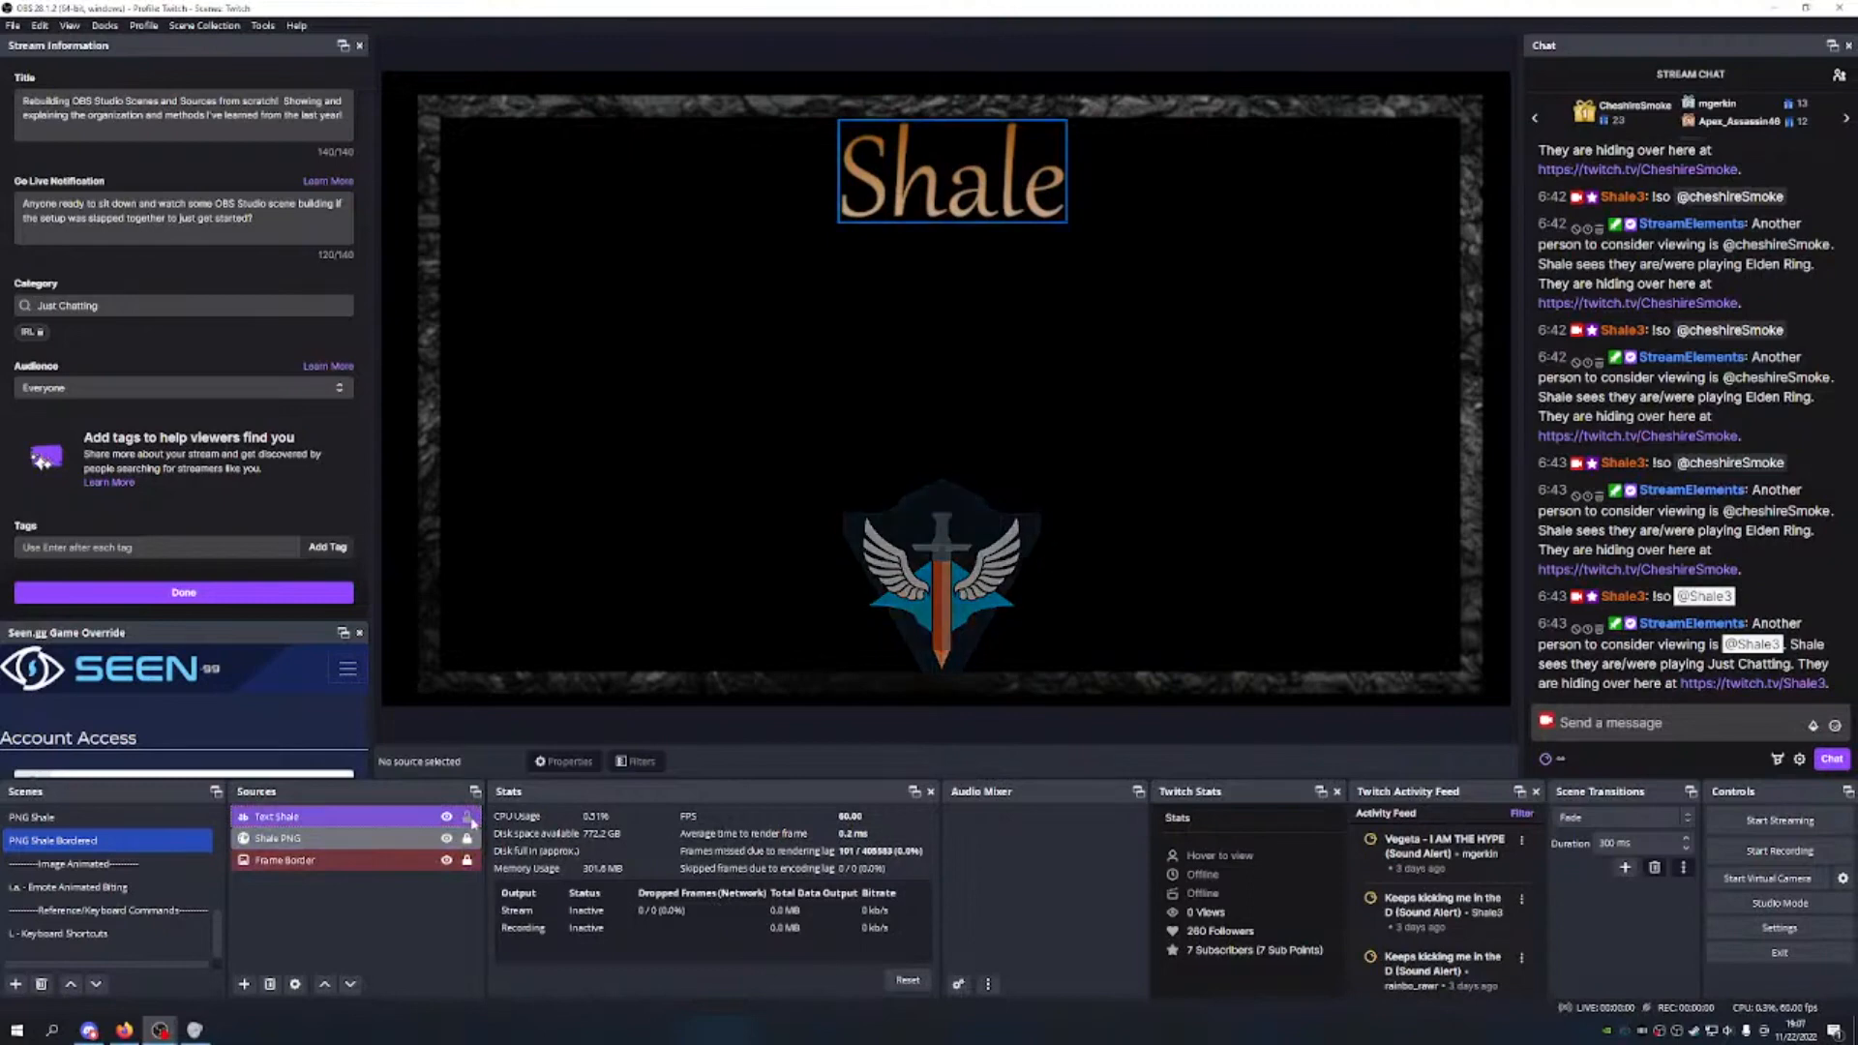
# Step: With the Frame Border source selected, start adding a new group
pyautogui.click(348, 860)
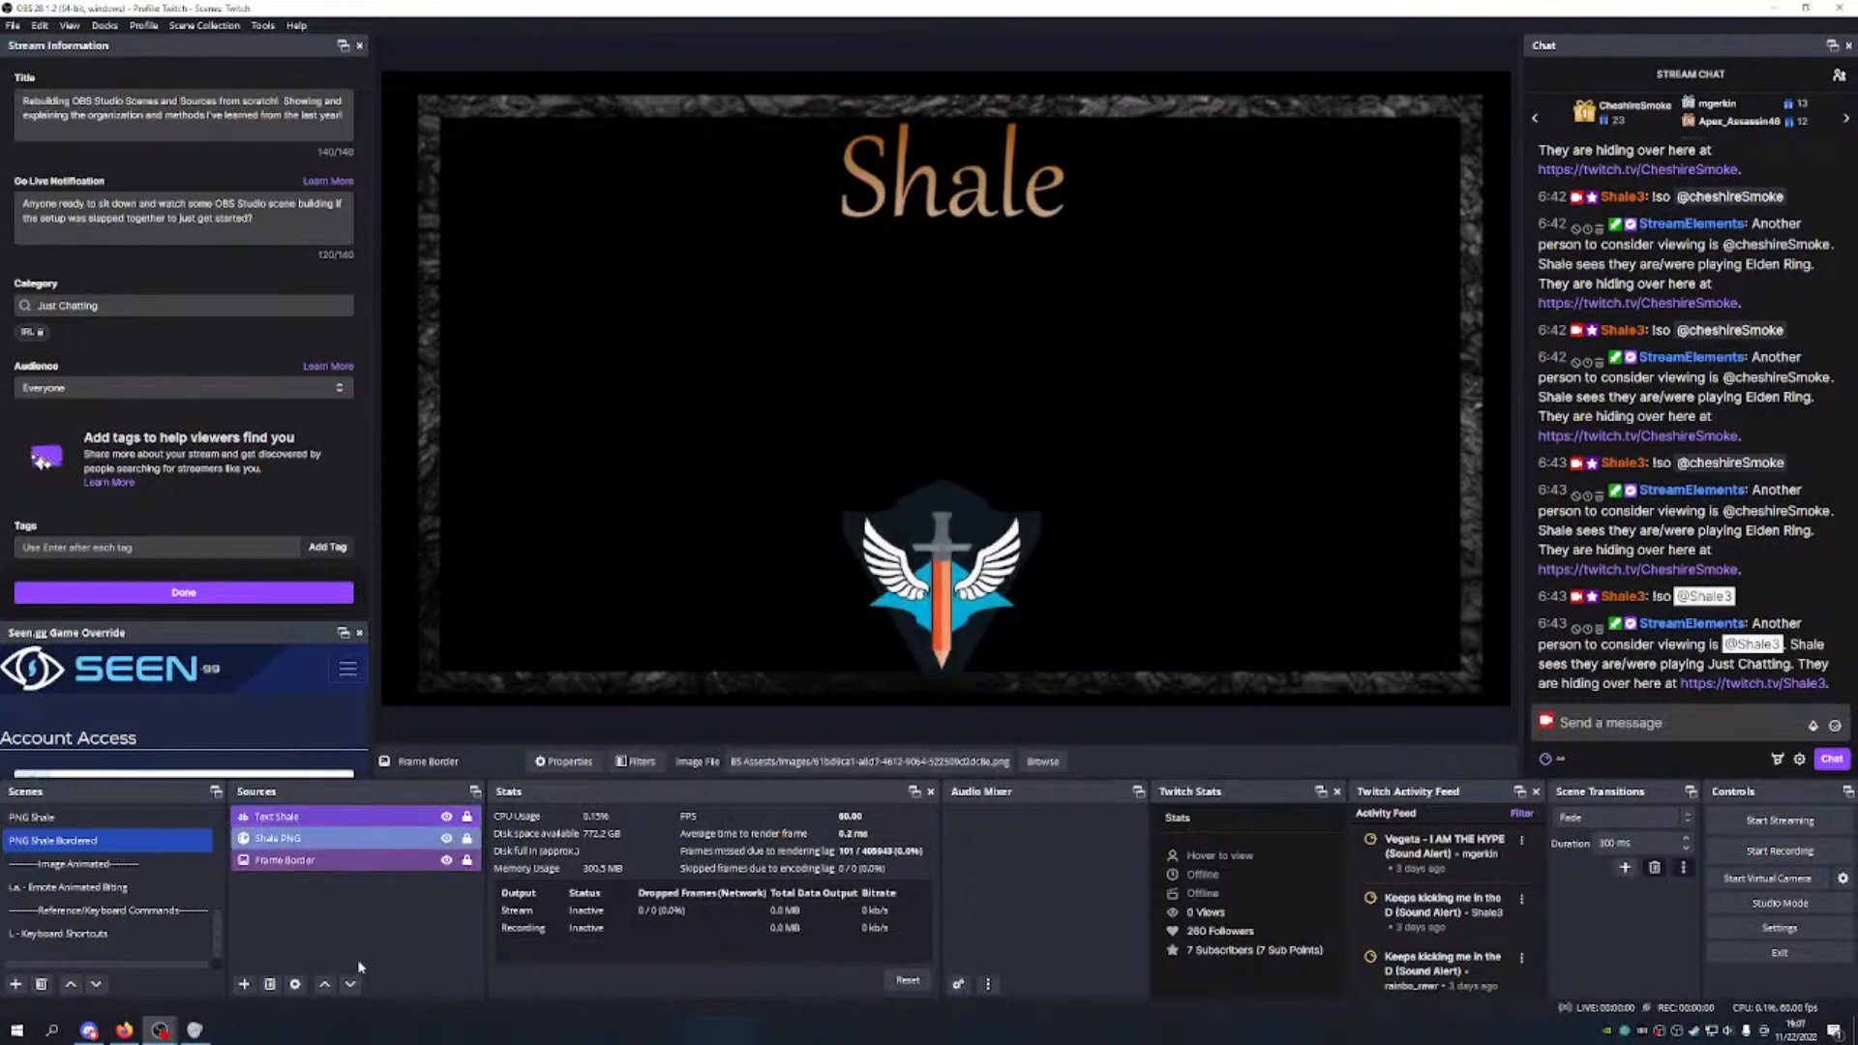
pyautogui.click(244, 983)
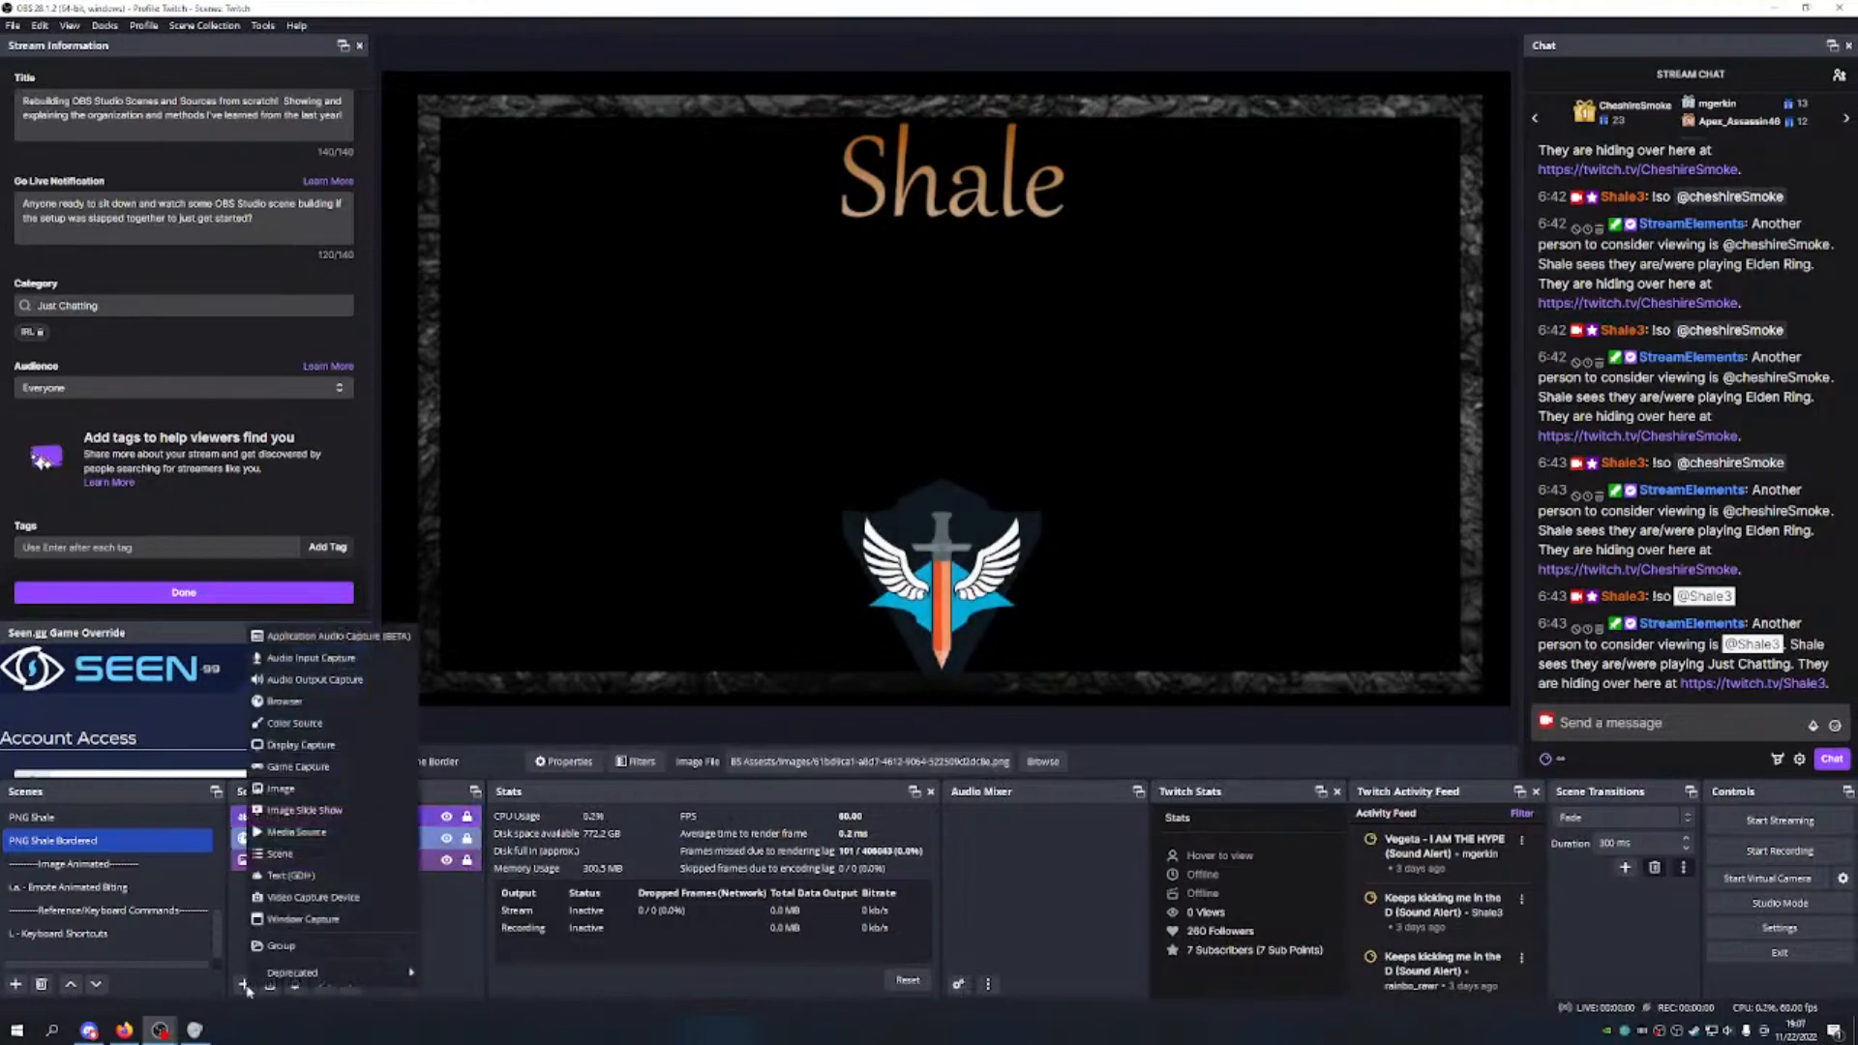
pyautogui.click(290, 944)
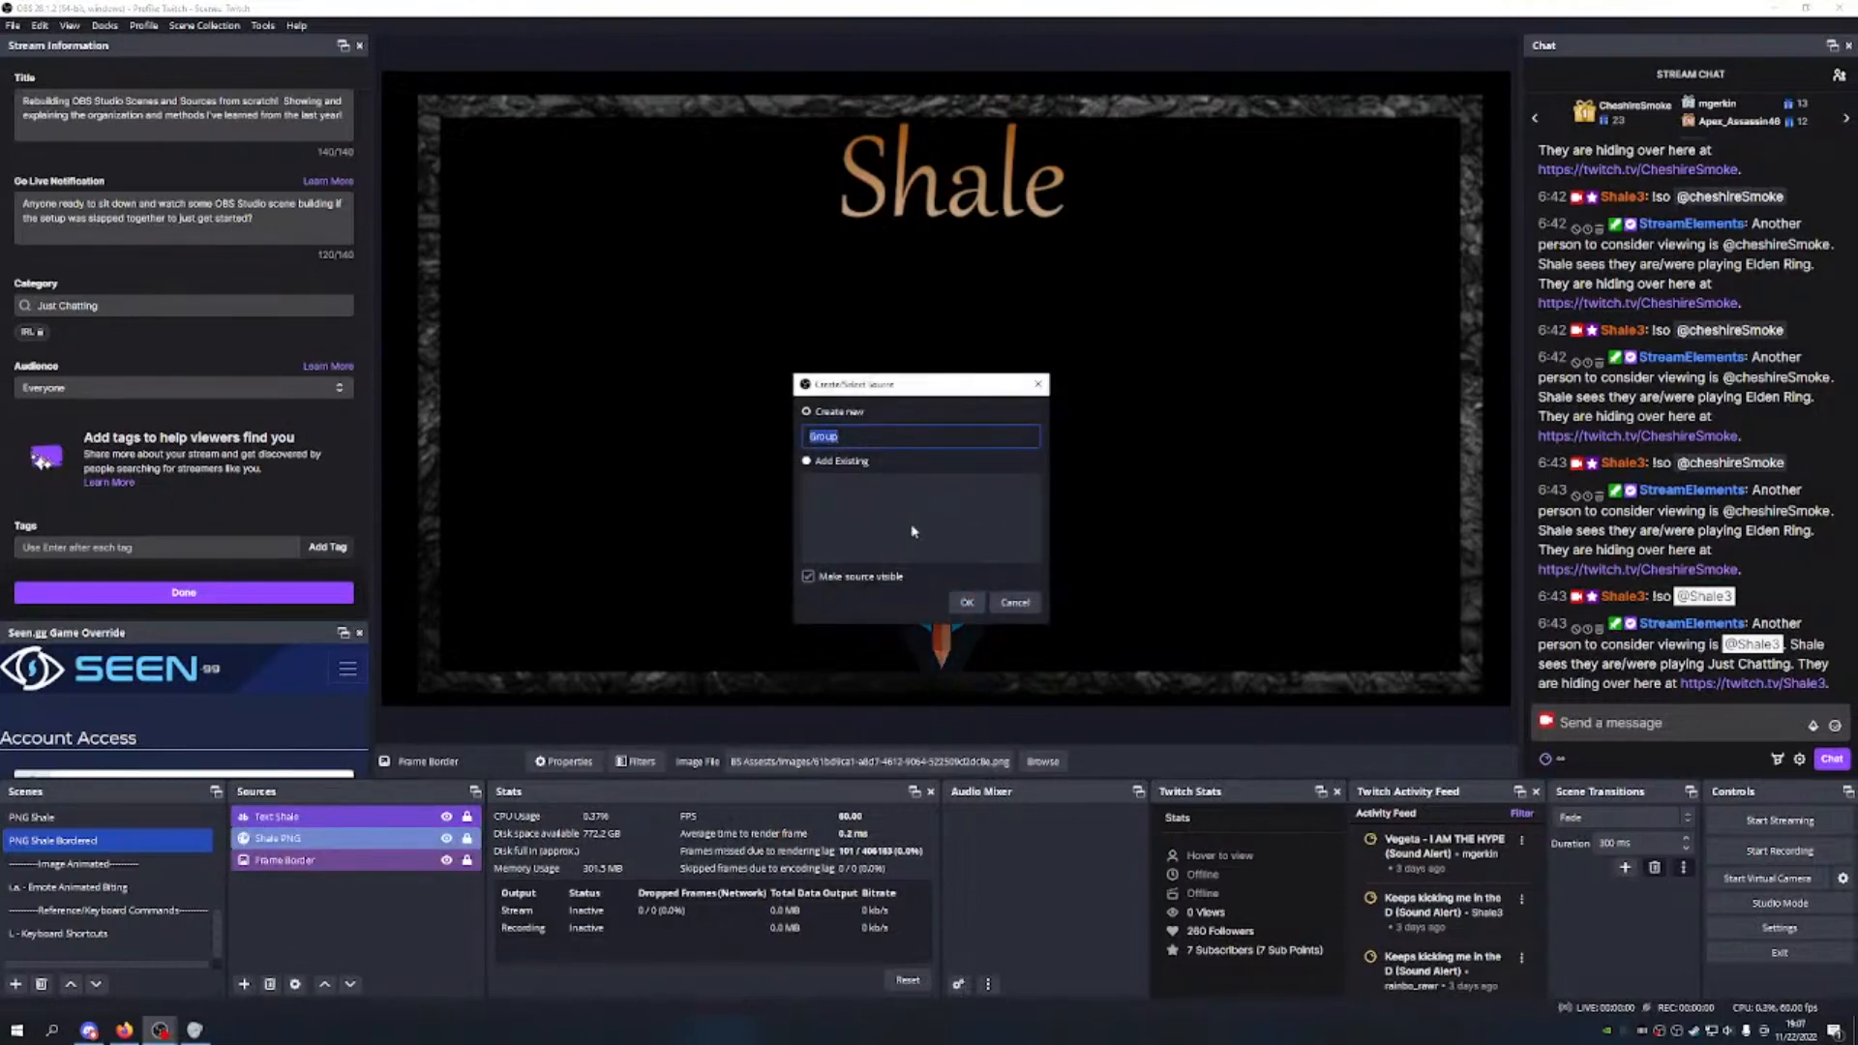
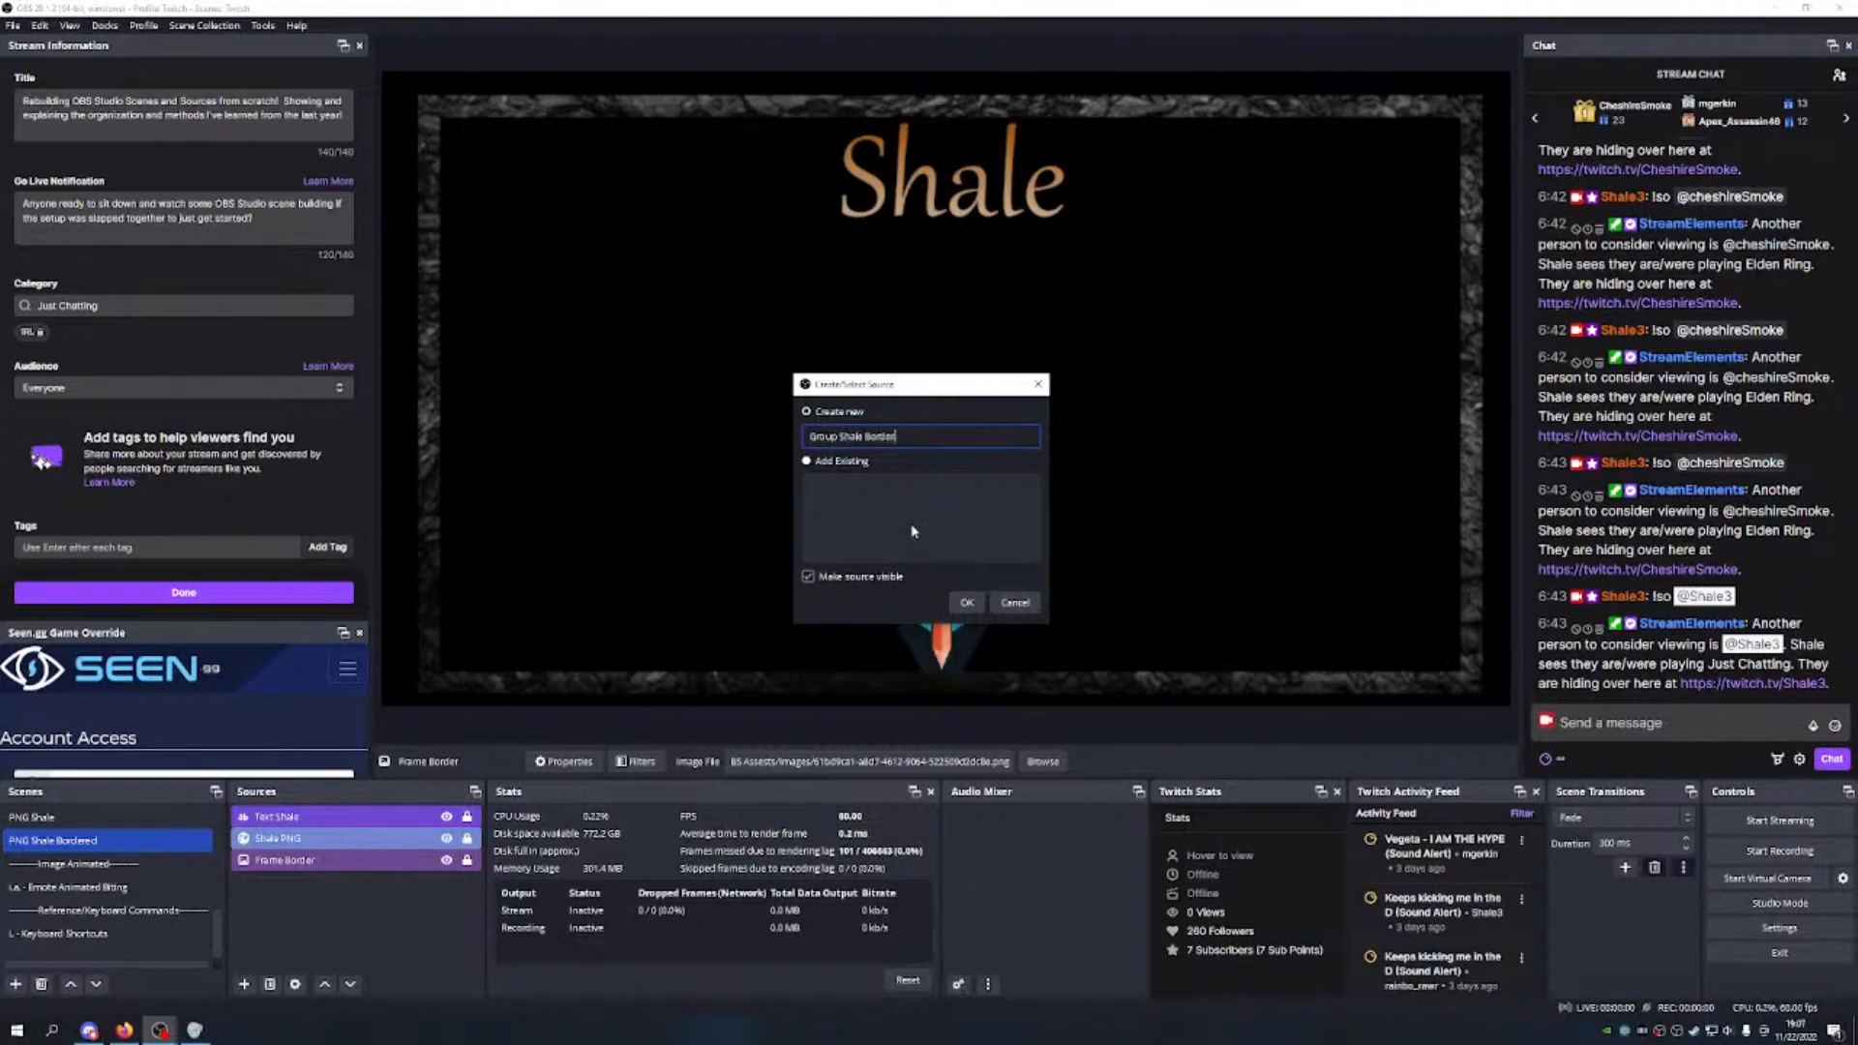
# Step: Create the Group Shale Bordered group and lock its Frame Border, Shale PNG and Text Shale sources
pyautogui.press('Return')
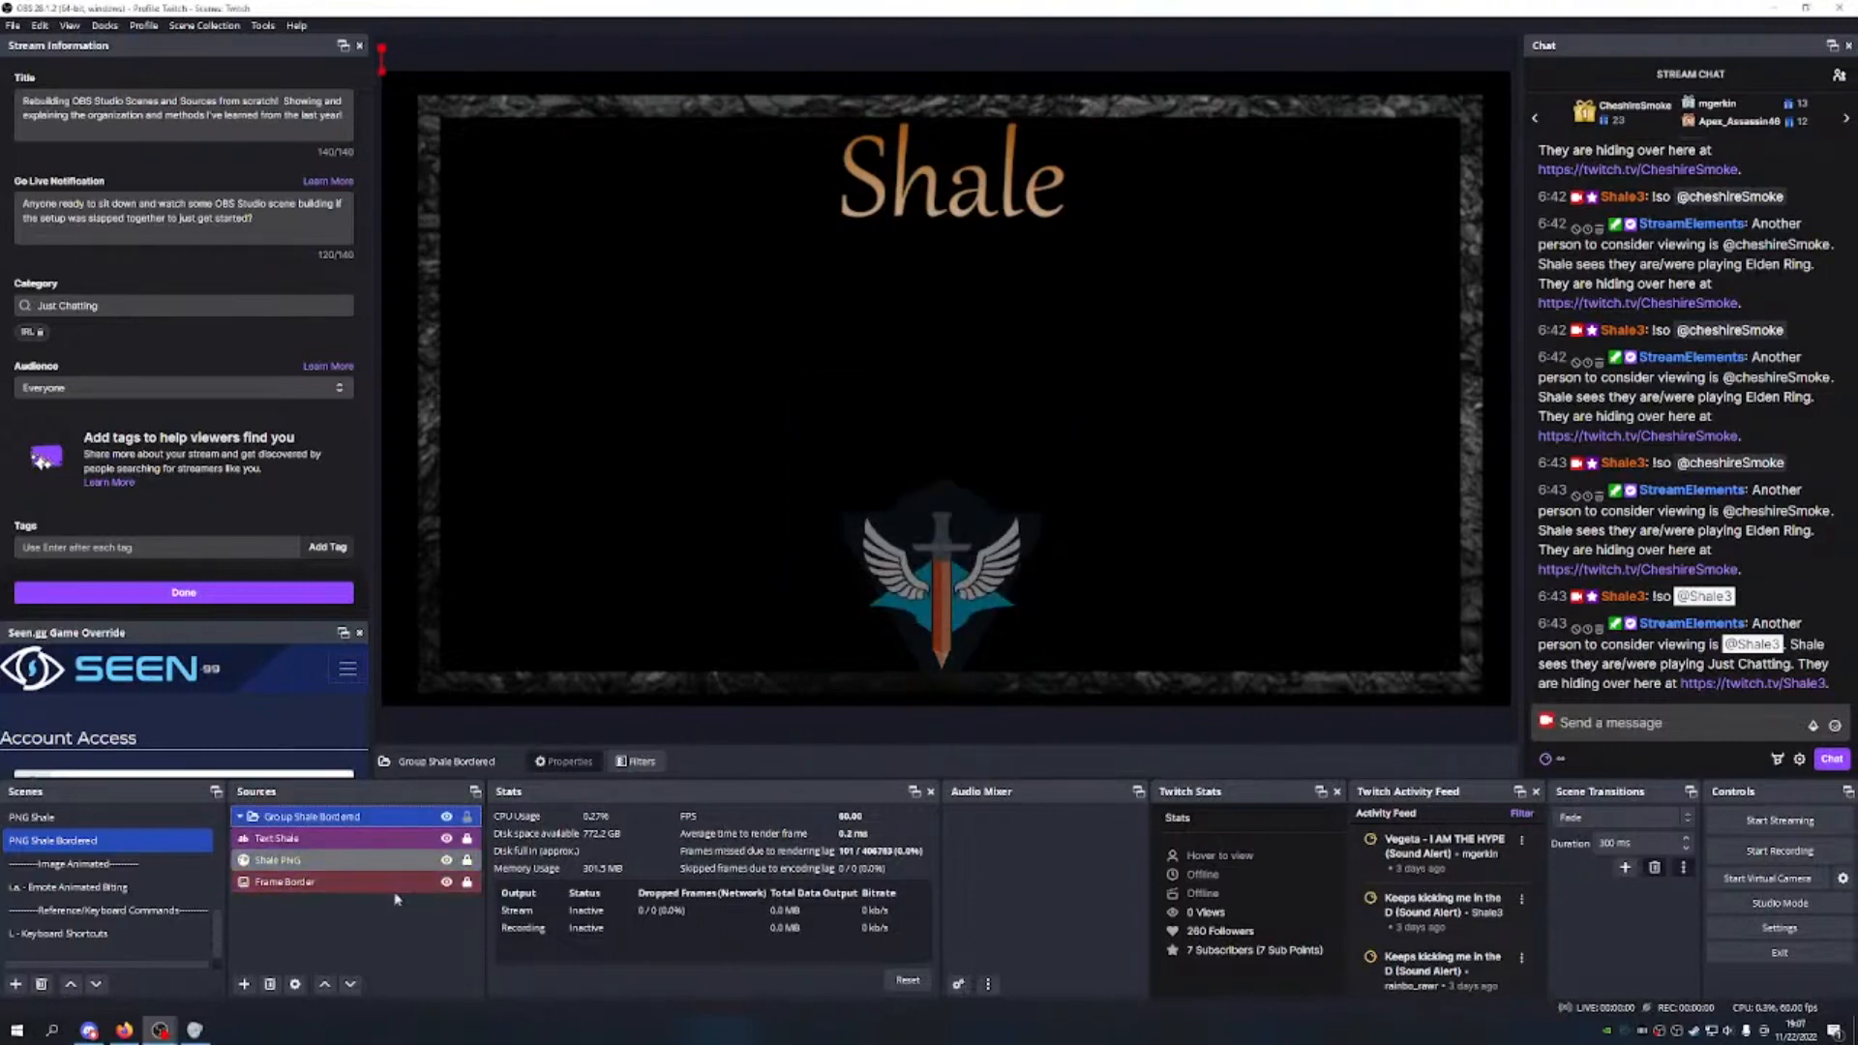
pyautogui.click(377, 931)
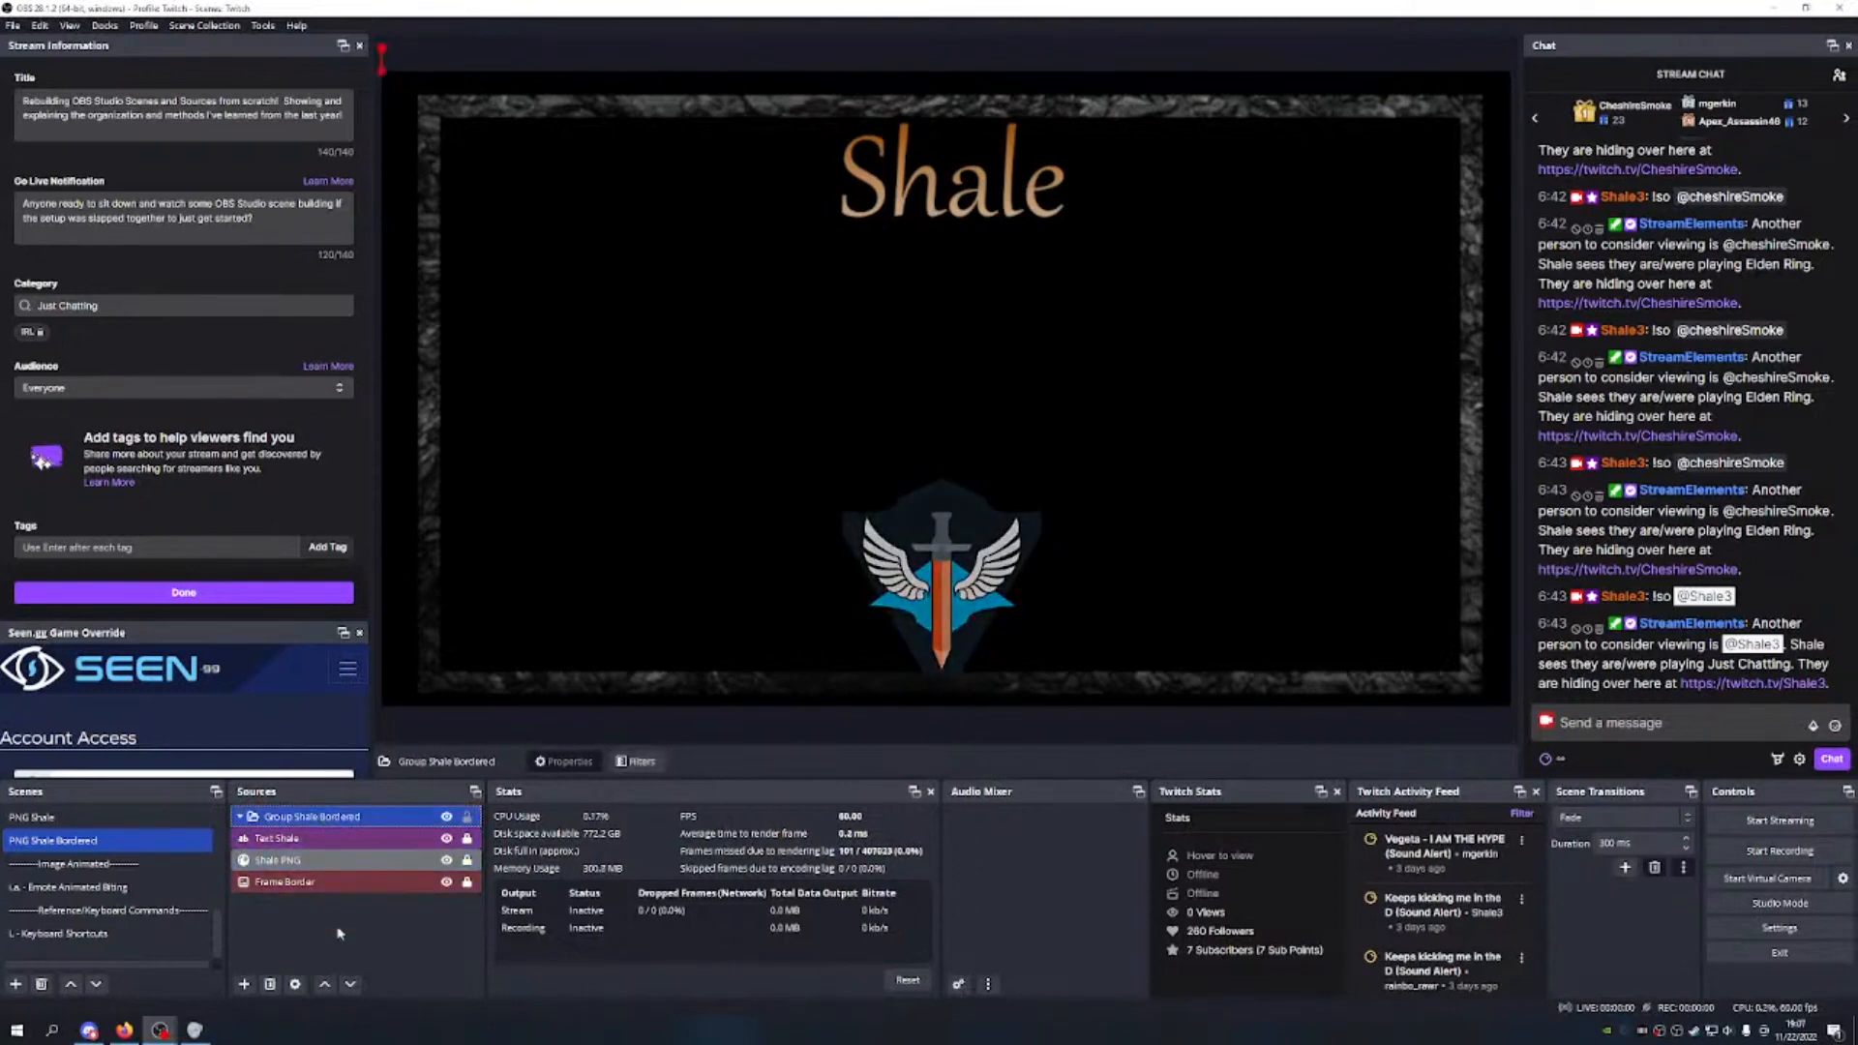
pyautogui.click(356, 949)
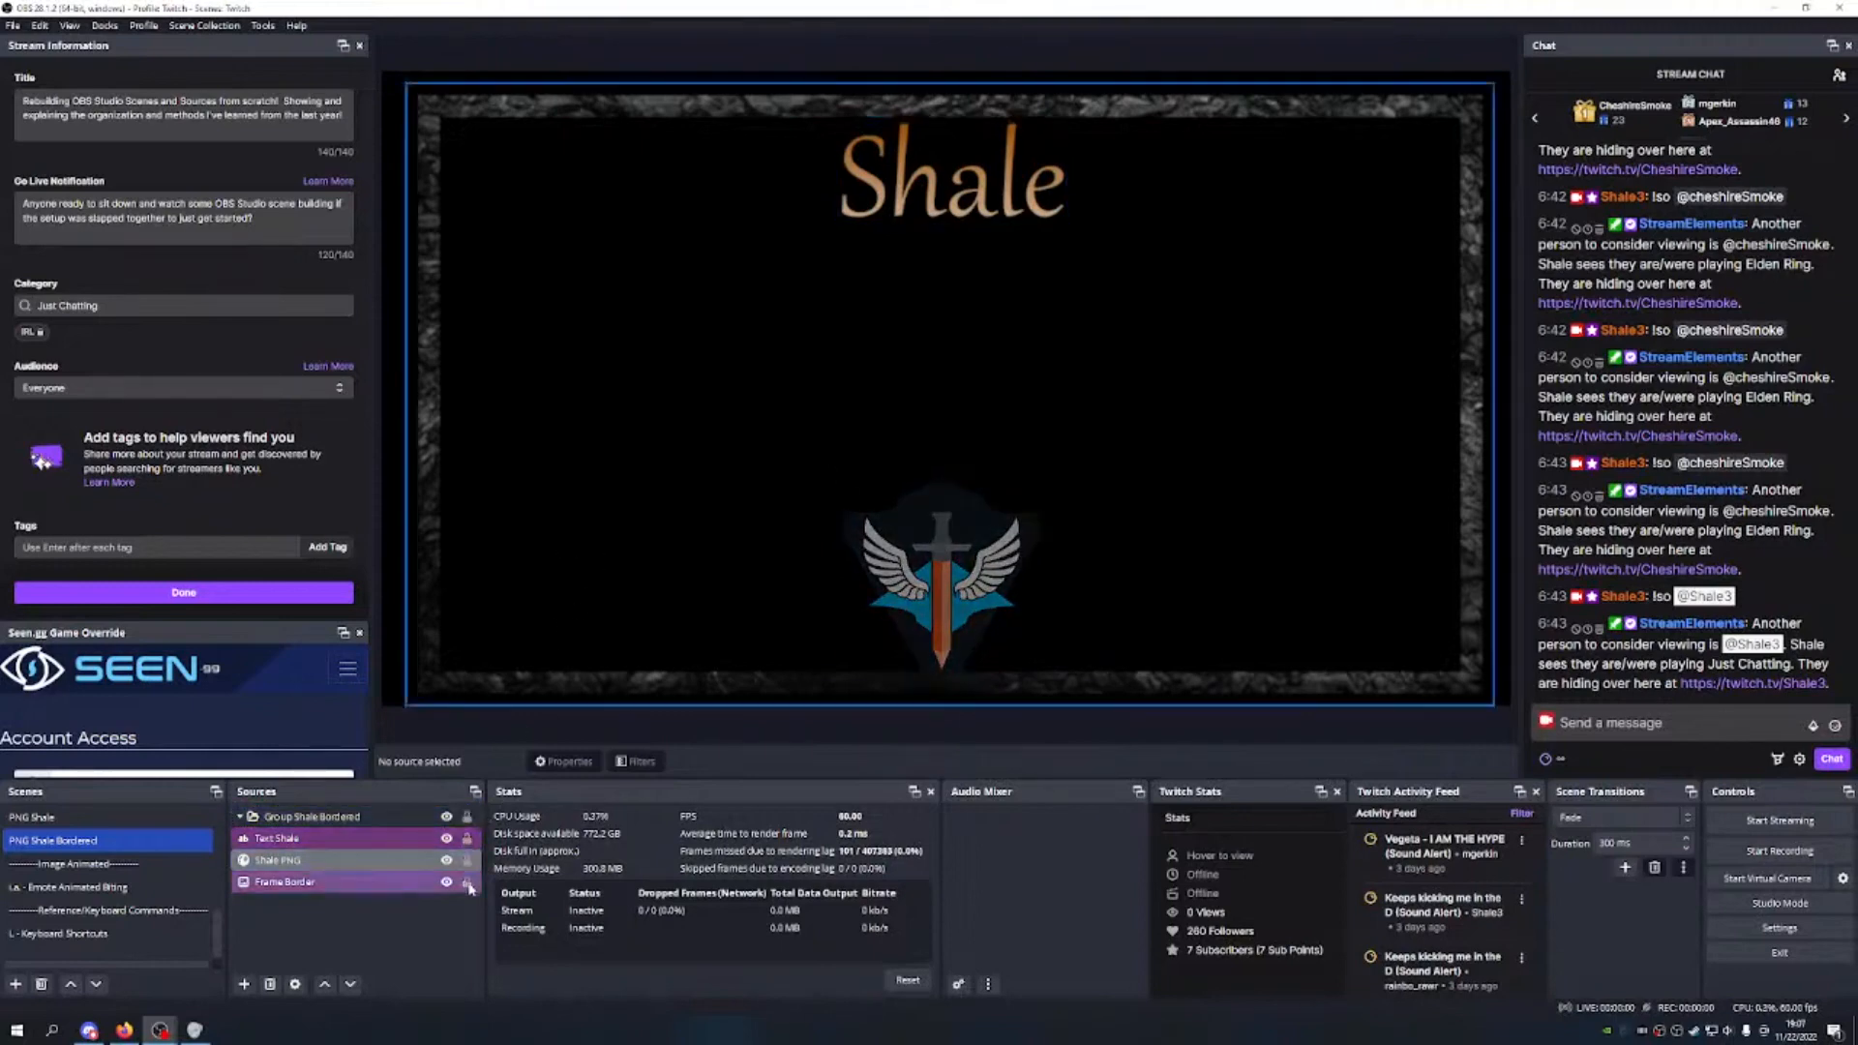
pyautogui.click(276, 858)
pyautogui.click(271, 820)
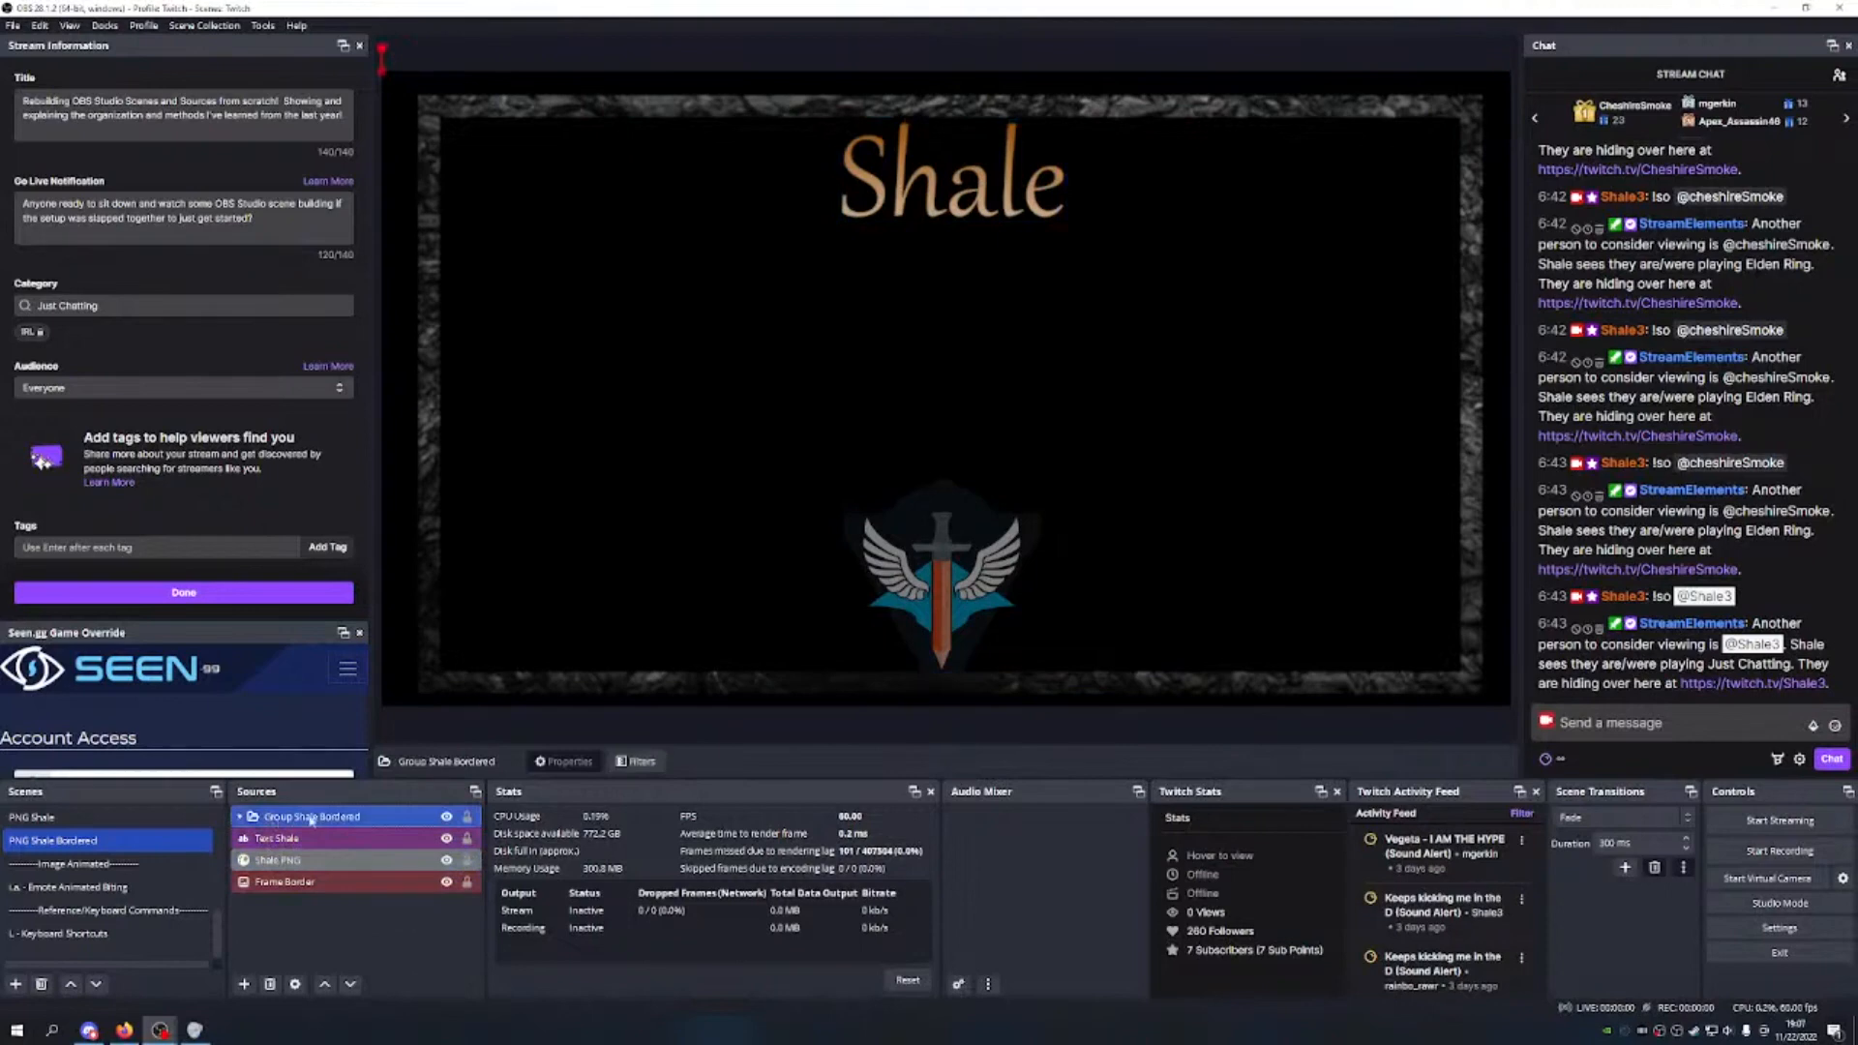
pyautogui.click(467, 882)
pyautogui.click(467, 859)
pyautogui.click(467, 838)
pyautogui.moveTo(390, 929); pyautogui.dragTo(367, 830)
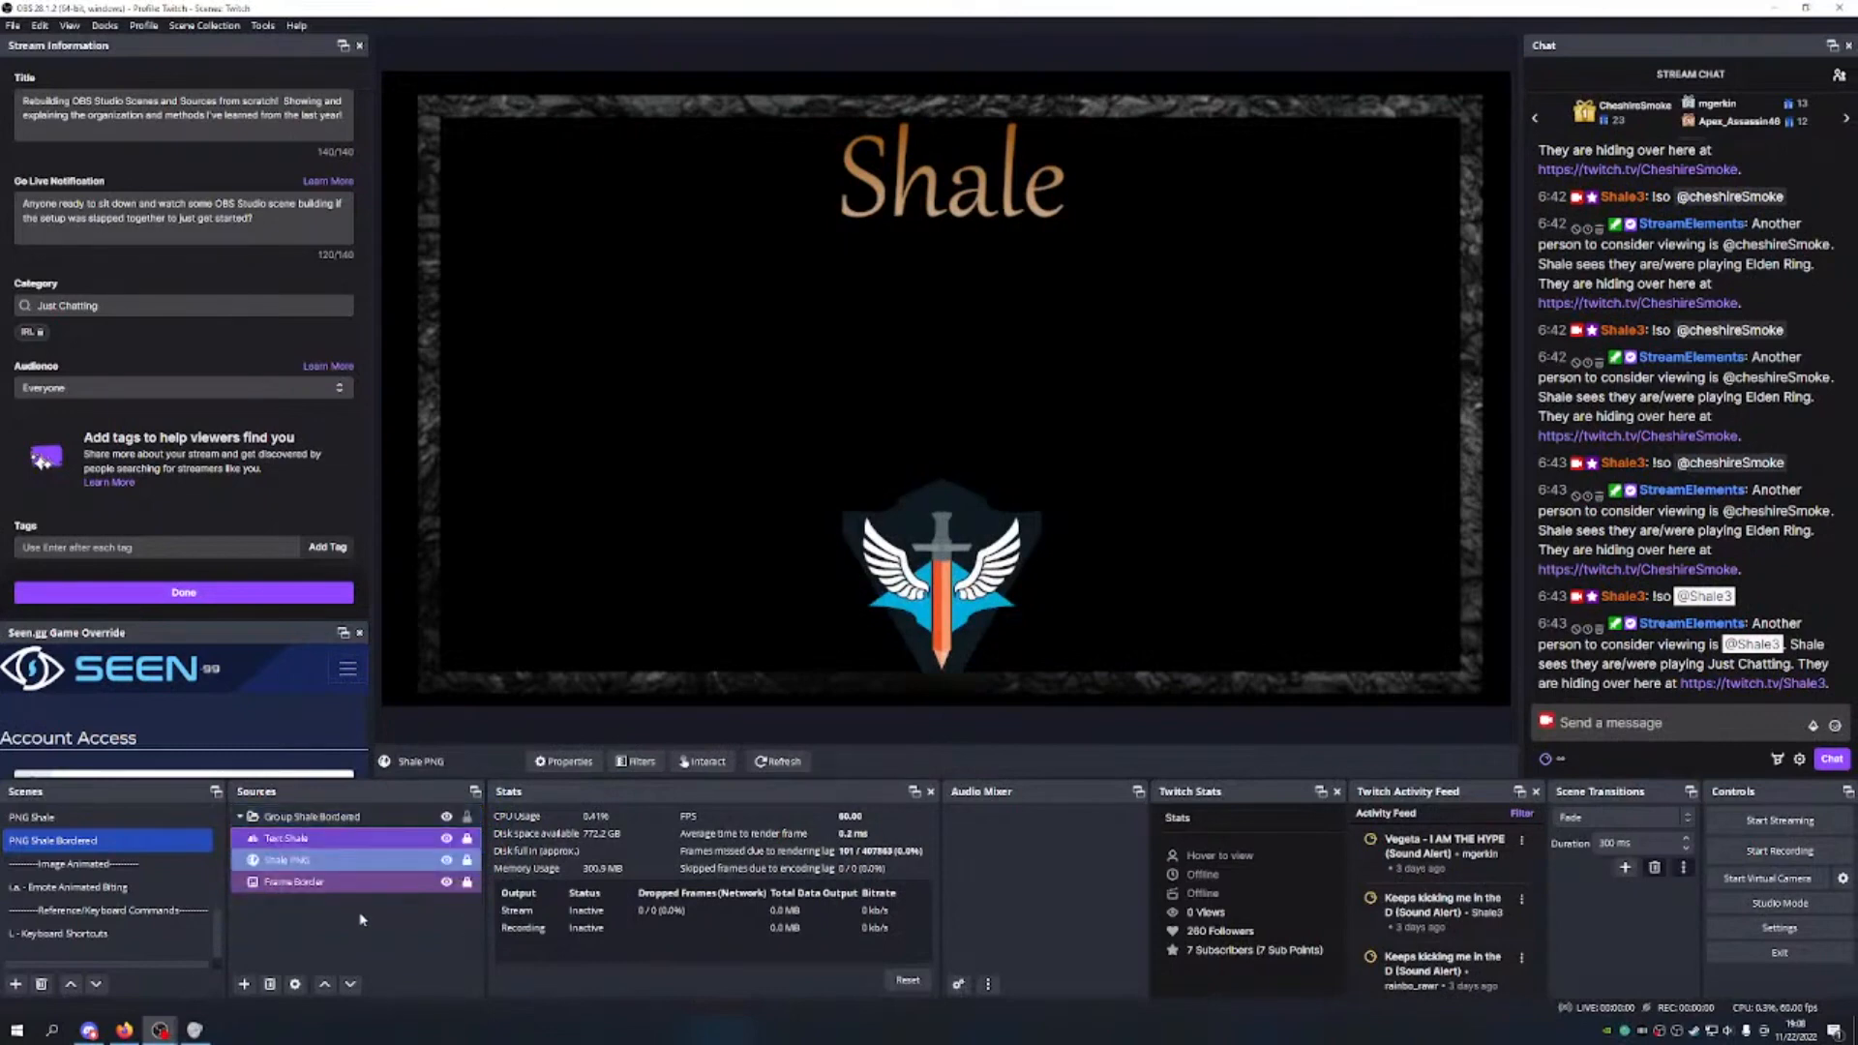
pyautogui.click(360, 919)
pyautogui.click(418, 821)
# Step: Resize and centre the Shale group to fill the canvas, then switch to M.S. - Main Scene
pyautogui.moveTo(705, 519); pyautogui.dragTo(560, 514)
pyautogui.moveTo(1415, 102); pyautogui.dragTo(866, 505)
pyautogui.moveTo(612, 590); pyautogui.dragTo(929, 449)
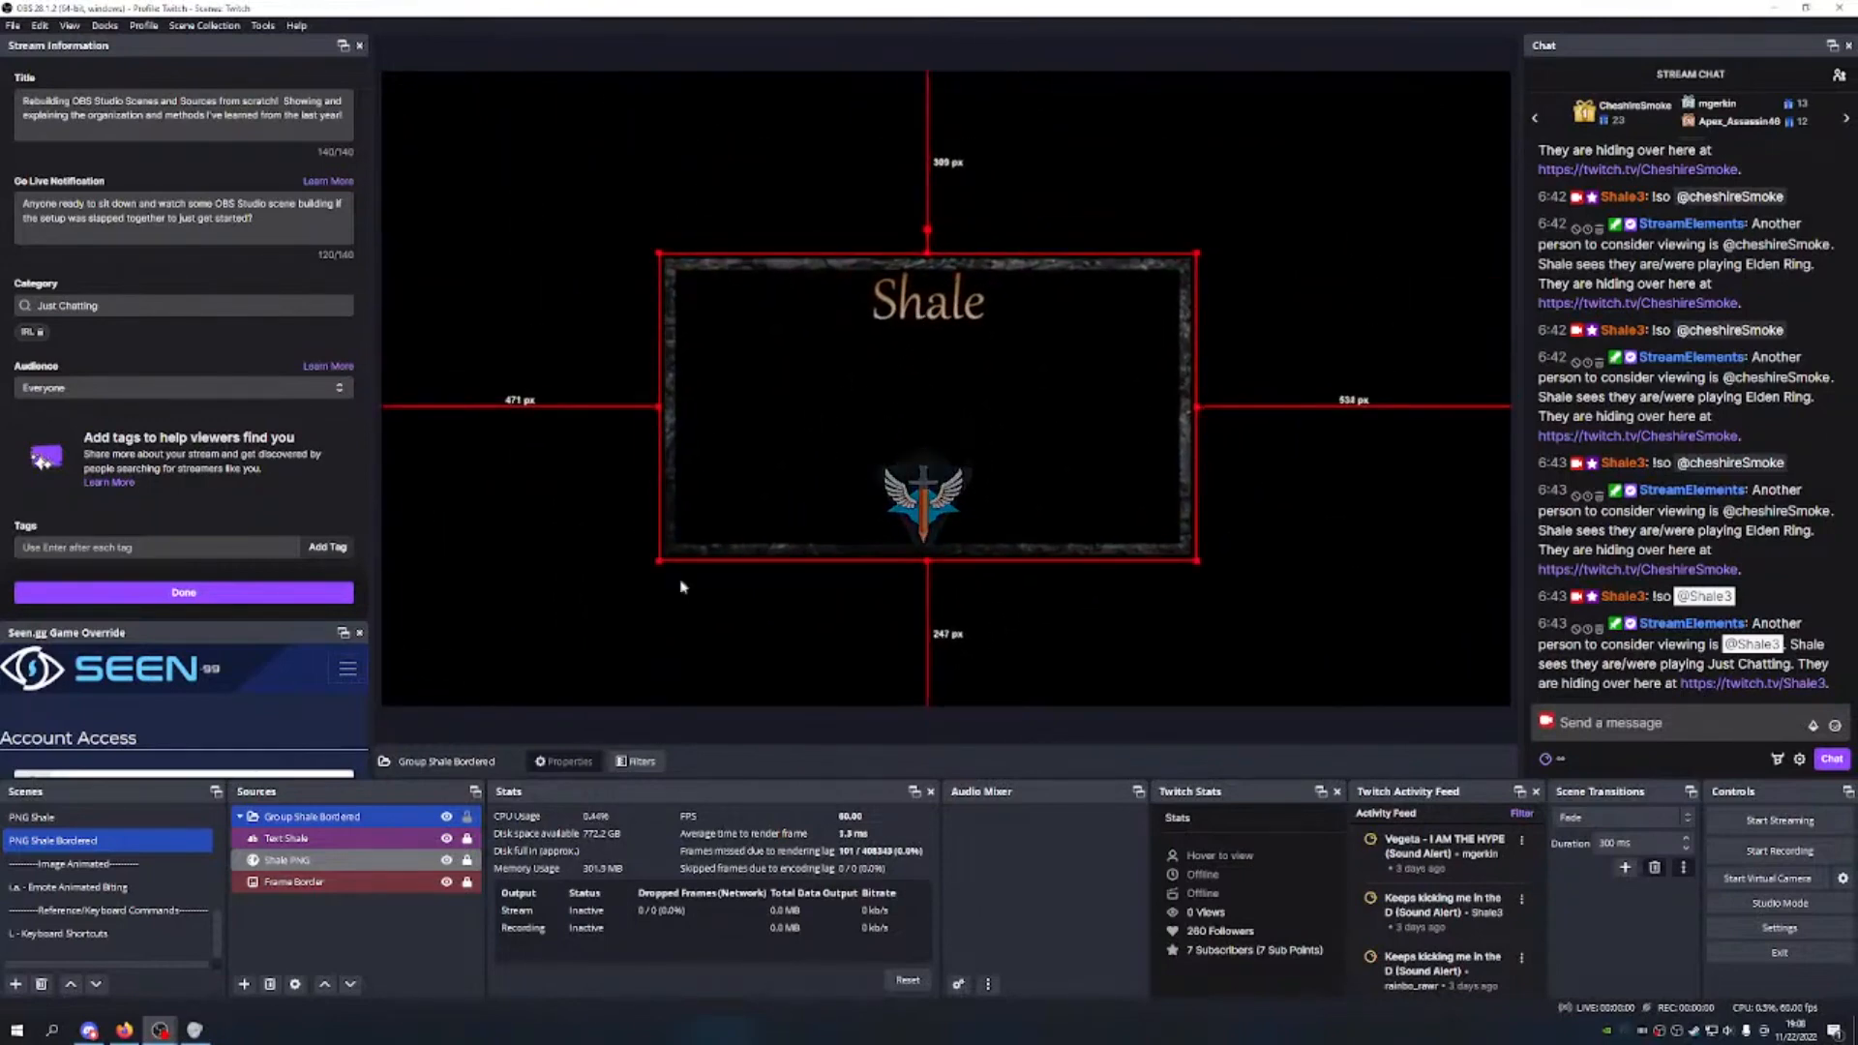
pyautogui.moveTo(907, 418); pyautogui.dragTo(1142, 303)
pyautogui.moveTo(778, 374); pyautogui.dragTo(973, 354)
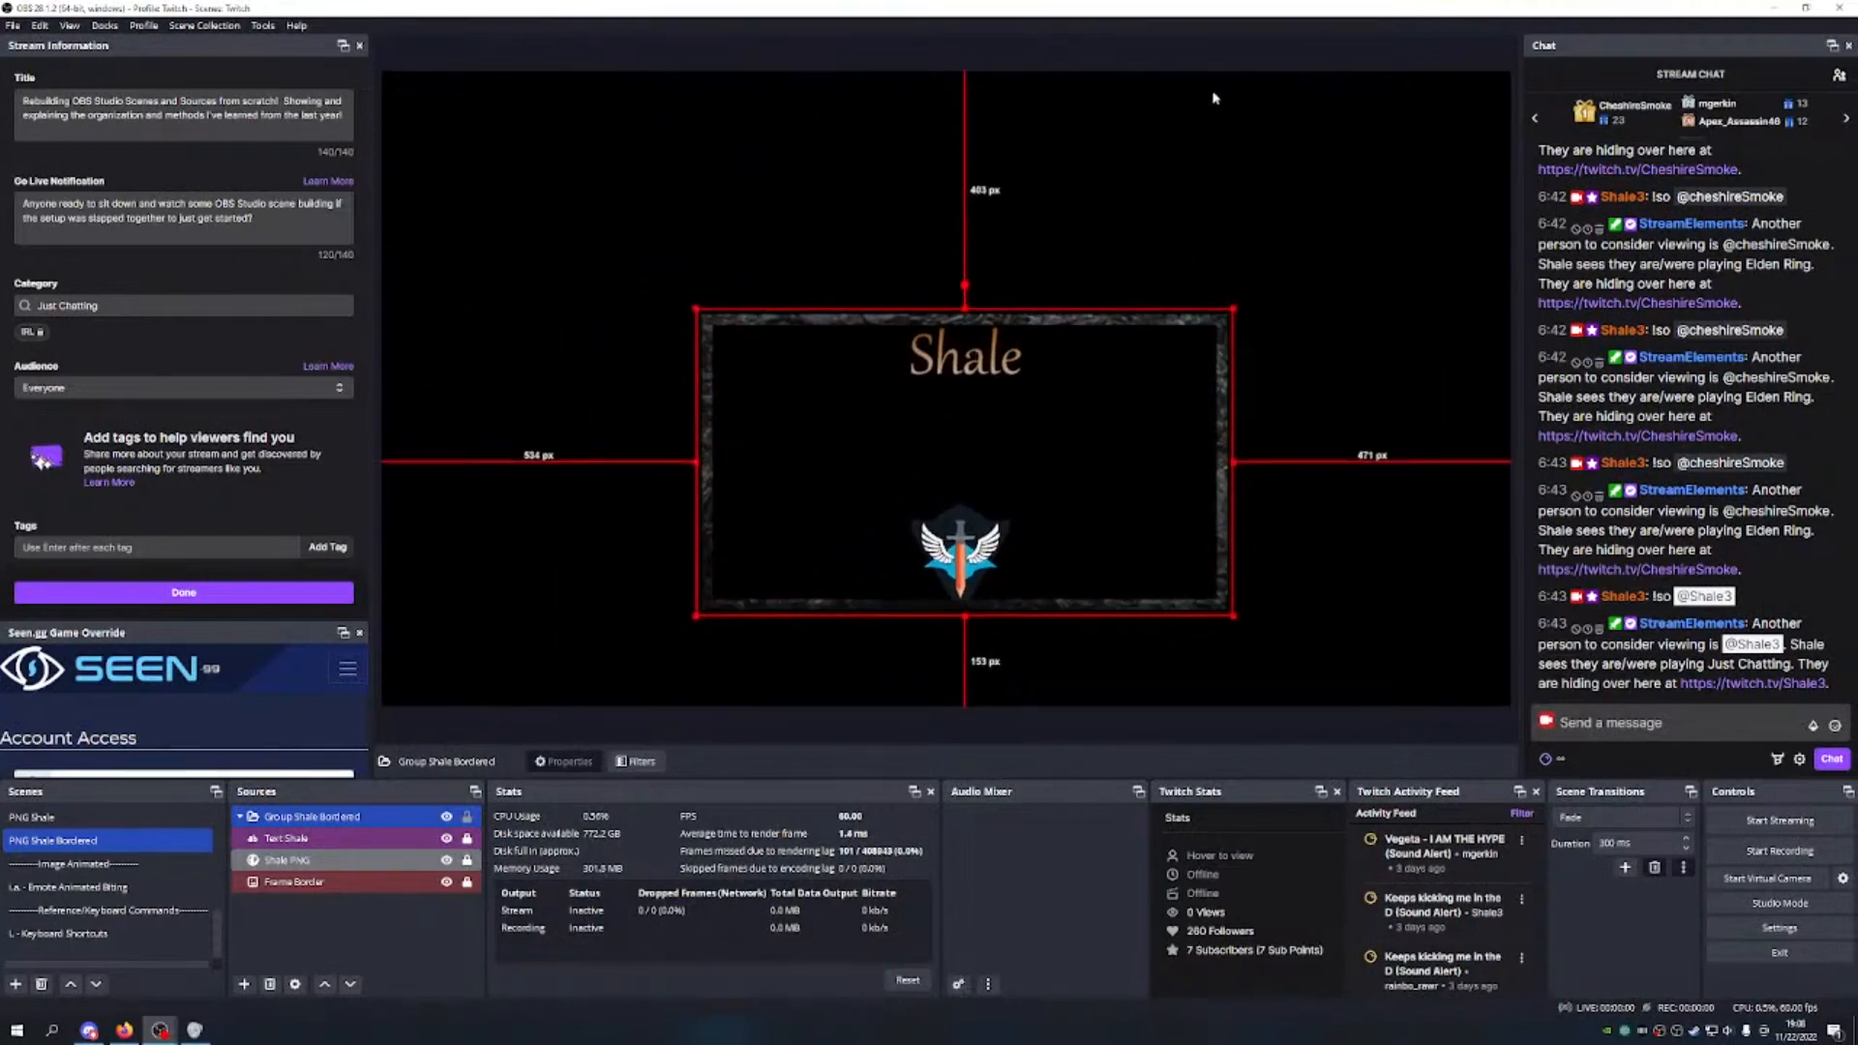
pyautogui.moveTo(1236, 309)
pyautogui.mouseDown()
pyautogui.moveTo(1506, 127)
pyautogui.moveTo(1339, 112)
pyautogui.moveTo(1325, 184)
pyautogui.moveTo(1471, 124)
pyautogui.moveTo(1506, 70)
pyautogui.moveTo(1203, 309)
pyautogui.mouseUp()
pyautogui.moveTo(1433, 109); pyautogui.dragTo(1453, 75)
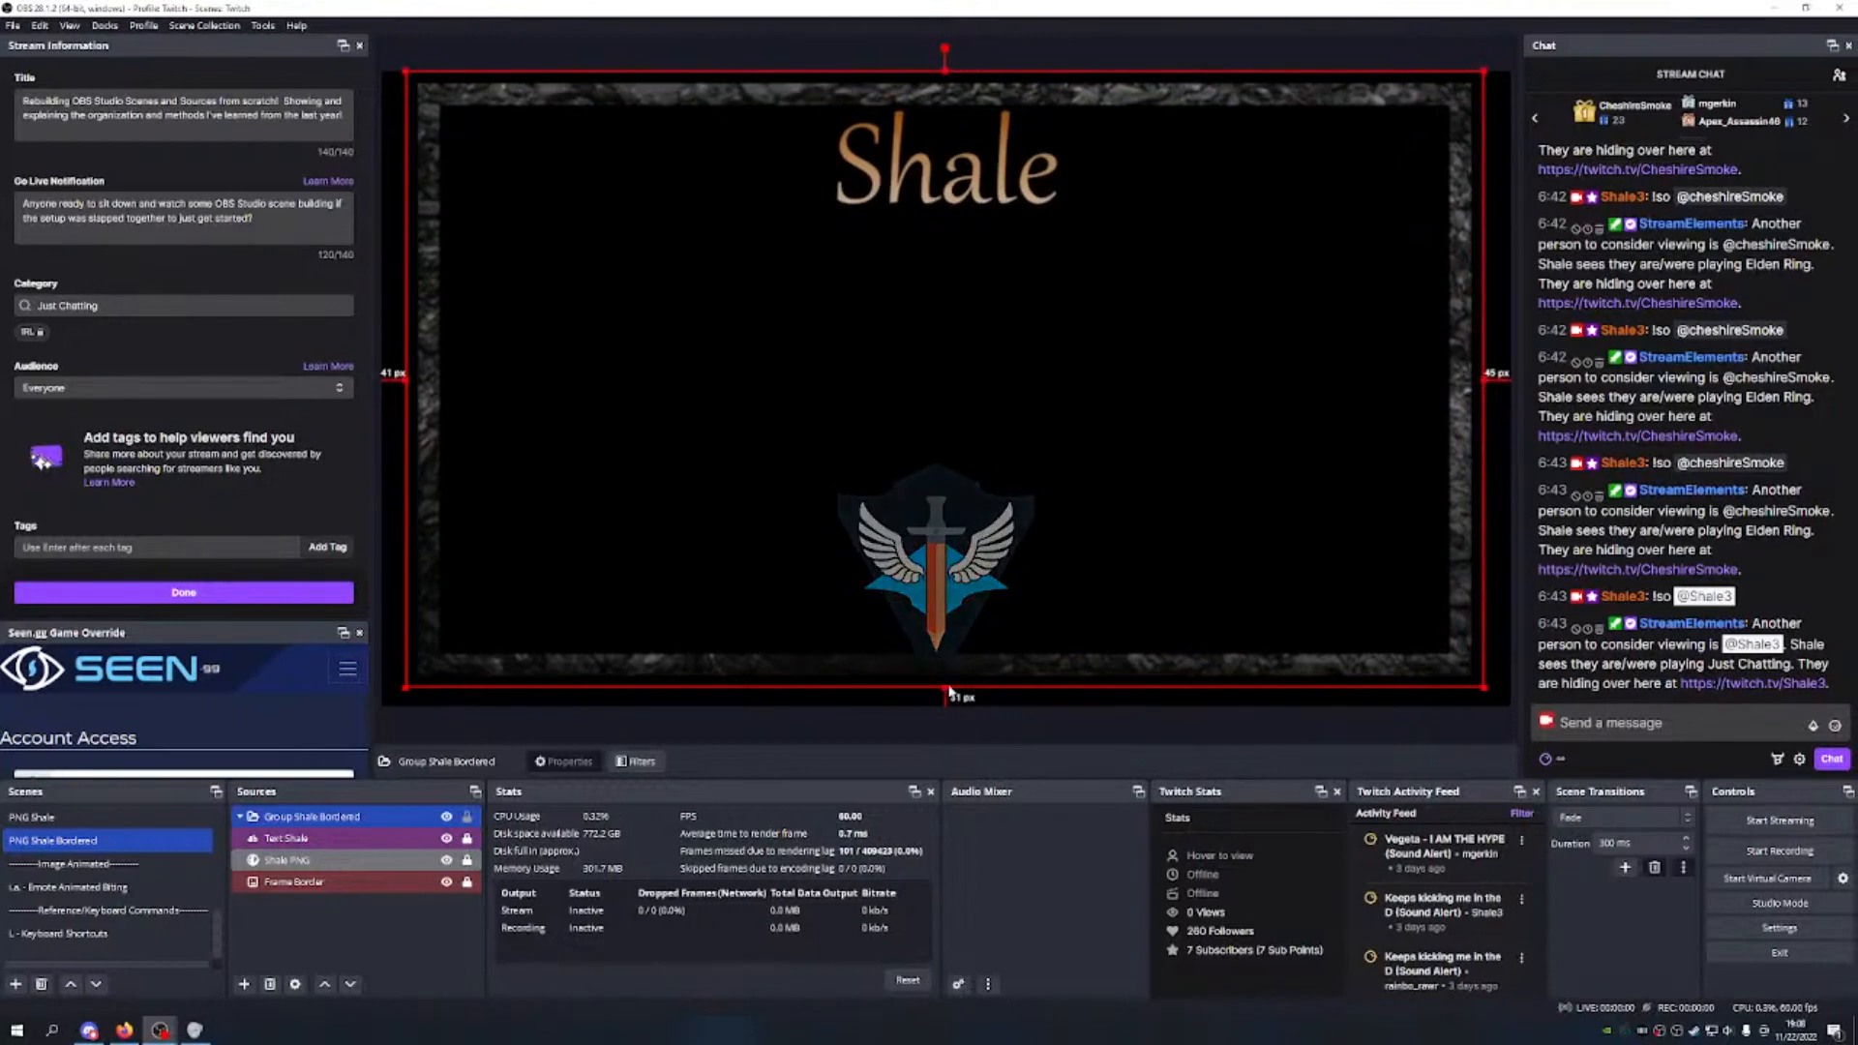
pyautogui.moveTo(946, 687); pyautogui.dragTo(947, 698)
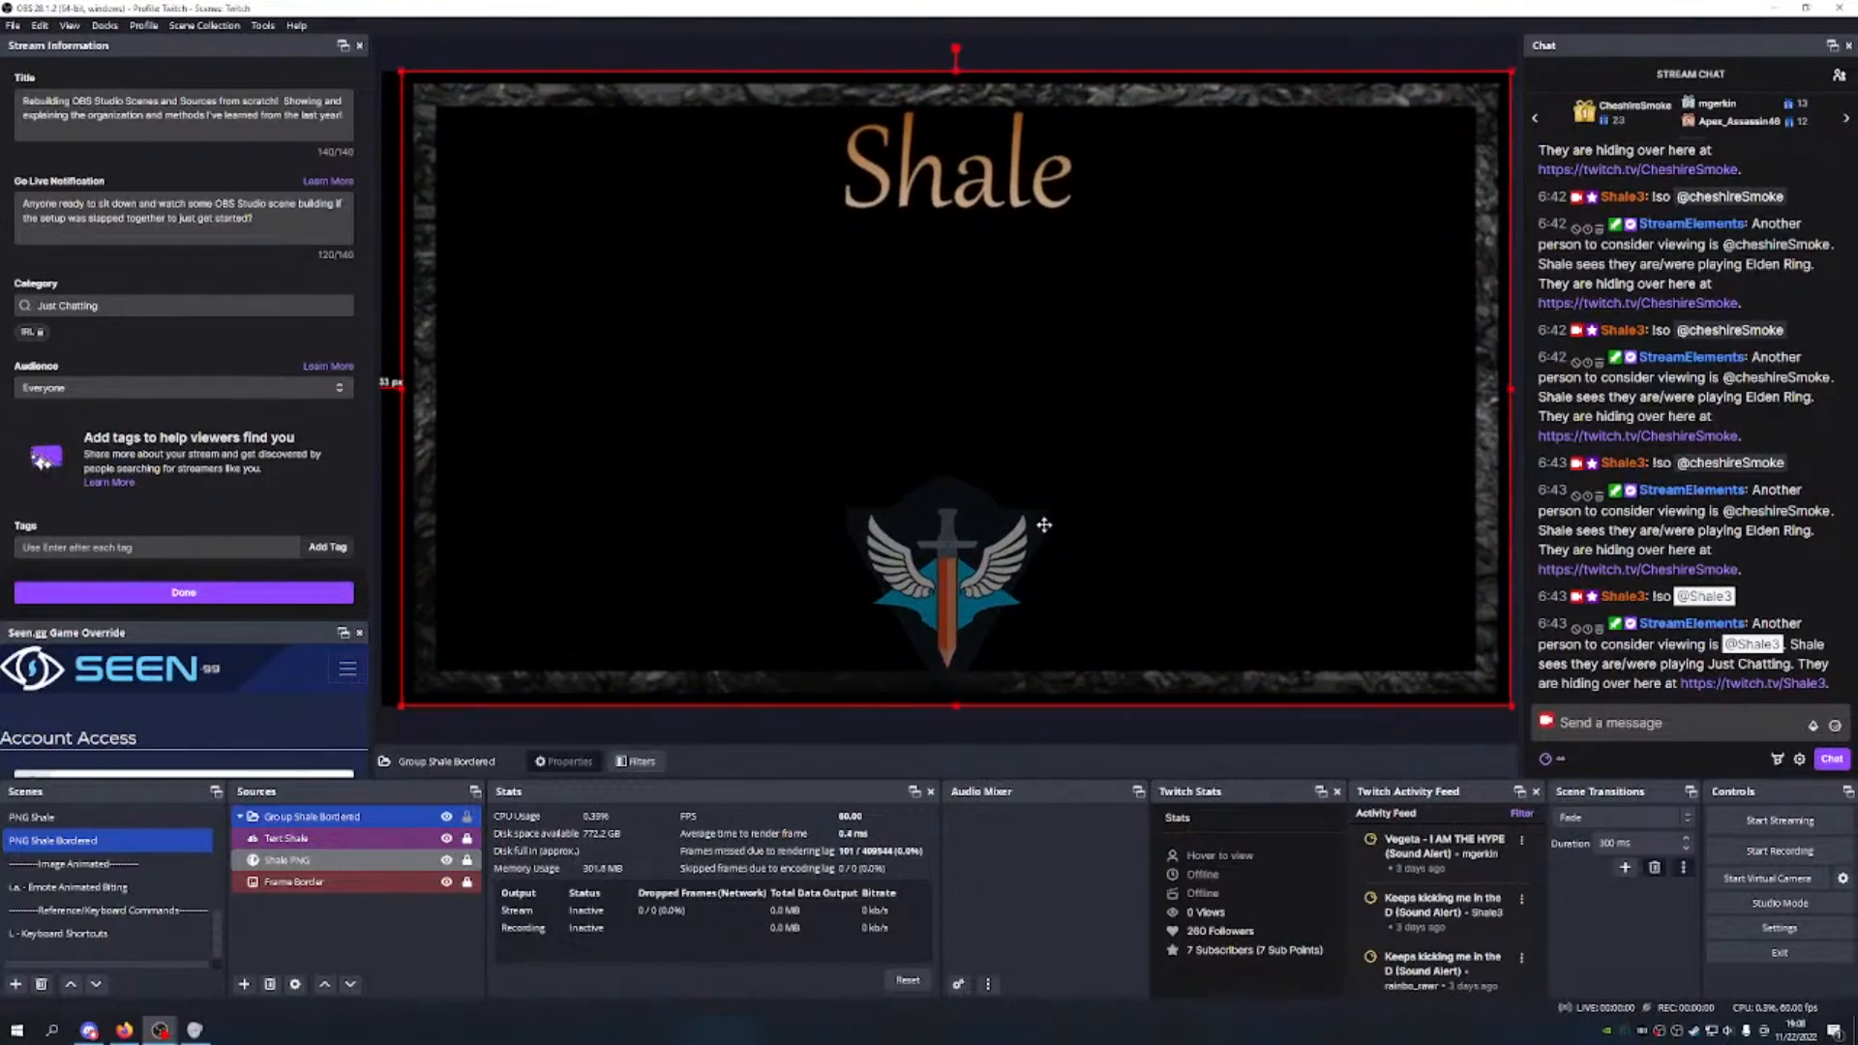
pyautogui.moveTo(1043, 520); pyautogui.dragTo(1028, 519)
pyautogui.scroll(5, 150, 866)
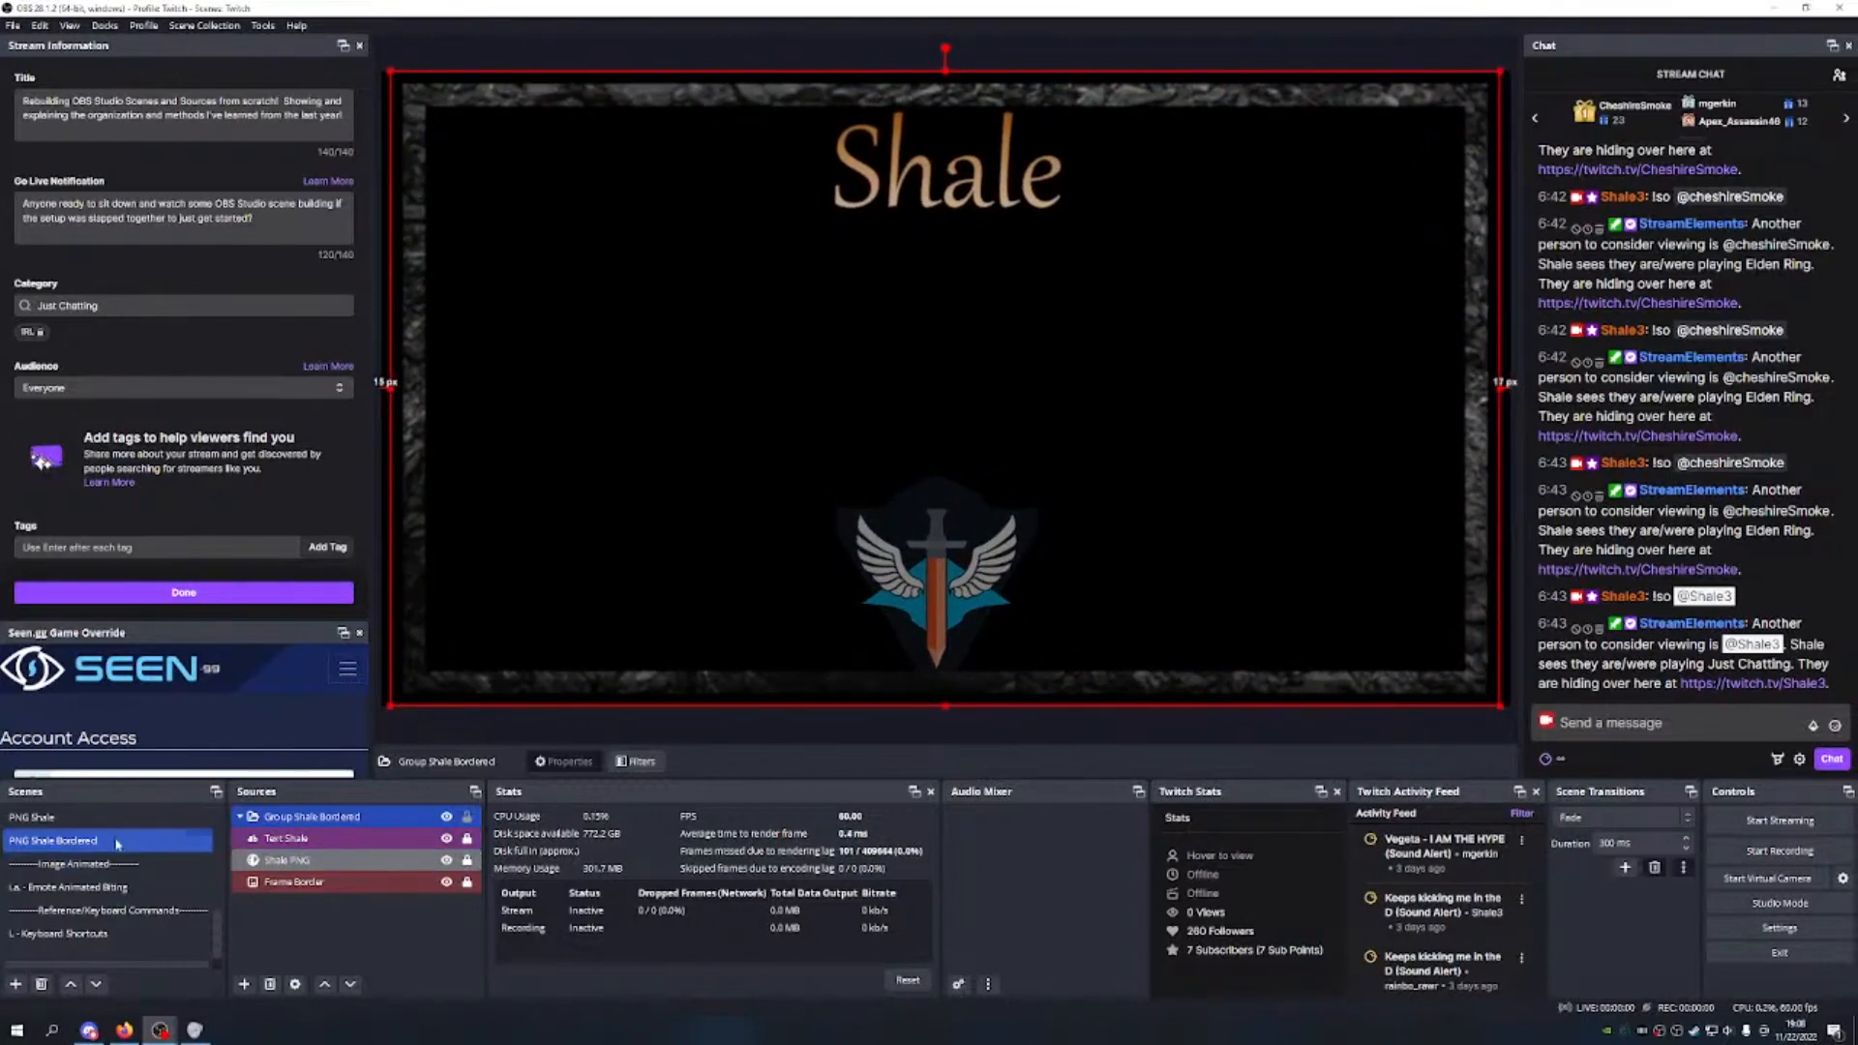
pyautogui.click(58, 818)
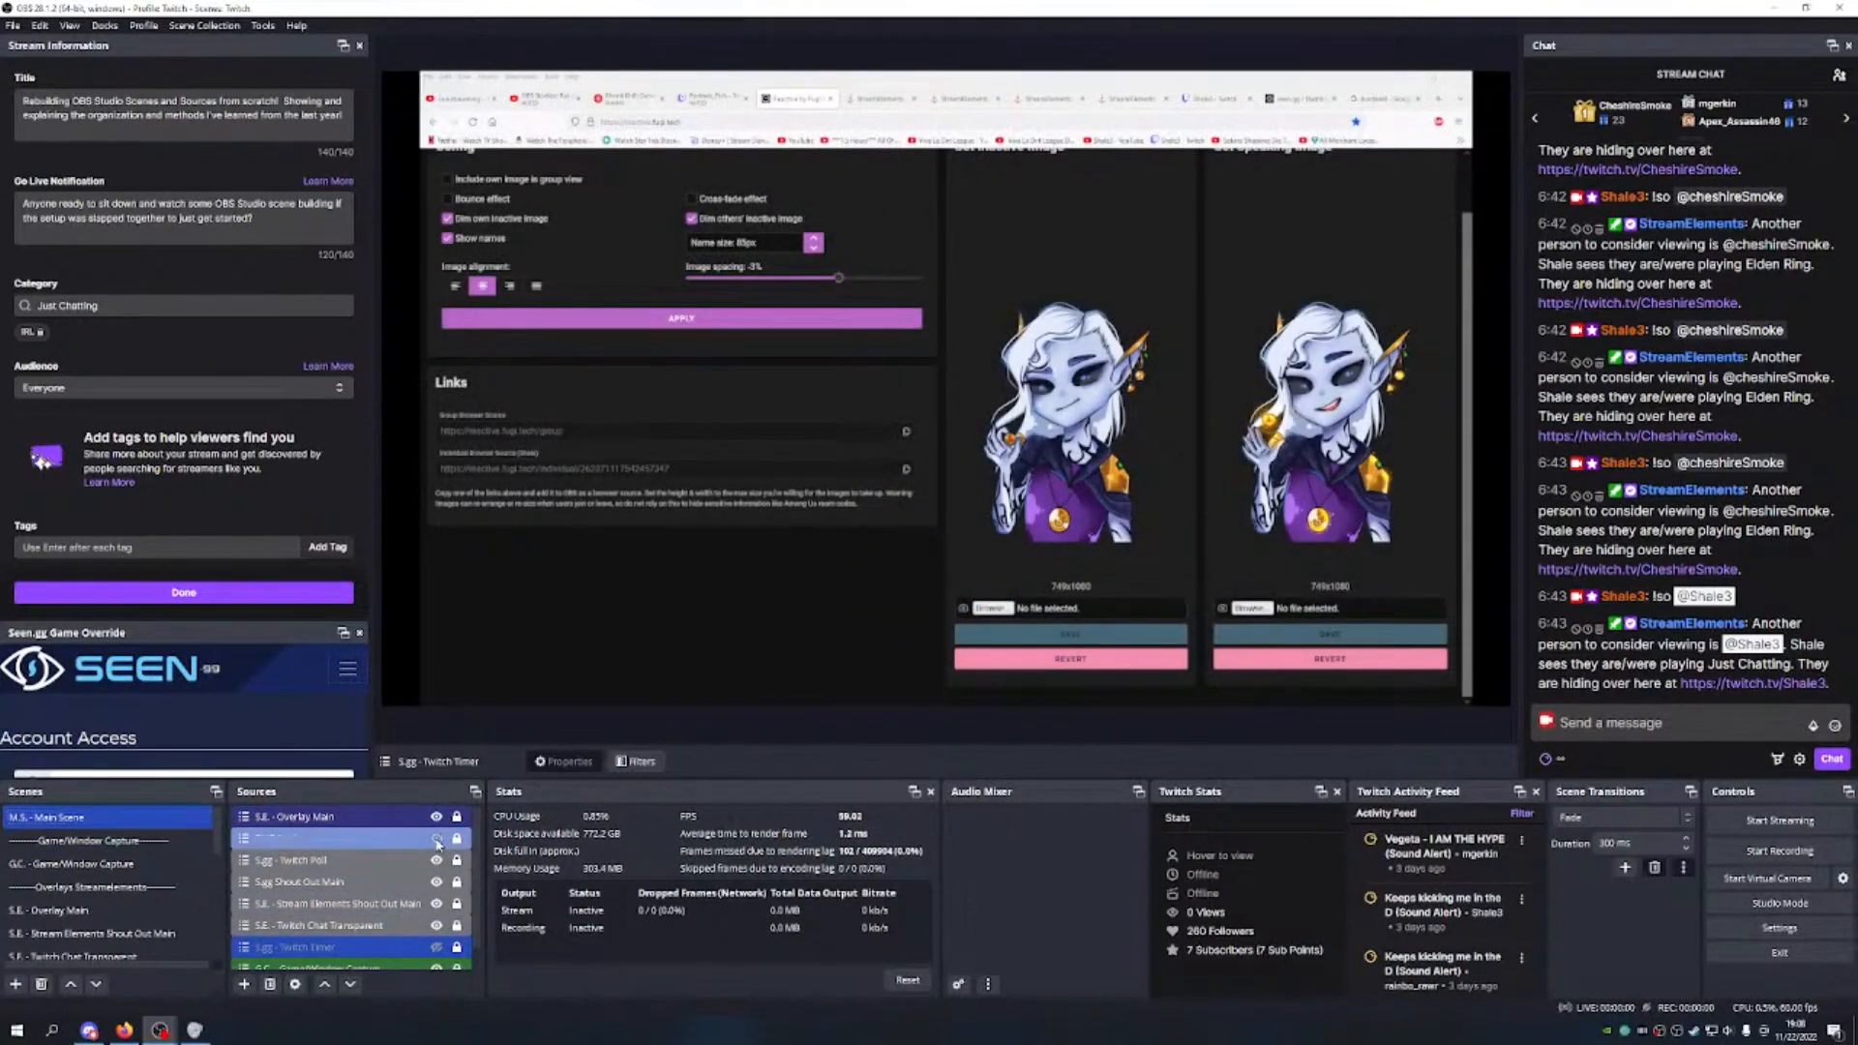
# Step: Add the existing PNG Shale Bordered scene as a source in Main Scene
pyautogui.click(244, 984)
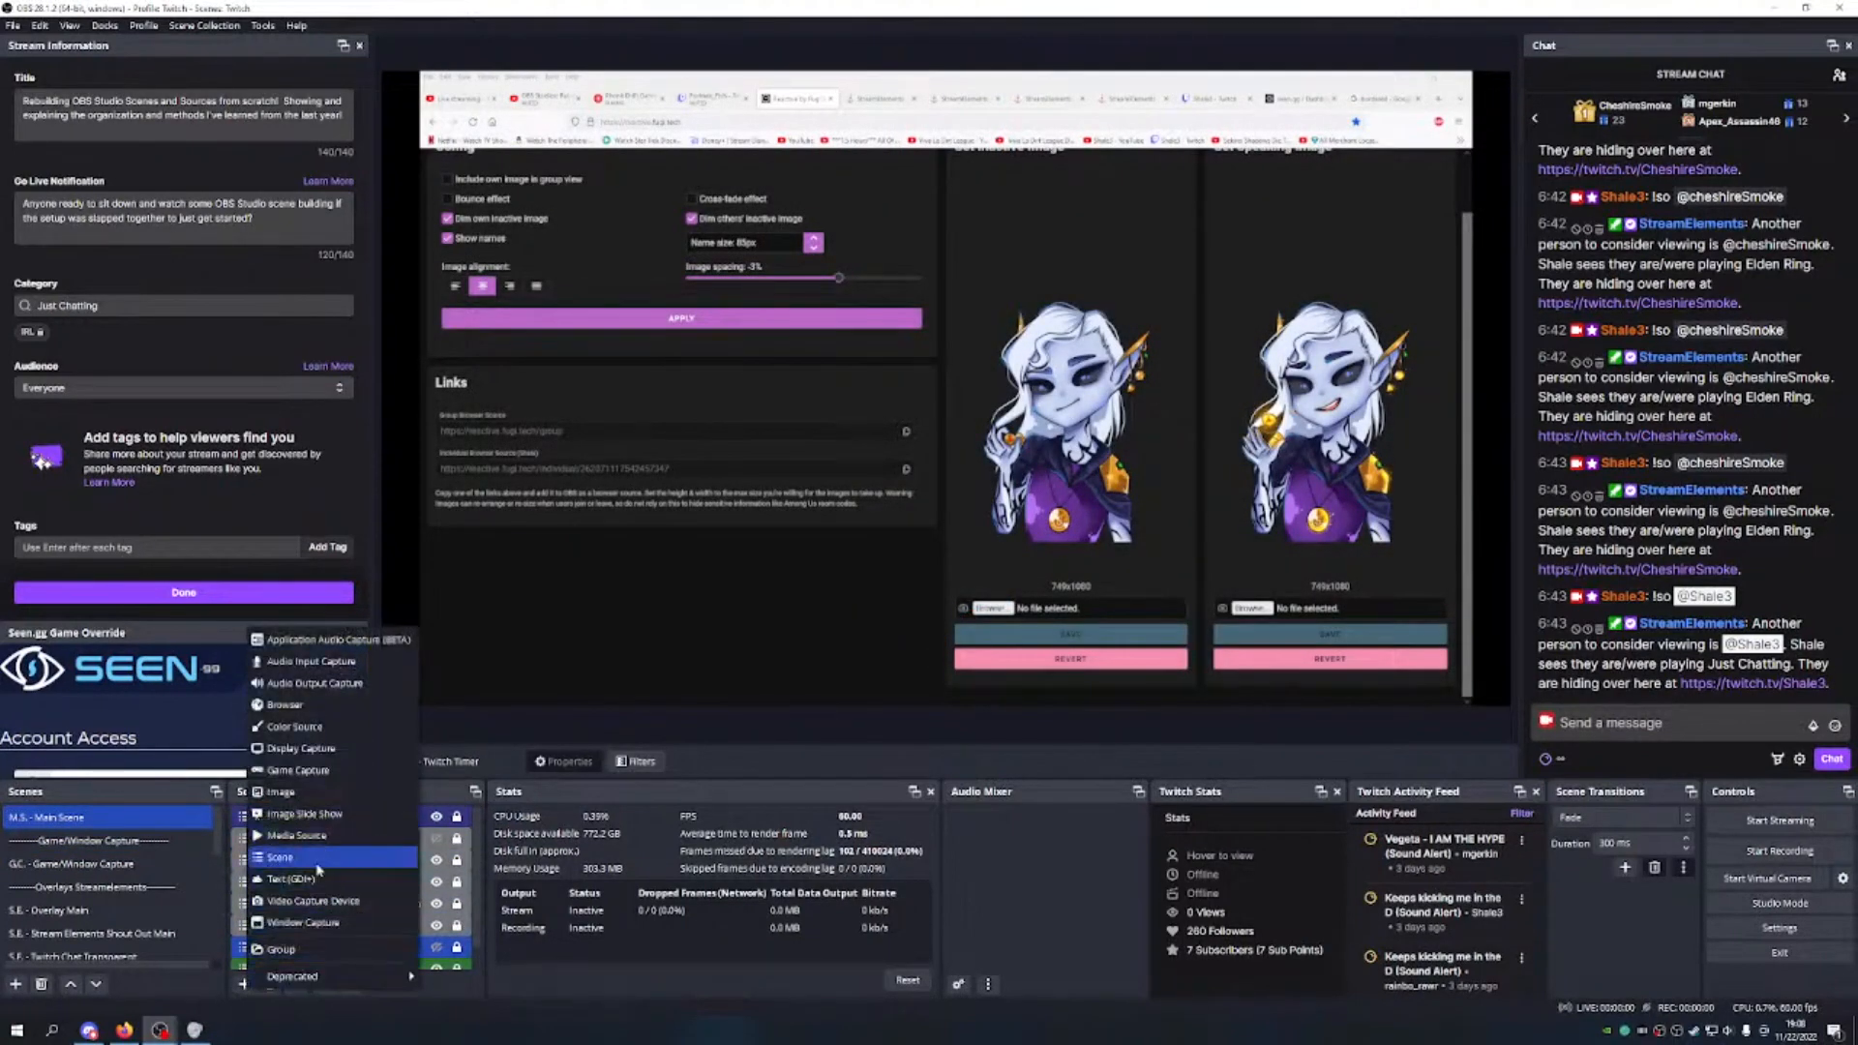
pyautogui.click(319, 857)
pyautogui.click(946, 513)
pyautogui.click(947, 534)
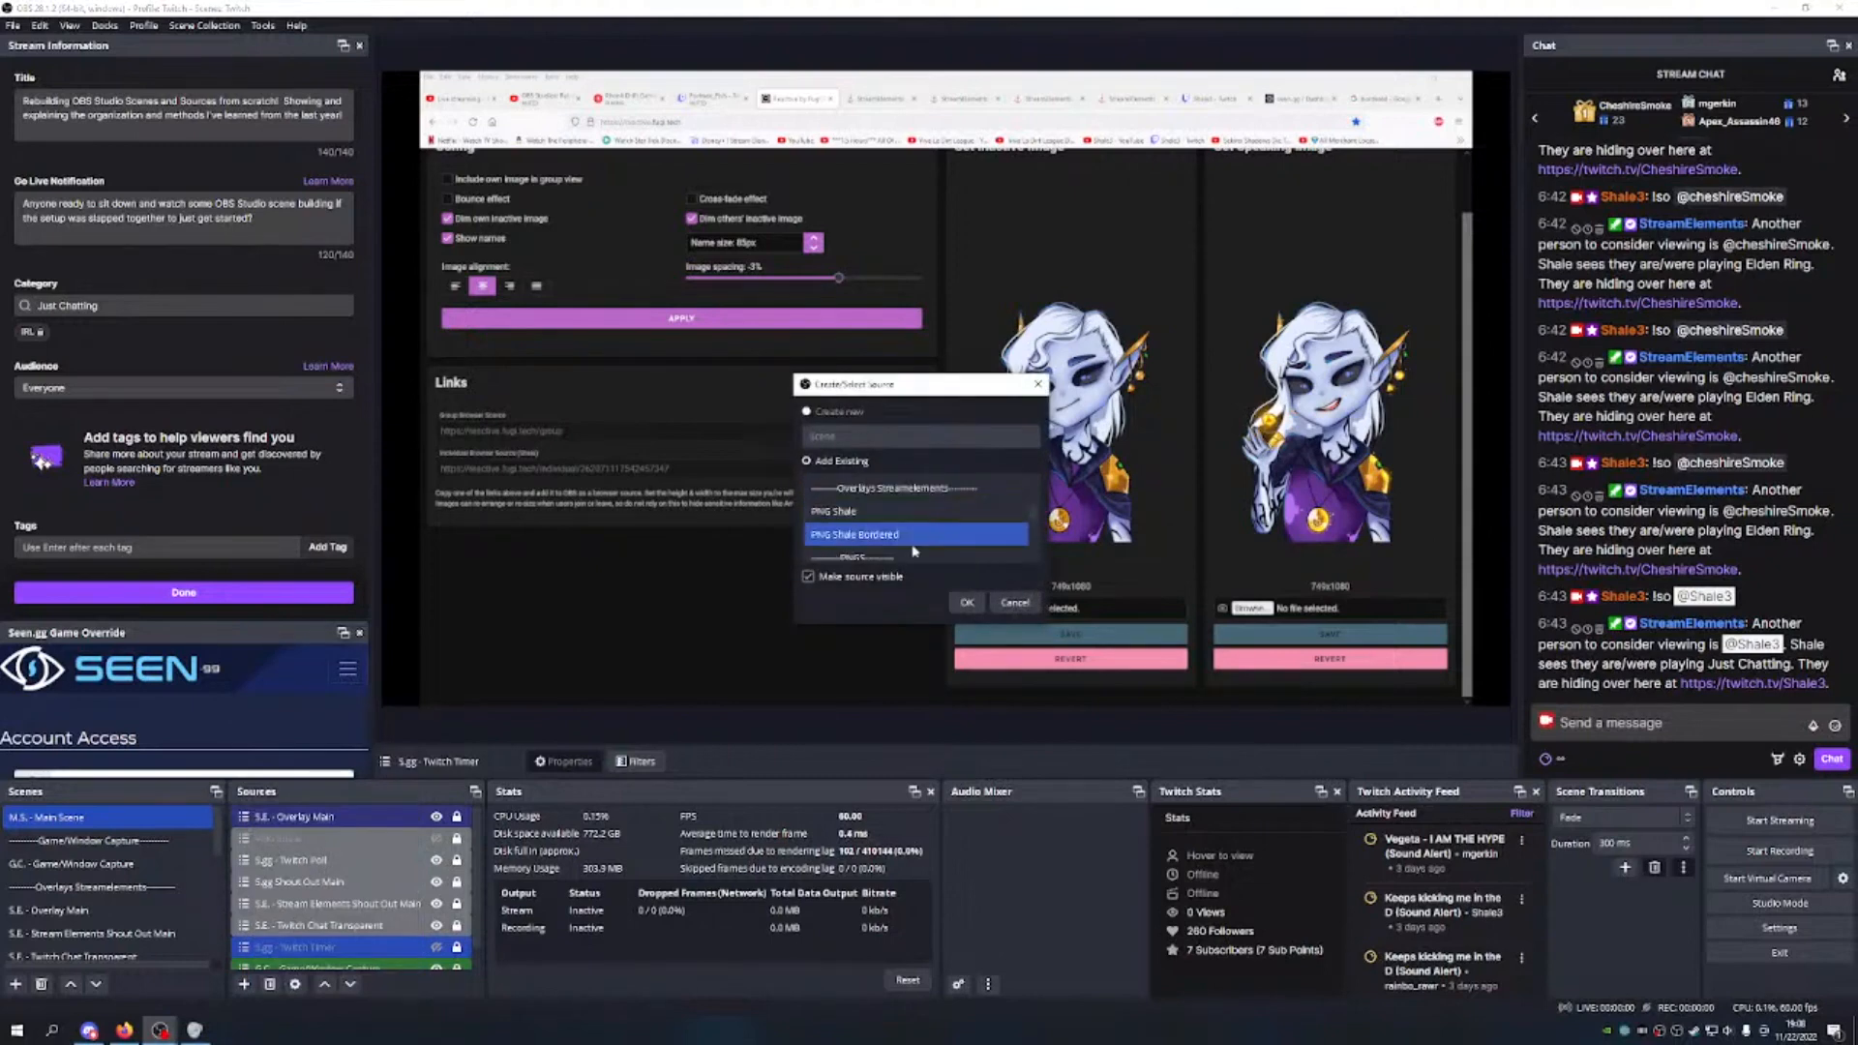
pyautogui.click(967, 602)
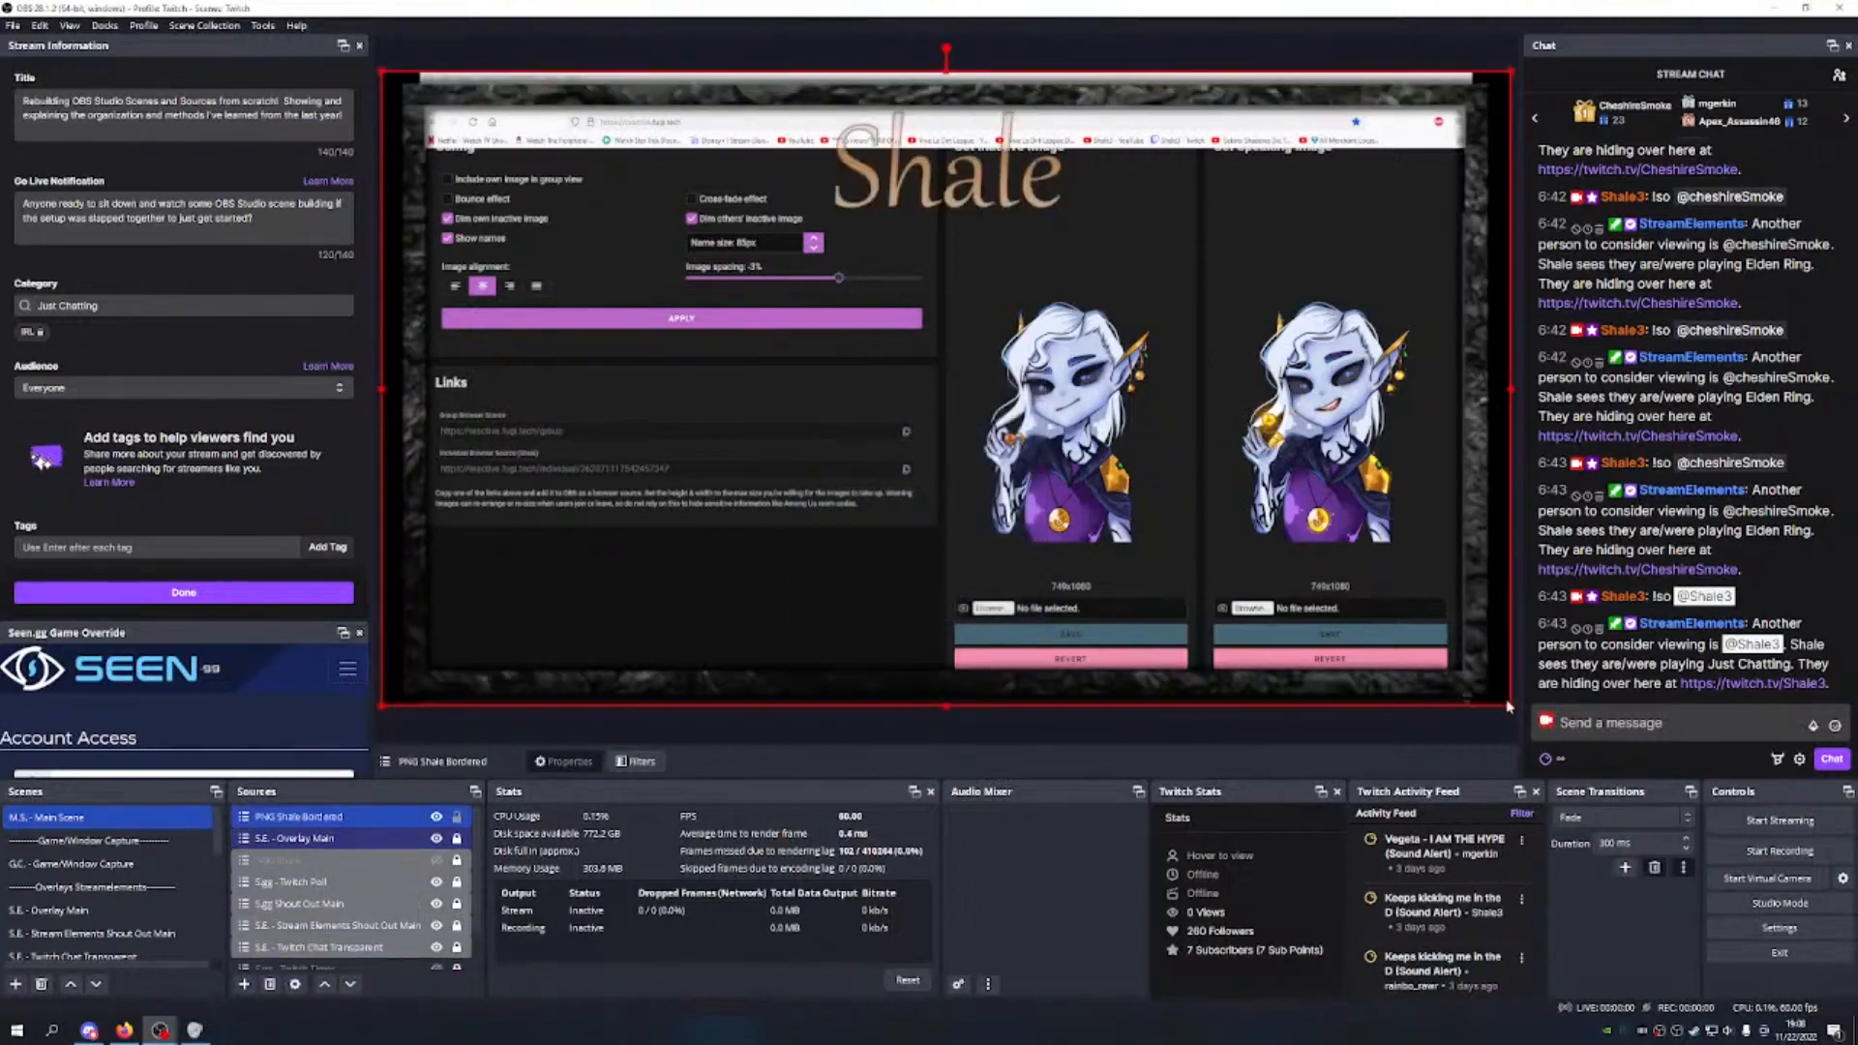
# Step: Shrink the Shale overlay into the canvas top-left, then switch to the PNG Shale Bordered scene
pyautogui.moveTo(1509, 703); pyautogui.dragTo(610, 244)
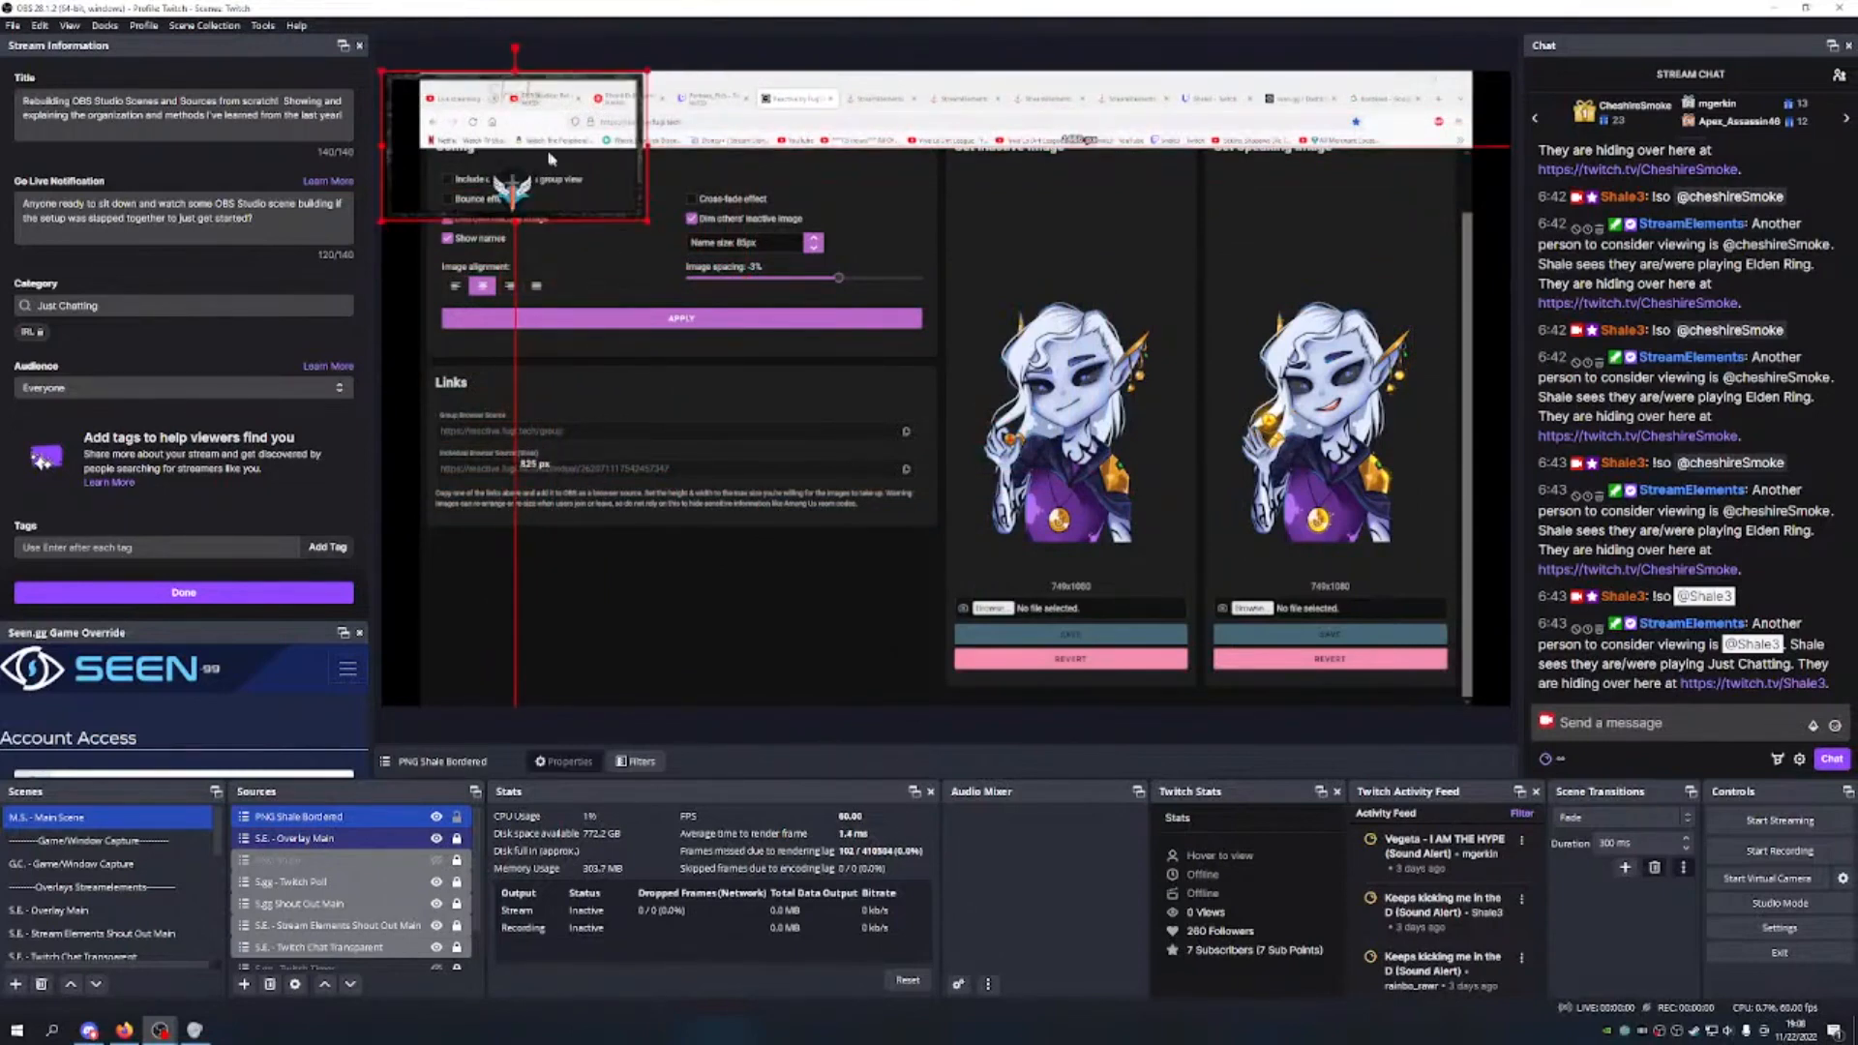
pyautogui.moveTo(647, 220); pyautogui.dragTo(530, 143)
pyautogui.scroll(-3, 131, 900)
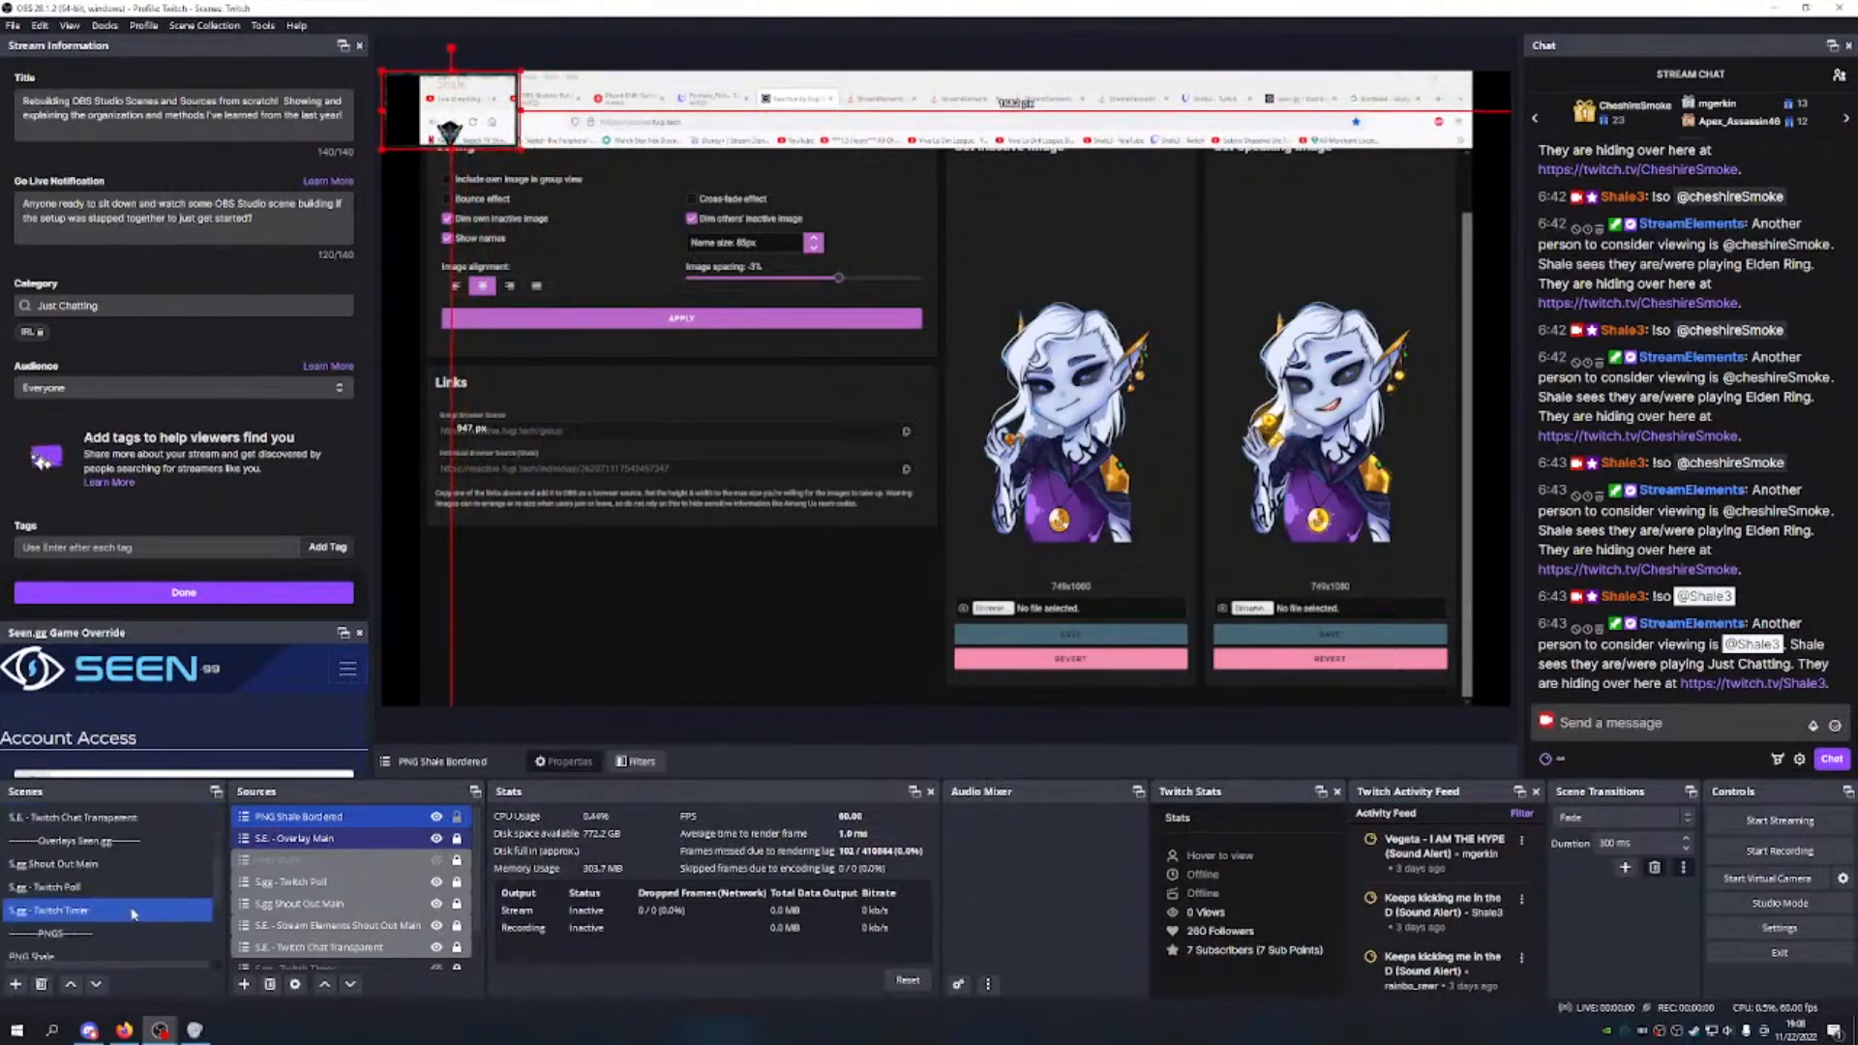
pyautogui.scroll(-2, 126, 895)
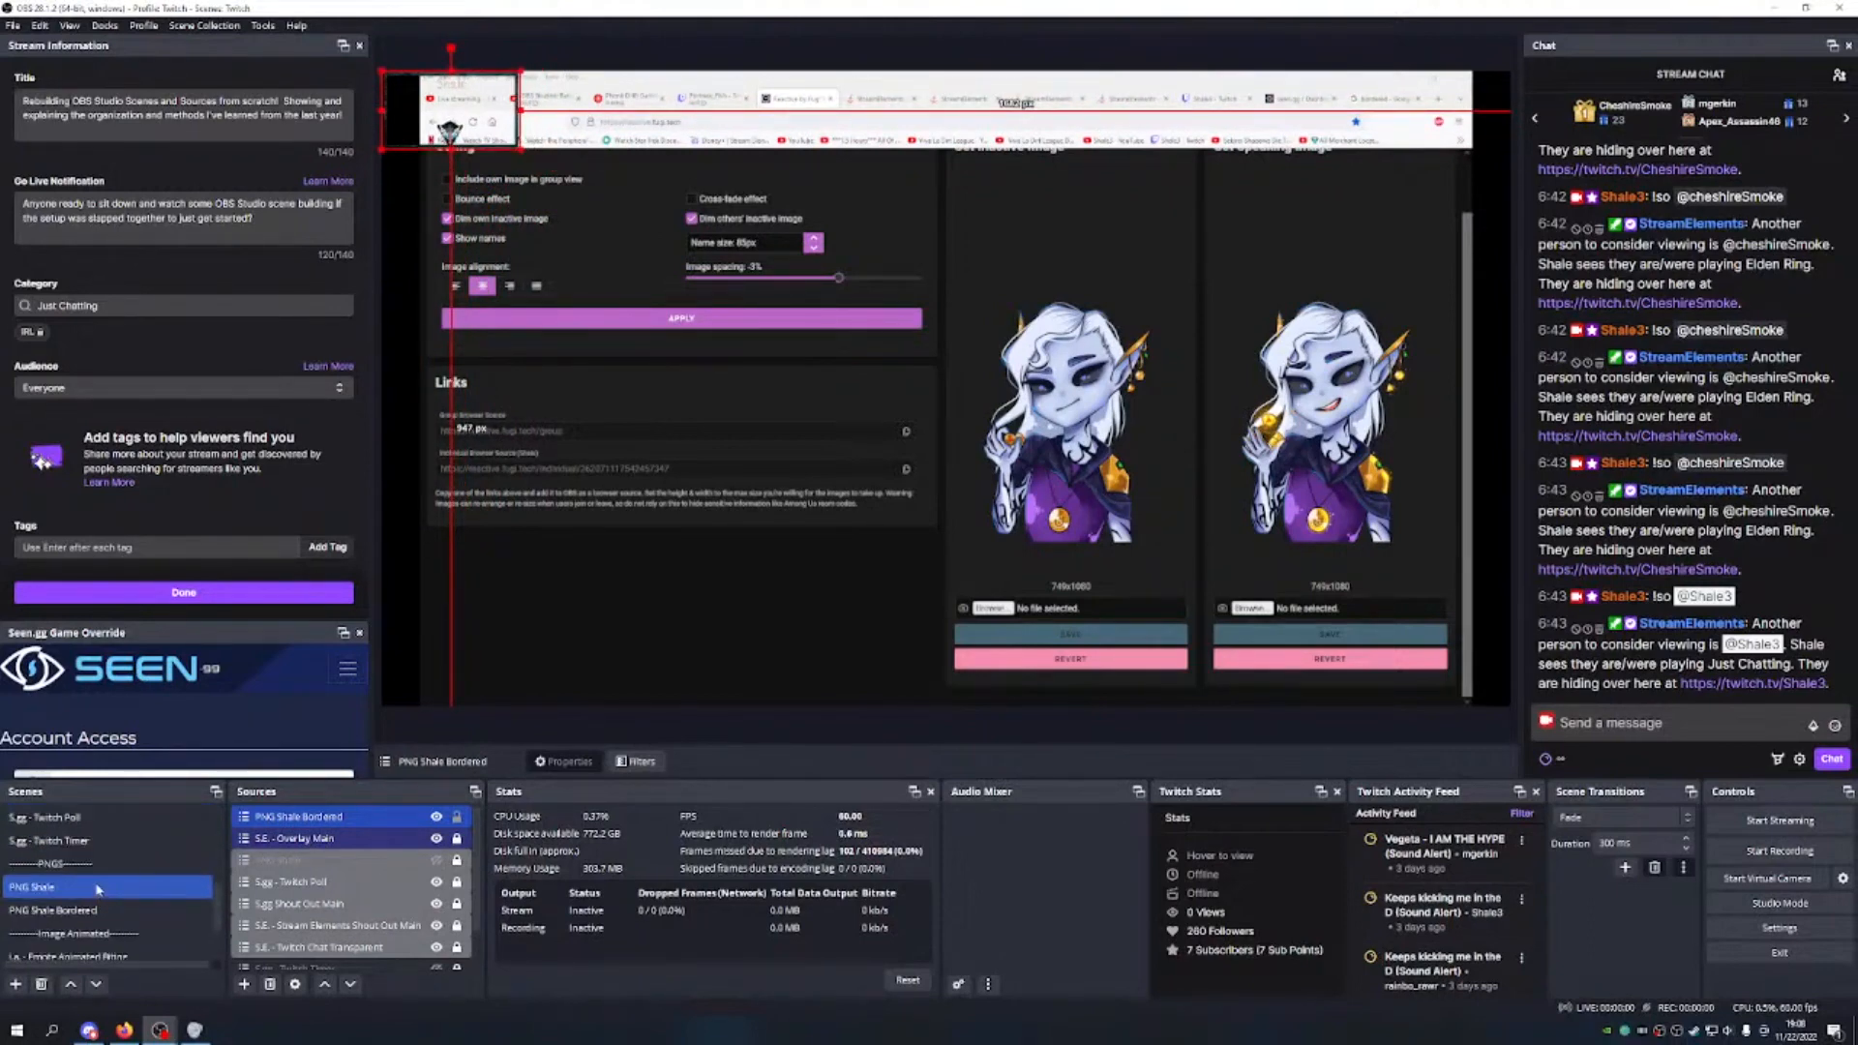
pyautogui.click(85, 909)
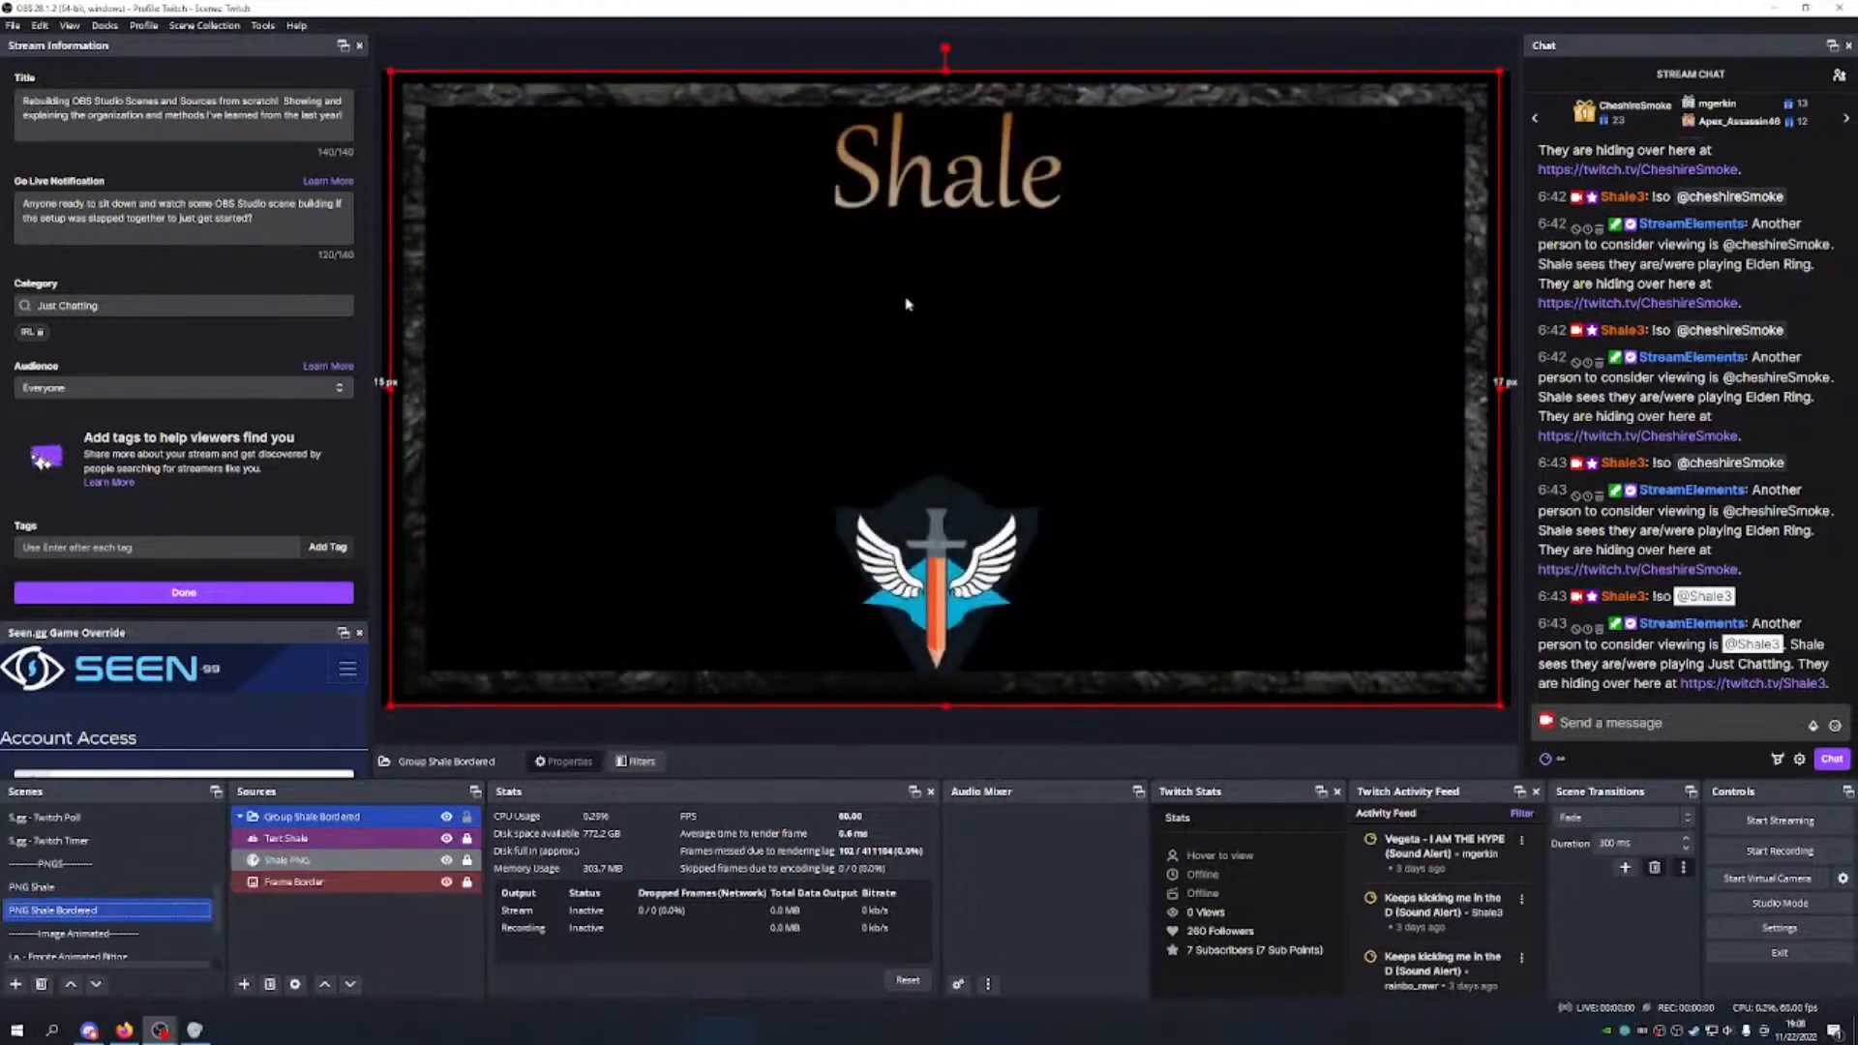
# Step: Look through Text Shale's orange colour, gradient and outline settings unchanged, then return to Main Scene
pyautogui.click(335, 841)
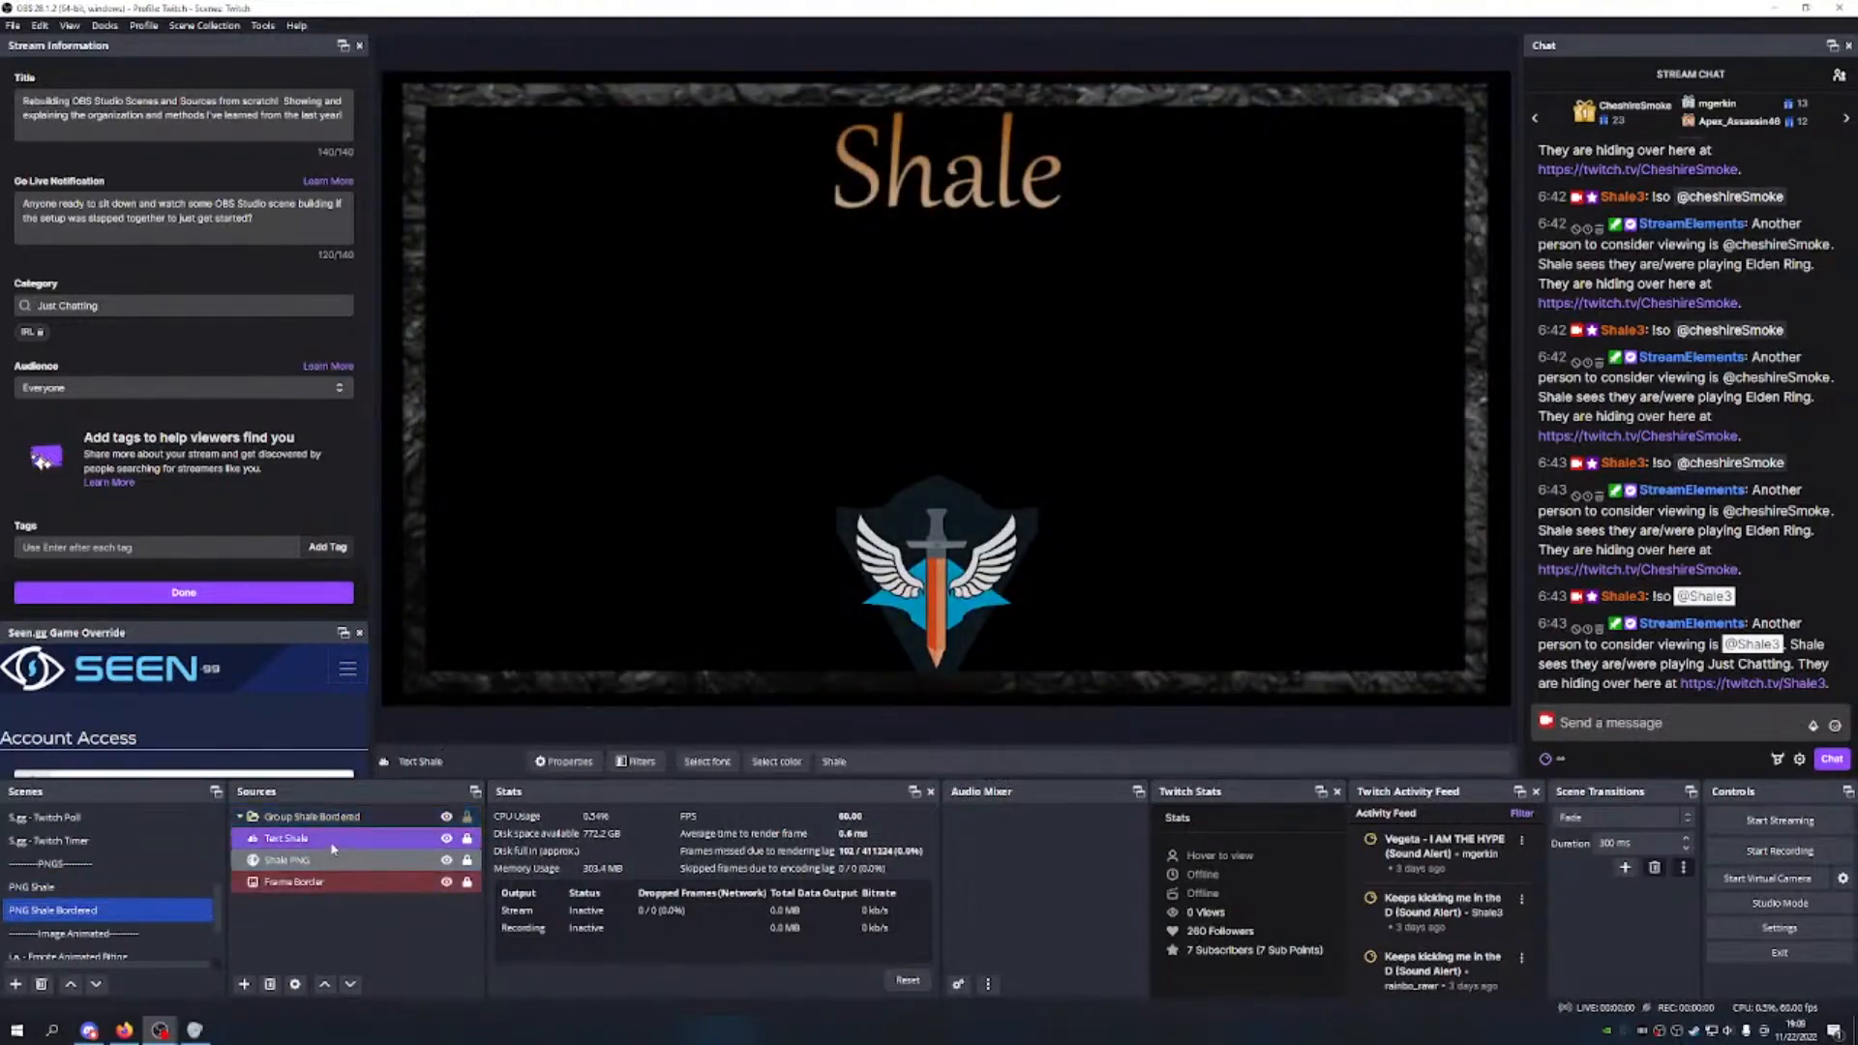
pyautogui.rightClick(335, 847)
pyautogui.click(387, 822)
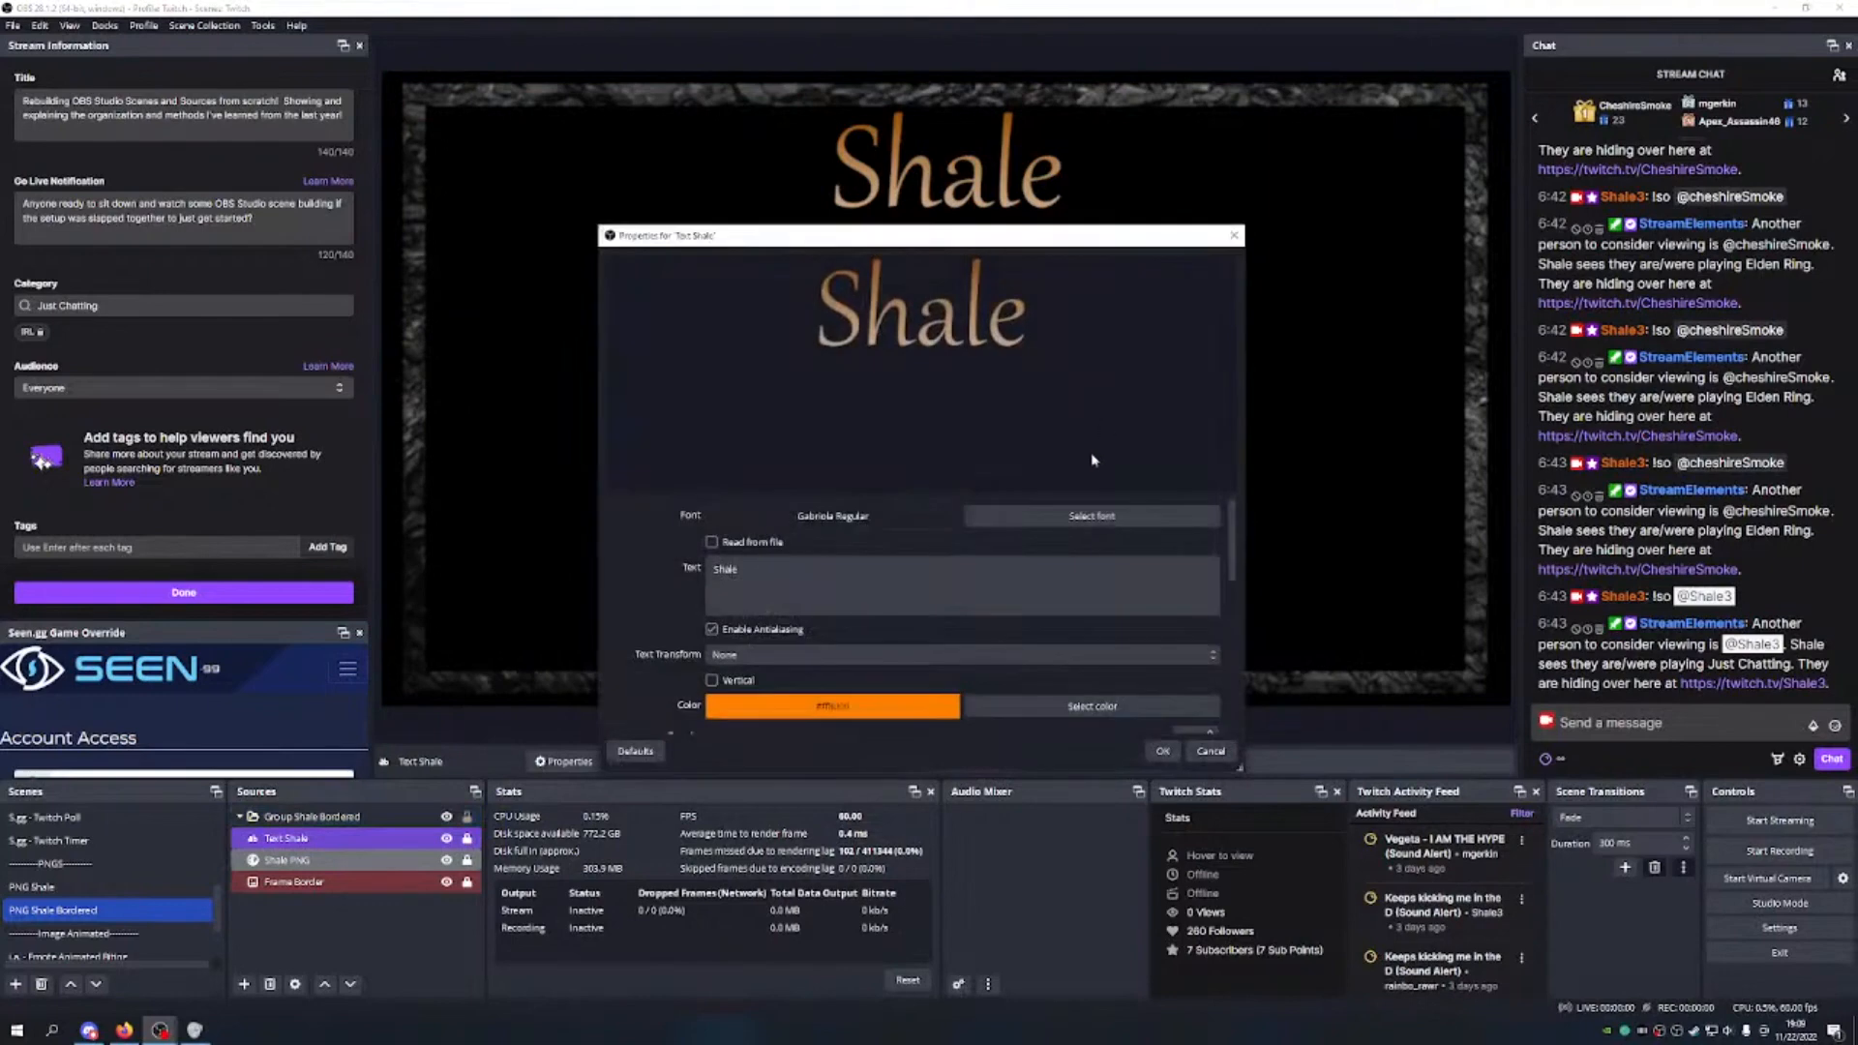
pyautogui.scroll(-2, 916, 649)
pyautogui.scroll(4, 915, 668)
pyautogui.scroll(-2, 916, 635)
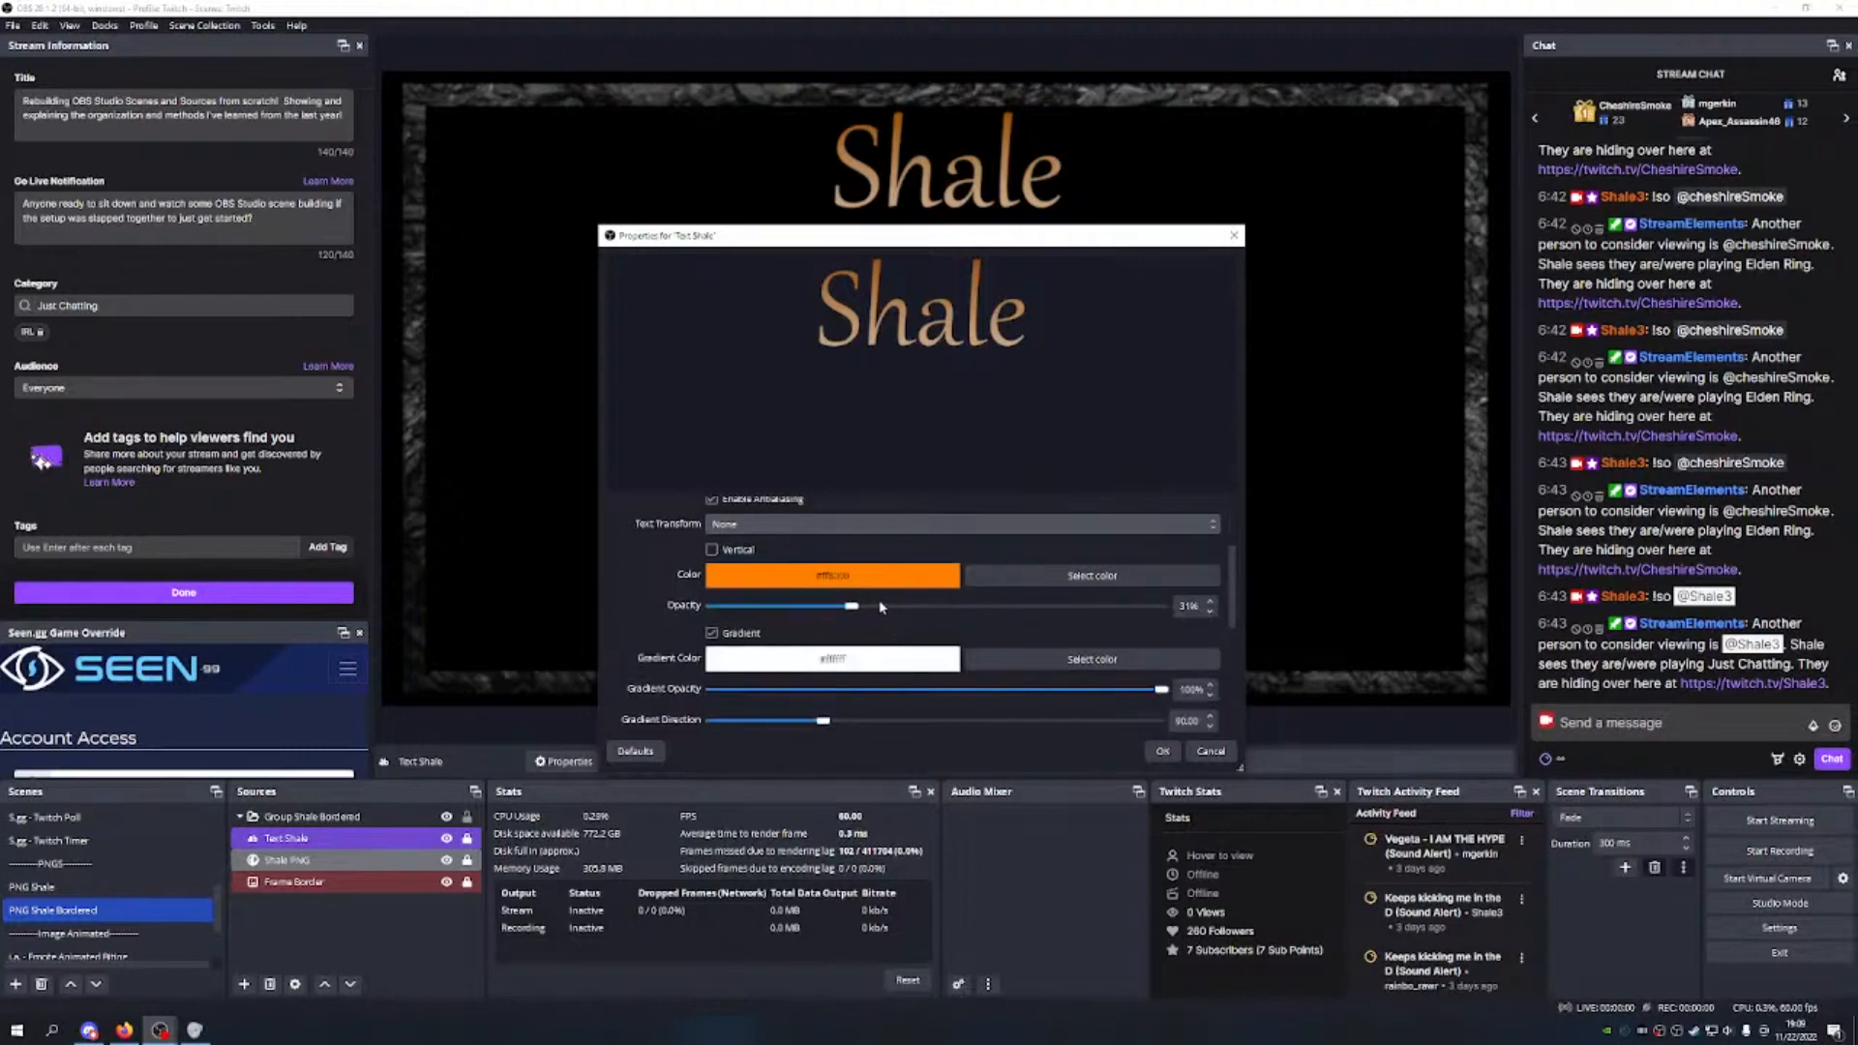
pyautogui.scroll(-3, 869, 624)
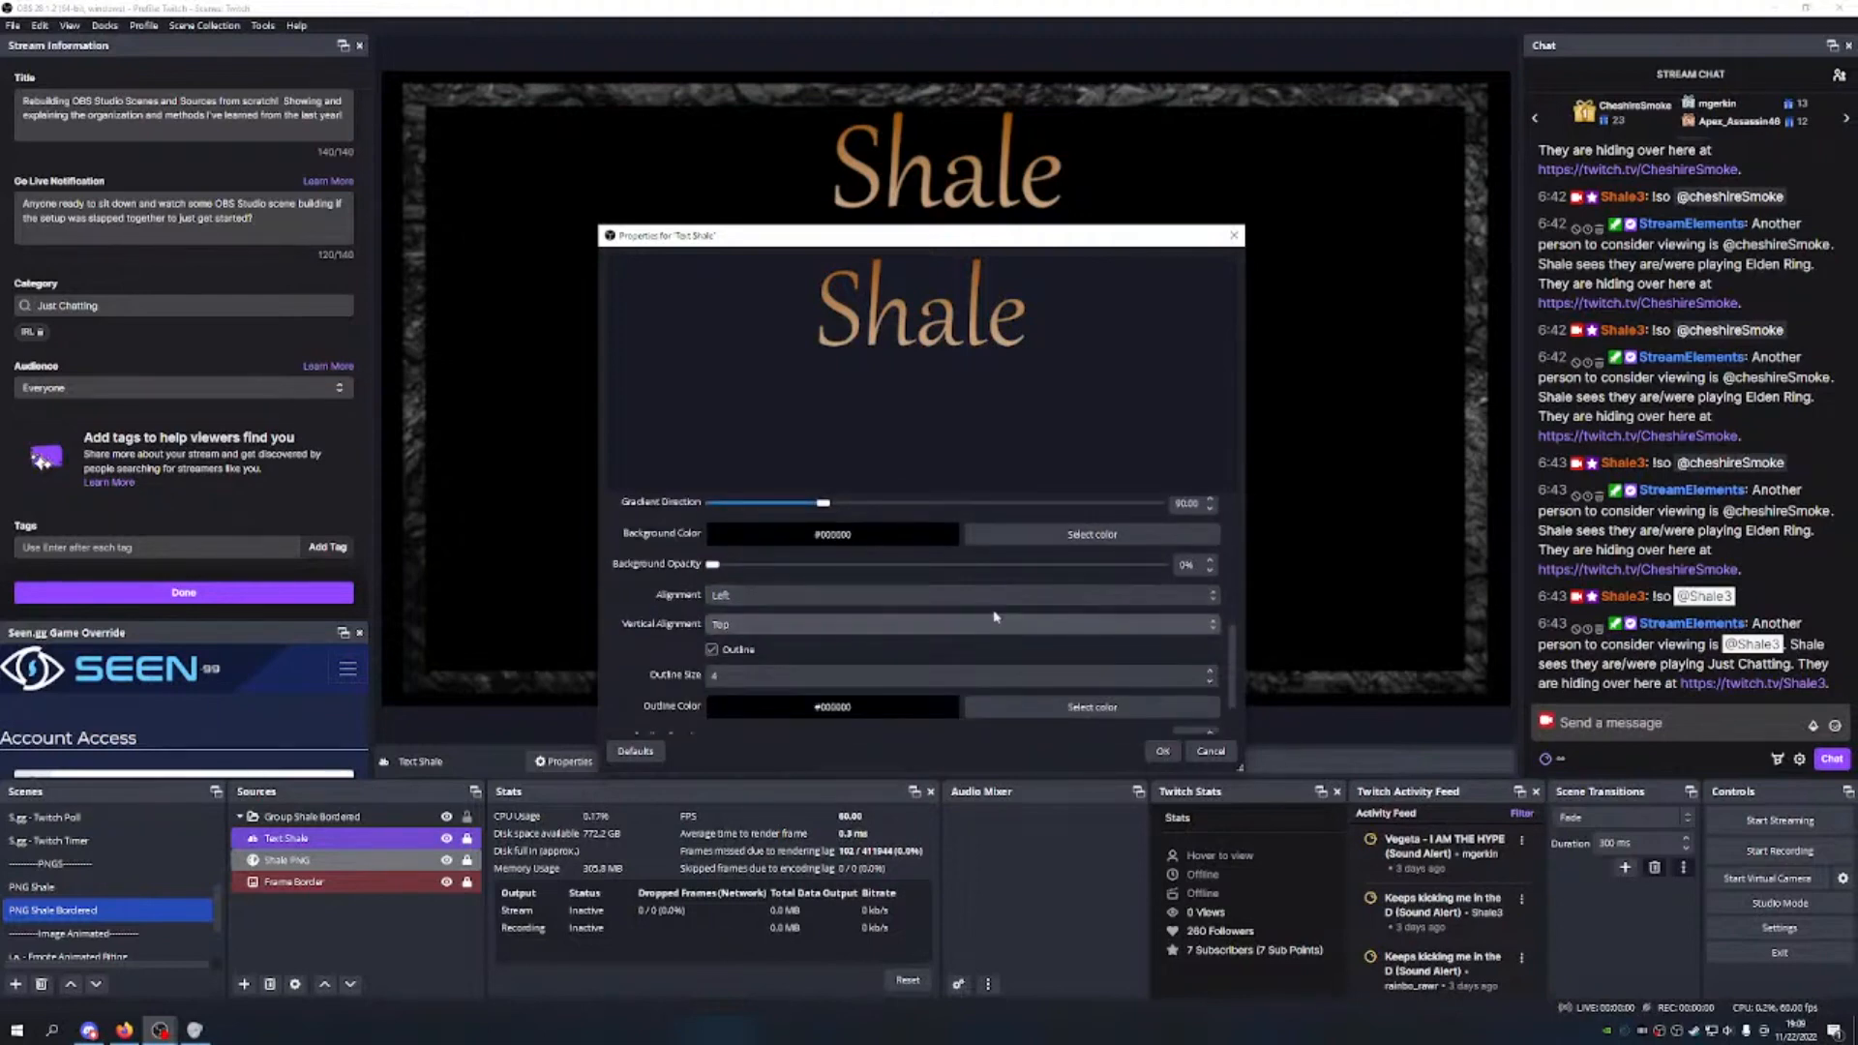
pyautogui.scroll(3, 871, 629)
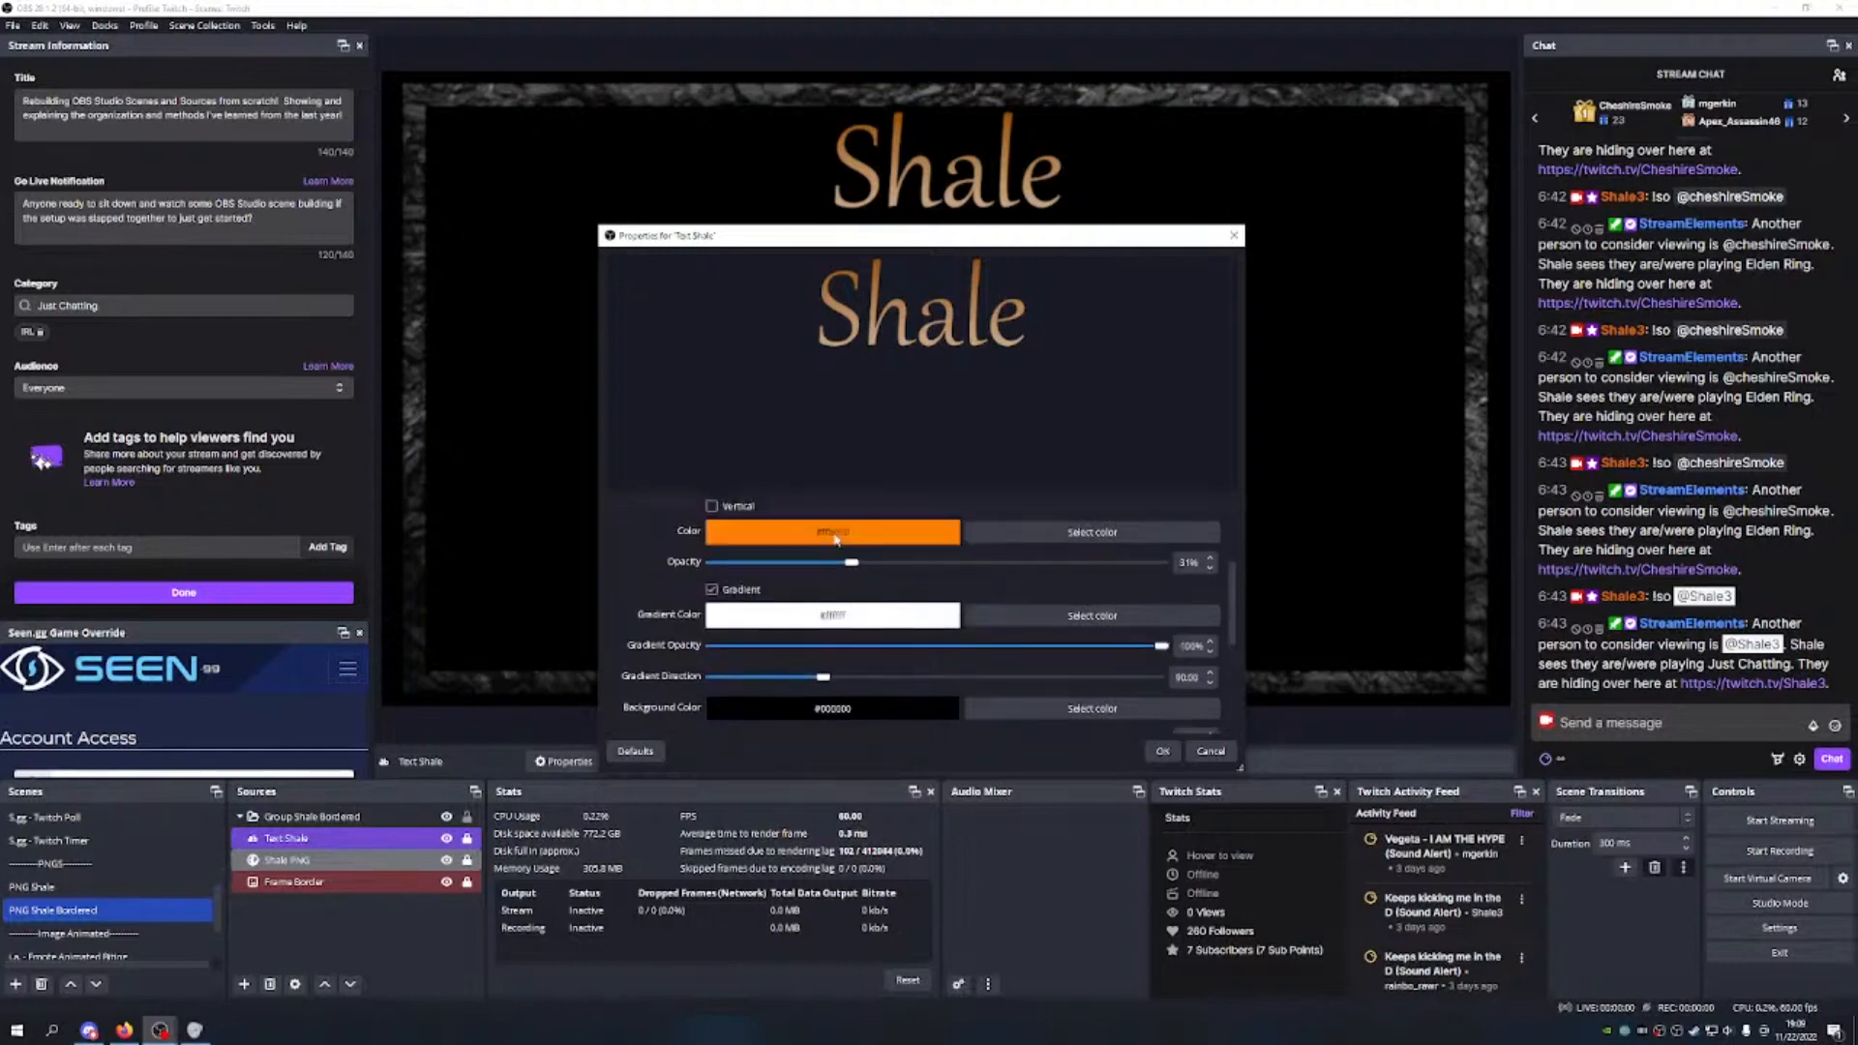
pyautogui.scroll(1, 900, 582)
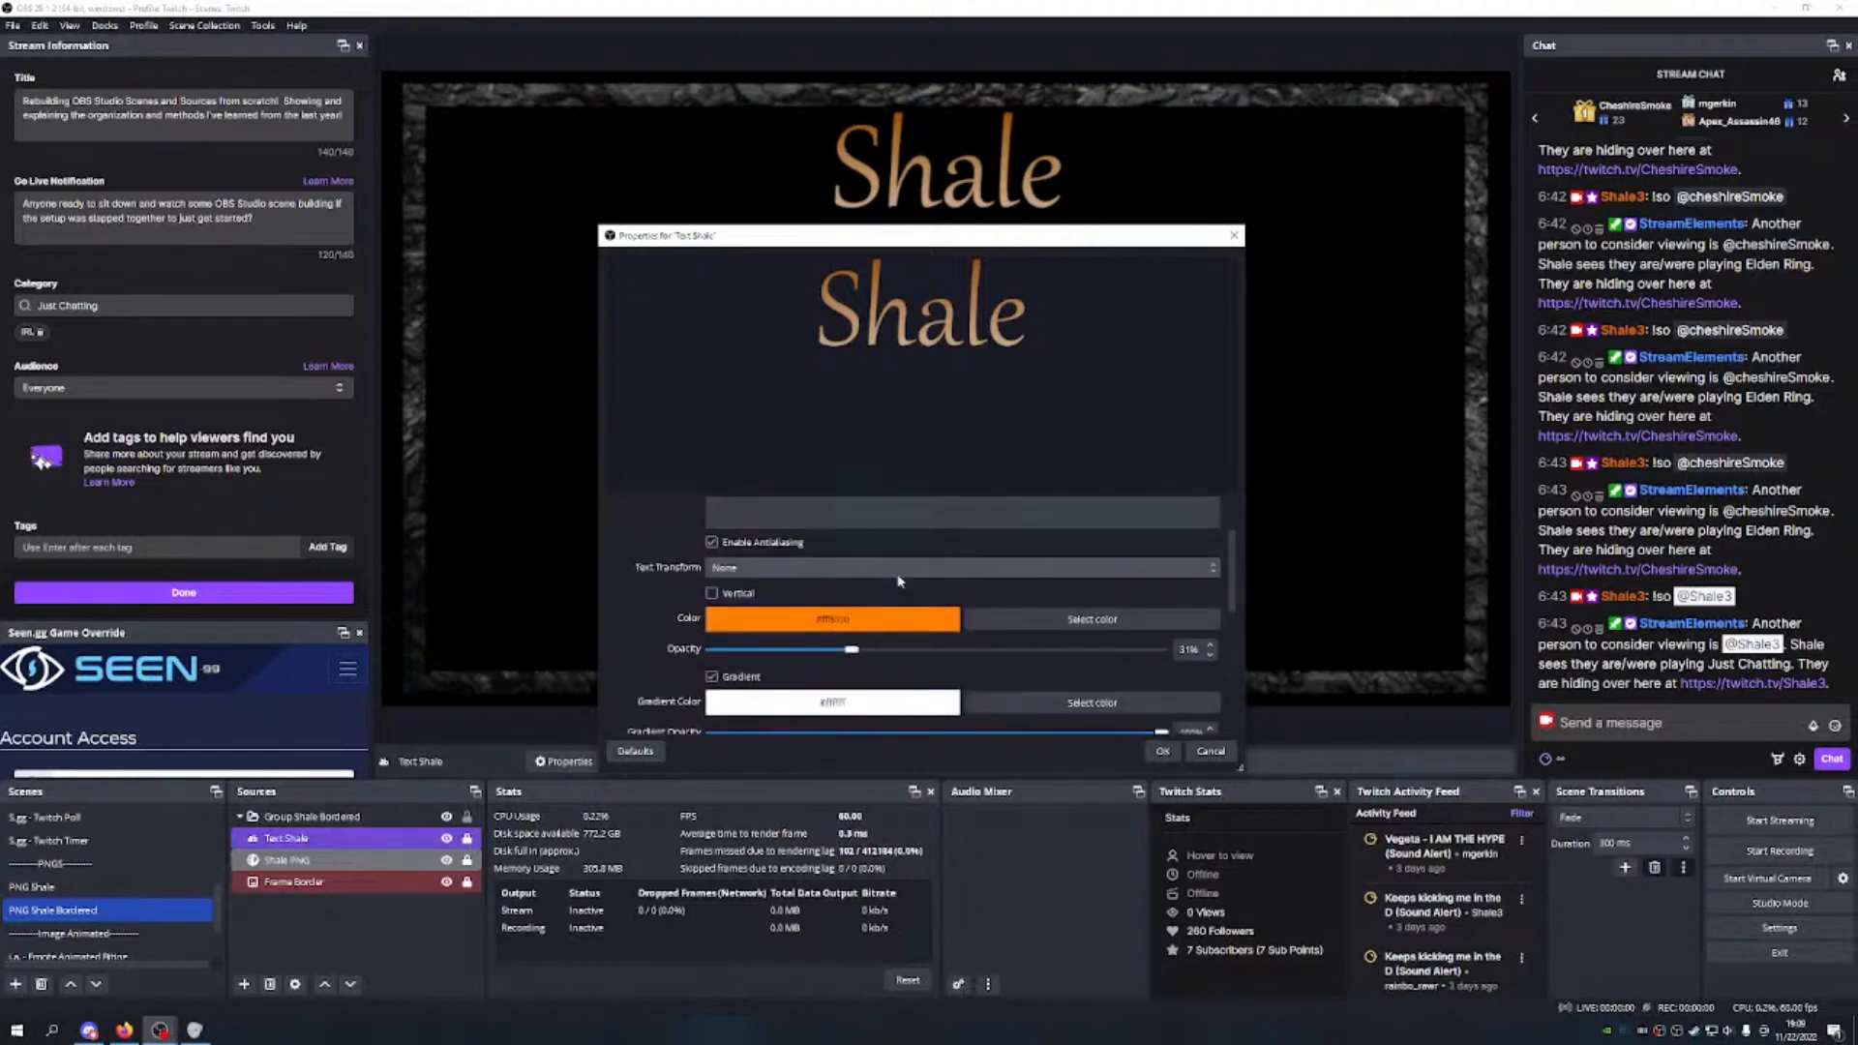
pyautogui.scroll(-2, 910, 586)
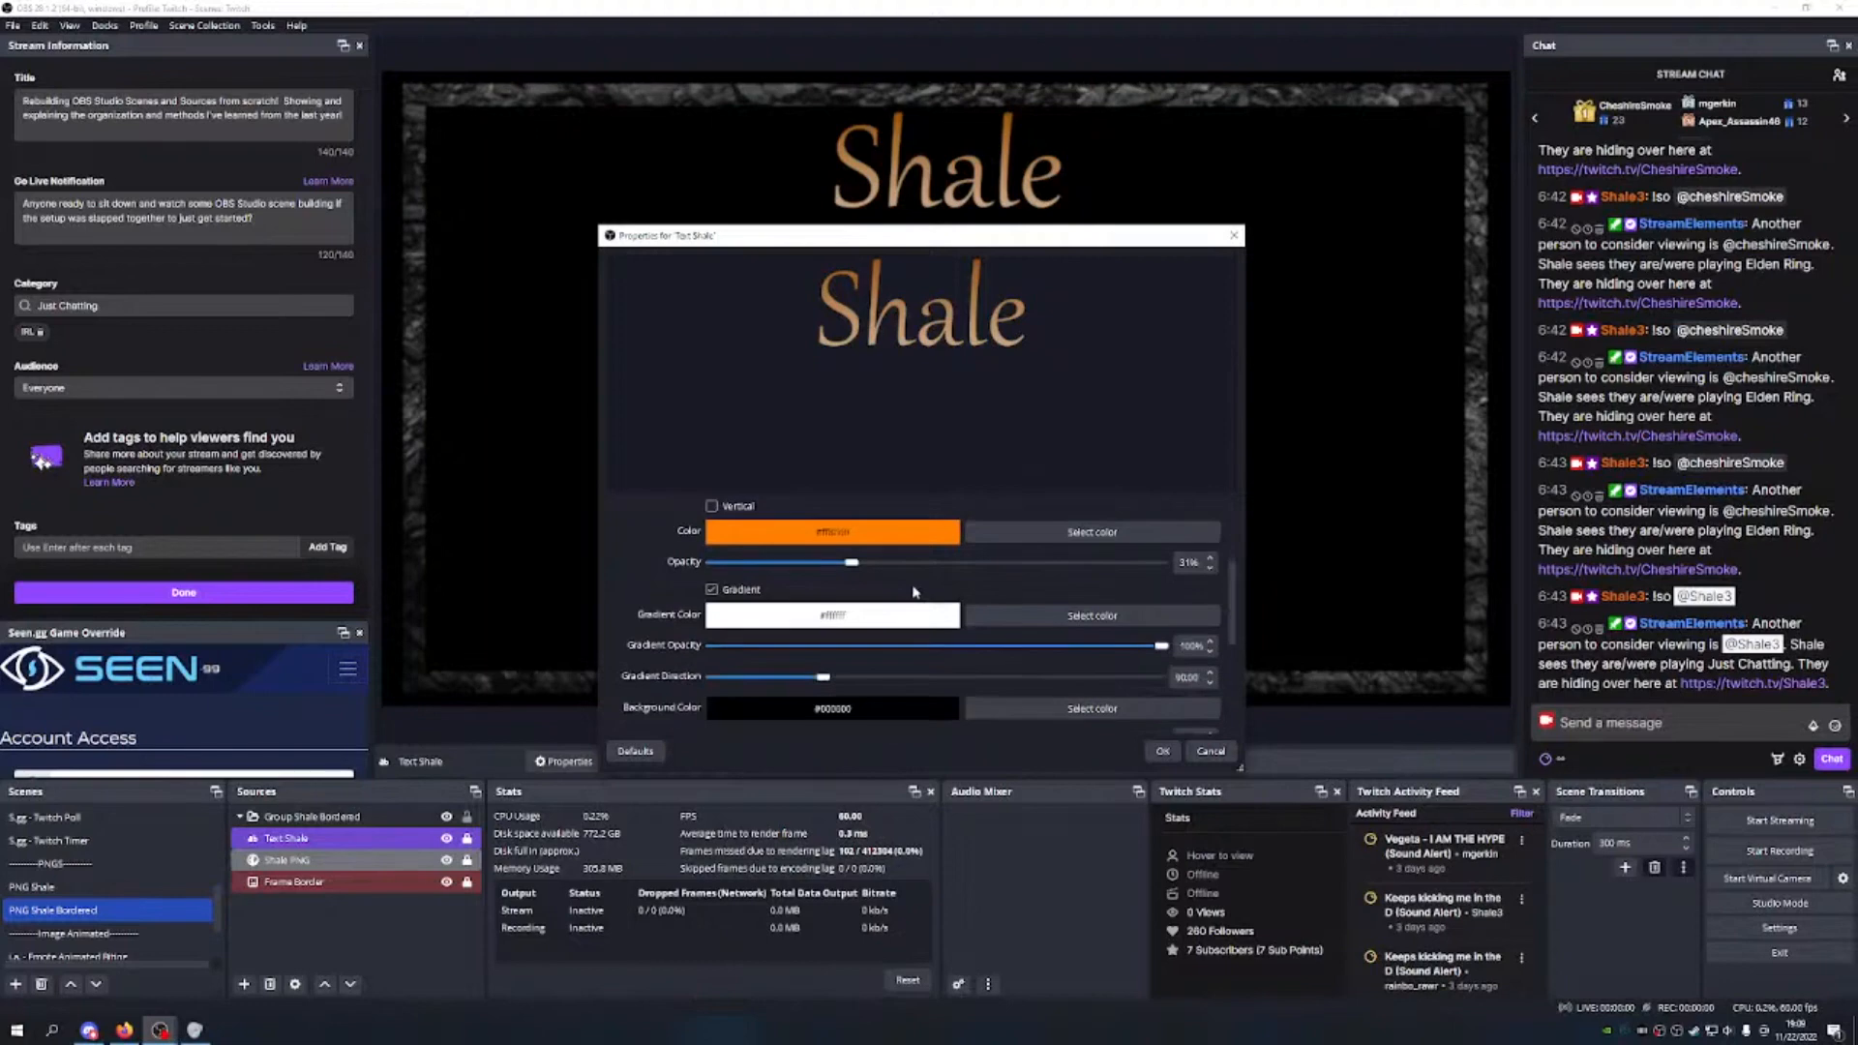
pyautogui.click(1210, 751)
pyautogui.scroll(5, 129, 824)
pyautogui.click(130, 824)
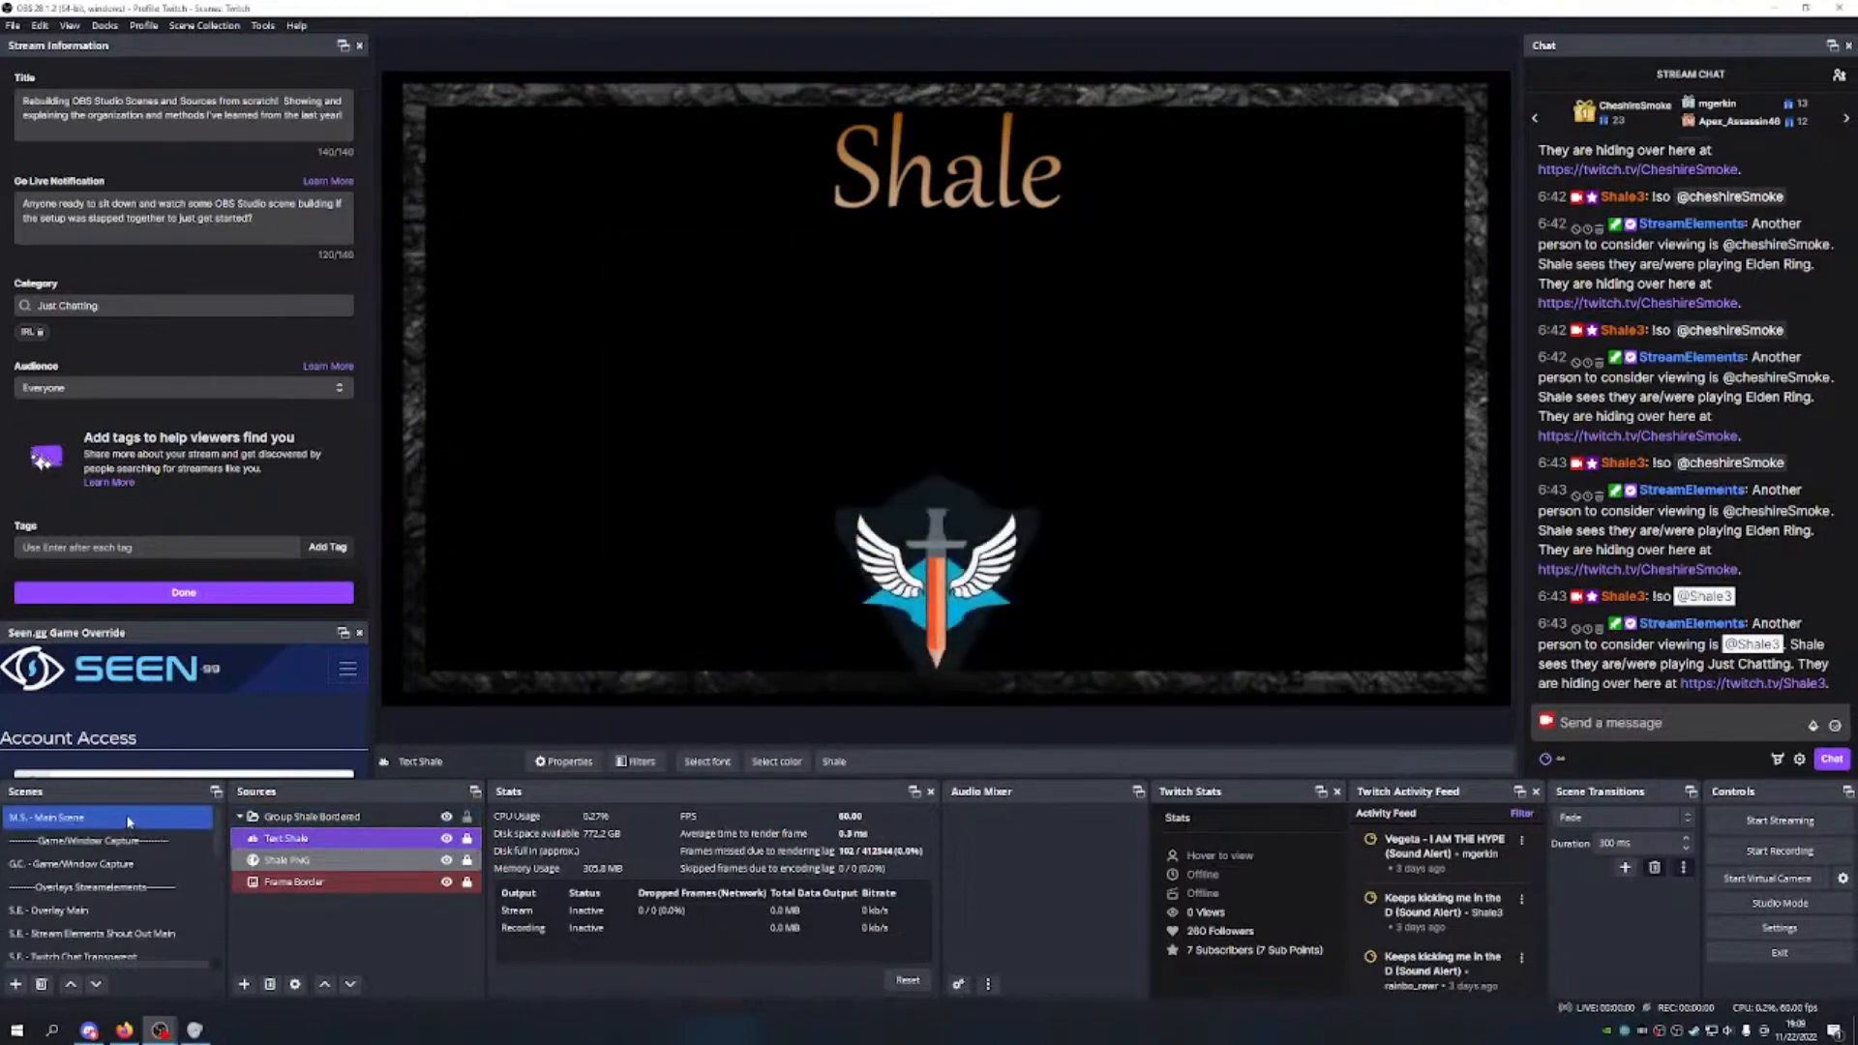
# Step: Nudge the Shale overlay within Main Scene's top-left corner, then switch to PNG Shale Bordered
pyautogui.moveTo(450, 130)
pyautogui.mouseDown()
pyautogui.moveTo(593, 415)
pyautogui.moveTo(630, 419)
pyautogui.moveTo(859, 584)
pyautogui.moveTo(999, 653)
pyautogui.moveTo(1066, 375)
pyautogui.moveTo(945, 72)
pyautogui.moveTo(947, 138)
pyautogui.moveTo(903, 145)
pyautogui.moveTo(538, 140)
pyautogui.moveTo(459, 107)
pyautogui.mouseUp()
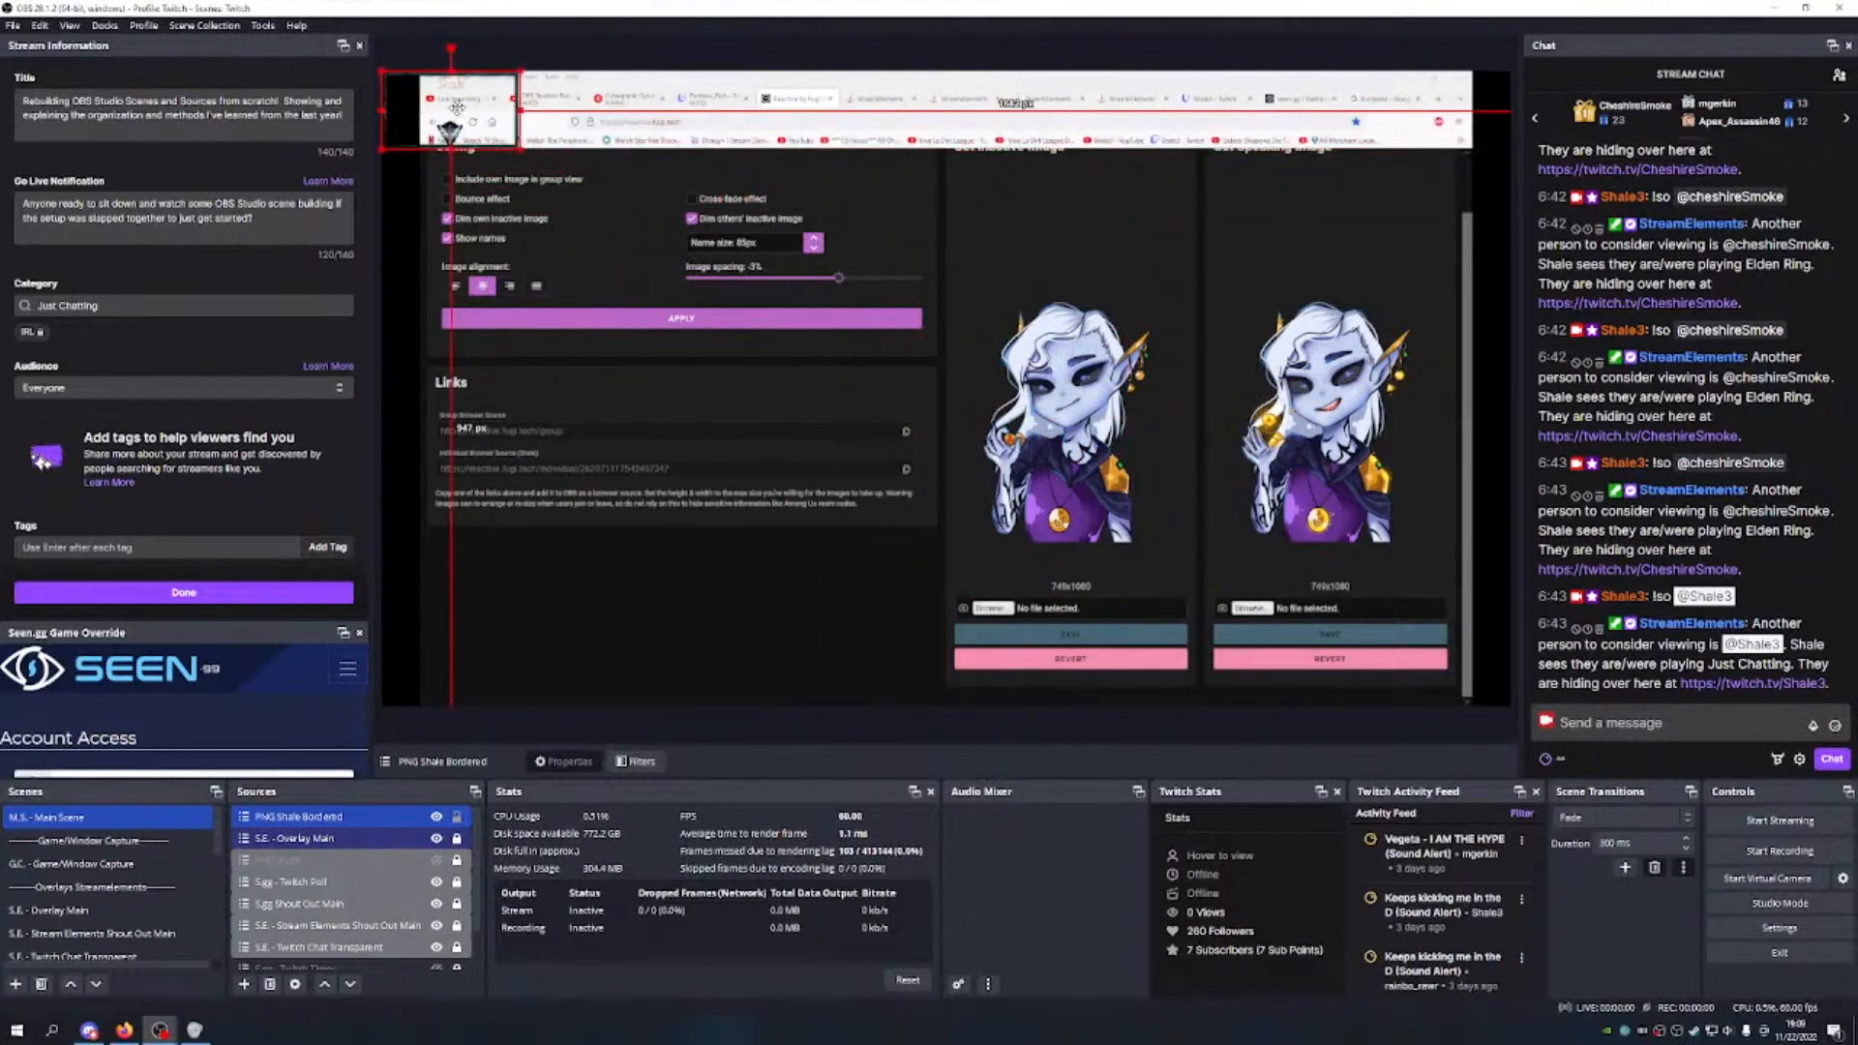
pyautogui.moveTo(459, 107)
pyautogui.mouseDown()
pyautogui.moveTo(513, 208)
pyautogui.moveTo(506, 261)
pyautogui.moveTo(543, 344)
pyautogui.moveTo(503, 280)
pyautogui.moveTo(459, 107)
pyautogui.mouseUp()
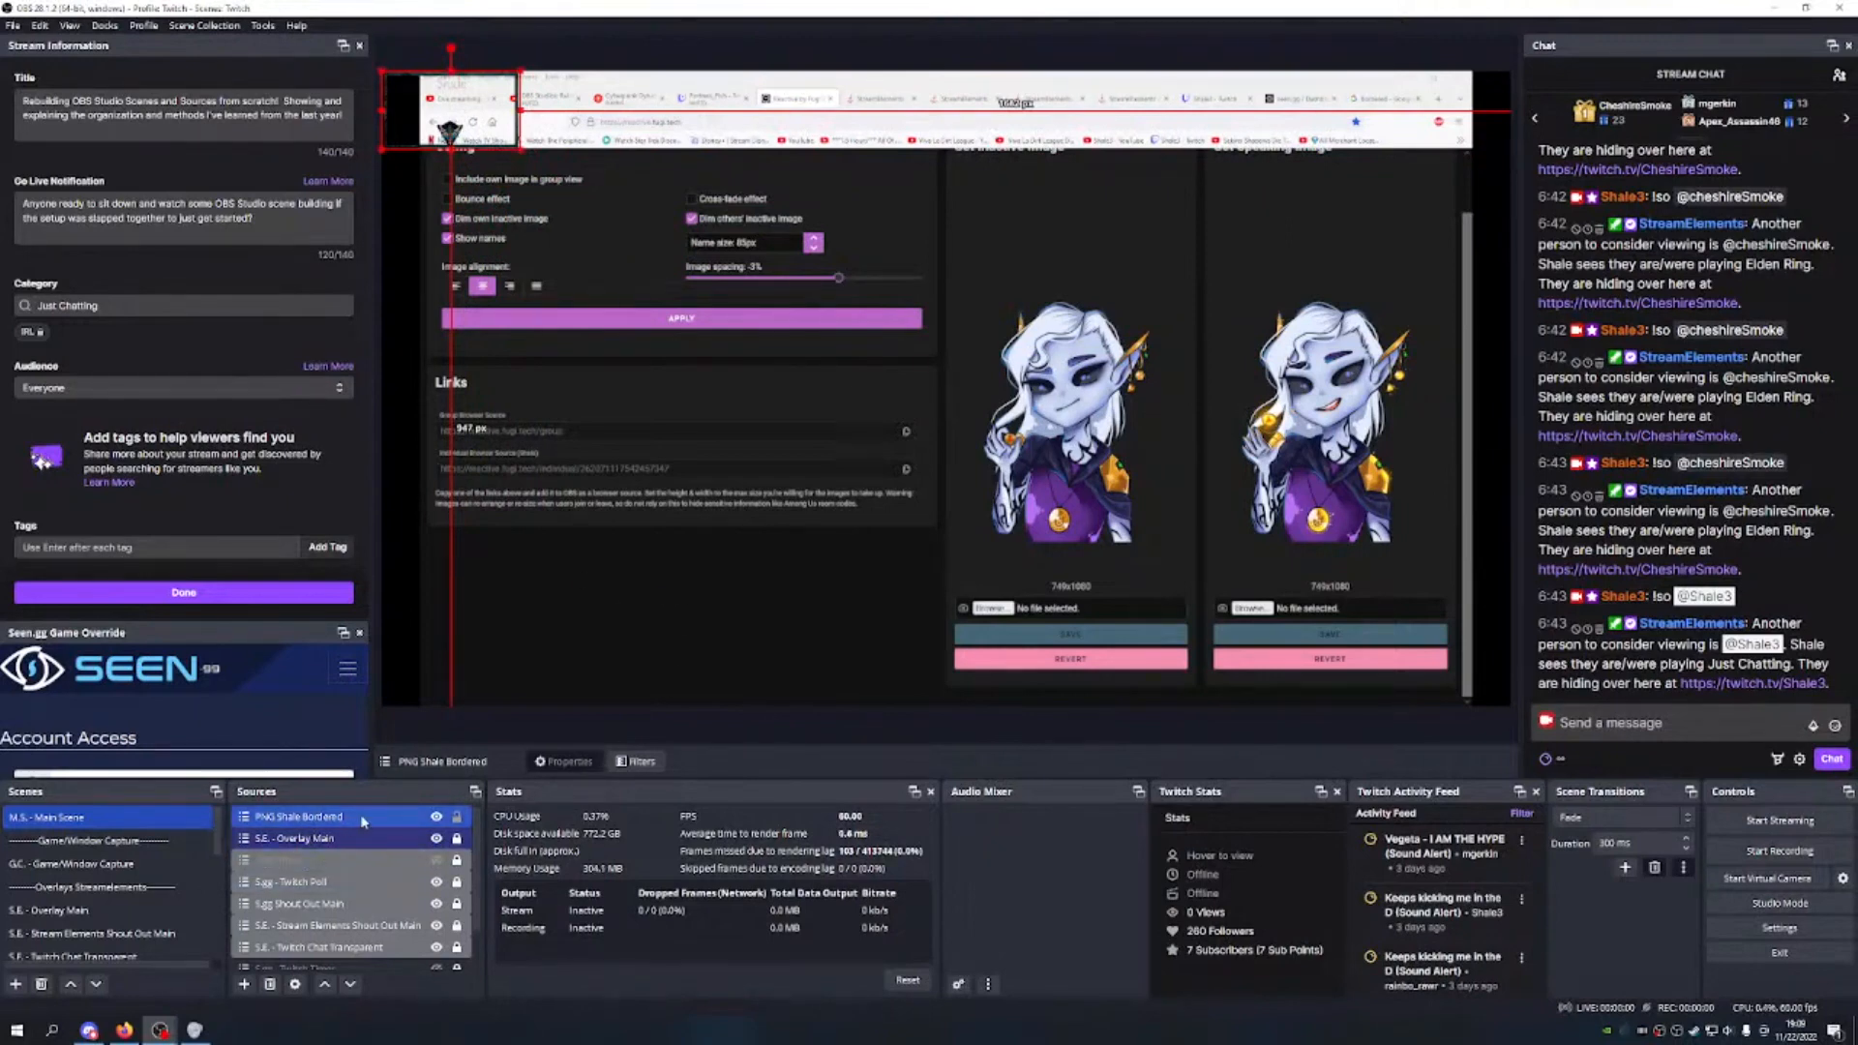
pyautogui.scroll(-5, 126, 881)
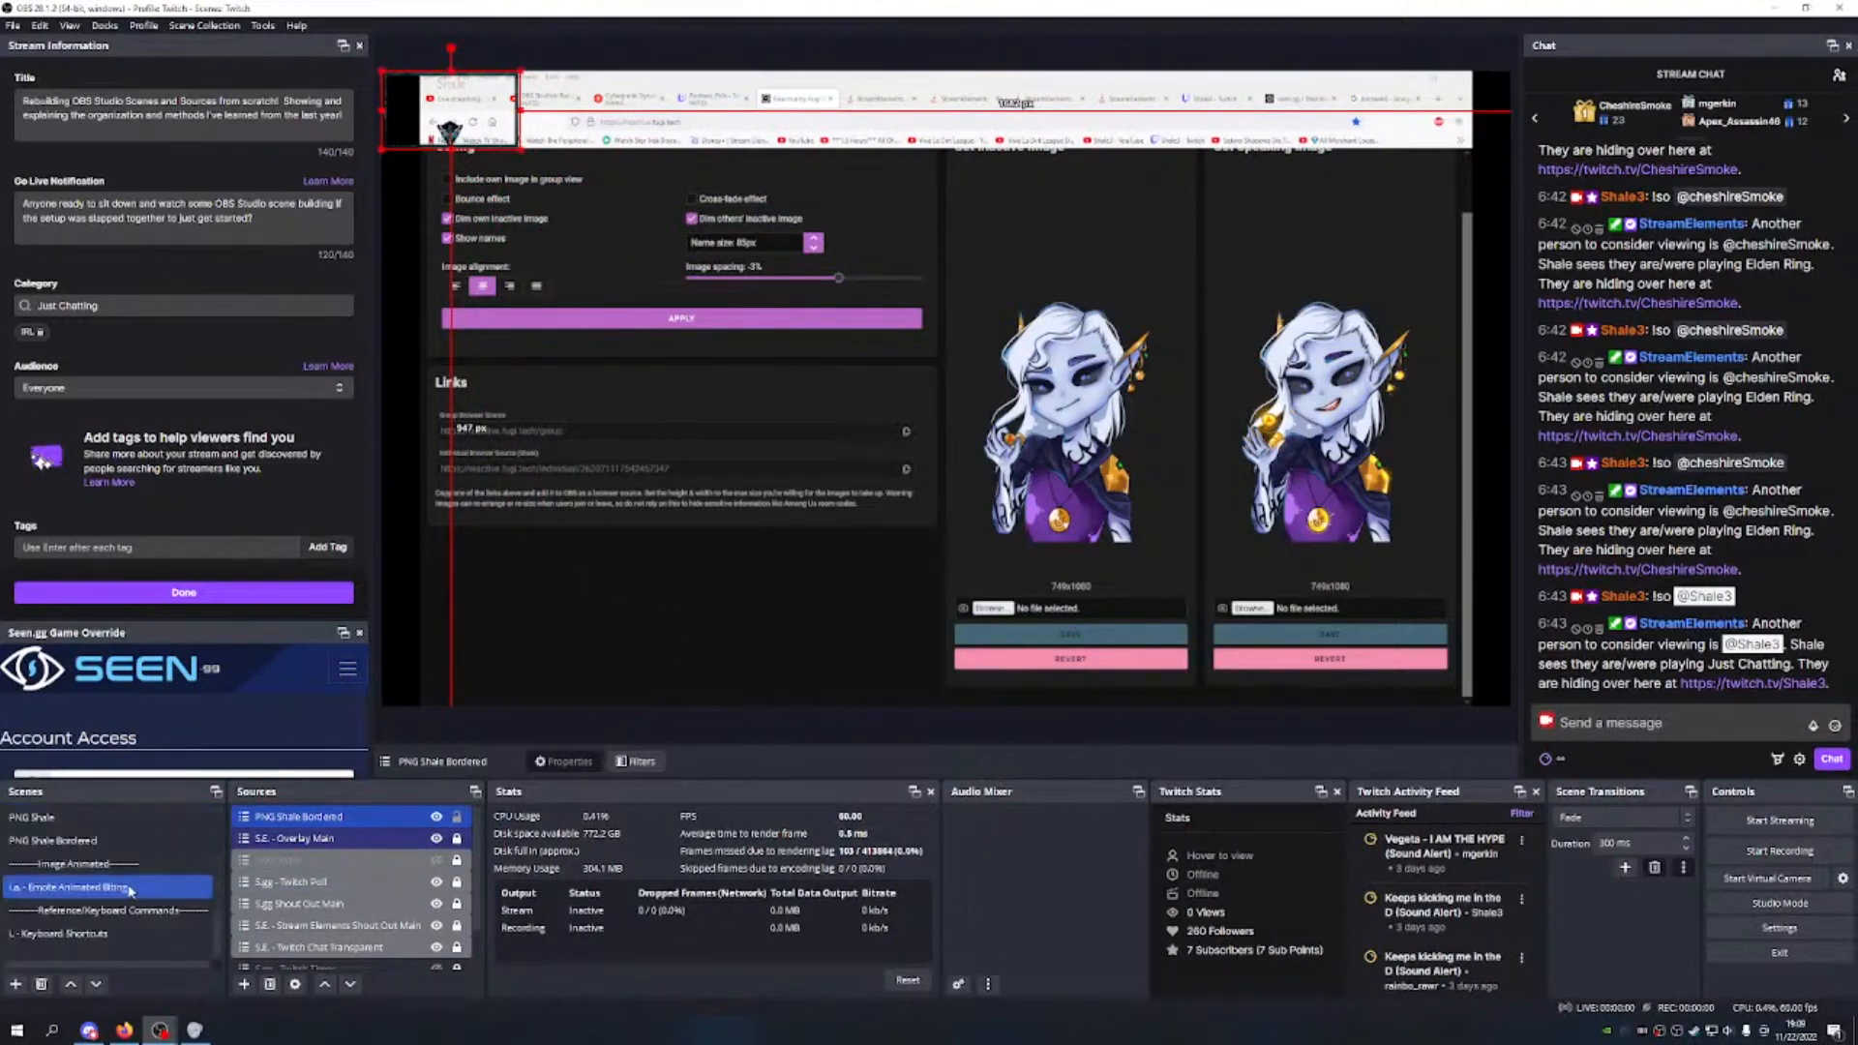
pyautogui.scroll(3, 138, 885)
pyautogui.click(97, 910)
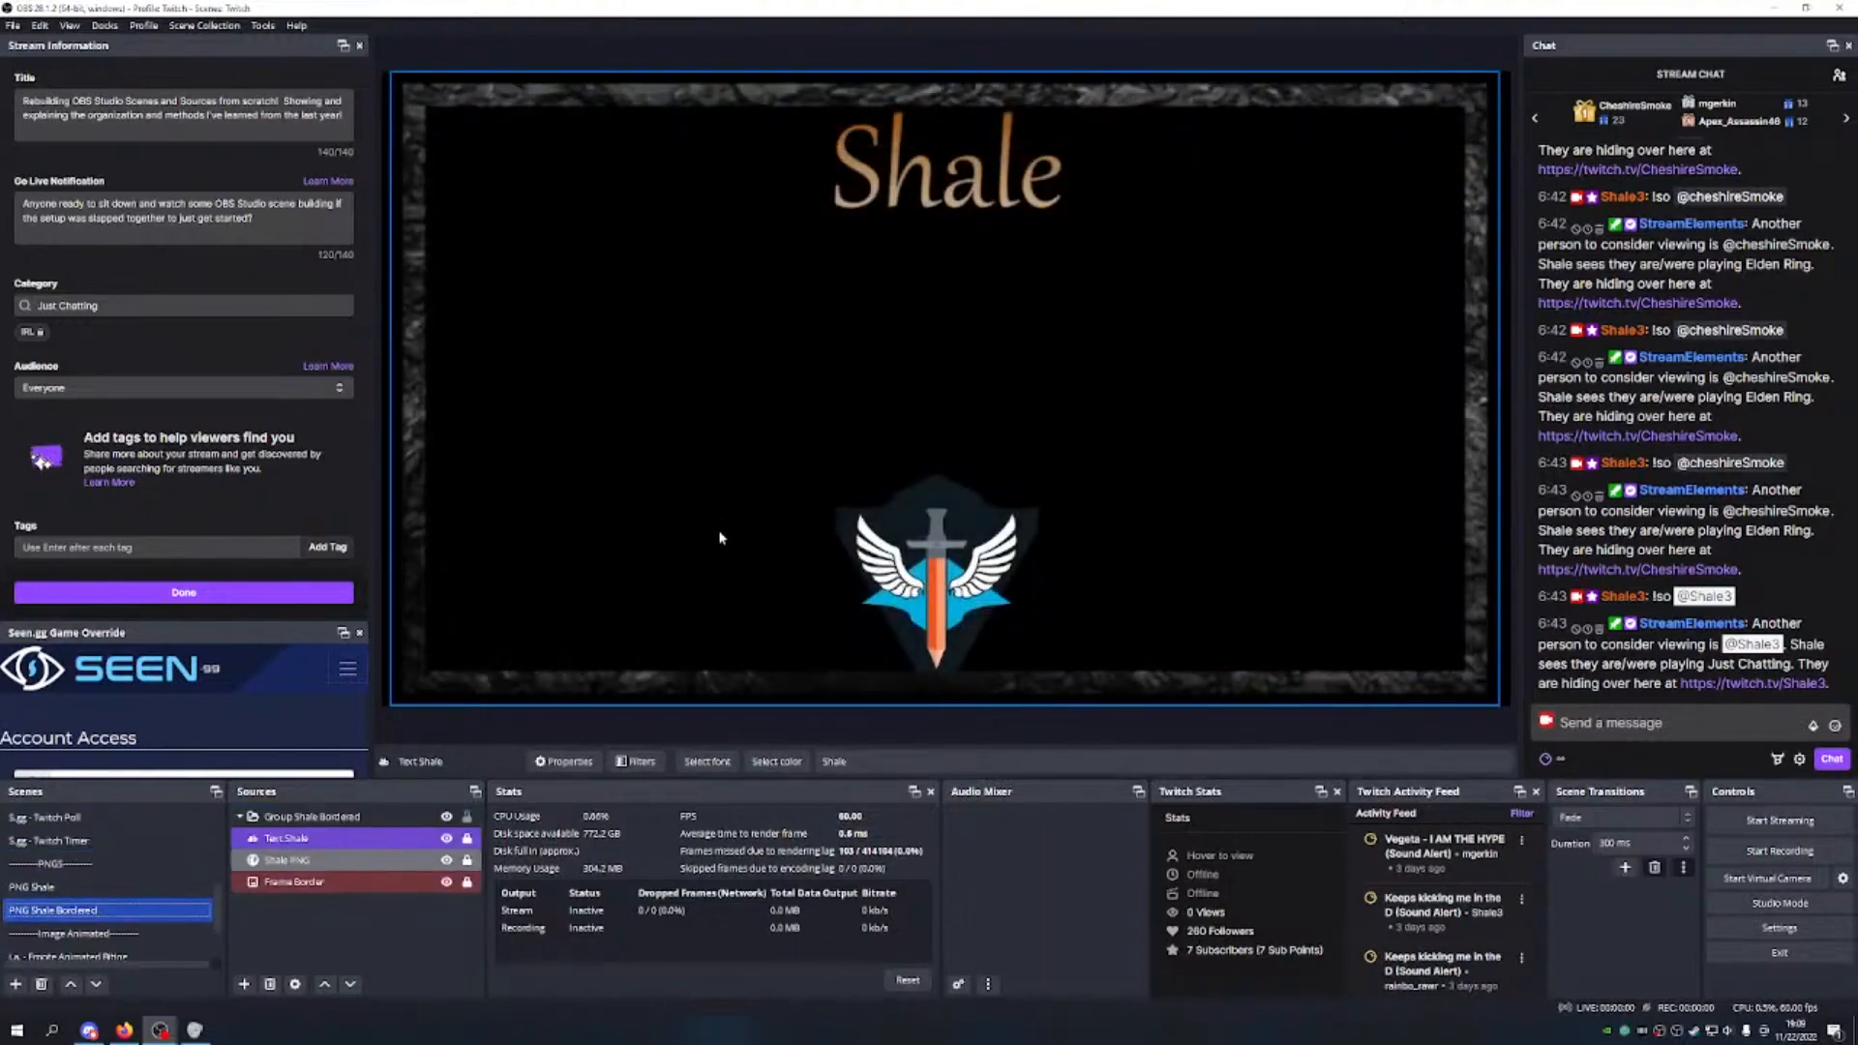
# Step: Unlock the Text Shale source, trying and then undoing a move of the title
pyautogui.click(441, 838)
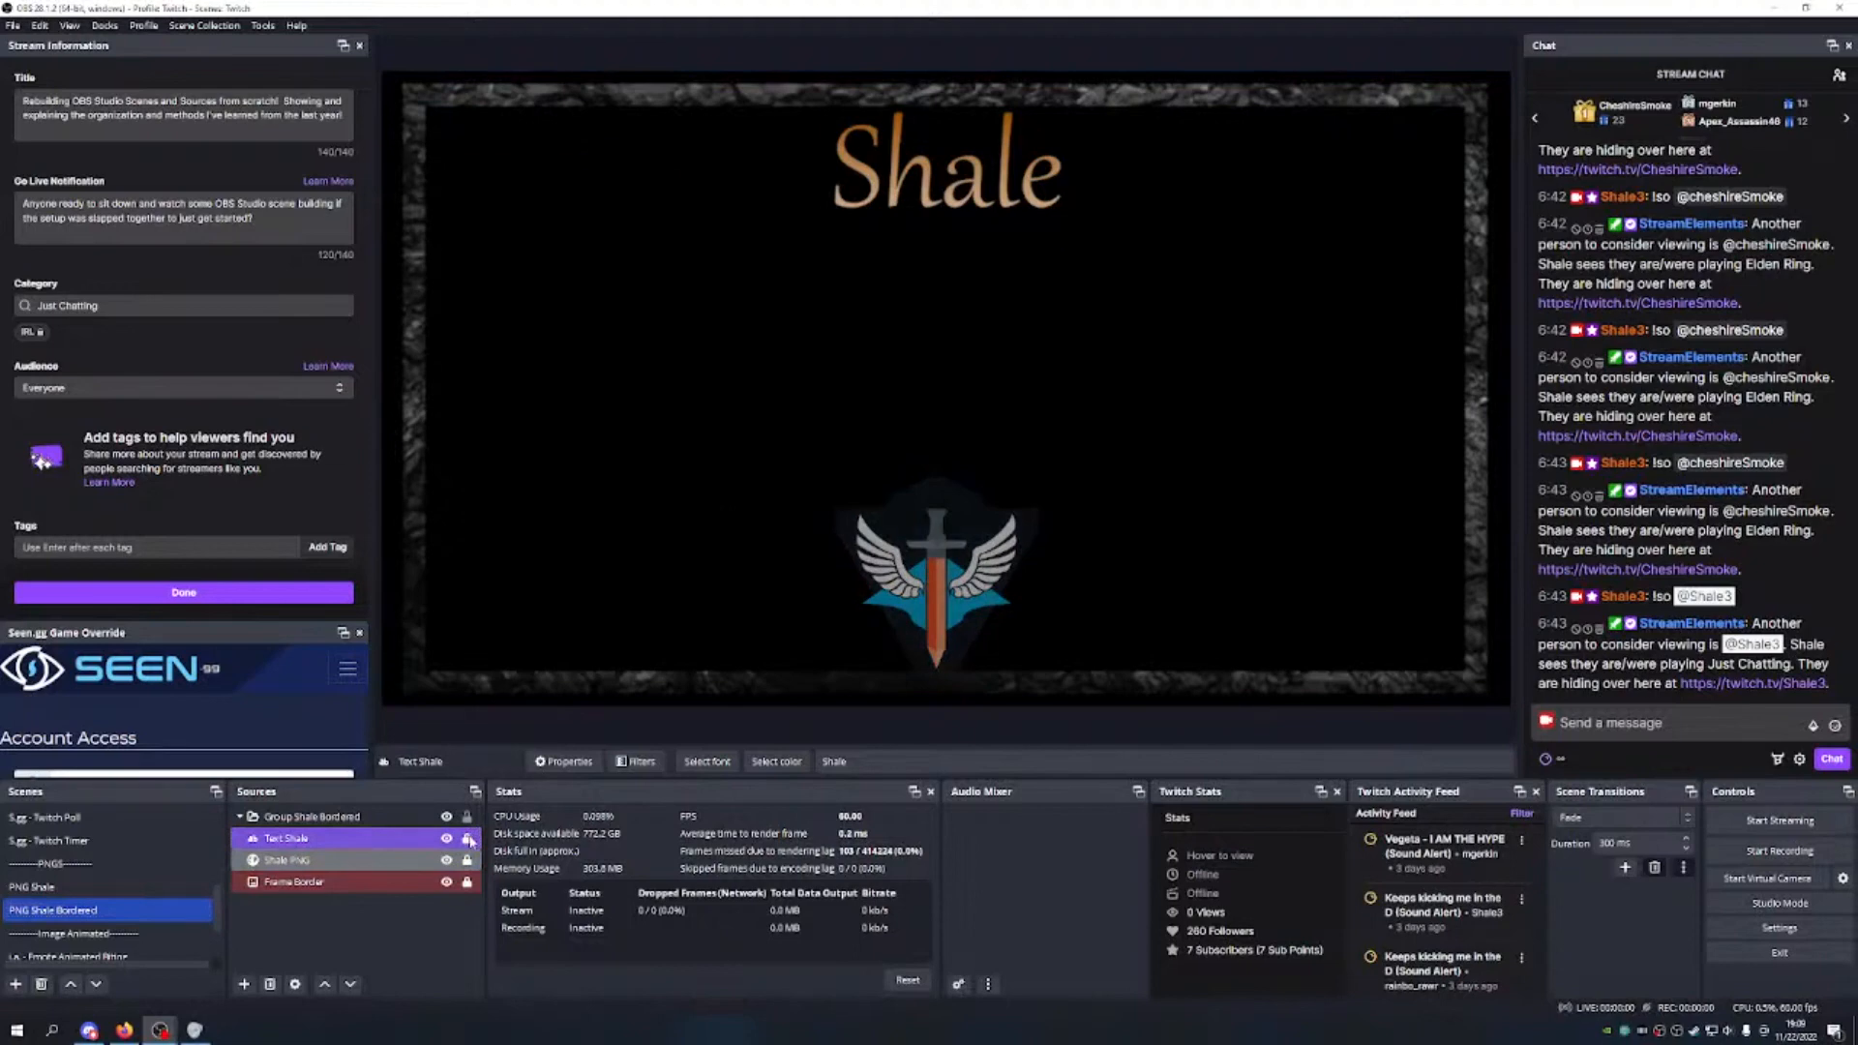
pyautogui.click(467, 839)
pyautogui.moveTo(982, 184); pyautogui.dragTo(990, 152)
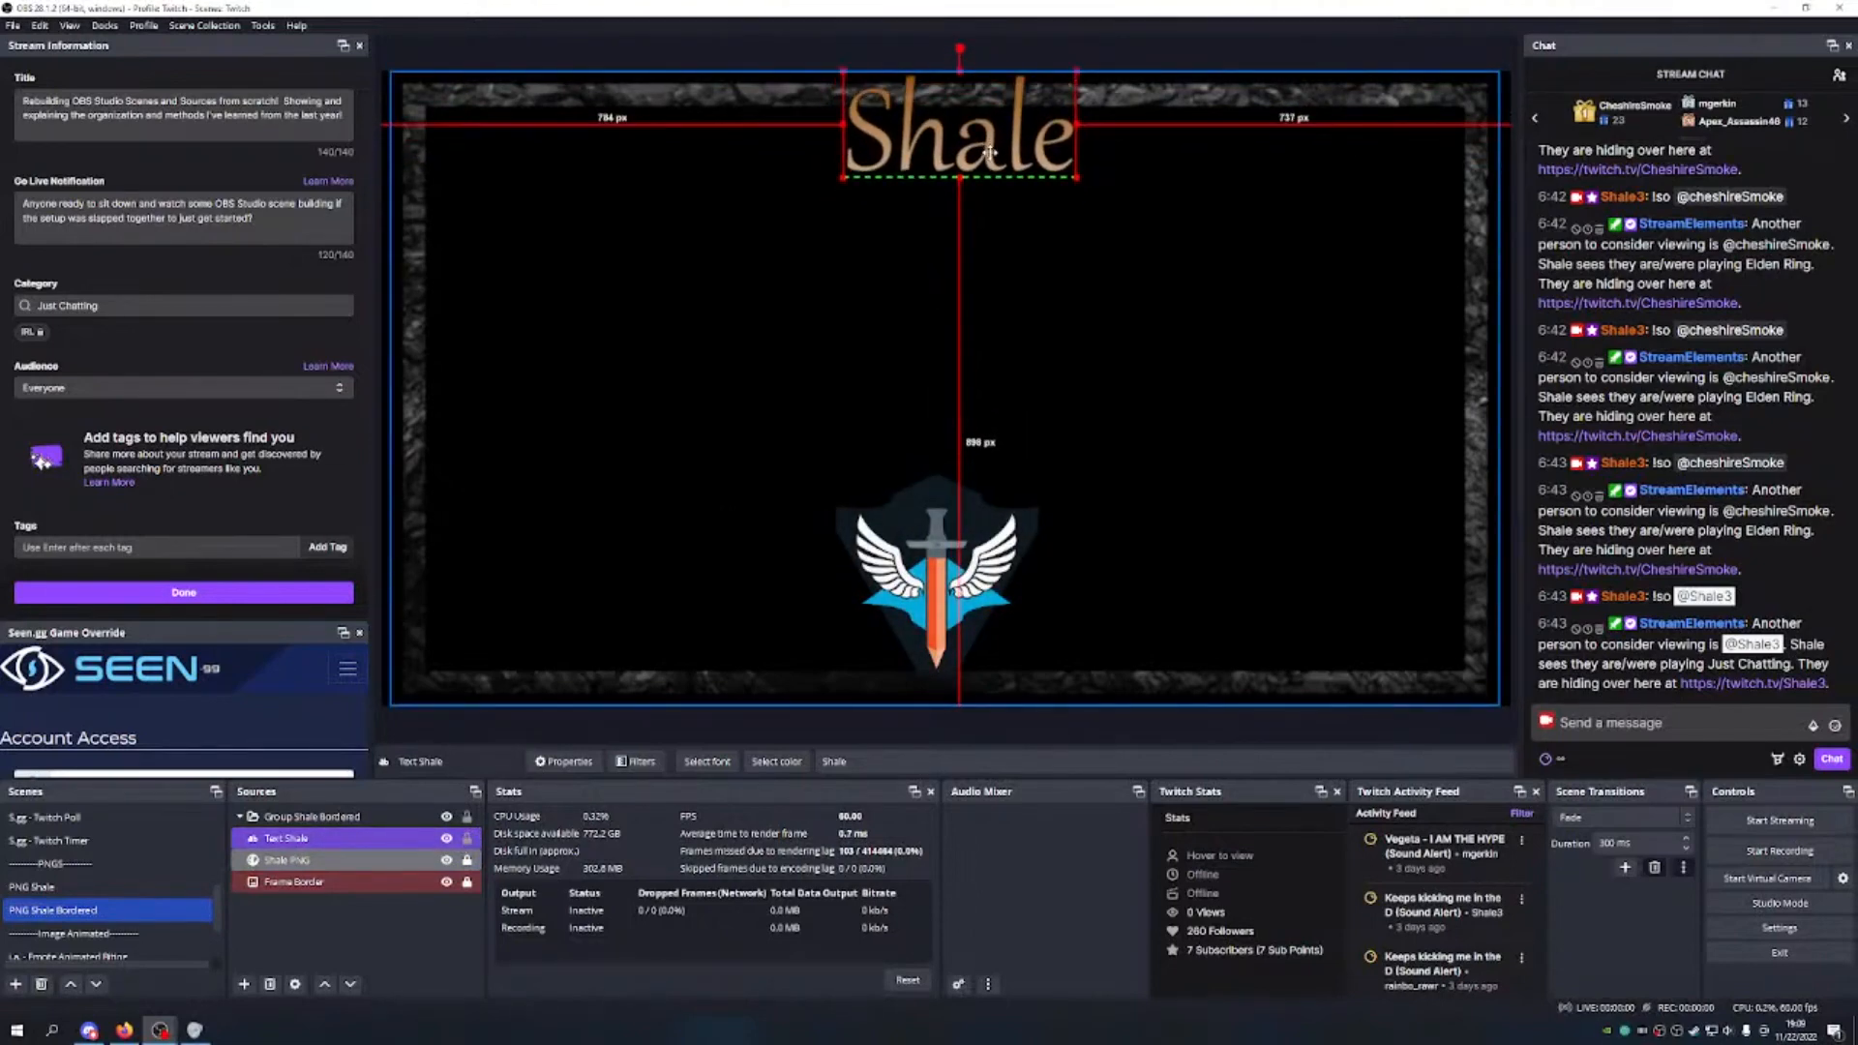
pyautogui.hotkey('ctrl', 'z')
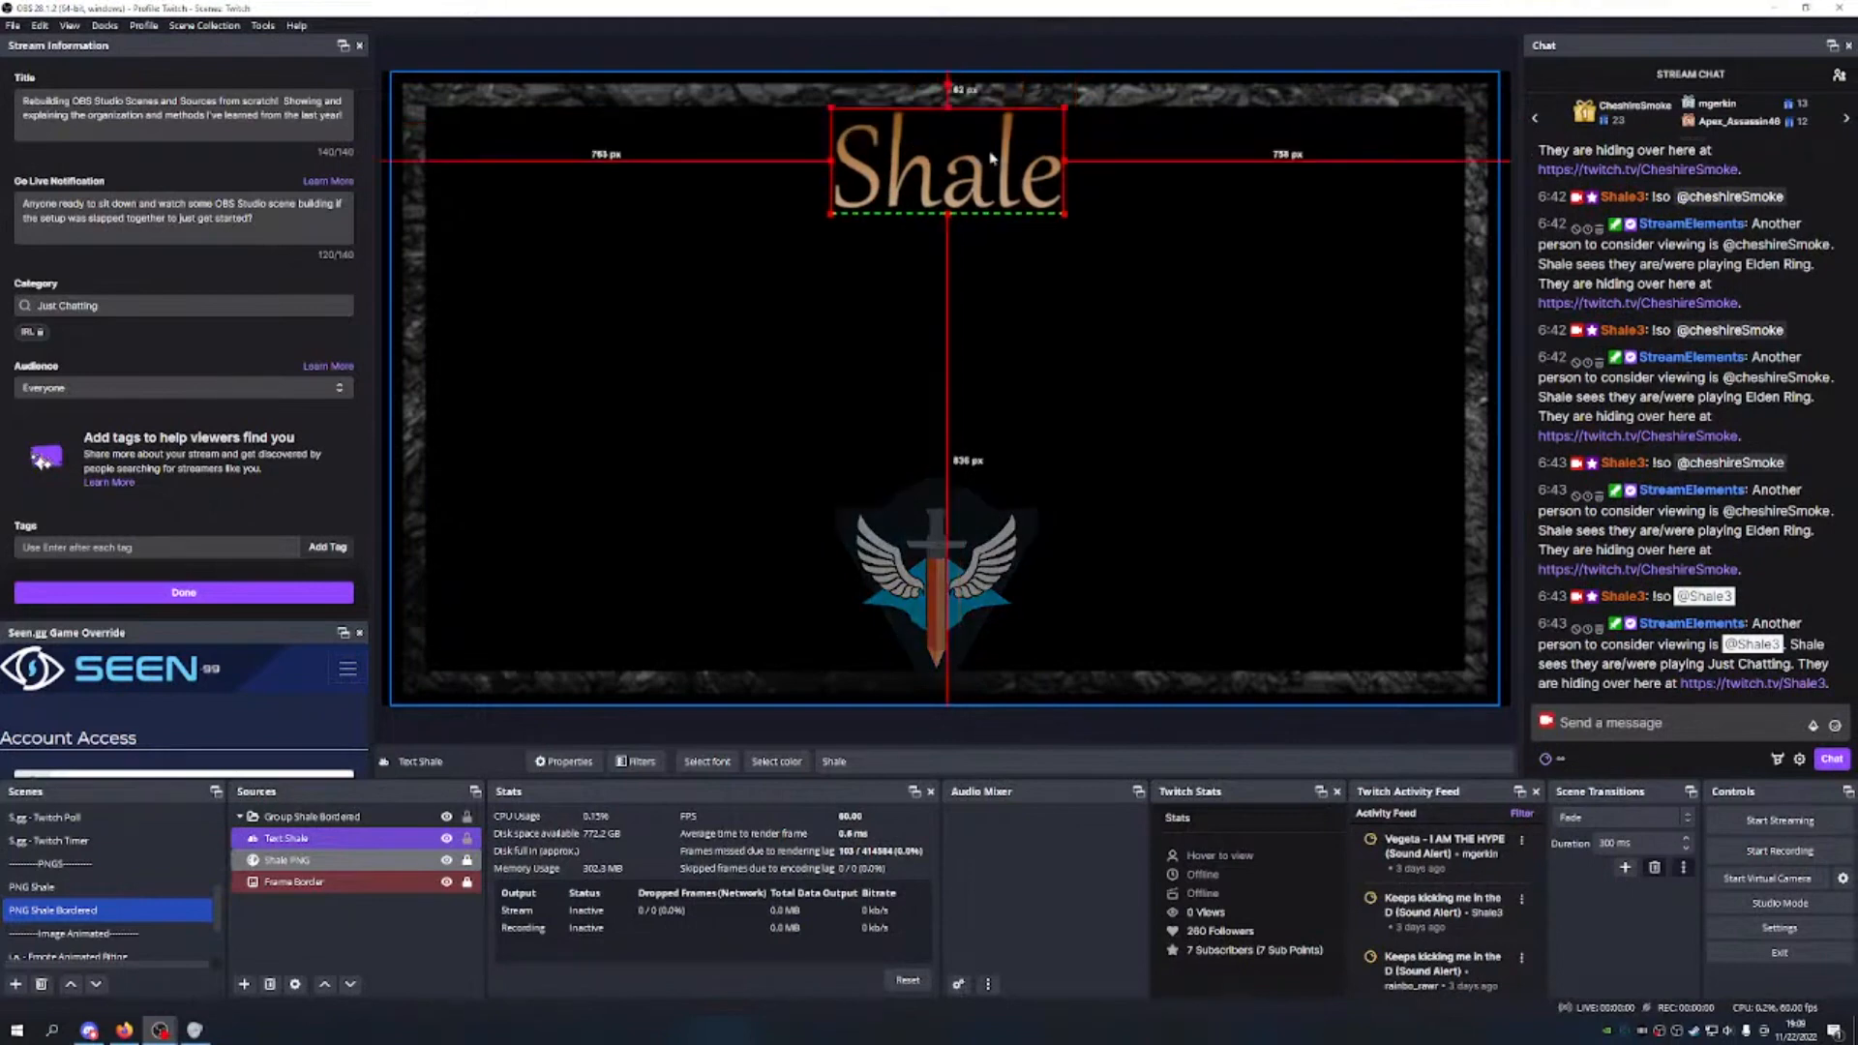
# Step: Set the Text Shale opacity to 100% in its properties
pyautogui.doubleClick(368, 838)
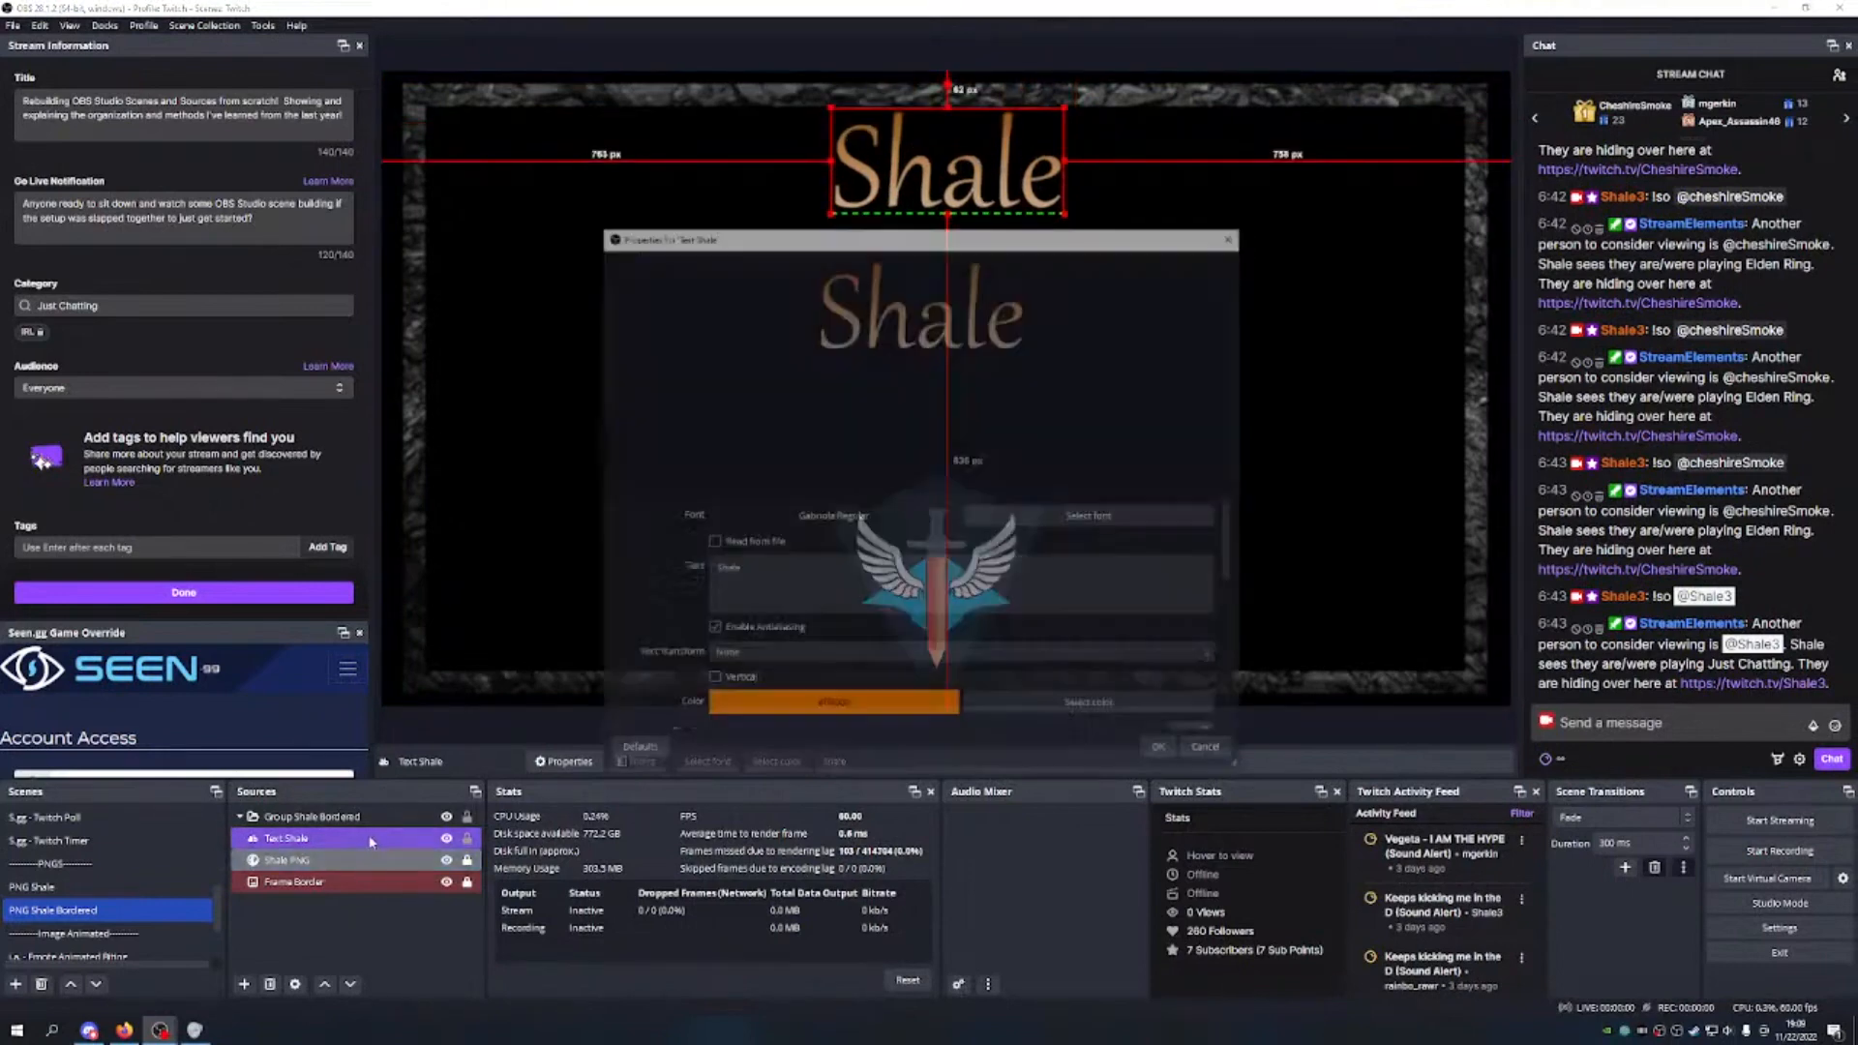
pyautogui.scroll(-3, 938, 634)
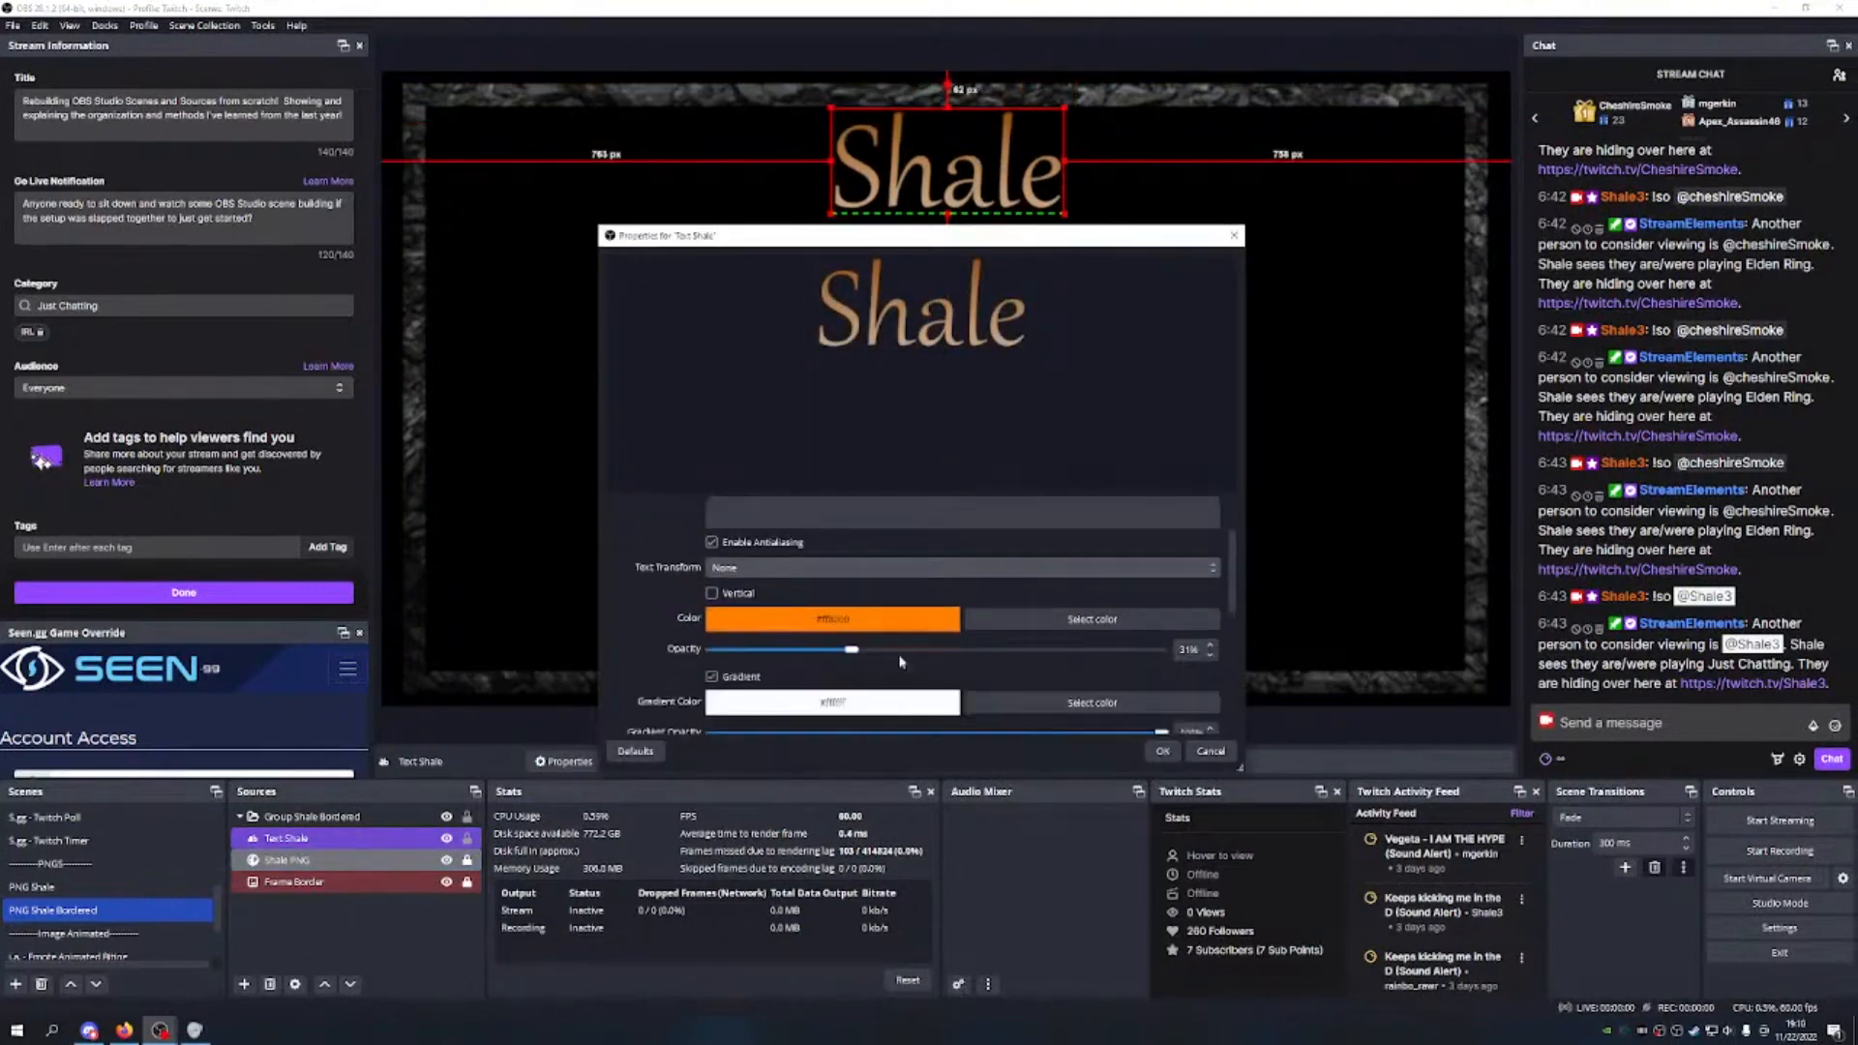
pyautogui.moveTo(847, 611); pyautogui.dragTo(1234, 615)
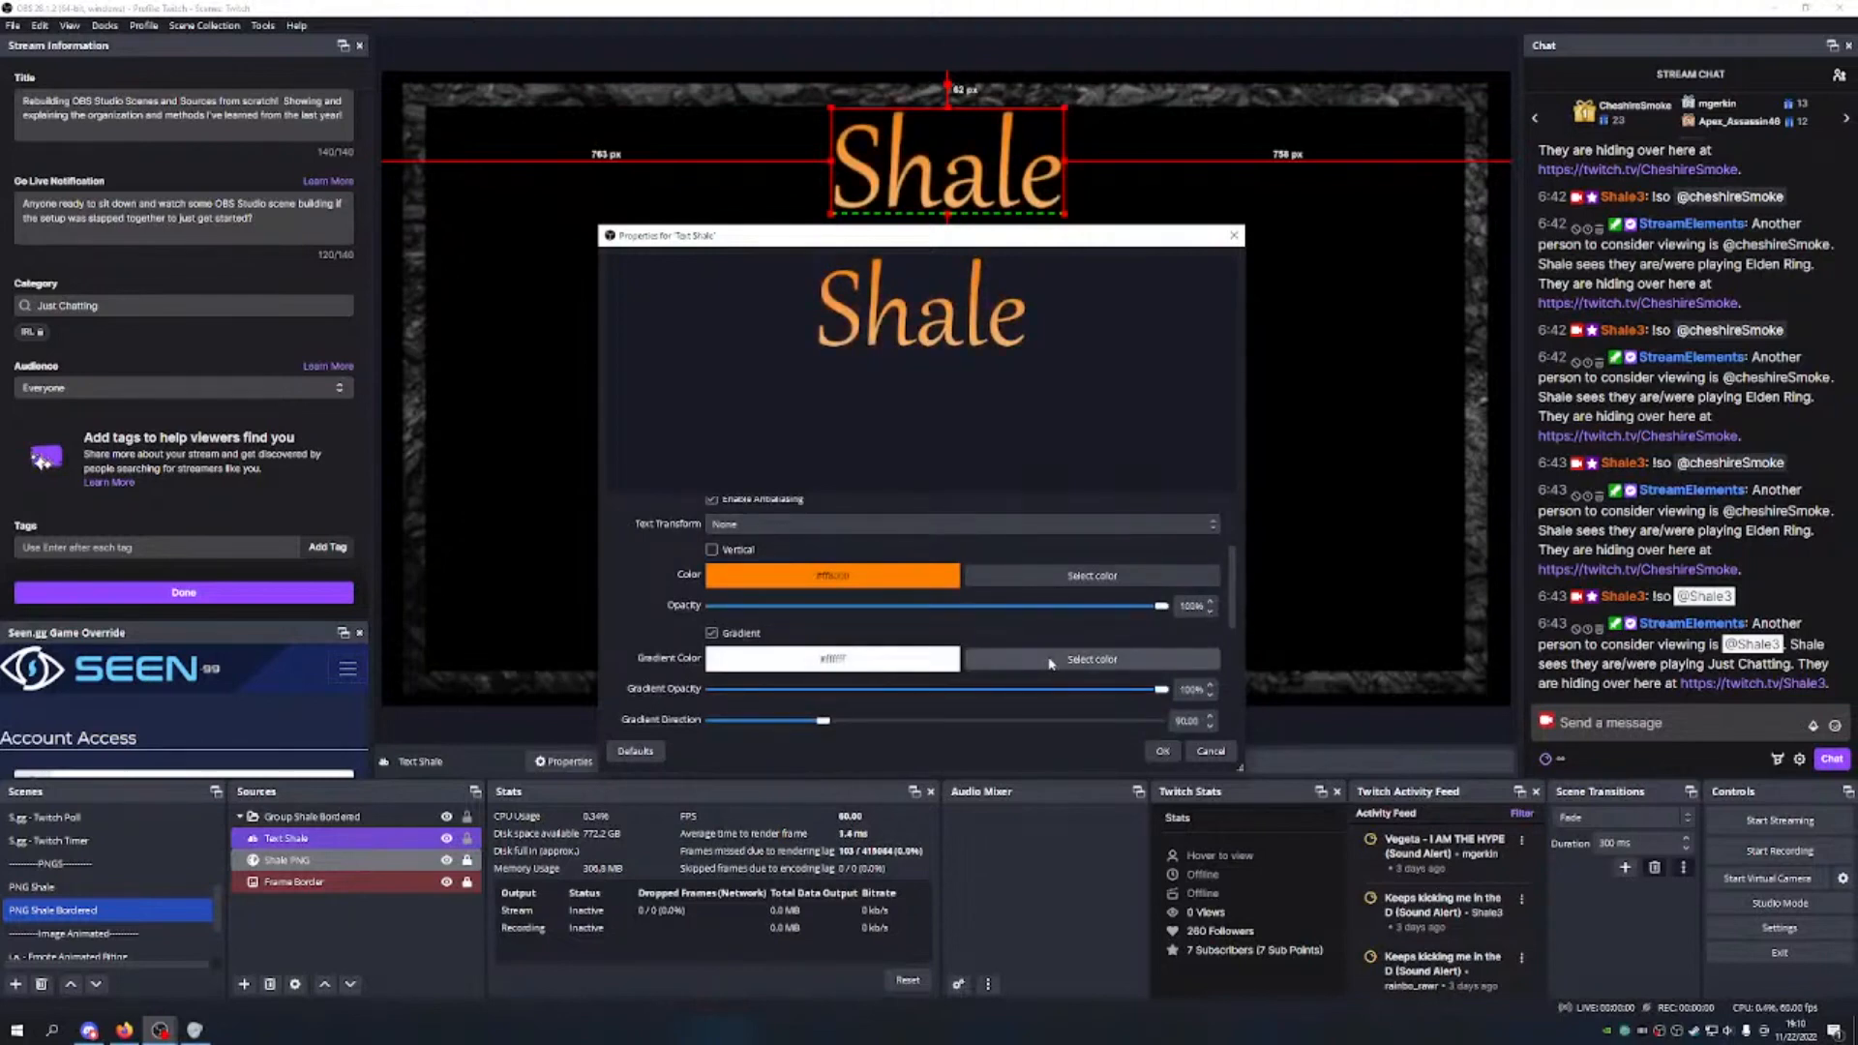
pyautogui.moveTo(1164, 607)
pyautogui.mouseDown()
pyautogui.moveTo(1146, 610)
pyautogui.moveTo(1177, 602)
pyautogui.mouseUp()
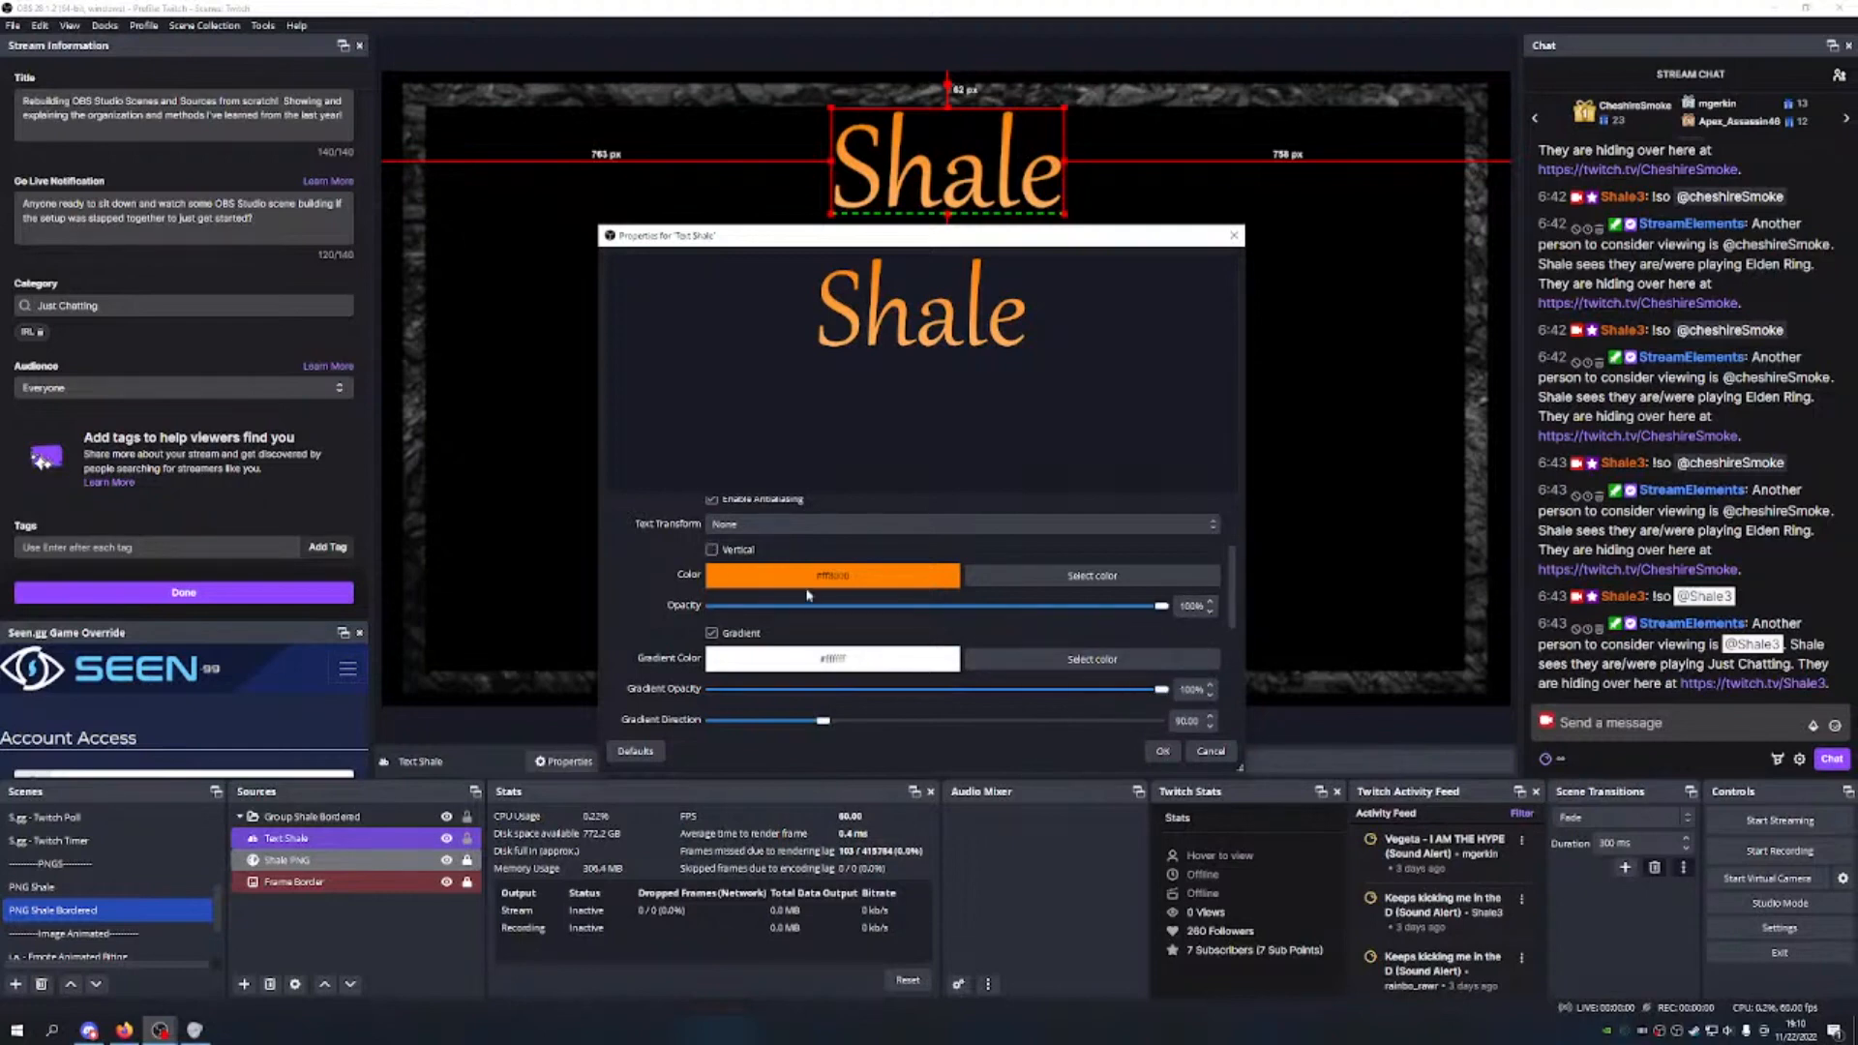
pyautogui.scroll(3, 808, 594)
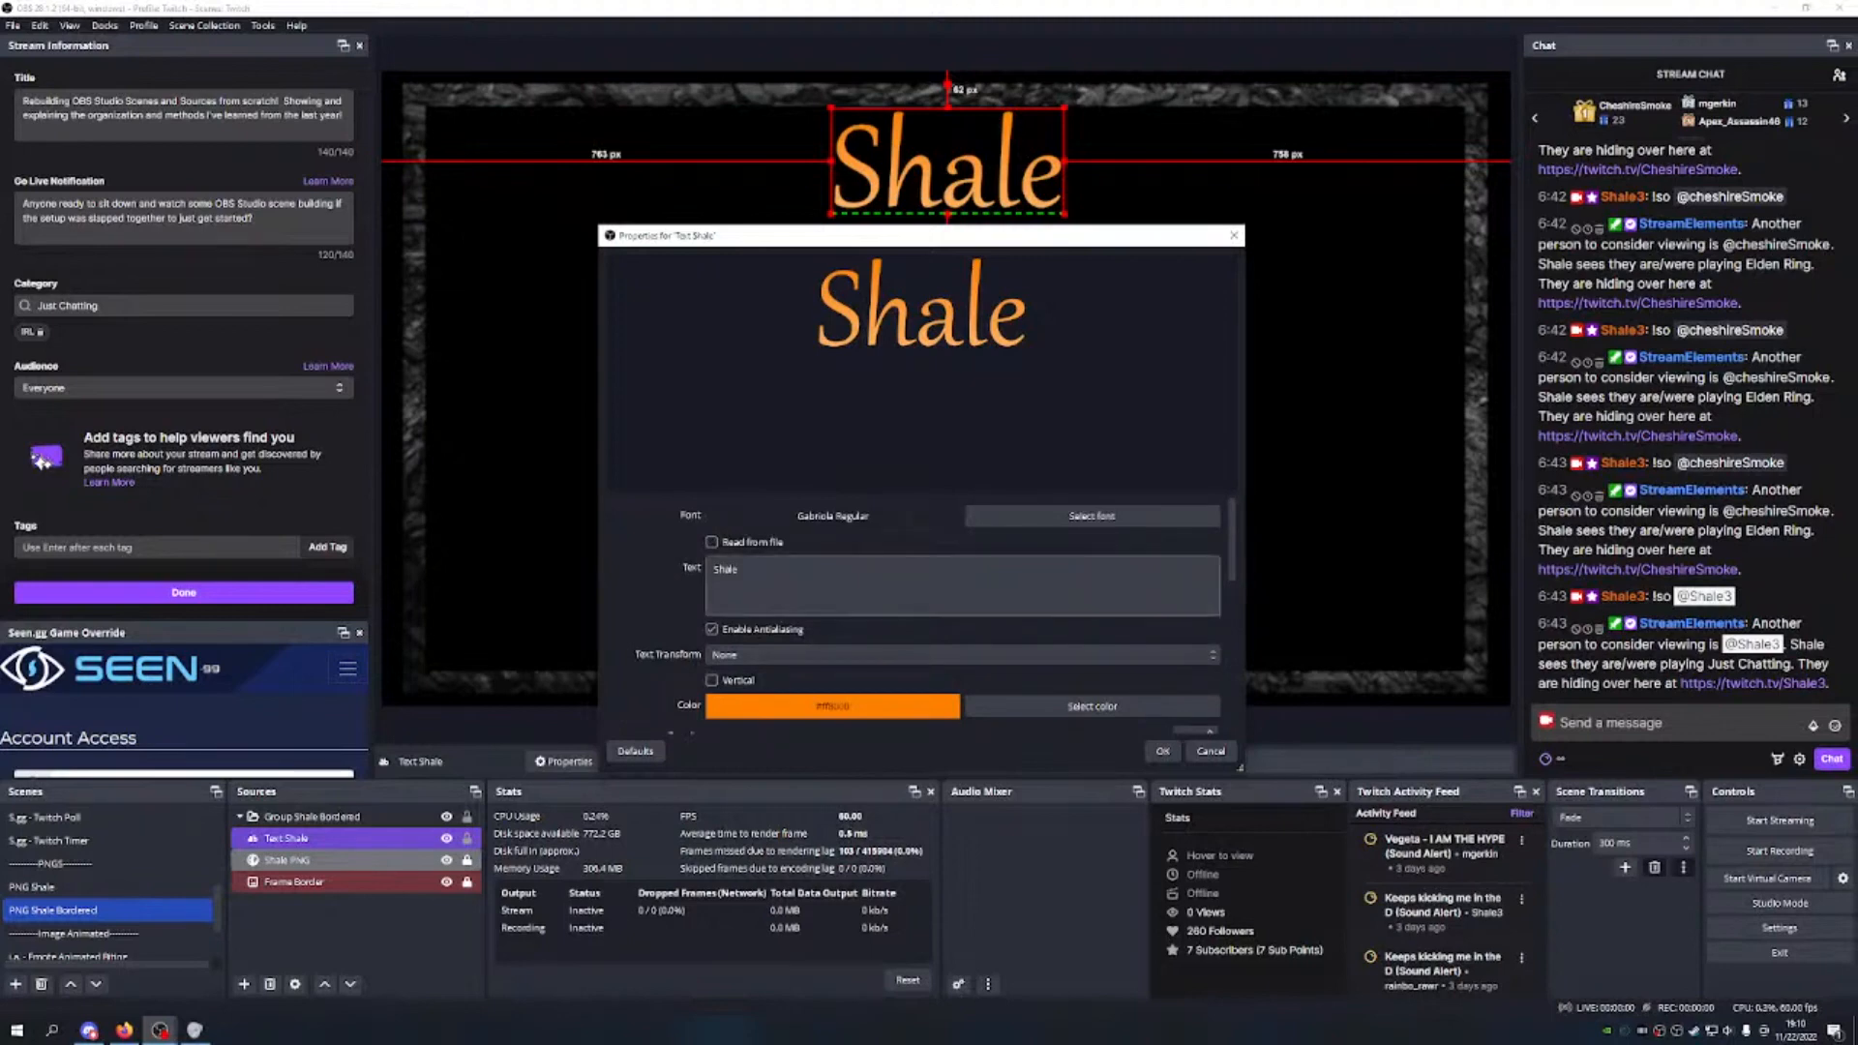
pyautogui.scroll(-3, 1014, 599)
pyautogui.moveTo(1164, 606)
pyautogui.mouseDown()
pyautogui.moveTo(1038, 609)
pyautogui.moveTo(1164, 607)
pyautogui.mouseUp()
# Step: Try several orange shades for the title text, saving a lighter orange as a custom colour
pyautogui.click(1091, 575)
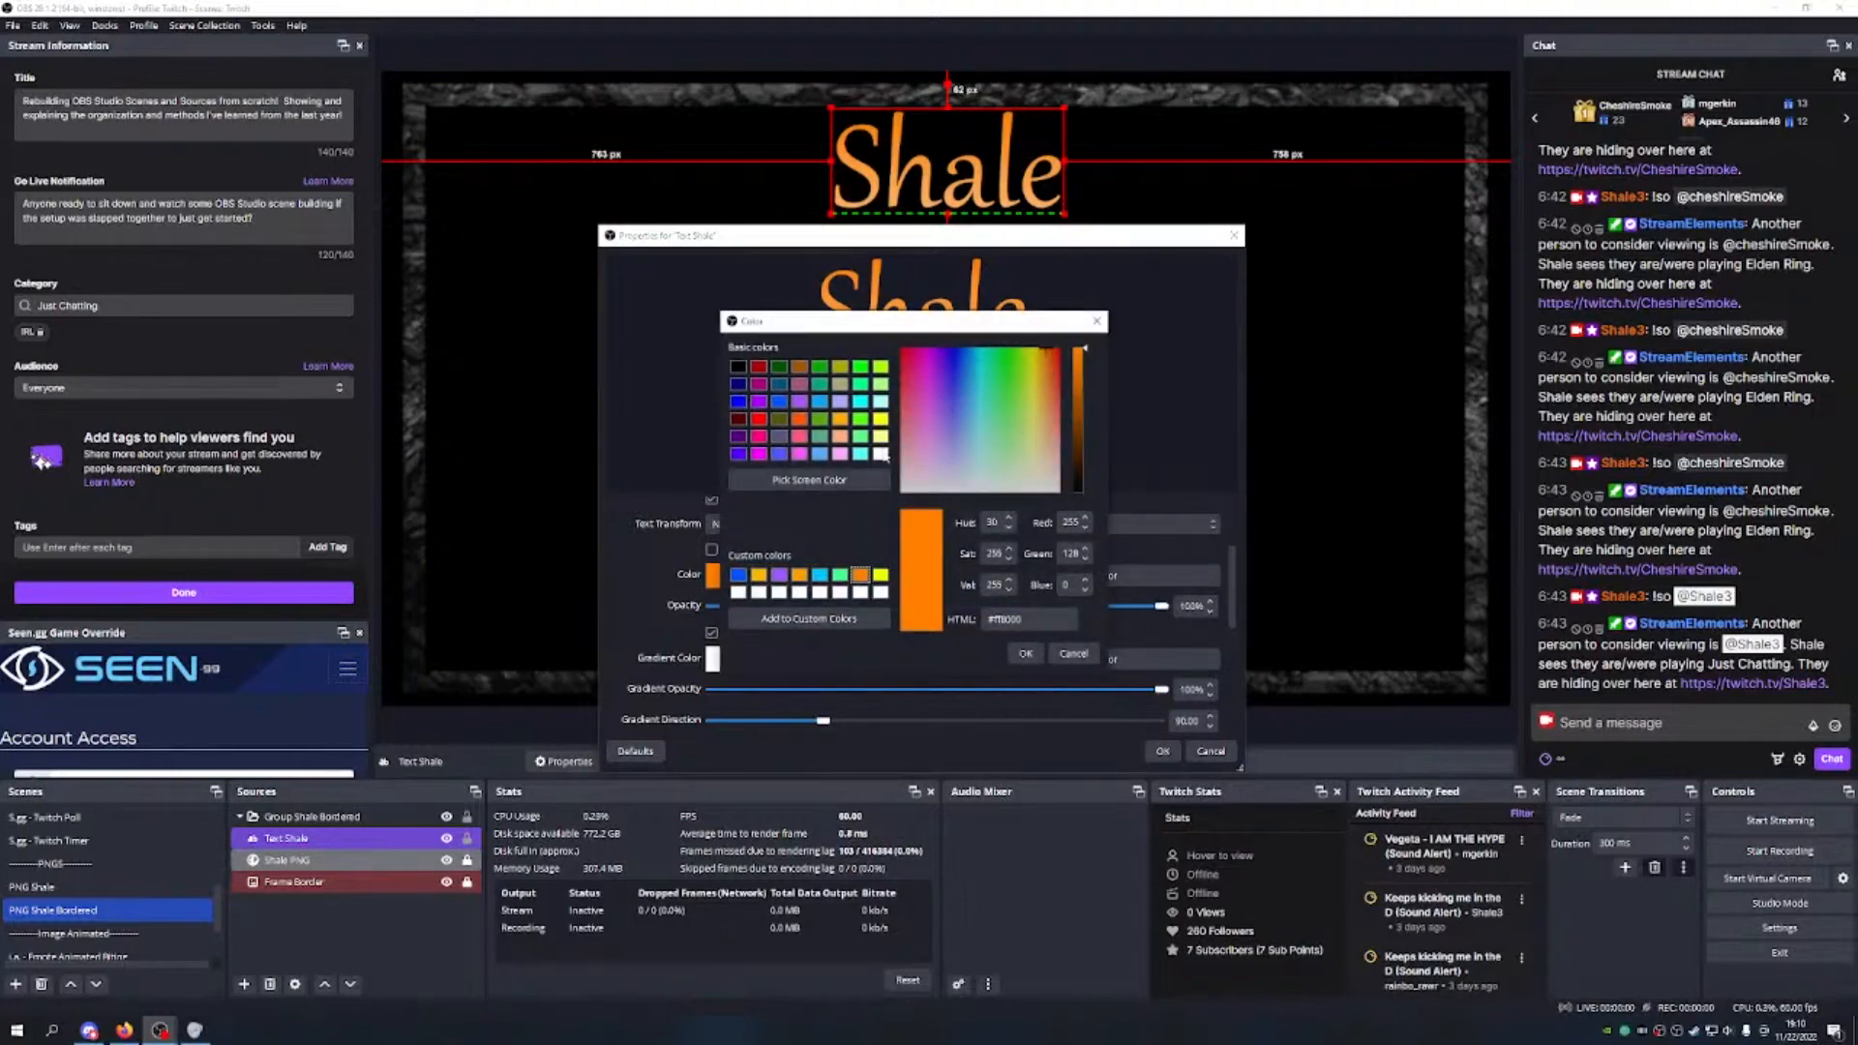
pyautogui.click(801, 423)
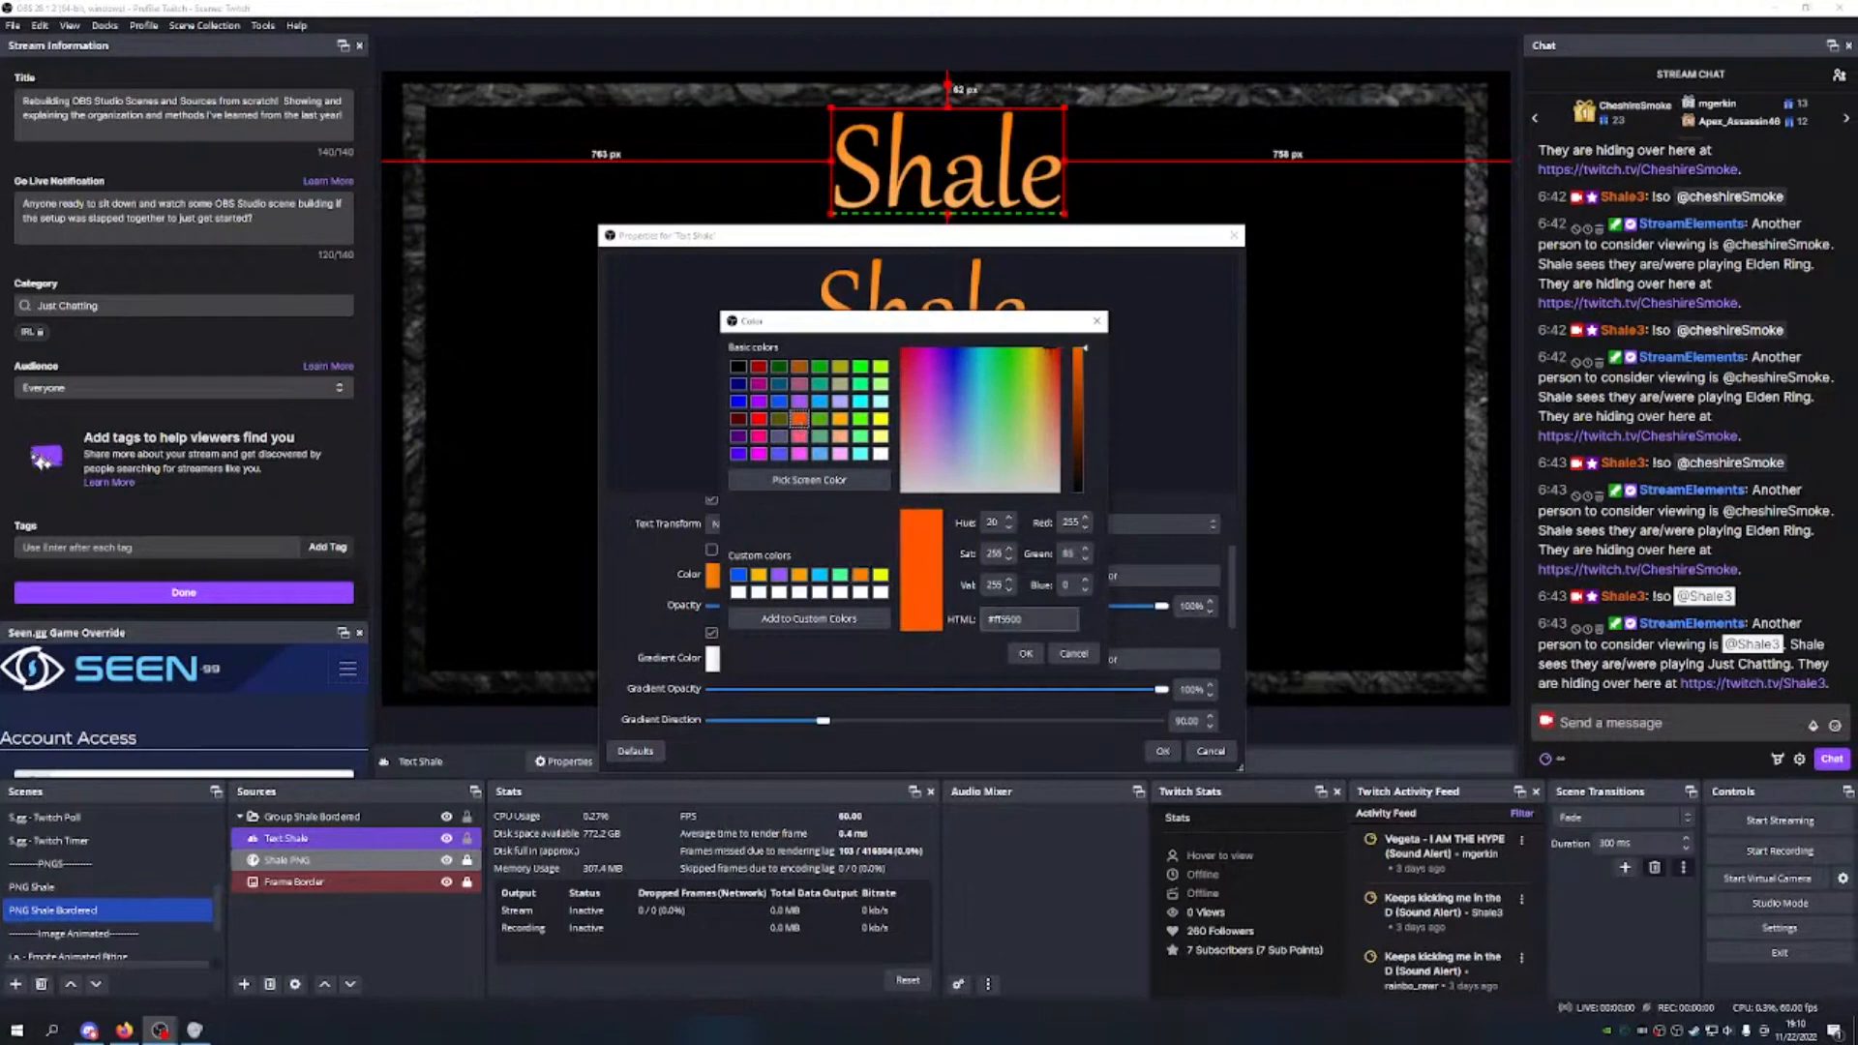
pyautogui.click(1025, 653)
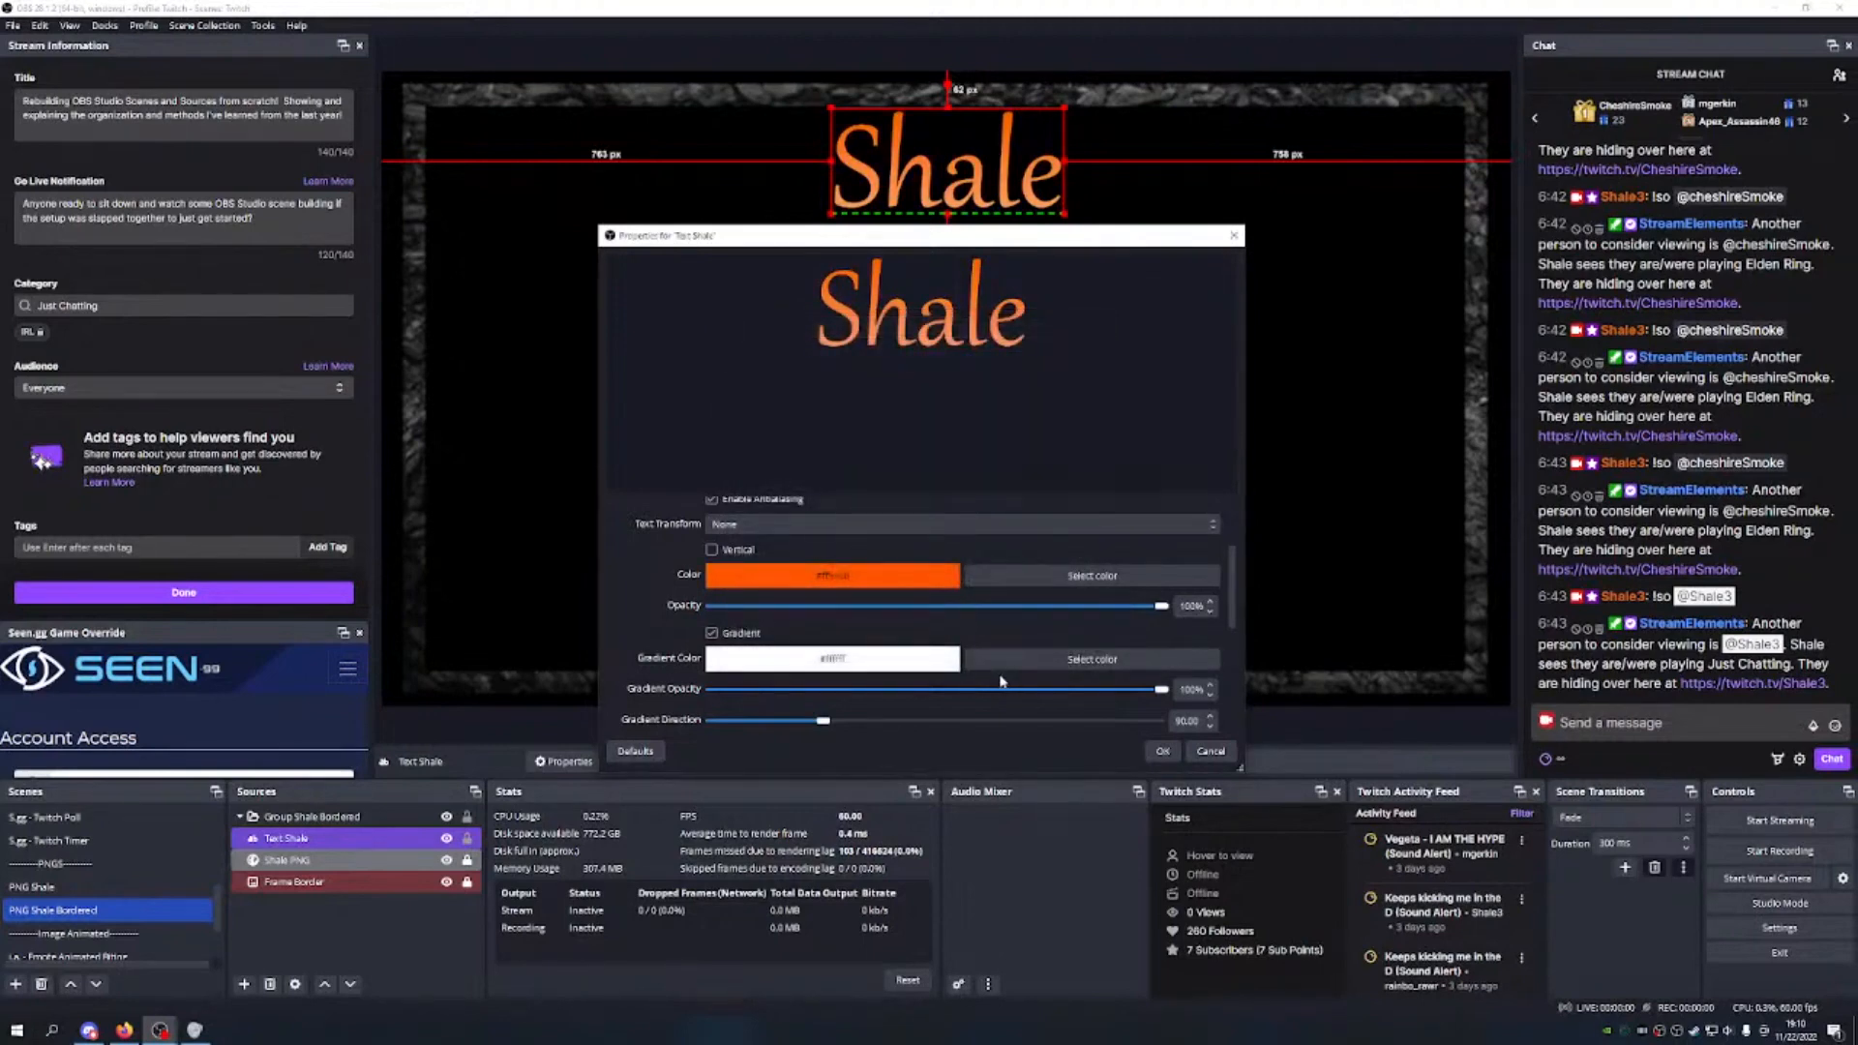
pyautogui.click(1006, 578)
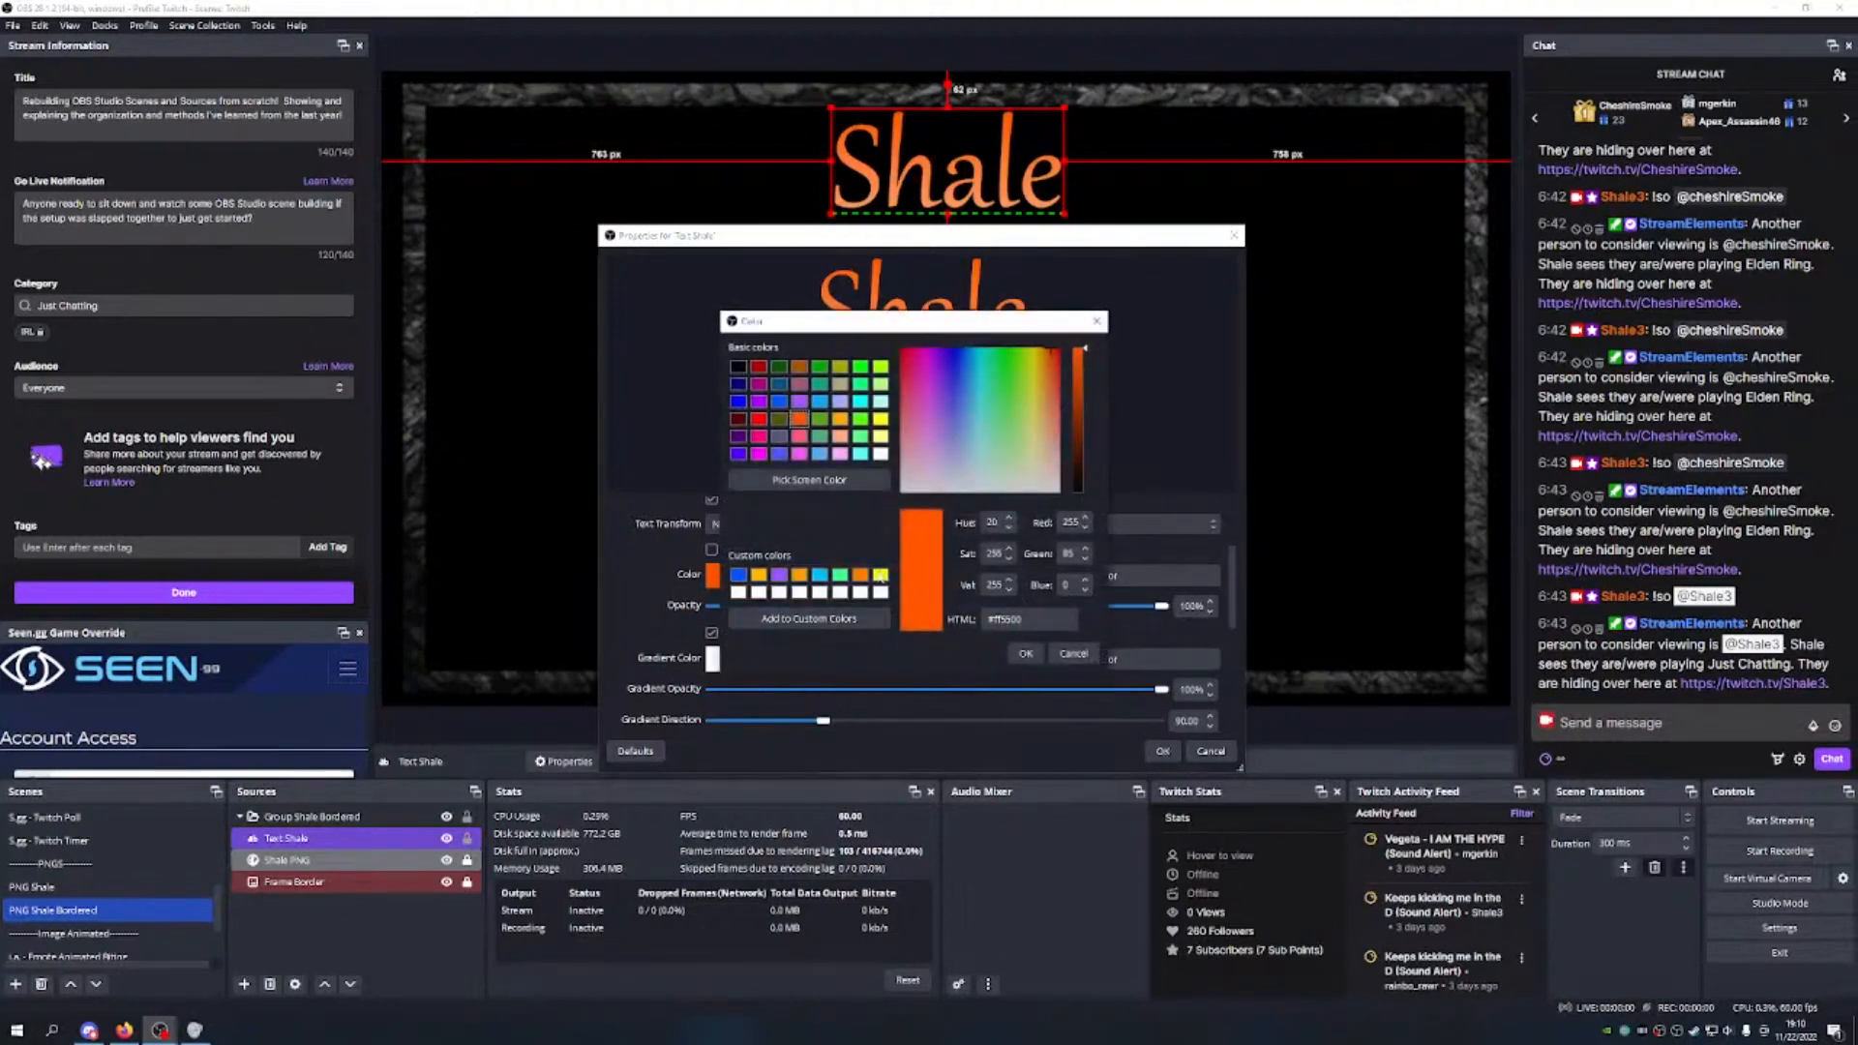
pyautogui.click(860, 578)
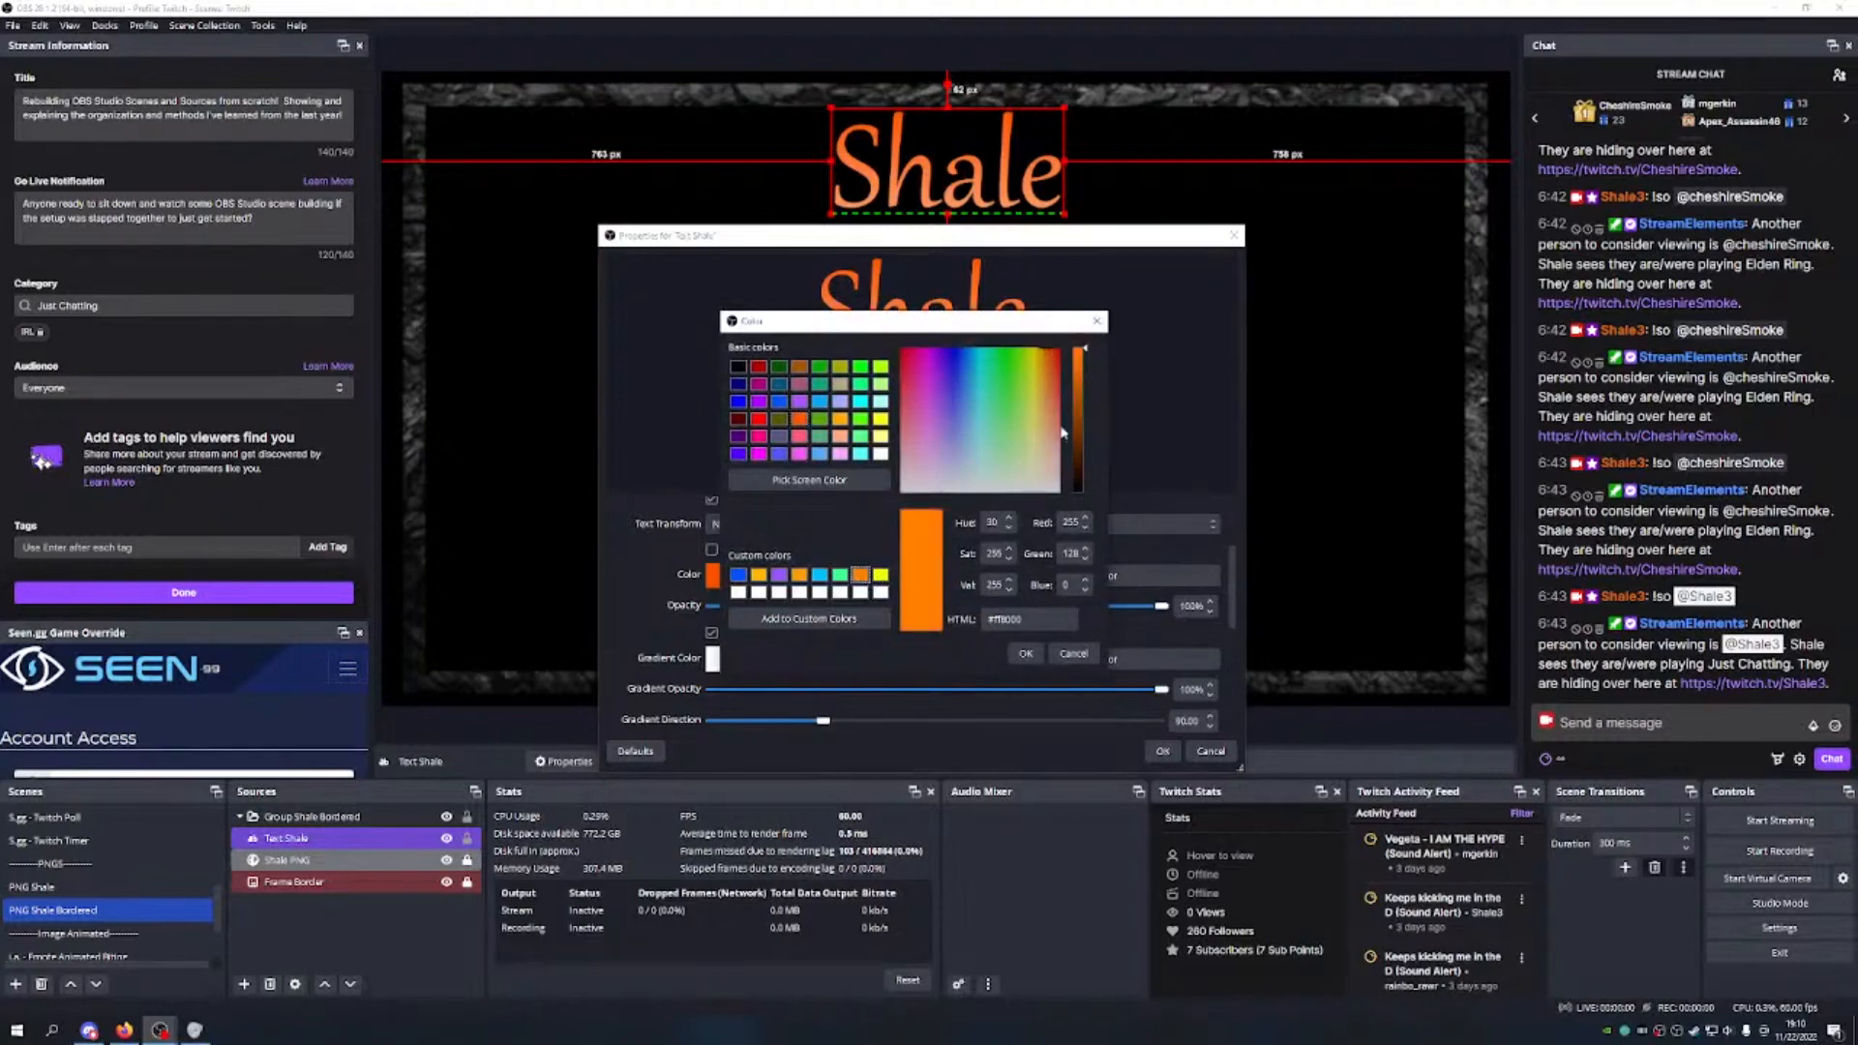
pyautogui.click(800, 577)
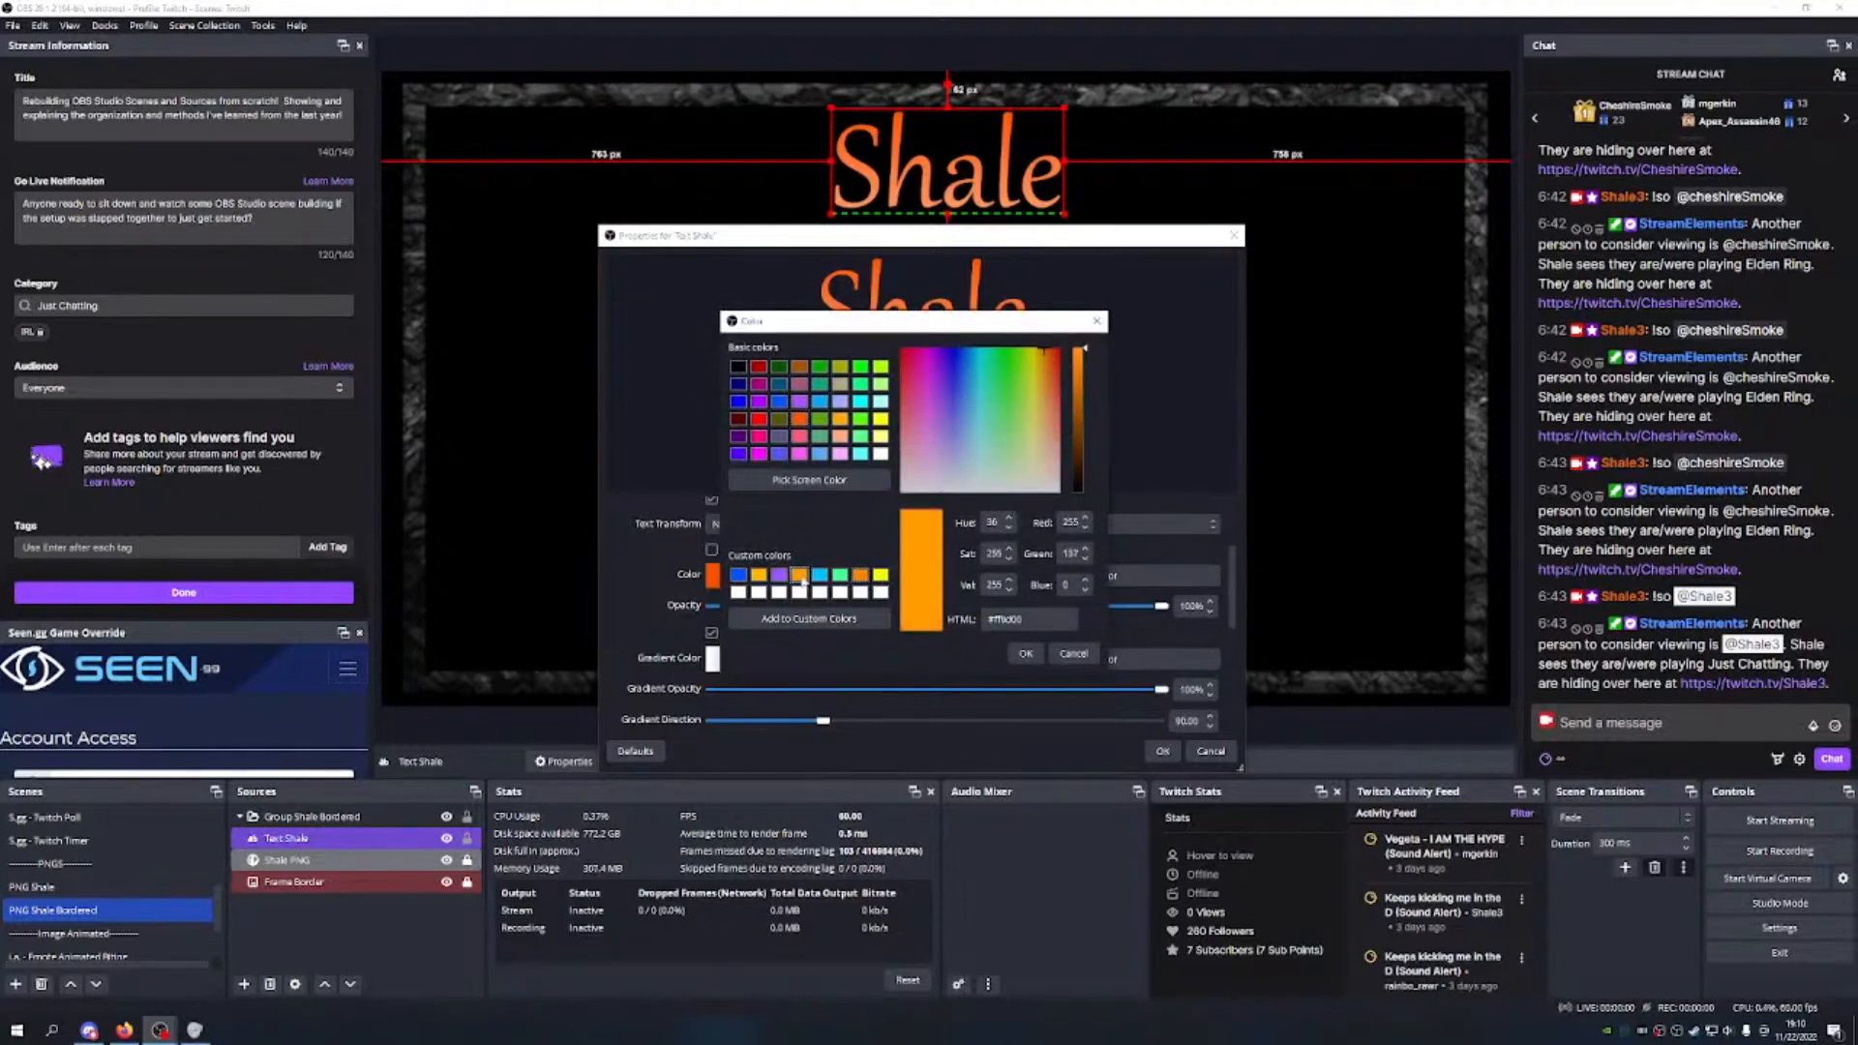
pyautogui.click(881, 591)
pyautogui.moveTo(1022, 391)
pyautogui.mouseDown()
pyautogui.moveTo(1046, 425)
pyautogui.moveTo(1036, 363)
pyautogui.moveTo(1027, 400)
pyautogui.moveTo(1035, 426)
pyautogui.moveTo(1047, 376)
pyautogui.mouseUp()
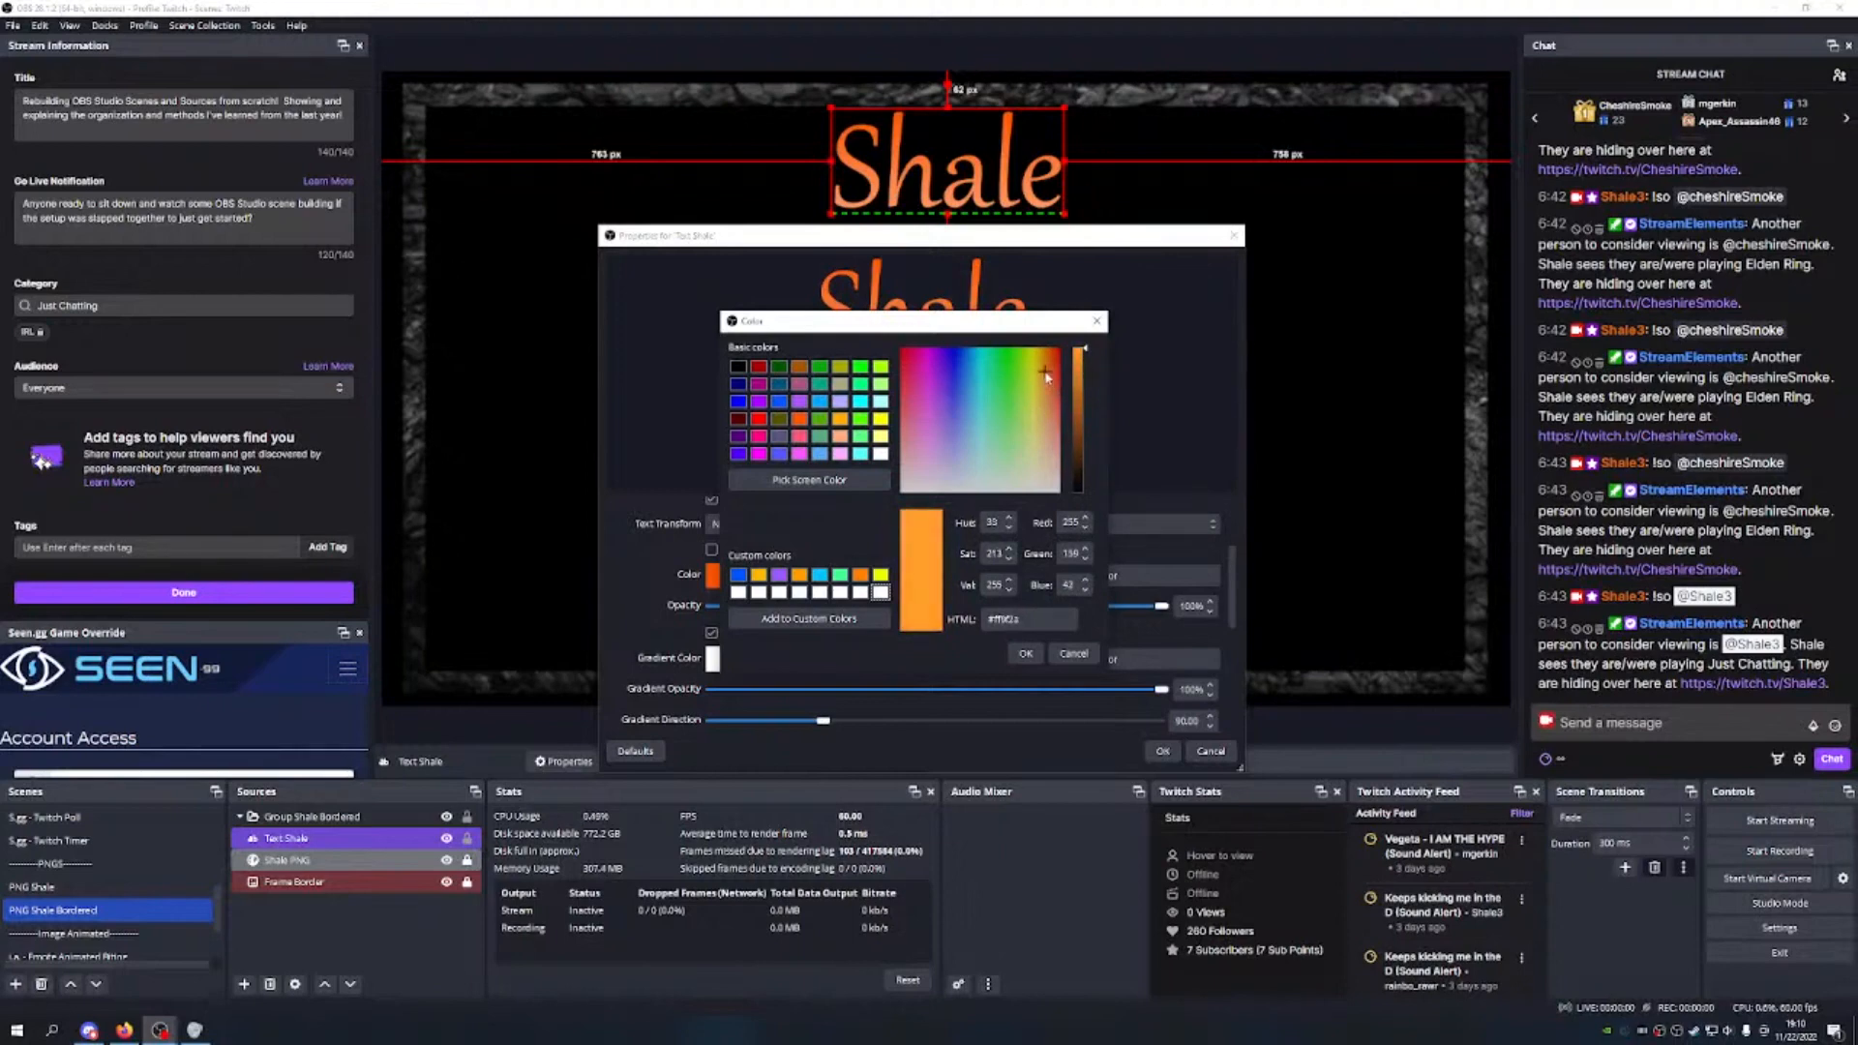
pyautogui.click(857, 620)
pyautogui.click(1026, 653)
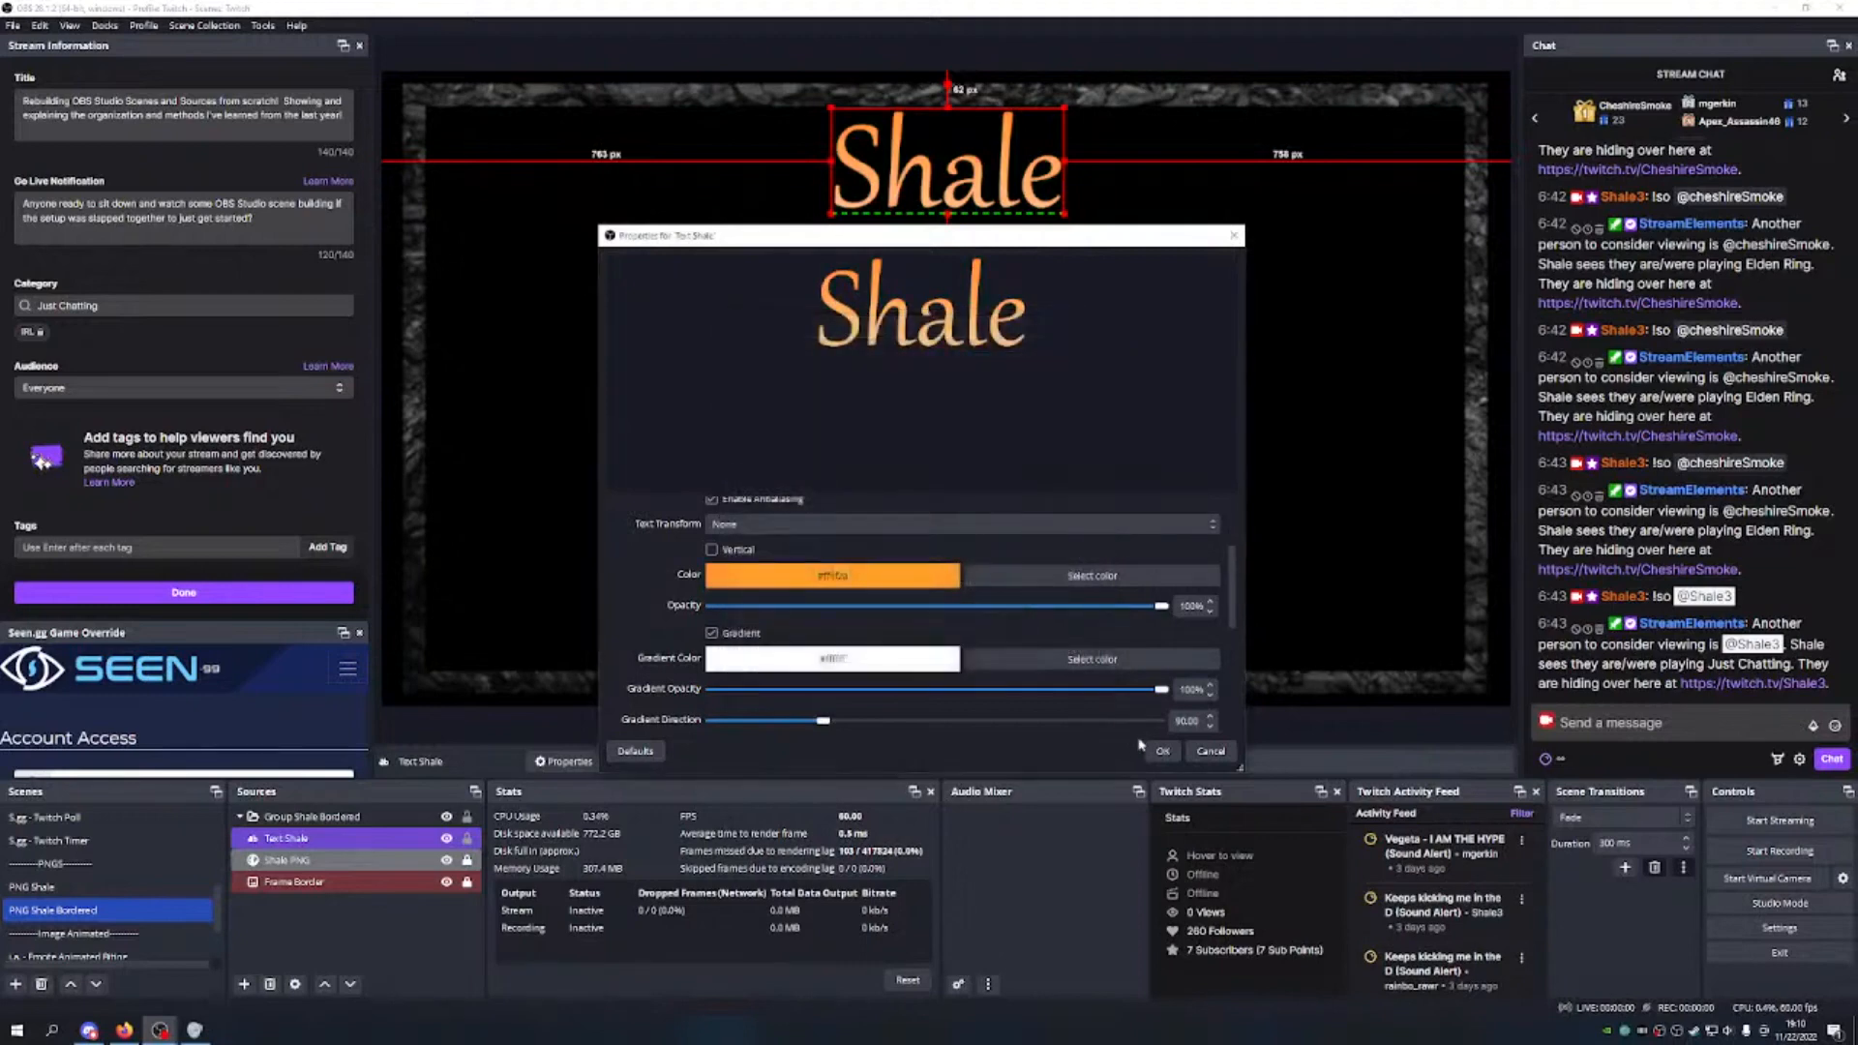
# Step: Darken the title colour to a burnt orange (#d07f22) and confirm the Text Shale properties
pyautogui.click(1045, 578)
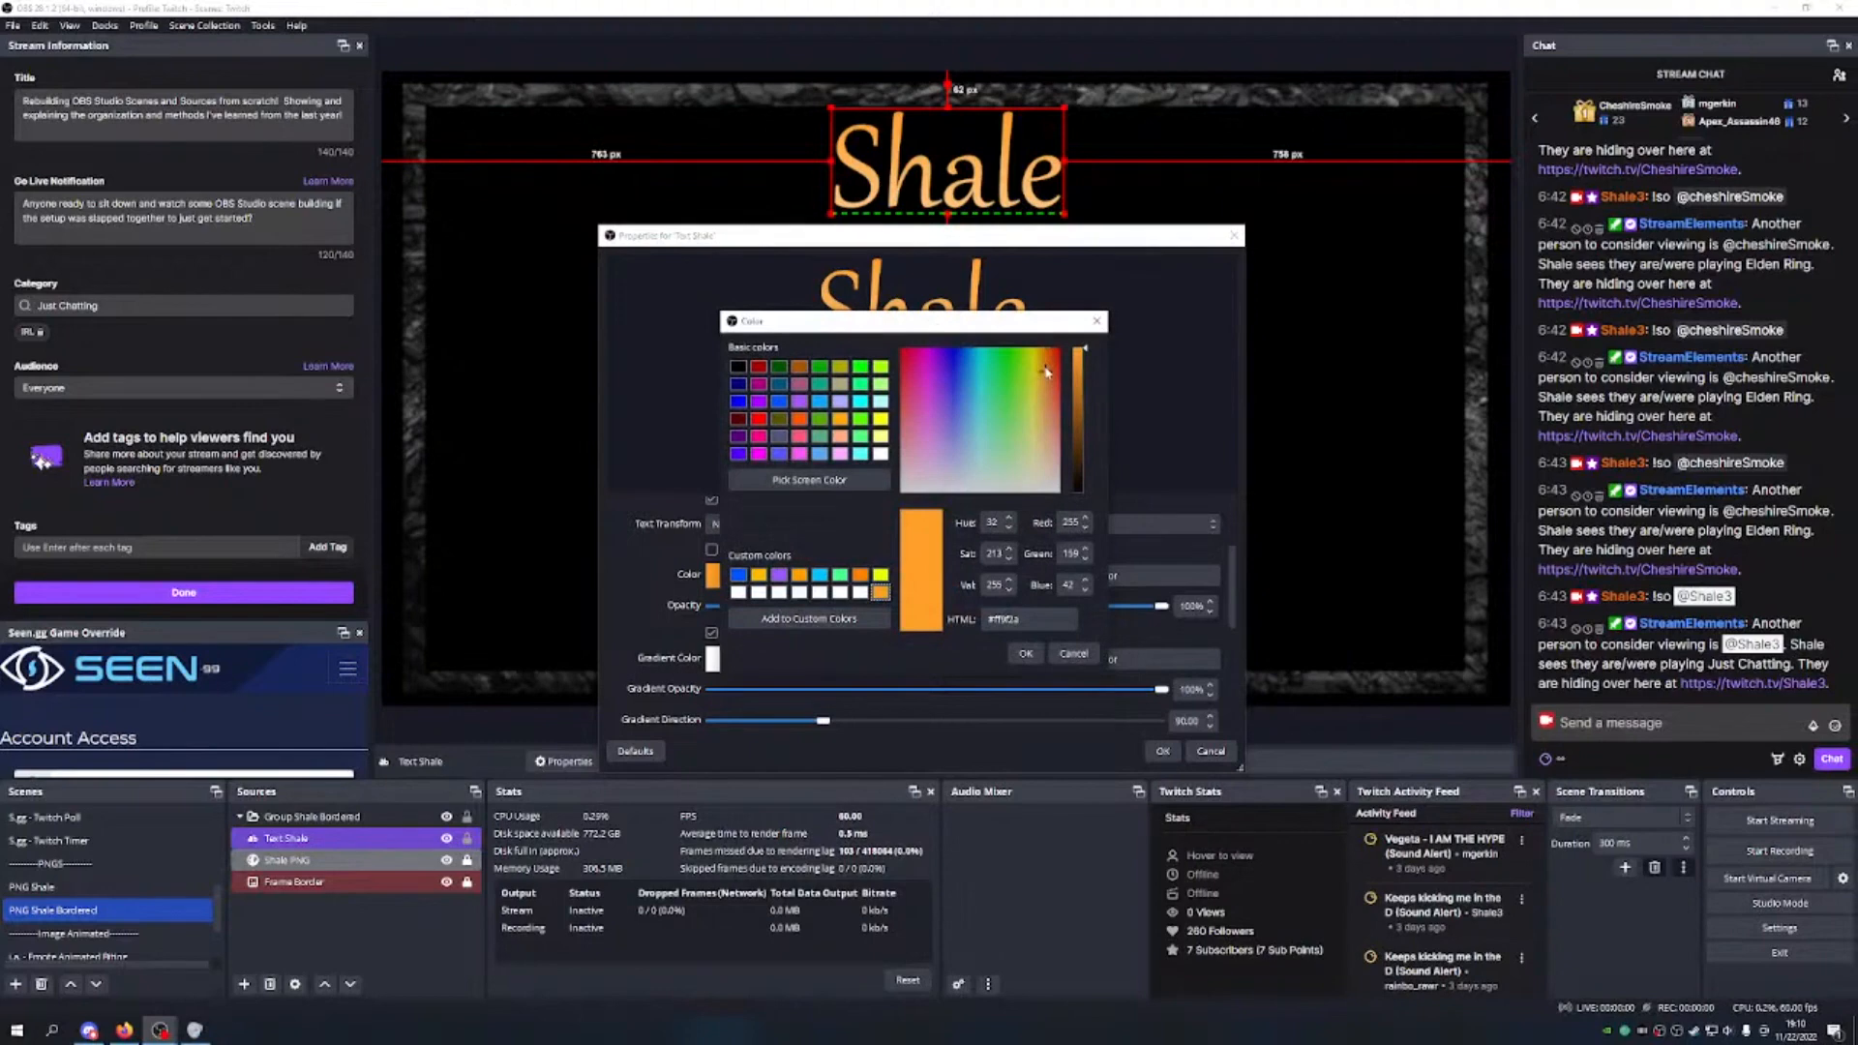
pyautogui.moveTo(1046, 370); pyautogui.dragTo(1040, 379)
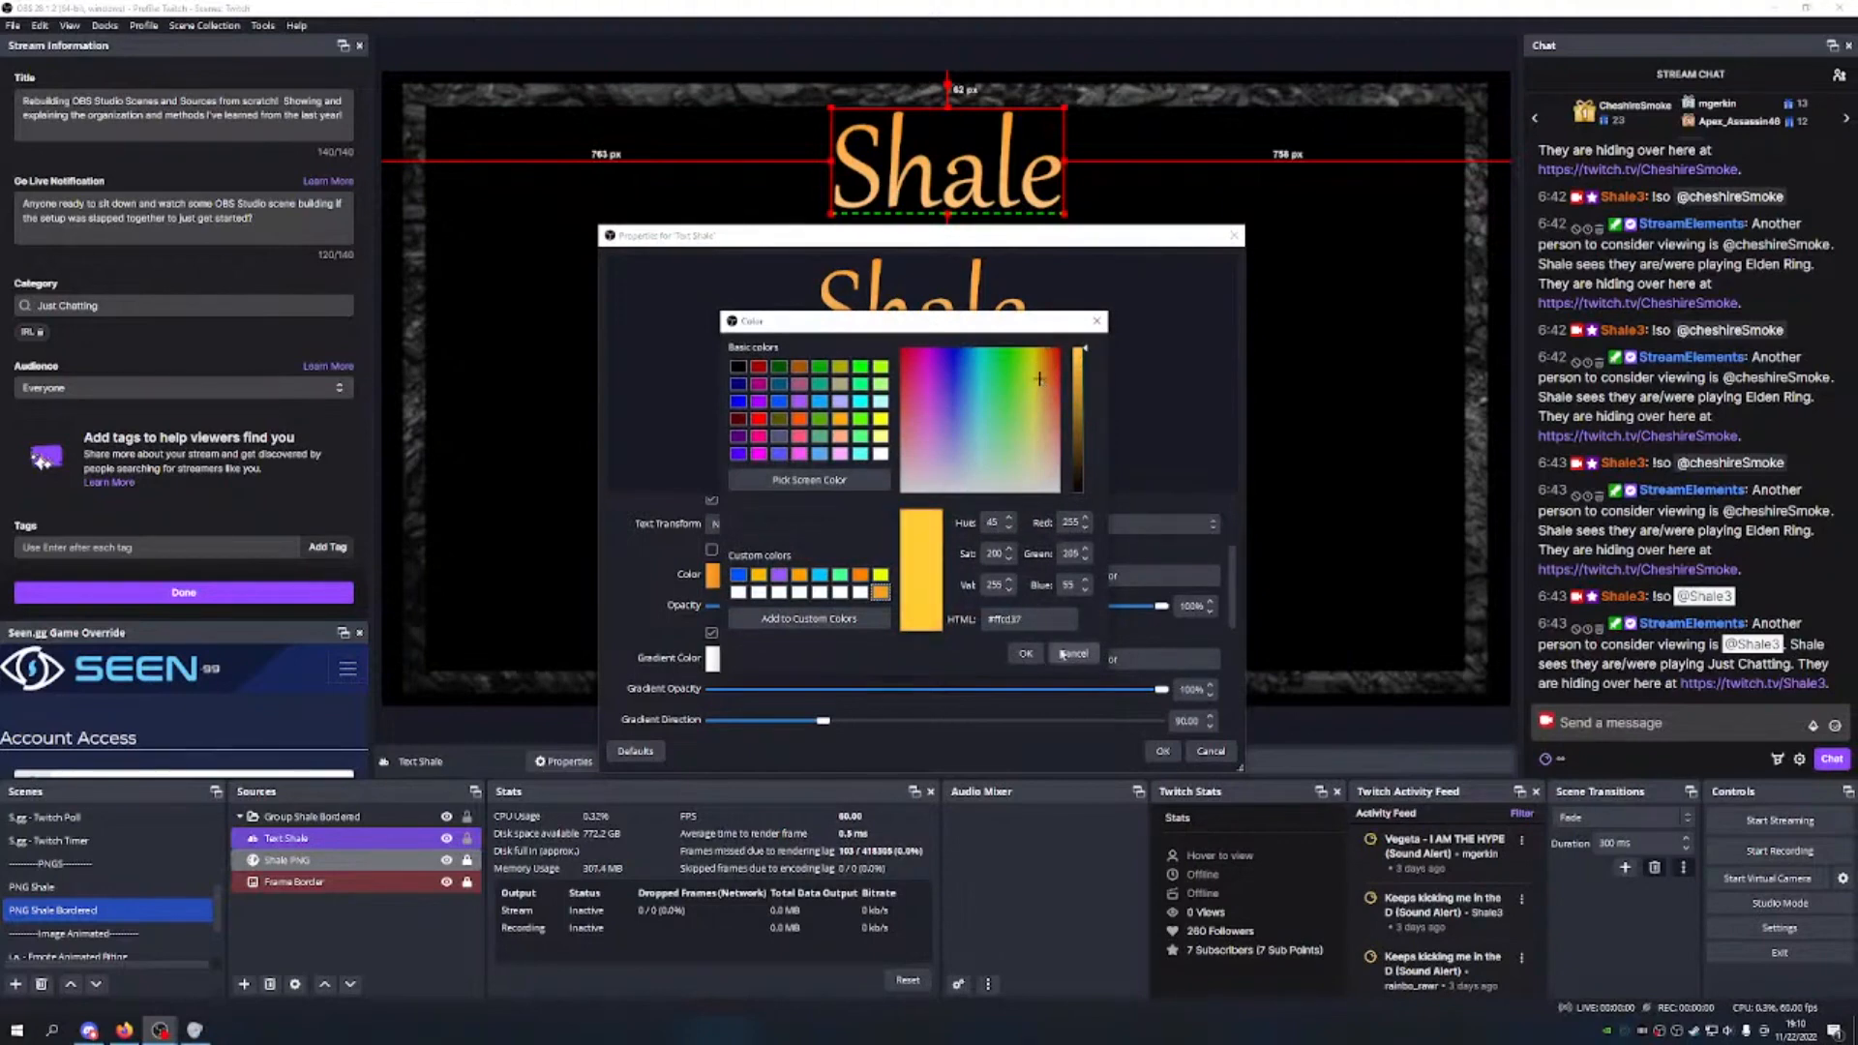
pyautogui.click(1063, 655)
pyautogui.click(1128, 579)
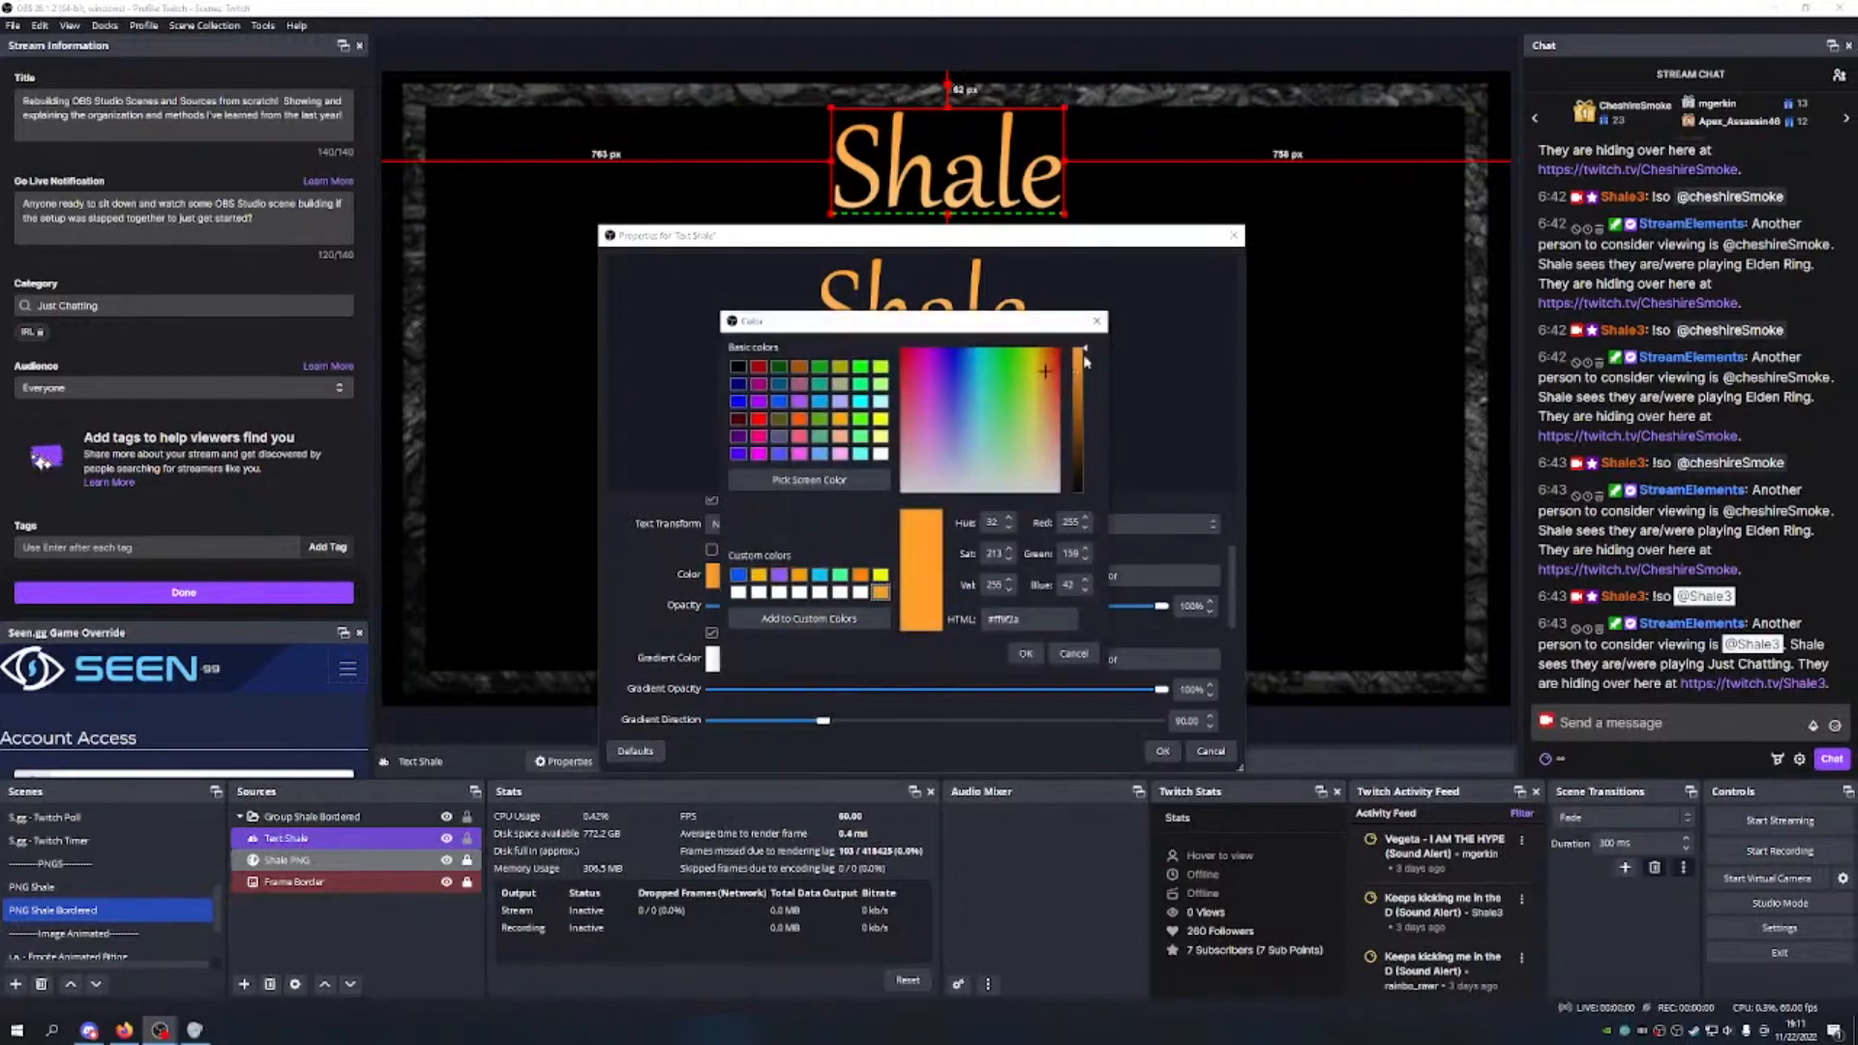
pyautogui.moveTo(1084, 354); pyautogui.dragTo(1089, 380)
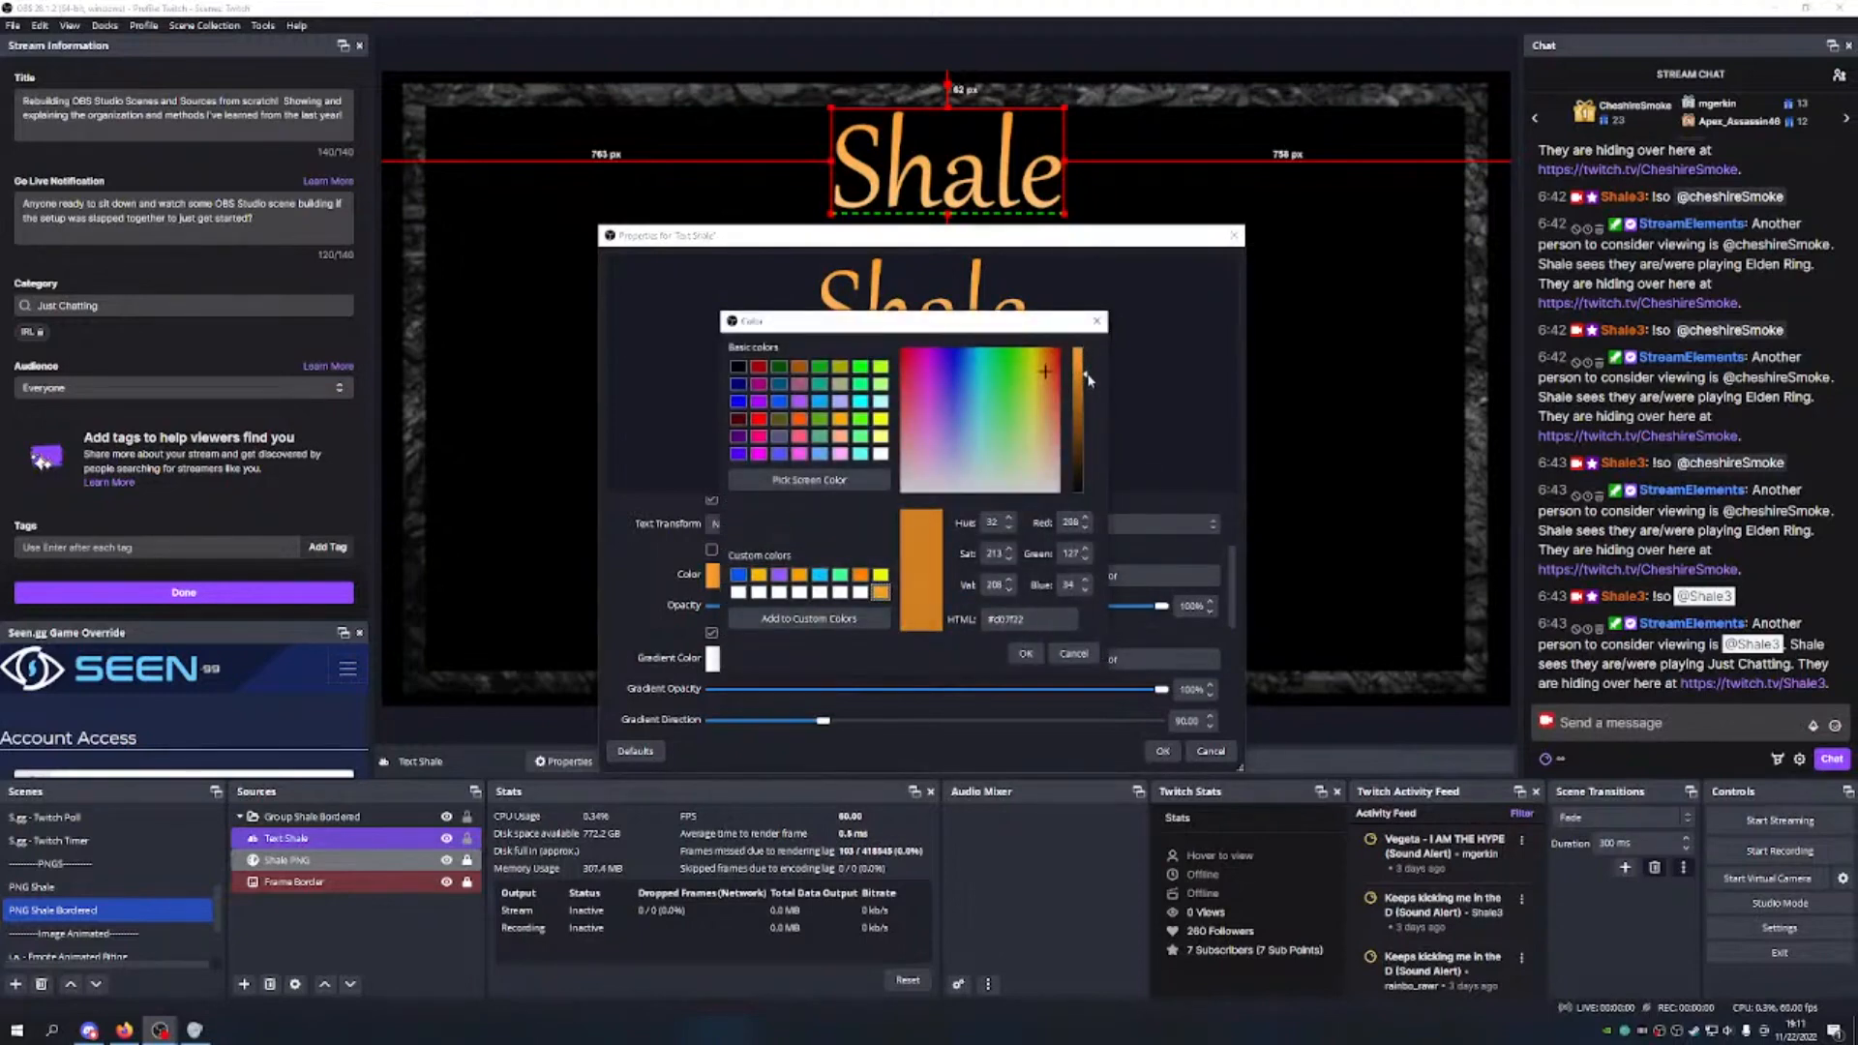
pyautogui.click(1024, 652)
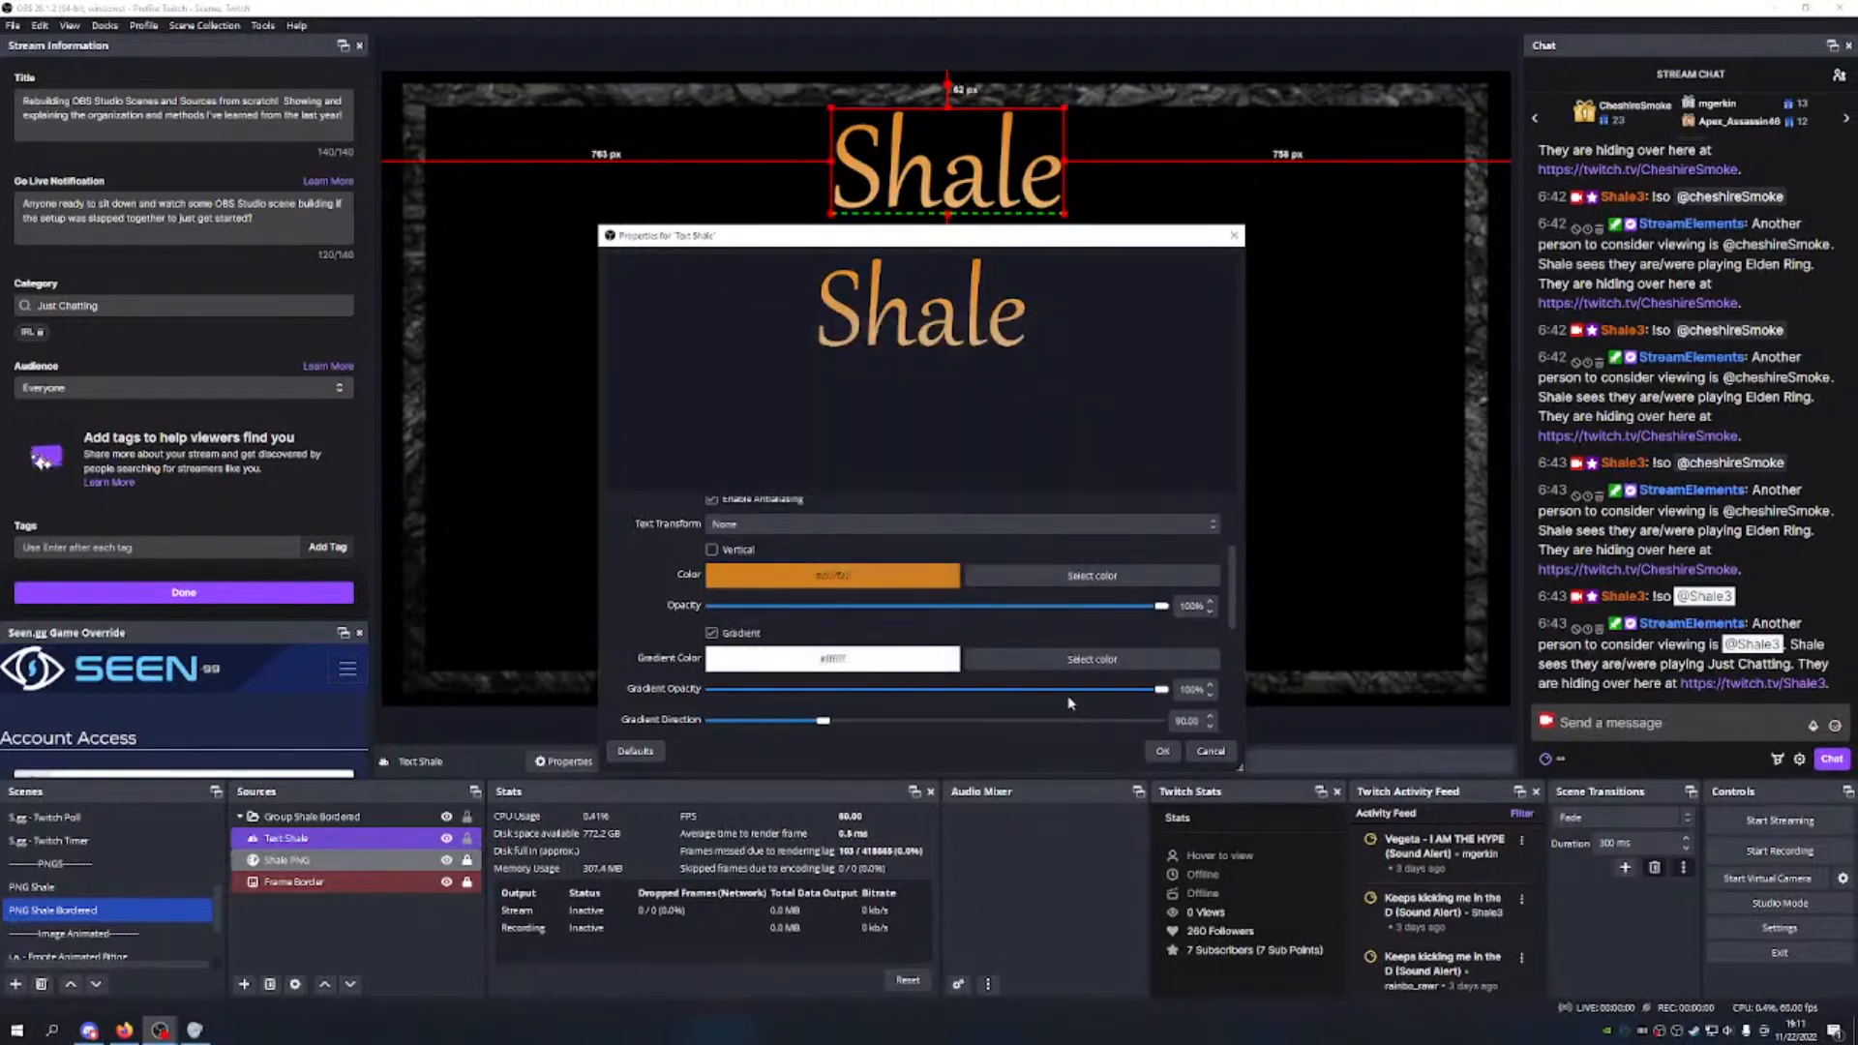
pyautogui.click(1089, 577)
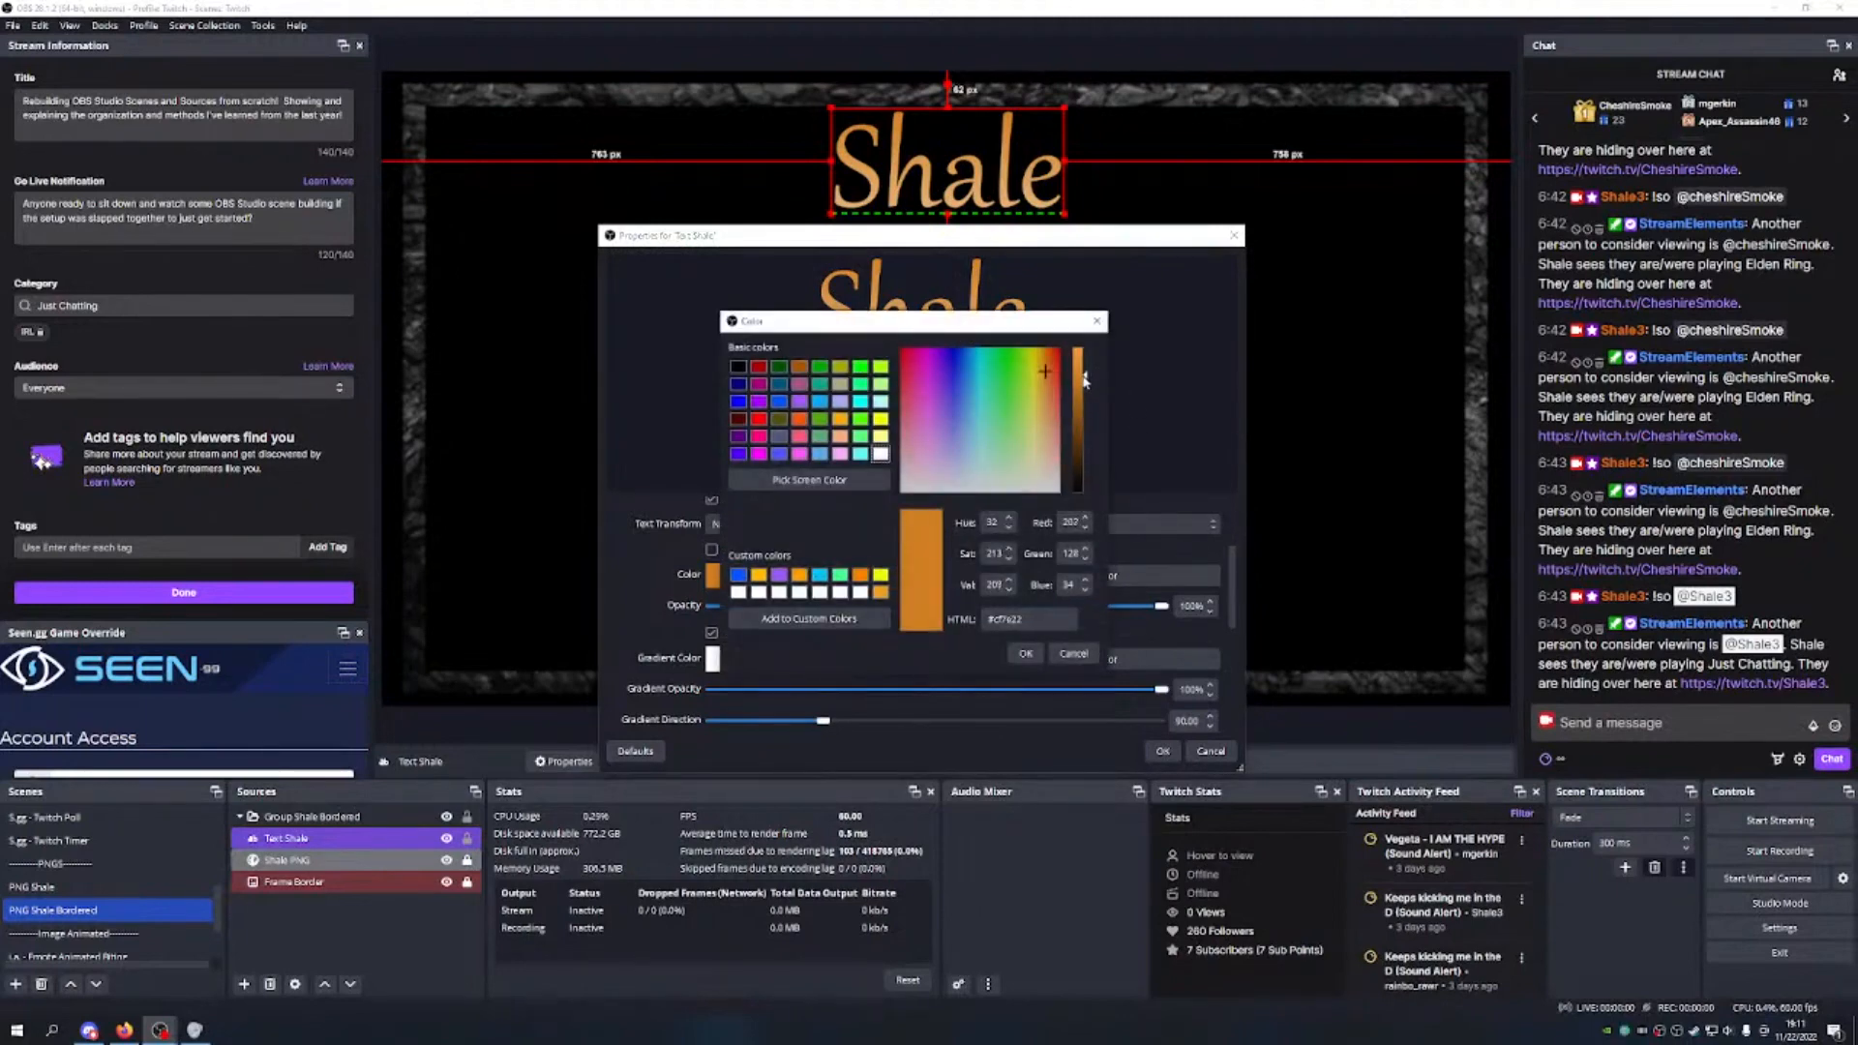
pyautogui.moveTo(1085, 381); pyautogui.dragTo(1085, 397)
pyautogui.click(1024, 653)
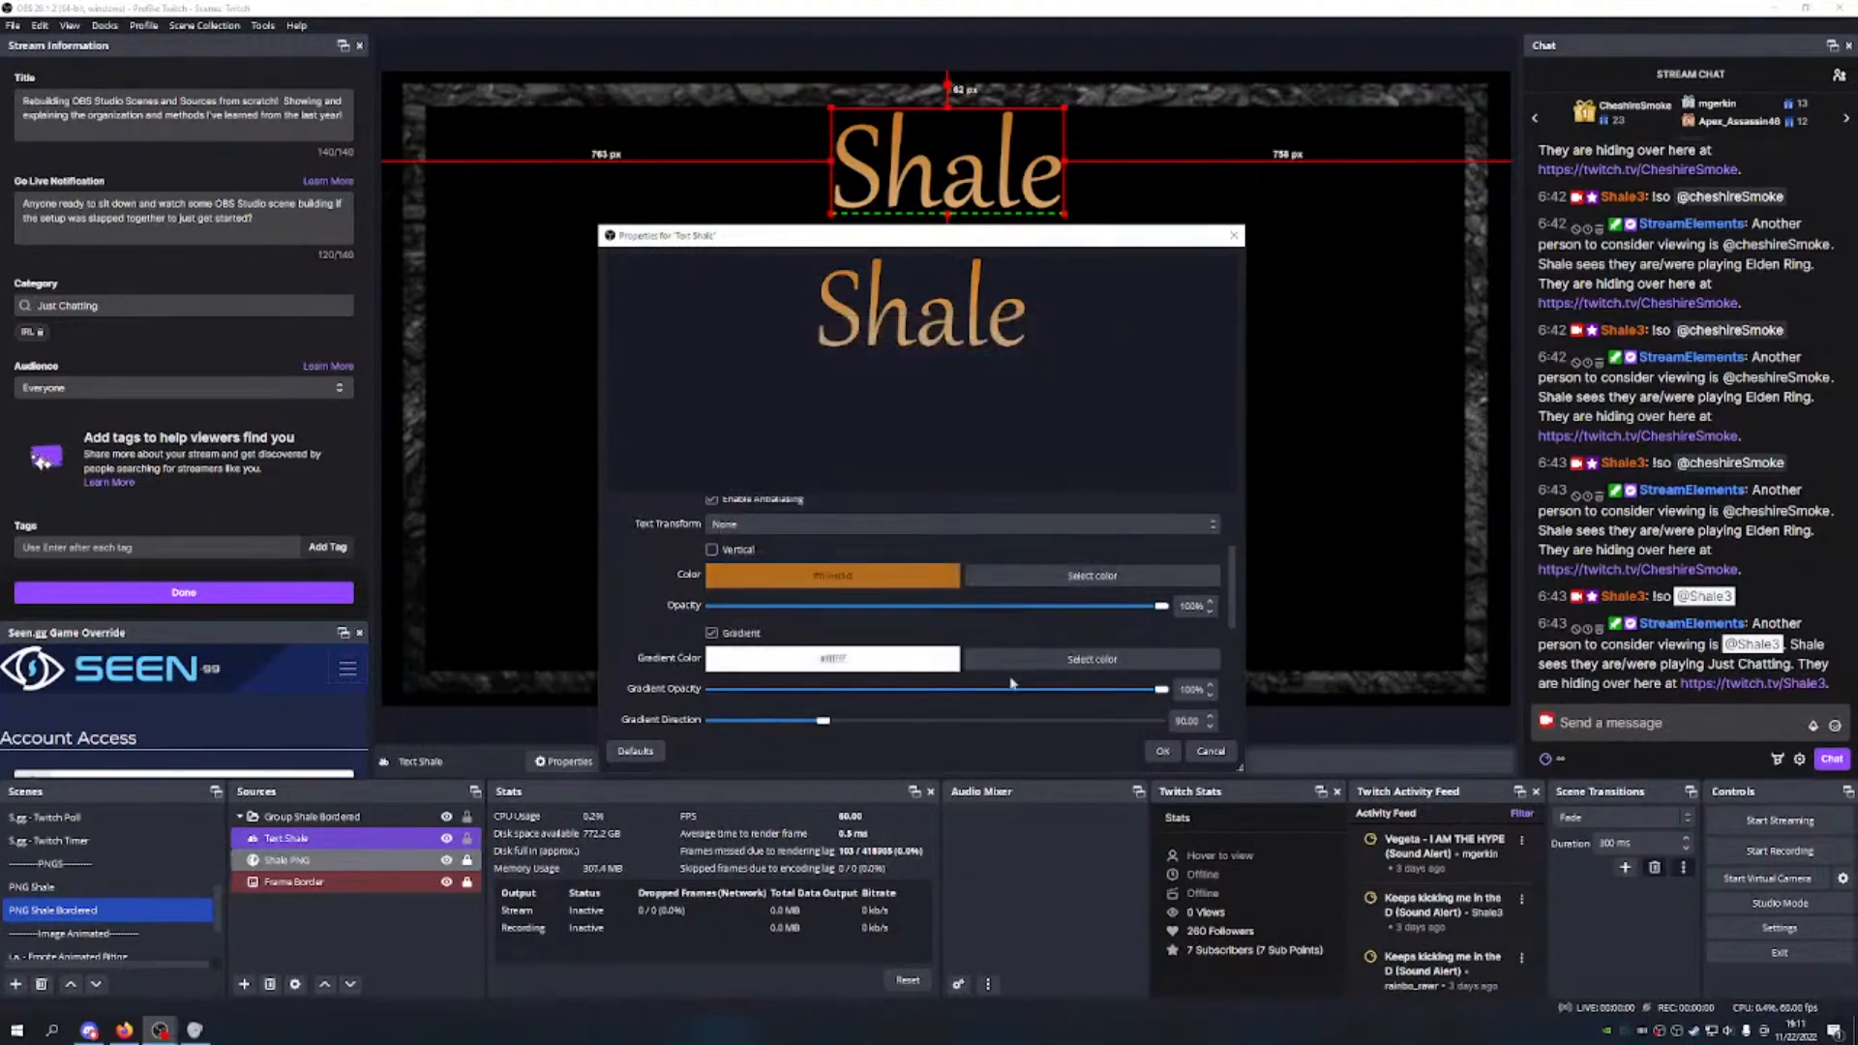
pyautogui.click(1162, 751)
pyautogui.scroll(5, 106, 891)
pyautogui.click(153, 838)
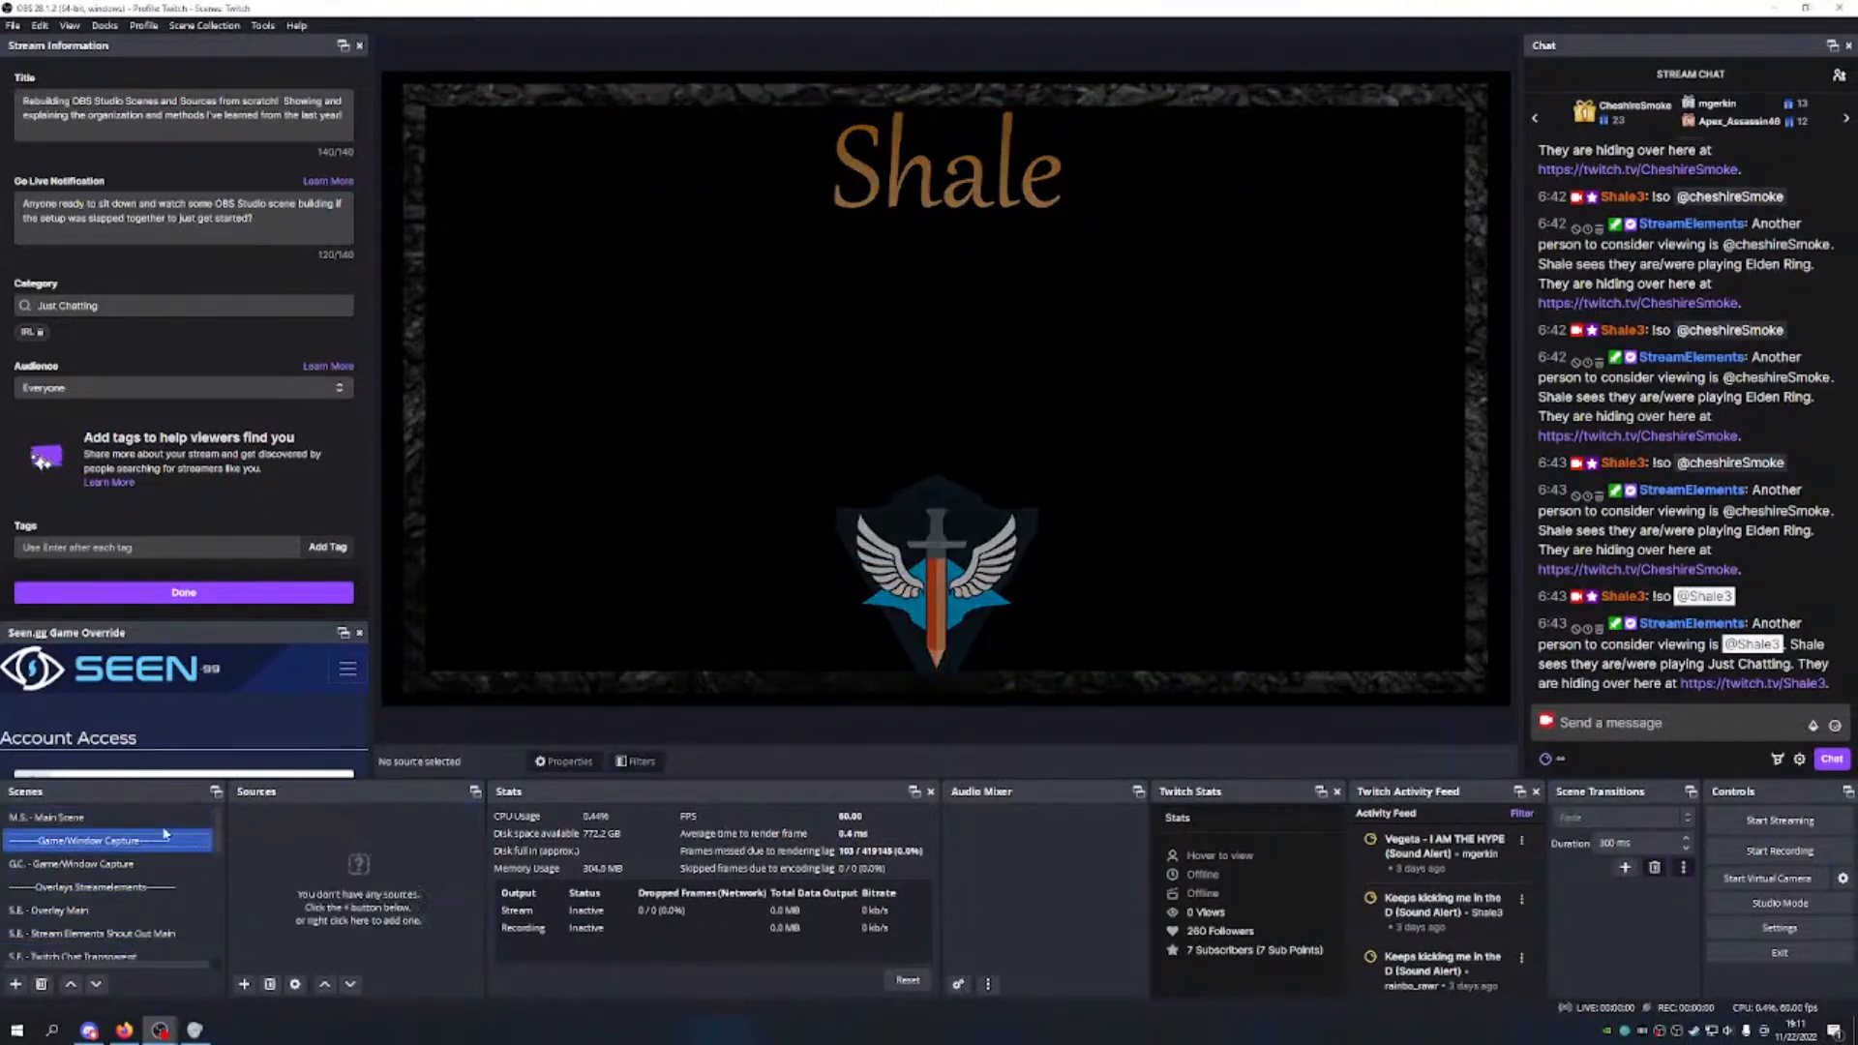
# Step: Inspect the PNG Shale Bordered overlay in Main Scene, then return to the PNG Shale Bordered scene
pyautogui.click(153, 817)
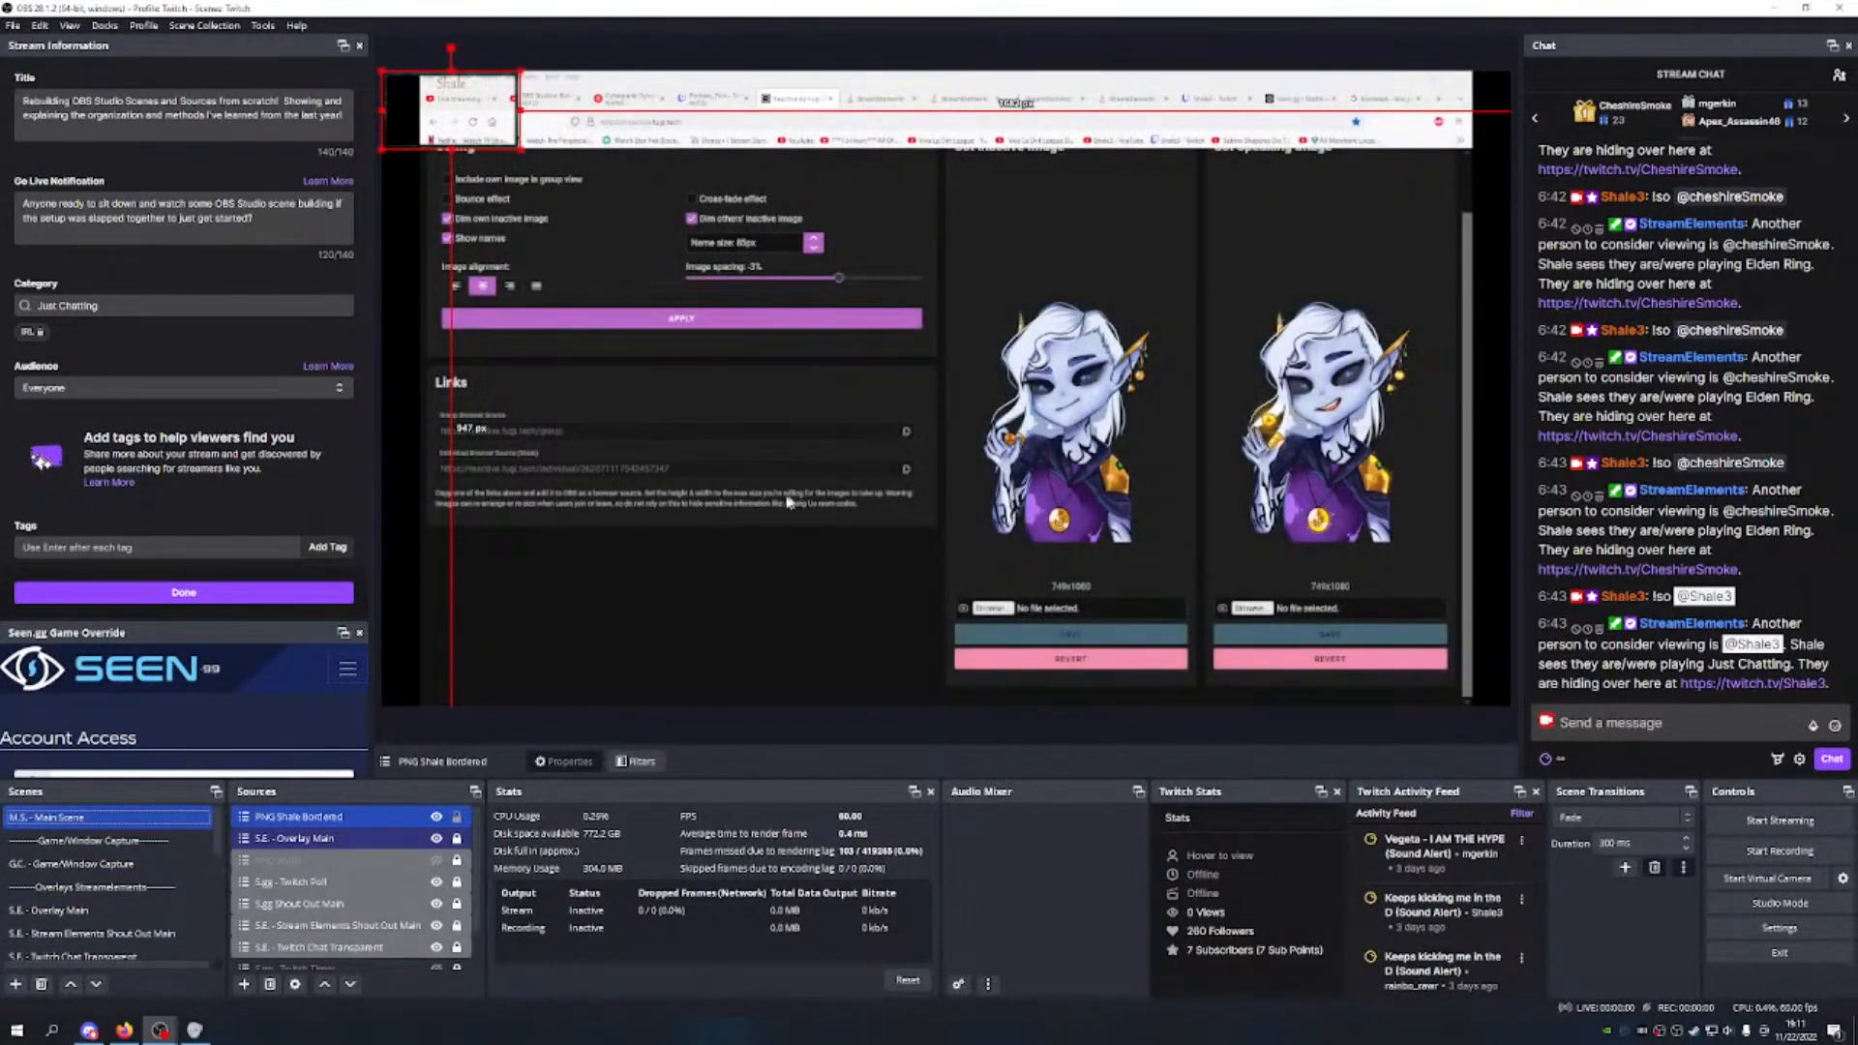
pyautogui.click(598, 239)
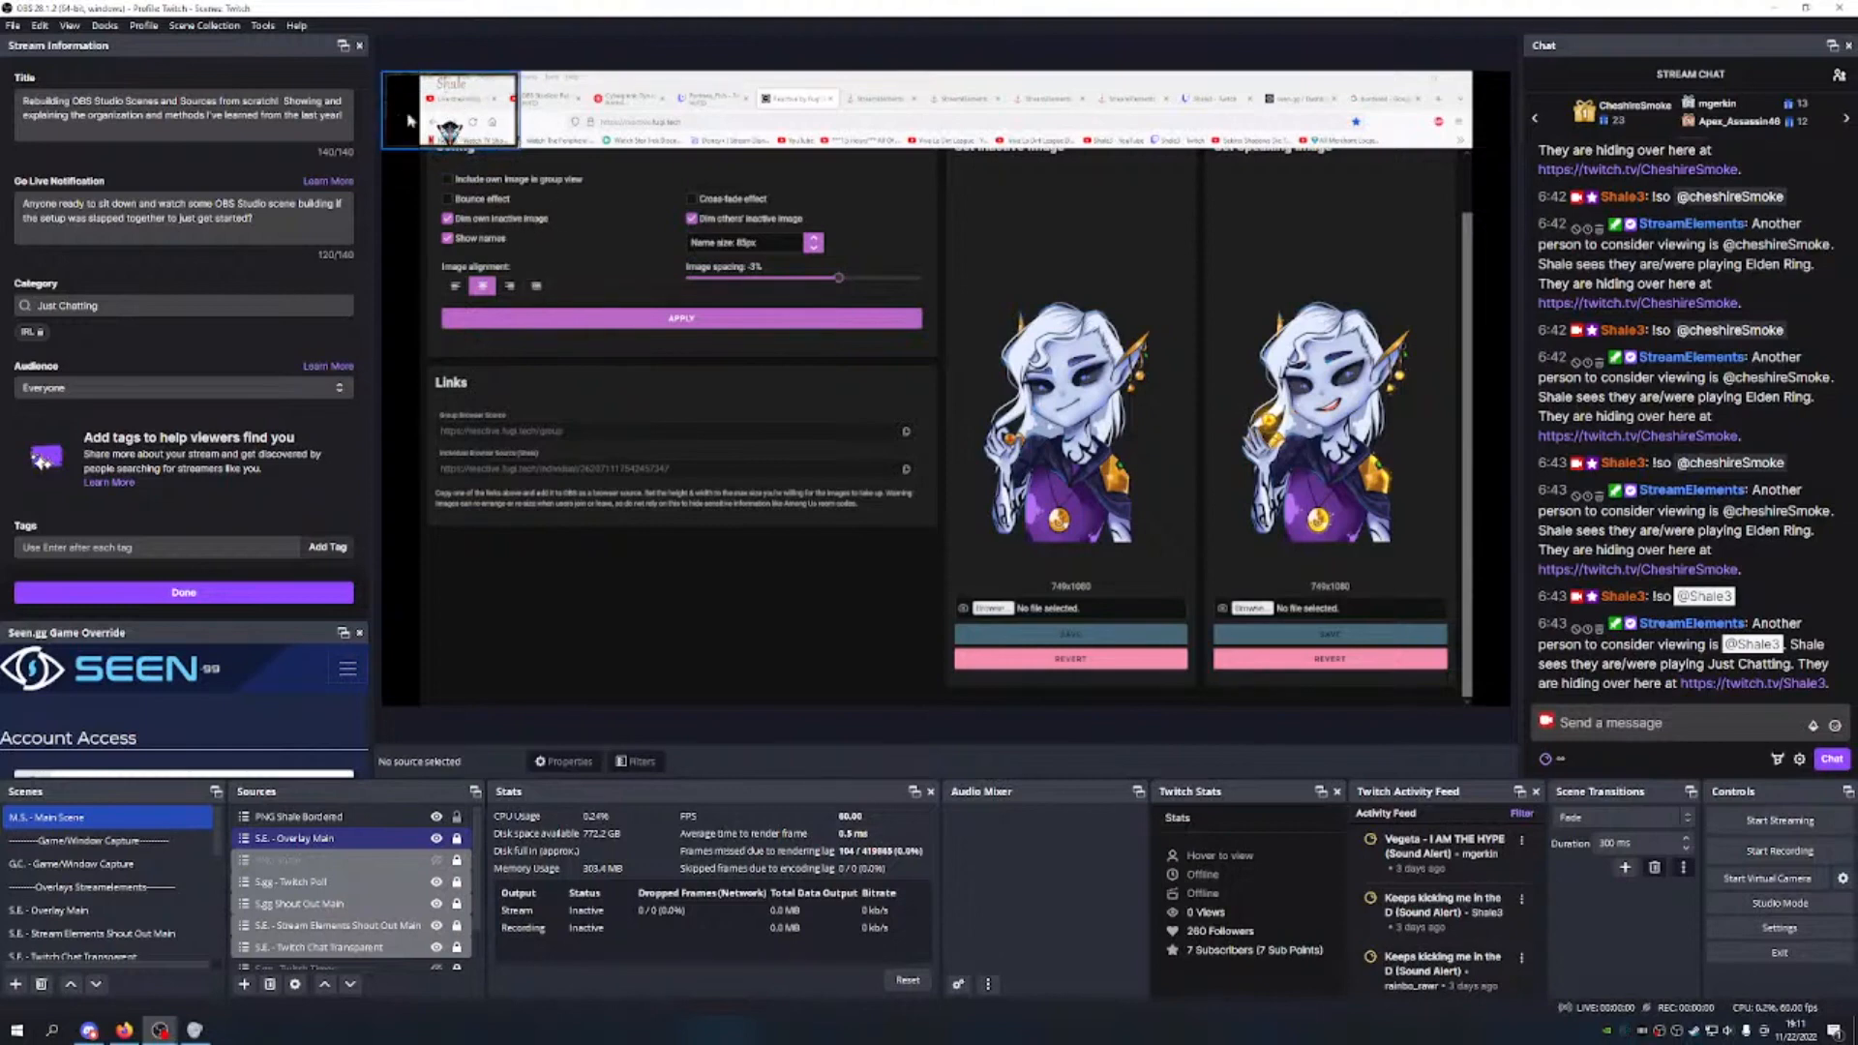
pyautogui.moveTo(481, 123)
pyautogui.mouseDown()
pyautogui.moveTo(519, 281)
pyautogui.moveTo(580, 281)
pyautogui.moveTo(543, 265)
pyautogui.moveTo(587, 360)
pyautogui.moveTo(513, 116)
pyautogui.moveTo(478, 117)
pyautogui.mouseUp()
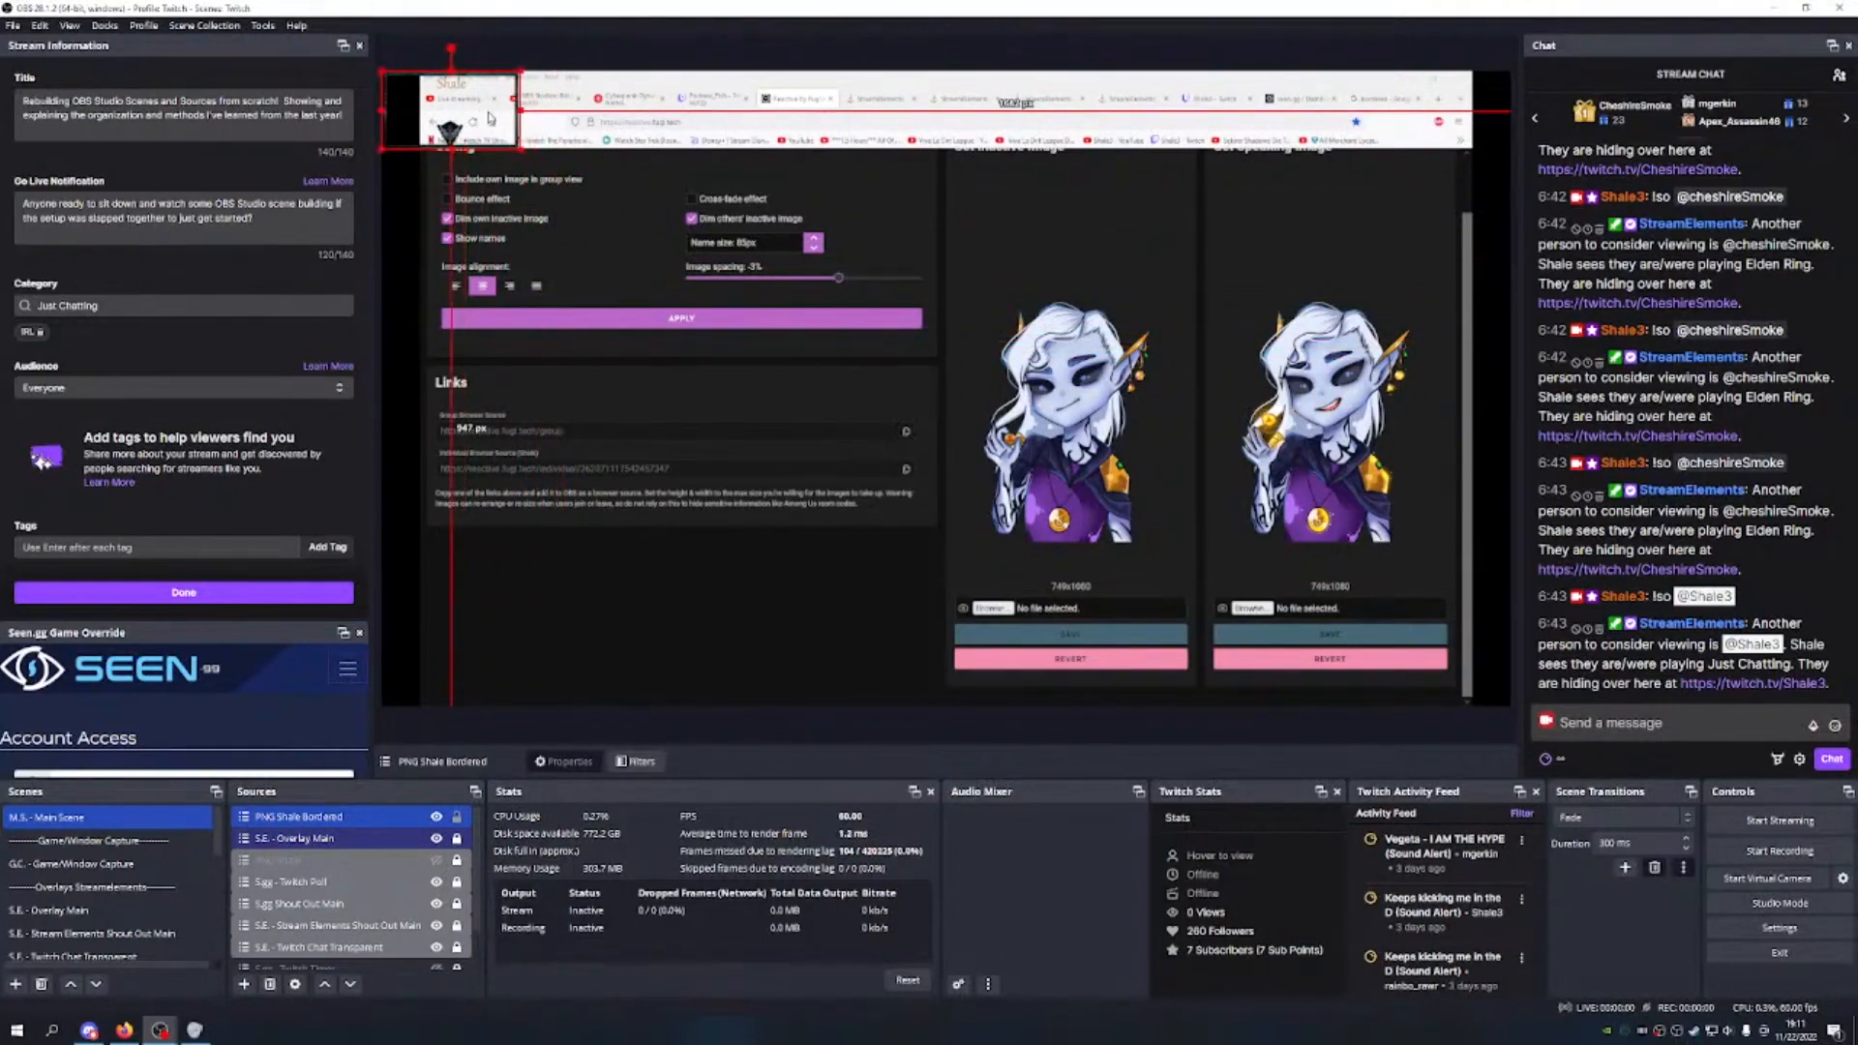
pyautogui.scroll(-3, 121, 924)
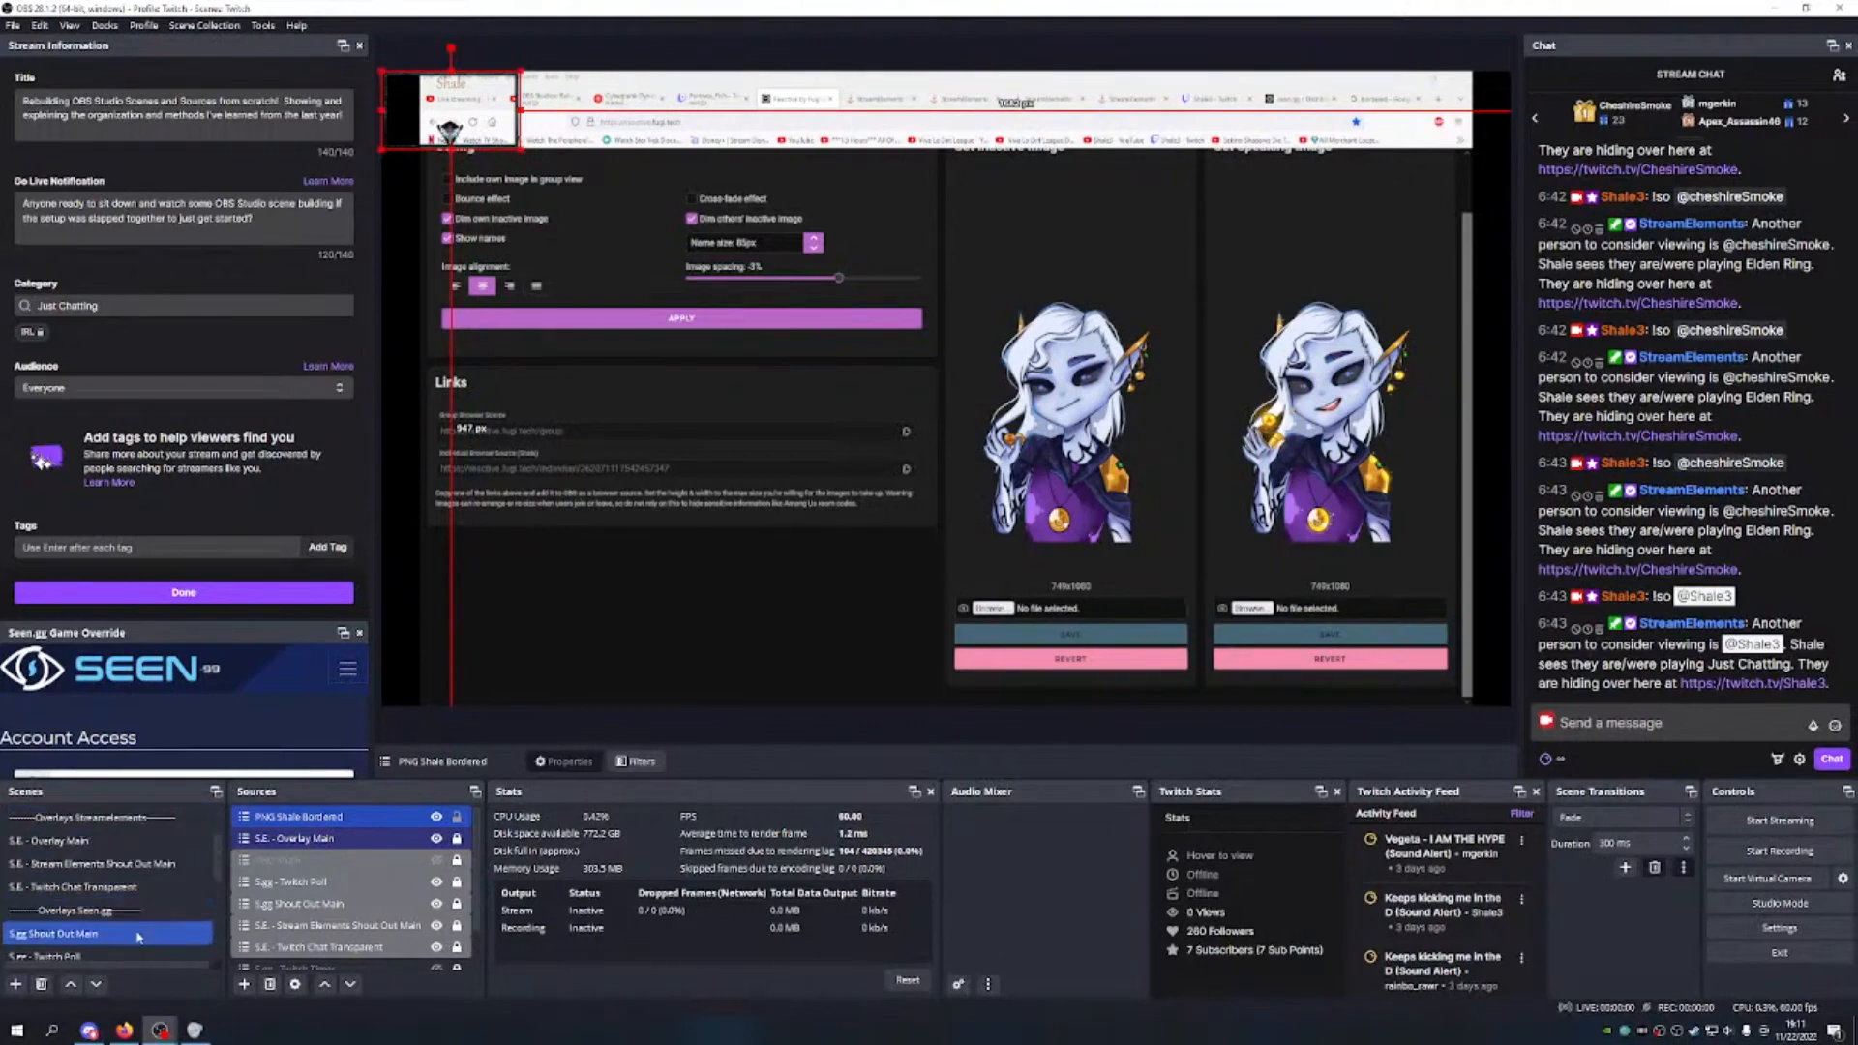
pyautogui.click(133, 909)
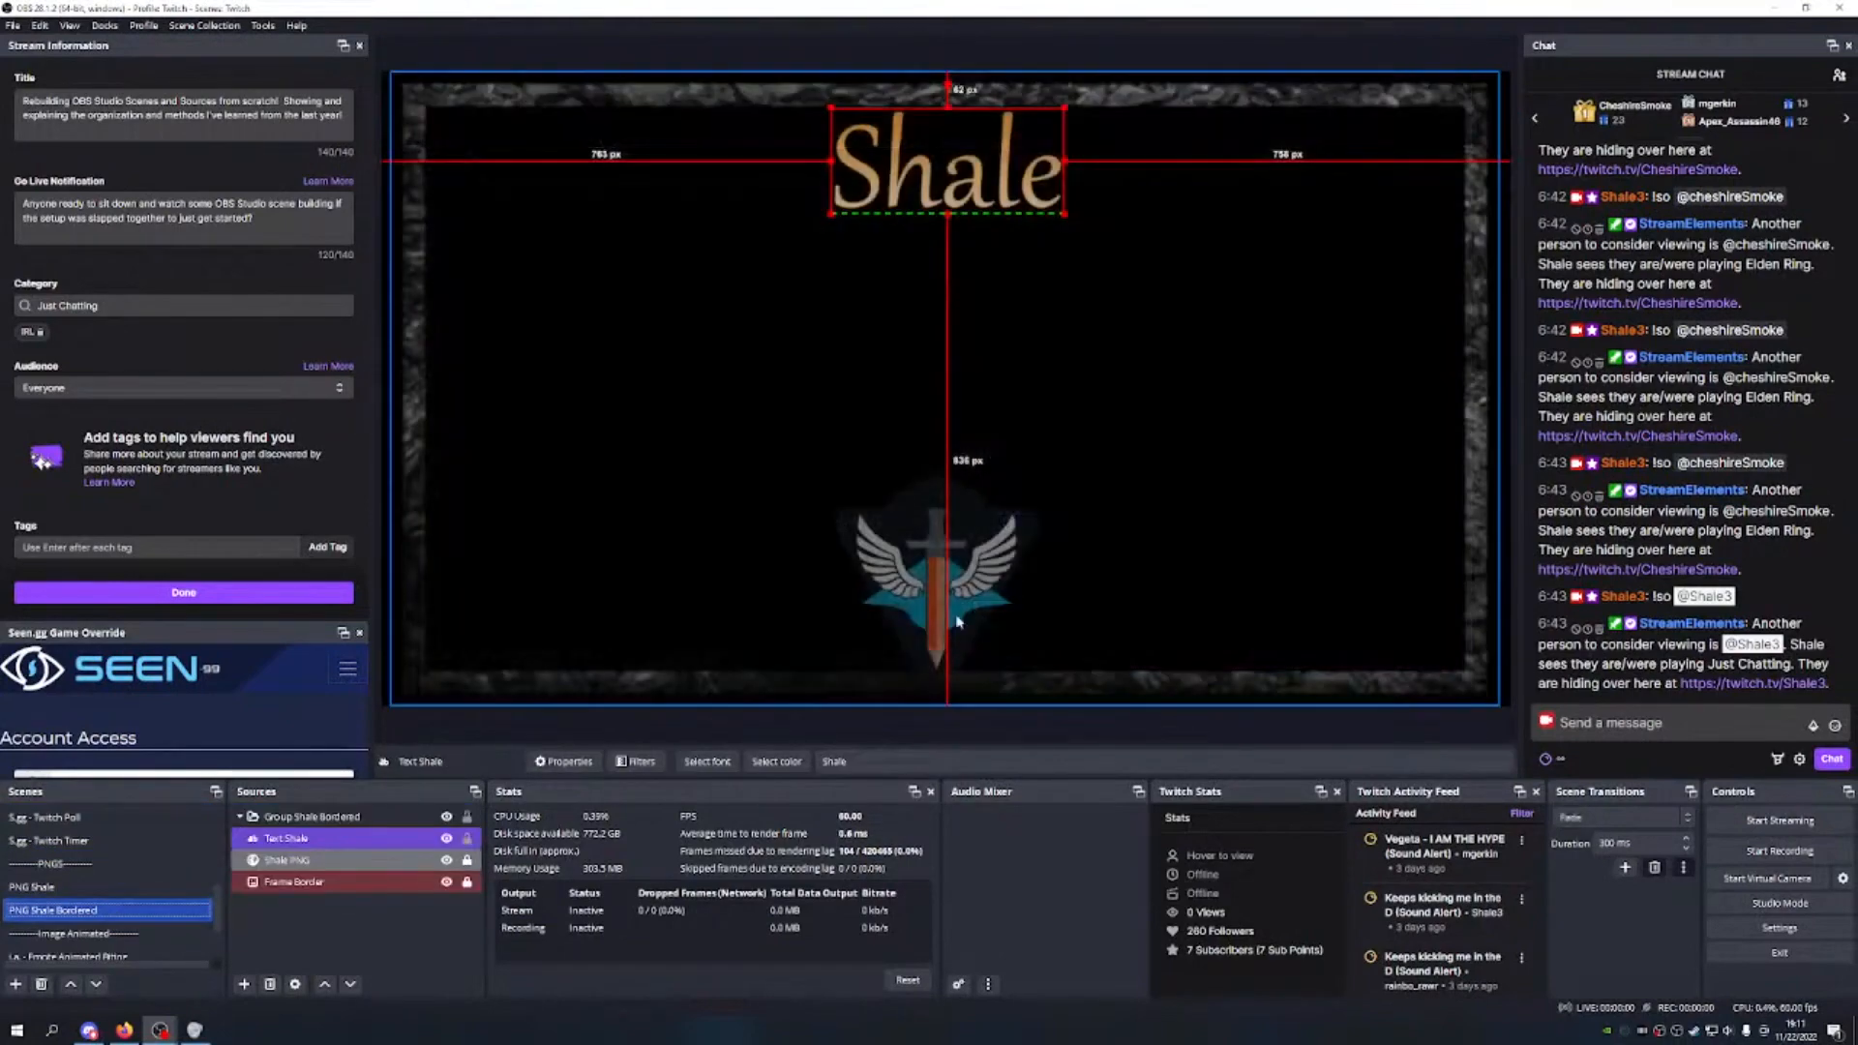
# Step: Raise the Text Shale outline size by four increments, save, and switch to M.S. - Main Scene
pyautogui.rightClick(412, 840)
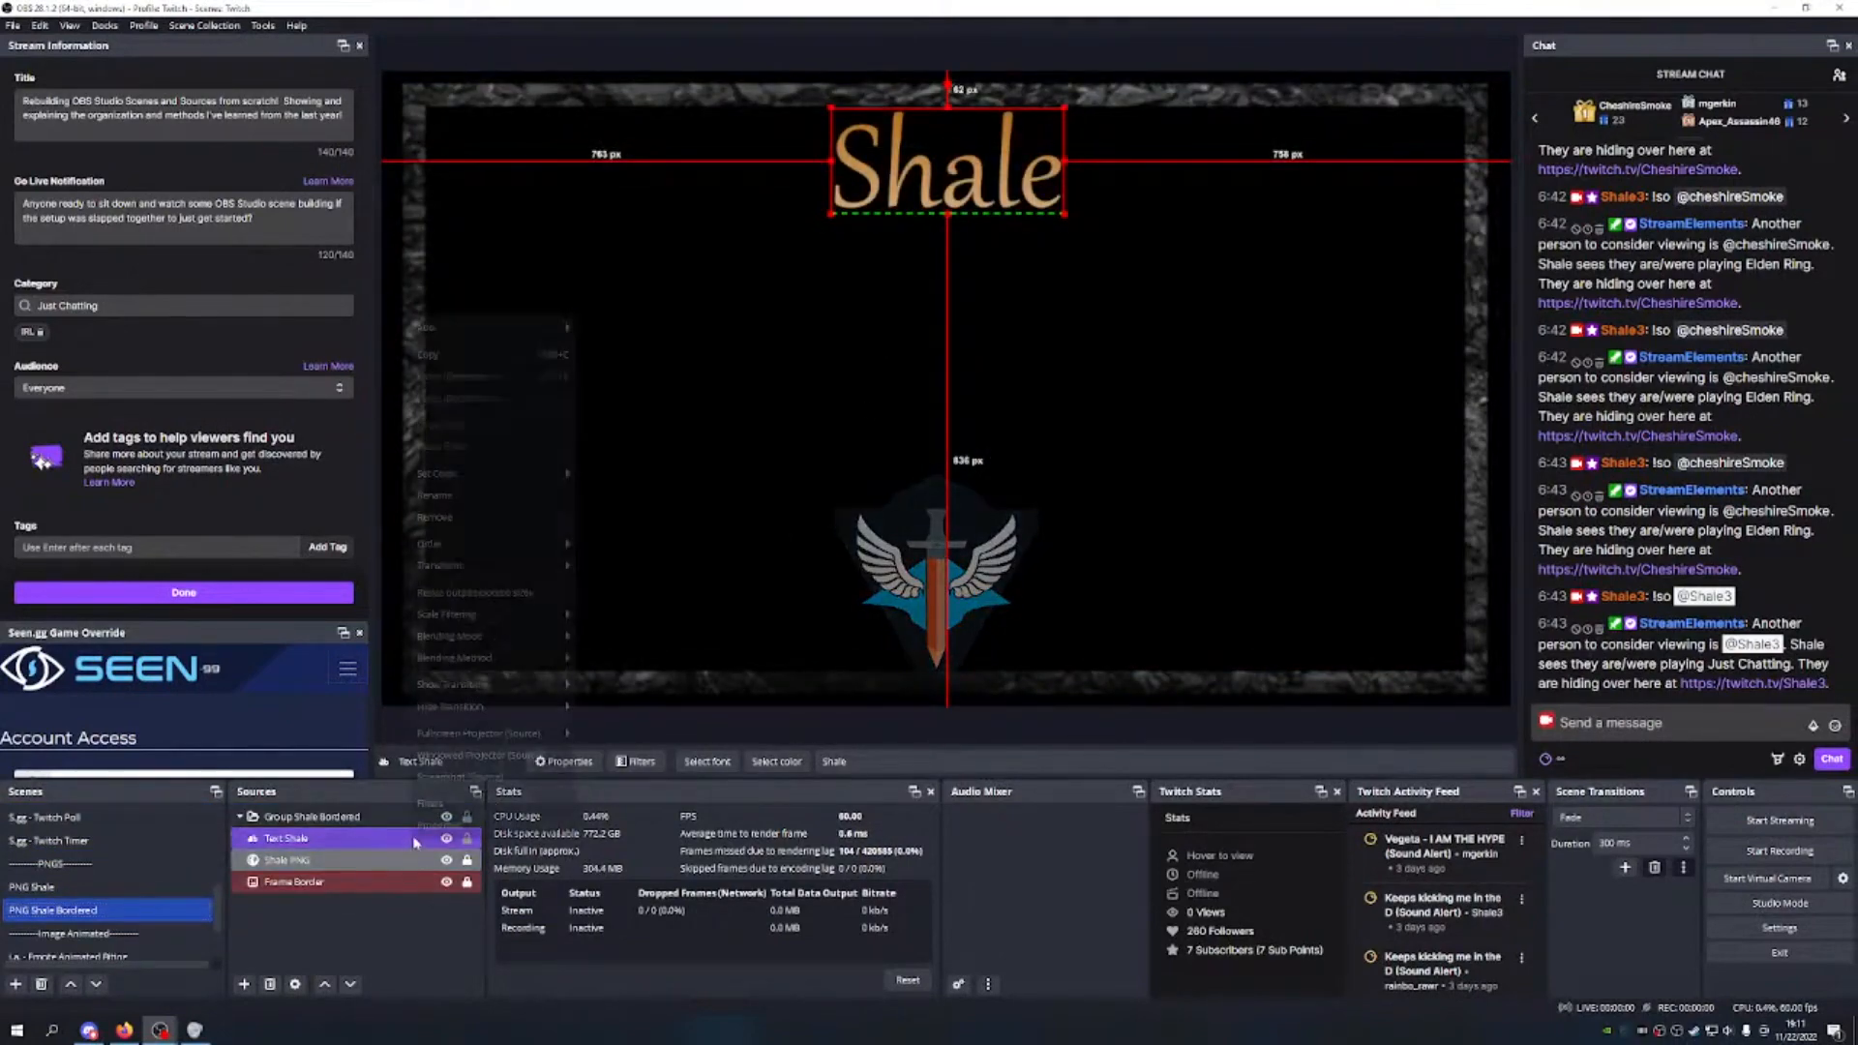
pyautogui.click(470, 824)
pyautogui.scroll(-10, 1050, 635)
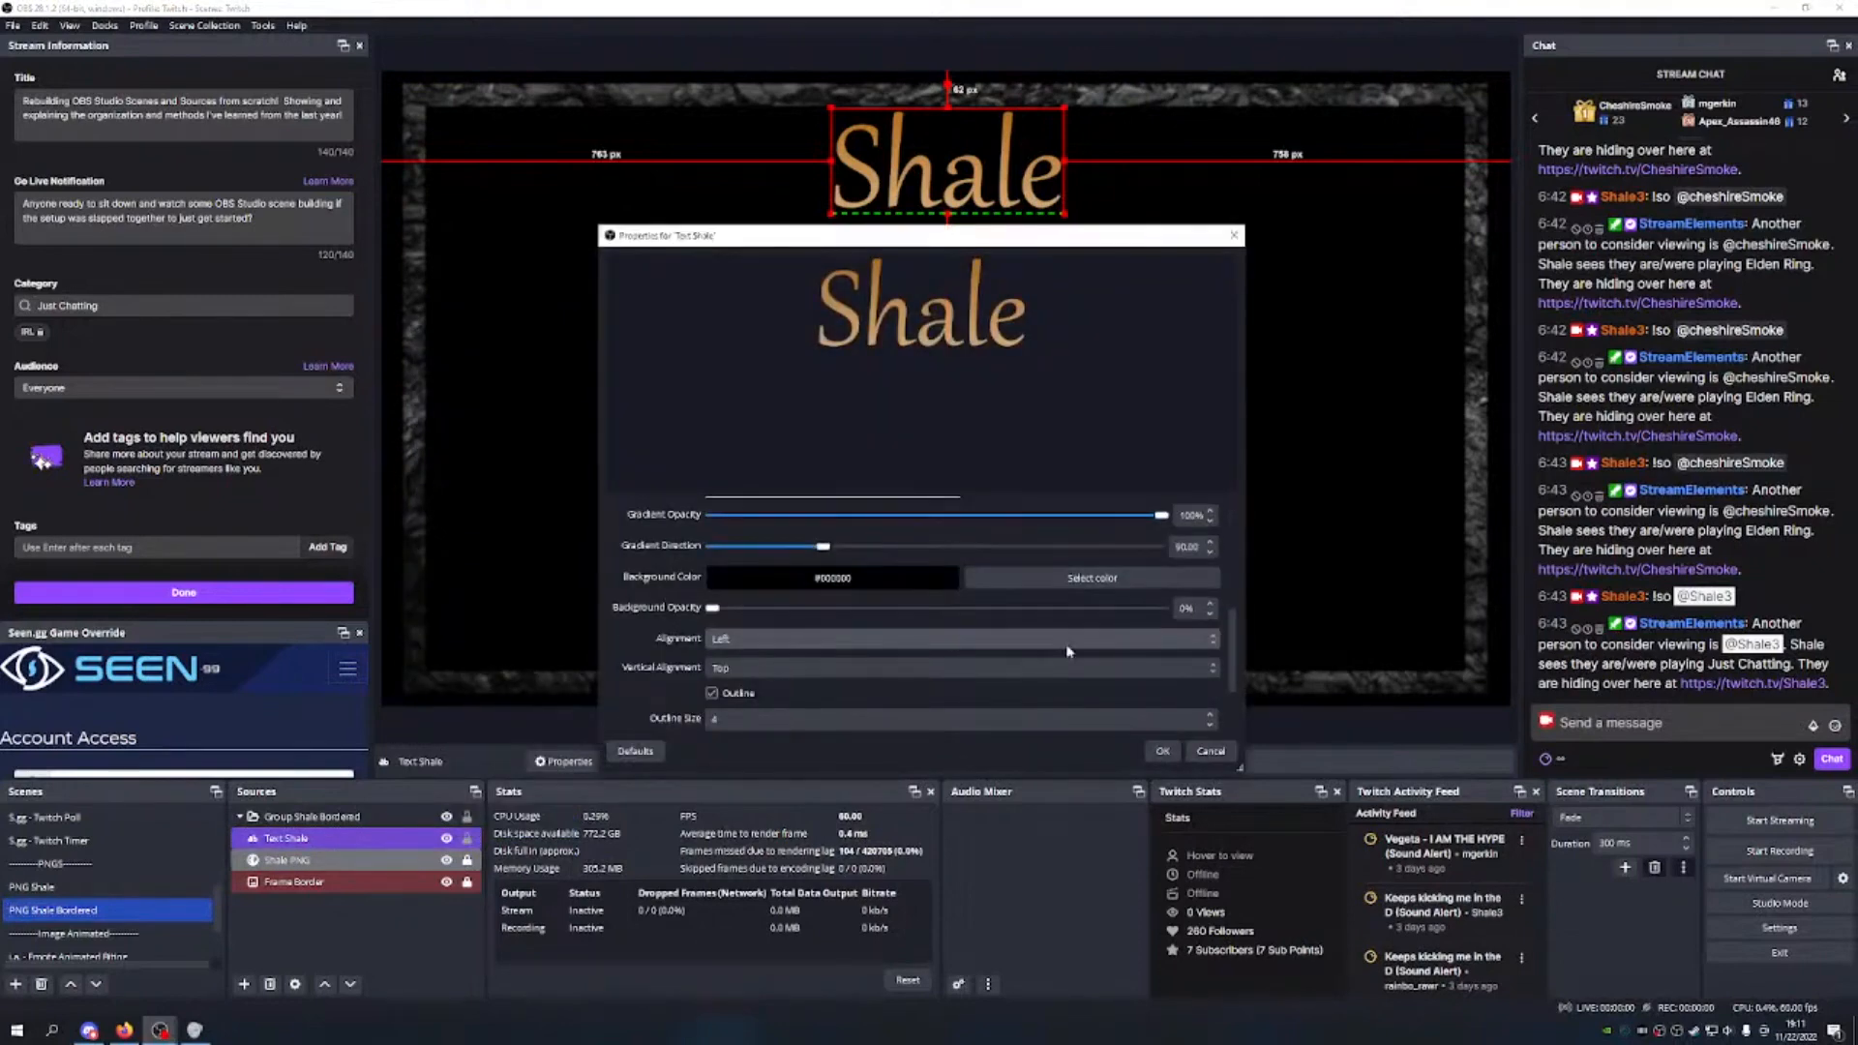
pyautogui.click(1210, 721)
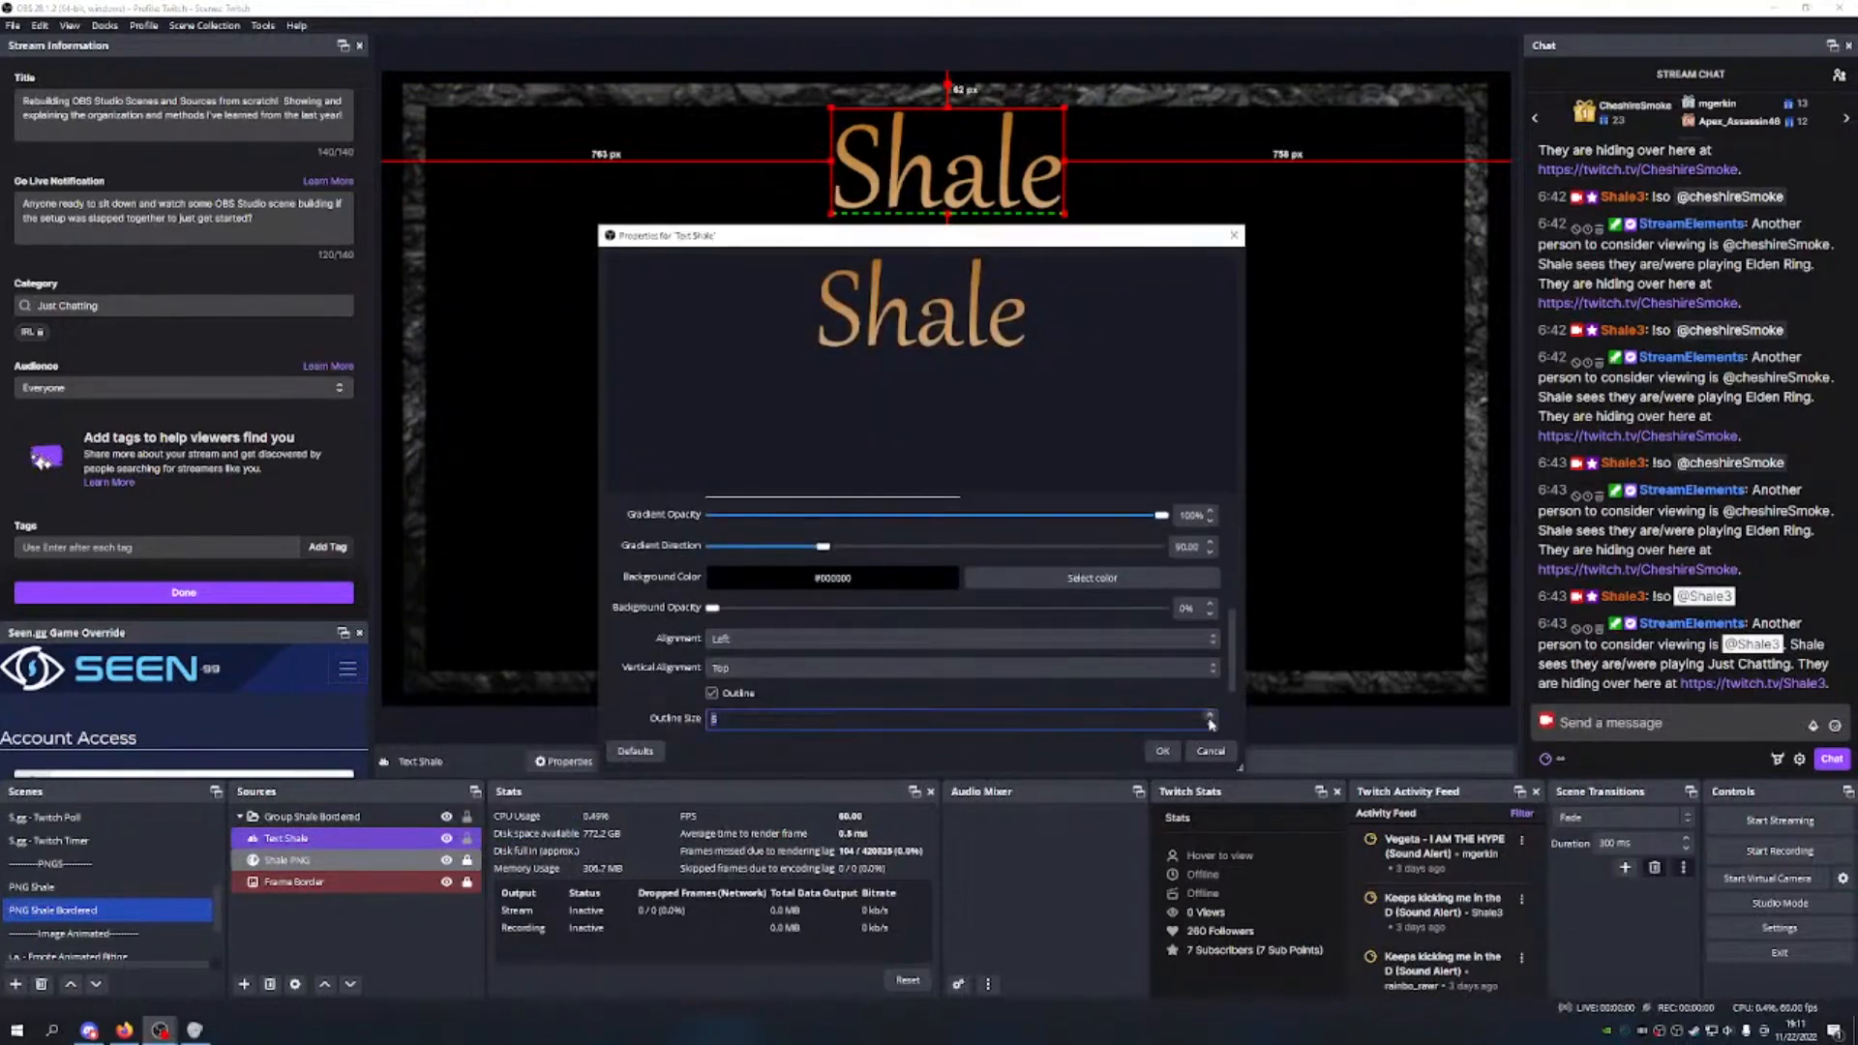
pyautogui.click(1209, 721)
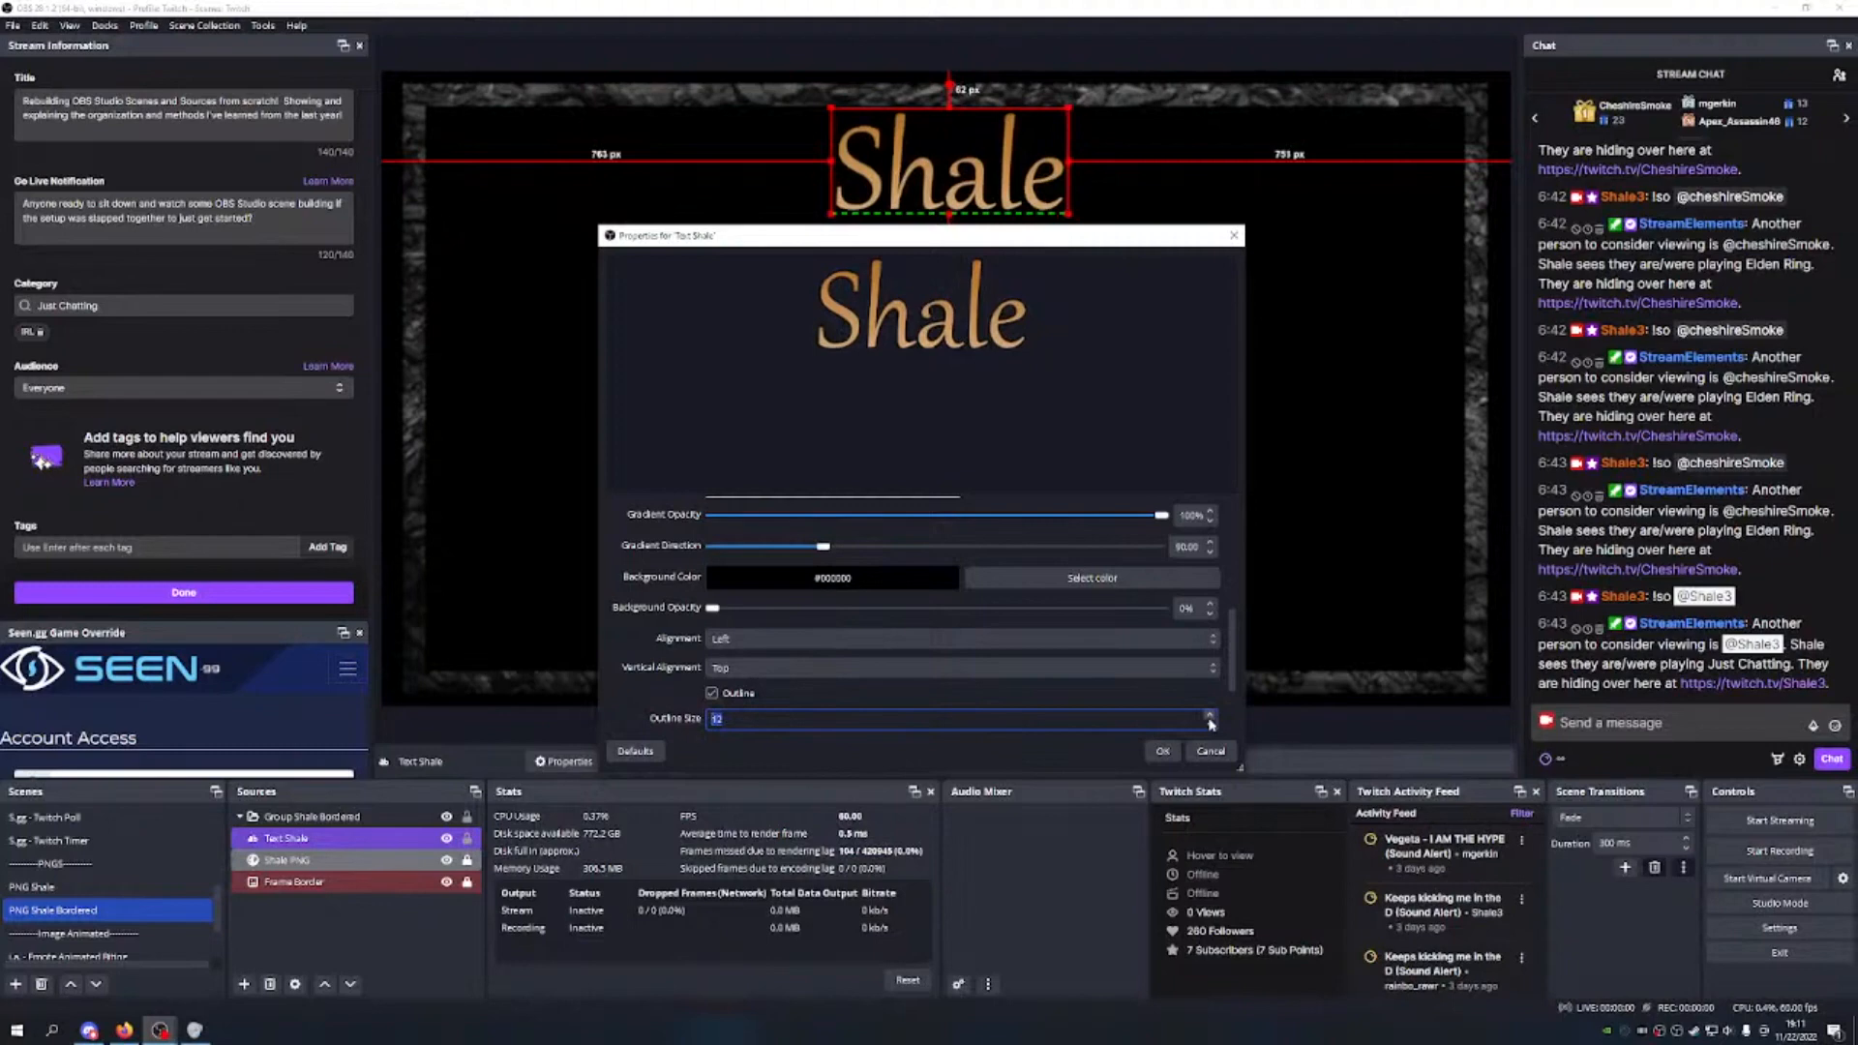
pyautogui.click(1210, 721)
pyautogui.click(1209, 721)
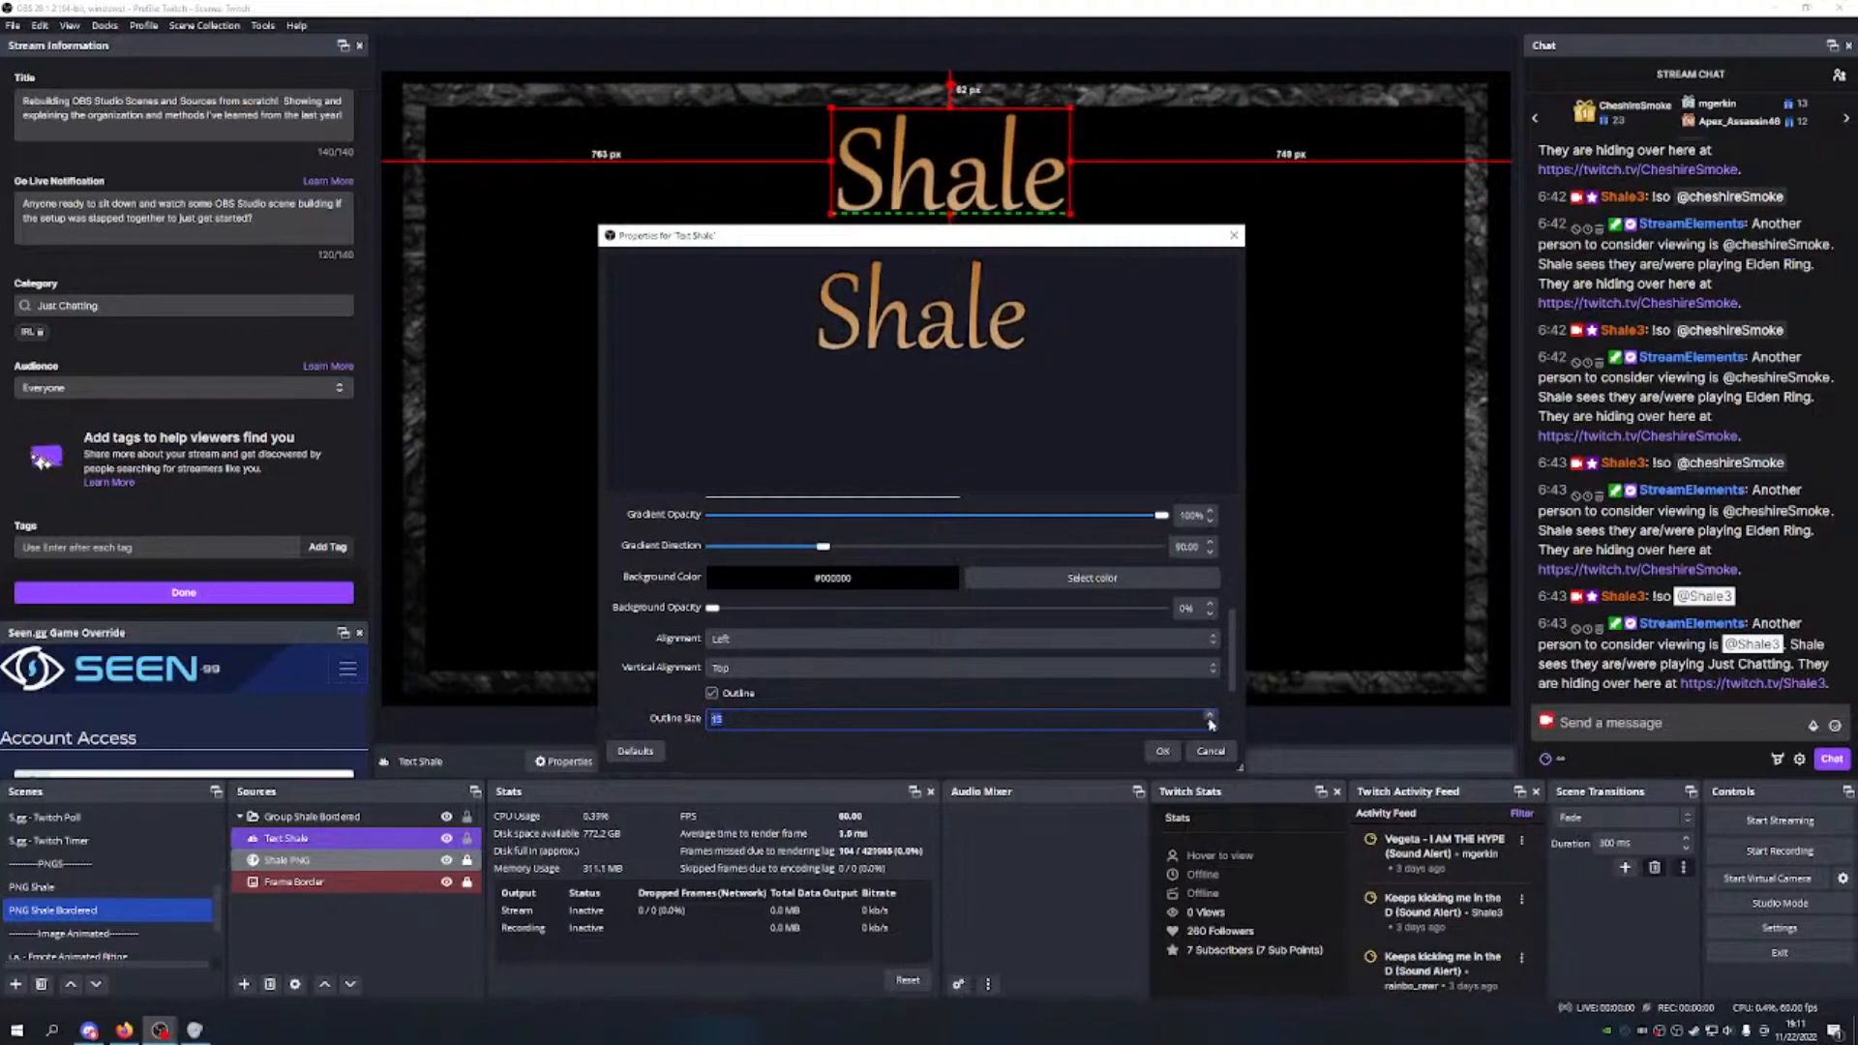
pyautogui.click(1162, 751)
pyautogui.scroll(5, 111, 840)
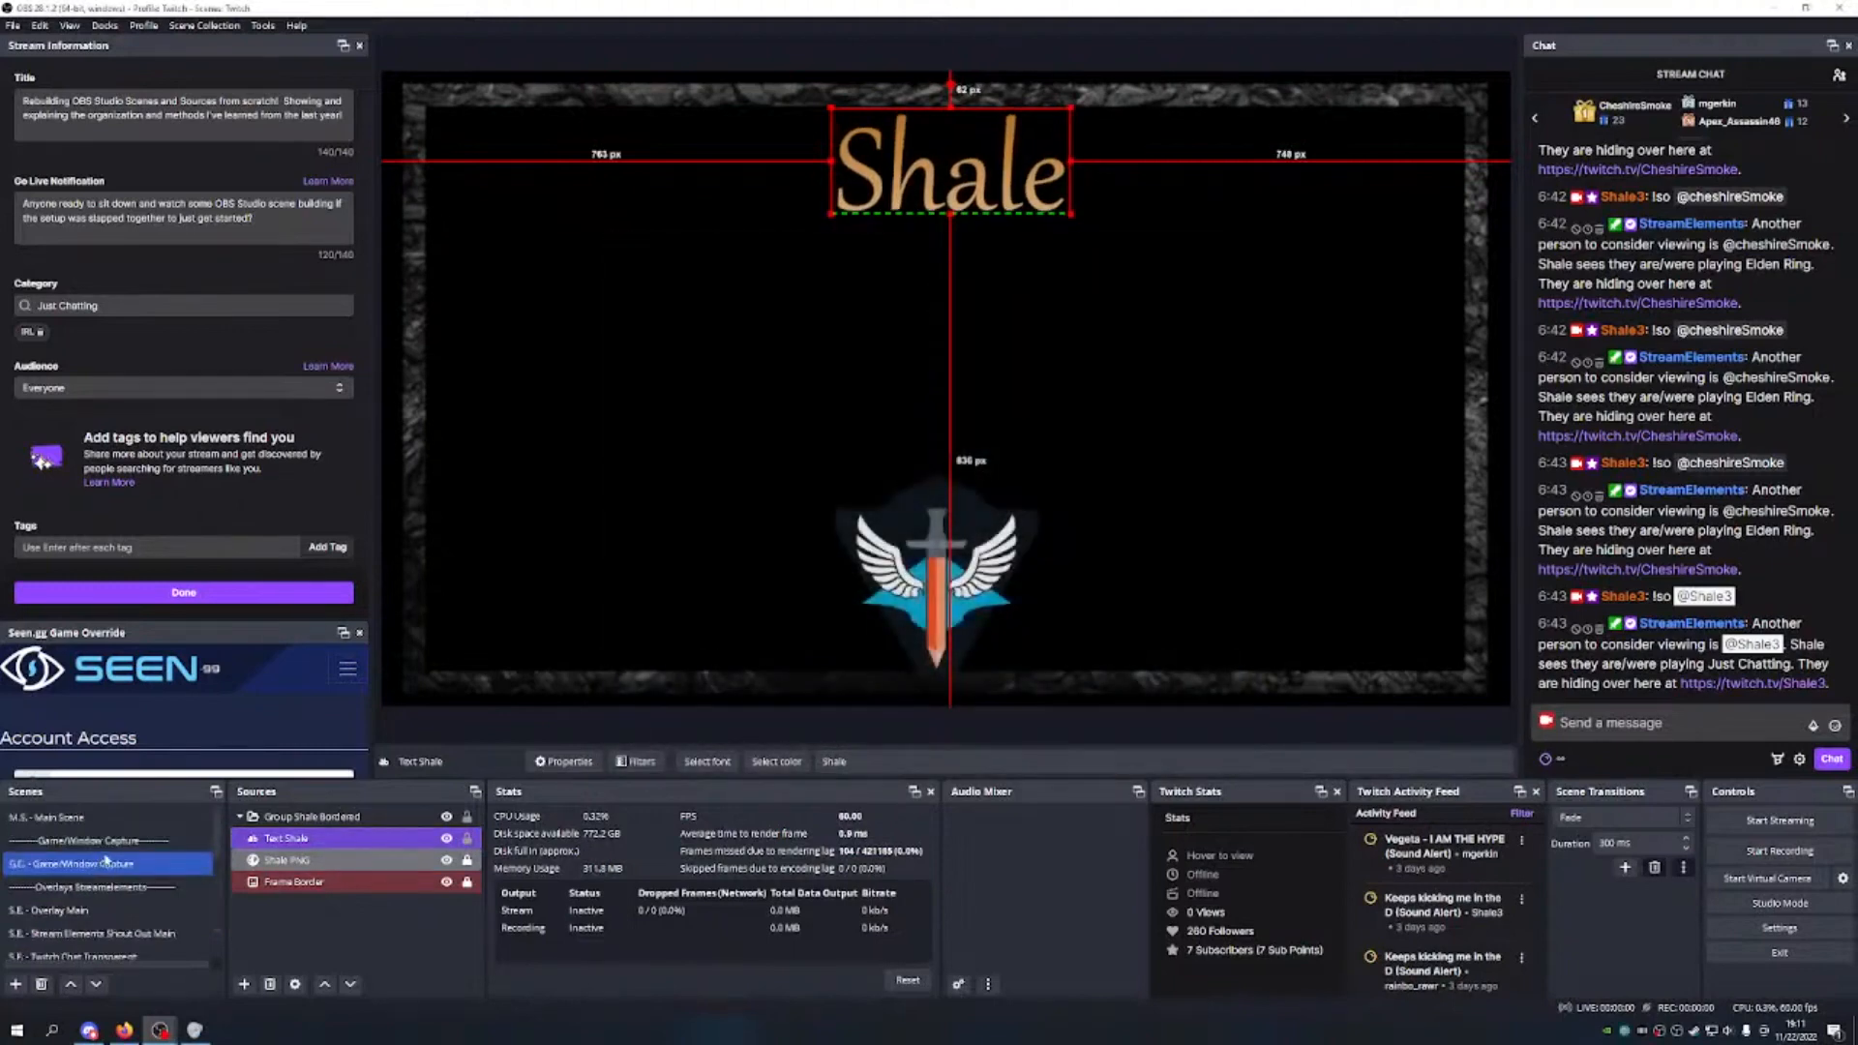
pyautogui.click(87, 818)
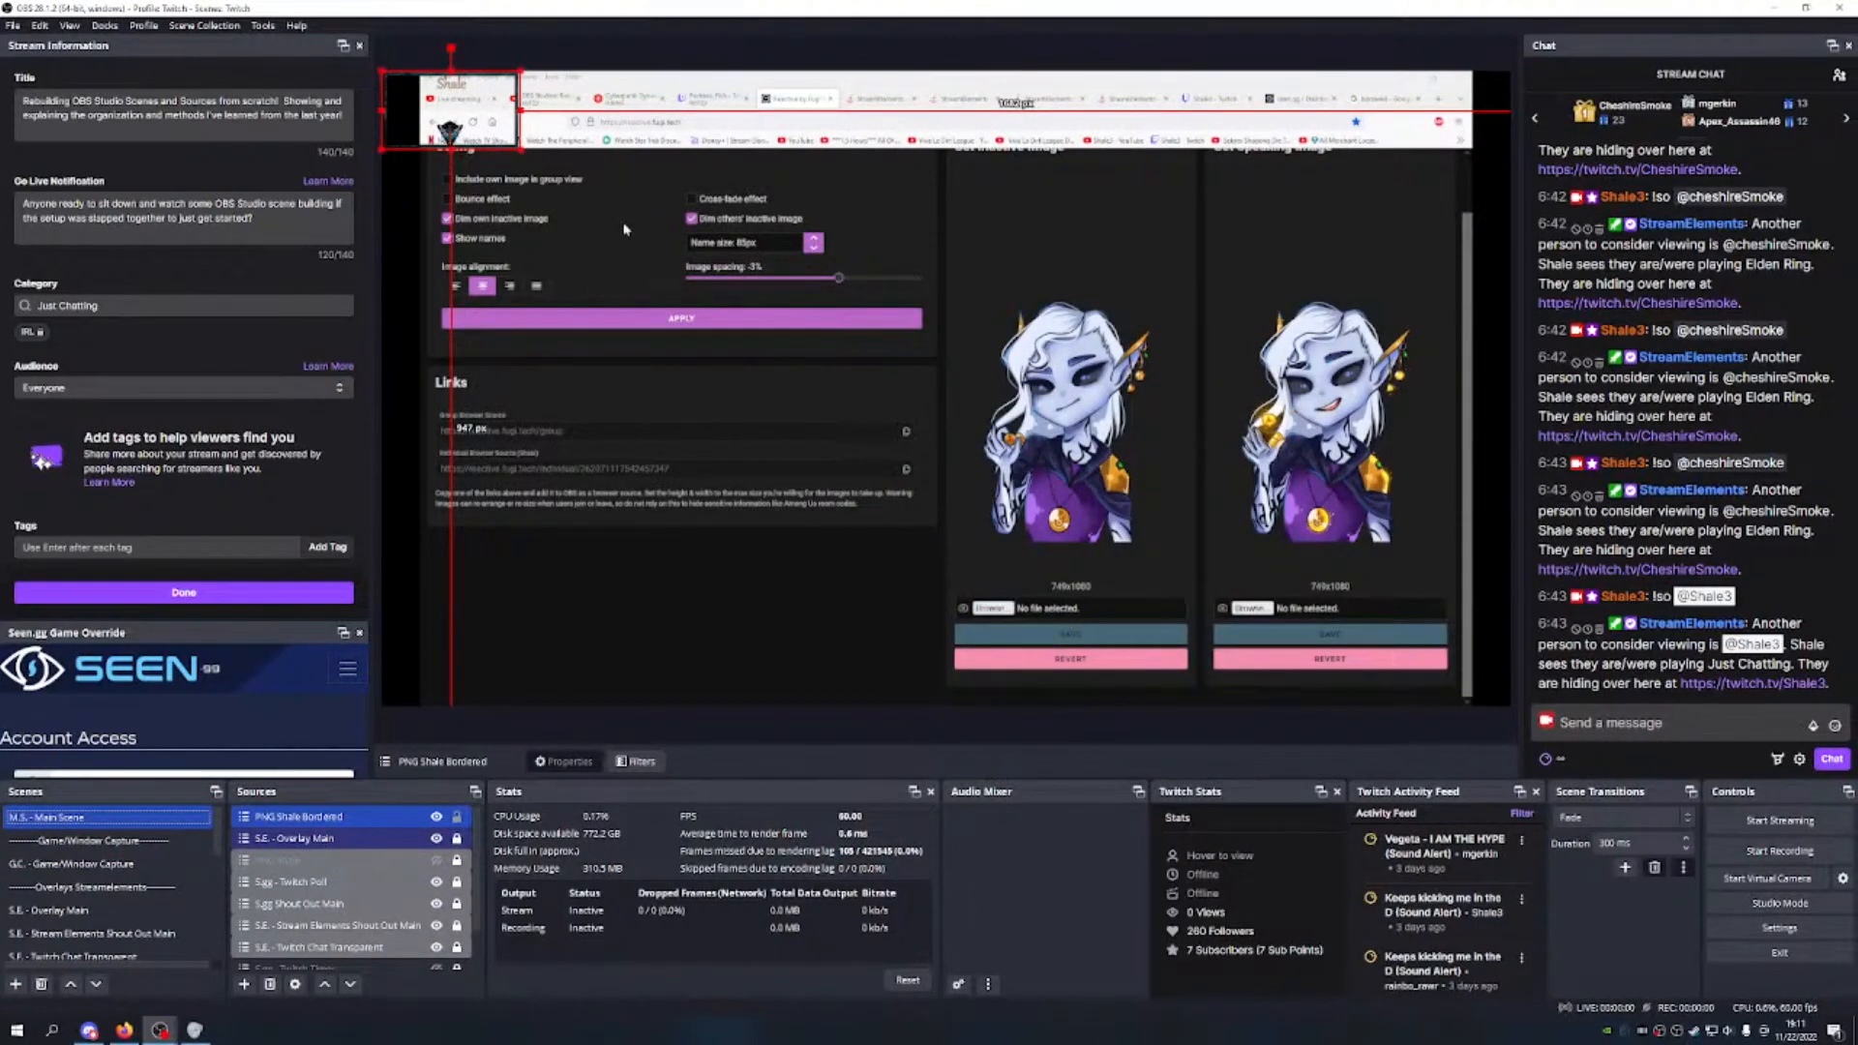
# Step: Lock PNG Shale Bordered and move it one layer down, directly beneath S.E. - Overlay Main
pyautogui.click(457, 816)
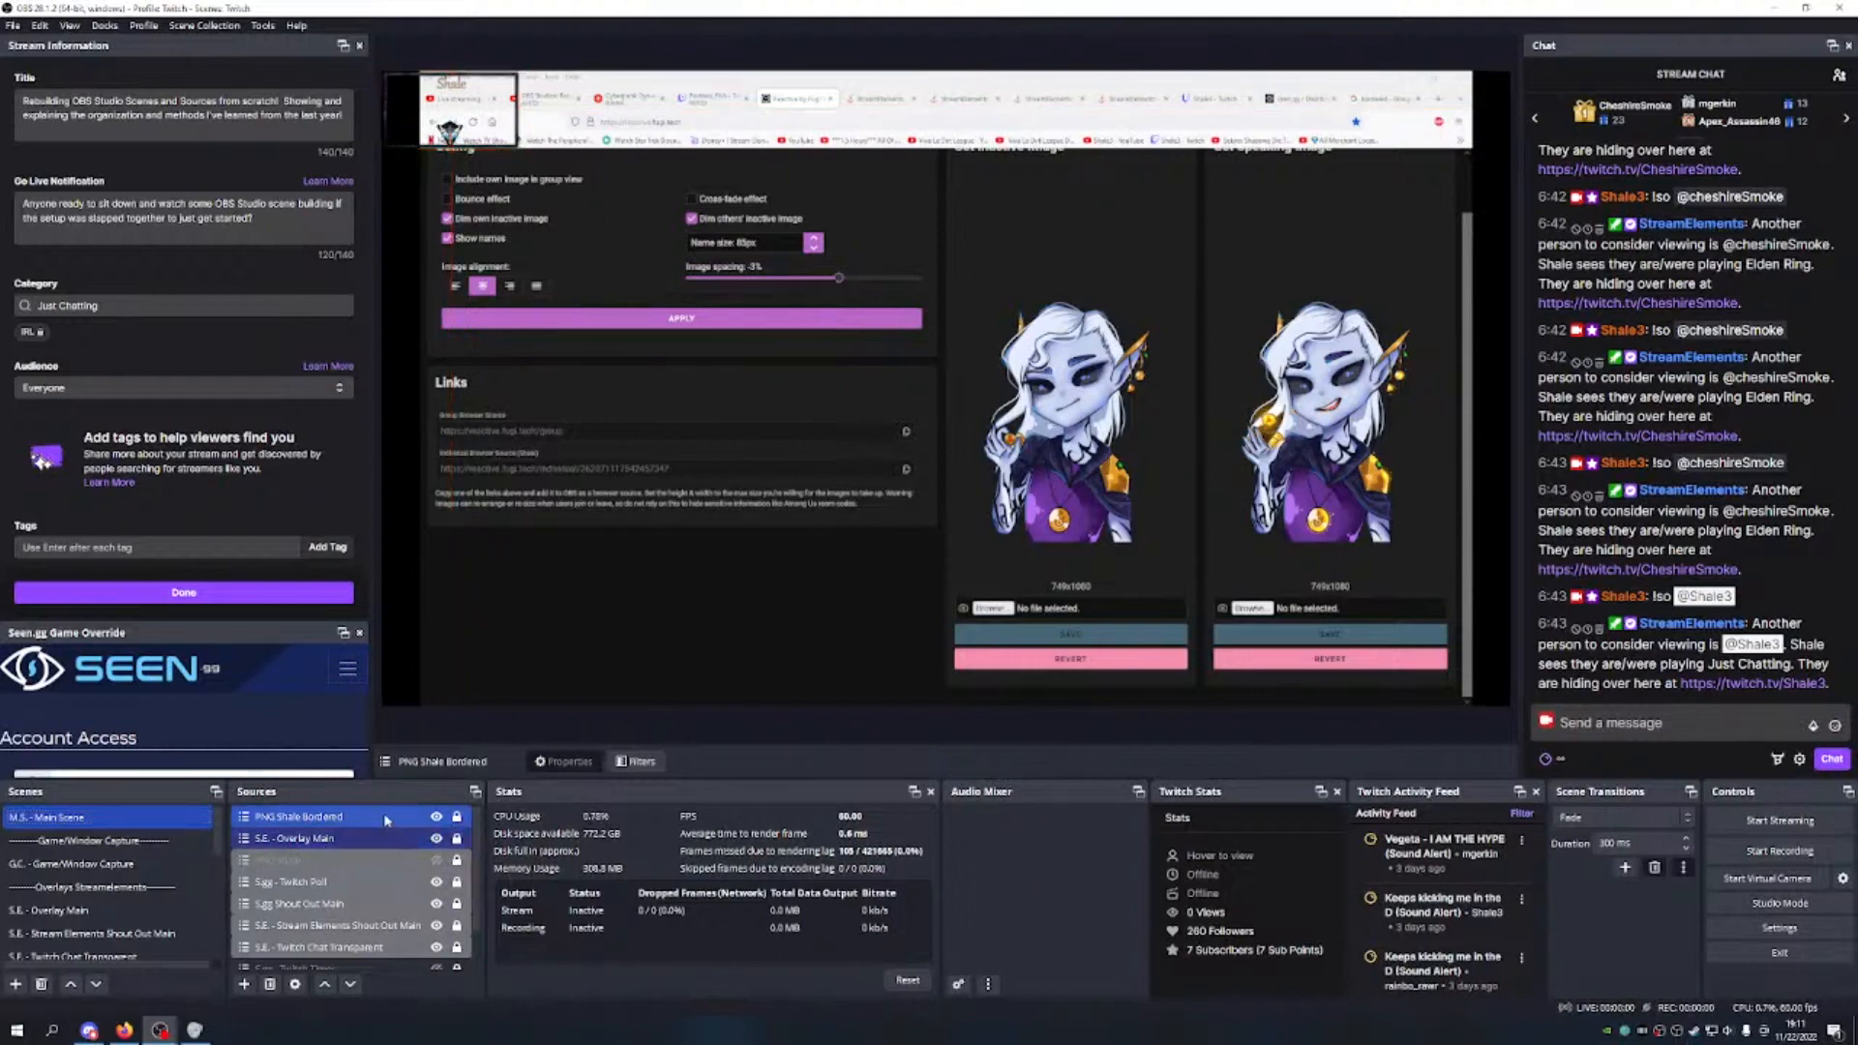
pyautogui.click(350, 984)
pyautogui.click(350, 984)
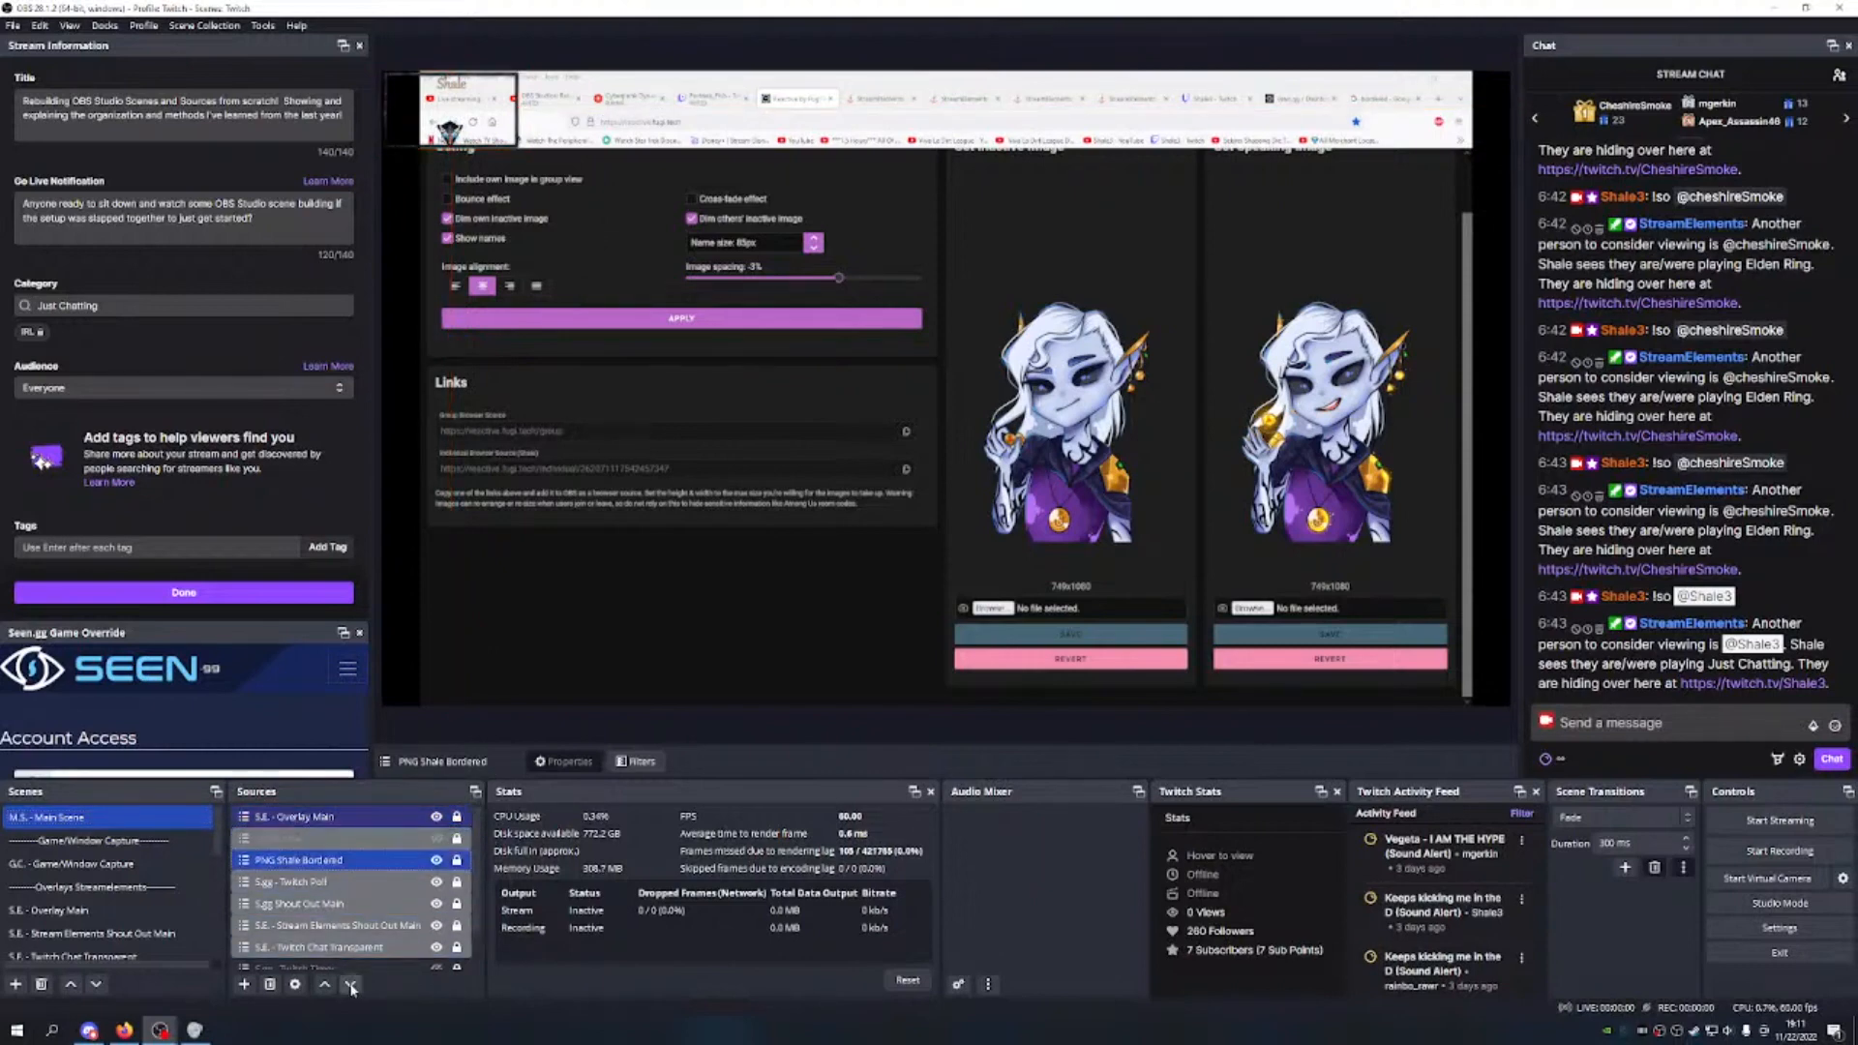
pyautogui.click(324, 985)
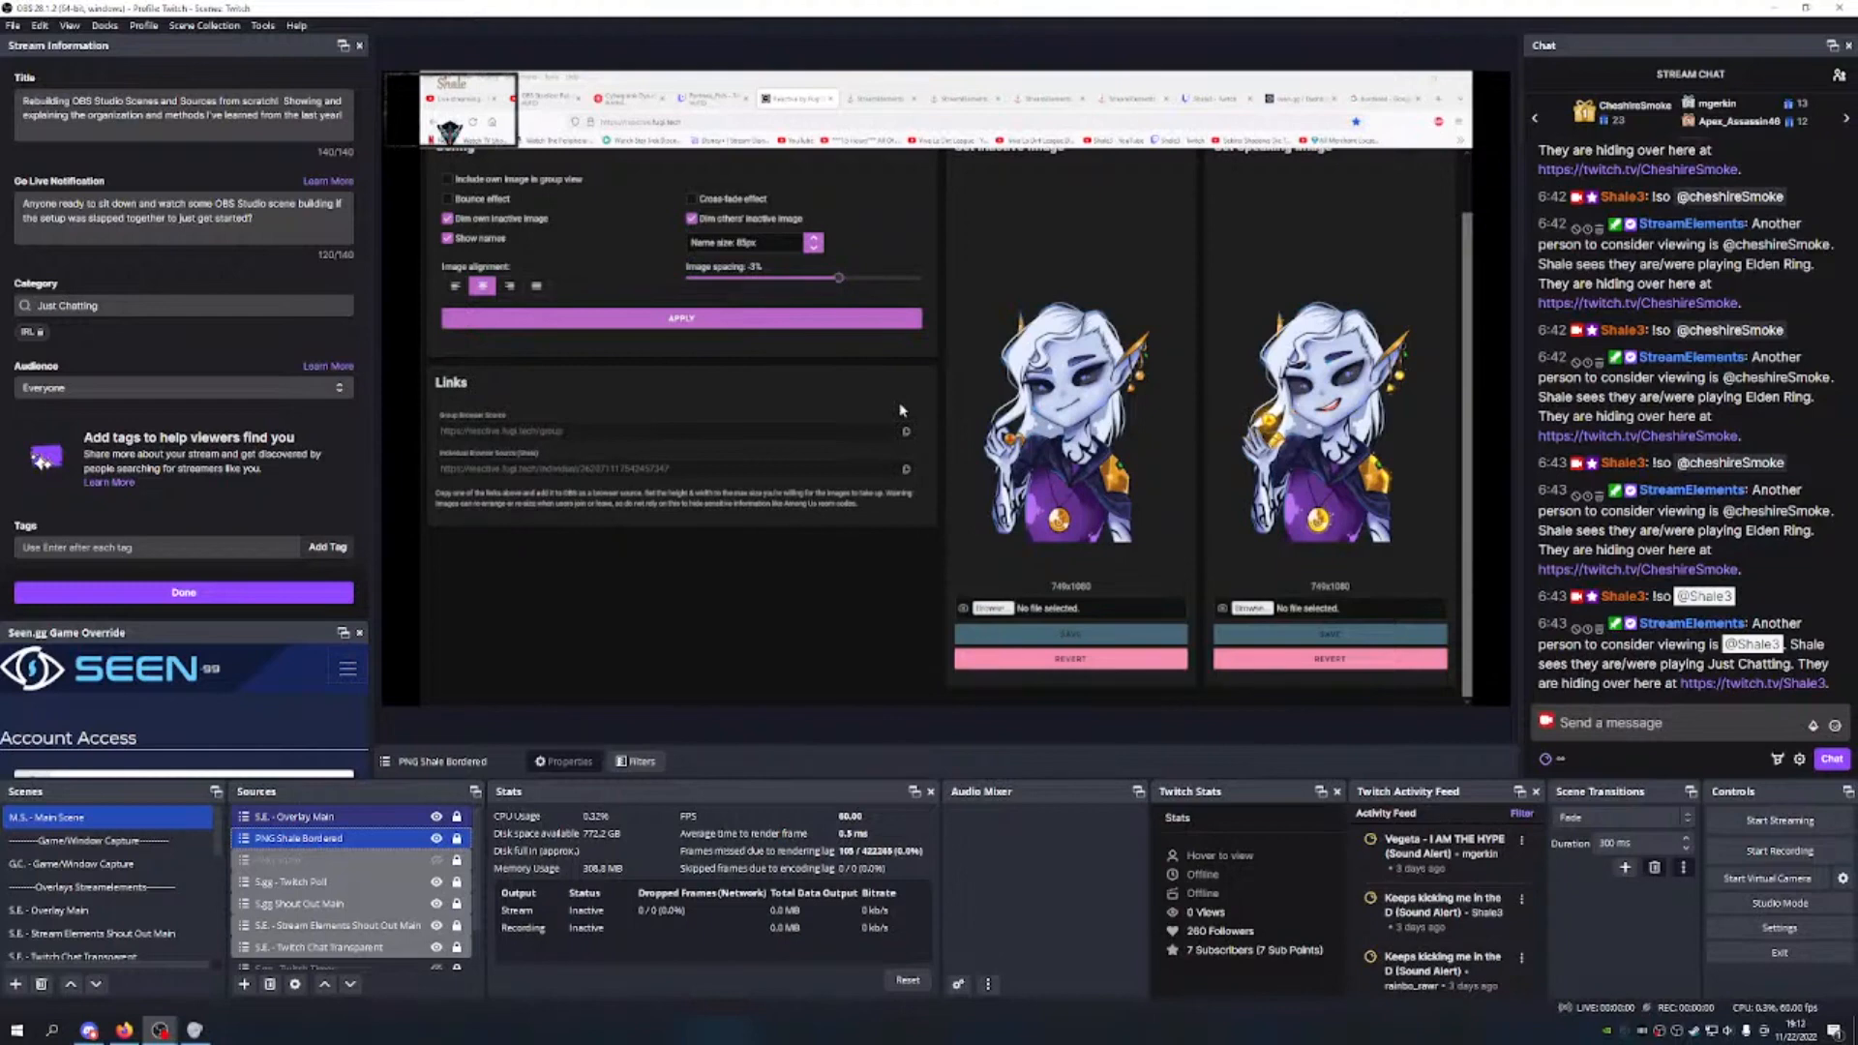
pyautogui.click(549, 99)
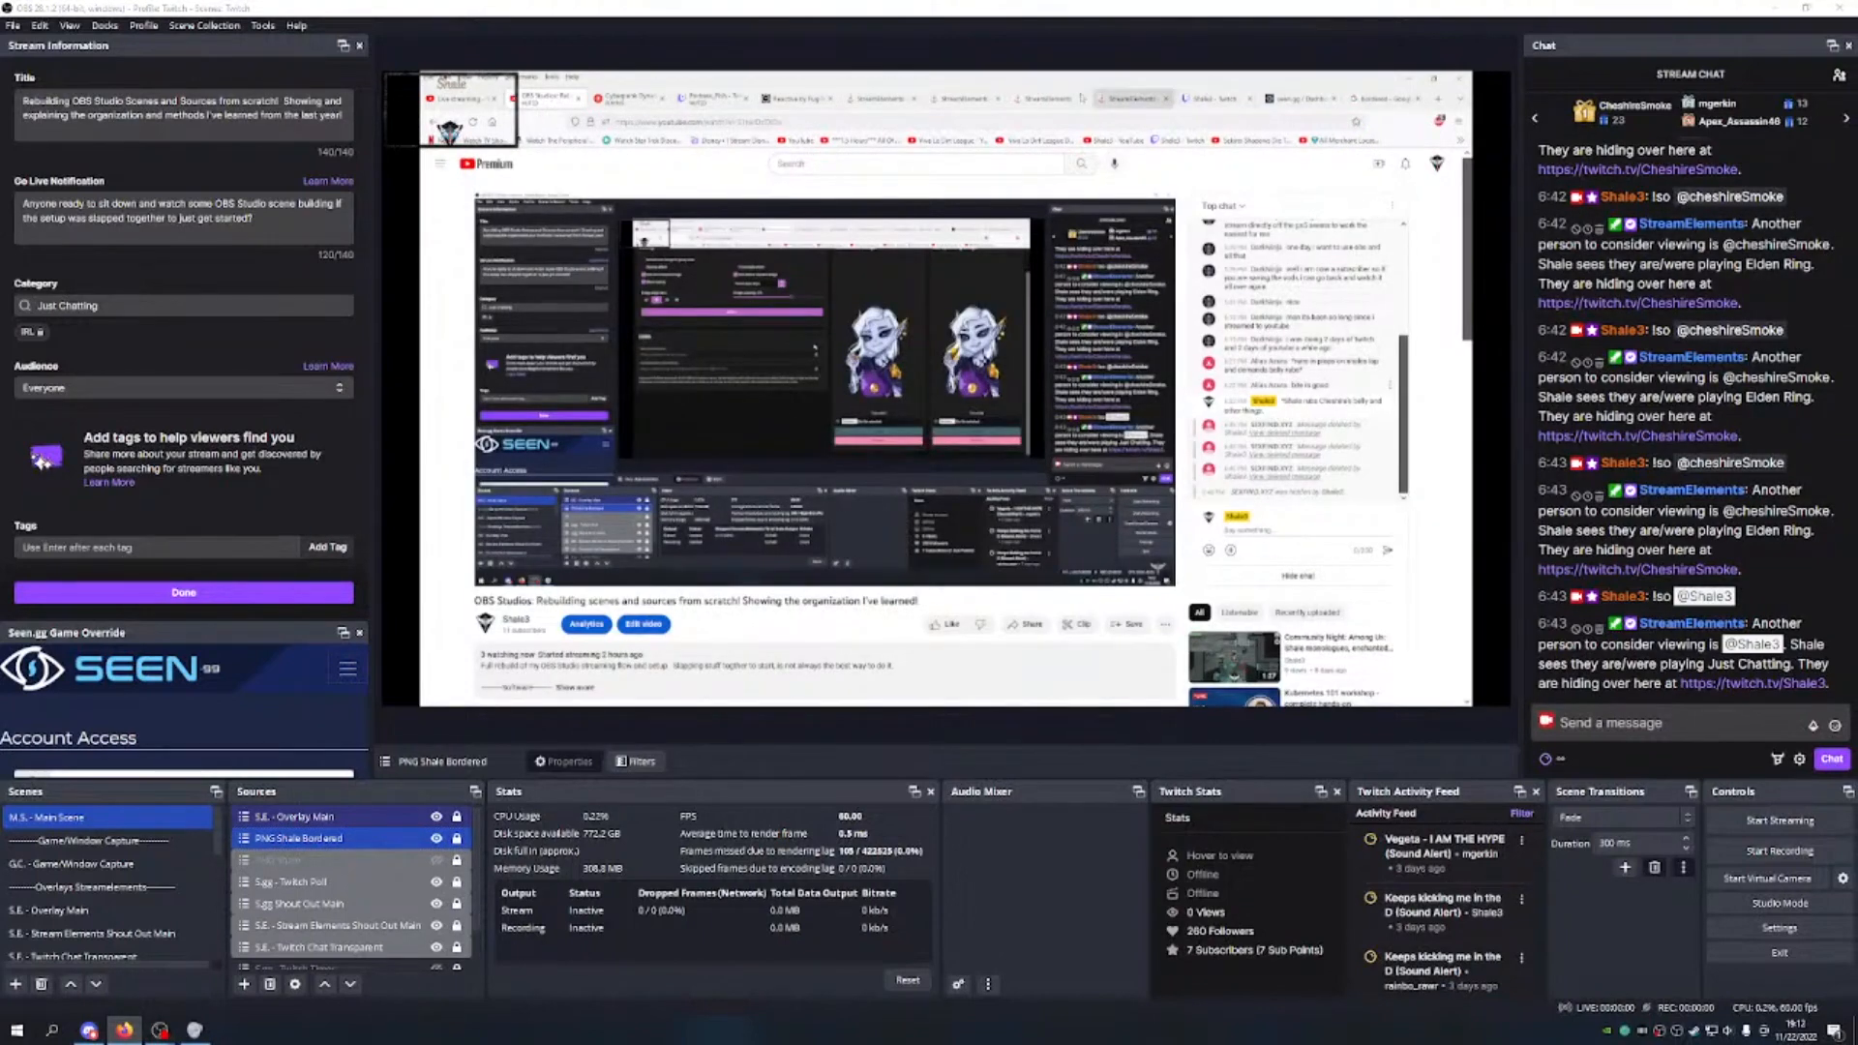
# Step: Open Blerp's Streamer Dashboard in the captured browser and copy its browser-source widget URL
pyautogui.click(881, 98)
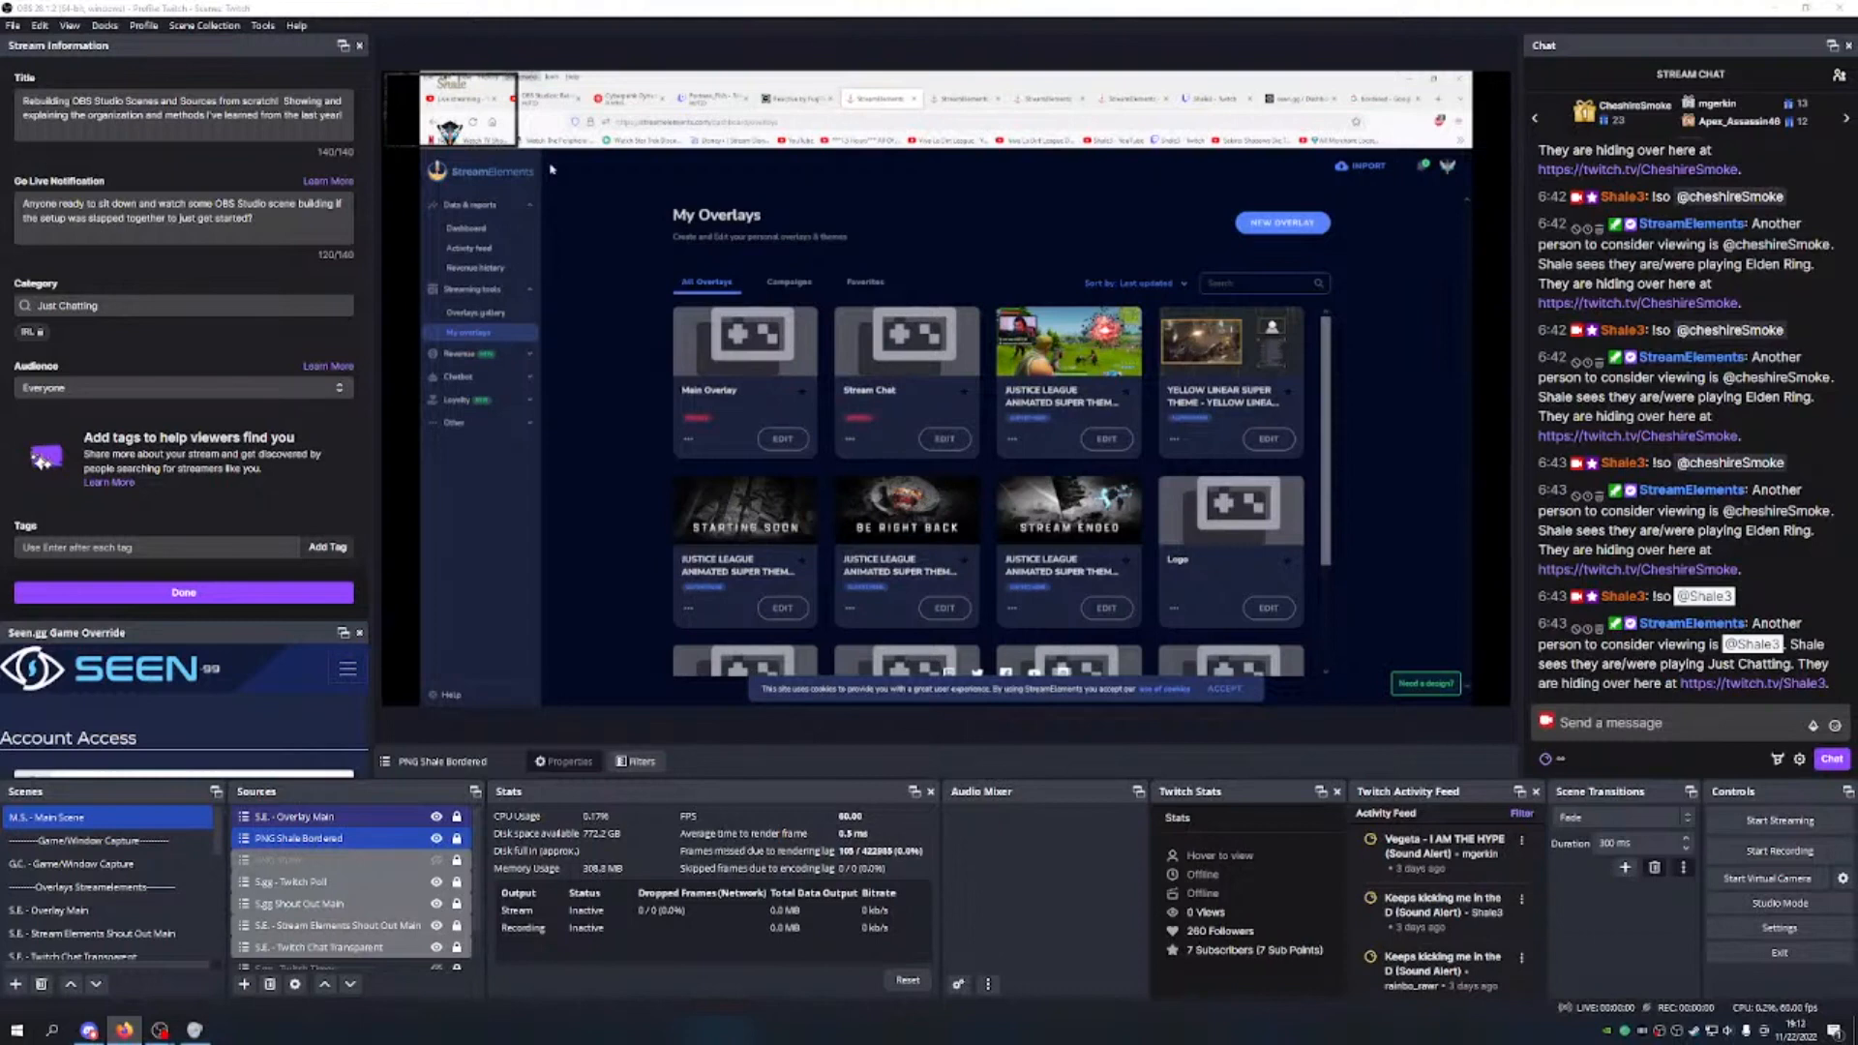
pyautogui.middleClick(664, 237)
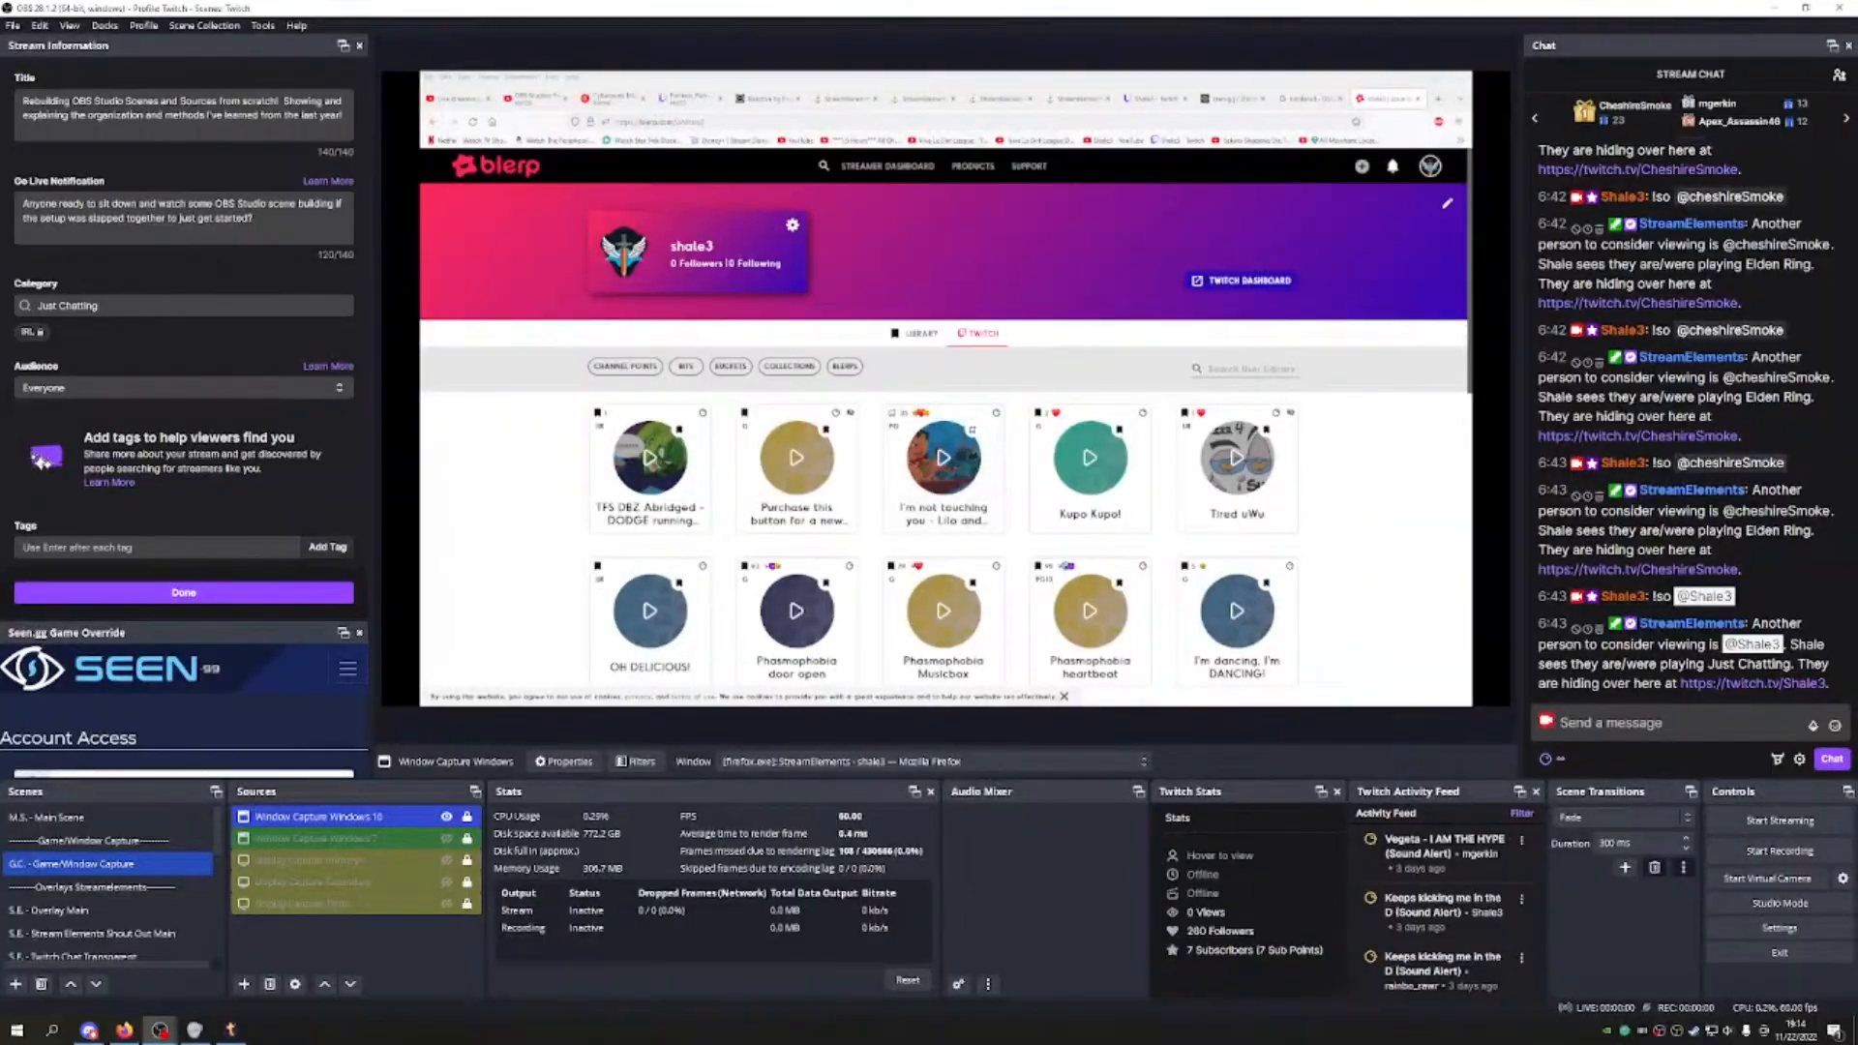
pyautogui.scroll(-2, 1089, 416)
pyautogui.scroll(2, 1089, 416)
pyautogui.click(1241, 280)
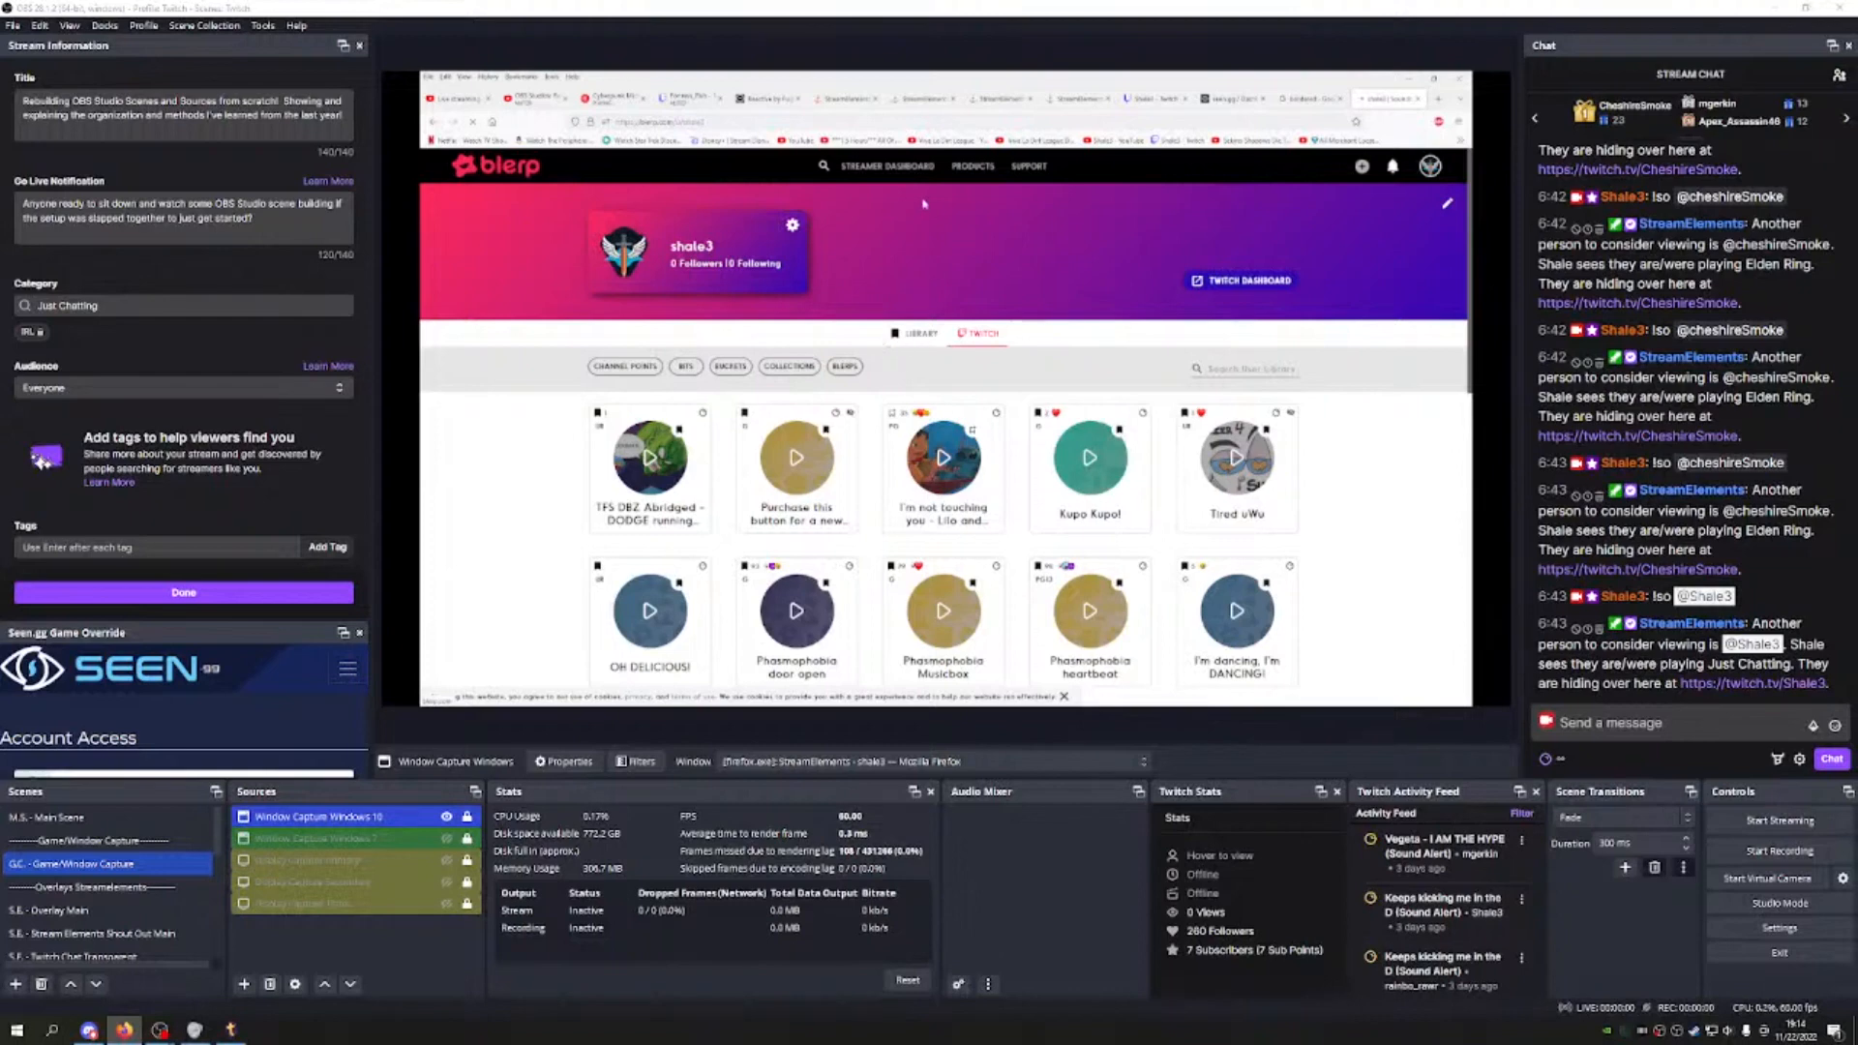
pyautogui.click(897, 169)
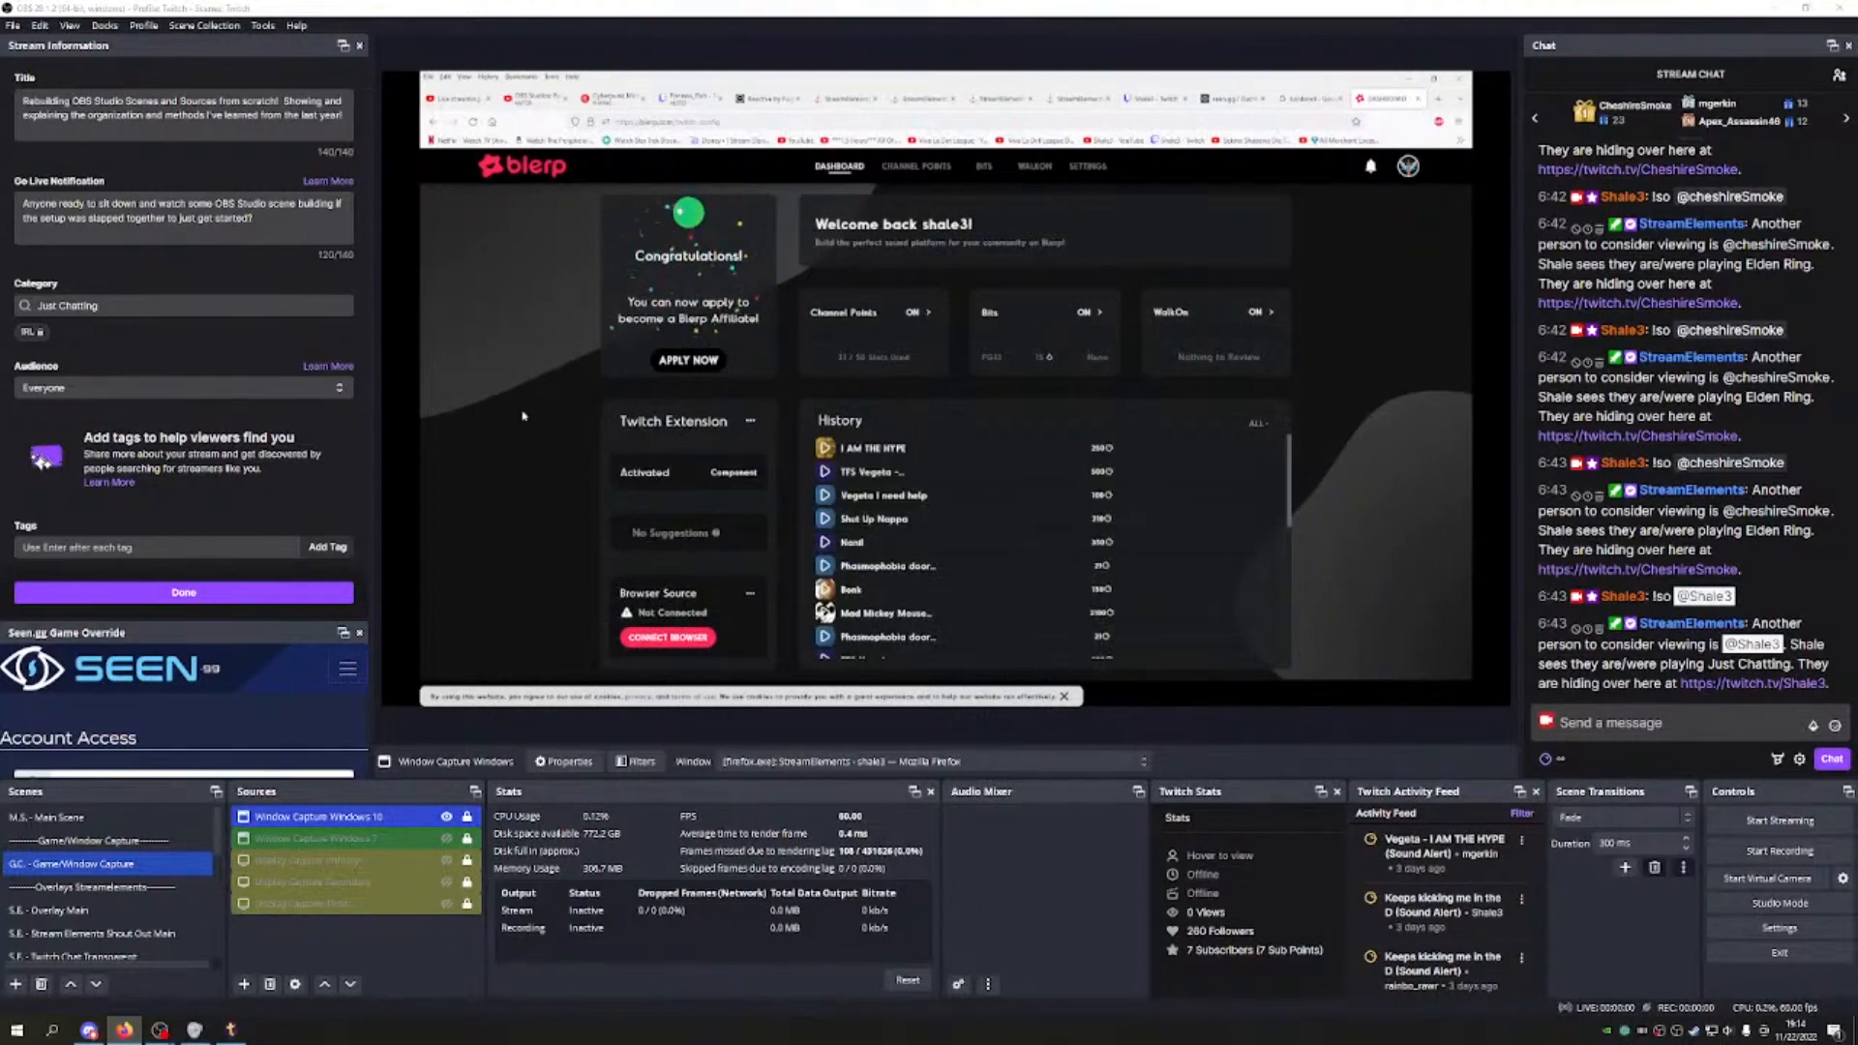
pyautogui.click(691, 638)
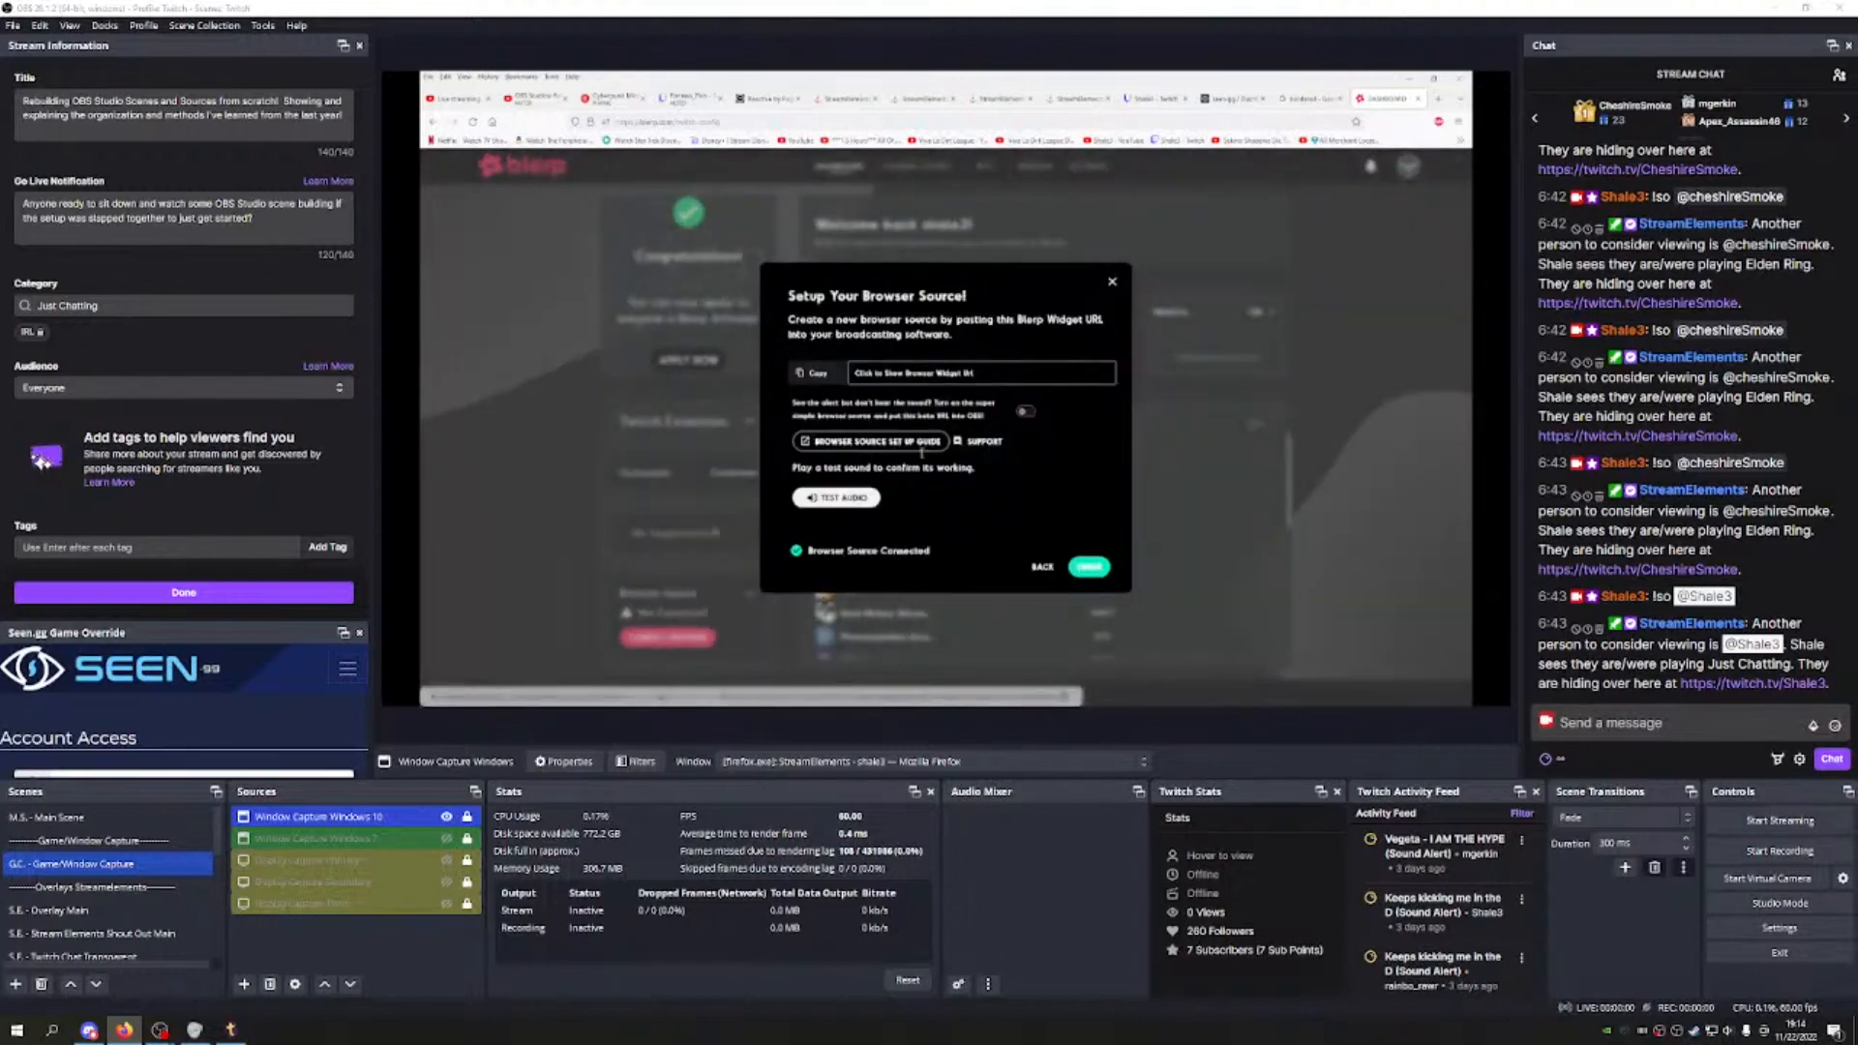
pyautogui.click(811, 375)
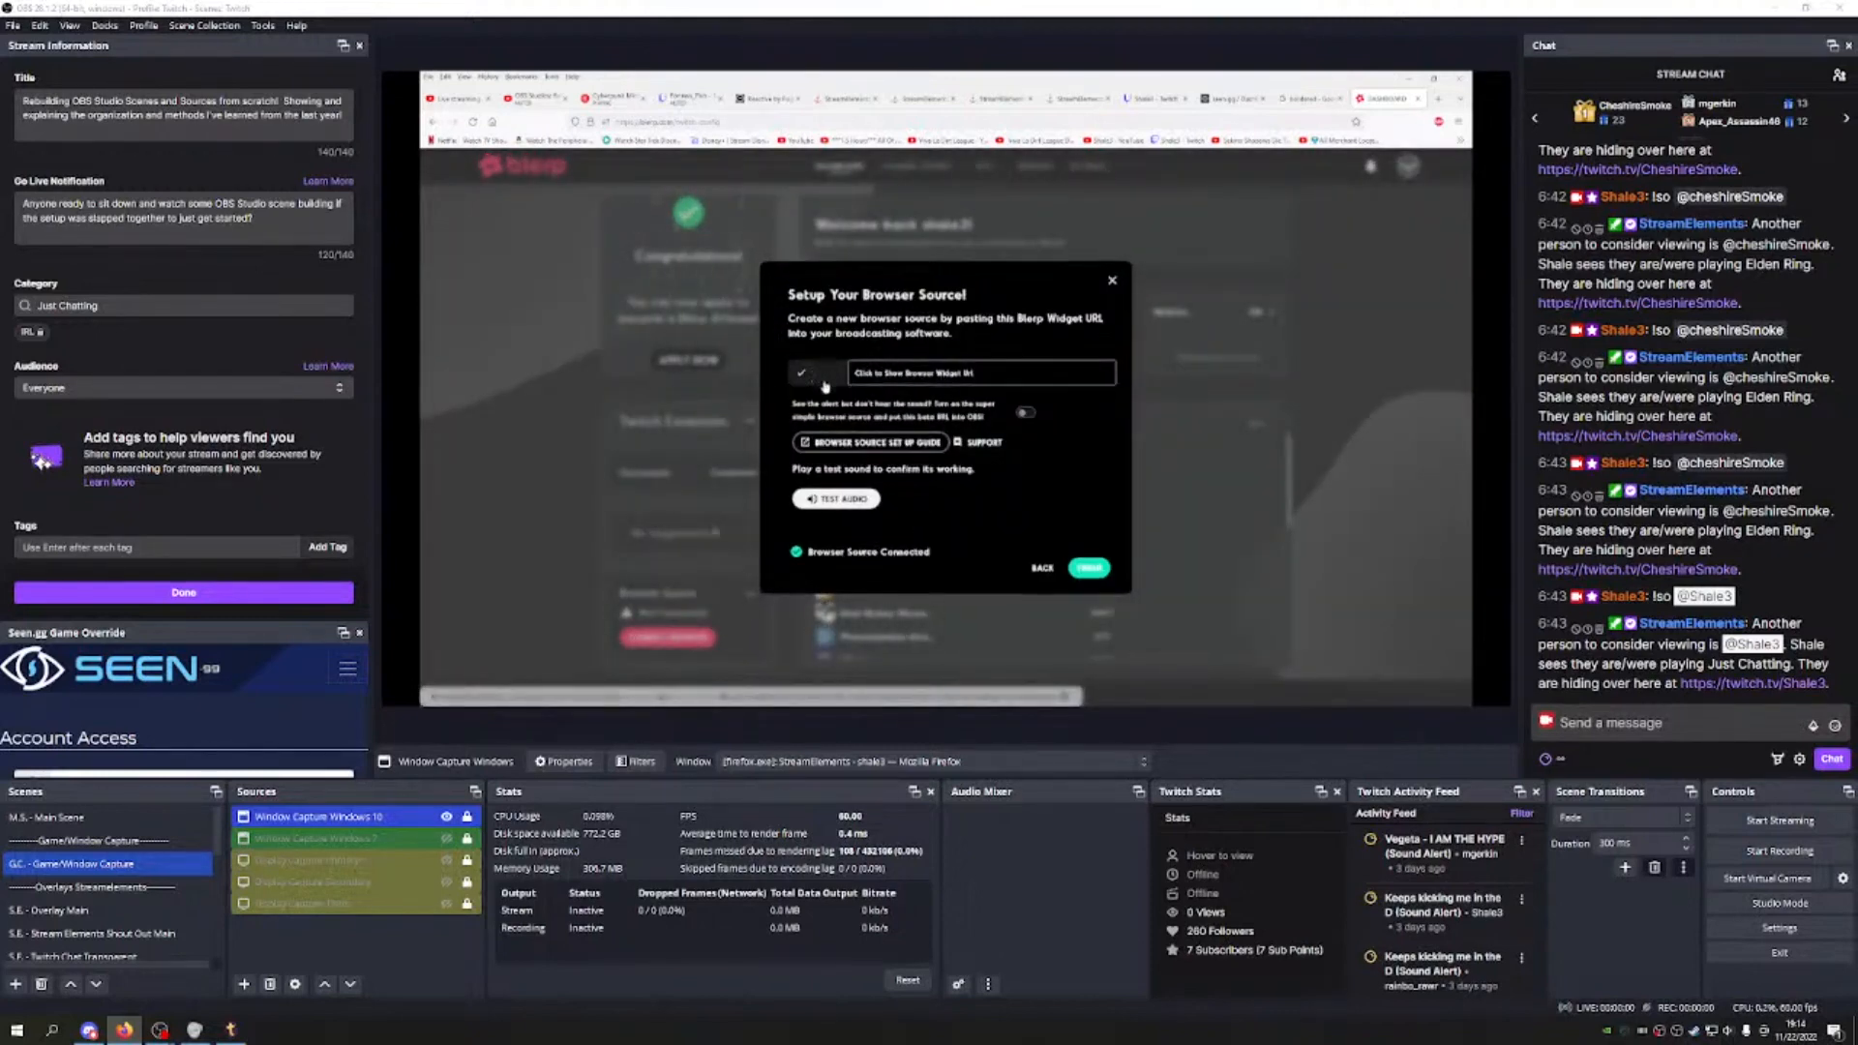
pyautogui.click(1112, 283)
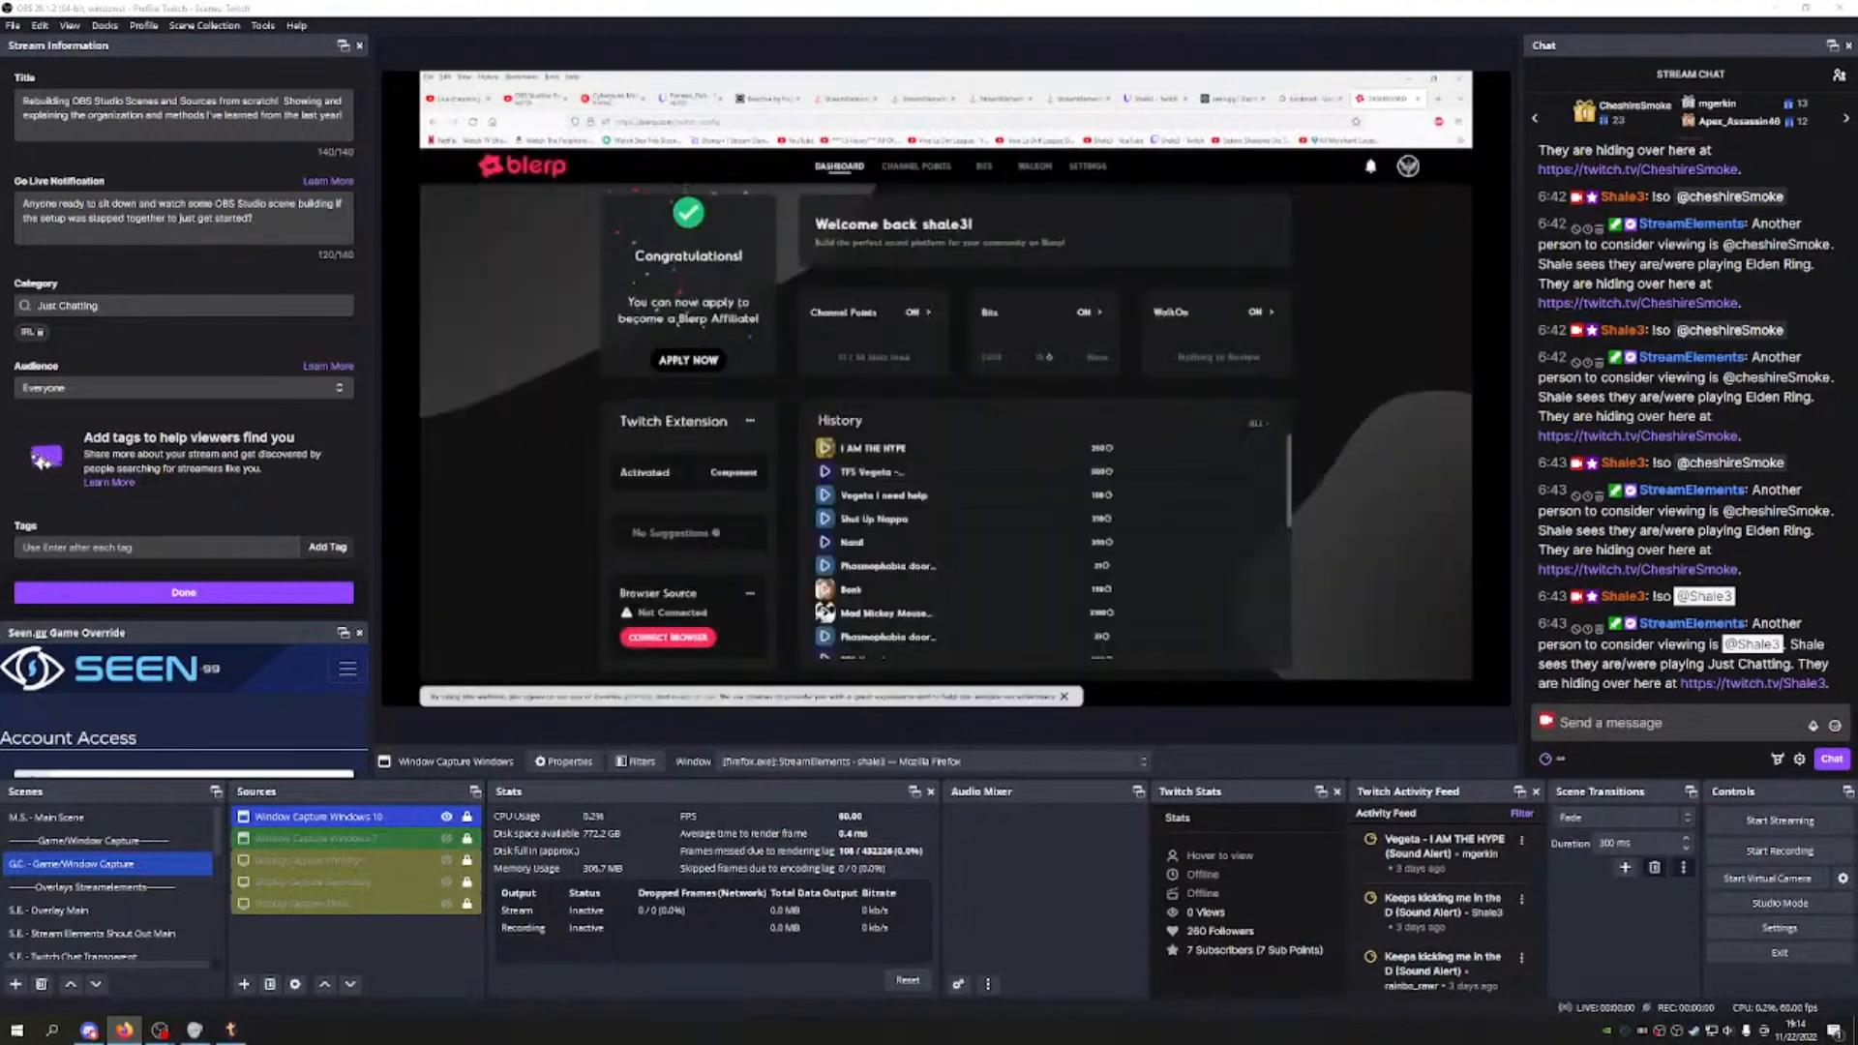
pyautogui.click(137, 937)
pyautogui.scroll(-5, 140, 950)
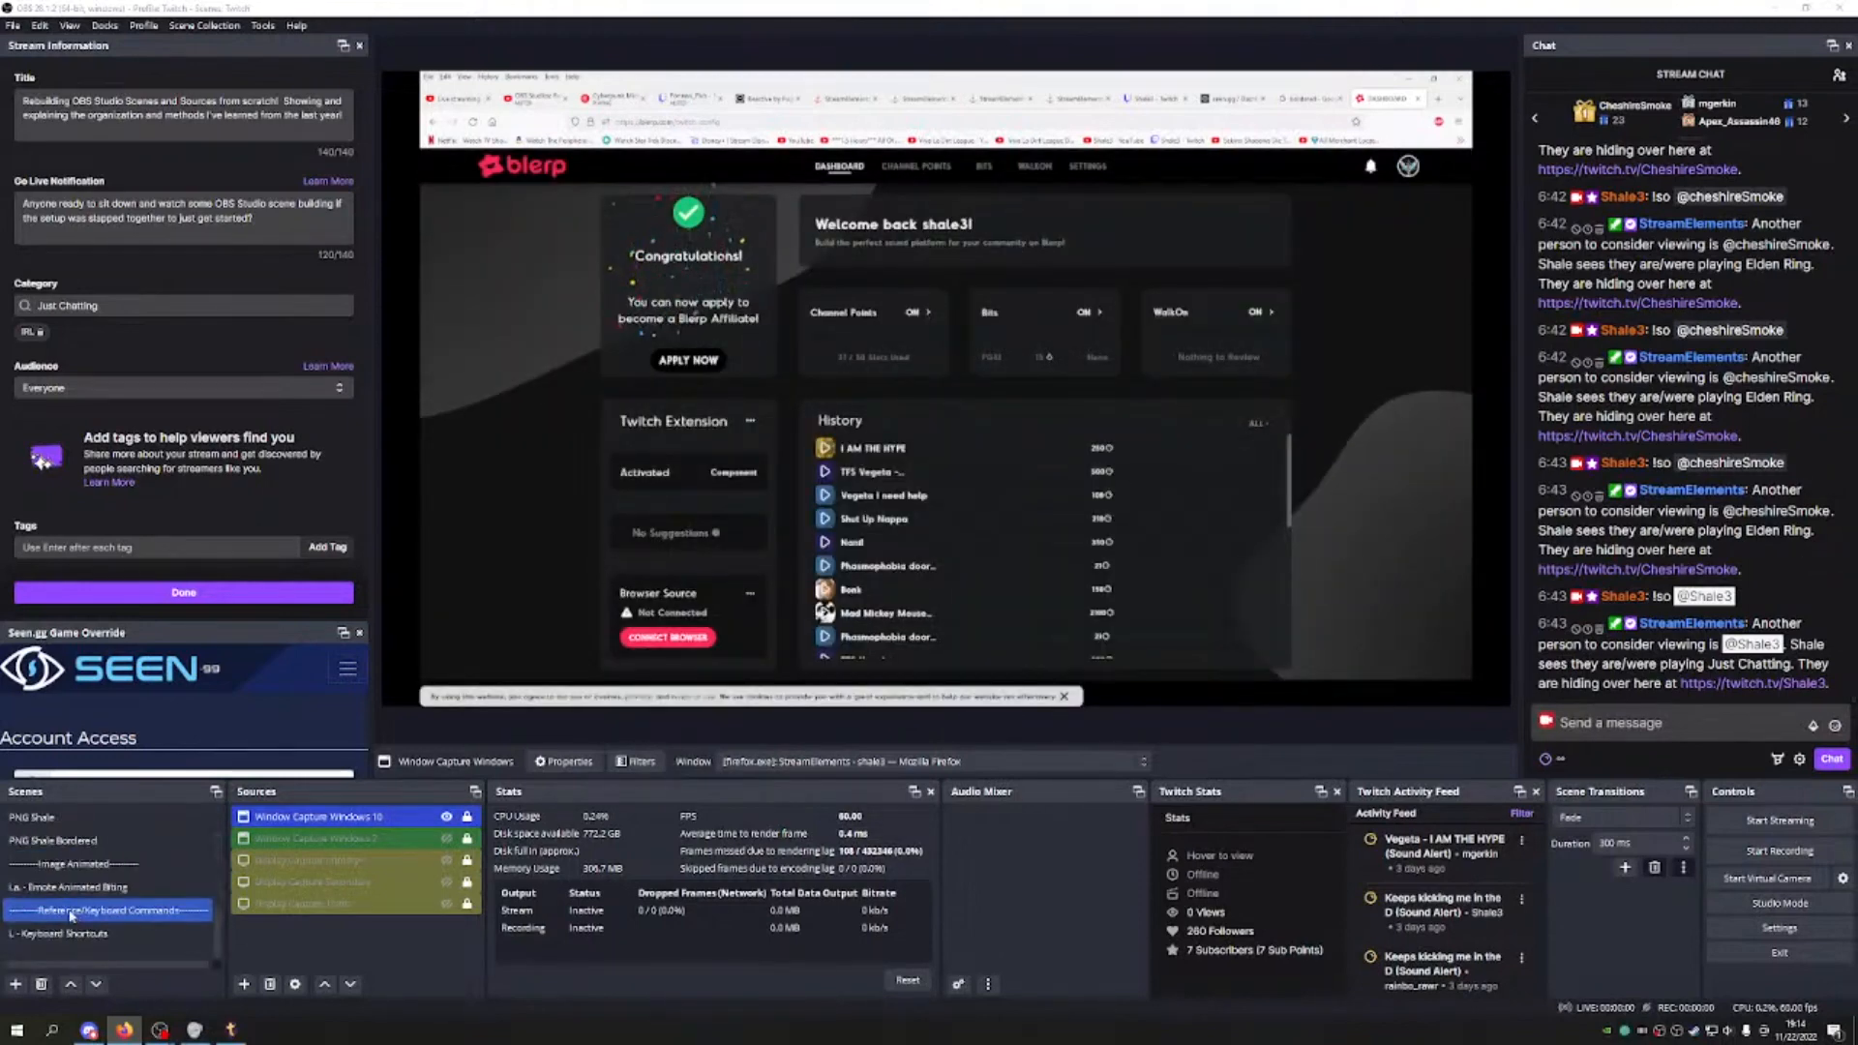
# Step: Add a '-------------Sound Alerts----' separator scene placed just below S.gg - Twitch Timer
pyautogui.click(15, 984)
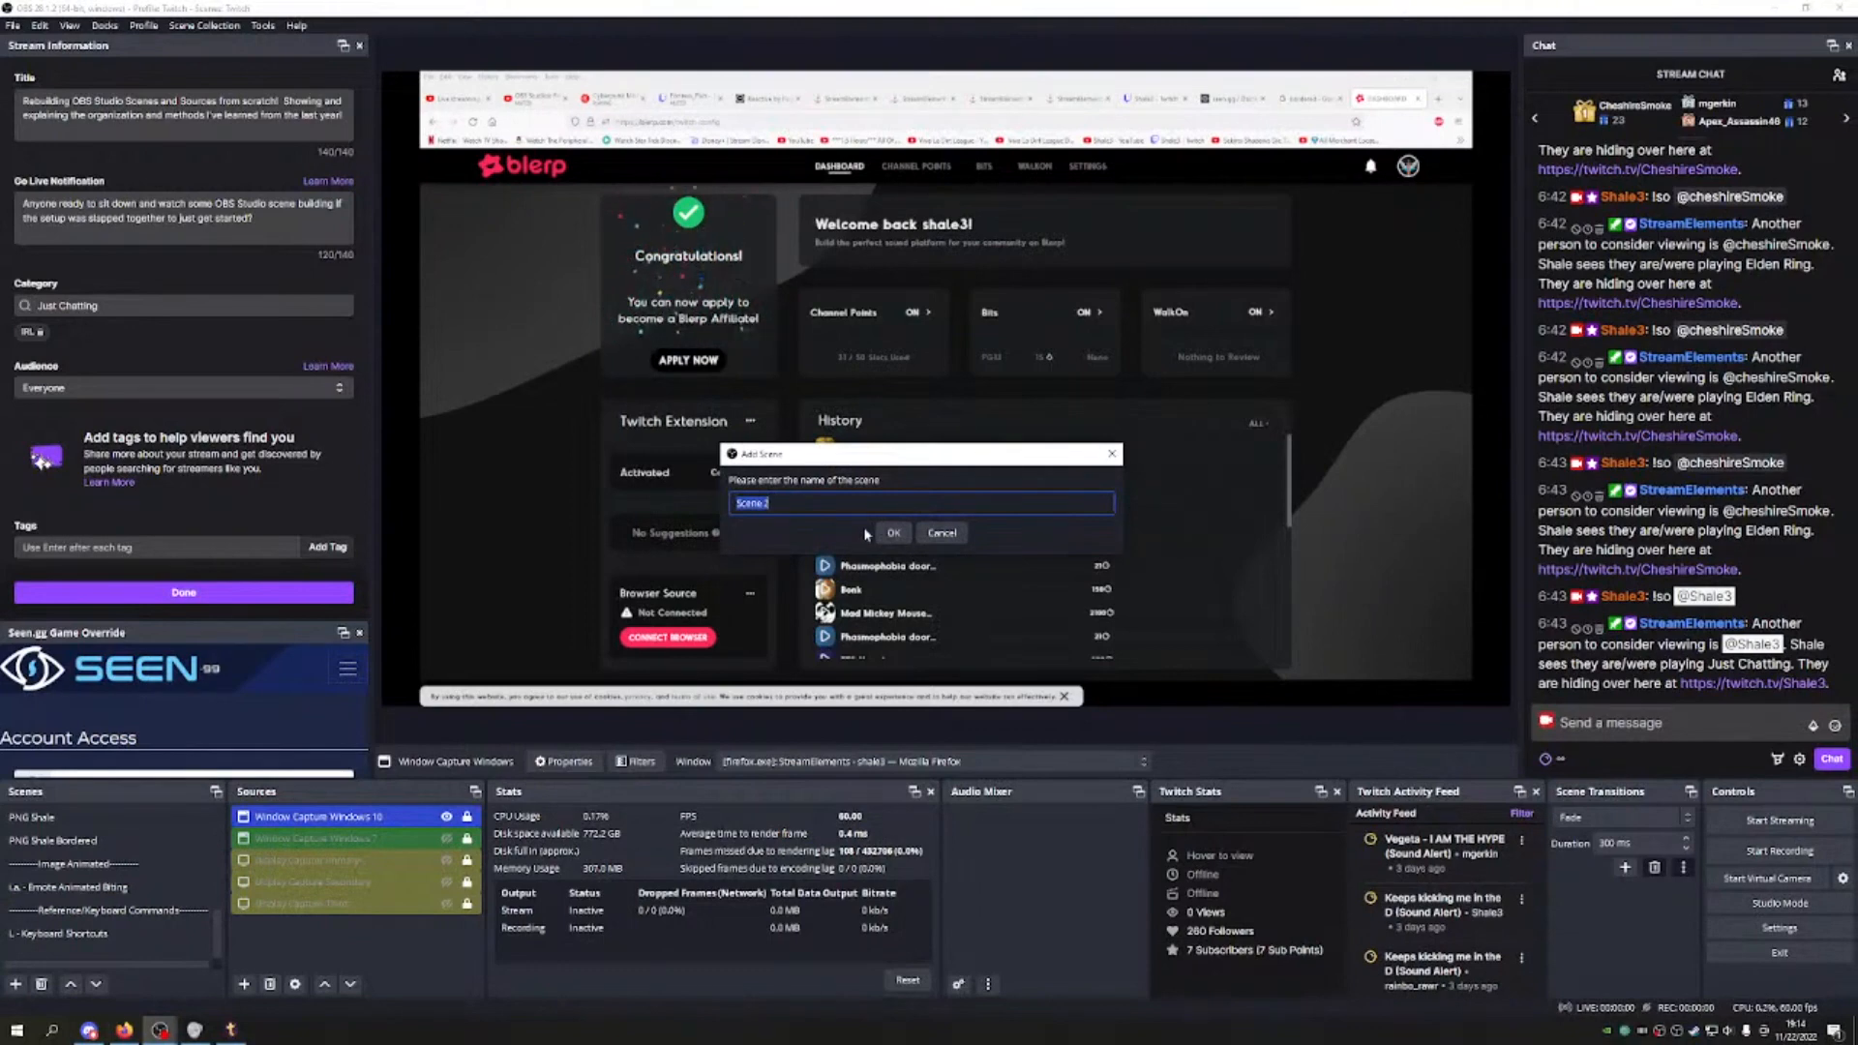
pyautogui.write('-------------Sound Alerts-------------')
pyautogui.click(905, 534)
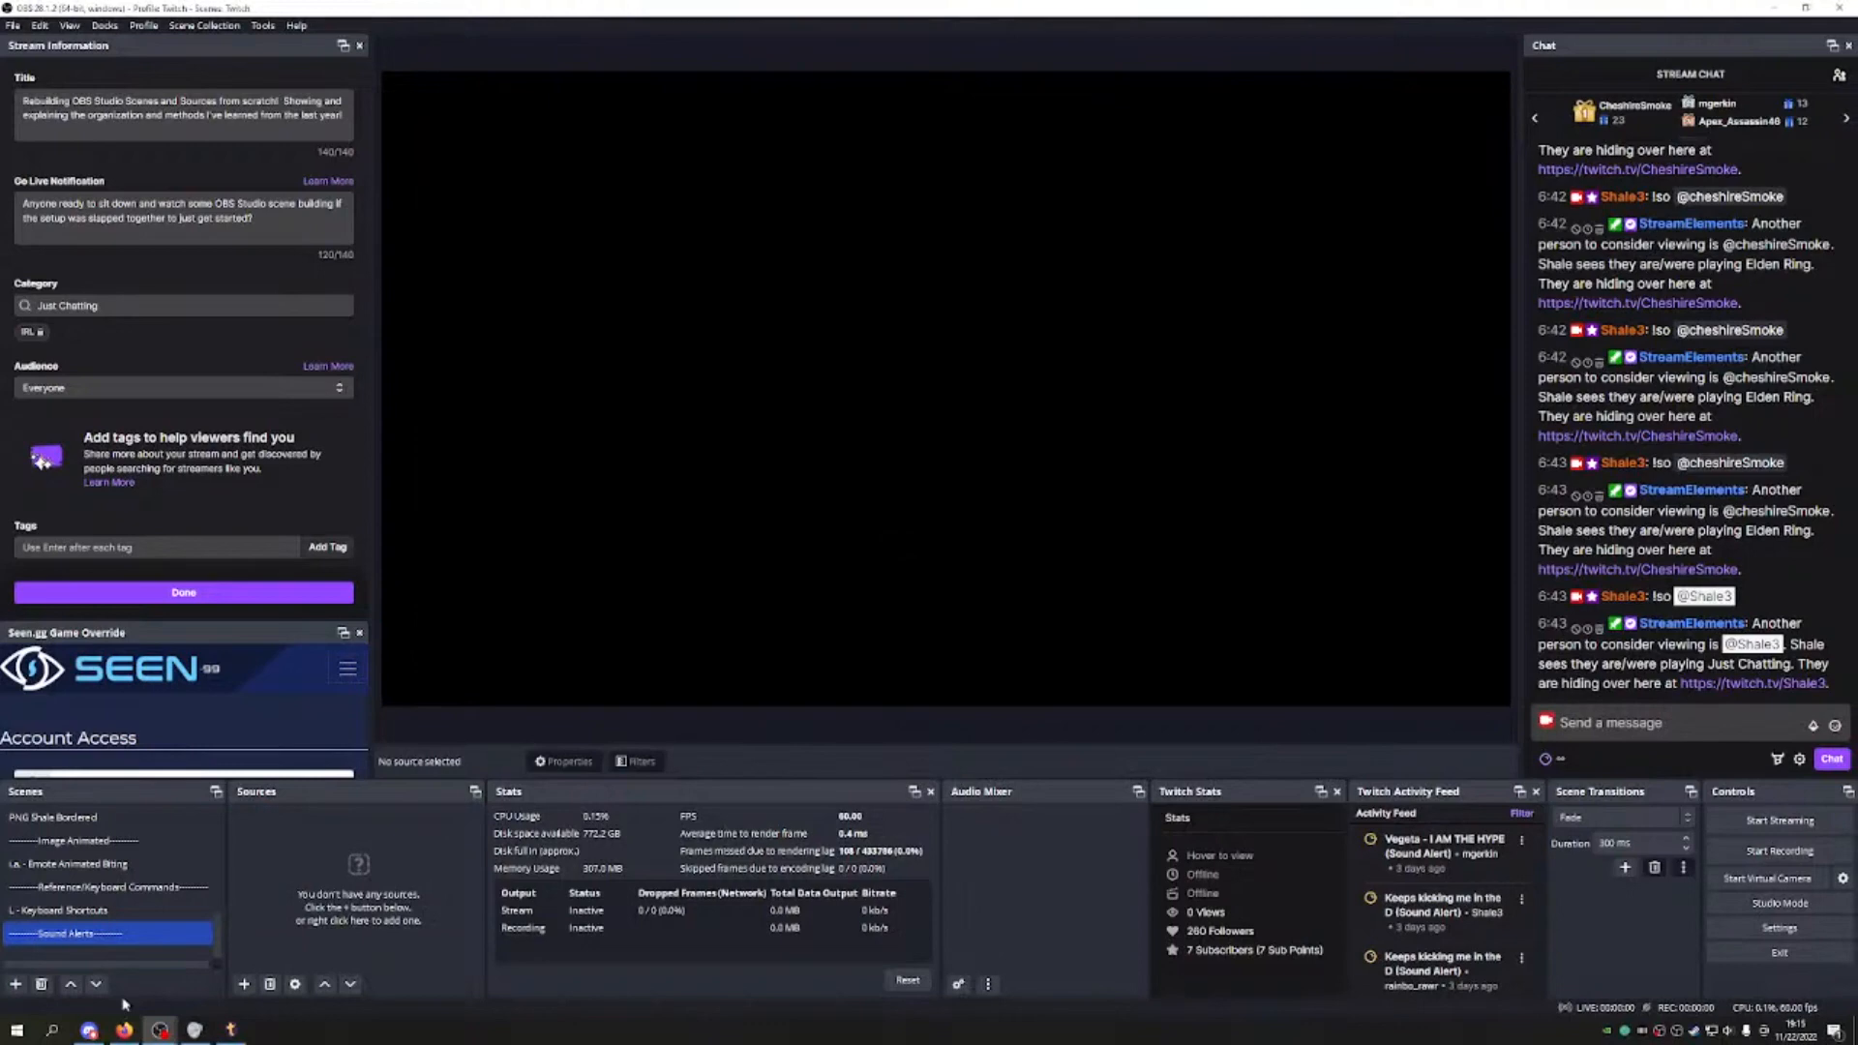
pyautogui.click(69, 984)
pyautogui.click(70, 984)
pyautogui.click(70, 984)
pyautogui.click(70, 984)
pyautogui.click(69, 984)
pyautogui.click(69, 984)
pyautogui.click(69, 985)
pyautogui.click(70, 984)
pyautogui.click(70, 984)
pyautogui.click(70, 984)
pyautogui.click(95, 984)
pyautogui.click(96, 984)
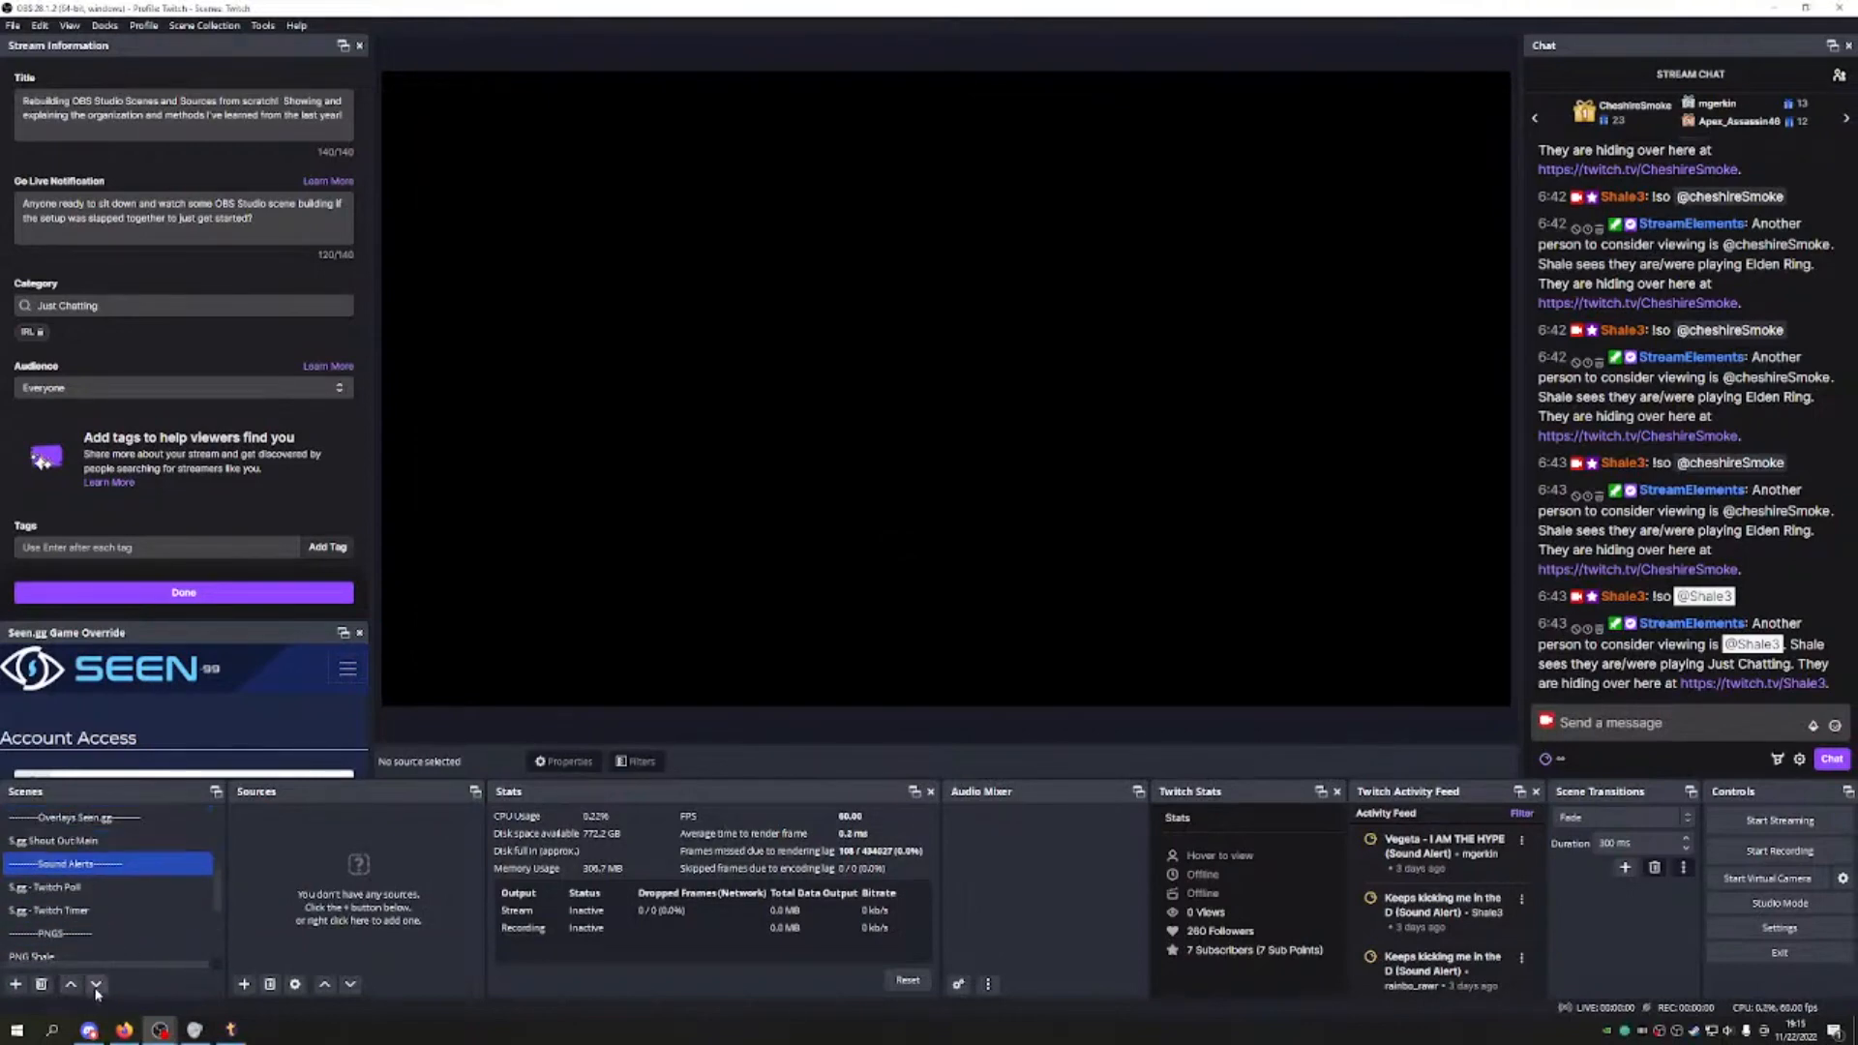
pyautogui.click(96, 984)
pyautogui.click(96, 984)
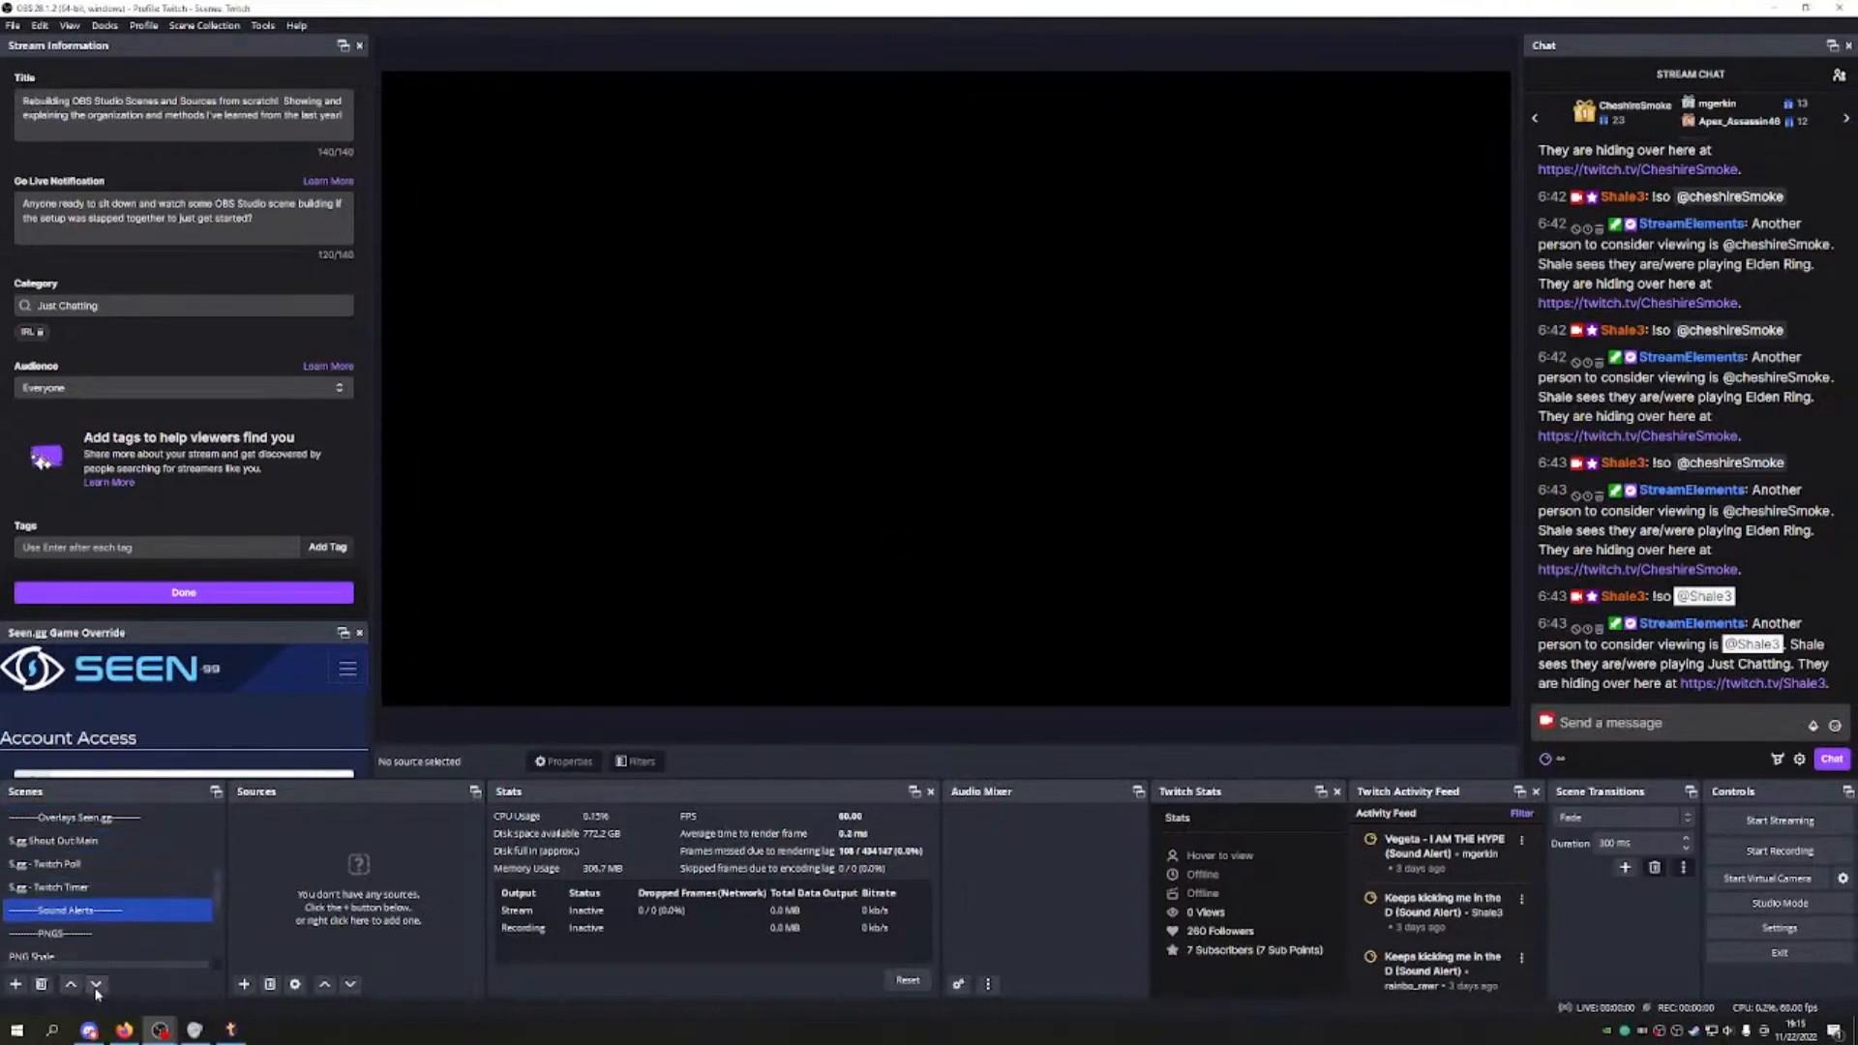
# Step: Start a new scene named 'S.A. - Blerp'
pyautogui.click(15, 984)
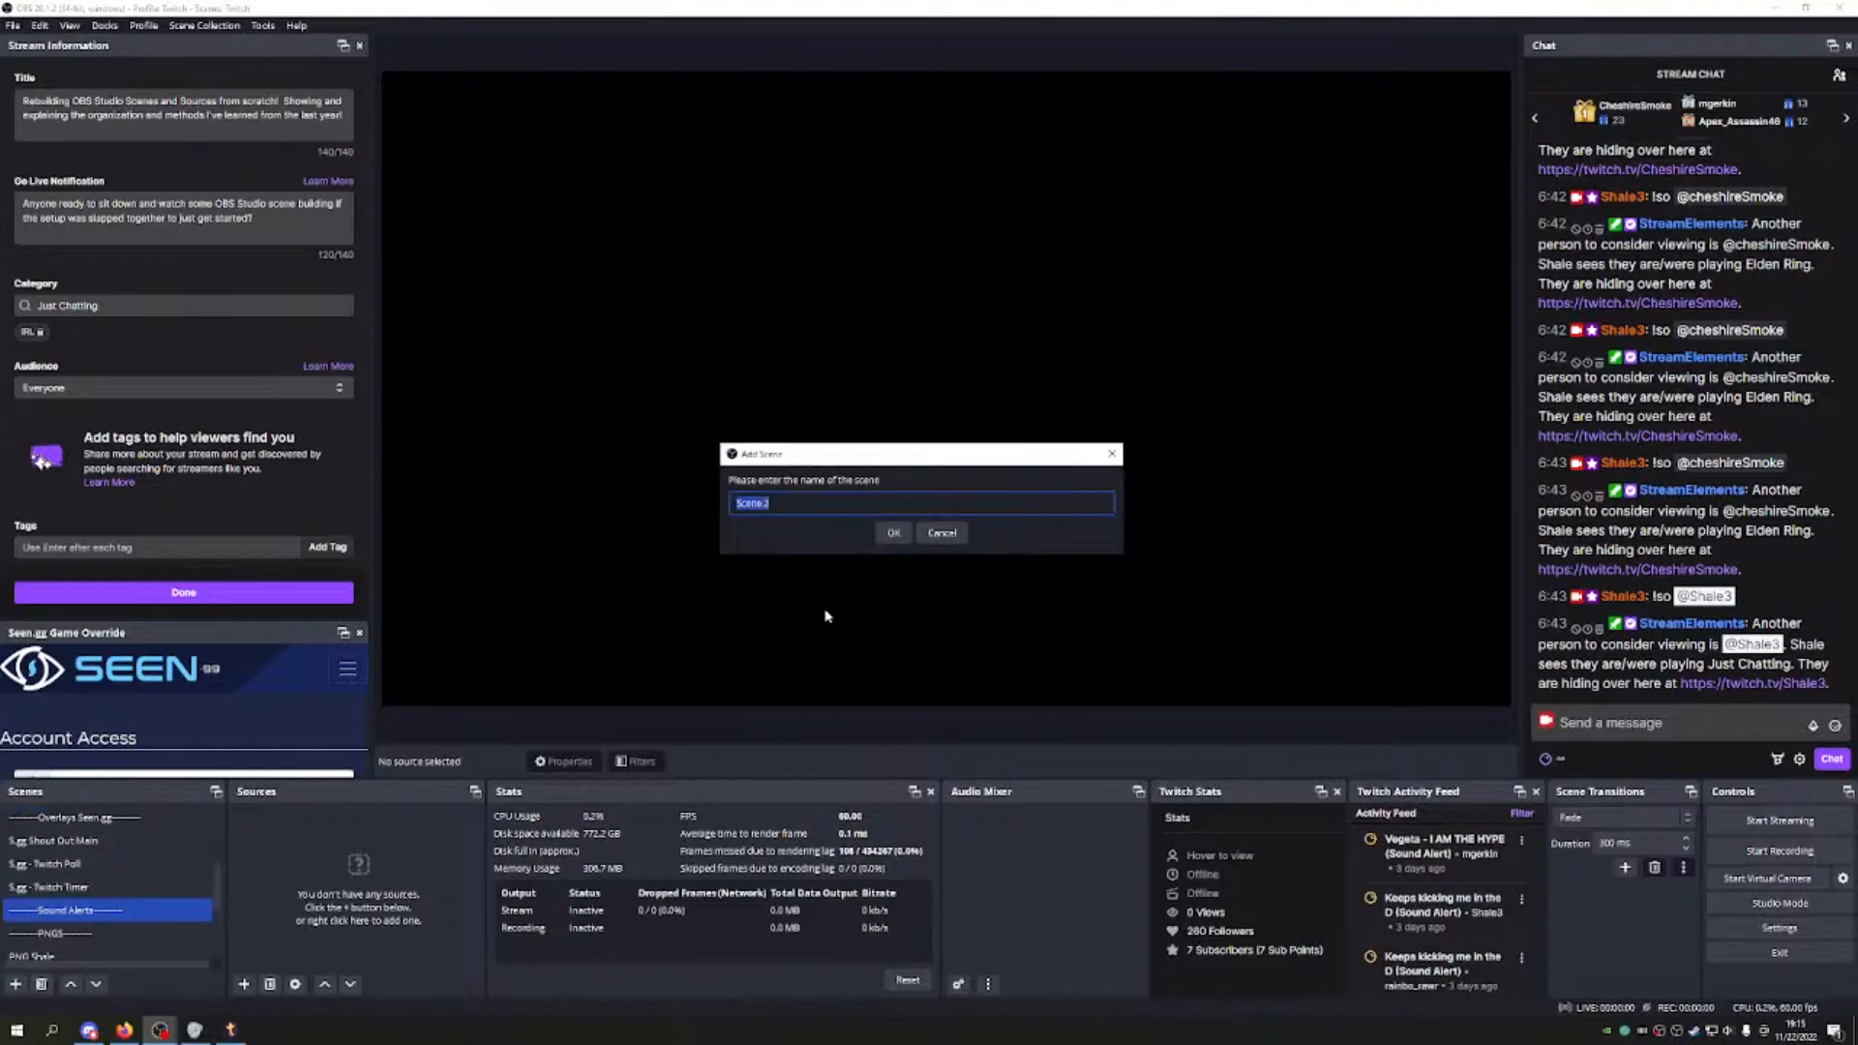
pyautogui.write('B')
pyautogui.press('BackSpace')
pyautogui.write('S.A. - Blerp')
# Step: Create the S.A. - Blerp scene and position it just below Sound Alerts in the scene list
pyautogui.click(893, 532)
pyautogui.click(72, 985)
pyautogui.click(72, 984)
pyautogui.click(72, 985)
pyautogui.click(72, 985)
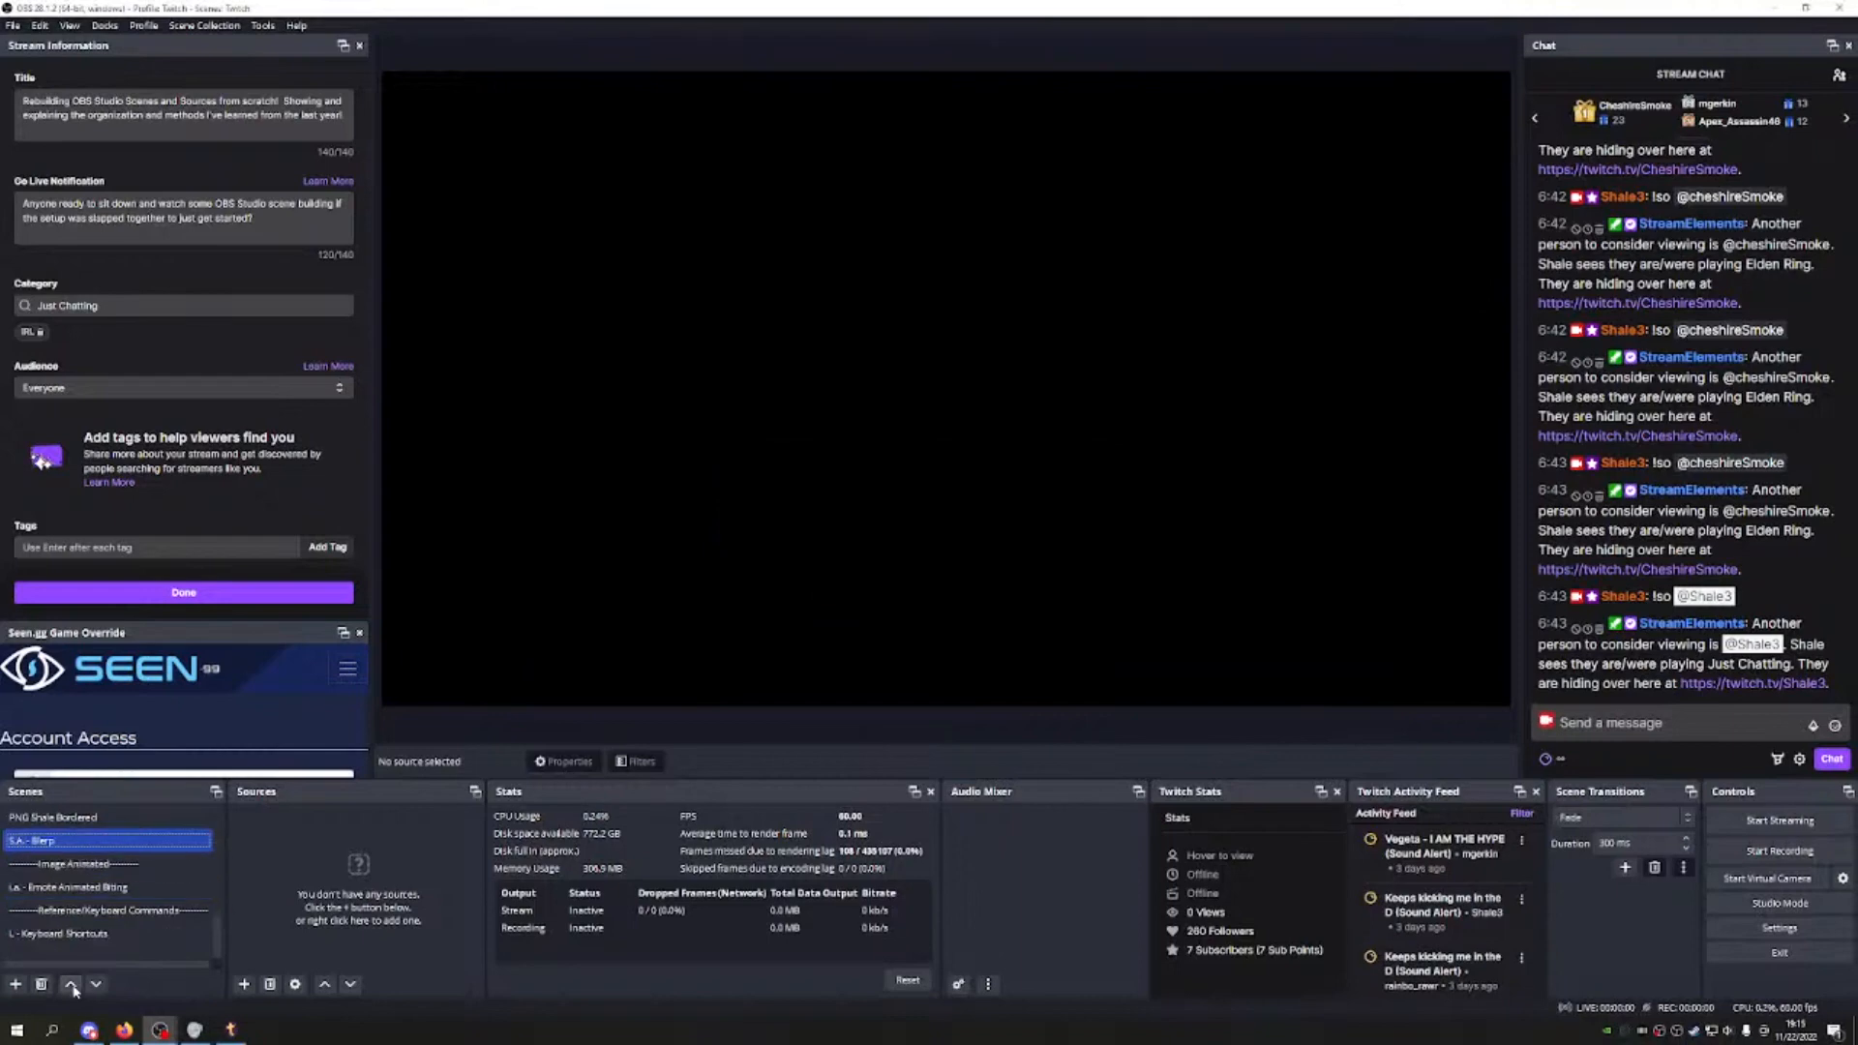
pyautogui.click(72, 985)
pyautogui.click(72, 985)
pyautogui.click(72, 985)
pyautogui.click(71, 985)
pyautogui.click(72, 985)
pyautogui.click(95, 986)
pyautogui.click(95, 985)
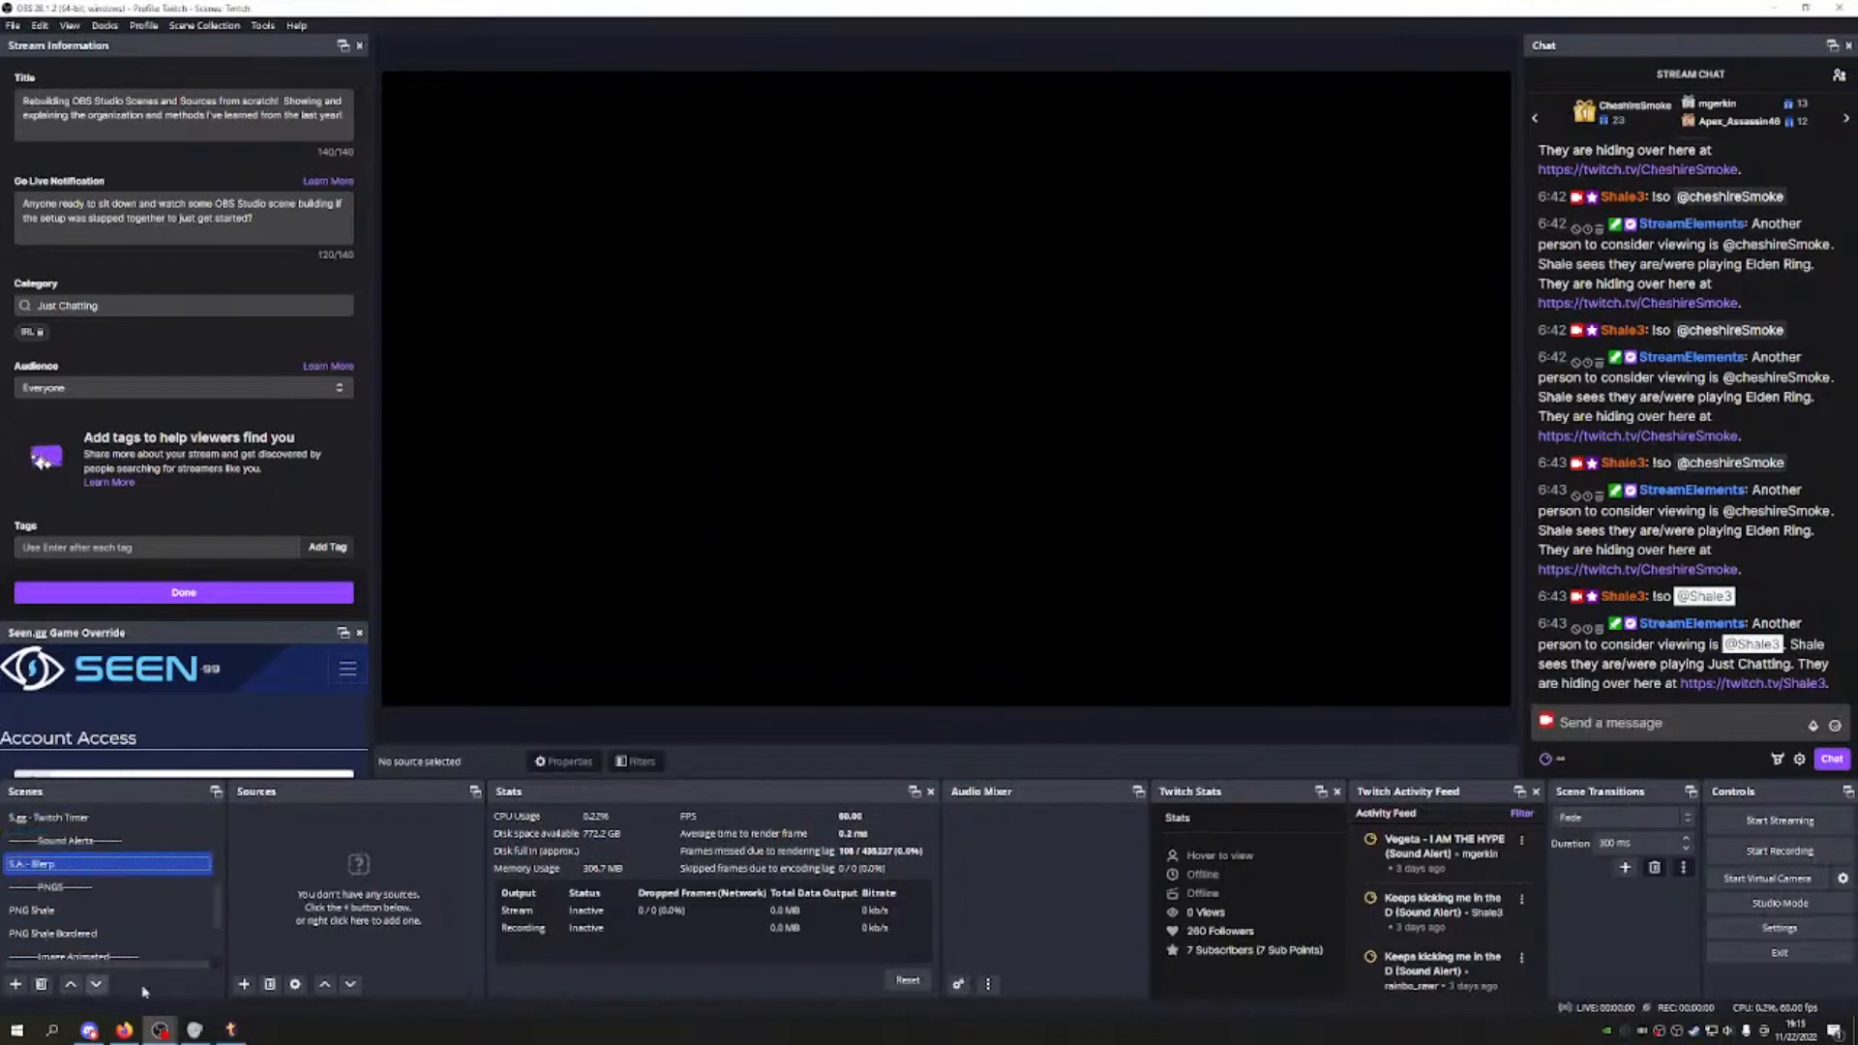
# Step: Add a Blerp browser source with the pasted widget URL at 1920×1080
pyautogui.click(244, 984)
pyautogui.click(310, 698)
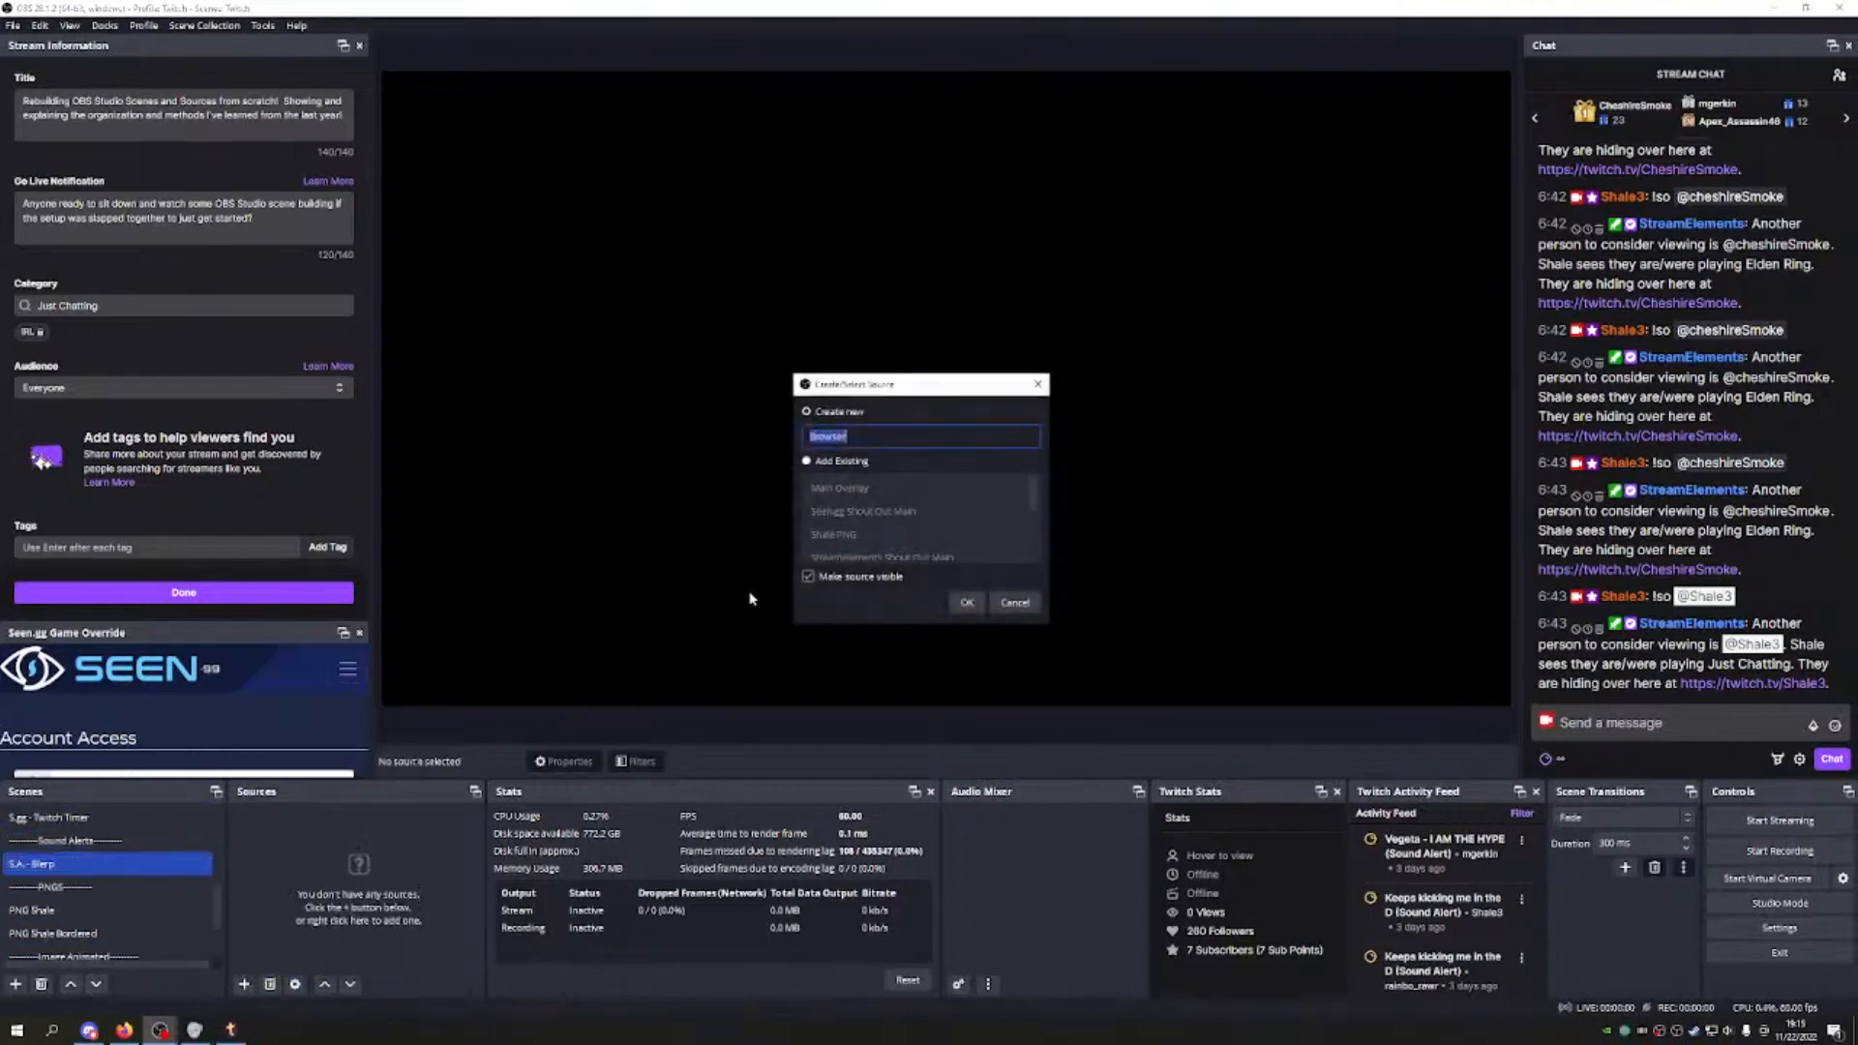
pyautogui.write('Bl')
pyautogui.write('B')
pyautogui.write('lerp')
pyautogui.press('Return')
pyautogui.hotkey('ctrl', 'v')
pyautogui.press('Tab')
pyautogui.write('1920')
pyautogui.press('Tab')
pyautogui.write('108')
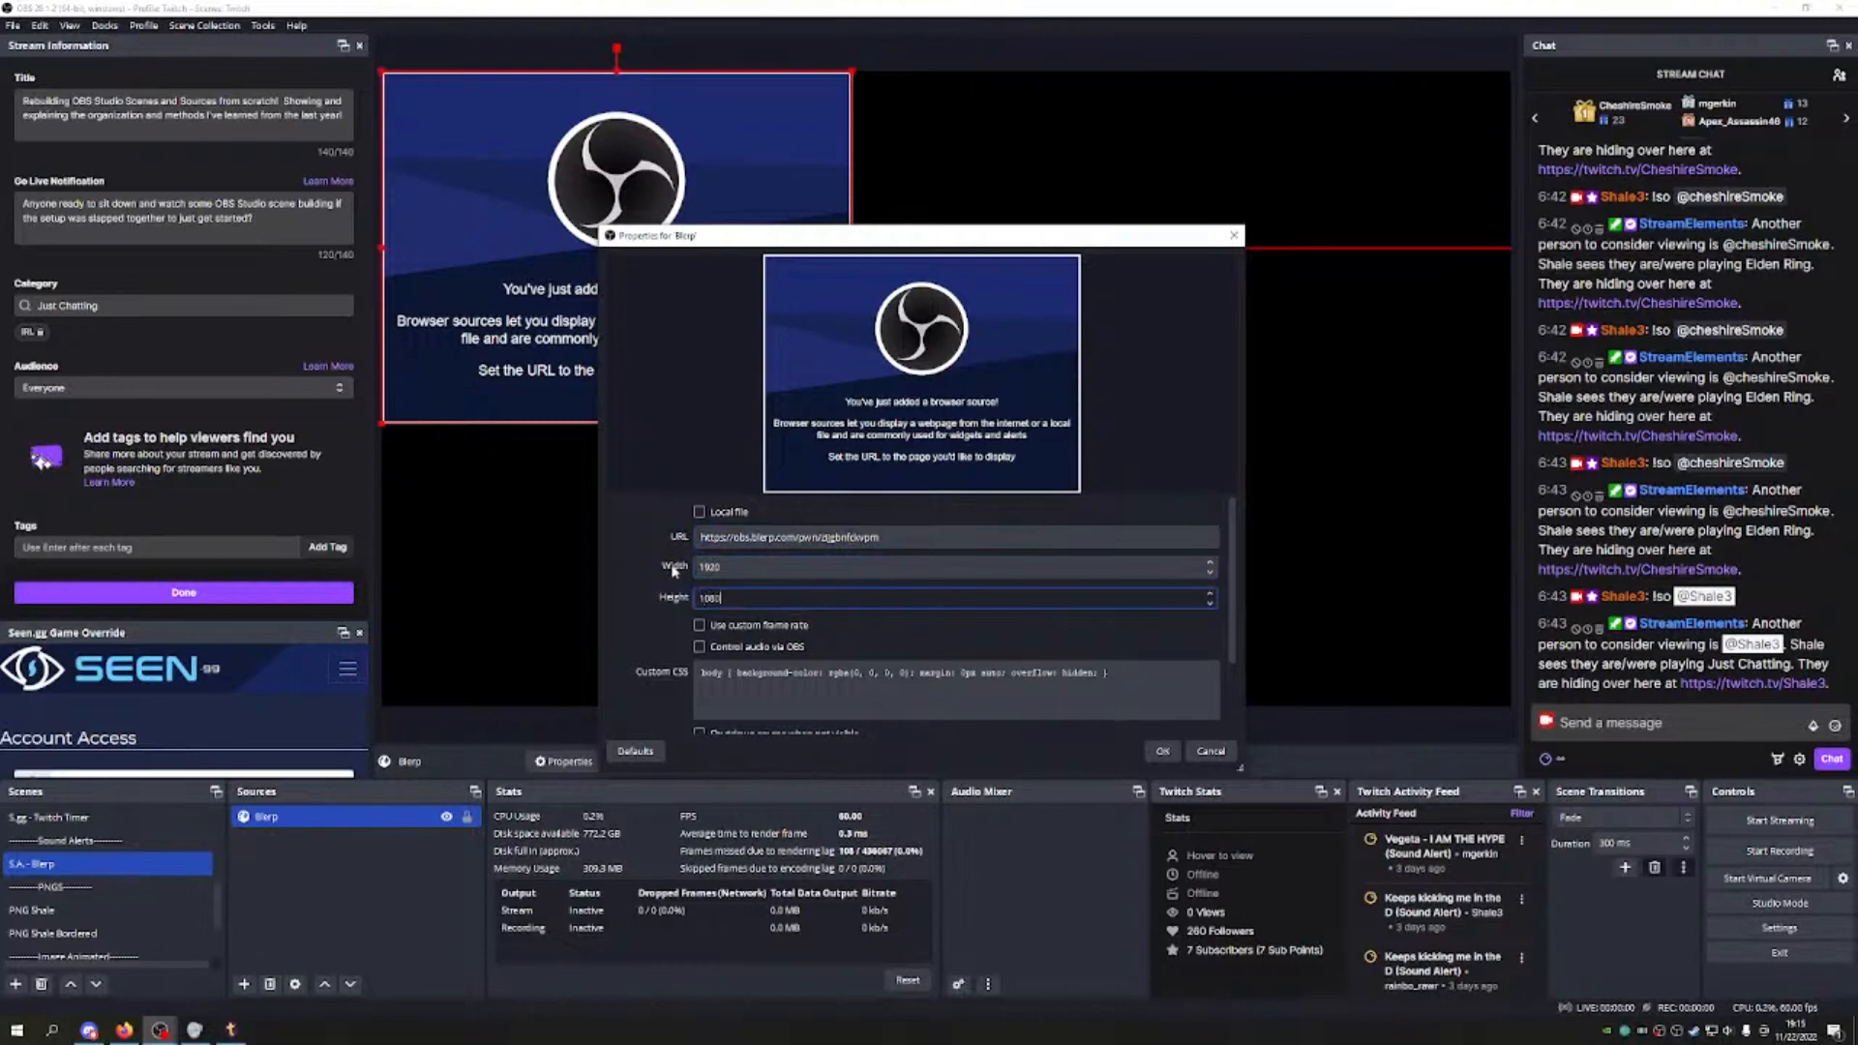
# Step: Set a custom 60 FPS, clear the custom CSS, enable shutdown when not visible, and confirm
pyautogui.click(699, 625)
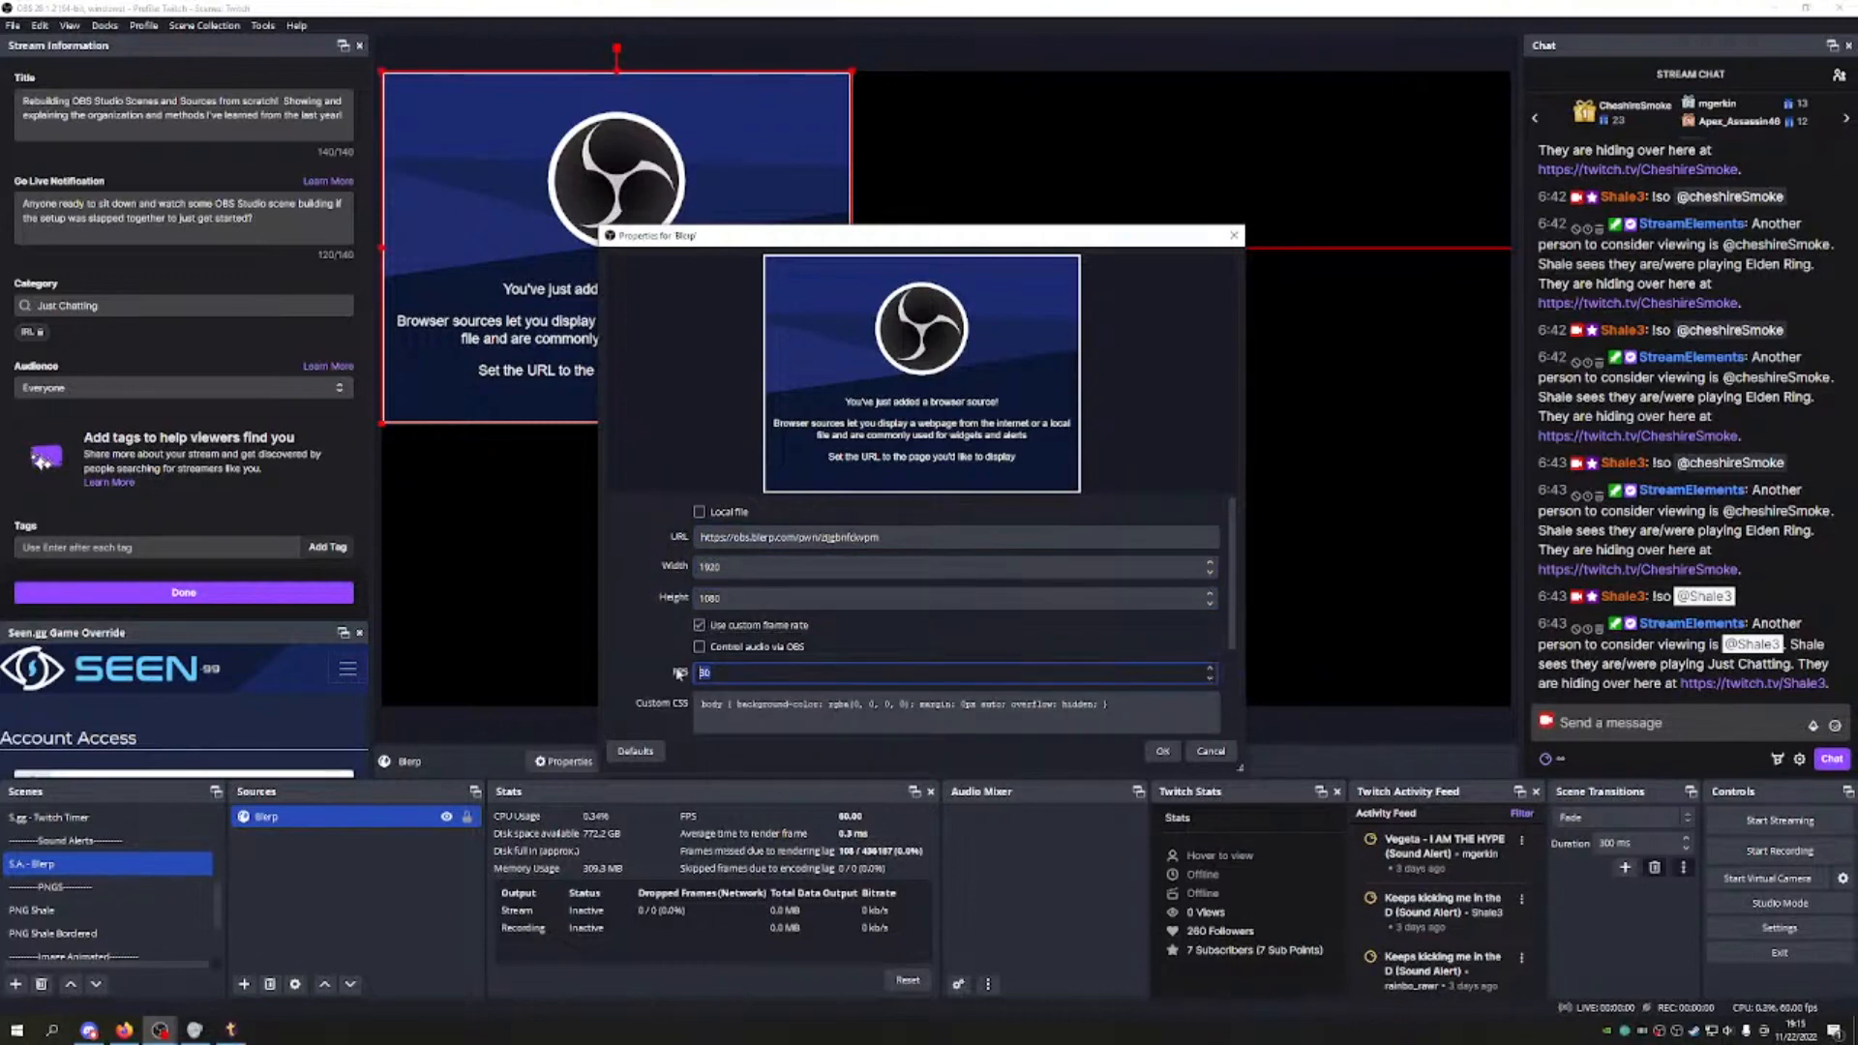
pyautogui.moveTo(1127, 709); pyautogui.dragTo(700, 704)
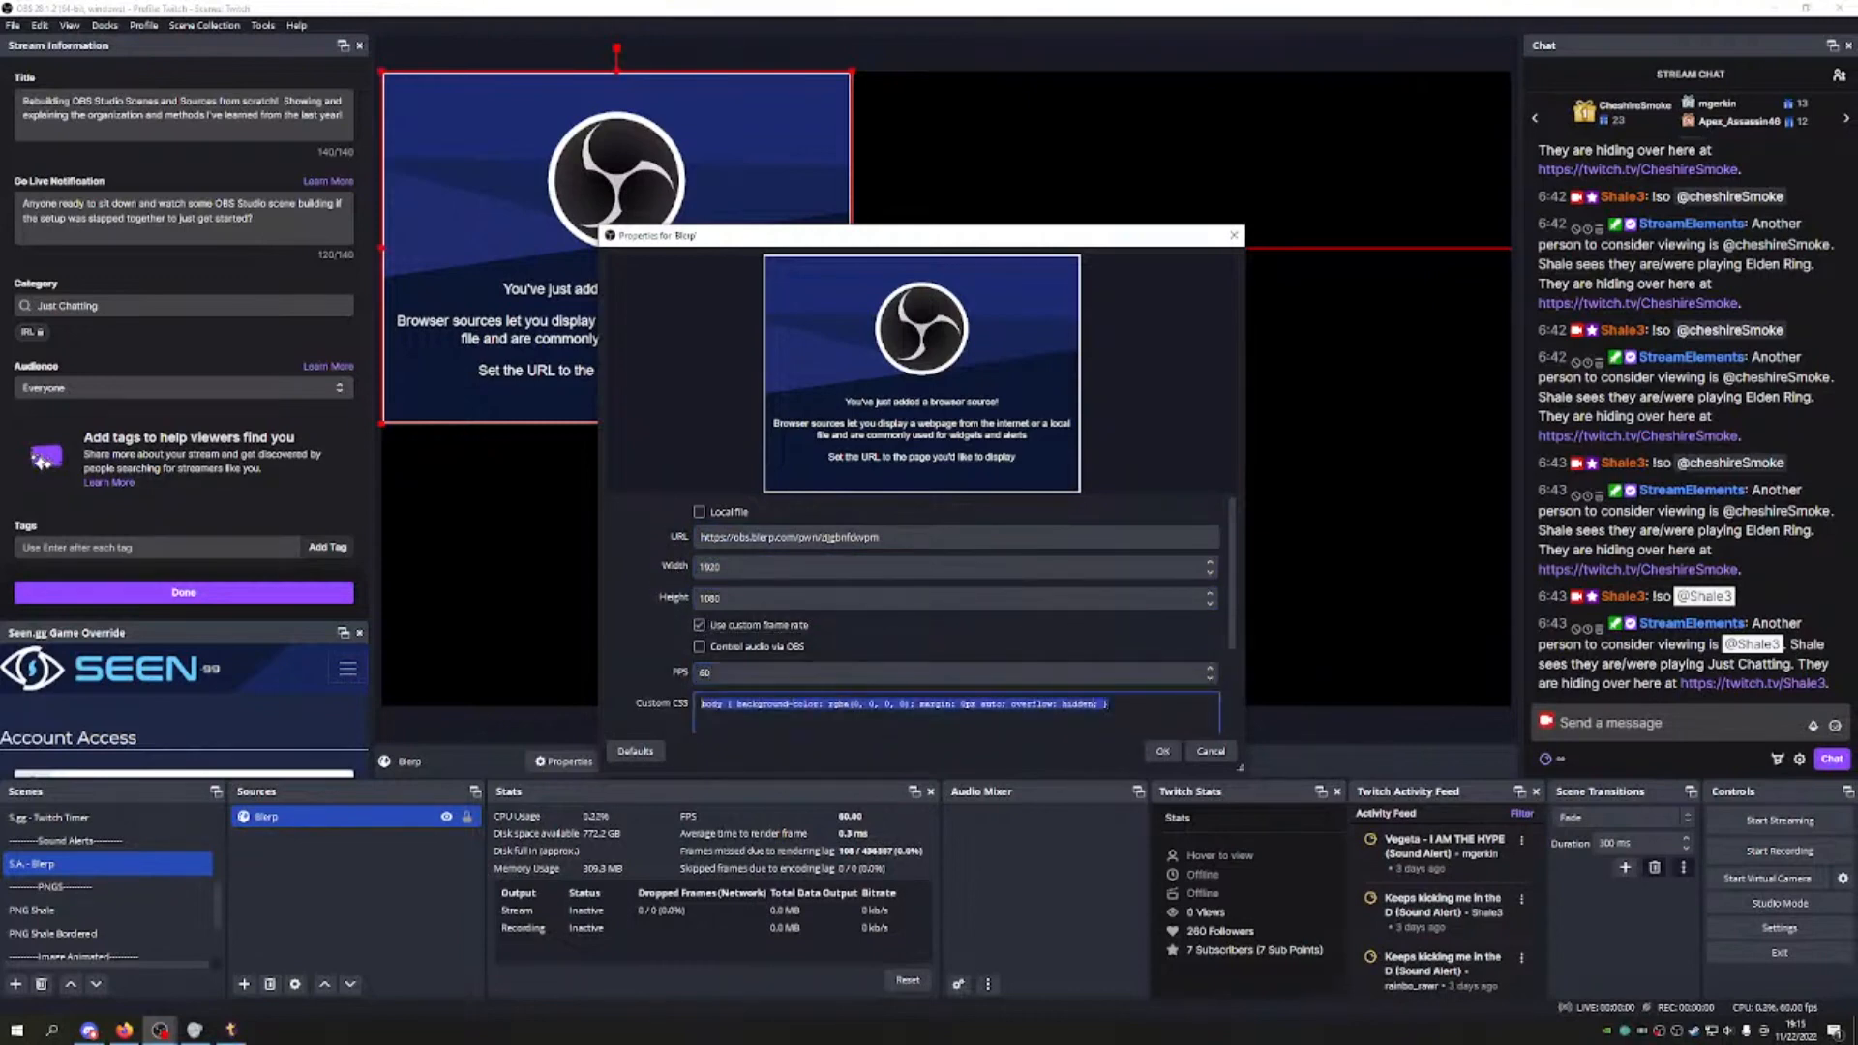
pyautogui.press('Delete')
pyautogui.scroll(-2, 668, 668)
pyautogui.click(698, 638)
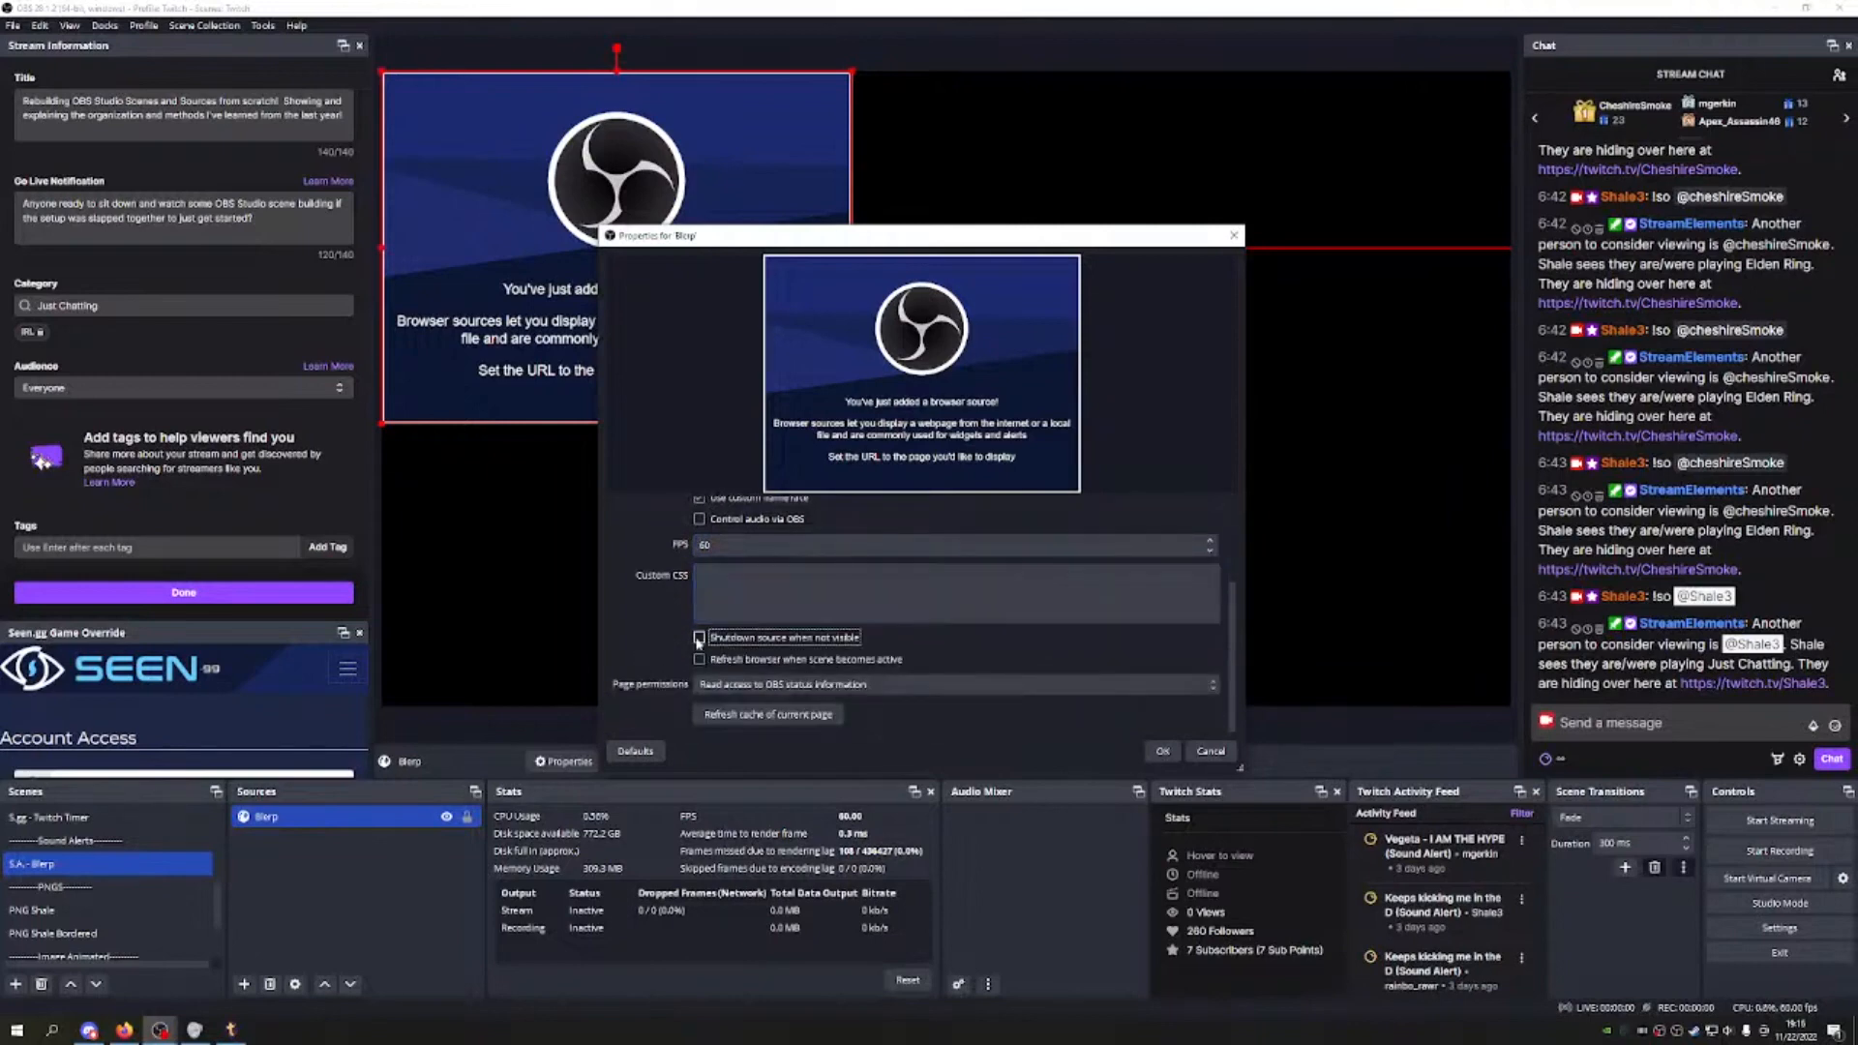
pyautogui.click(1162, 751)
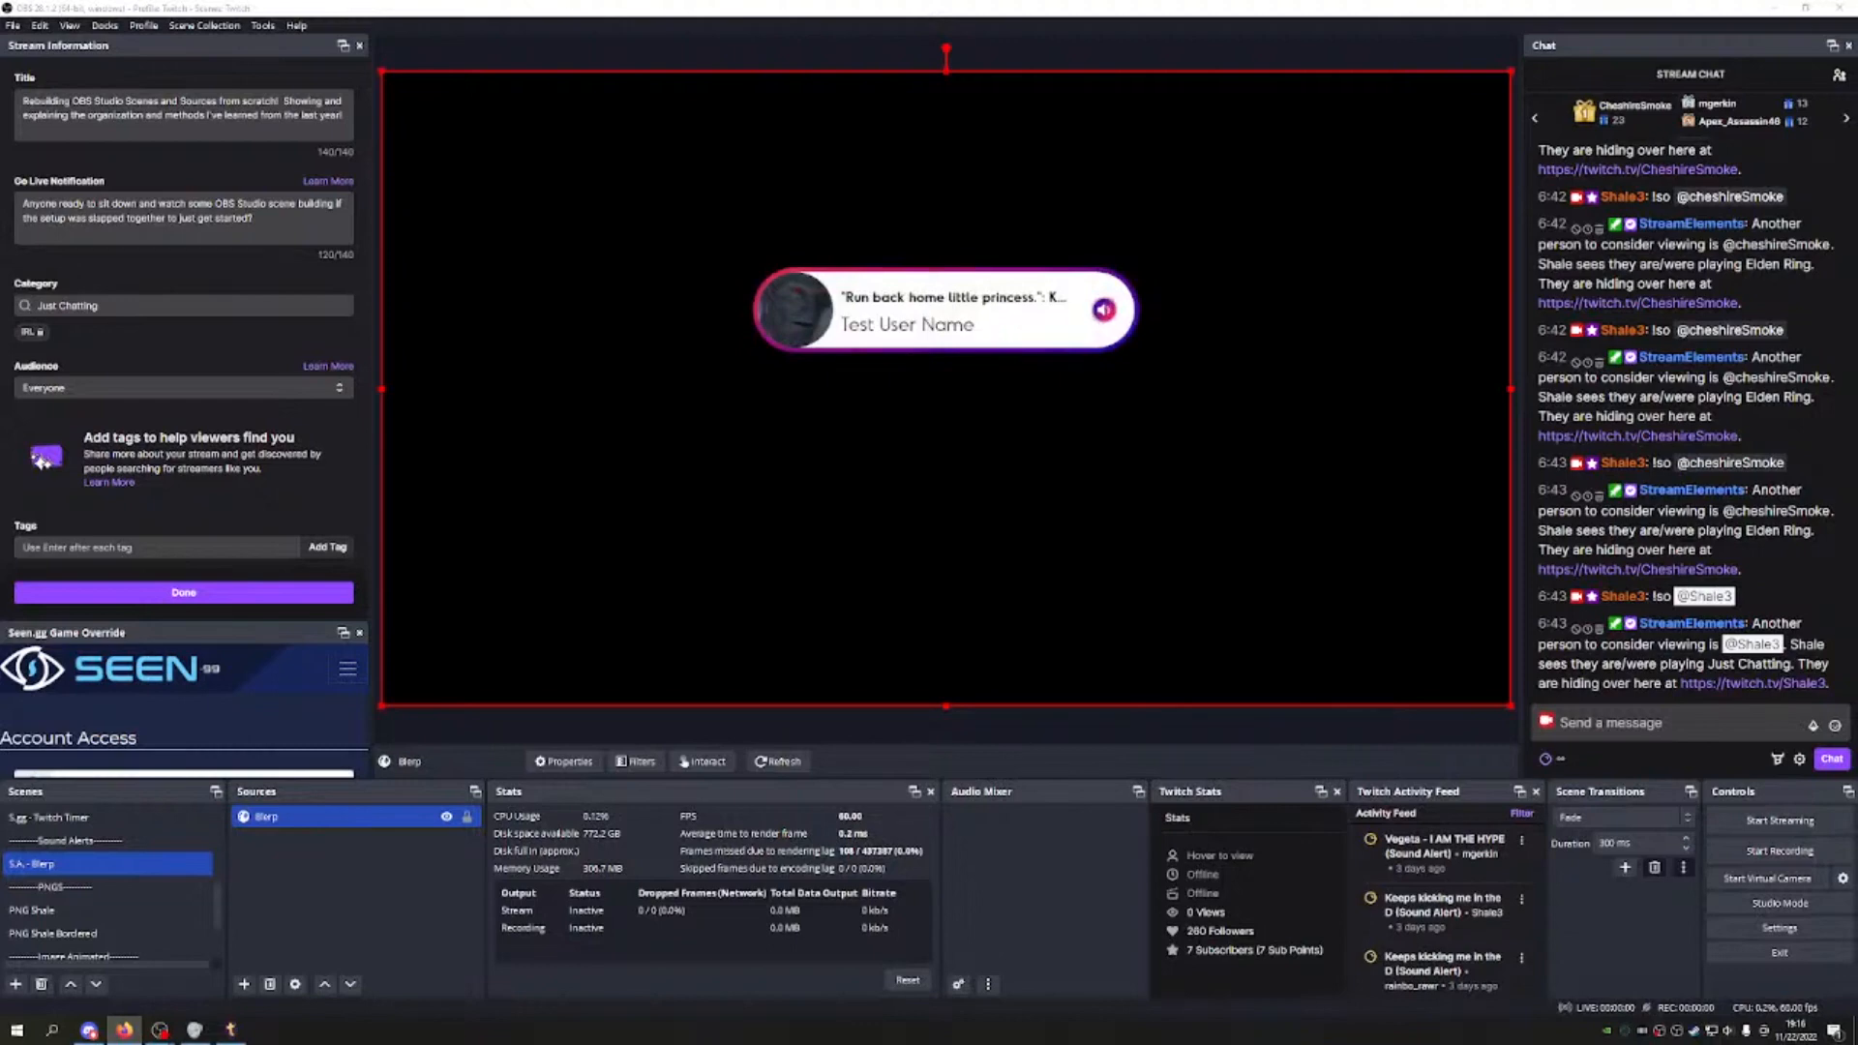
# Step: Shrink and reshape the Blerp alert box from its corners and edges
pyautogui.moveTo(1510, 705); pyautogui.dragTo(1226, 377)
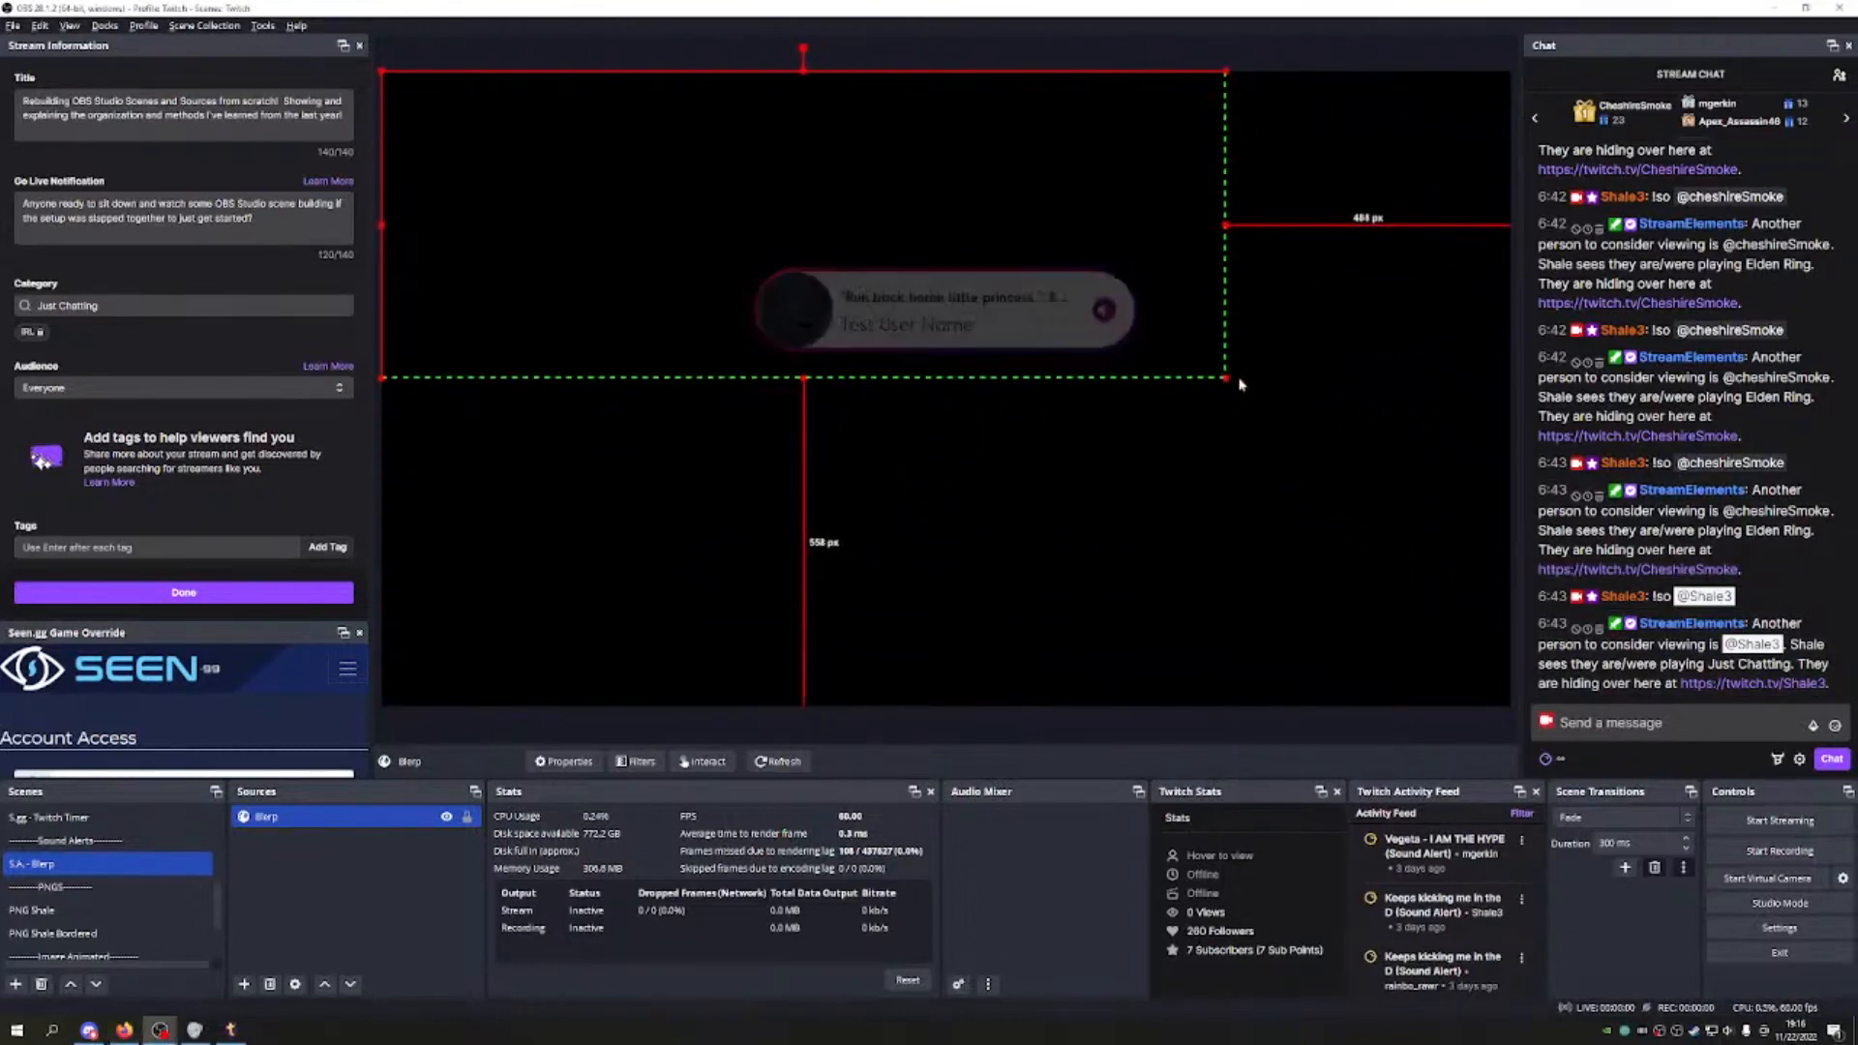
pyautogui.moveTo(383, 224); pyautogui.dragTo(694, 249)
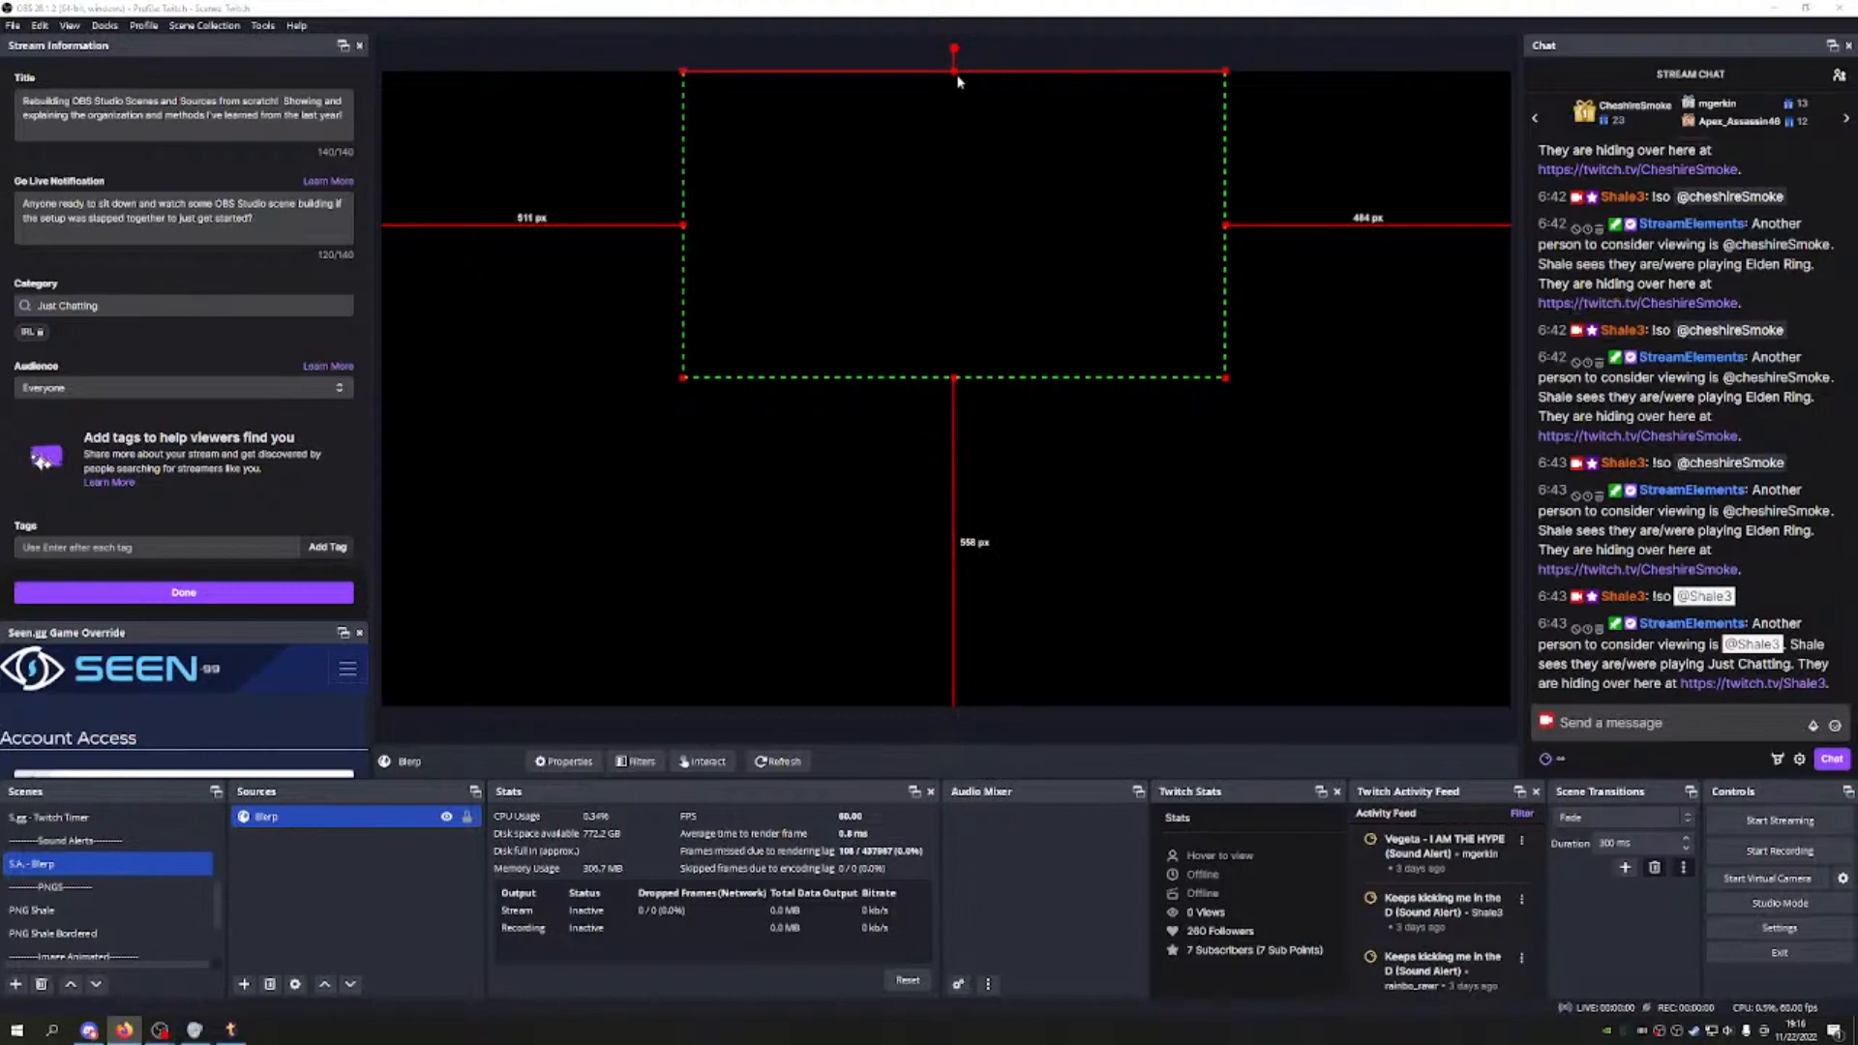
pyautogui.moveTo(954, 70); pyautogui.dragTo(969, 250)
pyautogui.moveTo(683, 314); pyautogui.dragTo(744, 313)
pyautogui.moveTo(1226, 314); pyautogui.dragTo(1151, 315)
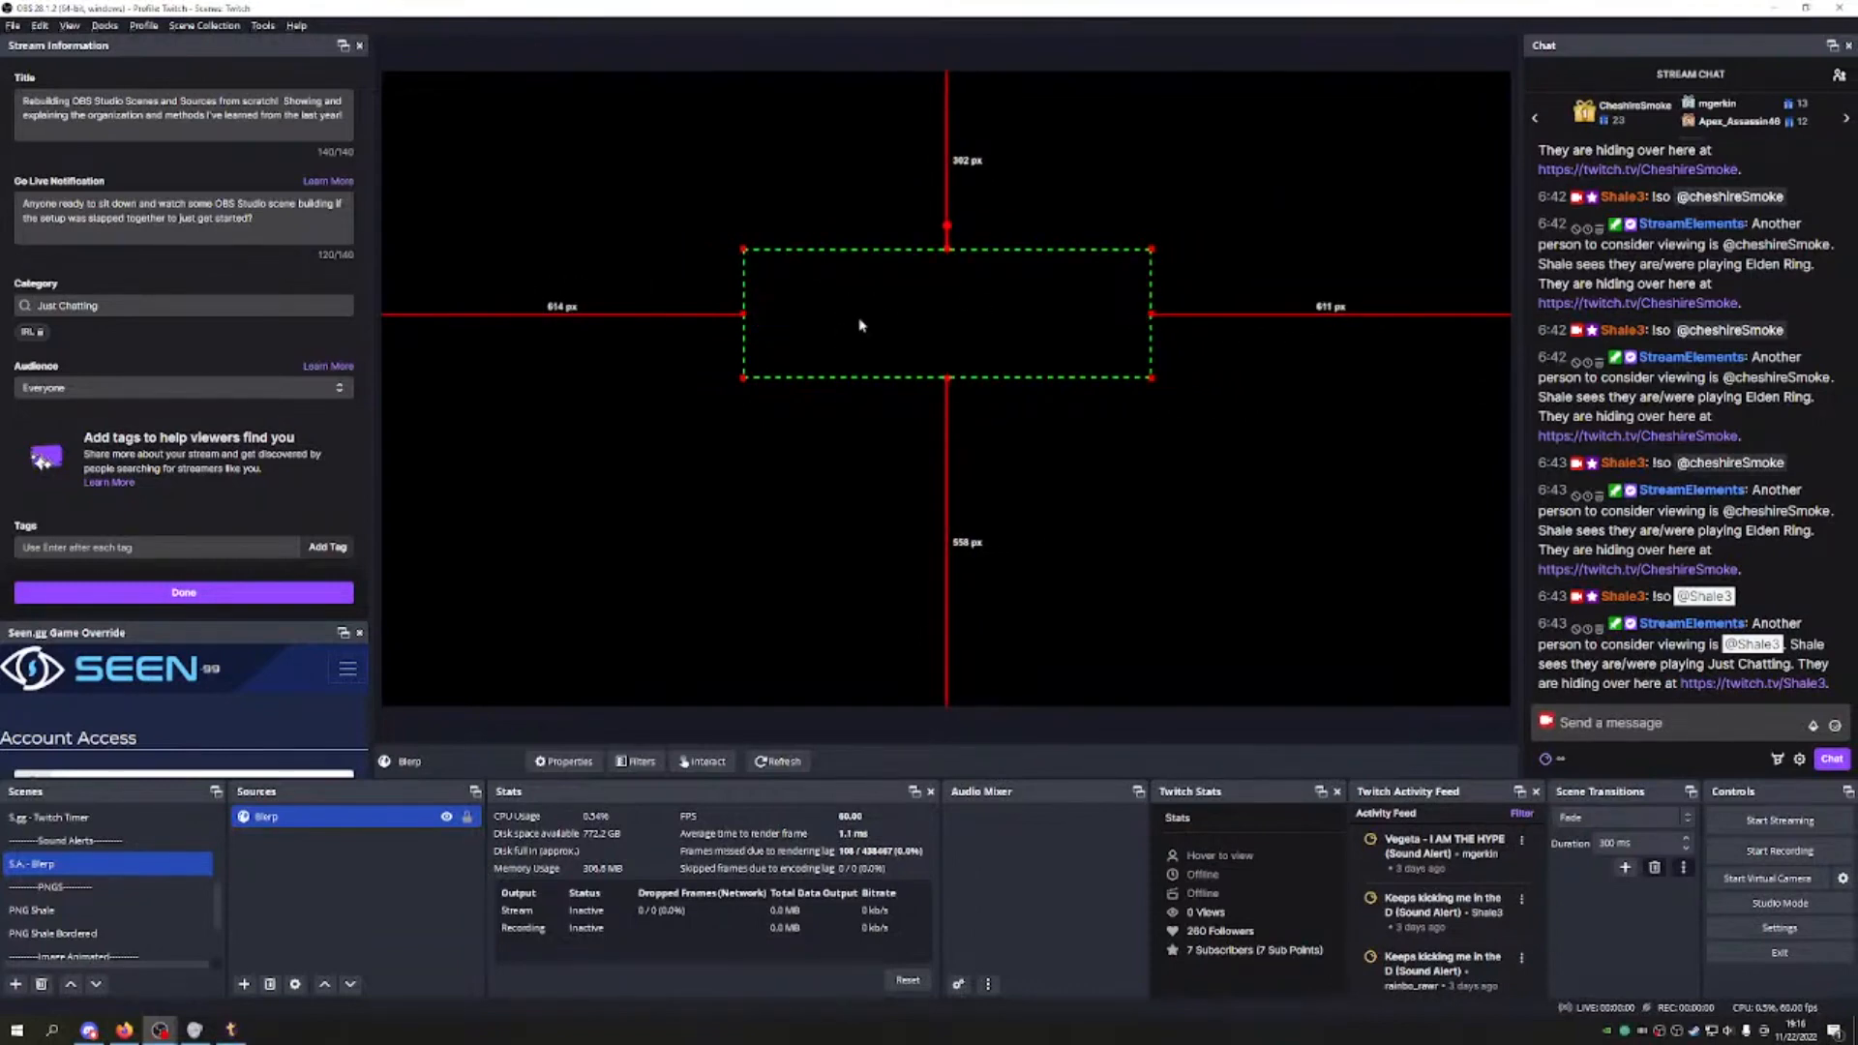
pyautogui.moveTo(1154, 249); pyautogui.dragTo(1359, 133)
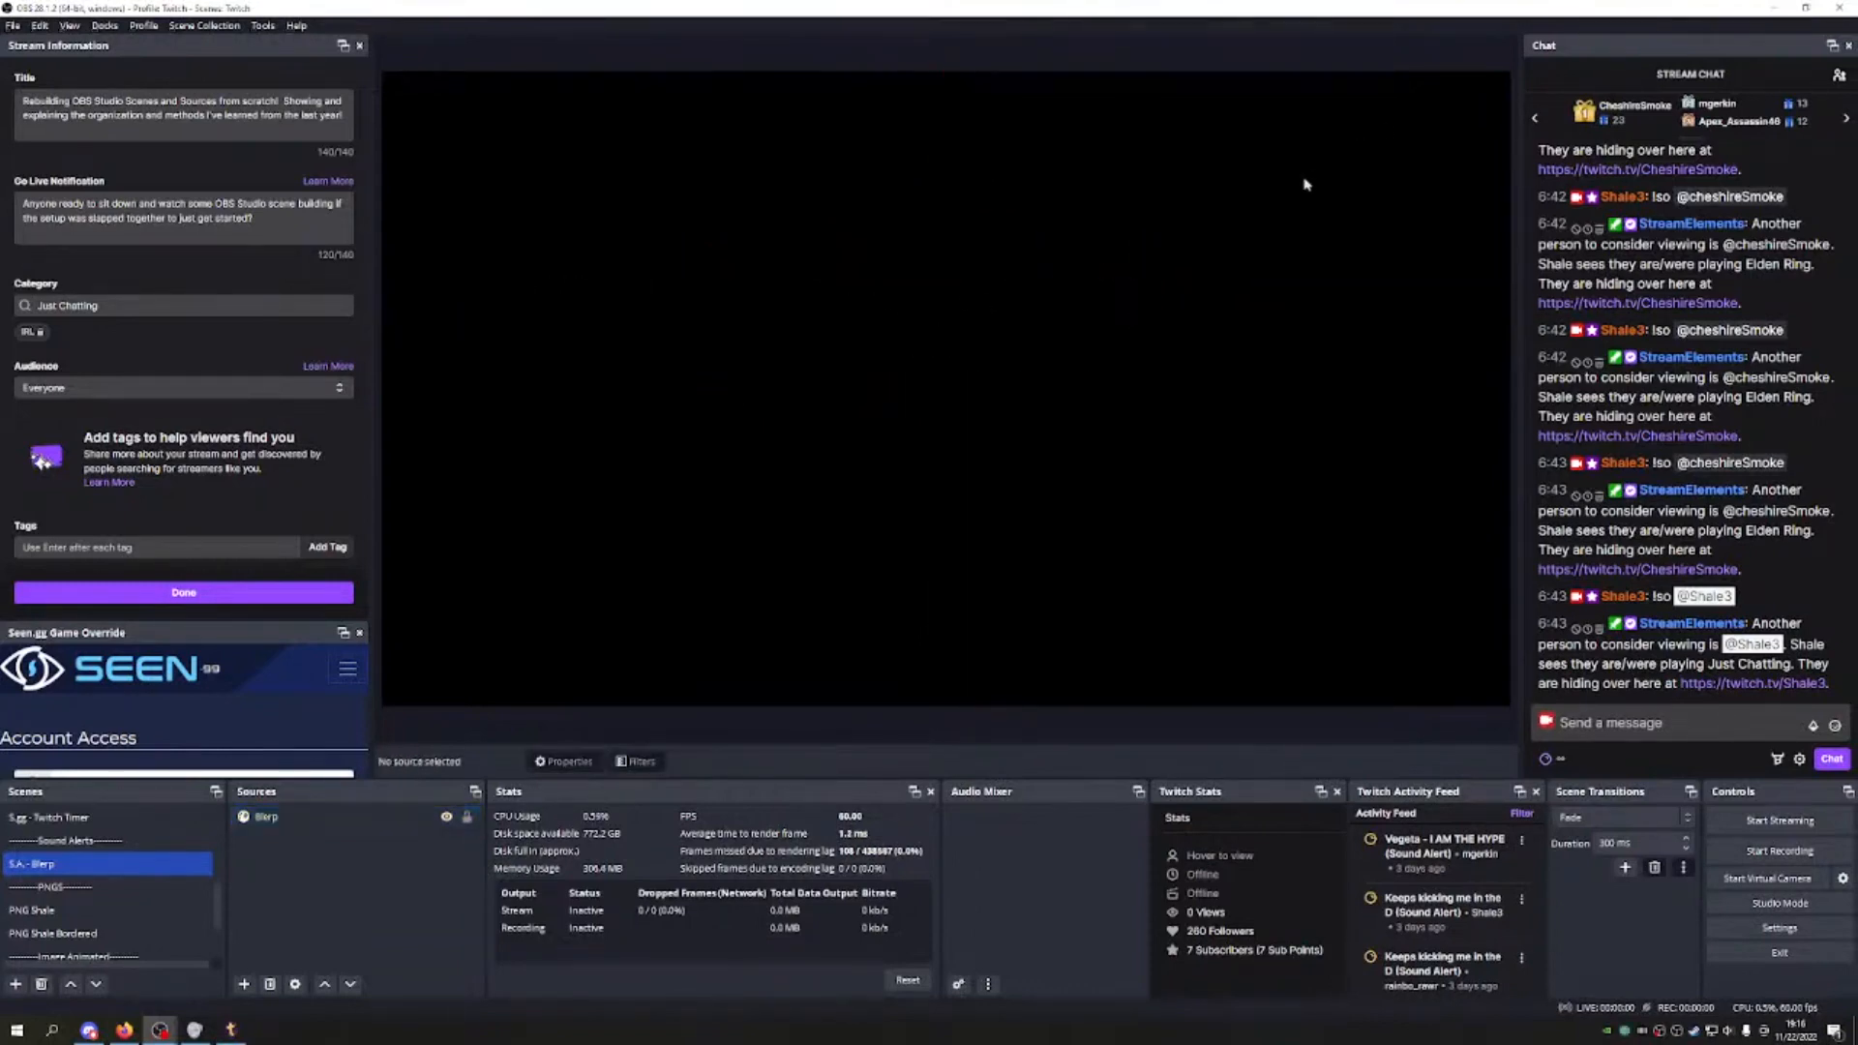
pyautogui.click(344, 818)
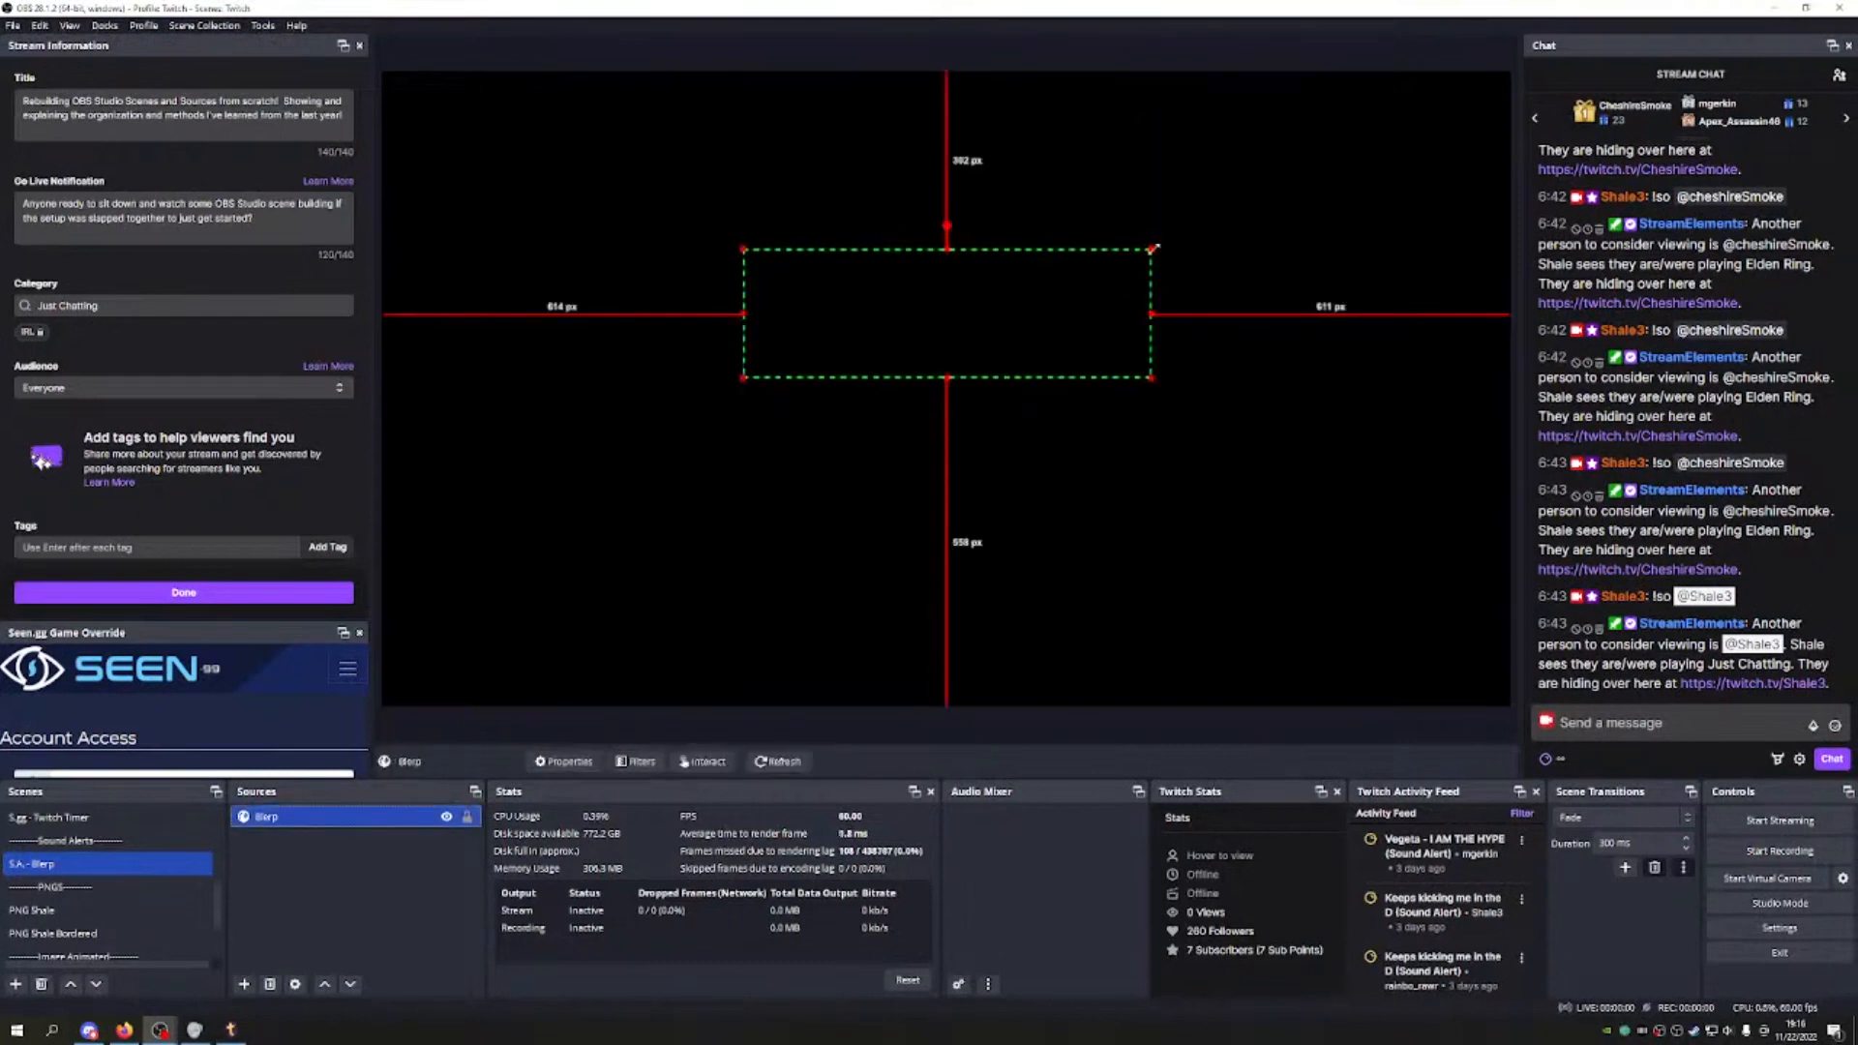
# Step: Stretch the Blerp box edge to edge across the canvas, centre it vertically, and lock it
pyautogui.moveTo(1152, 249); pyautogui.dragTo(1427, 101)
pyautogui.moveTo(1297, 224); pyautogui.dragTo(945, 345)
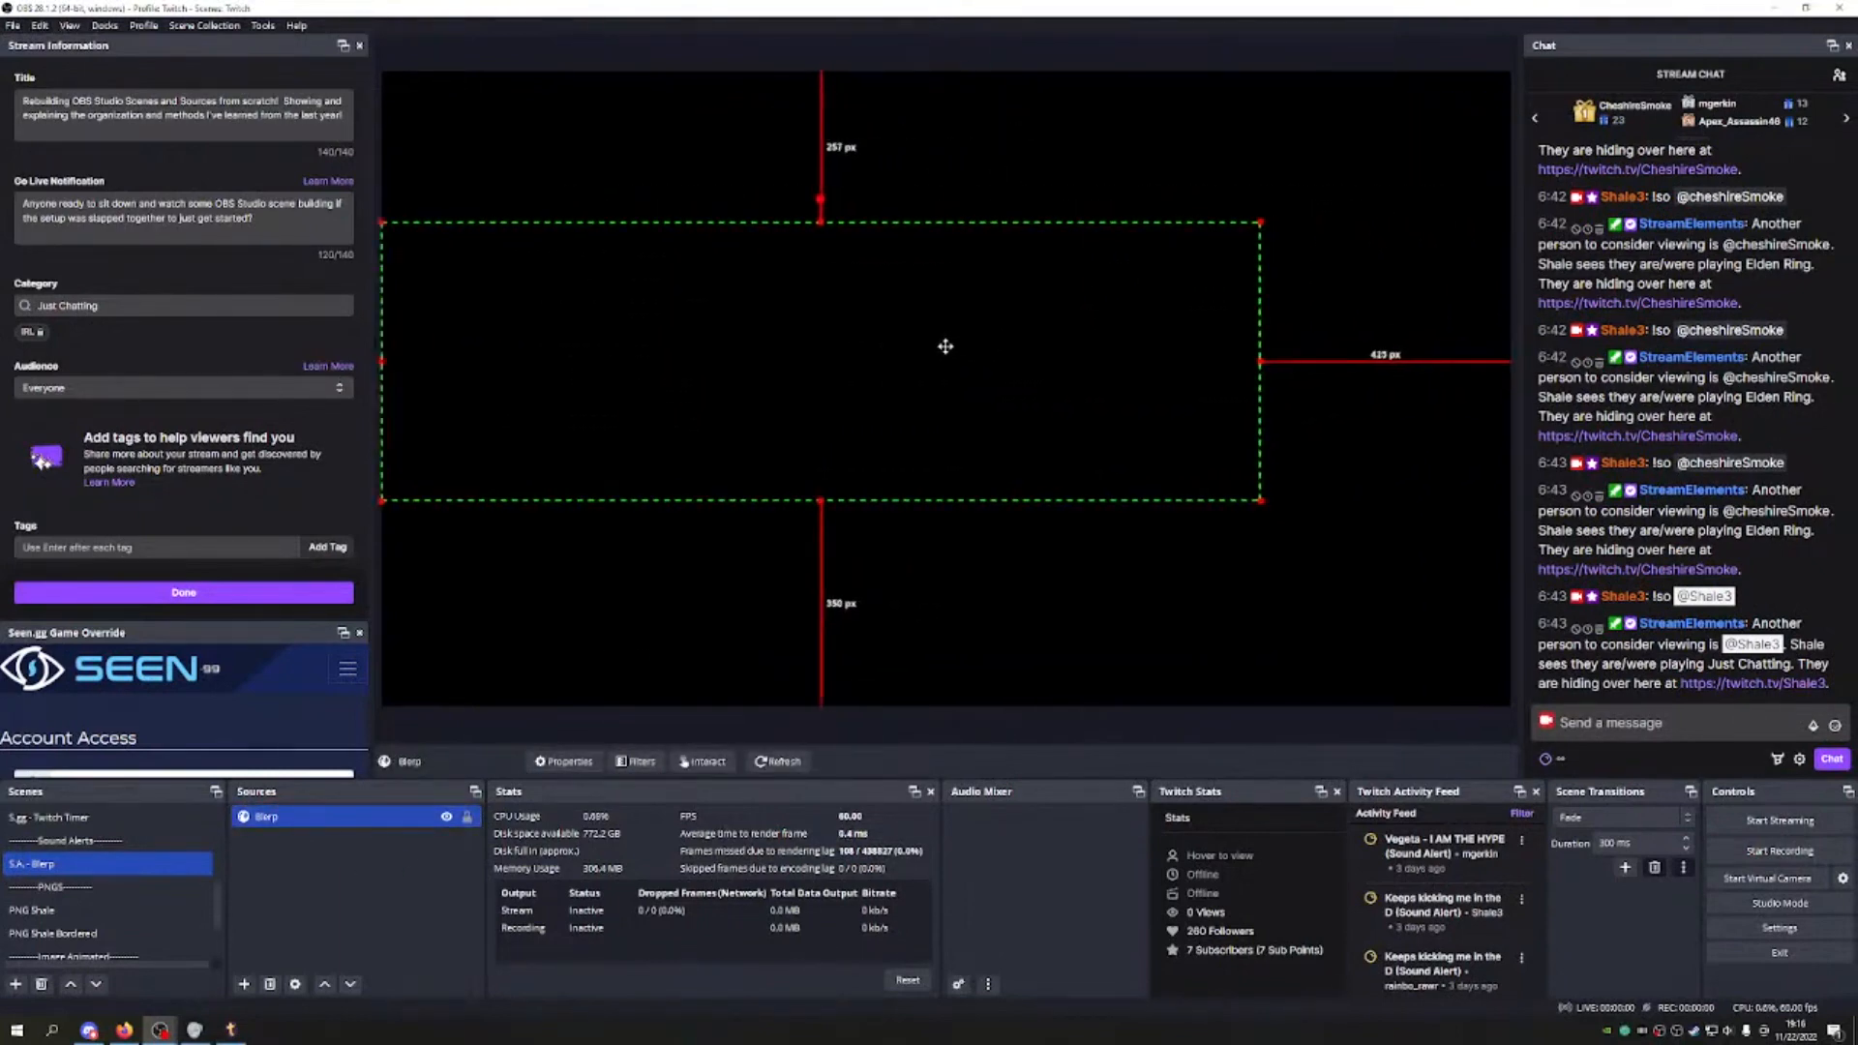
pyautogui.moveTo(1272, 228); pyautogui.dragTo(1449, 145)
pyautogui.moveTo(1039, 286)
pyautogui.mouseDown()
pyautogui.moveTo(1022, 304)
pyautogui.moveTo(1049, 299)
pyautogui.mouseUp()
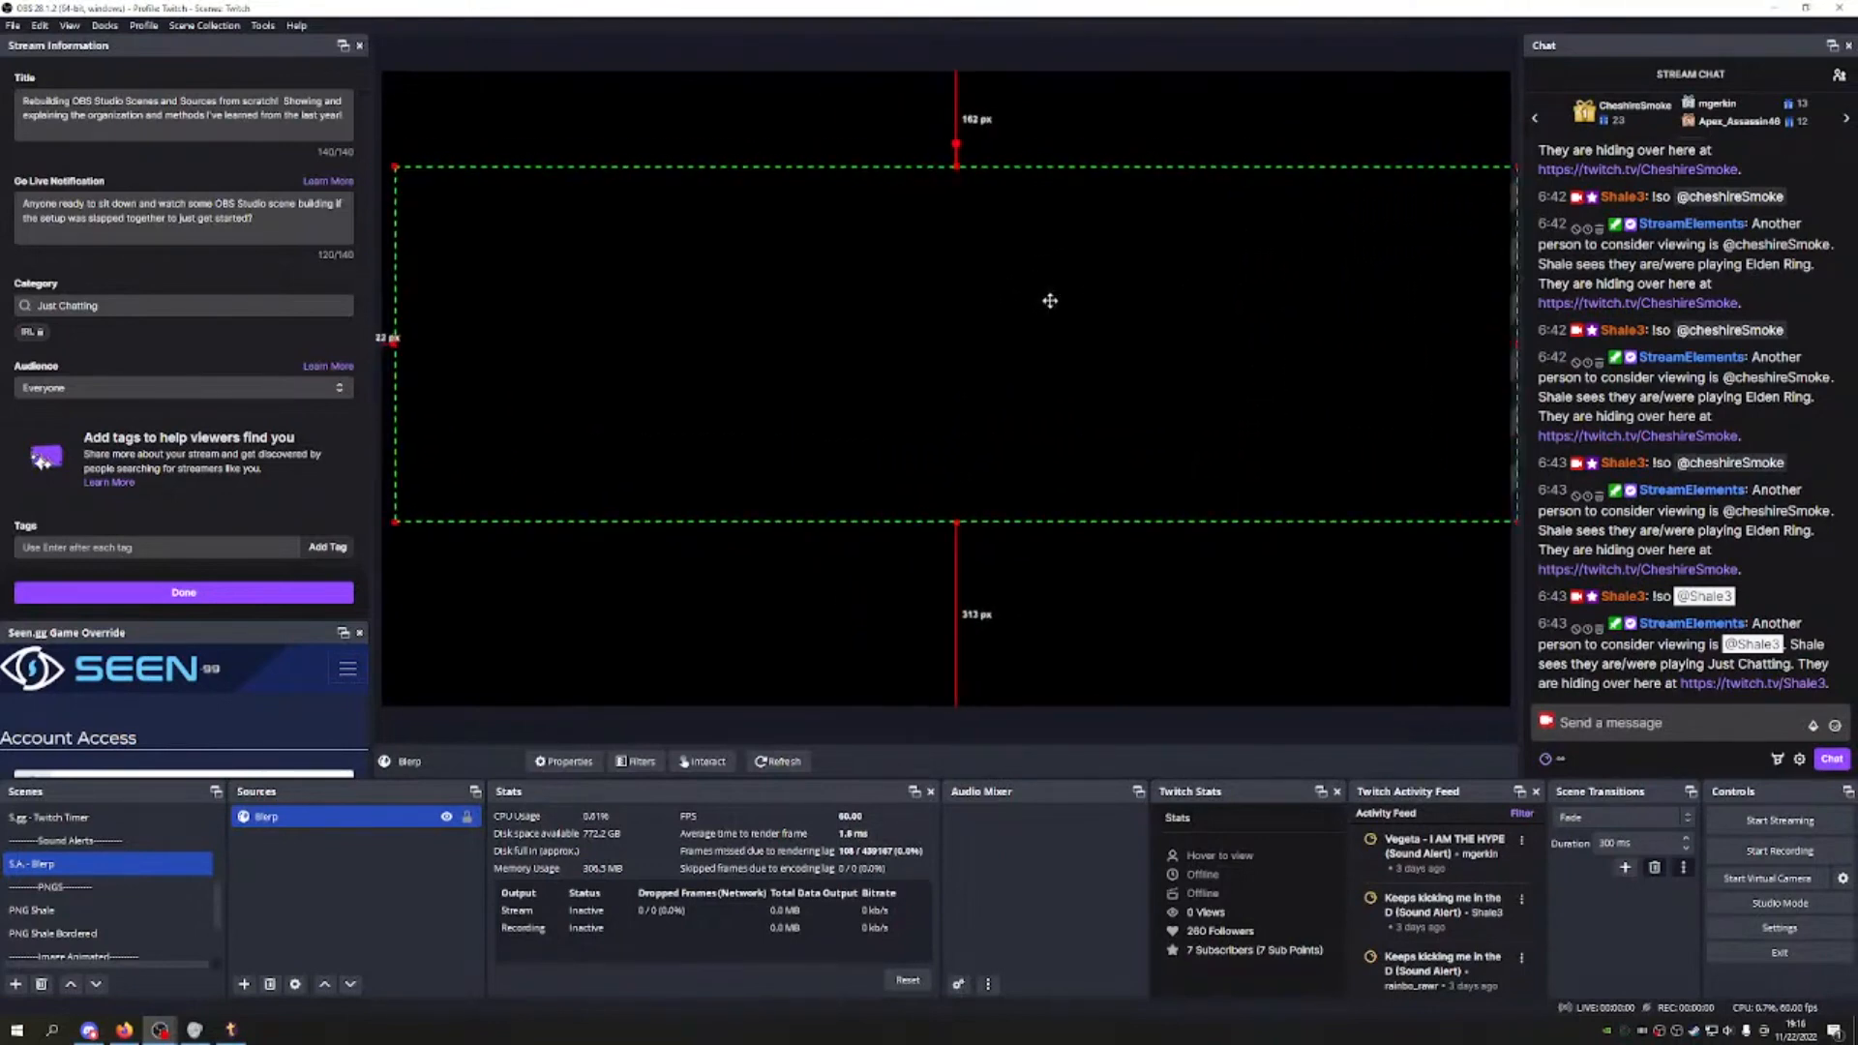
pyautogui.moveTo(394, 343); pyautogui.dragTo(392, 342)
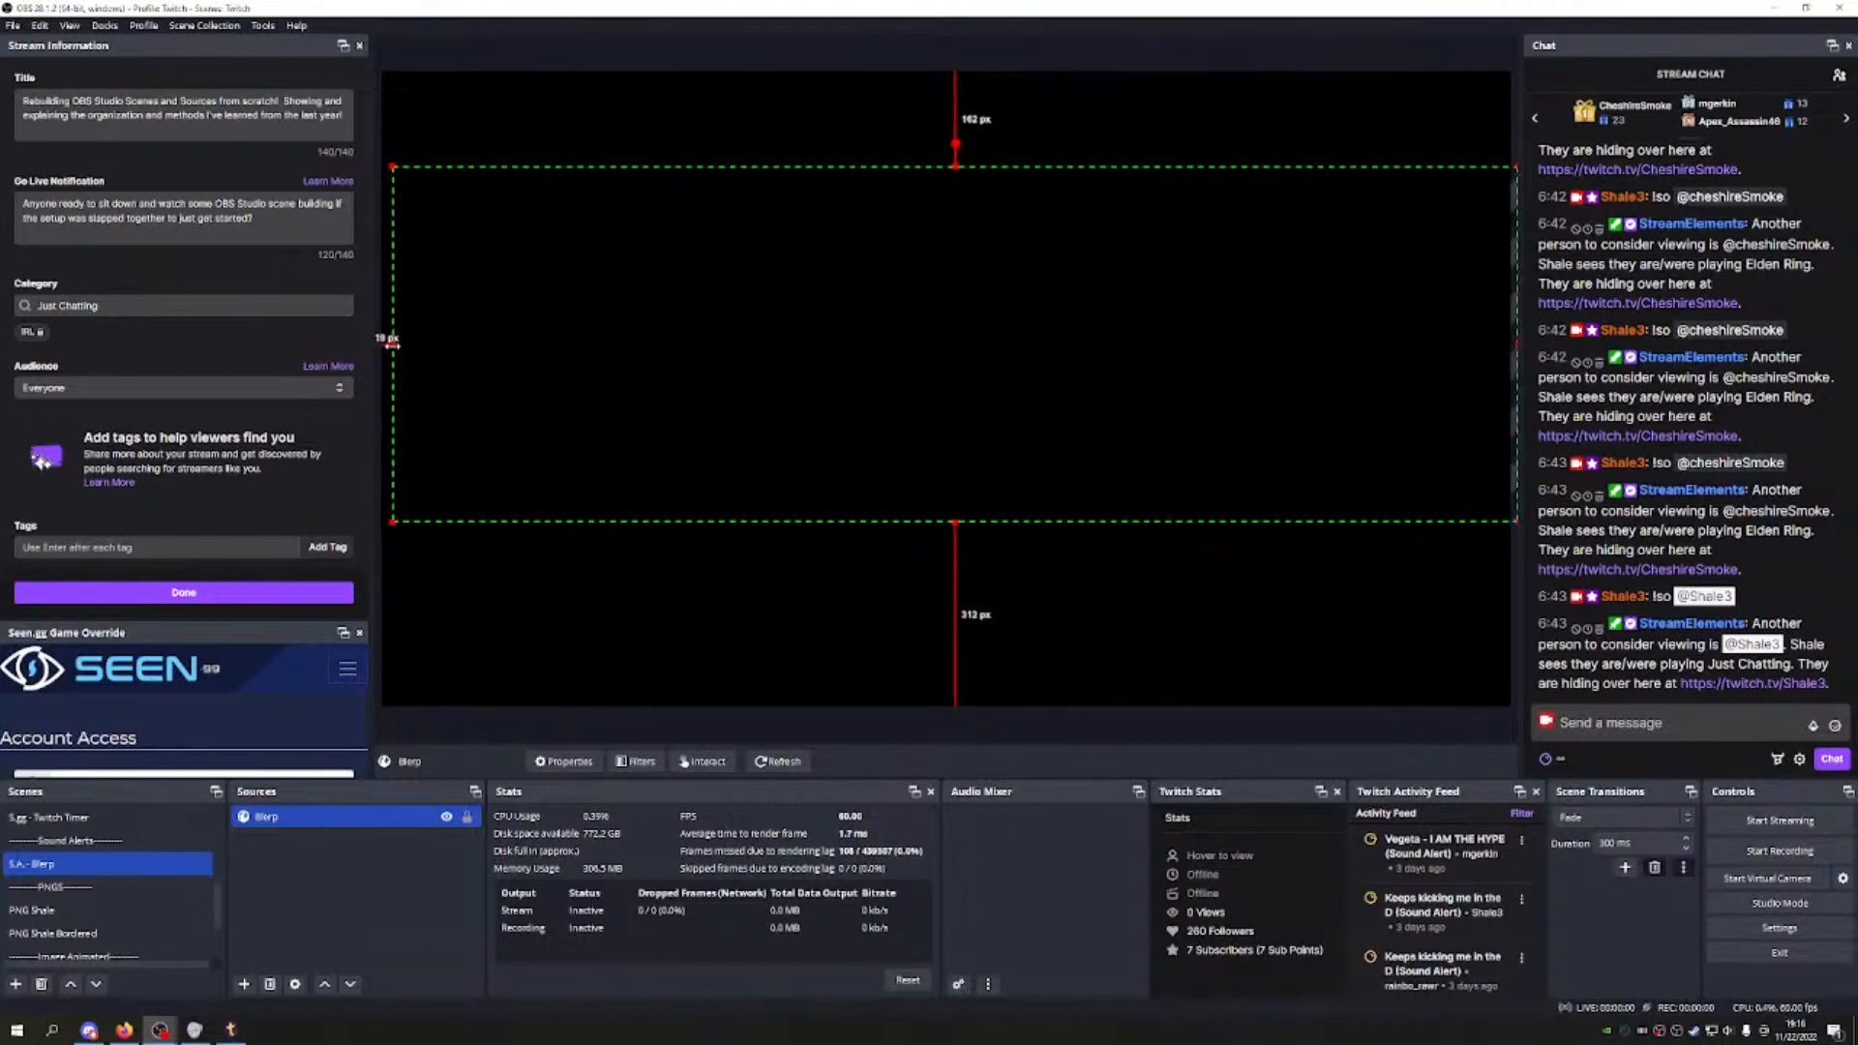
pyautogui.moveTo(808, 317); pyautogui.dragTo(800, 314)
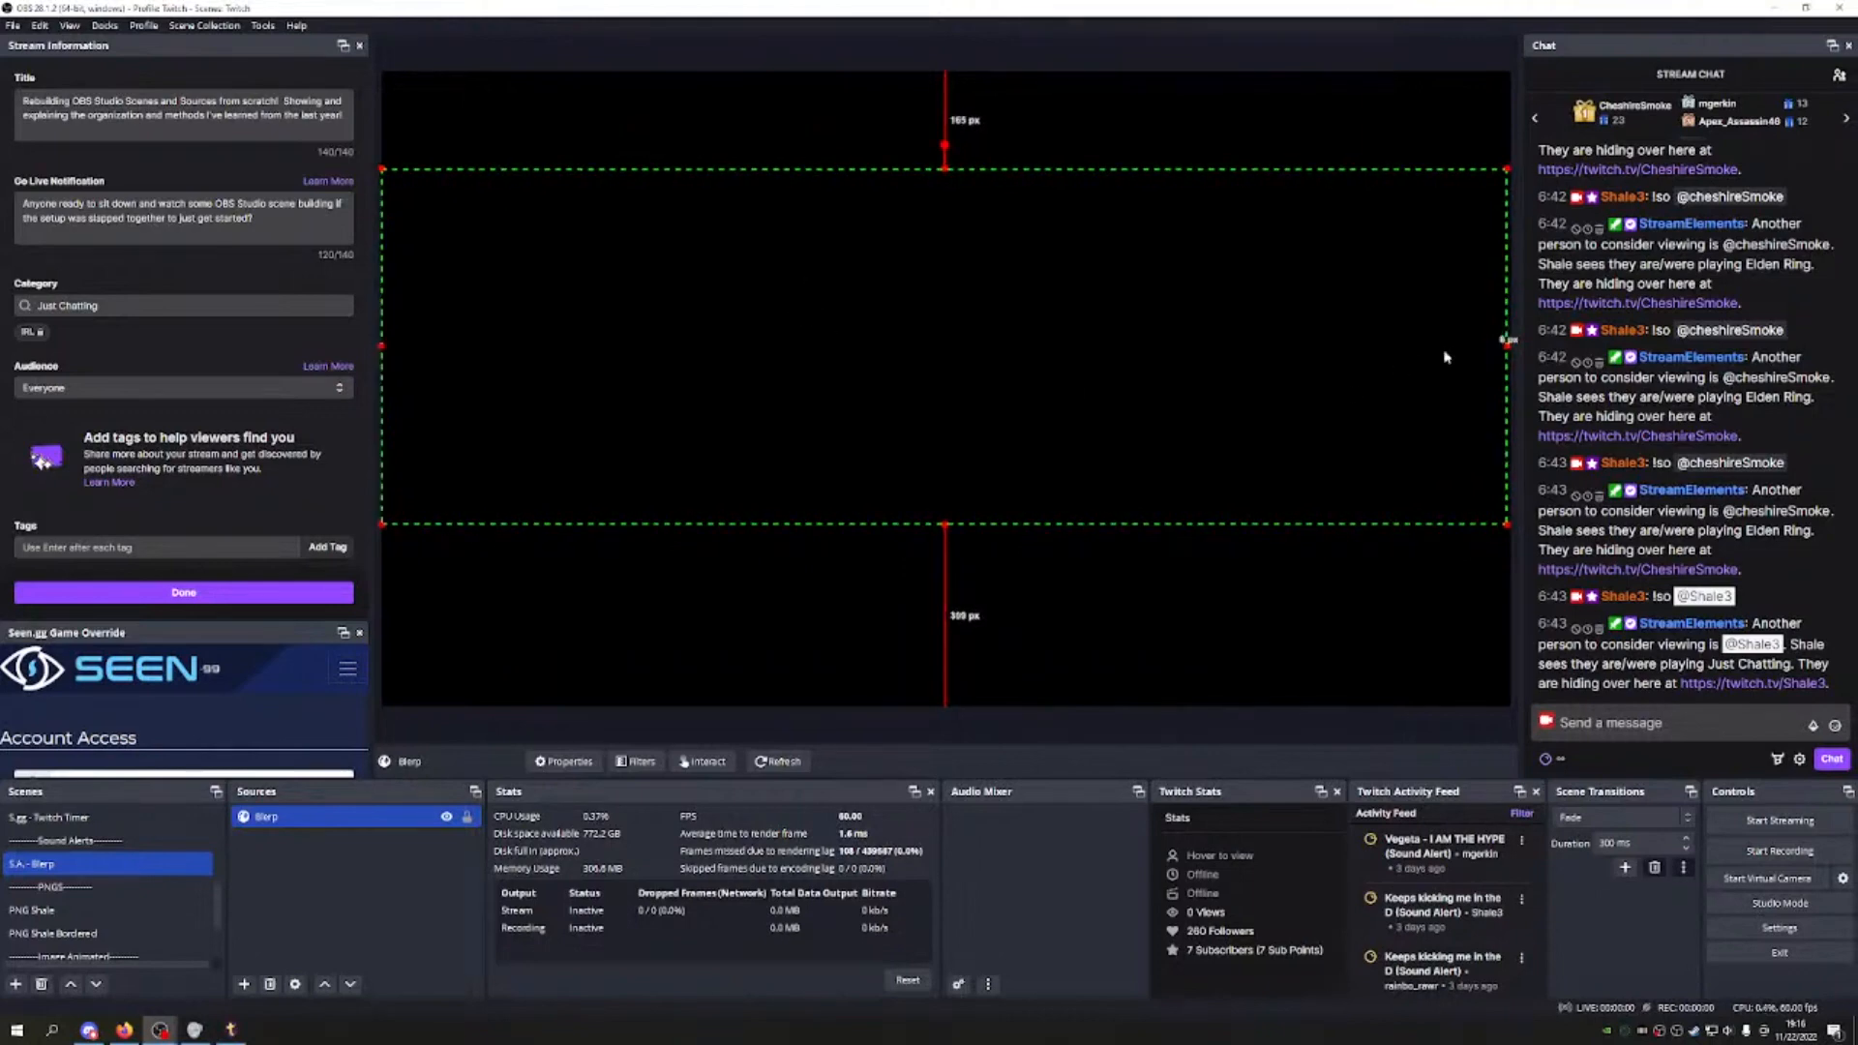
pyautogui.moveTo(1506, 341); pyautogui.dragTo(1507, 345)
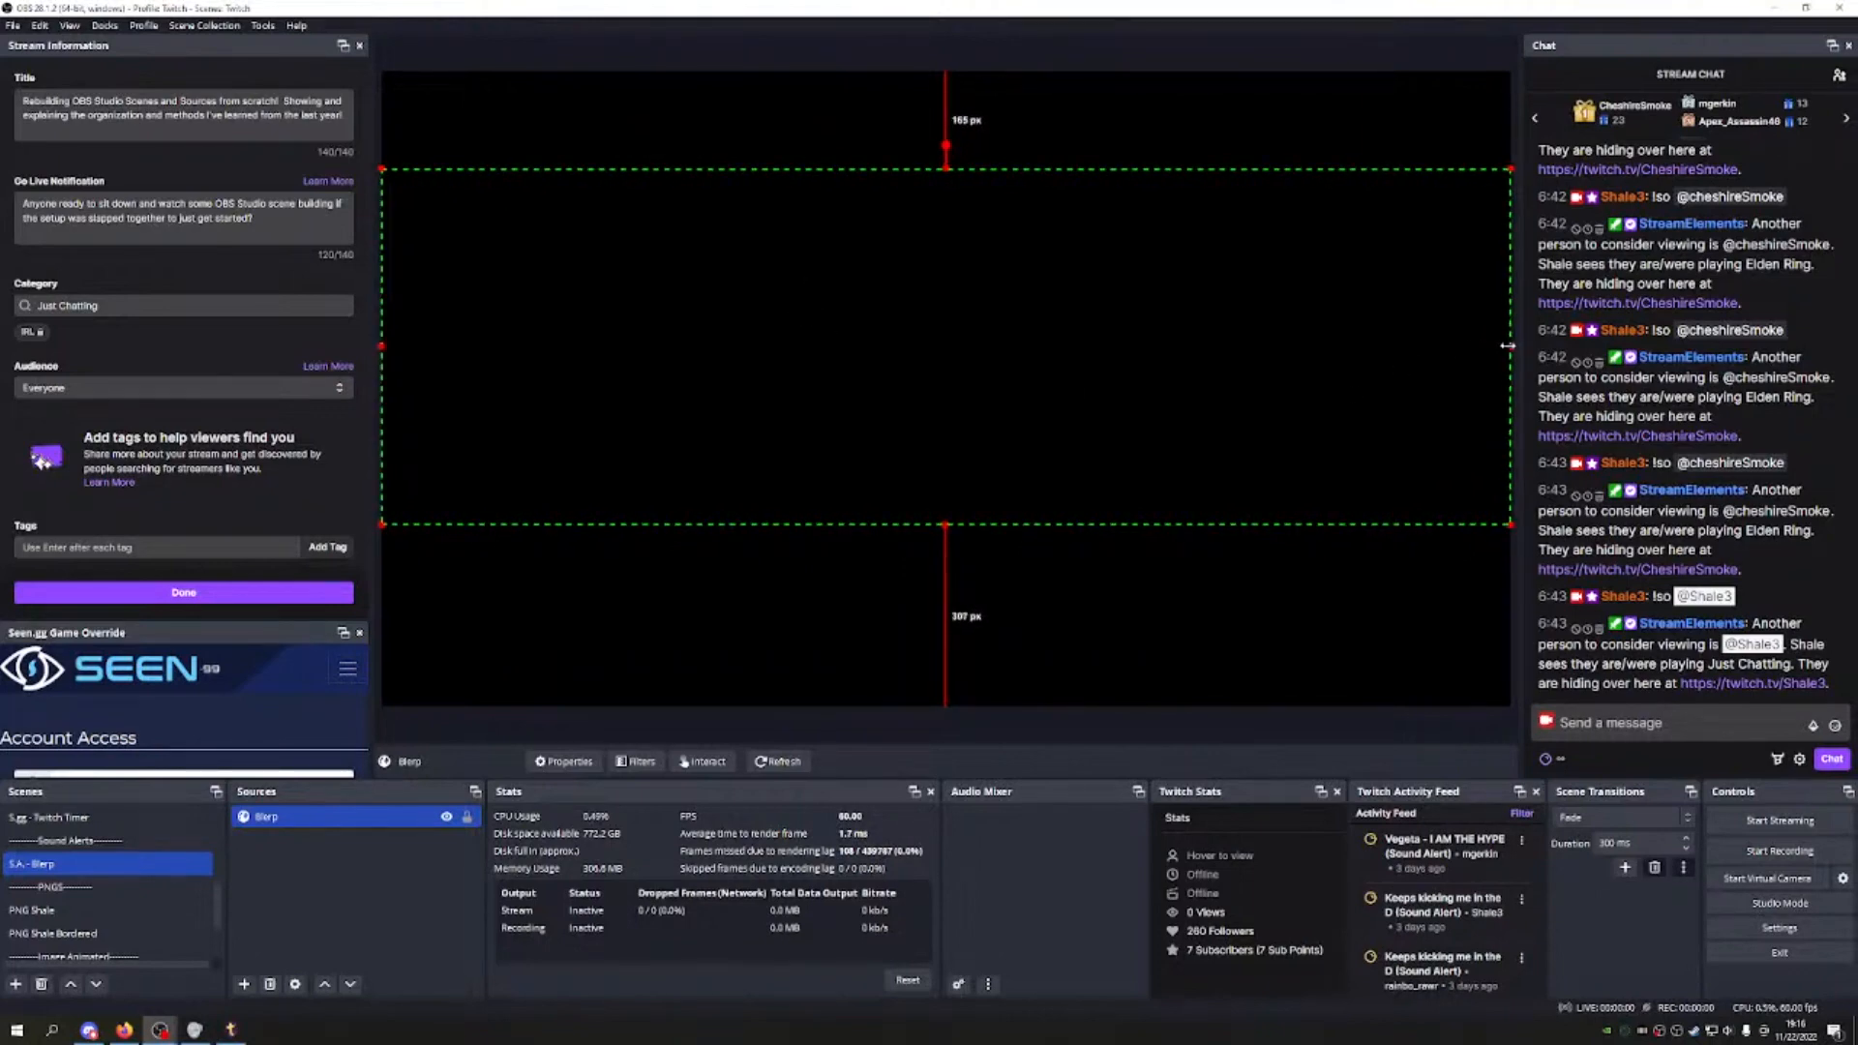
pyautogui.moveTo(1096, 366); pyautogui.dragTo(1093, 394)
pyautogui.click(466, 816)
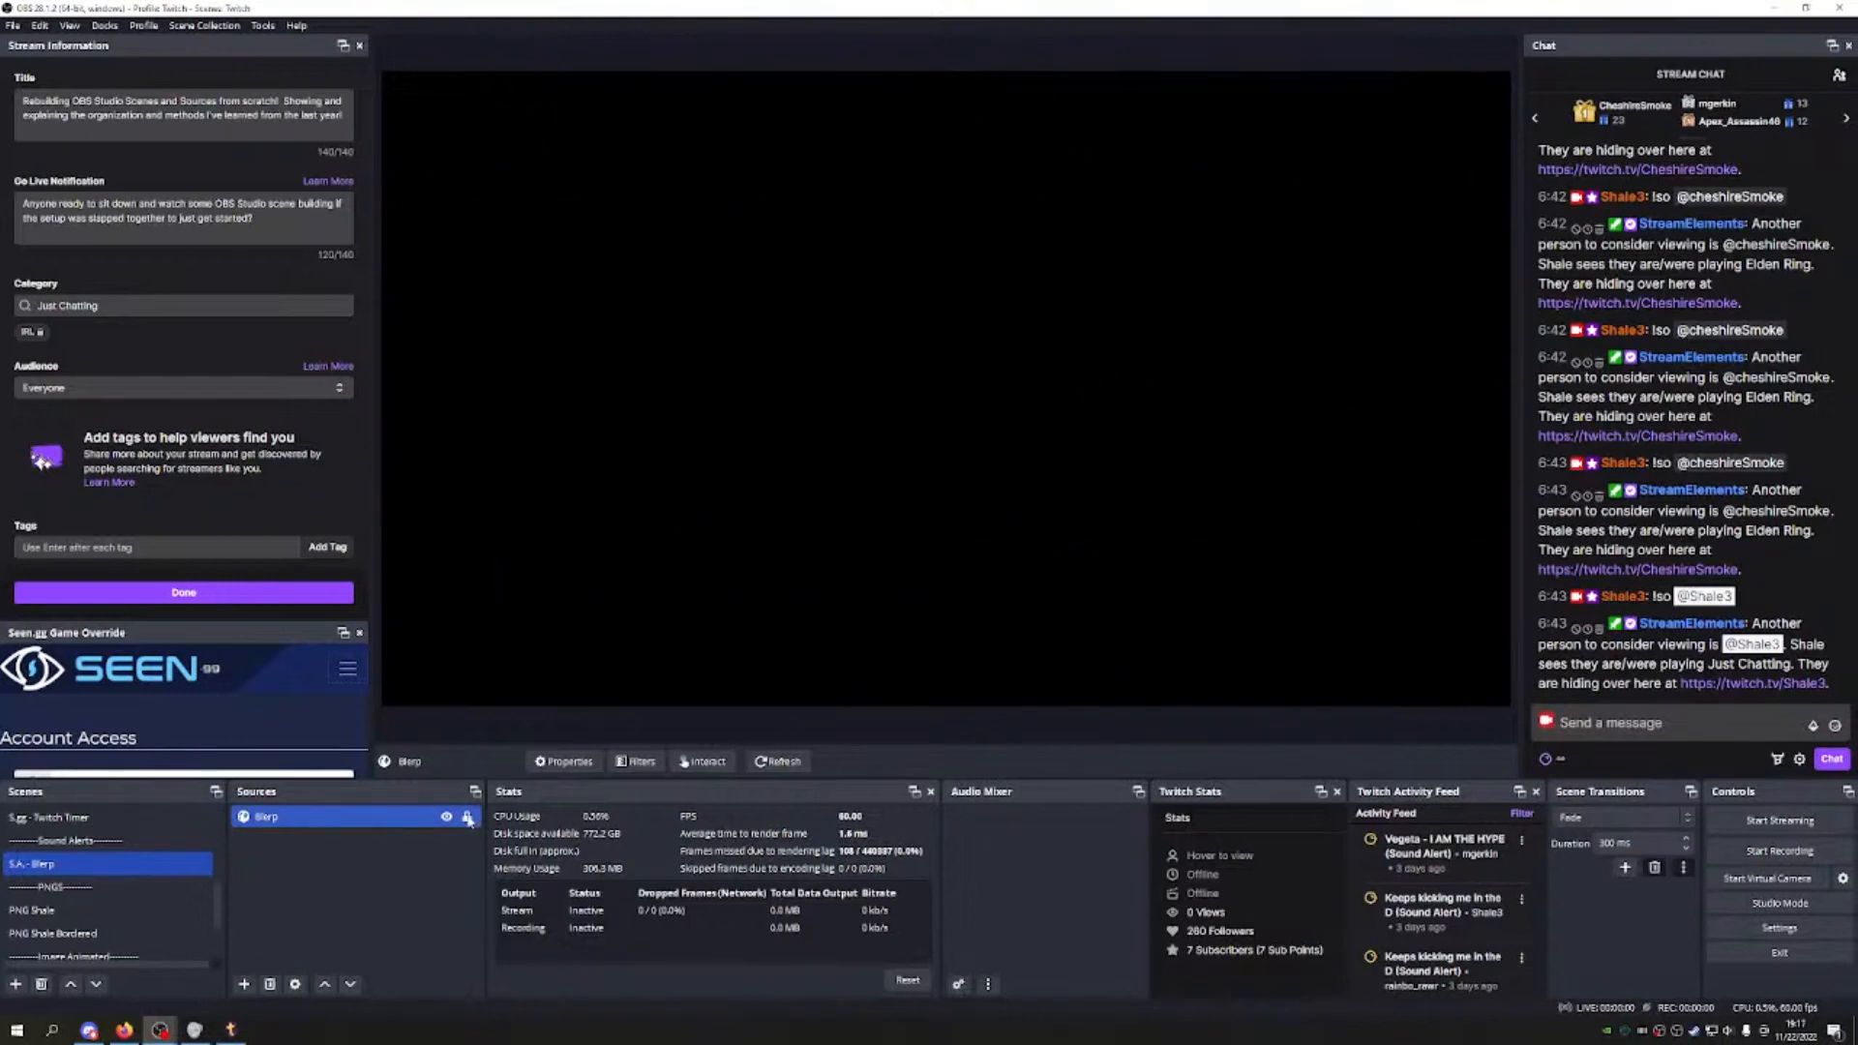
# Step: Review the PNG Shale, Emote Animated Biting, Keyboard Shortcuts, Main and Game/Window Capture scenes
pyautogui.rightClick(315, 821)
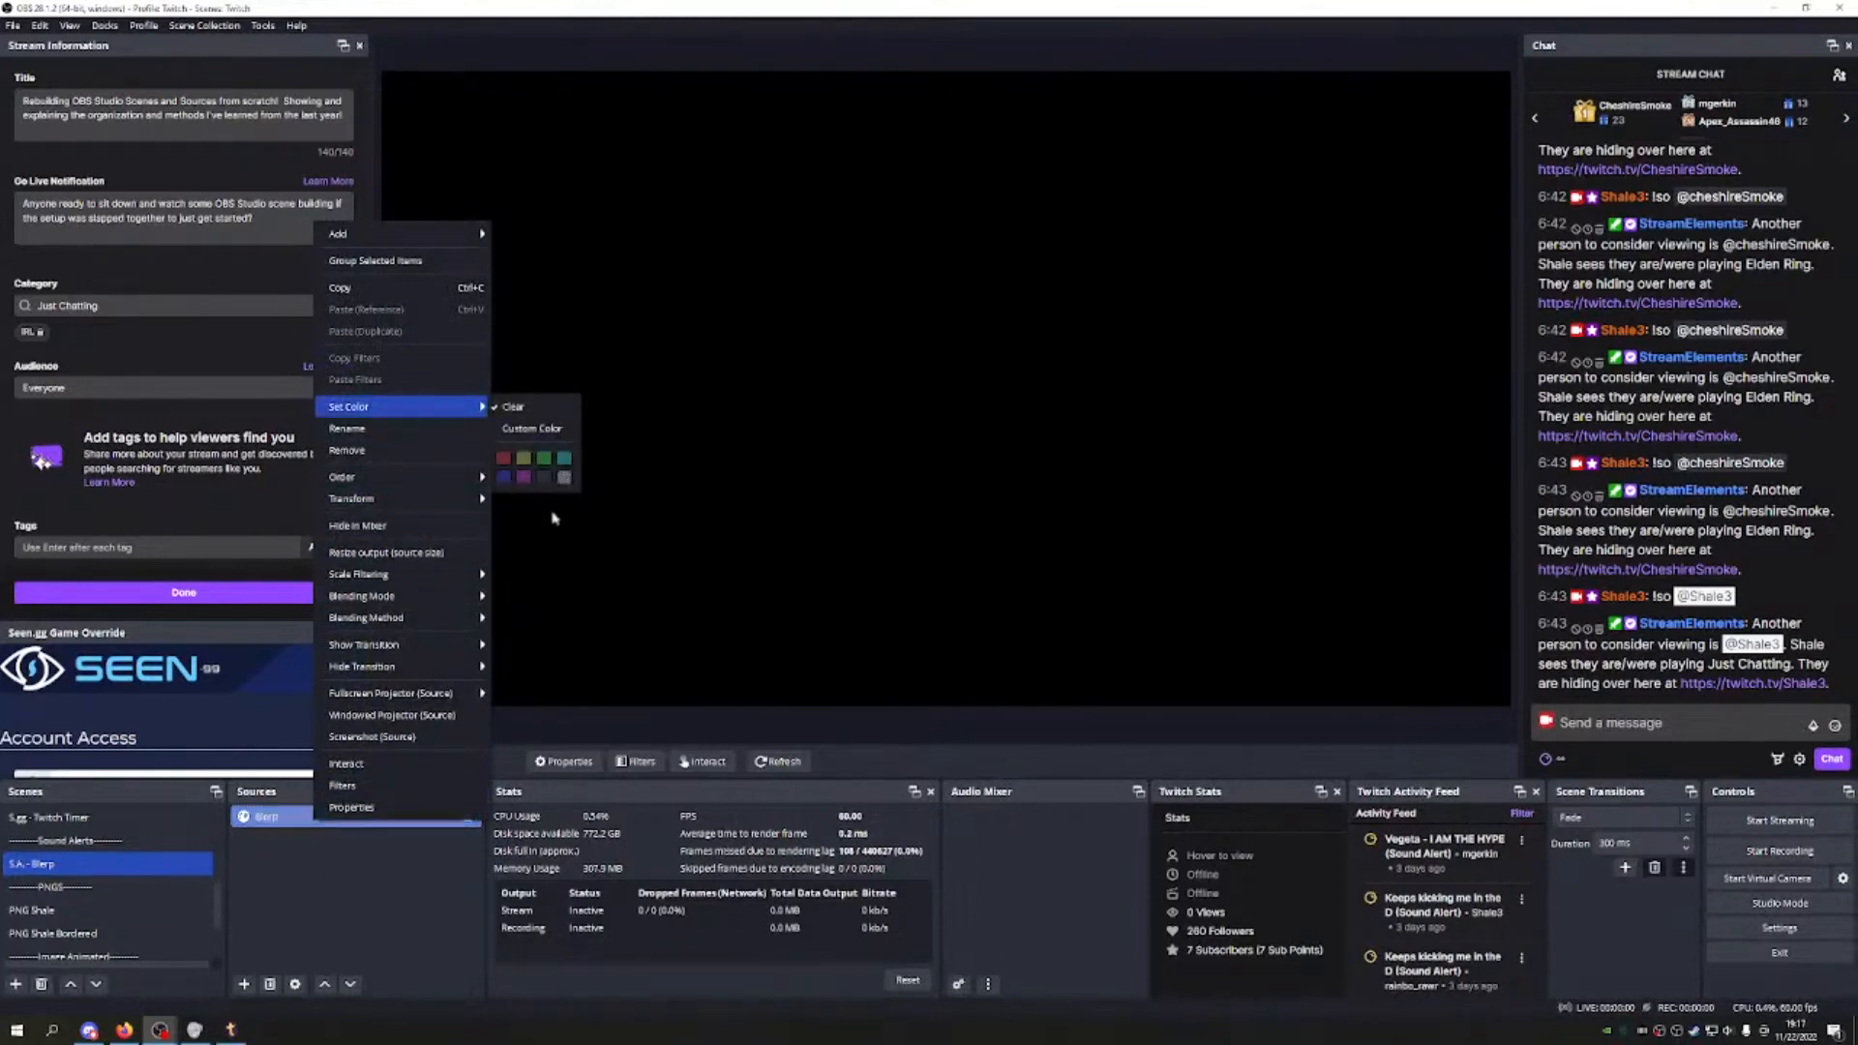
pyautogui.click(58, 909)
pyautogui.scroll(-2, 58, 900)
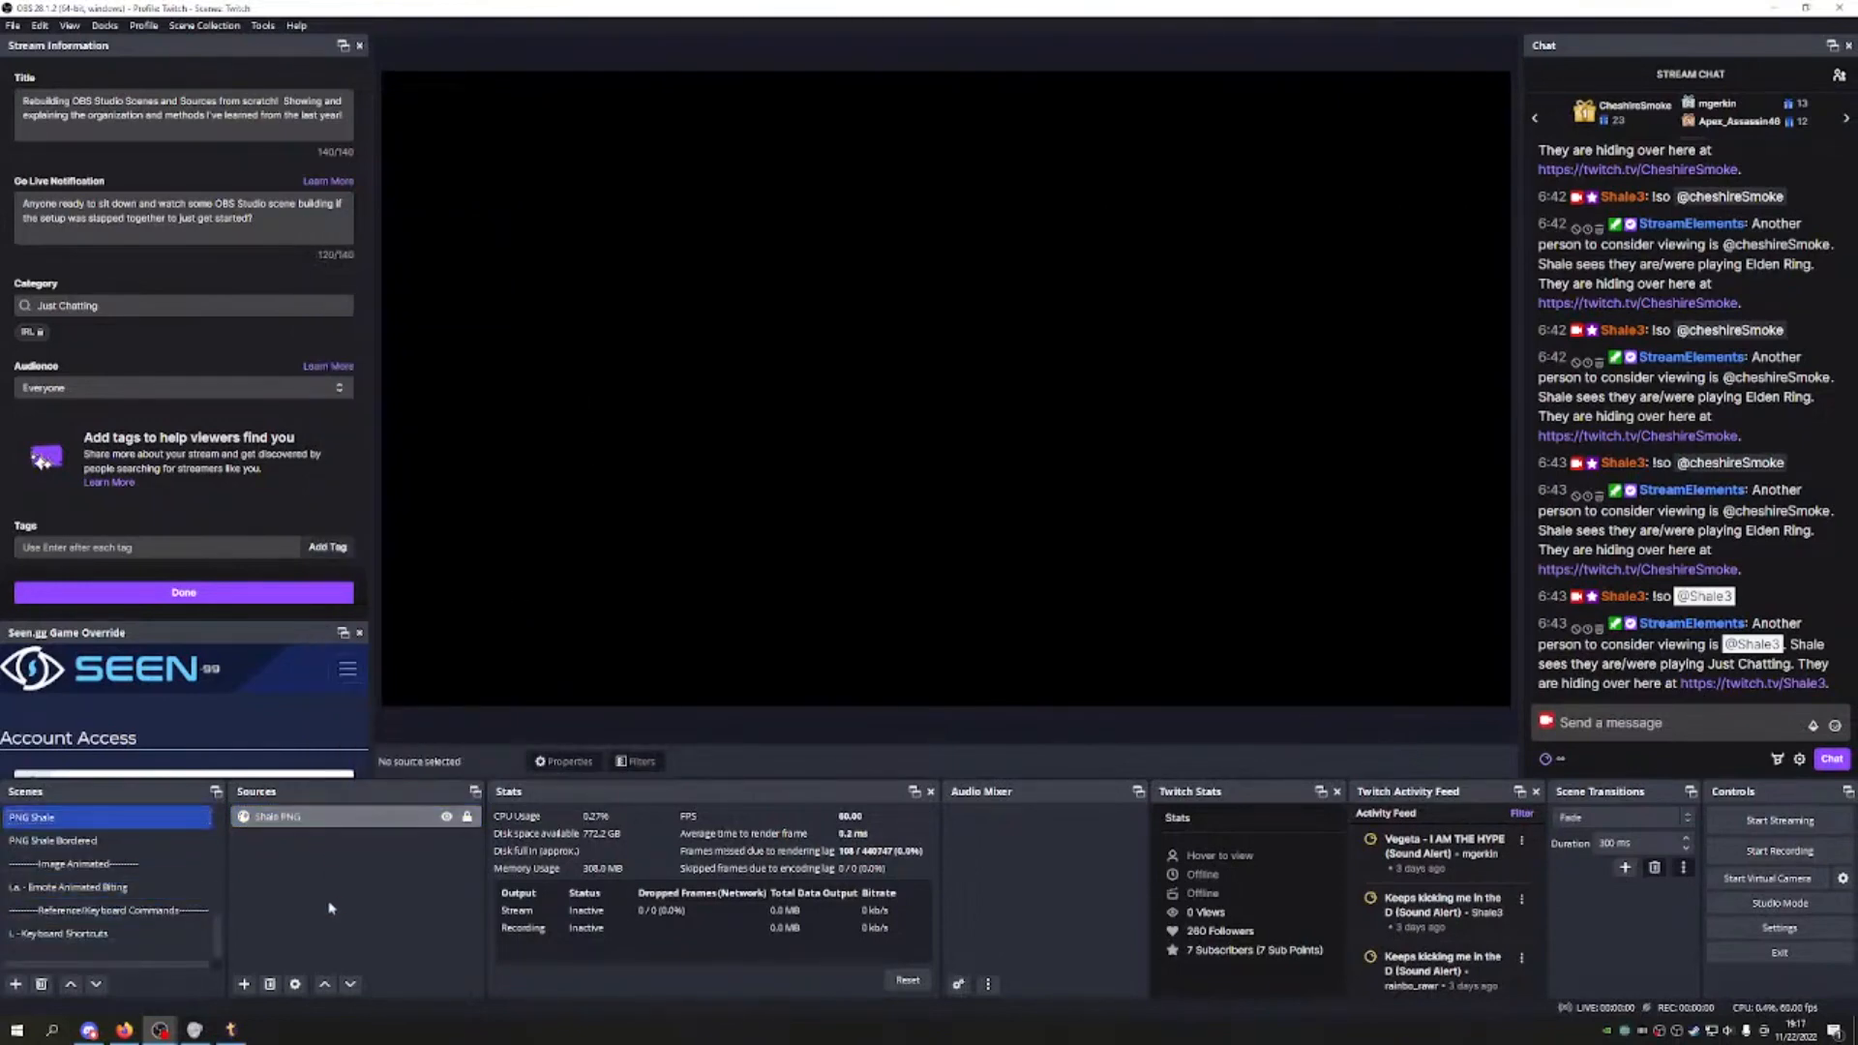
pyautogui.click(74, 842)
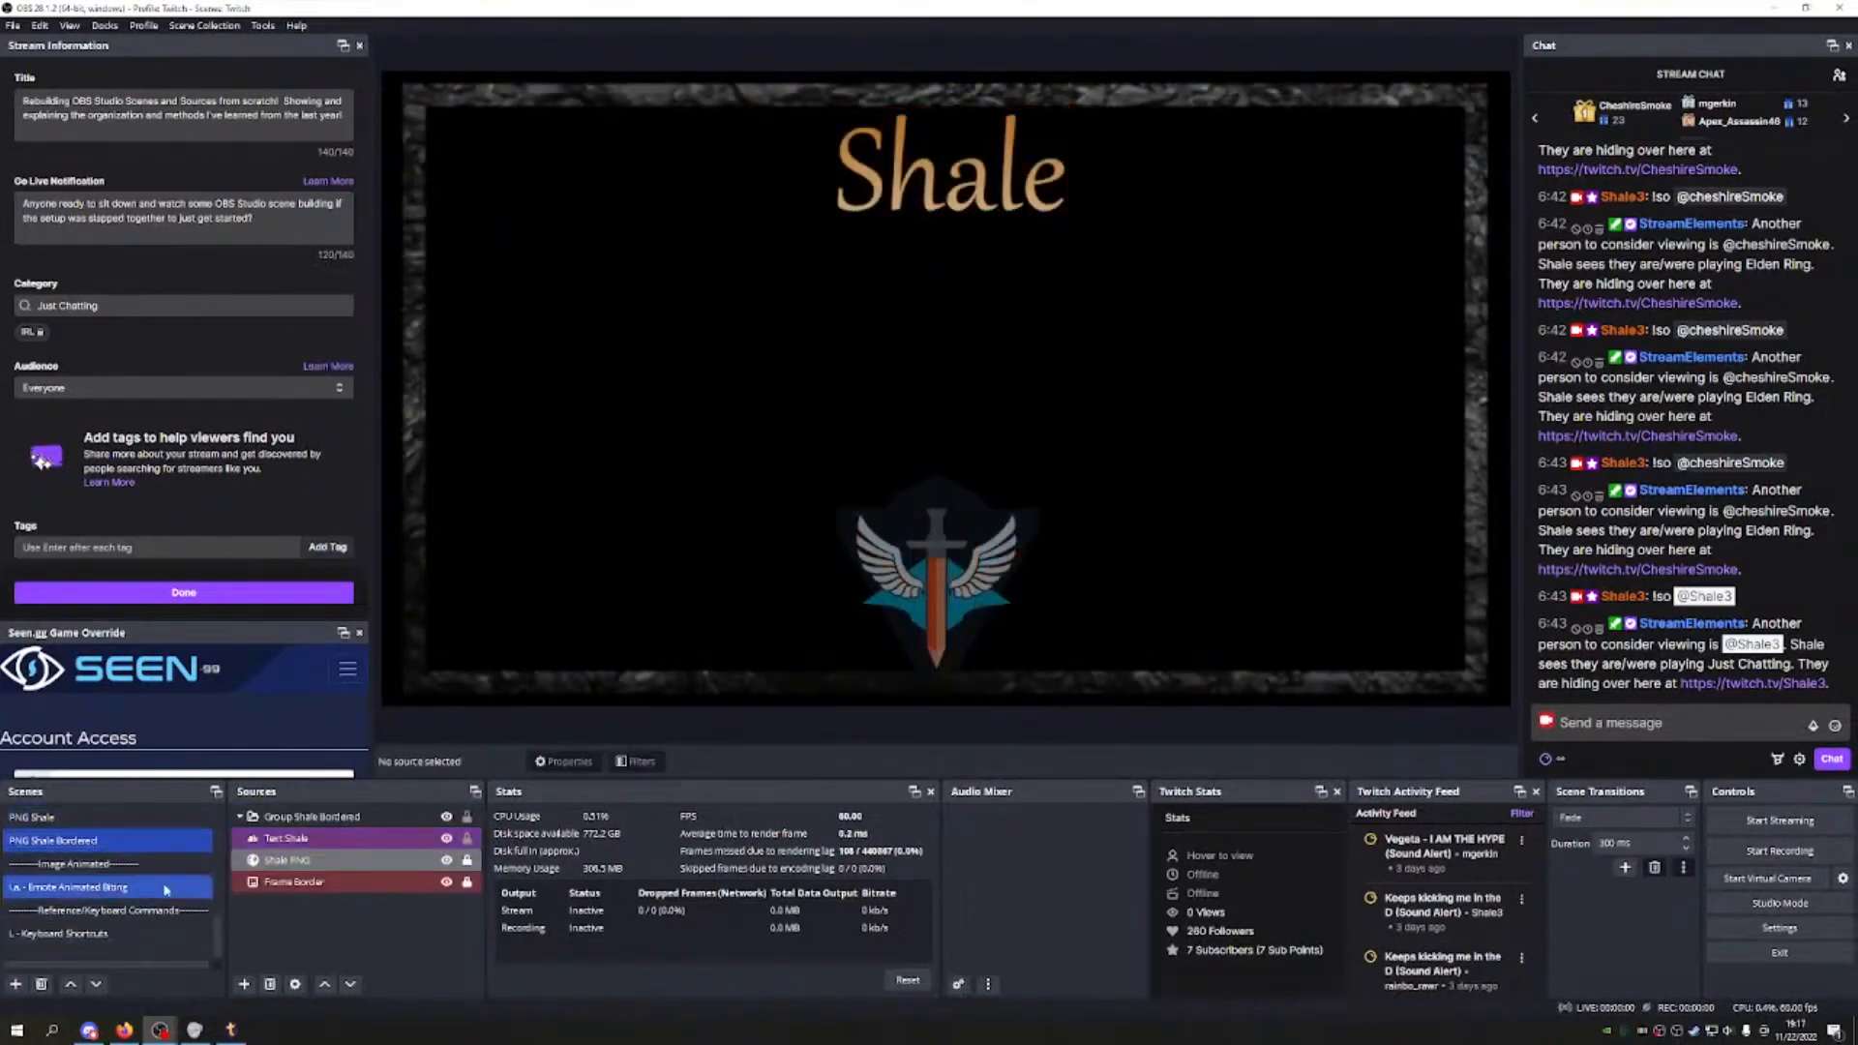
pyautogui.click(116, 886)
pyautogui.click(112, 936)
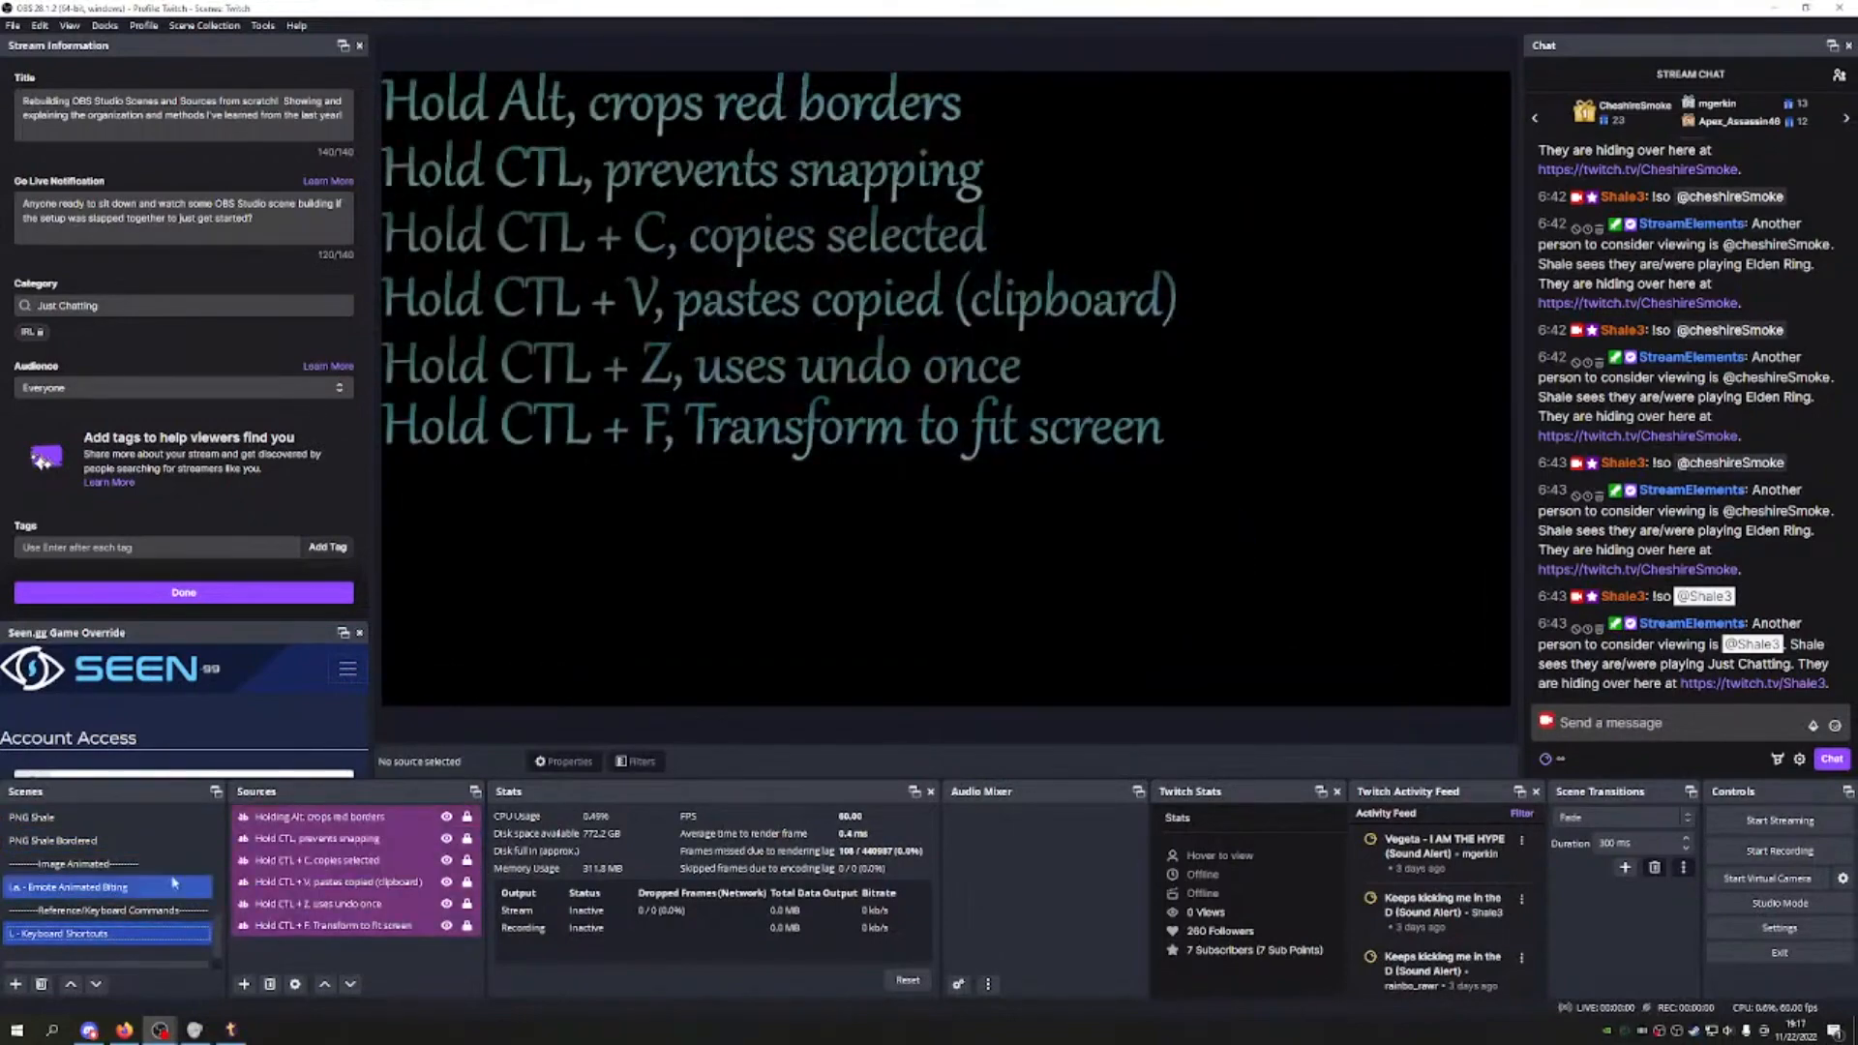
pyautogui.scroll(5, 133, 864)
pyautogui.click(121, 825)
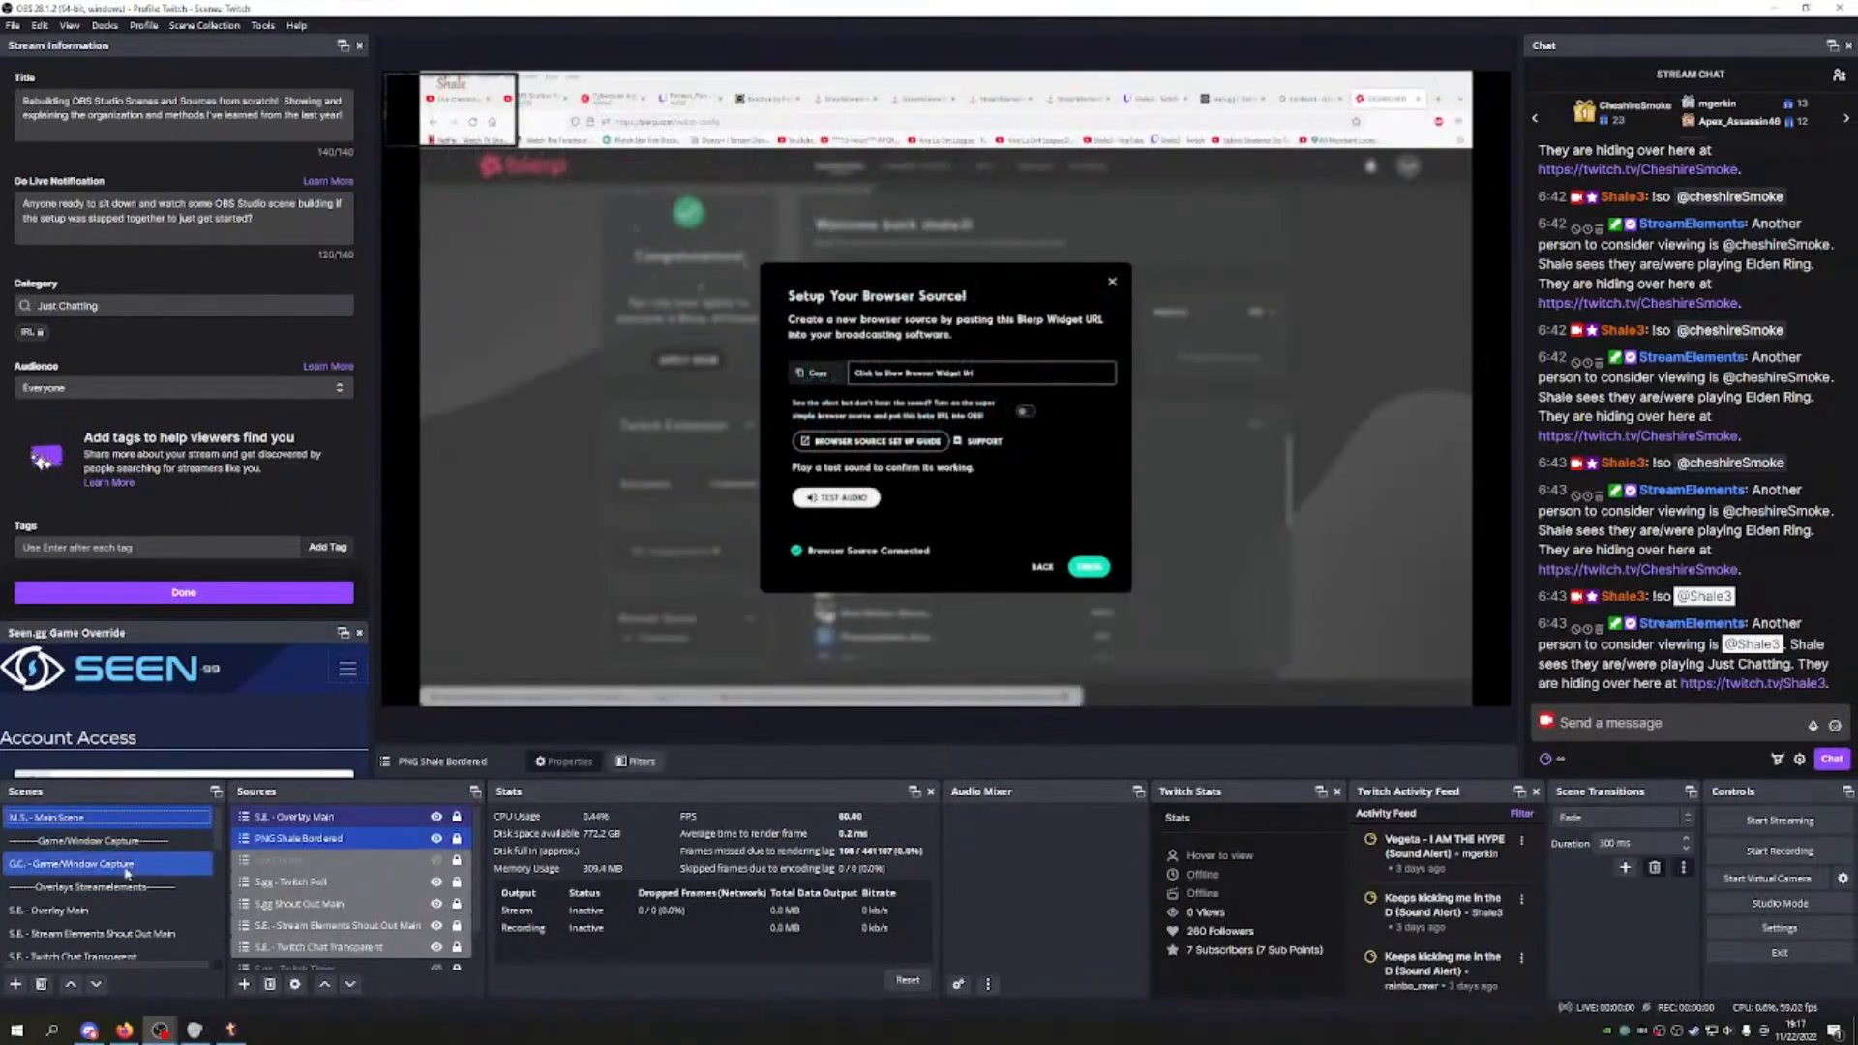
pyautogui.click(120, 864)
# Step: Review the Stream Elements, Seen.gg, Twitch Poll, Twitch Timer and S.A. - Blerp scenes
pyautogui.scroll(-1, 125, 887)
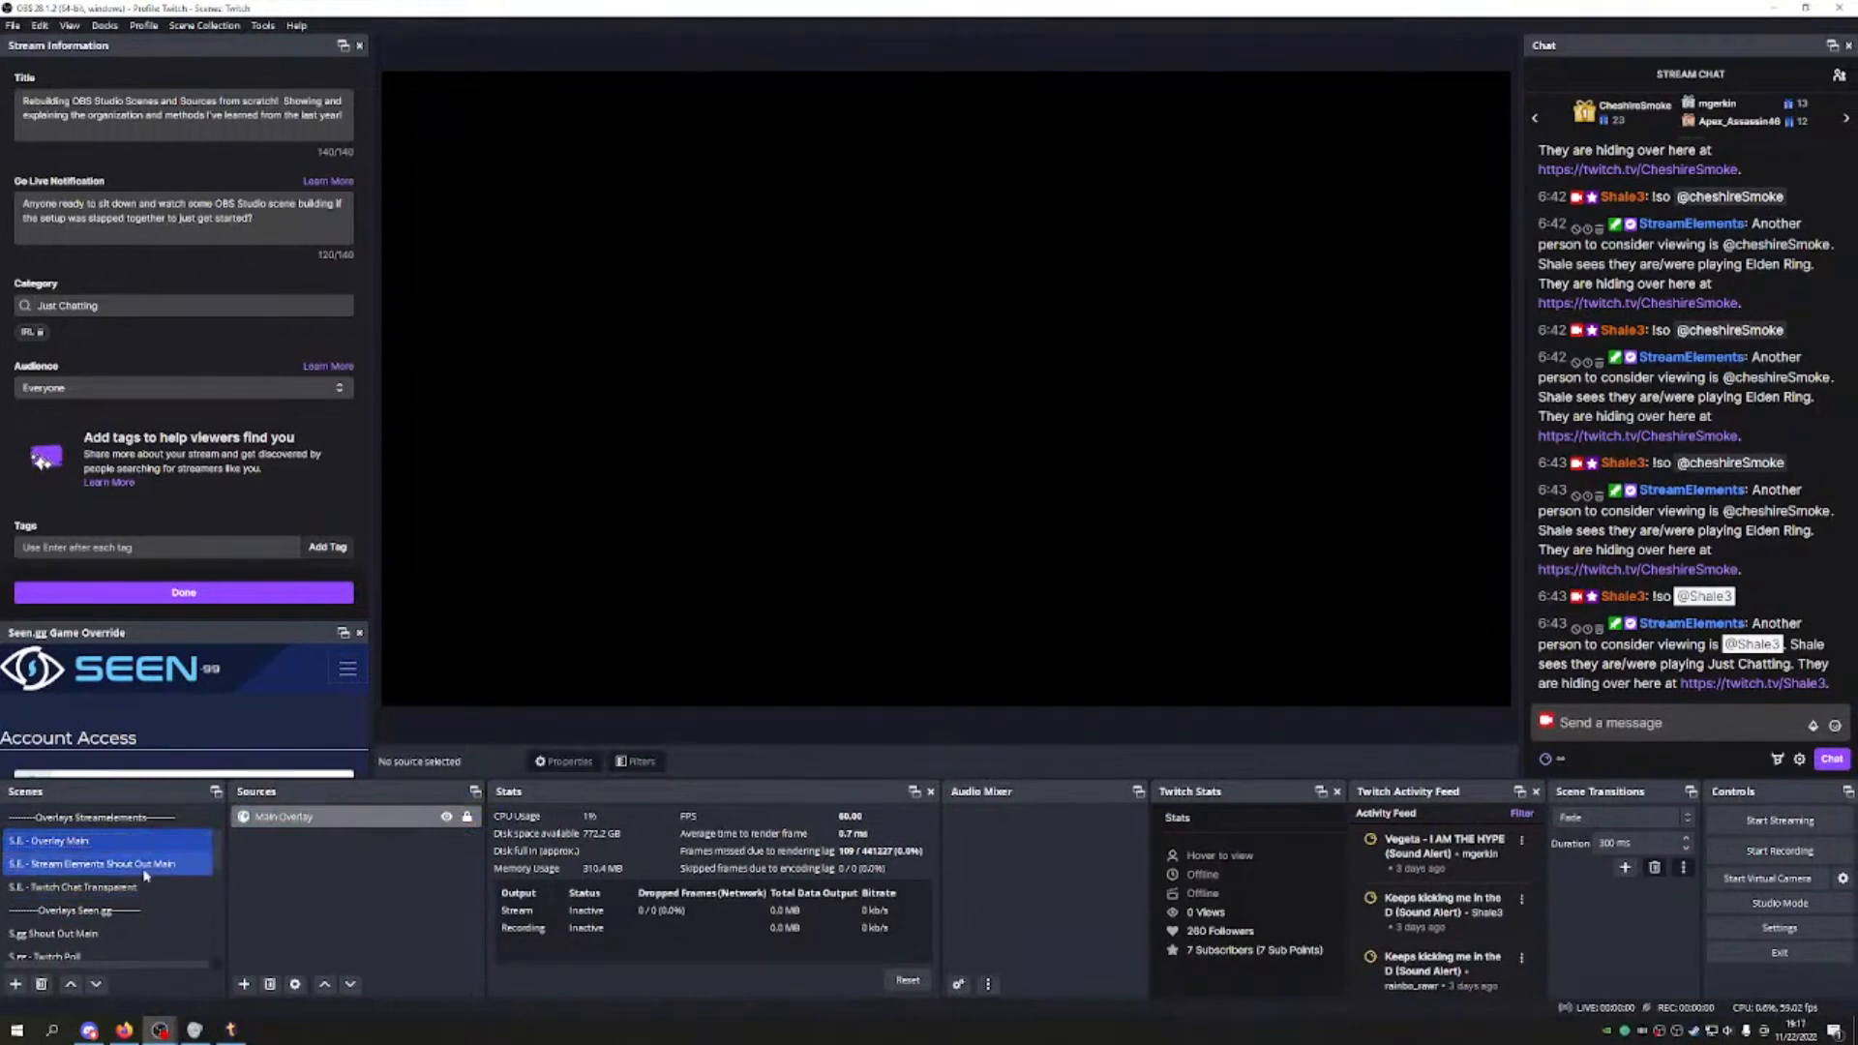
pyautogui.click(158, 888)
pyautogui.click(145, 912)
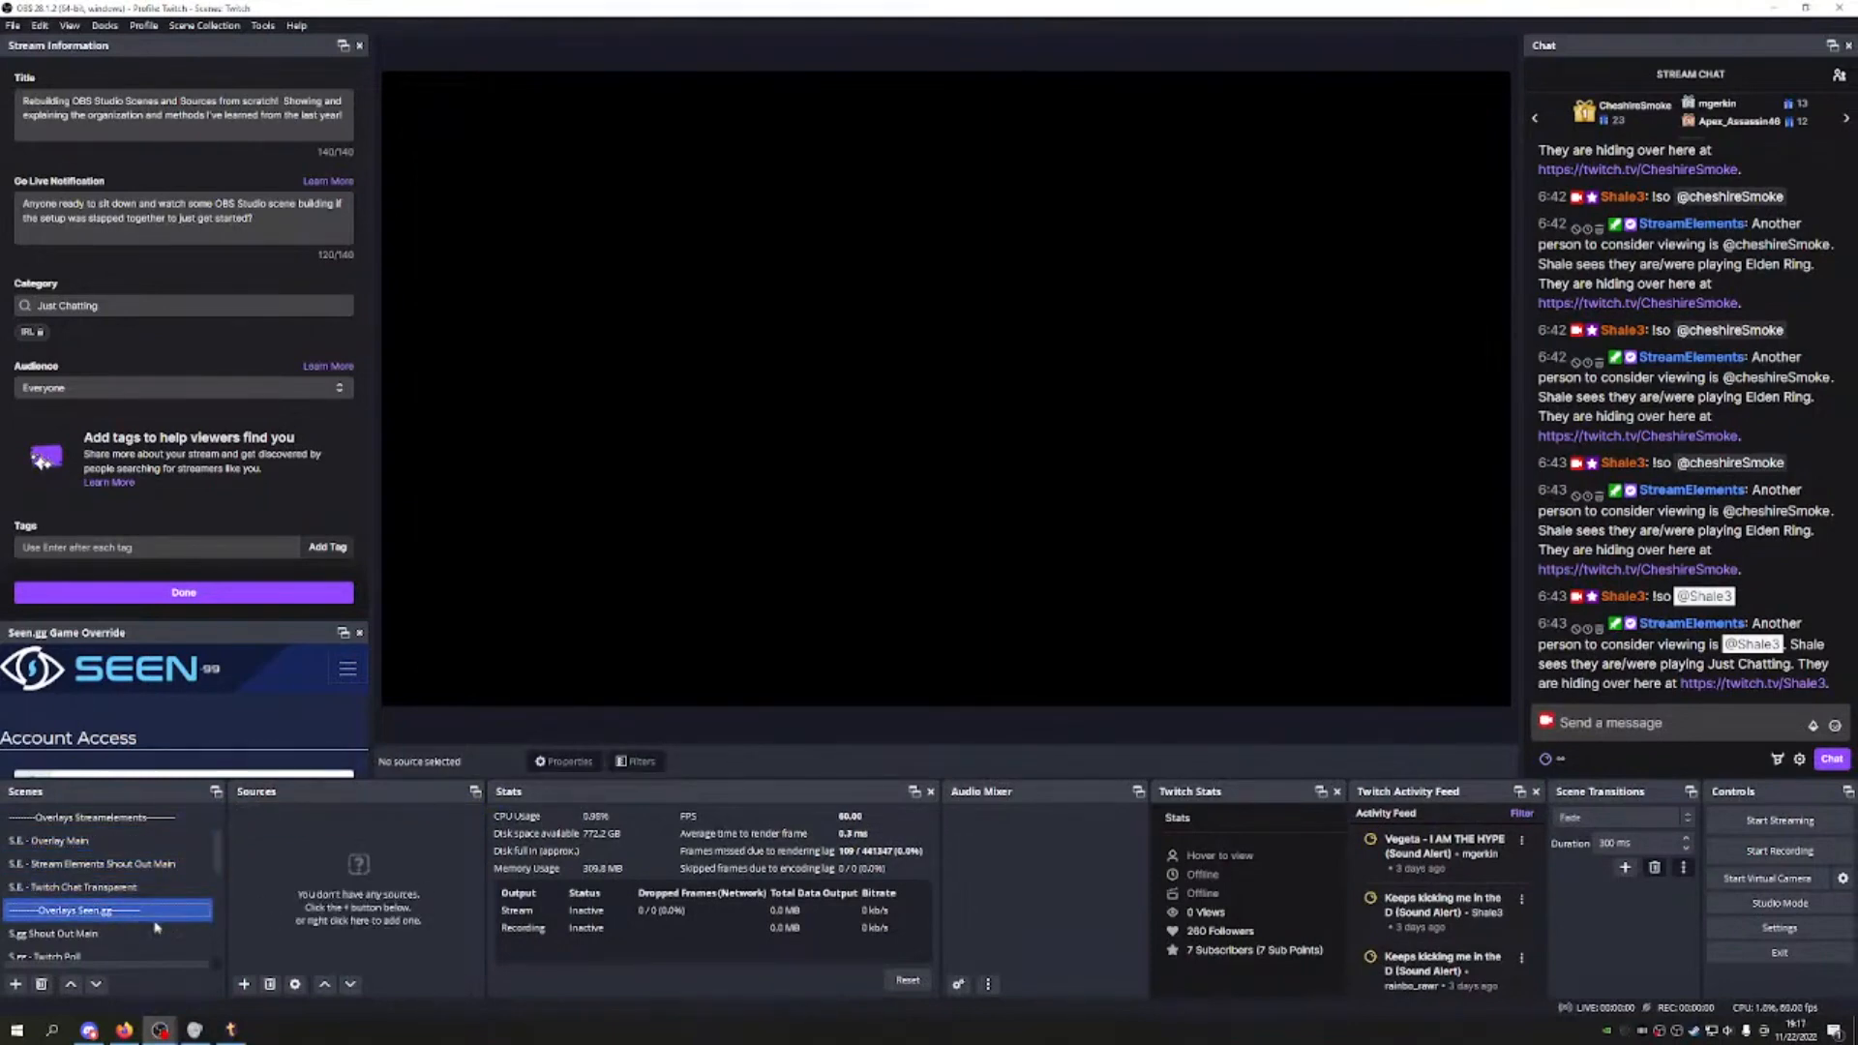
pyautogui.click(140, 933)
pyautogui.scroll(-2, 153, 876)
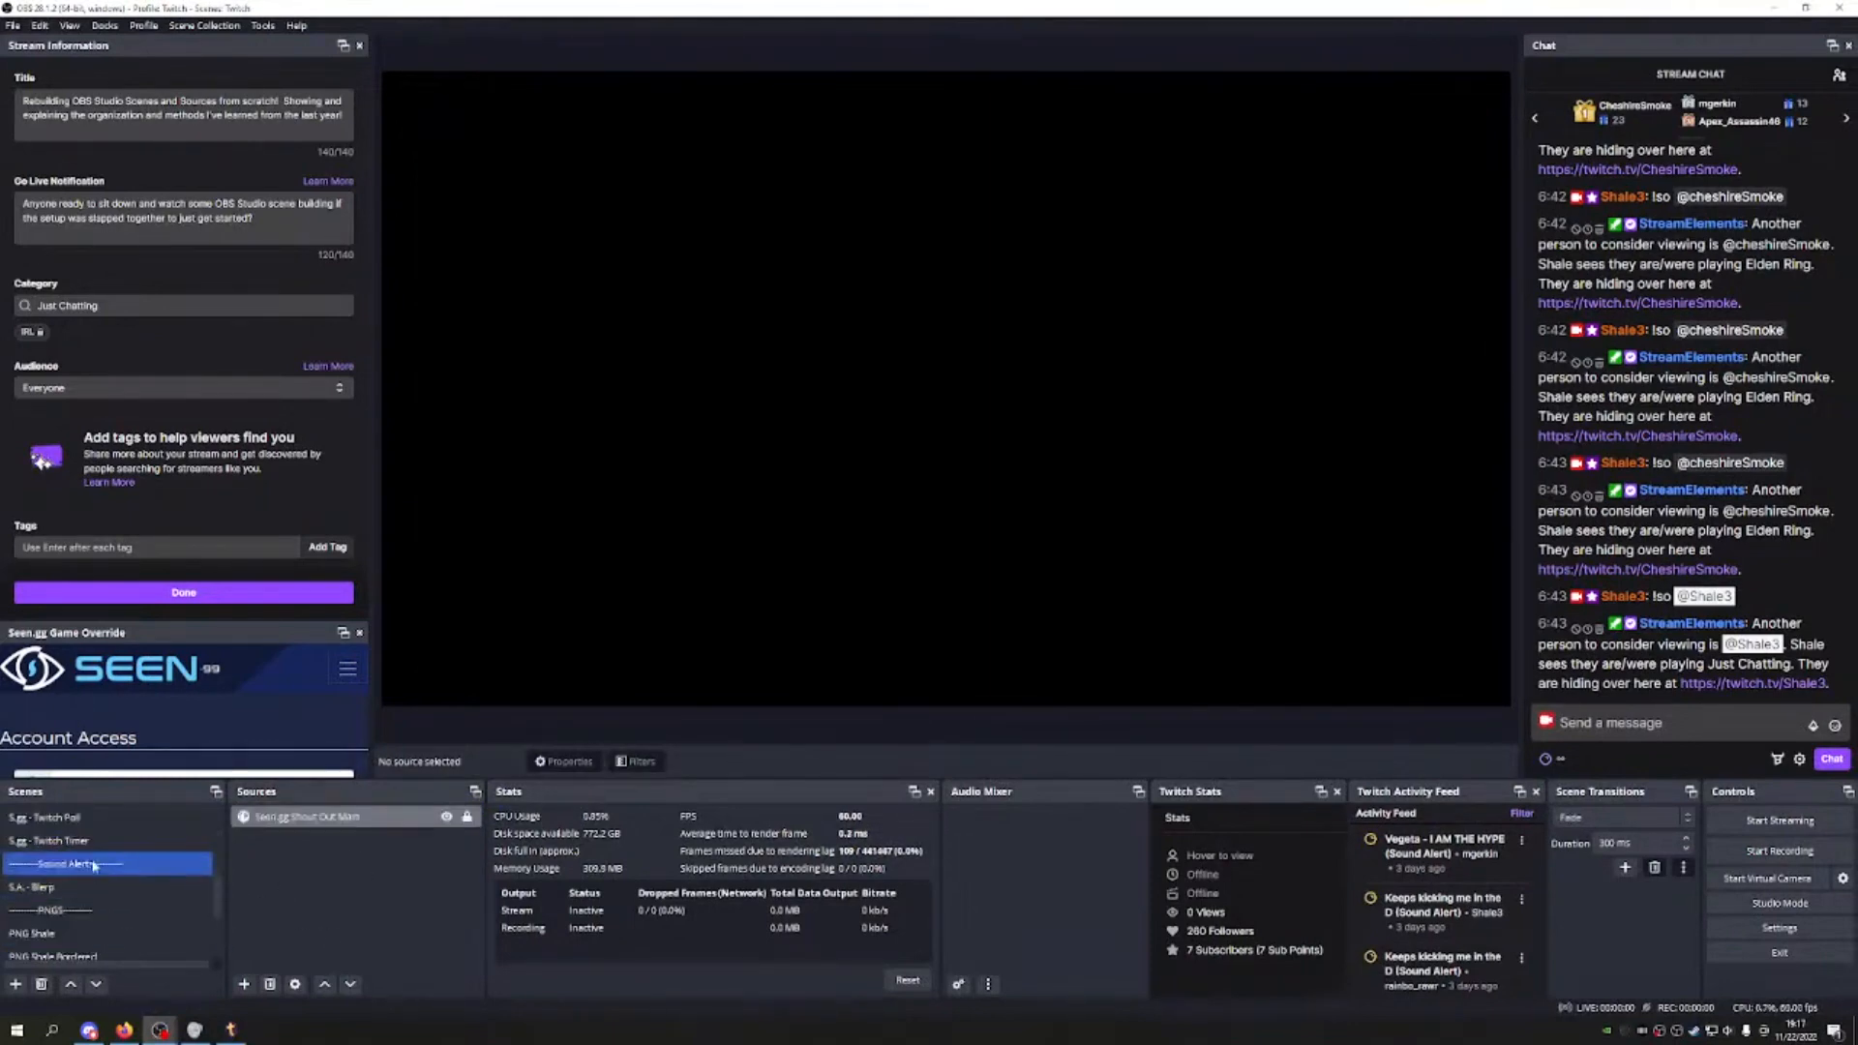
pyautogui.click(102, 821)
pyautogui.click(133, 842)
pyautogui.click(128, 889)
pyautogui.scroll(3, 161, 843)
# Step: In Main Scene, add the existing S.A. - Blerp scene as a nested scene source
pyautogui.click(145, 818)
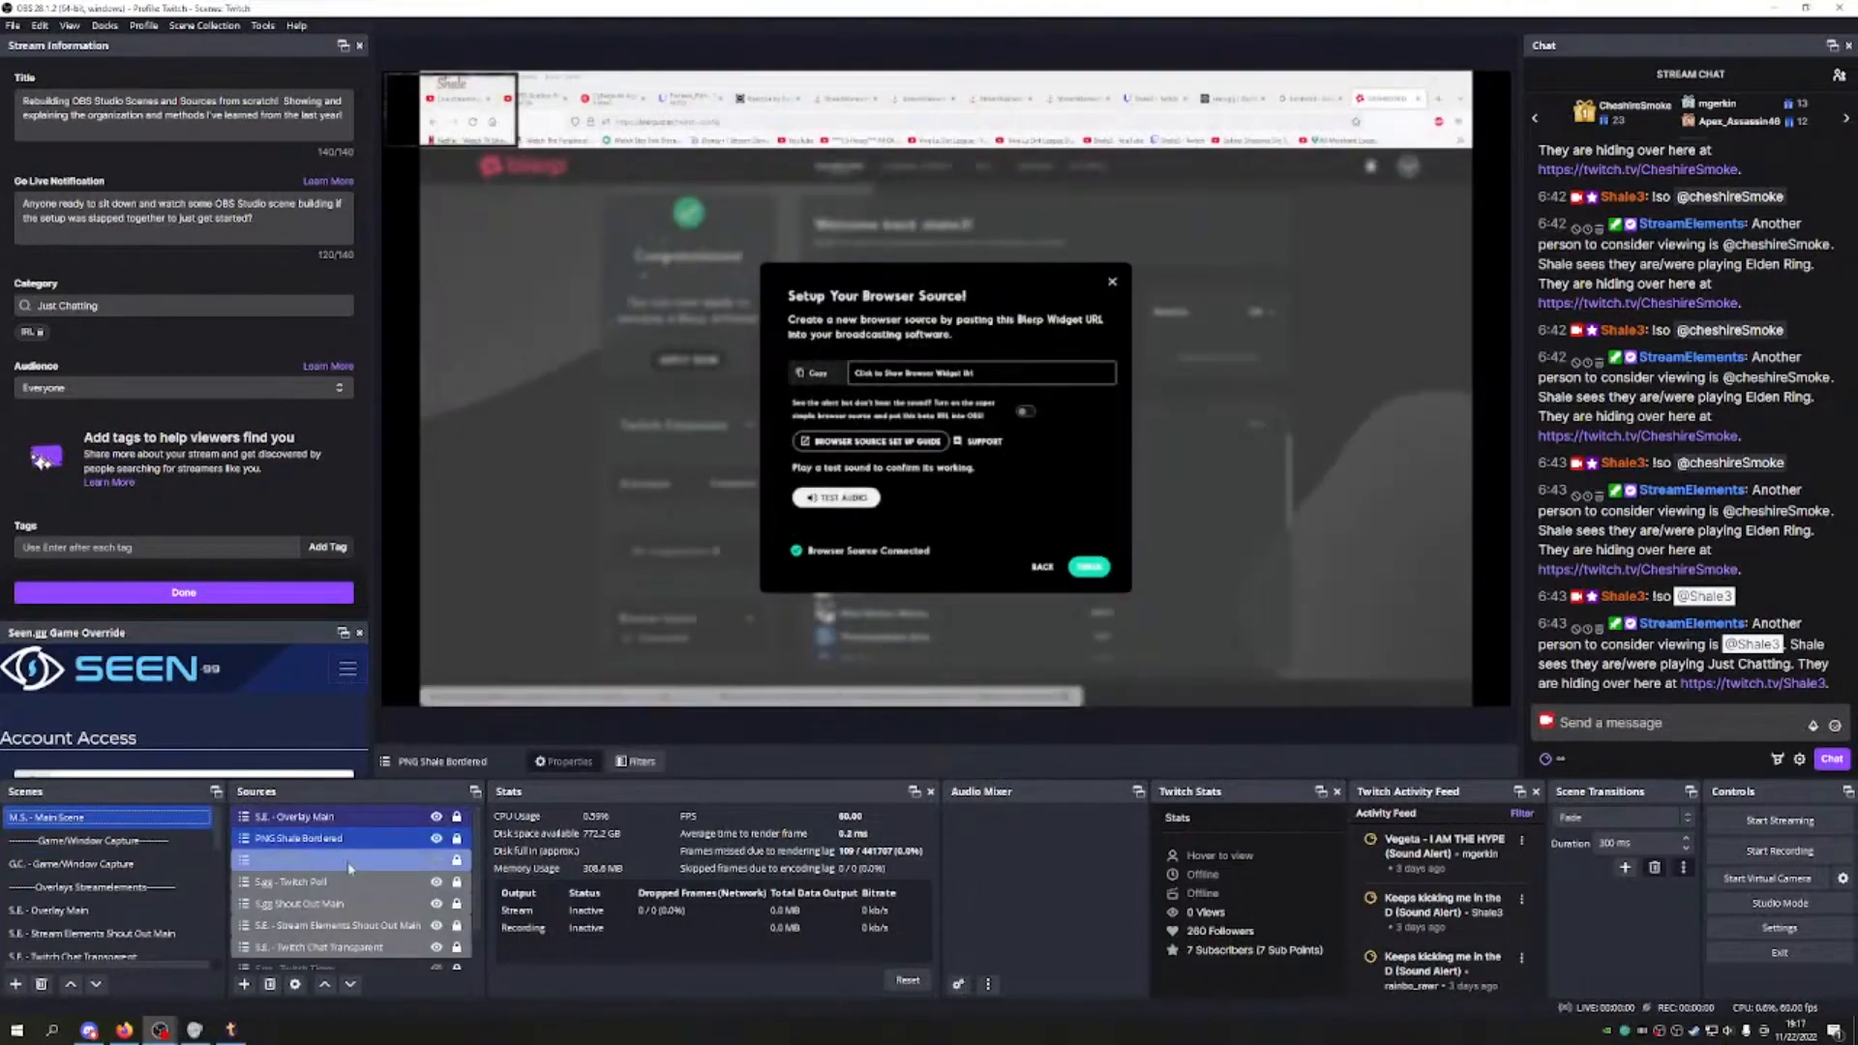
pyautogui.click(244, 984)
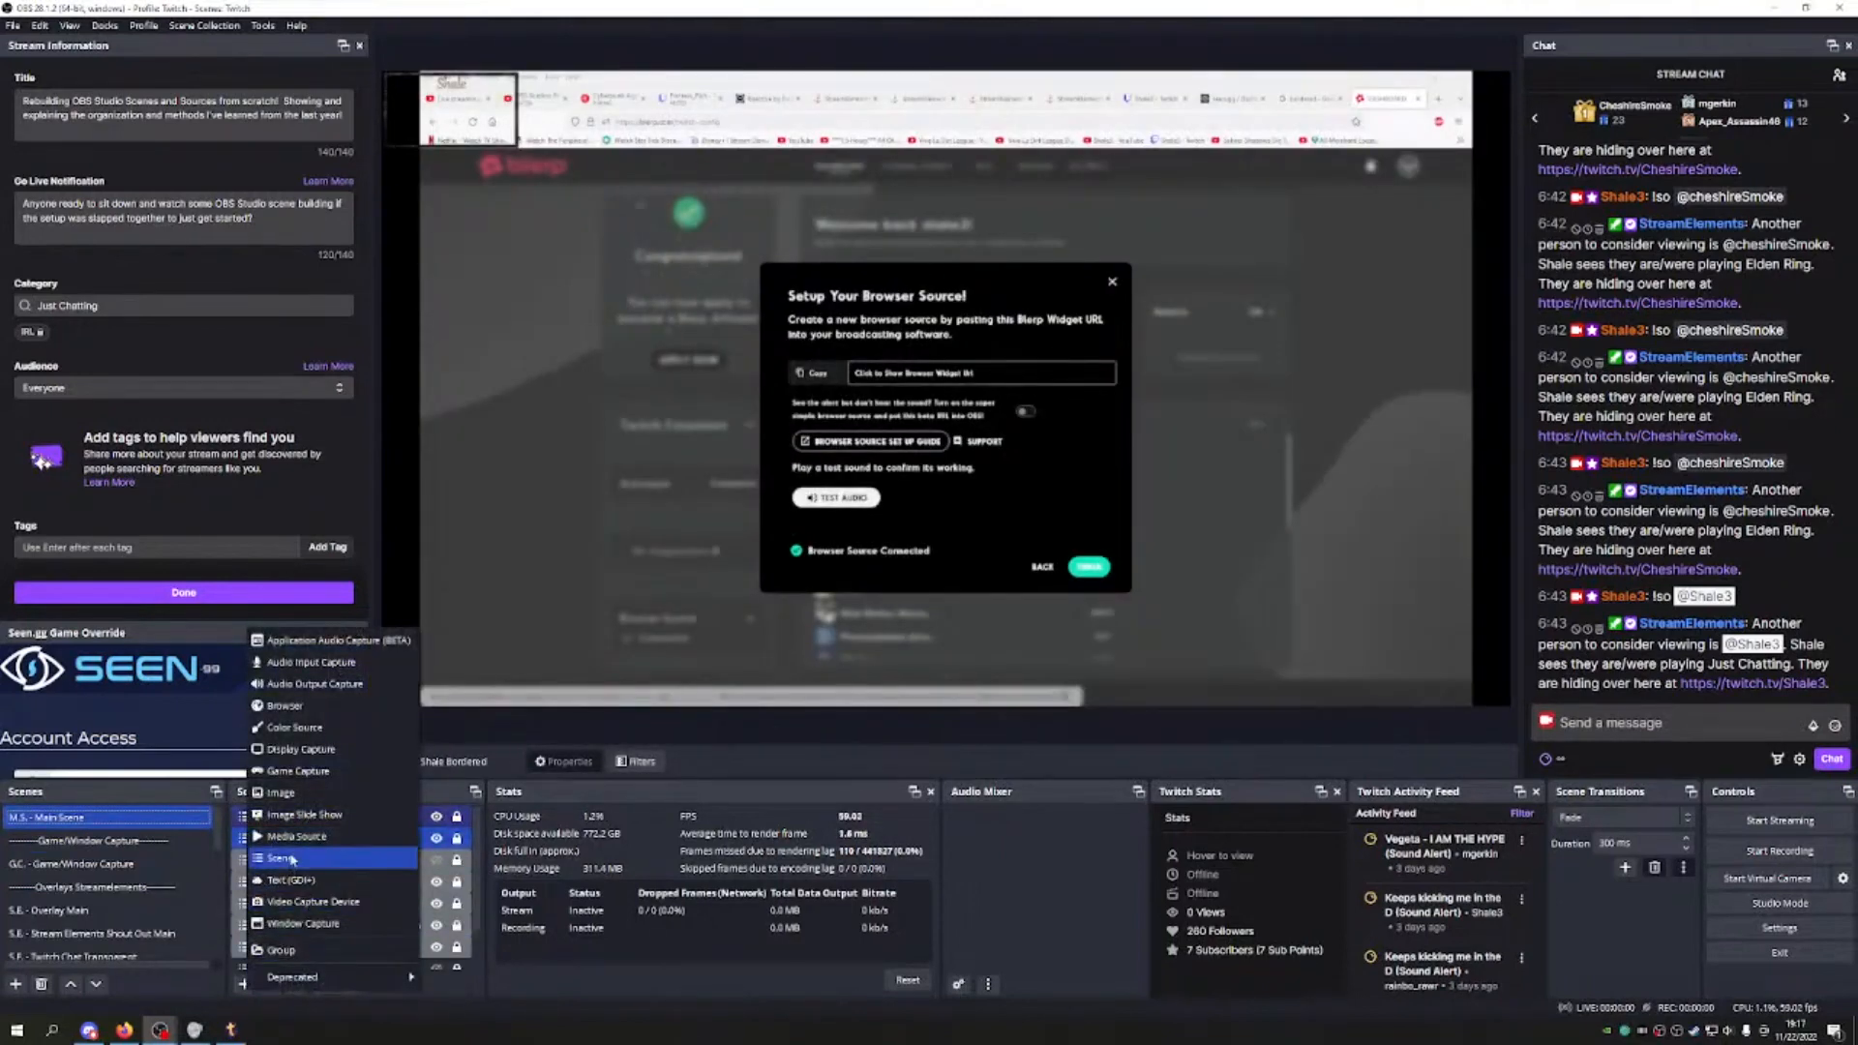
pyautogui.click(291, 861)
pyautogui.scroll(-5, 917, 508)
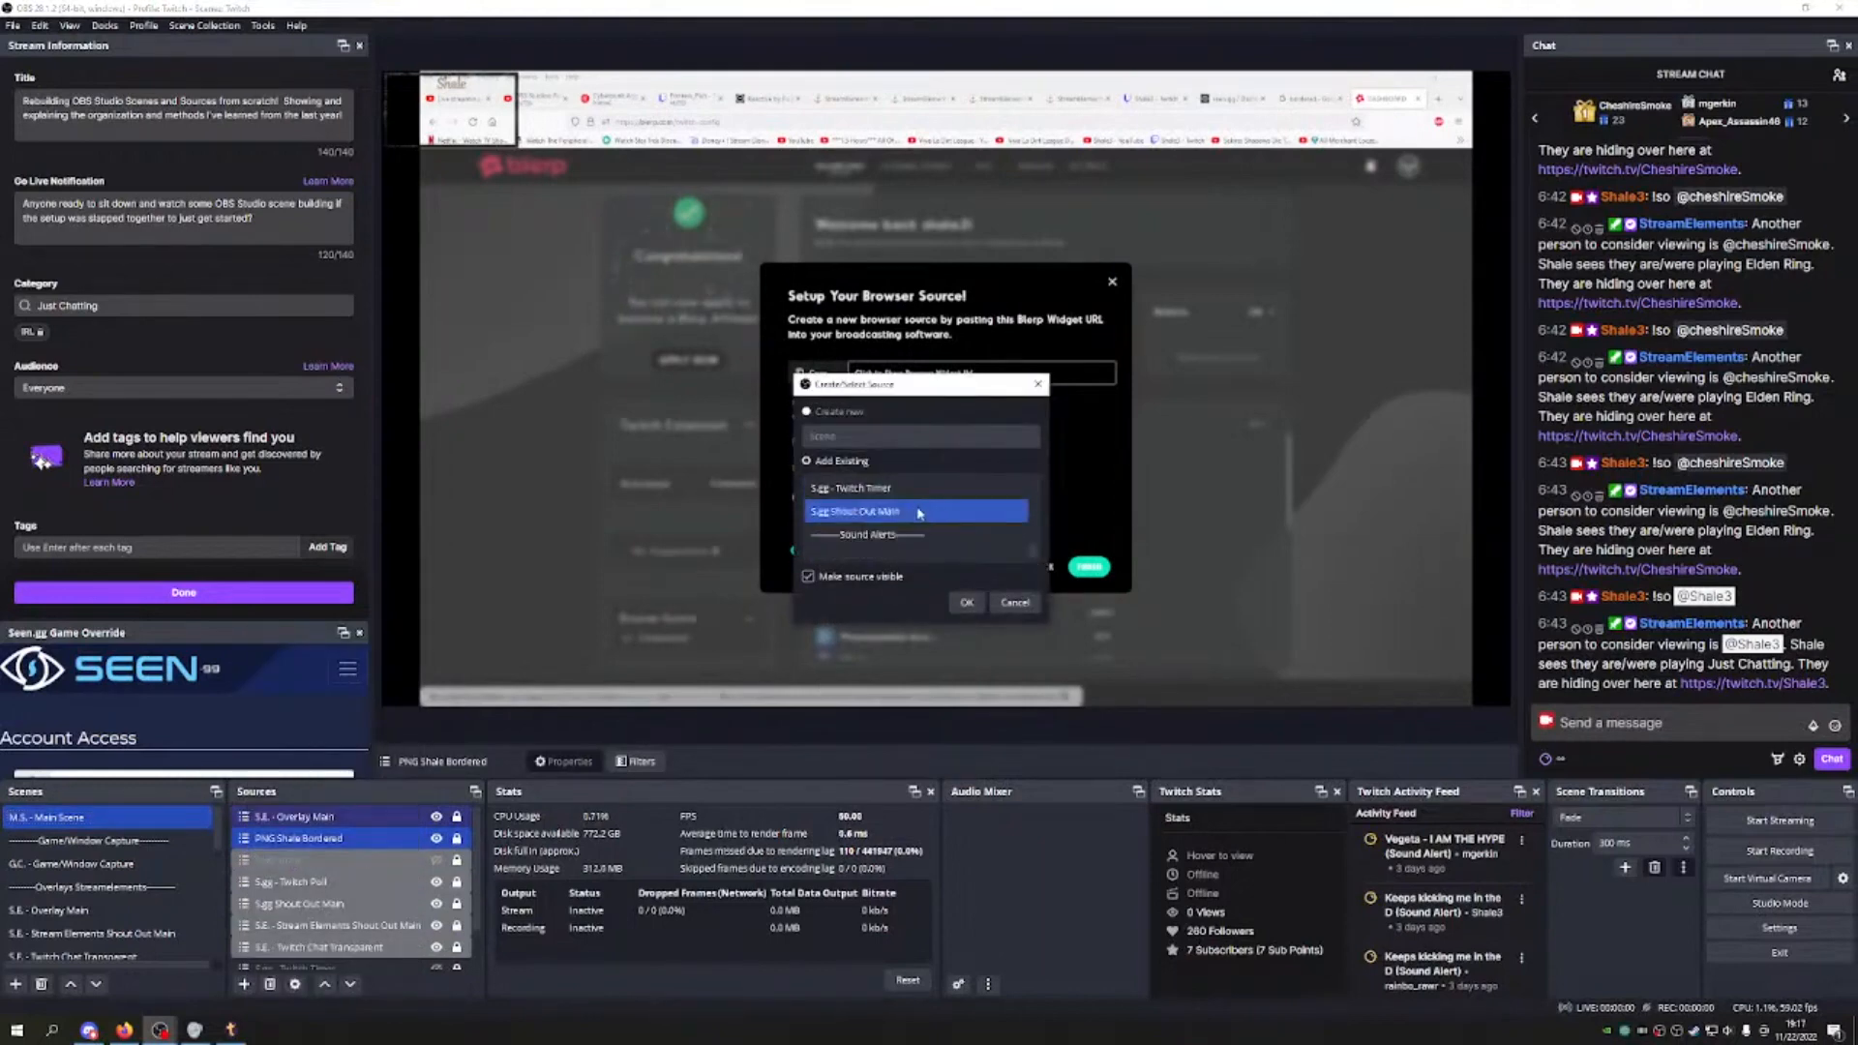
pyautogui.click(966, 602)
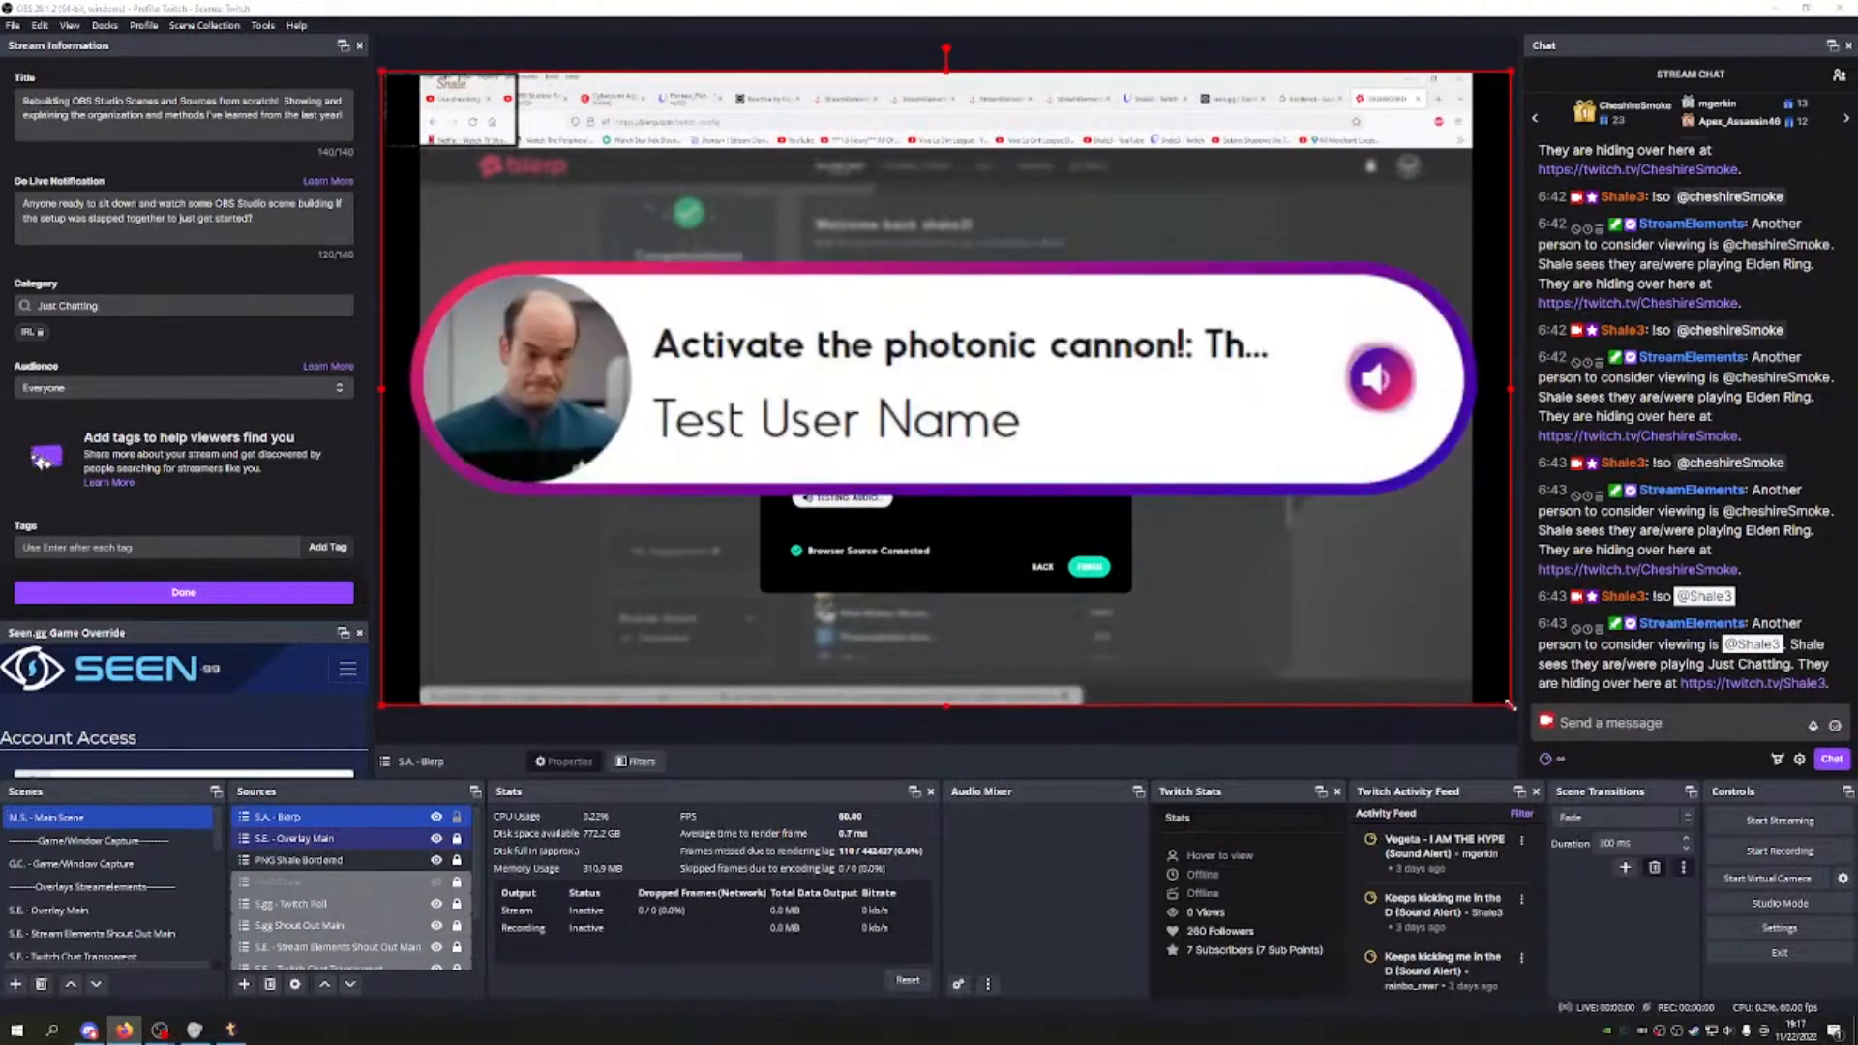
# Step: Resize the S.A. - Blerp overlay into a small top-centre box, checking placement with a test alert
pyautogui.moveTo(946, 706); pyautogui.dragTo(960, 510)
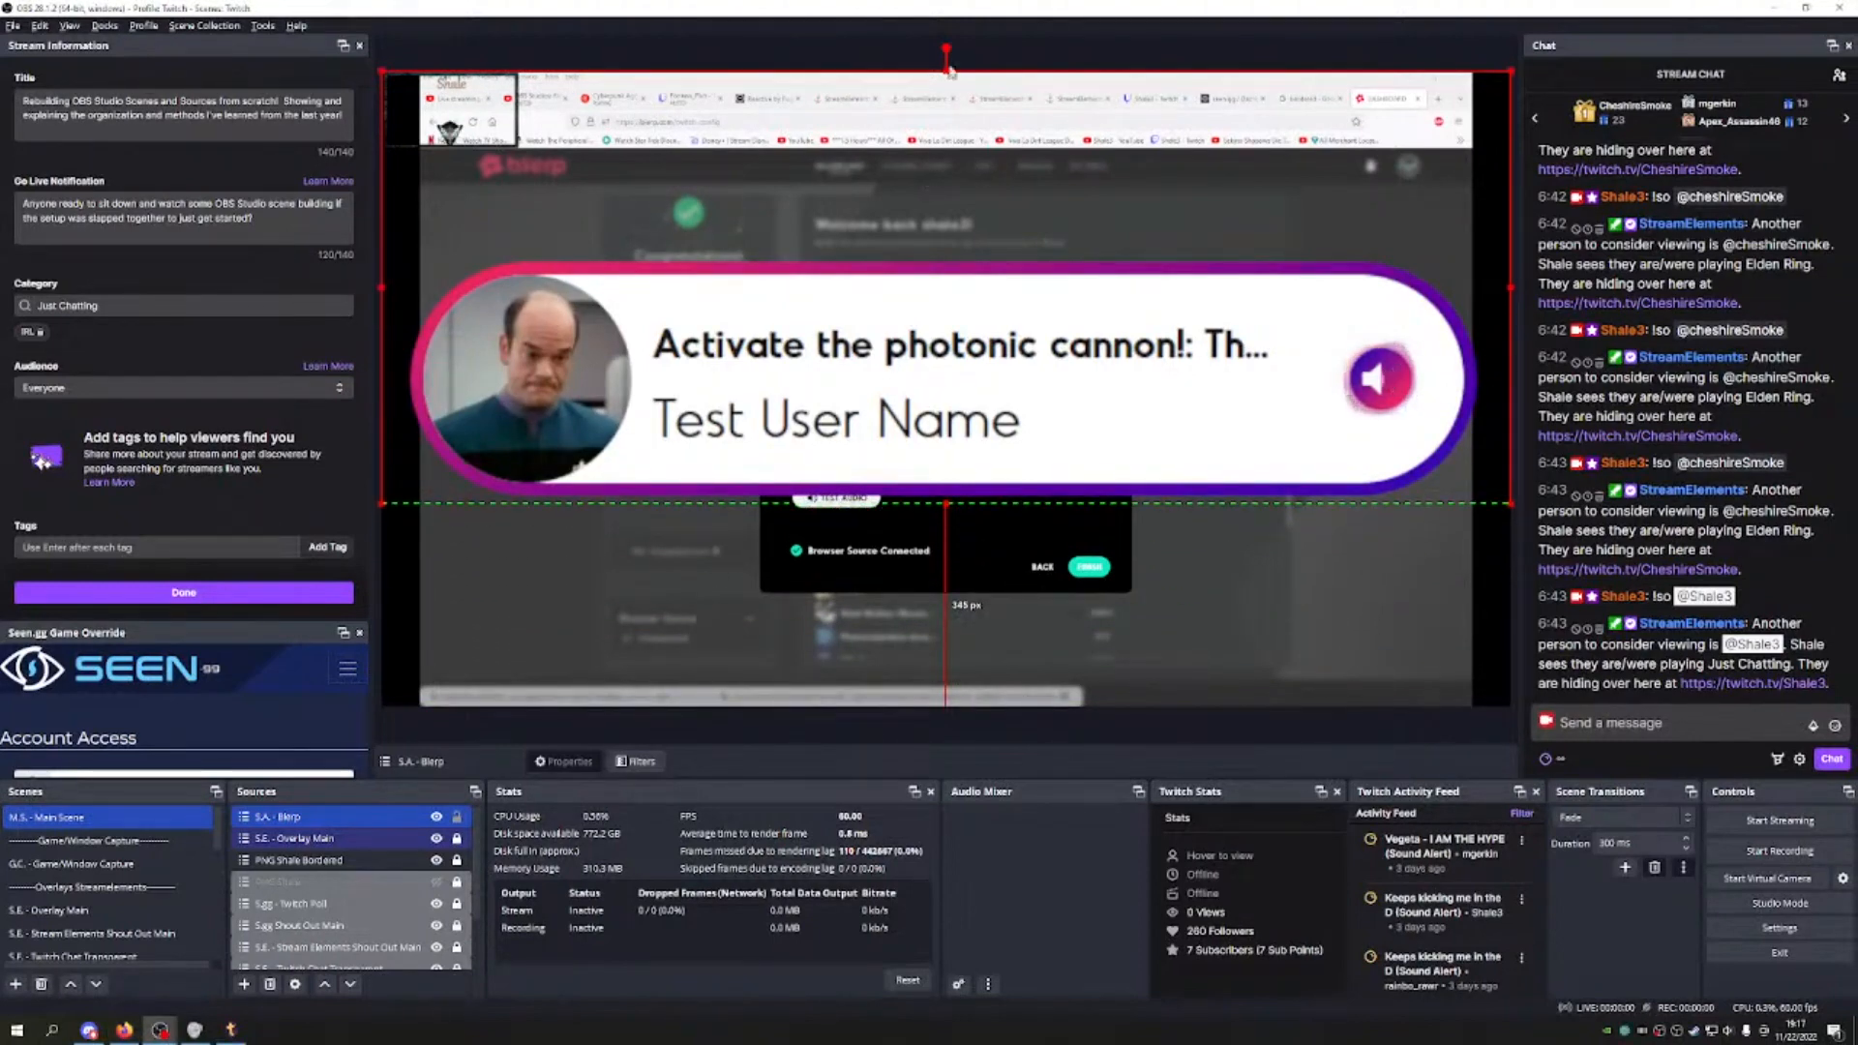
pyautogui.moveTo(946, 71); pyautogui.dragTo(936, 254)
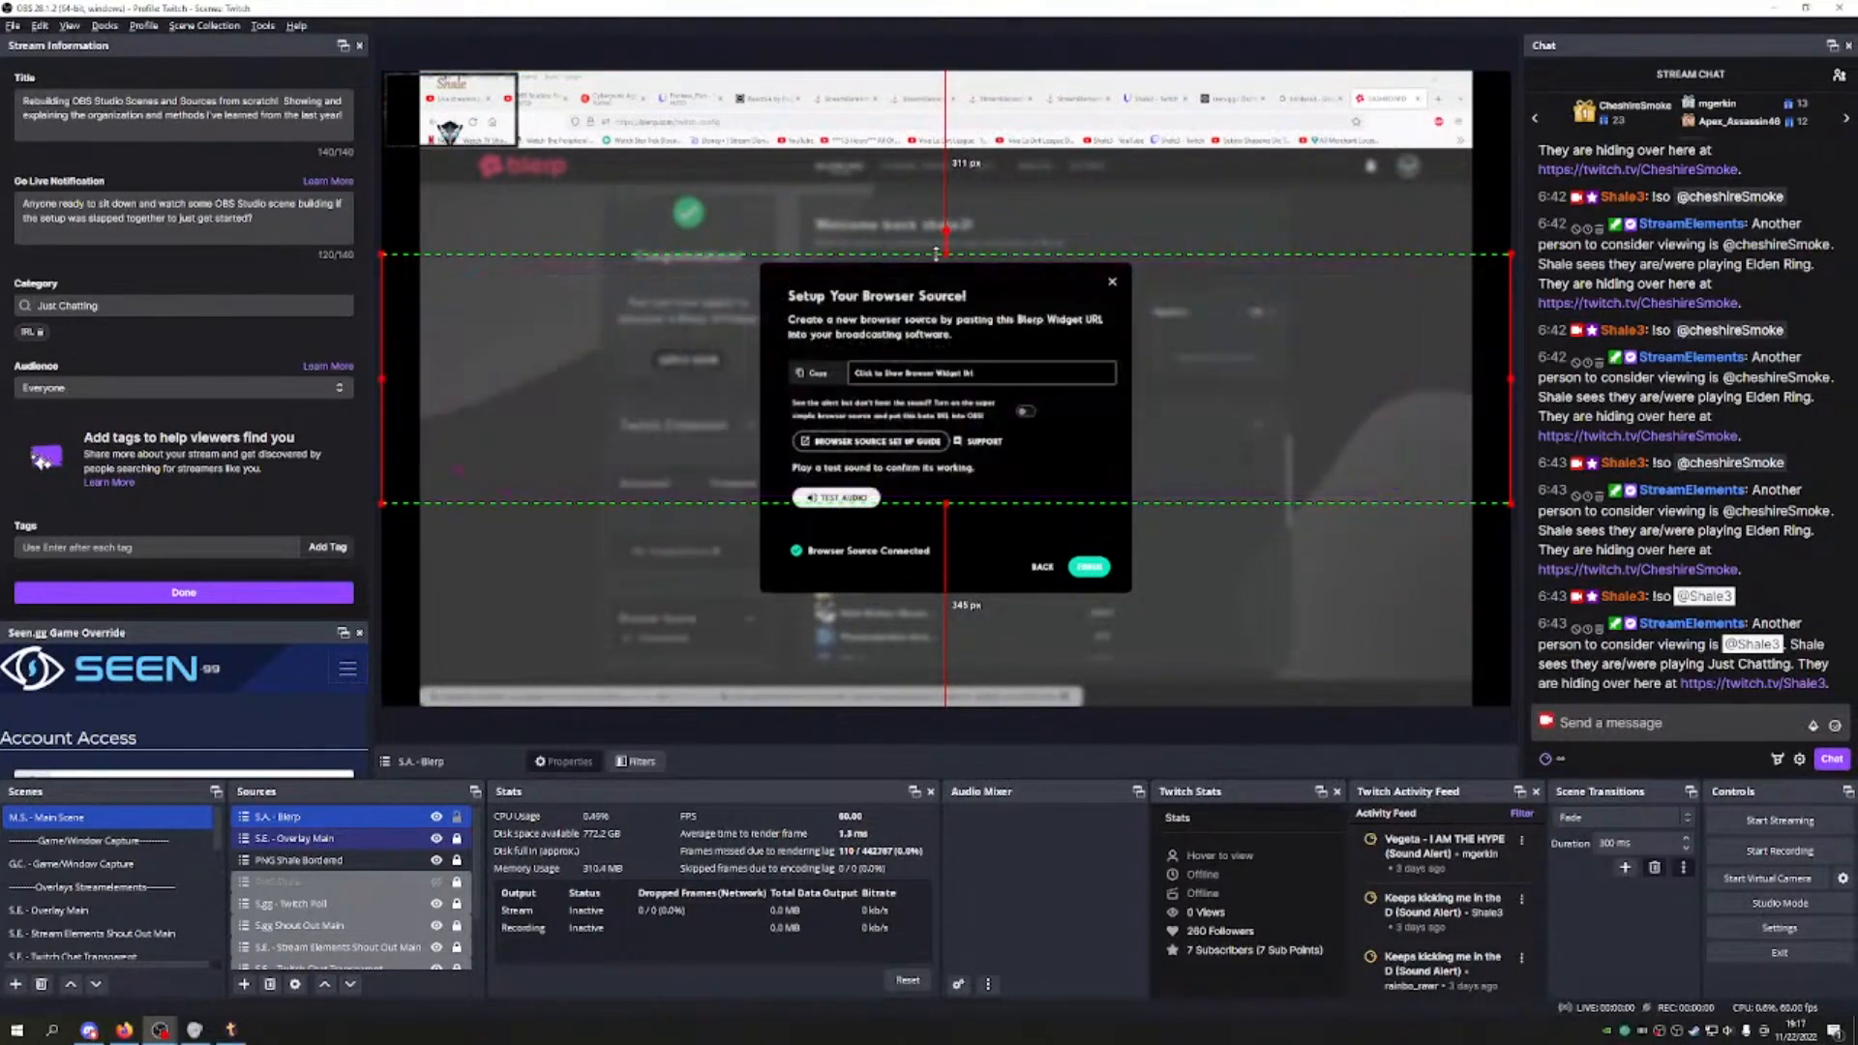
pyautogui.moveTo(1510, 254); pyautogui.dragTo(735, 453)
pyautogui.moveTo(625, 466); pyautogui.dragTo(1010, 214)
pyautogui.click(836, 497)
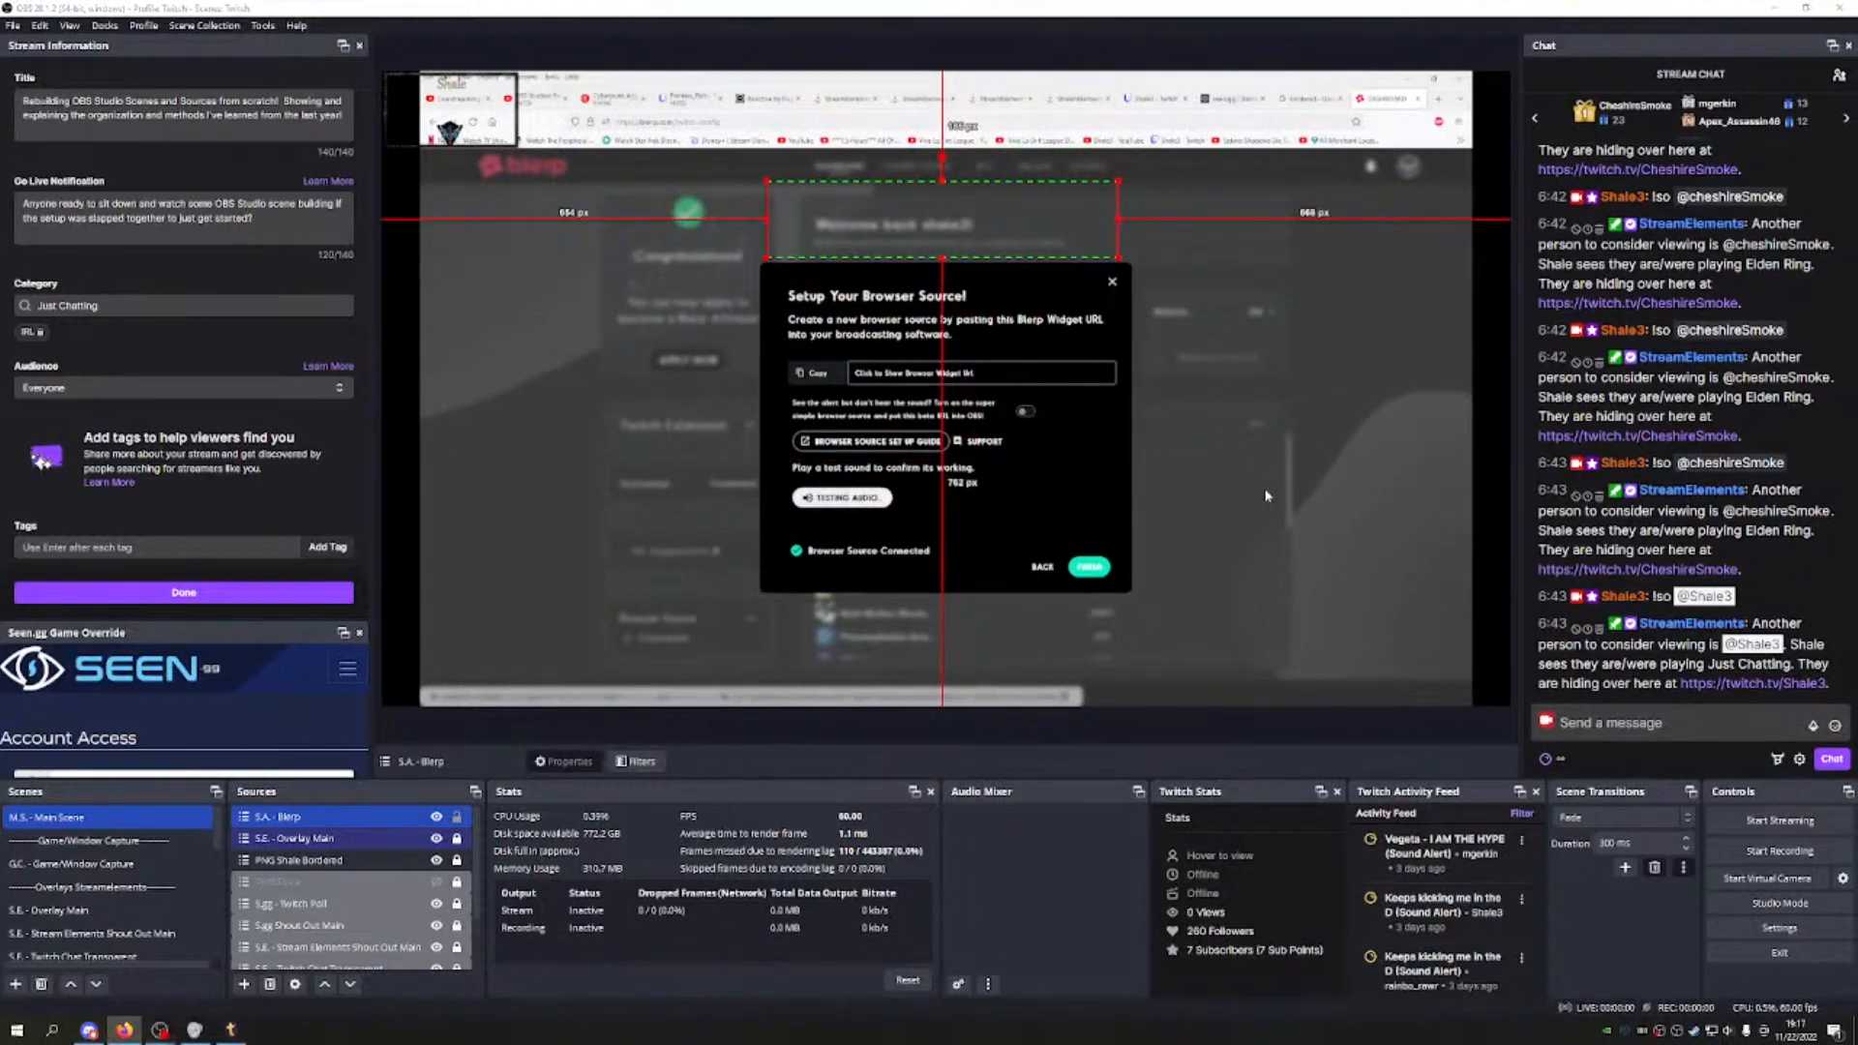
pyautogui.moveTo(1120, 180); pyautogui.dragTo(1078, 175)
pyautogui.moveTo(1222, 146); pyautogui.dragTo(1057, 200)
# Step: Lock the S.A. - Blerp source and inspect its properties and context options
pyautogui.click(457, 816)
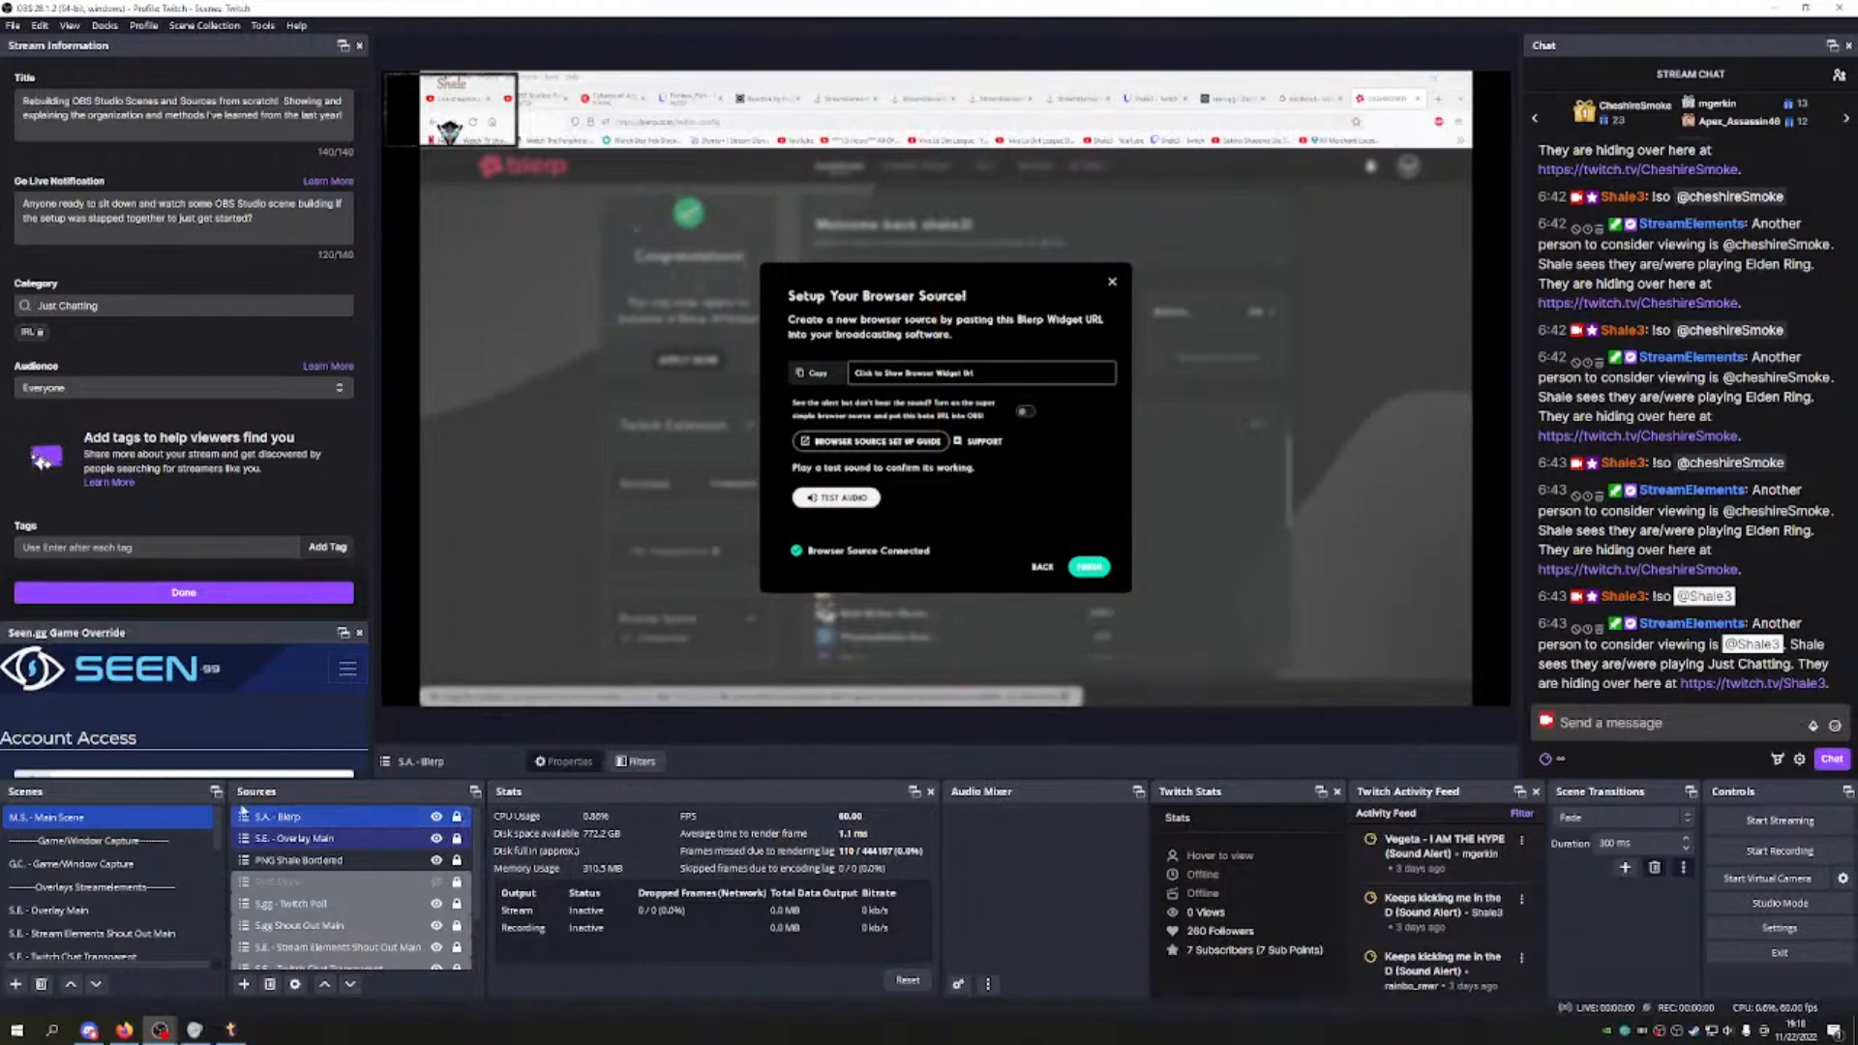
pyautogui.rightClick(397, 861)
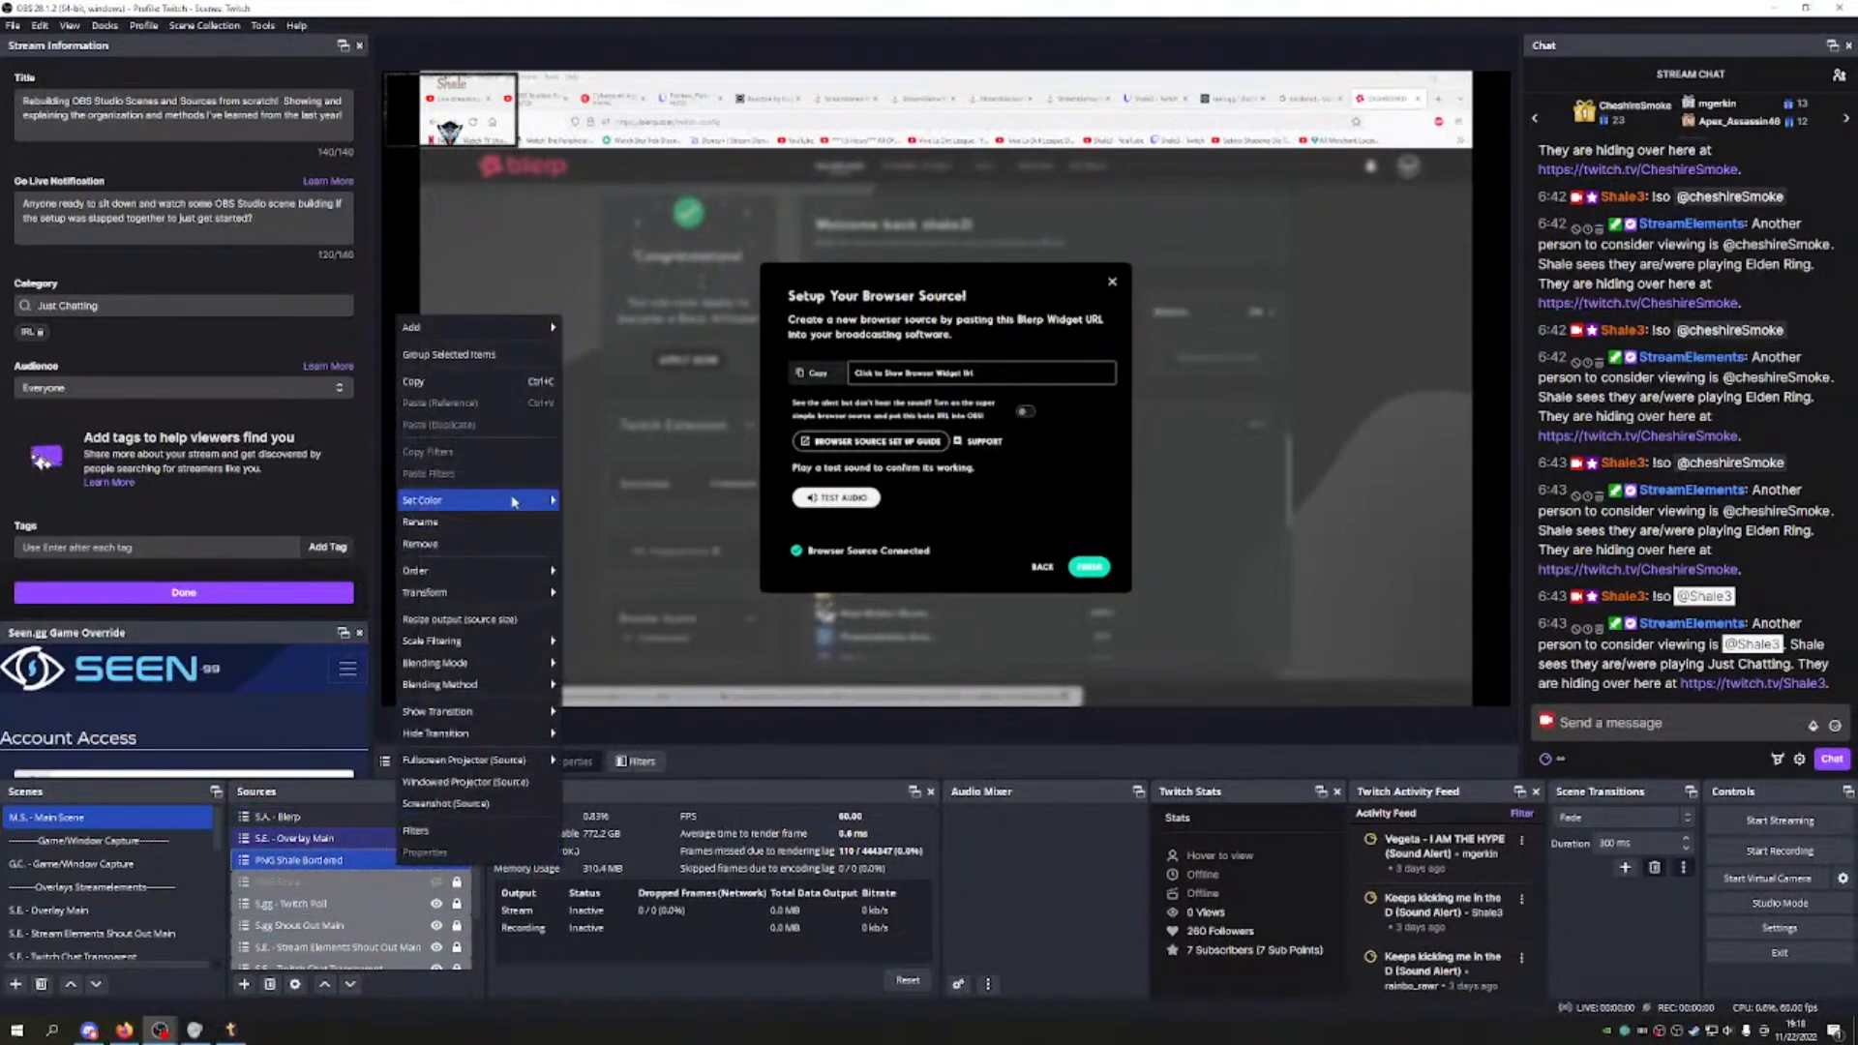
pyautogui.click(327, 816)
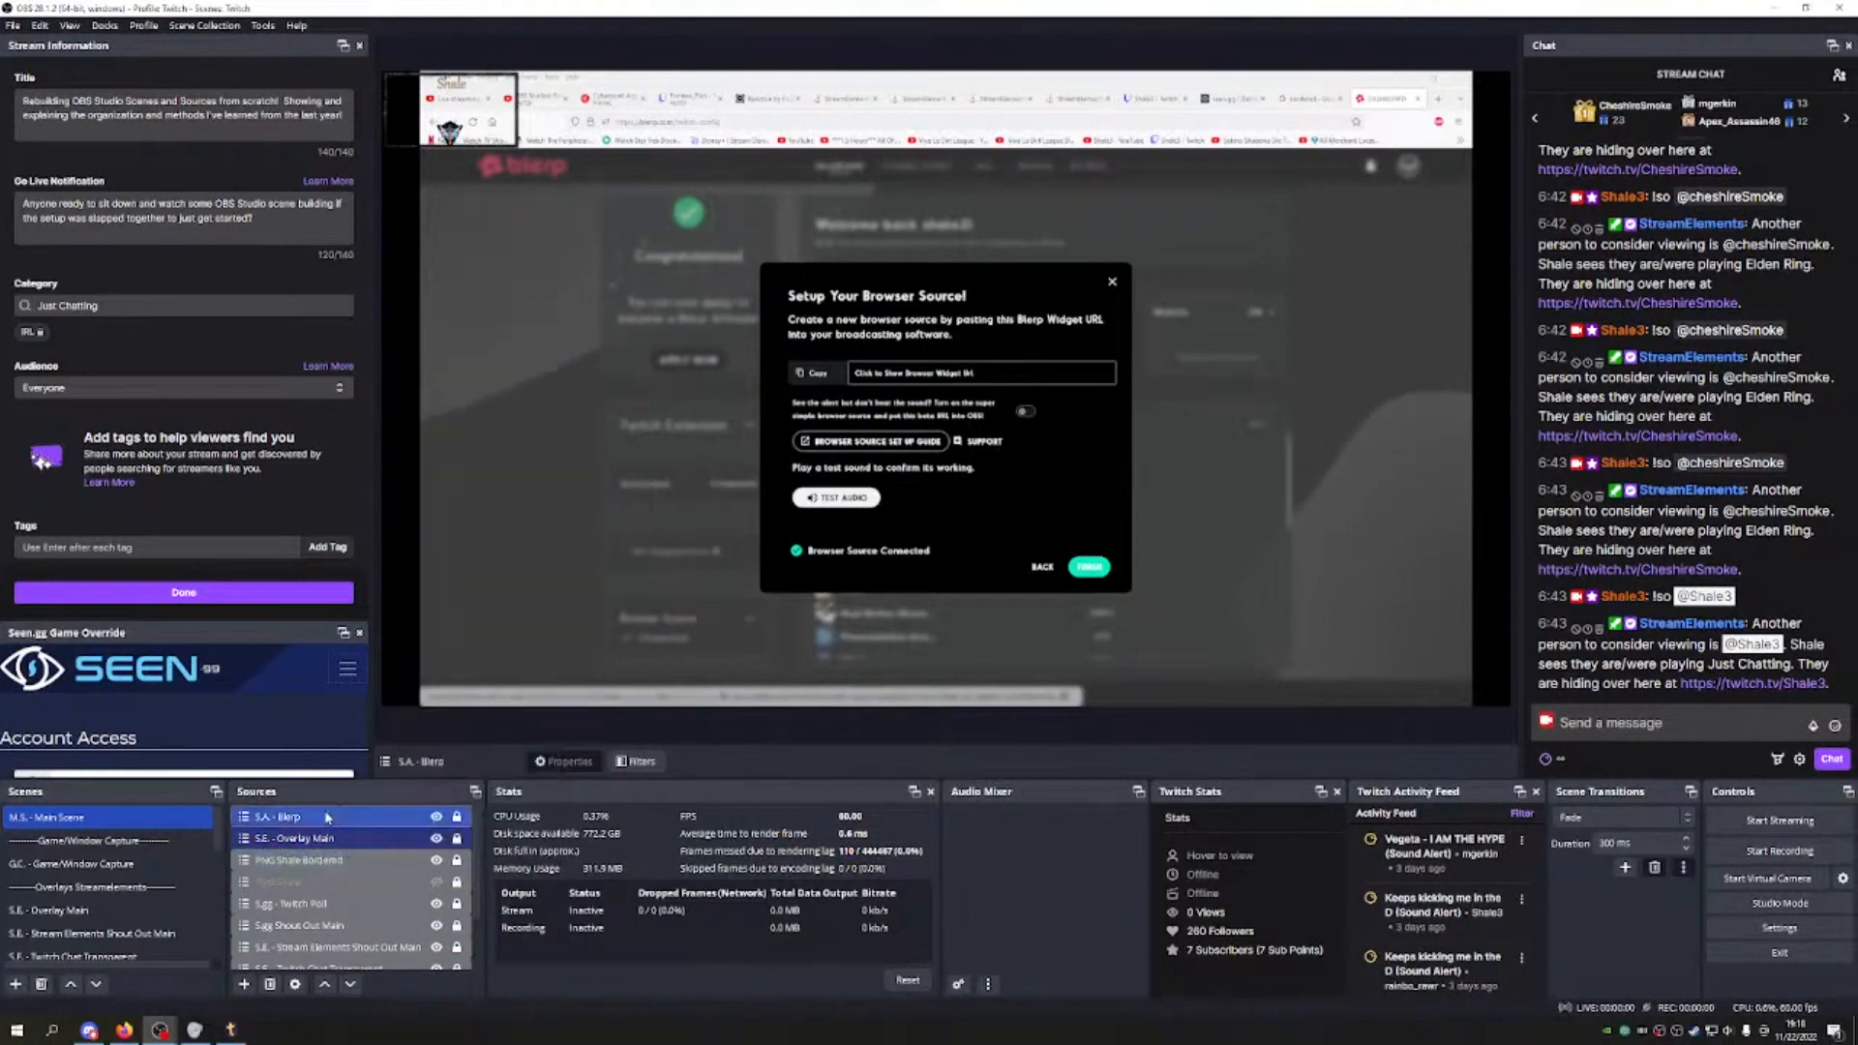
pyautogui.doubleClick(327, 817)
pyautogui.click(1196, 757)
pyautogui.rightClick(324, 817)
pyautogui.moveTo(440, 450)
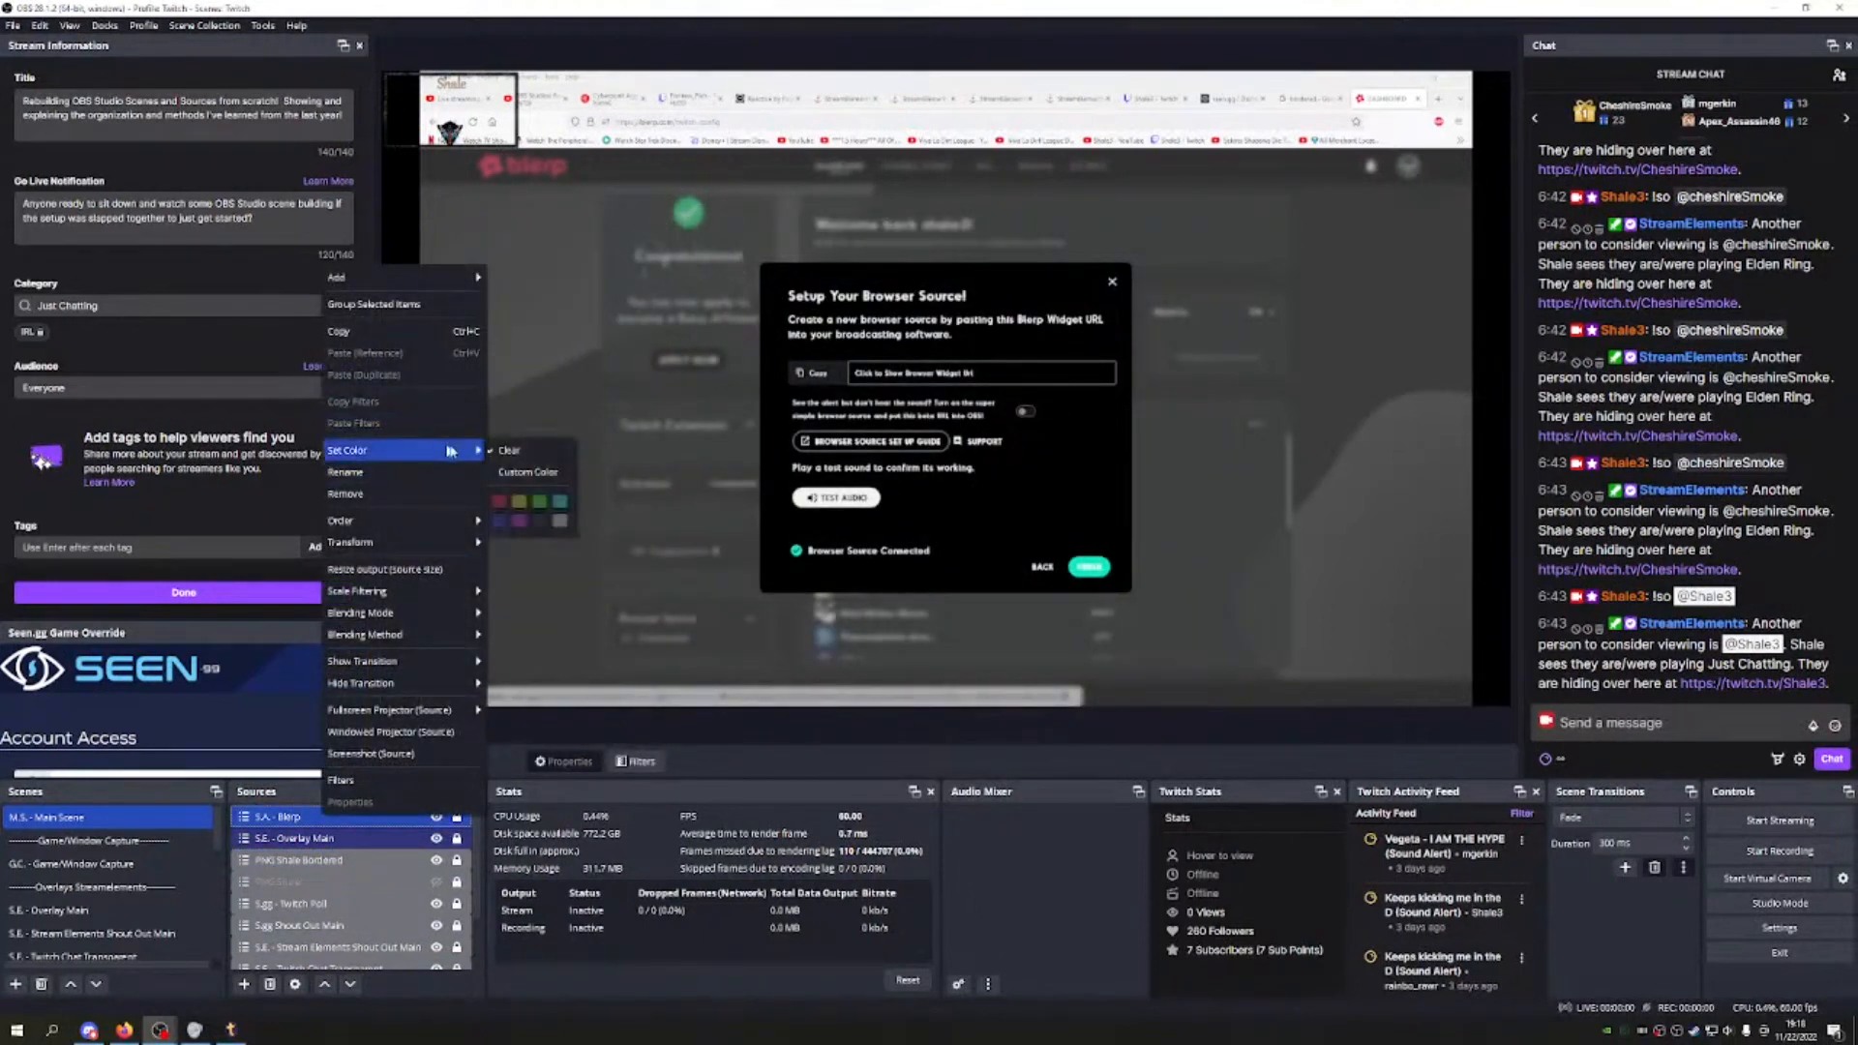
# Step: Move S.A. - Blerp down three rows so it sits below PNG Shale Bordered
pyautogui.click(345, 860)
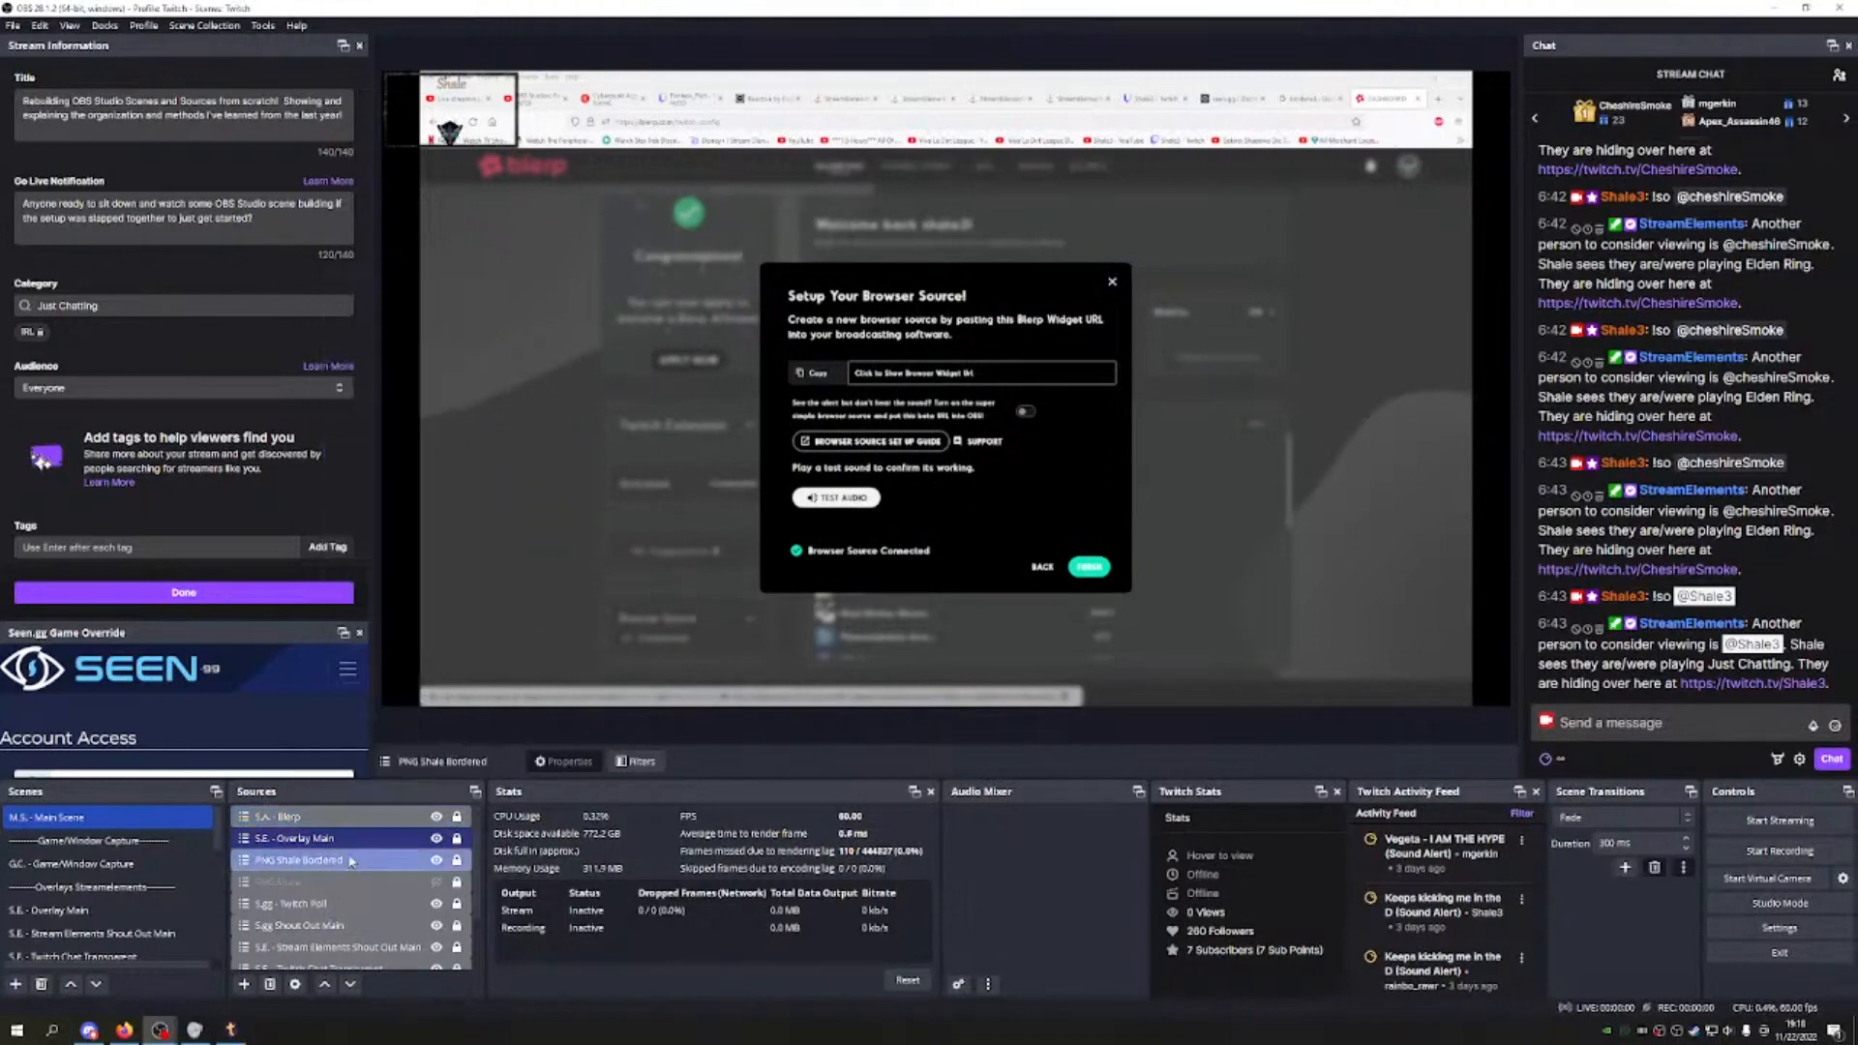
pyautogui.click(358, 817)
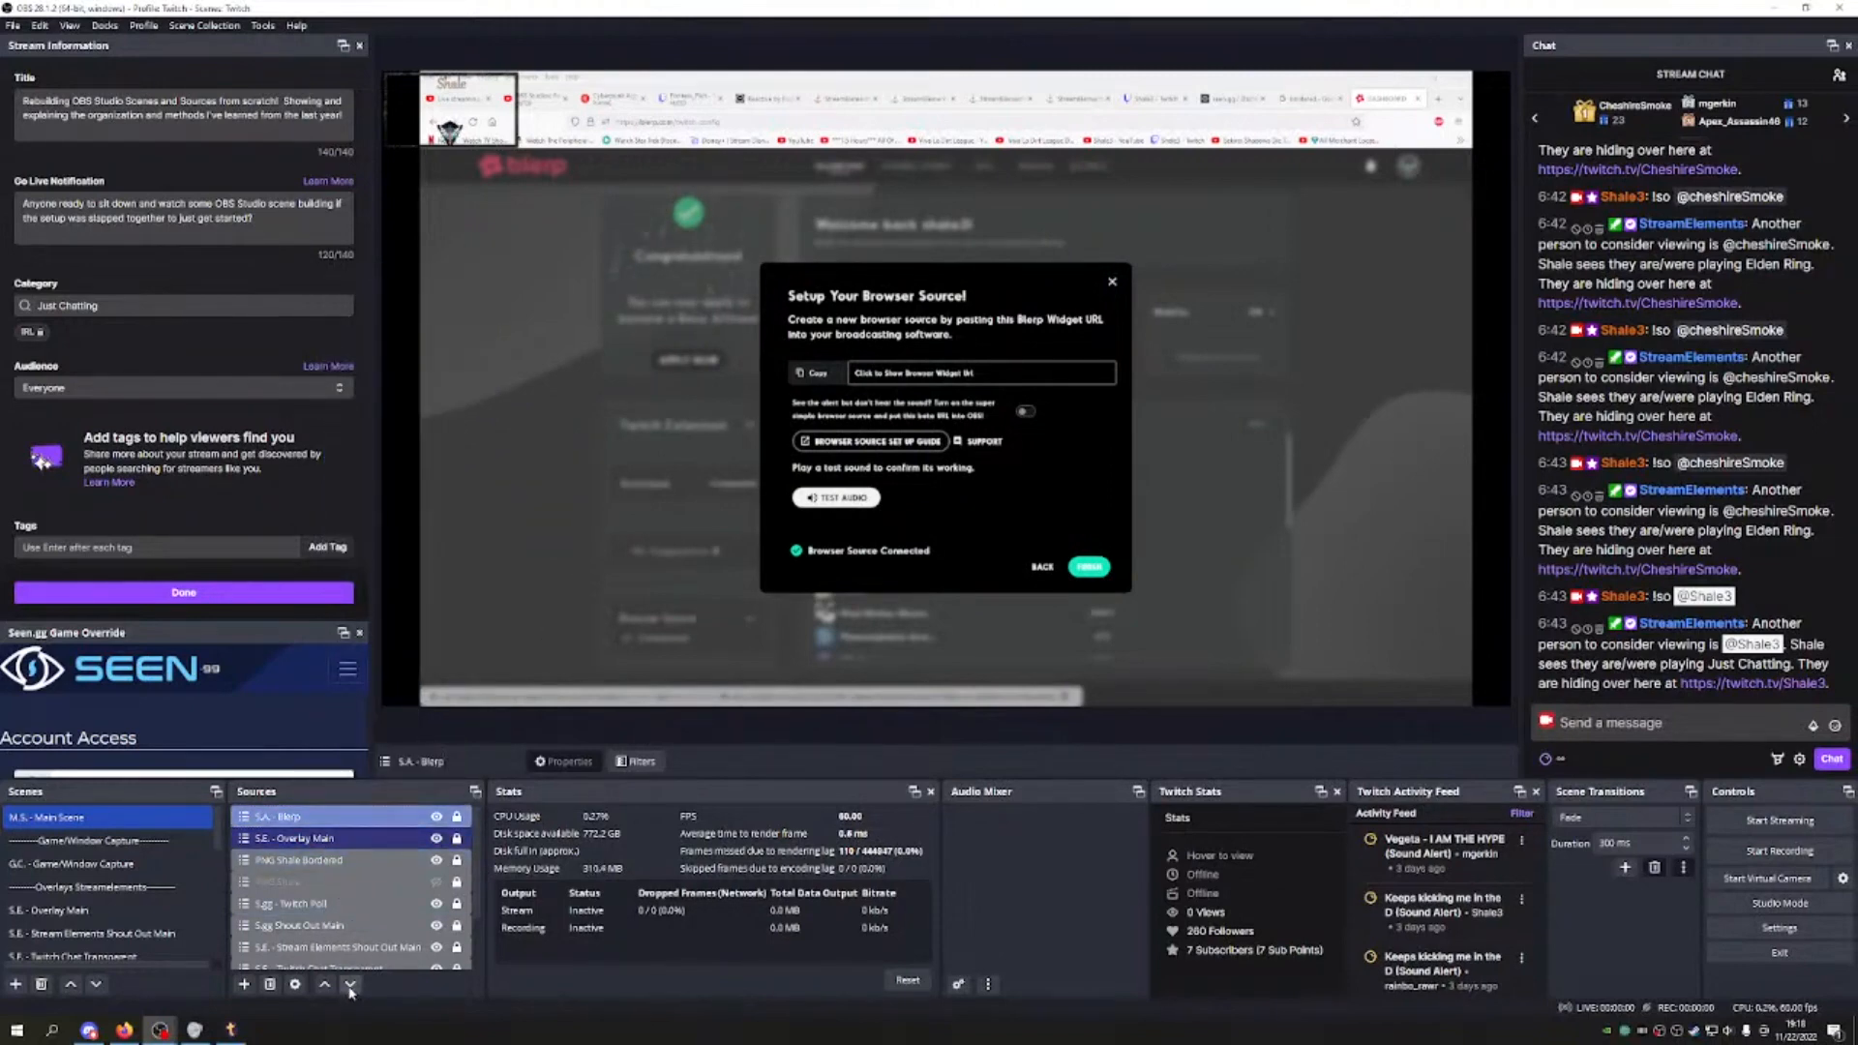
pyautogui.click(351, 984)
pyautogui.click(350, 984)
pyautogui.click(351, 984)
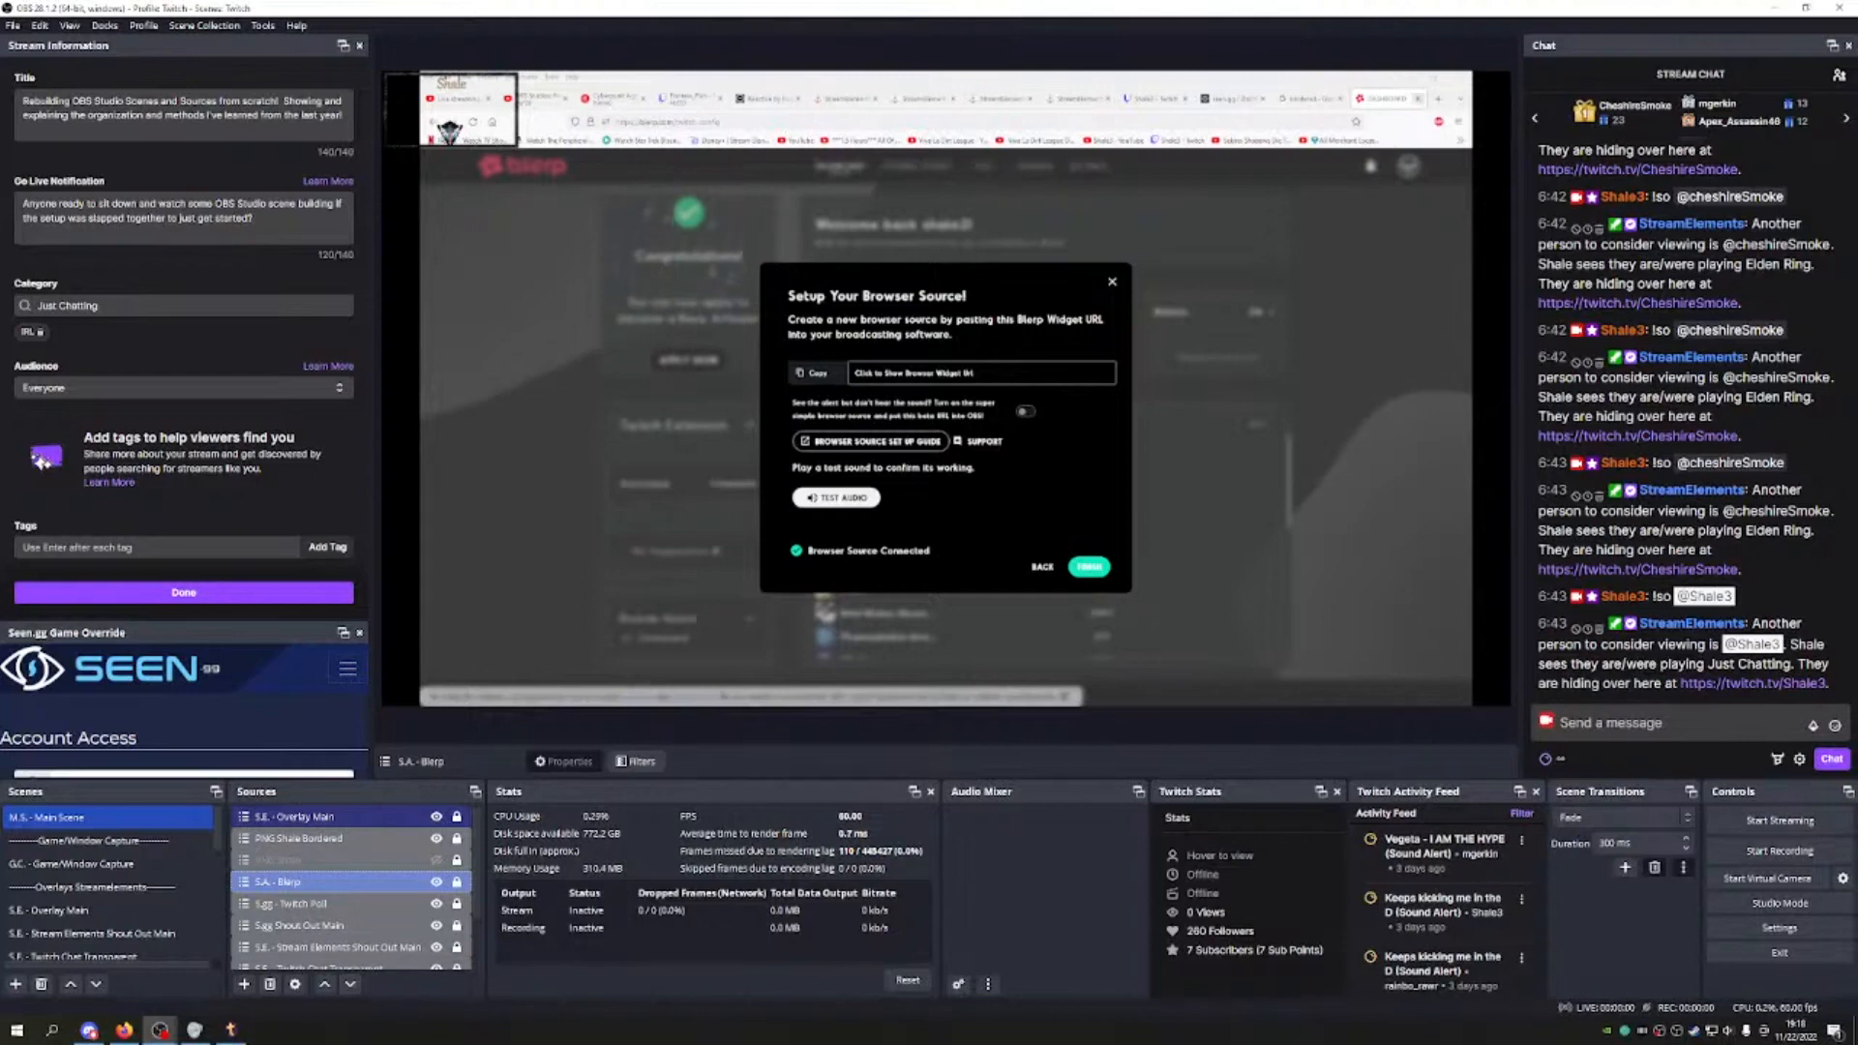
# Step: Close the Blerp tab and inspect the extension alert's settings on Sound Alerts My Alerts
pyautogui.click(1416, 99)
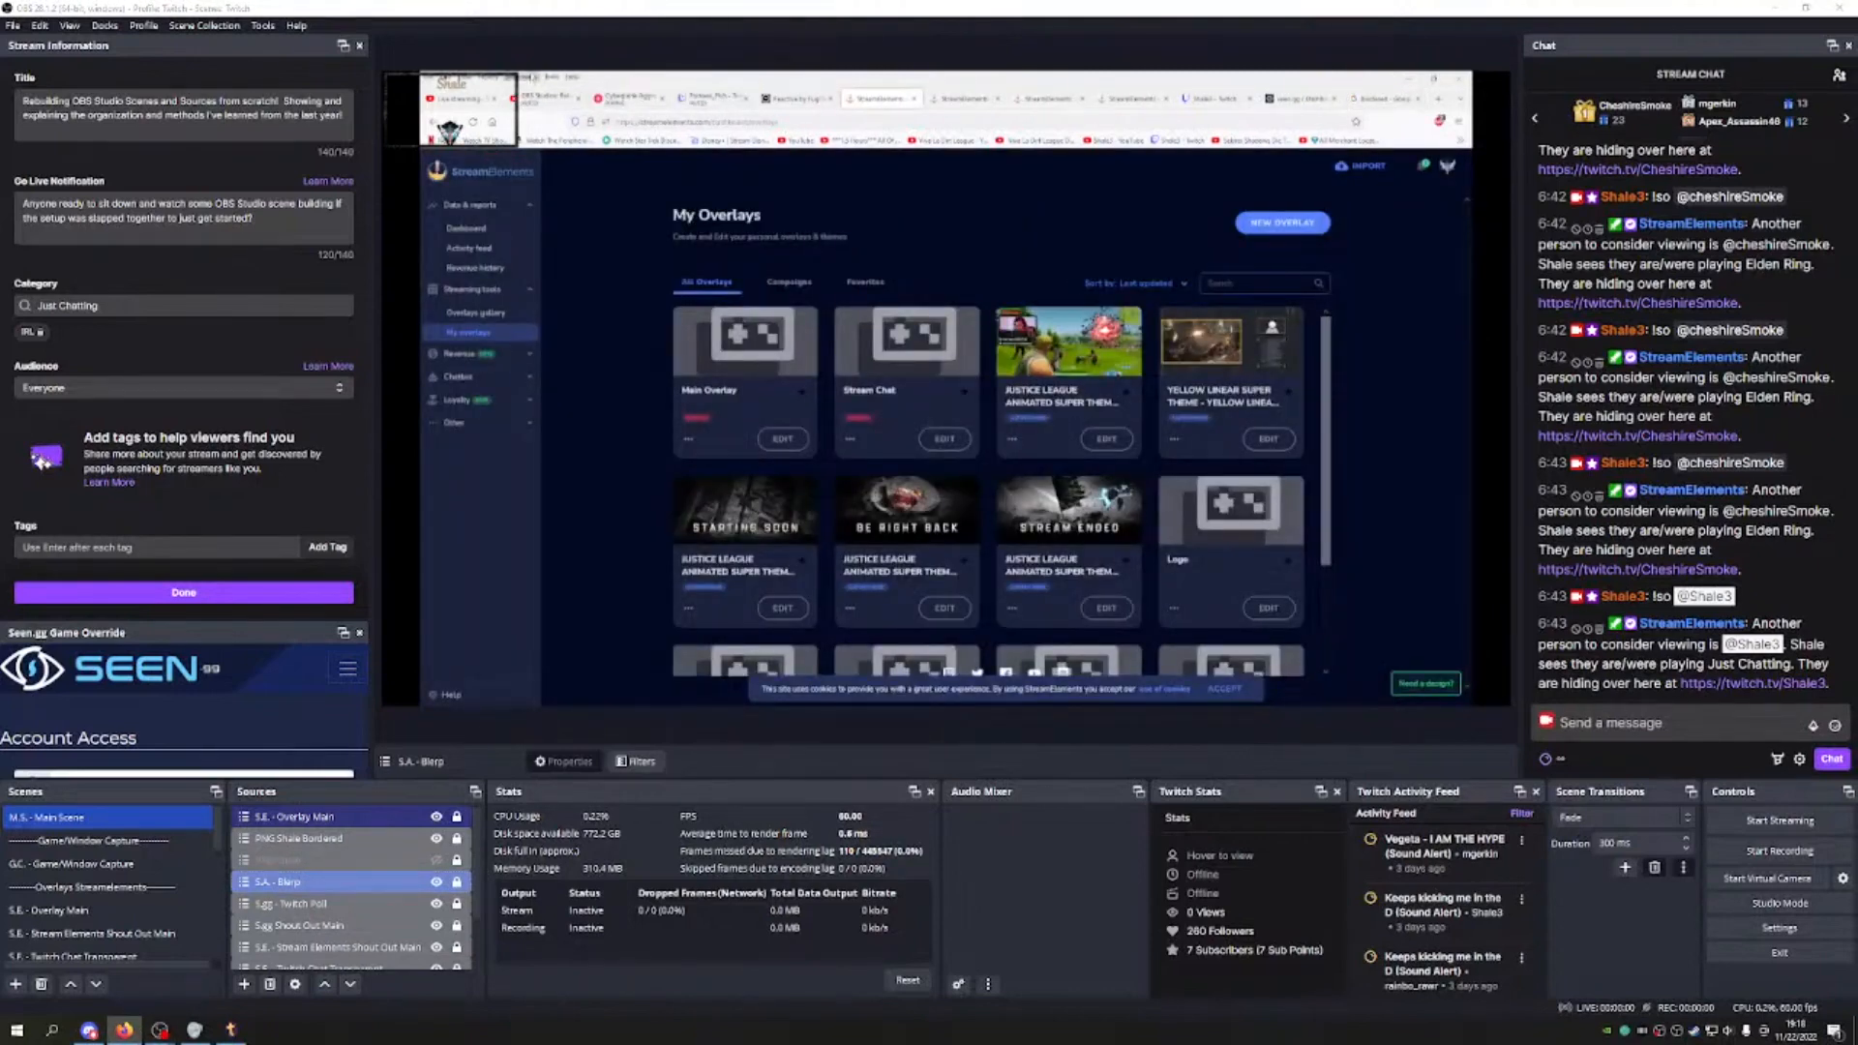
pyautogui.click(1385, 99)
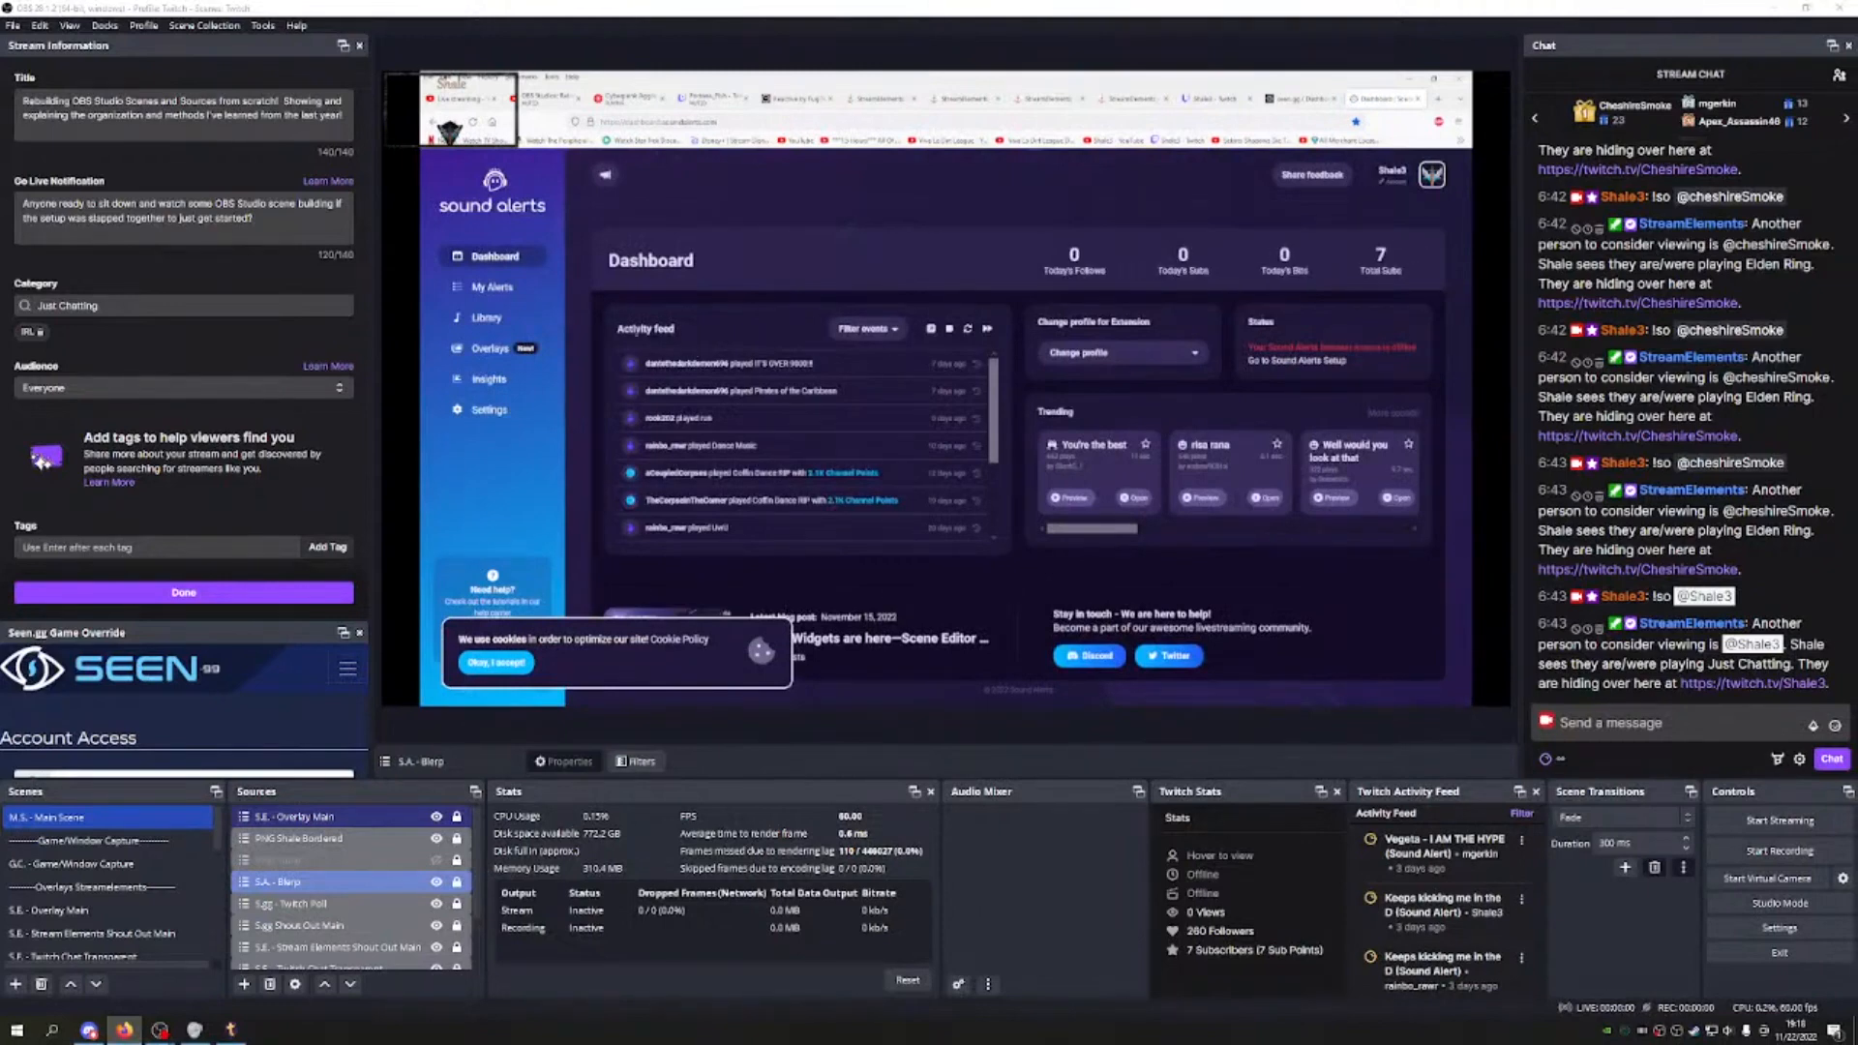
pyautogui.click(494, 293)
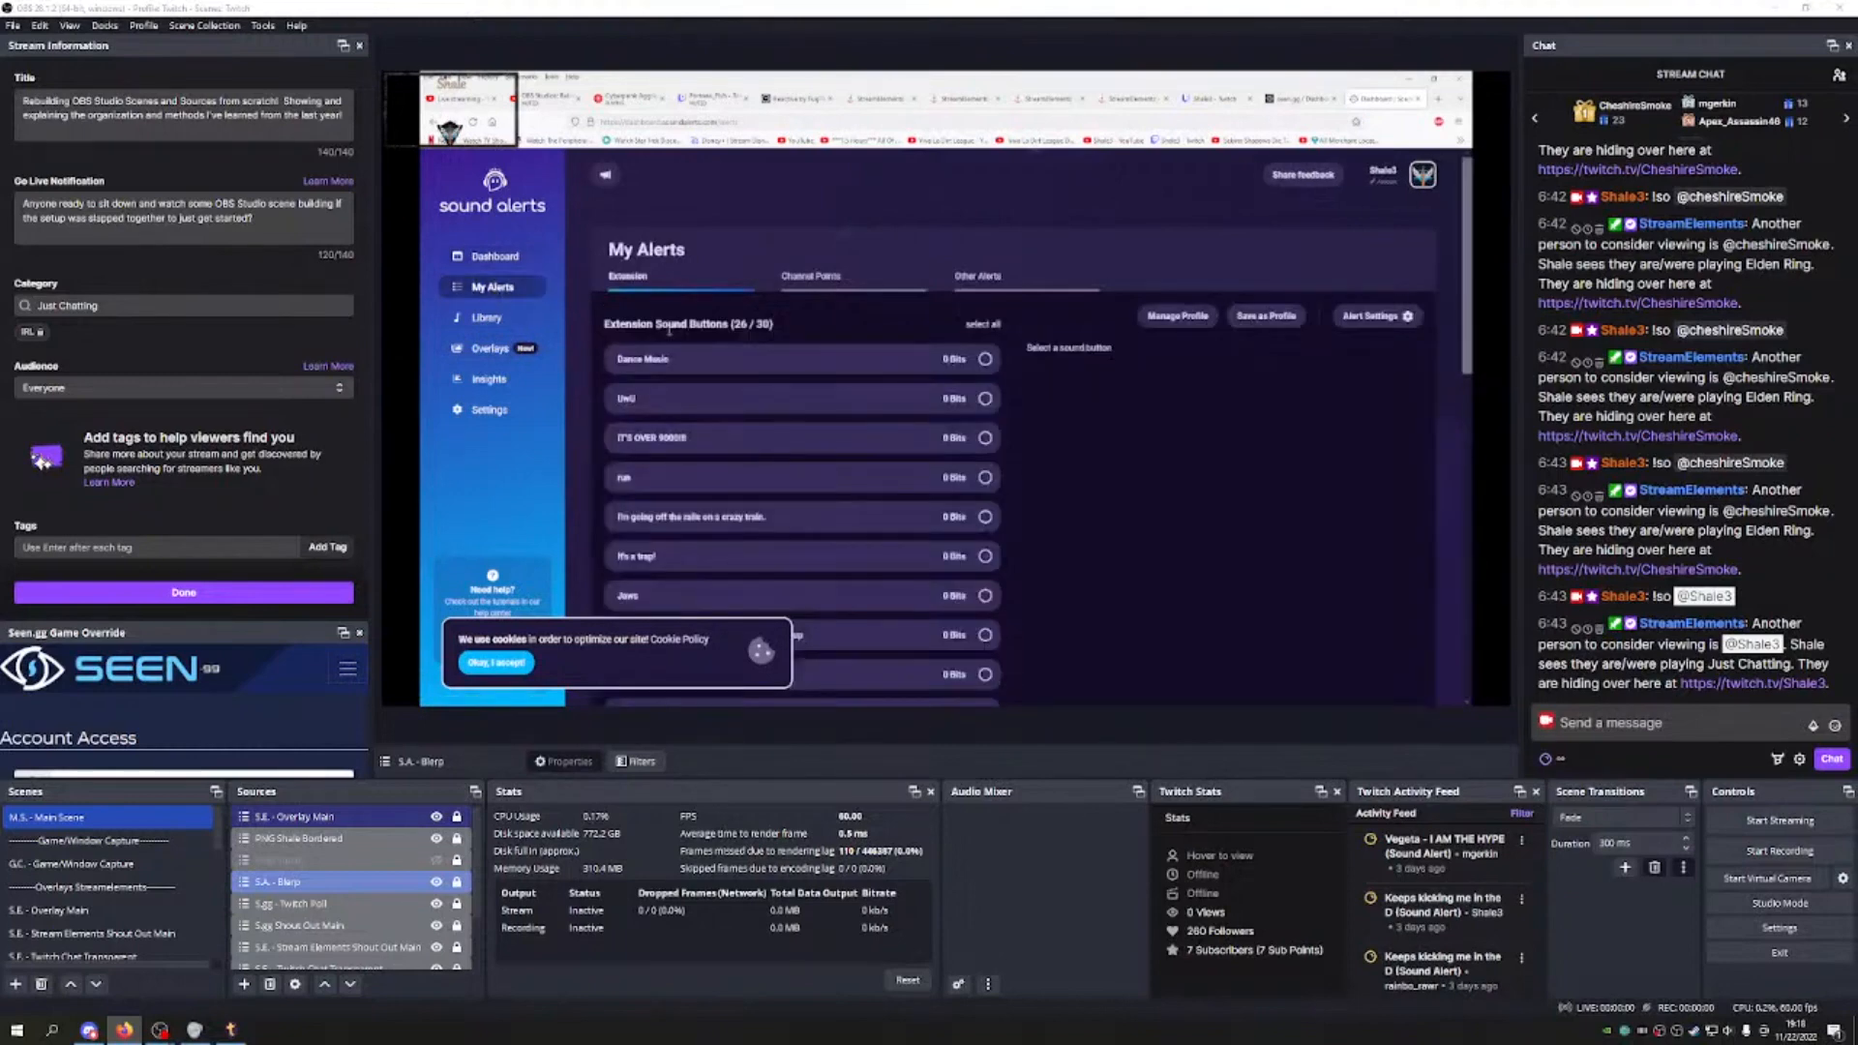
pyautogui.click(1372, 316)
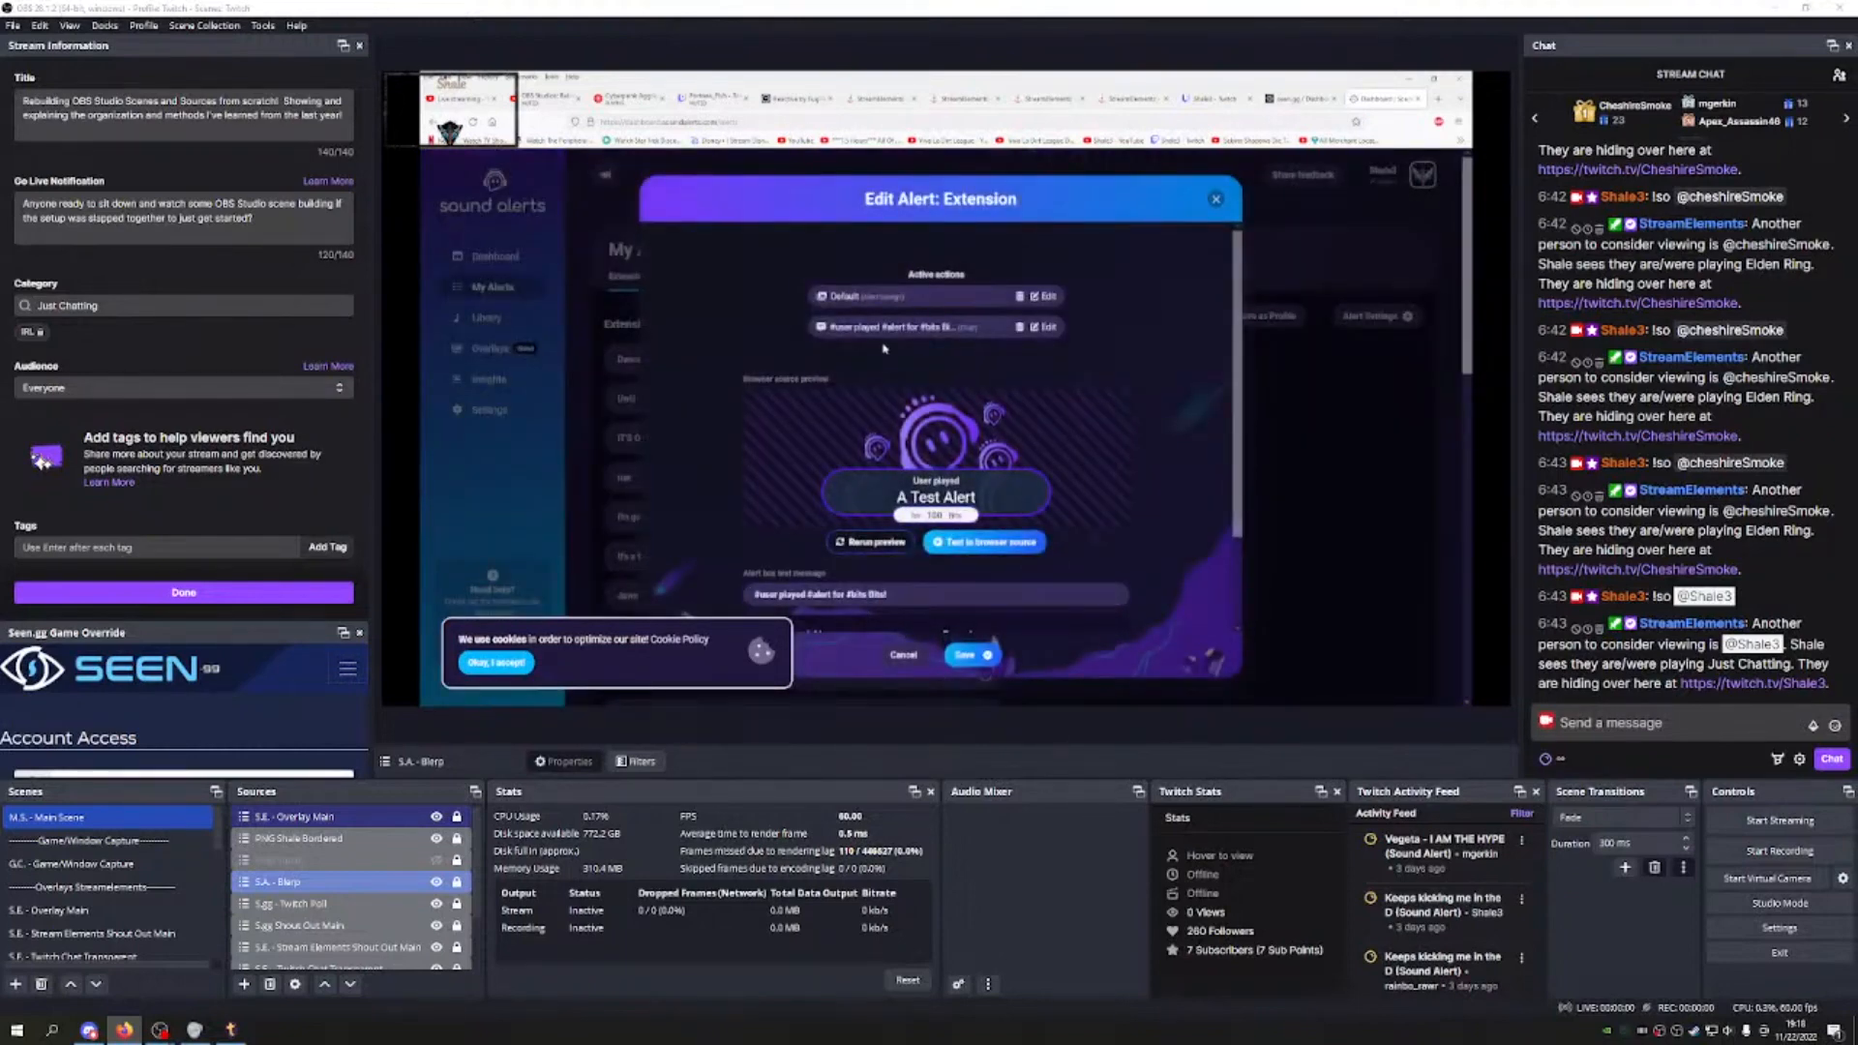
pyautogui.scroll(-2, 779, 412)
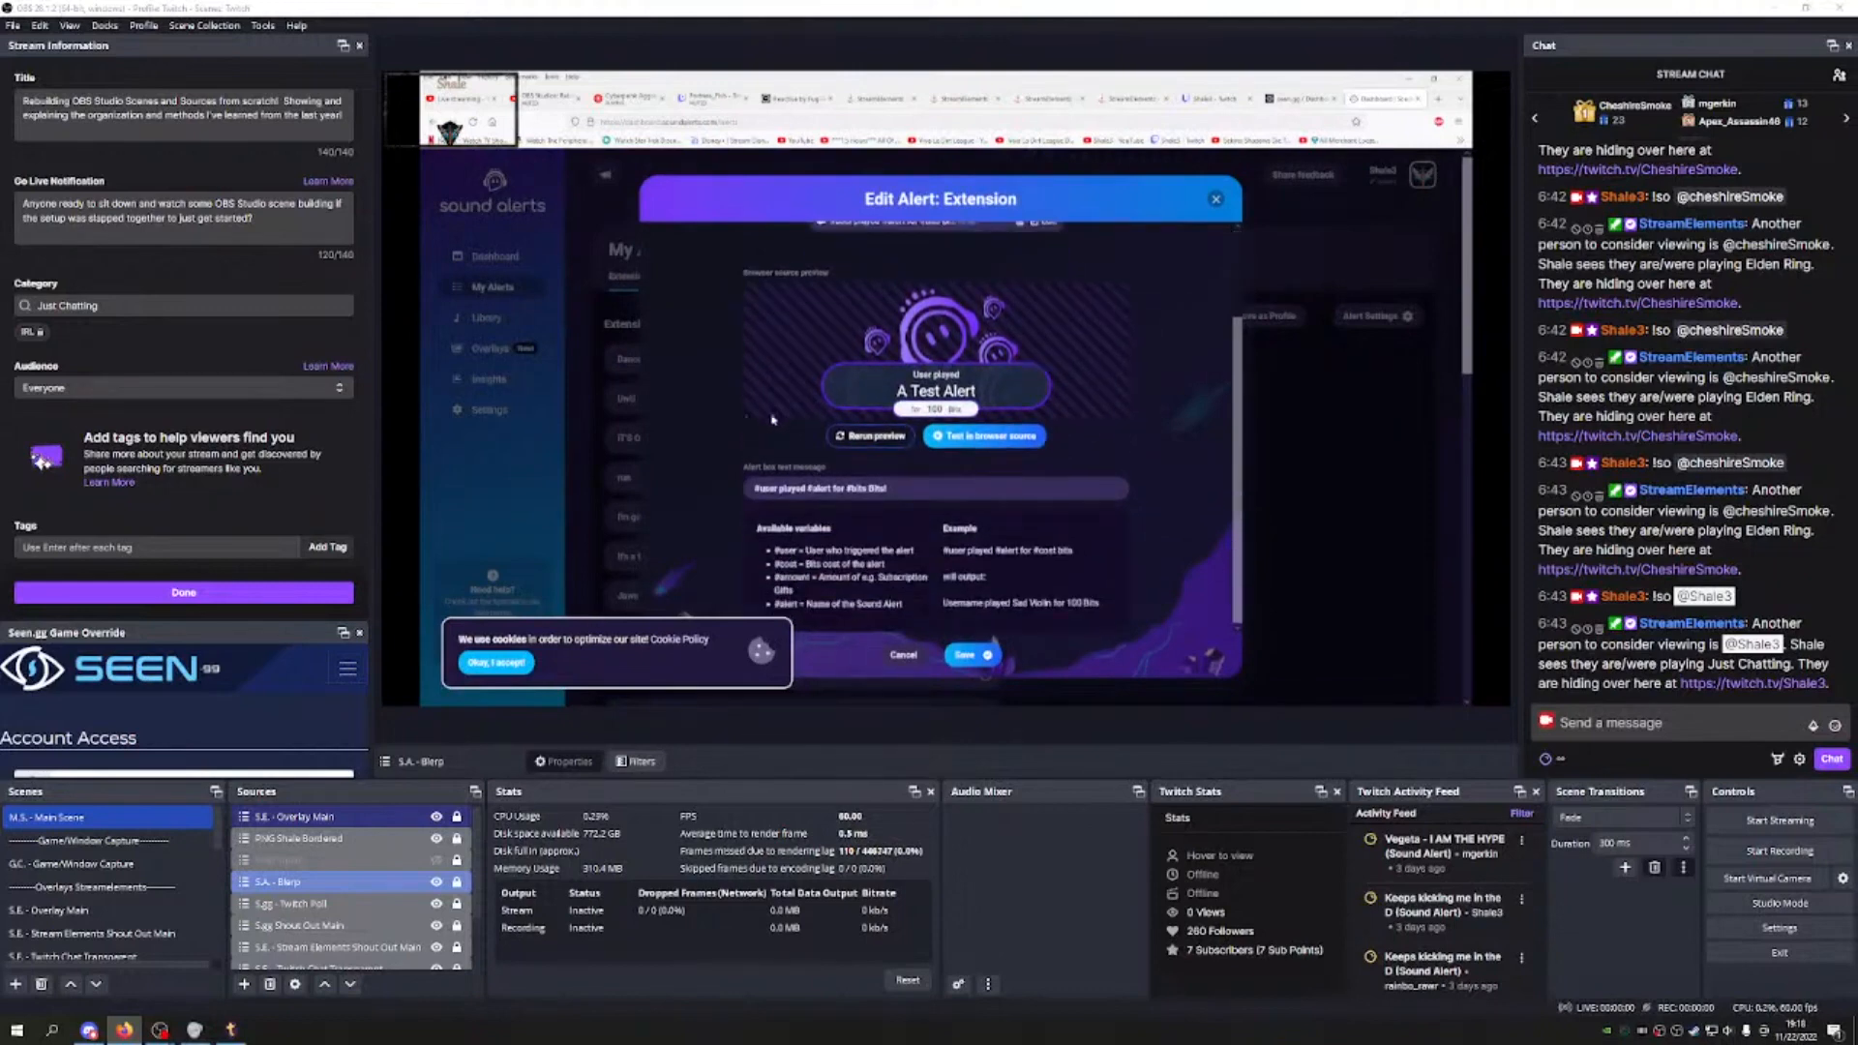
pyautogui.scroll(-2, 774, 417)
pyautogui.scroll(2, 944, 494)
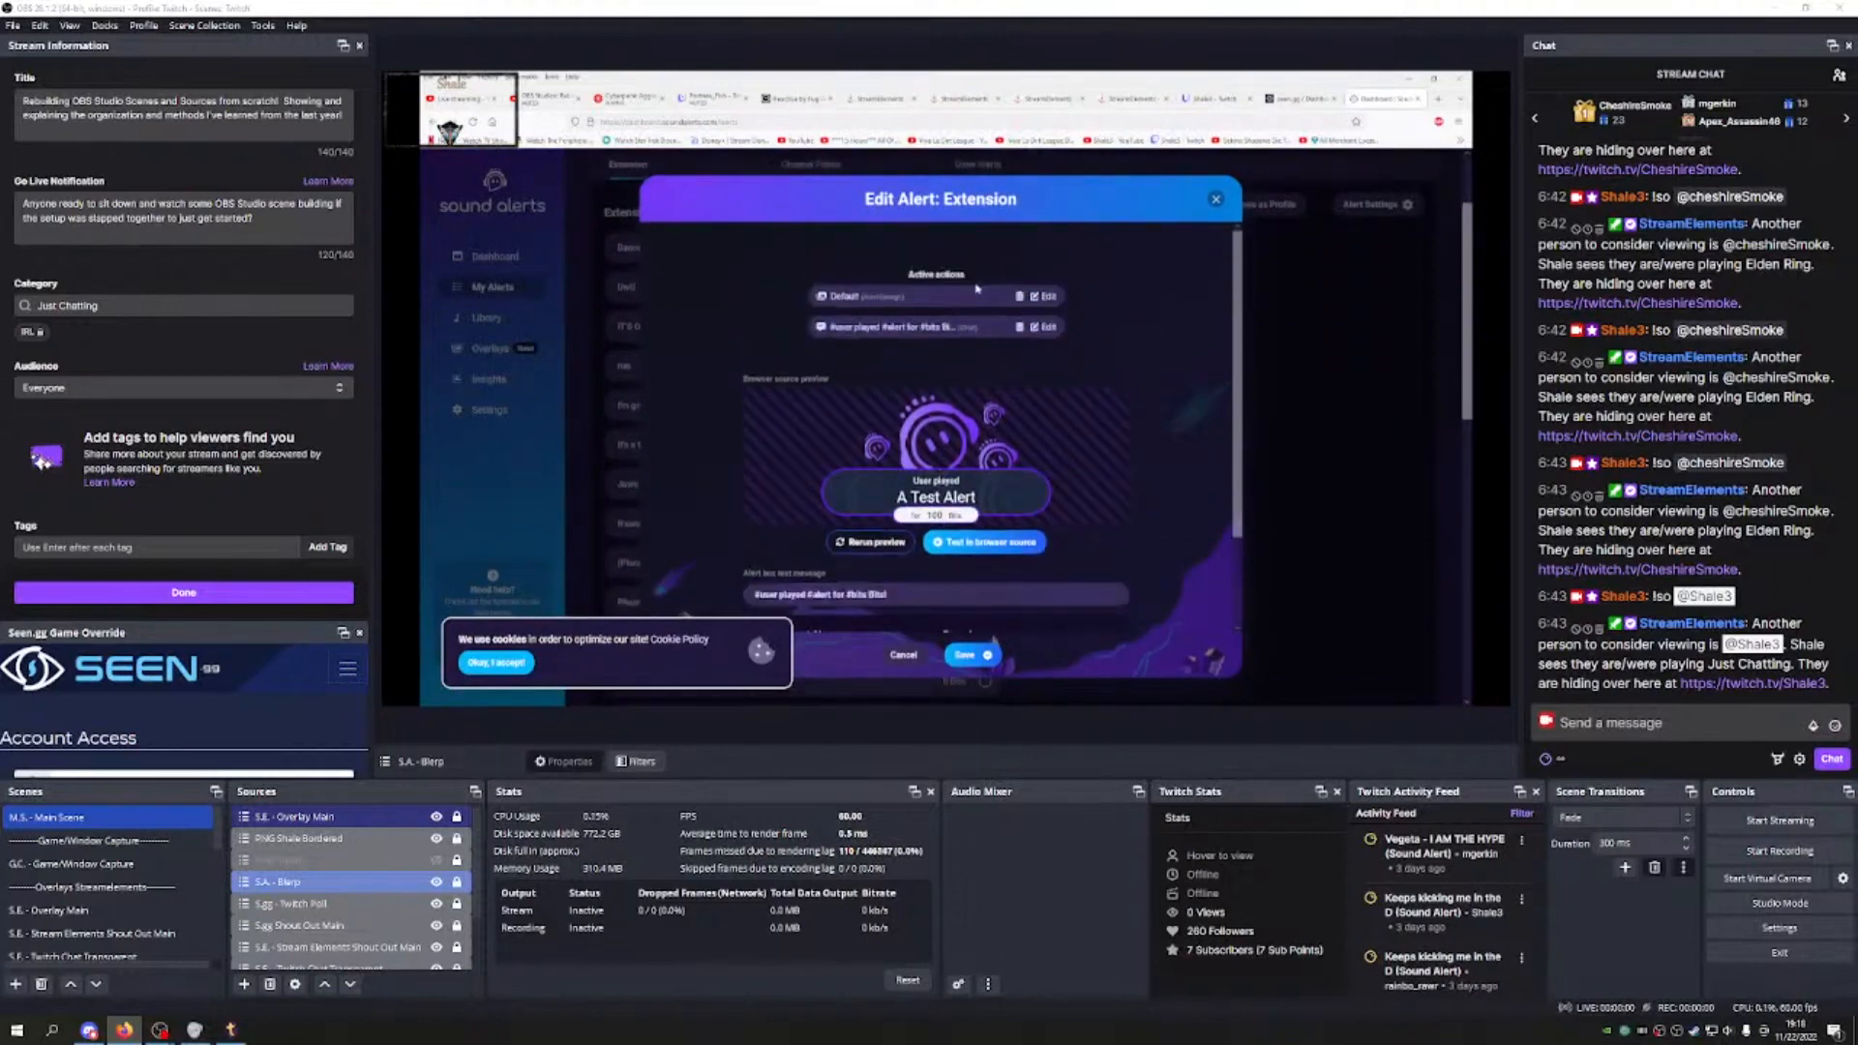
pyautogui.click(1212, 201)
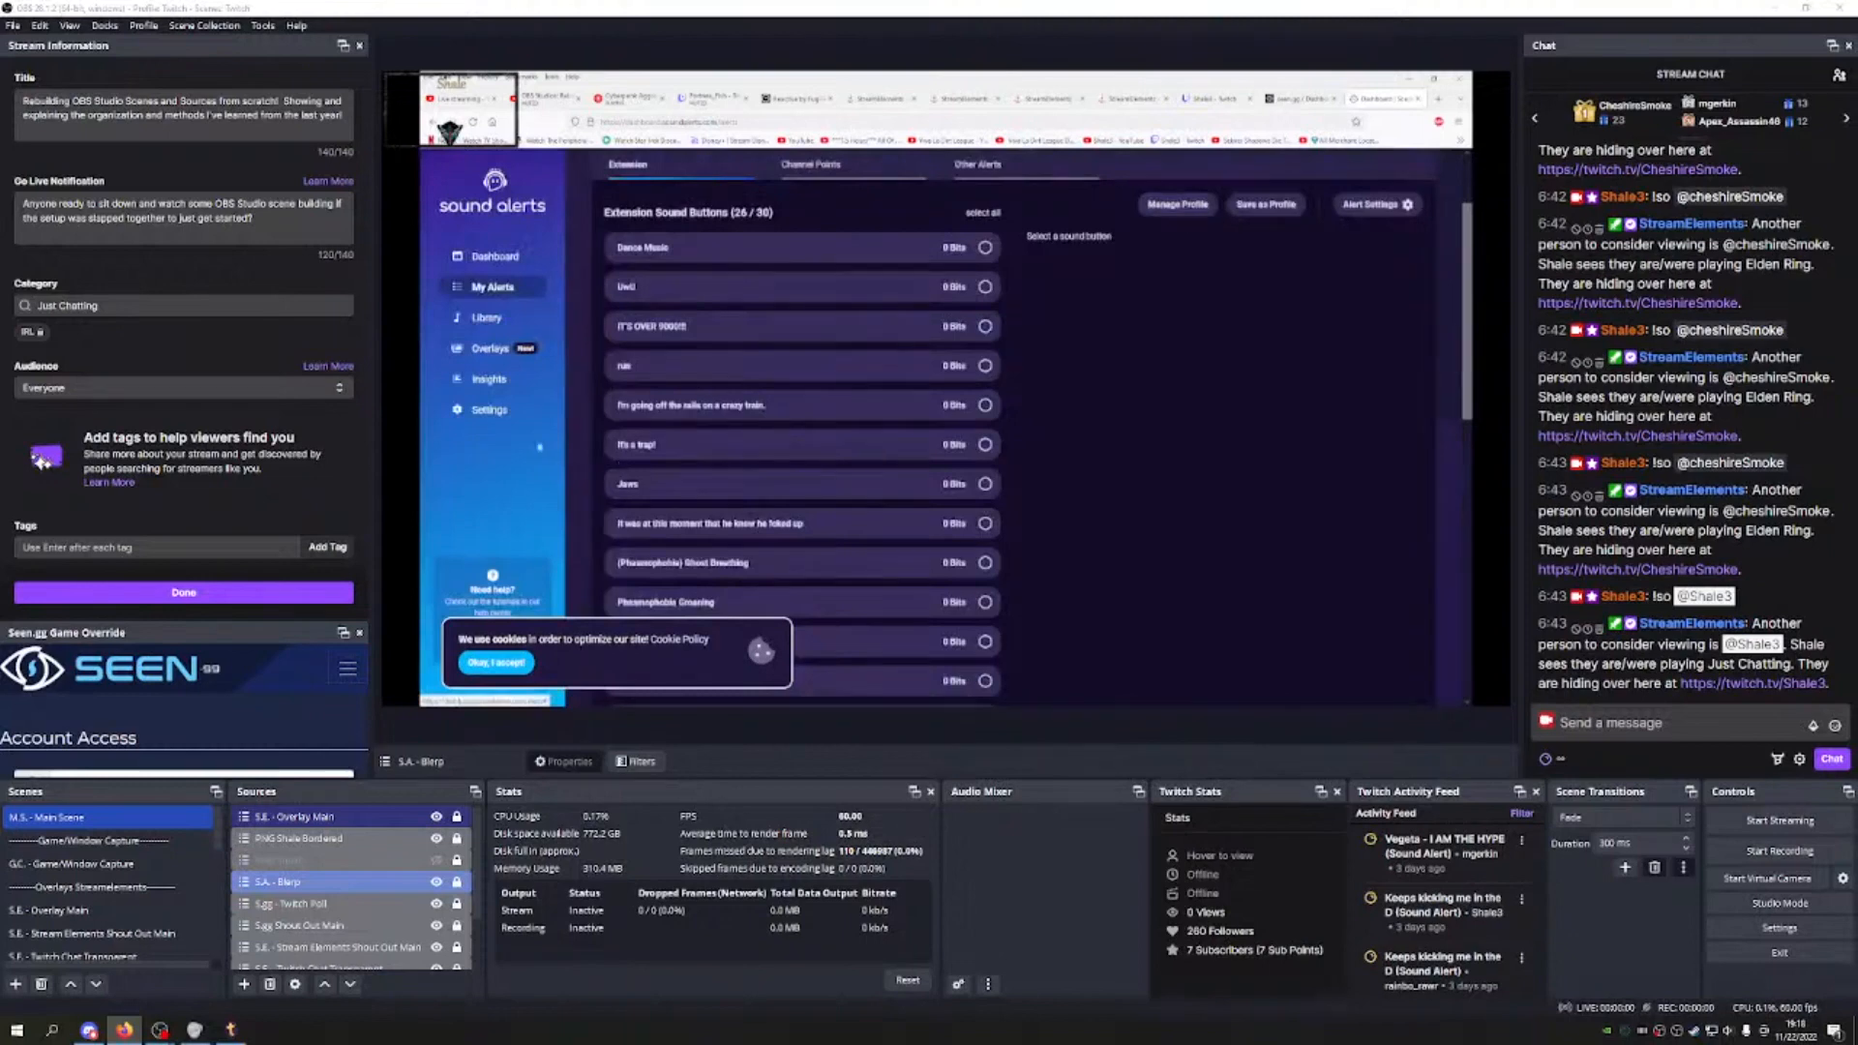
# Step: Look over the Default alert design on the Overlays page, then return to the dashboard
pyautogui.scroll(2, 827, 253)
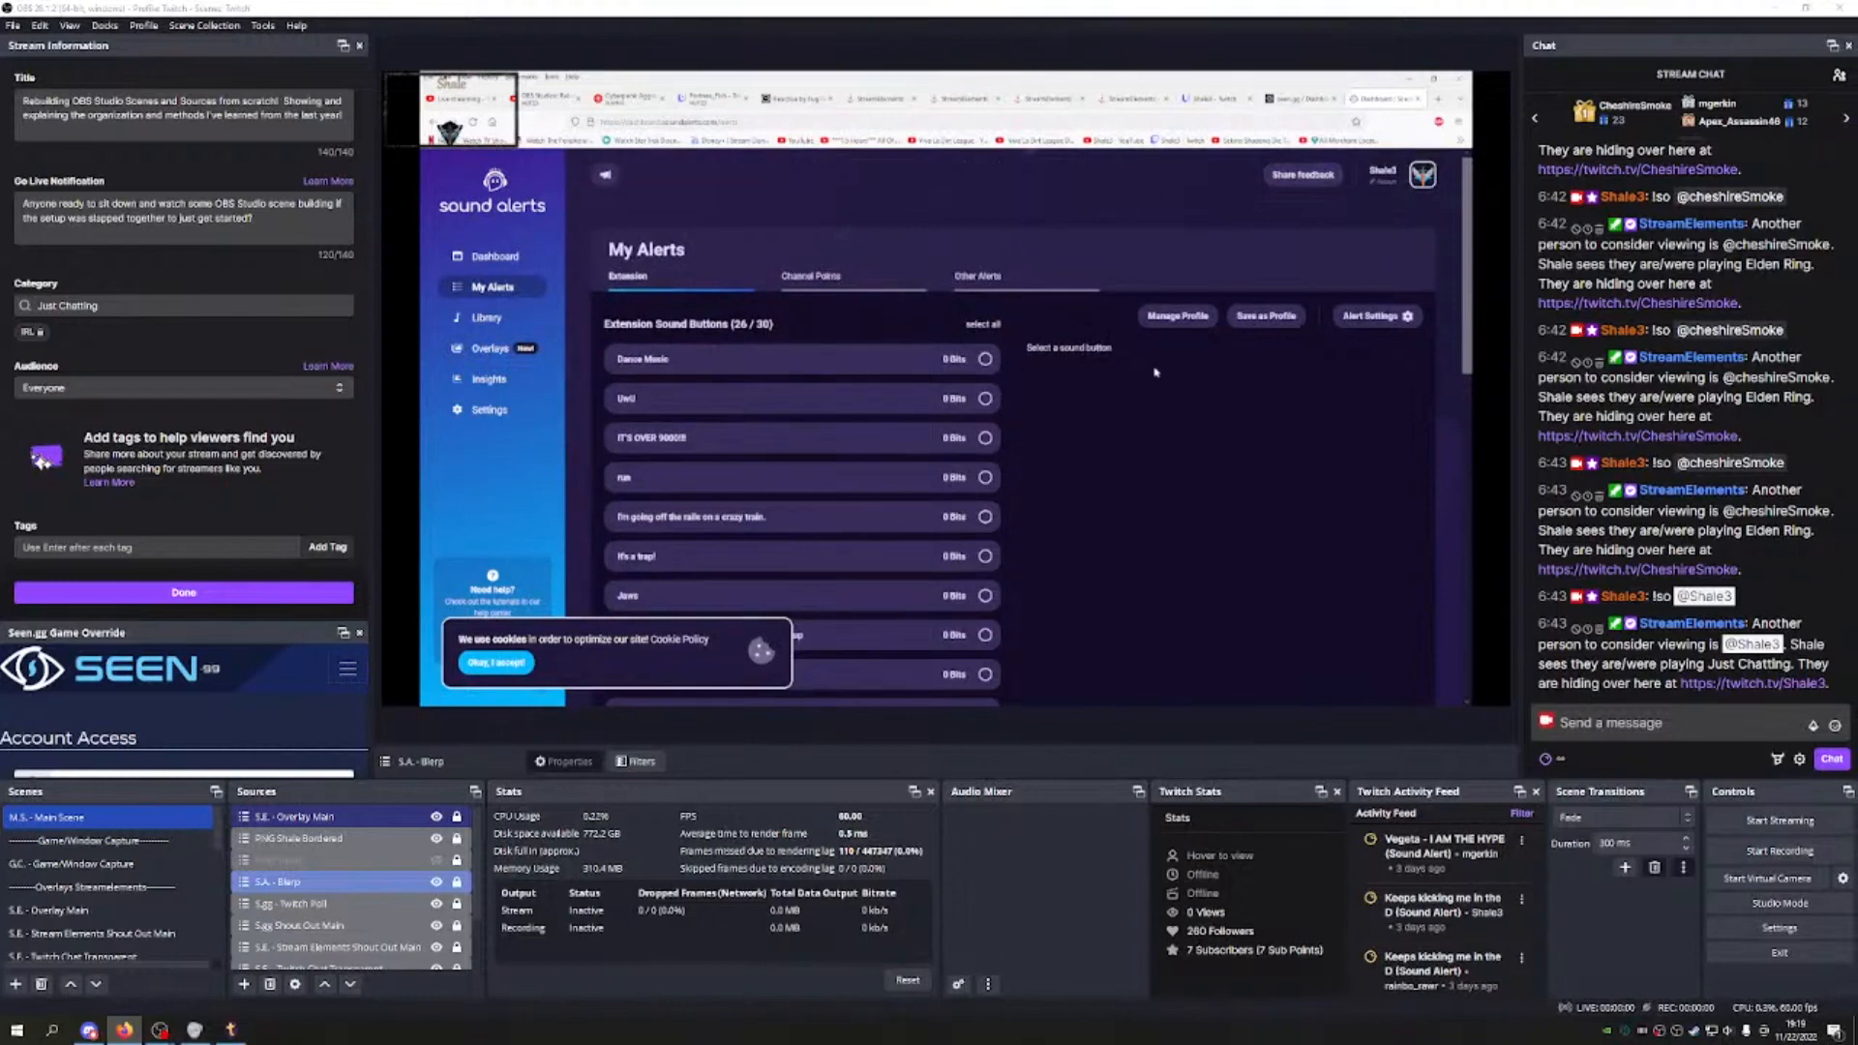
pyautogui.scroll(-10, 1145, 364)
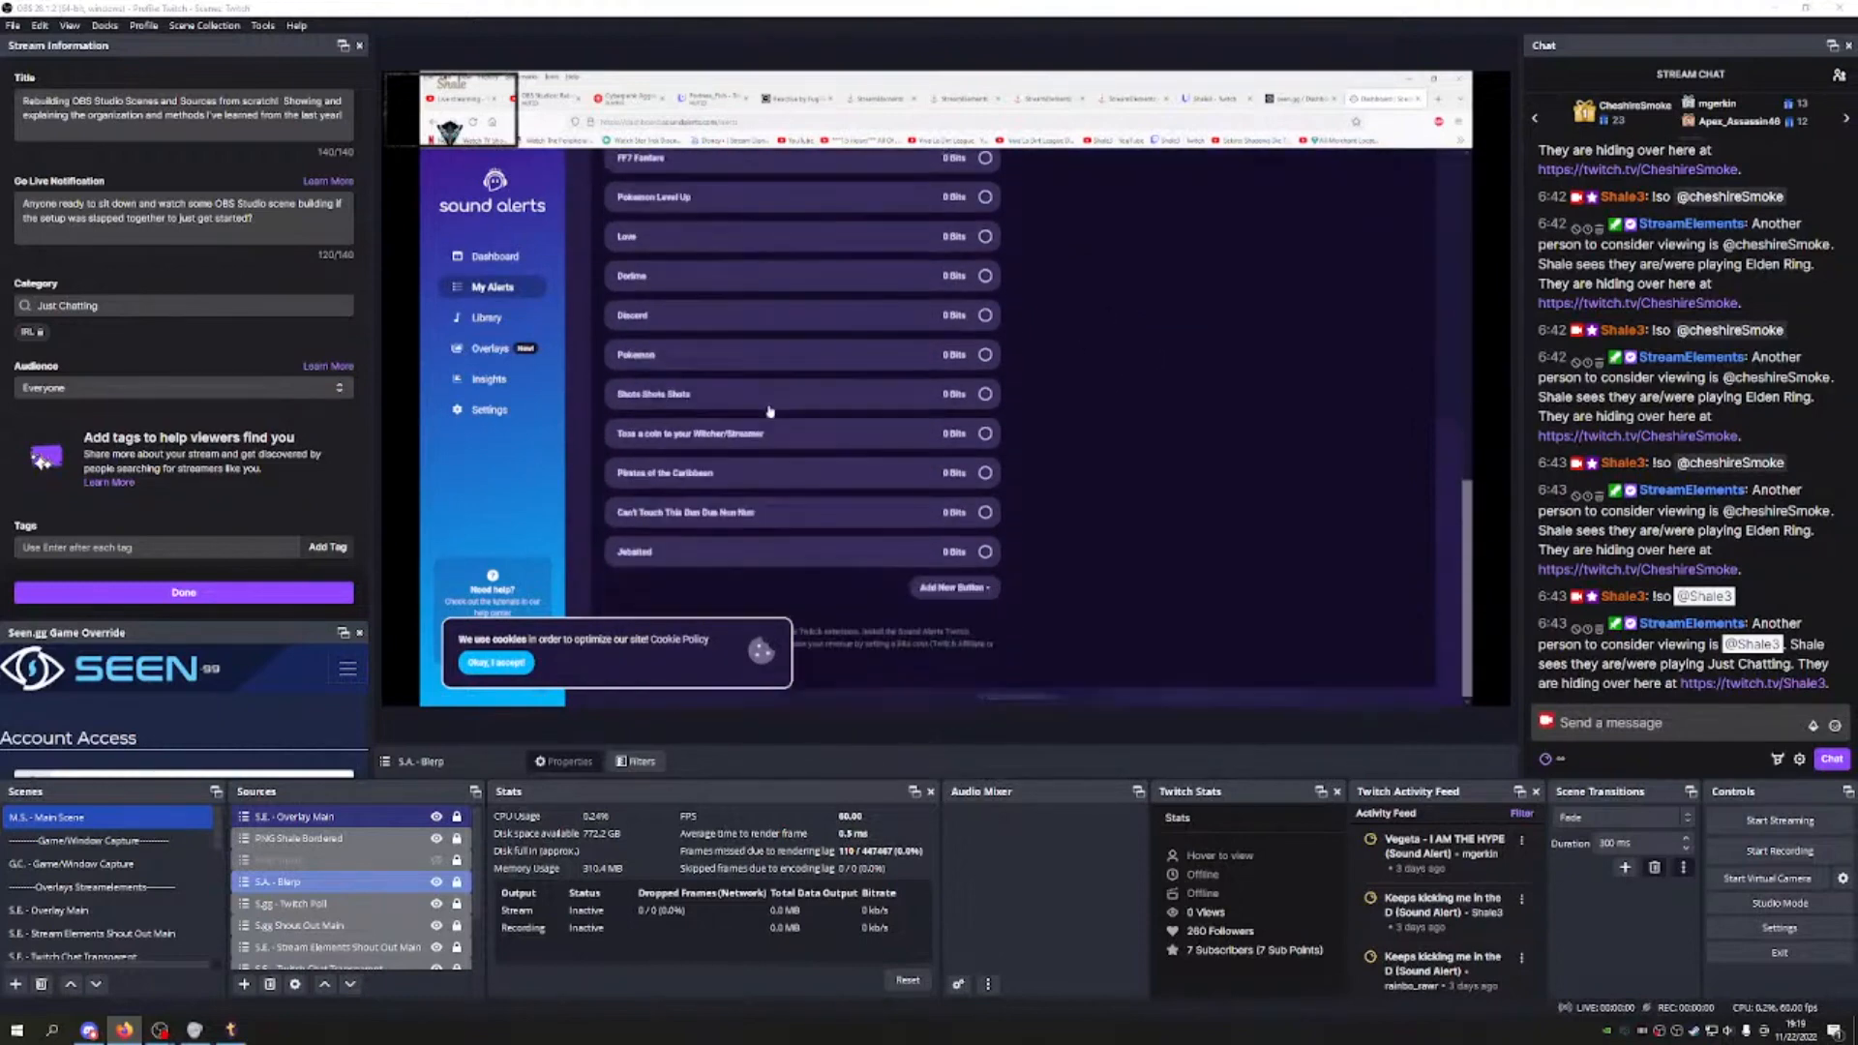
pyautogui.click(490, 350)
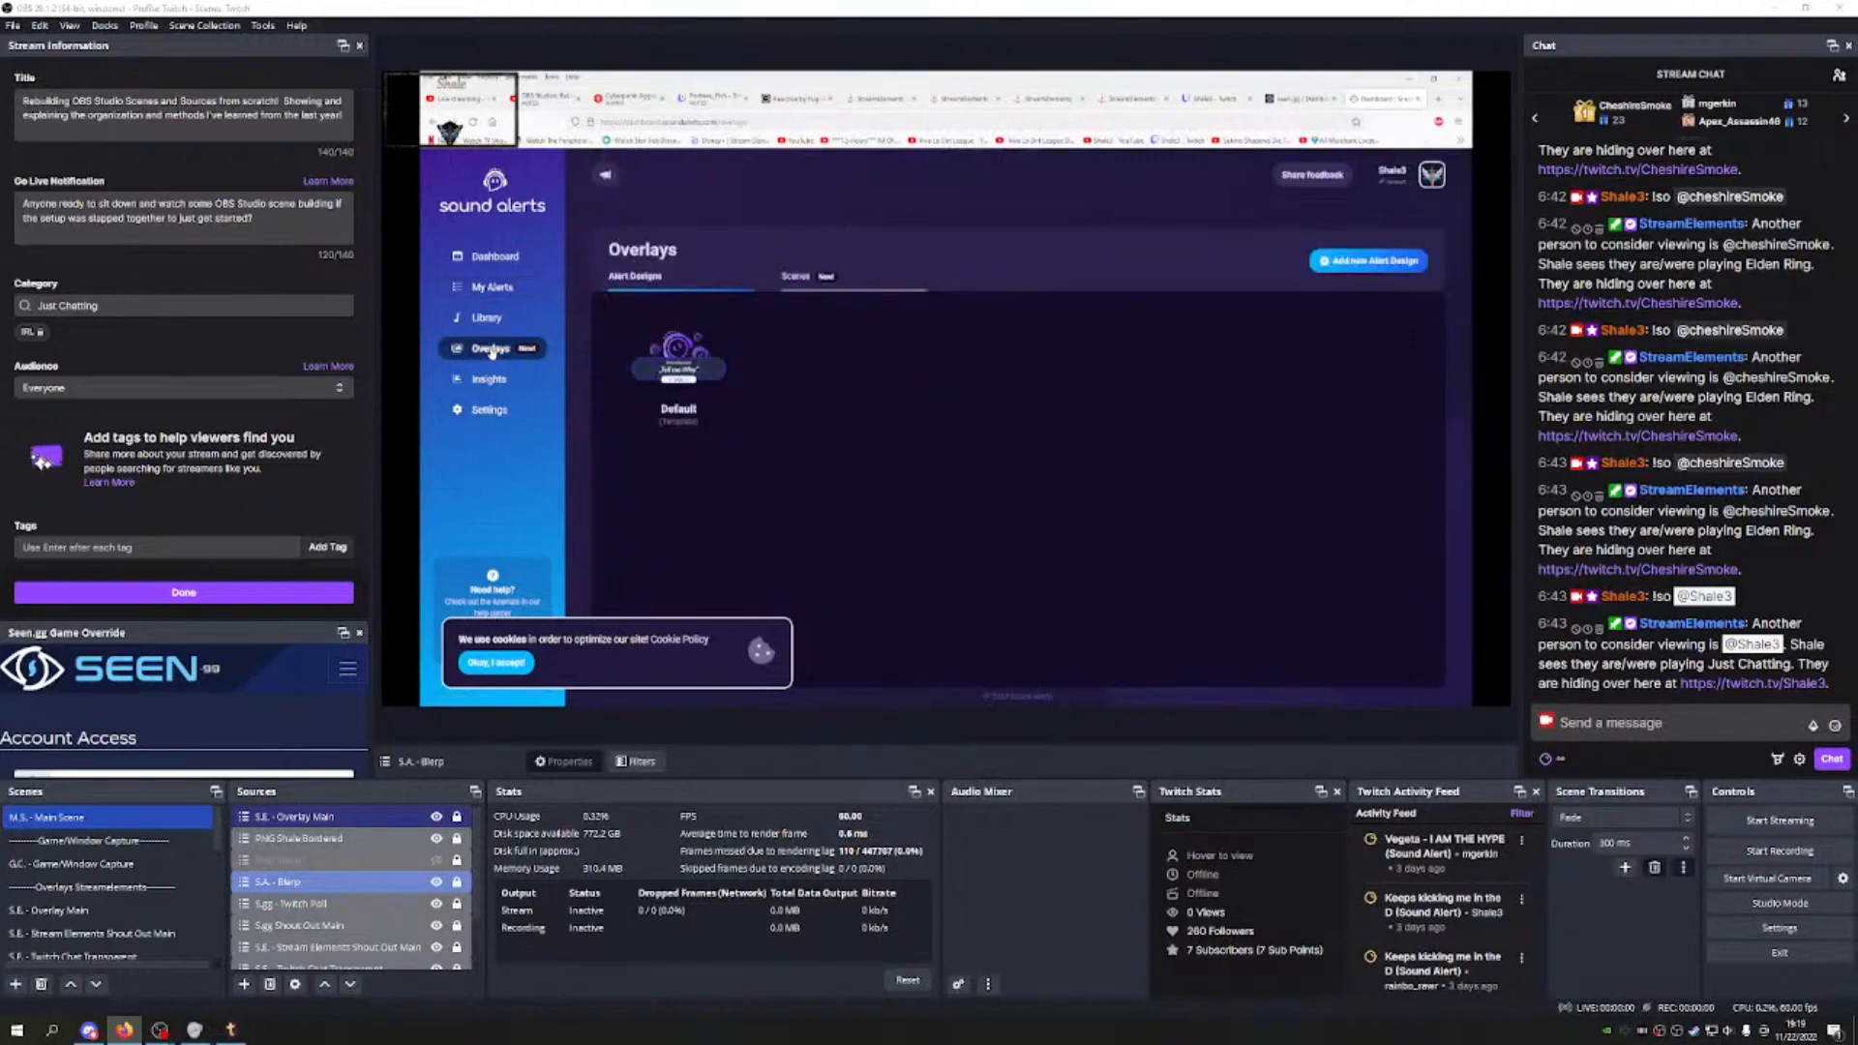
pyautogui.moveTo(655, 364)
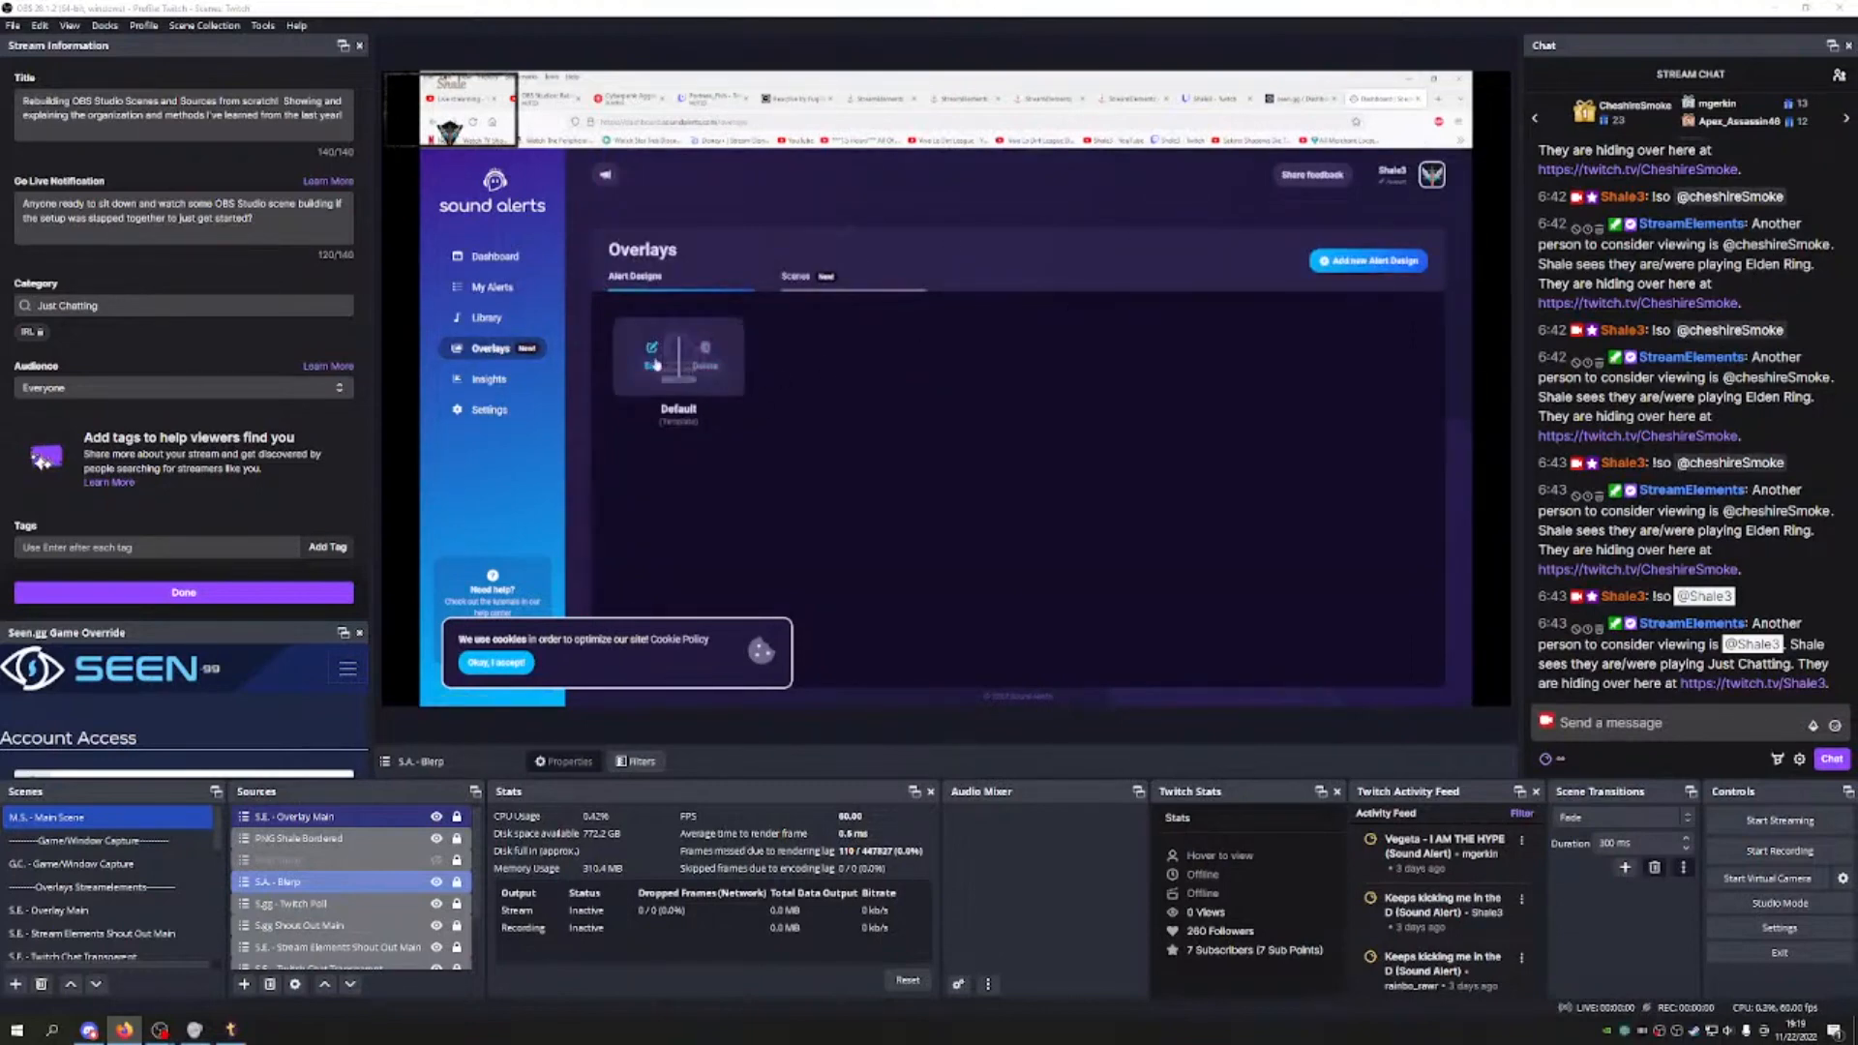
pyautogui.click(654, 358)
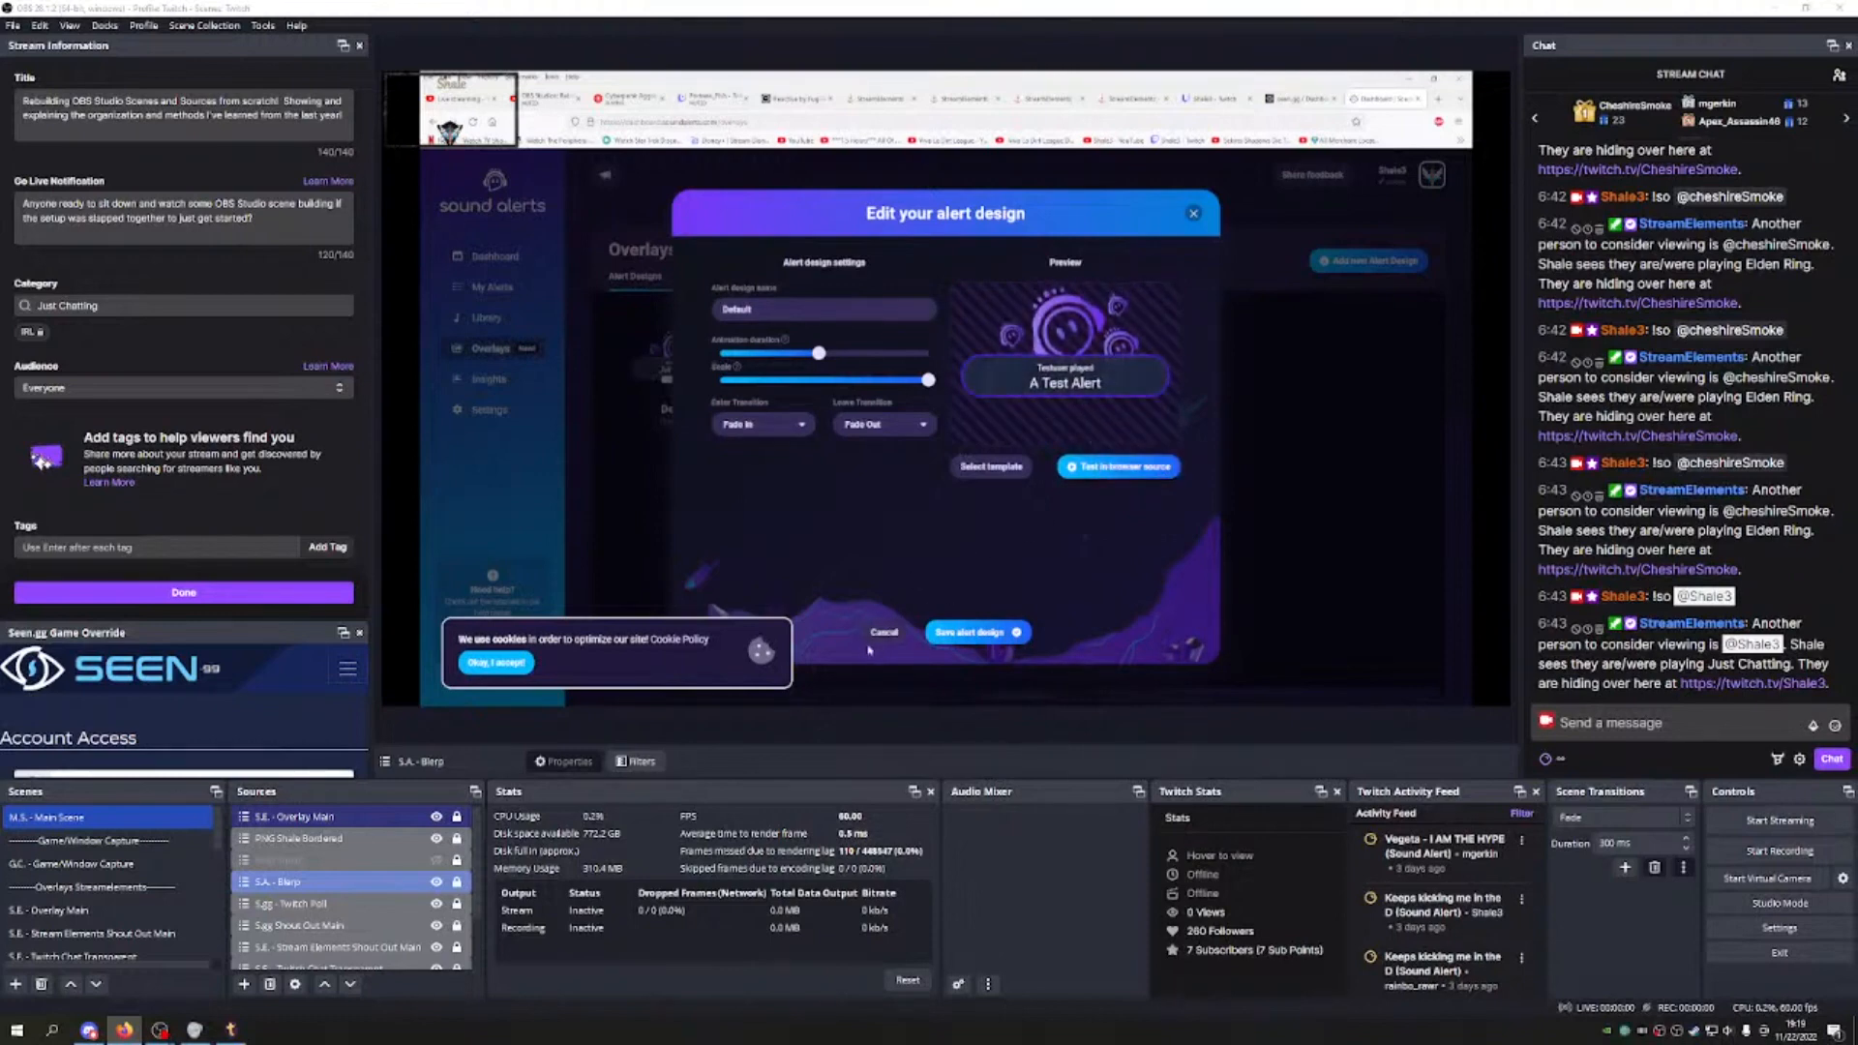
pyautogui.click(884, 639)
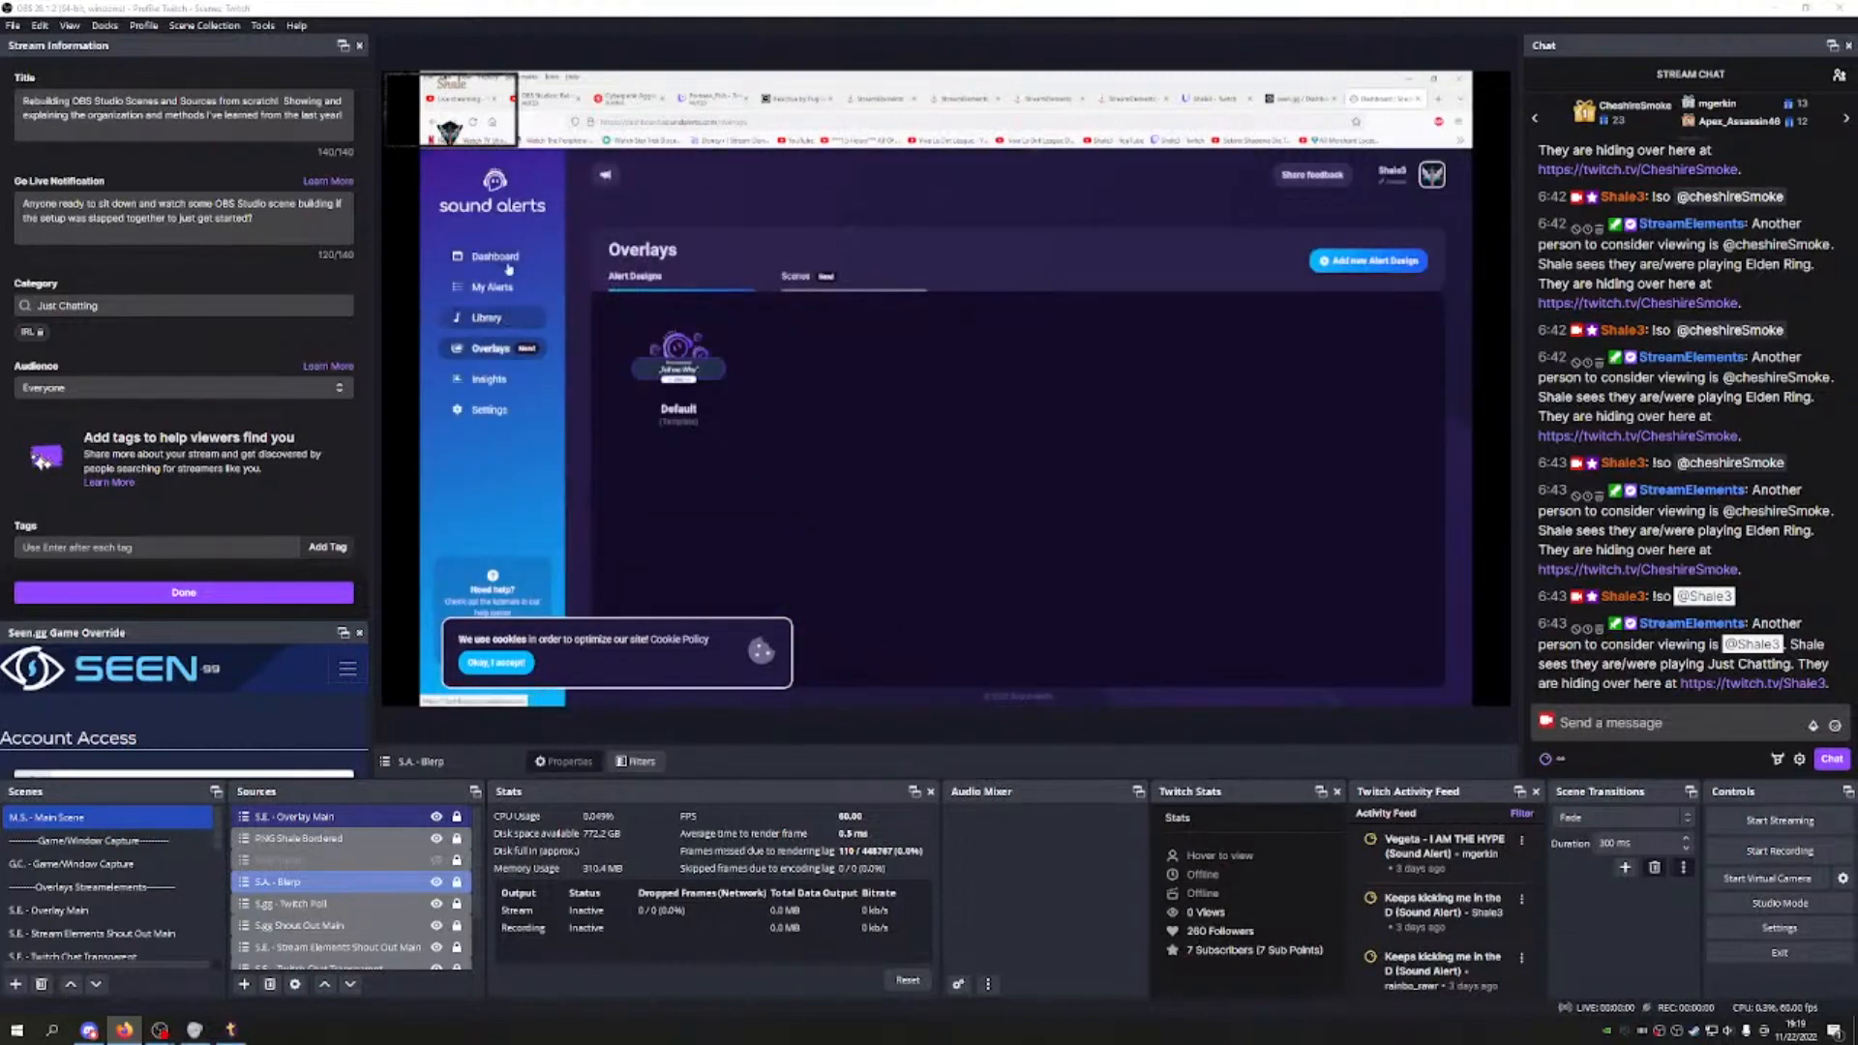
pyautogui.click(491, 257)
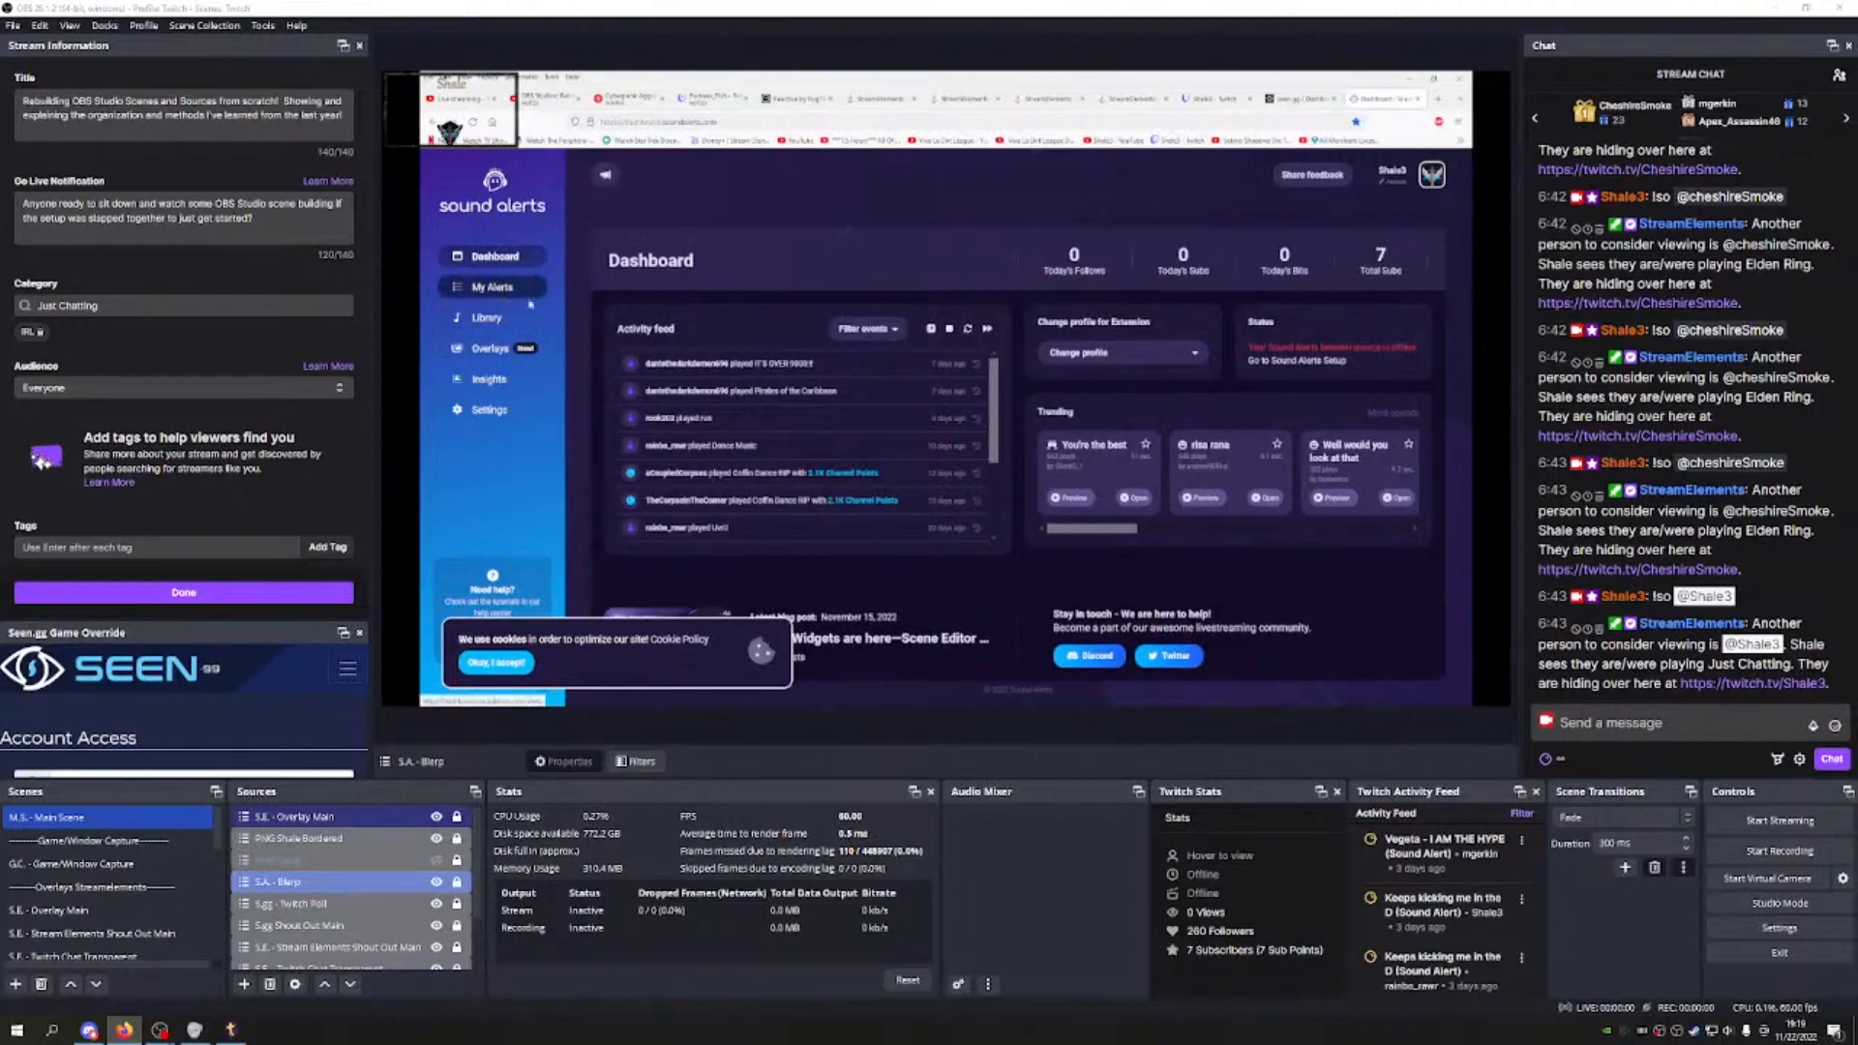
# Step: Browse the channel points sound buttons, test a channel point alert, and view Other Alerts
pyautogui.scroll(-2, 1005, 382)
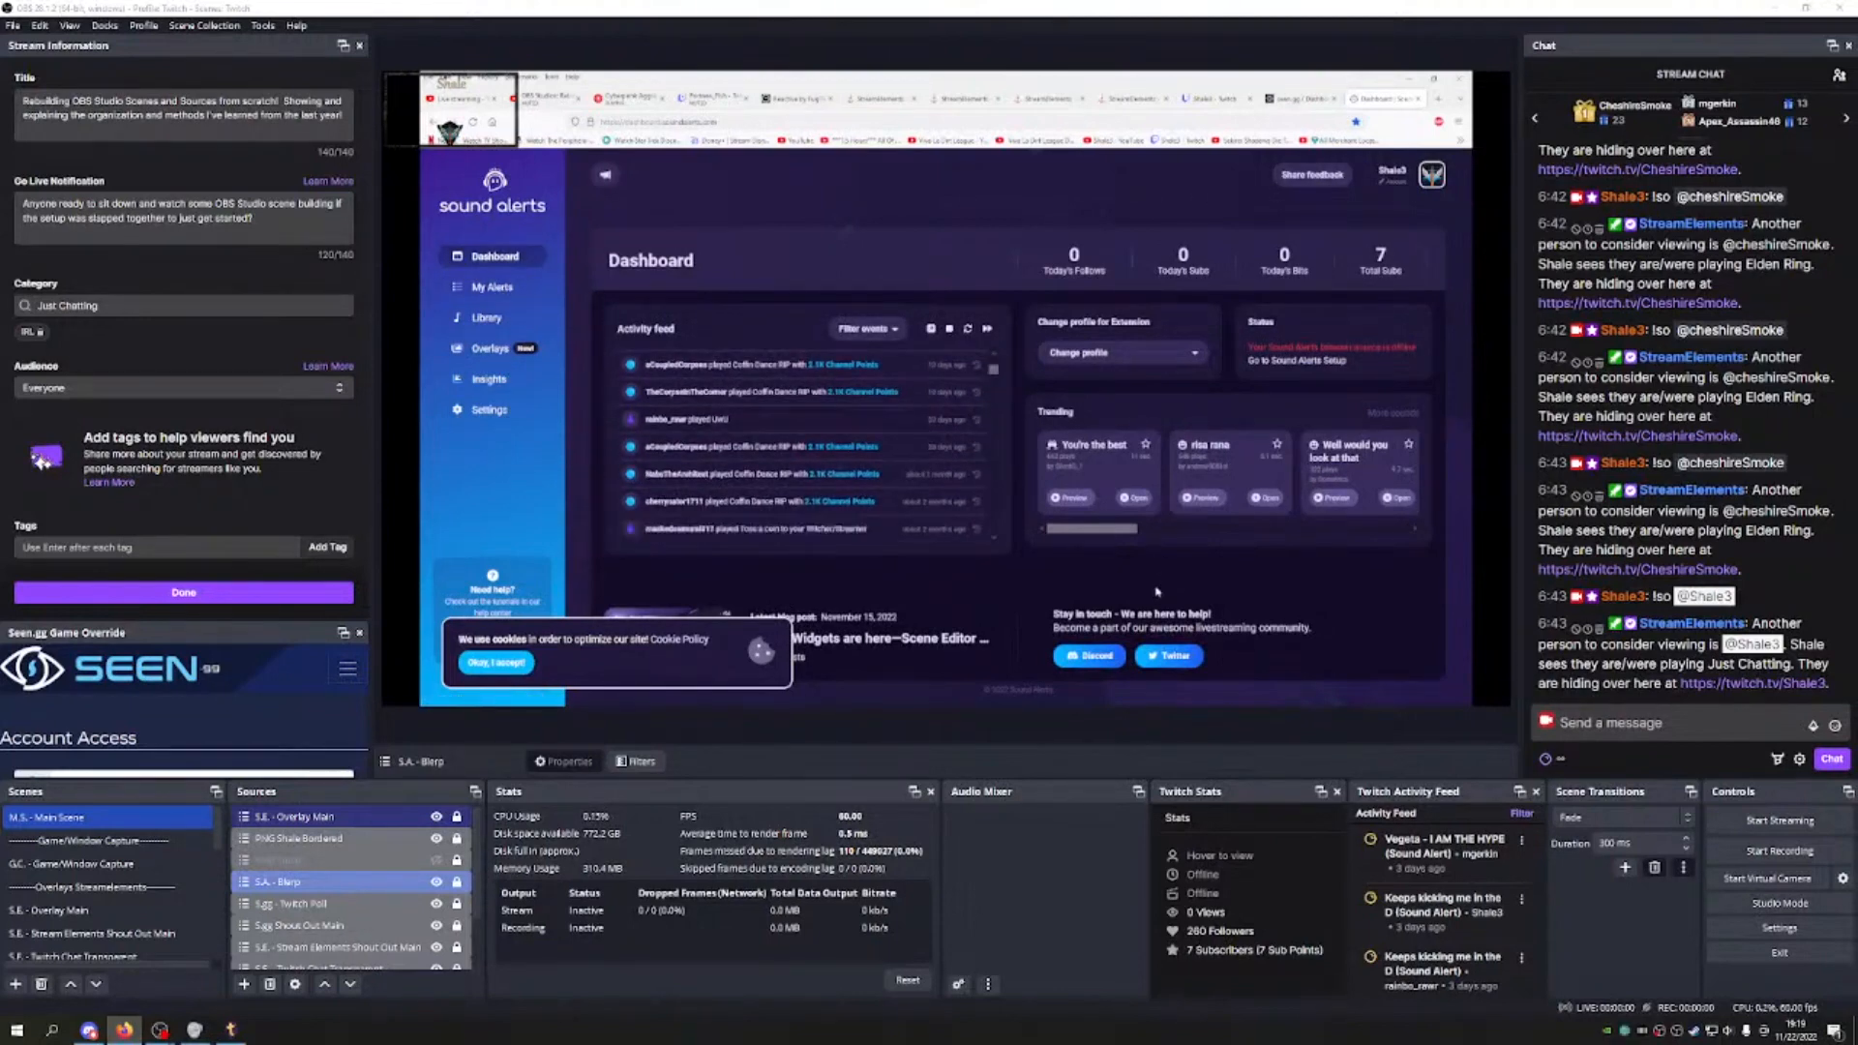
pyautogui.click(493, 288)
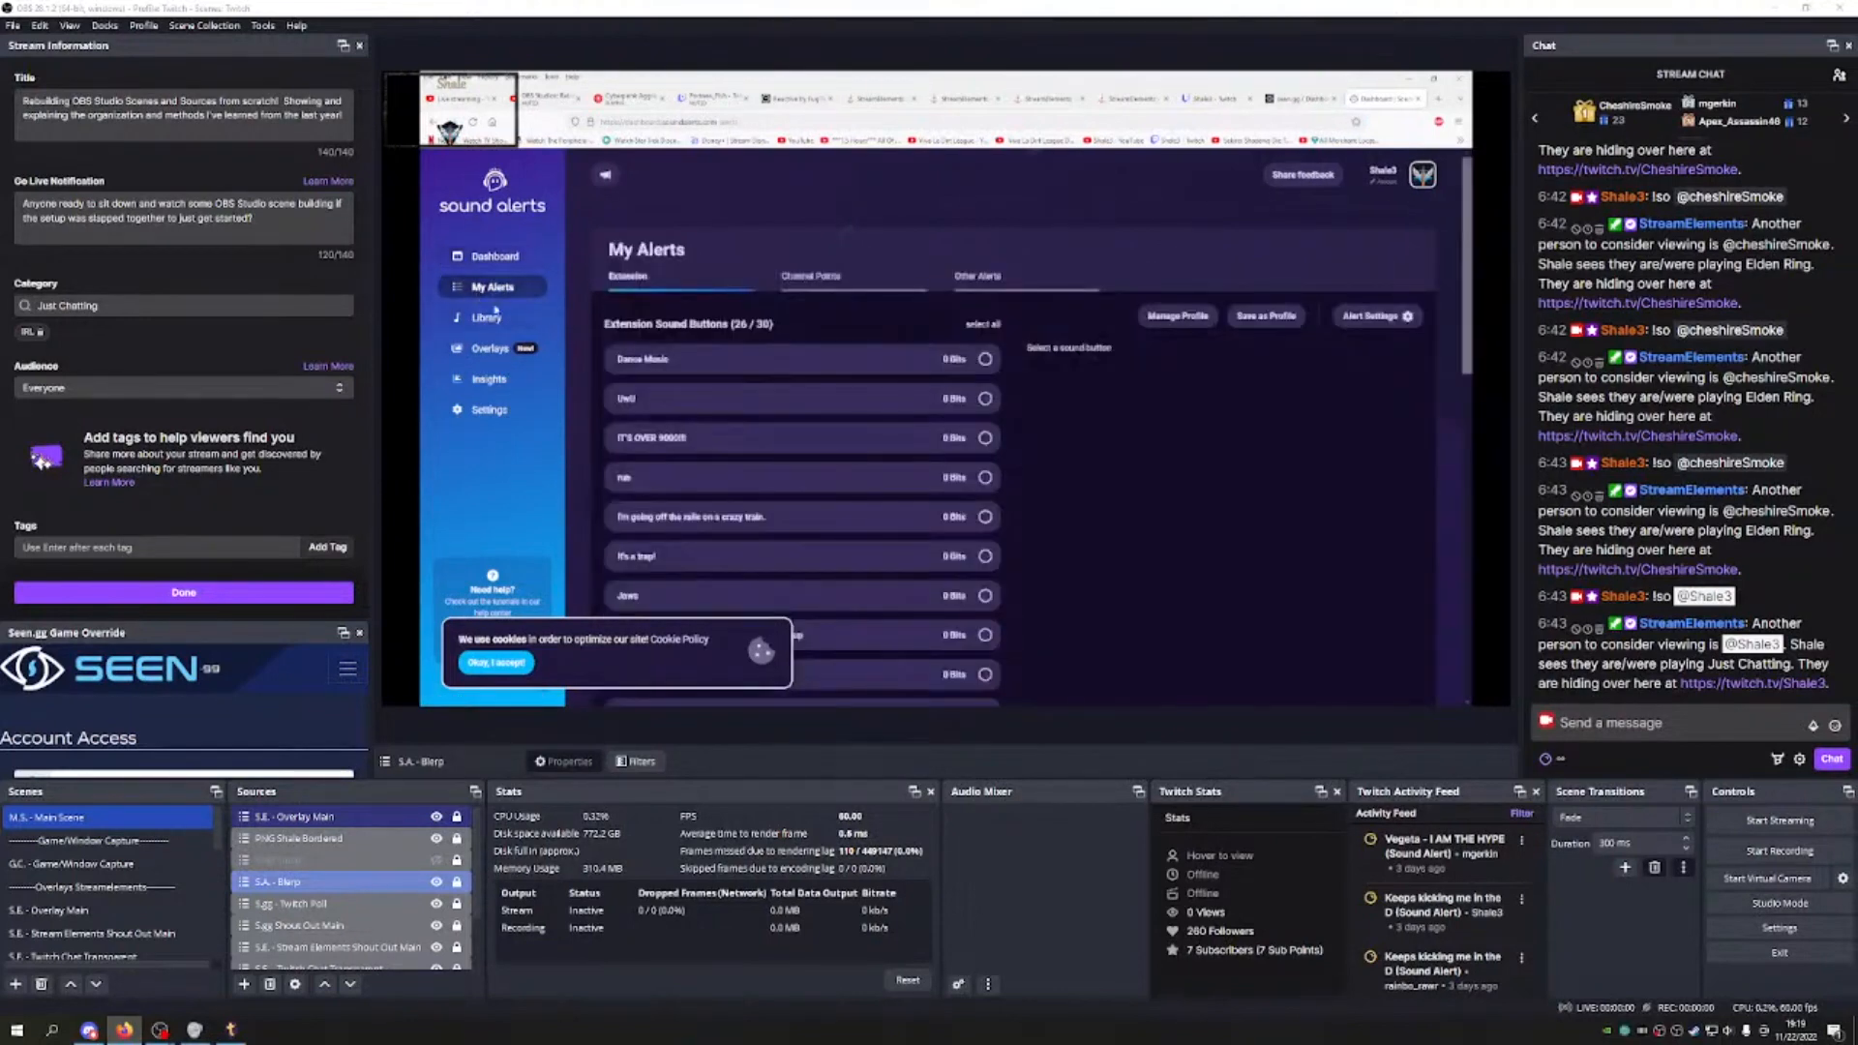
pyautogui.click(850, 281)
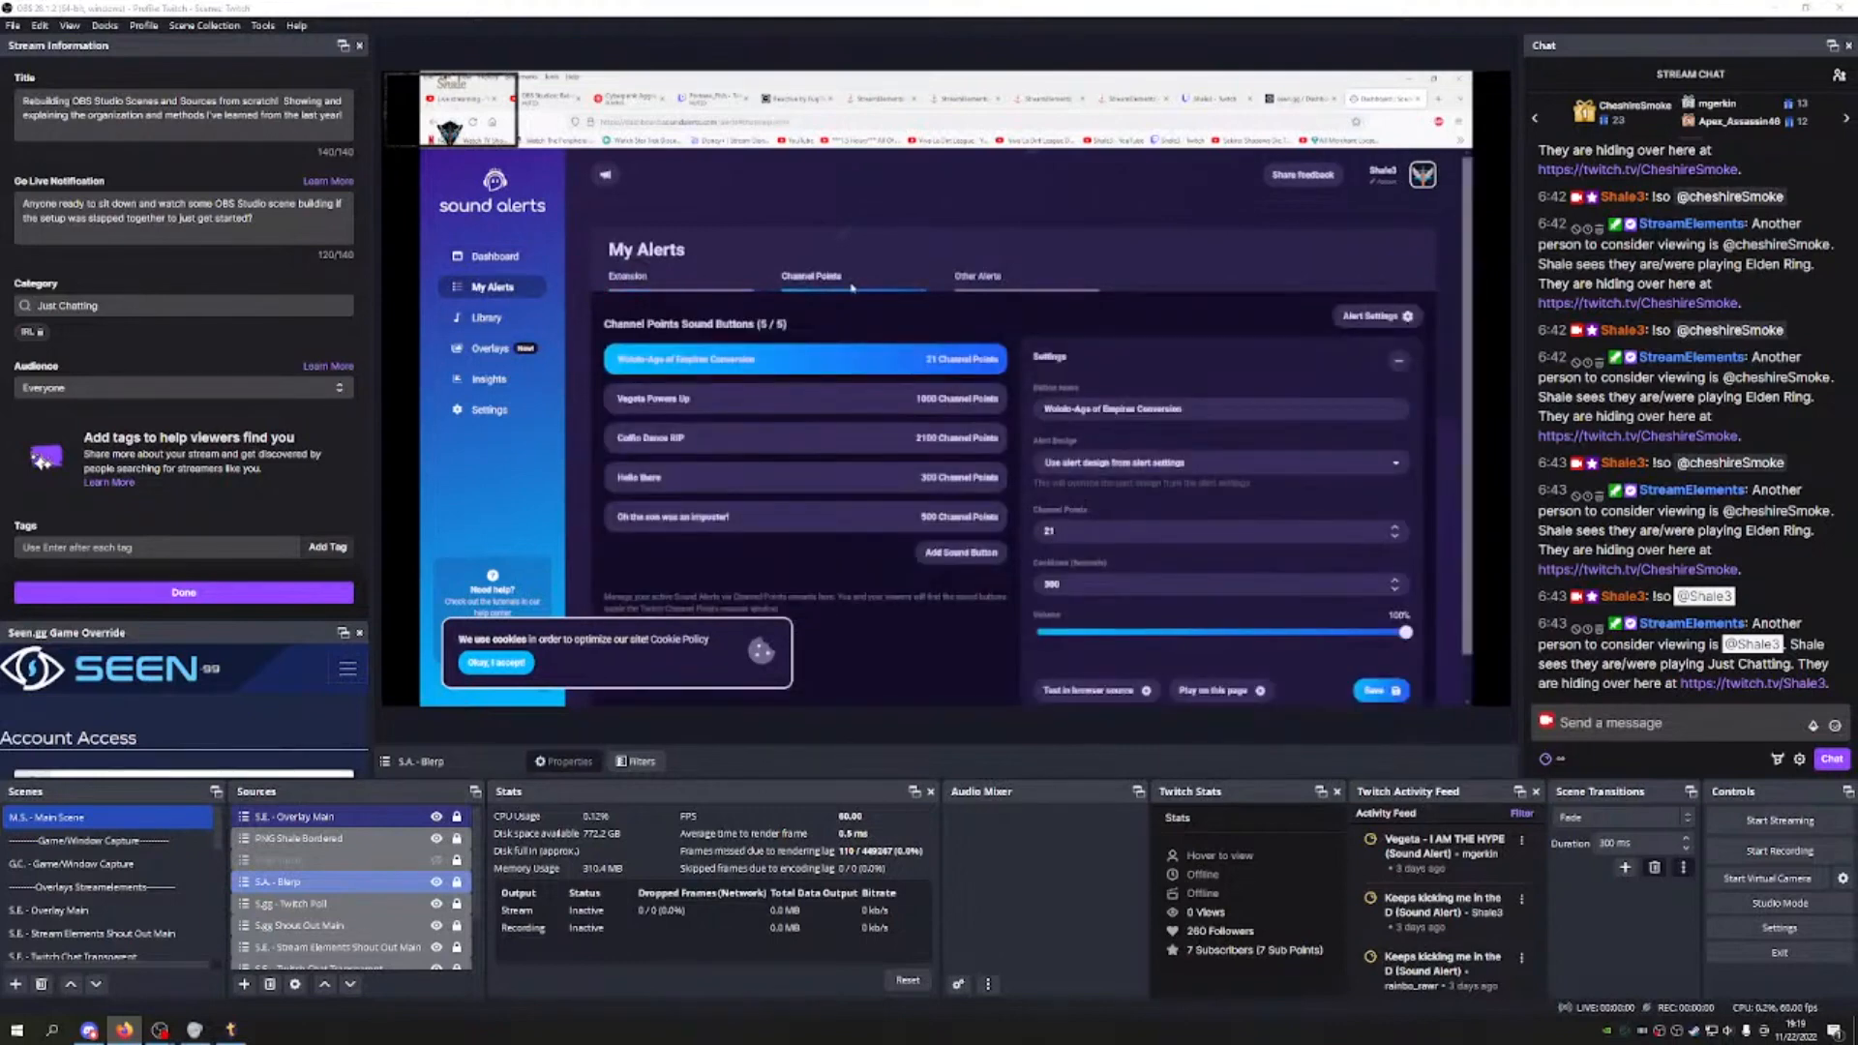
pyautogui.scroll(-1, 850, 290)
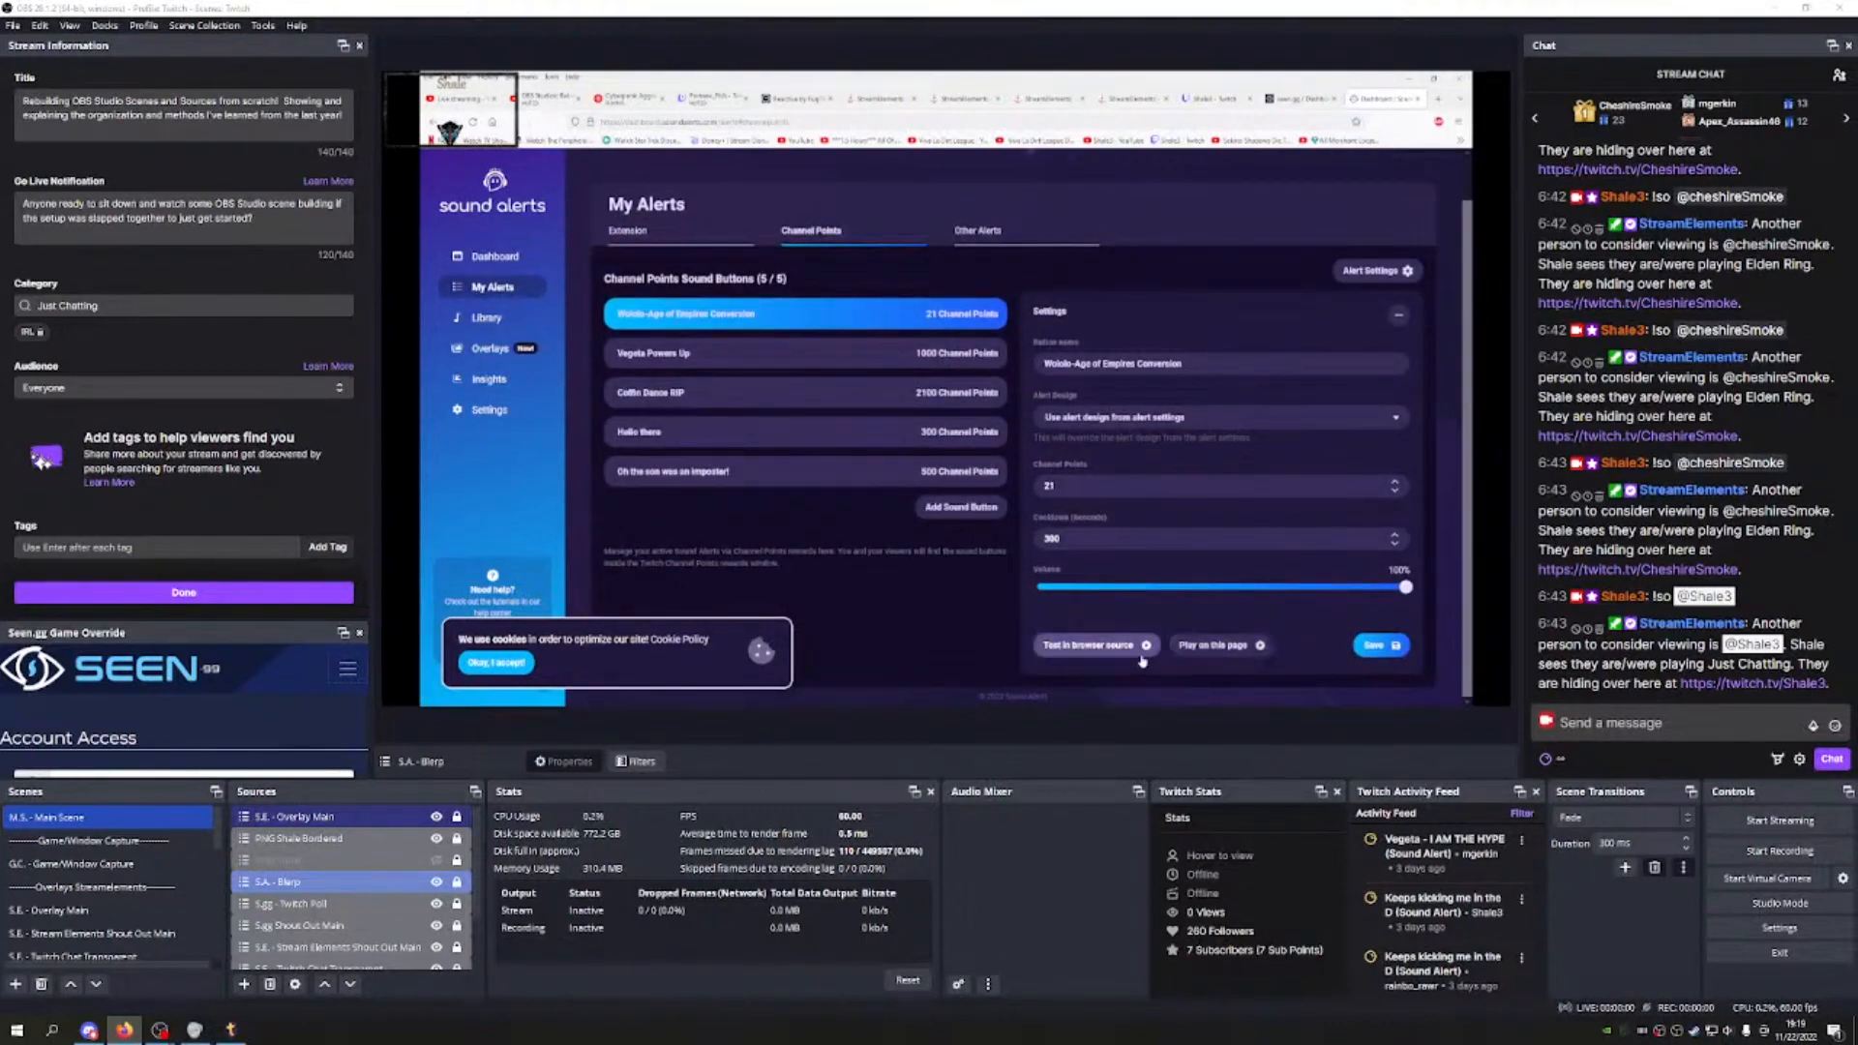
pyautogui.click(1060, 651)
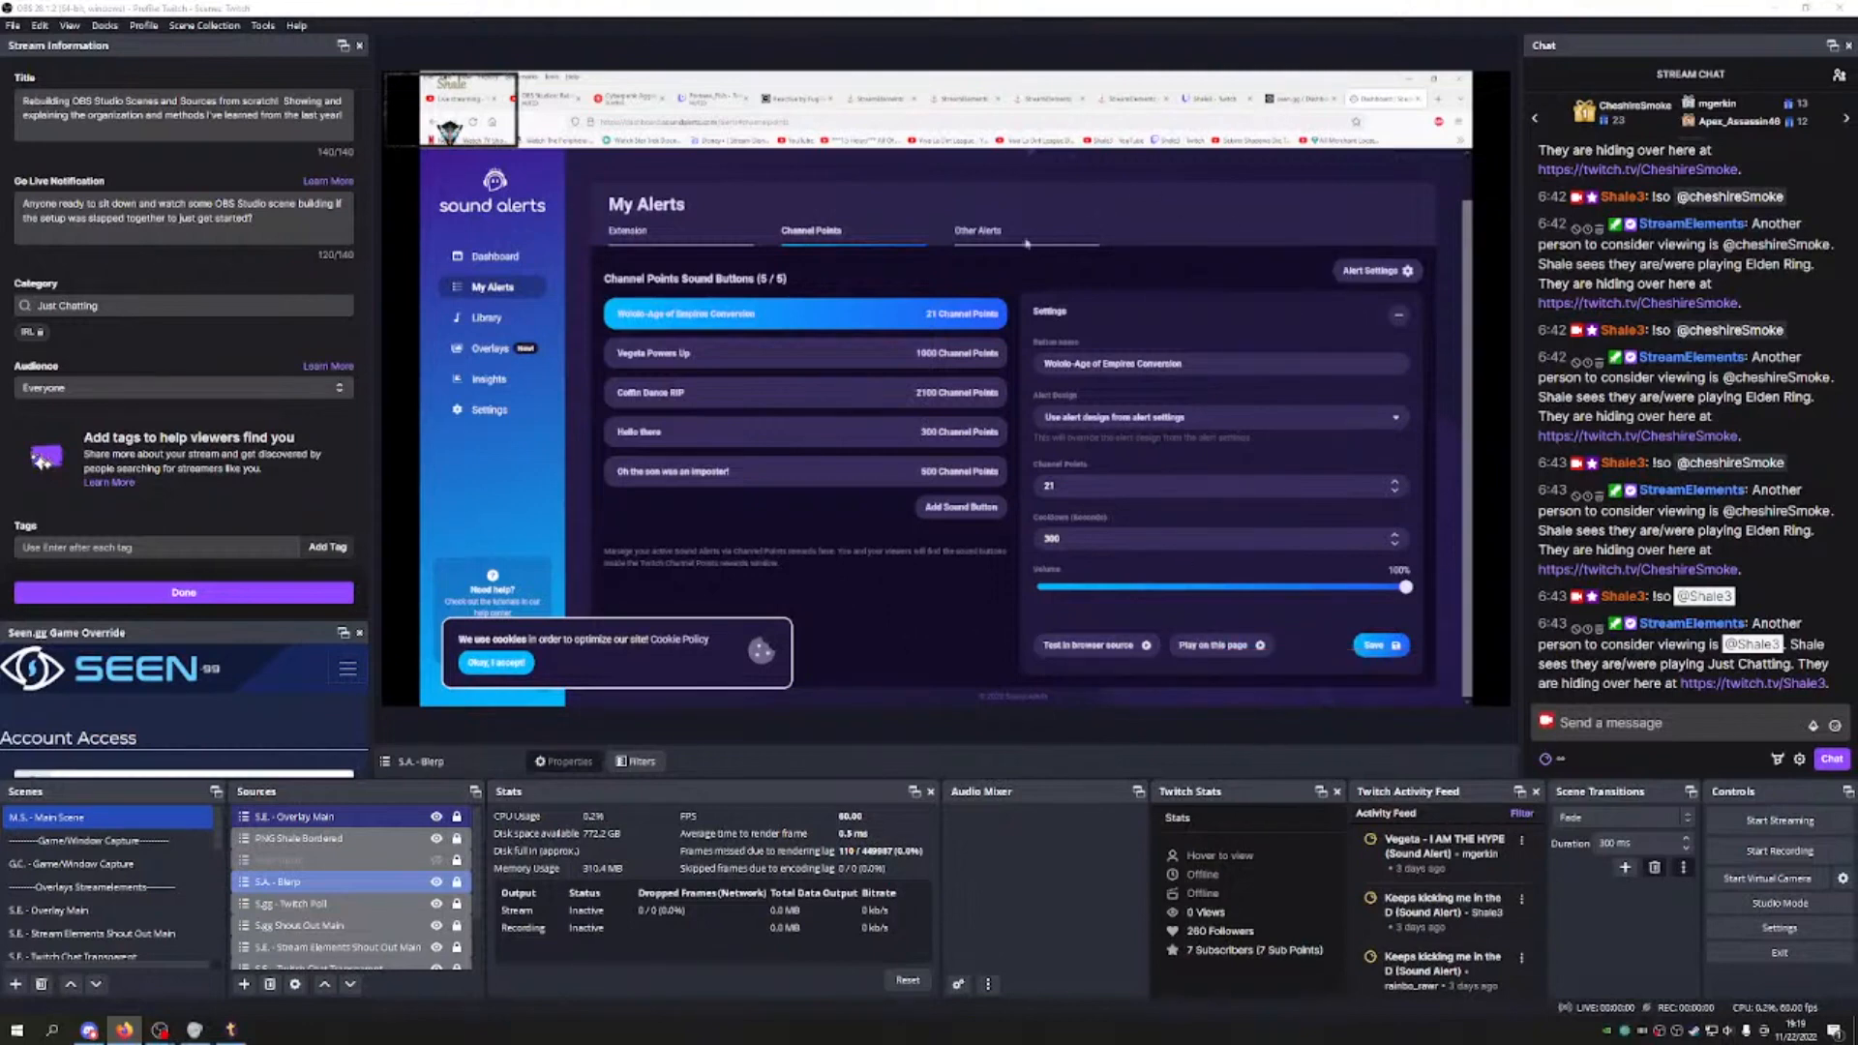
pyautogui.click(981, 230)
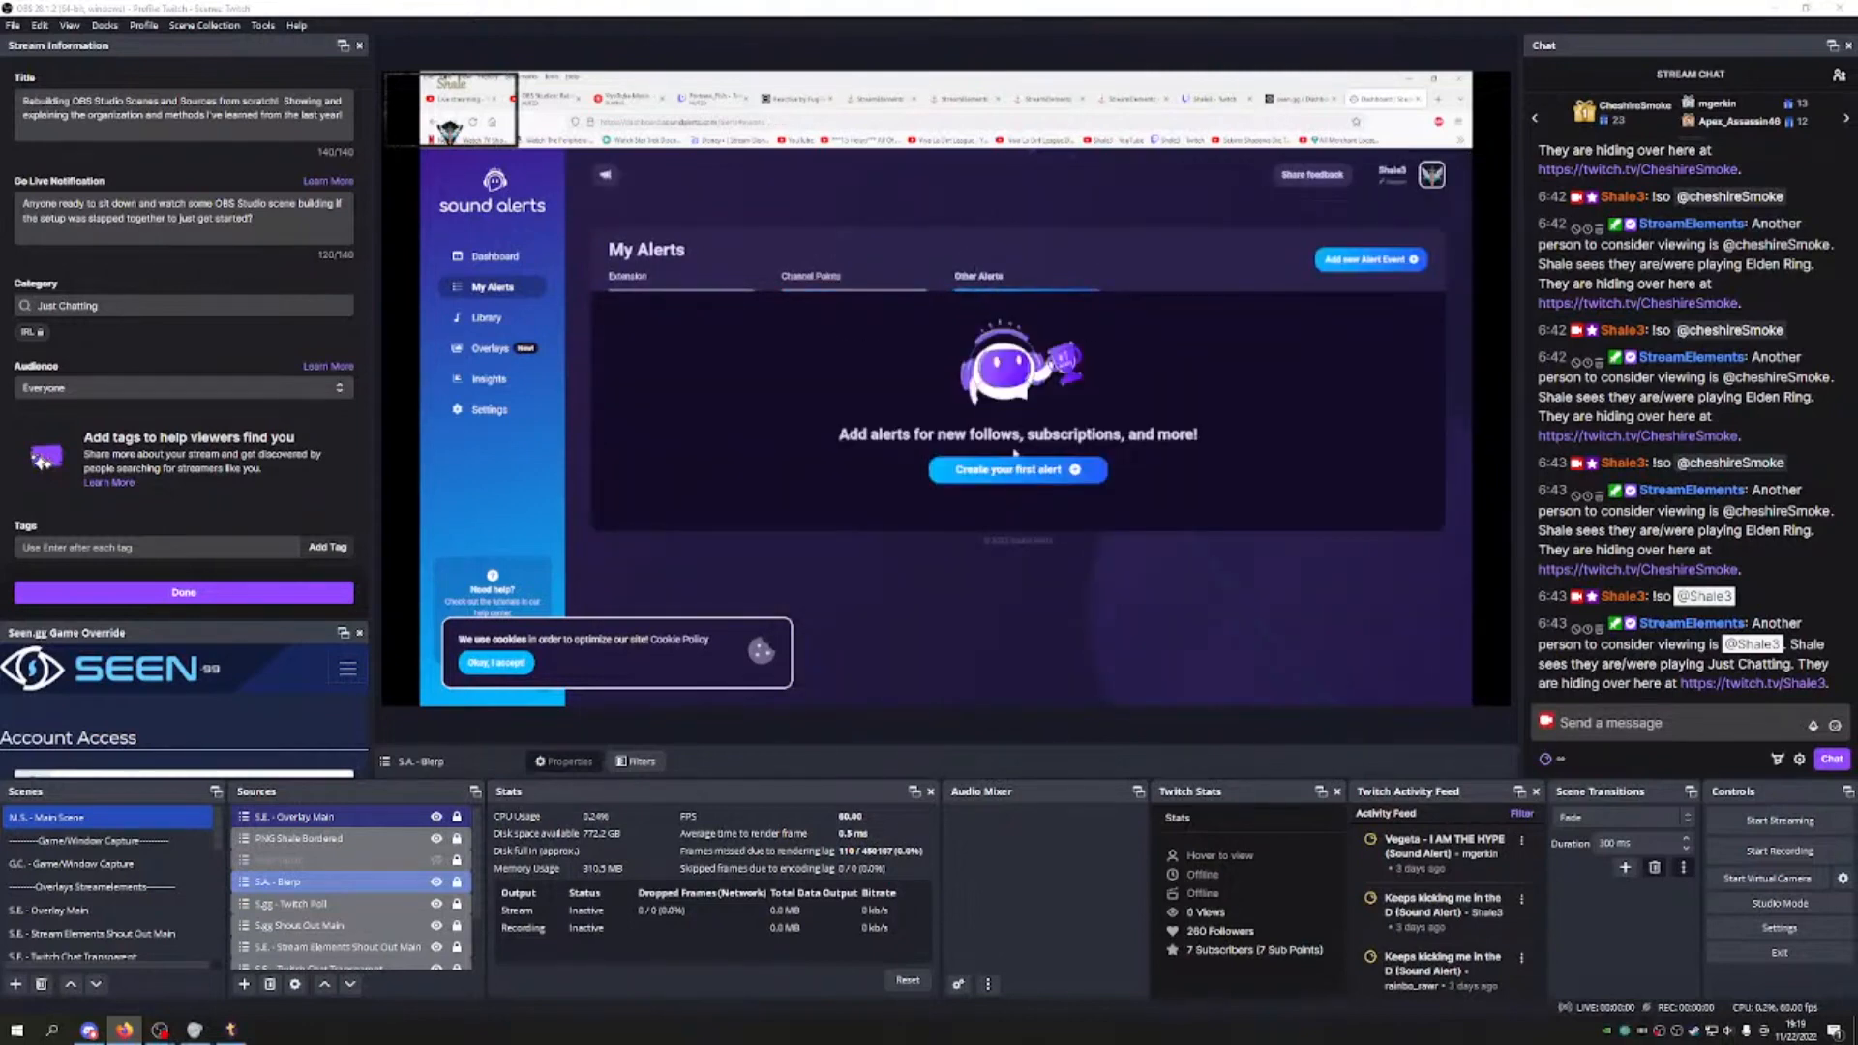
# Step: Check the Sounds Library and overlay Scenes, then go to the Sound Alerts Settings page
pyautogui.click(484, 317)
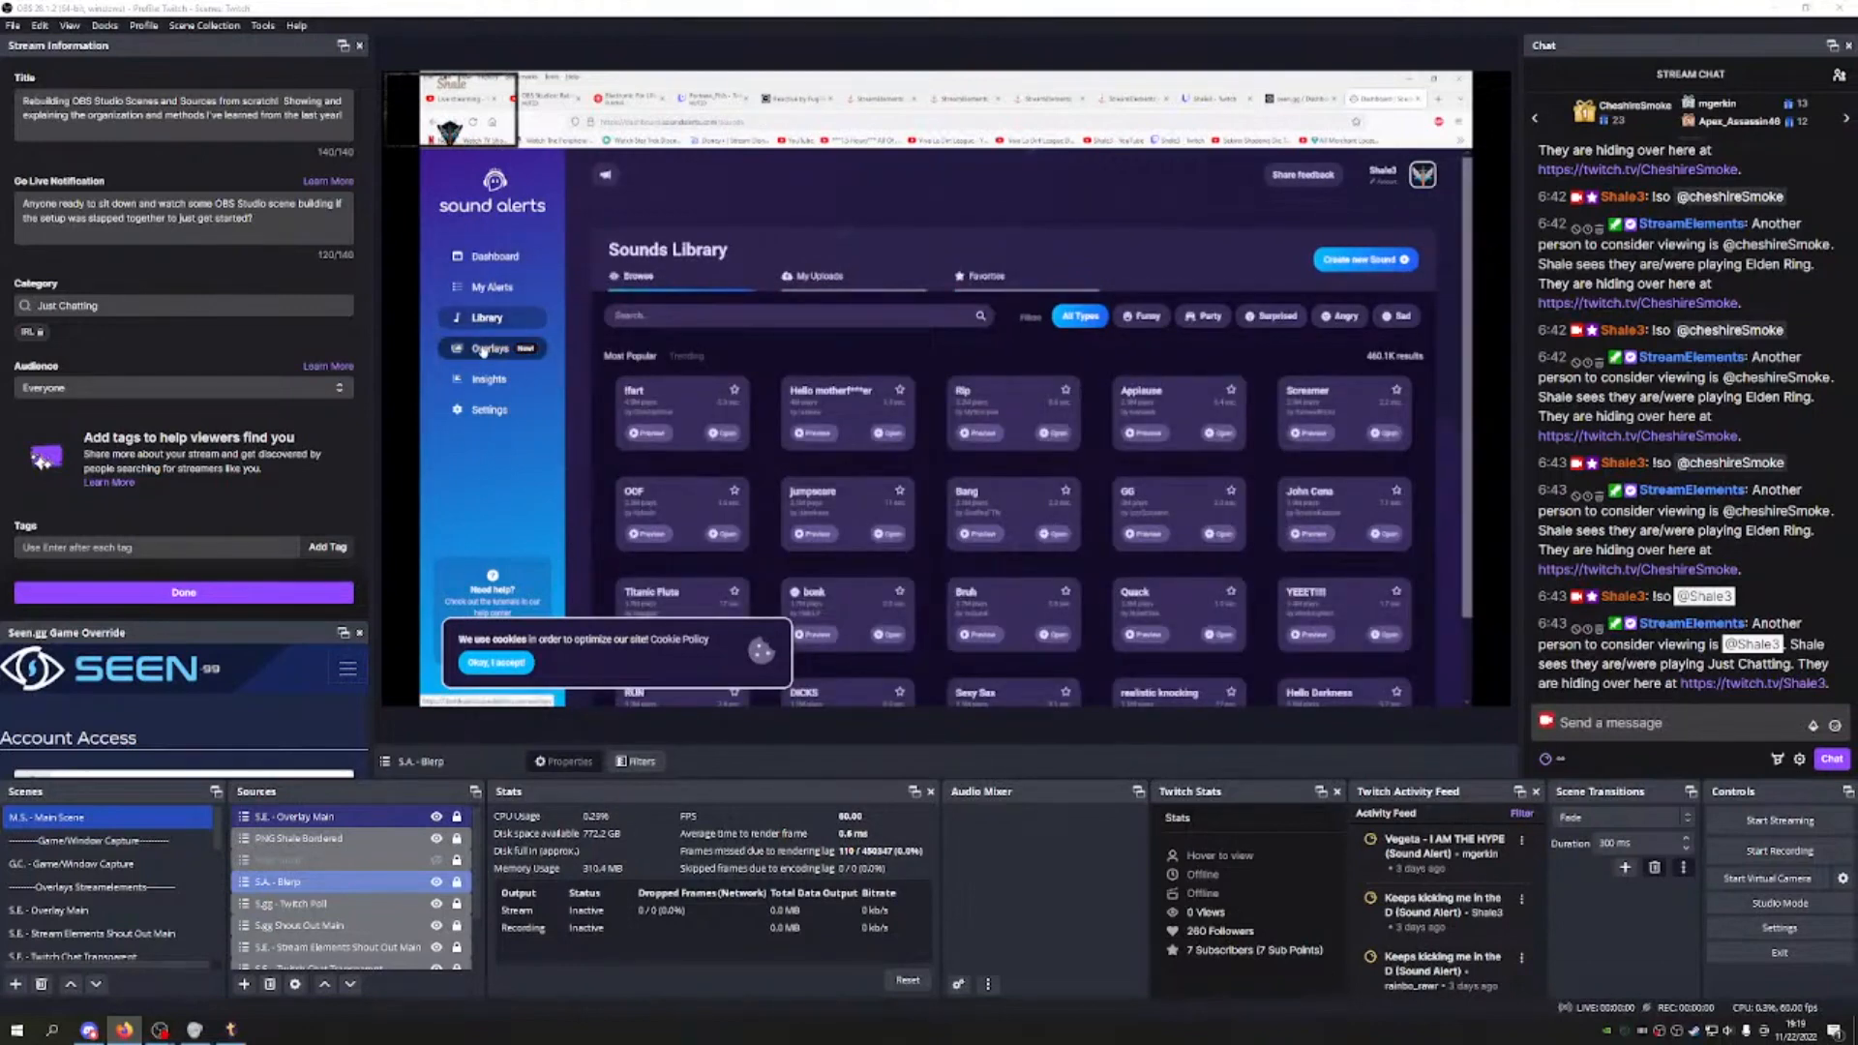
pyautogui.click(483, 351)
pyautogui.click(793, 277)
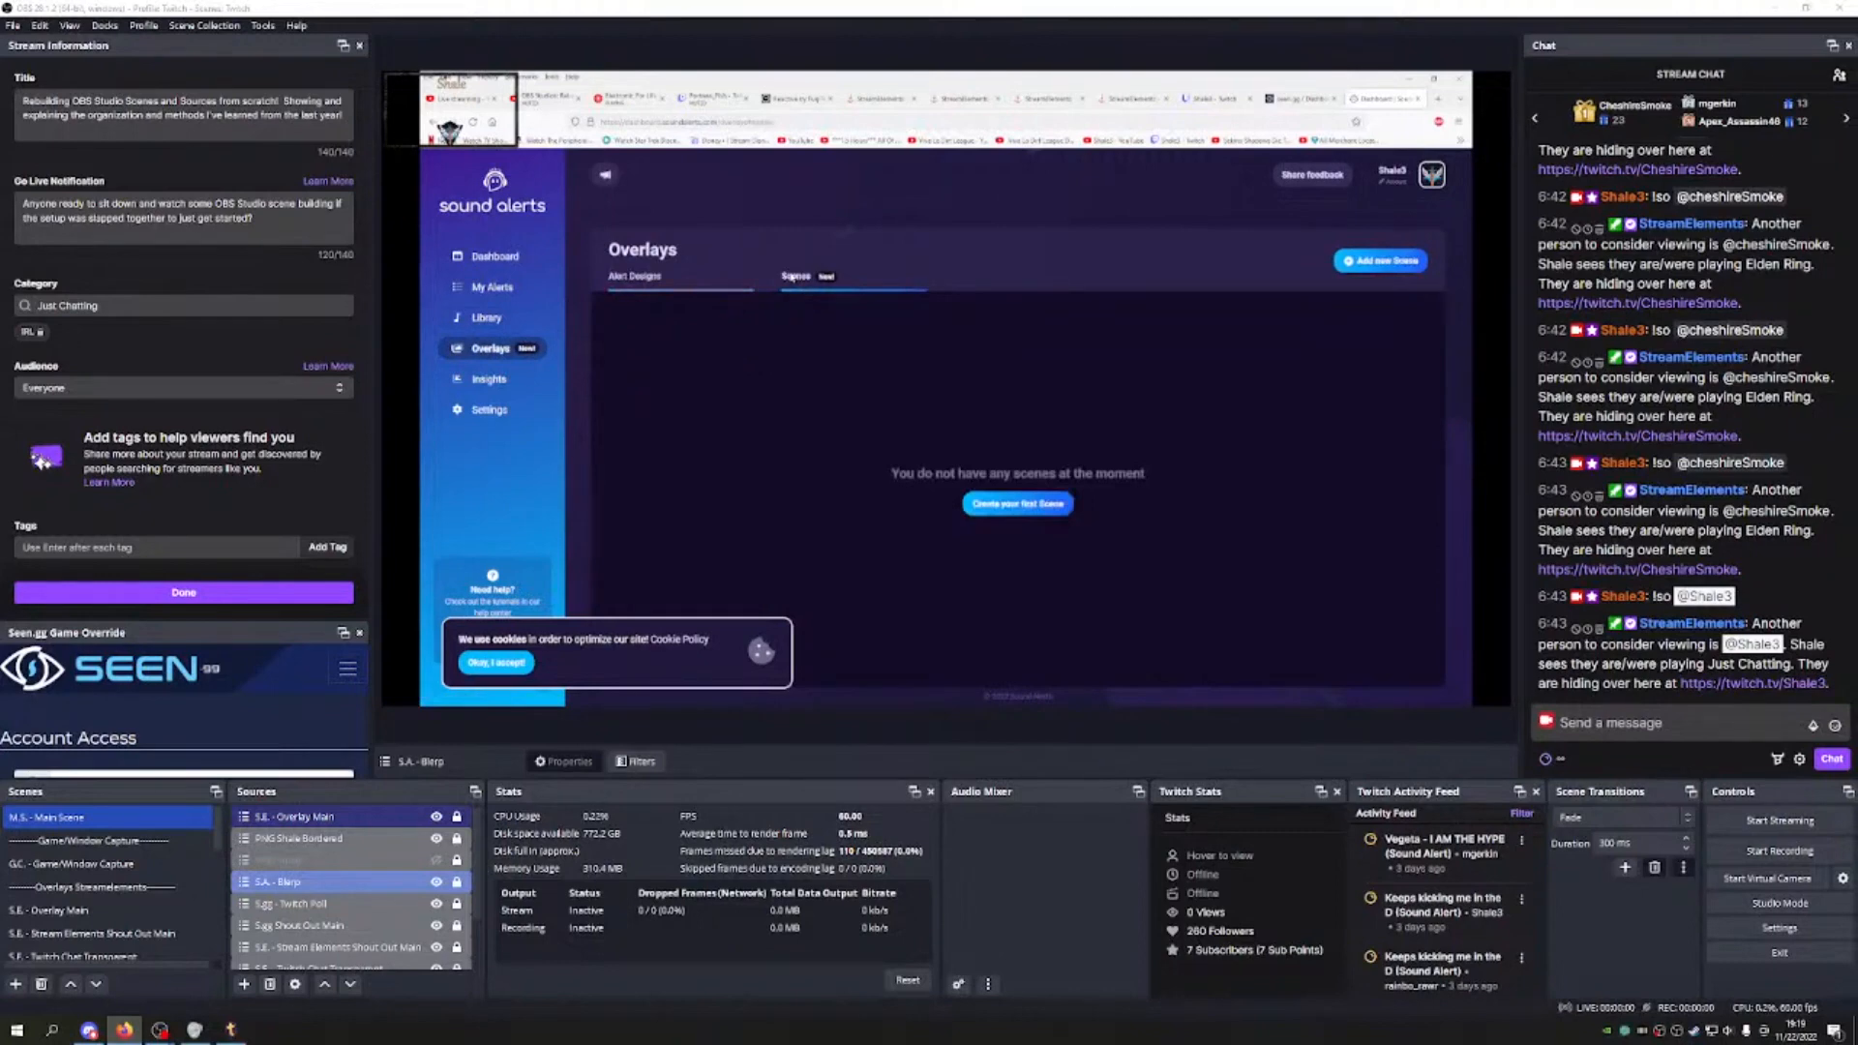
pyautogui.click(694, 277)
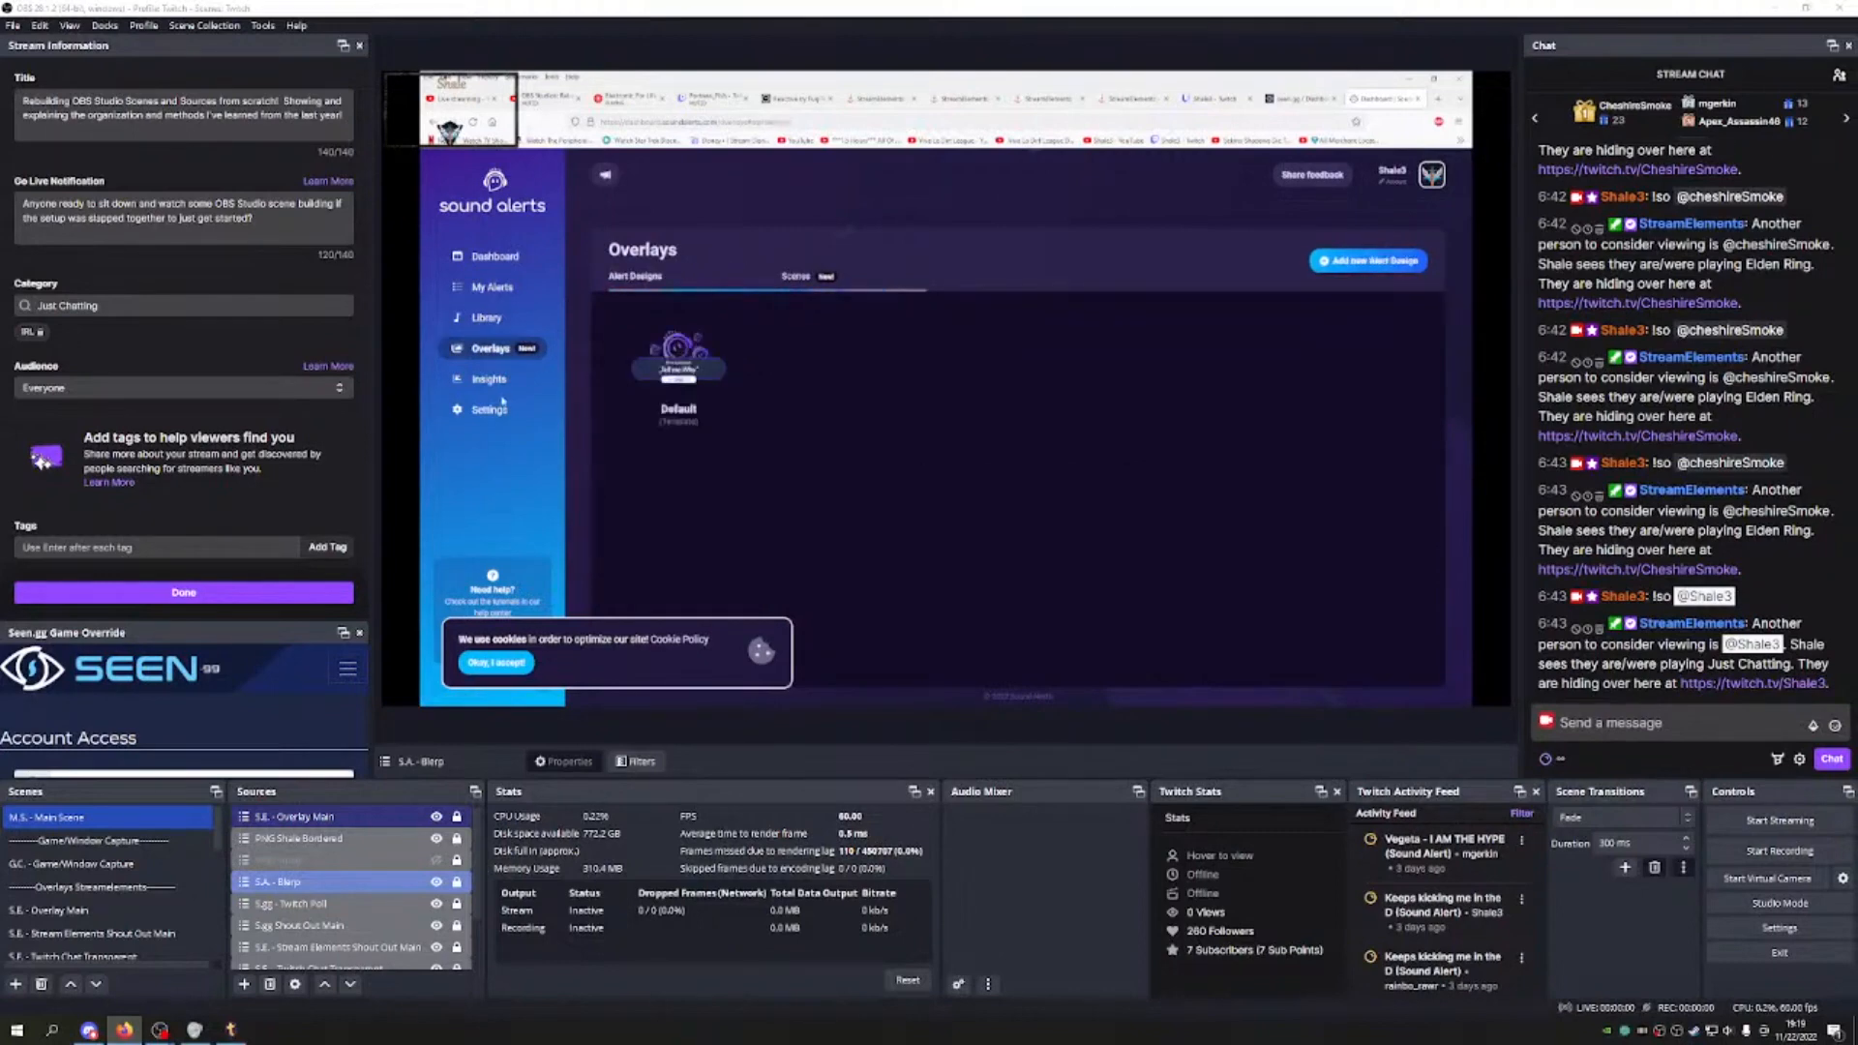
pyautogui.click(486, 411)
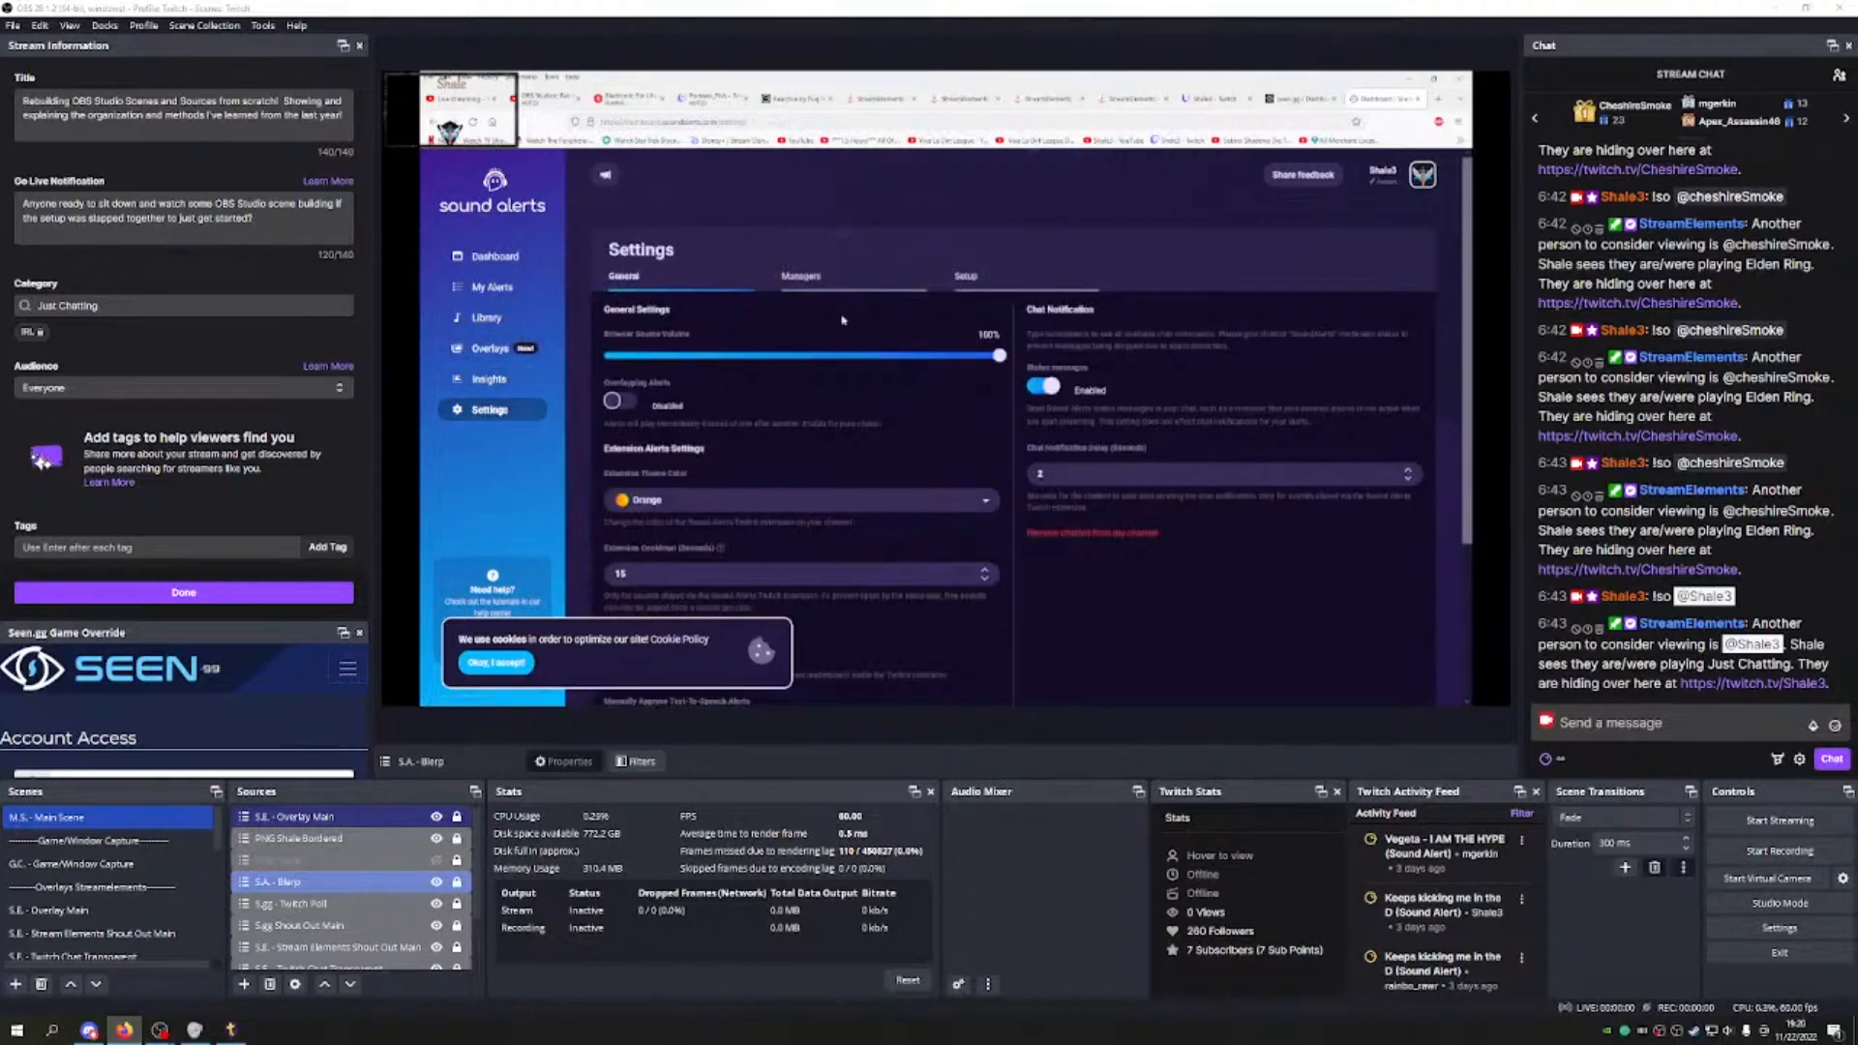
# Step: Open the Setup section of Sound Alerts settings and choose OBS Studio as streaming software
pyautogui.scroll(-2, 845, 316)
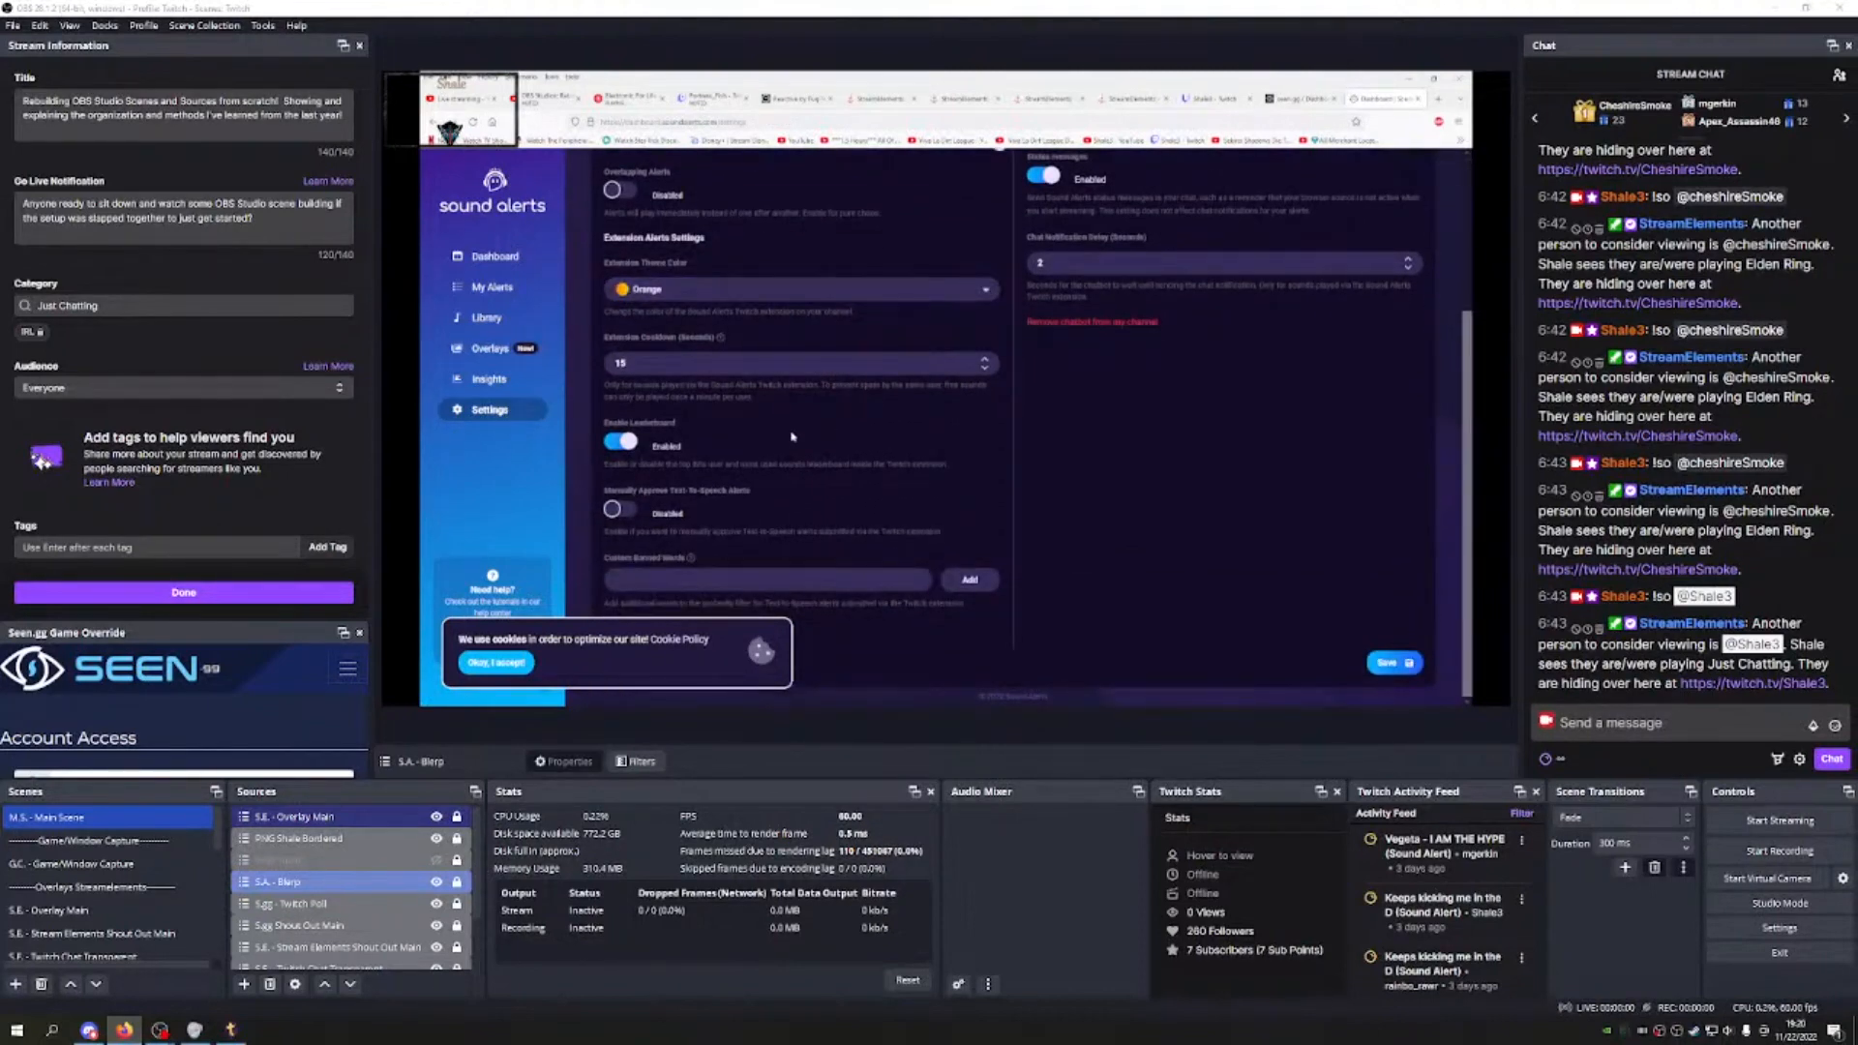
pyautogui.scroll(2, 792, 438)
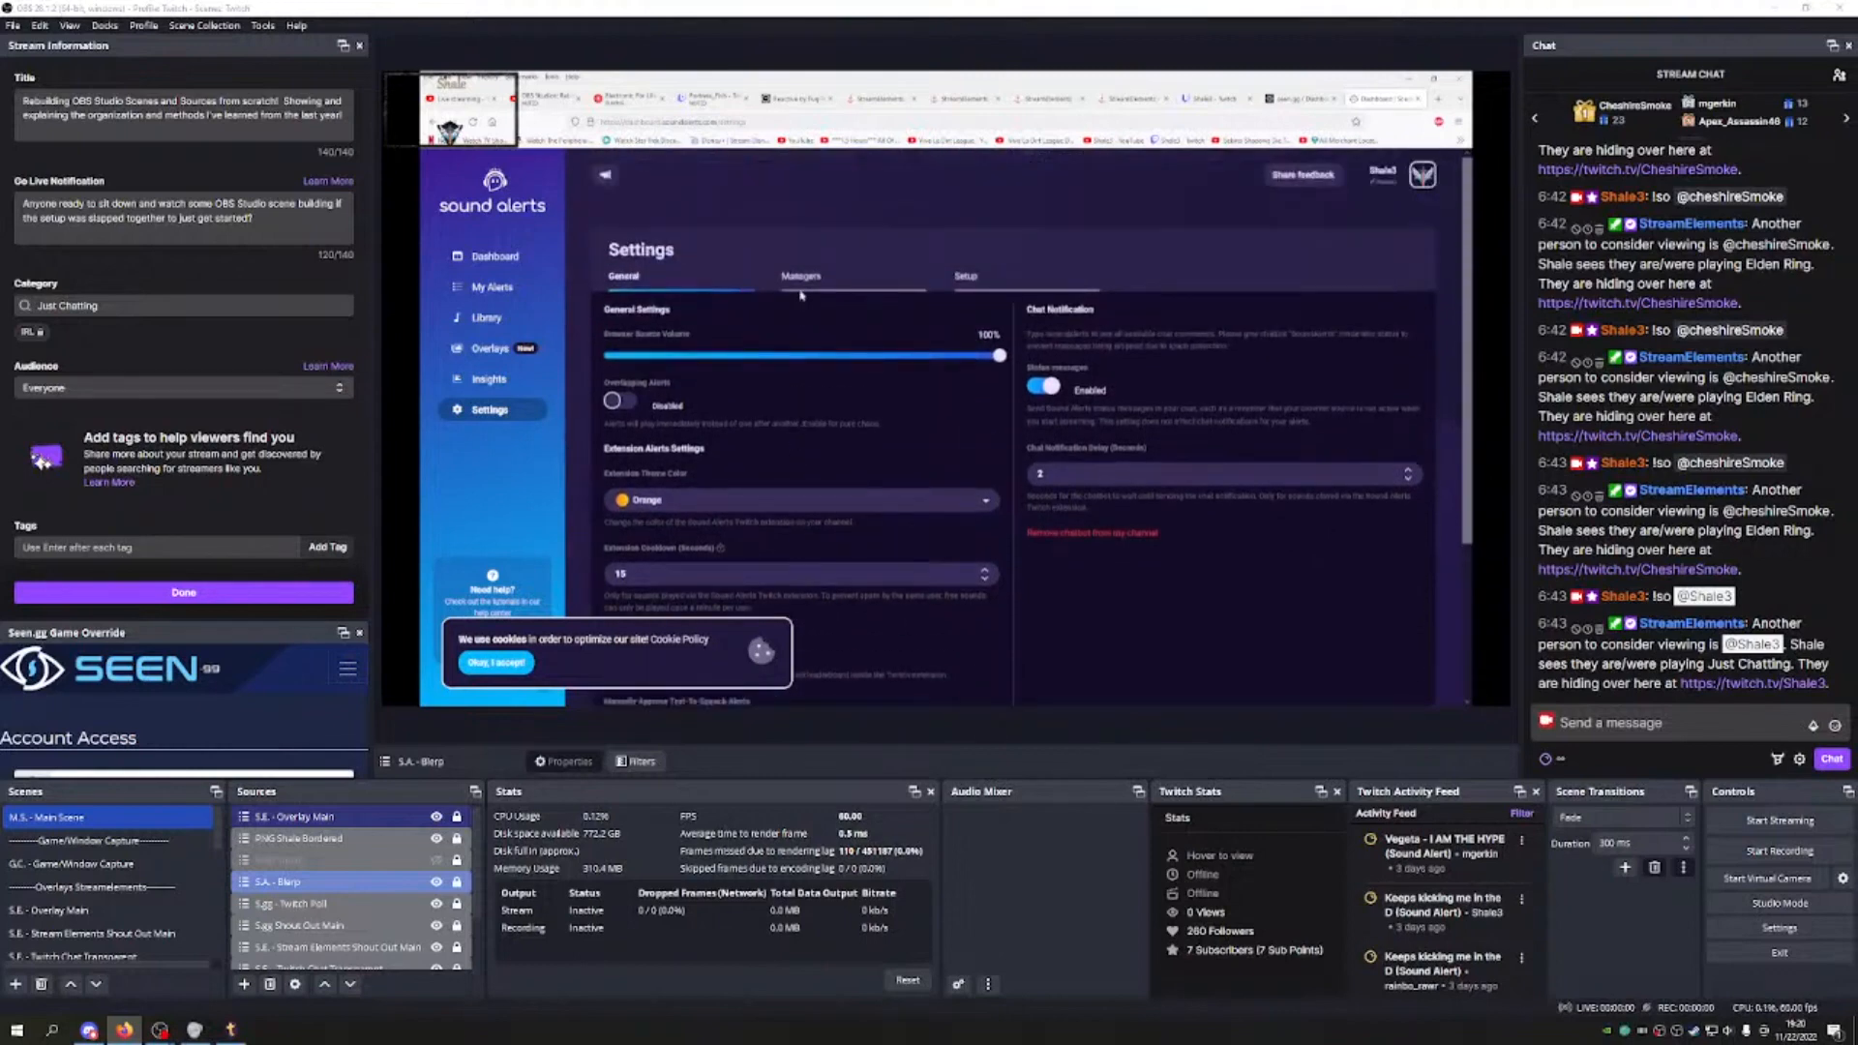
pyautogui.click(800, 277)
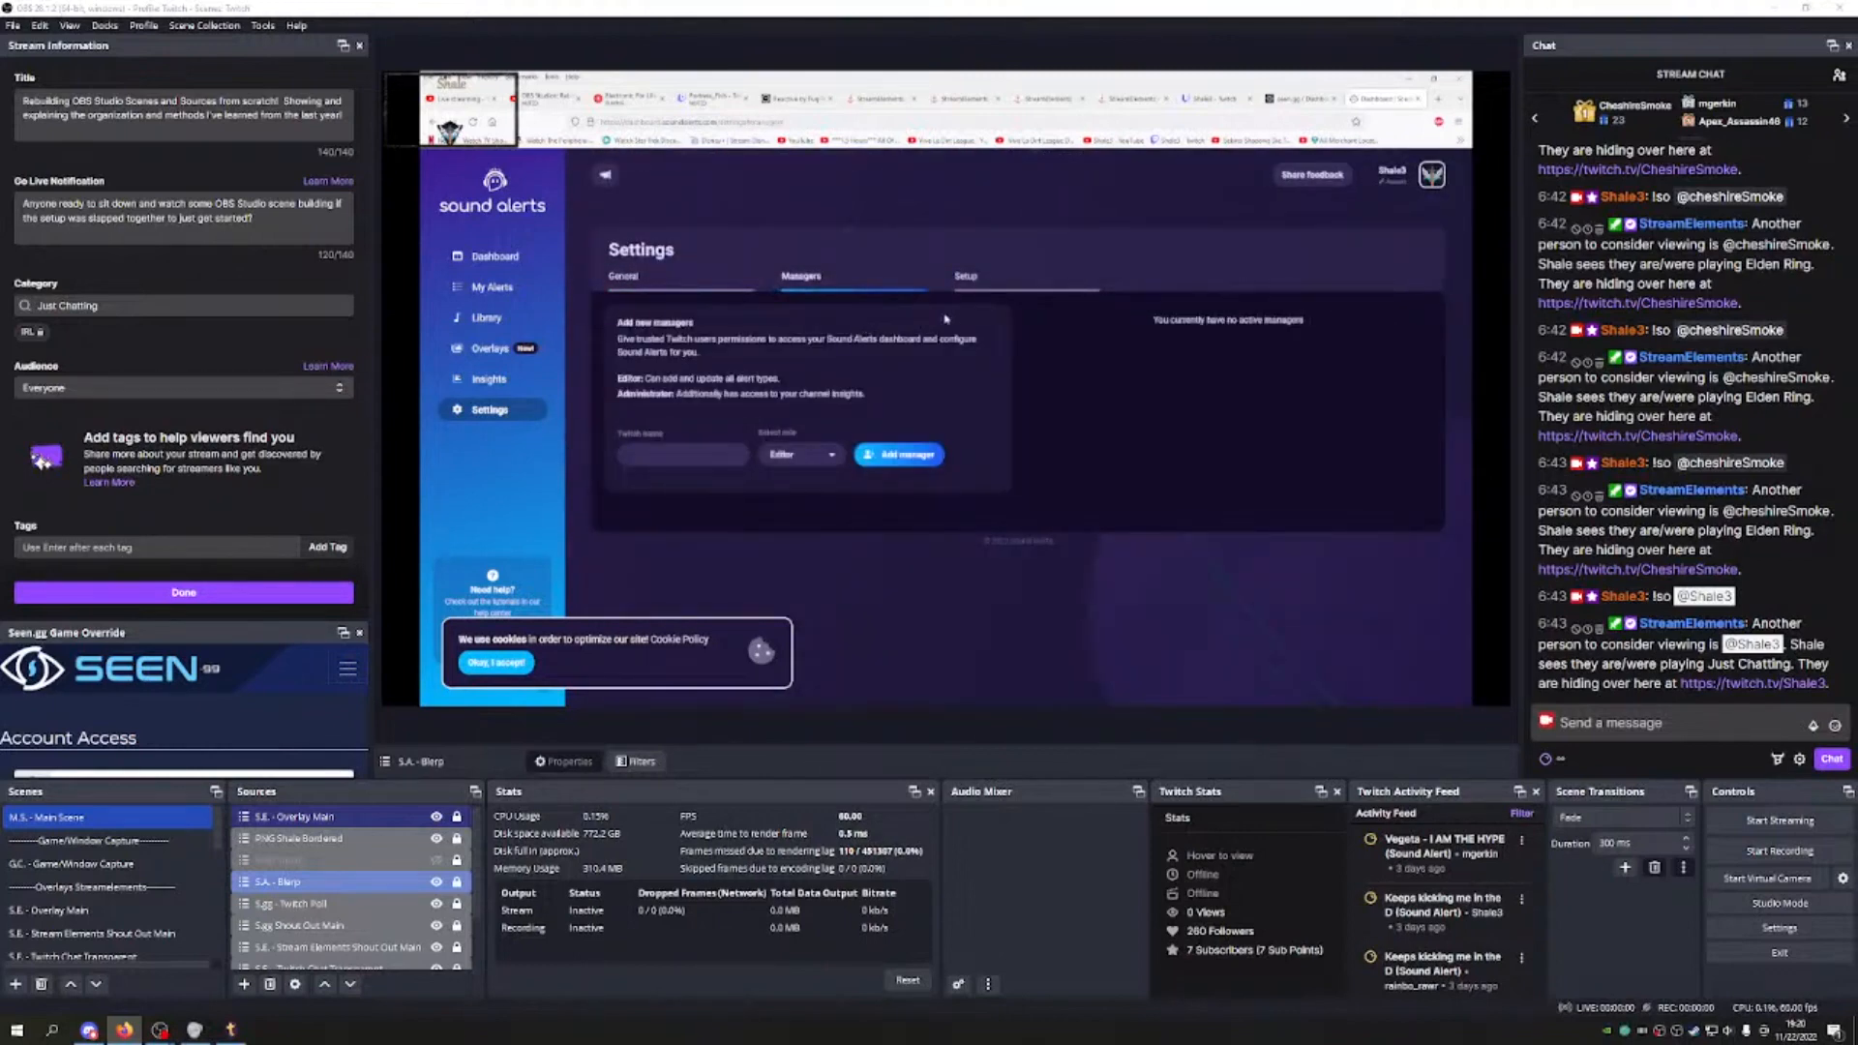
pyautogui.click(966, 278)
pyautogui.scroll(-1, 852, 407)
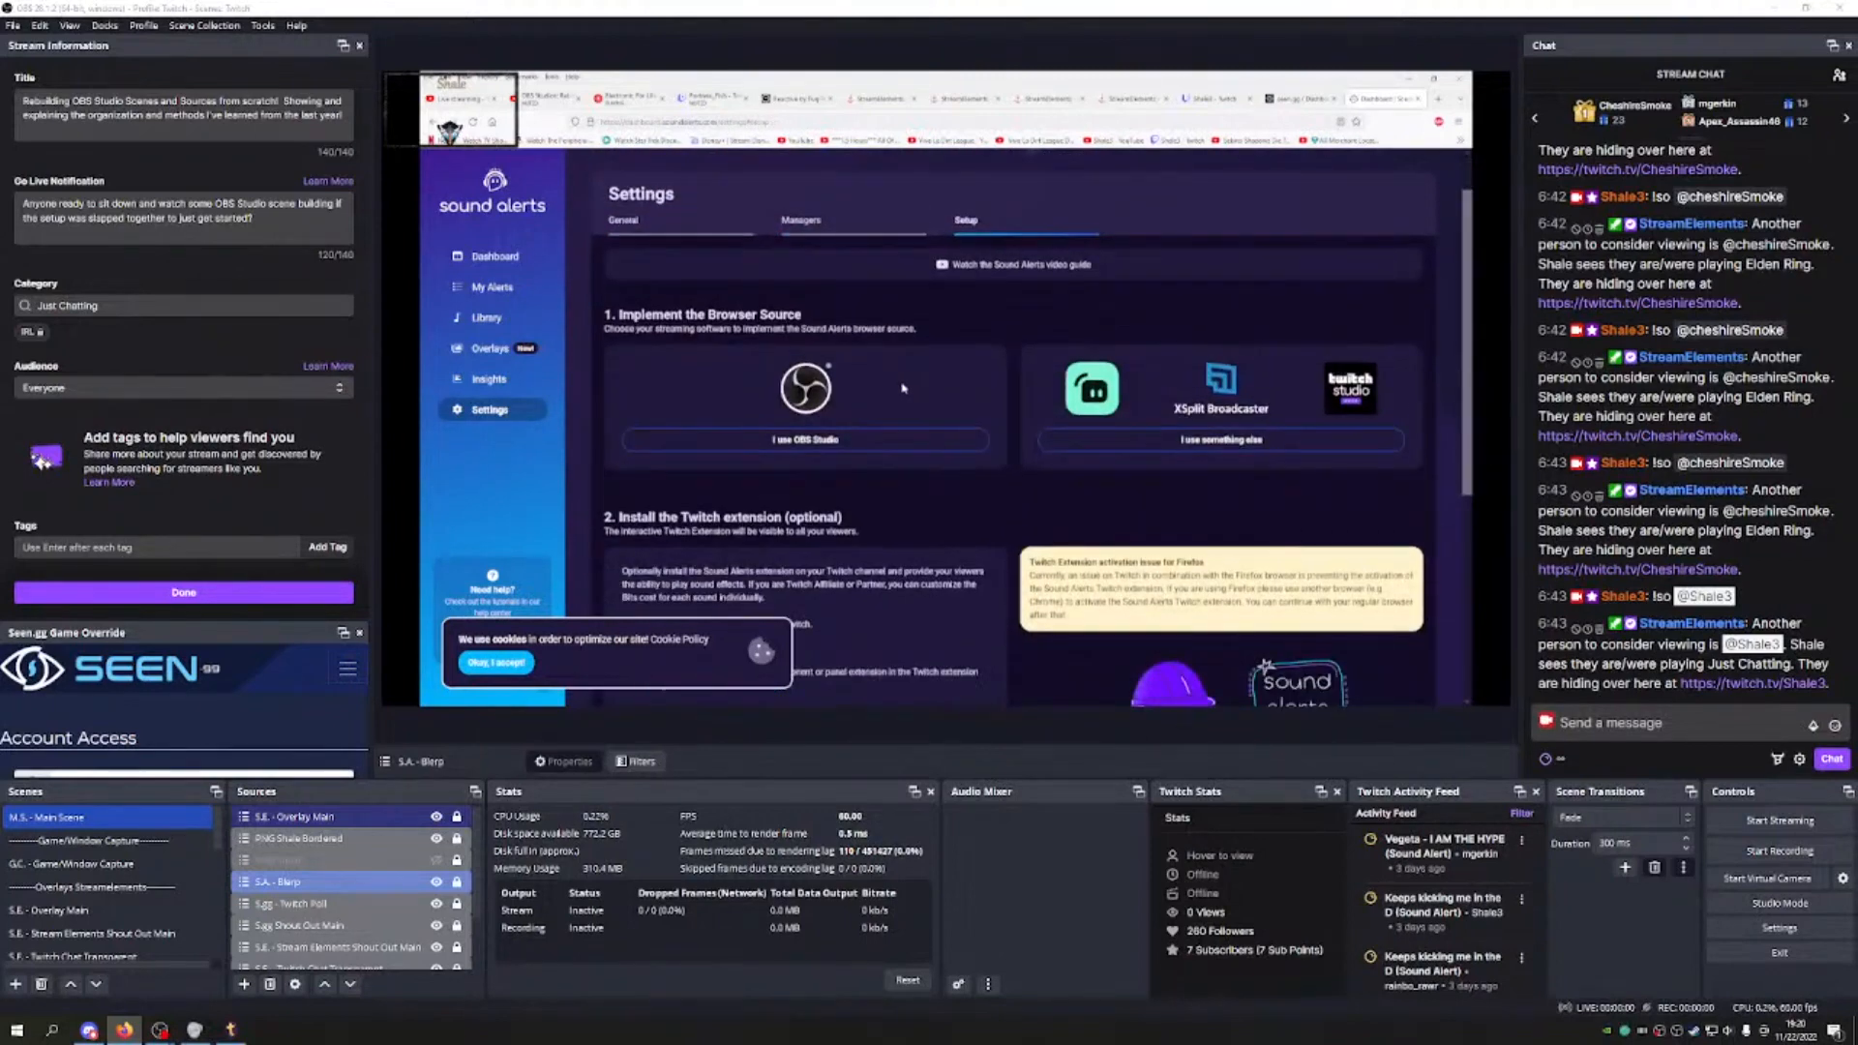
pyautogui.click(805, 441)
# Step: Switch to 'I use something else', copy the browser-source URL, and start a new scene
pyautogui.moveTo(720, 546); pyautogui.dragTo(674, 538)
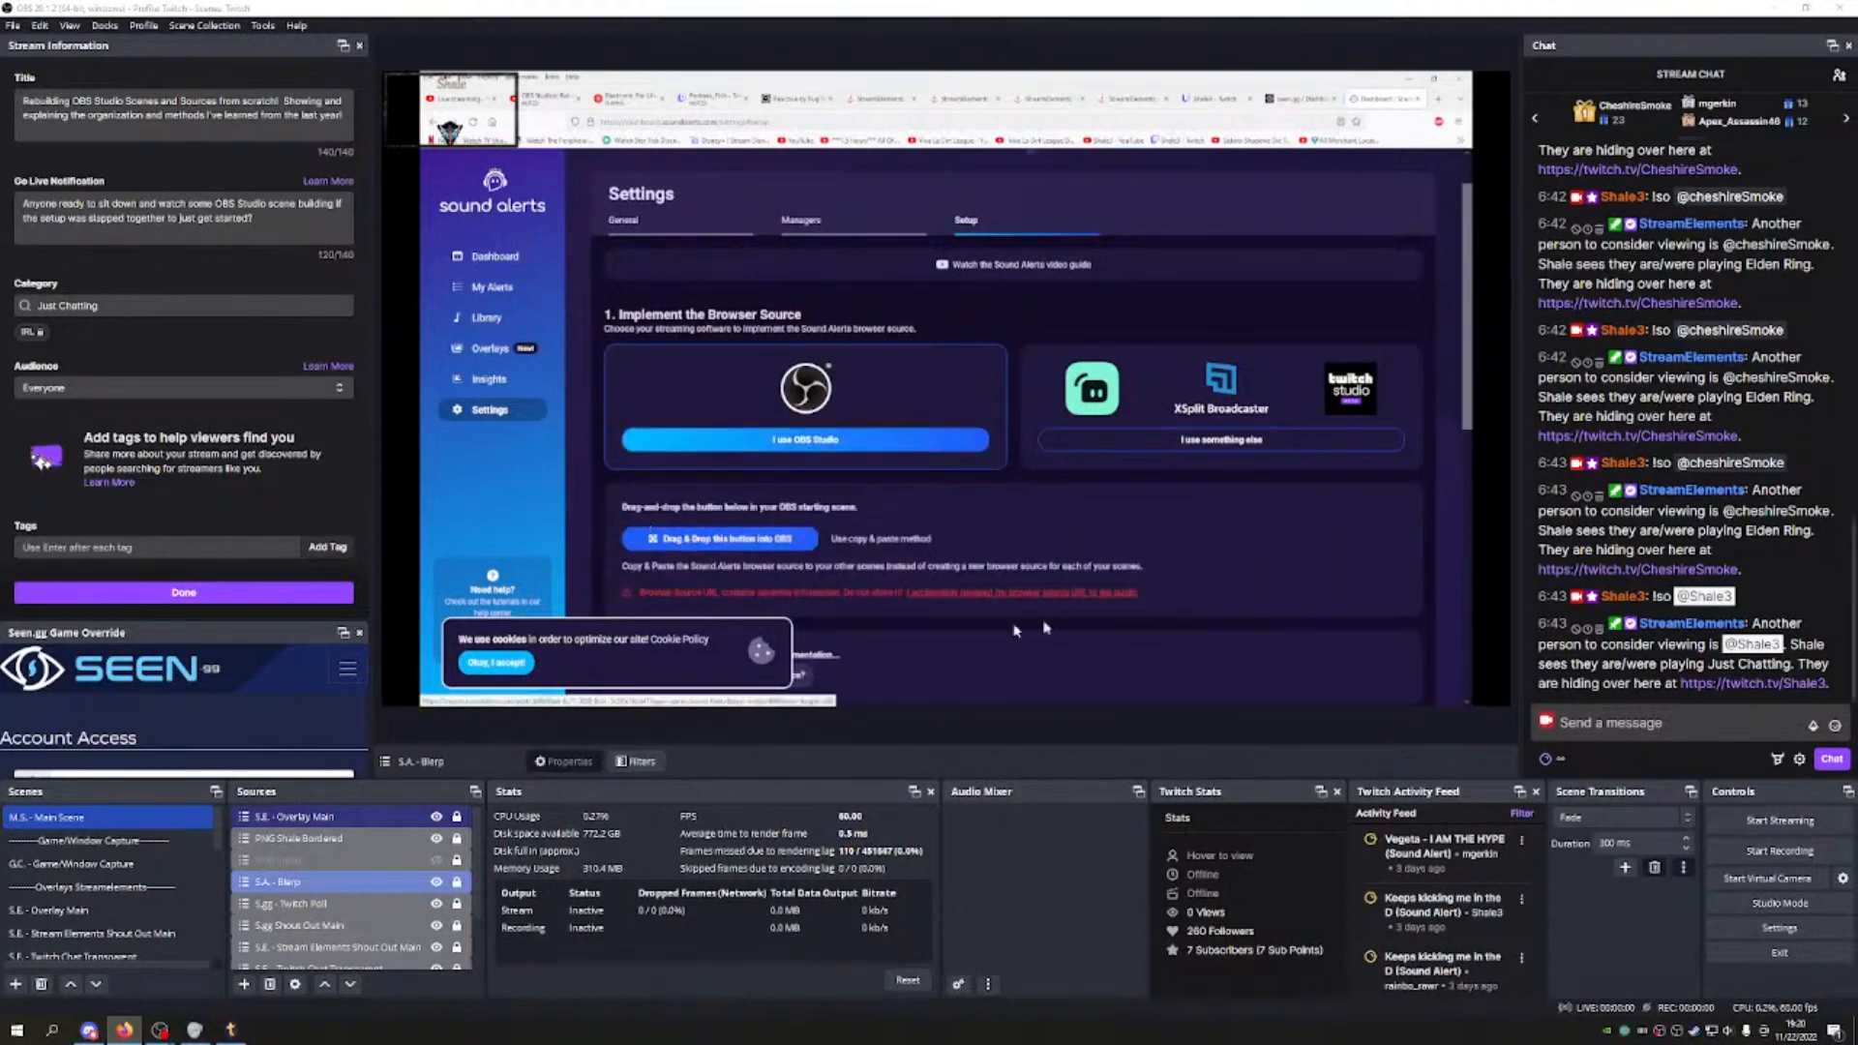
pyautogui.scroll(-3, 721, 423)
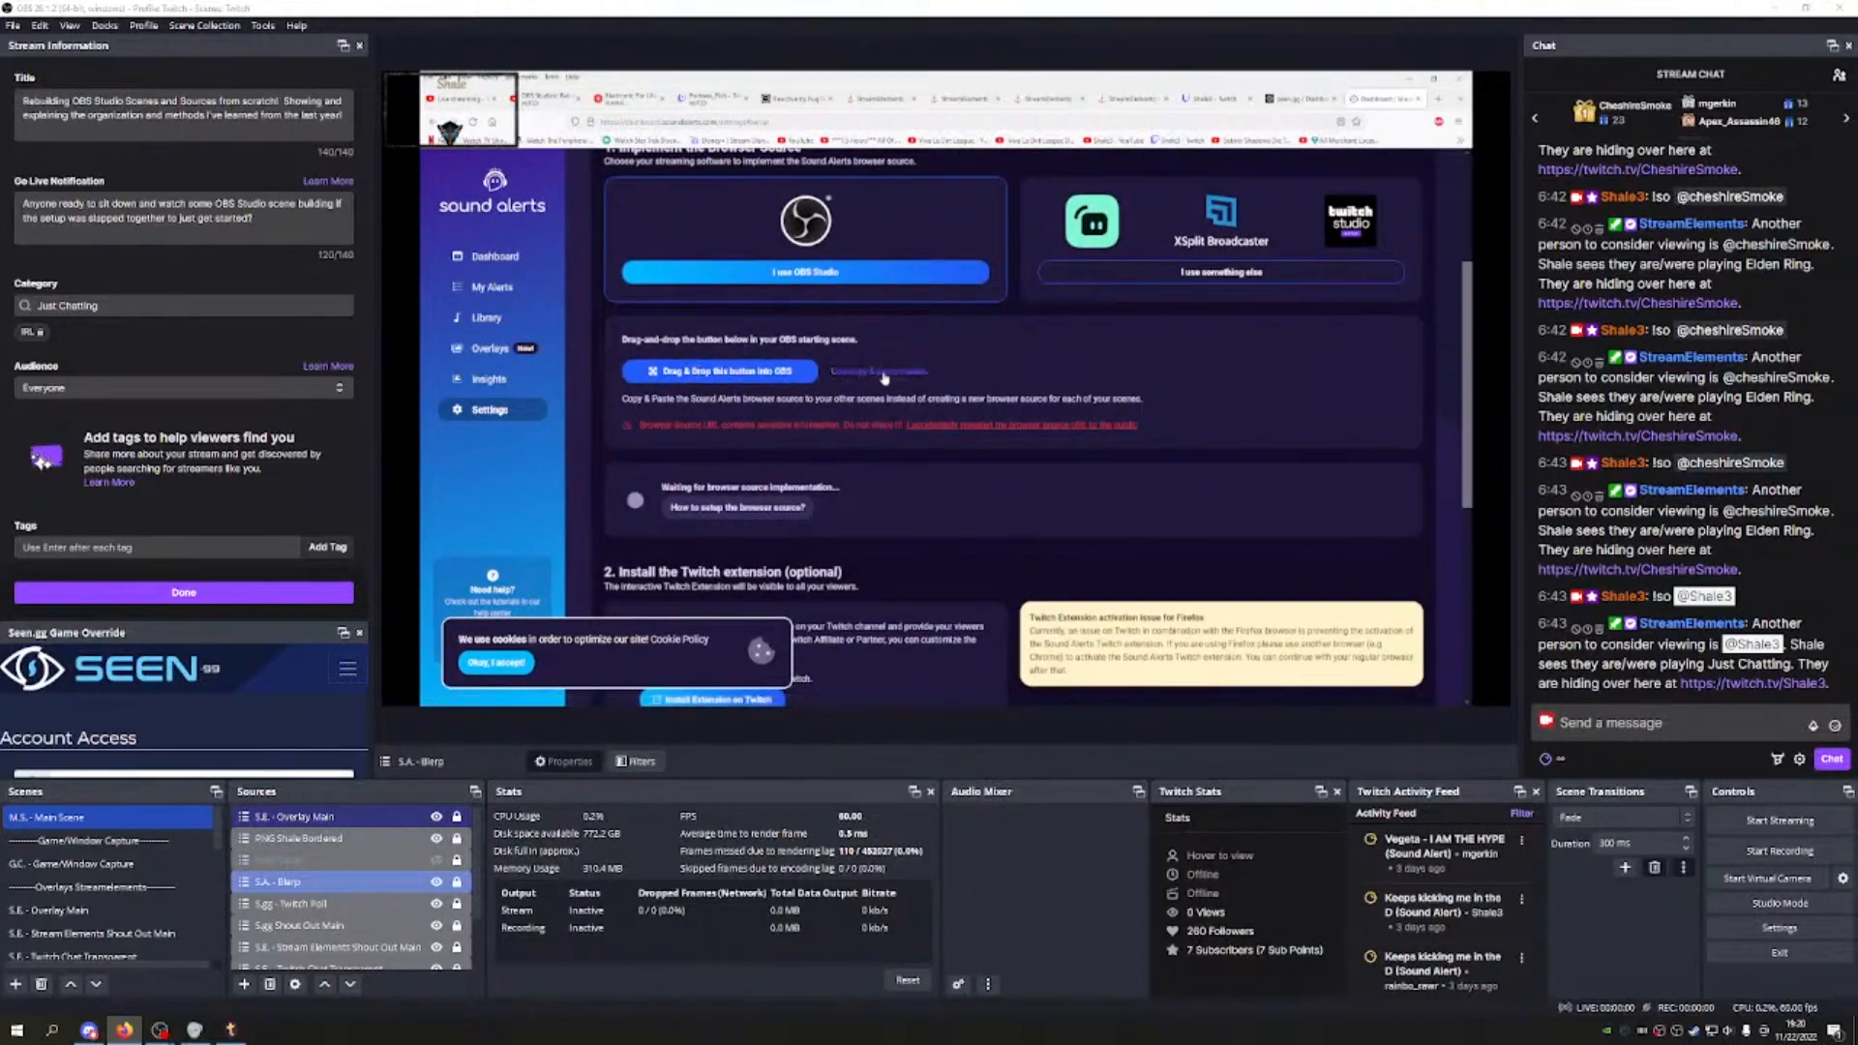
pyautogui.click(881, 371)
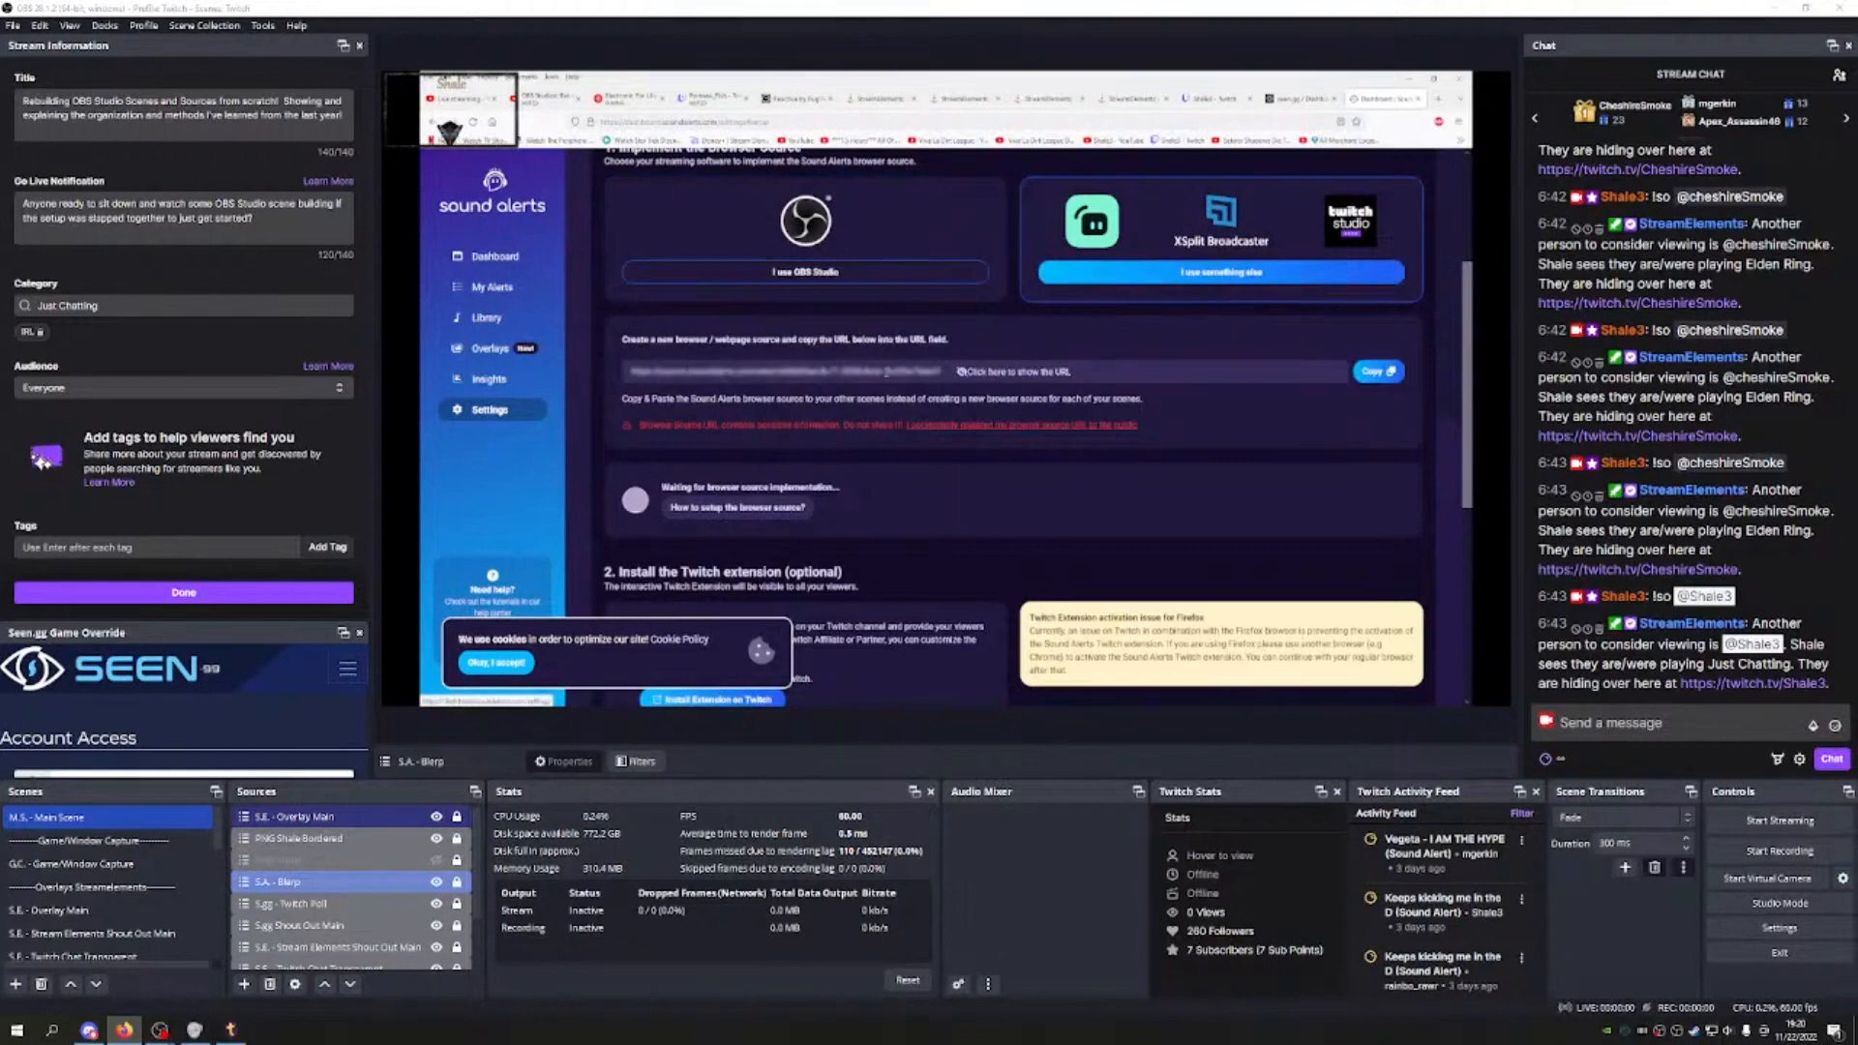
pyautogui.click(1376, 375)
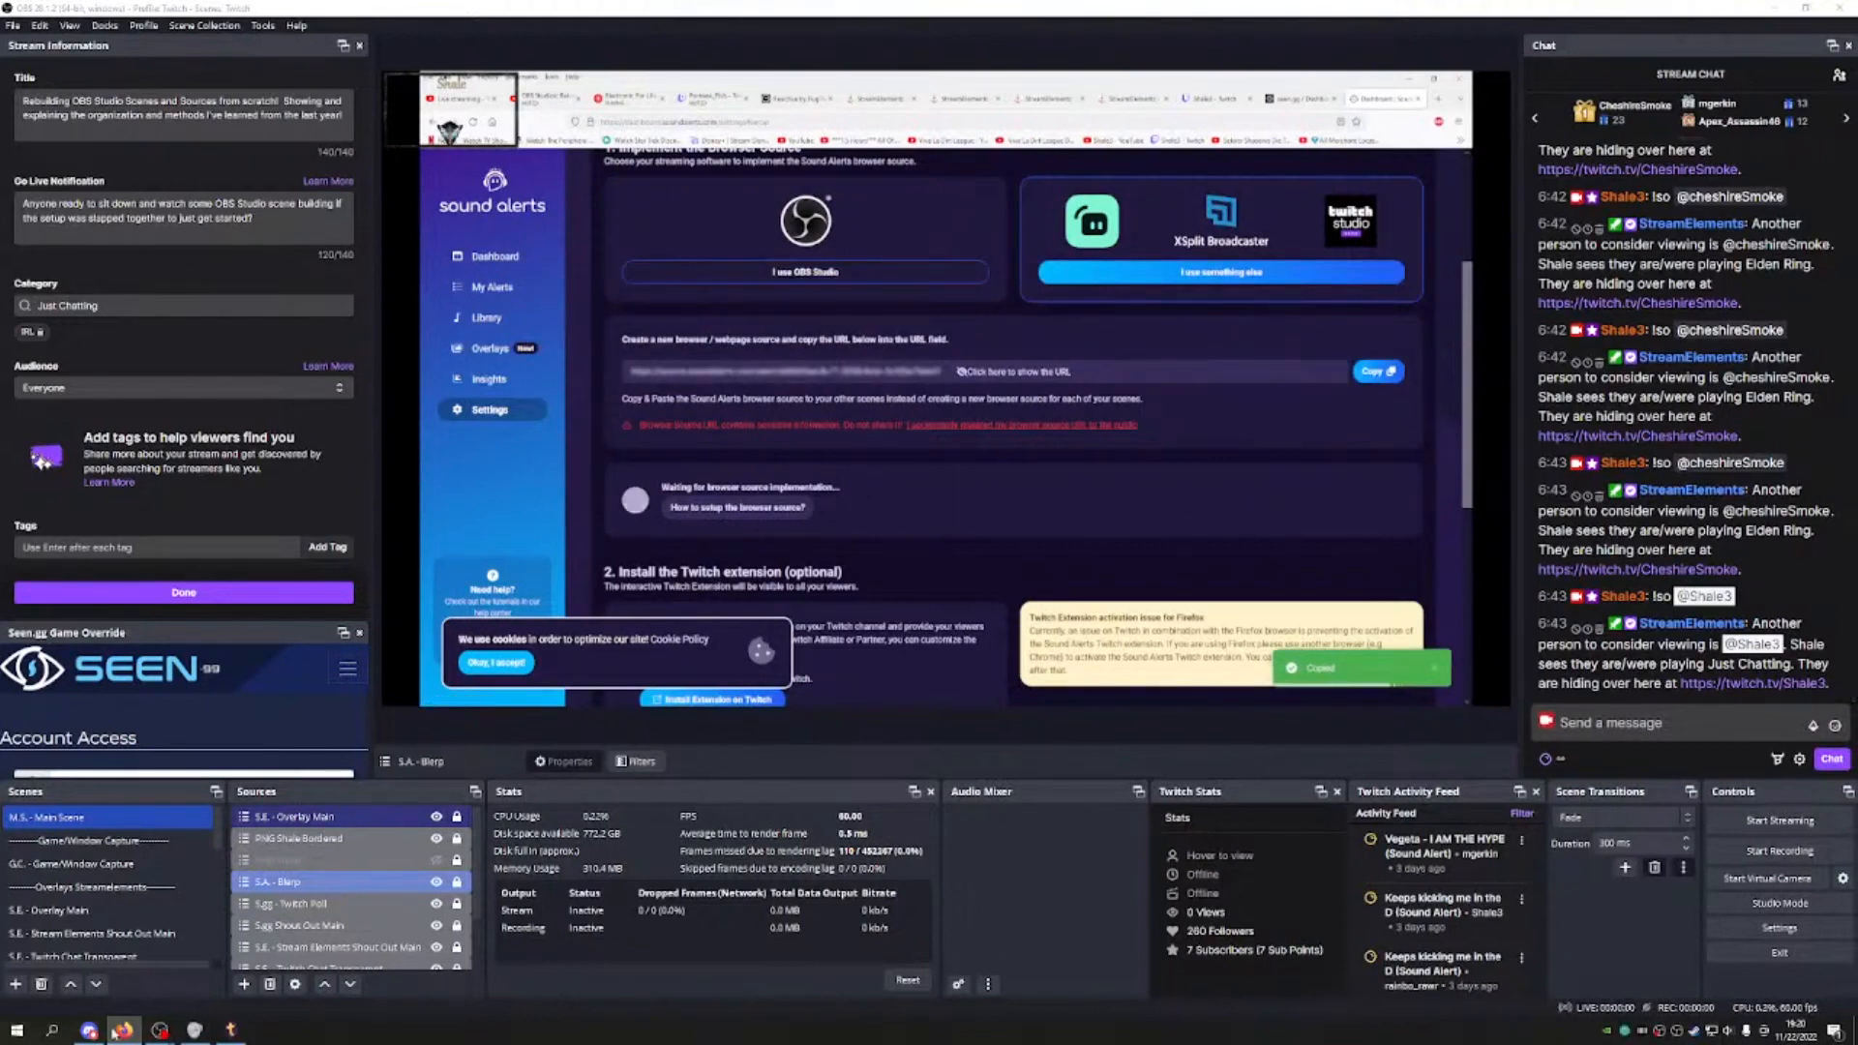
pyautogui.click(15, 984)
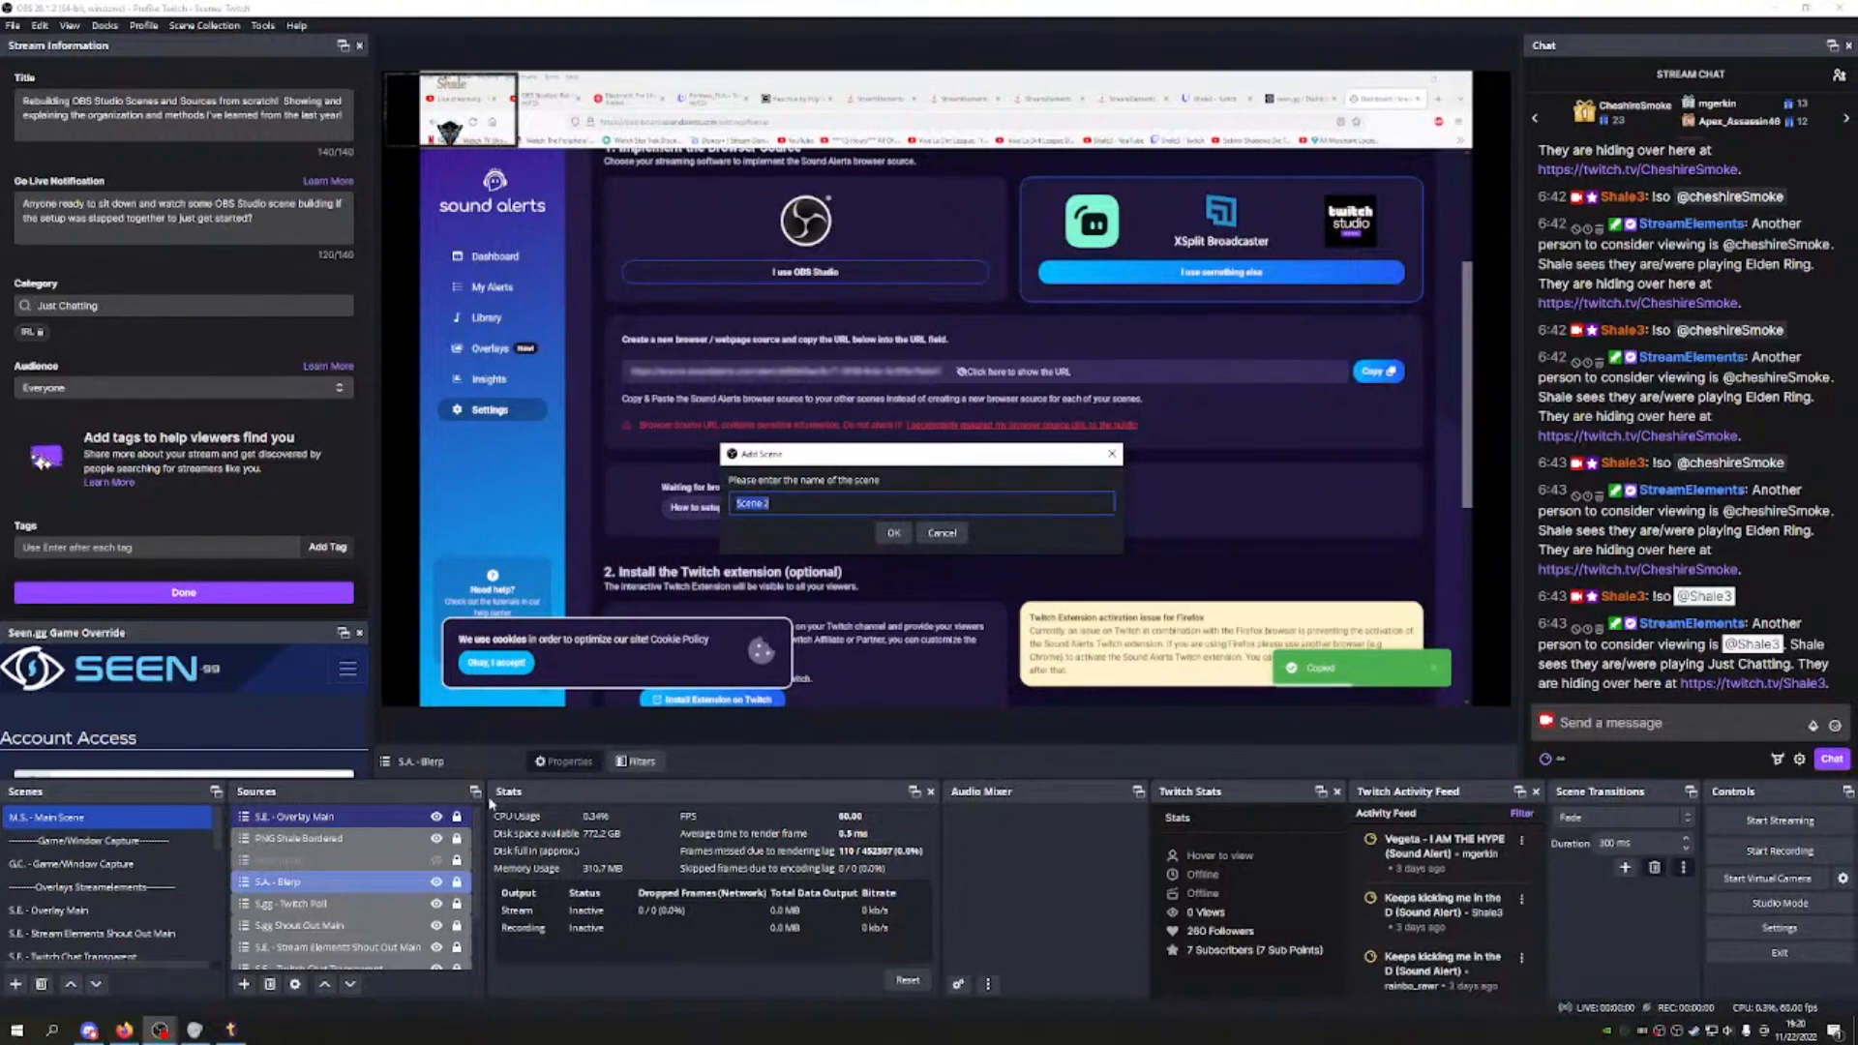
# Step: Create the 'S.A. - Sound Alerts' scene and move it four places up the list
pyautogui.write('S.A. - Sound Alerts')
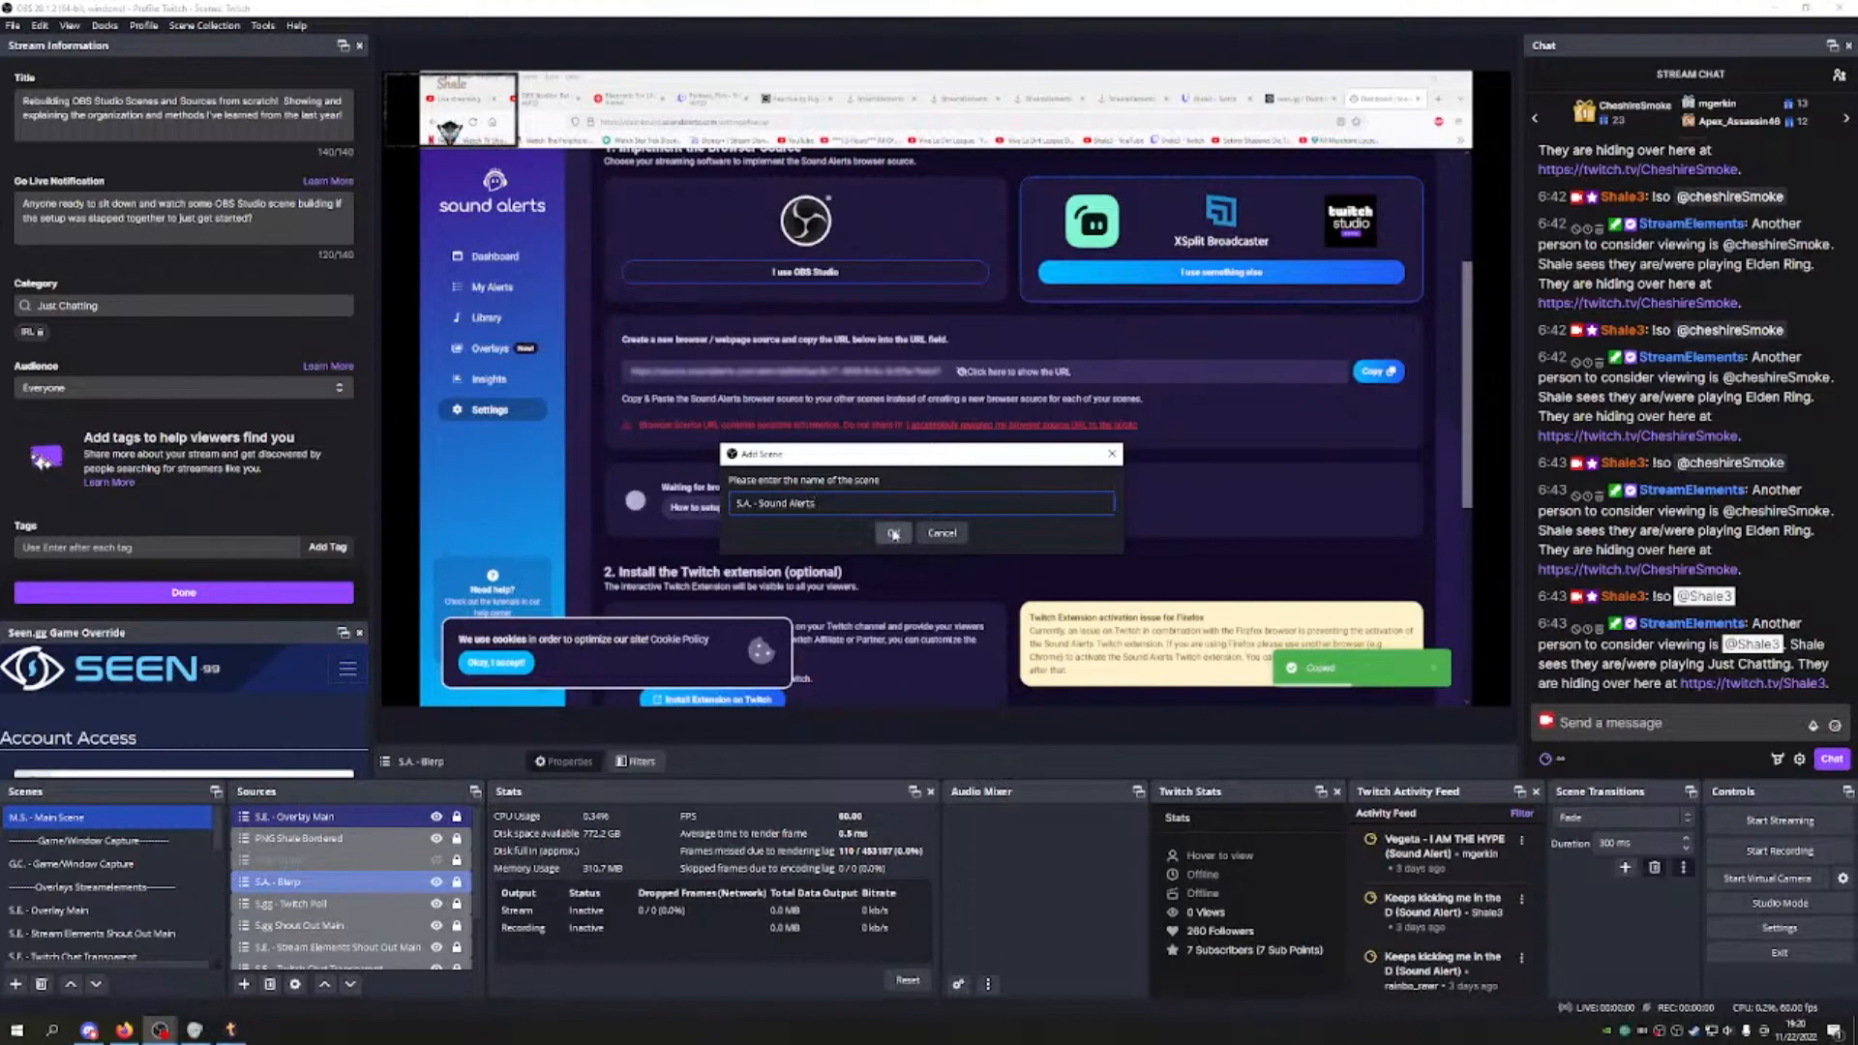
pyautogui.click(893, 533)
pyautogui.click(70, 984)
pyautogui.click(71, 984)
pyautogui.click(71, 984)
pyautogui.click(71, 984)
pyautogui.click(70, 984)
pyautogui.click(70, 984)
pyautogui.click(70, 984)
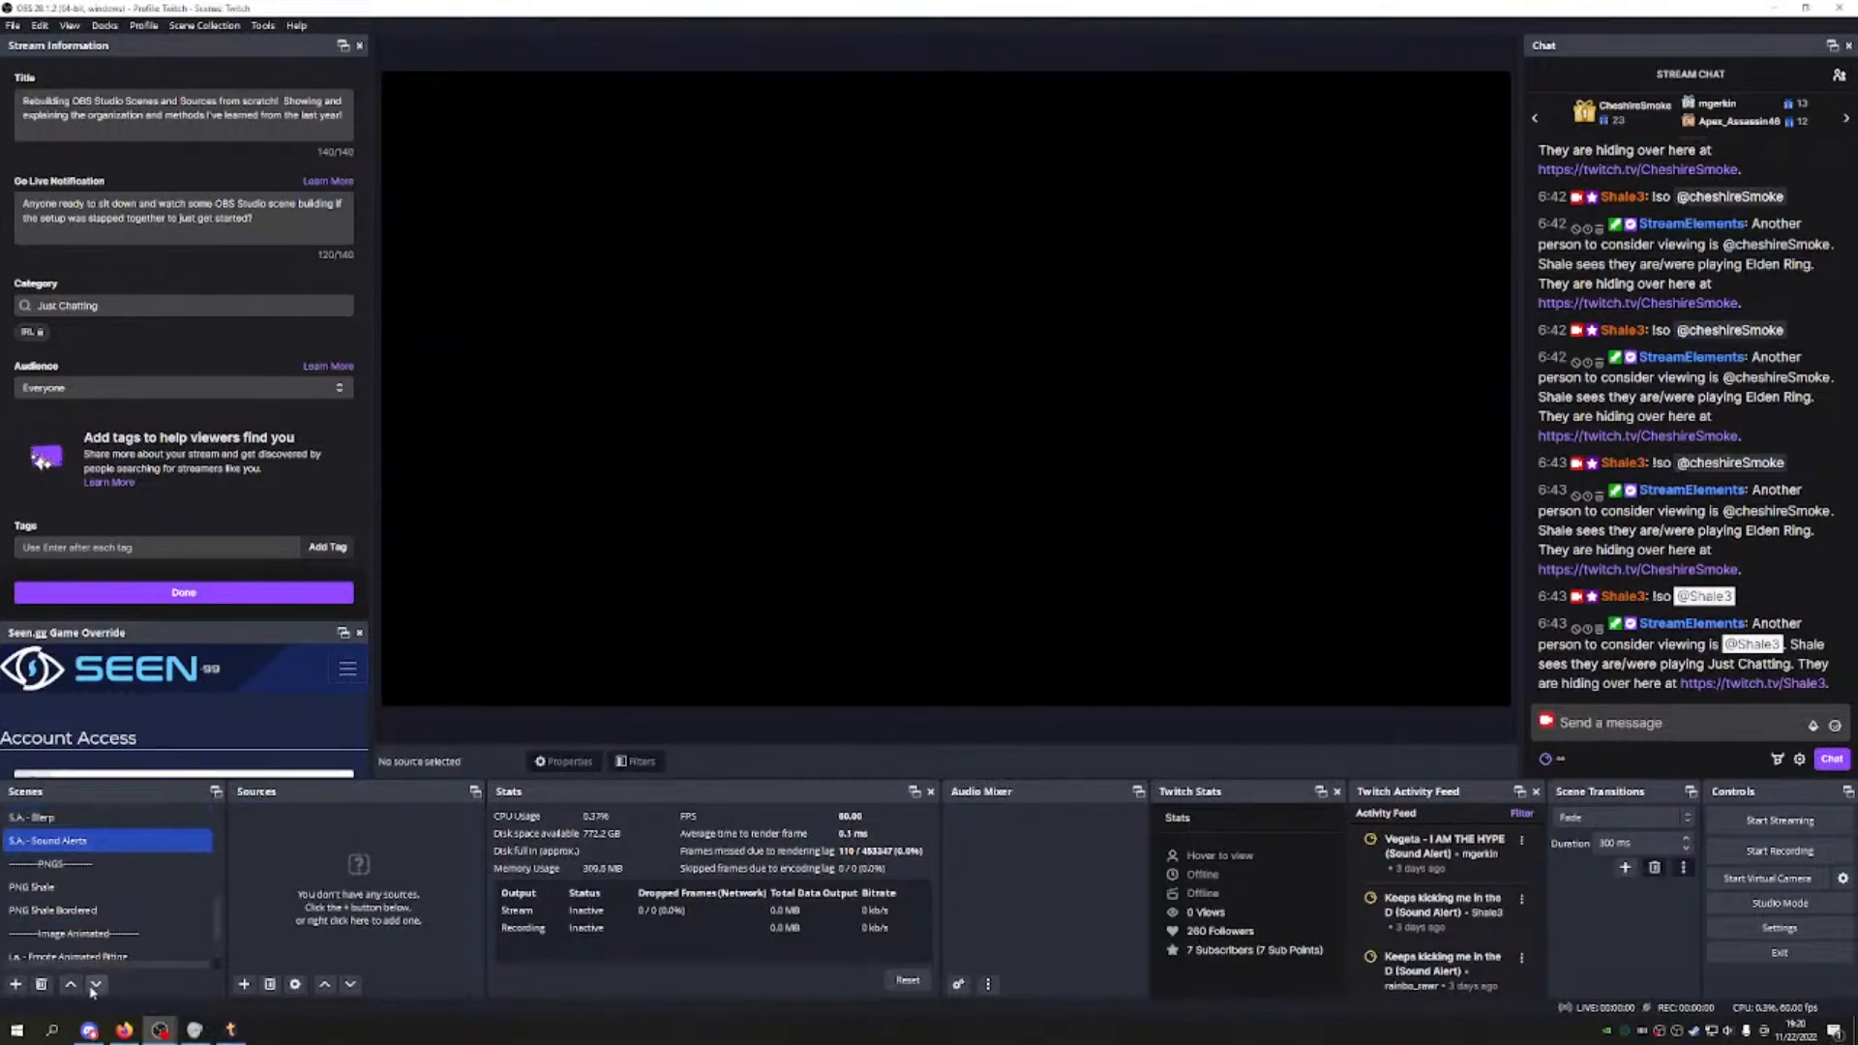
# Step: Add a Sound Alerts browser source with the pasted URL at 1920×1080
pyautogui.click(244, 984)
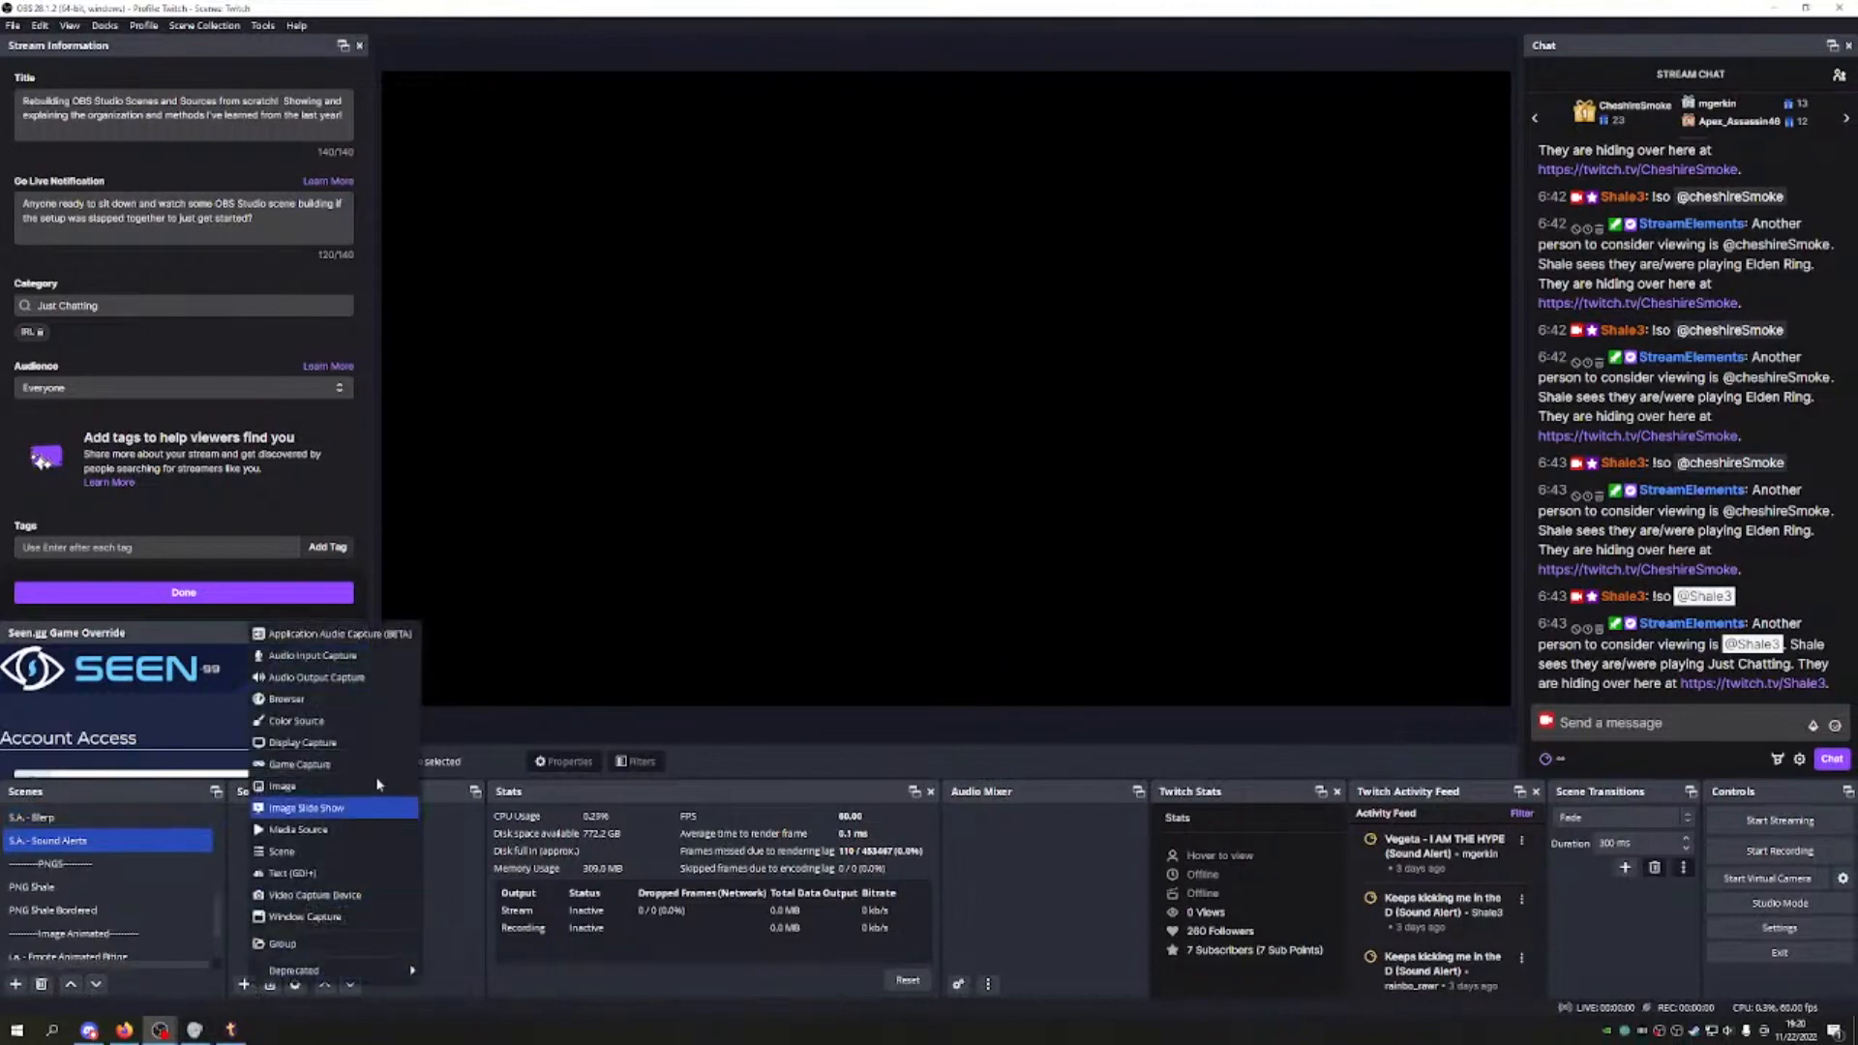
pyautogui.click(340, 704)
pyautogui.write('Sound Alerts')
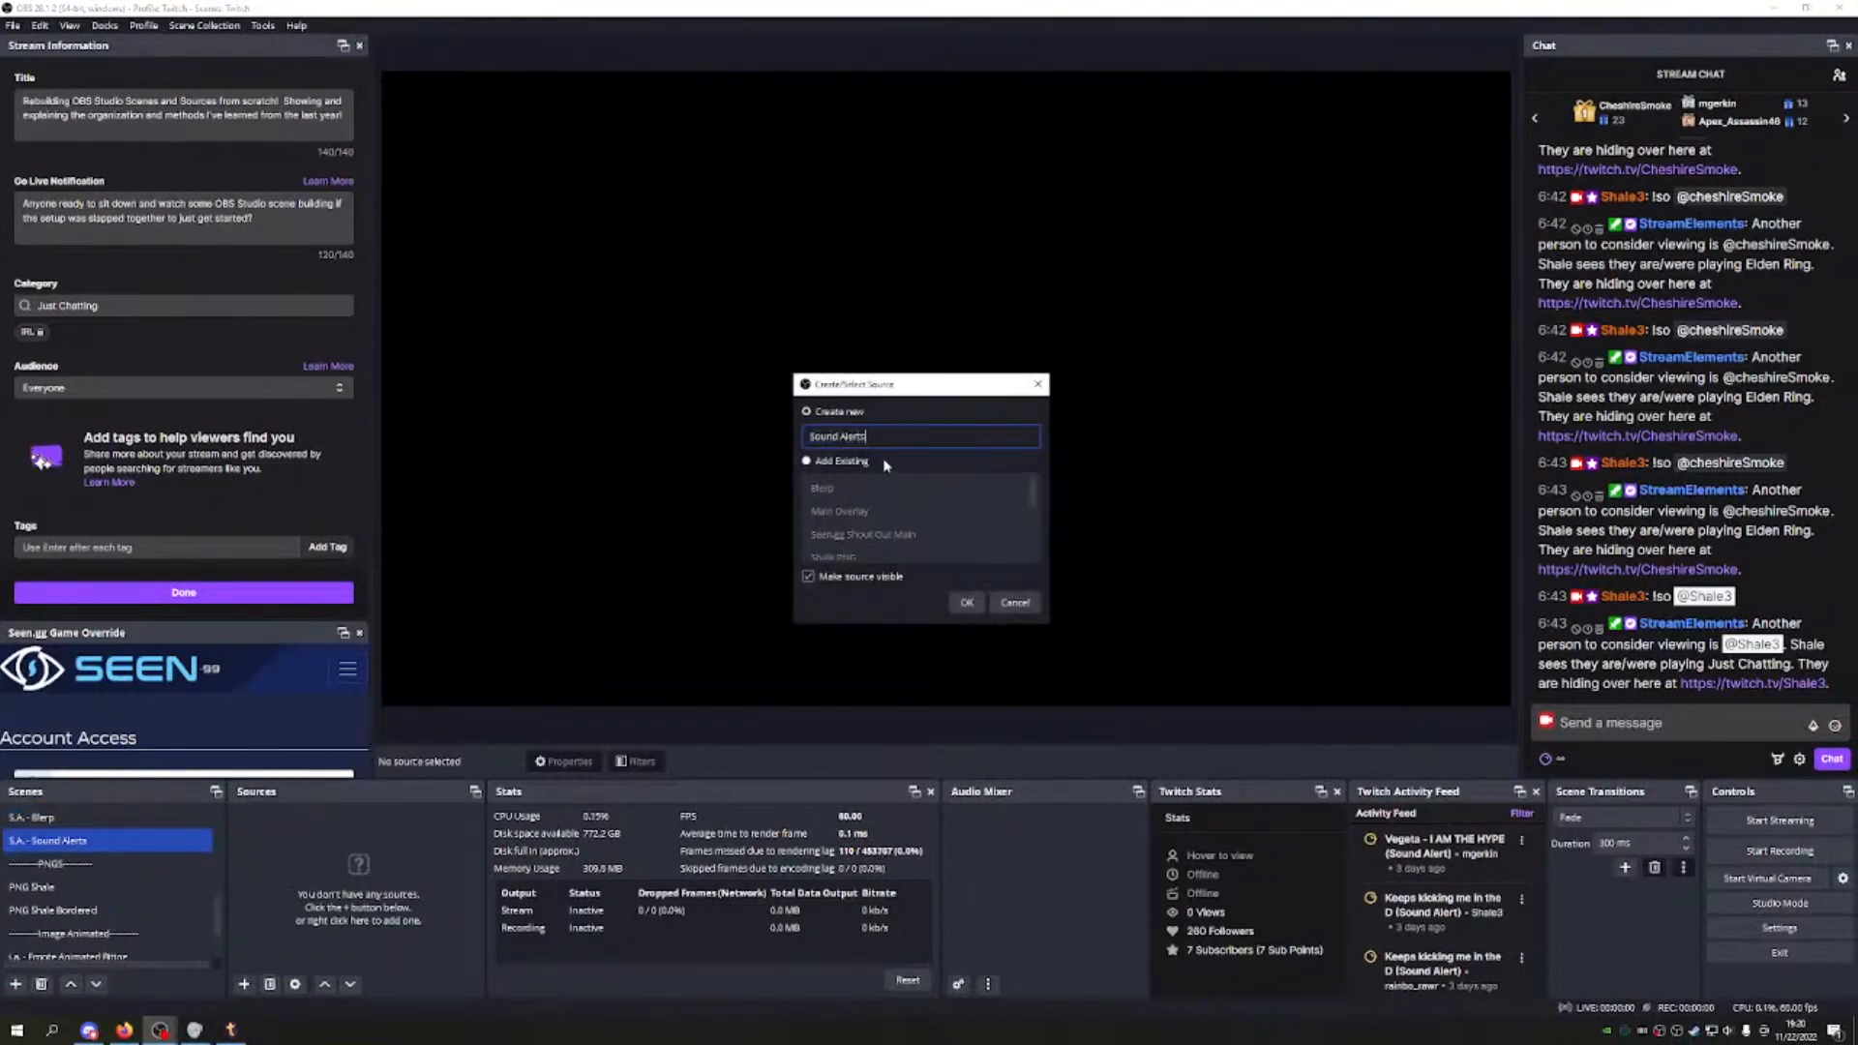
pyautogui.press('Return')
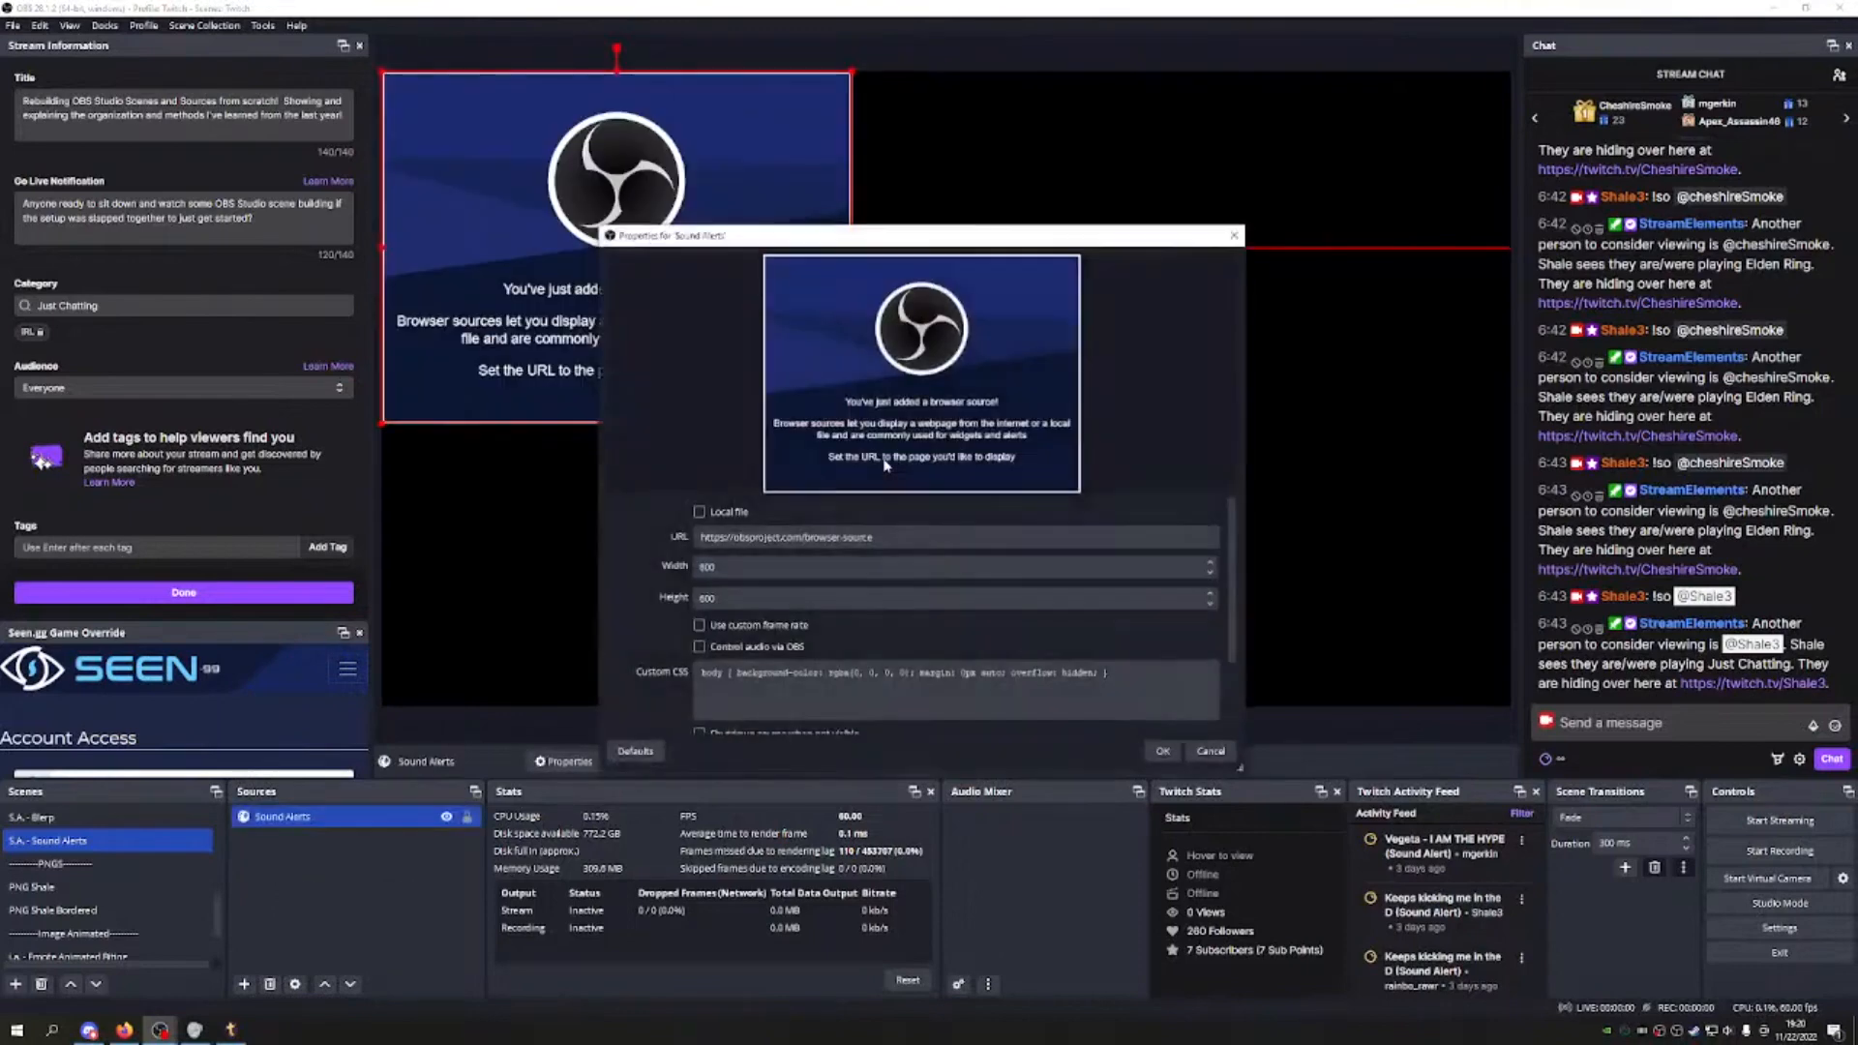
pyautogui.tripleClick(828, 538)
pyautogui.hotkey('ctrl', 'v')
pyautogui.click(828, 567)
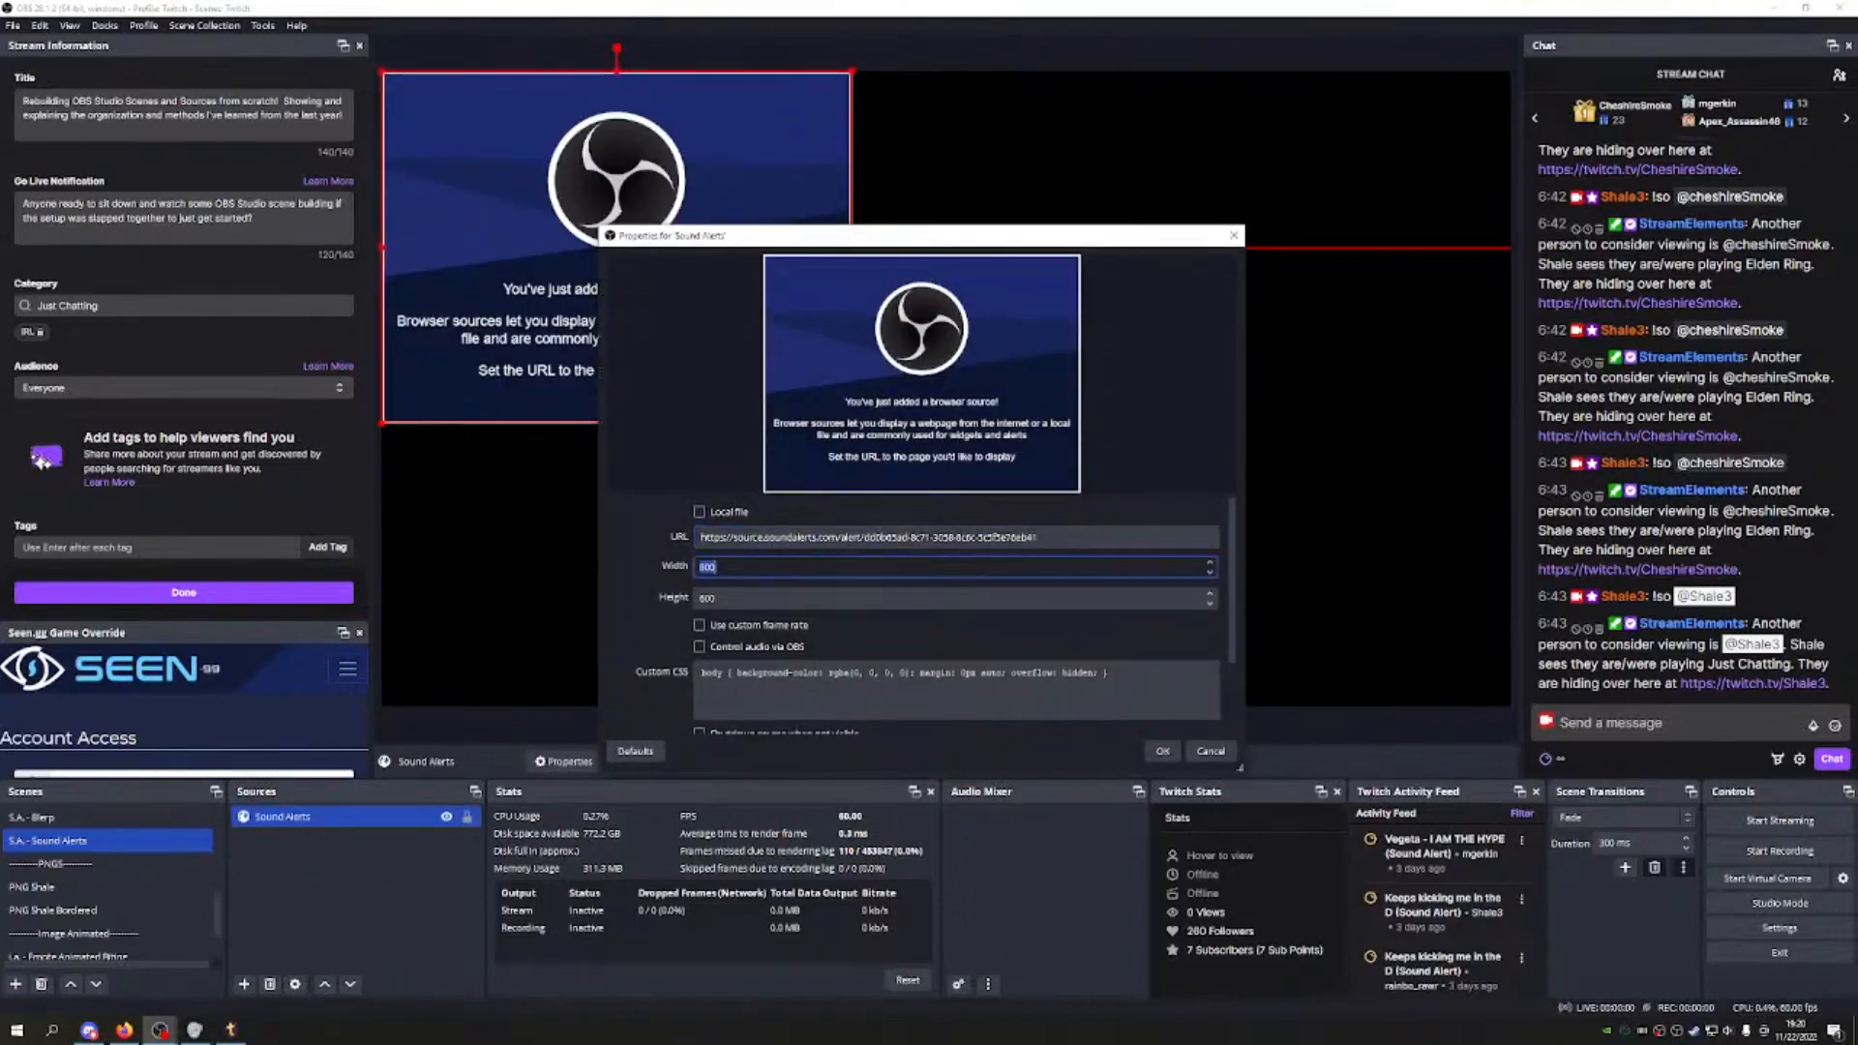
pyautogui.press('Tab')
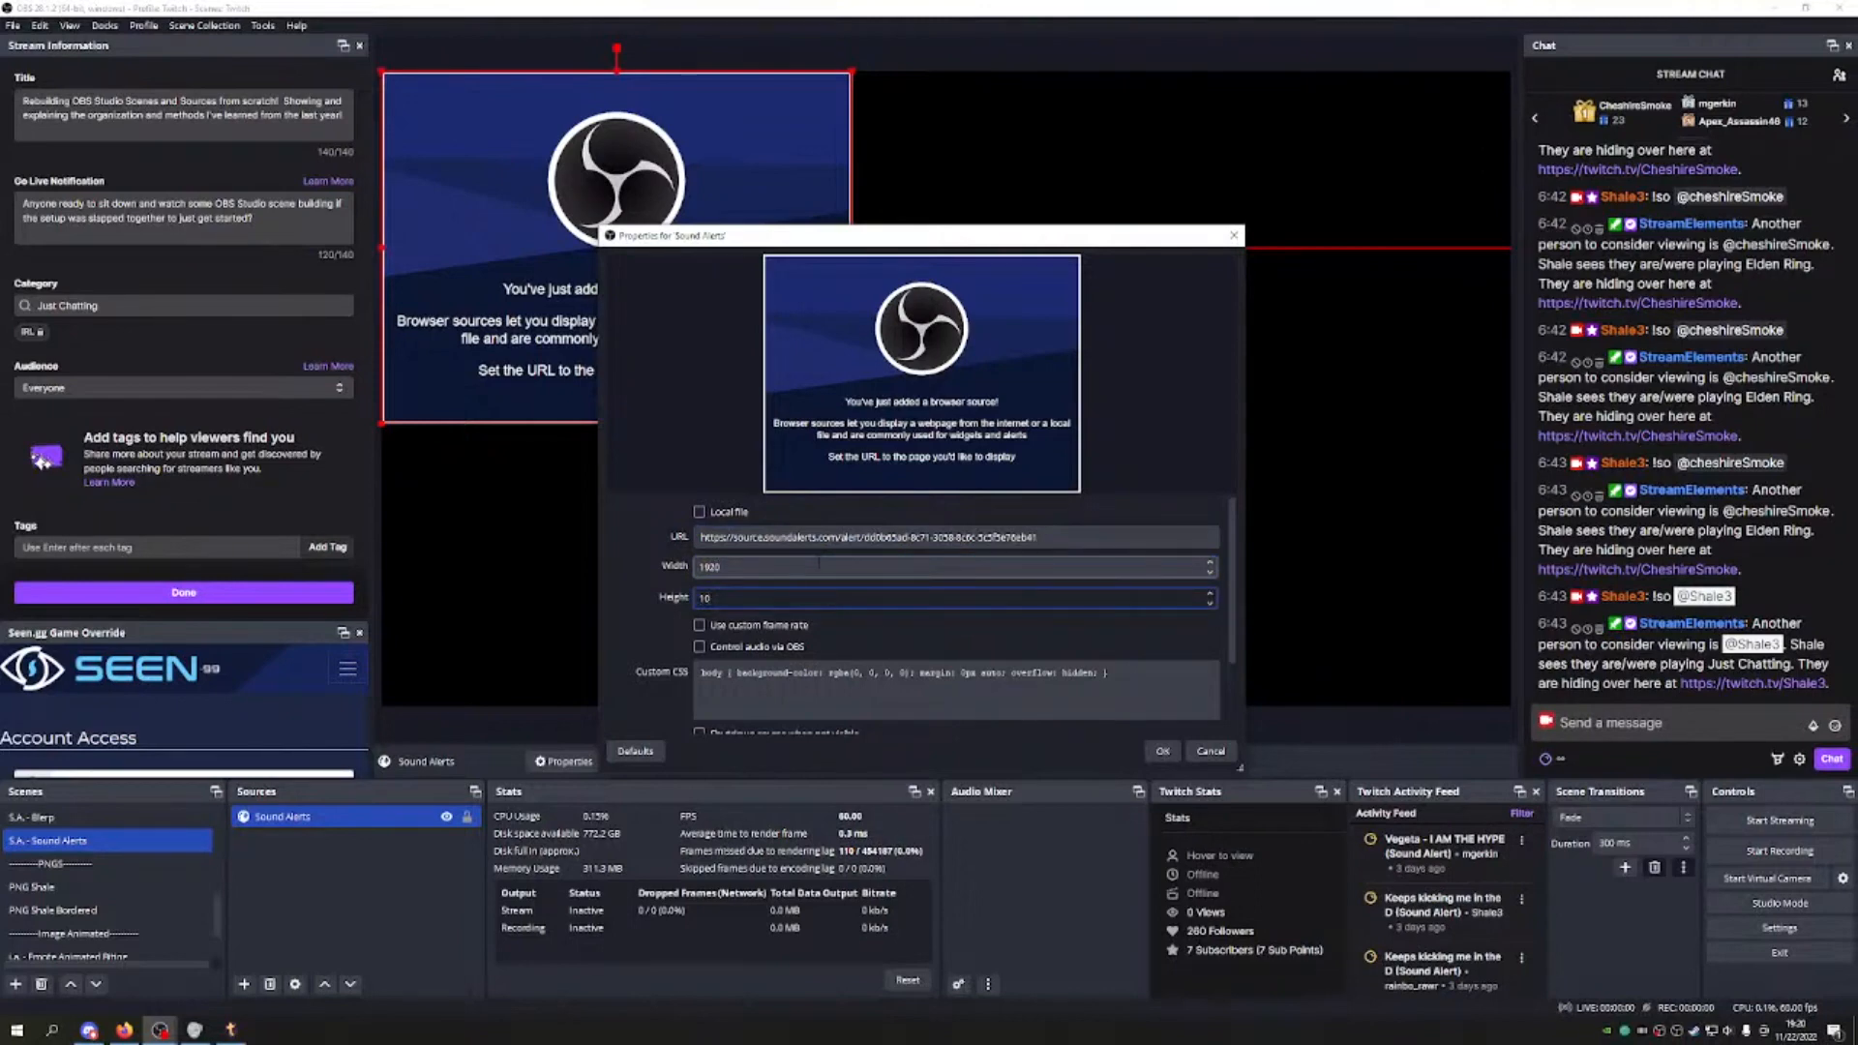
# Step: Set a custom 60 FPS, clear the custom CSS, enable shutdown when not visible, and apply
pyautogui.click(699, 625)
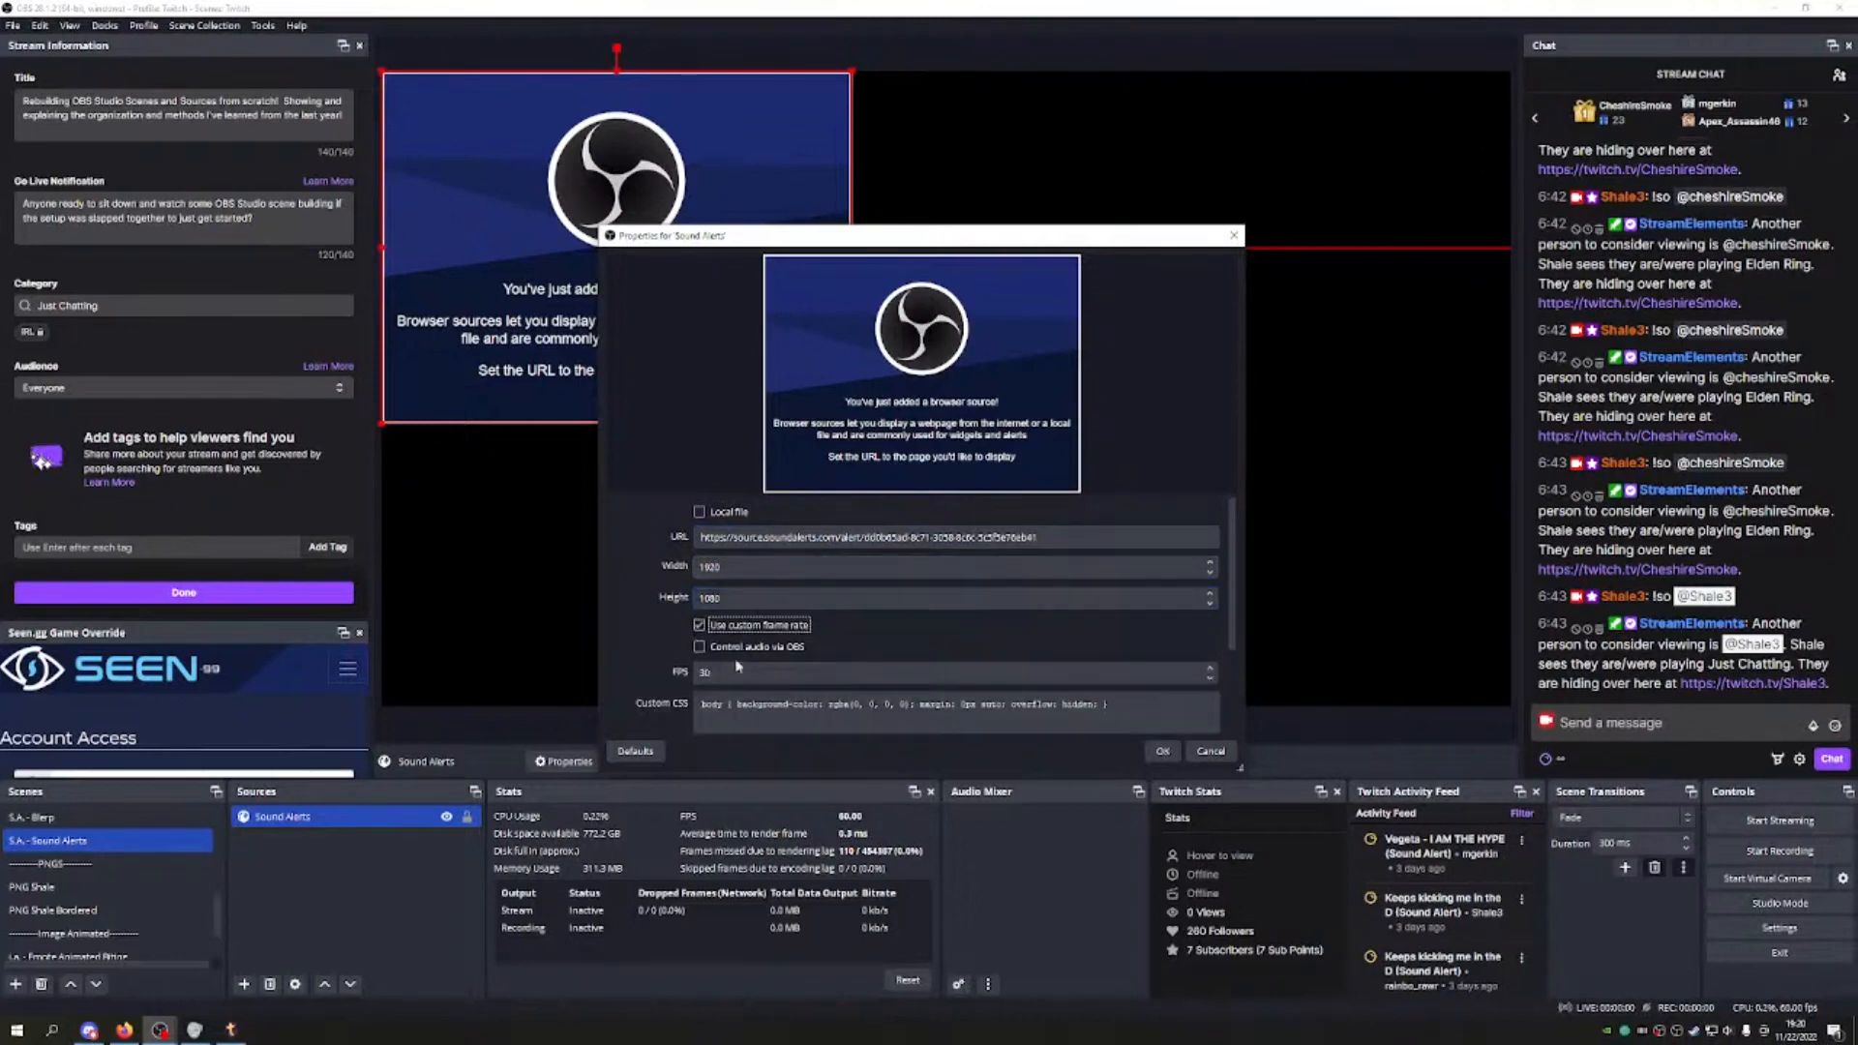
pyautogui.press('Tab')
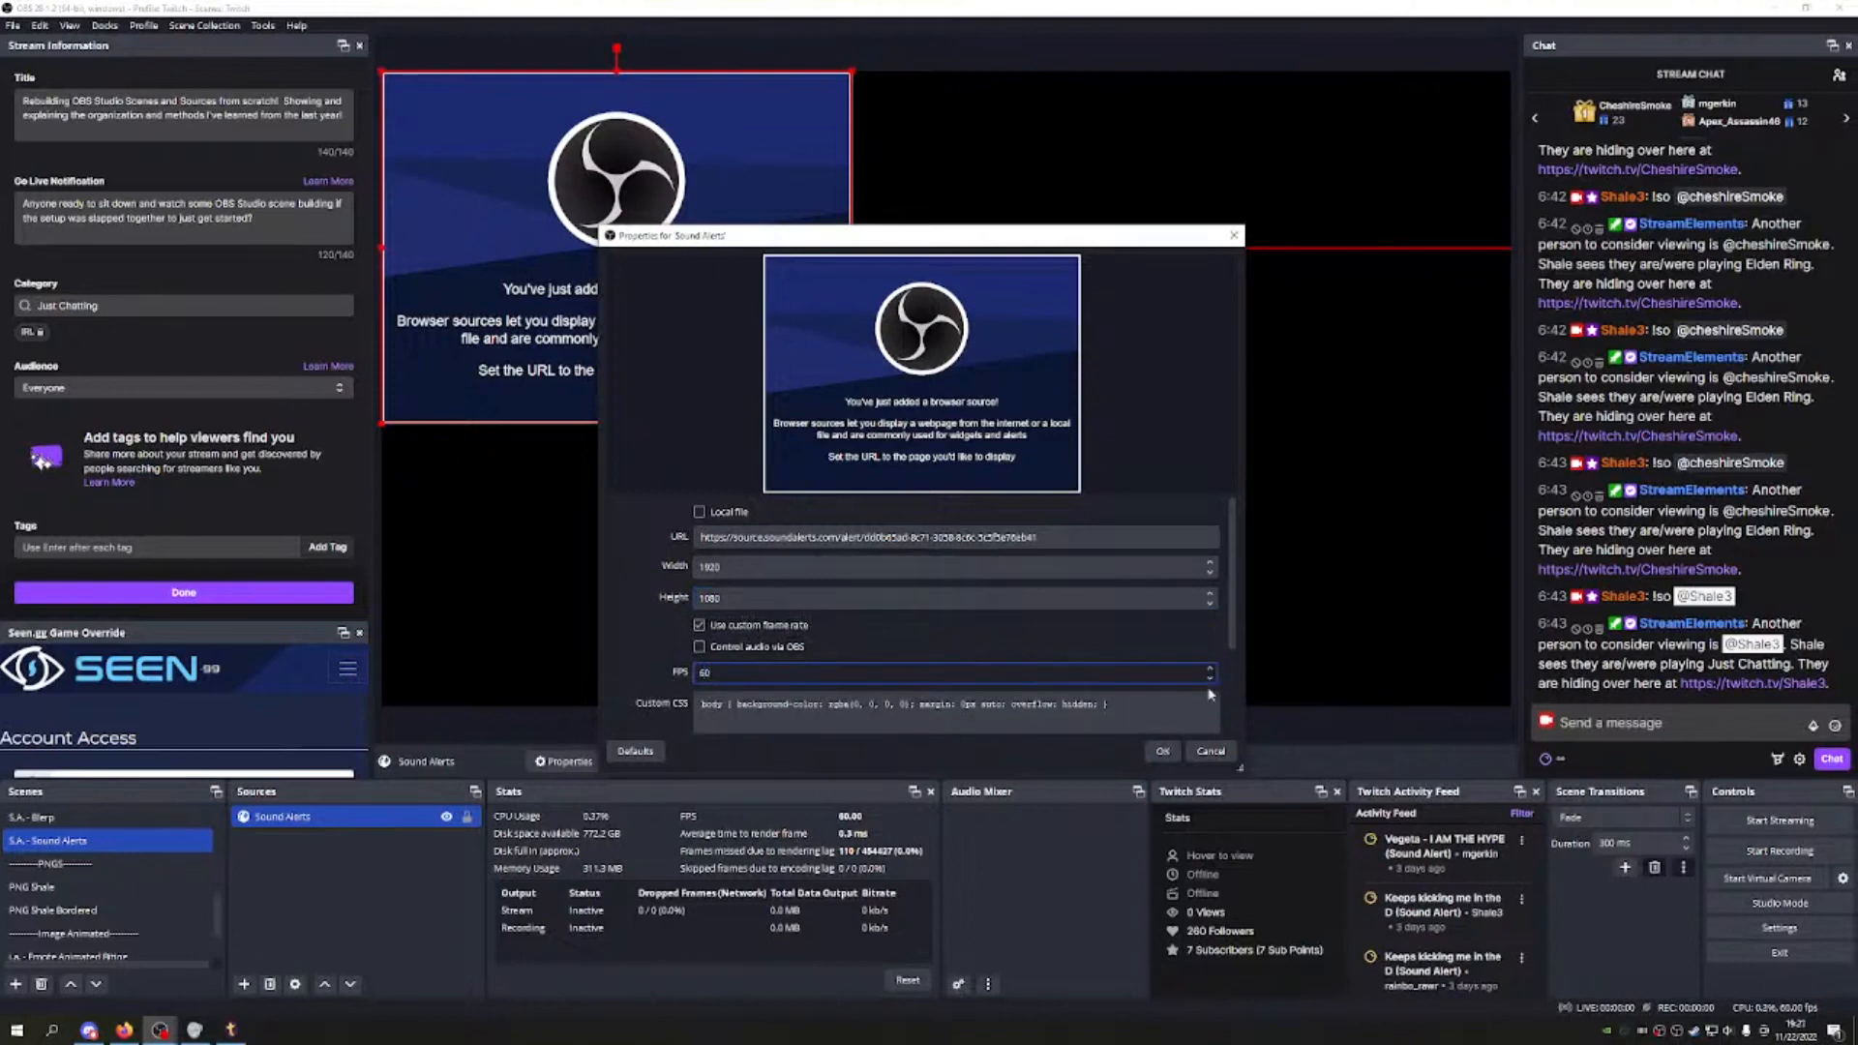
pyautogui.press('Tab')
pyautogui.hotkey('ctrl', 'a')
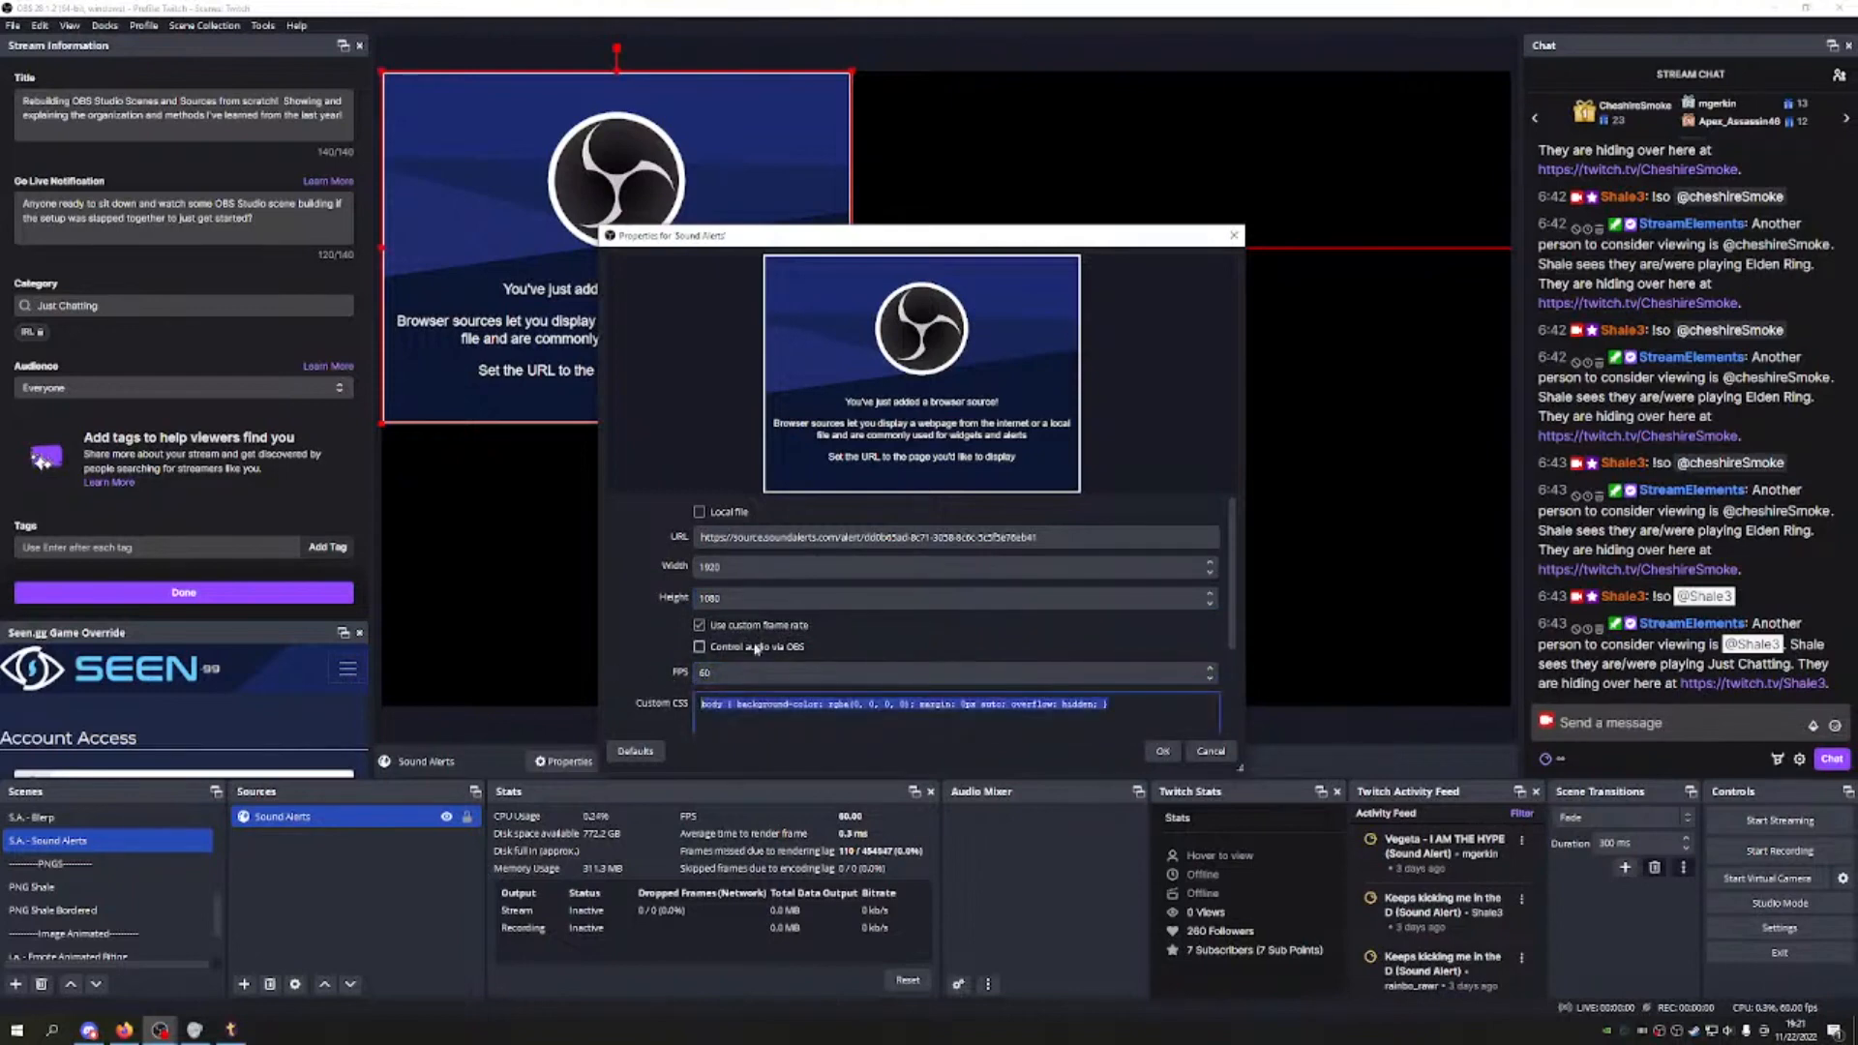
pyautogui.press('BackSpace')
pyautogui.scroll(-3, 948, 585)
pyautogui.click(698, 637)
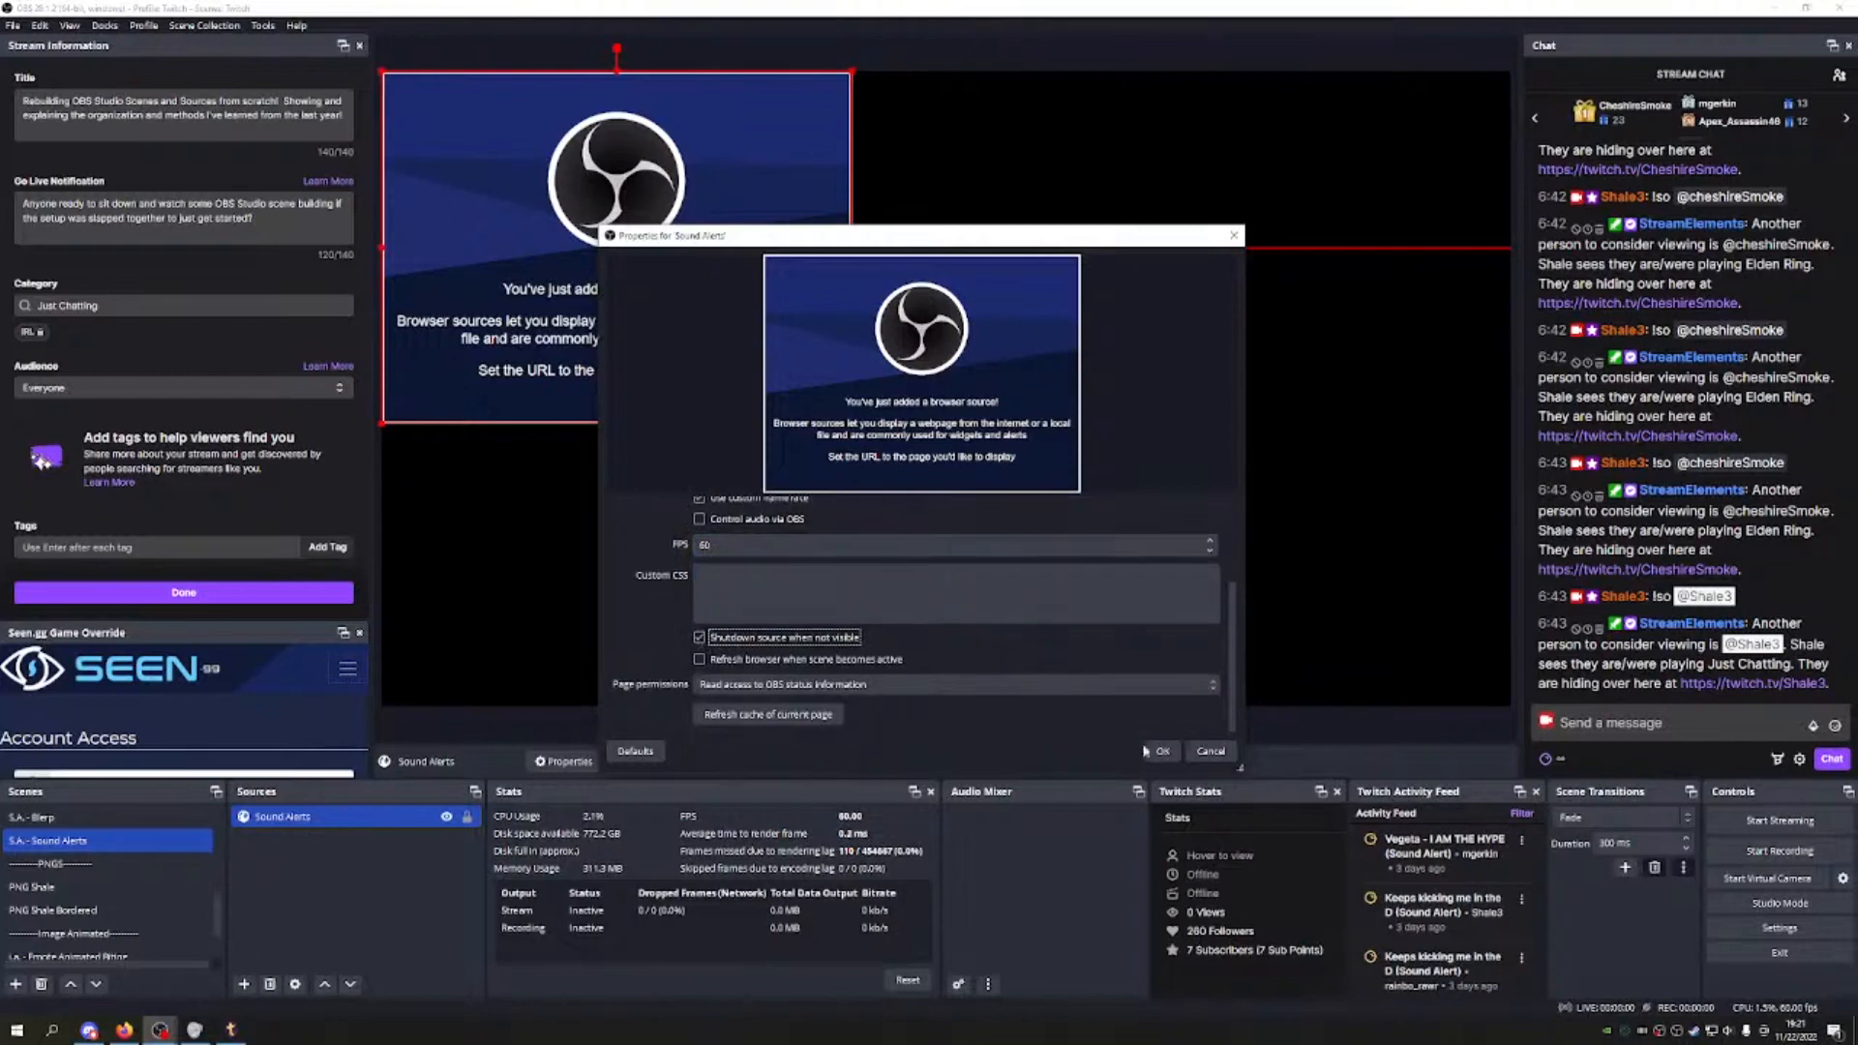
pyautogui.click(1162, 751)
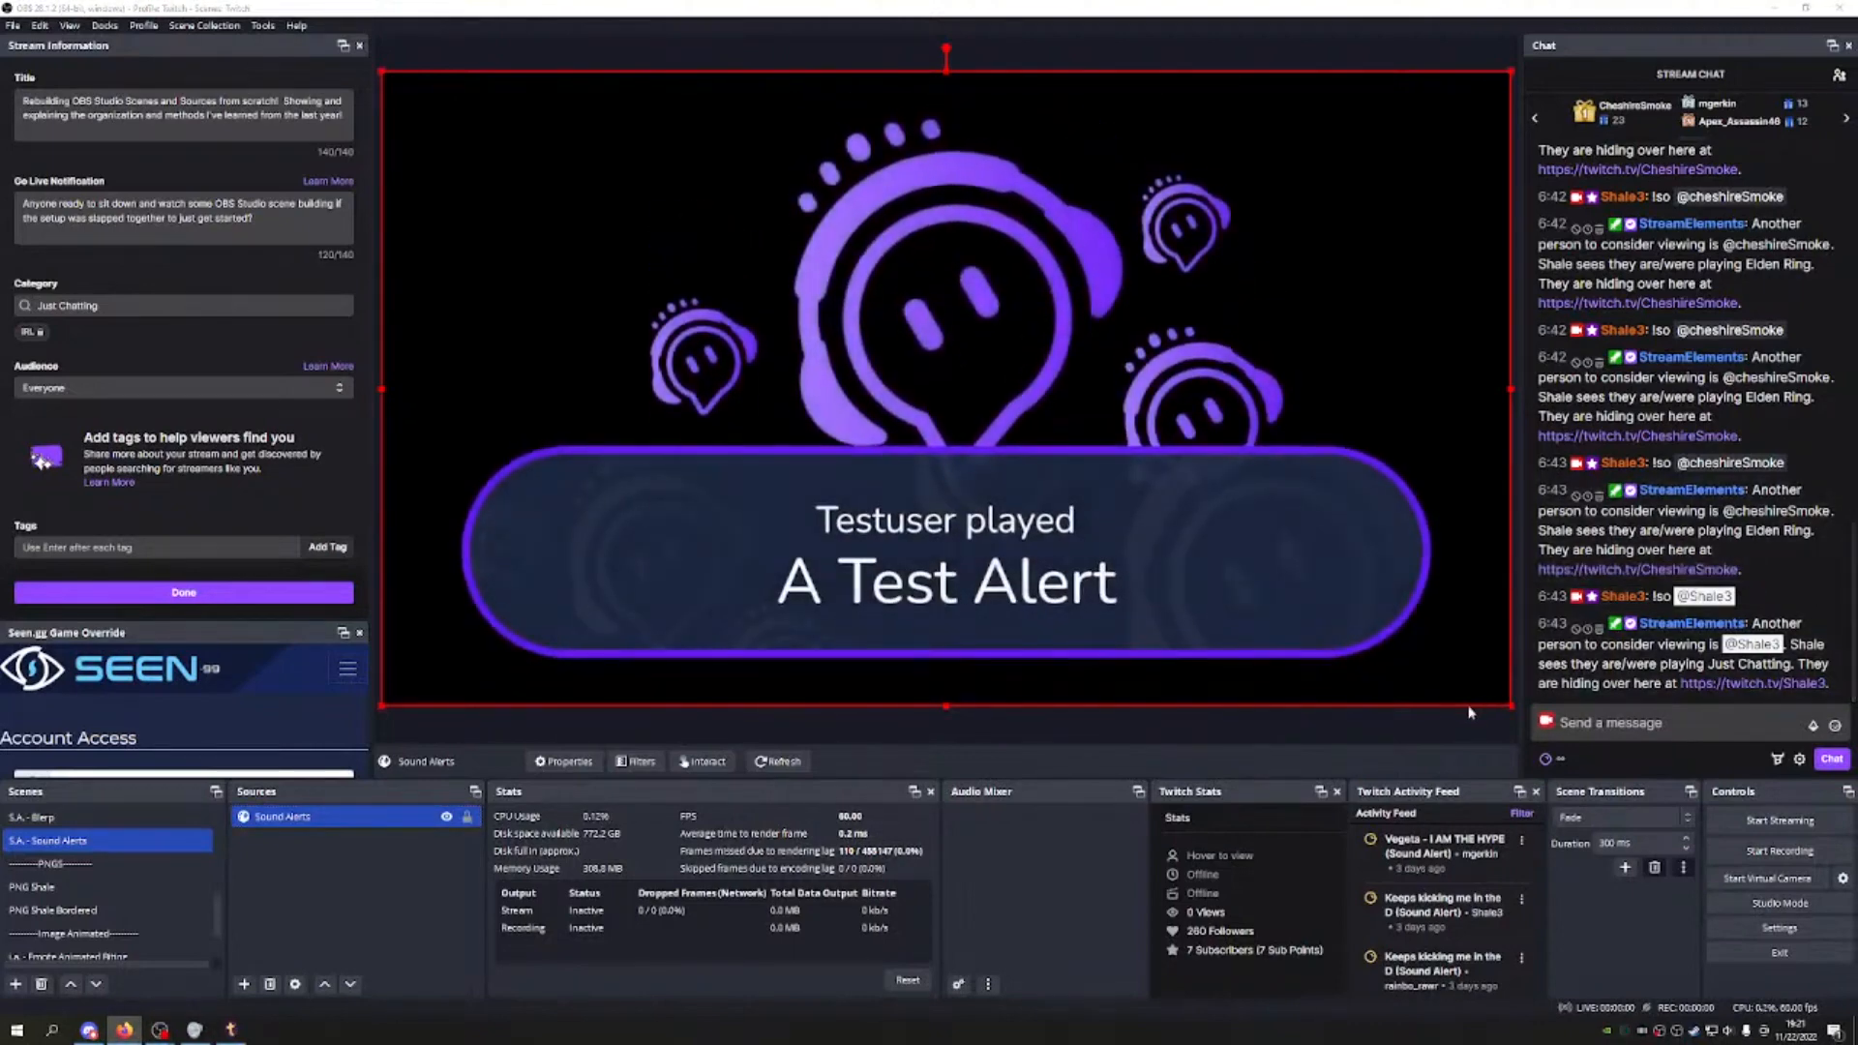
# Step: With the test alert showing on the Sound Alerts canvas, scroll the Scenes list up and select another scene
pyautogui.scroll(5, 112, 864)
pyautogui.click(111, 864)
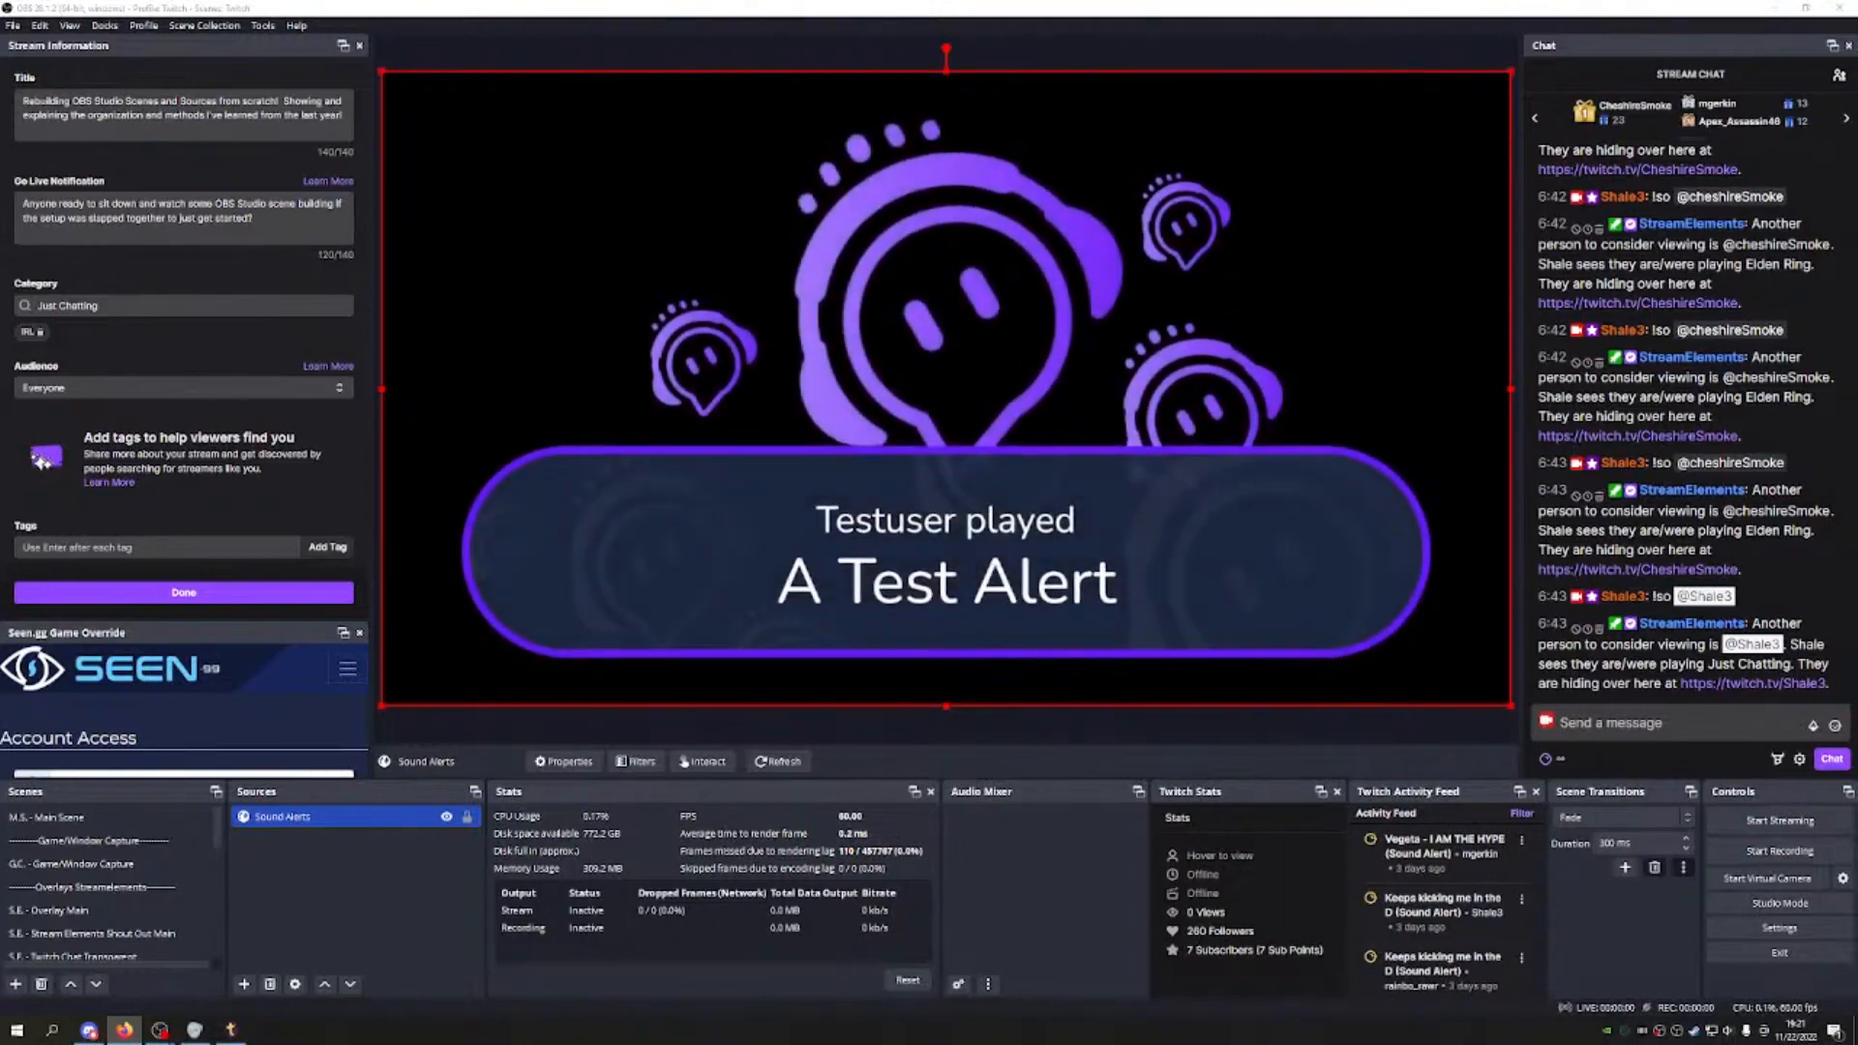
# Step: Add the existing S.A. - Sound Alerts scene as a source in Main Scene and move it down three places
pyautogui.click(122, 822)
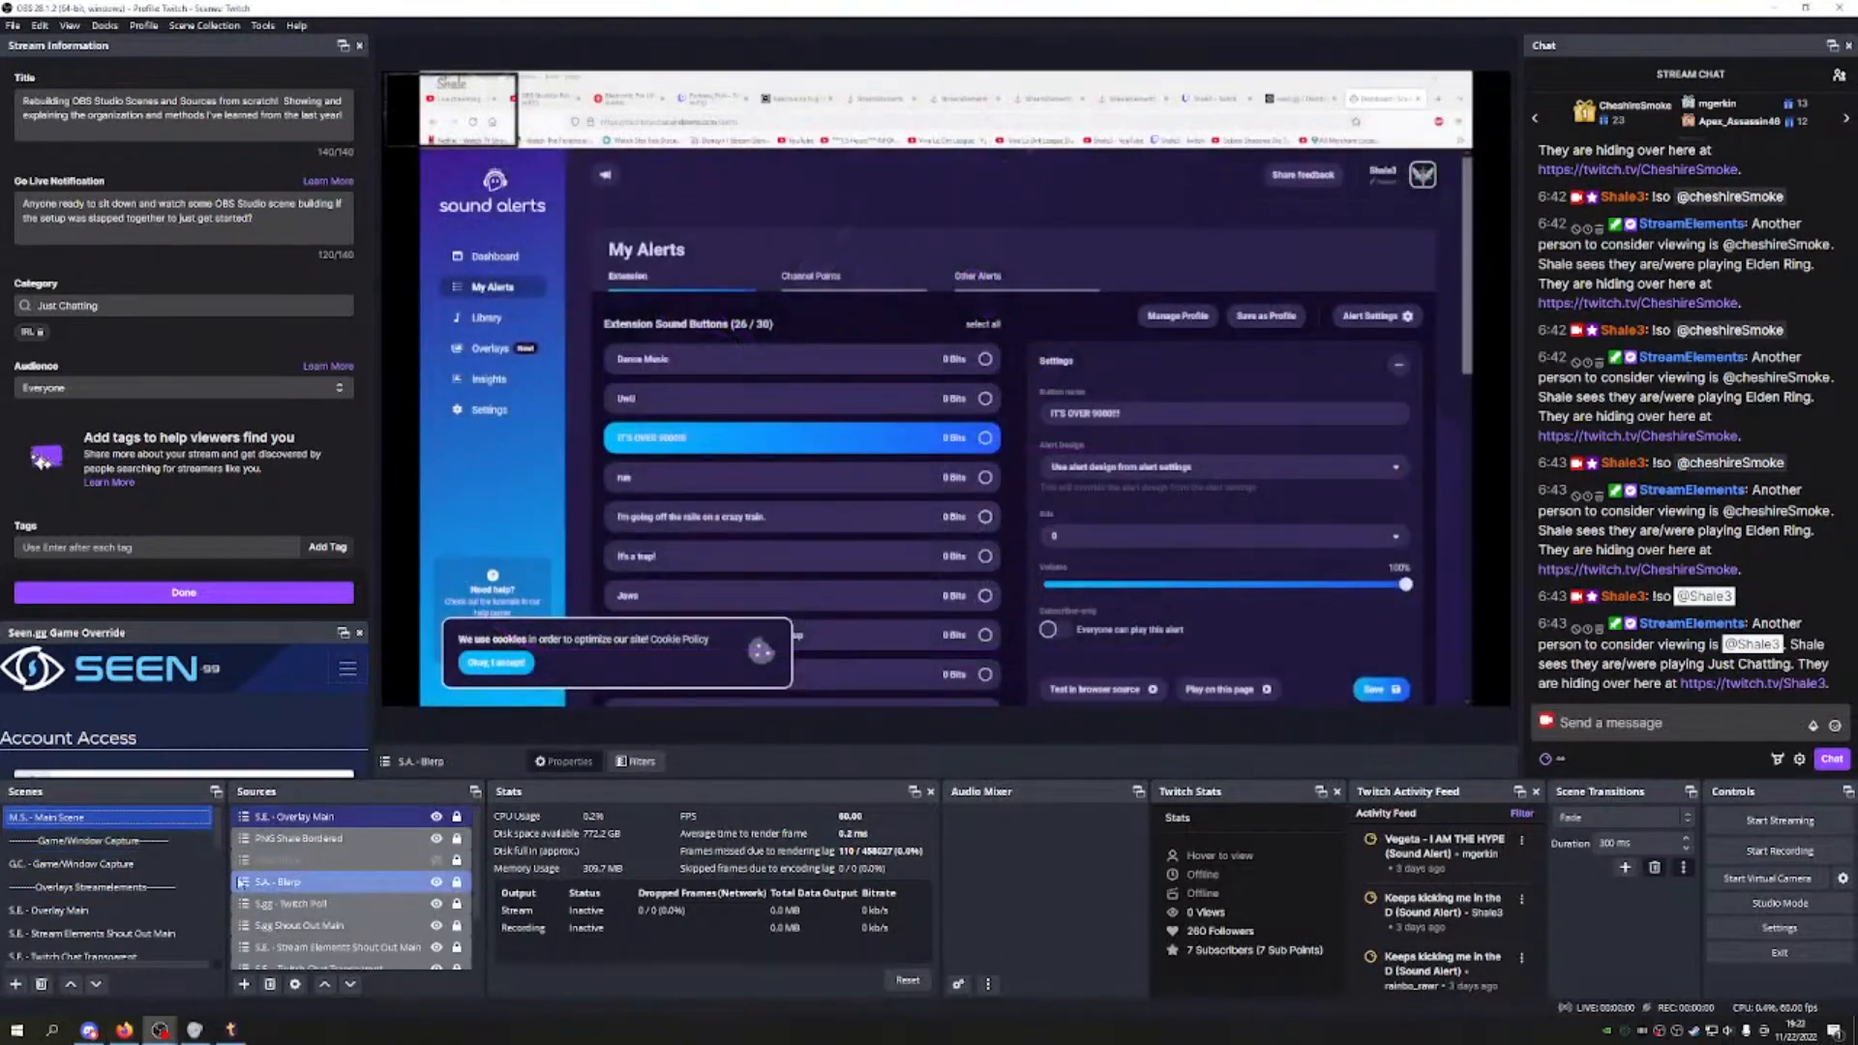
pyautogui.click(246, 984)
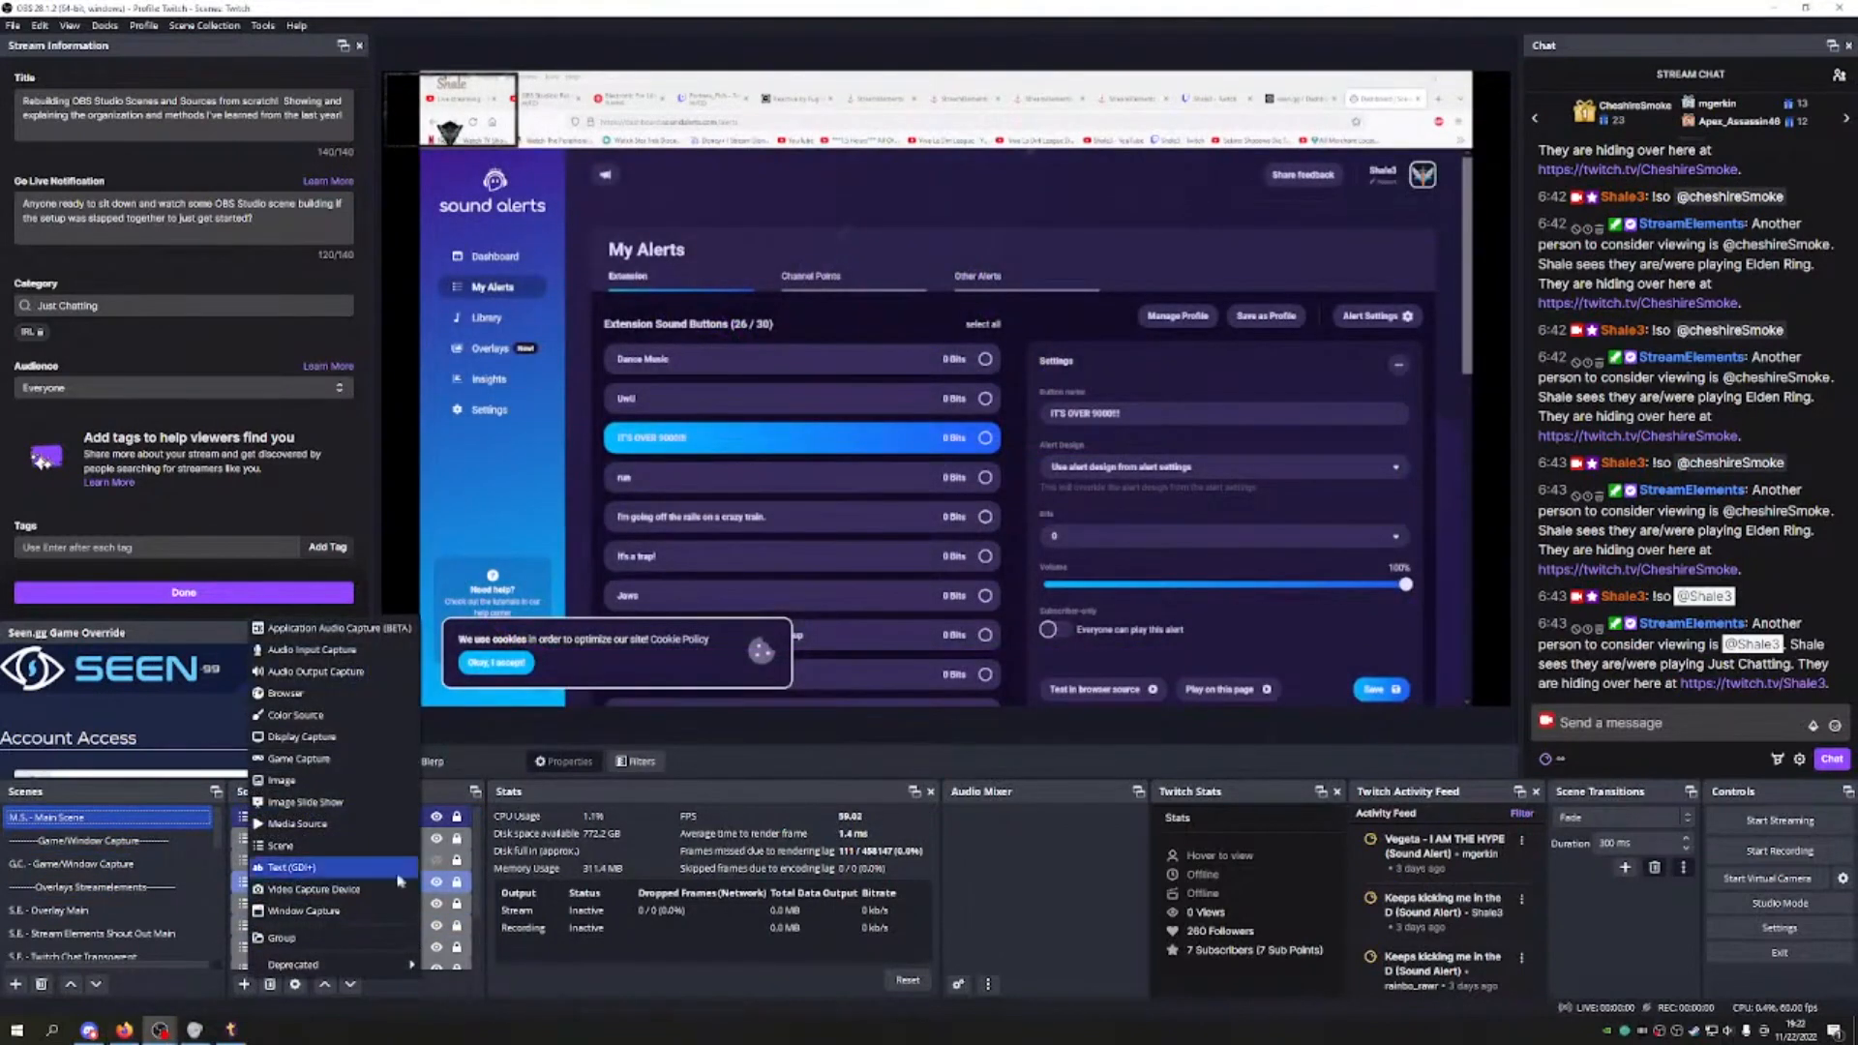
pyautogui.click(339, 851)
pyautogui.scroll(-3, 968, 512)
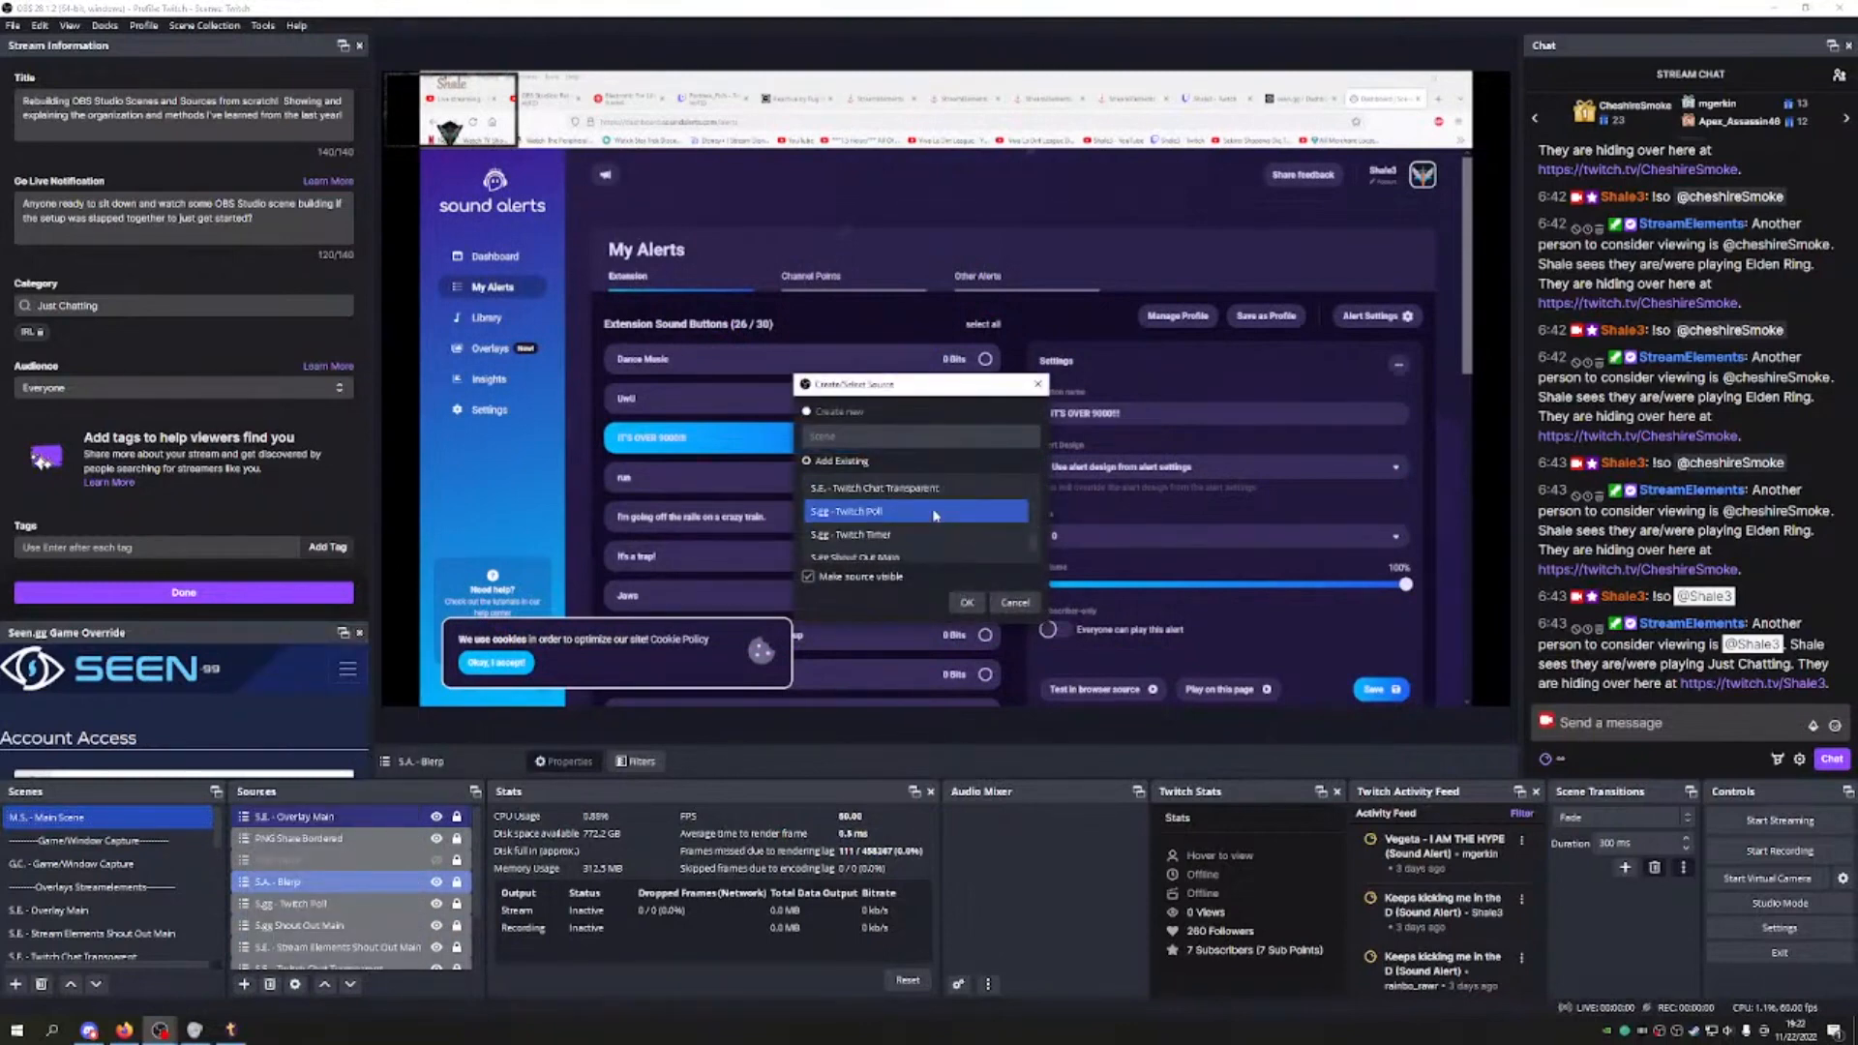
pyautogui.click(896, 490)
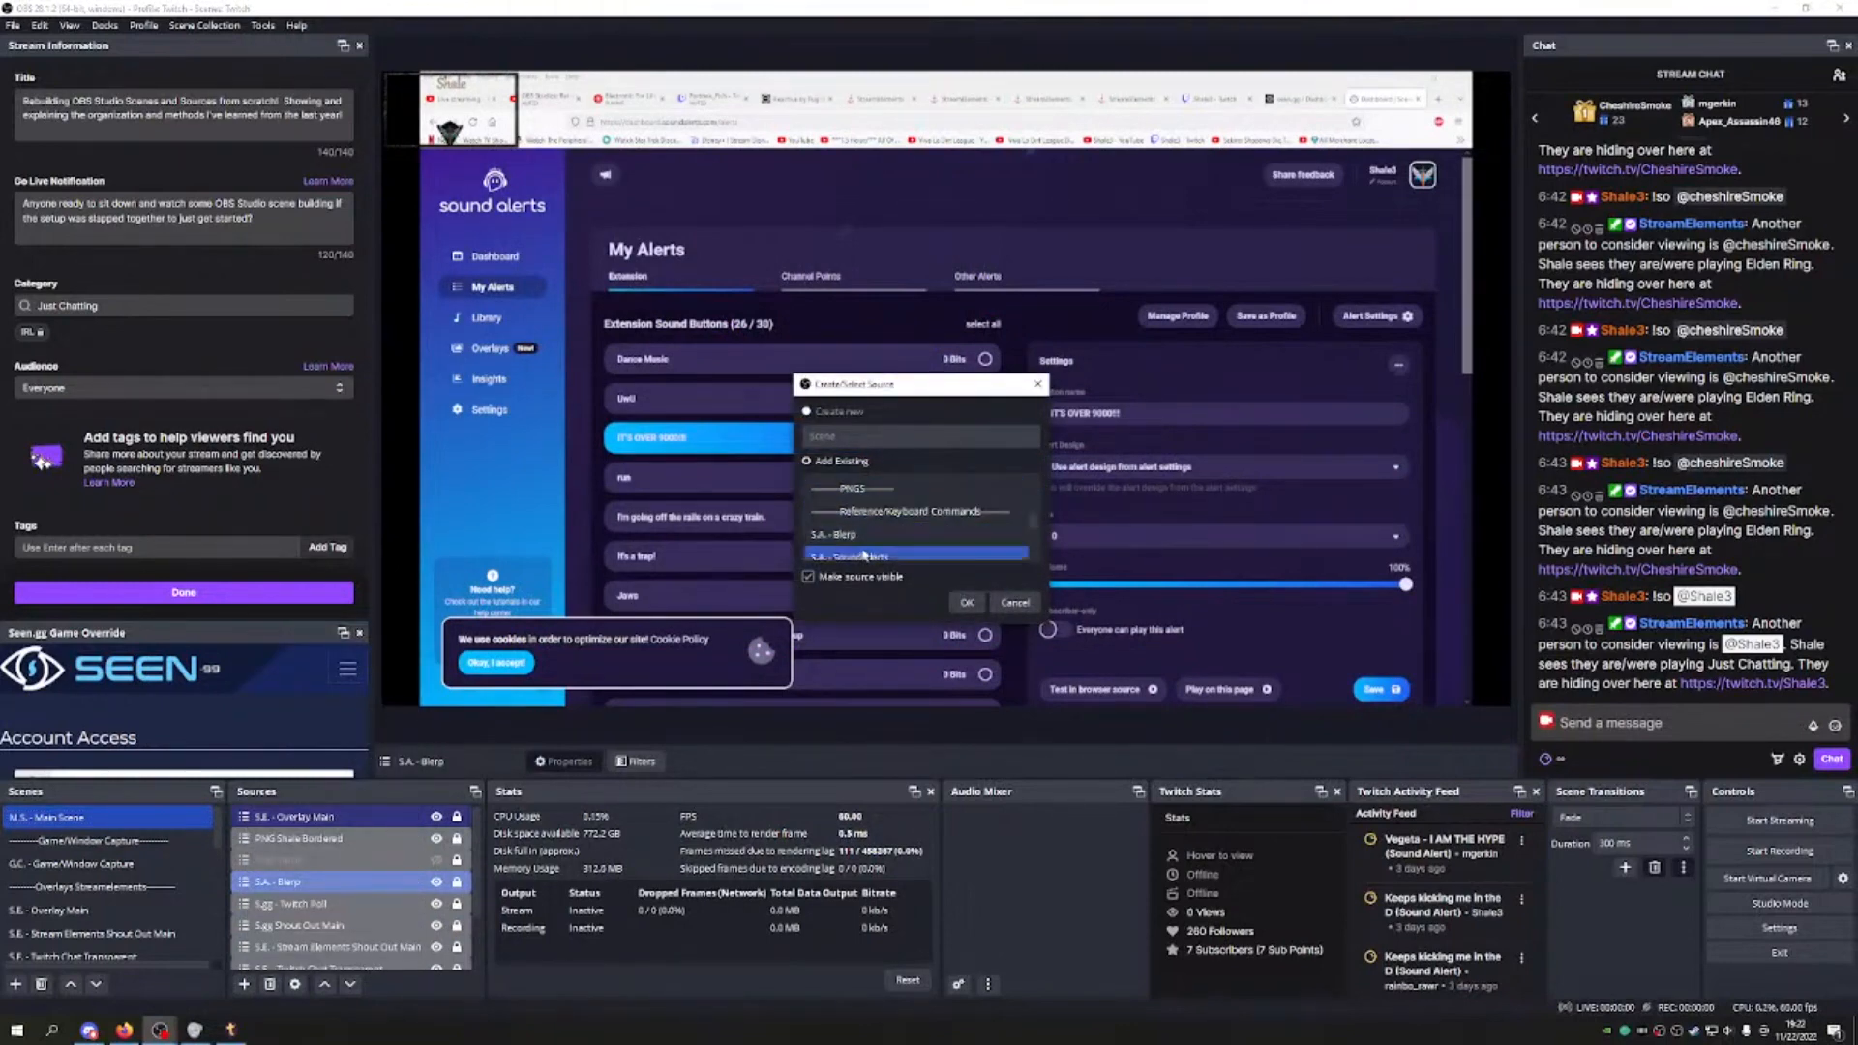
pyautogui.click(967, 602)
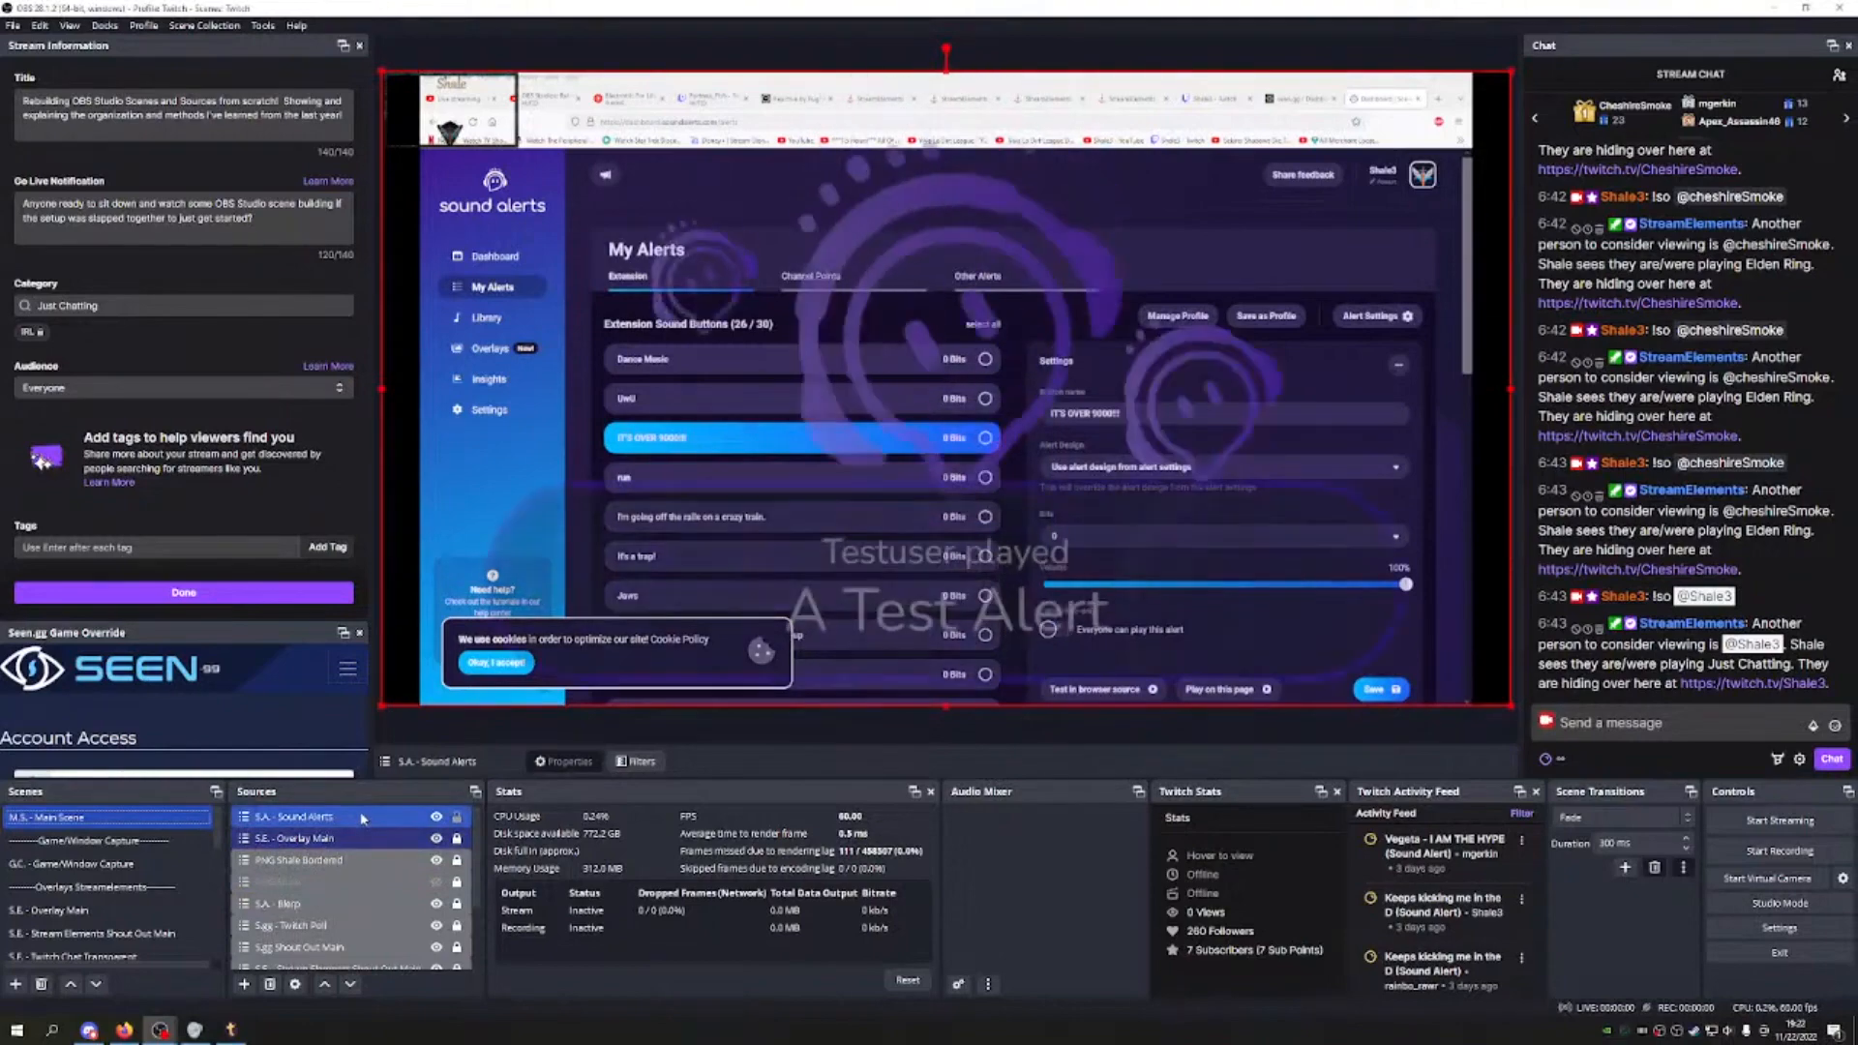
pyautogui.click(353, 985)
pyautogui.click(352, 985)
pyautogui.click(353, 985)
pyautogui.click(352, 985)
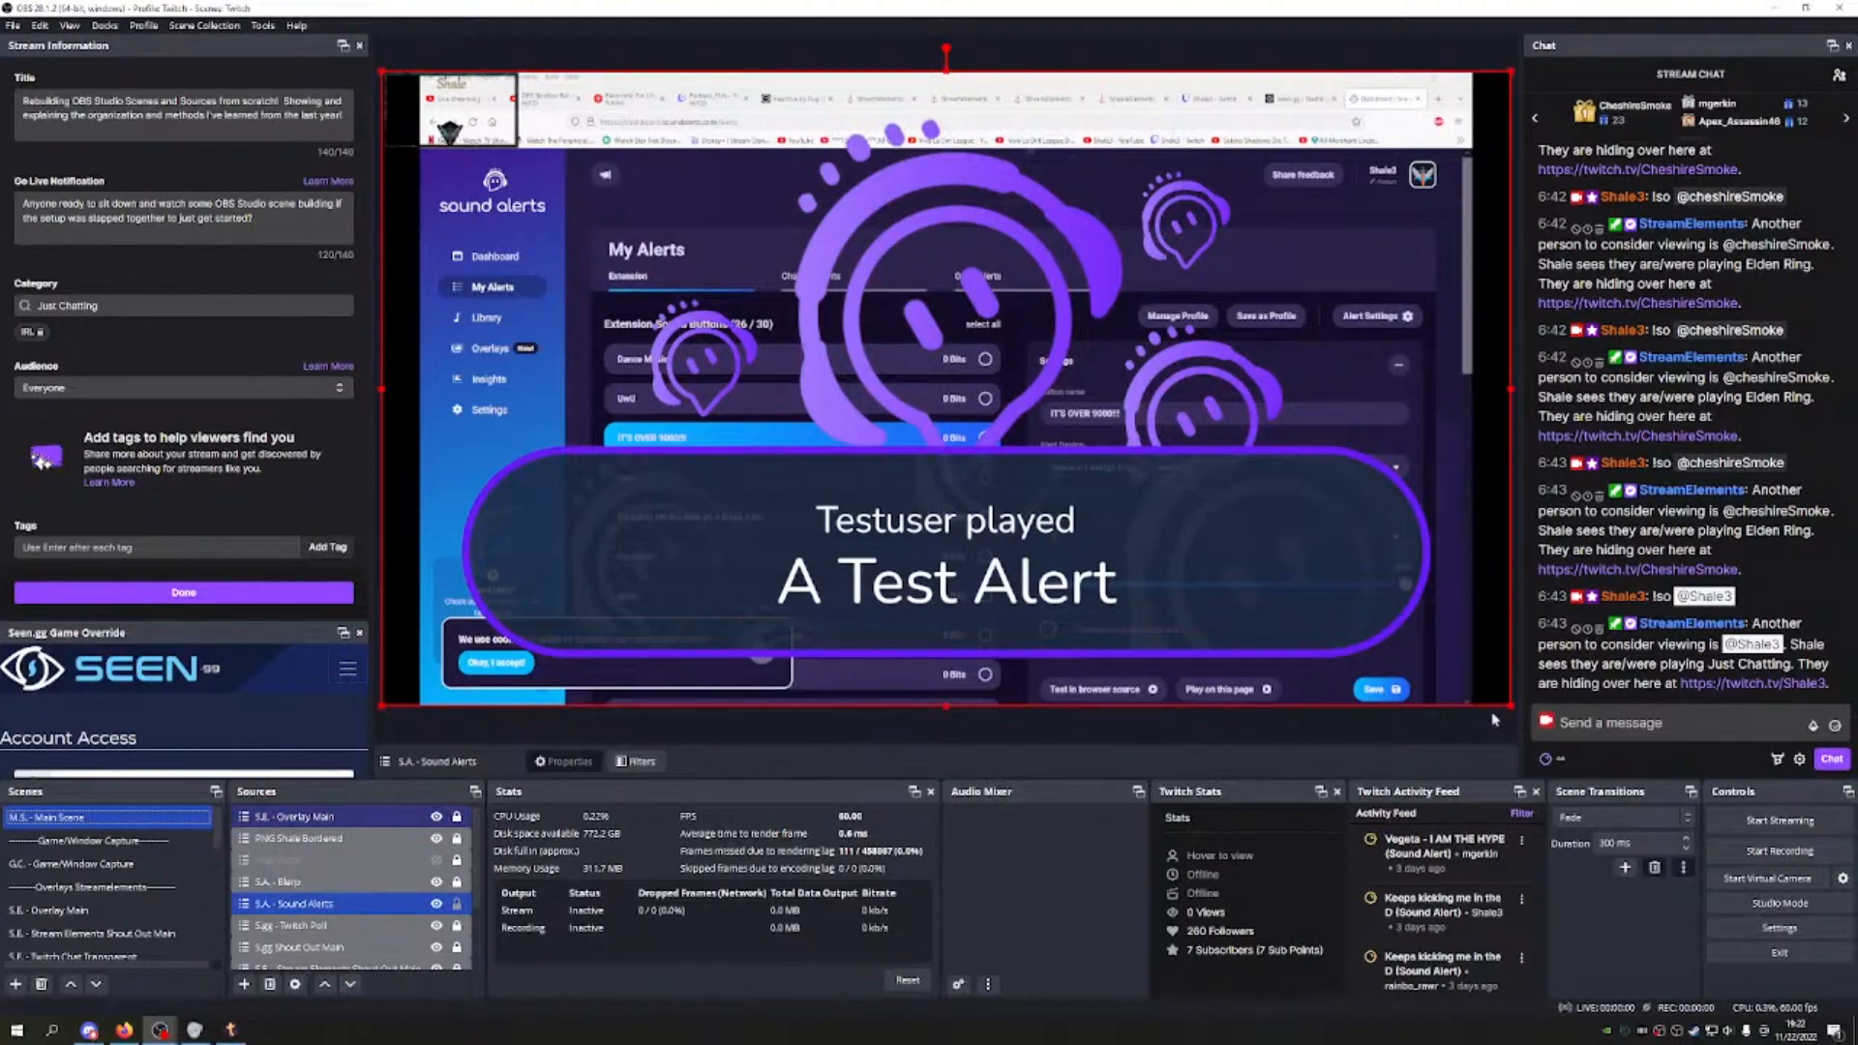
# Step: Shrink the Sound Alerts box and send a crazy-train test sound to the overlay
pyautogui.moveTo(1509, 709); pyautogui.dragTo(986, 208)
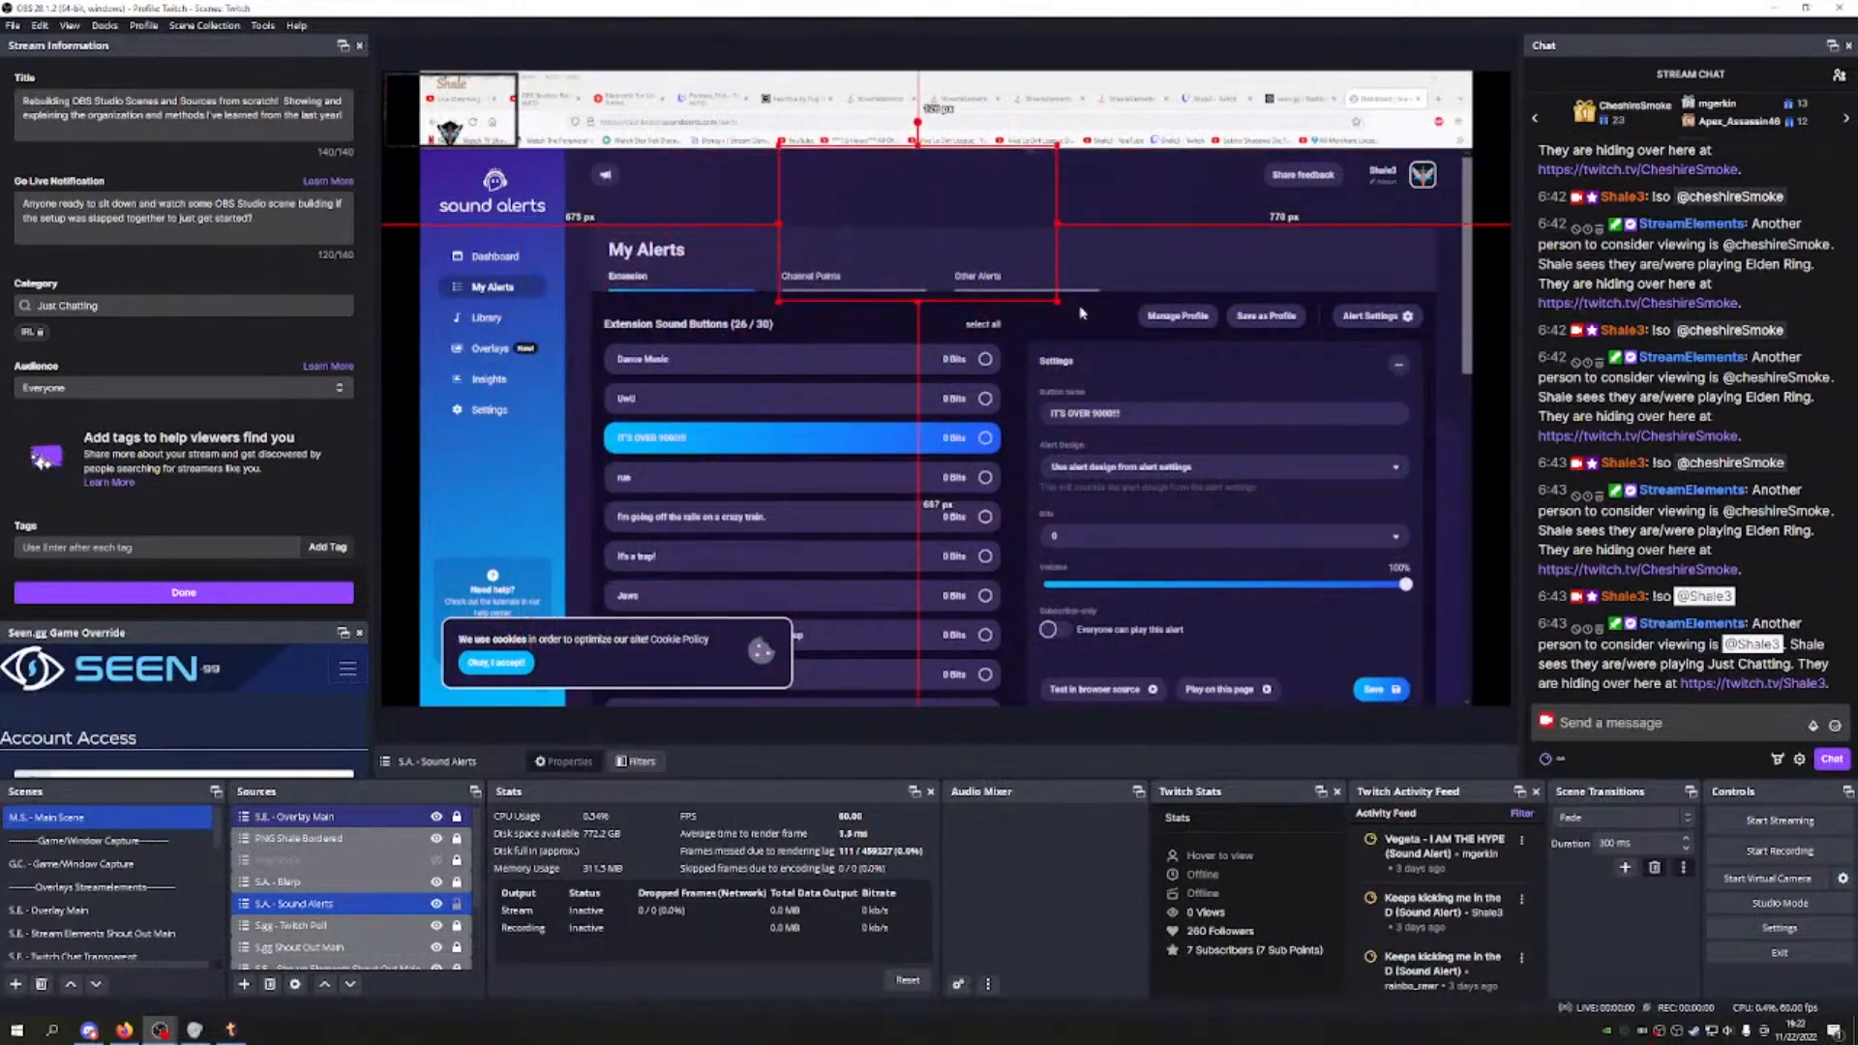
pyautogui.moveTo(1057, 301); pyautogui.dragTo(1029, 286)
pyautogui.moveTo(956, 220); pyautogui.dragTo(975, 225)
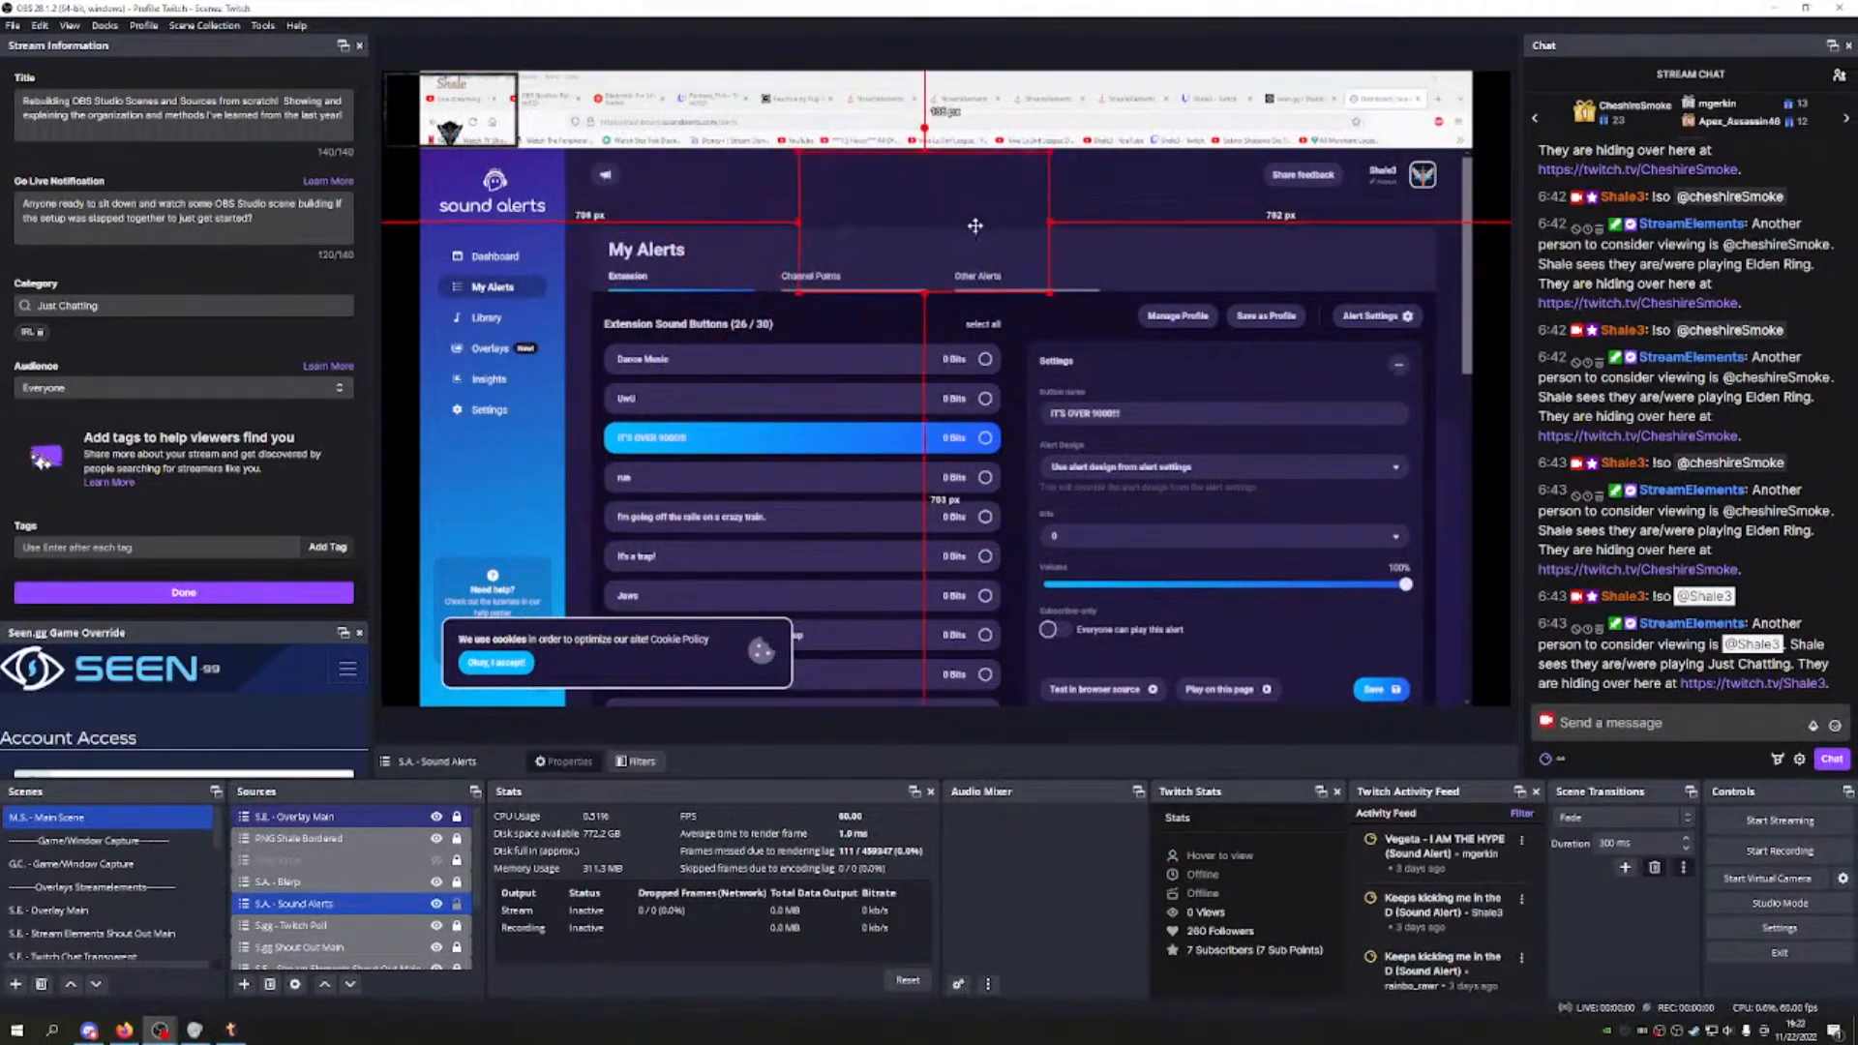
pyautogui.scroll(-2, 1016, 426)
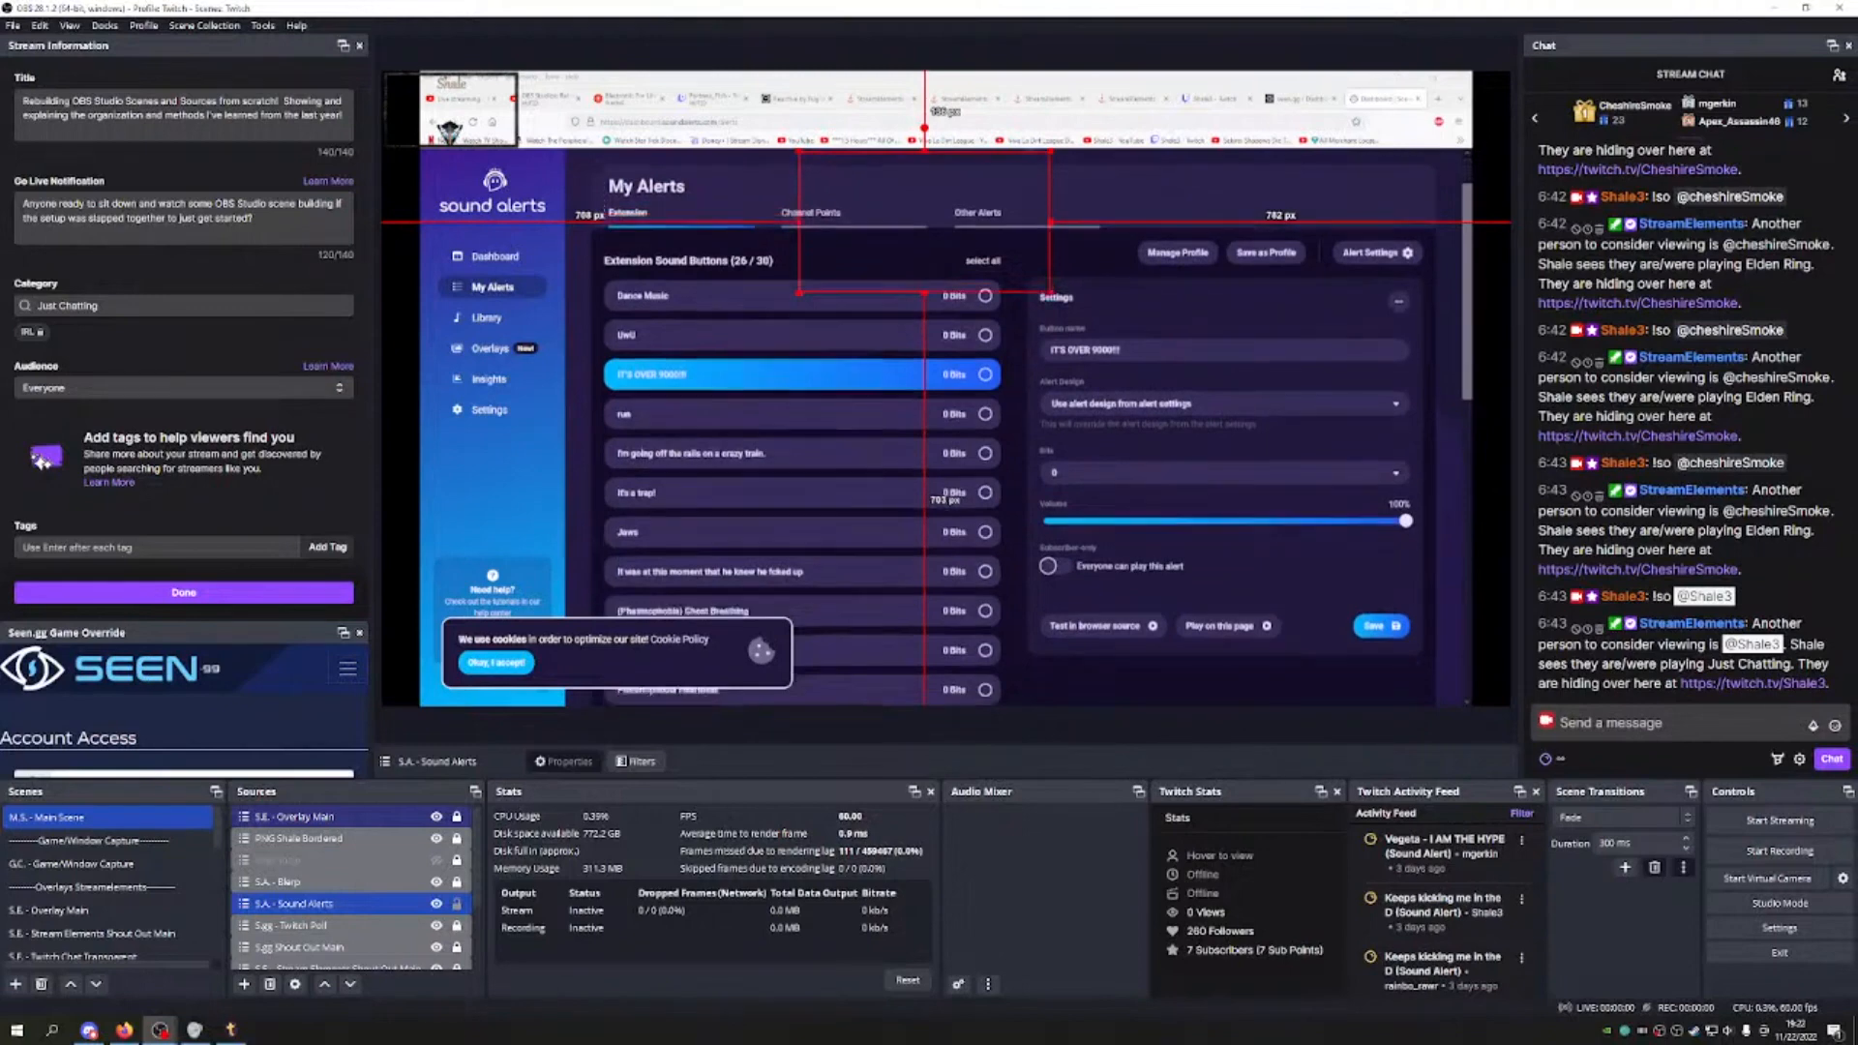
pyautogui.click(764, 405)
pyautogui.click(1094, 576)
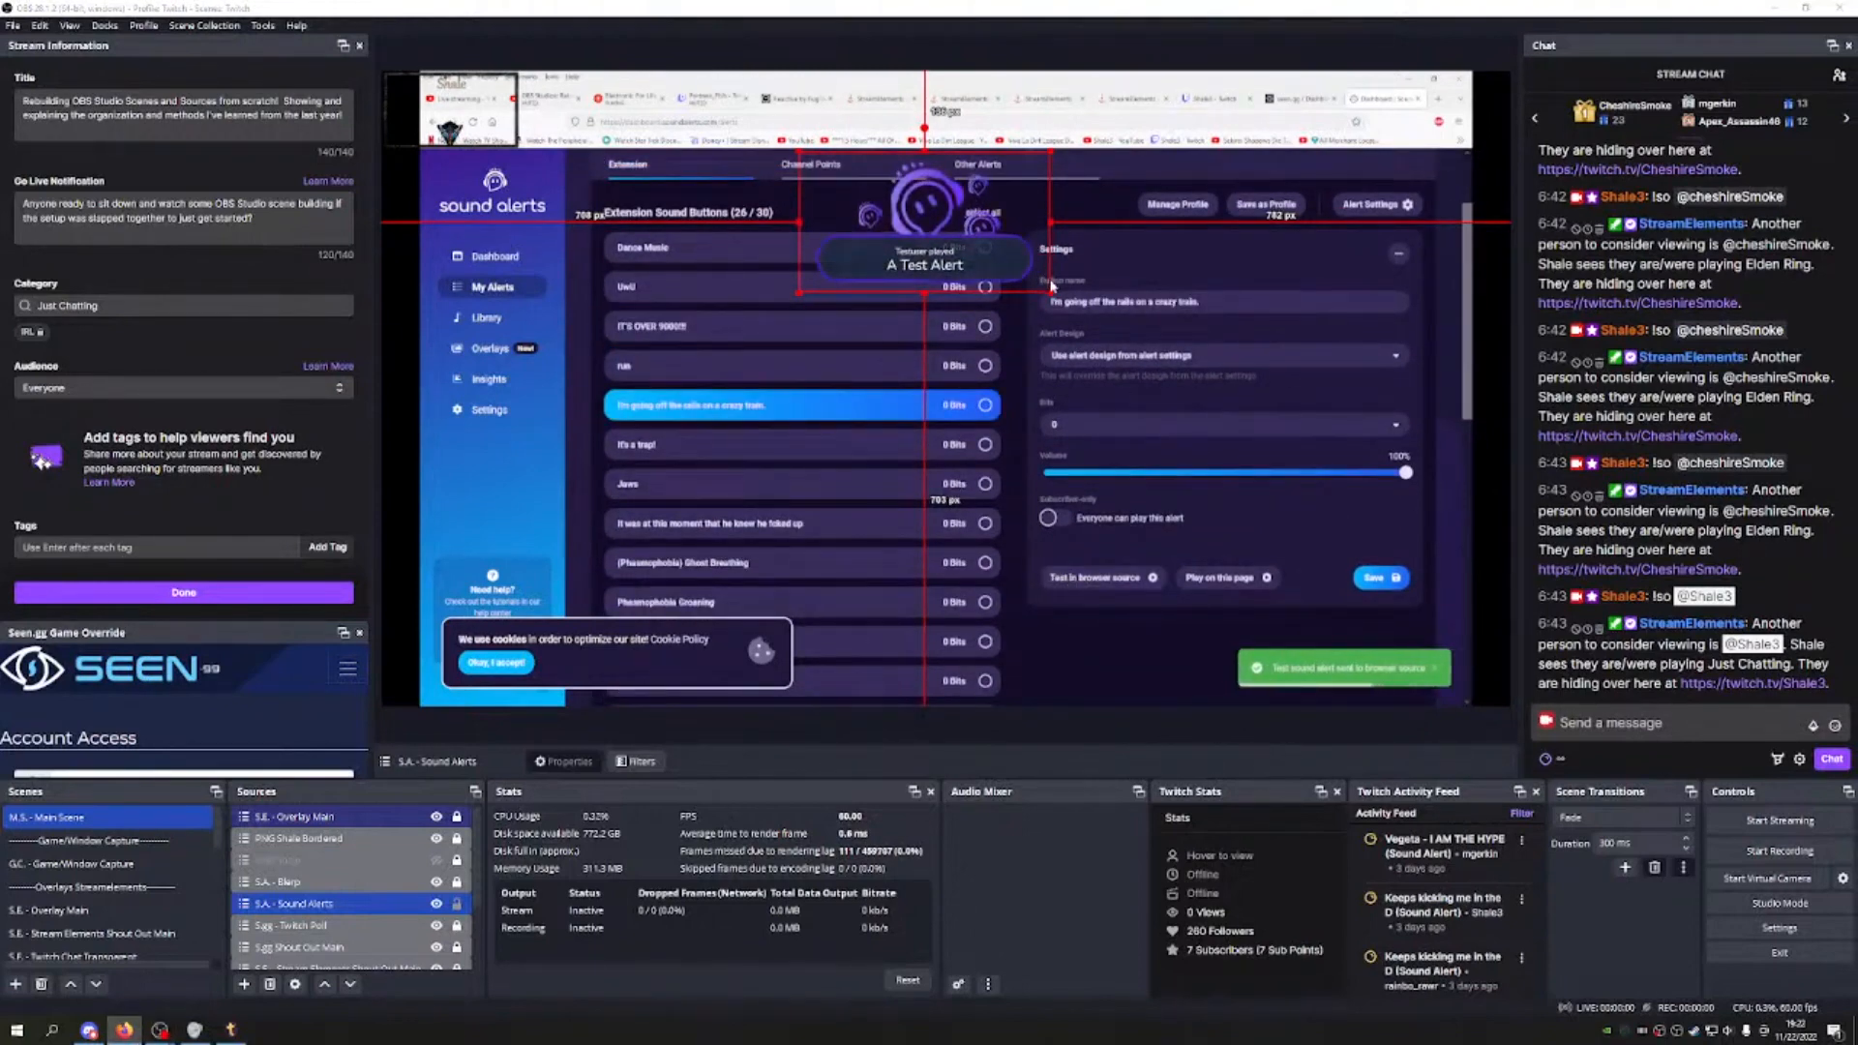
# Step: Centre the Sound Alerts box along the preview's top, lock it, and return the browser to TreatStream
pyautogui.moveTo(1054, 291); pyautogui.dragTo(1124, 331)
pyautogui.moveTo(1037, 253); pyautogui.dragTo(1014, 200)
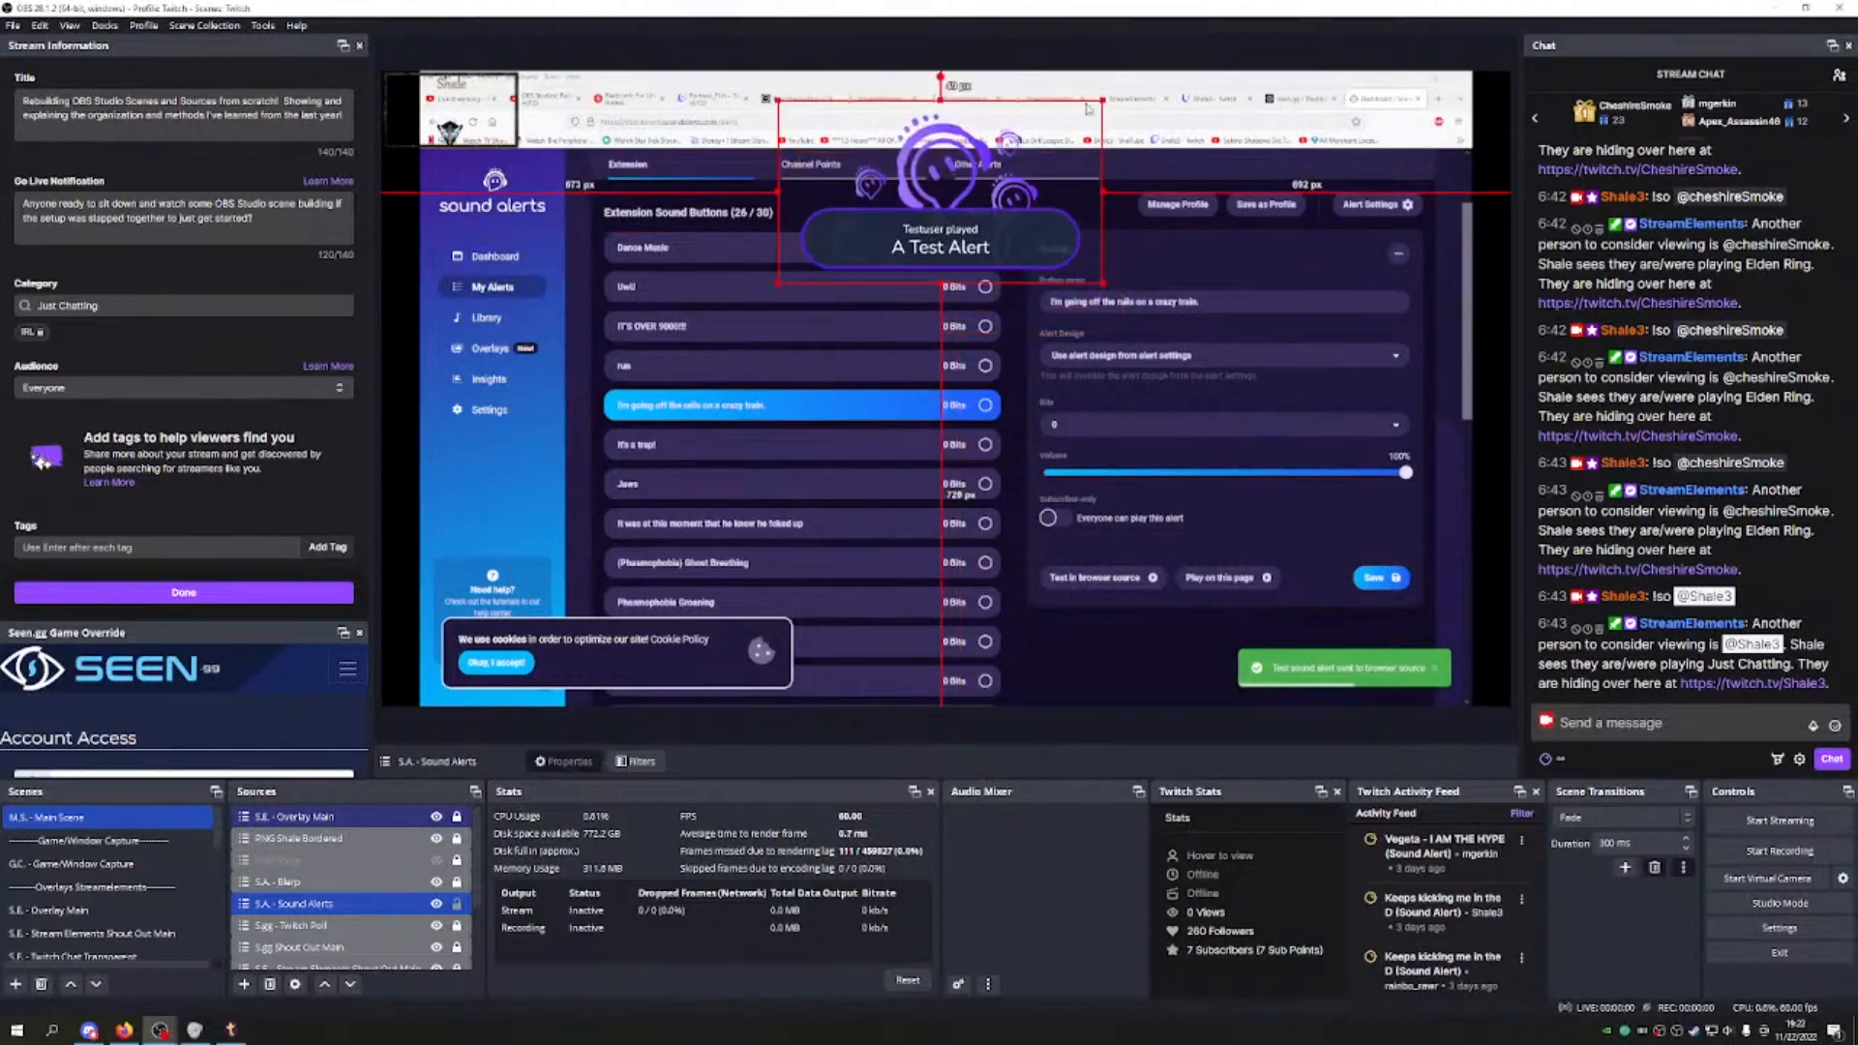
pyautogui.moveTo(1104, 99)
pyautogui.mouseDown()
pyautogui.moveTo(1018, 148)
pyautogui.moveTo(1013, 187)
pyautogui.moveTo(1080, 126)
pyautogui.mouseUp()
pyautogui.moveTo(1006, 188); pyautogui.dragTo(981, 178)
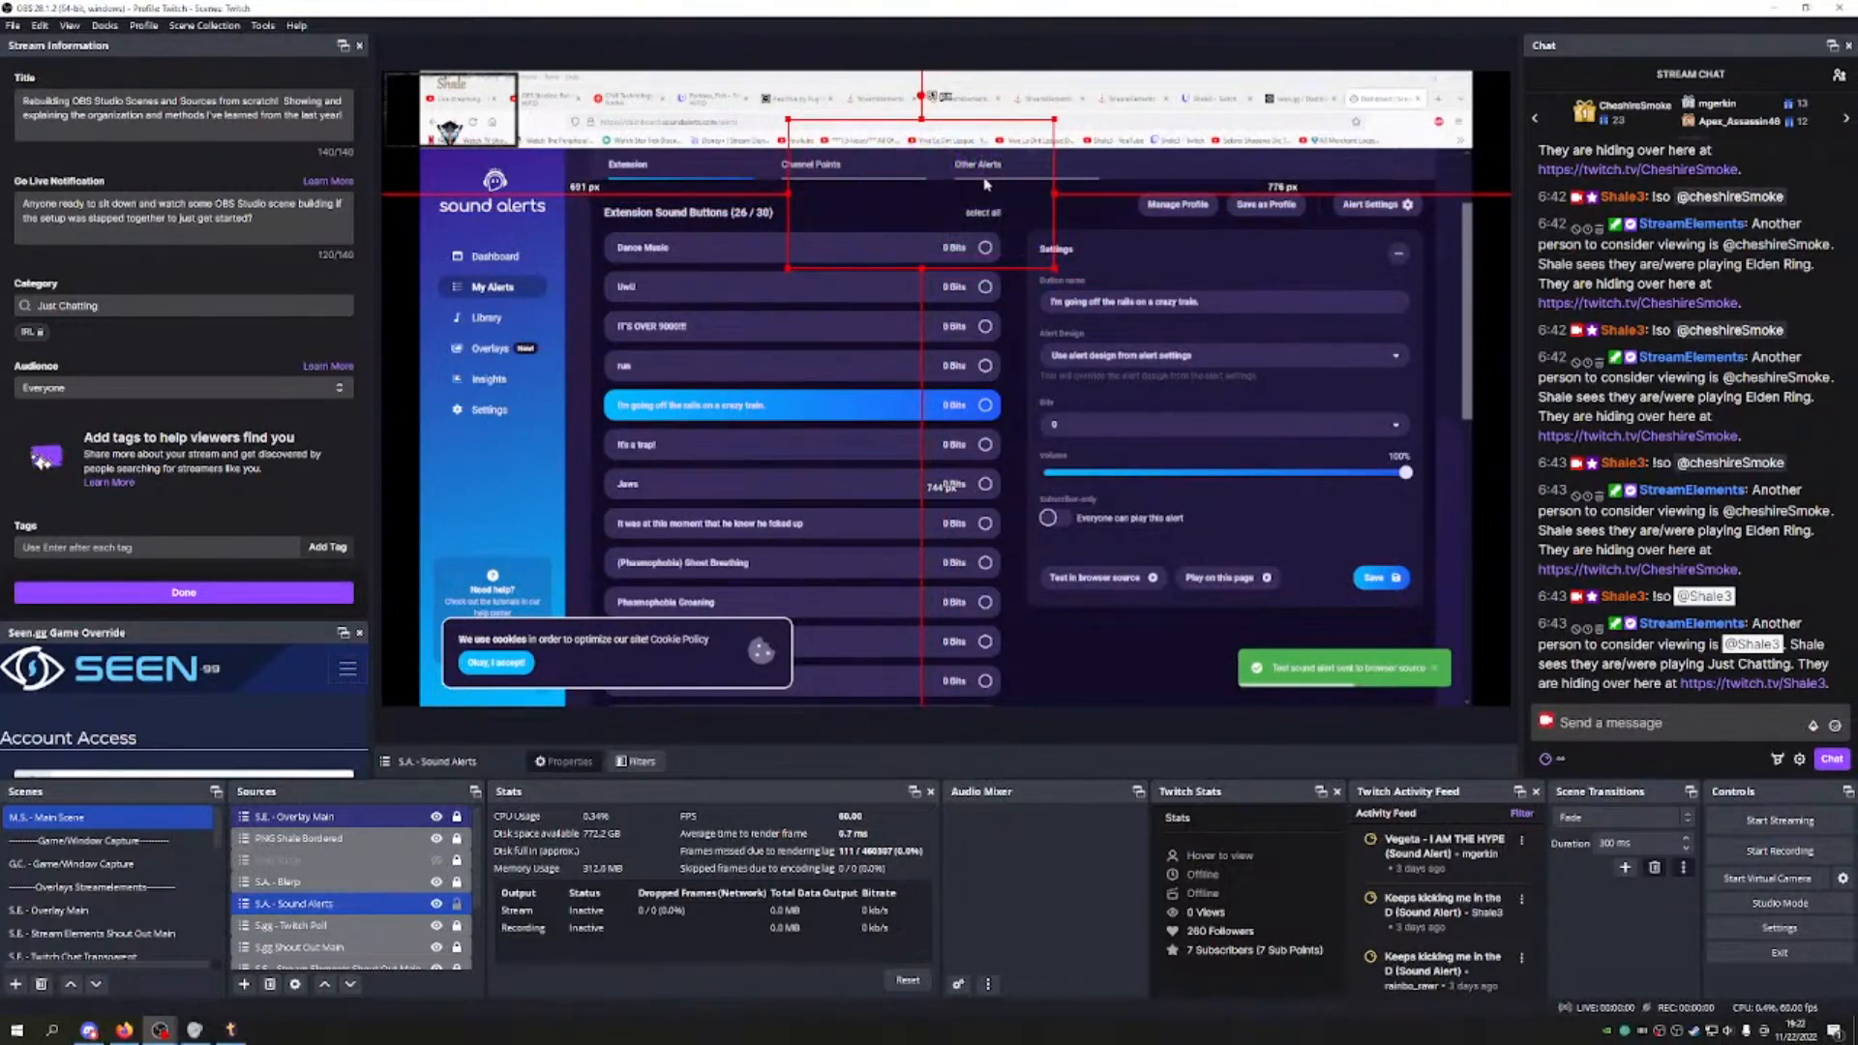
pyautogui.moveTo(987, 183); pyautogui.dragTo(1009, 179)
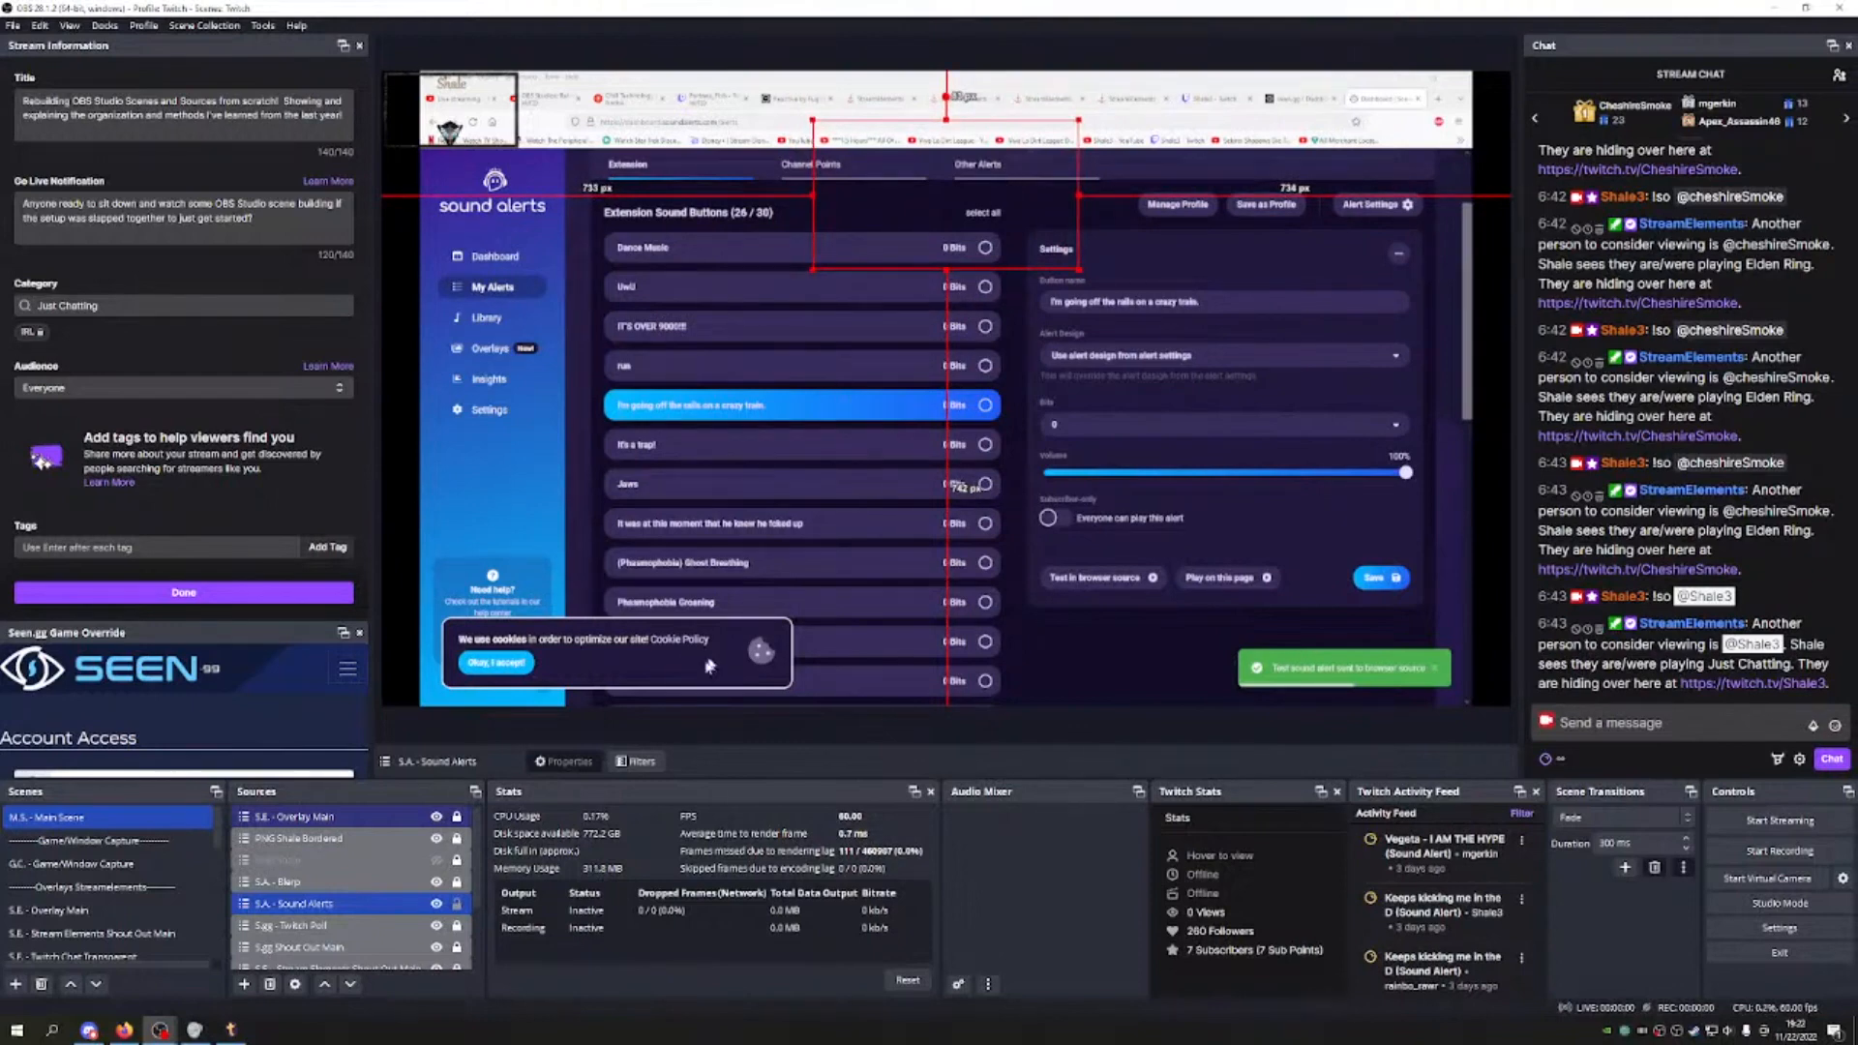
pyautogui.click(459, 909)
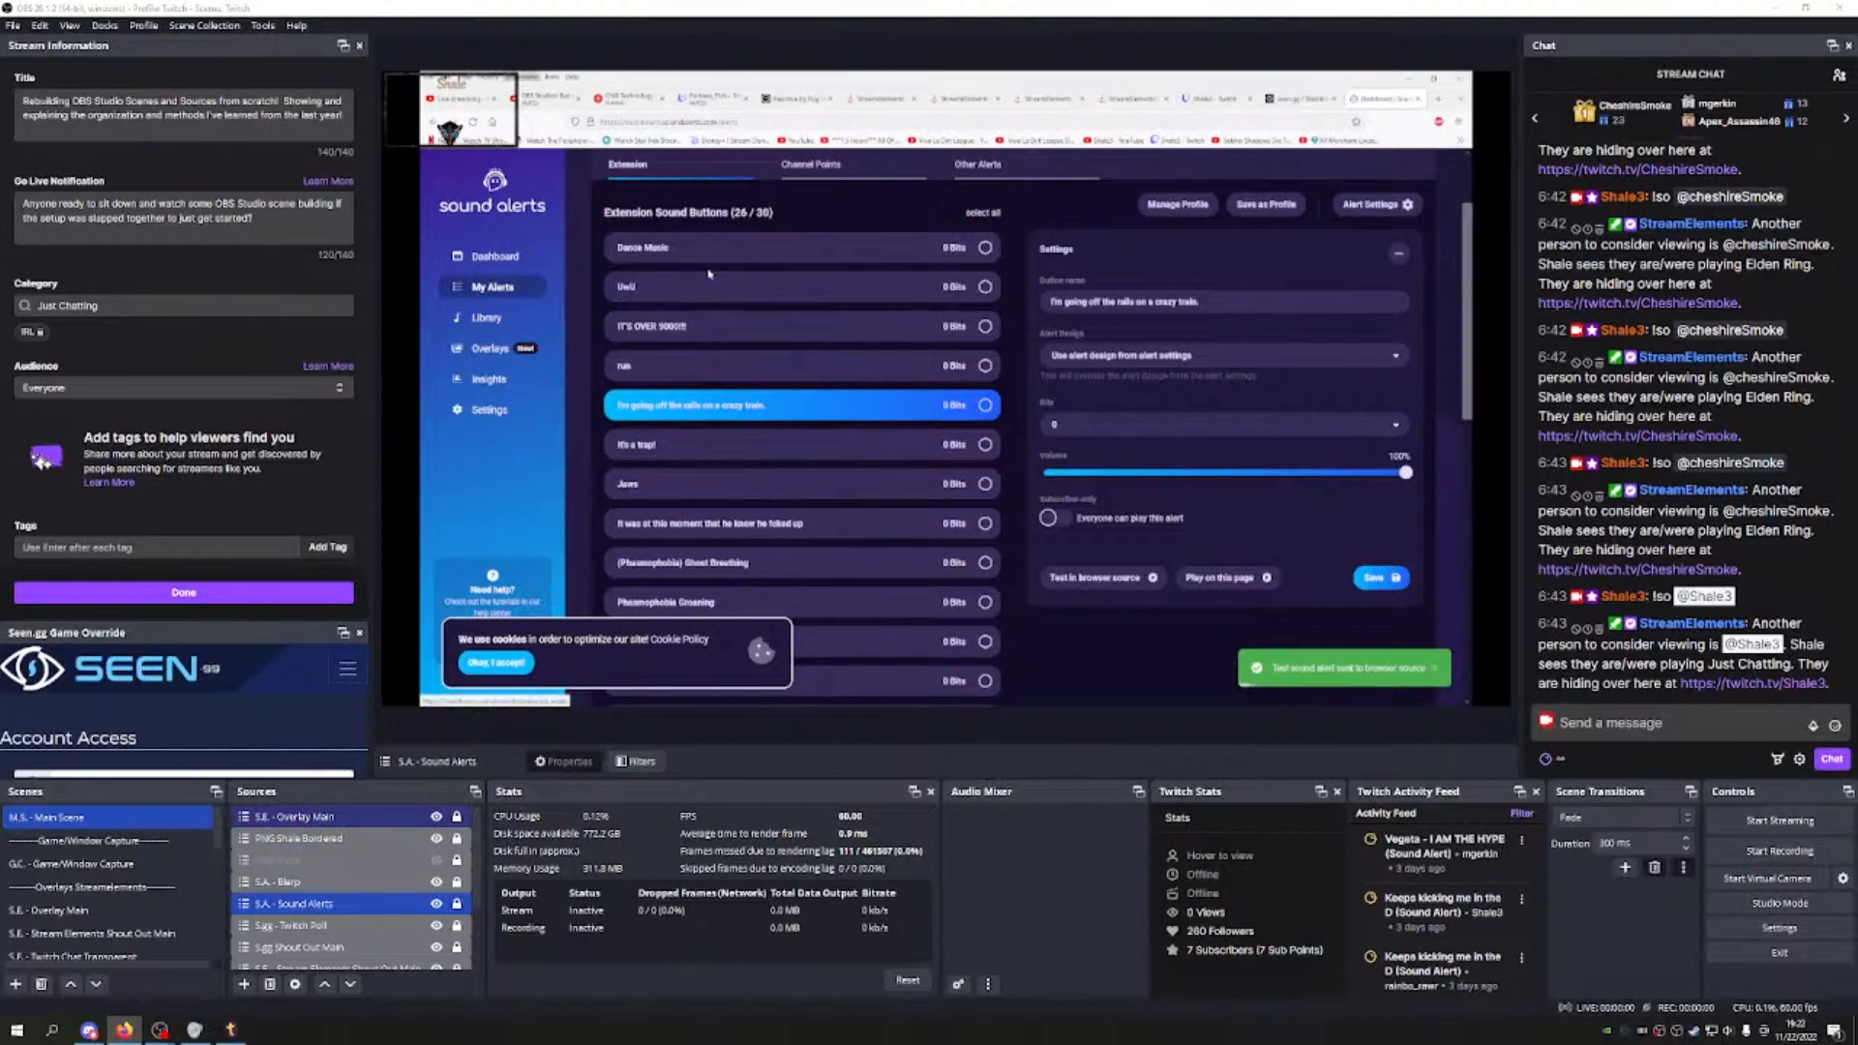
pyautogui.hotkey('alt', 'Left')
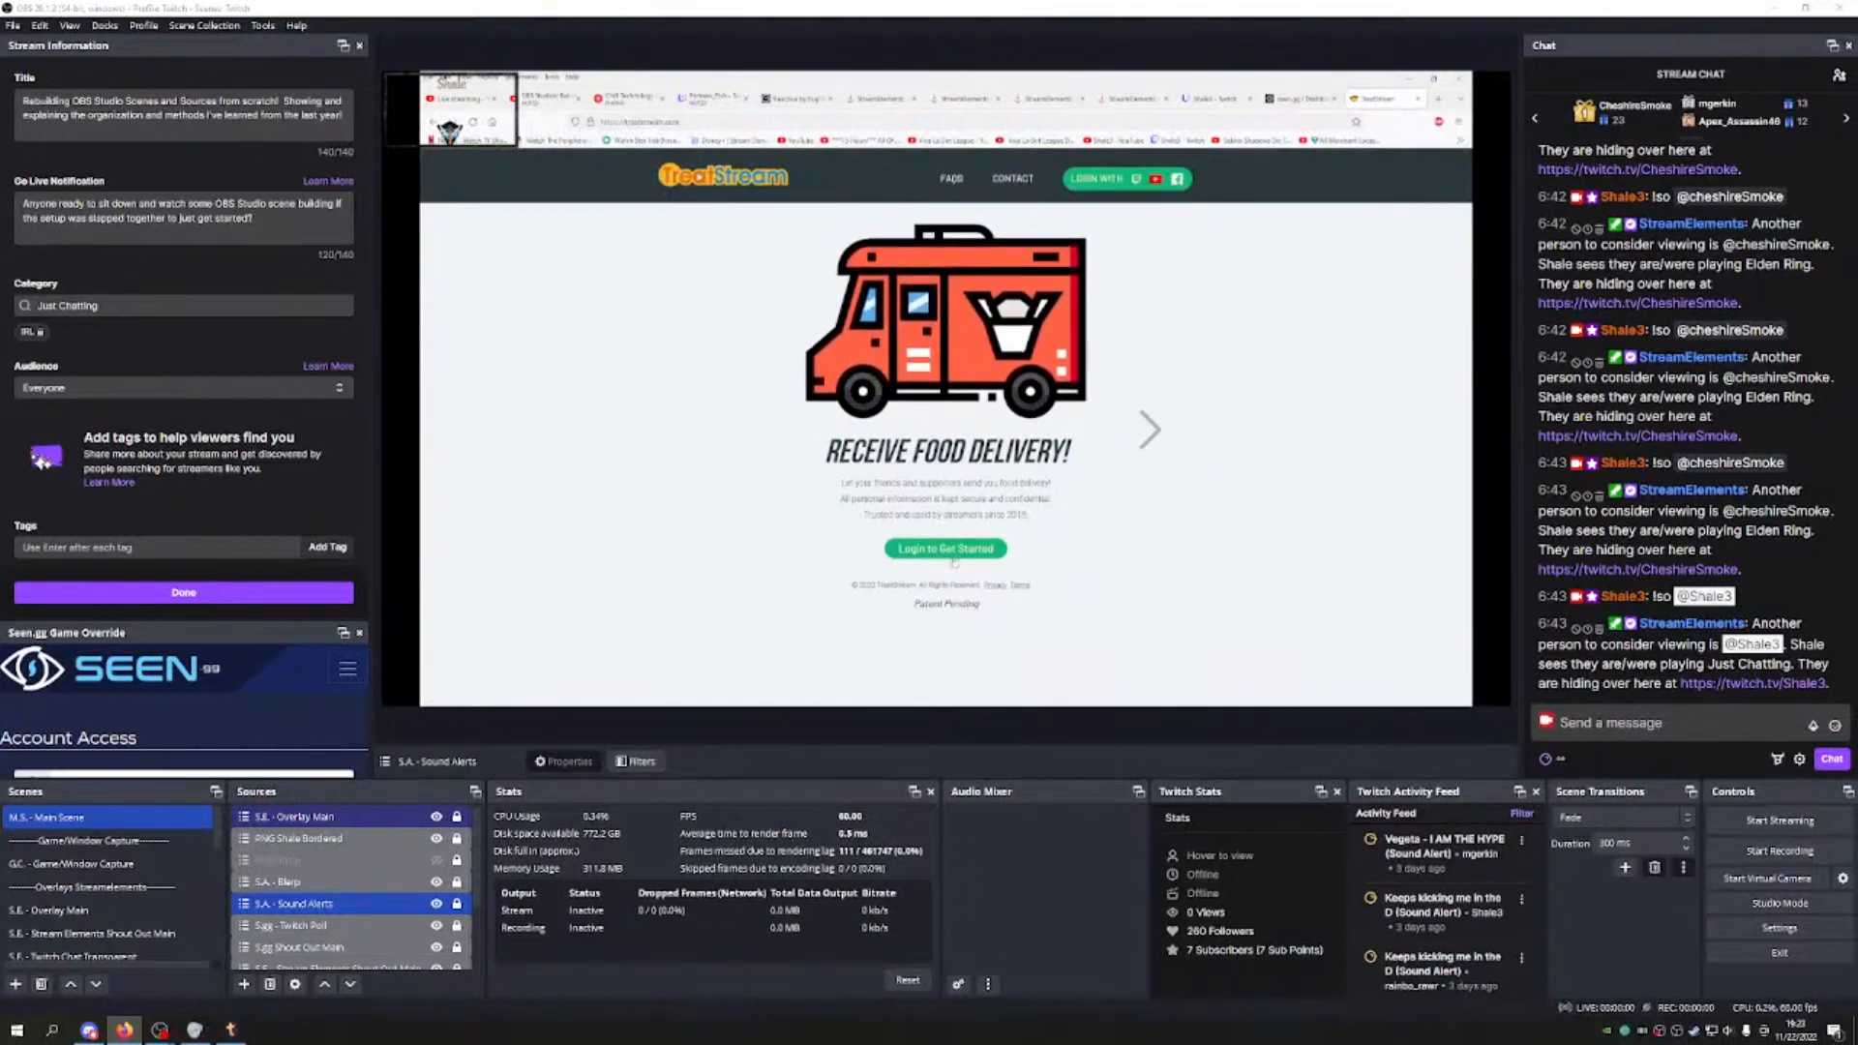
# Step: Log in to TreatStream with Twitch and open the Treat Notification Setup editor
pyautogui.click(932, 547)
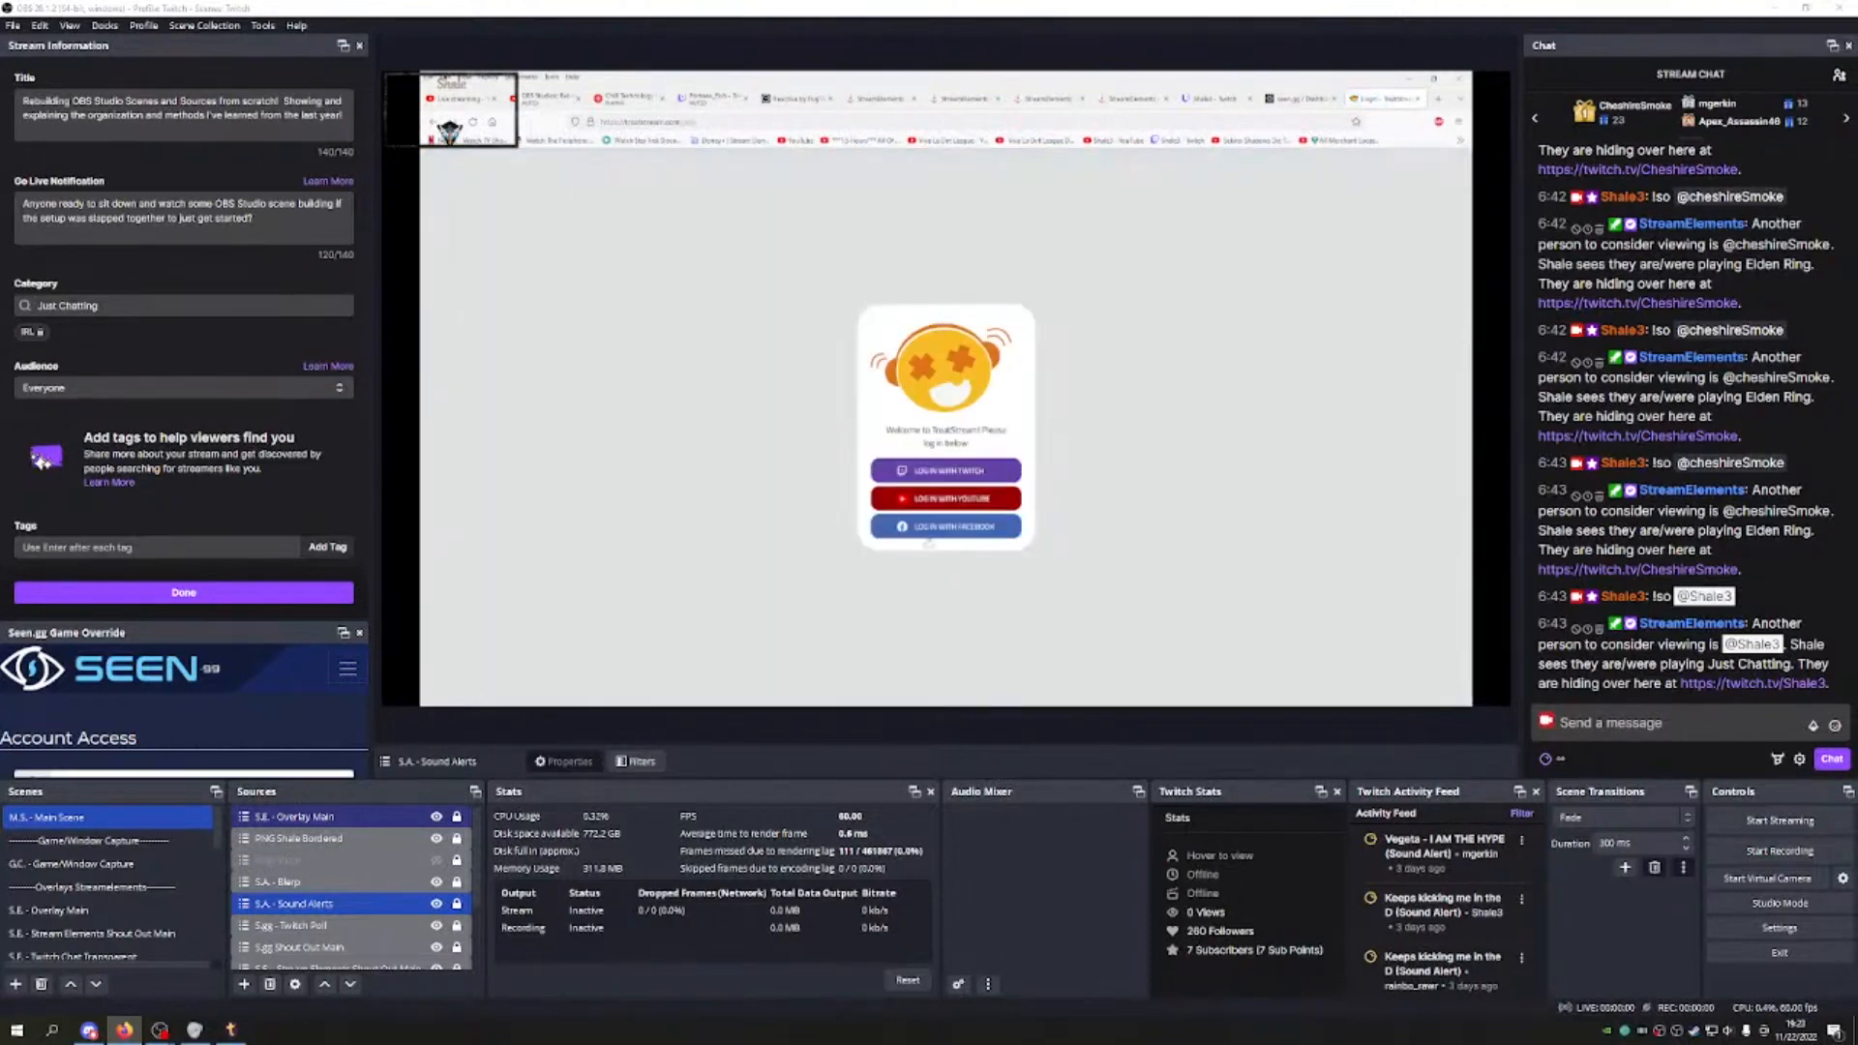
pyautogui.click(943, 479)
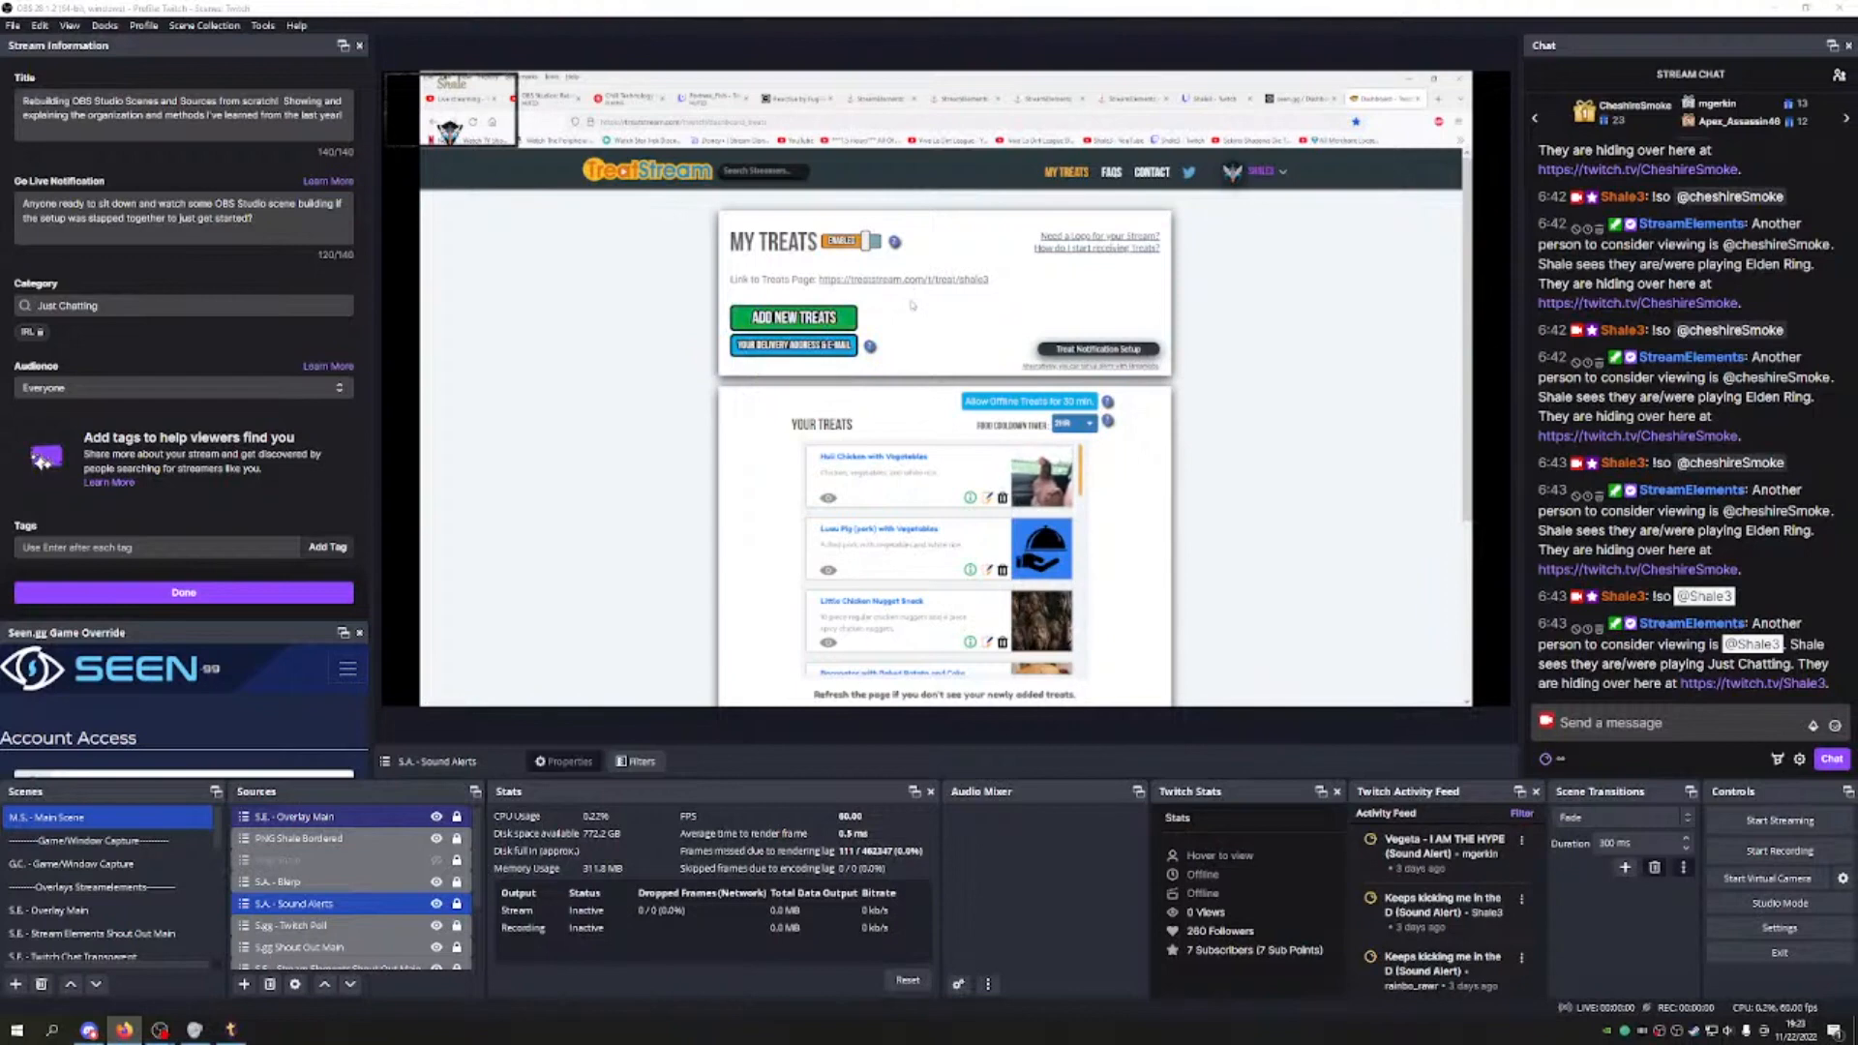
pyautogui.click(1084, 350)
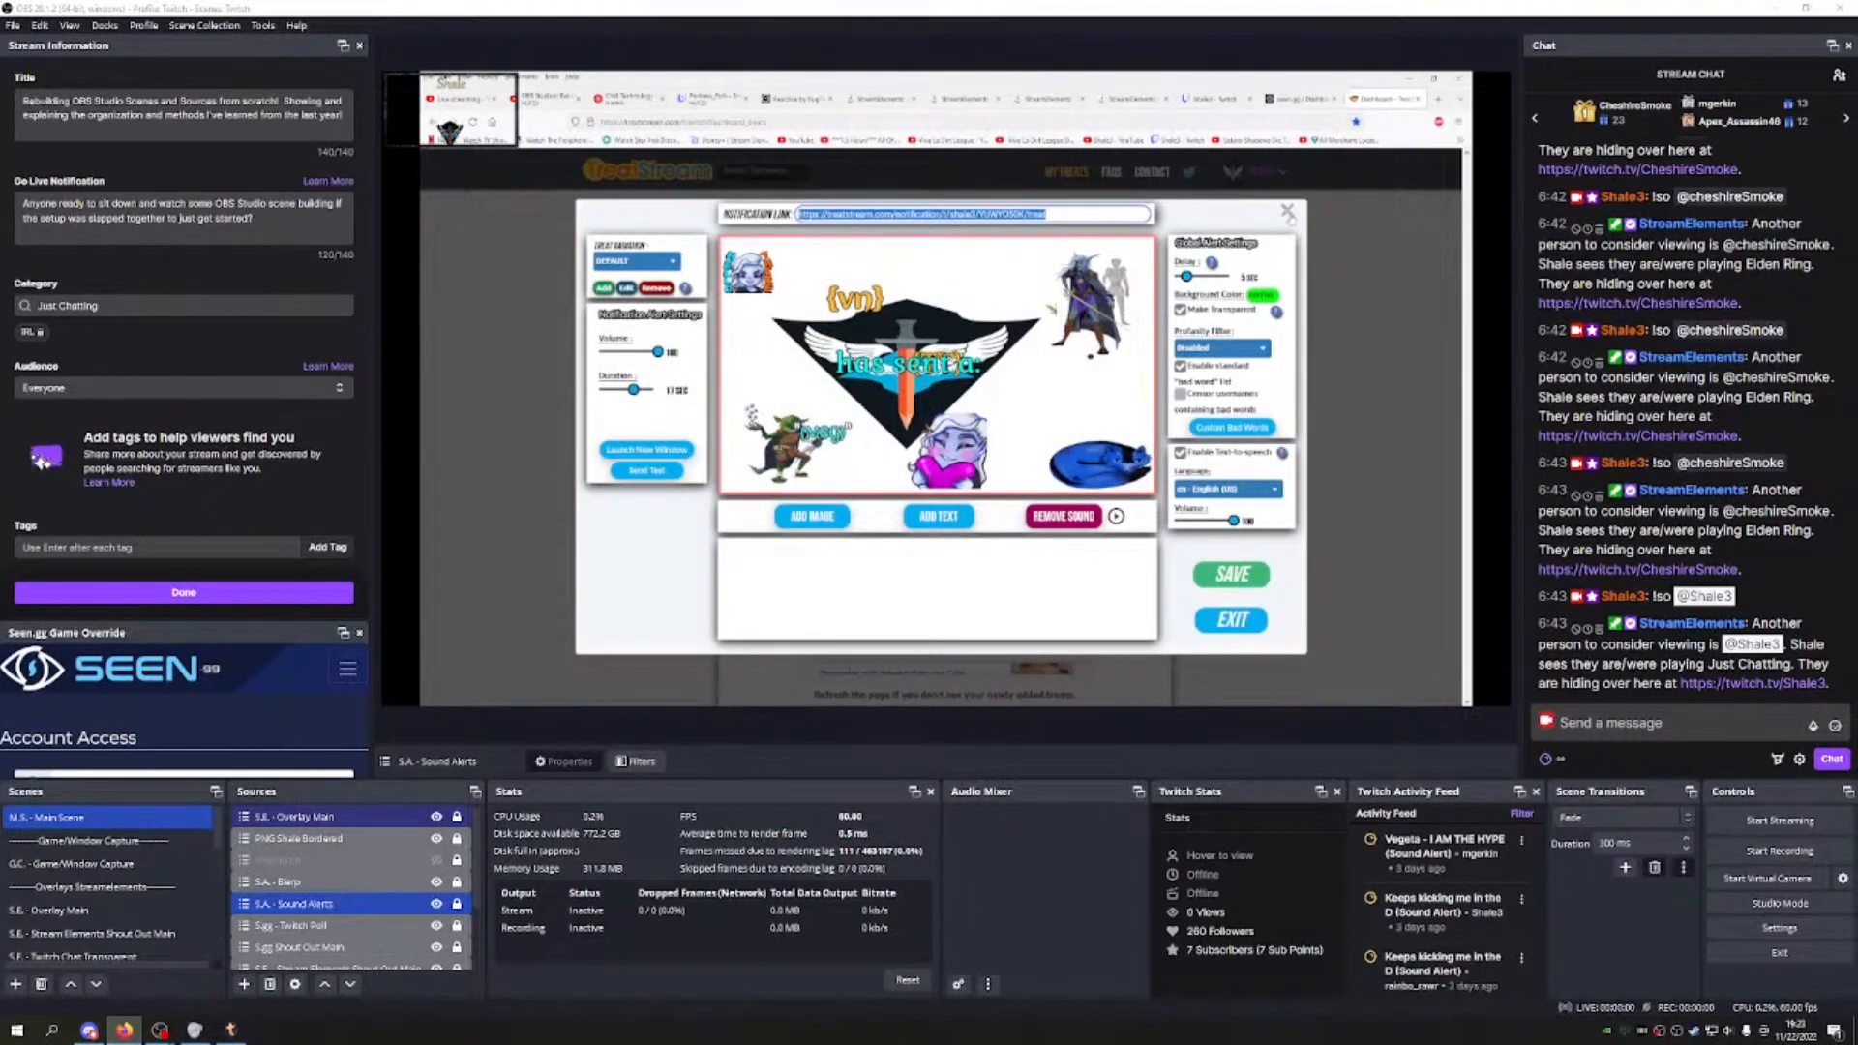
# Step: Close the notification editor with Don't Save, then select the S.A. - Sound Alerts source in OBS
pyautogui.click(1287, 212)
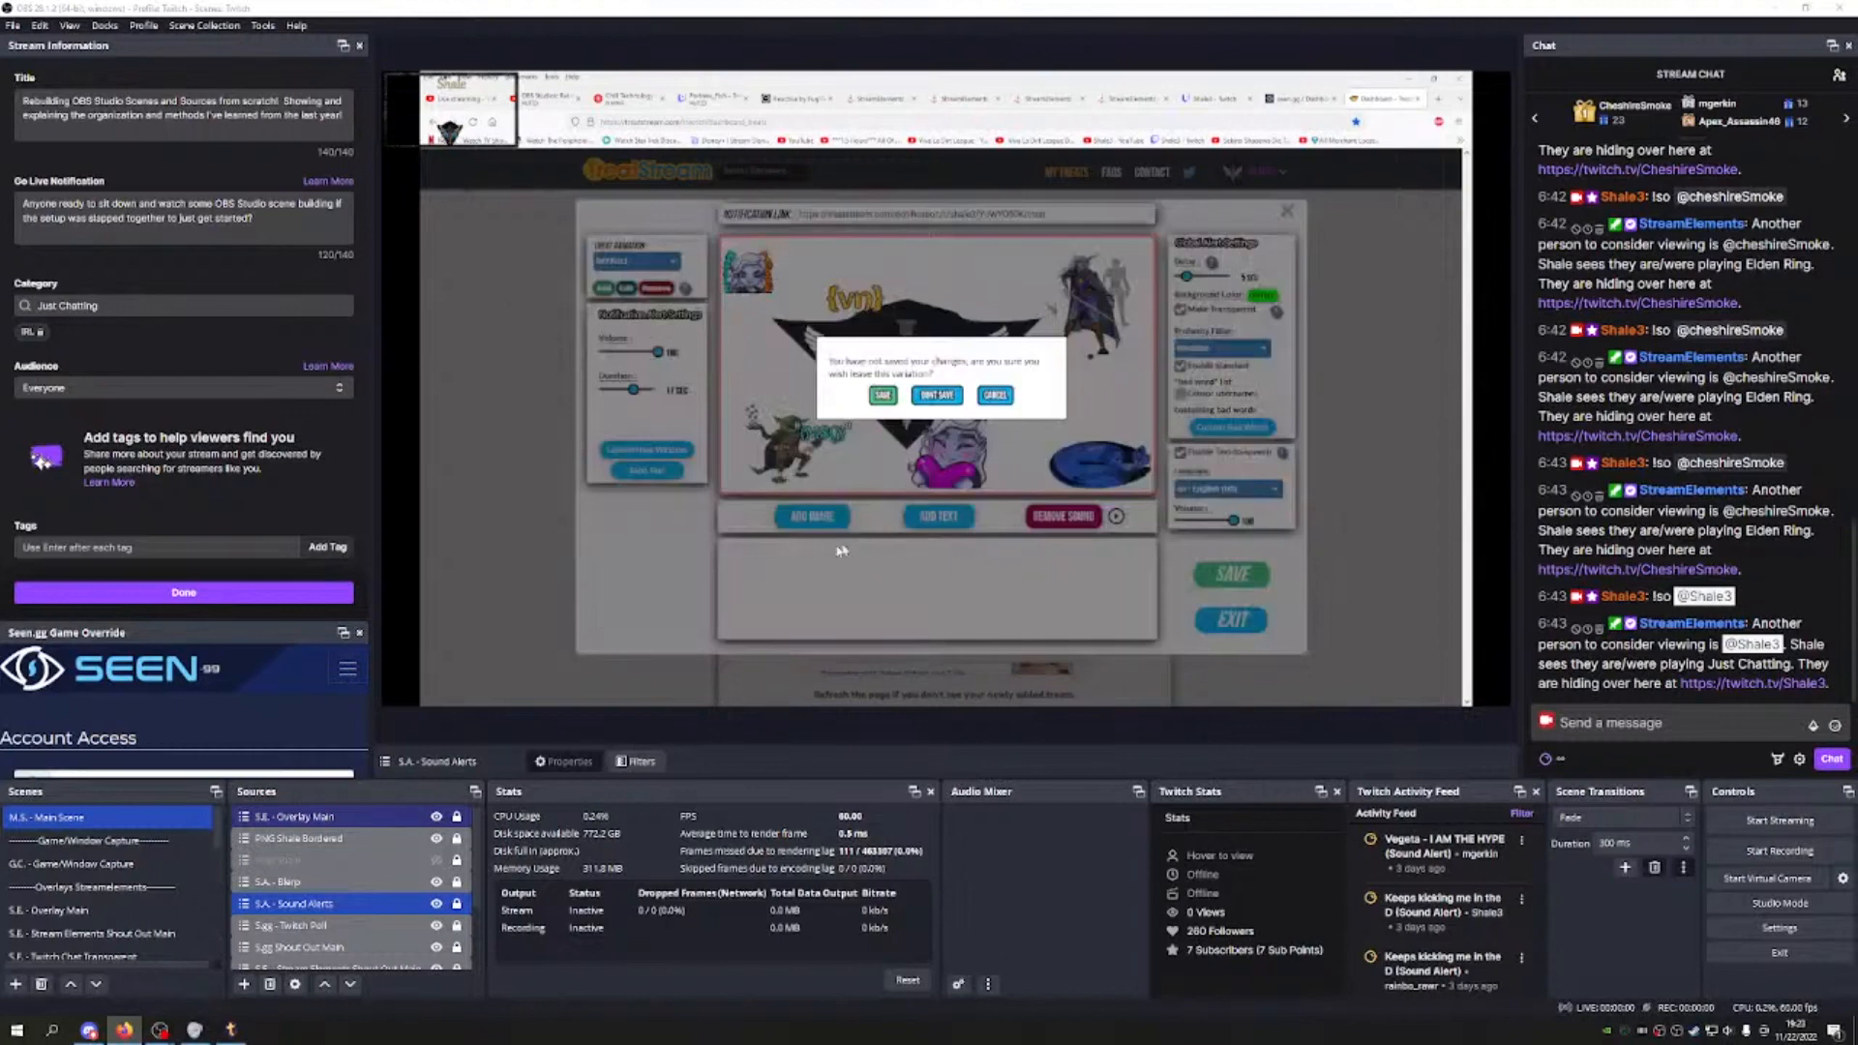
pyautogui.click(940, 398)
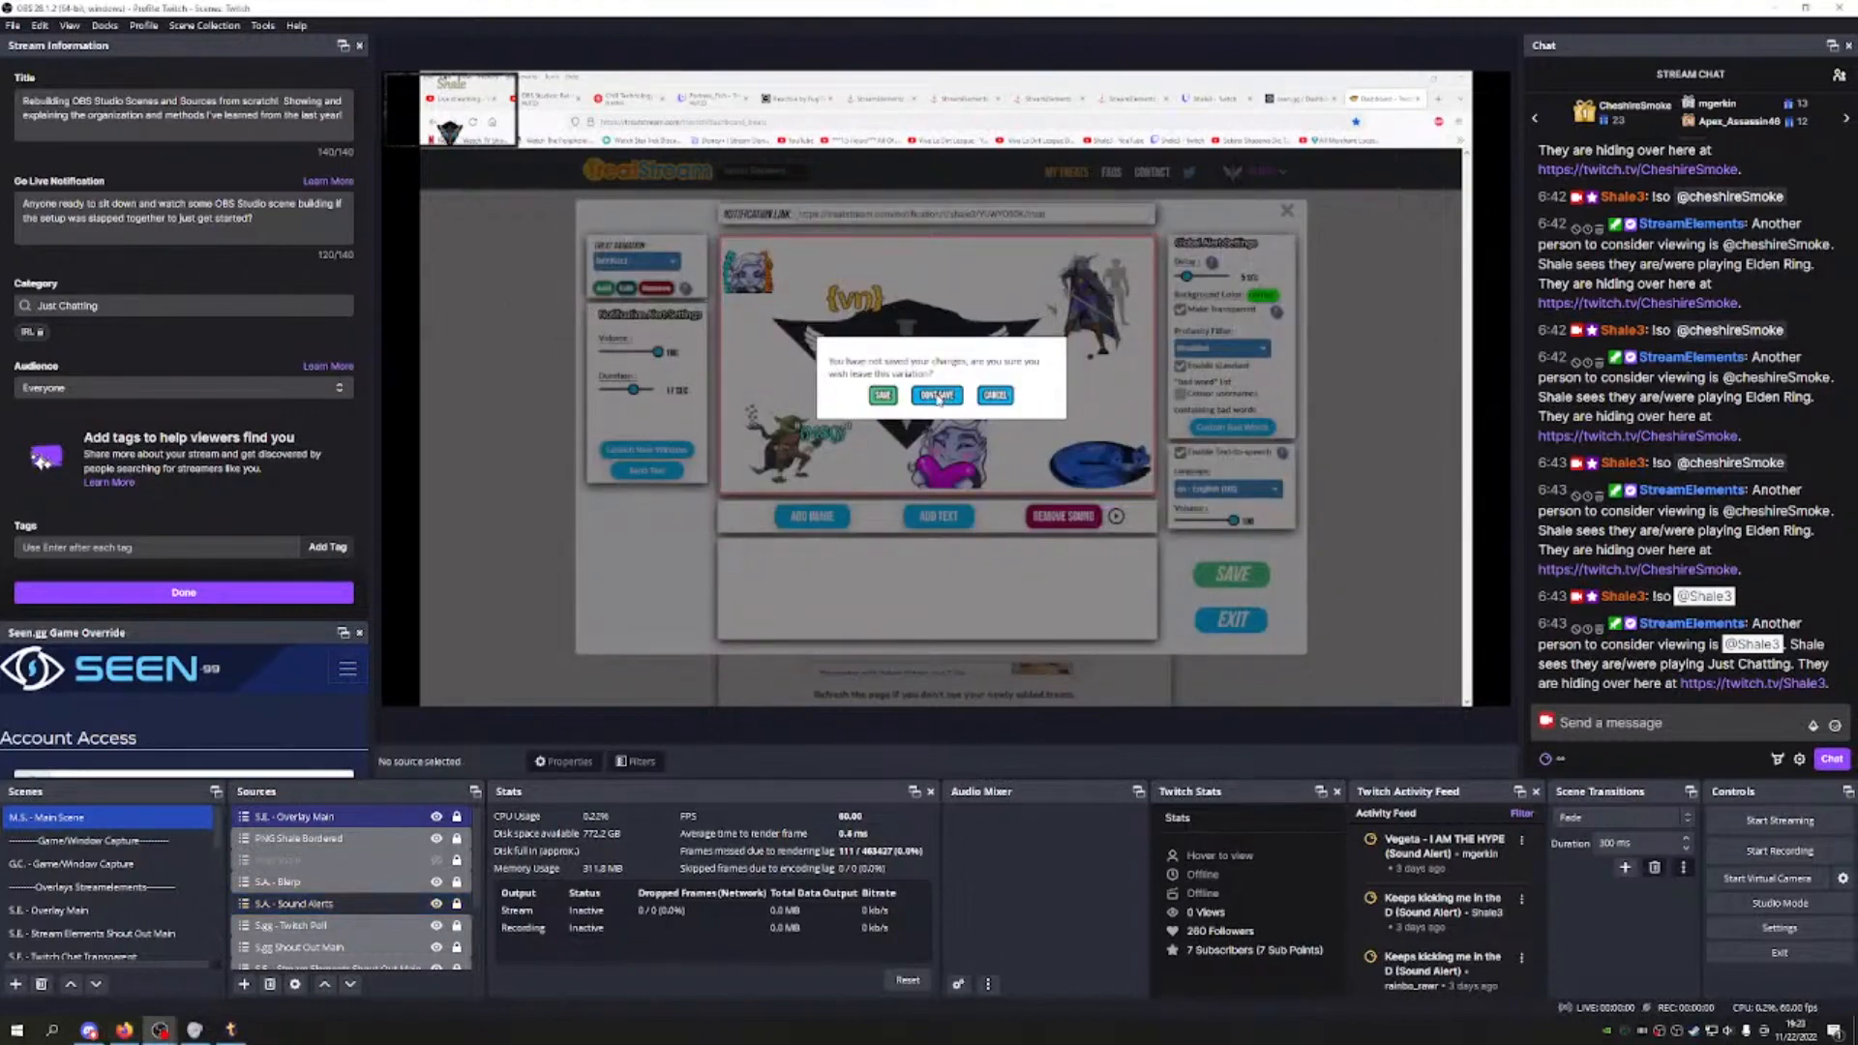
pyautogui.click(996, 395)
pyautogui.click(1287, 212)
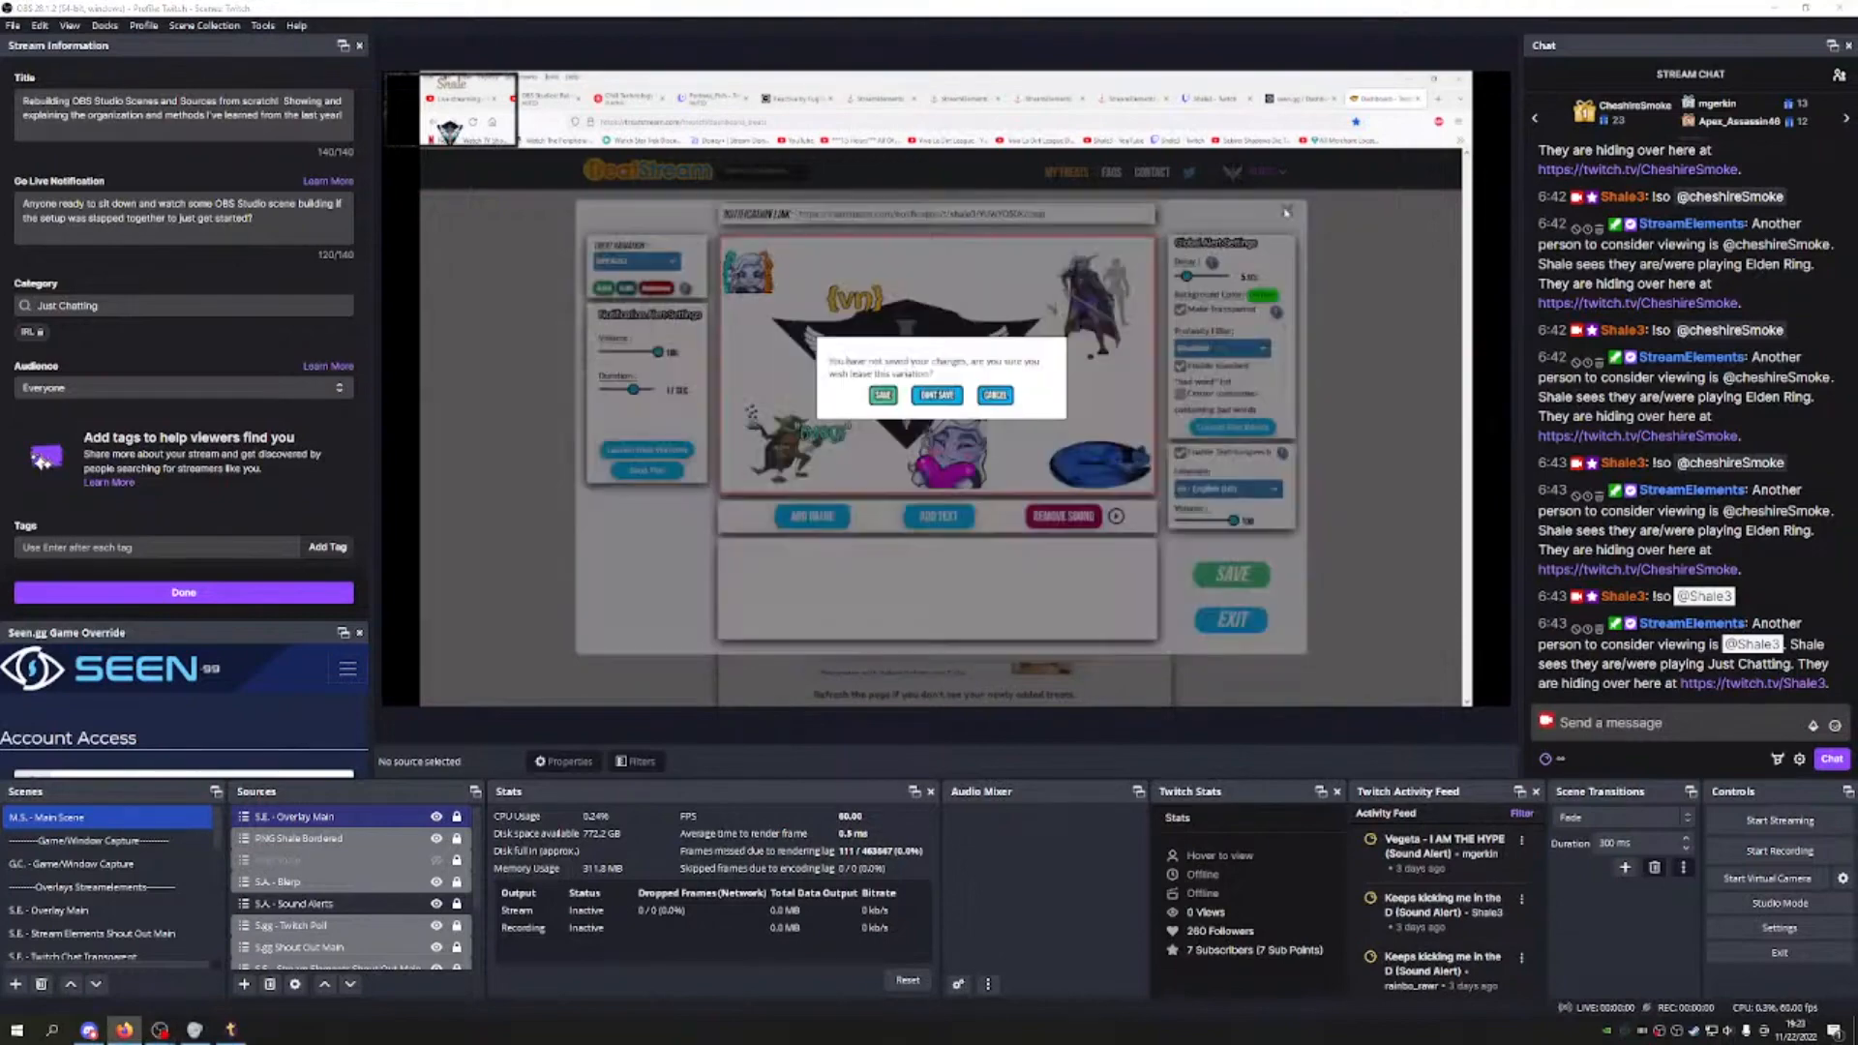
pyautogui.click(937, 396)
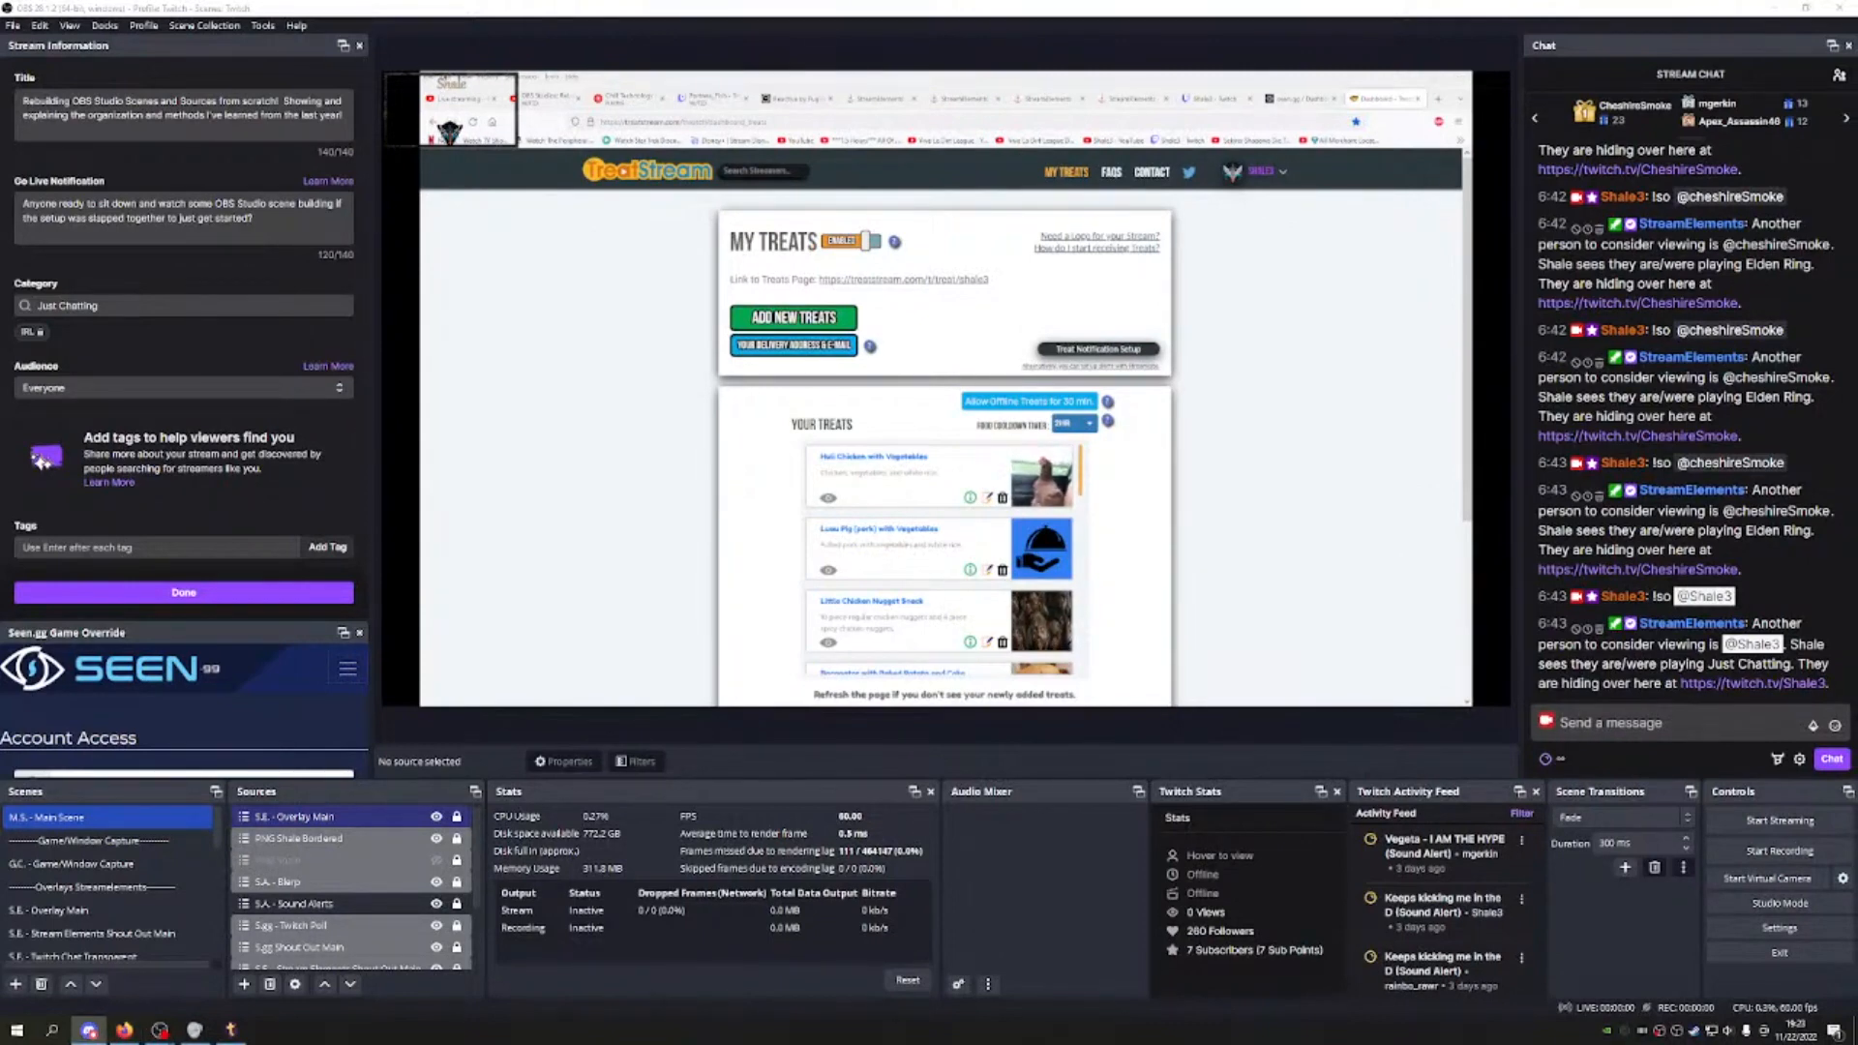
pyautogui.click(381, 907)
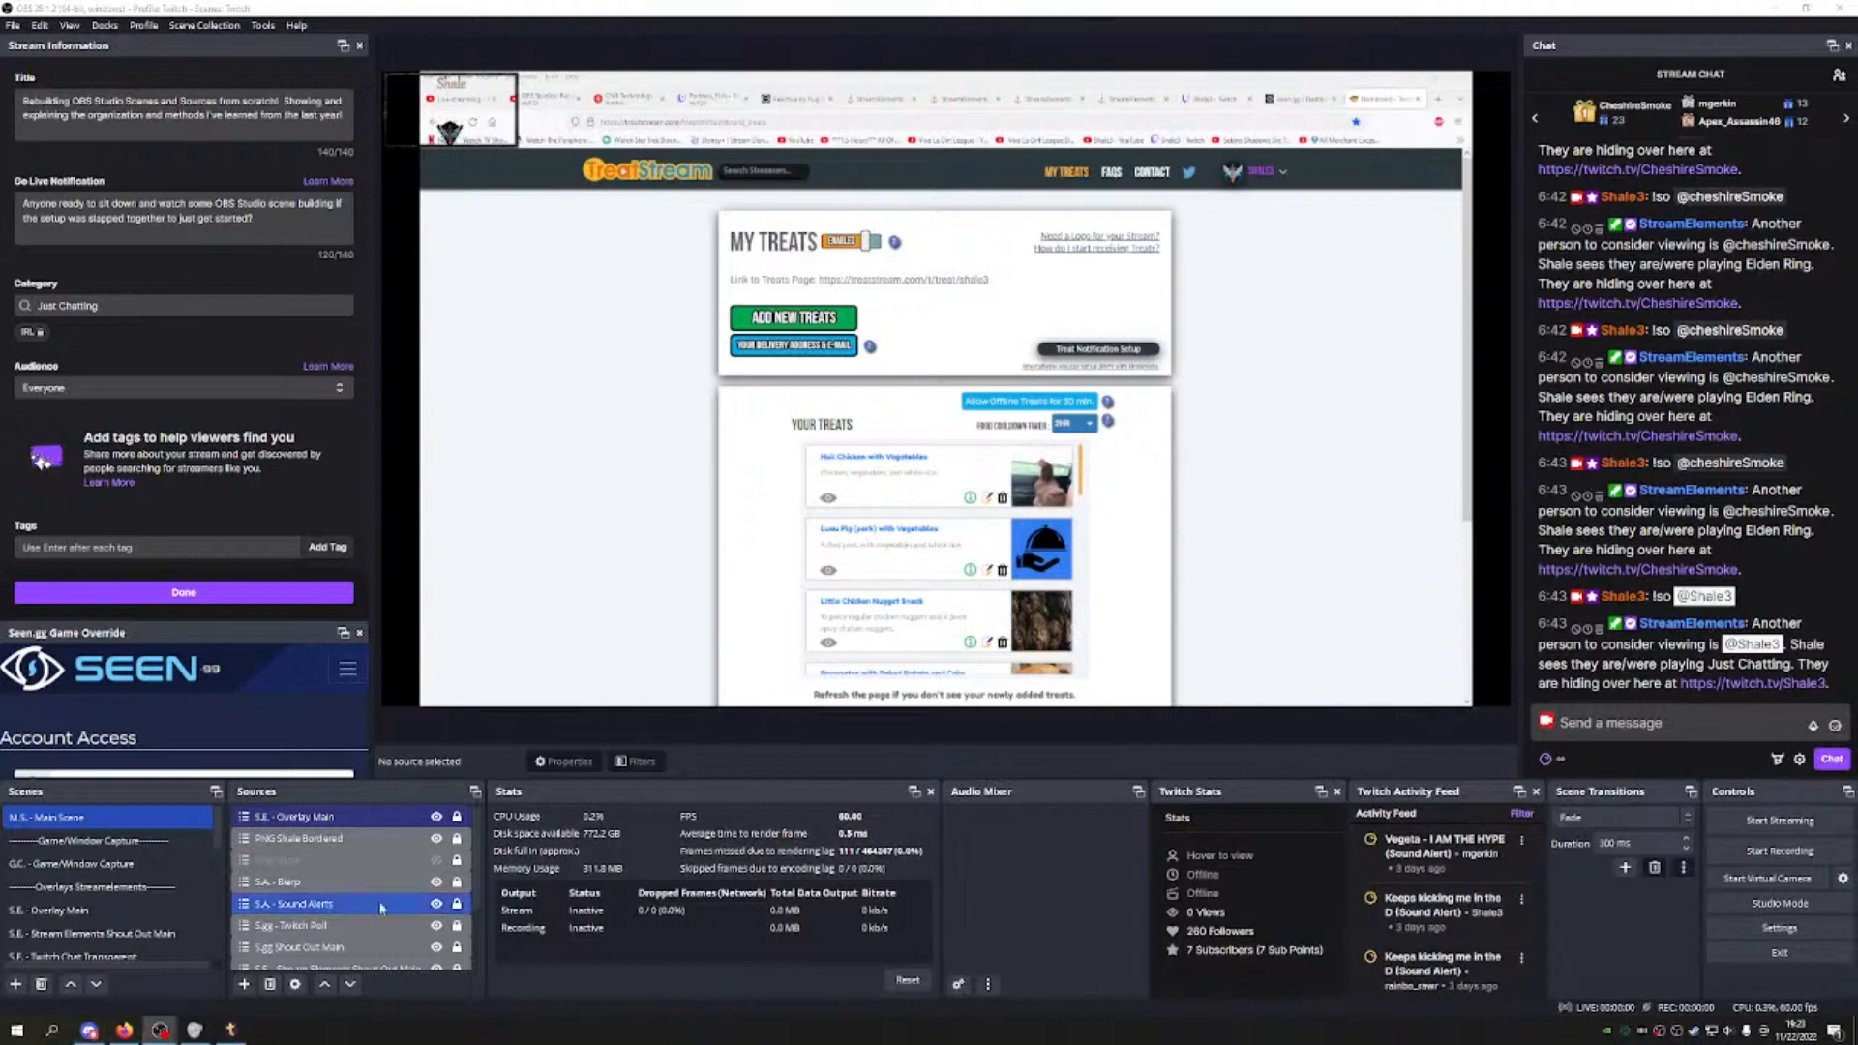
# Step: Open and dismiss the Sound Alerts source's context menu, then select the S.A - Blerp scene
pyautogui.rightClick(305, 910)
pyautogui.moveTo(421, 544)
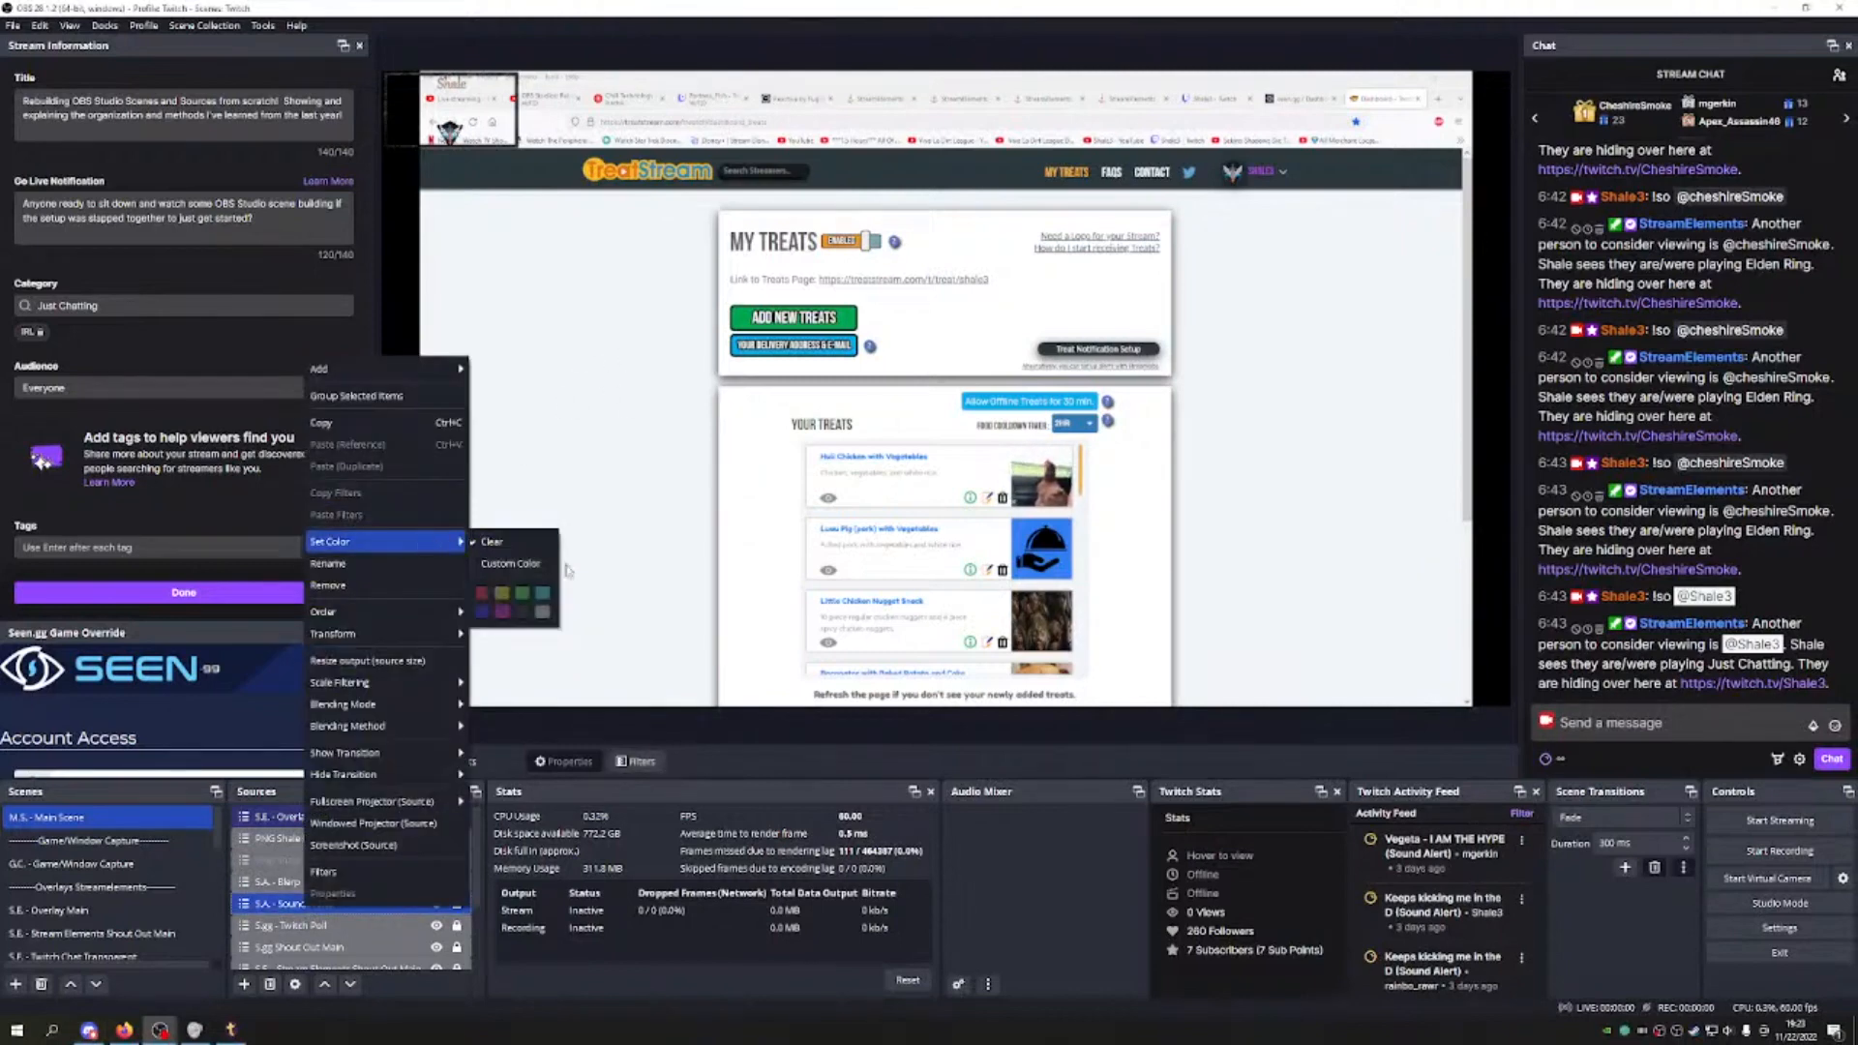
pyautogui.click(339, 953)
pyautogui.scroll(-3, 135, 903)
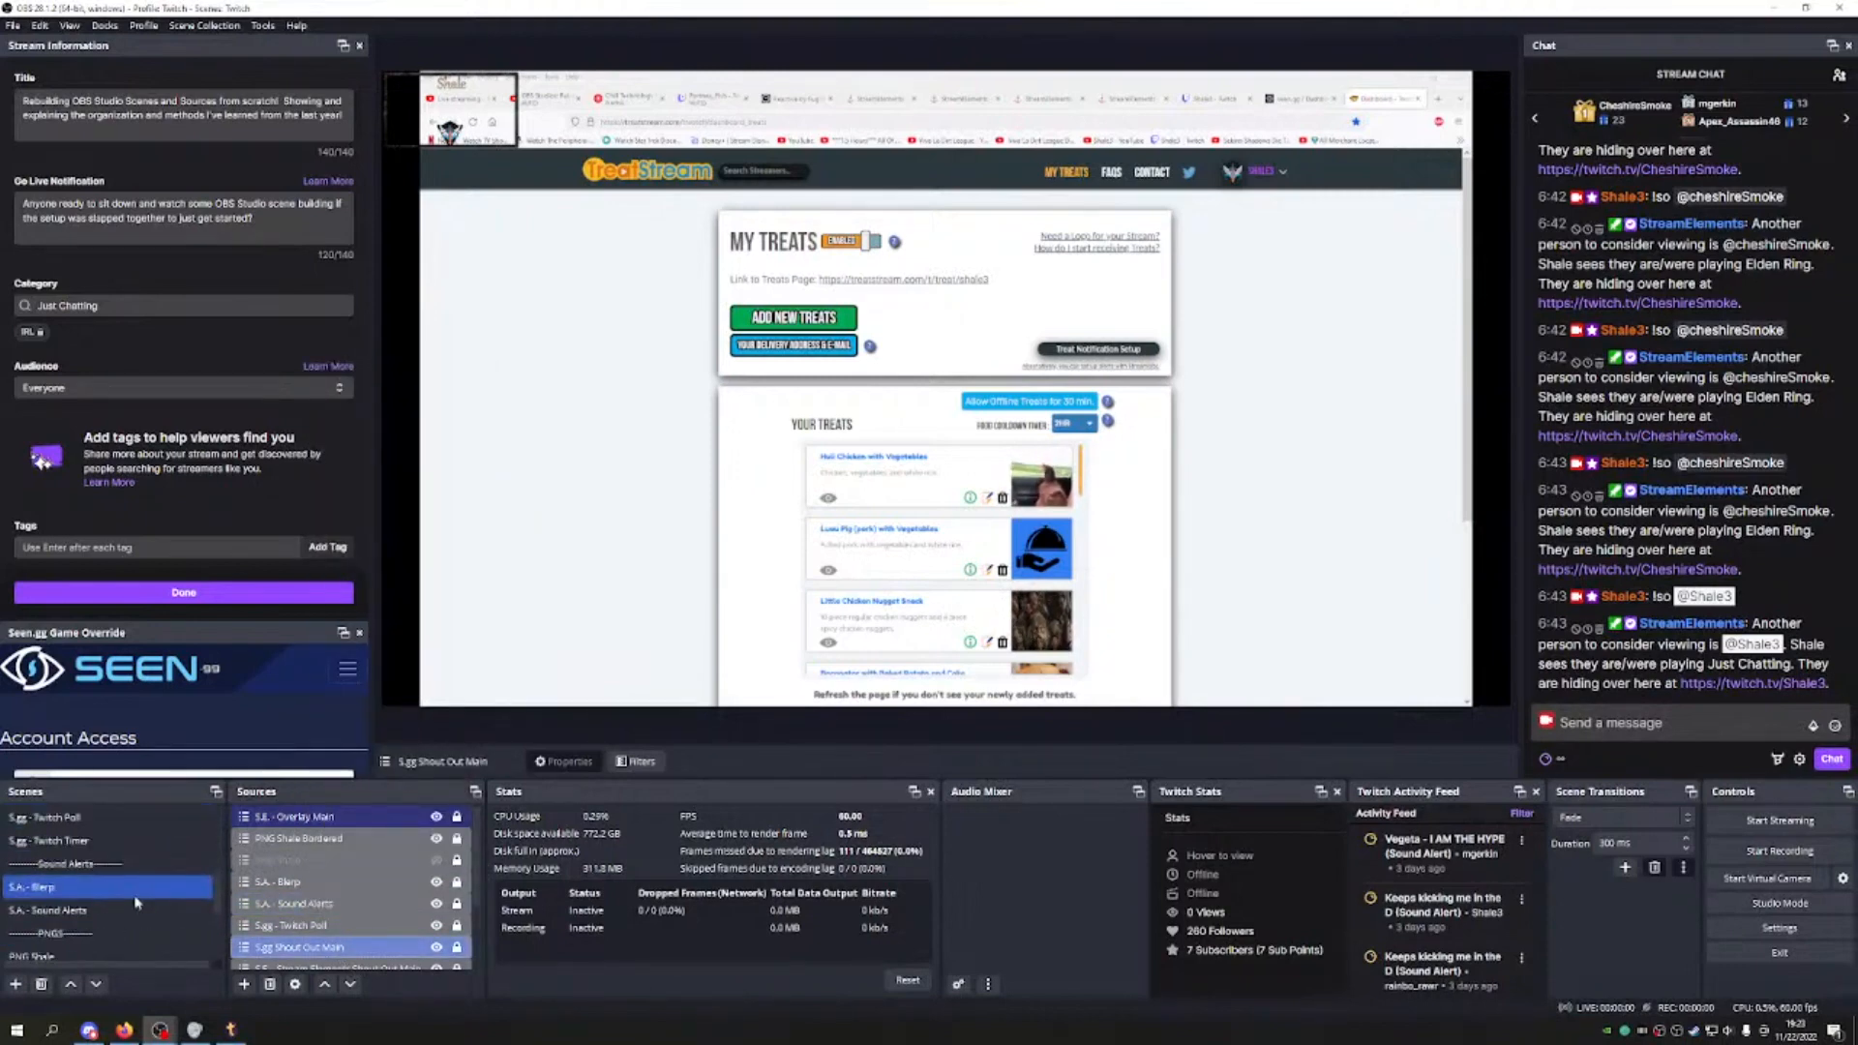
pyautogui.scroll(3, 137, 903)
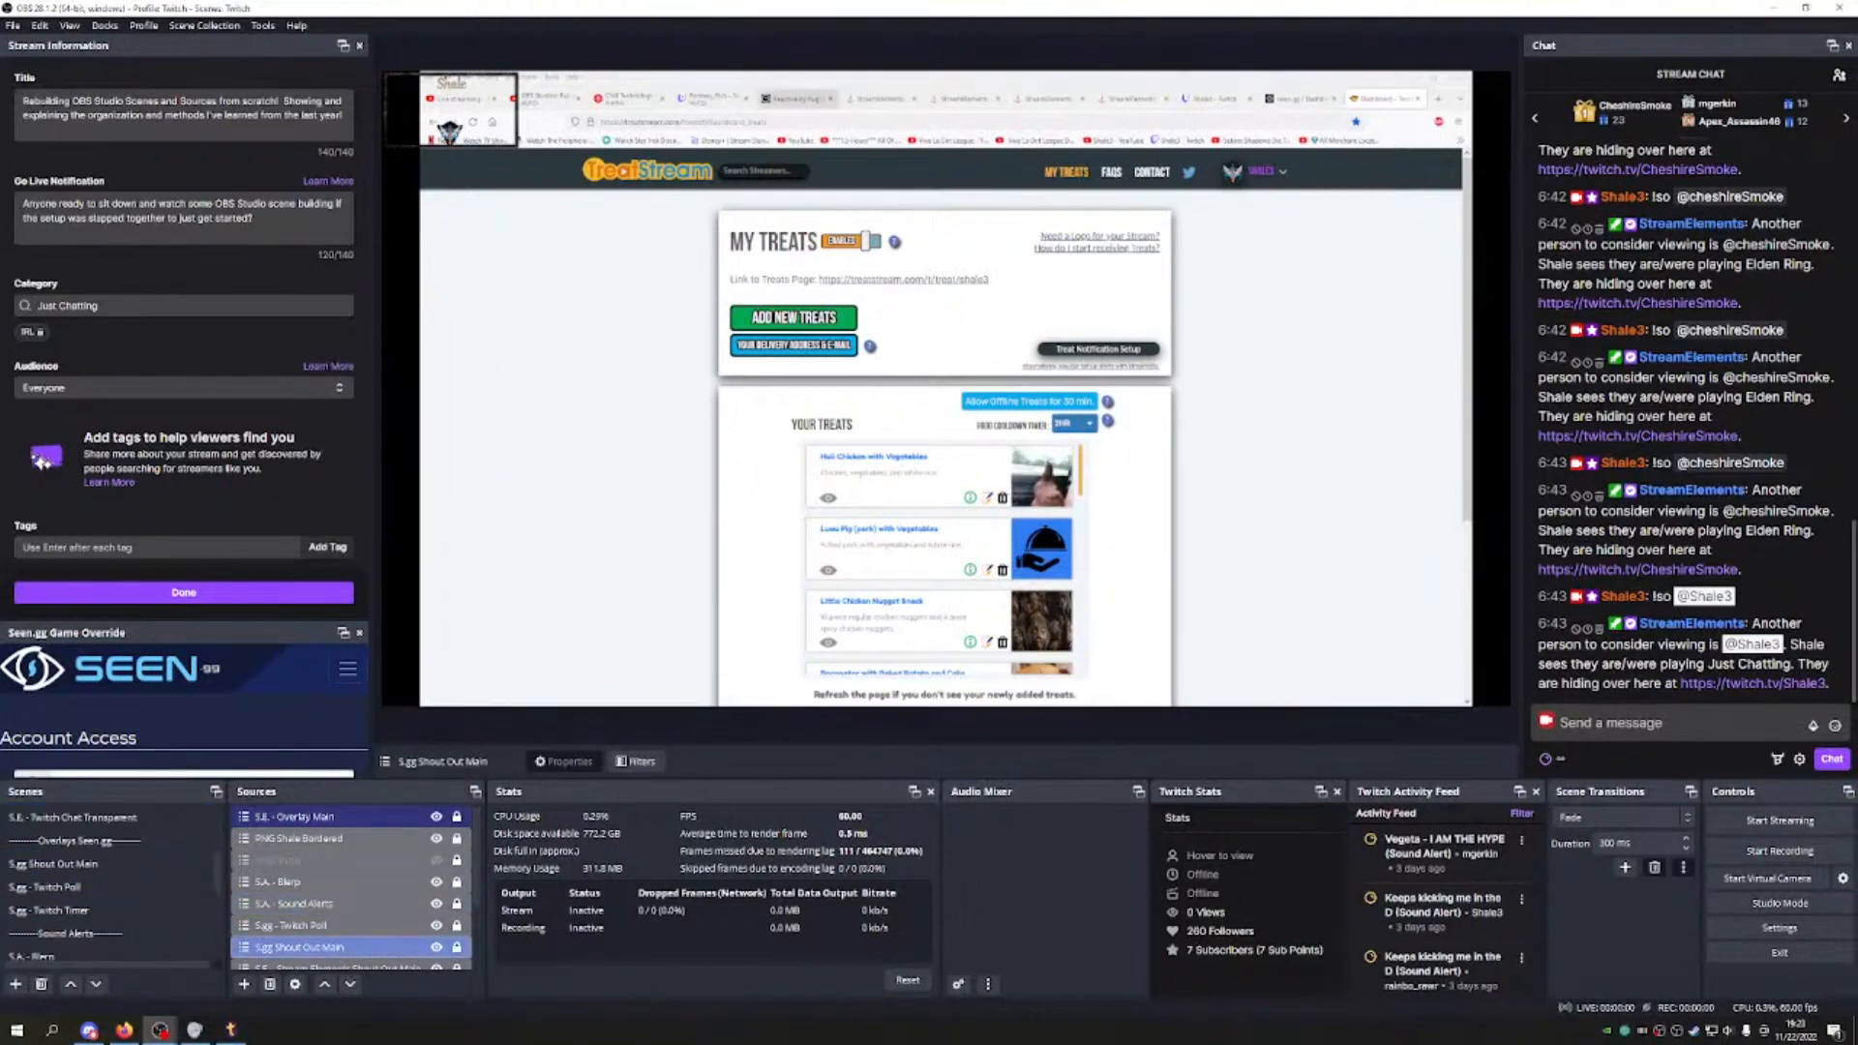
pyautogui.scroll(-1, 174, 887)
pyautogui.click(174, 887)
pyautogui.scroll(-2, 172, 885)
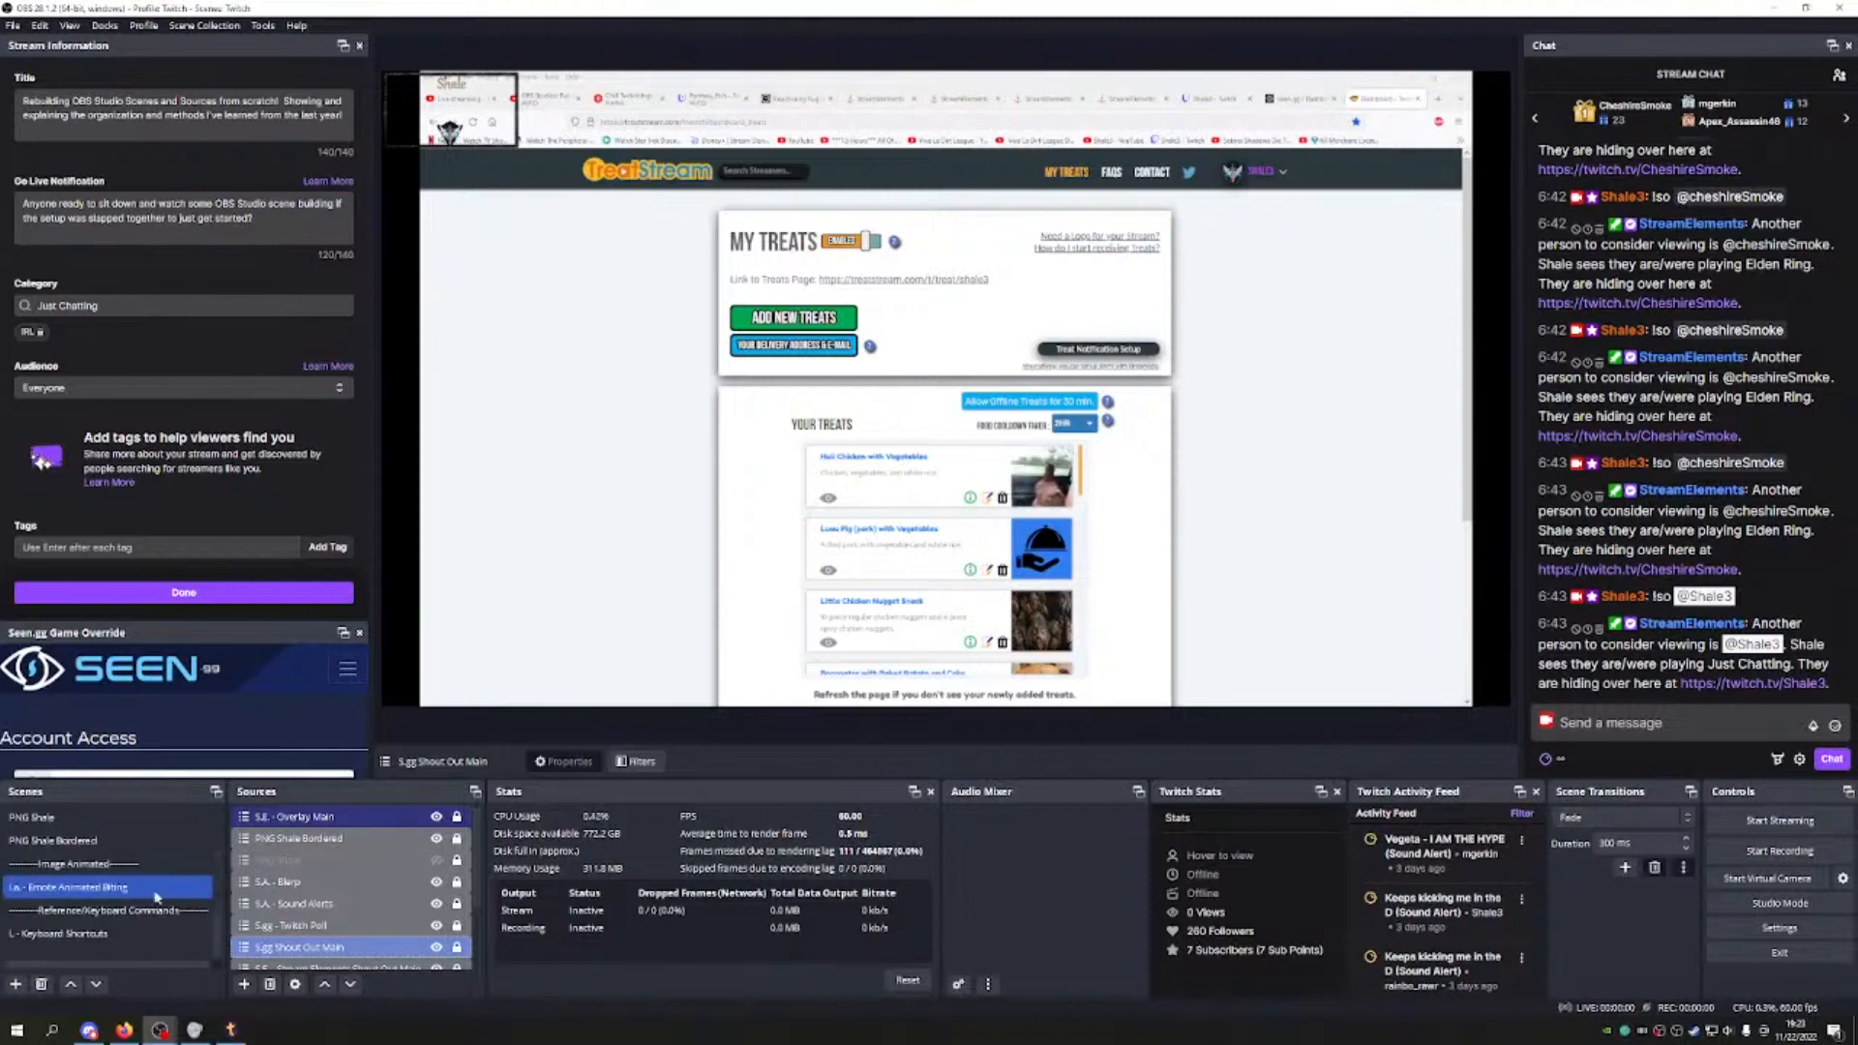
# Step: Create a new scene named T.S. - Treatstream
pyautogui.click(14, 985)
pyautogui.press('BackSpace')
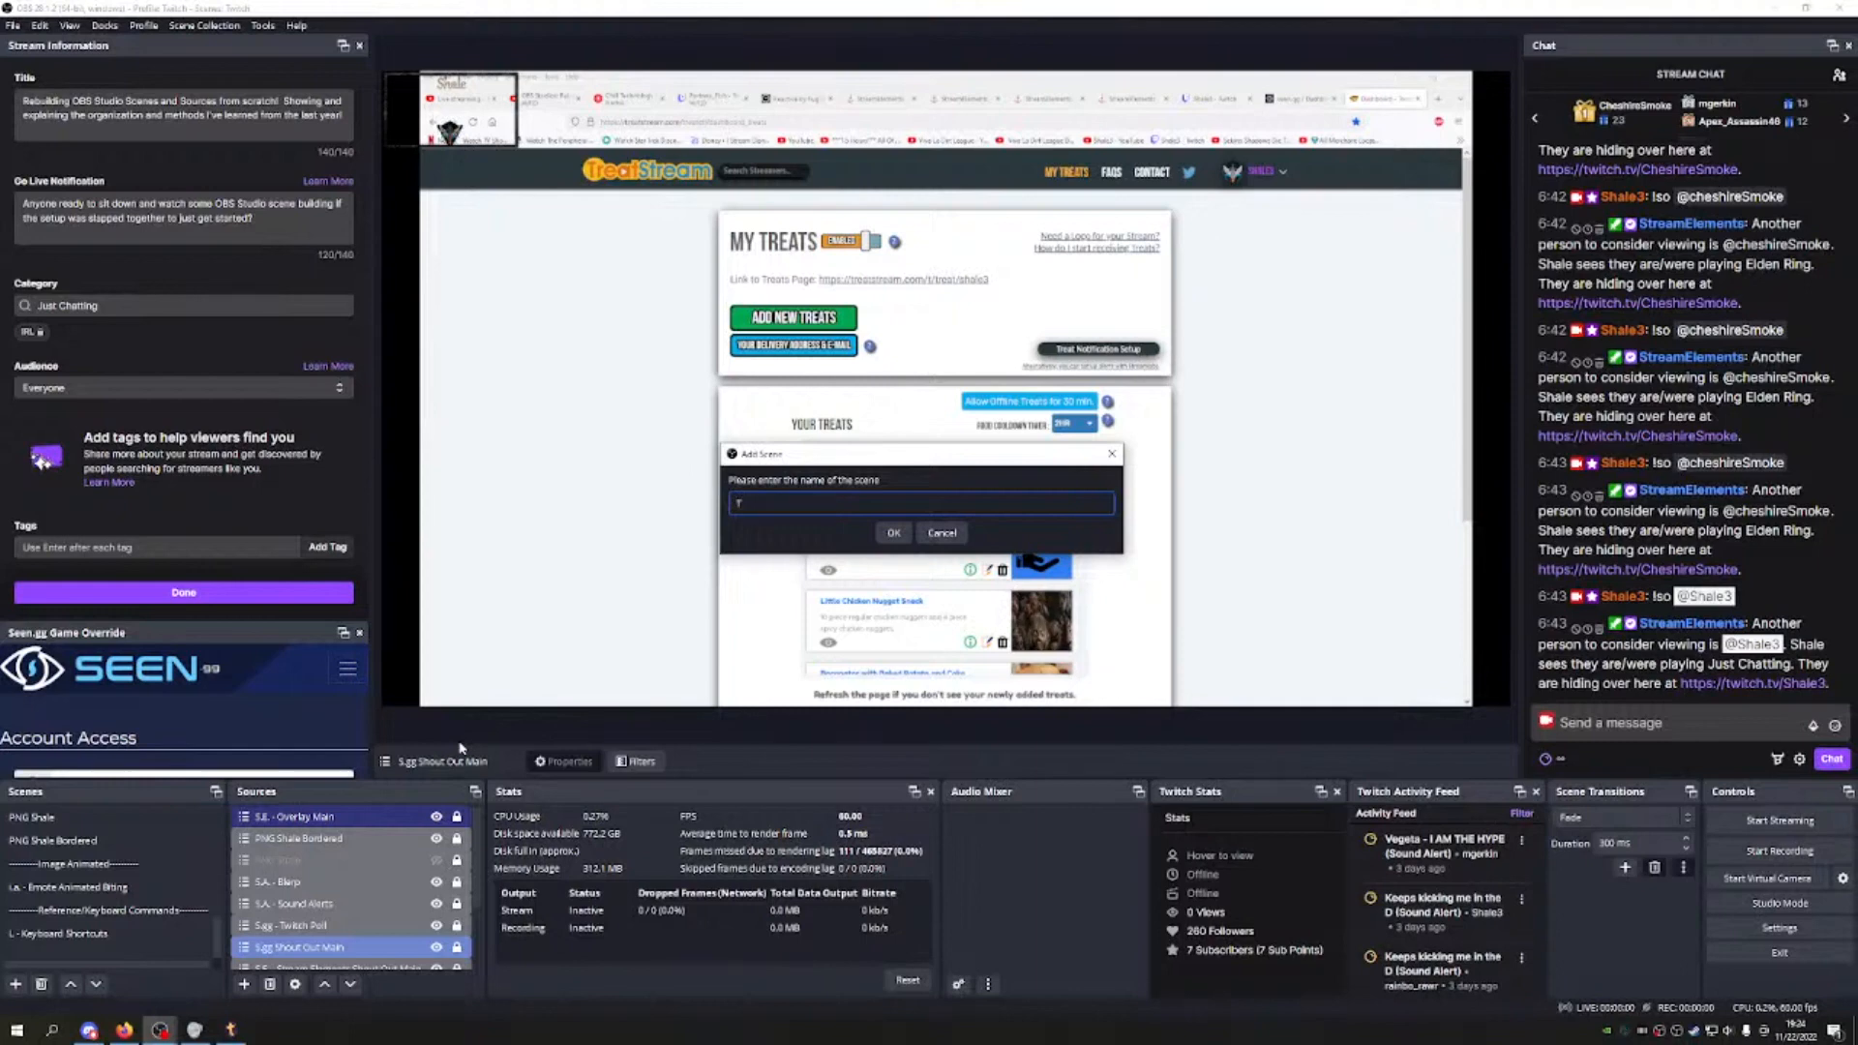
pyautogui.write('T.S. - Treatstream')
pyautogui.press('Return')
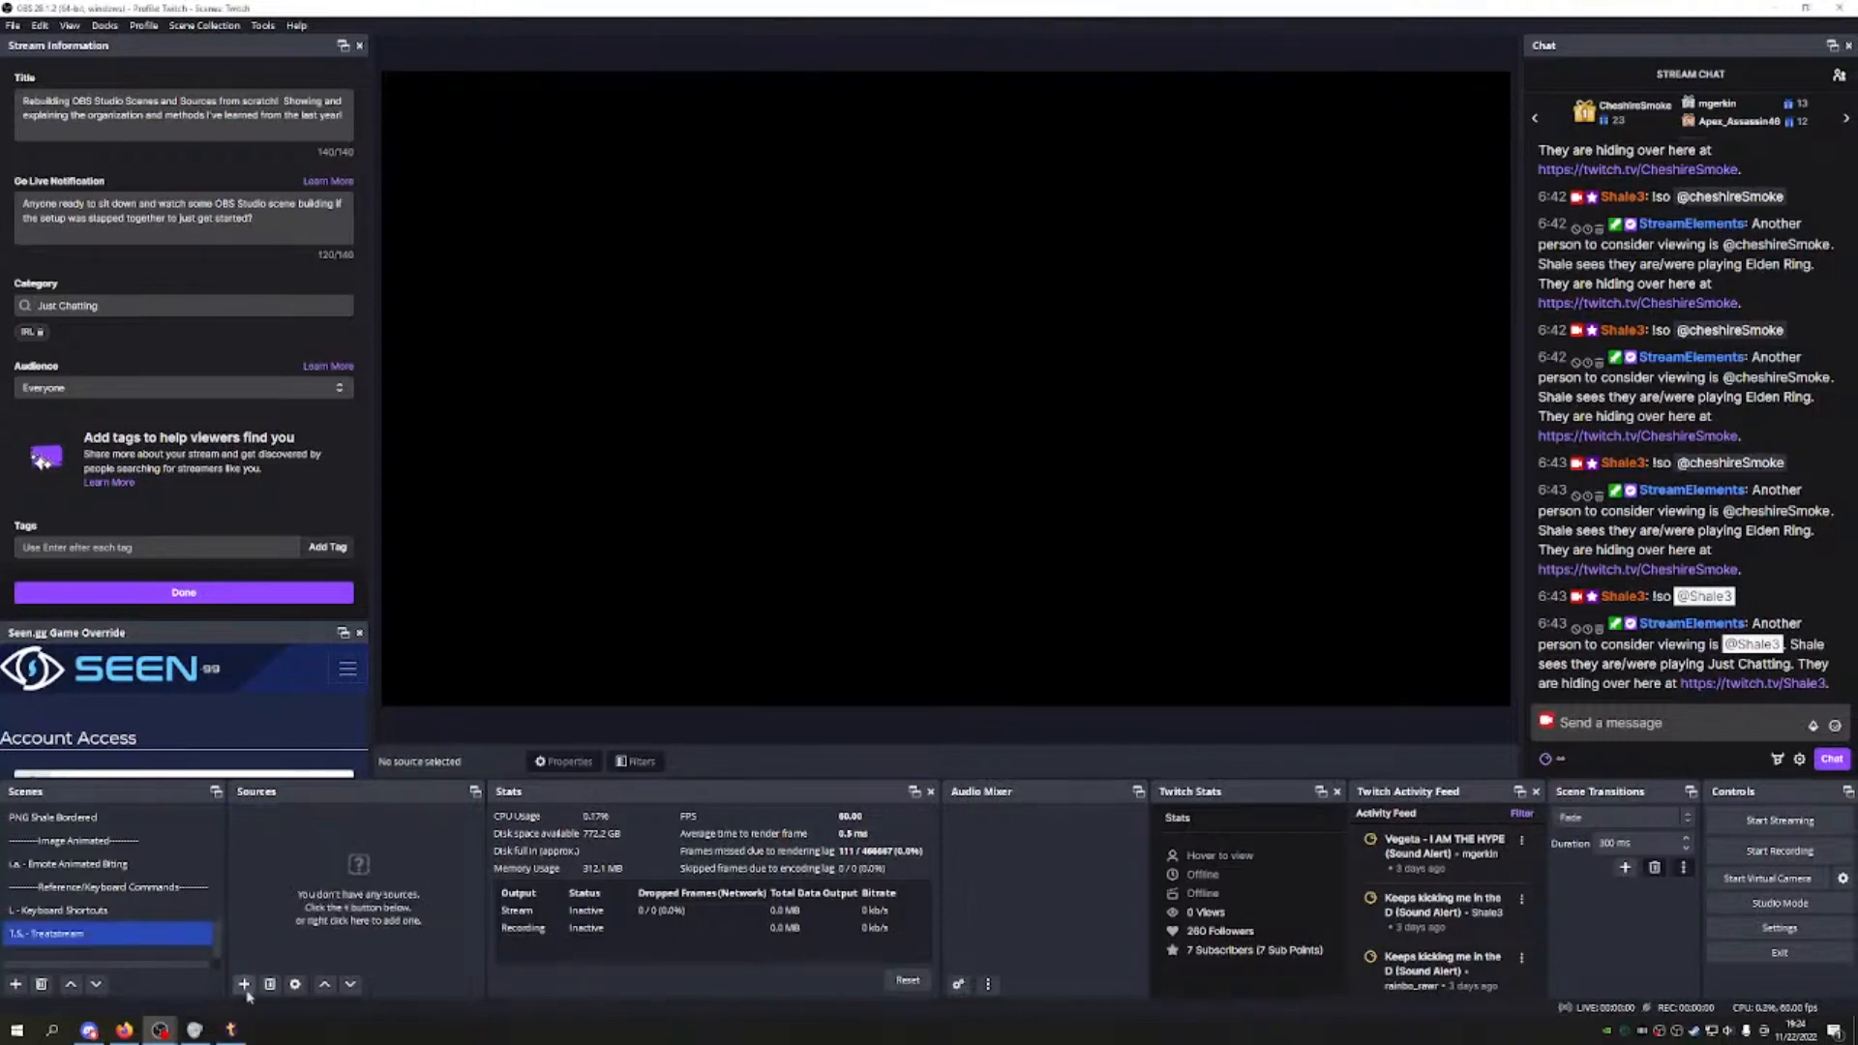
# Step: Add a browser source named Treatstream and paste the TreatStream notification link as its URL
pyautogui.click(244, 984)
pyautogui.click(378, 722)
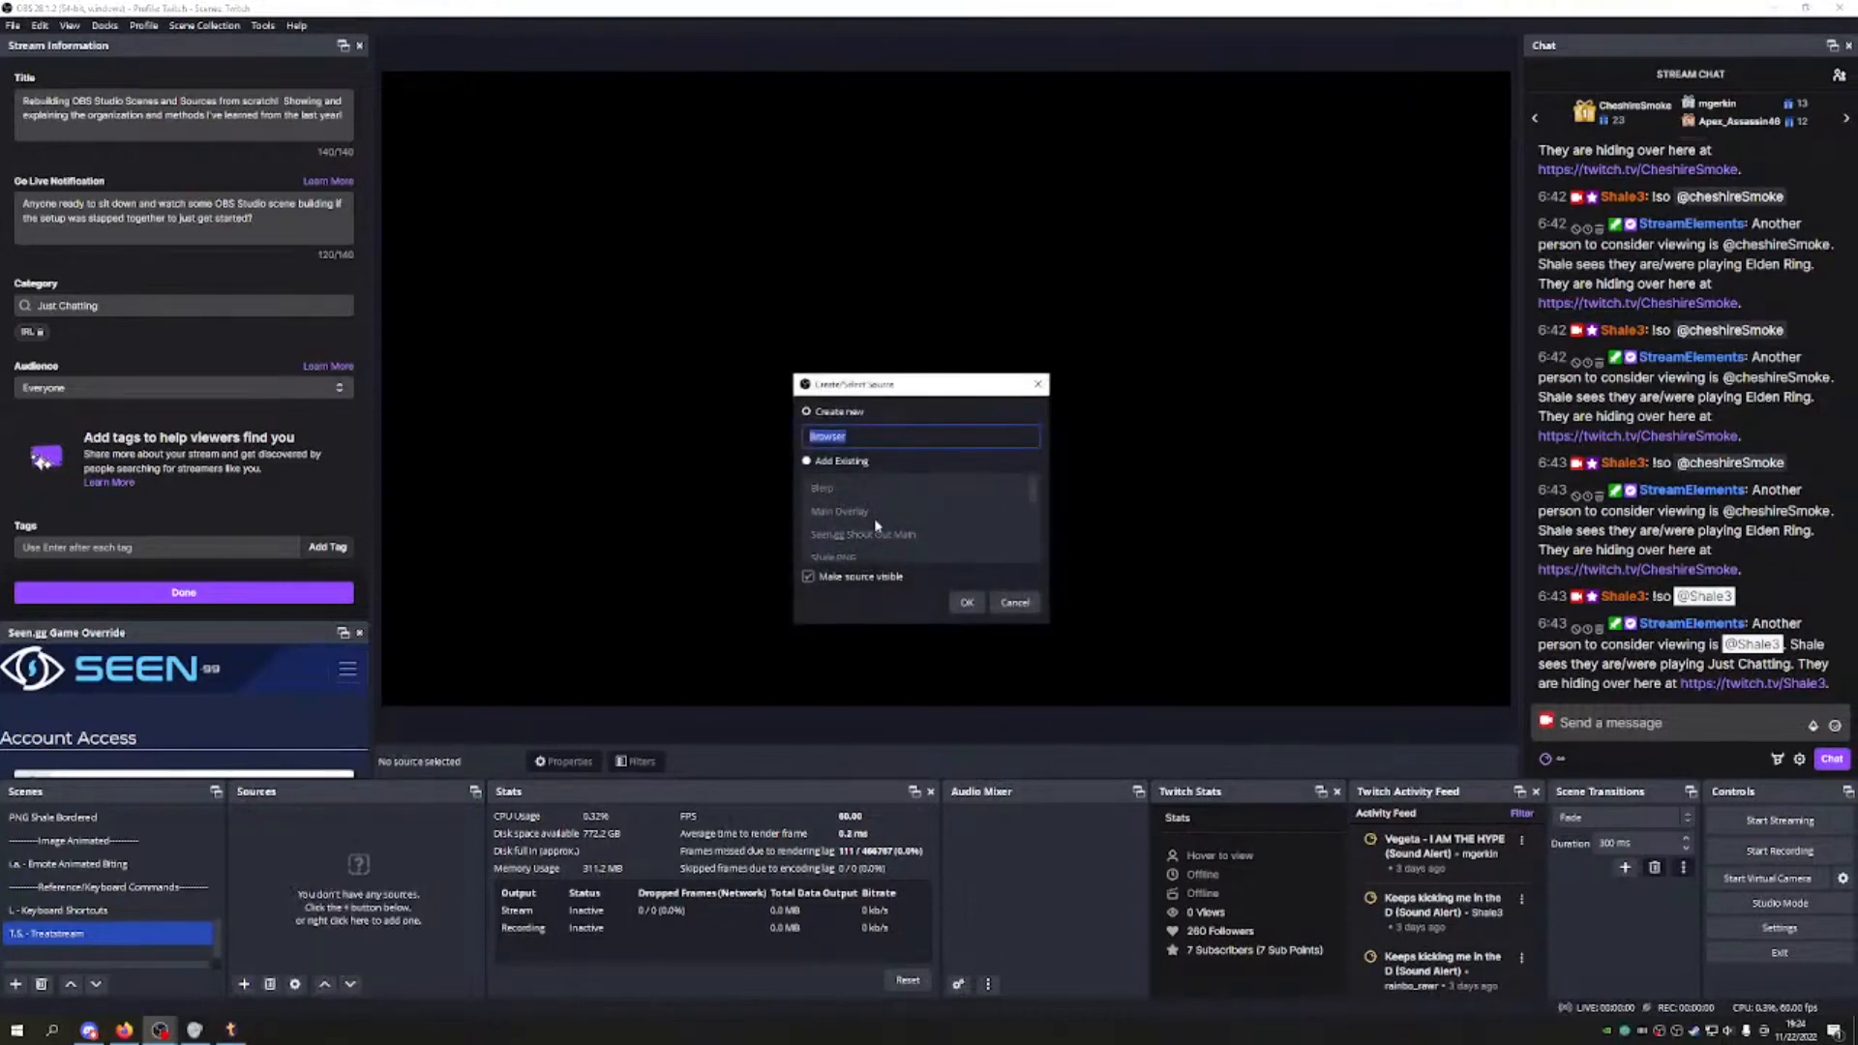
pyautogui.write('Treatstream')
pyautogui.press('Return')
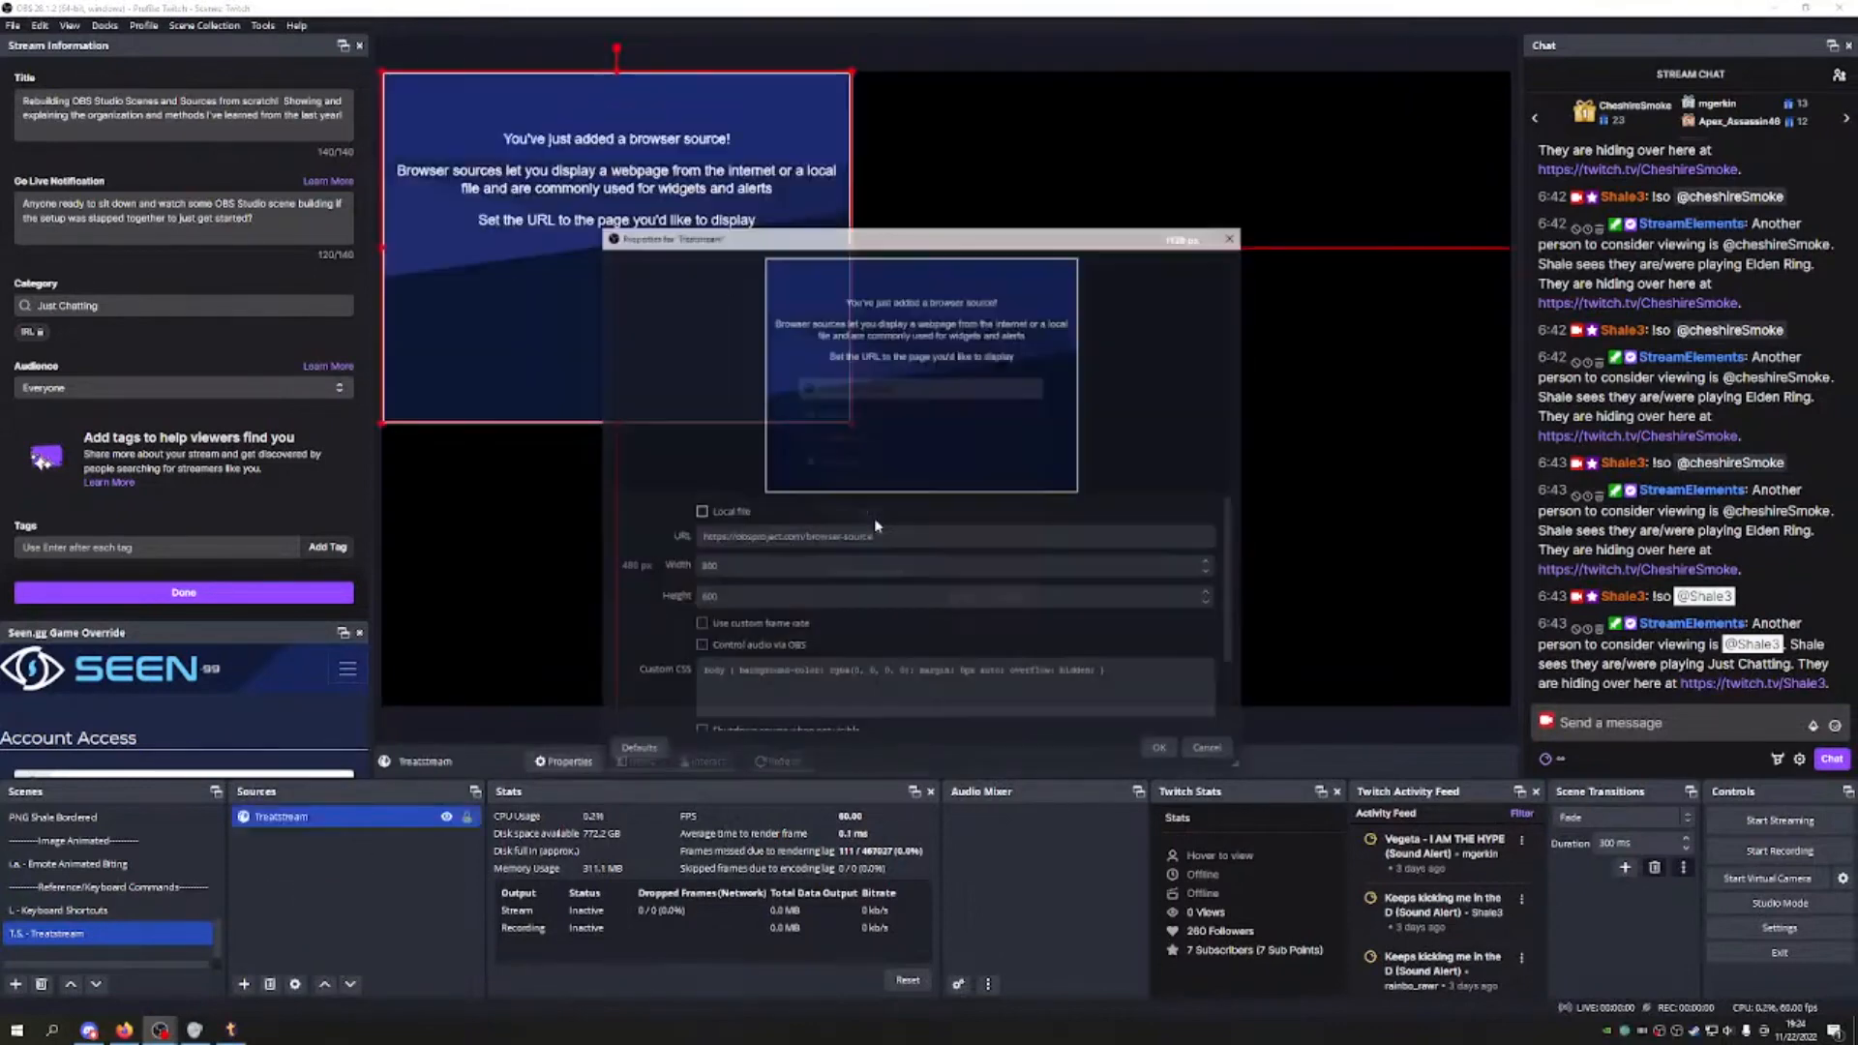
pyautogui.tripleClick(827, 539)
pyautogui.write('https://treatstream.com/notification/t/shale3/YUWYO50K/treat')
# Step: Set the browser source size to 1920×1080
pyautogui.click(826, 567)
pyautogui.moveTo(715, 567); pyautogui.dragTo(683, 583)
pyautogui.write('1920')
pyautogui.press('Tab')
pyautogui.write('1080')
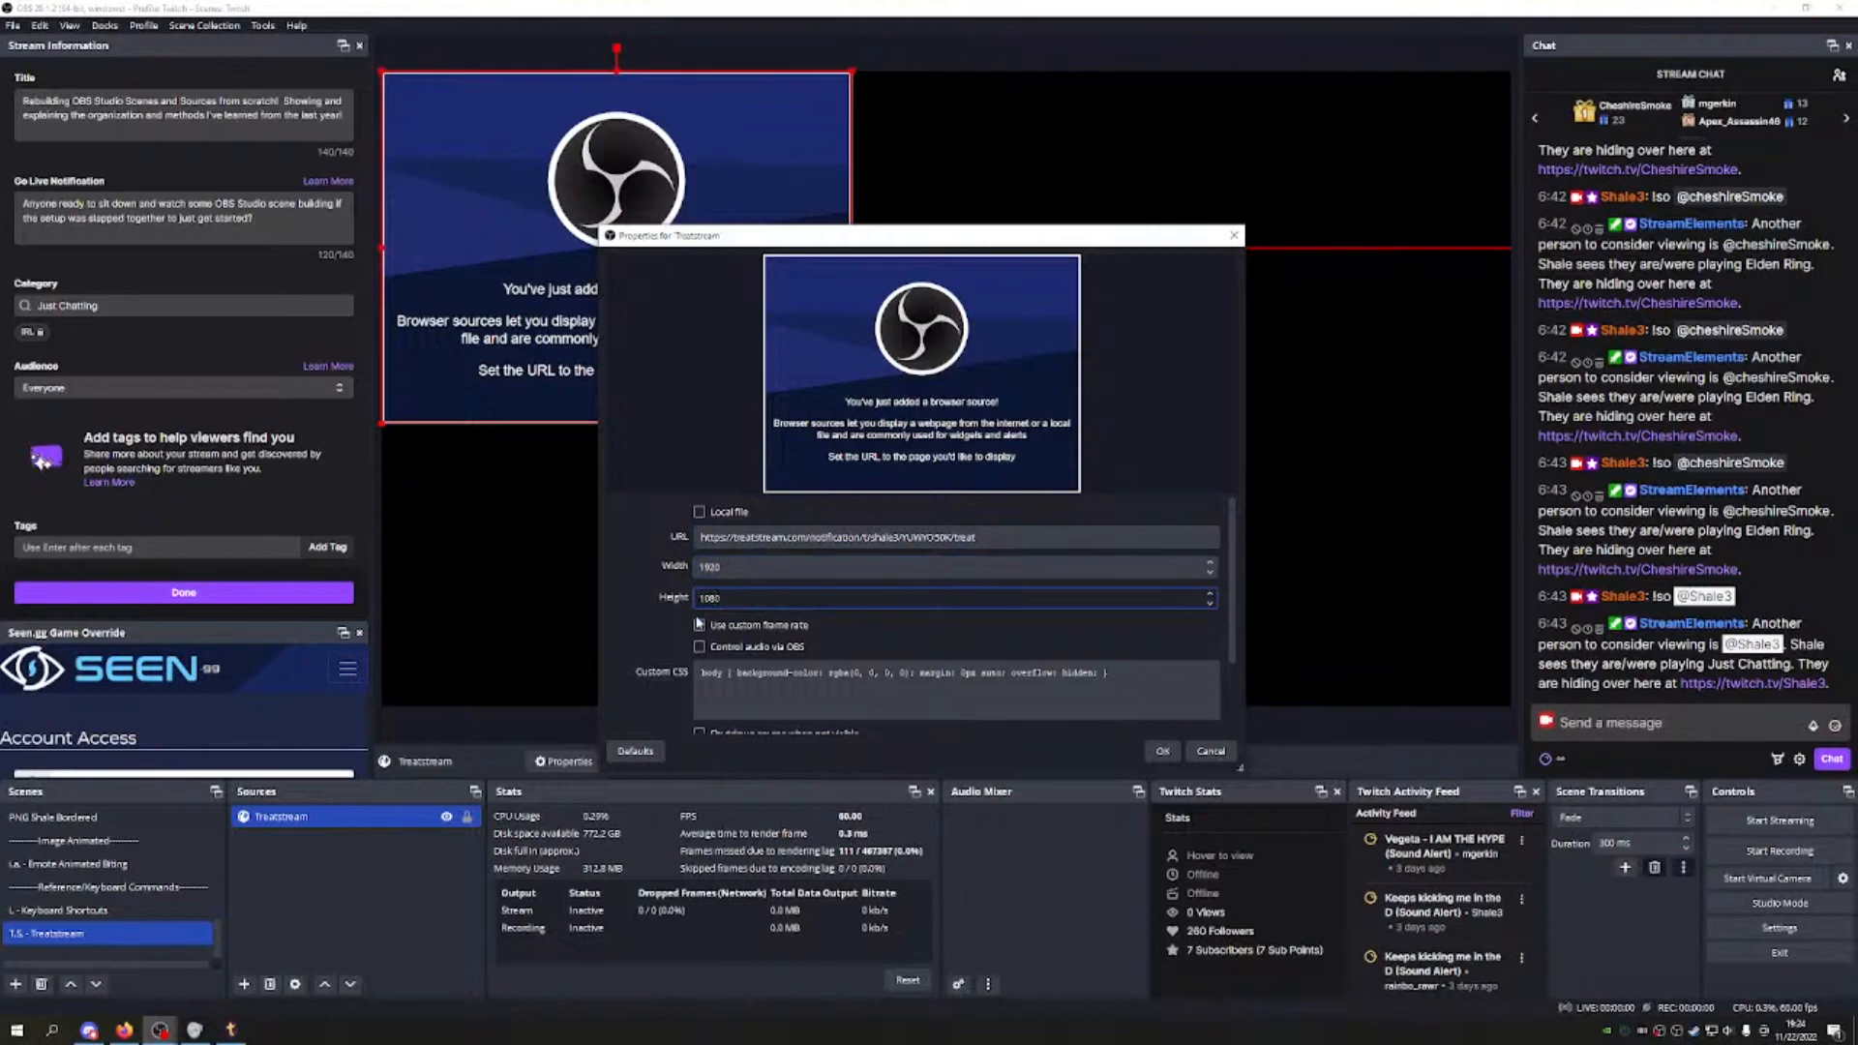
# Step: Enable a 60 fps custom frame rate, clear the custom CSS, turn on Shutdown when not visible, and confirm
pyautogui.click(699, 625)
pyautogui.click(704, 671)
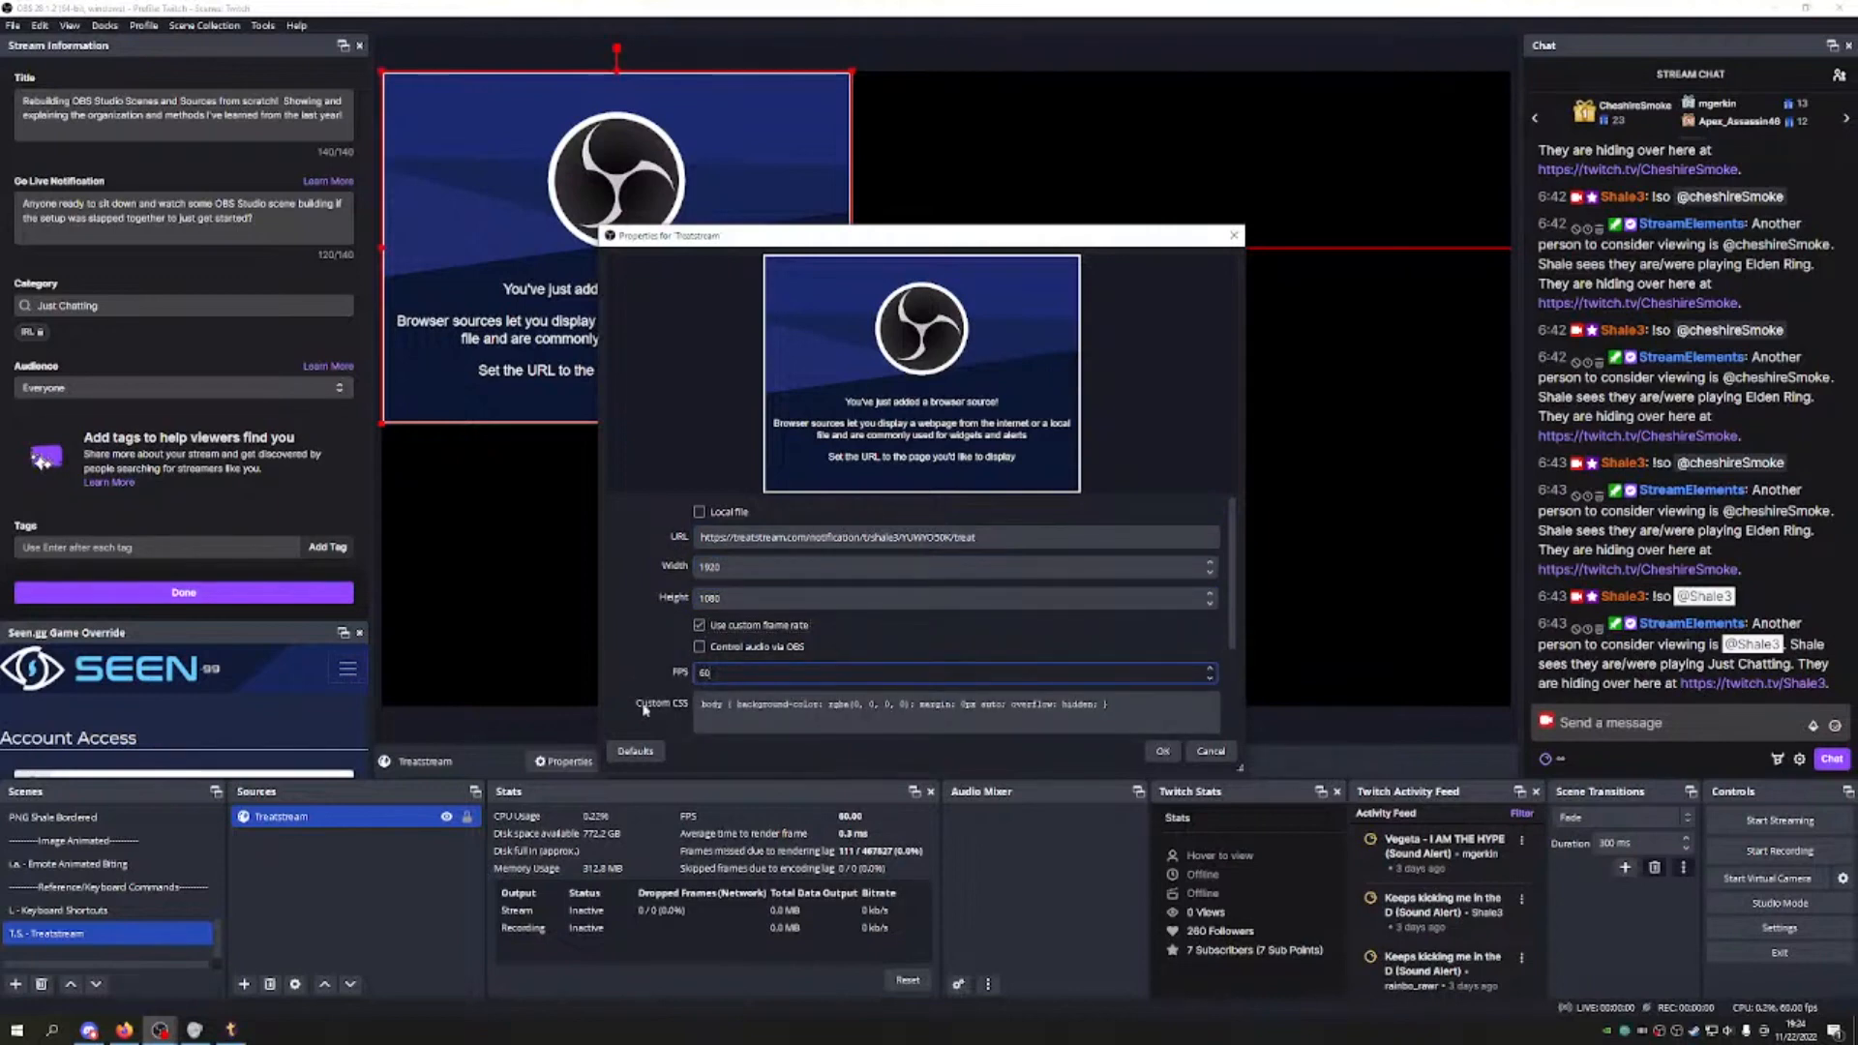
pyautogui.click(707, 716)
pyautogui.hotkey('ctrl', 'a')
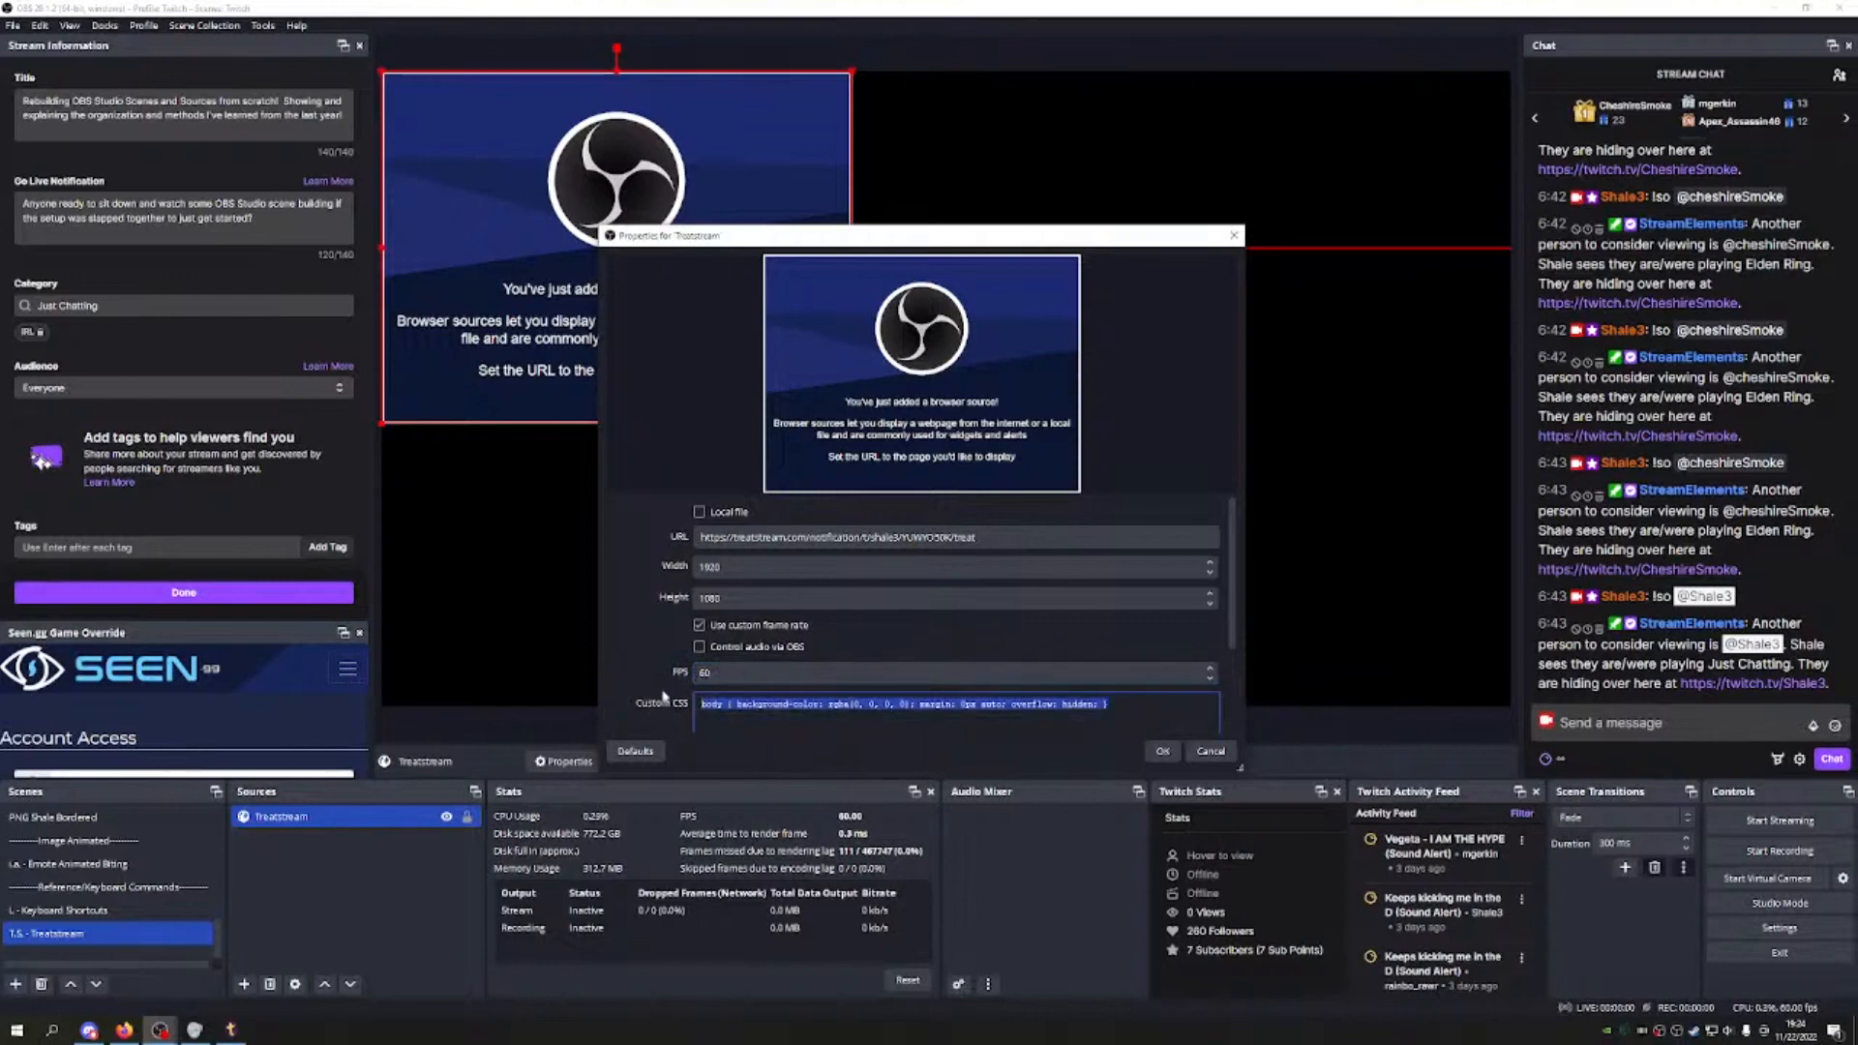
pyautogui.press('BackSpace')
pyautogui.scroll(-2, 911, 662)
pyautogui.click(698, 636)
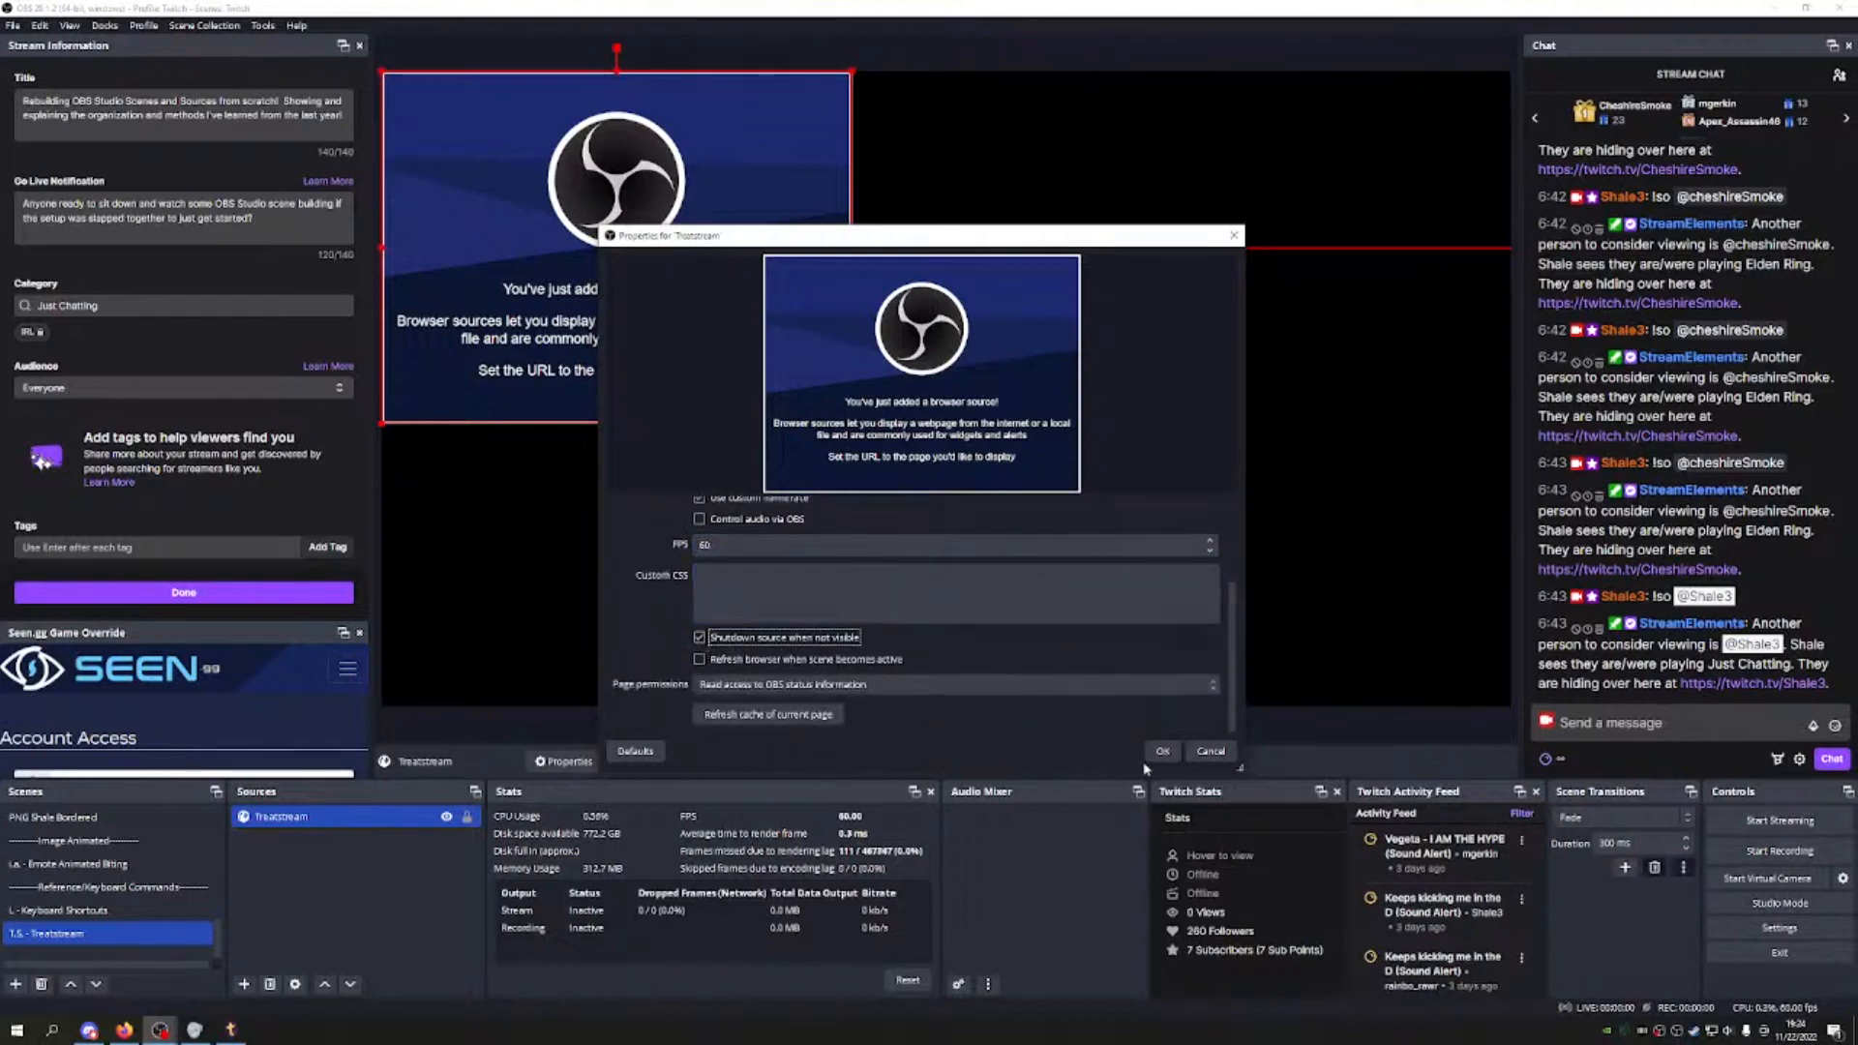
pyautogui.click(1162, 750)
pyautogui.click(125, 937)
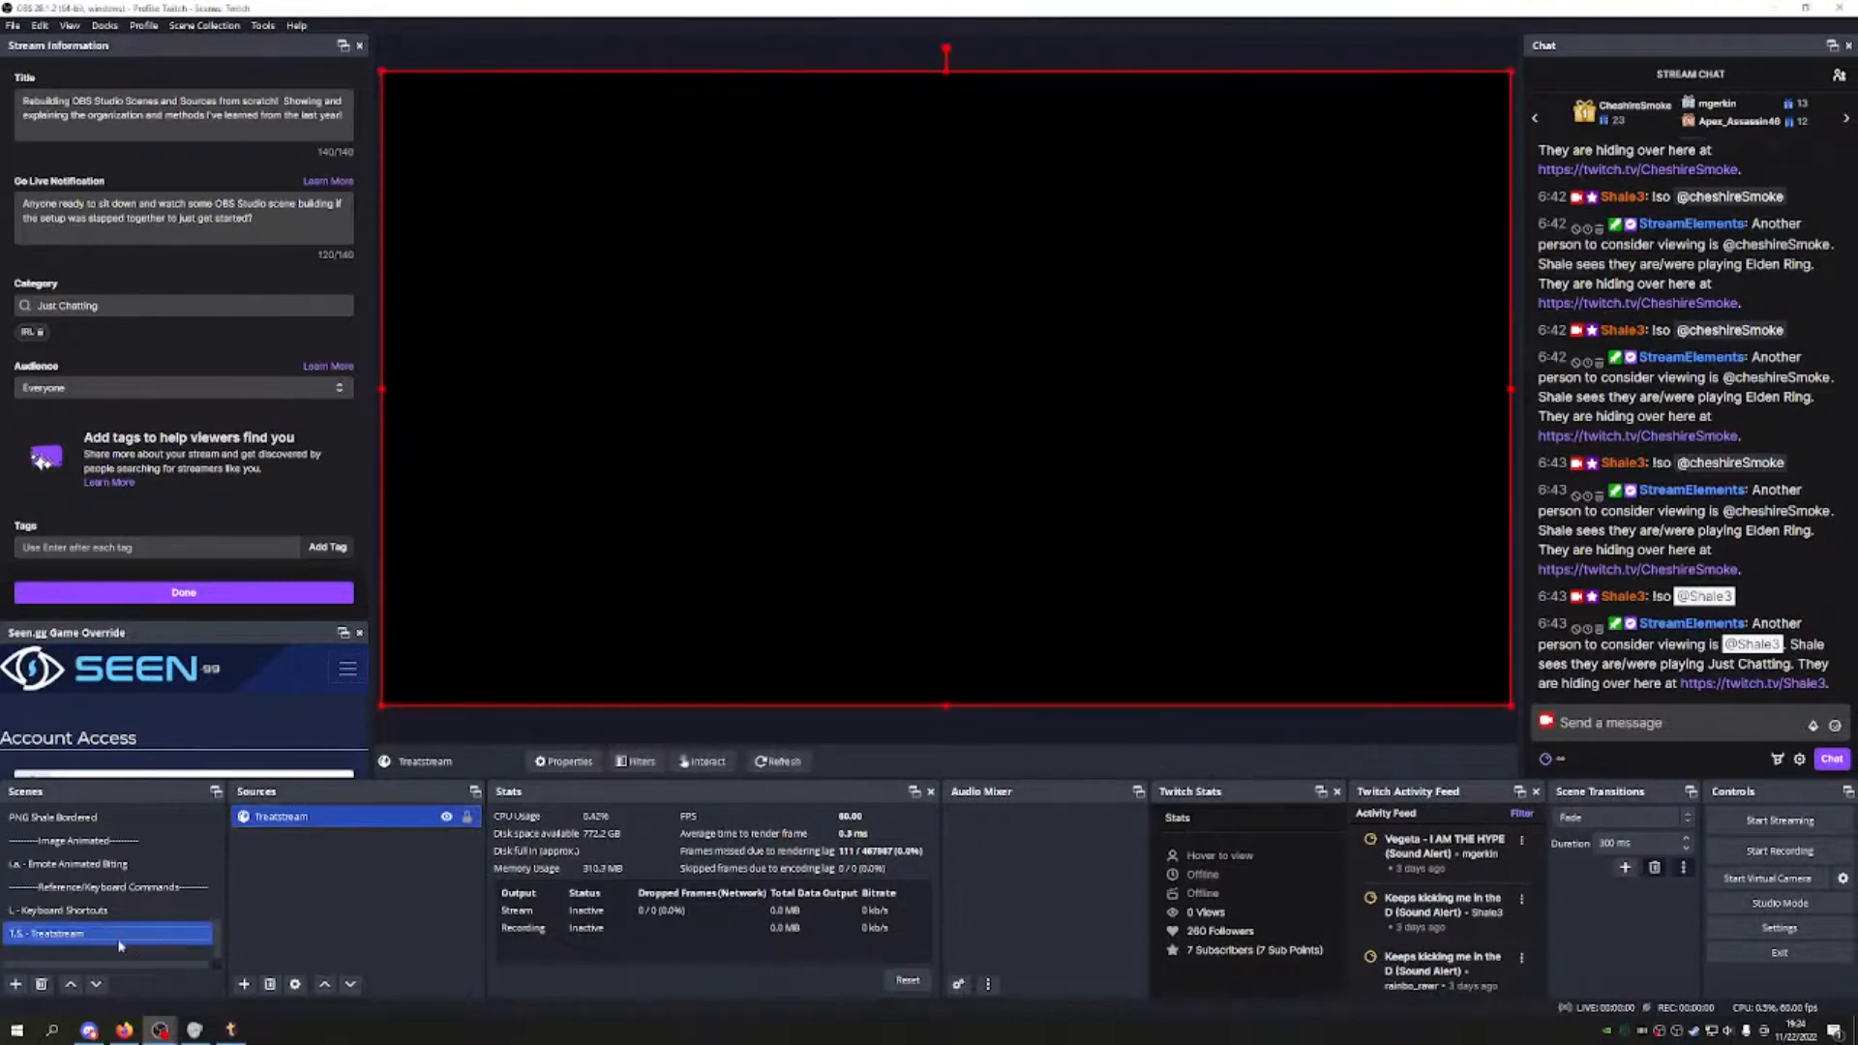
# Step: Move T.S. - Treatstream up the scene list to sit just above the Sound Alerts group
pyautogui.click(73, 984)
pyautogui.click(73, 984)
pyautogui.click(73, 984)
pyautogui.click(73, 984)
pyautogui.click(72, 984)
pyautogui.click(73, 984)
pyautogui.click(73, 984)
pyautogui.click(73, 984)
pyautogui.click(73, 984)
pyautogui.click(72, 985)
pyautogui.click(72, 984)
pyautogui.click(72, 984)
pyautogui.click(73, 984)
pyautogui.click(78, 987)
pyautogui.click(77, 987)
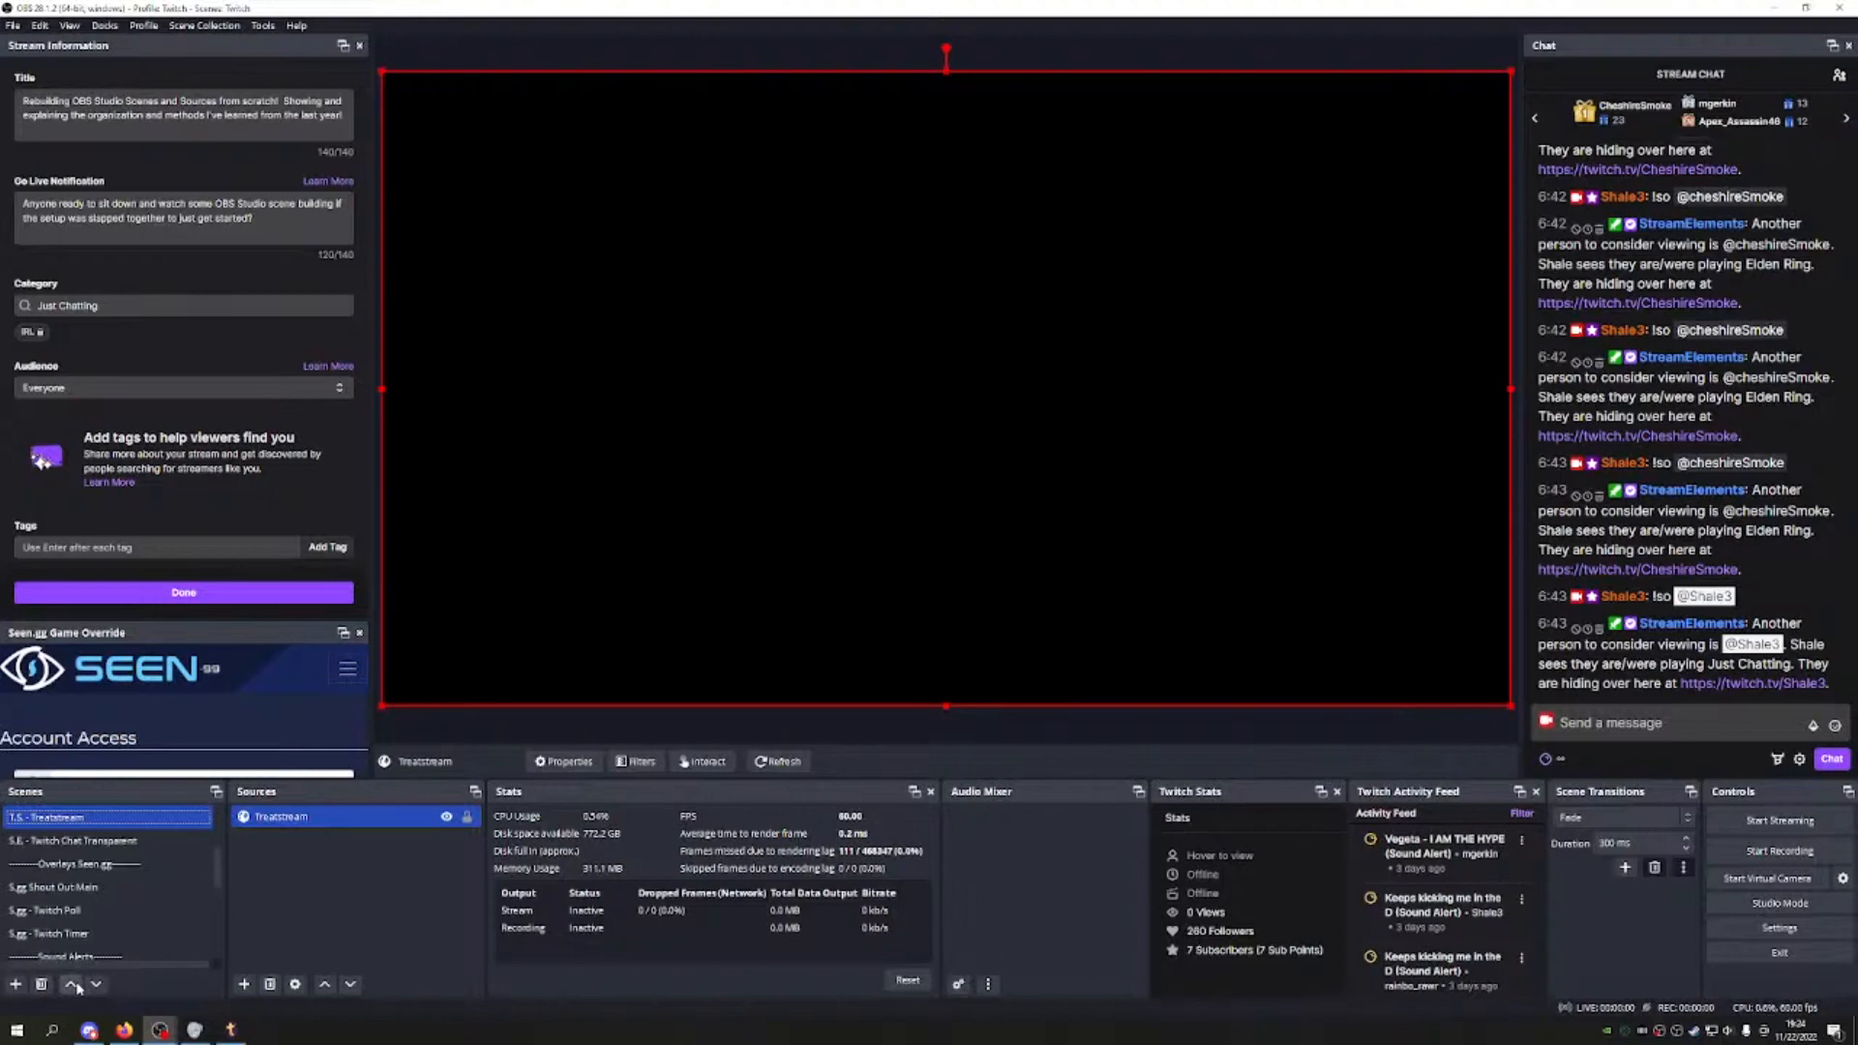
pyautogui.click(100, 986)
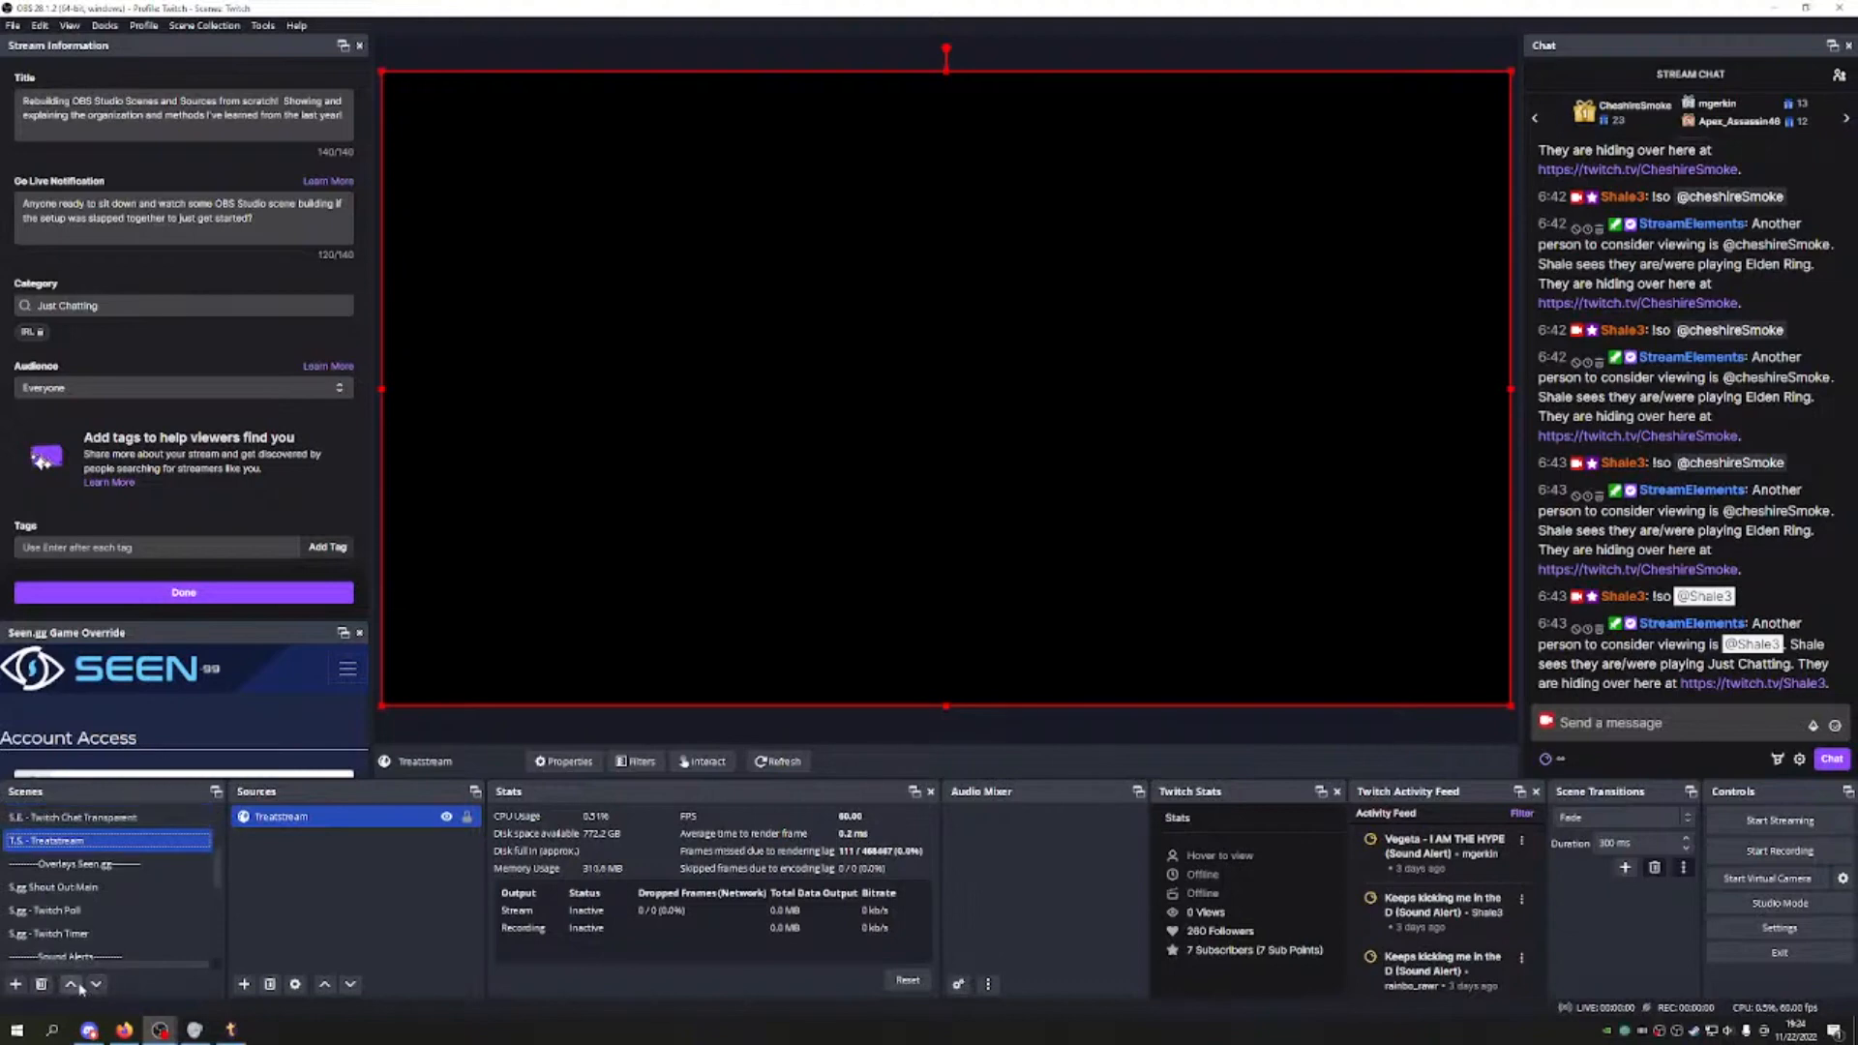
pyautogui.click(77, 987)
pyautogui.click(101, 986)
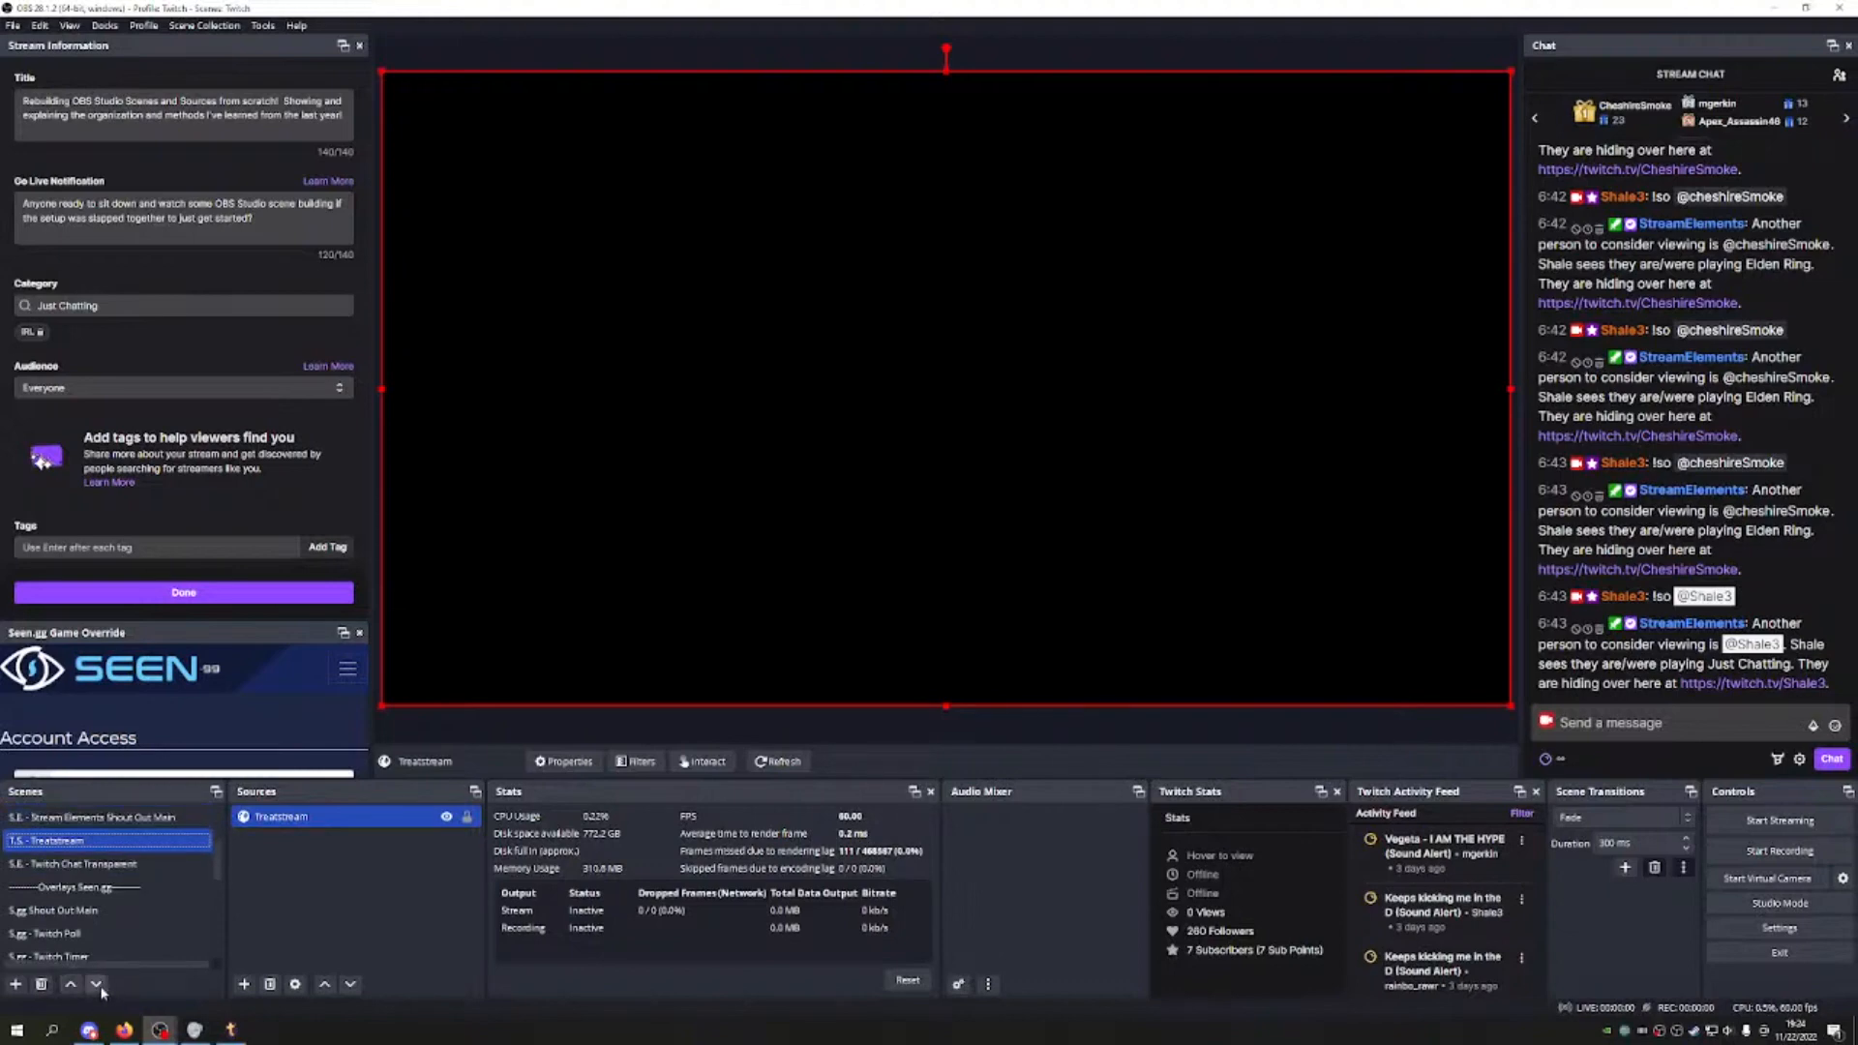
pyautogui.click(100, 986)
pyautogui.click(101, 987)
pyautogui.click(100, 987)
pyautogui.click(101, 987)
pyautogui.click(101, 987)
pyautogui.click(101, 987)
pyautogui.click(68, 986)
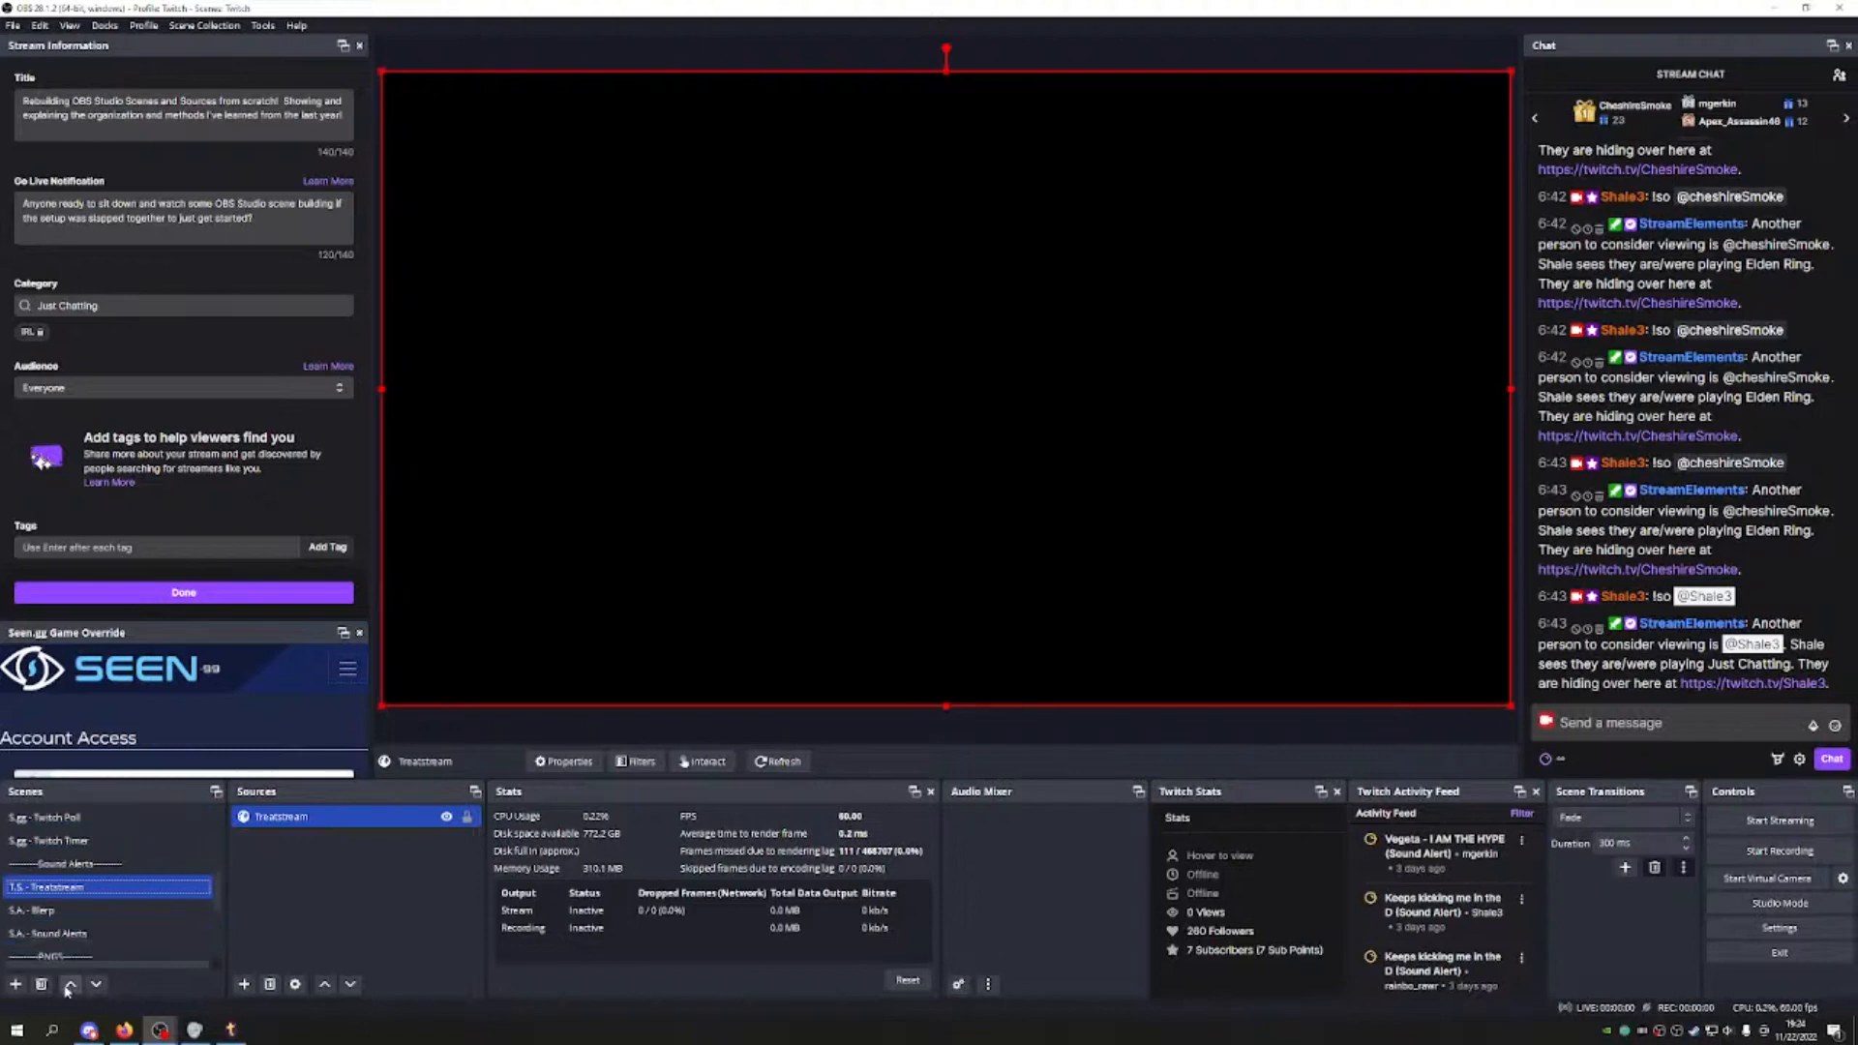
pyautogui.click(67, 986)
# Step: Select PNG Shale Bordered, create a PNG Group scene, and move it up two places
pyautogui.scroll(-2, 158, 871)
pyautogui.click(160, 864)
pyautogui.scroll(2, 159, 866)
pyautogui.click(16, 984)
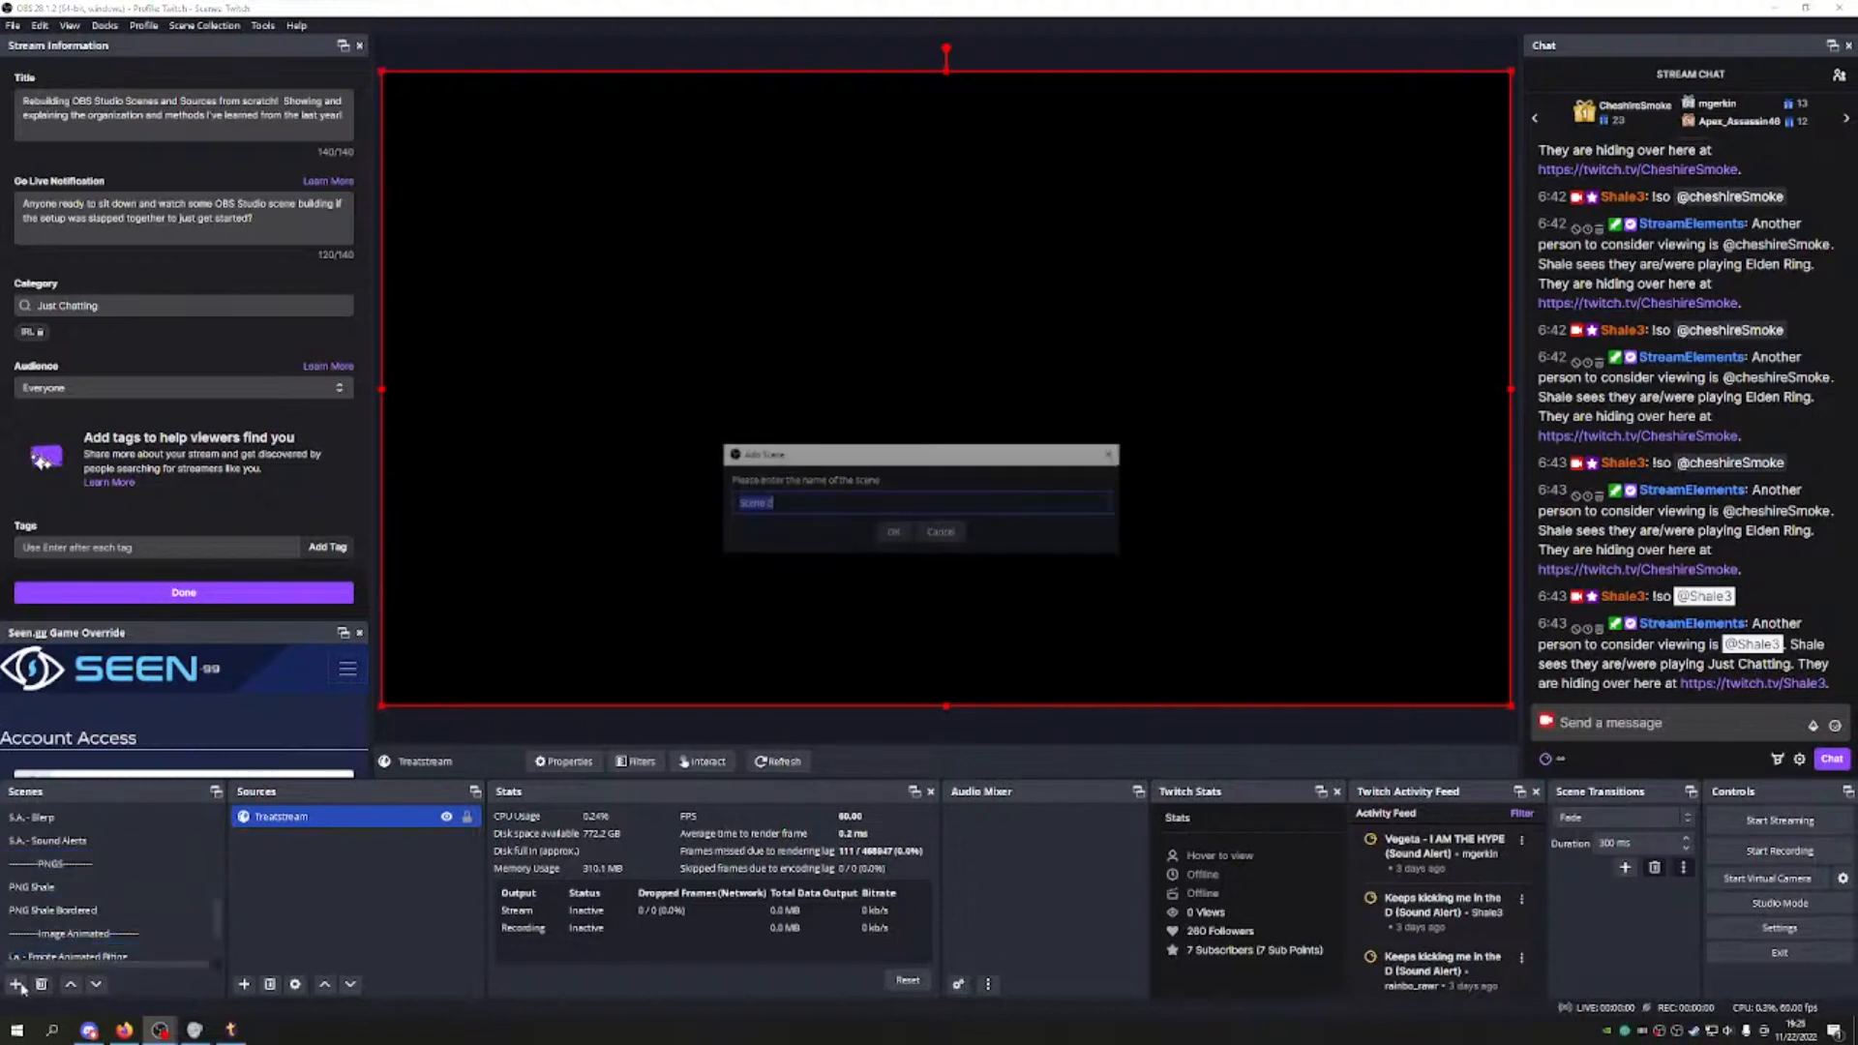
pyautogui.write('PNG Group')
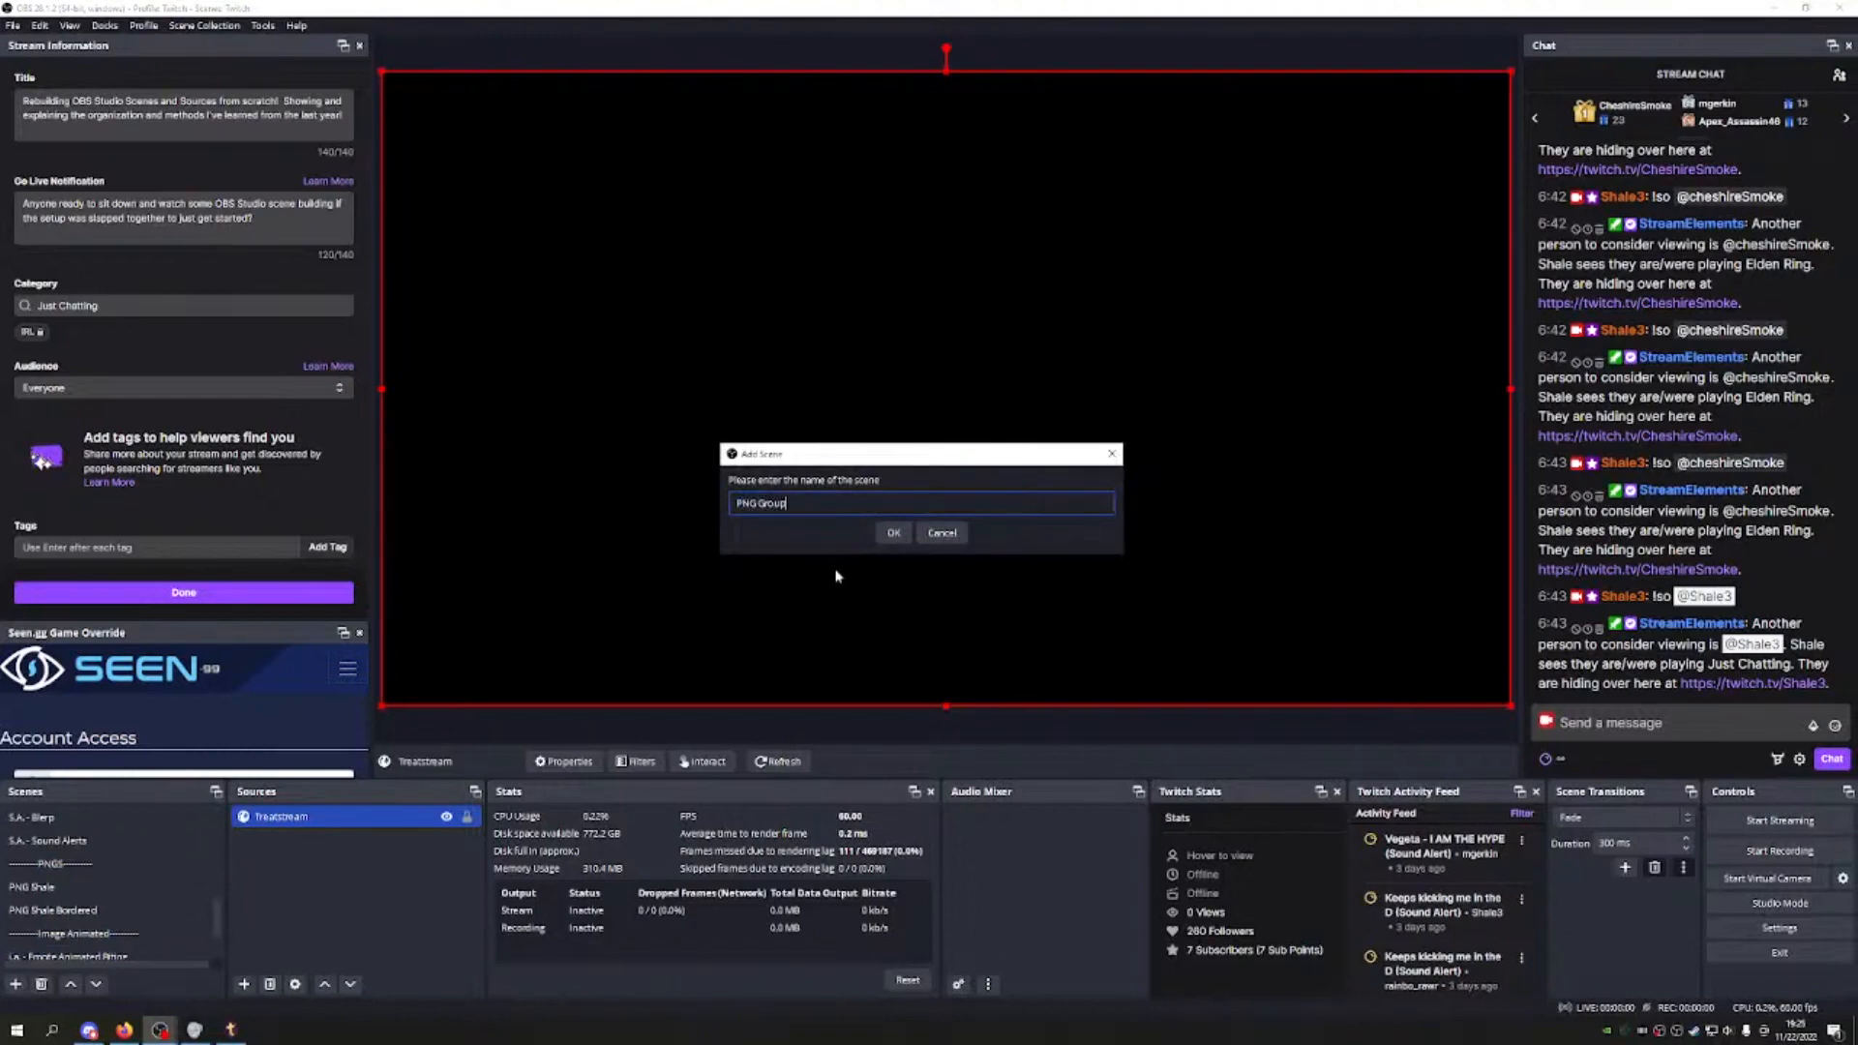
pyautogui.click(893, 533)
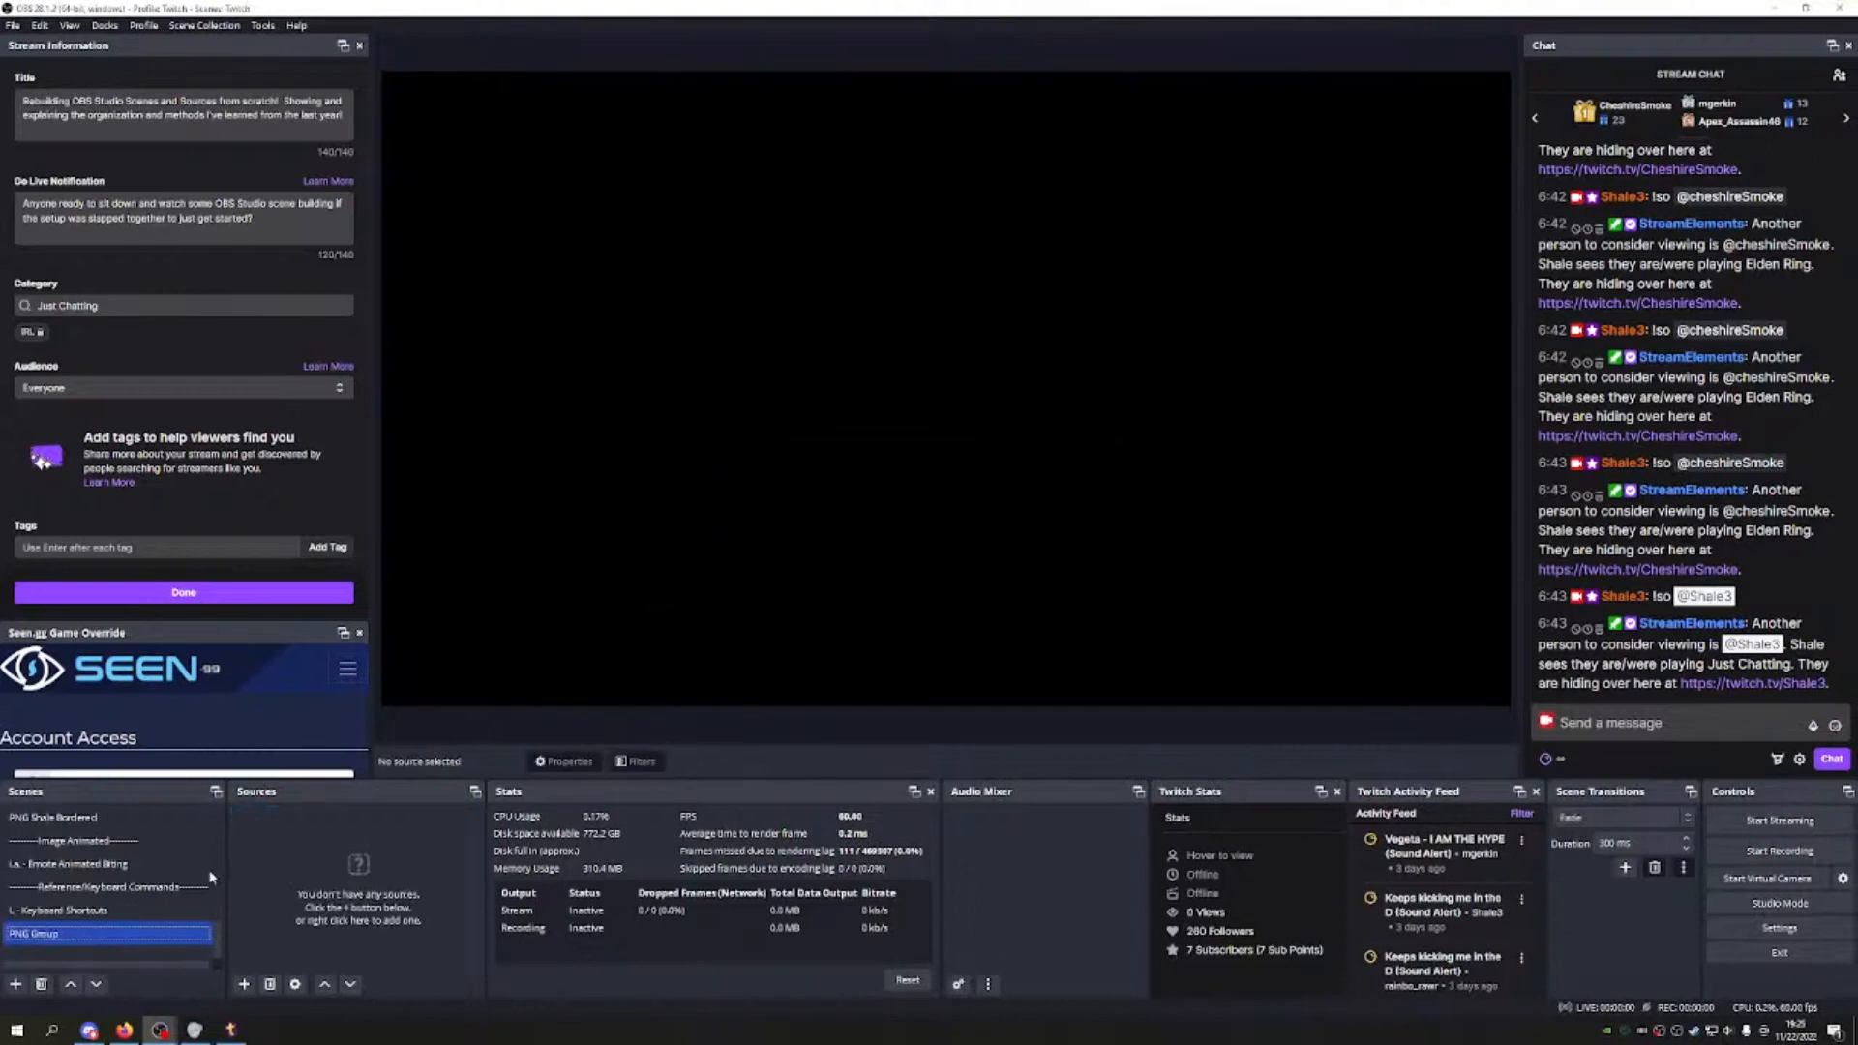
pyautogui.click(70, 983)
pyautogui.click(69, 983)
pyautogui.click(69, 983)
pyautogui.click(70, 983)
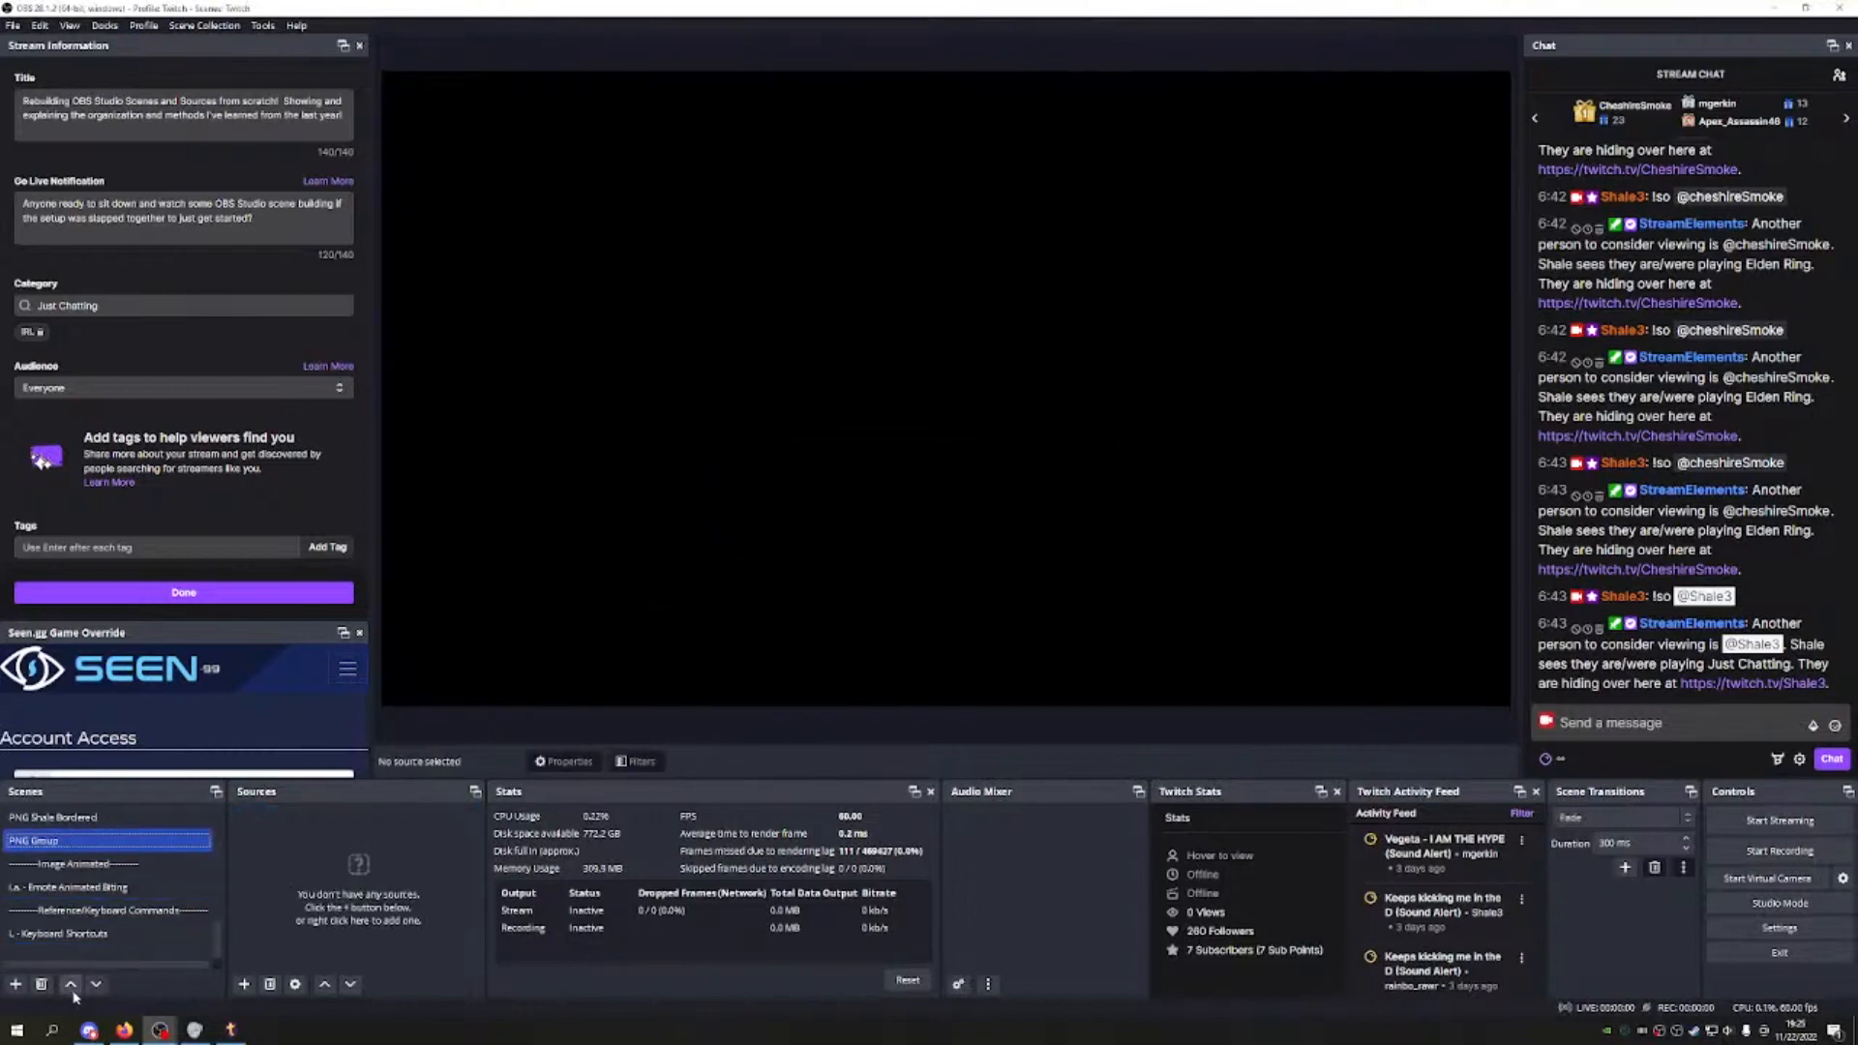
# Step: Add a Group PNG browser source with the reactive group page URL at 1920×1080
pyautogui.click(244, 983)
pyautogui.click(290, 703)
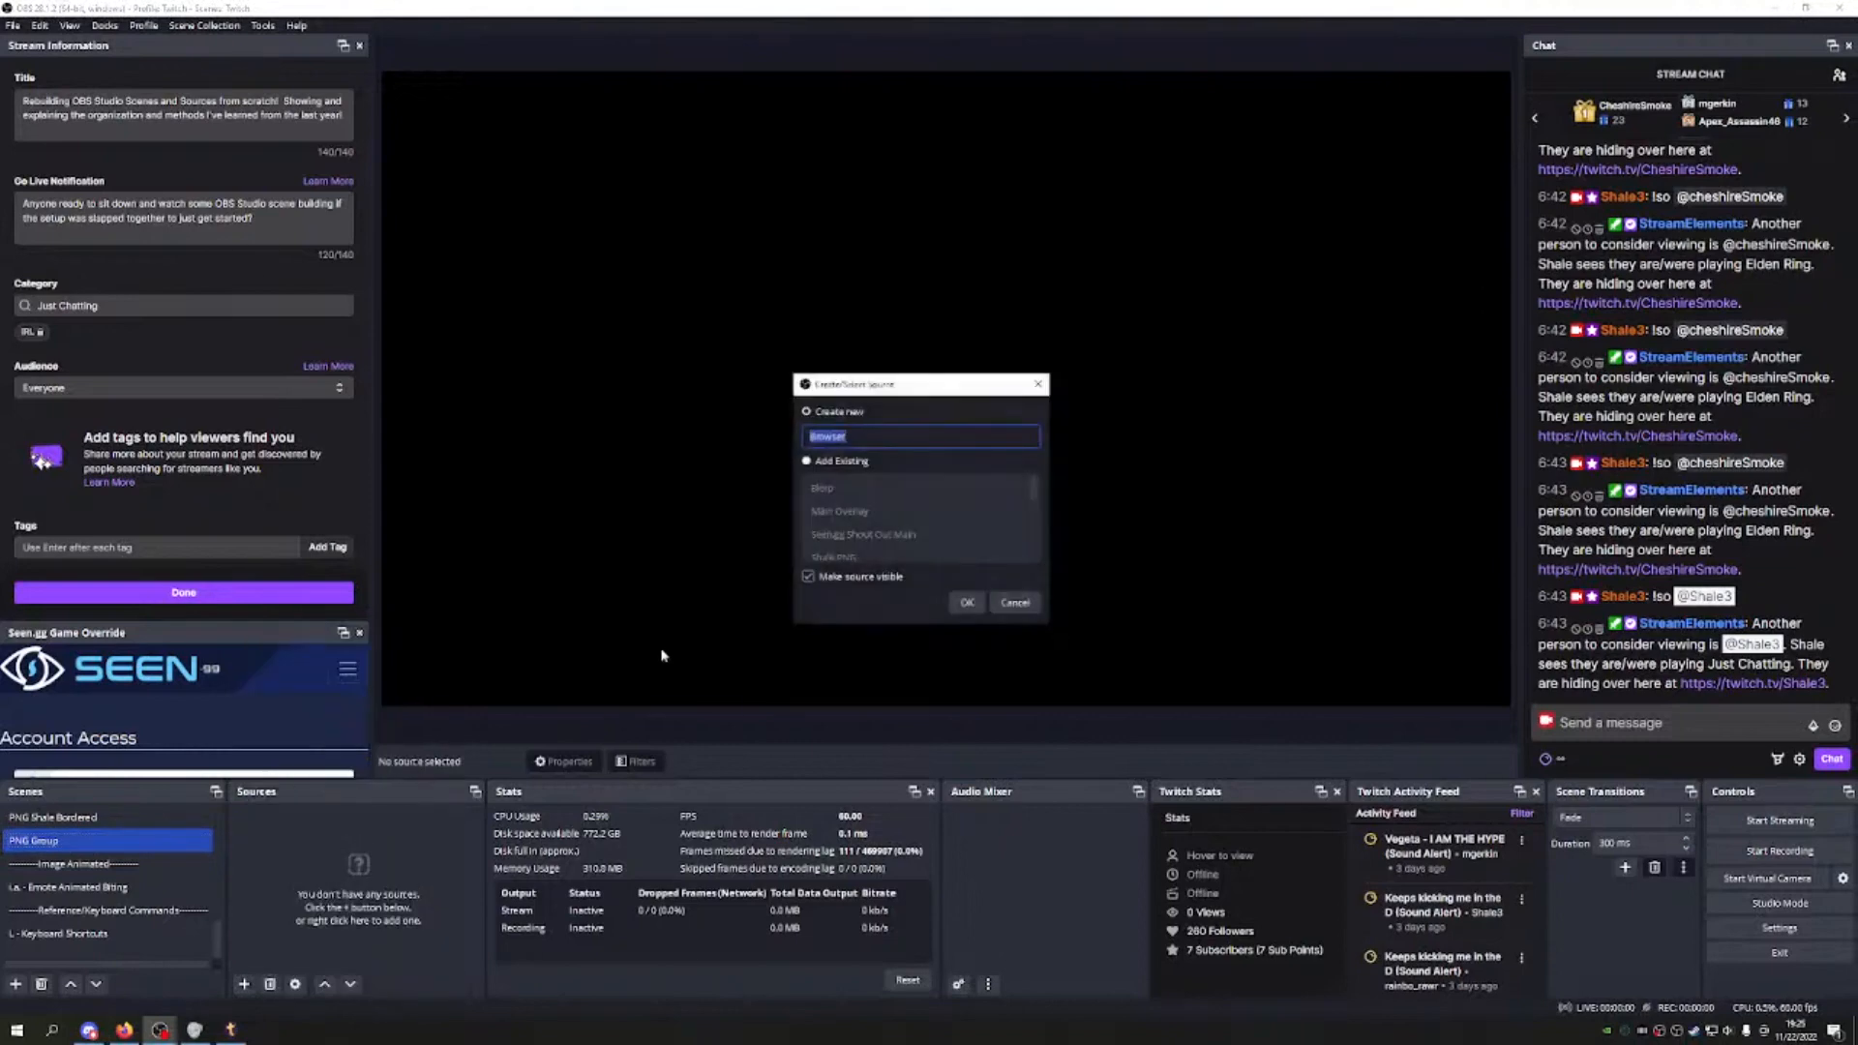
pyautogui.write('G')
pyautogui.press('Return')
pyautogui.write('https://reactive.fugi.tech/group')
pyautogui.press('Tab')
pyautogui.write('19')
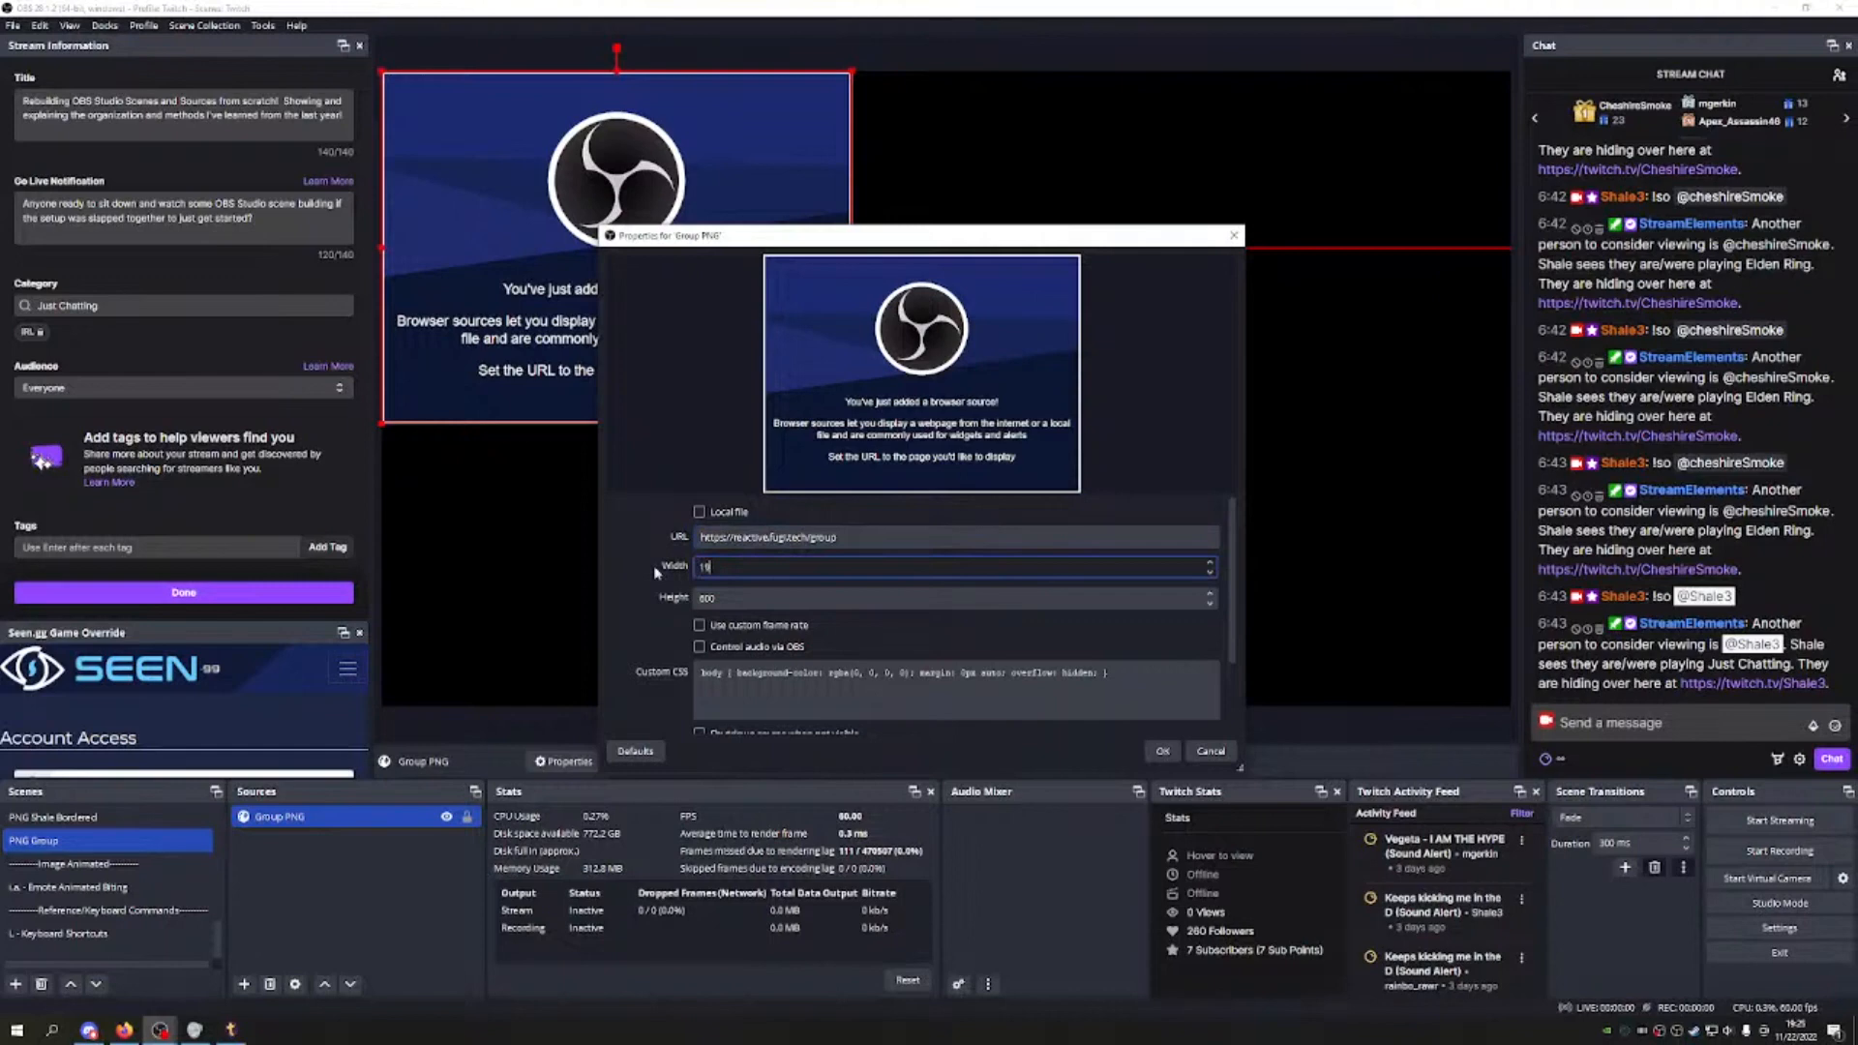
pyautogui.write('20')
pyautogui.press('Tab')
pyautogui.write('1080')
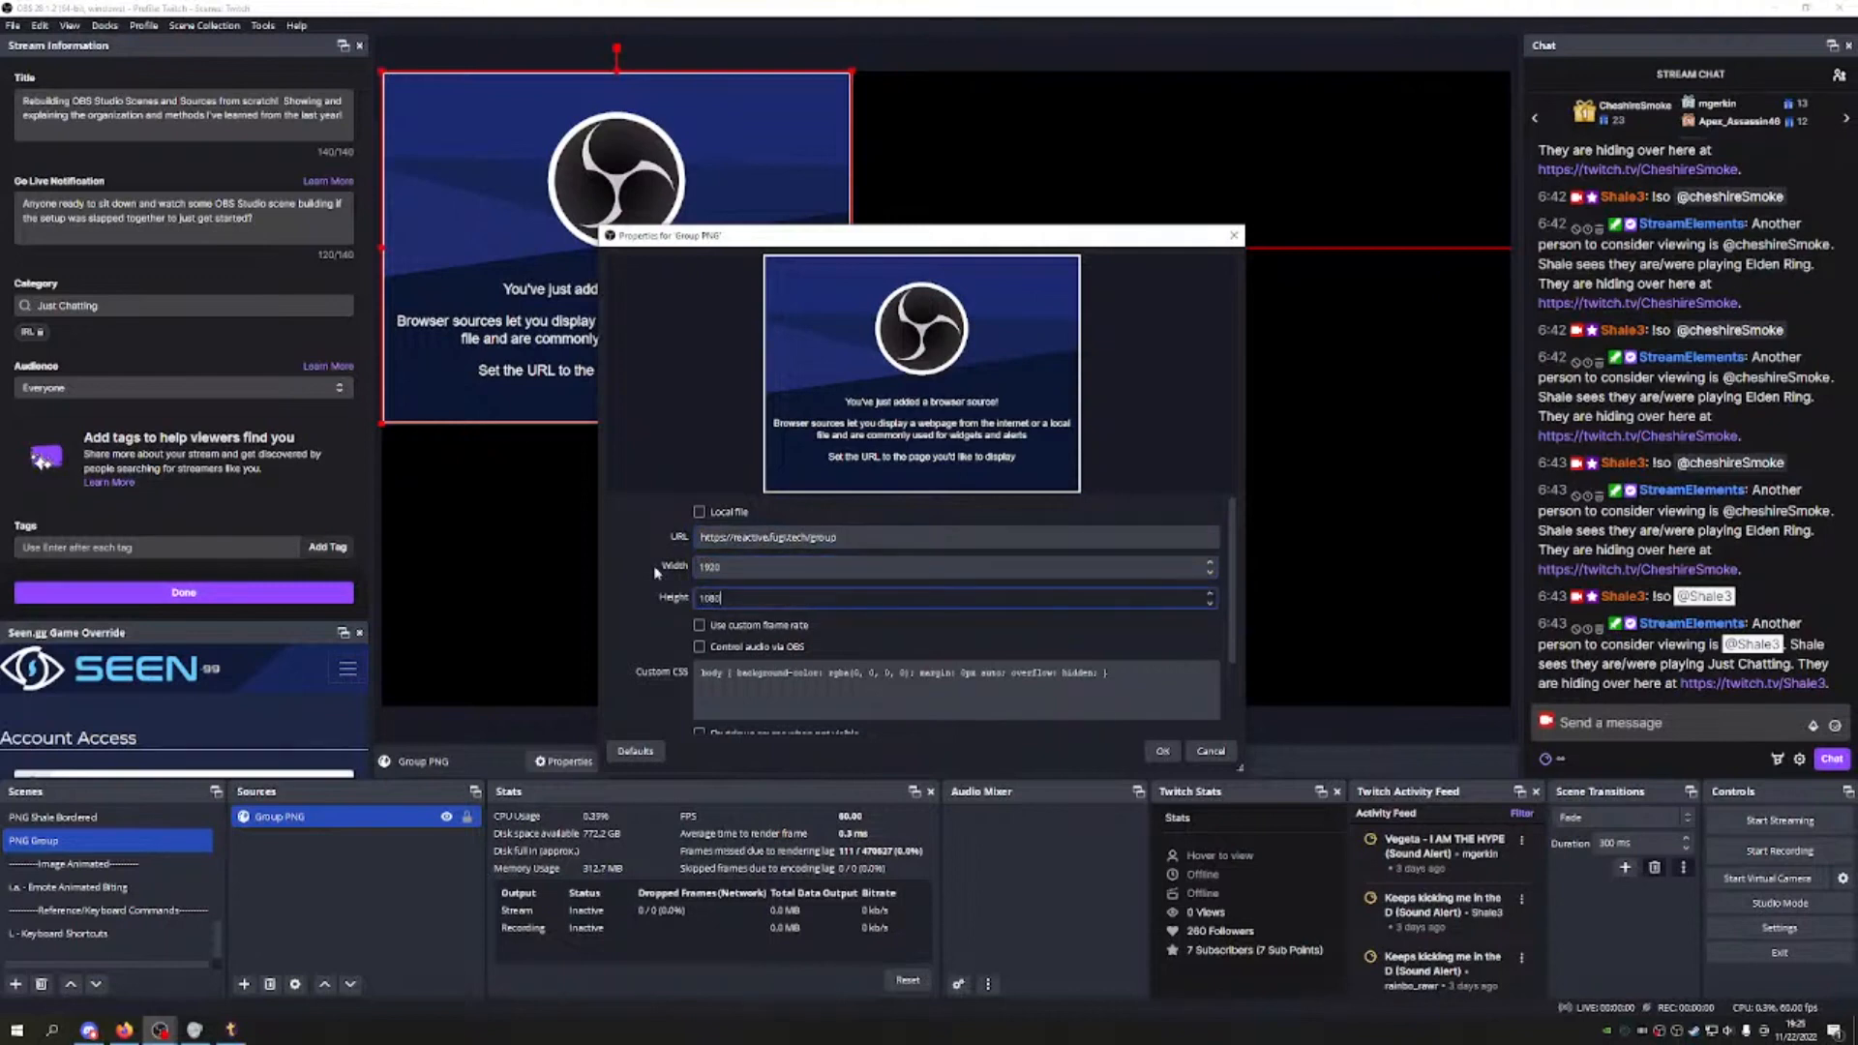
# Step: Enable 60 fps custom frame rate, clear the custom CSS, turn on Shutdown when not visible, and save
pyautogui.click(698, 625)
pyautogui.click(1092, 703)
pyautogui.hotkey('ctrl', 'a')
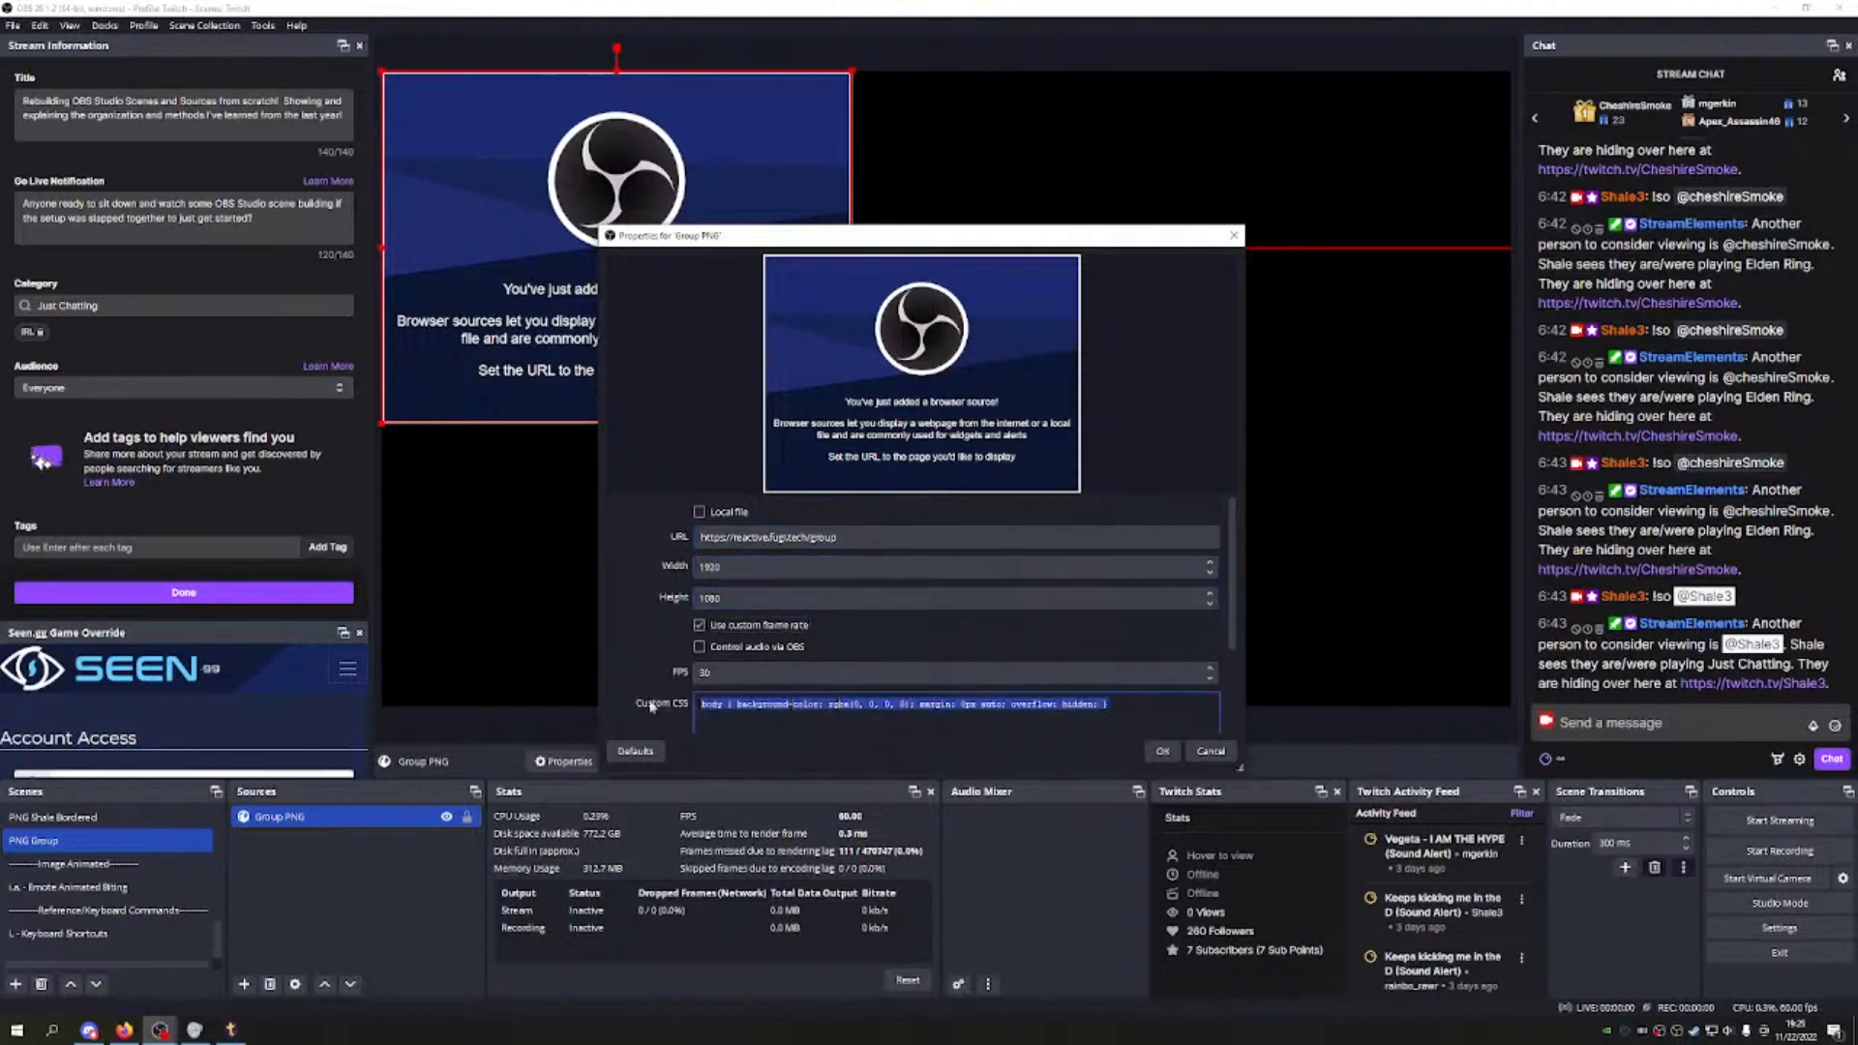
pyautogui.press('BackSpace')
pyautogui.click(706, 672)
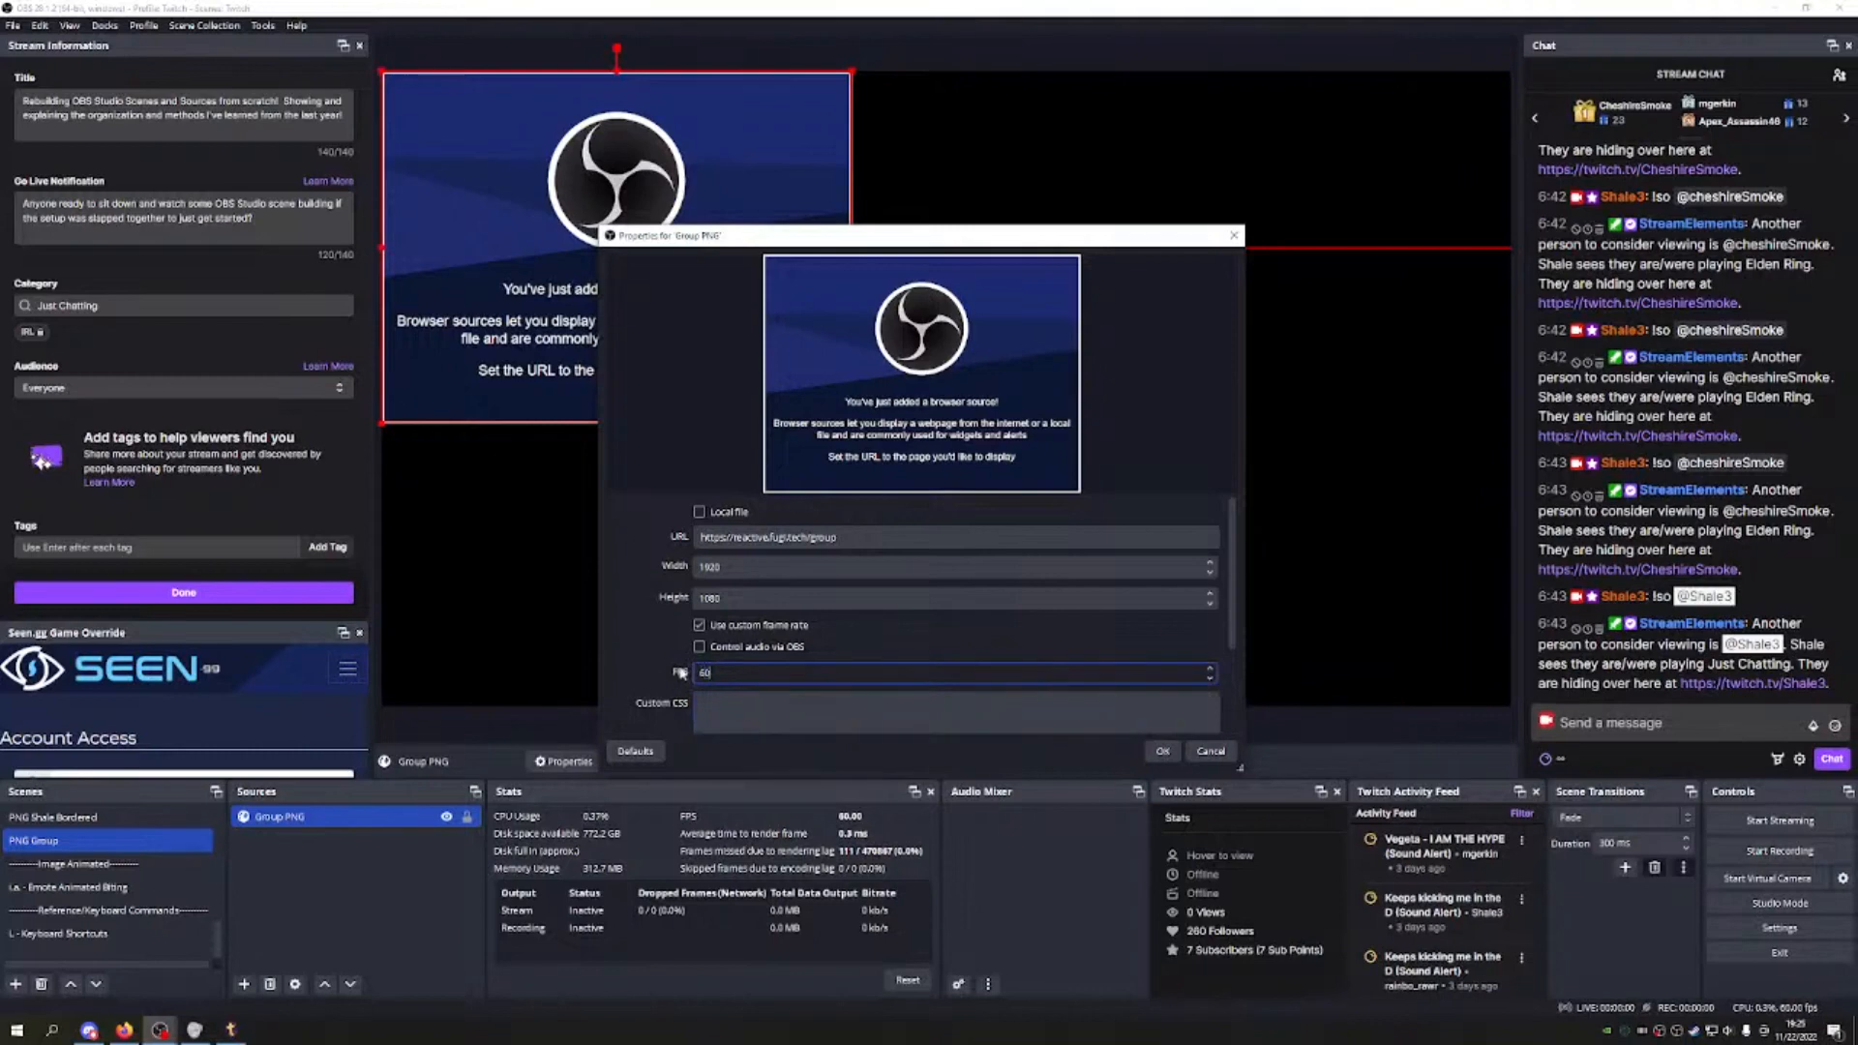
pyautogui.scroll(-3, 687, 658)
pyautogui.click(698, 636)
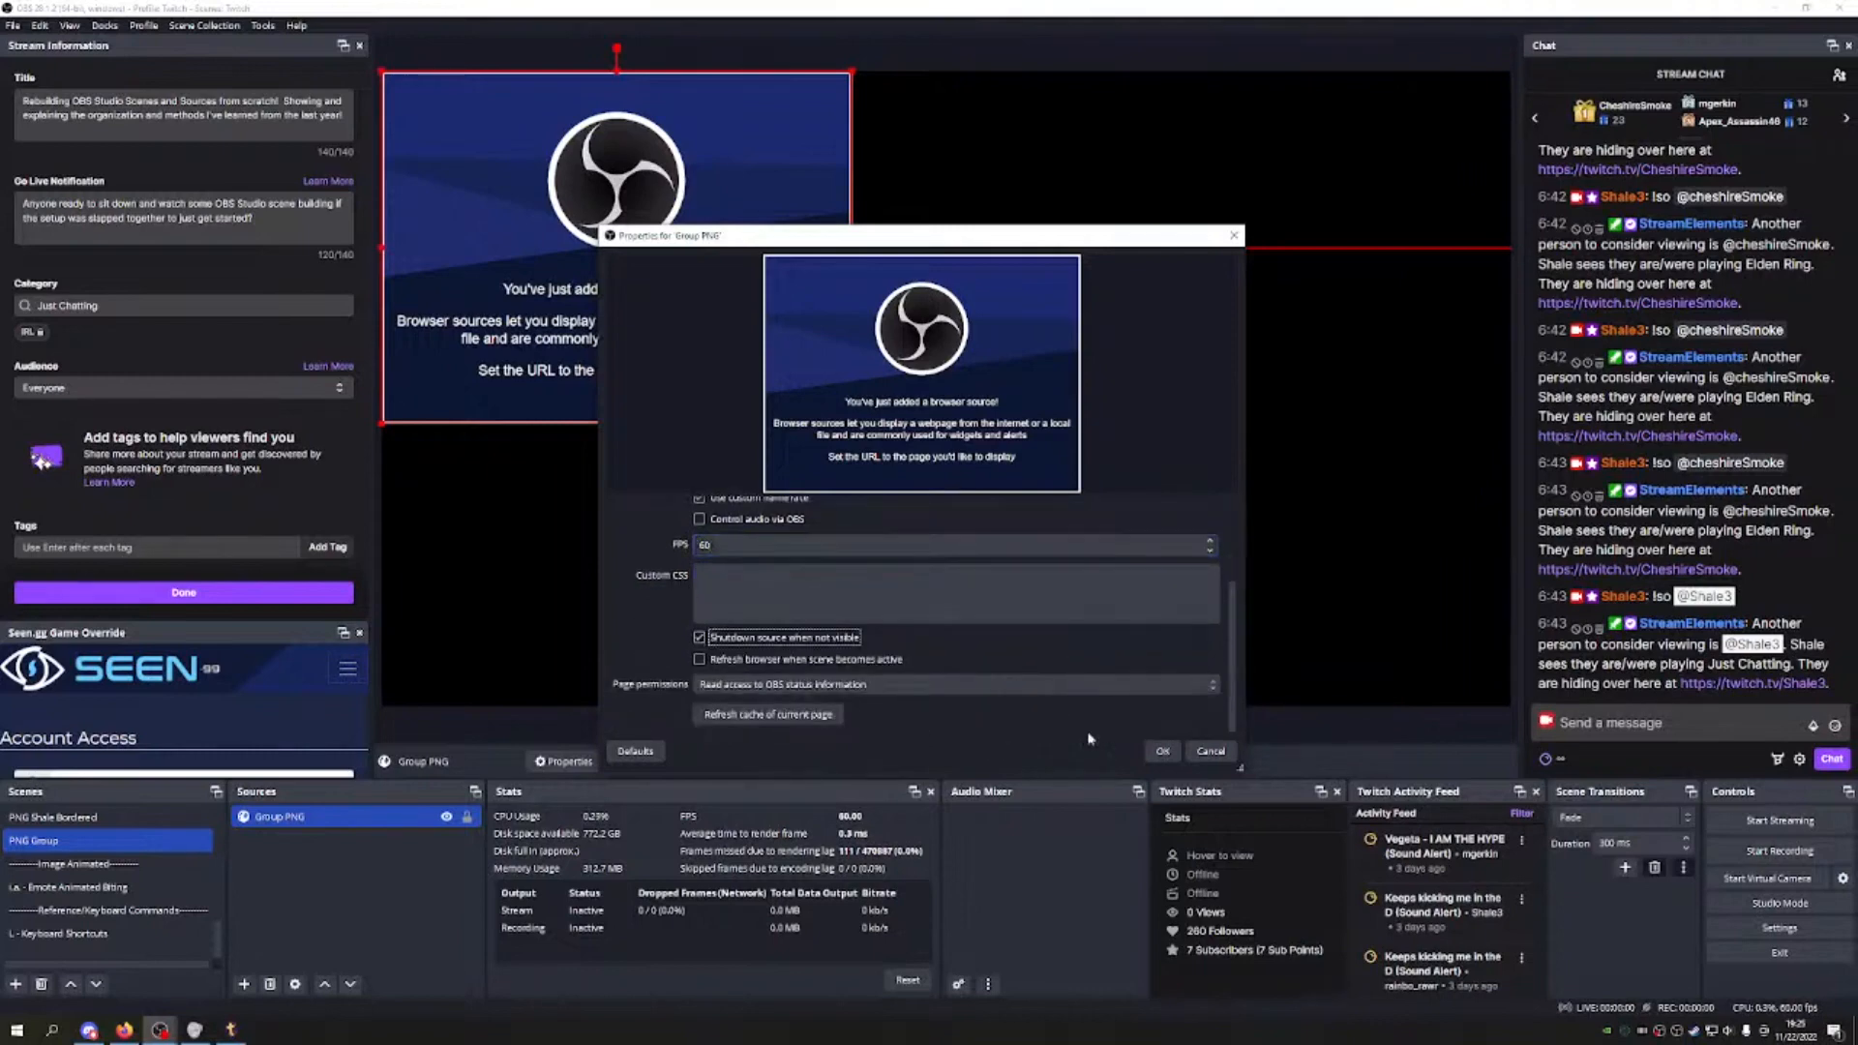
pyautogui.click(1162, 751)
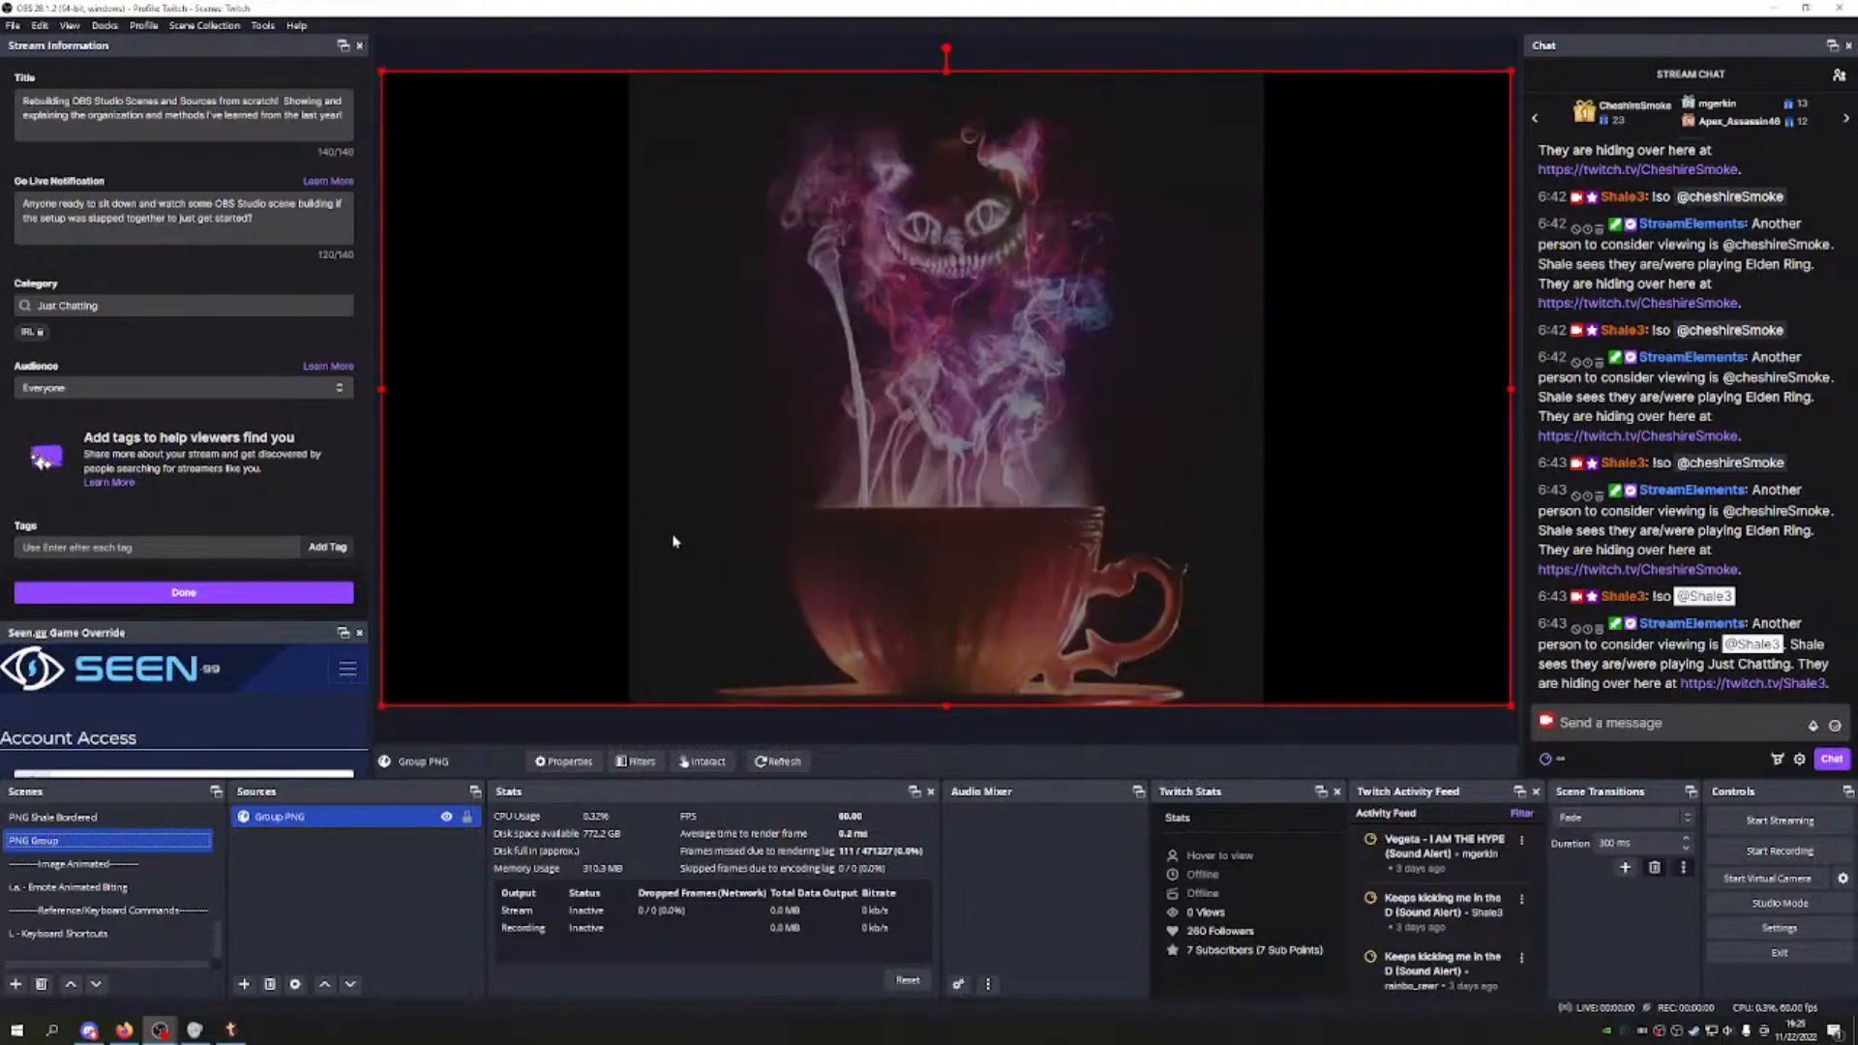
pyautogui.moveTo(1511, 72)
pyautogui.mouseDown()
pyautogui.moveTo(1070, 307)
pyautogui.moveTo(1509, 71)
pyautogui.mouseUp()
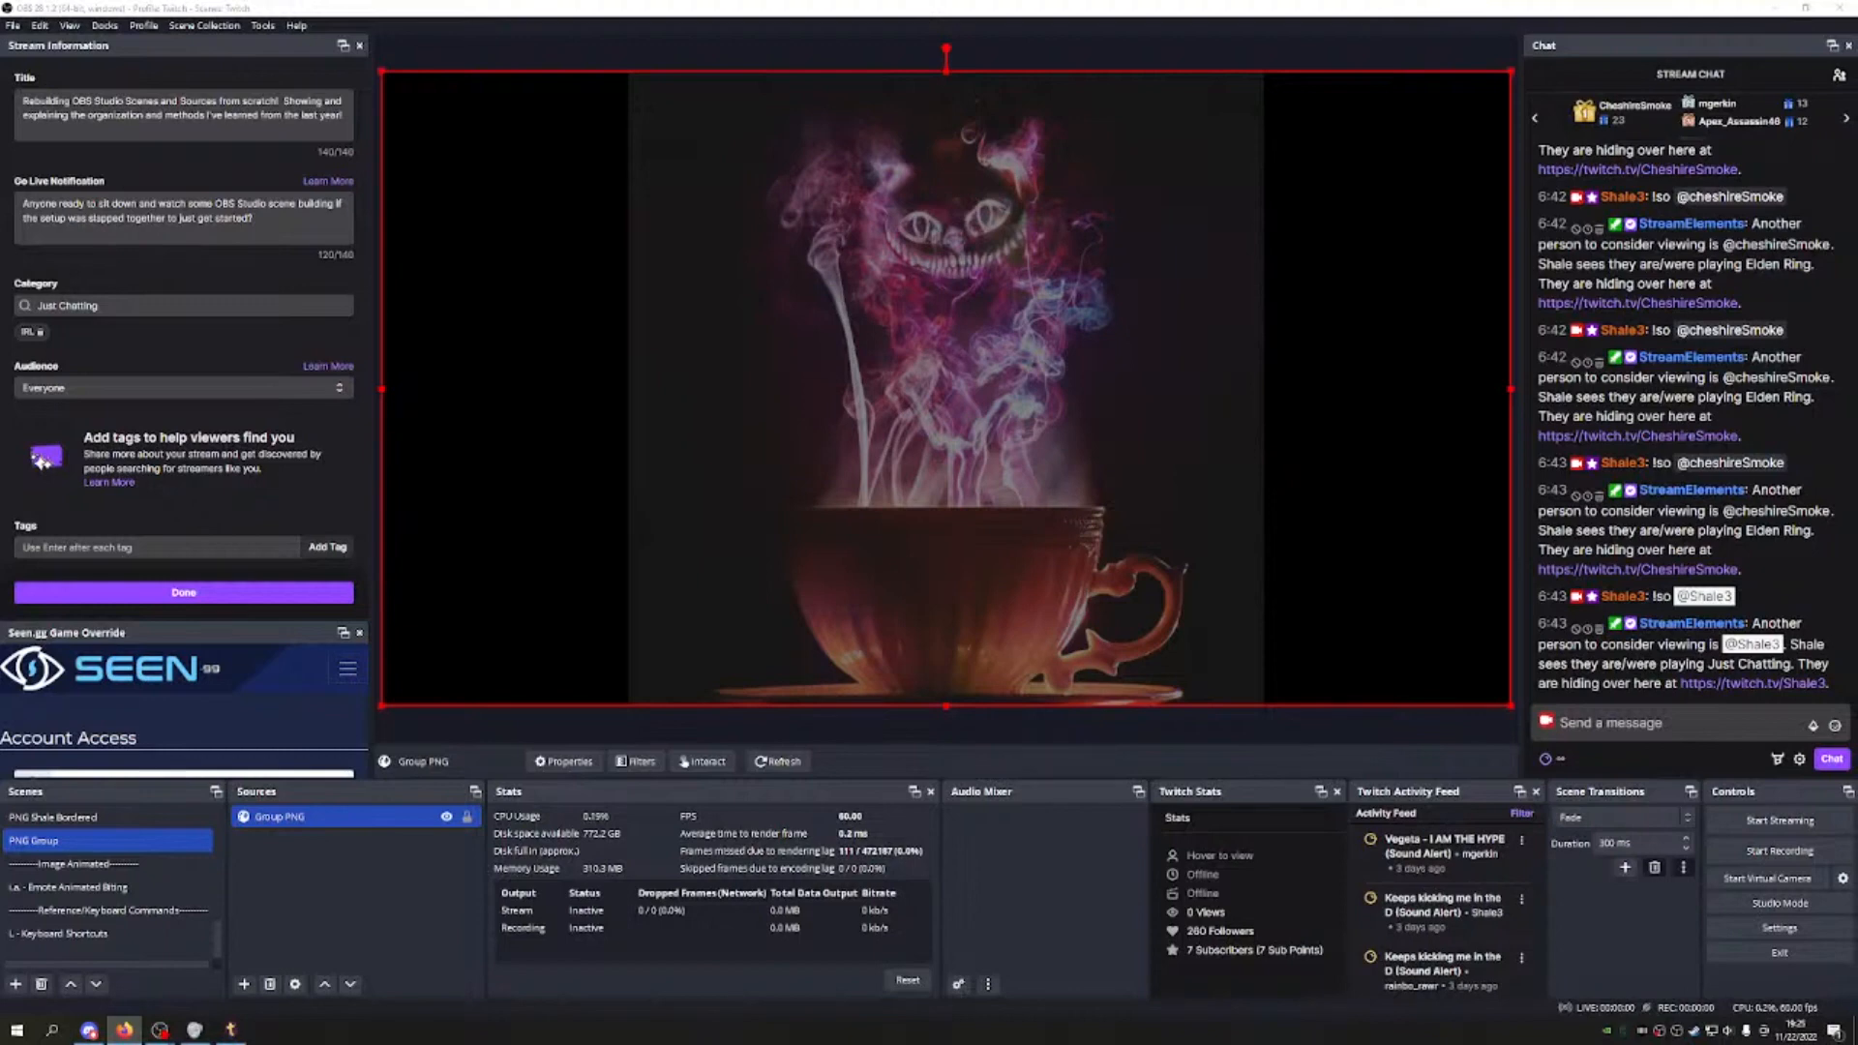
# Step: Add the existing PNG Group scene as a source in M.S. - Main Scene
pyautogui.scroll(5, 45, 881)
pyautogui.scroll(3, 46, 882)
pyautogui.click(77, 818)
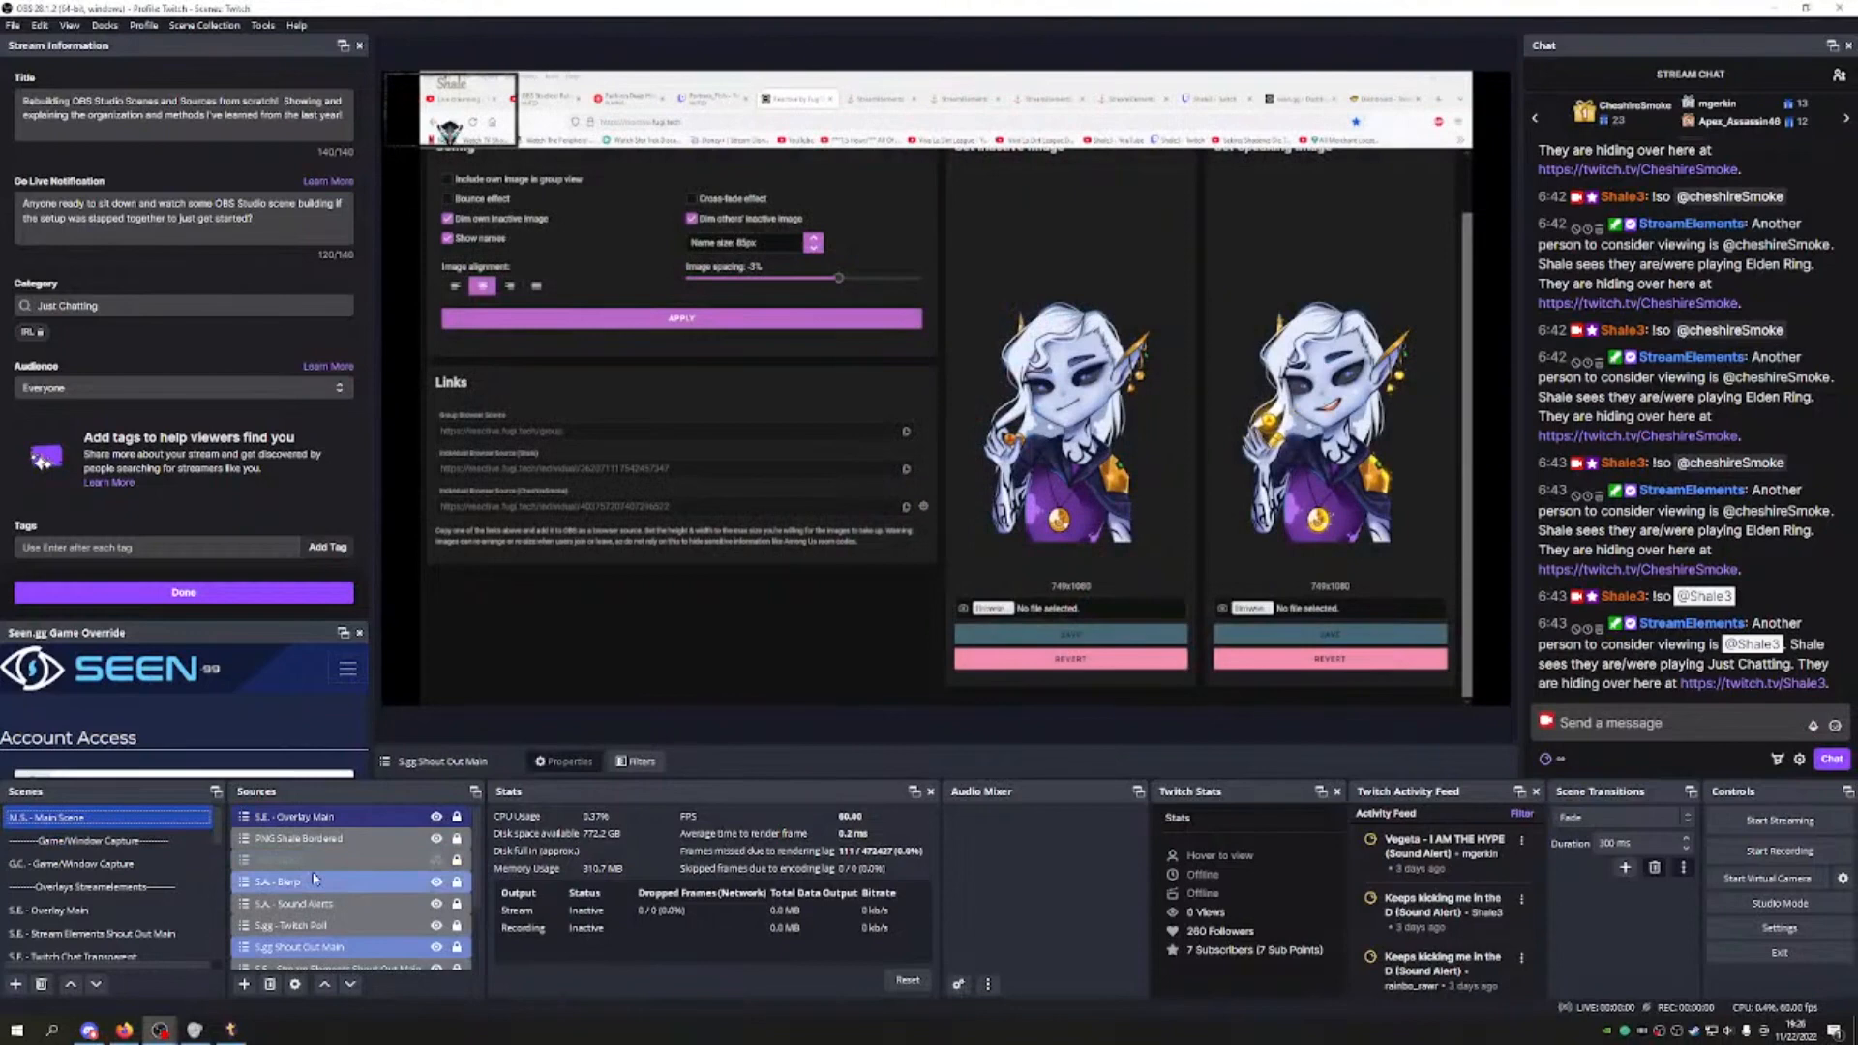
pyautogui.click(249, 984)
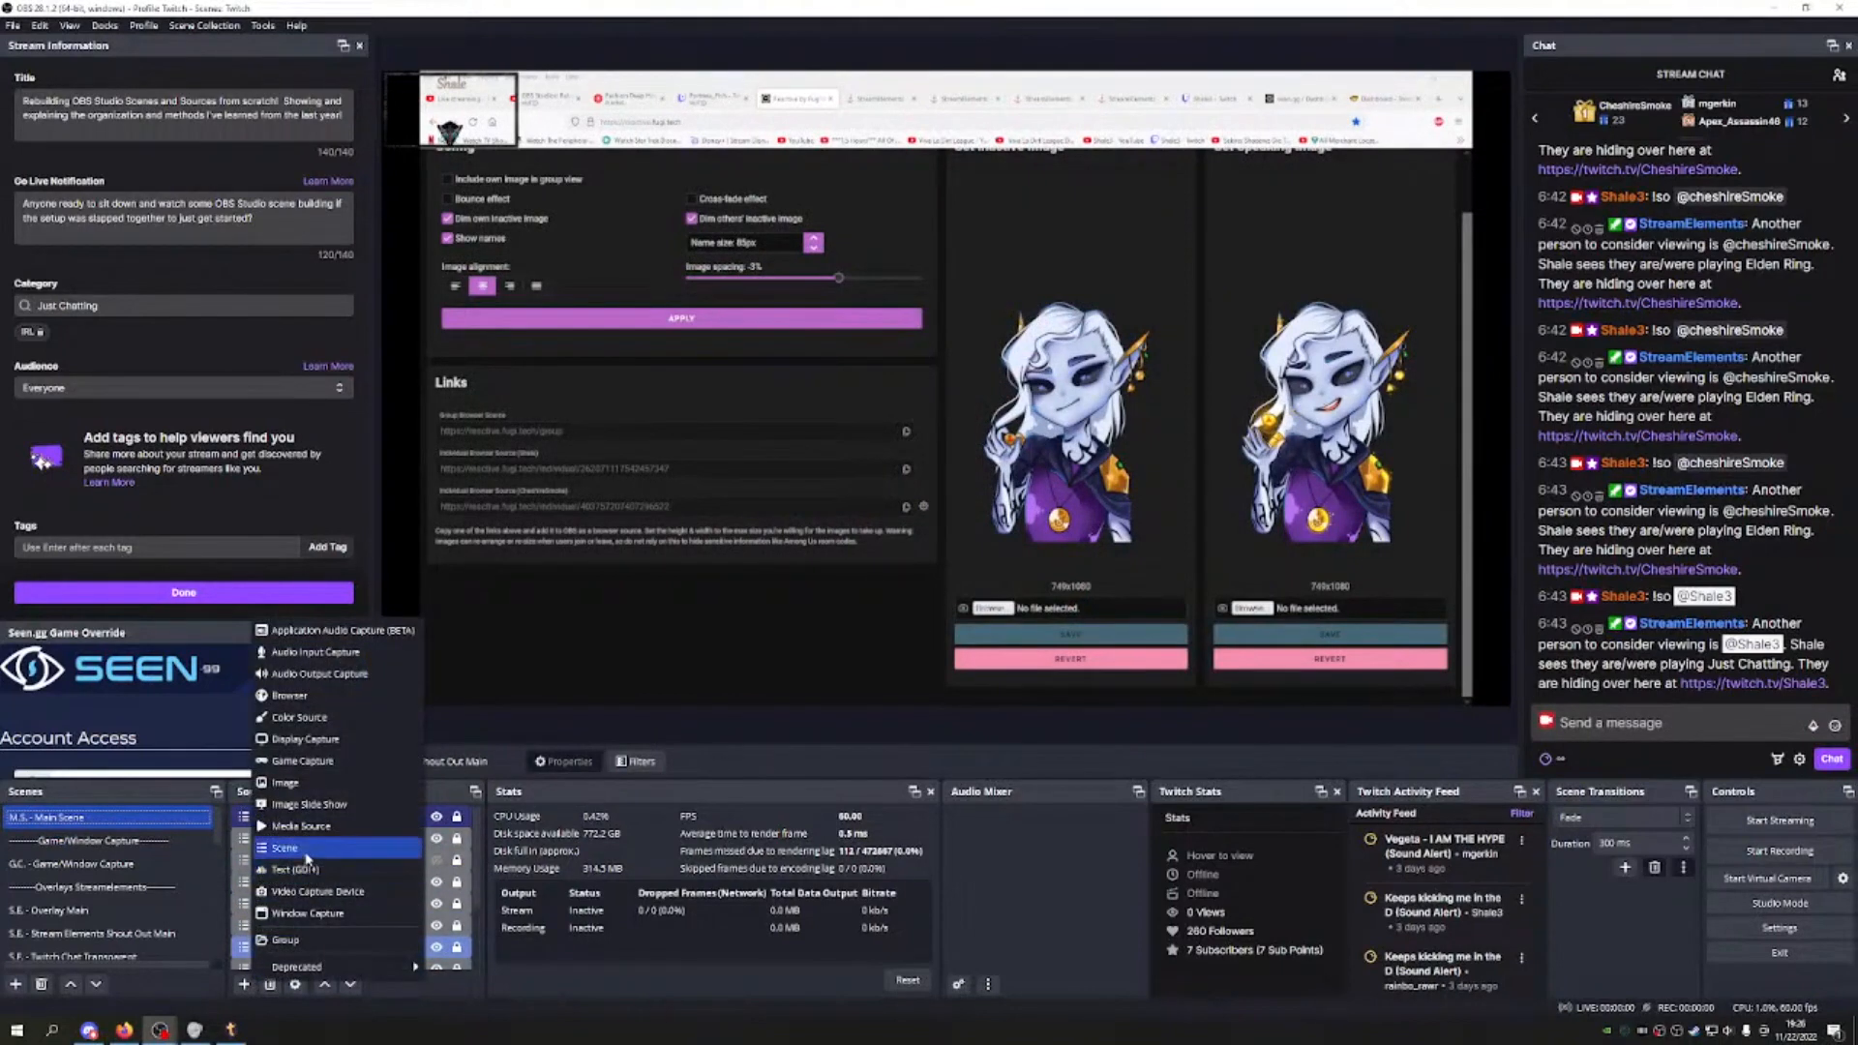
pyautogui.click(306, 849)
pyautogui.click(953, 512)
pyautogui.scroll(-3, 953, 512)
pyautogui.scroll(1, 950, 513)
pyautogui.click(906, 512)
pyautogui.click(967, 602)
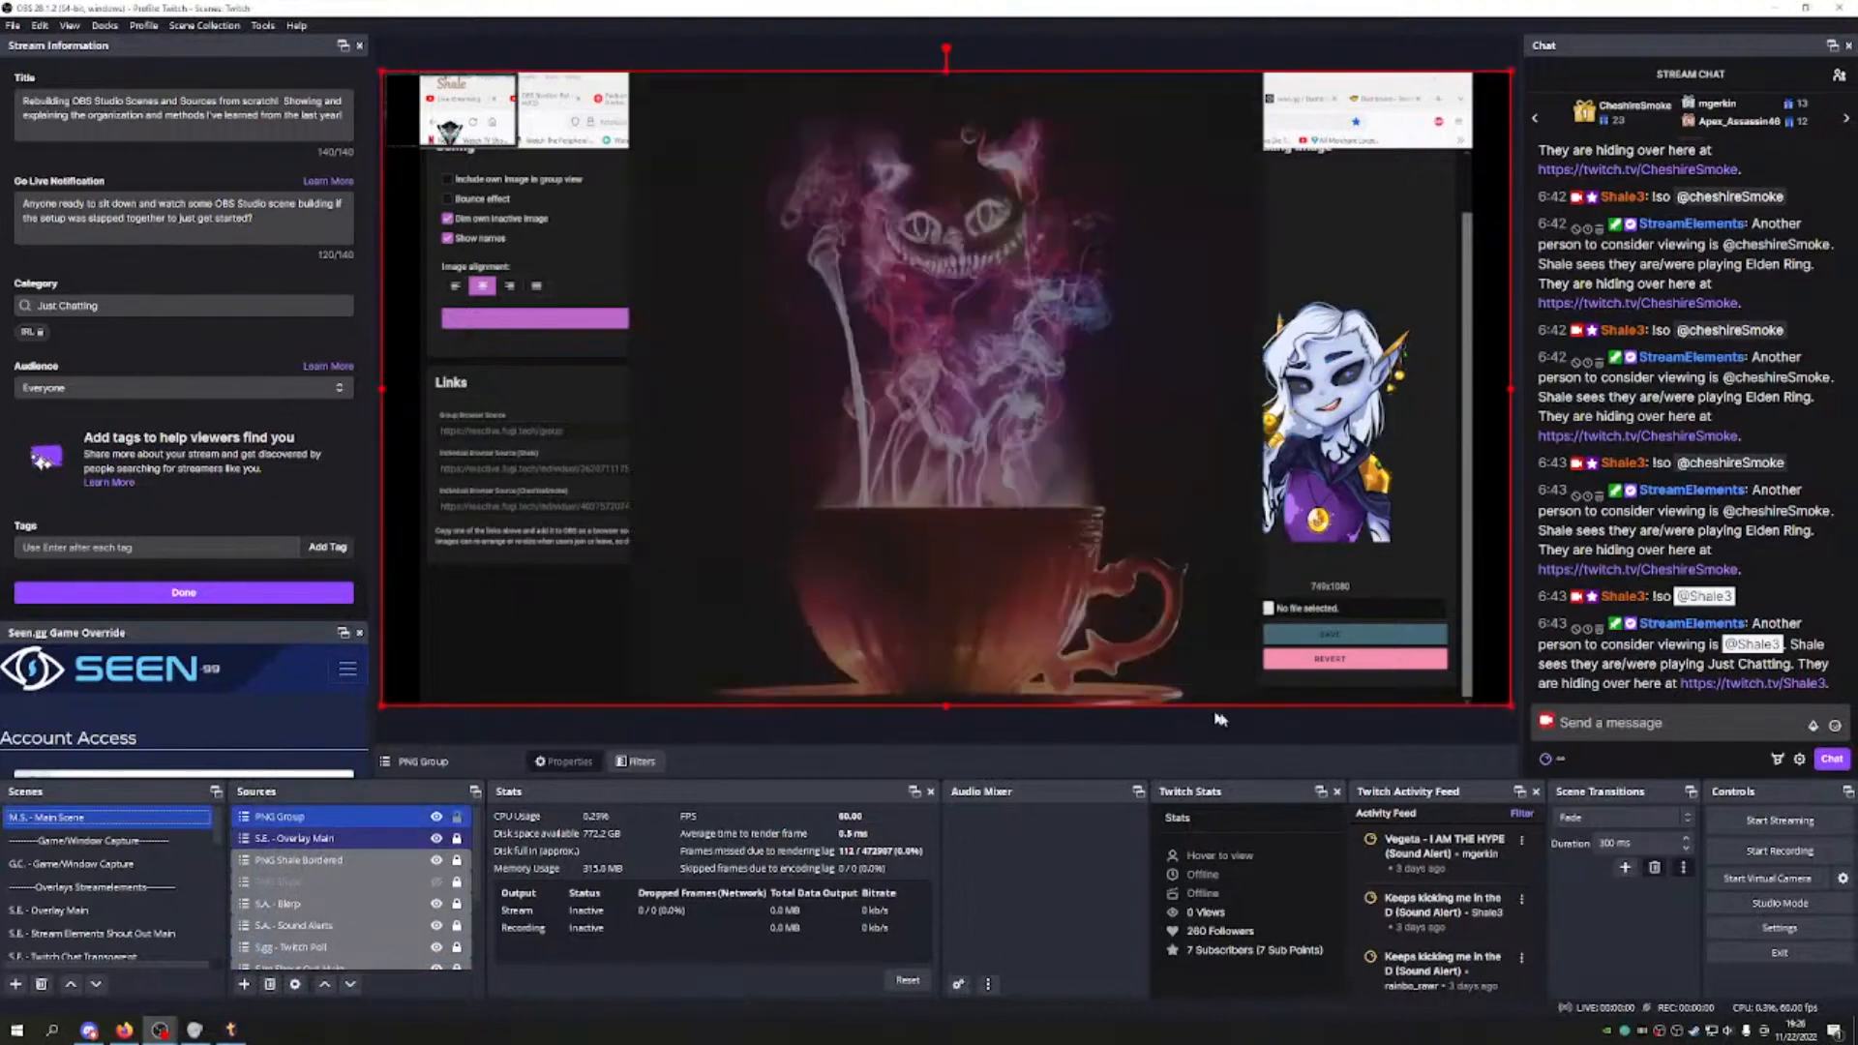
# Step: Shrink PNG Group to a top-left box, lock it, move it below PNG Shale Bordered, adjust Frame Border
pyautogui.moveTo(1512, 706); pyautogui.dragTo(583, 114)
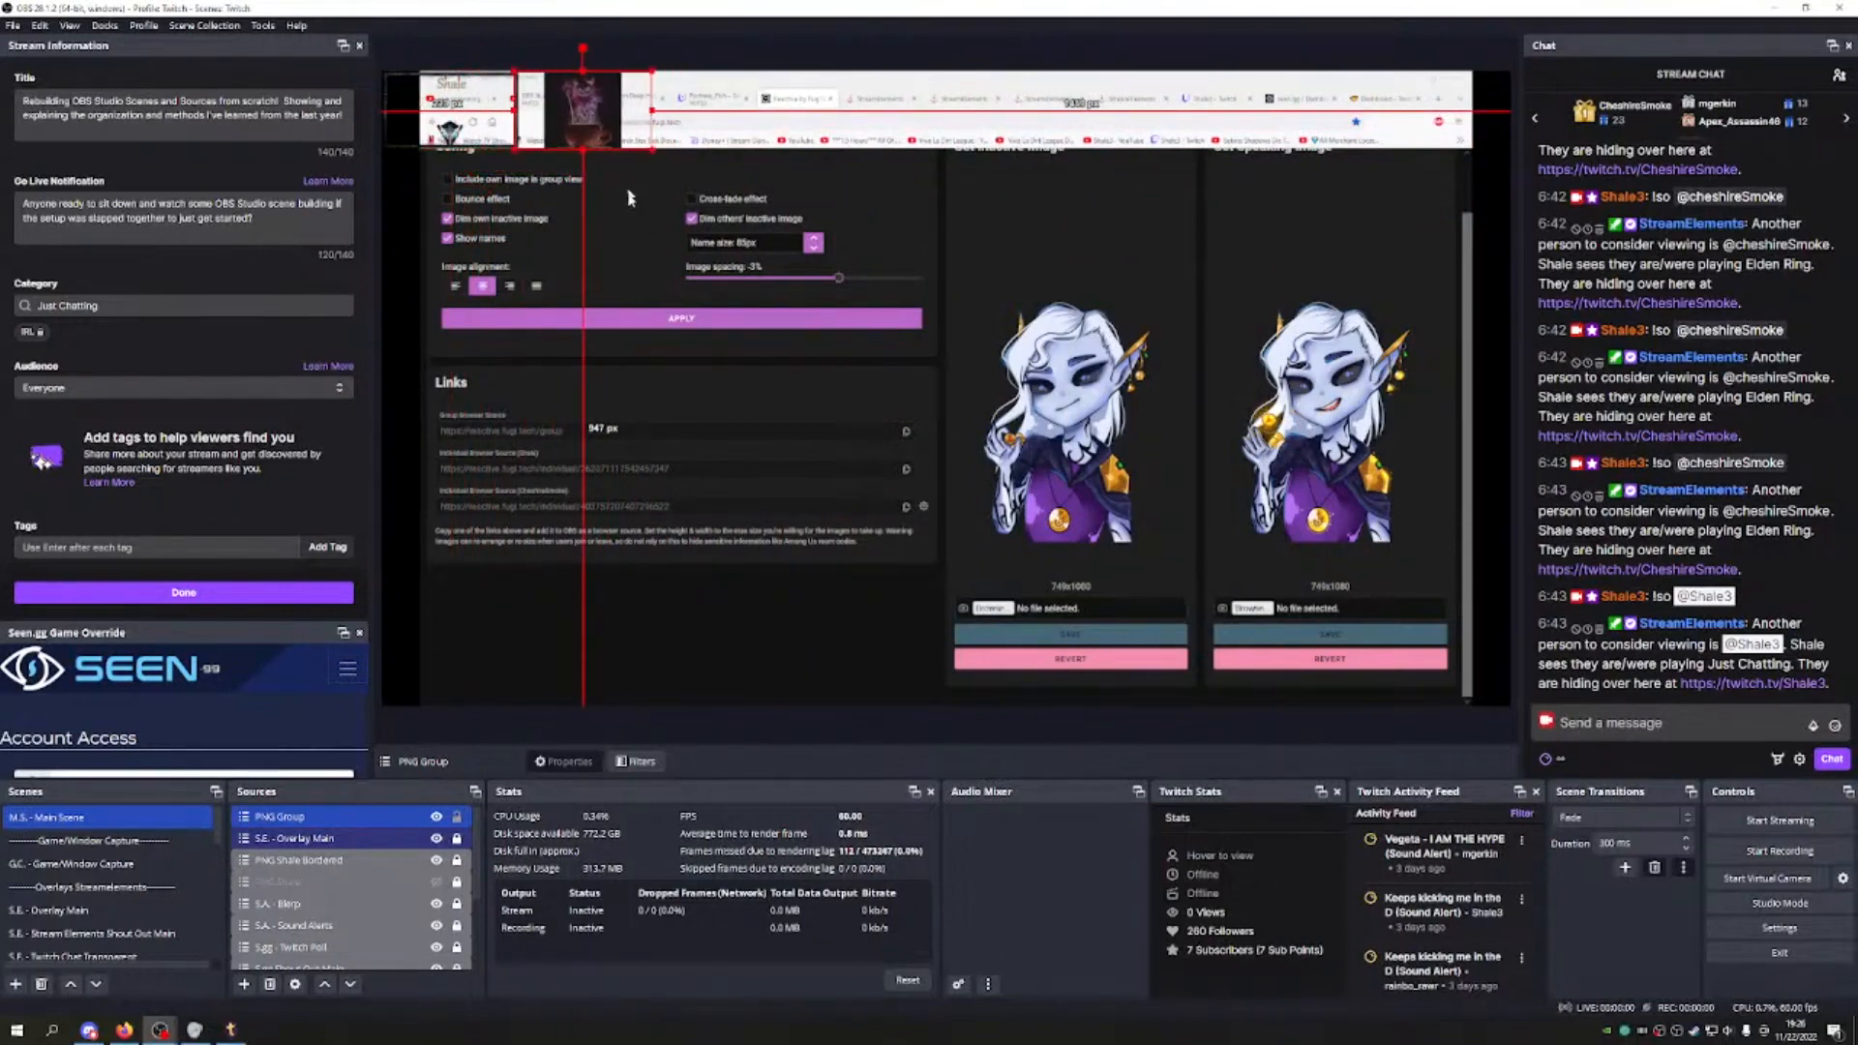
pyautogui.click(457, 816)
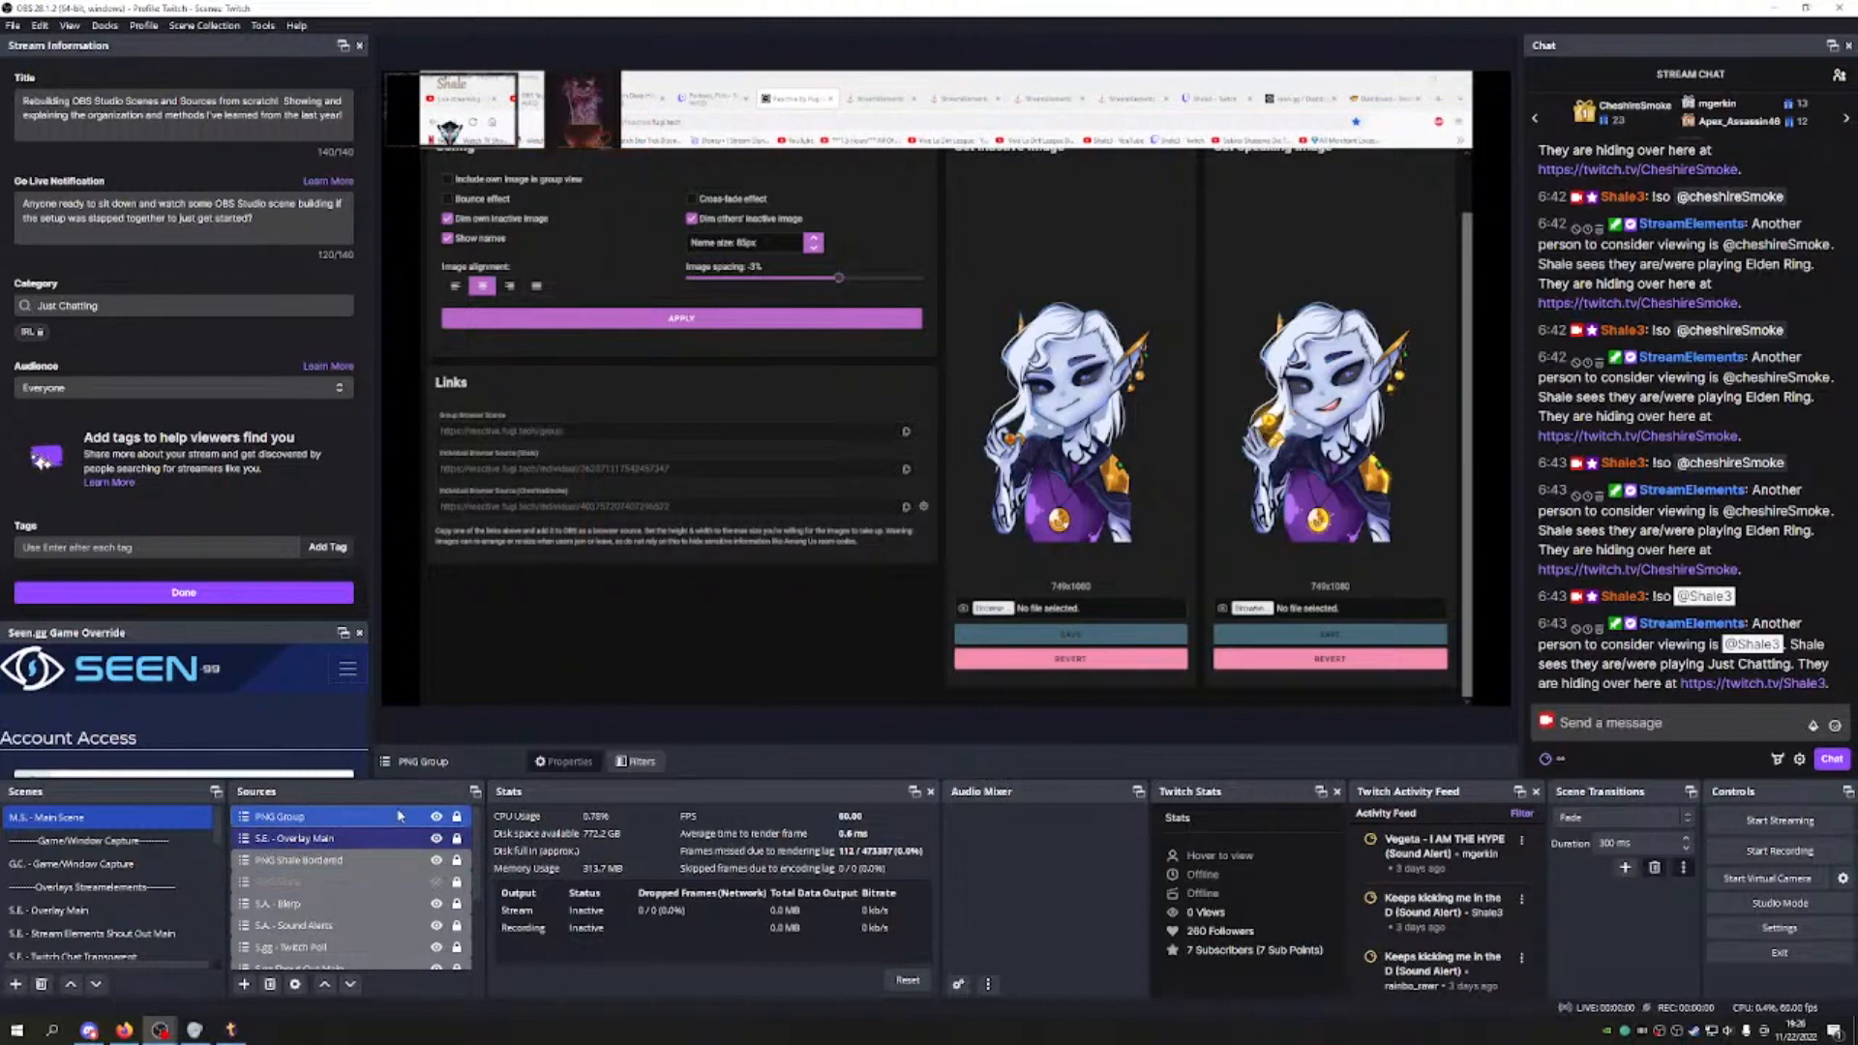
pyautogui.rightClick(399, 816)
pyautogui.moveTo(484, 444)
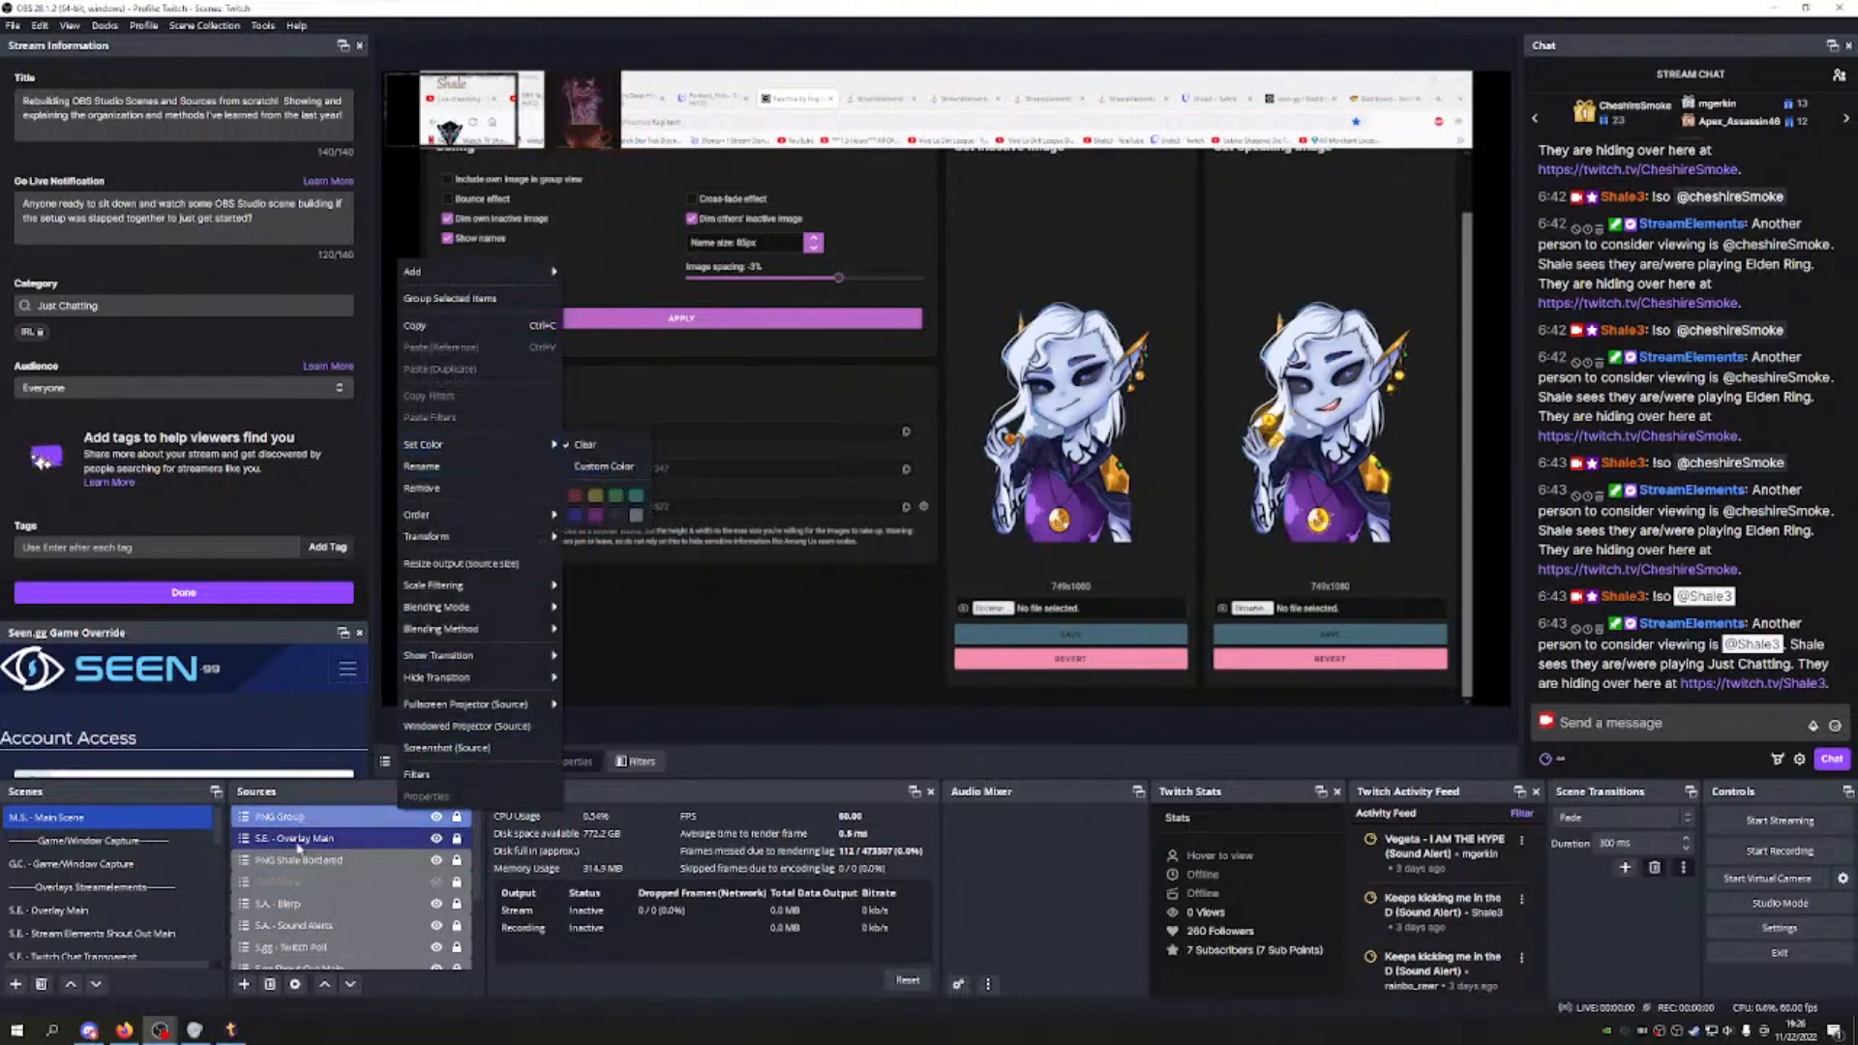
pyautogui.click(319, 824)
pyautogui.click(350, 984)
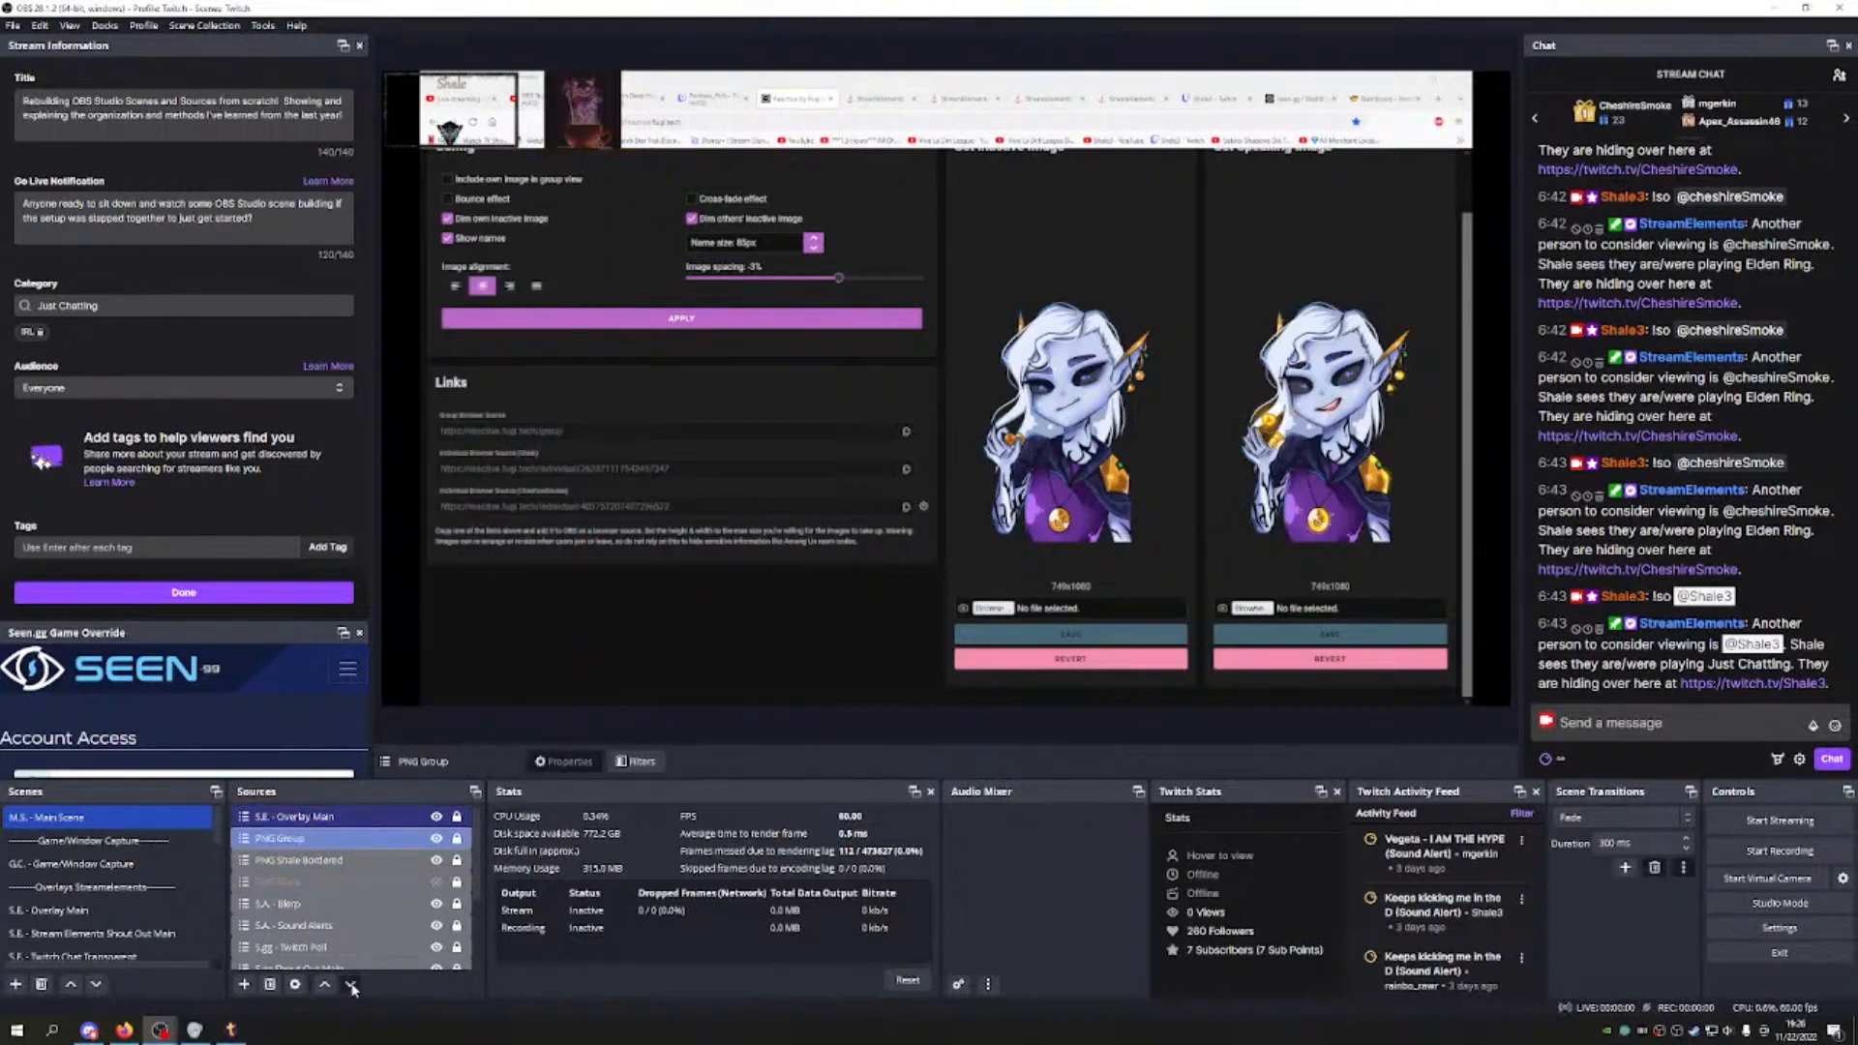
pyautogui.click(352, 985)
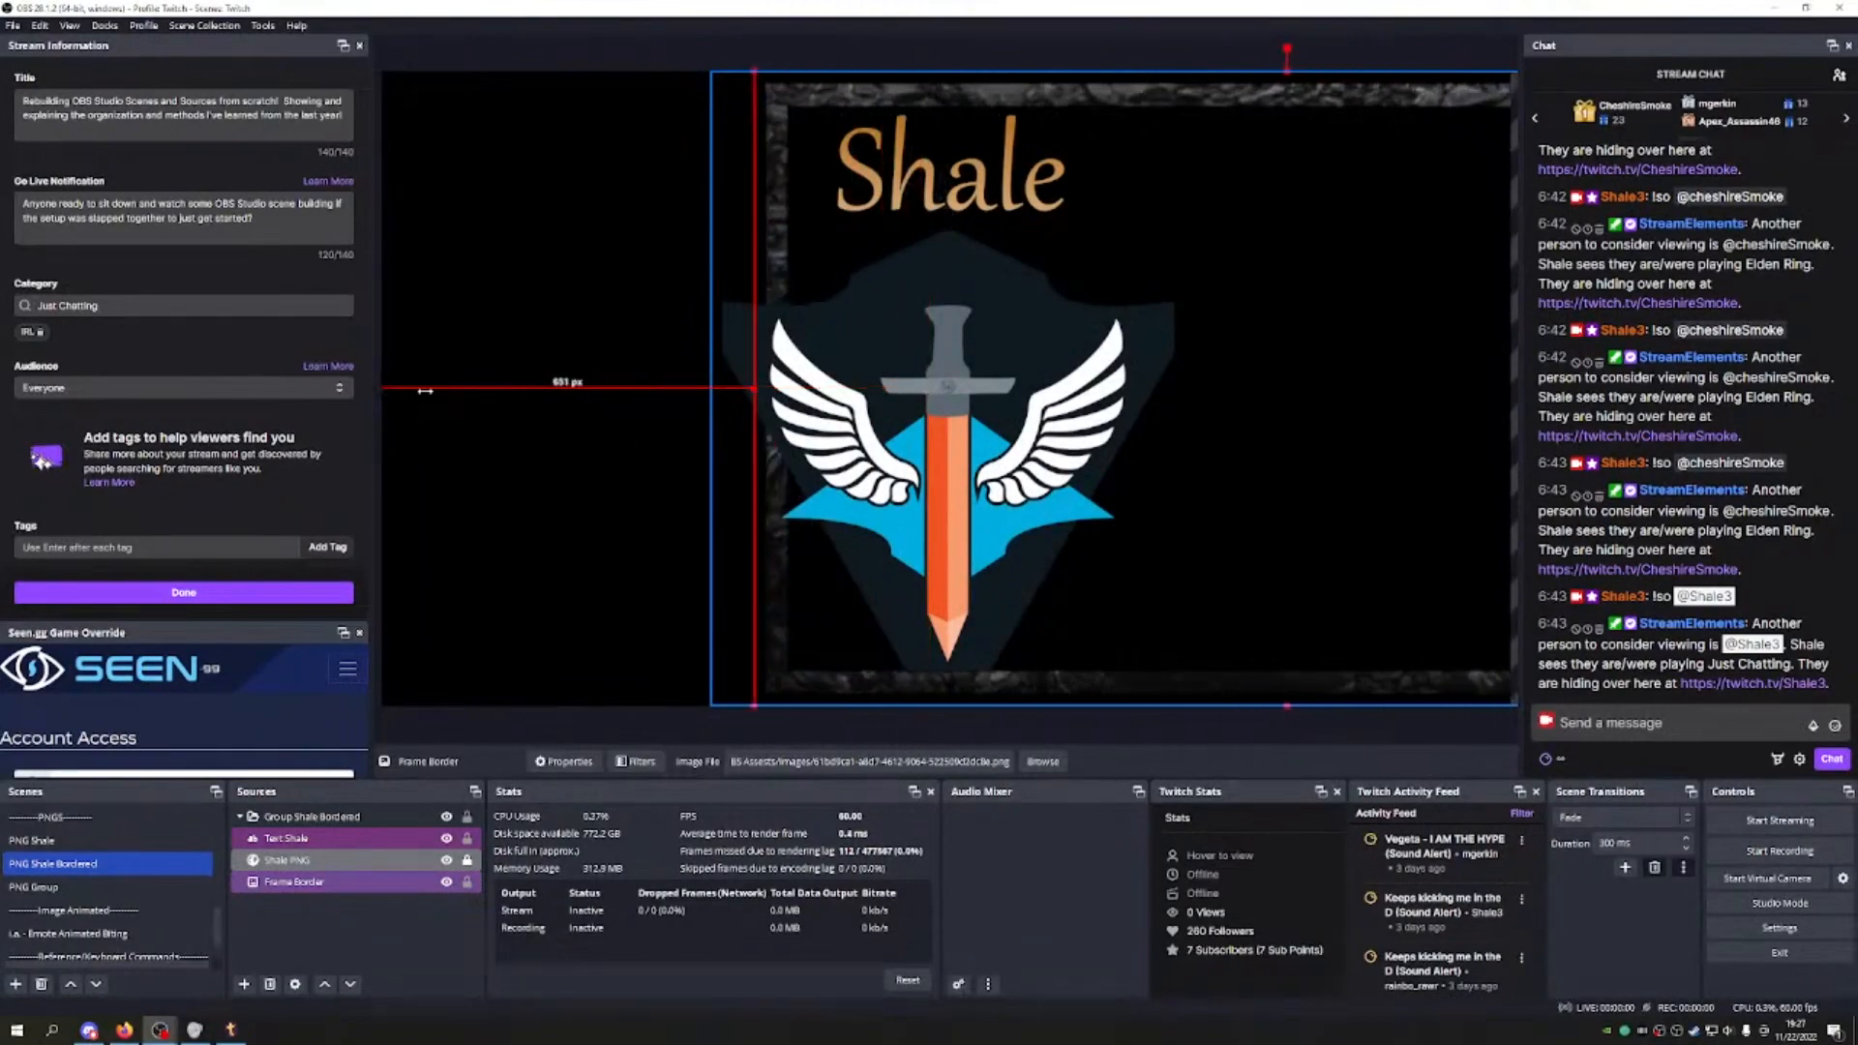
pyautogui.moveTo(424, 391)
pyautogui.mouseDown()
pyautogui.moveTo(553, 385)
pyautogui.moveTo(455, 399)
pyautogui.mouseUp()
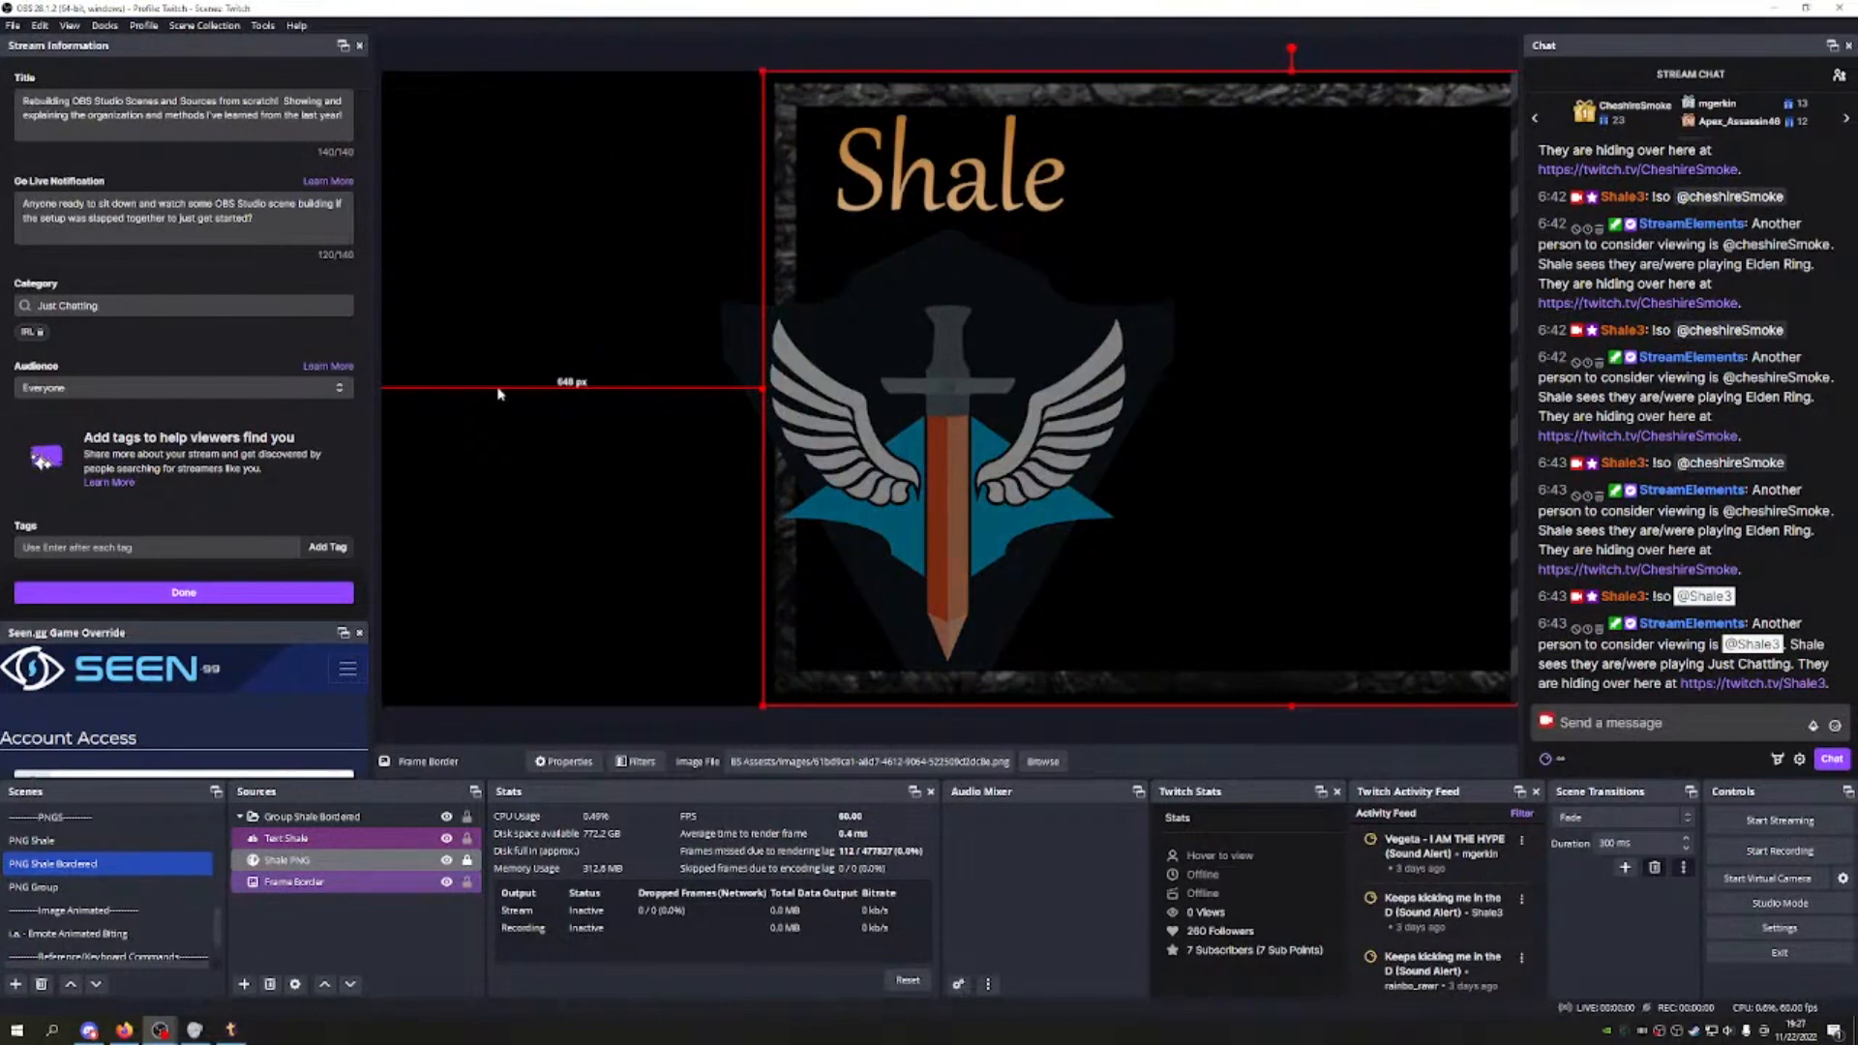
# Step: Undo the trial Frame Border resizes and lock the Text Shale source in place
pyautogui.hotkey('ctrl', 'z')
pyautogui.click(358, 879)
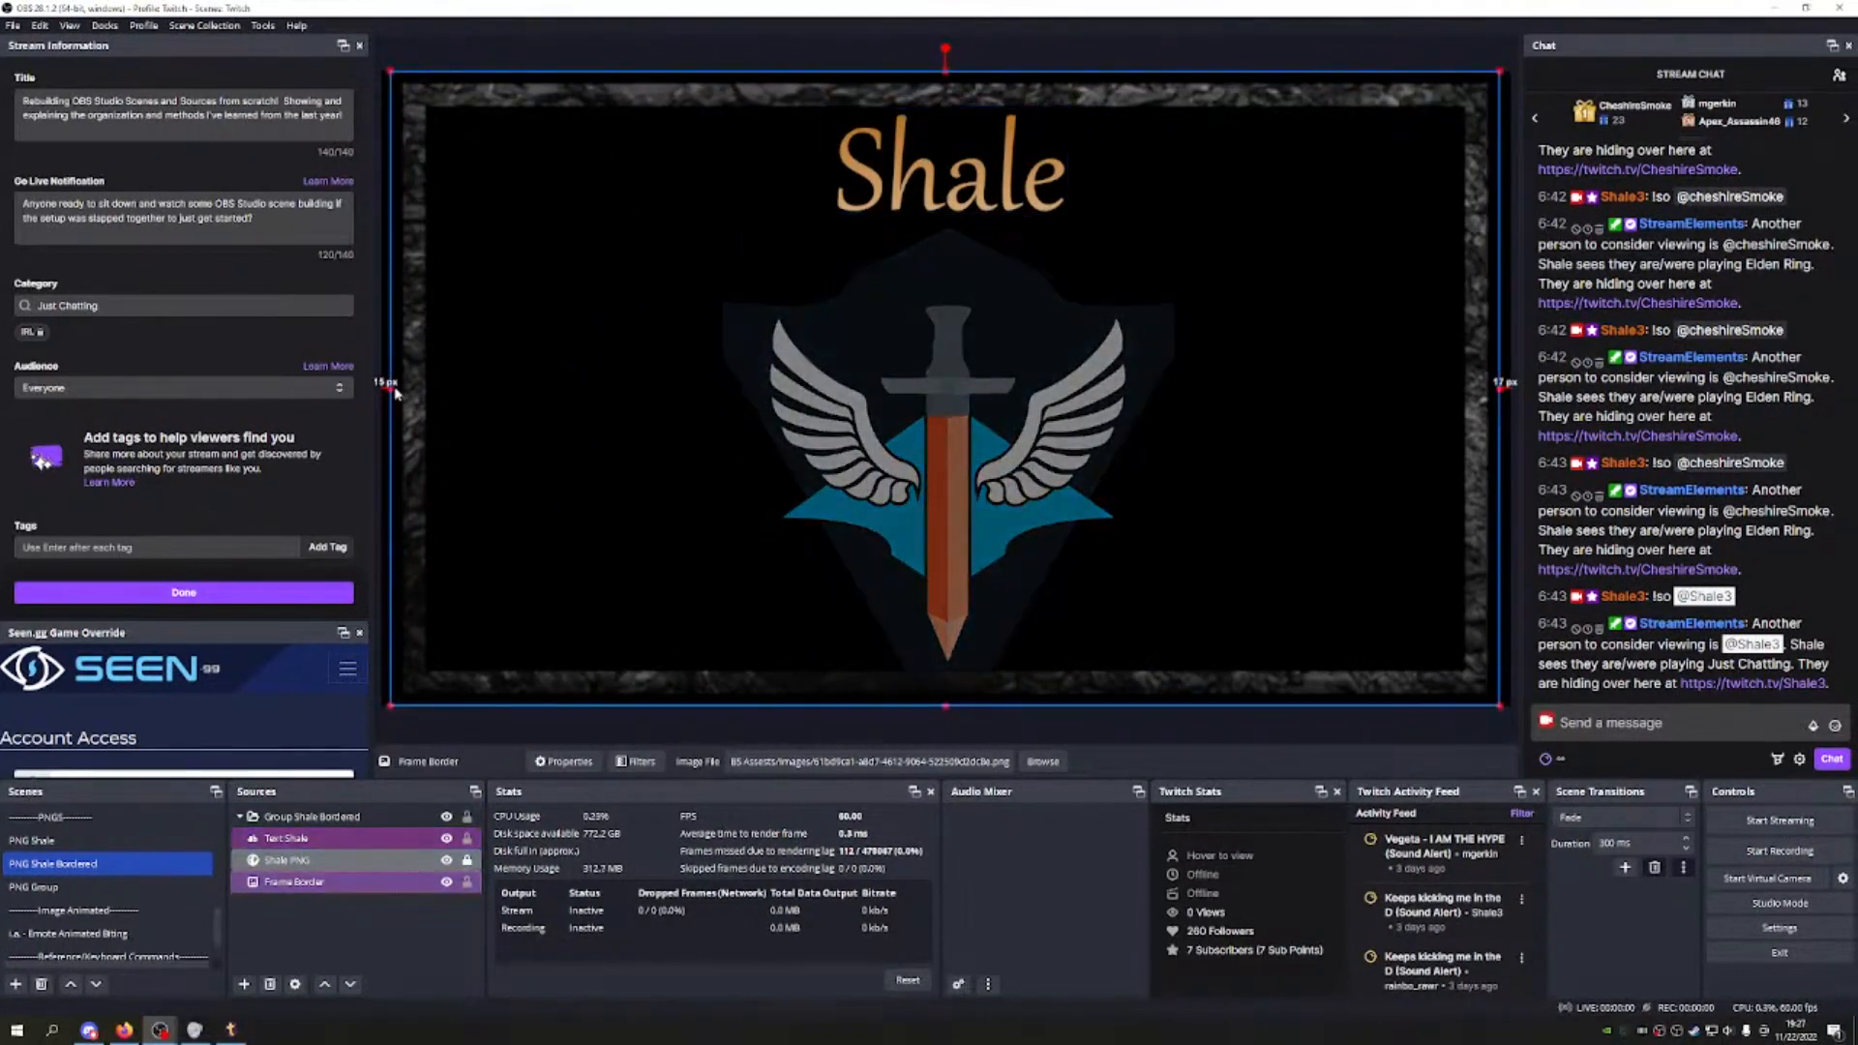
pyautogui.click(407, 863)
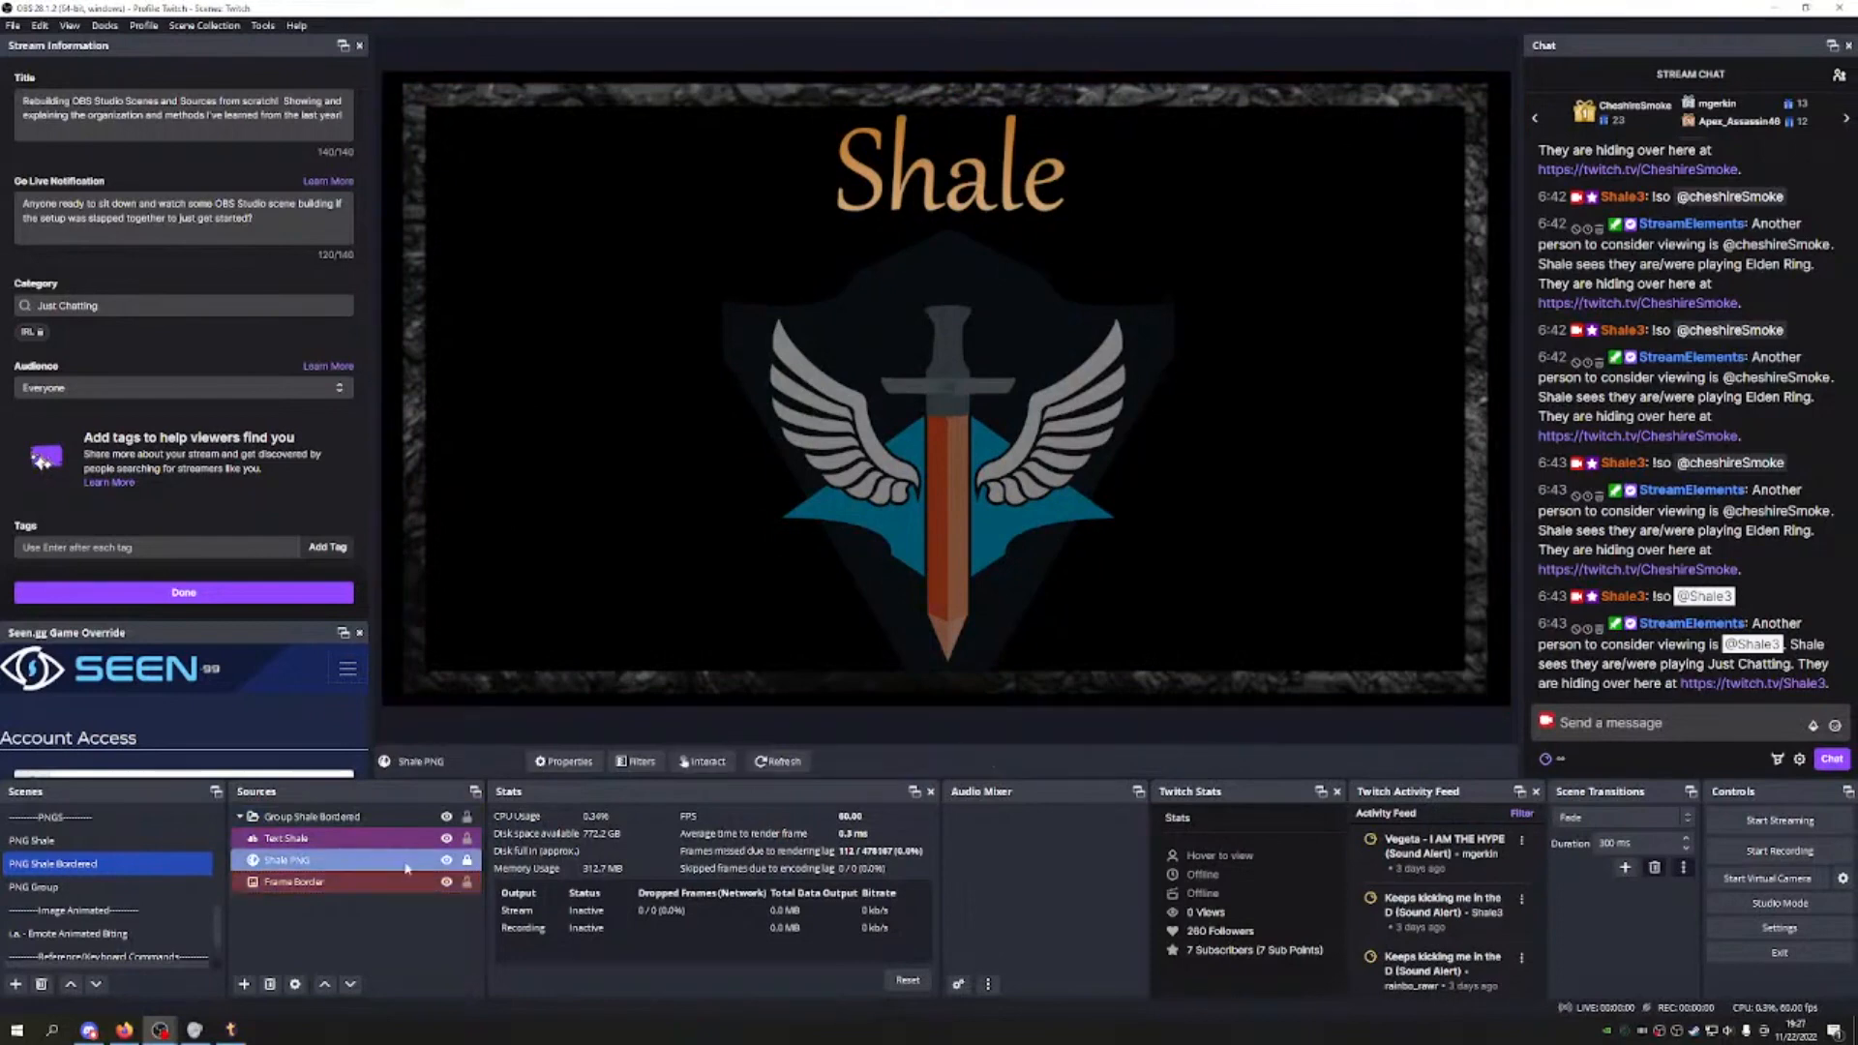
pyautogui.click(404, 881)
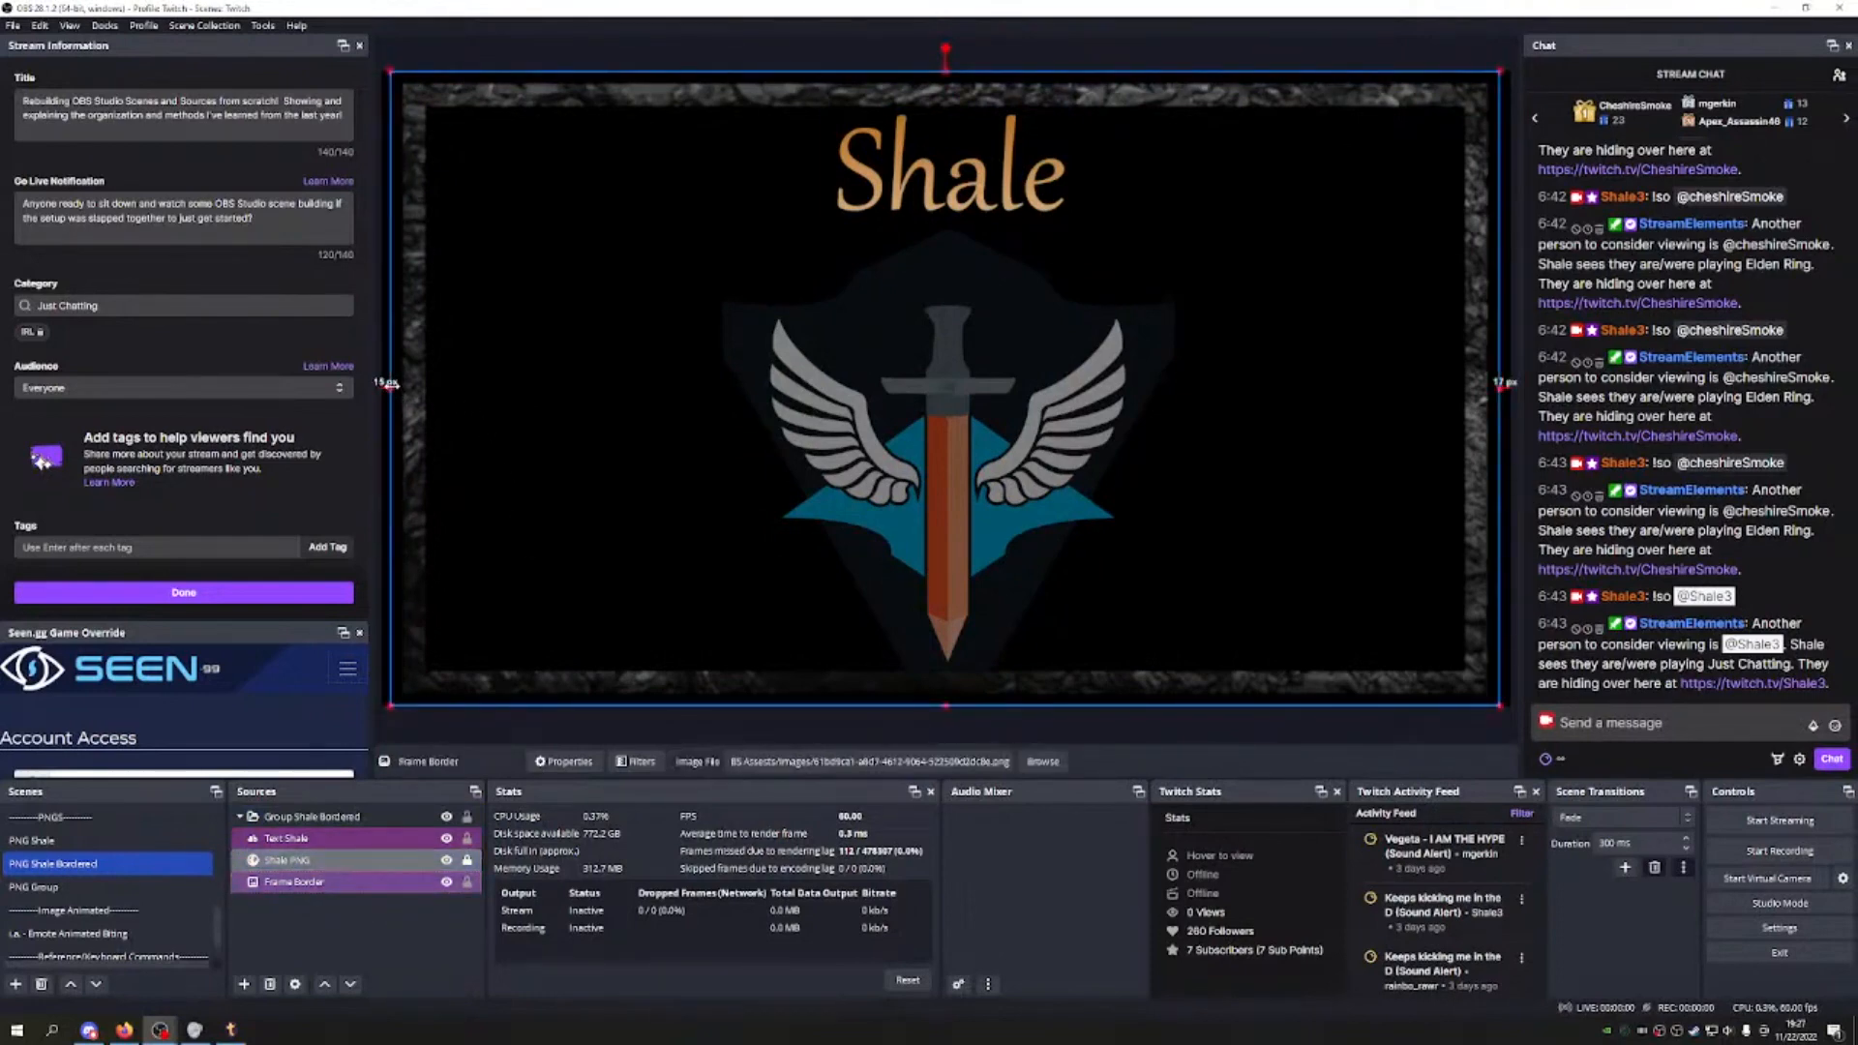
pyautogui.moveTo(392, 384); pyautogui.dragTo(416, 386)
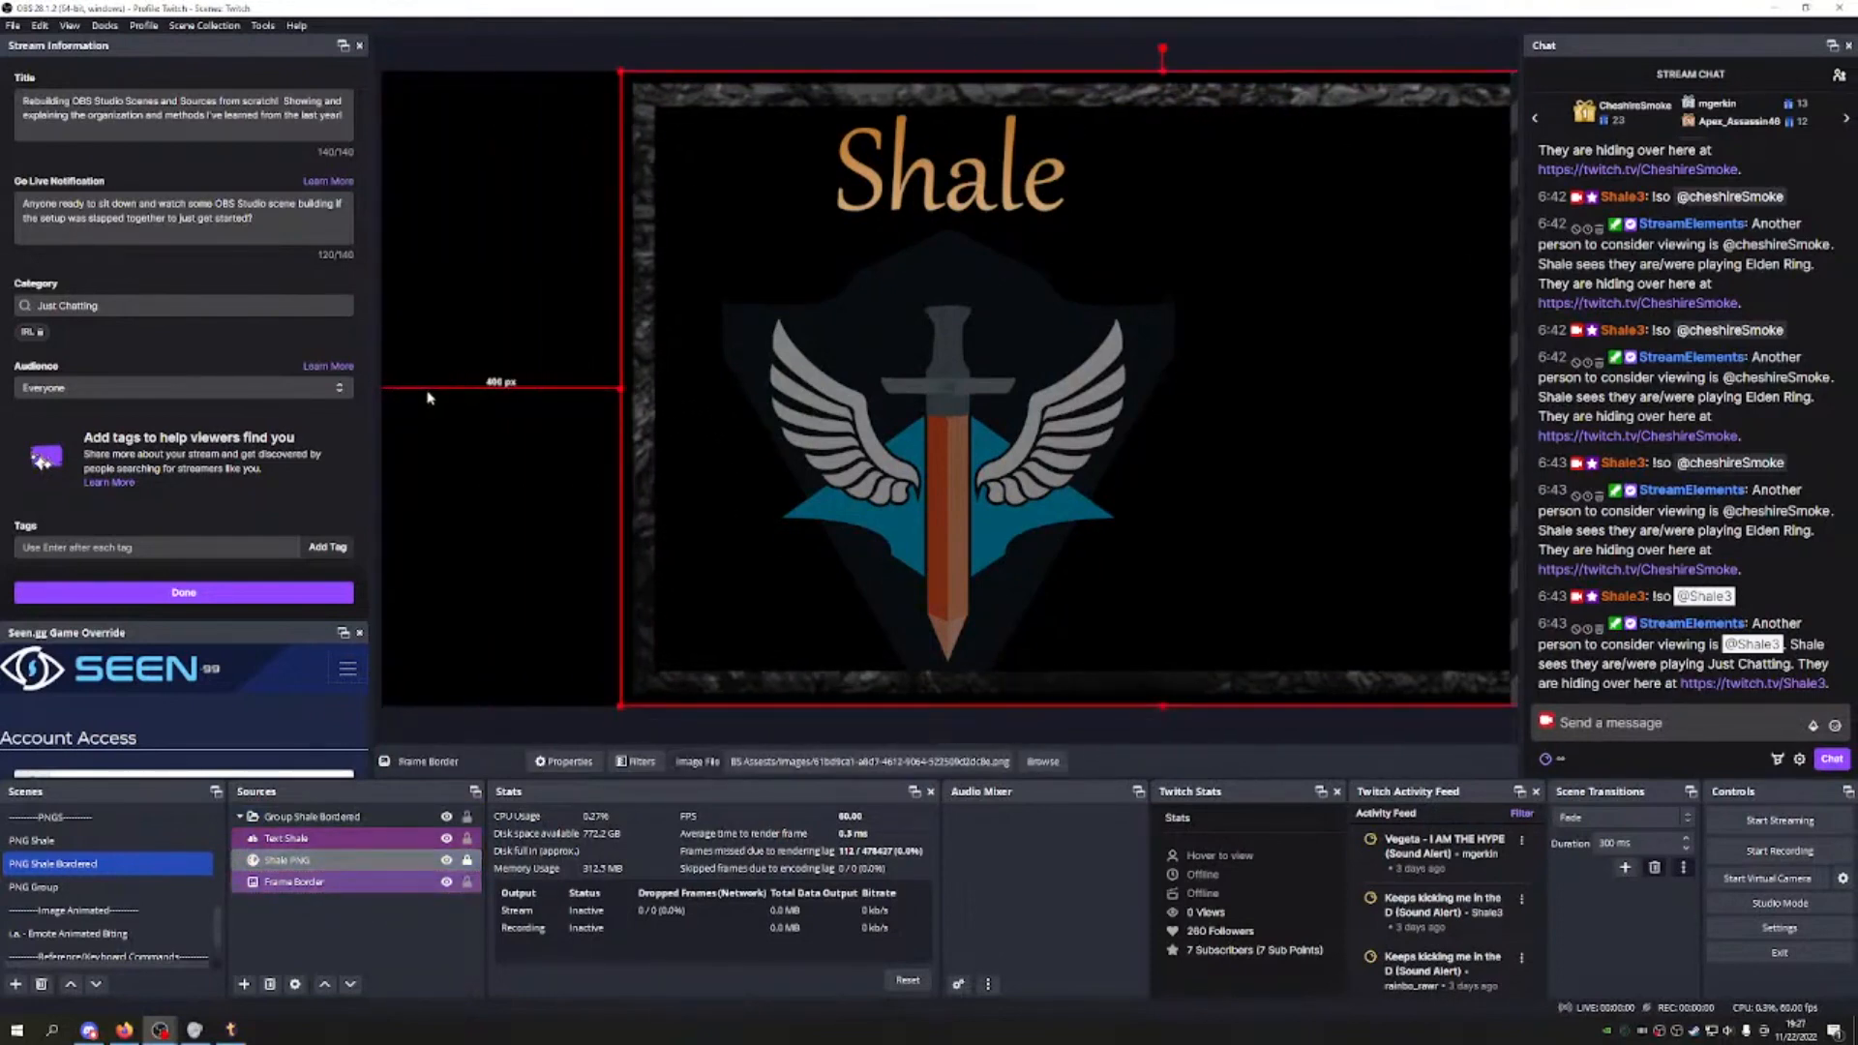
pyautogui.hotkey('ctrl', 'z')
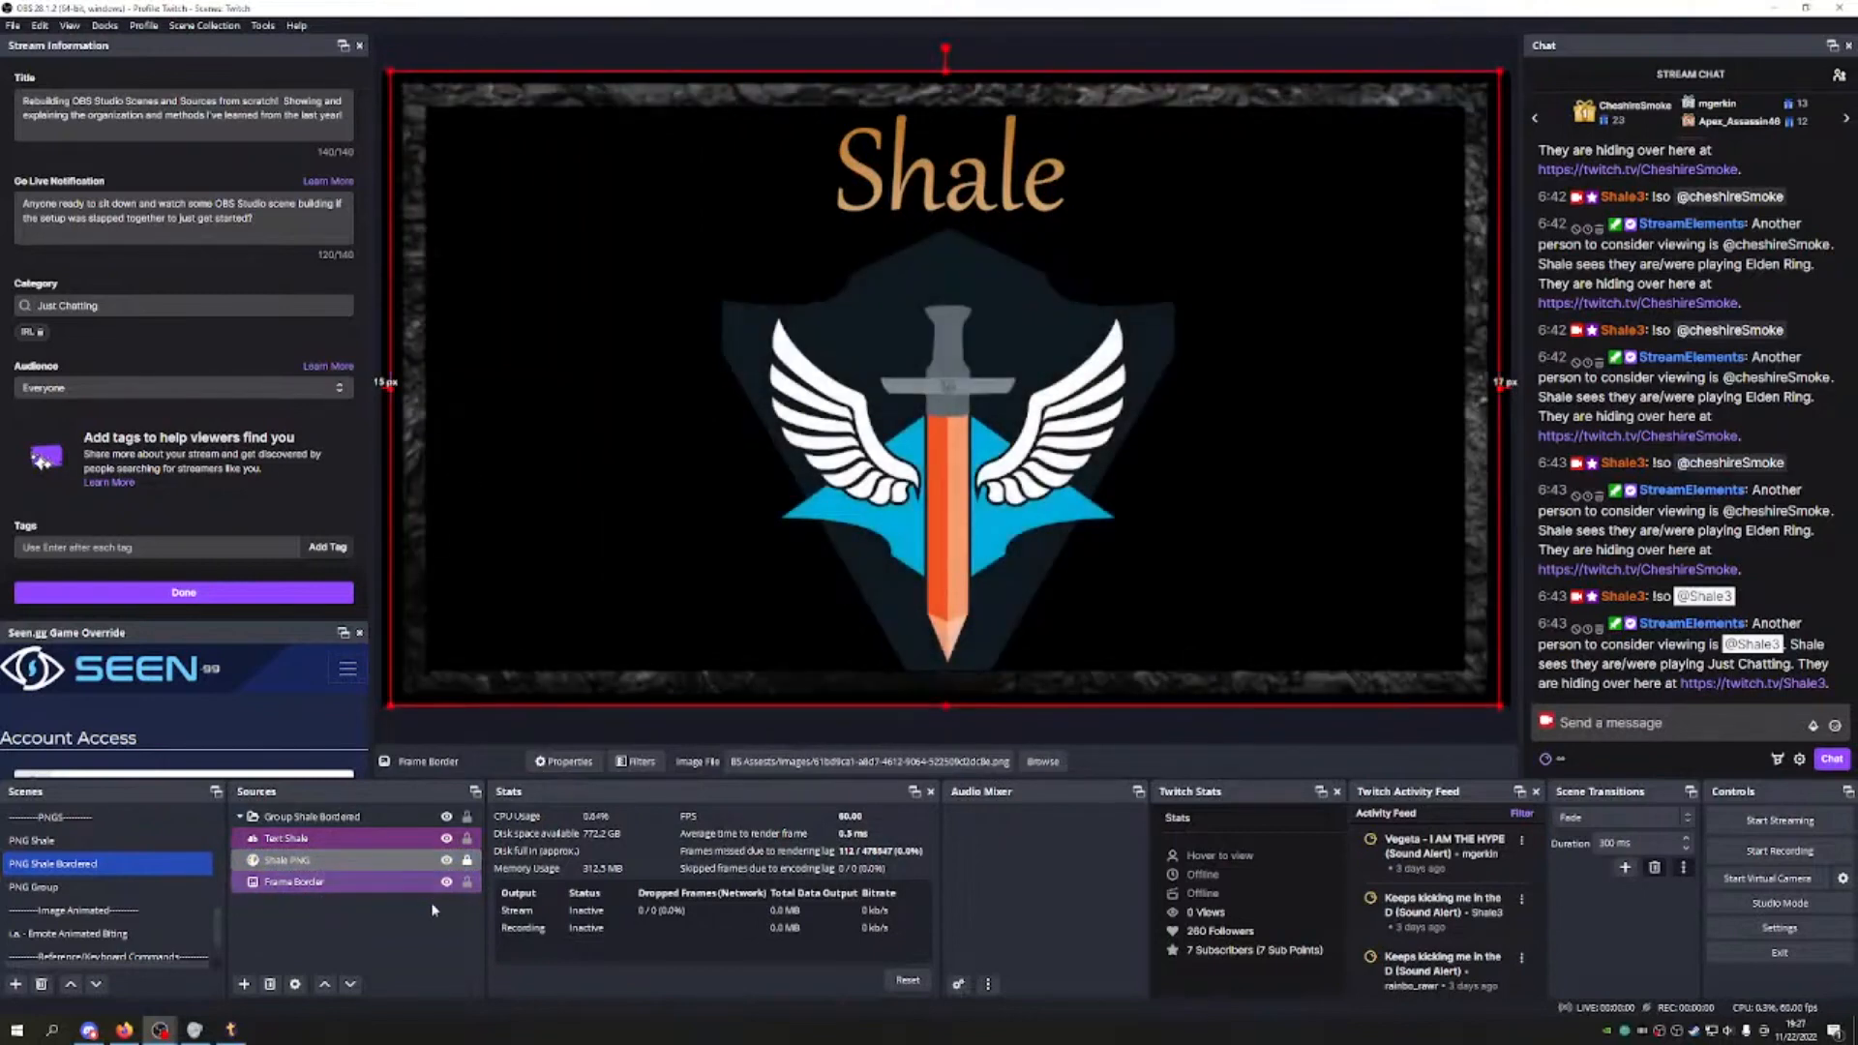
pyautogui.click(467, 838)
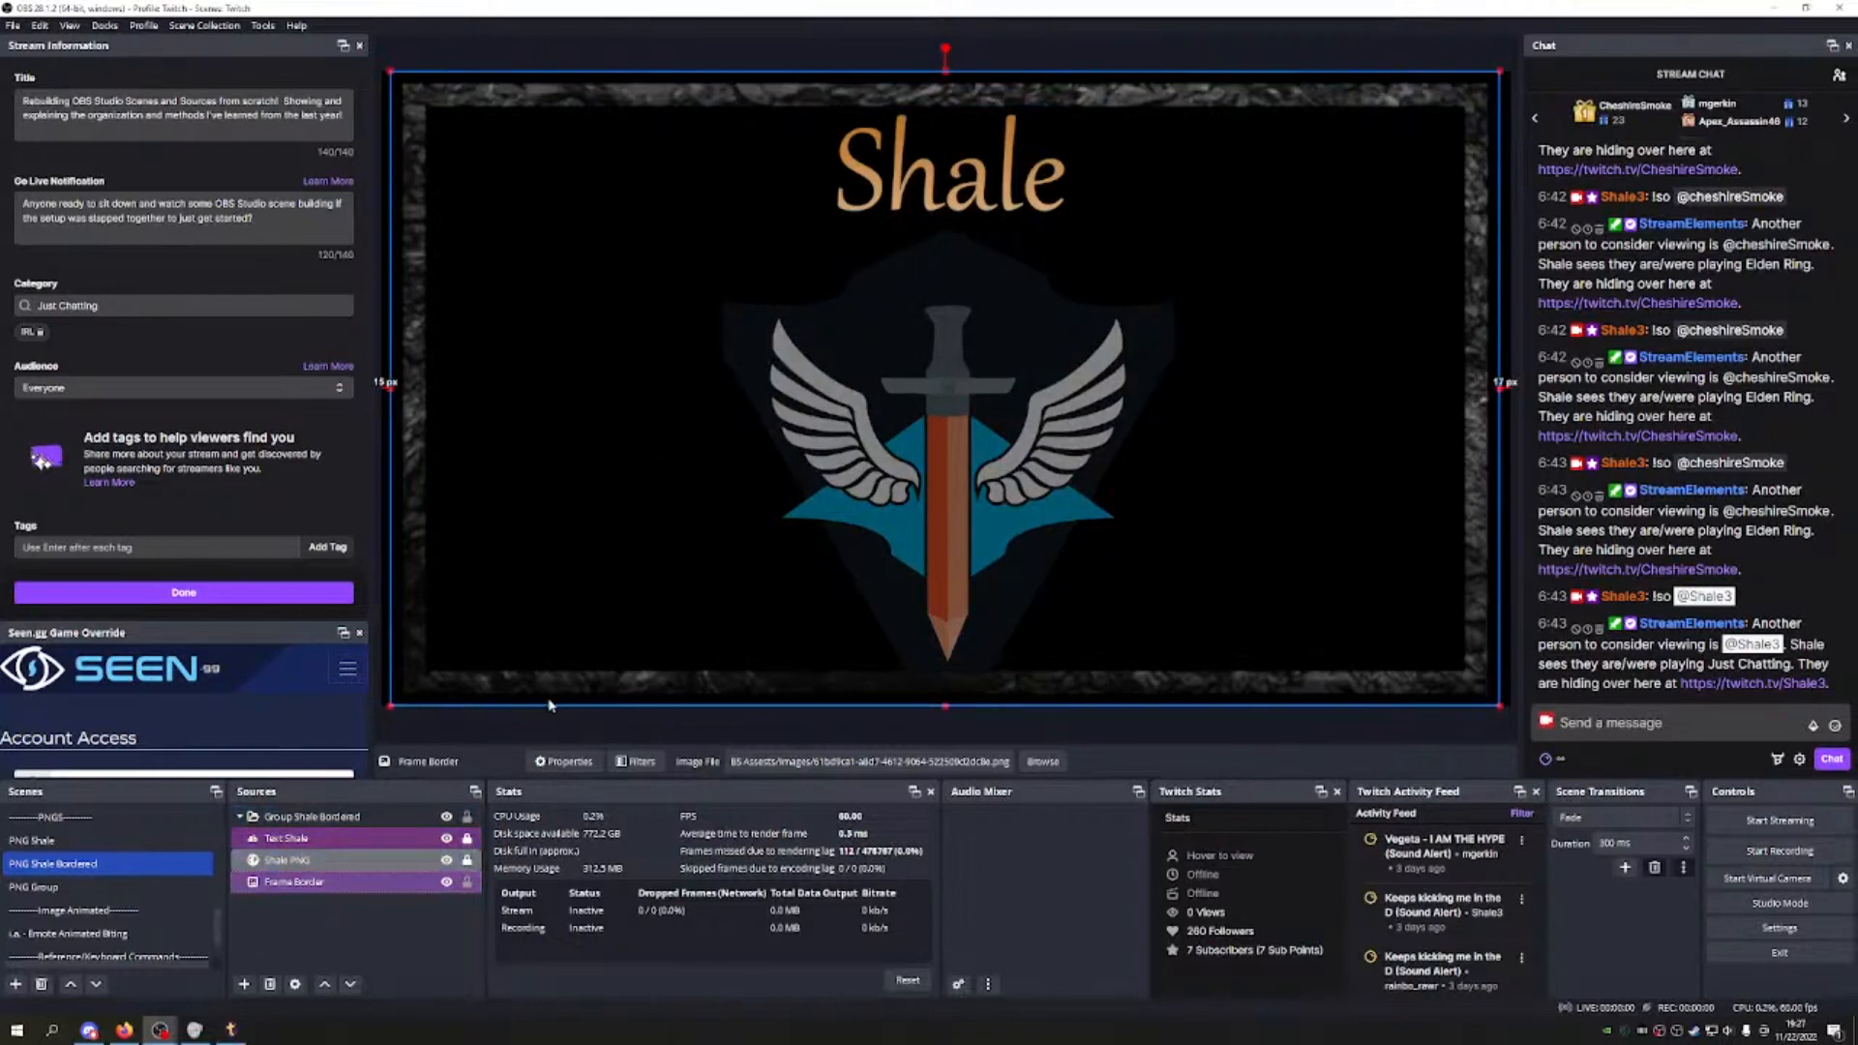
# Step: Resize and shift the Frame Border until centred with 474 px each side, then lock it
pyautogui.moveTo(390, 387); pyautogui.dragTo(996, 342)
pyautogui.moveTo(1387, 311); pyautogui.dragTo(739, 318)
pyautogui.moveTo(1178, 404); pyautogui.dragTo(1347, 387)
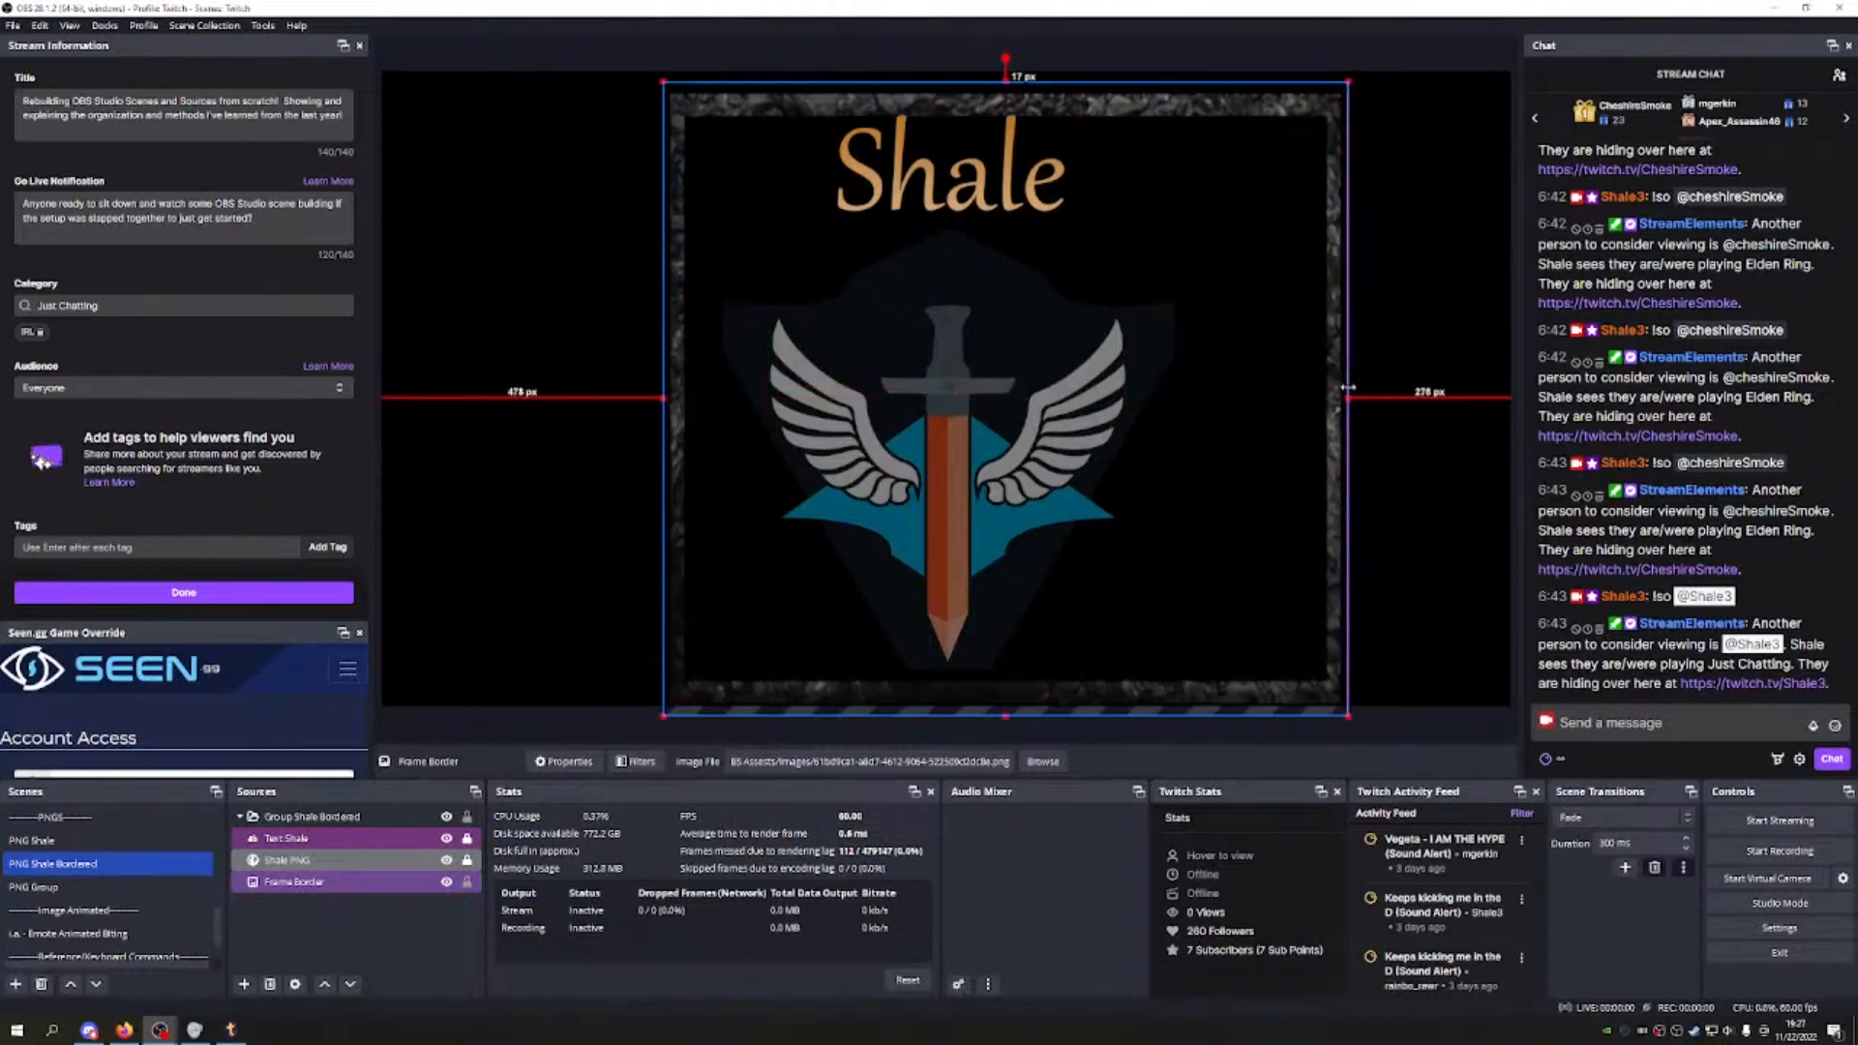
pyautogui.moveTo(1083, 414); pyautogui.dragTo(1014, 404)
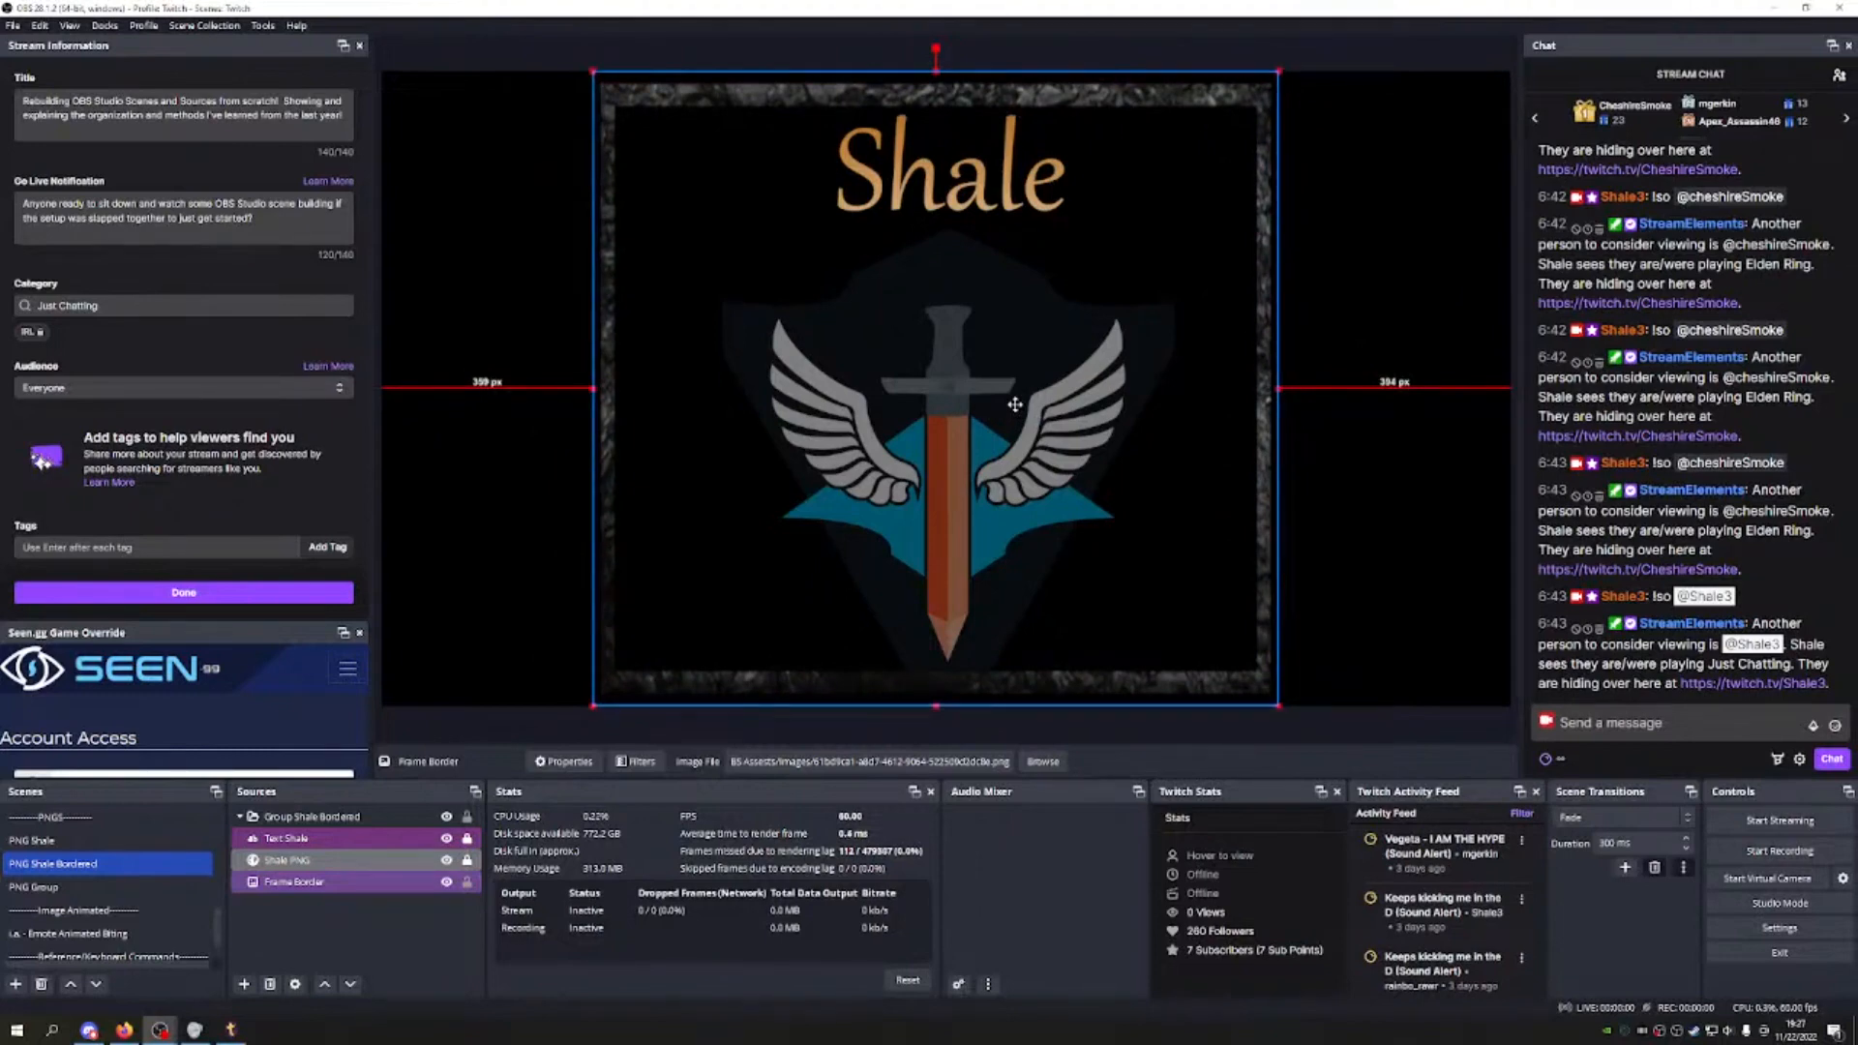
pyautogui.moveTo(595, 389); pyautogui.dragTo(637, 401)
pyautogui.moveTo(995, 426); pyautogui.dragTo(860, 420)
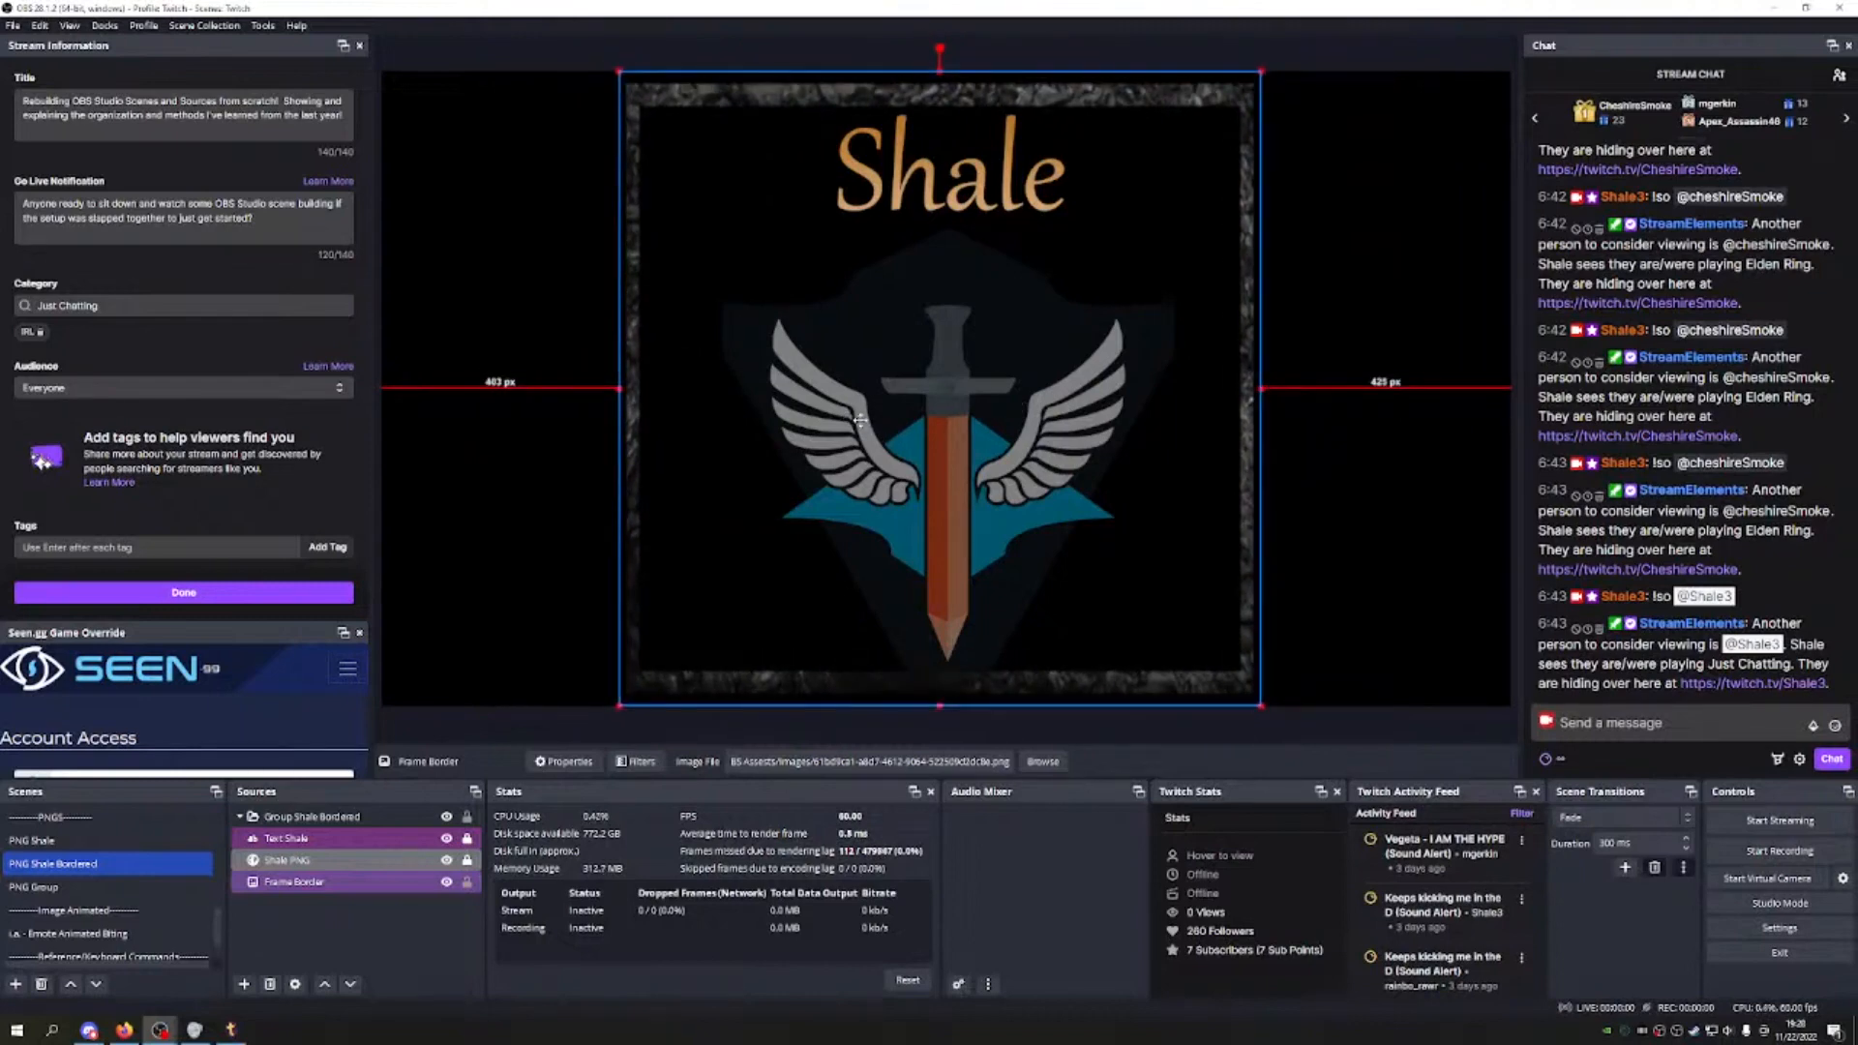
pyautogui.moveTo(618, 395); pyautogui.dragTo(668, 392)
pyautogui.moveTo(852, 419); pyautogui.dragTo(764, 414)
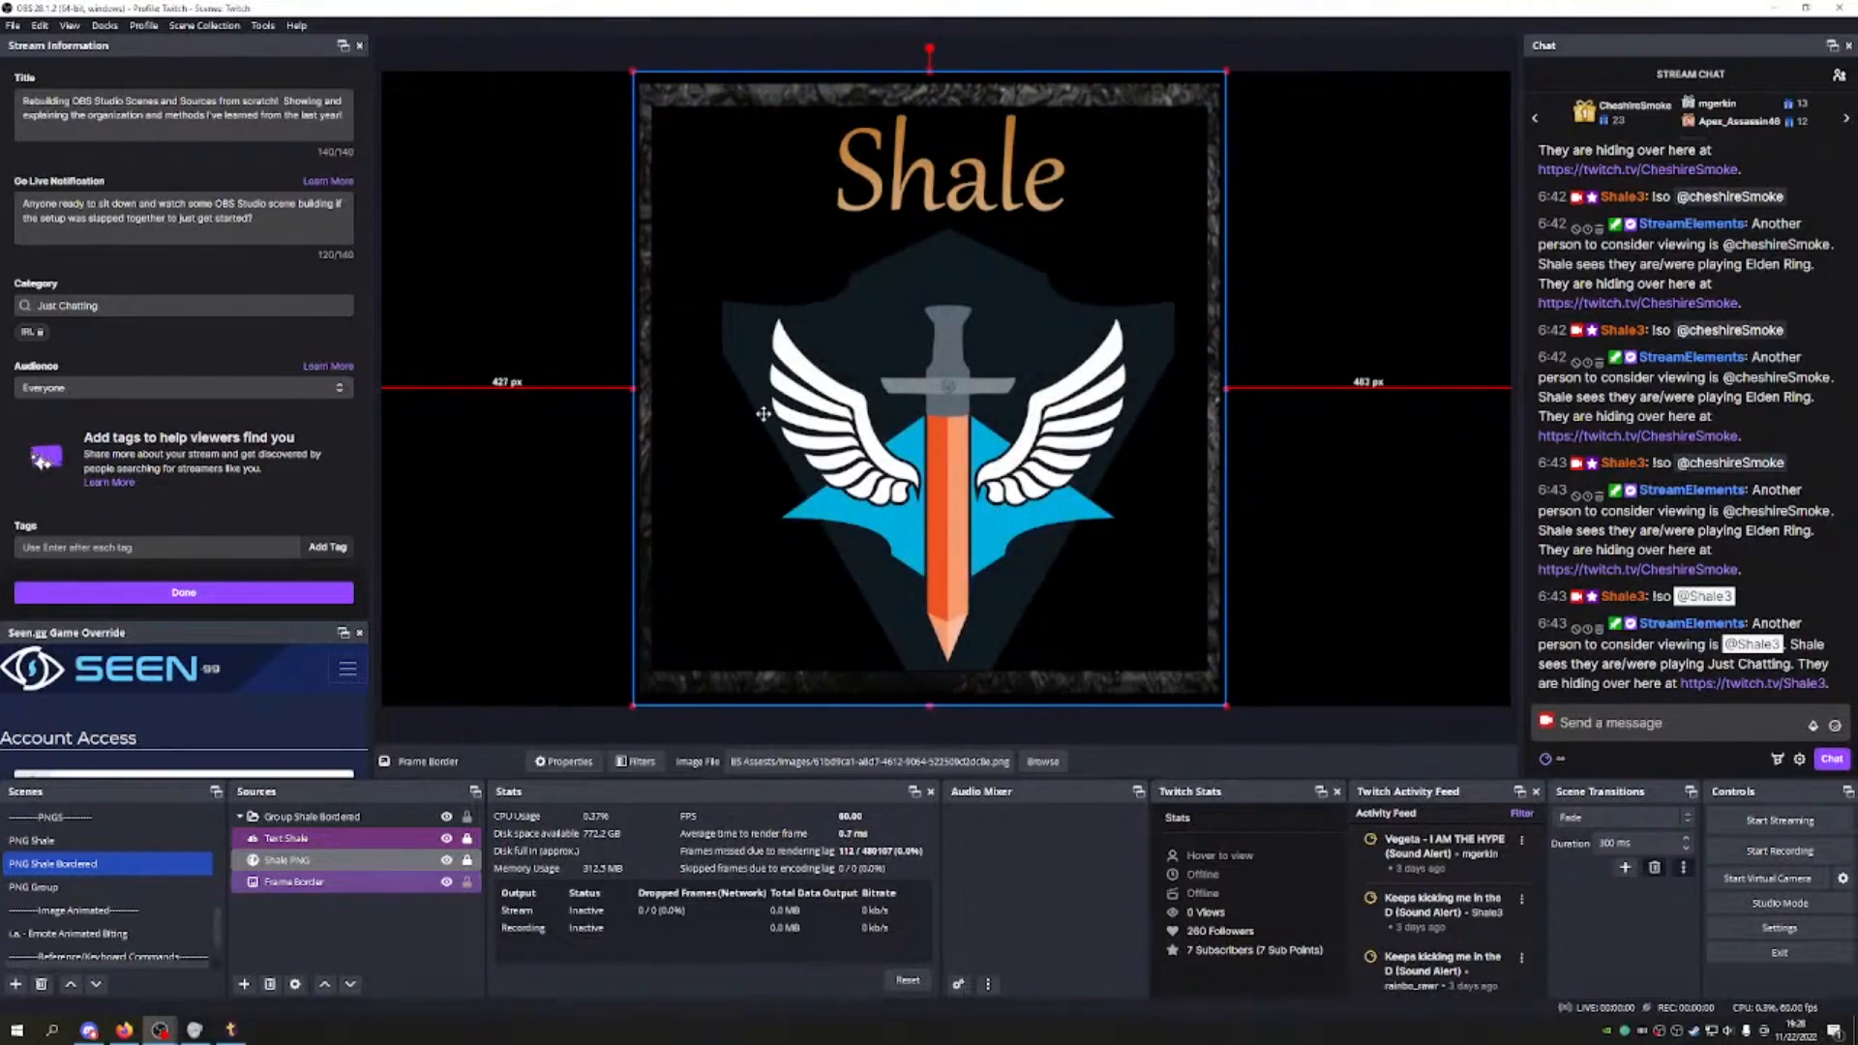
pyautogui.moveTo(635, 390); pyautogui.dragTo(656, 390)
pyautogui.moveTo(843, 411); pyautogui.dragTo(773, 416)
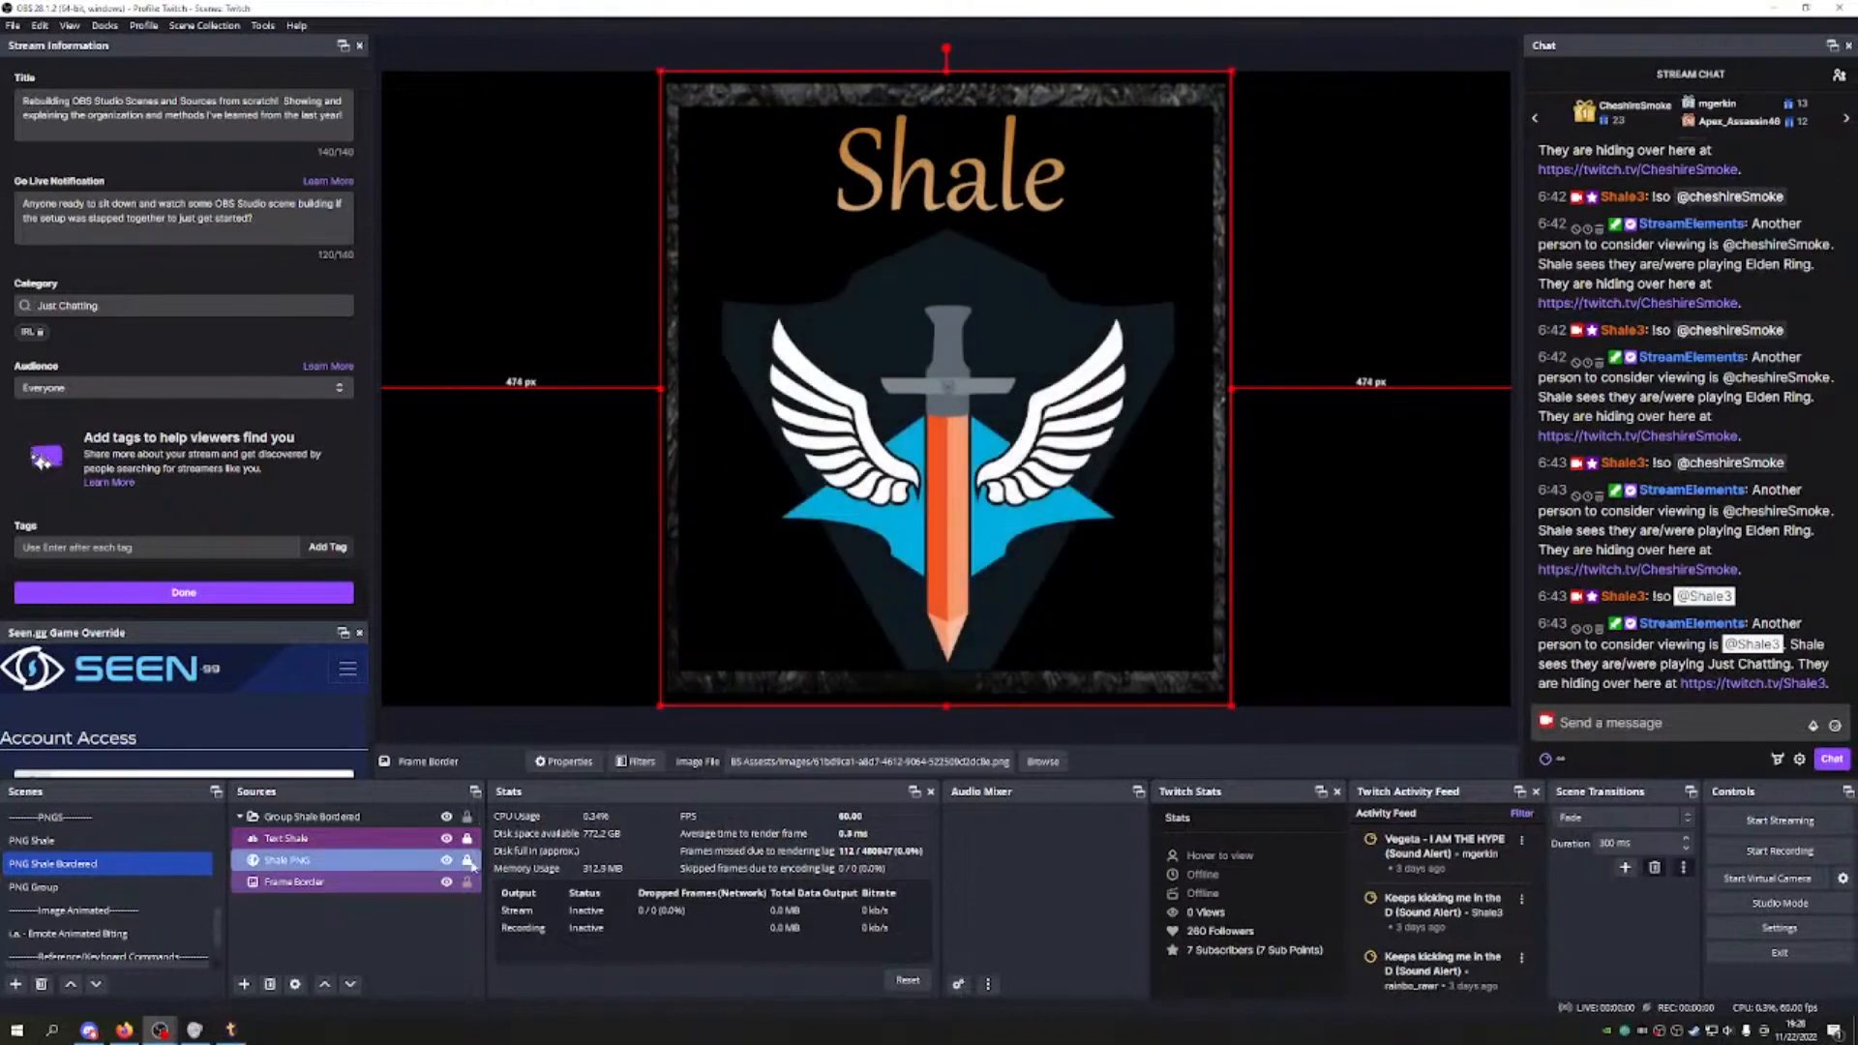
pyautogui.click(466, 881)
# Step: In Main Scene, nudge PNG Group about 28 px left, fine-tune its width, and lock it
pyautogui.scroll(5, 111, 905)
pyautogui.click(58, 816)
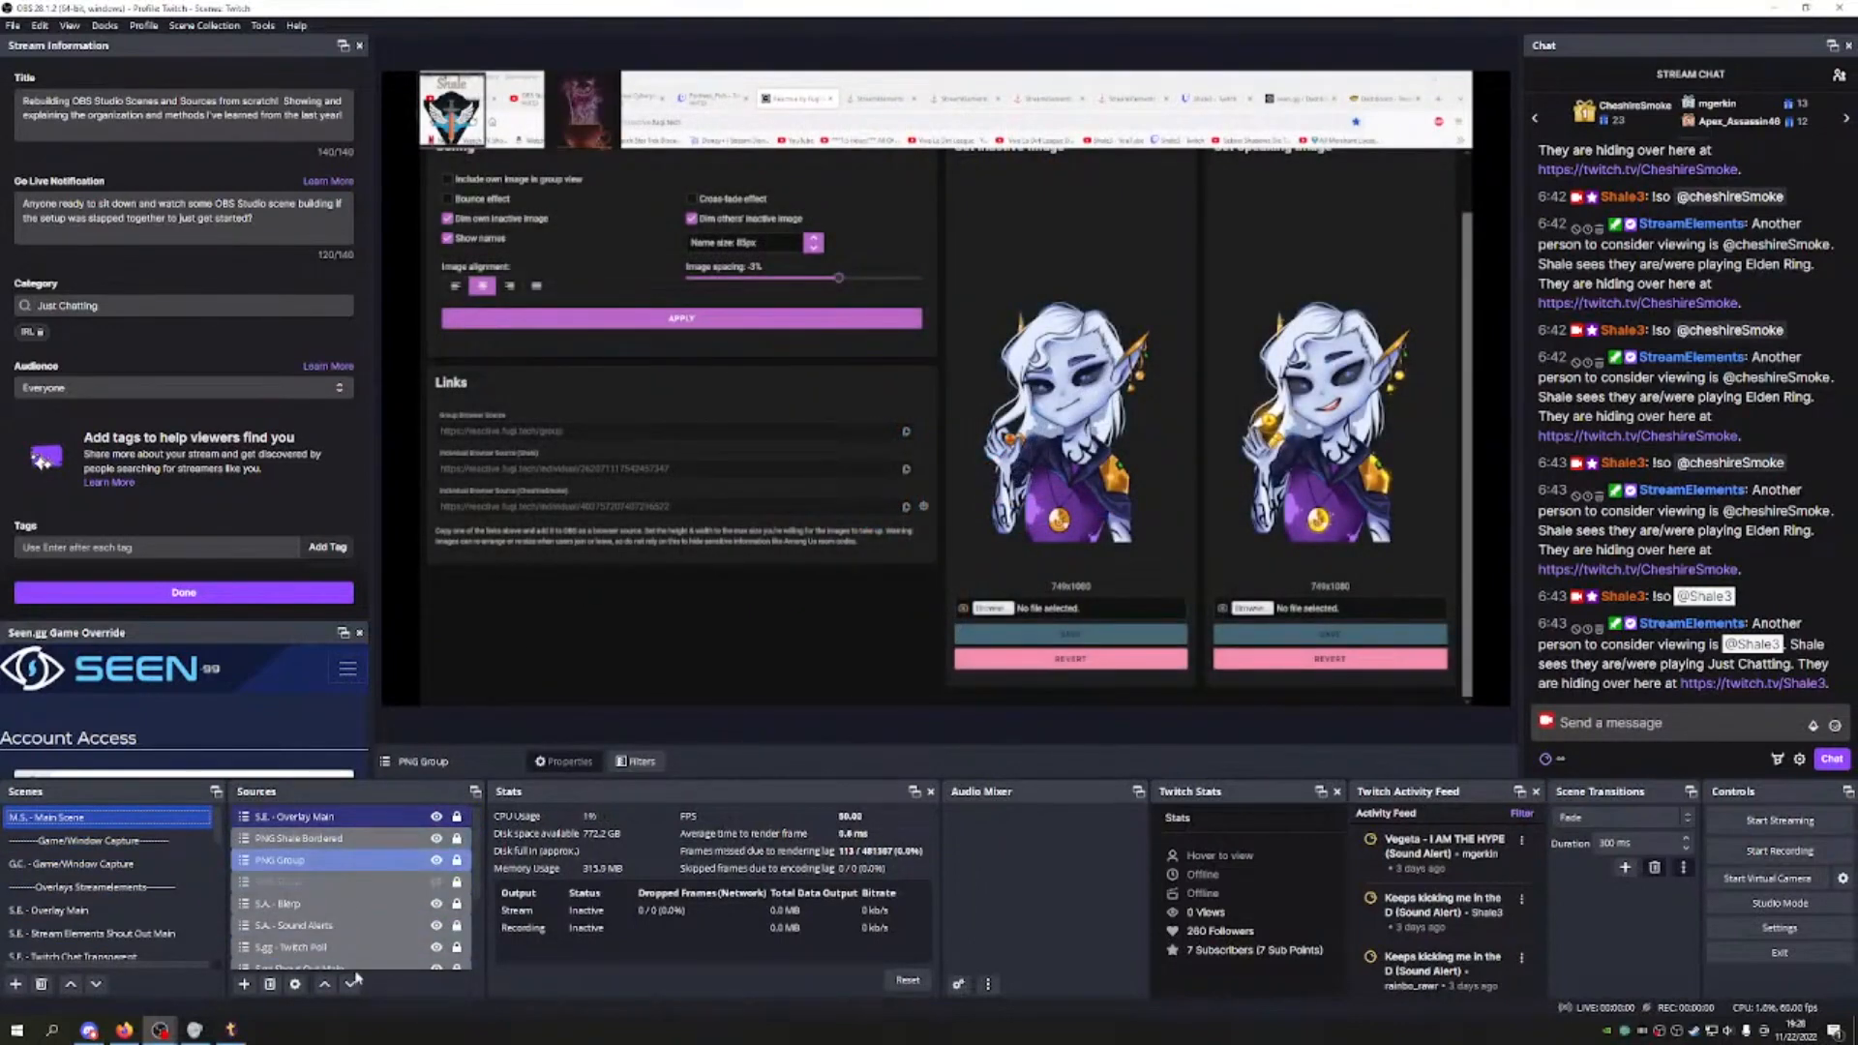
pyautogui.click(387, 859)
pyautogui.moveTo(569, 113); pyautogui.dragTo(541, 113)
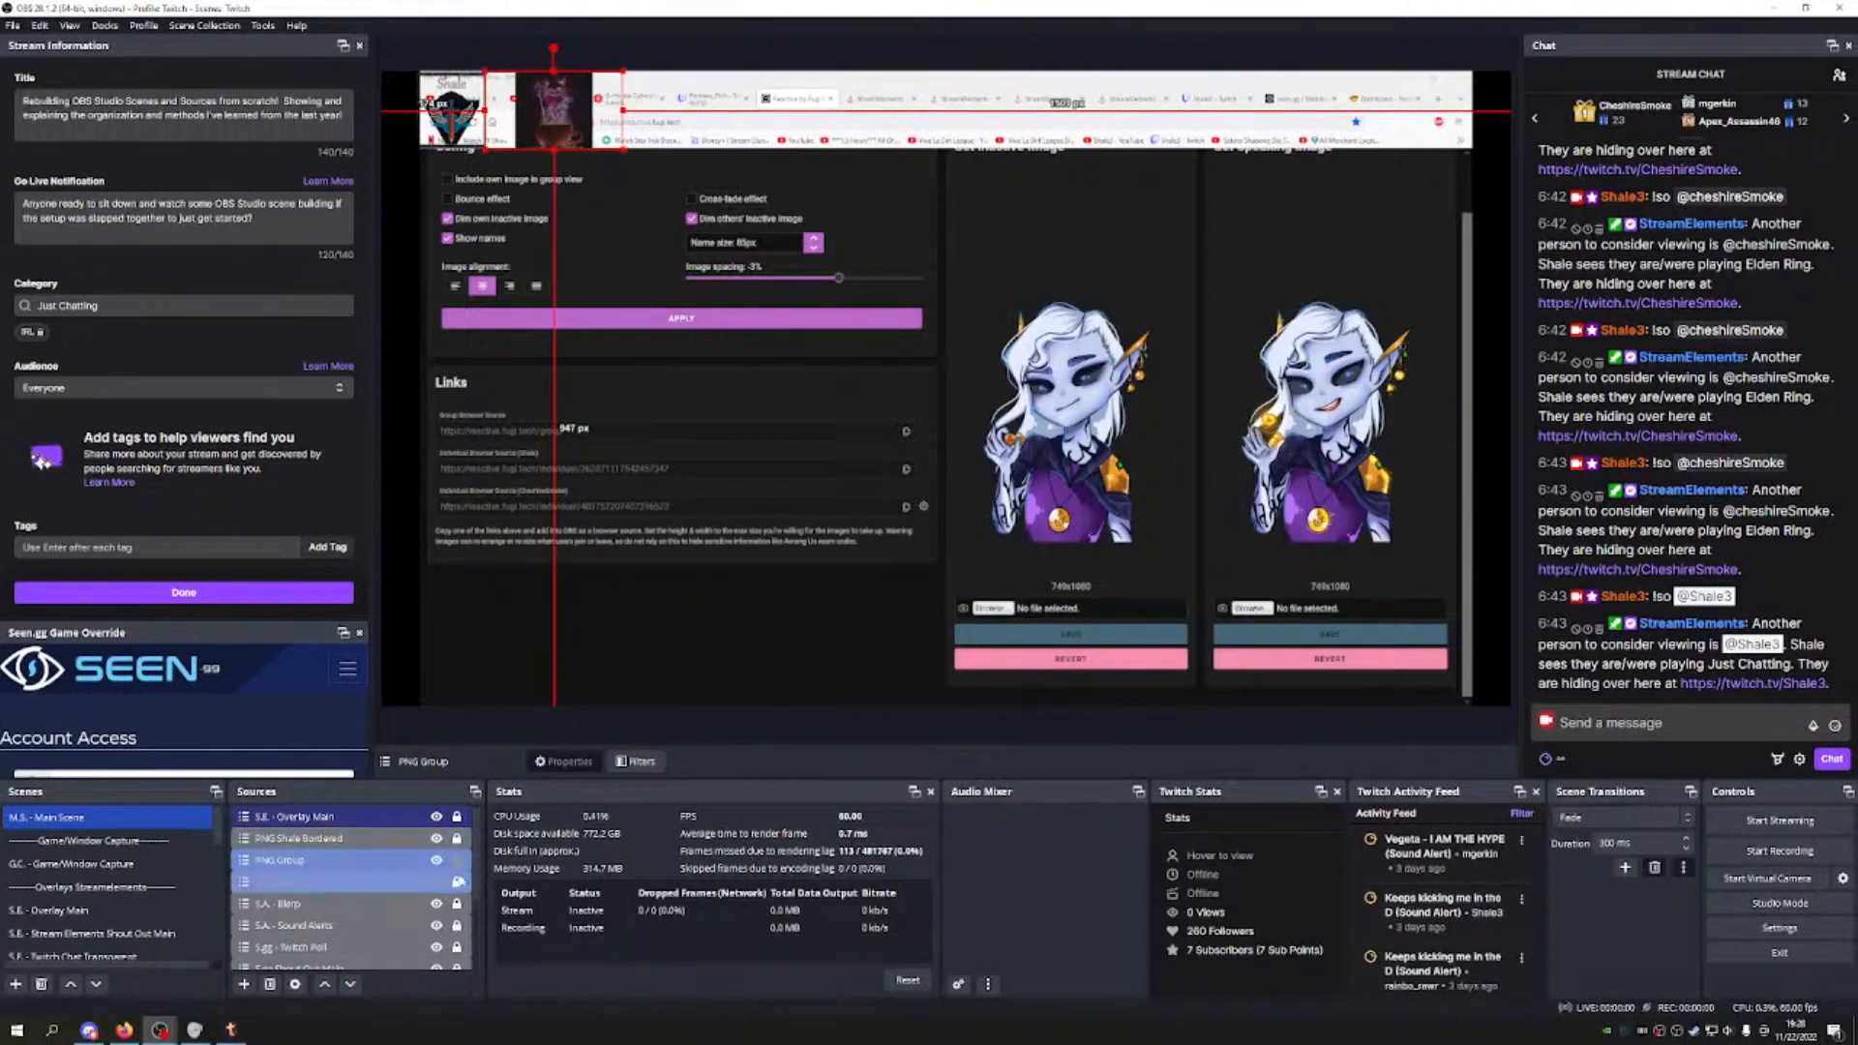
pyautogui.click(457, 859)
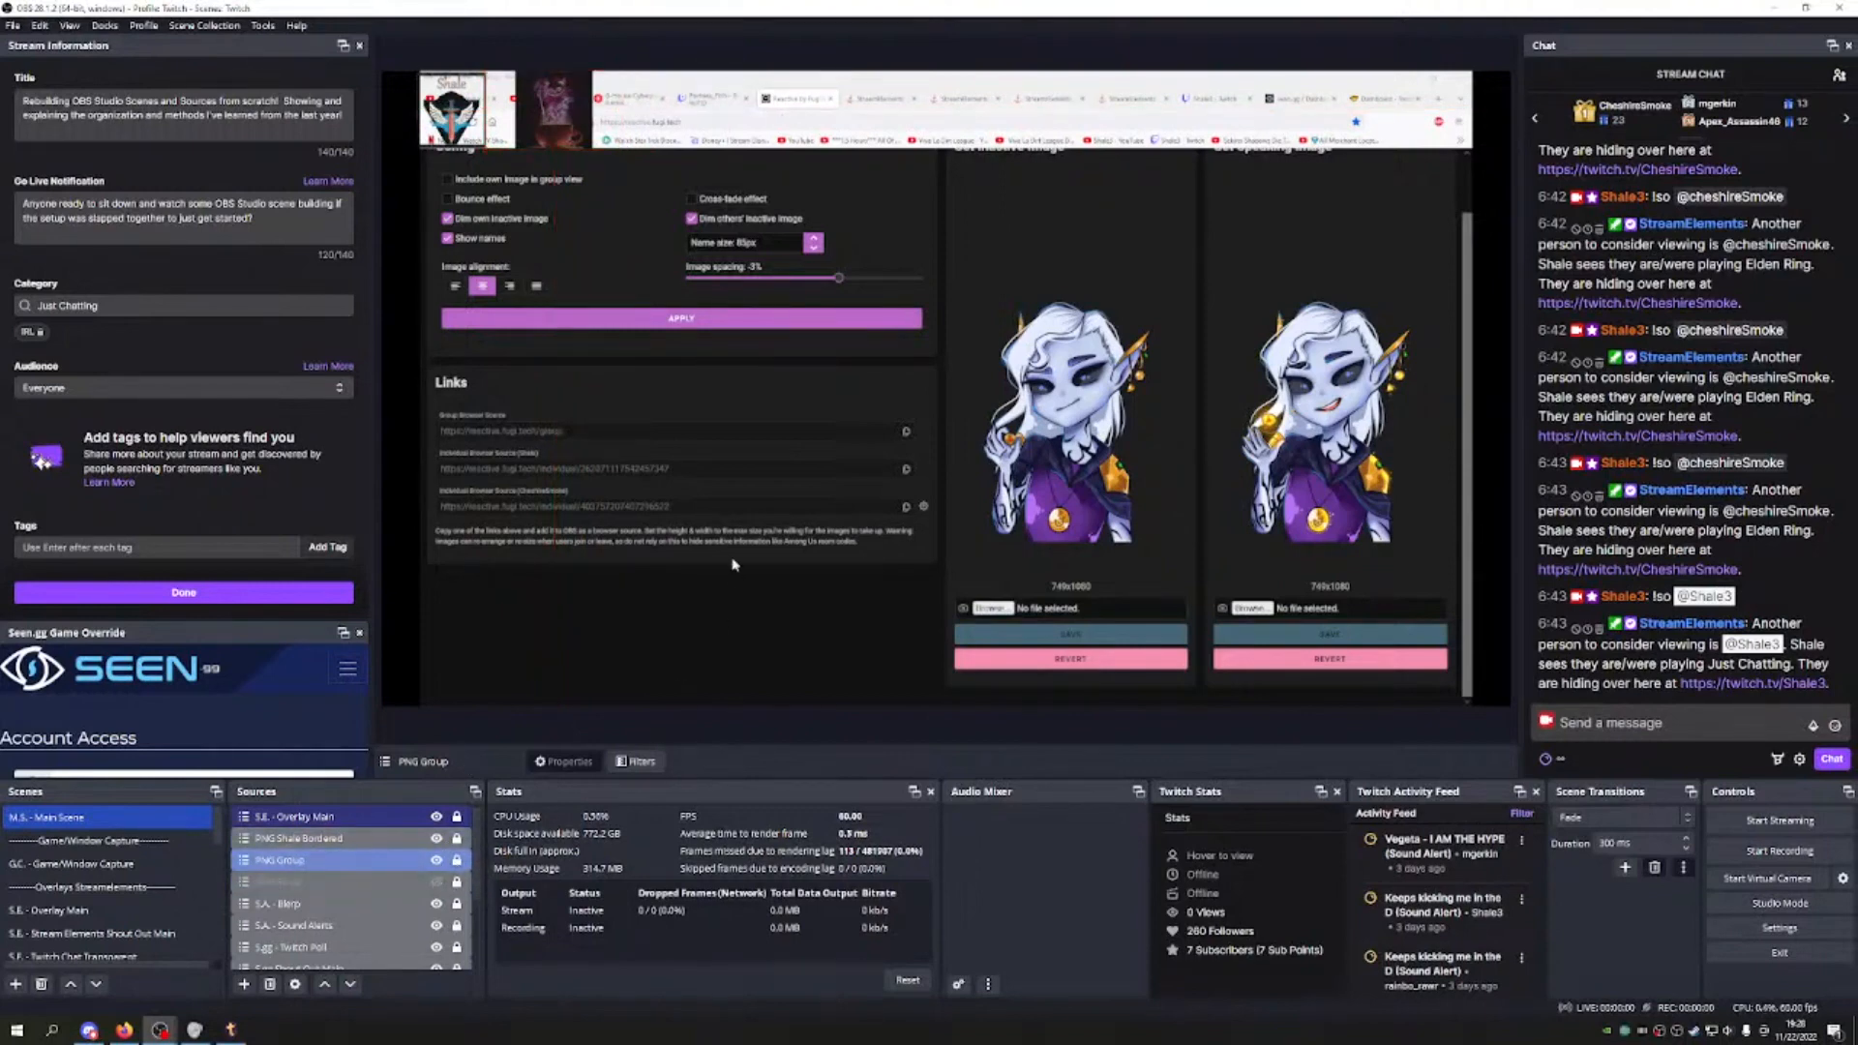
pyautogui.click(458, 859)
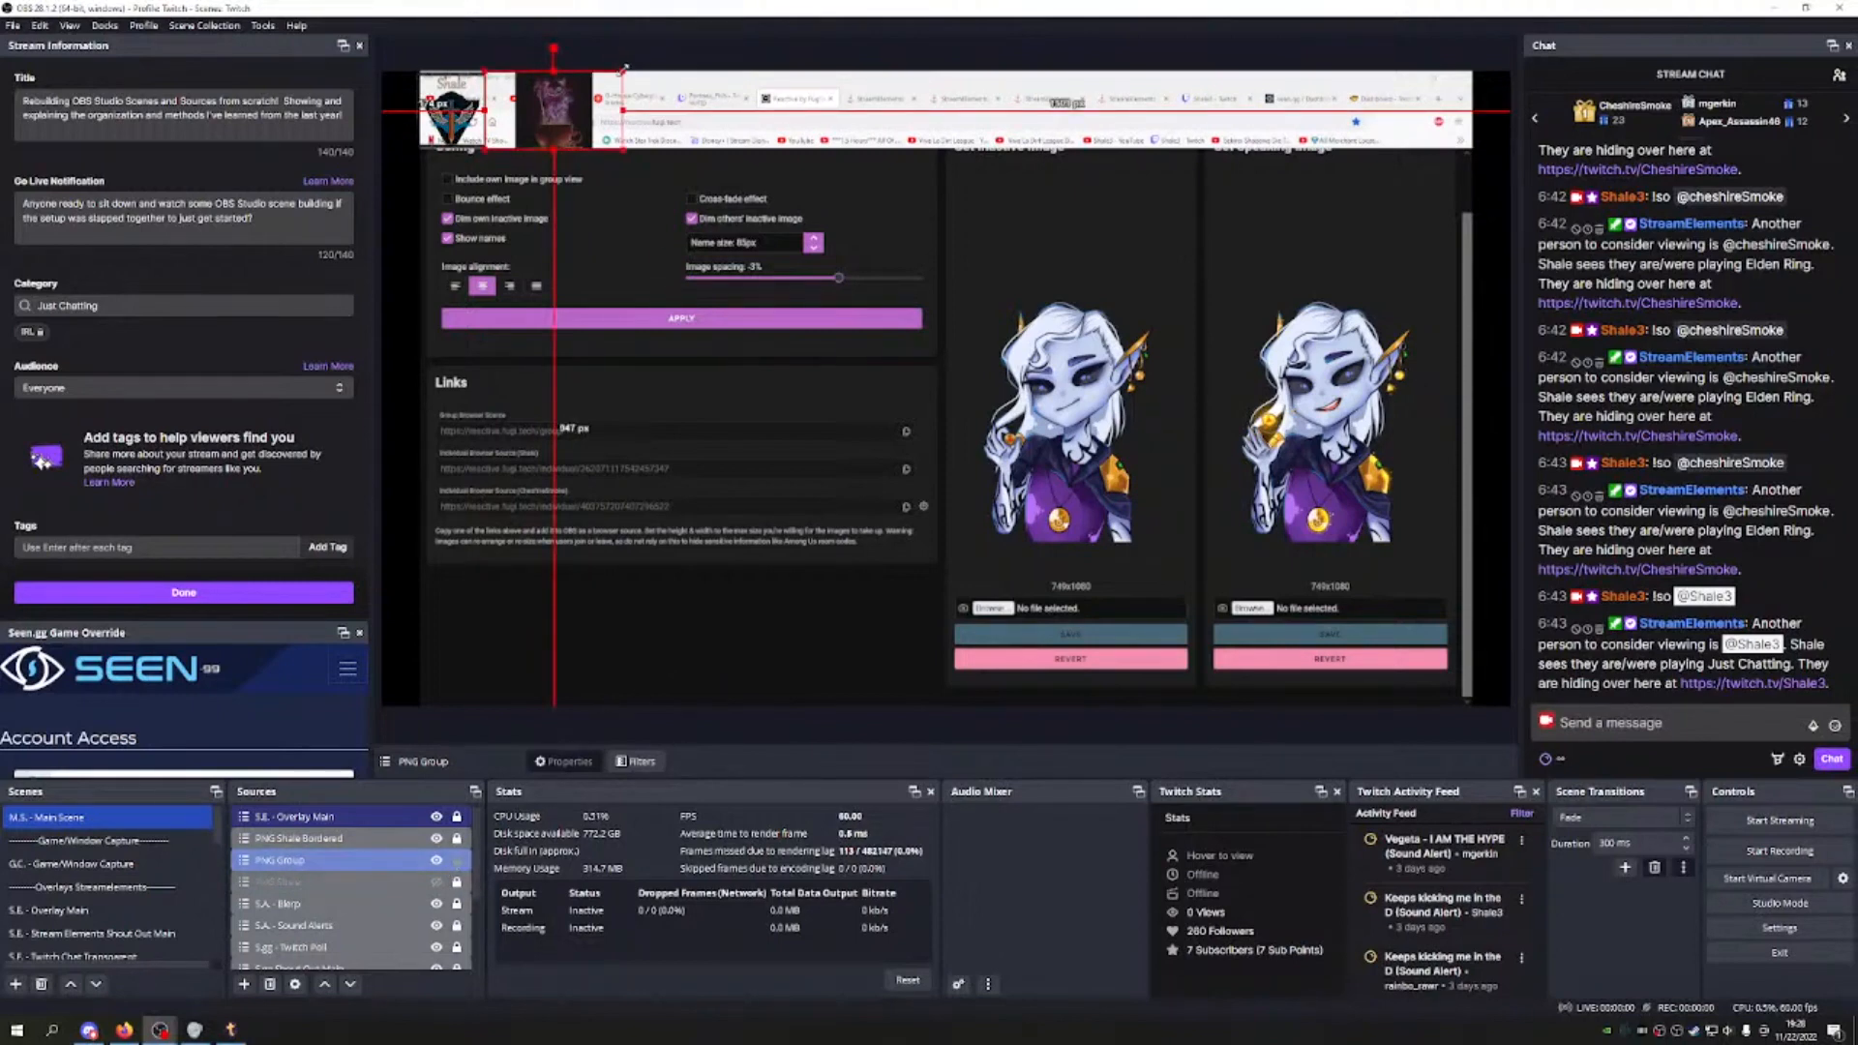
pyautogui.moveTo(621, 72); pyautogui.dragTo(617, 76)
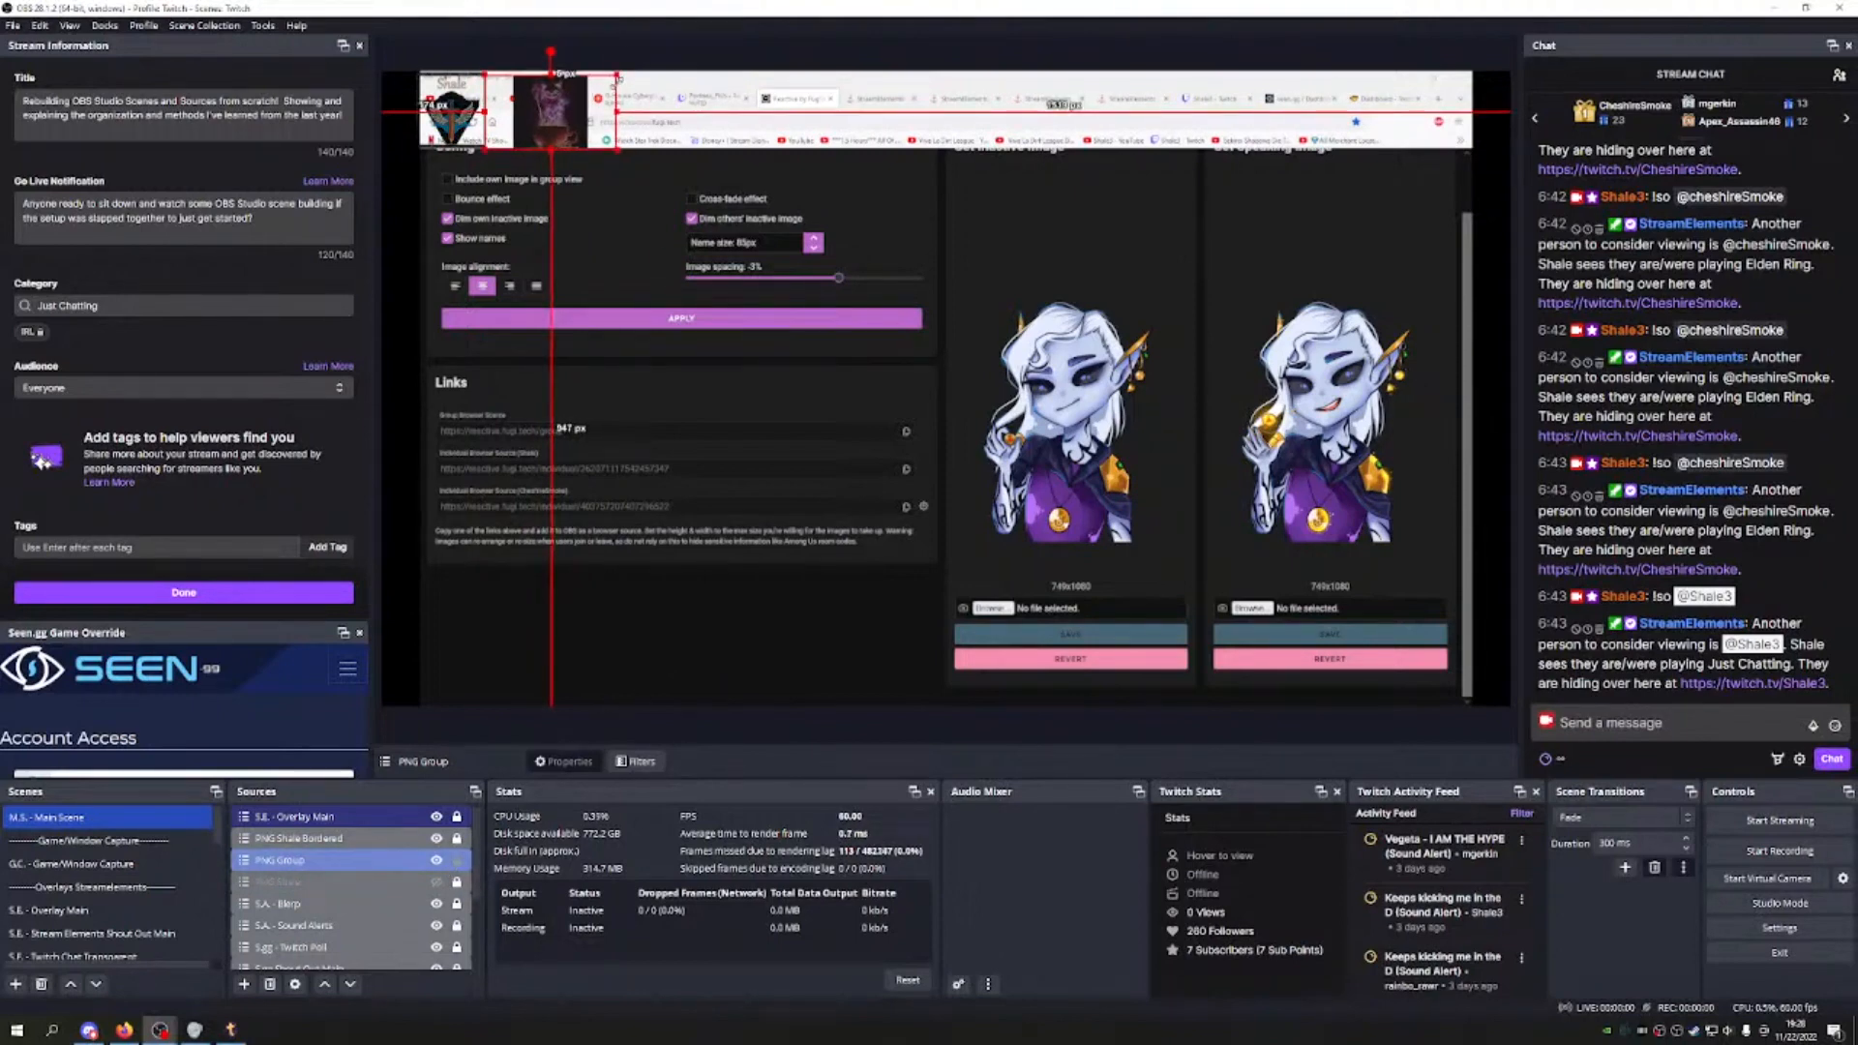
pyautogui.moveTo(615, 77); pyautogui.dragTo(618, 76)
pyautogui.click(456, 860)
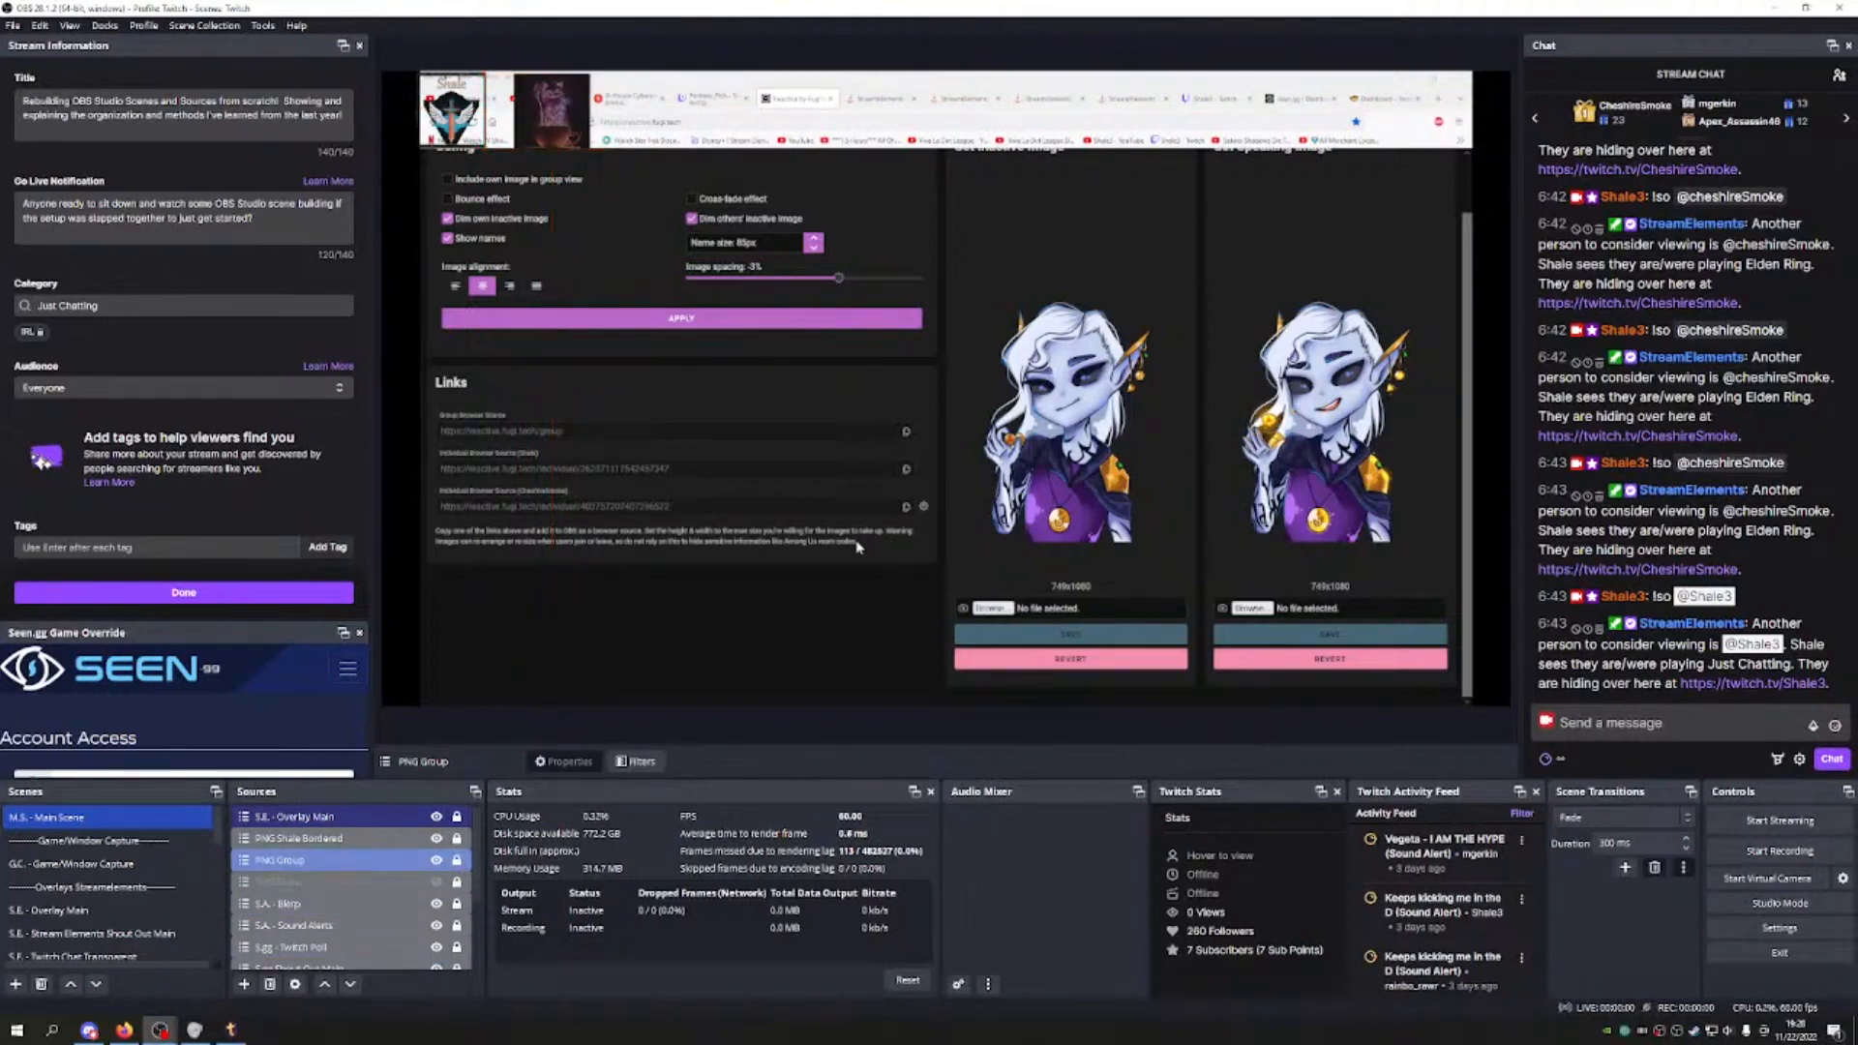
# Step: Add a new Treatstream separator scene and move it up the scene list
pyautogui.scroll(-5, 106, 891)
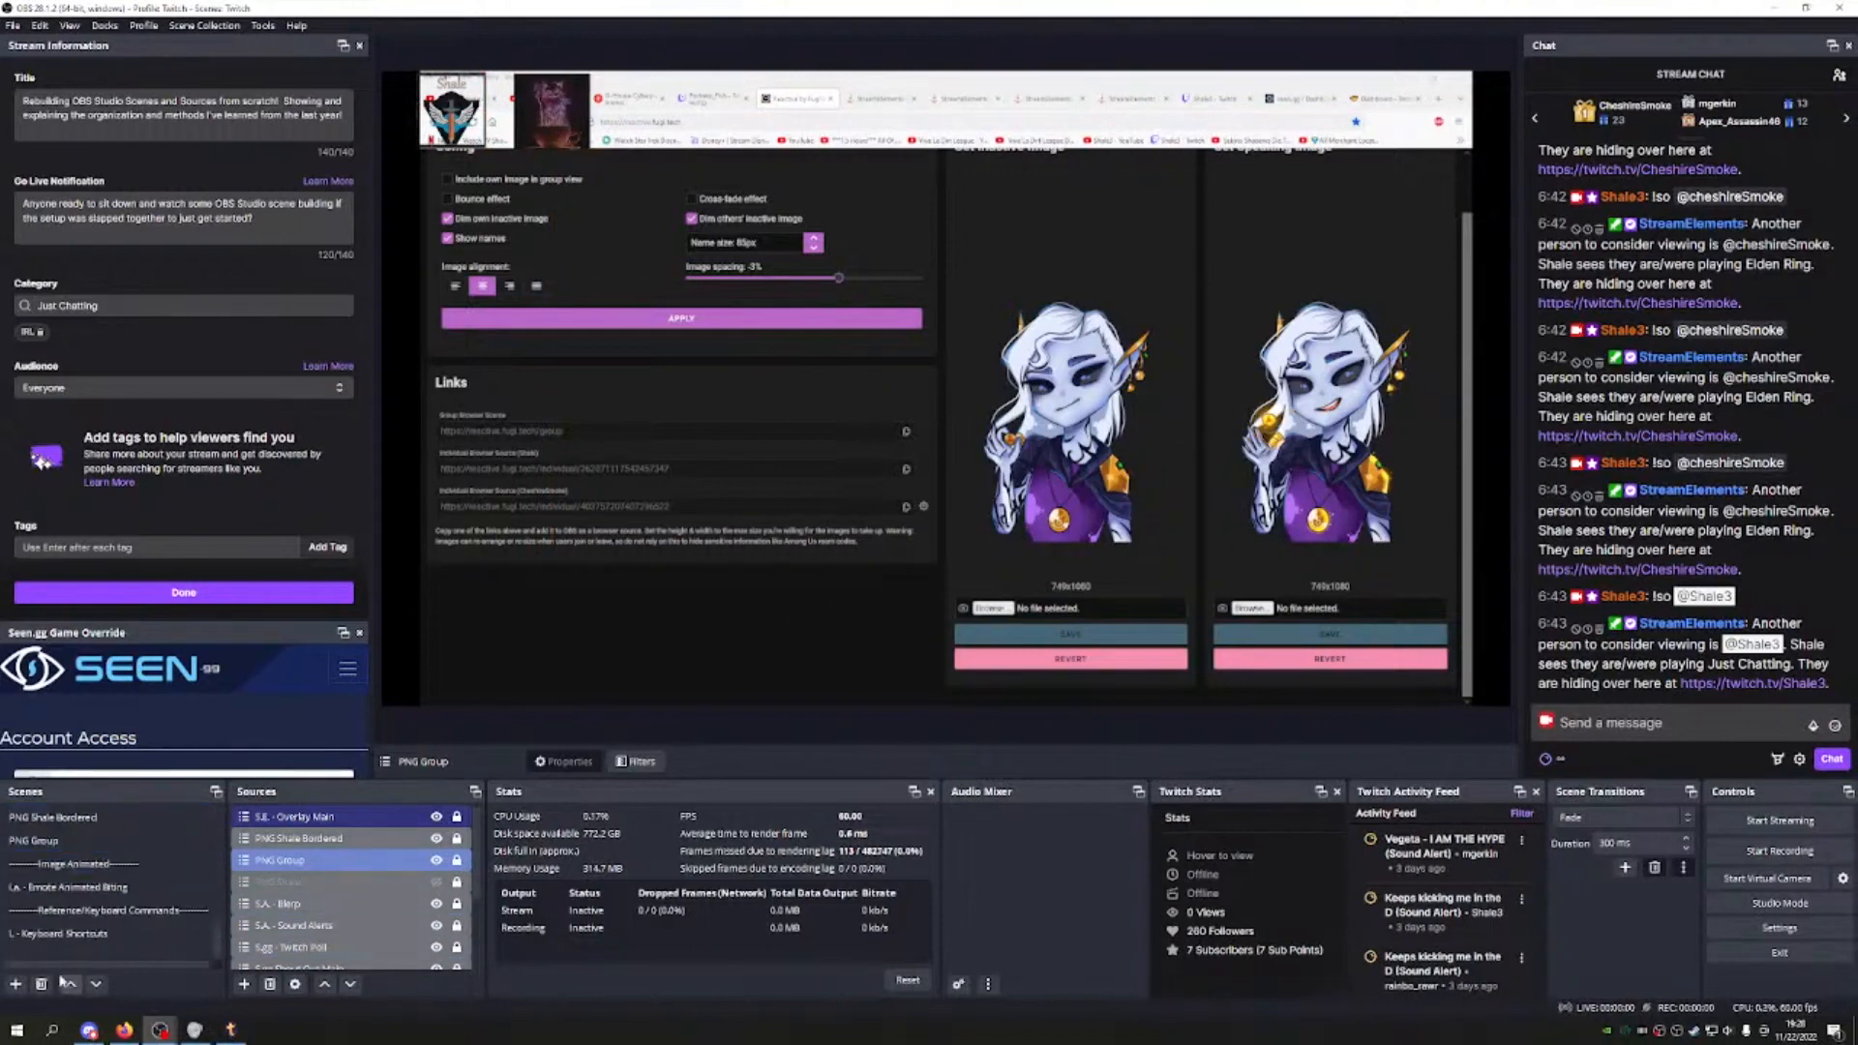
pyautogui.click(14, 986)
pyautogui.write('--------Tre')
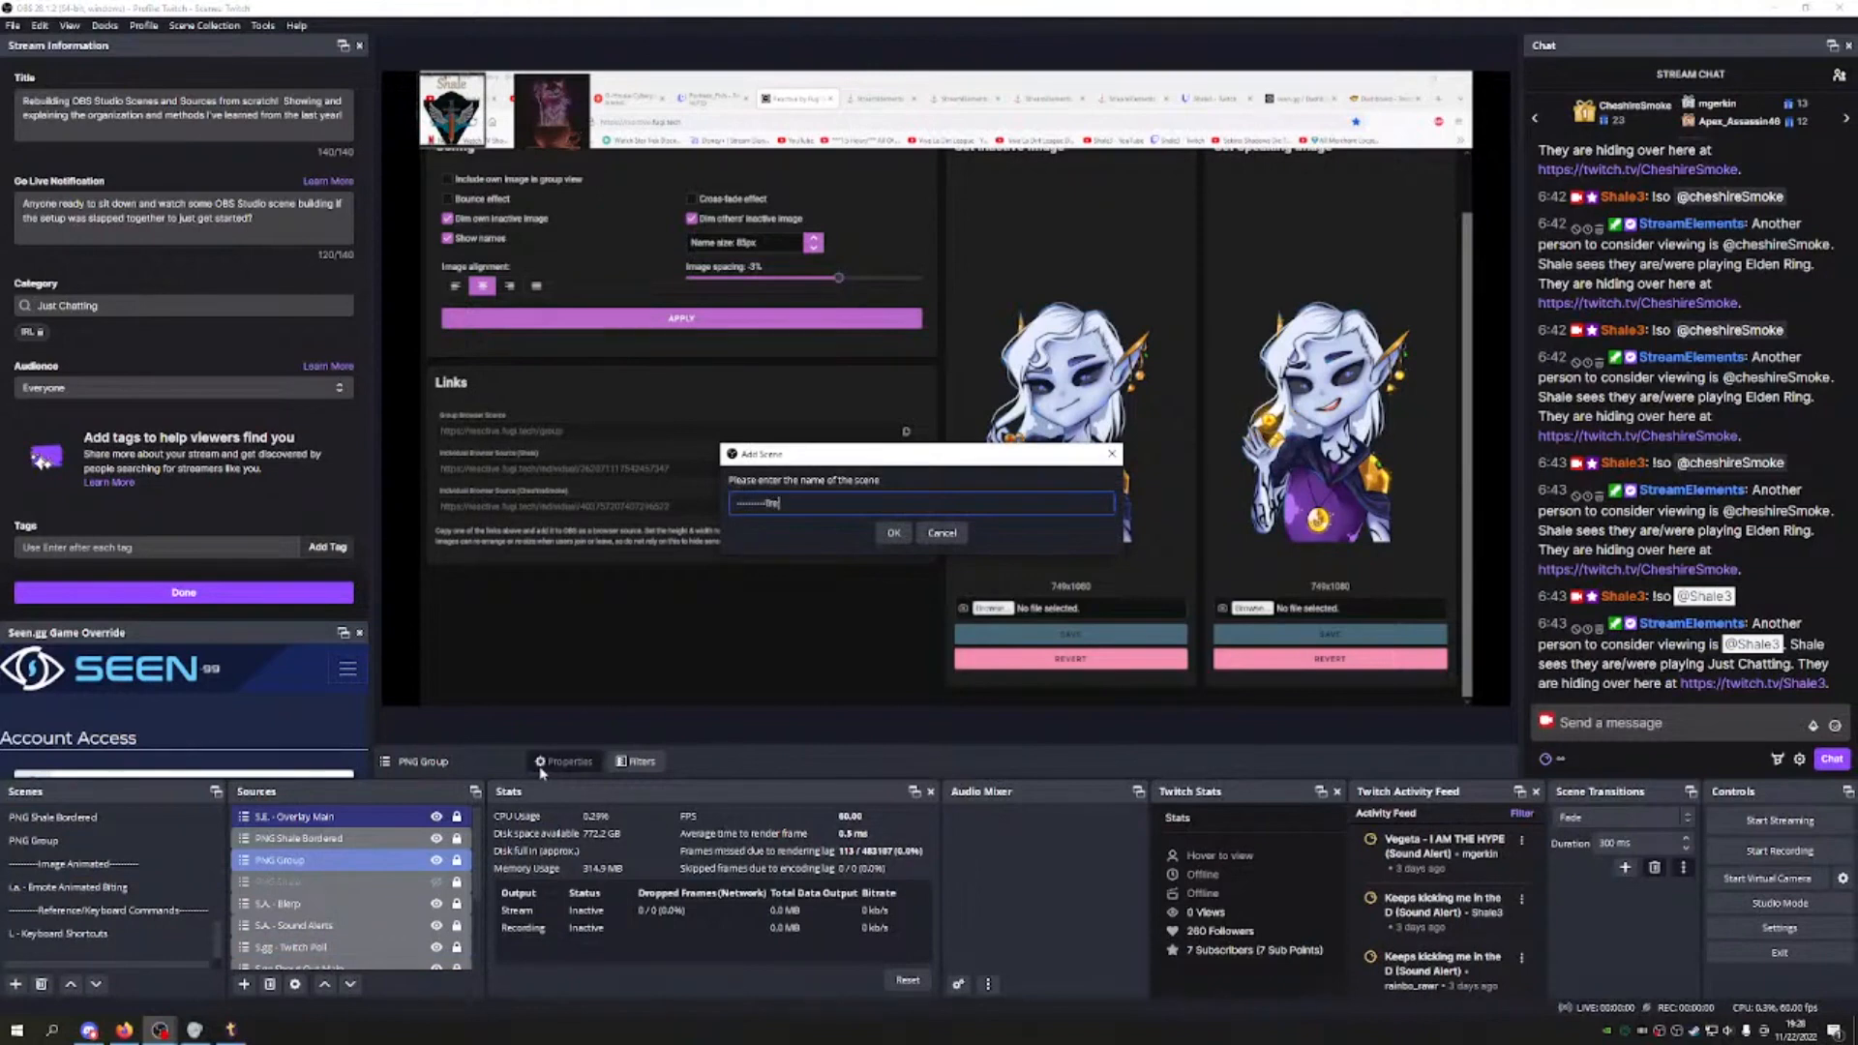
pyautogui.write('am--------')
pyautogui.click(894, 532)
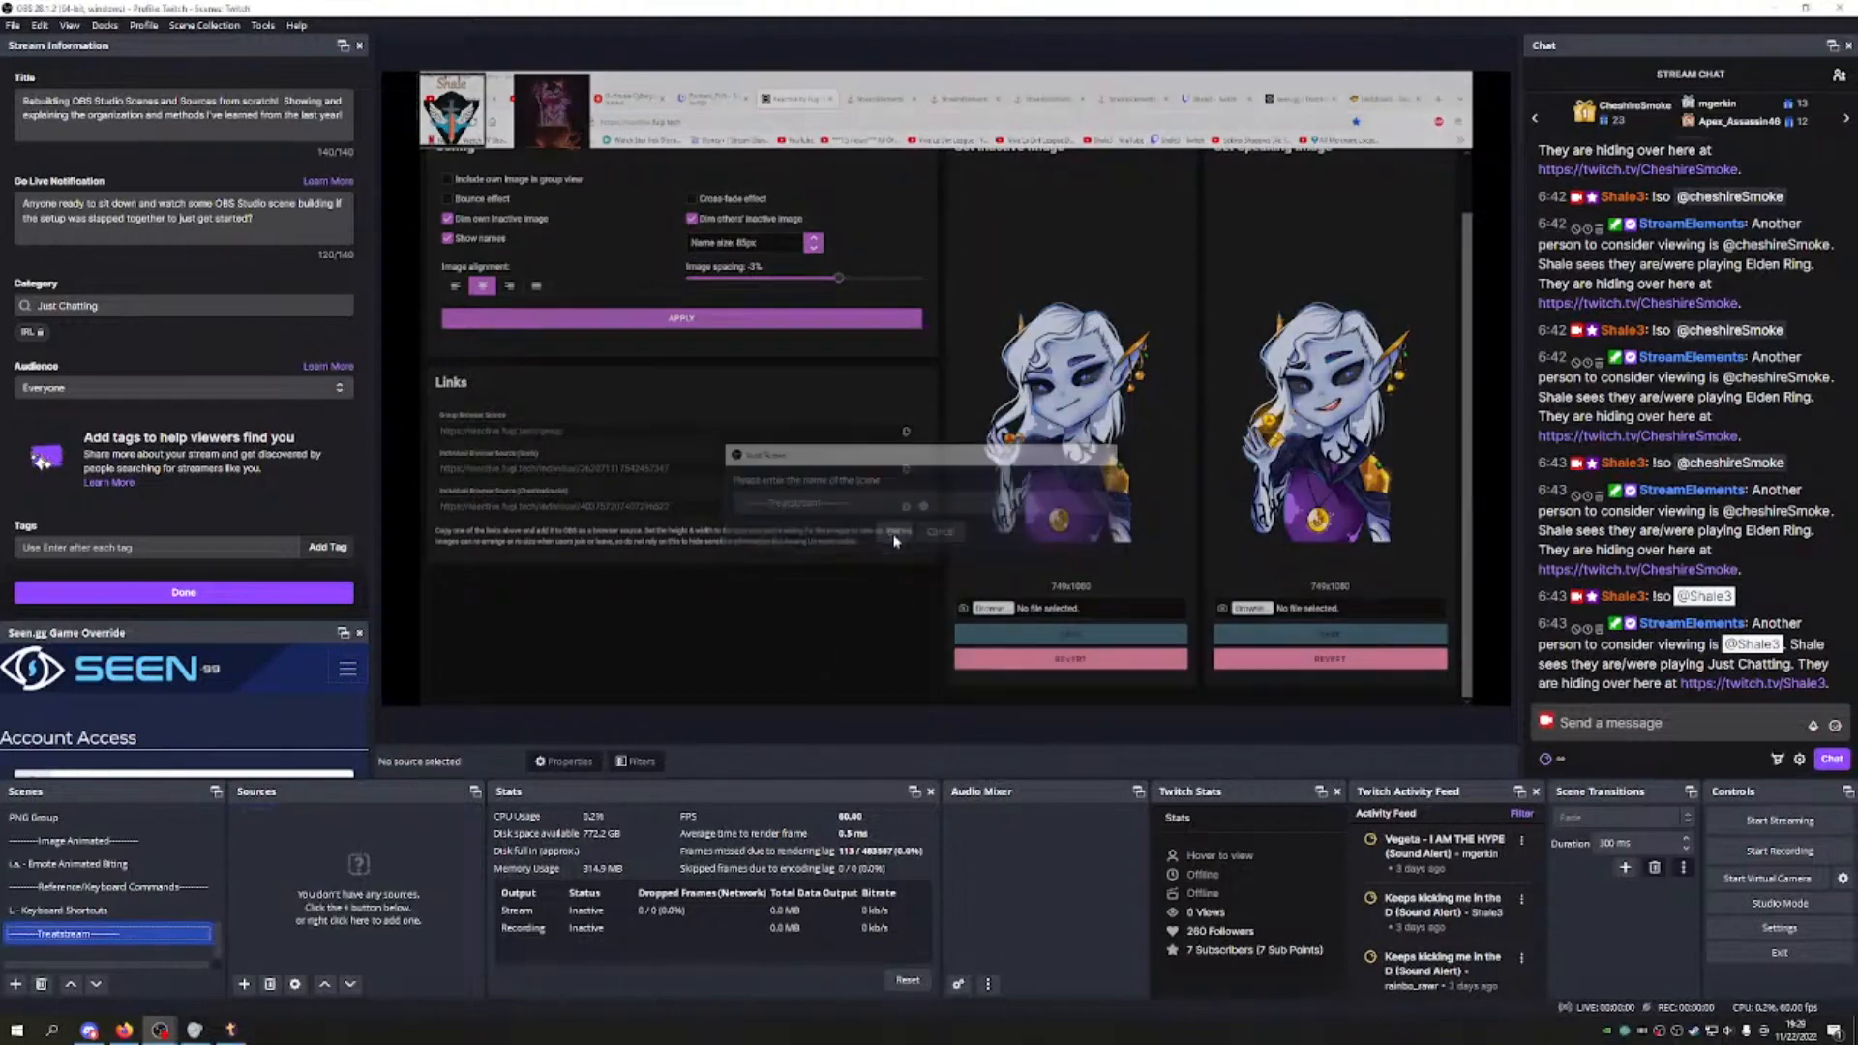
pyautogui.click(70, 984)
pyautogui.click(69, 984)
pyautogui.click(69, 984)
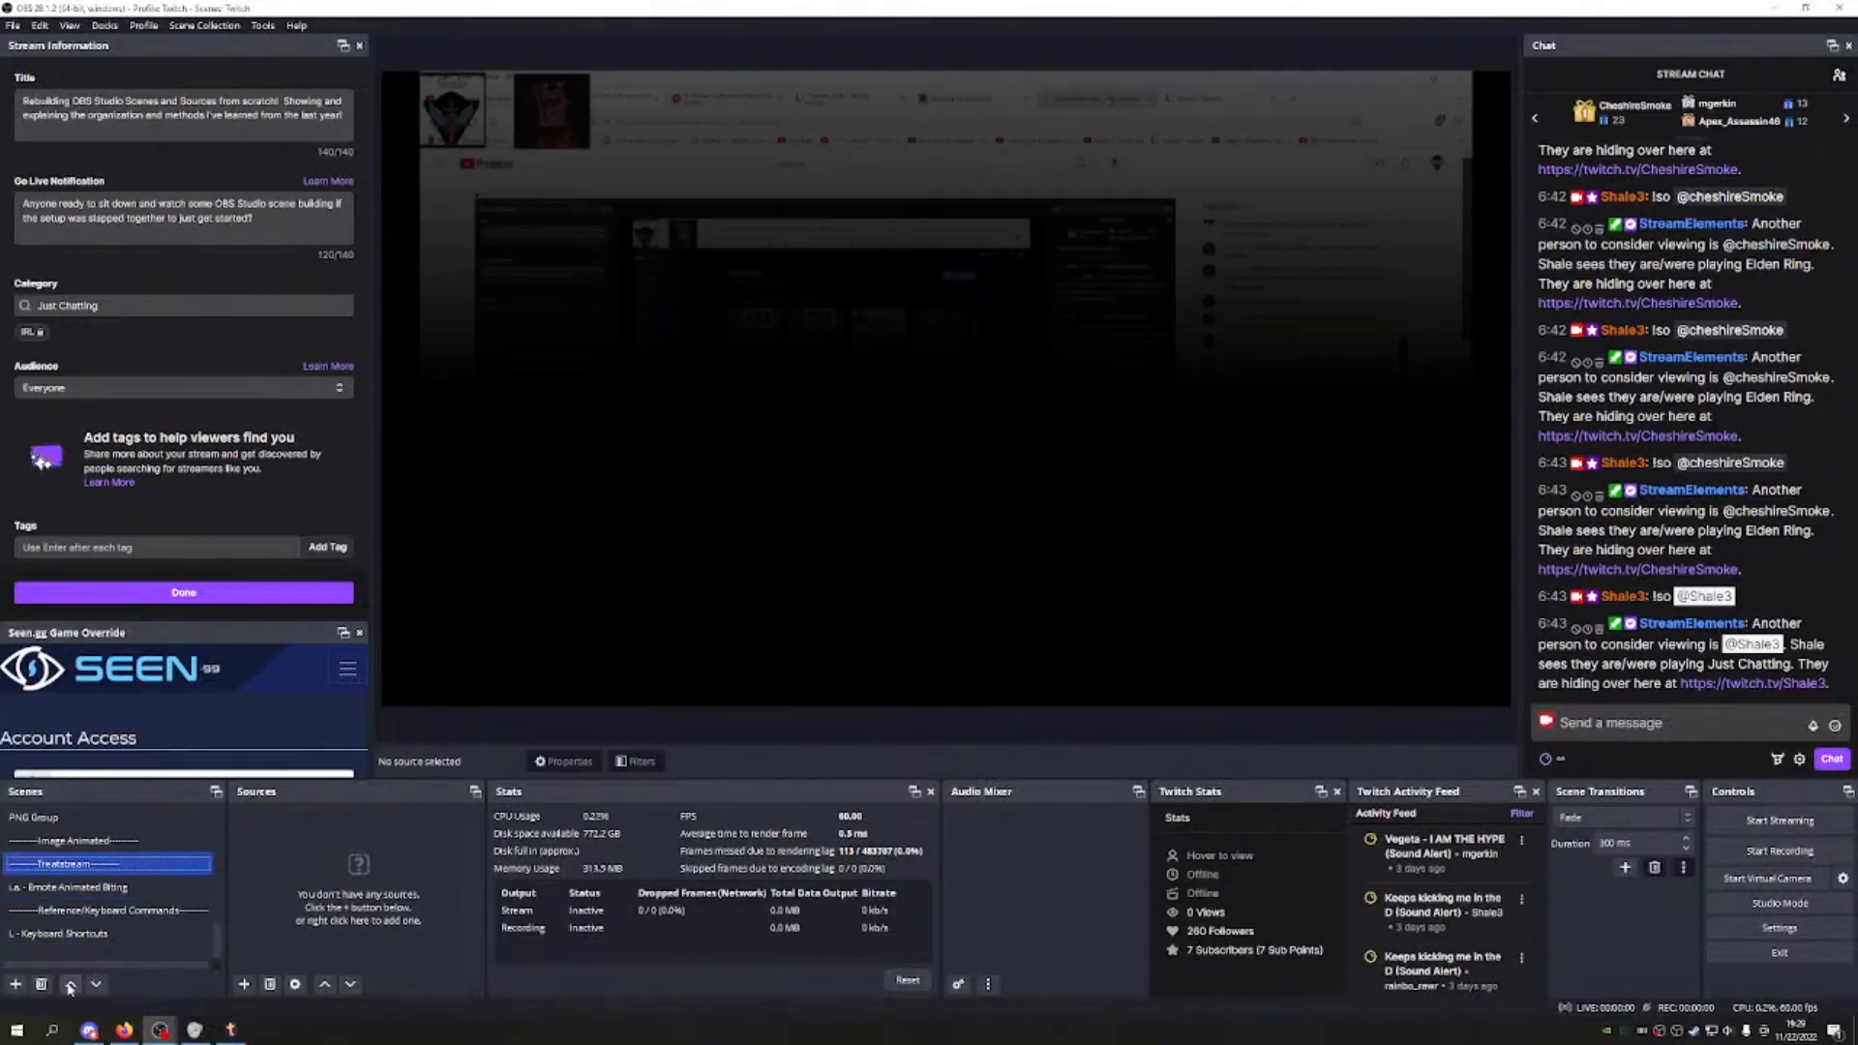
pyautogui.click(69, 984)
pyautogui.click(70, 984)
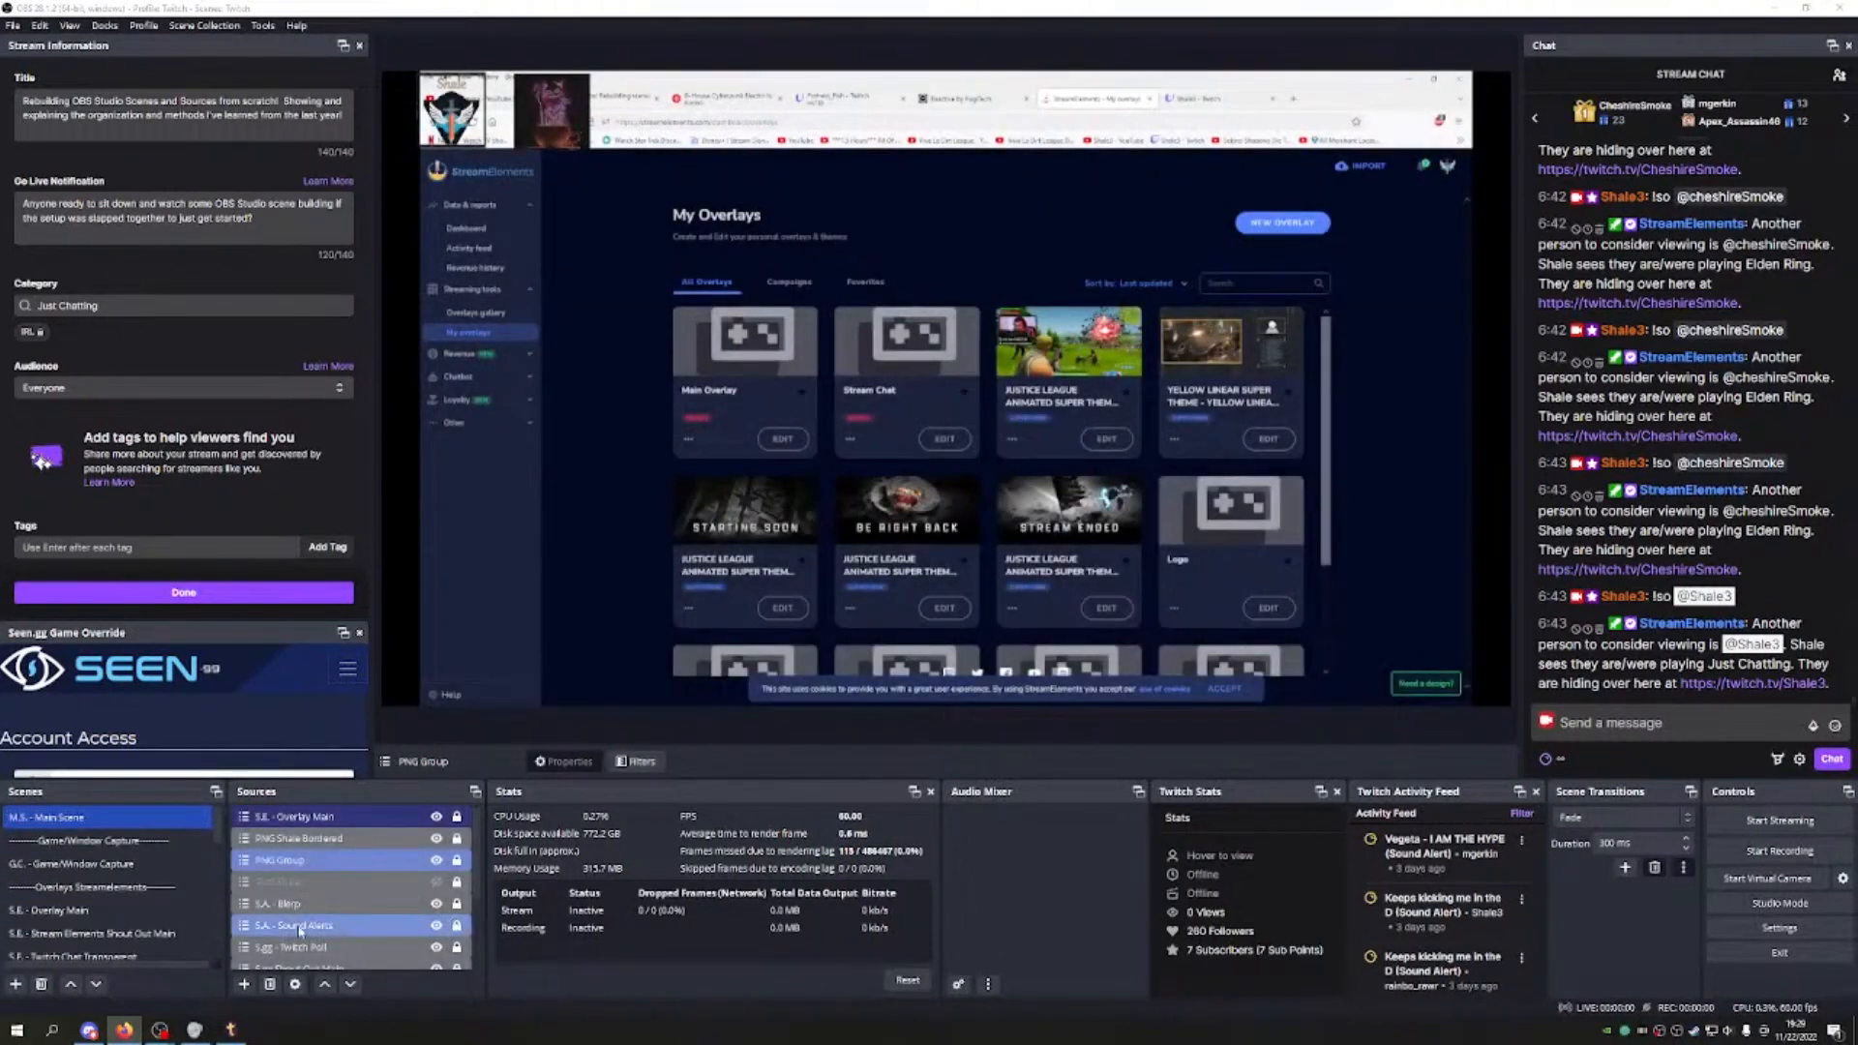
# Step: Give the S.gg - Twitch Timer source a grey colour tag
pyautogui.scroll(-2, 344, 915)
pyautogui.click(338, 927)
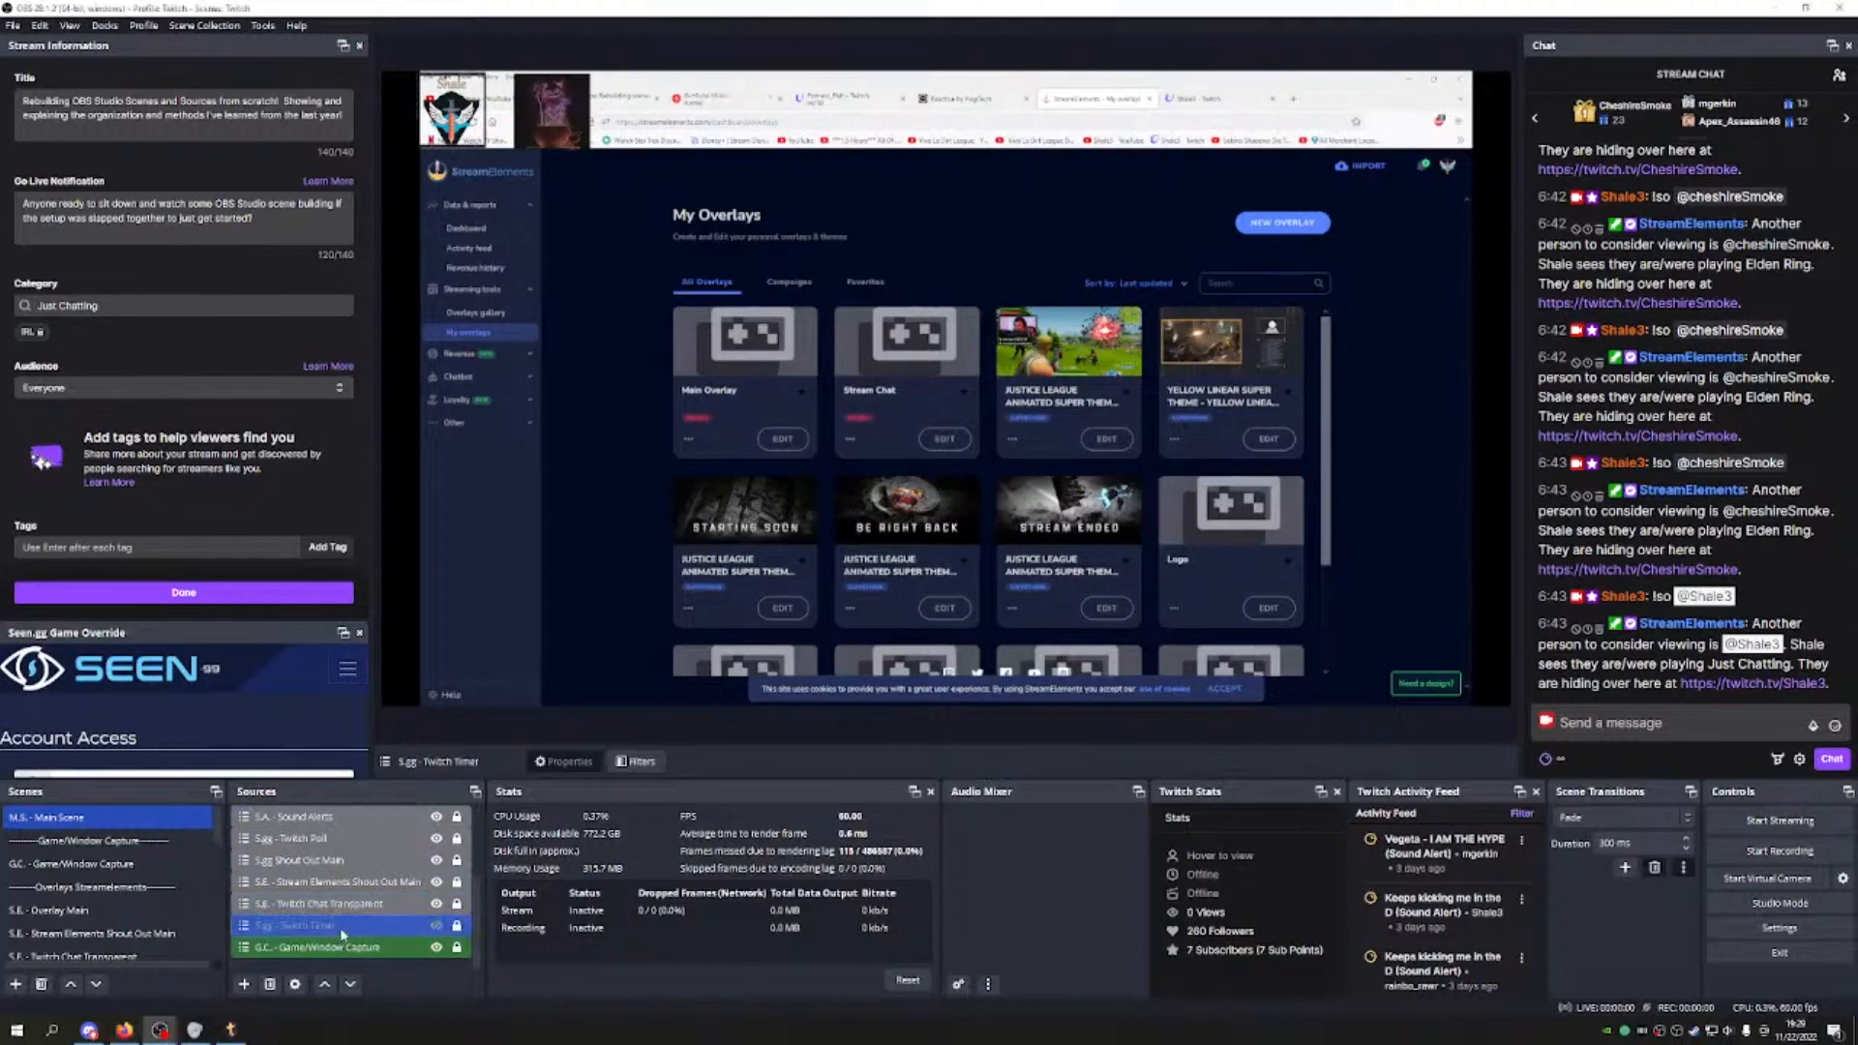
pyautogui.rightClick(338, 935)
pyautogui.moveTo(484, 564)
pyautogui.click(579, 635)
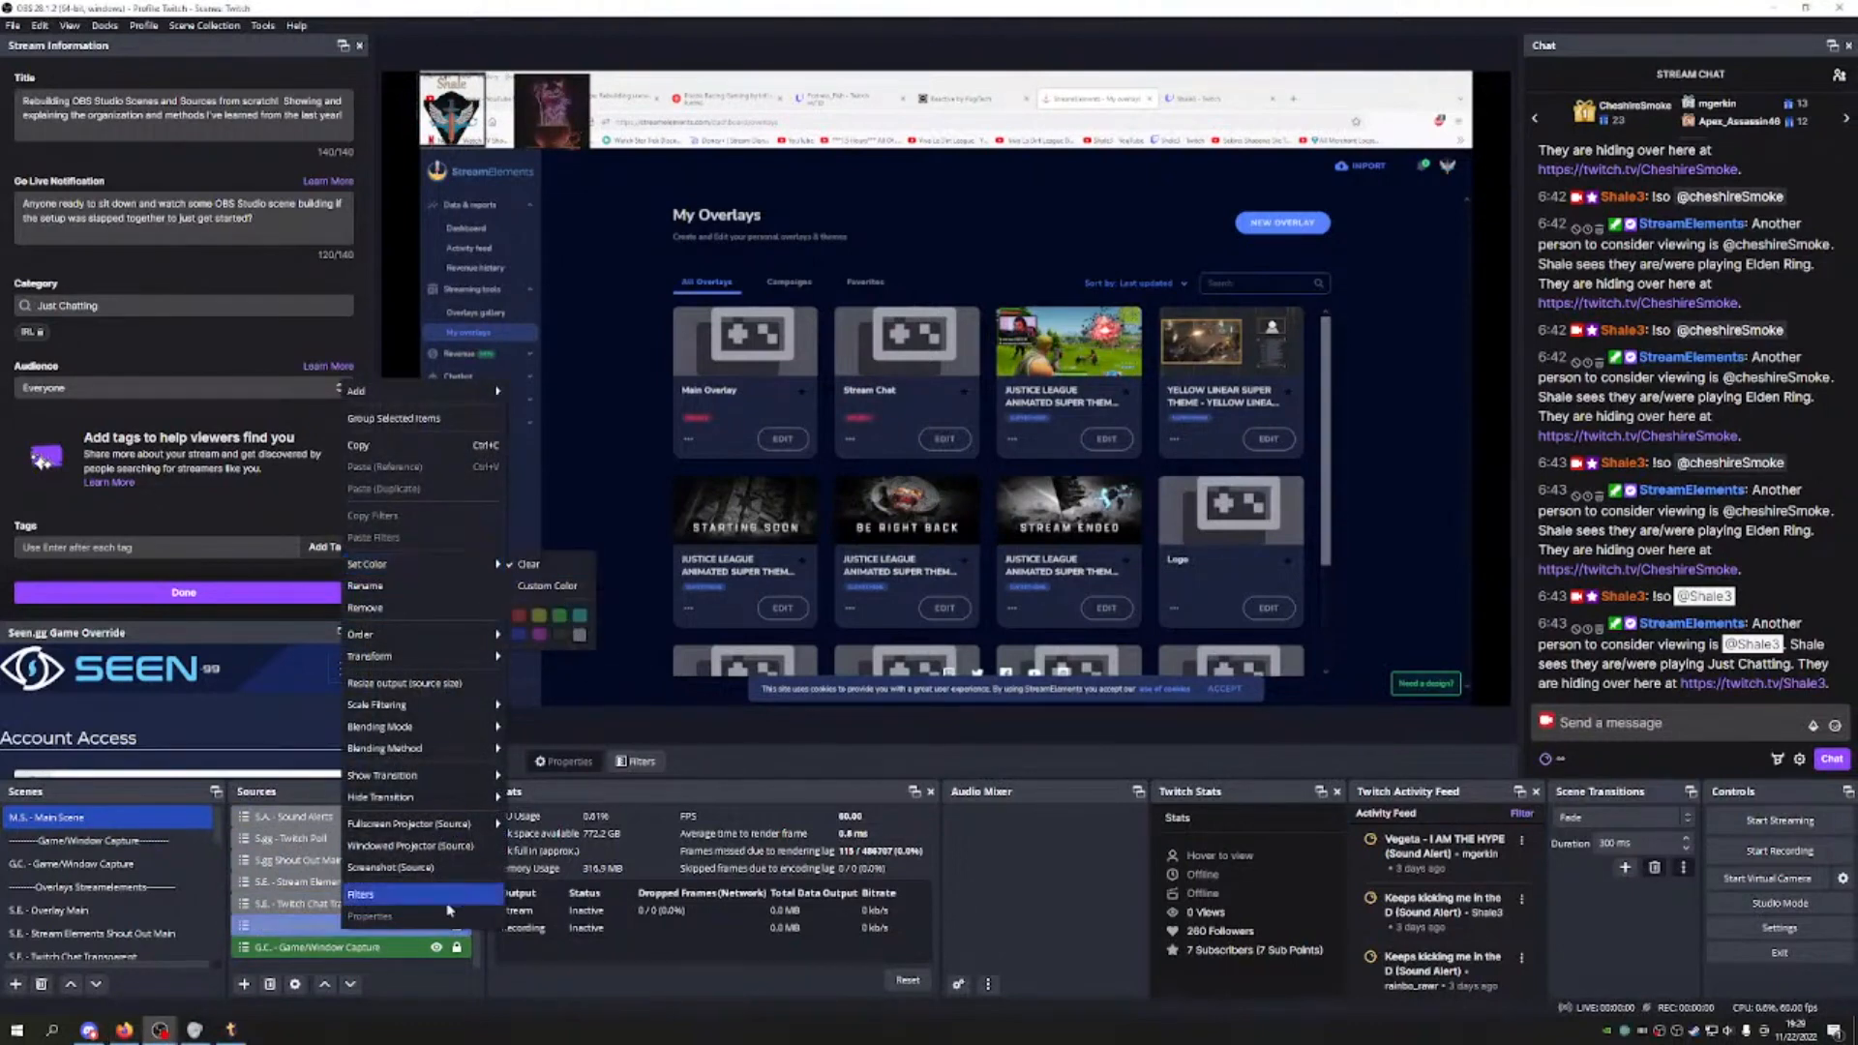
pyautogui.click(336, 965)
# Step: Select the hidden PNG Shale source in the Sources list
pyautogui.scroll(2, 358, 891)
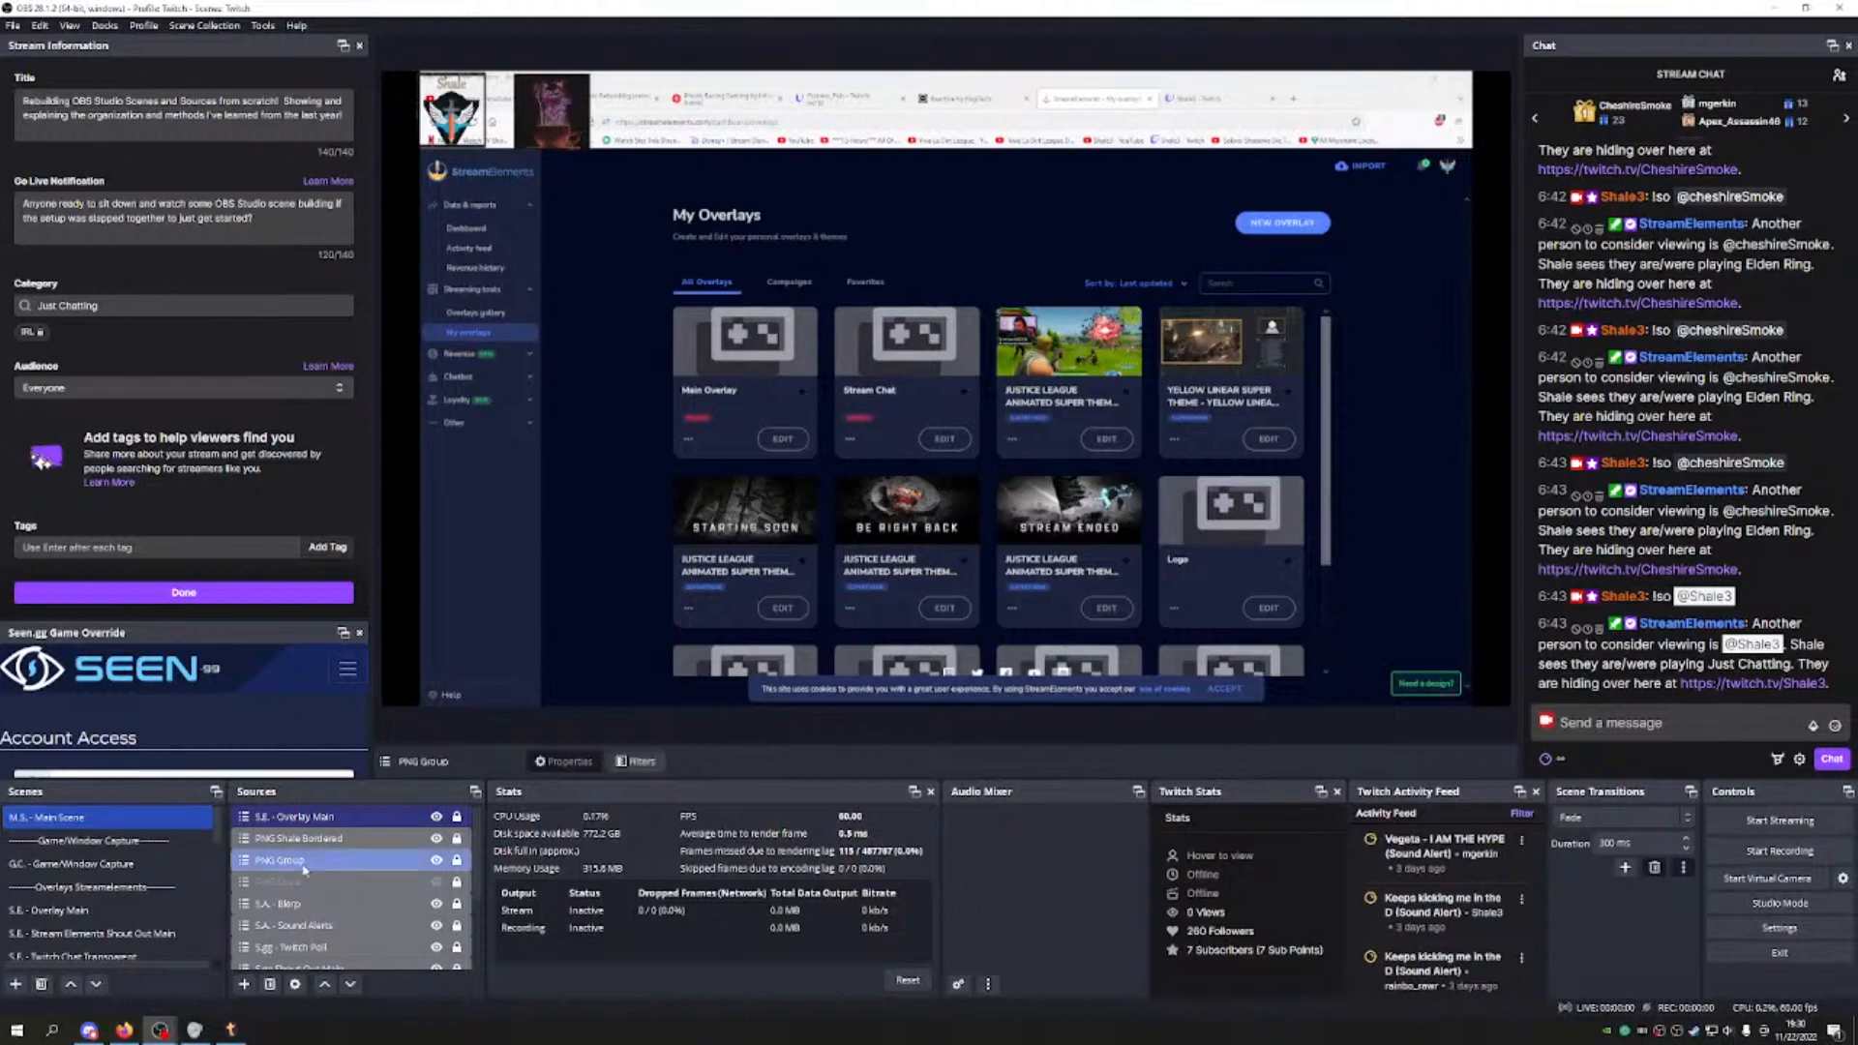
pyautogui.click(366, 882)
pyautogui.scroll(-2, 397, 917)
pyautogui.scroll(2, 369, 916)
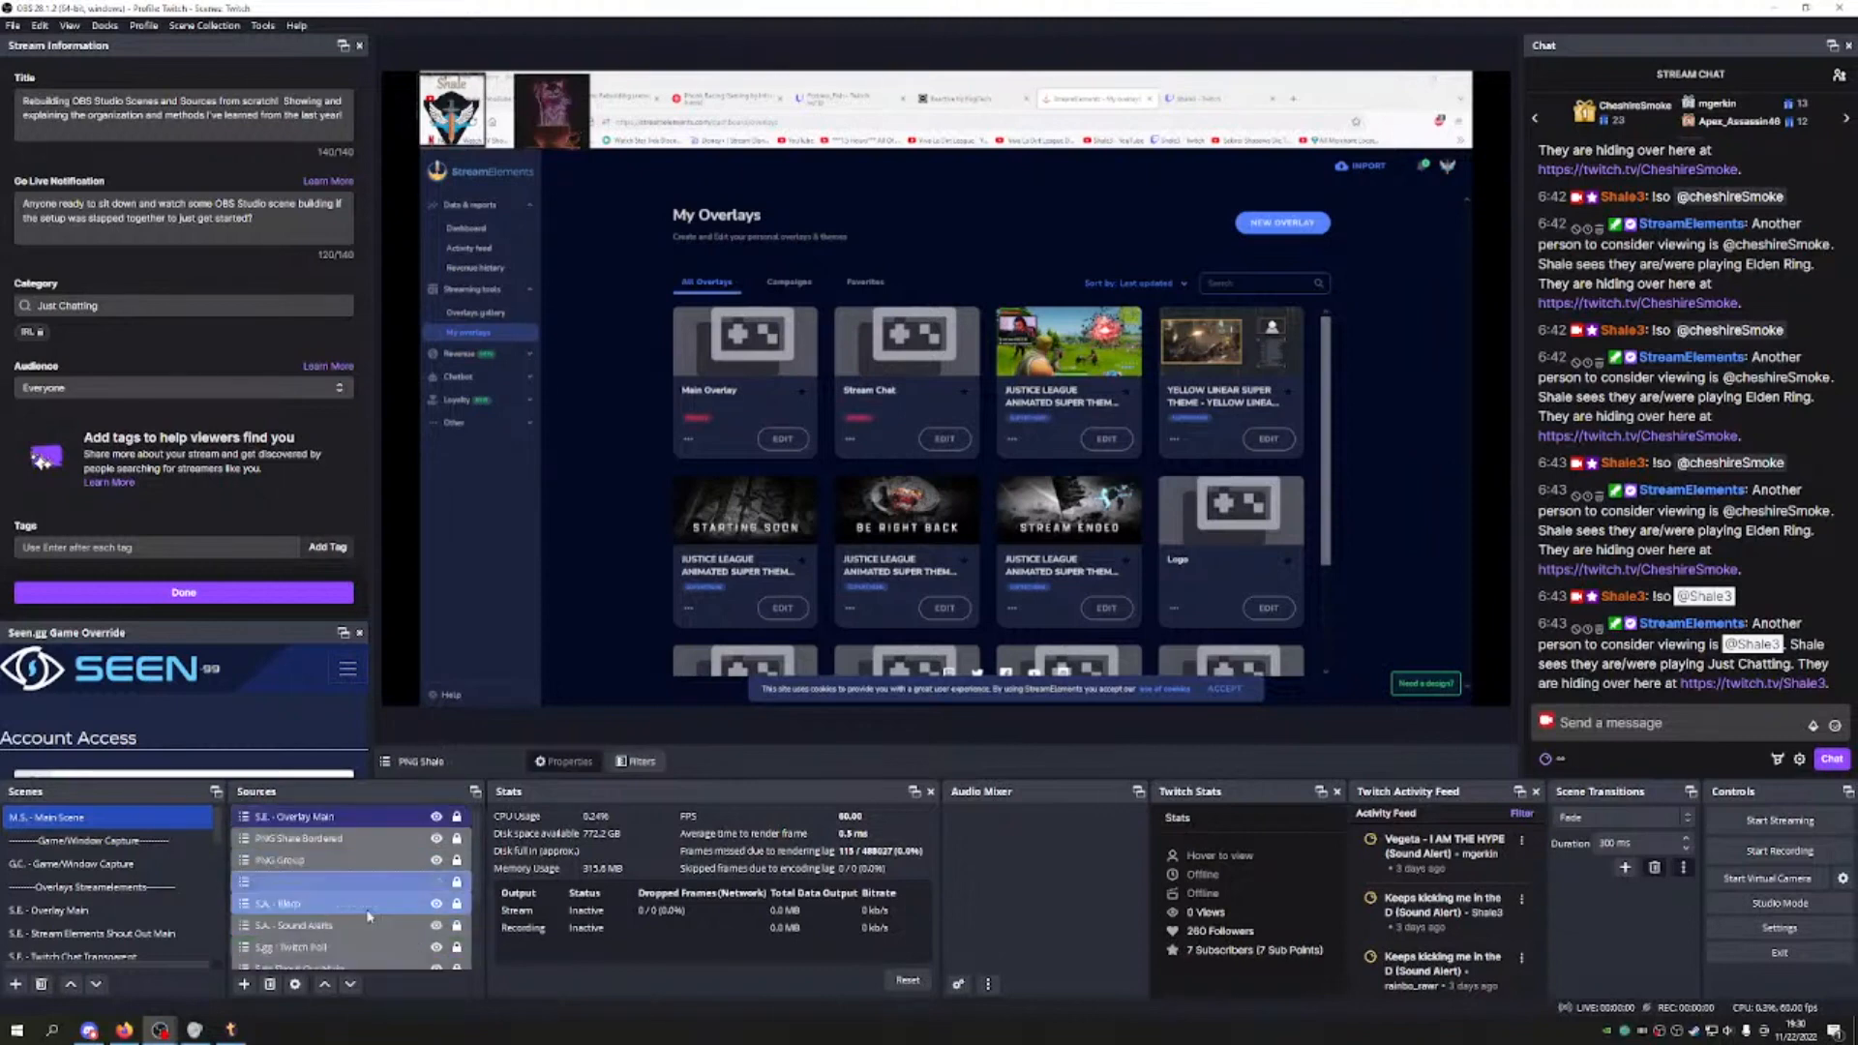
# Step: Review the Game/Window Capture, Stream Elements, Twitch Chat, S.gg and Treatstream scenes in turn
pyautogui.click(136, 886)
pyautogui.click(139, 932)
pyautogui.scroll(-1, 140, 919)
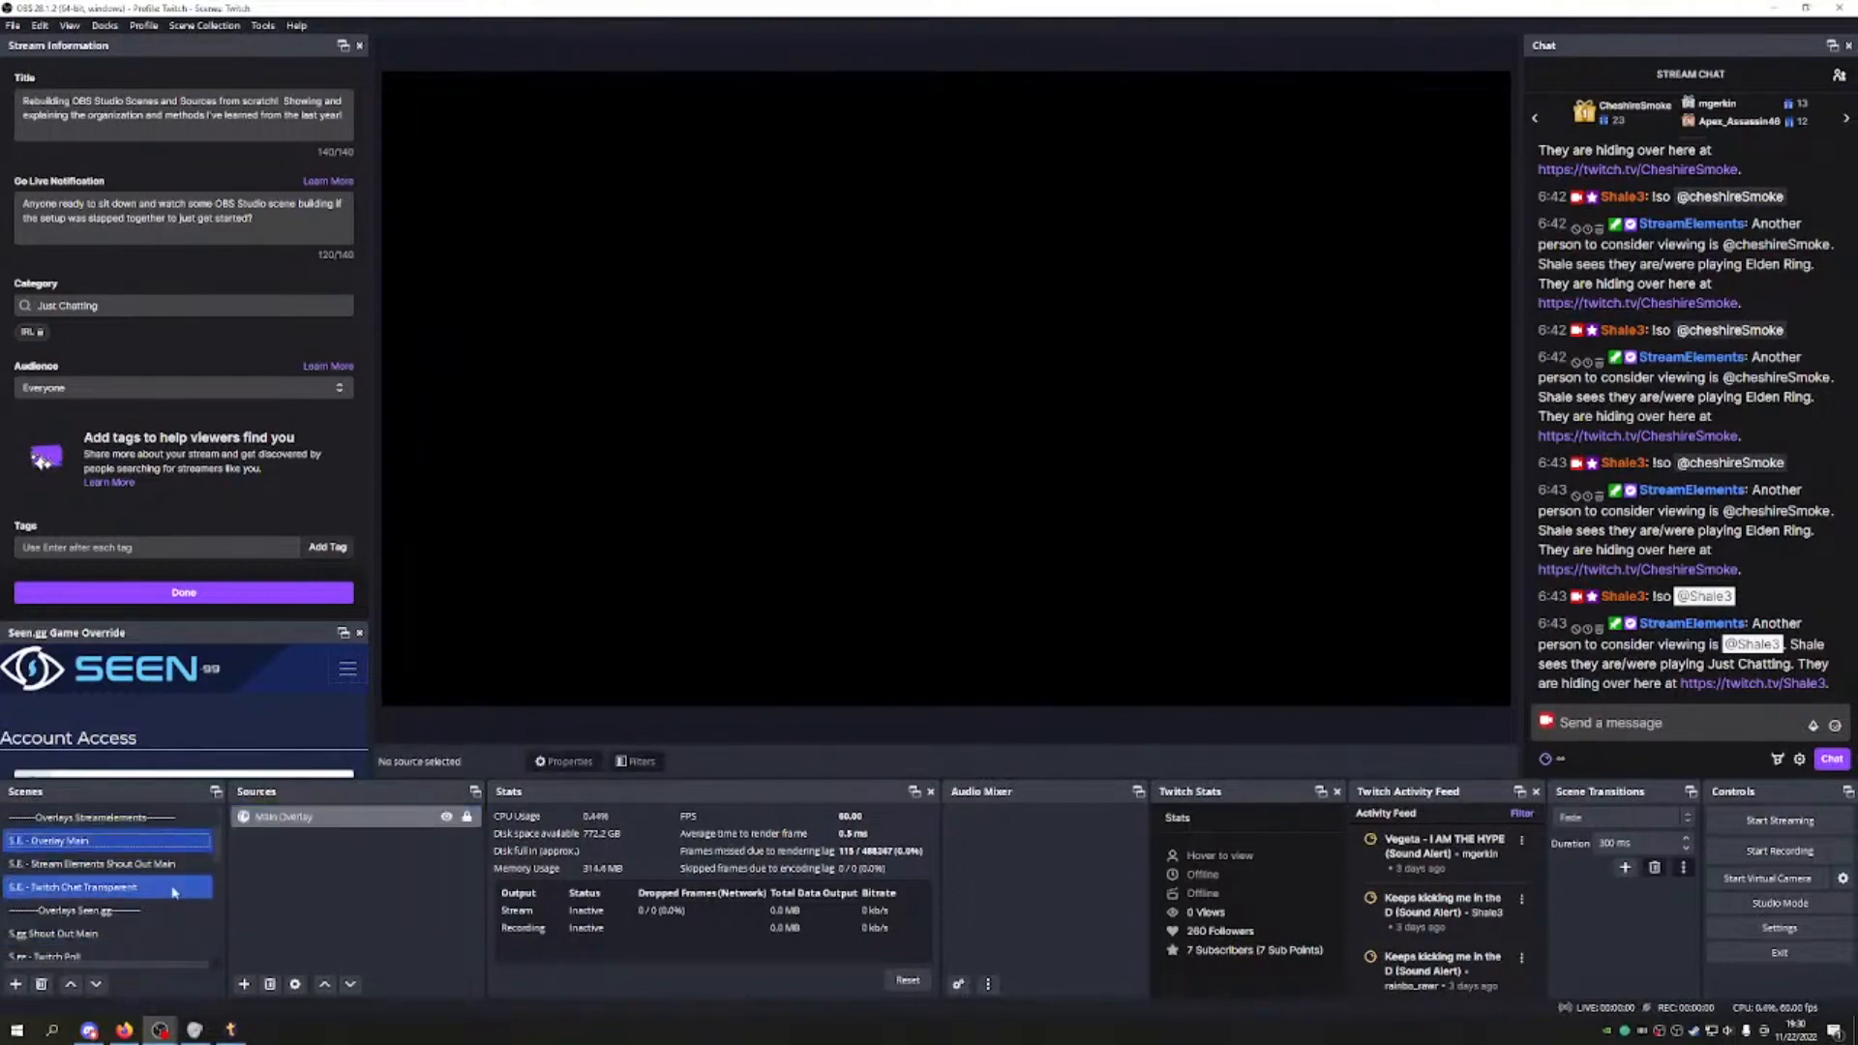
pyautogui.click(106, 841)
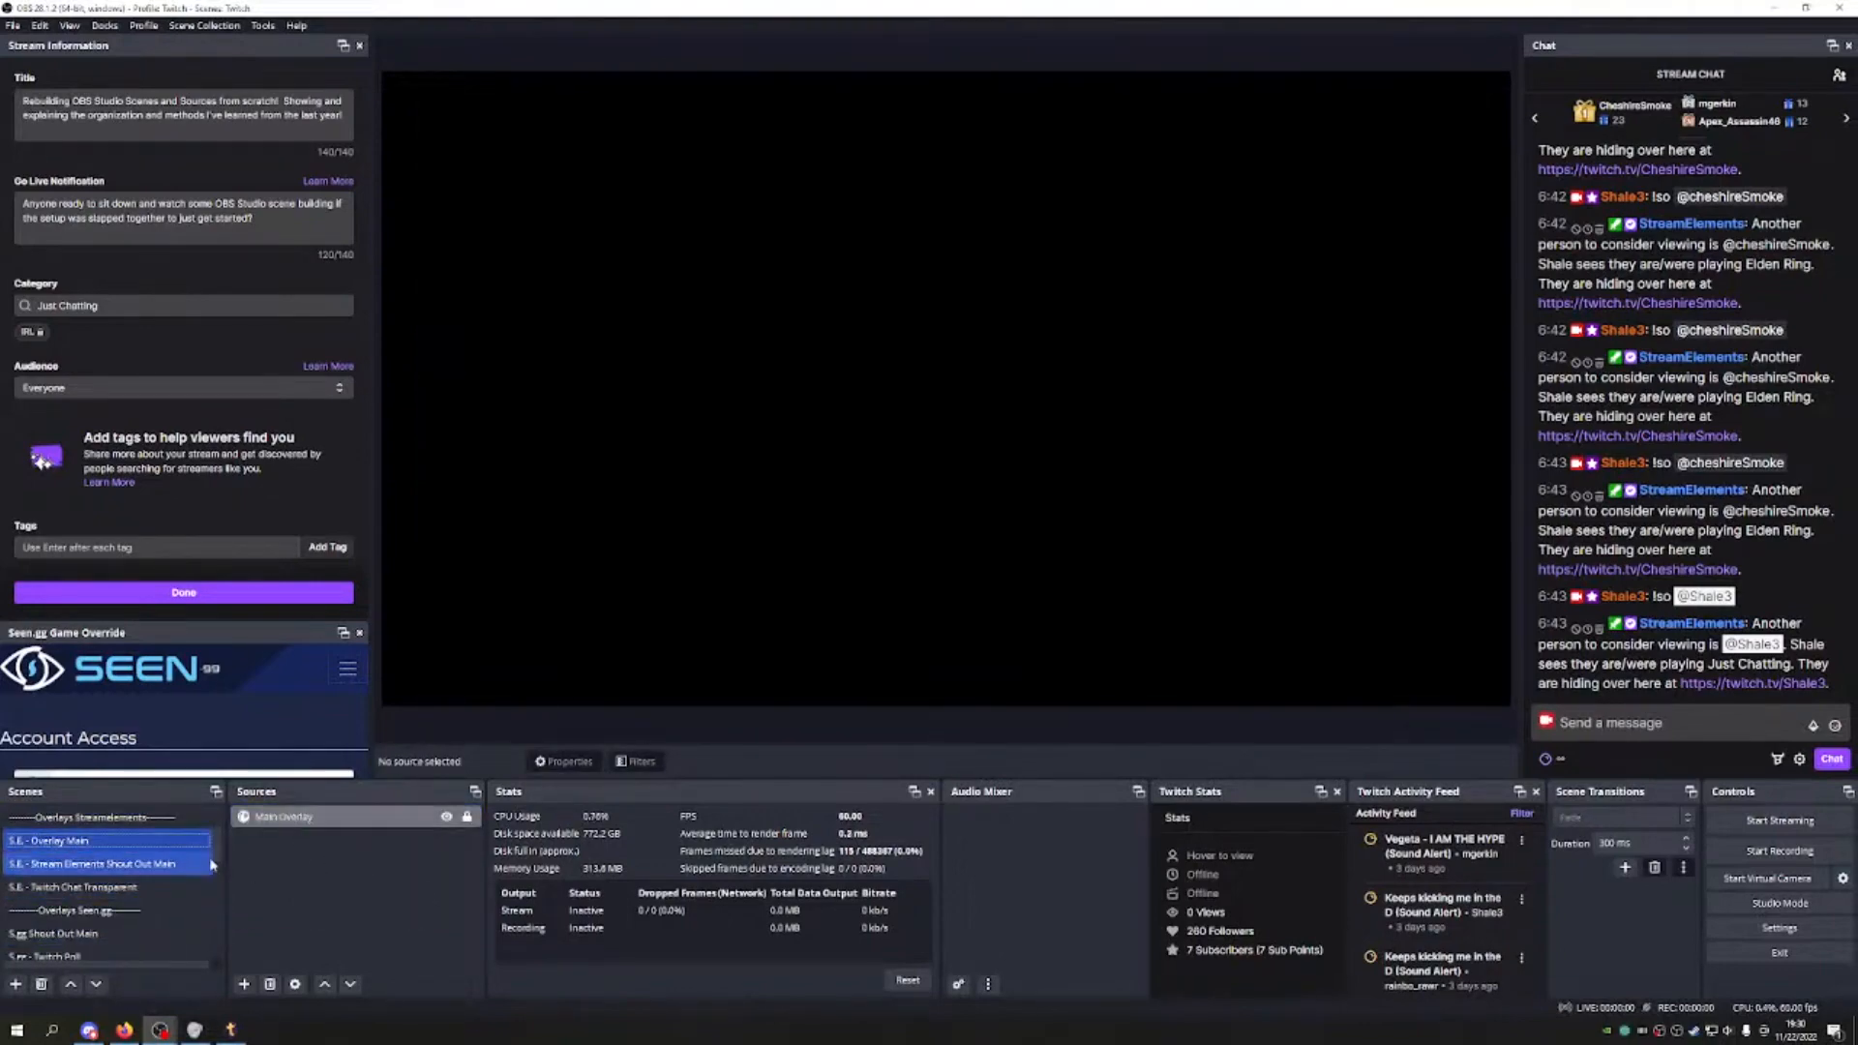
pyautogui.click(126, 884)
pyautogui.scroll(-1, 124, 876)
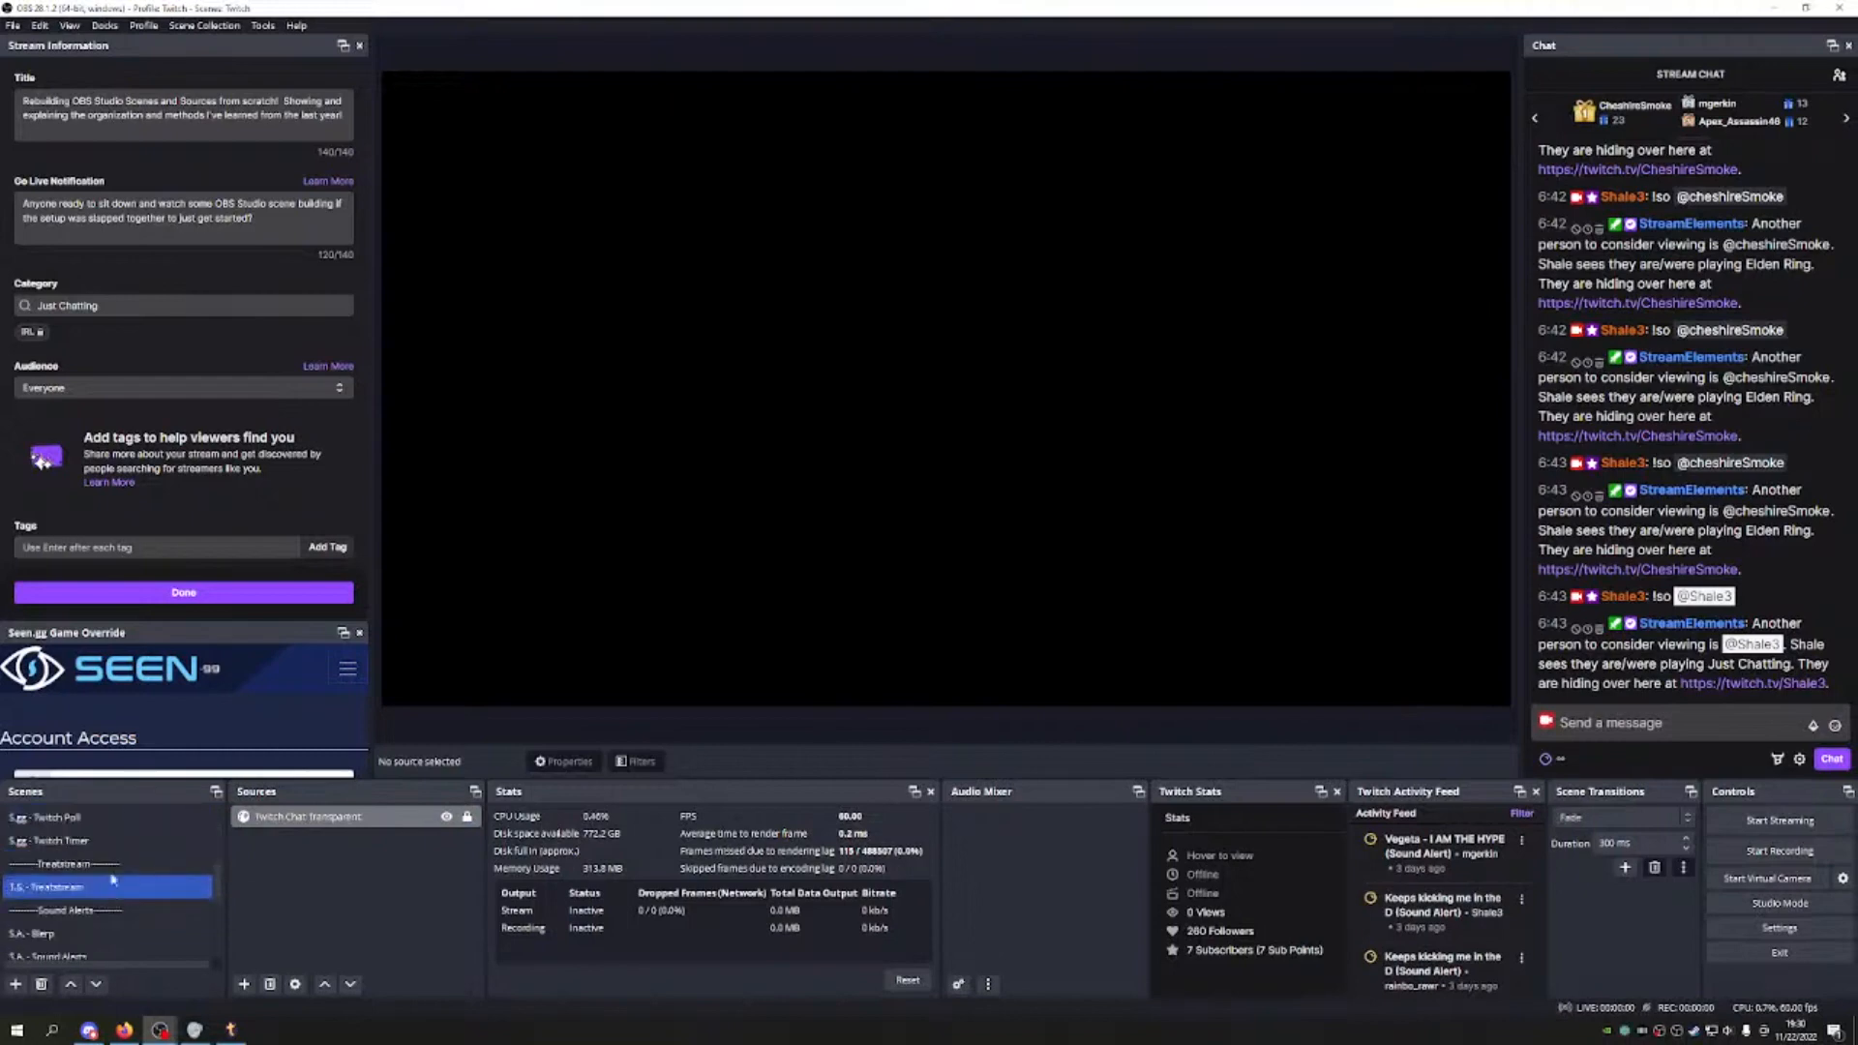
pyautogui.click(124, 863)
pyautogui.click(135, 889)
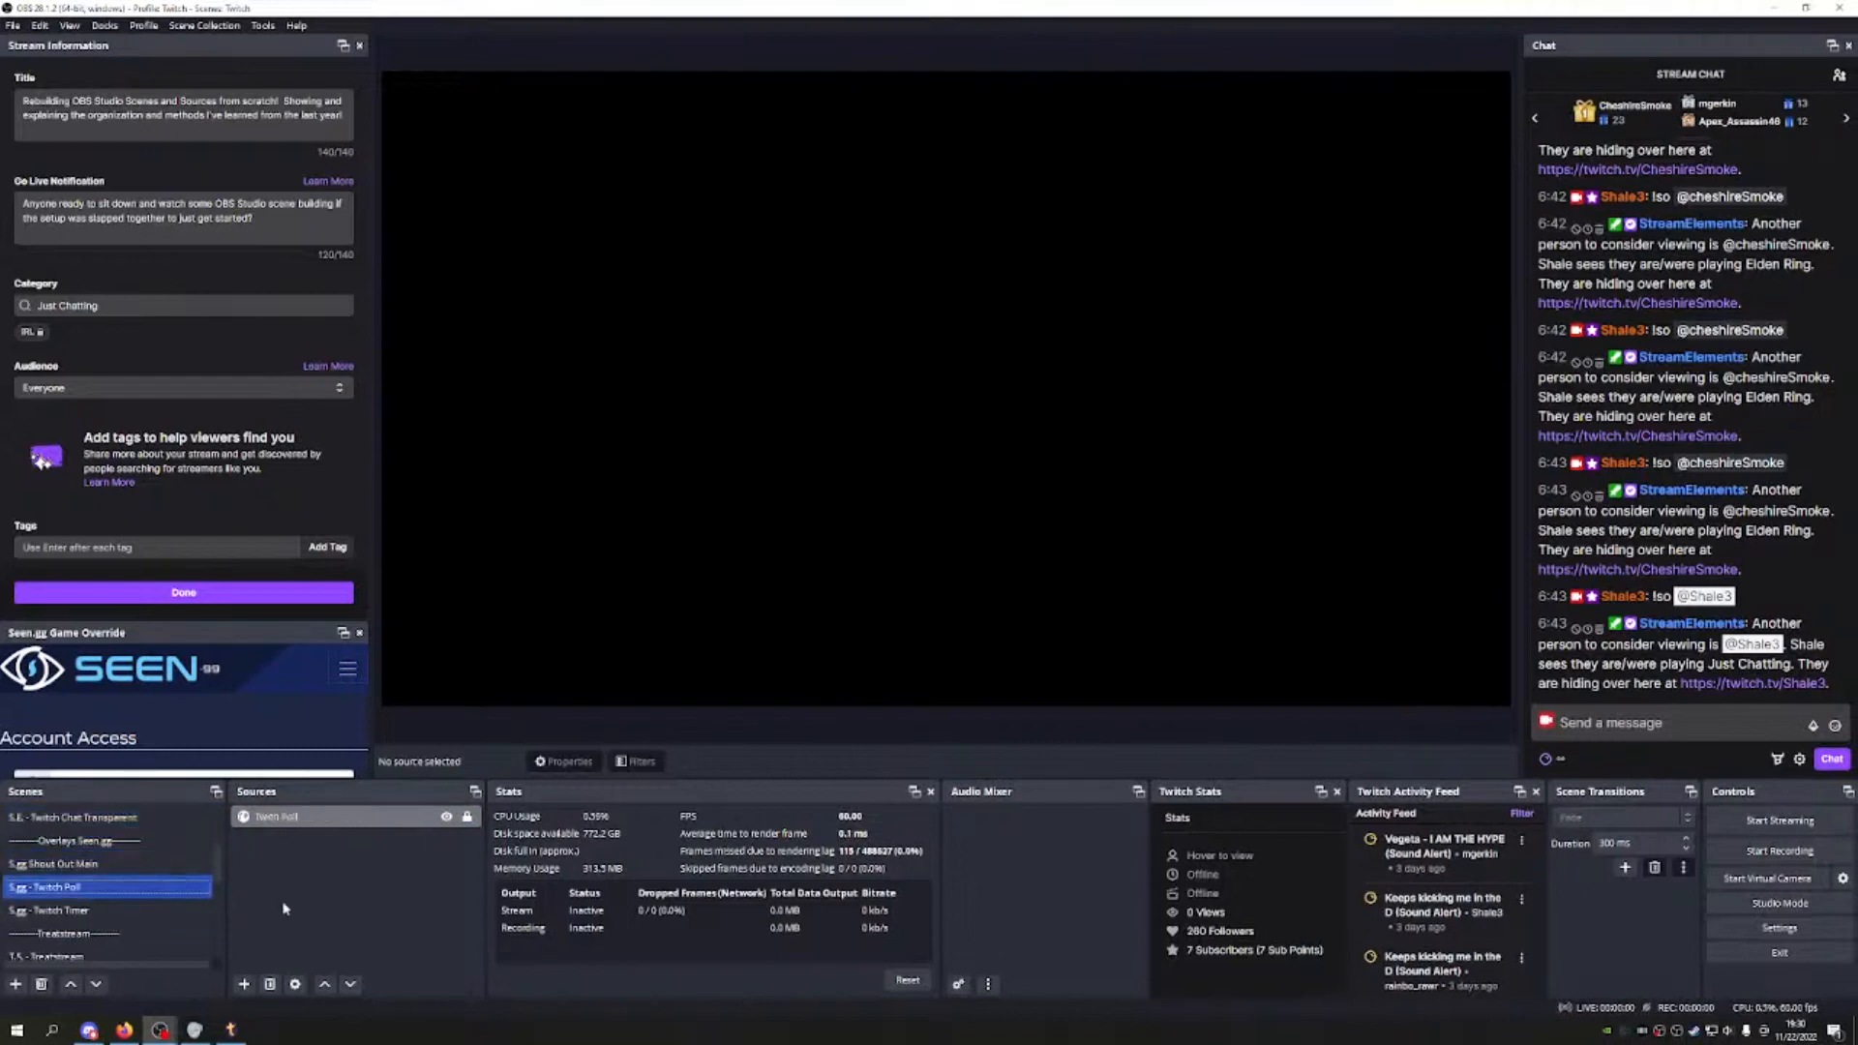
pyautogui.click(166, 911)
pyautogui.scroll(-1, 126, 894)
pyautogui.click(126, 888)
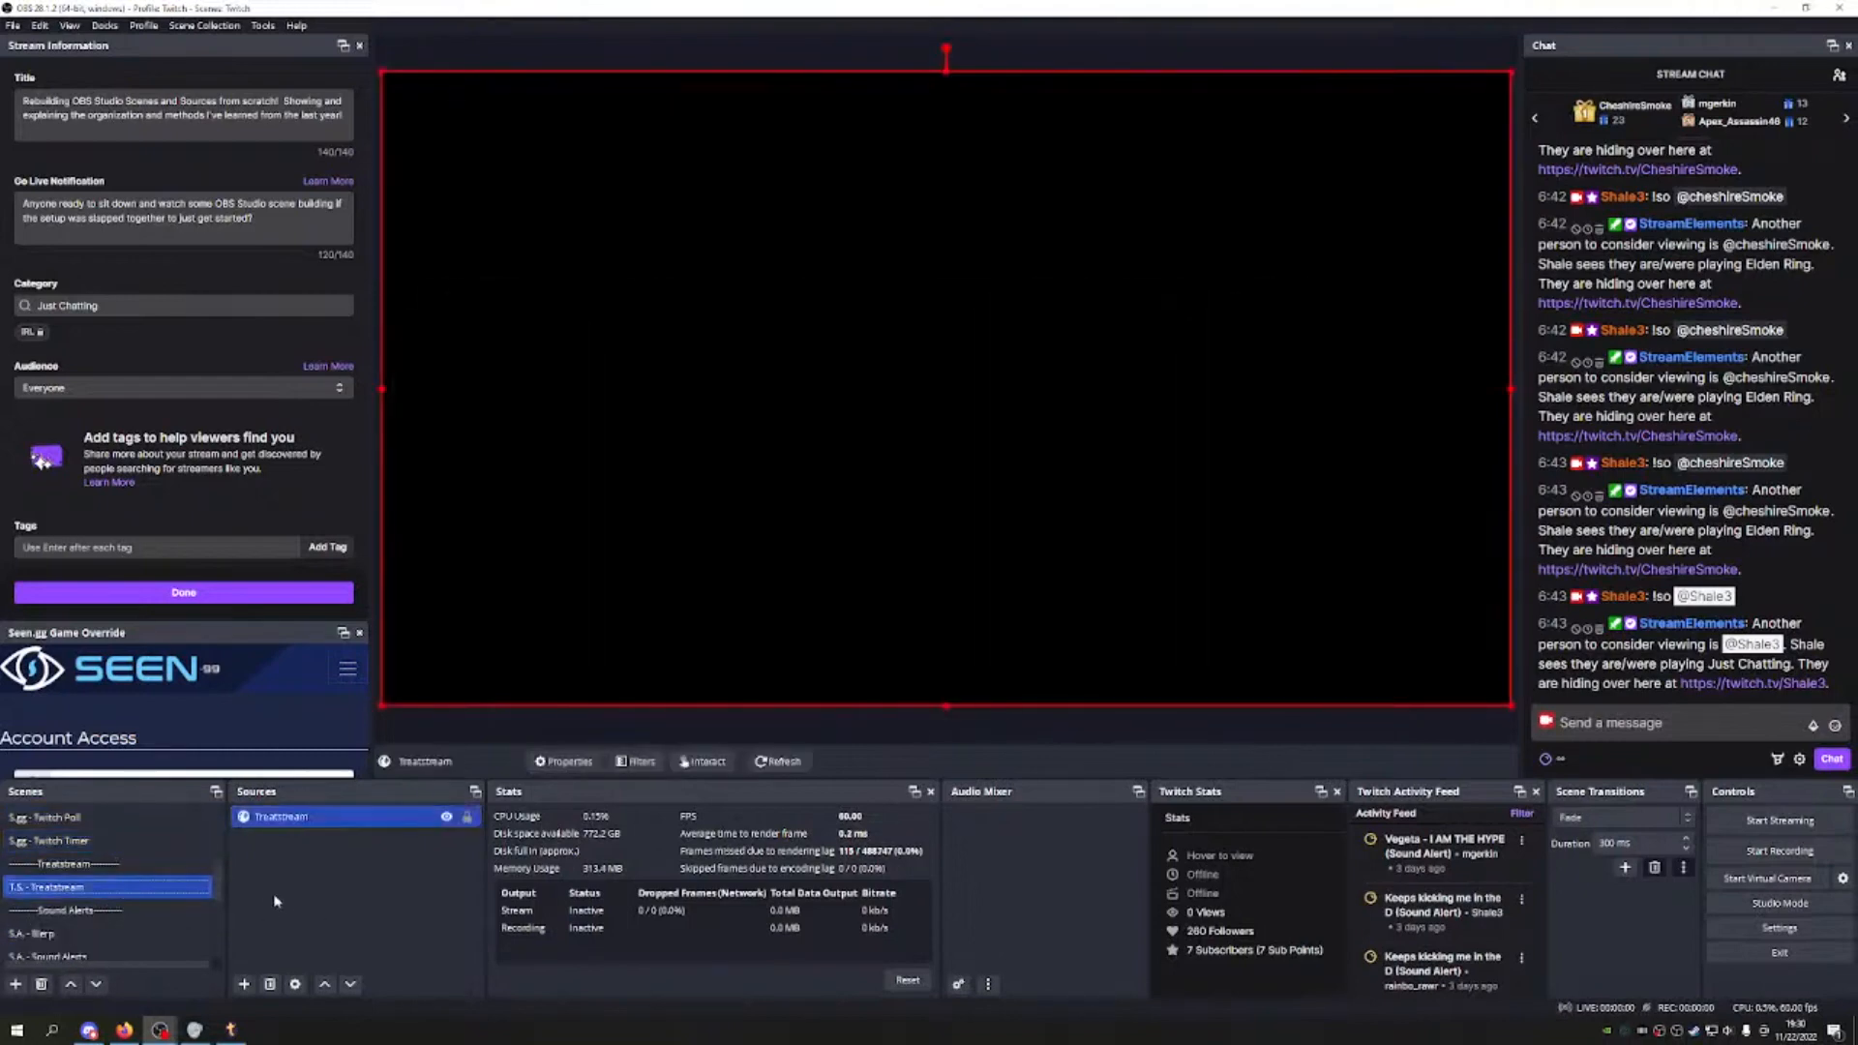
# Step: Give the Treatstream source a grey colour tag
pyautogui.click(358, 841)
pyautogui.click(356, 818)
pyautogui.rightClick(358, 818)
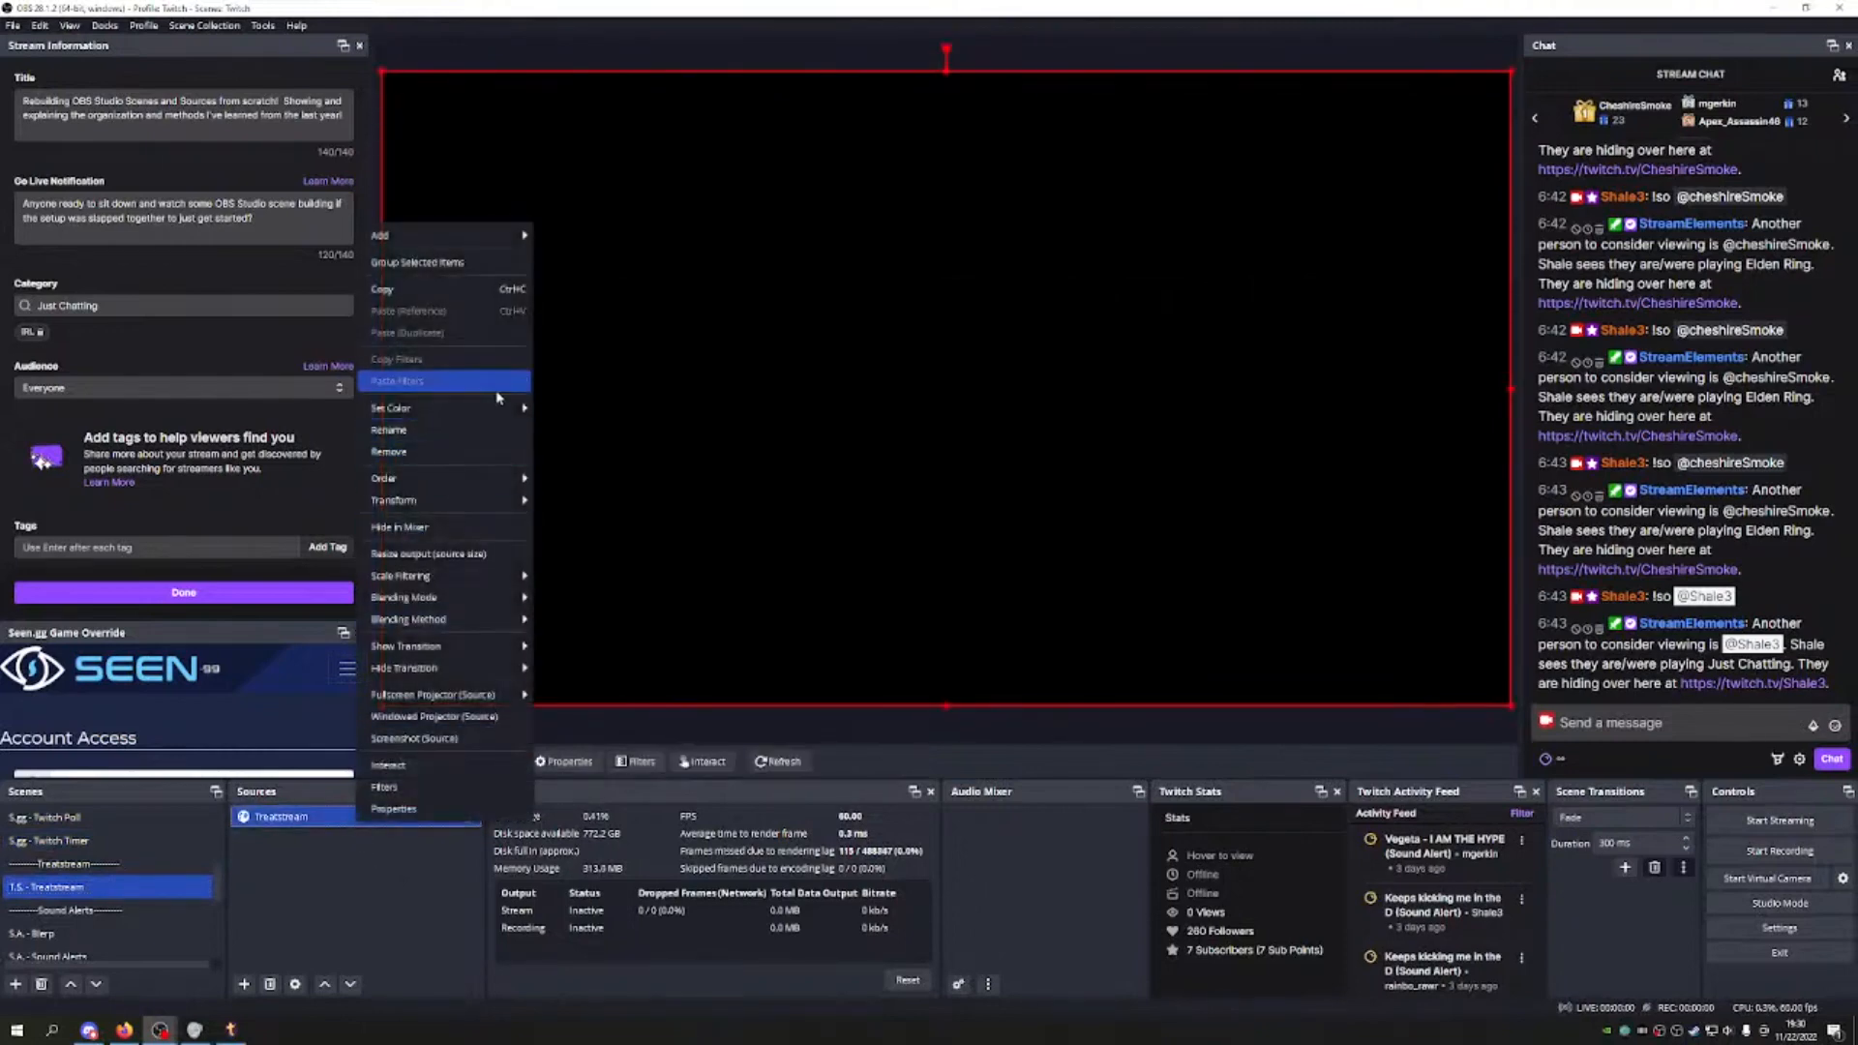
pyautogui.moveTo(494, 411)
pyautogui.click(608, 481)
pyautogui.click(344, 844)
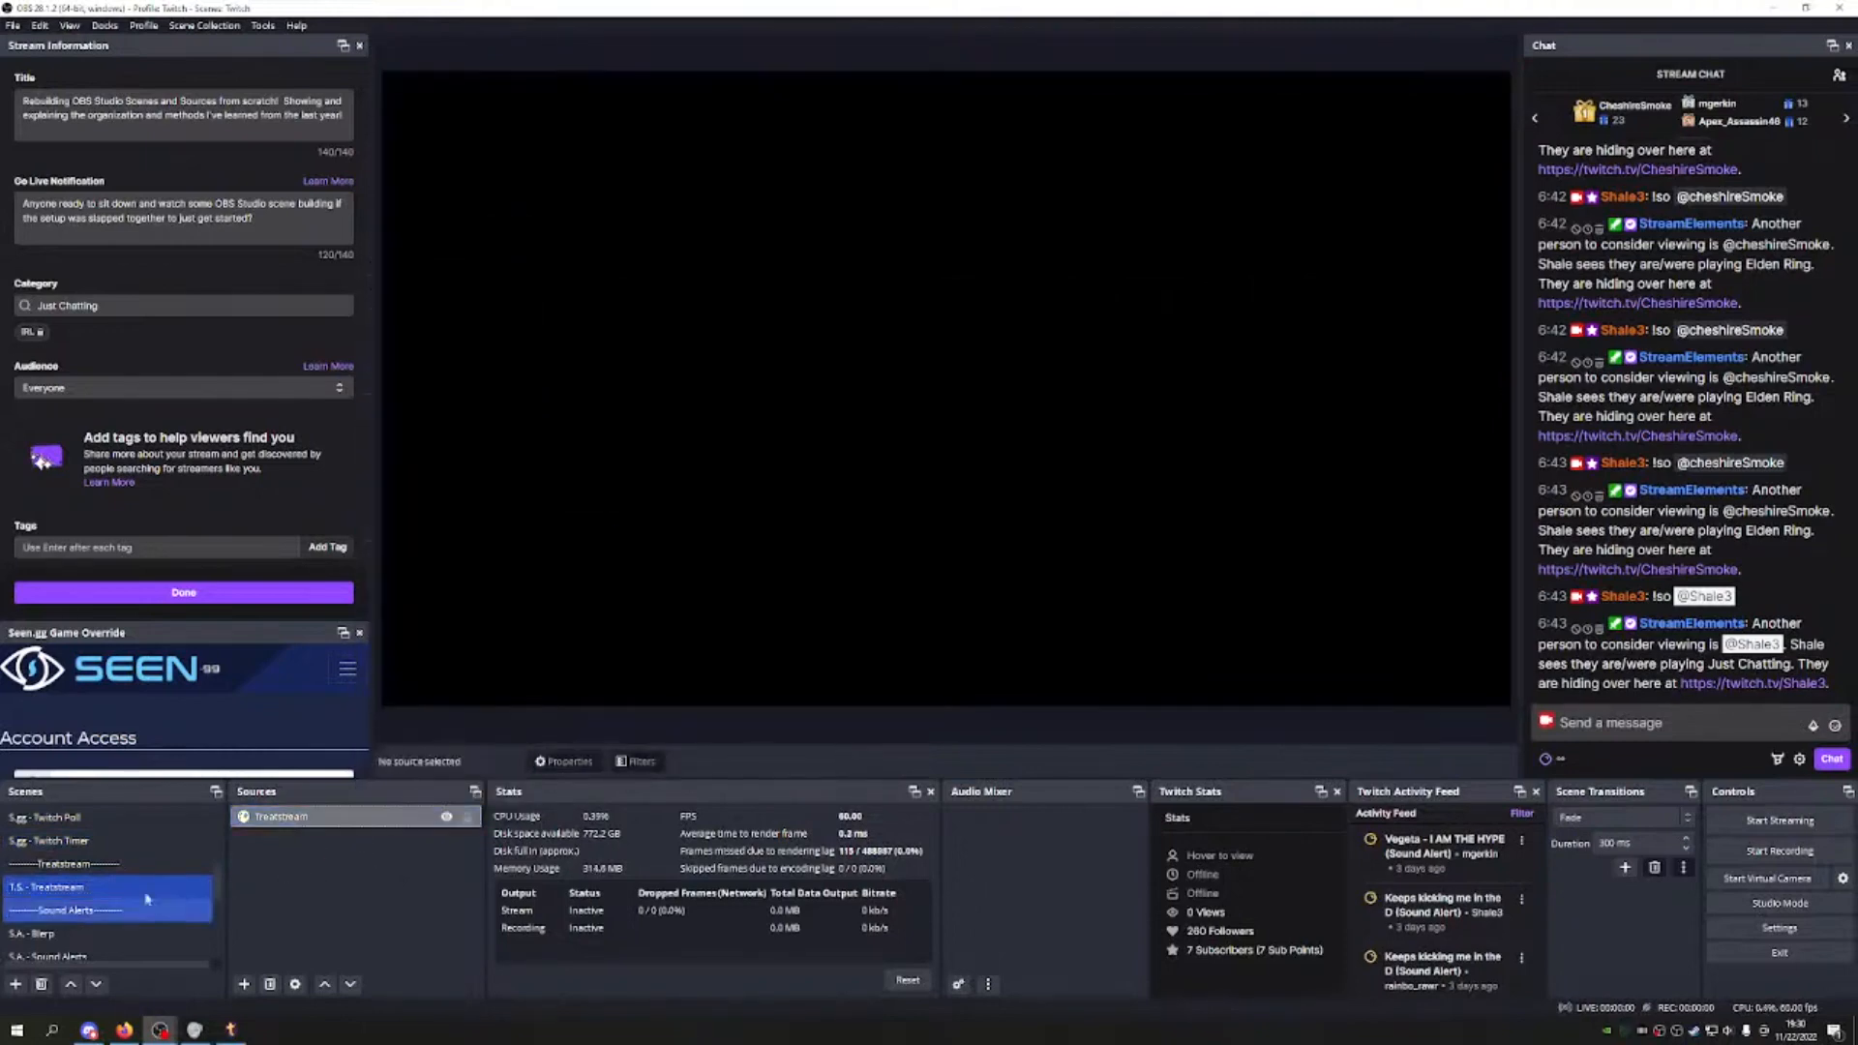
# Step: View the S.A. - Blerp and S.A. - Sound Alerts scenes, leaving the Sound Alerts source unchanged
pyautogui.scroll(-1, 143, 895)
pyautogui.click(117, 868)
pyautogui.click(107, 887)
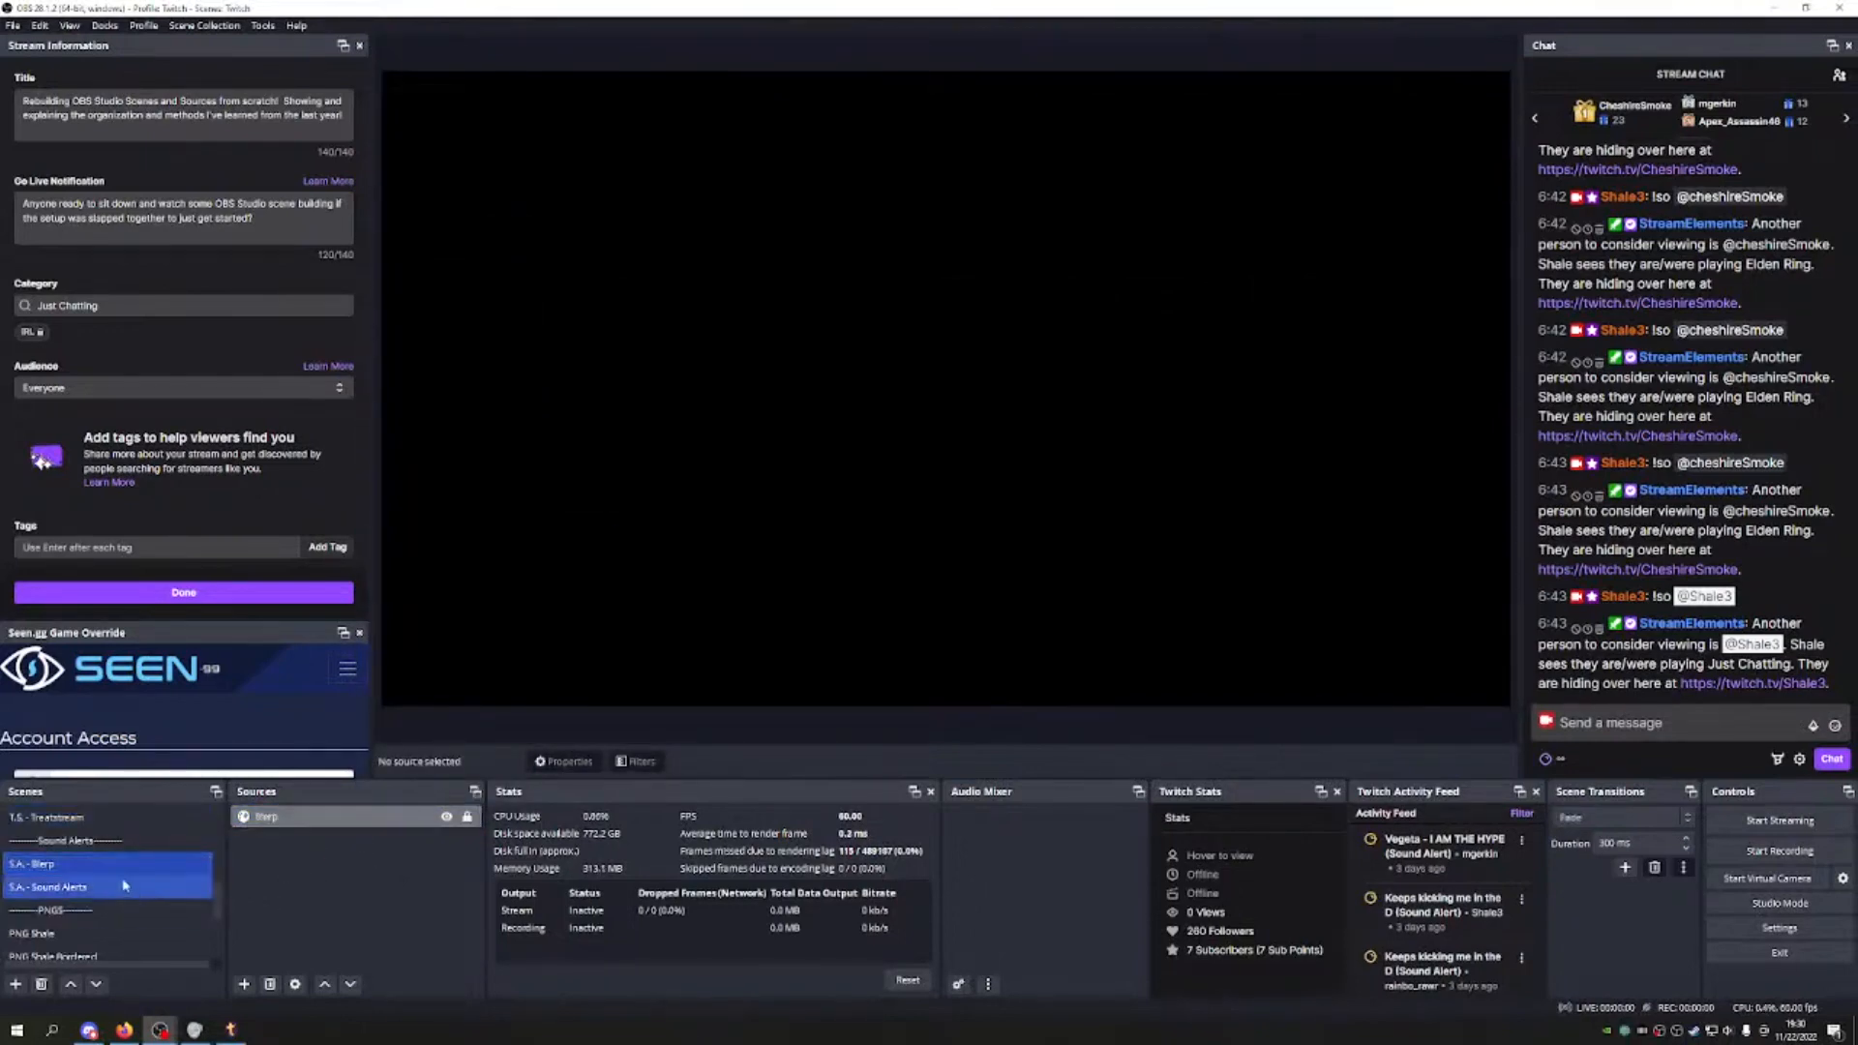
pyautogui.click(295, 818)
pyautogui.rightClick(307, 817)
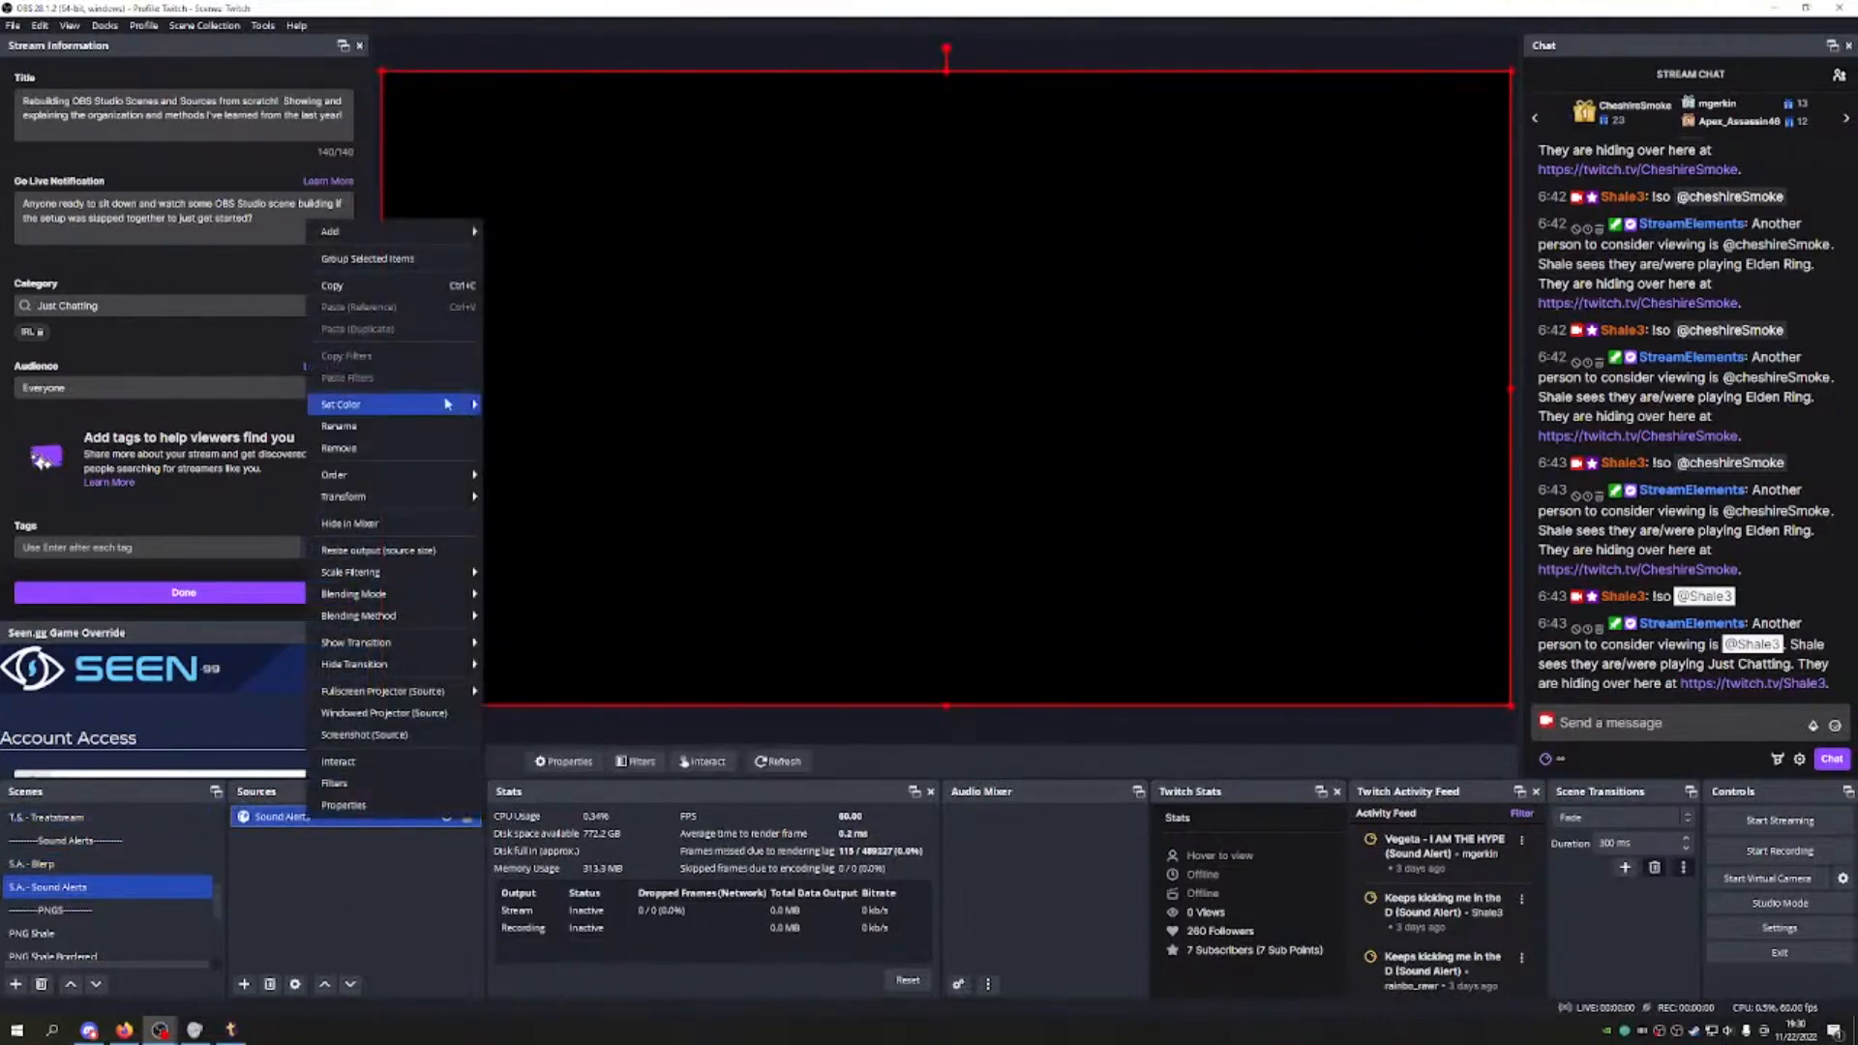
pyautogui.moveTo(454, 405)
pyautogui.click(542, 544)
# Step: View the PNG Shale, PNG Shale Bordered, PNG Group and L - Keyboard Shortcuts scenes
pyautogui.click(97, 934)
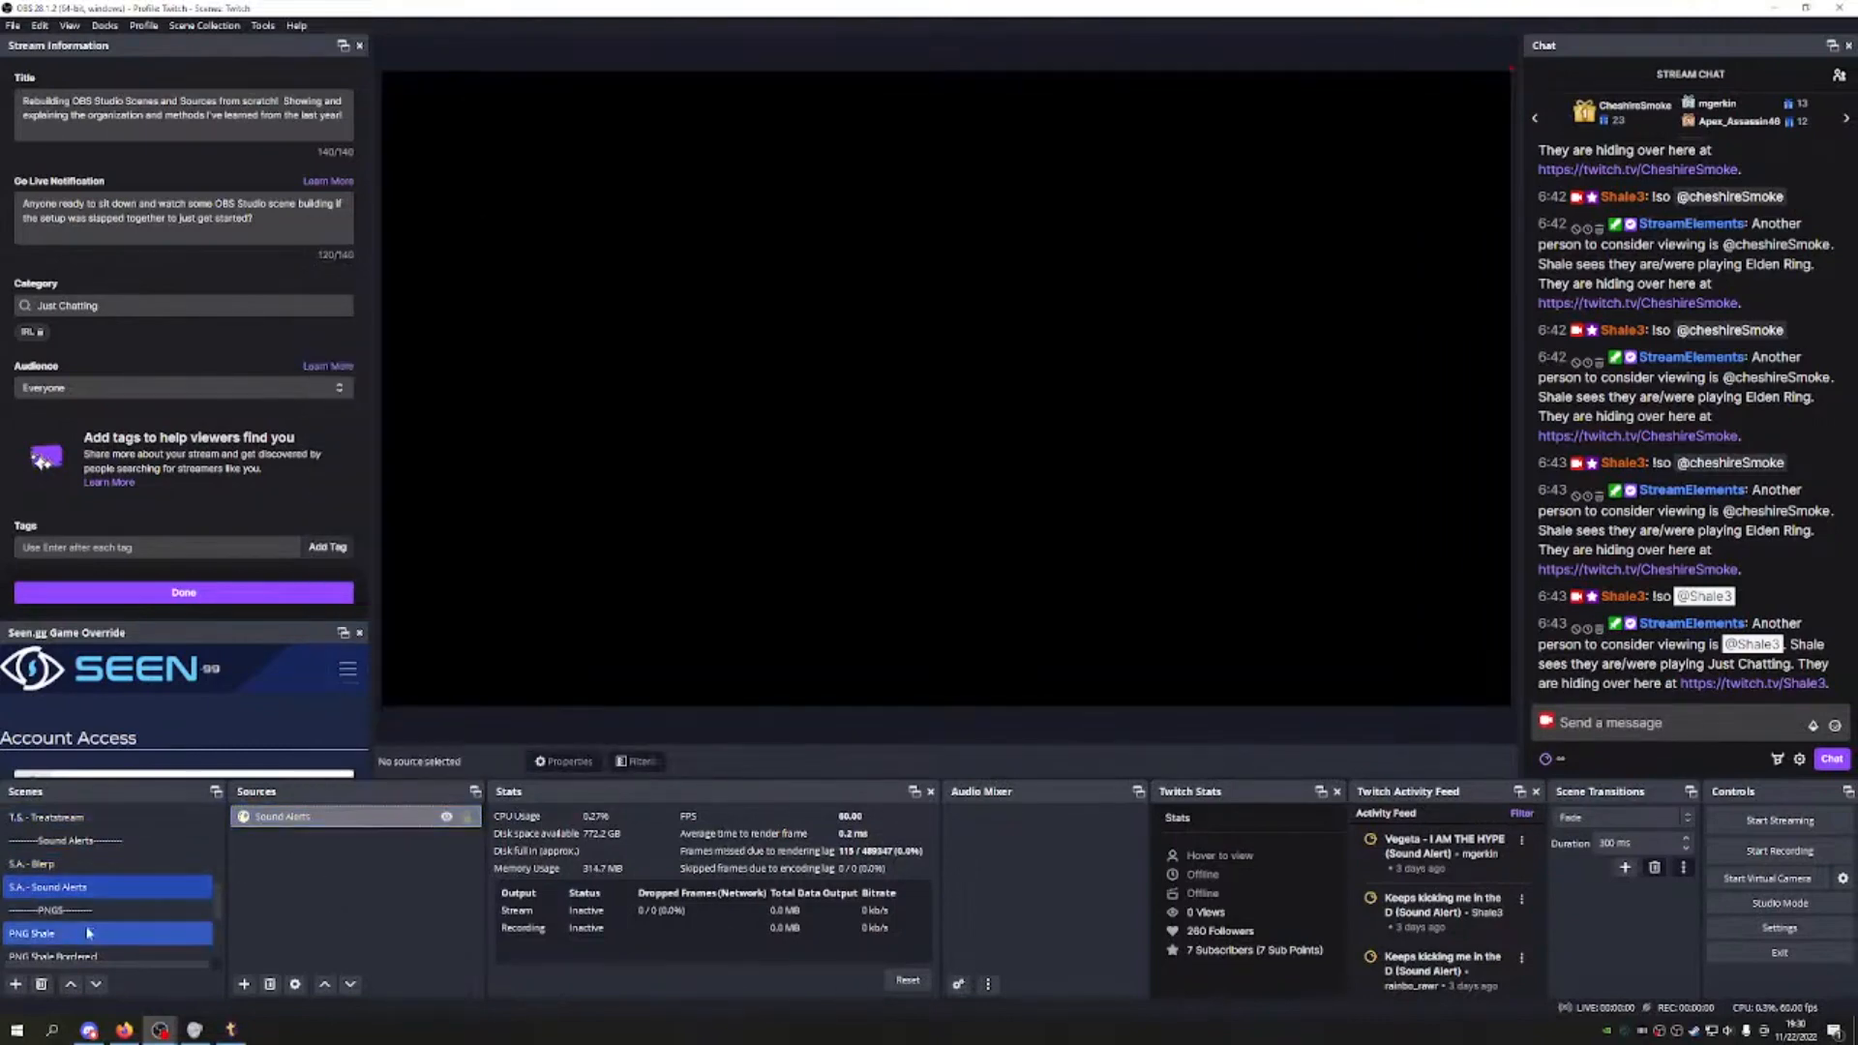
pyautogui.scroll(-1, 145, 900)
pyautogui.click(155, 888)
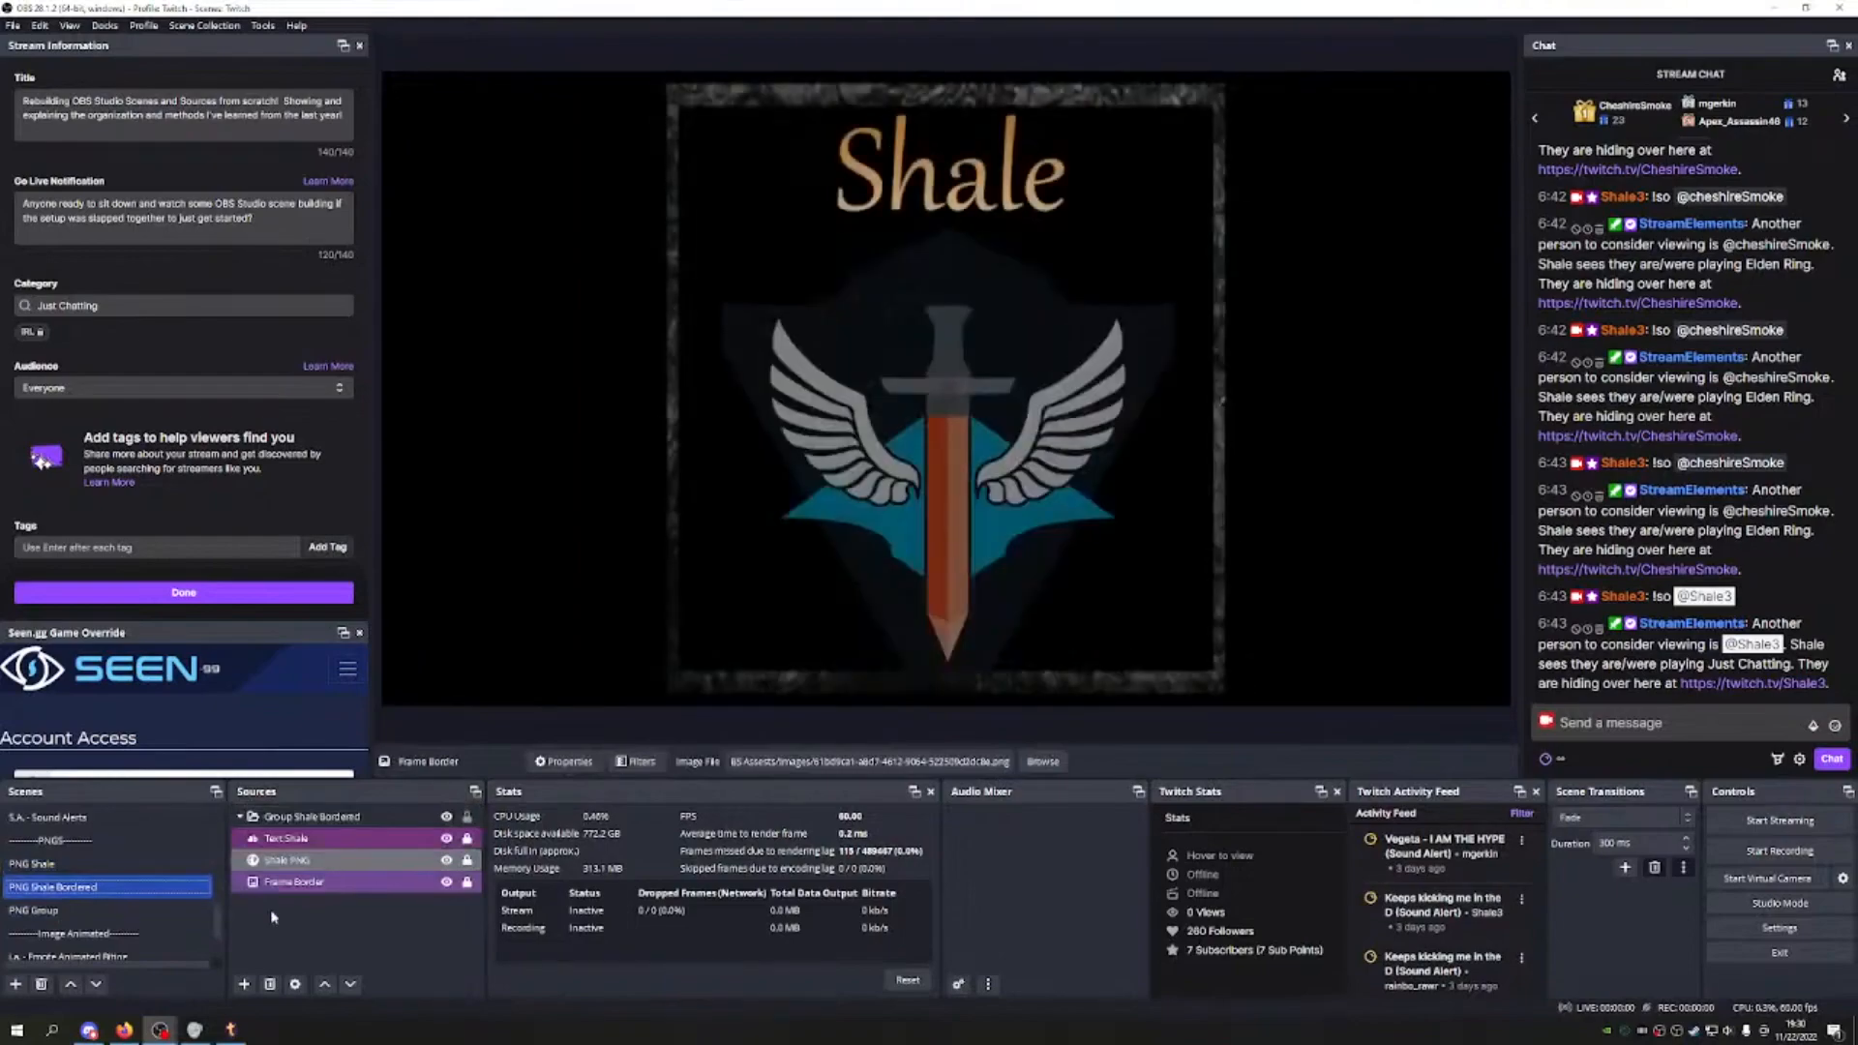
pyautogui.click(140, 912)
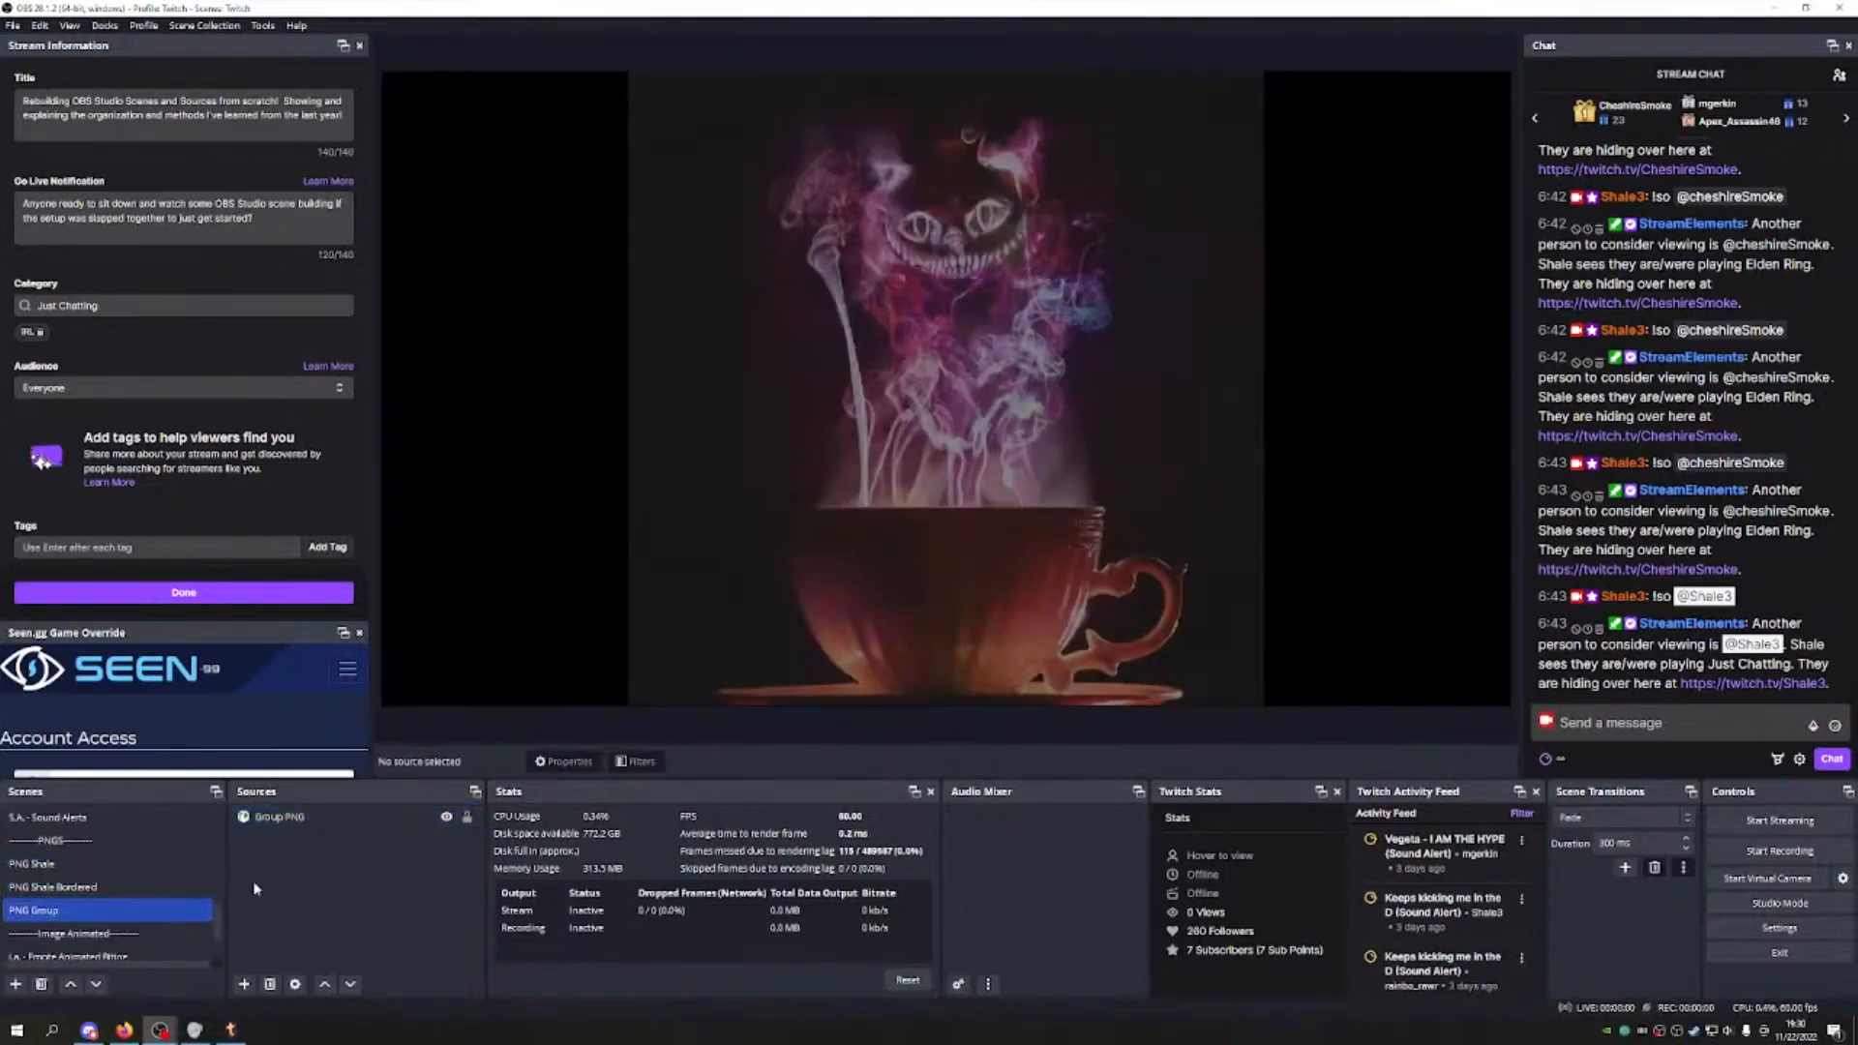
pyautogui.scroll(-1, 146, 944)
pyautogui.click(188, 936)
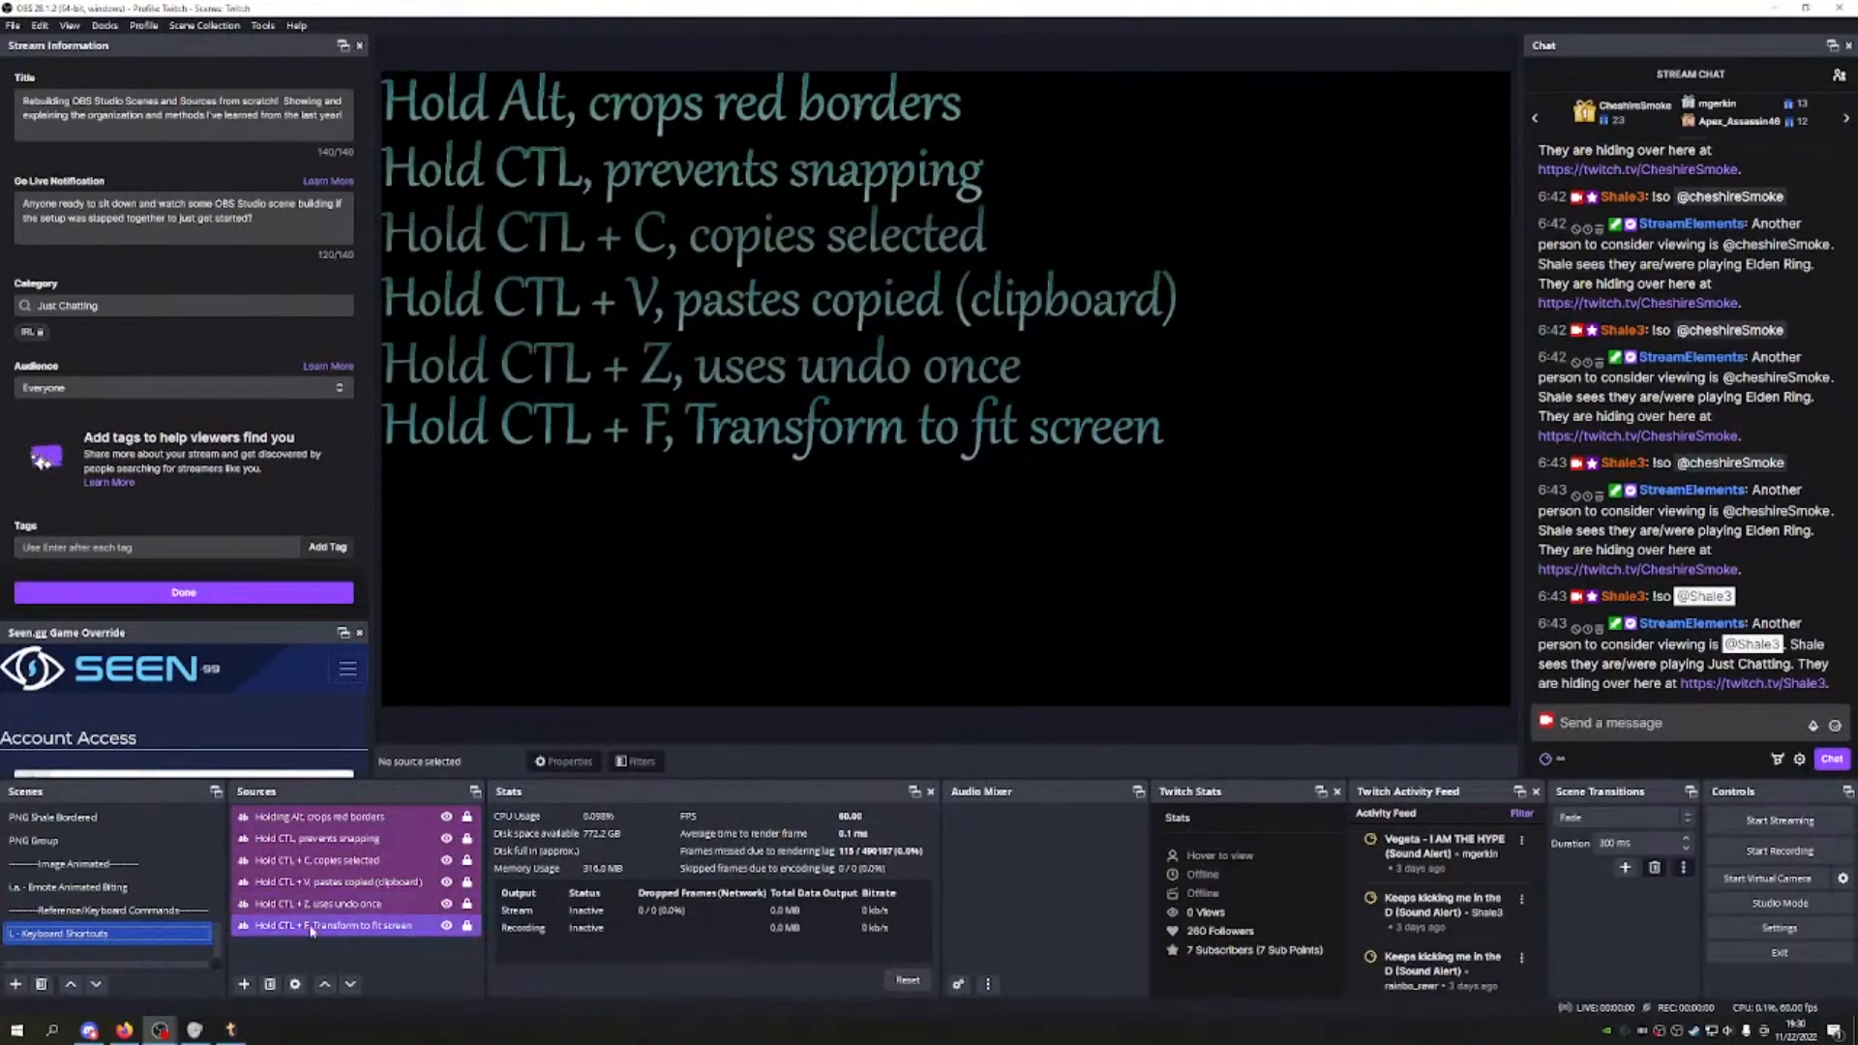
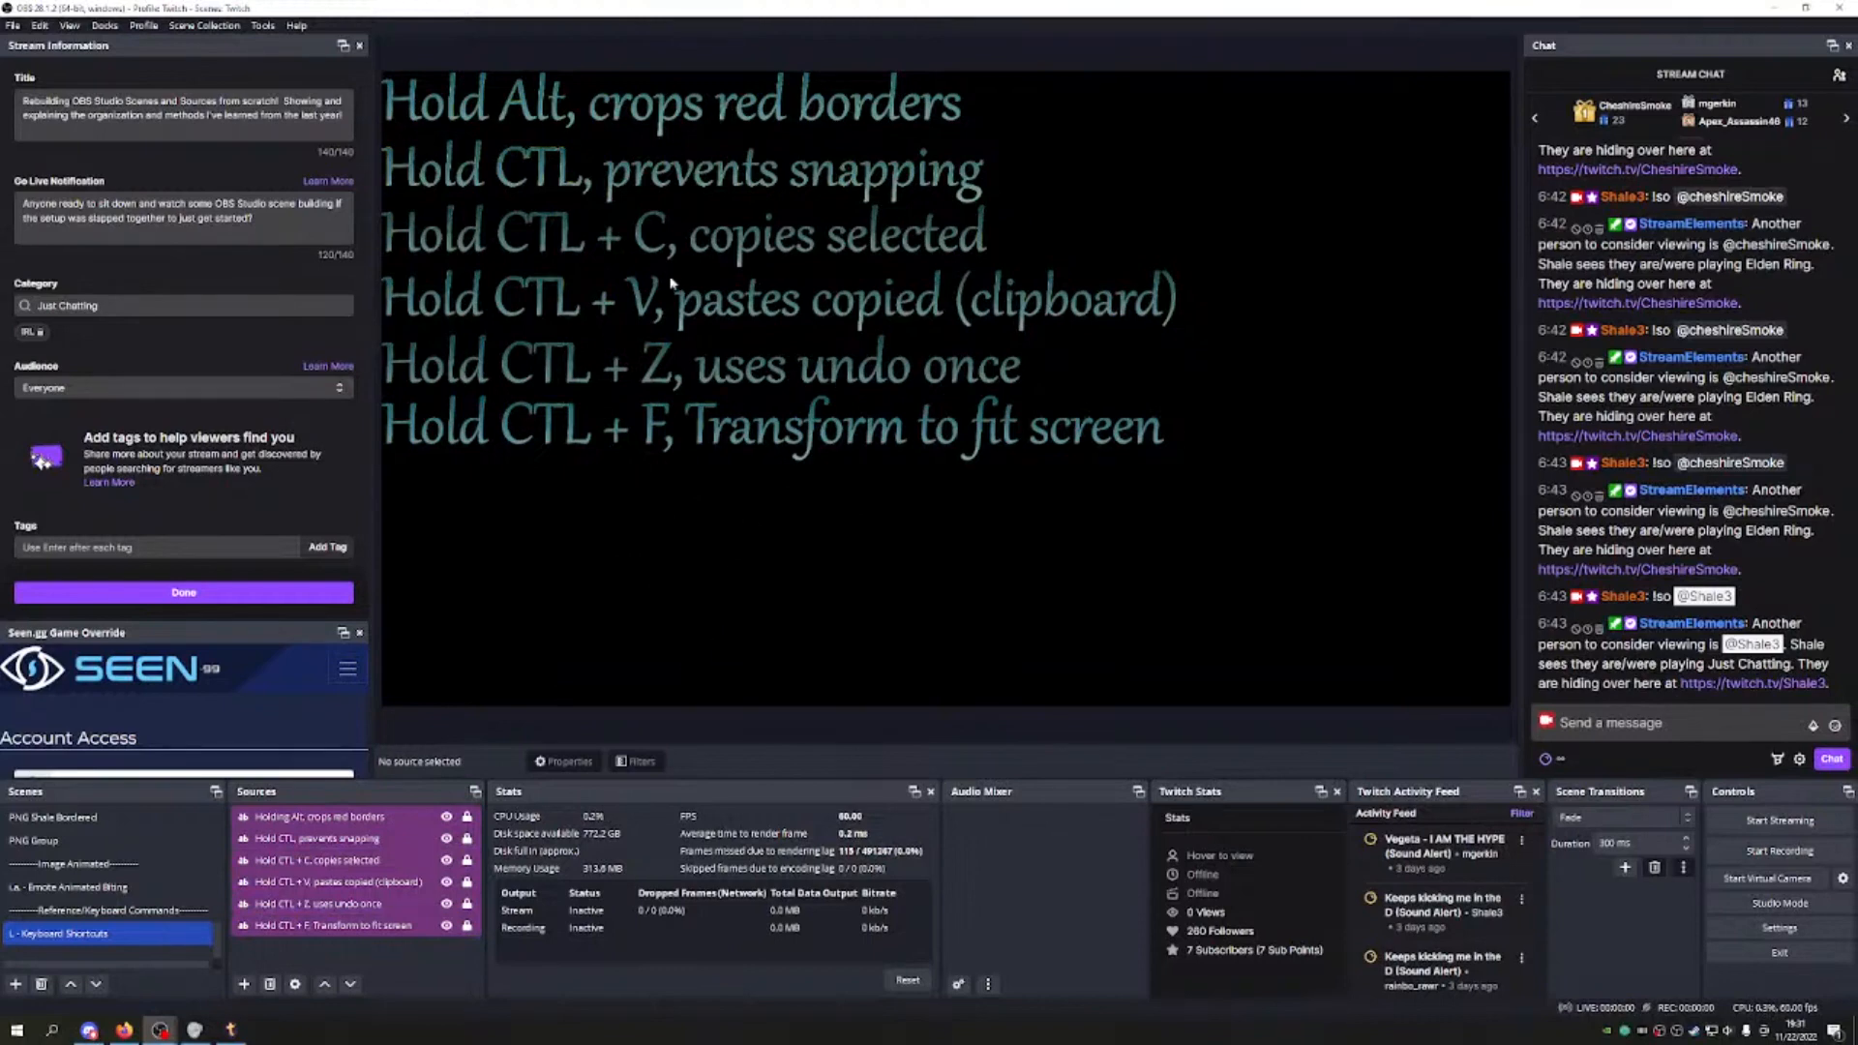
# Step: Add the existing L - Keyboard Shortcuts scene as a source in M.S. - Main Scene
pyautogui.scroll(5, 107, 871)
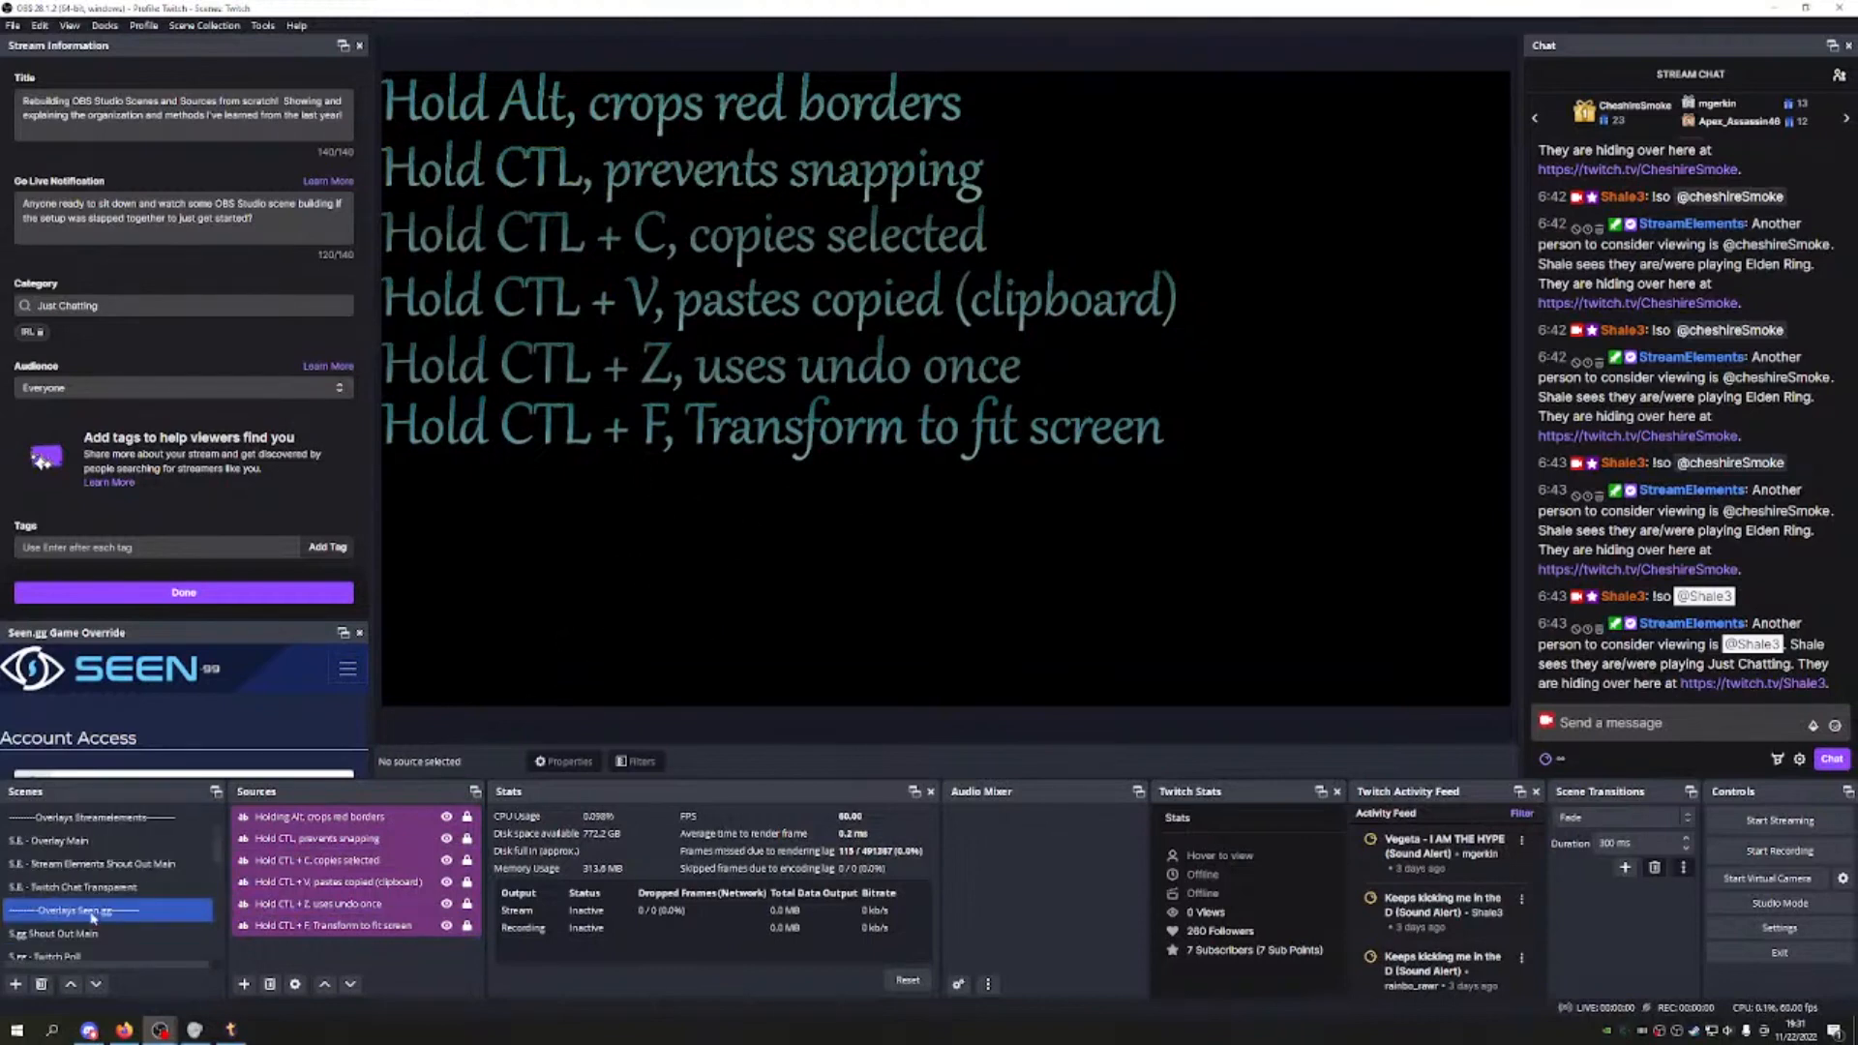
pyautogui.click(99, 820)
pyautogui.click(244, 984)
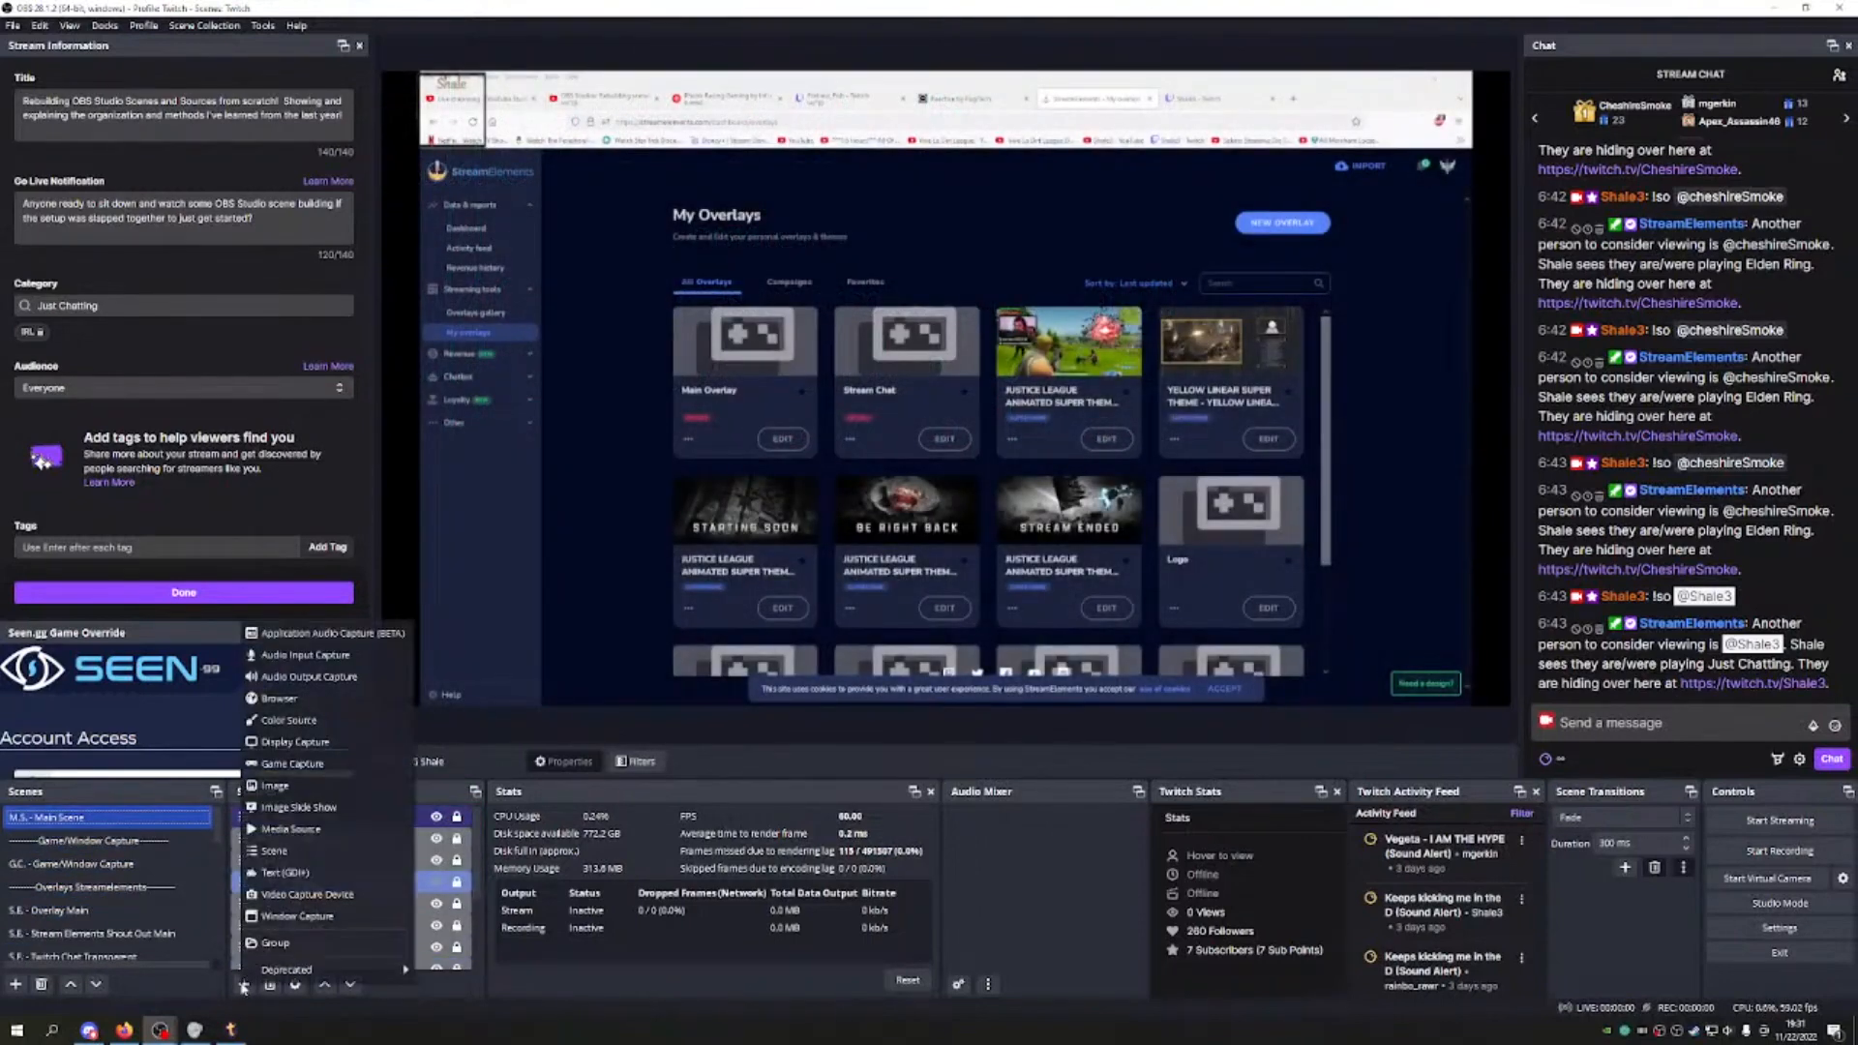
pyautogui.click(274, 850)
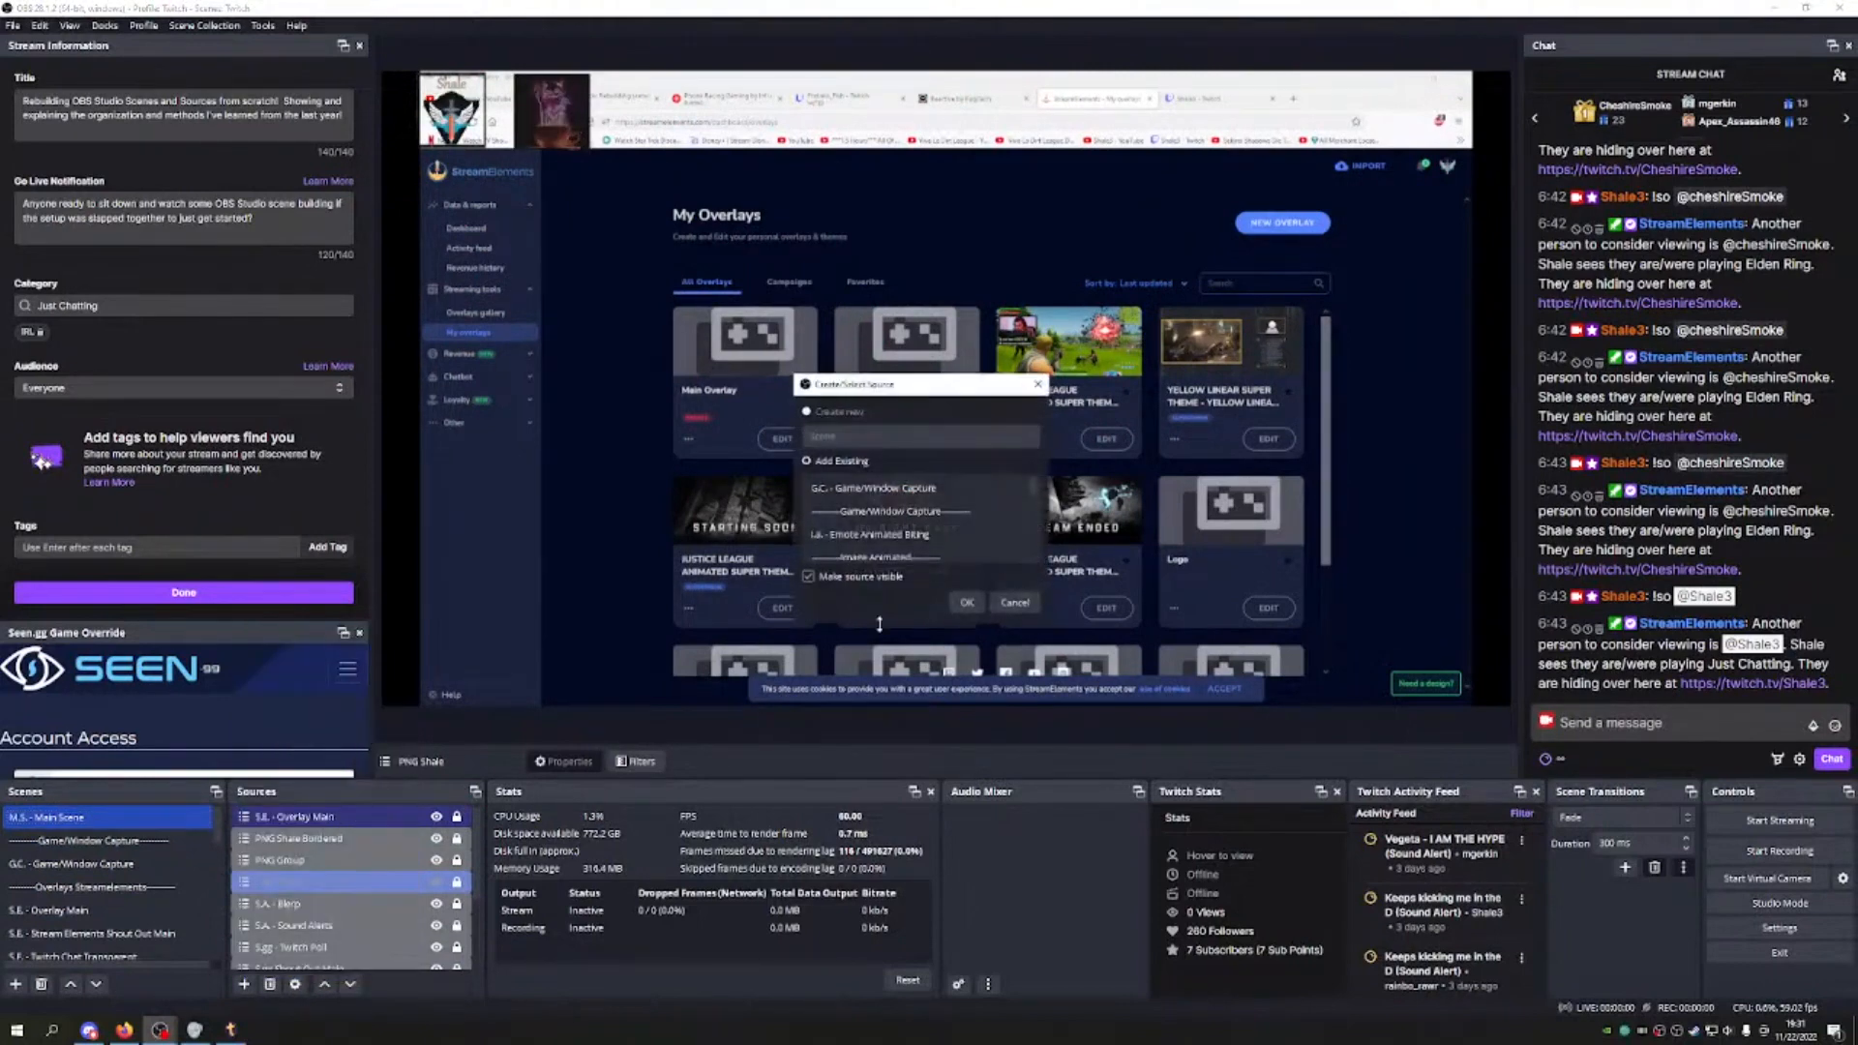
pyautogui.scroll(-4, 918, 528)
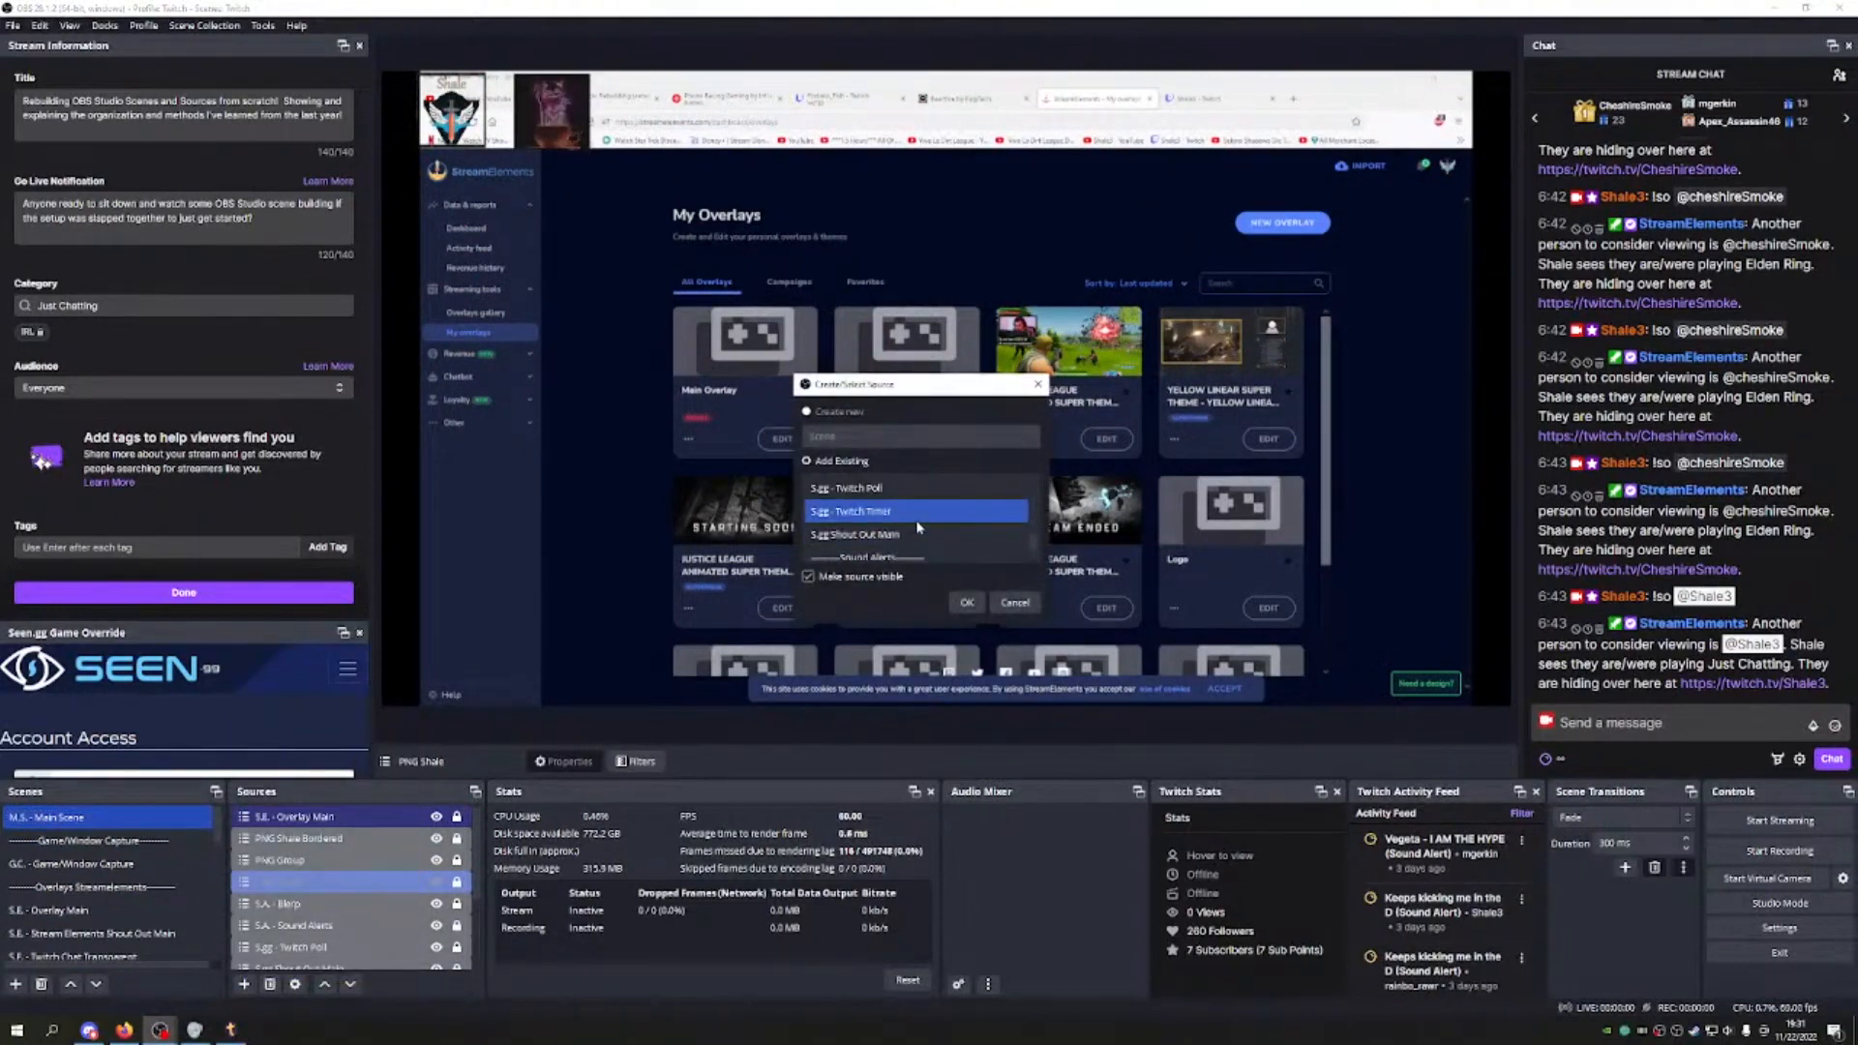
pyautogui.scroll(1, 919, 529)
pyautogui.scroll(1, 919, 528)
pyautogui.scroll(1, 919, 529)
pyautogui.scroll(-1, 919, 529)
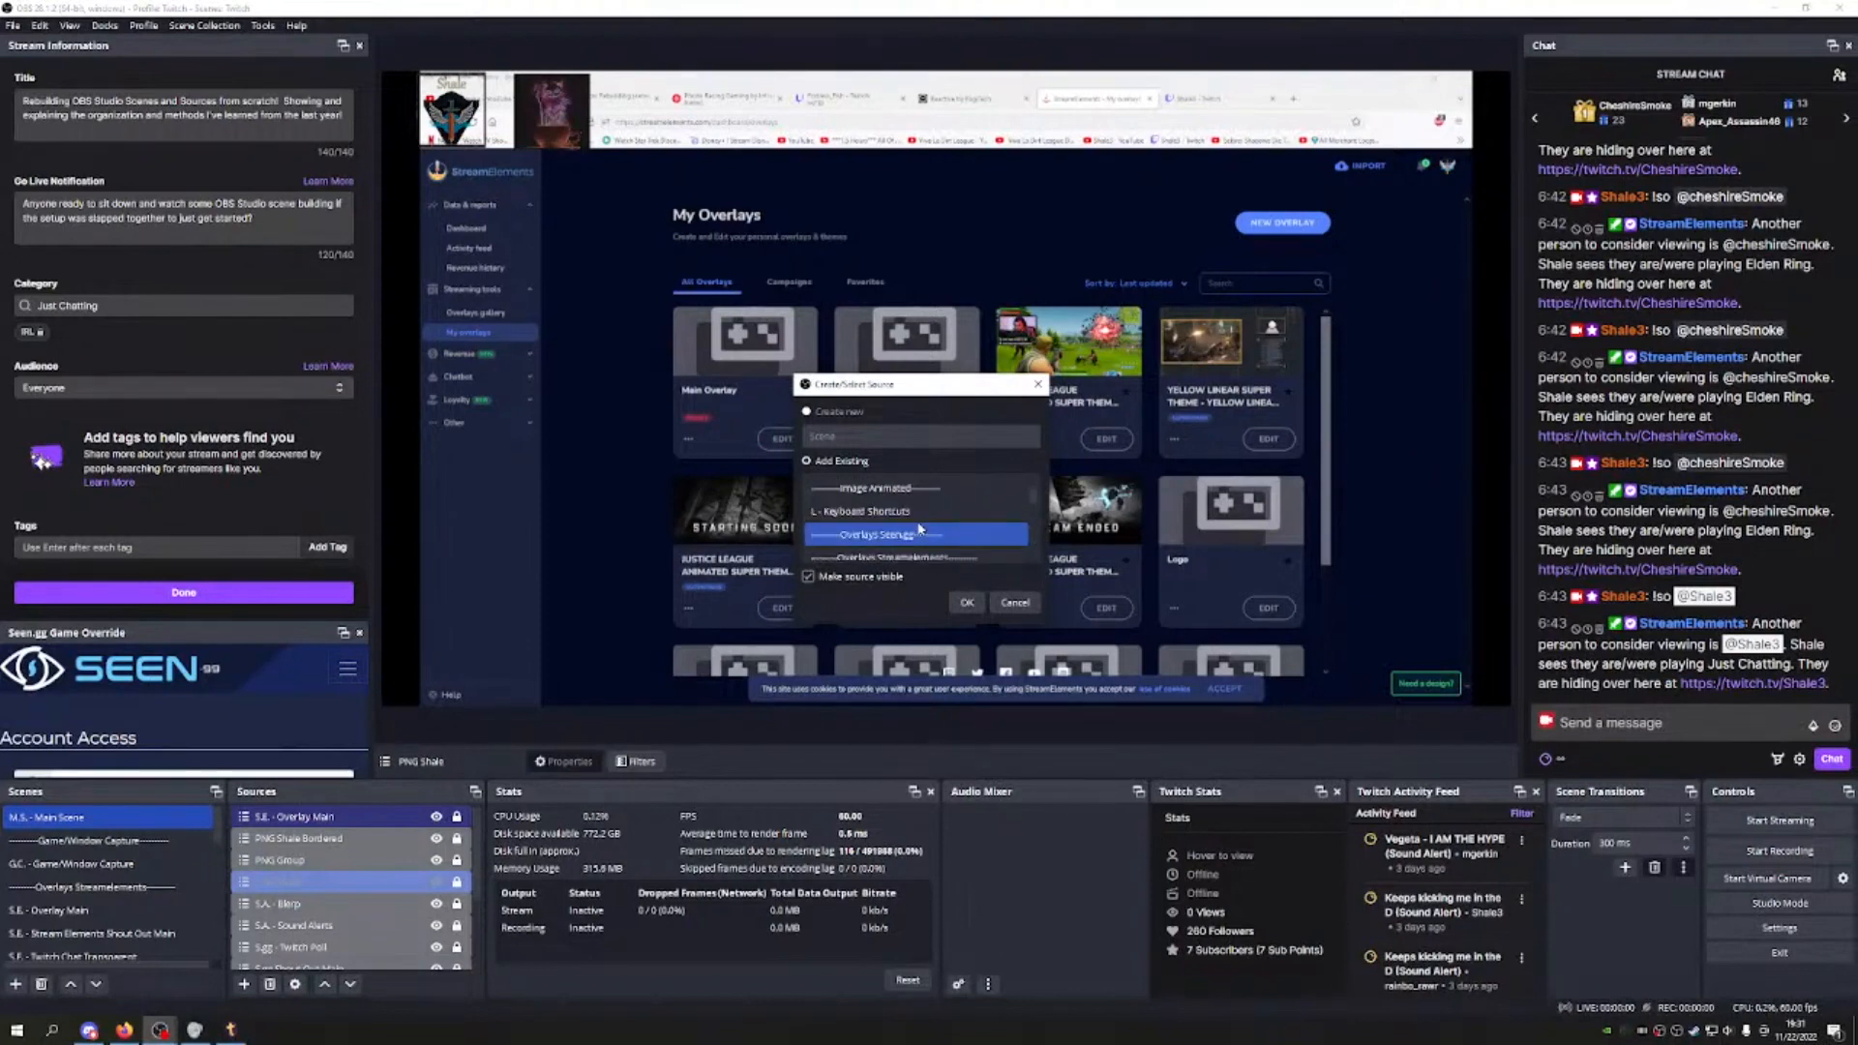
pyautogui.click(875, 517)
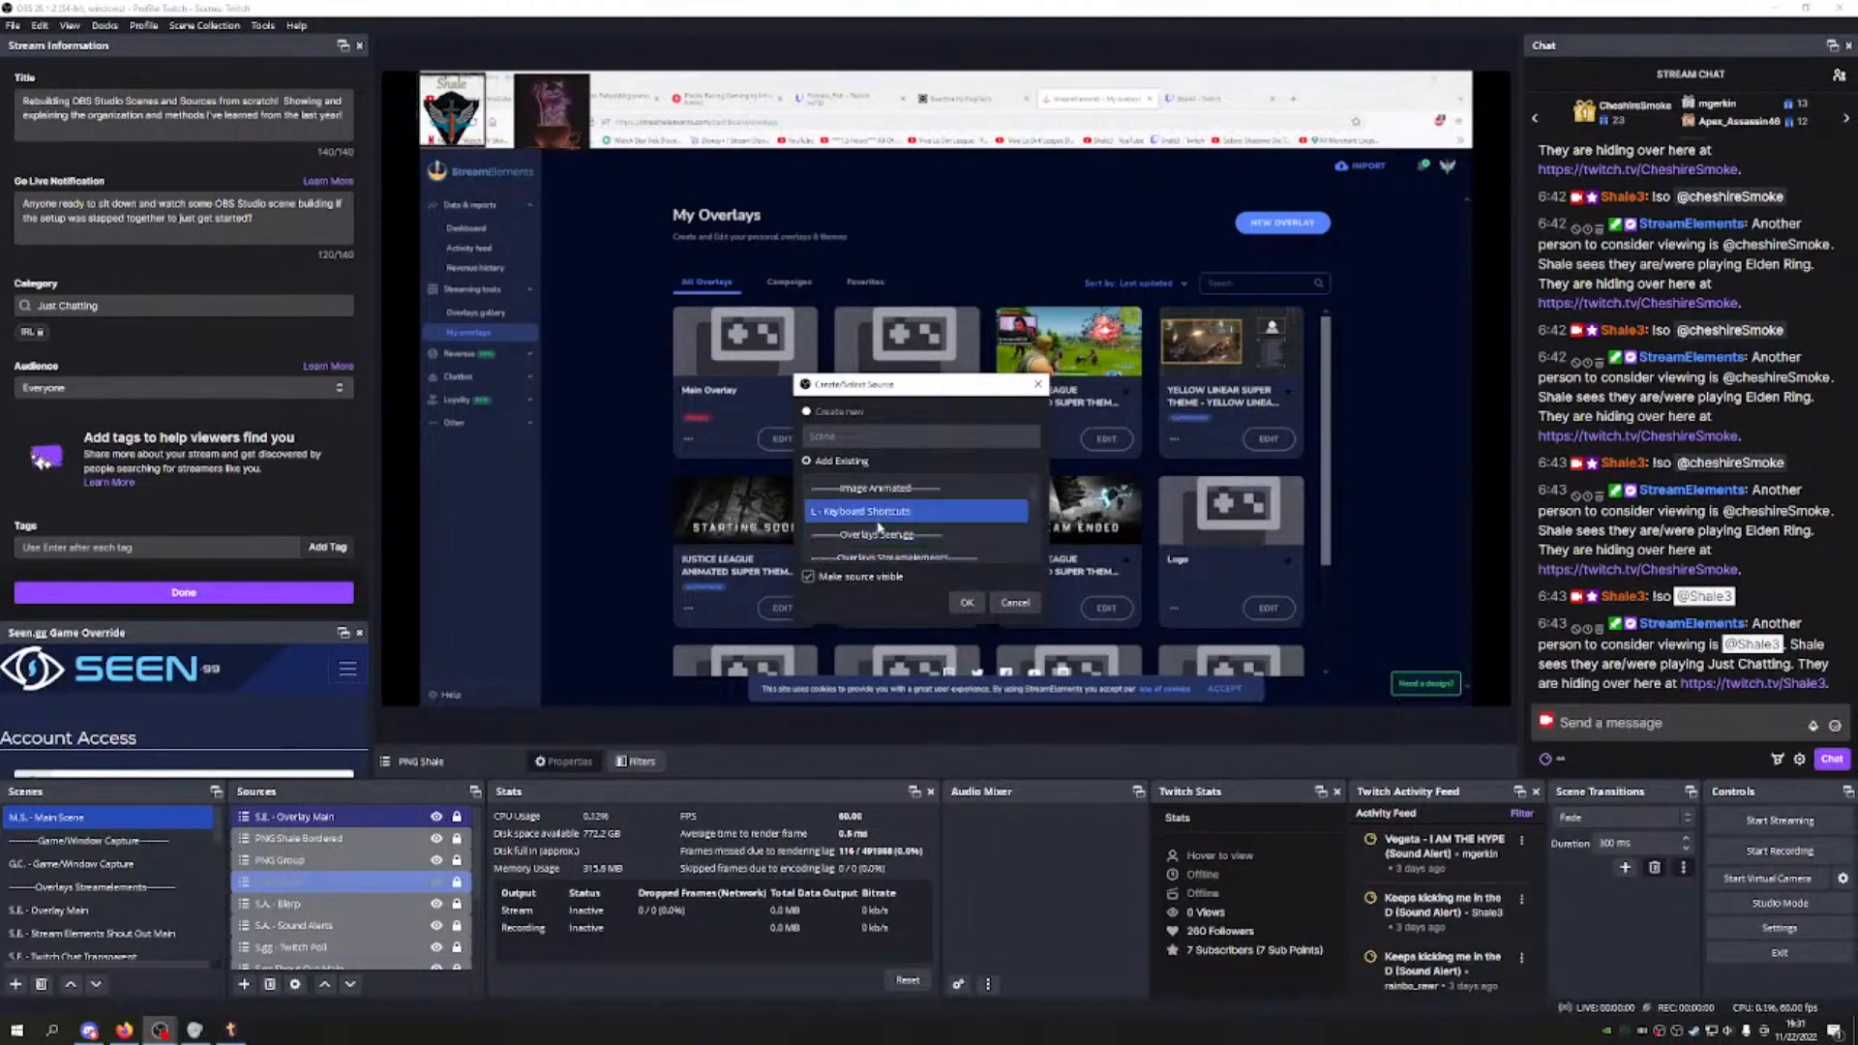
pyautogui.click(967, 602)
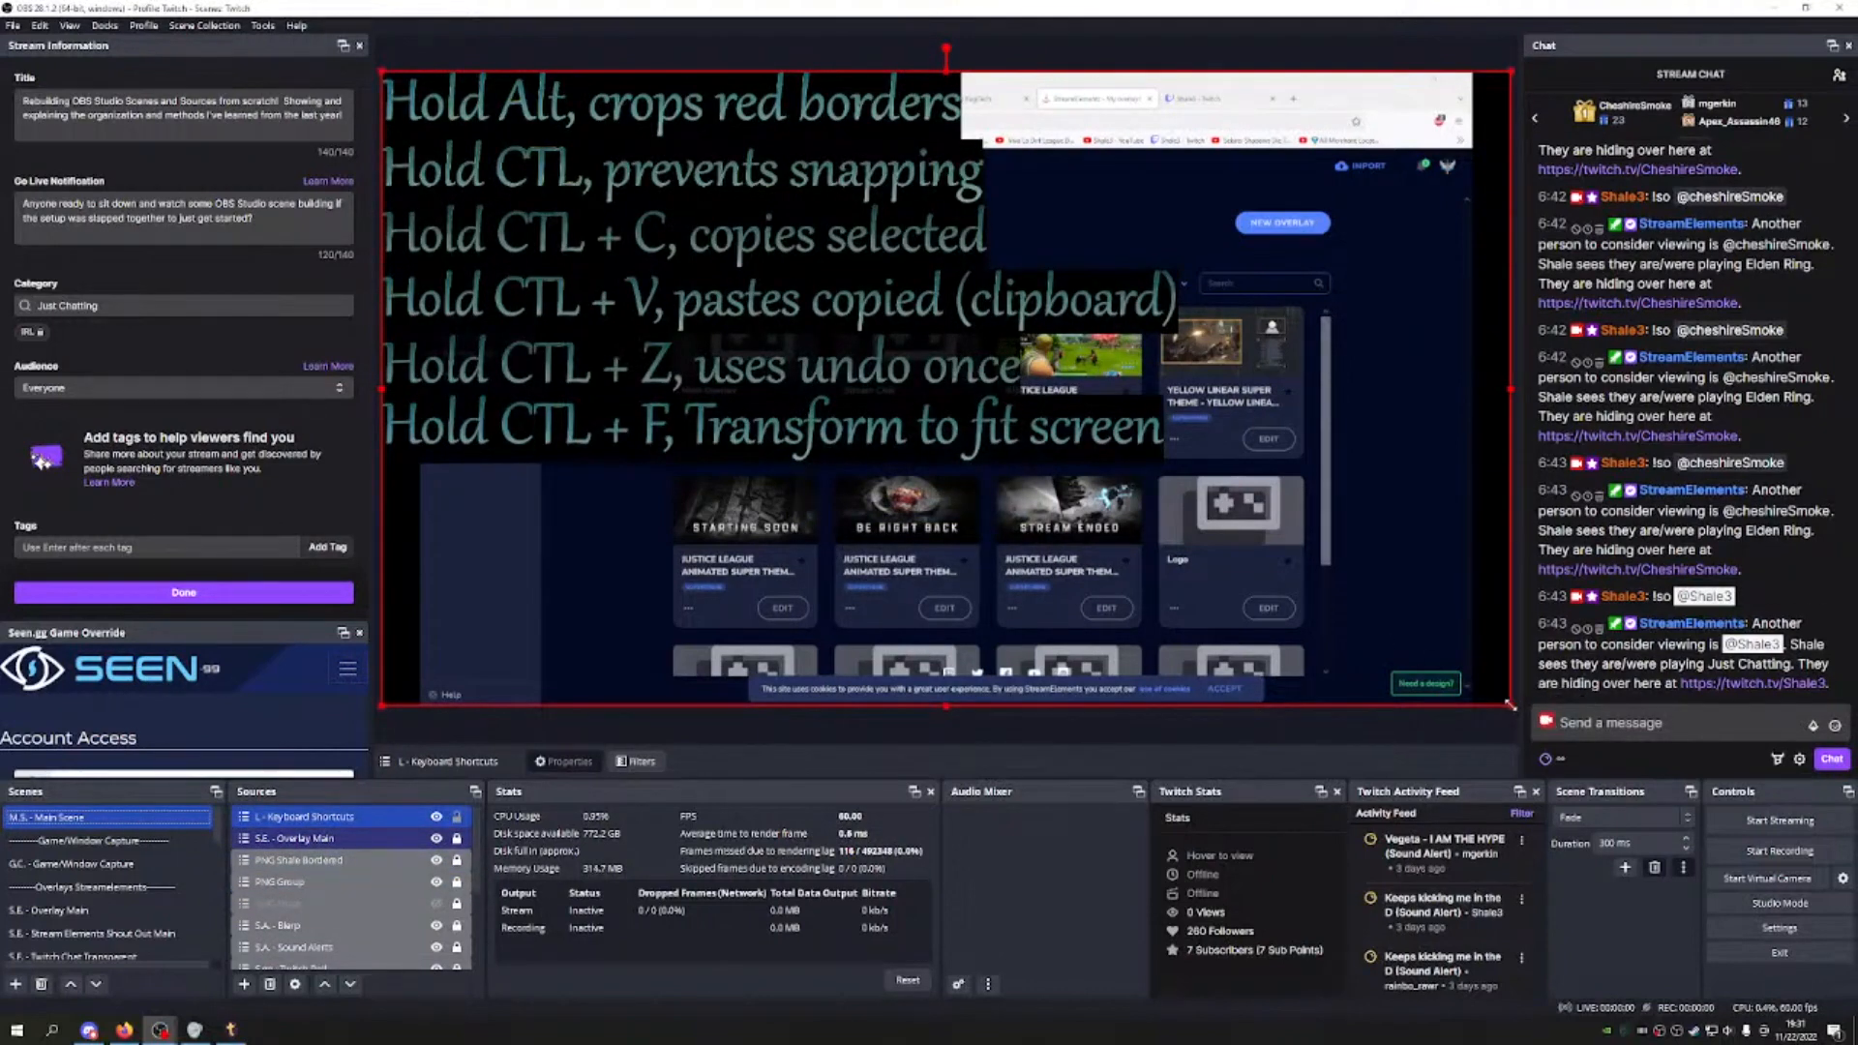
# Step: Shrink the shortcuts overlay, centre it, then open the L - Keyboard Shortcuts scene
pyautogui.moveTo(1511, 704); pyautogui.dragTo(1184, 469)
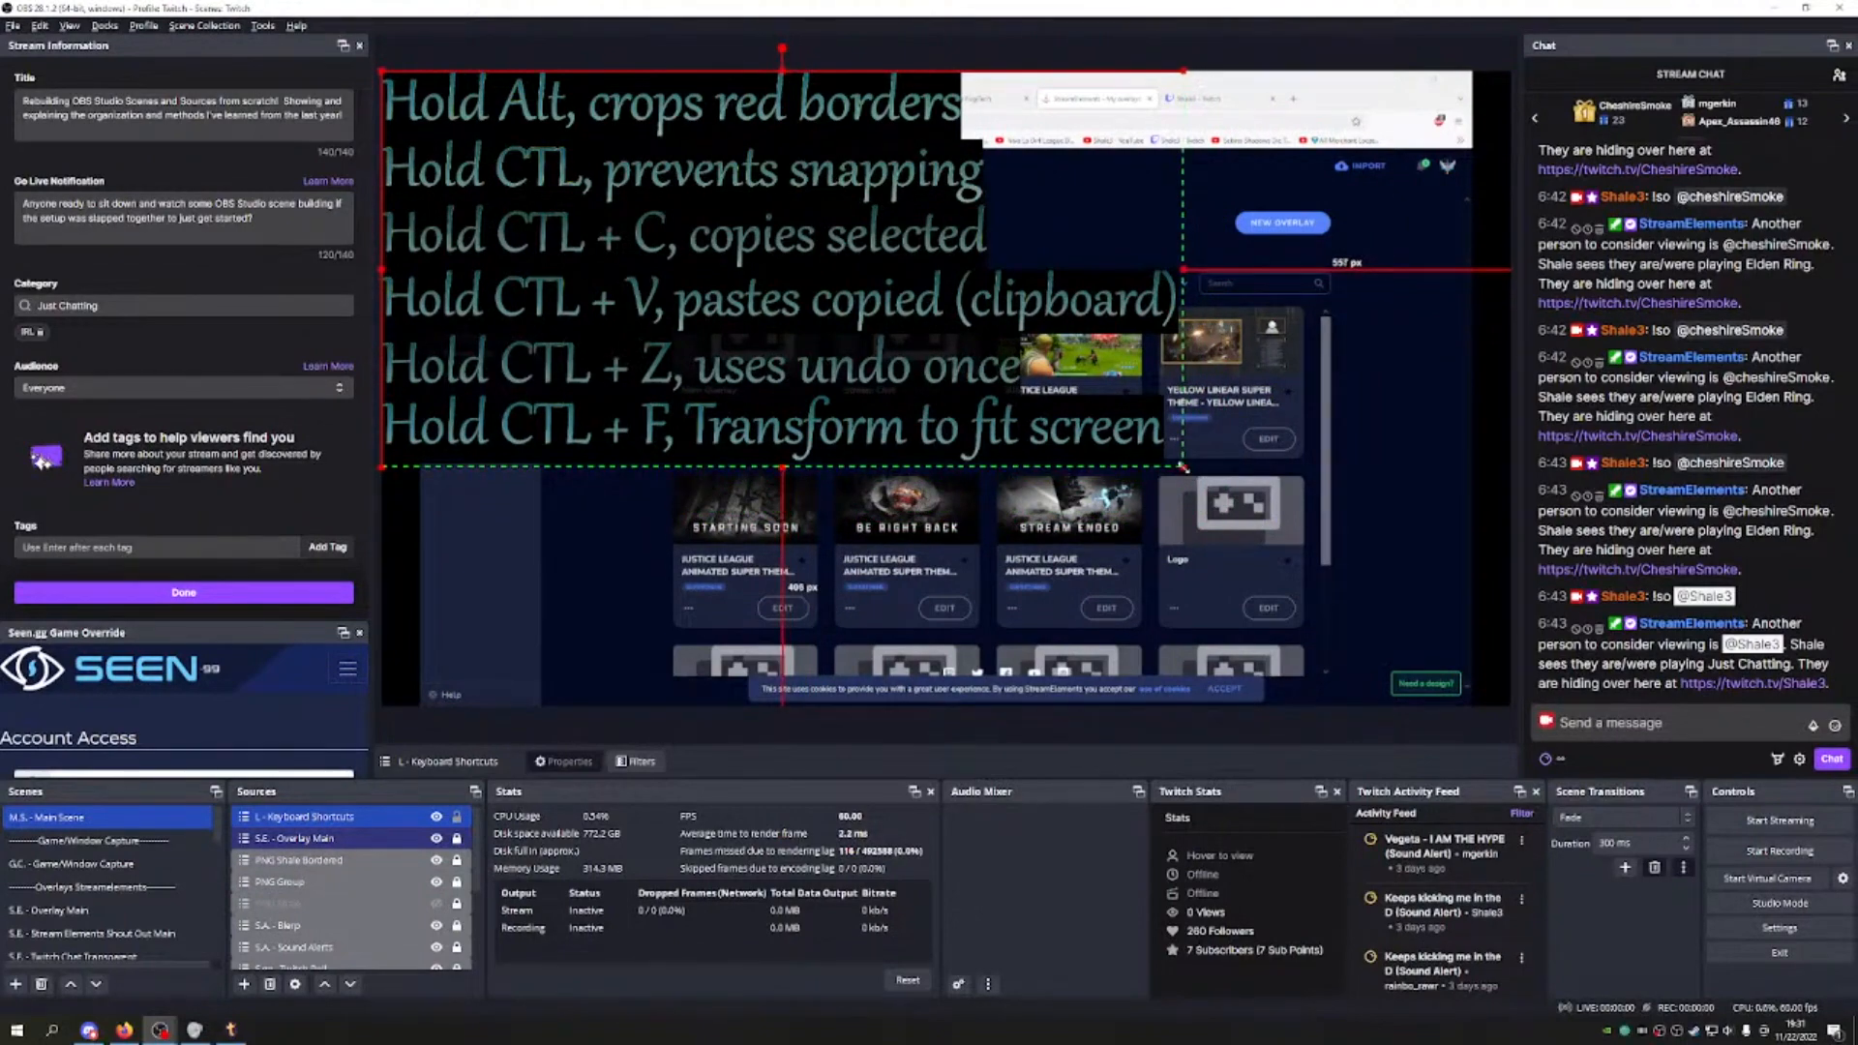
pyautogui.moveTo(816, 281); pyautogui.dragTo(949, 398)
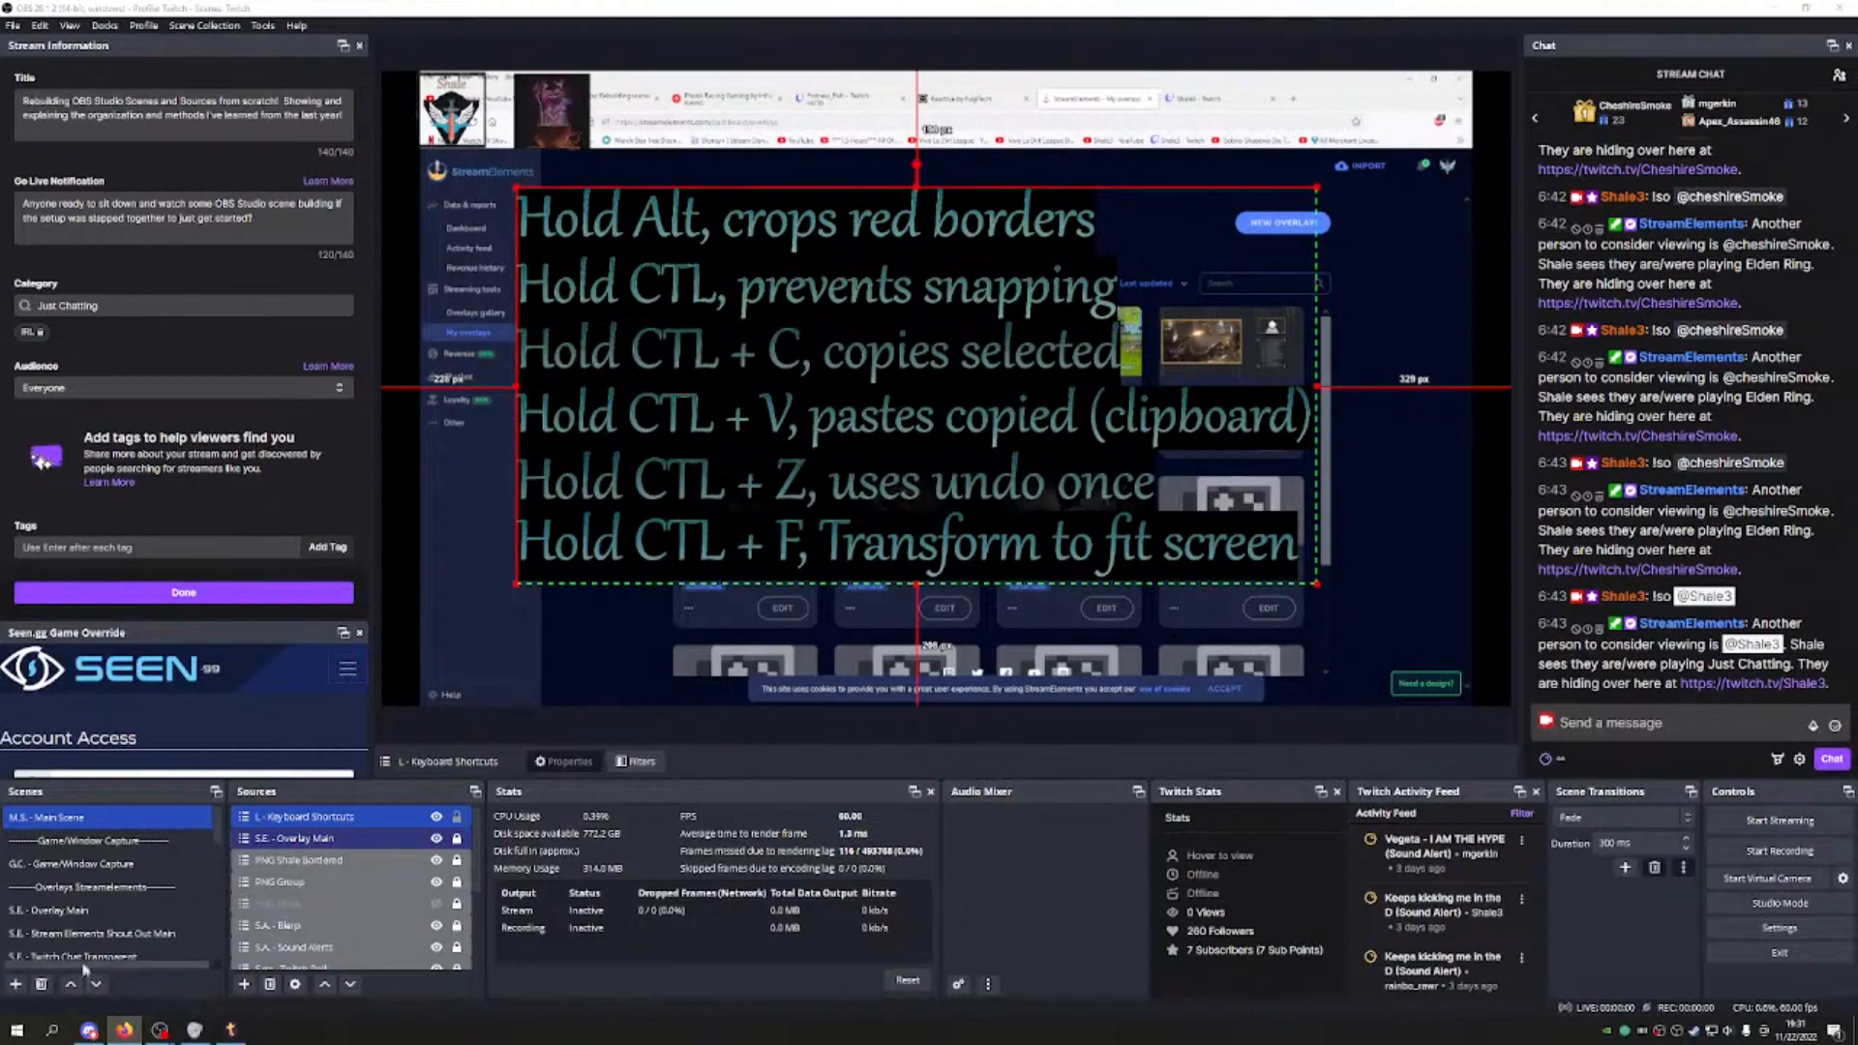
pyautogui.scroll(-3, 179, 929)
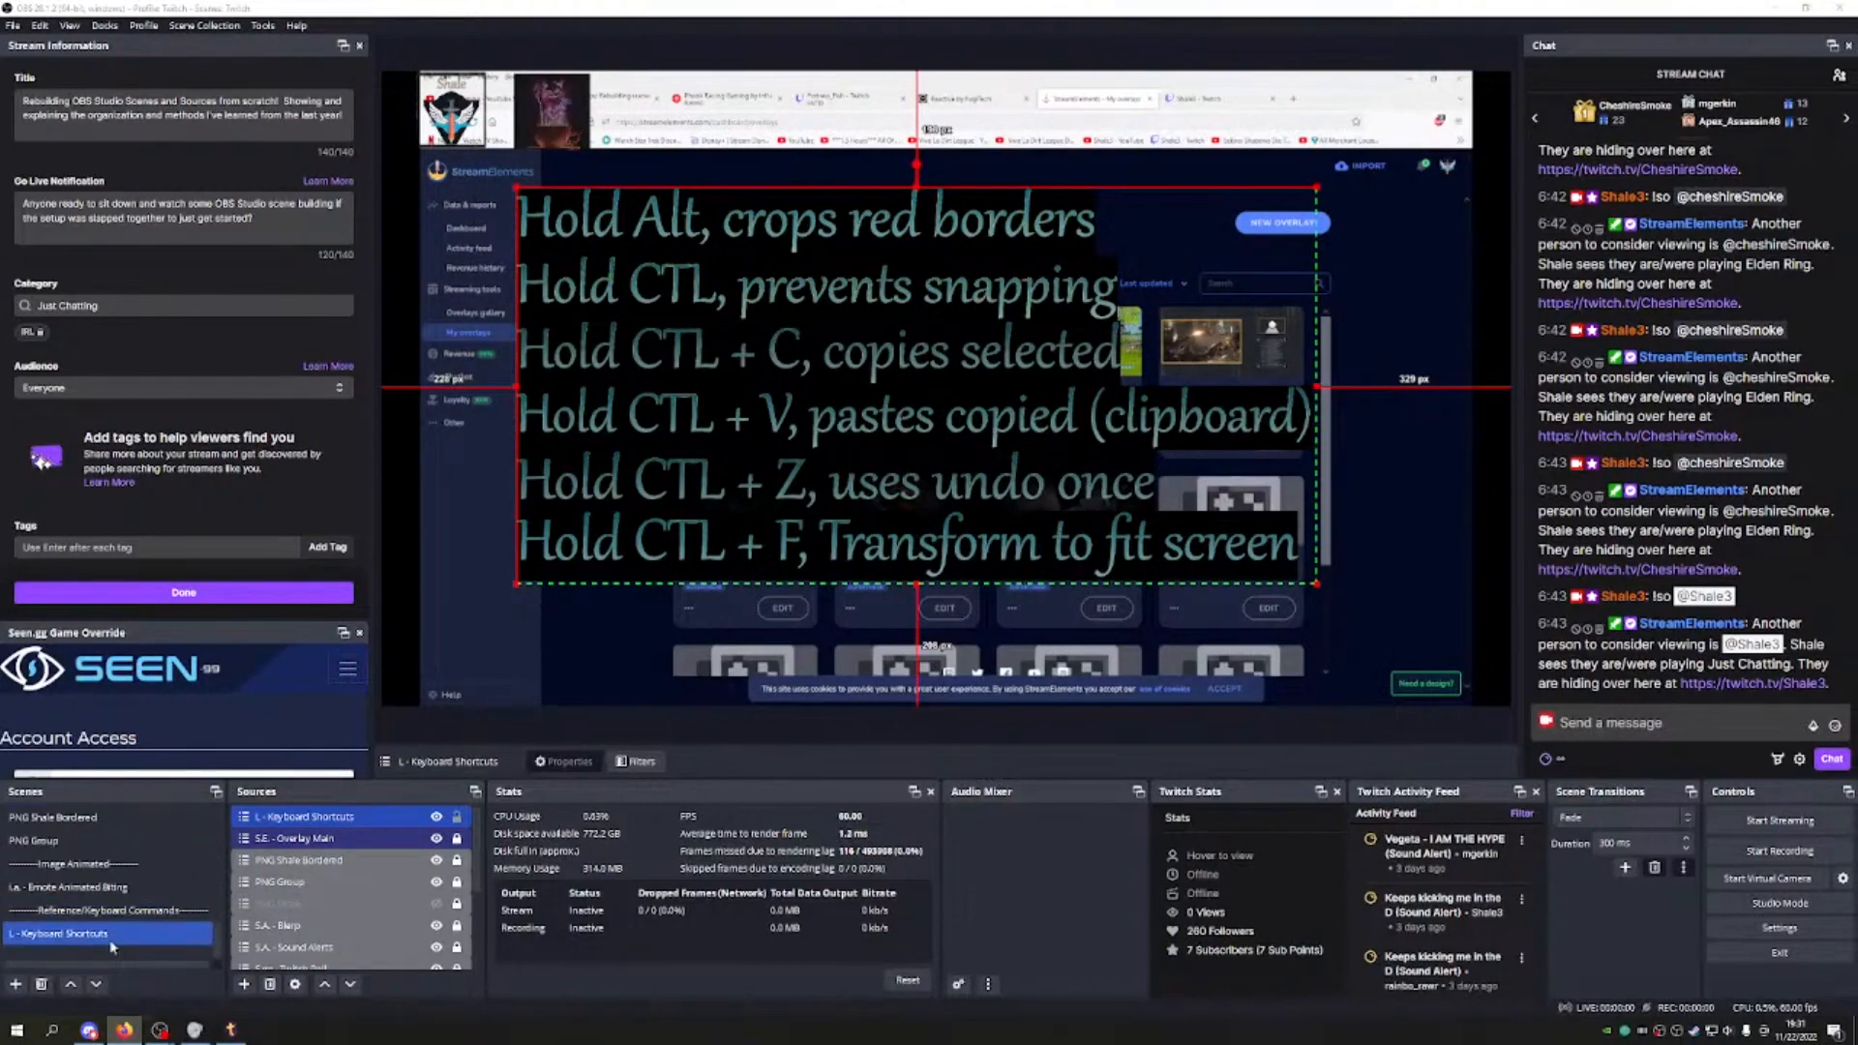
pyautogui.click(179, 933)
pyautogui.click(361, 911)
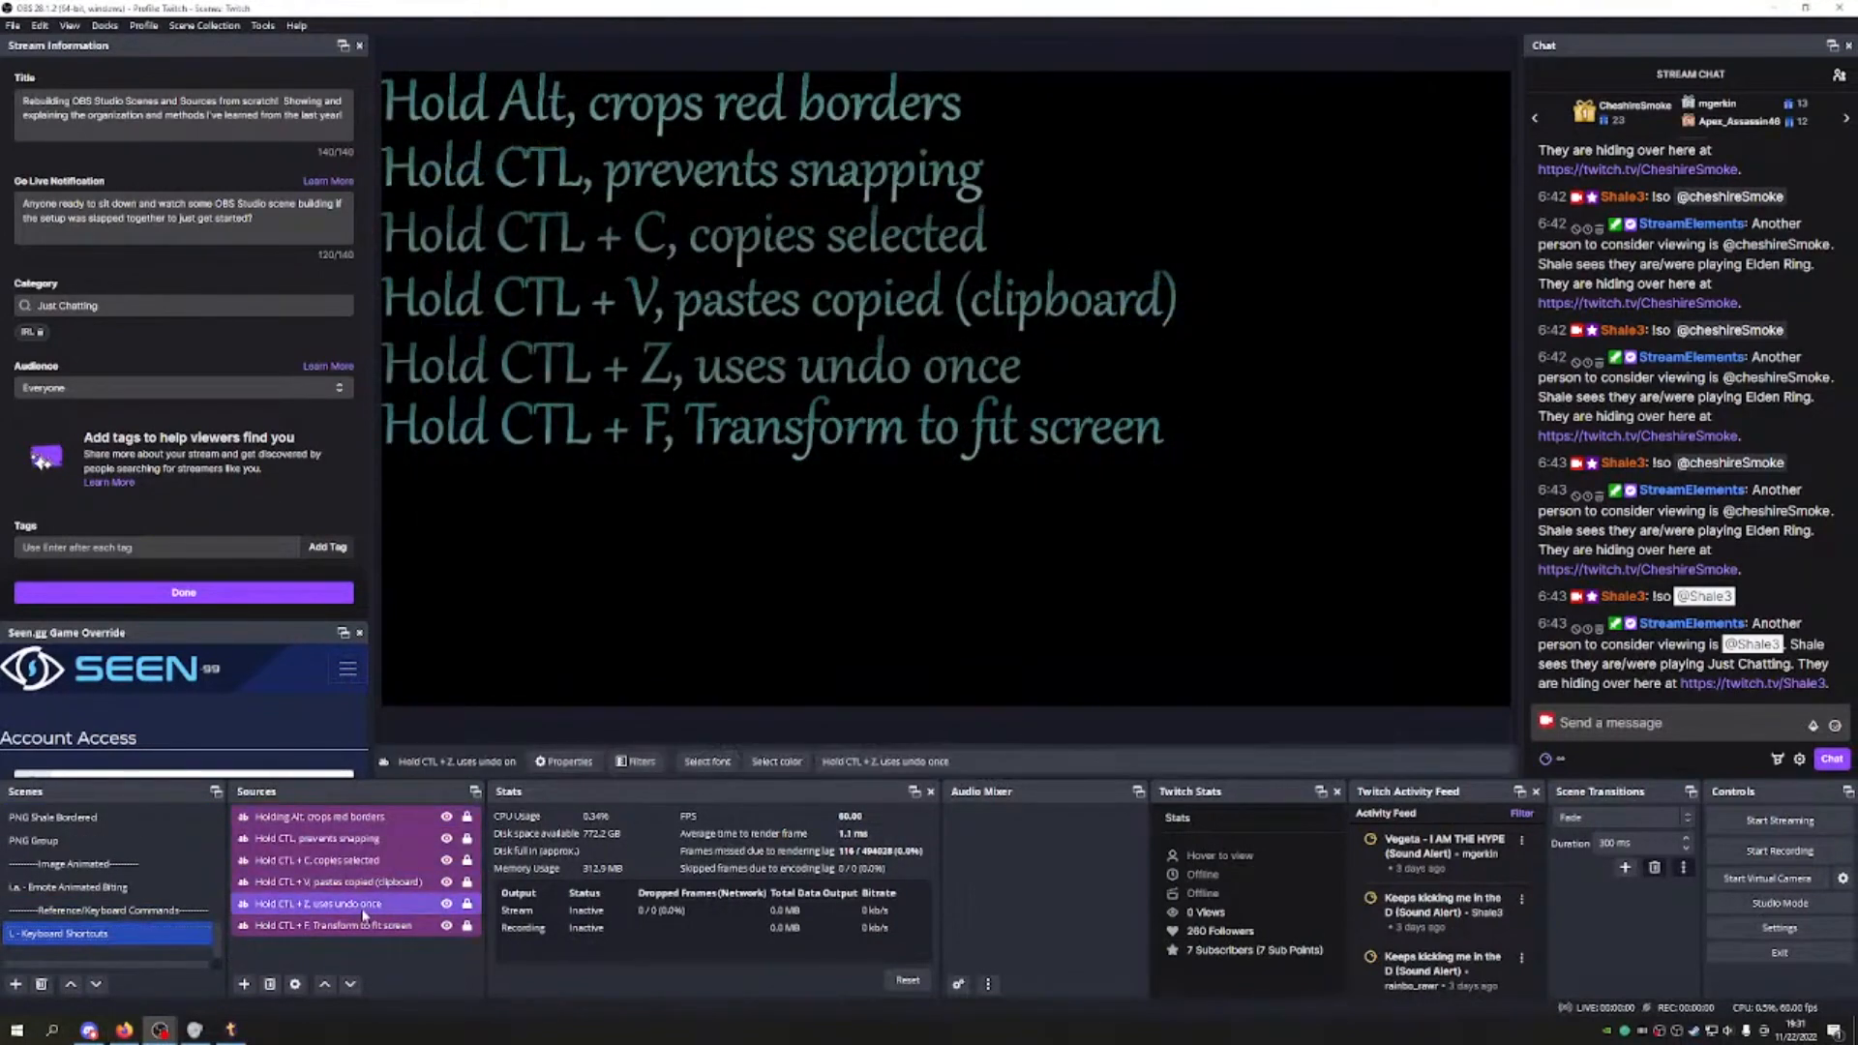
# Step: Review the Hold CTL + Z and Hold CTL + F text properties without changes
pyautogui.doubleClick(364, 915)
pyautogui.scroll(-4, 838, 619)
pyautogui.scroll(-2, 794, 648)
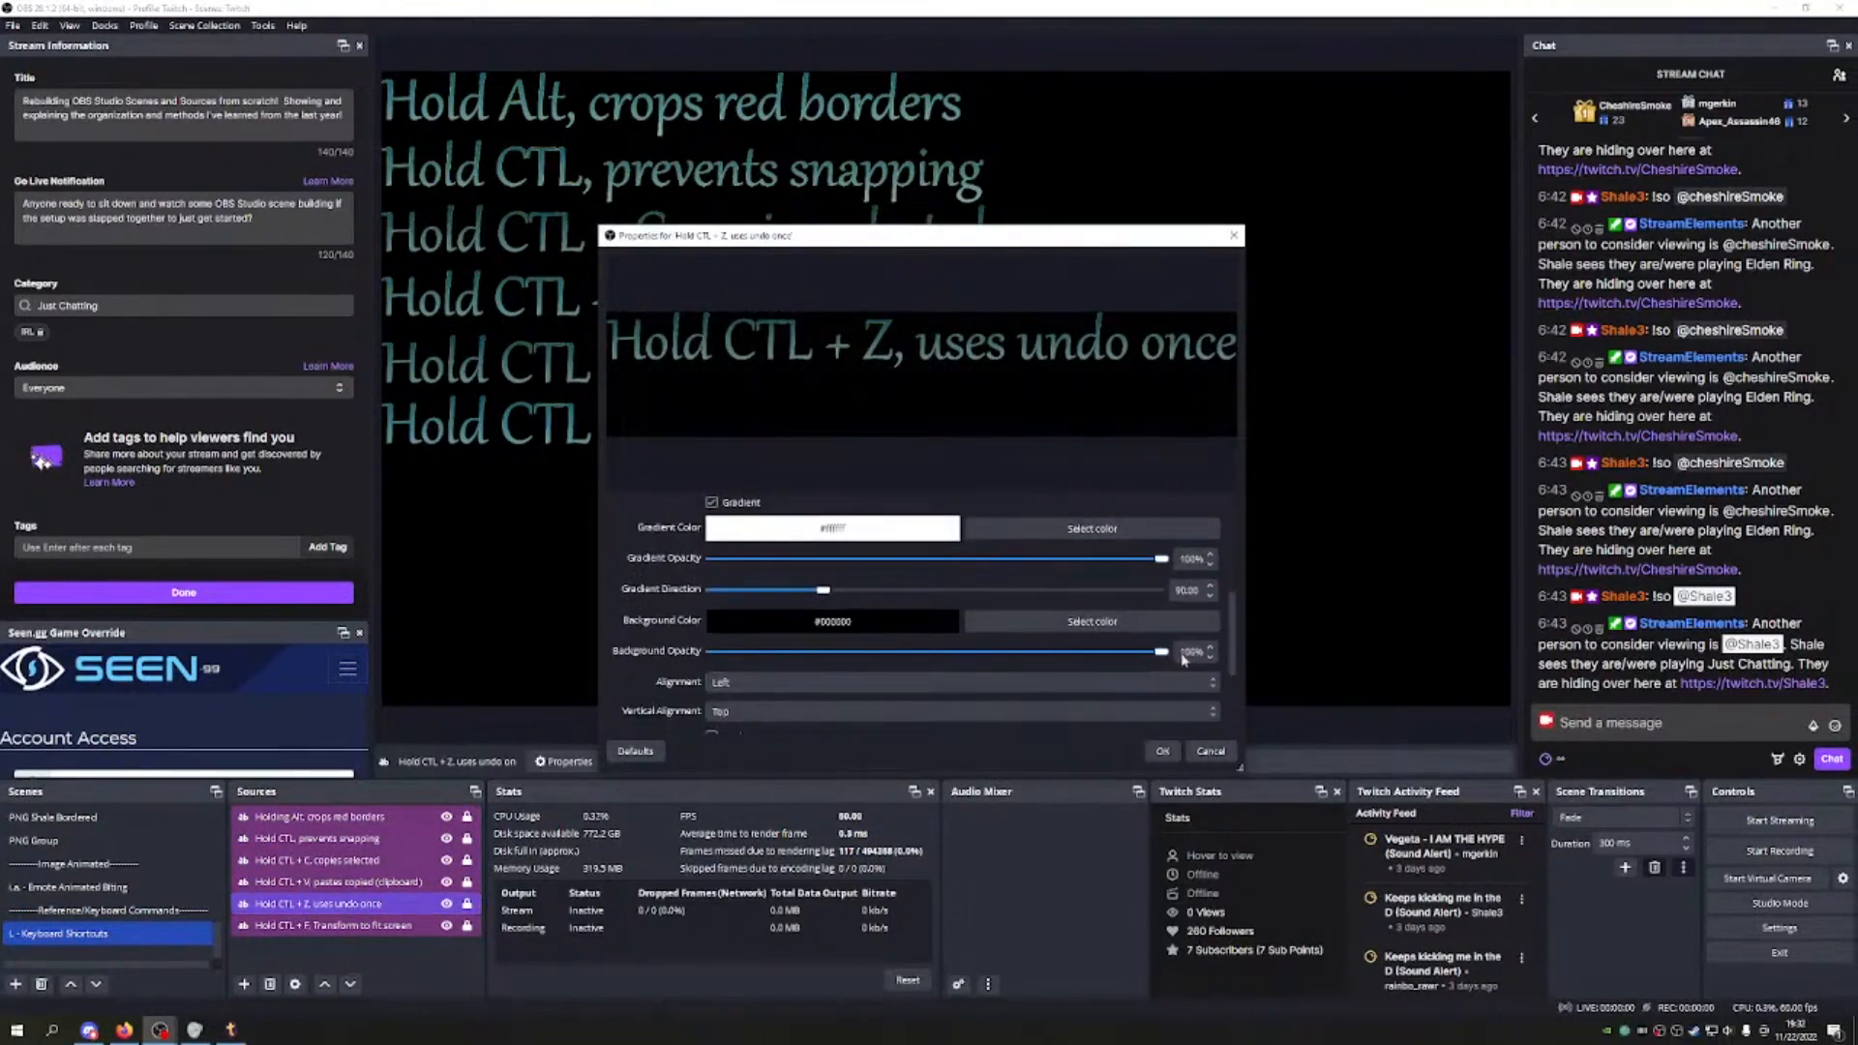
pyautogui.click(1162, 751)
pyautogui.click(341, 927)
pyautogui.rightClick(341, 929)
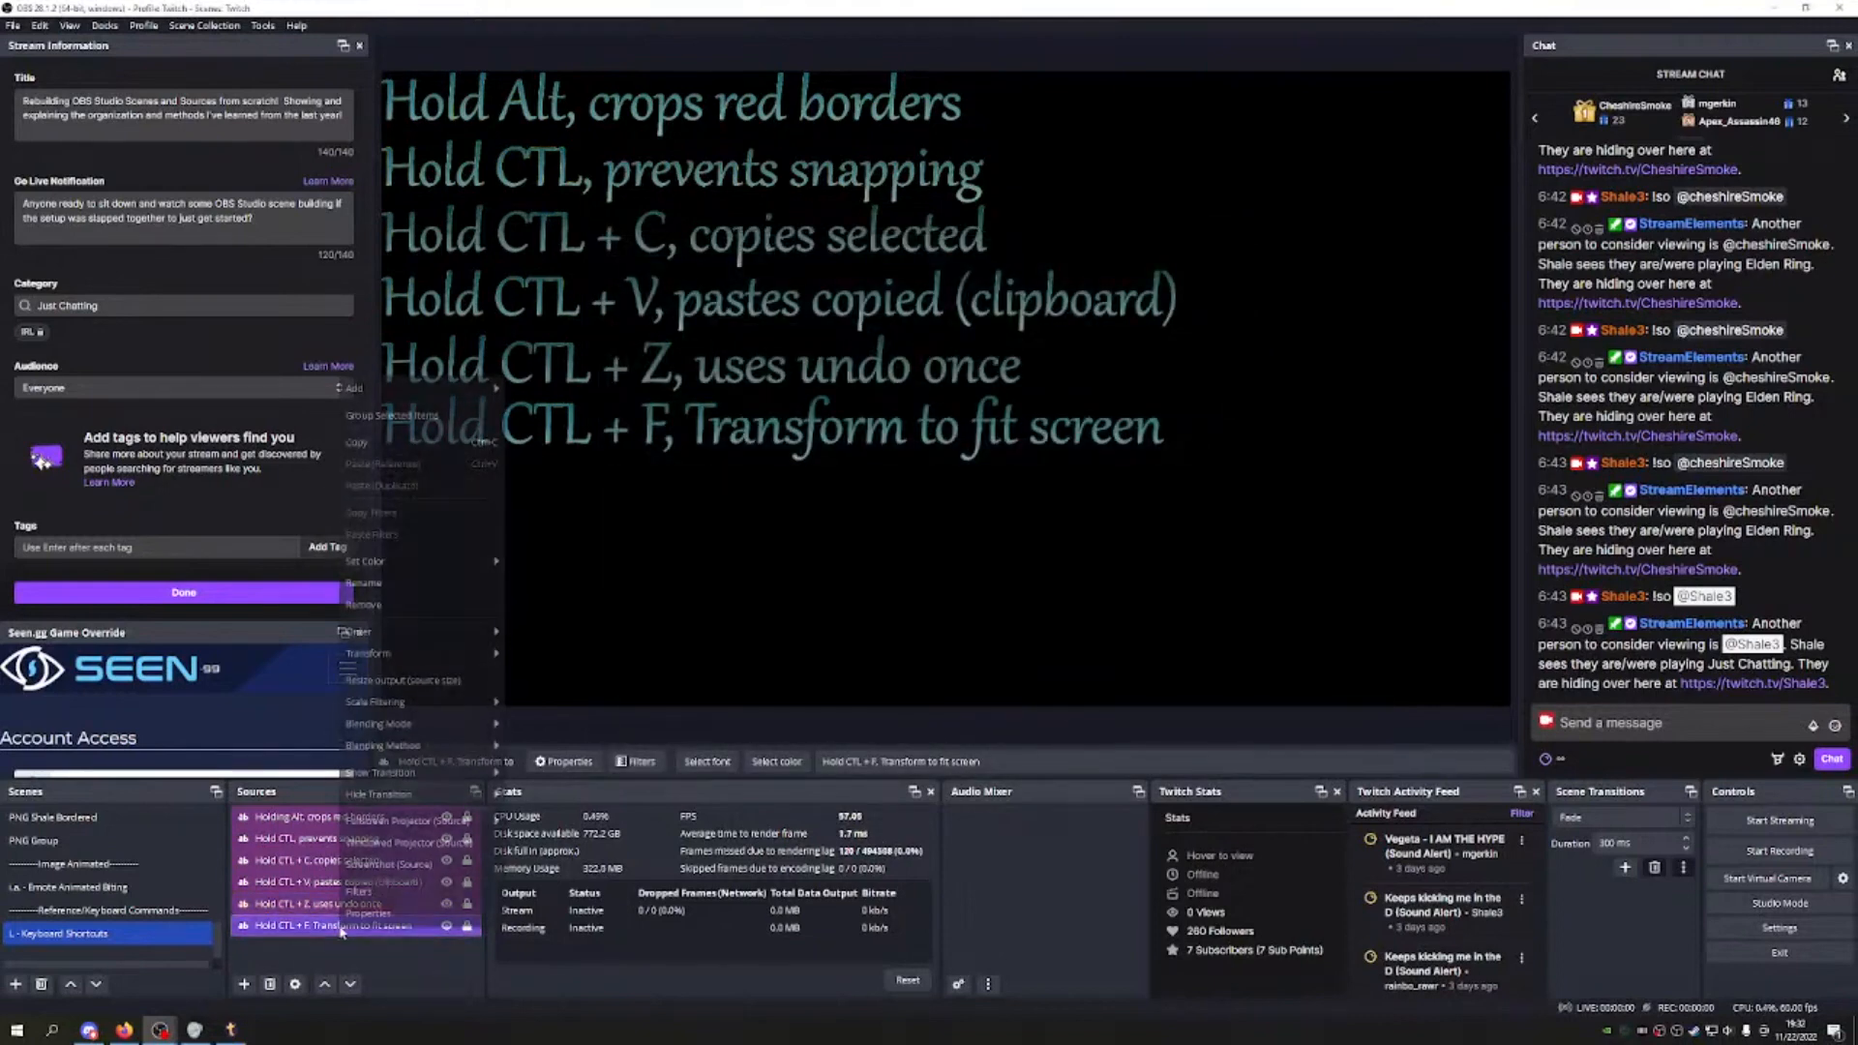
pyautogui.click(373, 915)
pyautogui.scroll(-3, 944, 629)
pyautogui.scroll(-5, 944, 629)
pyautogui.click(1208, 751)
# Step: Review the Hold CTL + V and Hold CTL + C text properties without changes
pyautogui.click(406, 884)
pyautogui.doubleClick(405, 883)
pyautogui.scroll(-1, 937, 624)
pyautogui.scroll(-4, 944, 669)
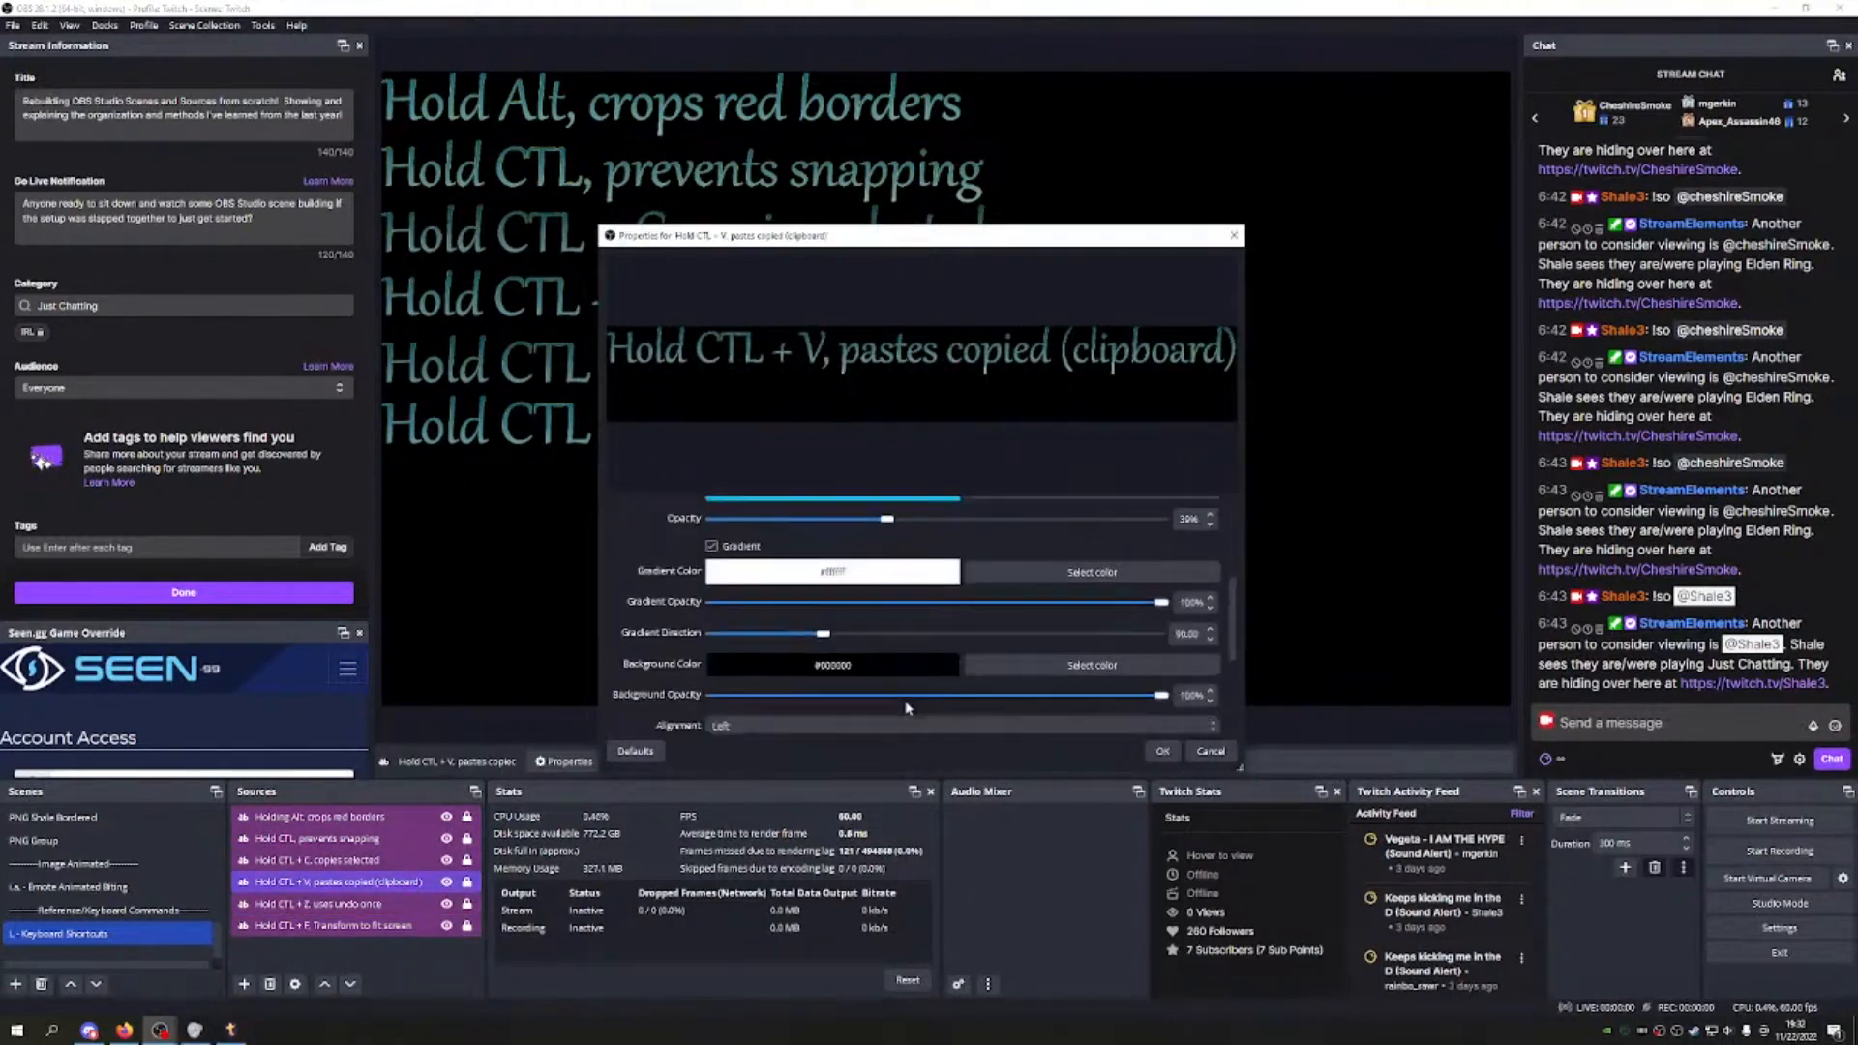
pyautogui.click(1209, 751)
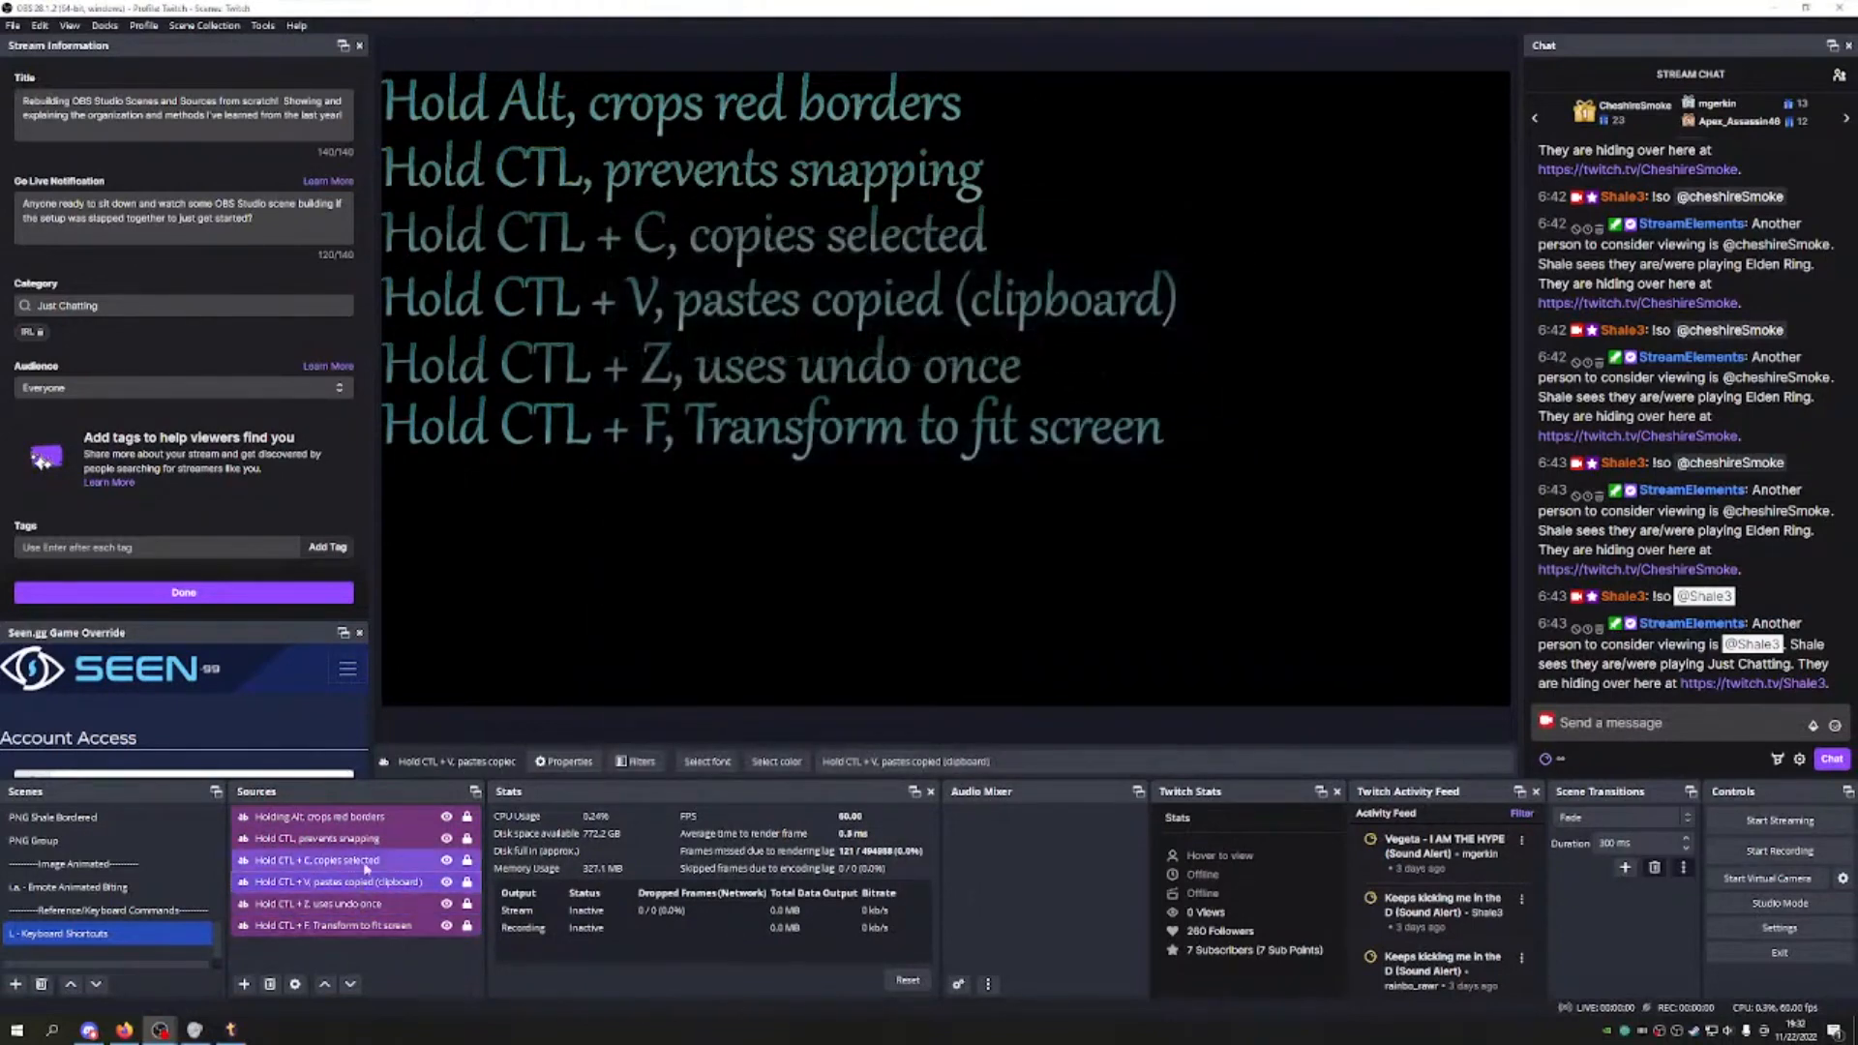
pyautogui.doubleClick(319, 861)
pyautogui.scroll(-4, 1120, 591)
pyautogui.scroll(-1, 1119, 592)
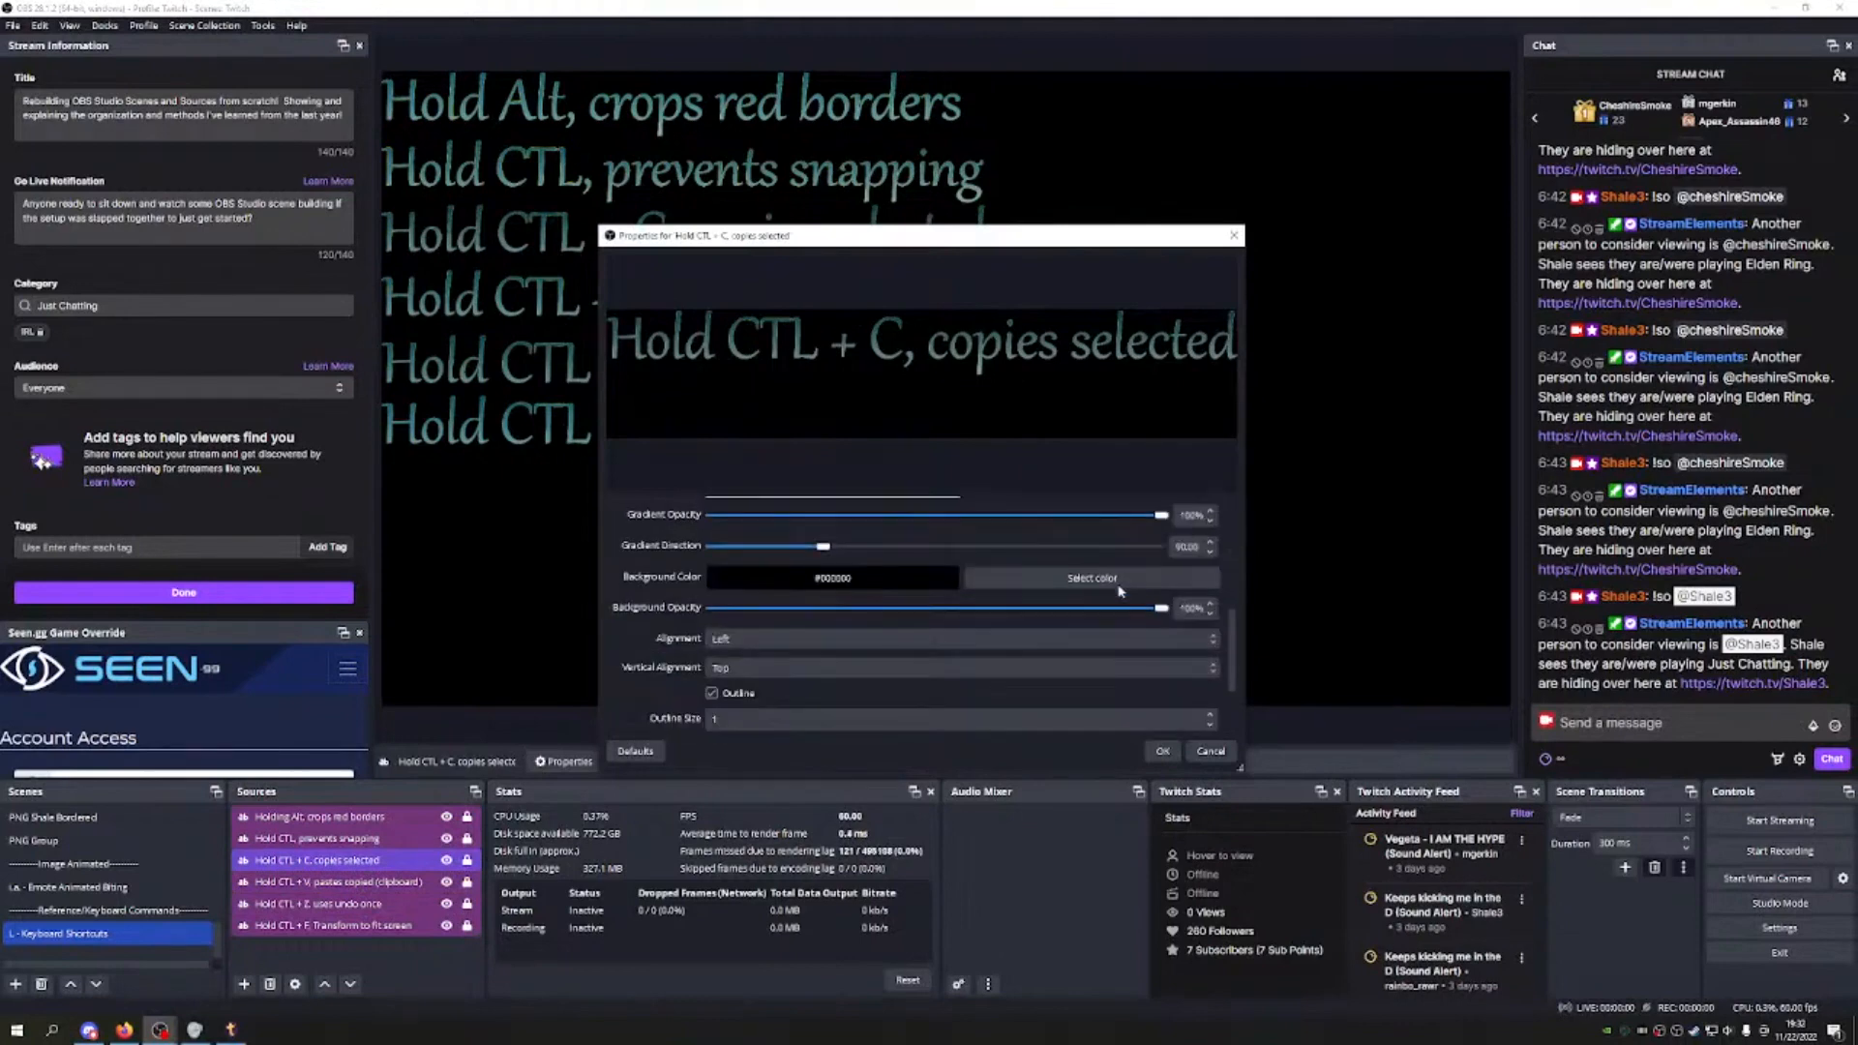
pyautogui.click(1210, 751)
# Step: Review the prevents snapping and Holding Alt text properties, then return to Main Scene
pyautogui.click(344, 844)
pyautogui.doubleClick(344, 850)
pyautogui.scroll(-5, 1120, 591)
pyautogui.click(1209, 751)
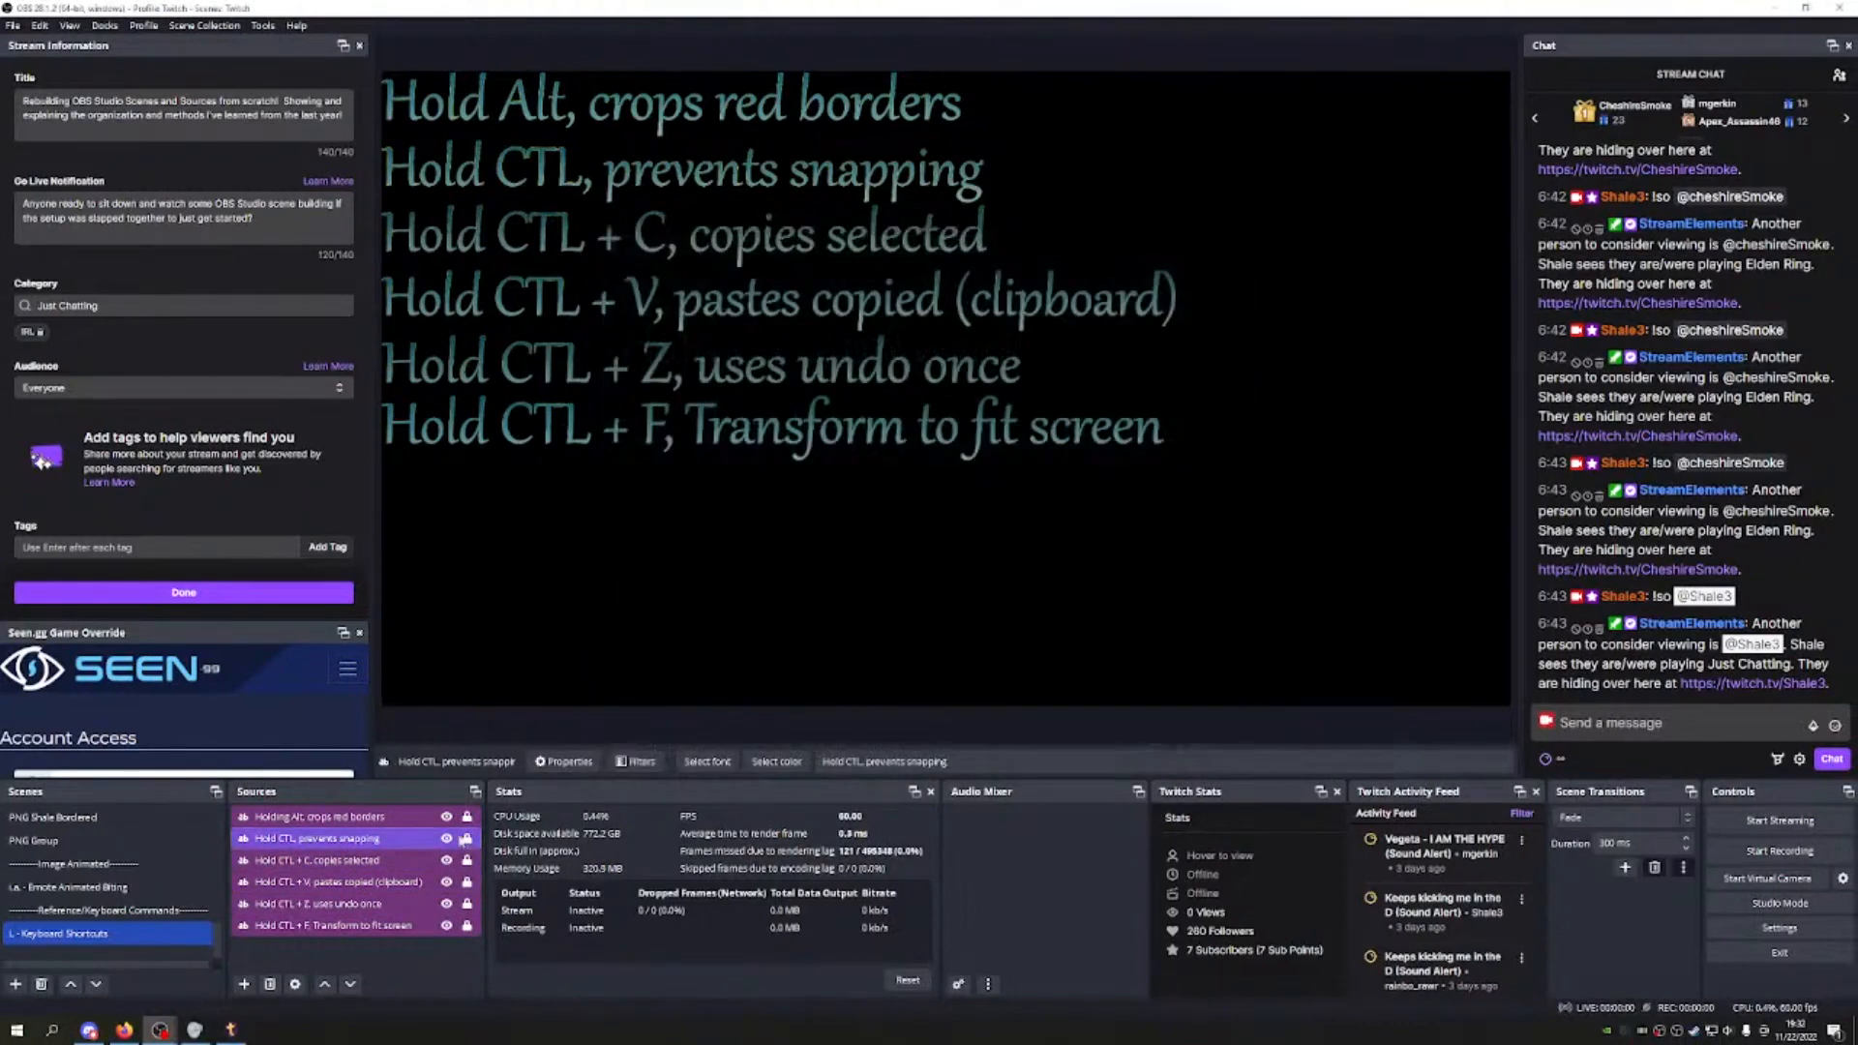
pyautogui.click(319, 817)
pyautogui.doubleClick(319, 816)
pyautogui.scroll(-1, 919, 624)
pyautogui.scroll(-4, 919, 624)
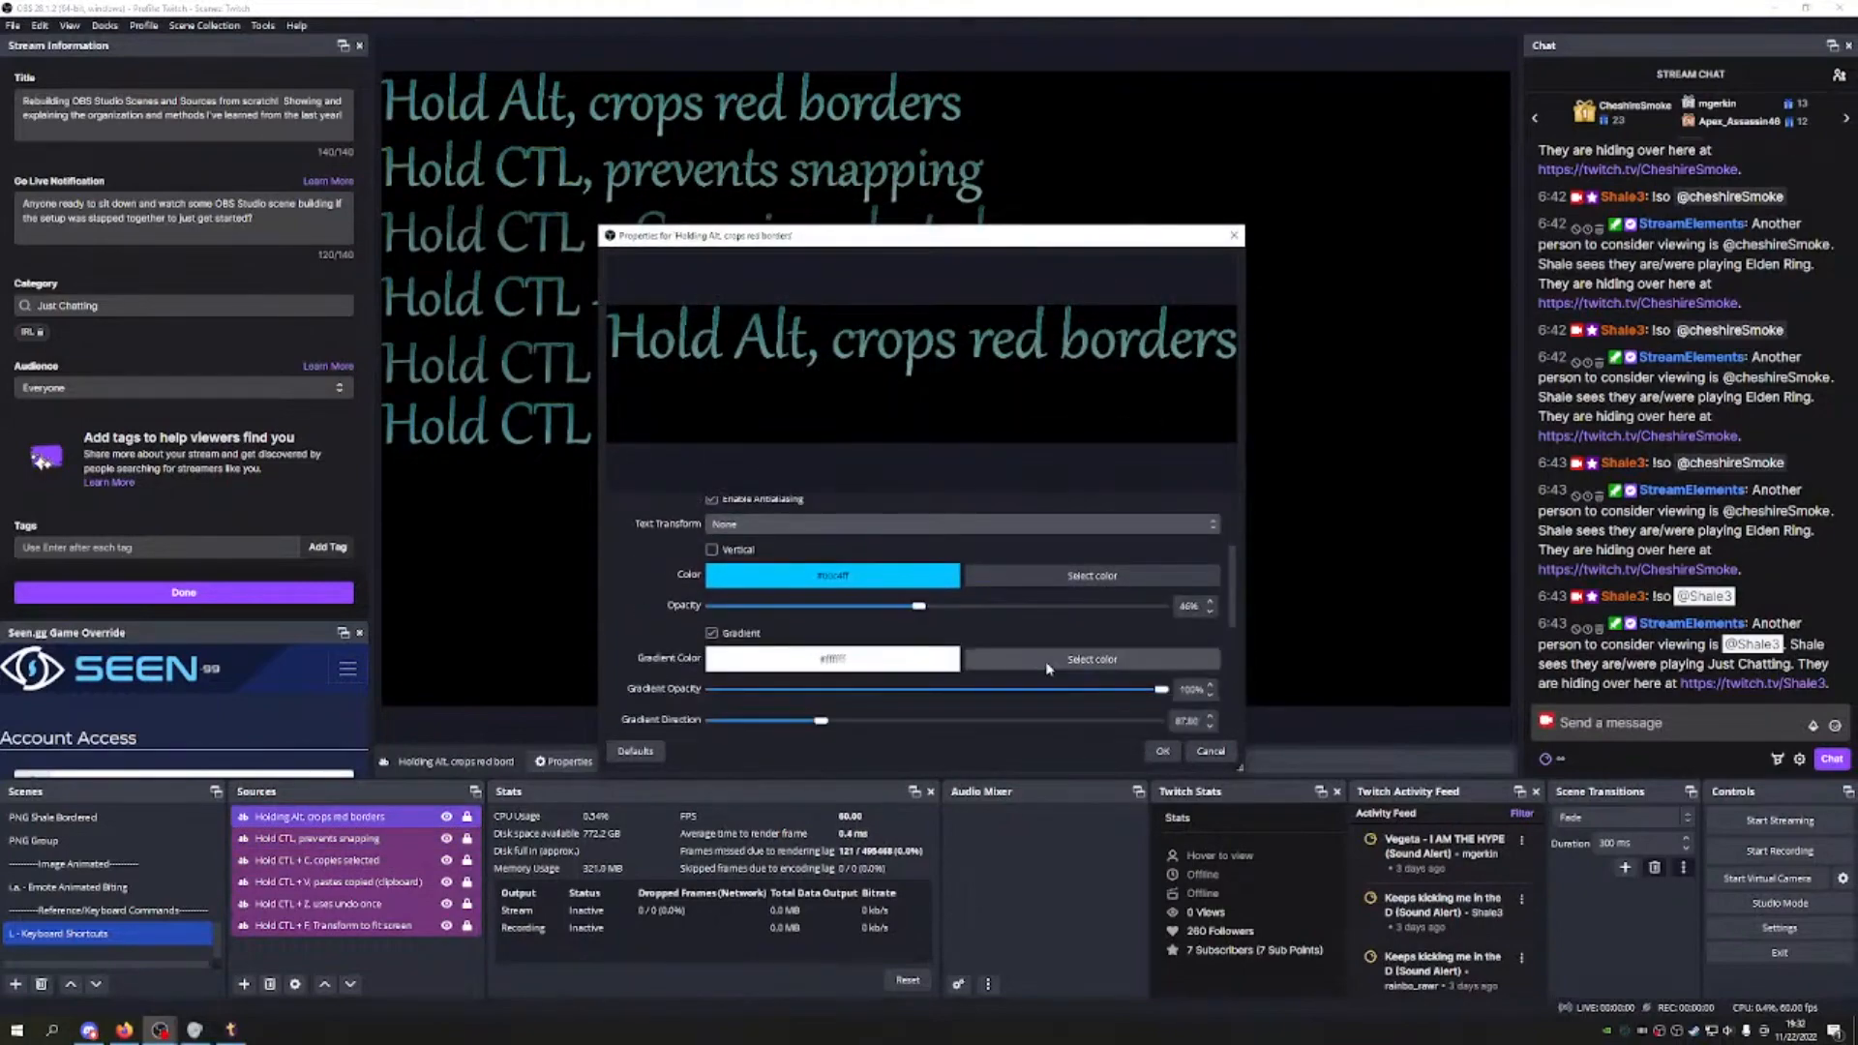
pyautogui.click(1209, 752)
pyautogui.scroll(5, 66, 834)
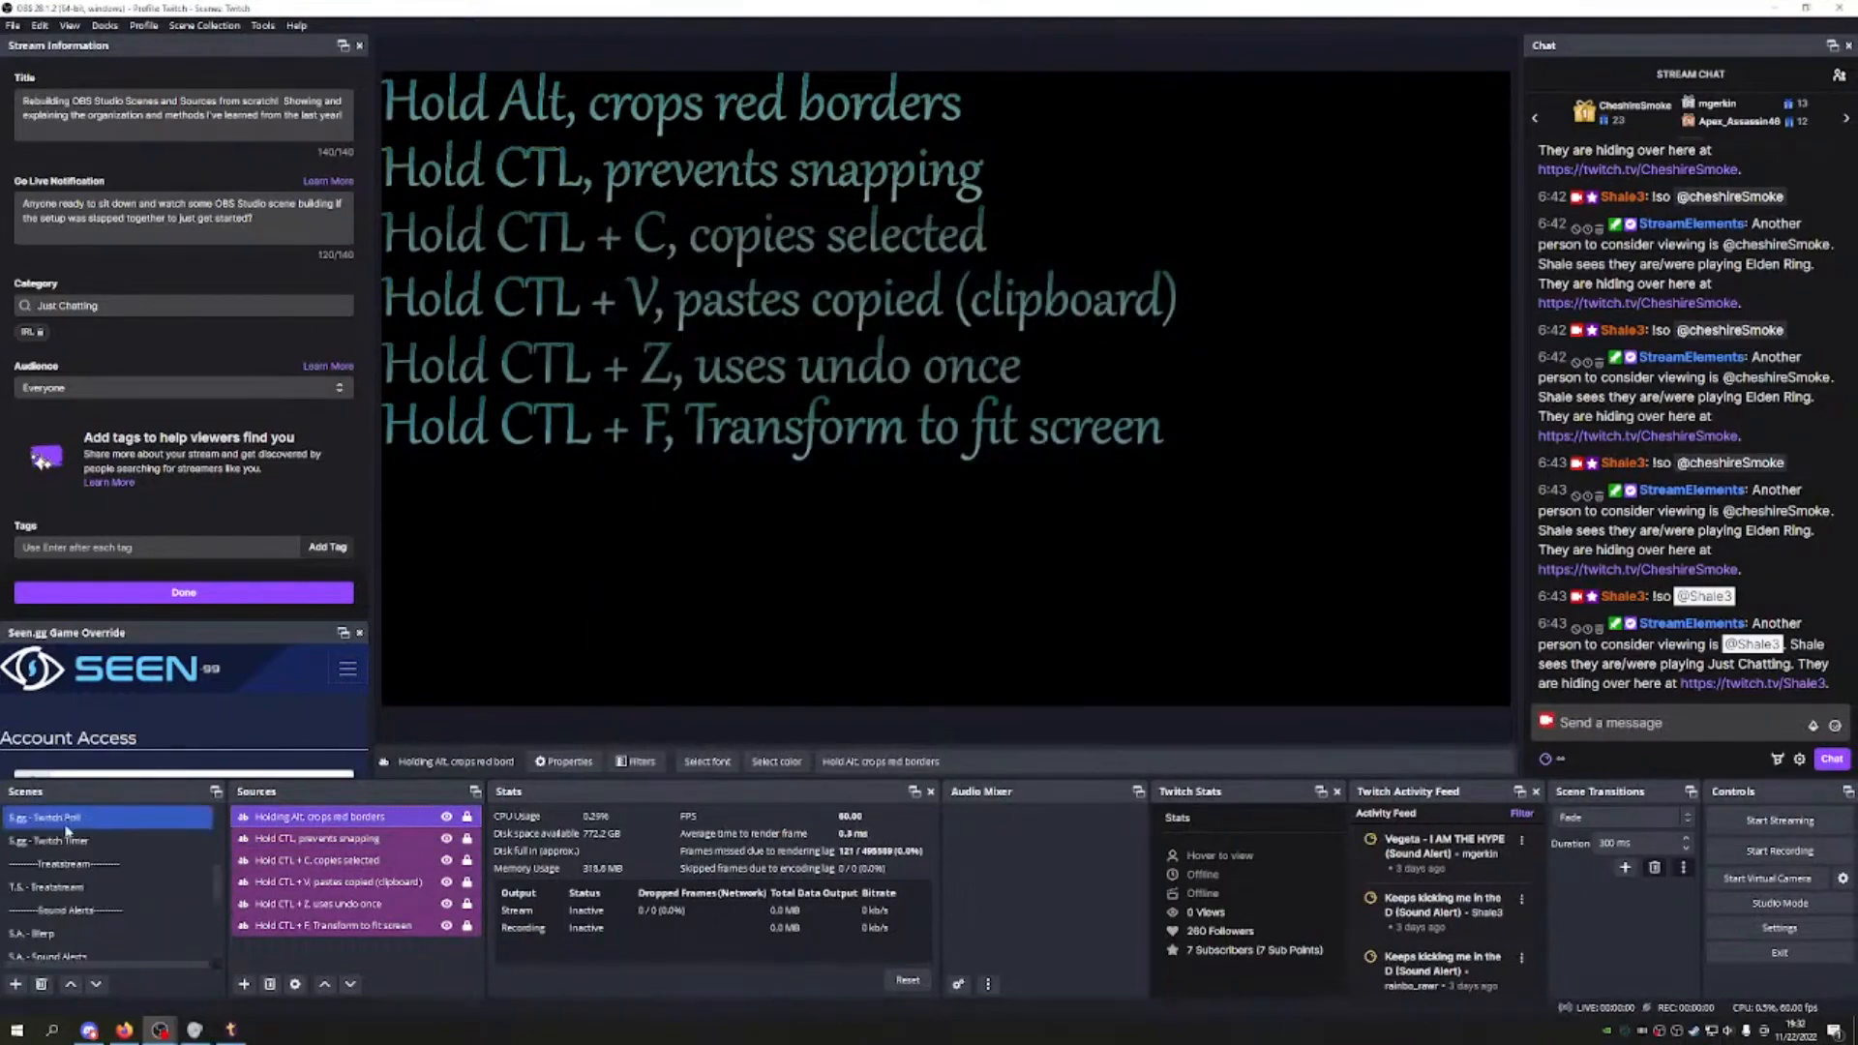
pyautogui.click(73, 818)
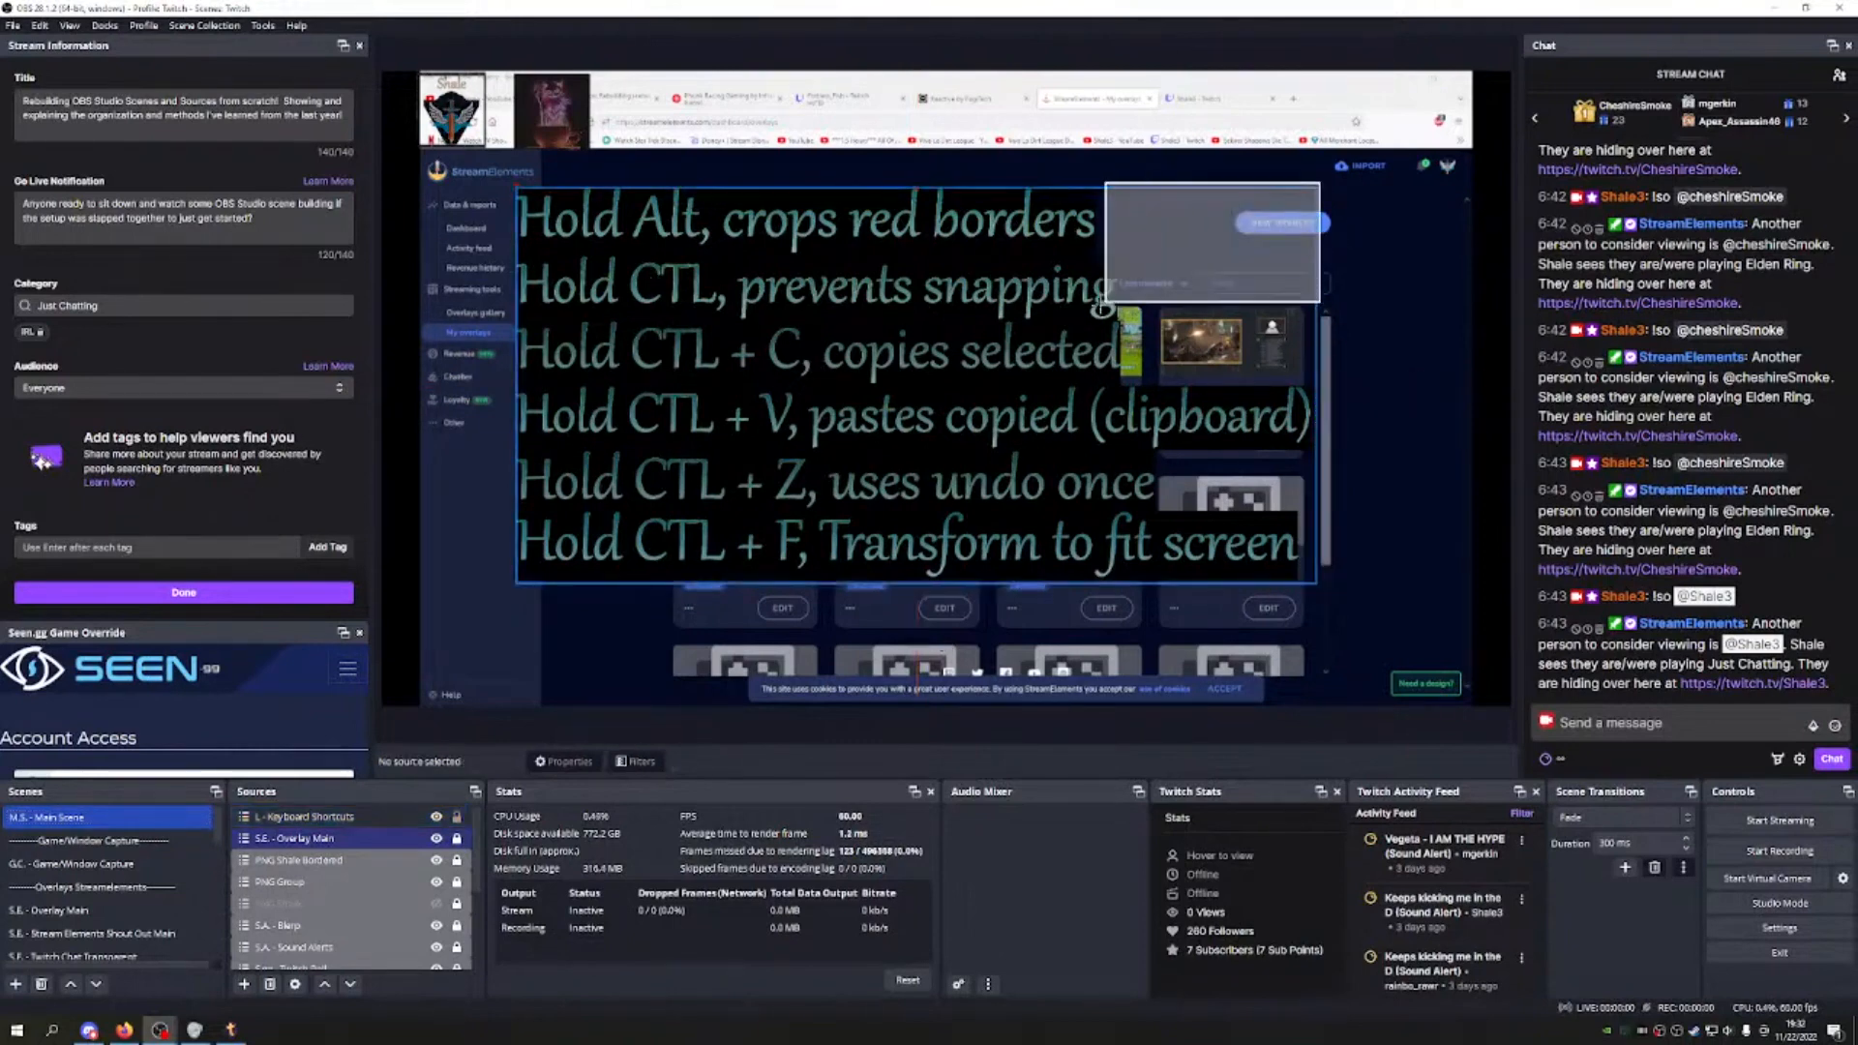
# Step: Shrink the shortcuts overlay into the lower-left corner and tag its source purple
pyautogui.moveTo(1318, 191); pyautogui.dragTo(564, 634)
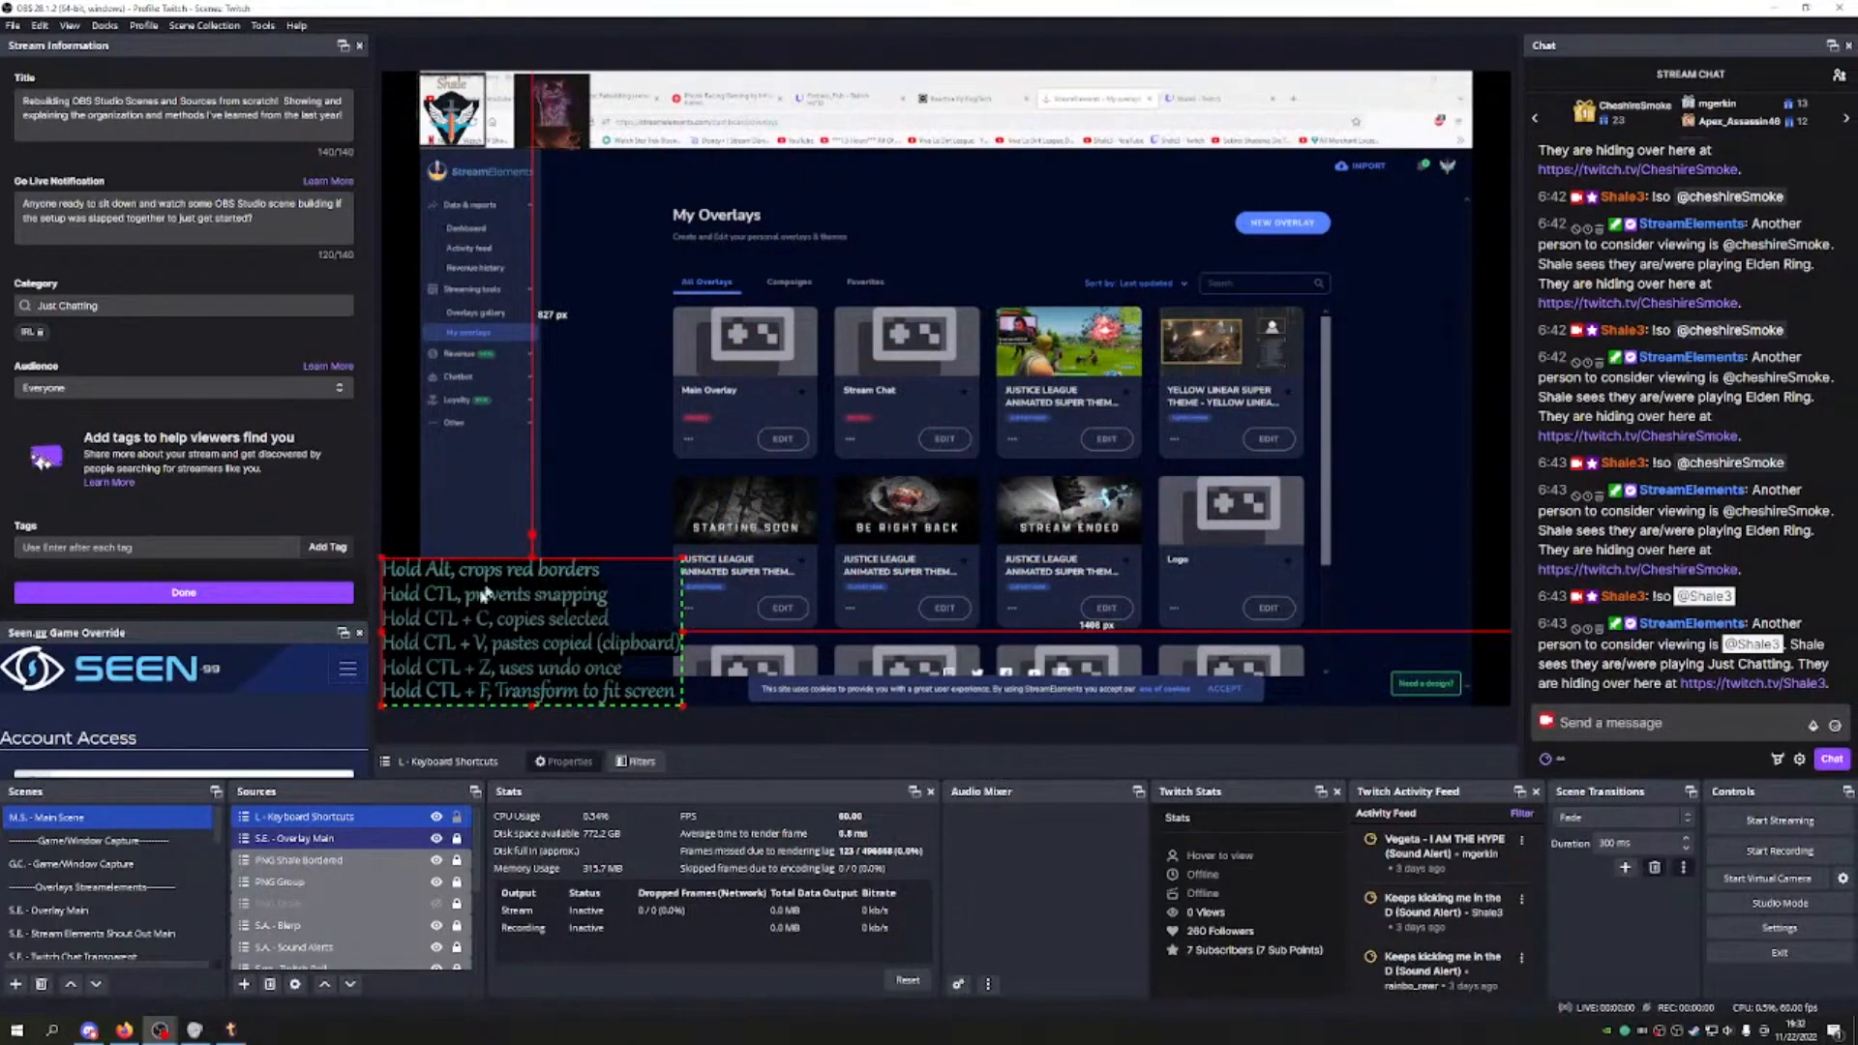
pyautogui.rightClick(398, 817)
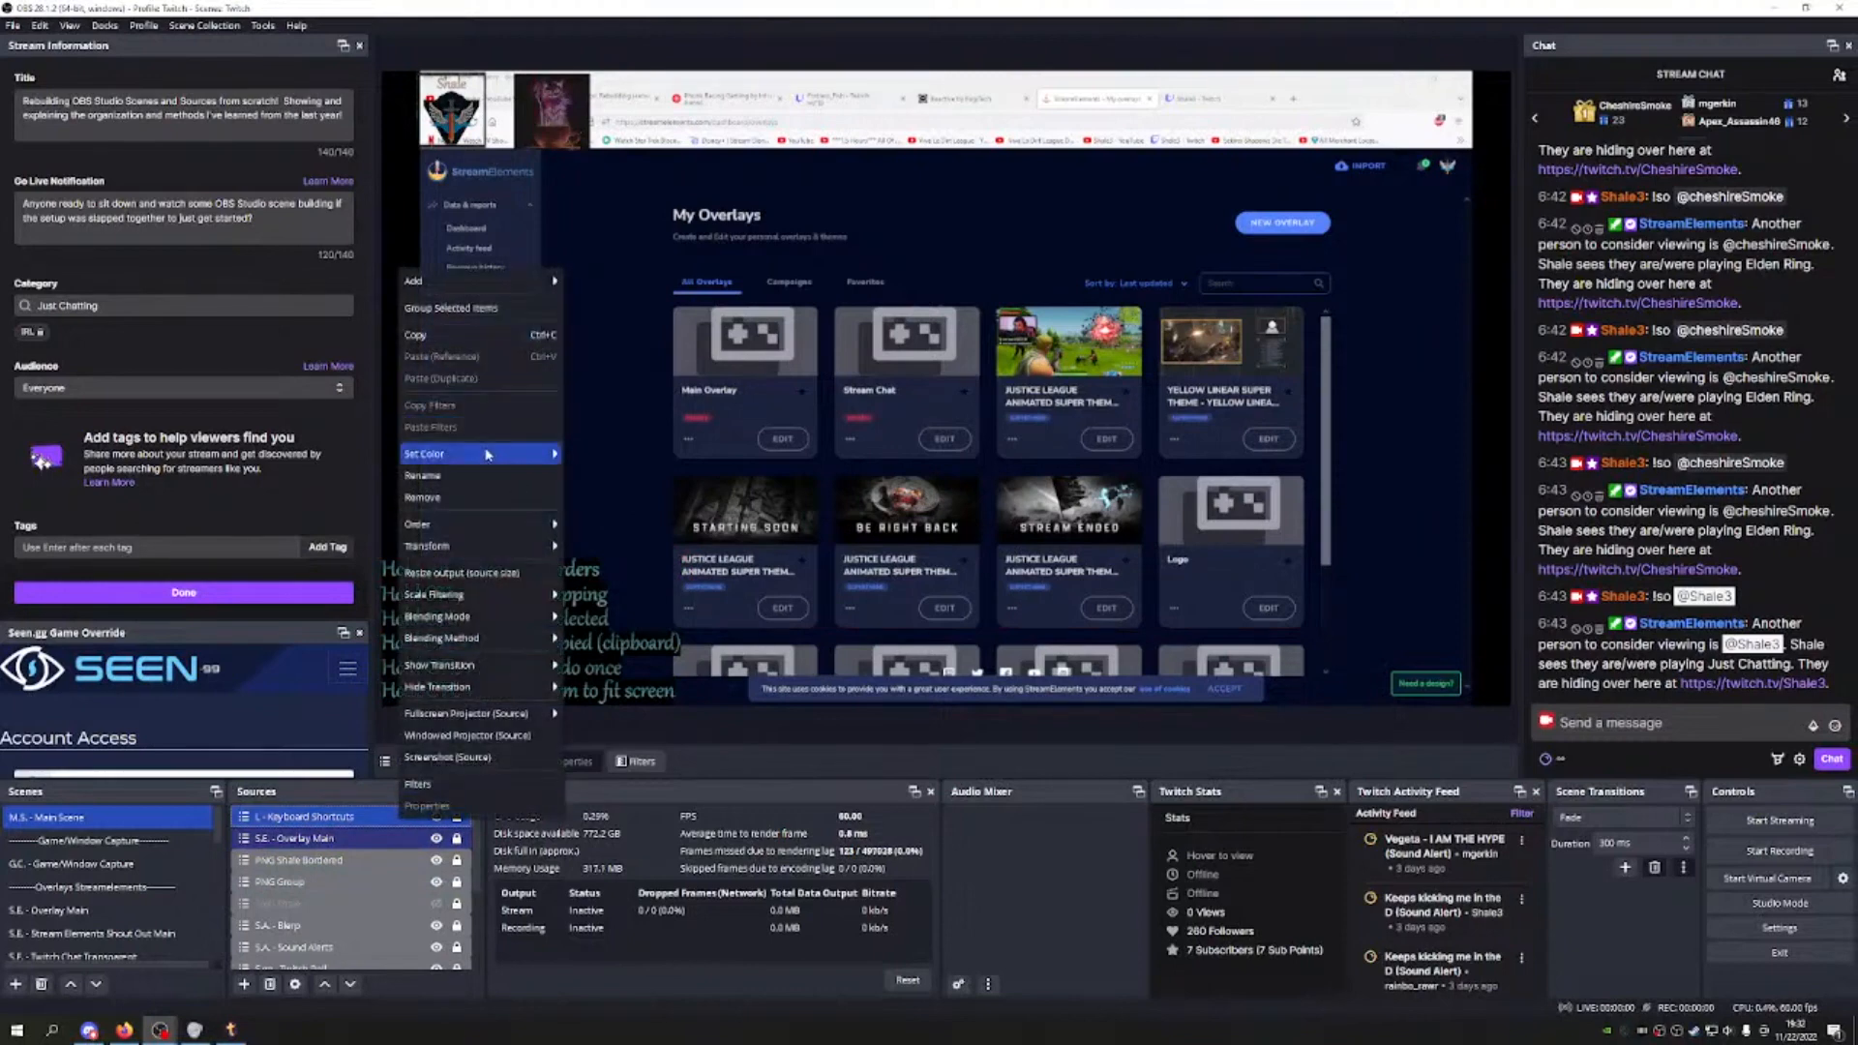
pyautogui.moveTo(506, 456)
pyautogui.click(596, 528)
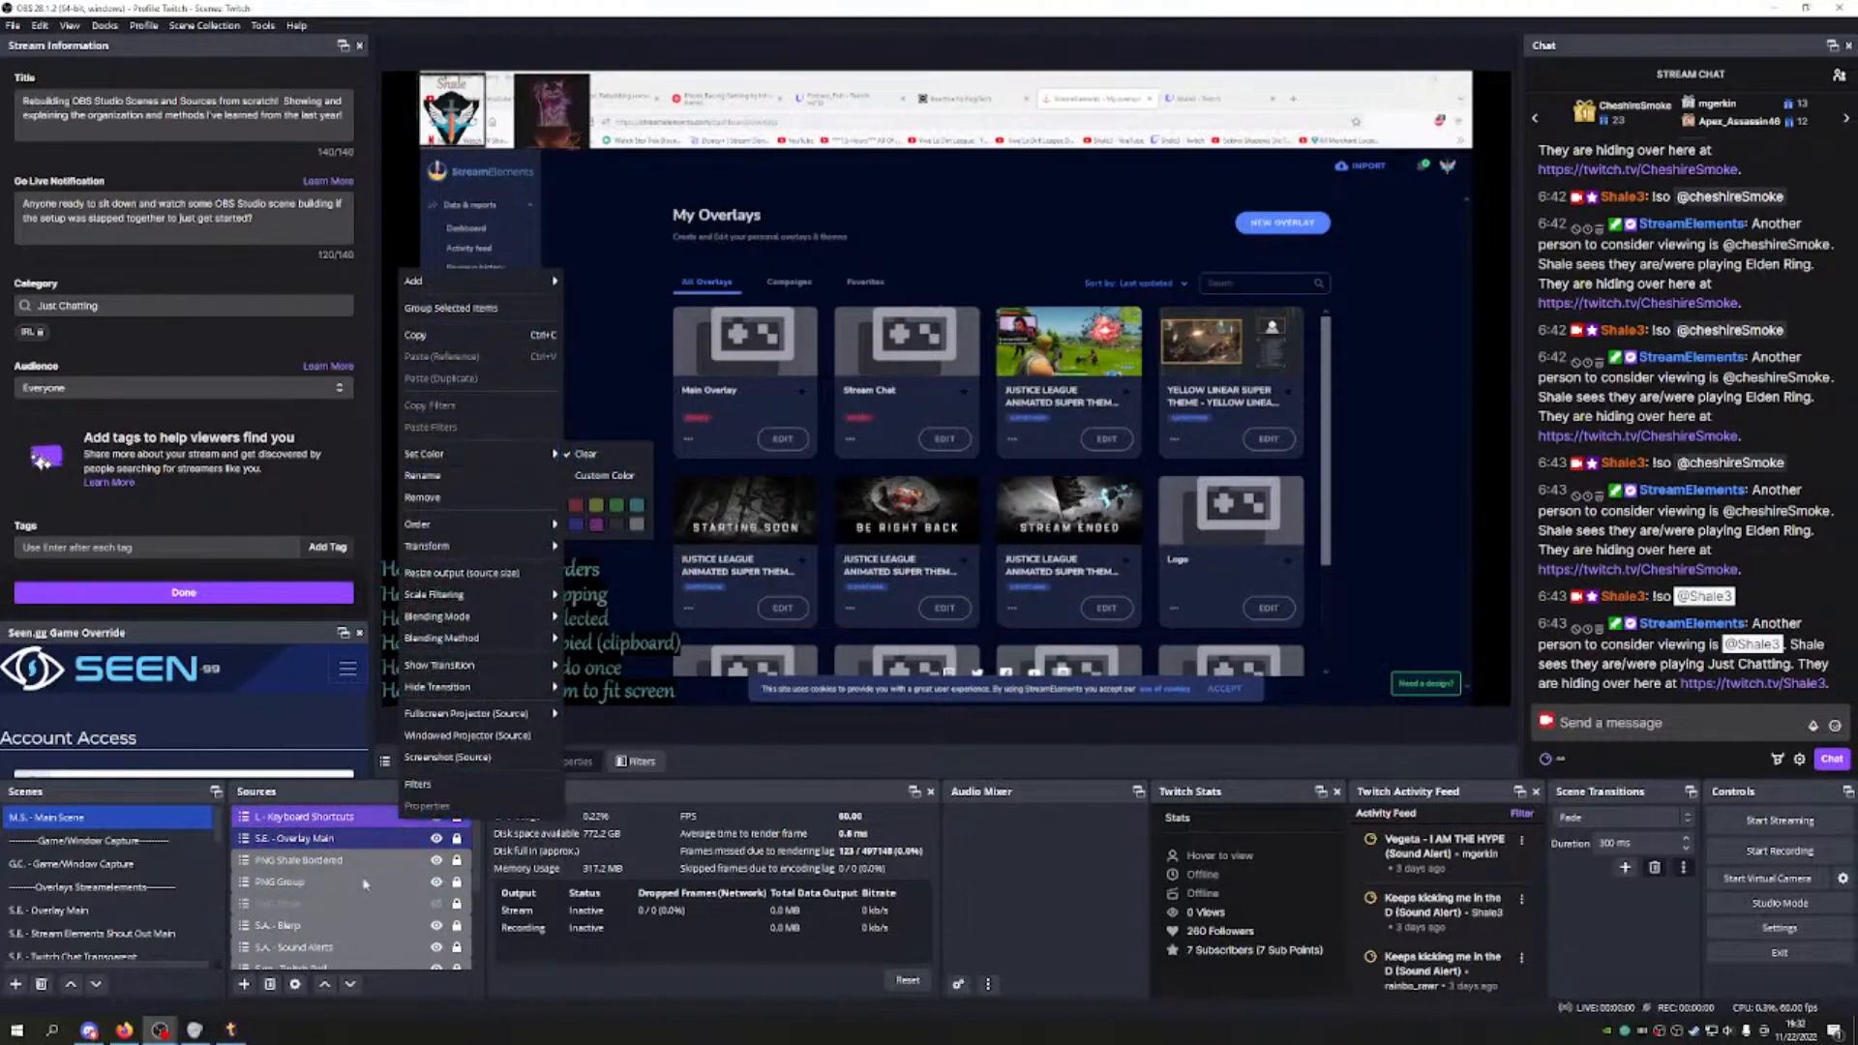
# Step: Move the Keyboard Shortcuts source down four places to the bottom of the list
pyautogui.click(350, 984)
pyautogui.click(351, 983)
pyautogui.click(350, 983)
pyautogui.click(350, 983)
pyautogui.click(350, 983)
pyautogui.click(351, 983)
pyautogui.click(351, 983)
pyautogui.click(350, 984)
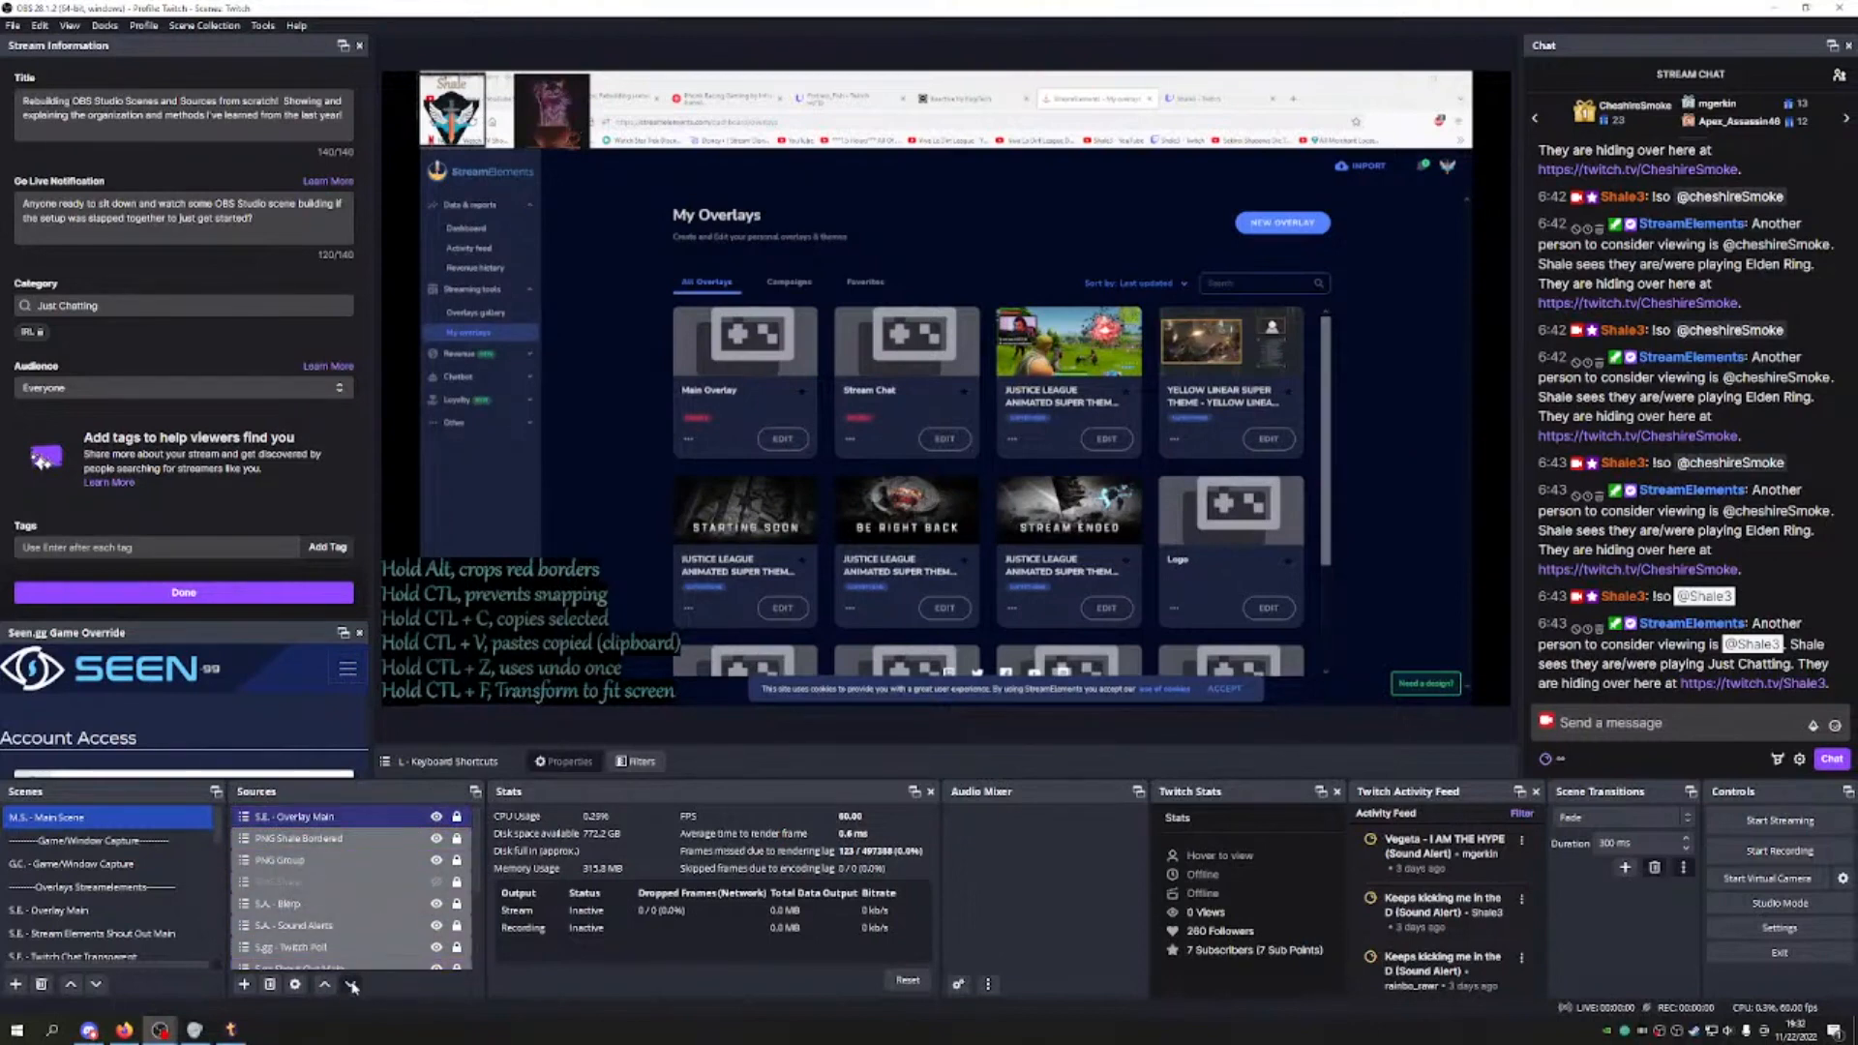
# Step: Move the Keyboard Shortcuts source up one place and hide it
pyautogui.click(324, 983)
pyautogui.scroll(-2, 377, 888)
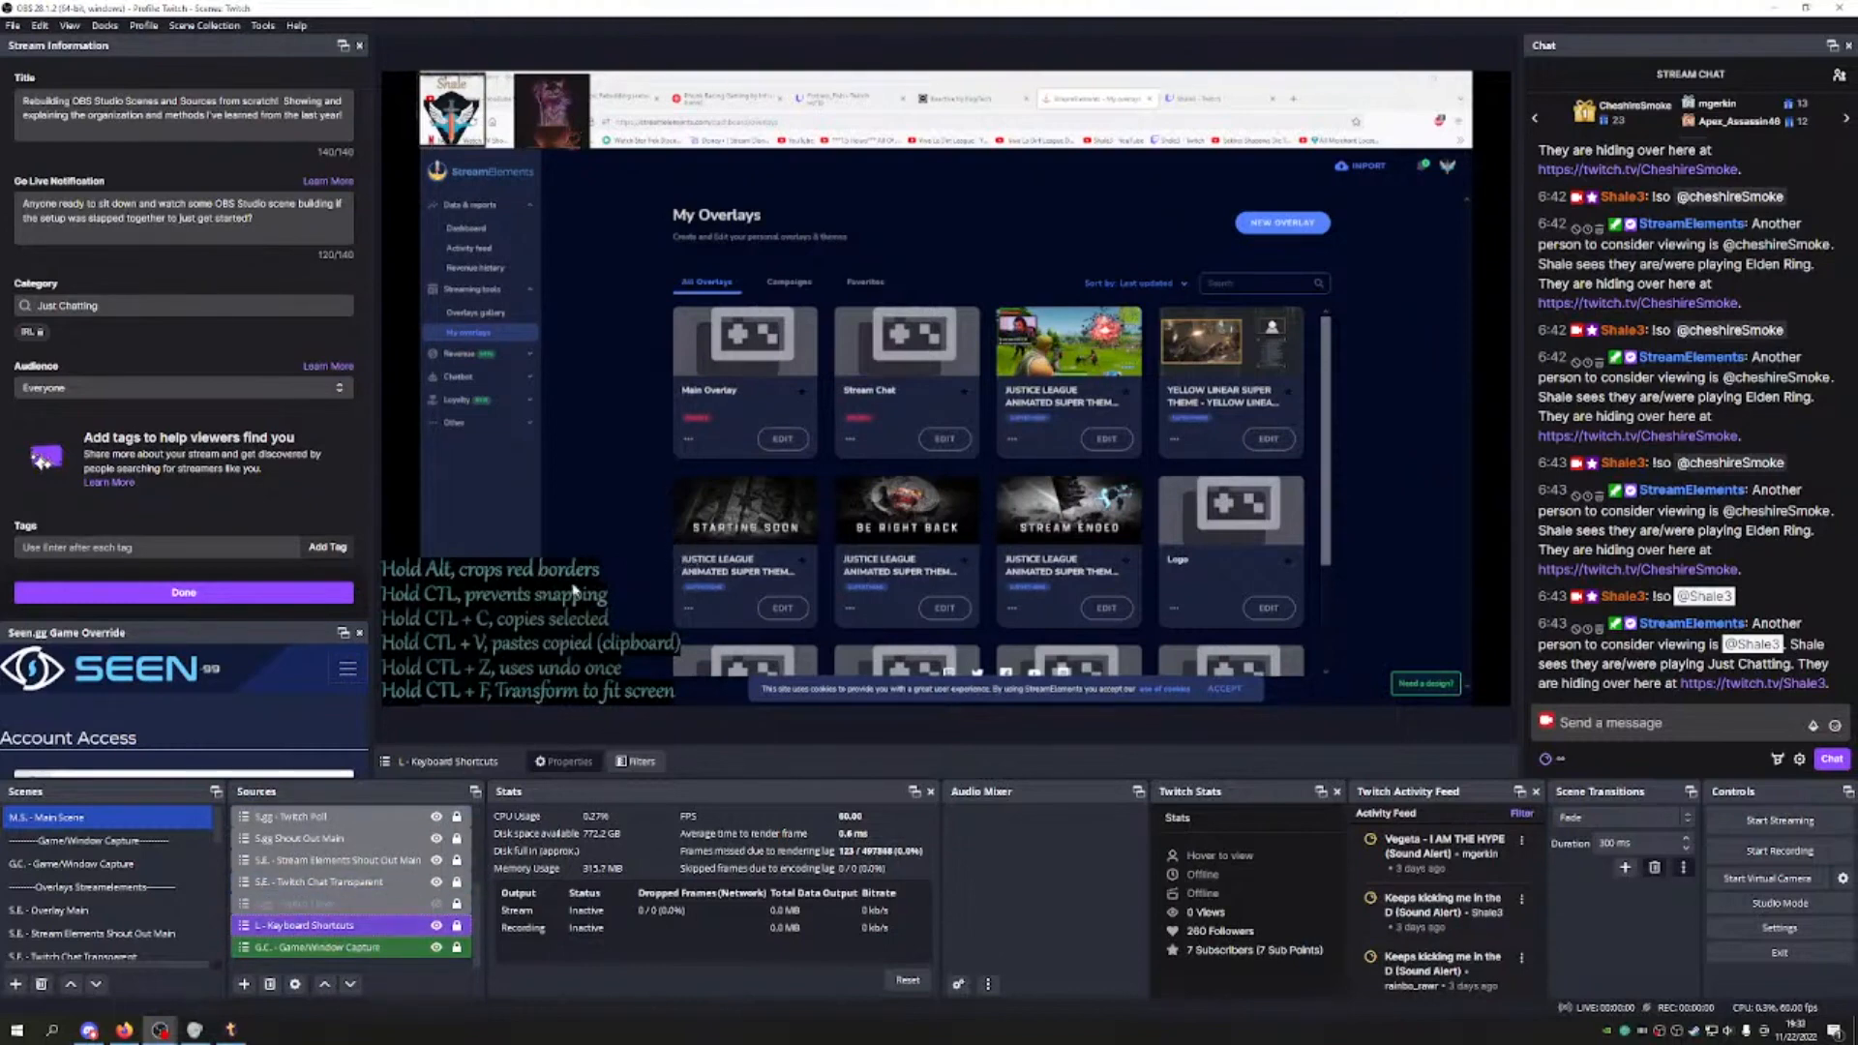
pyautogui.click(438, 926)
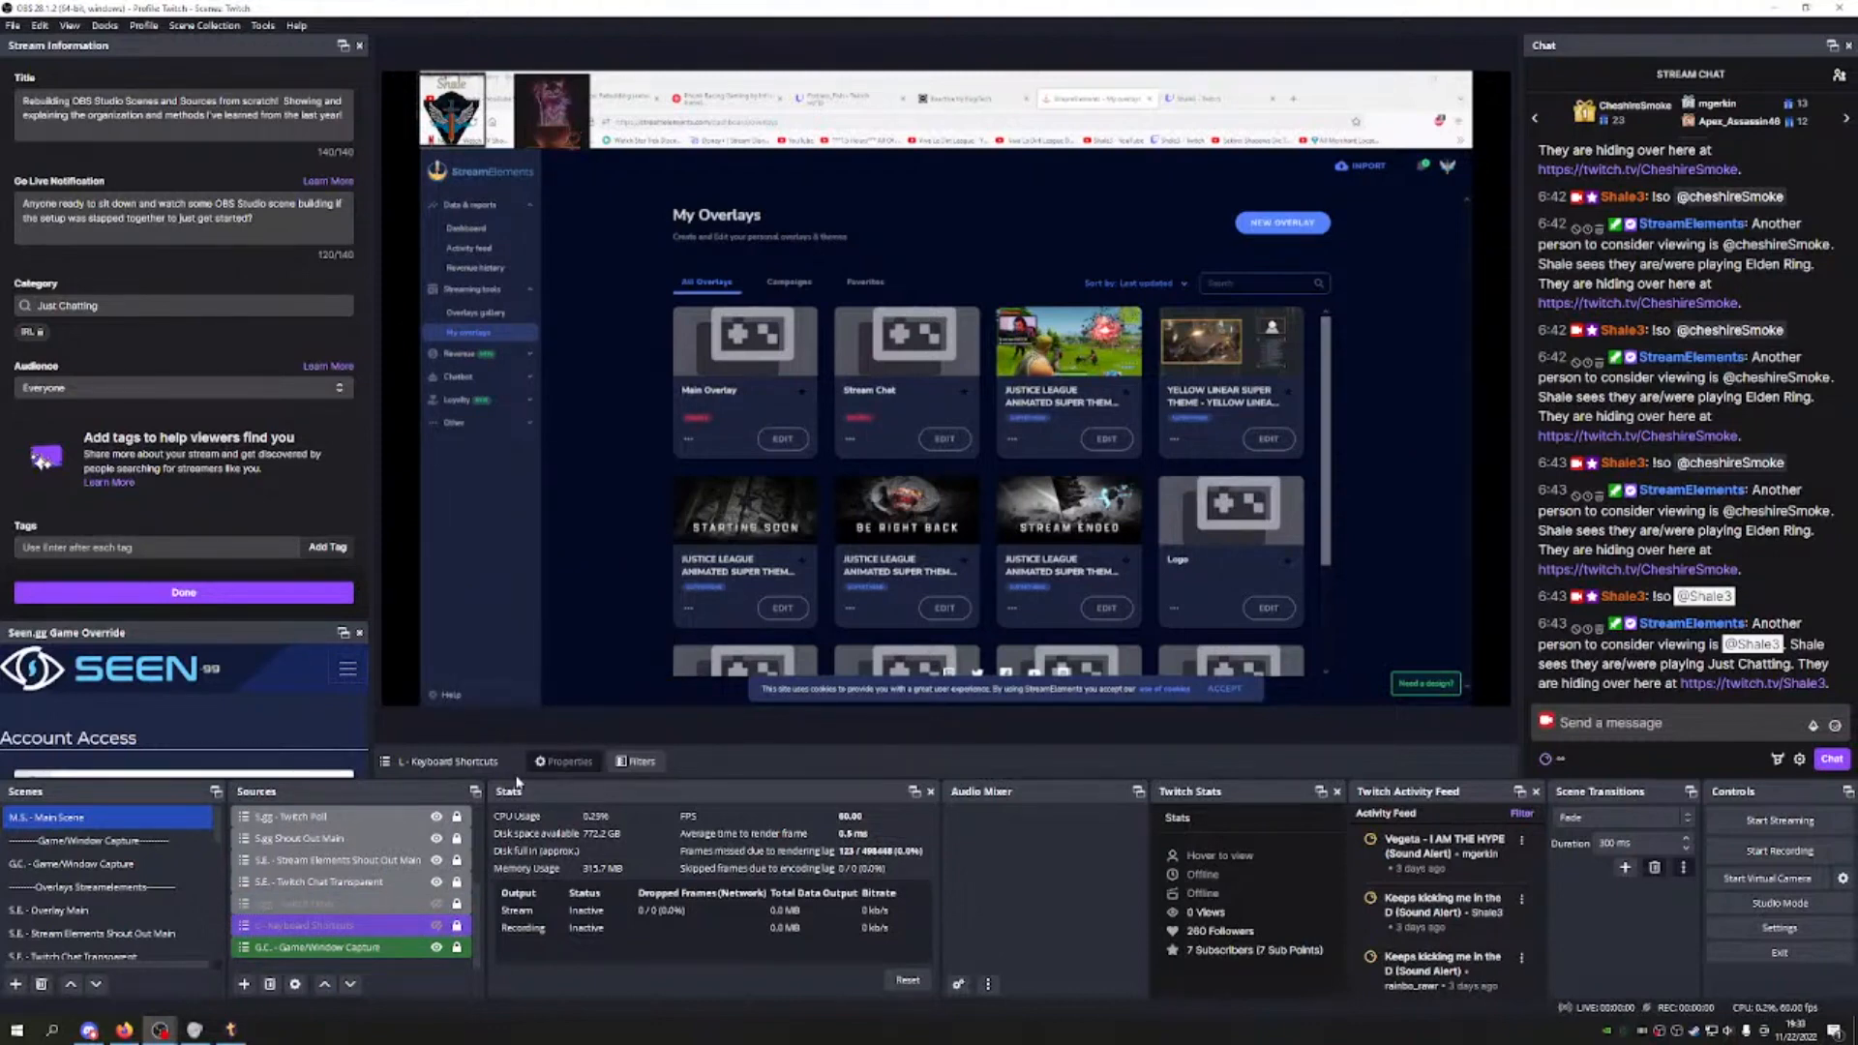
# Step: Begin adding a new group source to Main Scene, entering the name "PNG Group"
pyautogui.scroll(-7, 114, 861)
pyautogui.scroll(3, 124, 871)
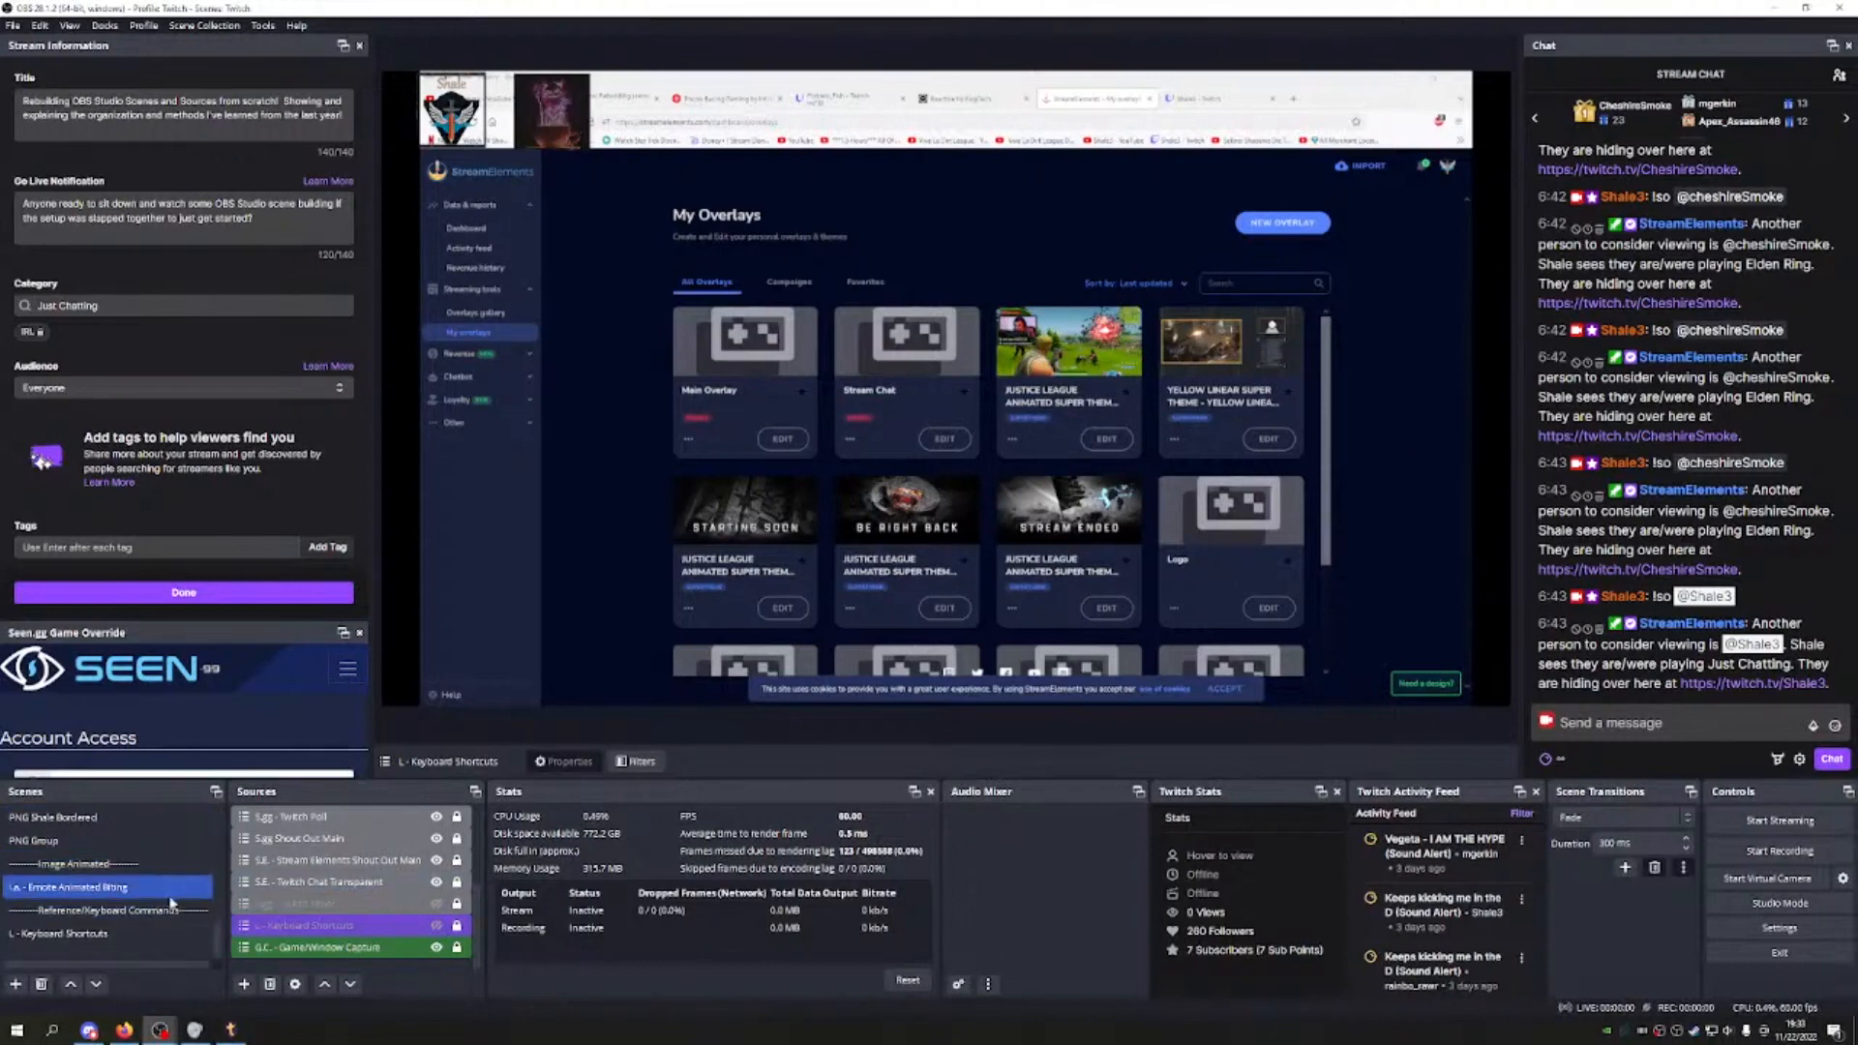
pyautogui.scroll(3, 145, 907)
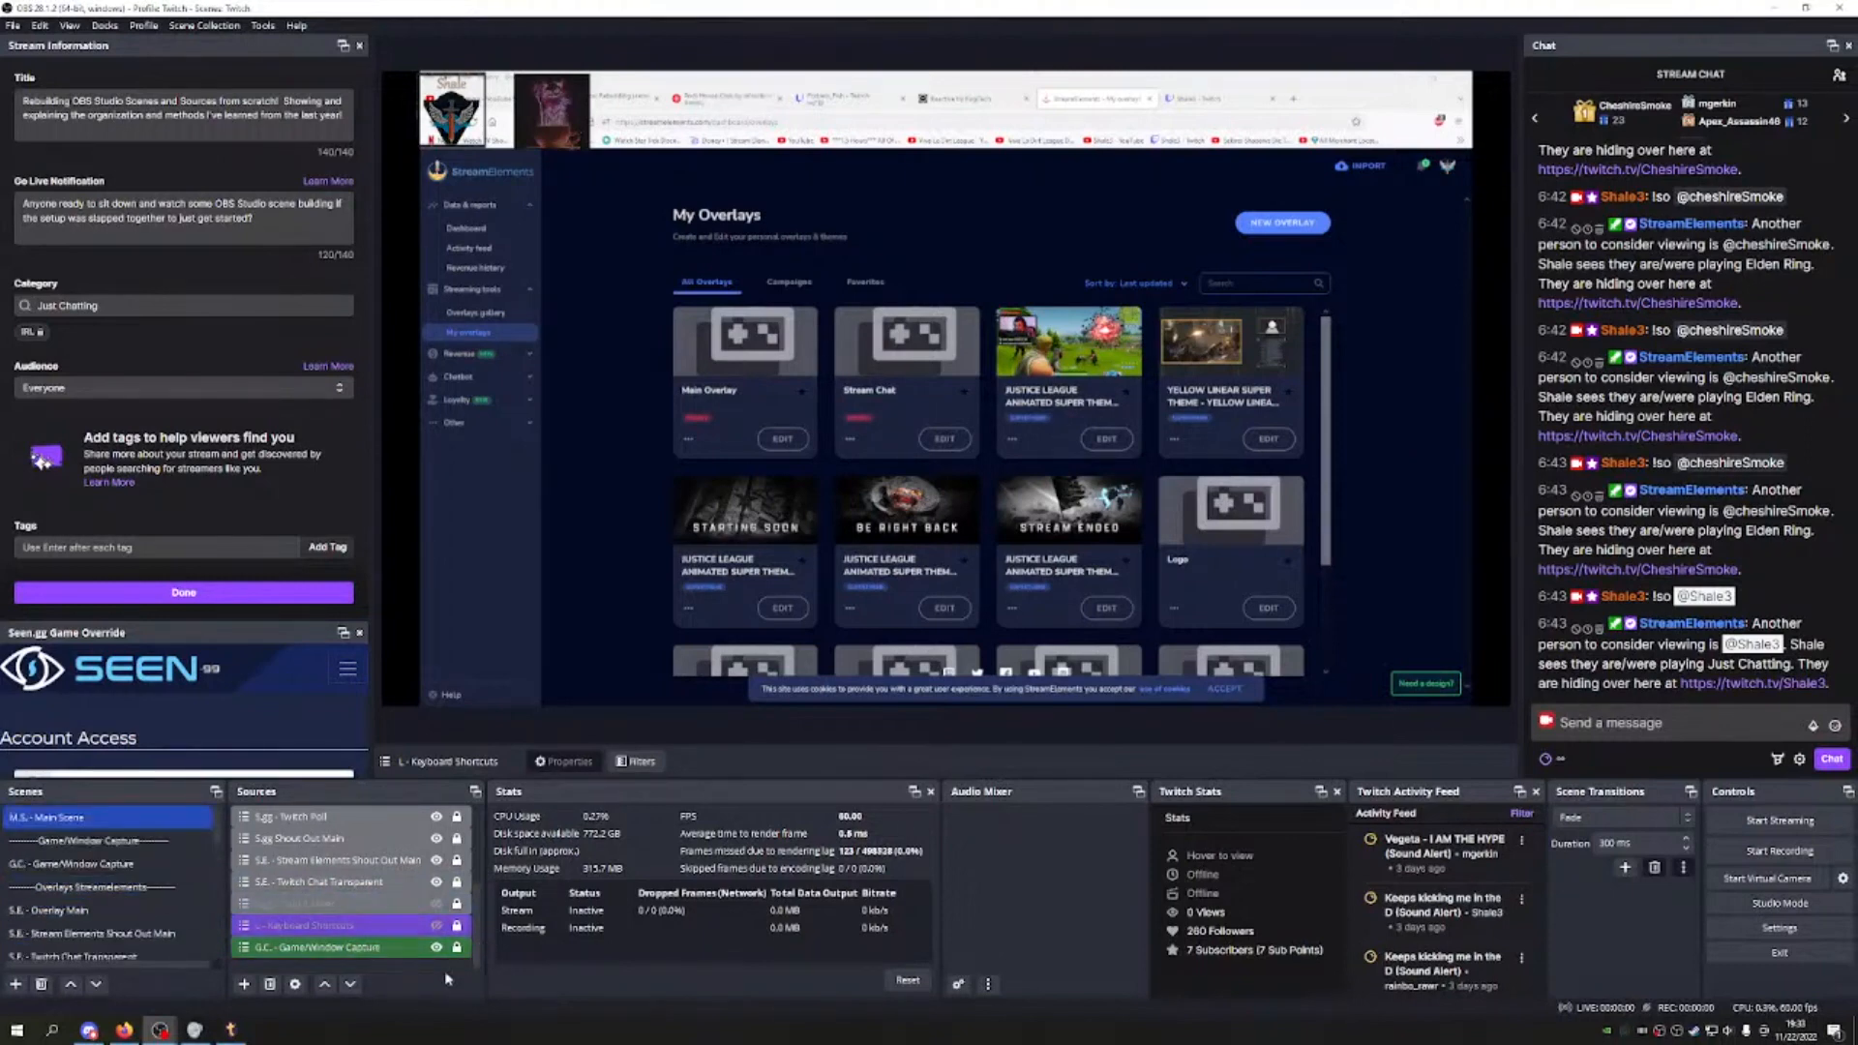
pyautogui.scroll(2, 398, 906)
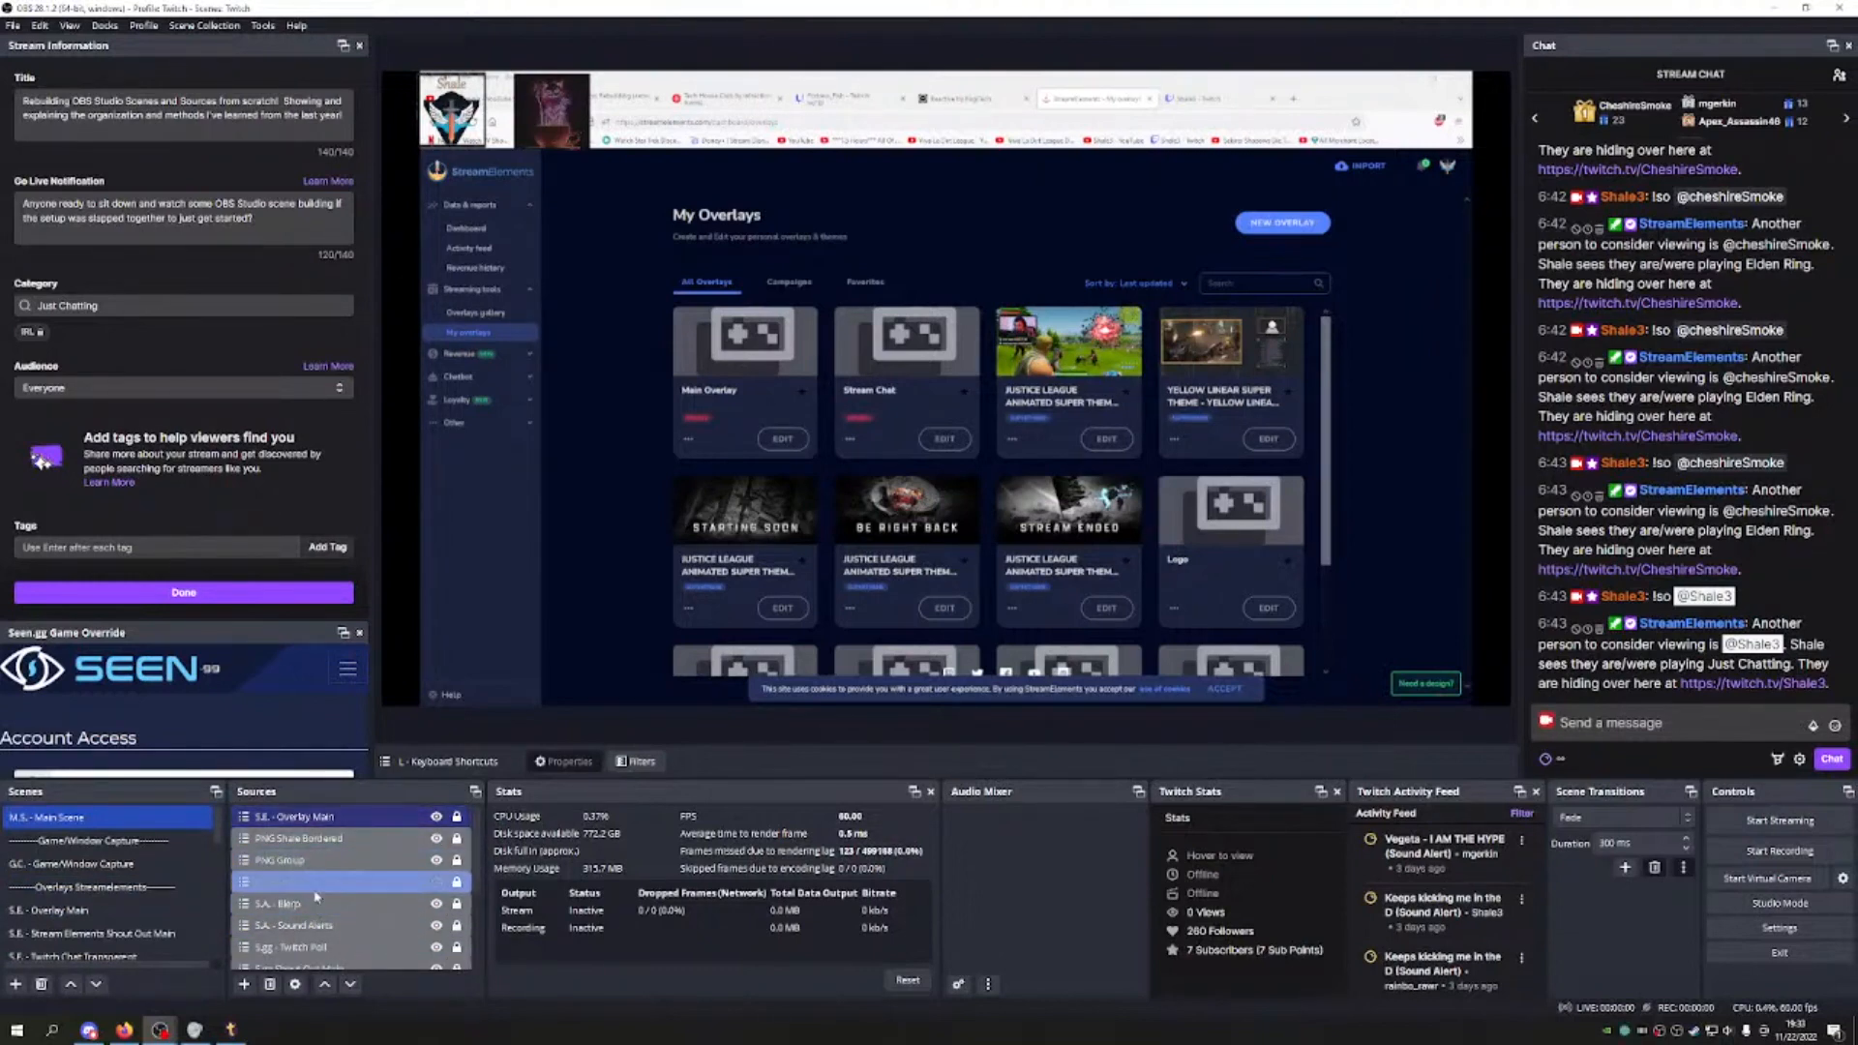
pyautogui.click(244, 983)
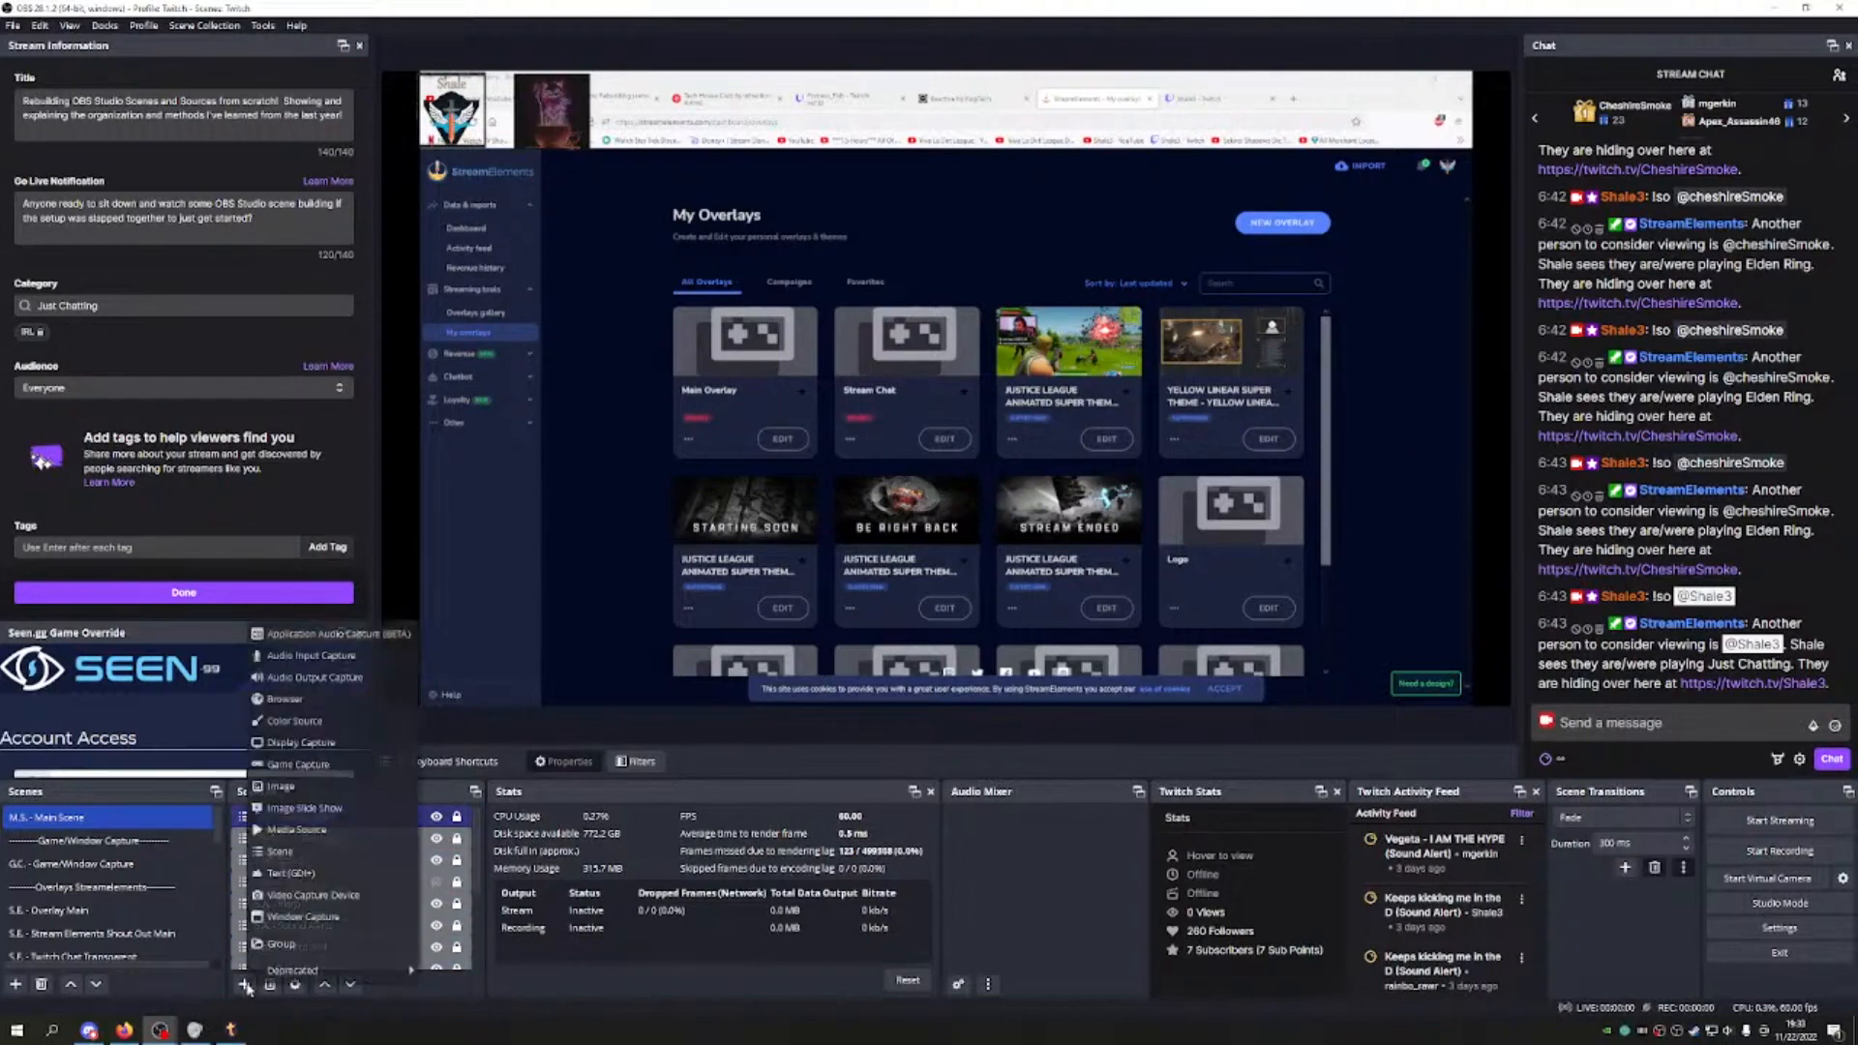
pyautogui.click(288, 950)
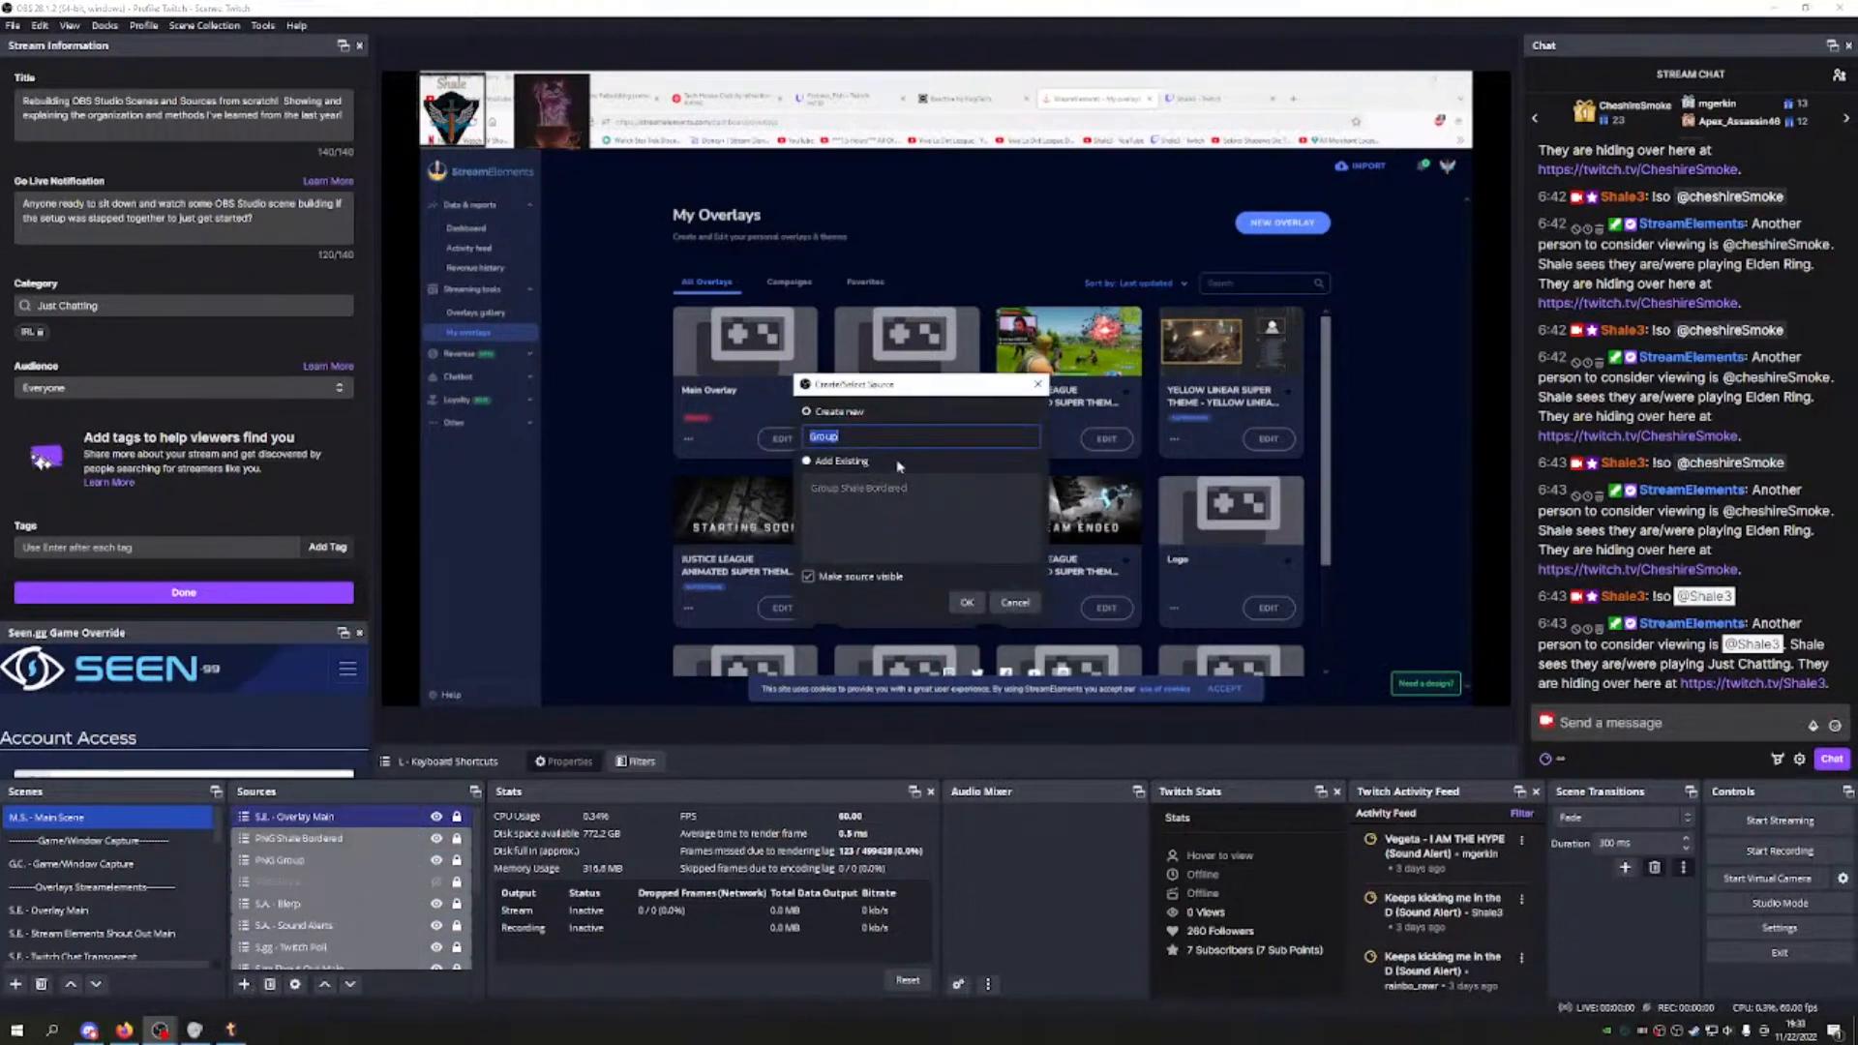
pyautogui.write('PN')
pyautogui.write('GN')
pyautogui.write(' Group')
# Step: Dismiss the name-in-use warning and create the group as 'PNG Group M.S.'
pyautogui.click(966, 602)
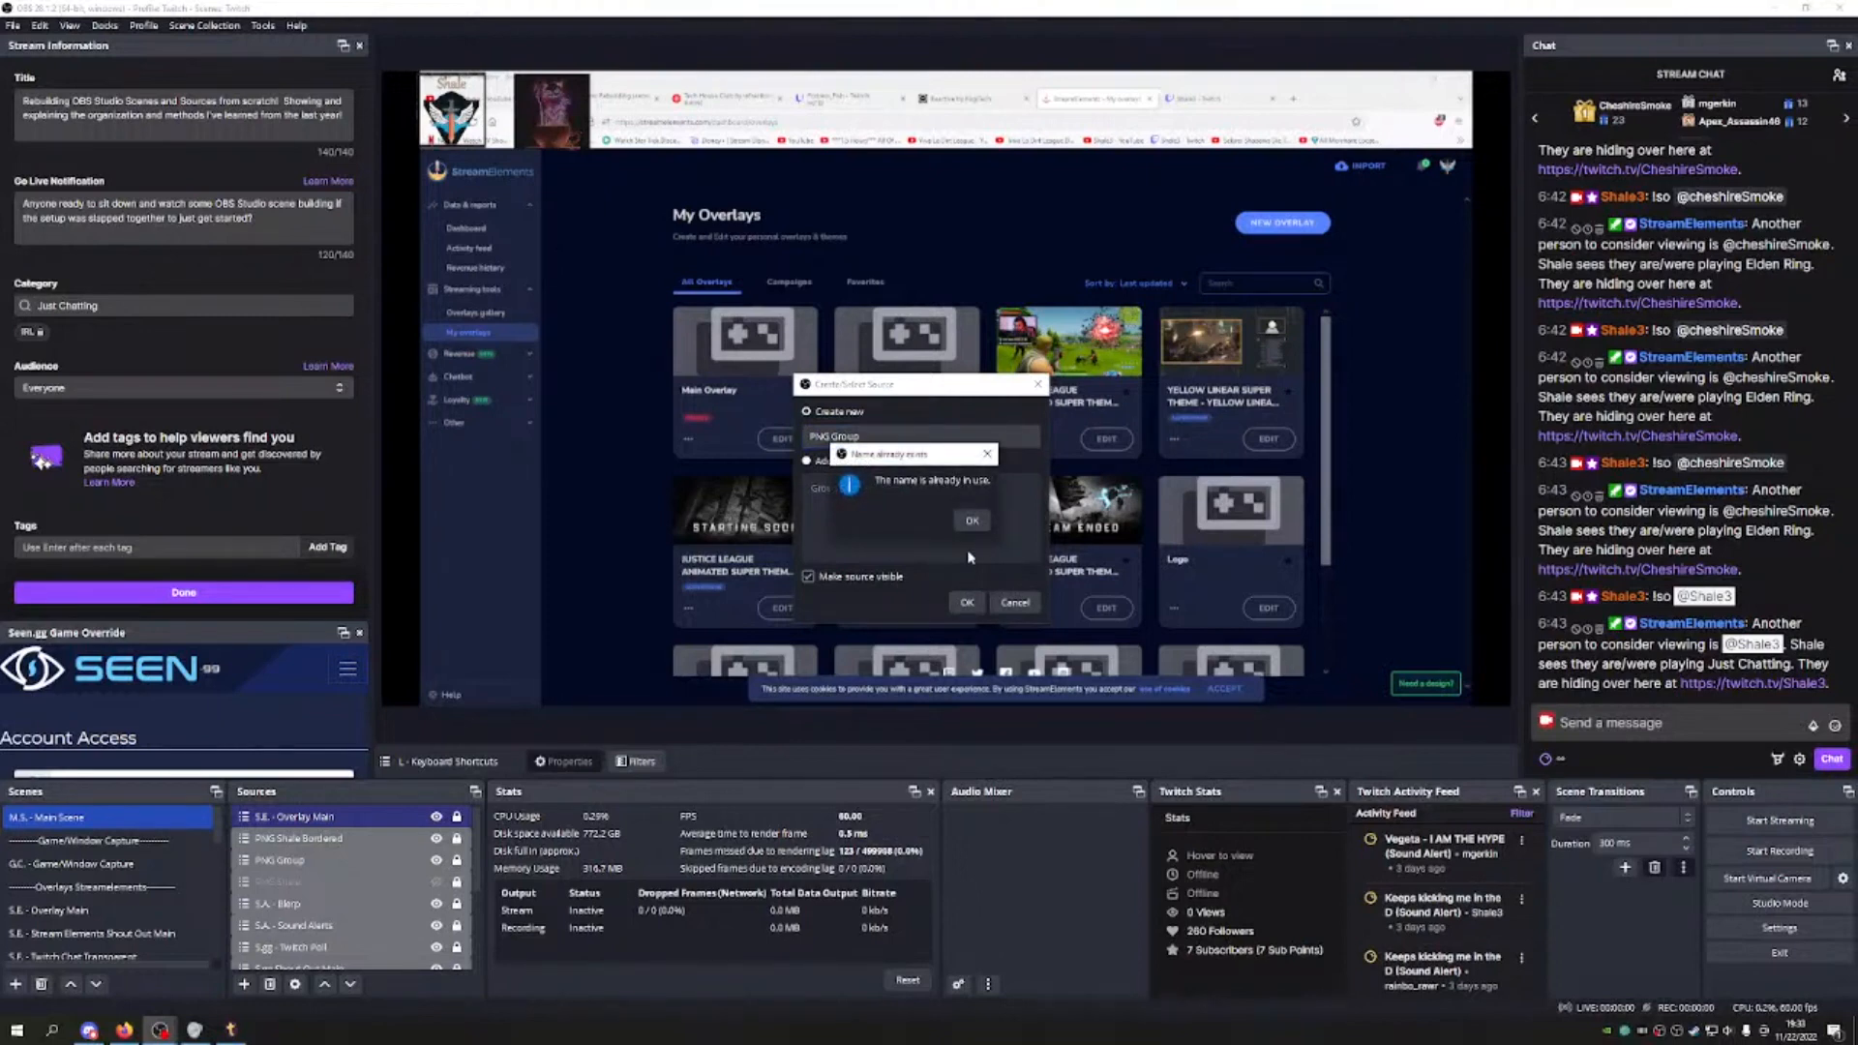
pyautogui.click(987, 454)
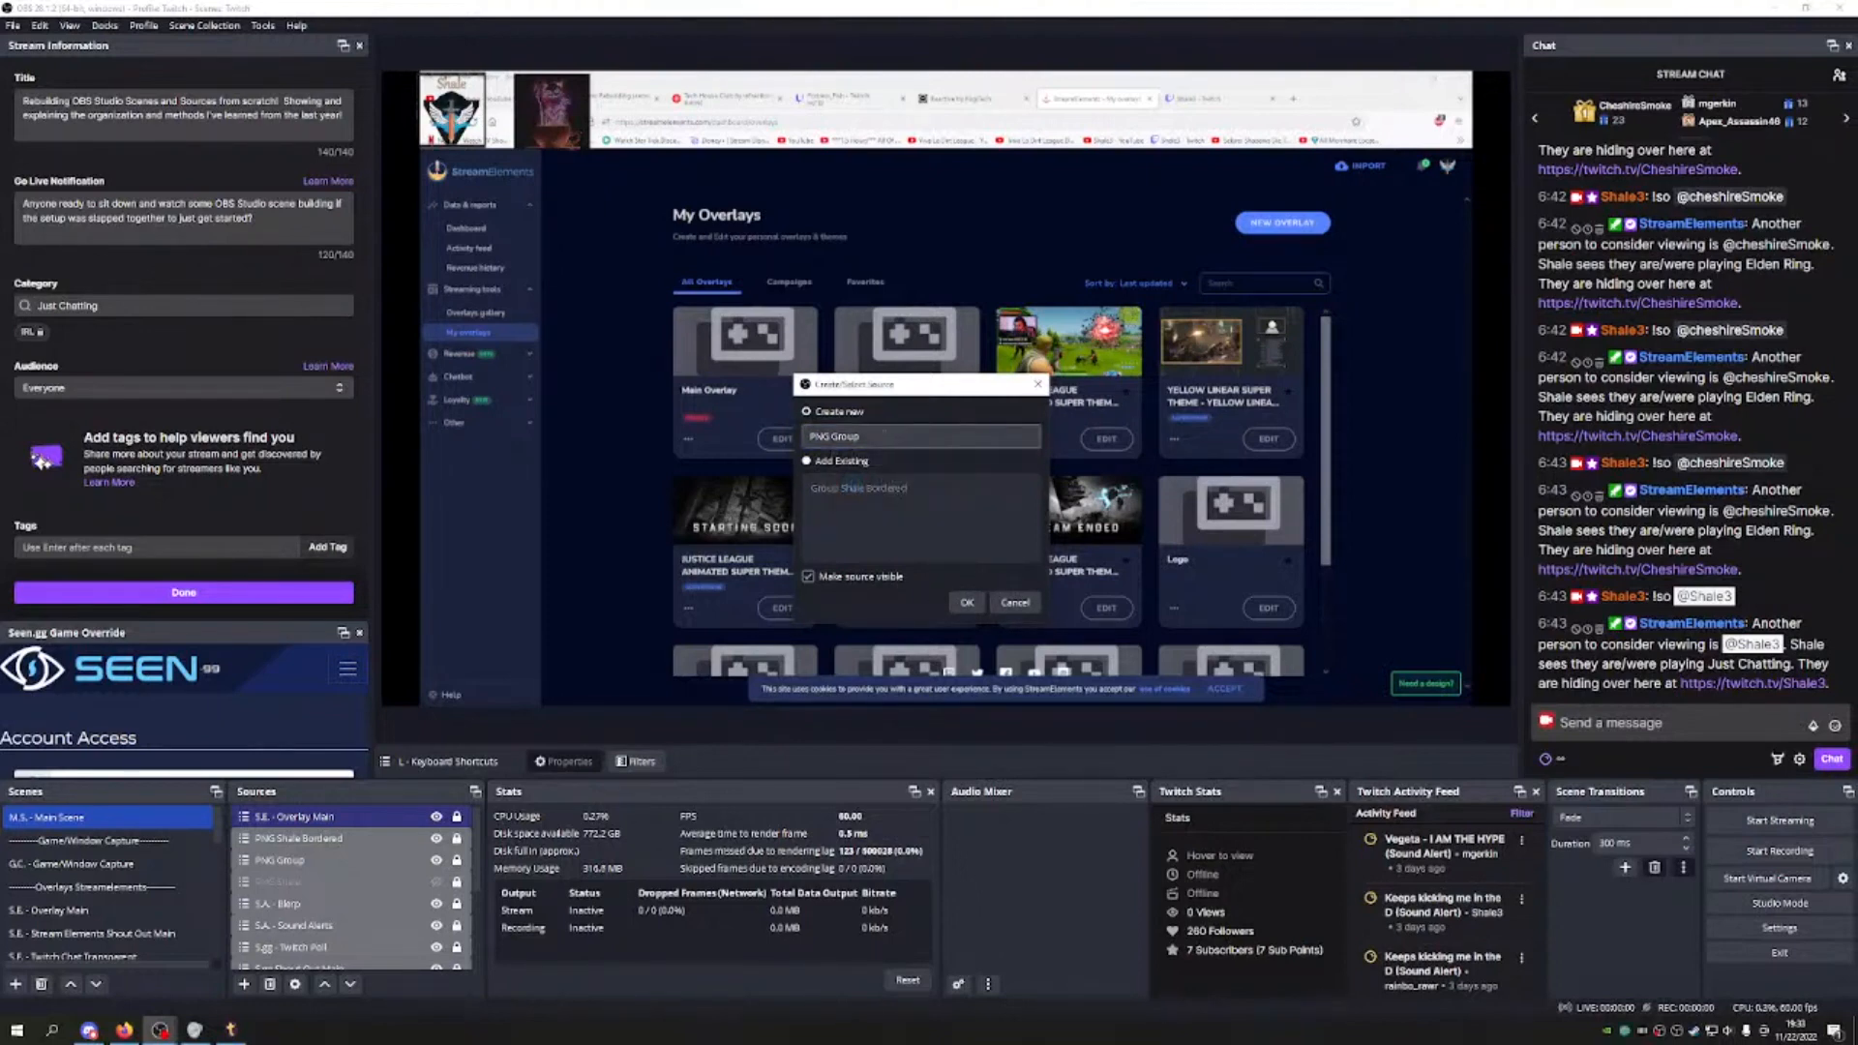
pyautogui.click(883, 436)
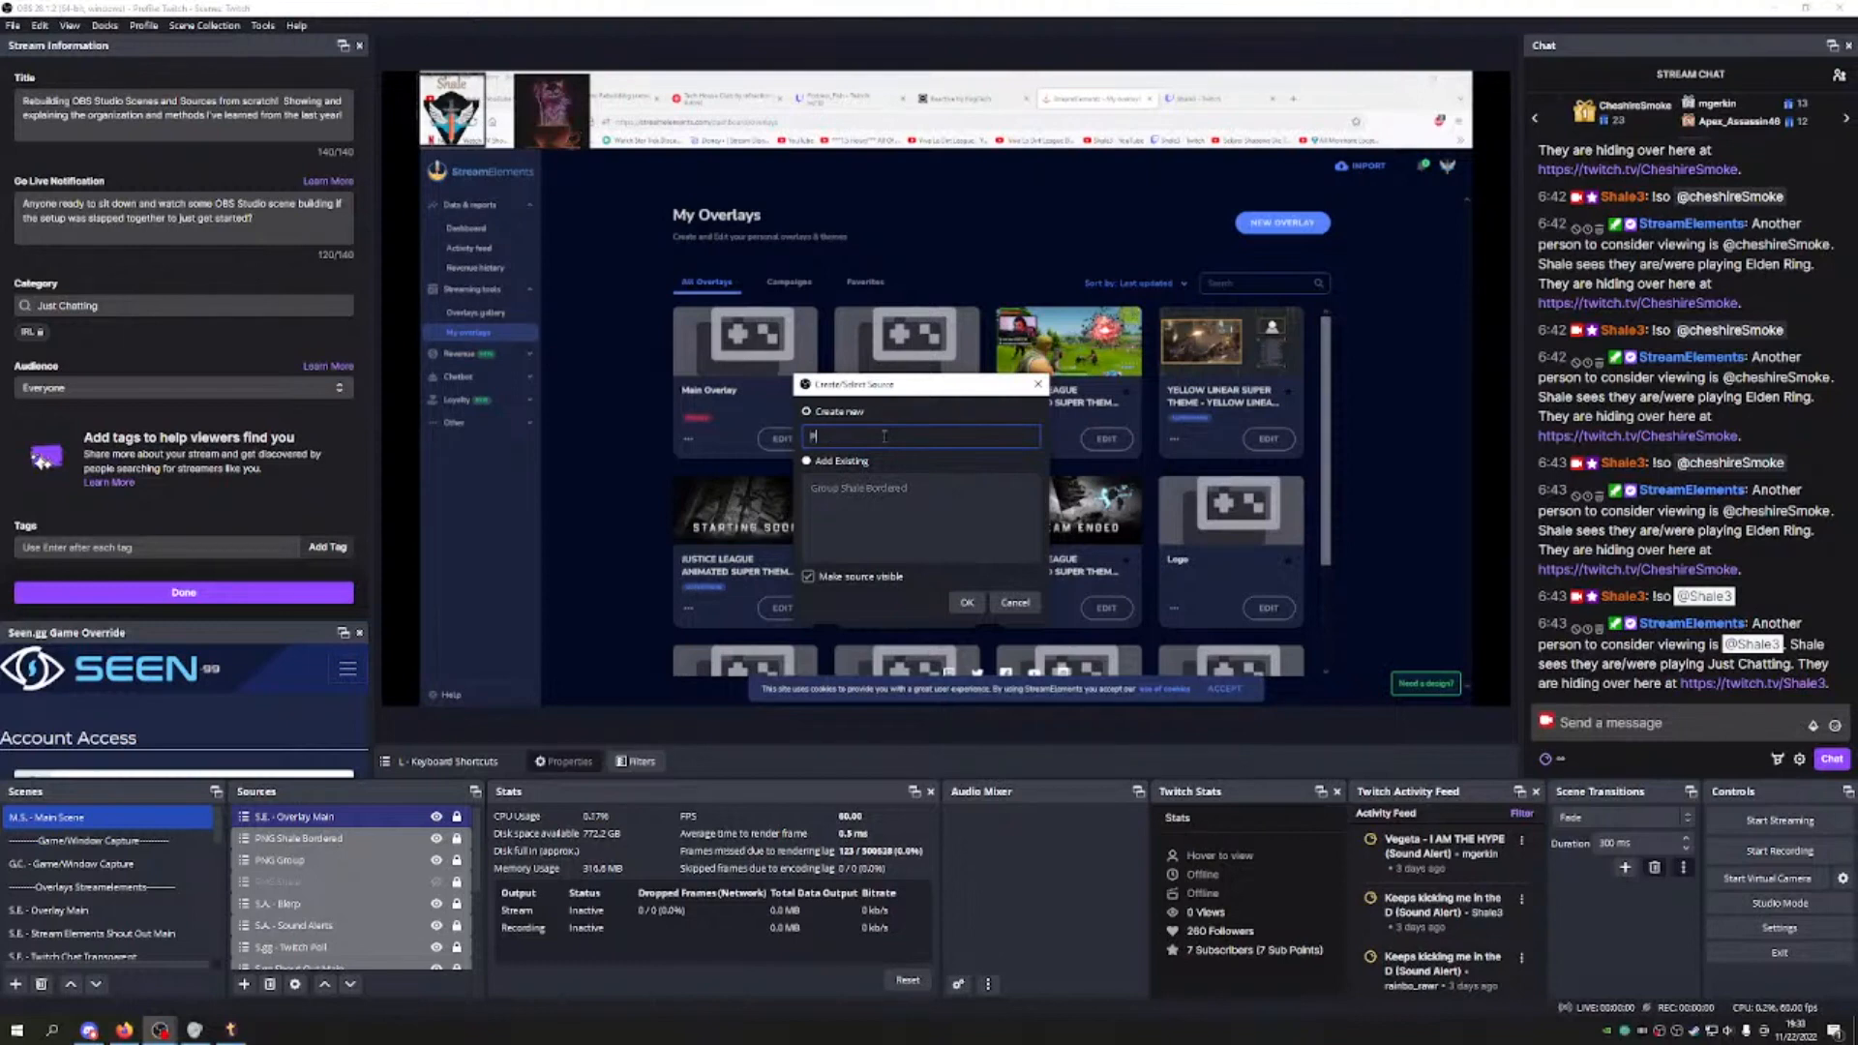
pyautogui.write('NG Group M')
pyautogui.click(967, 602)
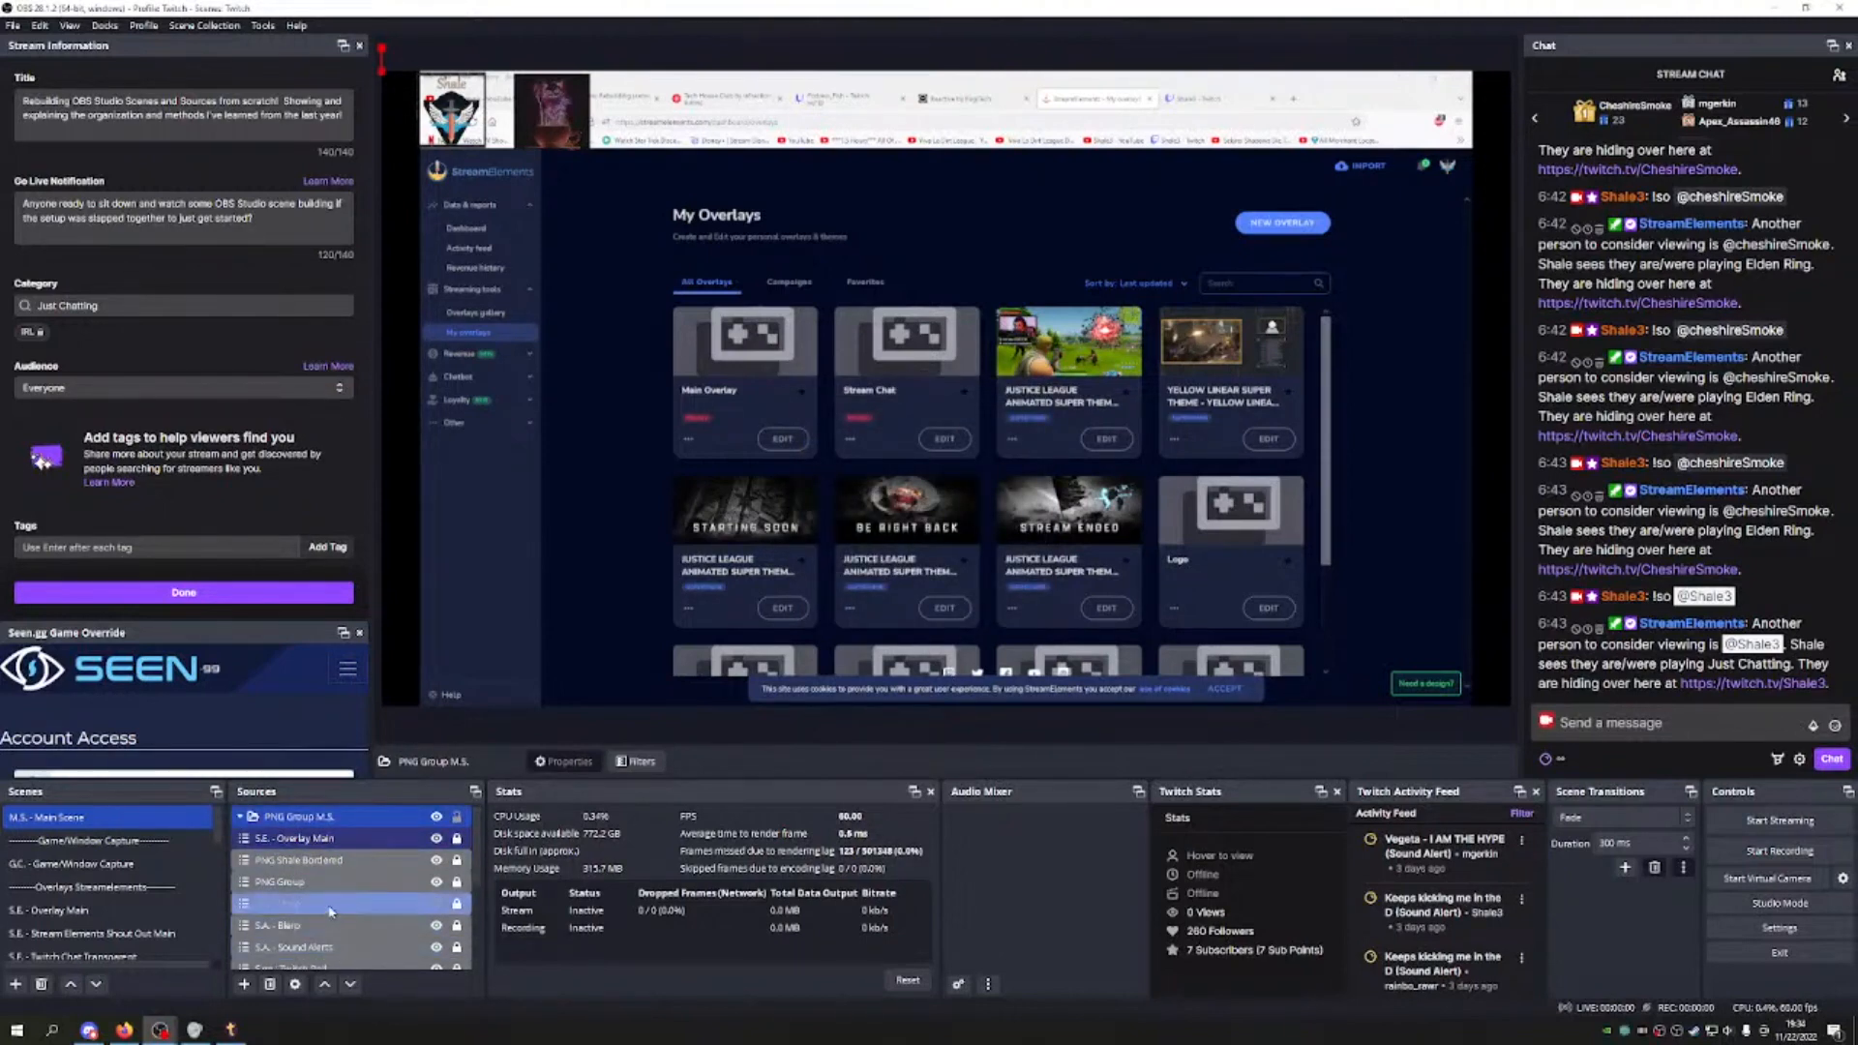
# Step: Move PNG Shale, PNG Group and PNG Shale Bordered into the PNG Group M.S. group
pyautogui.click(337, 909)
pyautogui.keyDown('ctrl'); pyautogui.click(319, 887); pyautogui.keyUp('ctrl')
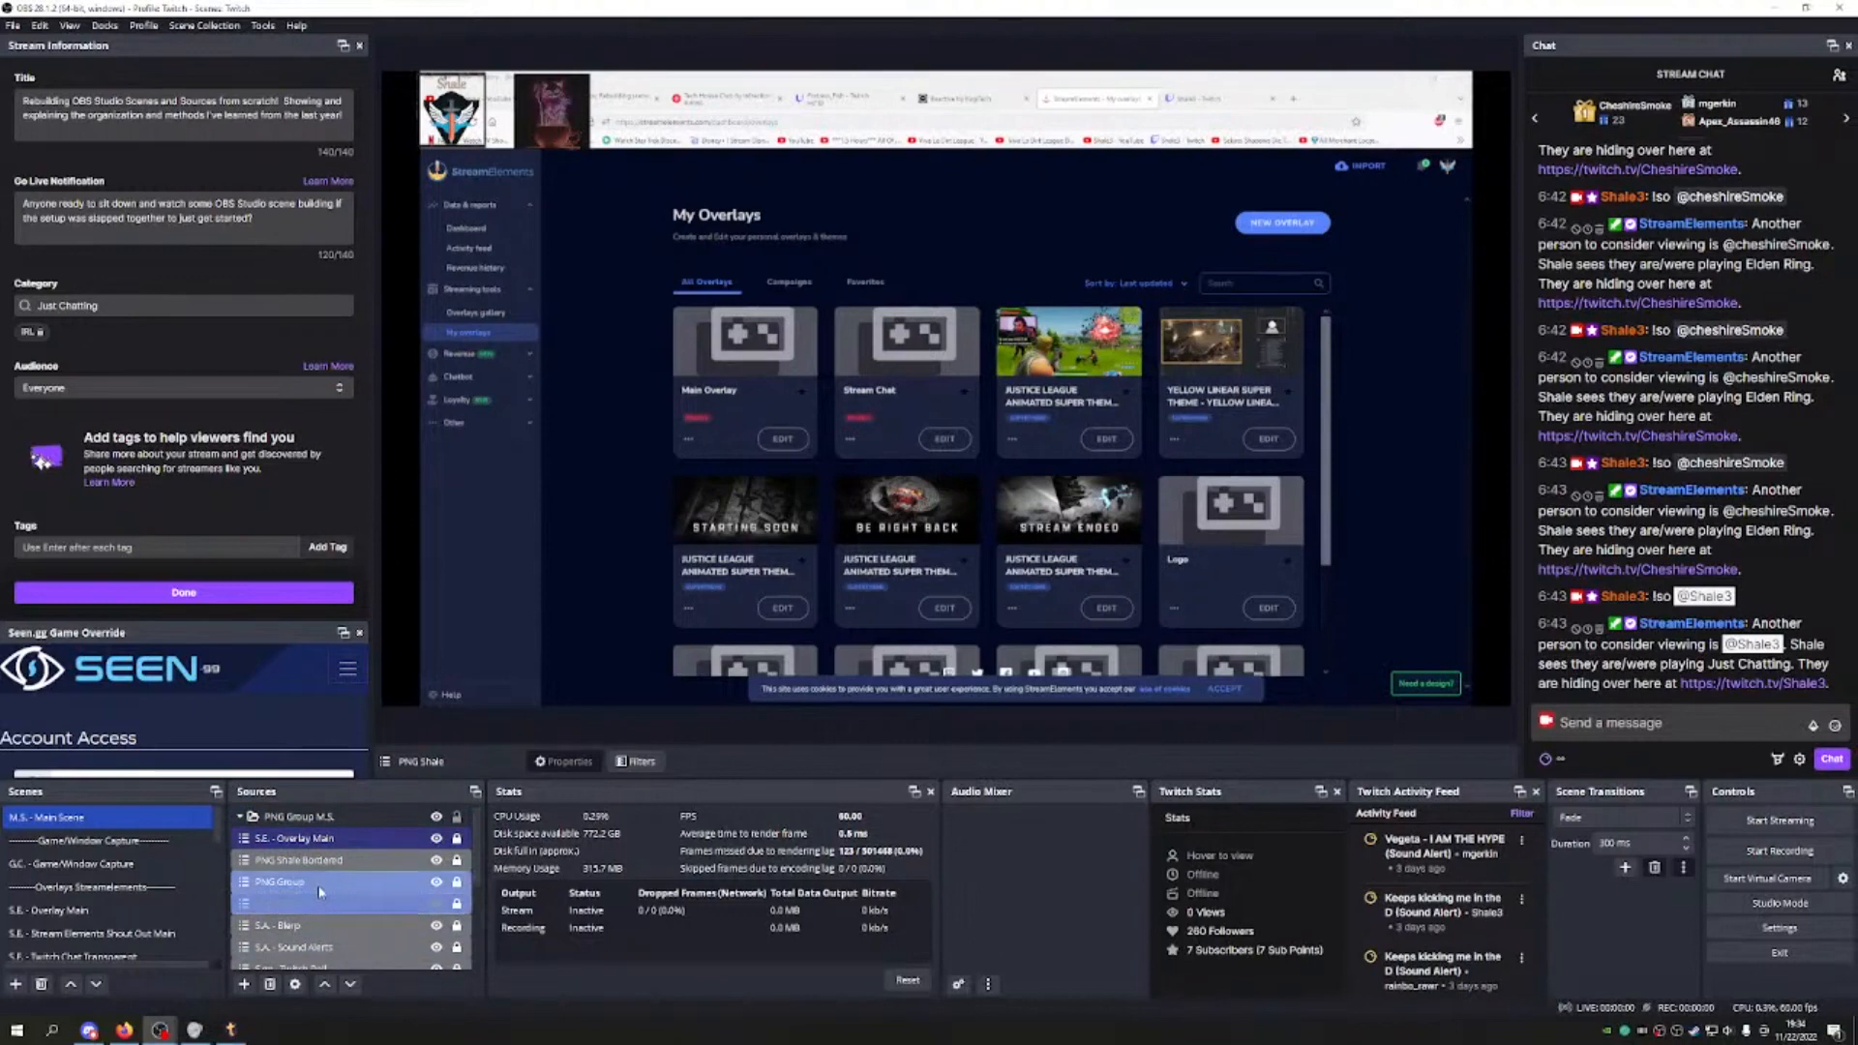
pyautogui.keyDown('ctrl'); pyautogui.click(338, 860); pyautogui.keyUp('ctrl')
pyautogui.moveTo(335, 862); pyautogui.dragTo(335, 817)
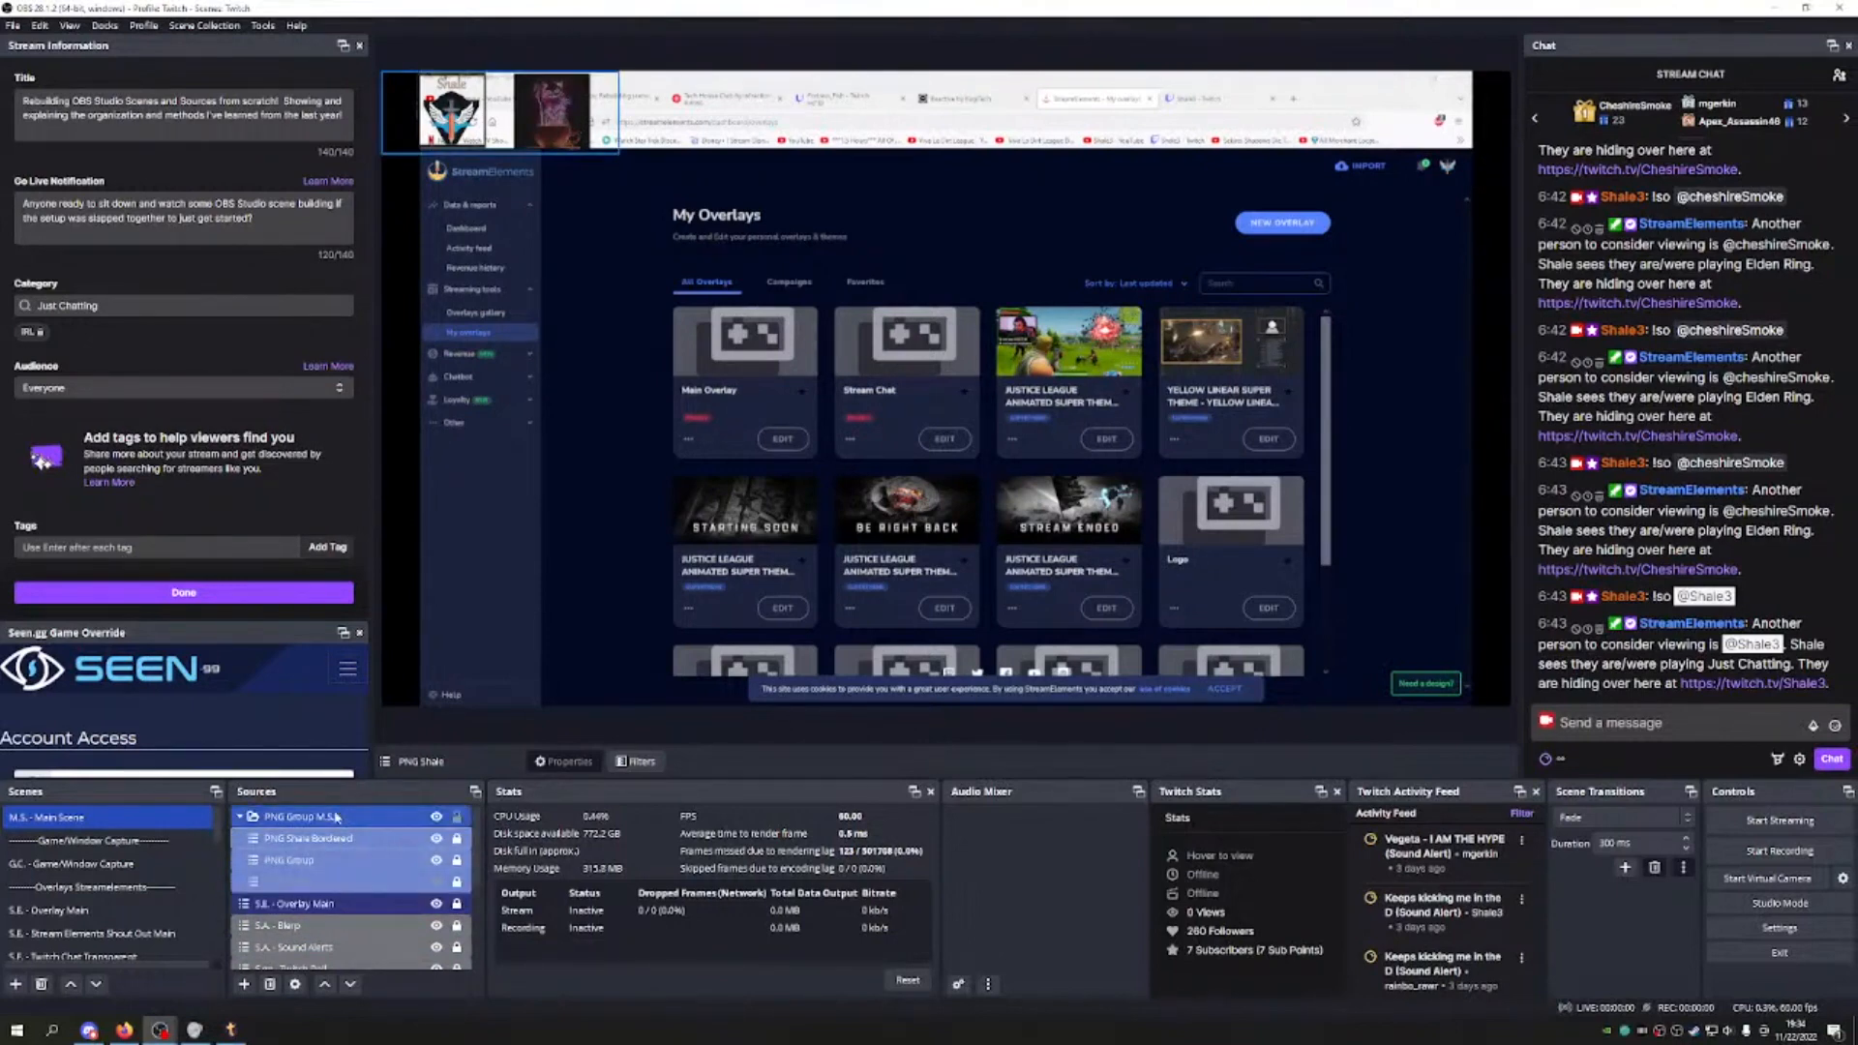
pyautogui.click(334, 815)
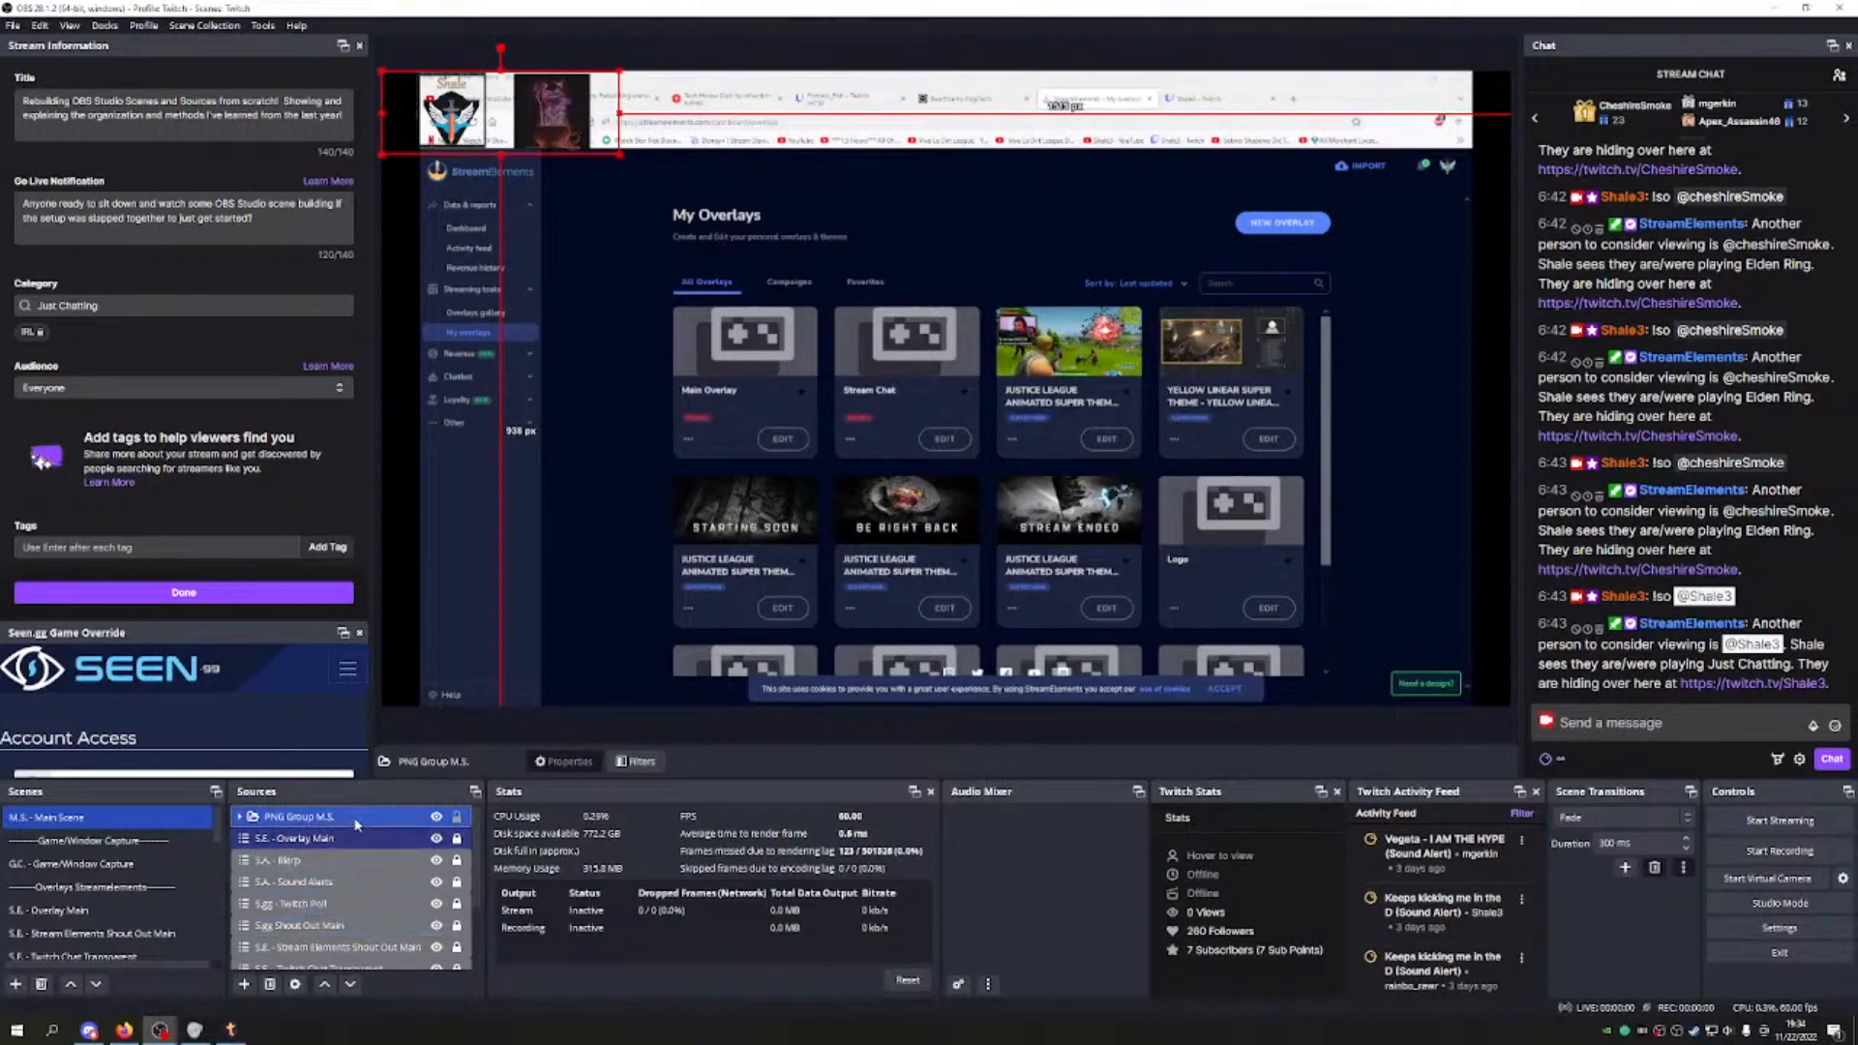
# Step: Move PNG Group M.S. down the list to just below S.E. - Twitch Chat Transparent
pyautogui.click(349, 985)
pyautogui.click(350, 985)
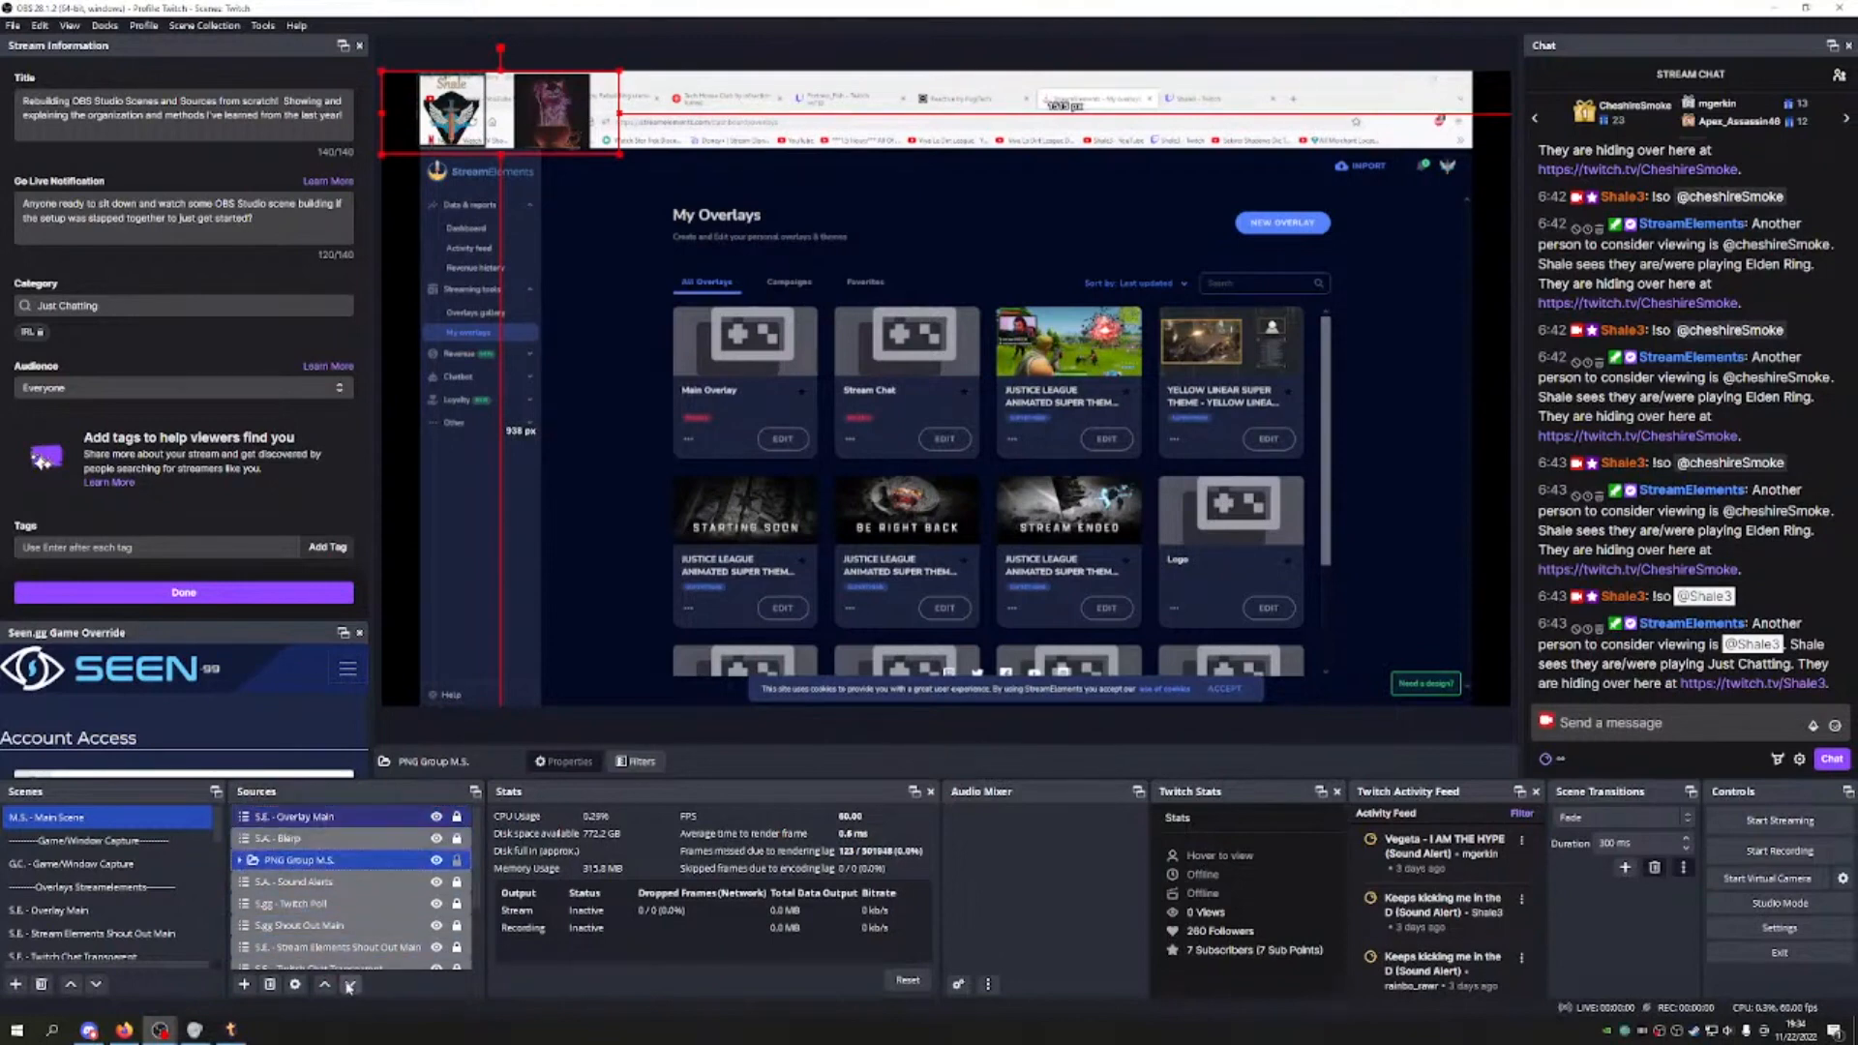
pyautogui.click(349, 985)
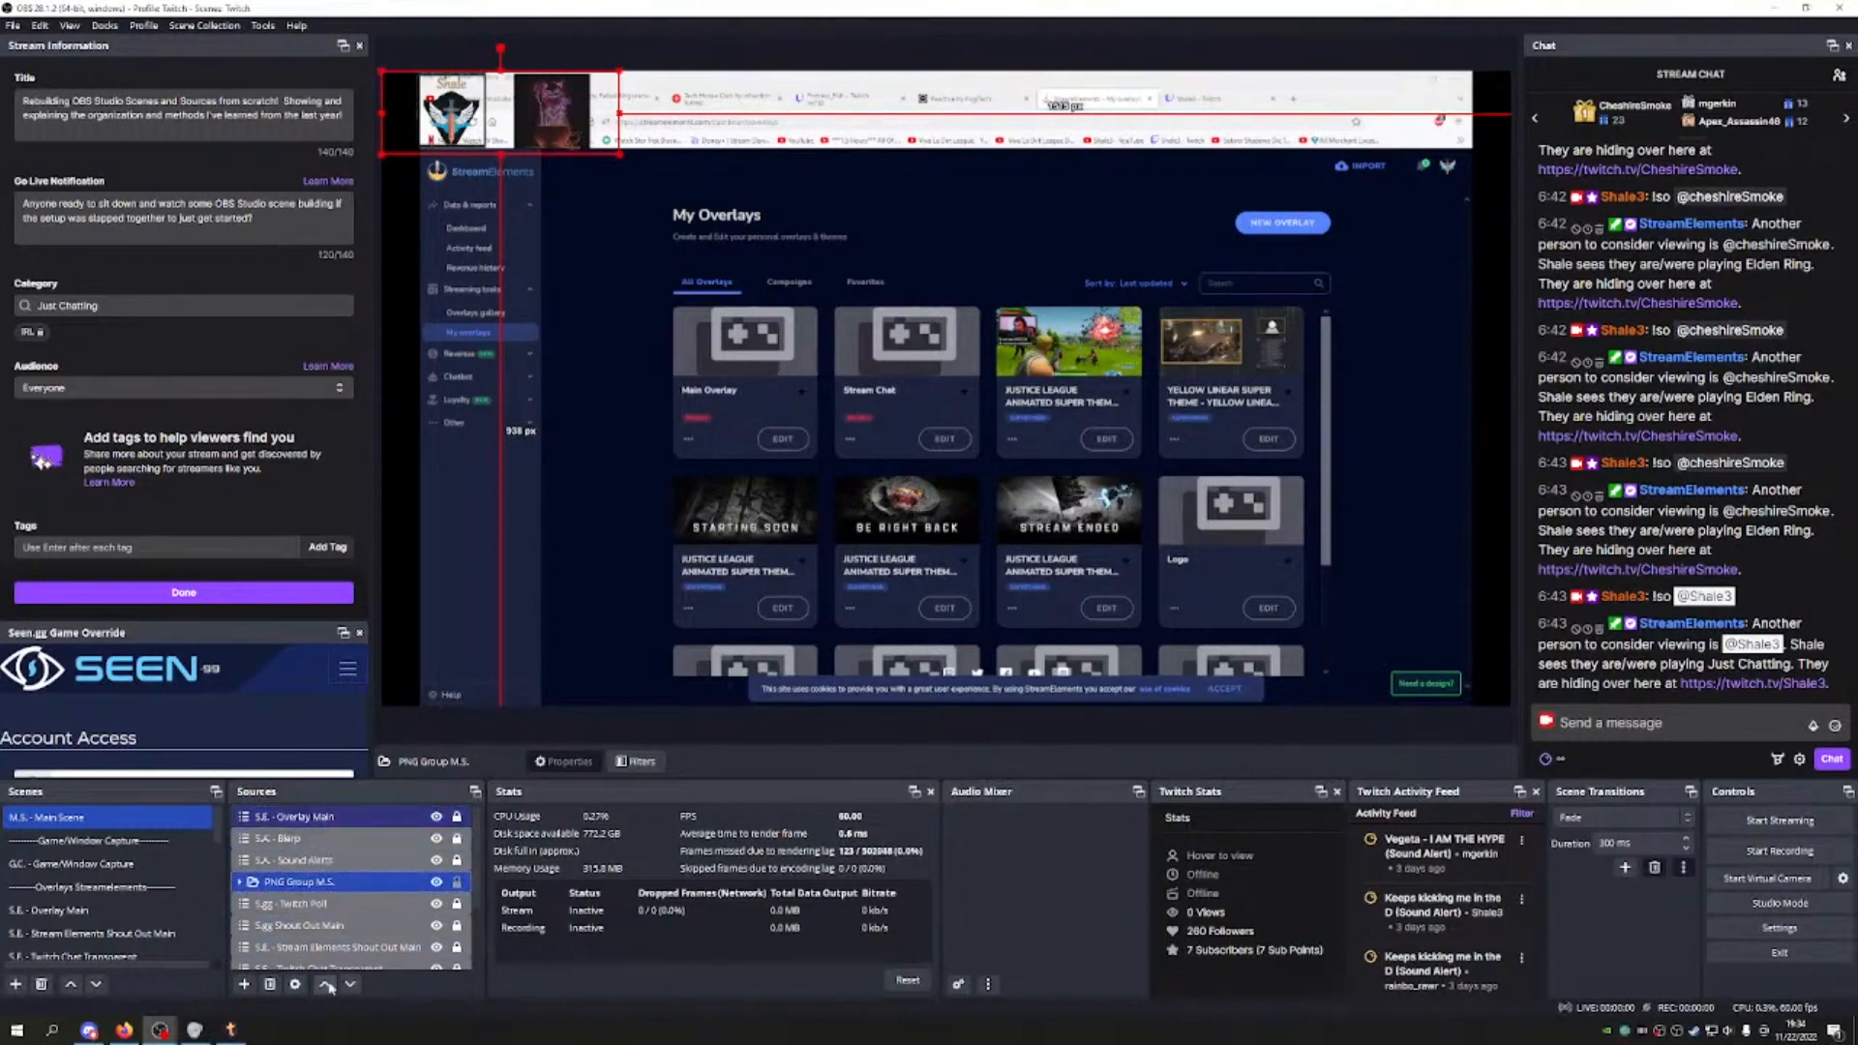
pyautogui.click(327, 985)
pyautogui.click(346, 985)
pyautogui.click(347, 985)
pyautogui.click(349, 985)
pyautogui.click(348, 985)
pyautogui.click(348, 985)
pyautogui.click(348, 985)
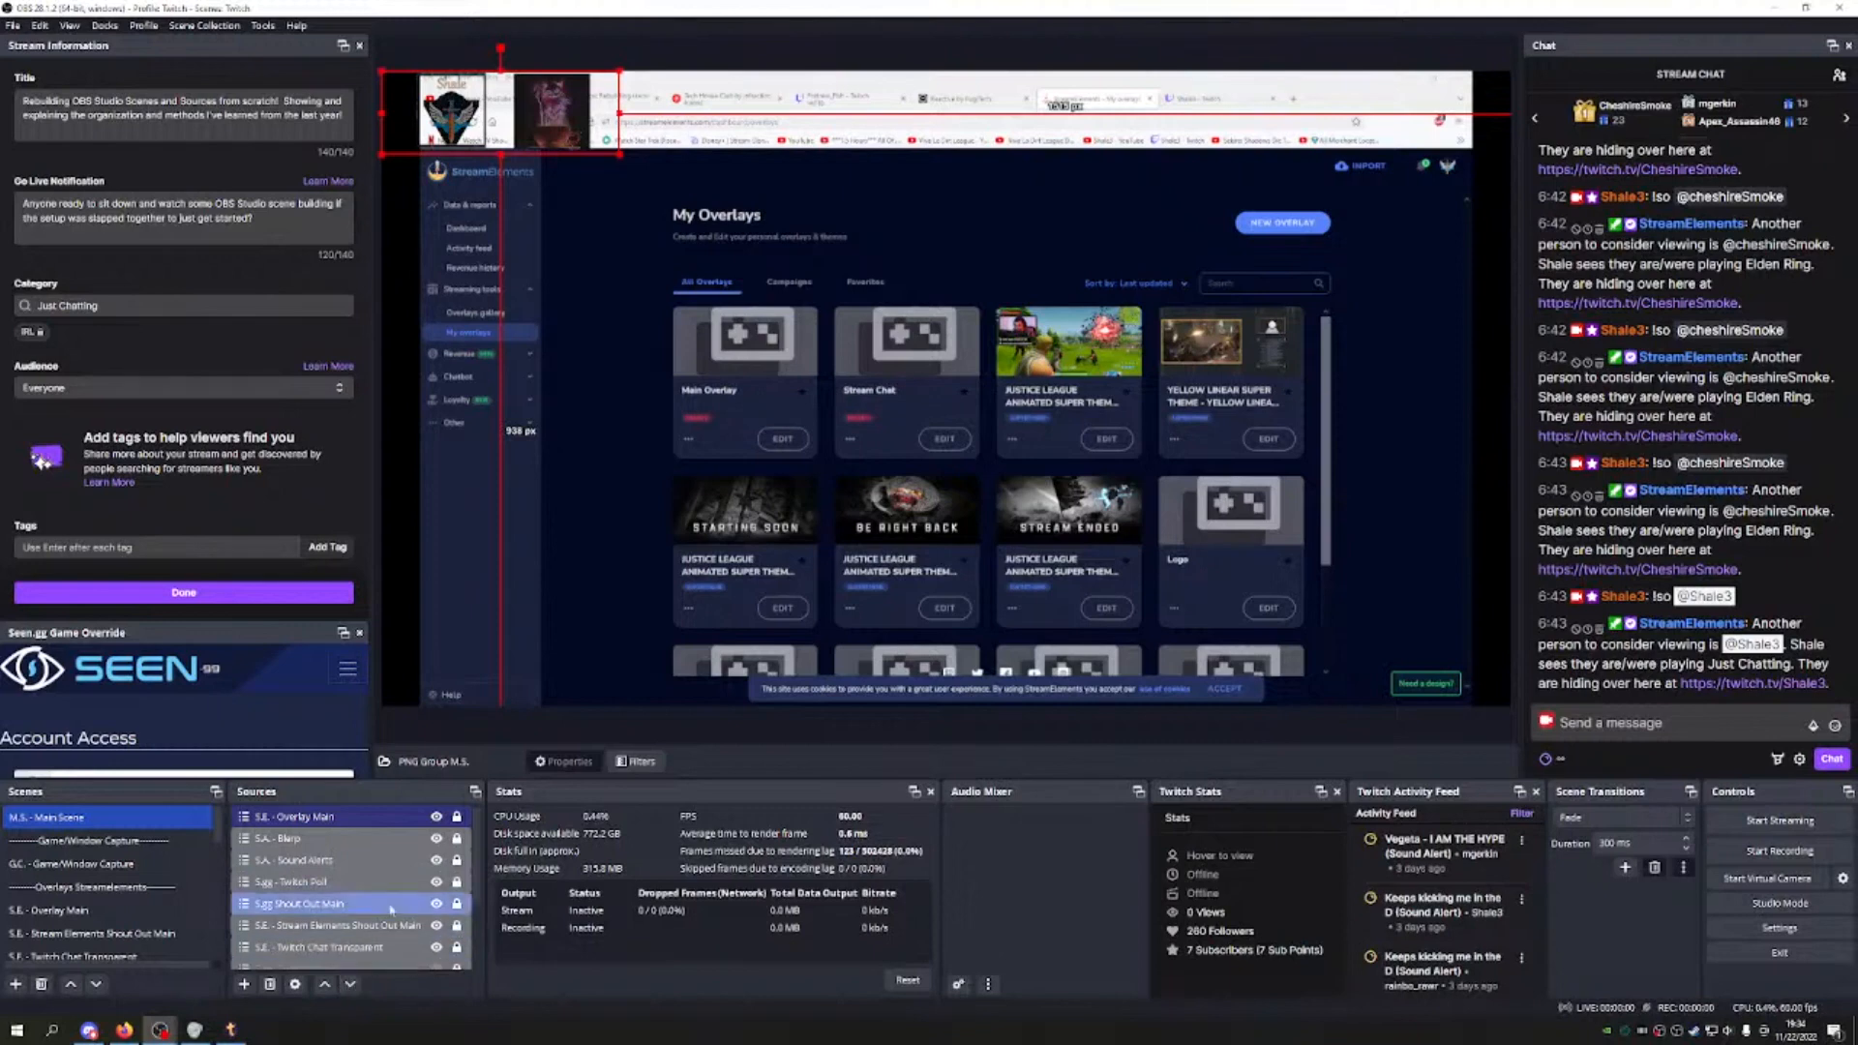
pyautogui.scroll(-1, 382, 929)
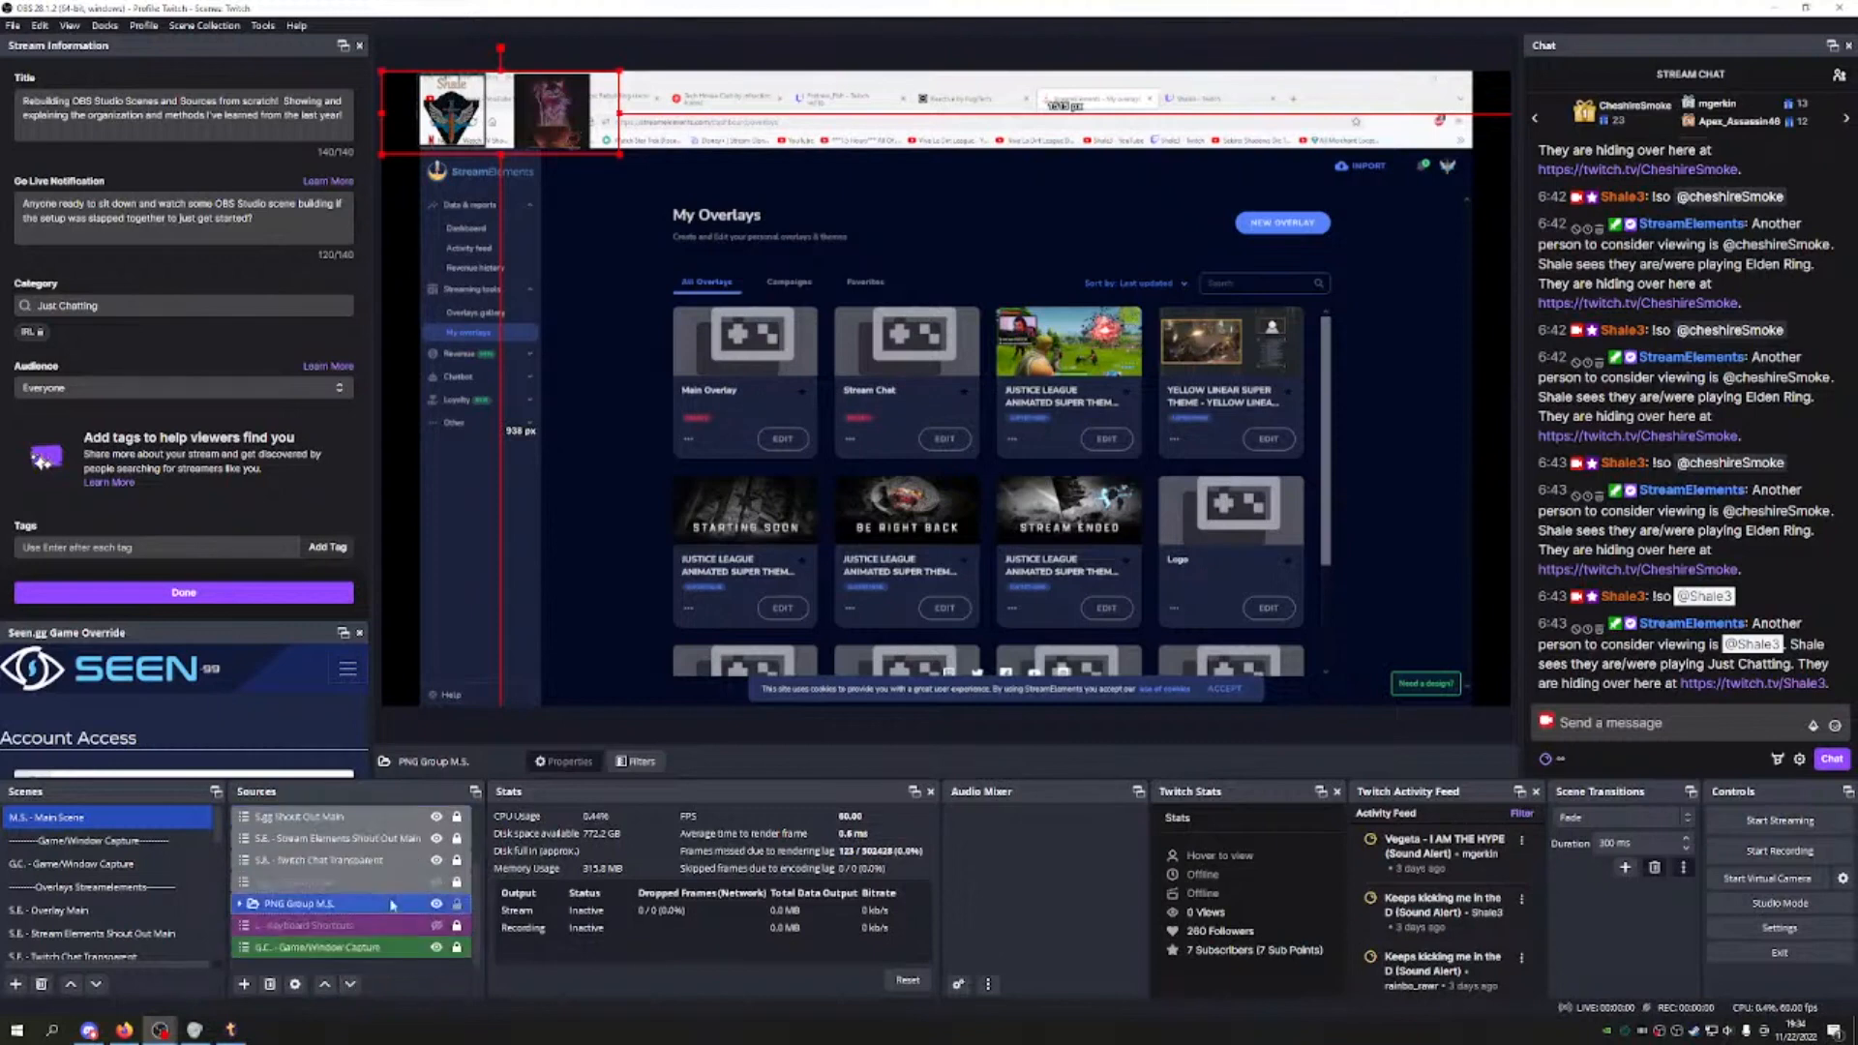
pyautogui.click(325, 987)
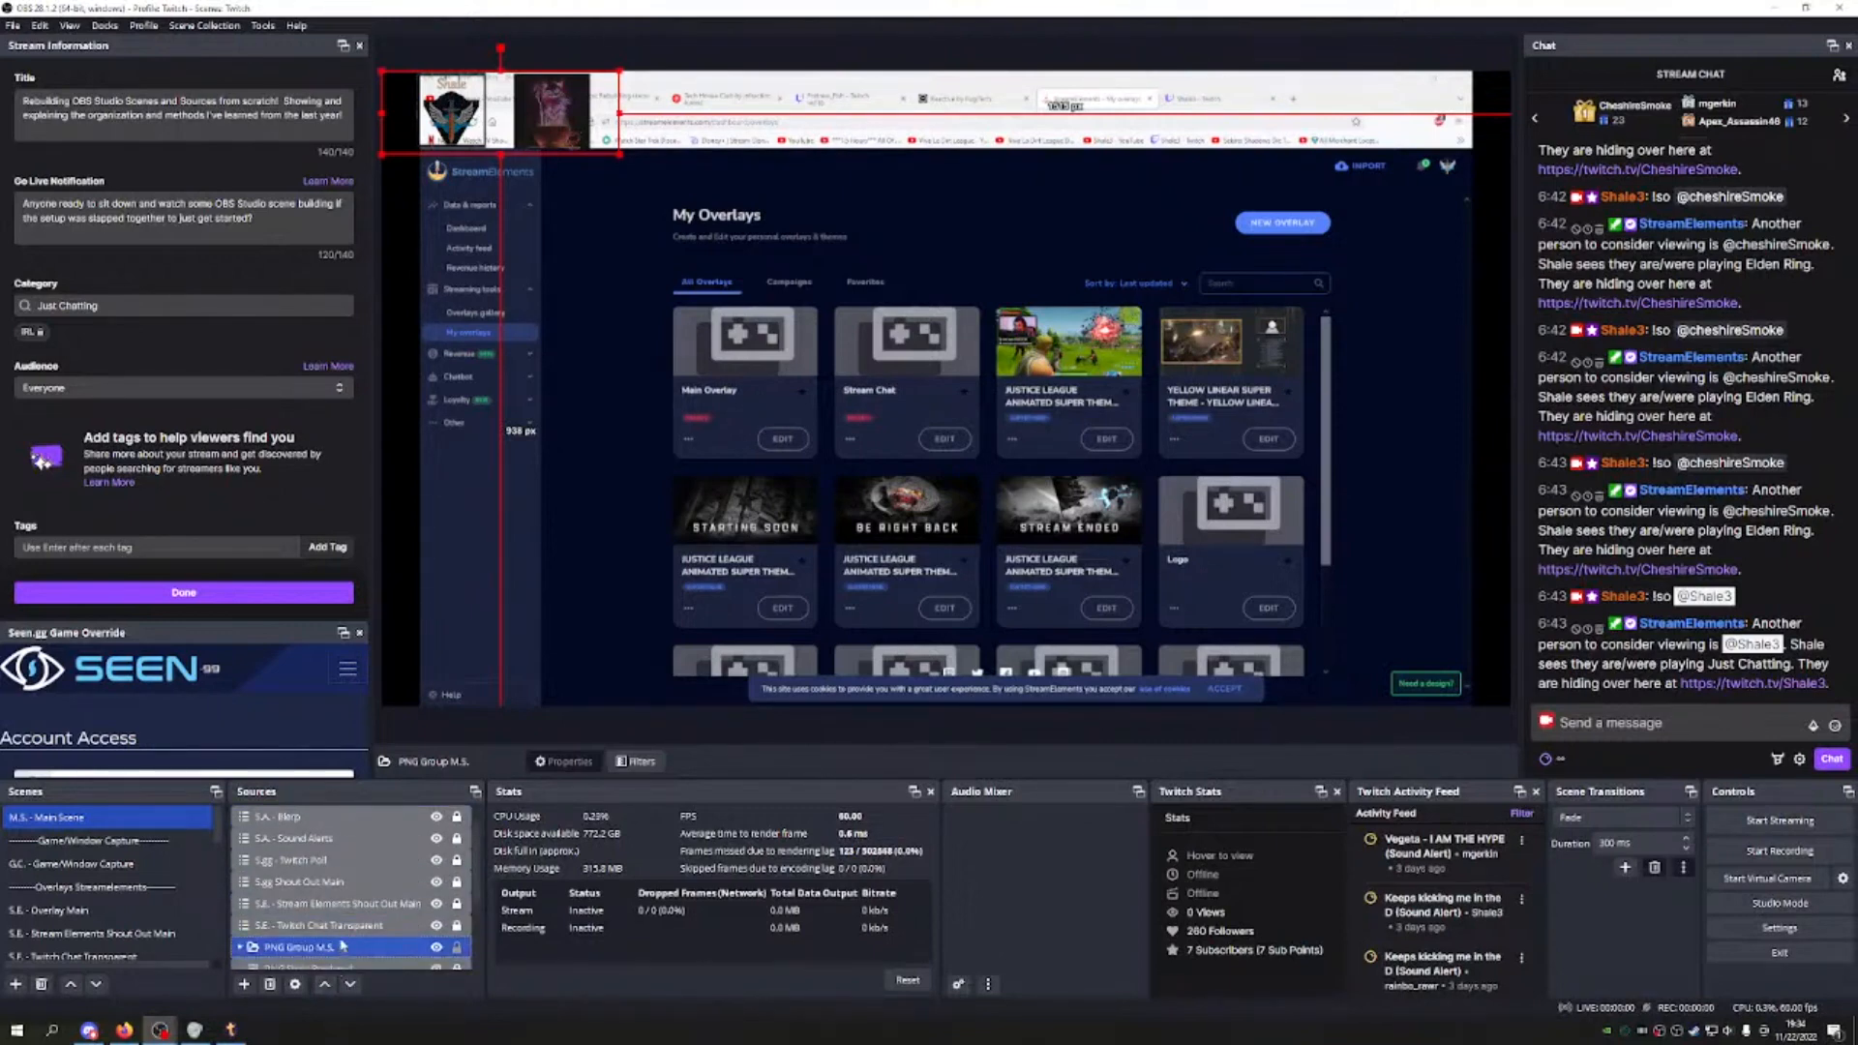
pyautogui.scroll(-2, 341, 950)
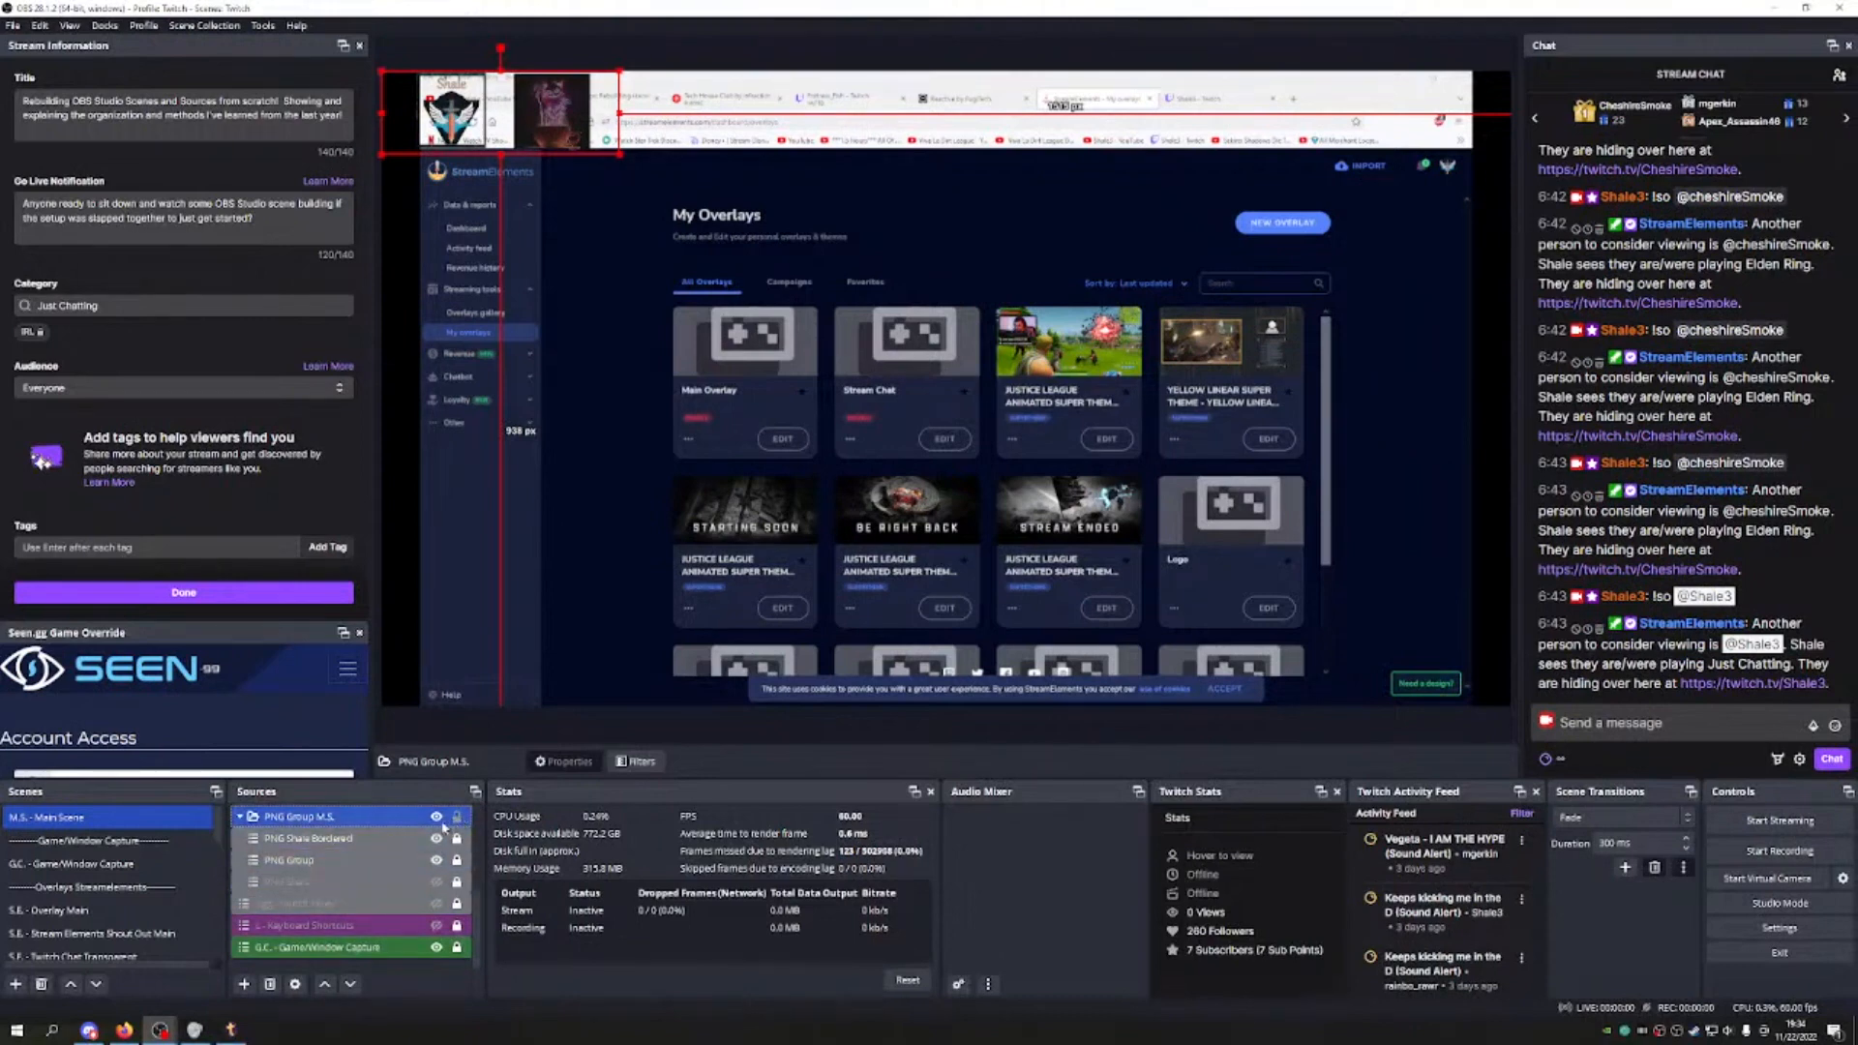
# Step: Align the PNG group to the canvas's left edge and lock its position
pyautogui.moveTo(602, 118)
pyautogui.mouseDown()
pyautogui.moveTo(1101, 379)
pyautogui.moveTo(1268, 622)
pyautogui.moveTo(1296, 474)
pyautogui.moveTo(1292, 323)
pyautogui.moveTo(1214, 218)
pyautogui.moveTo(780, 222)
pyautogui.moveTo(594, 97)
pyautogui.moveTo(590, 118)
pyautogui.mouseUp()
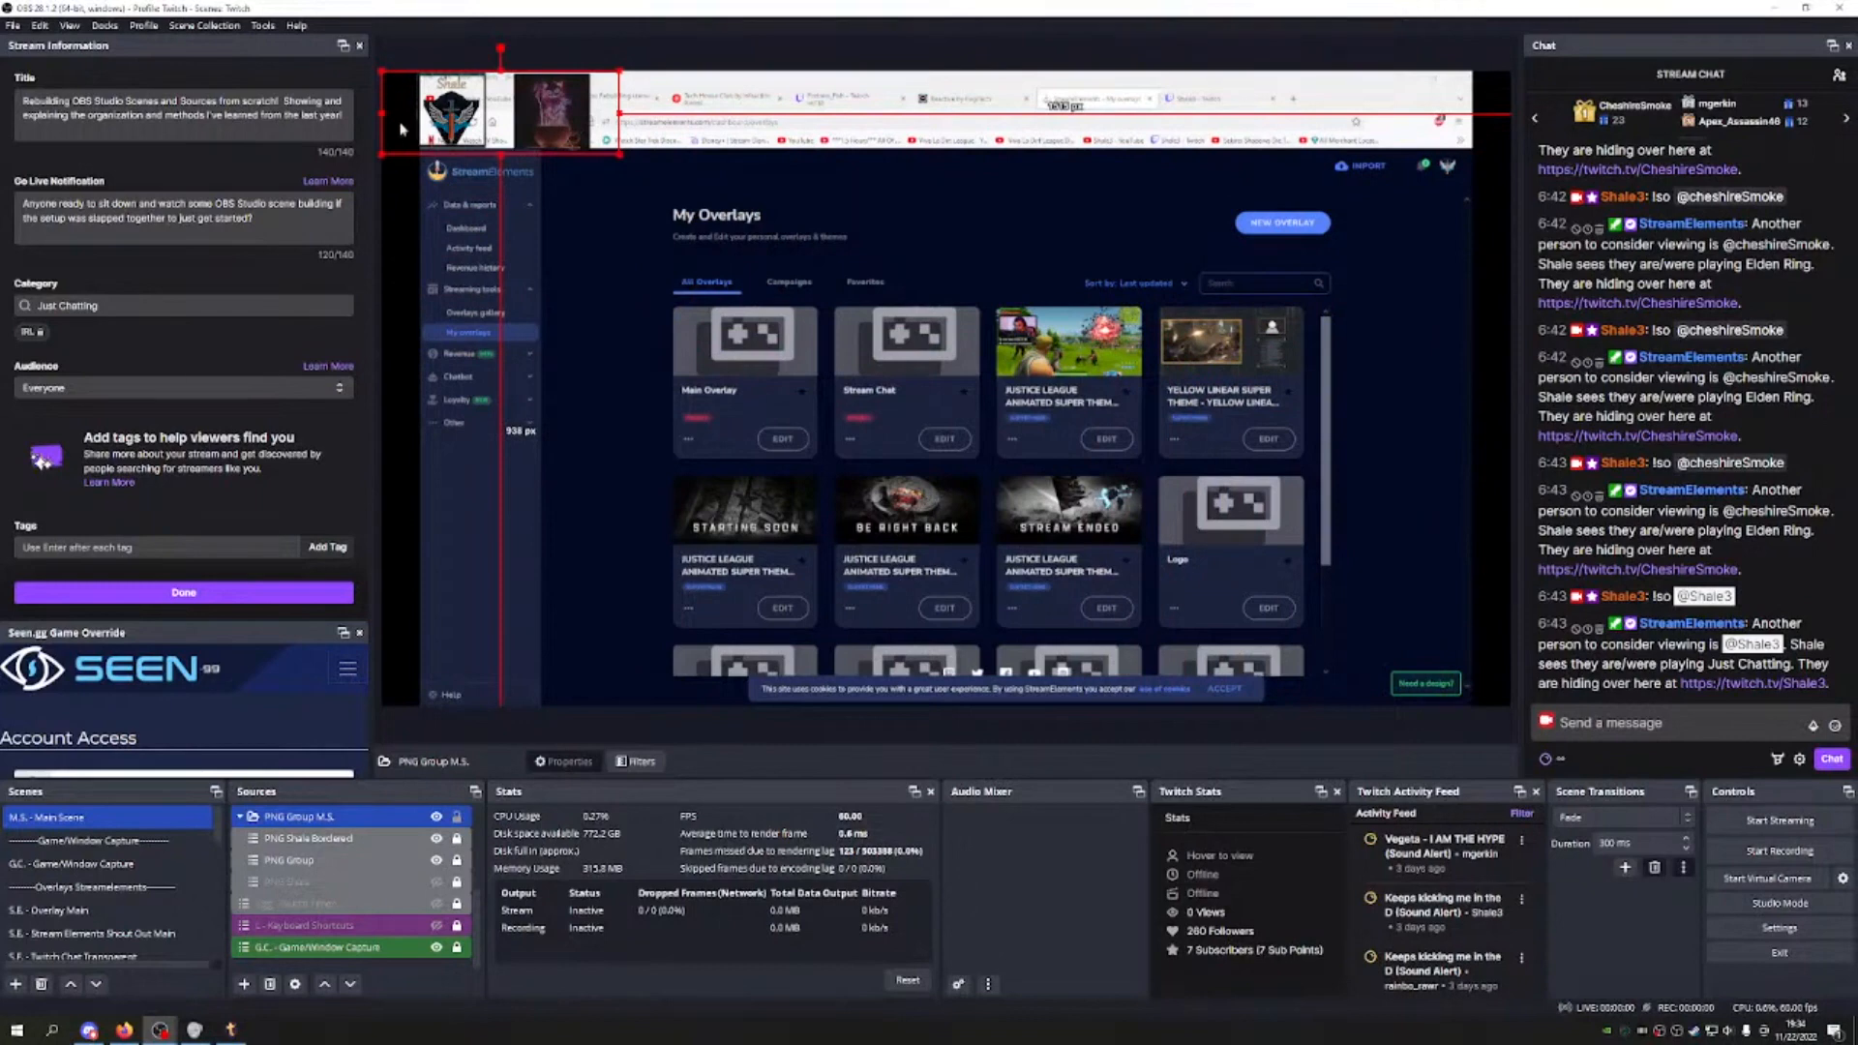
pyautogui.moveTo(380, 110); pyautogui.dragTo(408, 114)
pyautogui.moveTo(542, 116); pyautogui.dragTo(514, 106)
pyautogui.click(607, 428)
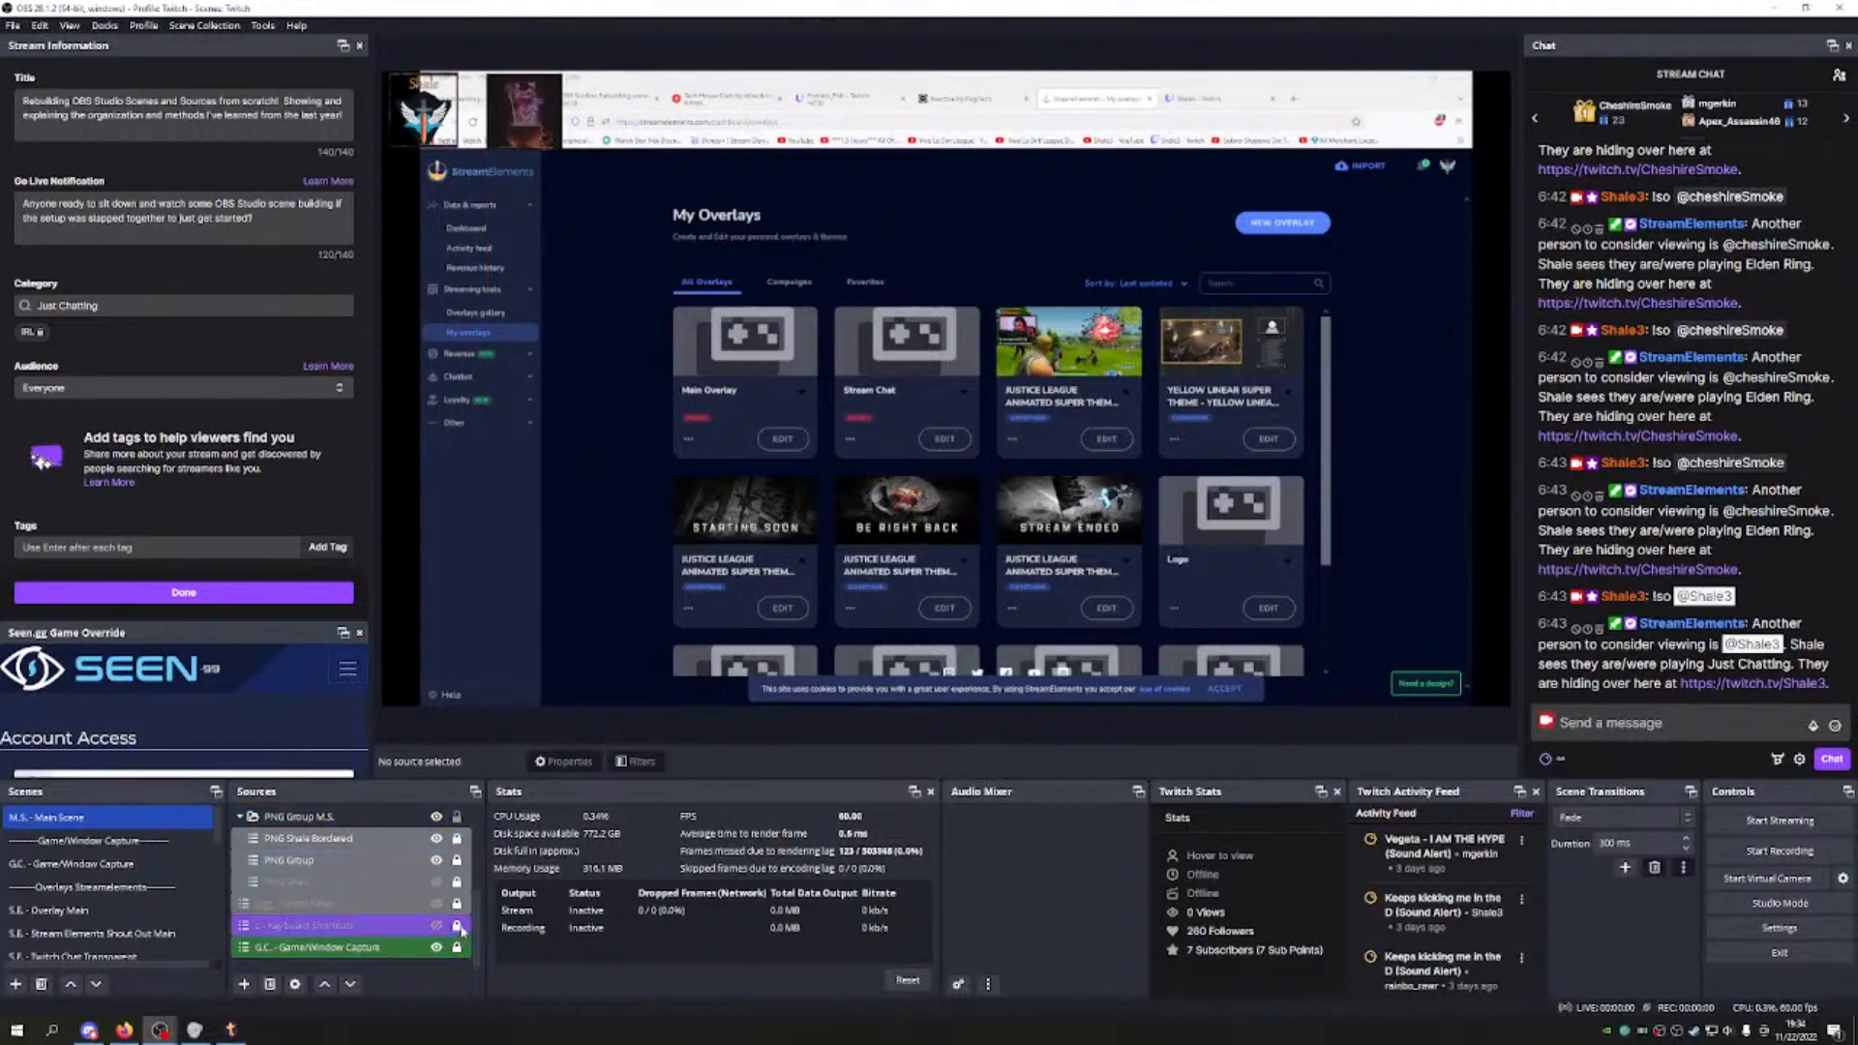
pyautogui.click(468, 819)
pyautogui.click(459, 821)
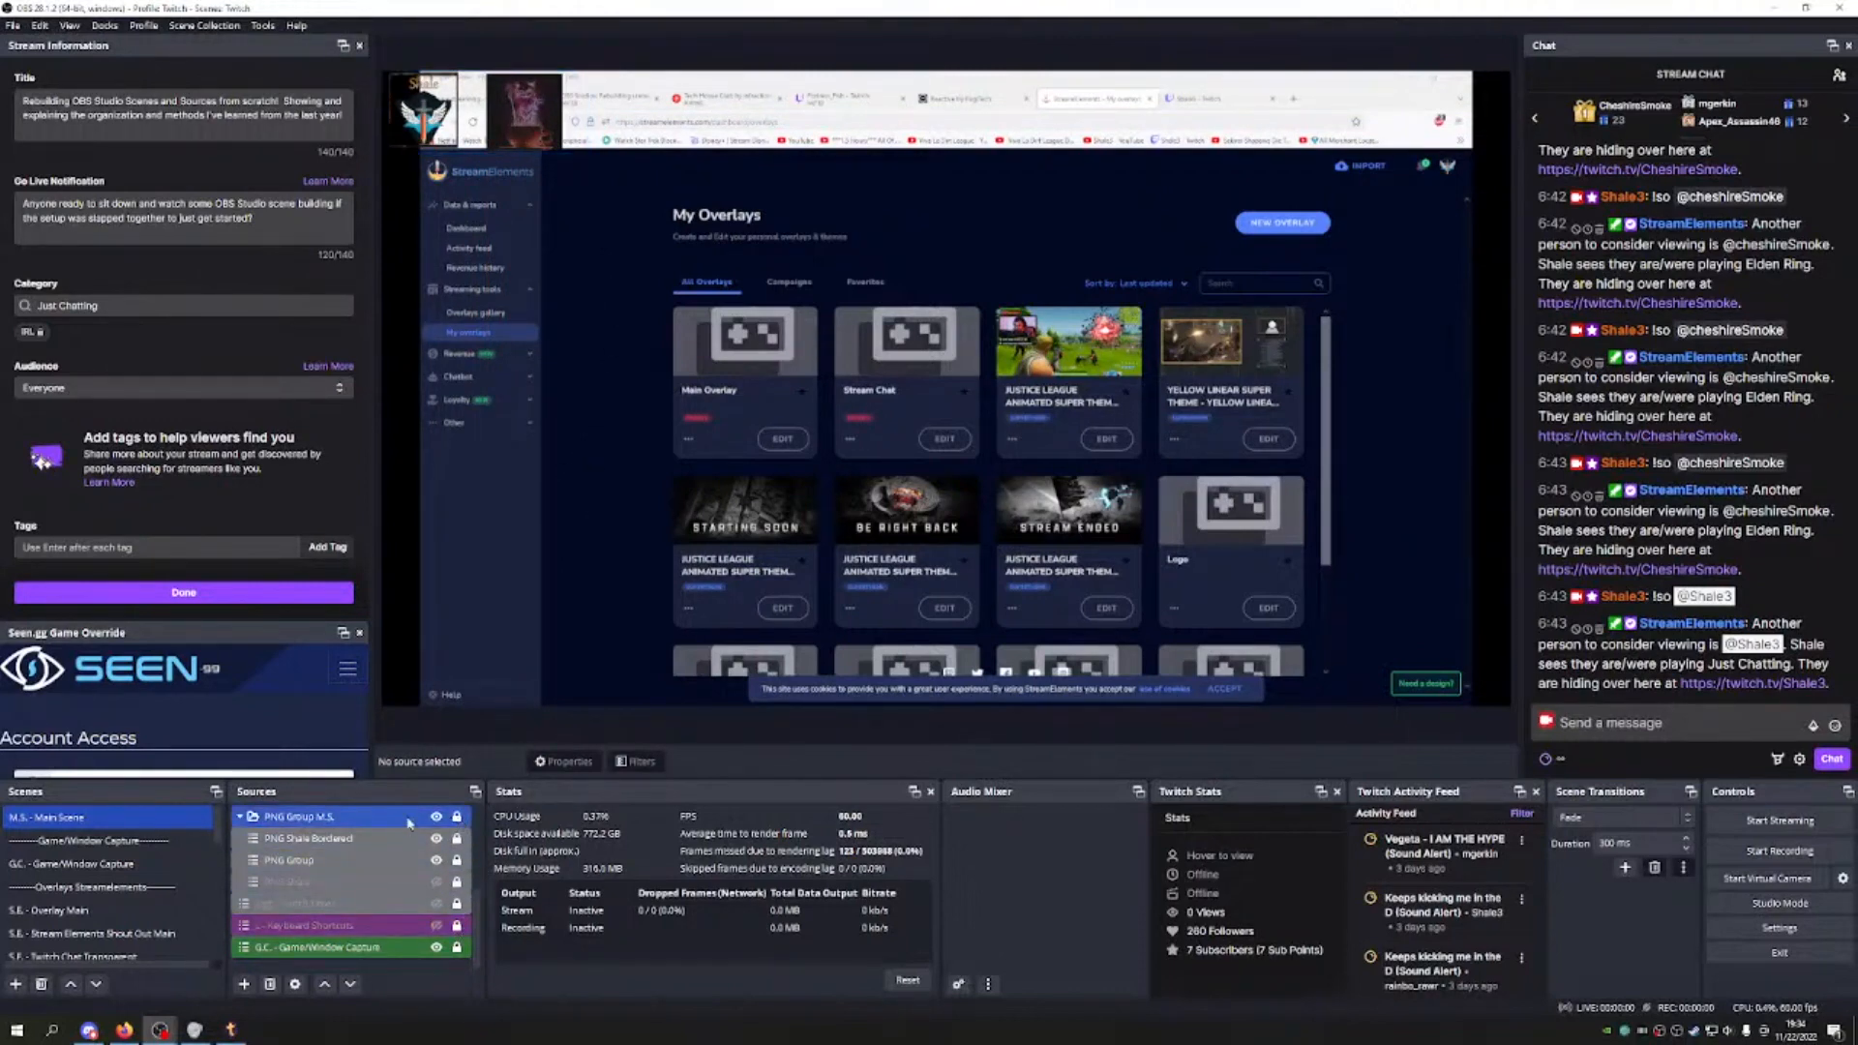
pyautogui.doubleClick(387, 821)
# Step: Give PNG Group M.S. a red colour tag and check it in the source list
pyautogui.scroll(2, 390, 876)
pyautogui.scroll(-2, 390, 876)
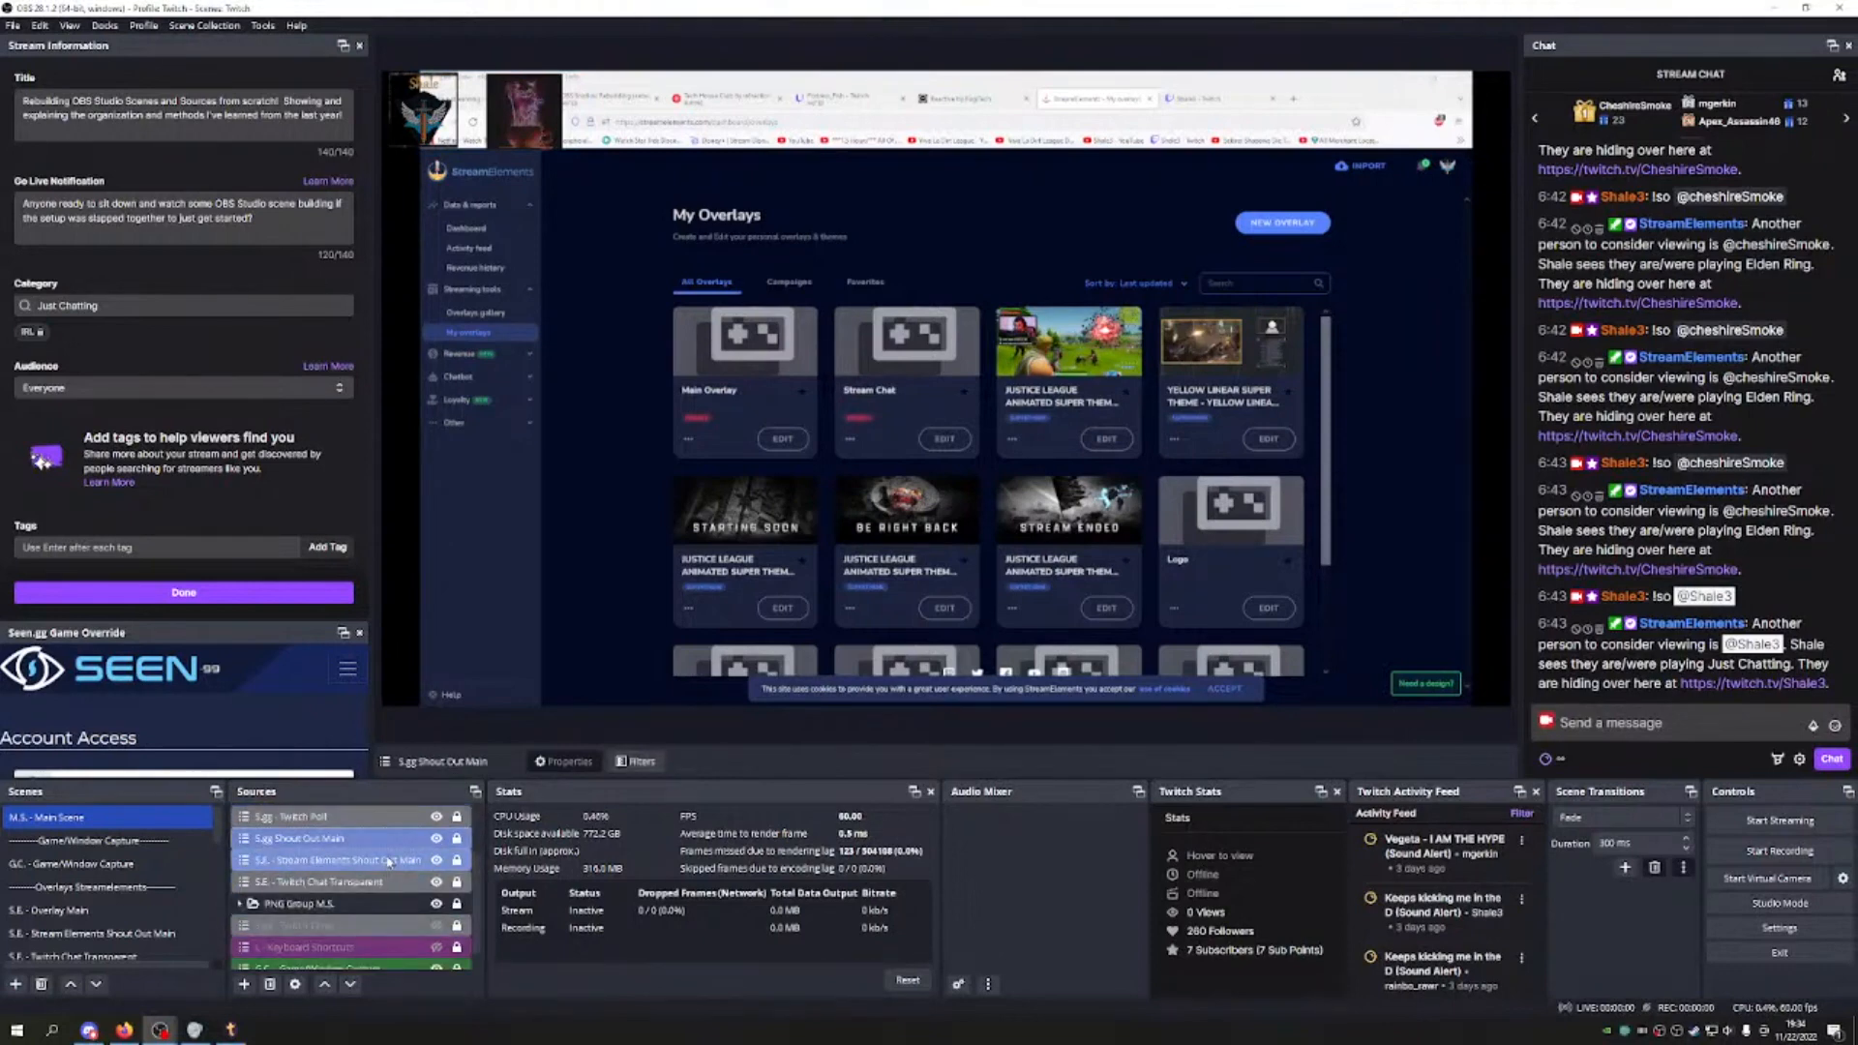
pyautogui.rightClick(339, 902)
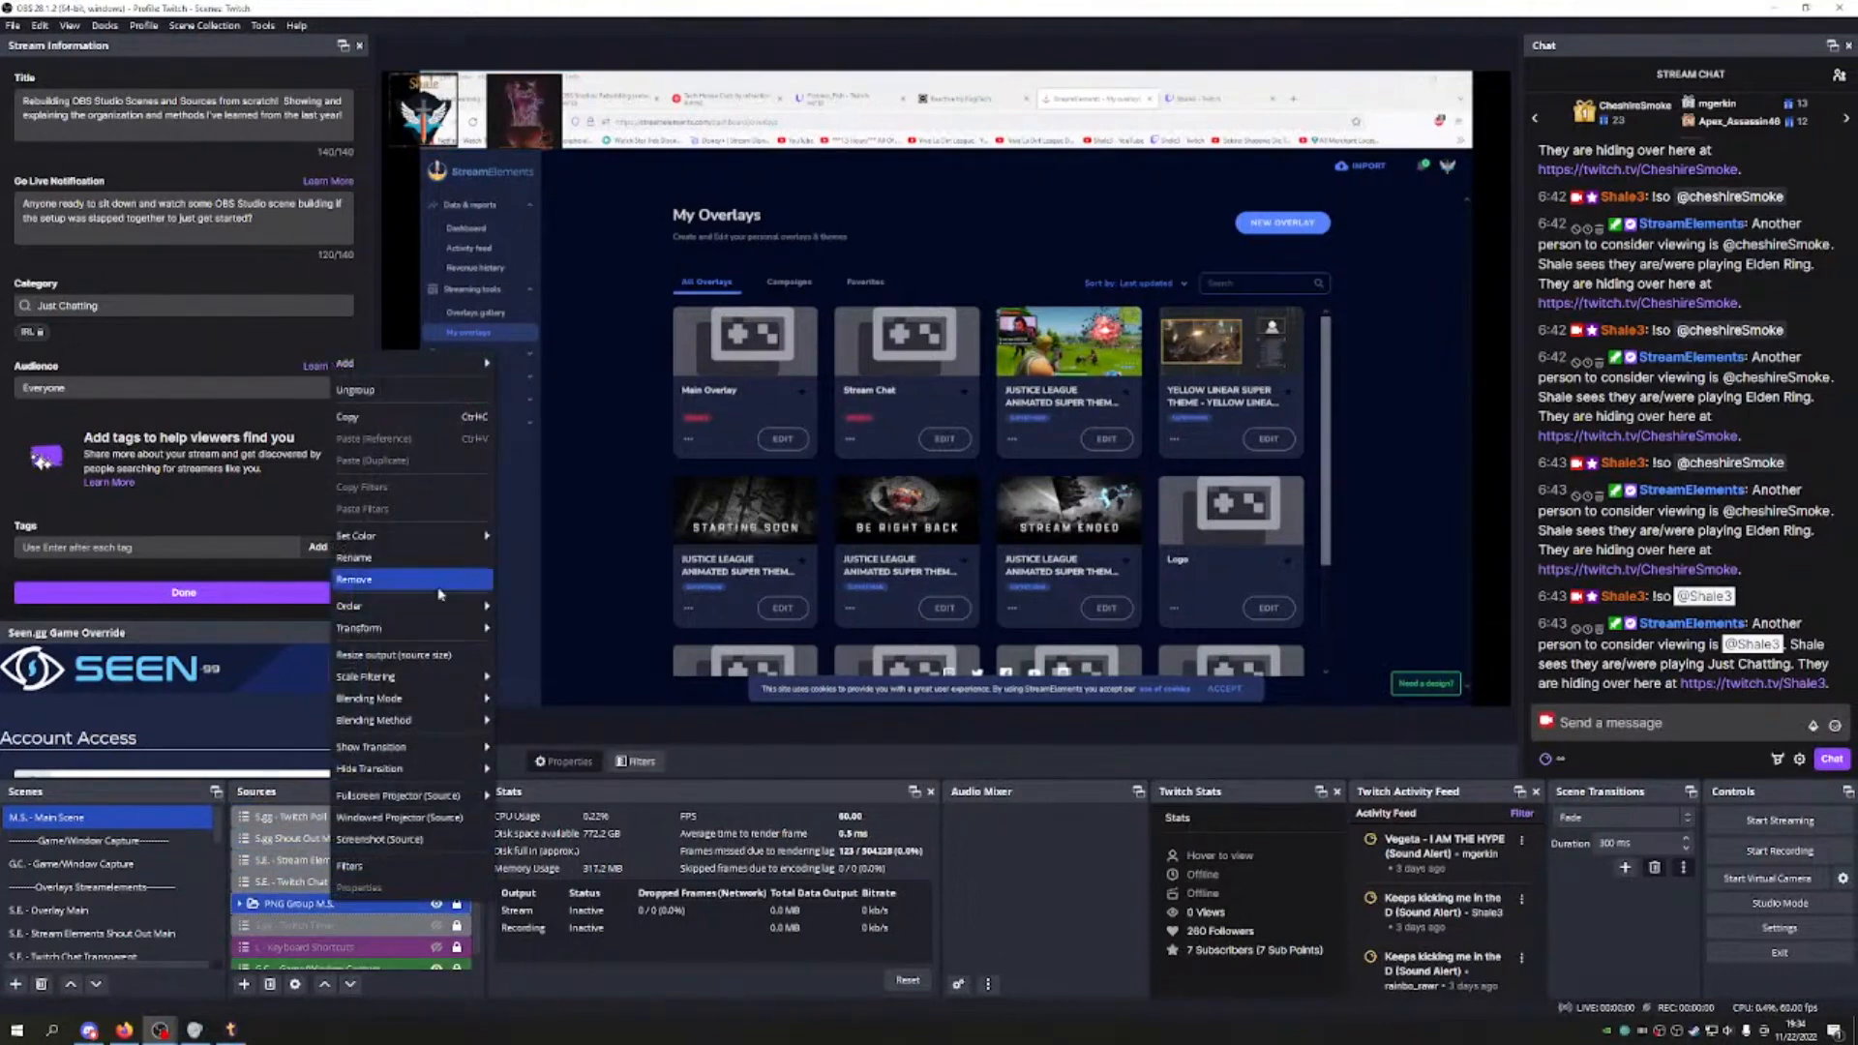
pyautogui.moveTo(472, 540)
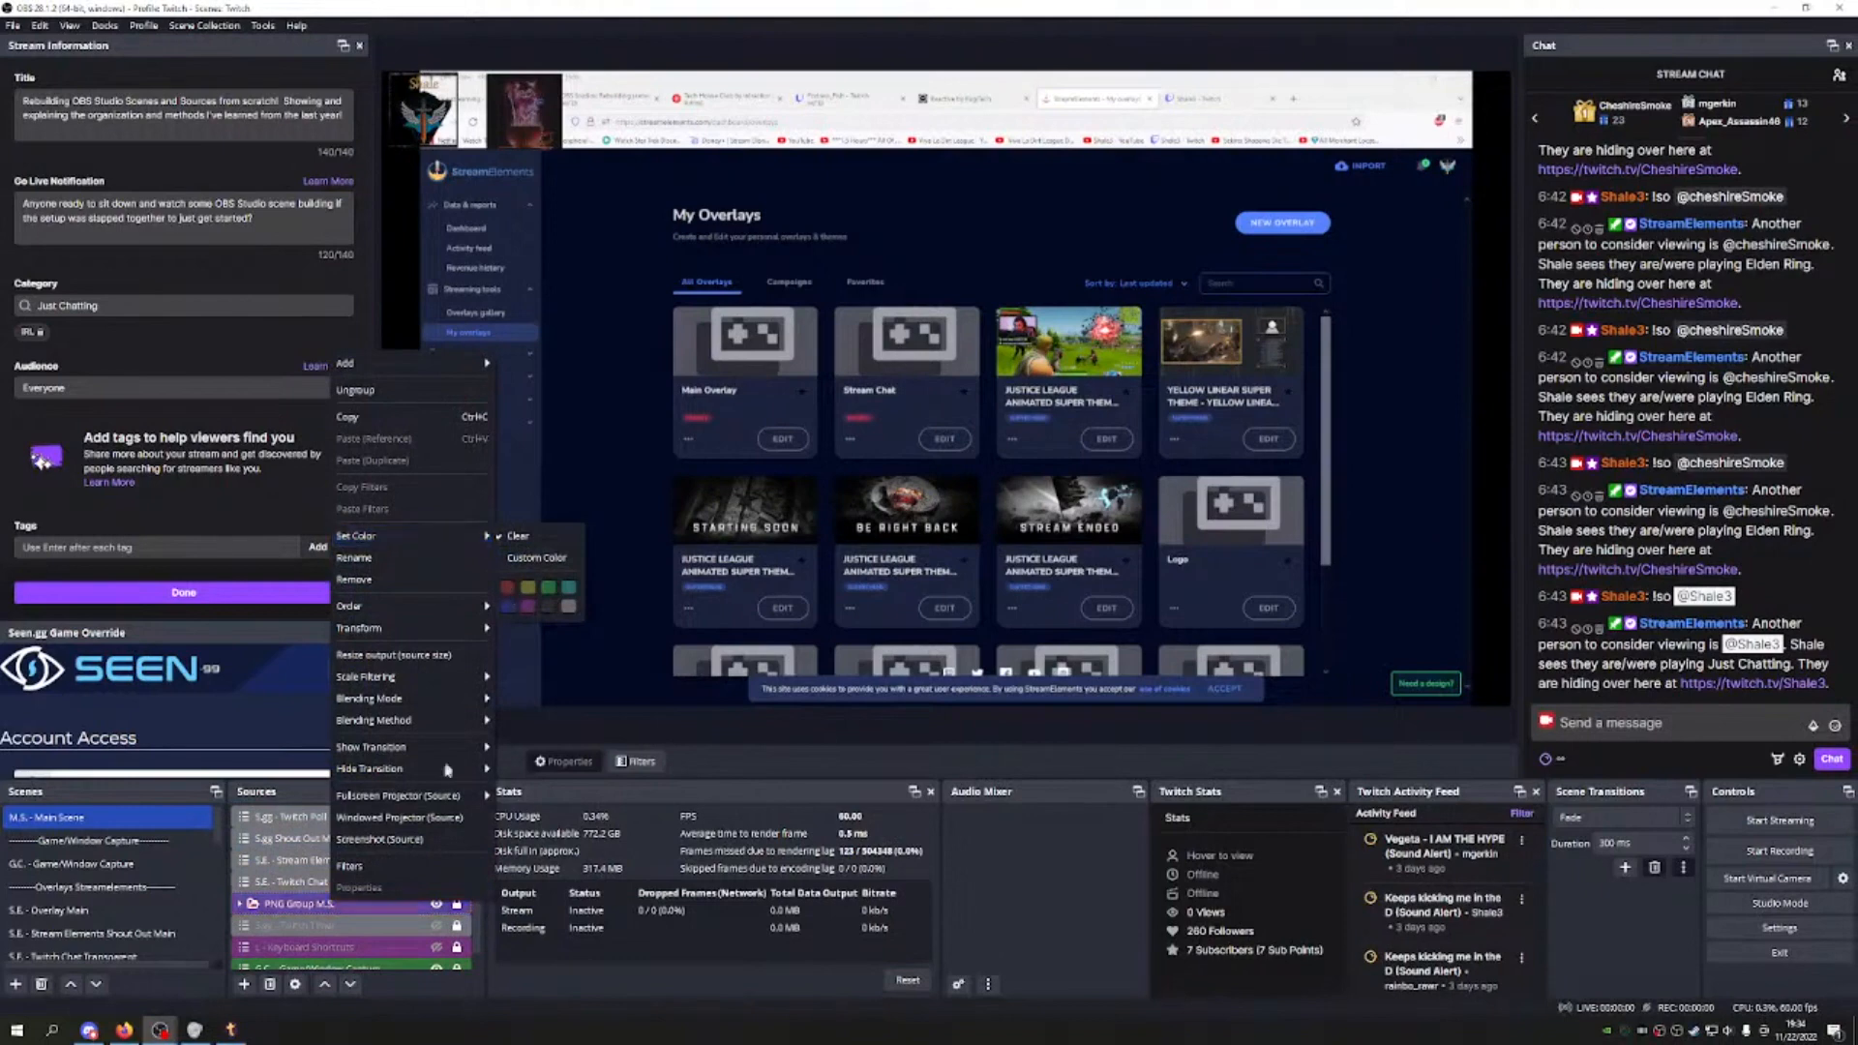
pyautogui.click(526, 604)
pyautogui.click(310, 881)
pyautogui.click(346, 906)
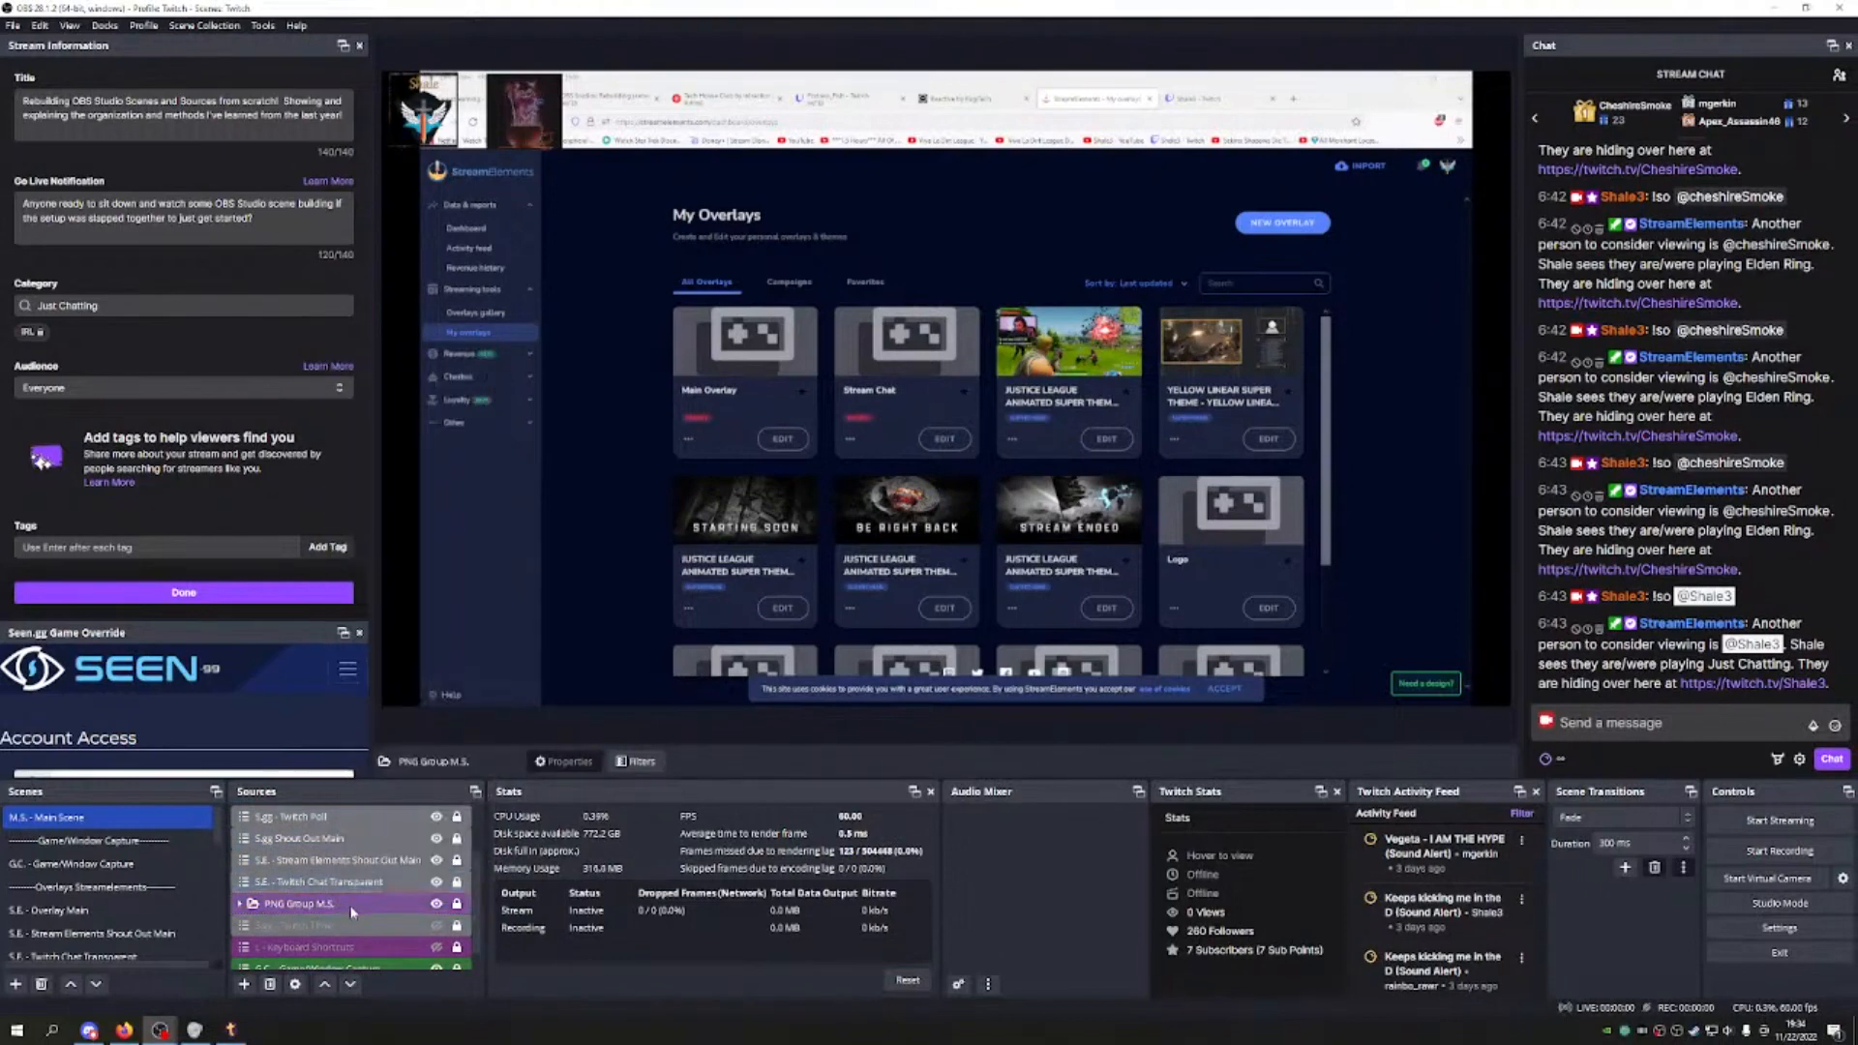
pyautogui.click(319, 881)
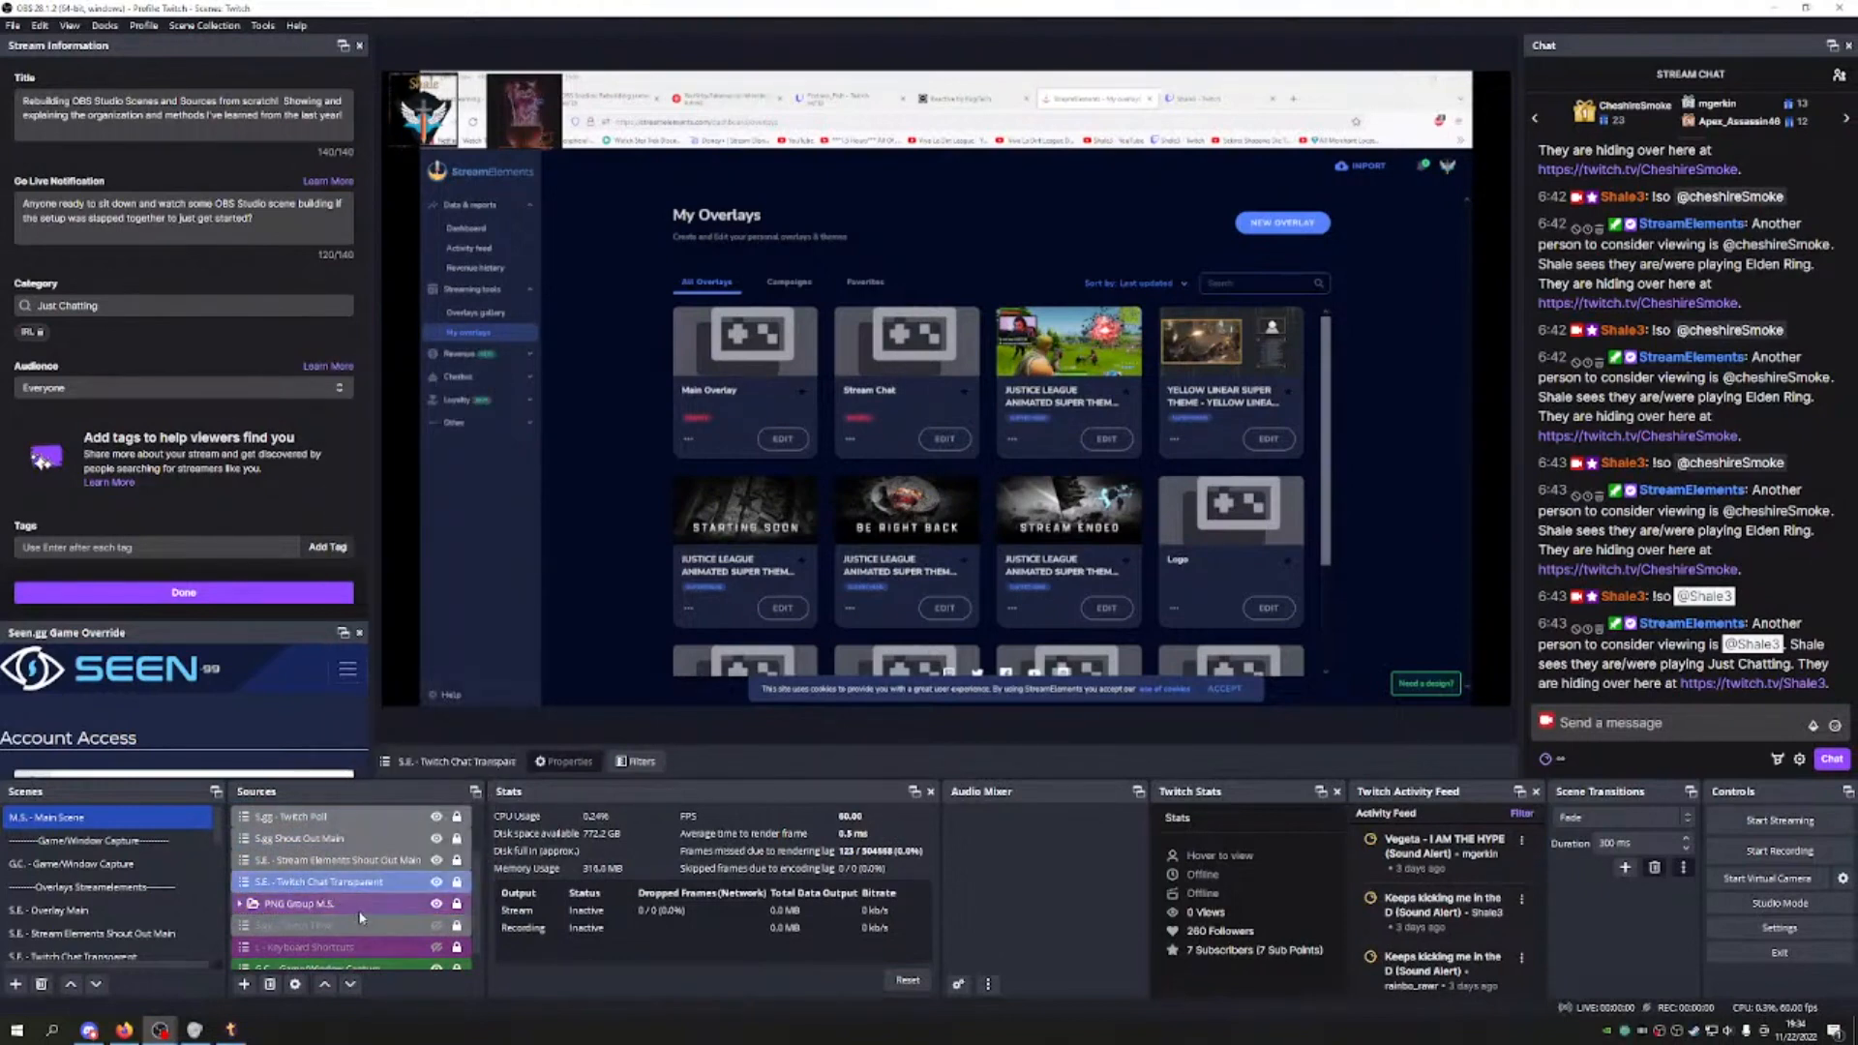
pyautogui.scroll(-1, 319, 922)
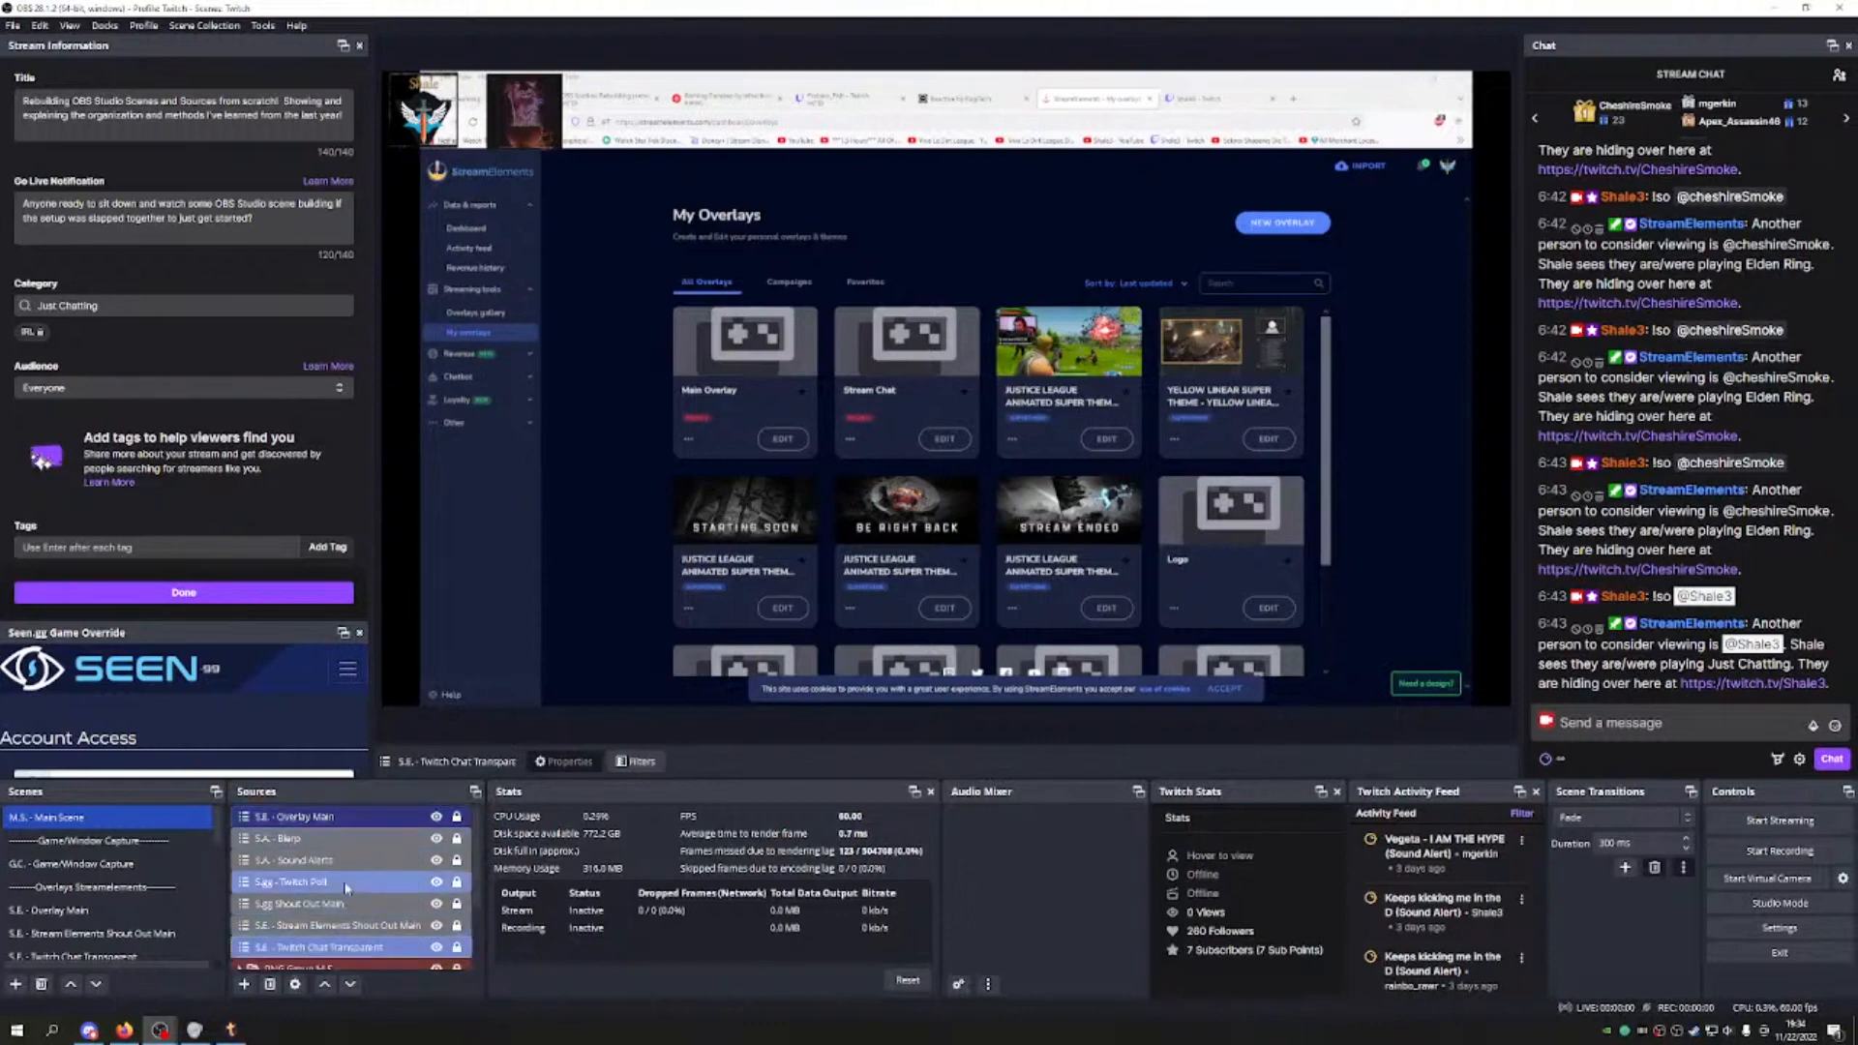
pyautogui.scroll(1, 354, 910)
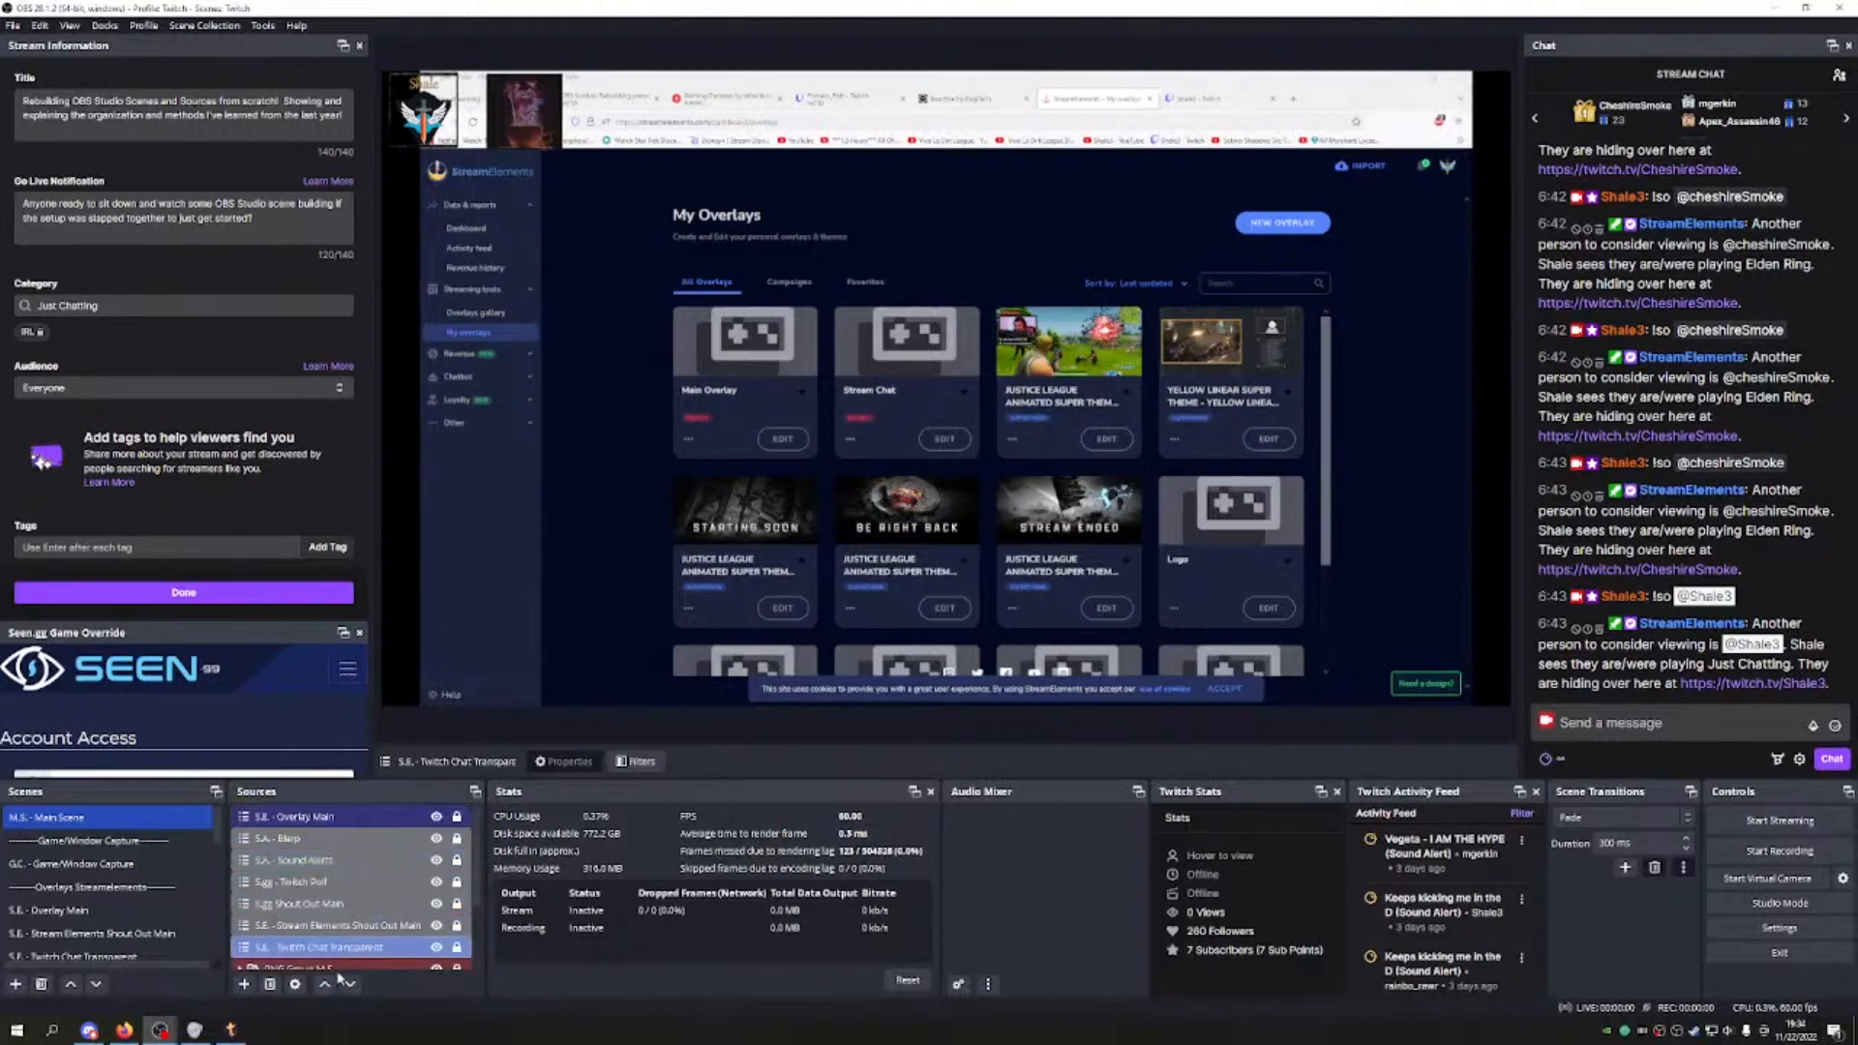
pyautogui.doubleClick(354, 909)
pyautogui.scroll(-2, 379, 915)
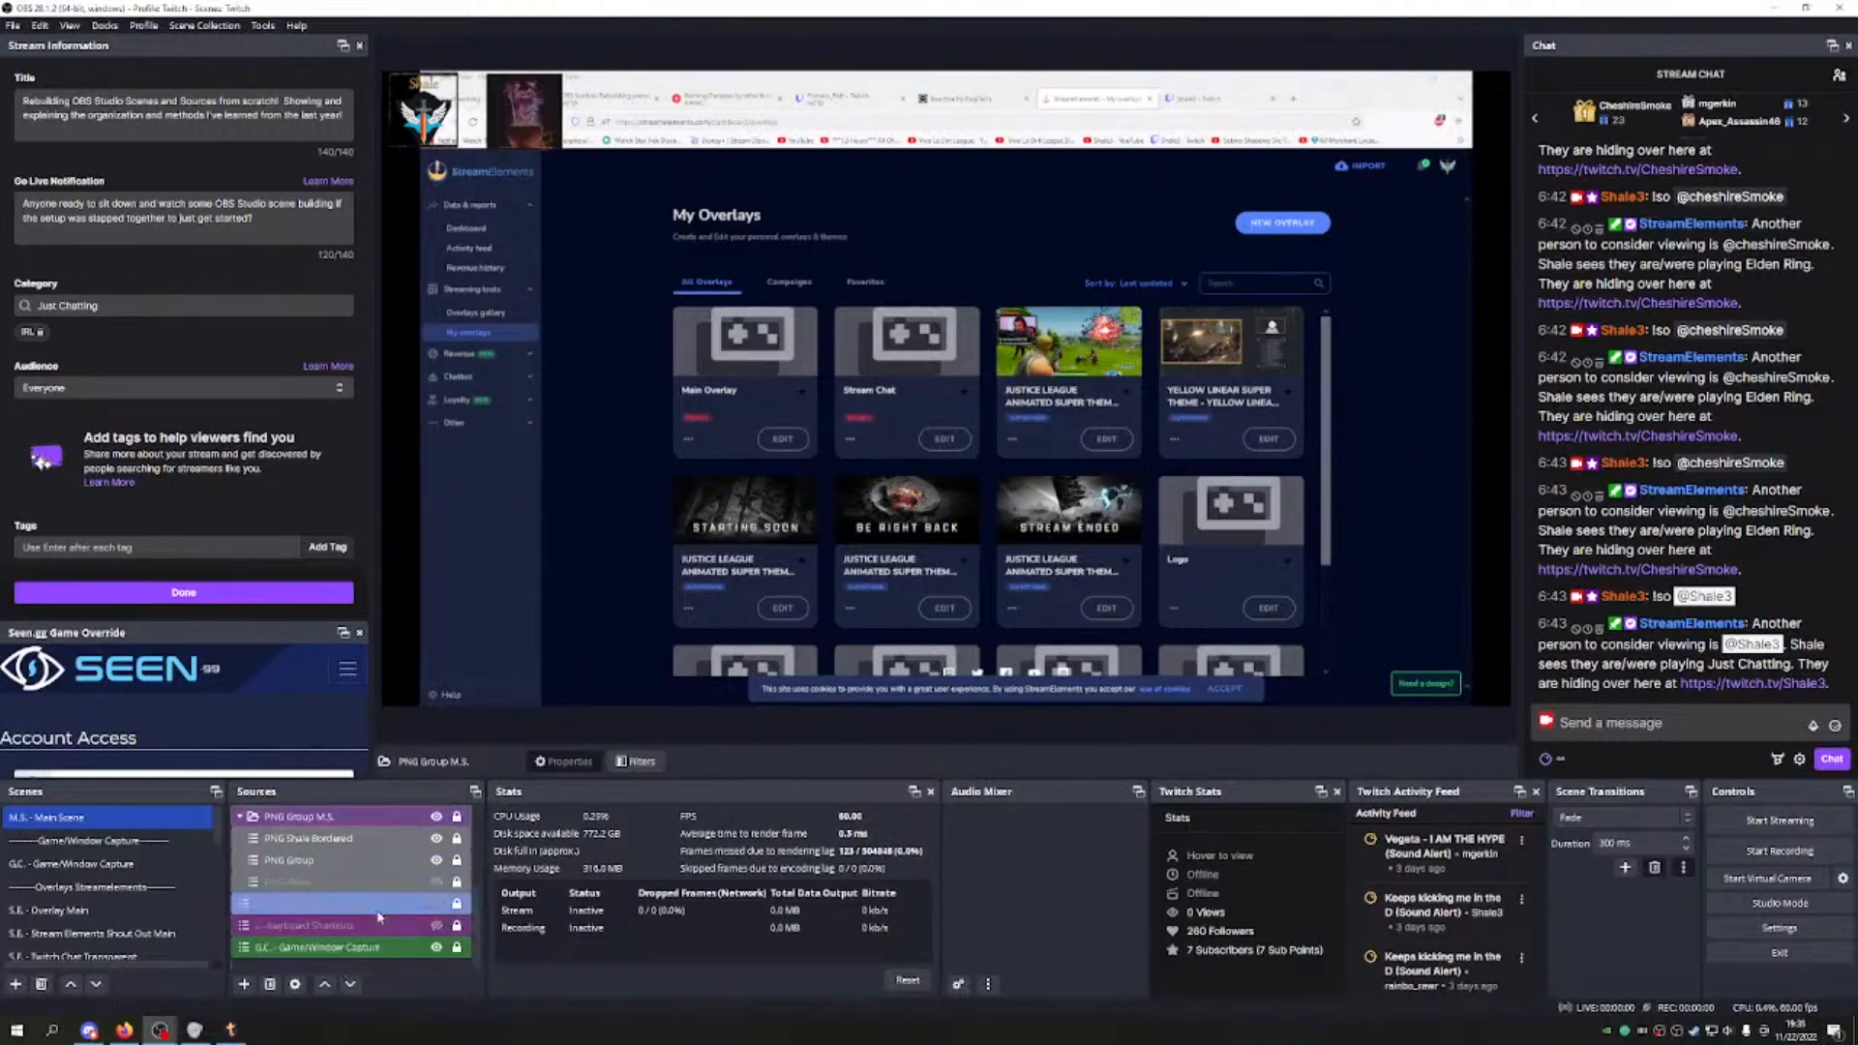
pyautogui.doubleClick(377, 821)
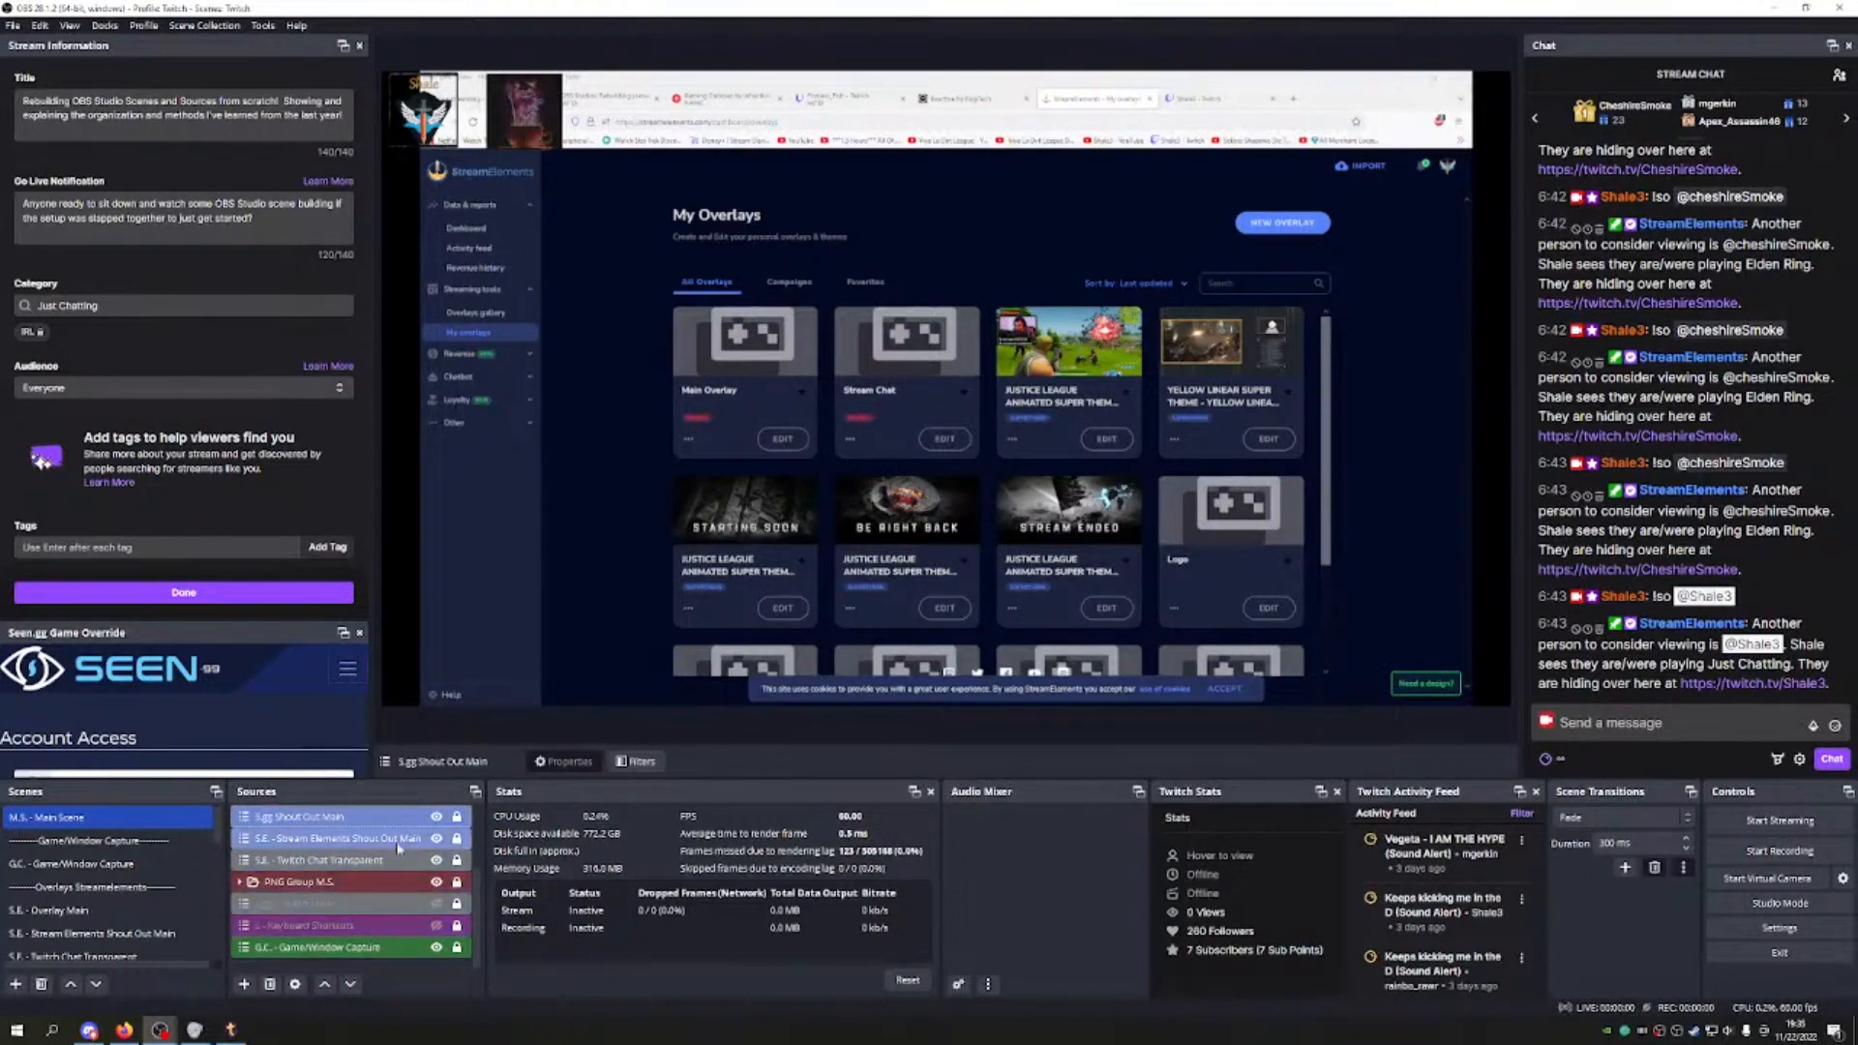
pyautogui.scroll(4, 397, 852)
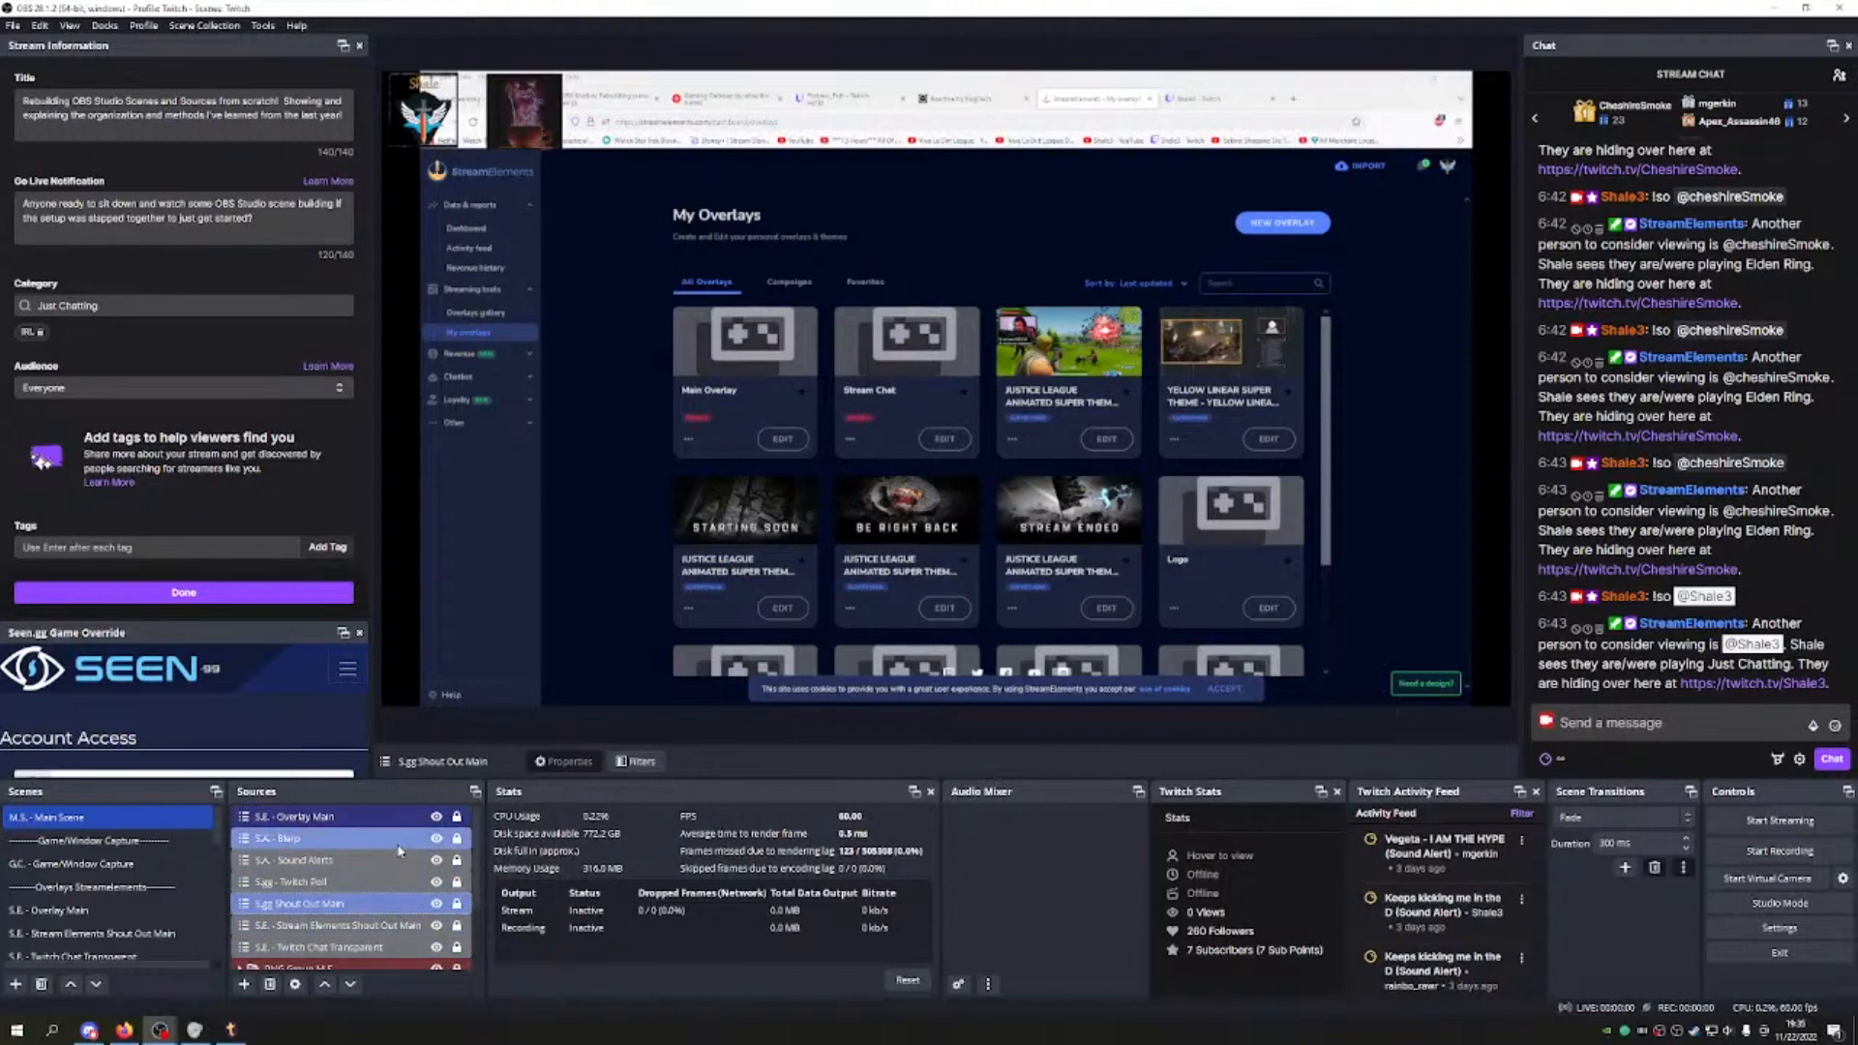
pyautogui.scroll(-1, 399, 851)
pyautogui.scroll(-1, 401, 850)
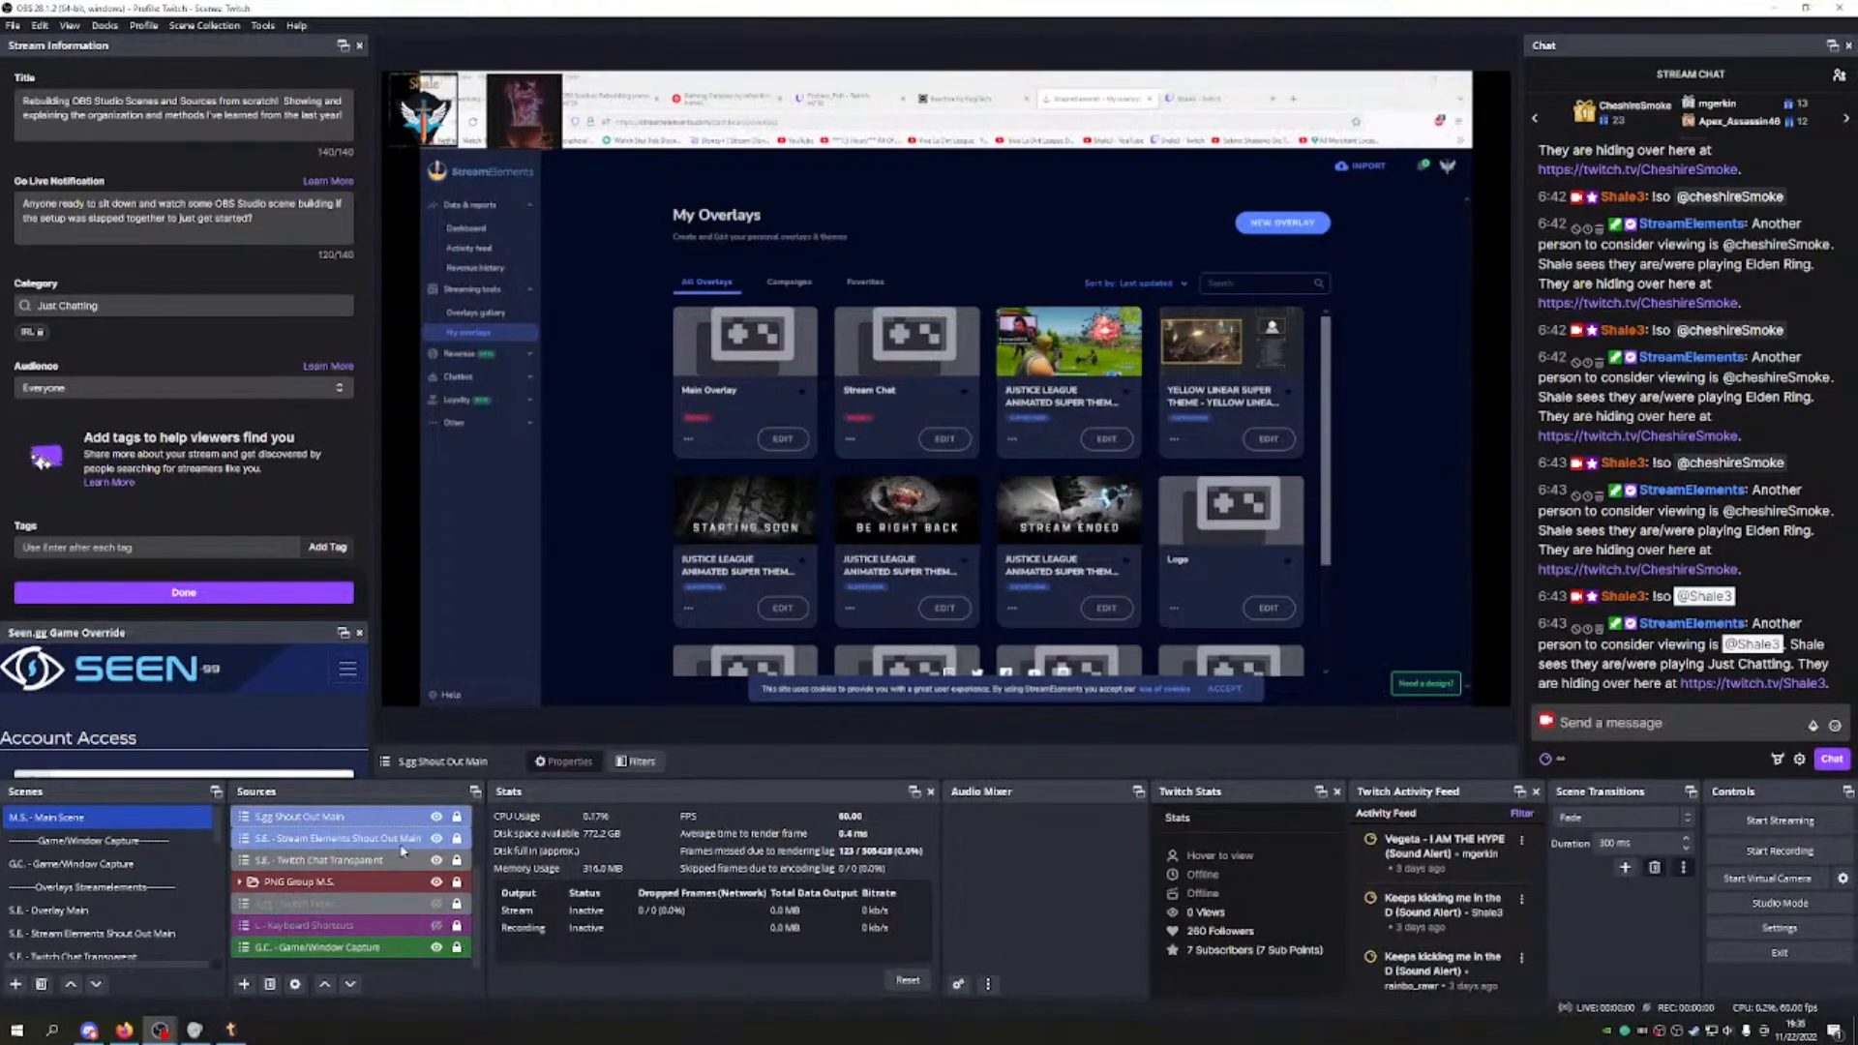
pyautogui.scroll(4, 400, 850)
pyautogui.scroll(-4, 367, 900)
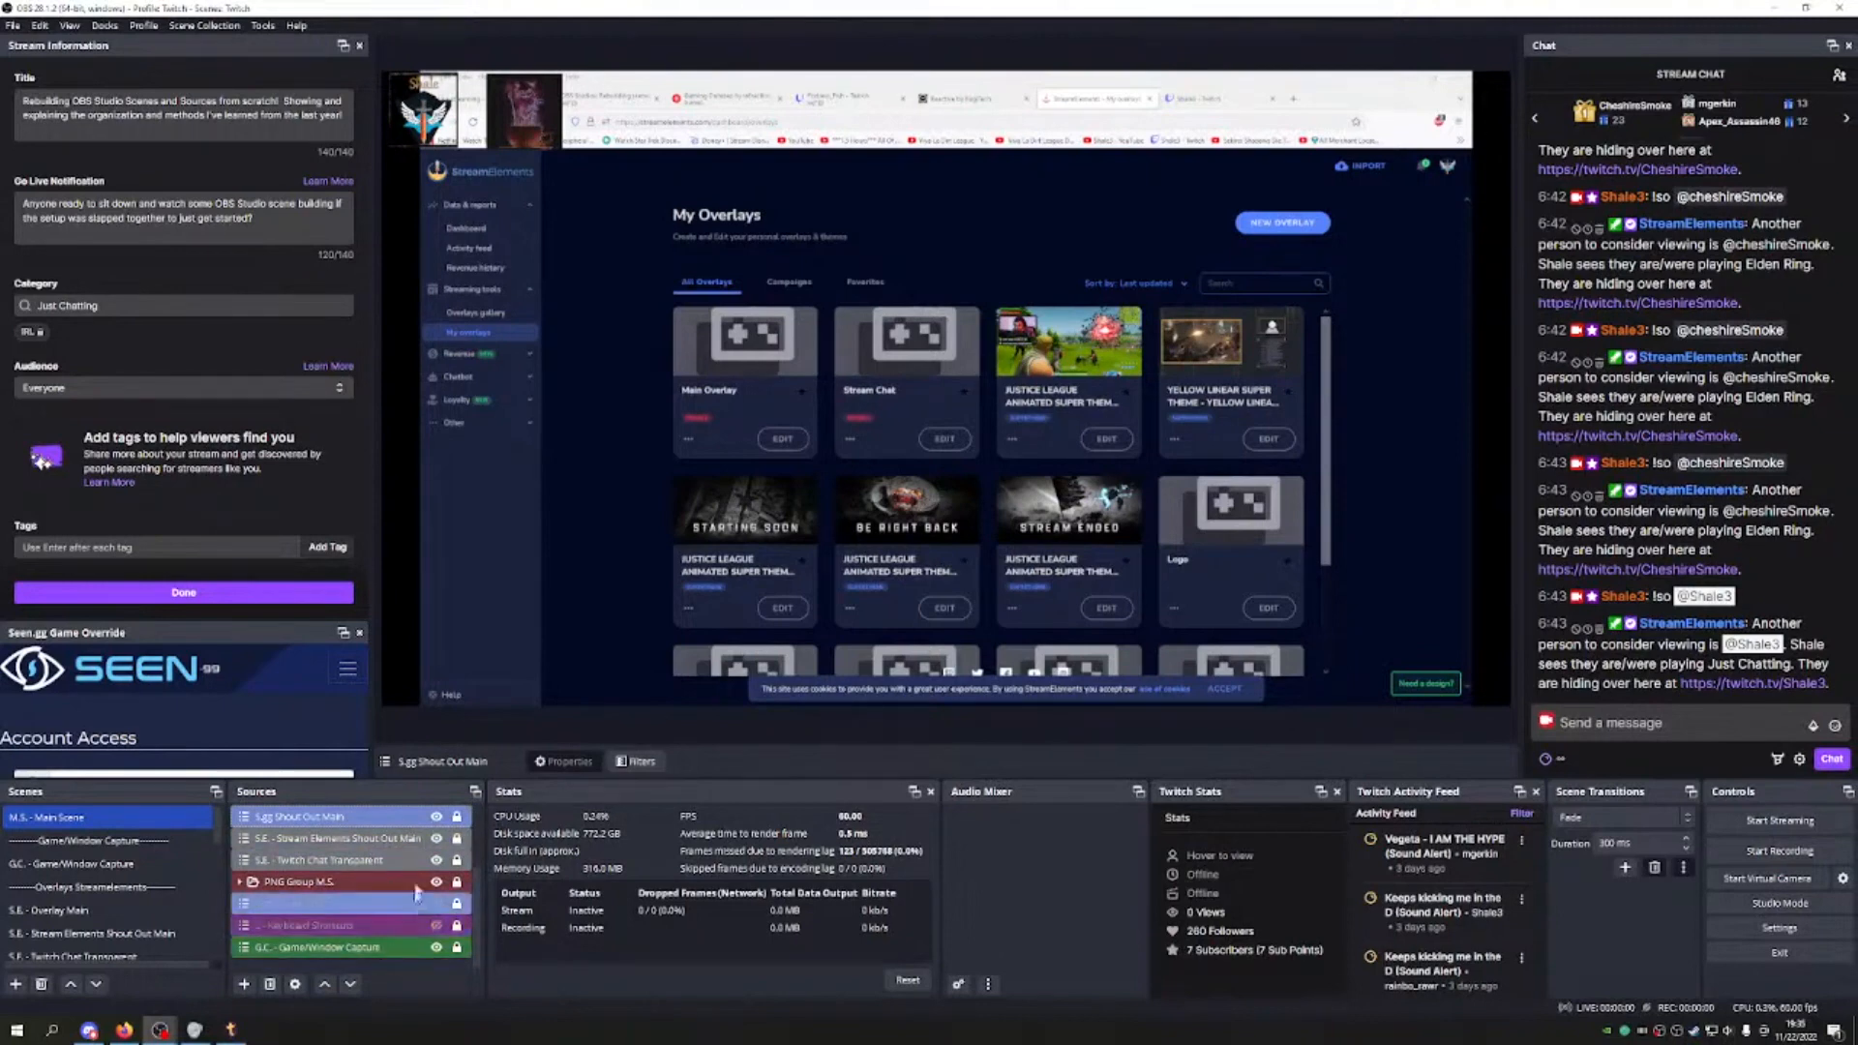
pyautogui.scroll(4, 402, 863)
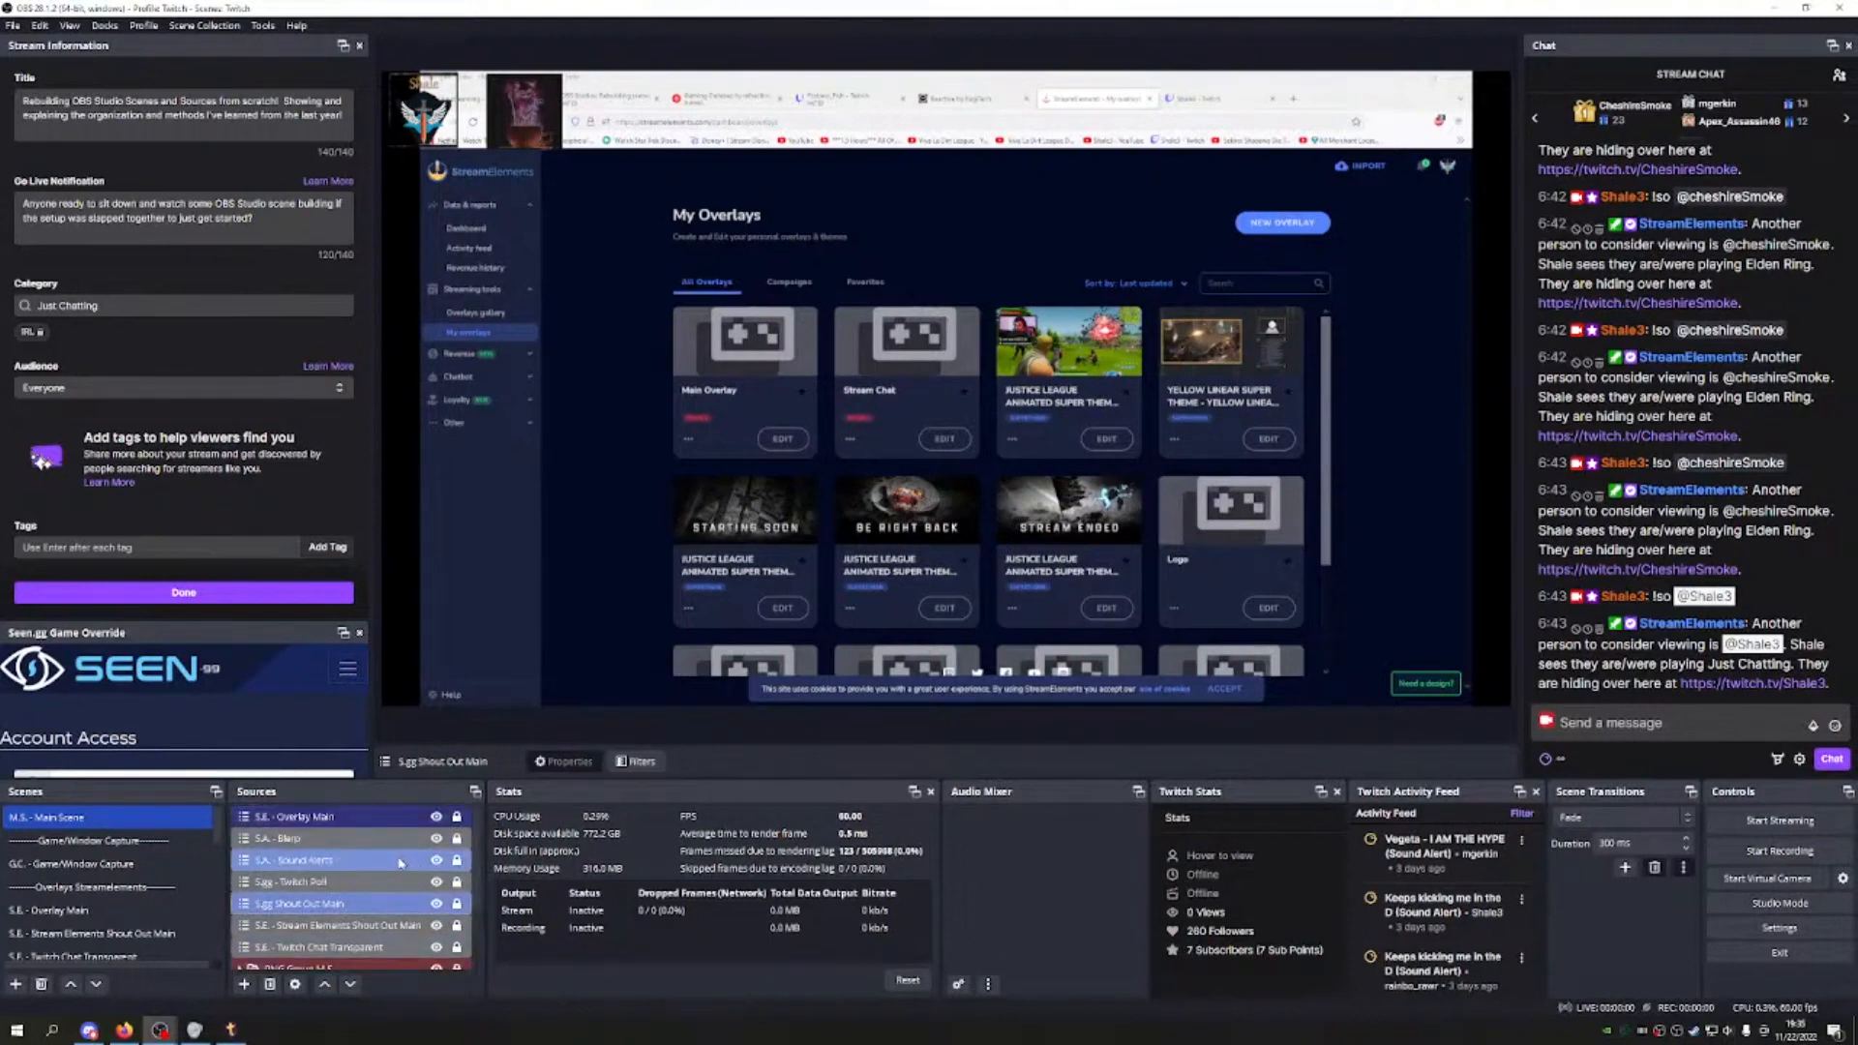
pyautogui.scroll(-3, 126, 889)
pyautogui.scroll(-5, 125, 888)
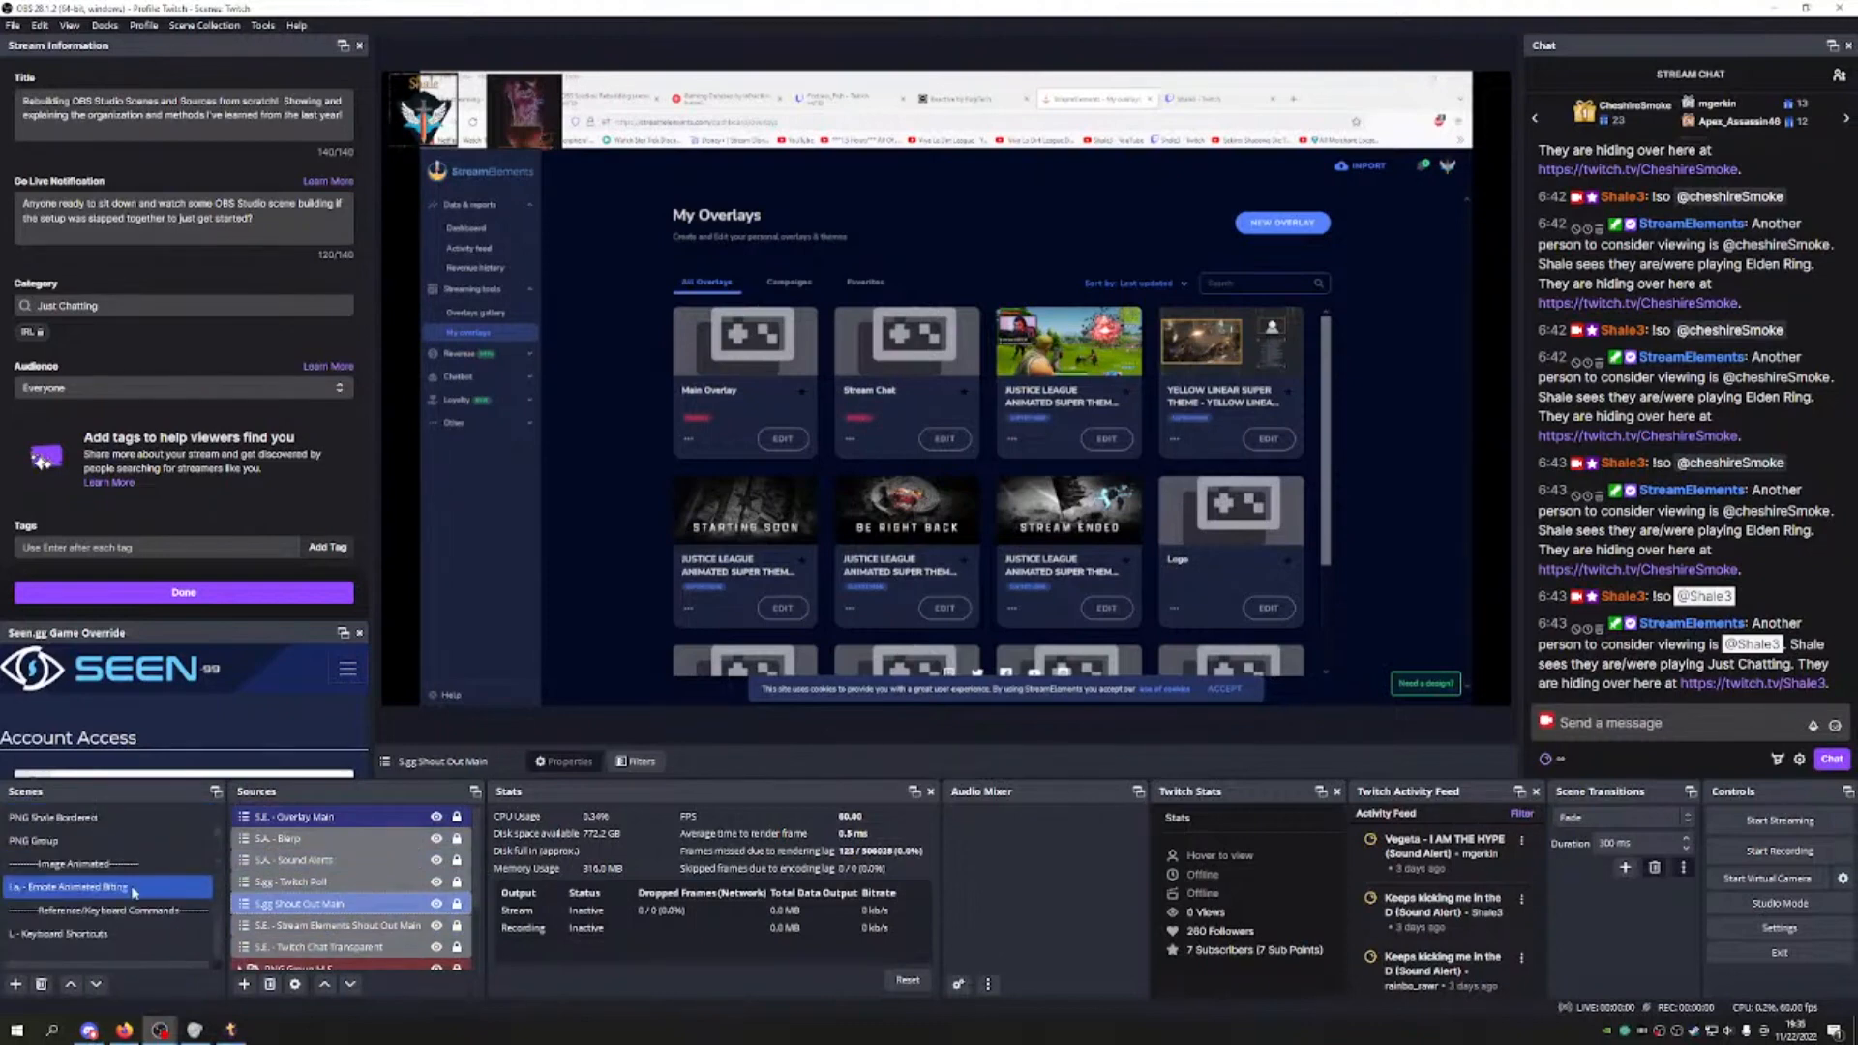
pyautogui.scroll(10, 134, 887)
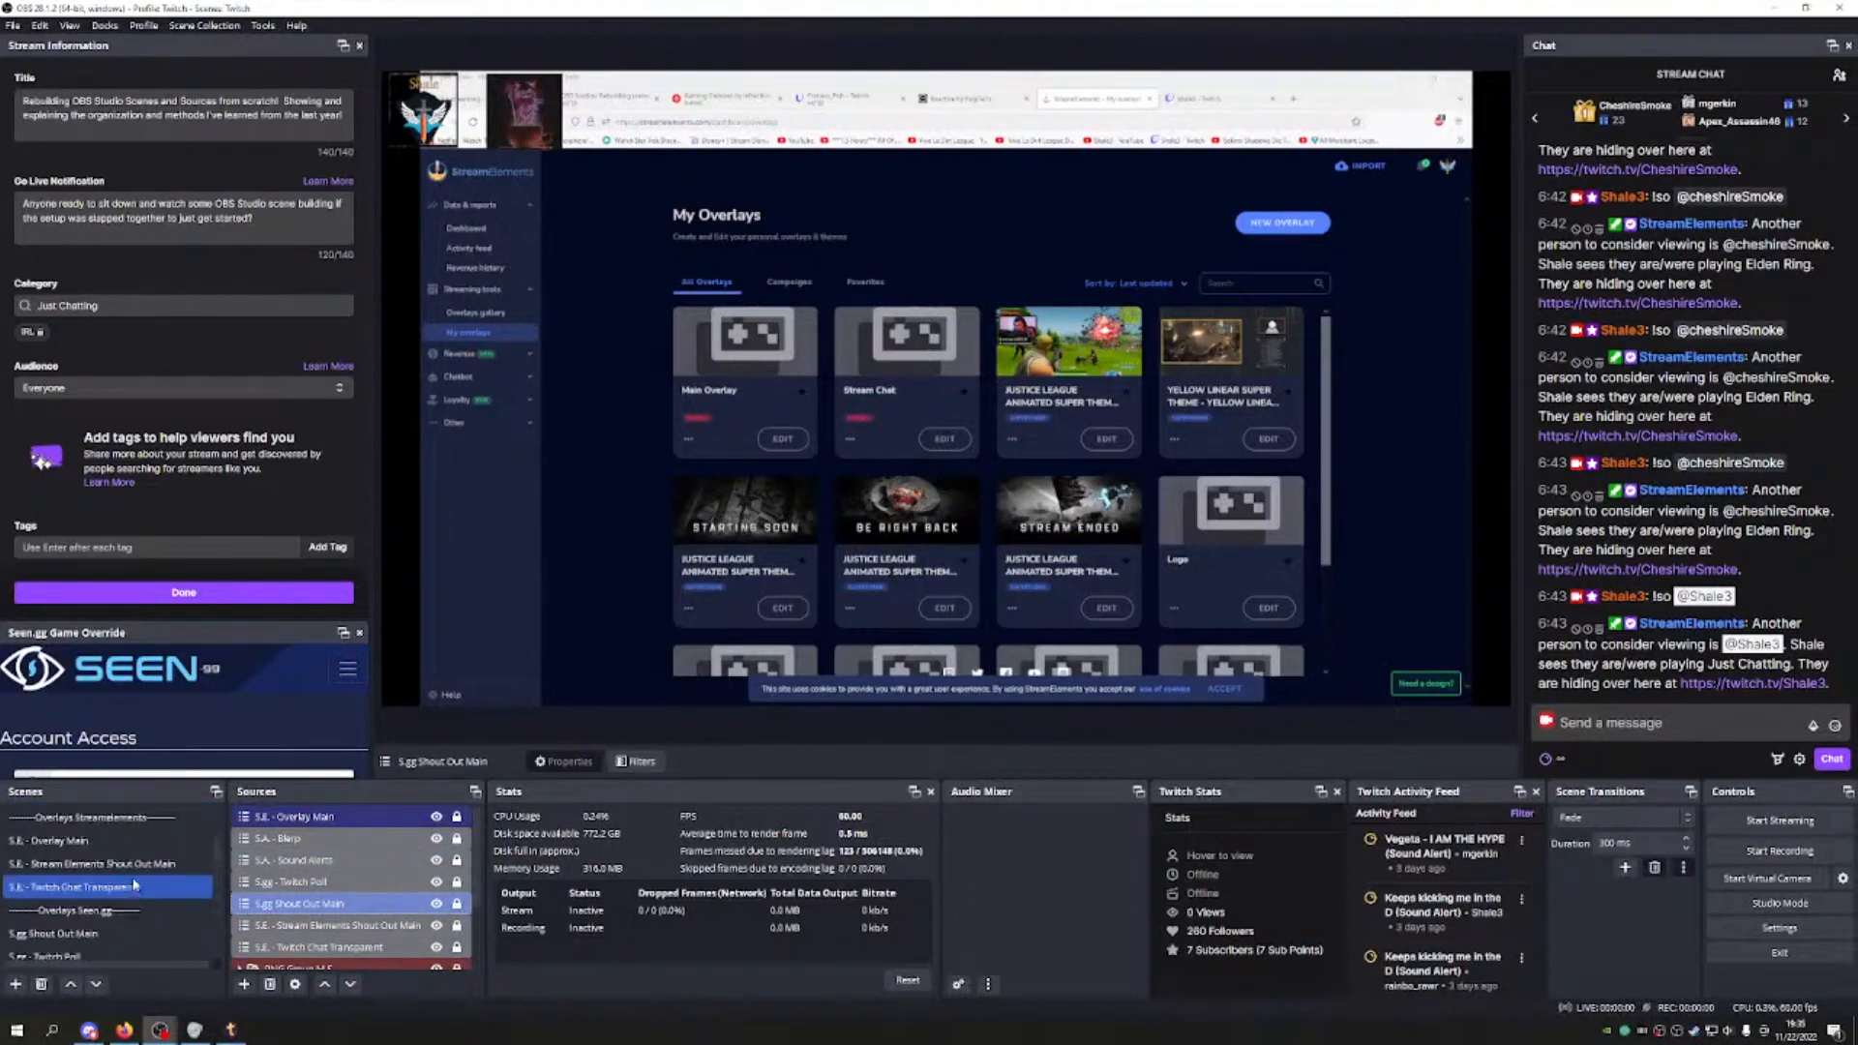